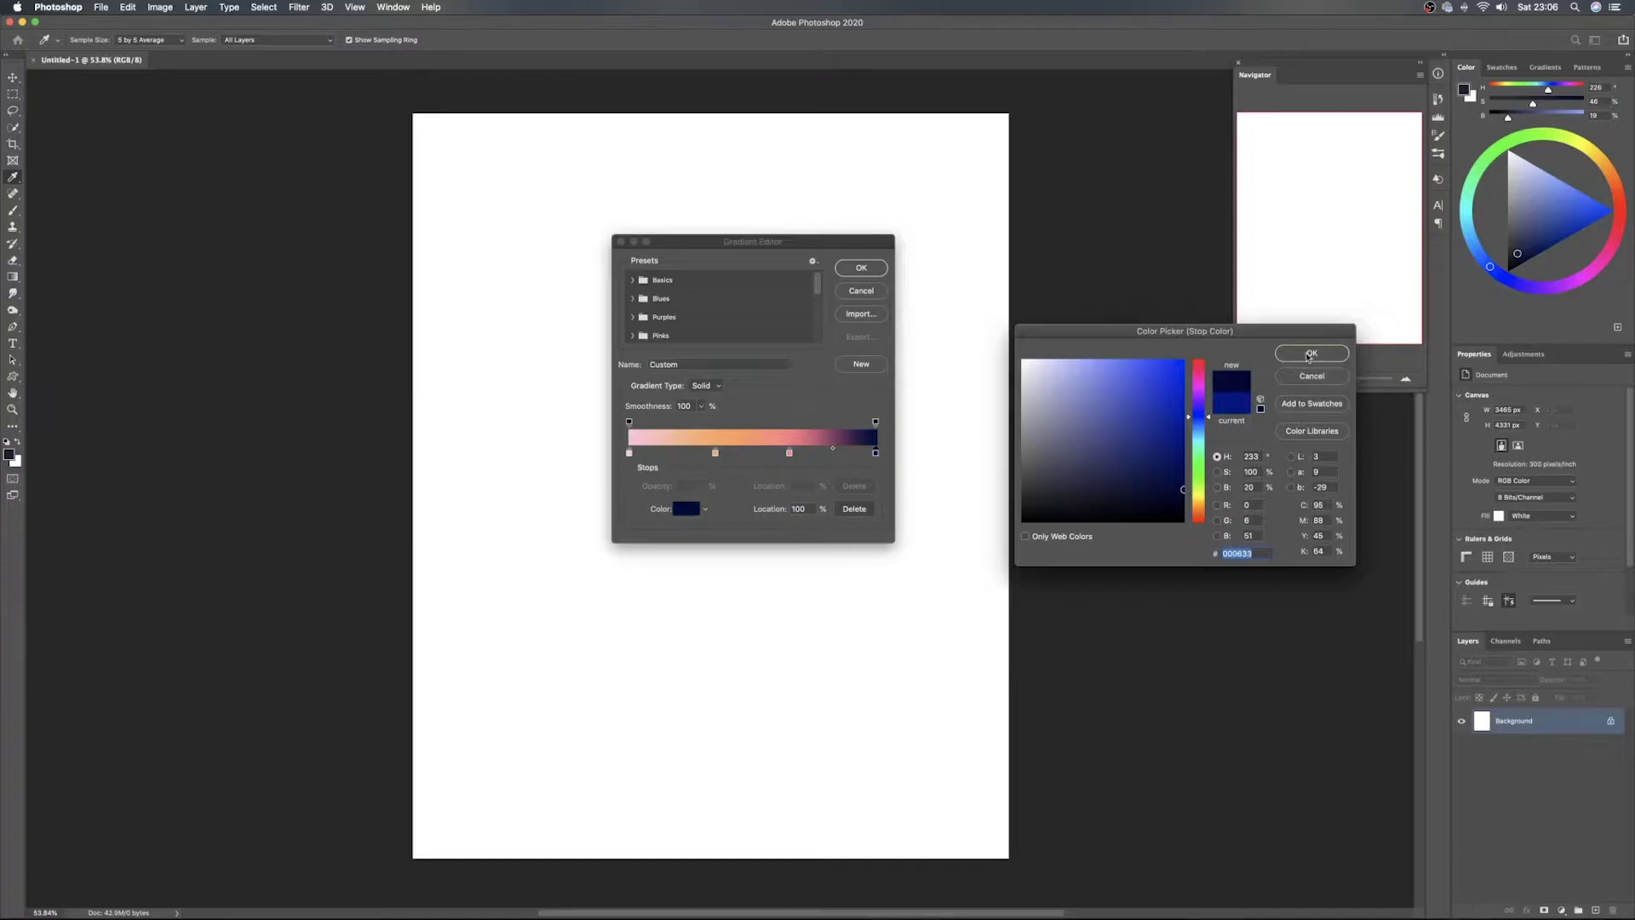
Remove the coral stop from the gradient and arrange the orange stop at 0% and the light pink stop at 30%
left_click(785, 454)
left_click_drag(784, 458, 778, 497)
mouse_move(714, 454)
left_mouse_down()
mouse_move(763, 454)
mouse_move(629, 453)
mouse_move(760, 453)
mouse_move(659, 454)
mouse_move(705, 454)
left_mouse_up()
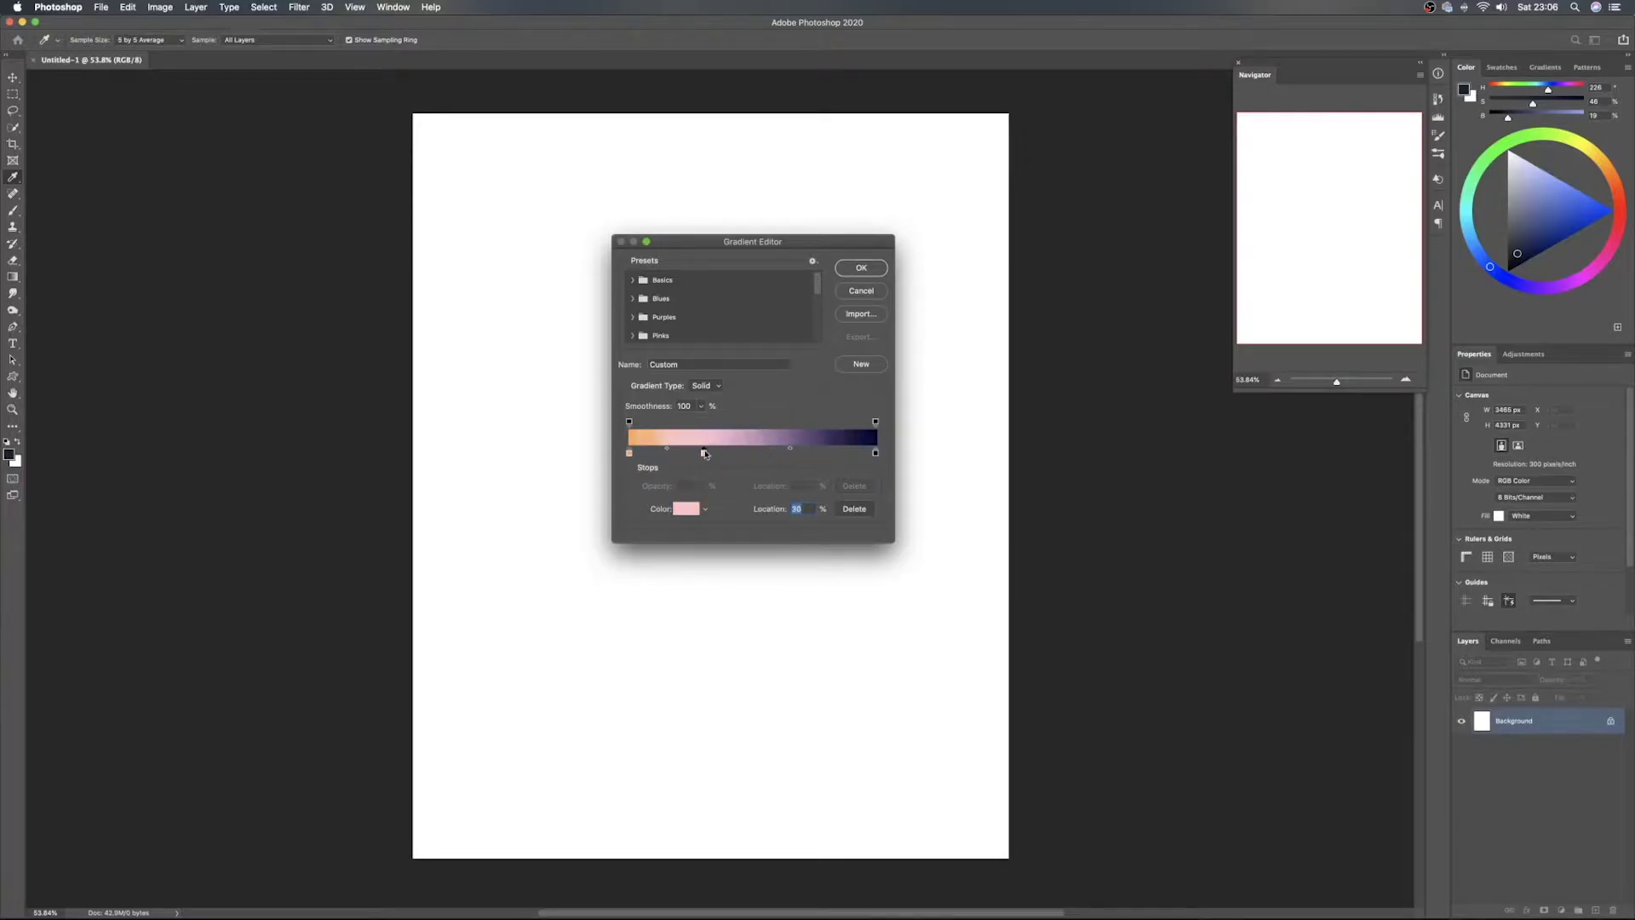
Recolour the gradient's first stop to golden yellow #ffb12a
double_click(629, 453)
left_click(1260, 410)
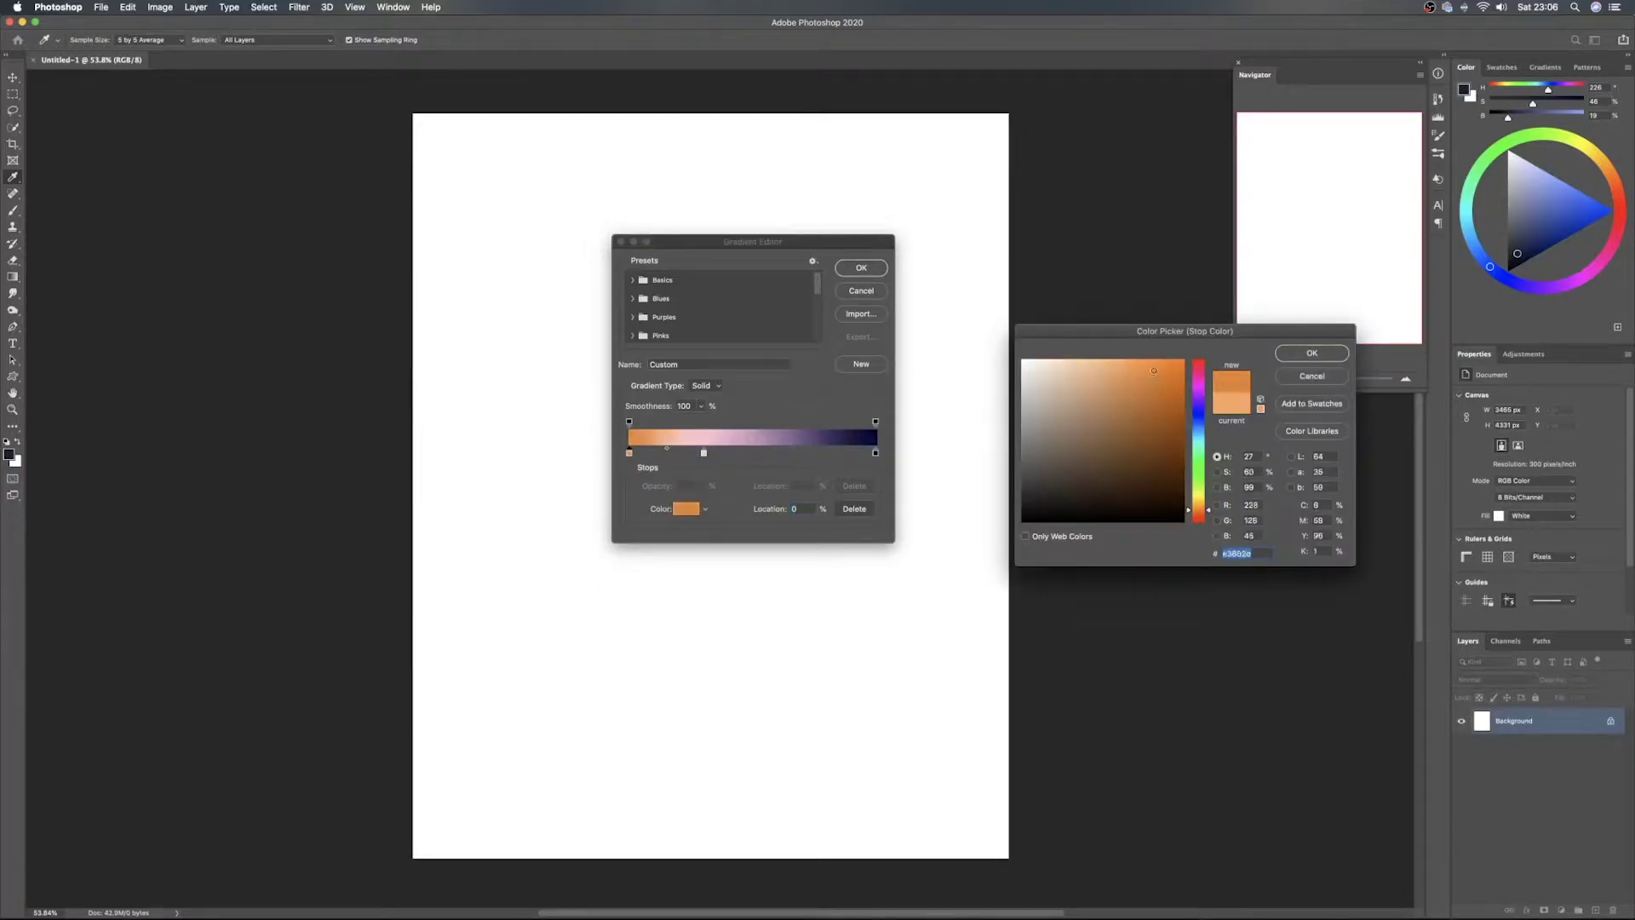
left_click(1312, 354)
double_click(630, 453)
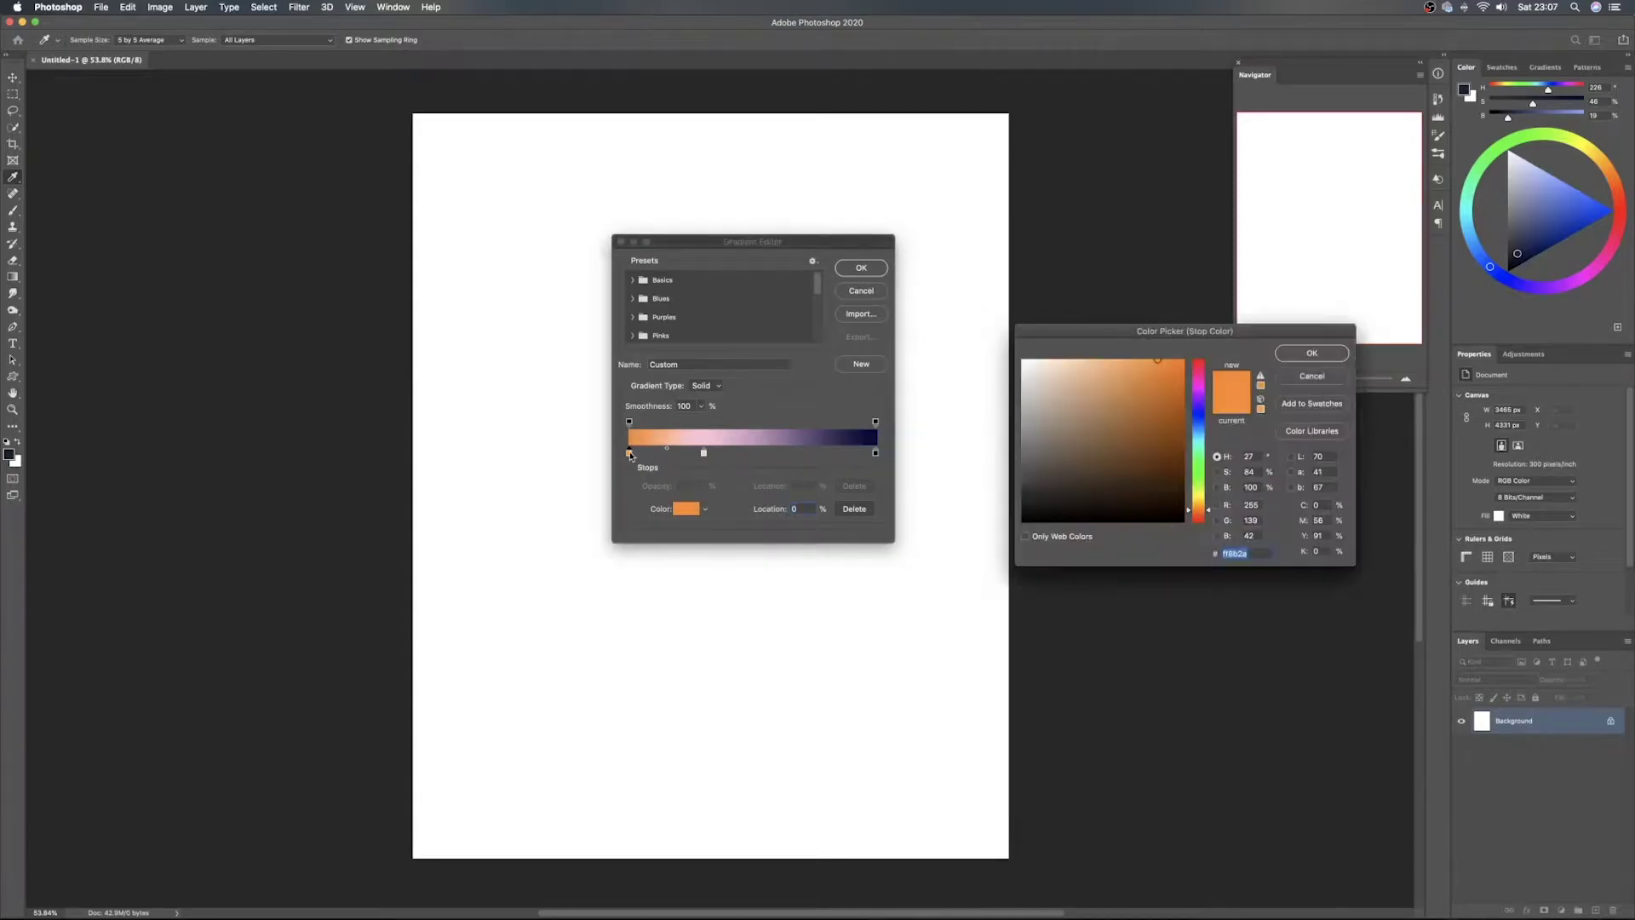
left_click_drag(1205, 509, 1198, 508)
left_click(1311, 352)
Add a gradient stop at 23% and set its colour to red-orange #ff612a
left_click(686, 453)
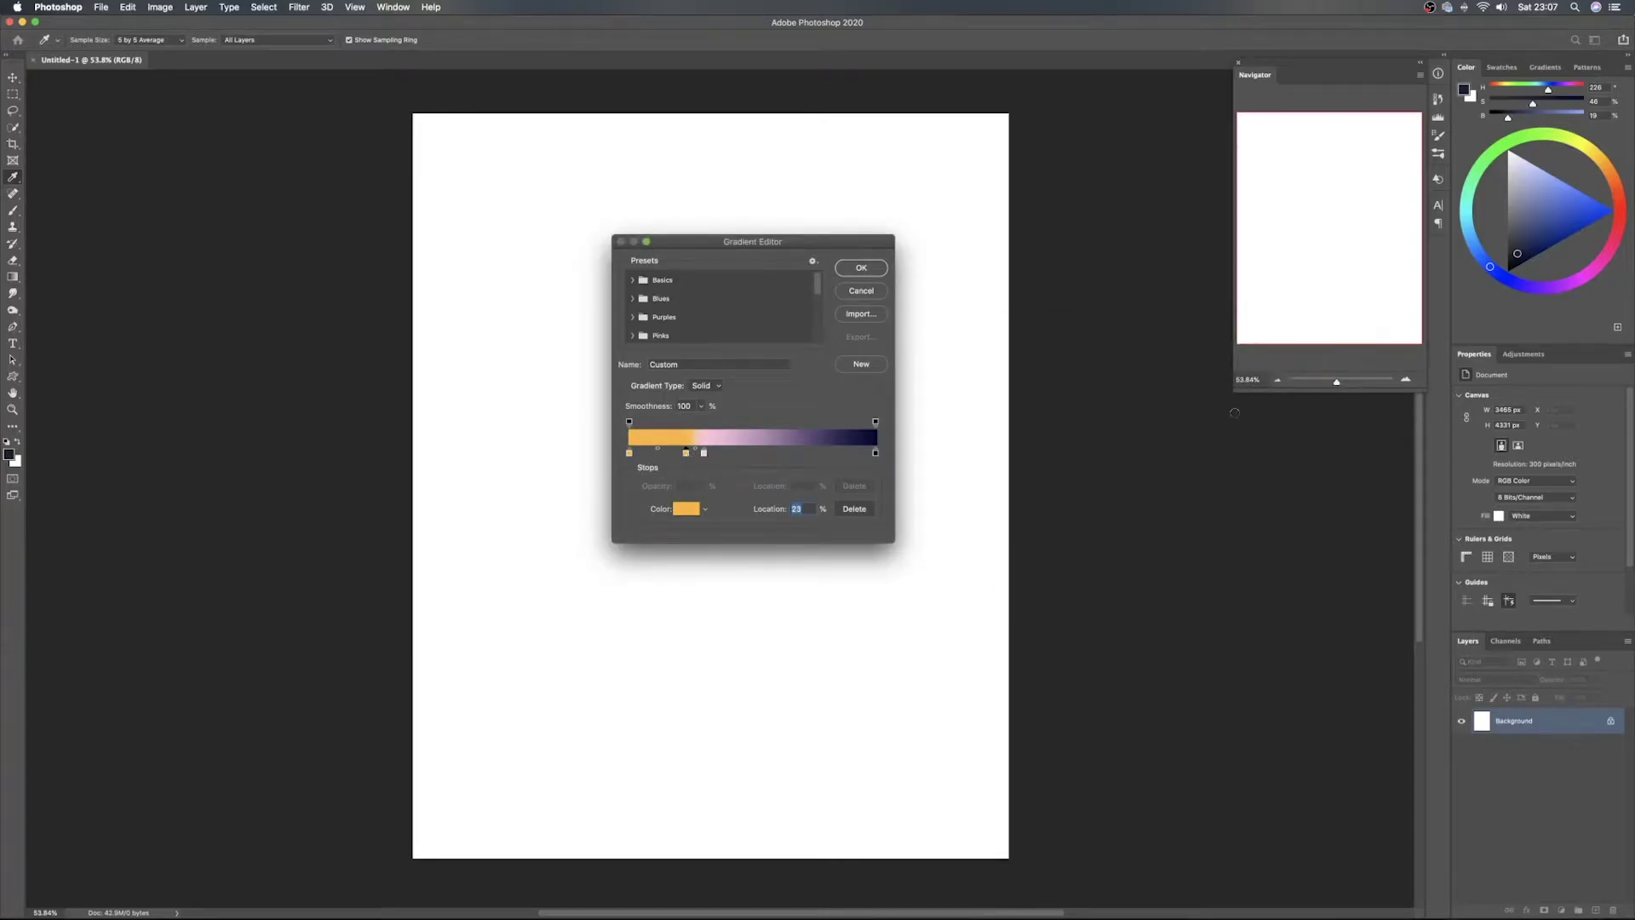
double_click(686, 453)
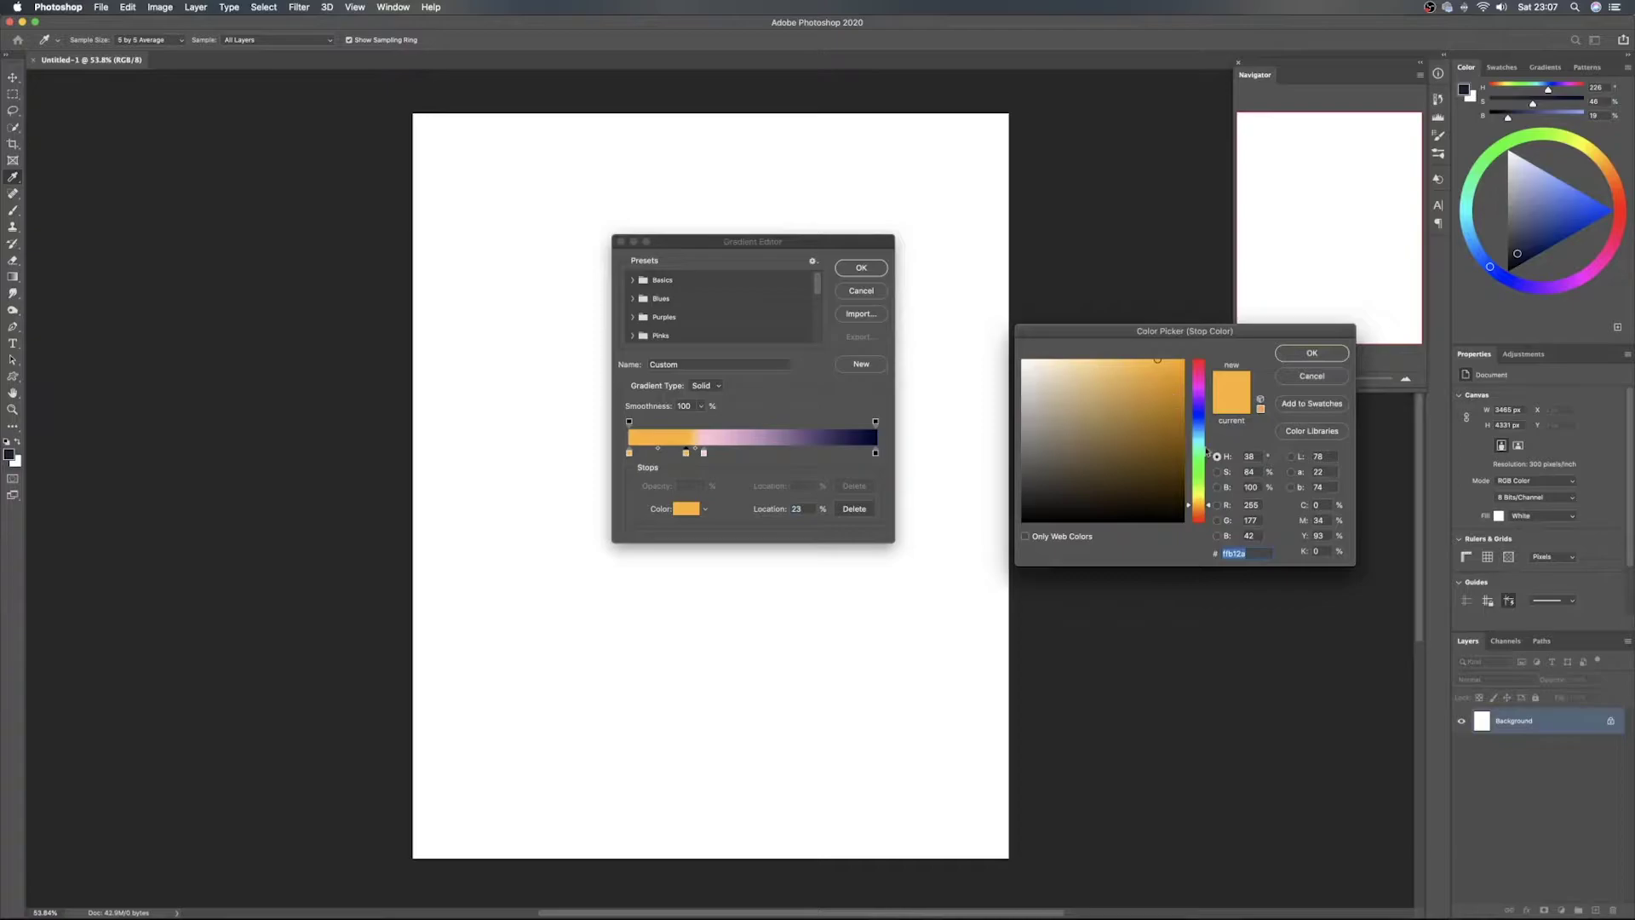
left_click_drag(1201, 511, 1201, 519)
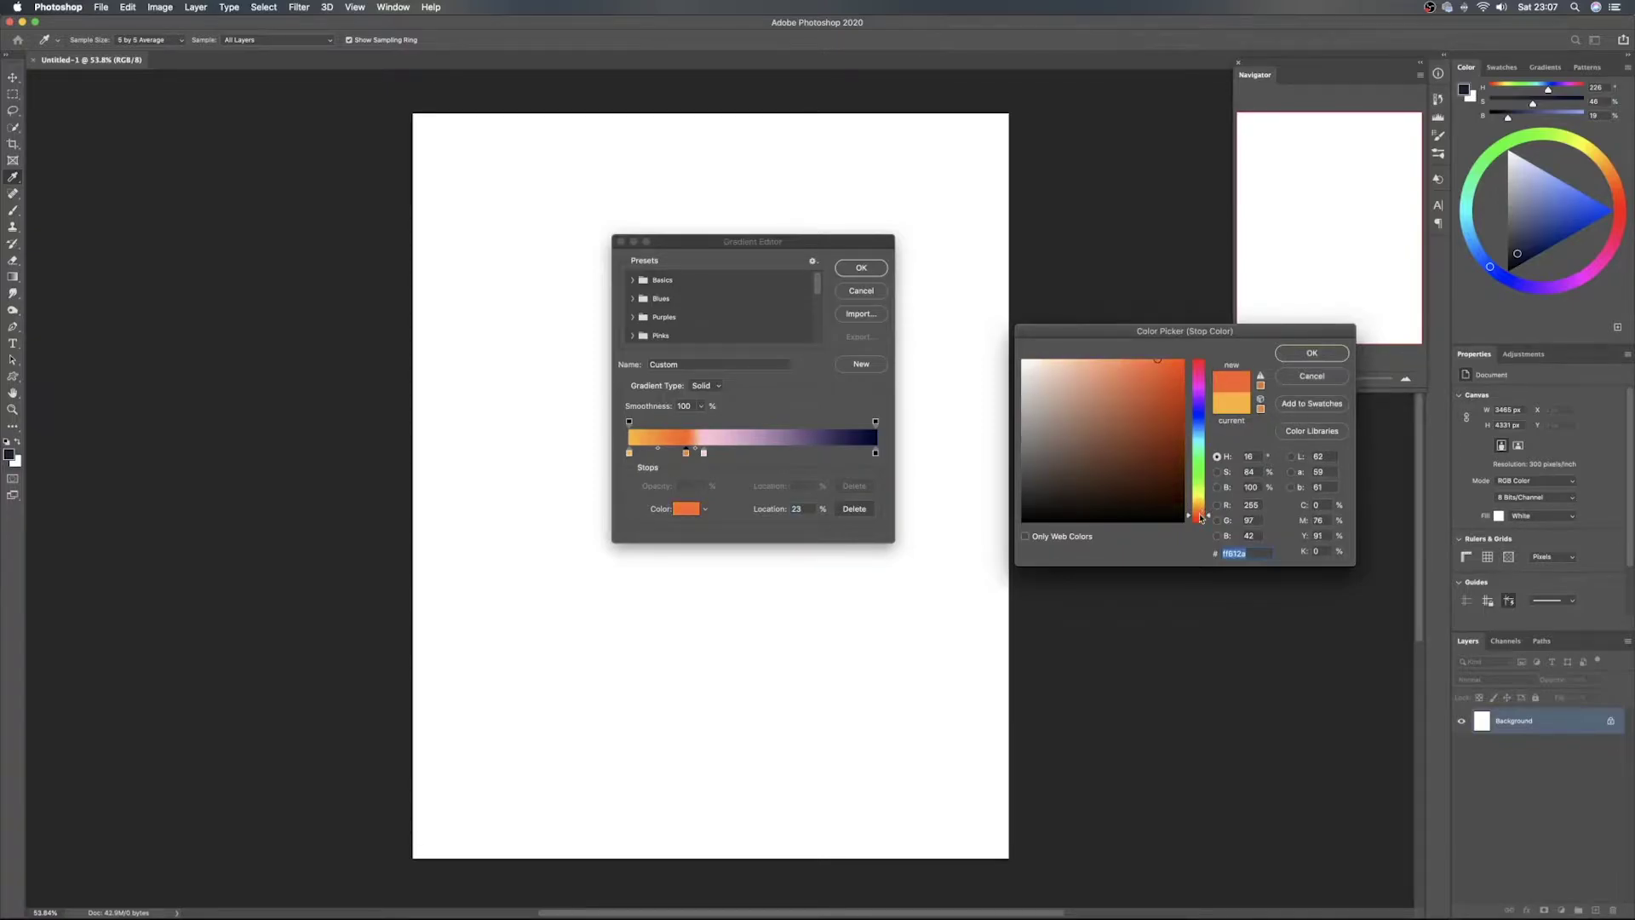
left_click(1312, 353)
Shift the light pink stop to 38%, recolour it to crimson (H 338, S 82, B 74) and accept the gradient
mouse_move(703, 452)
left_mouse_down()
mouse_move(741, 453)
mouse_move(723, 453)
left_mouse_up()
double_click(723, 453)
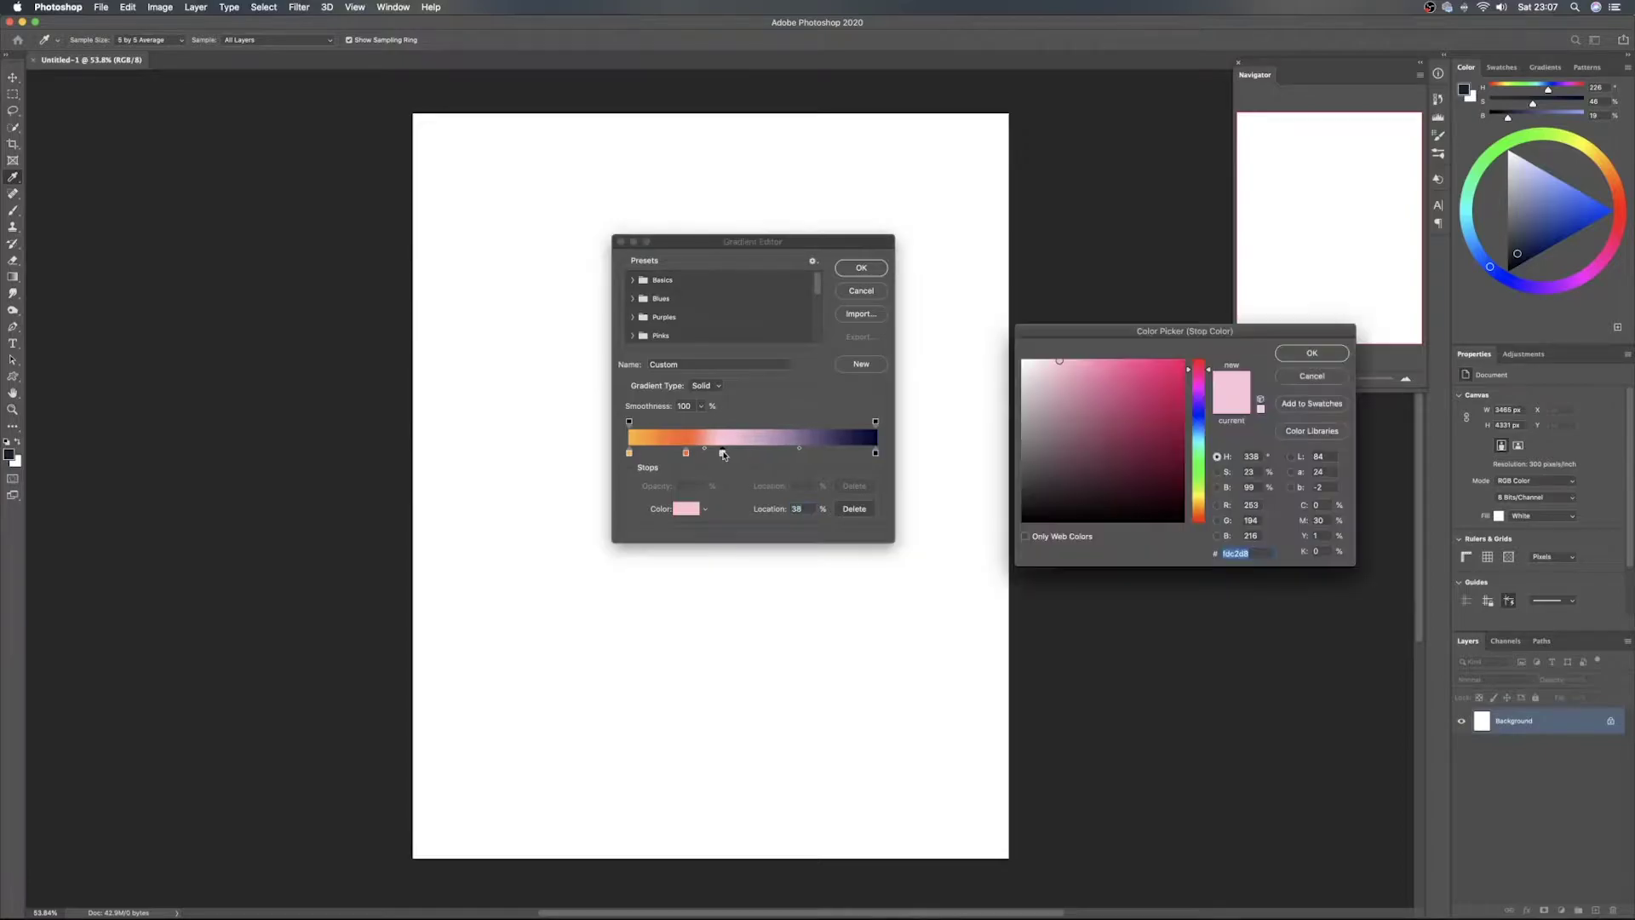
mouse_move(1173, 410)
left_mouse_down()
mouse_move(1141, 407)
mouse_move(1154, 437)
mouse_move(1153, 400)
left_mouse_up()
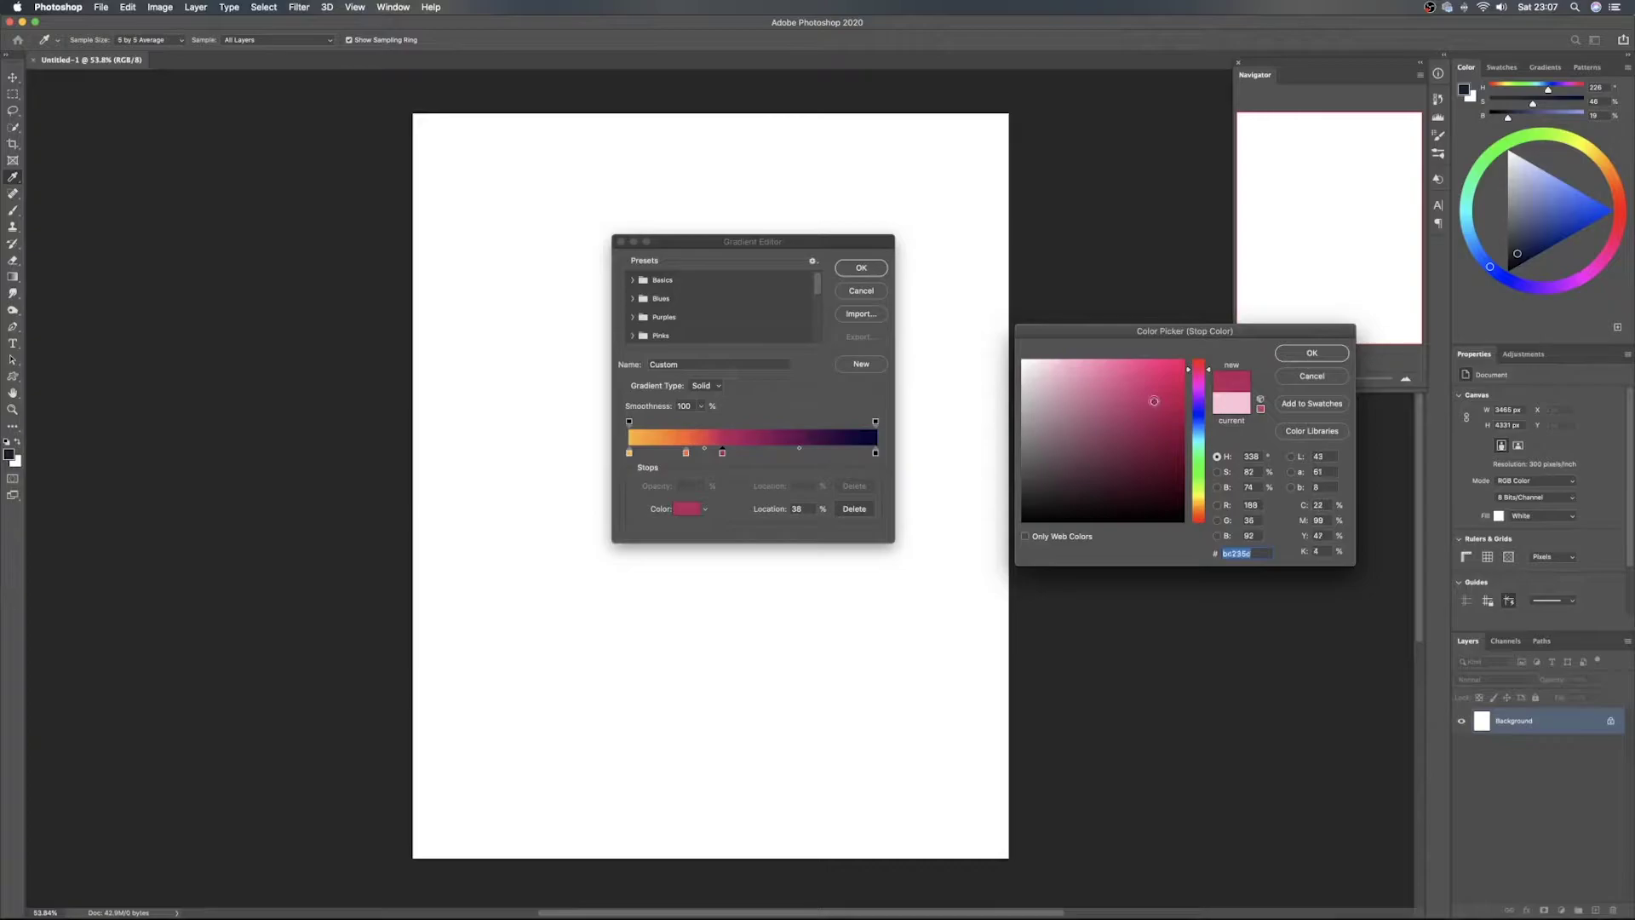
left_click(1331, 355)
left_click(861, 267)
Fill the background with the custom gradient as a vertical sunset, golden yellow at the canvas bottom rising to dark navy at the top
left_click_drag(766, 694, 733, 332)
left_click_drag(750, 817, 715, 338)
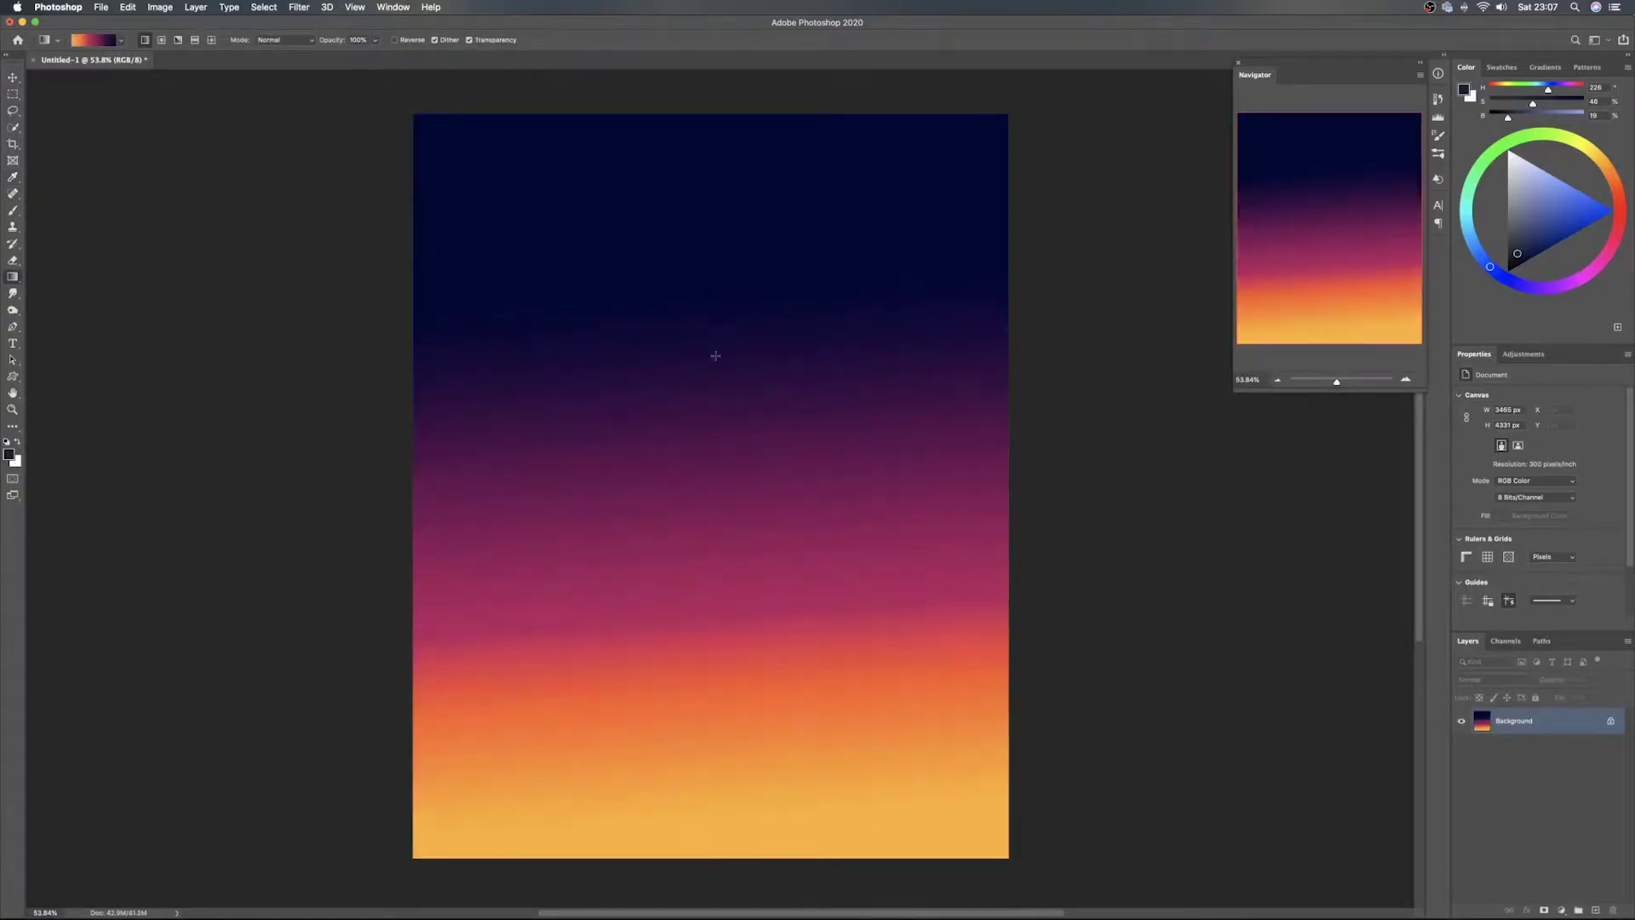
left_click_drag(716, 838, 718, 64)
scroll(767, 490, "down", 5)
left_click_drag(763, 729, 752, 392)
scroll(759, 492, "up", 4)
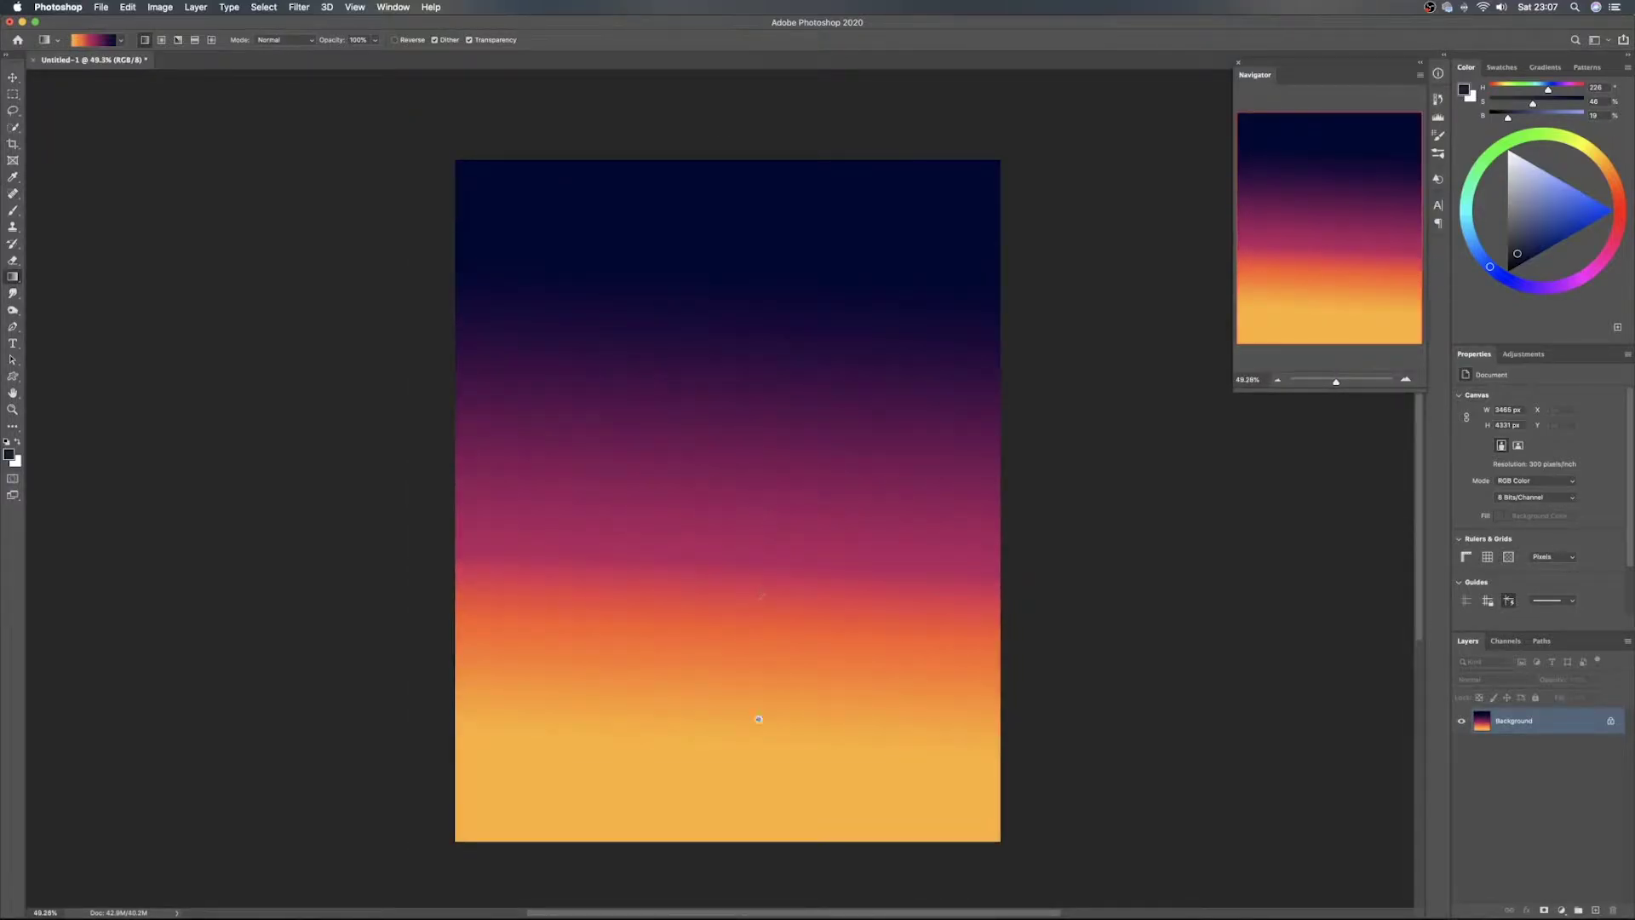
left_click_drag(759, 719, 750, 561)
left_click_drag(755, 485, 738, 97)
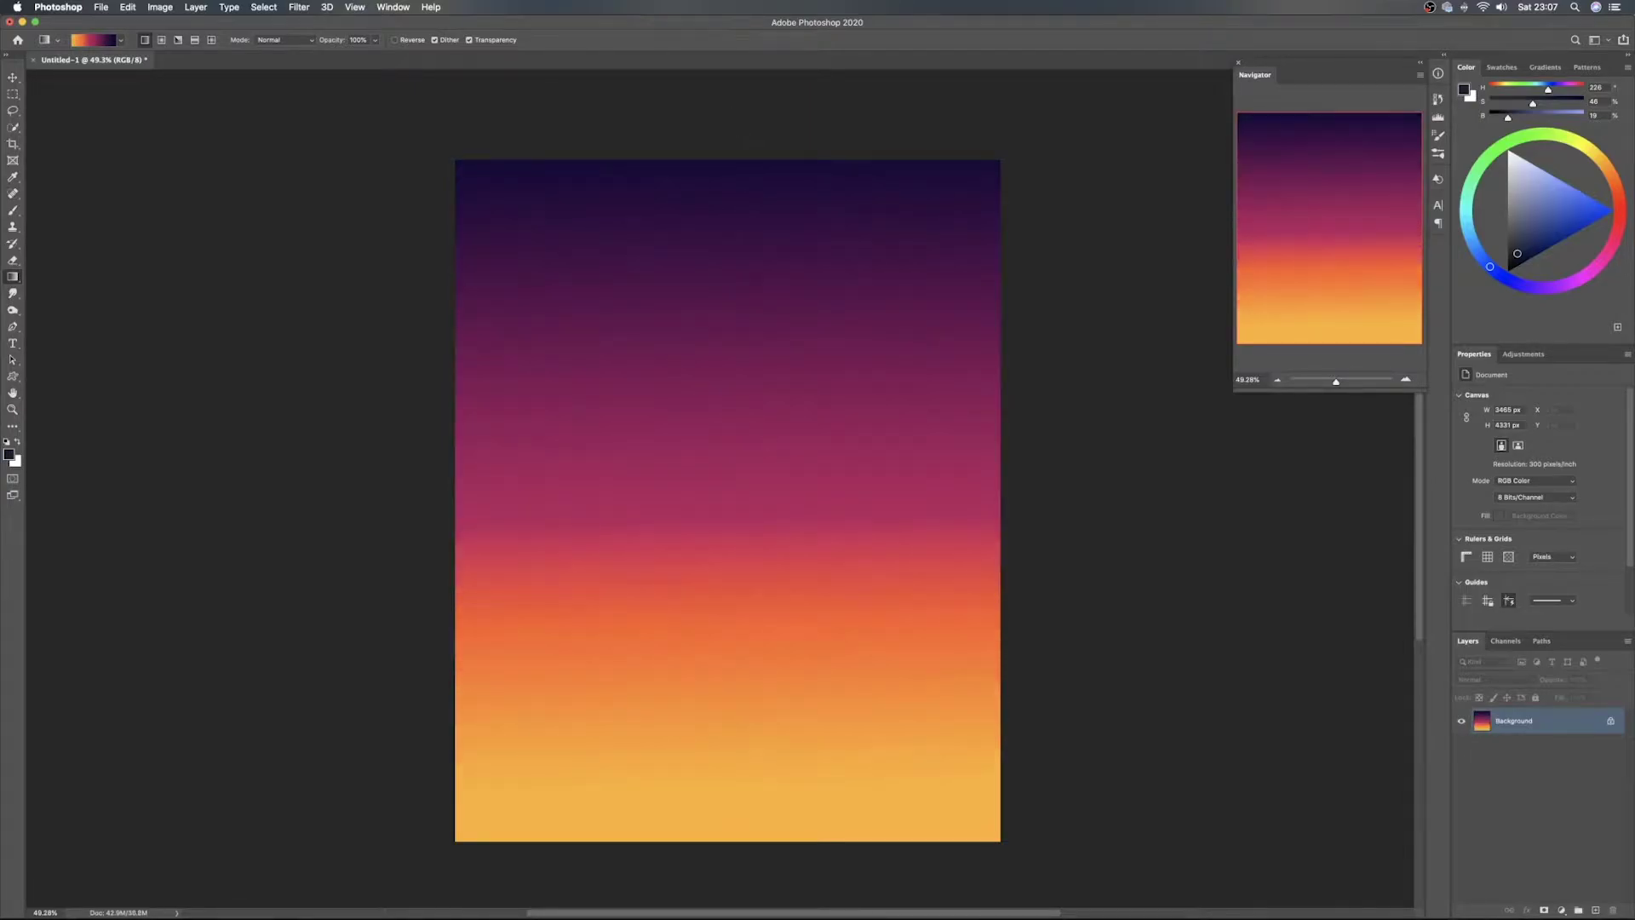
left_click_drag(692, 362, 665, 193)
mouse_move(701, 443)
left_mouse_down()
mouse_move(737, 857)
mouse_move(727, 424)
left_mouse_up()
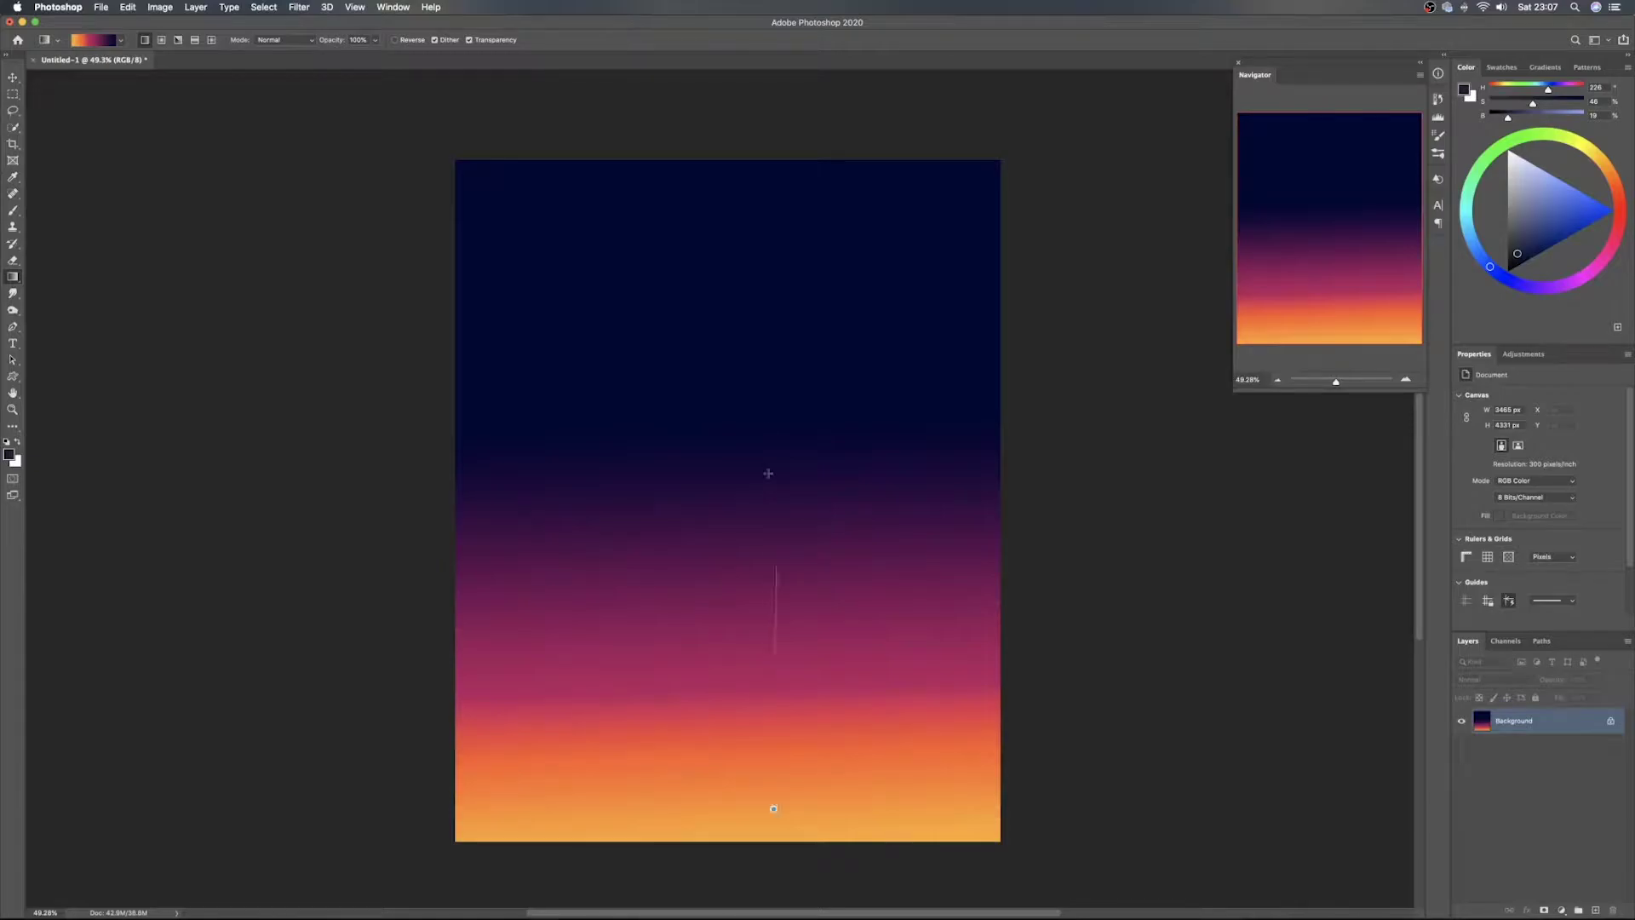
left_click_drag(773, 808, 770, 389)
left_click_drag(774, 683, 720, 262)
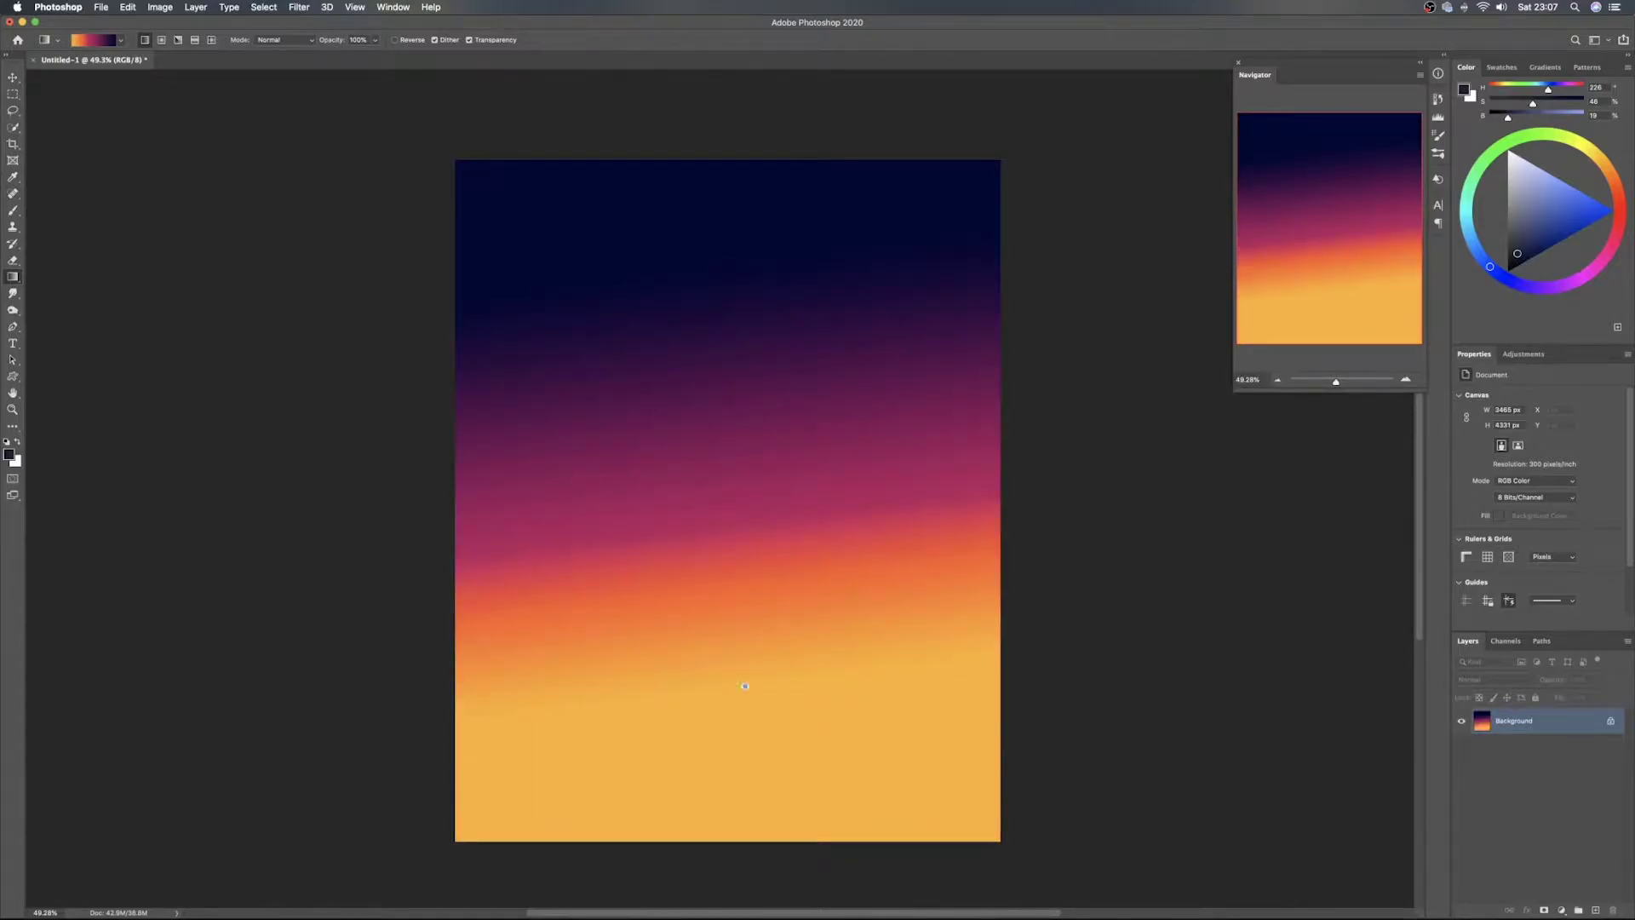
left_click_drag(745, 685, 767, 385)
left_click_drag(734, 519, 732, 303)
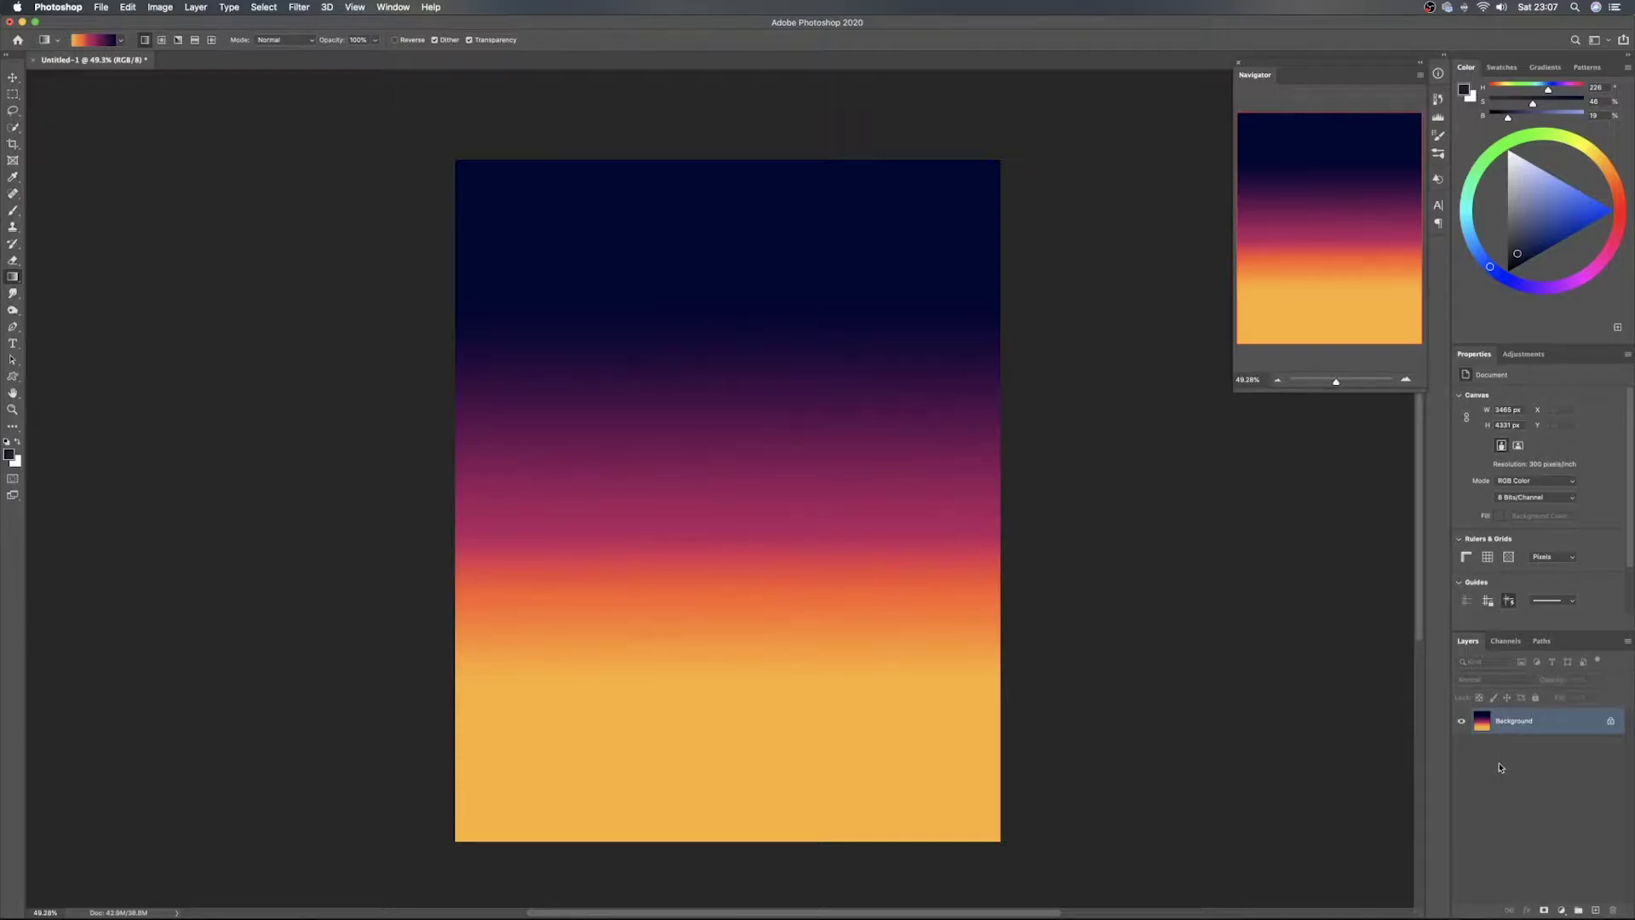
Add a new empty layer above the background and choose the Watercolor 1 brush from the Curious Atom Brushes
left_click(1594, 910)
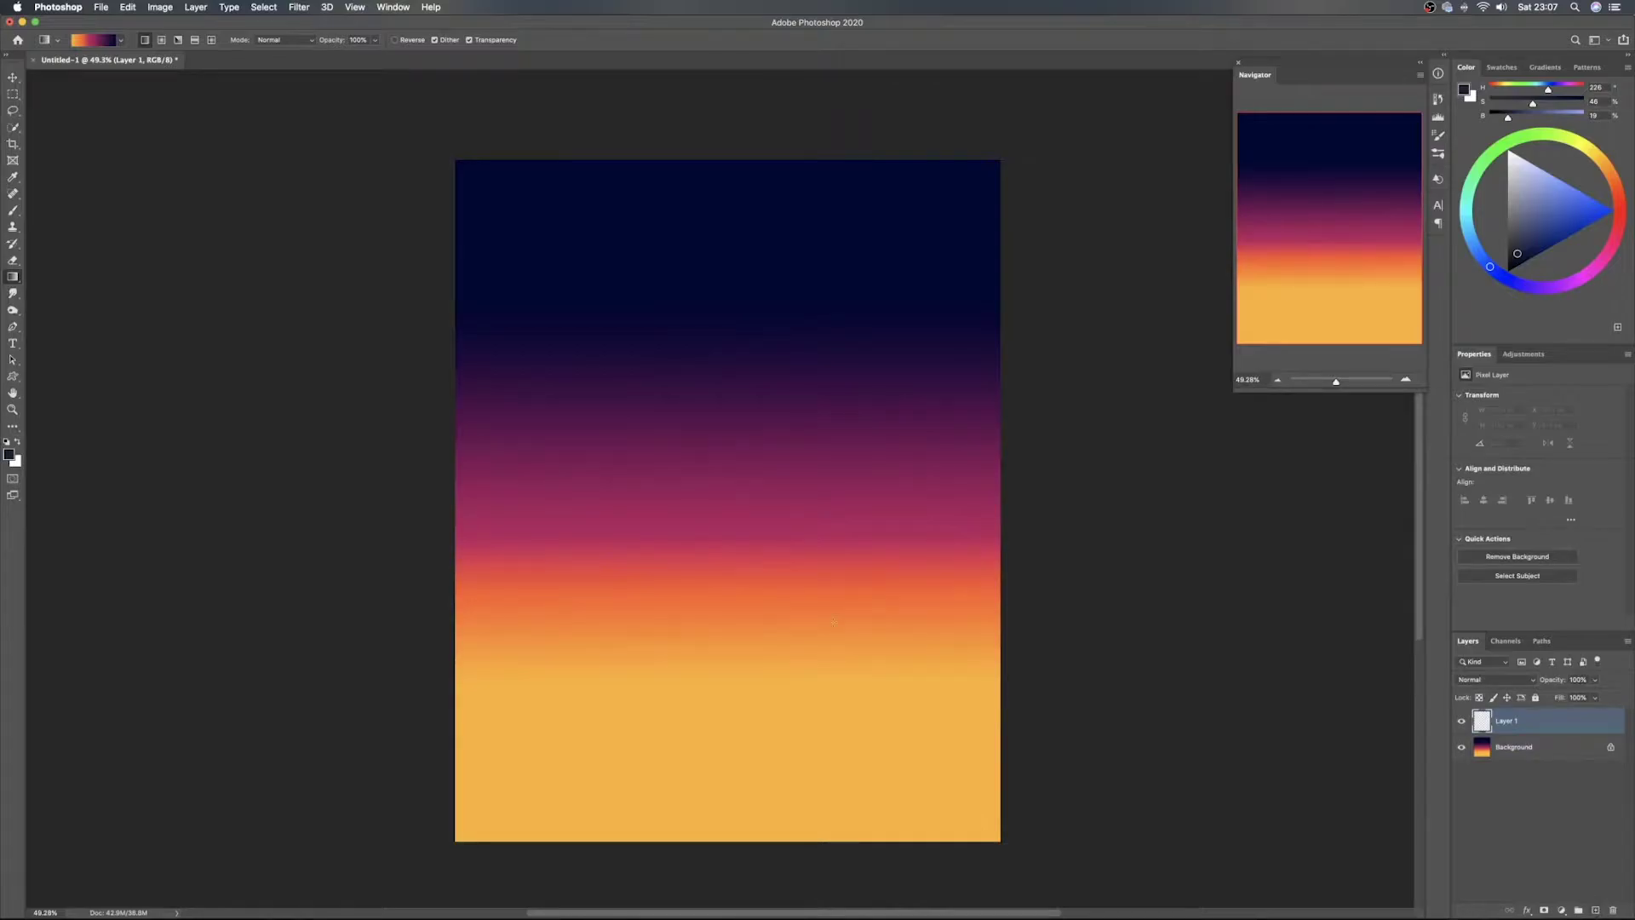
right_click(766, 460)
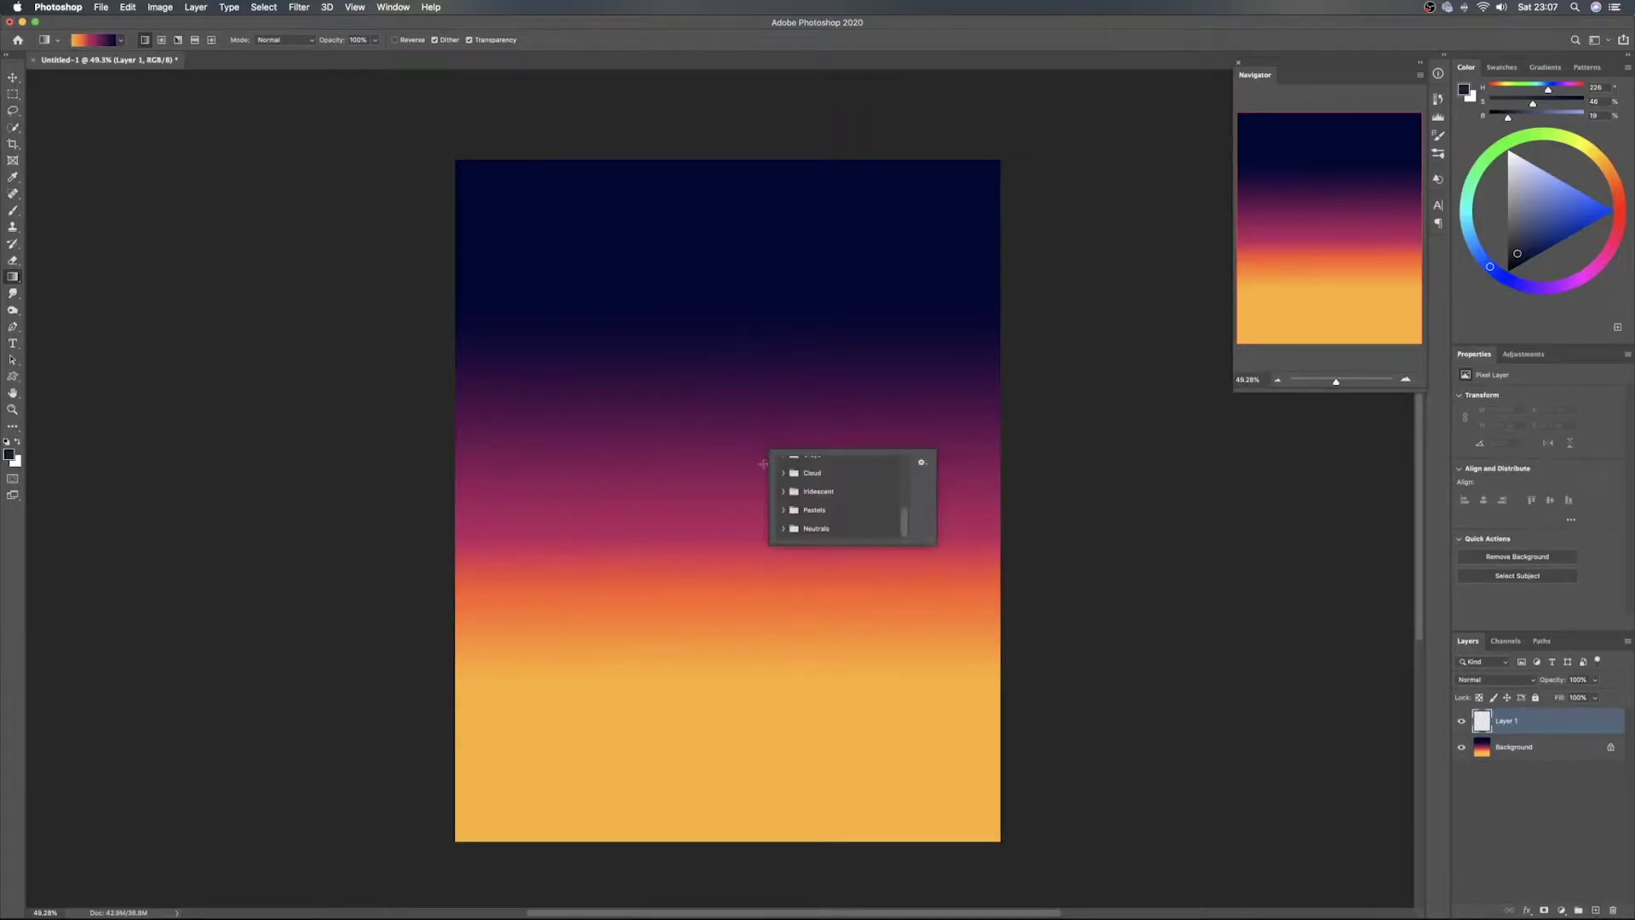
left_click_drag(738, 477, 739, 481)
key("ctrl+z")
key("b")
right_click(734, 481)
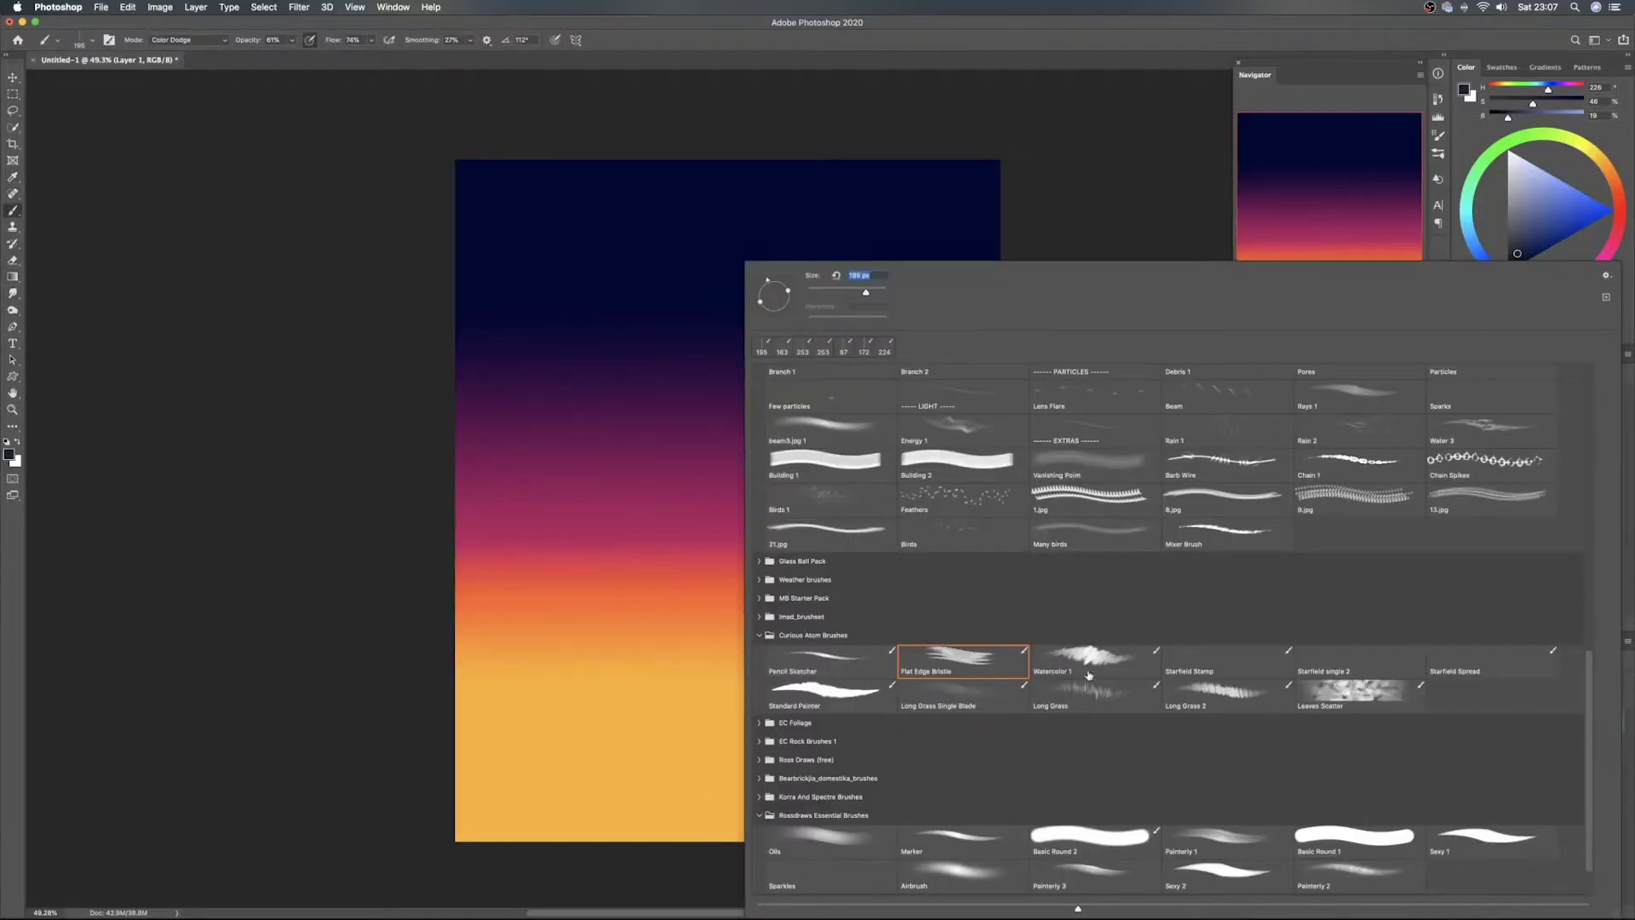
double_click(1088, 675)
left_click_drag(678, 573, 699, 573)
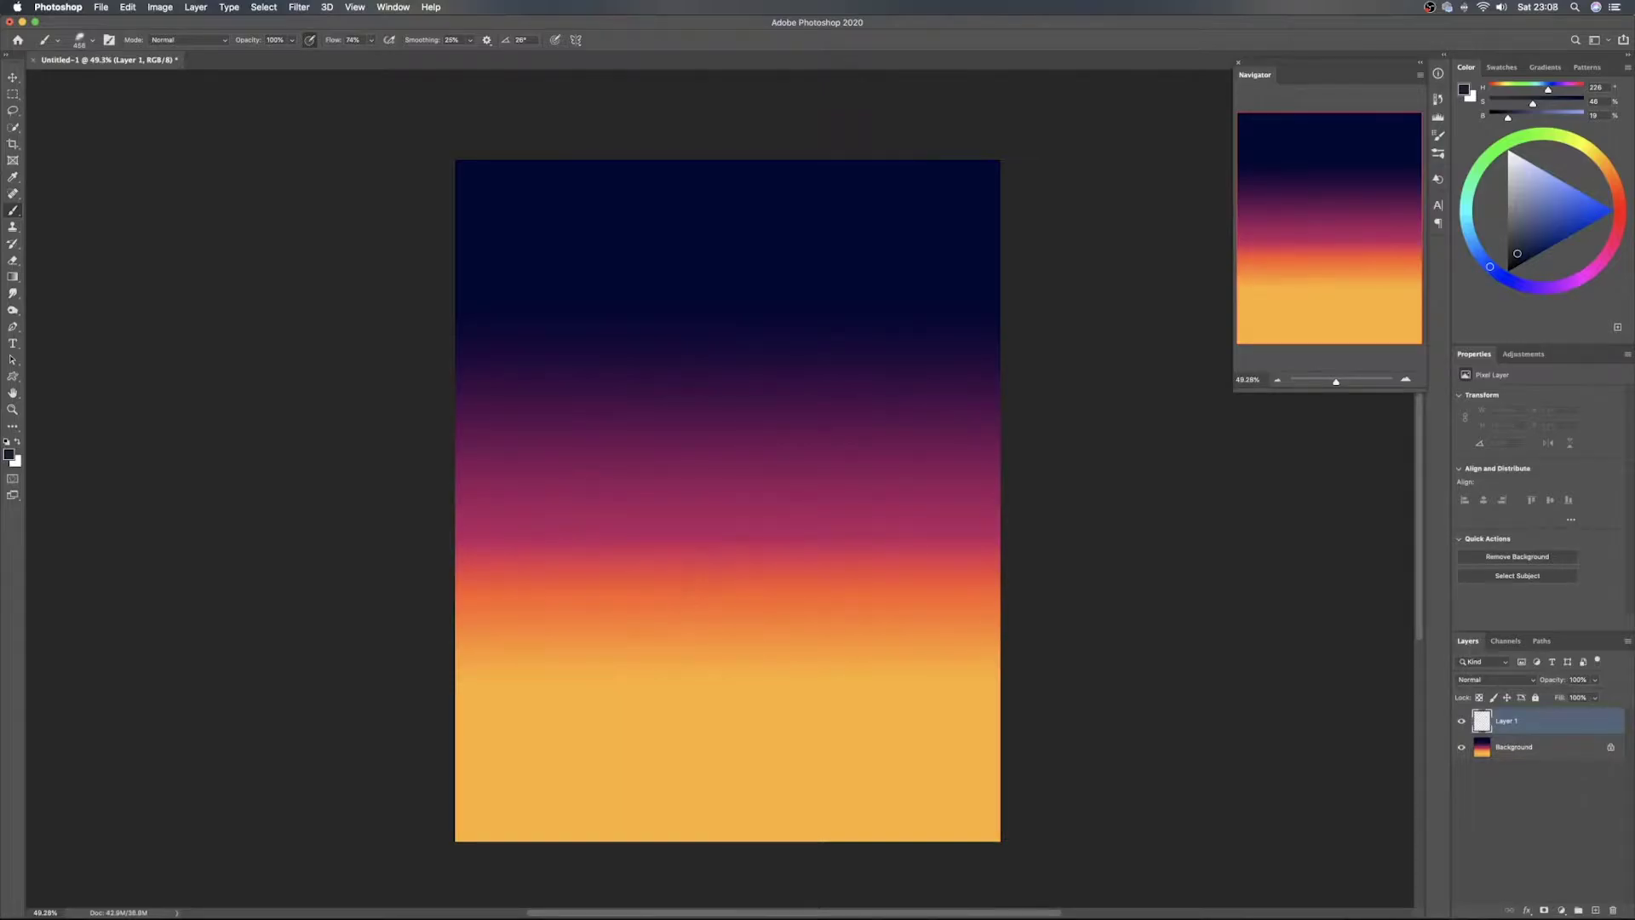
Enable Noise and Wet Edges for the brush, and undo a diagonal test stroke
left_click(1439, 135)
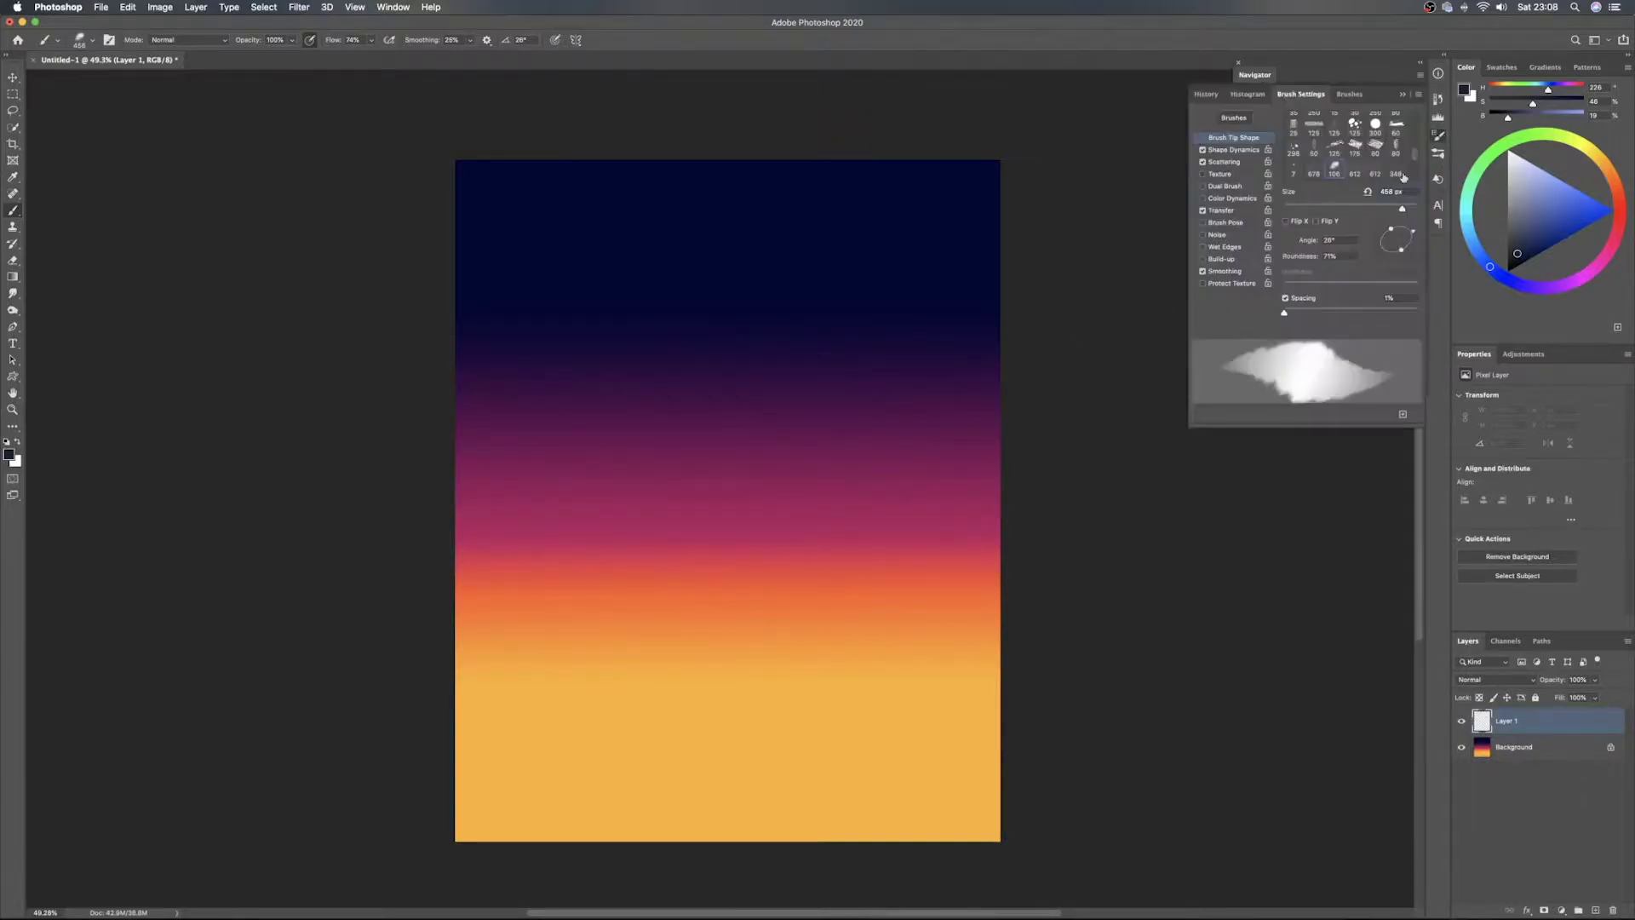
left_click(1224, 247)
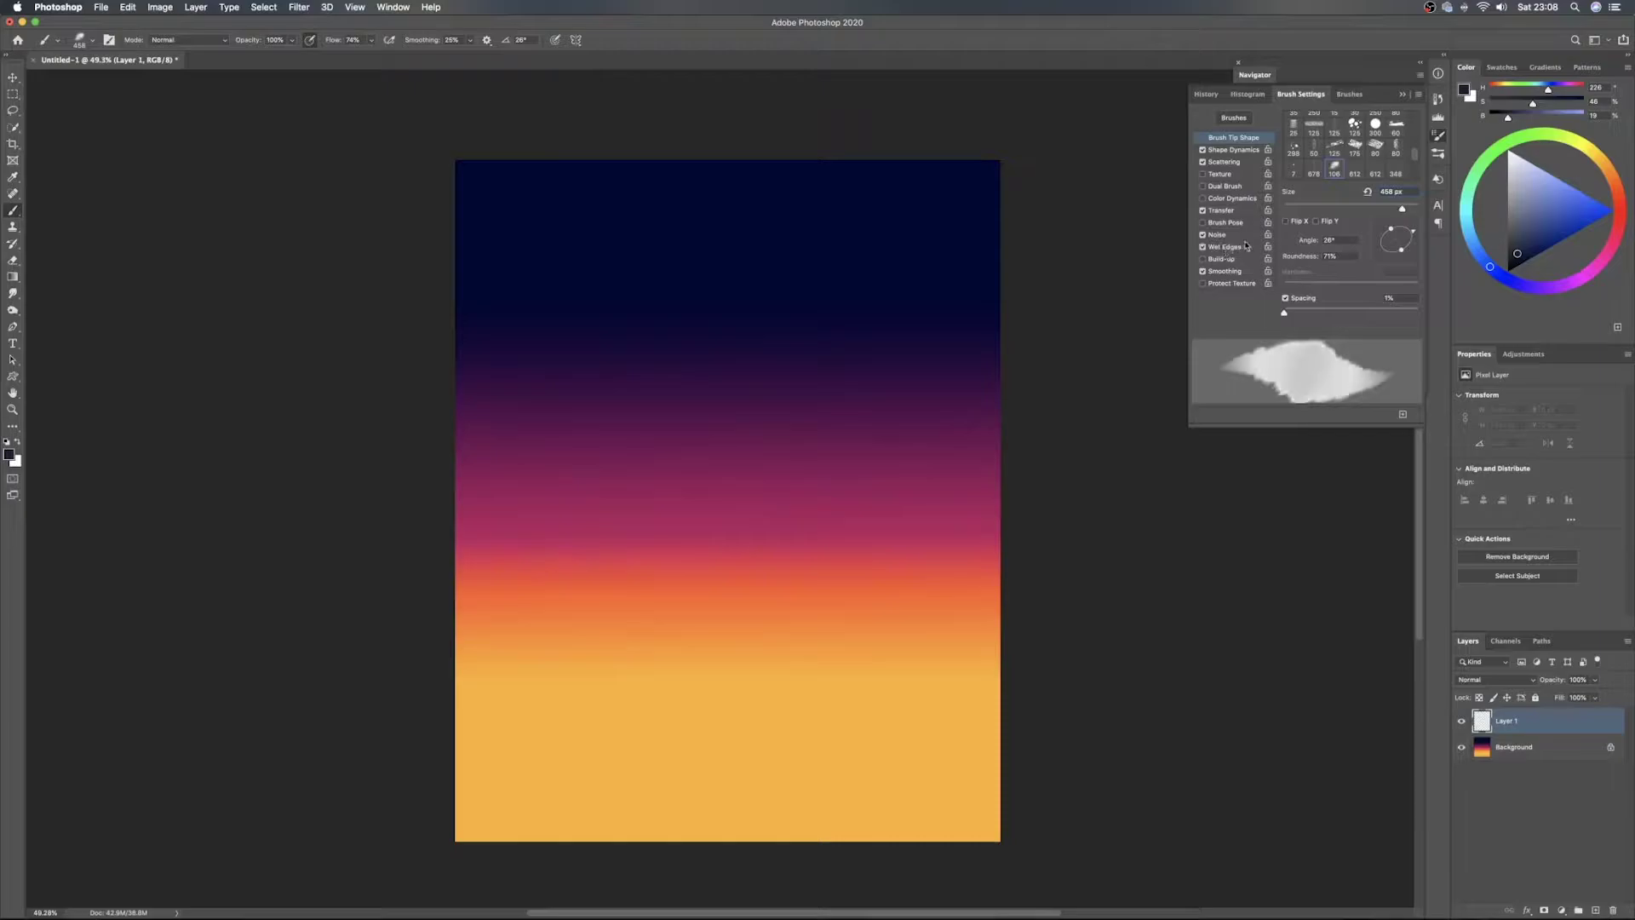
left_click(1437, 136)
left_click_drag(834, 430, 660, 524)
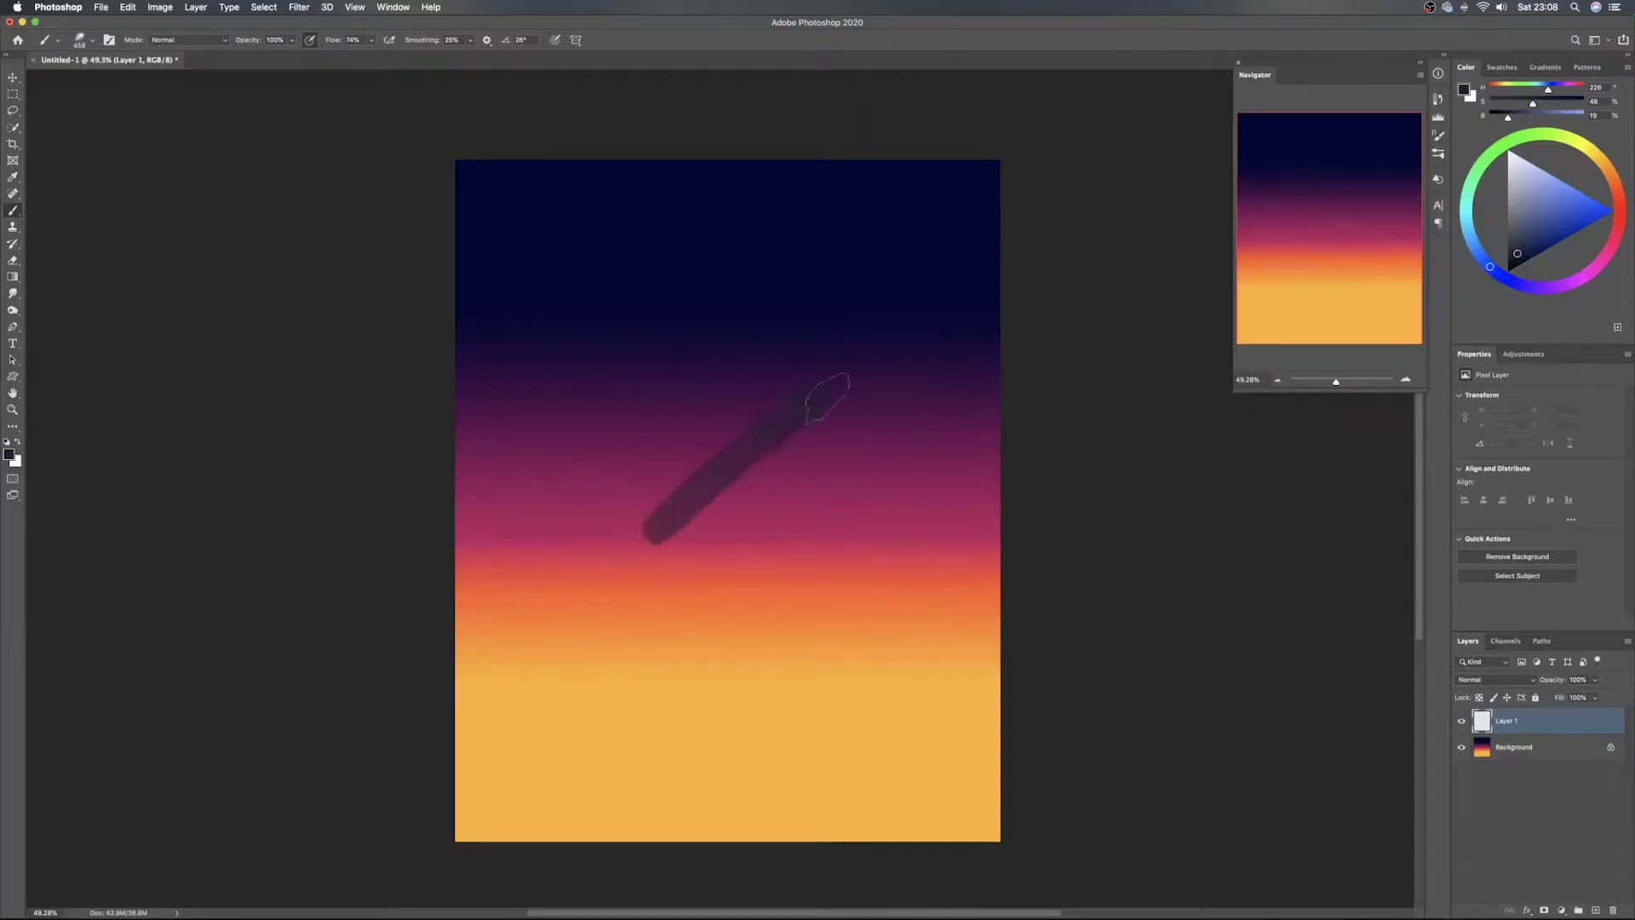
key("super+z")
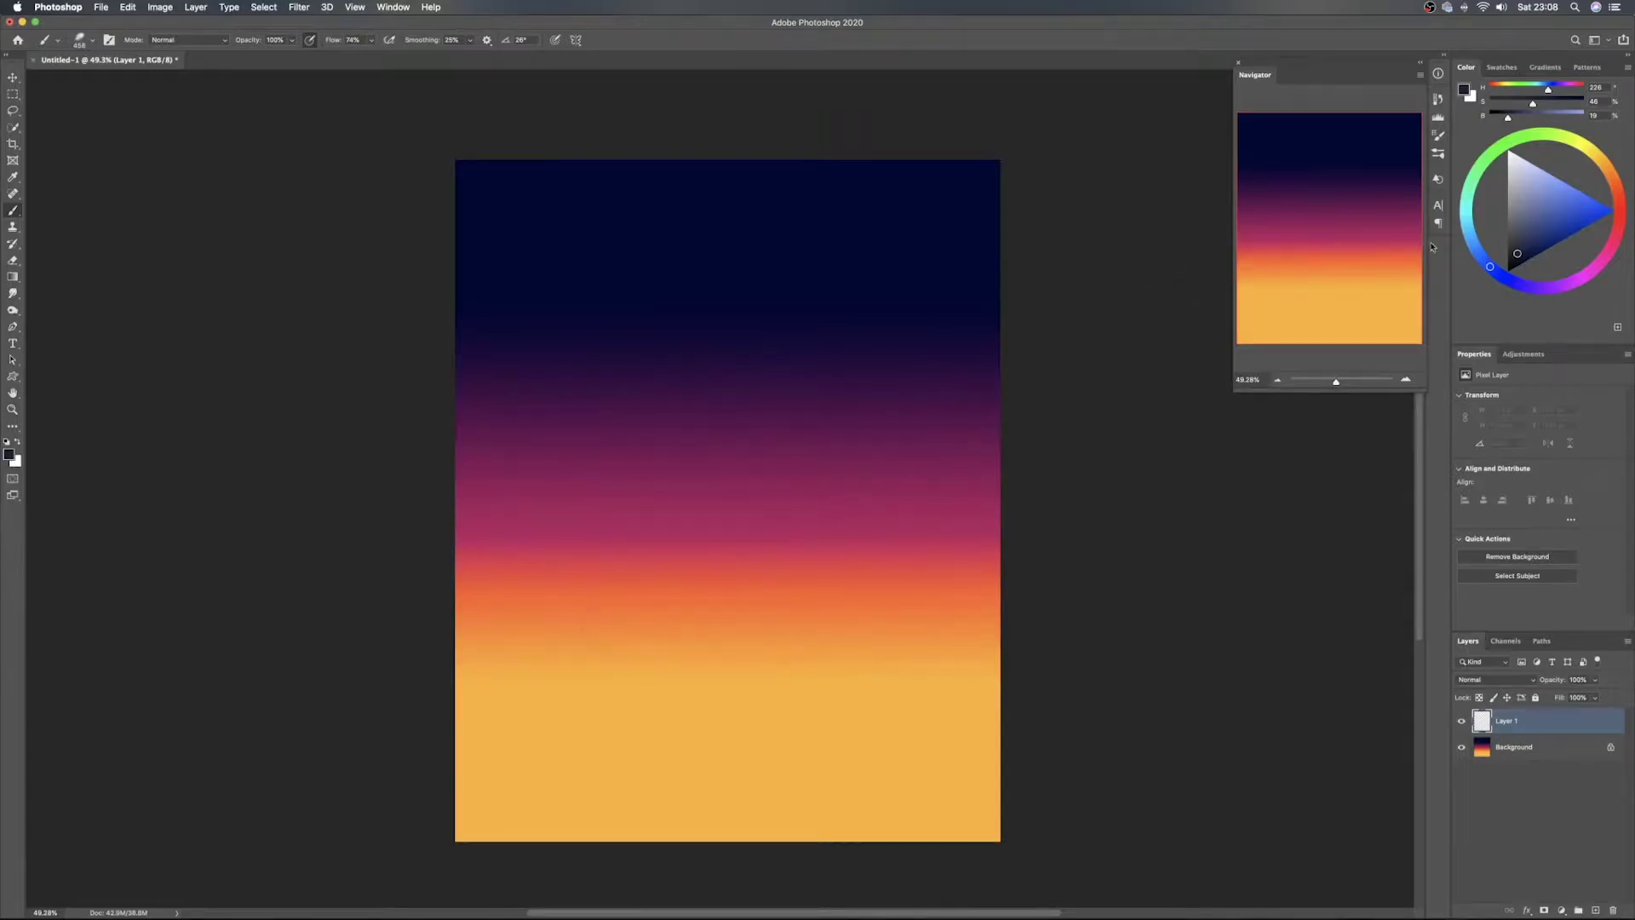
Paint a dark navy frame along the canvas edges and block in dark ground across the lower part of the canvas
left_click(1520, 260)
mouse_move(500, 311)
left_mouse_down()
mouse_move(475, 175)
mouse_move(467, 226)
left_mouse_up()
left_click_drag(474, 128, 487, 626)
mouse_move(452, 437)
left_mouse_down()
mouse_move(477, 681)
mouse_move(468, 477)
mouse_move(469, 732)
mouse_move(446, 813)
mouse_move(554, 779)
left_mouse_up()
left_click_drag(460, 656, 919, 690)
mouse_move(609, 669)
left_mouse_down()
mouse_move(562, 656)
mouse_move(562, 621)
mouse_move(987, 672)
mouse_move(702, 691)
mouse_move(957, 800)
mouse_move(494, 792)
mouse_move(583, 816)
mouse_move(494, 707)
mouse_move(979, 766)
mouse_move(553, 783)
mouse_move(996, 818)
left_mouse_up()
mouse_move(1085, 843)
left_mouse_down()
mouse_move(383, 794)
mouse_move(778, 690)
mouse_move(977, 734)
mouse_move(1010, 484)
left_mouse_up()
mouse_move(994, 682)
left_mouse_down()
mouse_move(1013, 338)
mouse_move(997, 665)
mouse_move(997, 162)
mouse_move(994, 212)
mouse_move(1026, 188)
mouse_move(594, 175)
mouse_move(986, 171)
mouse_move(535, 182)
mouse_move(963, 163)
mouse_move(520, 179)
mouse_move(990, 159)
mouse_move(952, 168)
left_mouse_up()
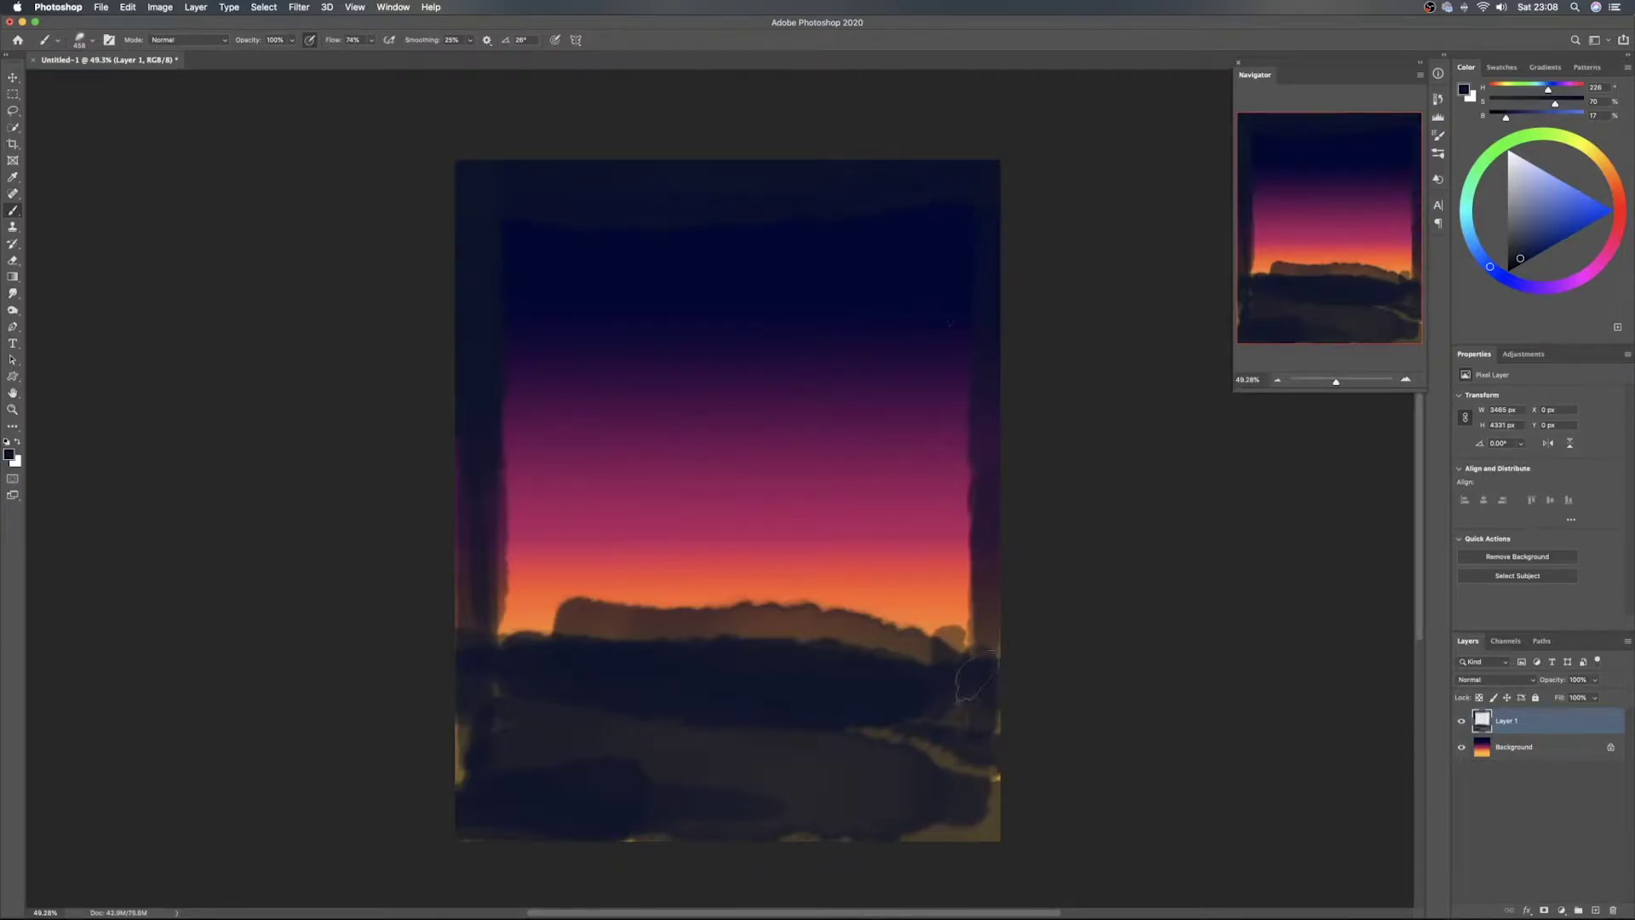
Erase the semi-transparent ridge above the dark ground and clean up the inner lower-left corner of the frame
key("e")
mouse_move(577, 603)
left_mouse_down()
mouse_move(628, 616)
mouse_move(600, 625)
mouse_move(843, 613)
mouse_move(958, 634)
left_mouse_up()
mouse_move(596, 618)
left_mouse_down()
mouse_move(519, 613)
mouse_move(664, 634)
mouse_move(954, 631)
left_mouse_up()
mouse_move(711, 623)
left_mouse_down()
mouse_move(954, 634)
mouse_move(758, 628)
left_mouse_up()
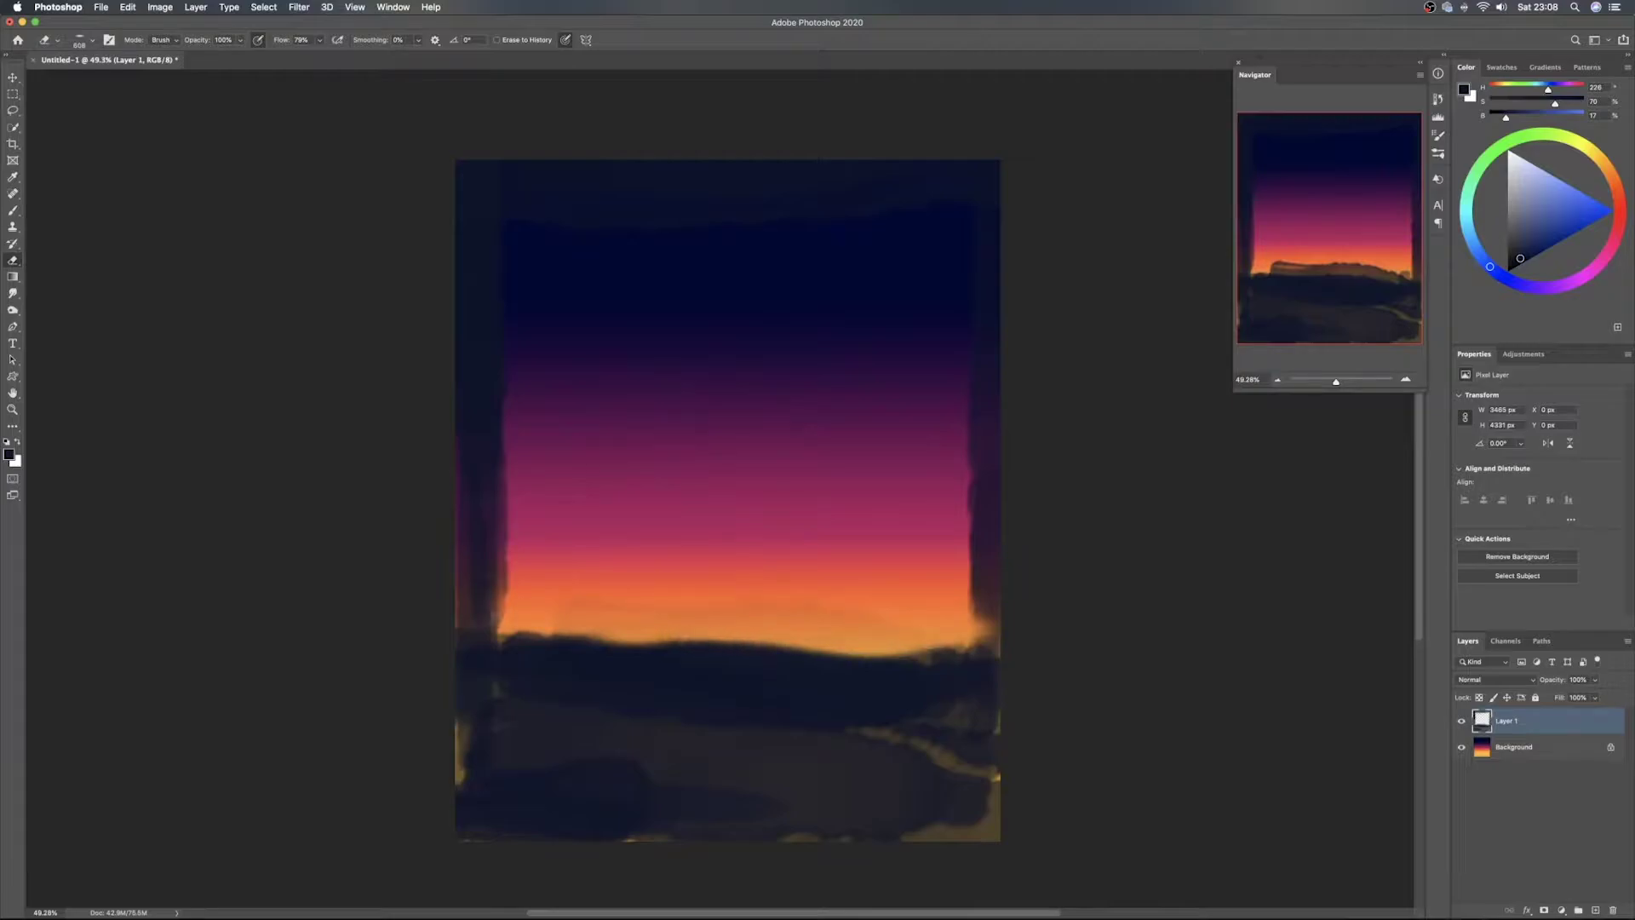
left_click_drag(503, 615, 481, 608)
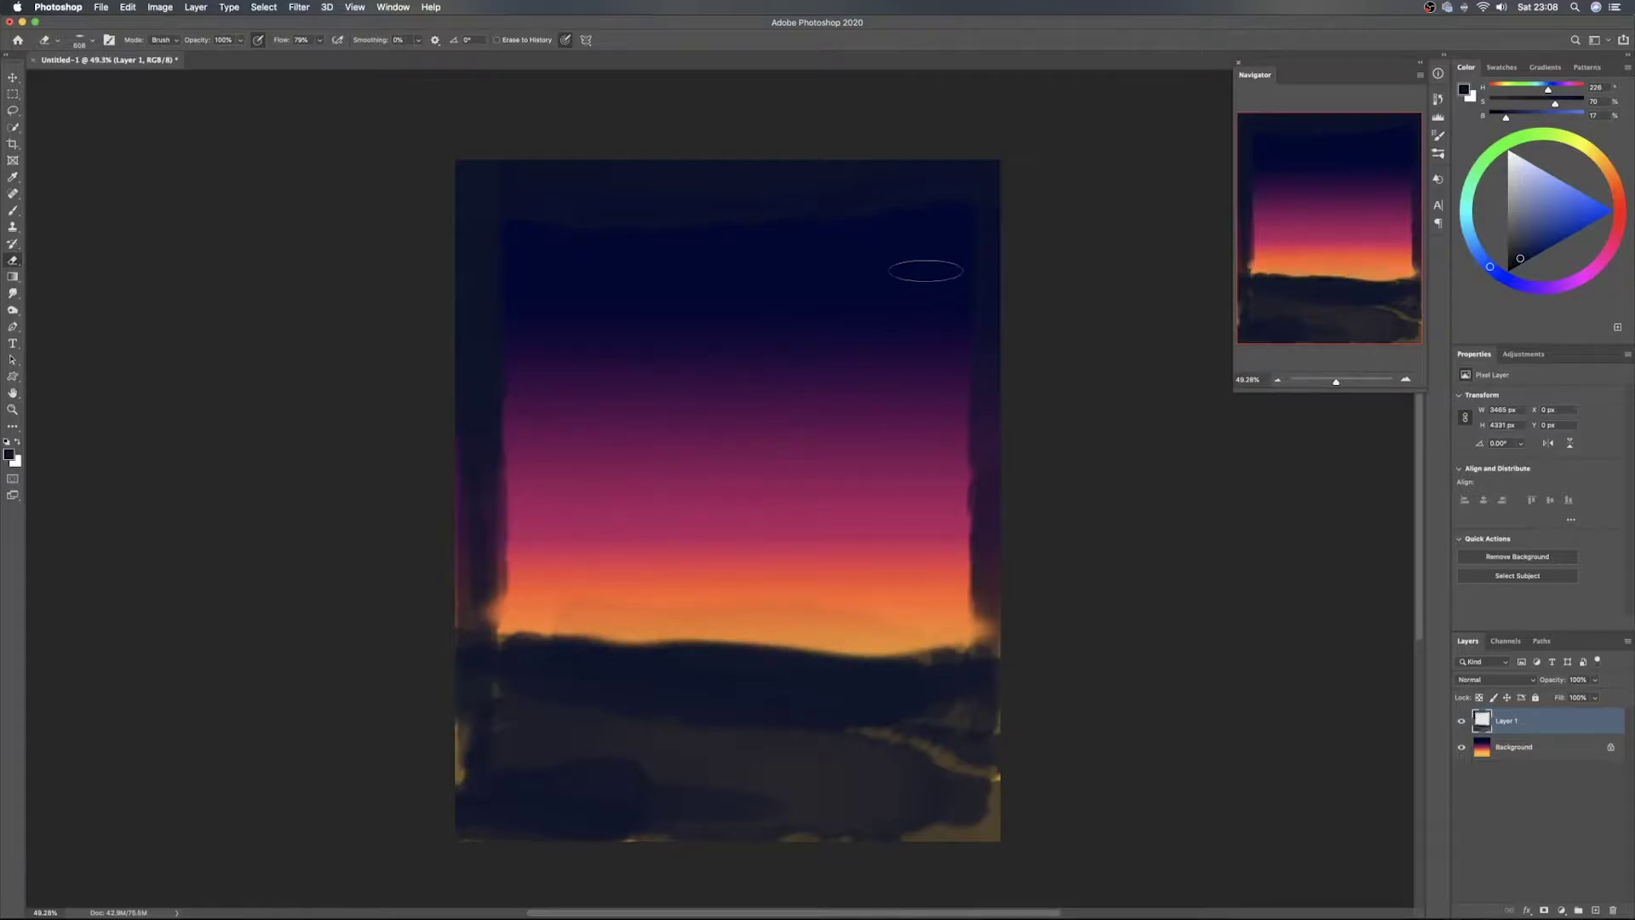
Choose a darker navy and thicken the top and right edges of the painted frame
key("b")
left_click(1515, 260)
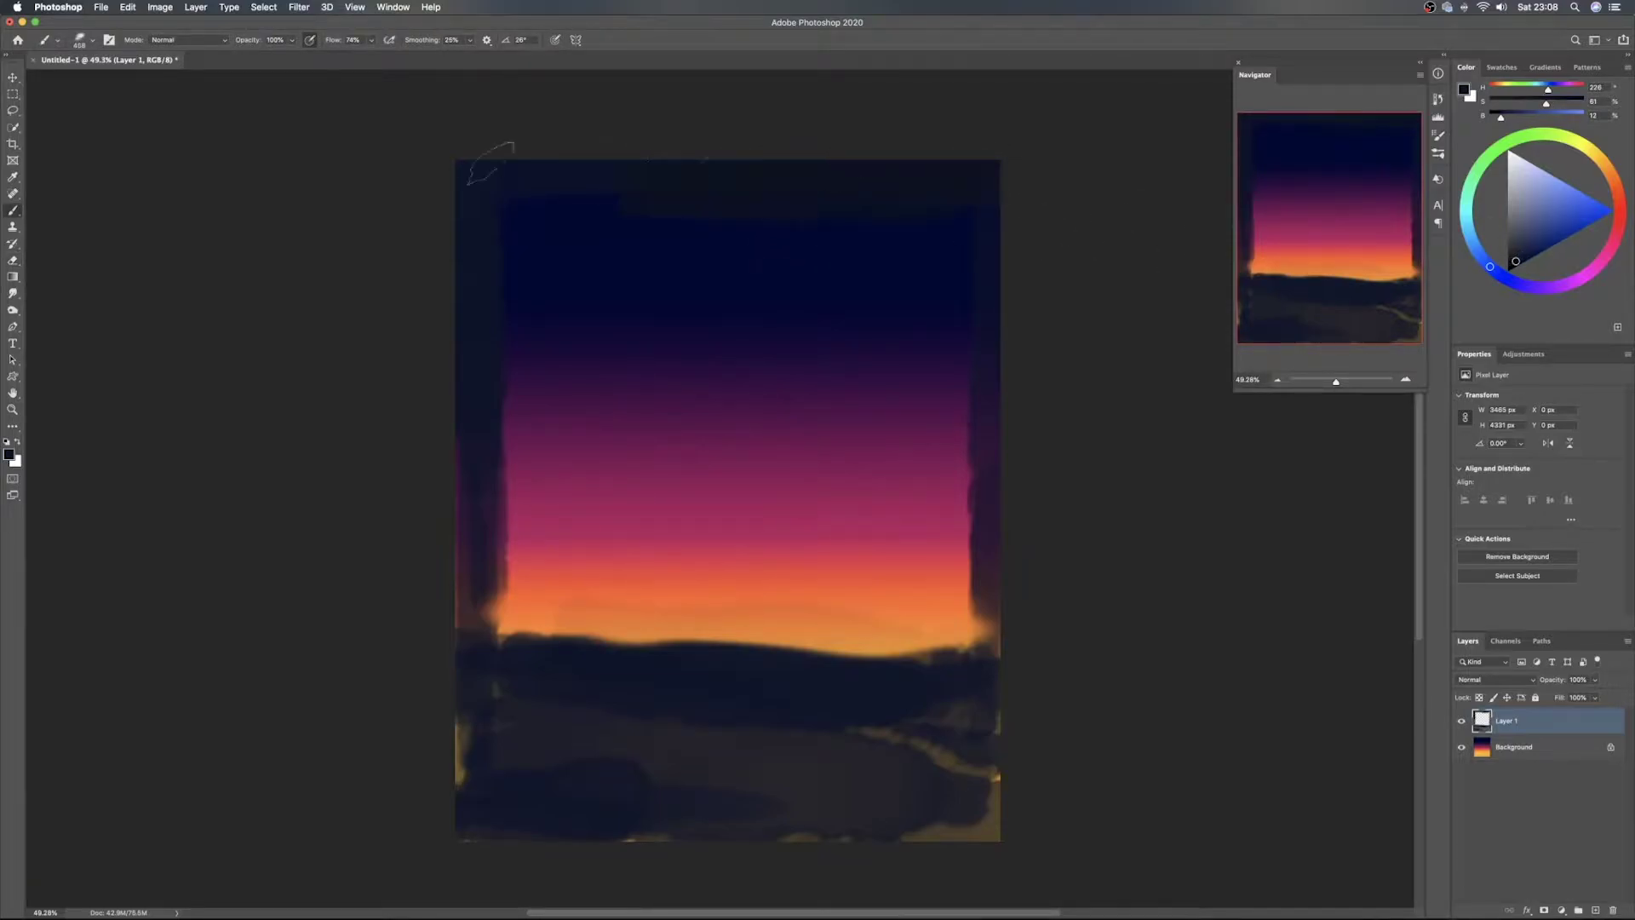
mouse_move(1003, 238)
left_mouse_down()
mouse_move(1000, 705)
mouse_move(991, 514)
mouse_move(992, 690)
left_mouse_up()
left_click_drag(981, 447, 987, 656)
Turn off the brush's Scattering, then darken the left frame edge and the ground with a slightly higher horizon
left_click(1440, 136)
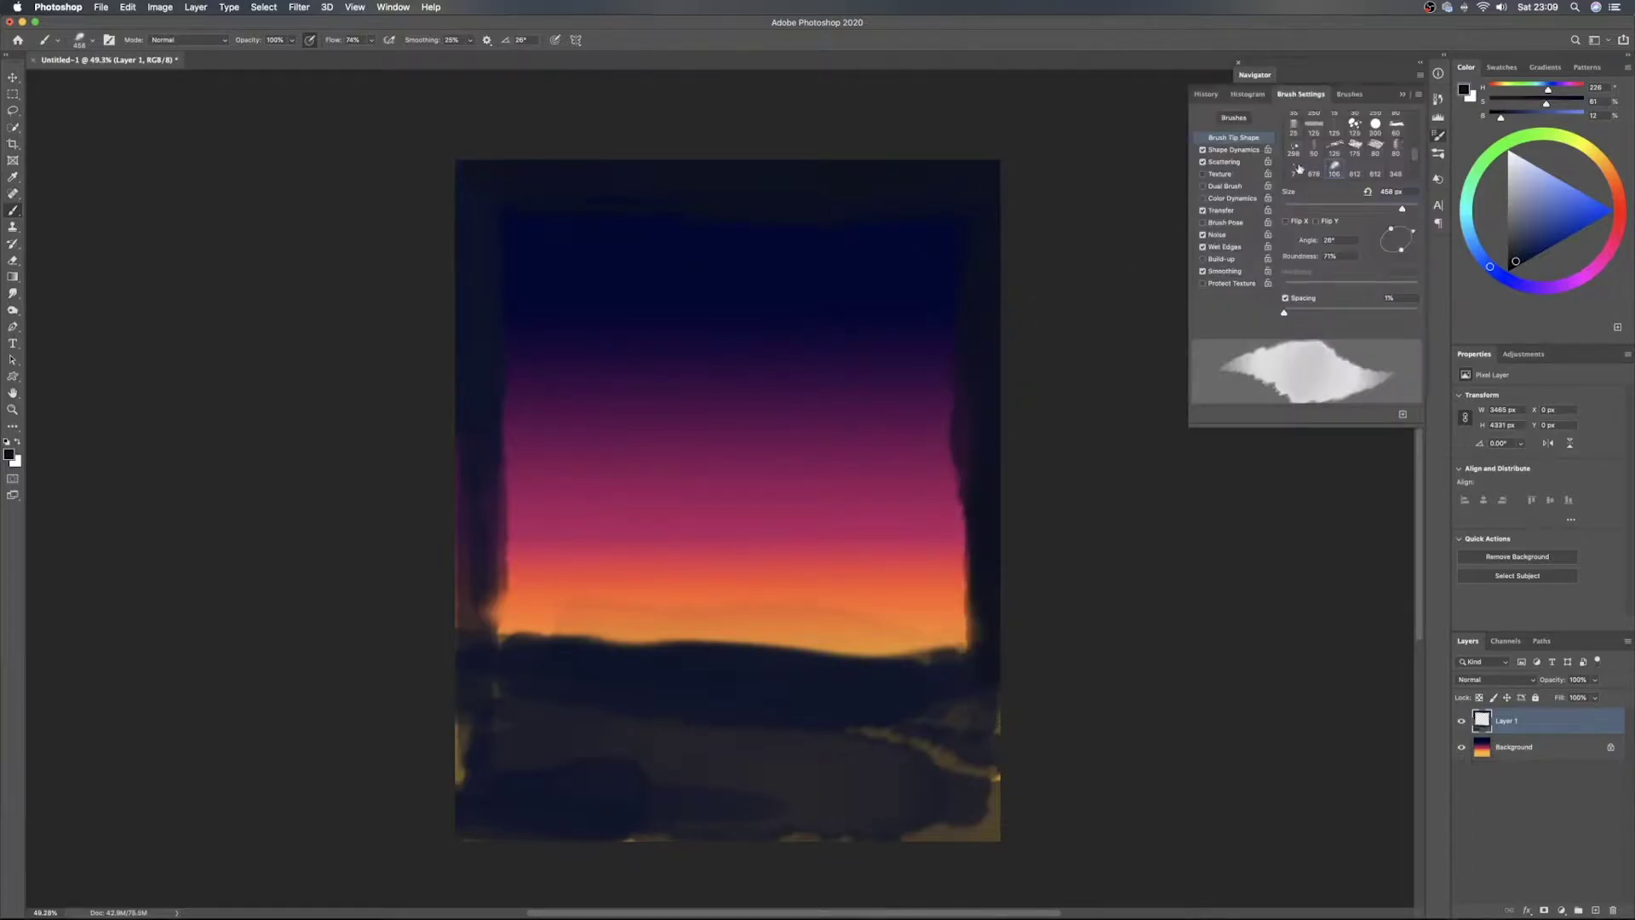
left_click(1202, 162)
left_click(1436, 136)
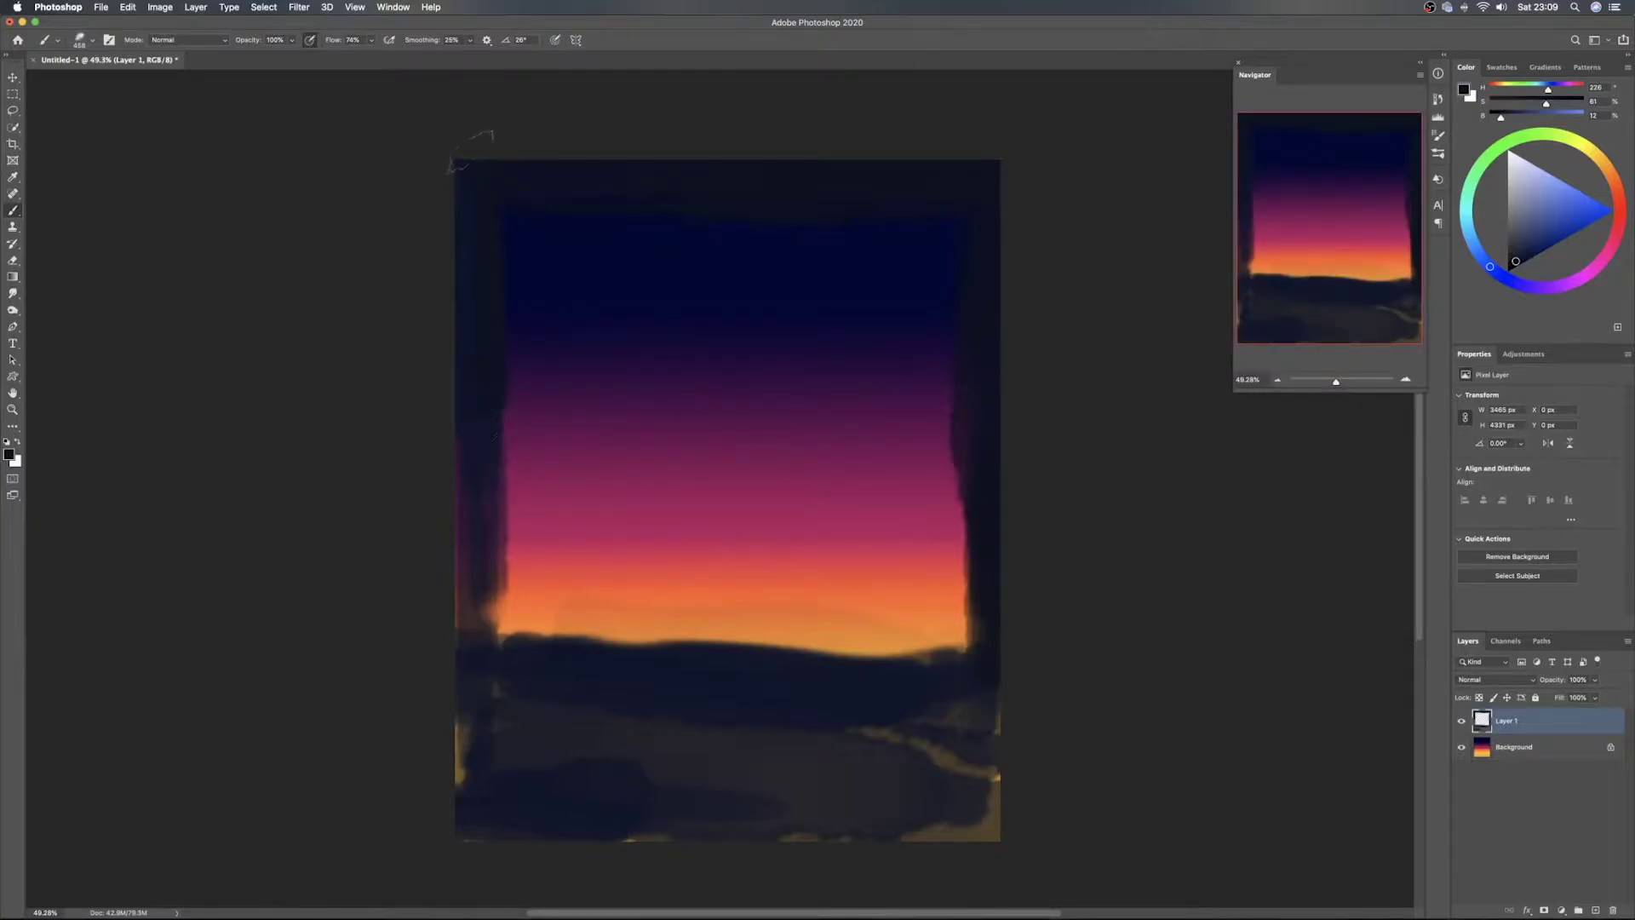
mouse_move(475, 473)
left_mouse_down()
mouse_move(487, 516)
mouse_move(486, 435)
mouse_move(489, 677)
mouse_move(462, 445)
mouse_move(462, 650)
mouse_move(476, 631)
mouse_move(707, 666)
left_mouse_up()
left_click_drag(506, 630, 971, 640)
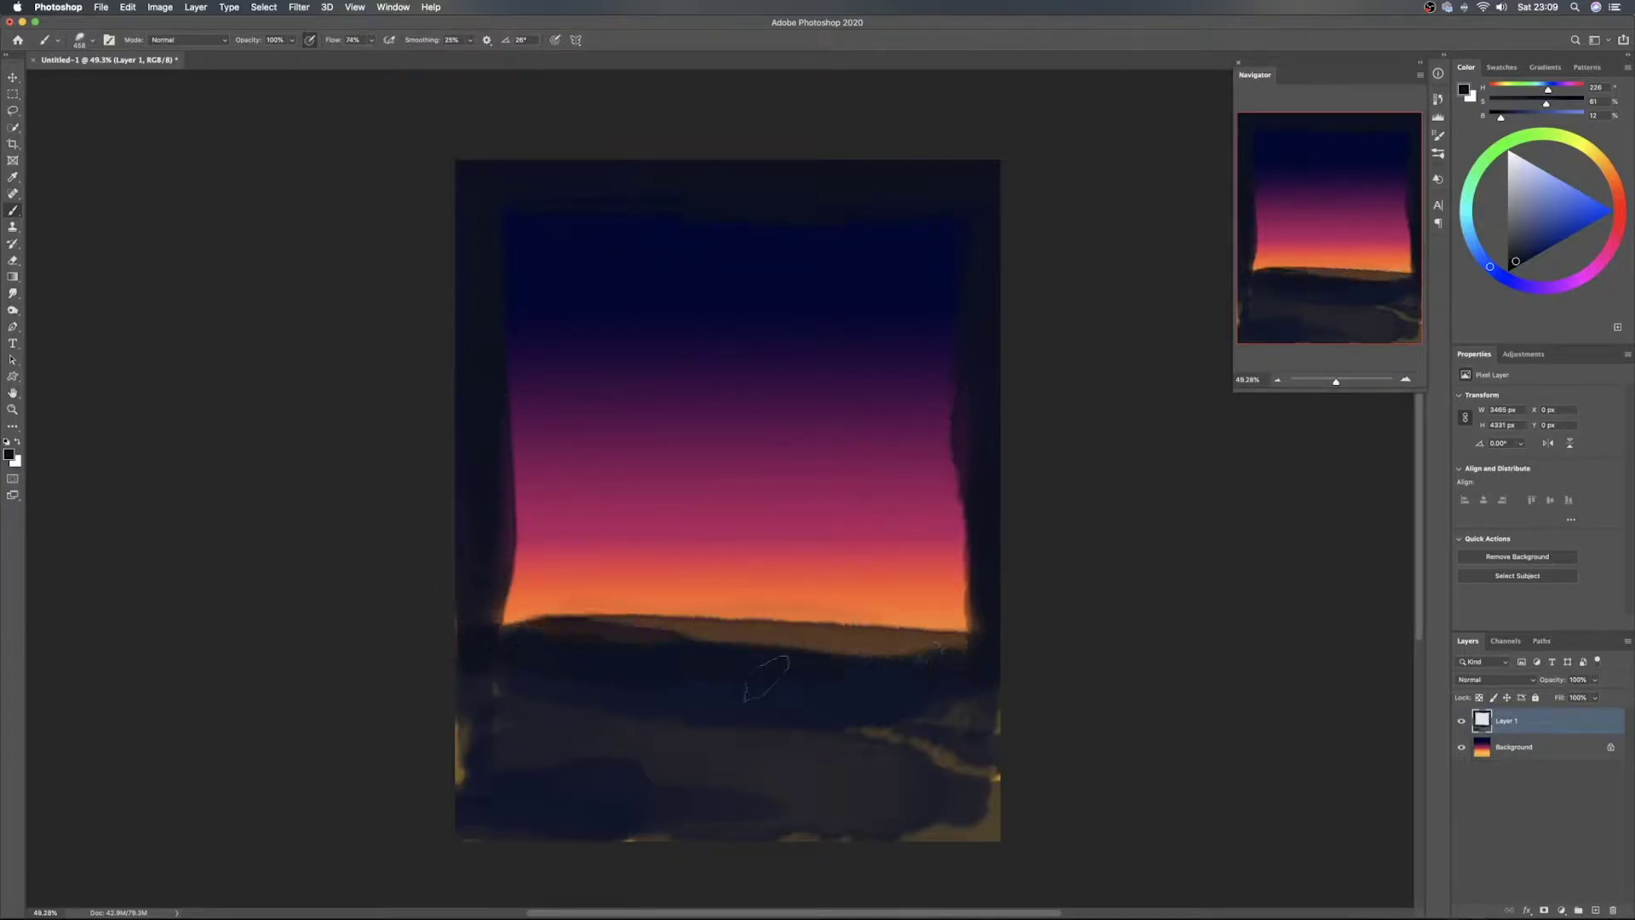
mouse_move(882, 722)
left_mouse_down()
mouse_move(376, 740)
mouse_move(992, 787)
mouse_move(921, 833)
mouse_move(1029, 852)
left_mouse_up()
mouse_move(521, 820)
left_mouse_down()
mouse_move(1037, 835)
mouse_move(980, 776)
mouse_move(1253, 761)
left_mouse_up()
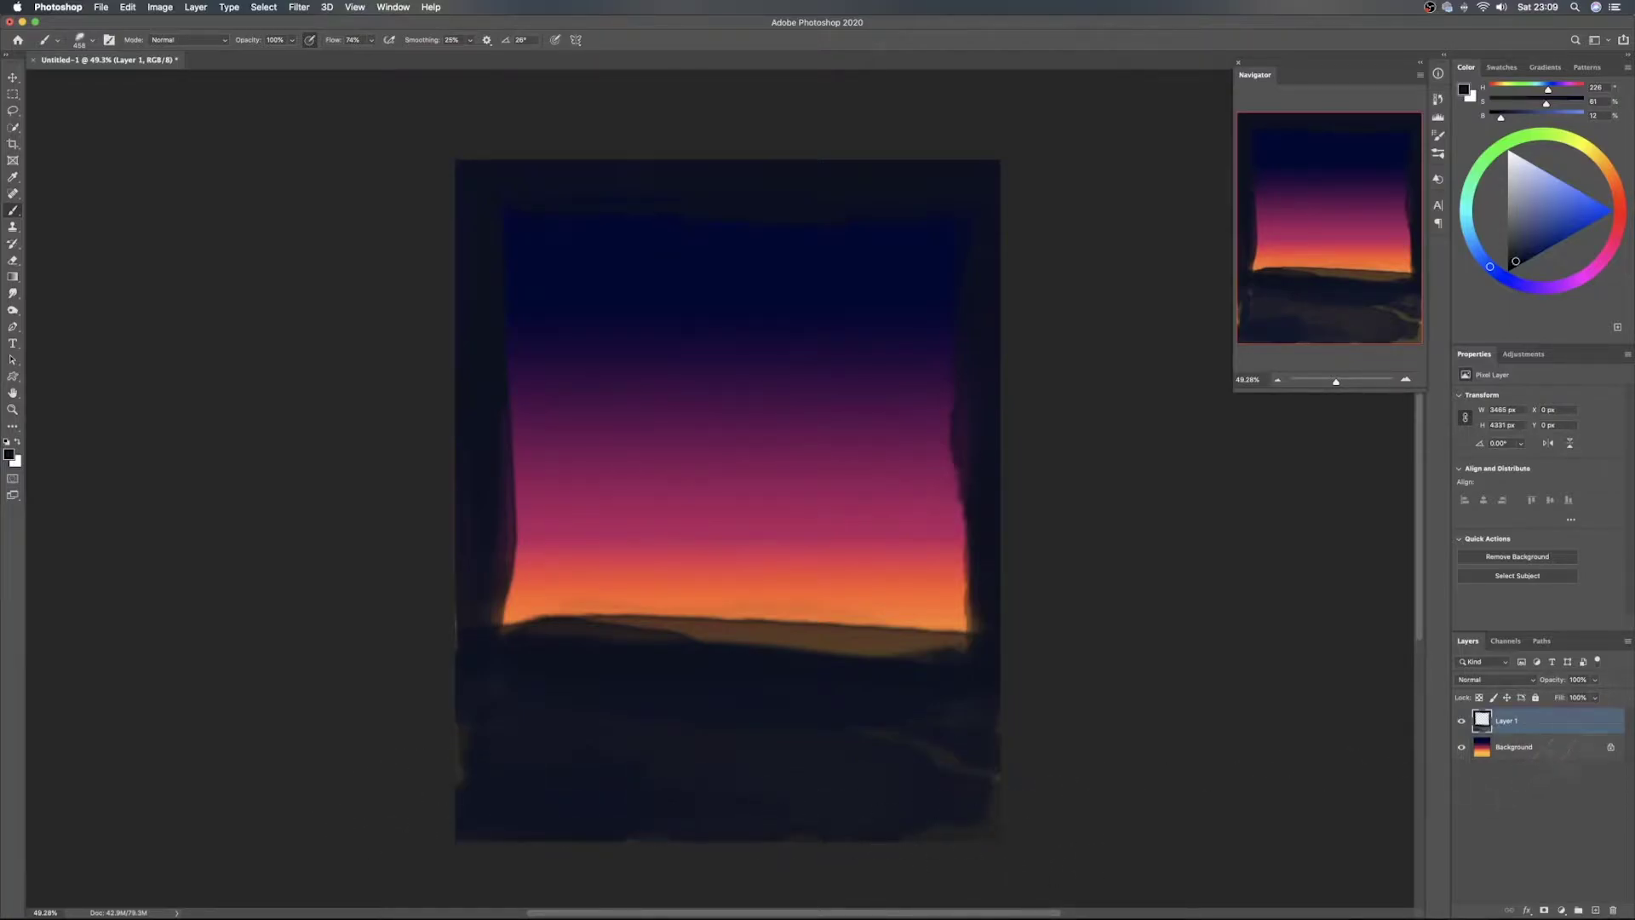
Add a layer between the background and the dark frame, and rough in a city skyline of varied towers in muted blue-grey
left_click(1570, 753)
left_click(1594, 910)
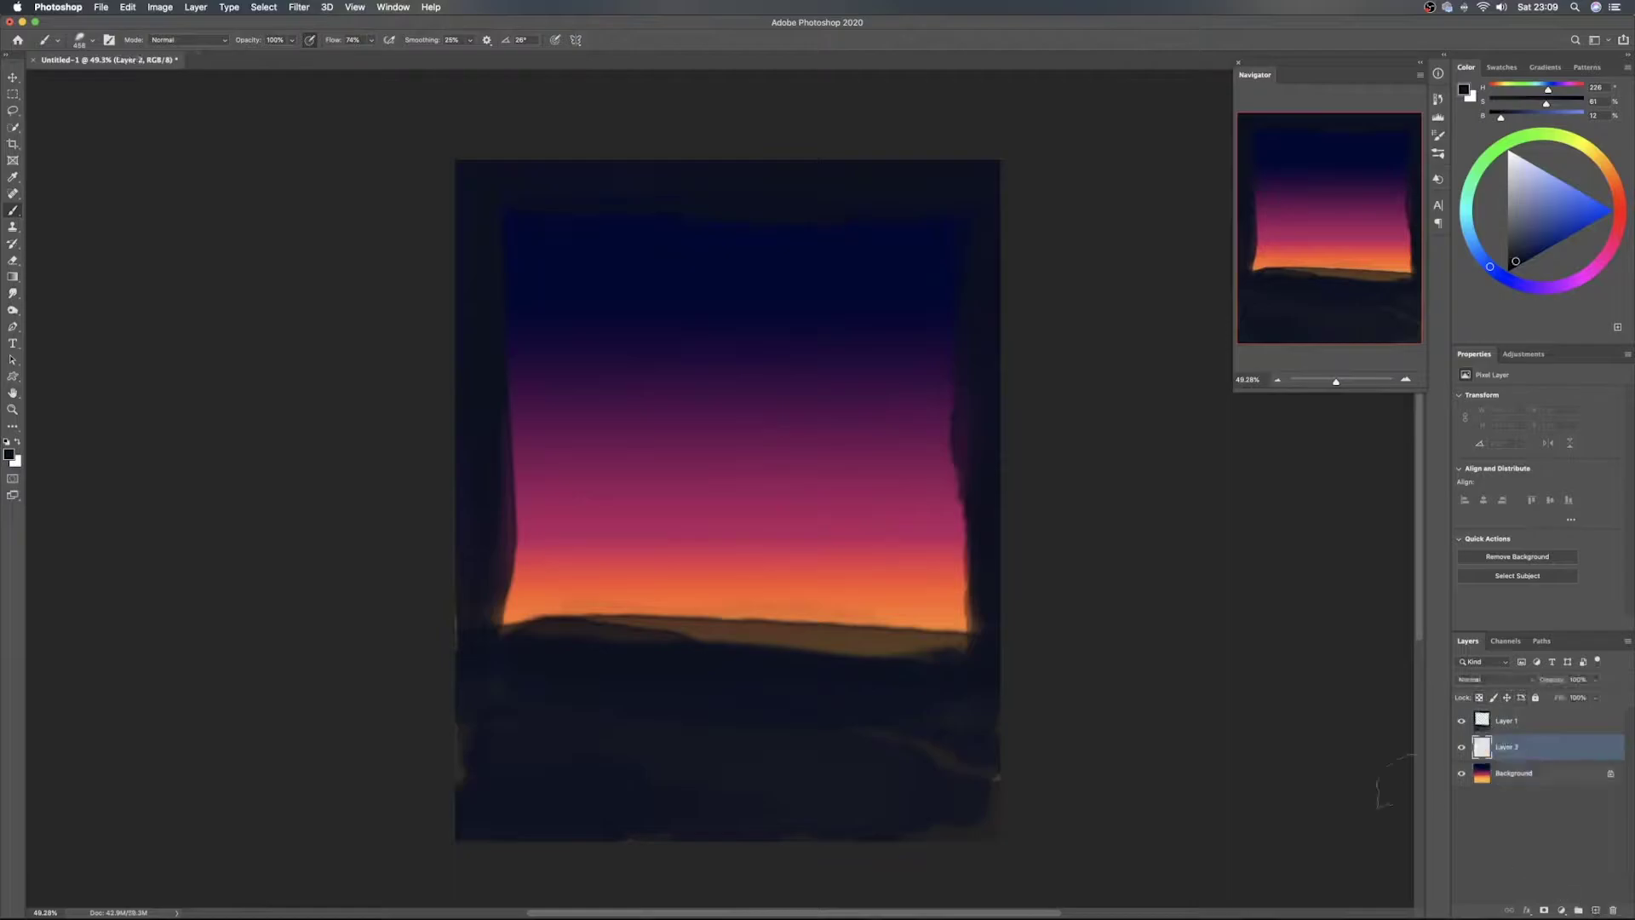
left_click(1516, 252)
left_click_drag(771, 560, 740, 559)
mouse_move(545, 608)
left_mouse_down()
mouse_move(549, 494)
mouse_move(553, 628)
mouse_move(562, 588)
mouse_move(574, 600)
mouse_move(536, 617)
mouse_move(538, 637)
mouse_move(531, 570)
mouse_move(583, 562)
mouse_move(592, 604)
mouse_move(625, 566)
mouse_move(634, 620)
mouse_move(647, 613)
mouse_move(685, 400)
mouse_move(694, 604)
left_mouse_up()
mouse_move(673, 456)
left_mouse_down()
mouse_move(666, 623)
mouse_move(653, 616)
mouse_move(706, 609)
left_mouse_up()
left_click_drag(707, 502, 710, 613)
mouse_move(728, 554)
left_mouse_down()
mouse_move(732, 596)
mouse_move(745, 484)
left_mouse_up()
mouse_move(724, 600)
left_mouse_down()
mouse_move(720, 630)
mouse_move(788, 579)
mouse_move(826, 592)
left_mouse_up()
mouse_move(724, 521)
left_mouse_down()
mouse_move(805, 575)
mouse_move(779, 555)
mouse_move(804, 622)
left_mouse_up()
mouse_move(805, 492)
left_mouse_down()
mouse_move(804, 549)
mouse_move(798, 477)
mouse_move(826, 583)
left_mouse_up()
left_click_drag(822, 625, 869, 562)
mouse_move(864, 570)
left_mouse_down()
mouse_move(876, 499)
mouse_move(880, 605)
mouse_move(887, 509)
left_mouse_up()
left_click_drag(888, 509, 902, 626)
left_click_drag(911, 558, 910, 615)
left_click_drag(920, 602, 943, 600)
mouse_move(947, 596)
left_mouse_down()
mouse_move(960, 601)
mouse_move(876, 603)
mouse_move(962, 601)
mouse_move(881, 601)
left_mouse_up()
left_click_drag(907, 509, 894, 570)
left_click_drag(879, 613, 898, 639)
left_click_drag(860, 562, 873, 628)
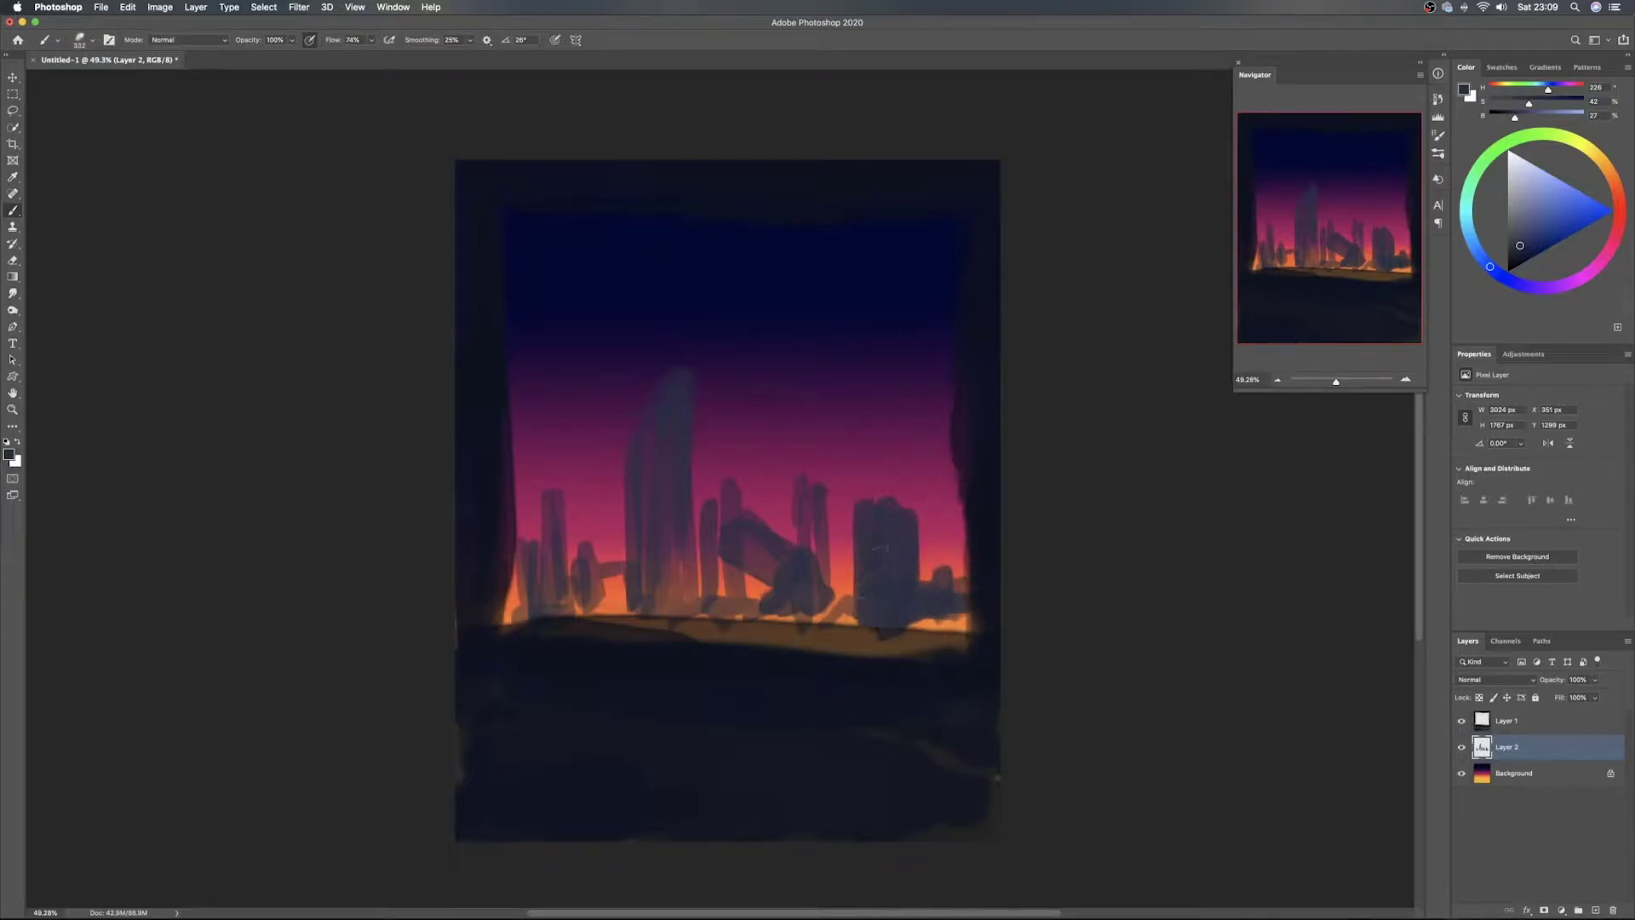
Fill the skyline buildings into solid silhouettes joined by a continuous base, and add a tall tower beside the right frame edge
left_click_drag(813, 481, 800, 639)
mouse_move(792, 536)
left_mouse_down()
mouse_move(723, 588)
mouse_move(732, 507)
left_mouse_up()
mouse_move(733, 579)
left_mouse_down()
mouse_move(774, 626)
mouse_move(724, 608)
left_mouse_up()
mouse_move(725, 494)
left_mouse_down()
mouse_move(722, 603)
mouse_move(691, 506)
mouse_move(673, 609)
left_mouse_up()
left_click_drag(666, 379, 638, 589)
mouse_move(575, 494)
left_mouse_down()
mouse_move(579, 600)
mouse_move(549, 608)
mouse_move(537, 572)
mouse_move(619, 579)
mouse_move(604, 578)
left_mouse_up()
left_click_drag(928, 626, 967, 620)
mouse_move(843, 583)
left_mouse_down()
mouse_move(842, 611)
mouse_move(810, 615)
left_mouse_up()
left_click_drag(705, 615, 601, 609)
left_click_drag(952, 607, 920, 615)
left_click_drag(614, 596, 961, 613)
mouse_move(566, 589)
left_mouse_down()
mouse_move(507, 618)
mouse_move(494, 575)
left_mouse_up()
left_click_drag(842, 588, 842, 615)
left_click_drag(957, 587, 937, 464)
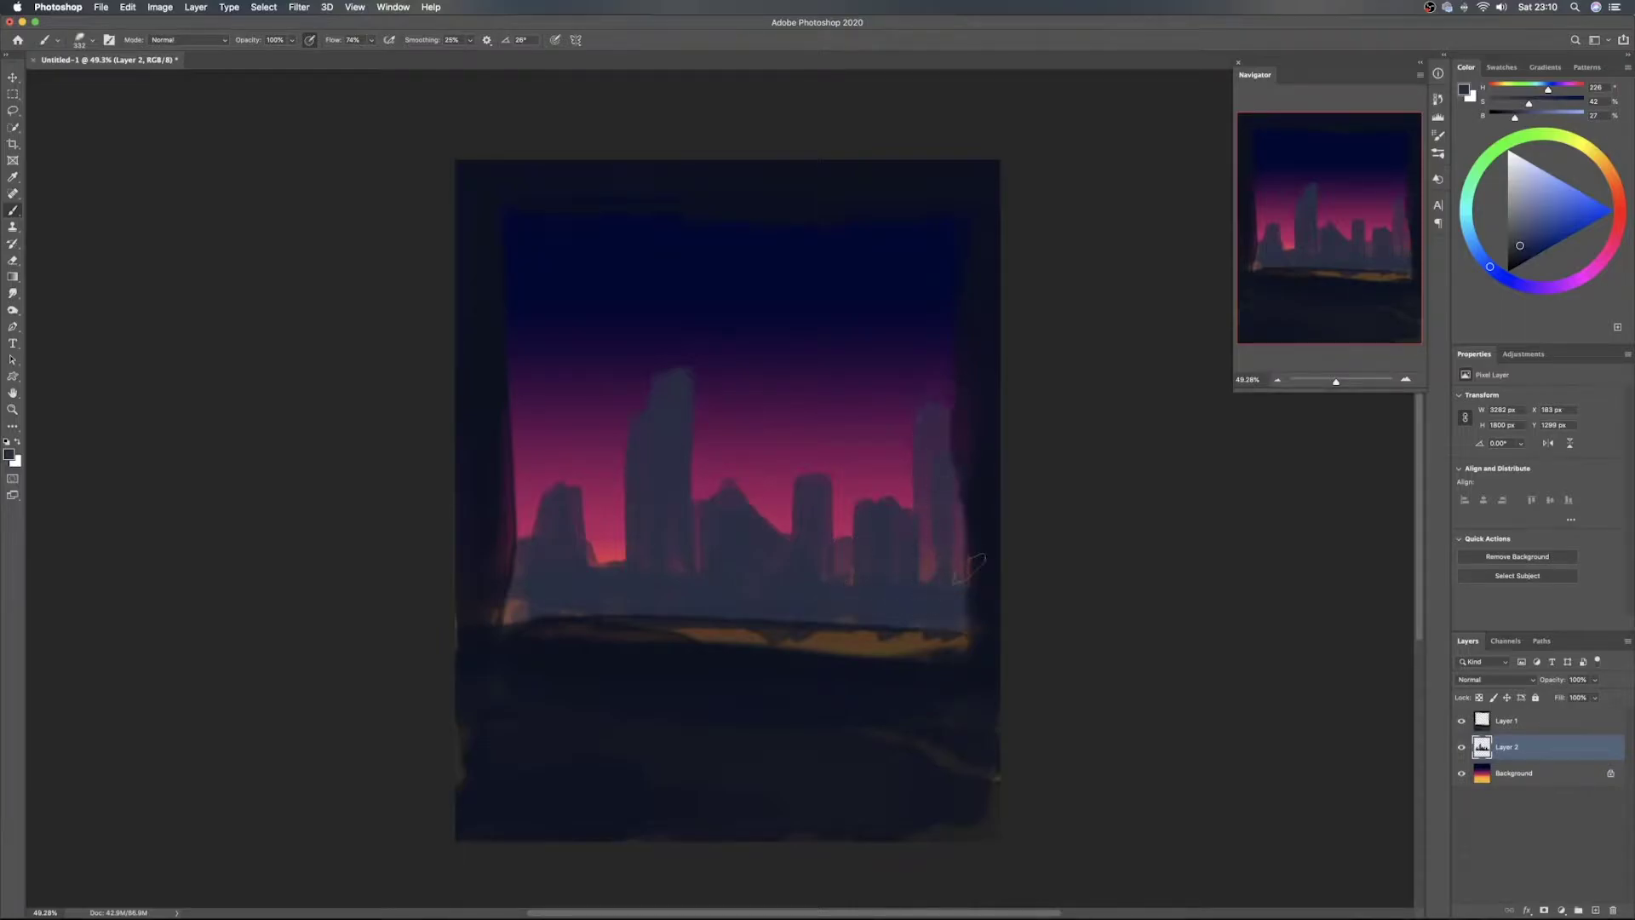
Add a layer between the background and the blue-grey skyline, and sample a muted dark purple beside the right tower
left_click(1579, 771)
left_click(1596, 909)
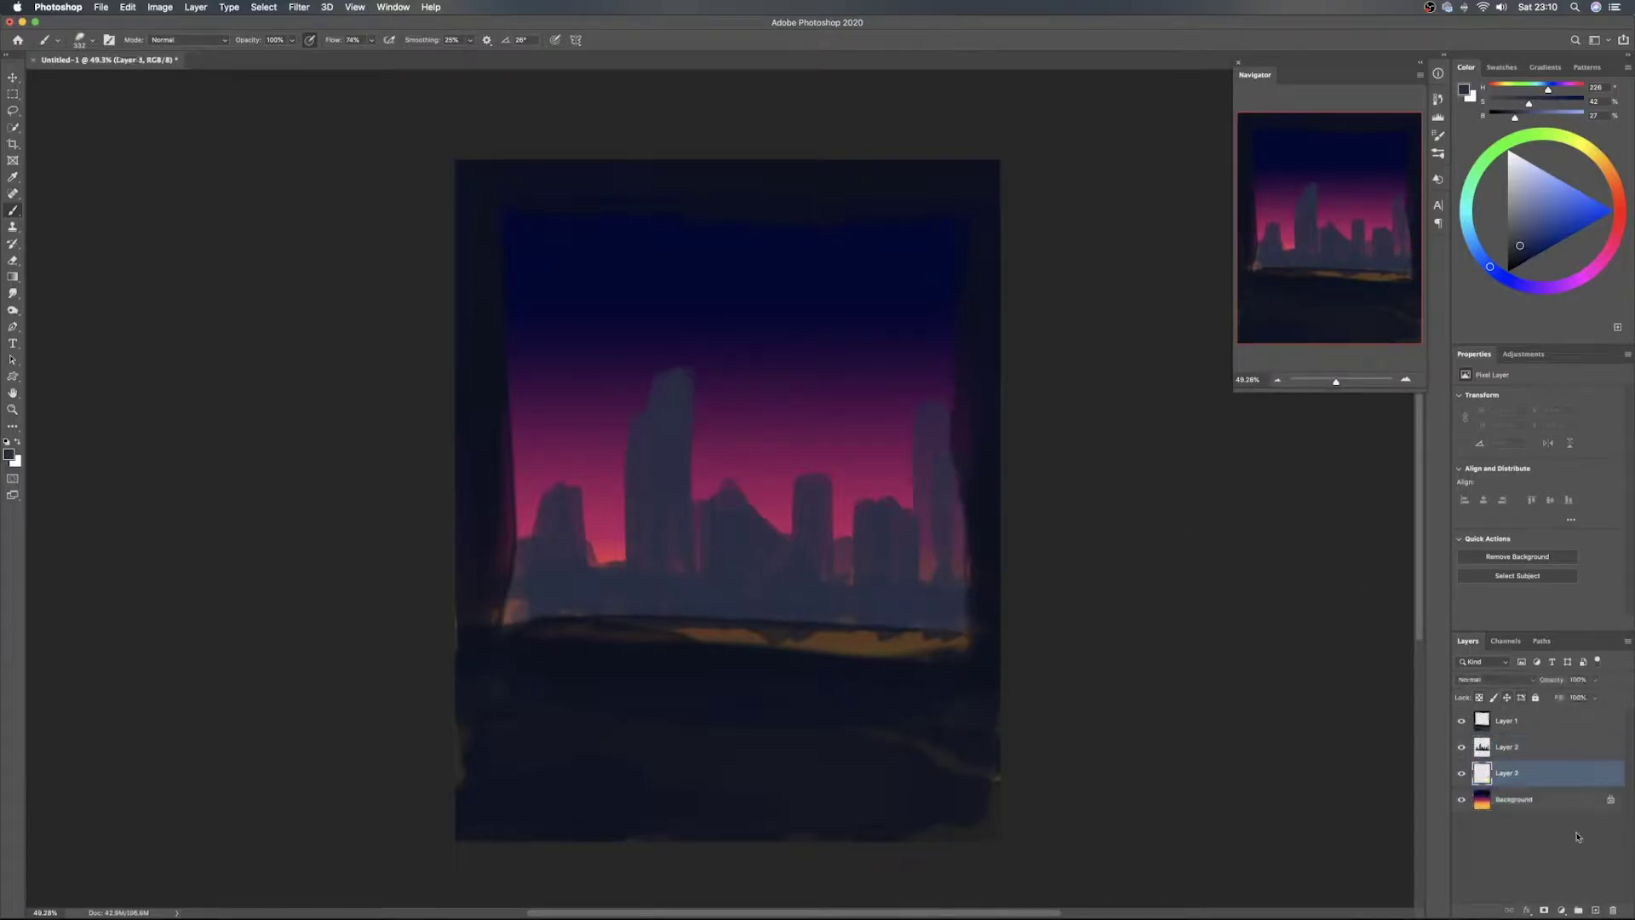
left_click(1519, 224)
left_click(1526, 223)
left_click(914, 444, "alt")
left_click(917, 445, "alt")
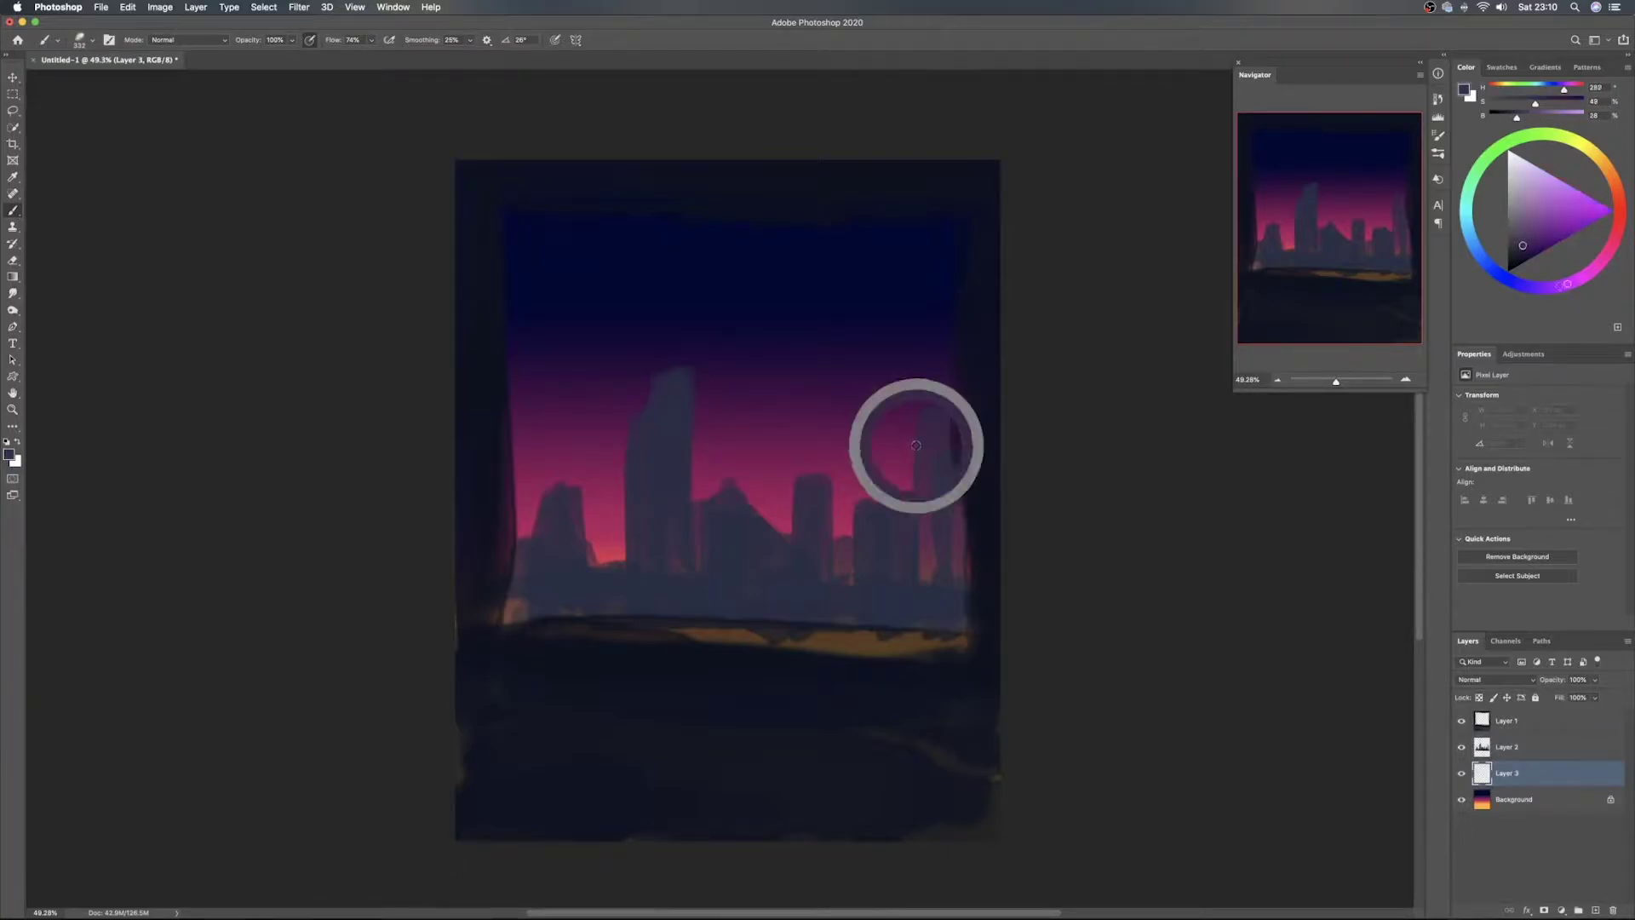
left_click_drag(901, 438, 901, 504)
key("super+z")
key("super+z")
key("super+z")
Choose a lighter muted purple and rough in tall distant towers of varied heights behind the skyline, across the full window opening
left_click(1522, 231)
mouse_move(894, 458)
left_mouse_down()
mouse_move(888, 559)
mouse_move(895, 477)
mouse_move(890, 551)
mouse_move(892, 502)
mouse_move(878, 511)
mouse_move(909, 330)
mouse_move(888, 341)
mouse_move(909, 300)
mouse_move(932, 307)
mouse_move(928, 504)
mouse_move(929, 323)
mouse_move(910, 366)
mouse_move(915, 494)
mouse_move(915, 302)
mouse_move(881, 460)
mouse_move(887, 318)
mouse_move(864, 485)
mouse_move(868, 405)
mouse_move(820, 290)
mouse_move(822, 493)
mouse_move(792, 319)
mouse_move(806, 544)
mouse_move(776, 238)
mouse_move(754, 434)
mouse_move(754, 247)
mouse_move(737, 477)
mouse_move(739, 255)
mouse_move(719, 352)
mouse_move(813, 272)
mouse_move(801, 306)
mouse_move(765, 287)
mouse_move(801, 278)
mouse_move(818, 328)
mouse_move(834, 274)
mouse_move(806, 496)
mouse_move(736, 250)
mouse_move(731, 453)
mouse_move(706, 459)
mouse_move(698, 396)
left_mouse_up()
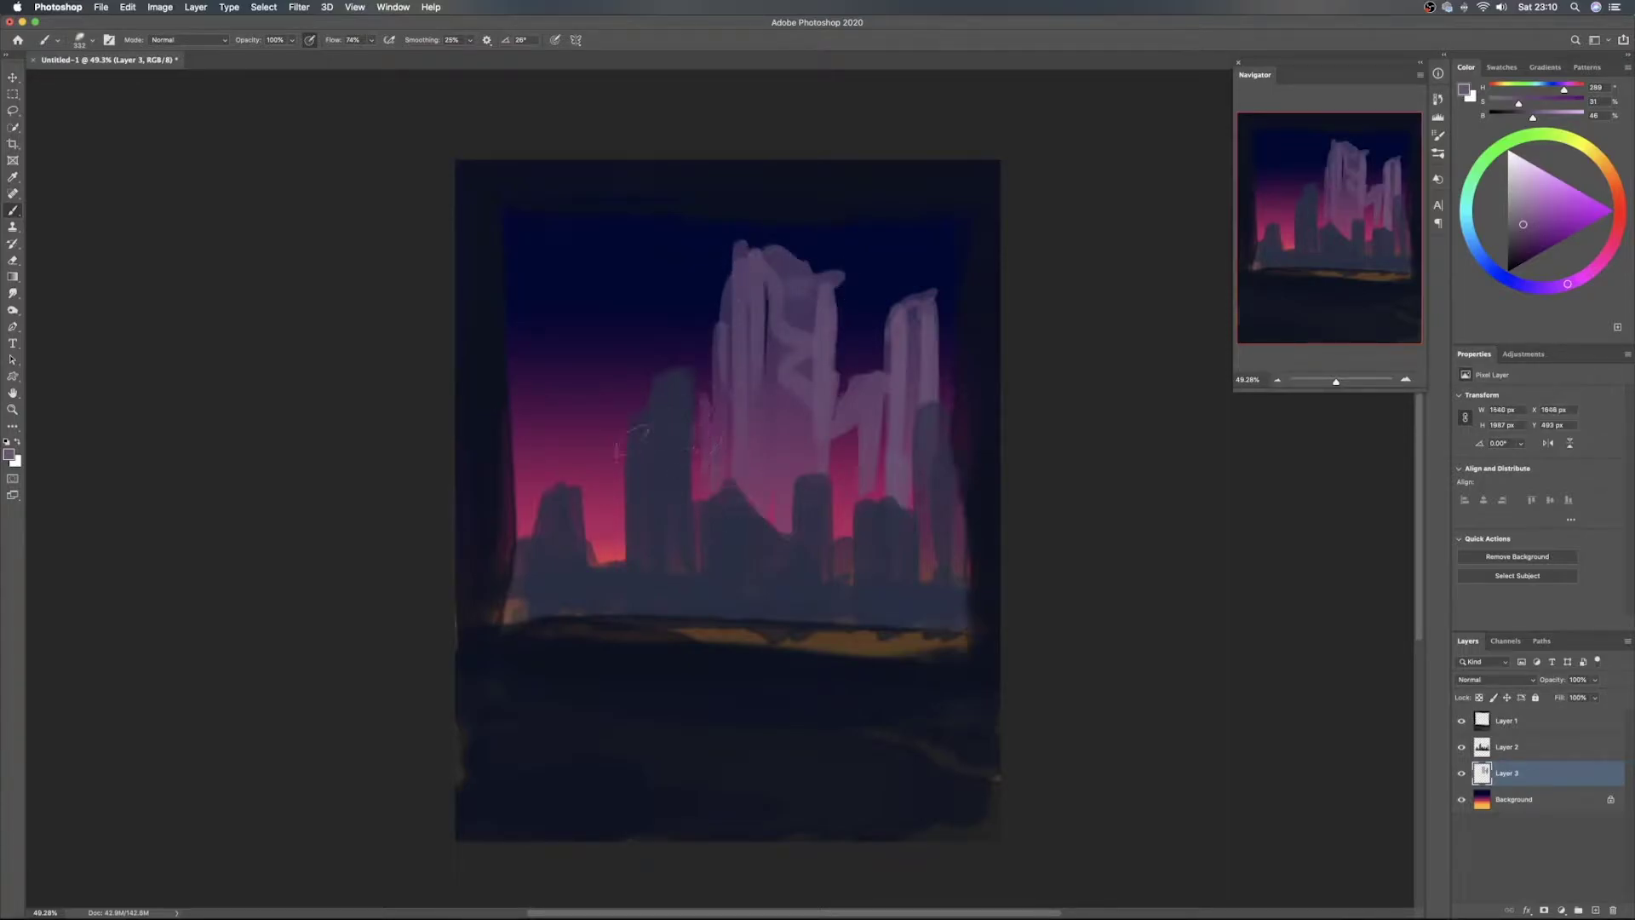
mouse_move(610, 449)
left_mouse_down()
mouse_move(617, 390)
mouse_move(618, 589)
mouse_move(607, 298)
mouse_move(625, 553)
mouse_move(587, 356)
mouse_move(570, 579)
mouse_move(576, 339)
mouse_move(568, 560)
mouse_move(588, 349)
left_mouse_up()
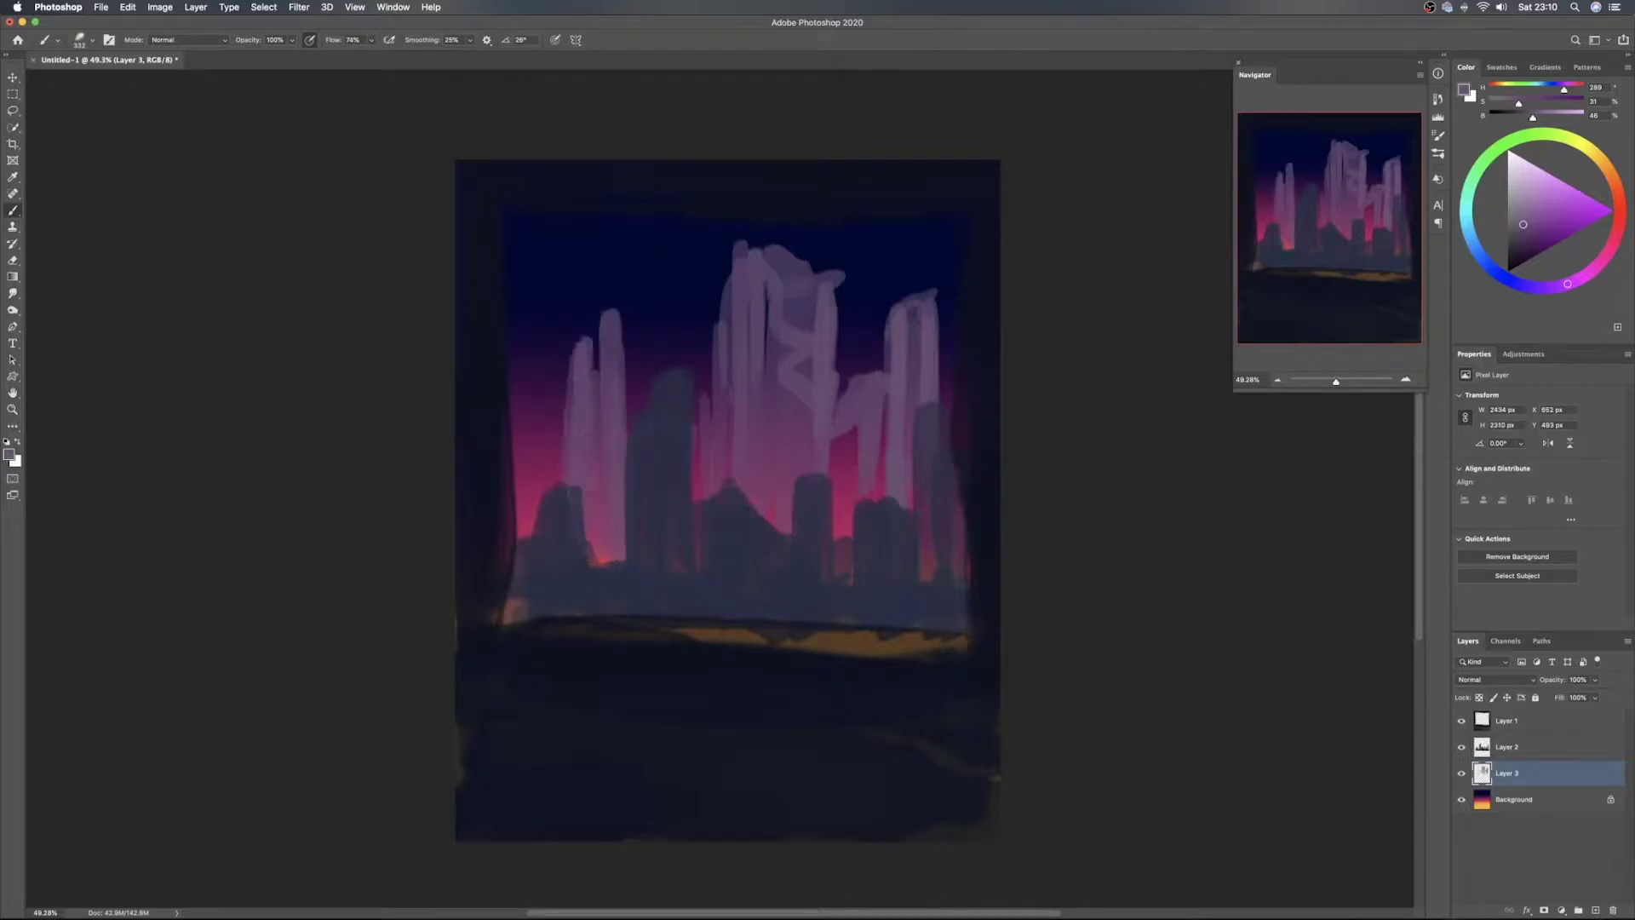
left_click_drag(599, 447, 603, 383)
mouse_move(546, 552)
left_mouse_down()
mouse_move(530, 366)
mouse_move(547, 481)
mouse_move(523, 396)
mouse_move(535, 362)
mouse_move(508, 415)
left_mouse_up()
mouse_move(631, 382)
left_mouse_down()
mouse_move(677, 298)
mouse_move(690, 331)
mouse_move(684, 281)
mouse_move(661, 368)
left_mouse_up()
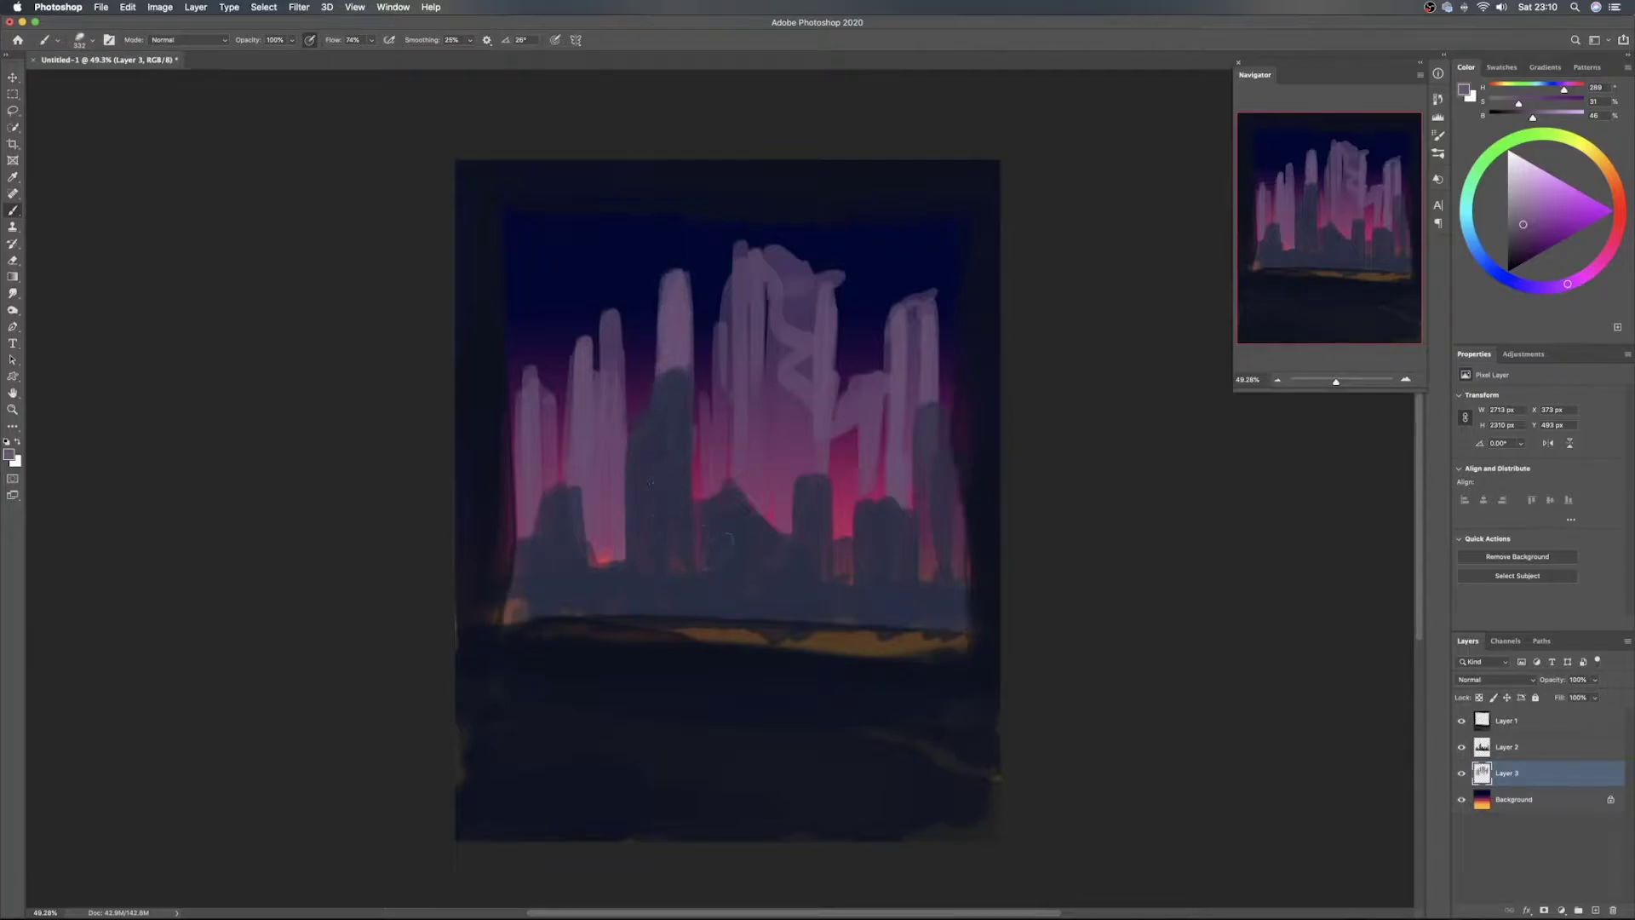
Fill the gaps between the distant purple towers so they form a more solid mass down to the front skyline
mouse_move(821, 533)
left_mouse_down()
mouse_move(854, 294)
mouse_move(883, 395)
mouse_move(878, 482)
mouse_move(801, 487)
mouse_move(796, 392)
mouse_move(766, 315)
mouse_move(750, 443)
left_mouse_up()
mouse_move(717, 515)
left_mouse_down()
mouse_move(700, 430)
mouse_move(731, 396)
left_mouse_up()
left_click_drag(940, 393, 917, 319)
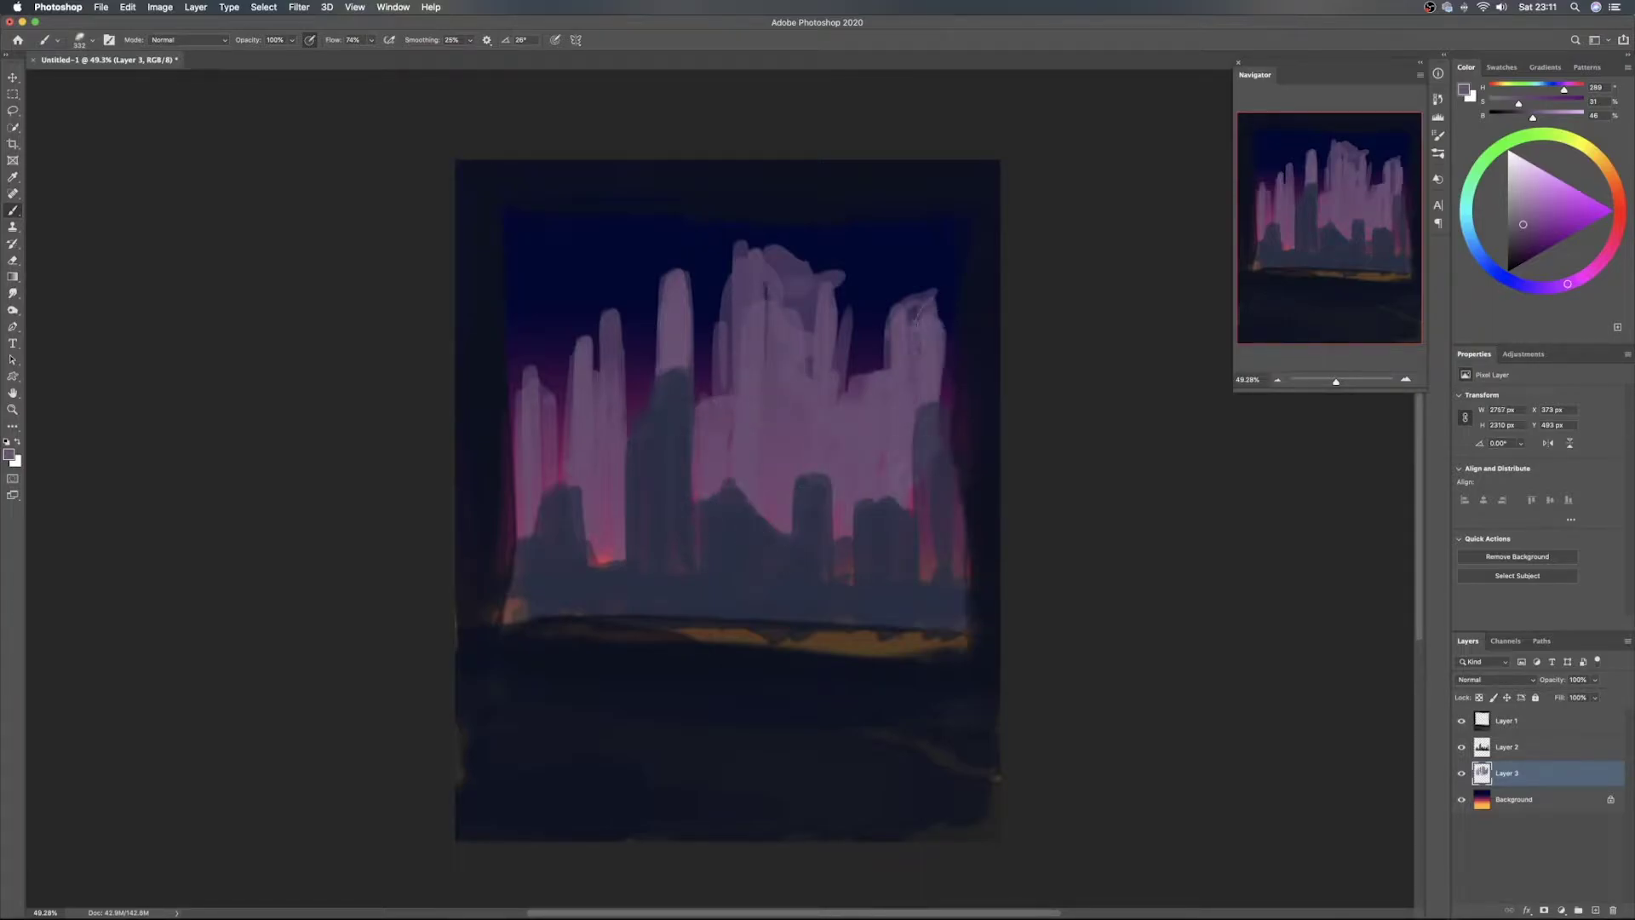
mouse_move(547, 488)
left_mouse_down()
mouse_move(555, 539)
mouse_move(602, 463)
mouse_move(604, 581)
mouse_move(625, 393)
left_mouse_up()
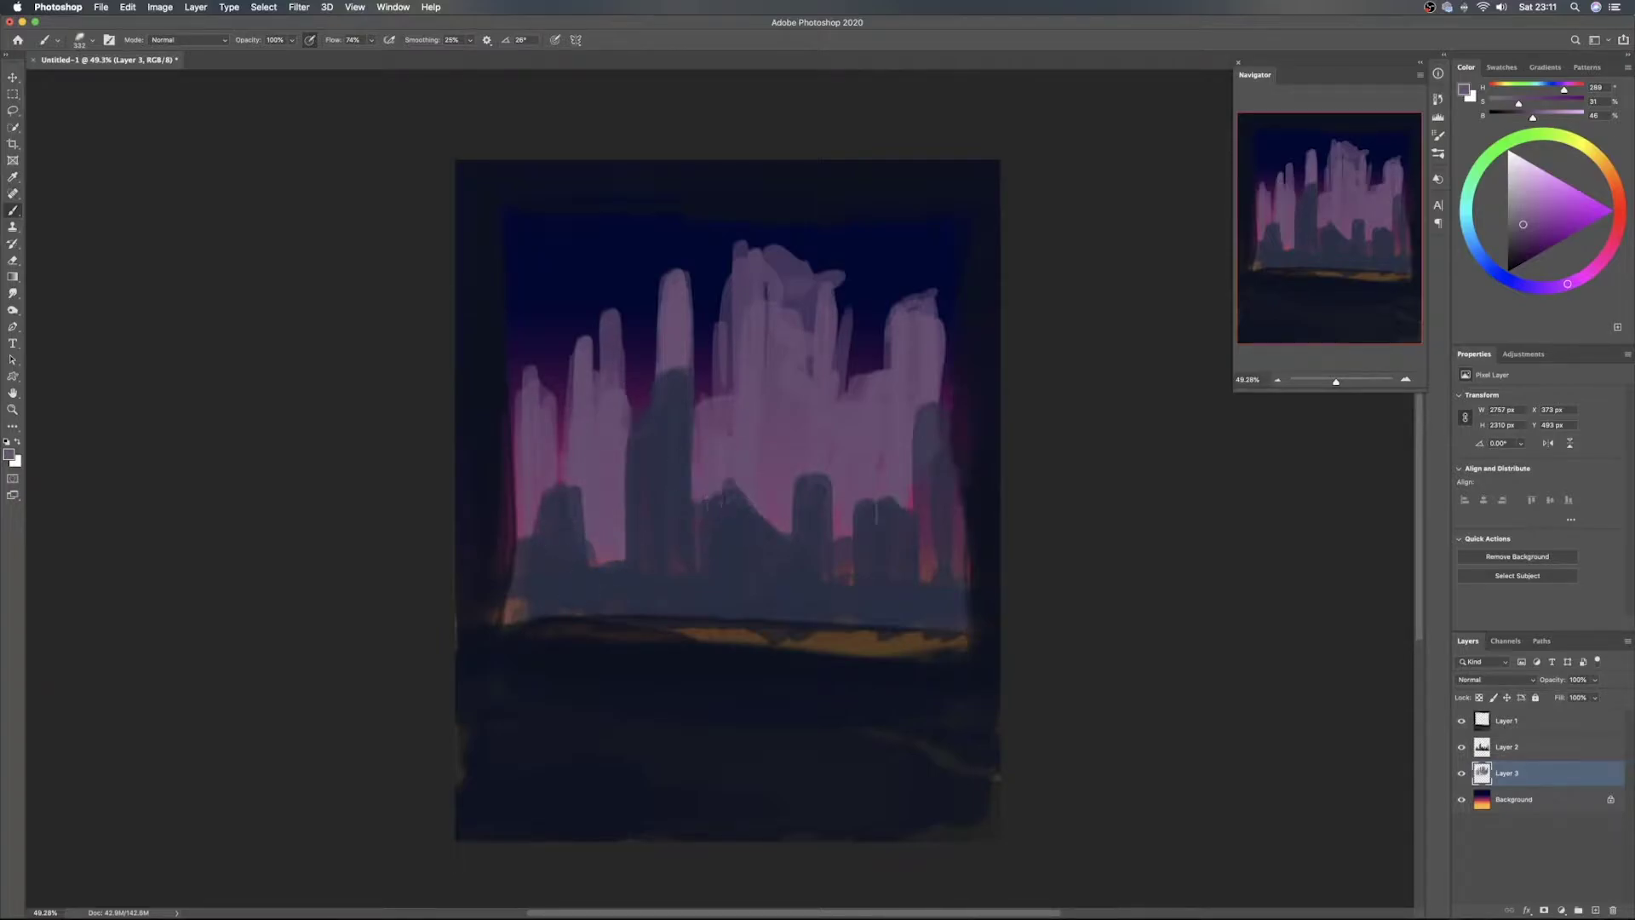
Darken the distant purple towers' layer with Hue/Saturation at a Lightness of about -38
key("super+u")
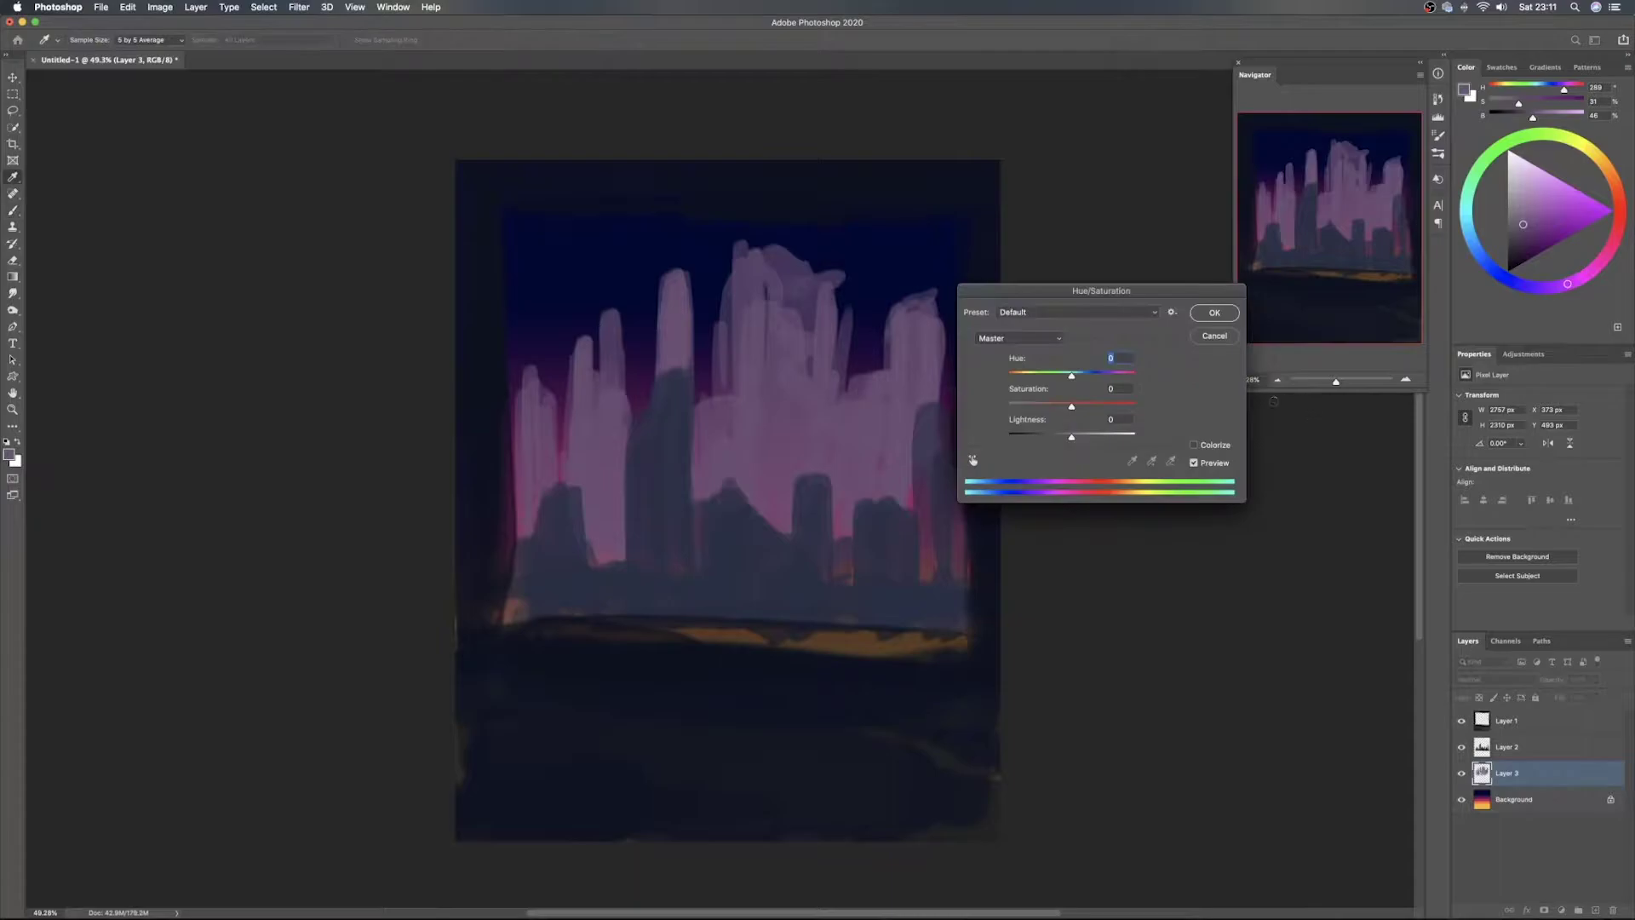
left_click_drag(1069, 438, 1048, 439)
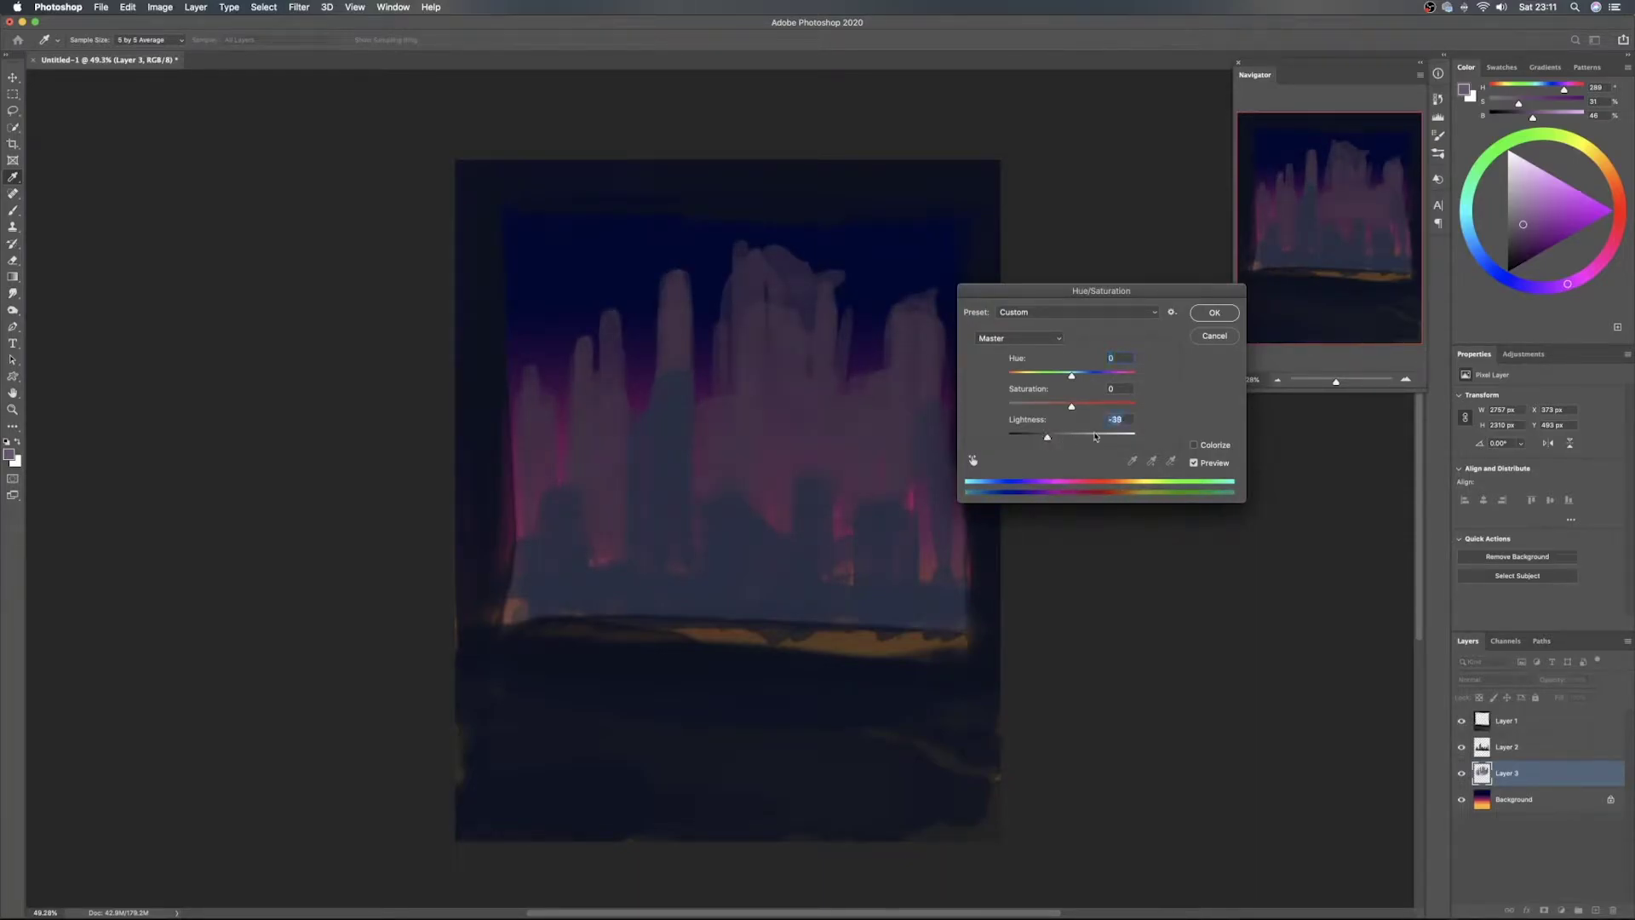
left_click(1214, 315)
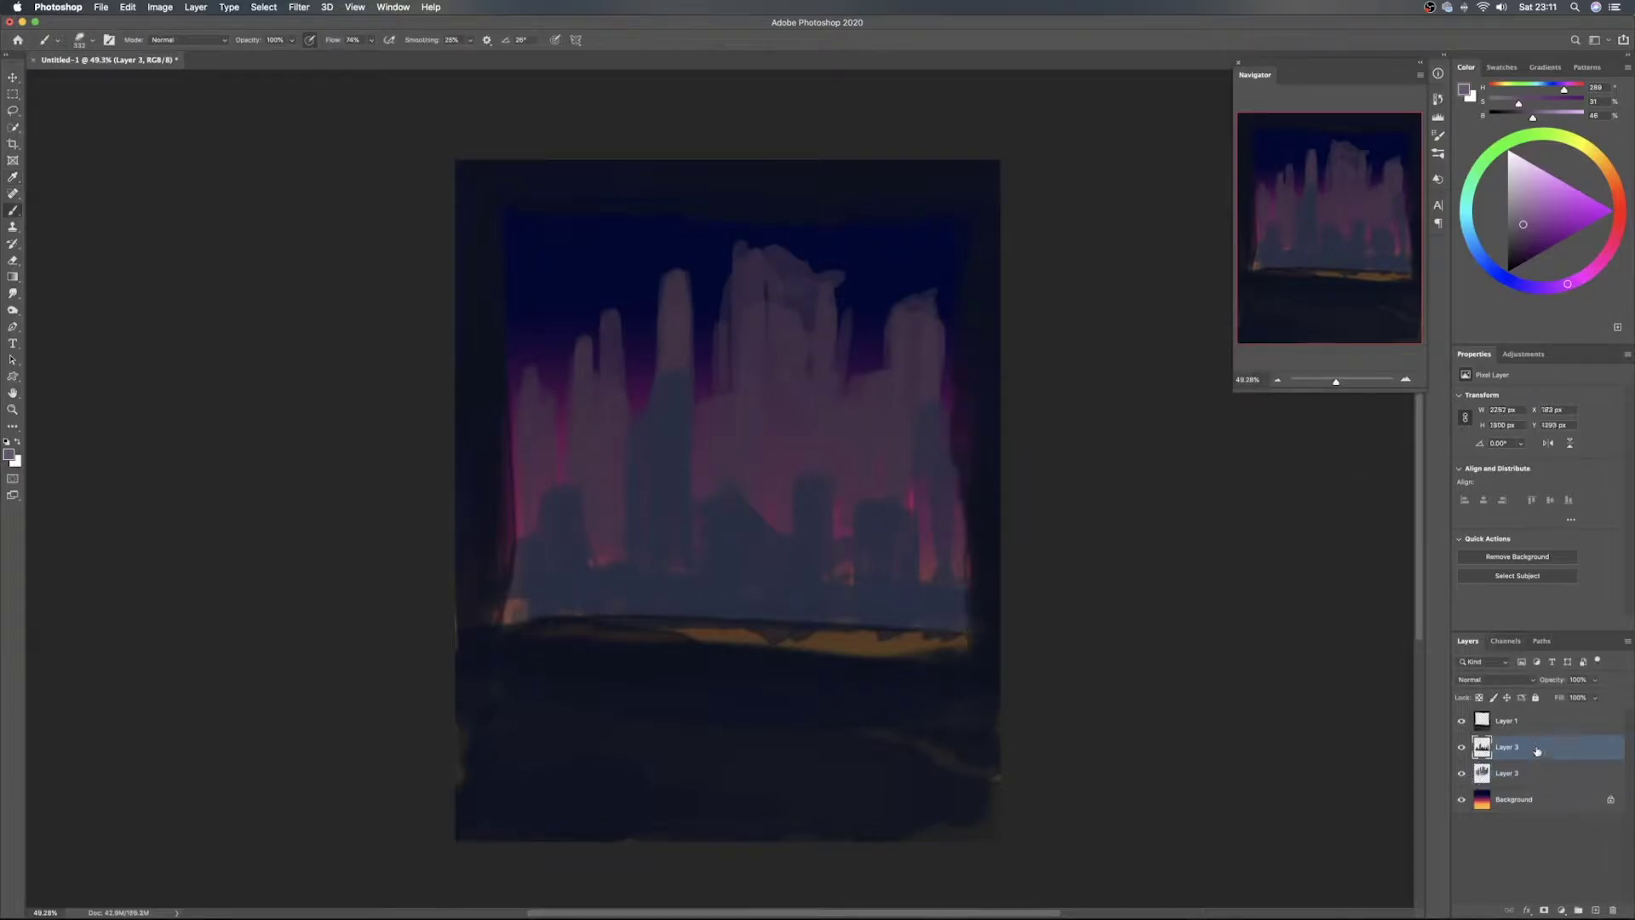
Darken the front blue-grey skyline layer with Hue/Saturation at a Lightness of about -35, then select the background layer
left_click(1536, 751)
key("super+u")
left_click_drag(1071, 436, 1049, 443)
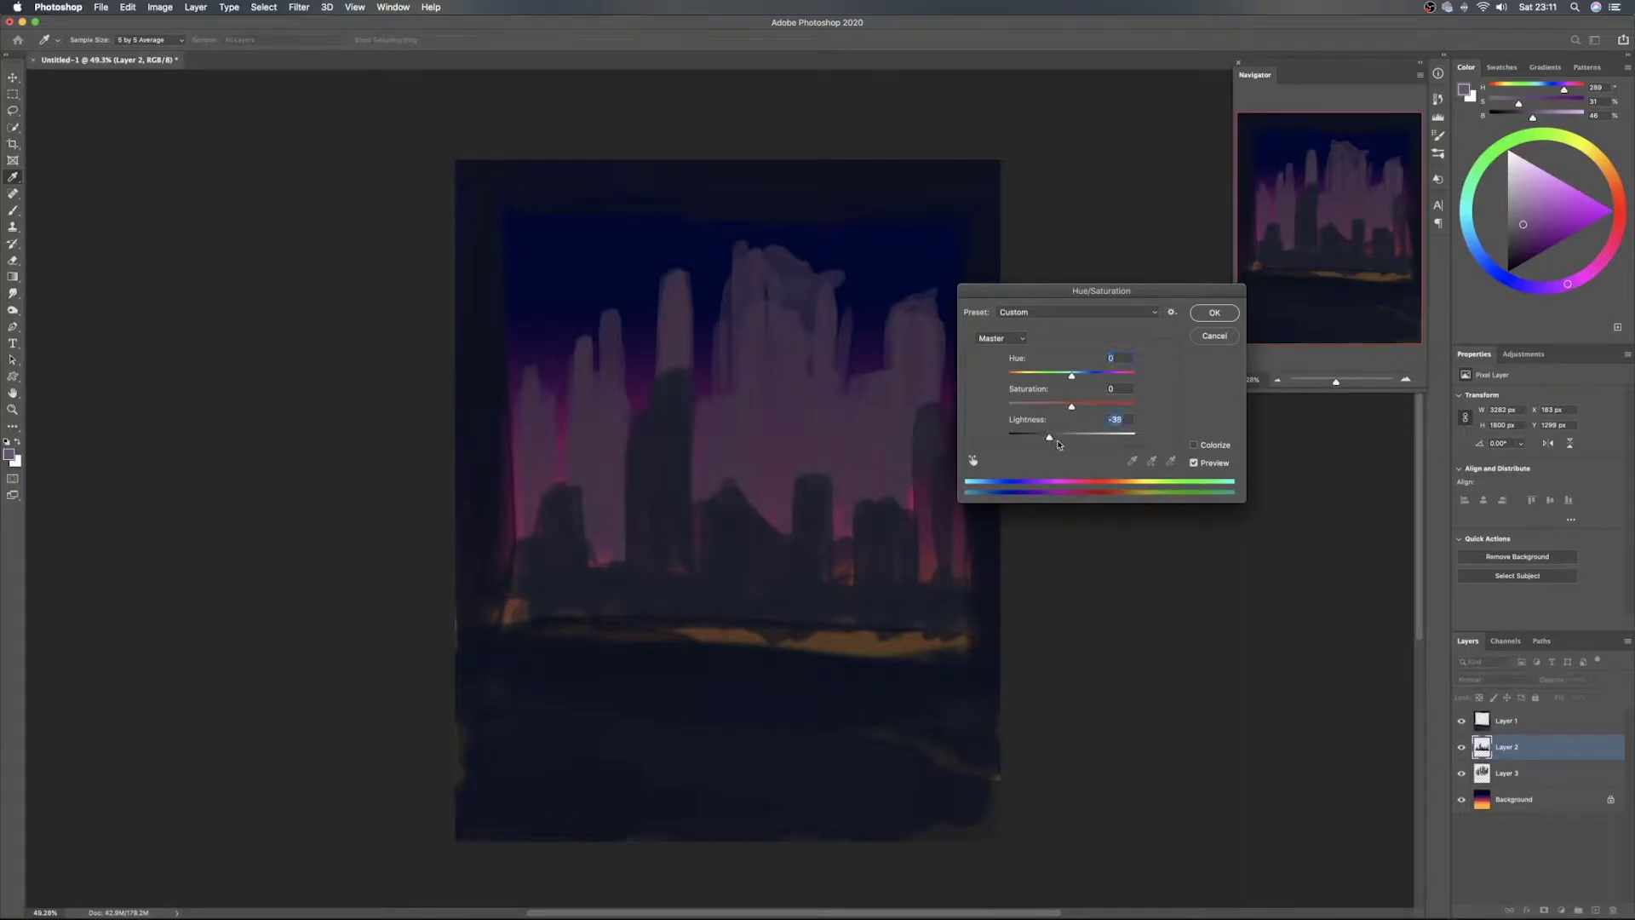
left_click(1212, 313)
left_click(1530, 802)
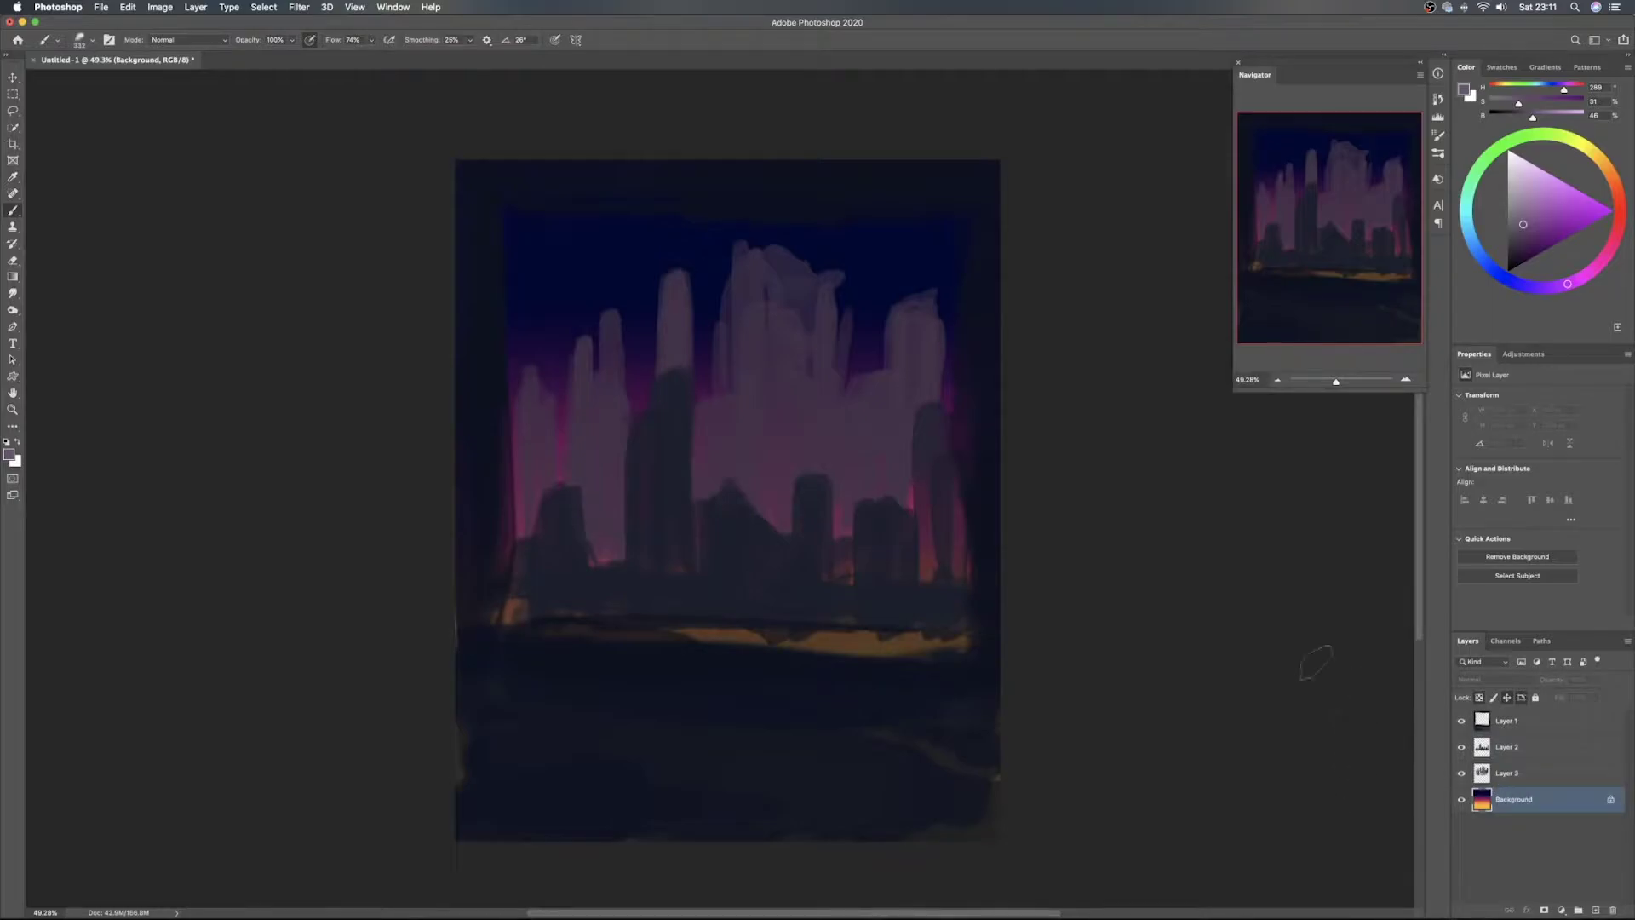
Start saving the document and create a new folder named Window inside FlatBrush Paintings for it
key("super+s")
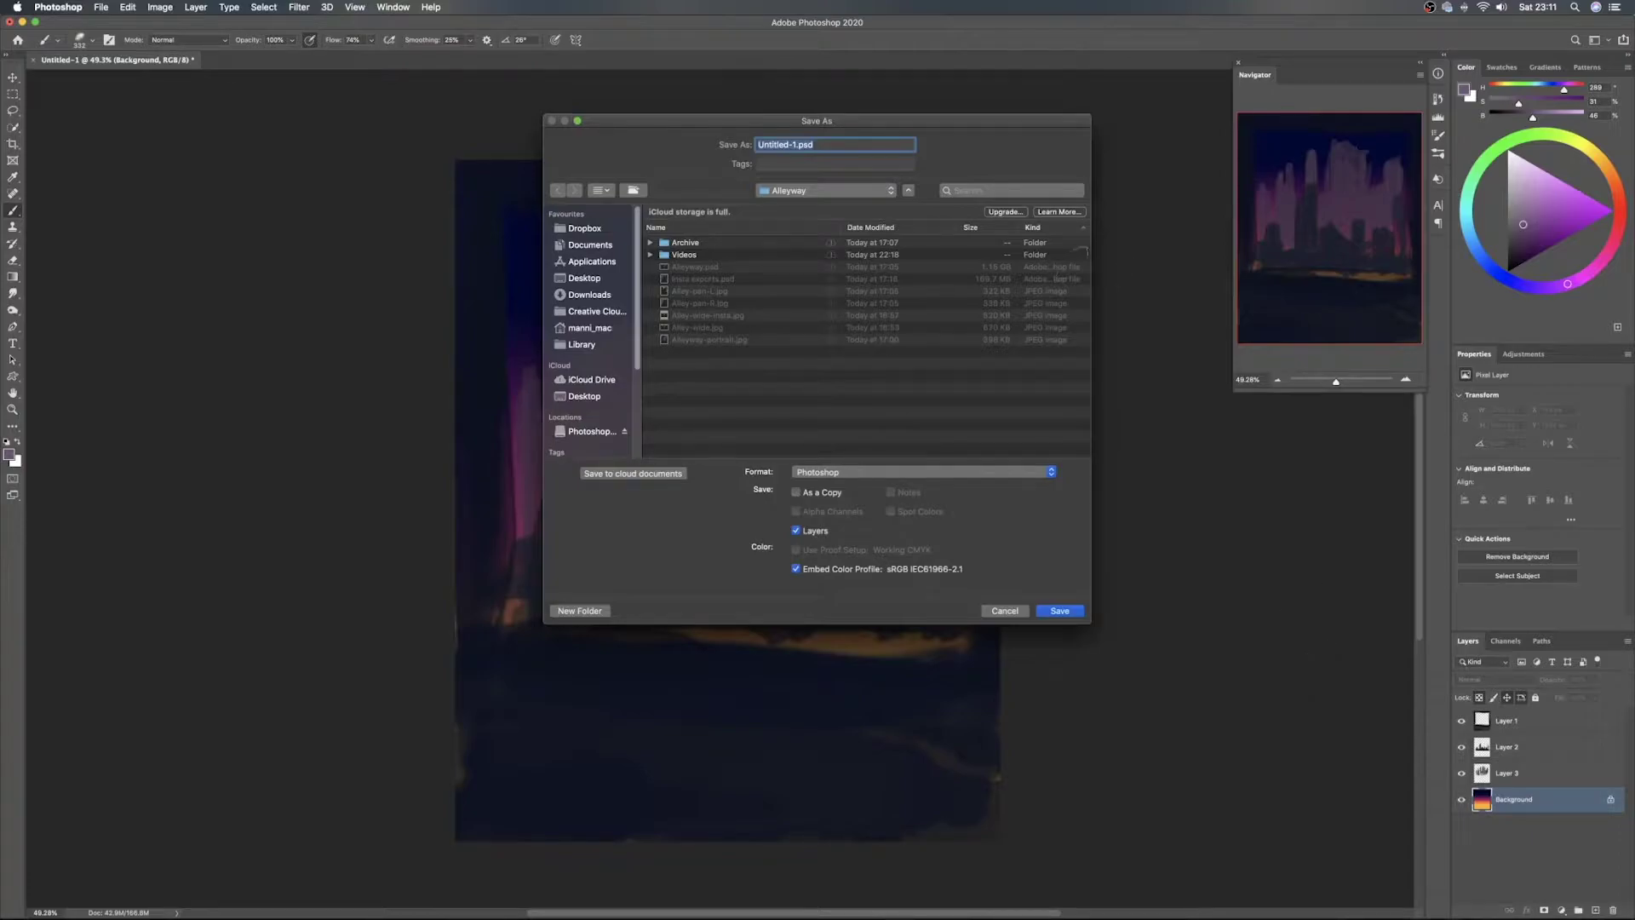
left_click(826, 190)
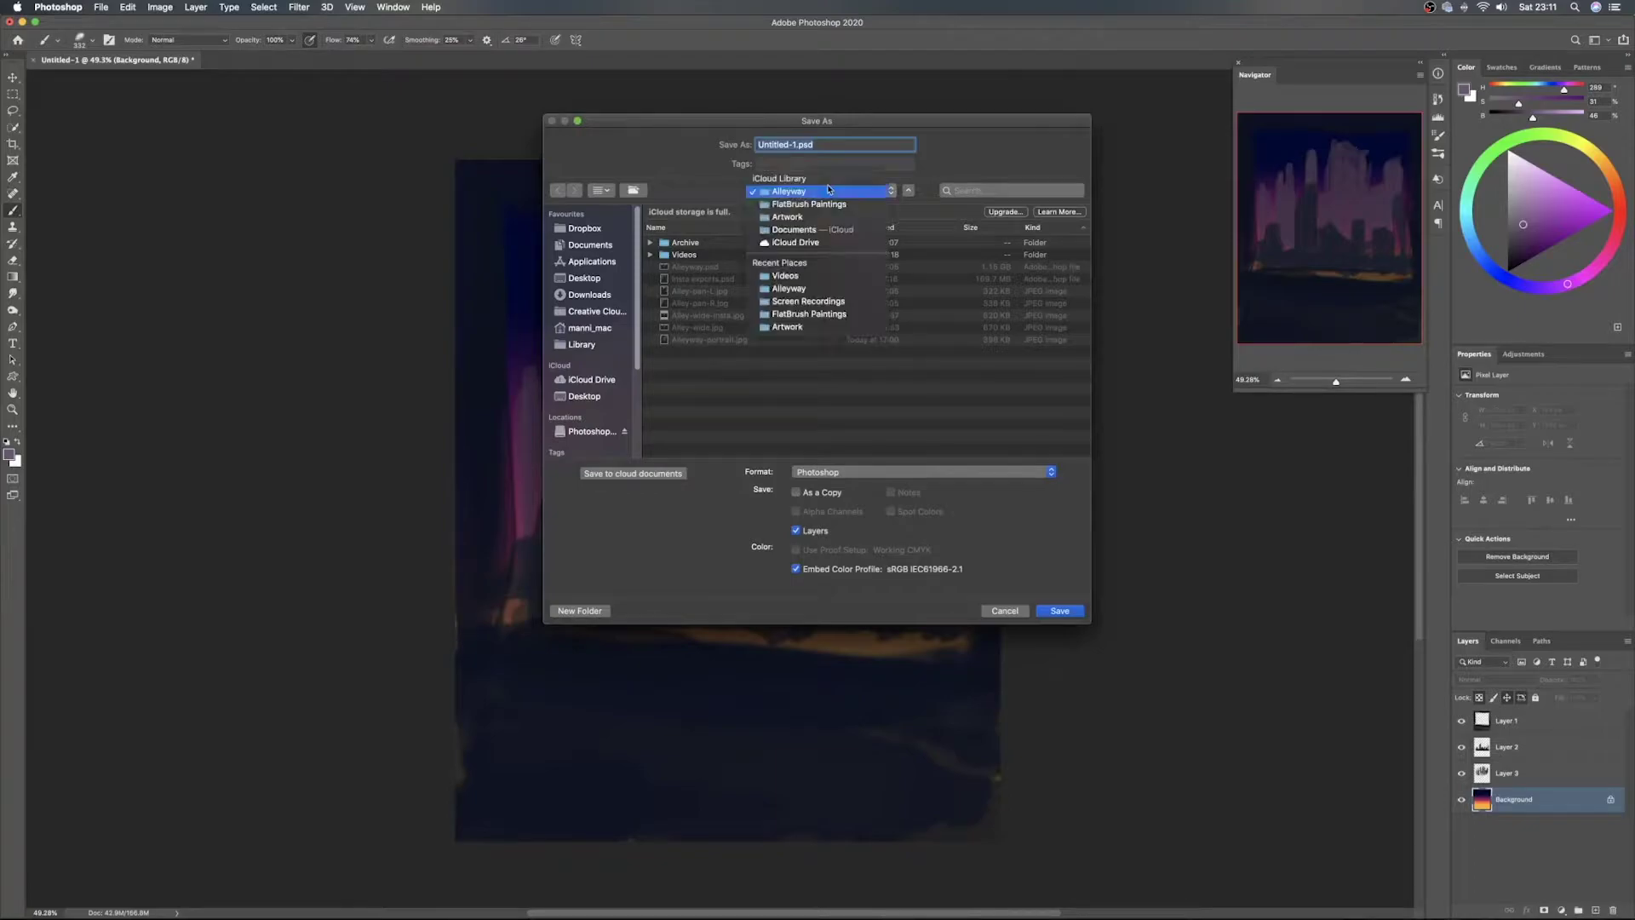
left_click(801, 204)
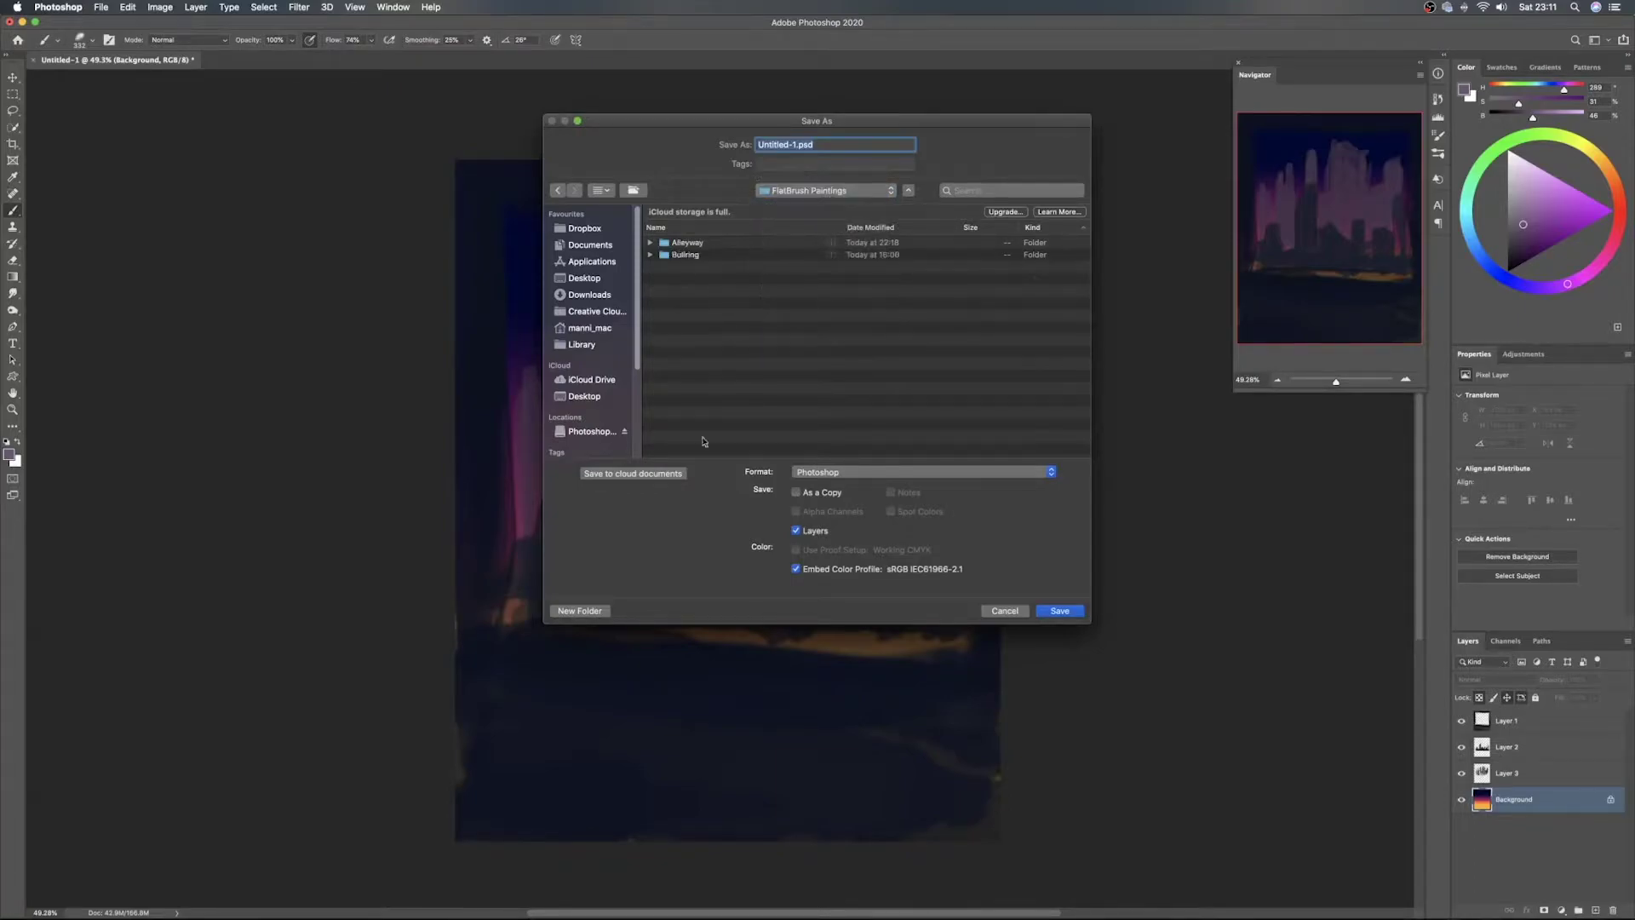
left_click(586, 612)
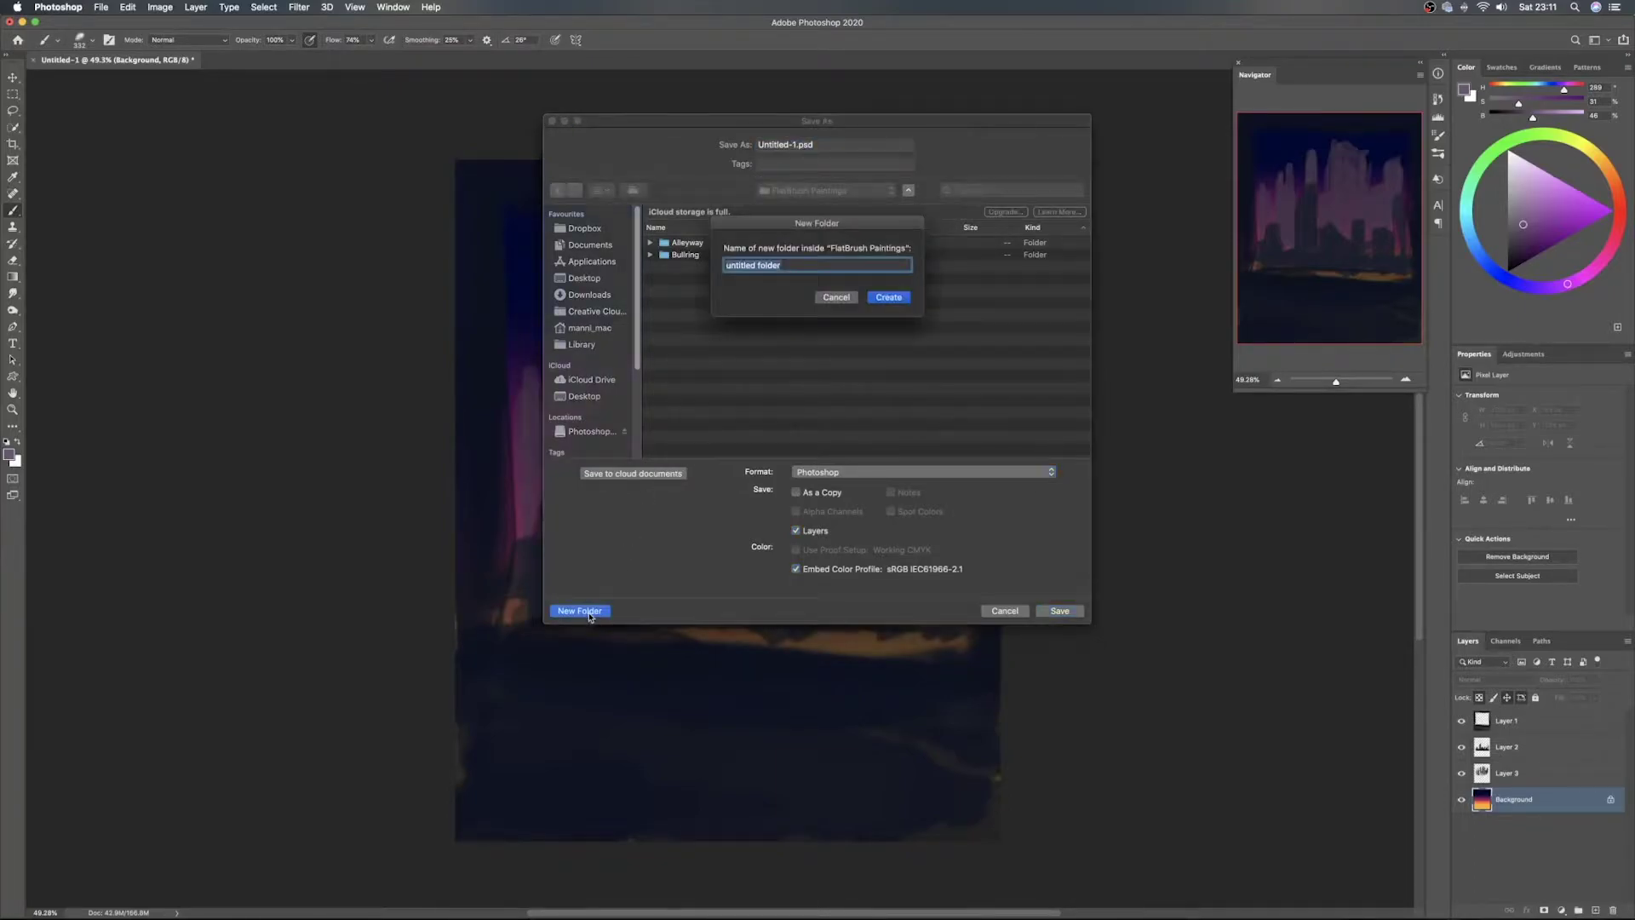
type("Window")
left_click(894, 299)
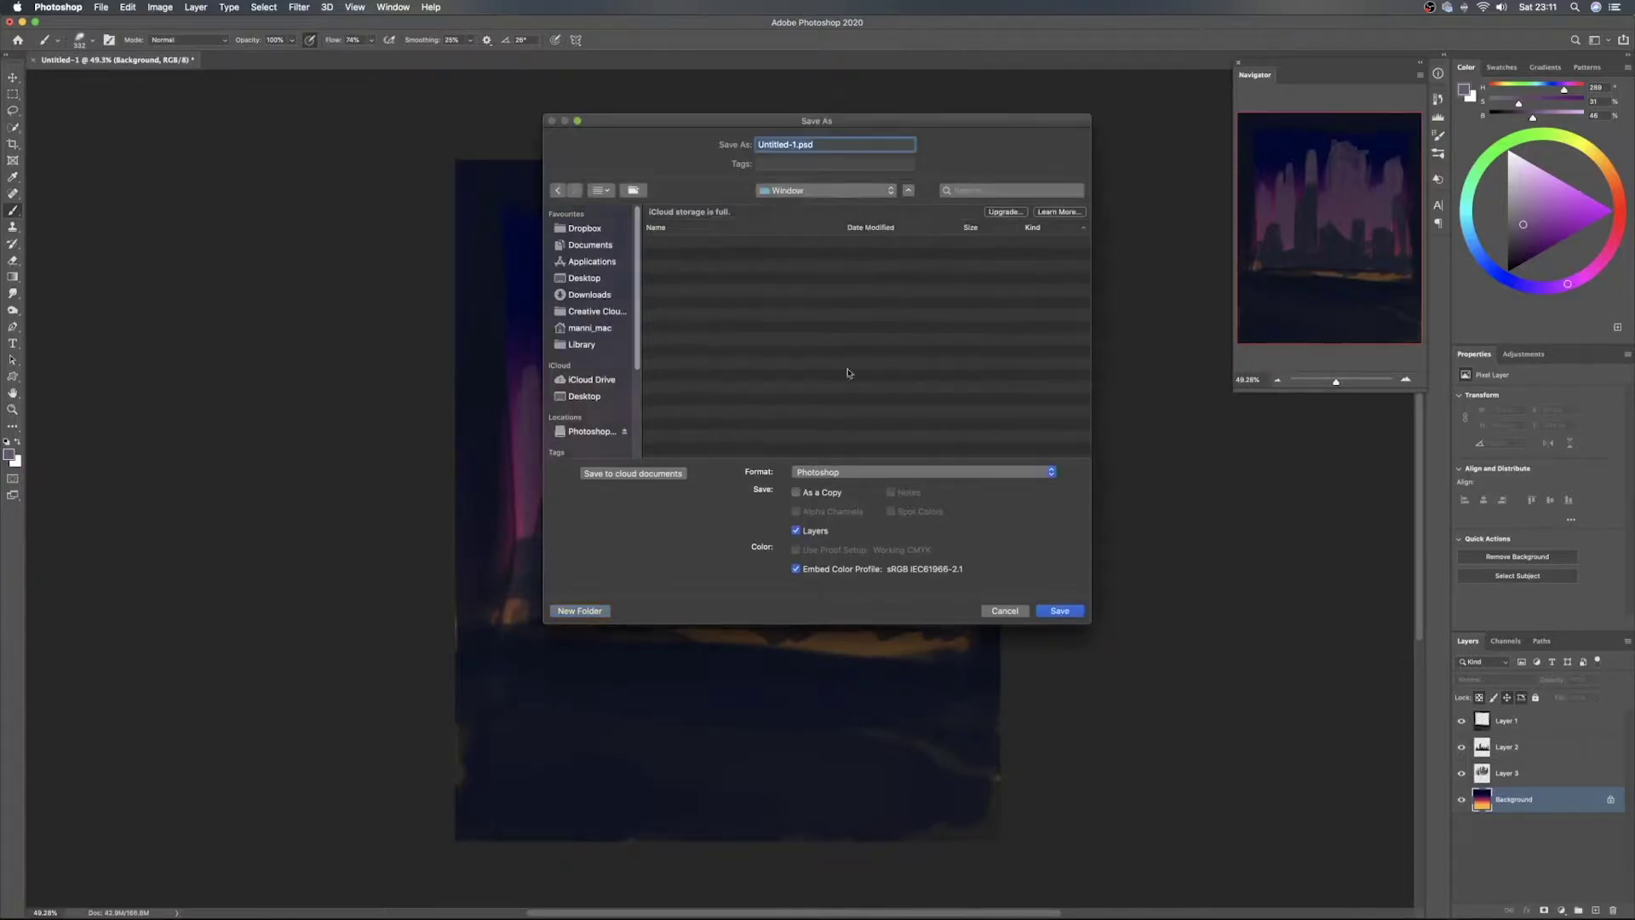
Name the file Window View and save it in Photoshop format
triple_click(796, 147)
type("Window View")
key("Return")
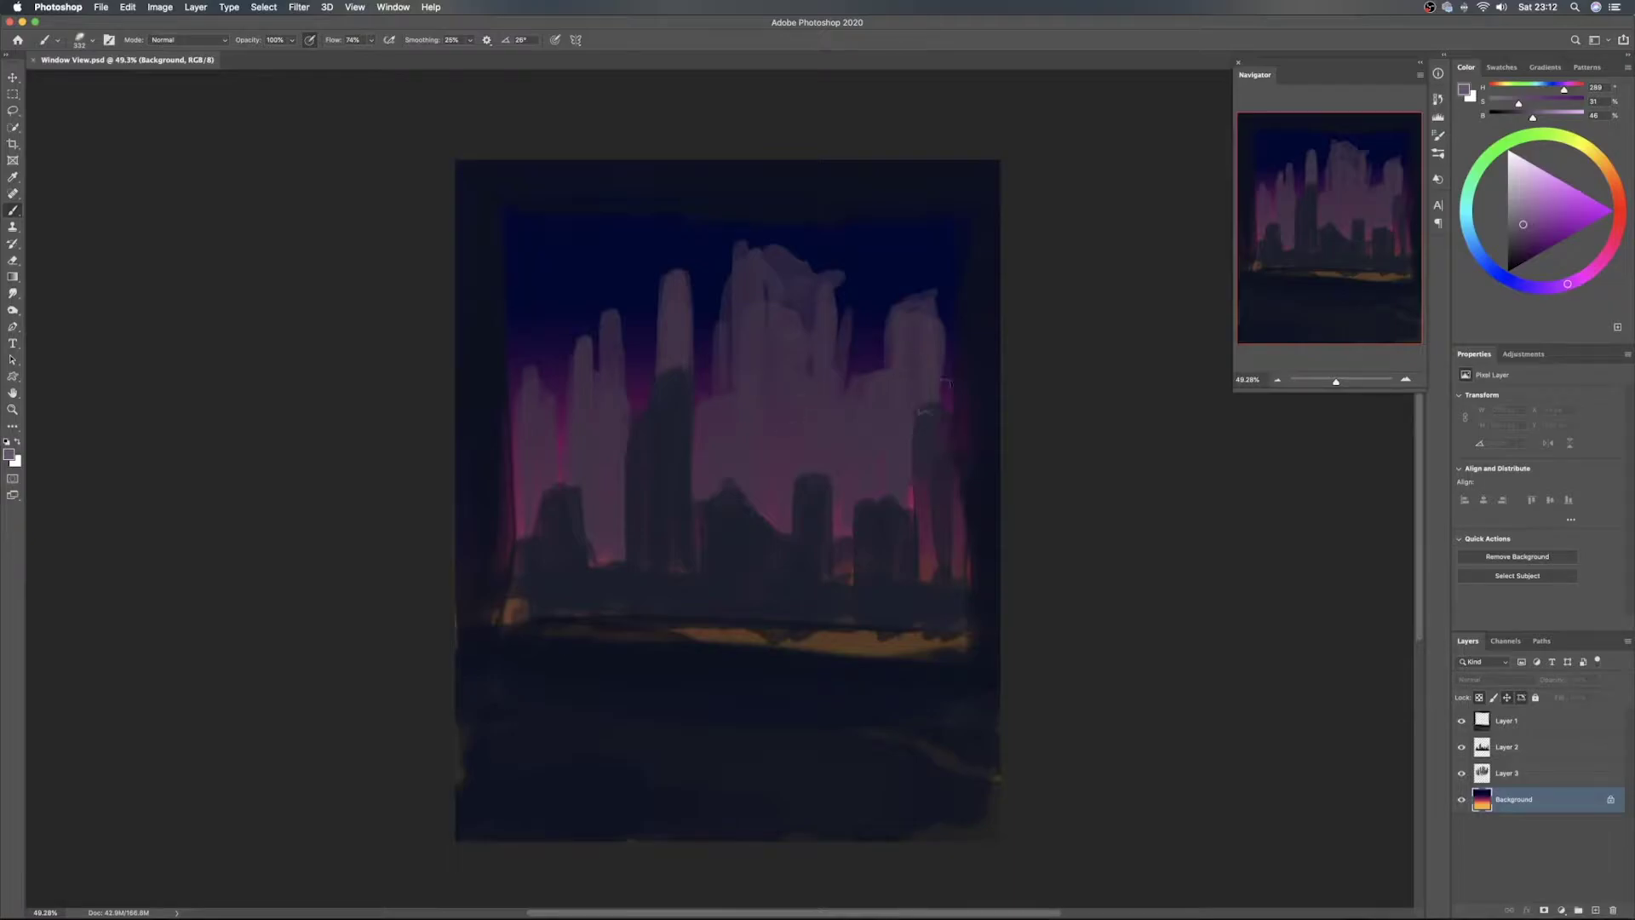
Add a new layer above the dark frame layer and choose the Flat Edge Bristle brush
left_click(1555, 728)
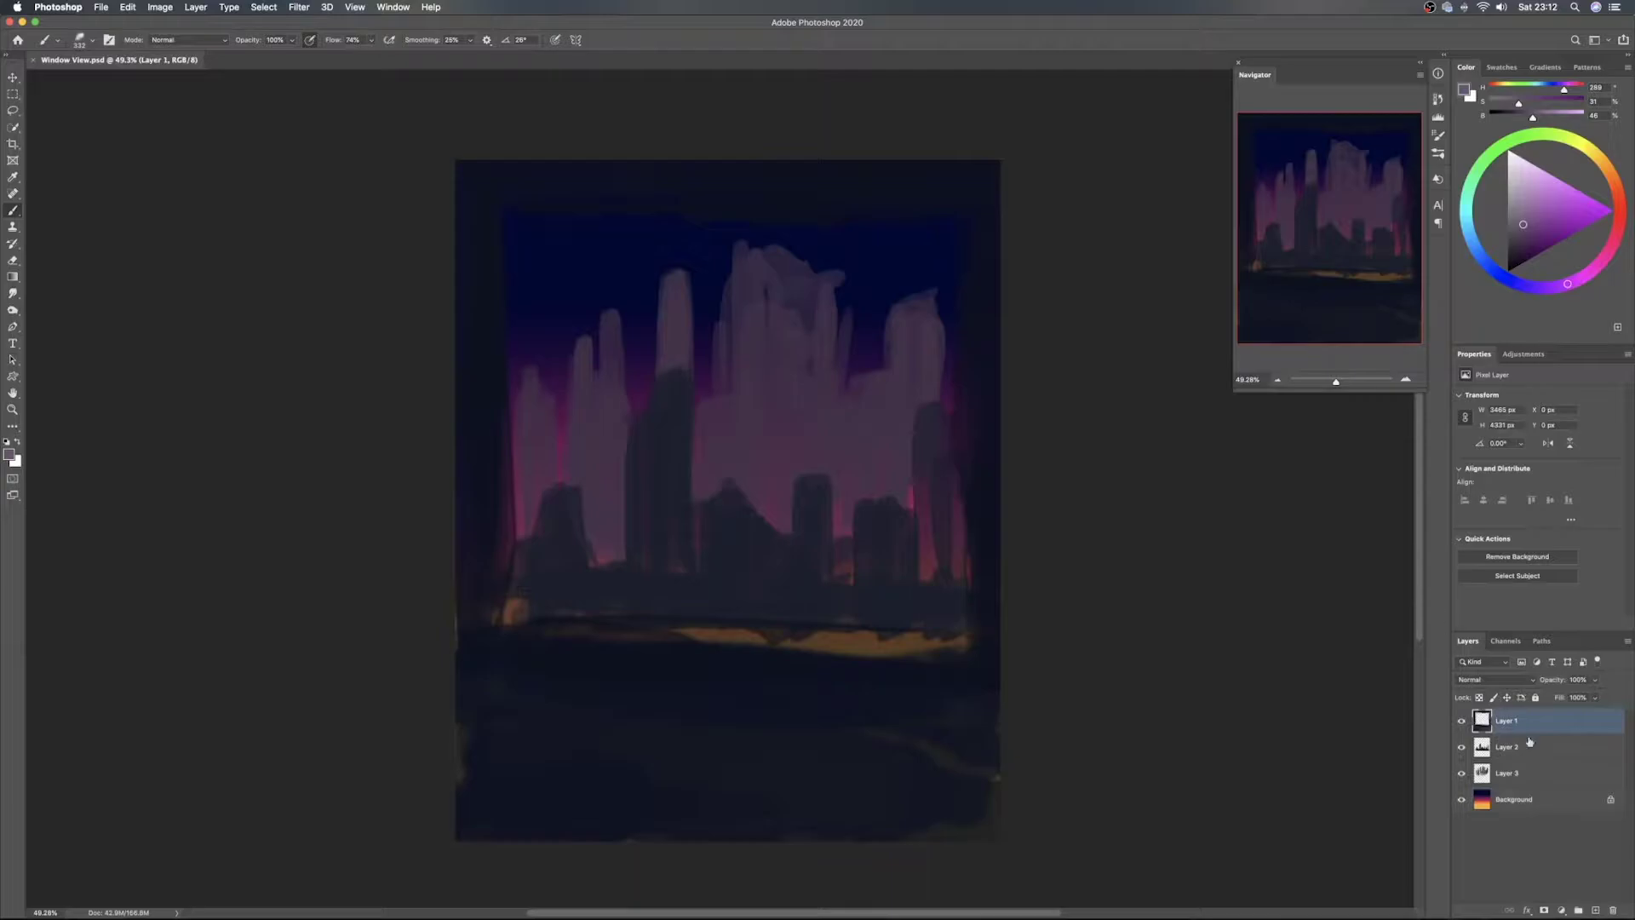
left_click(1571, 749)
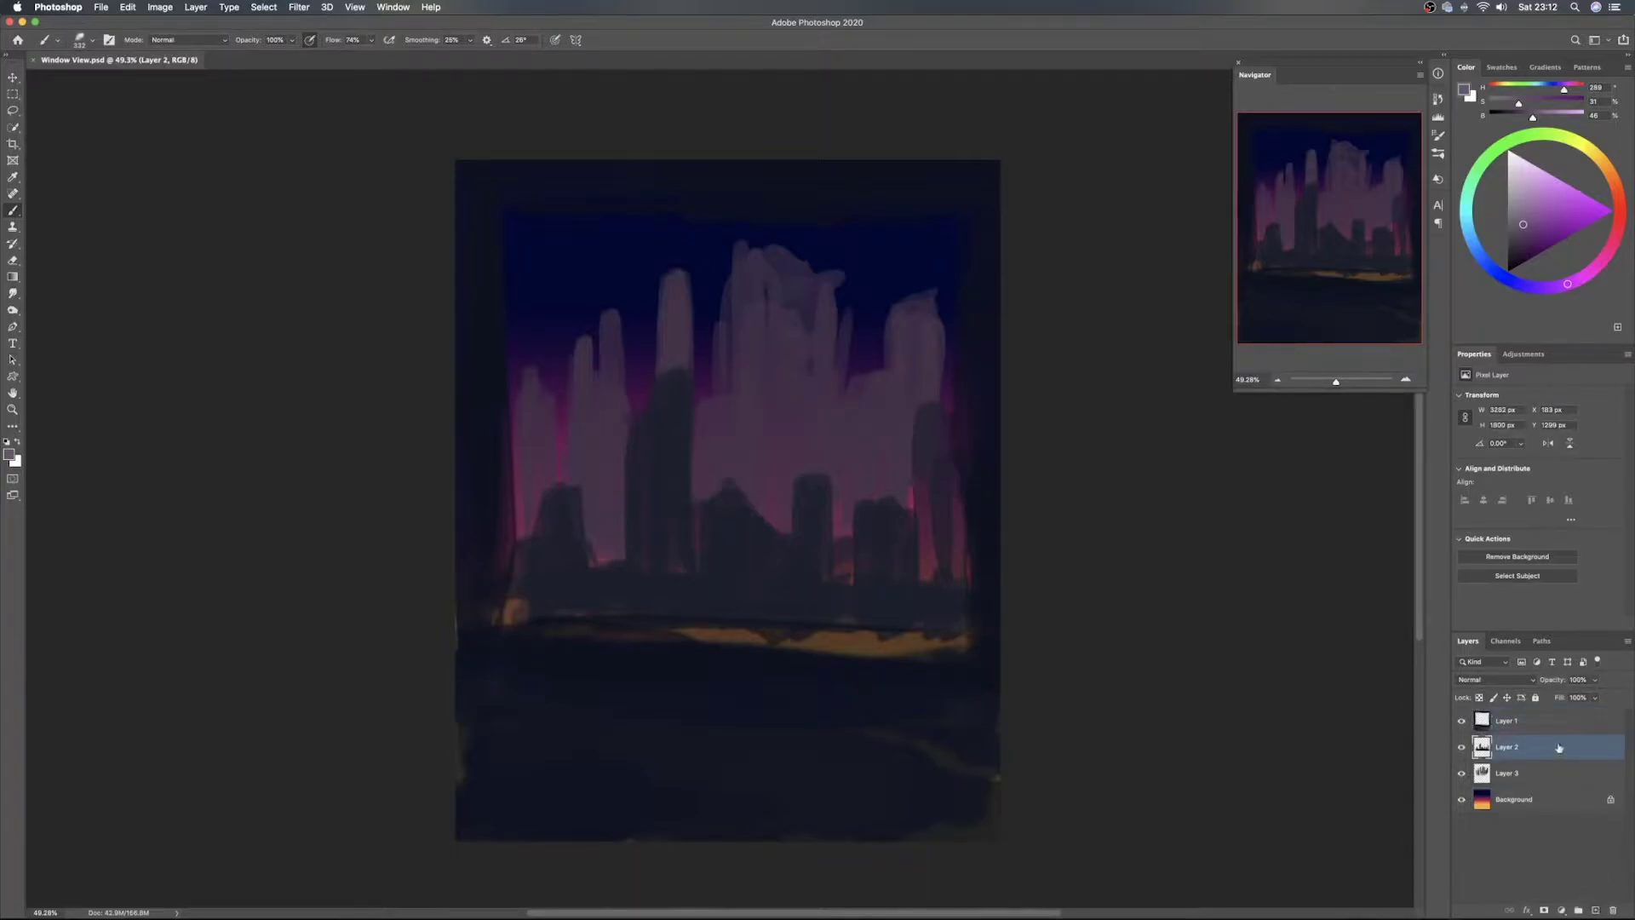
left_click(1553, 724)
left_click(1594, 910)
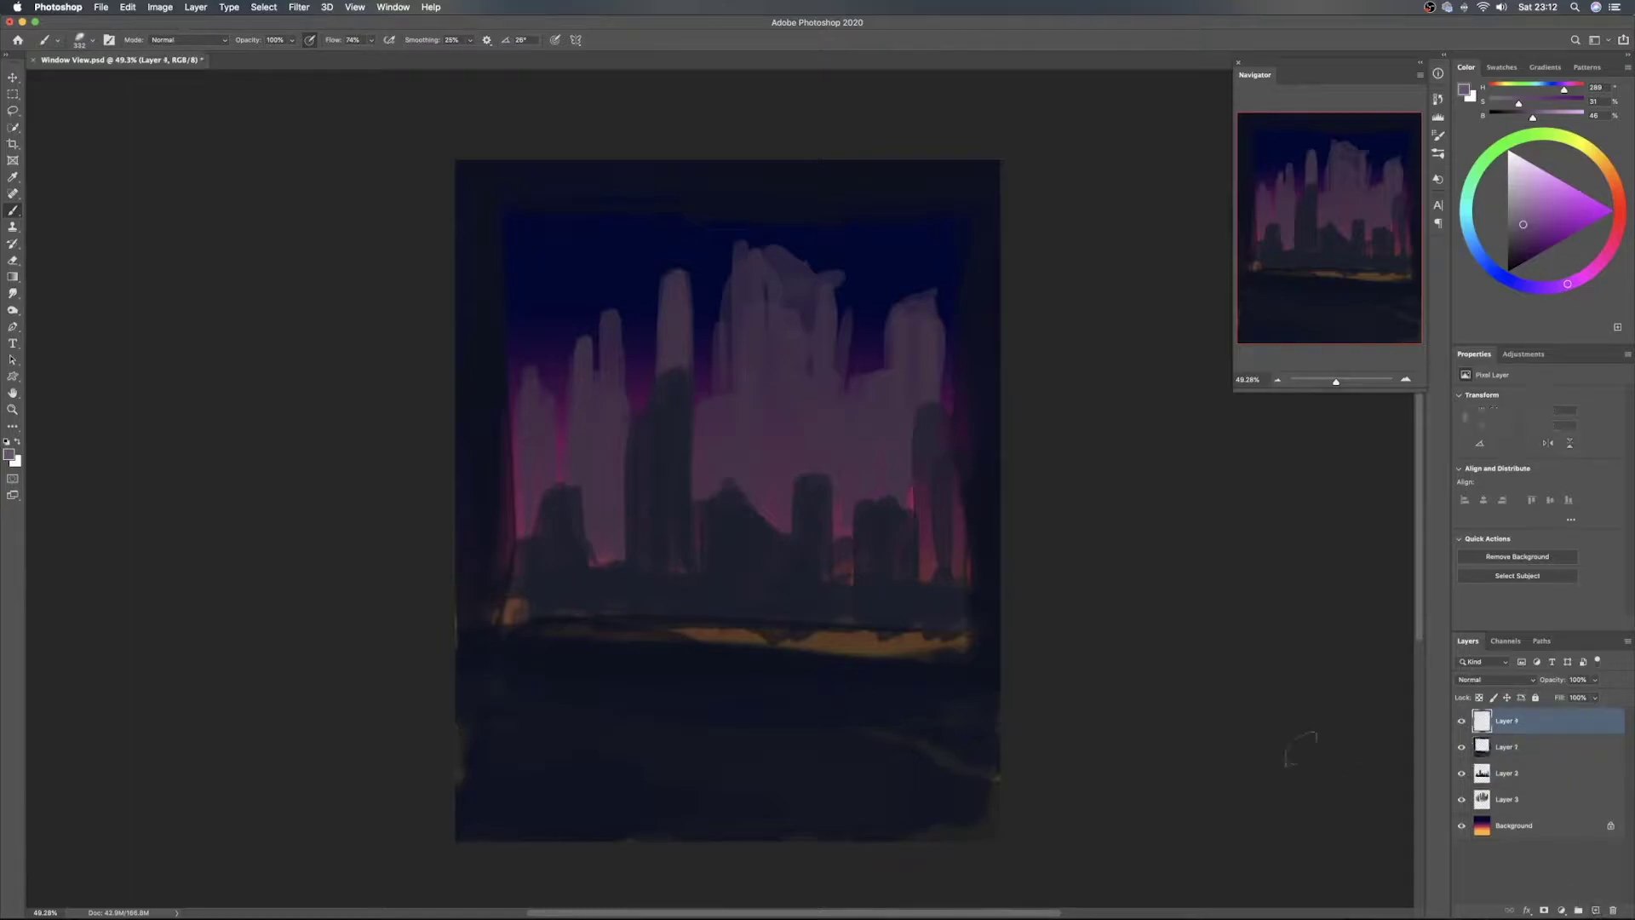
right_click(741, 489)
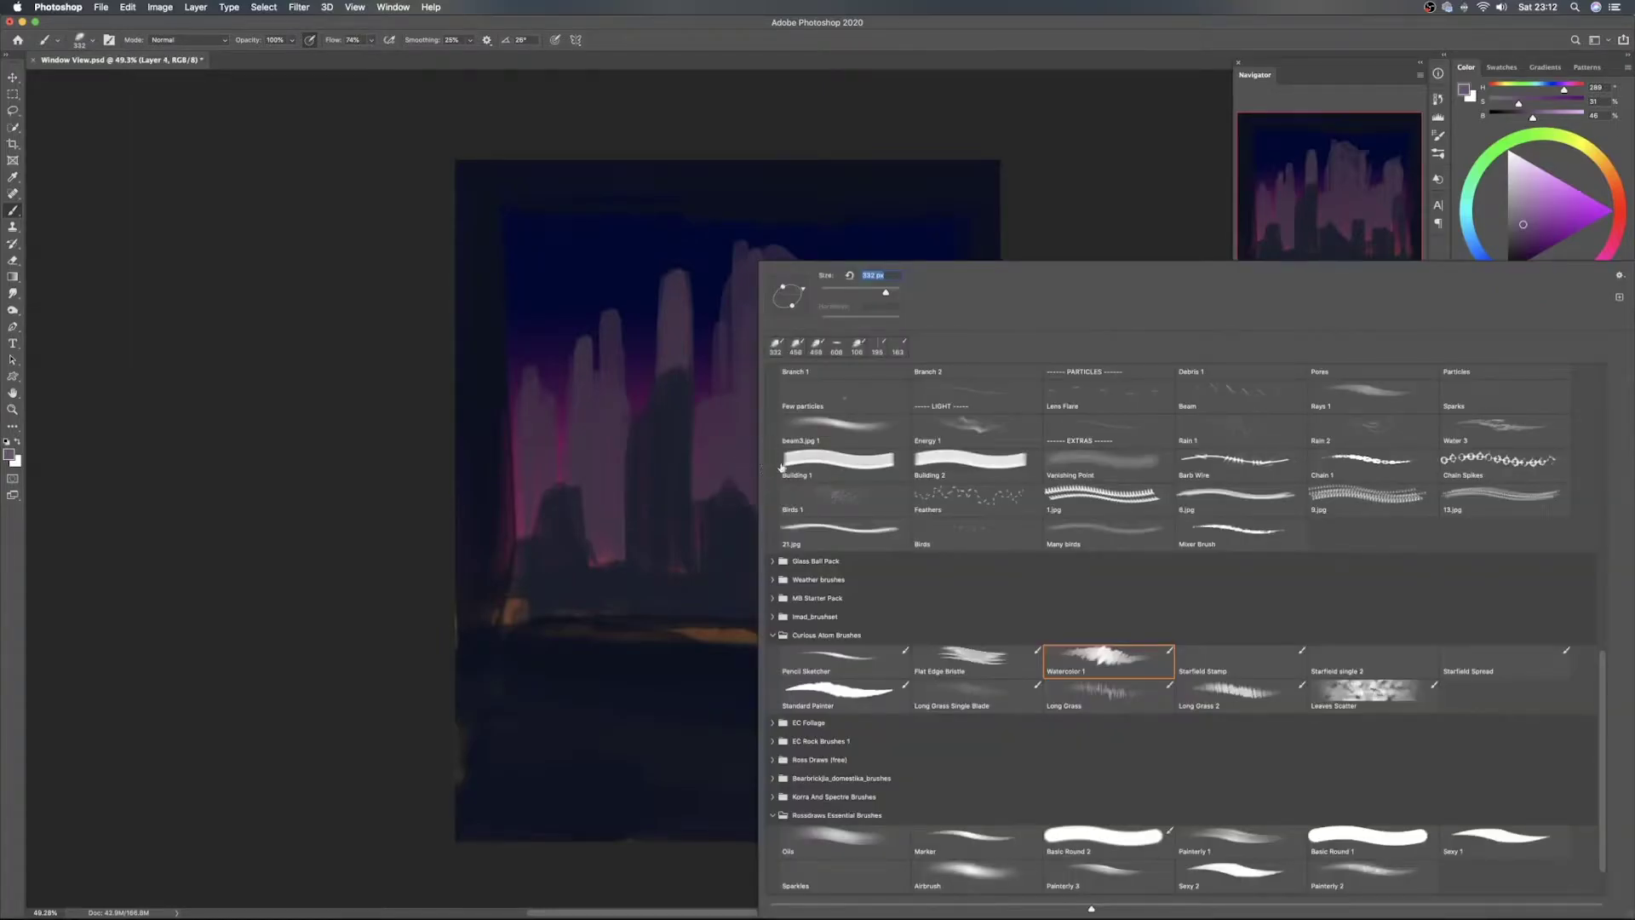
double_click(1015, 665)
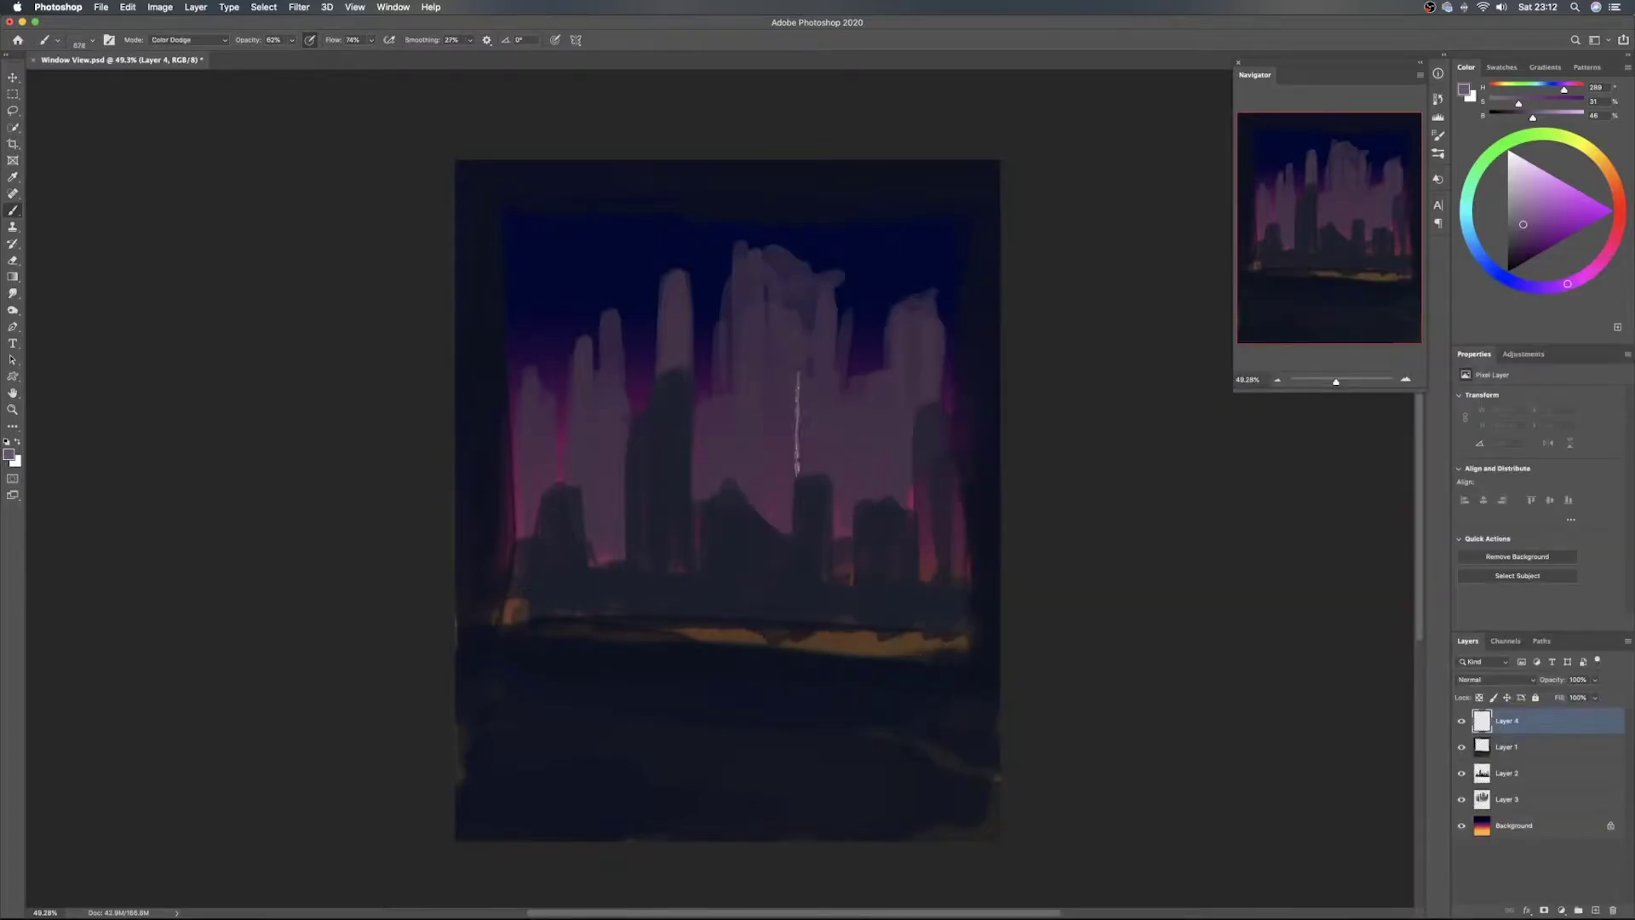
Sample the front skyline's dark blue and paint vertical Color Dodge highlights on the tallest front tower and the central buildings
mouse_move(805, 509)
left_mouse_down()
mouse_move(737, 511)
mouse_move(807, 514)
mouse_move(797, 499)
mouse_move(802, 578)
mouse_move(798, 528)
mouse_move(815, 537)
mouse_move(816, 557)
mouse_move(797, 547)
mouse_move(796, 509)
mouse_move(815, 553)
mouse_move(817, 499)
mouse_move(797, 546)
mouse_move(815, 561)
left_mouse_up()
left_click(815, 516, "alt")
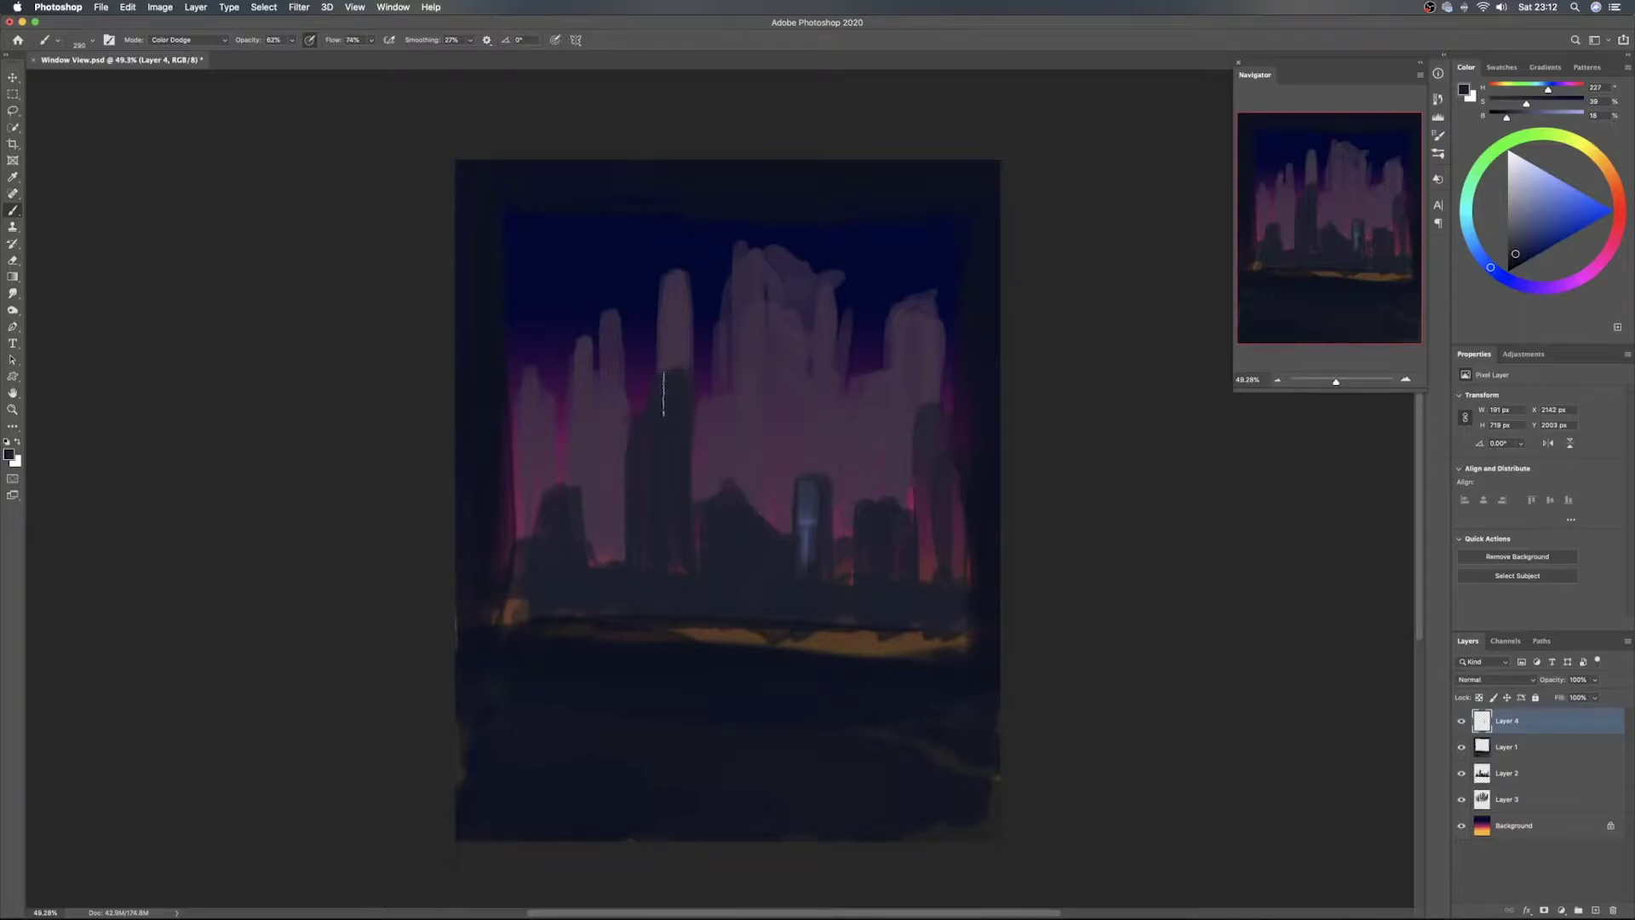
mouse_move(659, 392)
left_mouse_down()
mouse_move(666, 449)
mouse_move(655, 440)
left_mouse_up()
mouse_move(657, 552)
left_mouse_down()
mouse_move(681, 400)
mouse_move(682, 511)
mouse_move(664, 529)
mouse_move(672, 577)
mouse_move(707, 588)
mouse_move(638, 588)
mouse_move(704, 600)
mouse_move(738, 542)
mouse_move(715, 519)
left_mouse_up()
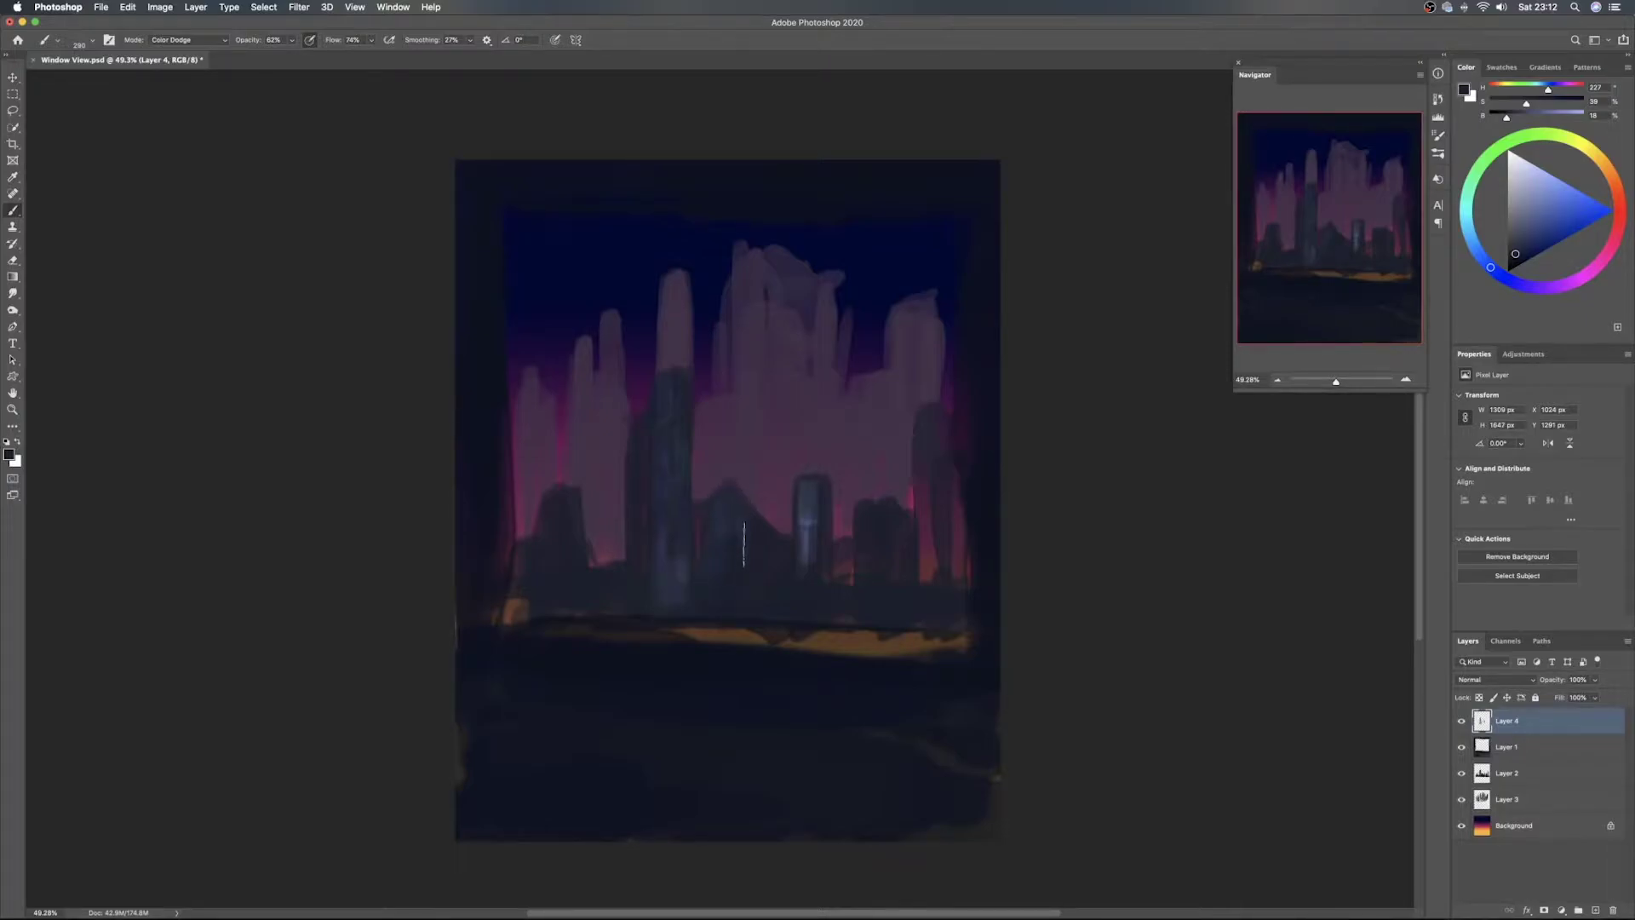
mouse_move(735, 599)
left_mouse_down()
mouse_move(753, 521)
mouse_move(721, 508)
mouse_move(748, 529)
mouse_move(744, 483)
left_mouse_up()
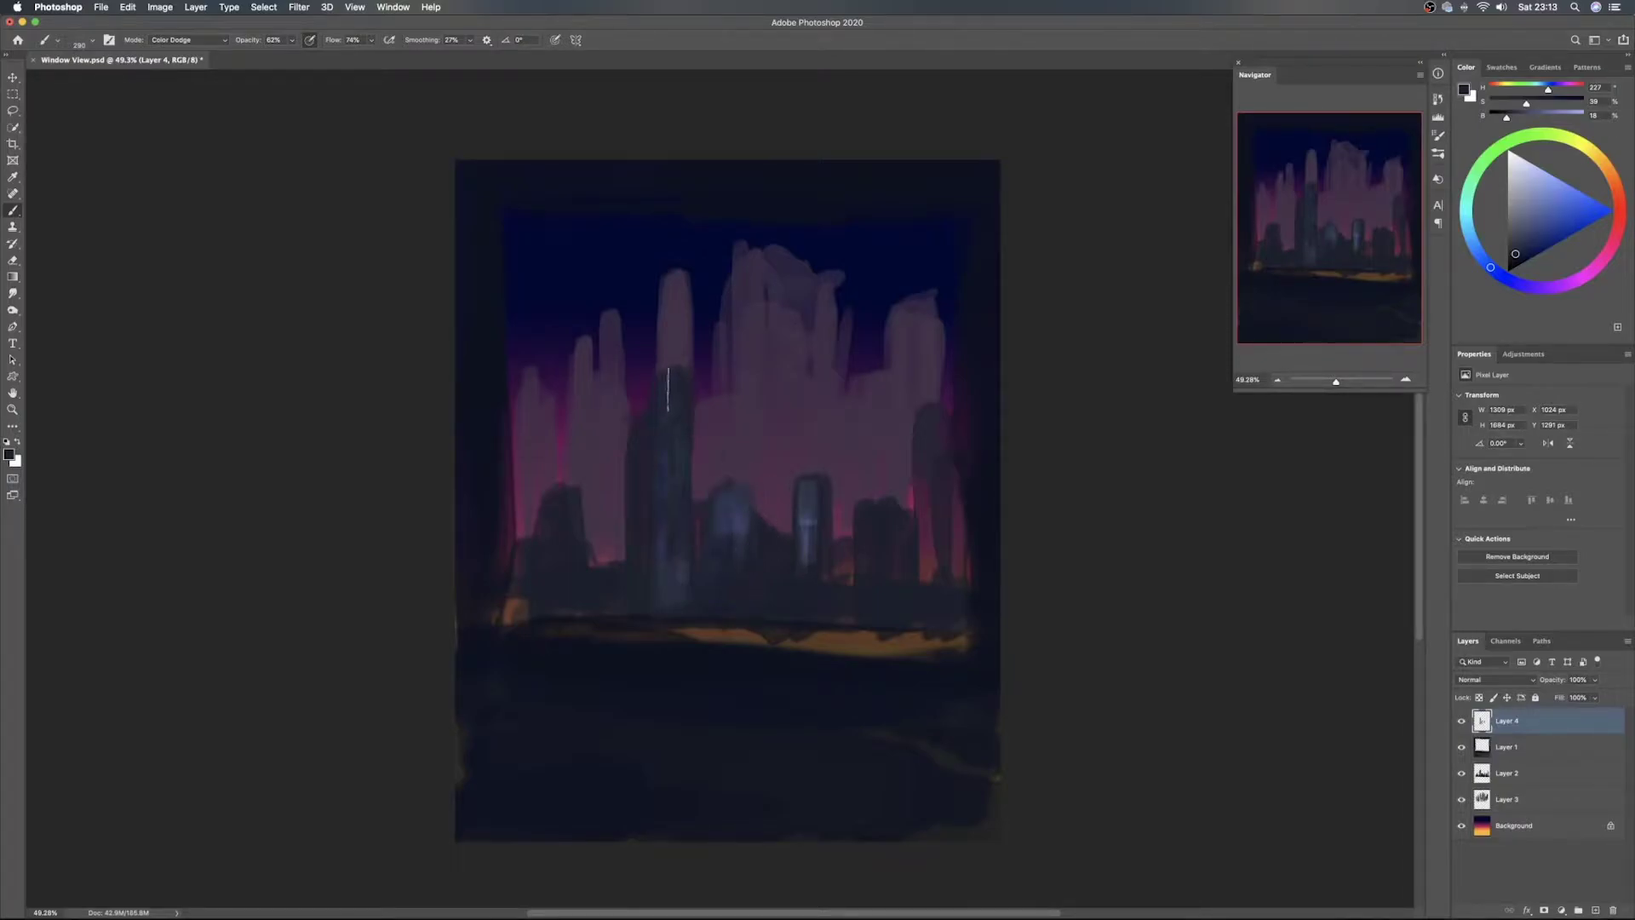
mouse_move(673, 390)
left_mouse_down()
mouse_move(711, 485)
mouse_move(700, 493)
mouse_move(720, 481)
left_mouse_up()
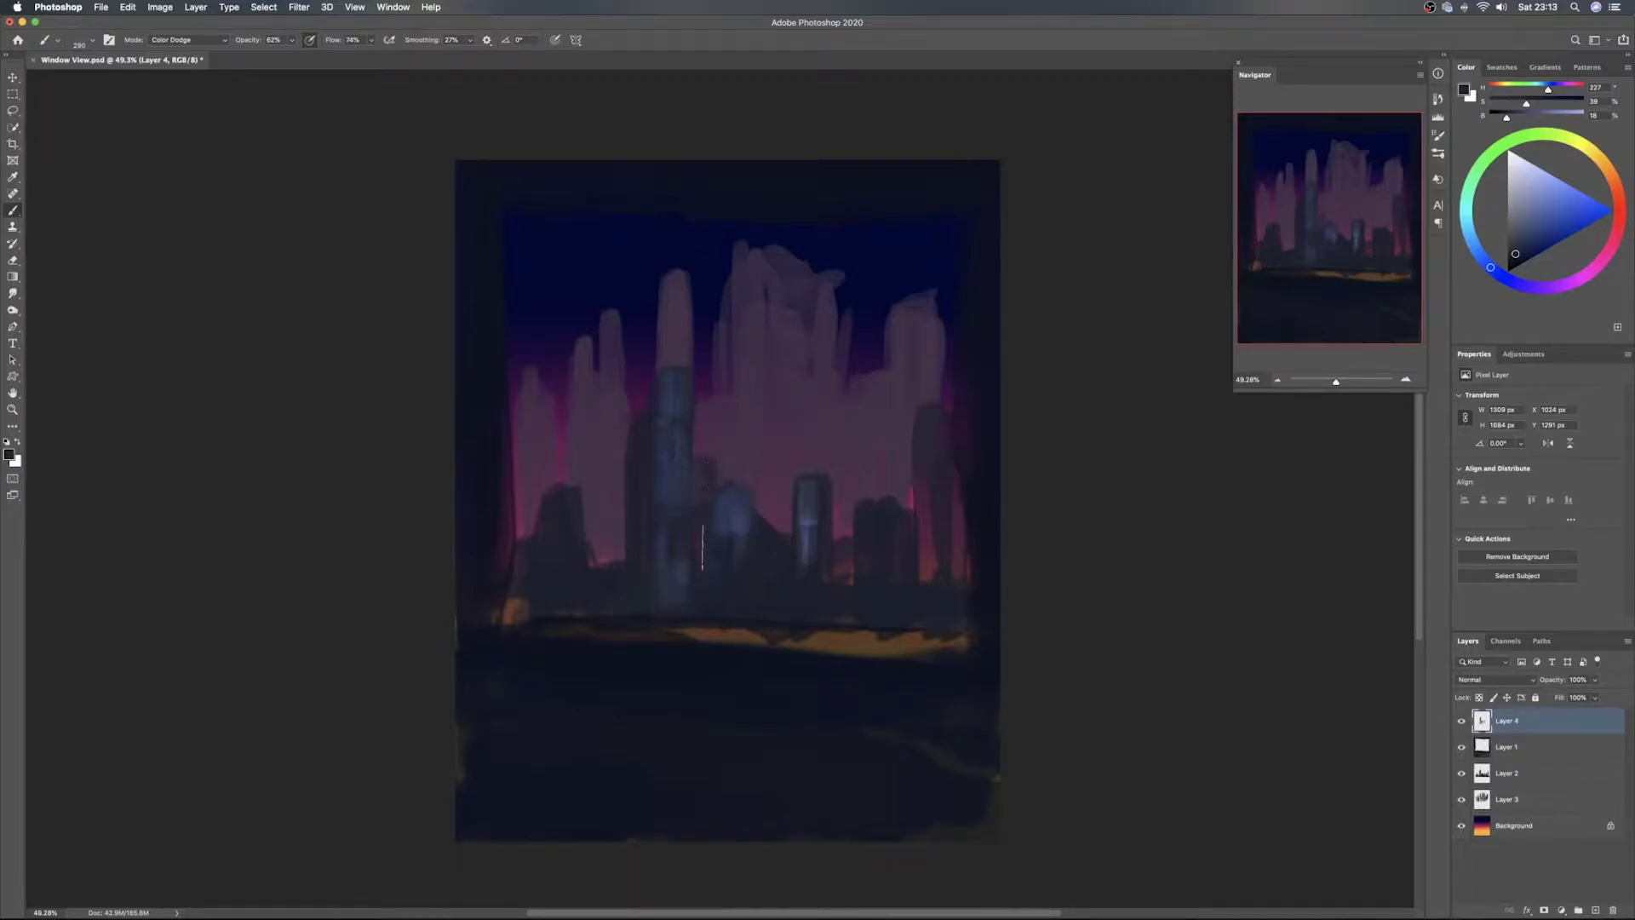
Paint blue vertical highlights on the shorter buildings right of centre and on the buildings left of the tallest front tower
mouse_move(813, 508)
left_mouse_down()
mouse_move(820, 575)
mouse_move(854, 607)
mouse_move(844, 590)
left_mouse_up()
mouse_move(877, 534)
left_mouse_down()
mouse_move(910, 529)
mouse_move(894, 524)
mouse_move(876, 618)
left_mouse_up()
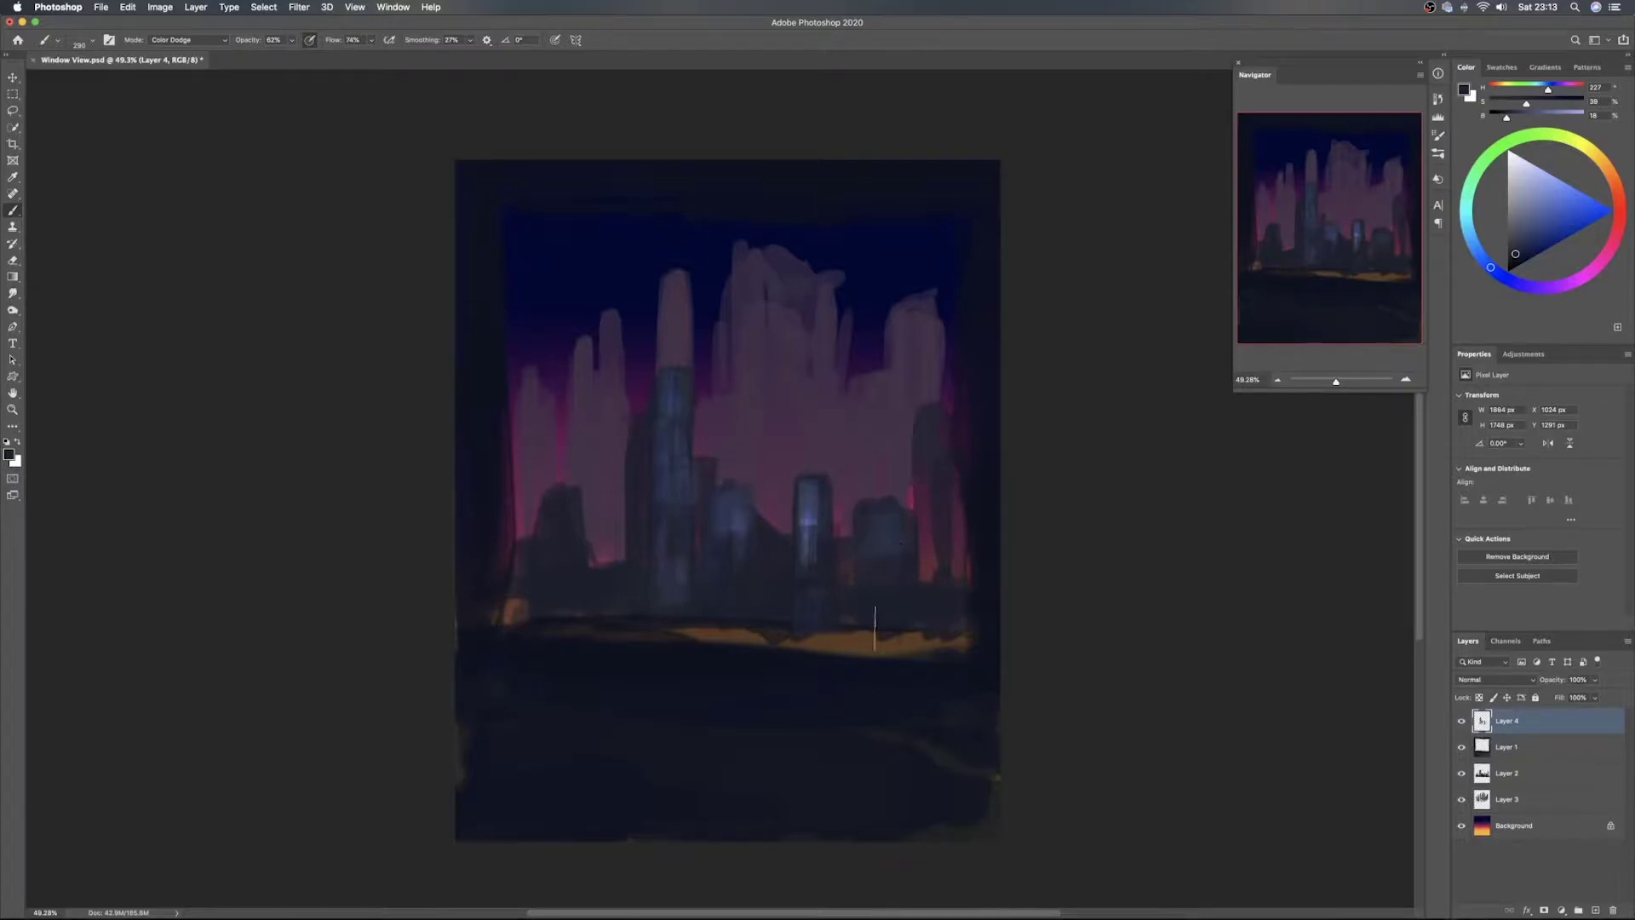
mouse_move(603, 557)
left_mouse_down()
mouse_move(627, 558)
mouse_move(563, 529)
mouse_move(553, 591)
mouse_move(571, 596)
mouse_move(549, 594)
mouse_move(578, 596)
mouse_move(607, 557)
mouse_move(609, 598)
mouse_move(641, 452)
mouse_move(649, 483)
mouse_move(623, 554)
mouse_move(644, 589)
mouse_move(634, 551)
mouse_move(628, 566)
mouse_move(641, 443)
mouse_move(628, 450)
left_mouse_up()
mouse_move(638, 434)
left_mouse_down()
mouse_move(657, 417)
mouse_move(630, 511)
mouse_move(648, 498)
mouse_move(644, 547)
left_mouse_up()
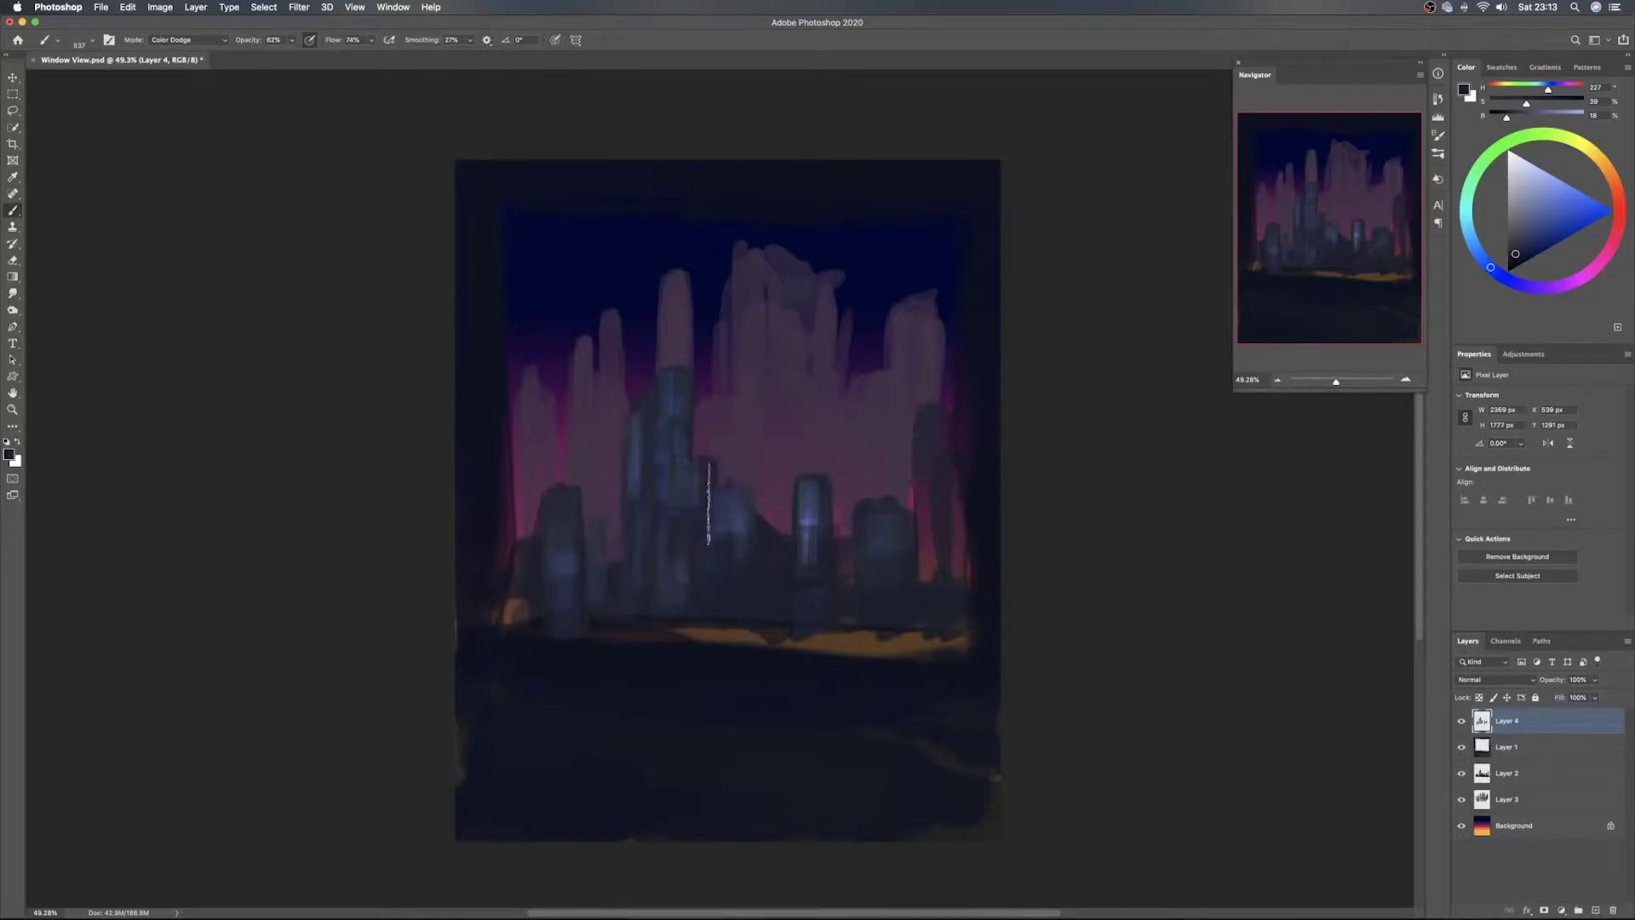
Add blue vertical highlights to the tower beside the right frame edge and to the buildings by the left frame edge
mouse_move(937, 492)
left_mouse_down()
mouse_move(954, 492)
mouse_move(938, 497)
mouse_move(943, 553)
mouse_move(966, 549)
mouse_move(955, 511)
left_mouse_up()
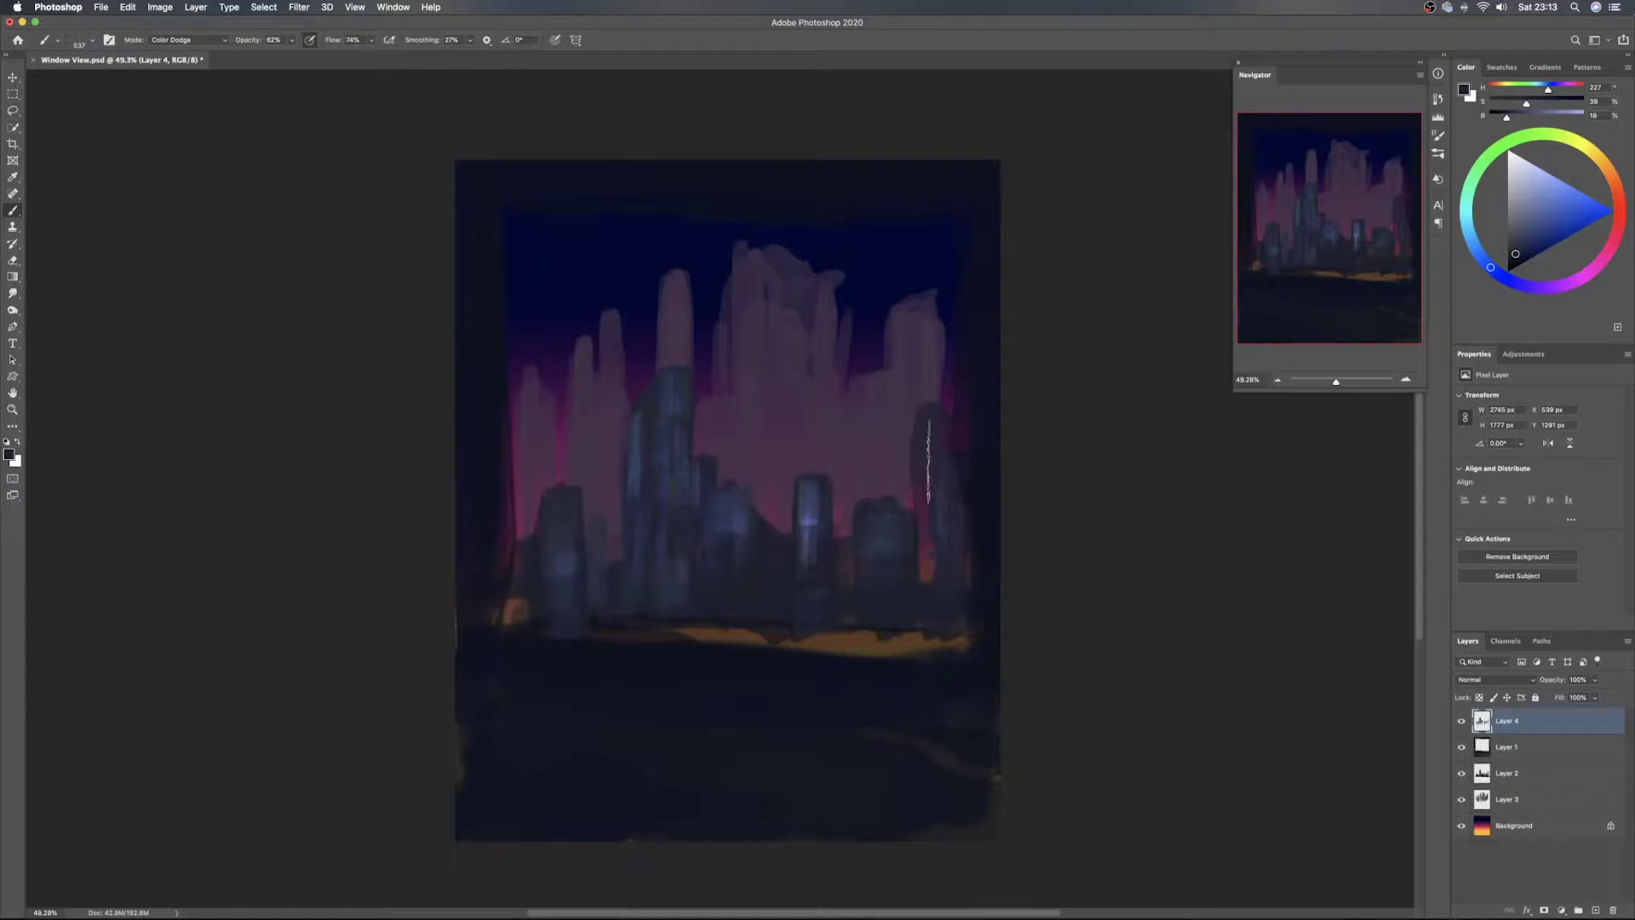
left_click_drag(928, 444, 940, 448)
left_click_drag(926, 512, 941, 570)
left_click_drag(508, 580, 508, 576)
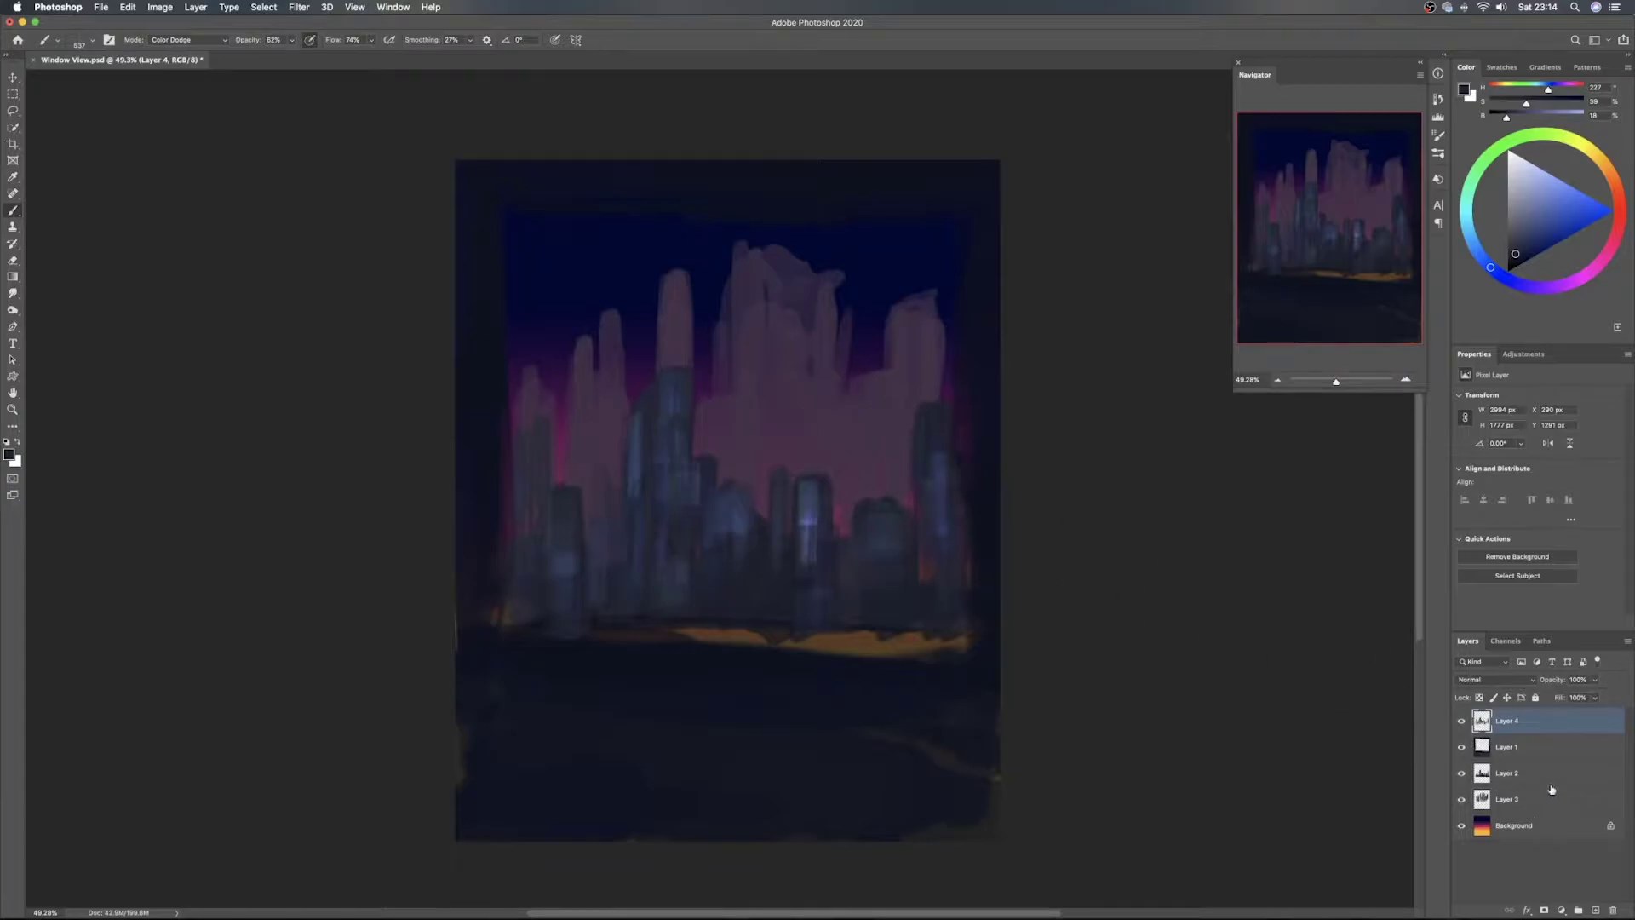
Add a layer directly above the dark frame layer, sample the distant towers' purple, and paint pink-violet highlights on the central and right distant towers
left_click(1550, 747)
left_click(1595, 911)
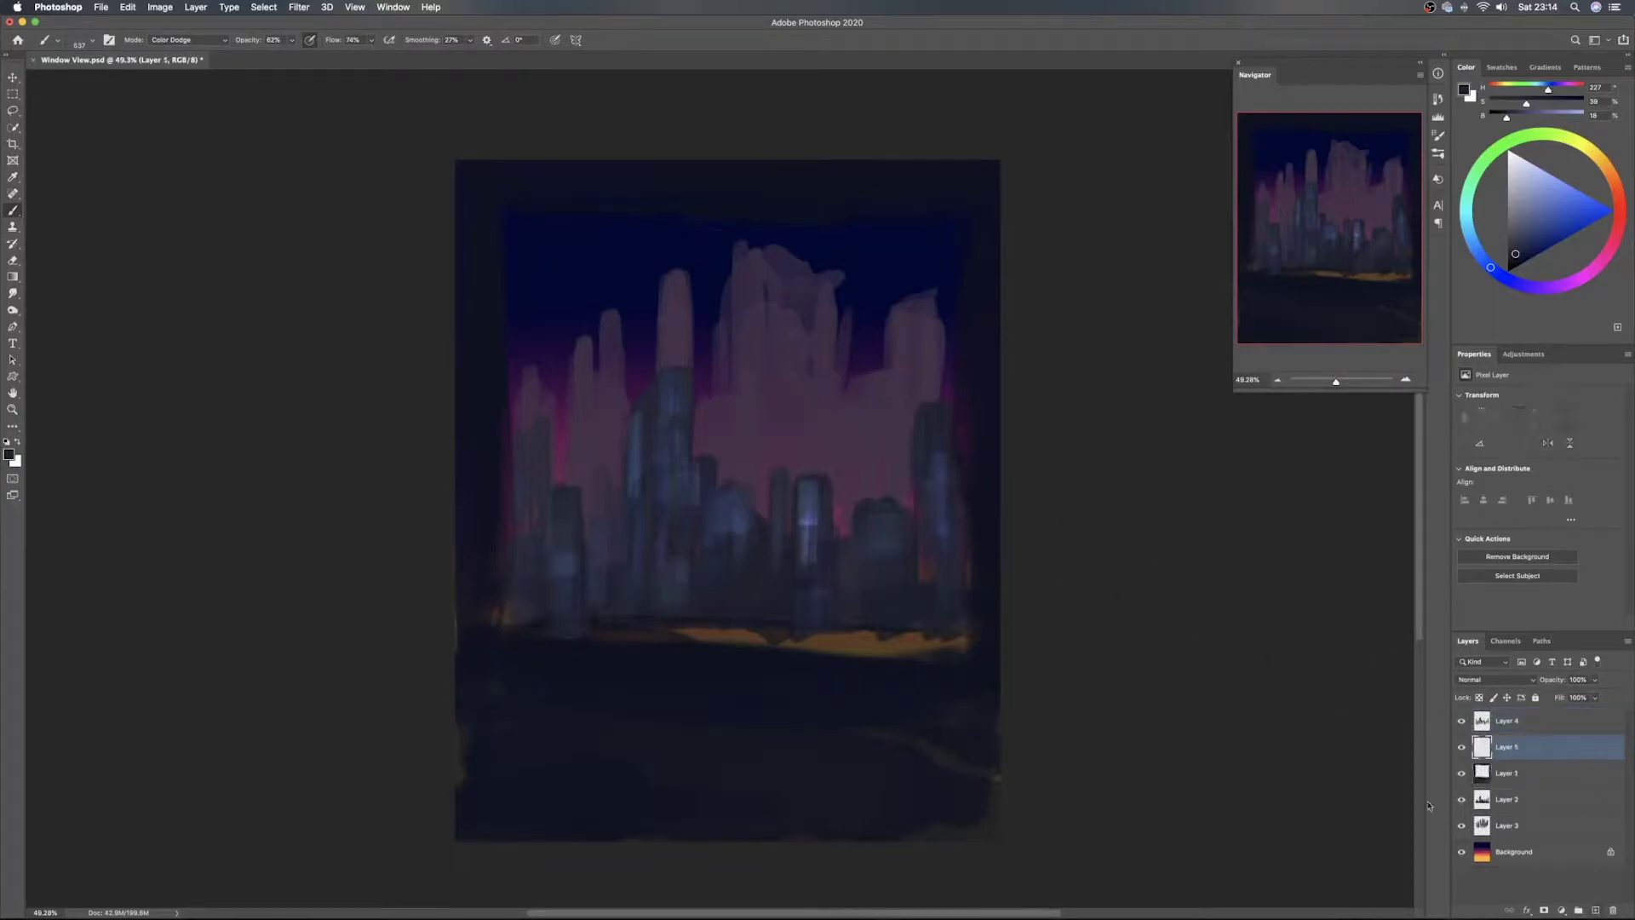
left_click(742, 444, "alt")
mouse_move(896, 502)
left_mouse_down()
mouse_move(886, 457)
mouse_move(937, 400)
mouse_move(895, 385)
mouse_move(947, 351)
mouse_move(914, 371)
mouse_move(908, 334)
mouse_move(892, 440)
mouse_move(882, 416)
mouse_move(921, 382)
mouse_move(935, 338)
mouse_move(933, 395)
mouse_move(829, 419)
mouse_move(876, 421)
mouse_move(824, 412)
mouse_move(836, 533)
mouse_move(890, 547)
mouse_move(866, 543)
mouse_move(840, 577)
mouse_move(843, 539)
mouse_move(861, 577)
mouse_move(840, 563)
mouse_move(877, 559)
mouse_move(871, 511)
mouse_move(841, 529)
mouse_move(874, 417)
mouse_move(888, 420)
mouse_move(824, 421)
mouse_move(887, 405)
mouse_move(870, 404)
mouse_move(844, 342)
mouse_move(823, 407)
mouse_move(830, 364)
mouse_move(744, 359)
mouse_move(817, 366)
mouse_move(728, 381)
mouse_move(741, 353)
mouse_move(729, 415)
left_mouse_up()
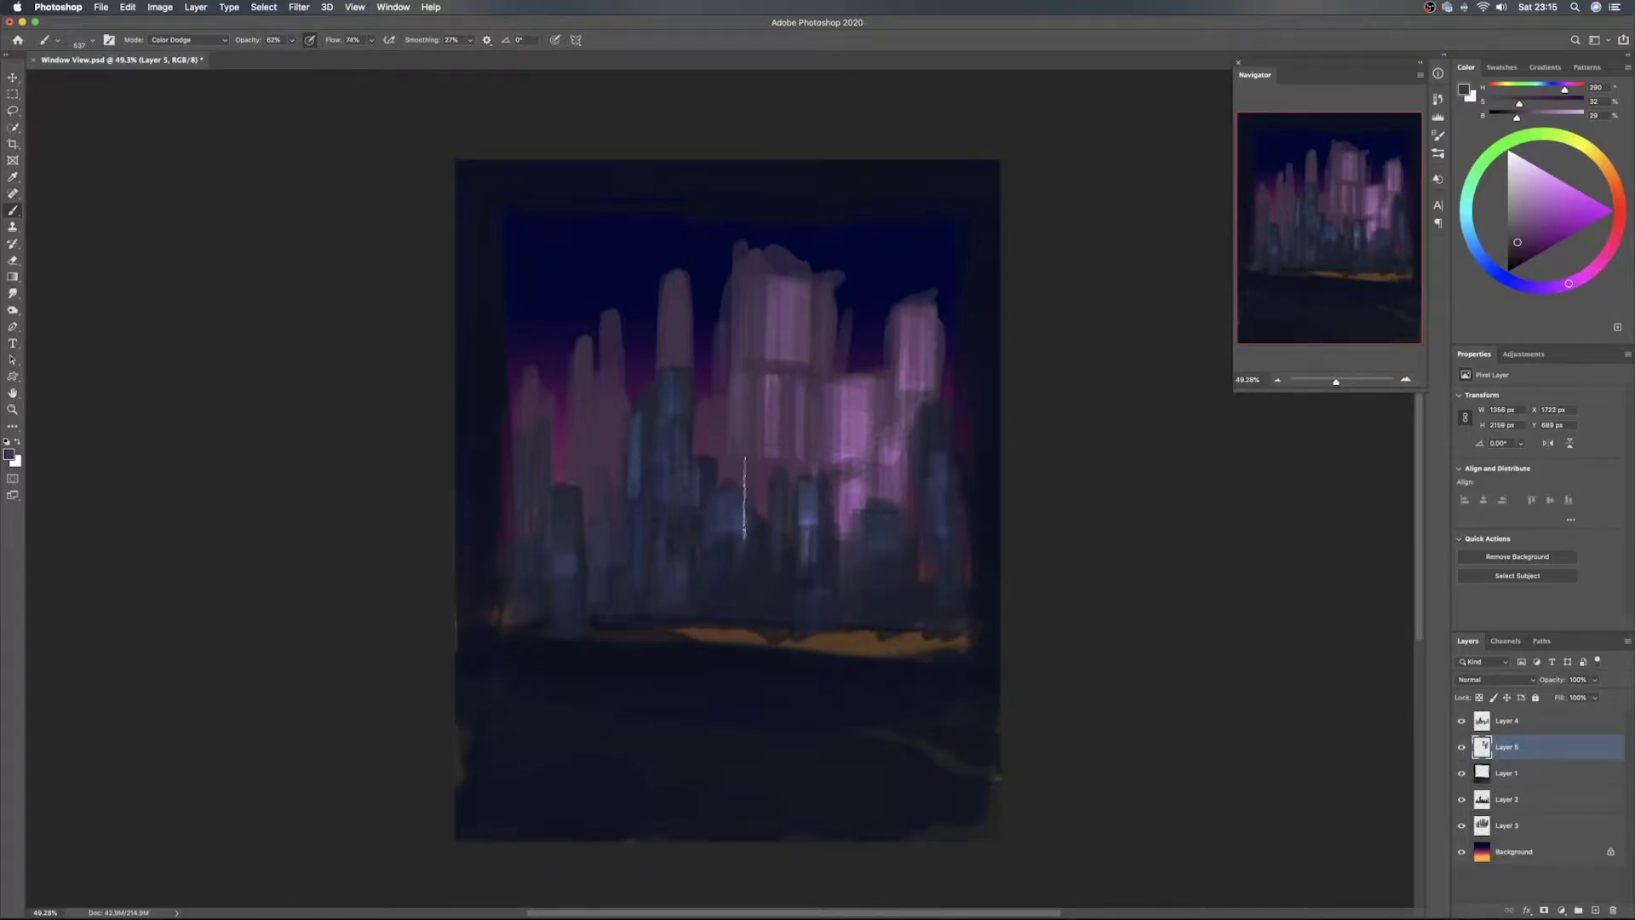
Paint pink-violet vertical highlights on the lower central distant towers and on all the distant towers left of centre
left_click_drag(741, 502, 713, 505)
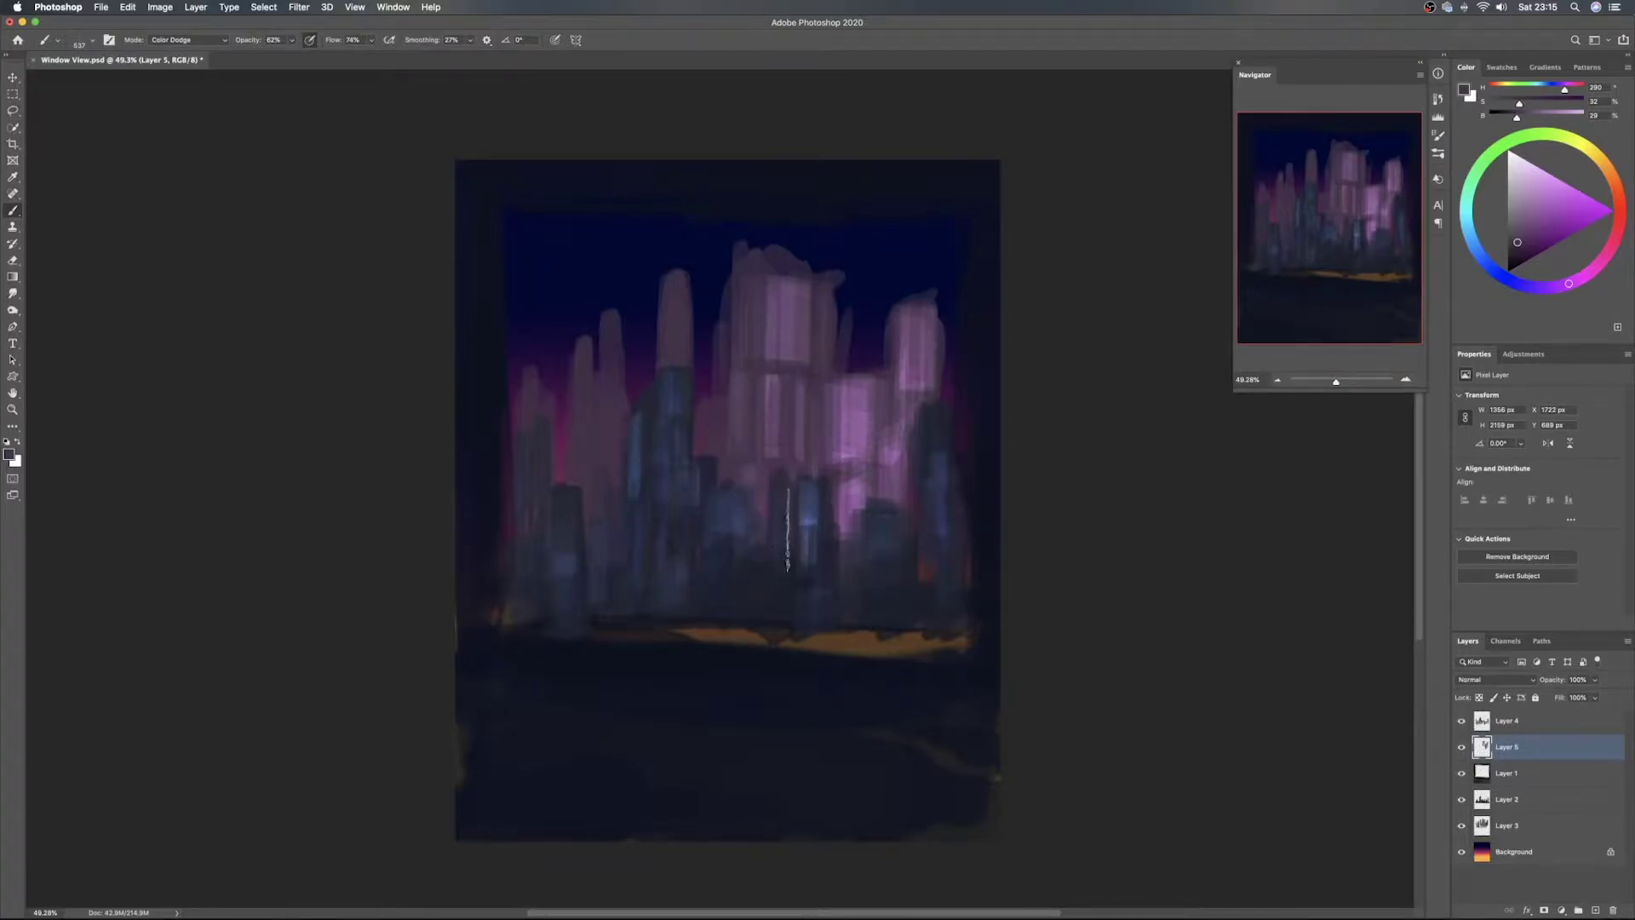
mouse_move(723, 427)
left_mouse_down()
mouse_move(732, 323)
mouse_move(732, 357)
left_mouse_up()
mouse_move(710, 441)
left_mouse_down()
mouse_move(630, 425)
mouse_move(653, 338)
mouse_move(621, 375)
mouse_move(614, 454)
mouse_move(591, 452)
mouse_move(637, 456)
left_mouse_up()
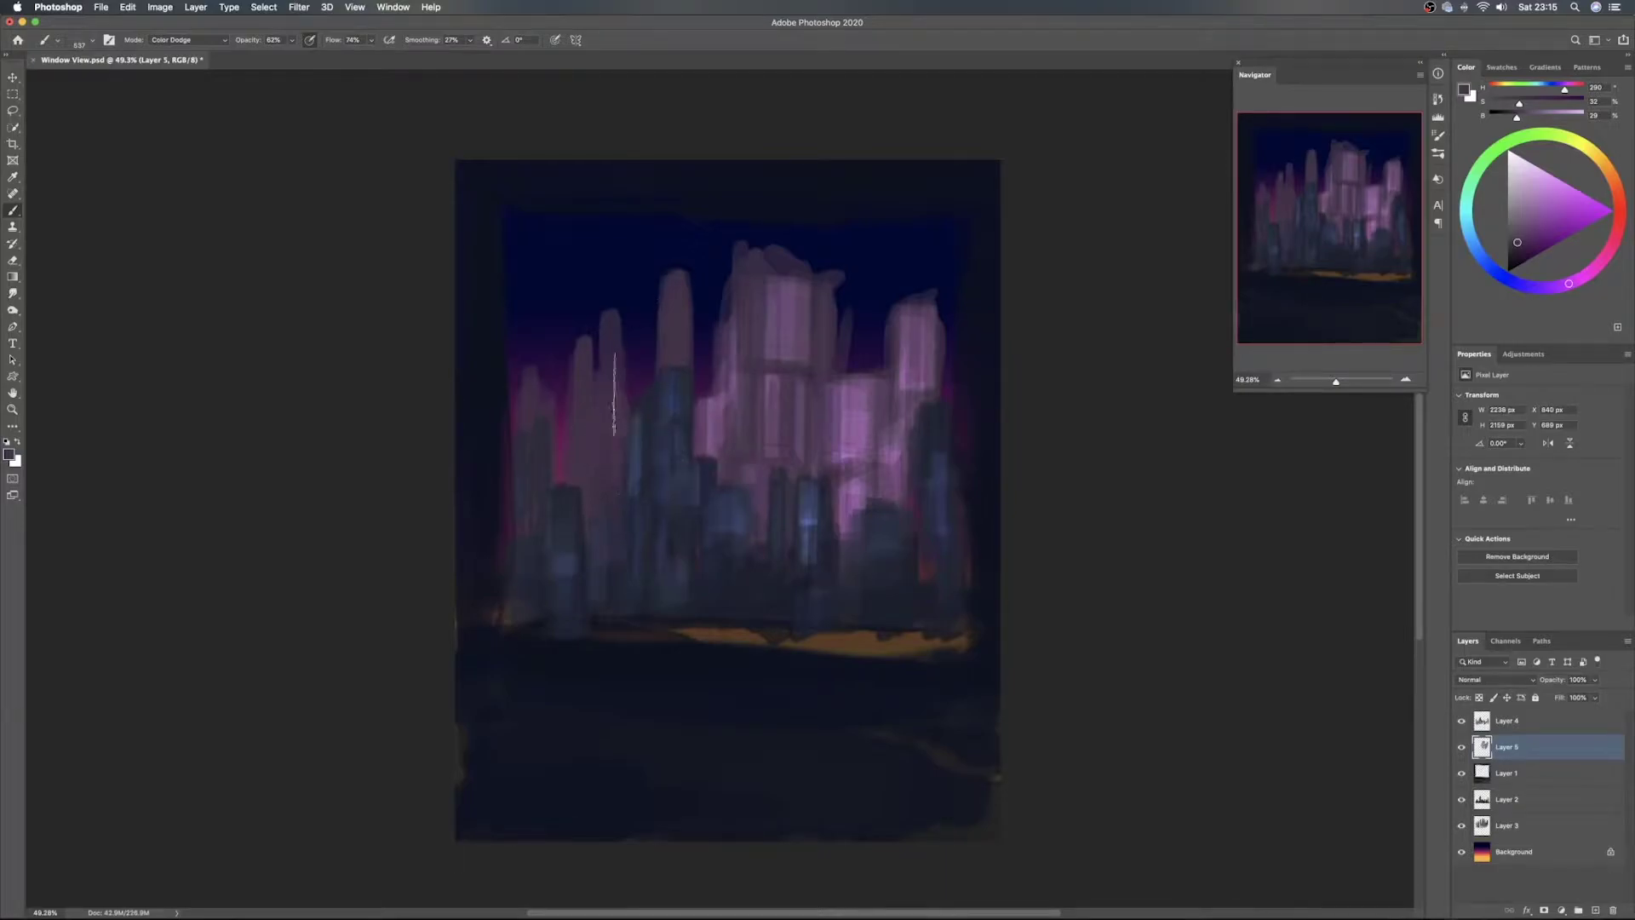
mouse_move(617, 354)
left_mouse_down()
mouse_move(574, 372)
mouse_move(584, 463)
mouse_move(565, 438)
mouse_move(585, 449)
mouse_move(586, 481)
mouse_move(566, 522)
mouse_move(584, 524)
mouse_move(589, 462)
left_mouse_up()
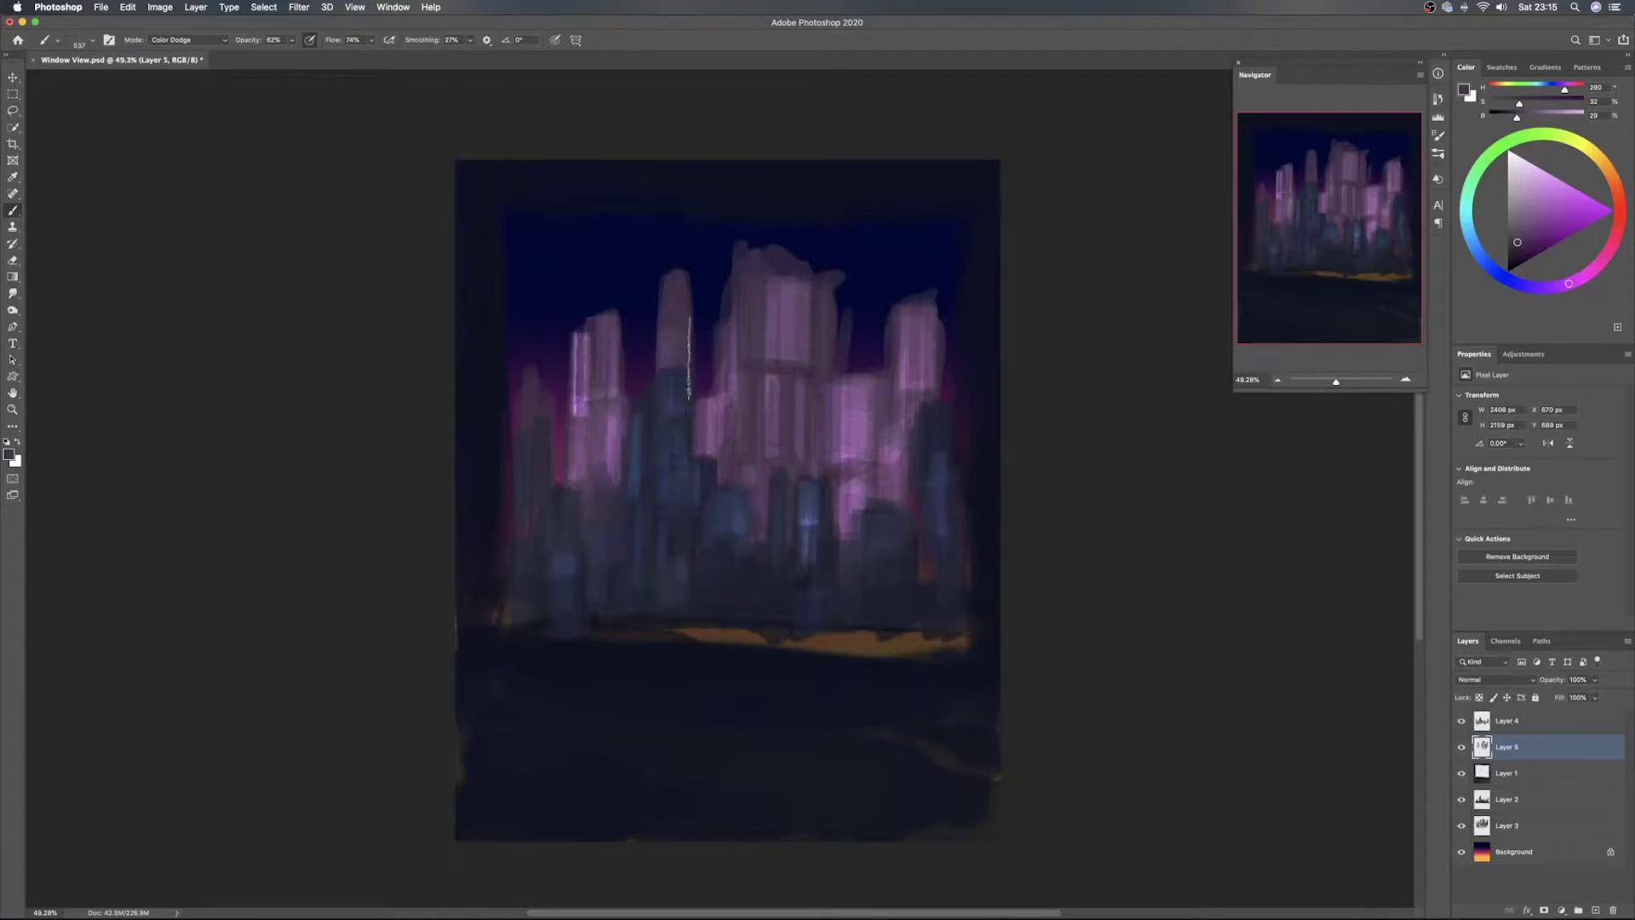
mouse_move(658, 342)
left_mouse_down()
mouse_move(715, 332)
mouse_move(639, 339)
mouse_move(676, 332)
mouse_move(657, 325)
mouse_move(642, 340)
mouse_move(699, 328)
mouse_move(700, 369)
mouse_move(672, 339)
mouse_move(689, 372)
mouse_move(632, 377)
mouse_move(707, 373)
mouse_move(714, 332)
mouse_move(642, 286)
mouse_move(716, 332)
mouse_move(632, 396)
mouse_move(714, 375)
mouse_move(687, 398)
mouse_move(531, 413)
mouse_move(547, 441)
mouse_move(564, 424)
mouse_move(559, 484)
mouse_move(551, 442)
mouse_move(497, 418)
mouse_move(557, 426)
mouse_move(569, 528)
left_mouse_up()
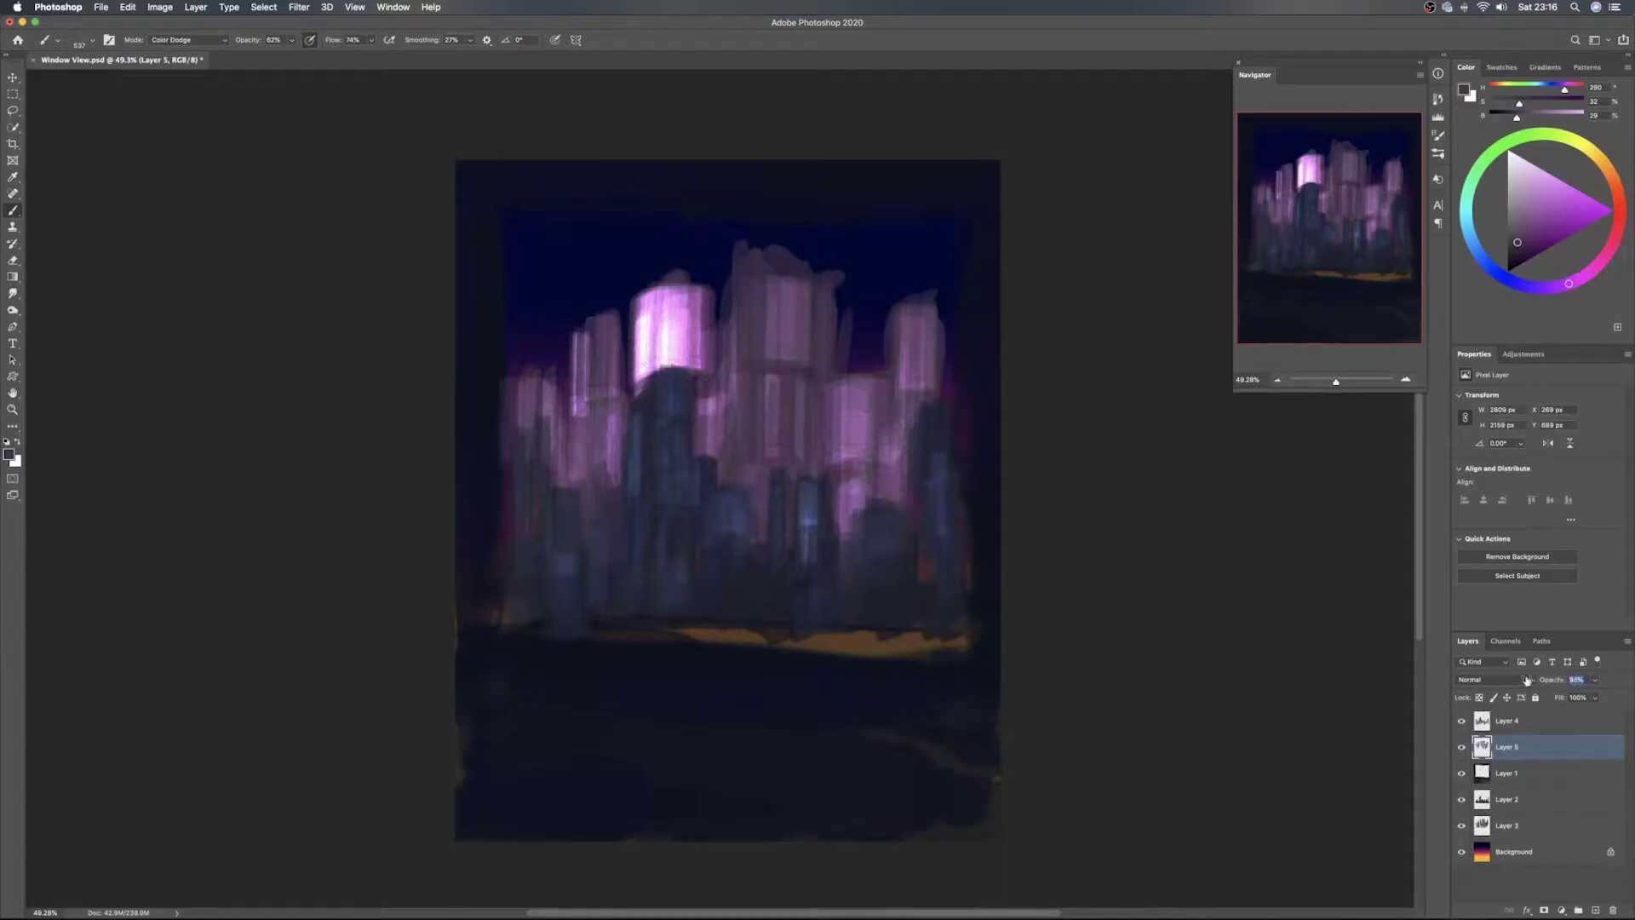
Keep the distant-tower highlight layer at 100% opacity and adjust its Hue to -50, Saturation to -18 and Lightness to +8
left_click_drag(1526, 680, 1527, 680)
type("100")
key("Return")
key("super+u")
left_click_drag(1071, 378, 1076, 435)
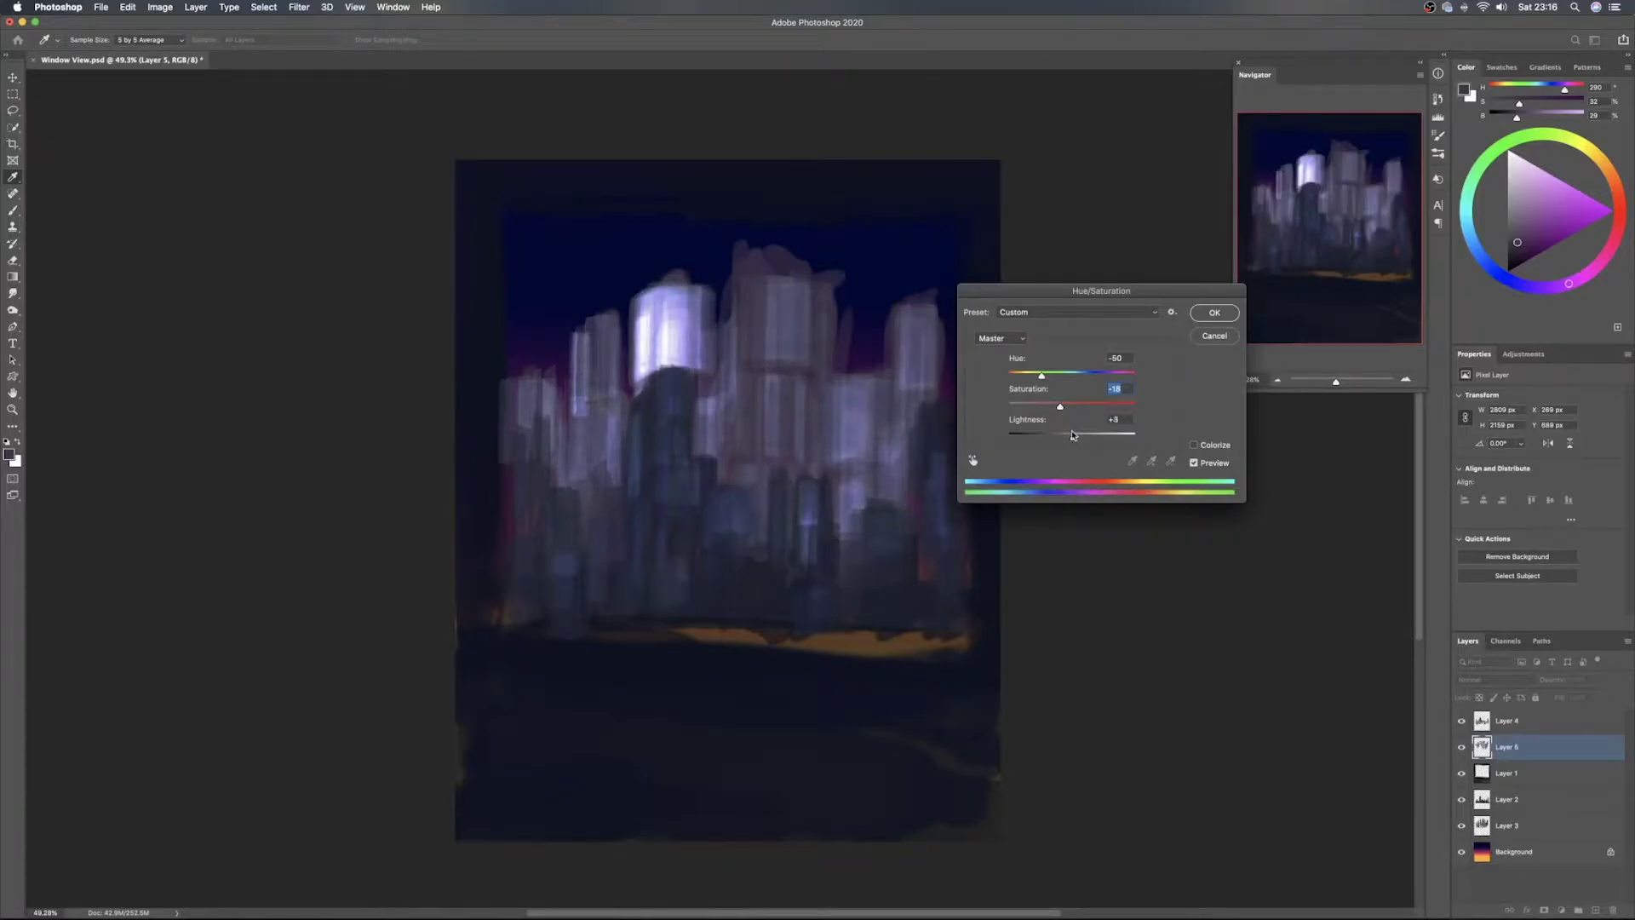
left_click_drag(1072, 436, 1090, 434)
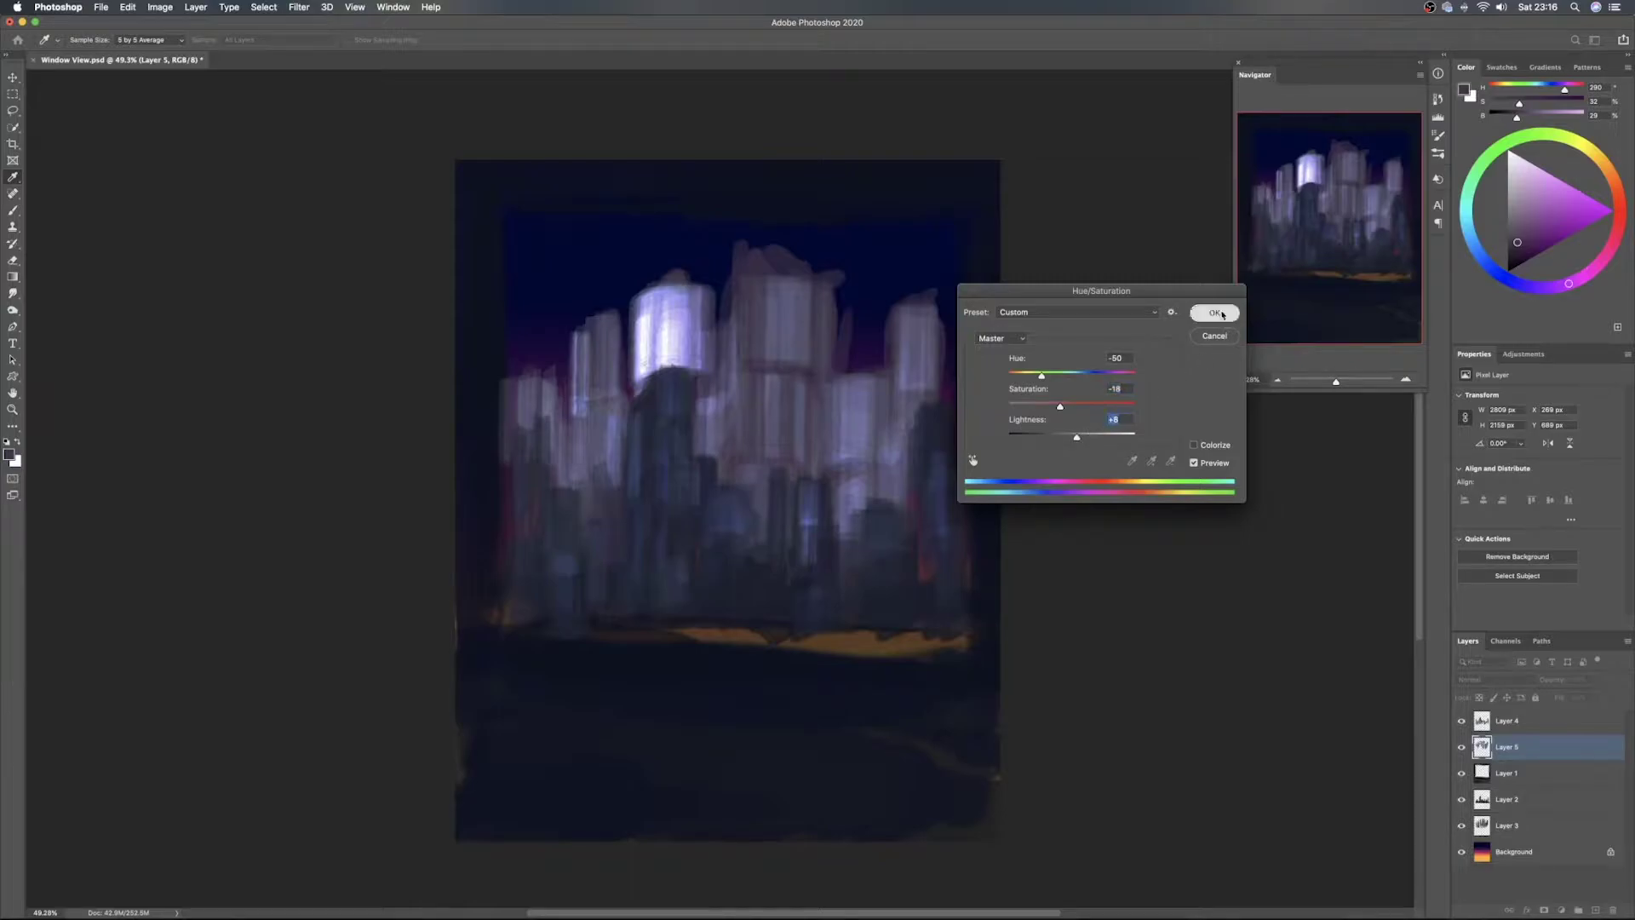
left_click(1218, 314)
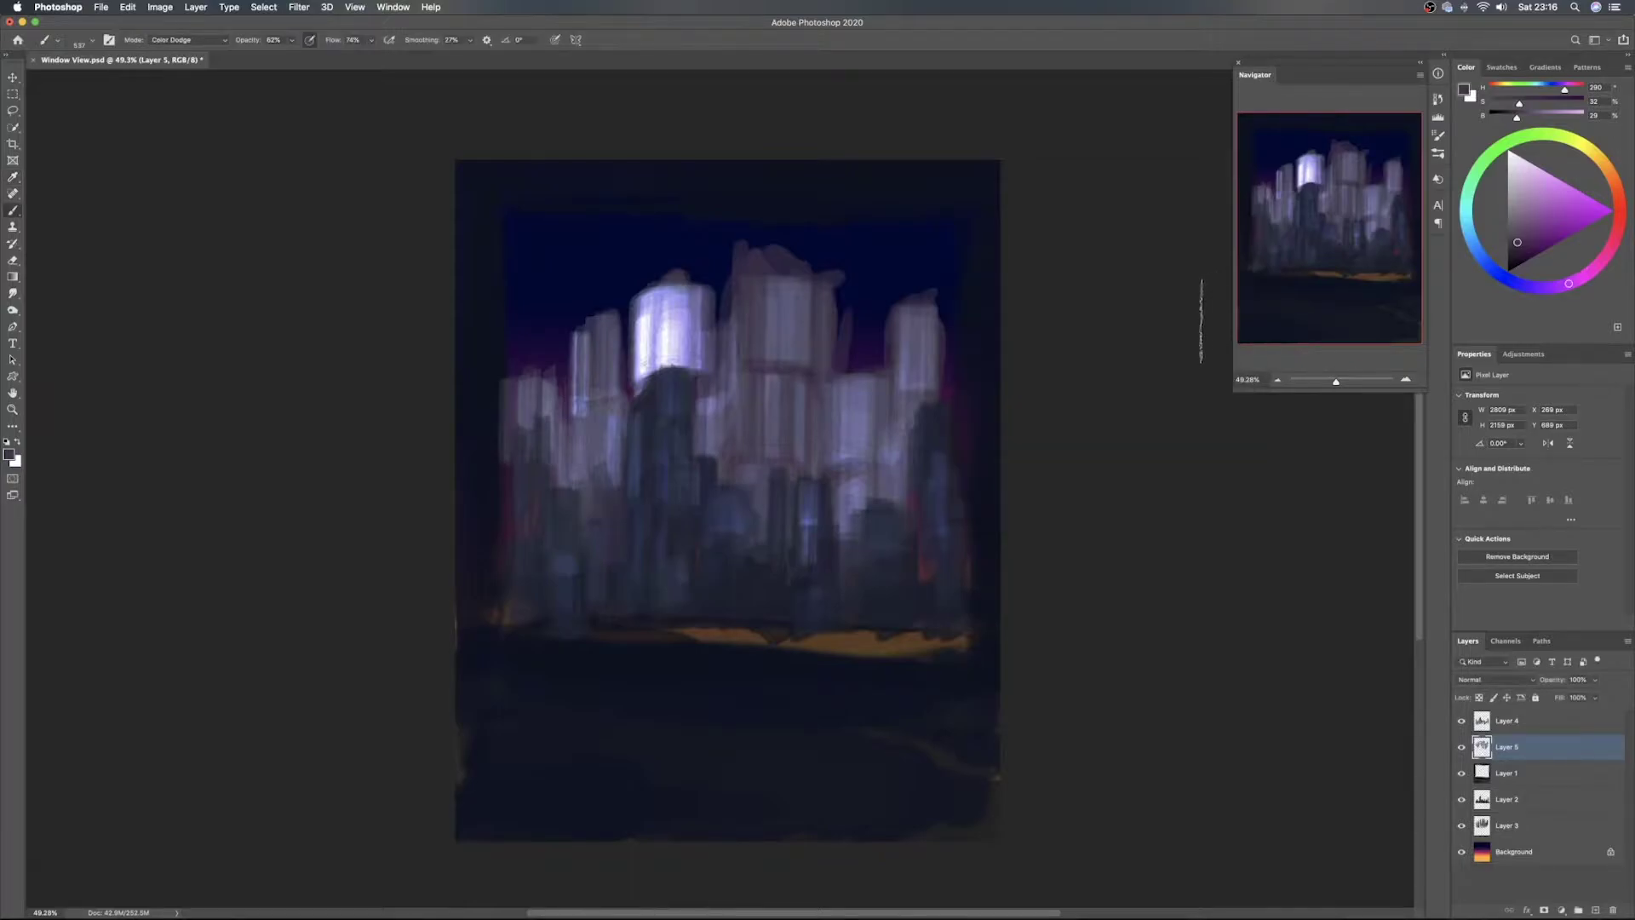
Add a layer between the background and the distant towers, sample the sky's purple, and paint a magenta-violet glow around the tower tops
left_click(1558, 827)
left_click(1596, 909)
key("super+bracketleft")
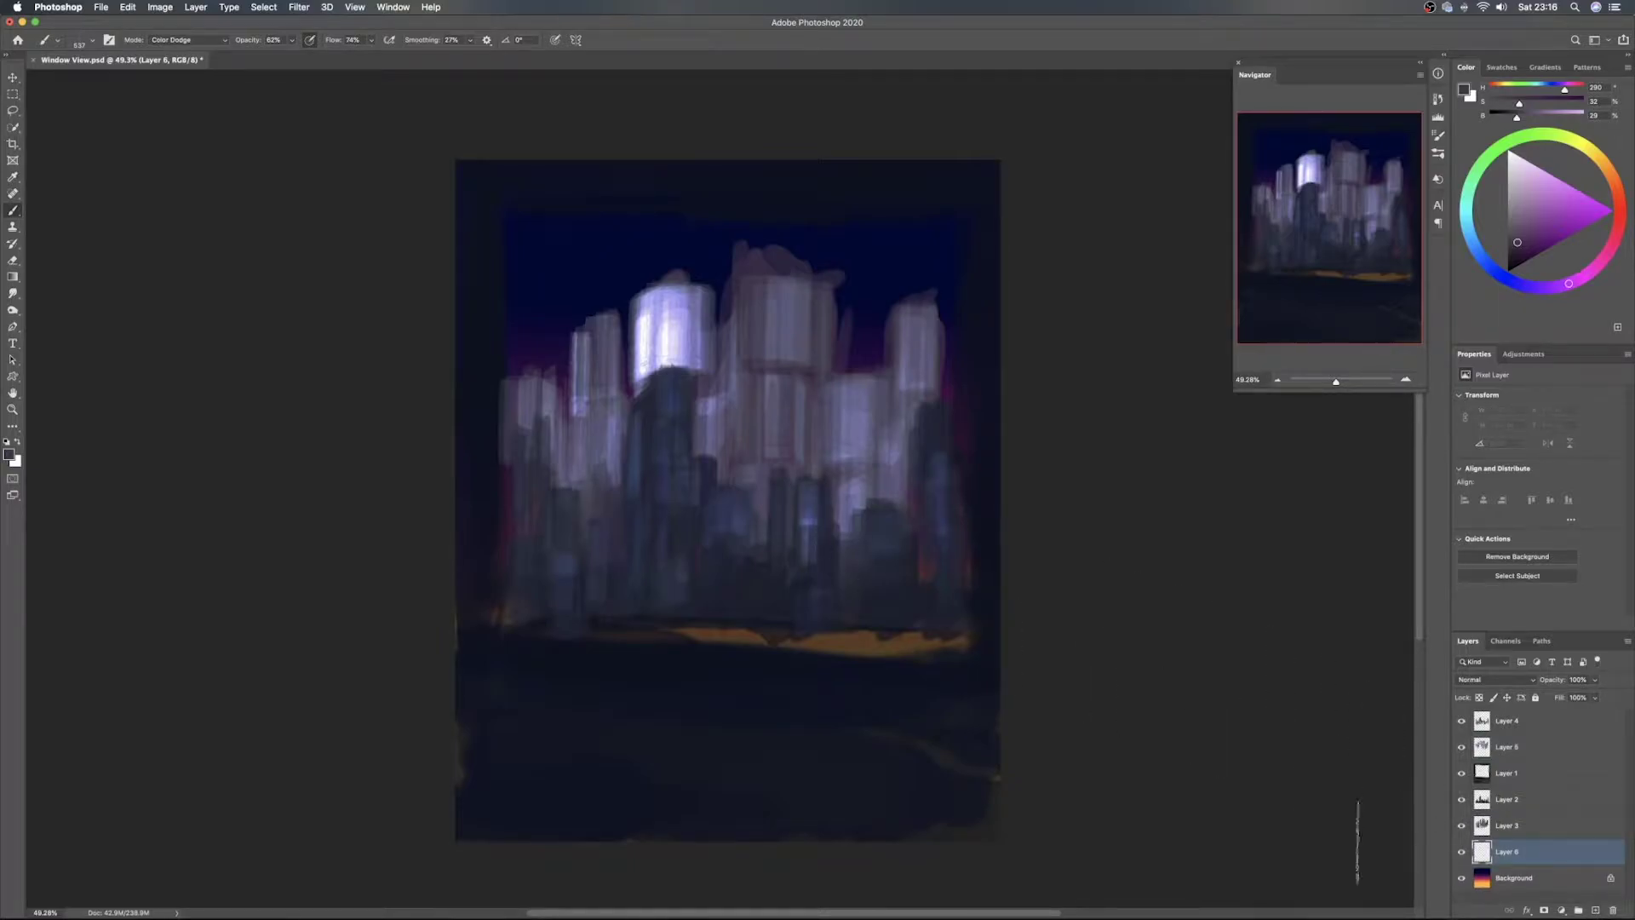
left_click(947, 395, "alt")
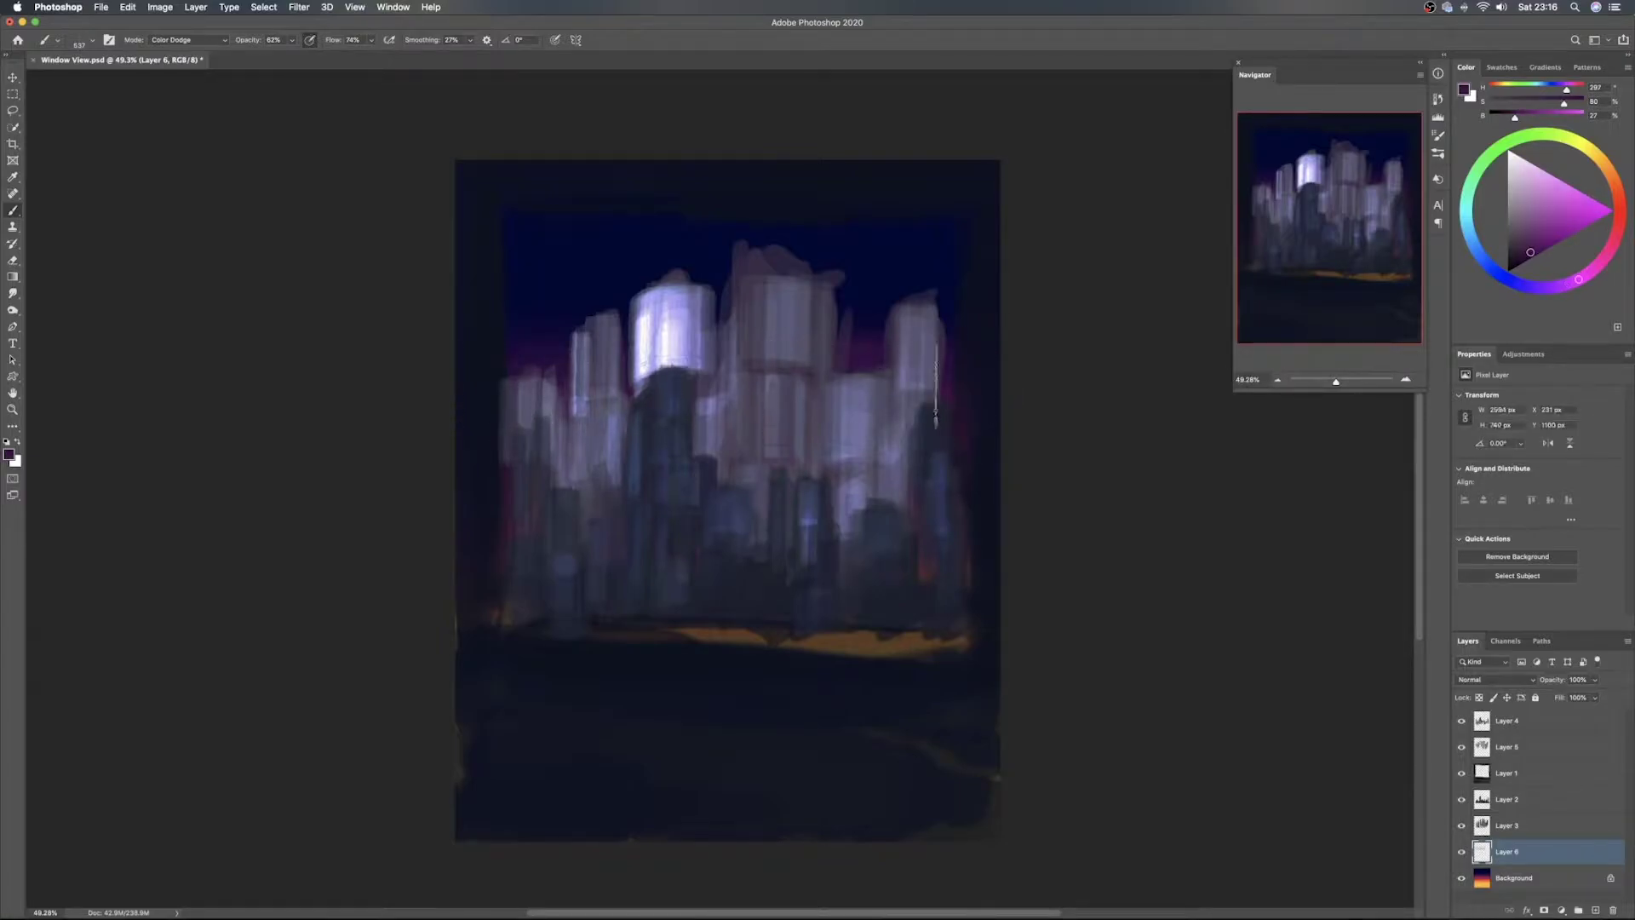
left_click(532, 347, "alt")
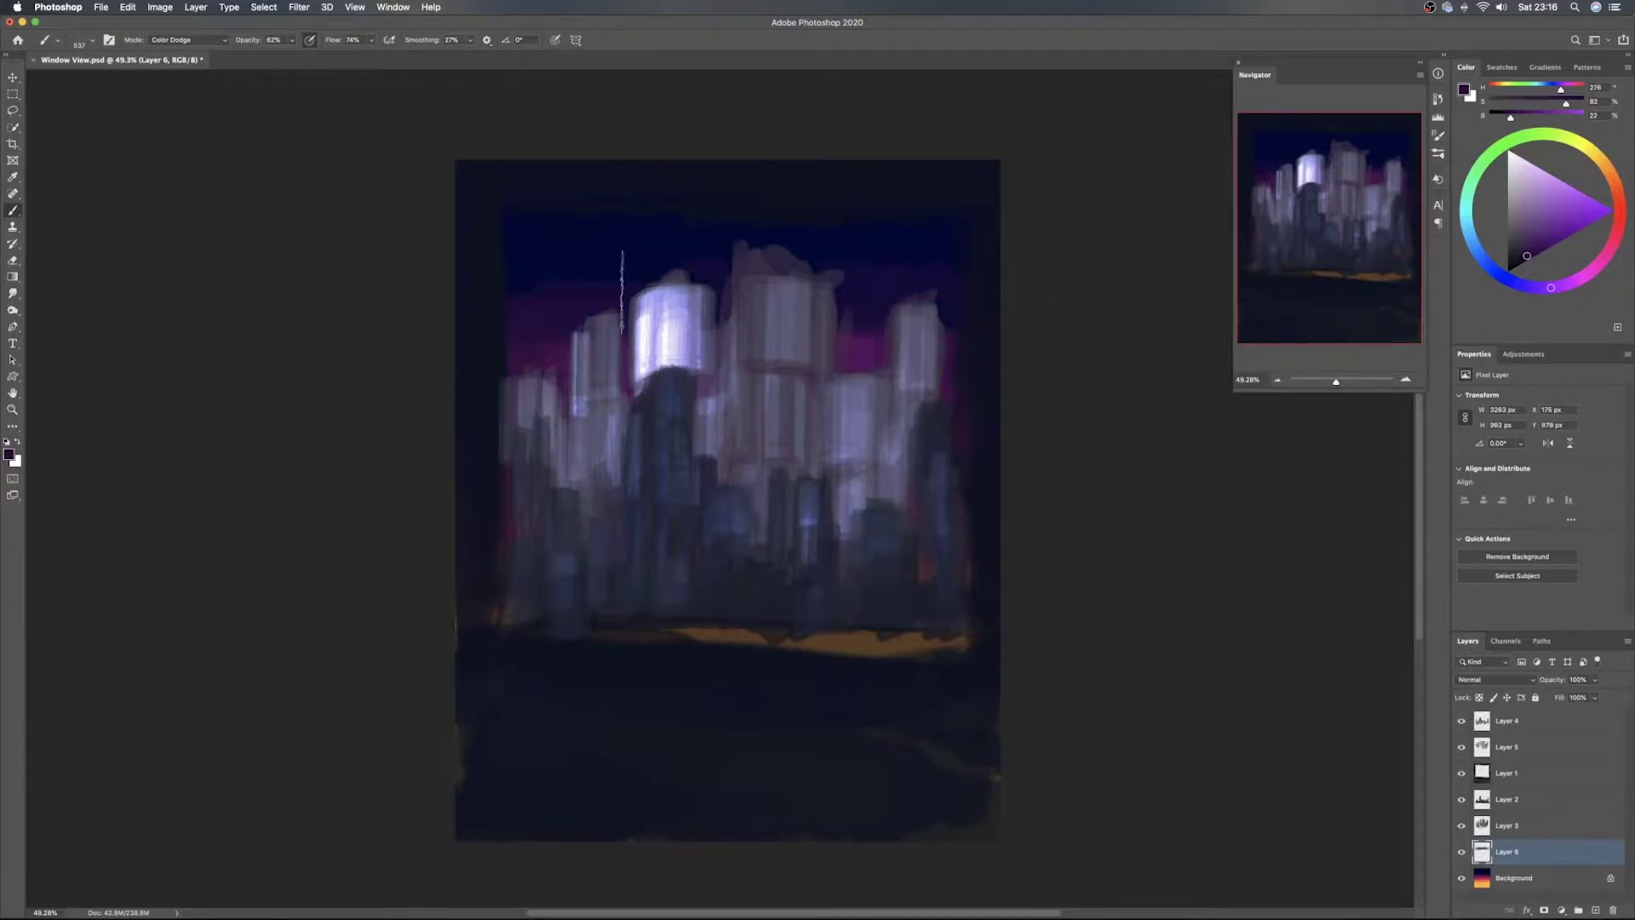
Paint blue-violet bands across the upper sky, then sample a muted red and brush it over the lower sky and orange horizon strip
left_click(586, 292, "alt")
mouse_move(528, 248)
left_mouse_down()
mouse_move(644, 256)
mouse_move(479, 265)
mouse_move(545, 267)
left_mouse_up()
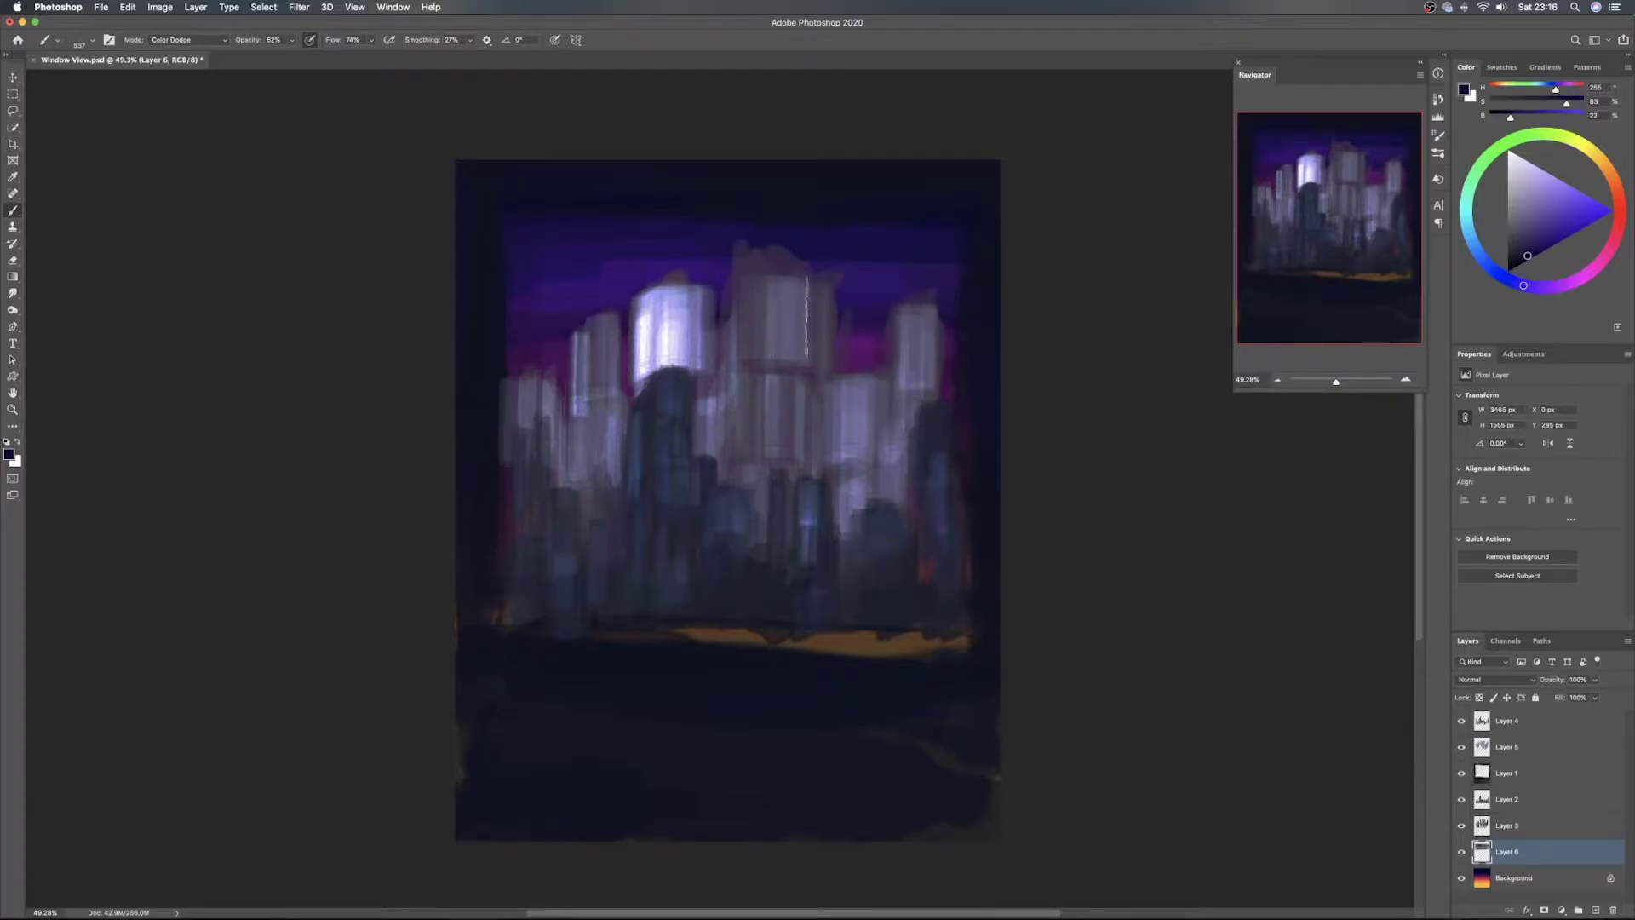
left_click(919, 571, "alt")
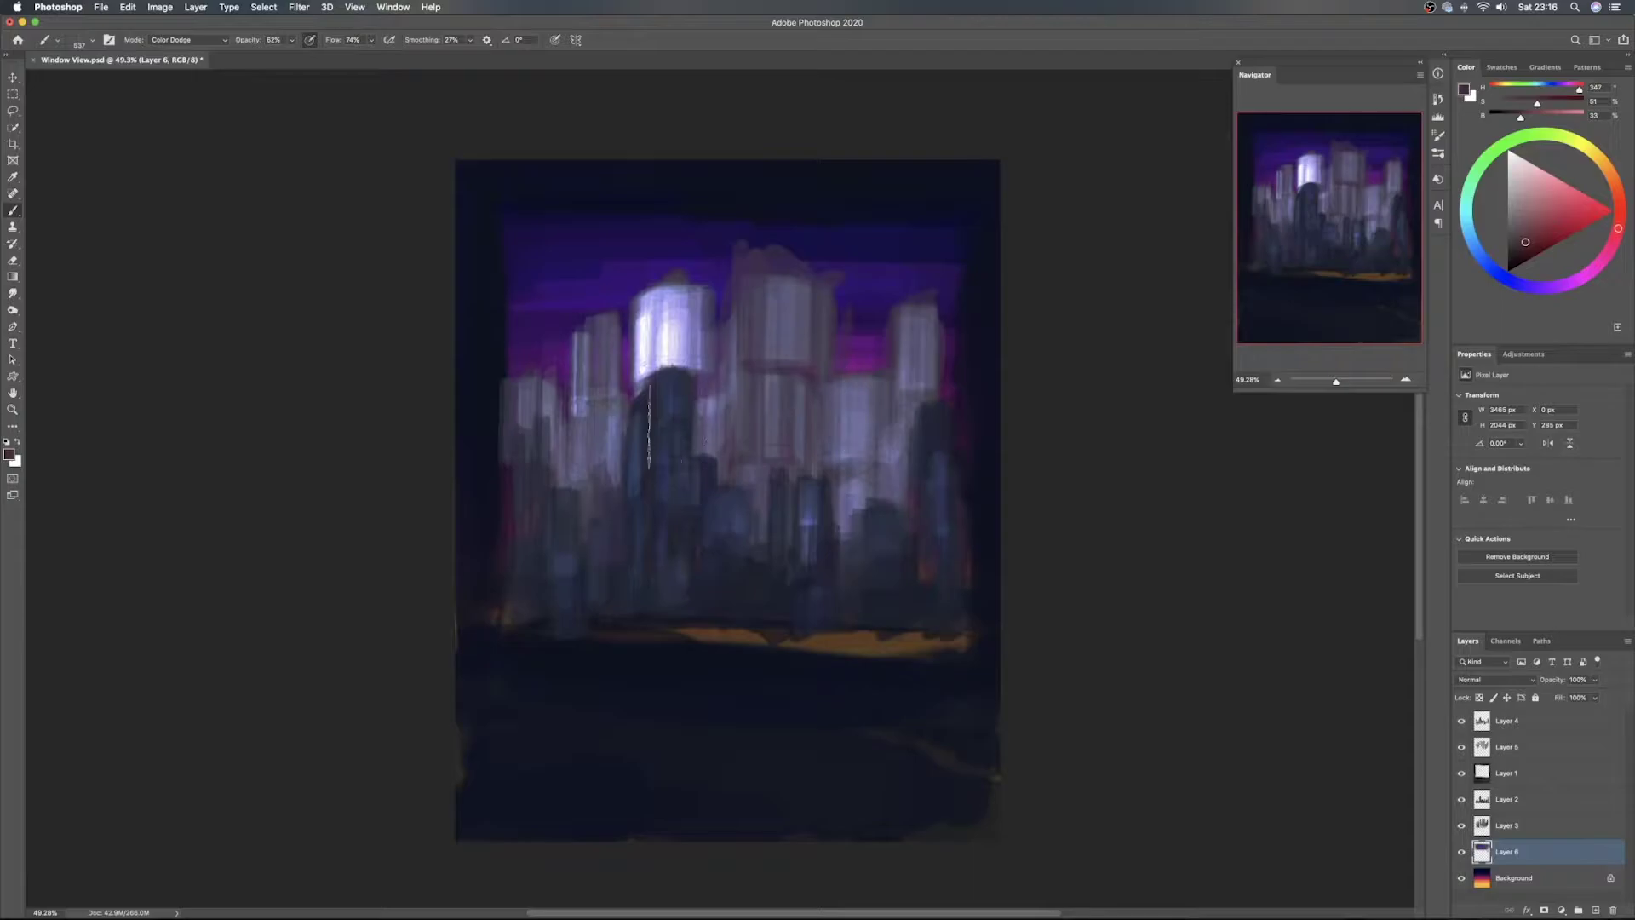
mouse_move(503, 509)
left_mouse_down()
mouse_move(799, 471)
mouse_move(856, 396)
mouse_move(976, 428)
mouse_move(915, 589)
mouse_move(930, 606)
mouse_move(546, 621)
mouse_move(1026, 652)
mouse_move(951, 679)
mouse_move(1004, 643)
mouse_move(642, 646)
left_mouse_up()
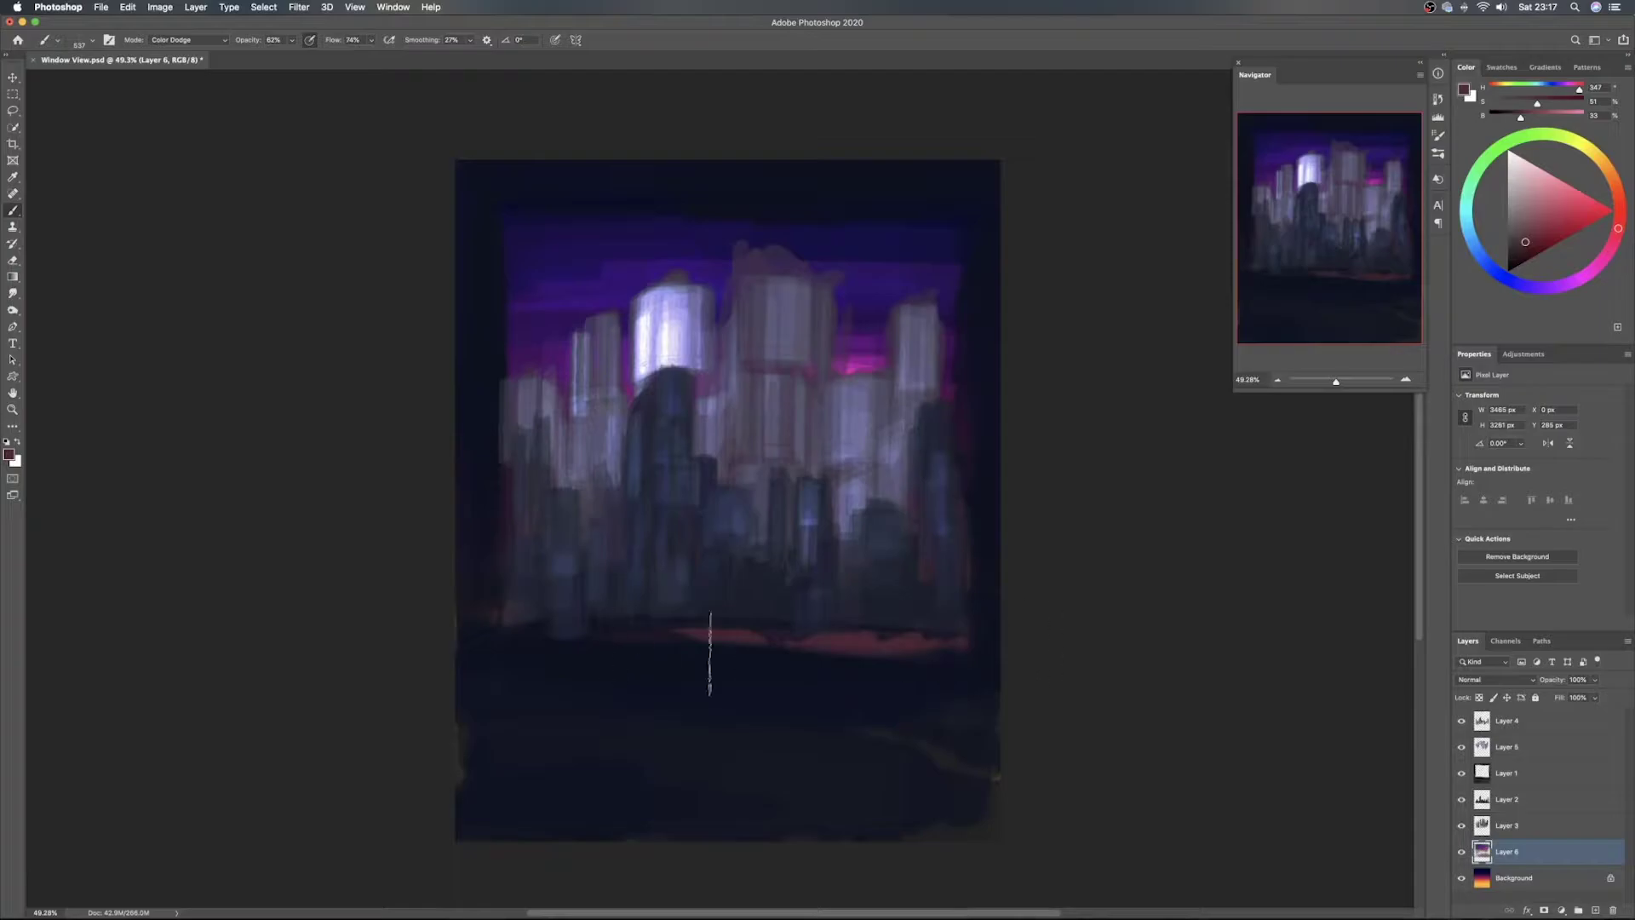
Add a layer on top of the stack, save the file, and repaint the window frame and lower wall in sampled dark blue
left_click(1563, 722)
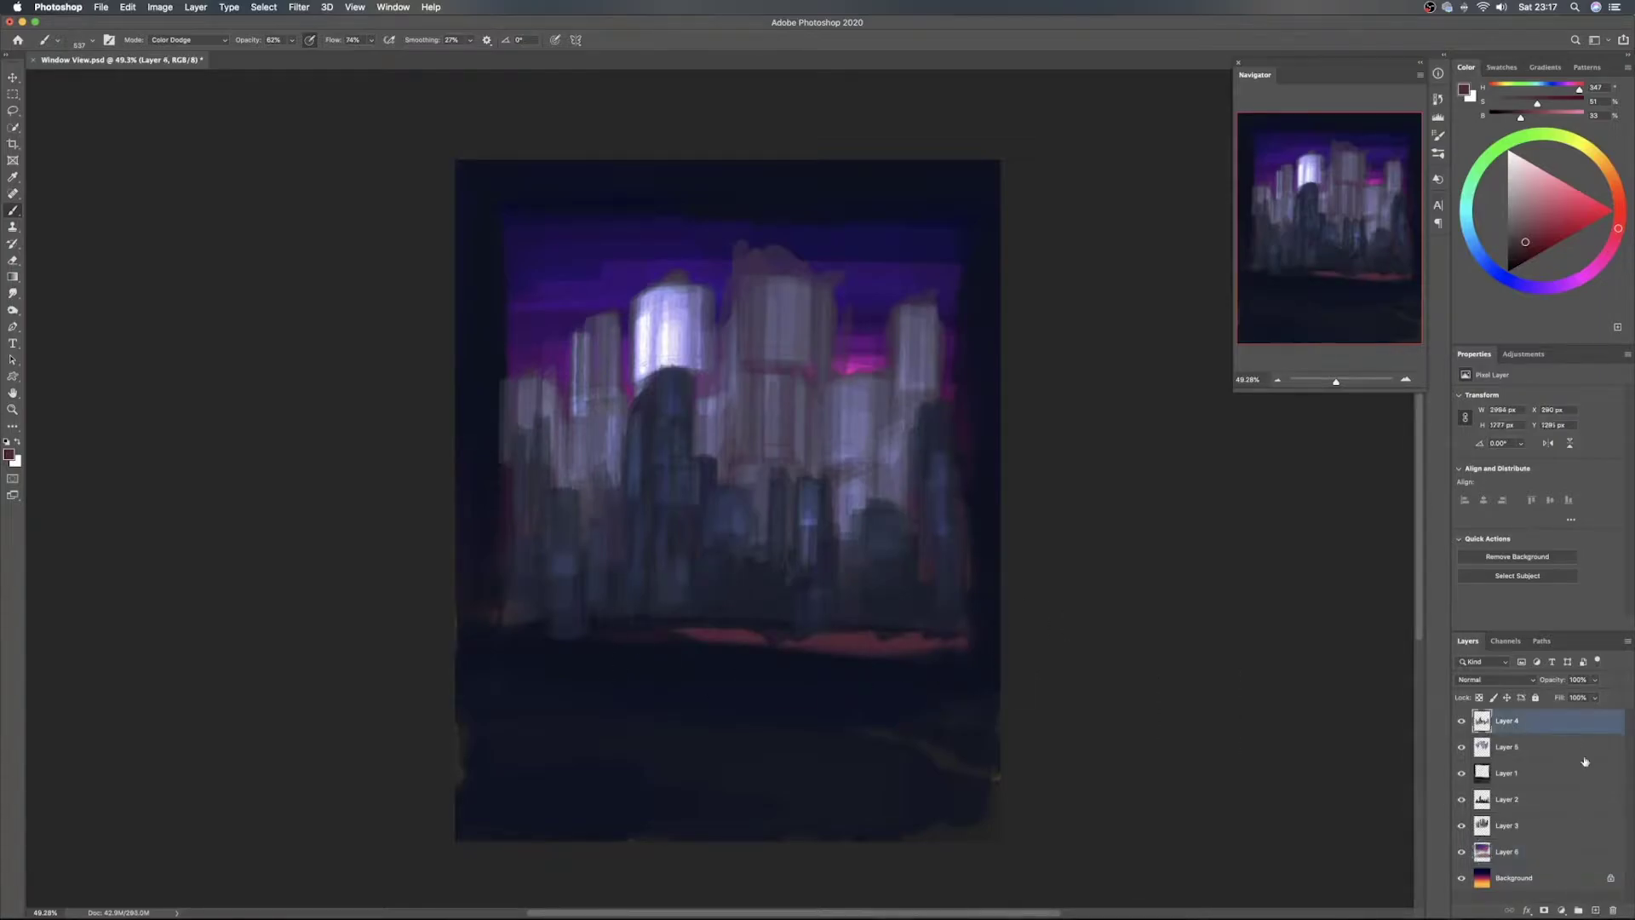
left_click(1597, 908)
key("super+s")
left_click(563, 658, "alt")
mouse_move(519, 668)
left_mouse_down()
mouse_move(734, 652)
mouse_move(522, 647)
mouse_move(898, 666)
mouse_move(580, 645)
mouse_move(1001, 683)
mouse_move(632, 672)
mouse_move(925, 680)
mouse_move(741, 670)
mouse_move(737, 685)
mouse_move(469, 644)
mouse_move(971, 690)
mouse_move(682, 657)
mouse_move(1028, 668)
mouse_move(563, 636)
mouse_move(552, 658)
mouse_move(1036, 719)
mouse_move(556, 690)
mouse_move(836, 741)
mouse_move(496, 744)
mouse_move(948, 807)
mouse_move(418, 746)
mouse_move(1036, 841)
mouse_move(468, 779)
mouse_move(767, 807)
mouse_move(510, 571)
mouse_move(451, 558)
mouse_move(511, 570)
mouse_move(439, 514)
mouse_move(499, 464)
mouse_move(463, 398)
mouse_move(461, 323)
mouse_move(496, 266)
mouse_move(478, 151)
mouse_move(979, 167)
mouse_move(635, 166)
mouse_move(916, 182)
mouse_move(1020, 247)
mouse_move(963, 283)
mouse_move(1011, 315)
mouse_move(1021, 370)
mouse_move(965, 430)
mouse_move(989, 602)
left_mouse_up()
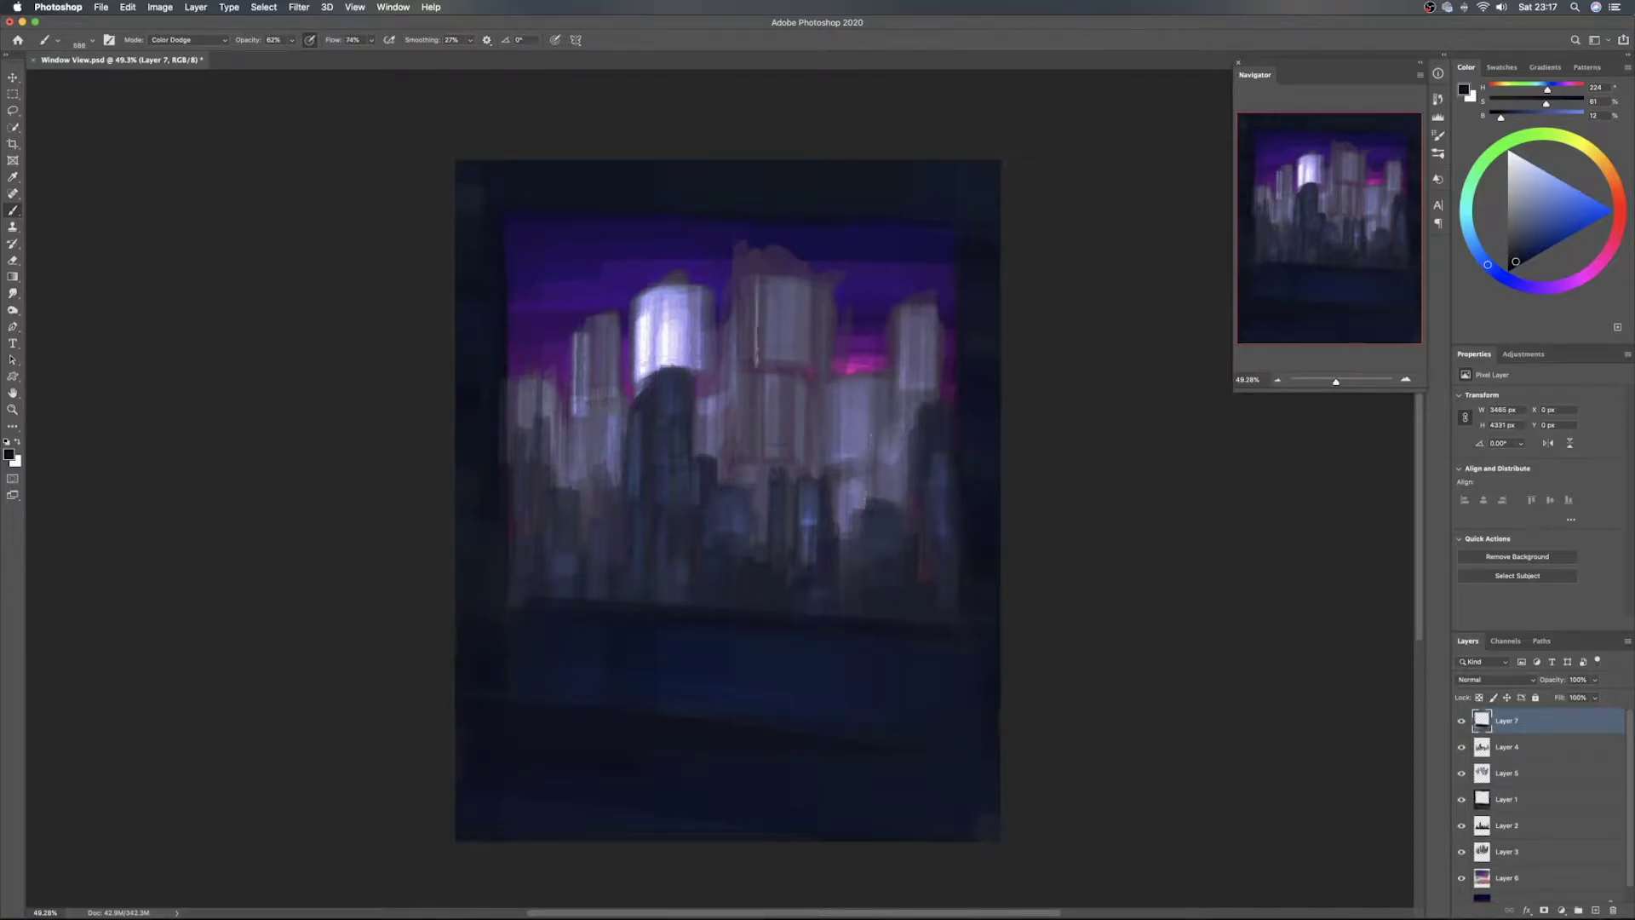
Sample the upper sky's blue-violet, paint a bright blue glow over the top part of the window frame, and save the file
left_click(565, 231, "alt")
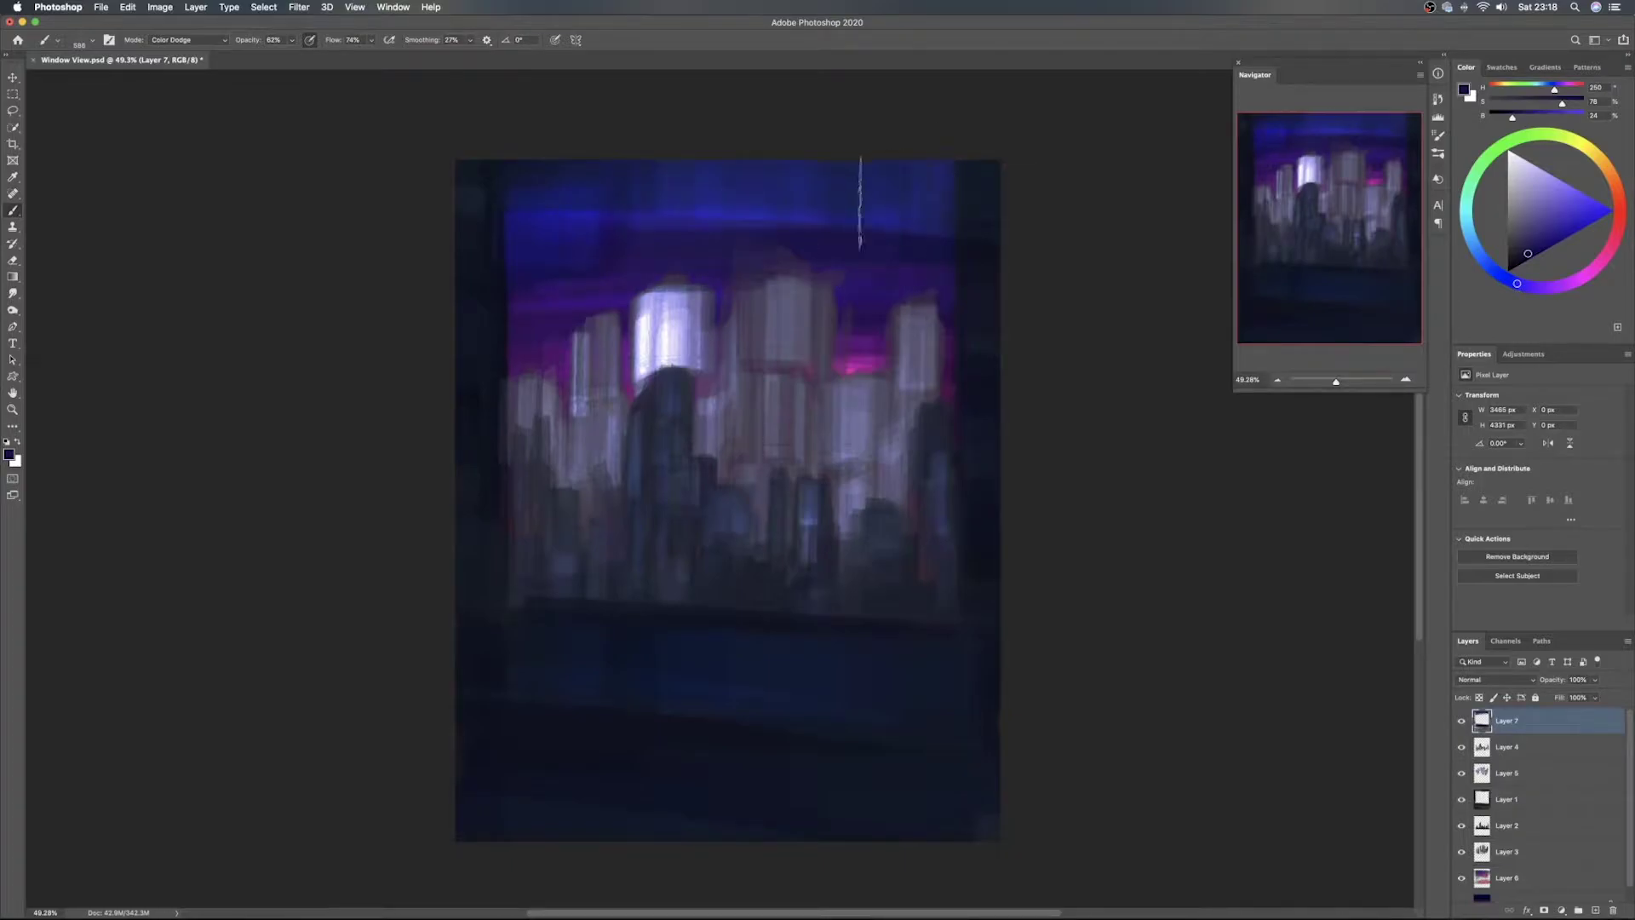
key("v")
key("super+s")
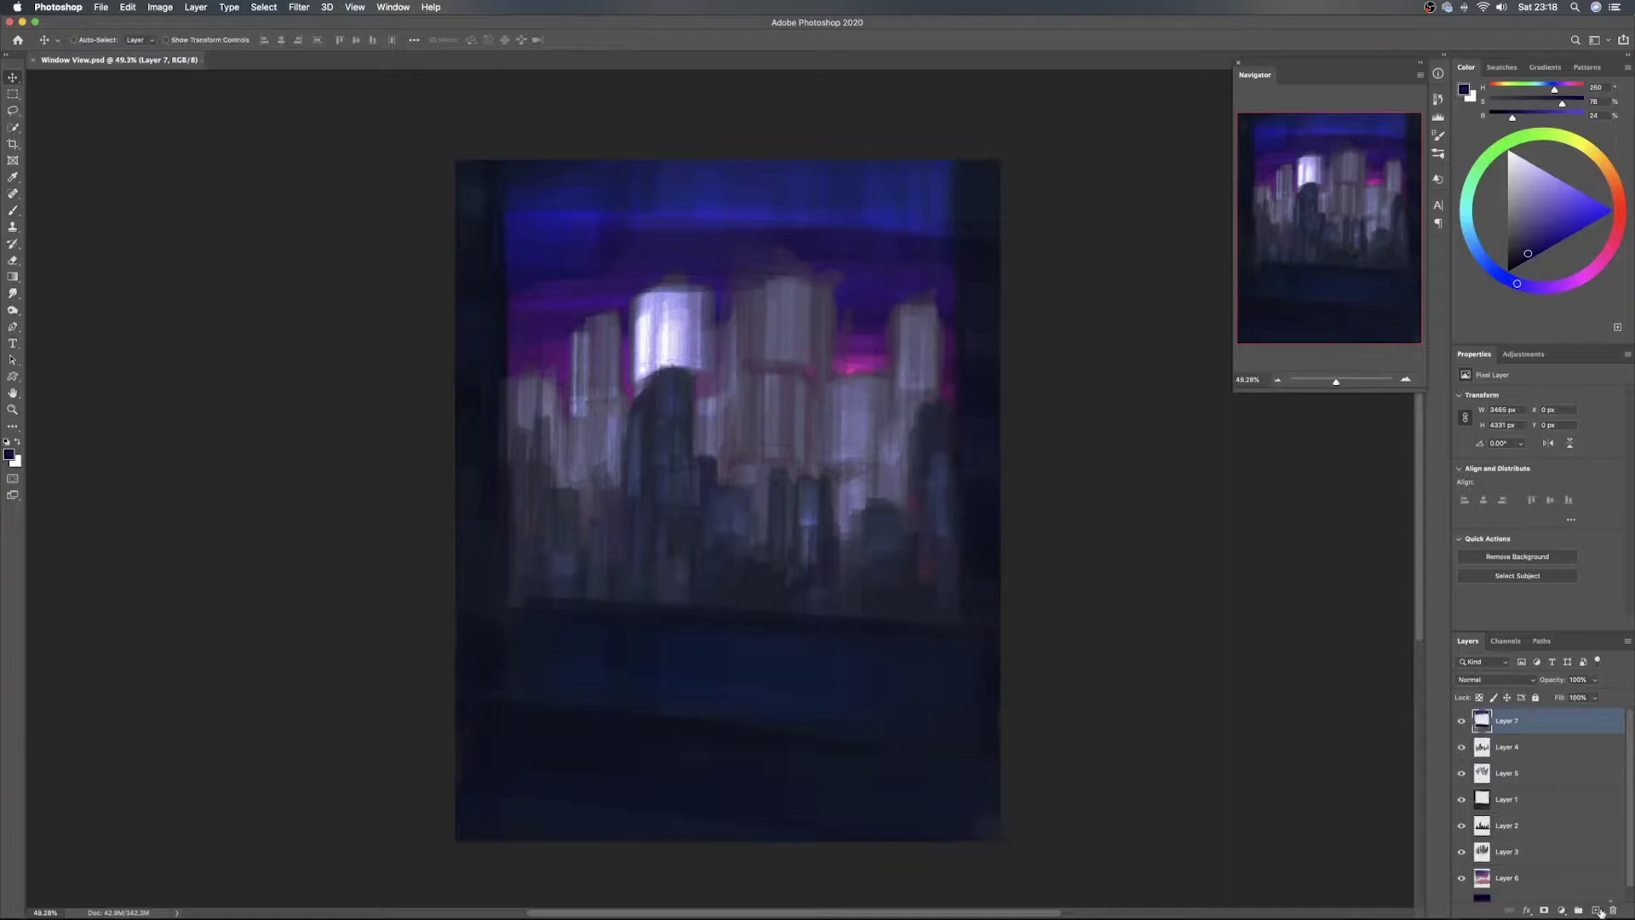
On a new top layer, paint a standing figure's head and torso with a Hard Light brush in a near-black, desaturated blue
left_click(1597, 911)
key("b")
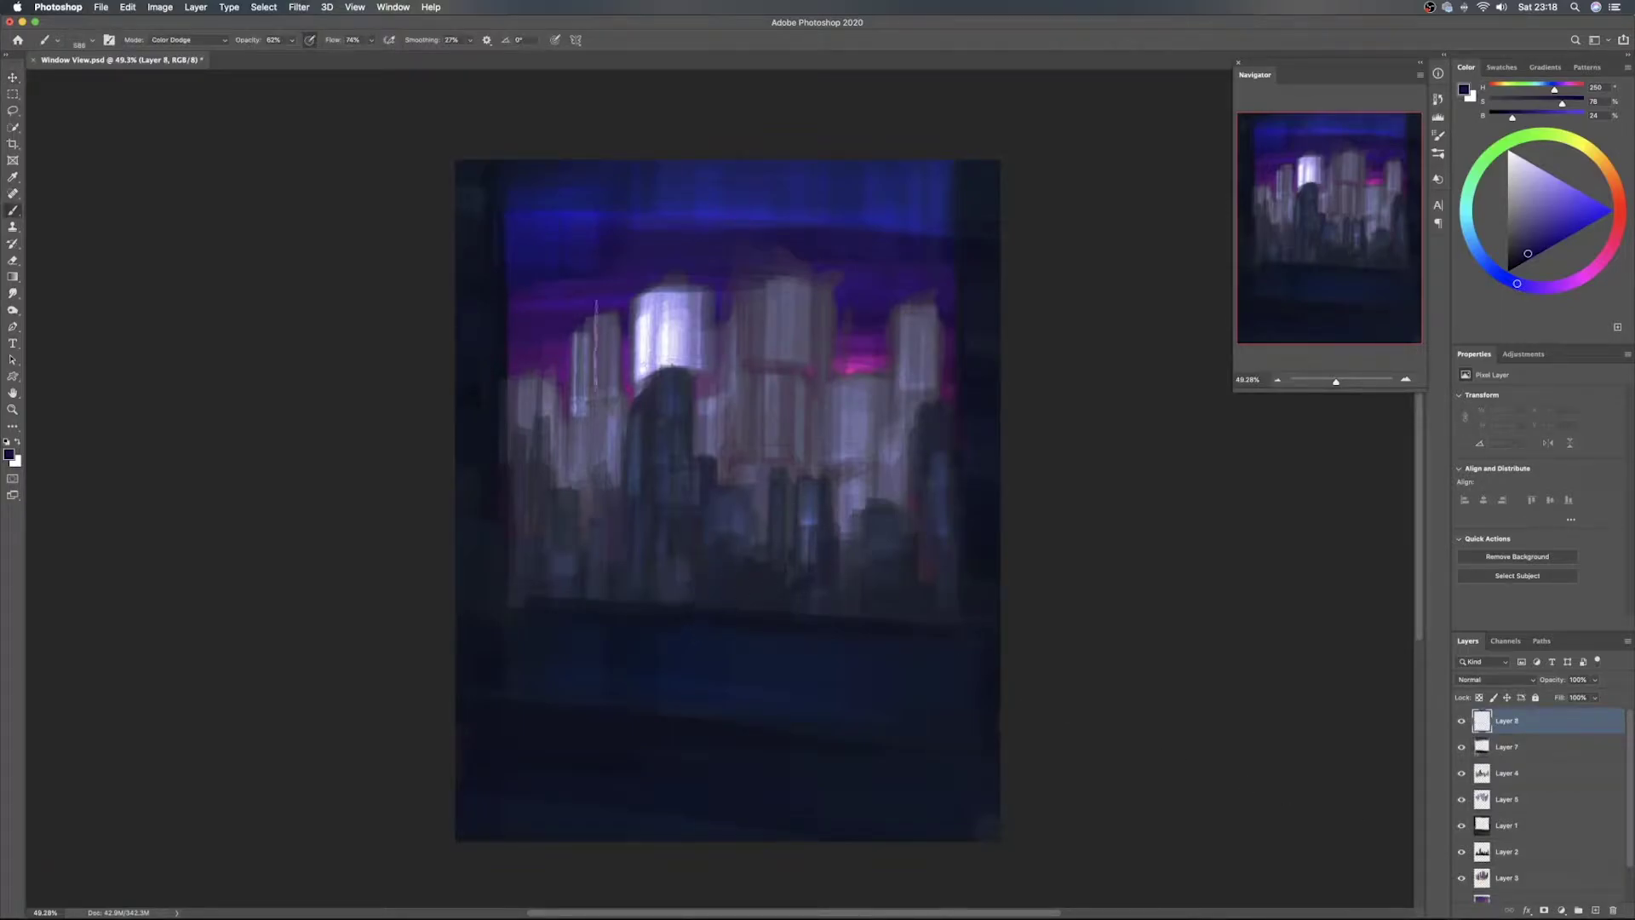
left_click(206, 43)
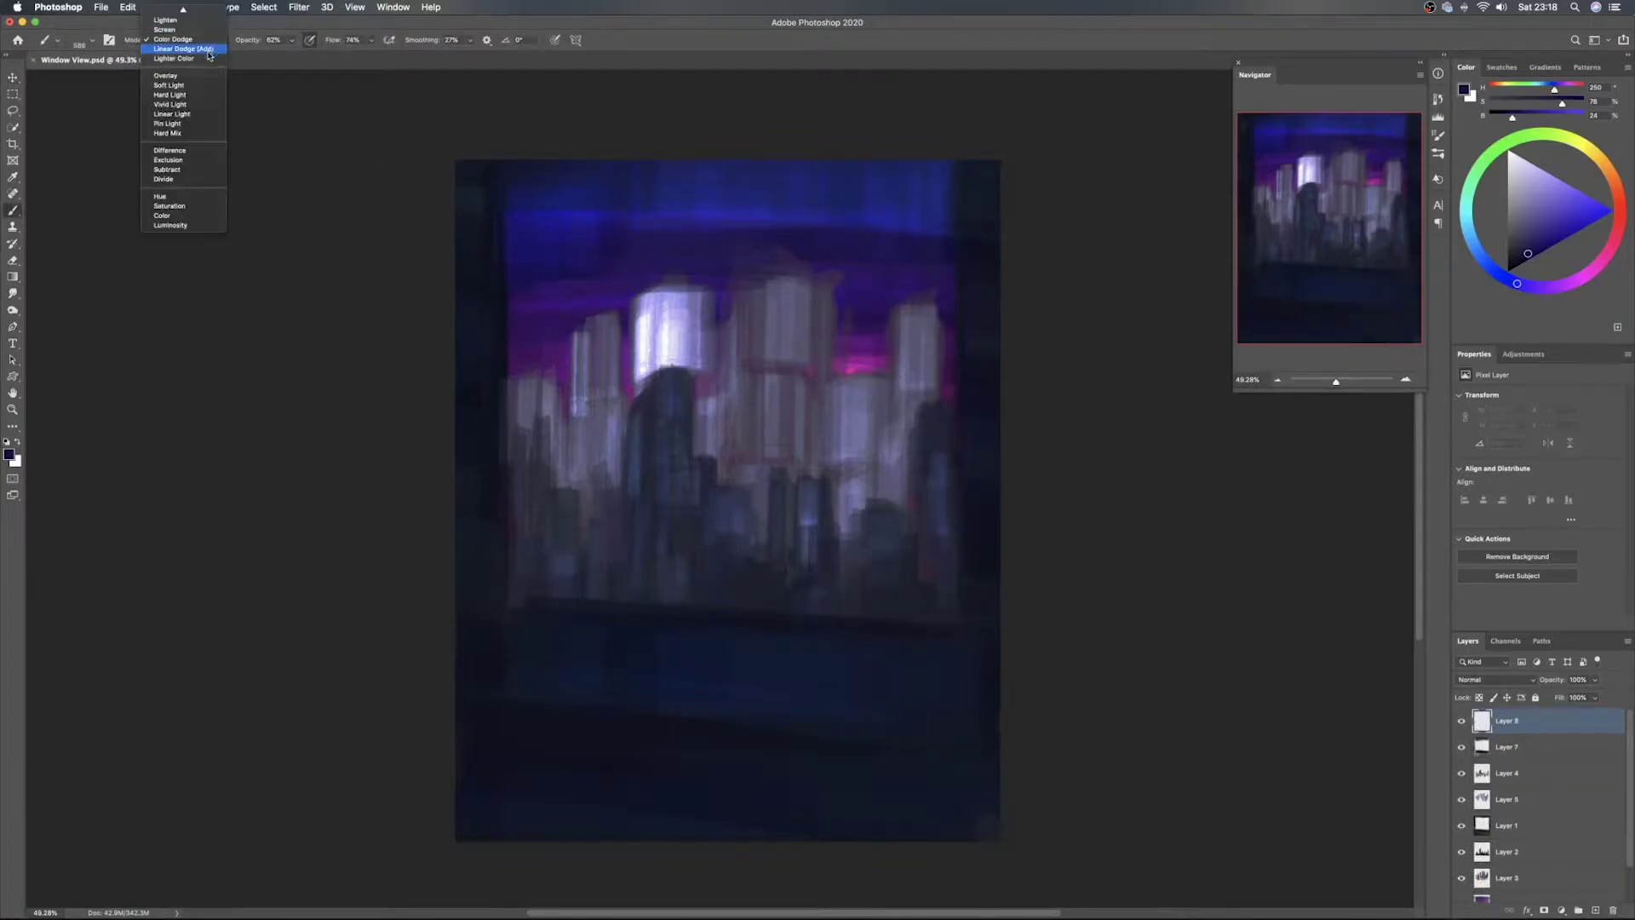
left_click(196, 96)
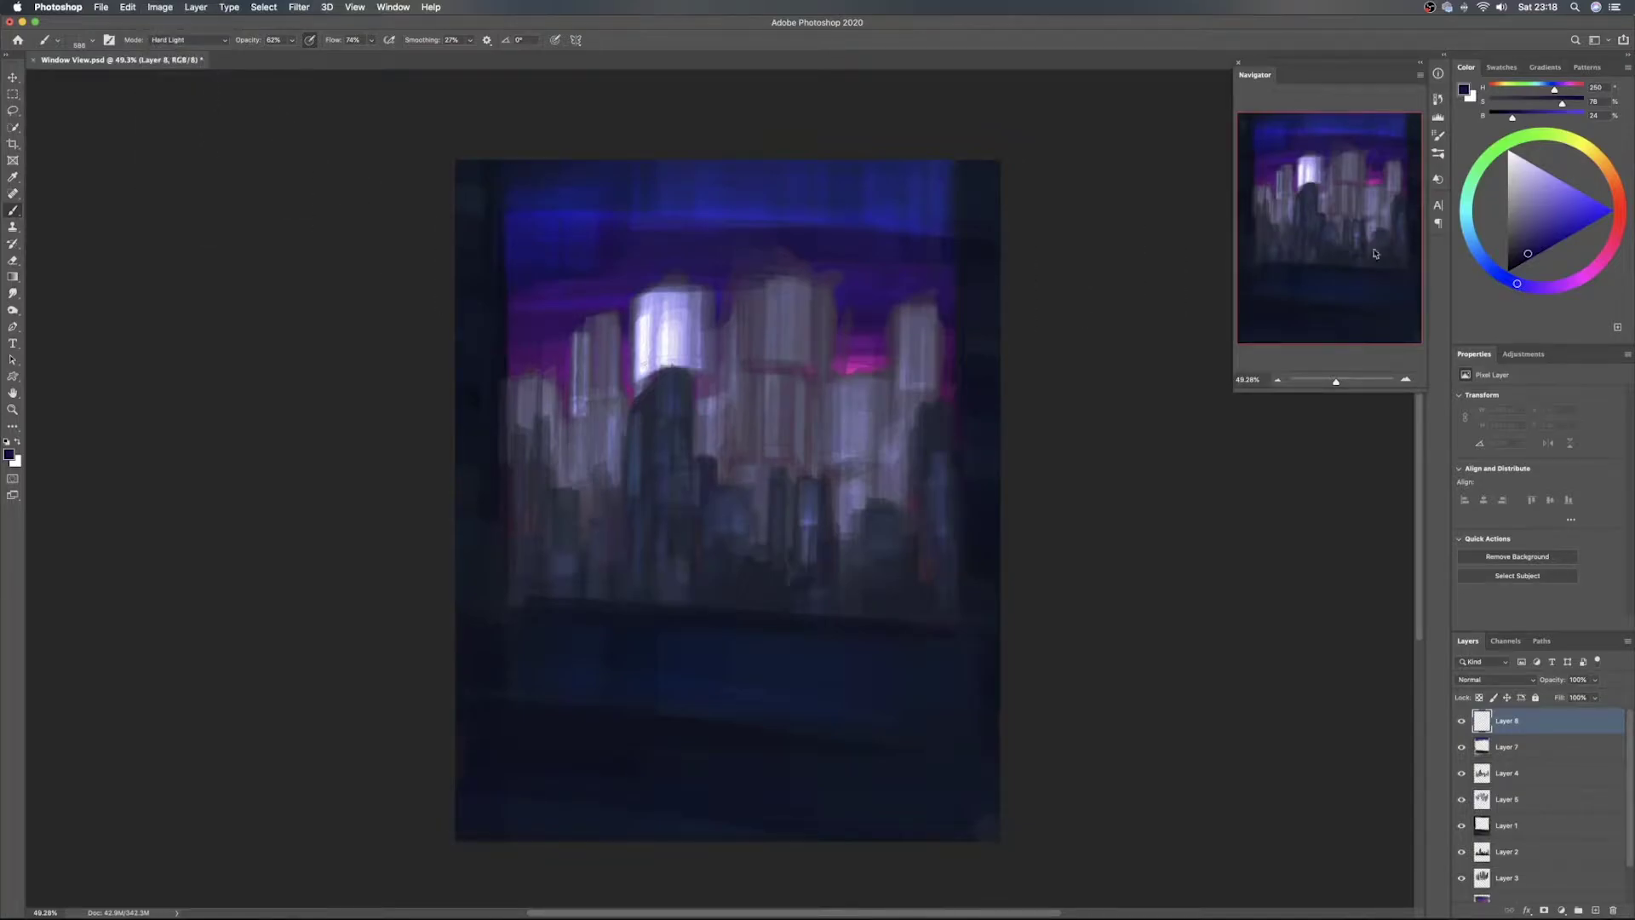
left_click(1514, 253)
left_click_drag(702, 502, 666, 492)
mouse_move(634, 360)
left_mouse_down()
mouse_move(715, 390)
mouse_move(694, 407)
mouse_move(711, 394)
mouse_move(680, 537)
mouse_move(743, 492)
mouse_move(739, 453)
mouse_move(751, 496)
mouse_move(745, 473)
mouse_move(663, 480)
mouse_move(687, 412)
mouse_move(690, 444)
mouse_move(710, 445)
mouse_move(711, 412)
mouse_move(684, 410)
mouse_move(725, 418)
mouse_move(675, 464)
mouse_move(744, 464)
left_mouse_up()
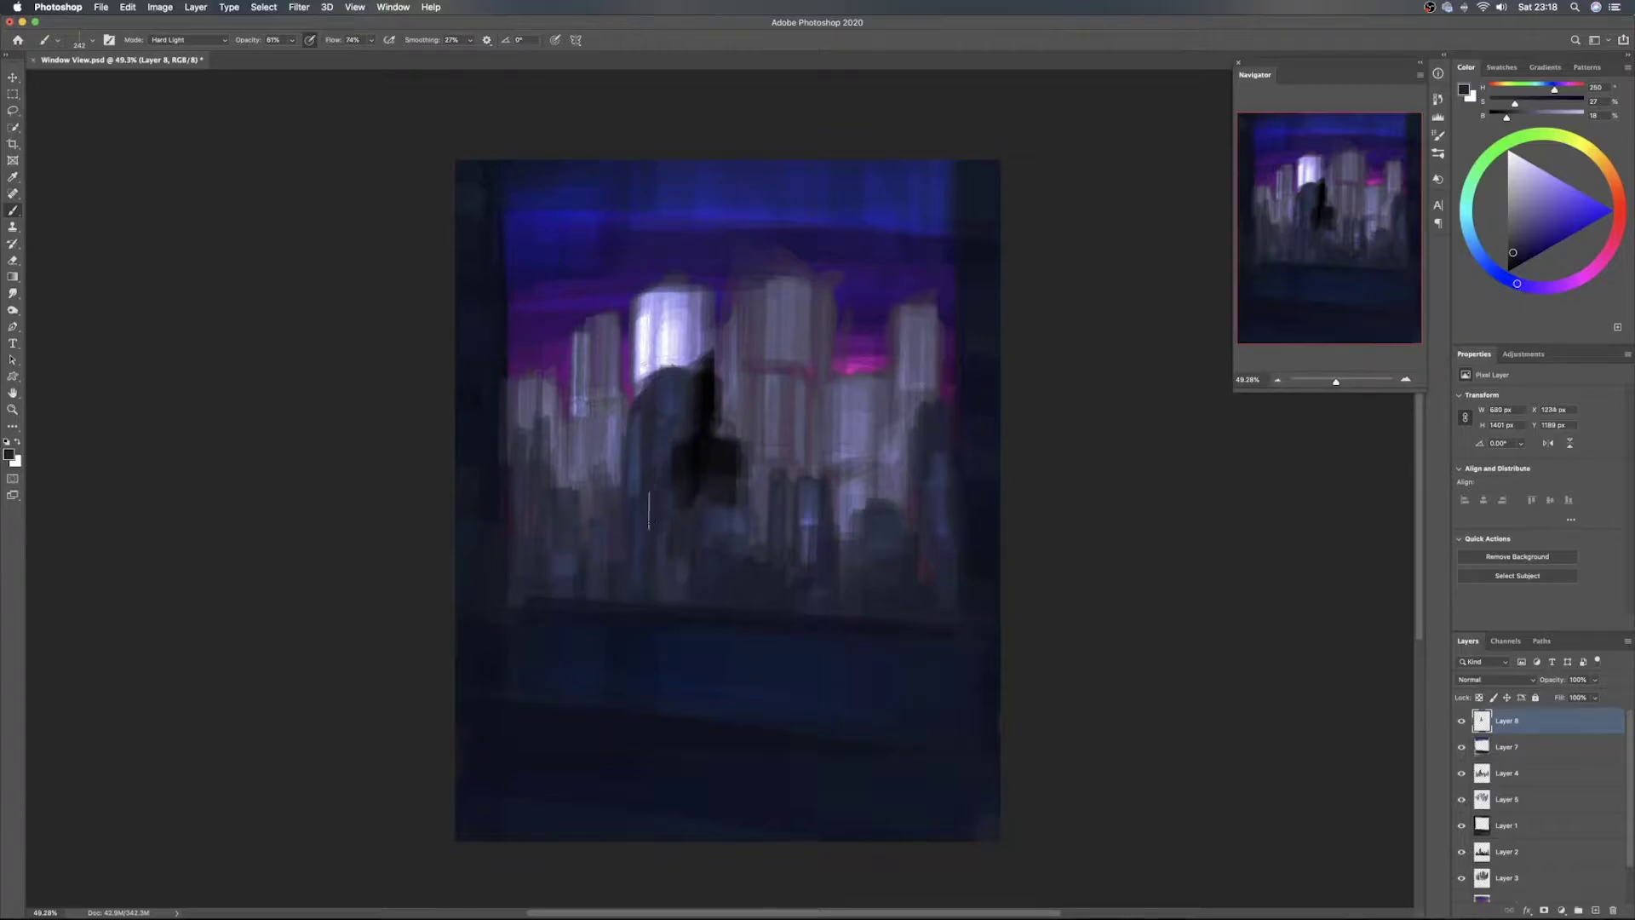
Paint the figure's waist and legs down to the floor, replacing the first leg stroke
mouse_move(655, 569)
left_mouse_down()
mouse_move(654, 537)
mouse_move(647, 579)
left_mouse_up()
mouse_move(682, 558)
left_mouse_down()
mouse_move(711, 565)
mouse_move(690, 678)
mouse_move(702, 572)
left_mouse_up()
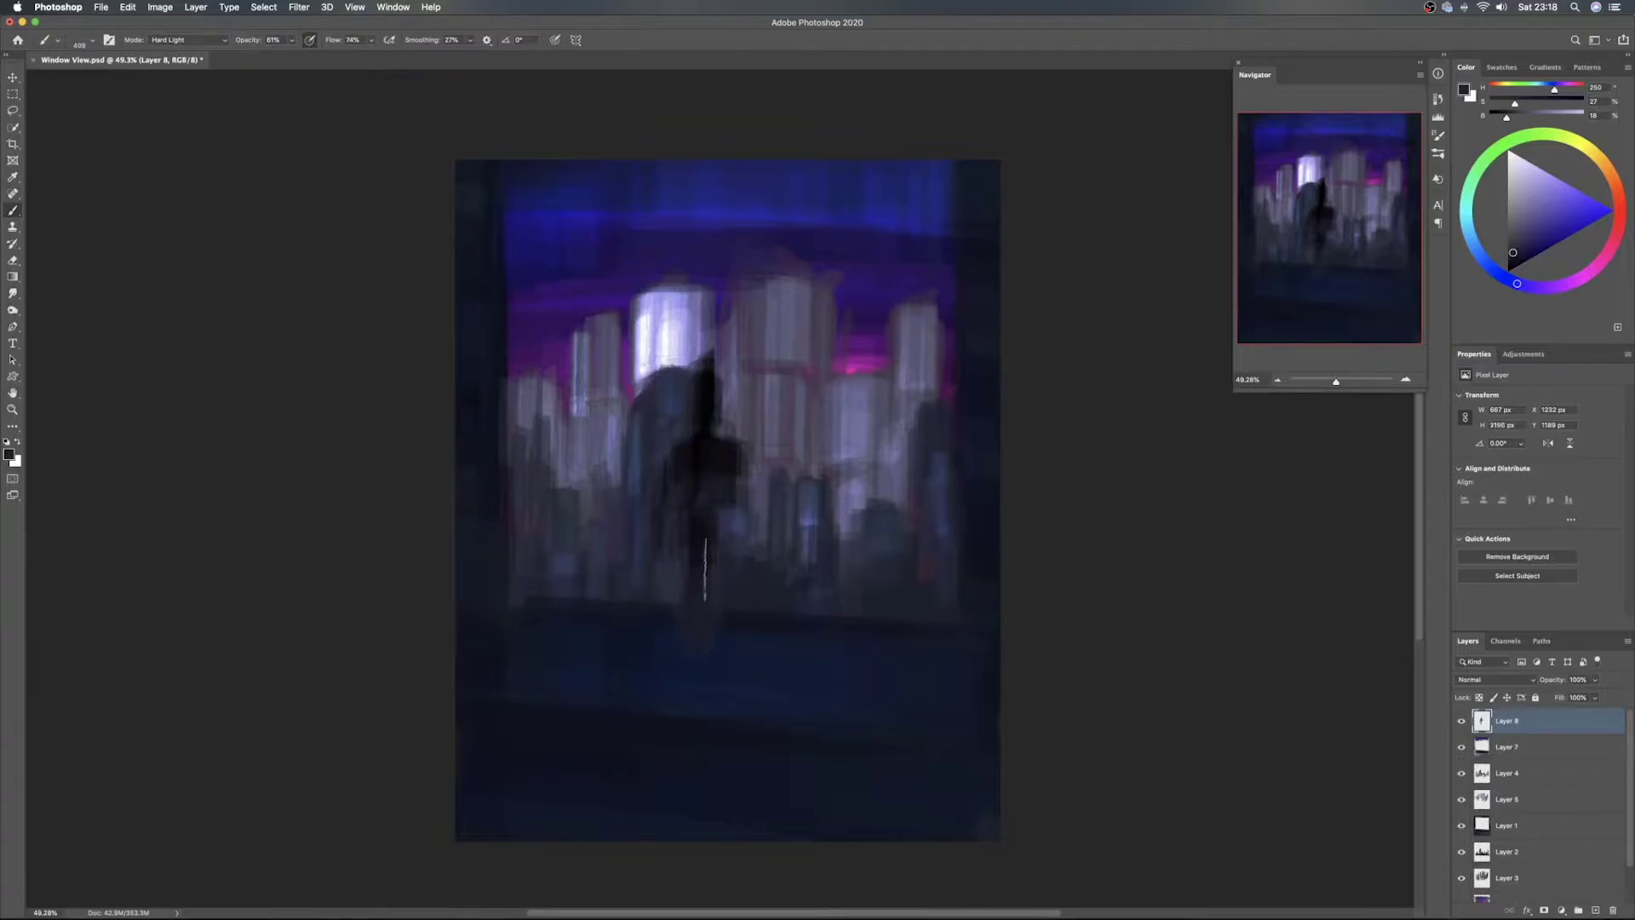
key("super+z")
left_click_drag(697, 671, 704, 797)
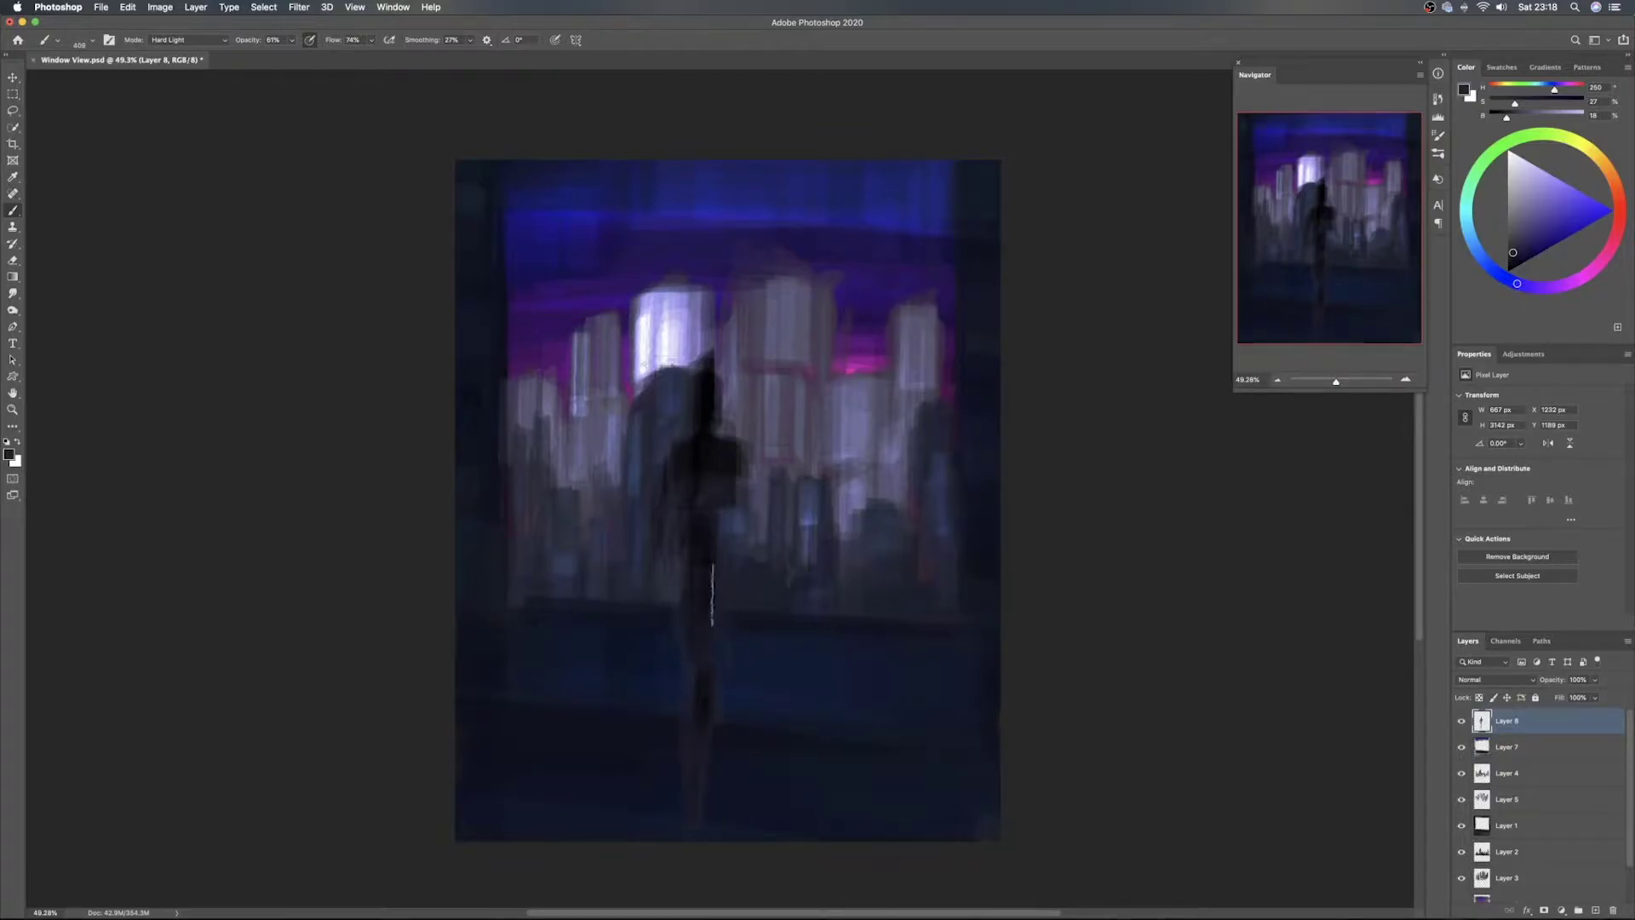
Paint both of the figure's arms down to the hands and darken the head, torso and legs
mouse_move(732, 621)
left_mouse_down()
mouse_move(734, 490)
mouse_move(756, 493)
mouse_move(746, 582)
mouse_move(748, 563)
left_mouse_up()
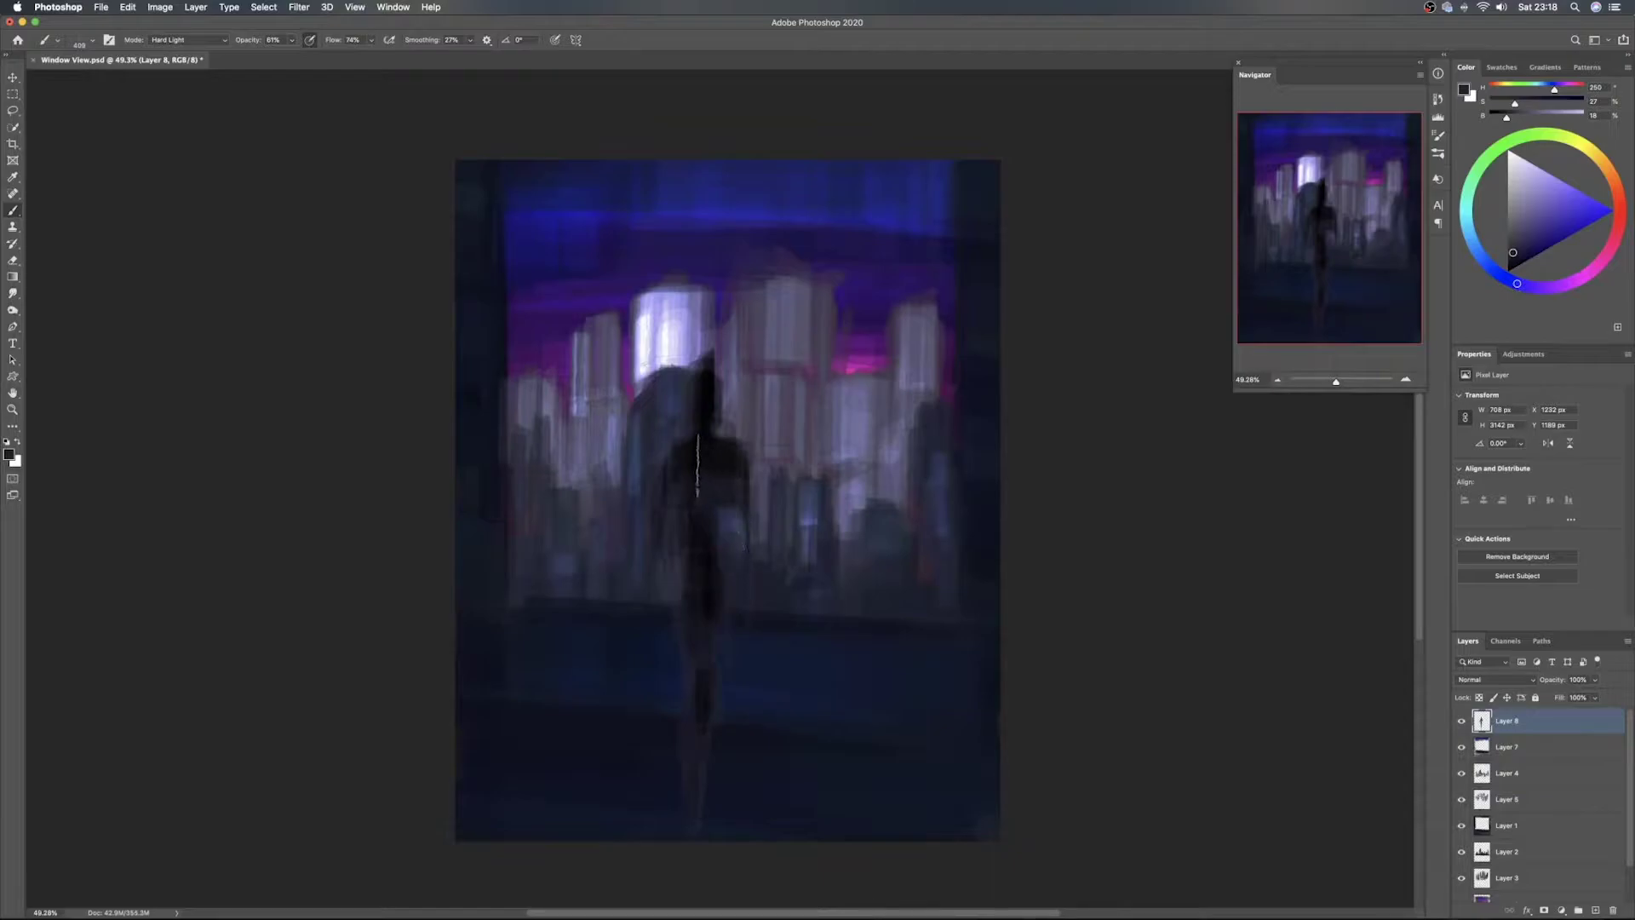
left_click_drag(742, 500, 730, 500)
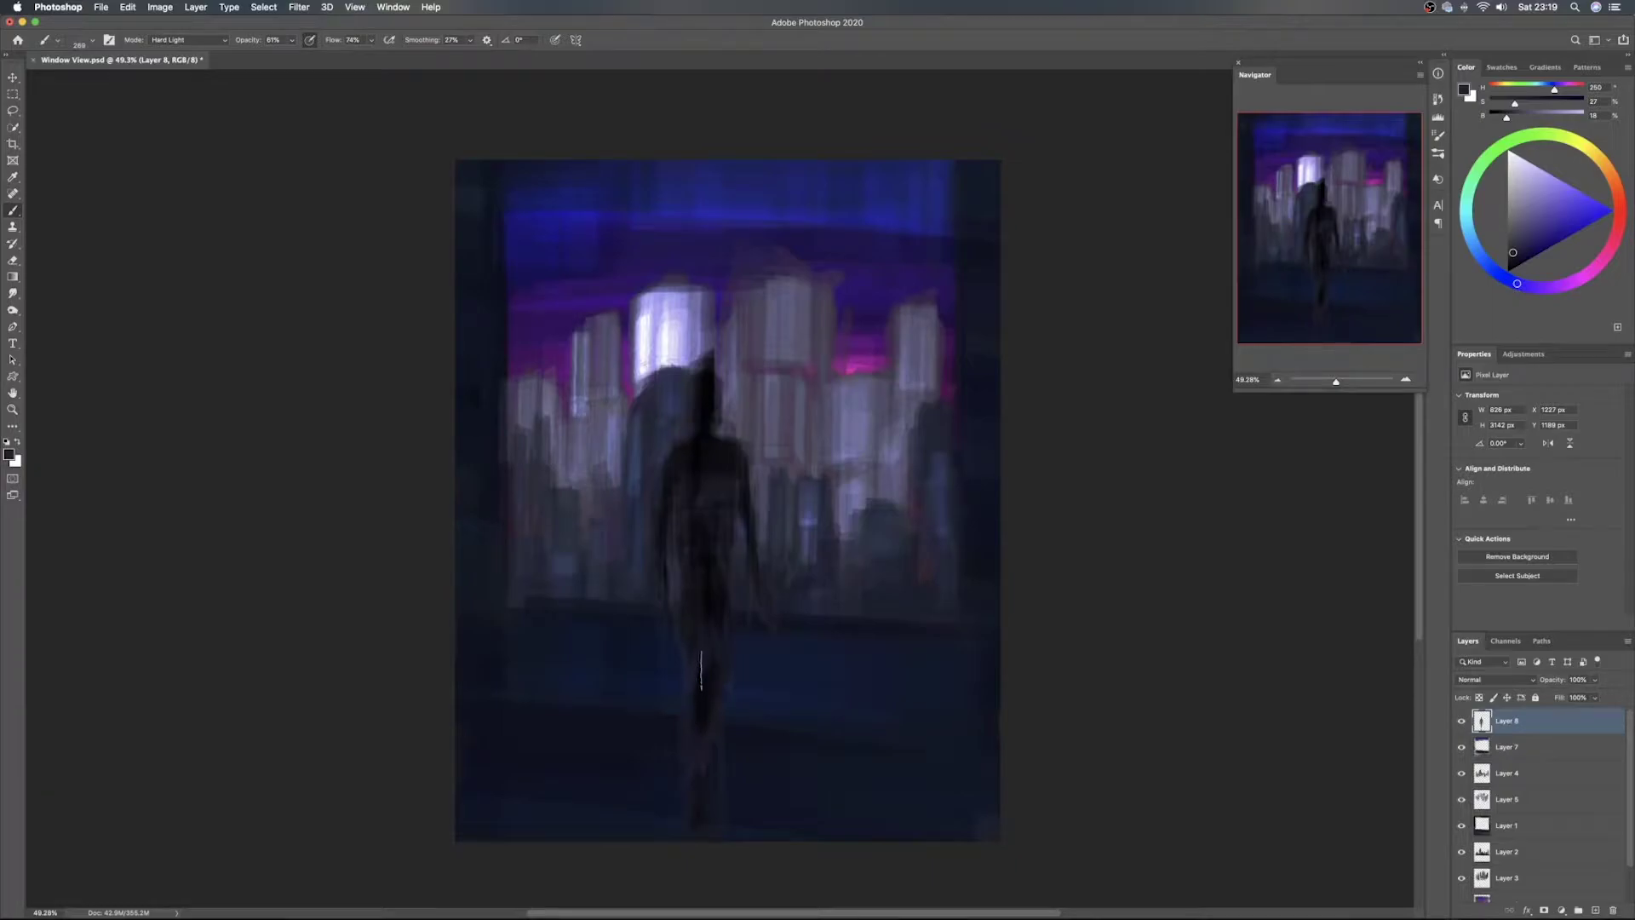
left_click_drag(706, 394, 726, 416)
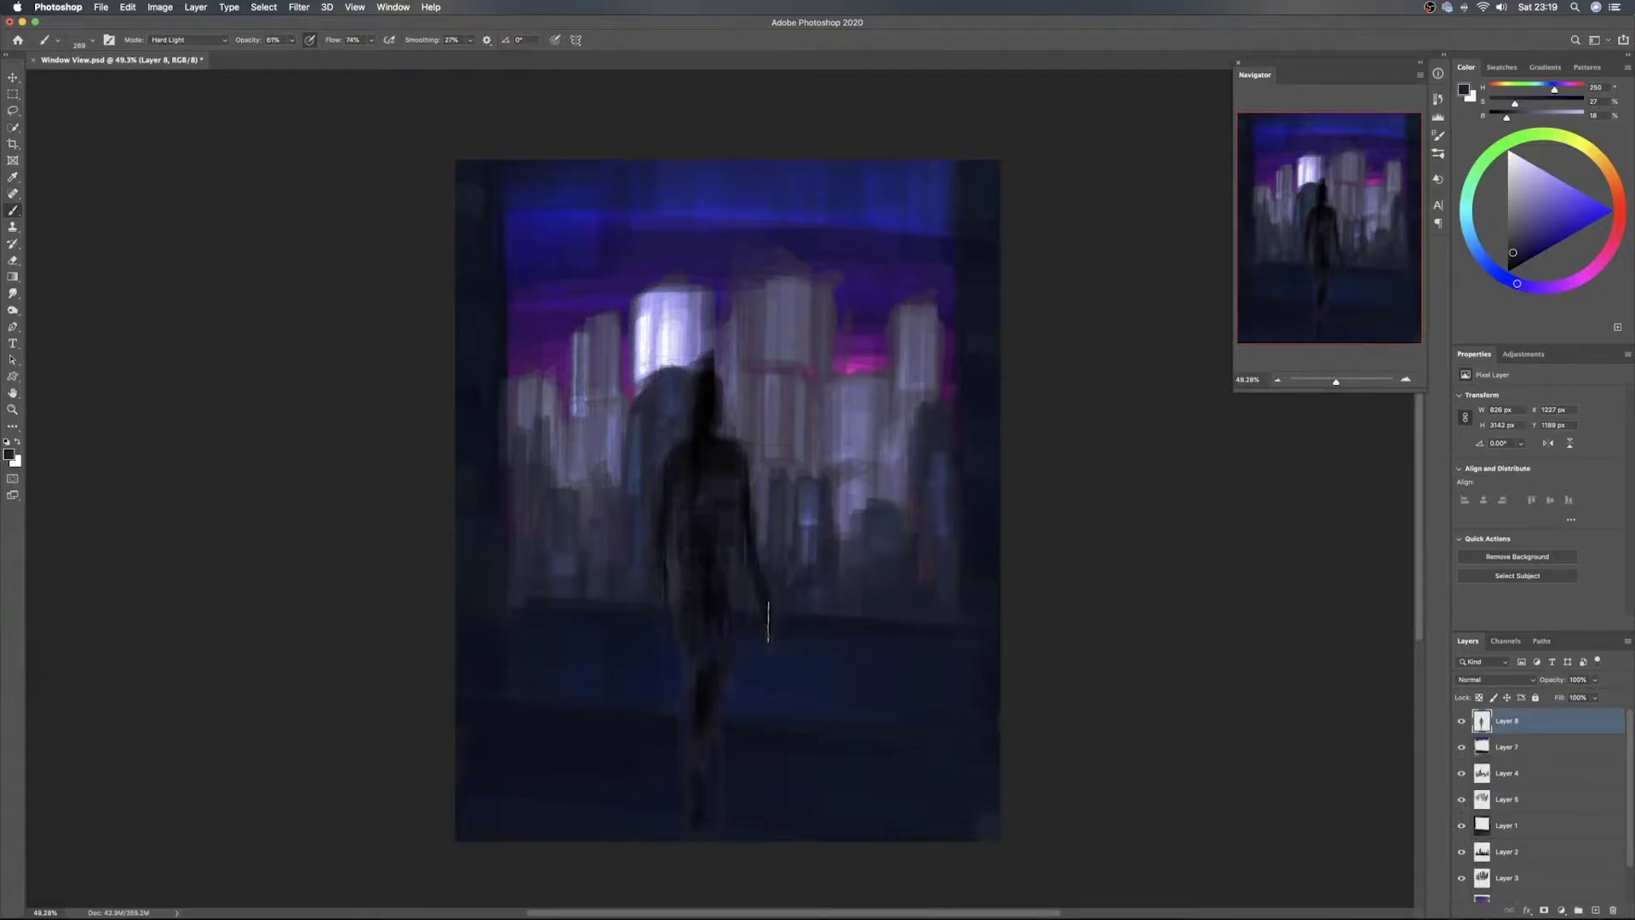
left_click(849, 369, "alt")
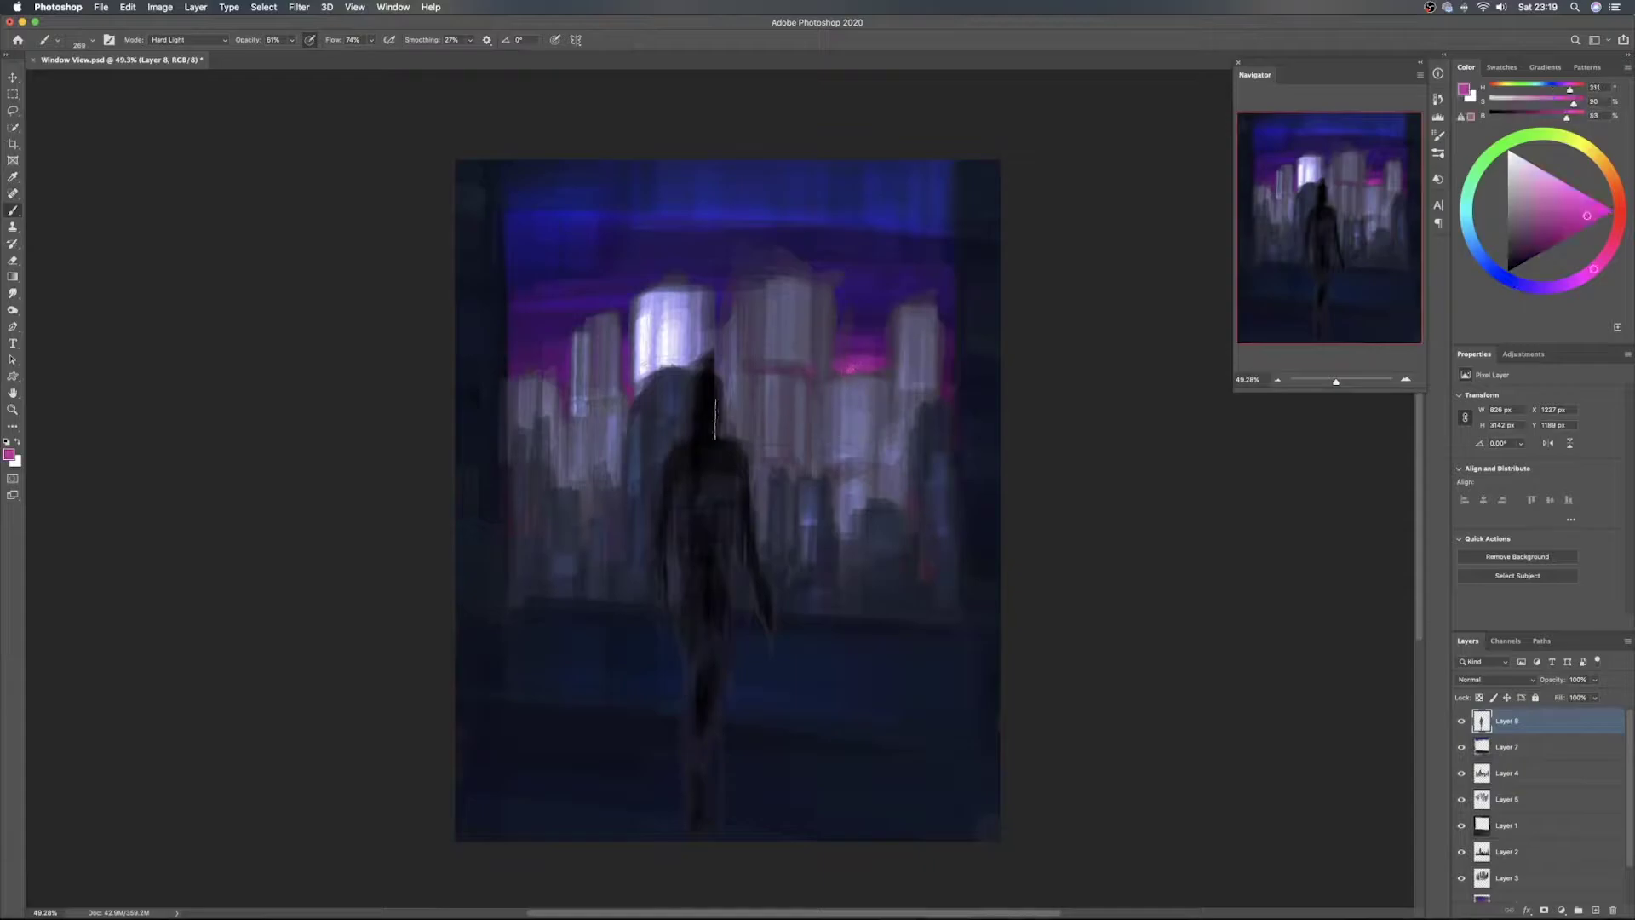
left_click_drag(736, 451, 701, 451)
left_click_drag(722, 384, 721, 438)
key("super+z")
key("super+z")
Sample the sky's purple, set the brush to a small size in Color Dodge mode, and paint rim light on the figure's head and shoulder
left_click_drag(852, 371, 868, 328, "alt")
left_click_drag(712, 393, 716, 392, "ctrl+alt")
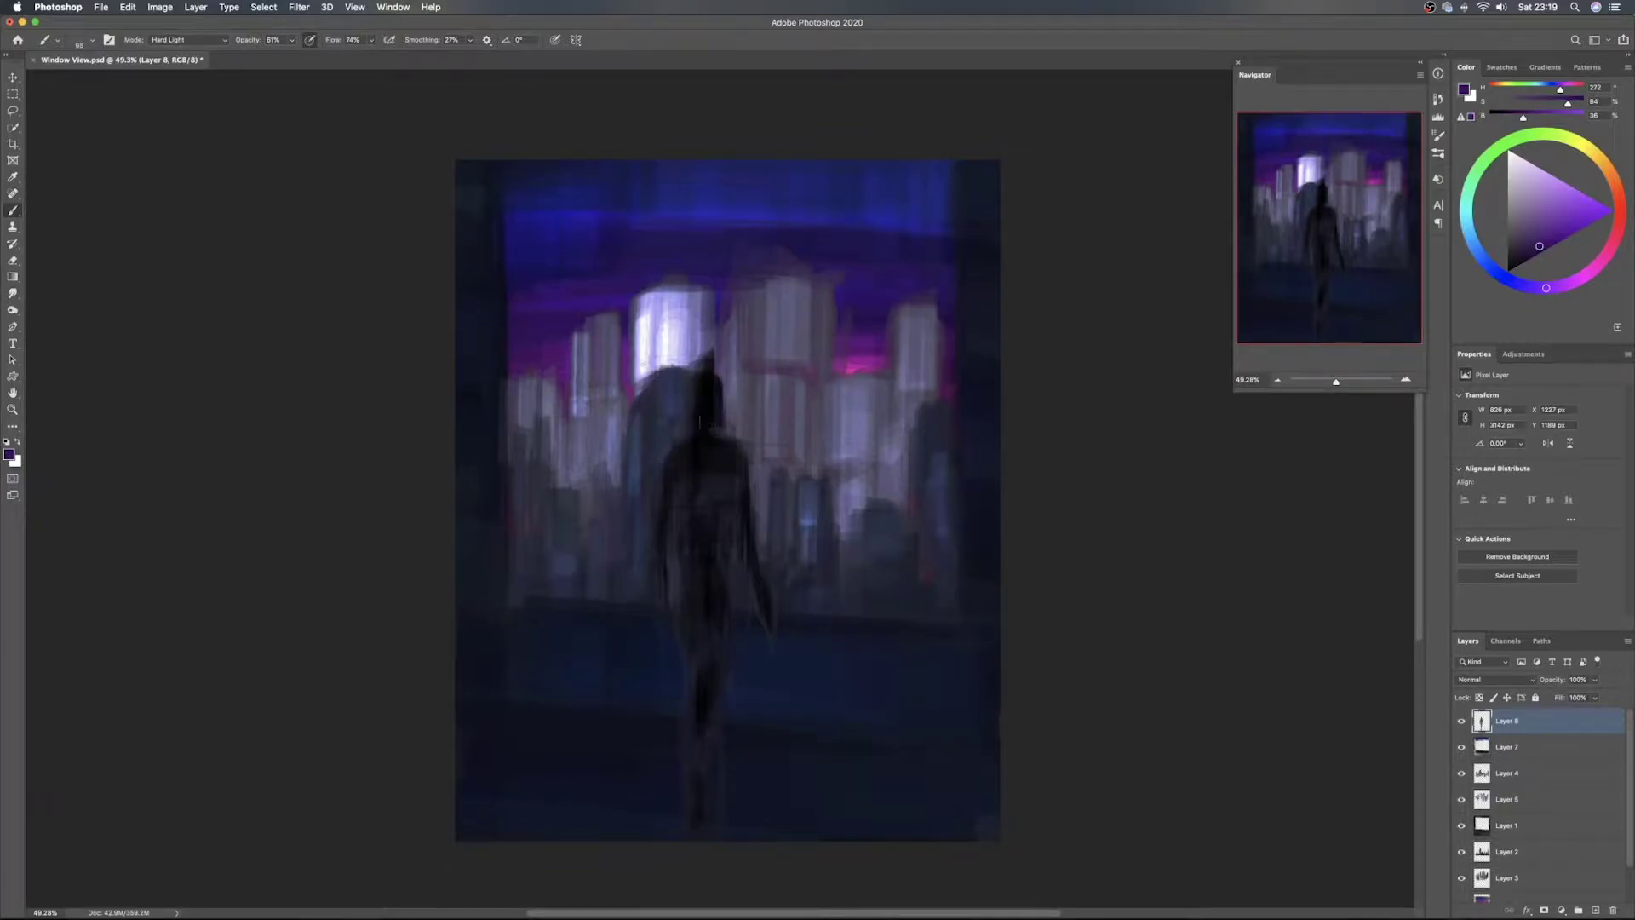
left_click(187, 40)
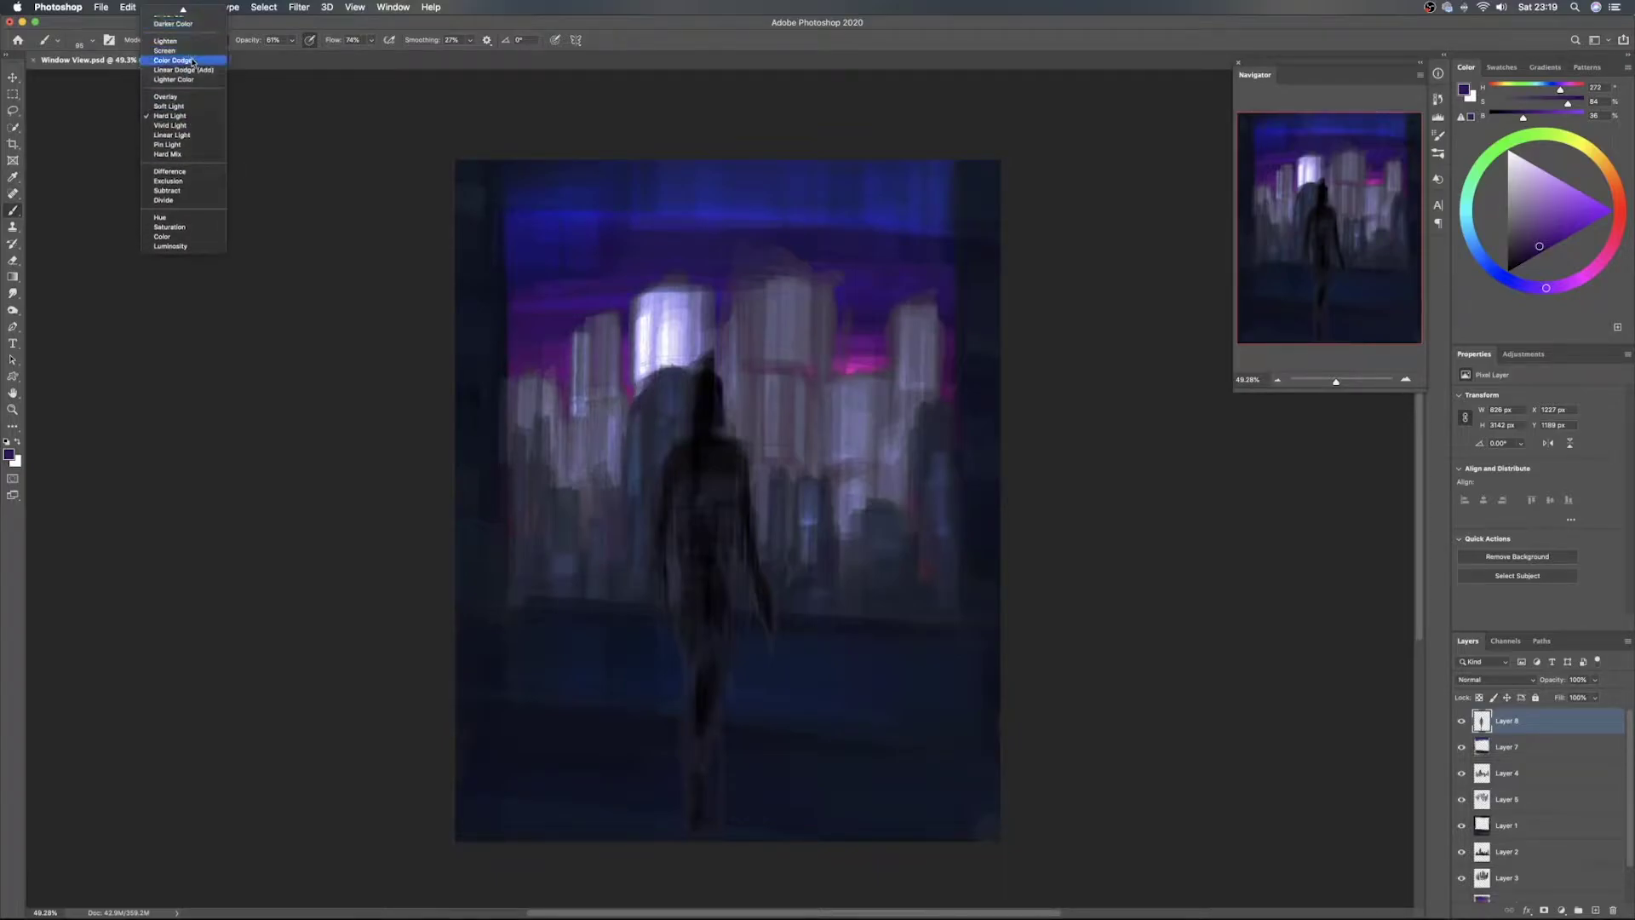
left_click(192, 62)
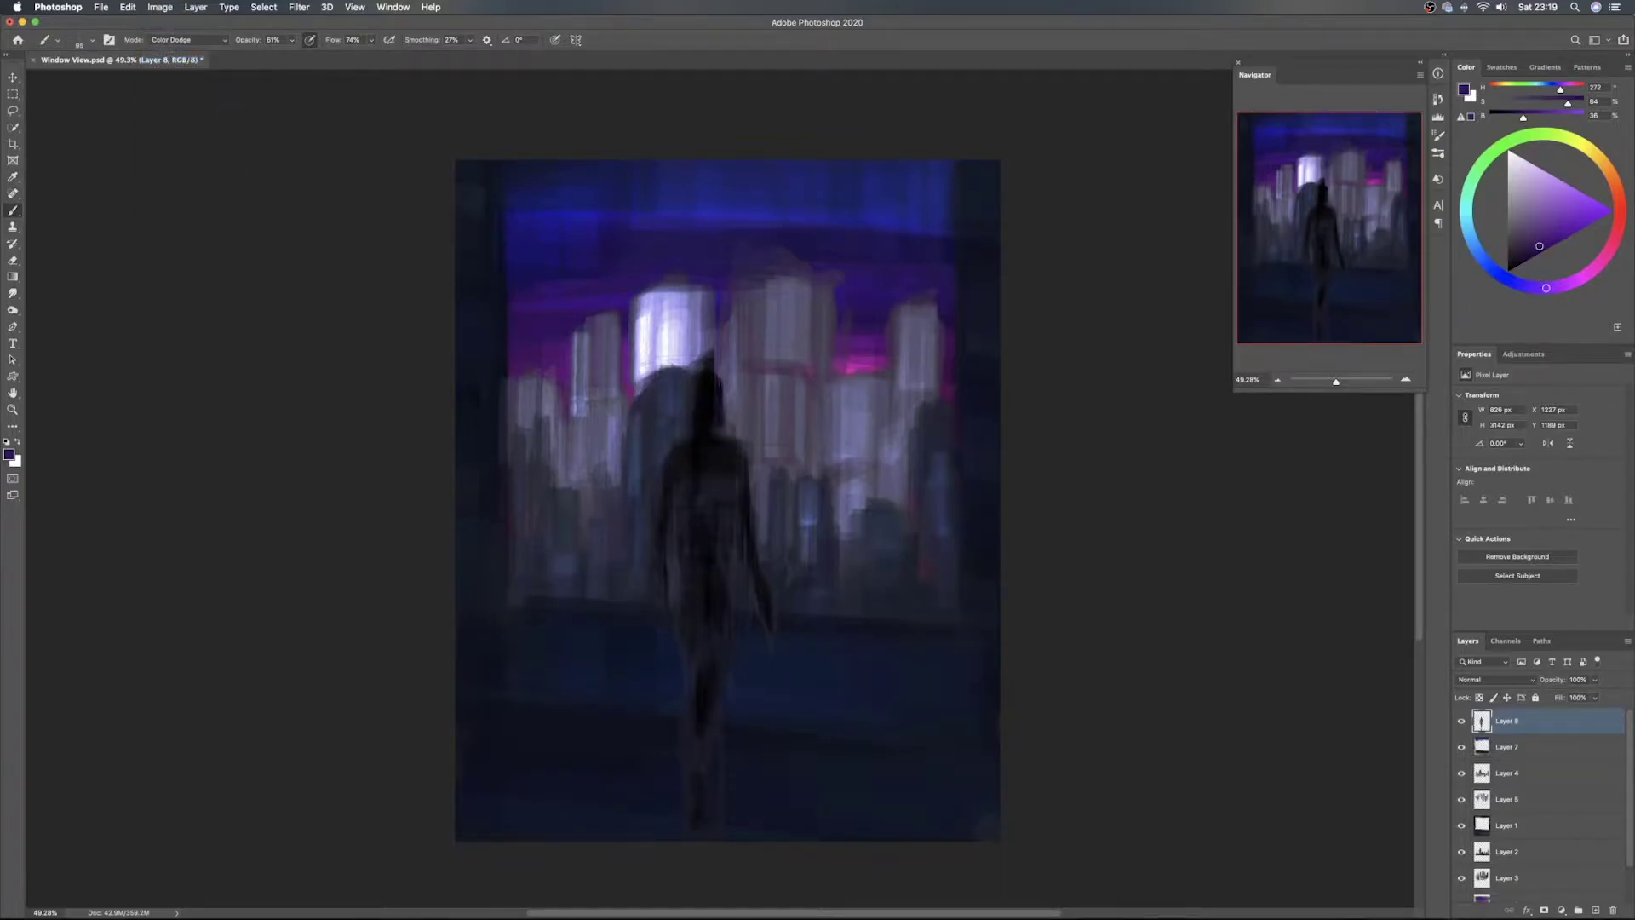
left_click_drag(741, 447, 720, 439)
left_click_drag(706, 379, 717, 380)
Pick a lighter violet, extend the rim light along the figure's neck, shoulders, arms and hip, and save the file
left_click(1551, 214)
left_click_drag(726, 416, 727, 439)
left_click_drag(684, 453, 691, 448)
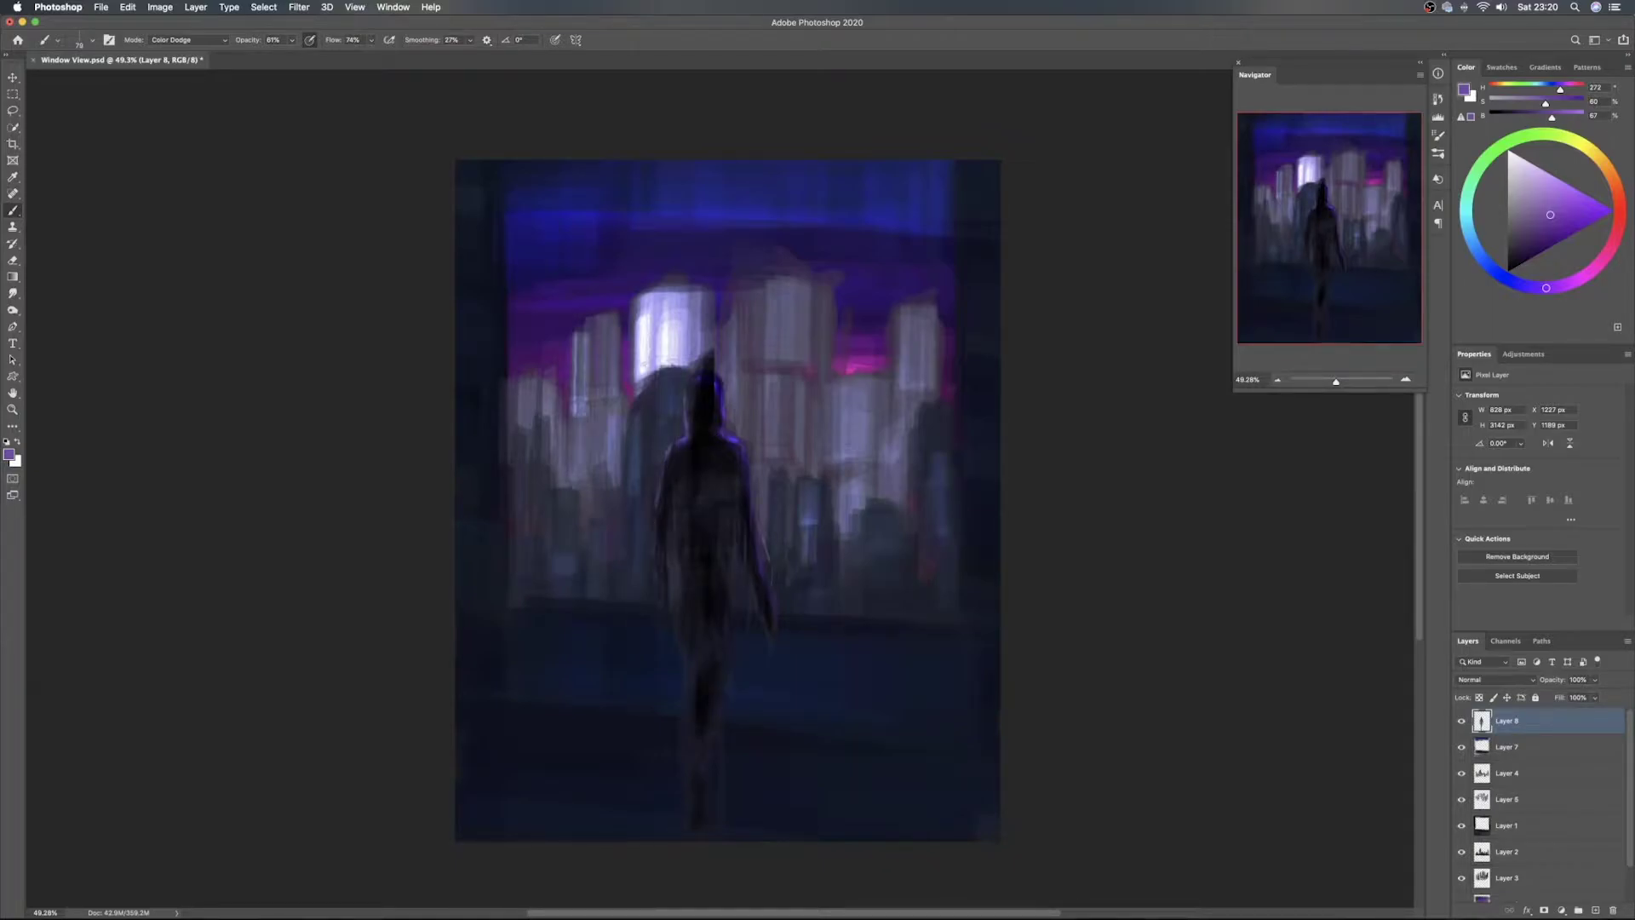
key("bracketright")
key("bracketright")
key("bracketright")
key("bracketright")
key("v")
key("super+s")
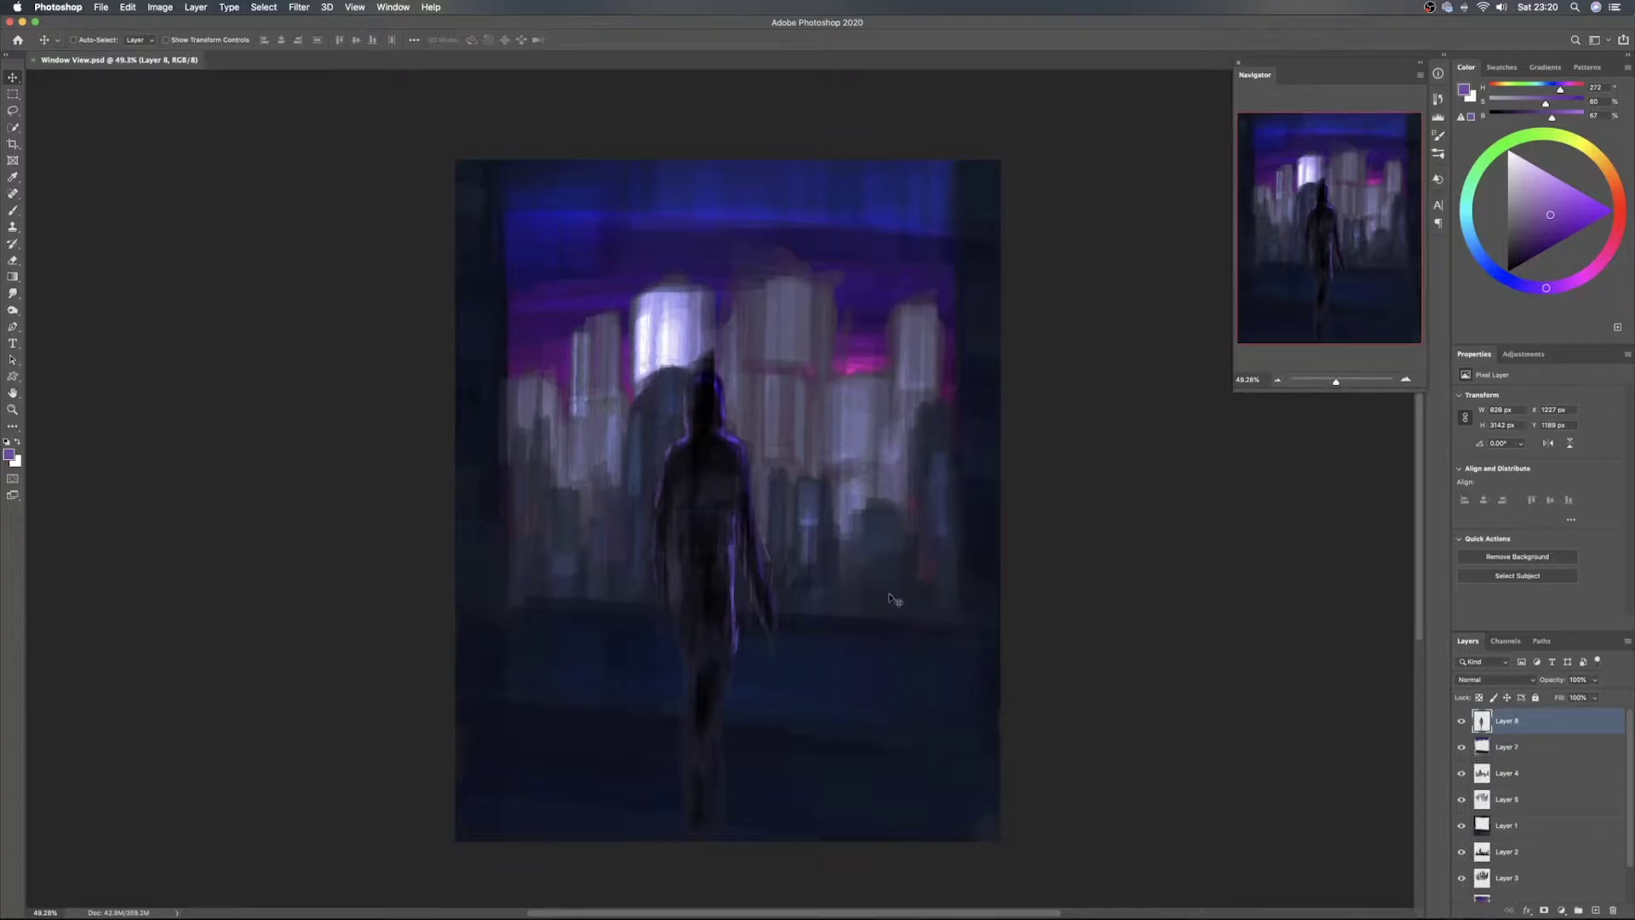
Add a layer directly beneath the figure, sample the frame's dark blue, and paint a horizontal rail across the window behind the figure
left_click(1588, 908)
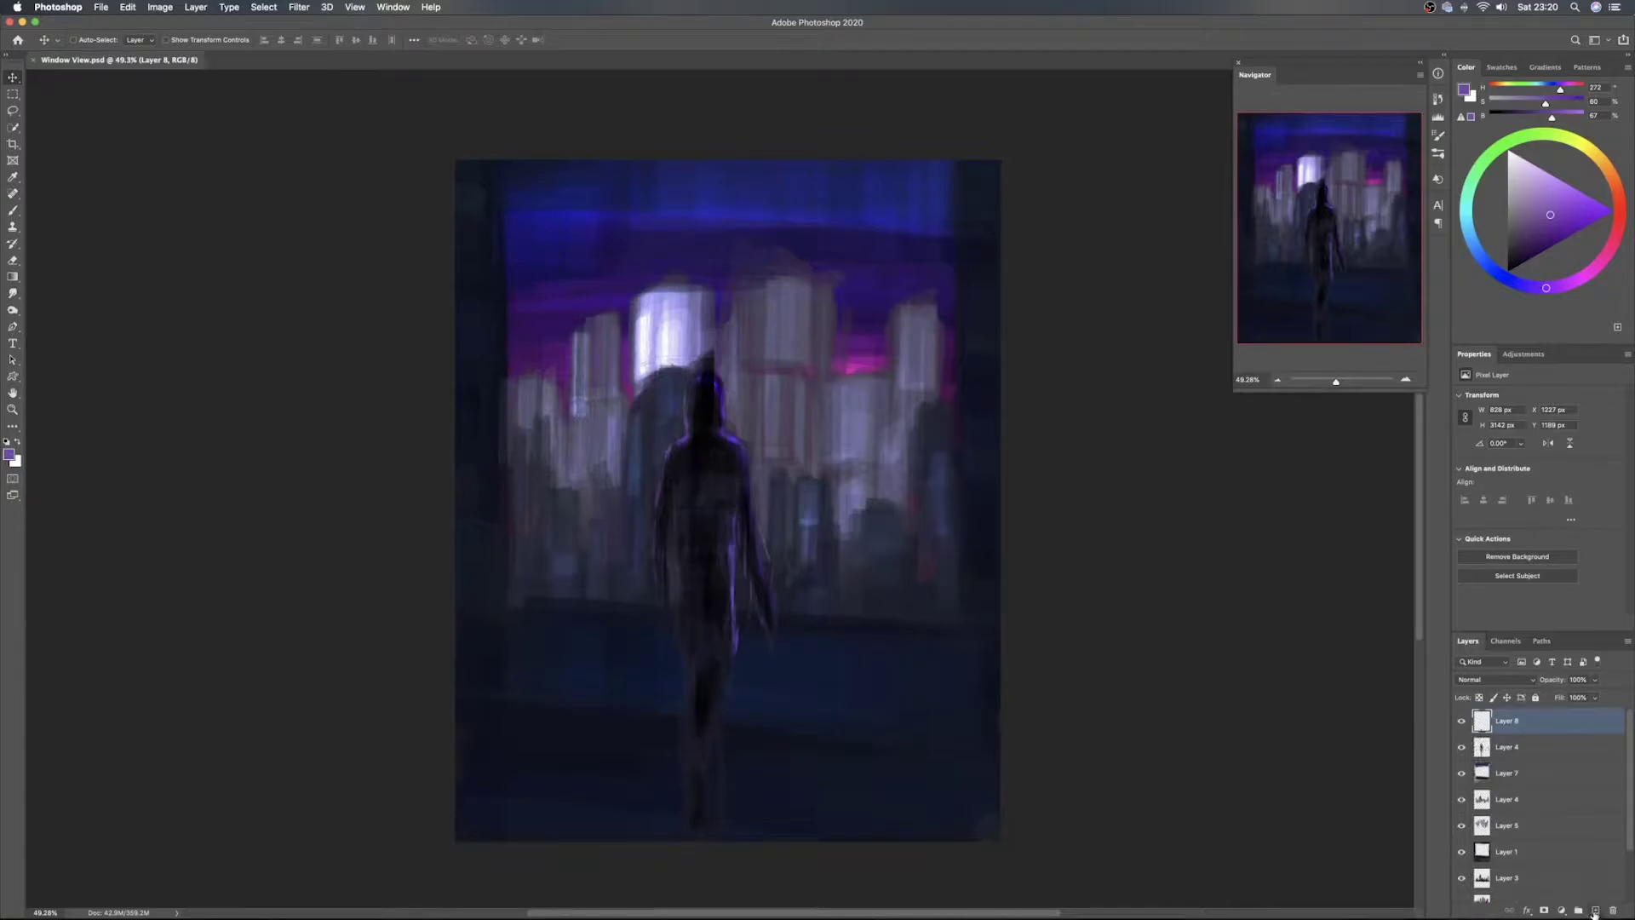
left_click_drag(1532, 721, 1539, 771)
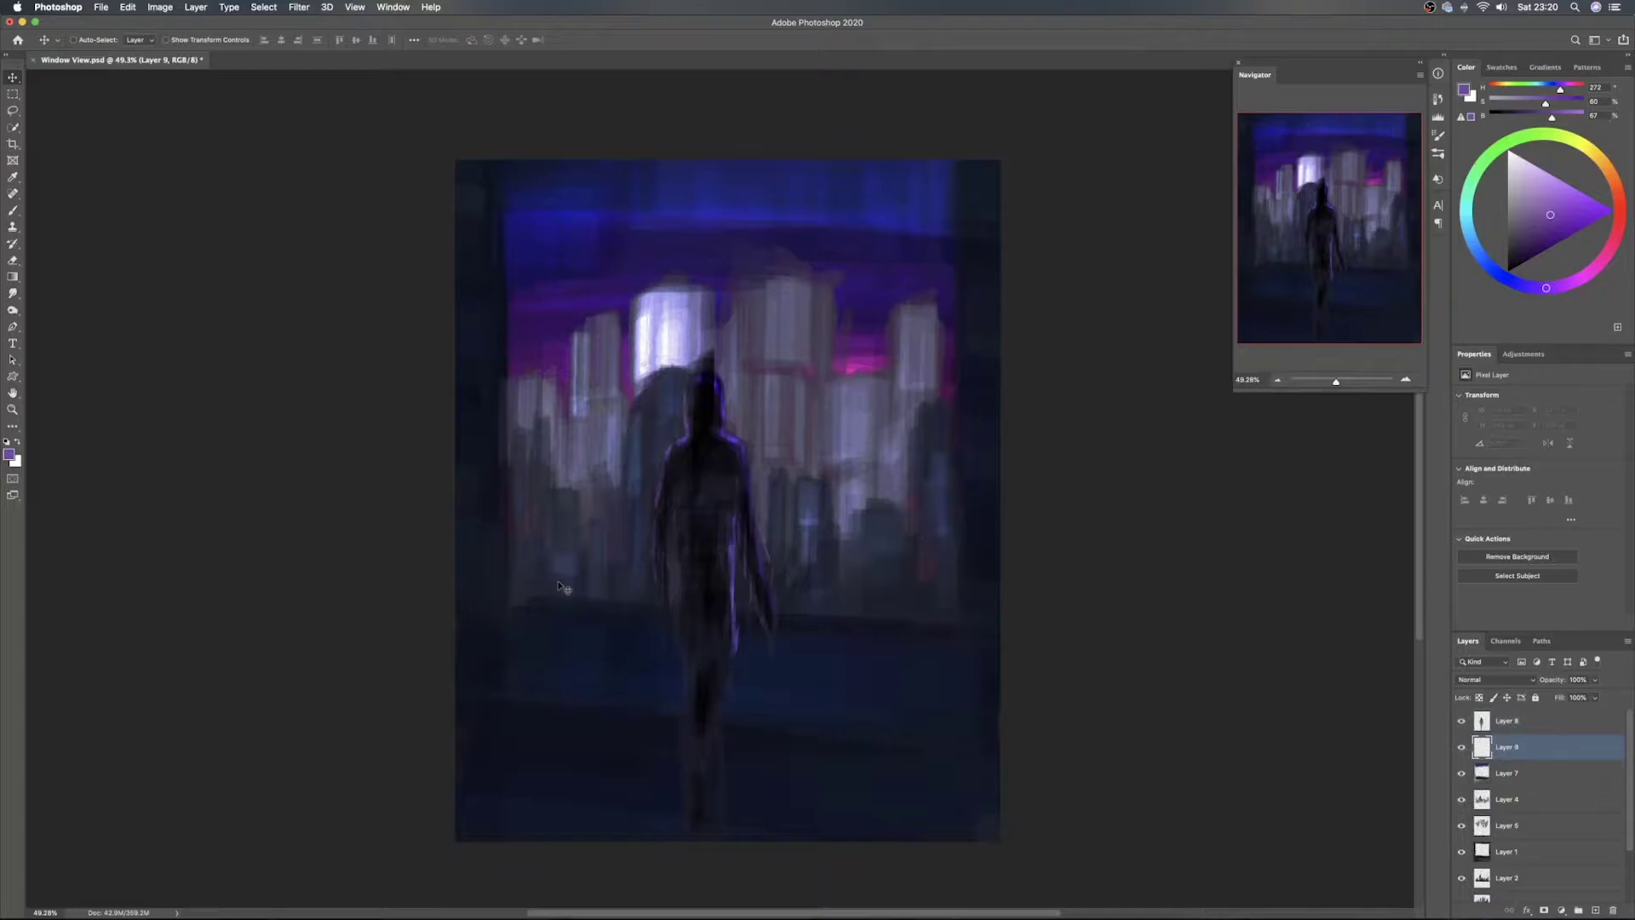
key("b")
left_click_drag(549, 572, 531, 572)
left_click(489, 509, "alt")
left_click_drag(462, 504, 656, 498)
left_click_drag(511, 498, 928, 493)
mouse_move(754, 499)
left_mouse_down()
mouse_move(979, 498)
mouse_move(953, 503)
mouse_move(962, 493)
left_mouse_up()
mouse_move(574, 512)
left_mouse_down()
mouse_move(604, 513)
mouse_move(530, 579)
left_mouse_up()
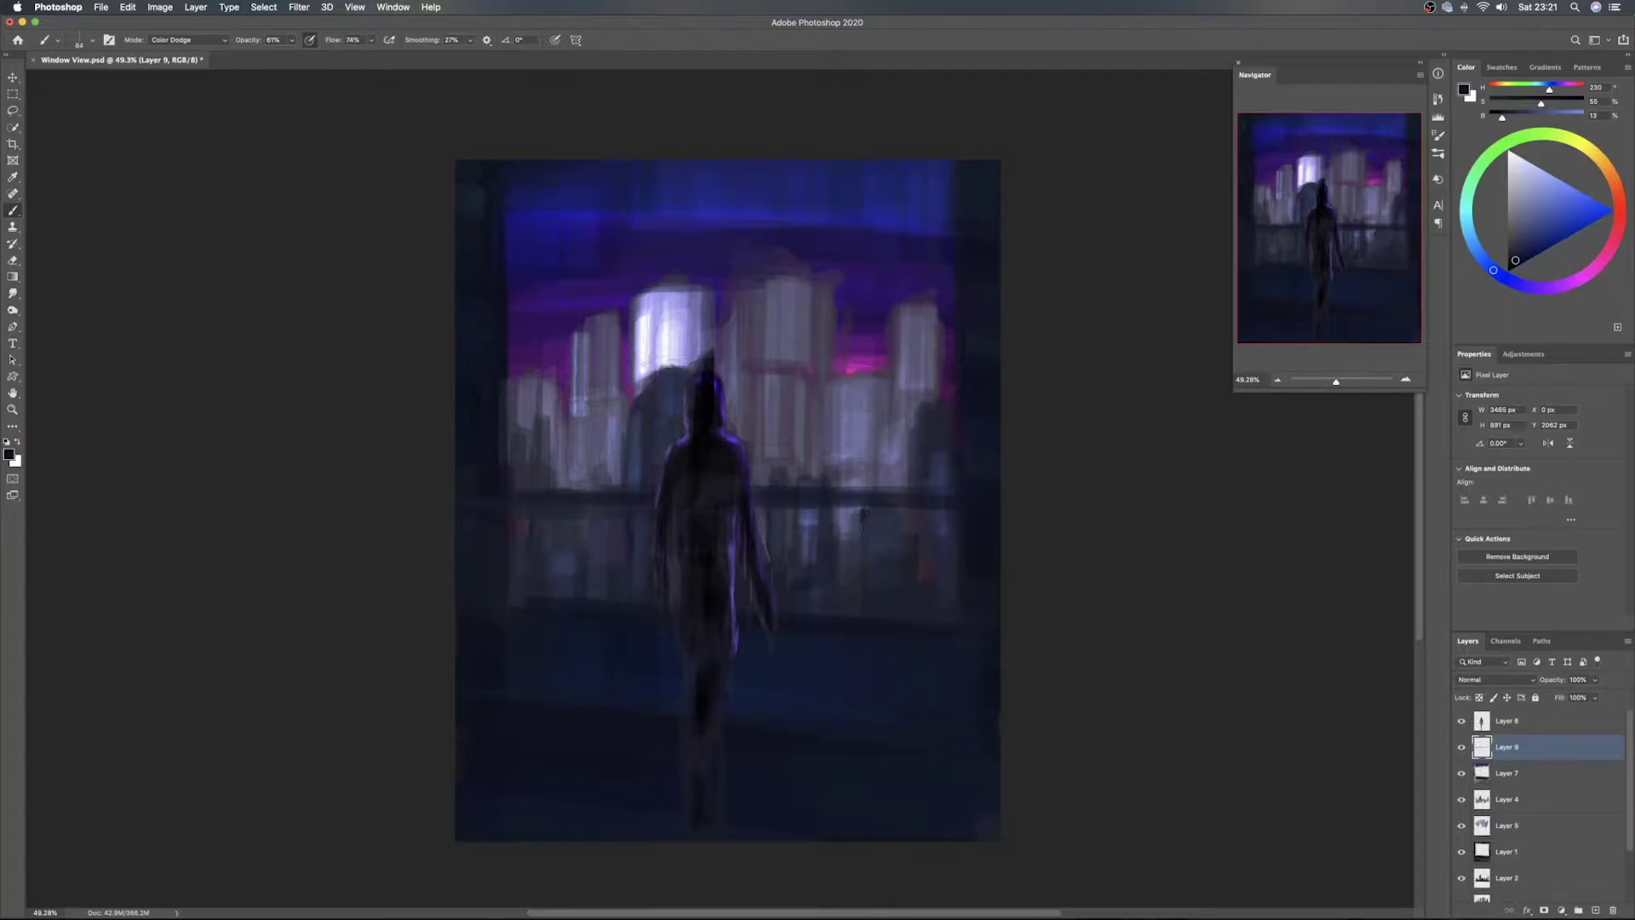
Paint a small dark cat silhouette sitting on the rail at the window's right side, trim its shape with the eraser, and save the file
left_click_drag(862, 553, 861, 623)
left_click_drag(877, 418, 873, 452)
left_click_drag(883, 477, 878, 474)
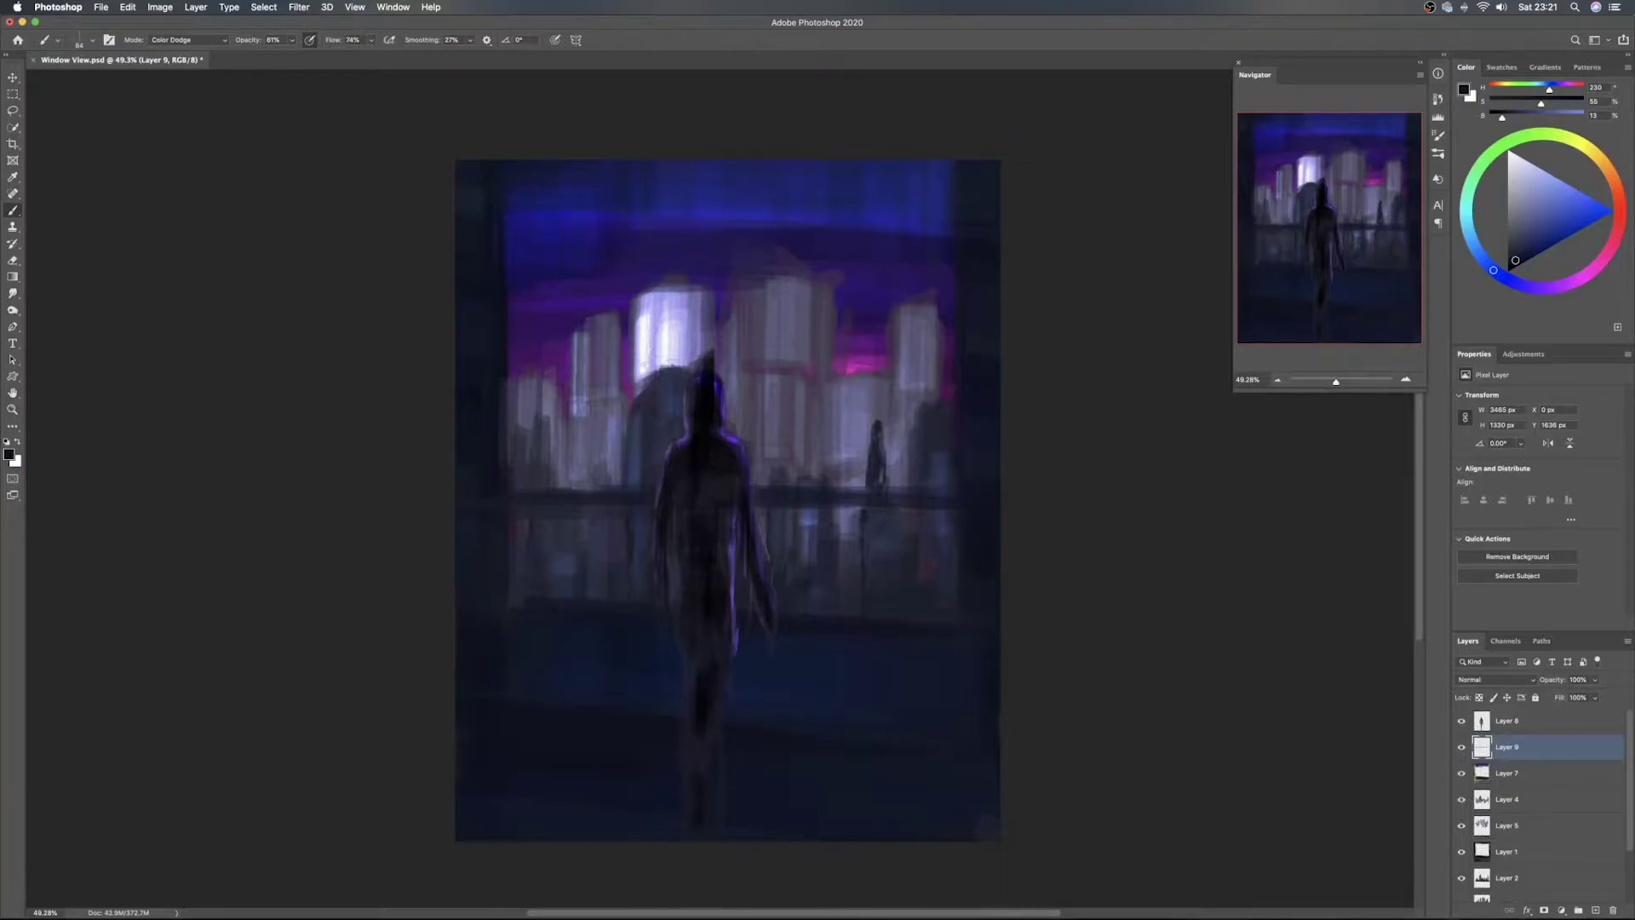
key("e")
mouse_move(871, 543)
left_mouse_down()
mouse_move(854, 522)
mouse_move(882, 524)
left_mouse_up()
key("b")
key("v")
key("cmd+s")
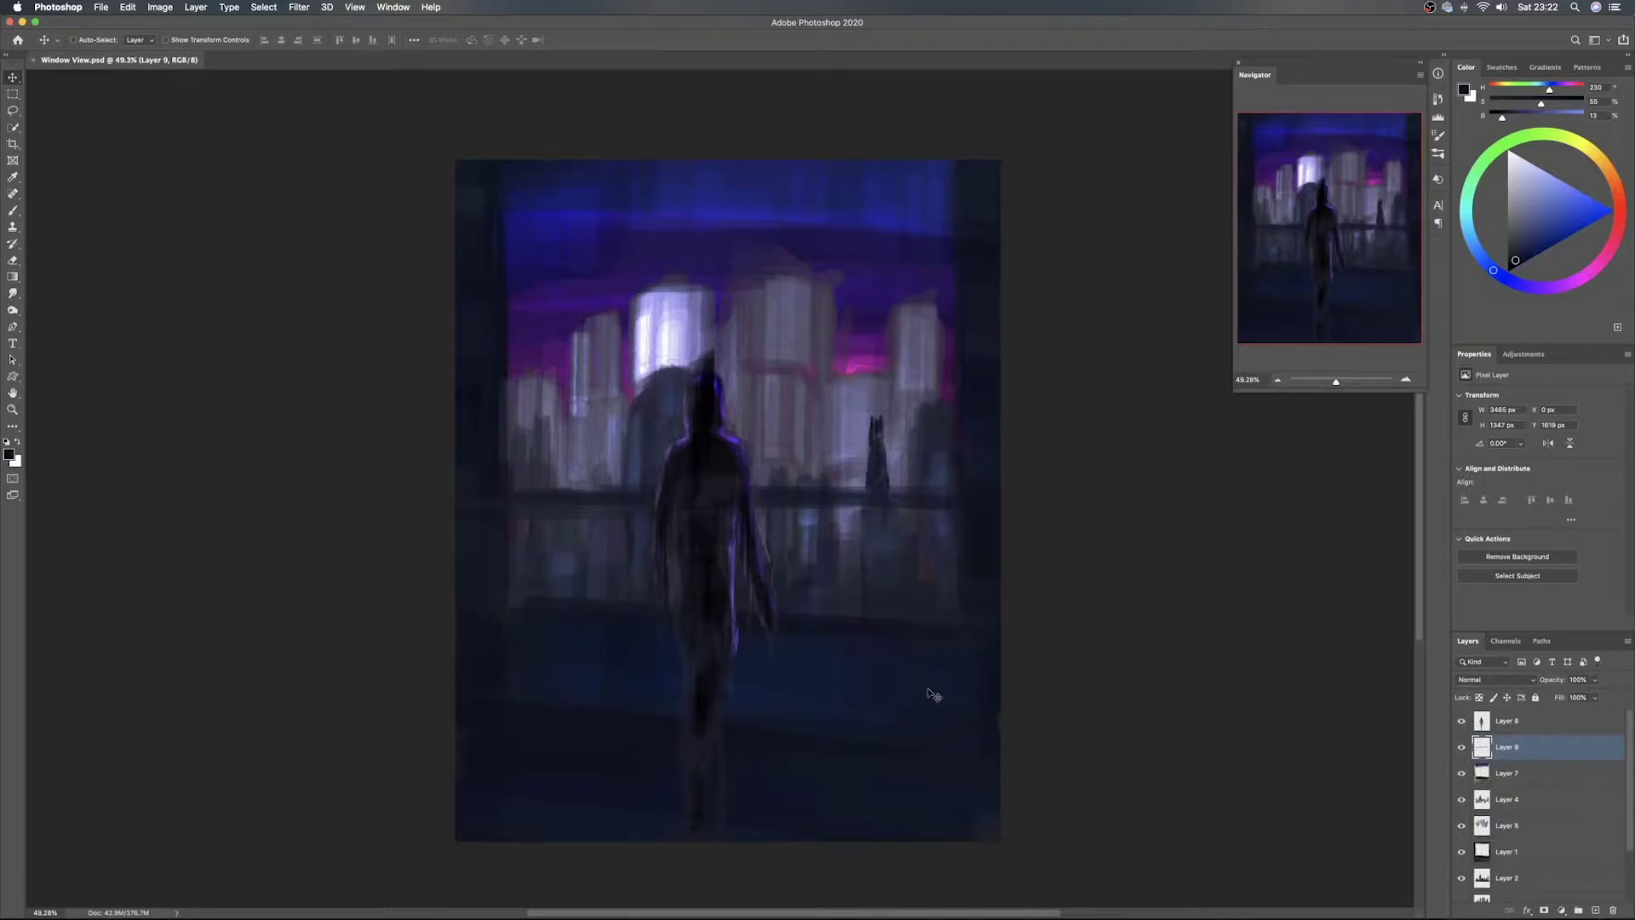
Select the standing figure's layer, scale the figure down to about 60%, and place it near the window's left edge
left_click(1547, 720)
mouse_move(653, 557)
left_mouse_down()
mouse_move(730, 540)
mouse_move(650, 540)
mouse_move(620, 561)
left_mouse_up()
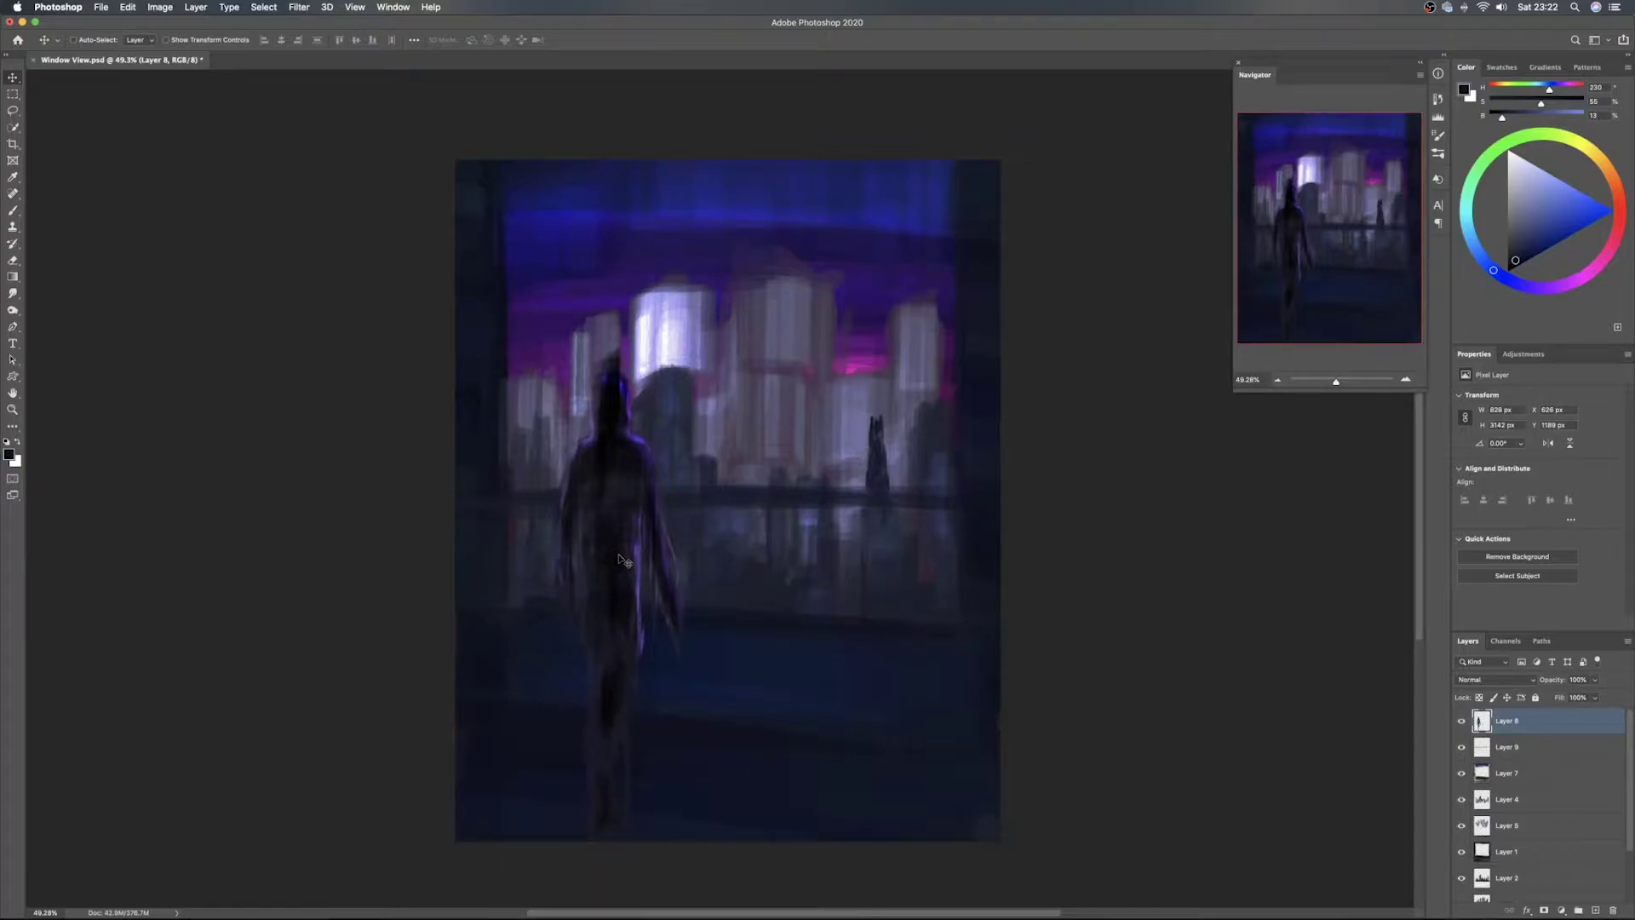
left_click_drag(620, 559, 827, 560)
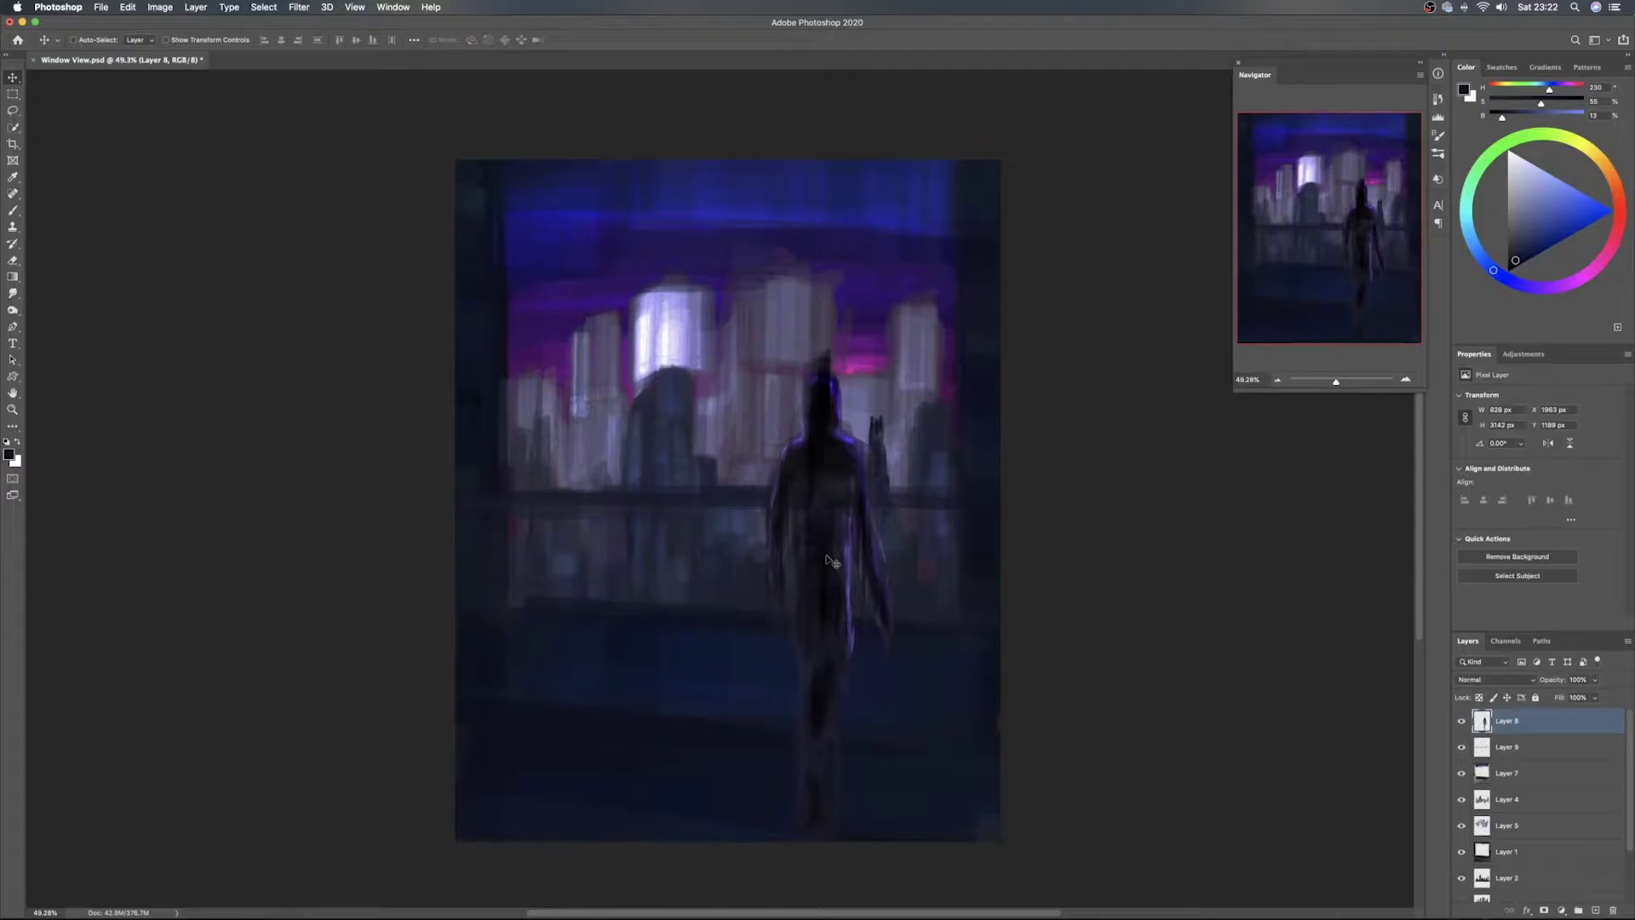
mouse_move(828, 559)
left_mouse_down()
mouse_move(894, 573)
mouse_move(850, 603)
mouse_move(836, 562)
mouse_move(801, 559)
left_mouse_up()
key("super+t")
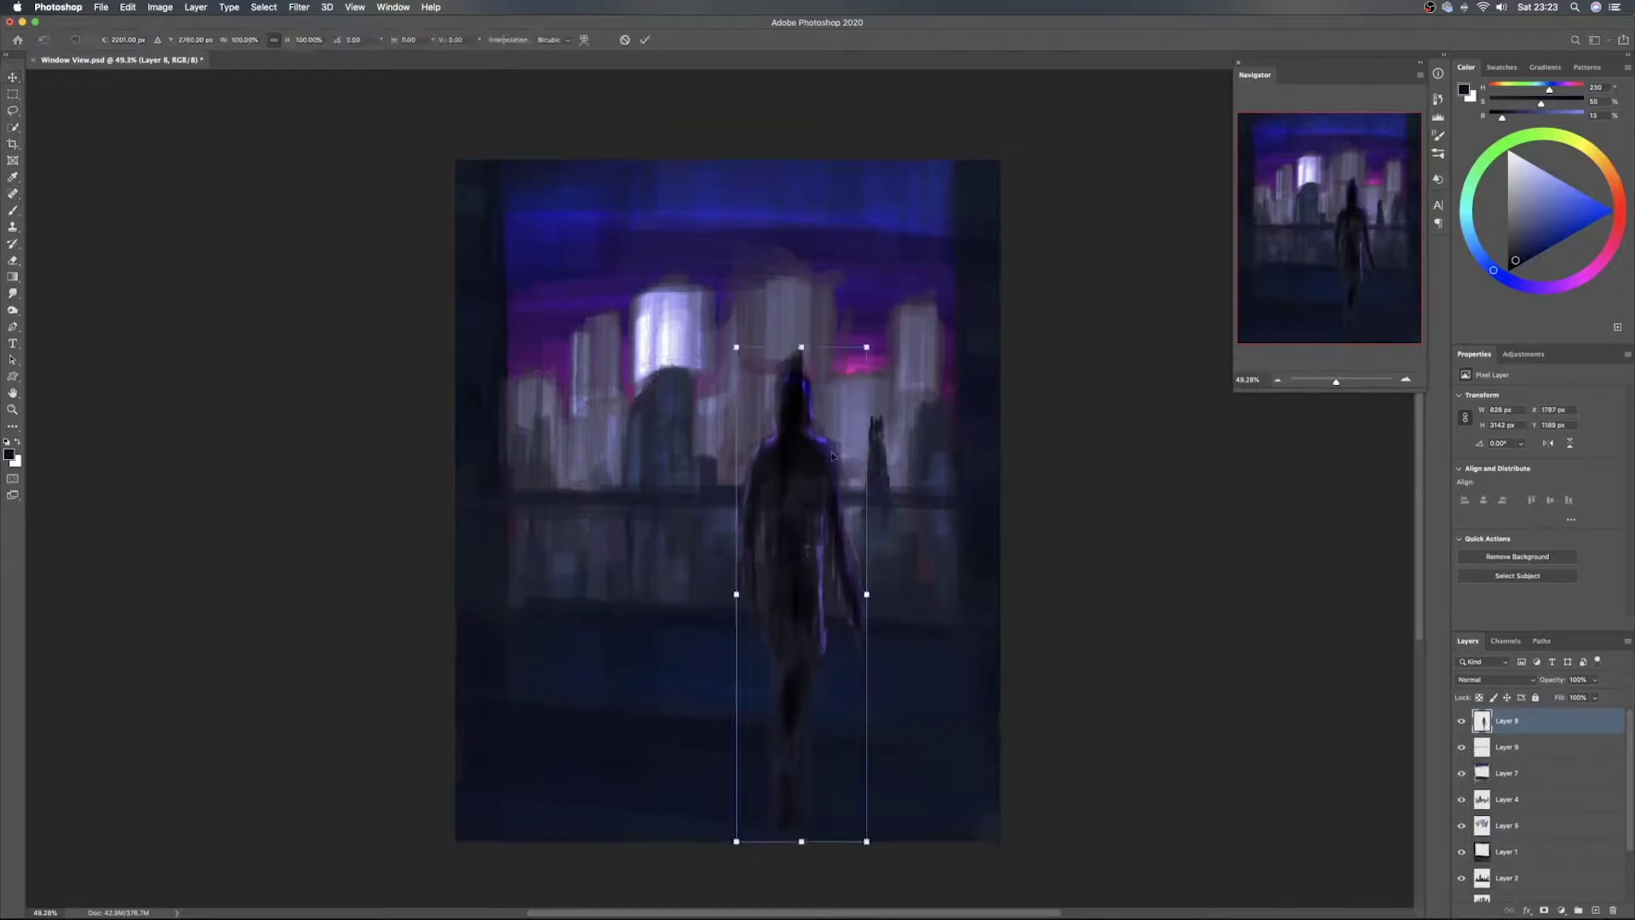
left_click_drag(866, 357, 817, 539)
left_click_drag(770, 707, 745, 536)
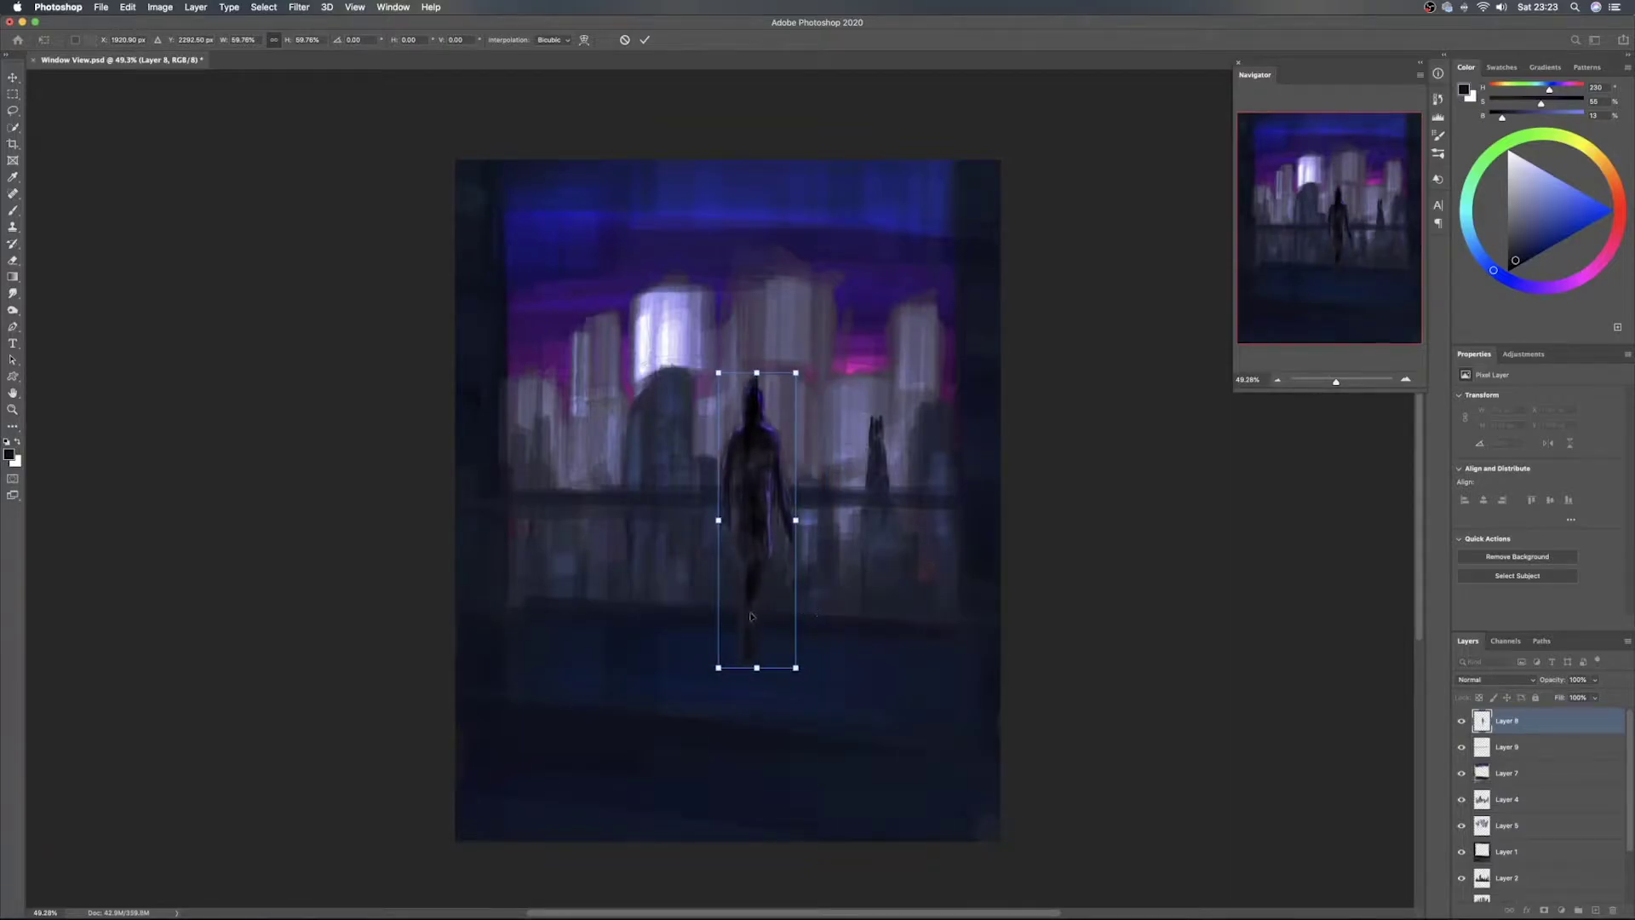
left_click_drag(751, 615, 599, 589)
key("Return")
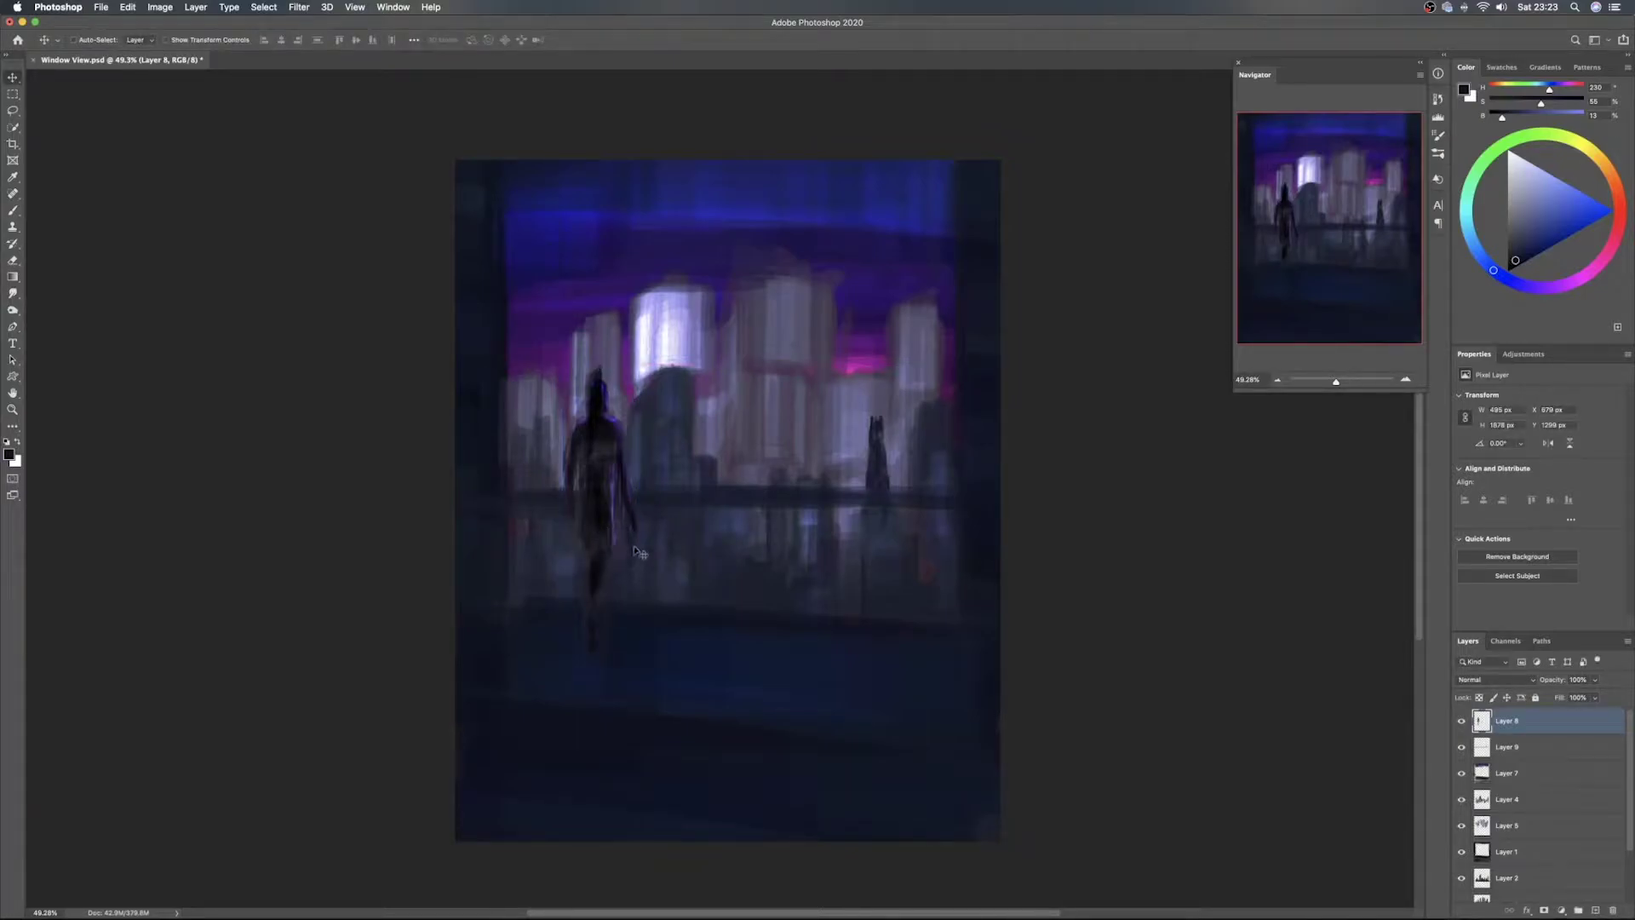
Lasso the figure's right arm, rotate it about 38° outward, and warp it into a bent pose reaching toward the rail
left_click(12, 111)
mouse_move(632, 424)
left_mouse_down()
mouse_move(626, 548)
mouse_move(661, 520)
mouse_move(649, 447)
mouse_move(607, 452)
left_mouse_up()
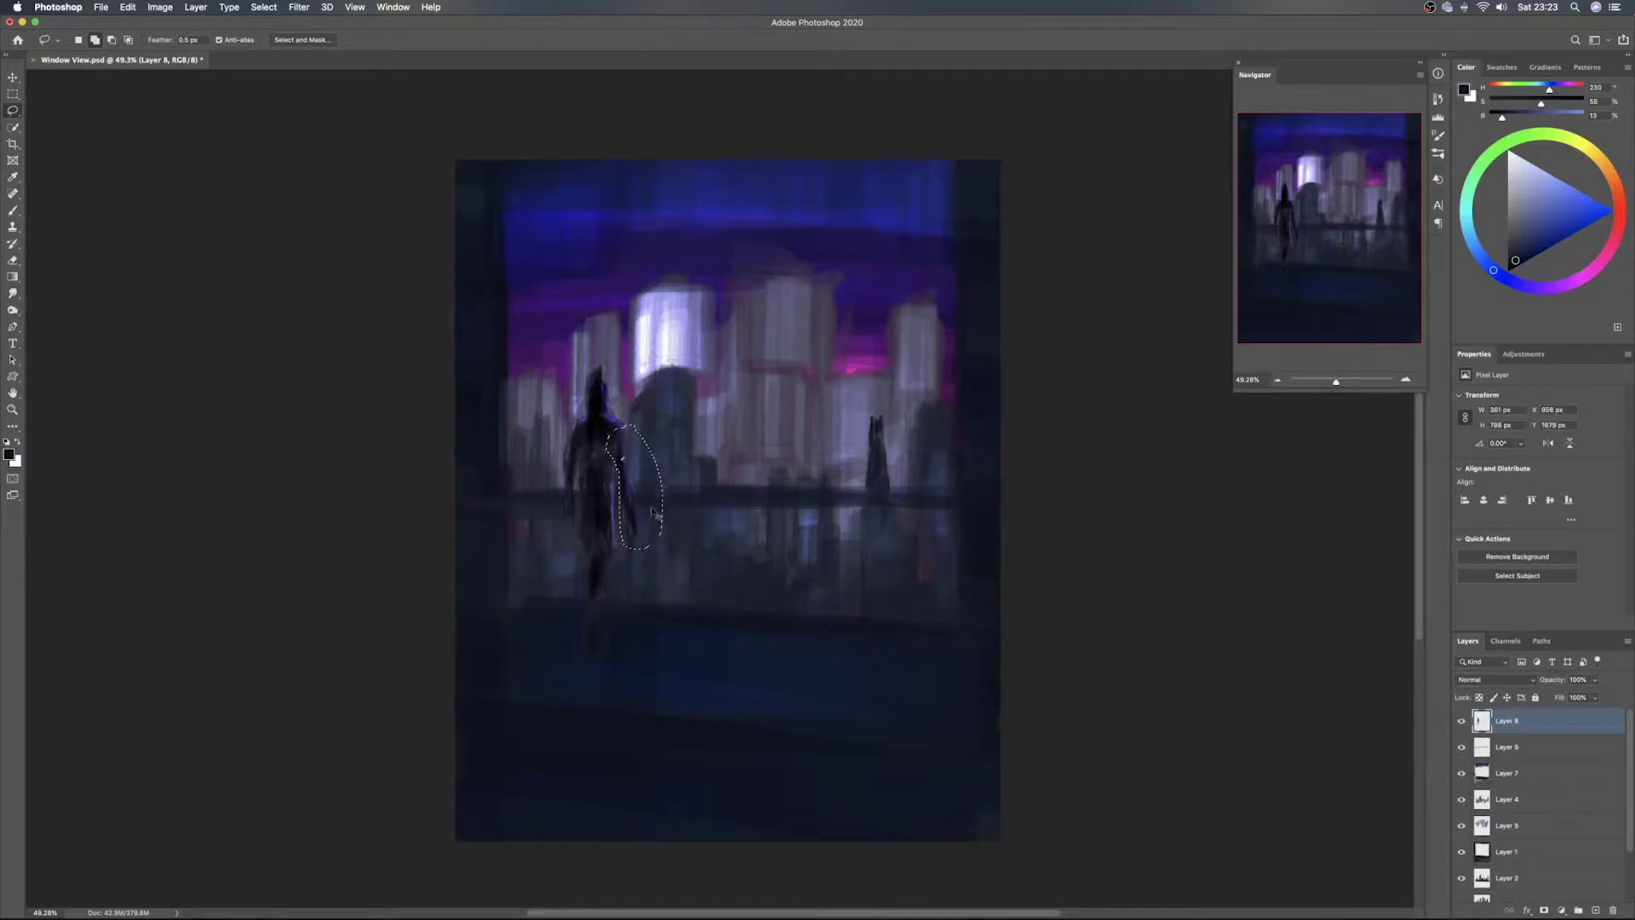
key("super+t")
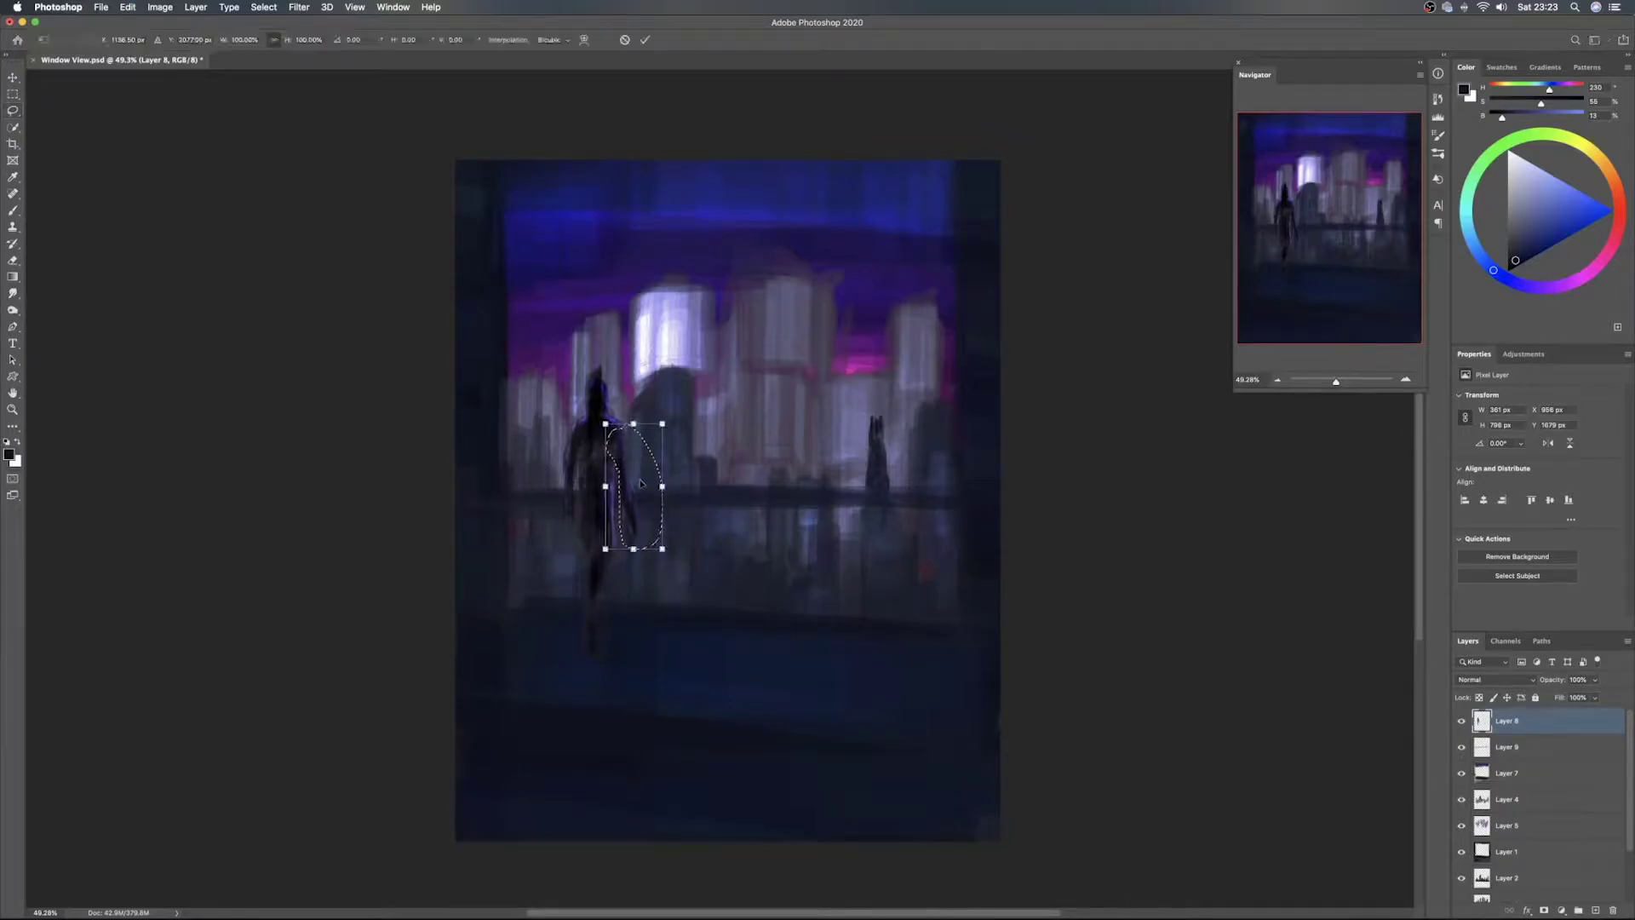
left_click_drag(679, 487, 676, 458)
left_click_drag(631, 509, 644, 486)
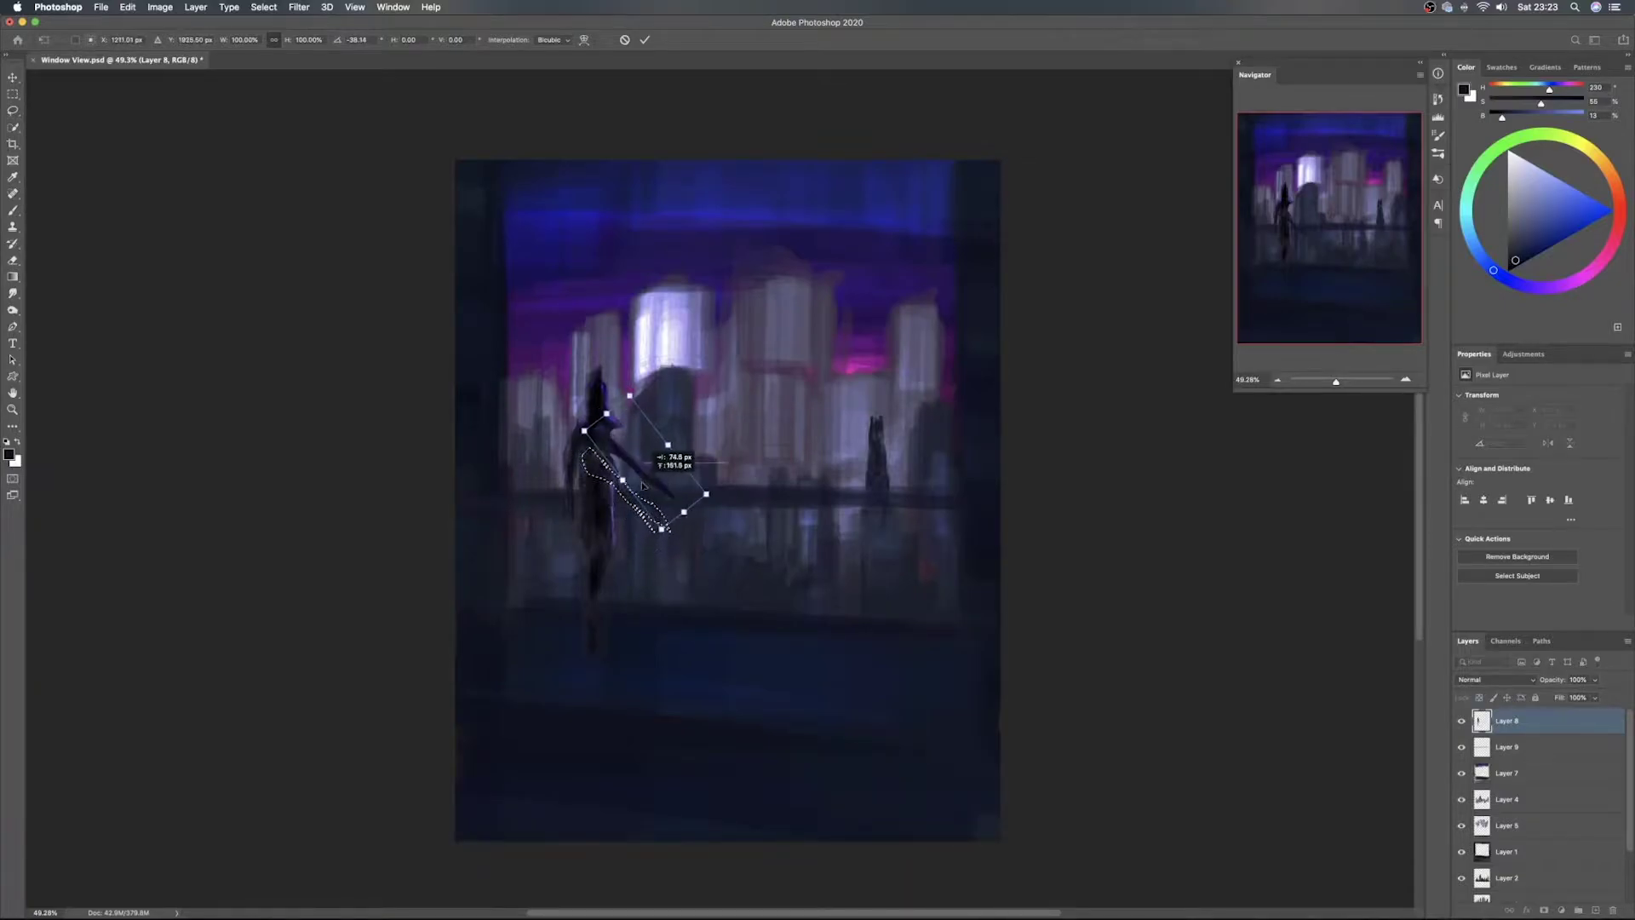
right_click(642, 490)
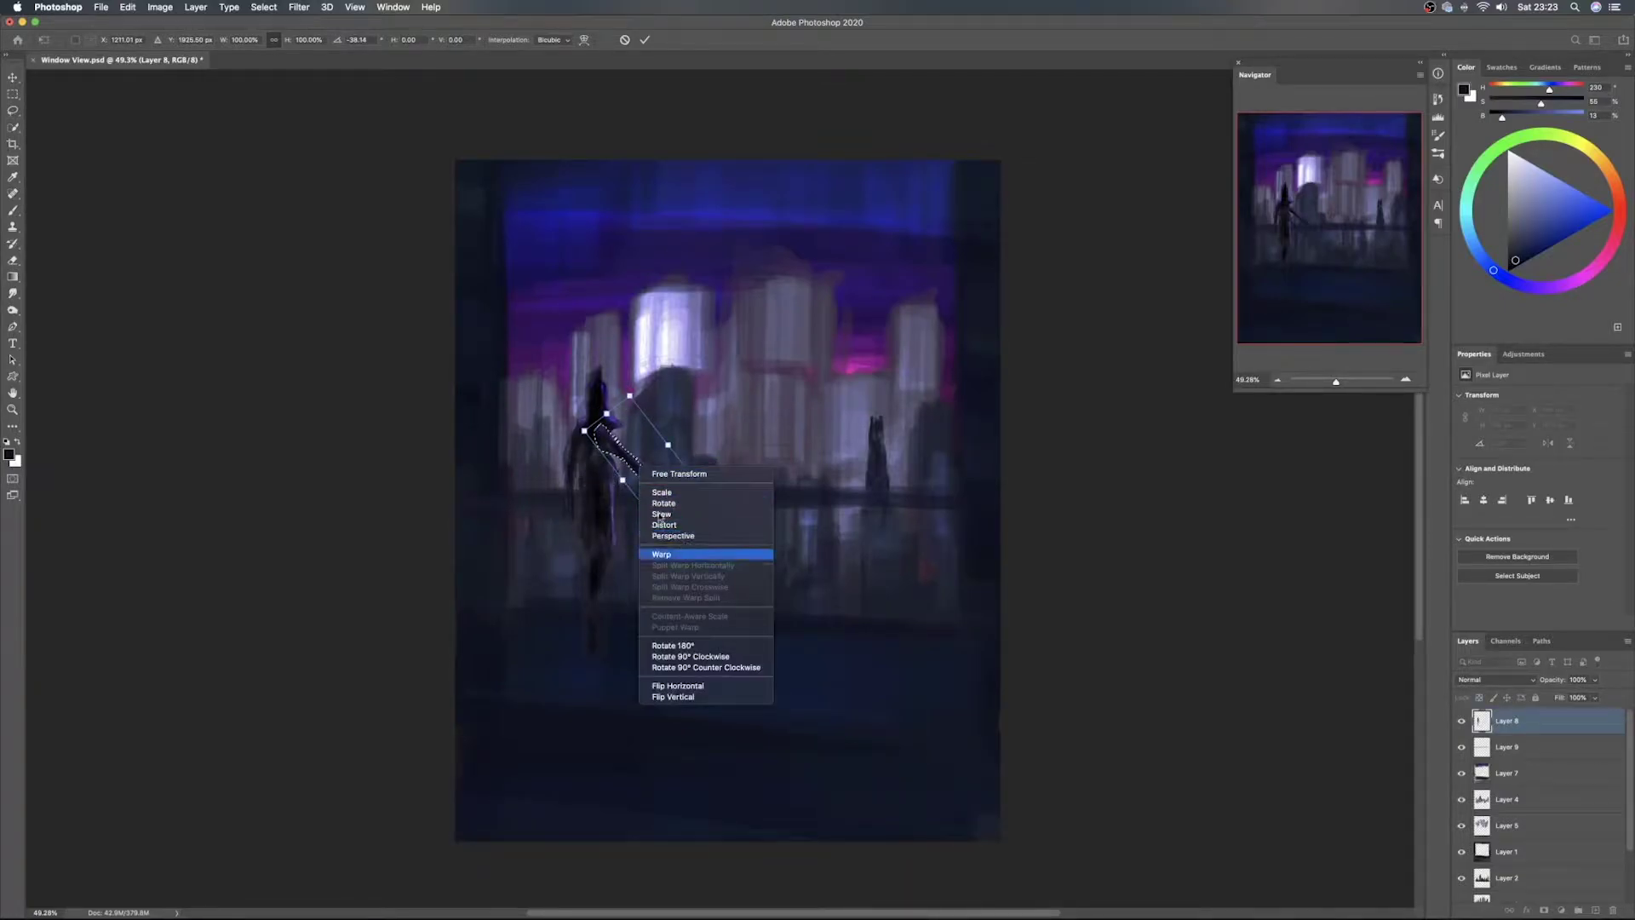
left_click(681, 551)
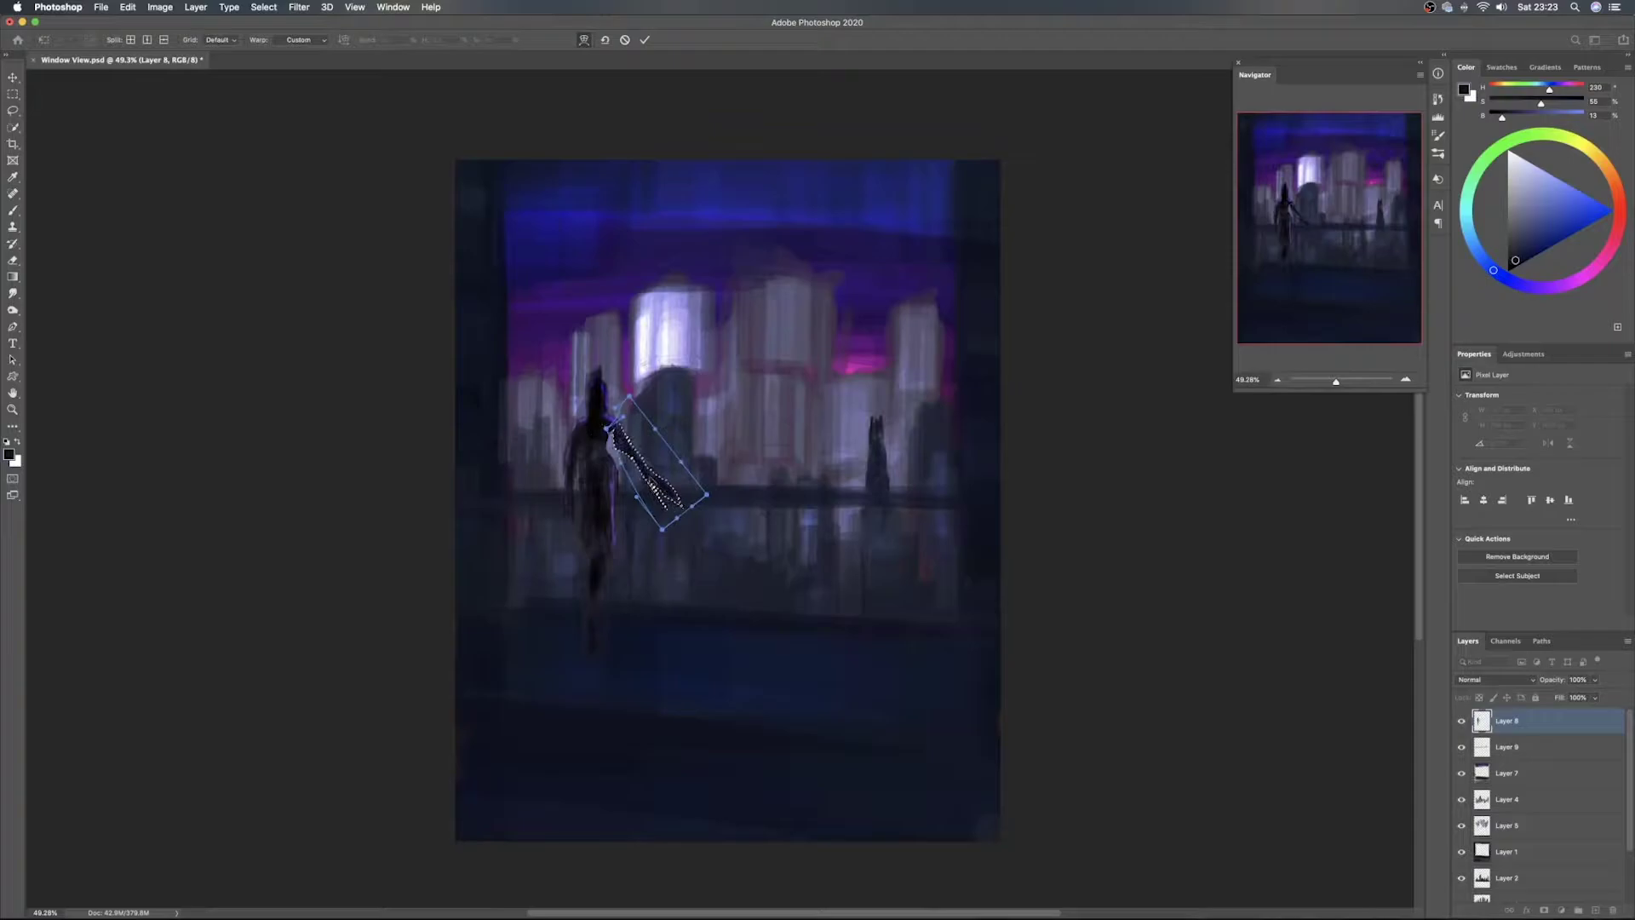
left_click_drag(640, 478, 672, 498)
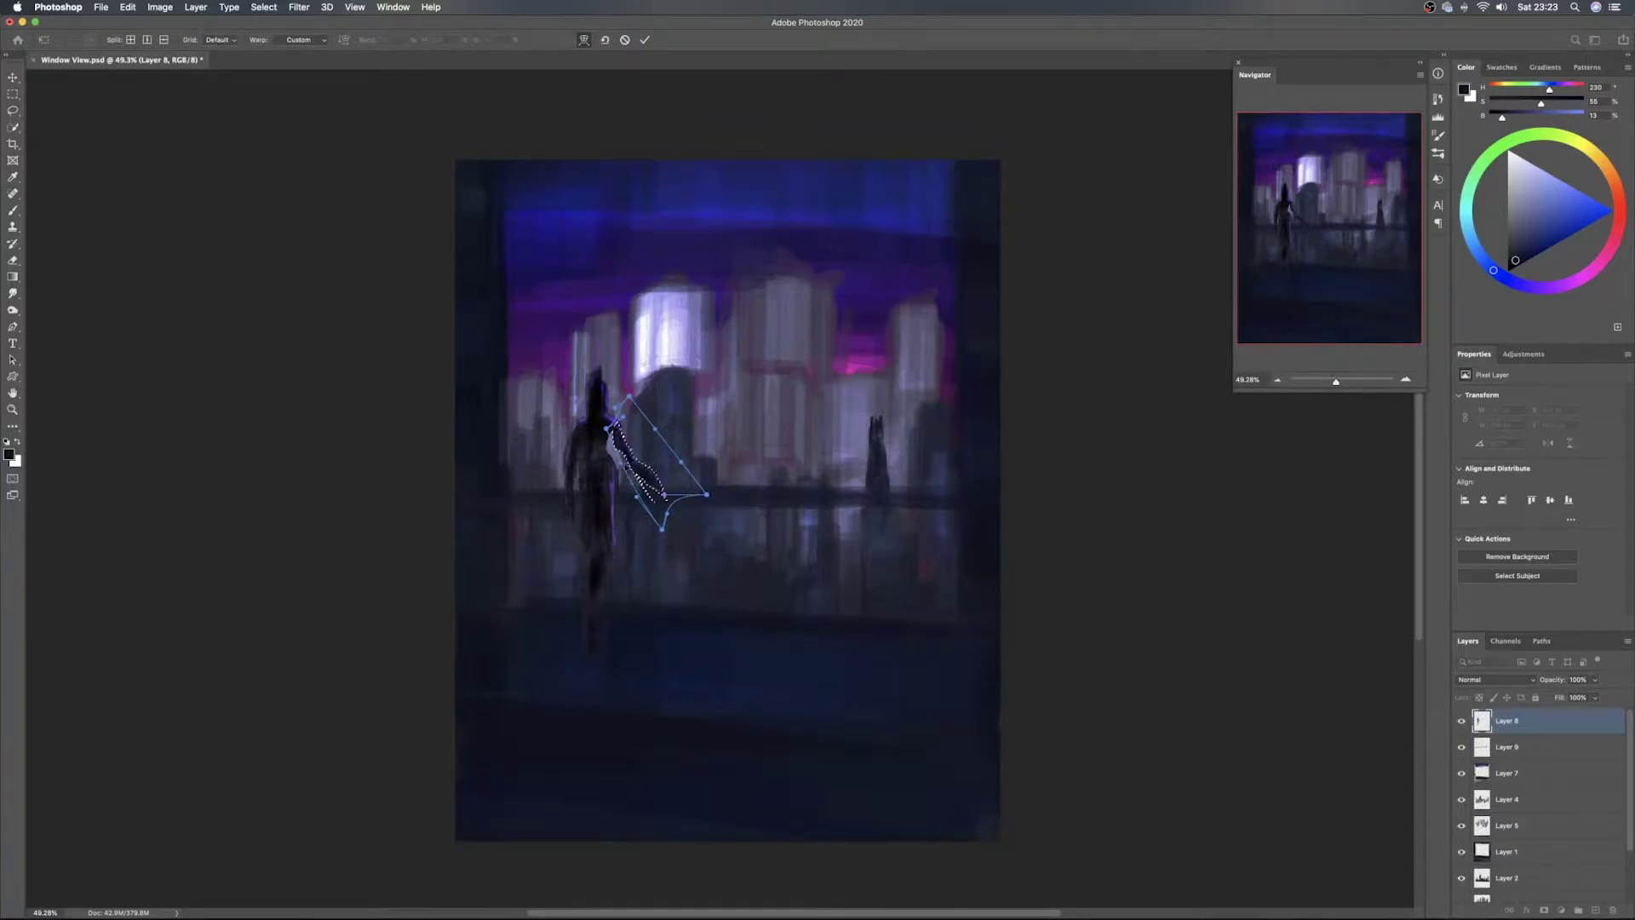
left_click_drag(607, 478, 627, 443)
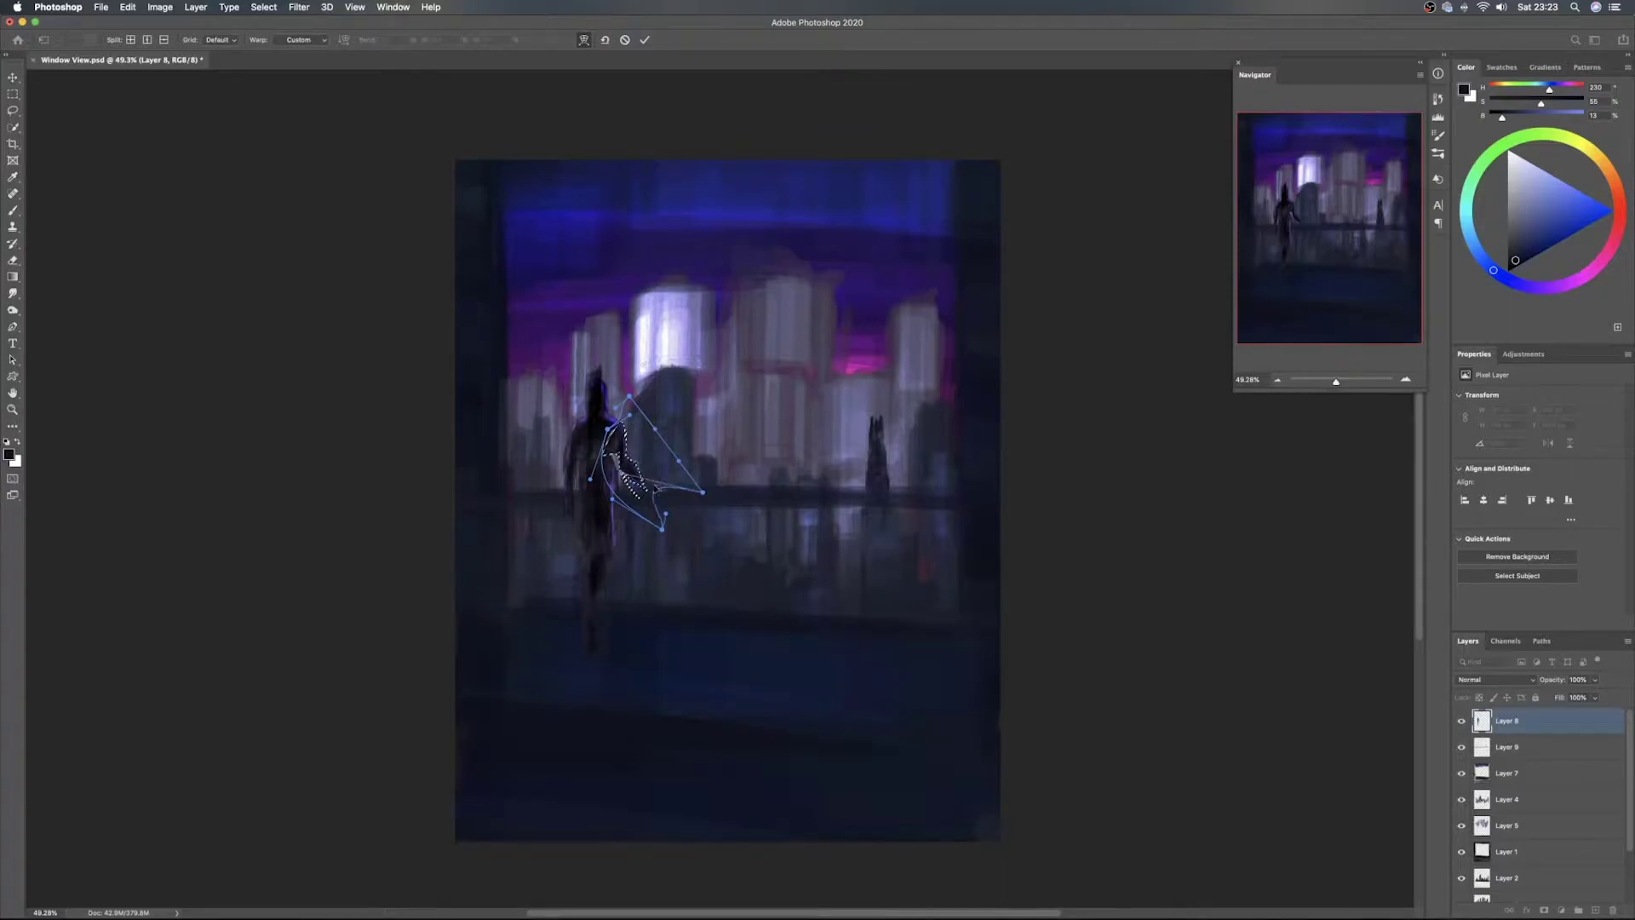
key("Return")
key("l")
key("super+d")
Lasso the figure's left arm and warp it so the forearm bends in toward the waist, leaving nothing selected
mouse_move(577, 424)
left_mouse_down()
mouse_move(555, 470)
mouse_move(563, 532)
mouse_move(581, 428)
left_mouse_up()
key("super+t")
right_click(576, 460)
left_click(619, 549)
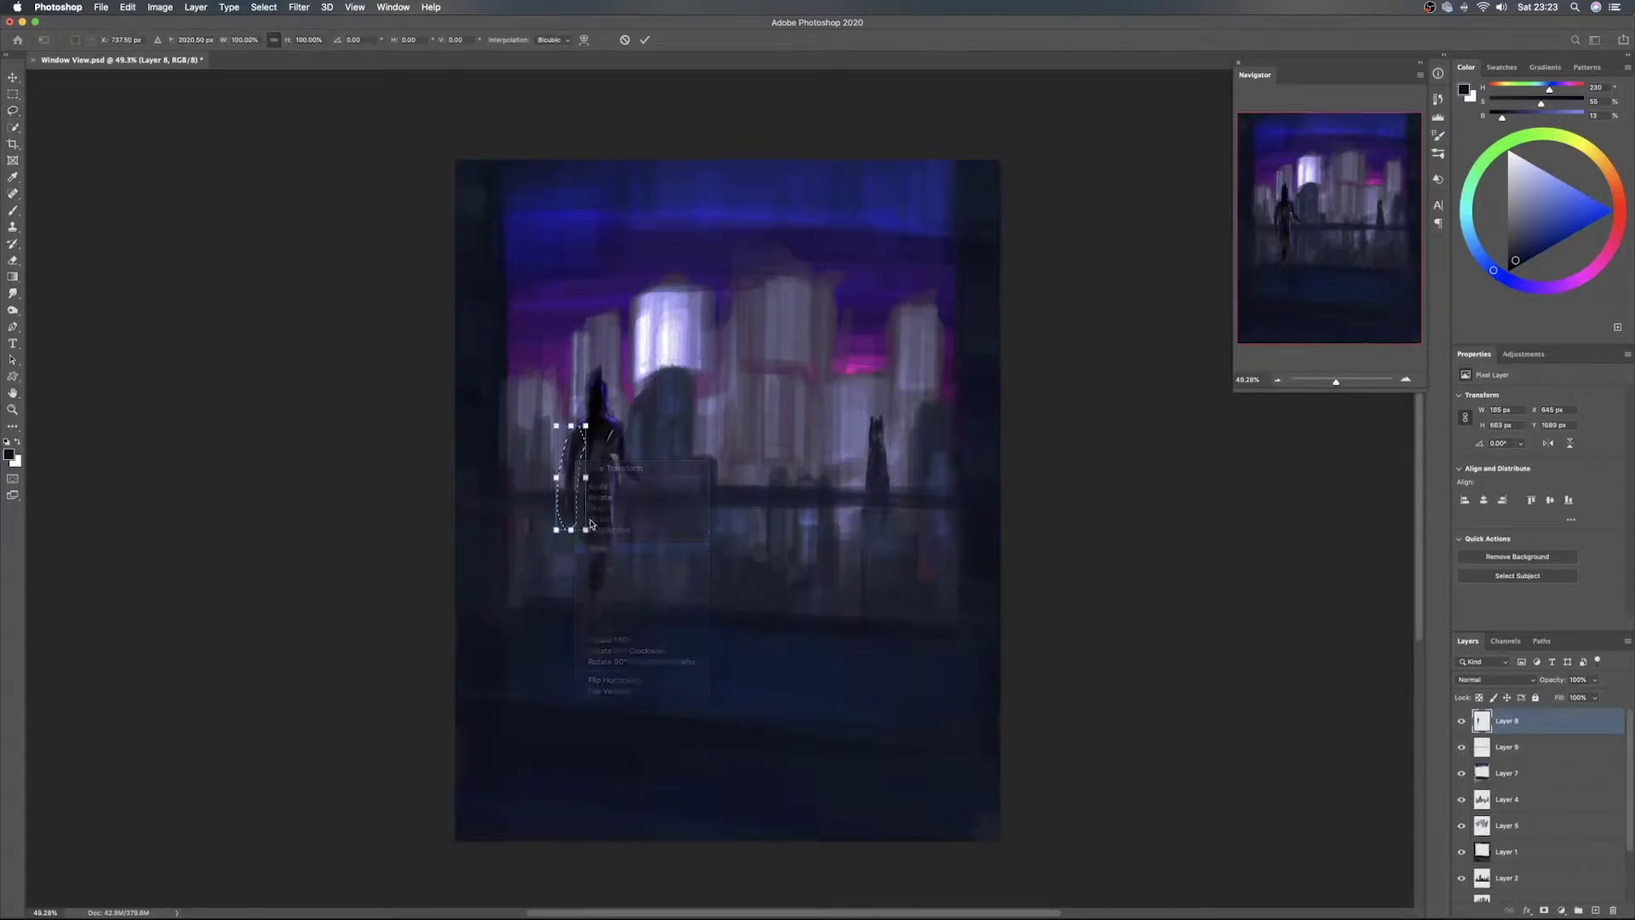
left_click_drag(587, 513, 582, 440)
left_click_drag(571, 510, 570, 505)
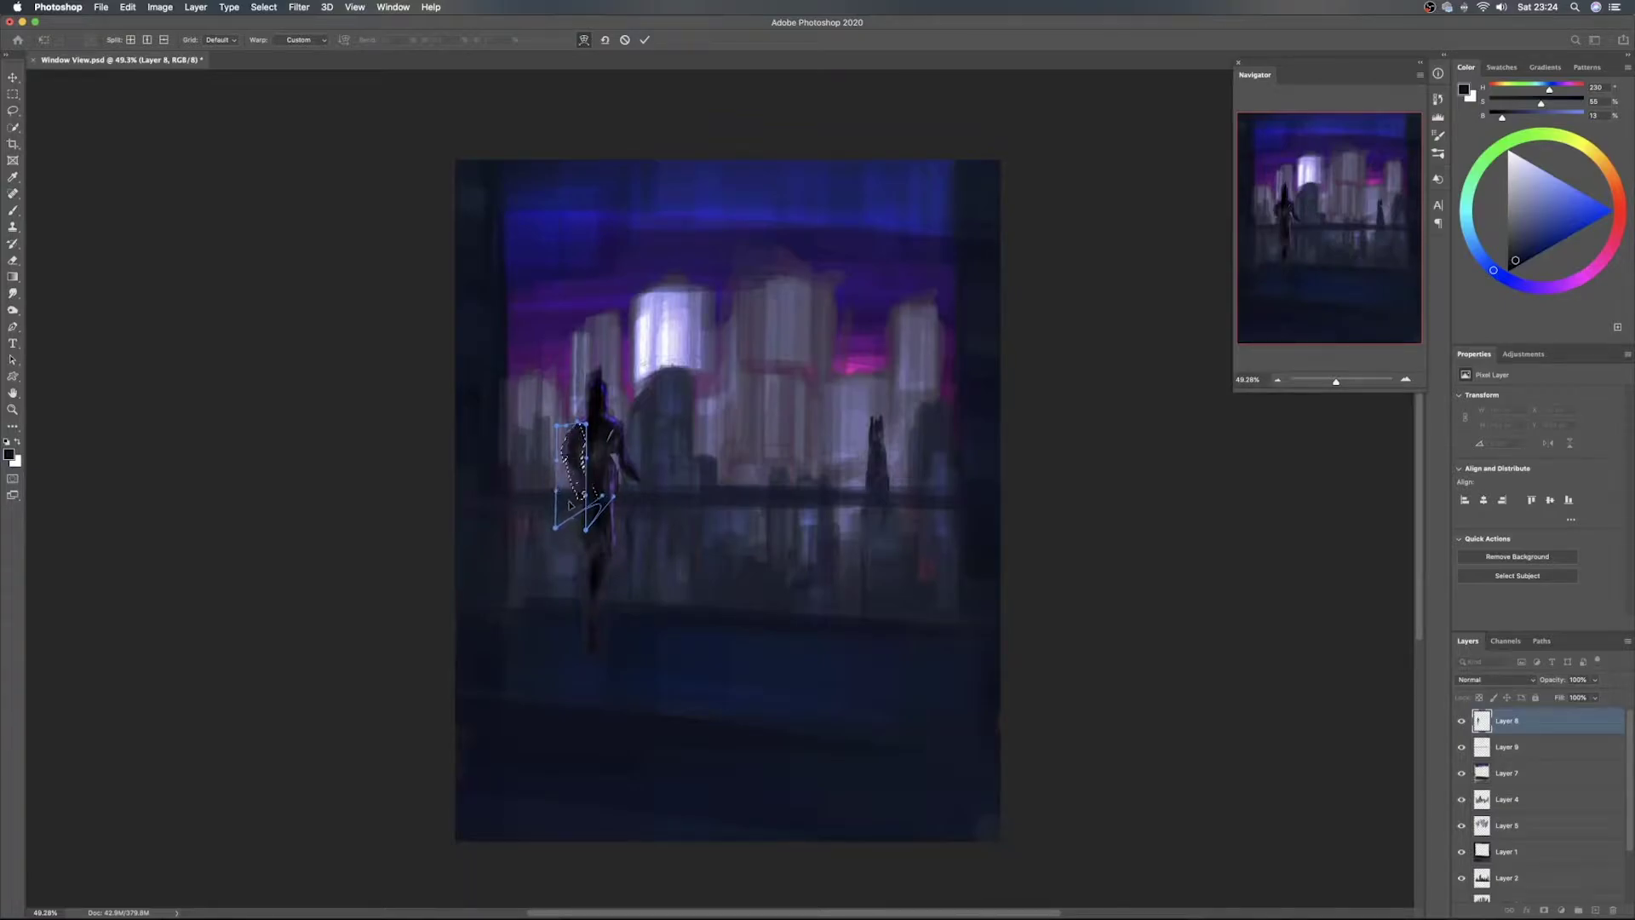
key("Return")
key("super+d")
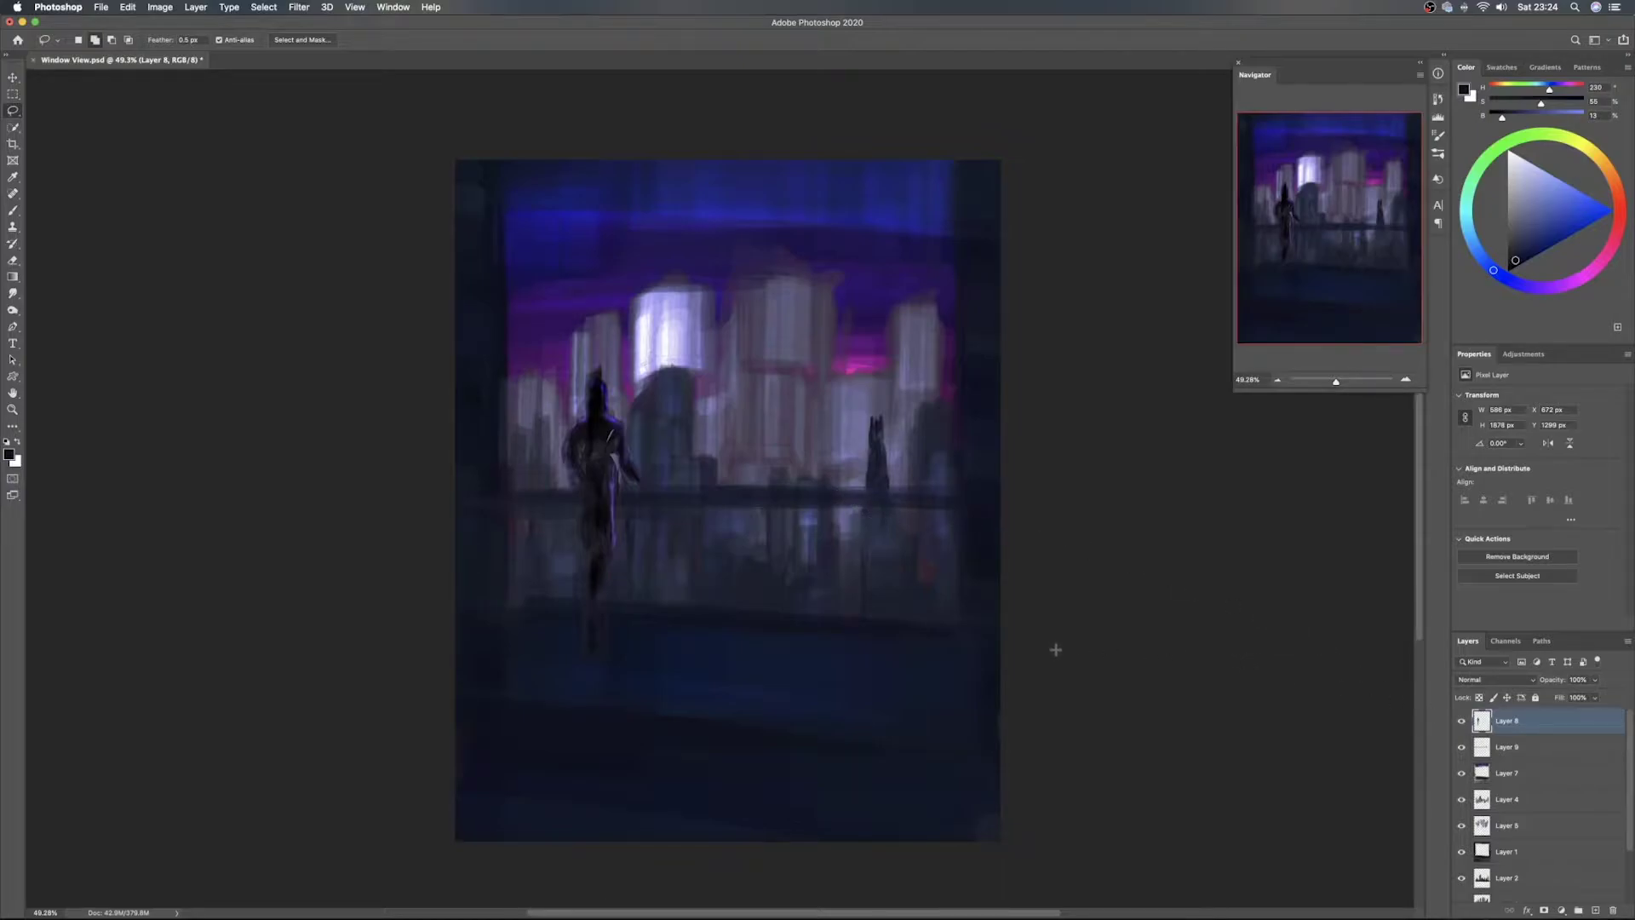
Touch up the figure's torso with sampled dark tones, set the brush to Soft Light mode, and erase the excess outside the left arm
key("b")
left_click_drag(601, 477, 589, 462)
left_click(579, 437, "alt")
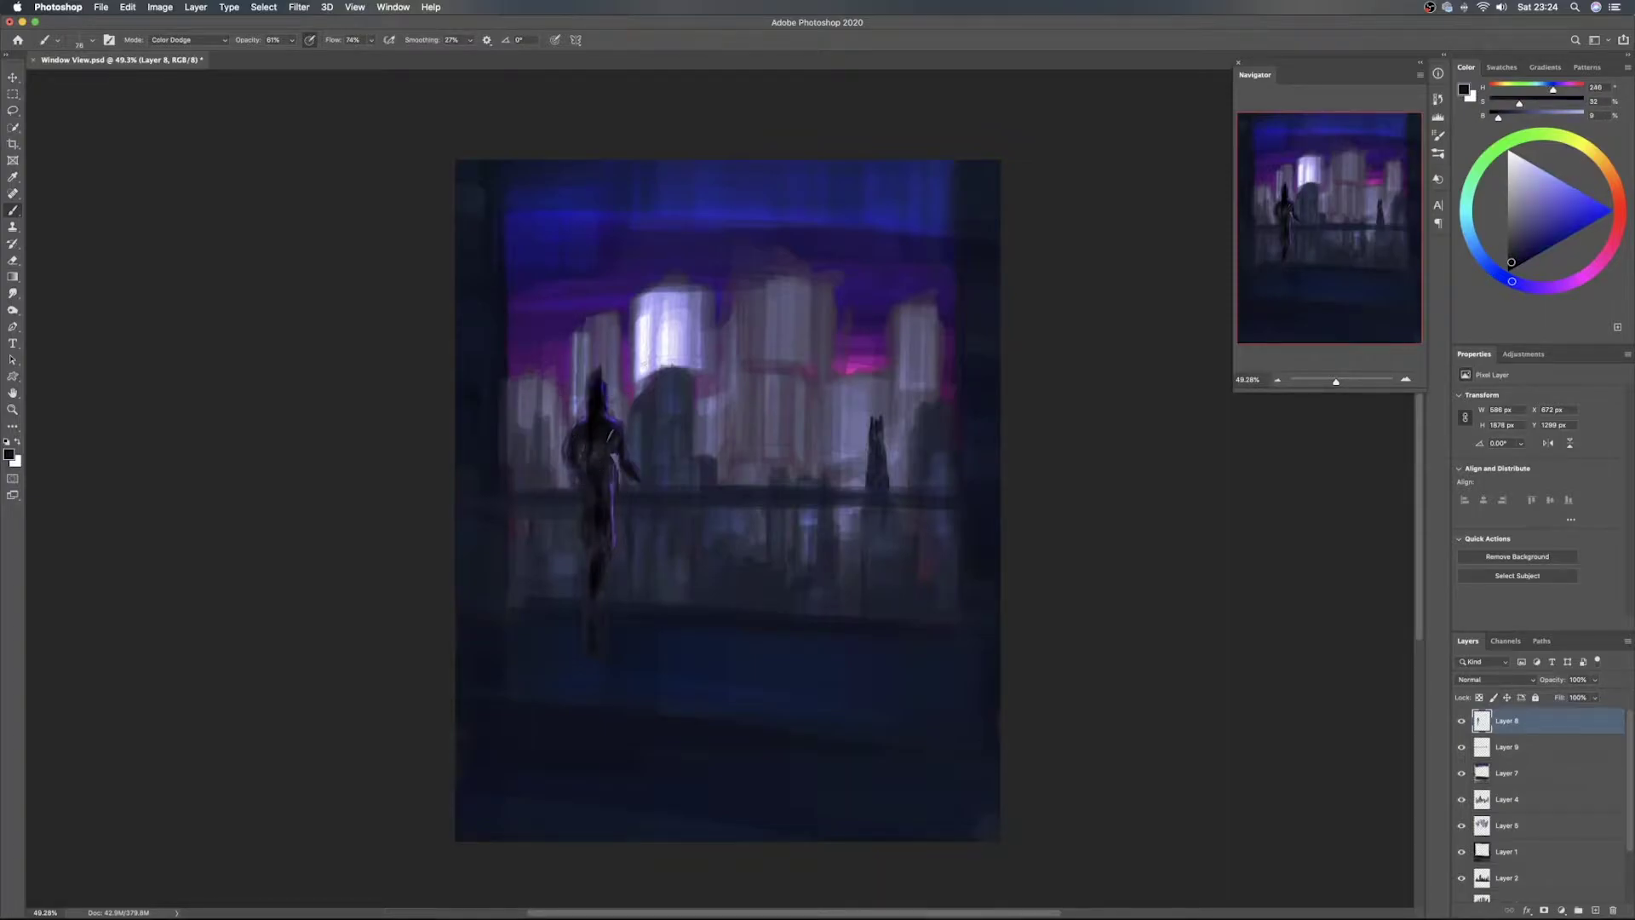
left_click(596, 511, "alt")
left_click(189, 40)
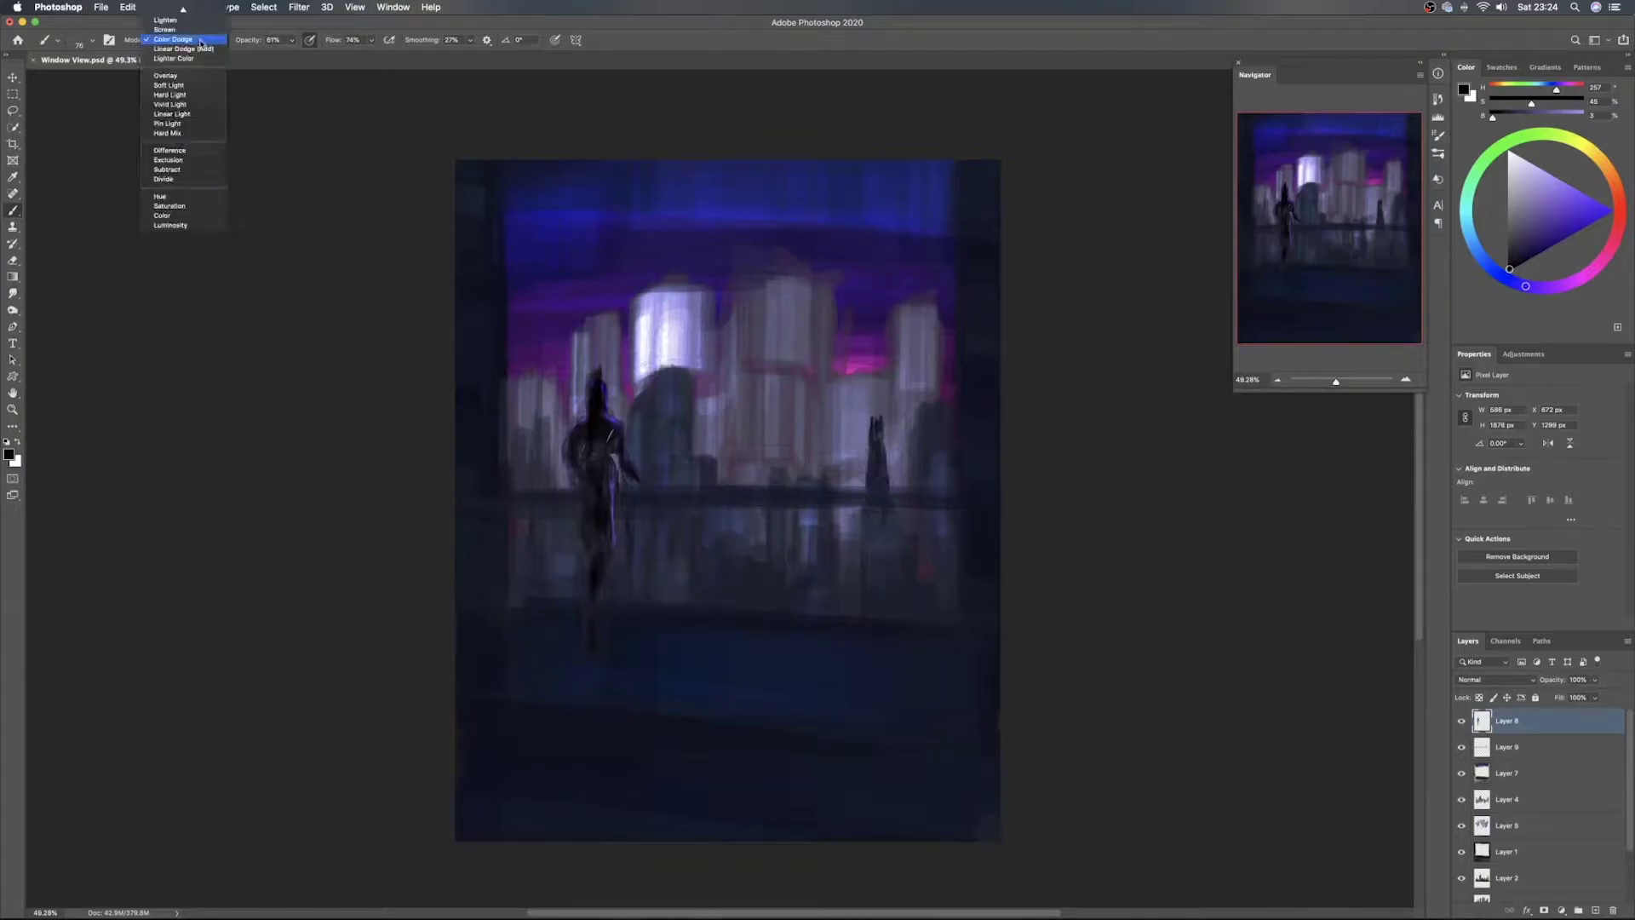
left_click(183, 91)
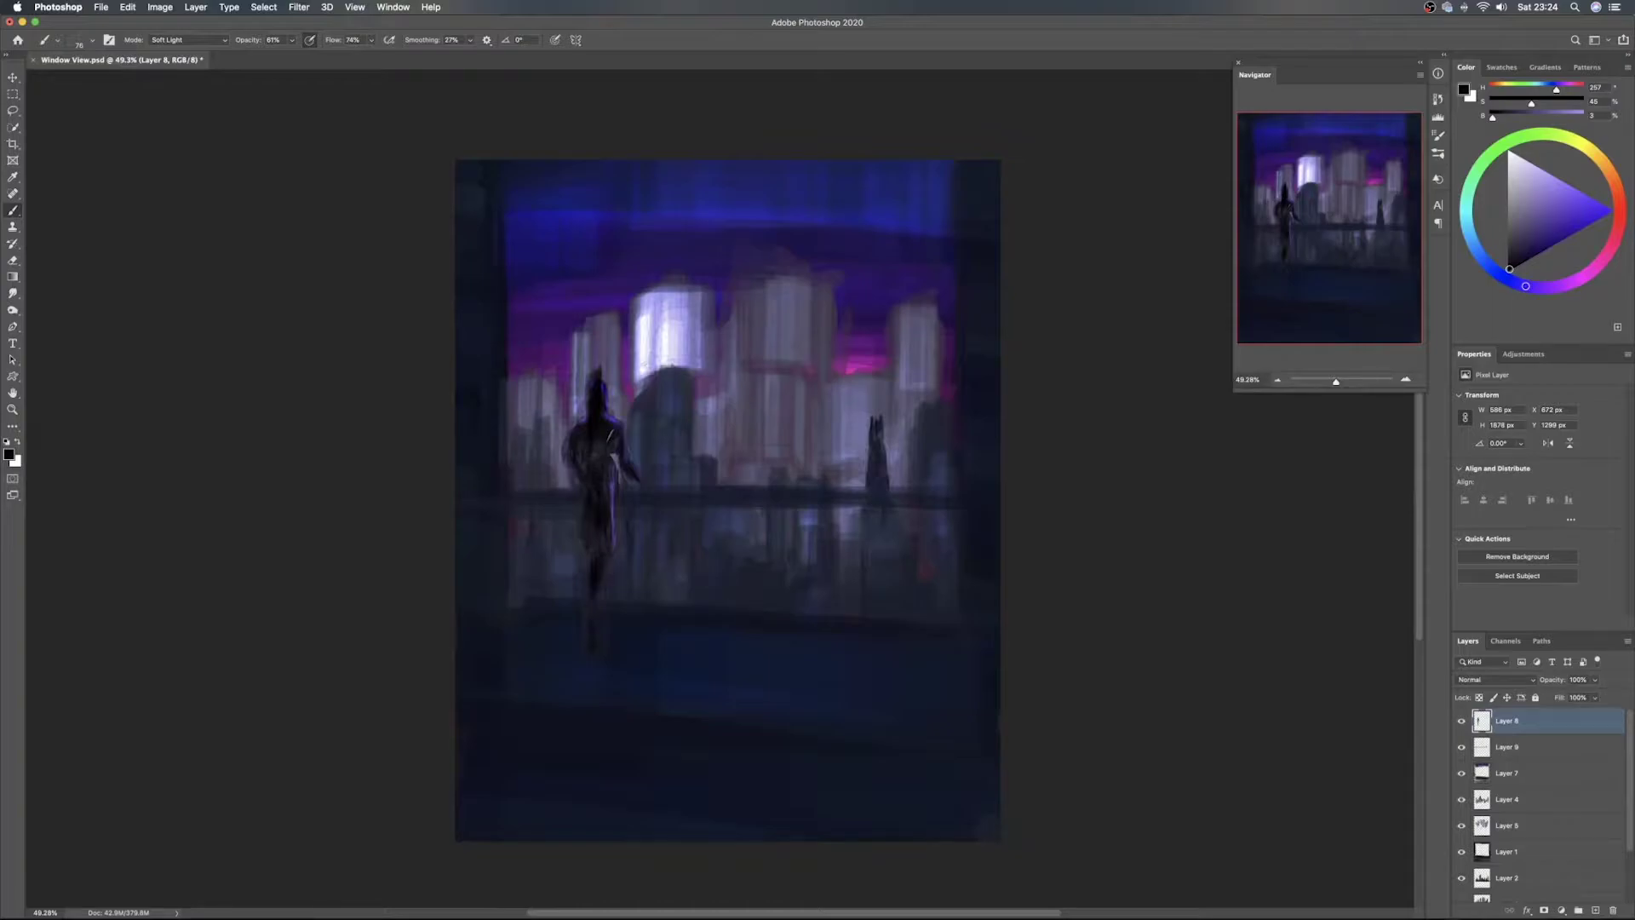
left_click(562, 436, "alt")
key("e")
left_click_drag(545, 436, 550, 458)
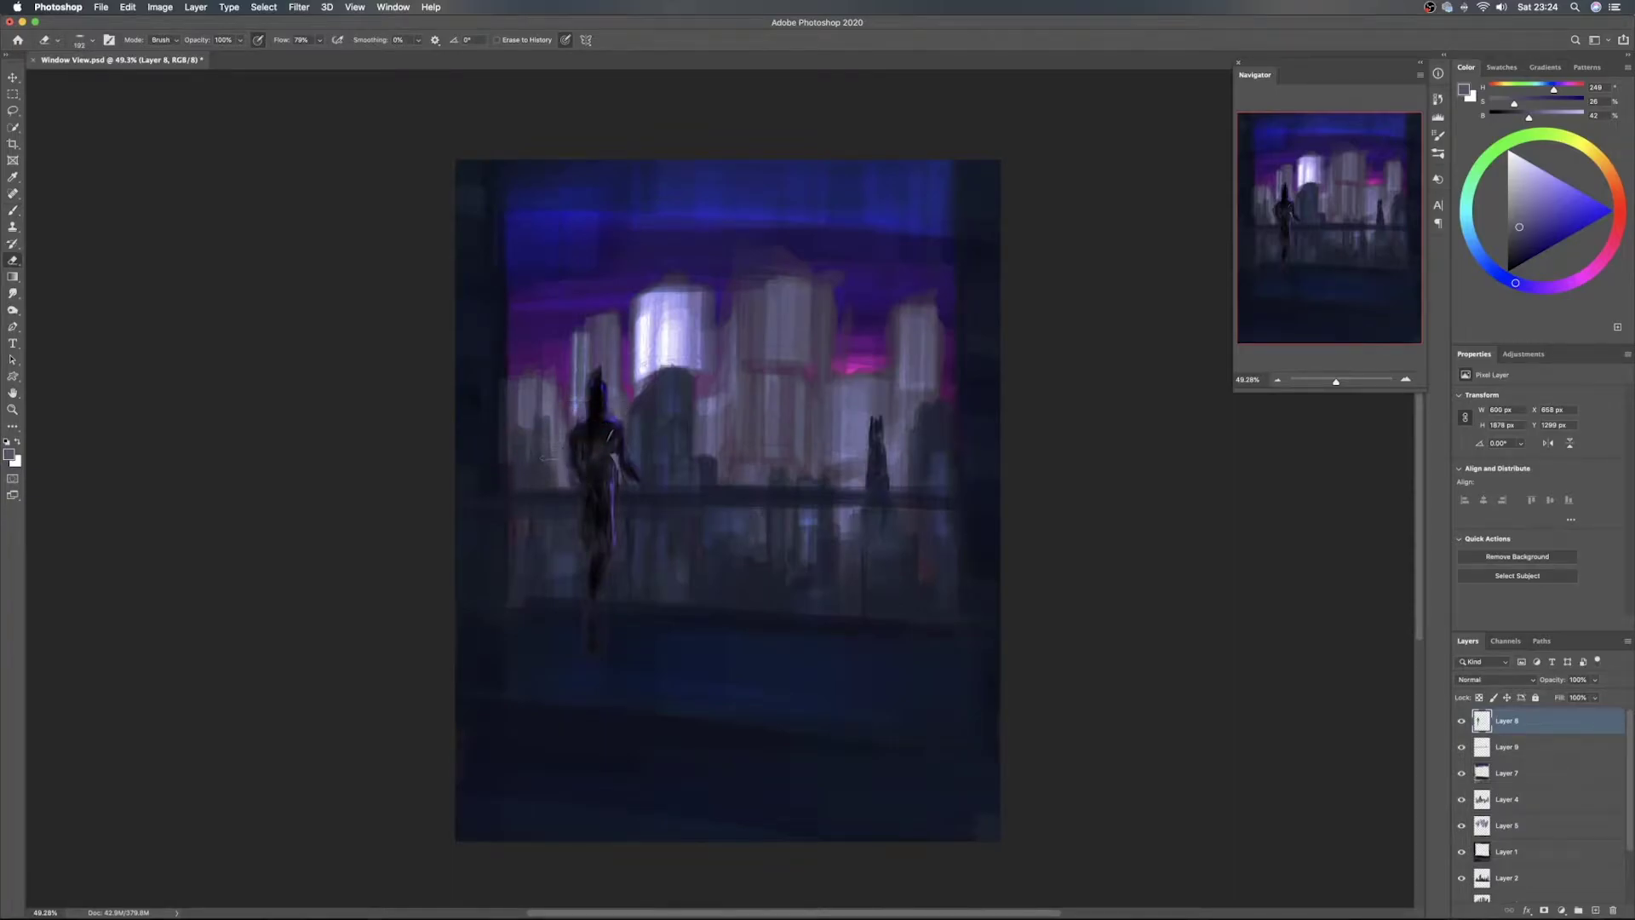
key("b")
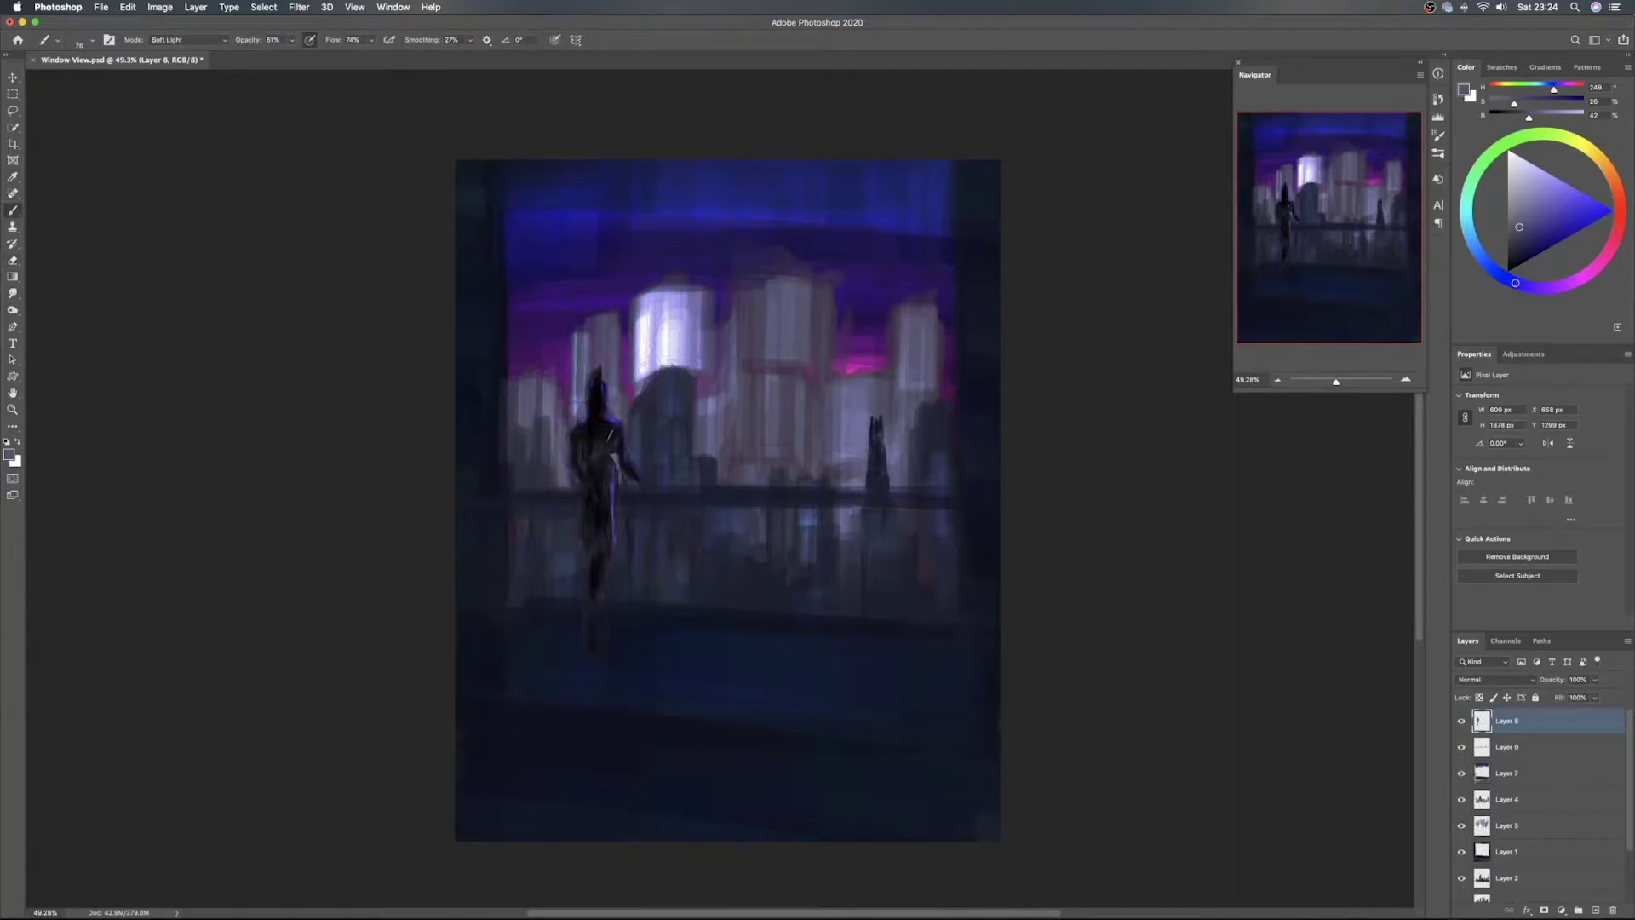
Sample the figure's near-black tone and paint its legs darker and more solid down to the feet
left_click(579, 422, "alt")
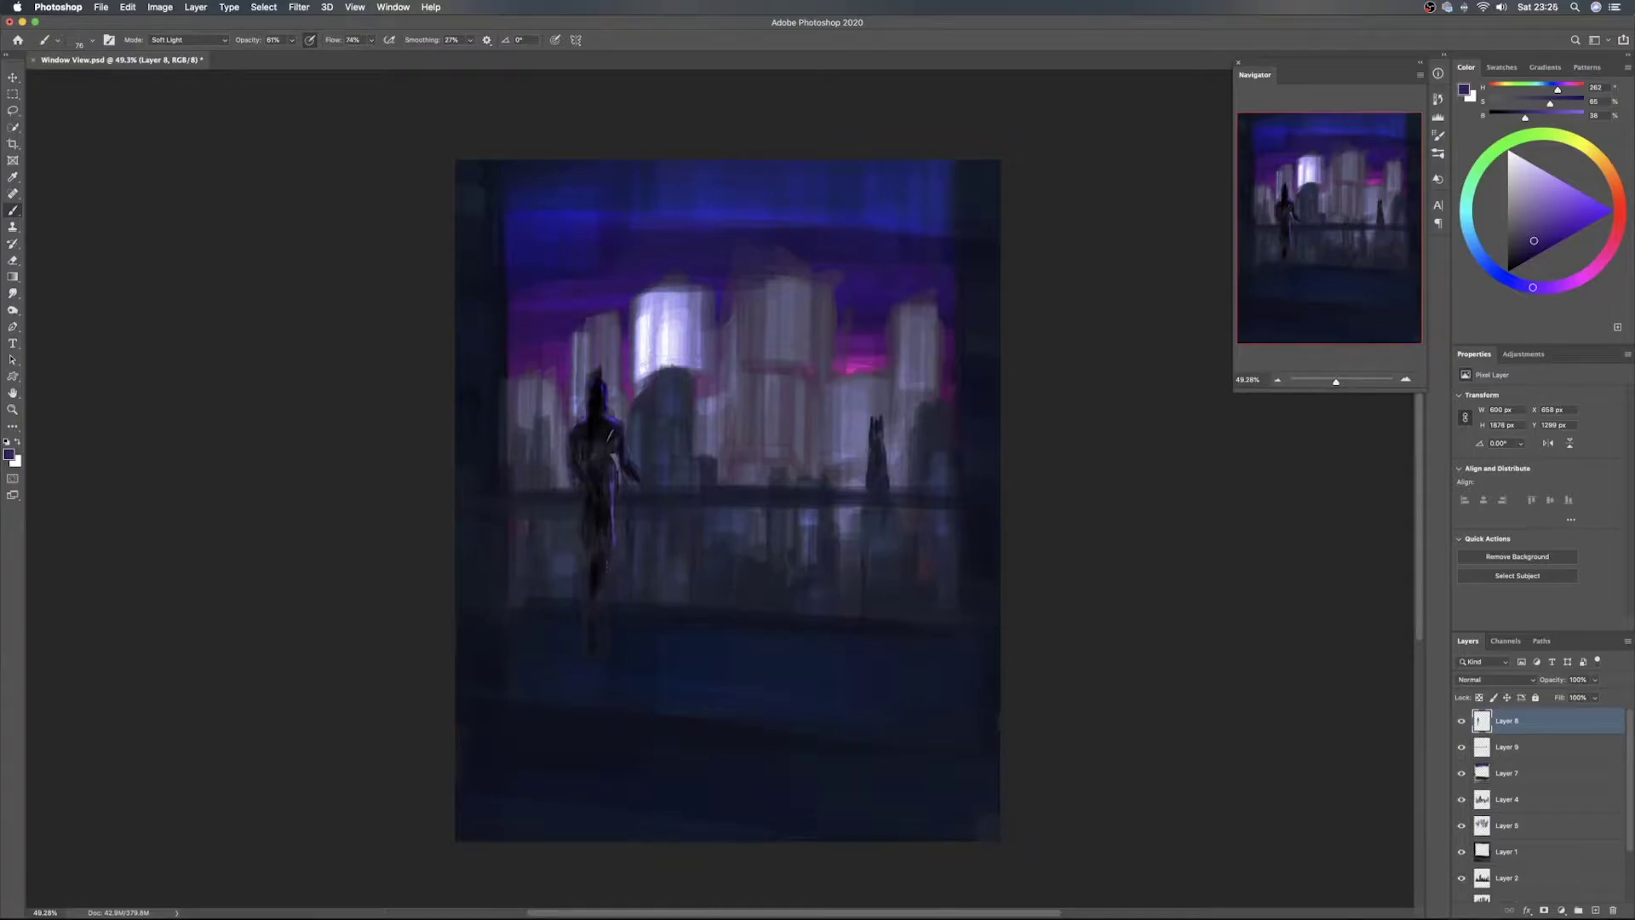
left_click(598, 564, "alt")
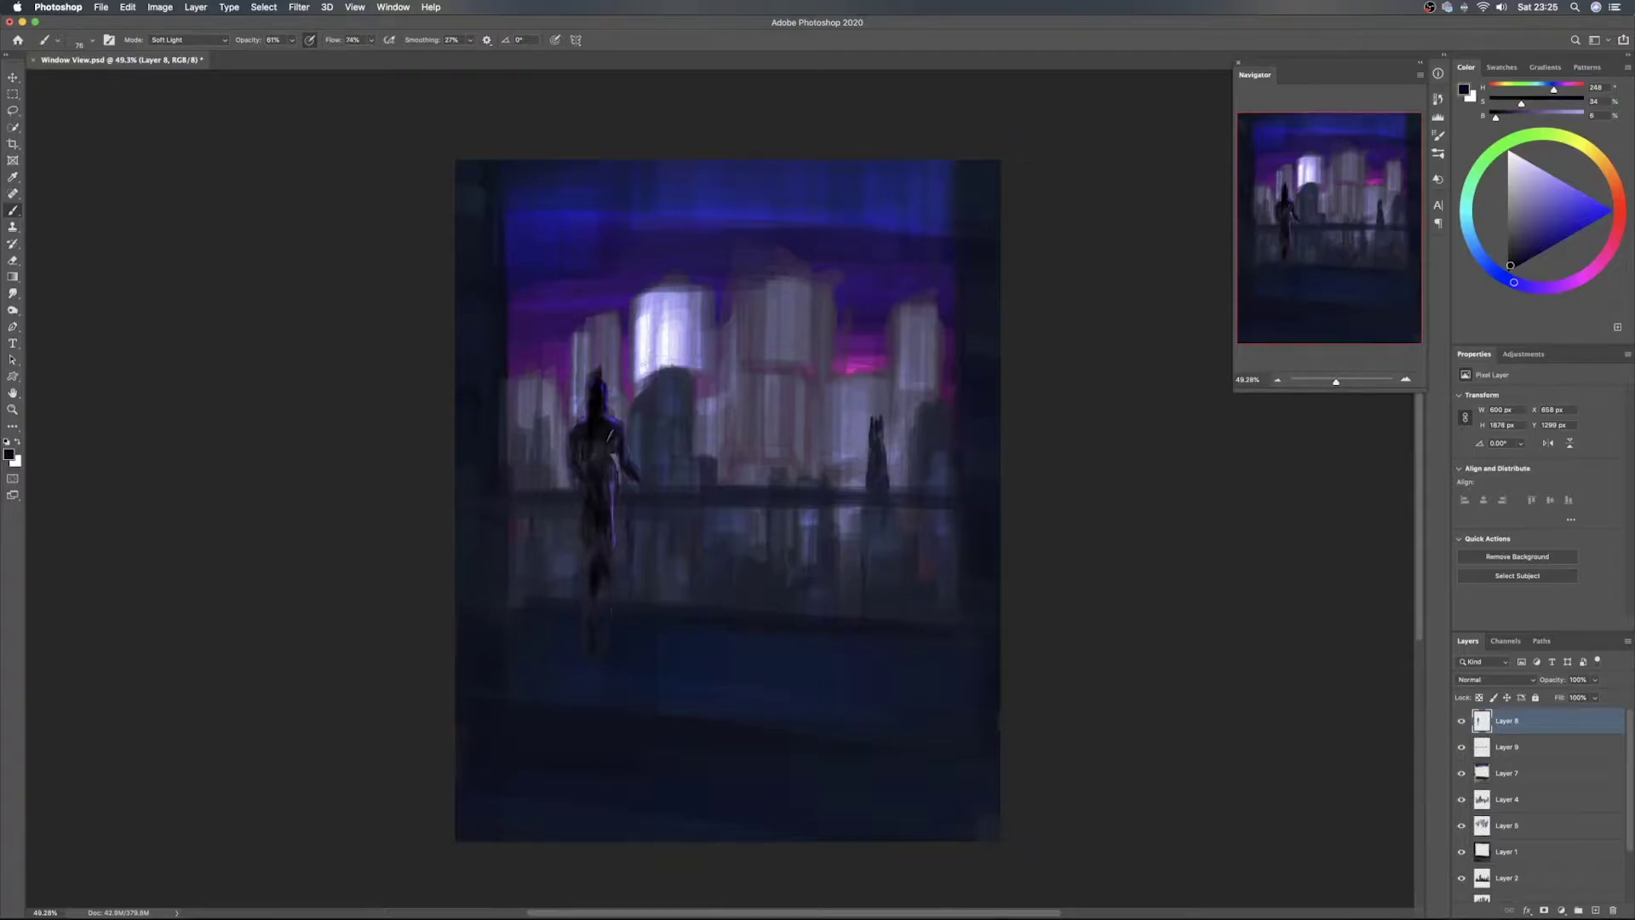
mouse_move(602, 588)
left_mouse_down()
mouse_move(621, 587)
mouse_move(601, 589)
mouse_move(604, 629)
mouse_move(586, 644)
mouse_move(604, 646)
left_mouse_up()
left_click_drag(583, 579, 601, 580)
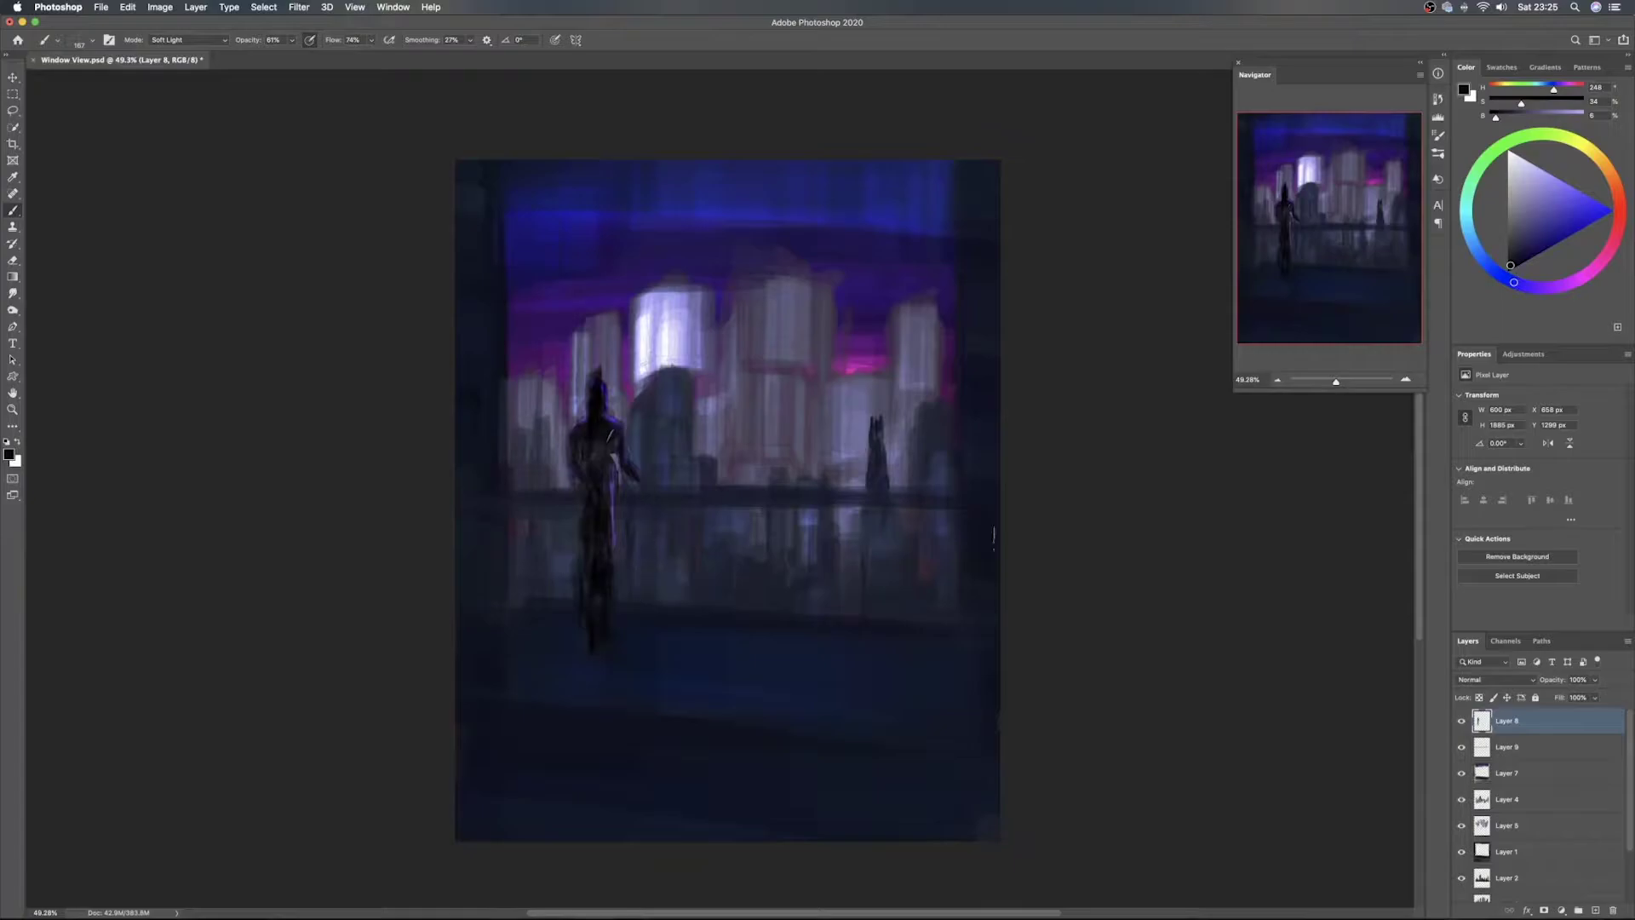
Set the brush to Color Dodge mode, sample the sky's magenta, pick a paler pink, and paint rim light on the cat
left_click(187, 41)
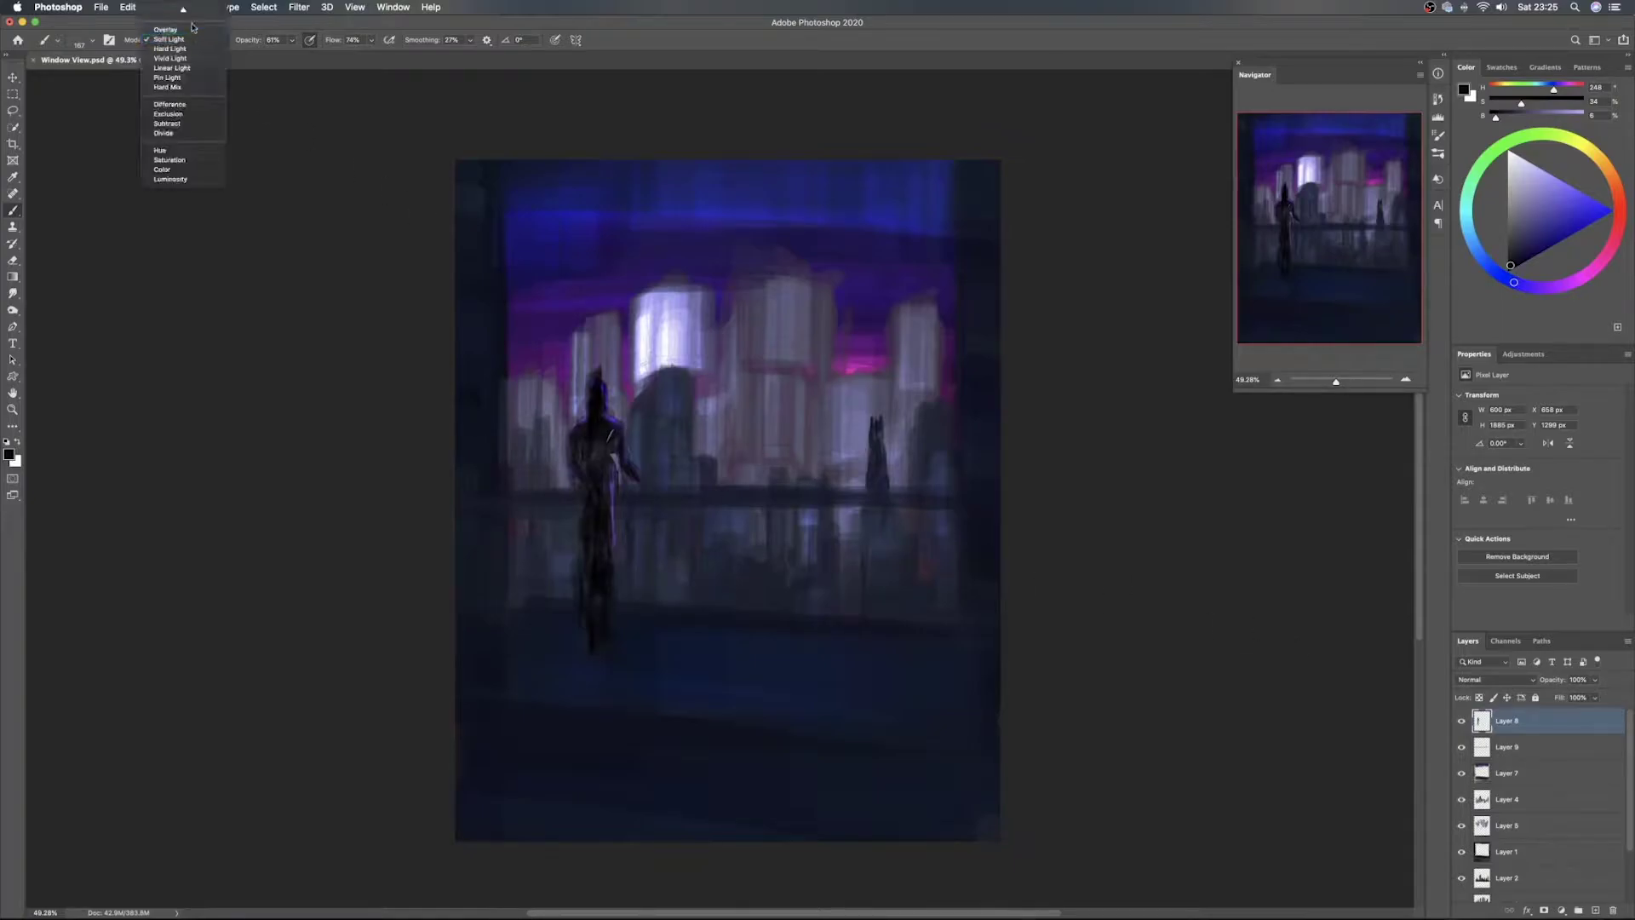
left_click(173, 50)
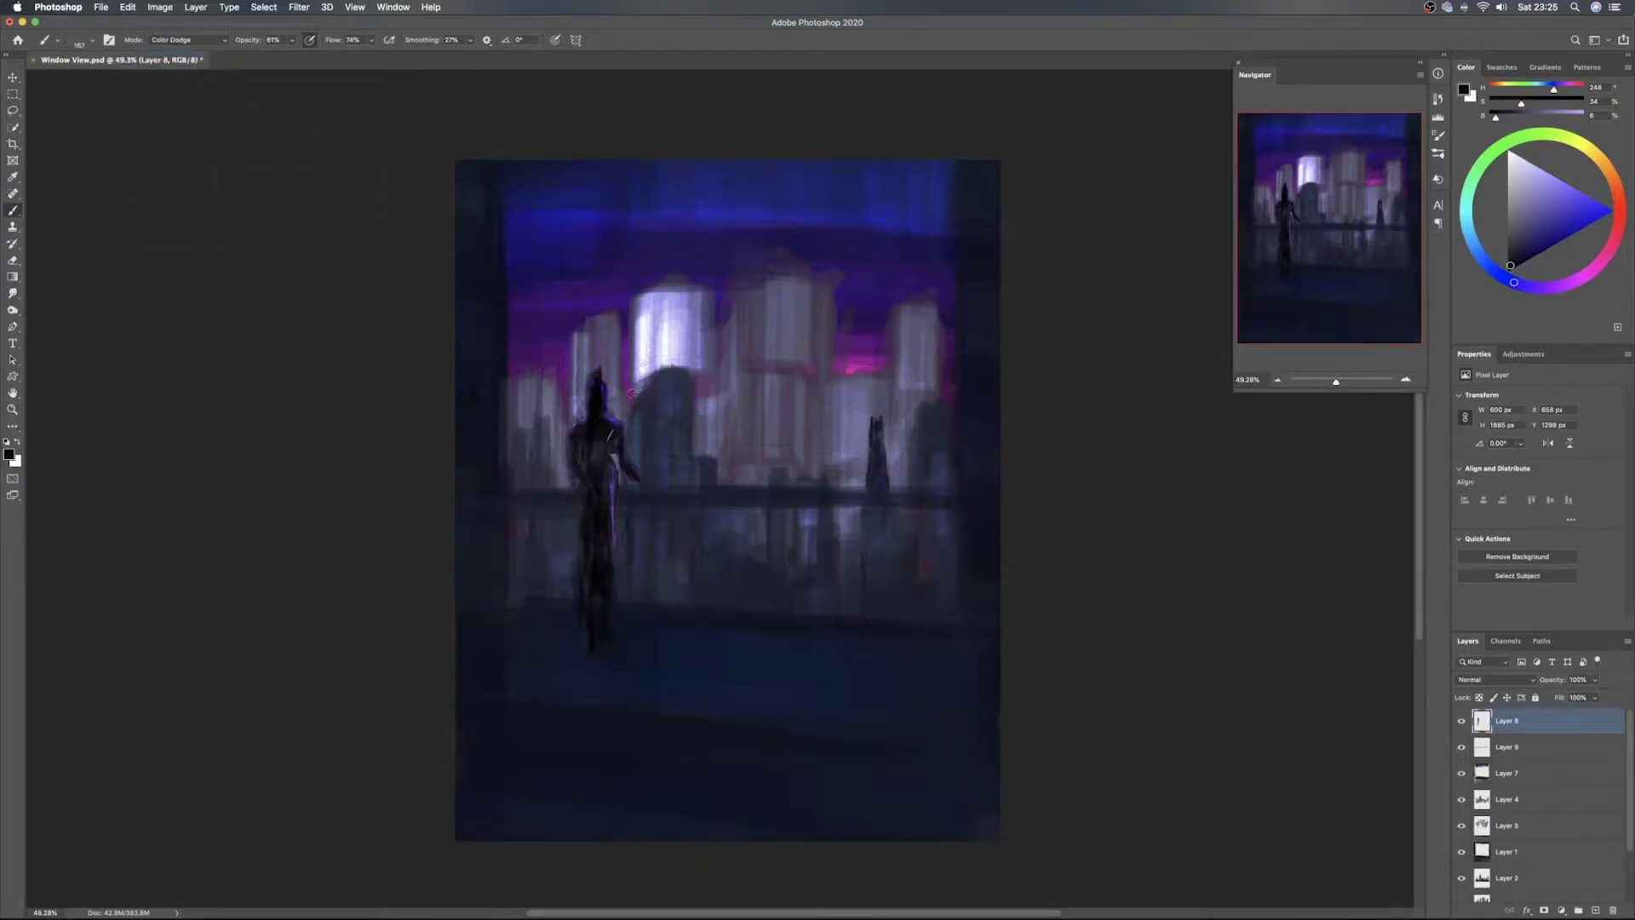
left_click(876, 354, "alt")
left_click_drag(878, 432, 868, 433)
left_click_drag(873, 423, 873, 432)
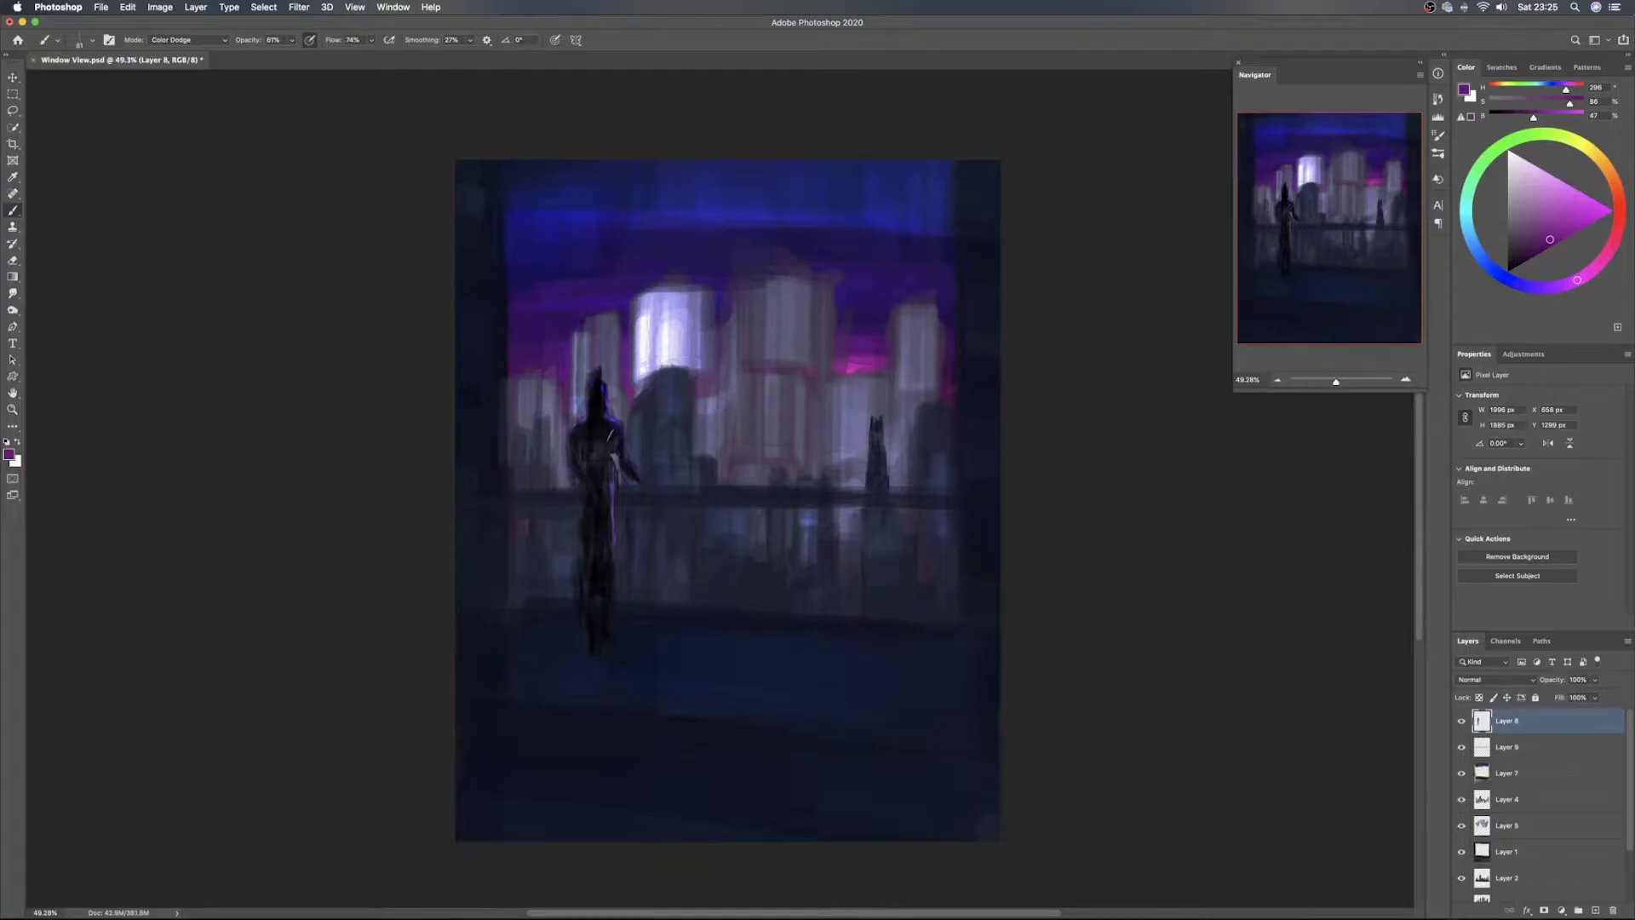
left_click(850, 371, "alt")
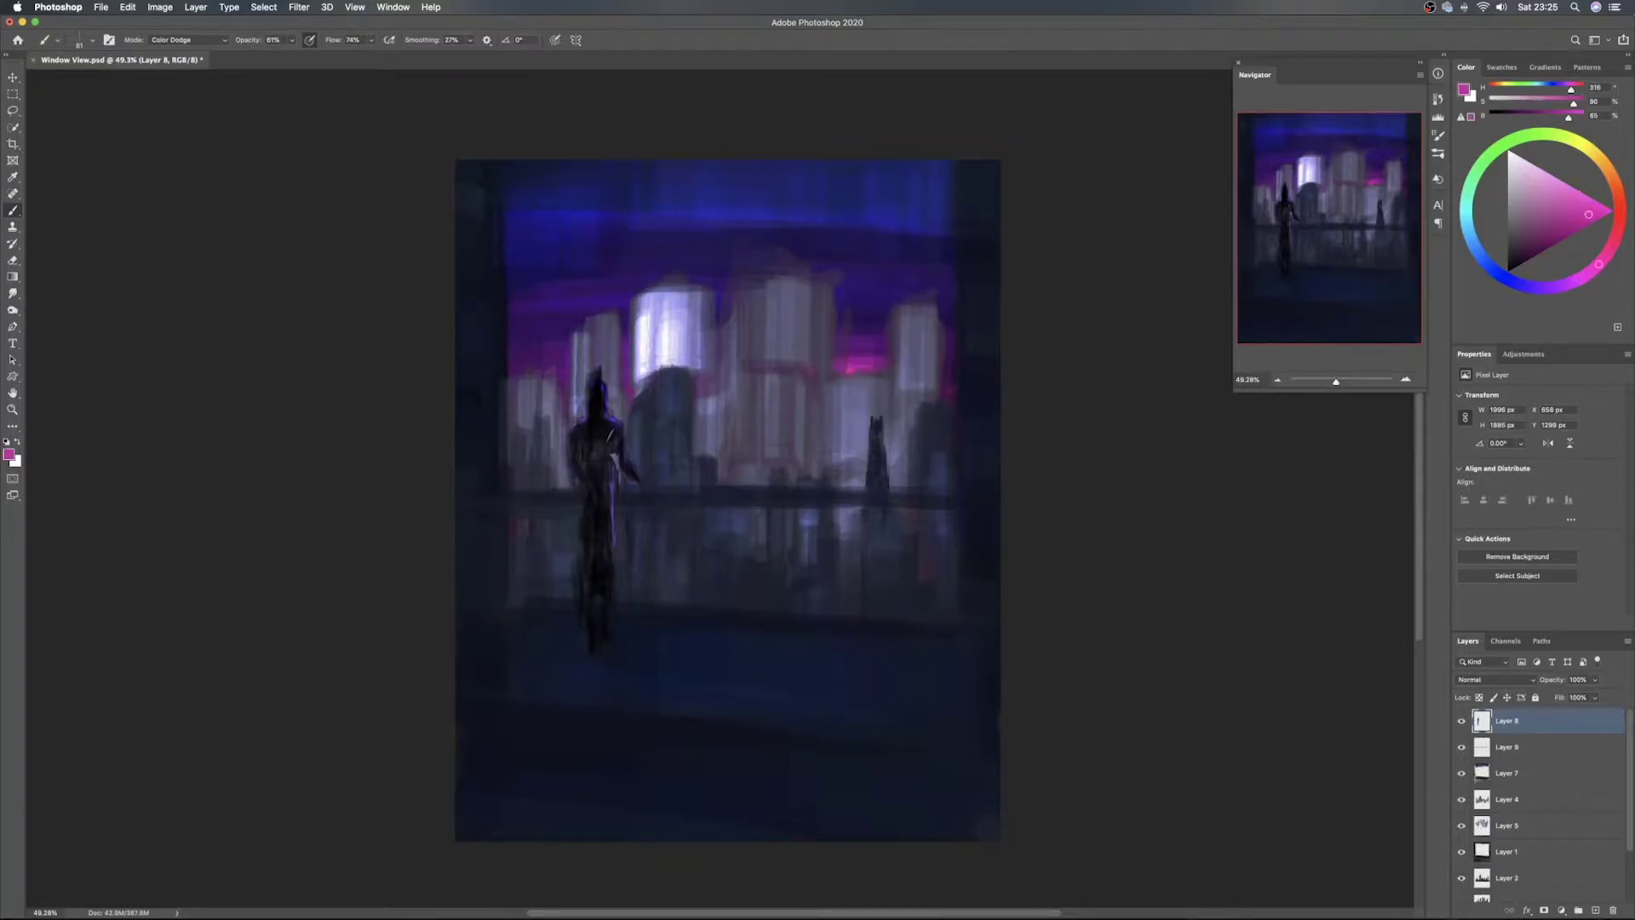
left_click(1539, 190)
left_click_drag(874, 453, 877, 506)
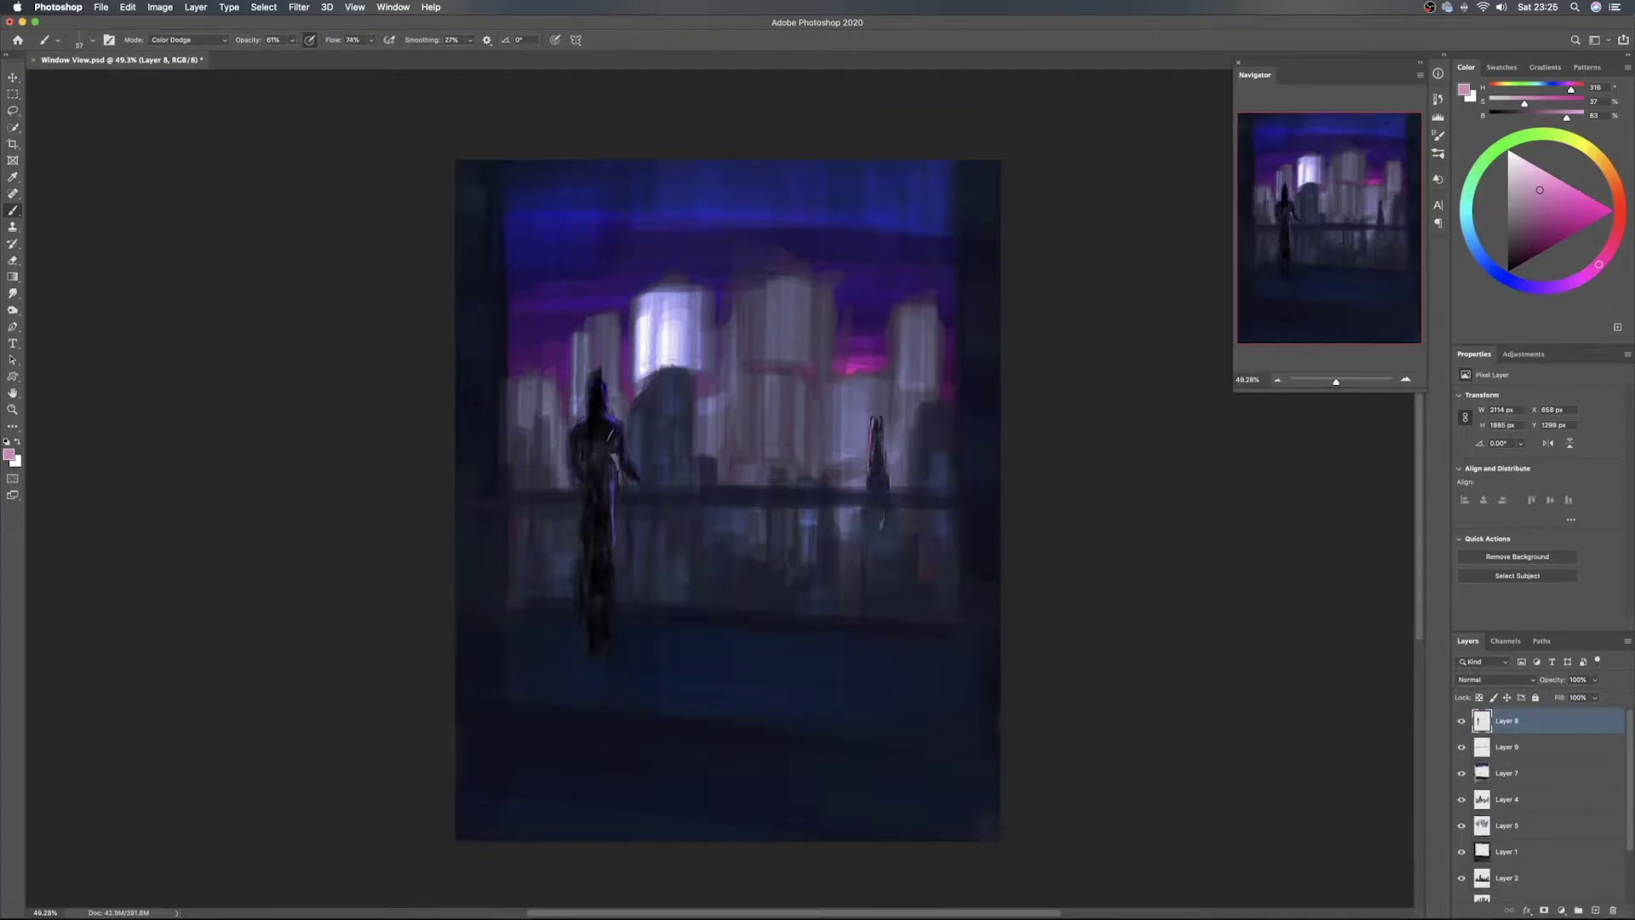
Paint pink rim light along the figure's head, arm and waist, sample its near-black tone, and save the file
left_click_drag(604, 383, 607, 404)
left_click_drag(615, 444, 616, 460)
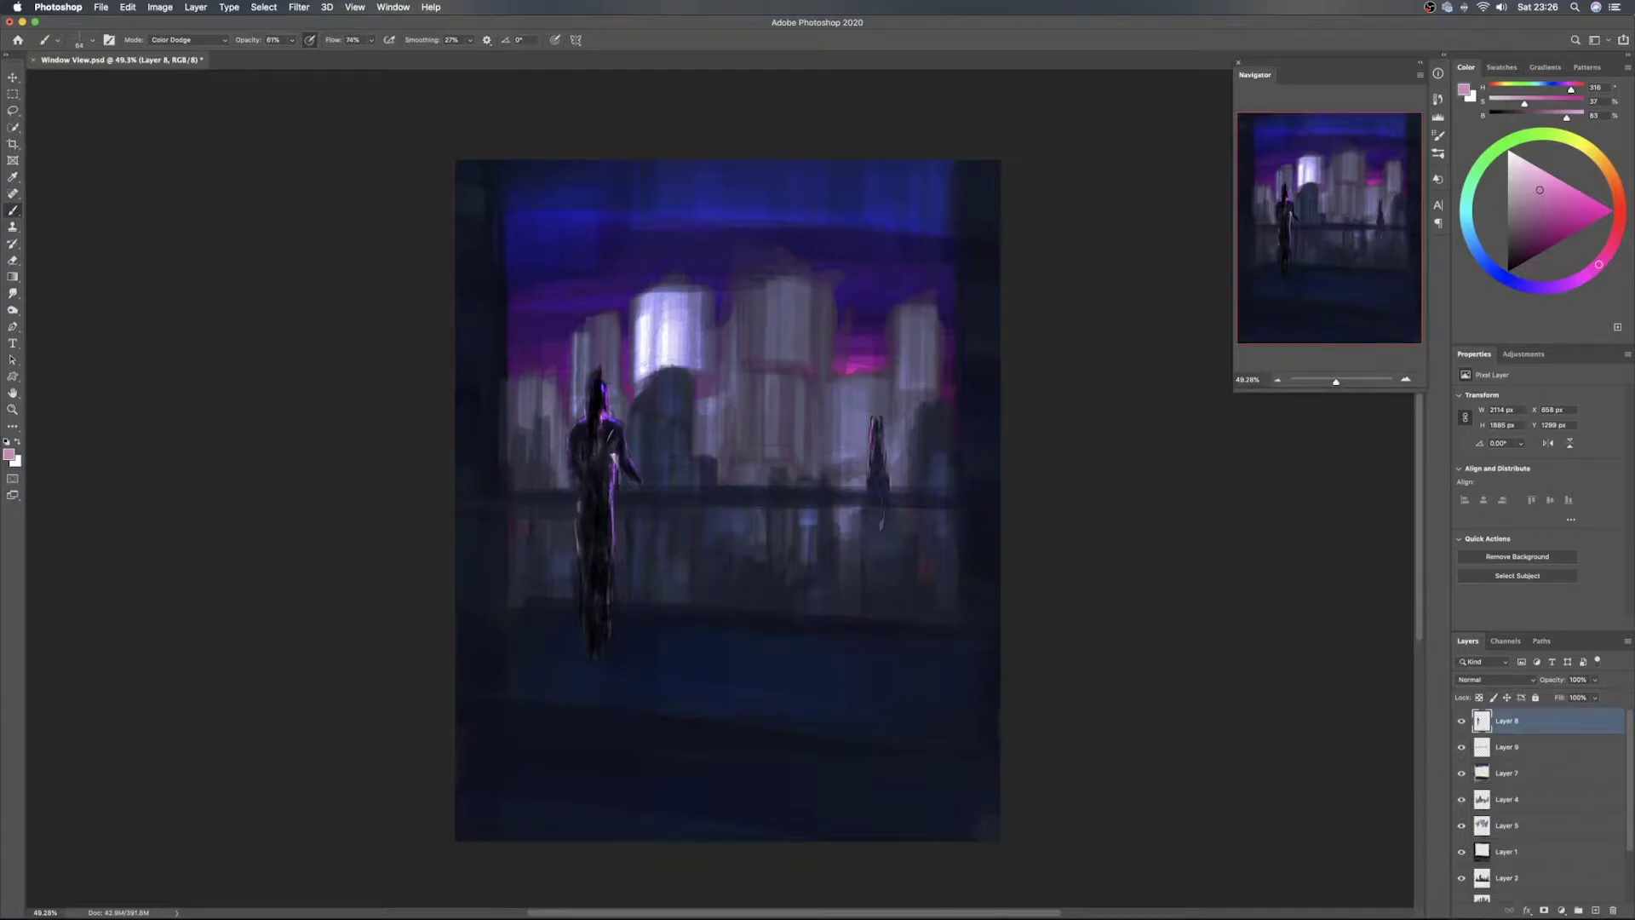
left_click(599, 523, "alt")
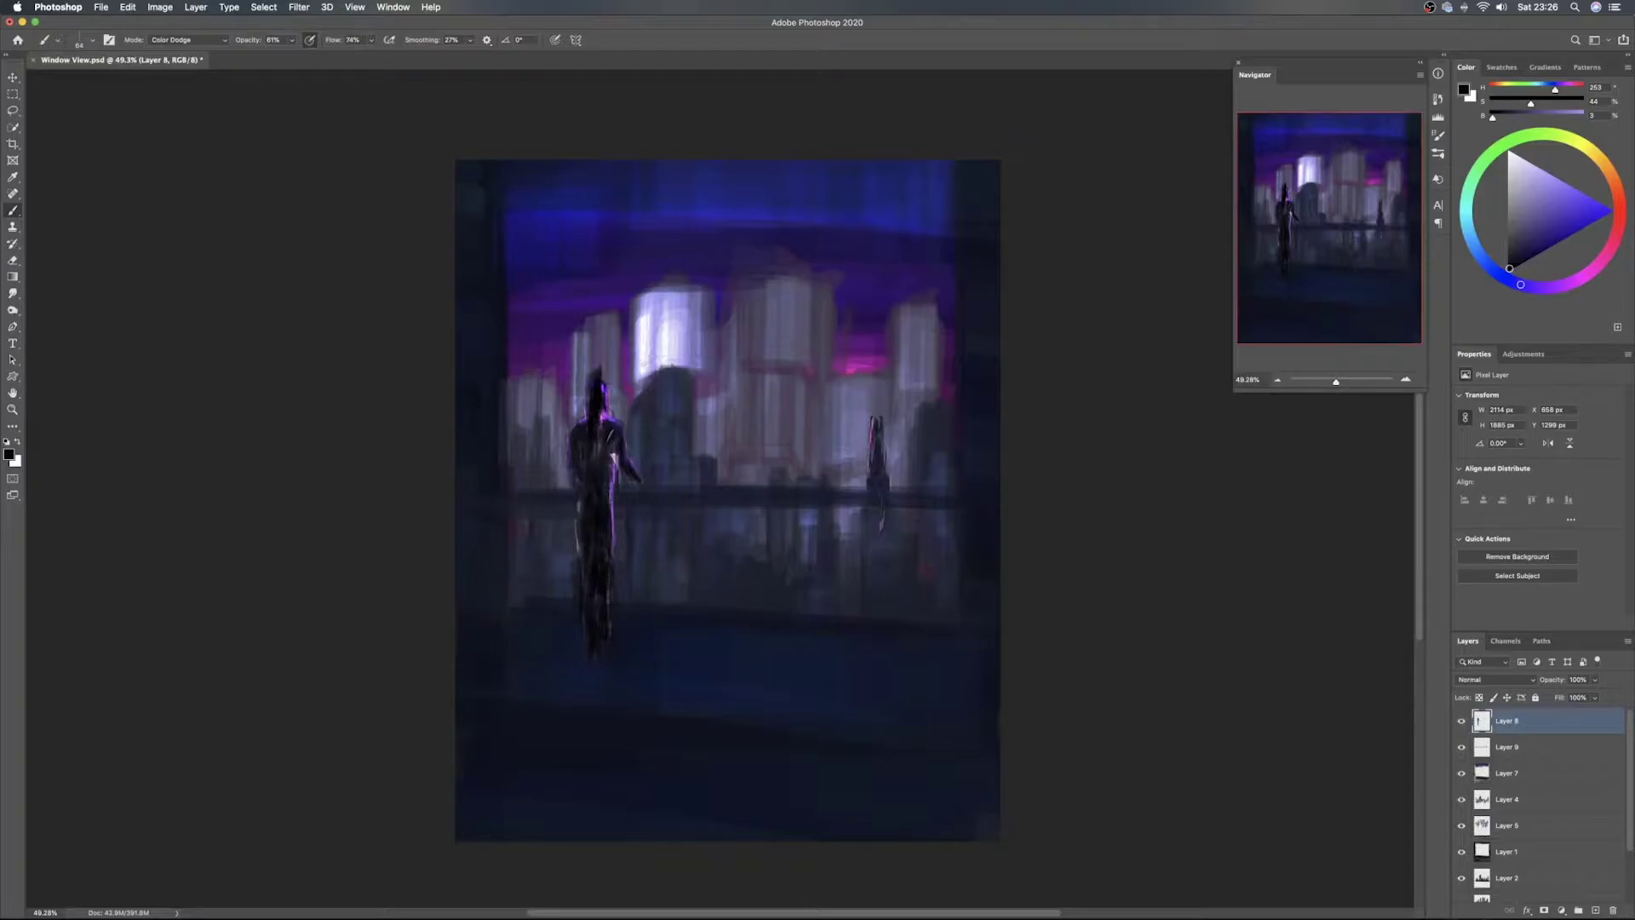
key("v")
key("super+s")
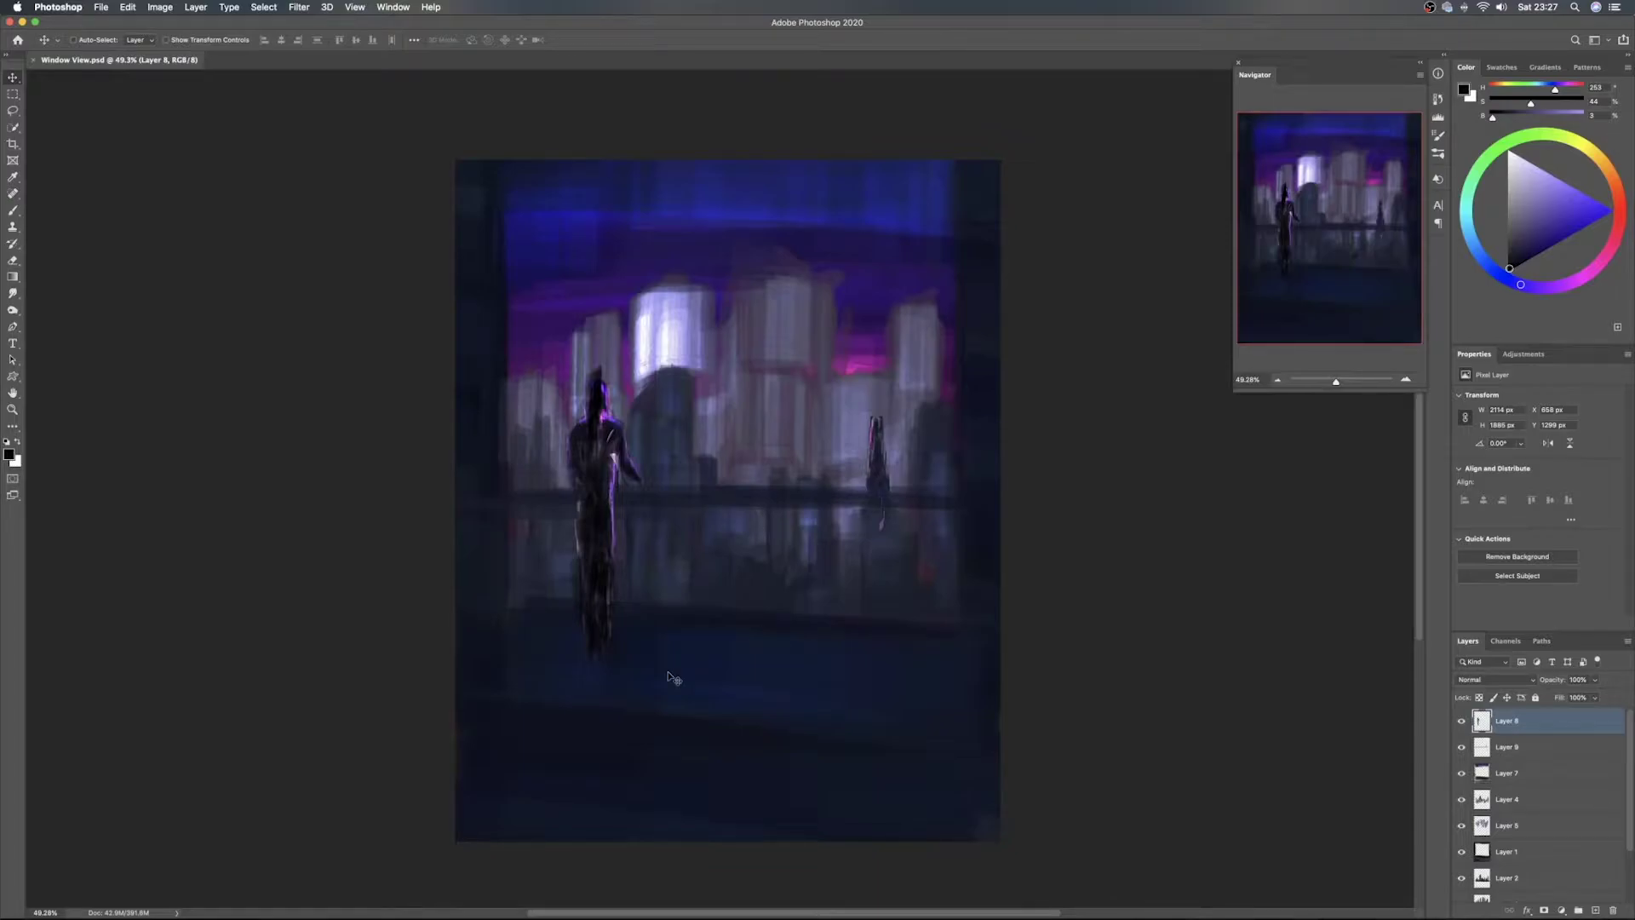
Add a new layer, pick a pale peach, and paint the first window lights near the top of the dark round-topped tower
left_click(1592, 910)
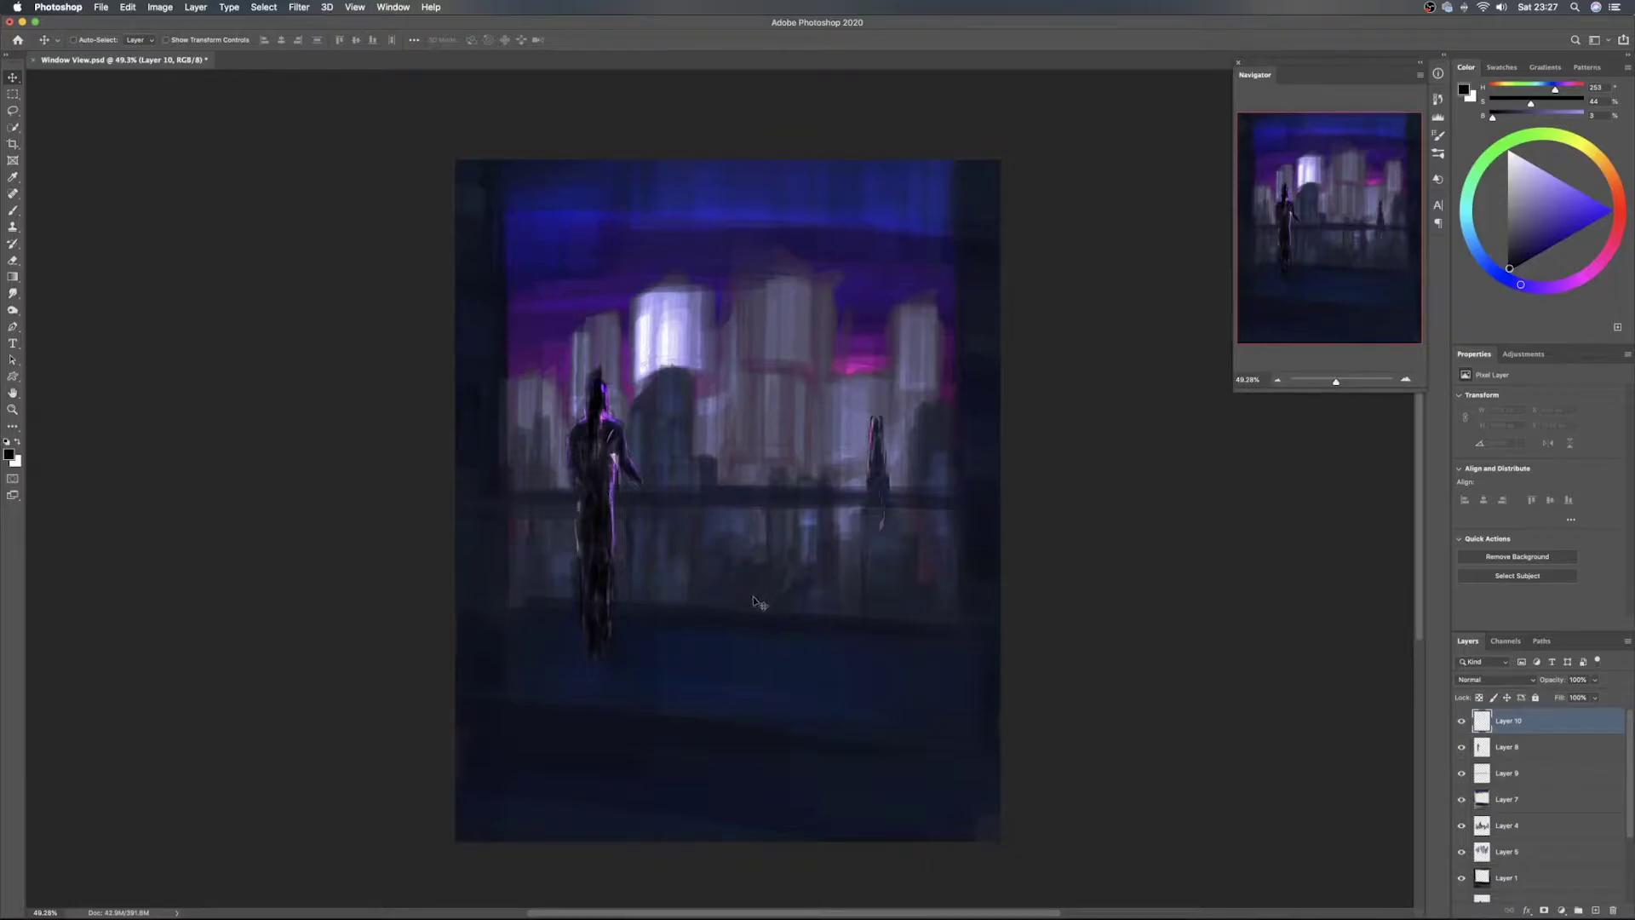
key("b")
mouse_move(713, 419)
left_mouse_down()
mouse_move(699, 420)
mouse_move(743, 417)
left_mouse_up()
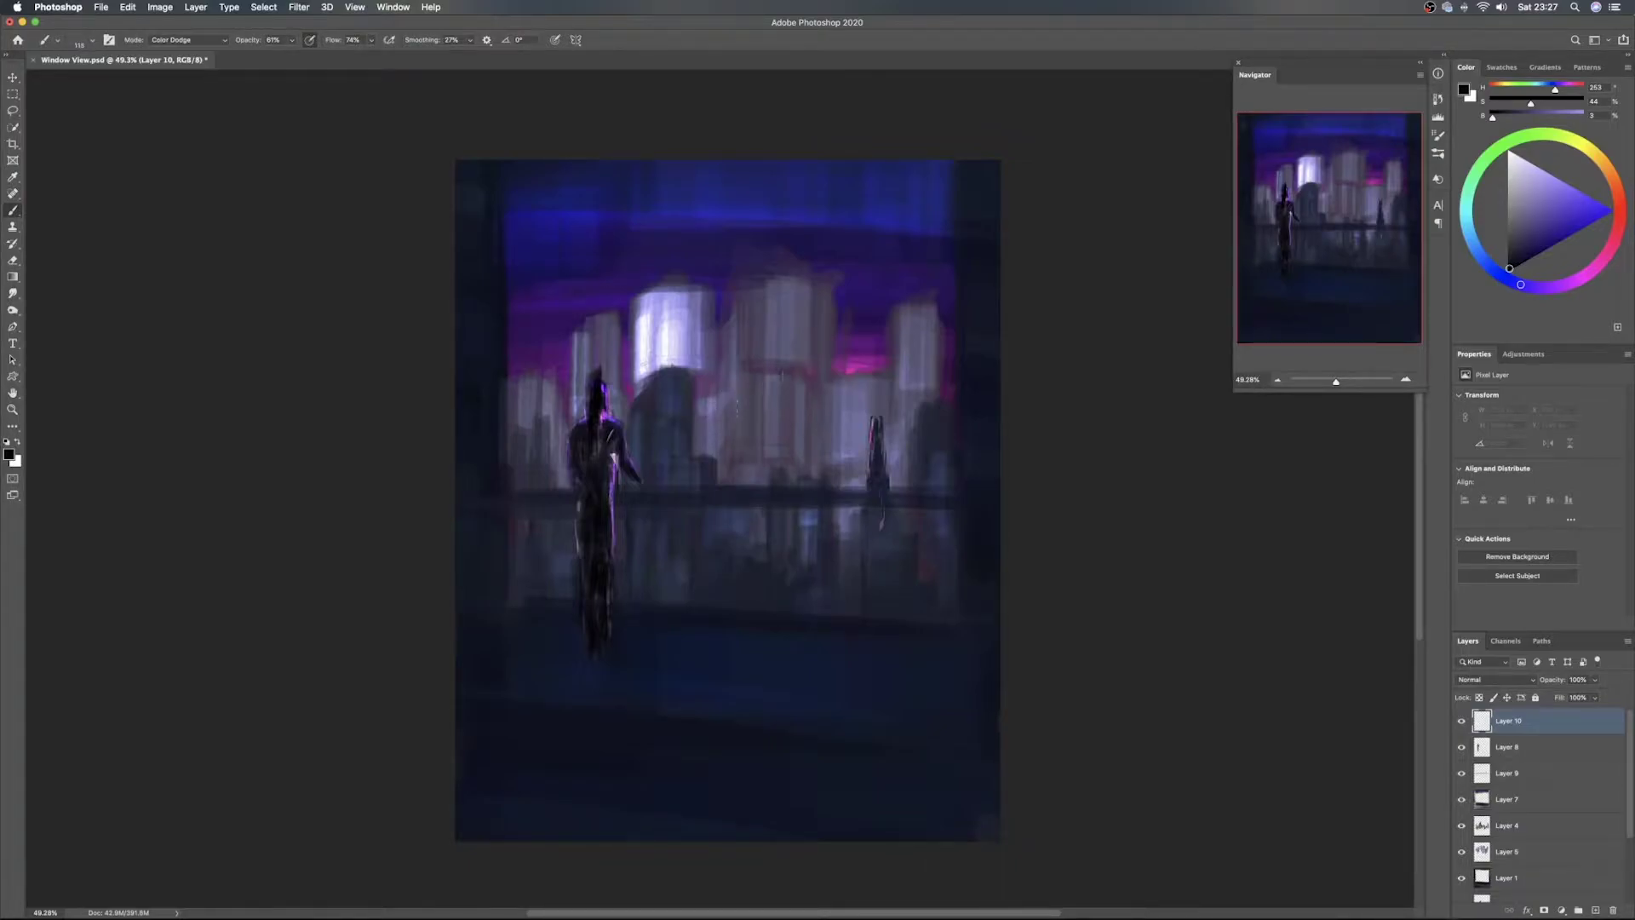
mouse_move(1544, 199)
left_mouse_down()
mouse_move(1599, 158)
mouse_move(1609, 189)
left_mouse_up()
left_click(663, 387)
left_click_drag(663, 387, 658, 388)
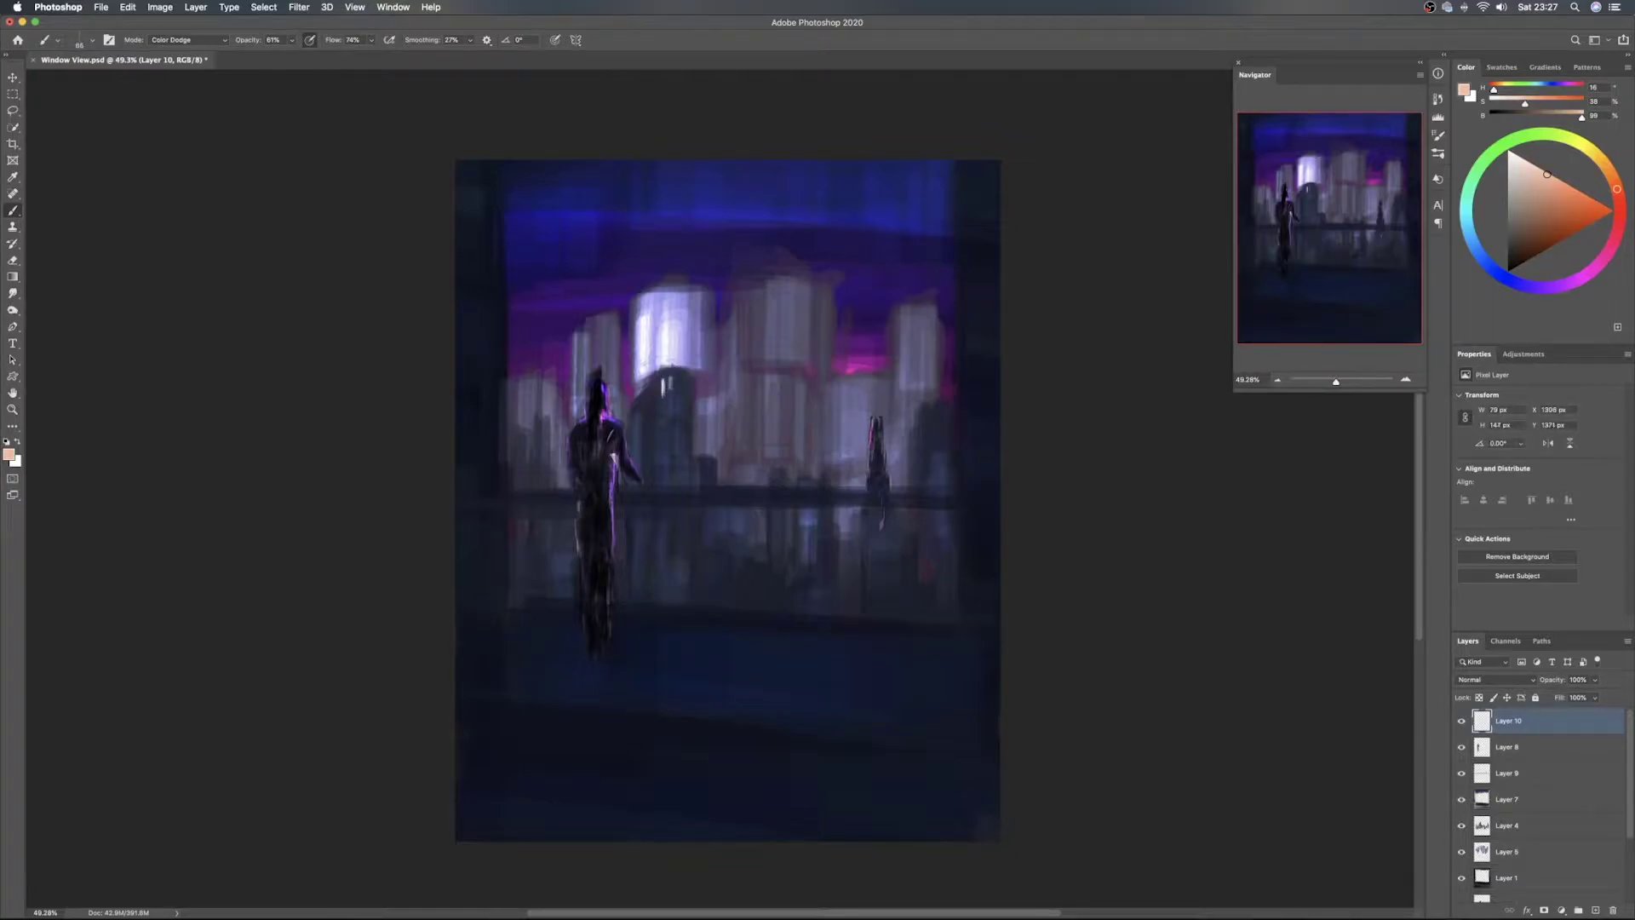
left_click_drag(672, 378, 671, 429)
Paint vertical peach window lights down the dark round-topped tower and continue them as streaks below the railing
mouse_move(680, 396)
left_mouse_down()
mouse_move(680, 414)
mouse_move(687, 396)
mouse_move(713, 399)
mouse_move(691, 433)
mouse_move(685, 401)
mouse_move(664, 440)
mouse_move(682, 479)
mouse_move(667, 483)
mouse_move(647, 437)
mouse_move(633, 444)
mouse_move(678, 565)
left_mouse_up()
left_click_drag(644, 521, 644, 559)
left_click_drag(635, 514, 640, 593)
mouse_move(671, 554)
left_mouse_down()
mouse_move(671, 598)
mouse_move(678, 585)
left_mouse_up()
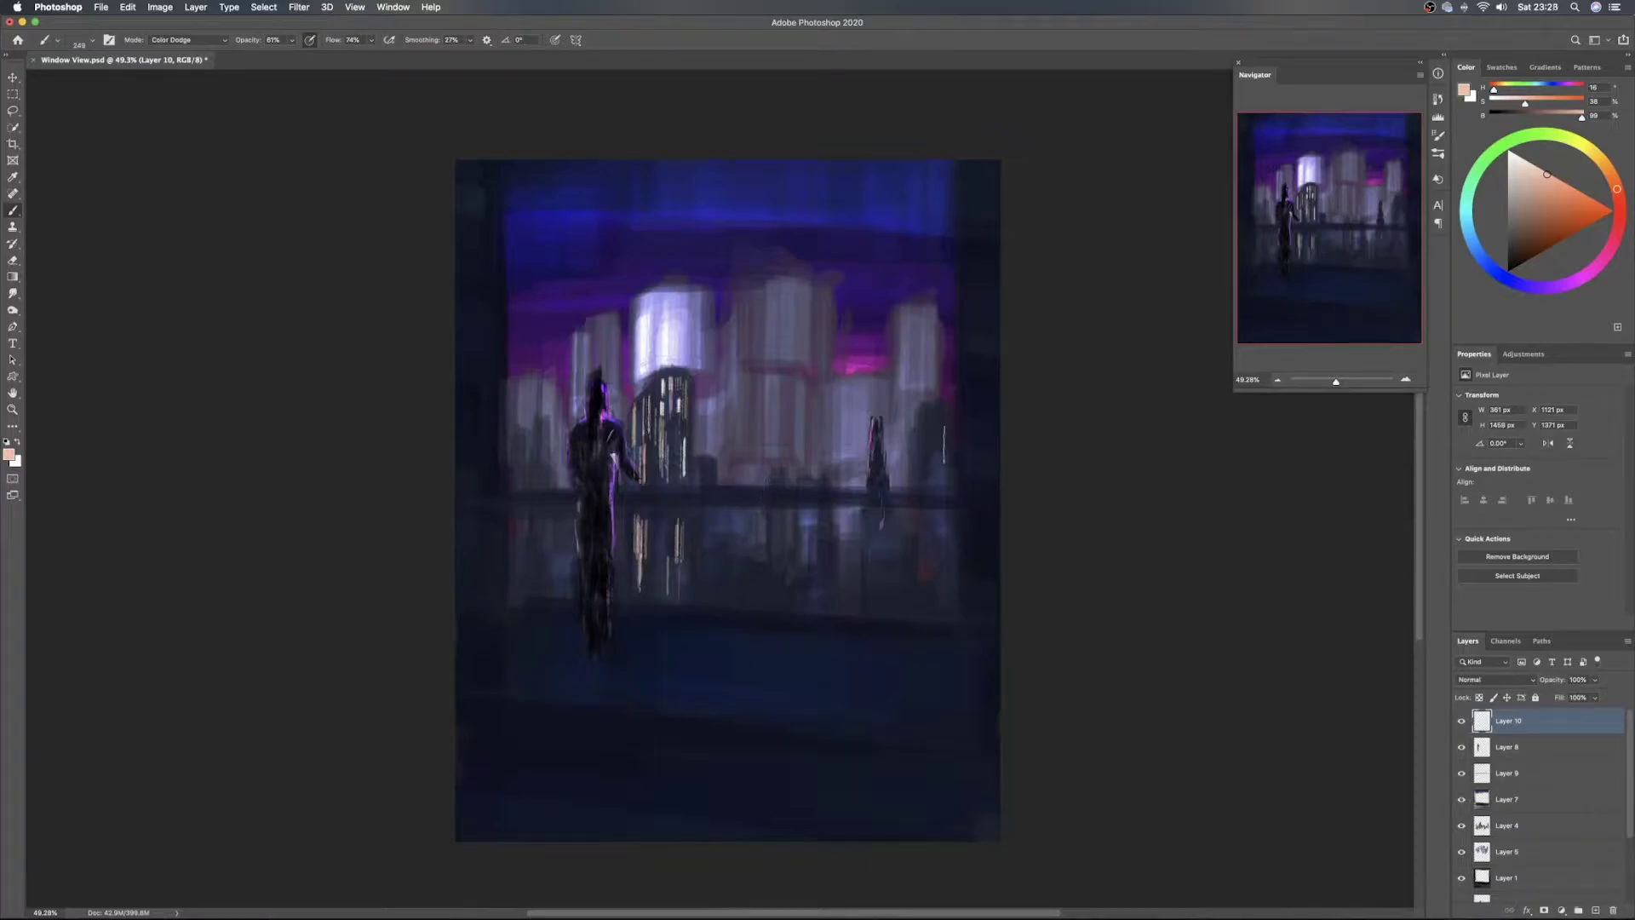
Paint small peach window lights on the dark building beside the cat, with faint streaks below the railing
left_click_drag(917, 420, 917, 458)
mouse_move(924, 418)
left_mouse_down()
mouse_move(924, 455)
mouse_move(906, 438)
mouse_move(926, 456)
mouse_move(938, 426)
left_mouse_up()
key("super+z")
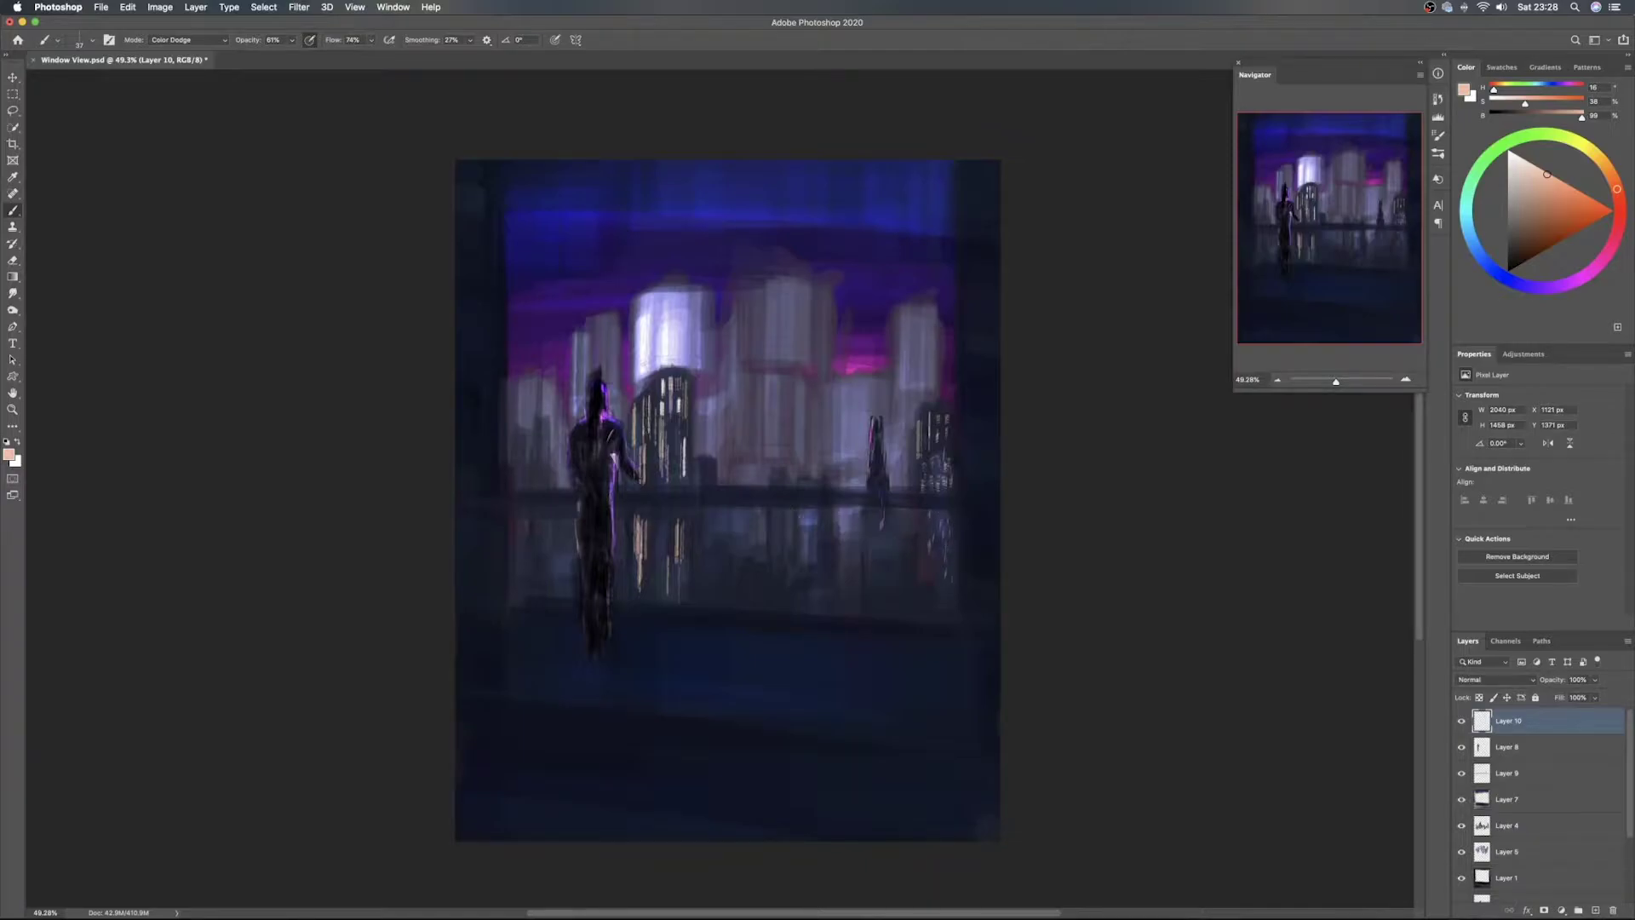
left_click_drag(808, 520, 788, 527)
Erase parts of the round-topped tower's light streaks to break them into separate, softer windows
key("e")
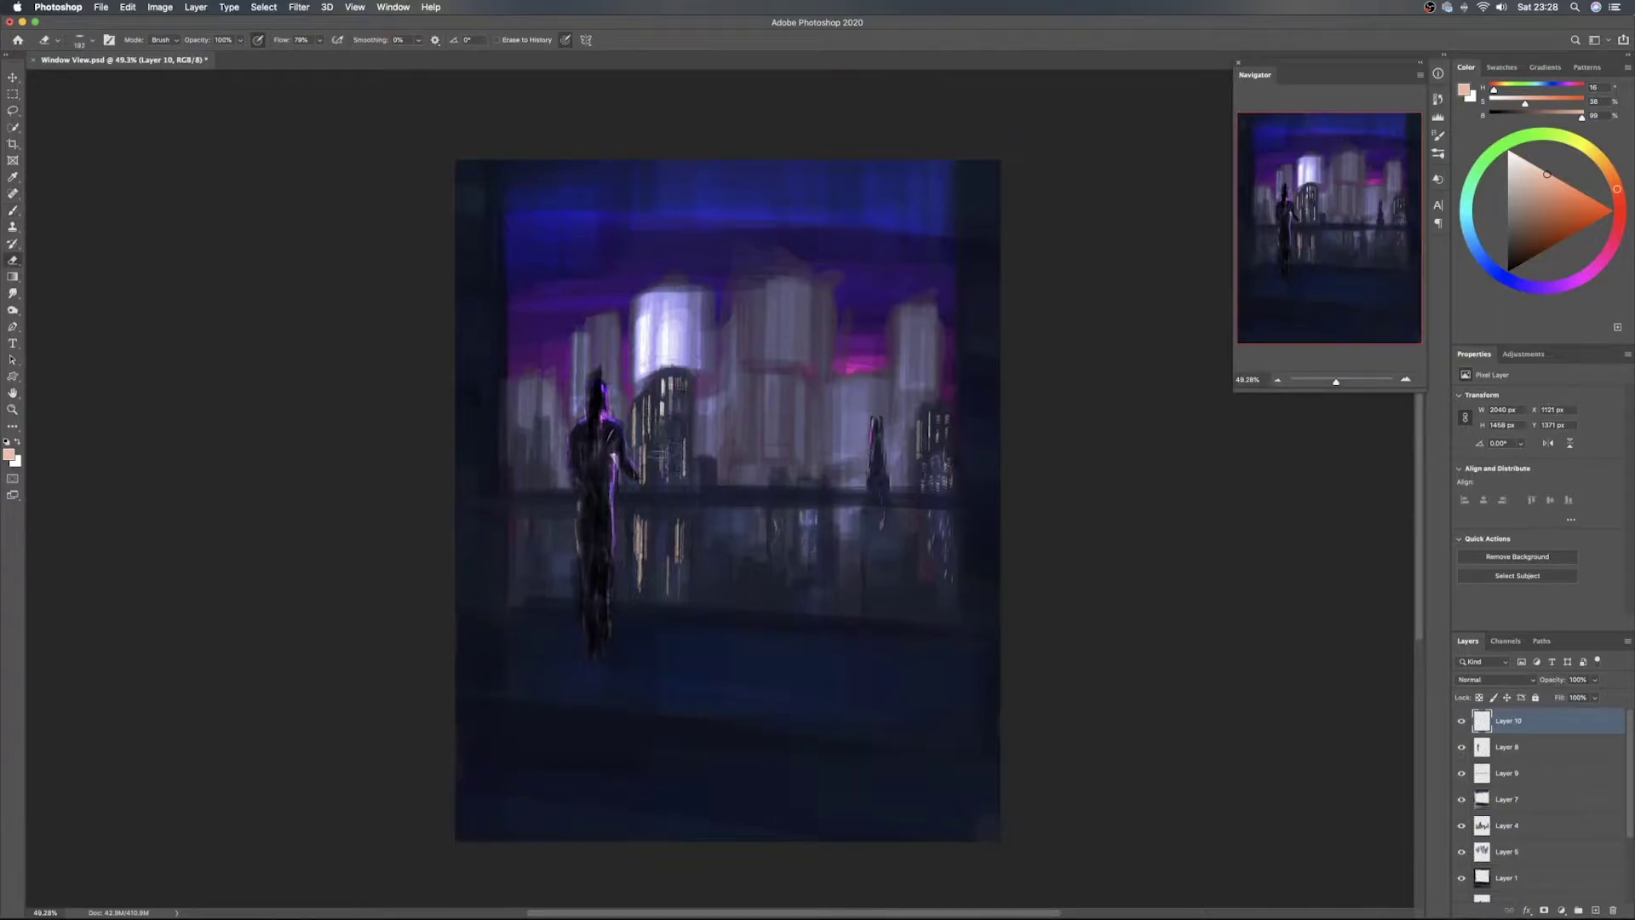
left_click_drag(647, 434, 646, 416)
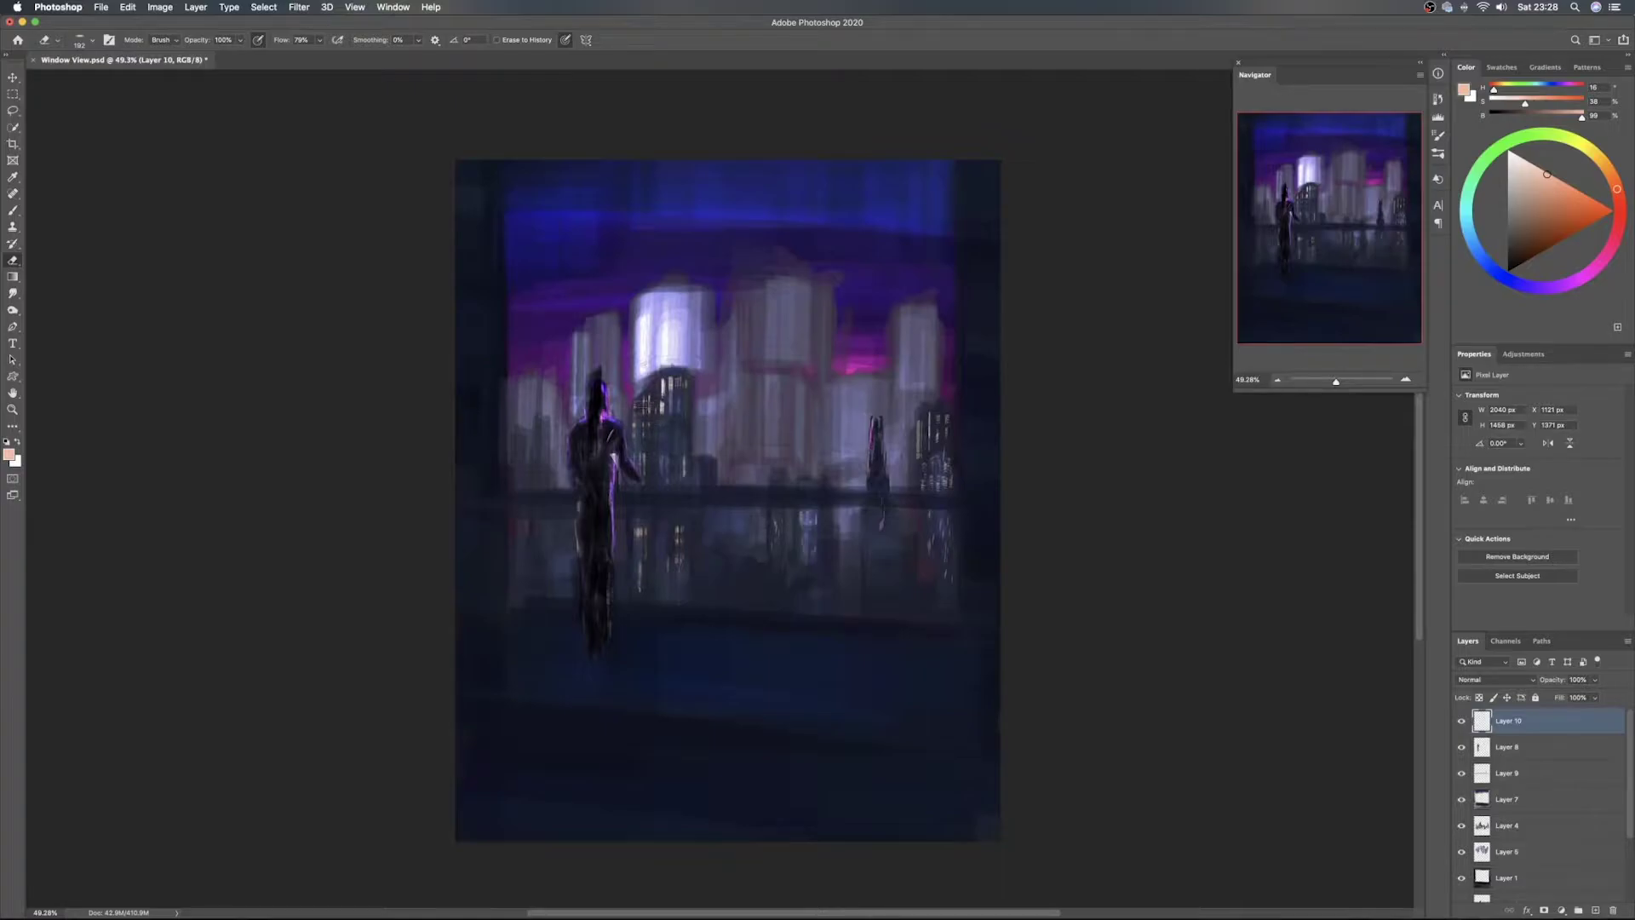
left_click_drag(663, 394, 659, 392)
Paint peach window lights on the buildings left of the figure and a bright highlight along the round-topped tower's roof edge
key("b")
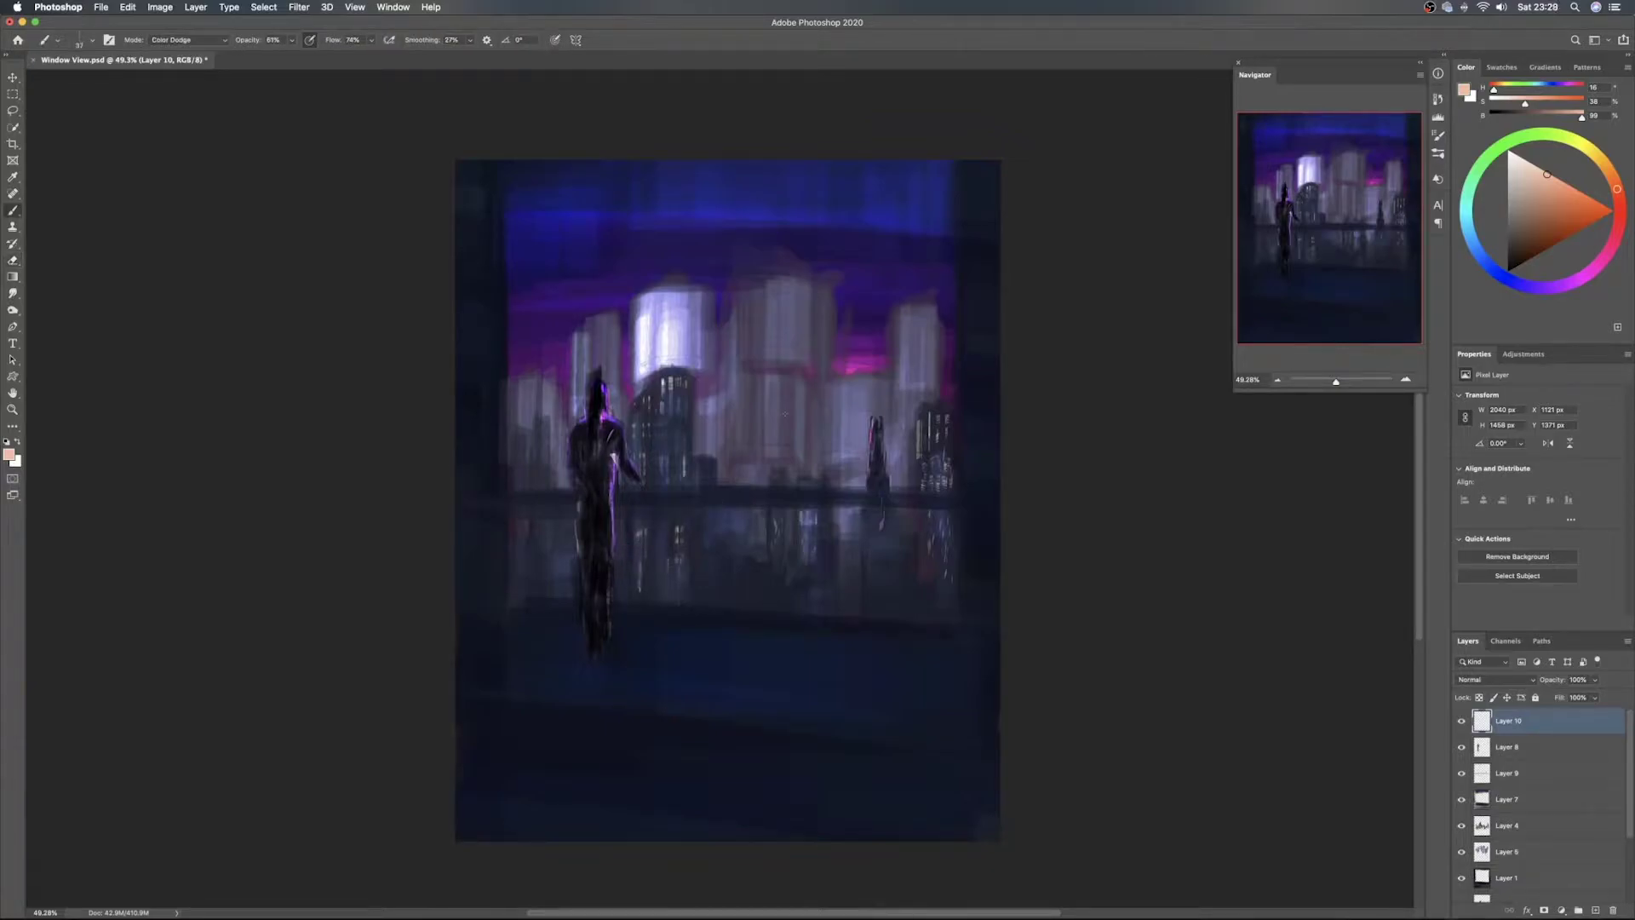
left_click_drag(720, 443, 743, 452)
left_click(543, 442)
left_click_drag(539, 447, 517, 445)
left_click_drag(544, 467, 535, 466)
left_click_drag(524, 460, 521, 470)
left_click_drag(522, 469, 521, 484)
mouse_move(635, 395)
left_mouse_down()
mouse_move(681, 380)
mouse_move(659, 386)
mouse_move(663, 373)
mouse_move(693, 378)
mouse_move(631, 413)
left_mouse_up()
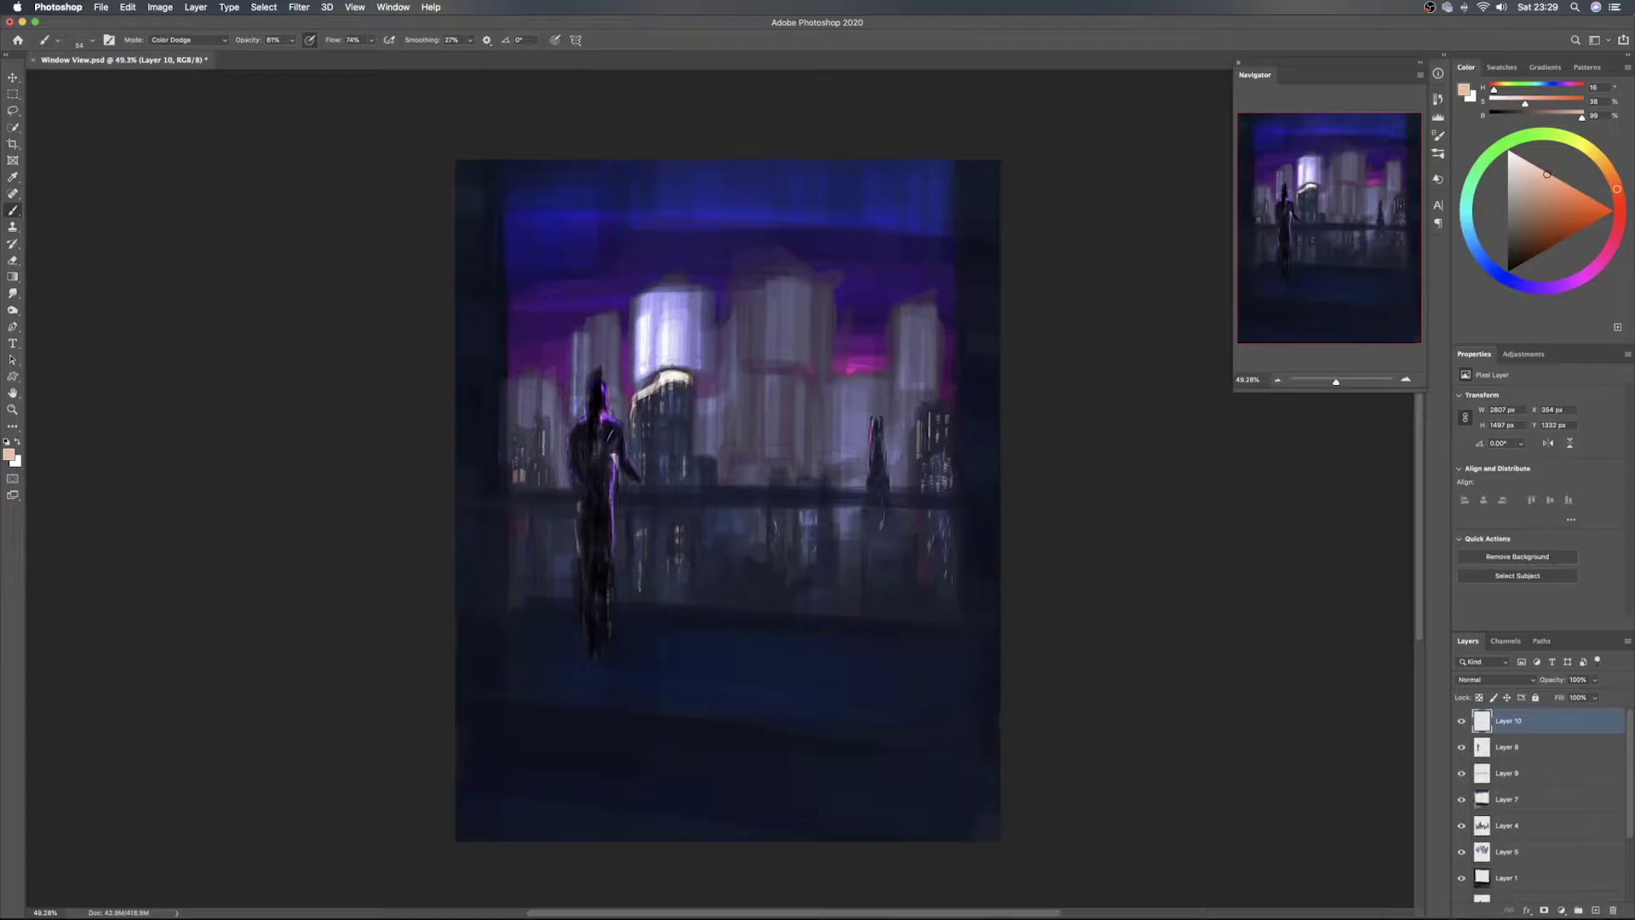
Dot window lights on the low buildings just above the railing and save the file
left_click_drag(805, 480, 814, 483)
left_click_drag(703, 473, 700, 472)
key("super+s")
Rotate the Flat Edge Bristle brush tip a quarter turn and add a new layer
right_click(707, 375)
left_click_drag(713, 314, 716, 316)
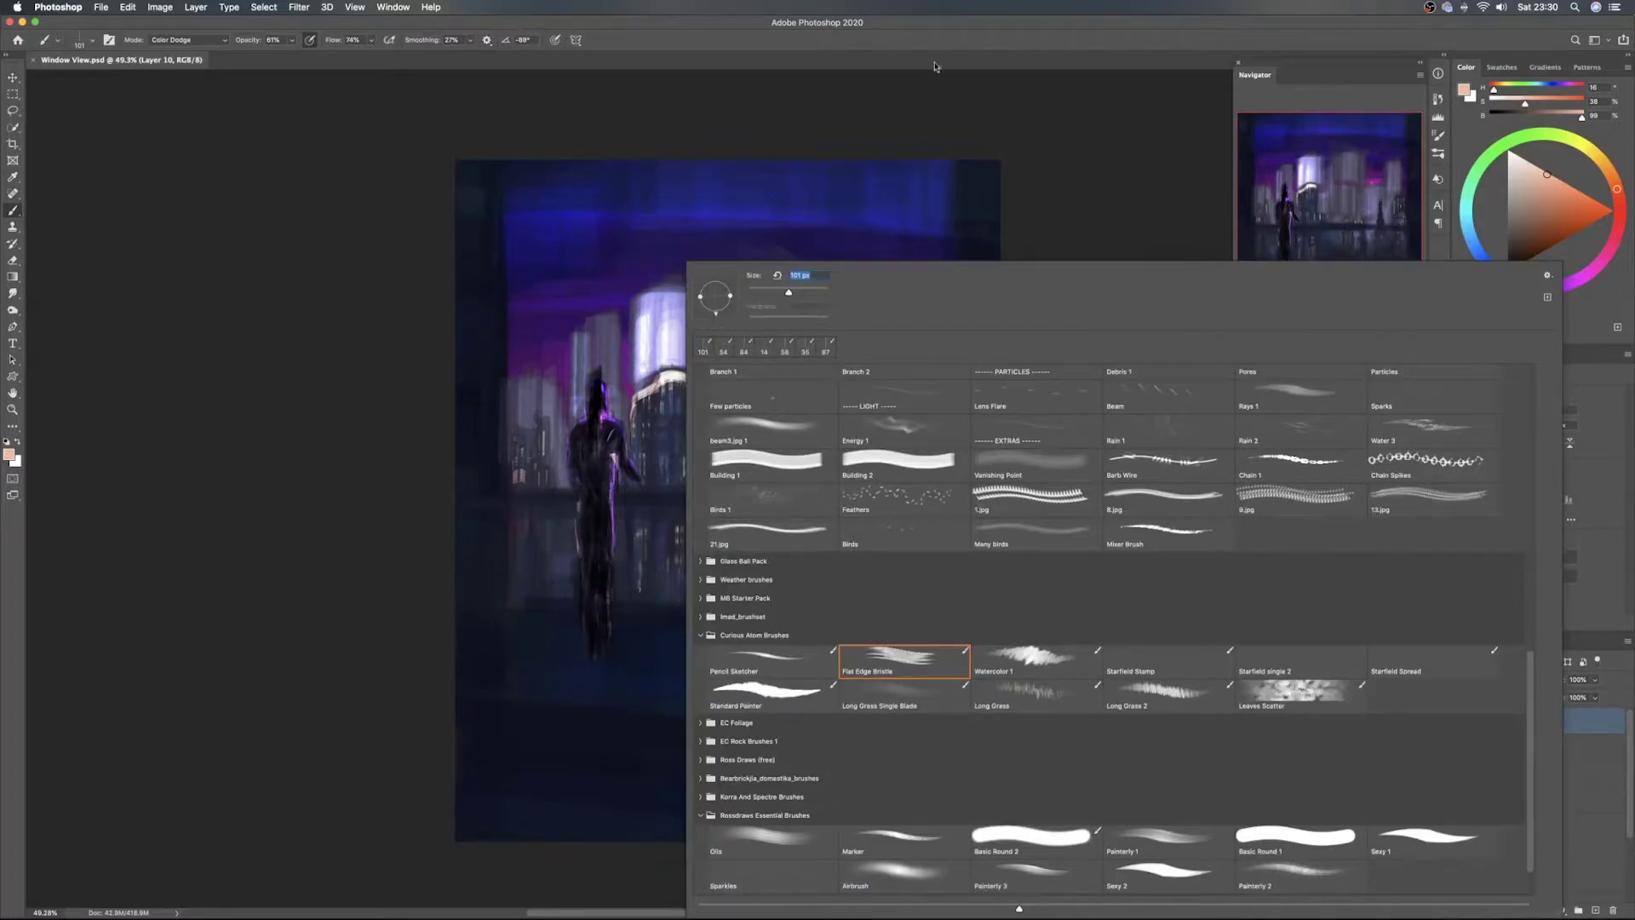
left_click(955, 36)
left_click(1595, 909)
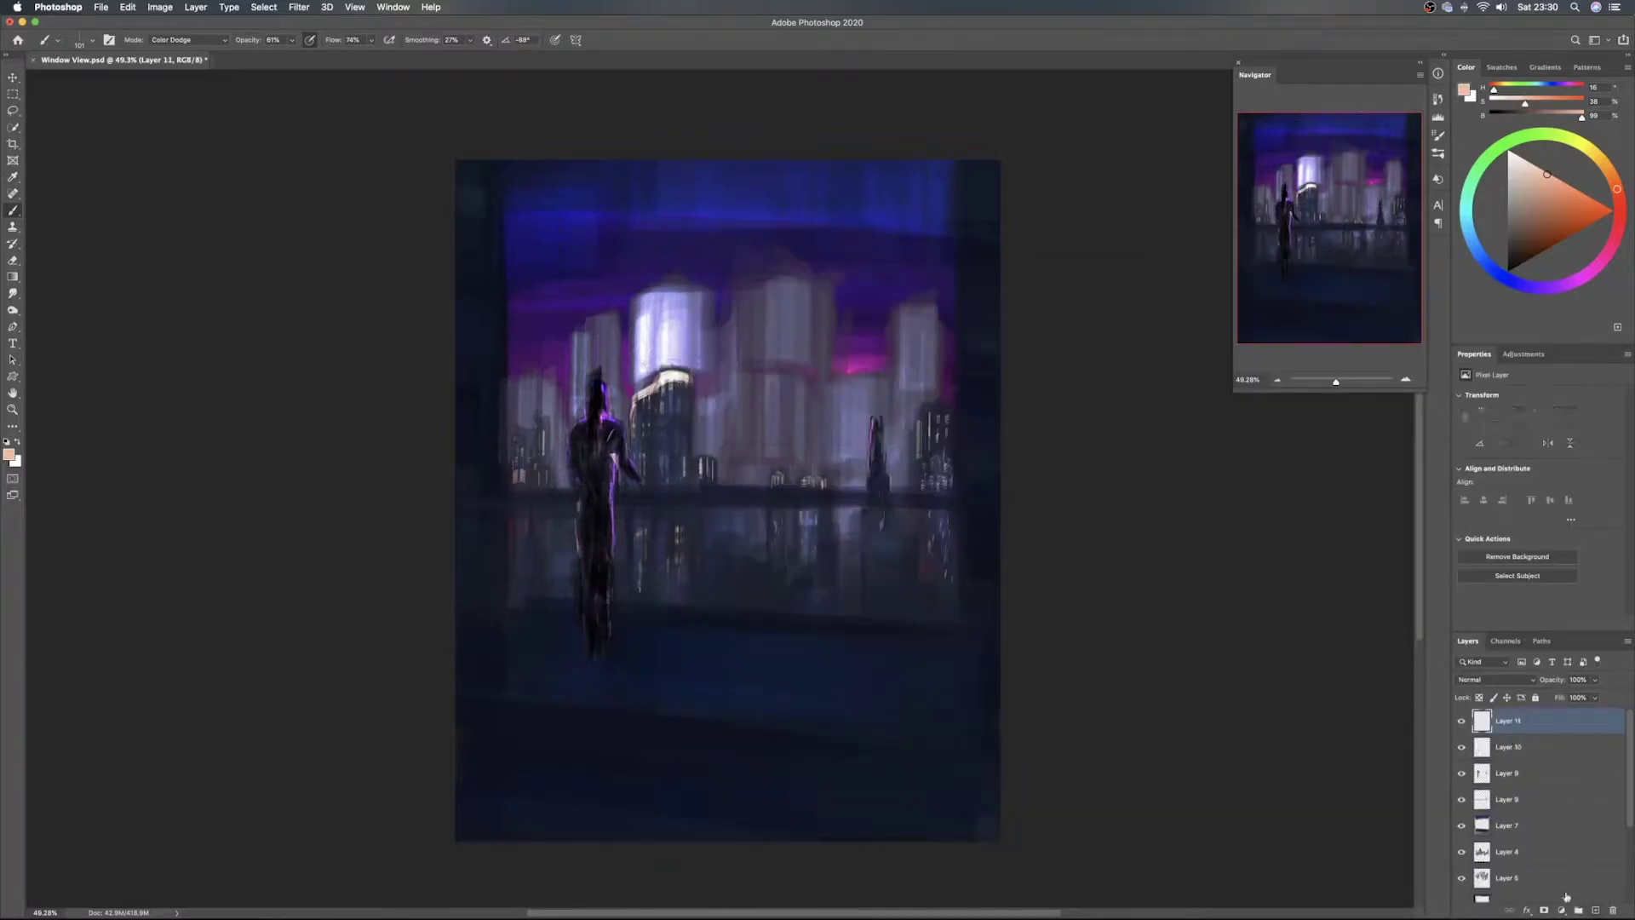
Paint horizontal peach light bands on the round-topped tower, below the railing and on the dark building's roof, erasing the roof band's excess
left_click_drag(671, 425, 684, 432)
left_click_drag(824, 514, 828, 512)
left_click_drag(931, 408, 960, 411)
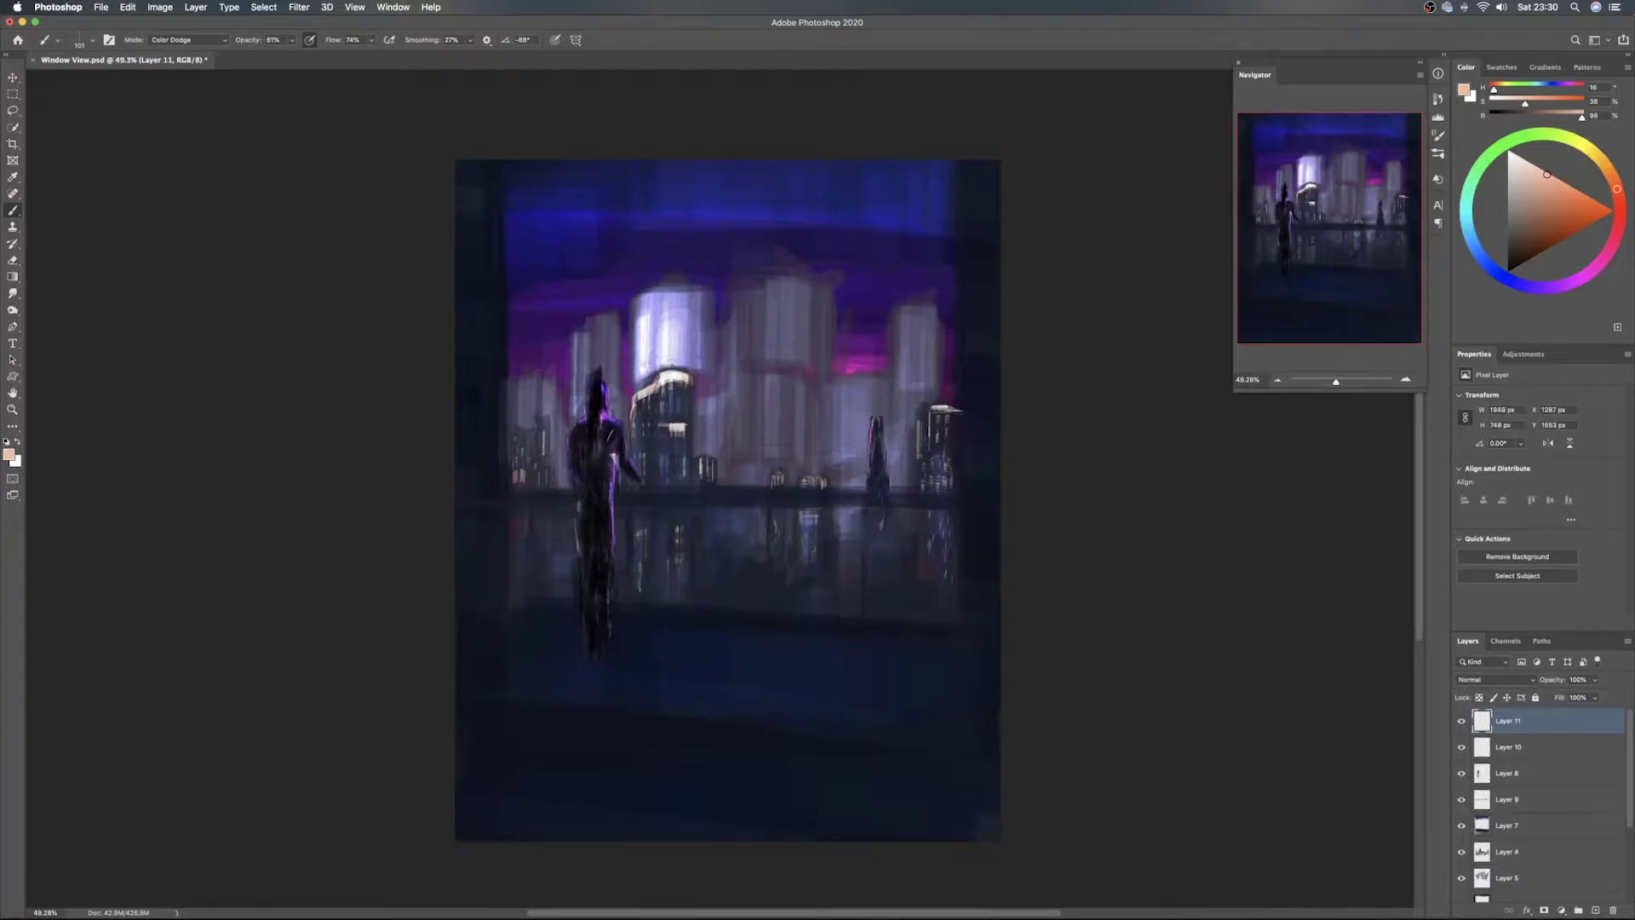
key("e")
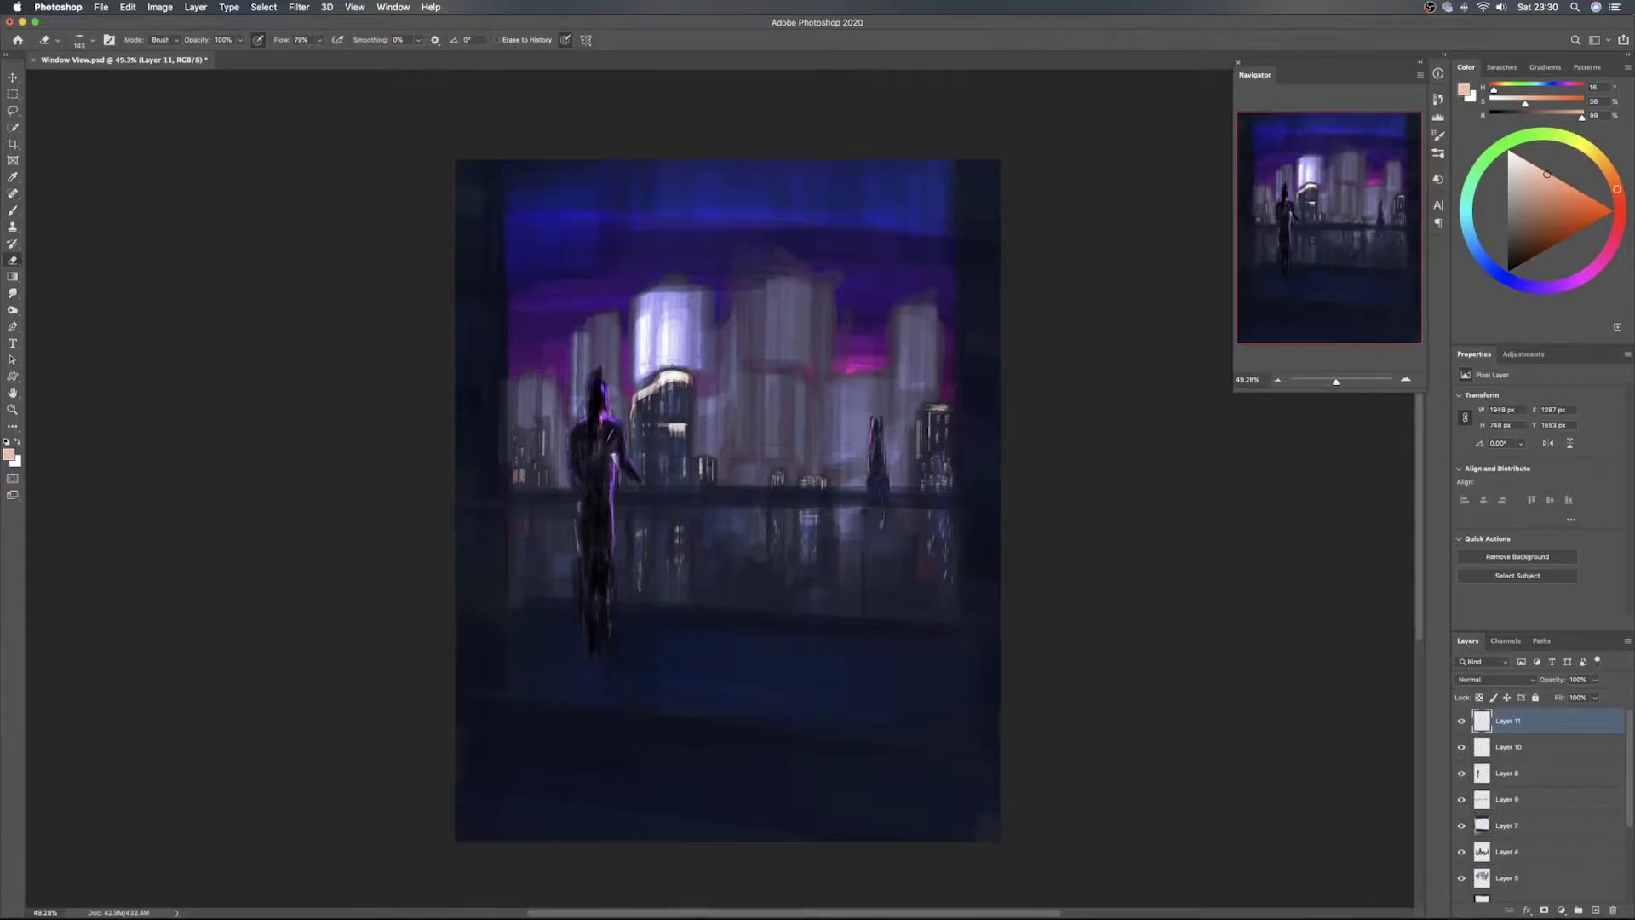
mouse_move(925, 405)
left_mouse_down()
mouse_move(959, 406)
mouse_move(903, 411)
left_mouse_up()
Try peach highlights on the round-topped tower's upper left side, erase the excess, and save the file
key("b")
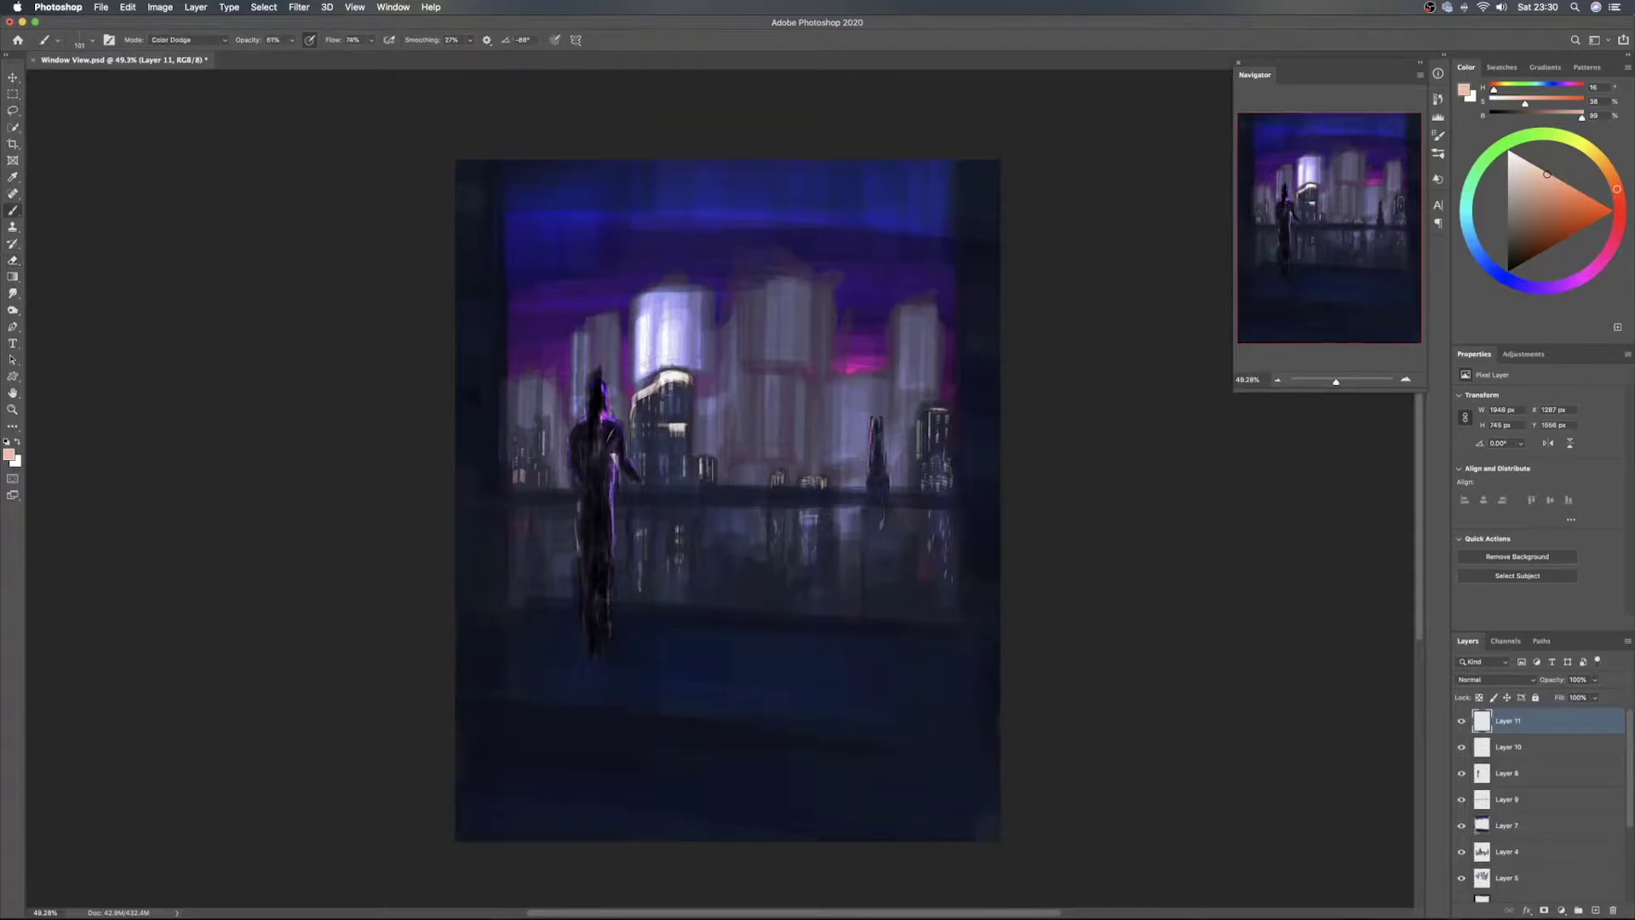
left_click_drag(646, 406, 632, 415)
left_click_drag(644, 413, 645, 440)
key("e")
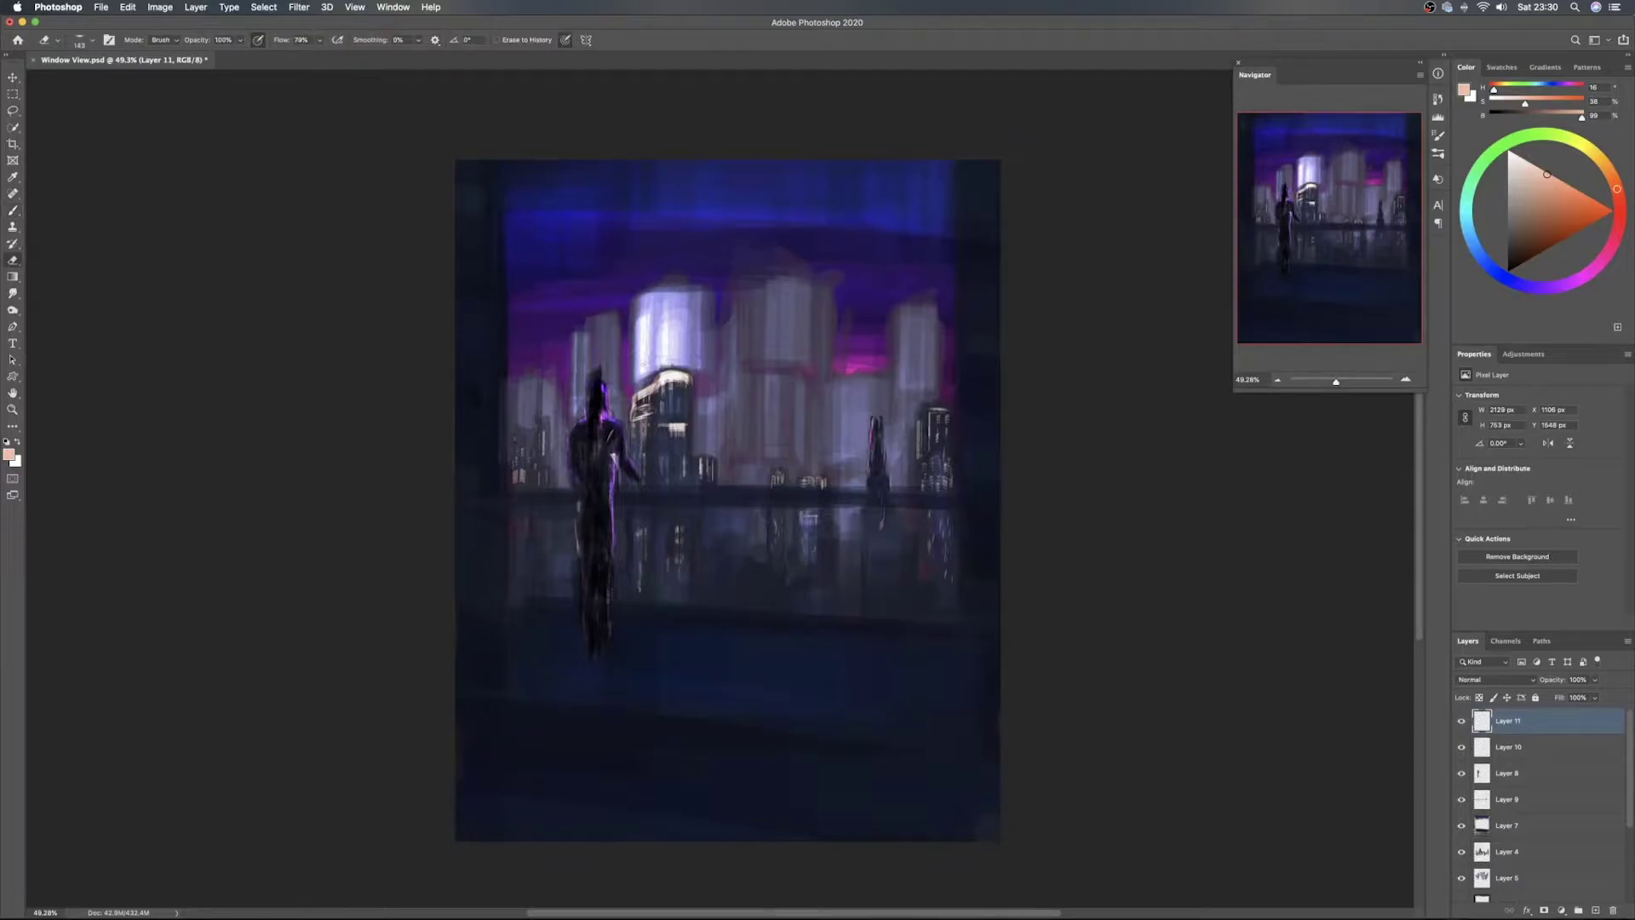
left_click_drag(650, 406, 644, 414)
key("v")
key("super+s")
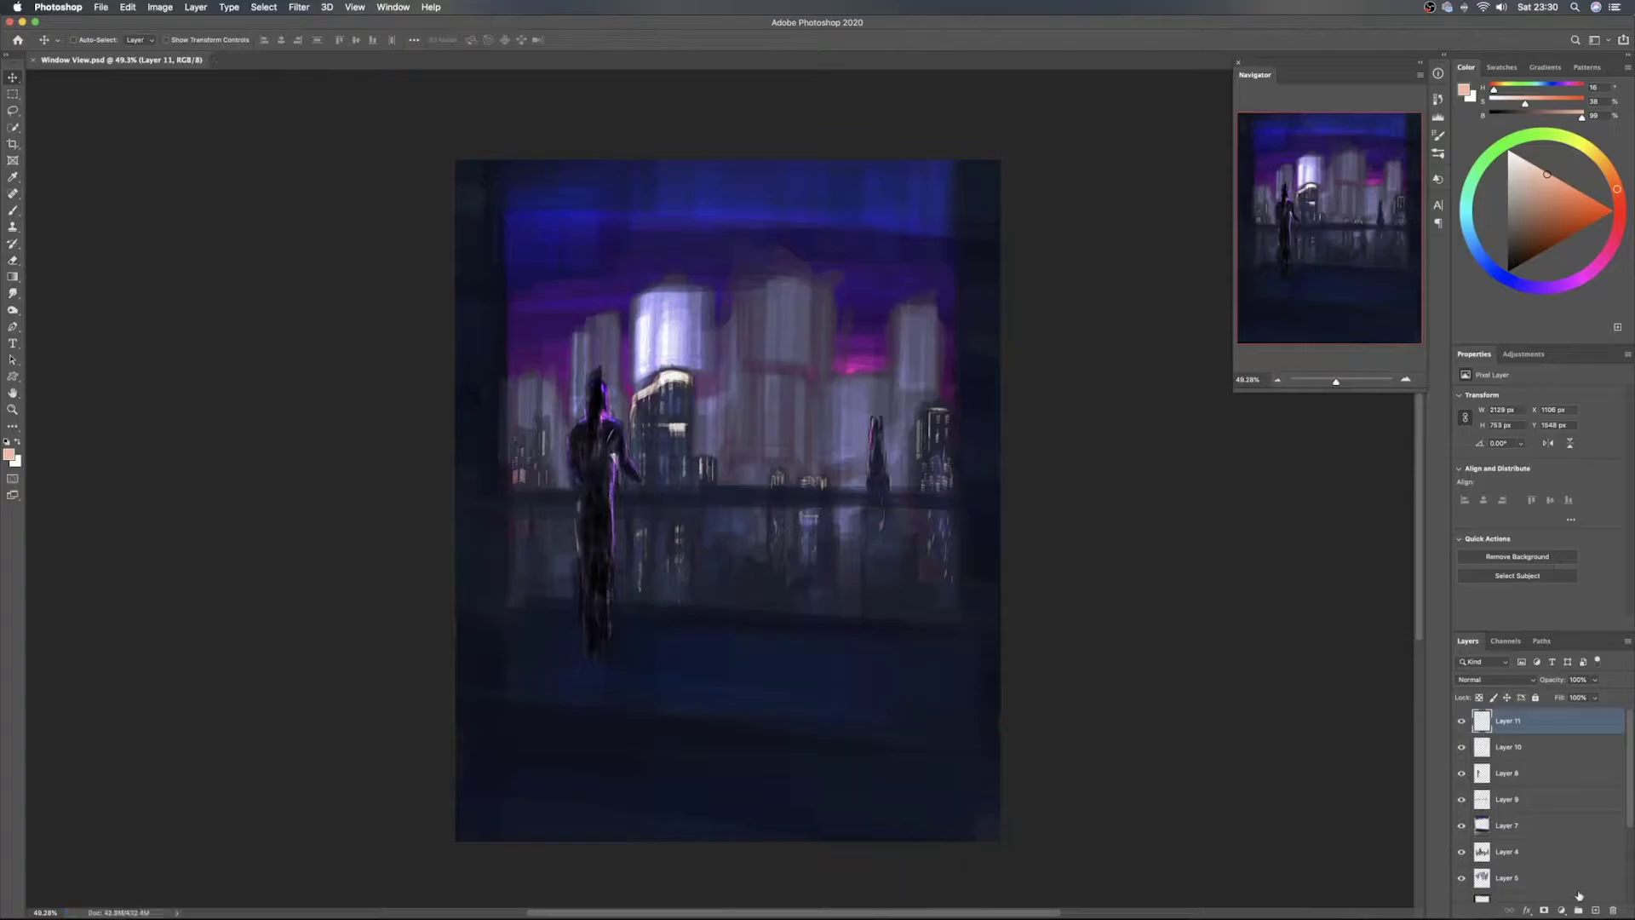
Add a new layer, pick a medium pink, and paint a glowing rectangular panel on the tall central tower
left_click(1595, 910)
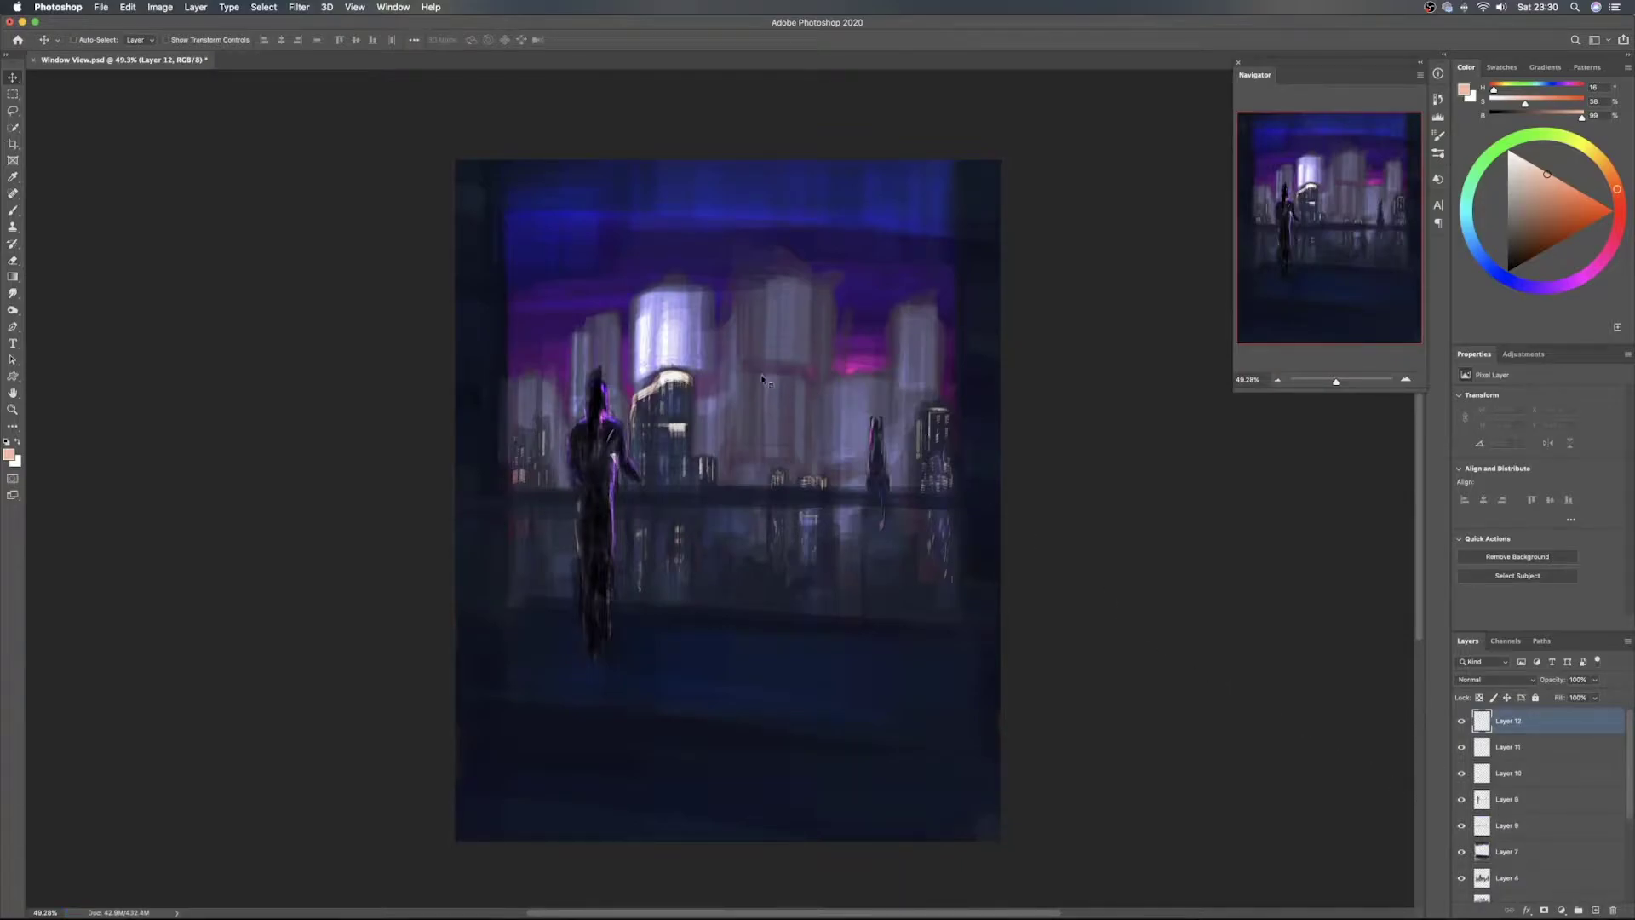
key("b")
left_click_drag(754, 379, 777, 378)
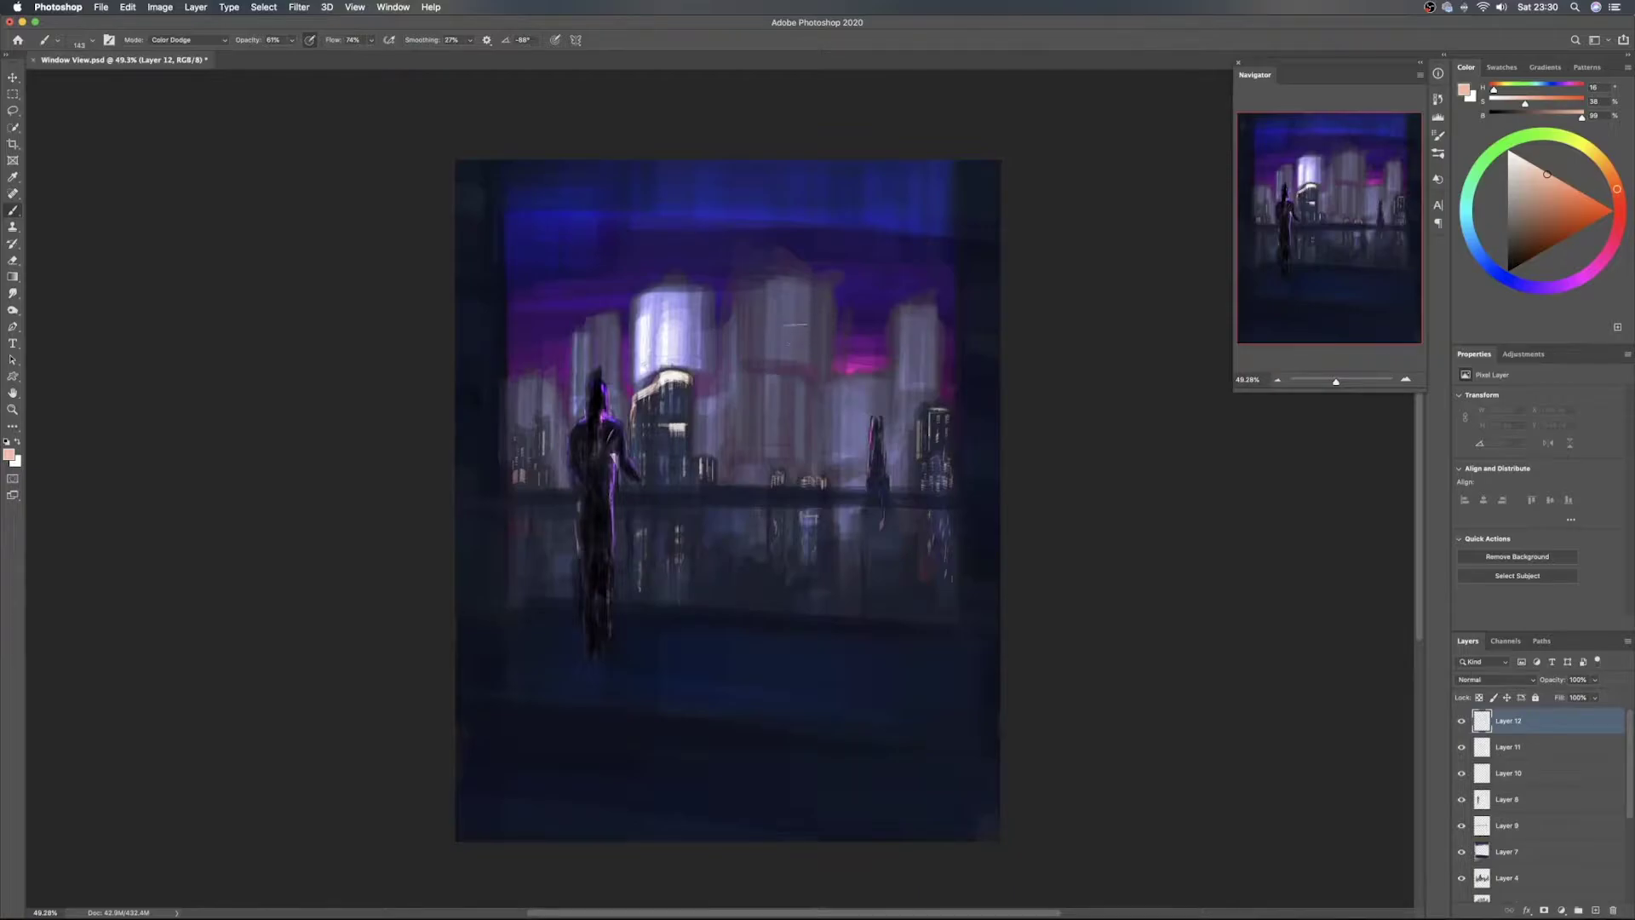
left_click_drag(1547, 175, 1605, 255)
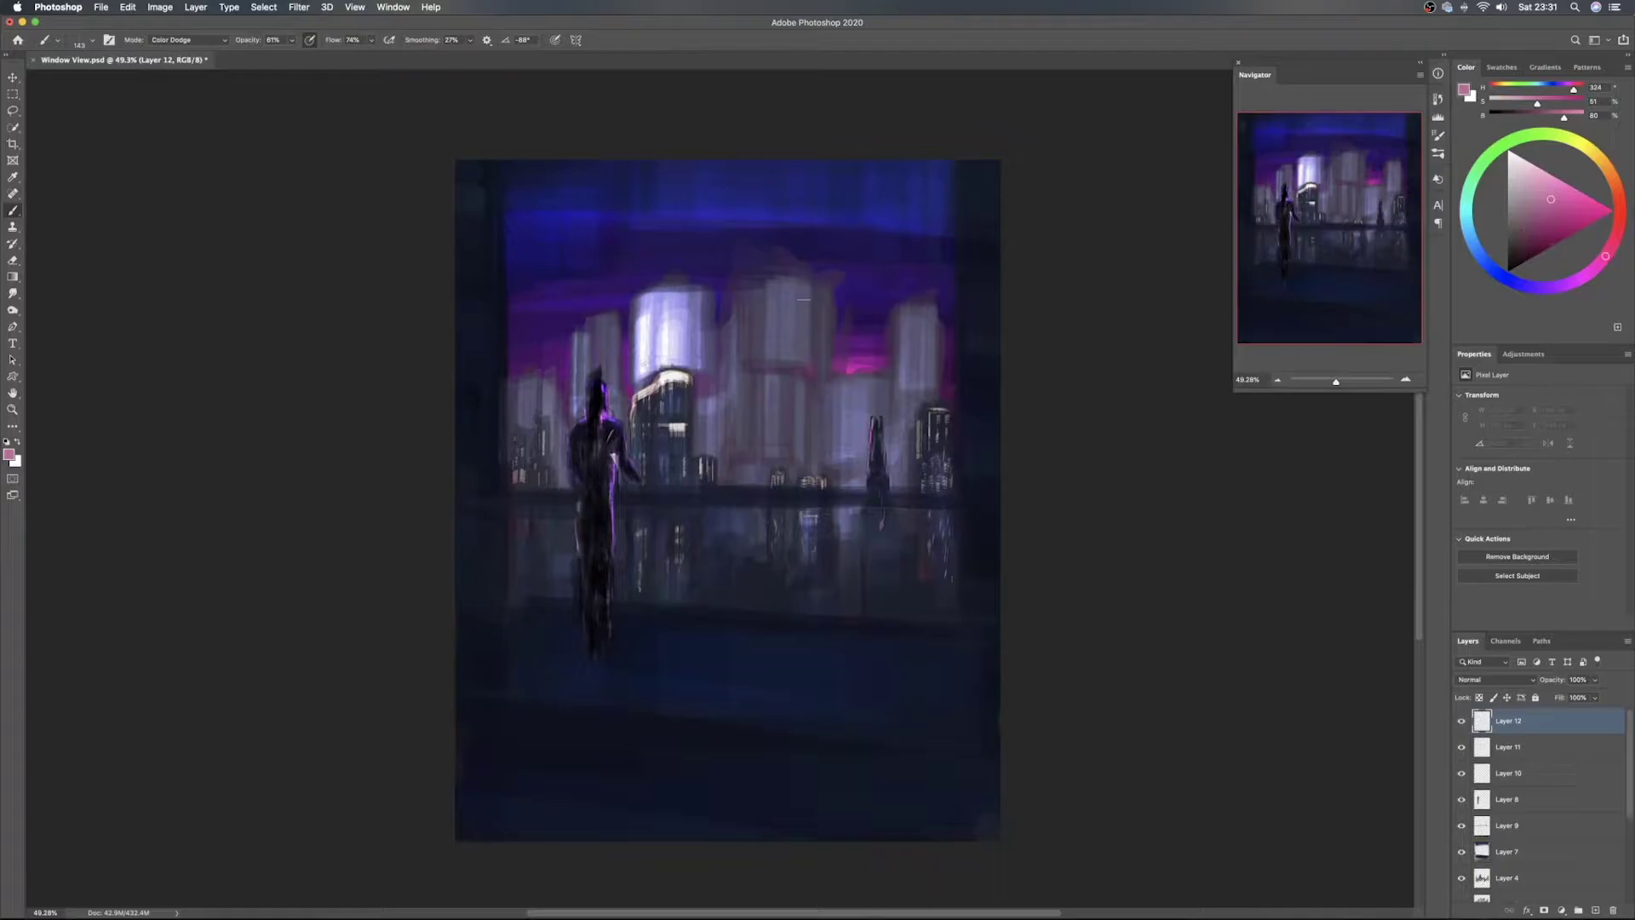
mouse_move(783, 290)
left_mouse_down()
mouse_move(779, 355)
mouse_move(801, 345)
mouse_move(803, 293)
mouse_move(799, 355)
left_mouse_up()
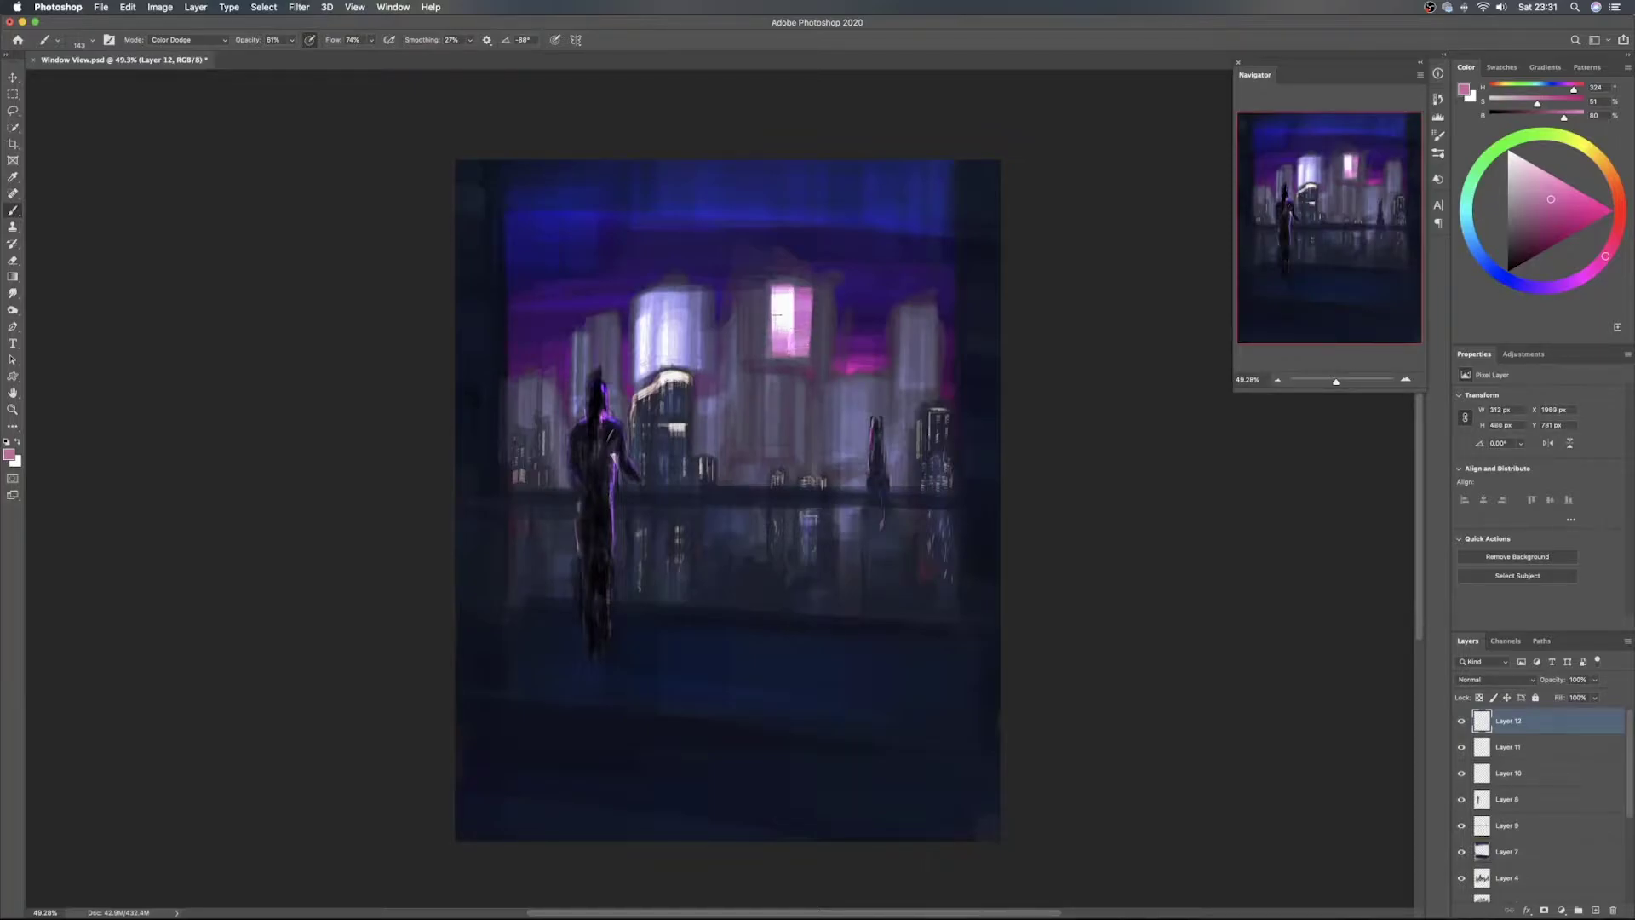
left_click_drag(802, 300, 797, 344)
Paint pink glowing panels on the tall tower above the cat and on the lower part of the central tower
mouse_move(913, 308)
left_mouse_down()
mouse_move(924, 392)
mouse_move(914, 309)
mouse_move(926, 319)
left_mouse_up()
left_click_drag(845, 393, 798, 394)
mouse_move(798, 462)
left_mouse_down()
mouse_move(798, 378)
mouse_move(796, 458)
mouse_move(792, 383)
mouse_move(803, 455)
mouse_move(804, 416)
left_mouse_up()
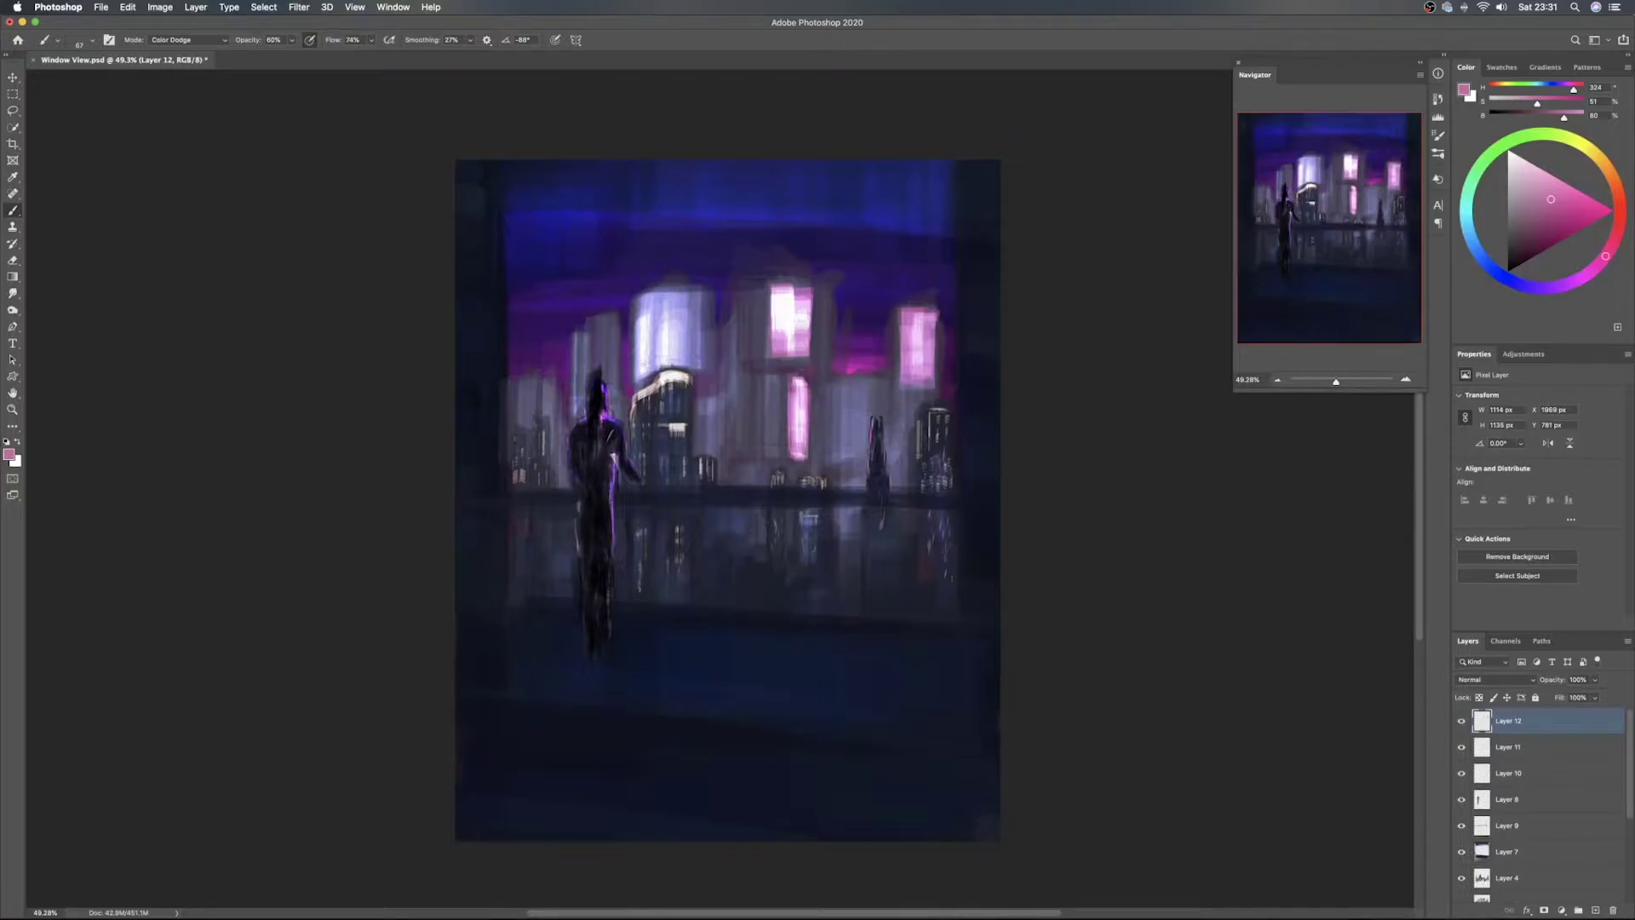
Rotate the brush tip to 180° and paint thin pink light streaks on the buildings behind and left of the figure
mouse_move(600, 344)
left_mouse_down()
mouse_move(640, 316)
mouse_move(620, 298)
mouse_move(599, 345)
mouse_move(613, 349)
left_mouse_up()
right_click(610, 338)
left_click(584, 345)
right_click(630, 364)
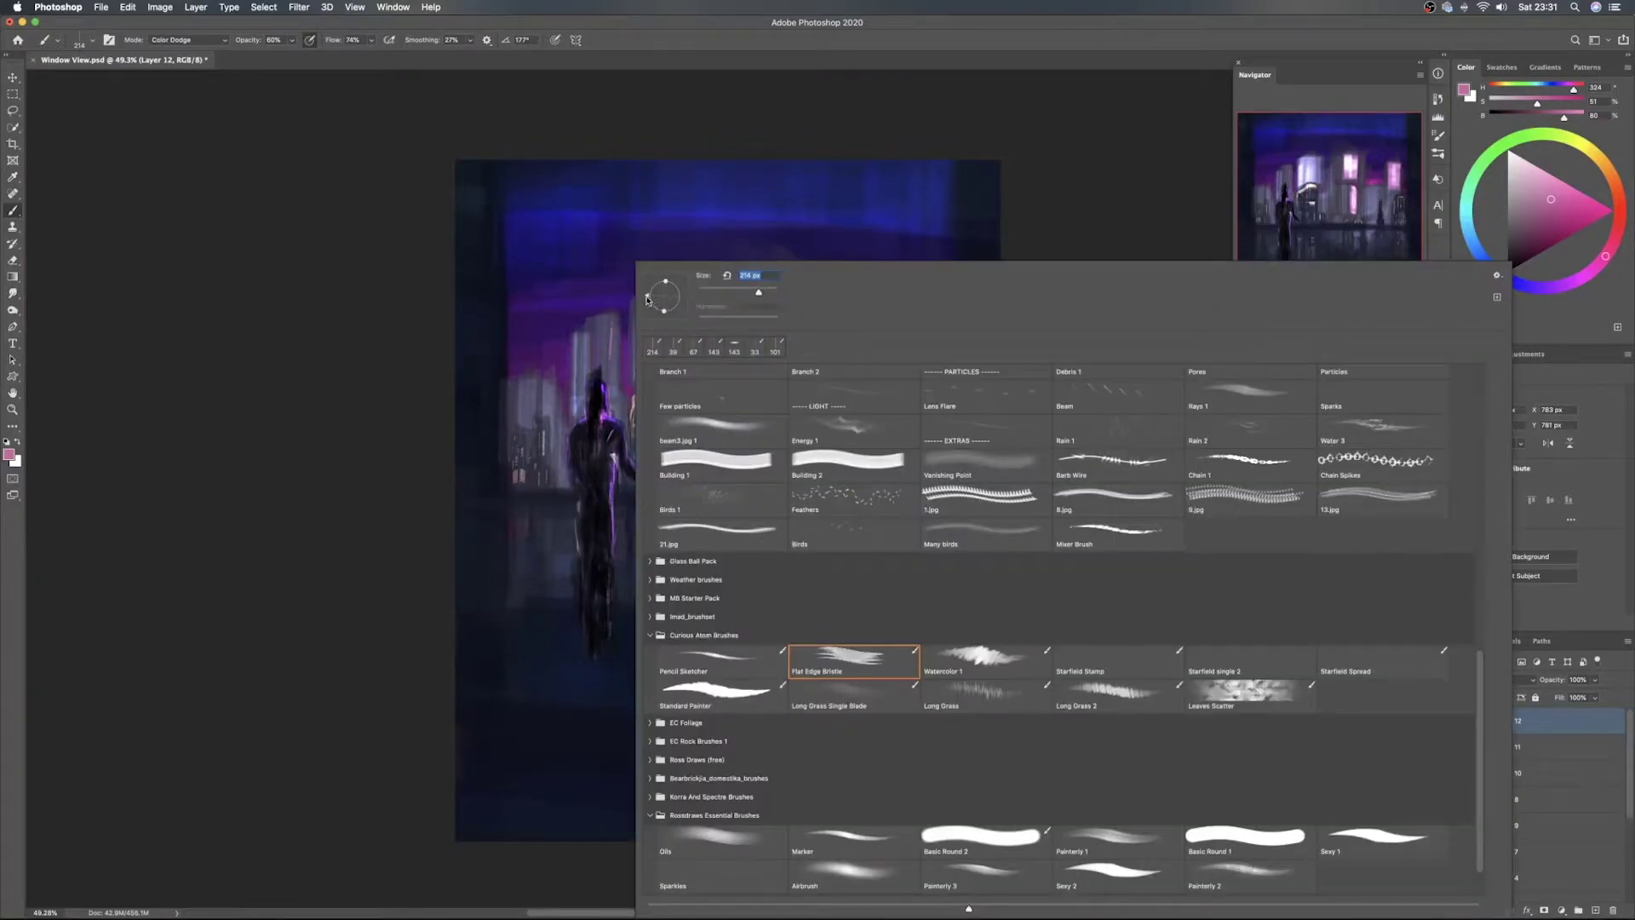
mouse_move(646, 296)
left_mouse_down()
mouse_move(614, 385)
mouse_move(590, 352)
left_mouse_up()
key("Return")
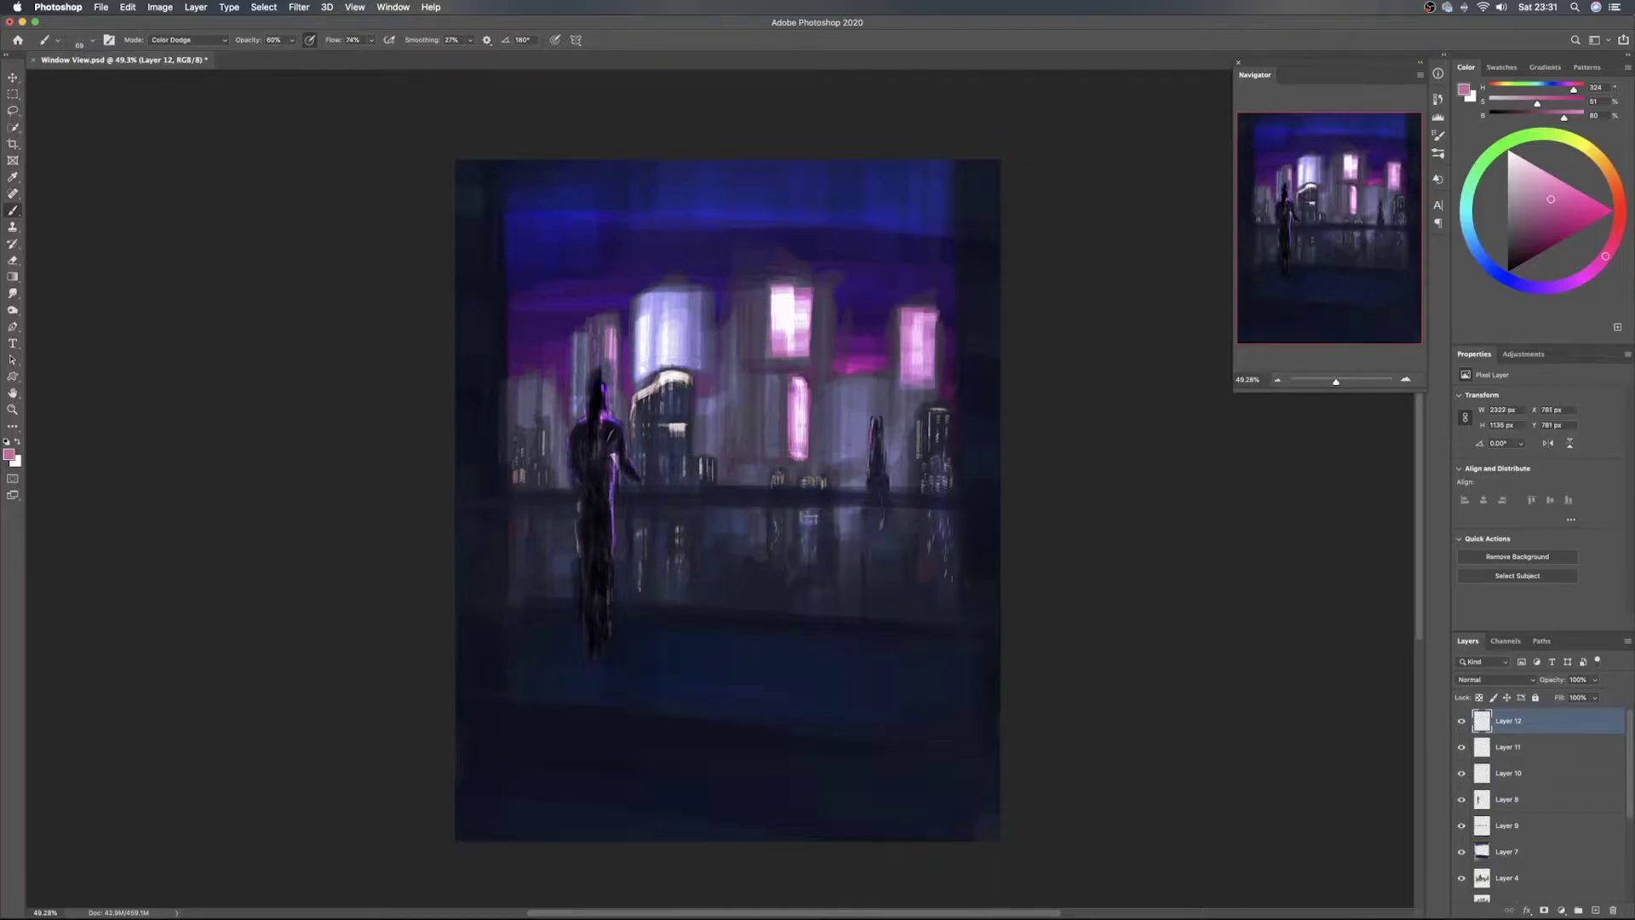
left_click_drag(582, 373, 575, 373)
mouse_move(553, 404)
left_mouse_down()
mouse_move(526, 438)
mouse_move(537, 404)
mouse_move(527, 421)
mouse_move(551, 410)
left_mouse_up()
Pick a light purple, add a new layer, and paint curved bands on the round building behind the cat and lights along the central tower's side
left_click(1551, 287)
left_click_drag(1535, 226, 1540, 210)
left_click(1539, 193)
left_click(1597, 908)
mouse_move(831, 391)
left_mouse_down()
mouse_move(832, 429)
mouse_move(842, 402)
left_mouse_up()
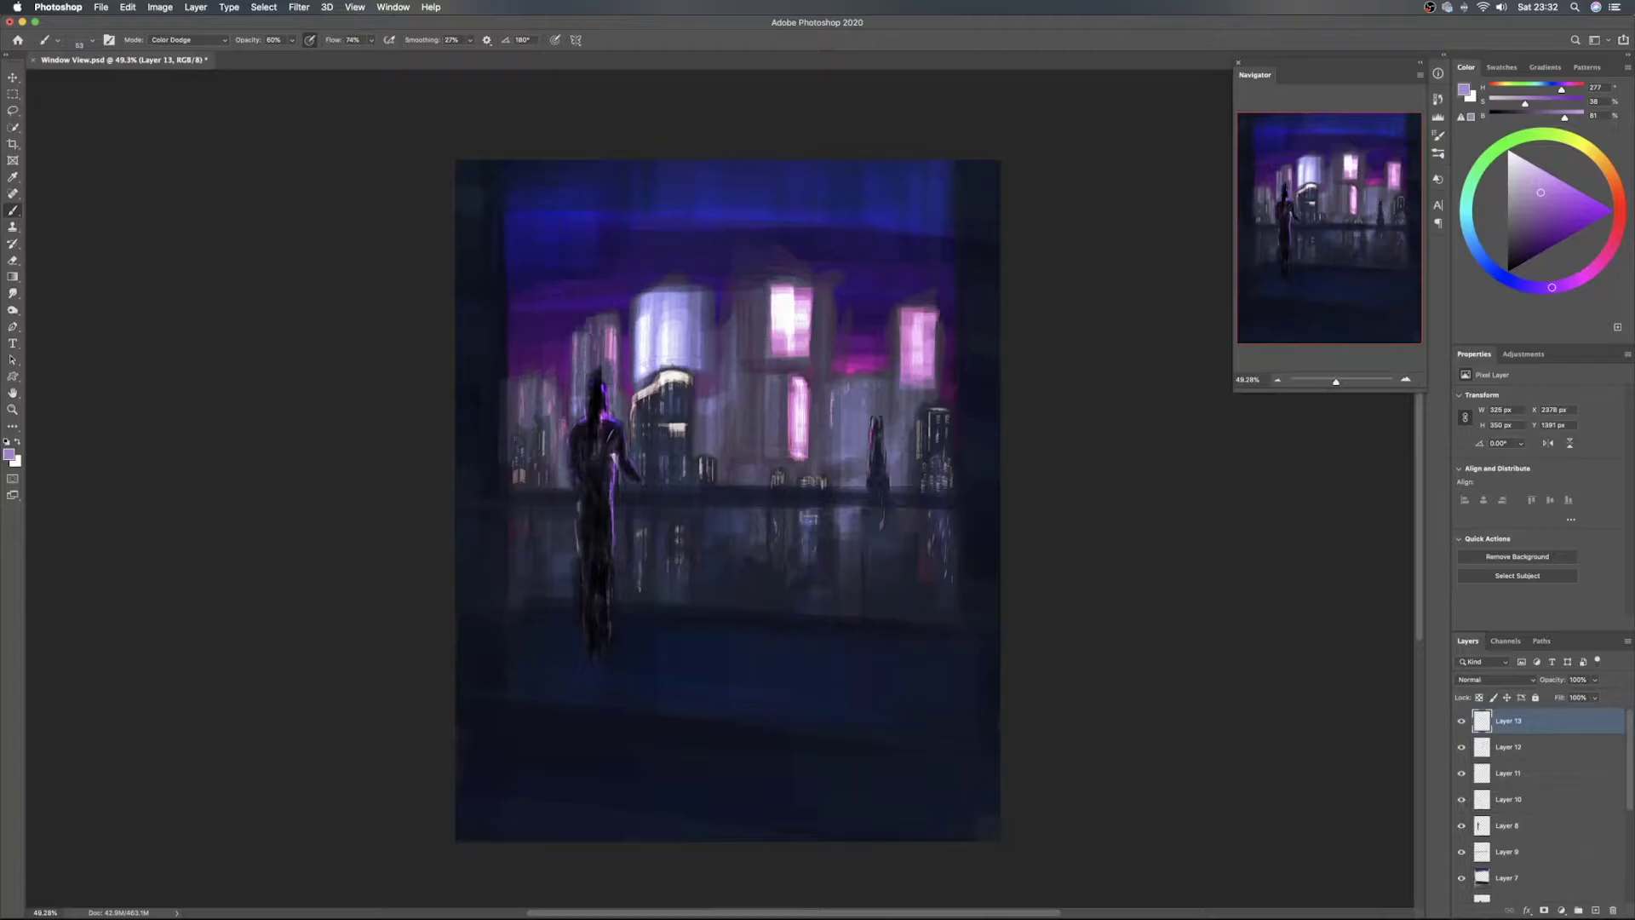
left_click_drag(825, 460, 865, 452)
mouse_move(828, 387)
left_mouse_down()
mouse_move(888, 377)
mouse_move(835, 367)
left_mouse_up()
mouse_move(824, 295)
left_mouse_down()
mouse_move(824, 376)
mouse_move(828, 361)
left_mouse_up()
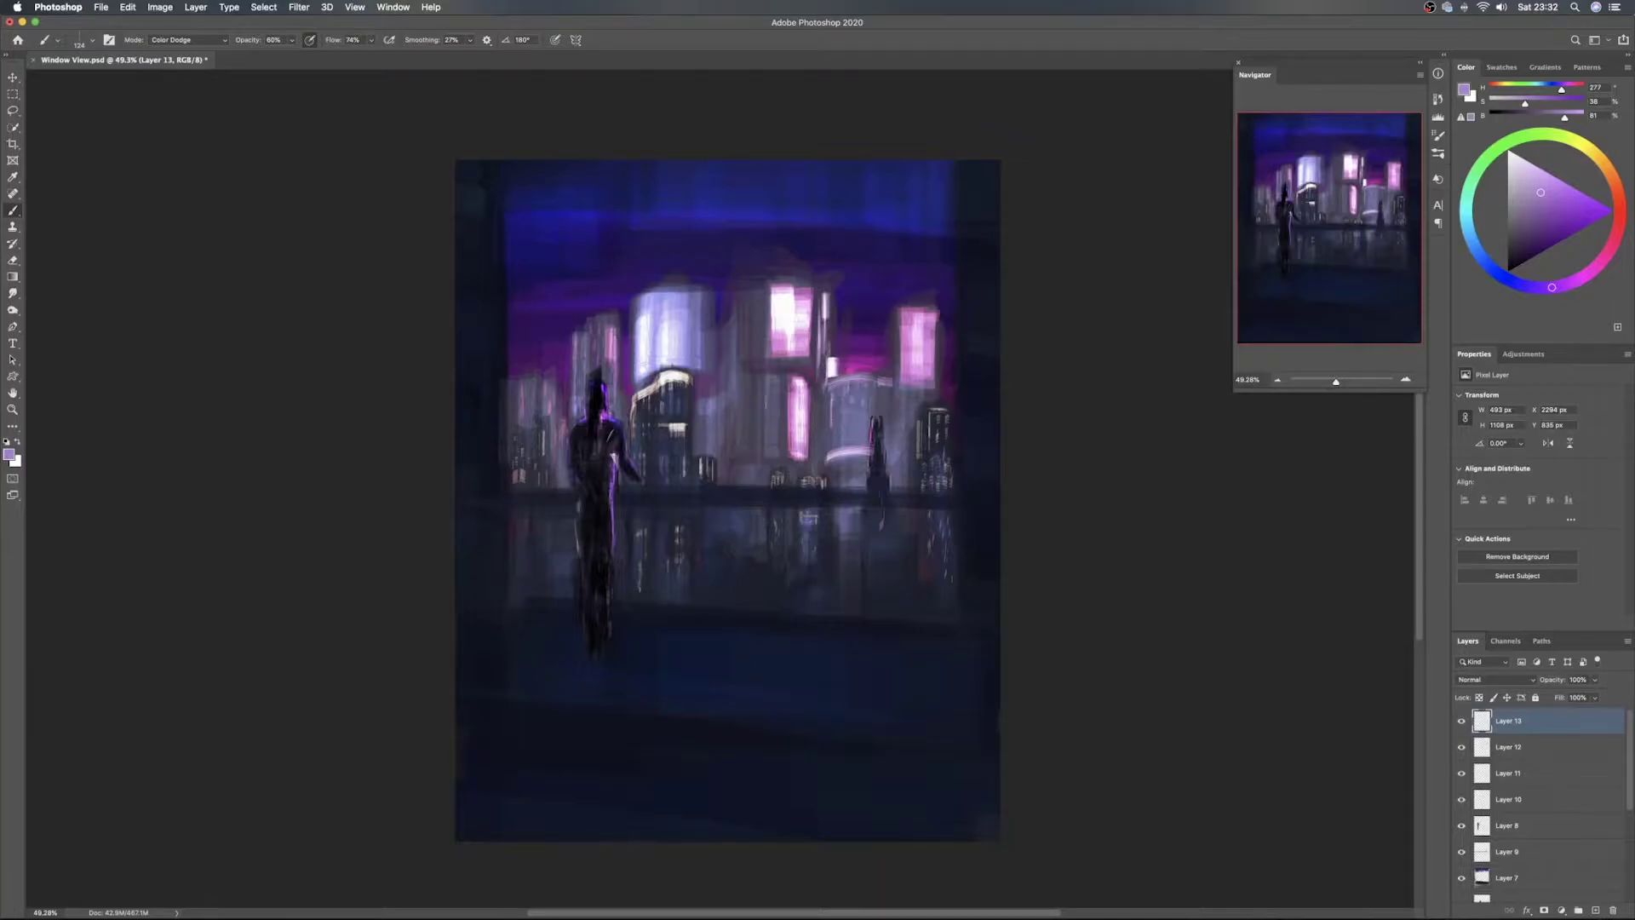
Rotate the brush tip to 90° and paint rows of thin purple window lines on the building left of the lower pink panel
right_click(761, 263)
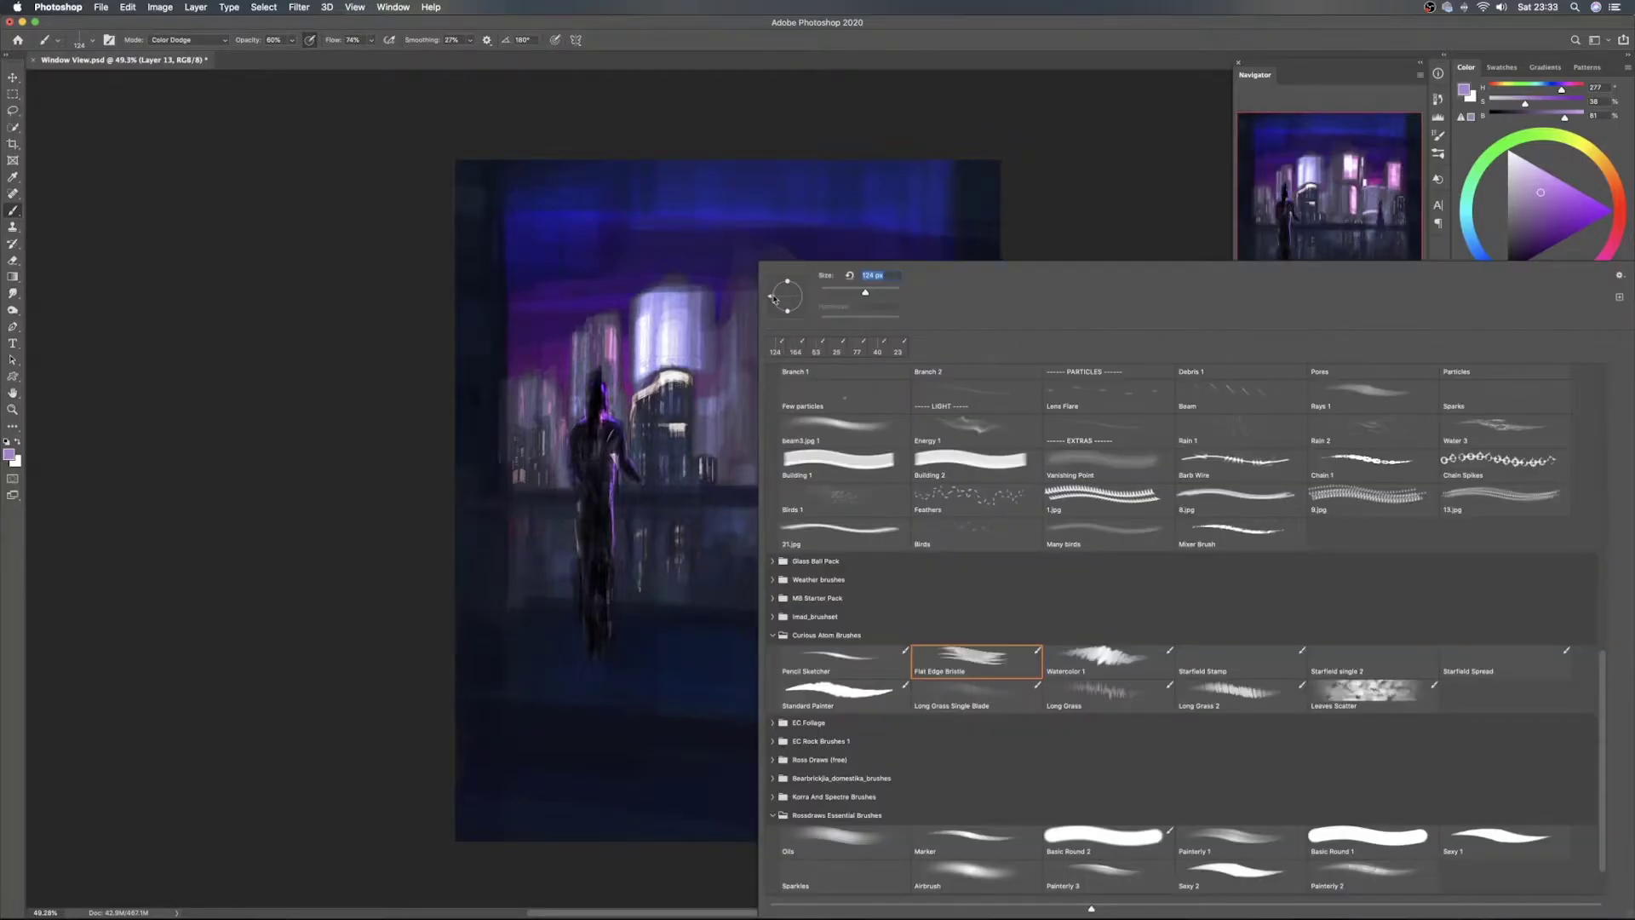
left_click_drag(770, 288, 794, 269)
left_click(888, 27)
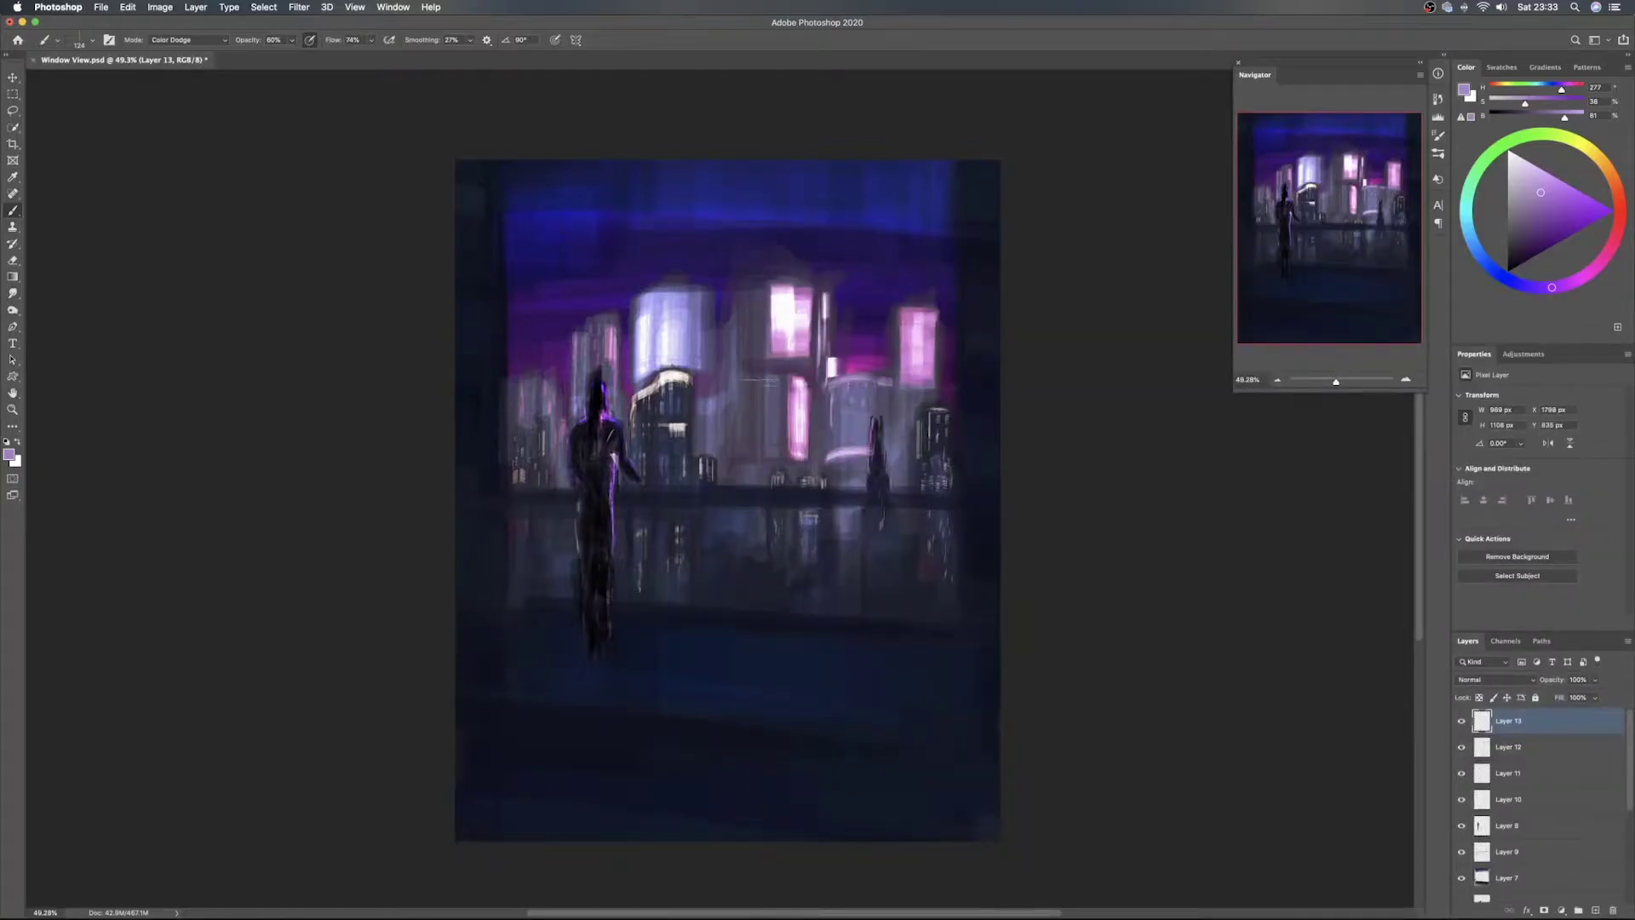
left_click_drag(744, 394, 766, 393)
mouse_move(765, 420)
left_mouse_down()
mouse_move(782, 420)
mouse_move(731, 429)
mouse_move(755, 436)
left_mouse_up()
left_click_drag(734, 386, 755, 387)
Rotate the brush tip to 120°, paint slanted window lines on that building's left side, and add a new layer
right_click(787, 292)
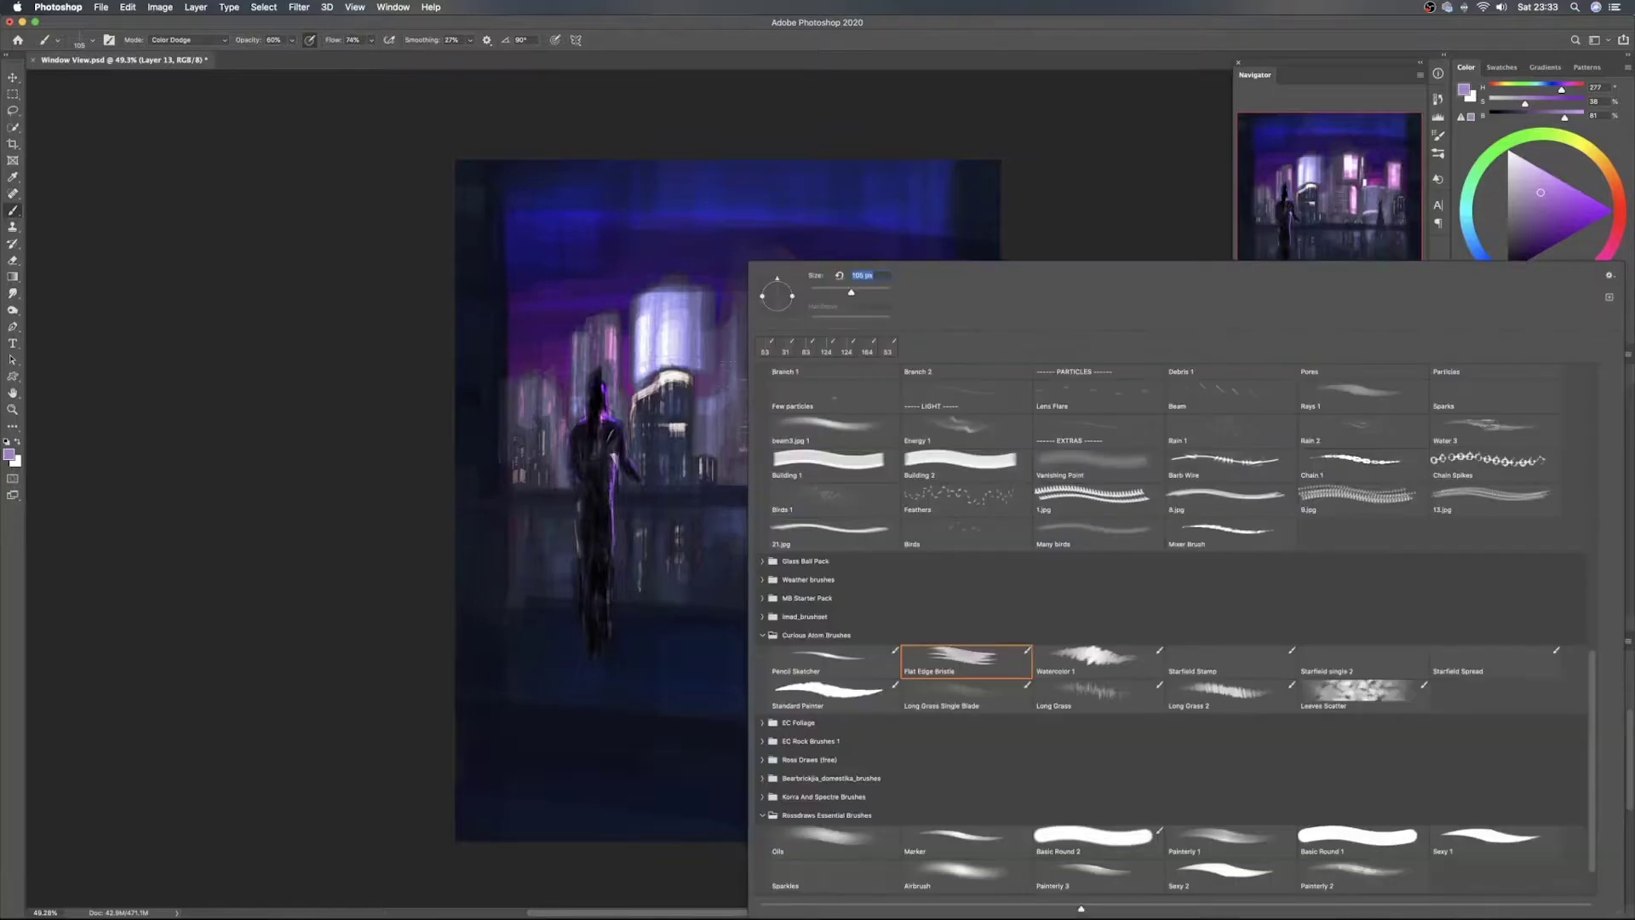
mouse_move(794, 292)
left_mouse_down()
mouse_move(797, 328)
mouse_move(804, 313)
left_mouse_up()
left_click_drag(793, 302, 769, 282)
key("Return")
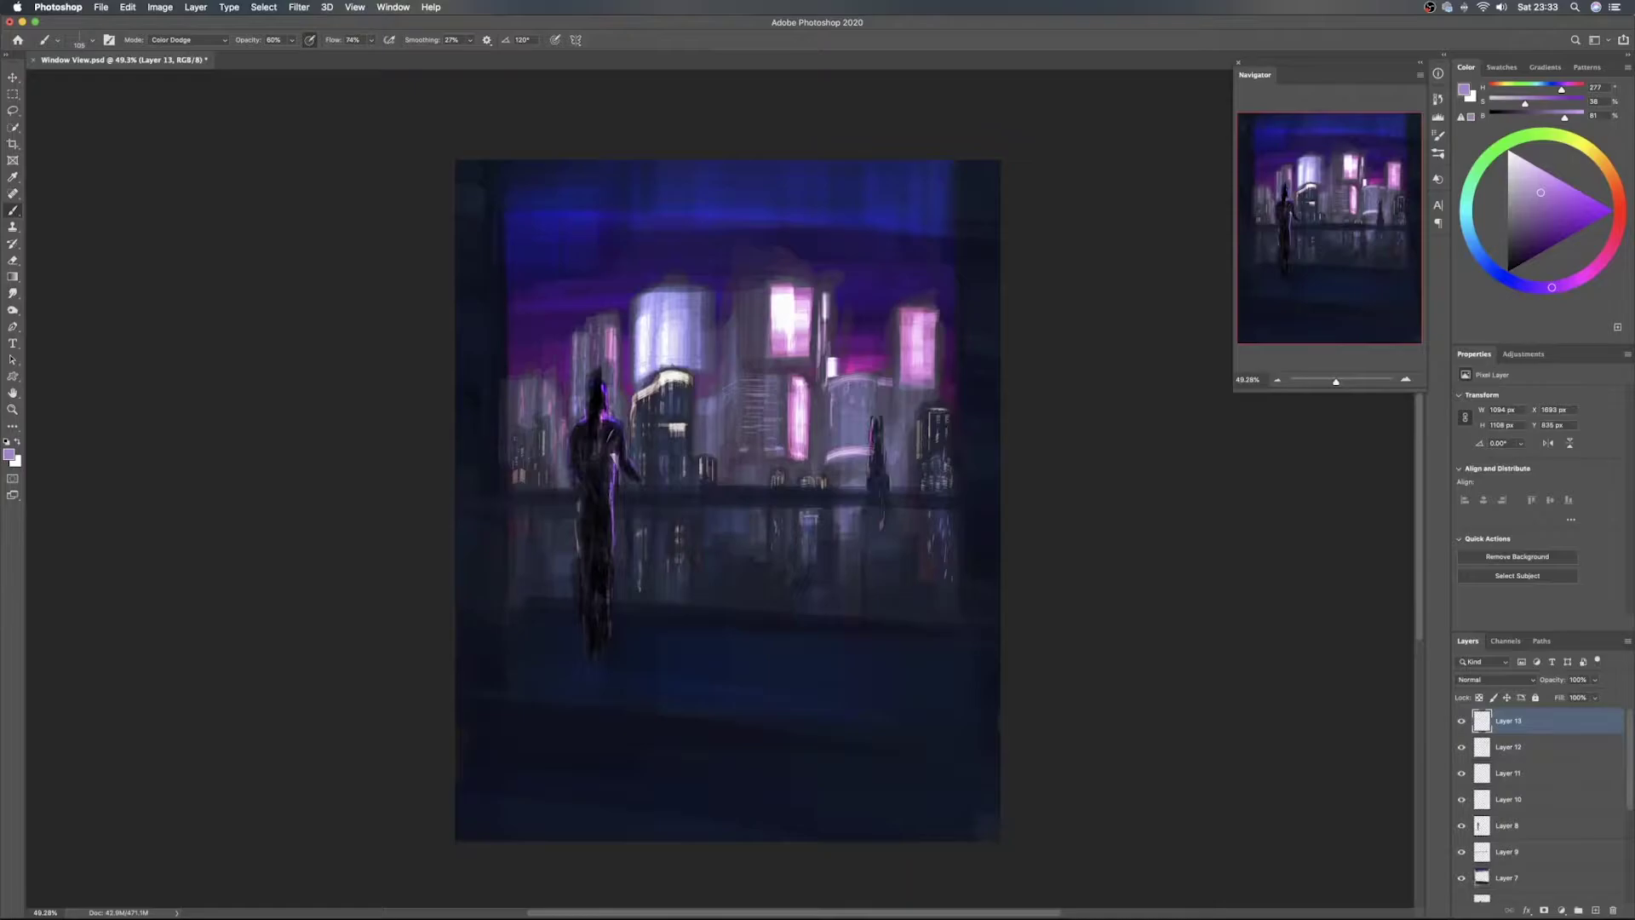
left_click_drag(733, 422, 719, 422)
left_click(1595, 910)
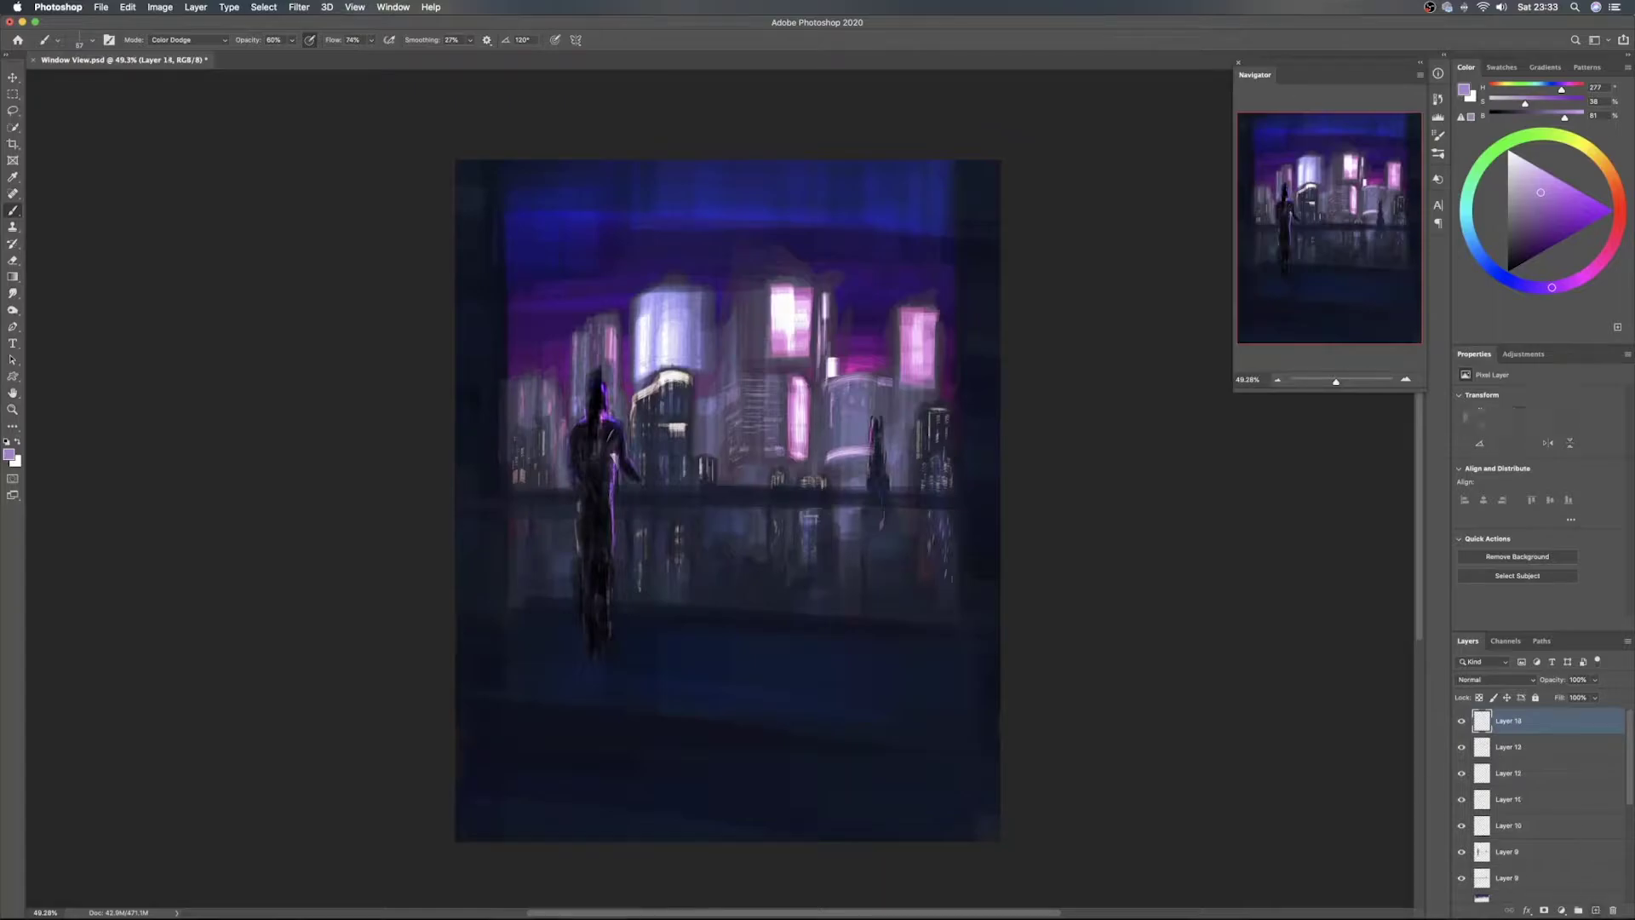
left_click_drag(652, 223, 691, 201)
key("super+z")
left_click(644, 210, "alt")
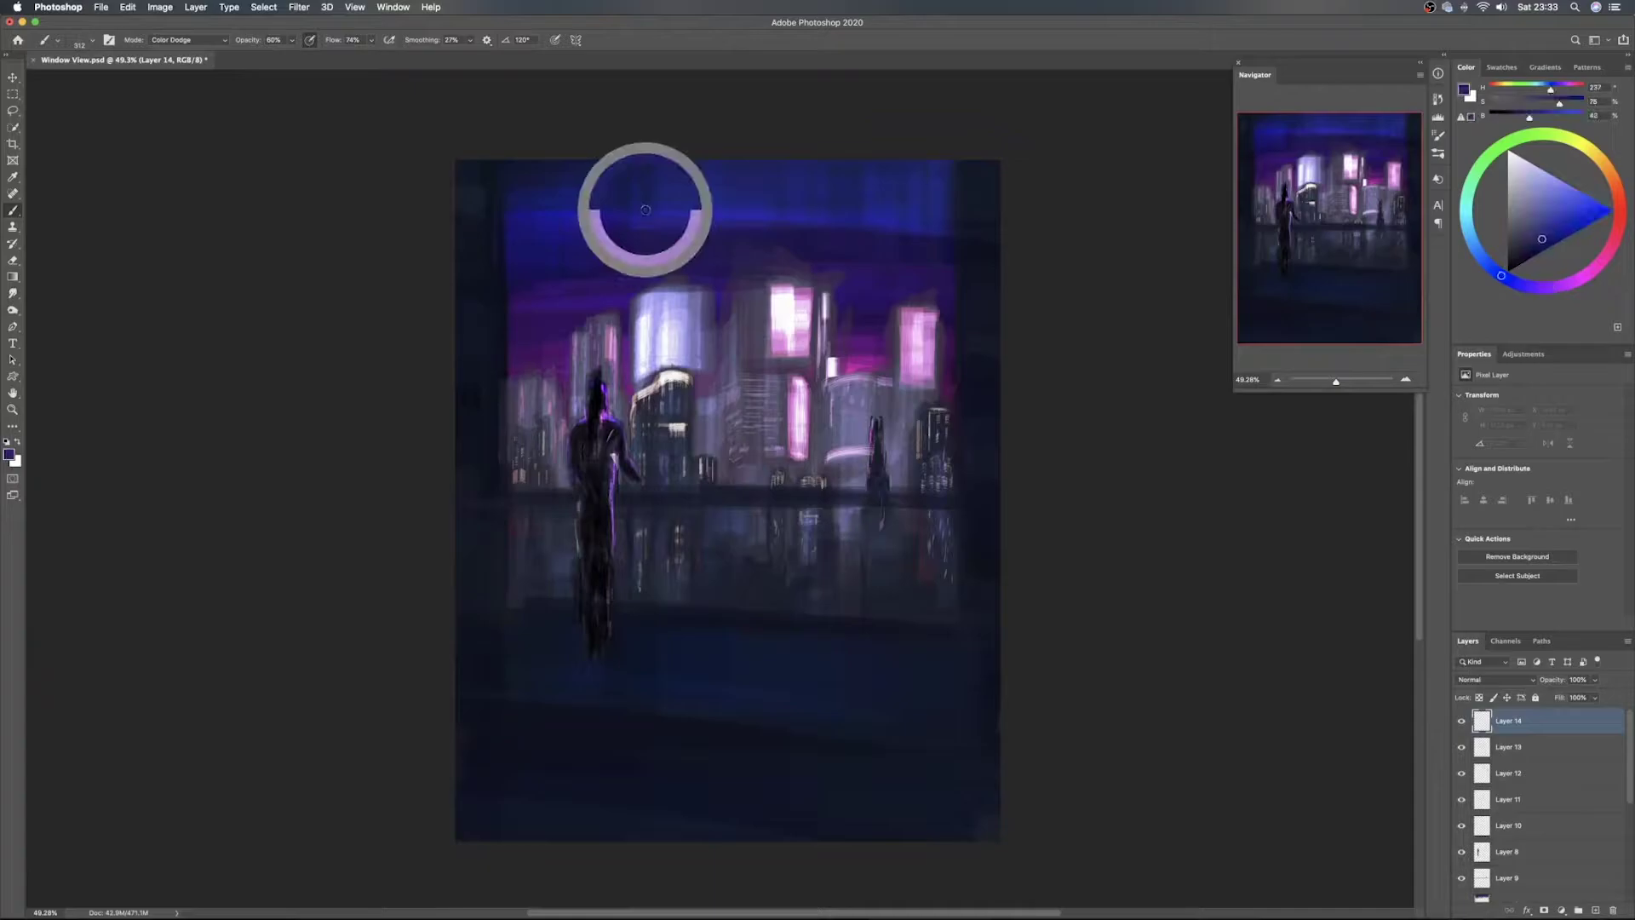
mouse_move(799, 181)
left_mouse_down()
mouse_move(839, 160)
mouse_move(797, 217)
mouse_move(970, 242)
mouse_move(770, 254)
left_mouse_up()
mouse_move(868, 263)
left_mouse_down()
mouse_move(918, 264)
mouse_move(868, 270)
left_mouse_up()
key("super+z")
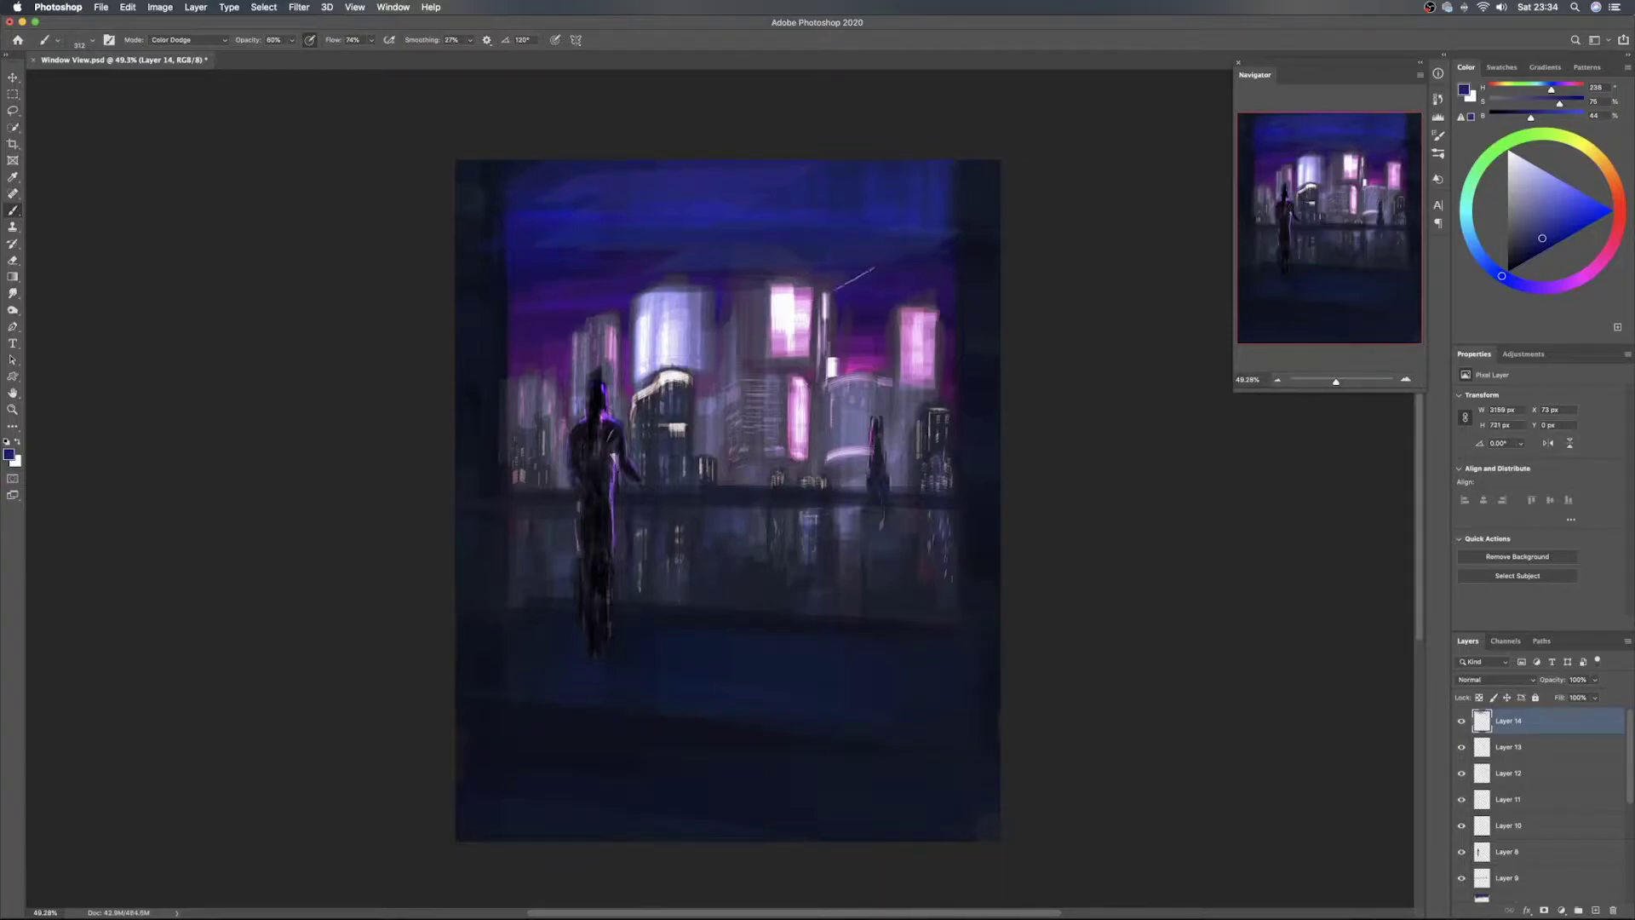
key("super+z")
left_click_drag(911, 507, 951, 481)
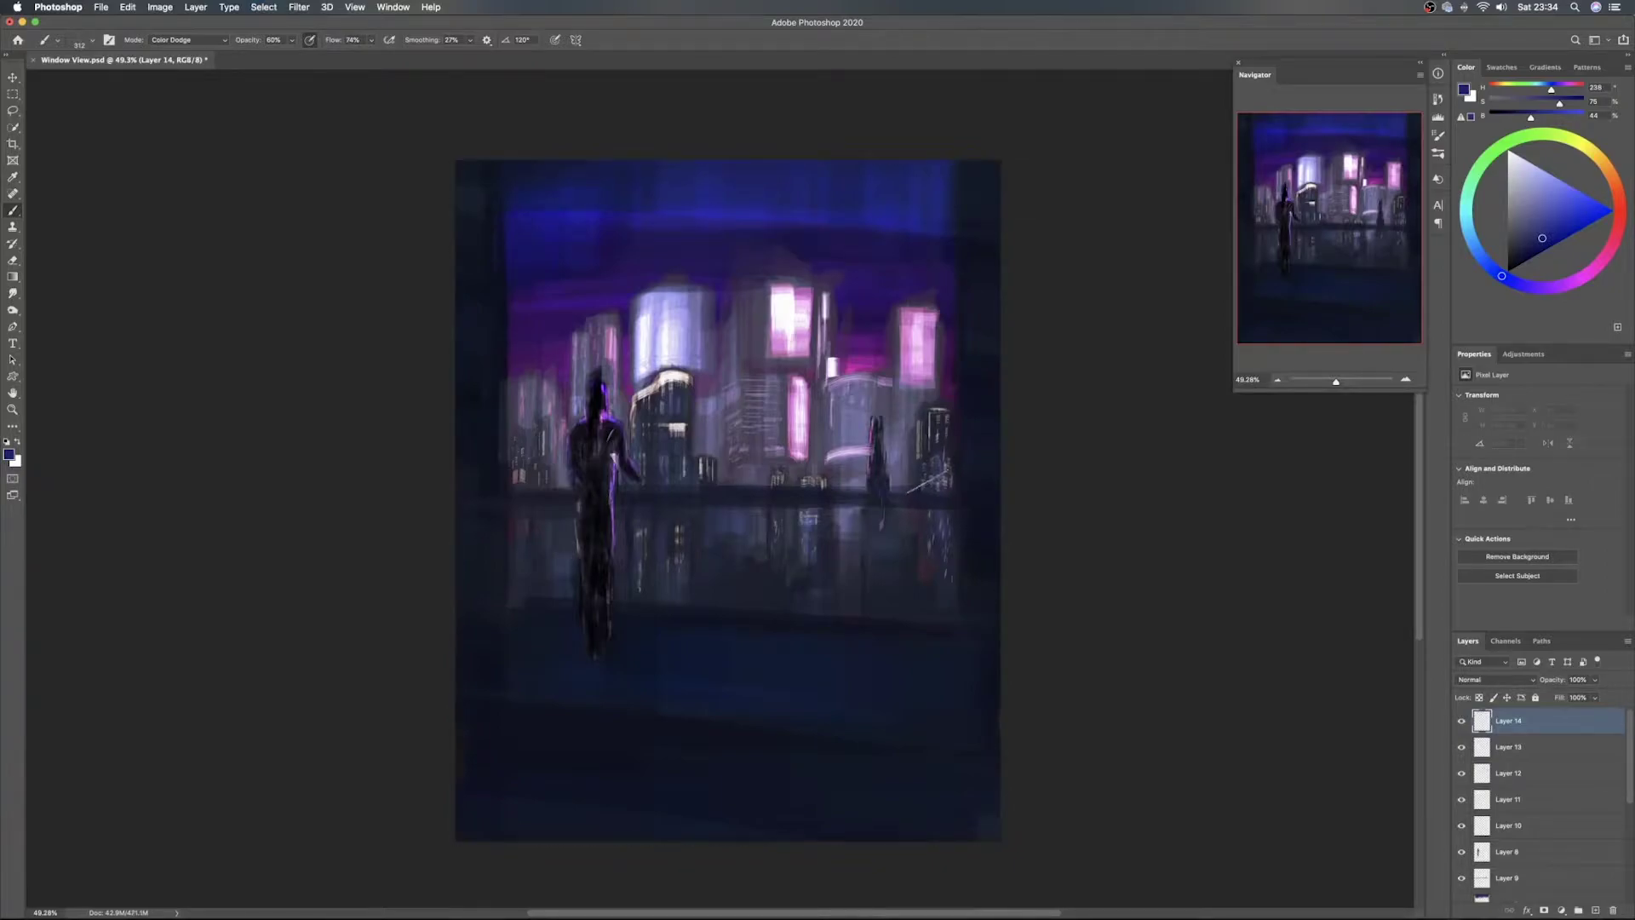
key("super+z")
mouse_move(613, 509)
left_mouse_down()
mouse_move(651, 487)
mouse_move(596, 506)
left_mouse_up()
key("super+z")
Sample the dark wall tone beside the railing and paint it along the horizontal railing from the left wall toward the cat
left_click(493, 490, "alt")
left_click_drag(472, 503, 512, 500)
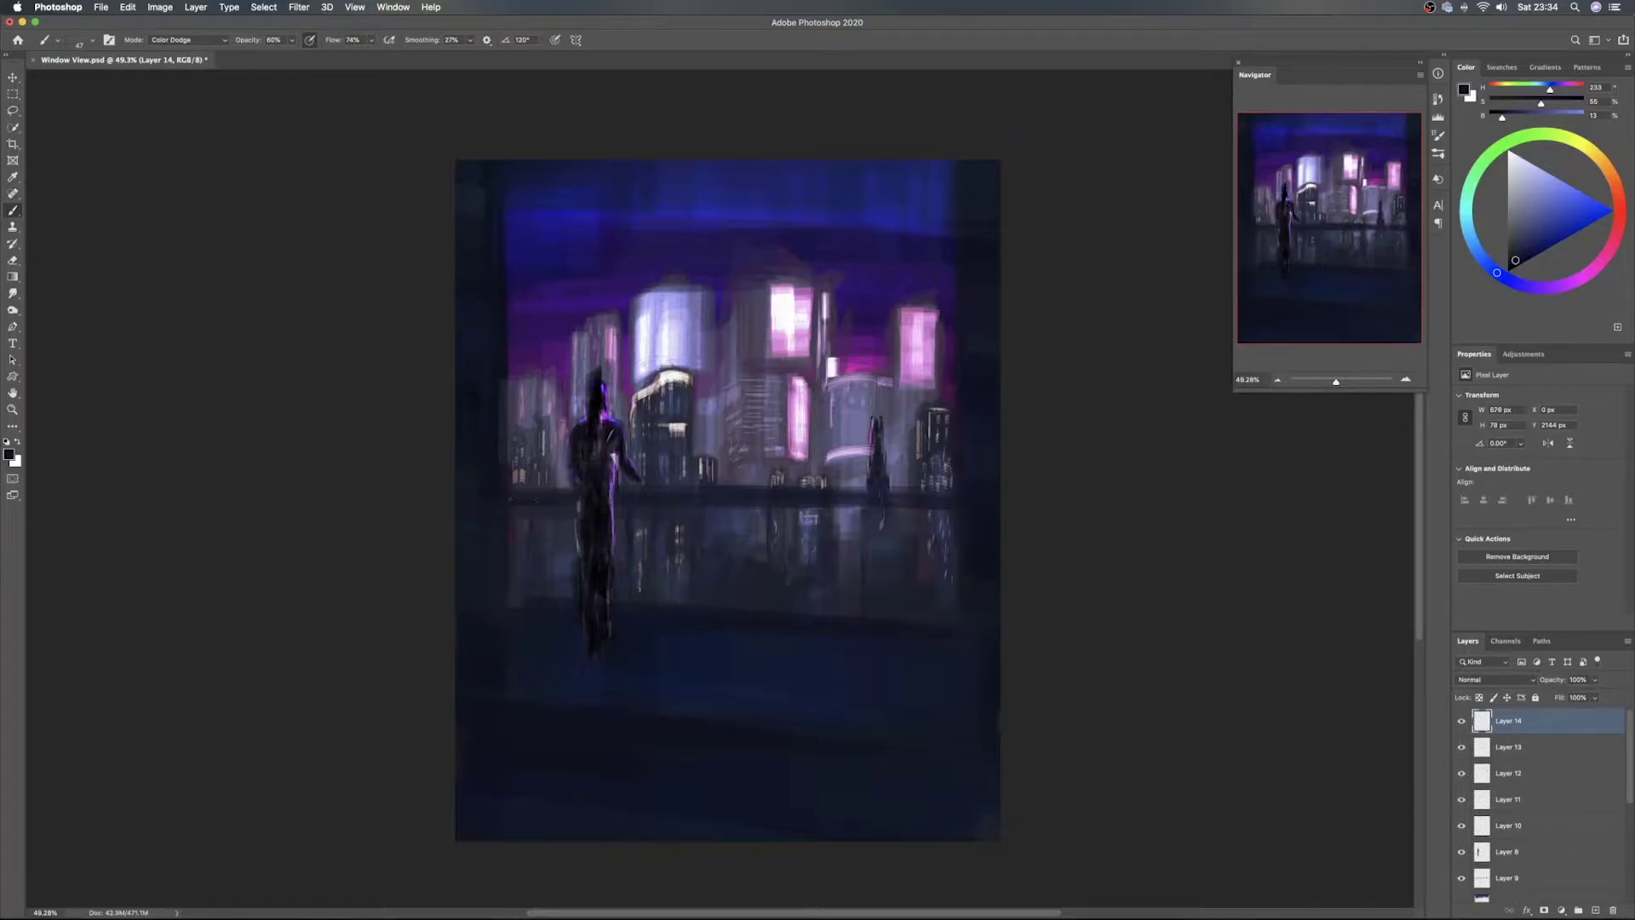
left_click_drag(495, 502, 506, 501)
left_click_drag(549, 502, 693, 502)
left_click_drag(811, 502, 838, 501)
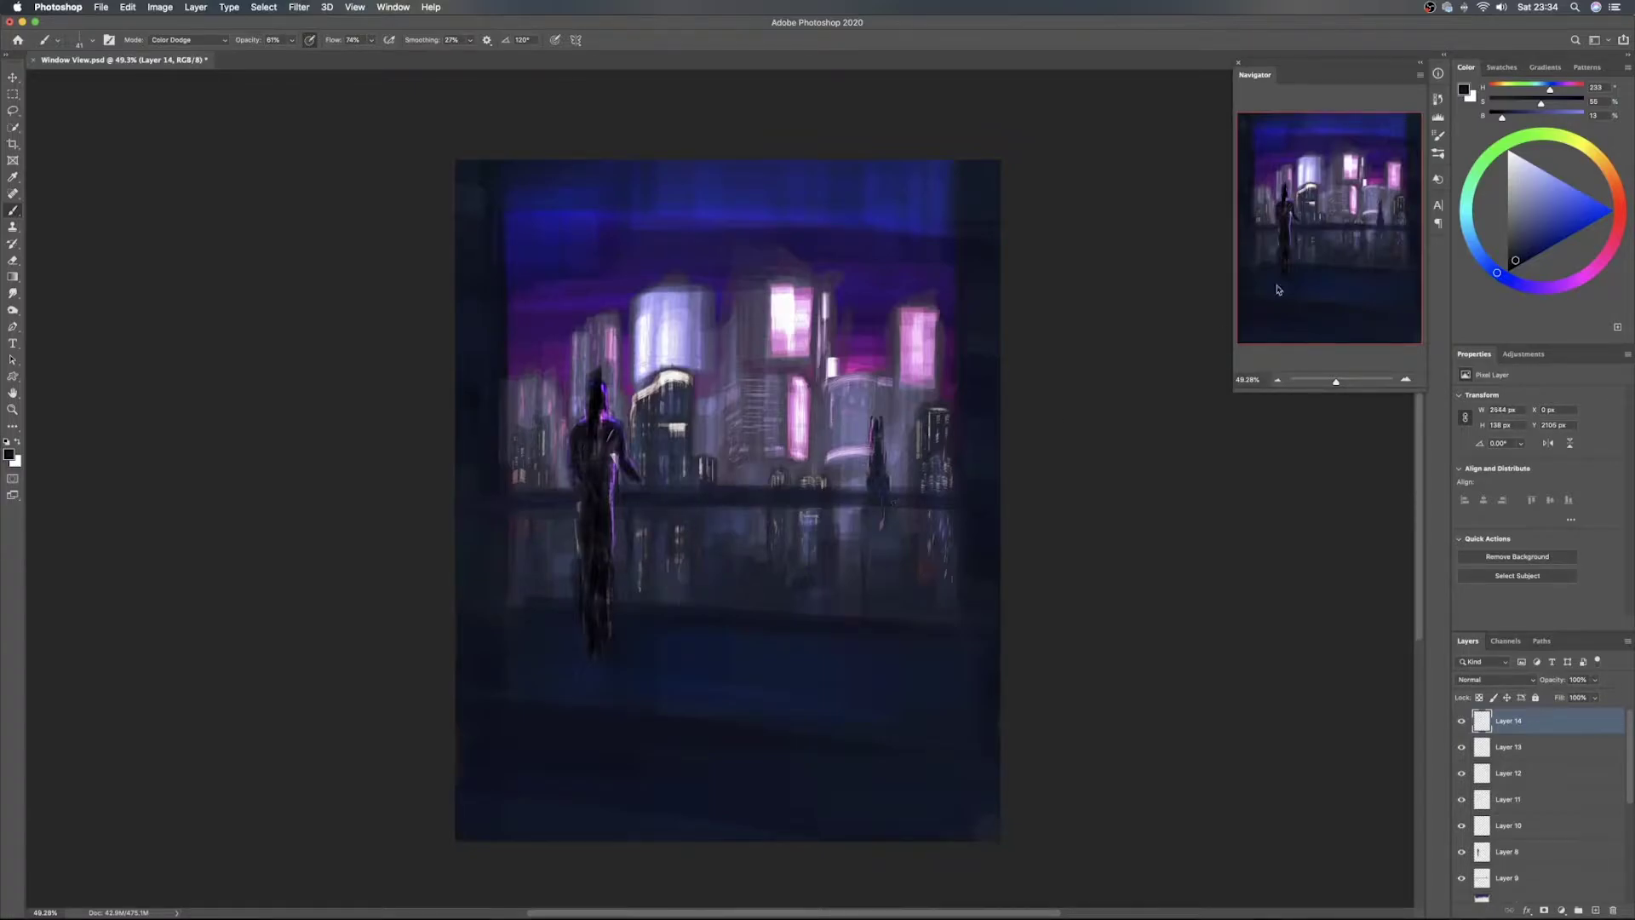
Sample the grey-purple of the lower glass, undo a slanted test stroke there, and rotate the brush tip to 0°
left_click(1438, 136)
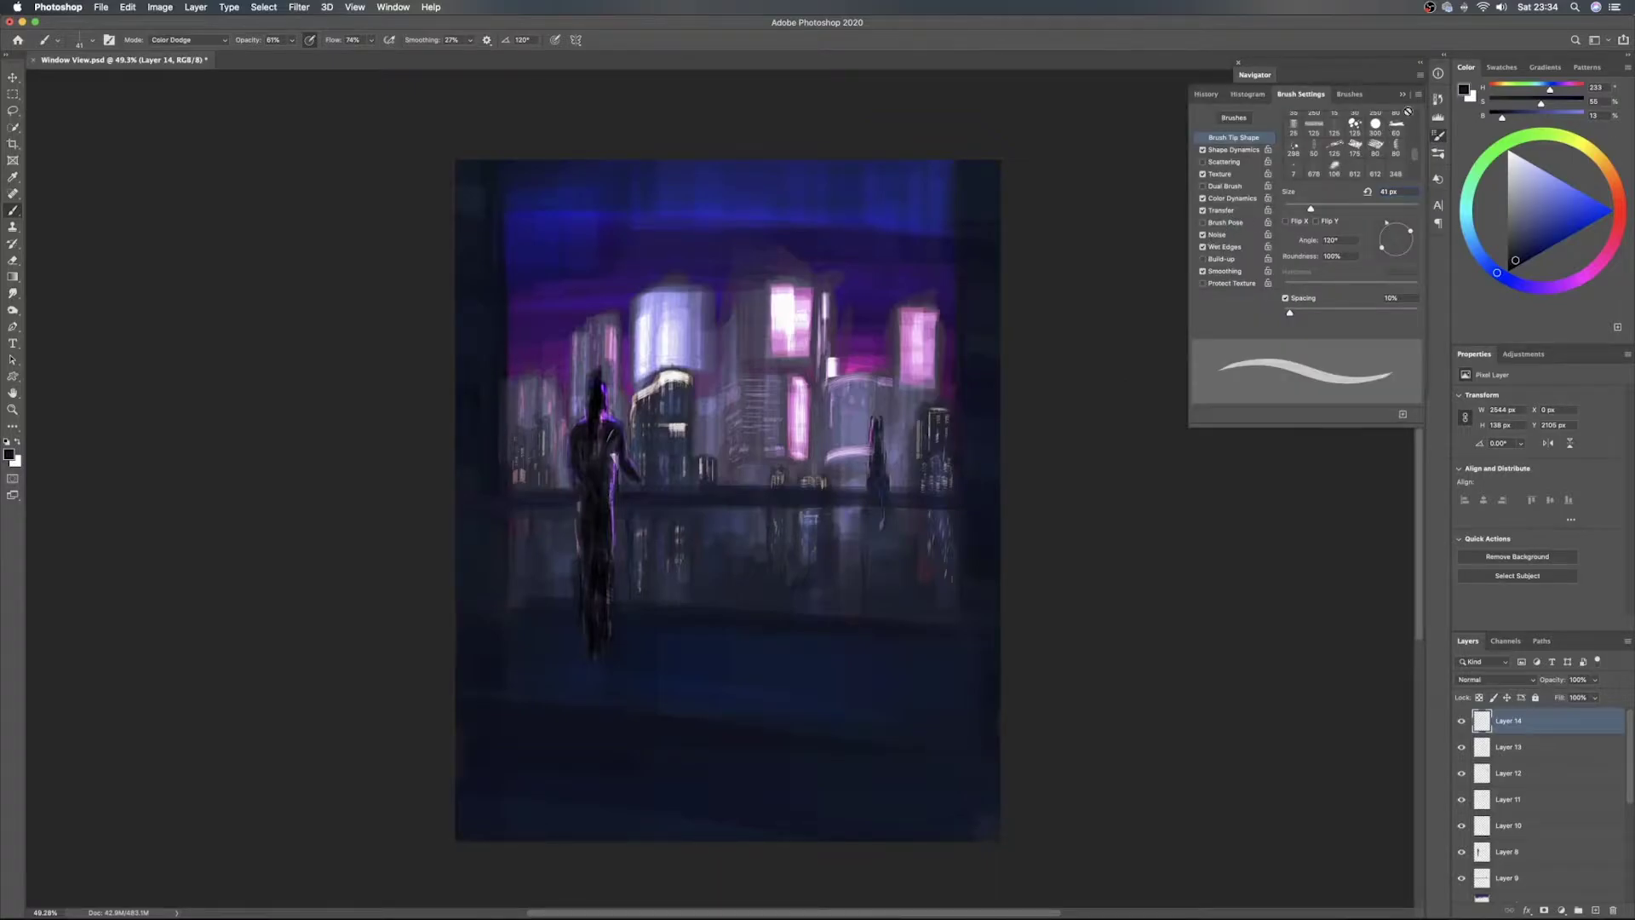
left_click(1436, 139)
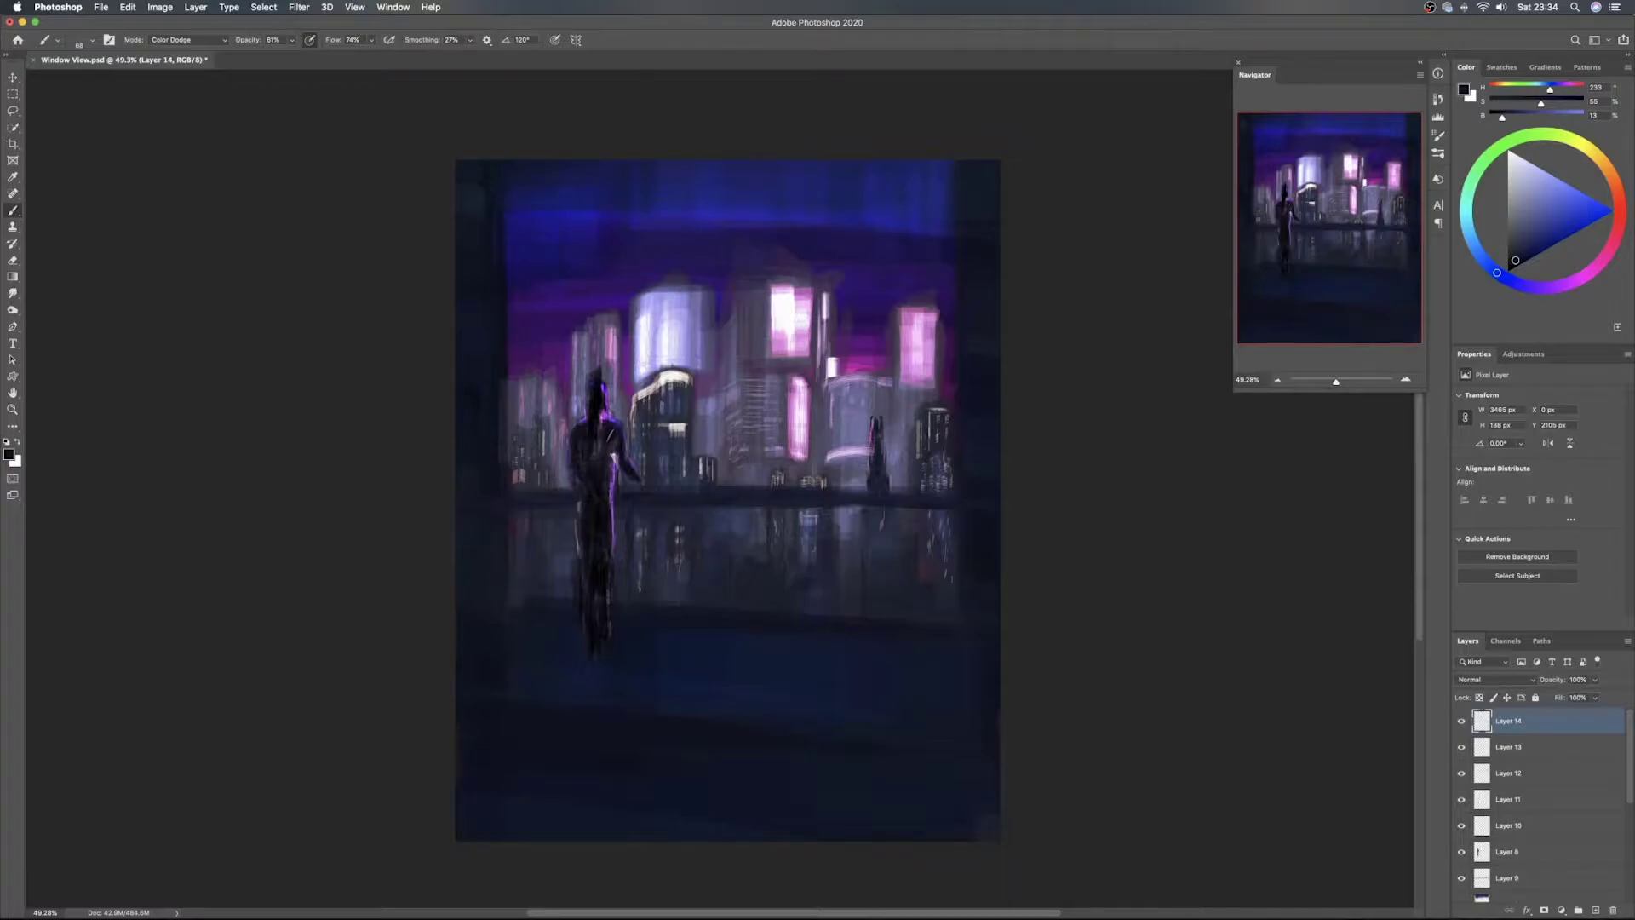
left_click(764, 539, "alt")
mouse_move(755, 541)
left_mouse_down()
mouse_move(882, 551)
mouse_move(906, 589)
left_mouse_up()
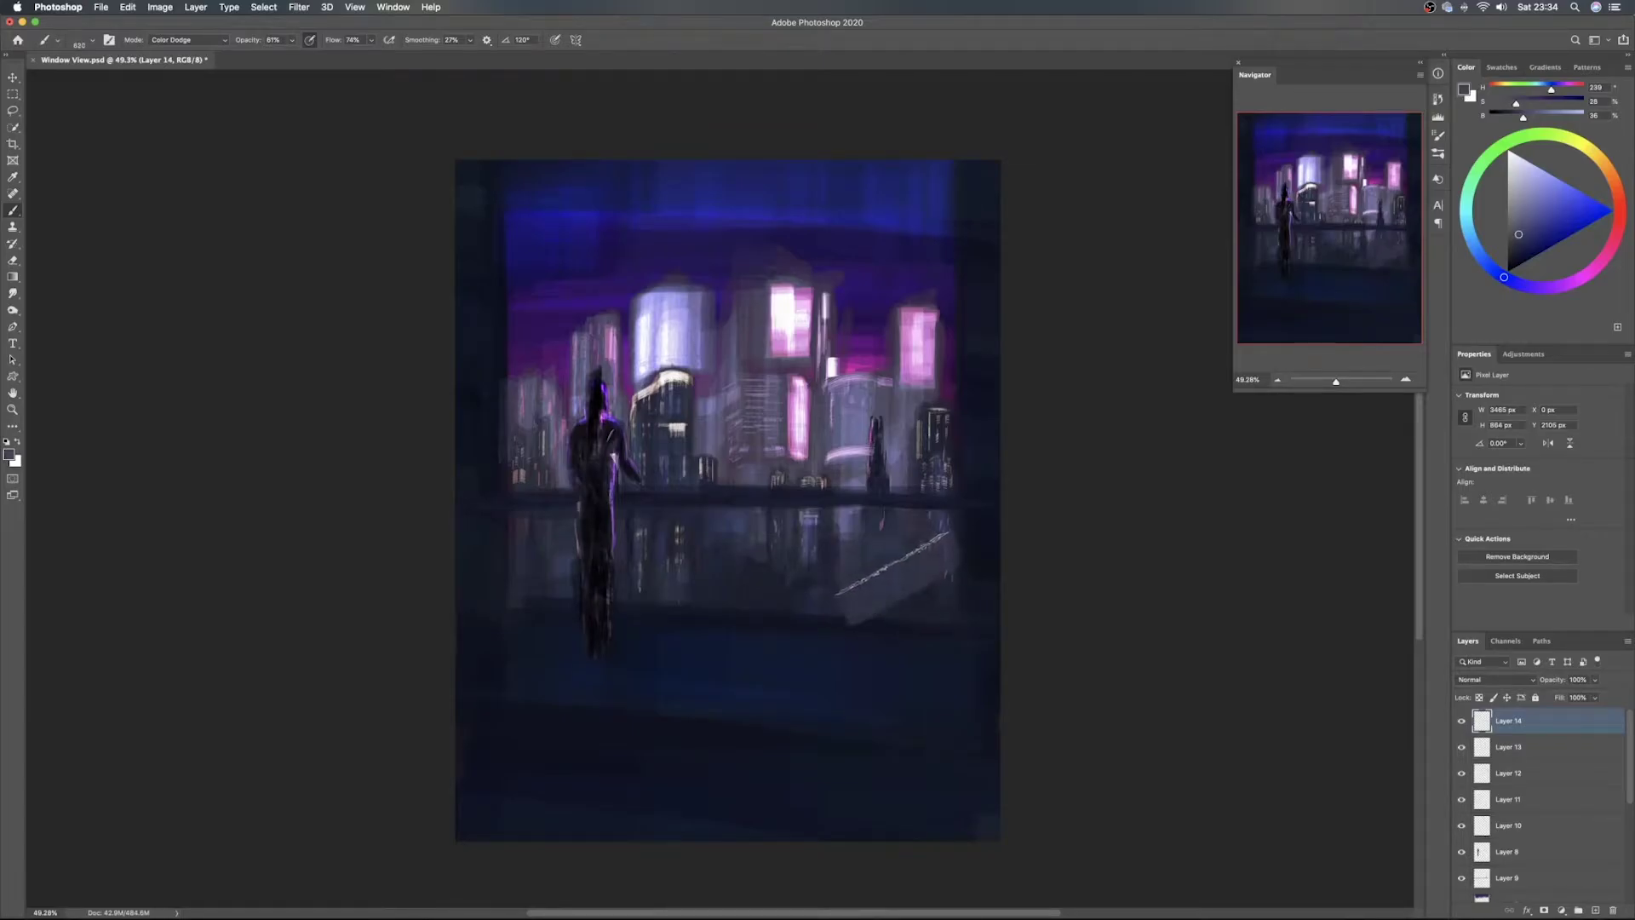
key("super+z")
right_click(885, 552)
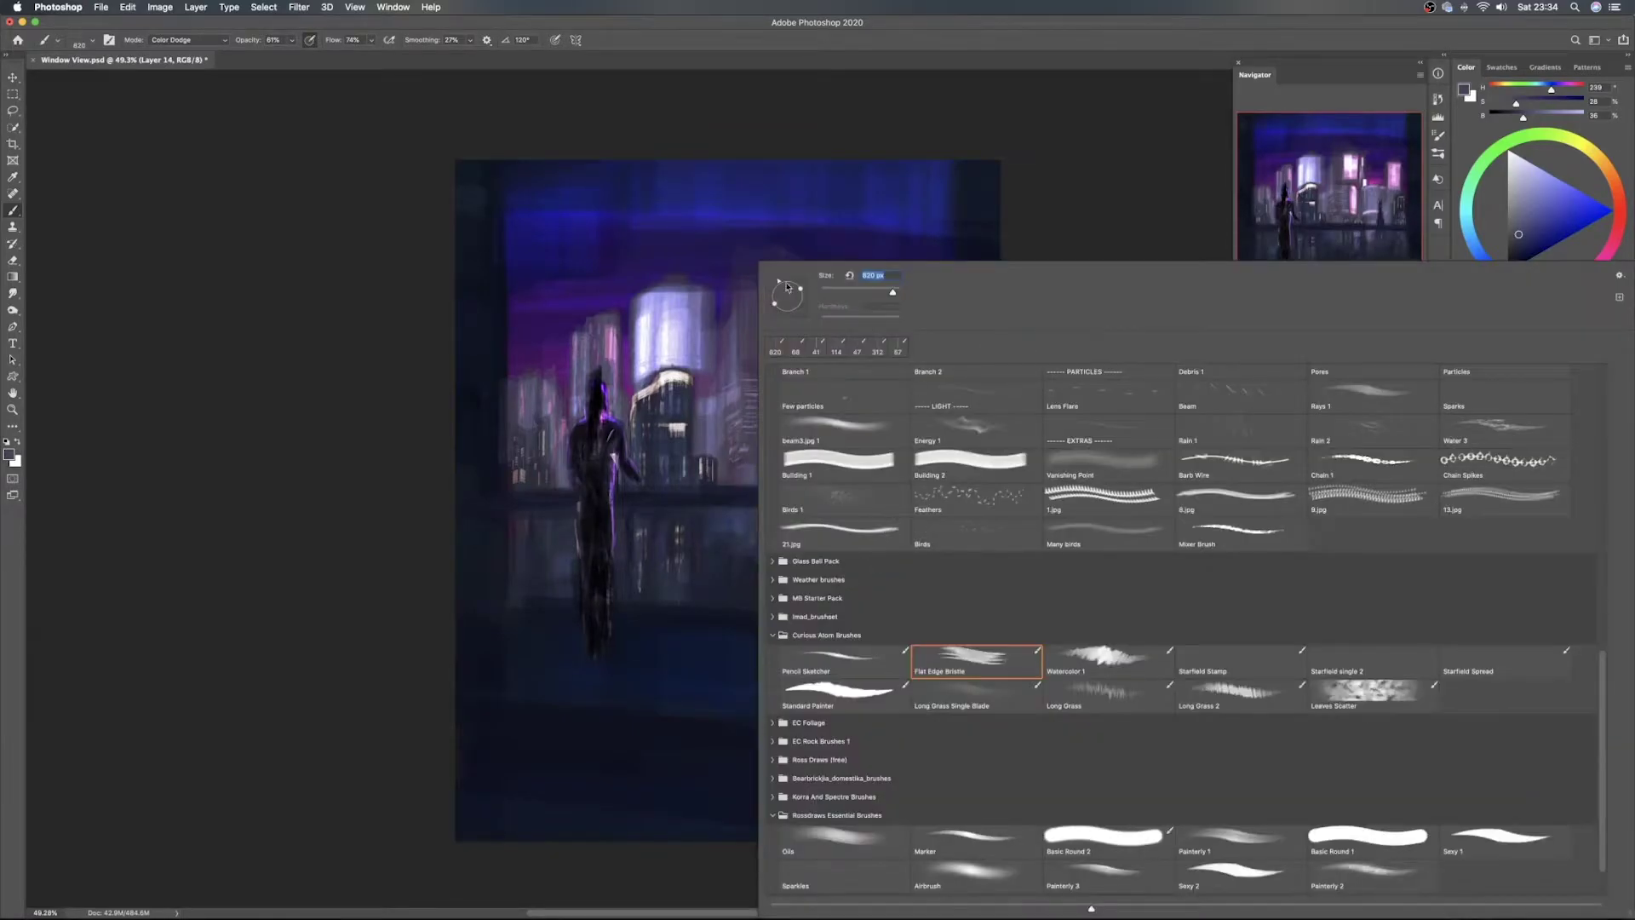
left_click_drag(784, 282, 815, 308)
left_click(924, 51)
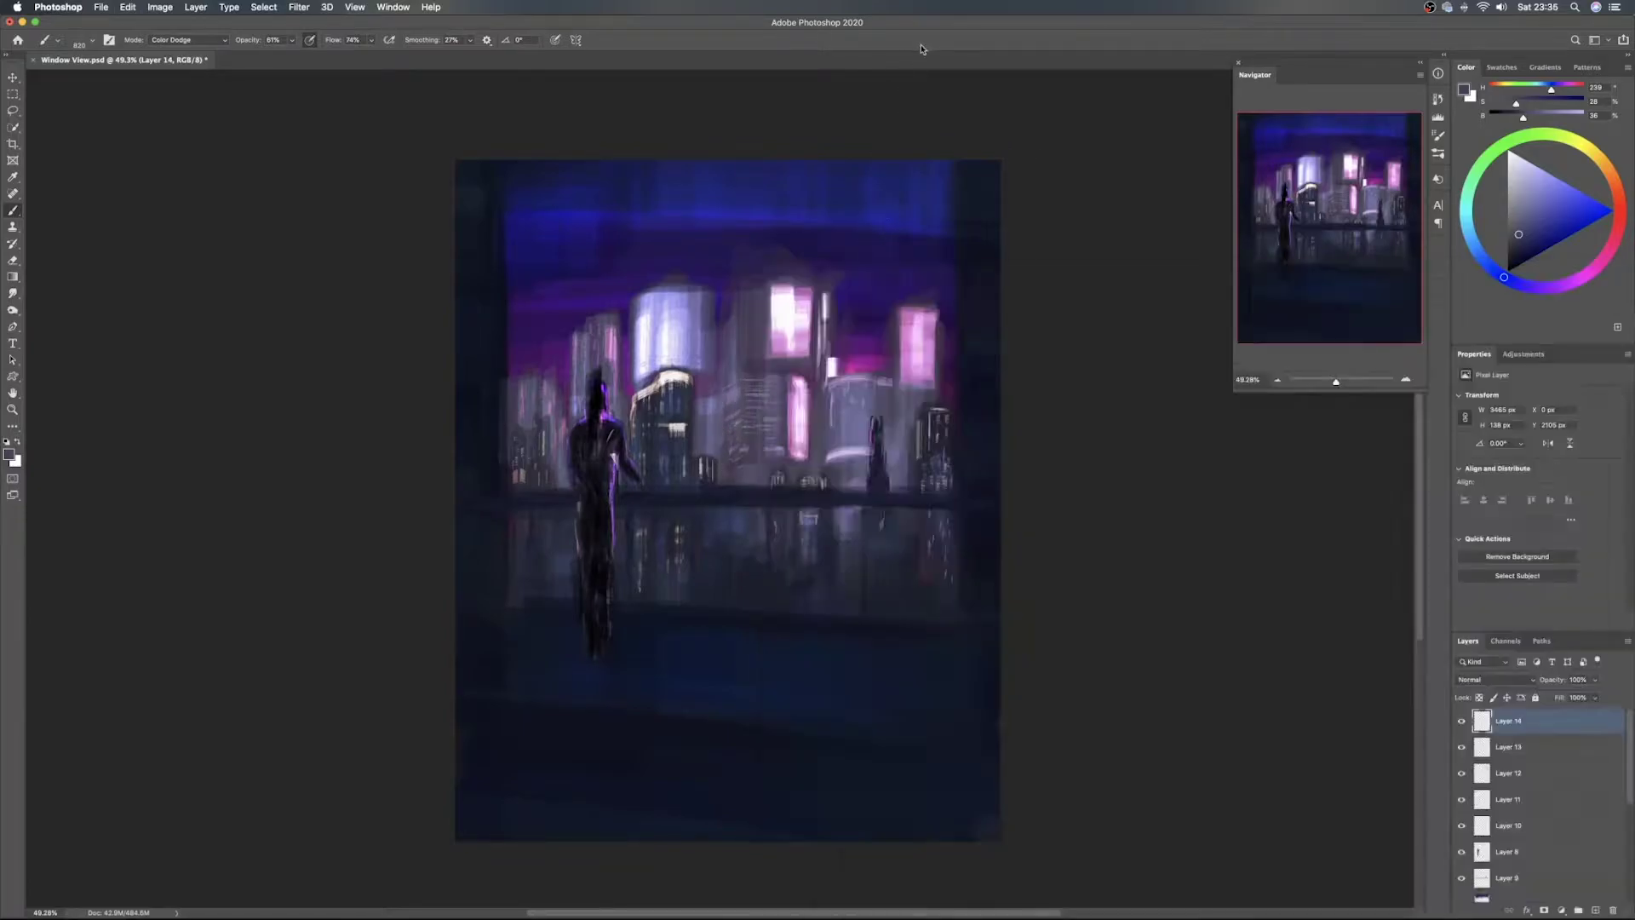
Try vertical grey-purple strokes on the glass below the cat and undo them
left_click_drag(876, 553, 850, 556)
key("super+z")
key("super+z")
mouse_move(880, 559)
left_mouse_down()
mouse_move(936, 559)
mouse_move(872, 549)
left_mouse_up()
key("super+z")
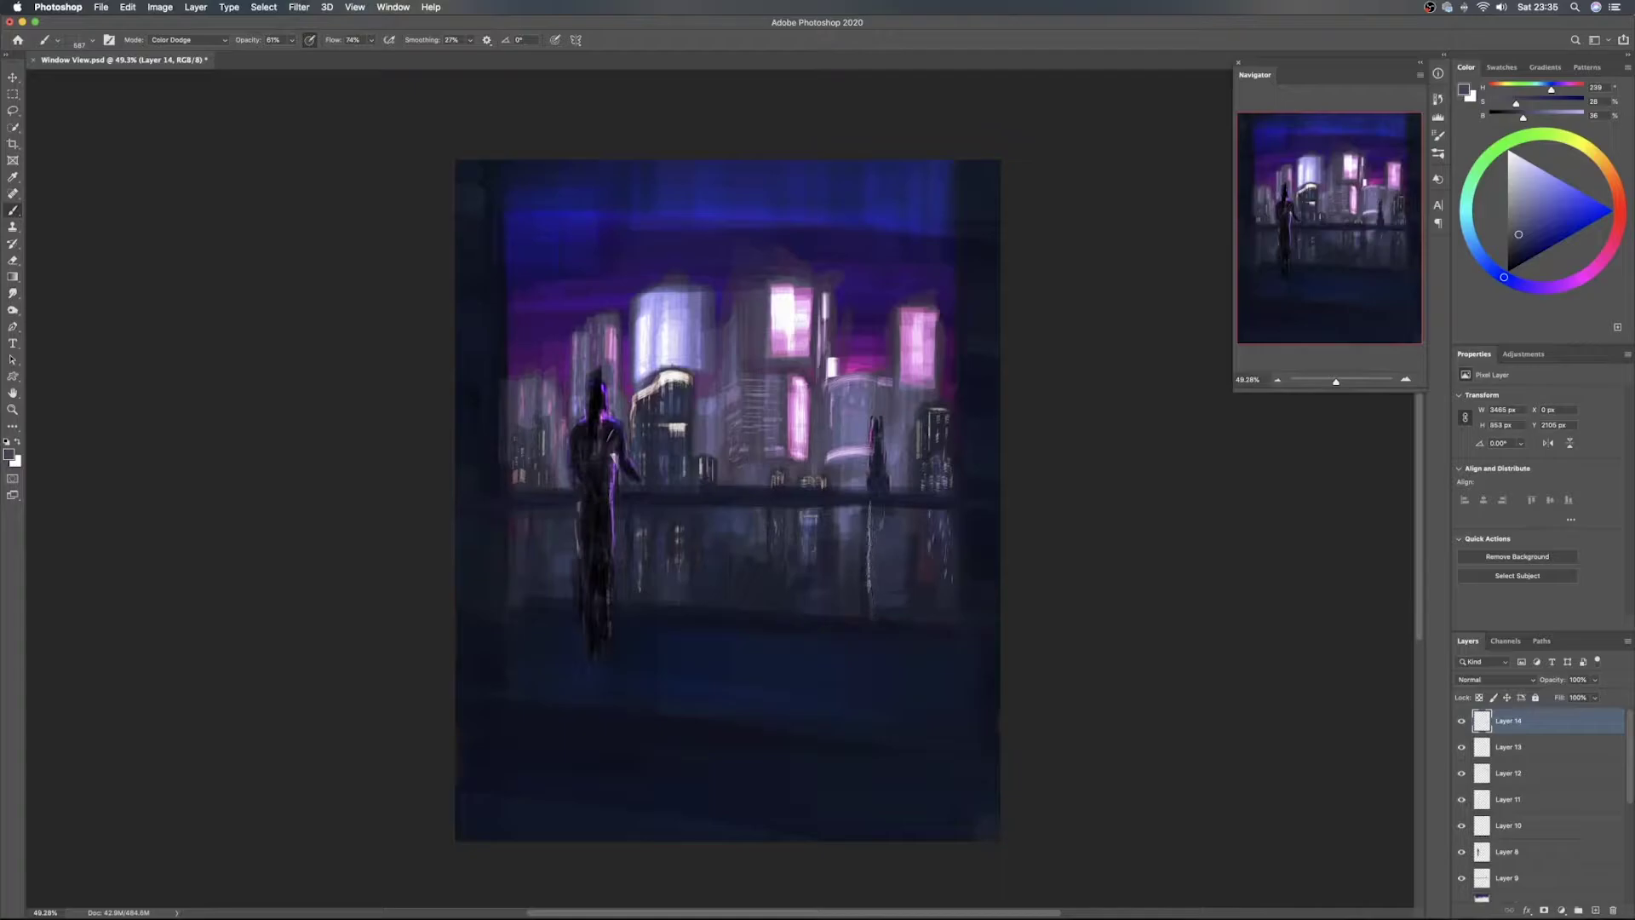
Paint vertical grey-purple bands along the glass panels below the railing, and sample the dark railing tone
mouse_move(765, 560)
left_mouse_down()
mouse_move(864, 577)
mouse_move(821, 574)
left_mouse_up()
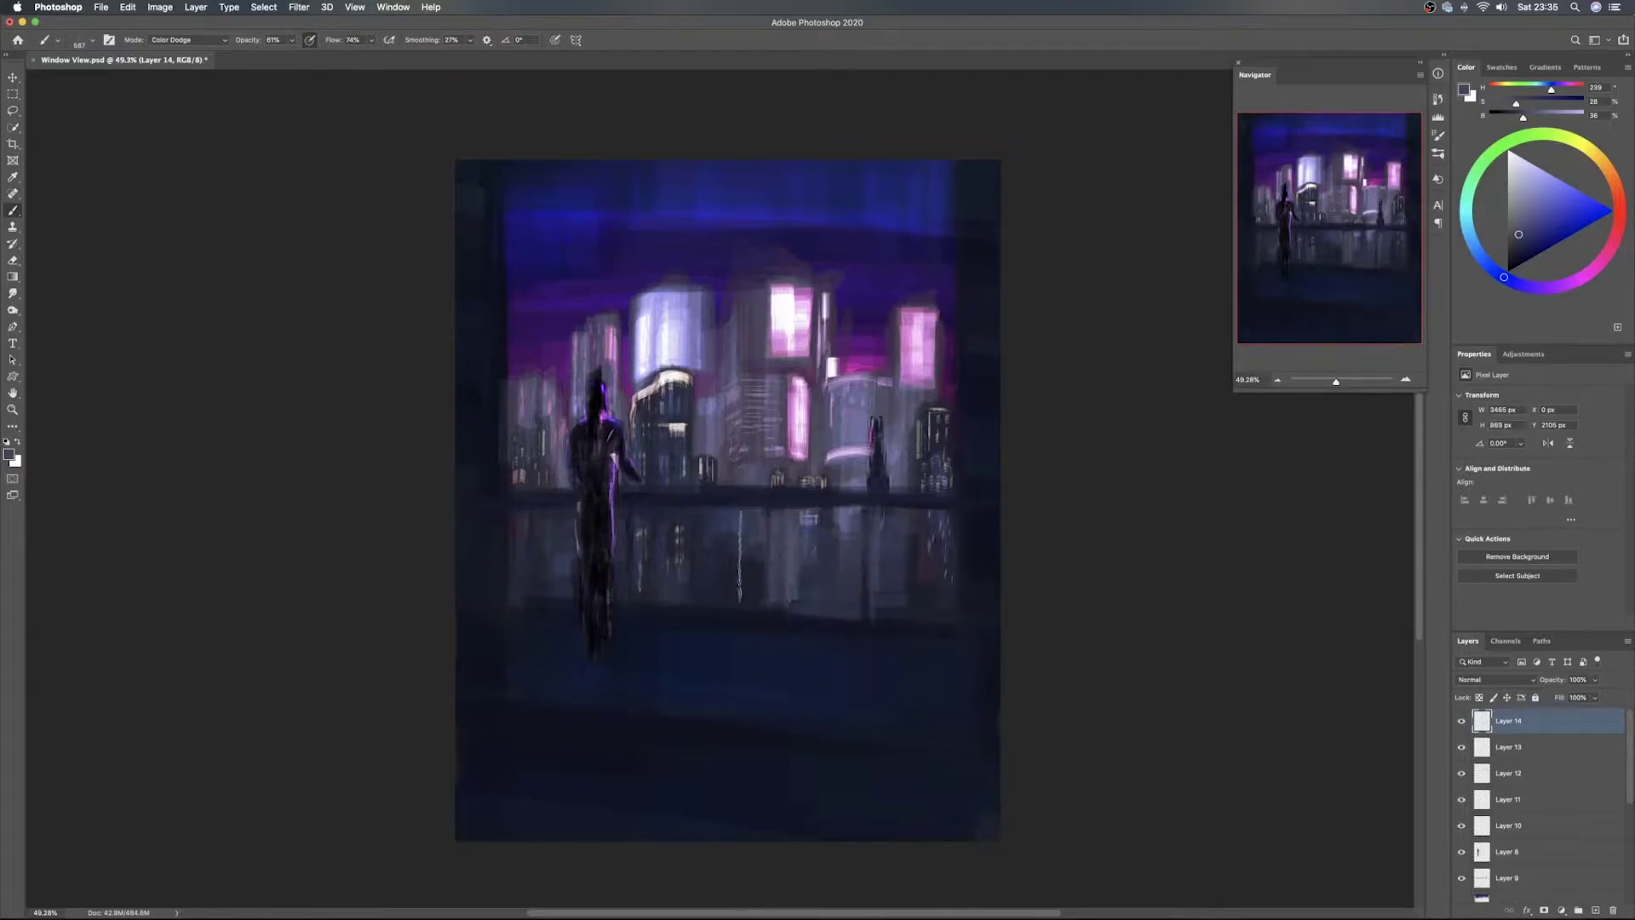
left_click_drag(685, 558, 737, 560)
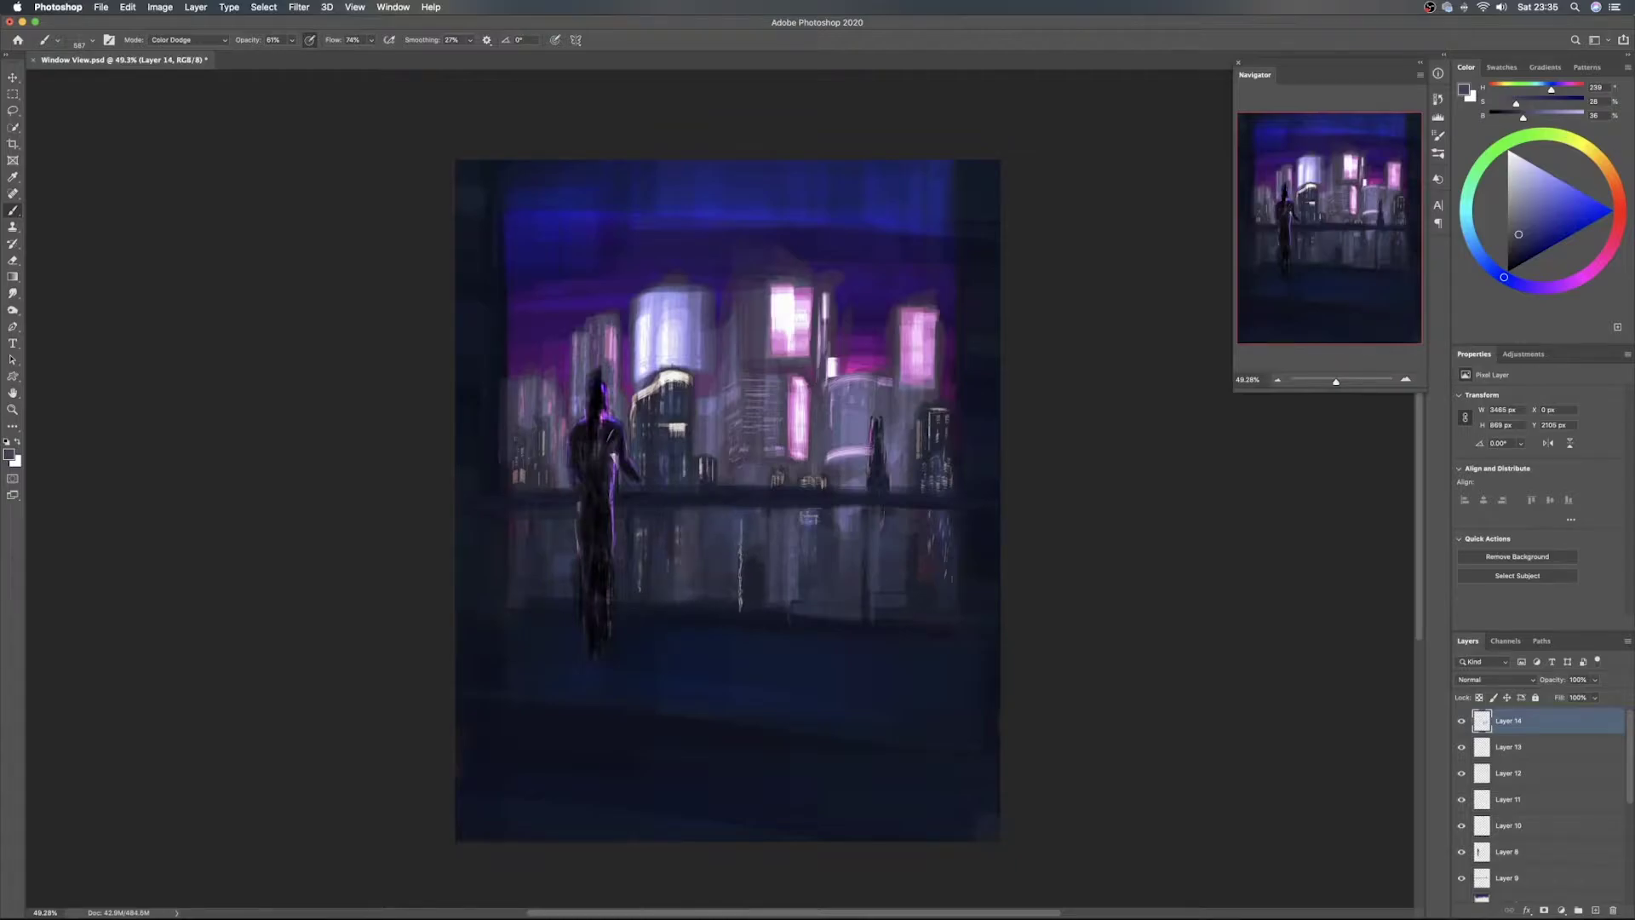
mouse_move(637, 556)
left_mouse_down()
mouse_move(453, 559)
mouse_move(566, 561)
left_mouse_up()
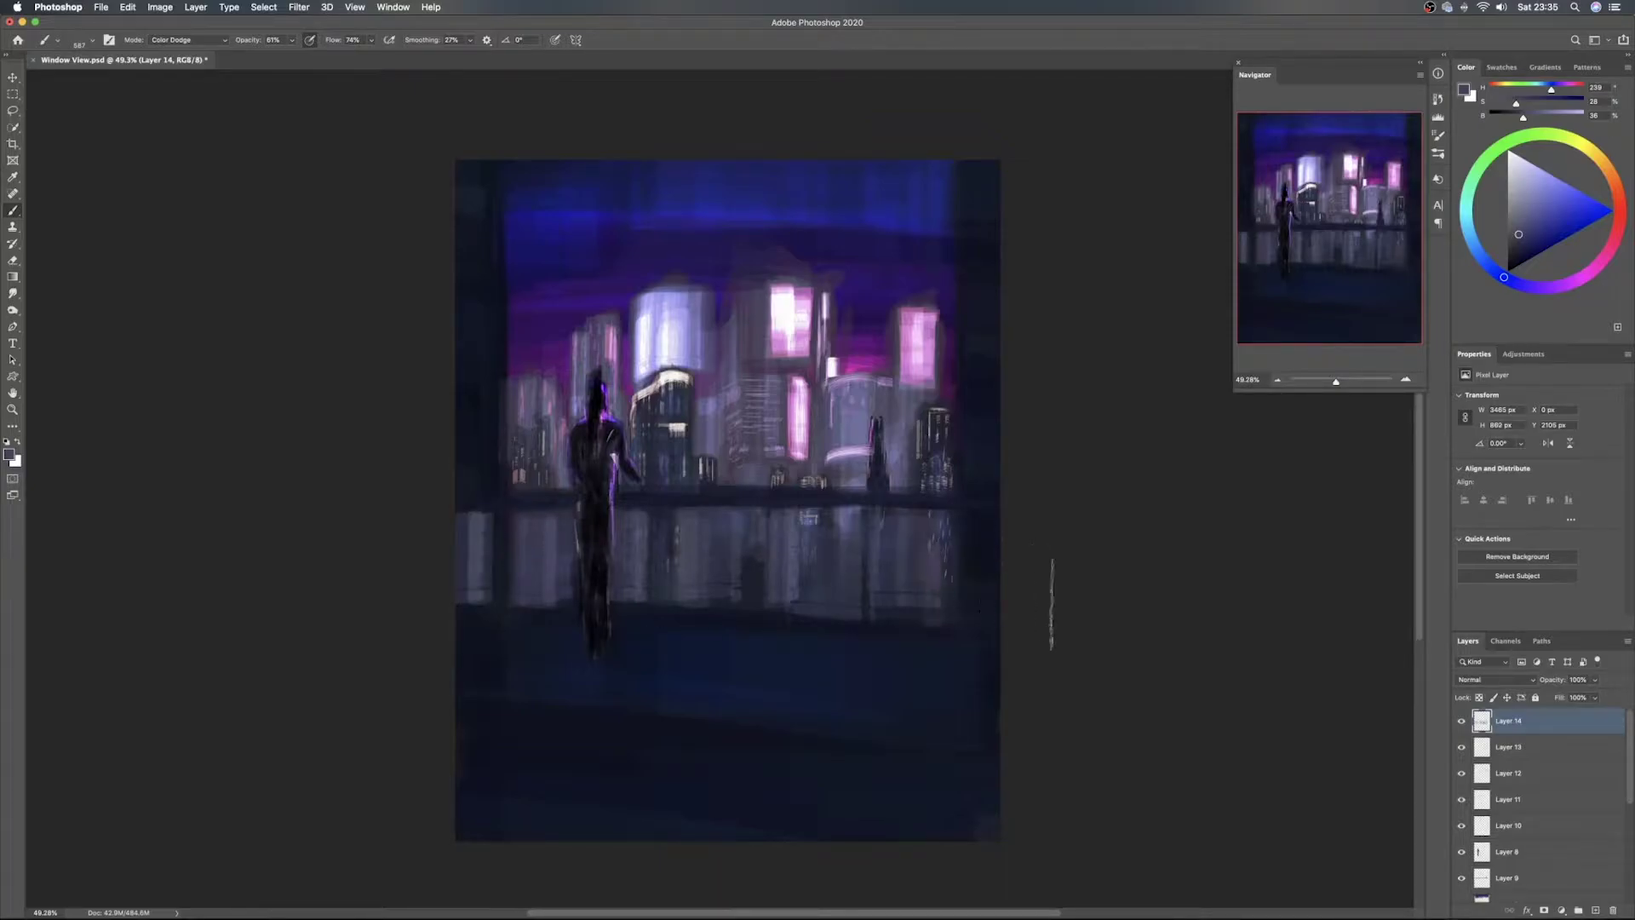
mouse_move(772, 562)
left_mouse_down()
mouse_move(710, 549)
mouse_move(770, 551)
mouse_move(747, 551)
mouse_move(785, 520)
left_mouse_up()
left_click(755, 502, "alt")
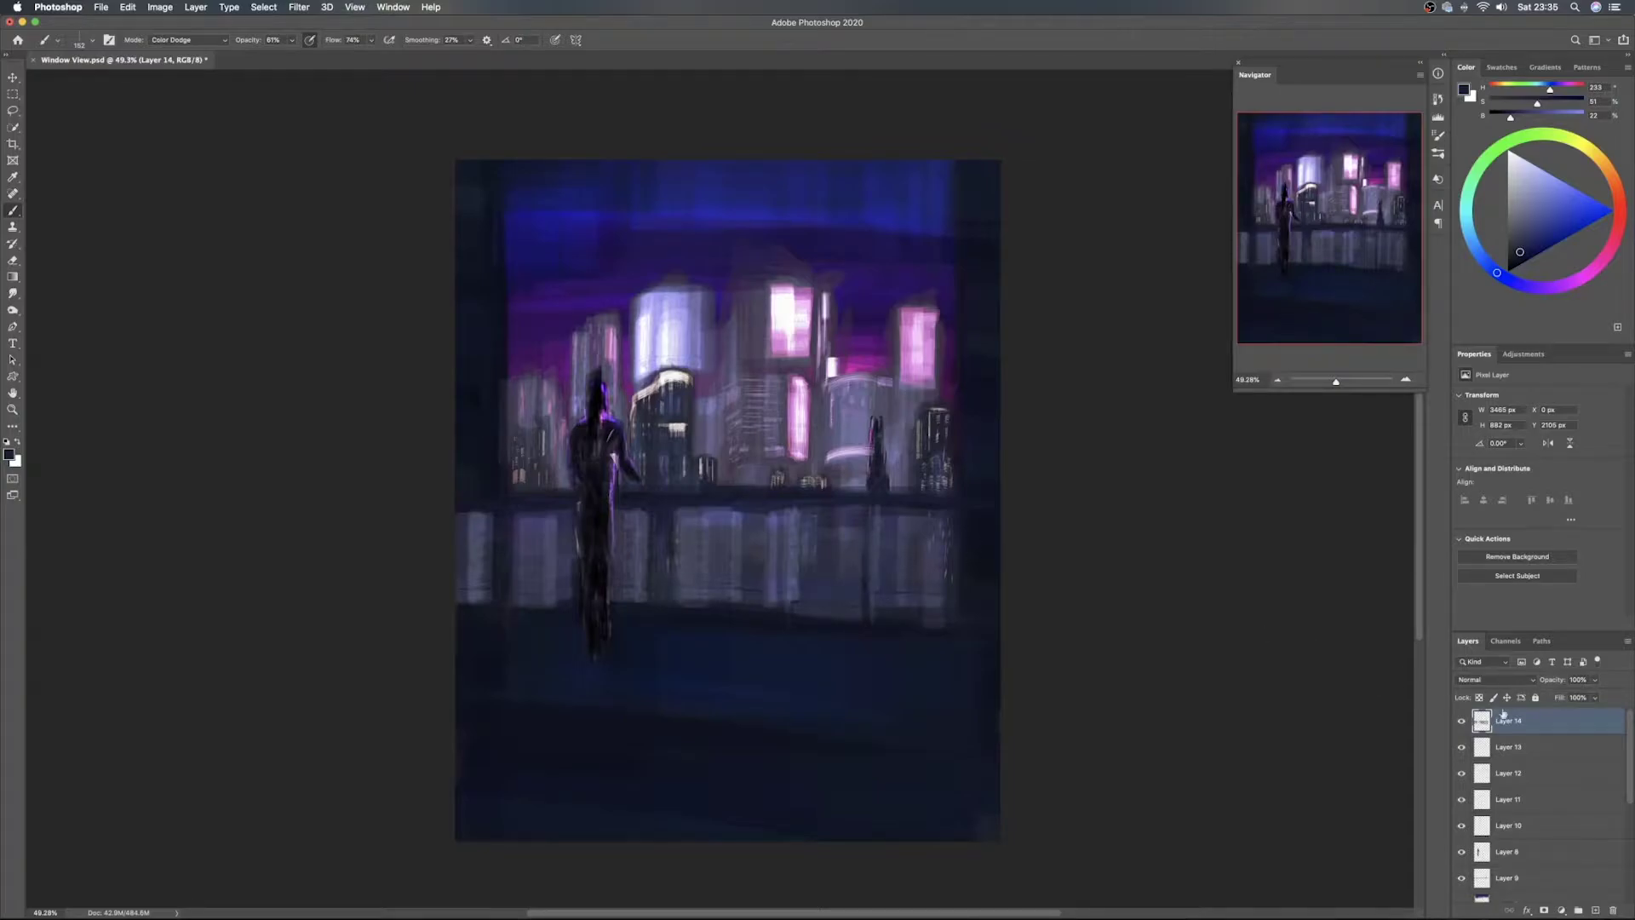
Compare the glass layer hidden and shown, lower its opacity to 33%, and save the document
left_click(1461, 722)
left_click(1461, 721)
mouse_move(1553, 680)
left_mouse_down()
mouse_move(1477, 681)
mouse_move(1567, 681)
mouse_move(1544, 683)
left_mouse_up()
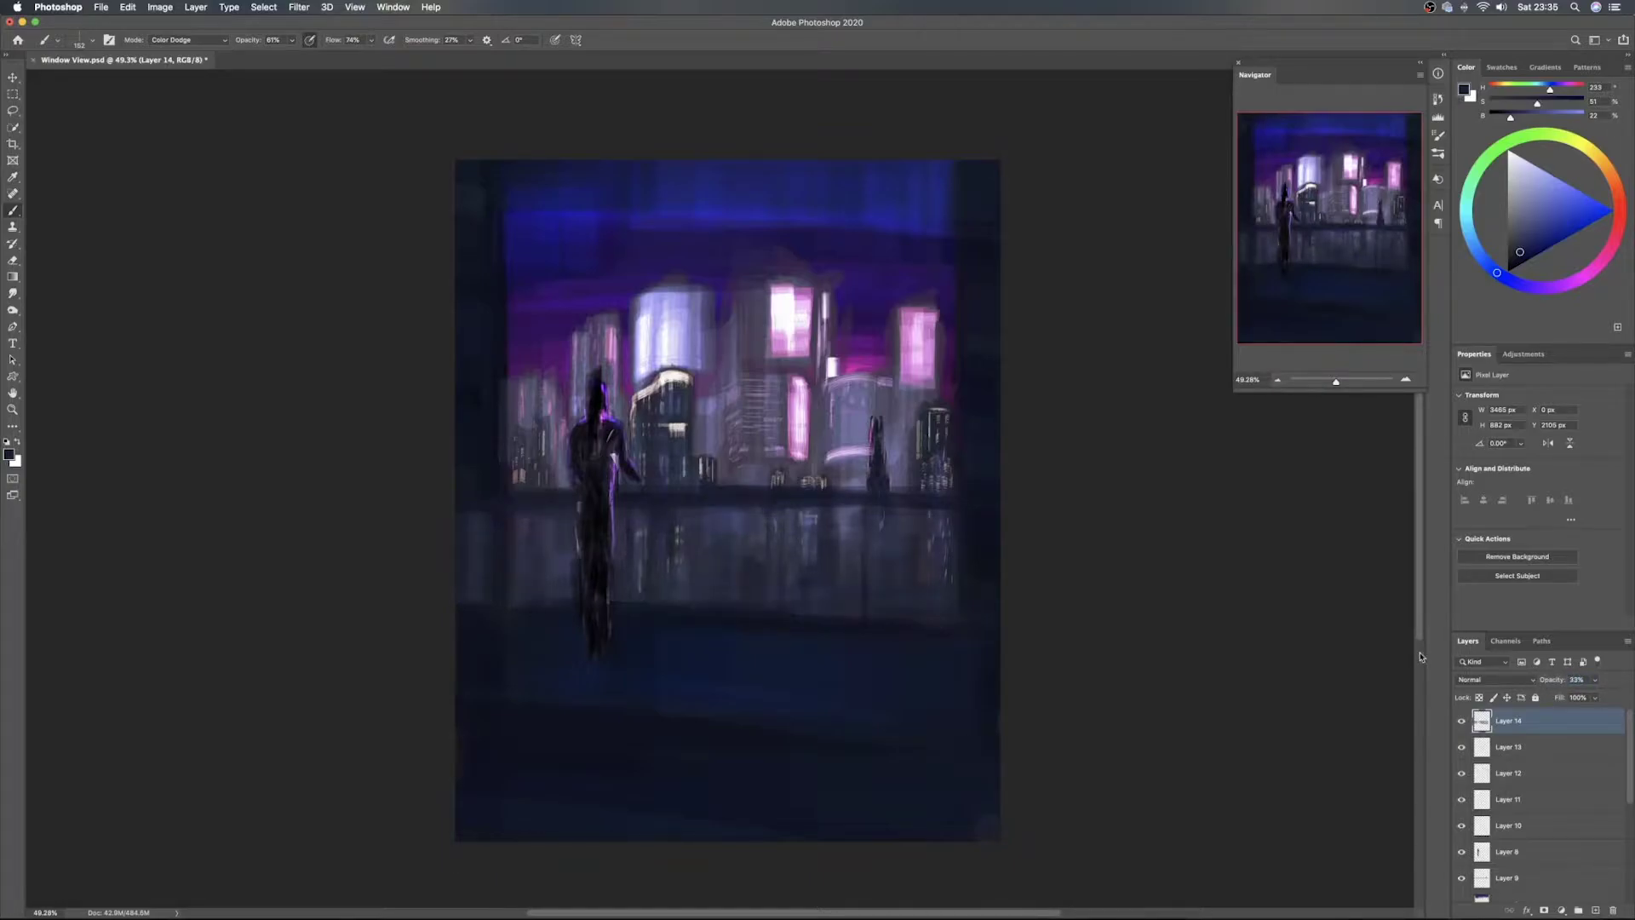
key("v")
key("ctrl+s")
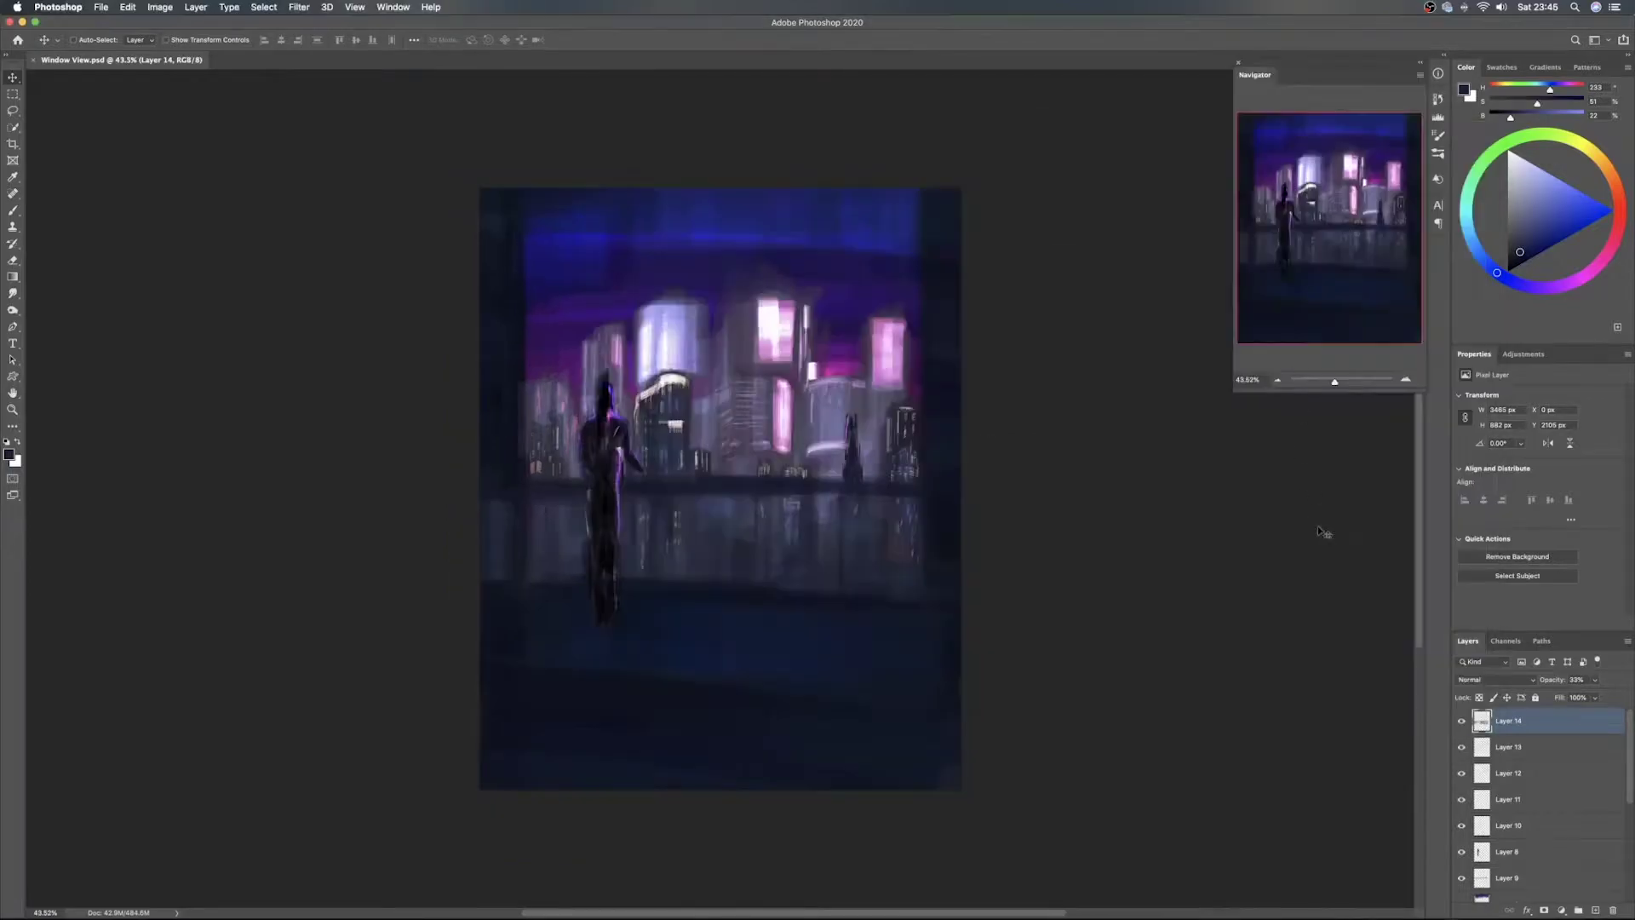
Add a new layer, move it directly beneath the figure's layer, and check that layer by toggling its visibility
left_click(1594, 912)
scroll(1532, 790, "up", 2)
left_click_drag(1541, 726, 1545, 882)
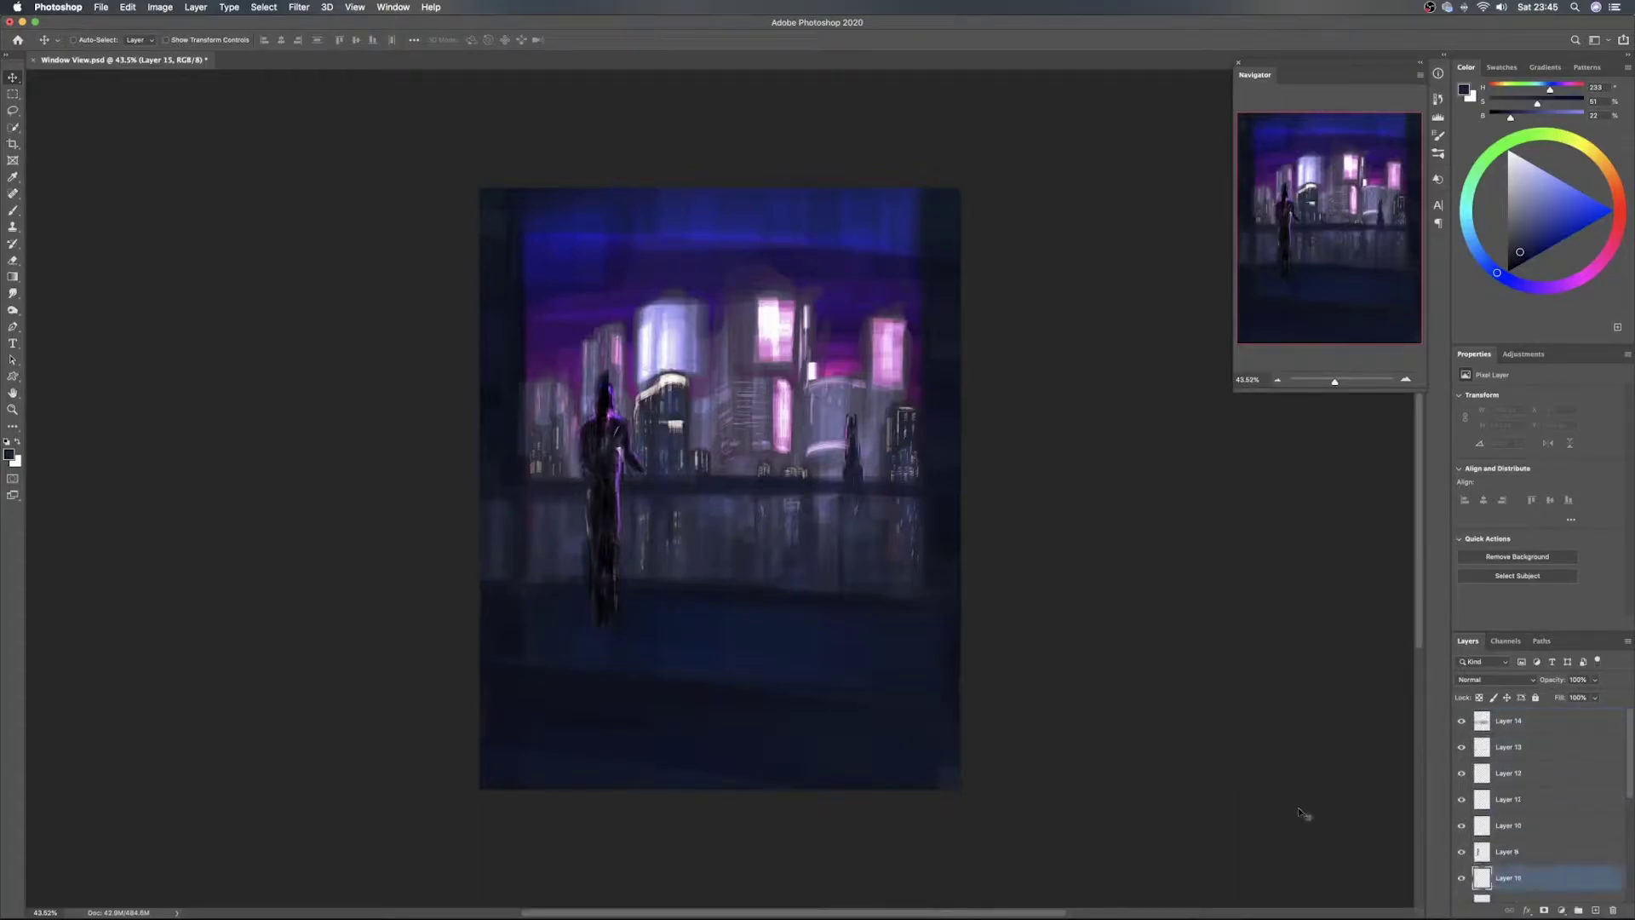
left_click(1462, 852)
left_click(1462, 851)
left_click(1462, 852)
left_click(1462, 852)
key("b")
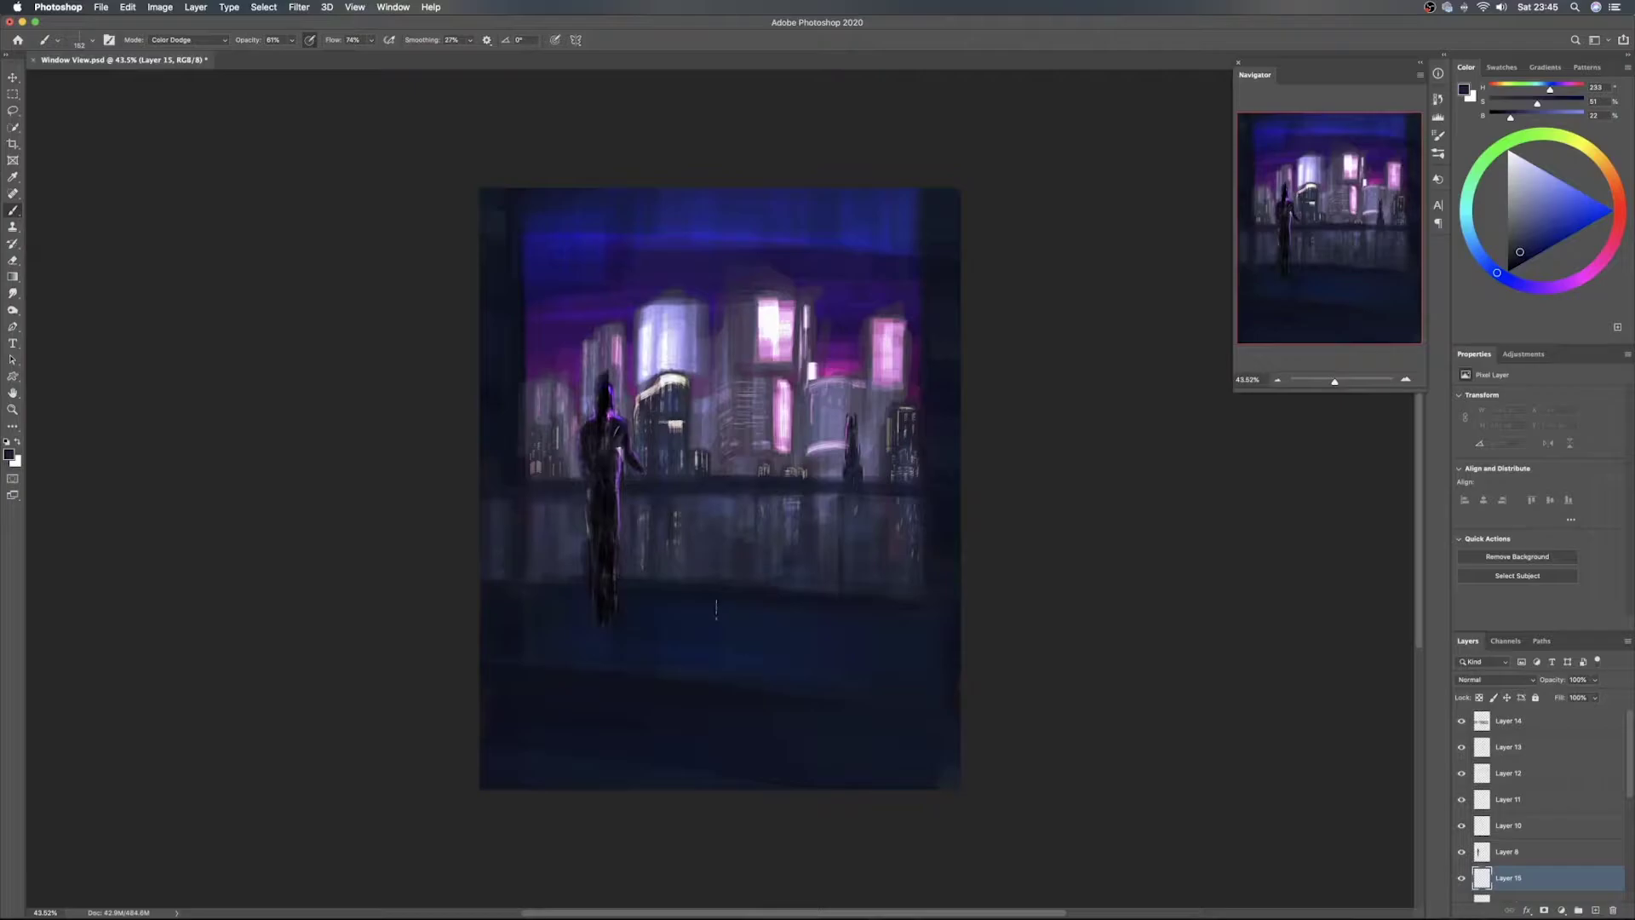
Rotate the Flat Edge Bristle tip to about -32°, enlarge it to 412 px, and paint dark slanted strokes on the floor's left side
right_click(717, 611)
left_click_drag(771, 298, 772, 312)
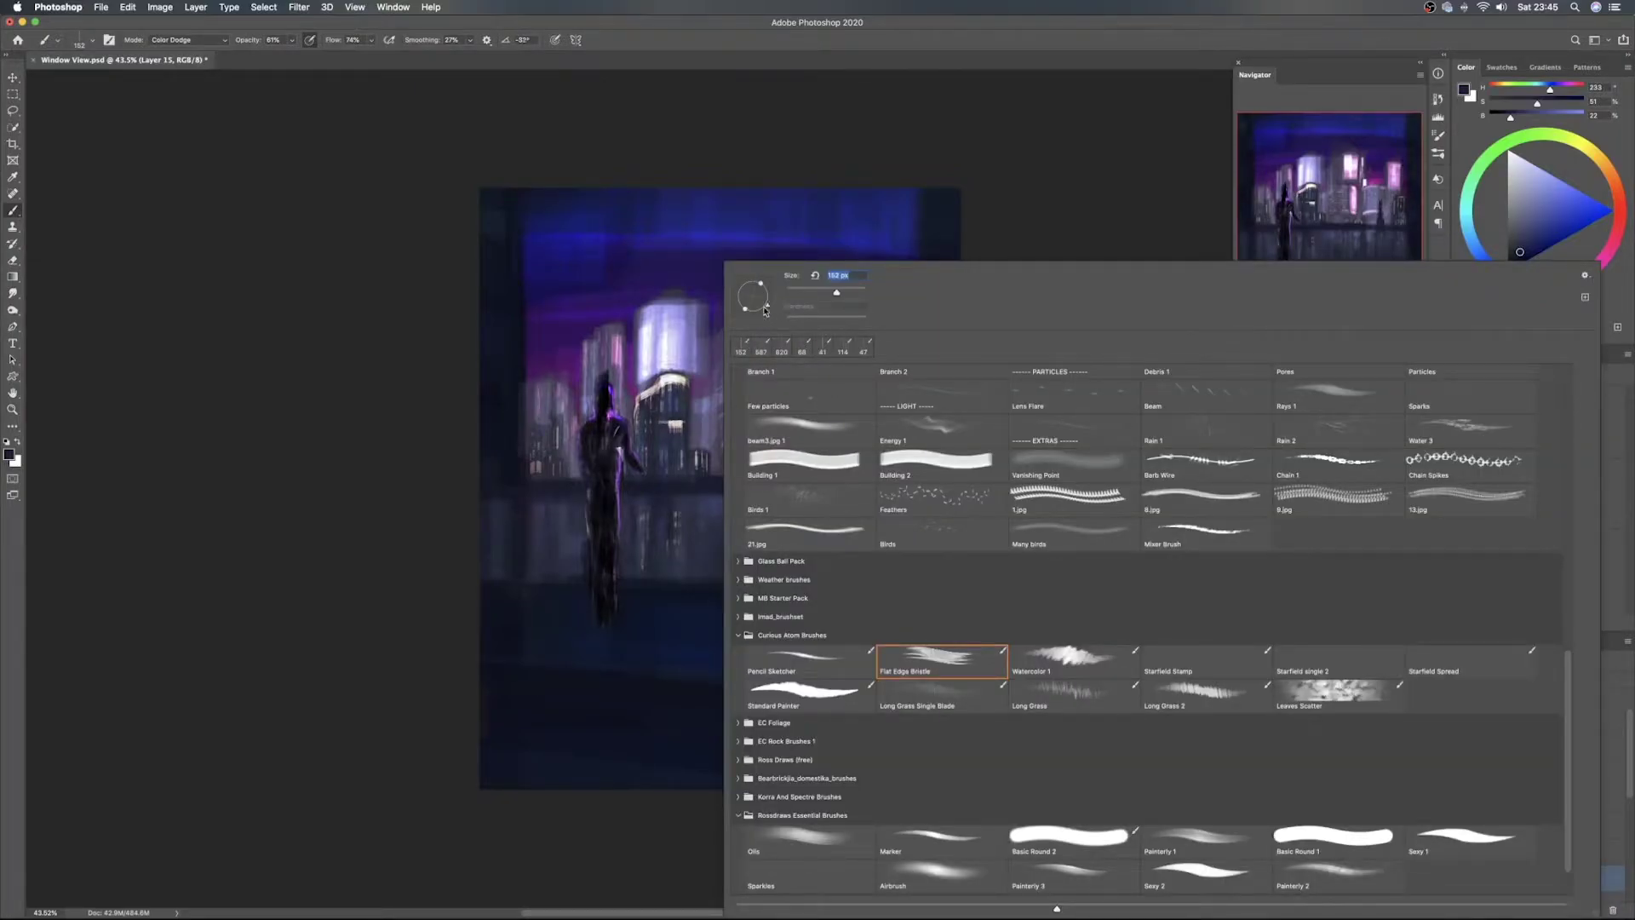
left_click_drag(829, 296, 854, 292)
key("Return")
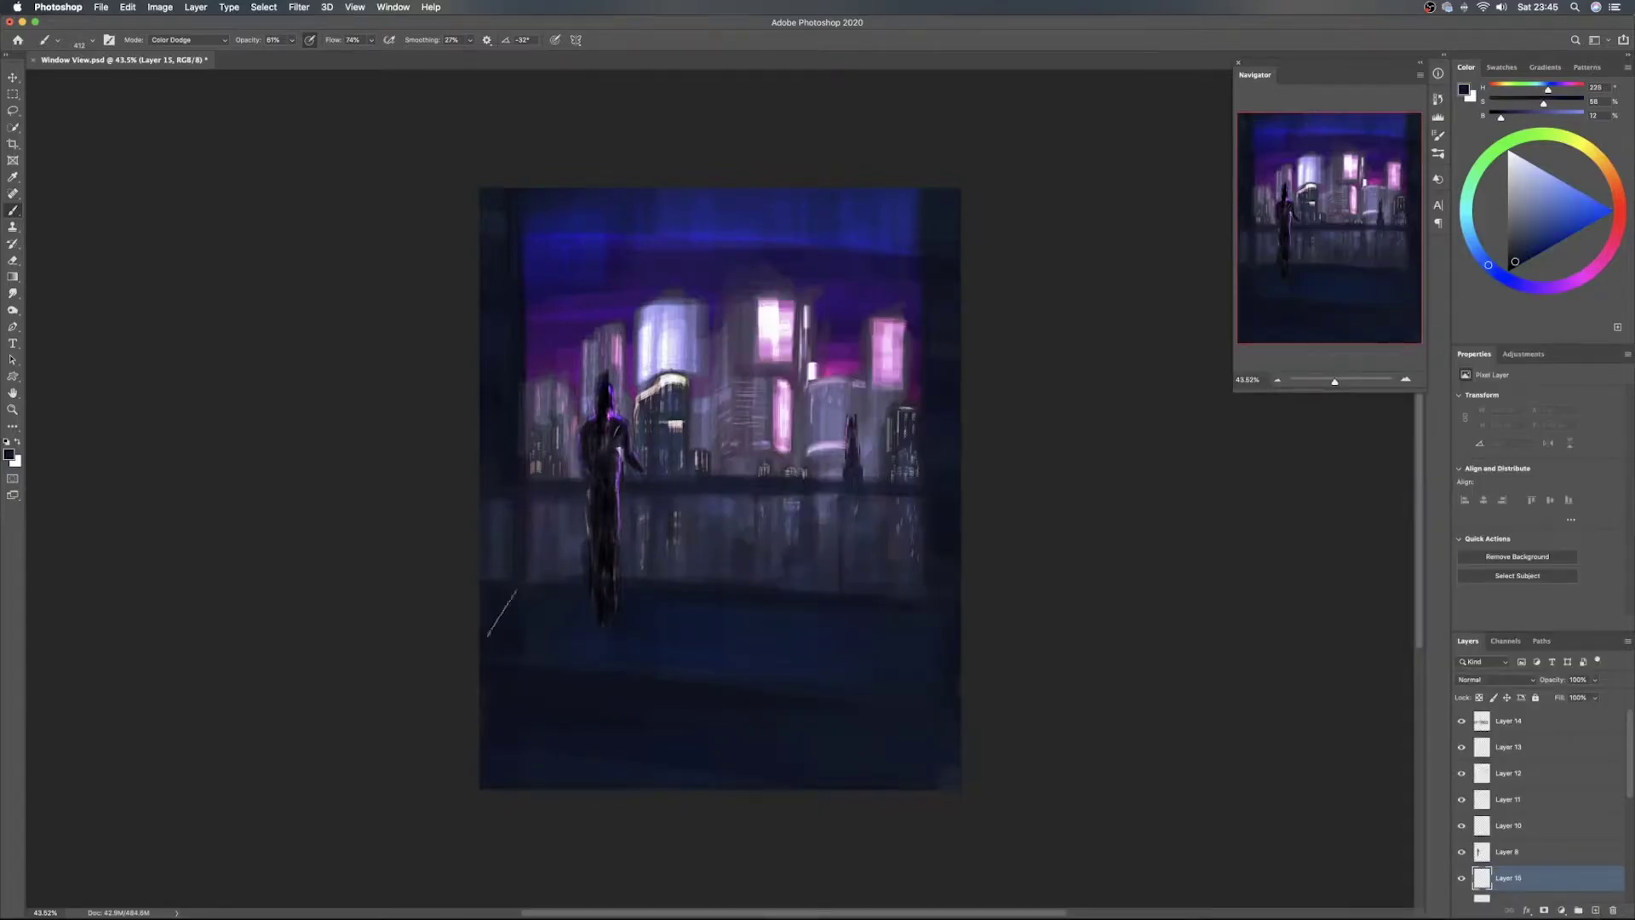
mouse_move(533, 641)
left_mouse_down()
mouse_move(495, 734)
mouse_move(505, 756)
left_mouse_up()
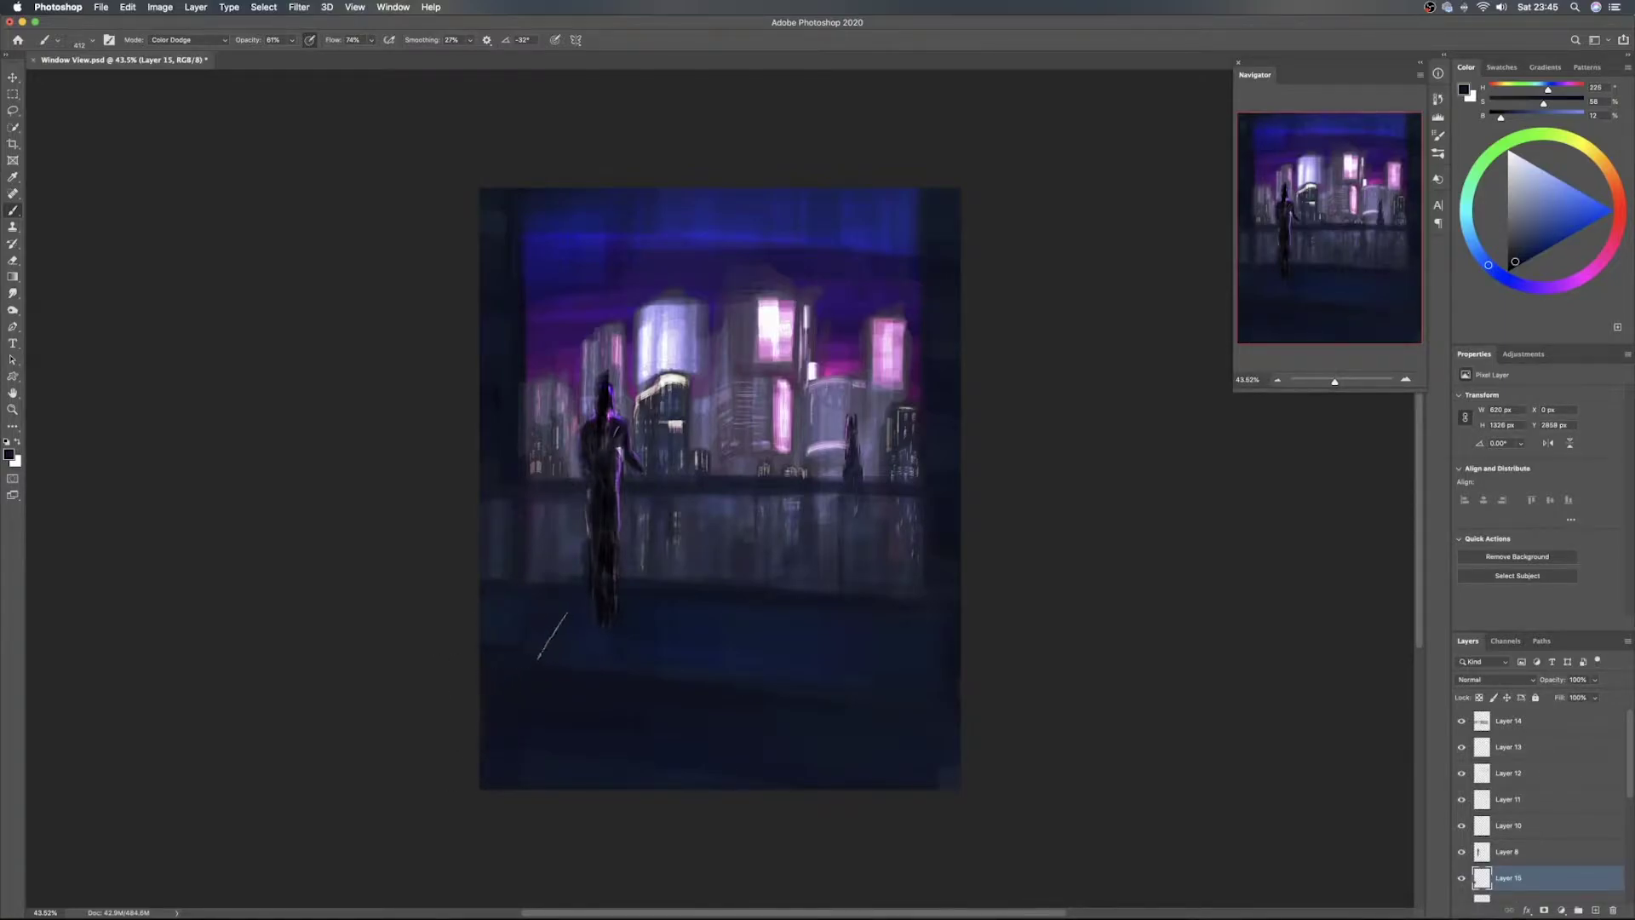
Sample the floor's blue and paint broad slanted blue patches across the floor in front of the figure
left_click(749, 634, "alt")
mouse_move(538, 613)
left_mouse_down()
mouse_move(660, 651)
mouse_move(520, 642)
mouse_move(635, 664)
mouse_move(511, 707)
mouse_move(594, 690)
left_mouse_up()
mouse_move(674, 620)
left_mouse_down()
mouse_move(799, 662)
mouse_move(570, 670)
mouse_move(745, 670)
mouse_move(682, 659)
mouse_move(798, 679)
mouse_move(558, 646)
mouse_move(877, 655)
mouse_move(608, 697)
mouse_move(711, 679)
mouse_move(726, 656)
mouse_move(606, 665)
mouse_move(819, 669)
mouse_move(522, 675)
mouse_move(832, 693)
mouse_move(581, 684)
mouse_move(824, 686)
mouse_move(655, 705)
left_mouse_up()
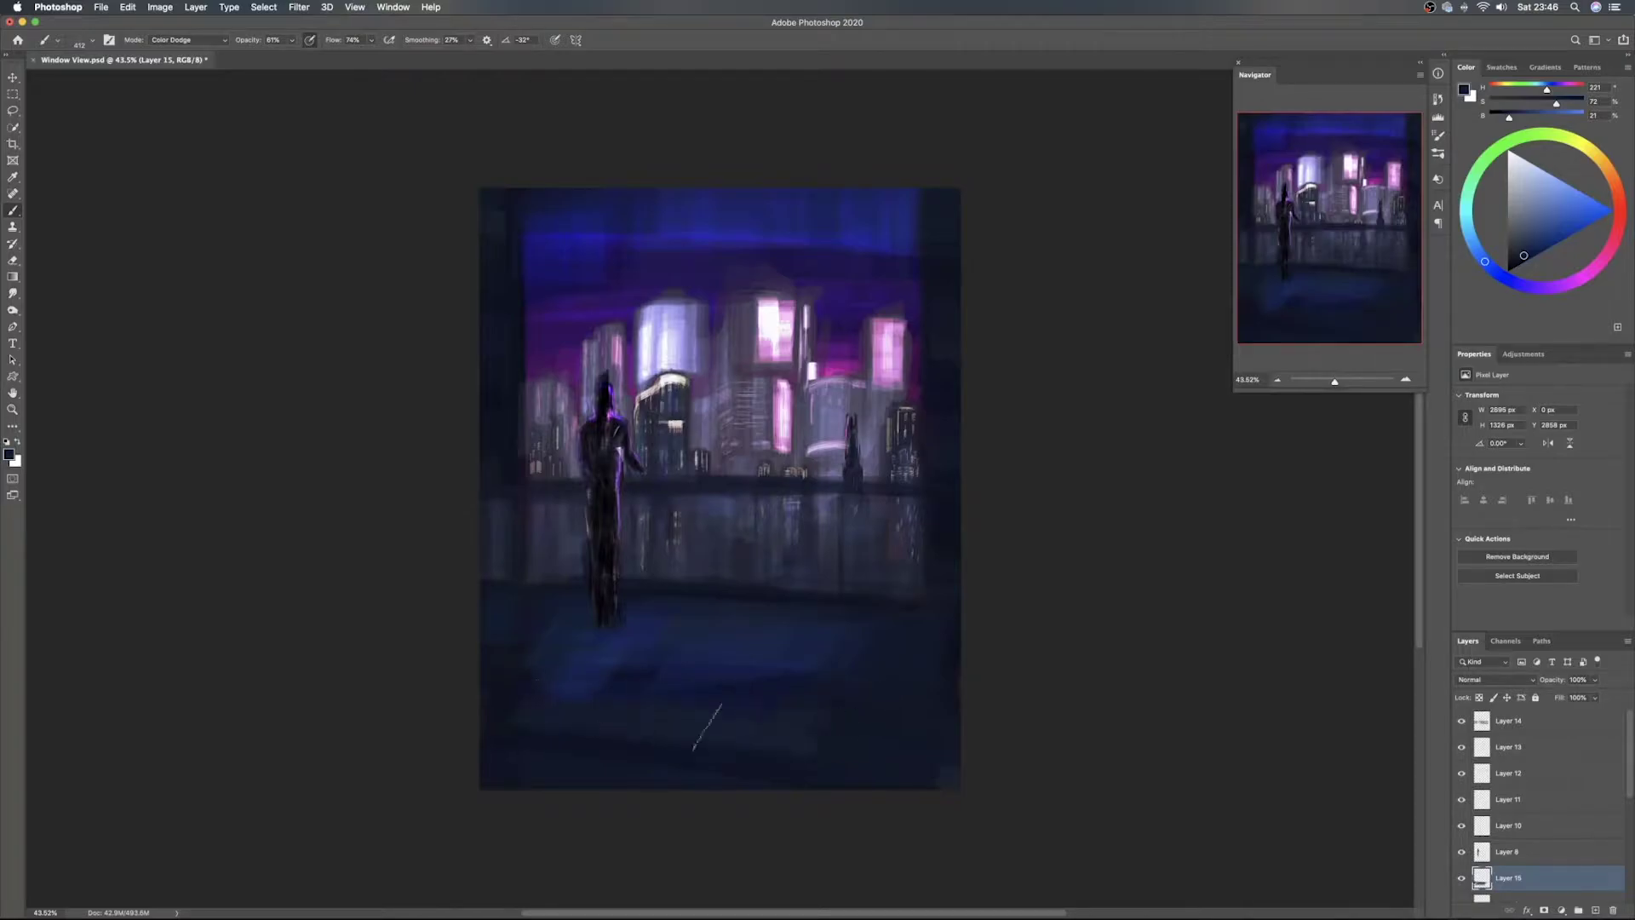
left_click_drag(519, 775, 876, 785)
left_click_drag(712, 679, 768, 679)
mouse_move(598, 689)
left_mouse_down()
mouse_move(779, 677)
mouse_move(840, 681)
mouse_move(628, 678)
mouse_move(864, 692)
left_mouse_up()
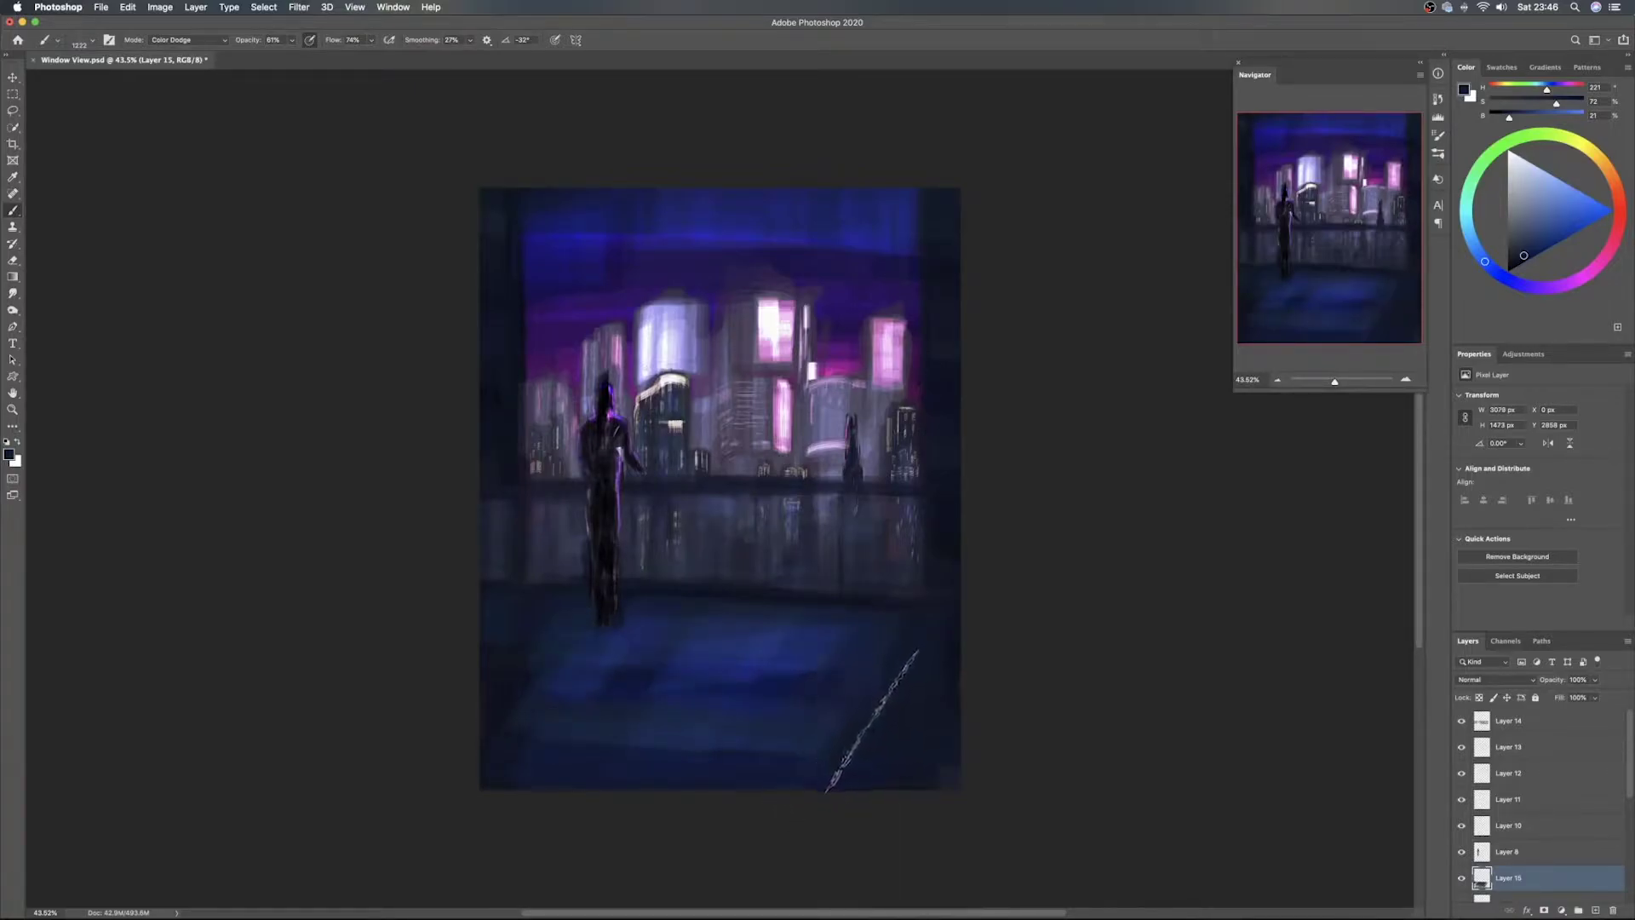
Rotate the brush tip to -13° and paint dark blue strokes over the floor's right side
left_click(865, 722)
right_click(865, 722)
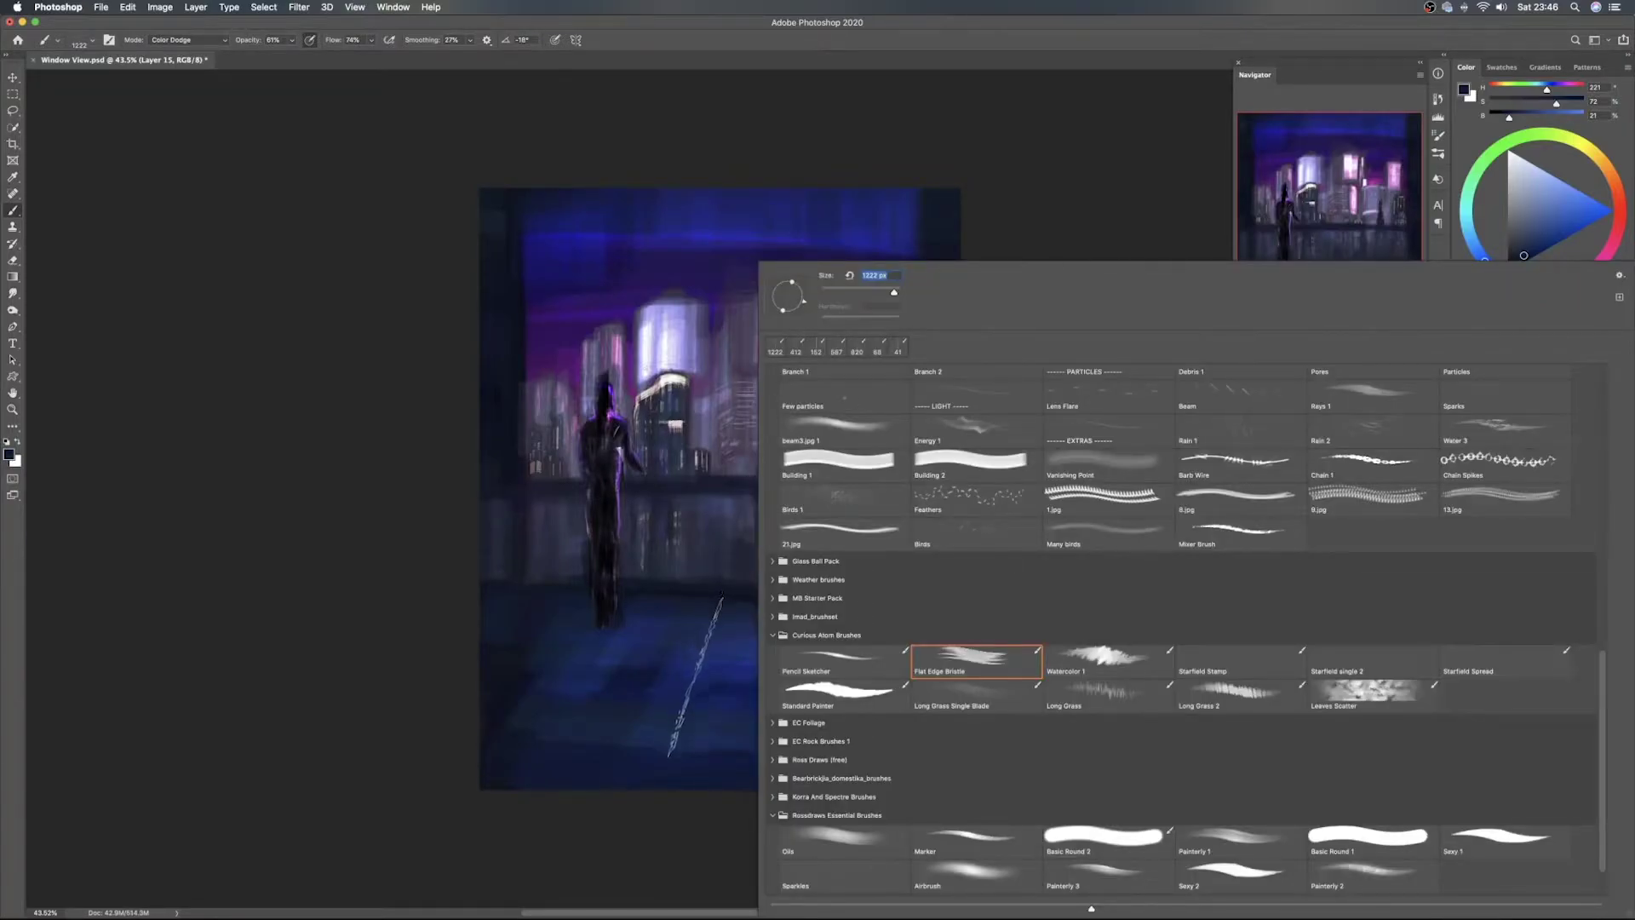
left_click(1021, 37)
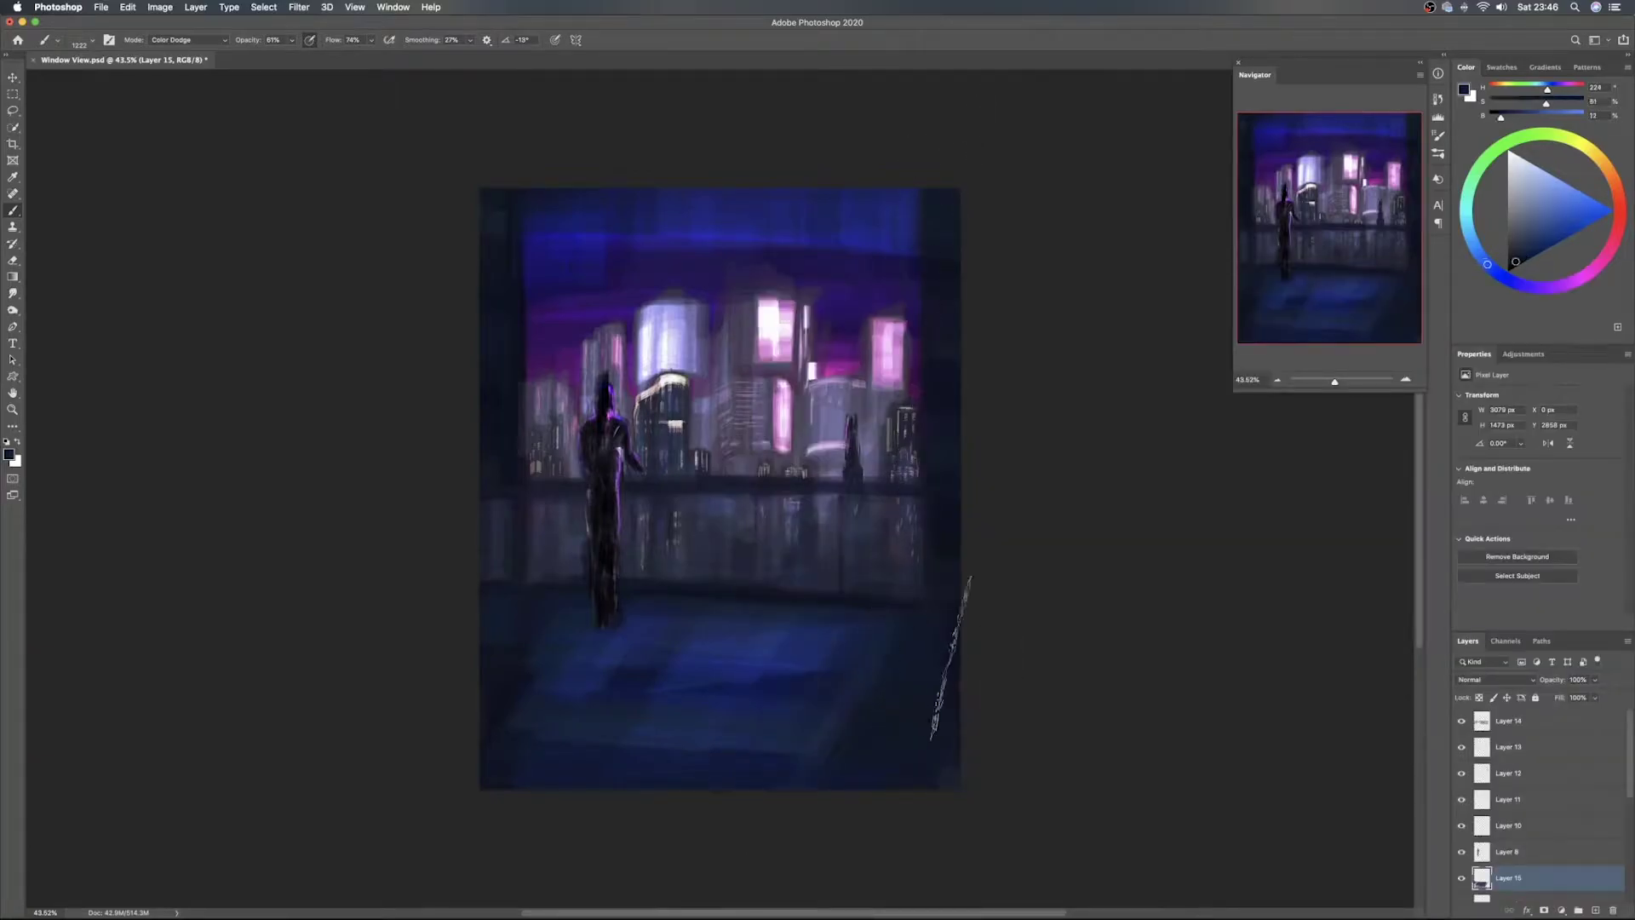
left_click_drag(815, 719, 1035, 714)
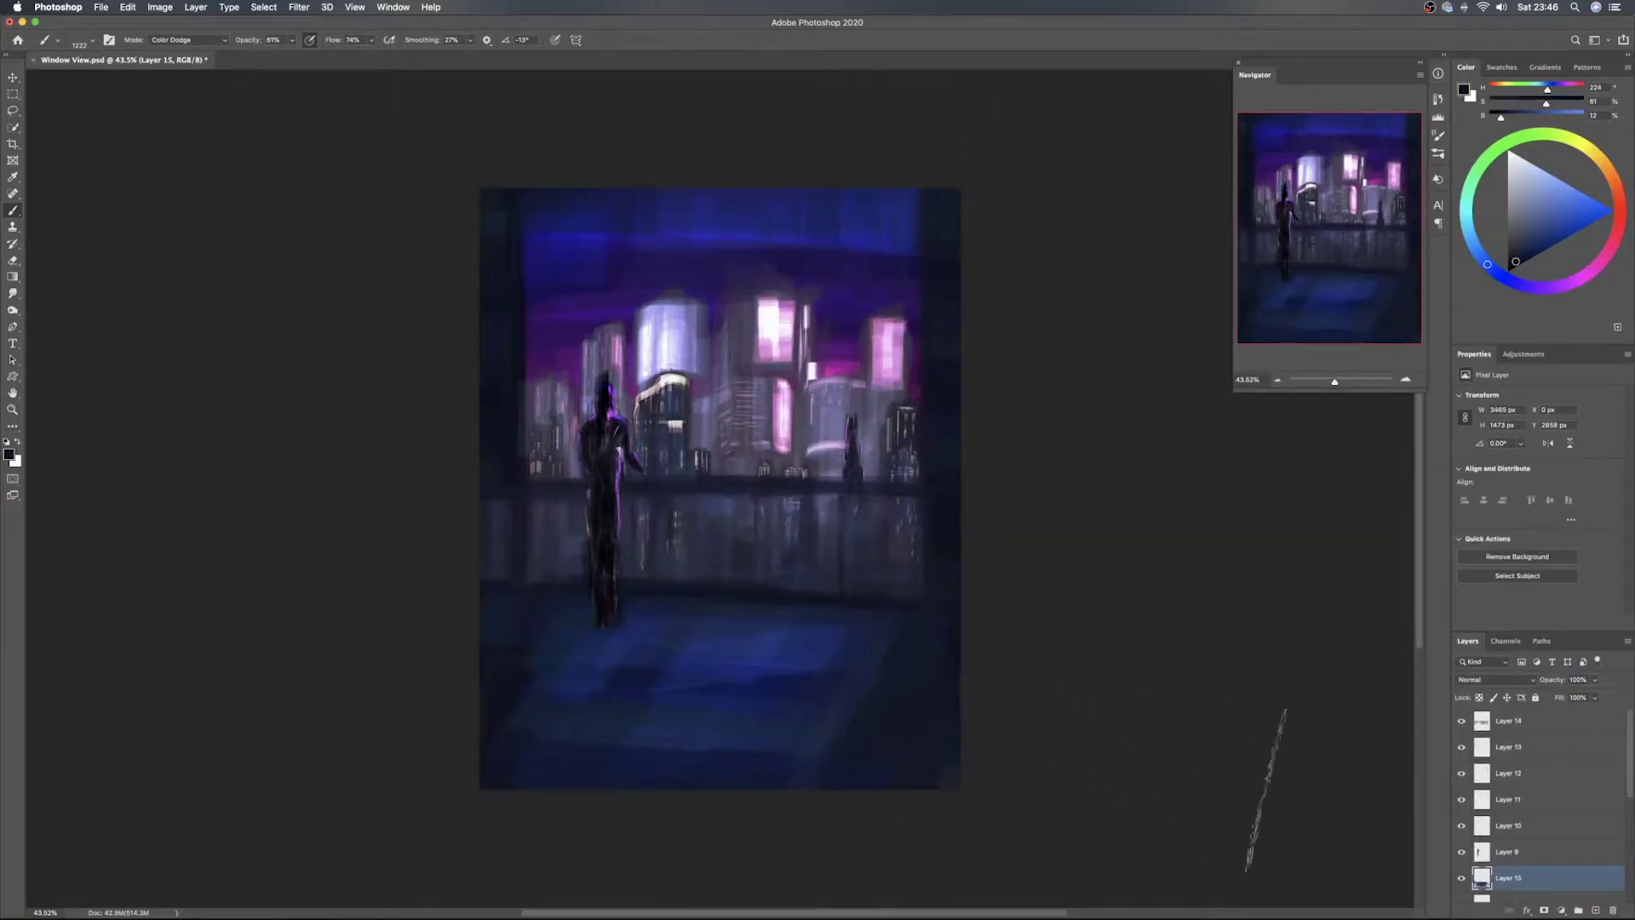
Add a new layer and darken the right part of the floor with slanted strokes, switching to near-black
left_click(1589, 911)
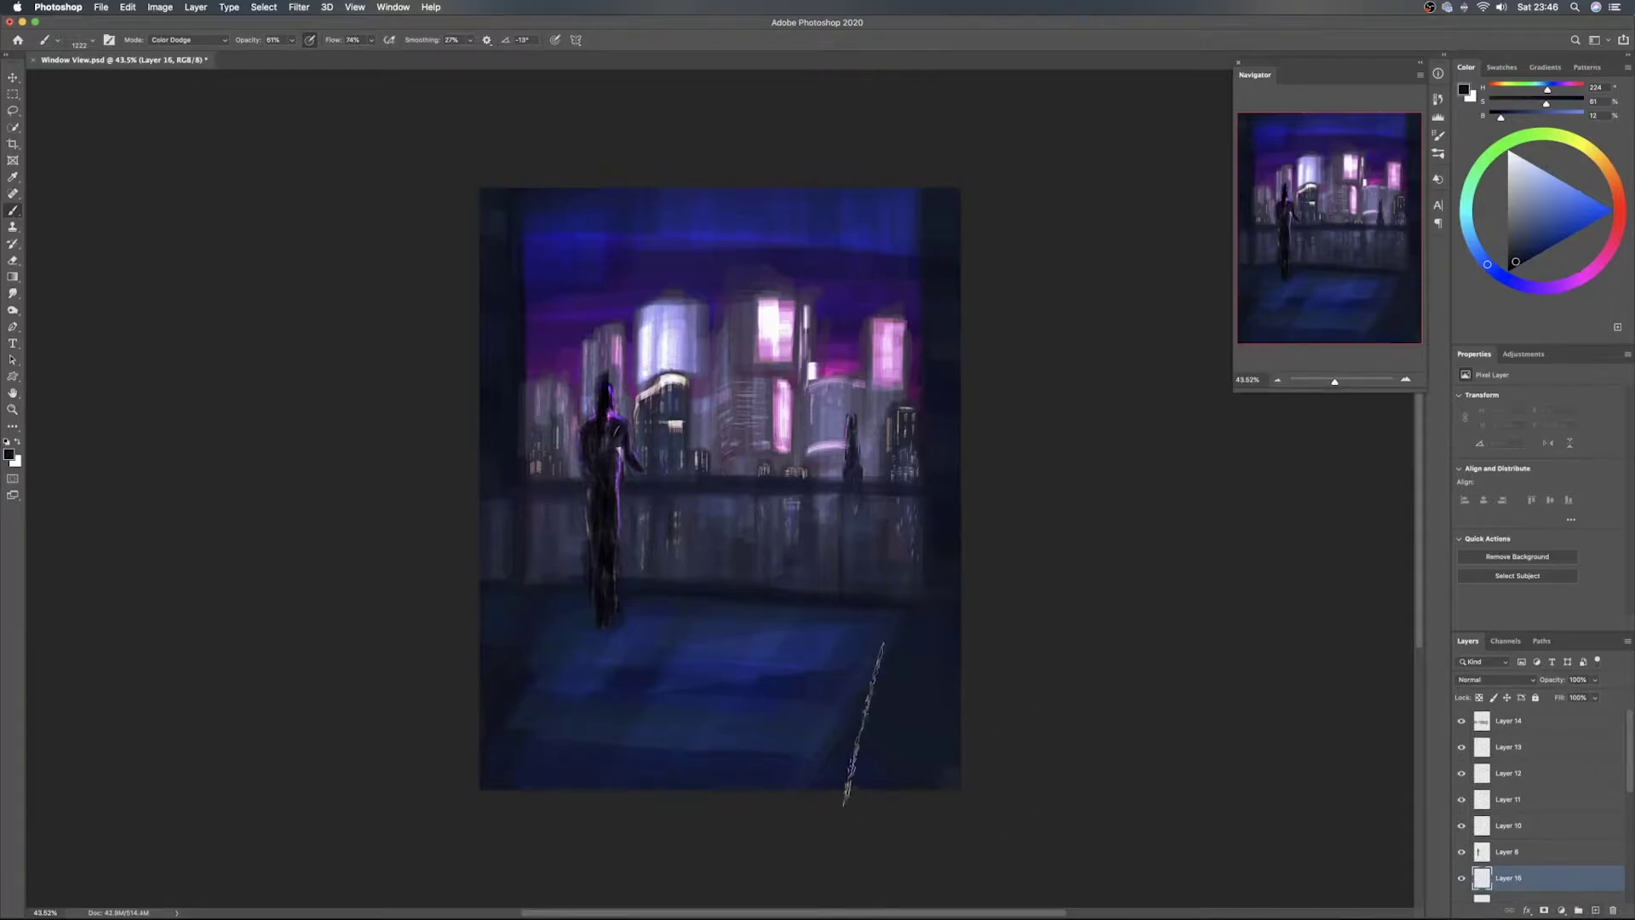
left_click(823, 691)
left_click_drag(829, 690, 962, 700)
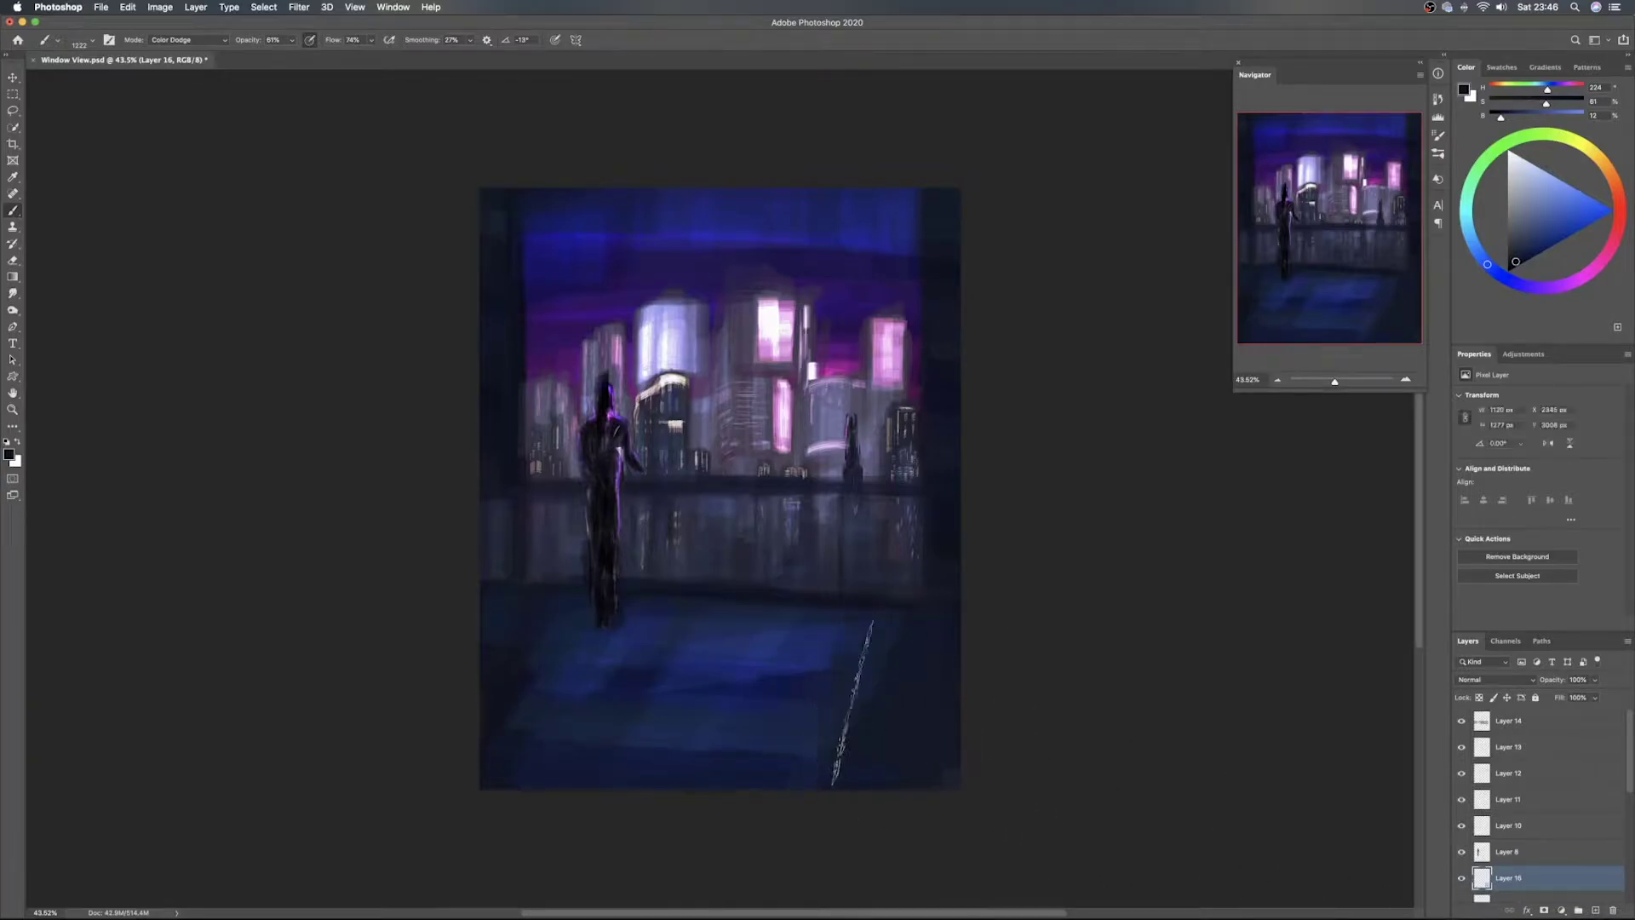
mouse_move(804, 745)
left_mouse_down()
mouse_move(1016, 773)
mouse_move(889, 692)
mouse_move(973, 702)
left_mouse_up()
left_click_drag(1527, 258, 1508, 272)
left_click_drag(896, 715, 971, 705)
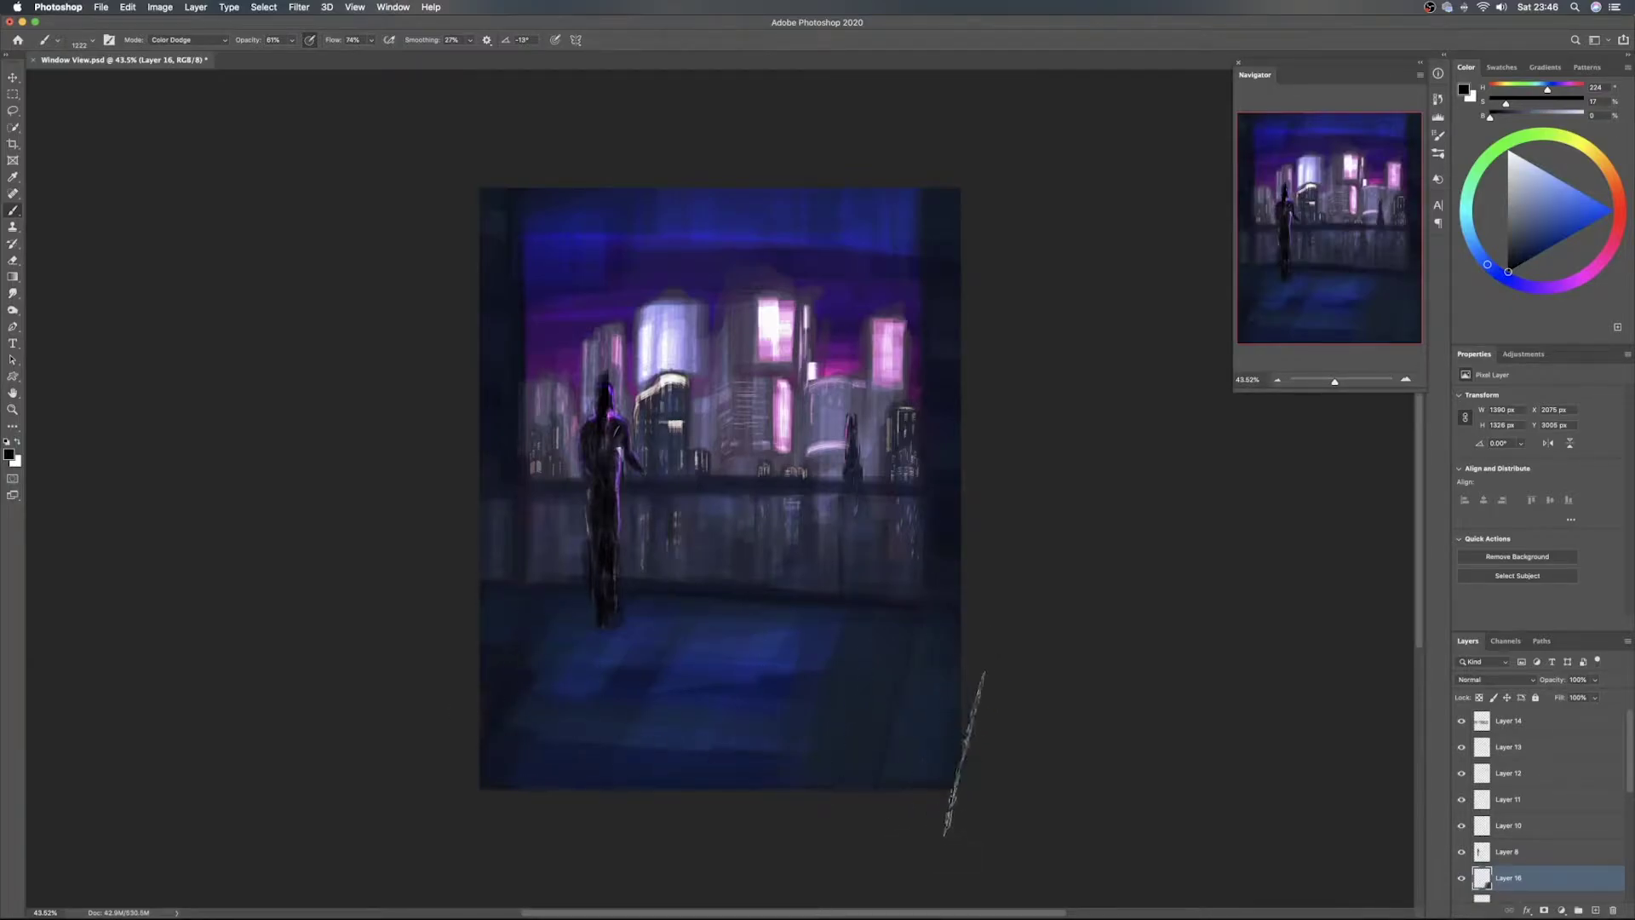
Rotate the brush tip to -20°, sample the floor's blue, add a layer, and paint bright slanted window-light bands across the floor
right_click(866, 706)
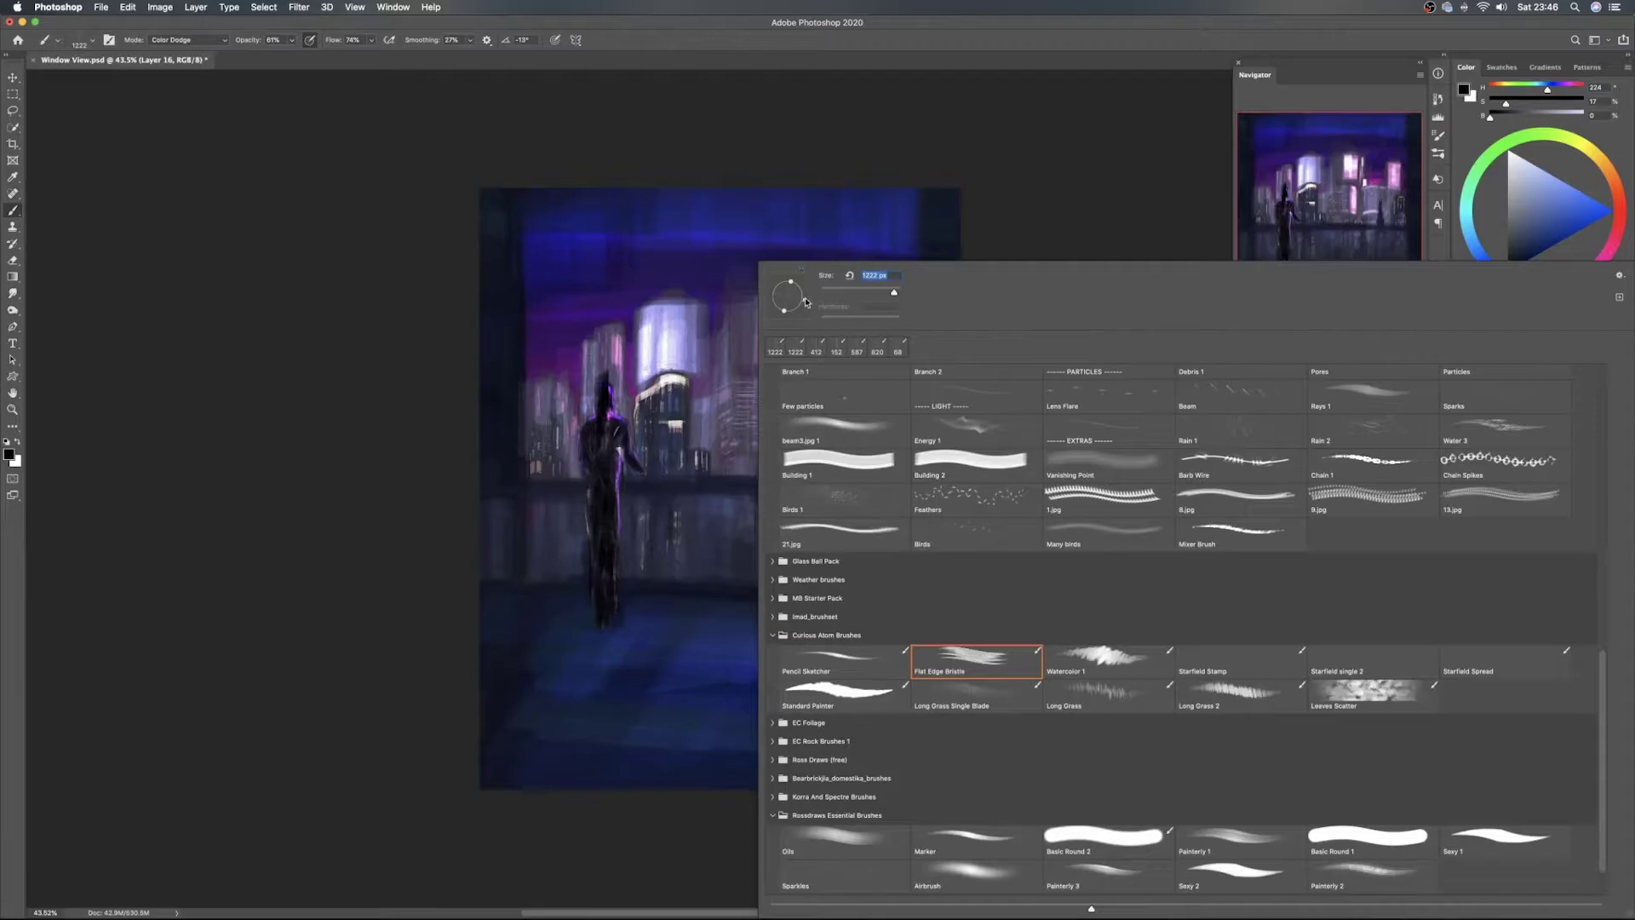
left_click_drag(804, 304, 802, 307)
left_click(645, 810)
left_click(793, 656, "alt")
left_click(1595, 909)
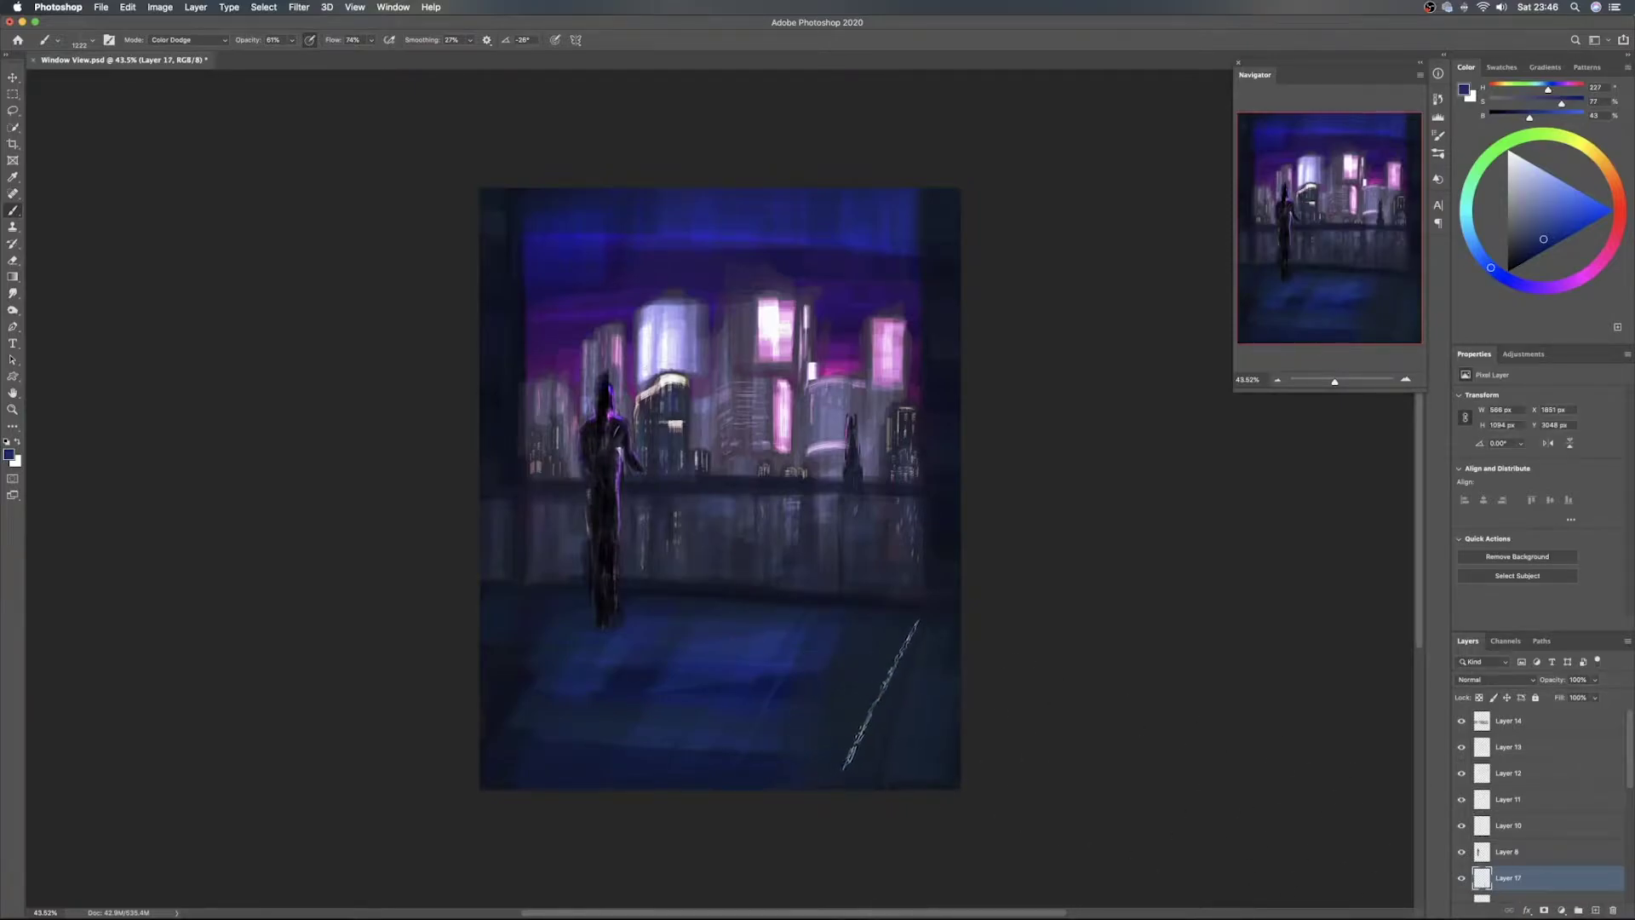
right_click(873, 694)
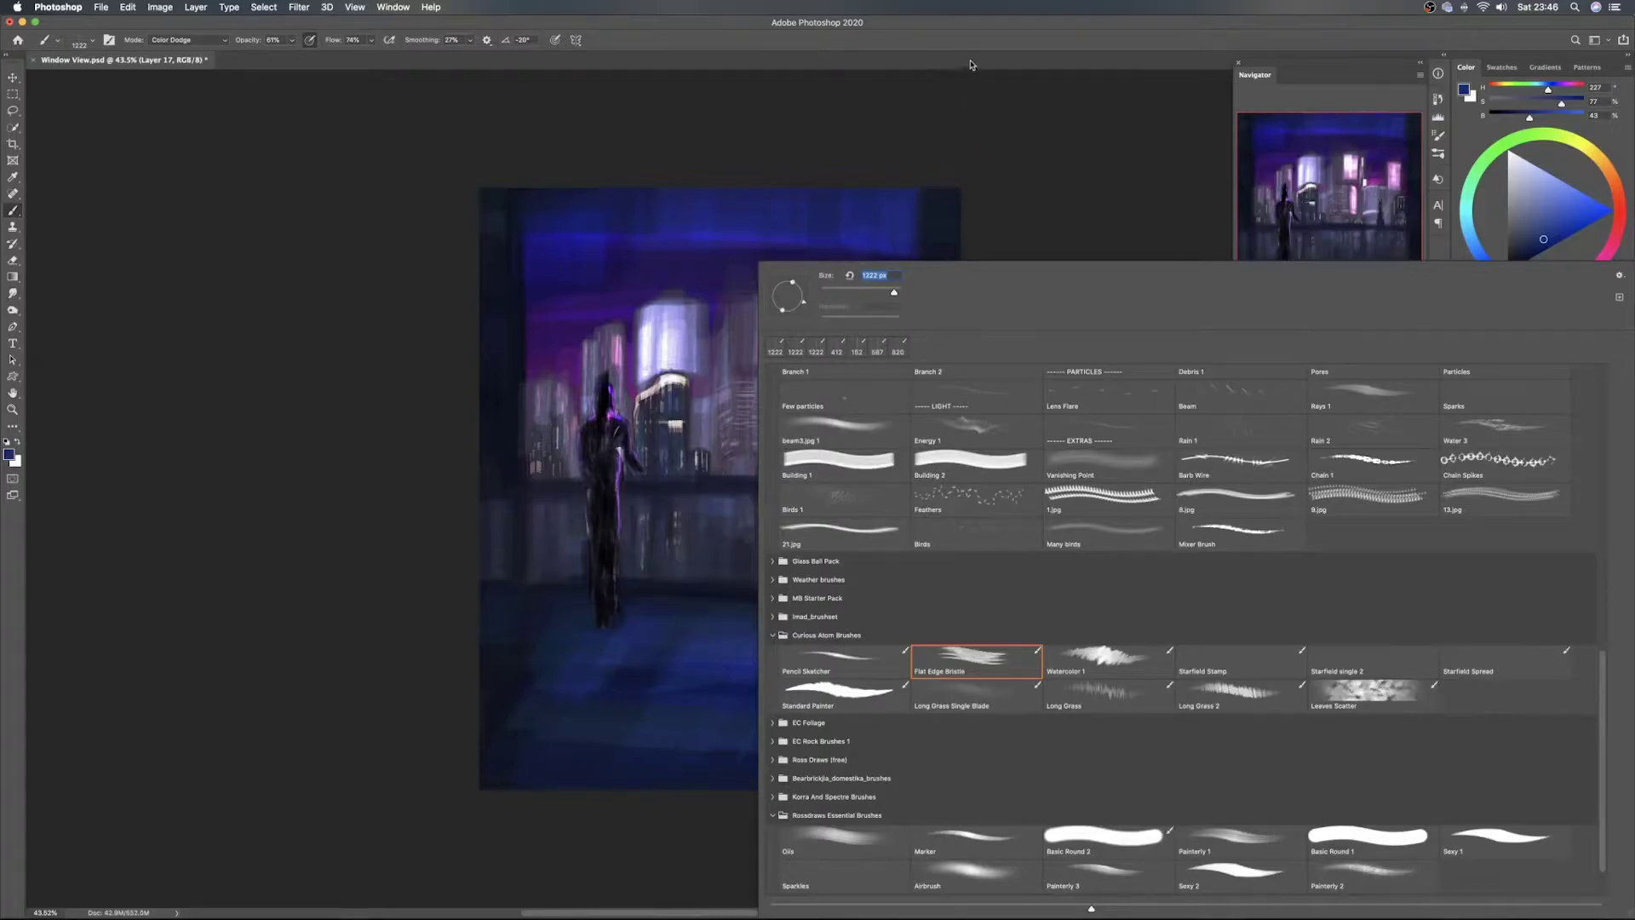
left_click(981, 44)
mouse_move(880, 695)
left_mouse_down()
mouse_move(807, 714)
mouse_move(870, 690)
mouse_move(798, 683)
mouse_move(840, 692)
mouse_move(829, 761)
mouse_move(672, 754)
mouse_move(727, 750)
mouse_move(671, 705)
mouse_move(838, 685)
mouse_move(630, 673)
mouse_move(812, 693)
mouse_move(596, 733)
mouse_move(867, 749)
mouse_move(612, 744)
mouse_move(700, 733)
mouse_move(618, 691)
mouse_move(589, 769)
mouse_move(588, 754)
mouse_move(635, 753)
mouse_move(612, 756)
mouse_move(839, 769)
mouse_move(521, 873)
mouse_move(521, 750)
mouse_move(474, 743)
mouse_move(530, 755)
mouse_move(477, 772)
mouse_move(433, 831)
mouse_move(509, 799)
left_mouse_up()
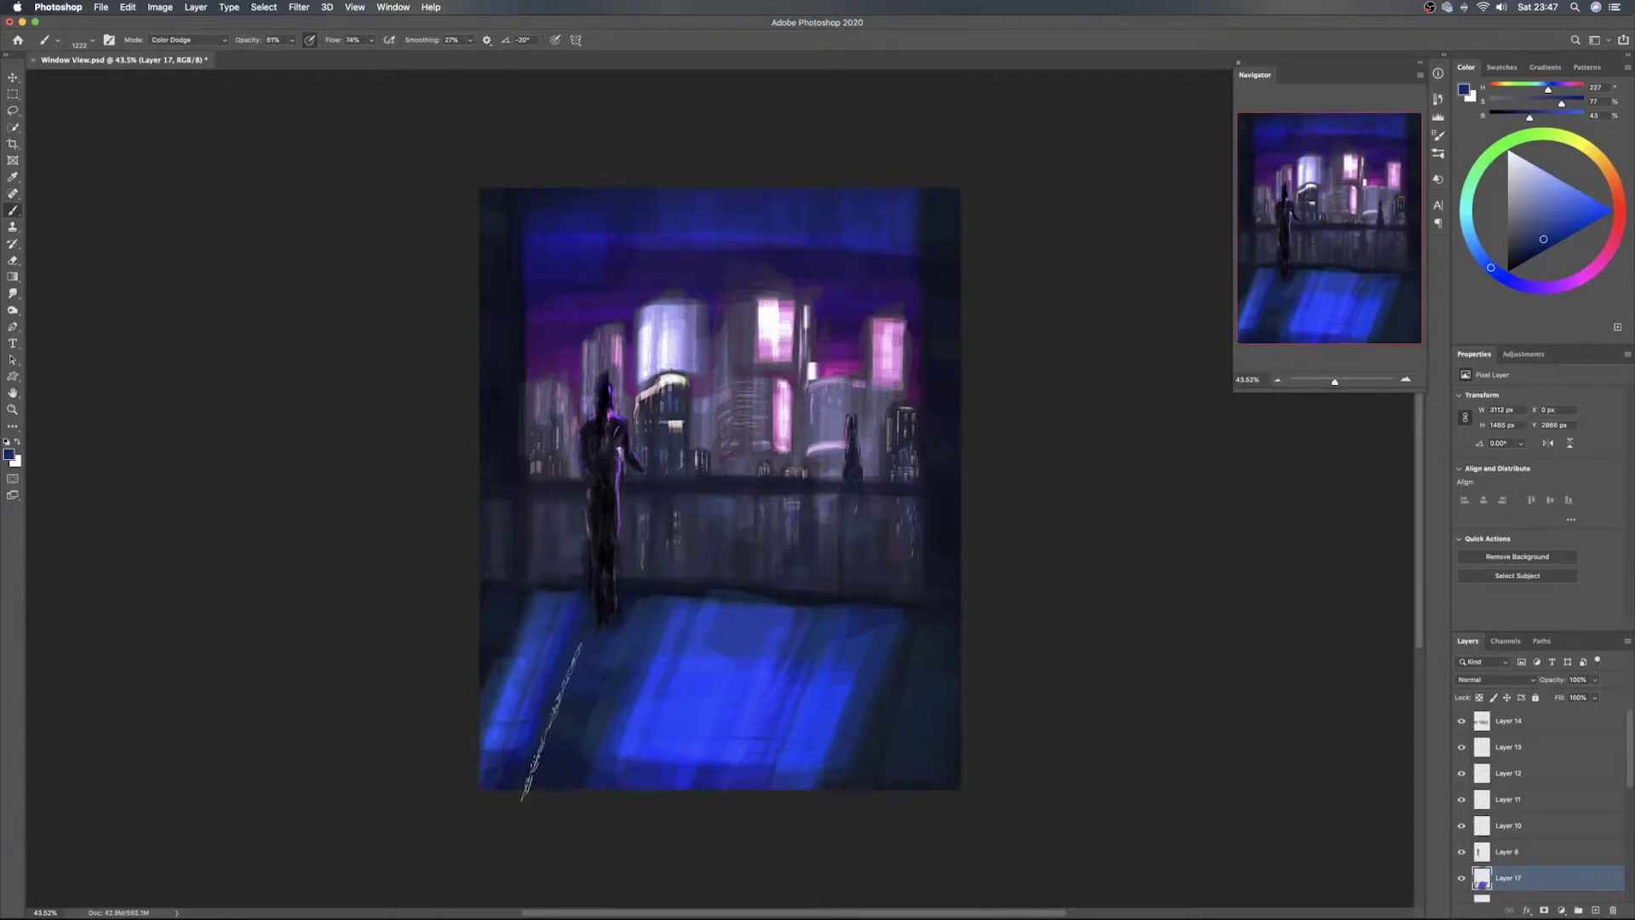
Distort the bright floor-light layer so its near edge flares outward, with the left corner stretched well beyond the canvas
key("ctrl+t")
right_click(658, 679)
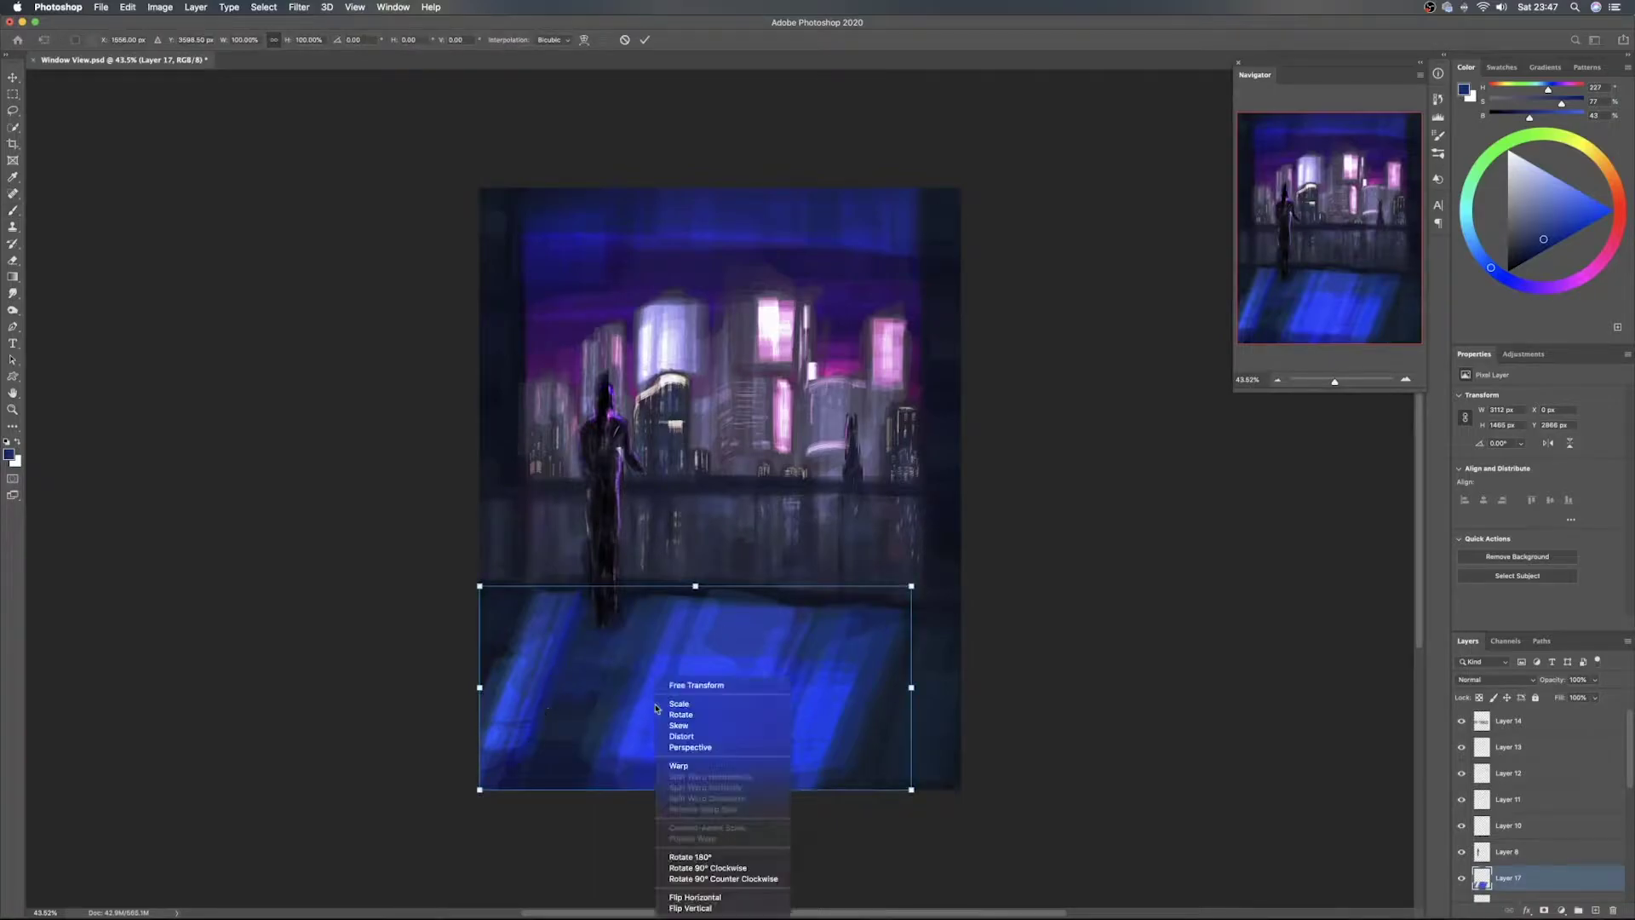
left_click(722, 748)
left_click_drag(479, 790, 391, 782)
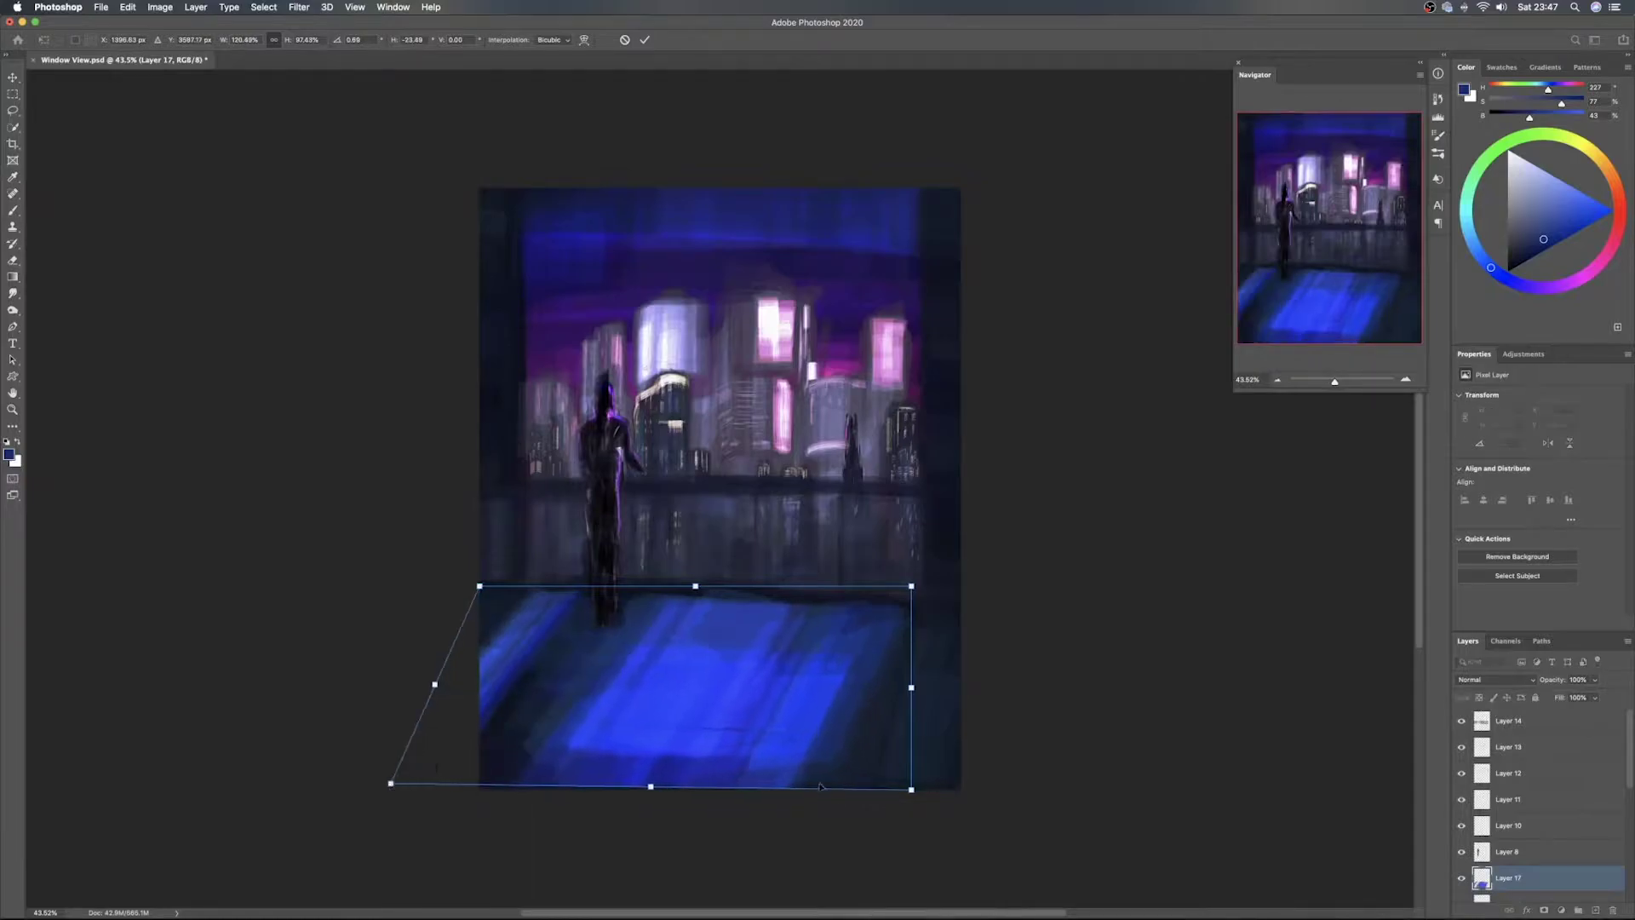
left_click_drag(911, 790, 954, 790)
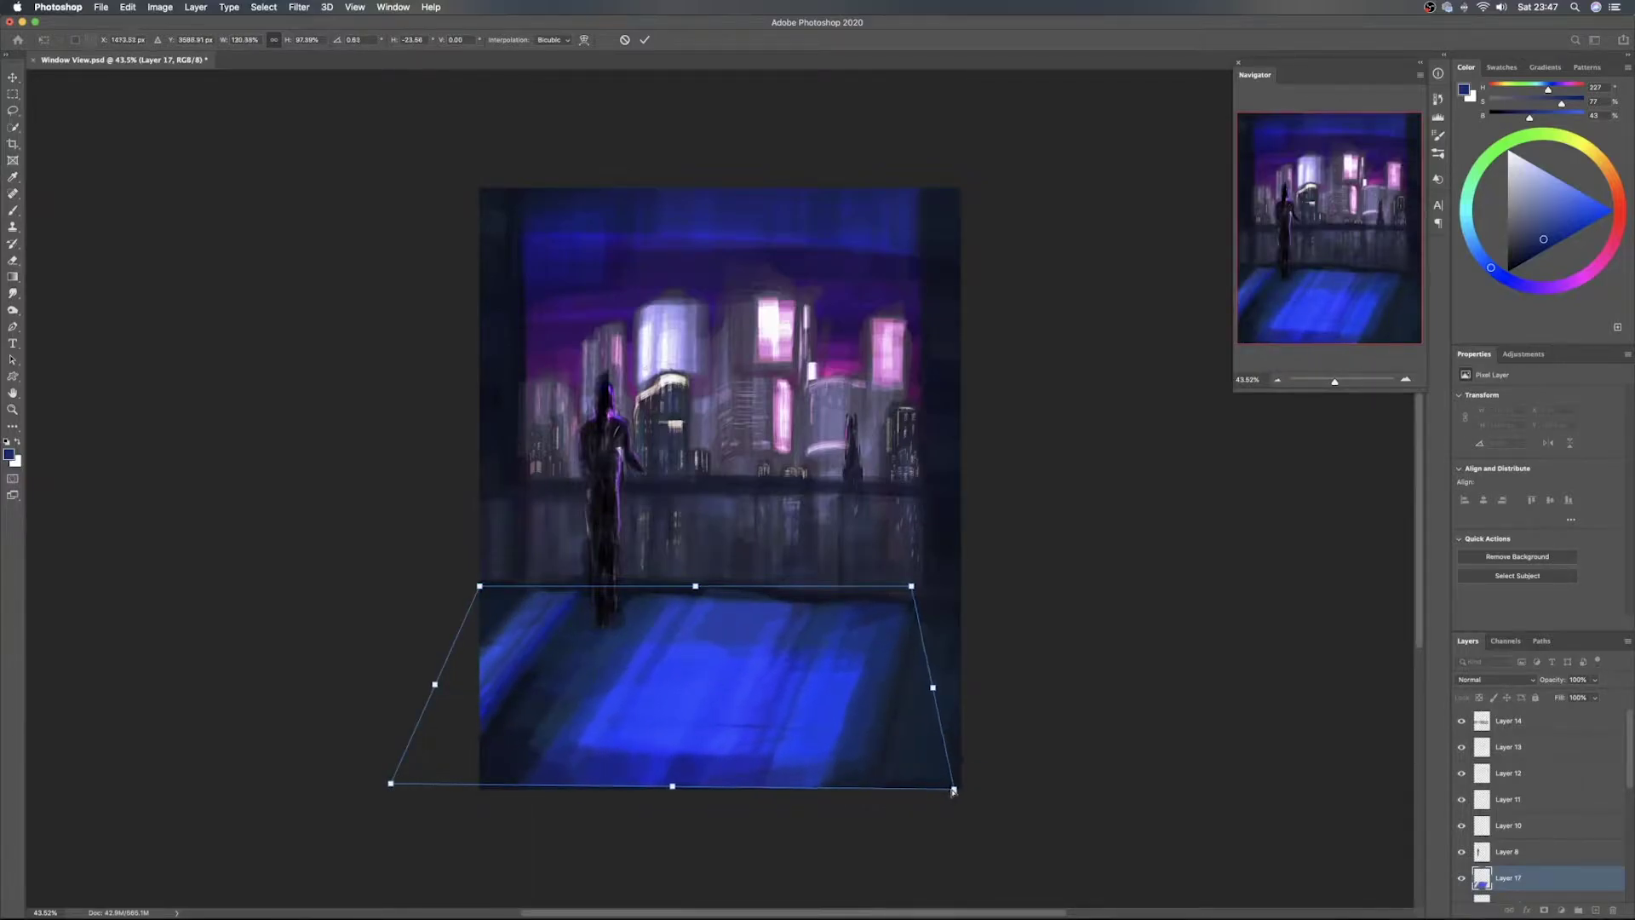
left_click_drag(391, 782, 335, 785)
mouse_move(954, 790)
left_mouse_down()
mouse_move(955, 776)
mouse_move(974, 815)
mouse_move(920, 760)
mouse_move(951, 780)
left_mouse_up()
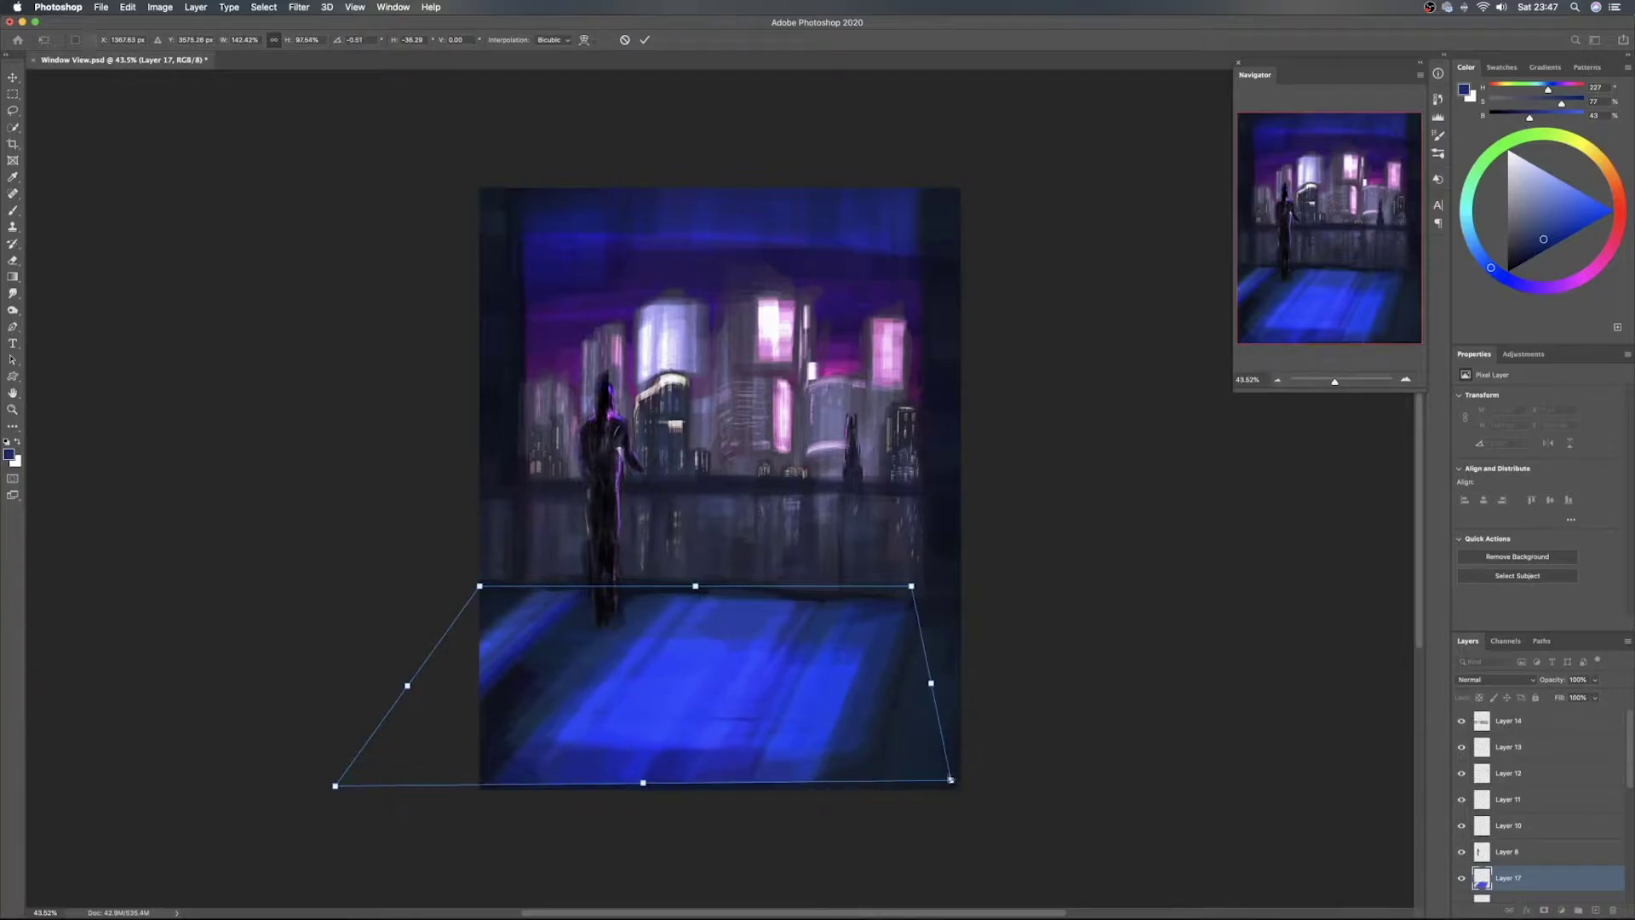
Lower the light's far right corner slightly, shorten the shape toward the window, apply the transform, and return to the Brush tool
left_click_drag(911, 586, 919, 597)
left_click_drag(337, 788, 384, 803)
left_click_drag(671, 799, 662, 719)
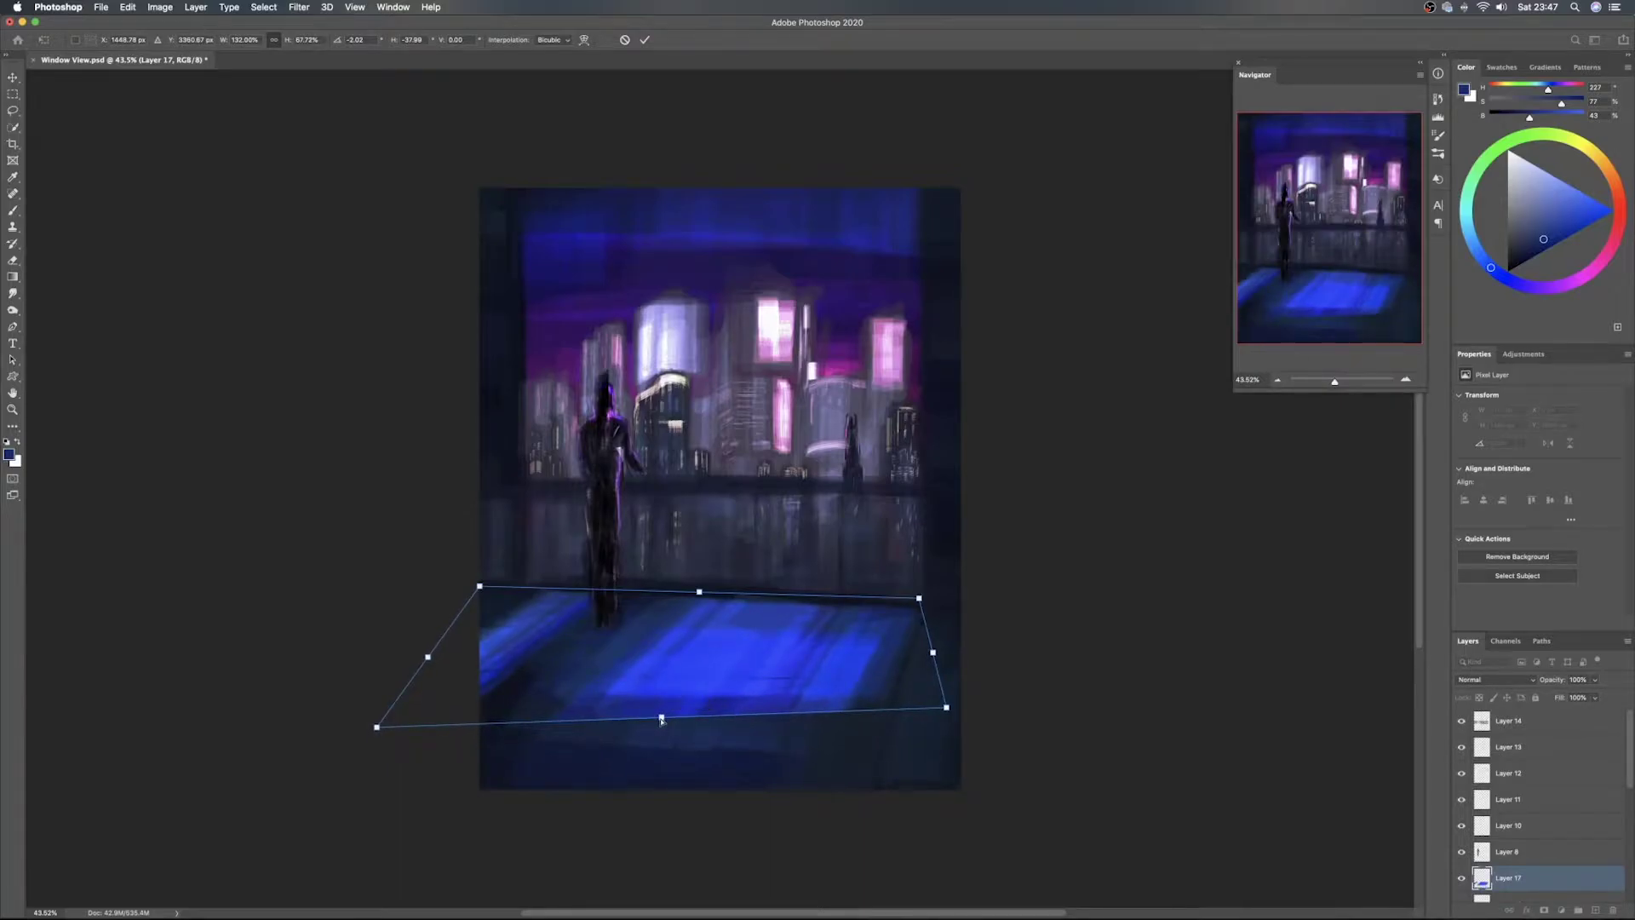
mouse_move(661, 719)
left_mouse_down()
mouse_move(610, 766)
mouse_move(679, 744)
mouse_move(667, 719)
left_mouse_up()
key("Return")
key("b")
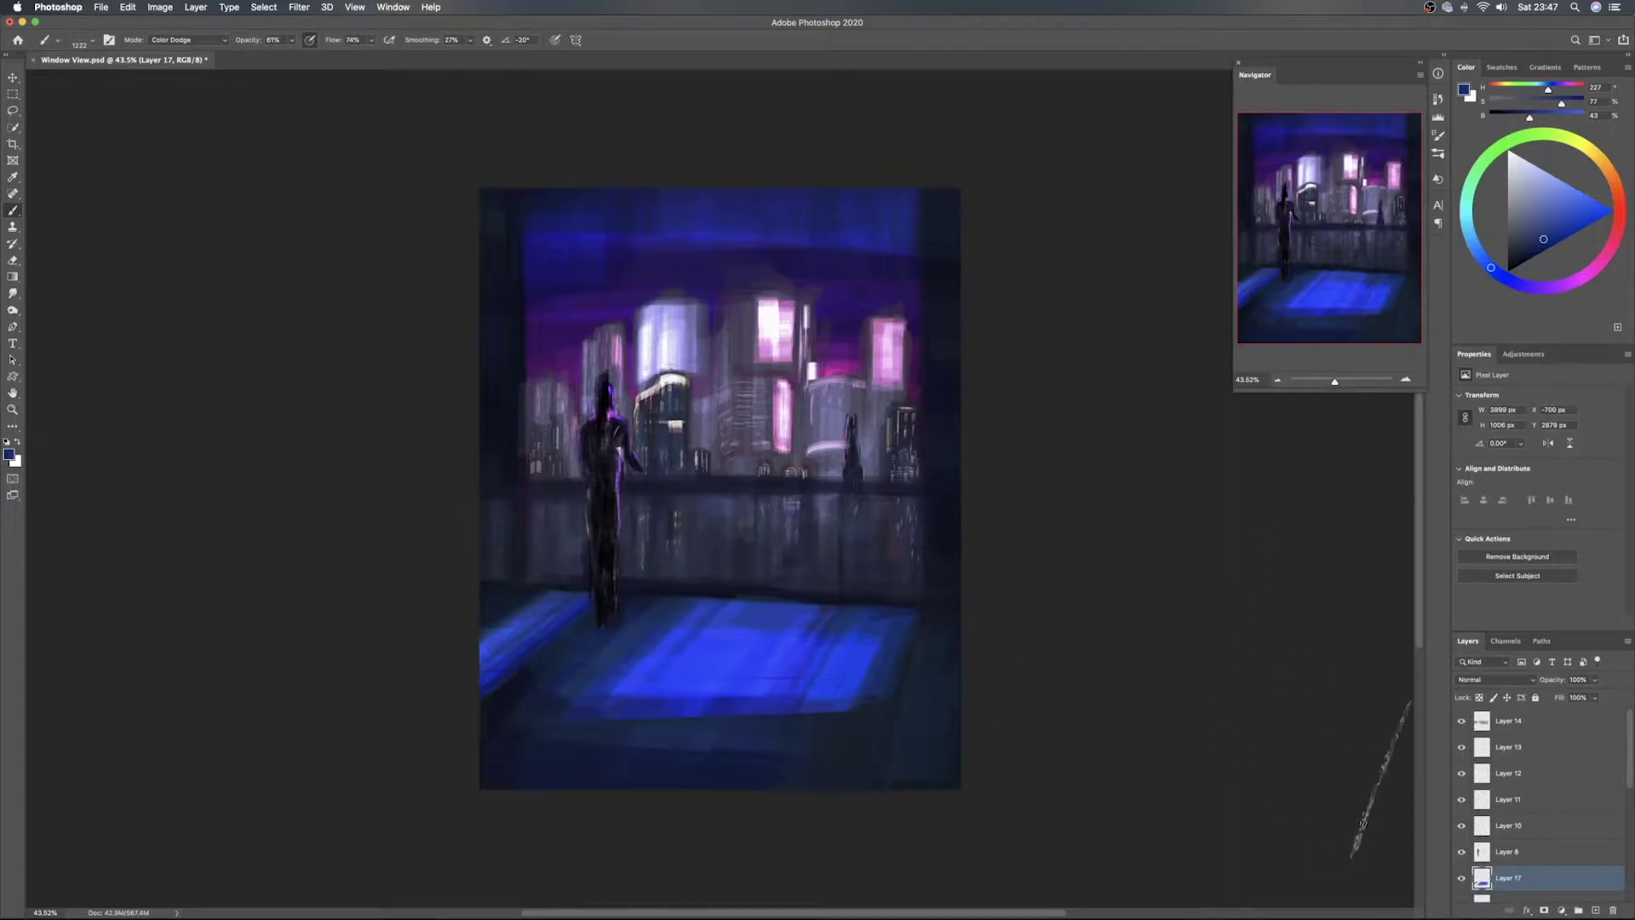
Add a layer above Layer 17 and set up the bristle brush at 727 px with its tip rotated to lie horizontally
left_click(1597, 910)
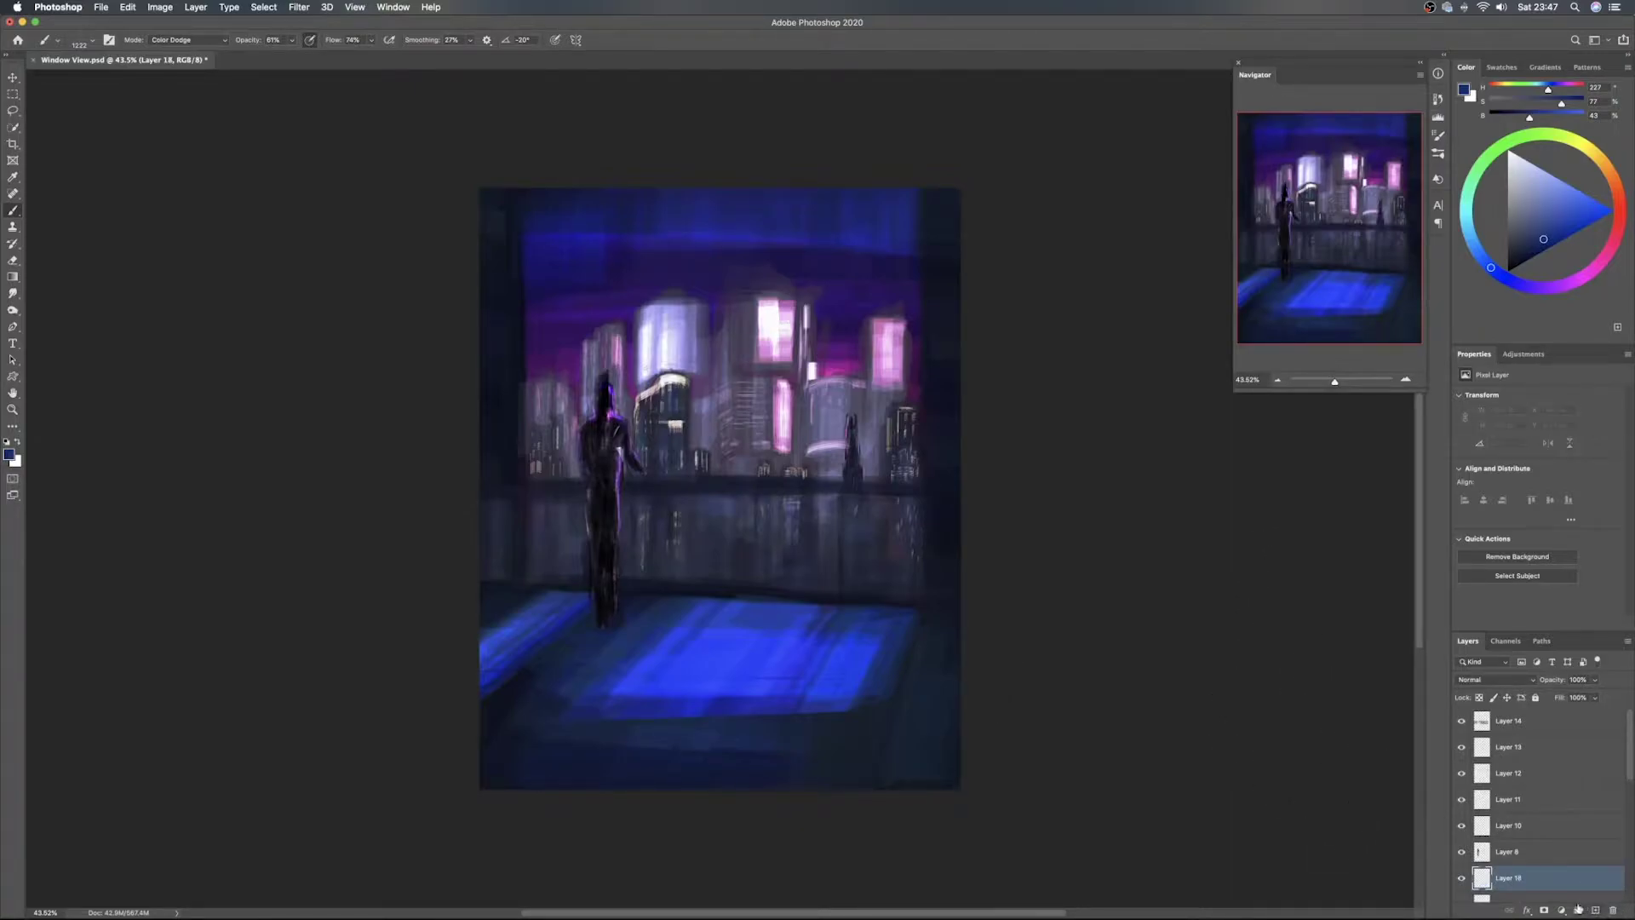
left_click_drag(1630, 764, 1631, 786)
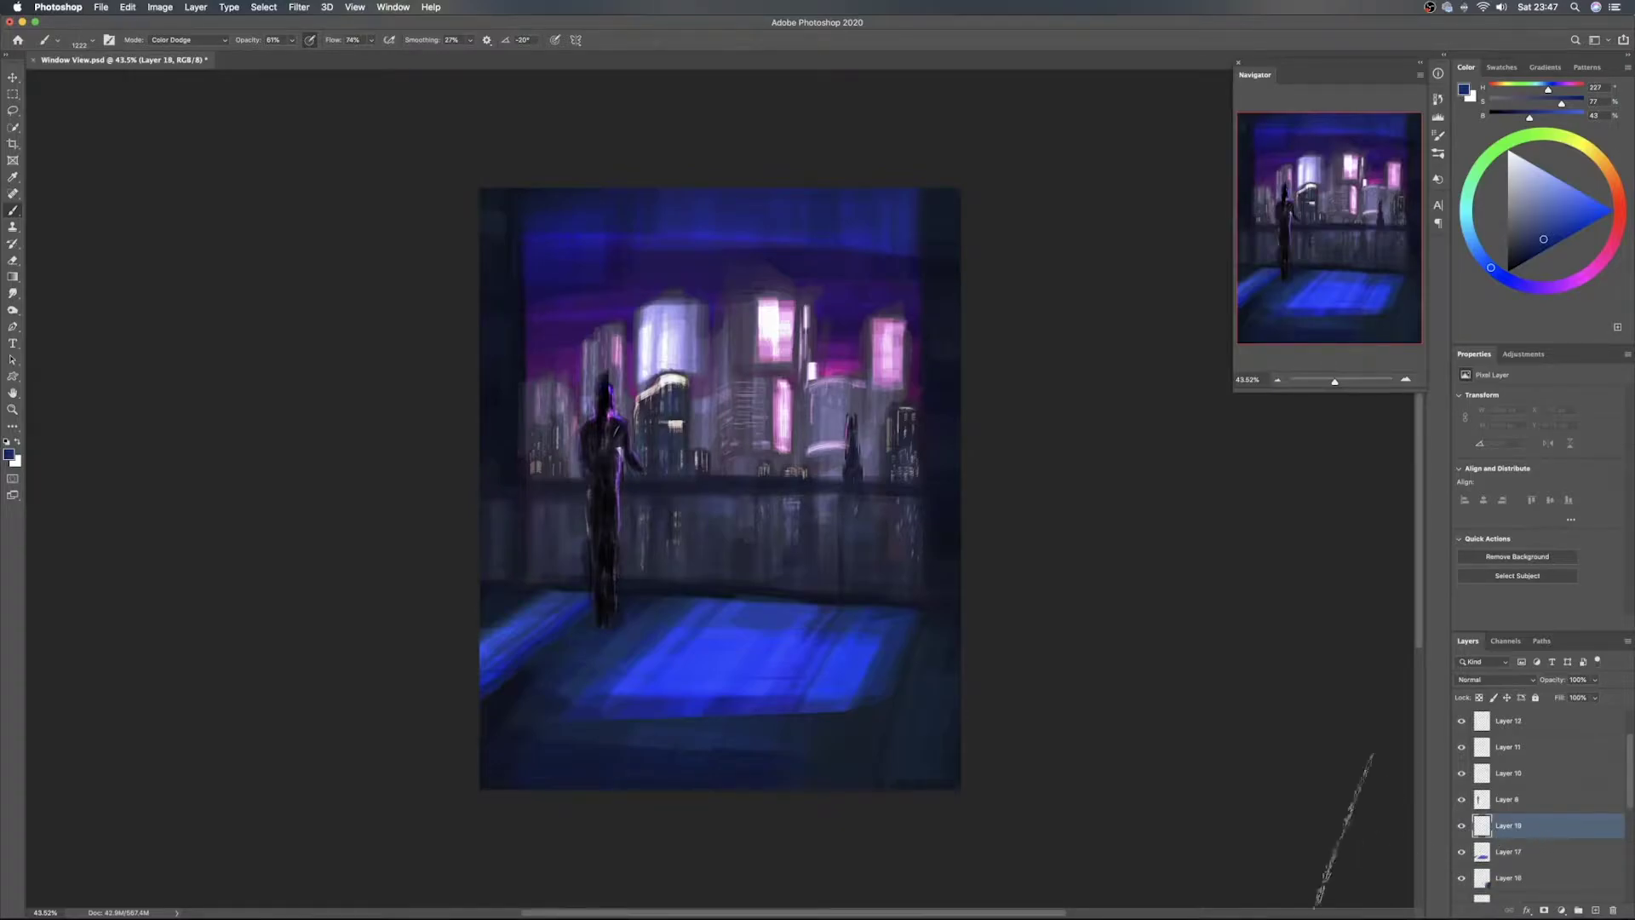
left_click_drag(728, 725, 650, 718)
right_click(720, 666)
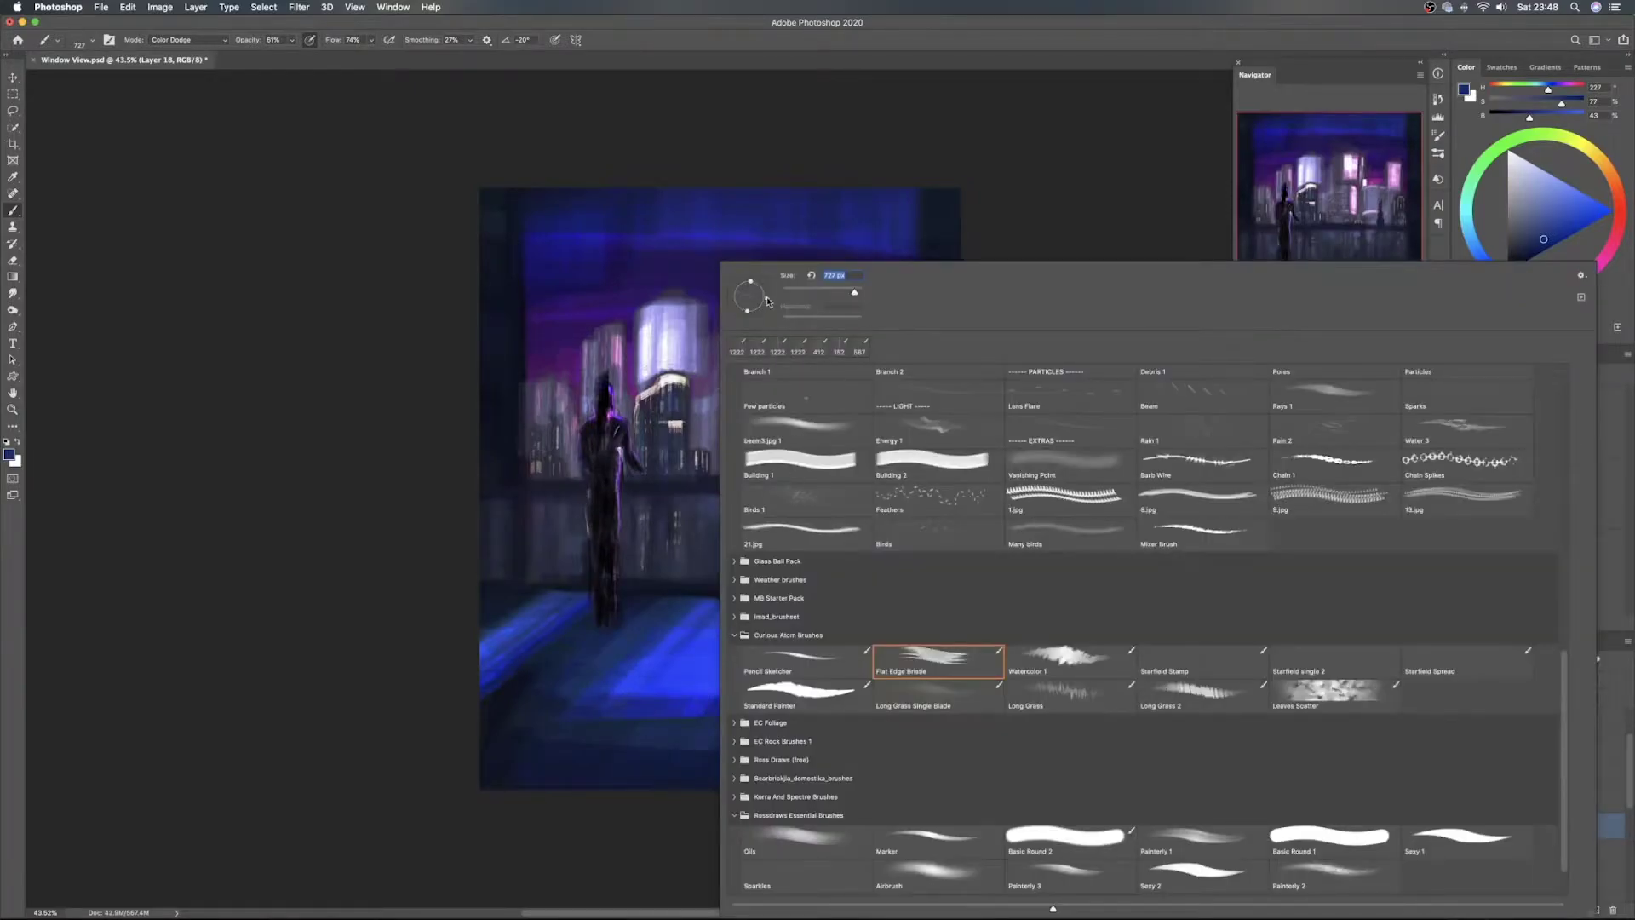
left_click_drag(770, 299, 773, 280)
left_click(666, 670)
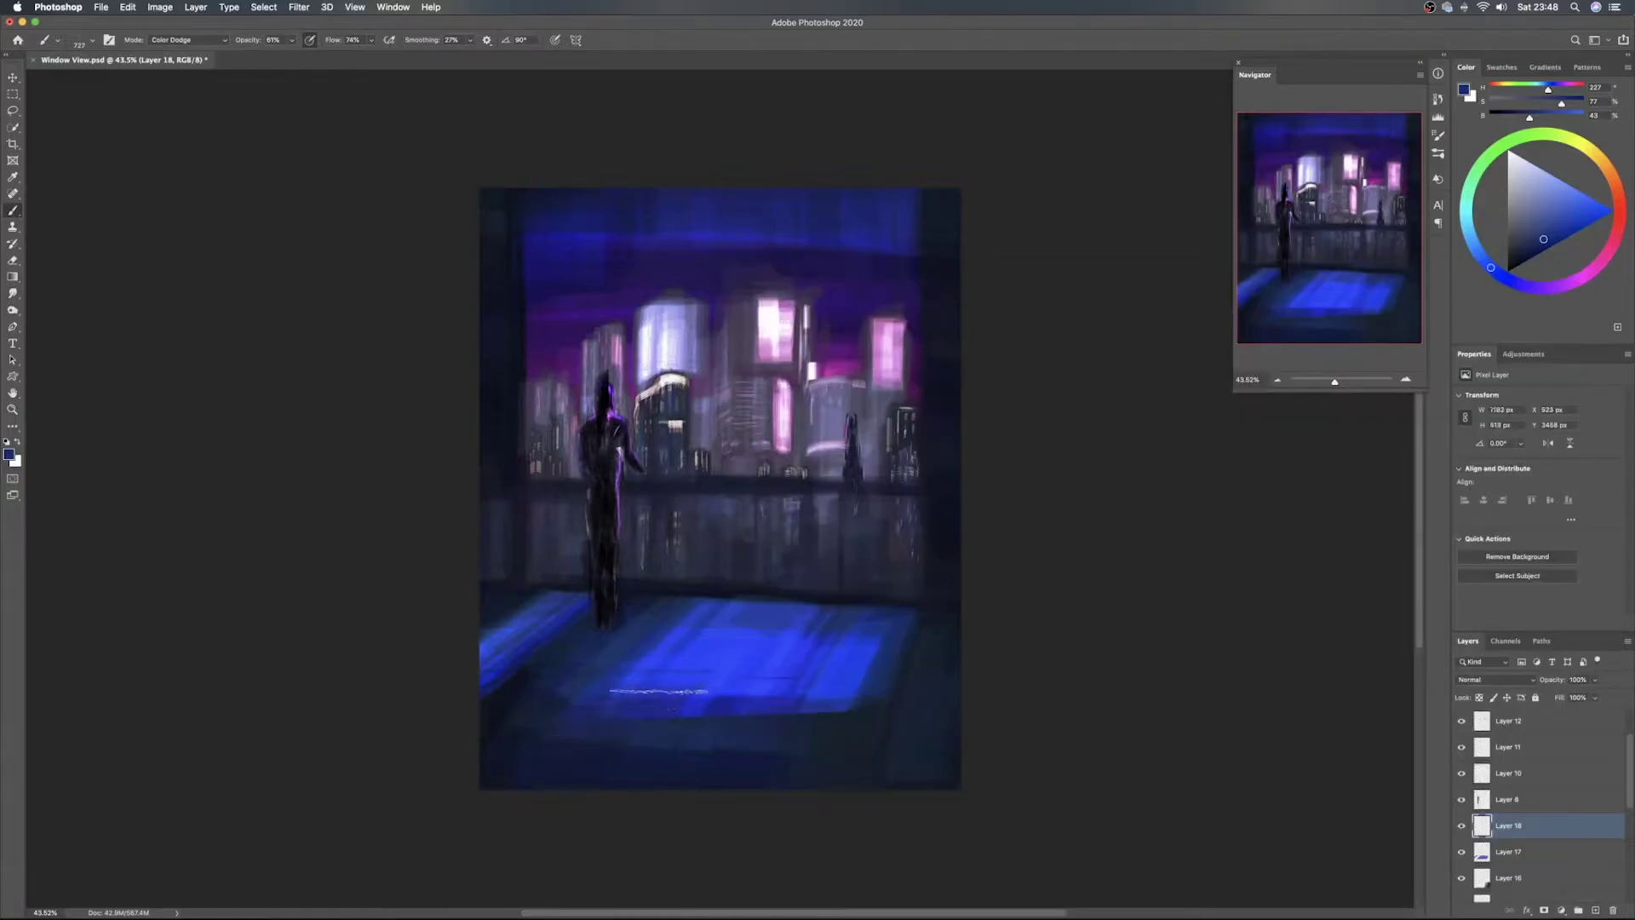
Sample the floor's bright blue and paint slanted window-light bands from the window base down to the canvas's lower edge
left_click(710, 677, "alt")
mouse_move(662, 684)
left_mouse_down()
mouse_move(561, 802)
mouse_move(723, 670)
mouse_move(648, 815)
left_mouse_up()
mouse_move(851, 682)
left_mouse_down()
mouse_move(806, 775)
mouse_move(830, 867)
left_mouse_up()
mouse_move(877, 631)
left_mouse_down()
mouse_move(839, 751)
mouse_move(783, 787)
left_mouse_up()
mouse_move(826, 652)
left_mouse_down()
mouse_move(749, 787)
mouse_move(661, 849)
left_mouse_up()
left_click_drag(770, 631, 613, 793)
left_click_drag(719, 634, 522, 843)
left_click_drag(693, 647, 514, 856)
left_click_drag(695, 702, 621, 831)
left_click_drag(777, 637, 726, 854)
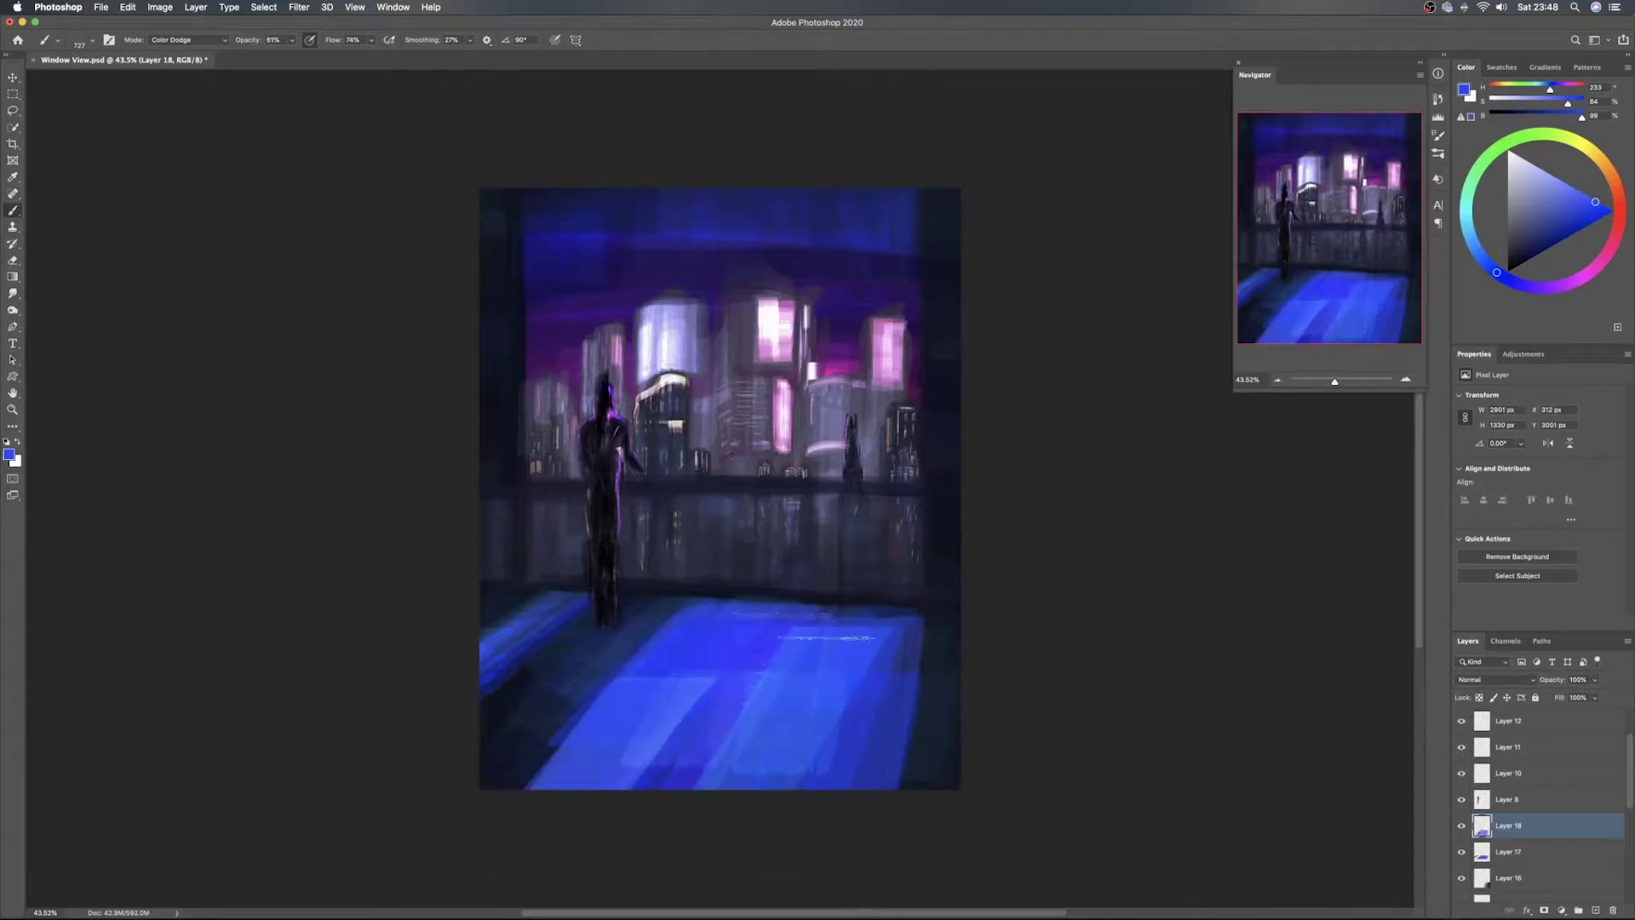
Brighten the main light bands with more slanted strokes and repaint the small light patch left of the figure, undoing one stroke
mouse_move(862, 611)
left_mouse_down()
mouse_move(749, 843)
mouse_move(773, 737)
left_mouse_up()
left_click_drag(764, 678, 734, 748)
left_click_drag(722, 607, 512, 872)
left_click_drag(697, 600, 502, 844)
mouse_move(555, 607)
left_mouse_down()
mouse_move(504, 608)
mouse_move(435, 679)
mouse_move(494, 636)
mouse_move(470, 654)
mouse_move(472, 692)
mouse_move(438, 751)
left_mouse_up()
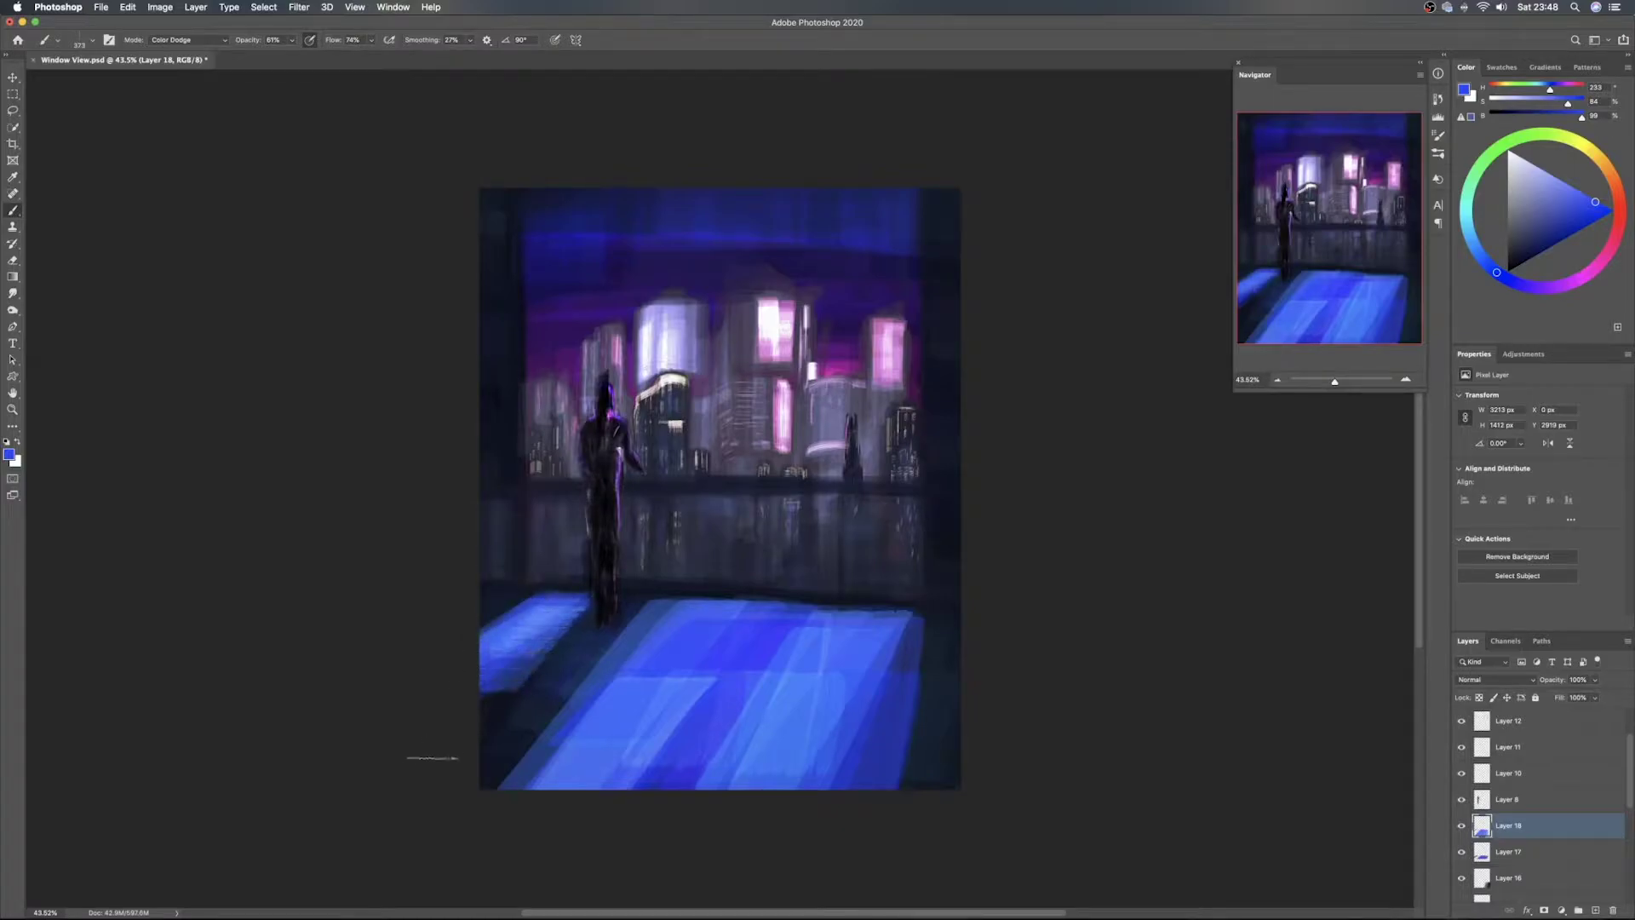
key("super+z")
left_click_drag(542, 641, 426, 713)
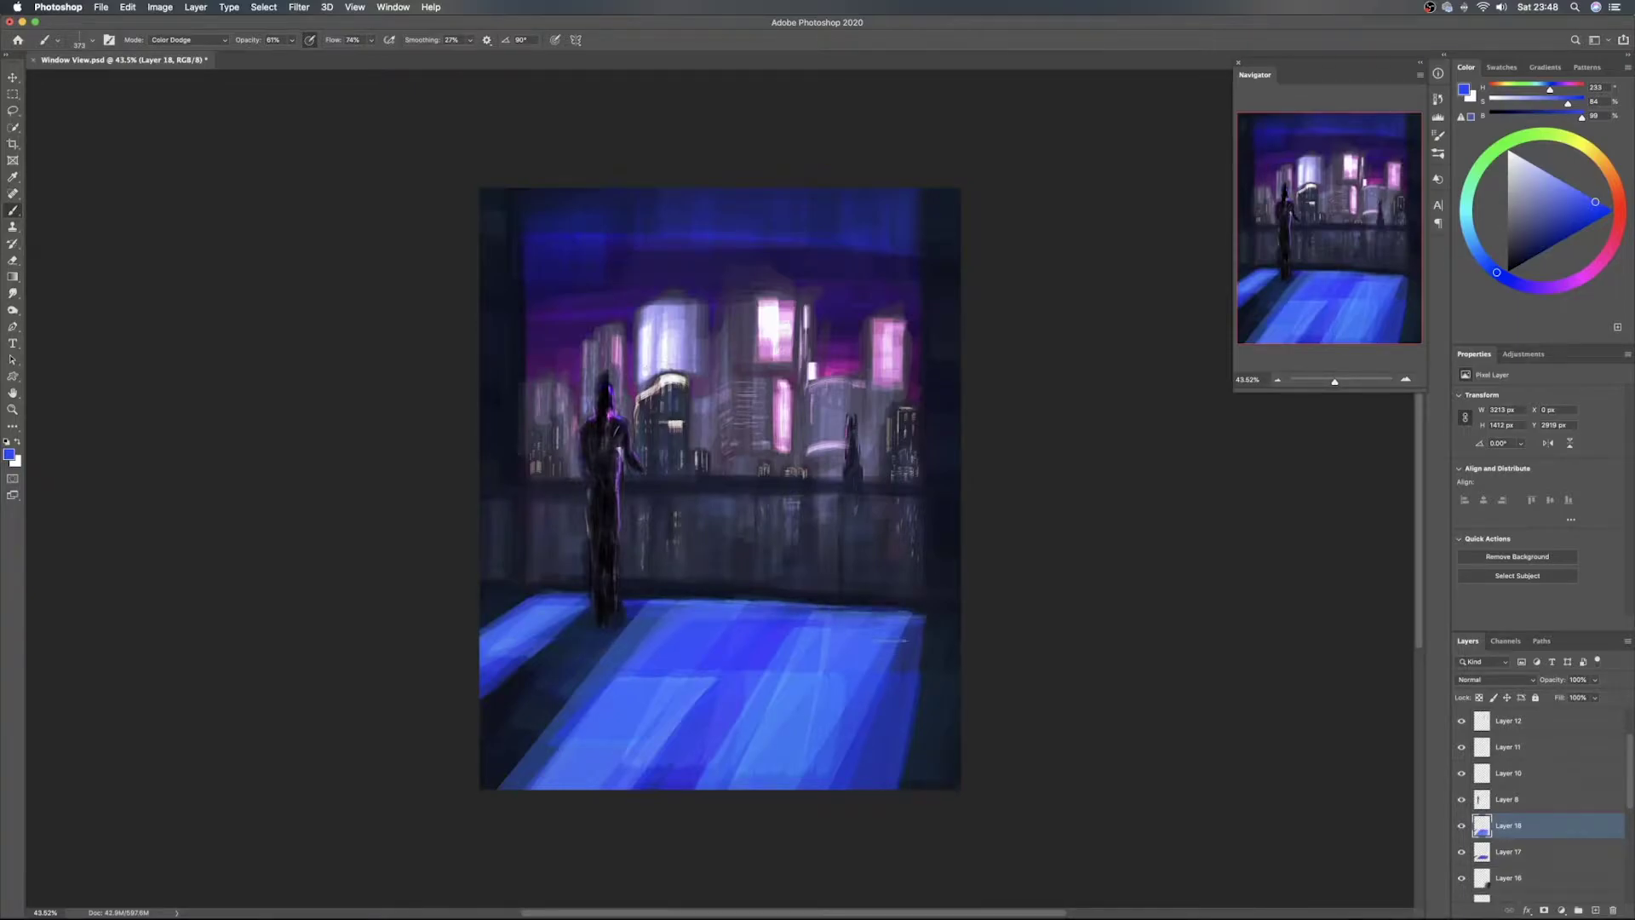
Sample the dark blue beside the light, add a layer, and darken the floor along the light's right edge
left_click(948, 645, "alt")
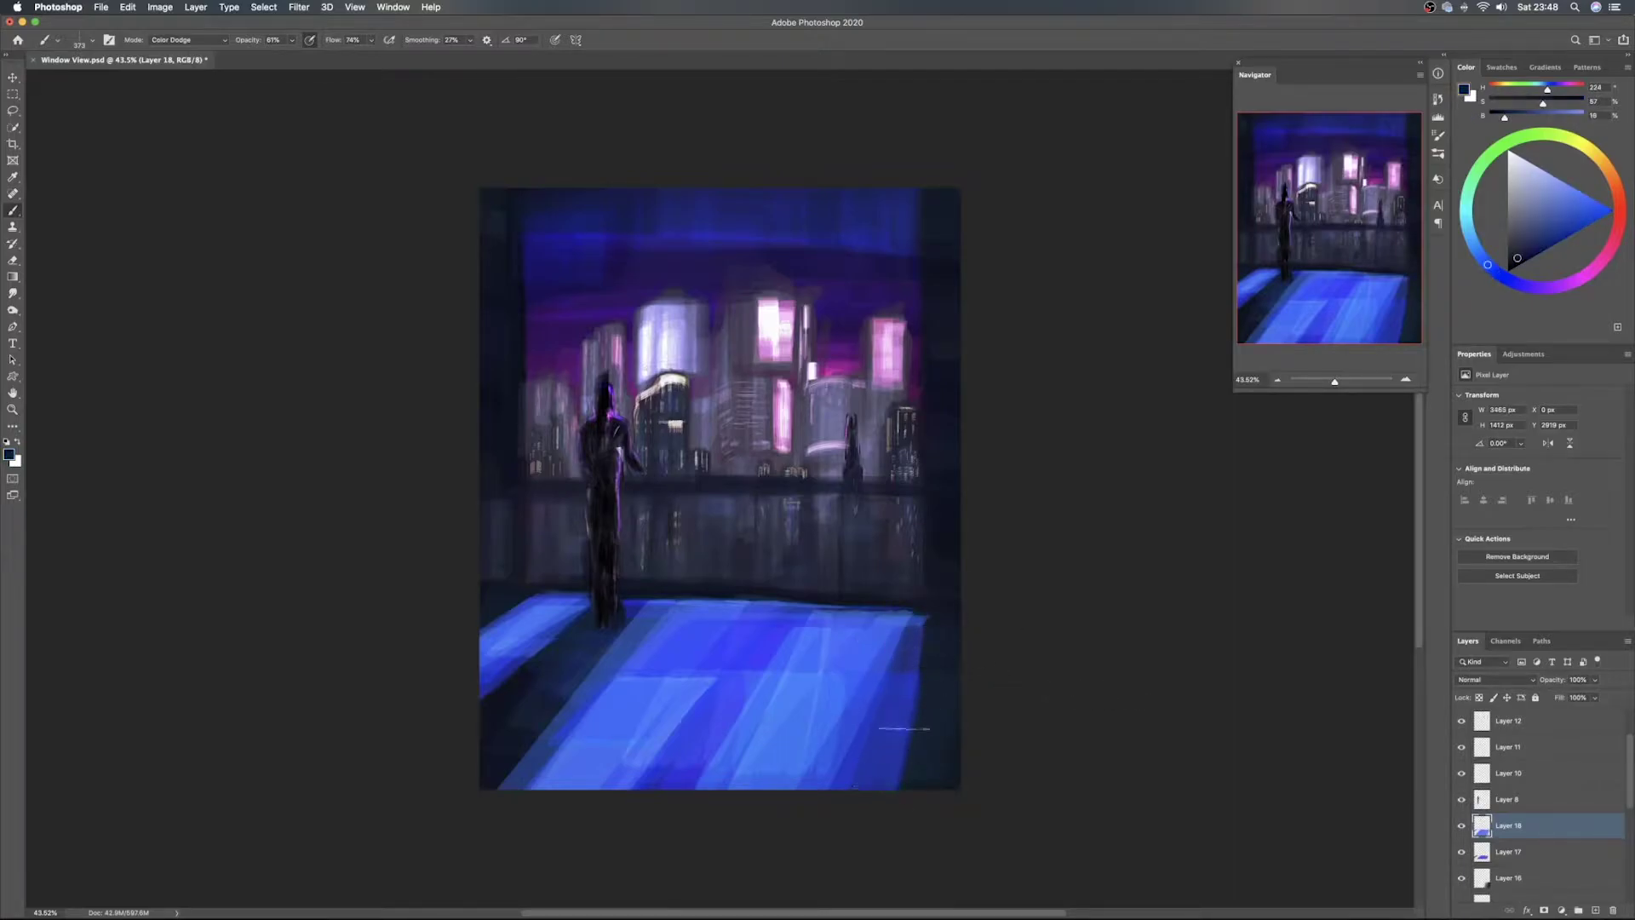
left_click(1595, 910)
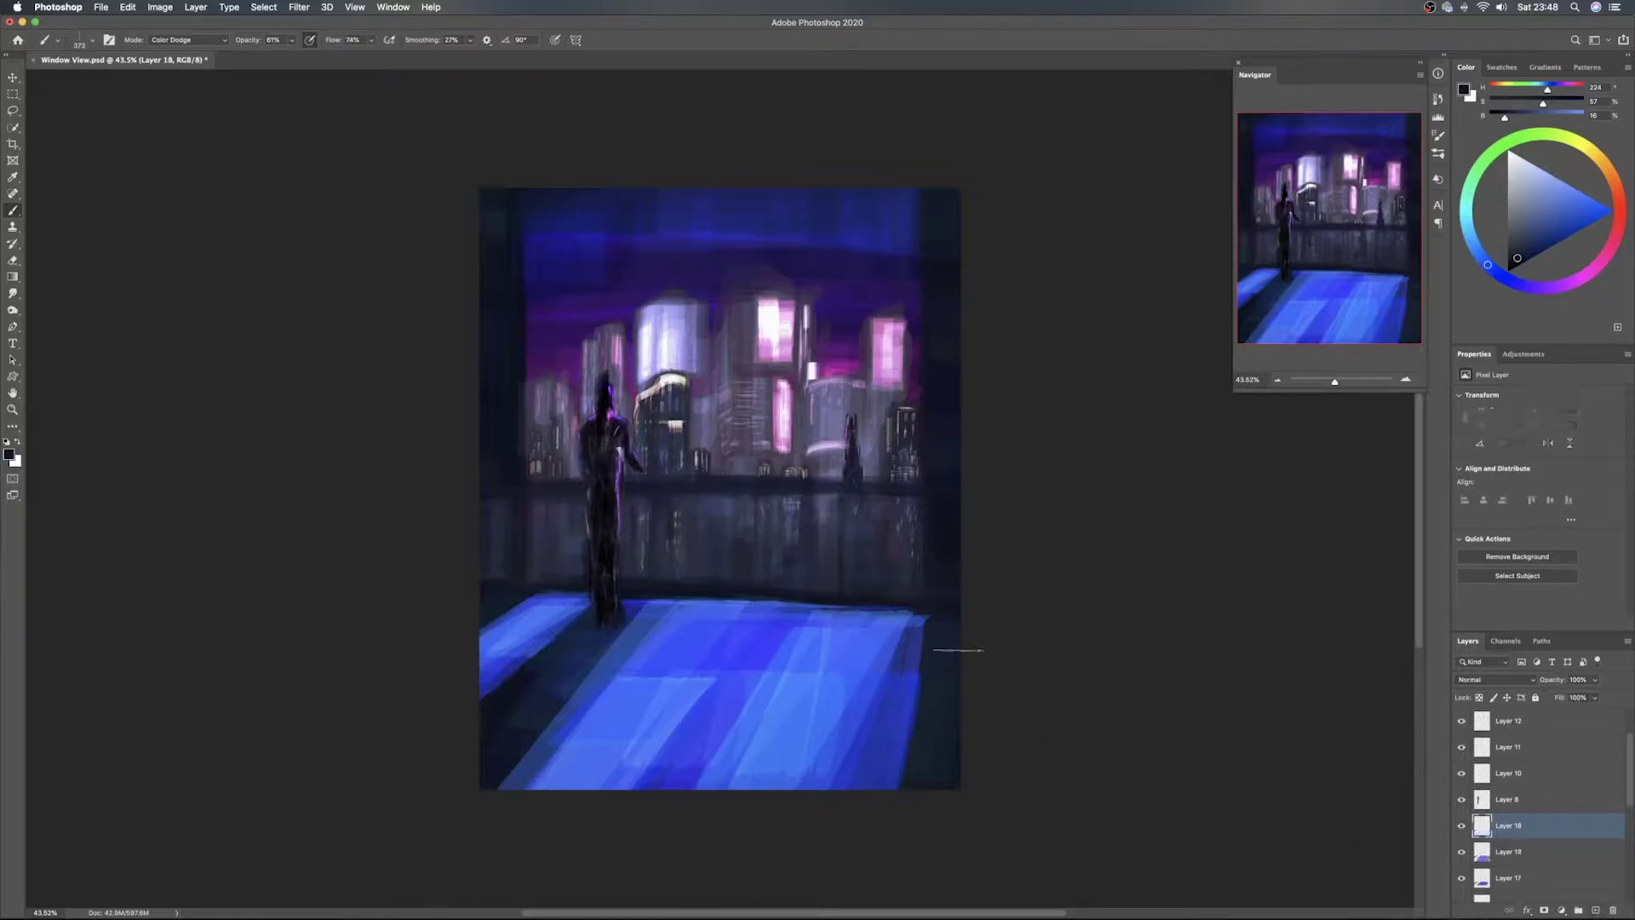
left_click_drag(951, 624, 898, 811)
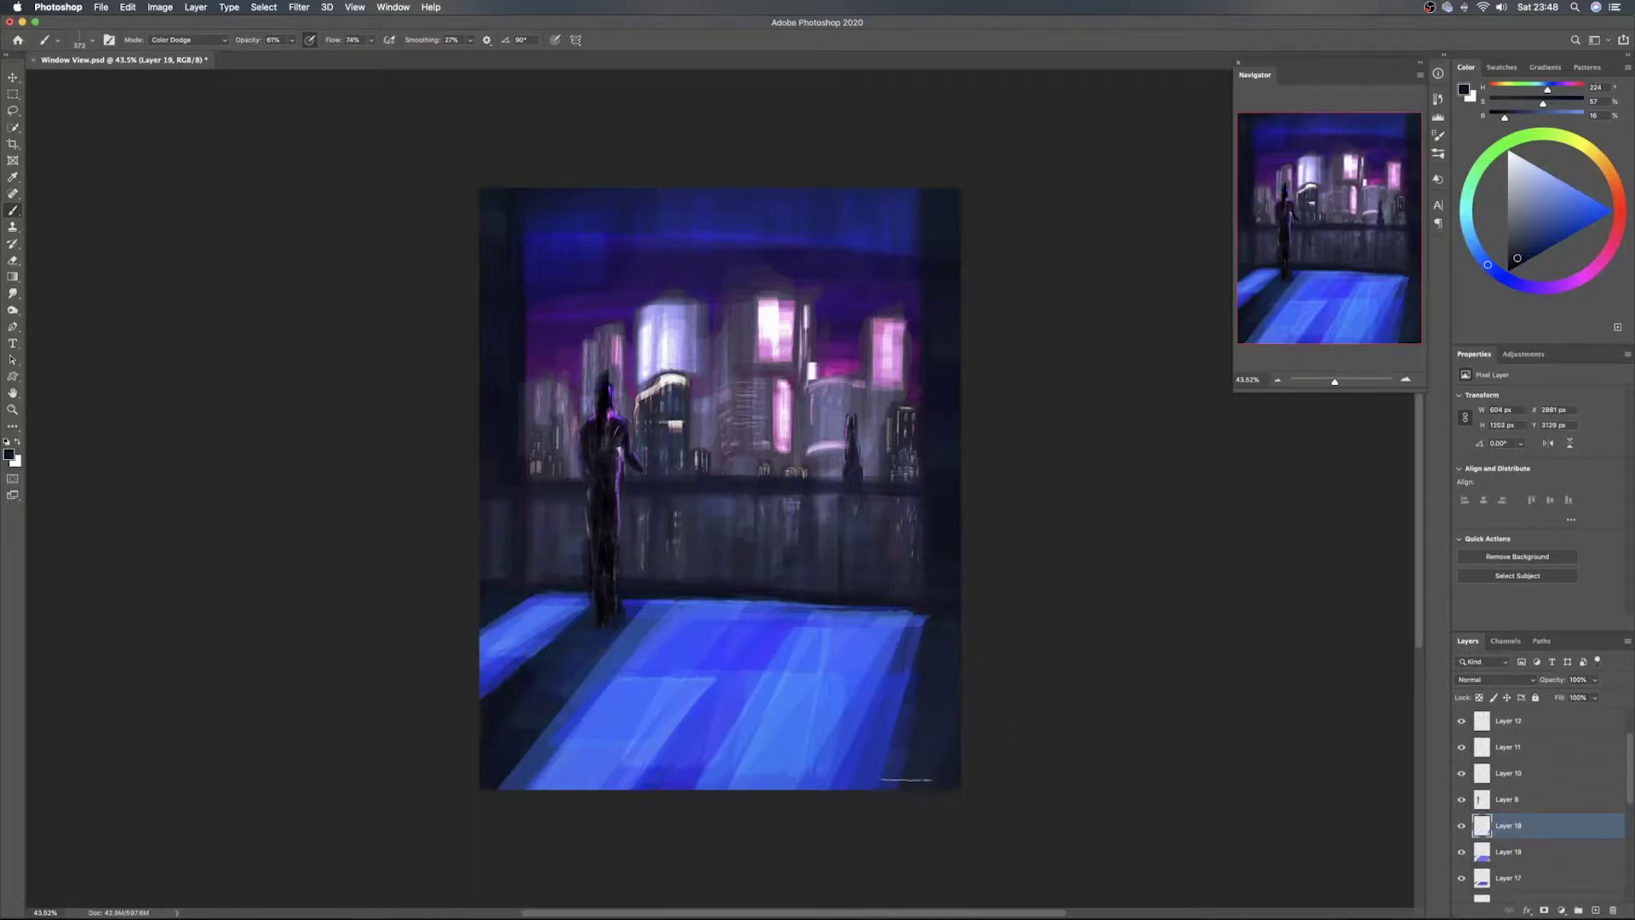
left_click_drag(947, 624, 882, 783)
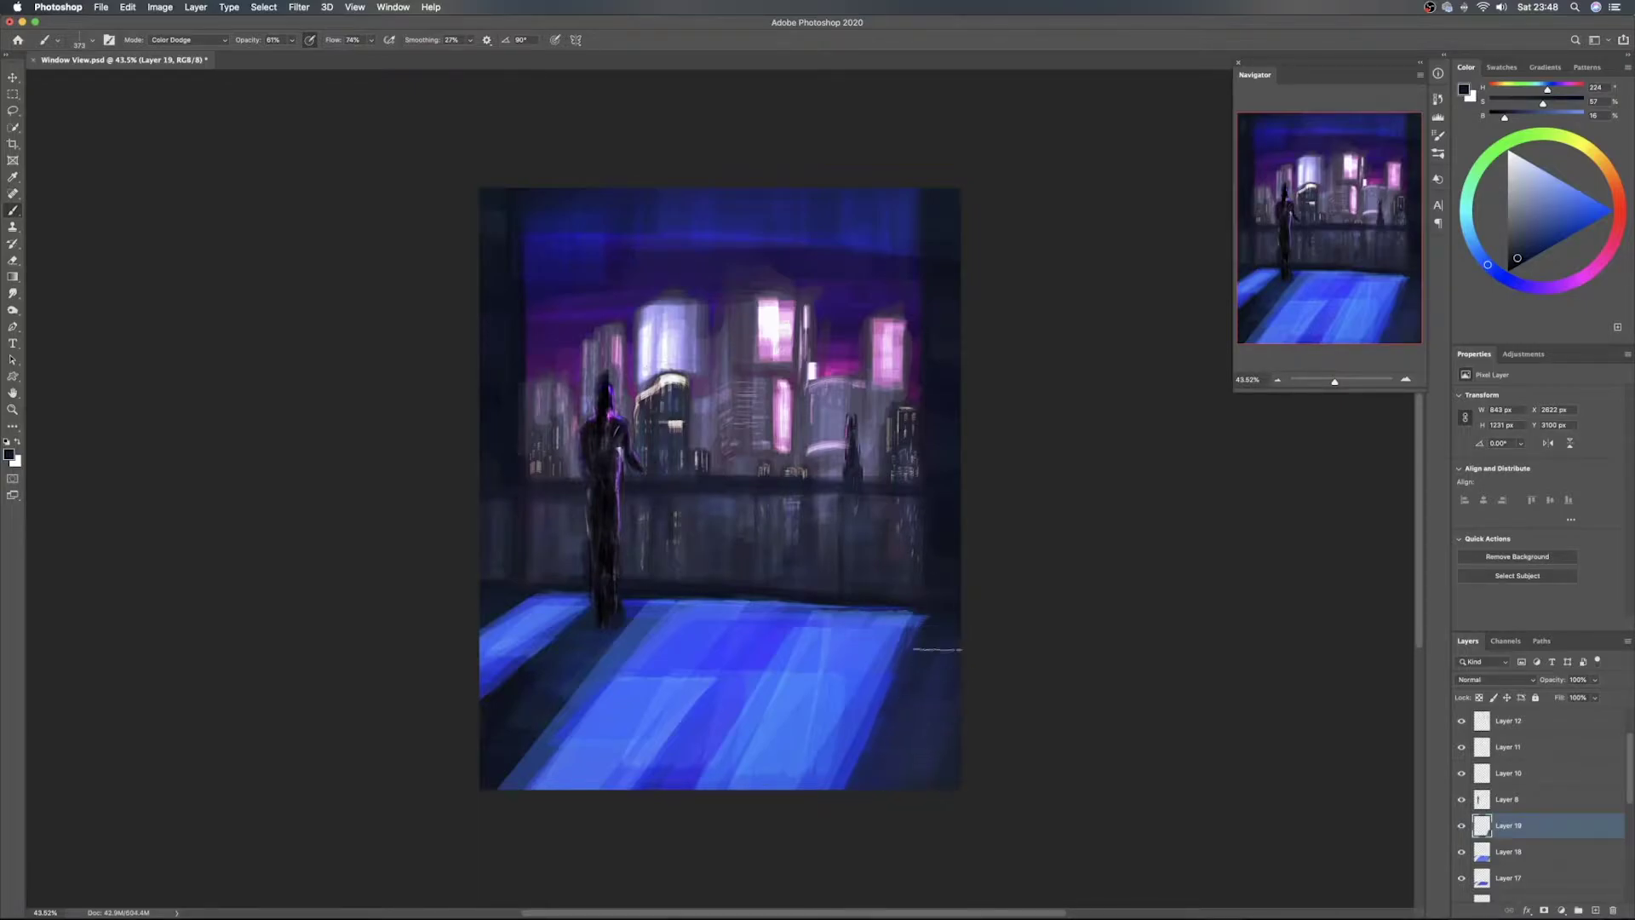
Switch to near-black, paint the figure's slanted shadow across the floor between the light patches, and clean it up with the Eraser
left_click_drag(1484, 272, 1484, 288)
left_click_drag(660, 611, 585, 635)
mouse_move(562, 684)
left_mouse_down()
mouse_move(510, 734)
mouse_move(503, 781)
left_mouse_up()
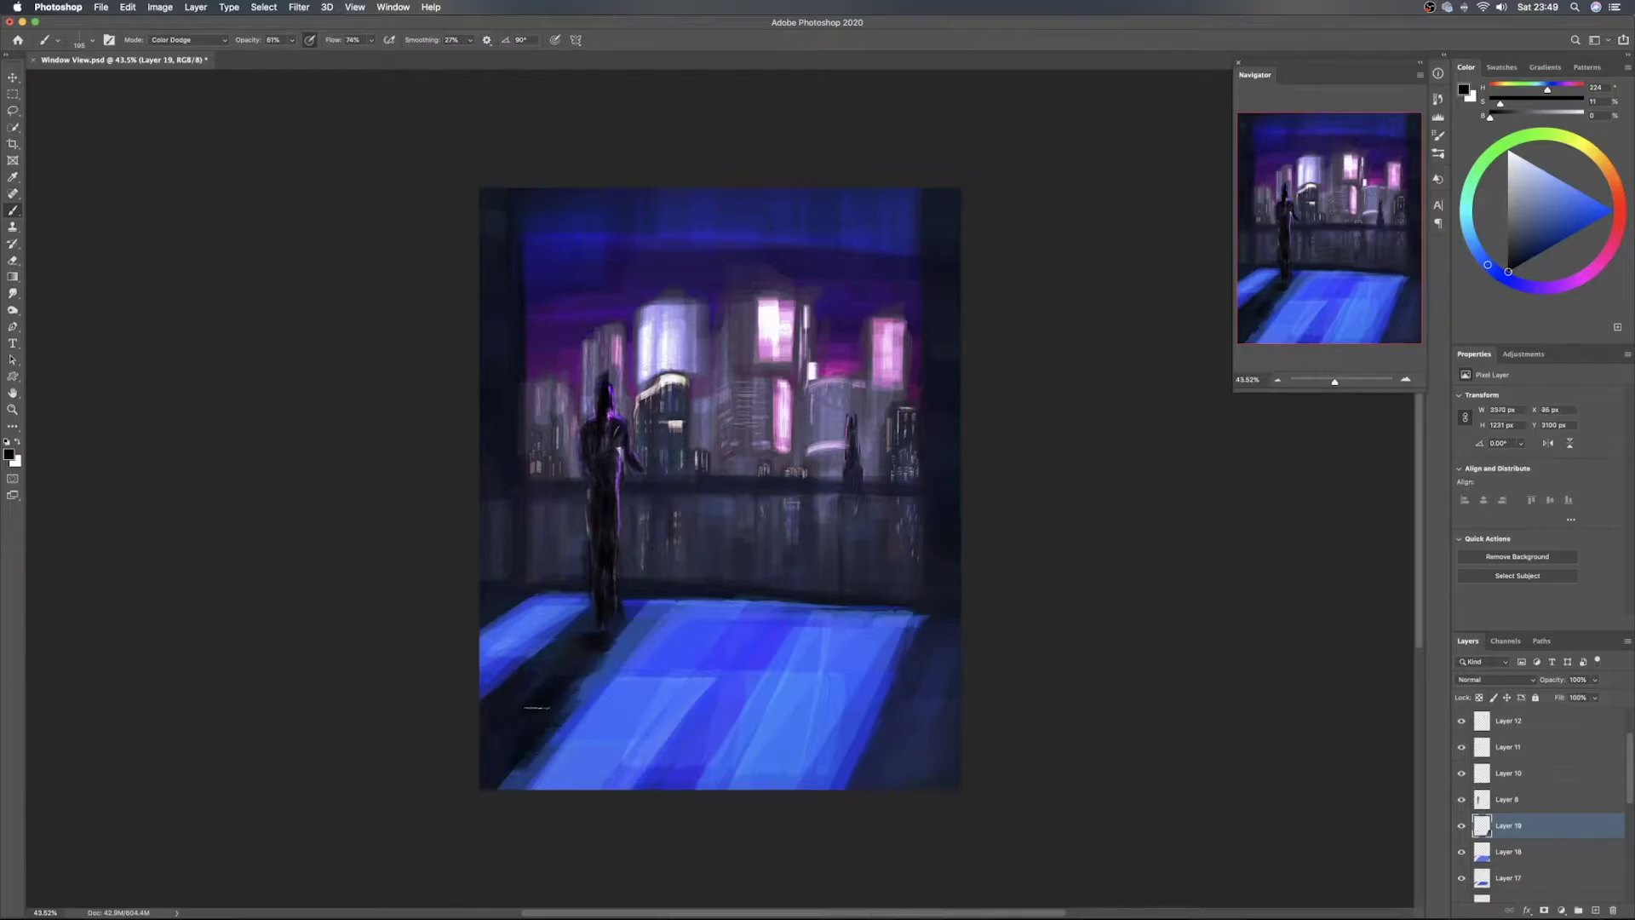
left_click_drag(594, 633, 564, 634)
key("e")
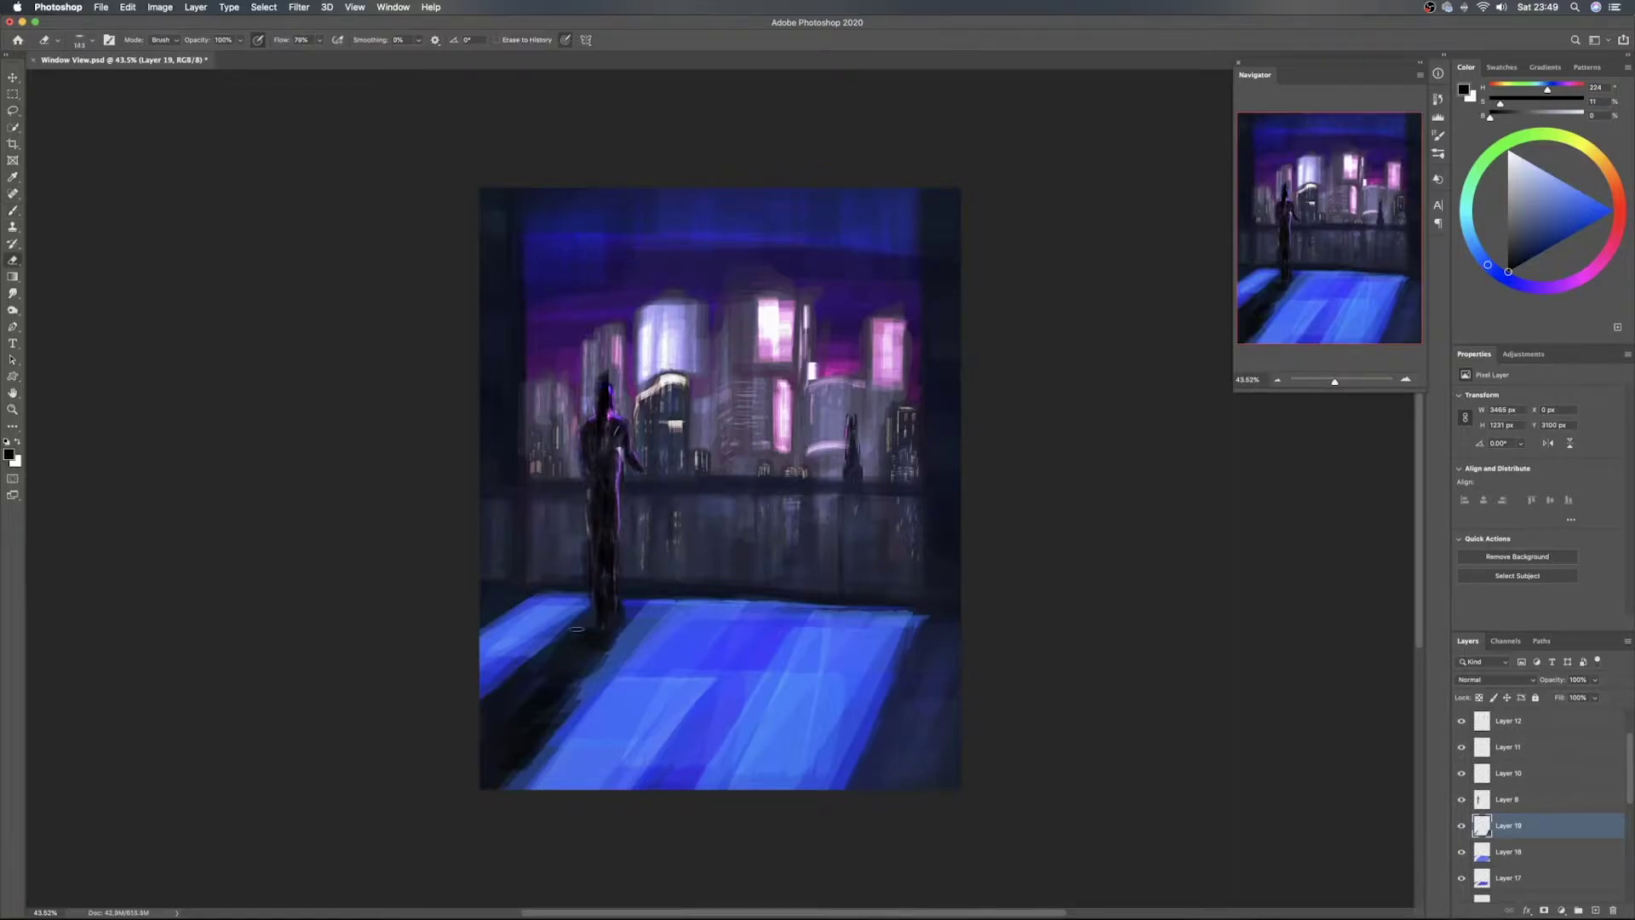
key("b")
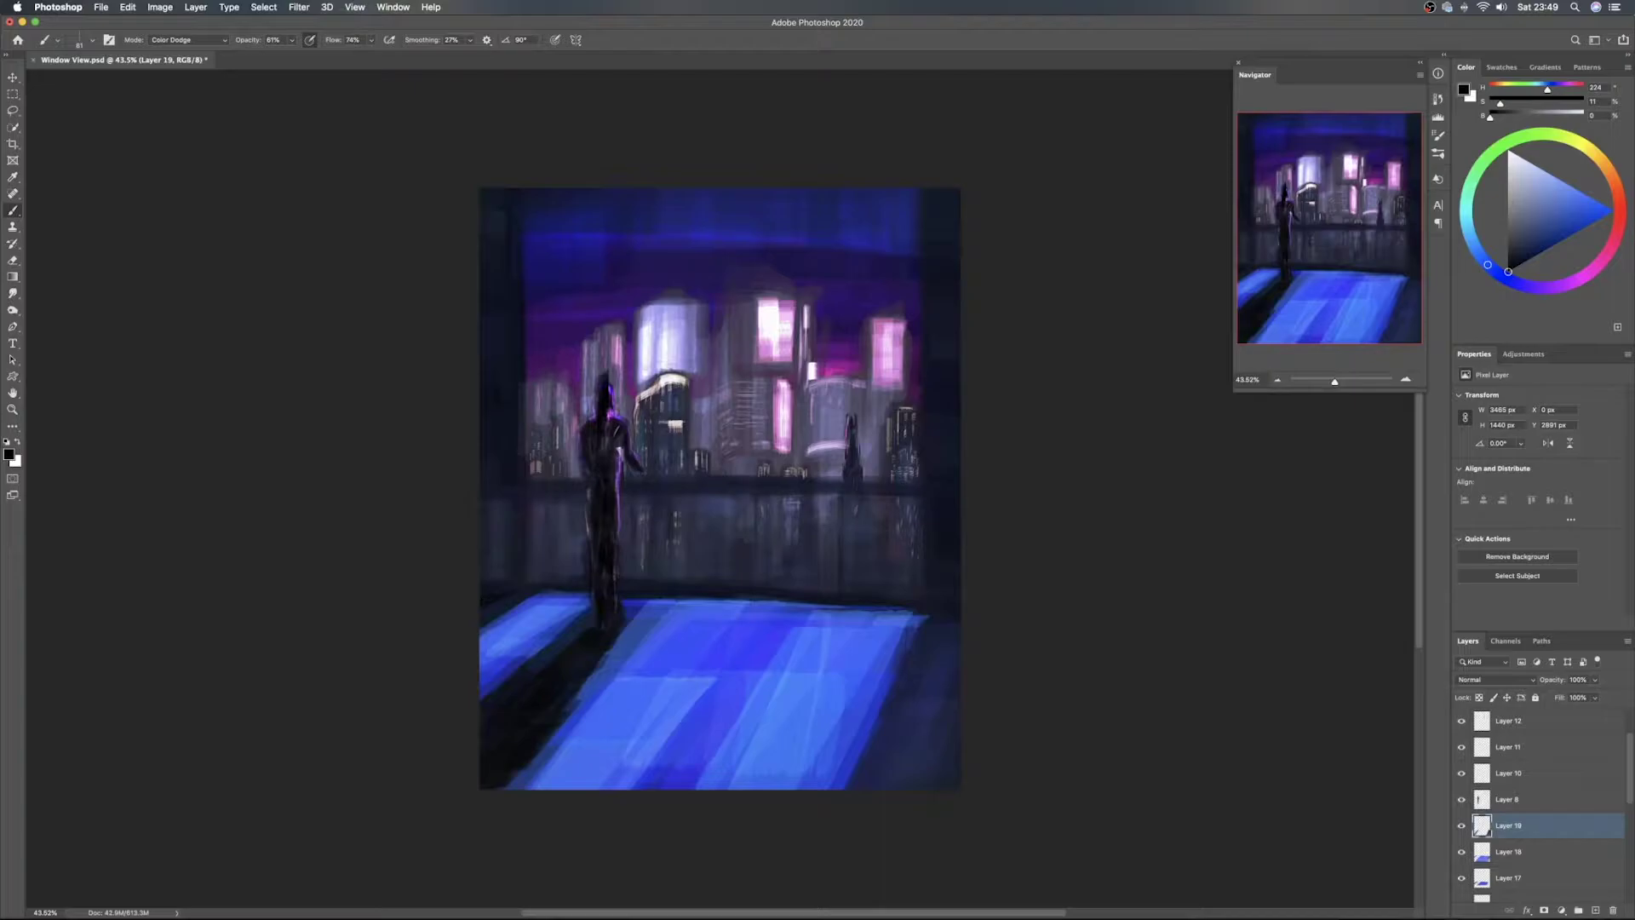
Sample the light blue and paint a thin bright highlight along the upper edge of the left light patch
left_click(535, 611, "alt")
left_click_drag(535, 595, 480, 626)
left_click_drag(541, 595, 480, 622)
mouse_move(537, 593)
left_mouse_down()
mouse_move(480, 622)
mouse_move(530, 594)
left_mouse_up()
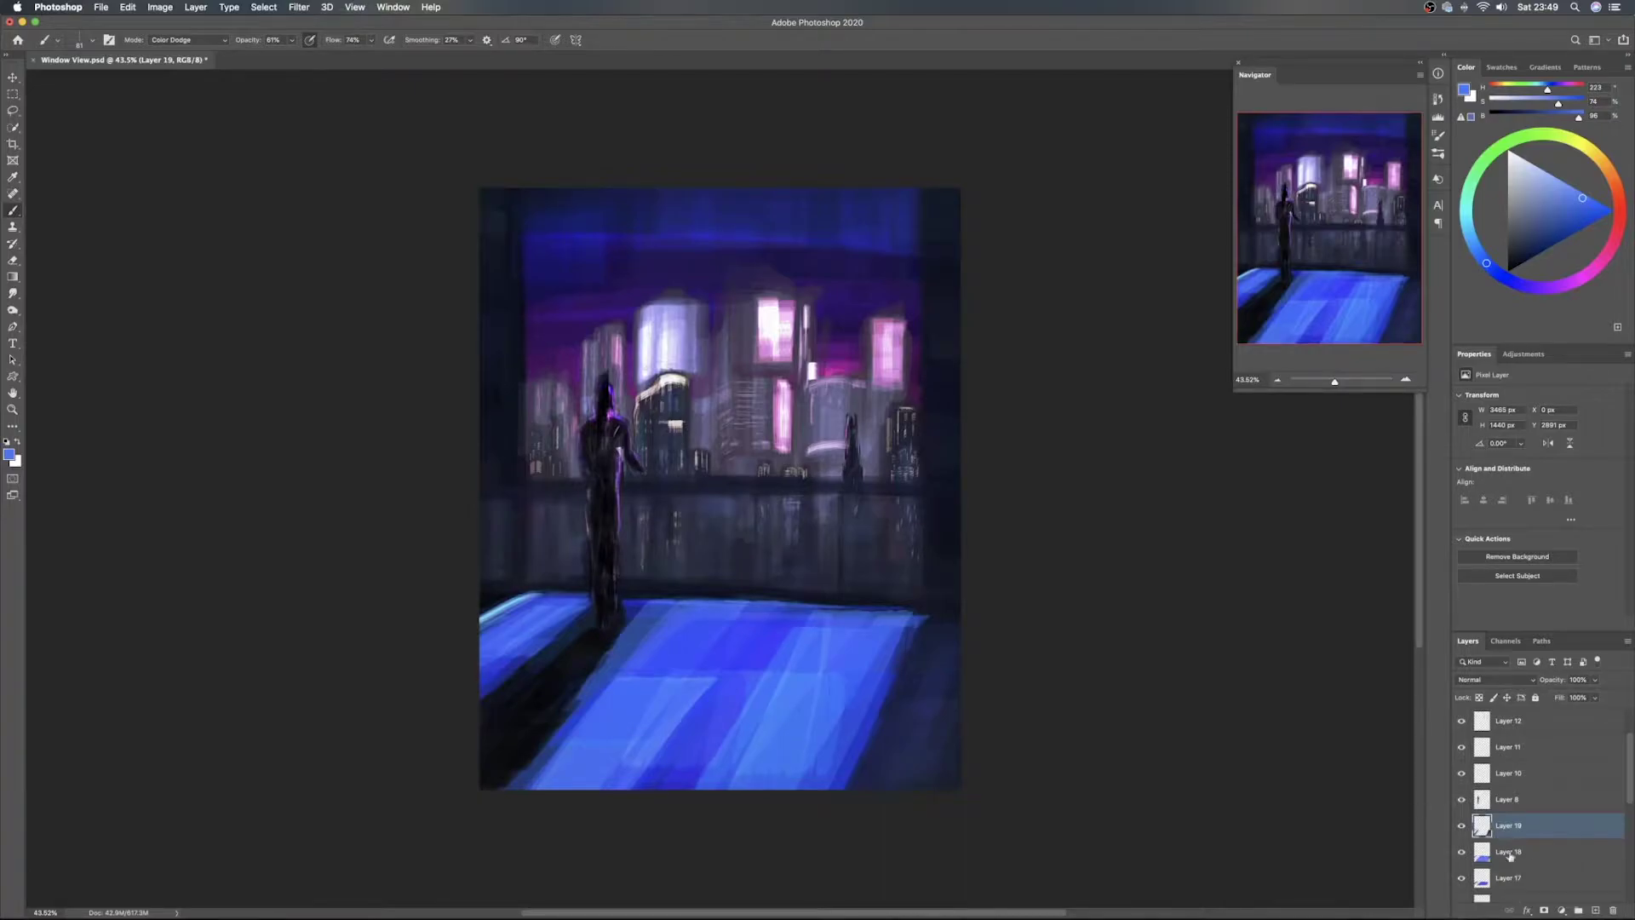
Distort Layer 18 by pulling its lower right corner outward beyond the canvas, and apply the transform
left_click(1553, 863)
key("ctrl+t")
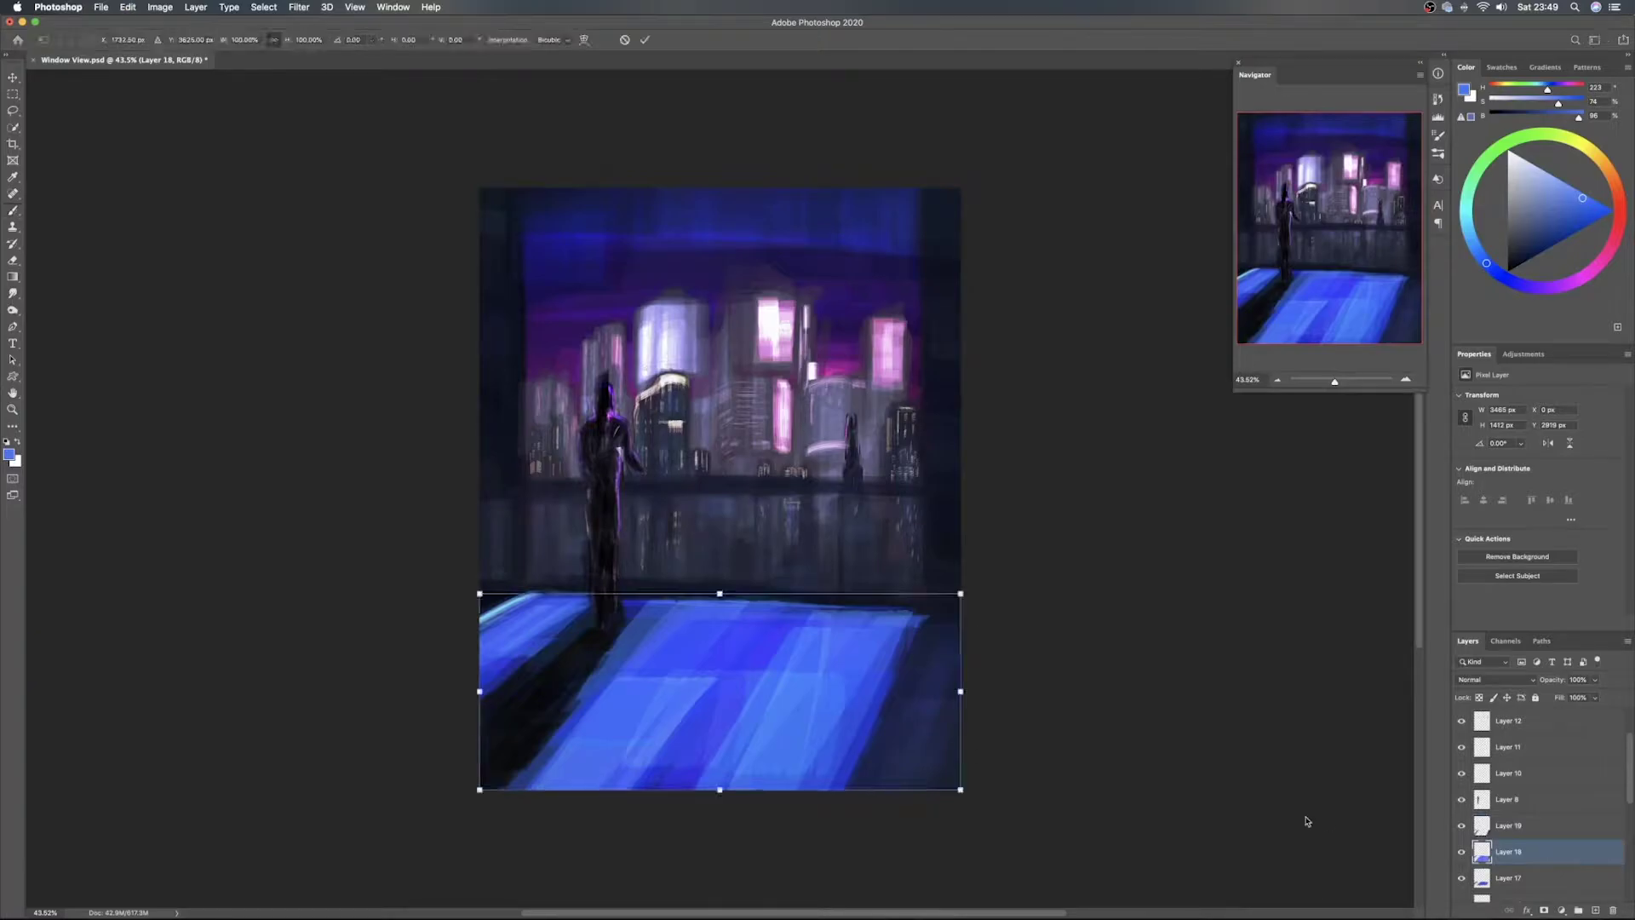
right_click(872, 679)
left_click_drag(971, 791, 1019, 796)
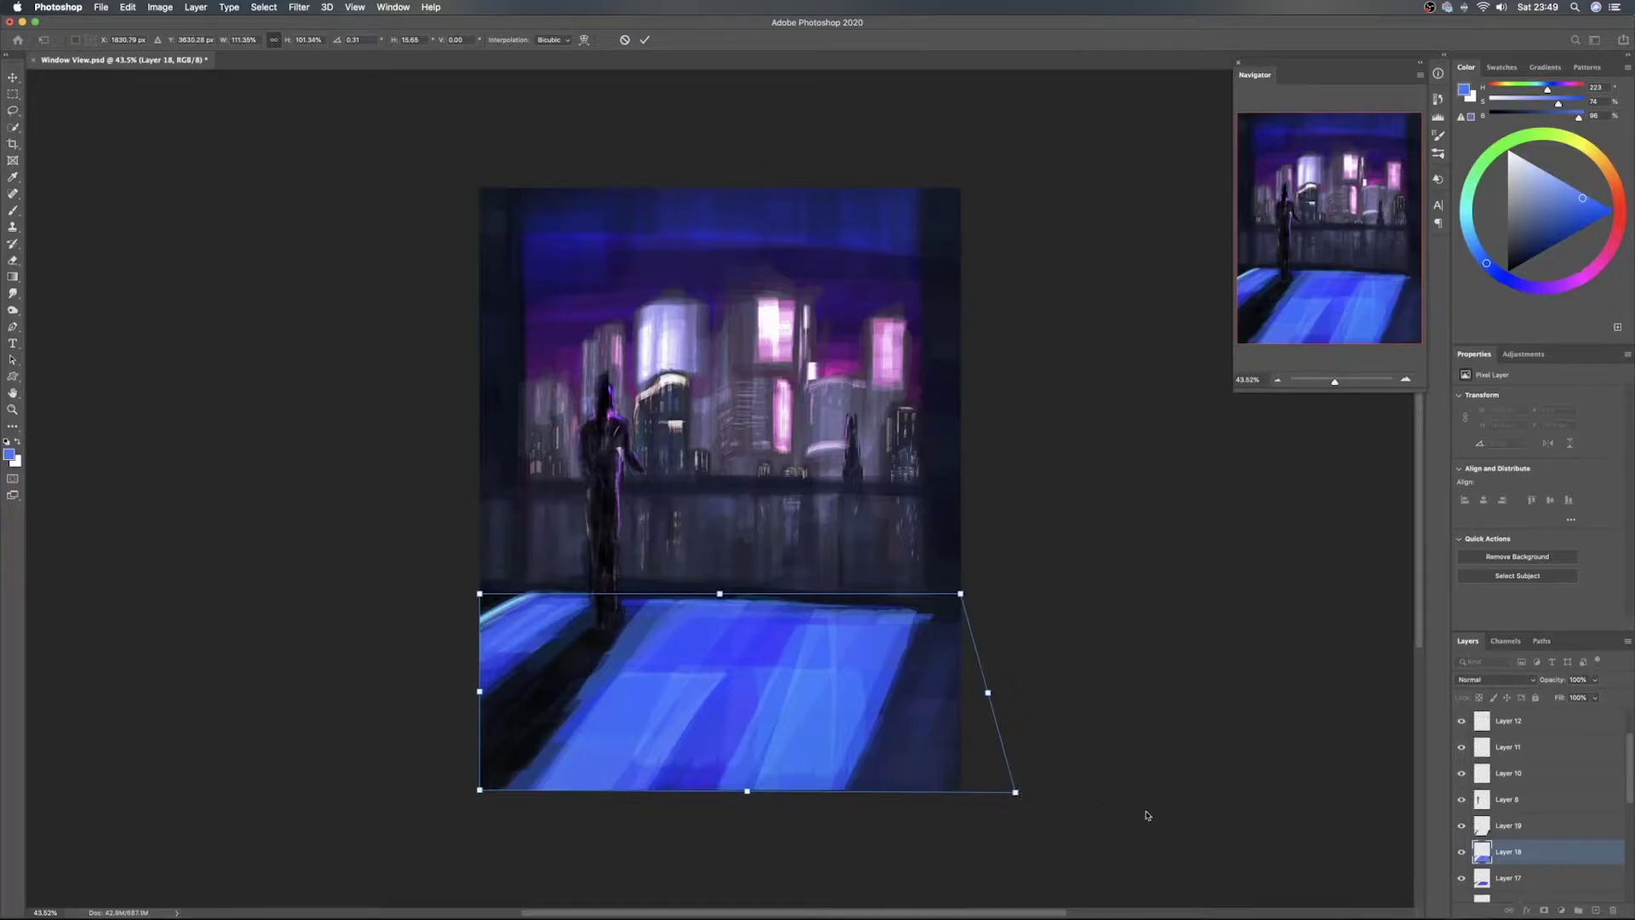
key("Return")
Distort Layer 19 by pulling its lower right corner outward and raising its near edge, and apply the transform
left_click(1540, 825)
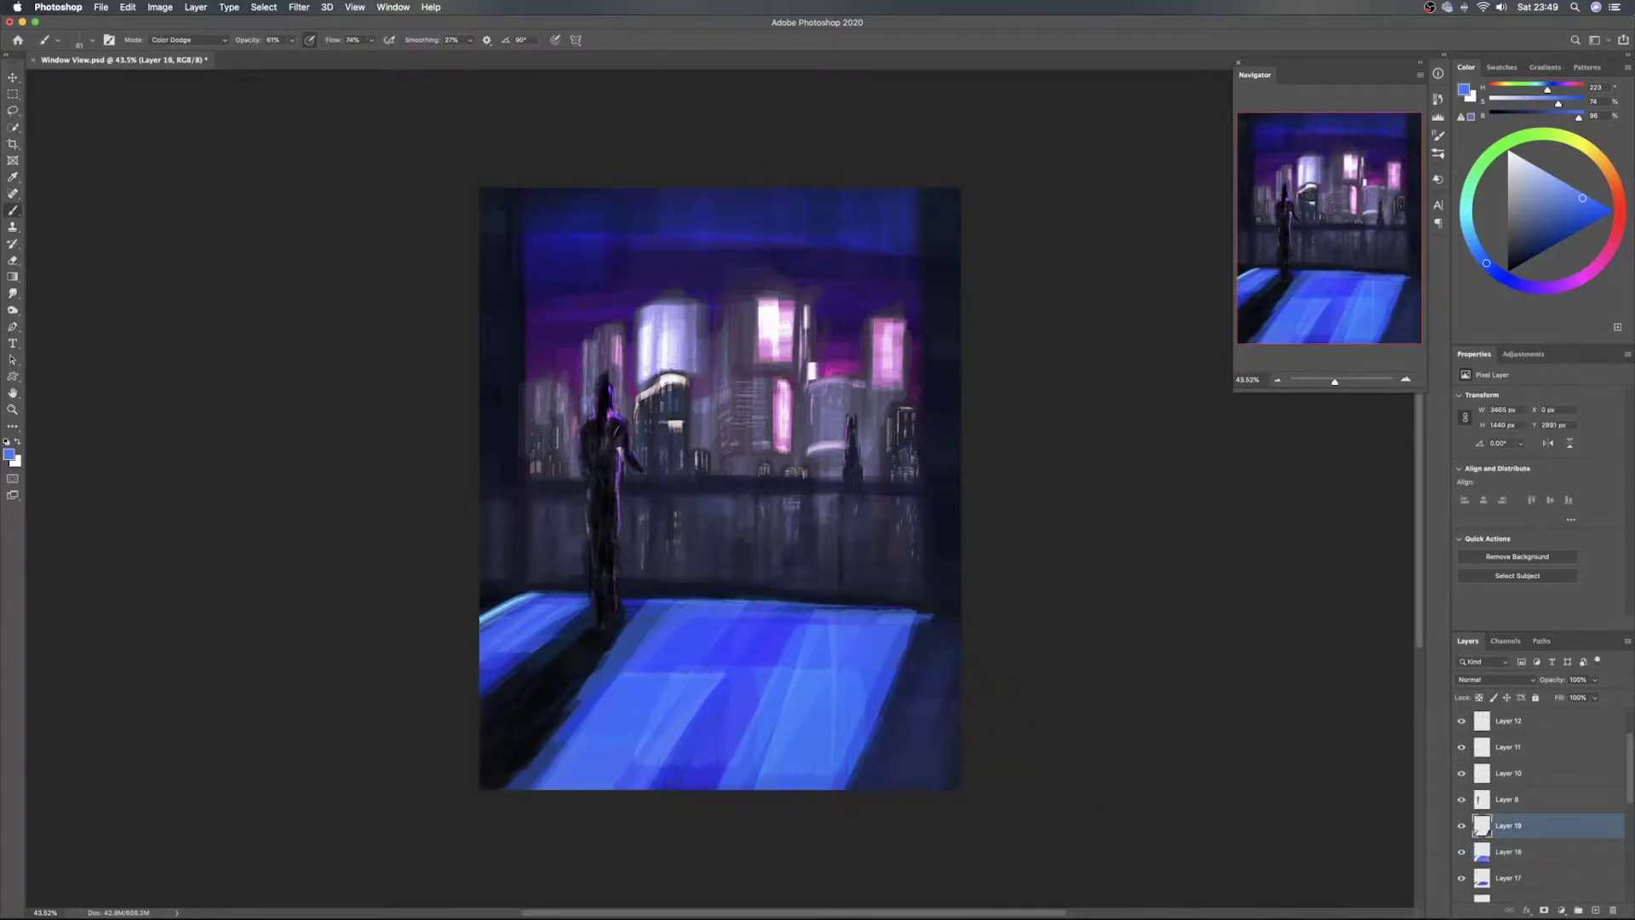
key("ctrl+t")
right_click(776, 681)
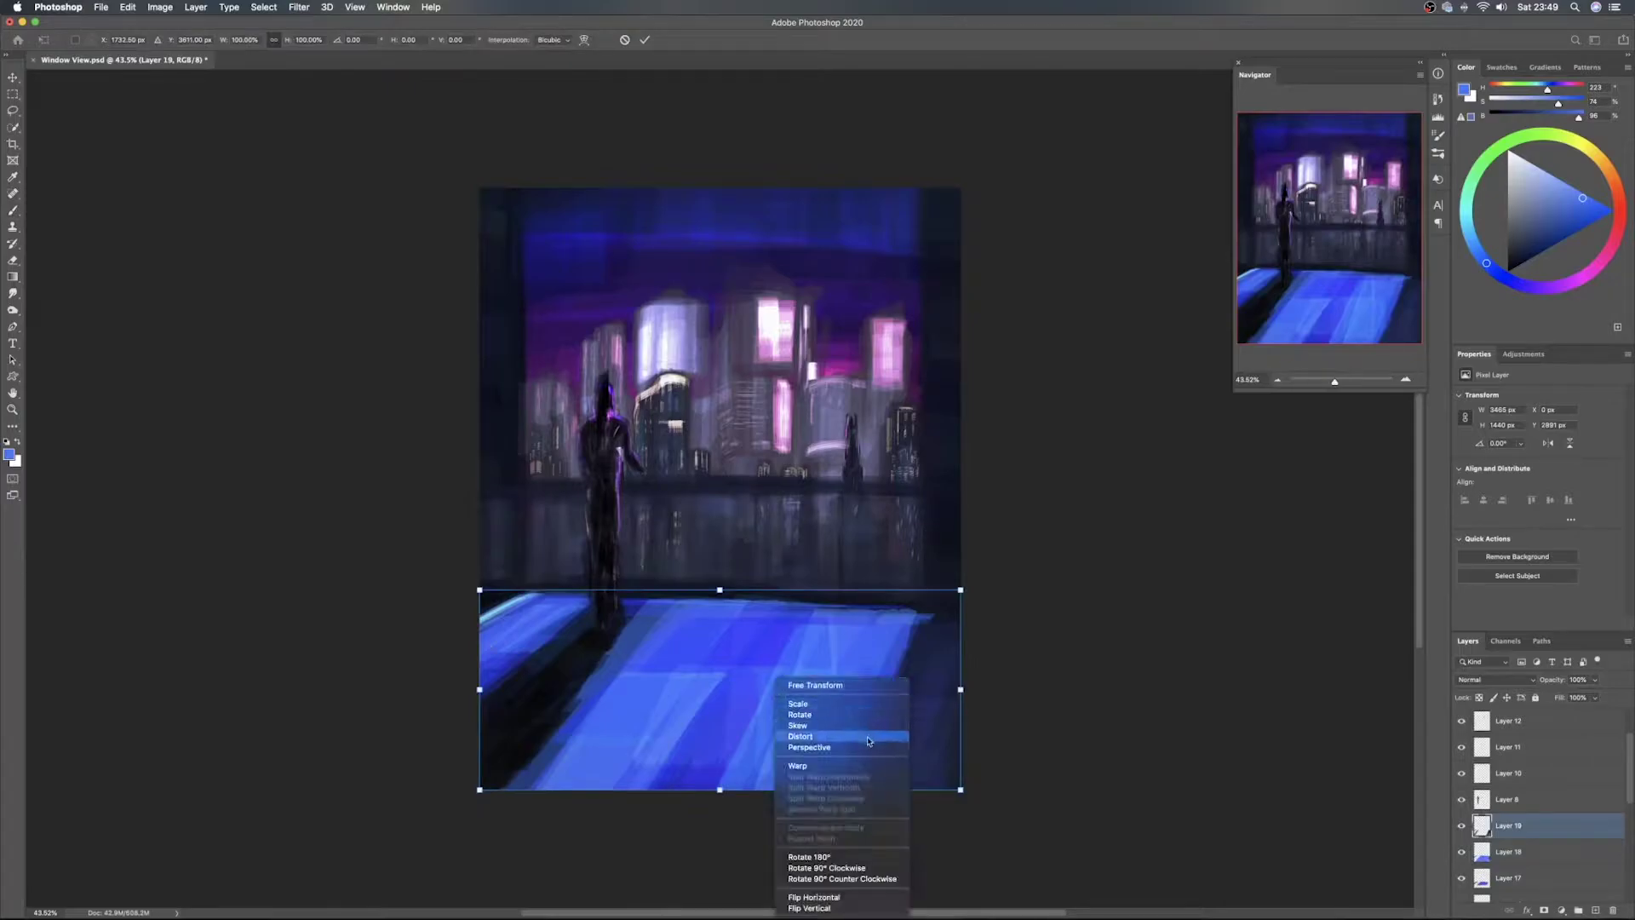
left_click(804, 736)
left_click_drag(960, 790, 1004, 809)
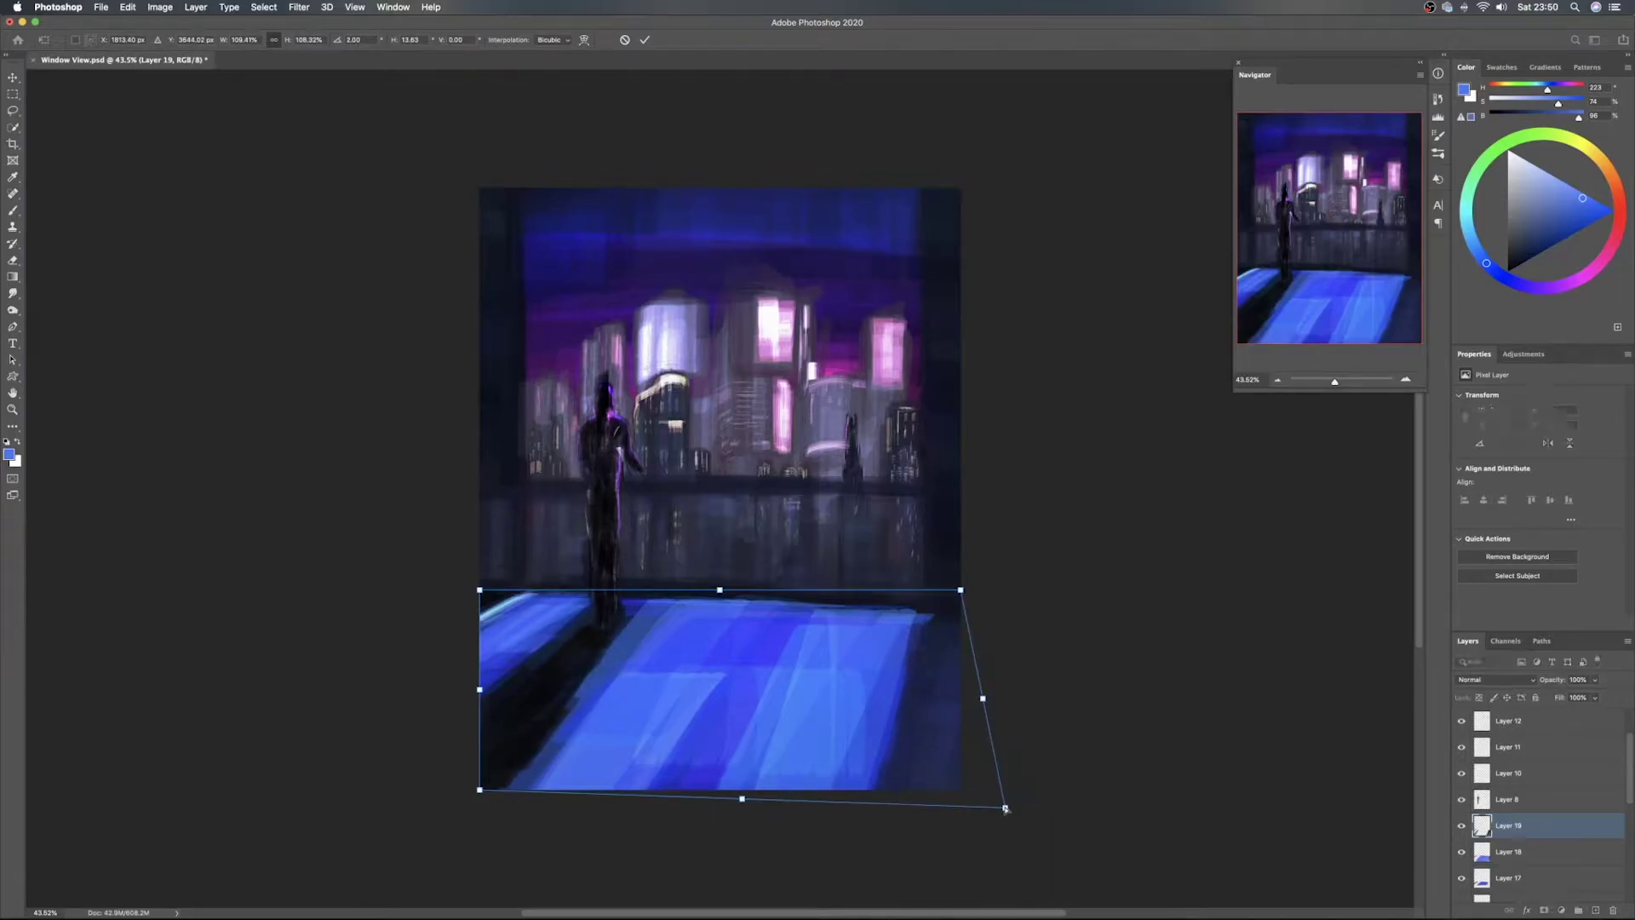
mouse_move(742, 801)
left_mouse_down()
mouse_move(728, 714)
mouse_move(756, 720)
mouse_move(757, 741)
left_mouse_up()
key("Return")
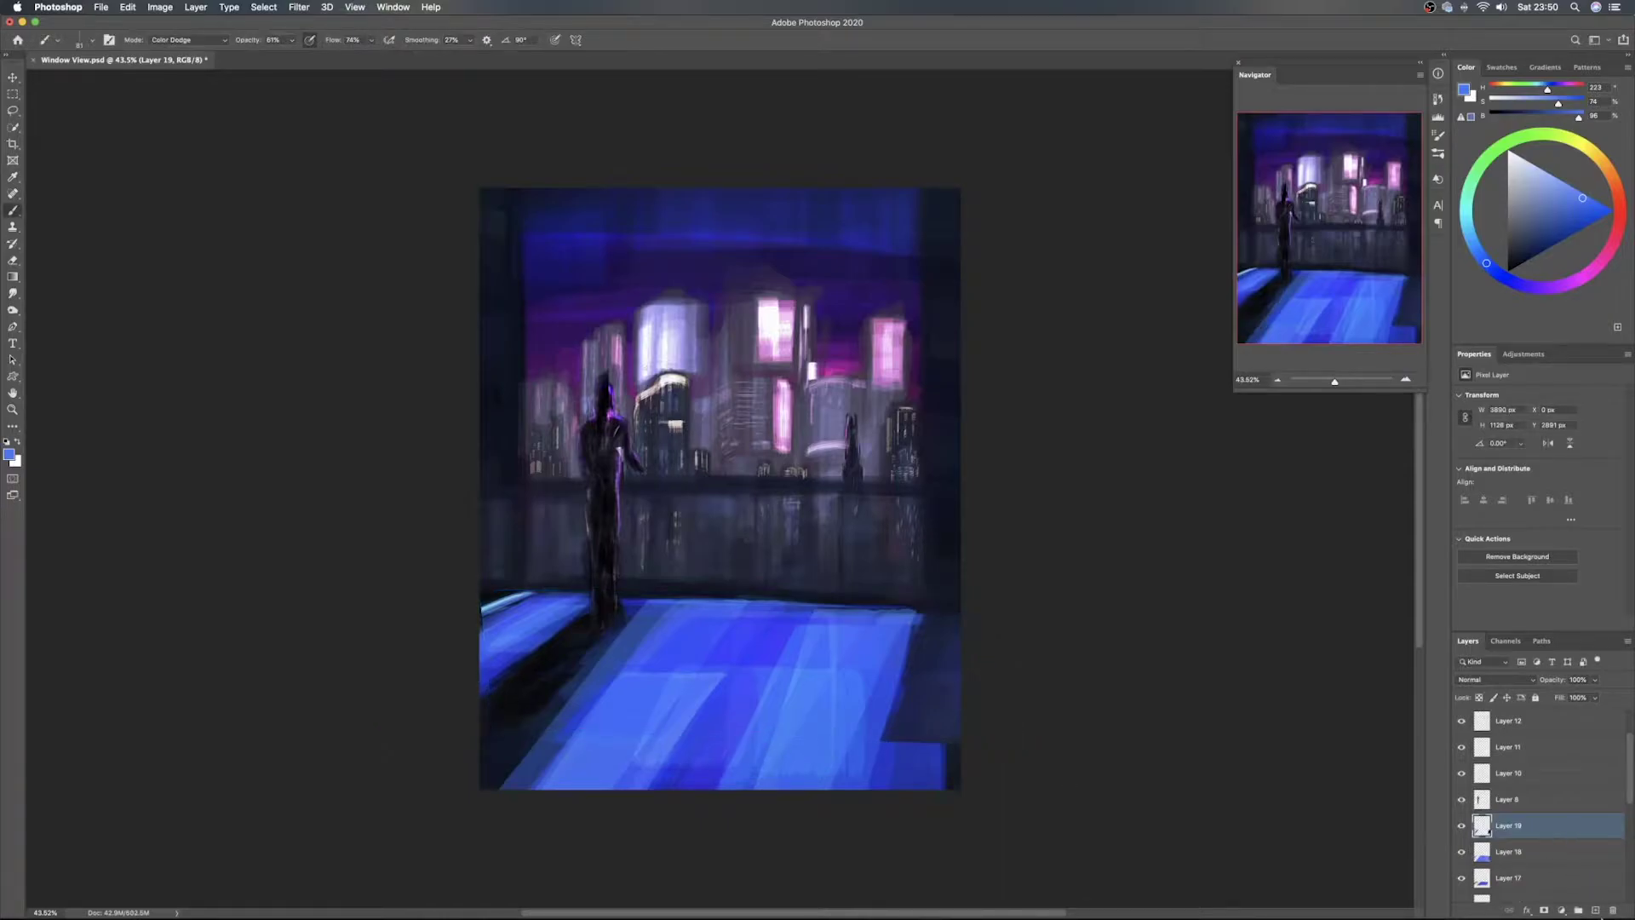
Add a layer and paint near-black slanted strokes over the right part of the floor to recut the light's edge
left_click(1596, 911)
left_click_drag(1503, 266, 1513, 269)
left_click_drag(926, 614, 871, 708)
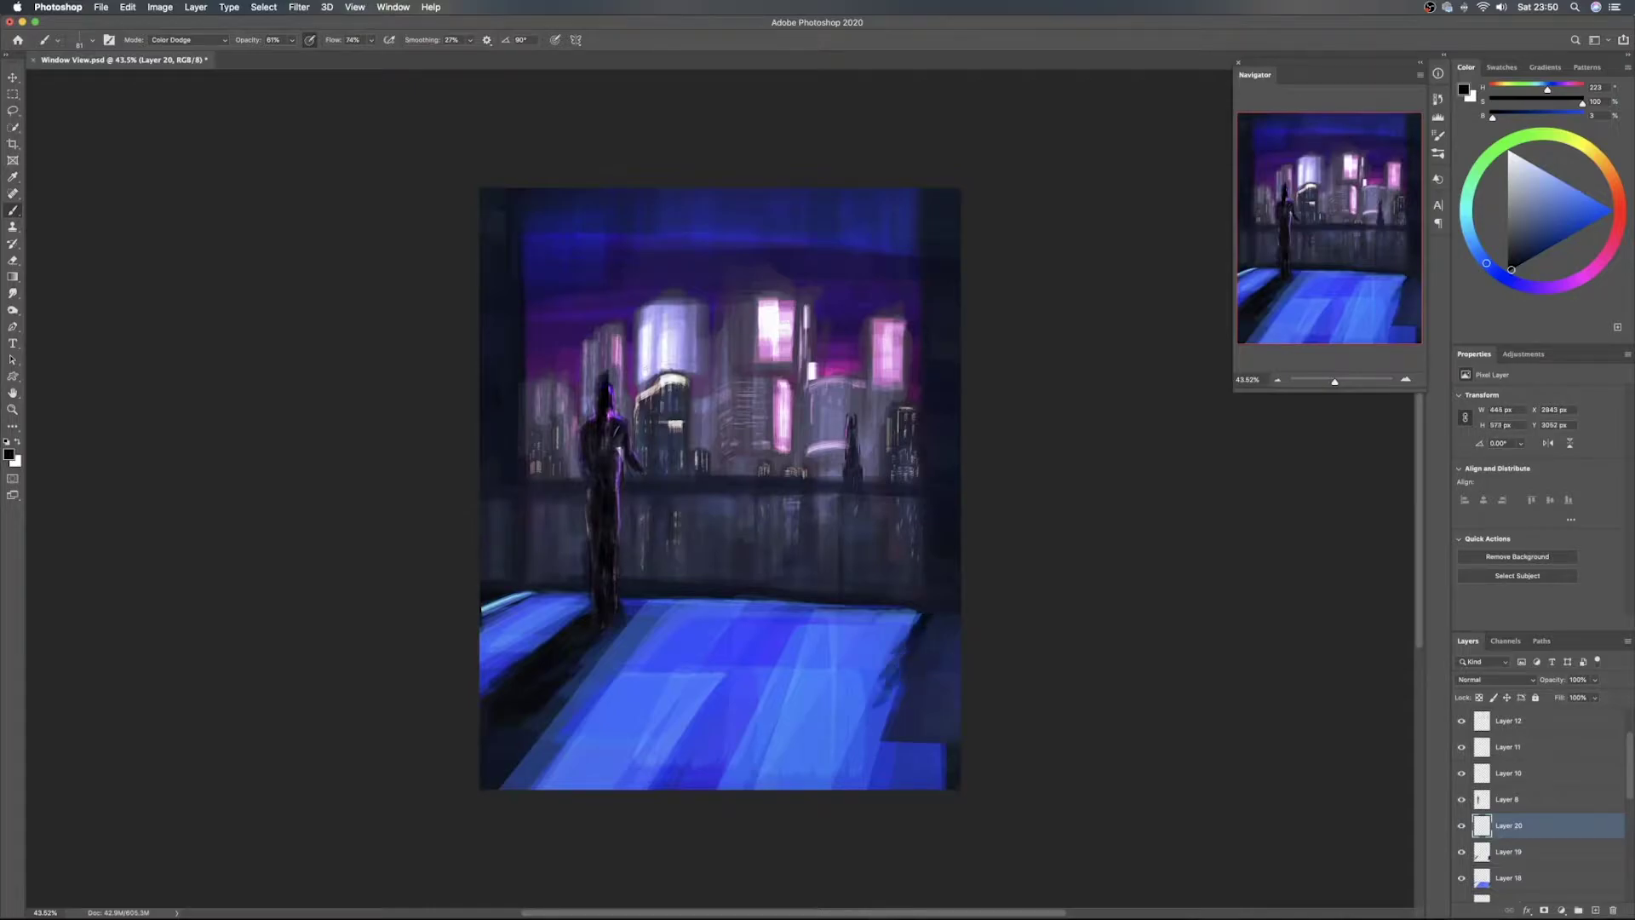
left_click_drag(915, 625, 833, 733)
left_click_drag(907, 641, 813, 766)
mouse_move(886, 685)
left_mouse_down()
mouse_move(807, 787)
mouse_move(899, 788)
mouse_move(935, 721)
mouse_move(873, 788)
mouse_move(877, 735)
mouse_move(870, 764)
mouse_move(924, 690)
mouse_move(868, 760)
mouse_move(903, 695)
mouse_move(895, 765)
mouse_move(916, 801)
mouse_move(945, 759)
mouse_move(932, 801)
mouse_move(929, 722)
mouse_move(868, 752)
mouse_move(930, 774)
mouse_move(927, 805)
left_mouse_up()
right_click(906, 801)
left_click(907, 803)
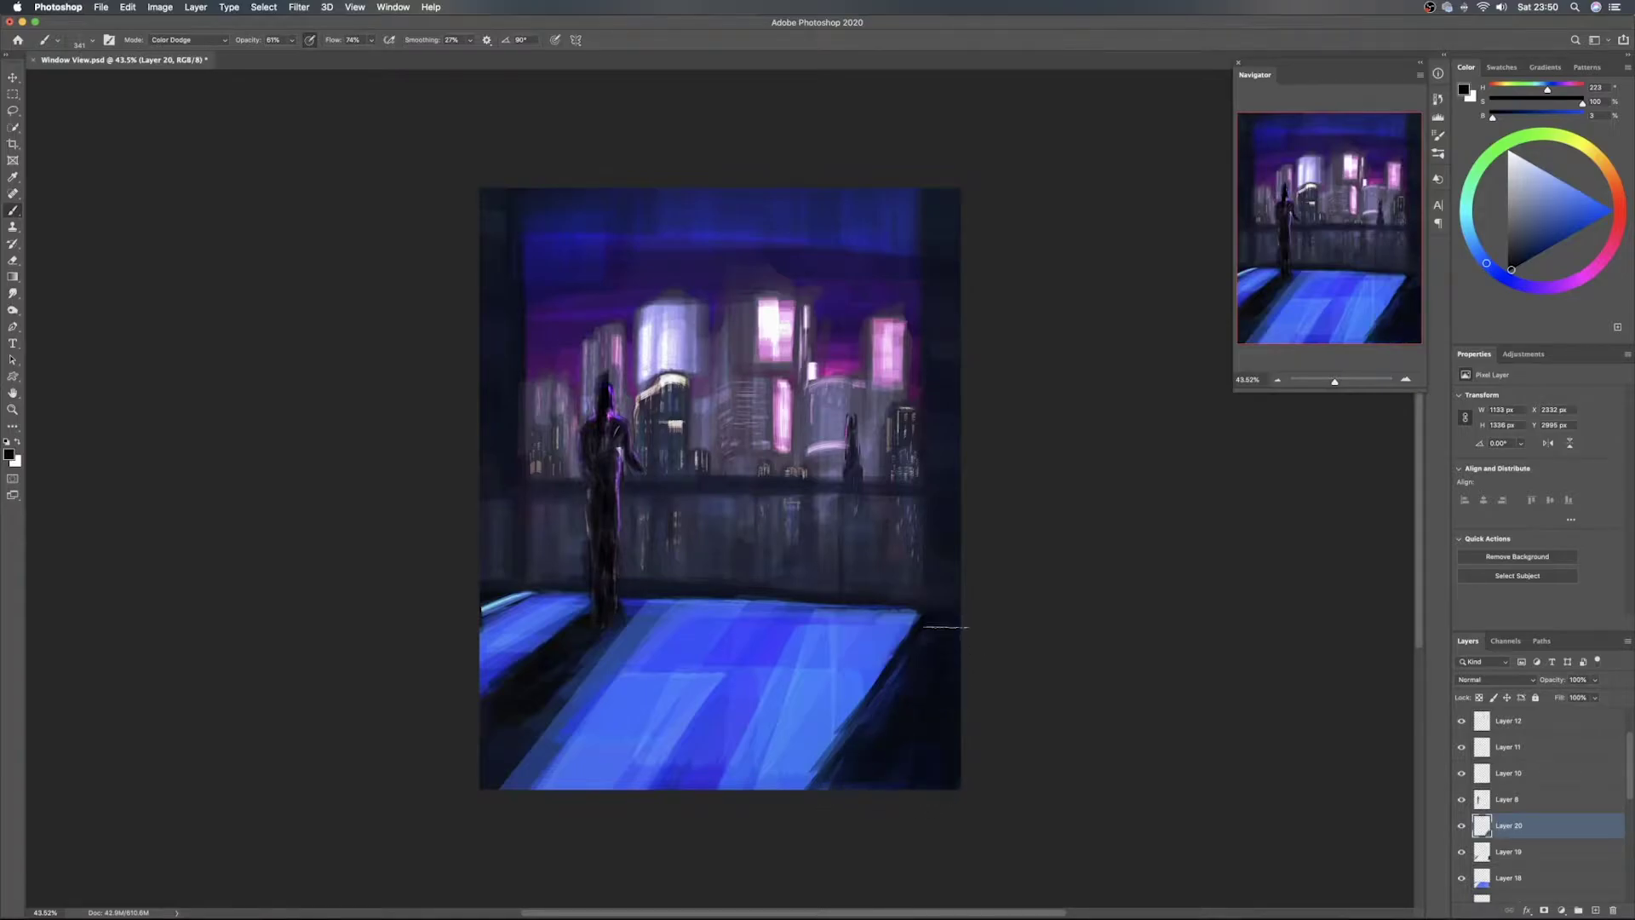
left_click_drag(944, 666, 918, 702)
left_click_drag(943, 628, 833, 812)
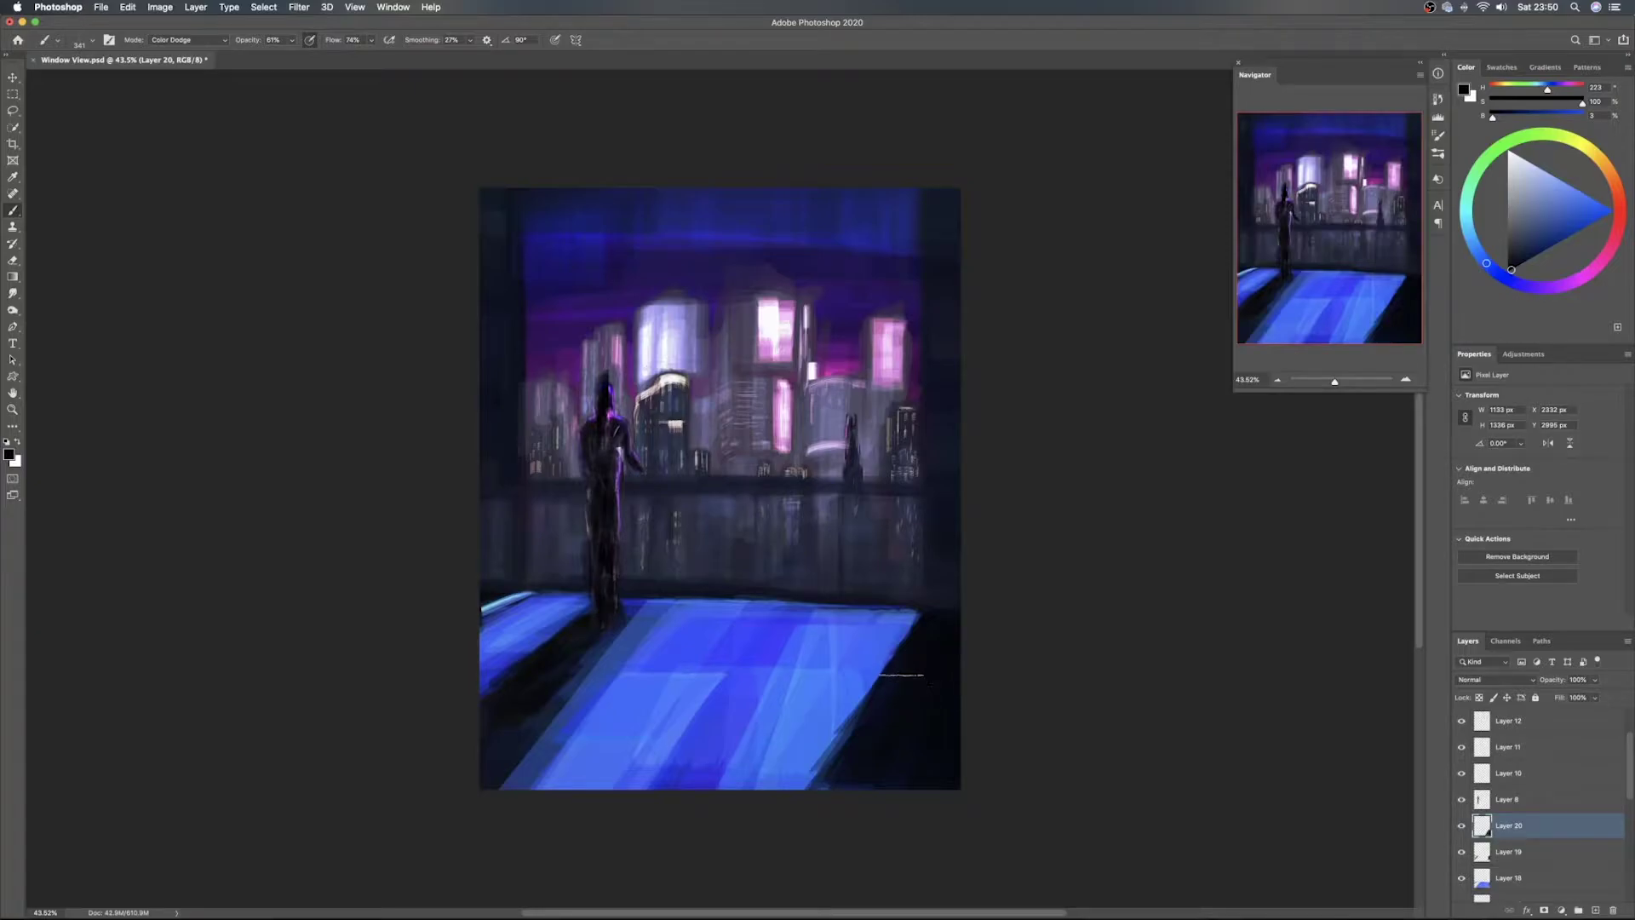
Distort the near-black floor layer so its near edge shifts right beyond the canvas, apply it, and return to the Brush tool
key("super+t")
right_click(819, 679)
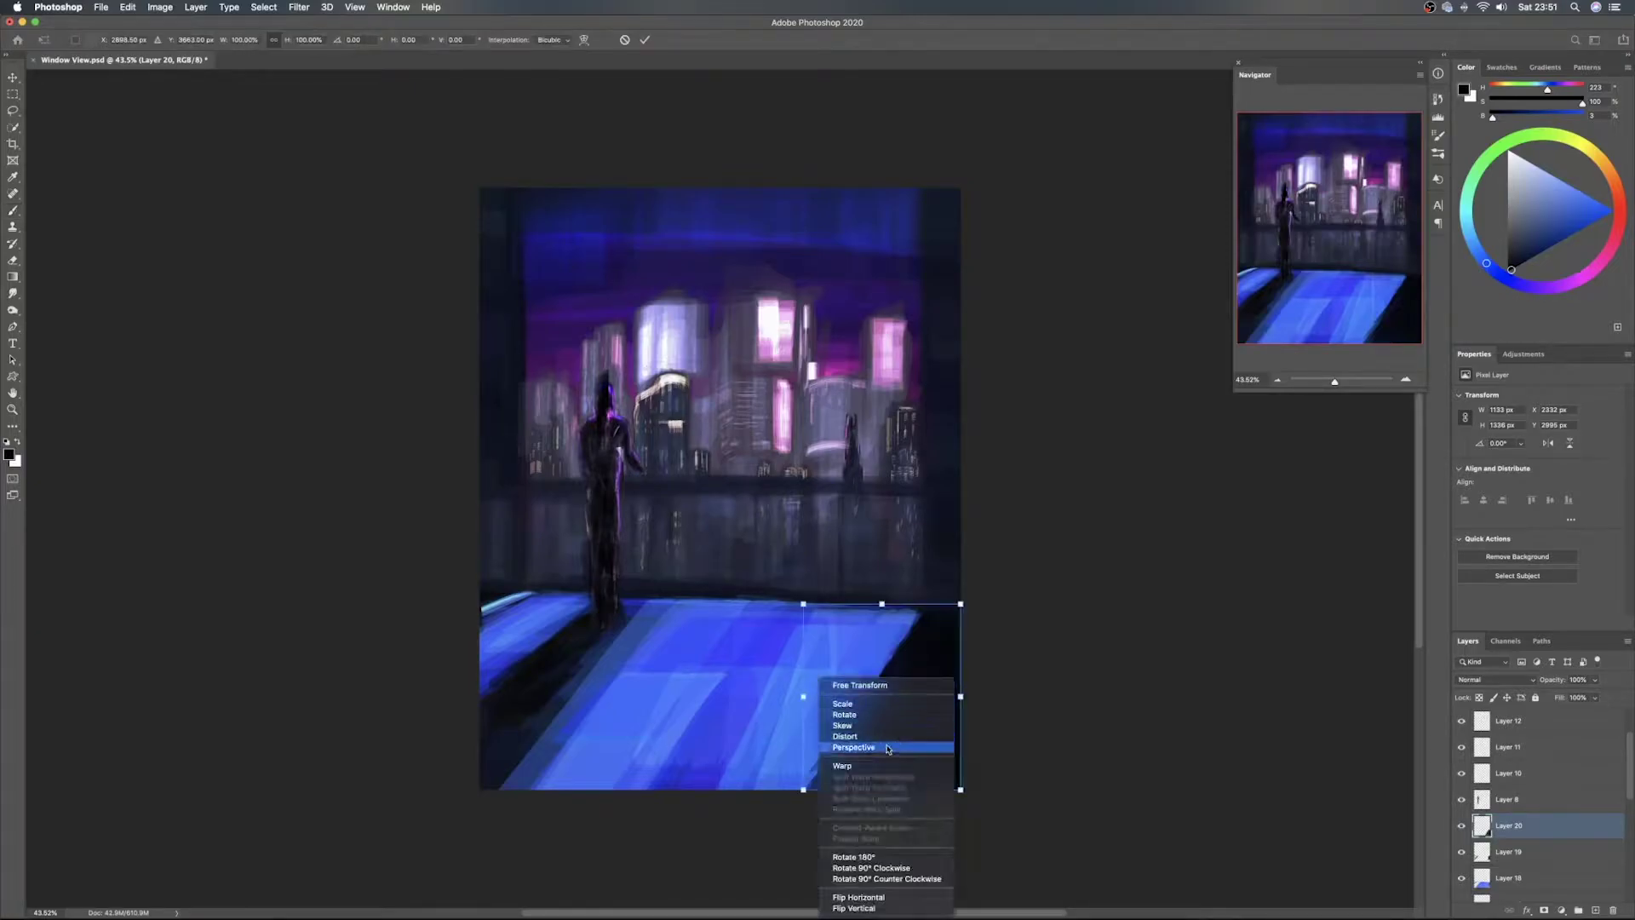
left_click(854, 736)
left_click_drag(881, 790, 977, 794)
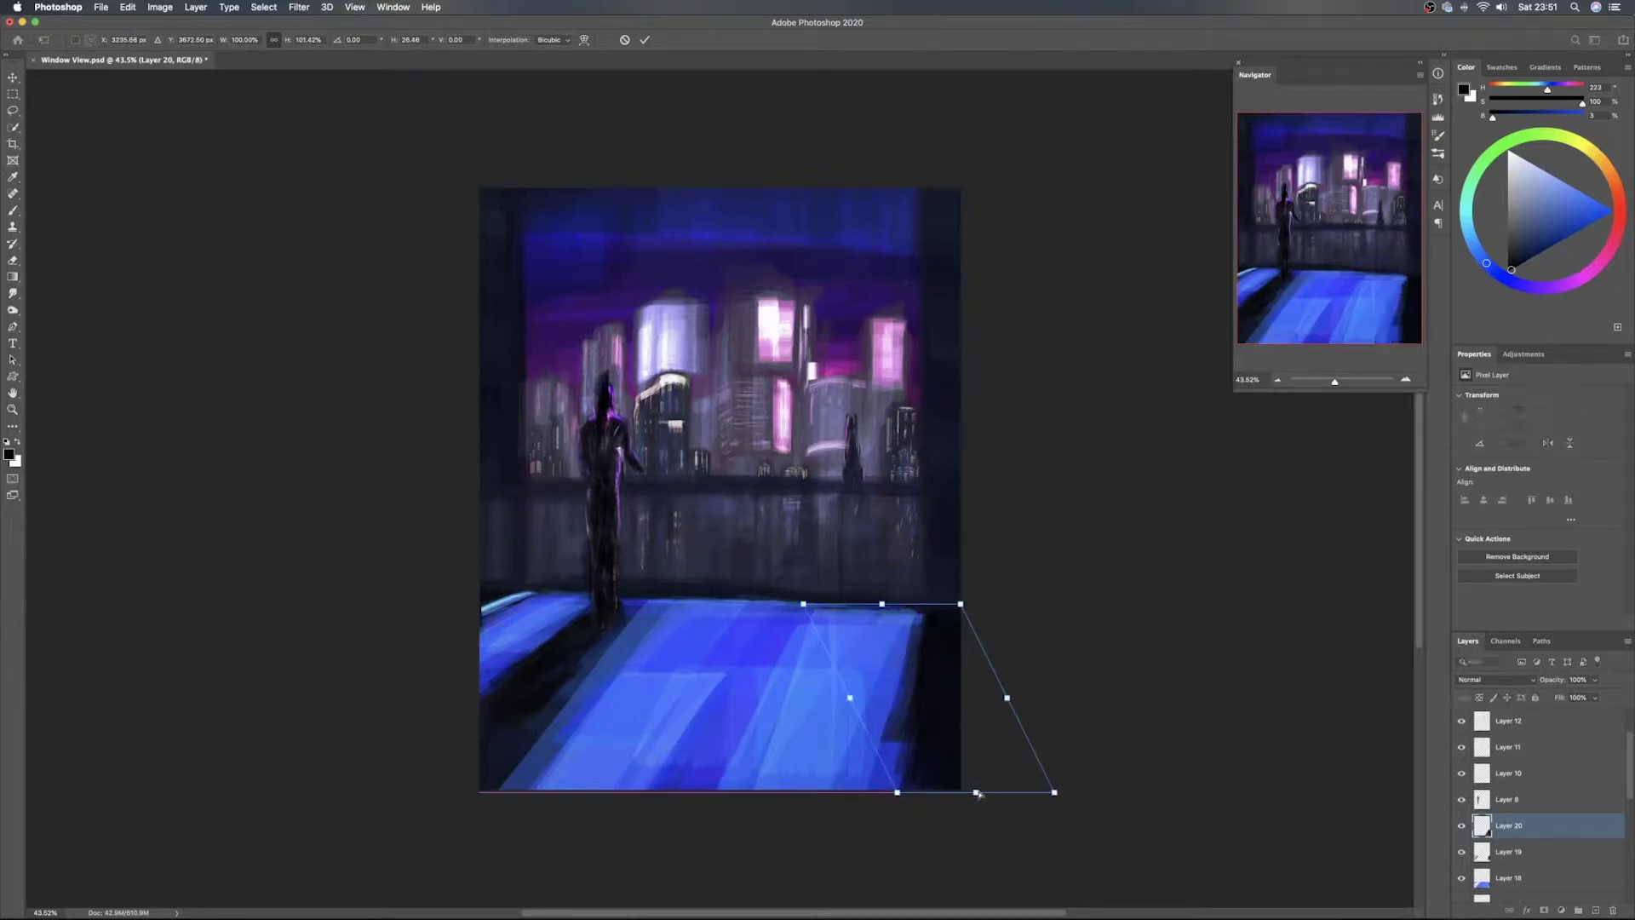
key("Return")
key("b")
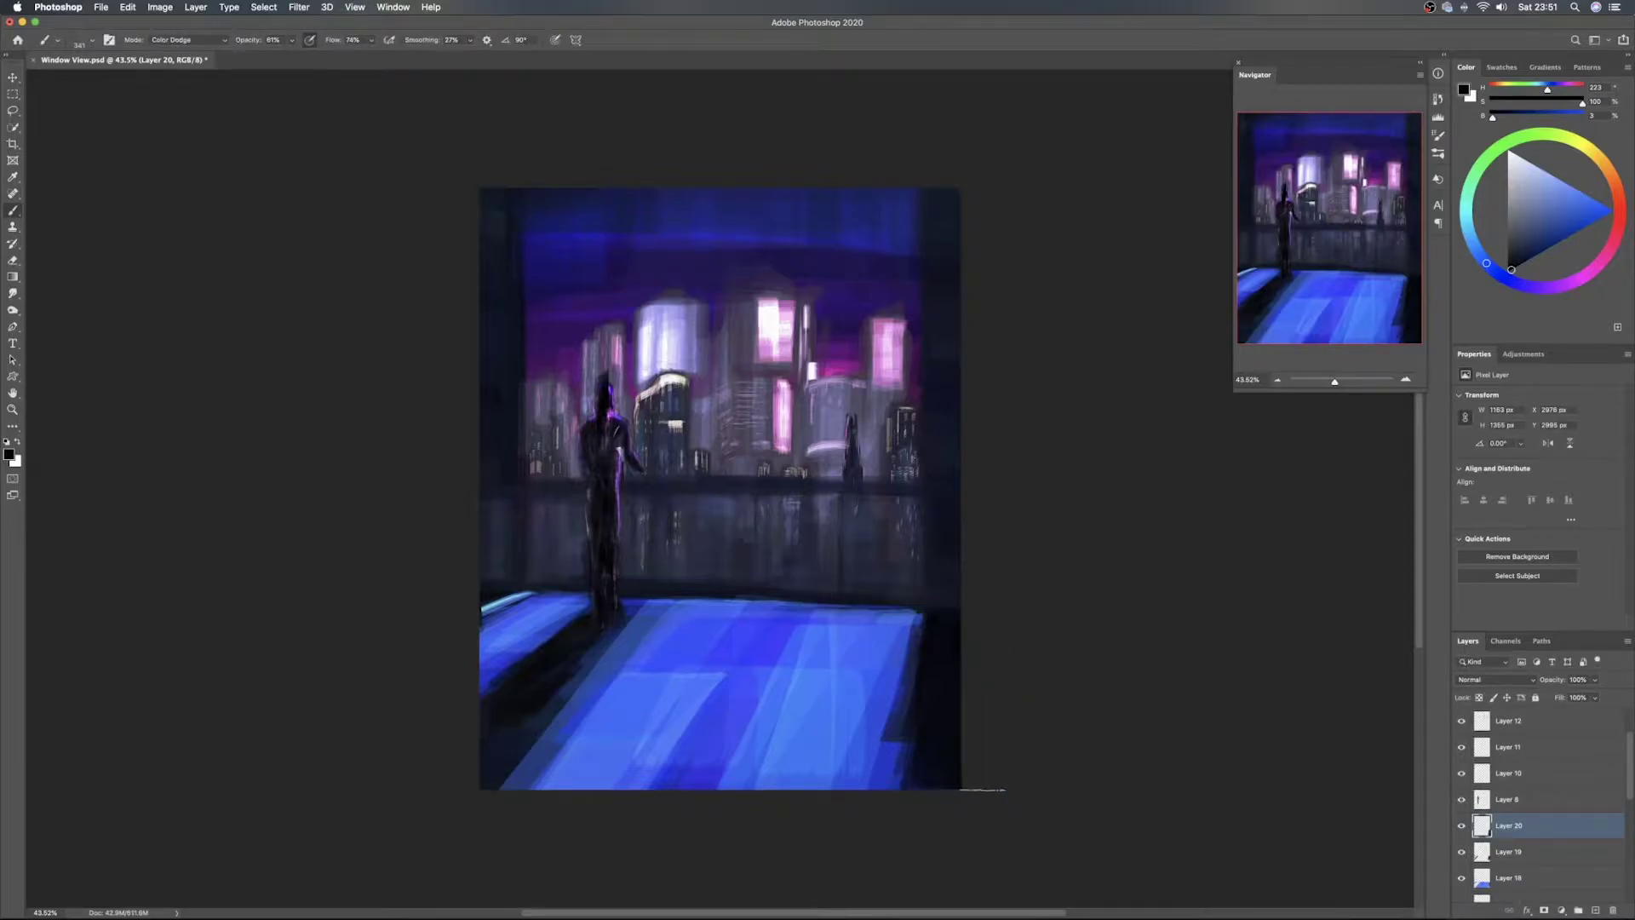
Add a layer, sample the floor light's blue, and paint bright slanted streaks along the right side of the window light
left_click(1596, 910)
left_click(945, 682)
left_click(687, 606, "alt")
mouse_move(900, 615)
left_mouse_down()
mouse_move(803, 843)
mouse_move(899, 667)
mouse_move(840, 822)
left_mouse_up()
left_click_drag(928, 617, 847, 788)
left_click_drag(922, 666, 852, 772)
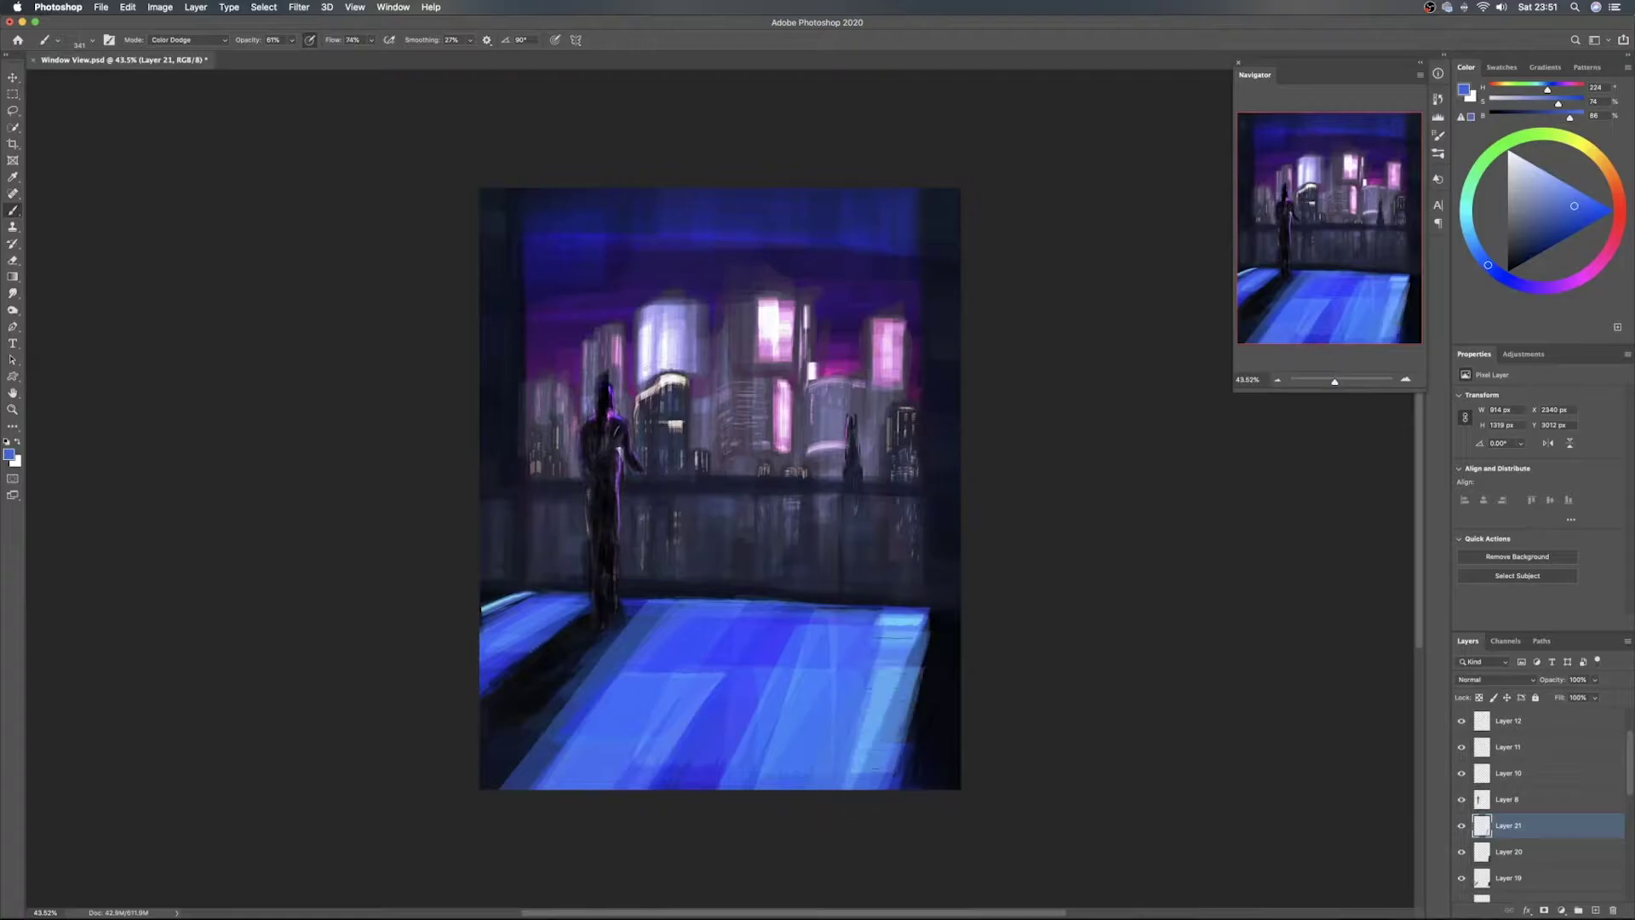
left_click_drag(909, 617, 807, 787)
left_click_drag(880, 616, 774, 834)
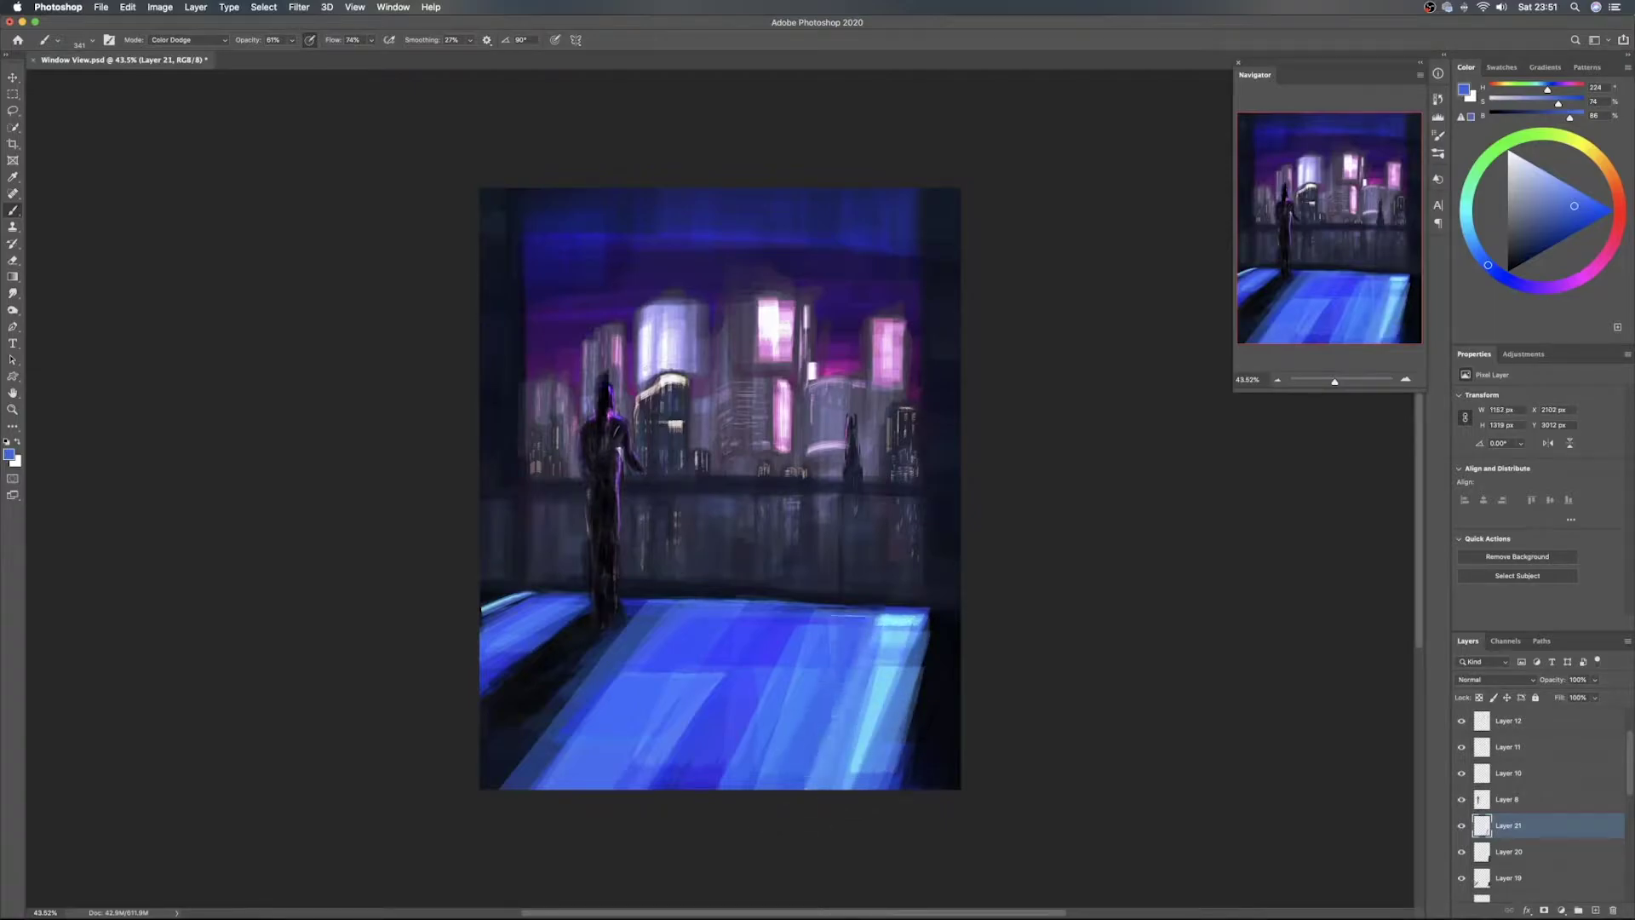
Paint bright slanted streaks through the middle of the window light, from the window base toward the canvas's lower edge
mouse_move(856, 615)
left_mouse_down()
mouse_move(764, 821)
mouse_move(815, 711)
mouse_move(778, 801)
left_mouse_up()
left_click_drag(854, 620, 780, 792)
left_click_drag(820, 653, 753, 746)
mouse_move(817, 606)
left_mouse_down()
mouse_move(775, 651)
mouse_move(720, 770)
left_mouse_up()
left_click_drag(817, 638, 711, 787)
mouse_move(797, 608)
left_mouse_down()
mouse_move(749, 635)
mouse_move(740, 692)
mouse_move(699, 725)
mouse_move(707, 710)
mouse_move(681, 762)
mouse_move(673, 705)
mouse_move(647, 788)
left_mouse_up()
left_click_drag(718, 618, 604, 790)
left_click_drag(708, 611, 600, 733)
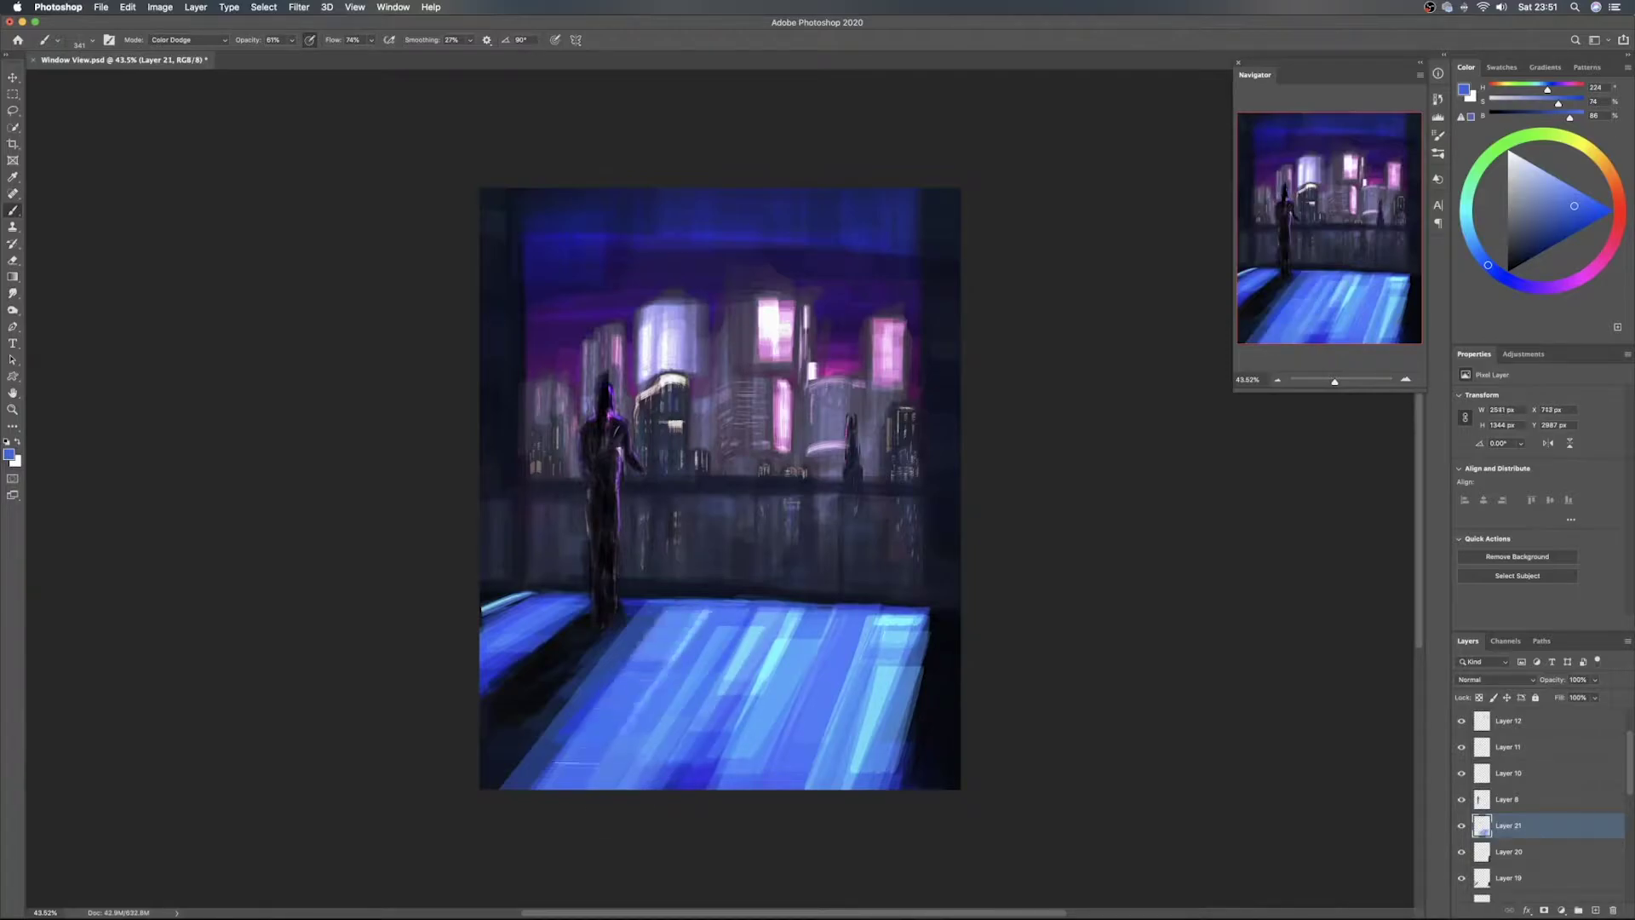
Brighten the left edge of the main window light and the small patch left of the figure with slanted strokes
left_click_drag(675, 656, 547, 789)
left_click_drag(679, 620, 494, 788)
left_click_drag(552, 730, 481, 788)
left_click_drag(640, 640, 519, 762)
left_click_drag(679, 611, 606, 685)
left_click_drag(569, 607, 485, 675)
left_click_drag(560, 594, 444, 651)
left_click_drag(590, 617, 460, 701)
left_click_drag(556, 653, 482, 695)
left_click_drag(655, 656, 475, 812)
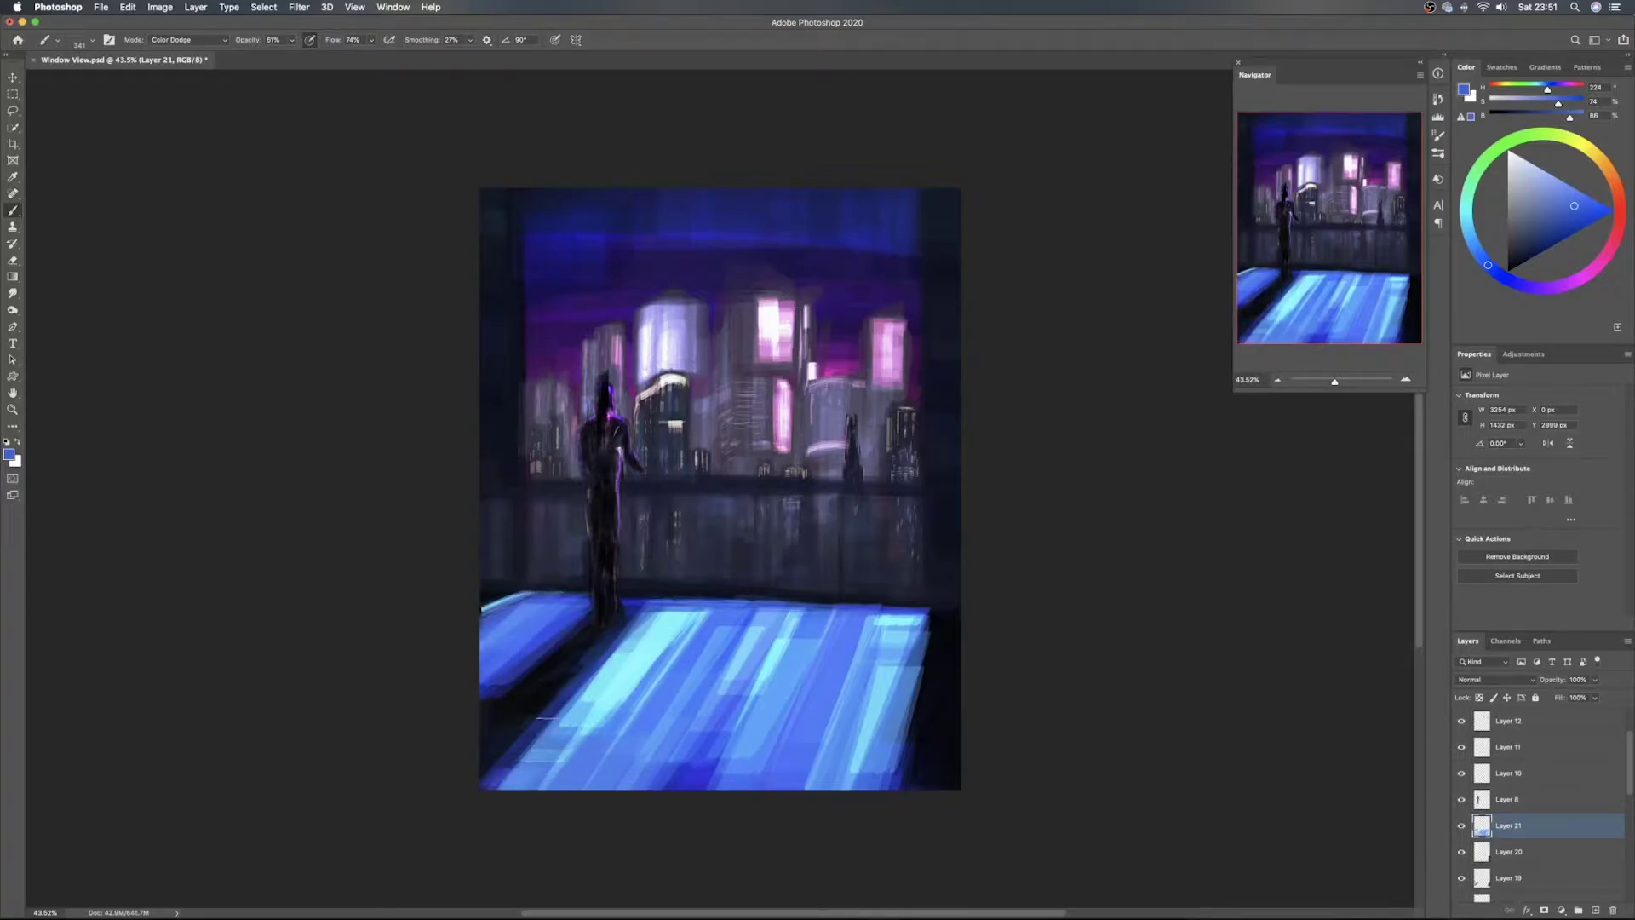
Add a layer and paint sampled near-black along the window base to tidy the upper edge of both light patches
left_click(567, 657, "alt")
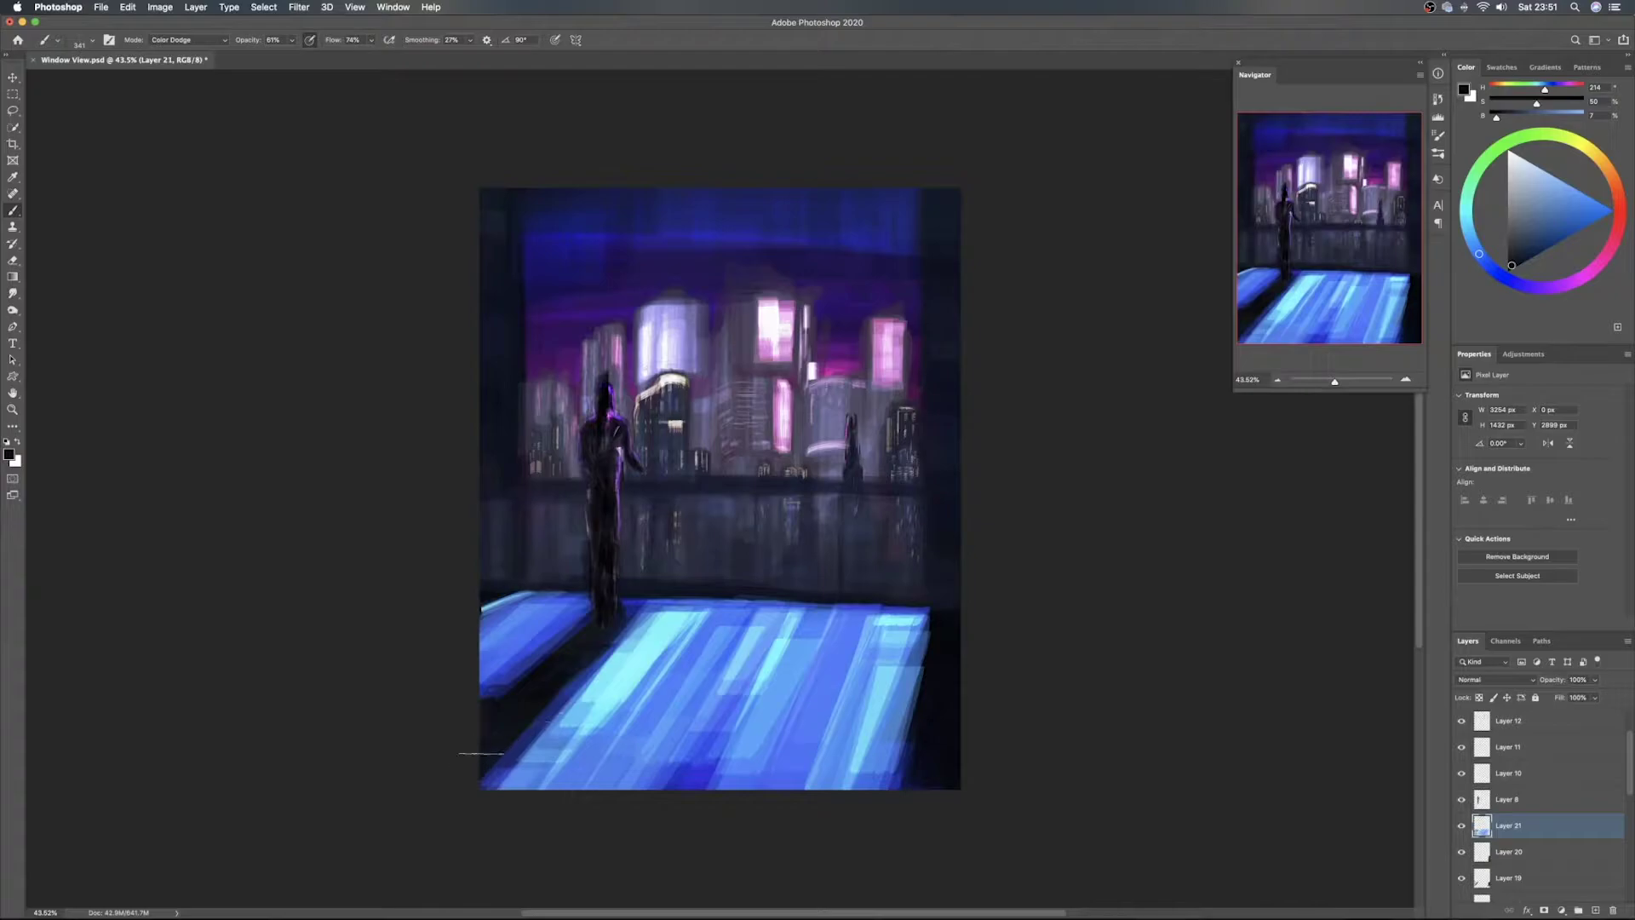
left_click(1595, 910)
left_click(651, 613, "alt")
mouse_move(640, 617)
left_mouse_down()
mouse_move(584, 615)
mouse_move(586, 598)
mouse_move(477, 609)
mouse_move(513, 594)
left_mouse_up()
left_click(491, 596, "alt")
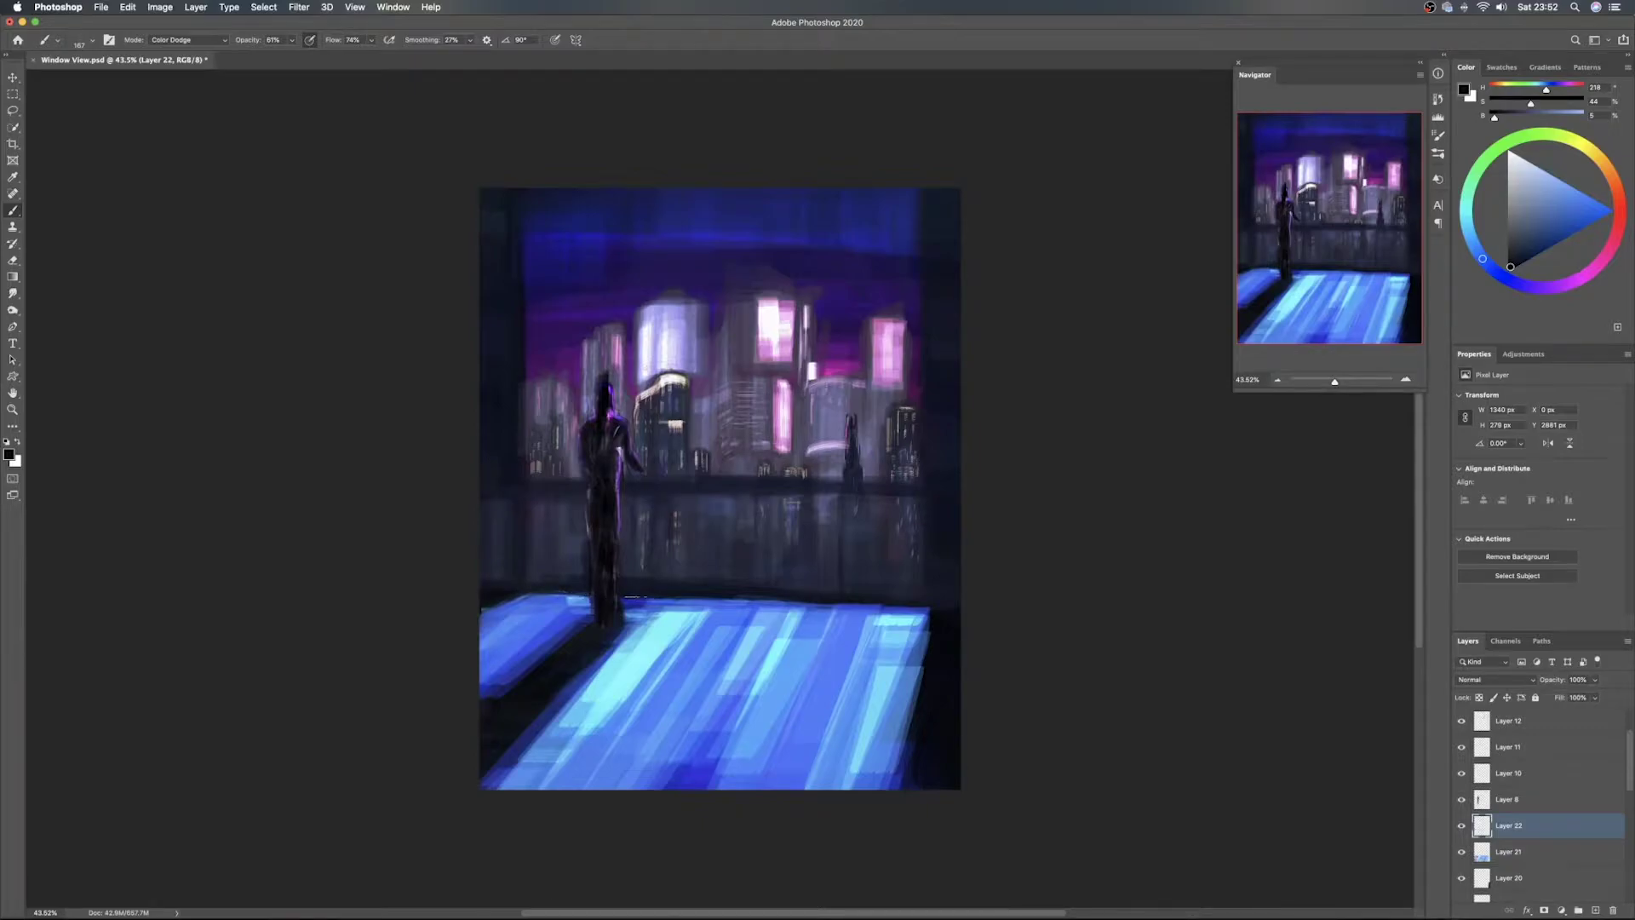
left_click_drag(672, 600, 946, 603)
Save the document and switch to the Lasso tool
key("v")
key("super+s")
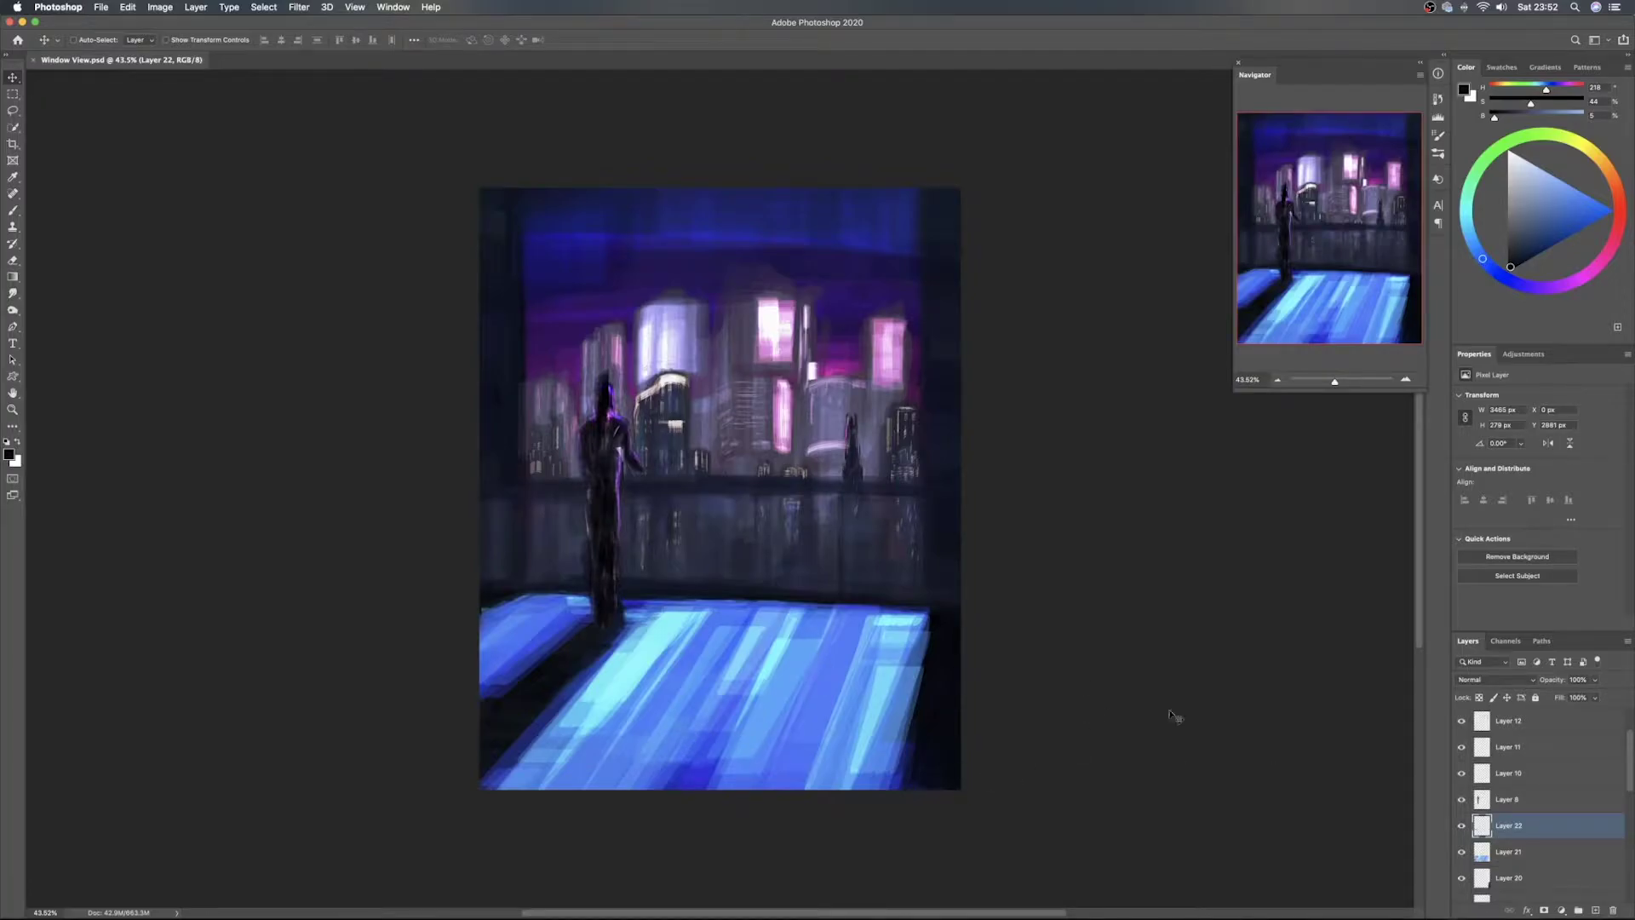
left_click(13, 112)
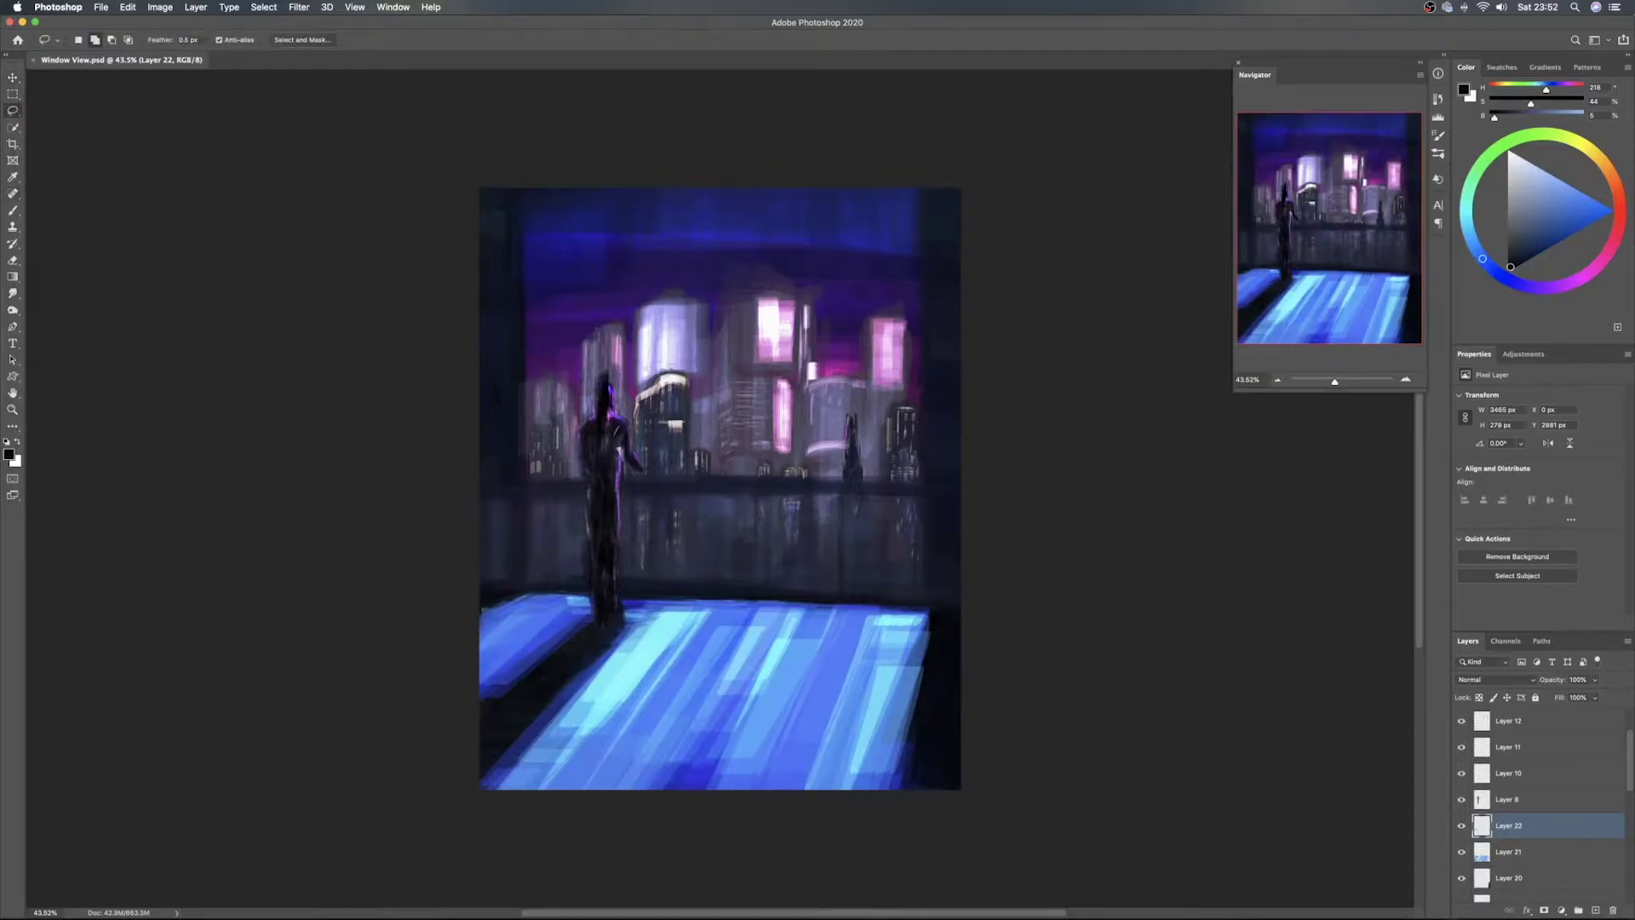
Add a Hue/Saturation adjustment layer and mask out everything above the floor with a lassoed area filled with black
mouse_move(1634, 919)
left_click(1561, 909)
left_click(1567, 772)
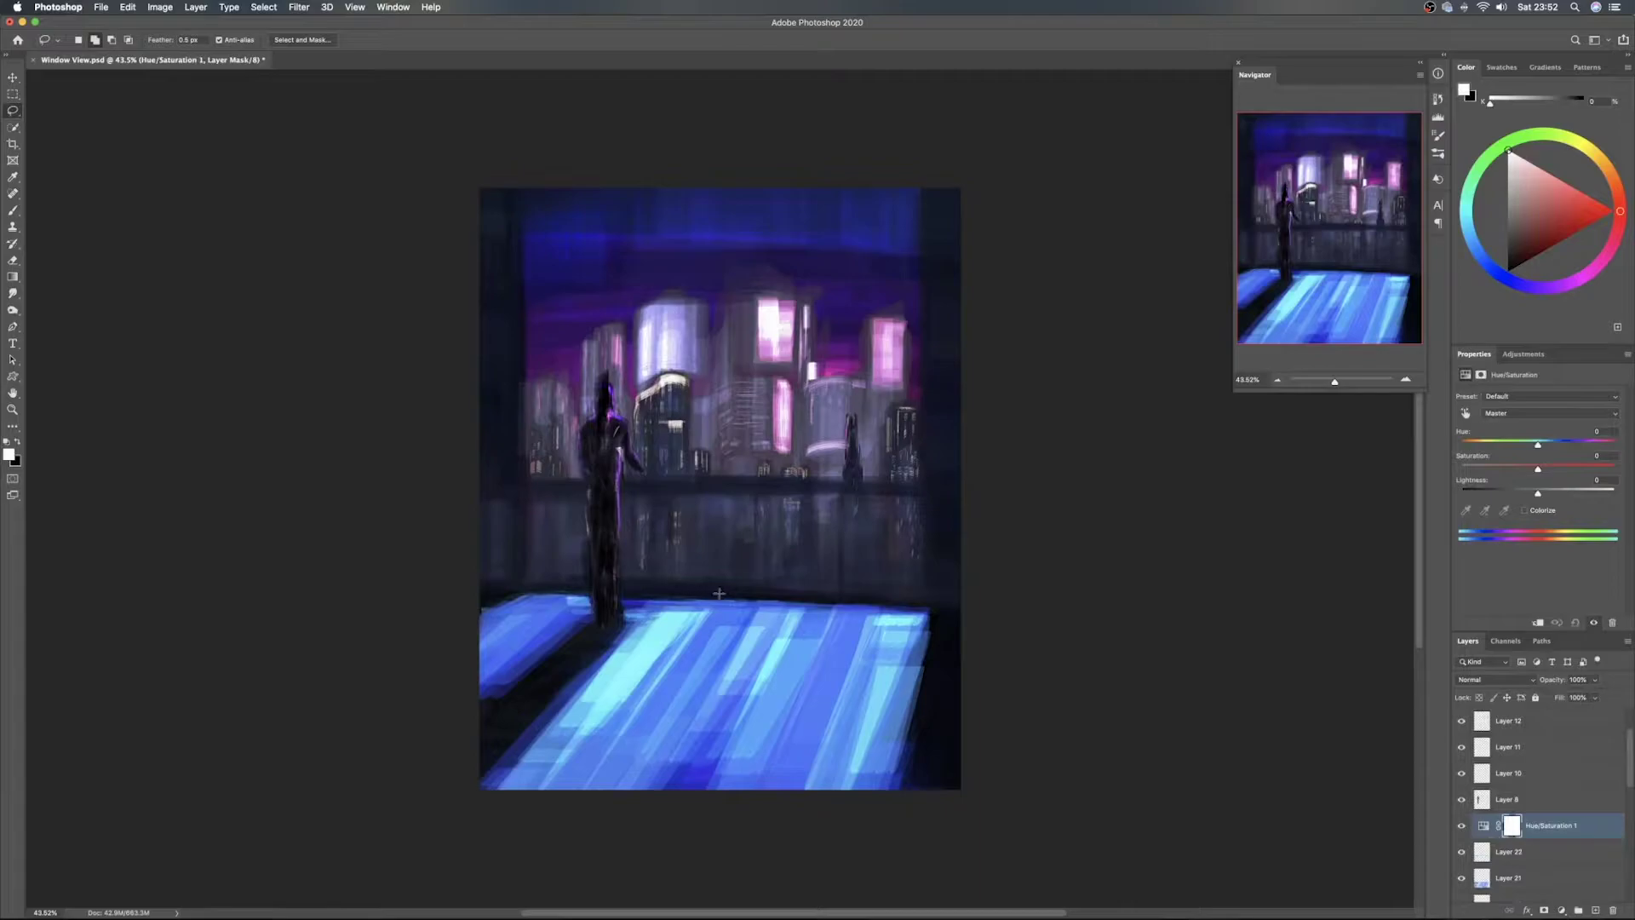
mouse_move(718, 592)
left_mouse_down()
mouse_move(621, 591)
mouse_move(598, 619)
mouse_move(592, 593)
mouse_move(463, 585)
mouse_move(441, 559)
mouse_move(384, 143)
mouse_move(665, 142)
mouse_move(1004, 190)
mouse_move(1086, 597)
mouse_move(1034, 609)
mouse_move(724, 594)
left_mouse_up()
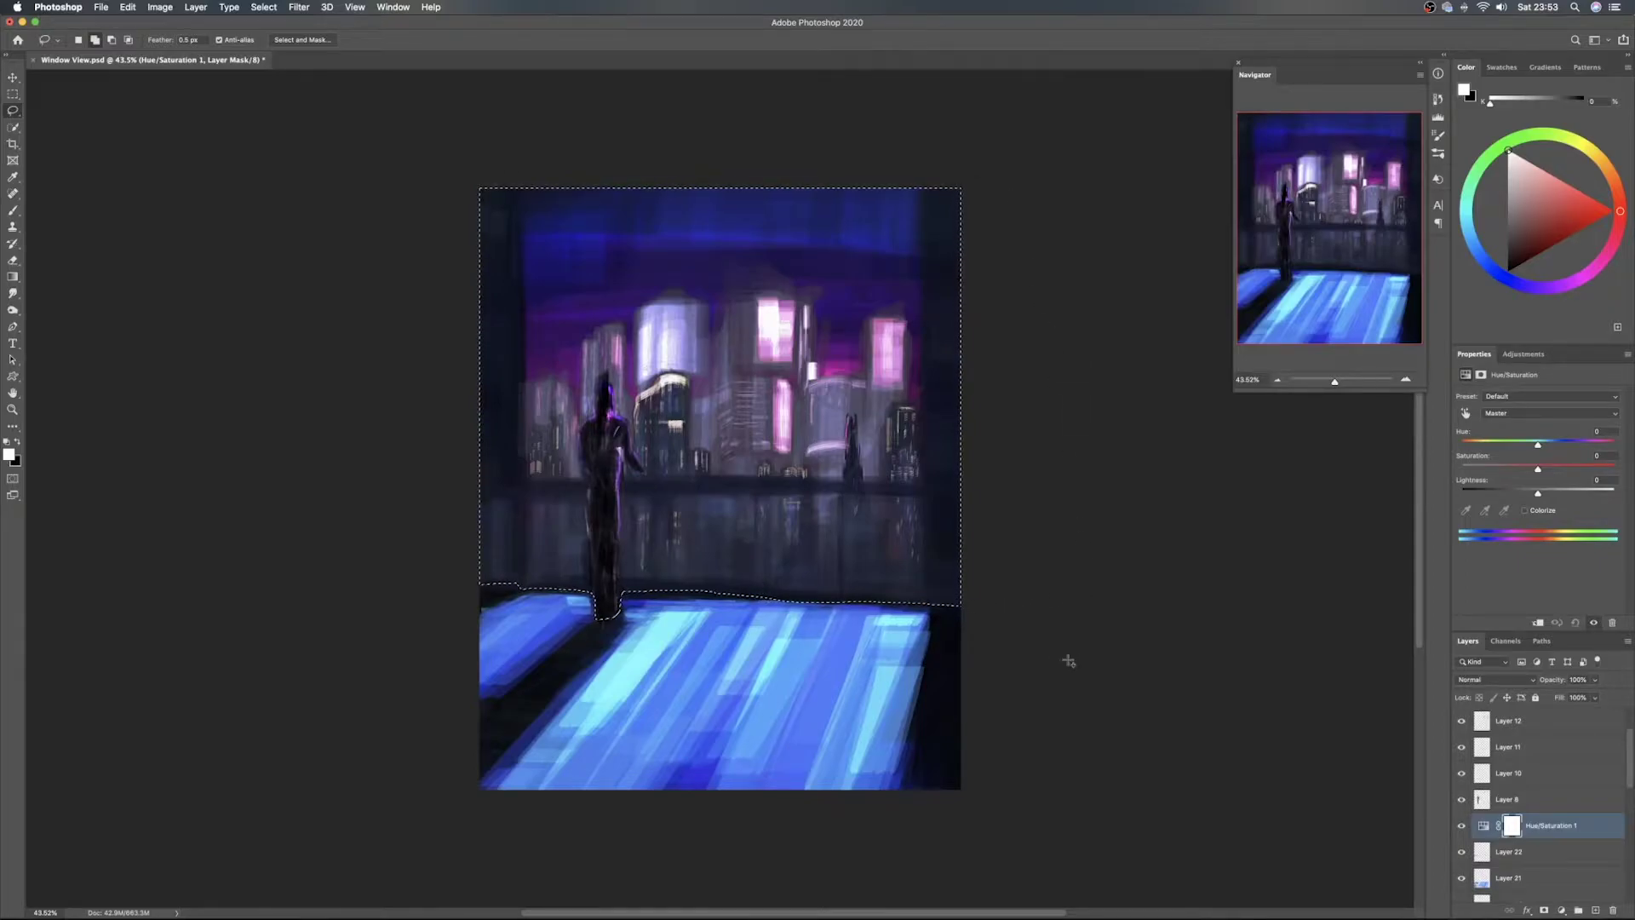
key("super+BackSpace")
key("super+d")
Try a muted purple adjustment on the floor light, reset it, and shift only the hue to about +40
left_click(1491, 826)
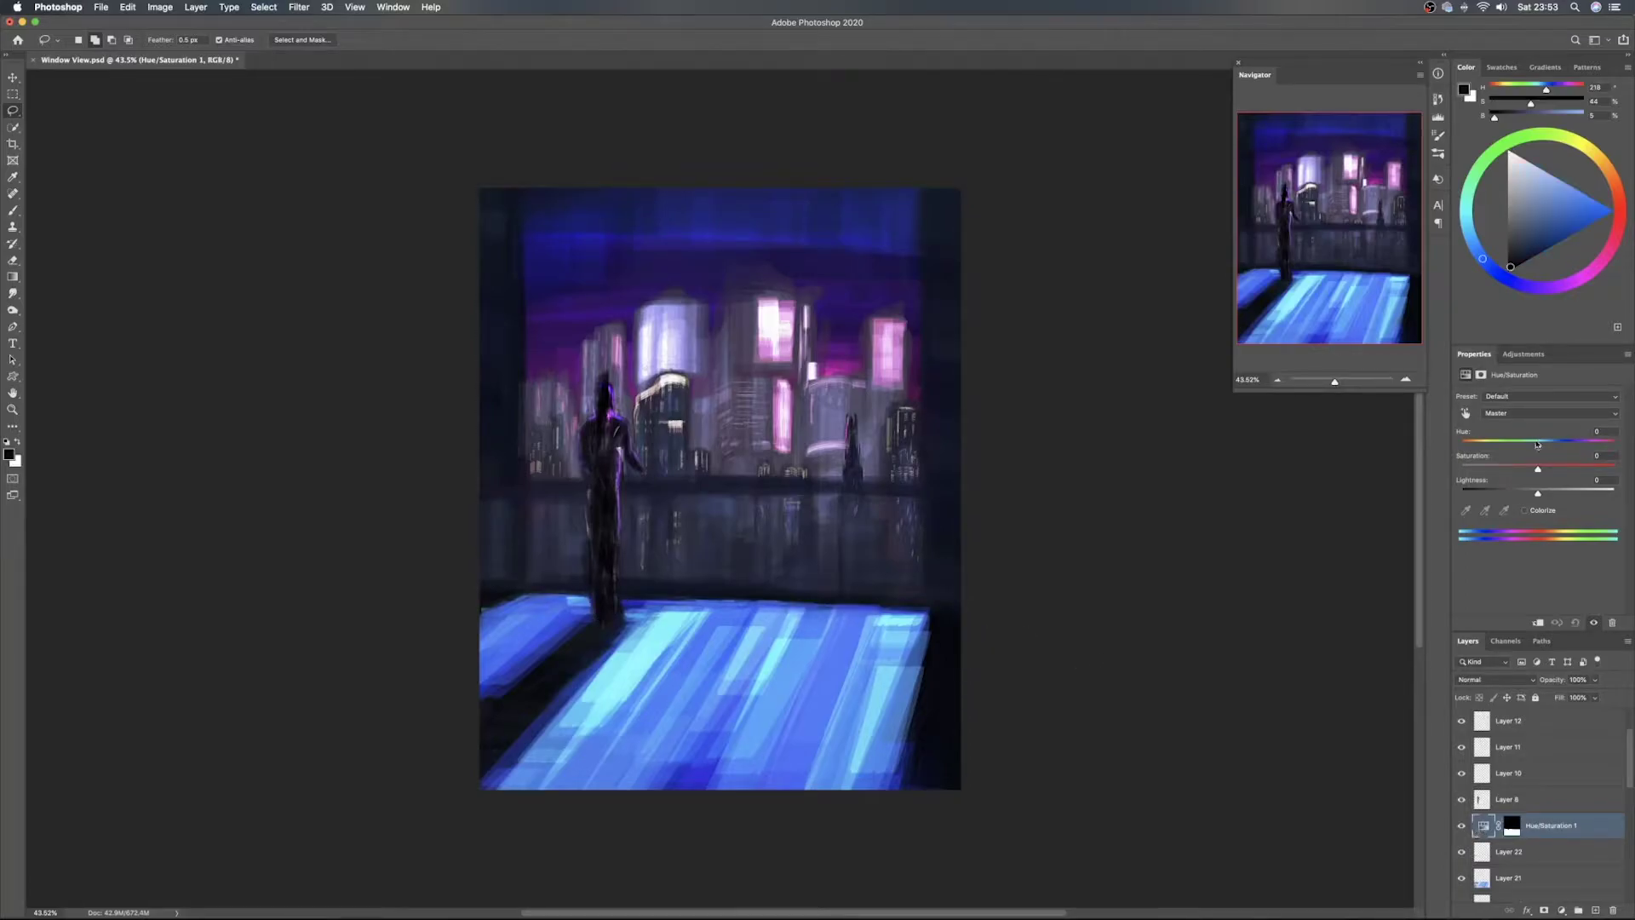
left_click_drag(1538, 443, 1525, 494)
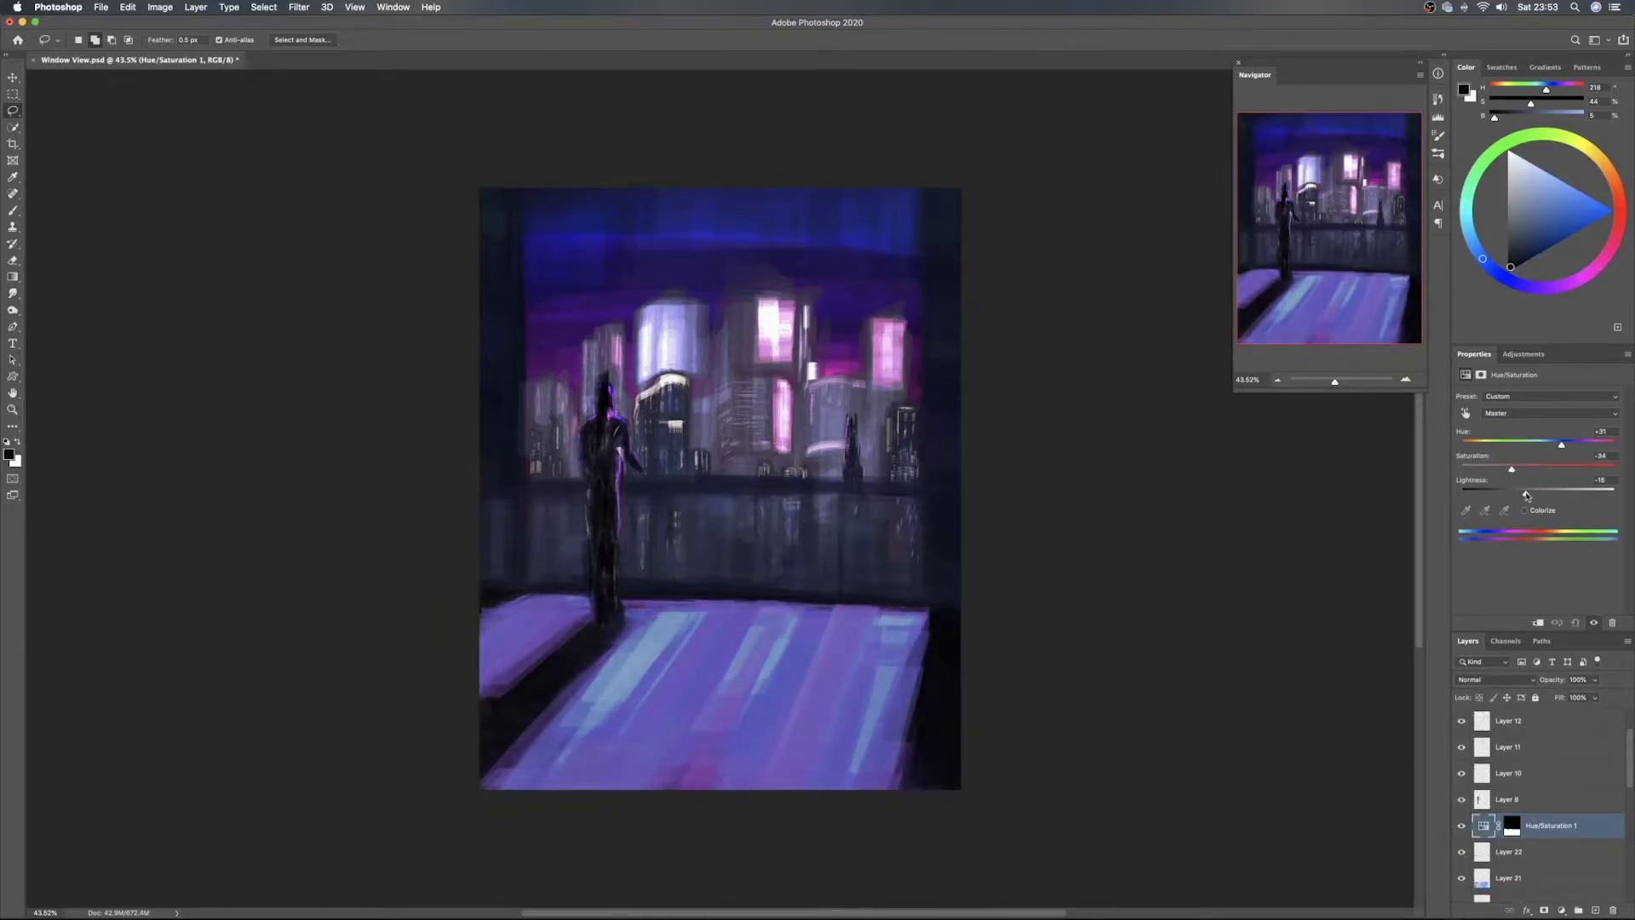
left_click(1575, 622)
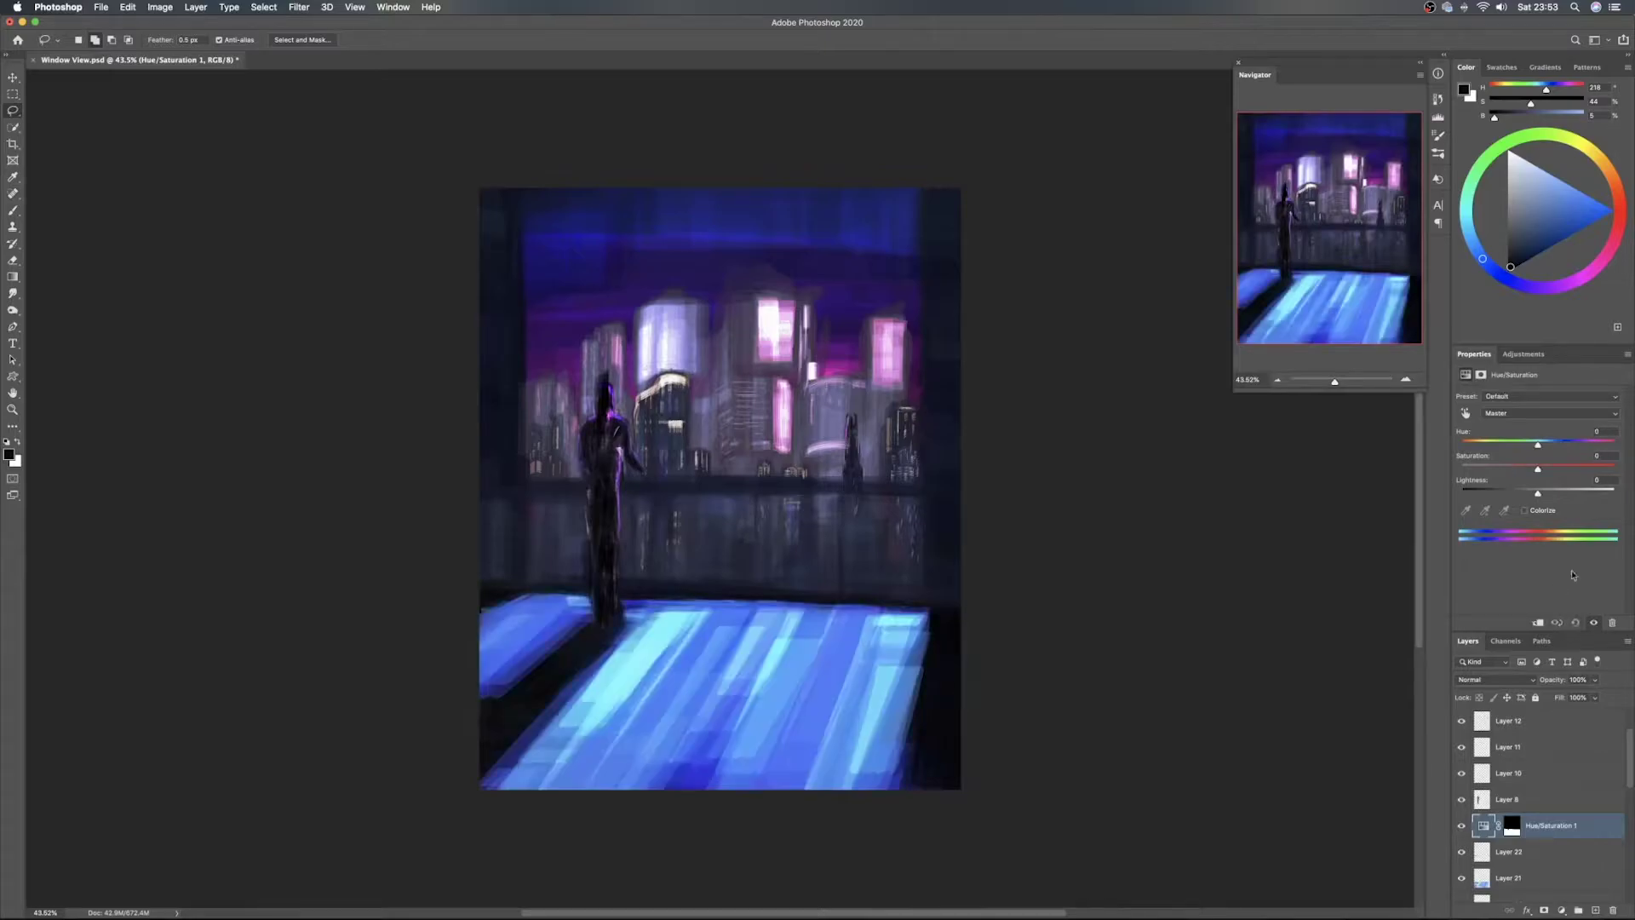
left_click_drag(1554, 445, 1530, 494)
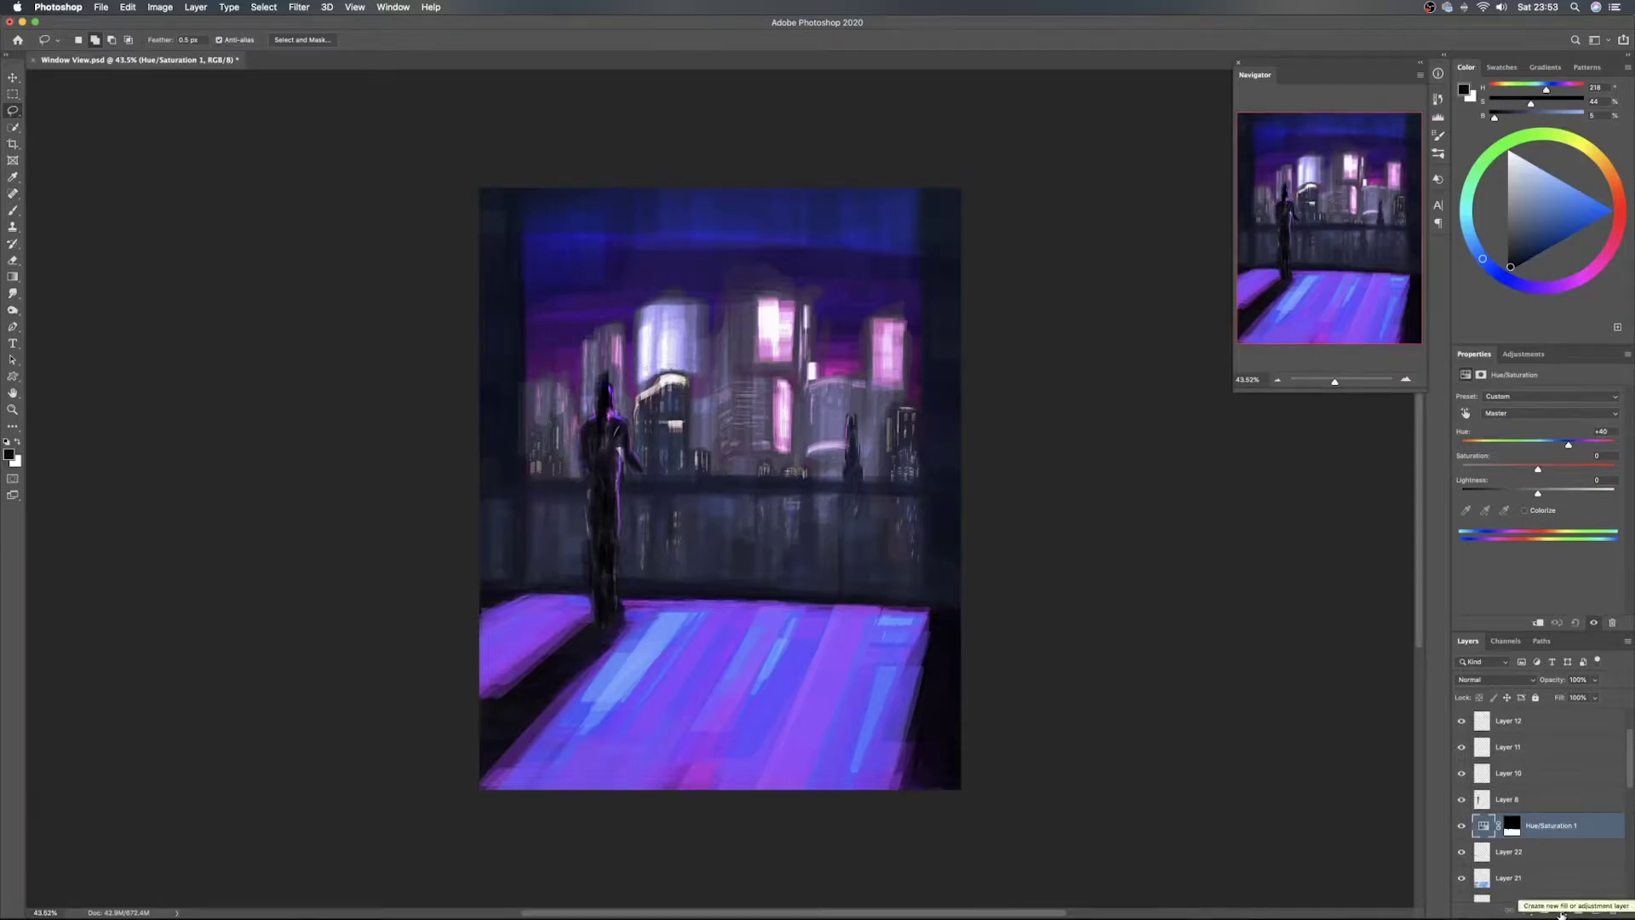
Add a Curves adjustment layer and replace its mask with the floor mask from the Hue/Saturation layer
left_click(1561, 914)
left_click(1554, 728)
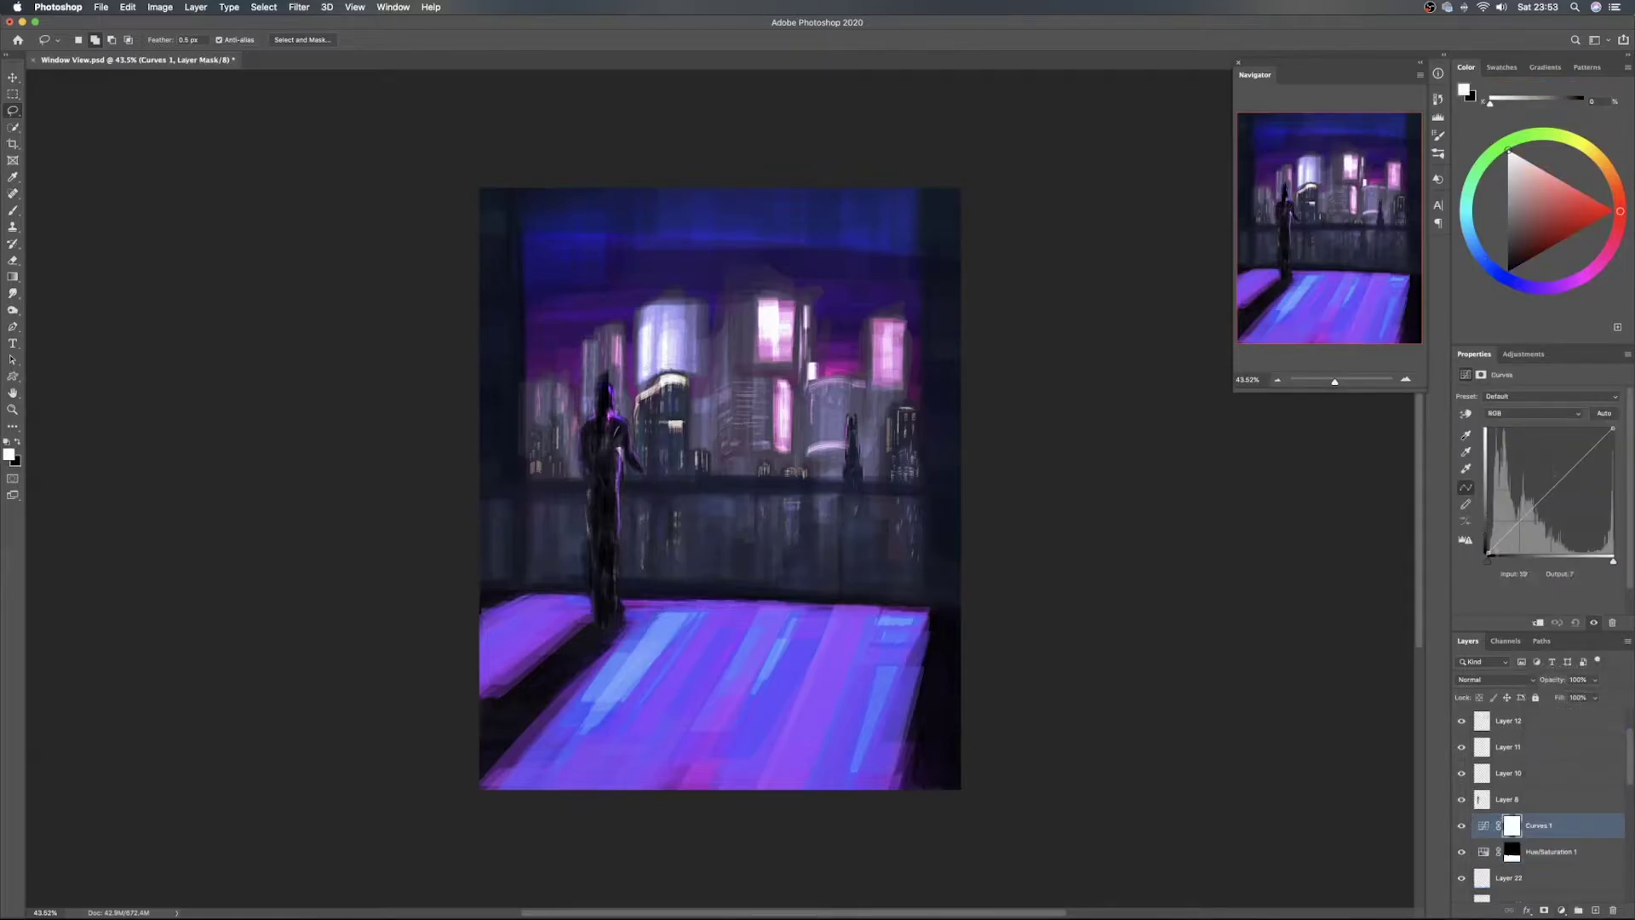
mouse_move(1485, 552)
left_mouse_down()
mouse_move(1512, 555)
mouse_move(1487, 555)
left_mouse_up()
left_click_drag(1513, 855, 1512, 831)
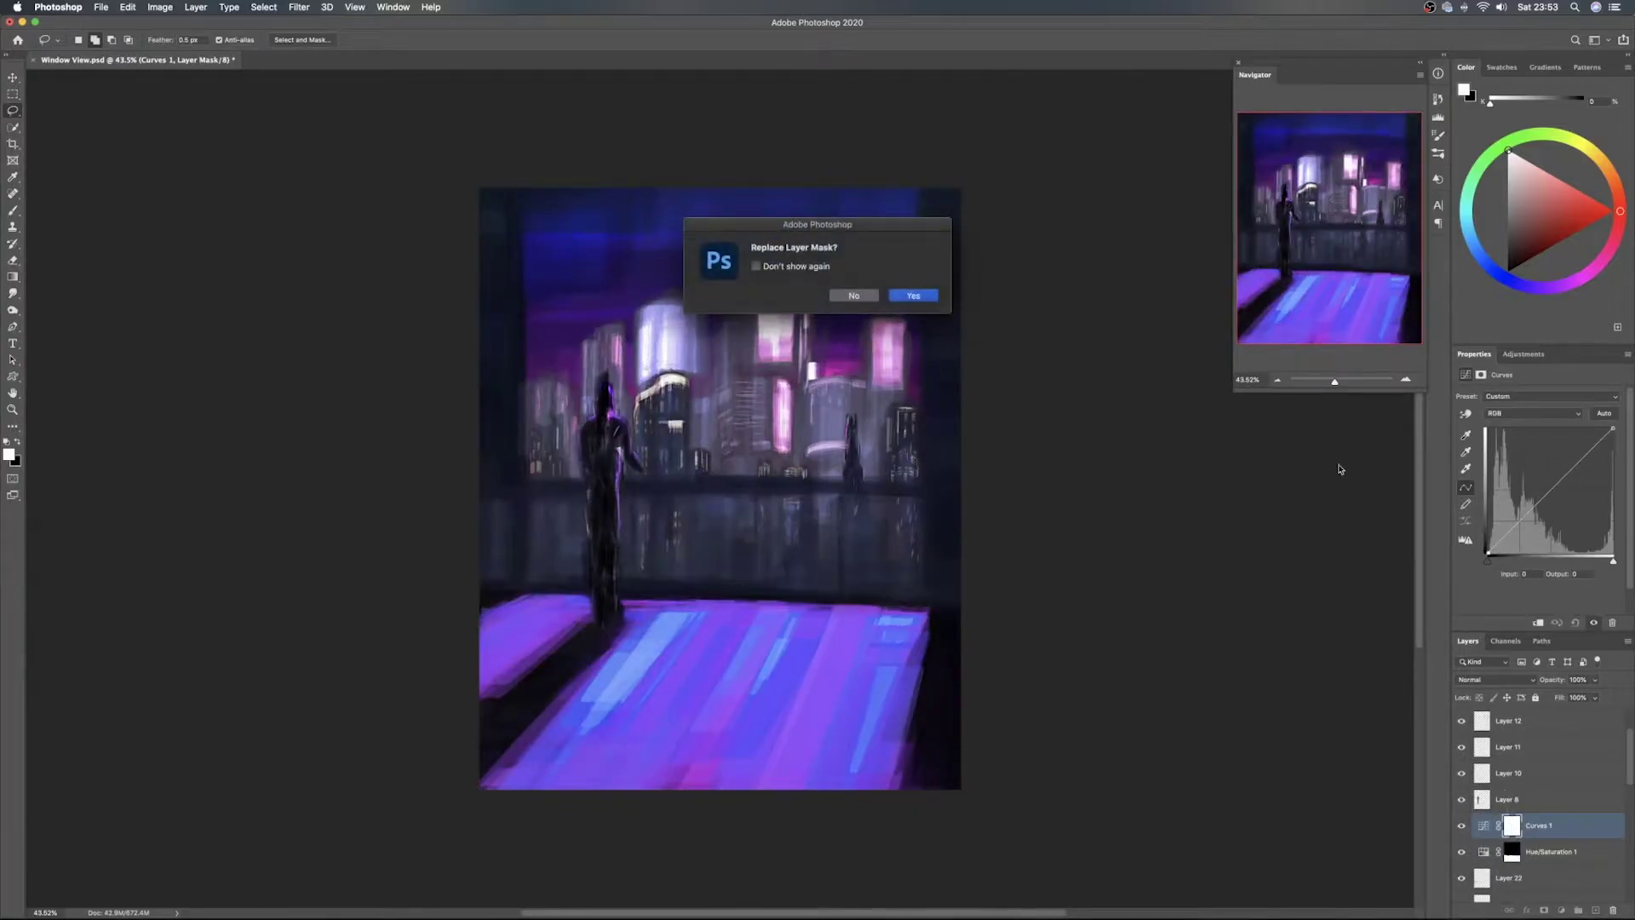
left_click(926, 292)
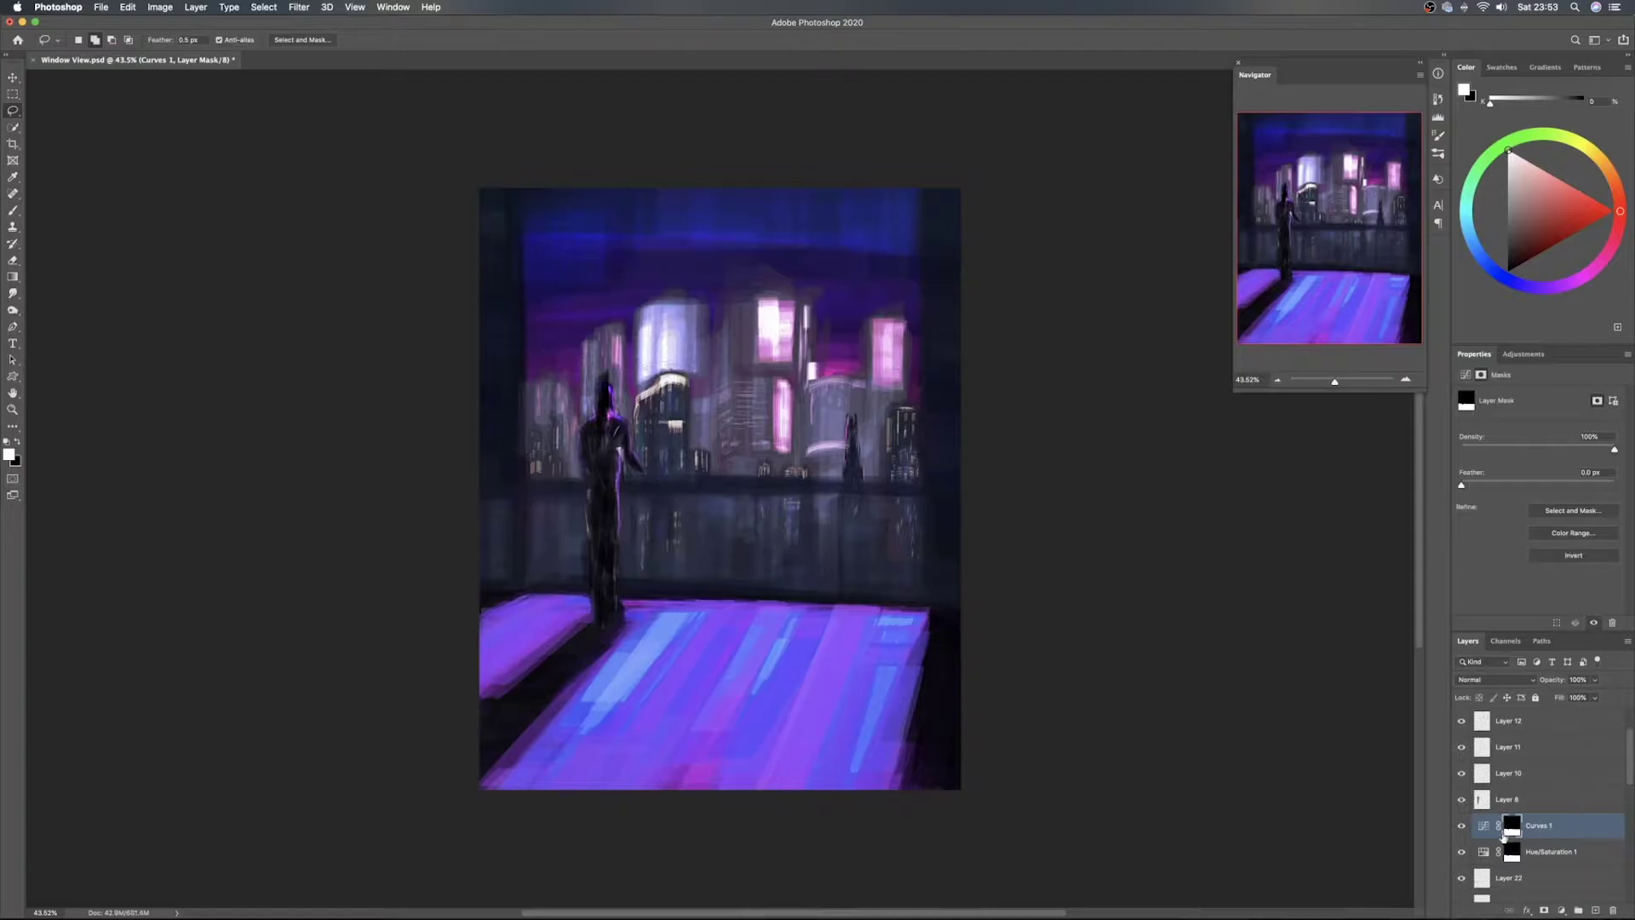
Shape the floor's RGB curve with a raised highlight point and a slightly lifted shadow point
left_click(1483, 825)
left_click_drag(1488, 554, 1533, 528)
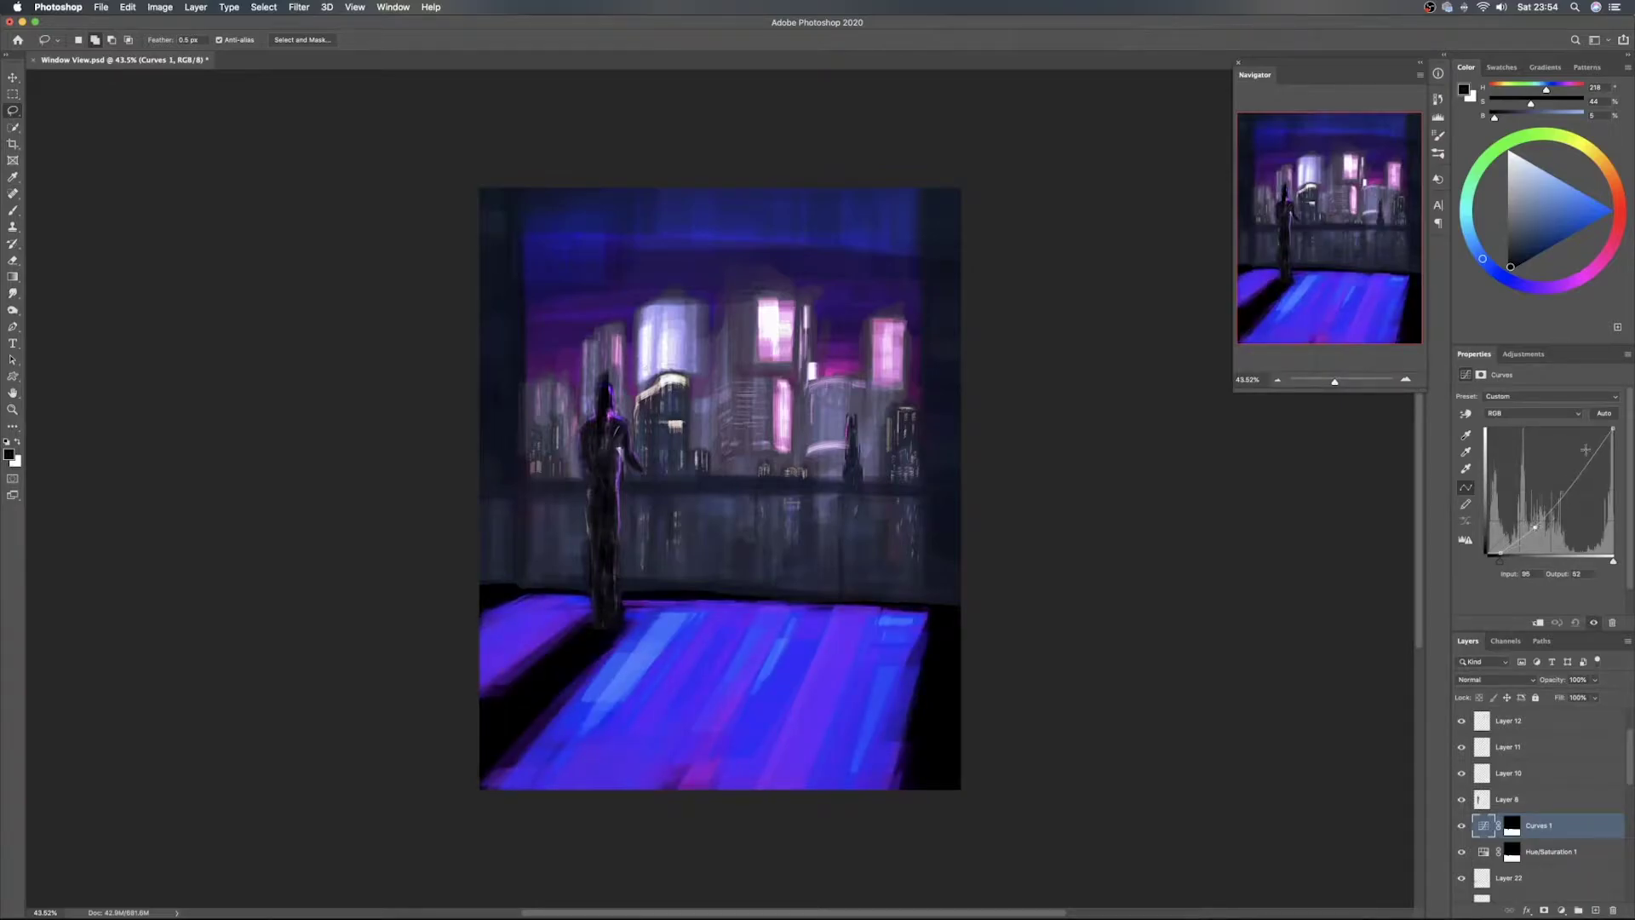
mouse_move(1591, 457)
left_mouse_down()
mouse_move(1577, 452)
mouse_move(1612, 451)
mouse_move(1612, 431)
mouse_move(1568, 475)
left_mouse_up()
mouse_move(1533, 526)
left_mouse_down()
mouse_move(1498, 537)
mouse_move(1503, 558)
mouse_move(1464, 559)
mouse_move(1513, 525)
left_mouse_up()
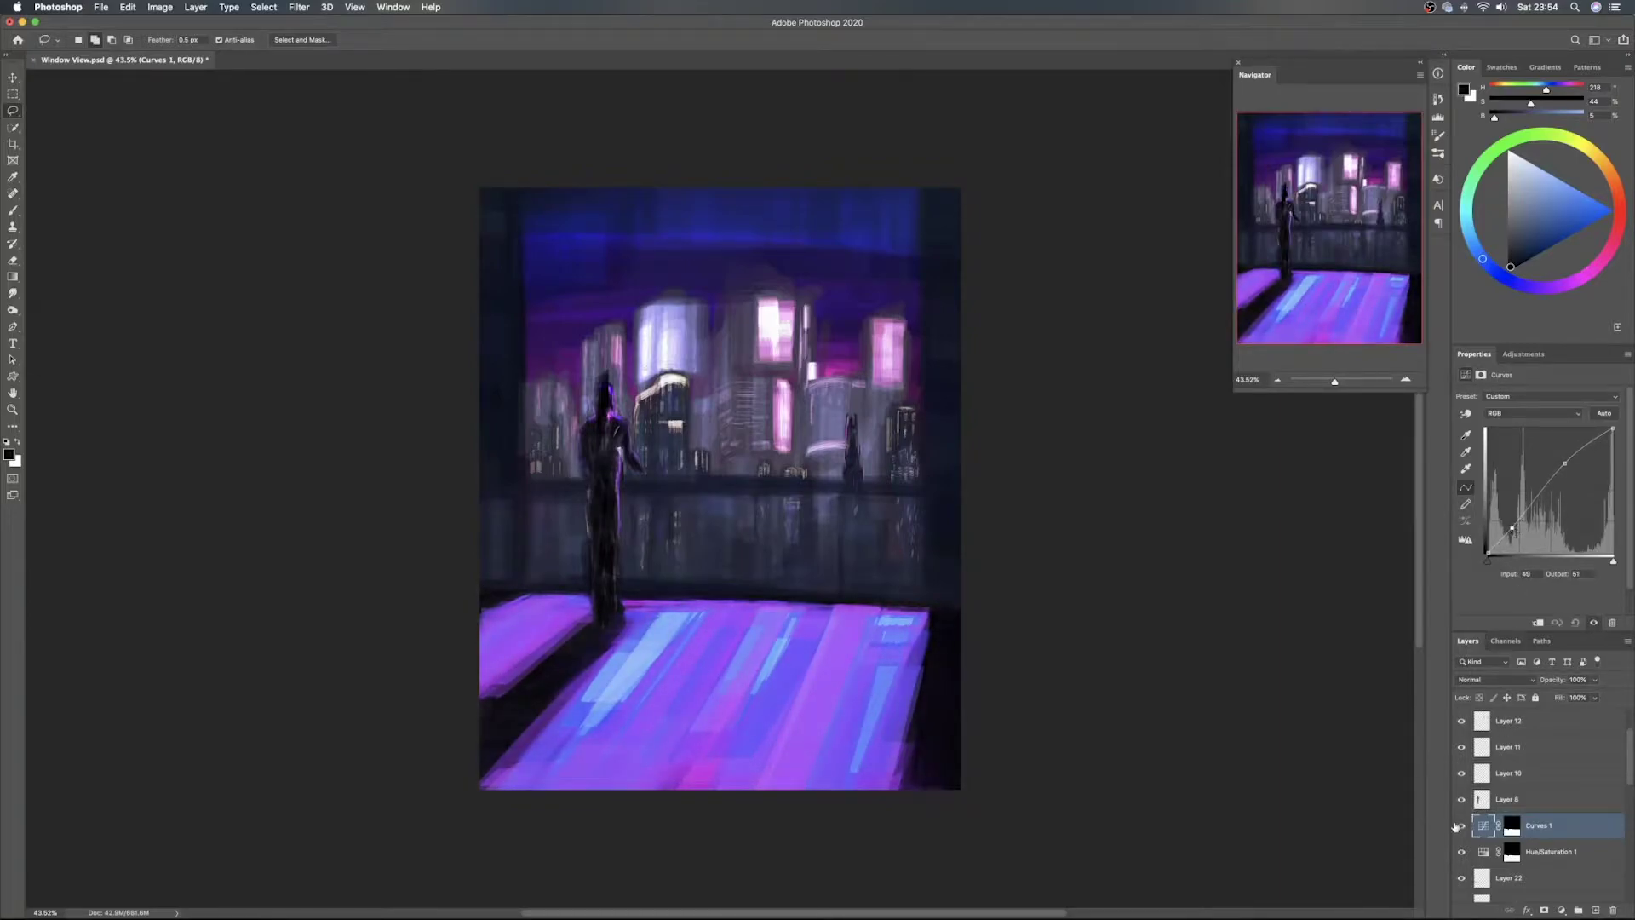
Compare the floor with and without the Hue/Saturation adjustment, lower its lightness to -57, and save the document
left_click(1461, 852)
left_click(1461, 850)
left_click(1487, 852)
left_click_drag(1520, 495, 1495, 495)
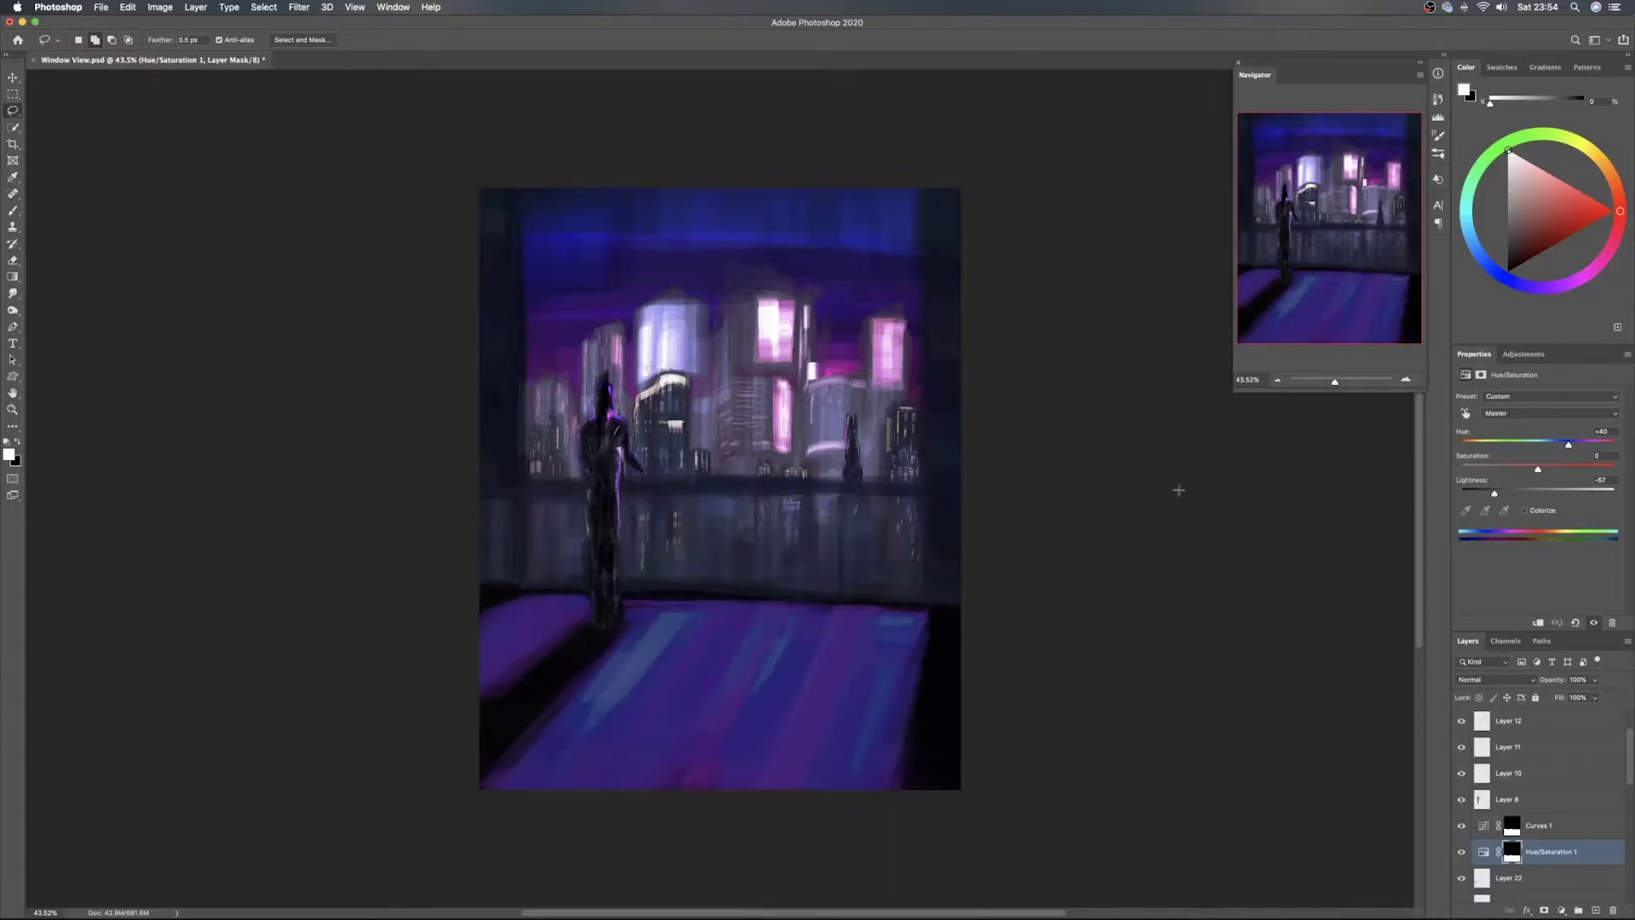
key("v")
key("super+s")
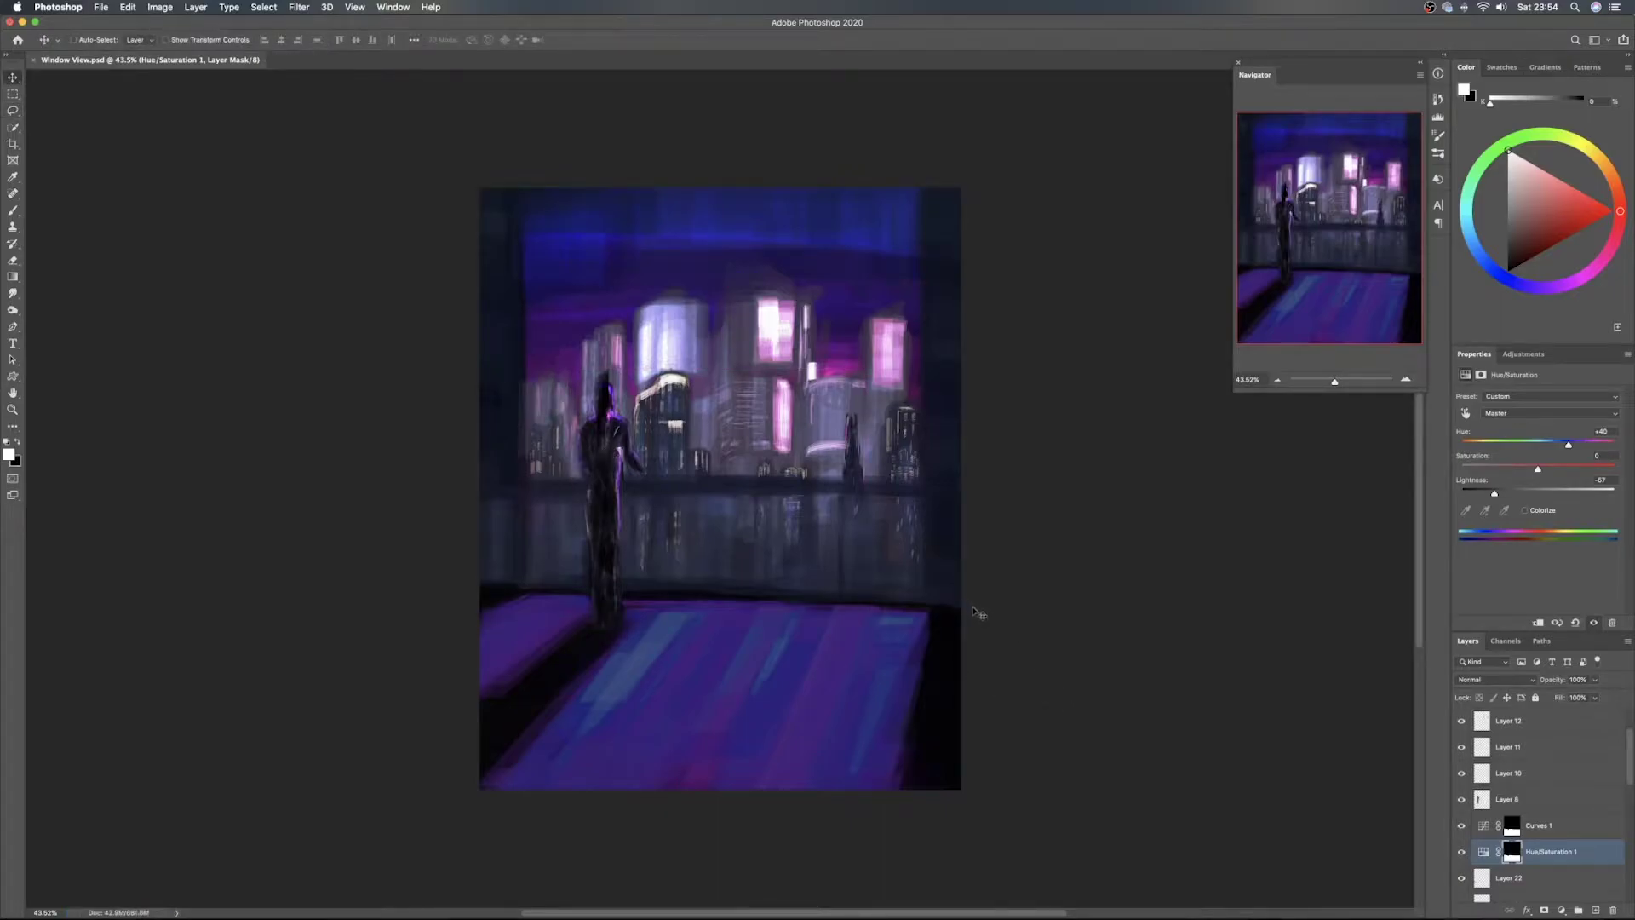
scroll(973, 608, "up", 2)
scroll(978, 613, "up", 1)
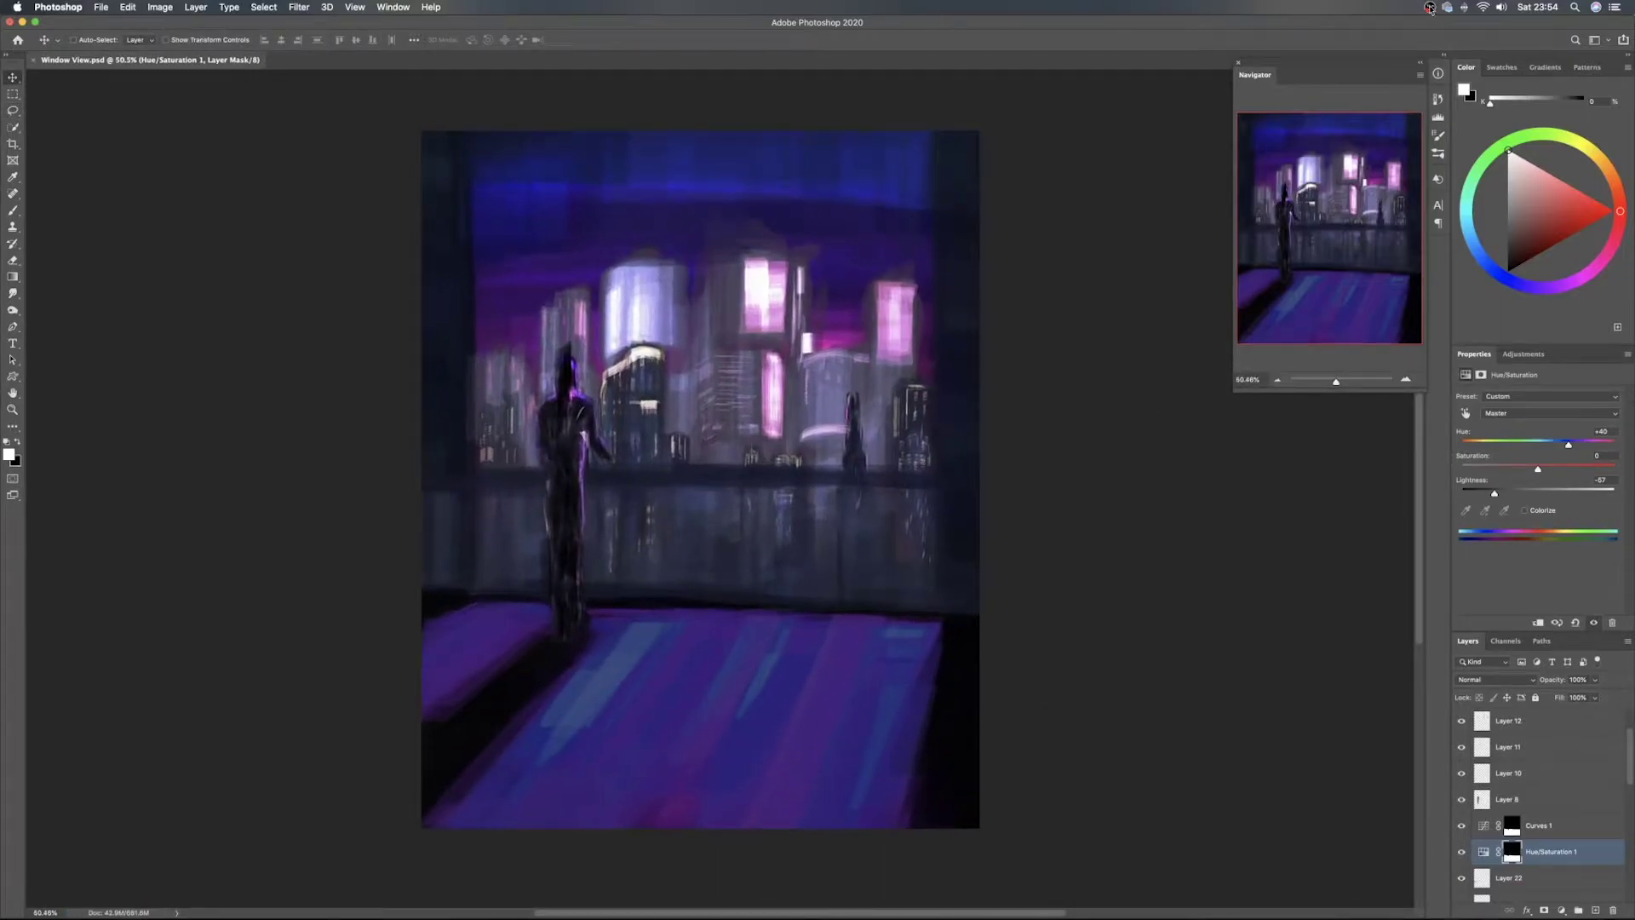
left_click(1430, 7)
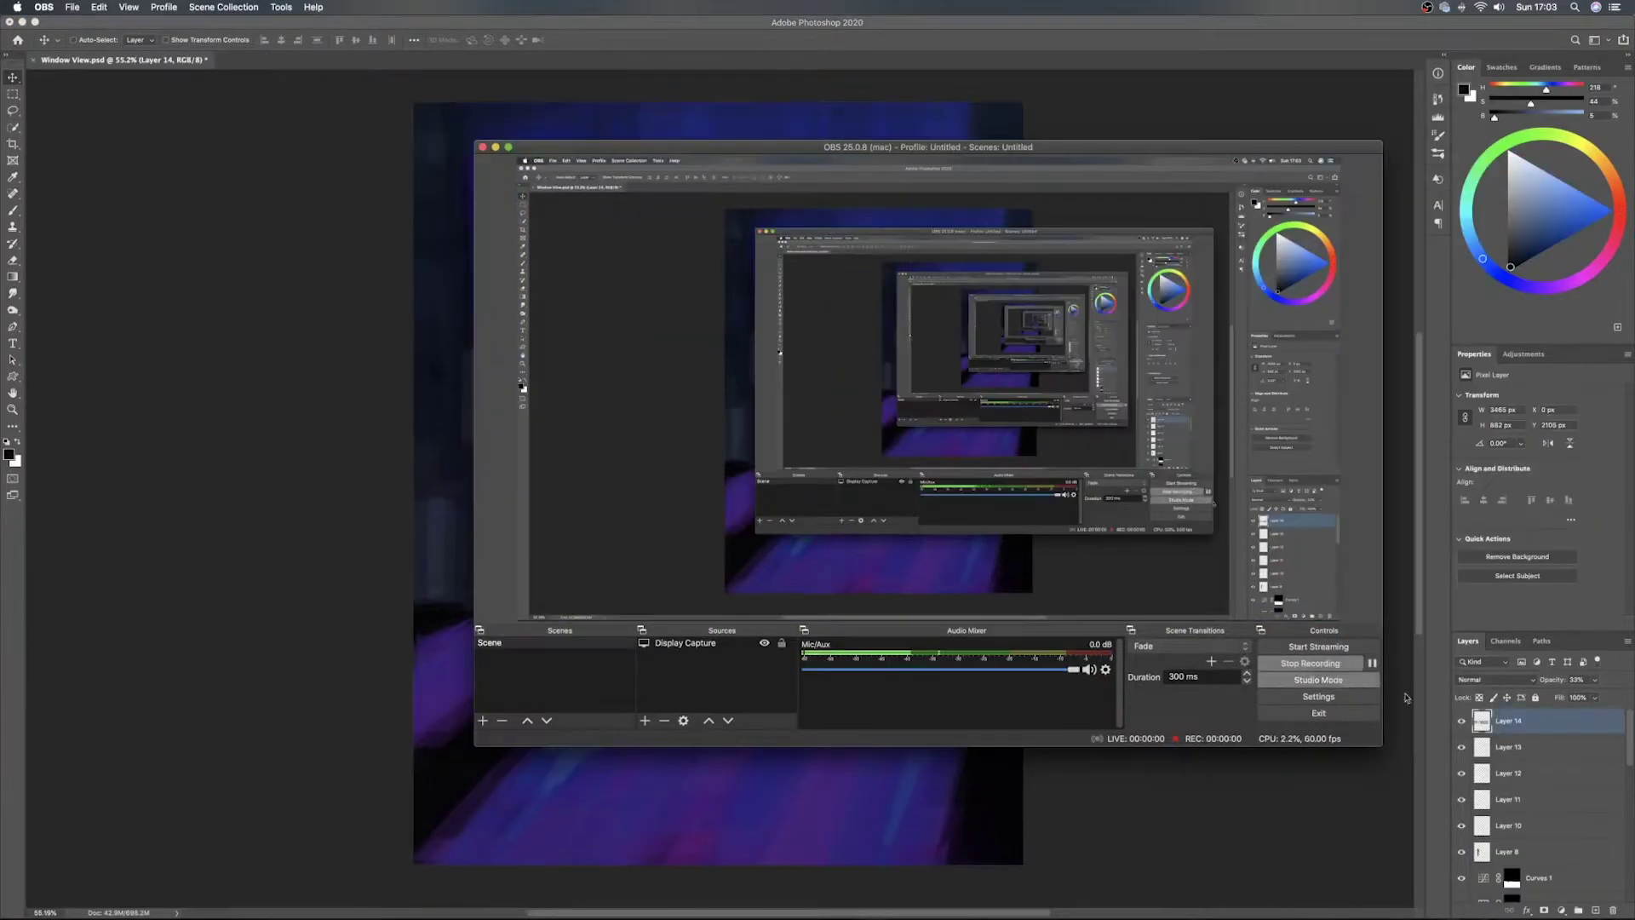
scroll(881, 544, "up", 1)
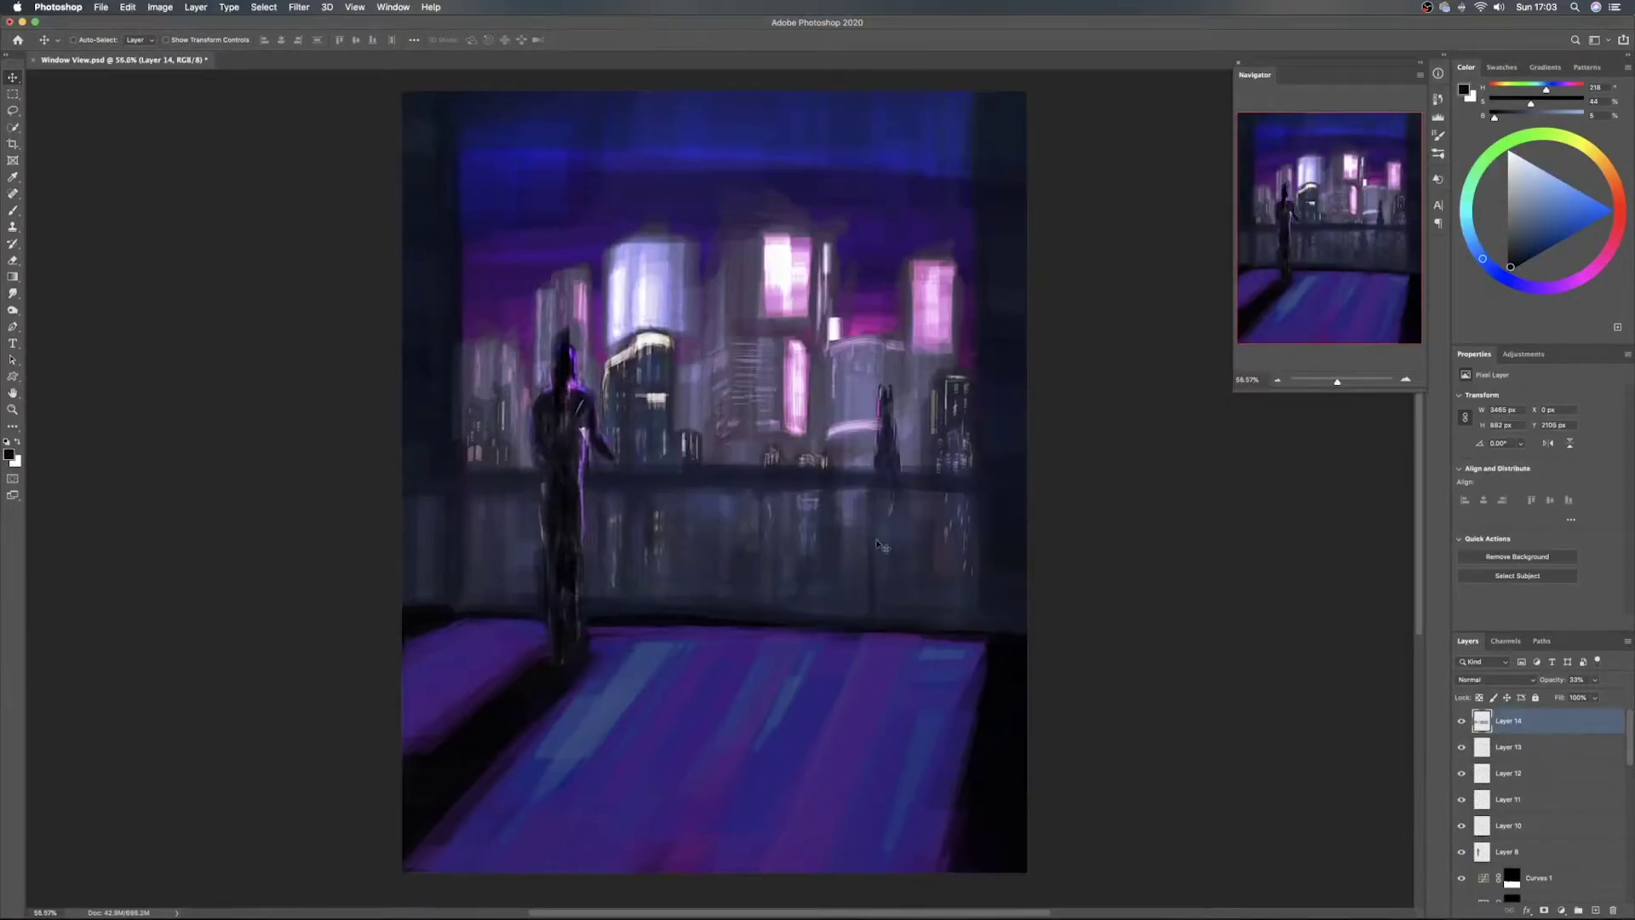
scroll(886, 549, "down", 1)
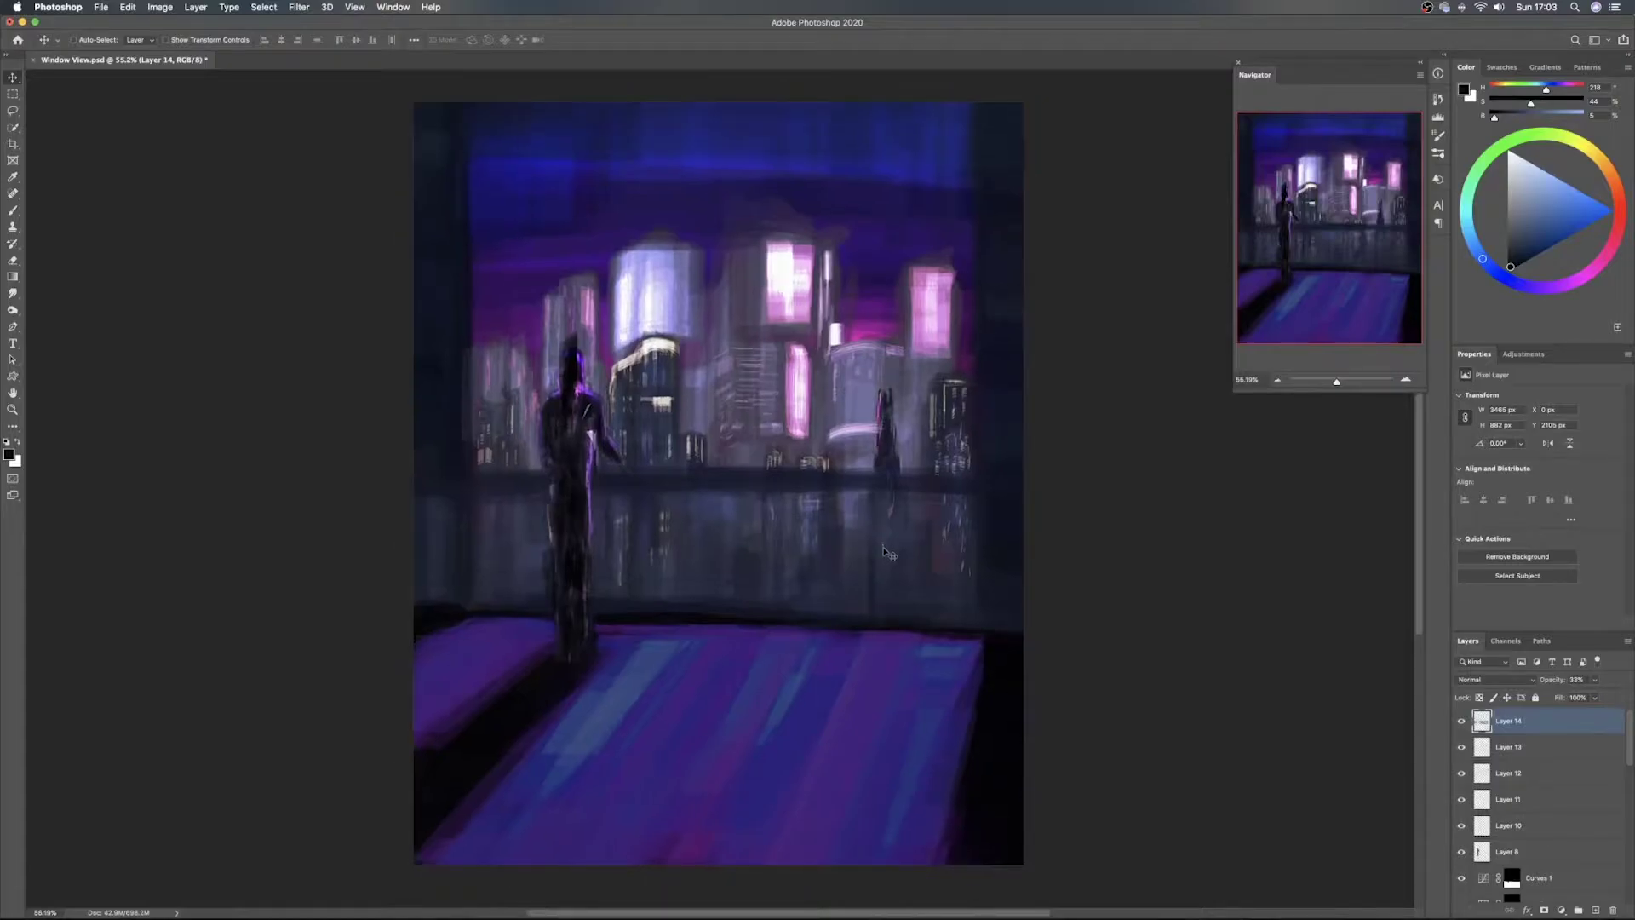
Lasso the entire floor area, copy it merged from all layers, and paste it as a new layer
left_click(1594, 910)
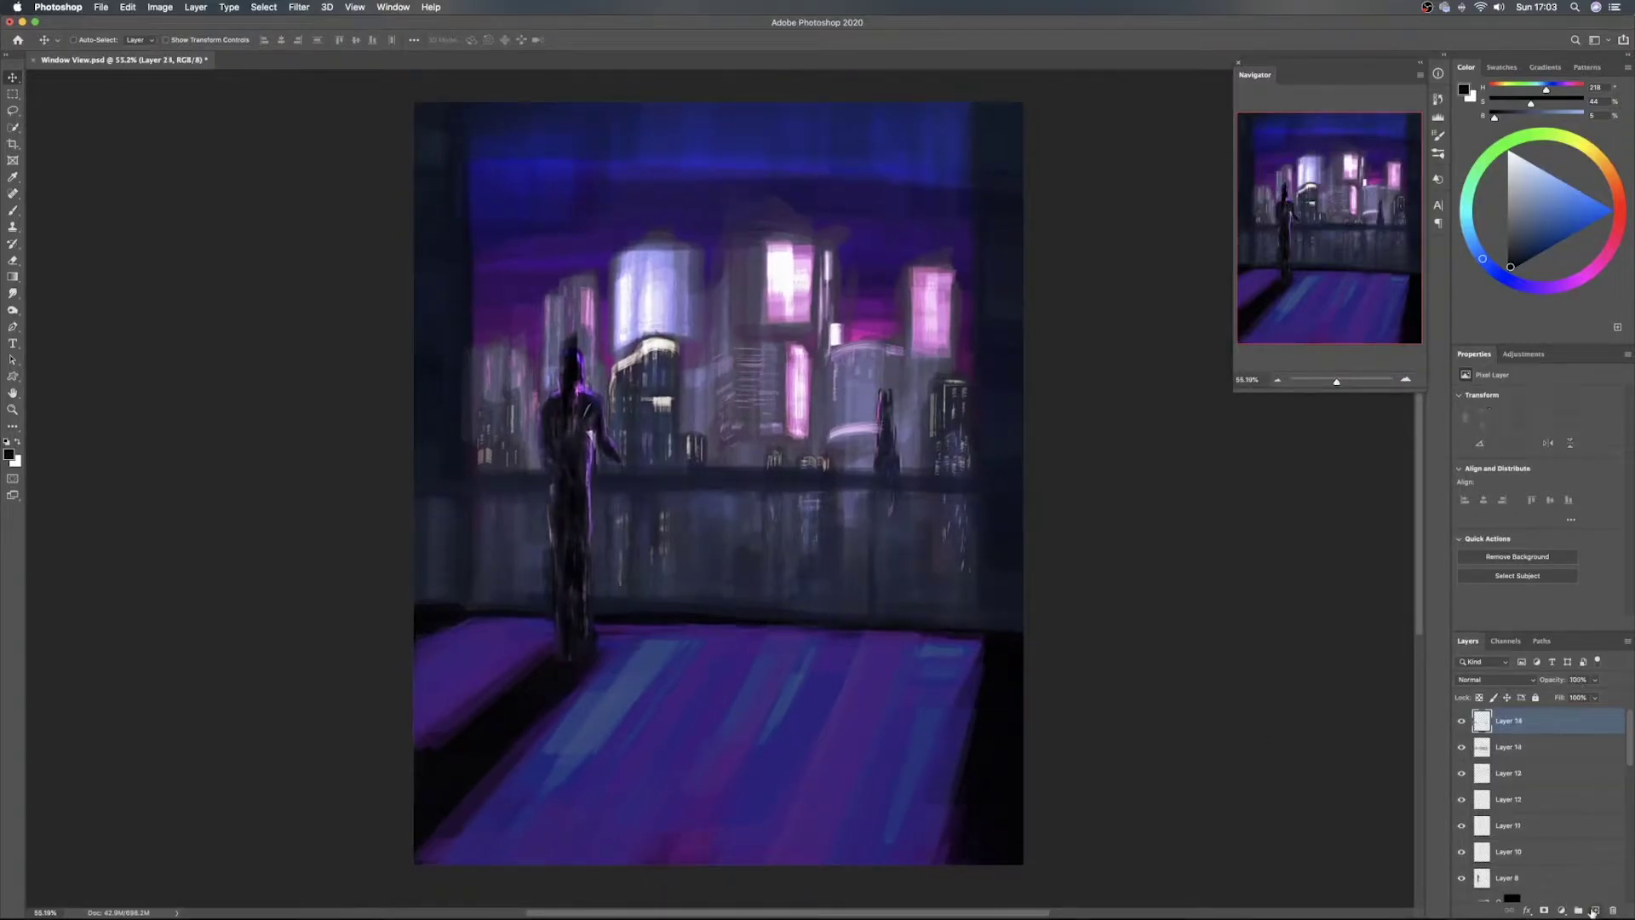
key("super+z")
key("l")
mouse_move(407, 612)
left_mouse_down()
mouse_move(552, 612)
mouse_move(573, 657)
mouse_move(592, 625)
mouse_move(639, 621)
mouse_move(1037, 636)
mouse_move(1049, 700)
mouse_move(1030, 876)
mouse_move(798, 898)
mouse_move(387, 889)
mouse_move(339, 717)
left_mouse_up()
key("super+shift+c")
key("super+v")
Distort the pasted floor by spreading its lower corners outward and raising its lower edge to flatten the perspective
key("ctrl+t")
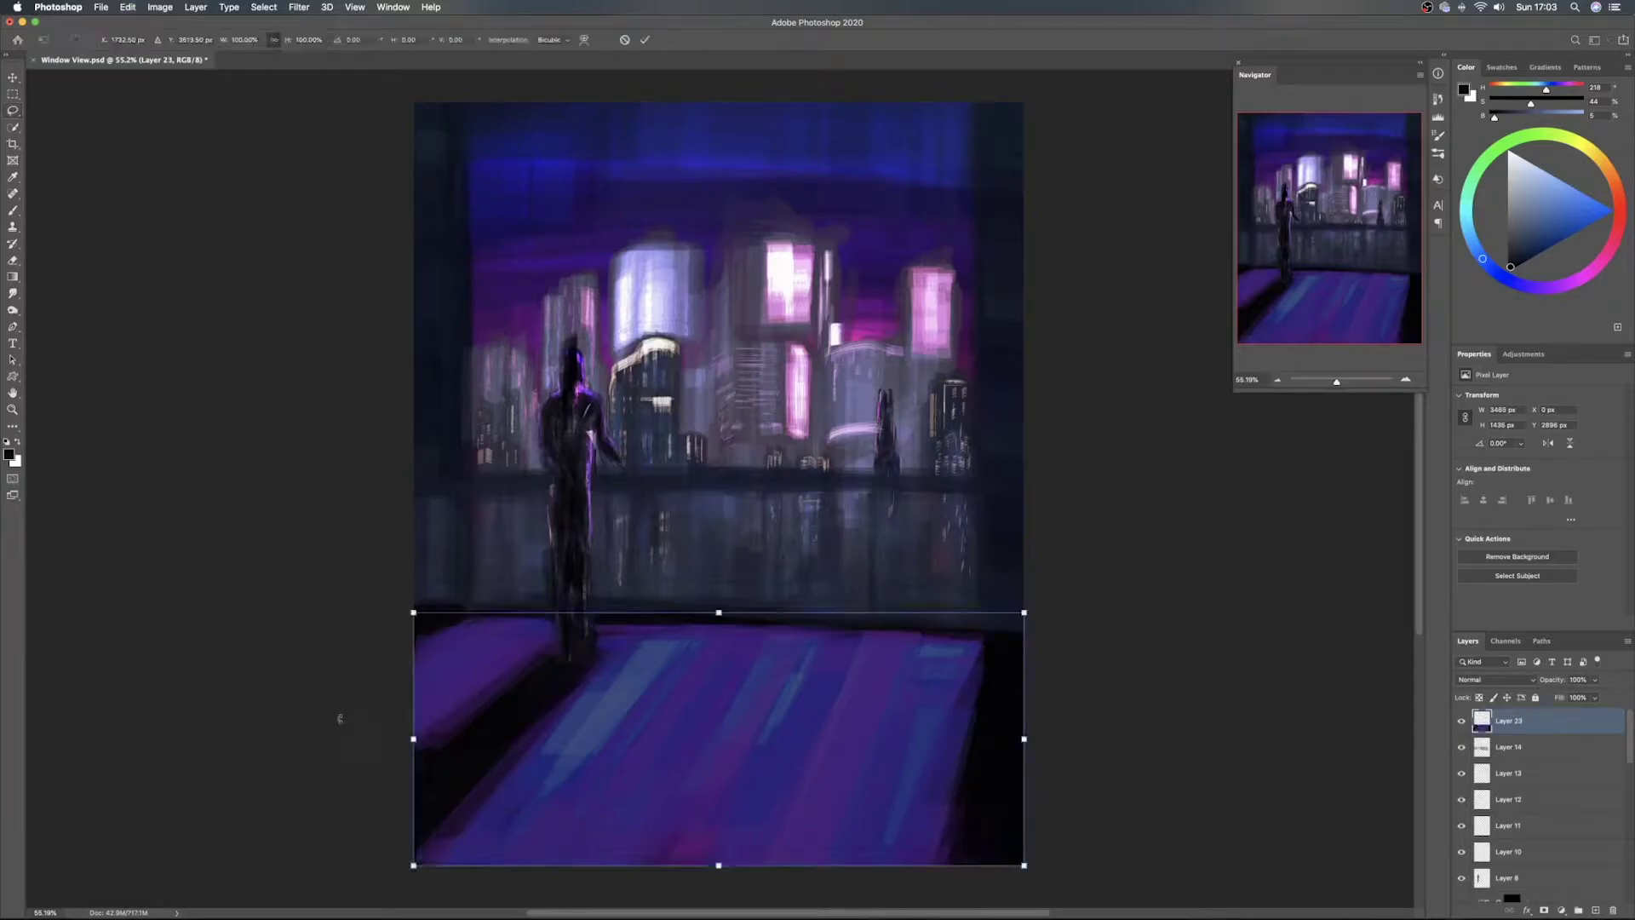
right_click(740, 744)
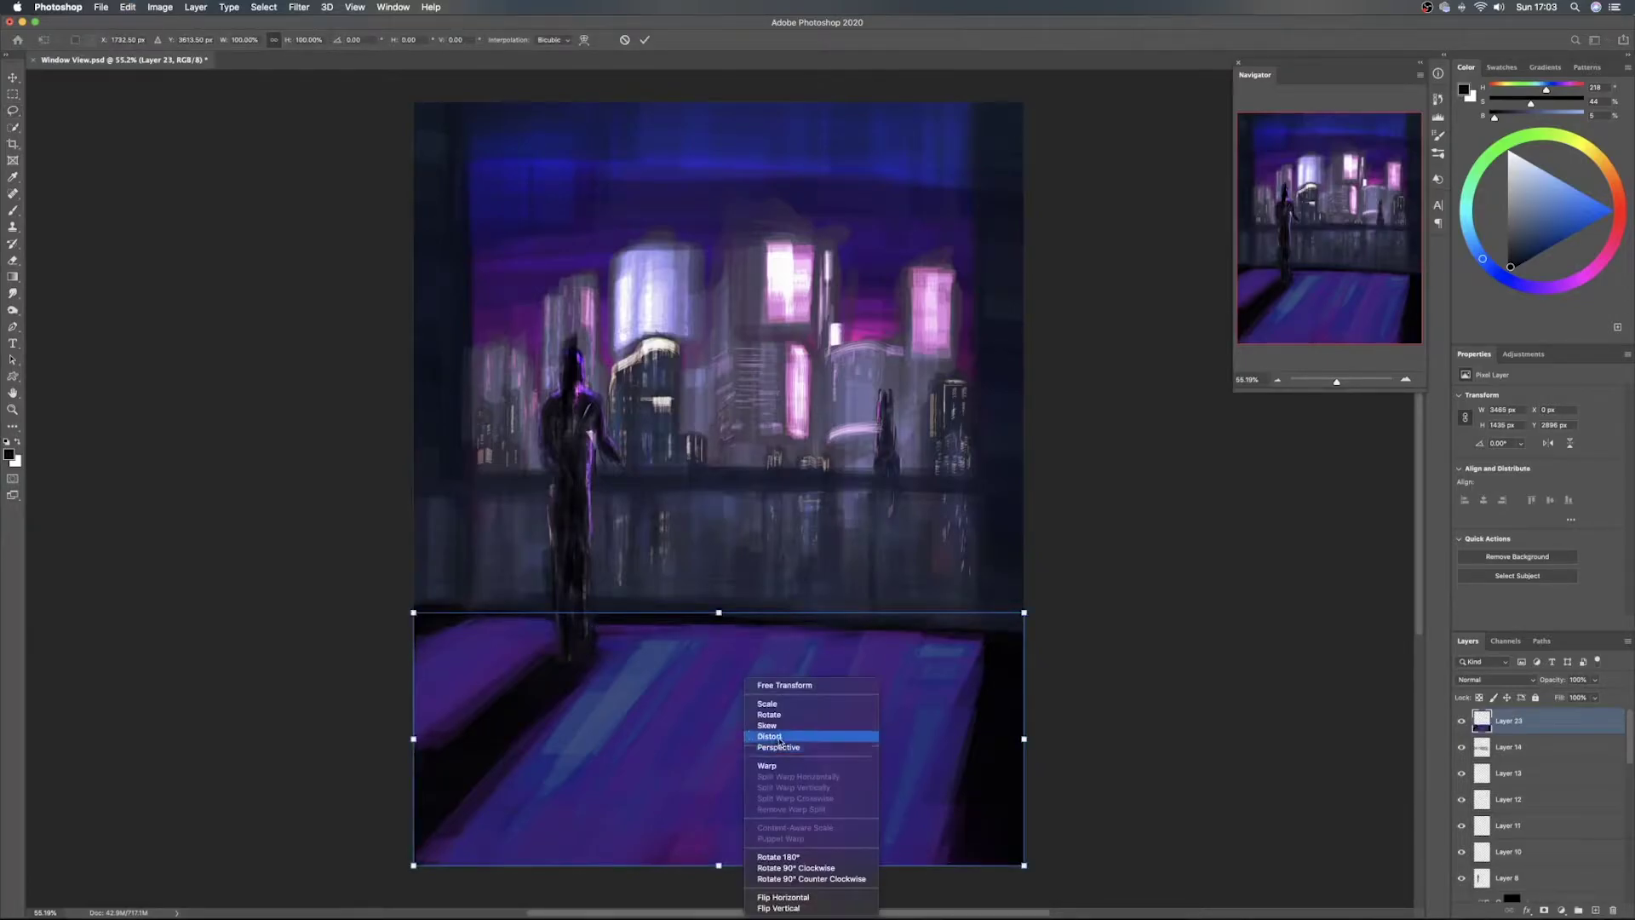
left_click(777, 739)
left_click_drag(414, 865, 374, 828)
left_click_drag(1024, 865, 1084, 835)
left_click_drag(723, 834, 742, 760)
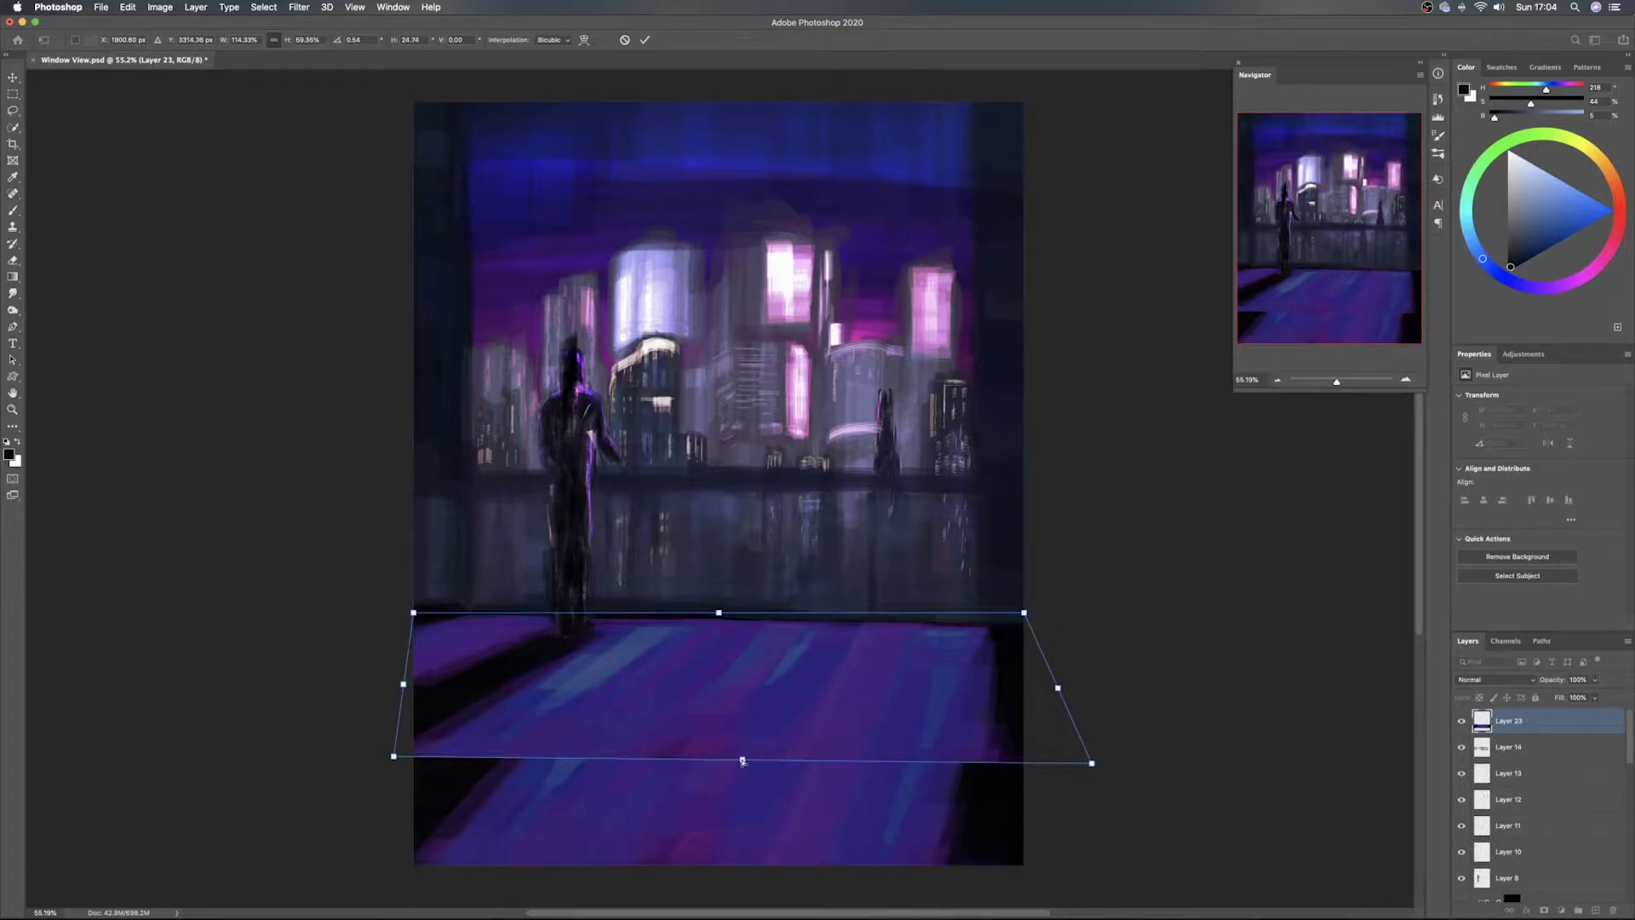
key("Return")
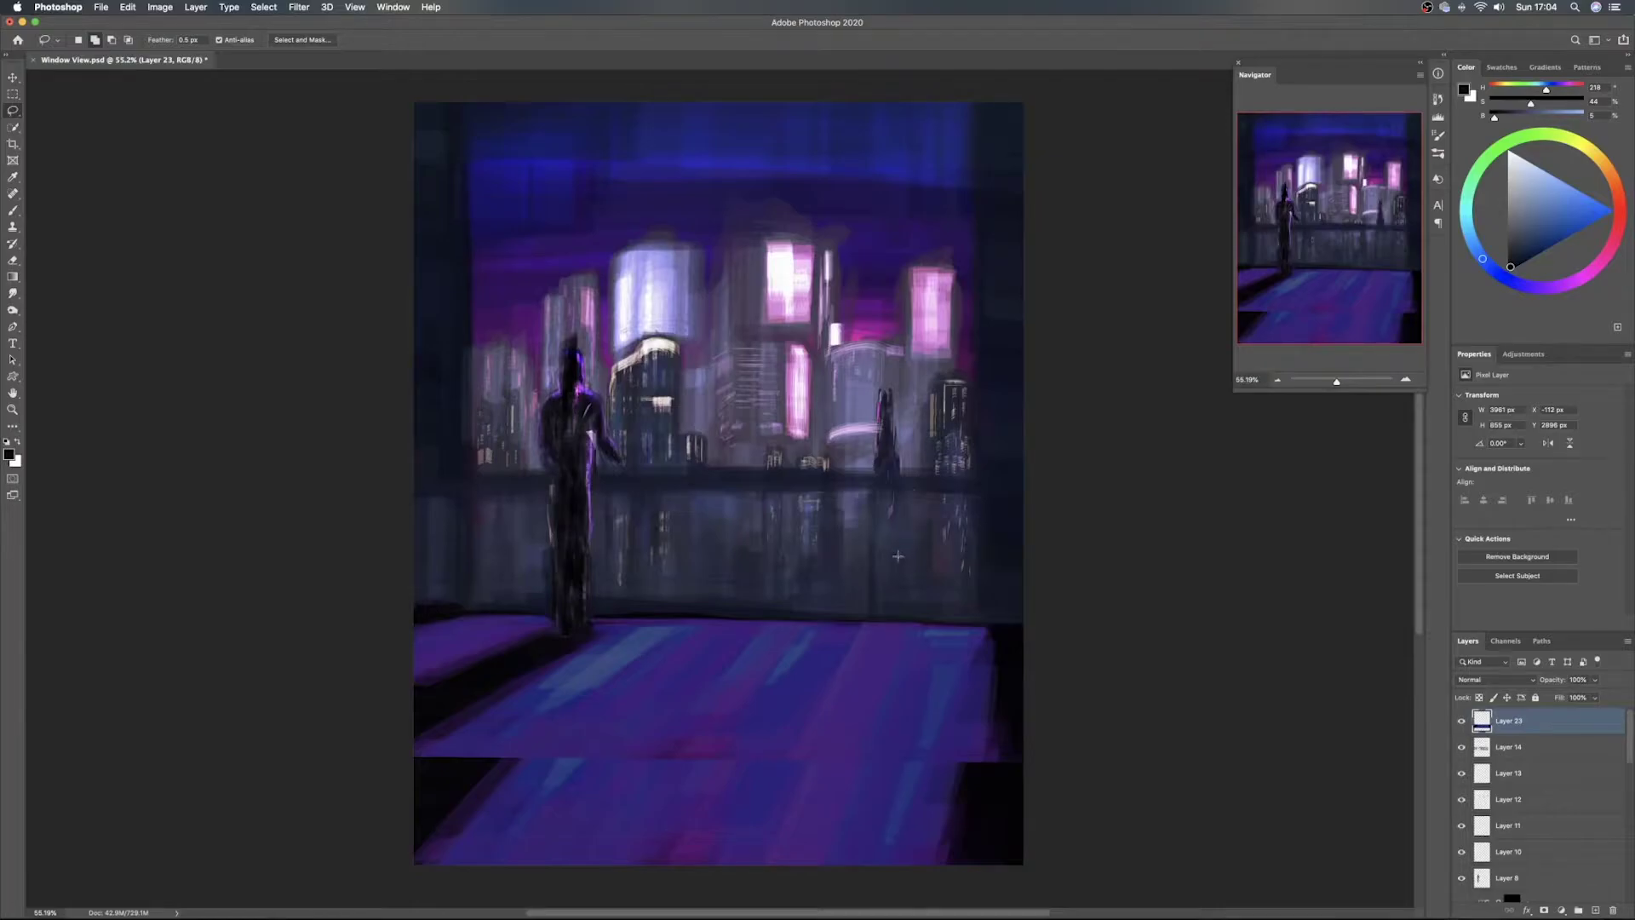
Try to blend the seam and lower floor with broad Color Dodge strokes in a purple-blue sampled from the floor
key("b")
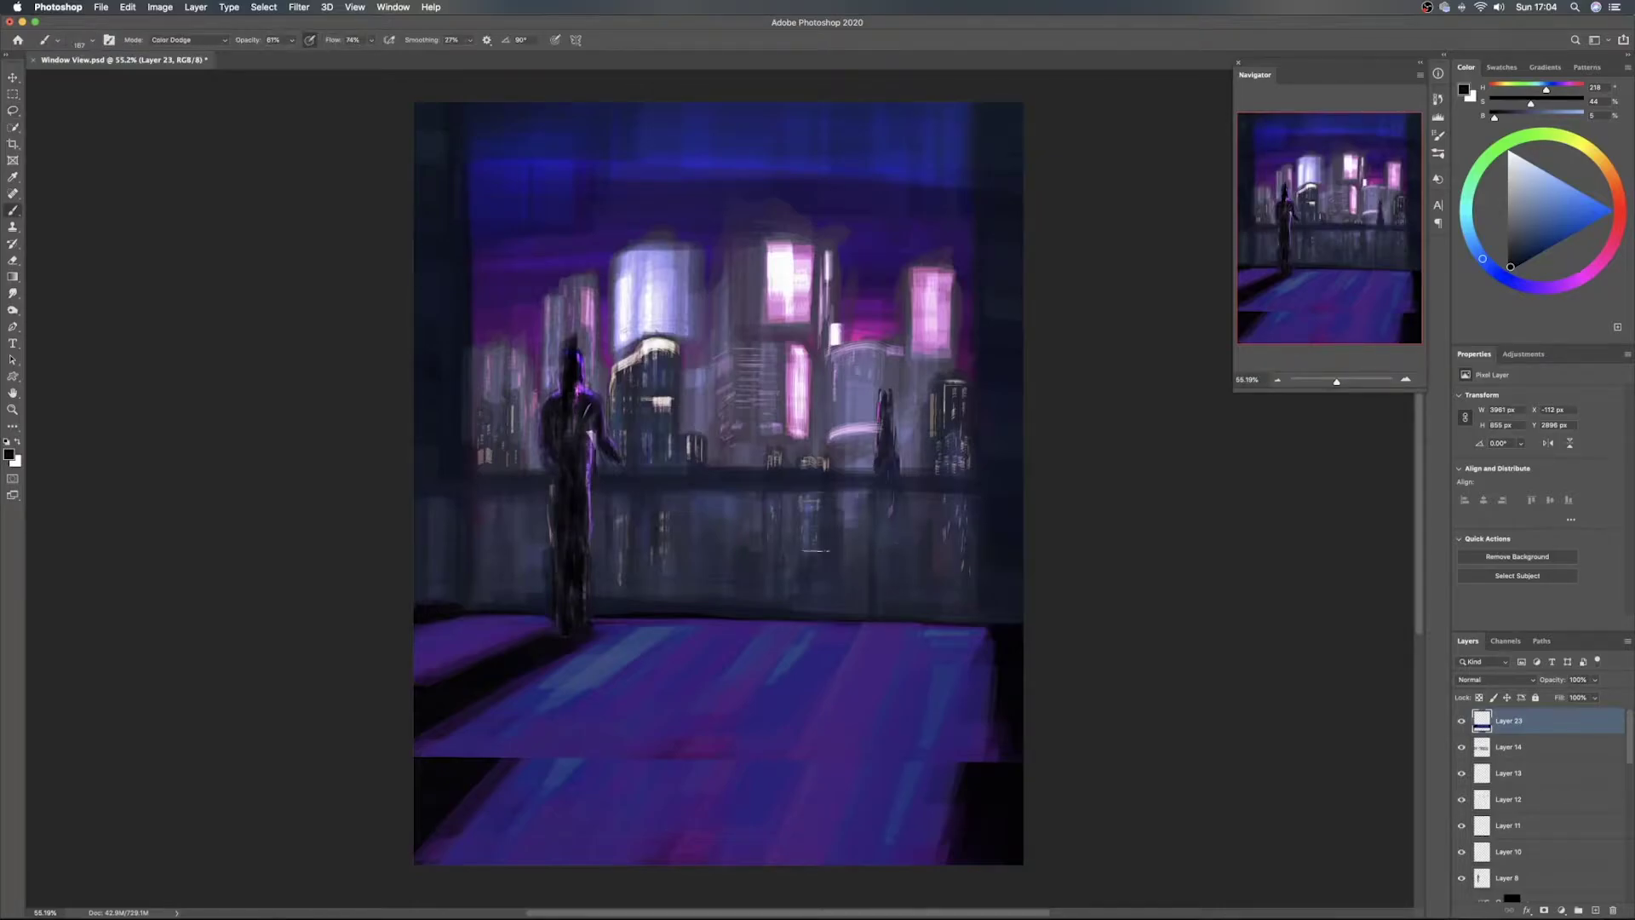
left_click(599, 730, "alt")
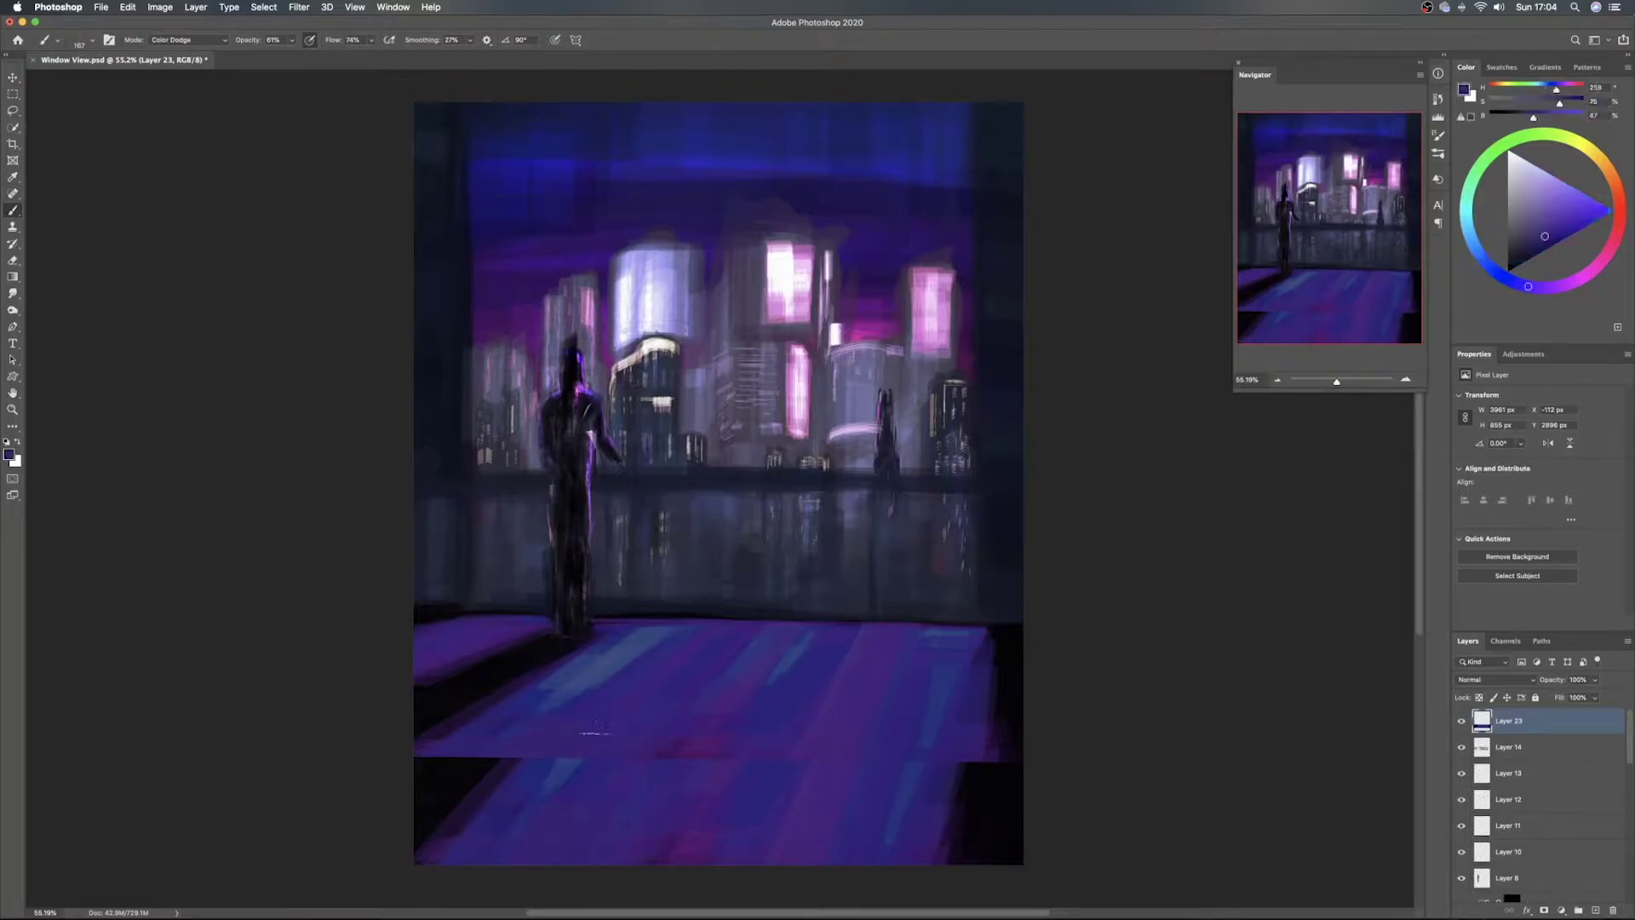
mouse_move(392, 776)
left_mouse_down()
mouse_move(441, 747)
mouse_move(388, 814)
left_mouse_up()
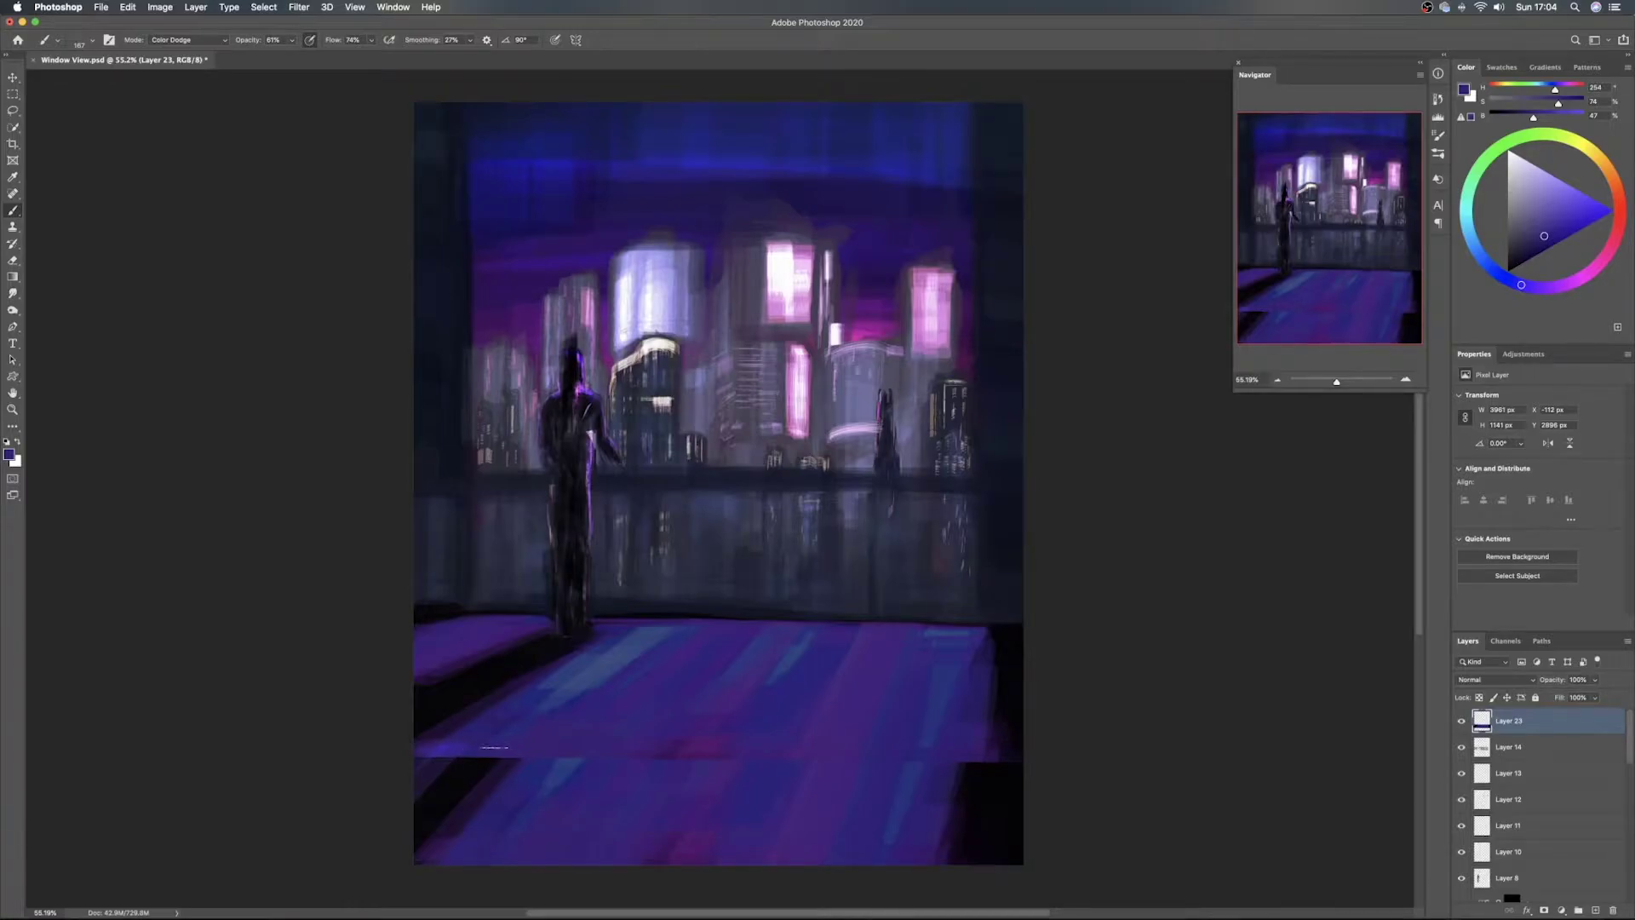
left_click_drag(492, 755, 477, 752)
mouse_move(557, 756)
left_mouse_down()
mouse_move(572, 707)
mouse_move(825, 761)
mouse_move(906, 758)
left_mouse_up()
mouse_move(786, 756)
left_mouse_down()
mouse_move(588, 757)
mouse_move(552, 854)
left_mouse_up()
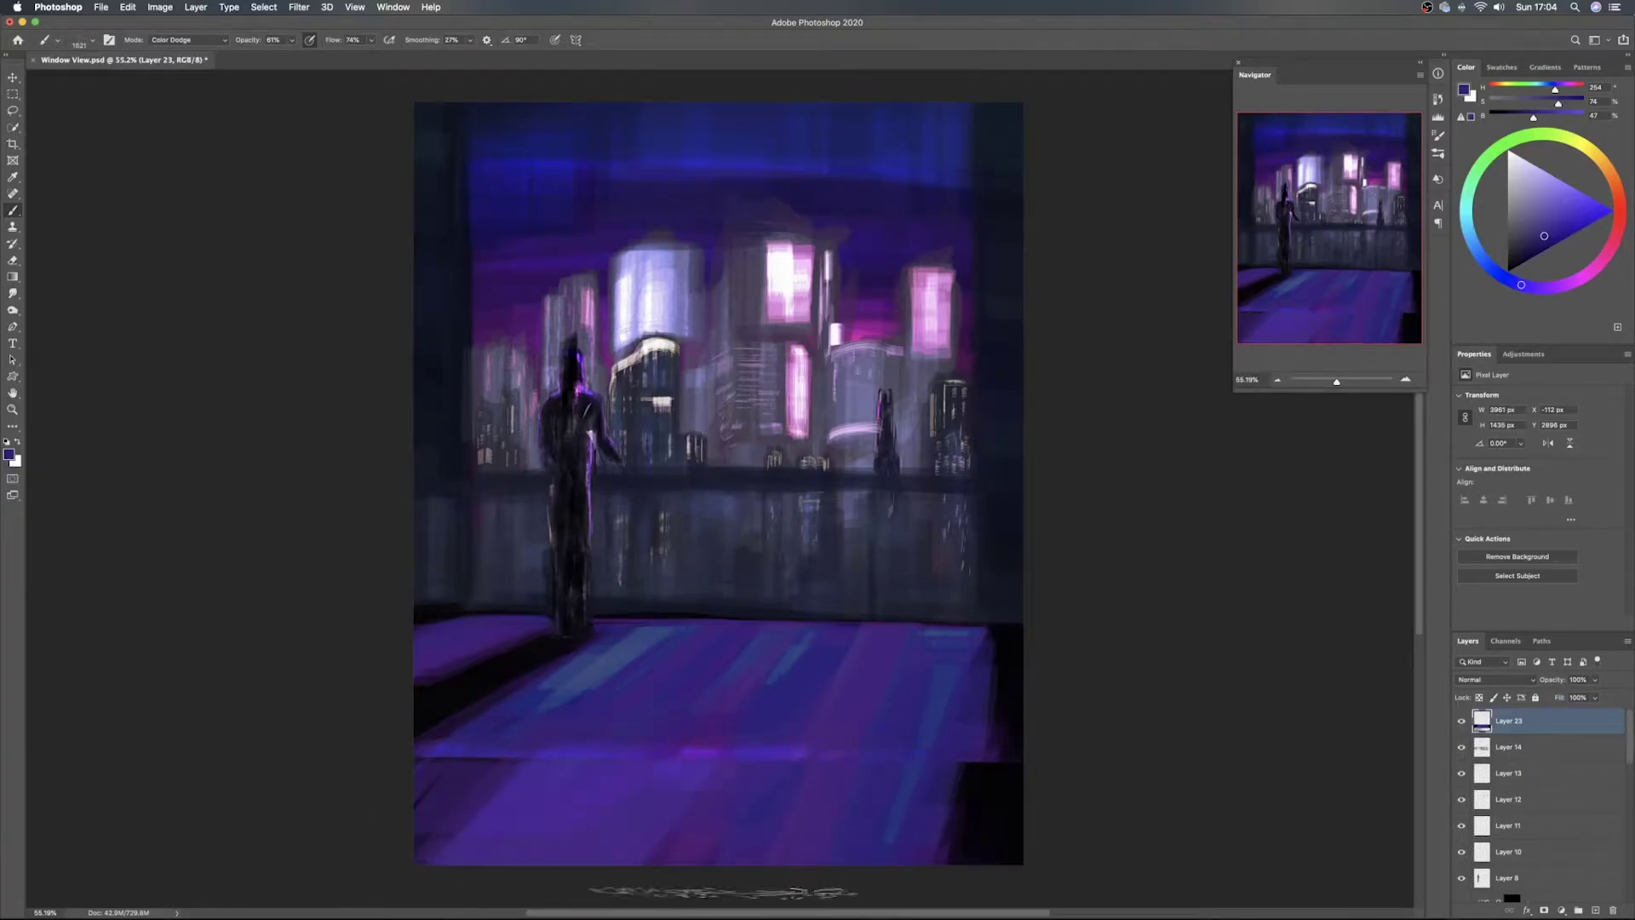
mouse_move(868, 743)
left_mouse_down()
mouse_move(841, 897)
mouse_move(765, 903)
left_mouse_up()
left_click_drag(751, 755, 671, 869)
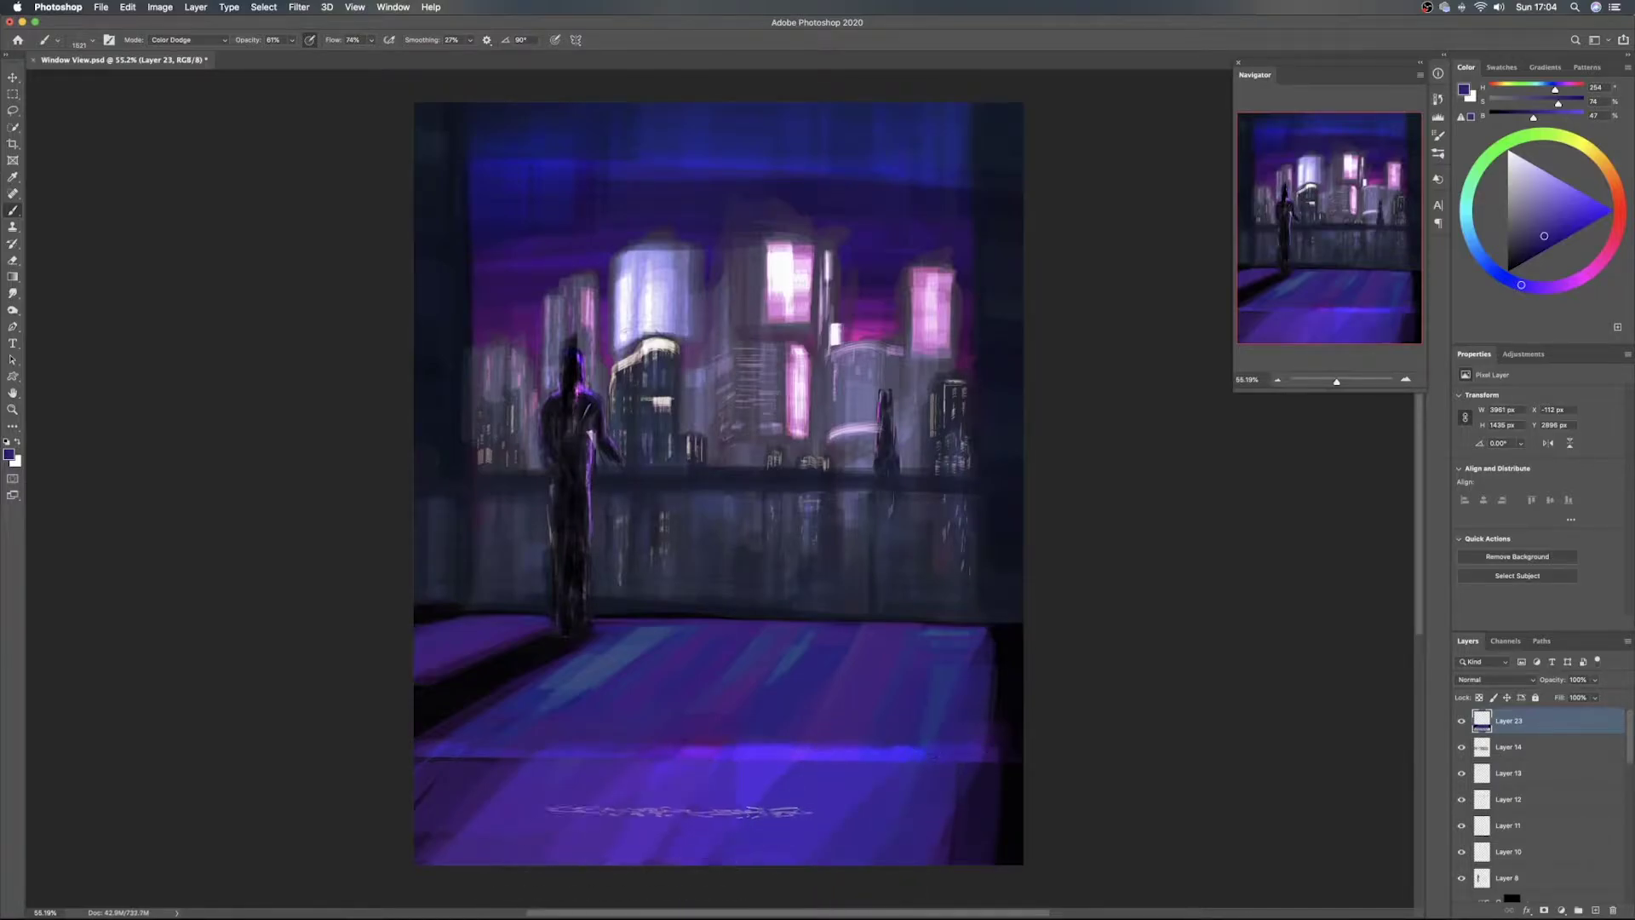
left_click_drag(659, 756, 520, 844)
left_click_drag(545, 760, 350, 854)
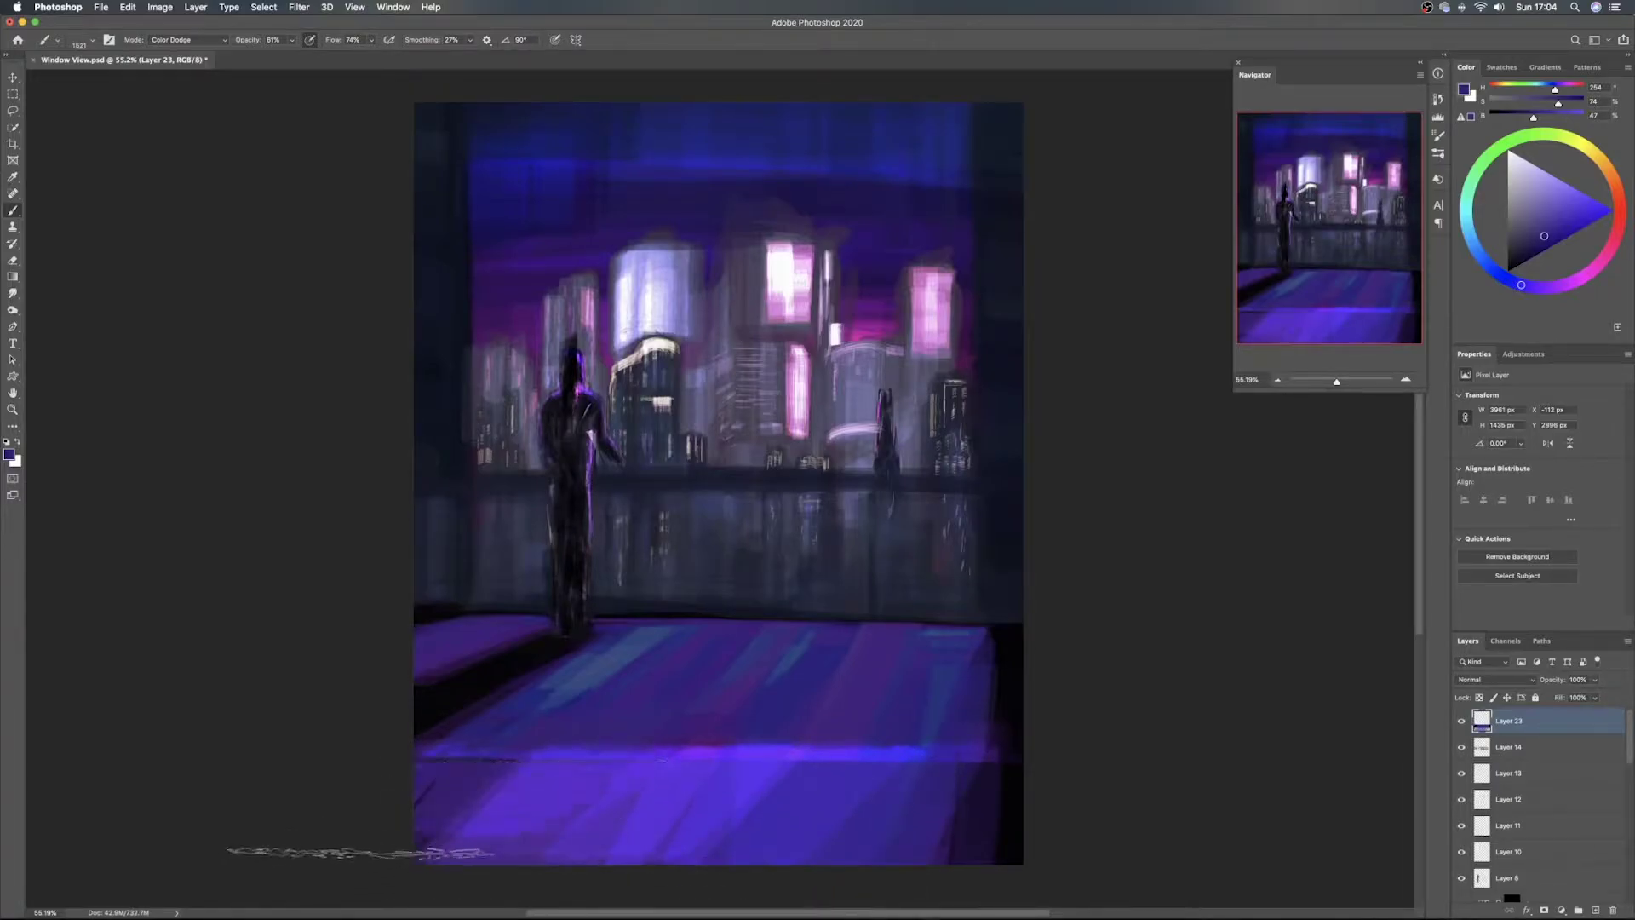
left_click_drag(511, 763, 332, 861)
left_click_drag(511, 768, 338, 836)
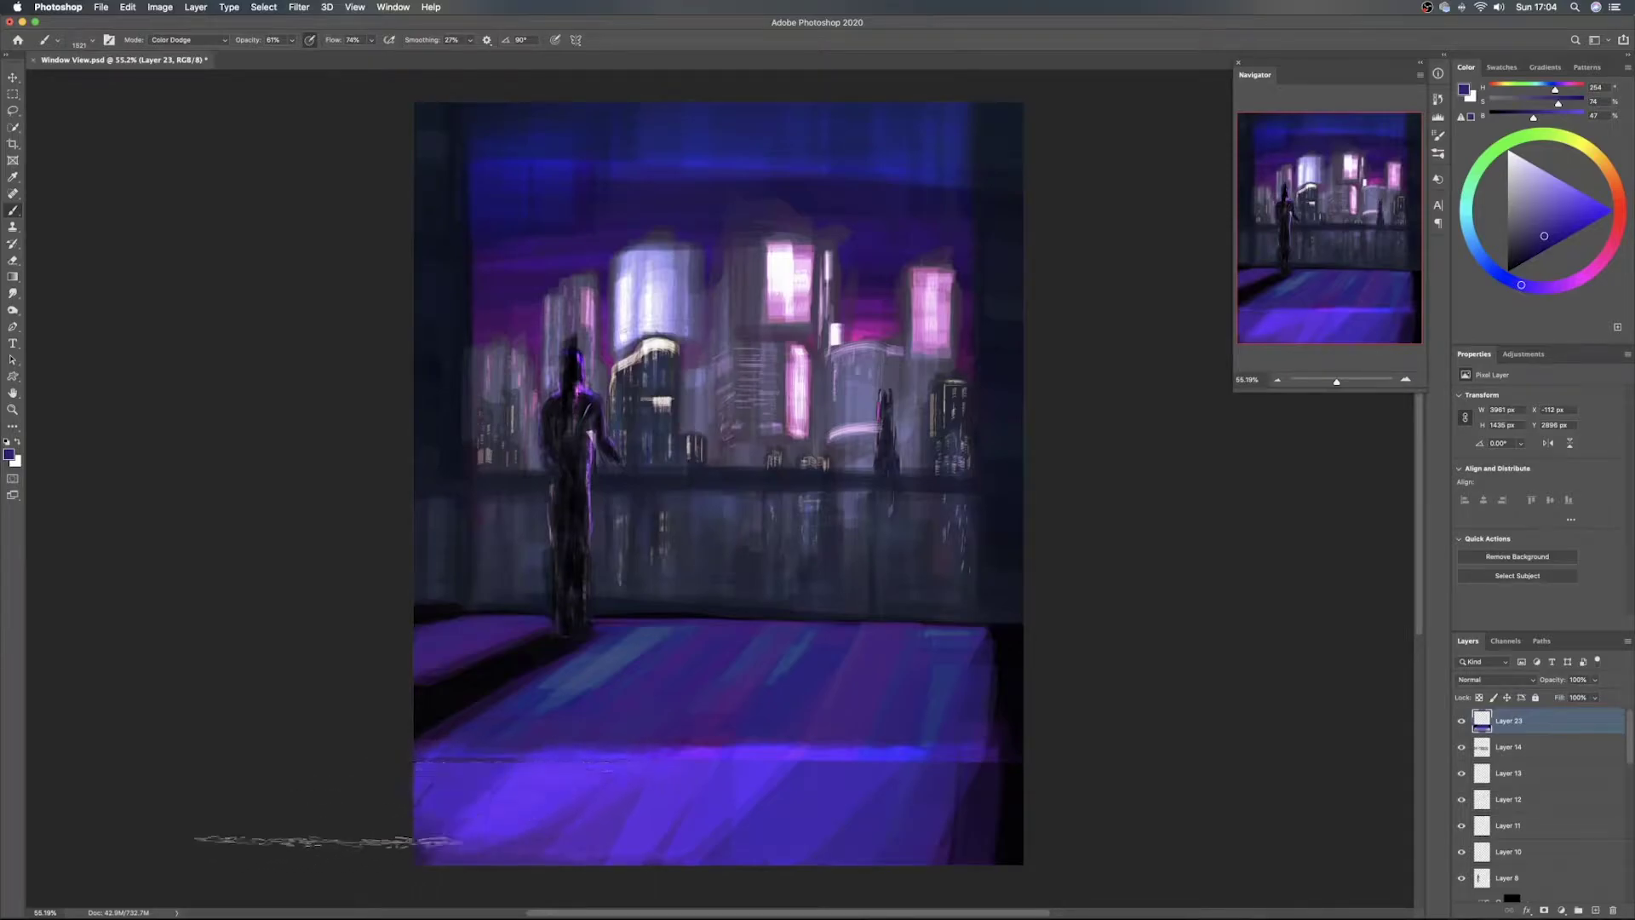
left_click_drag(586, 772, 457, 916)
left_click_drag(724, 769, 694, 888)
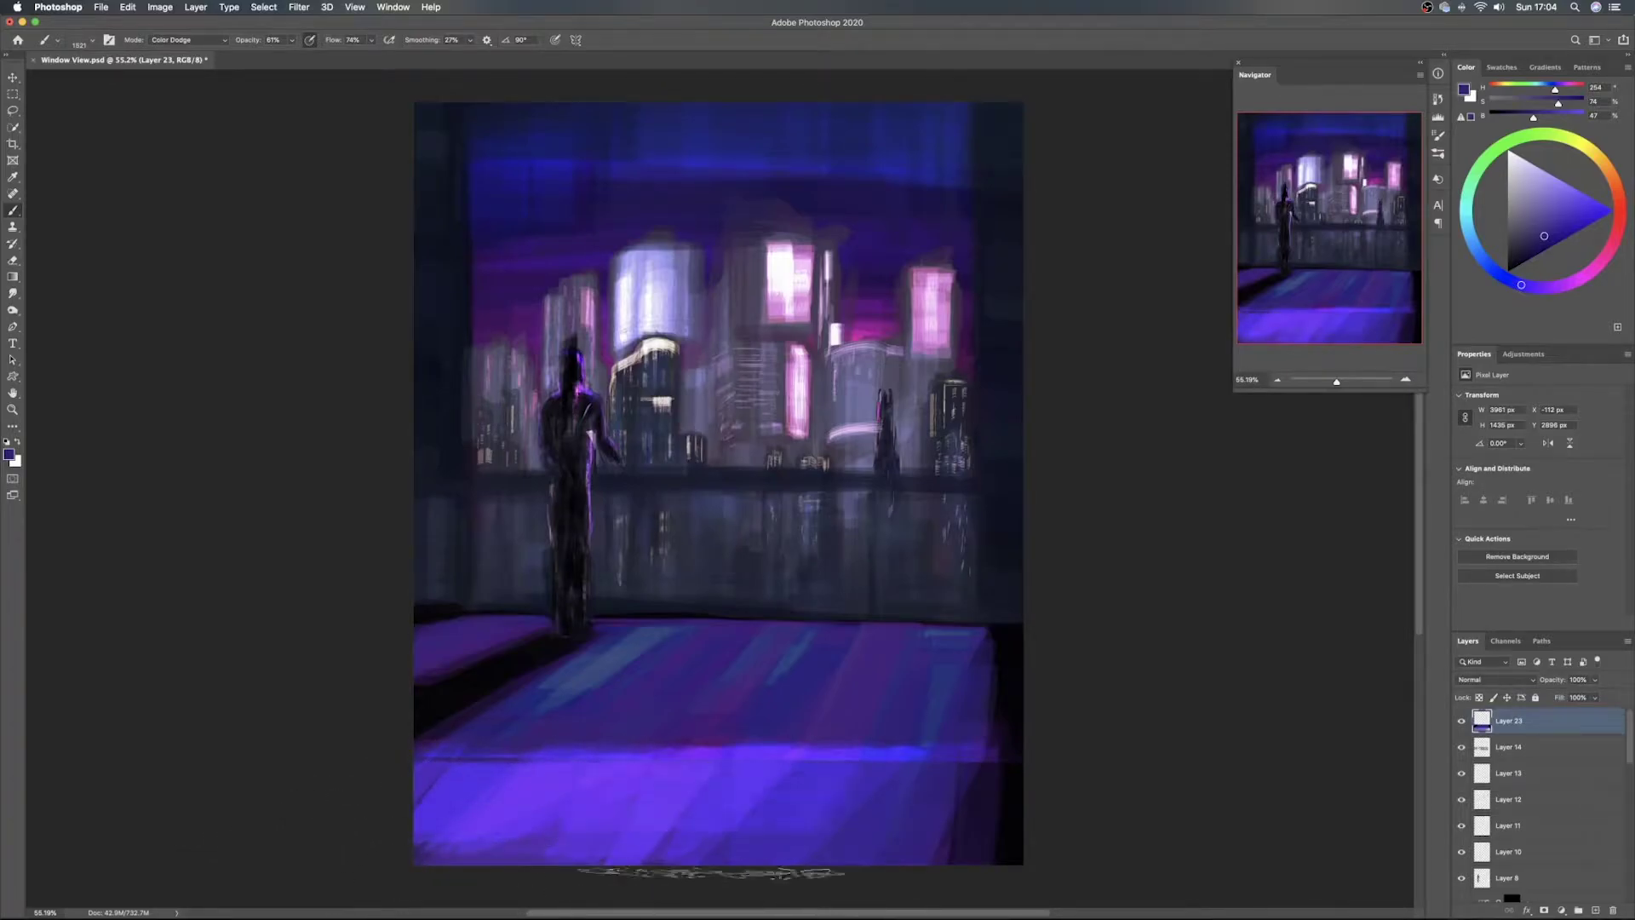
mouse_move(862, 764)
left_mouse_down()
mouse_move(827, 895)
mouse_move(877, 787)
mouse_move(837, 899)
mouse_move(826, 874)
left_mouse_up()
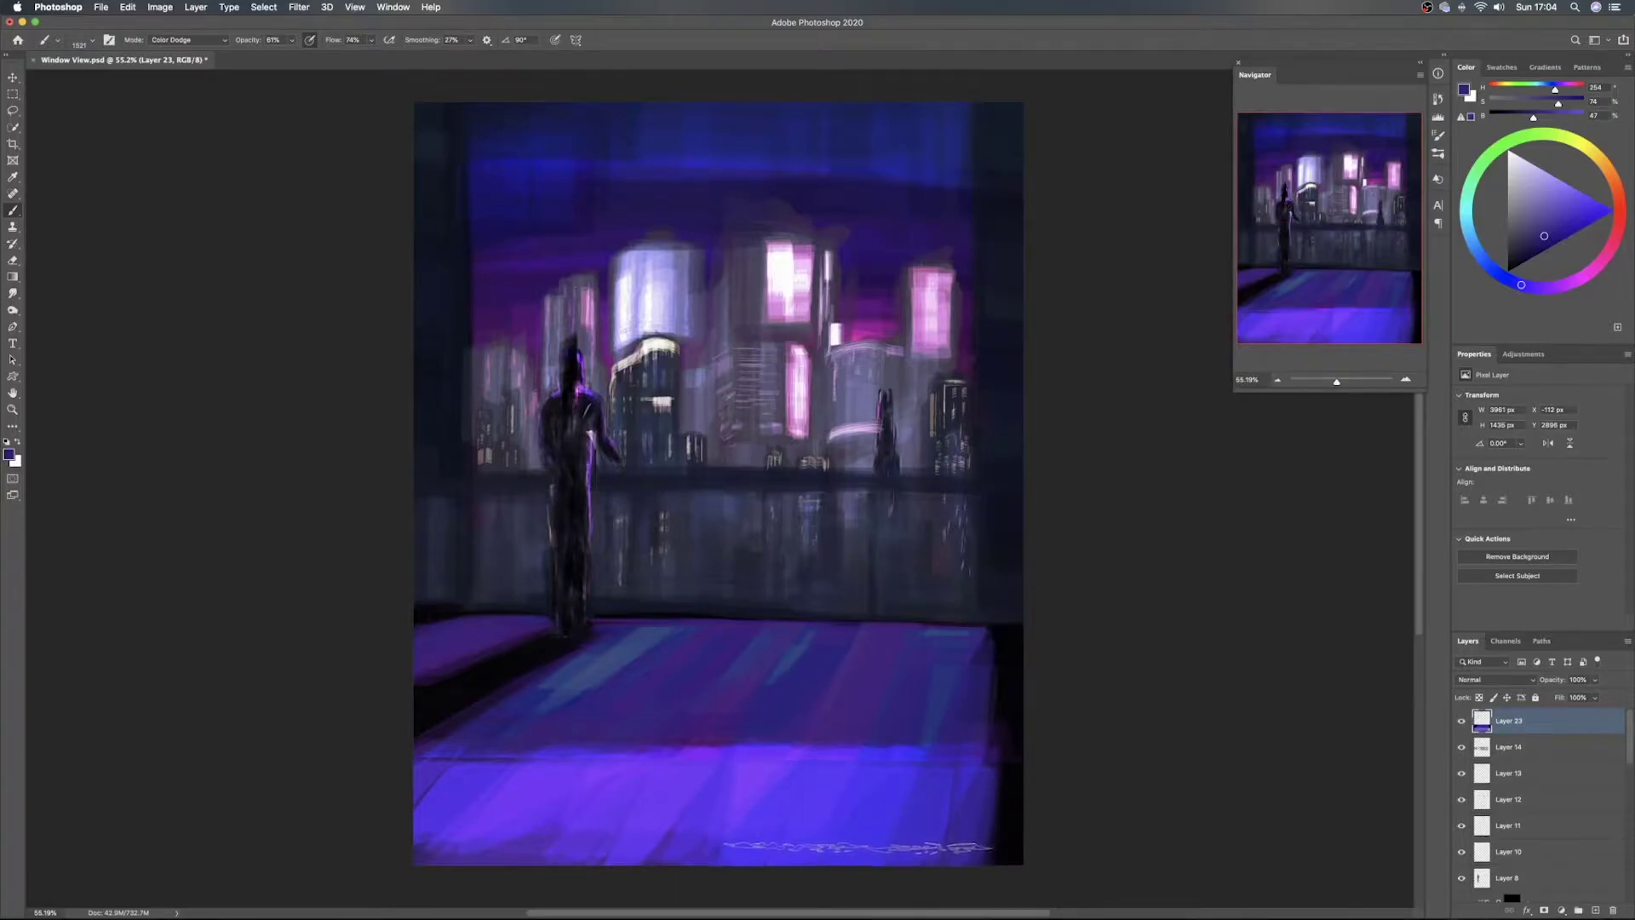
Undo all the Color Dodge strokes painted over the seam and lower floor
key("super+z")
key("super+z")
key("super+z")
key("super+z")
key("super+z")
key("super+z")
key("super+z")
key("super+z")
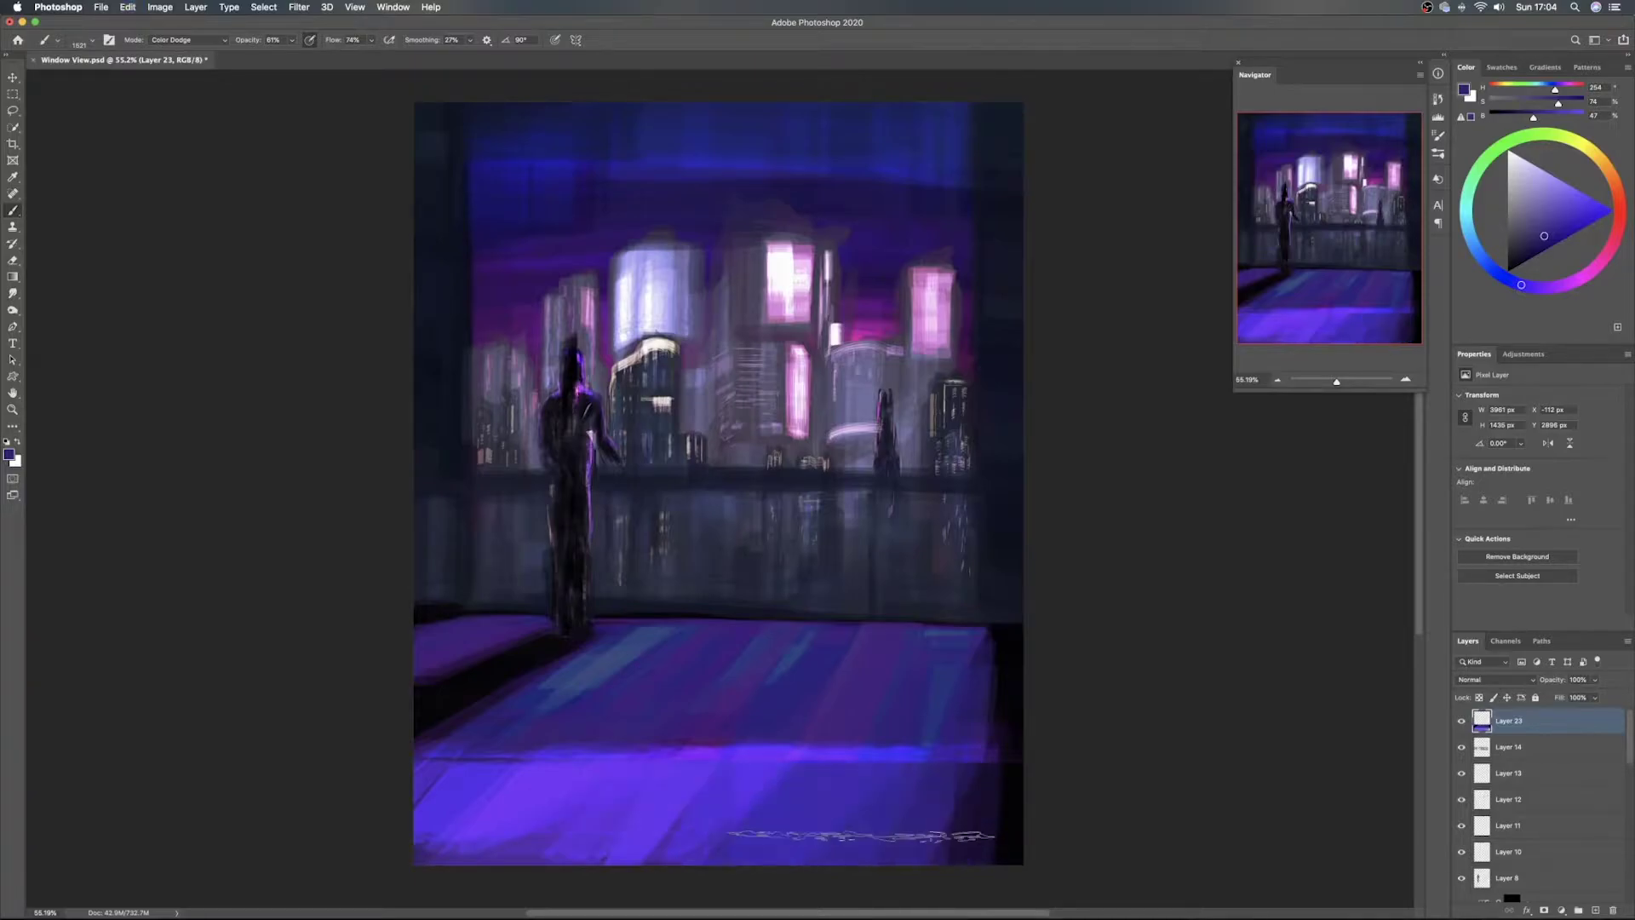
key("super+z")
key("super+z")
key("super+z")
key("super+z")
key("super+z")
key("super+z")
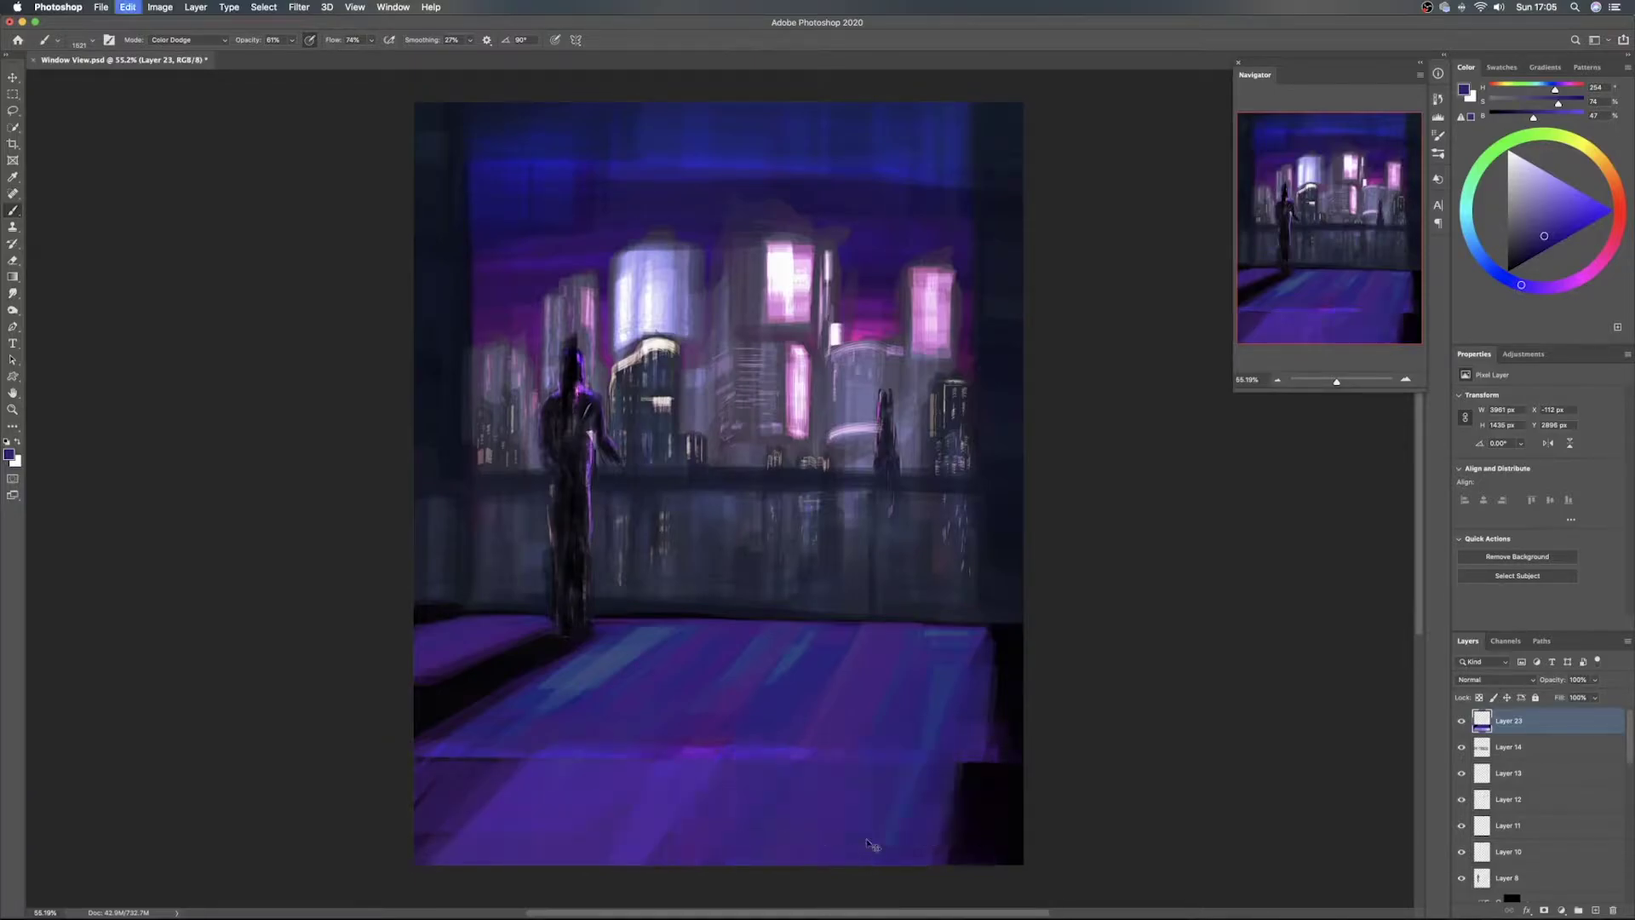
key("super+z")
key("super+z")
key("super+z")
key("super+z")
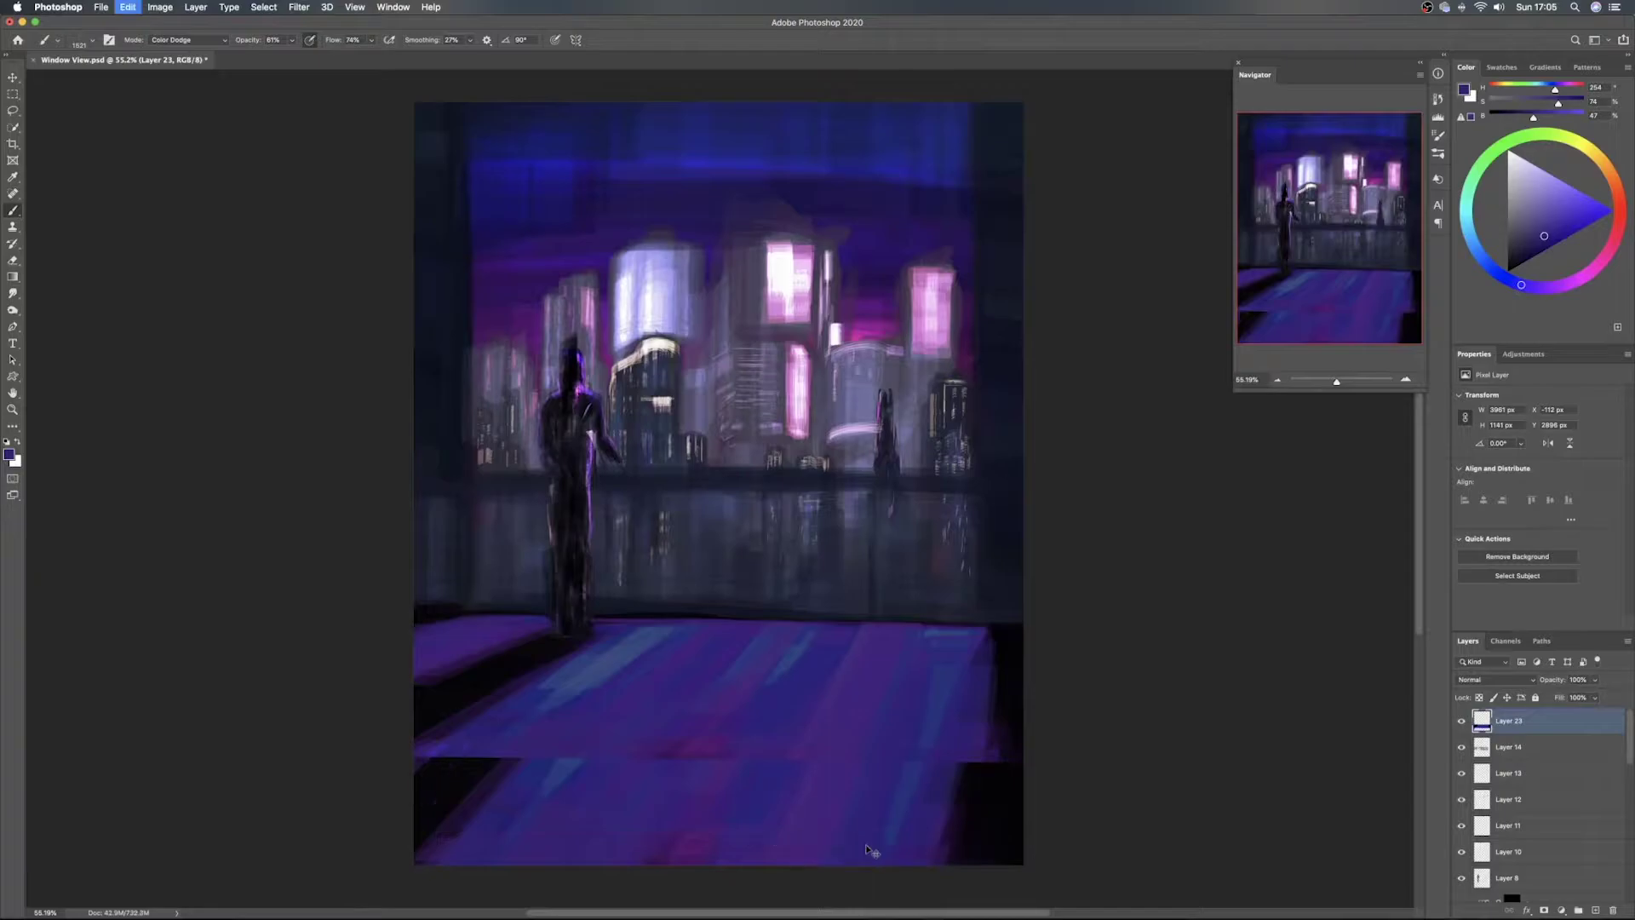
key("super+z")
Add a new empty layer above the pasted floor, try a narrow lasso selection along the floor's lower-right edge and clear it
left_click(1591, 910)
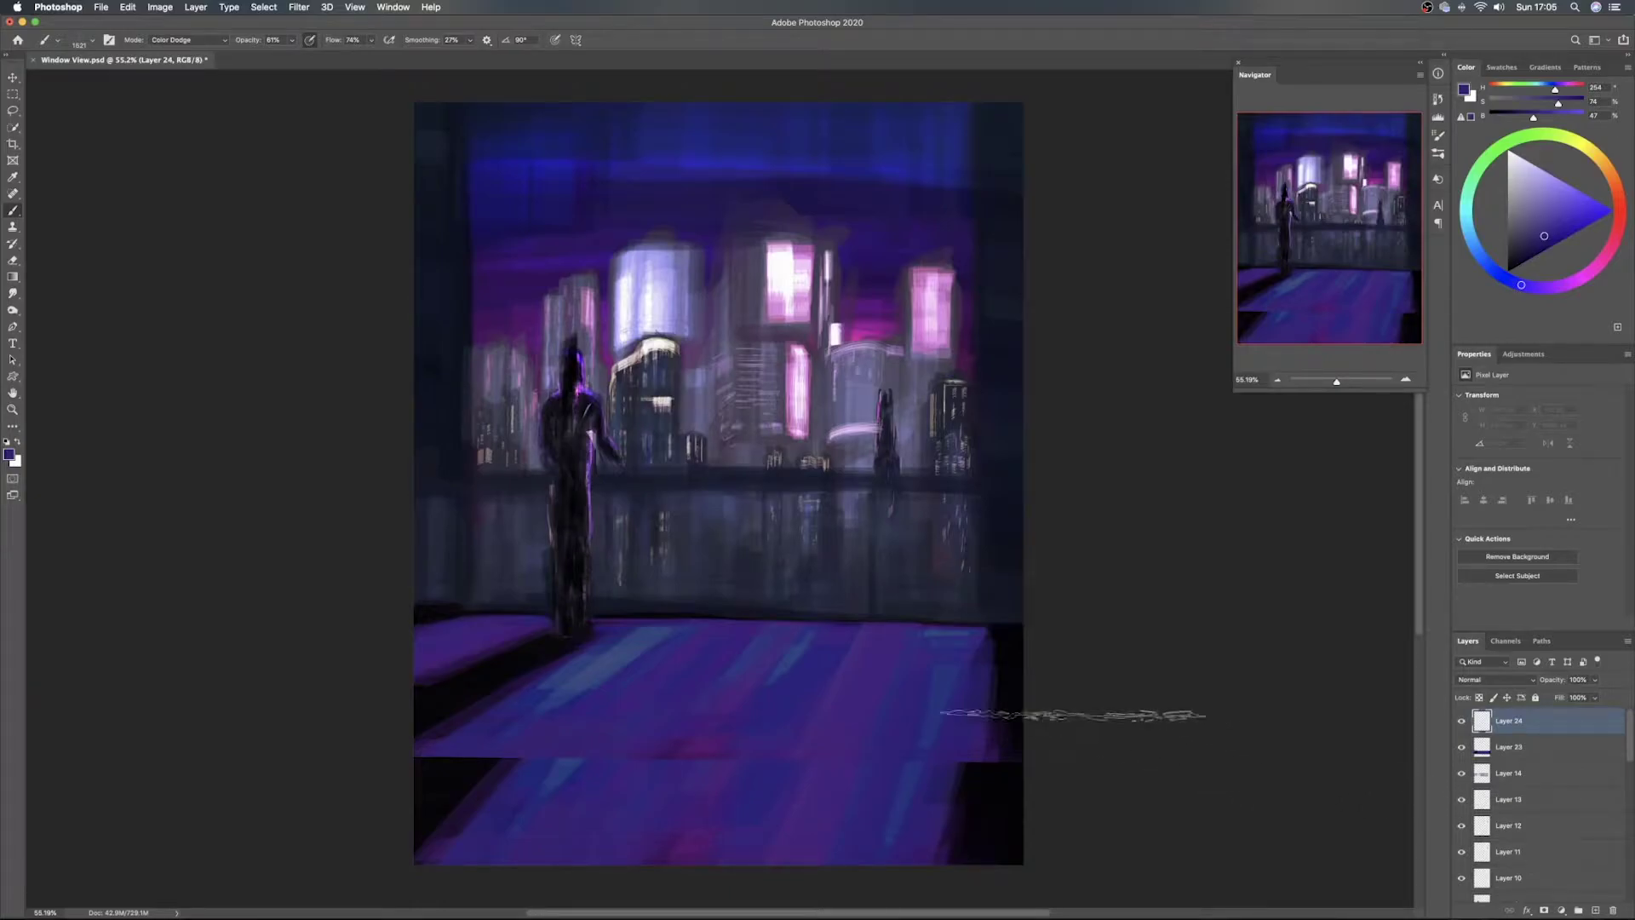
left_click(13, 111)
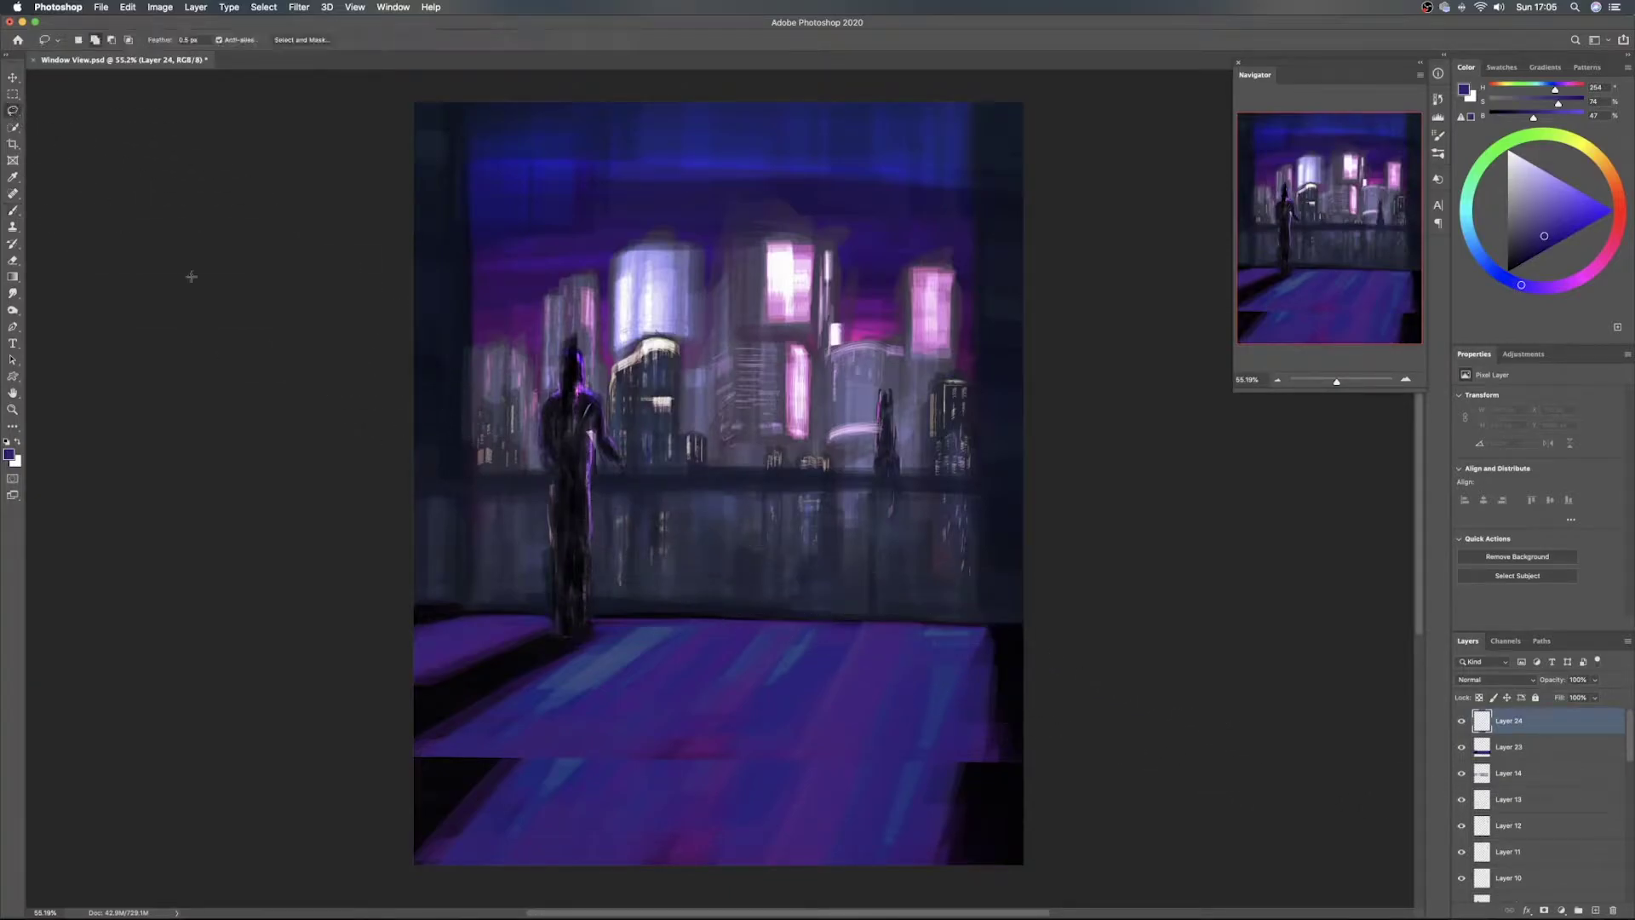
mouse_move(994, 744)
left_mouse_down()
mouse_move(991, 885)
mouse_move(994, 750)
left_mouse_up()
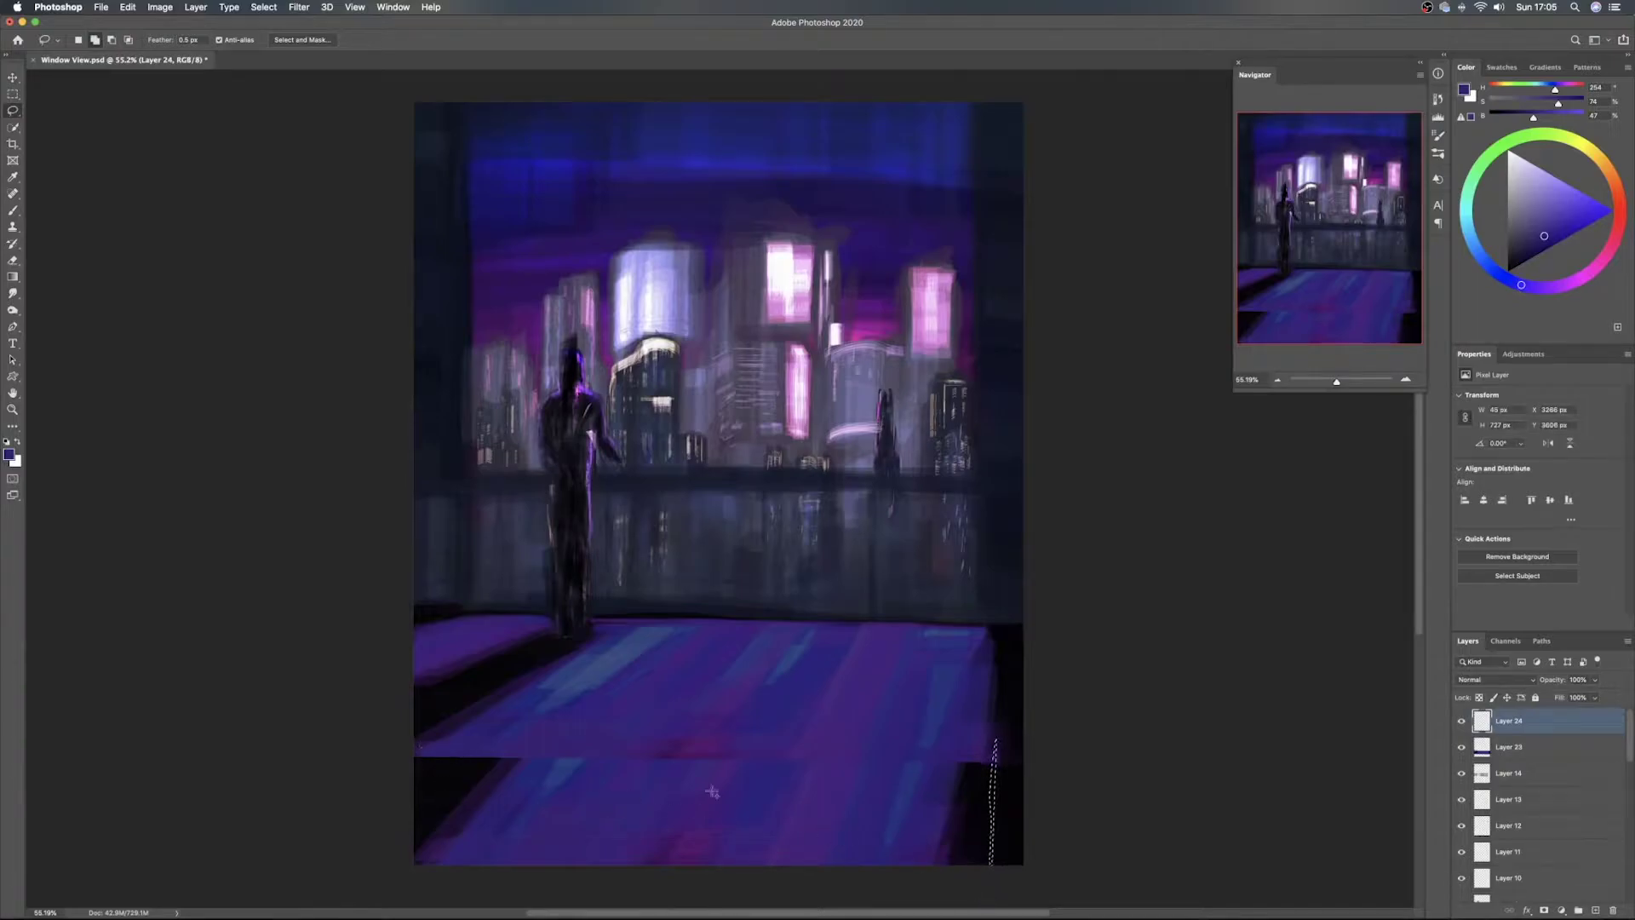
key("super+d")
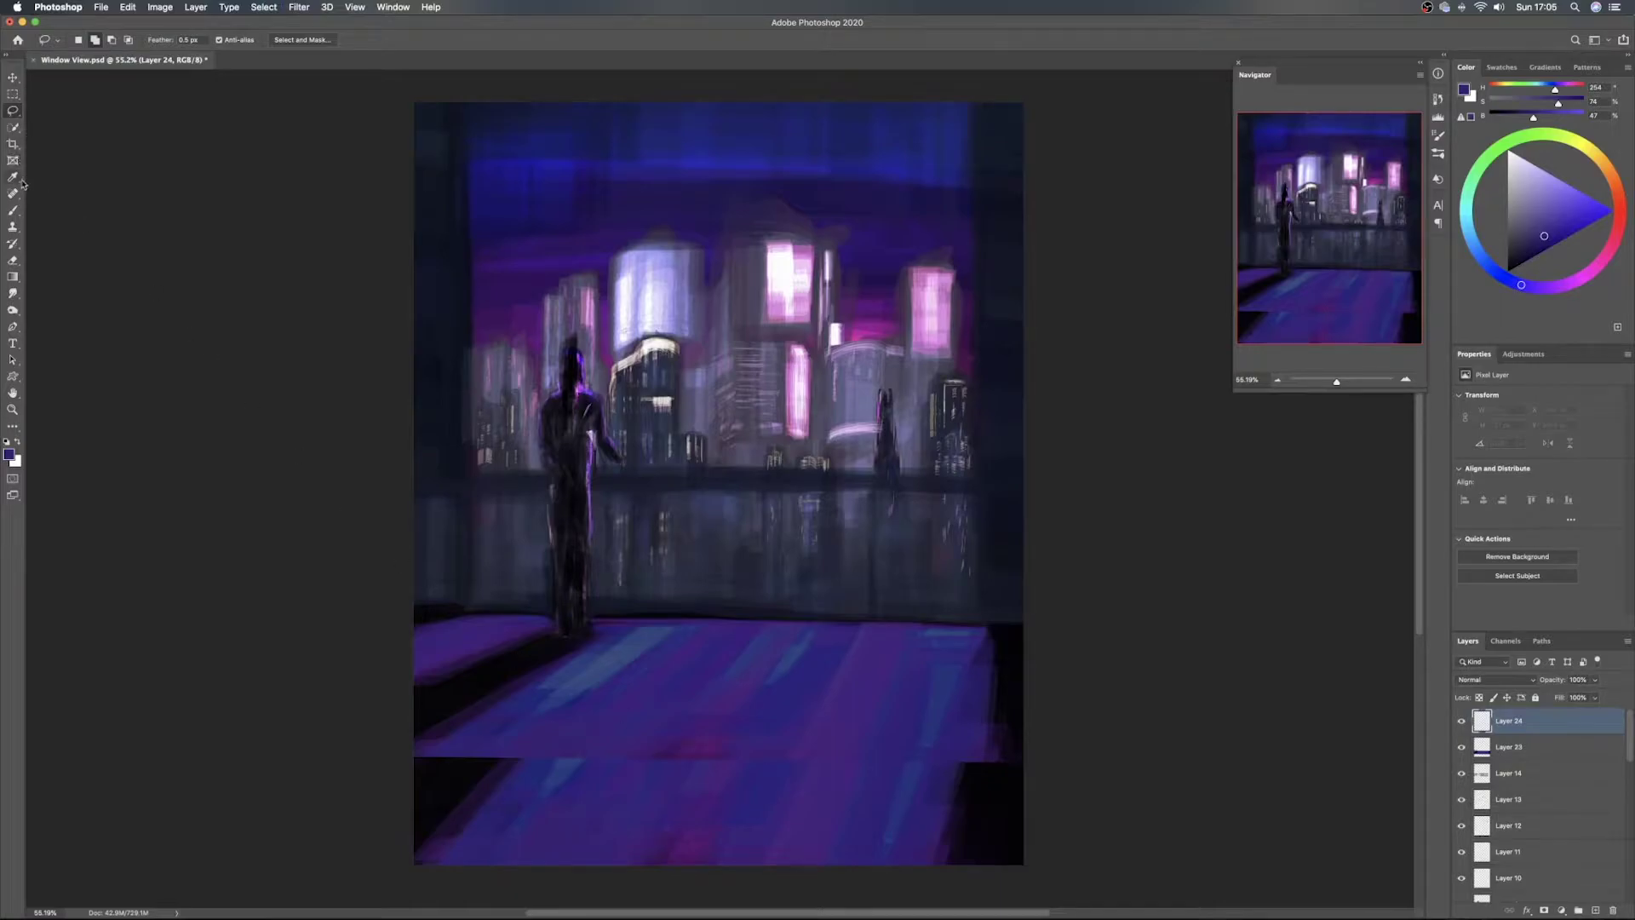
left_click(14, 209)
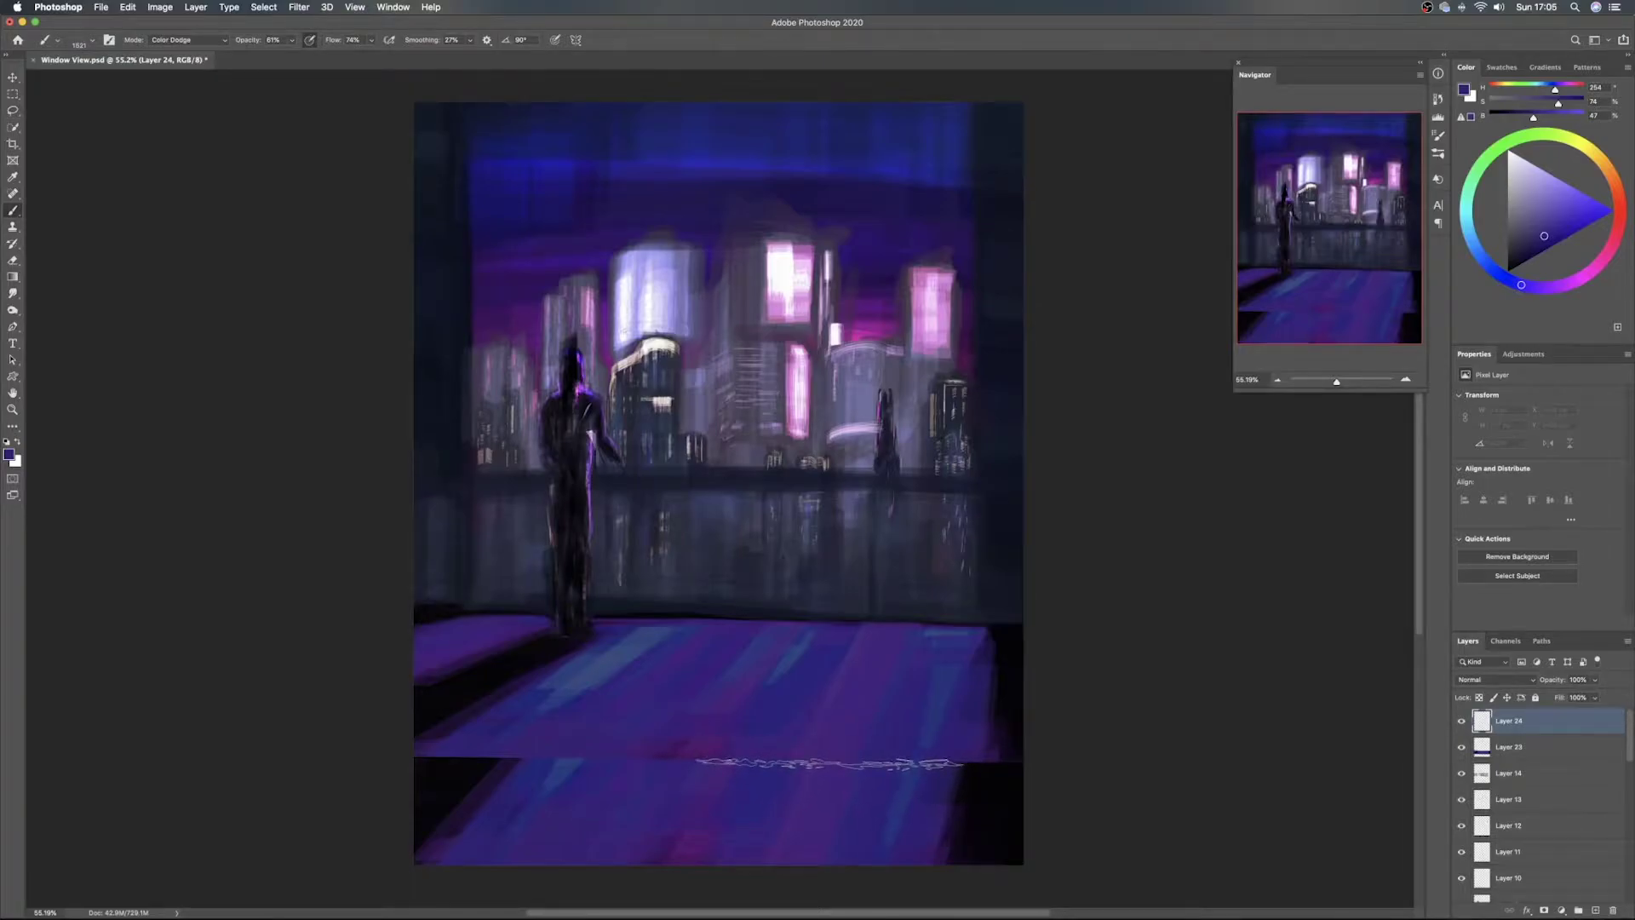
Try to cover the floor seam by duplicating Layer 23 and shifting the copy, and delete the copy
key("v")
left_click(1555, 754)
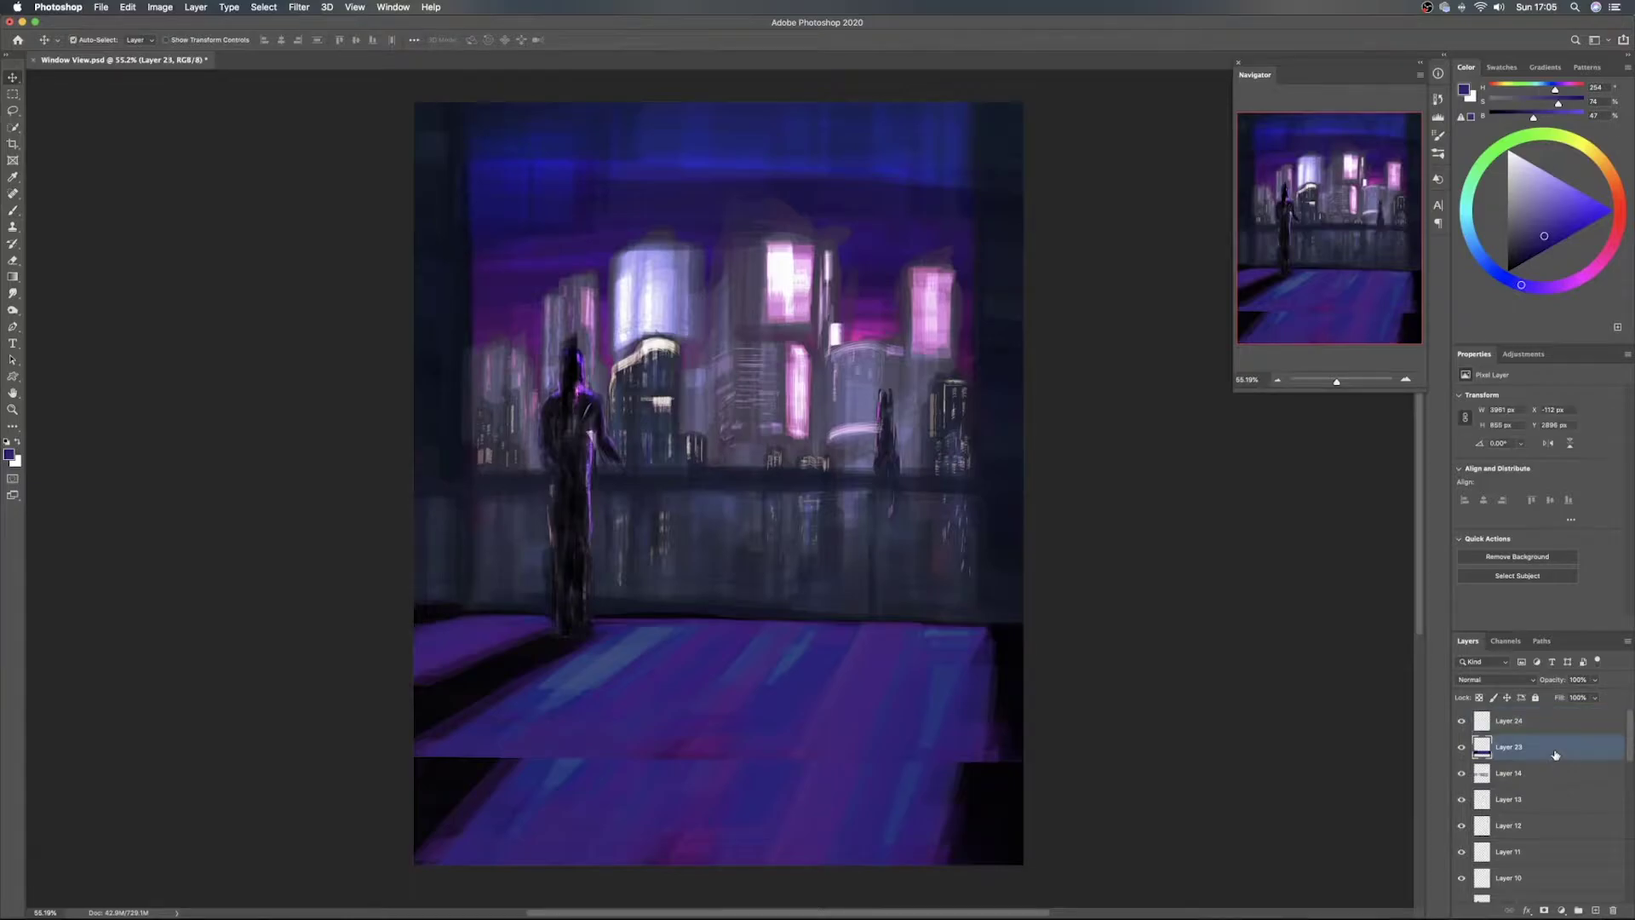
key("super+j")
left_click_drag(795, 744, 801, 825)
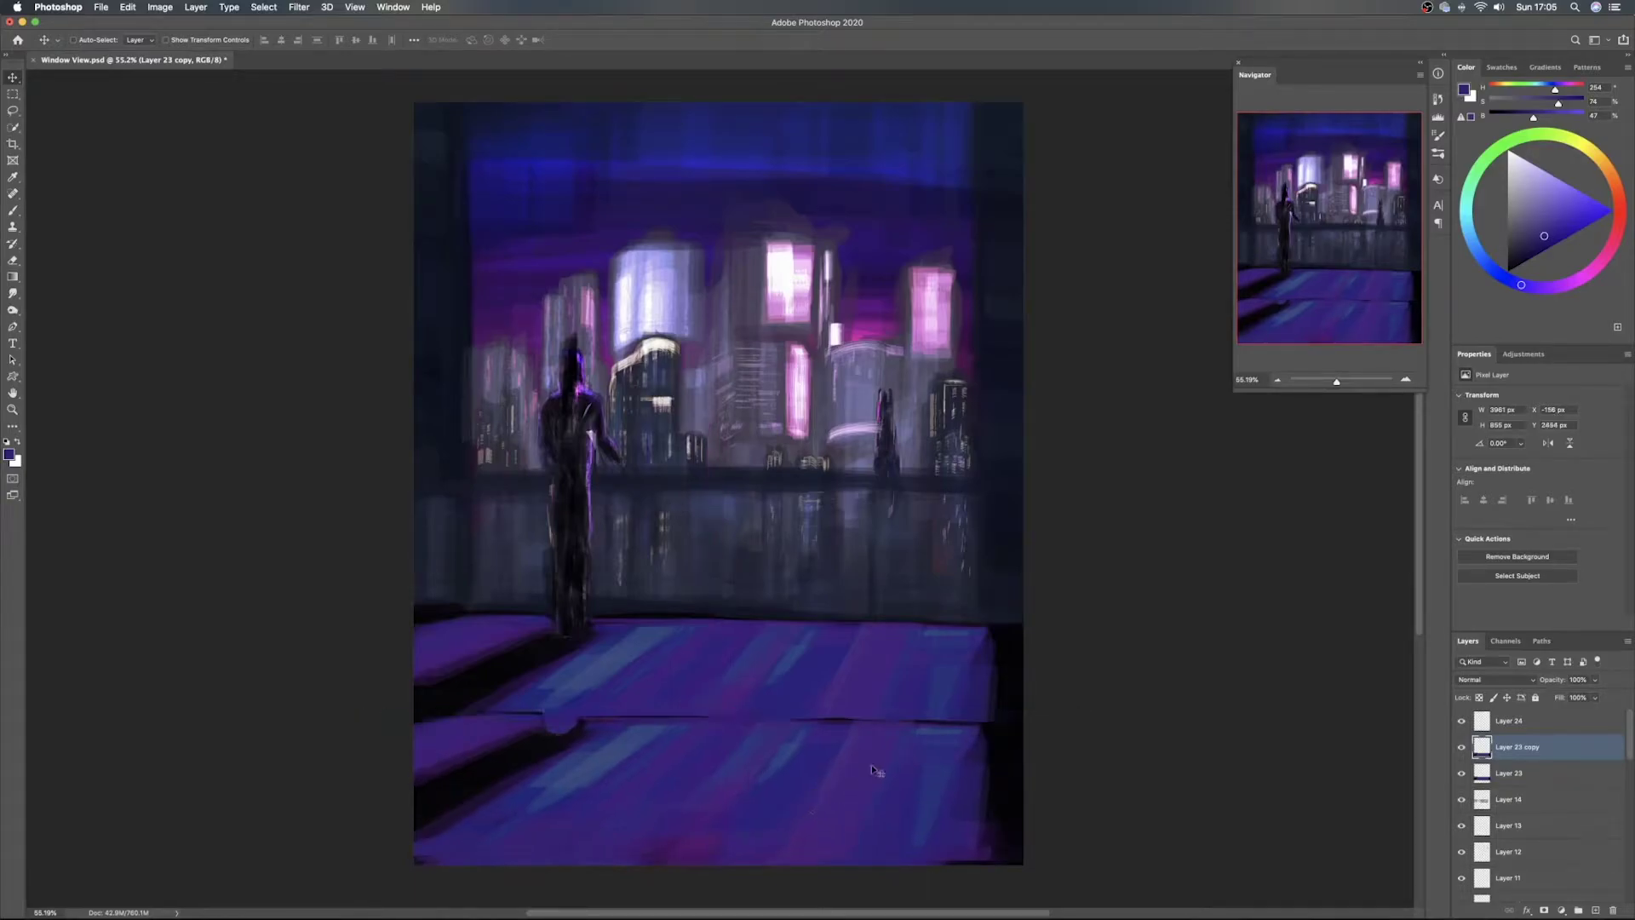
left_click_drag(882, 767, 860, 840)
key("BackSpace")
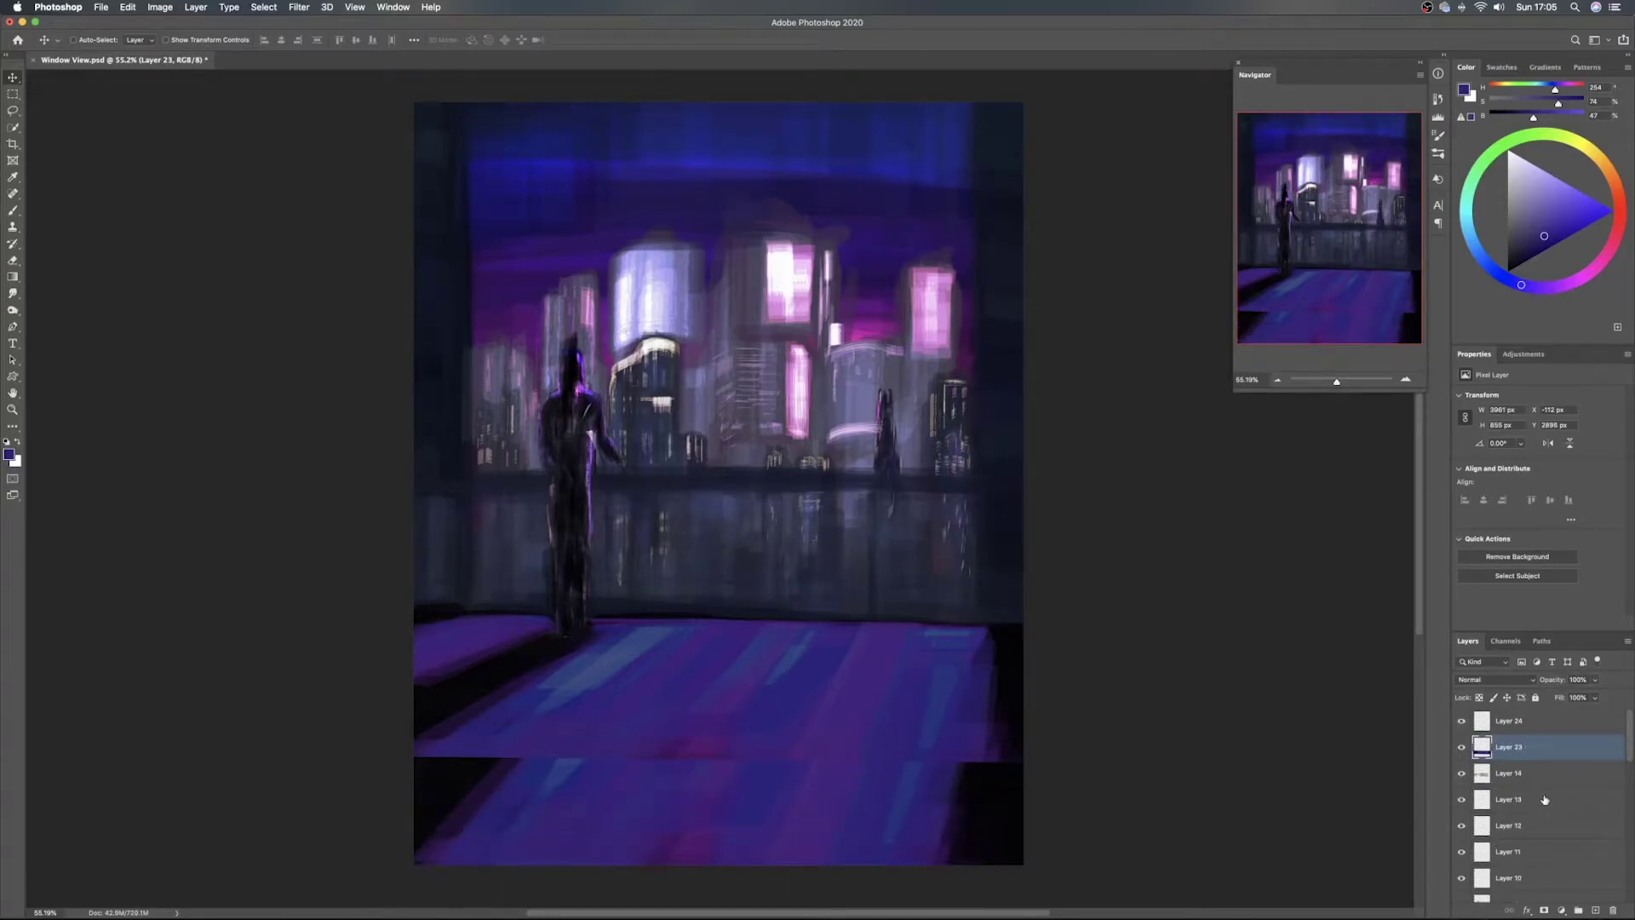
Examine which lower layers hold the window frame, railing and floor by toggling their visibility one at a time
scroll(1503, 803, "down", 8)
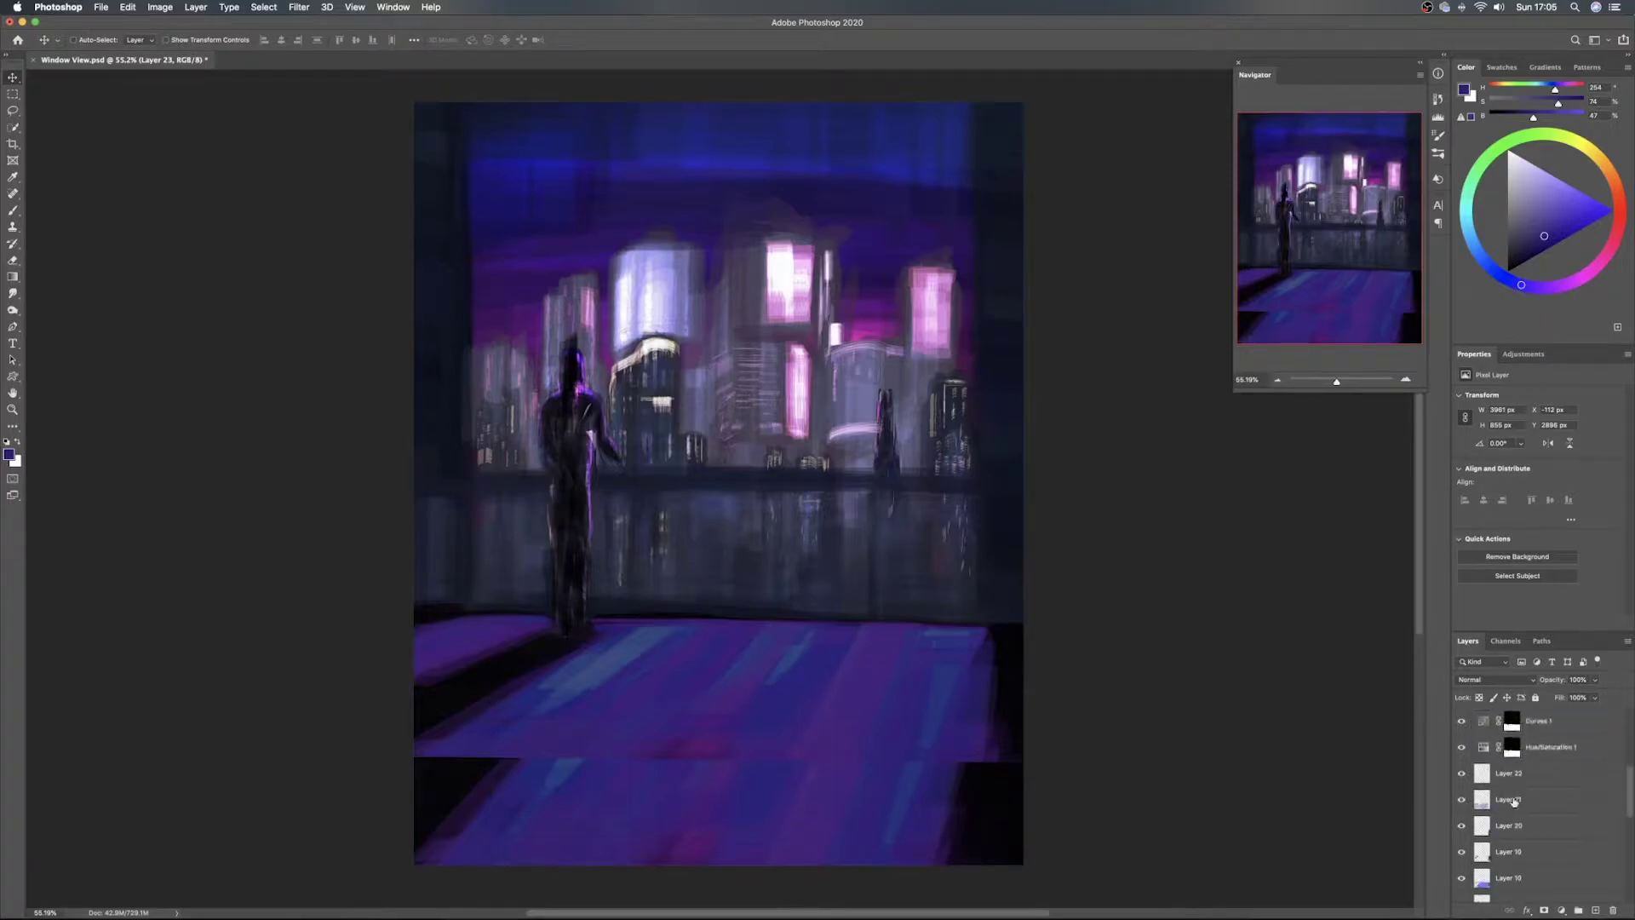
scroll(1511, 810, "up", 2)
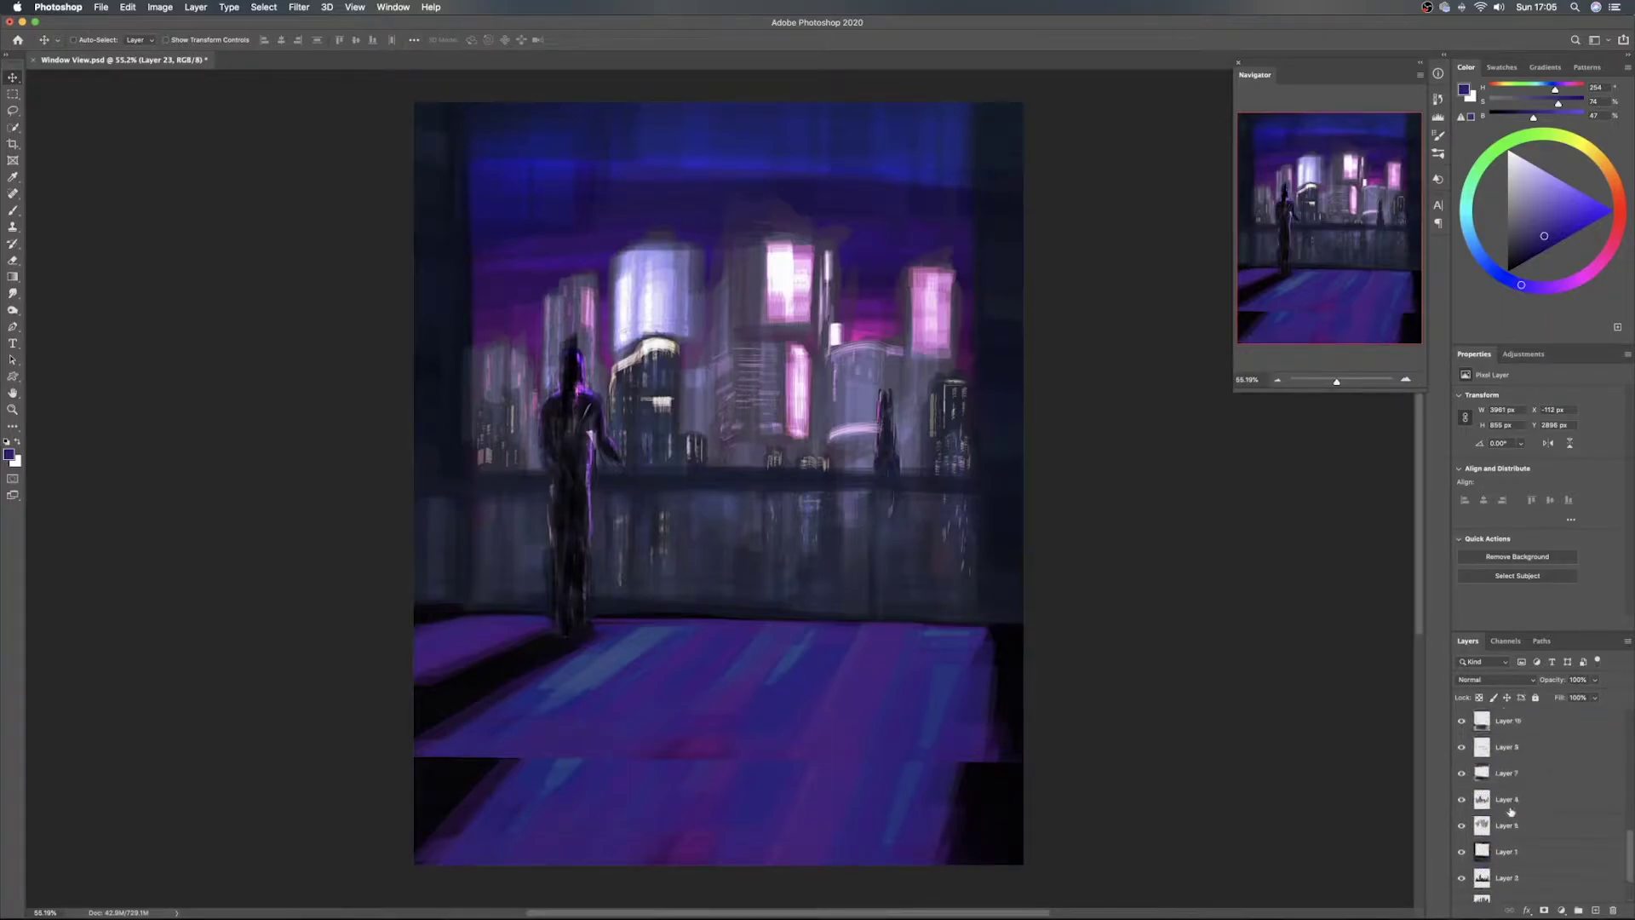
left_click(1462, 773)
left_click(1461, 773)
left_click(1459, 772)
left_click(1458, 773)
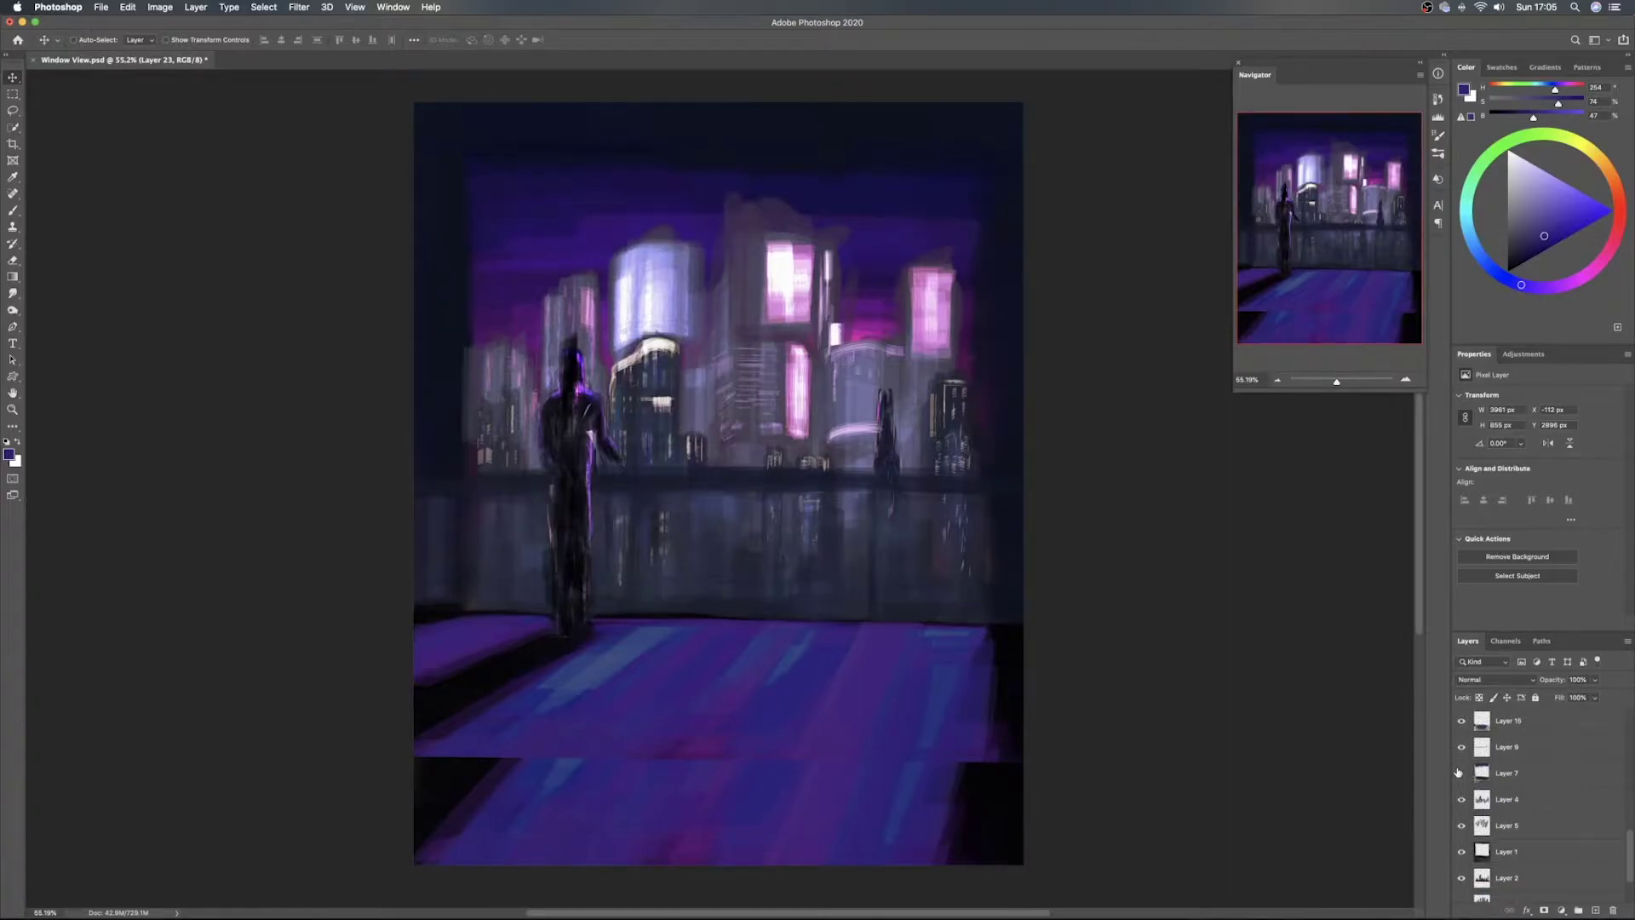
left_click(1458, 773)
left_click(1462, 747)
left_click(1462, 748)
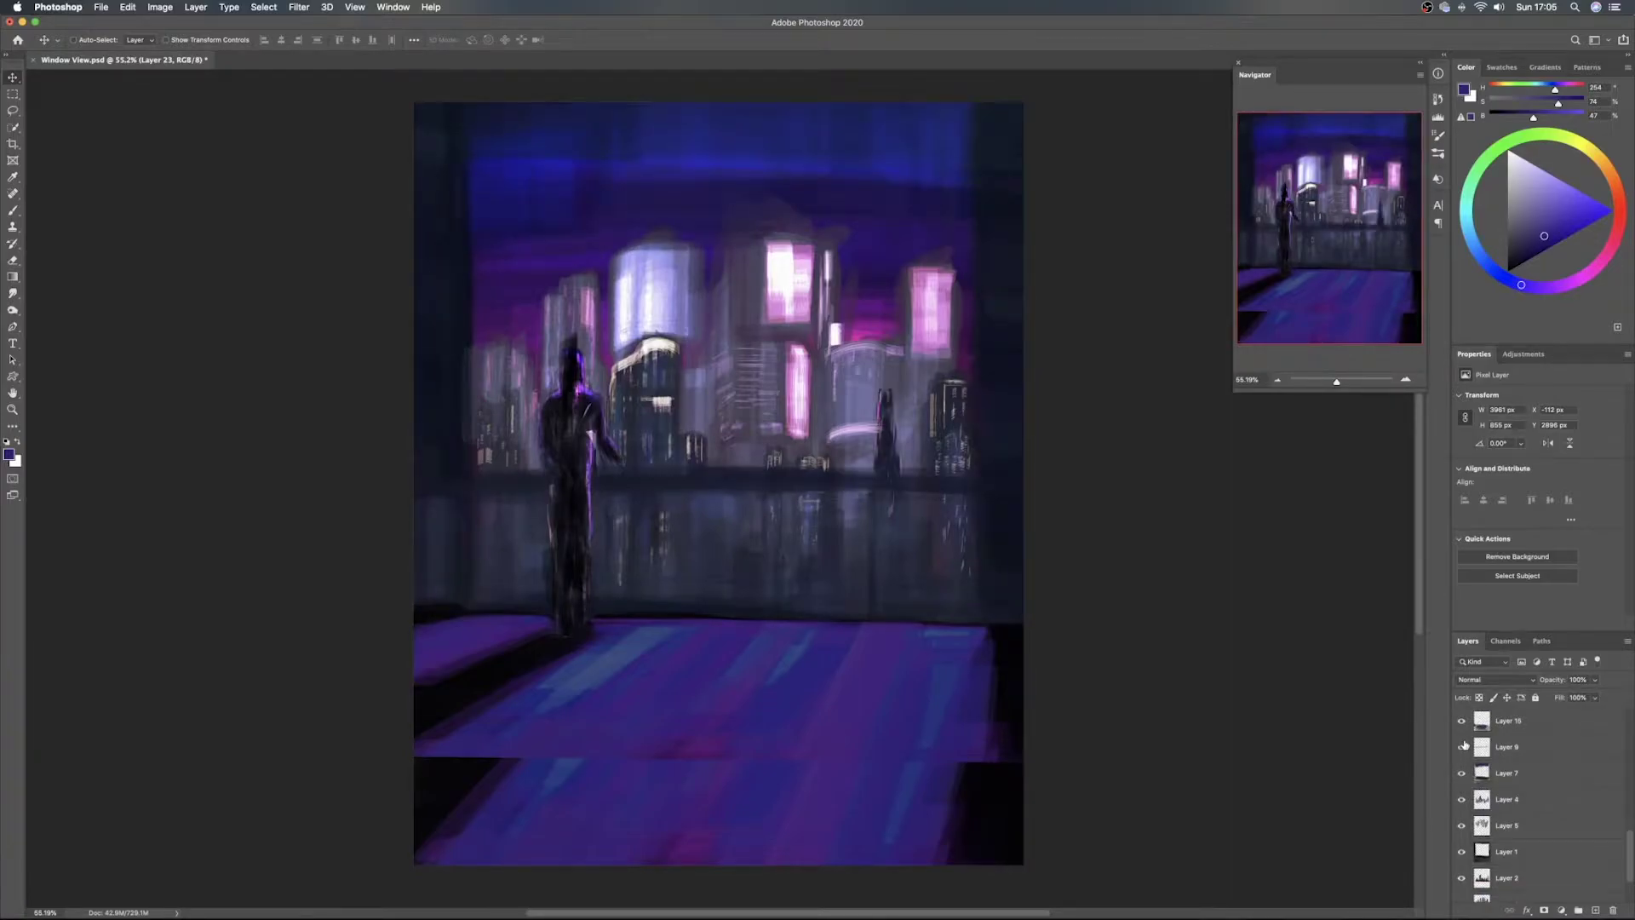
scroll(1545, 771, "up", 2)
scroll(1545, 766, "up", 2)
left_click(1460, 721)
left_click(1460, 721)
scroll(1558, 755, "up", 3)
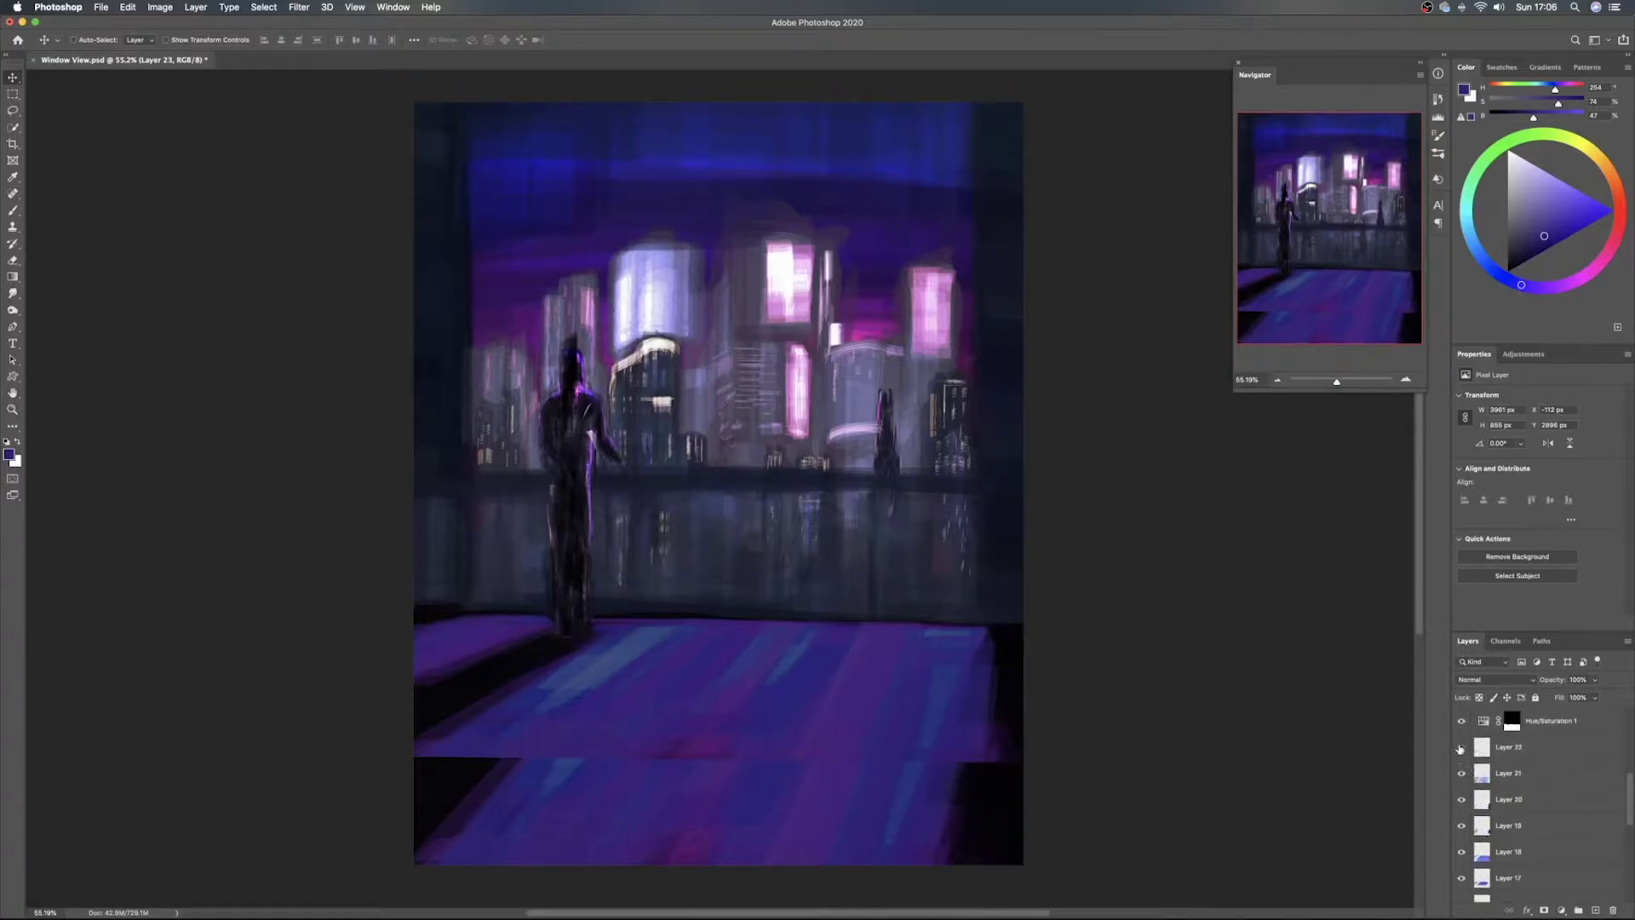
scroll(1545, 768, "up", 2)
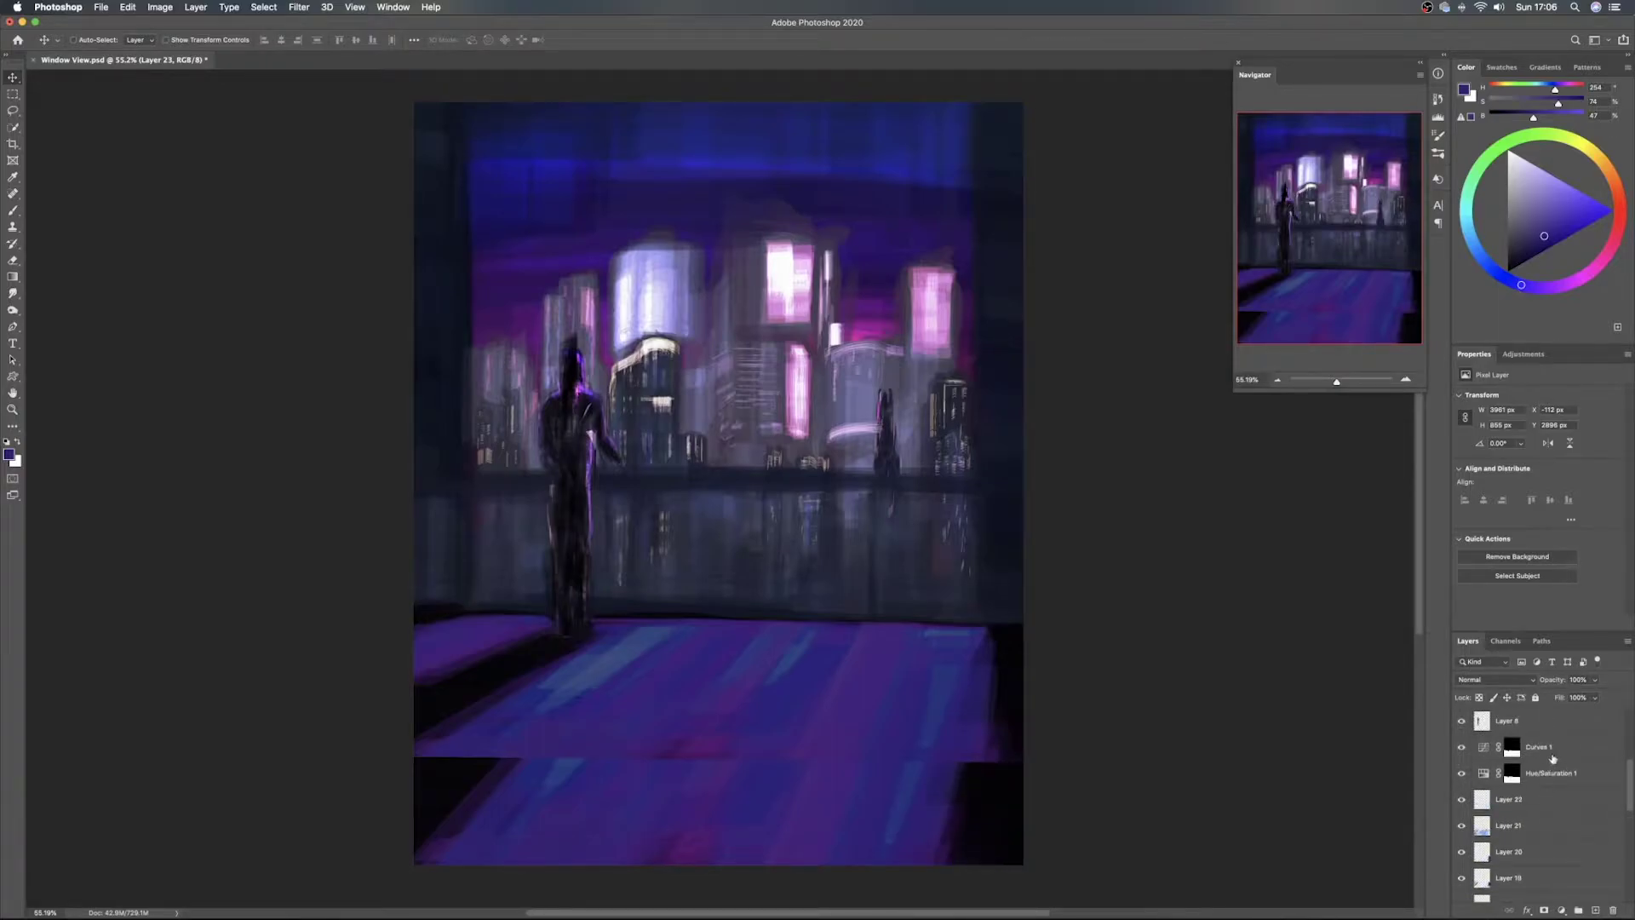
Select all layers from the Curves 1 adjustment down through Layer 1
left_click(1556, 750)
scroll(1557, 780, "down", 15)
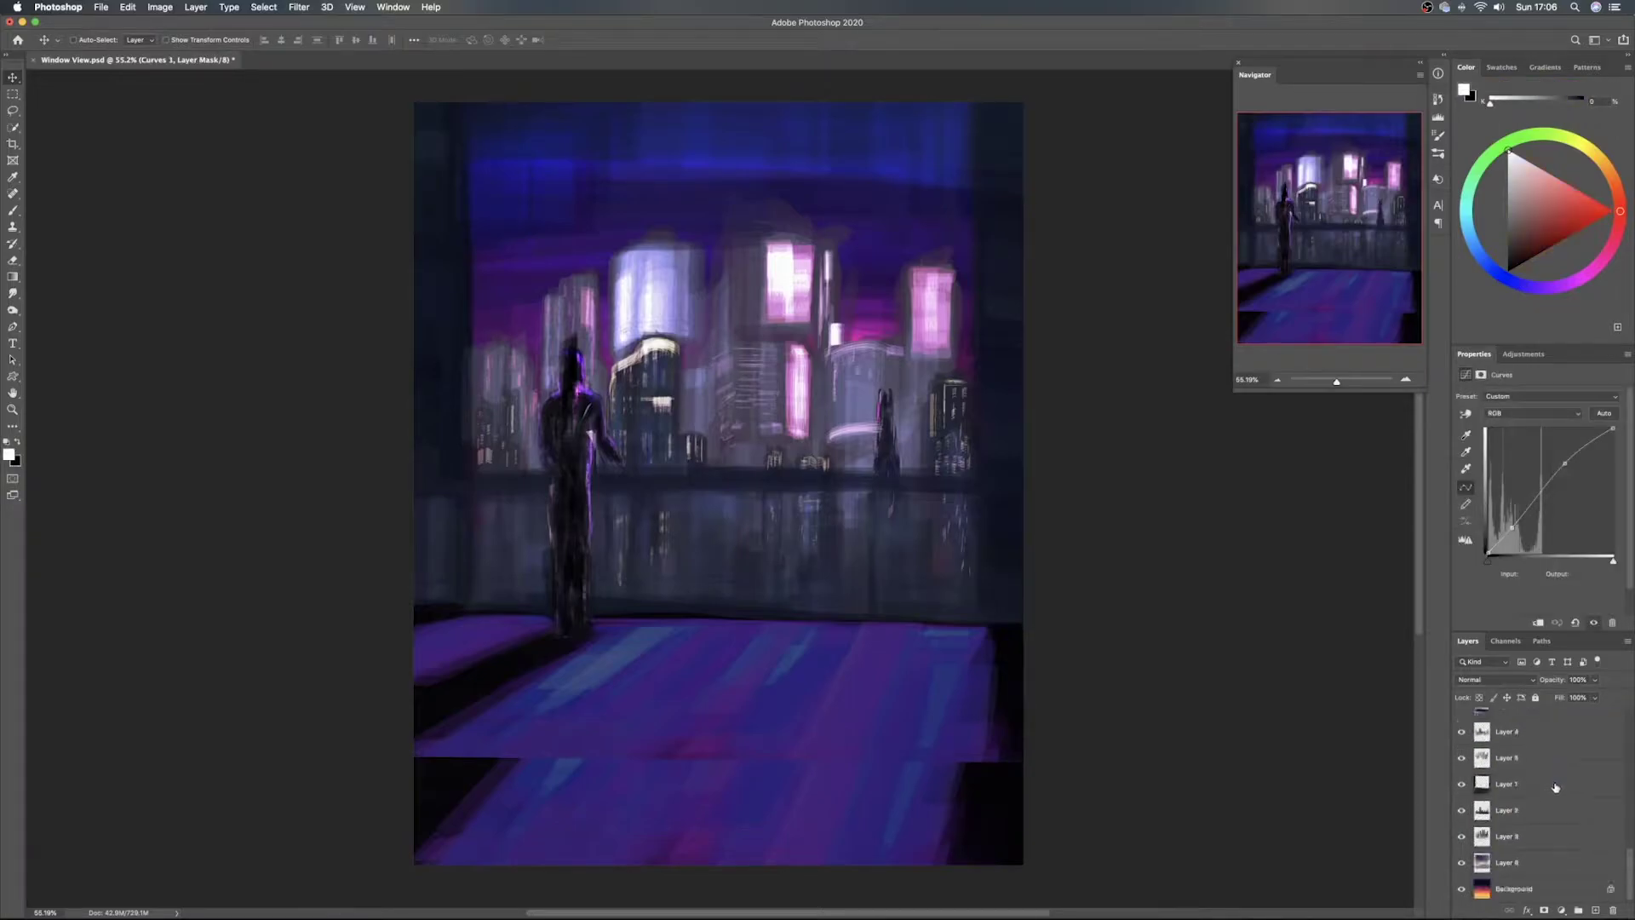
scroll(1542, 800, "up", 2)
left_click(1550, 818, "shift")
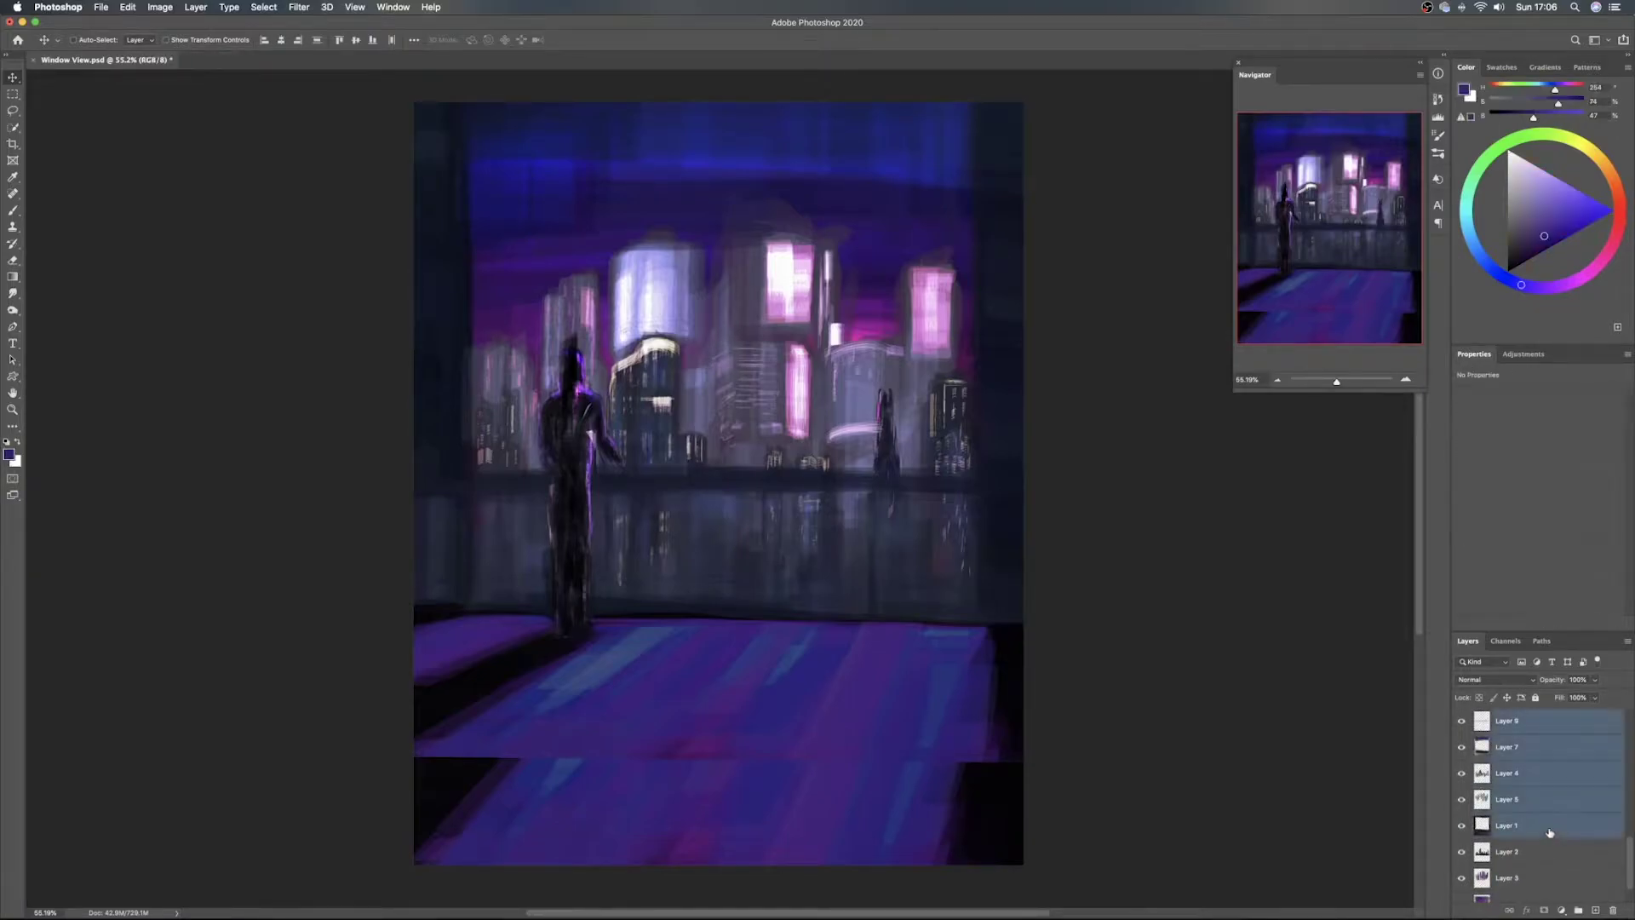
Try to shift the selected window and floor layers sideways and down the canvas, and undo the moves
left_click_drag(979, 588, 266, 596)
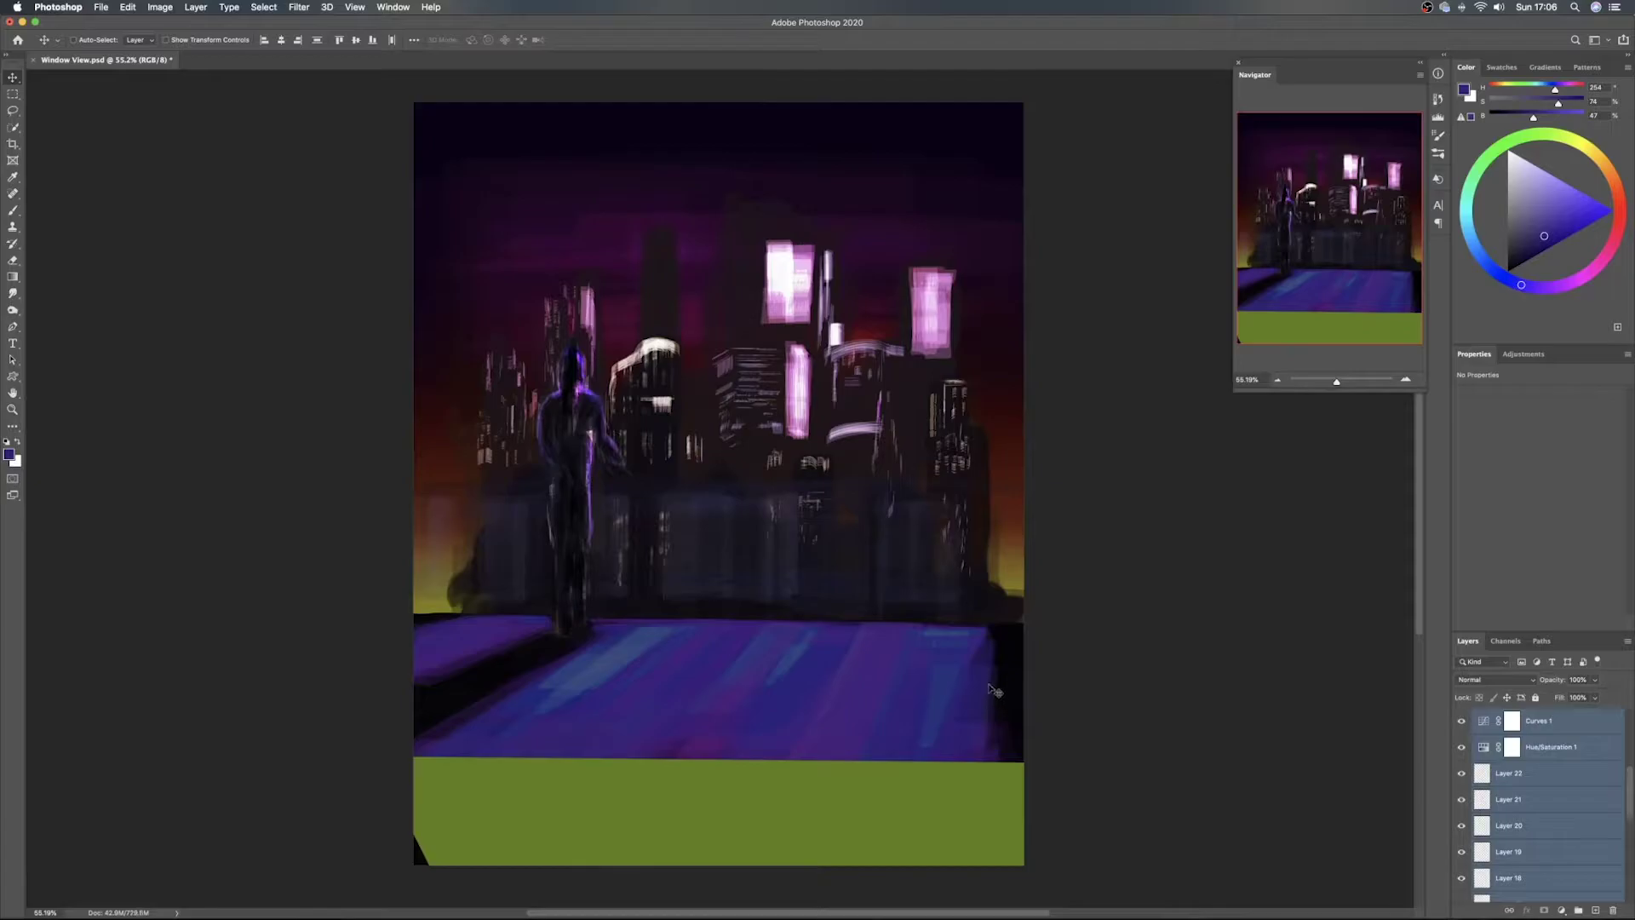
key("super+z")
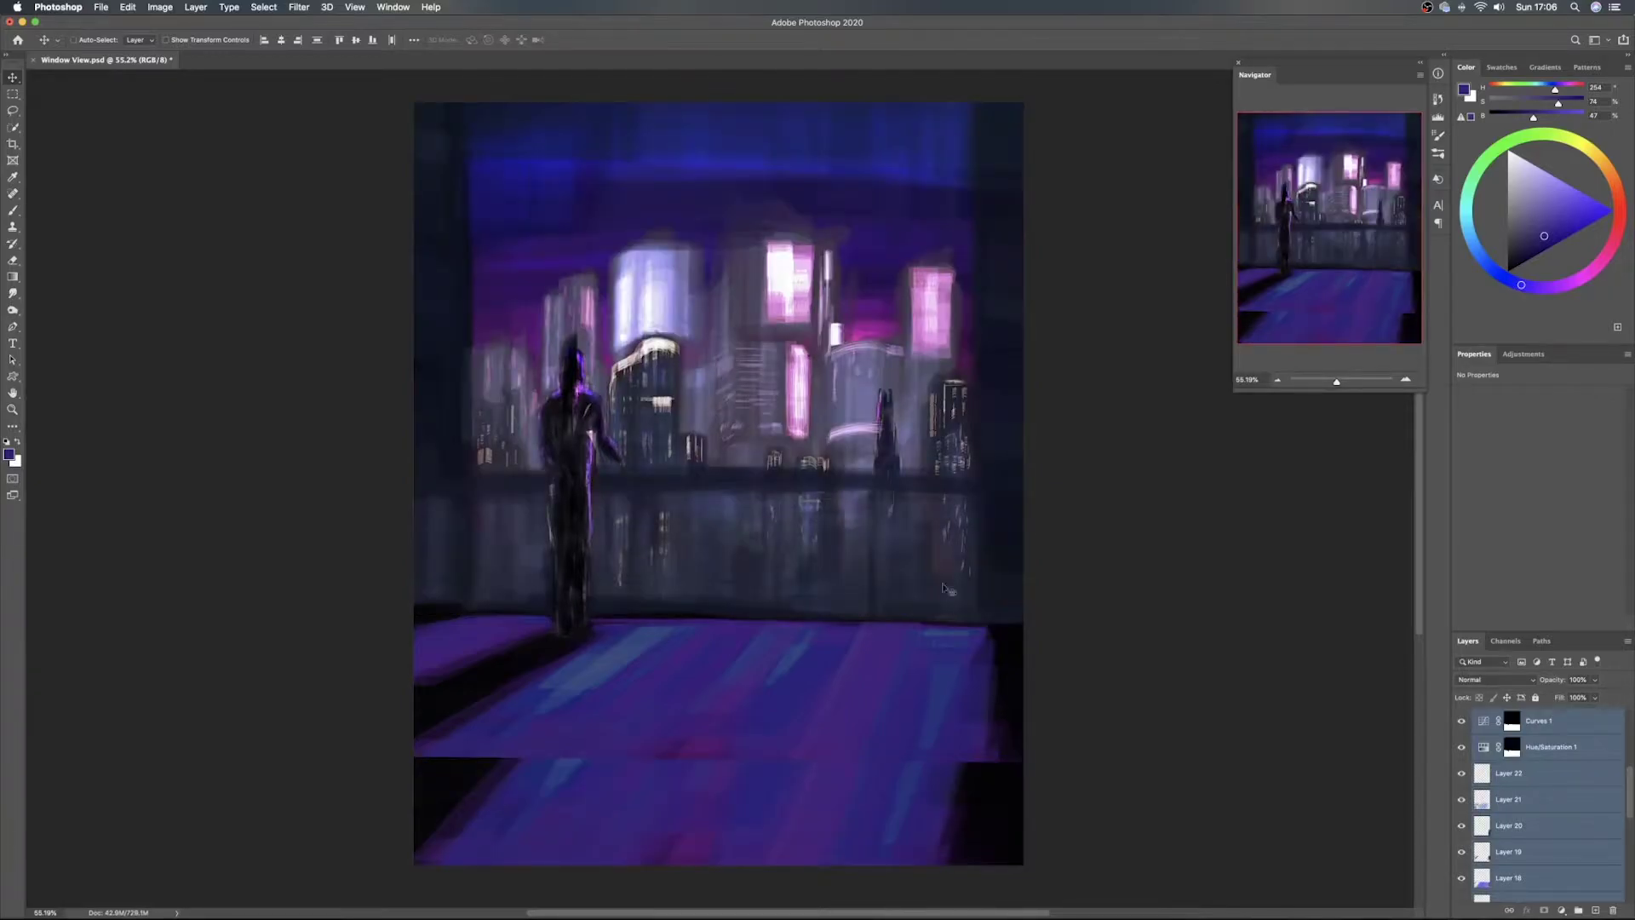
left_click_drag(1000, 573, 1013, 686)
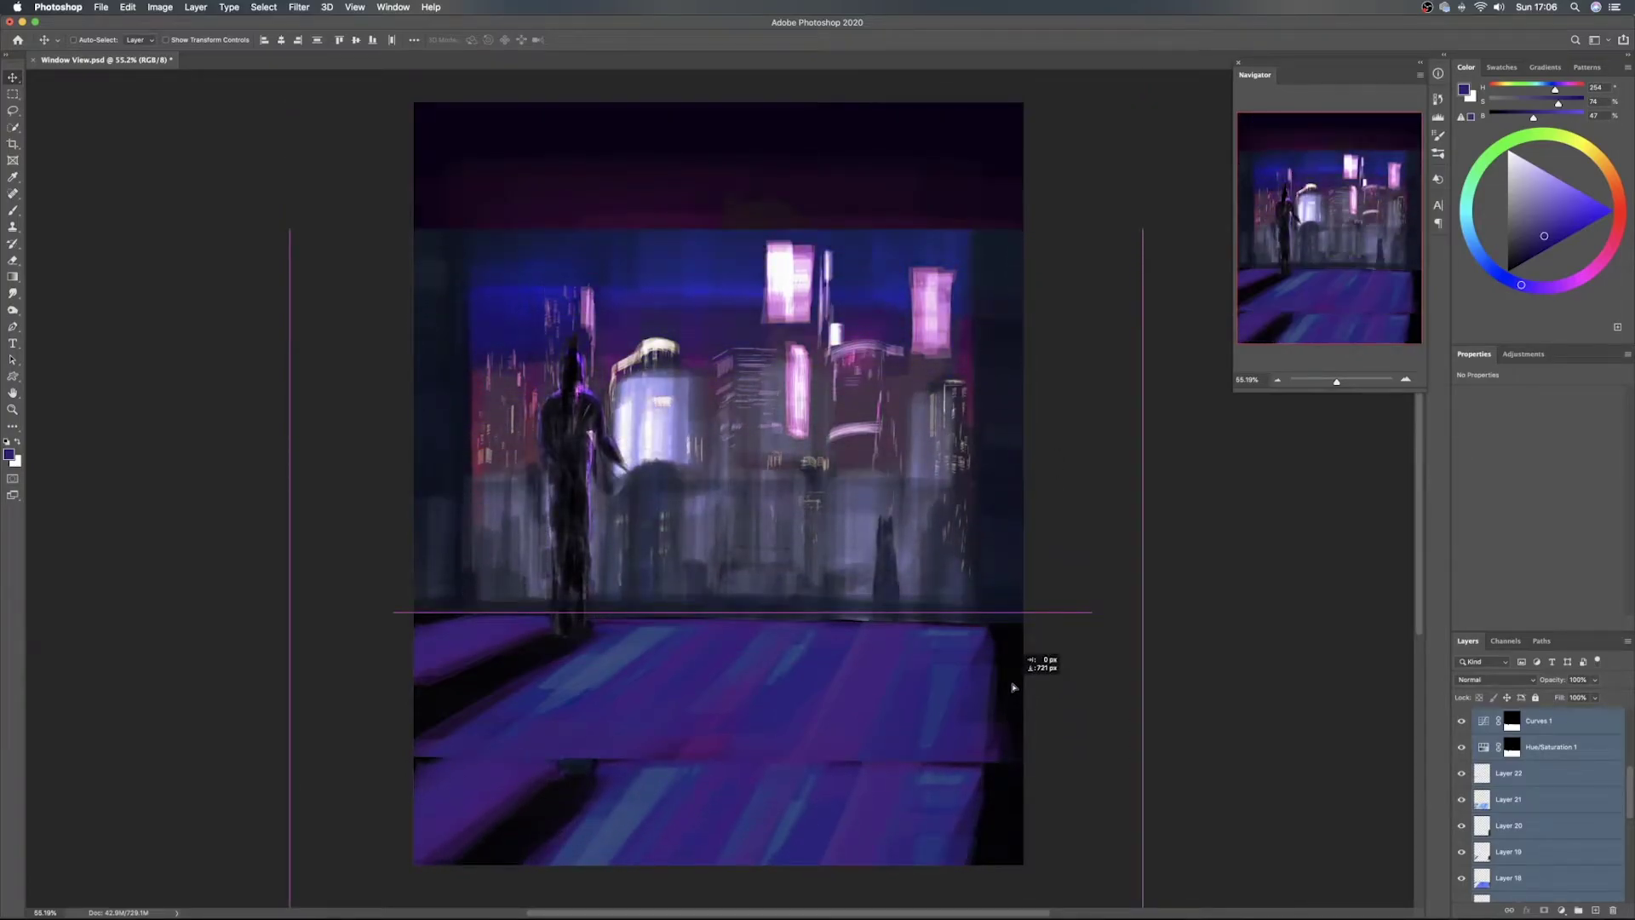
mouse_move(1013, 687)
left_mouse_down()
mouse_move(1018, 735)
mouse_move(1018, 540)
mouse_move(1024, 670)
left_mouse_up()
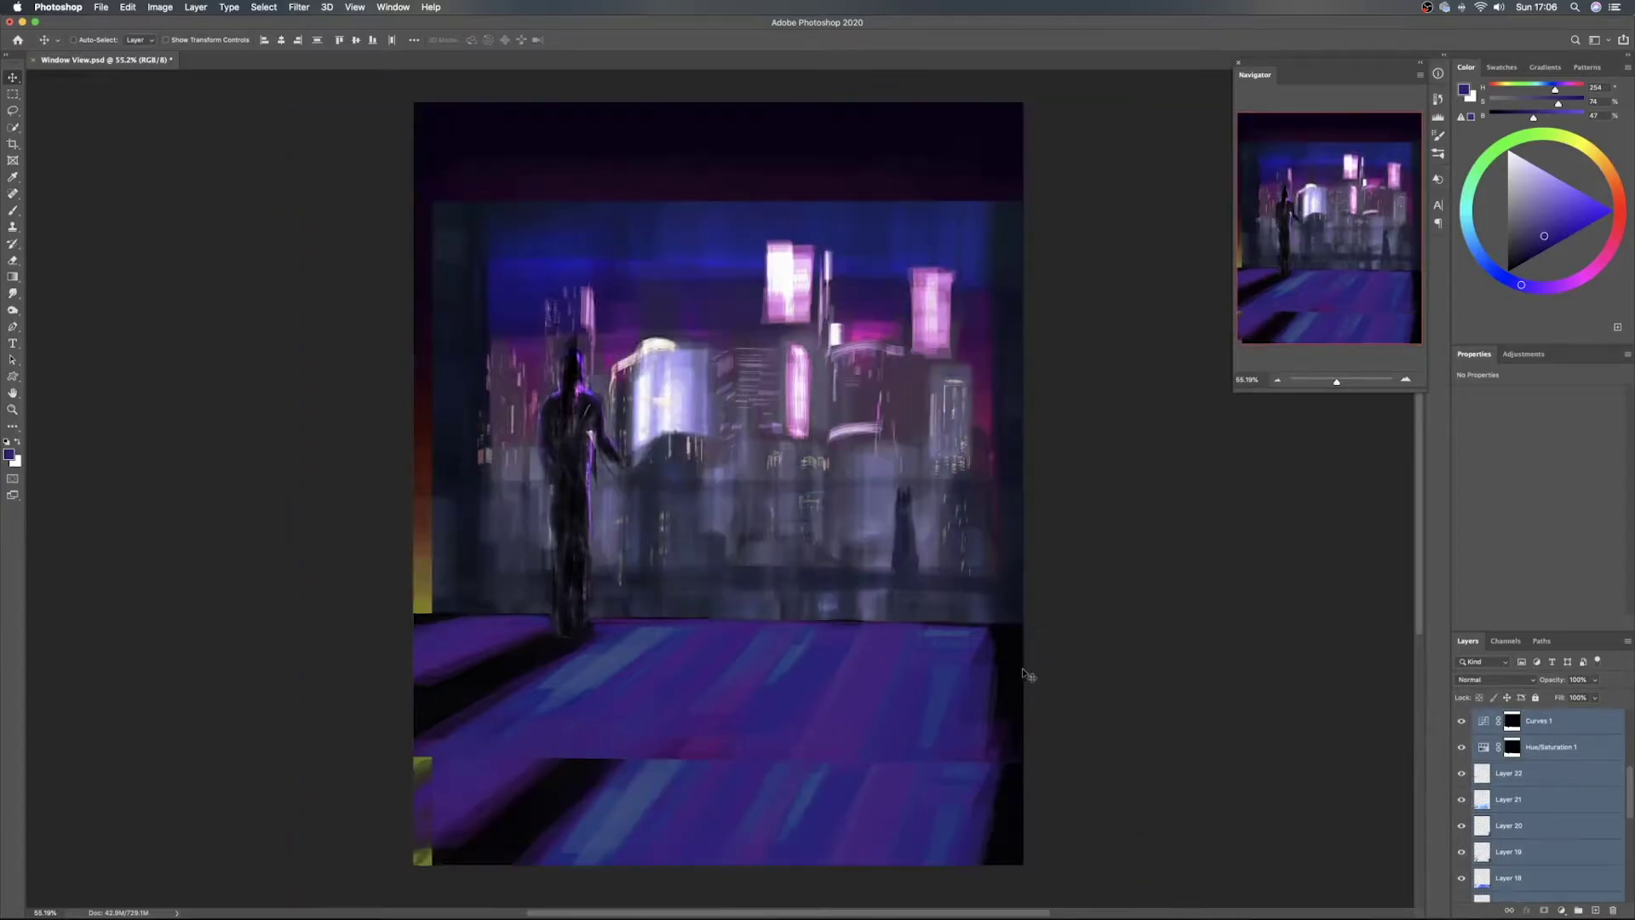
key("super+z")
Add Layer 14 and the pasted floor on Layer 23 to the layer selection
scroll(1575, 770, "up", 5)
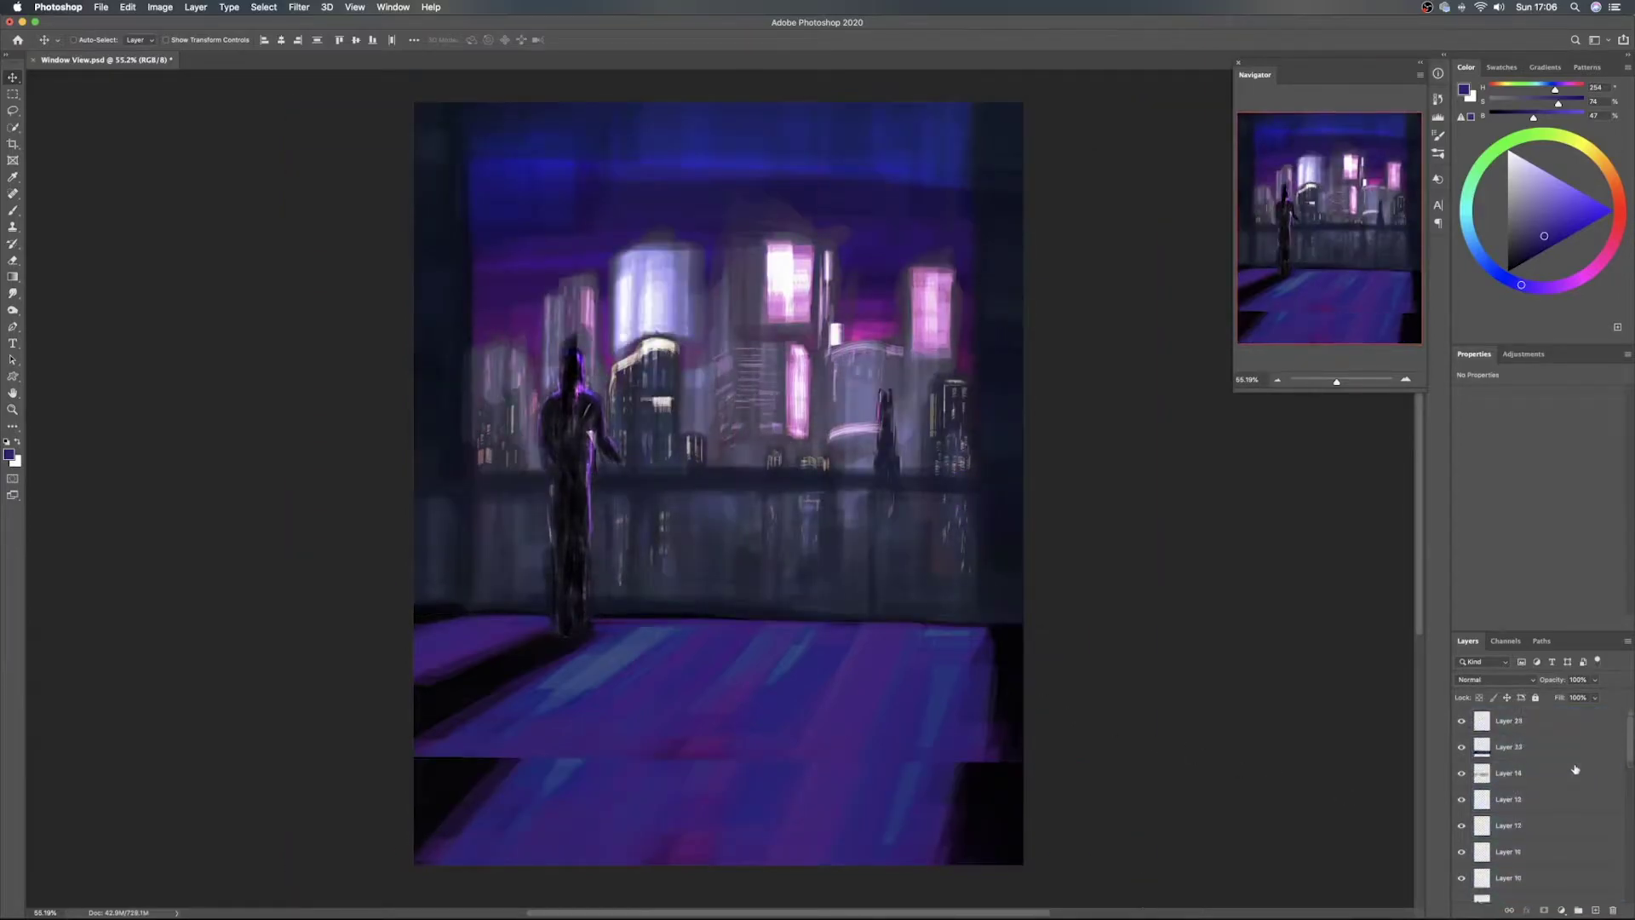
left_click(1549, 779)
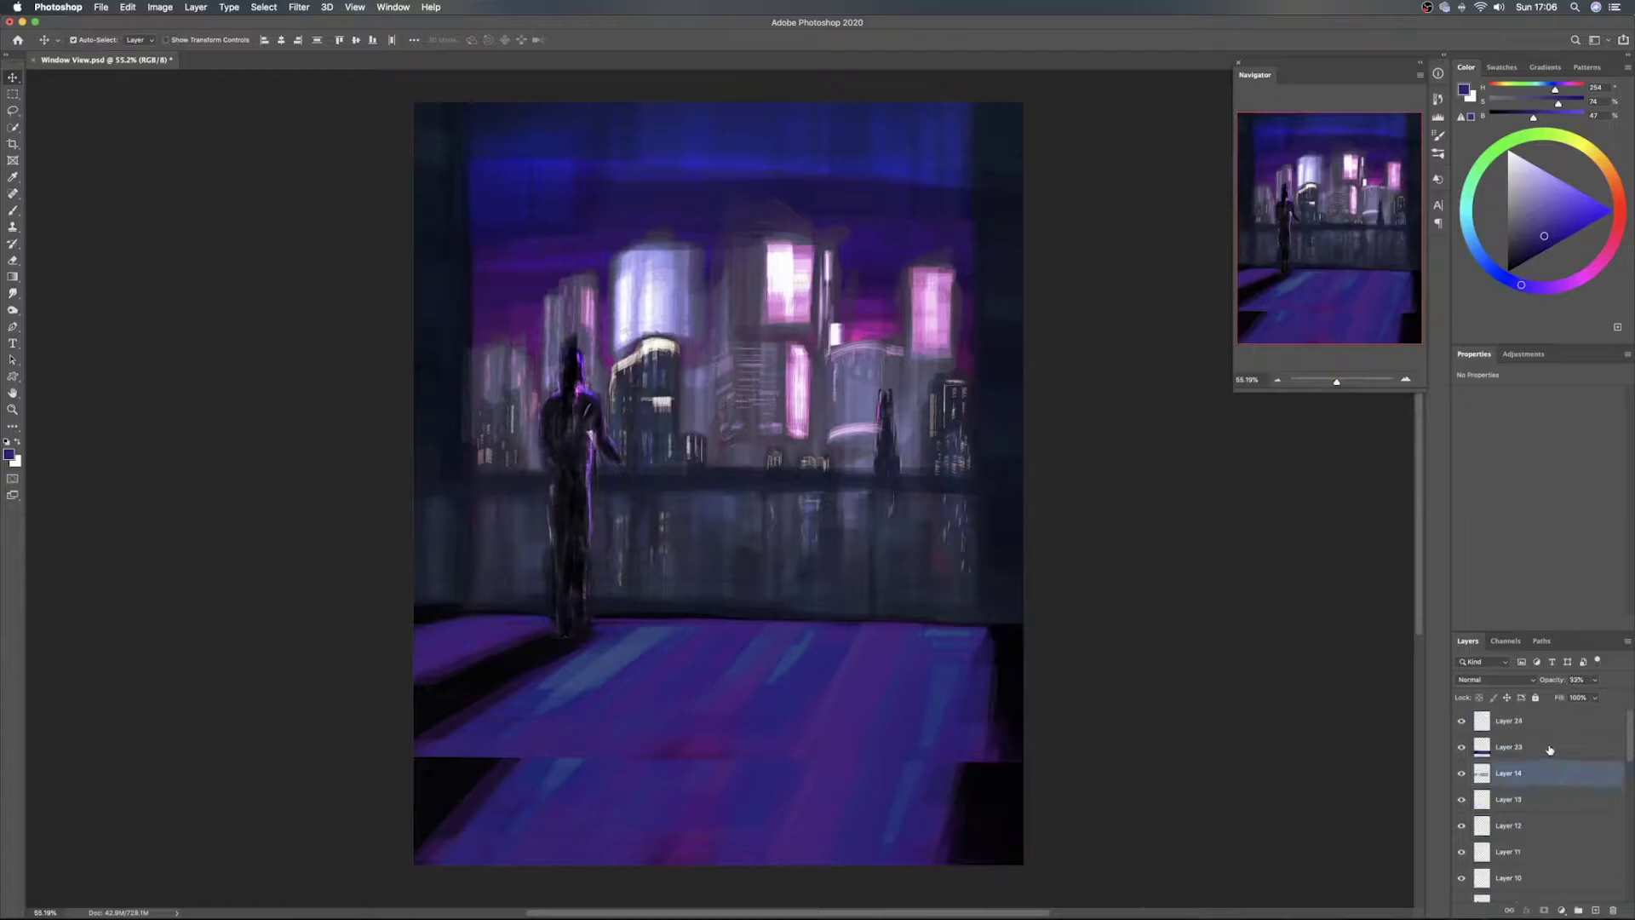
left_click(1548, 748, "super")
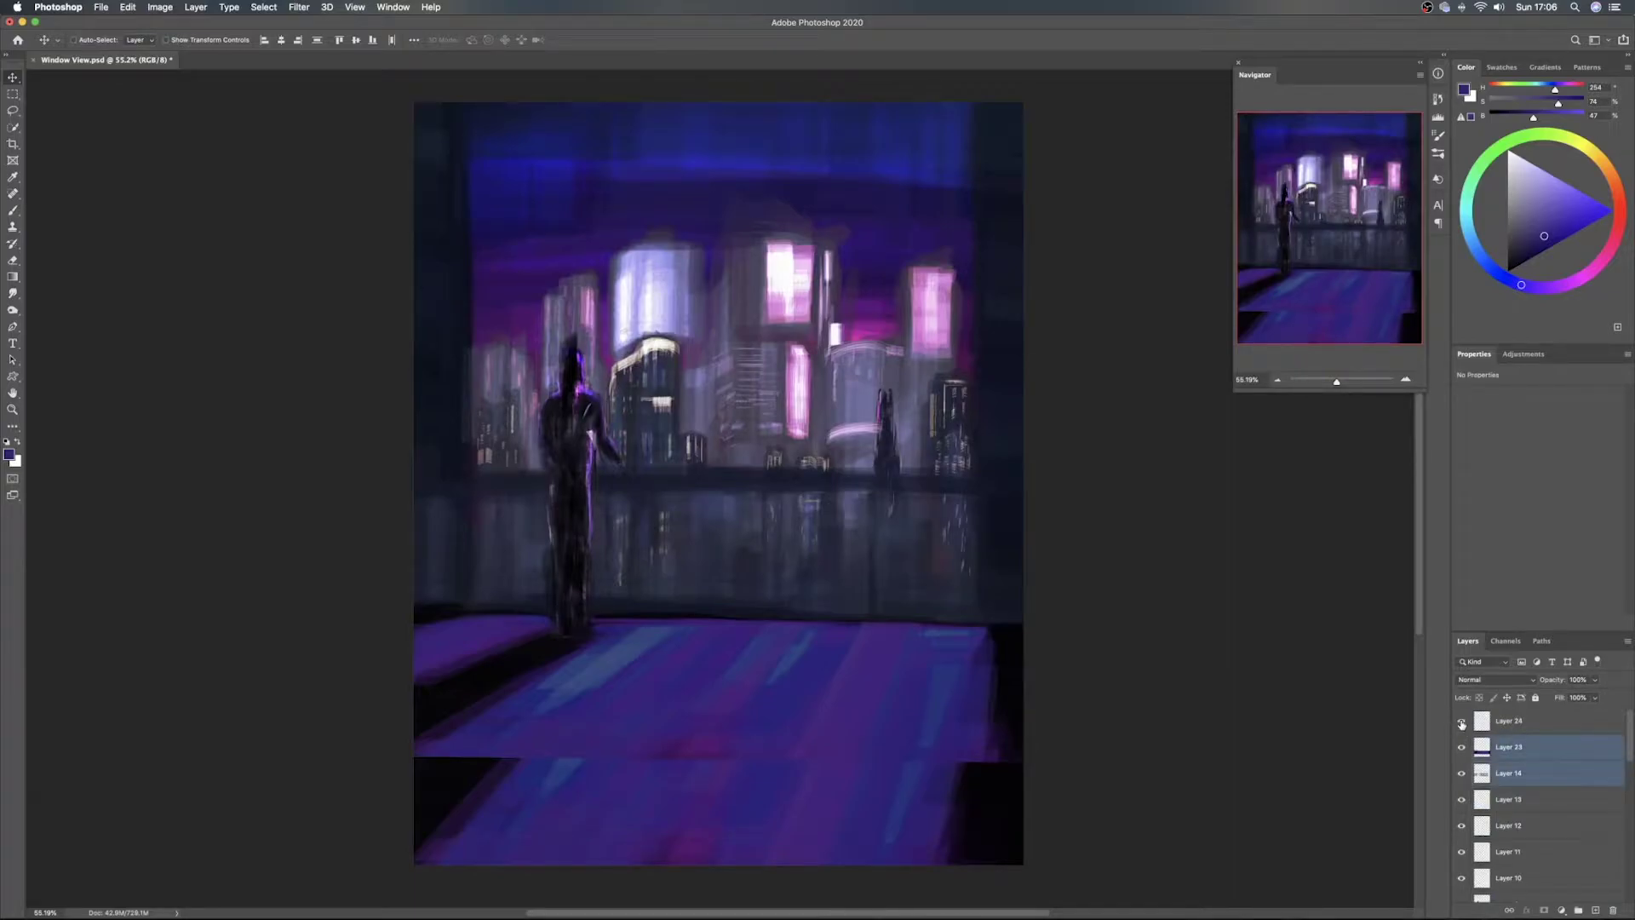
Examine which layer above Curves 1 holds the standing figure by toggling each layer's visibility
scroll(1475, 743, "down", 2)
left_click(1461, 748)
left_click(1461, 749)
left_click(1461, 775)
left_click(1461, 775)
left_click(1461, 800)
left_click(1461, 801)
left_click(1461, 825)
left_click(1461, 825)
left_click(1461, 852)
left_click(1461, 852)
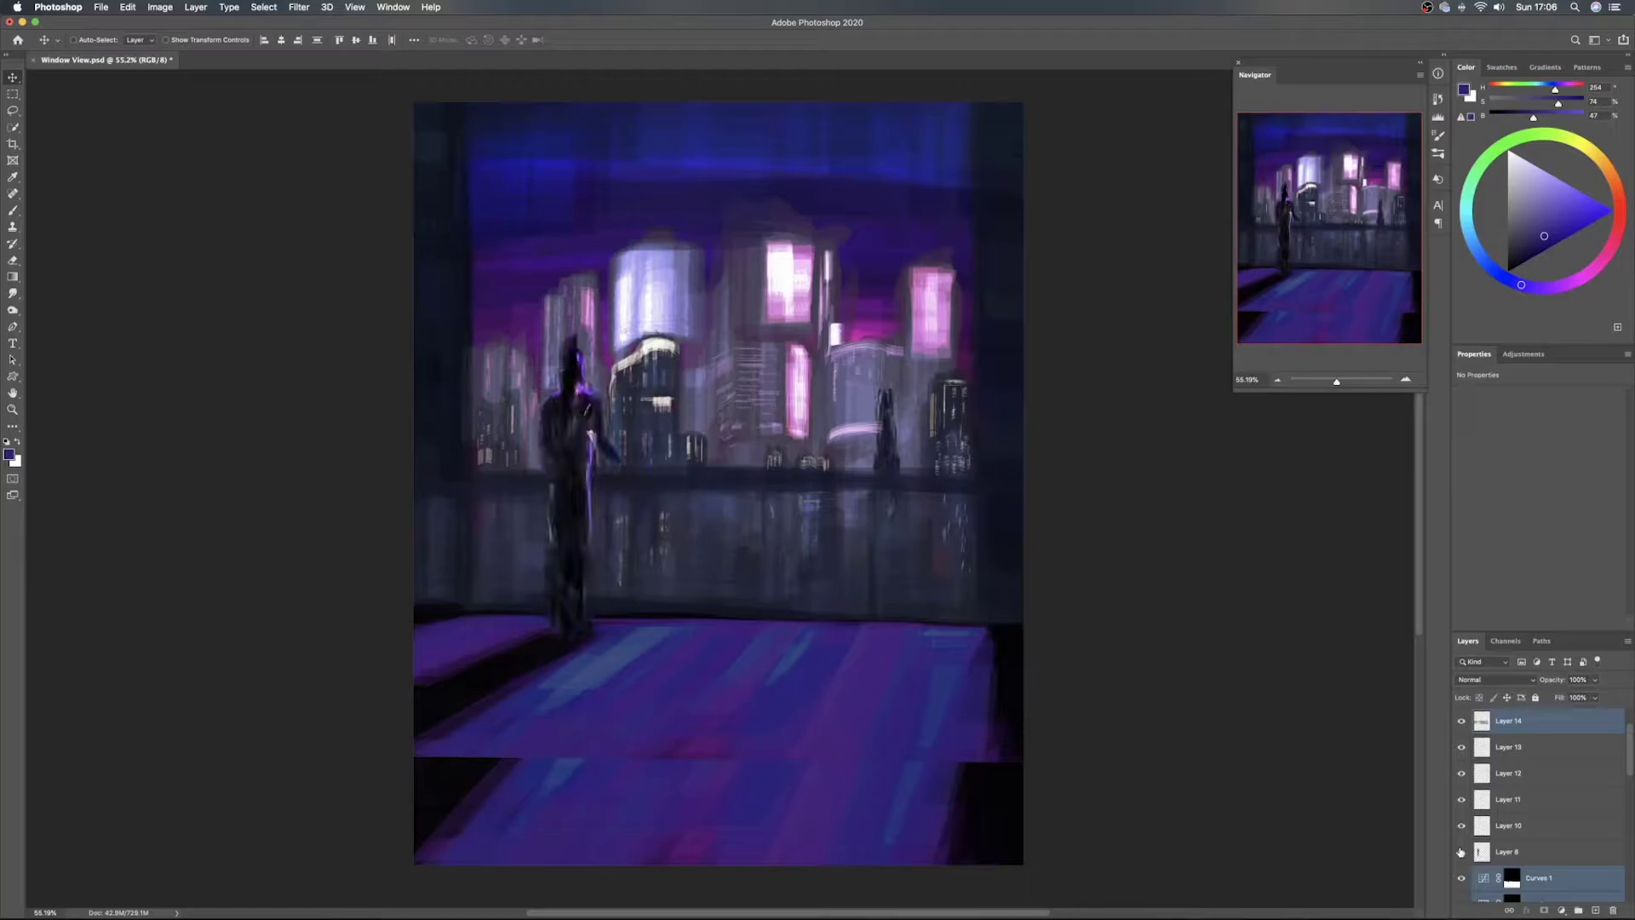
left_click(1461, 852)
left_click(1463, 852)
Add the standing figure's layer to the selection and check what Layers 10 to 13 contain by hiding and reshowing them
left_click(1583, 852, "super")
scroll(1558, 837, "down", 5)
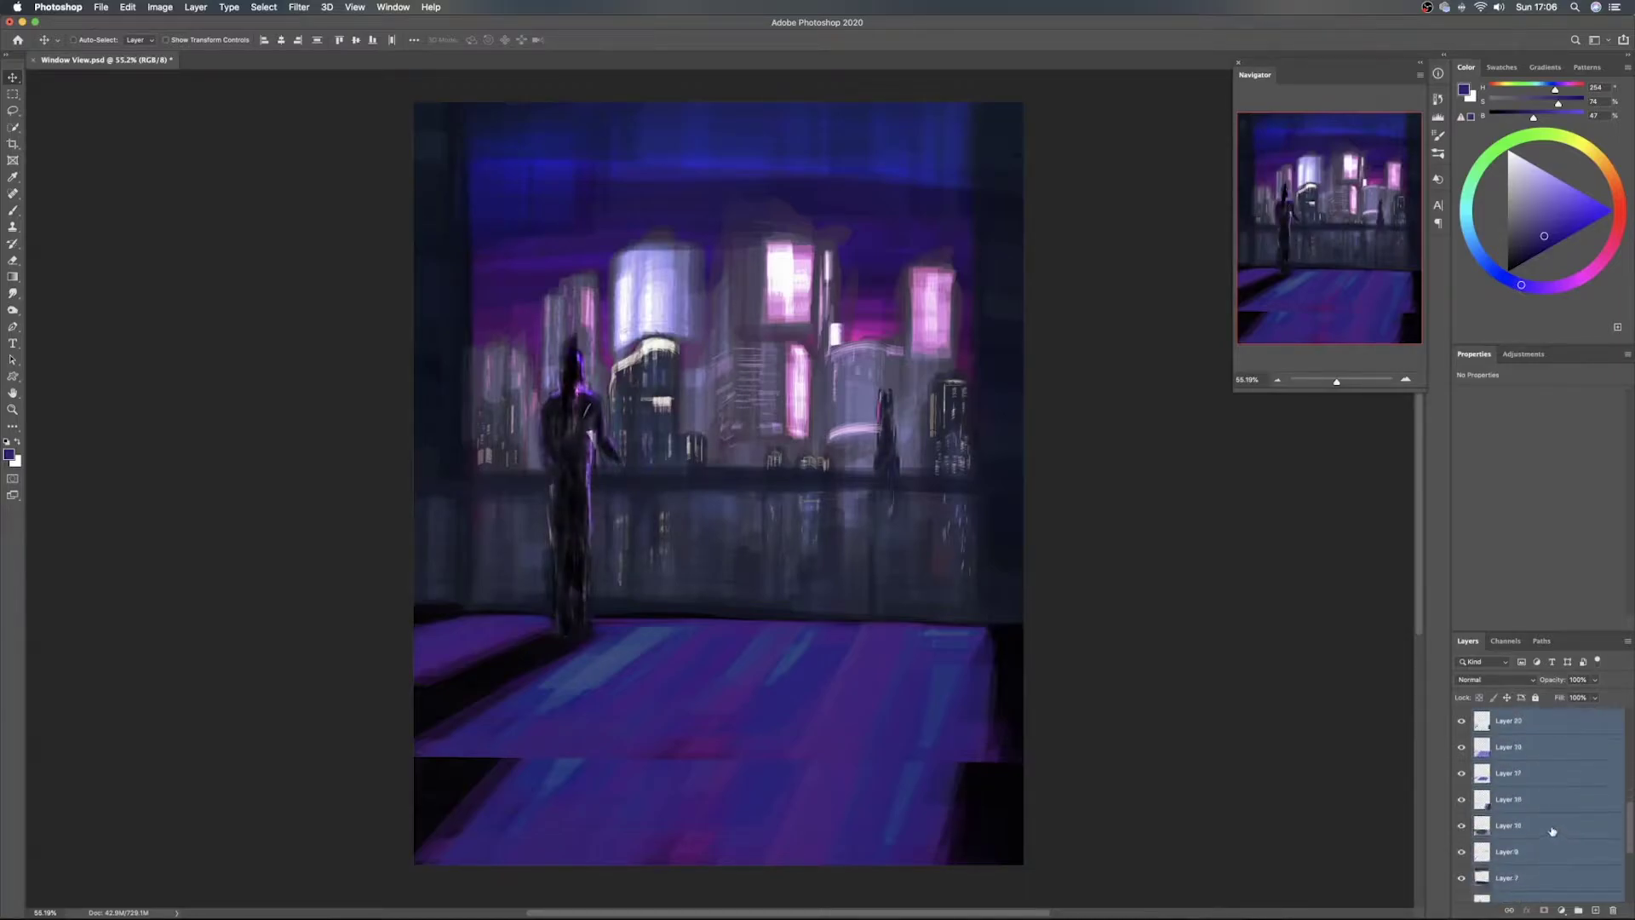
scroll(1554, 832, "up", 3)
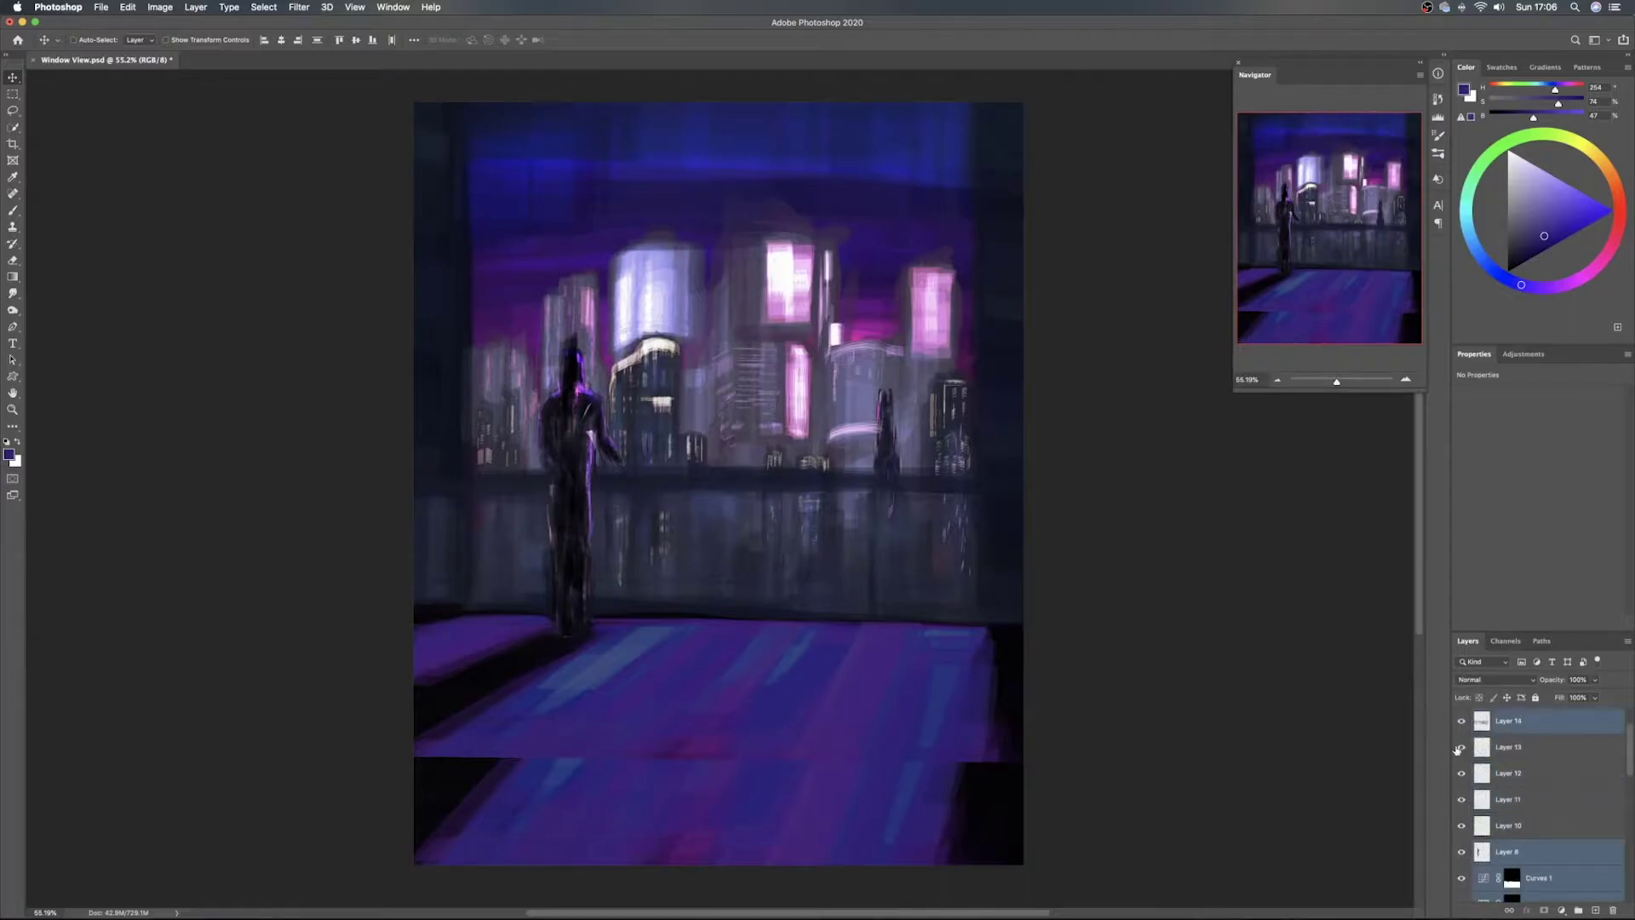
left_click(1461, 826)
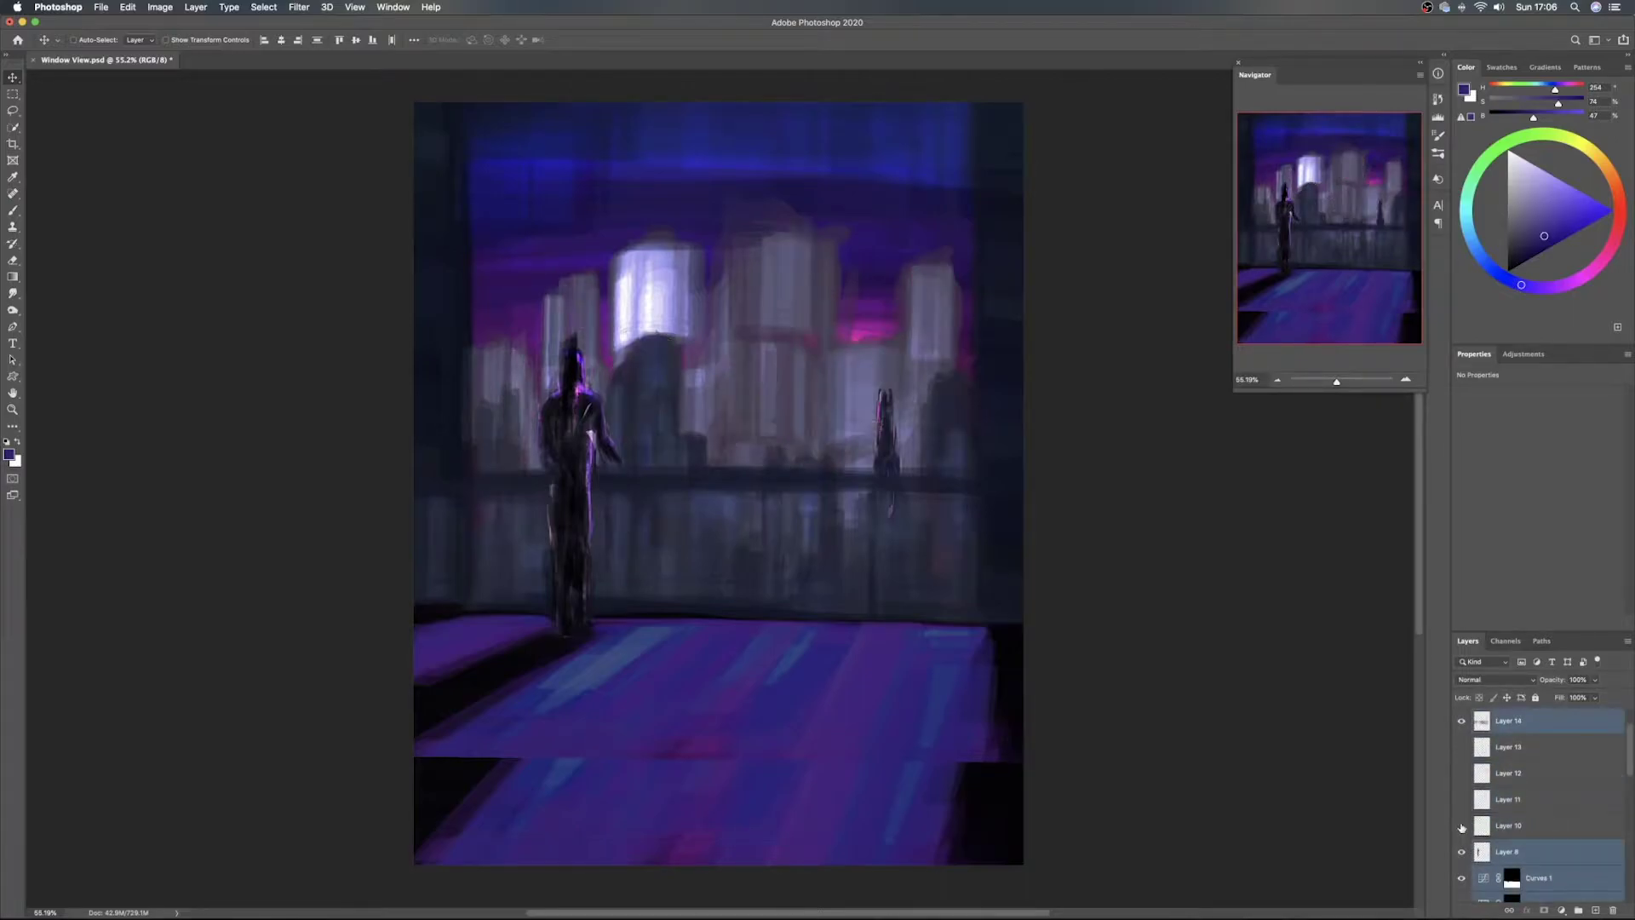
left_click(1462, 755)
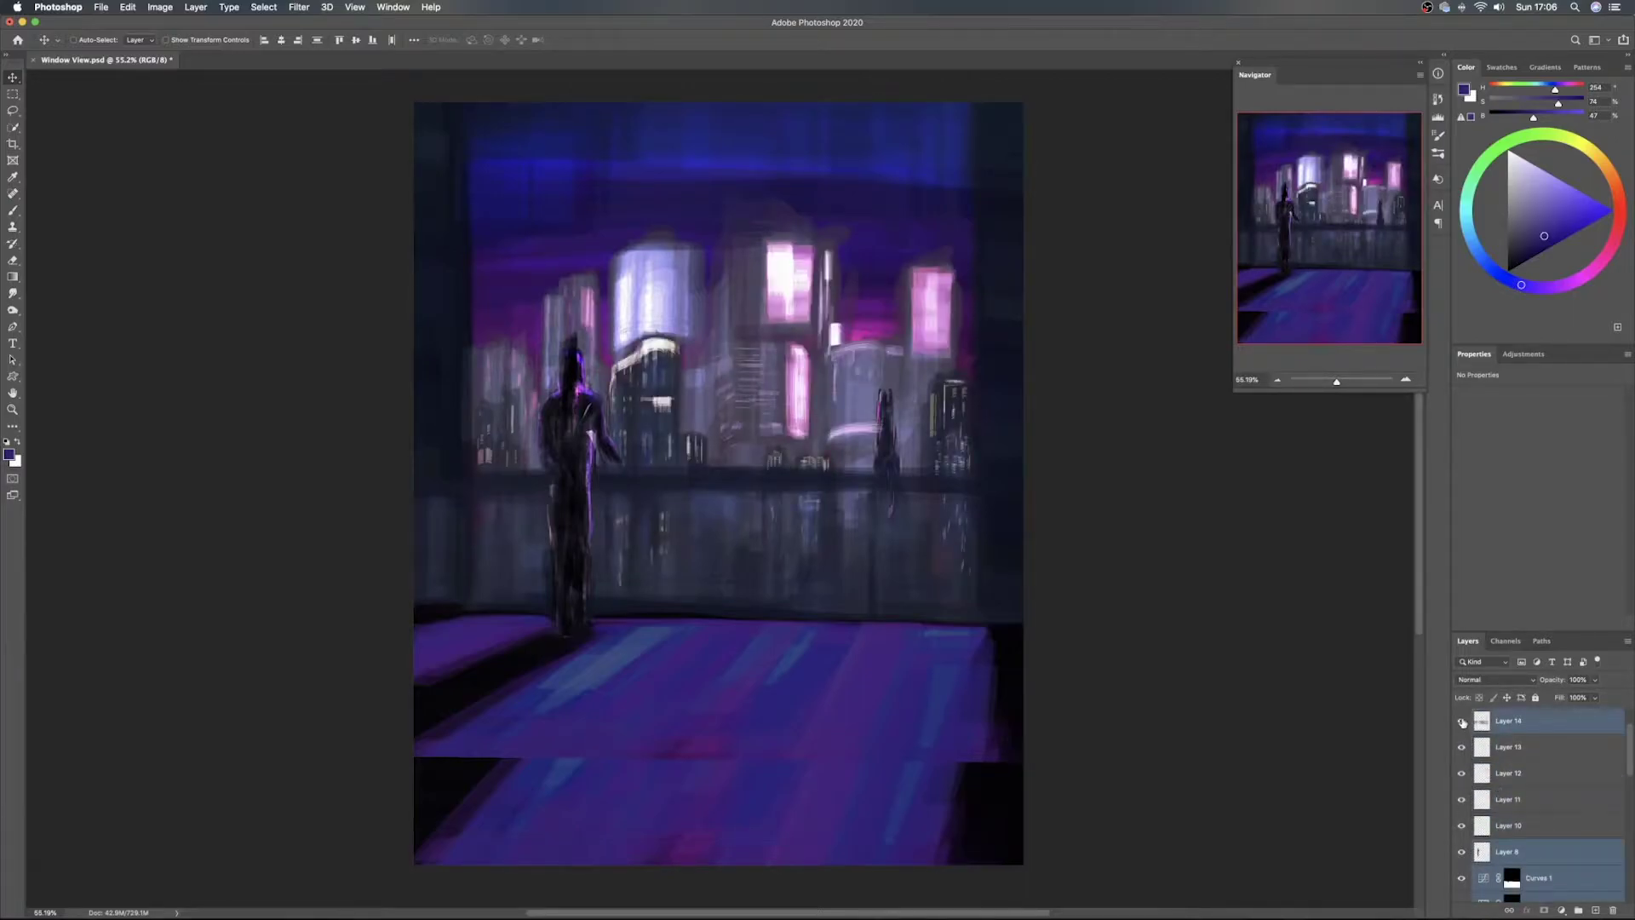
scroll(1501, 752, "up", 2)
scroll(1516, 779, "down", 2)
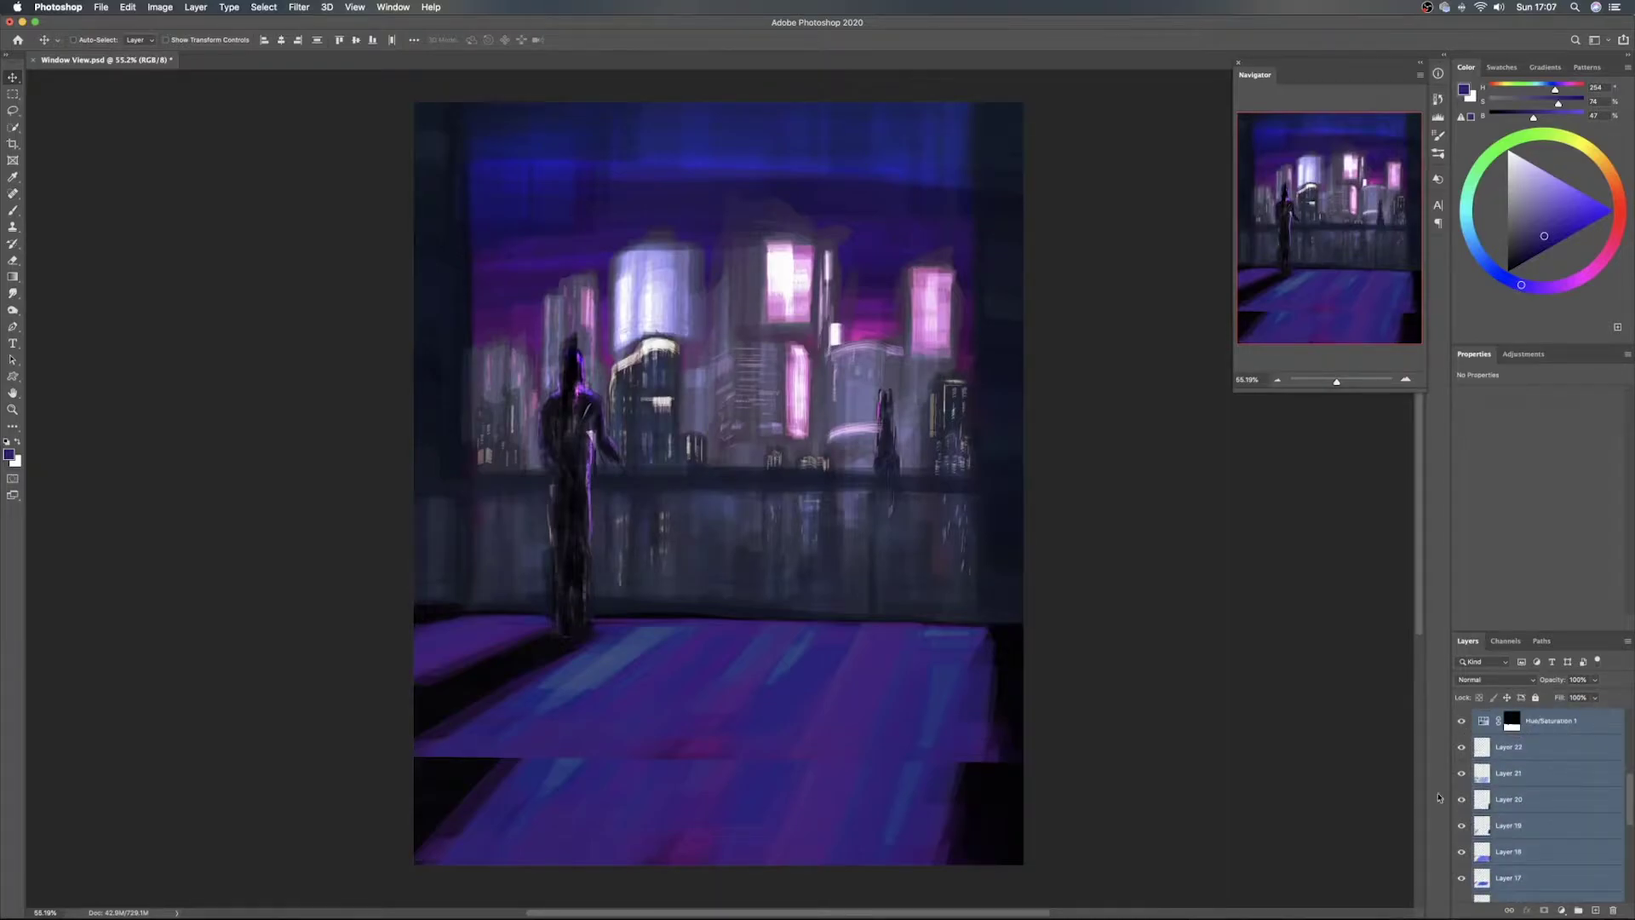
Move the selected figure, window and floor layers straight down about 630 px so the original floor reaches the canvas bottom
left_click_drag(977, 539, 985, 647)
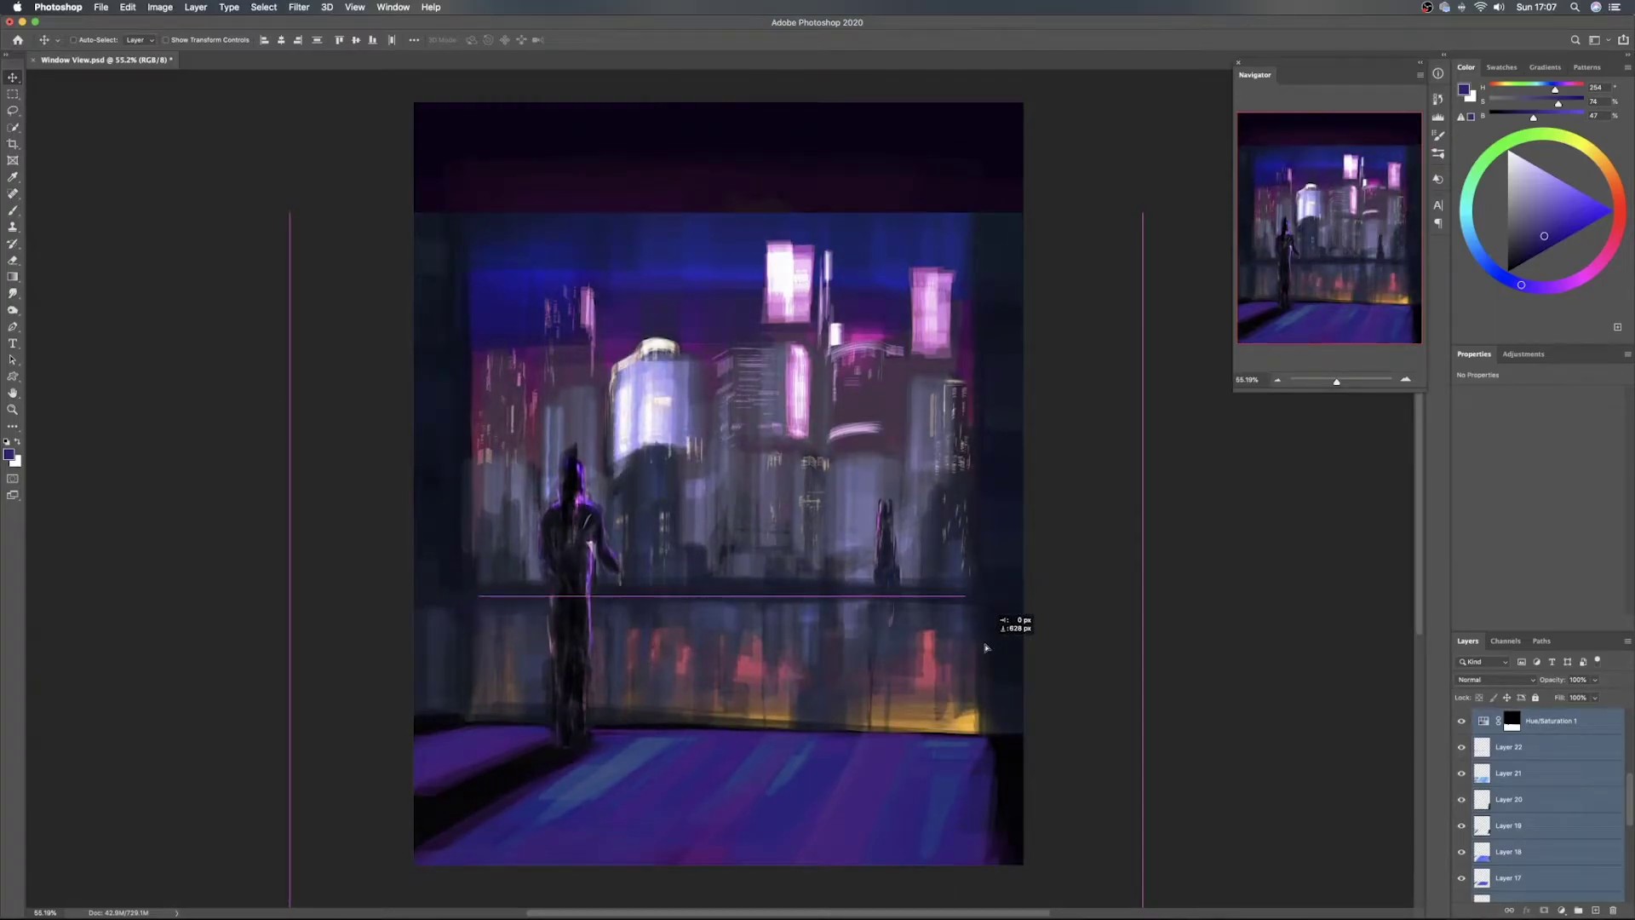
mouse_move(985, 647)
left_mouse_down()
mouse_move(987, 532)
mouse_move(990, 650)
left_mouse_up()
key("super+e")
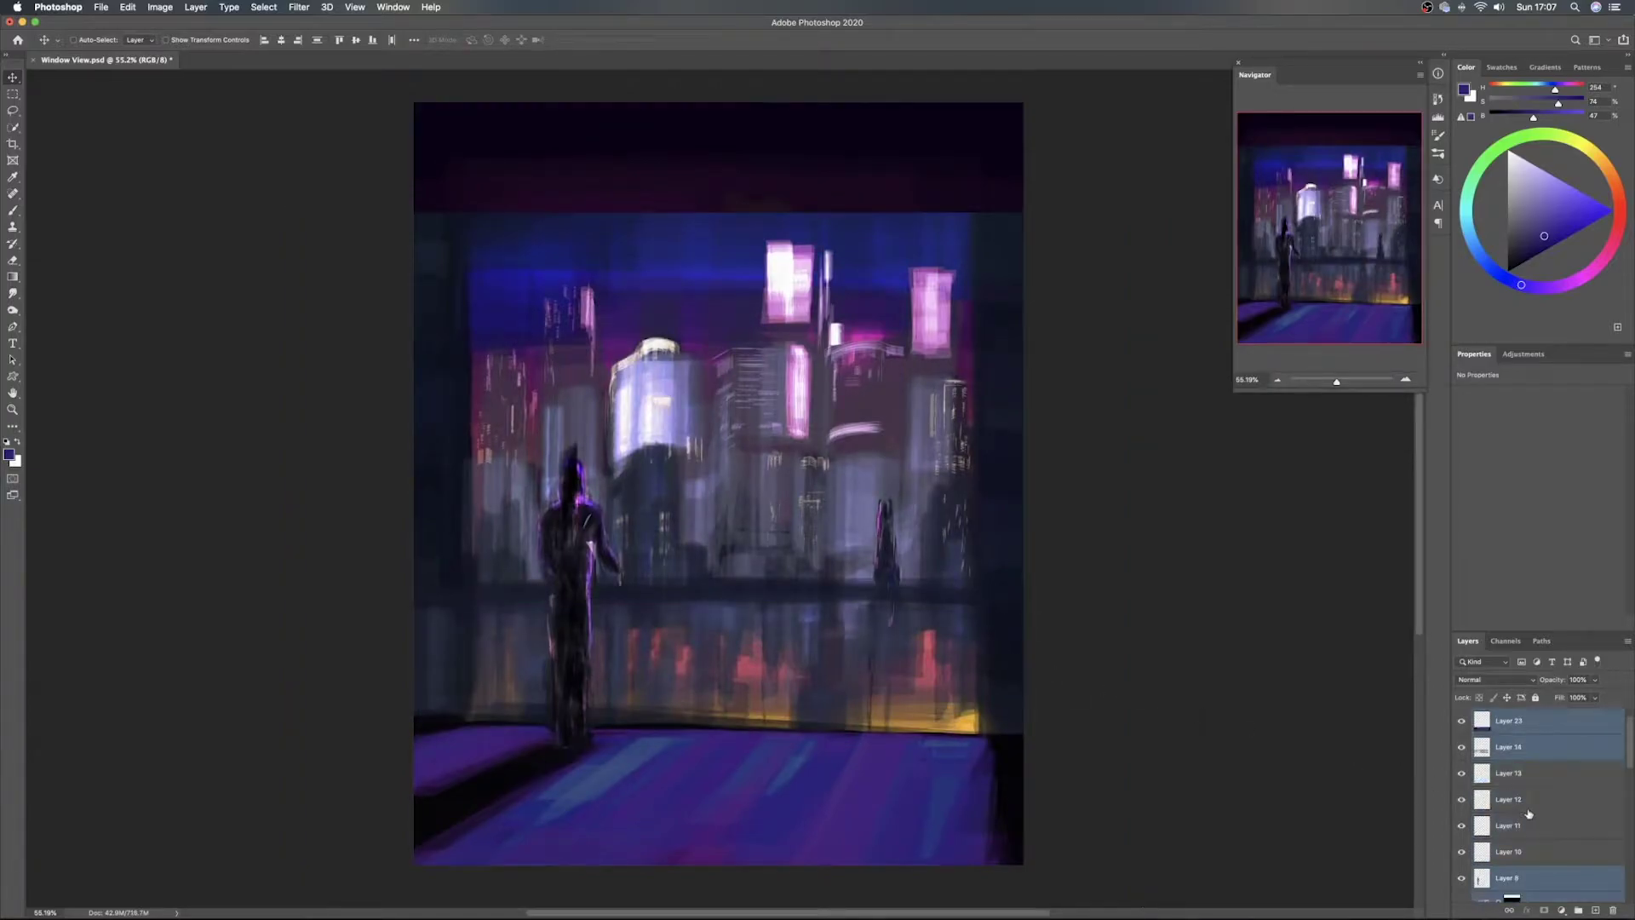
Save the document as a separate Photoshop file named Window View2.psd in the Window folder
left_click(103, 8)
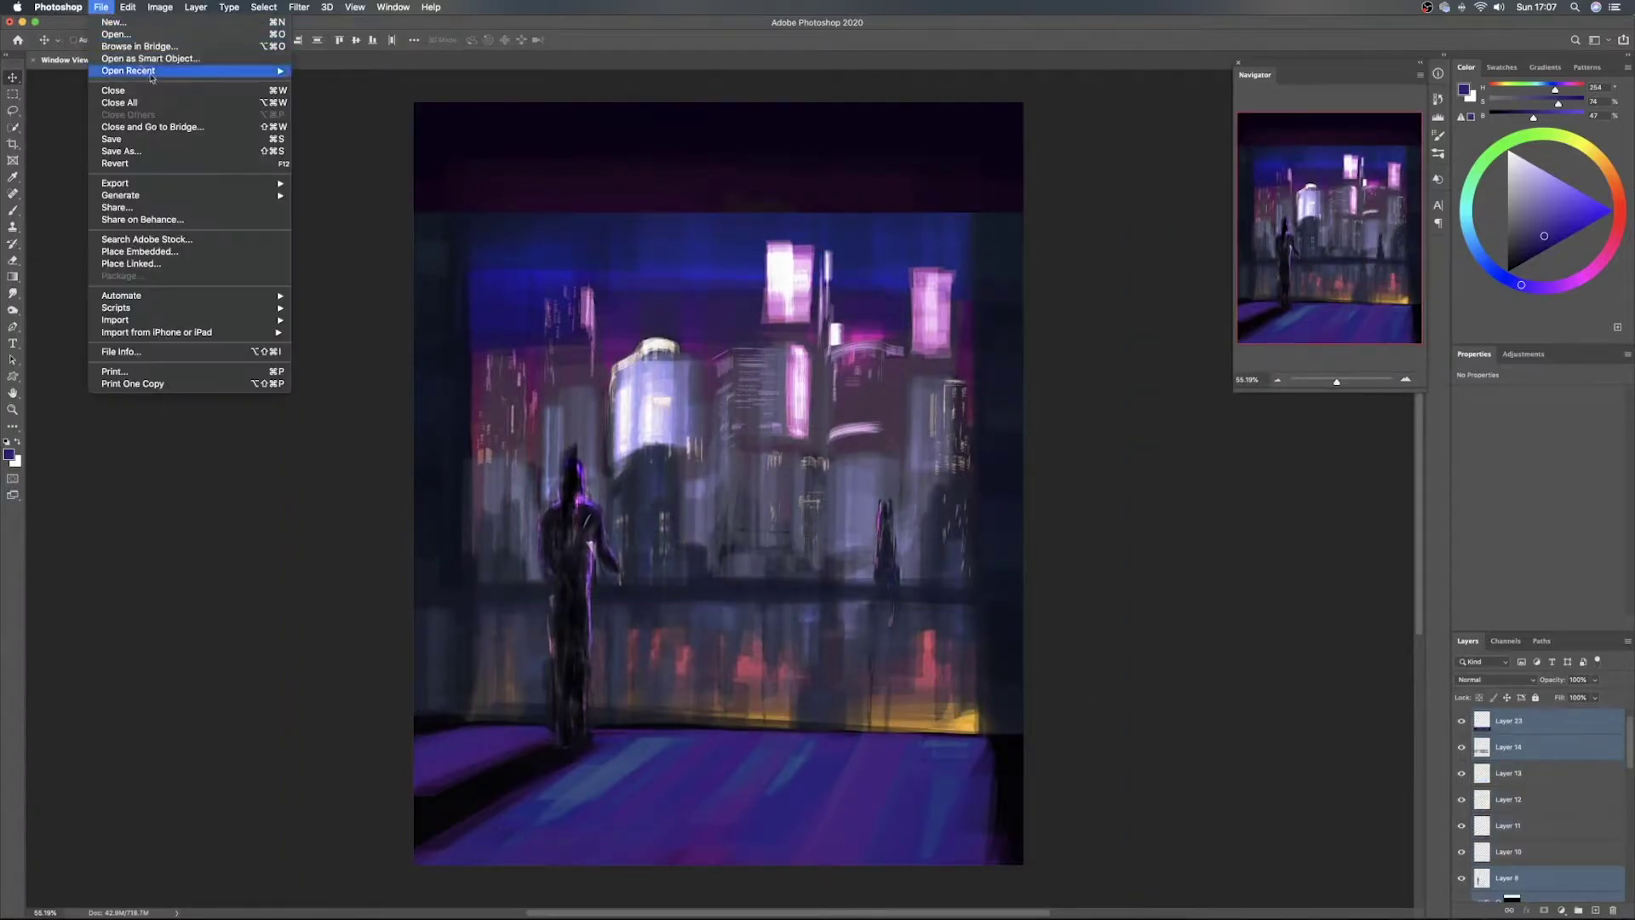
left_click(203, 152)
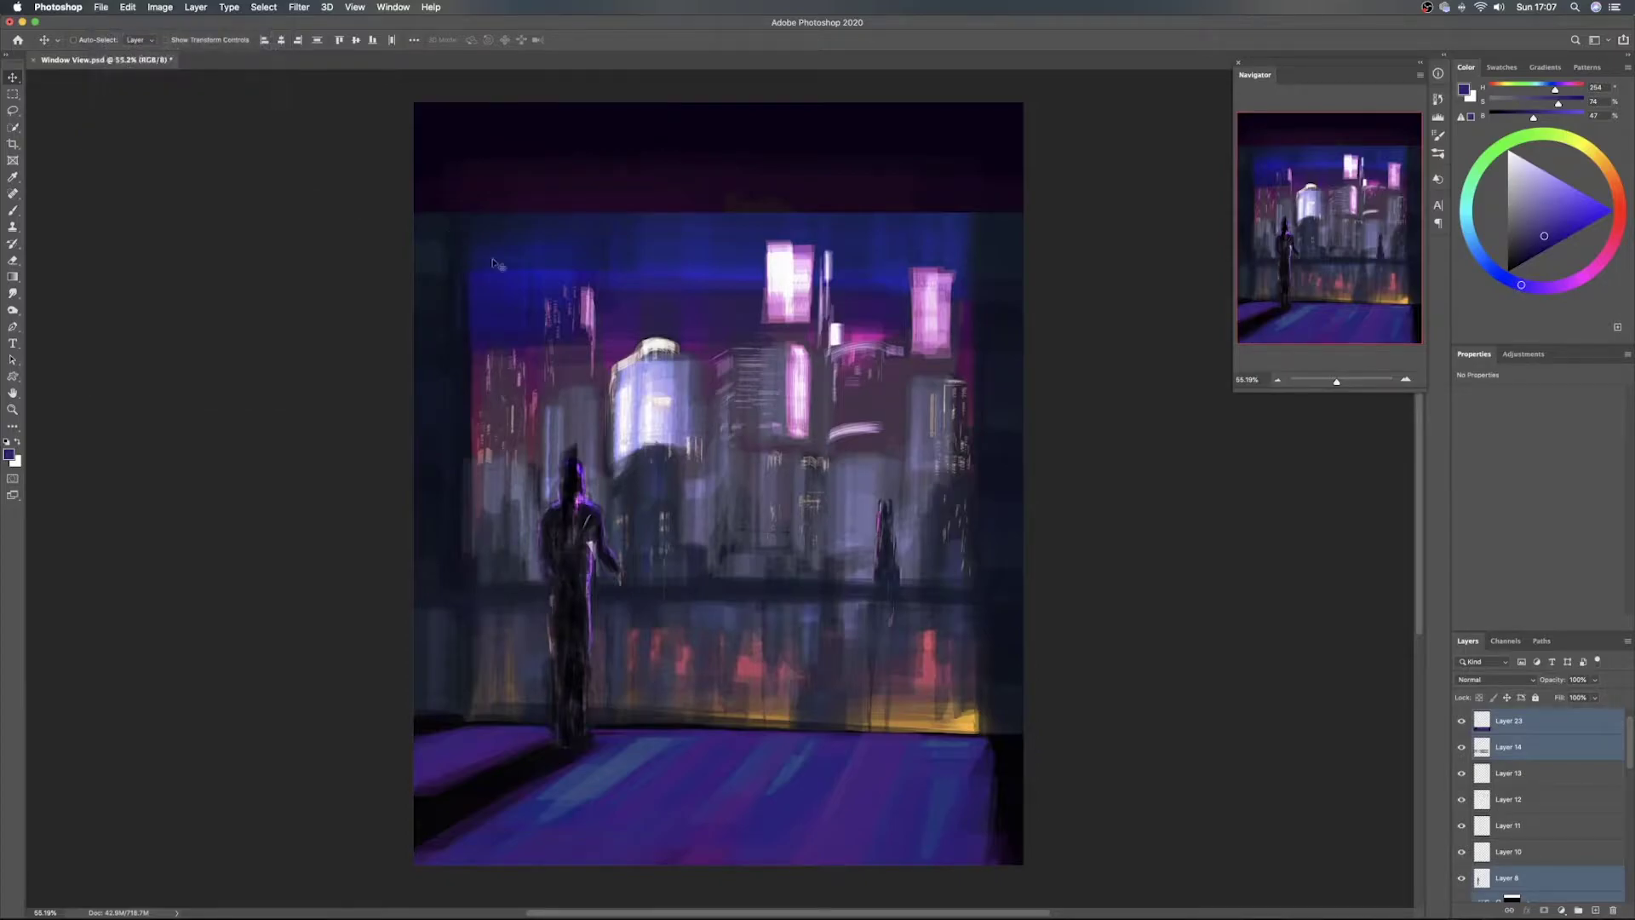
key("shift+super+s")
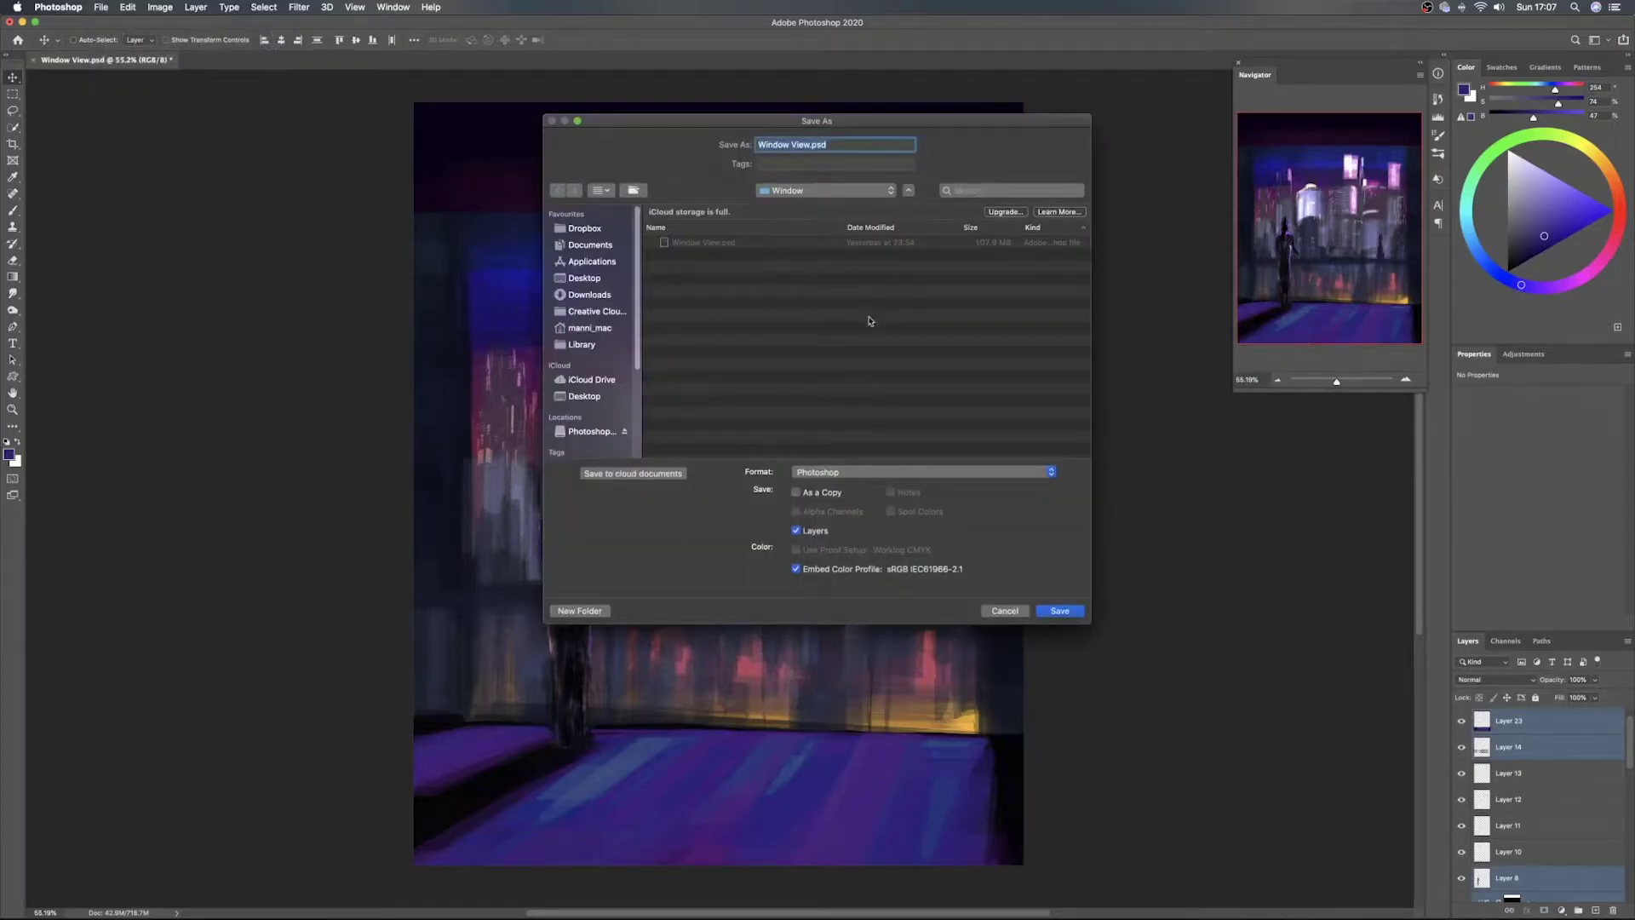
left_click(813, 144)
type("2")
left_click(1060, 610)
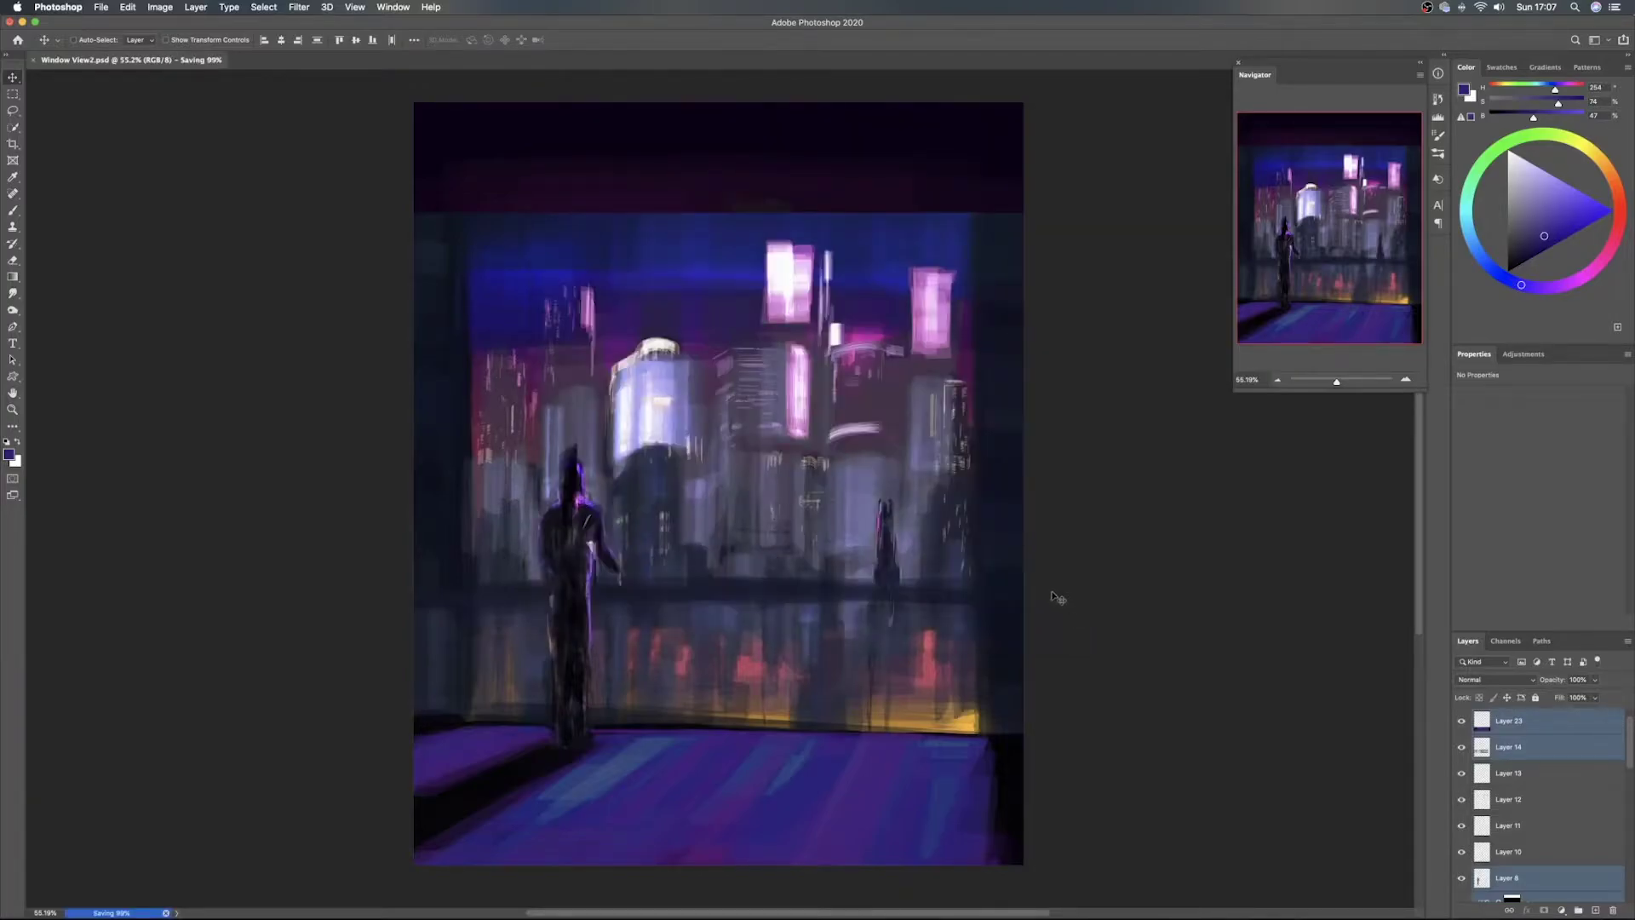
Check what Layers 23, 14, 13 and 12 contribute to the picture by hiding and reshowing each one
left_click(1564, 762)
scroll(1564, 767, "up", 3)
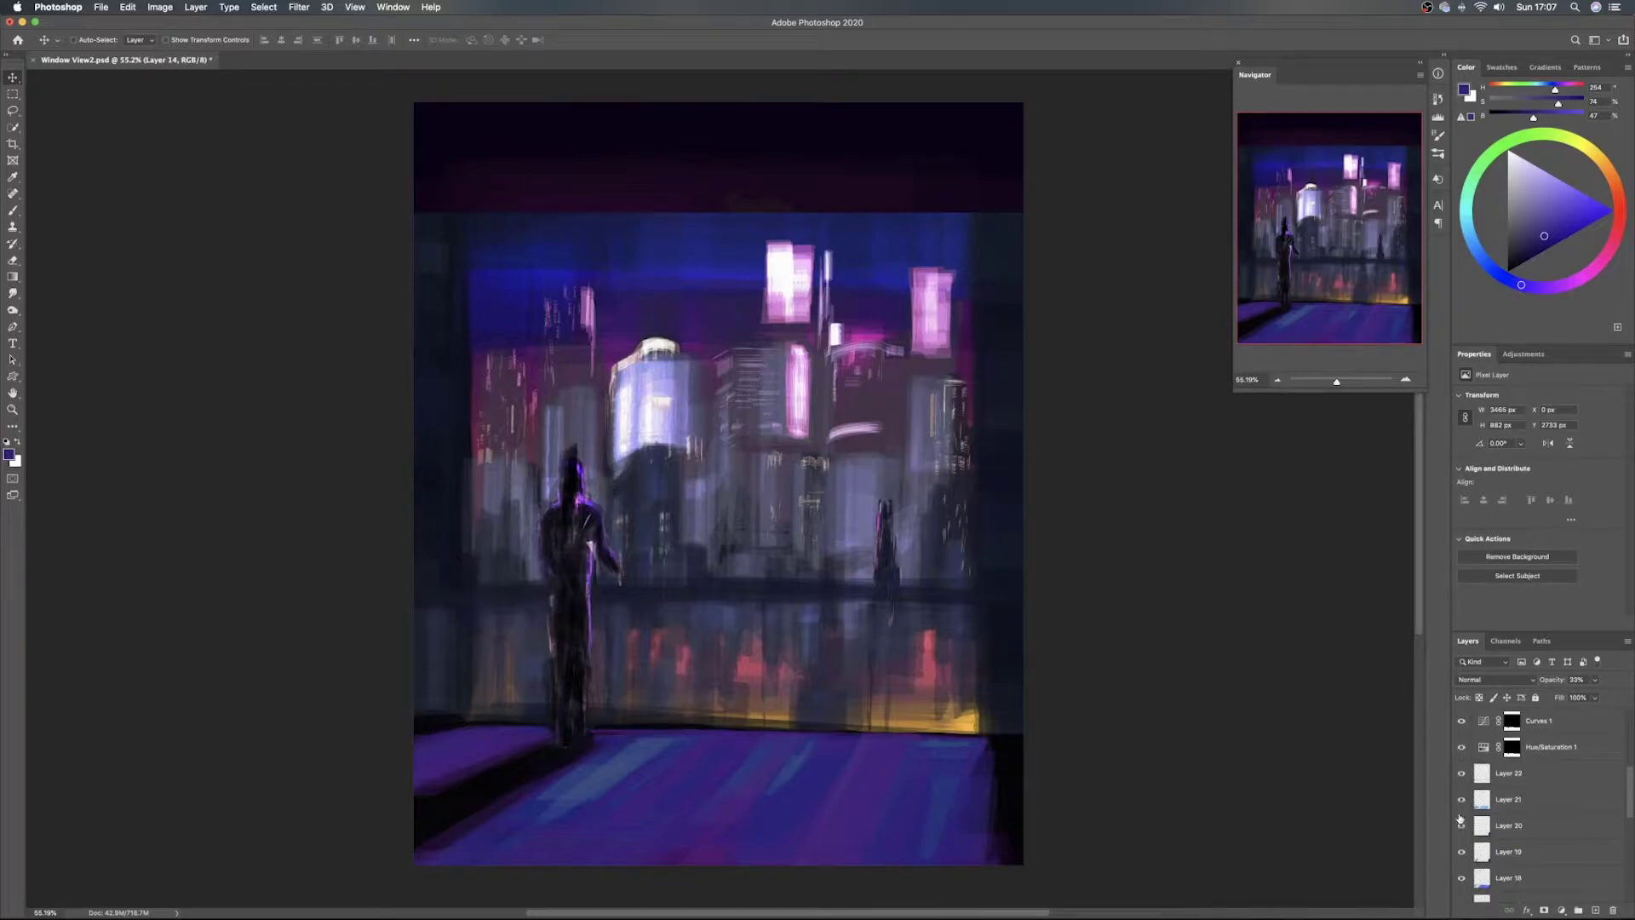
scroll(1460, 813, "down", 3)
scroll(1461, 787, "down", 2)
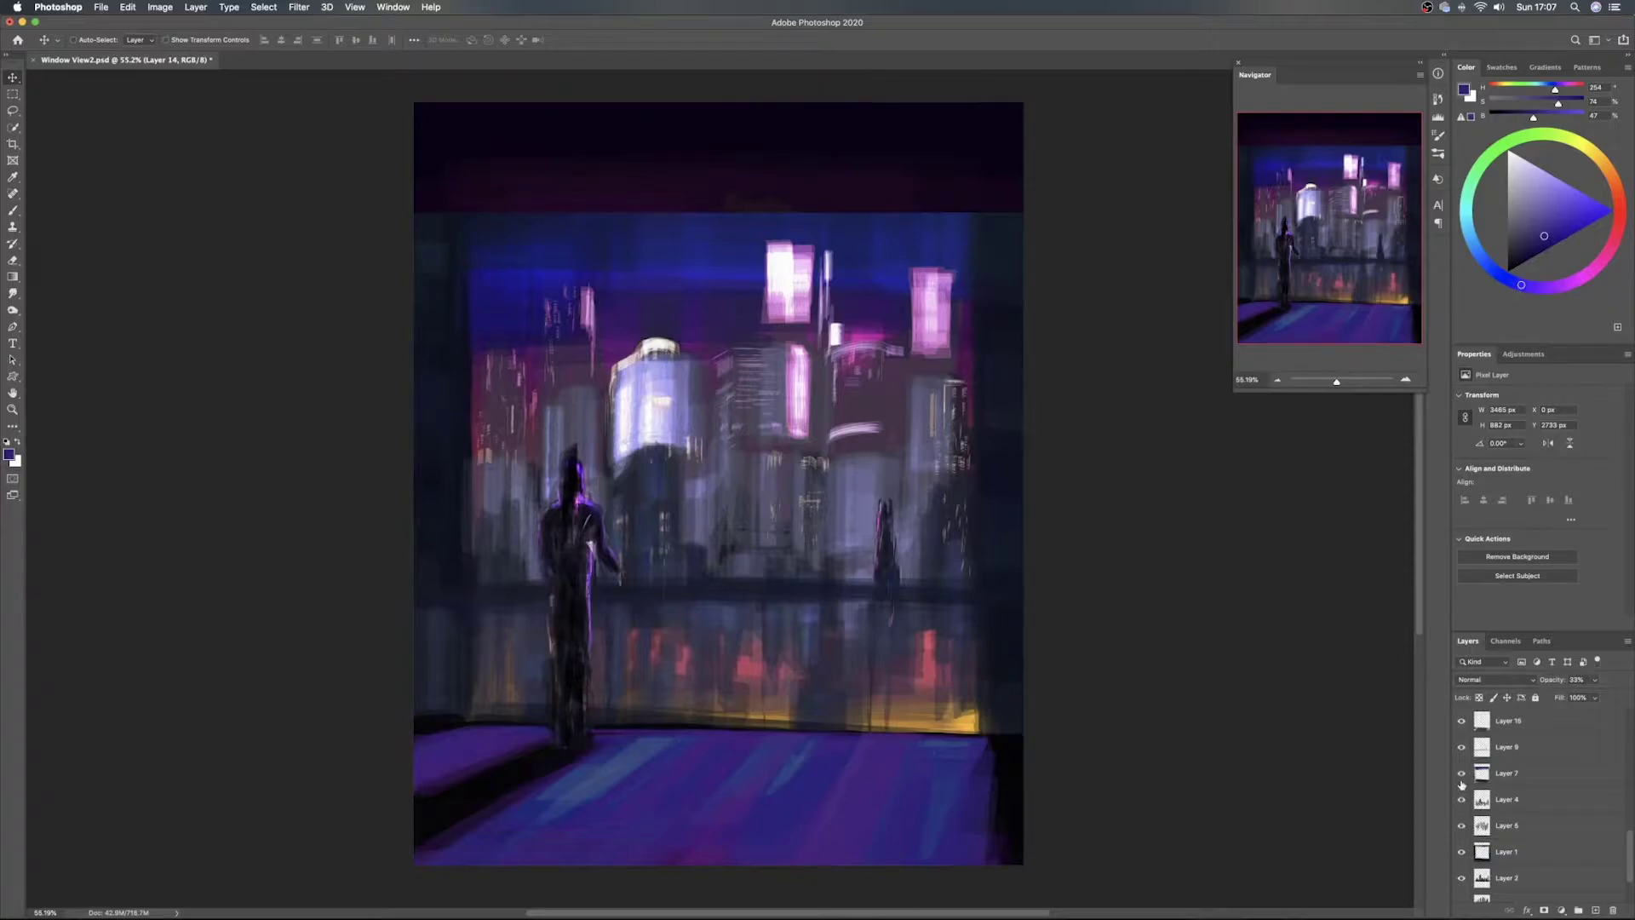
scroll(1461, 784, "up", 5)
left_click(1461, 746)
left_click(1461, 747)
left_click(1461, 773)
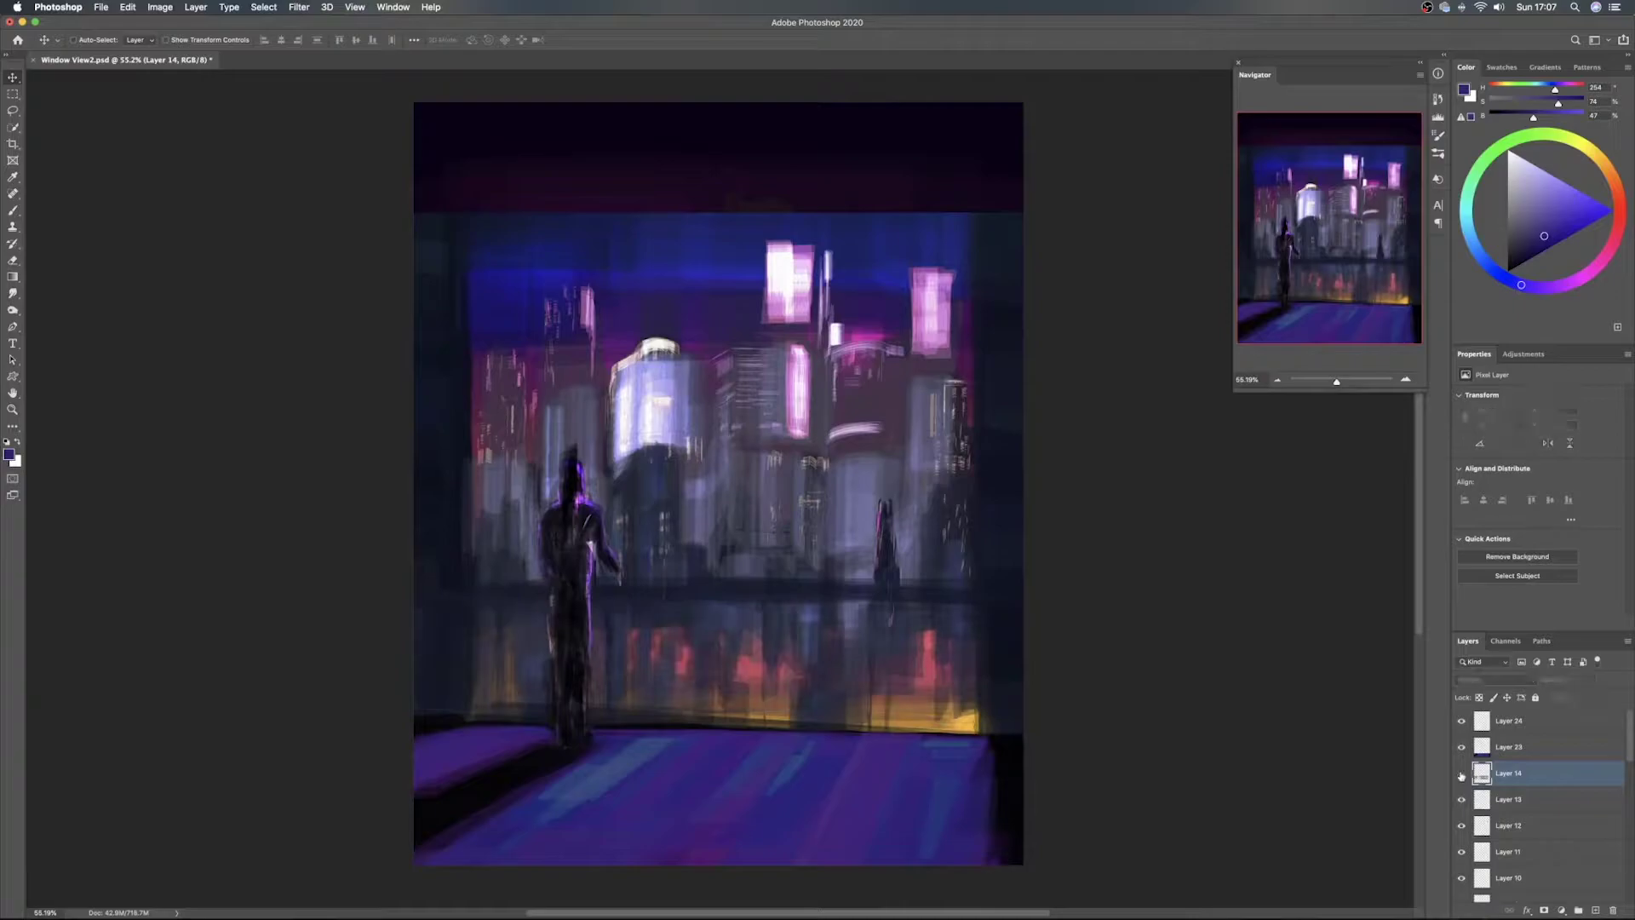
left_click(1461, 775)
left_click(1461, 775)
left_click(1461, 774)
left_click(1461, 802)
left_click(1461, 801)
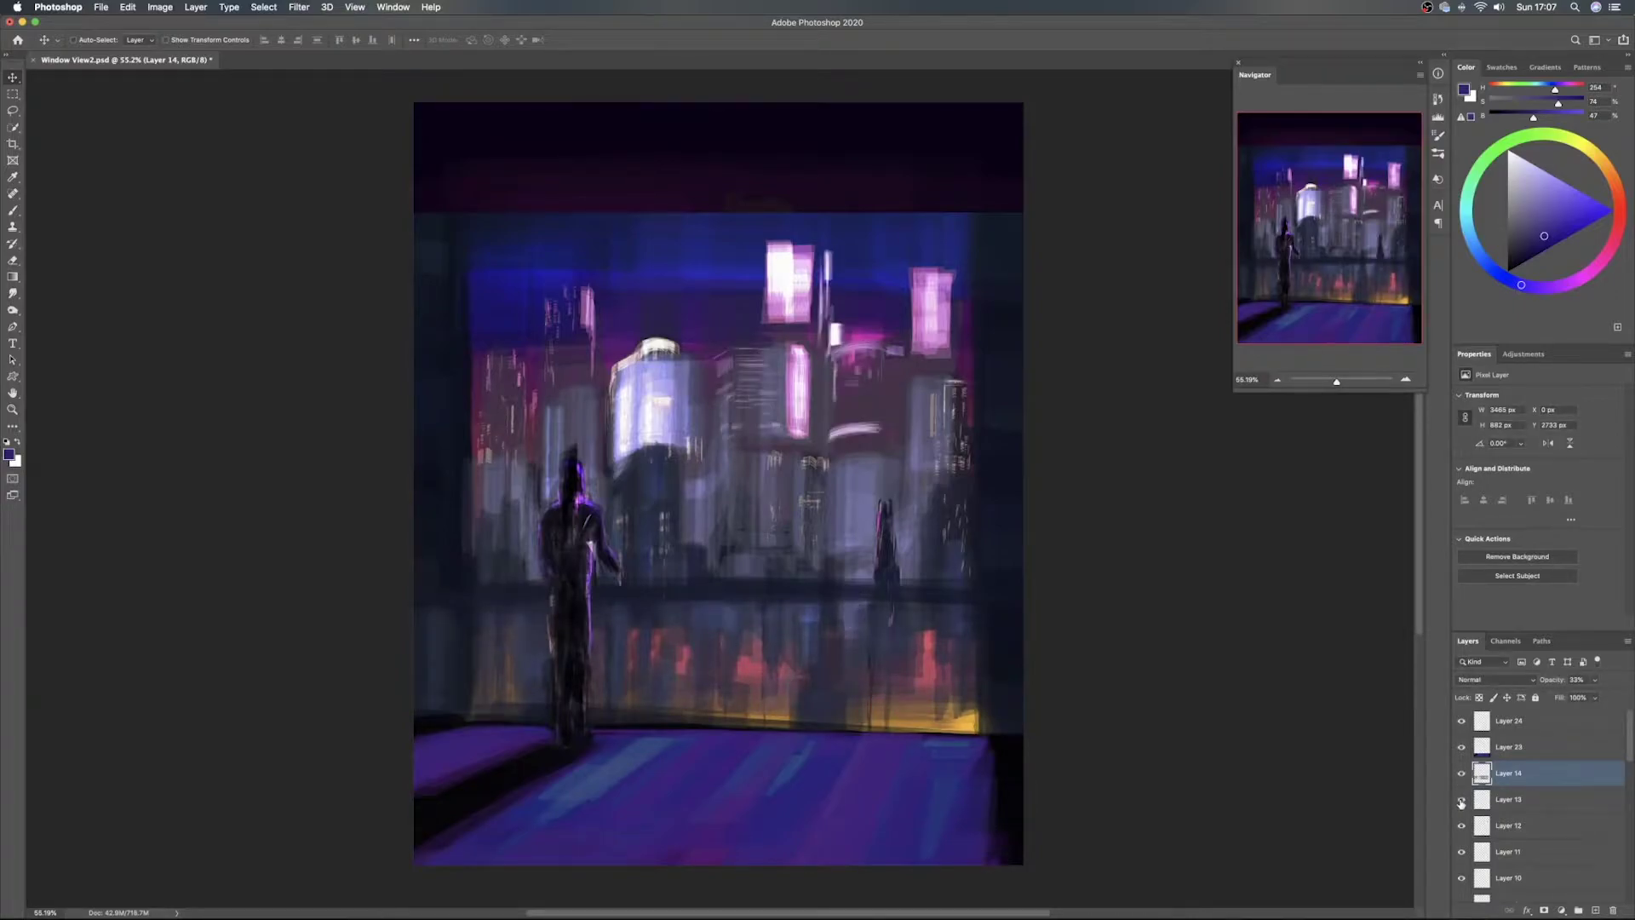
left_click(1461, 825)
left_click(1461, 825)
Examine the layers from Layer 11 down through the standing figure and floor layers by toggling their visibility
scroll(1459, 824, "down", 3)
left_click(1461, 772)
left_click(1460, 801)
left_click(1460, 800)
left_click(1461, 776)
scroll(1461, 786, "down", 2)
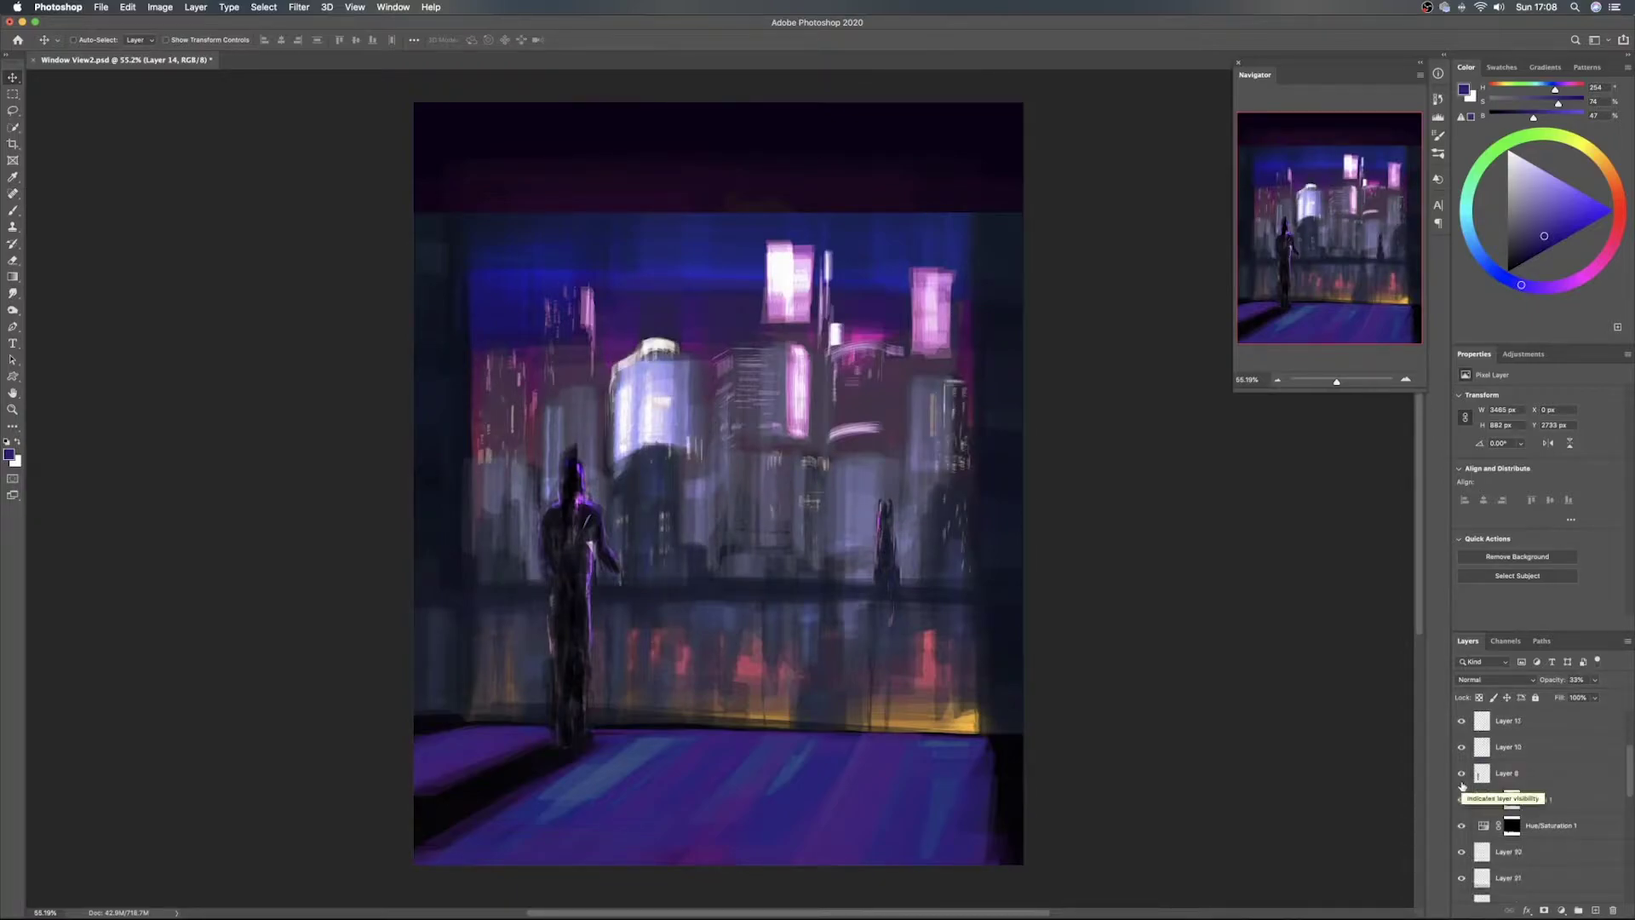
left_click(1462, 776)
left_click(1461, 775)
scroll(1462, 776, "down", 2)
scroll(1462, 775, "down", 1)
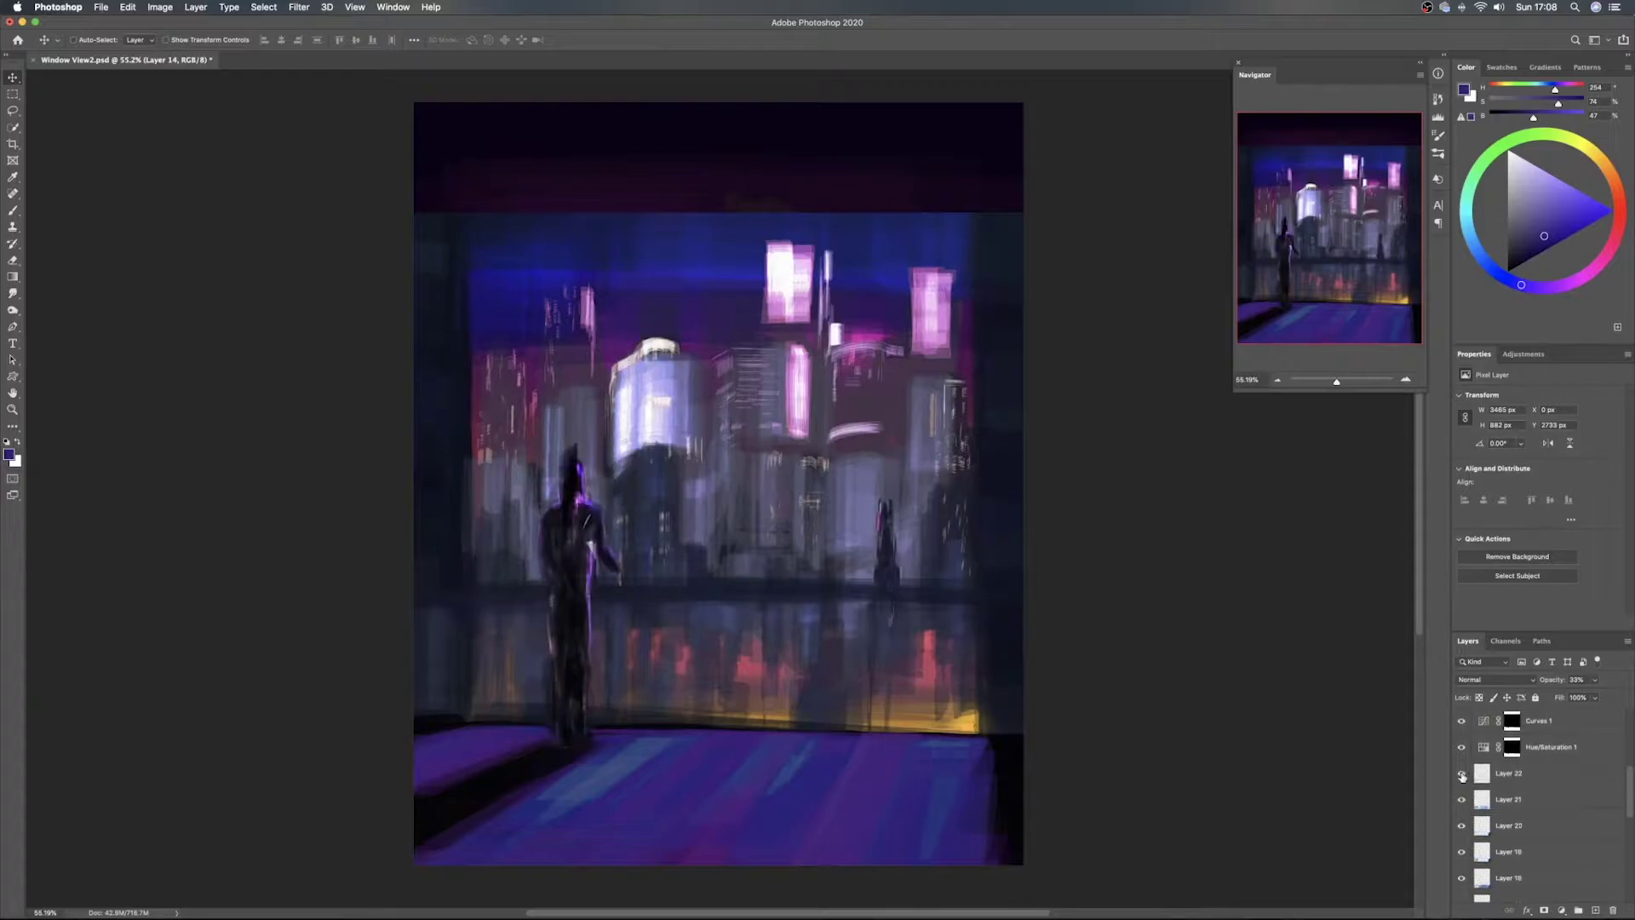
scroll(1461, 778, "down", 3)
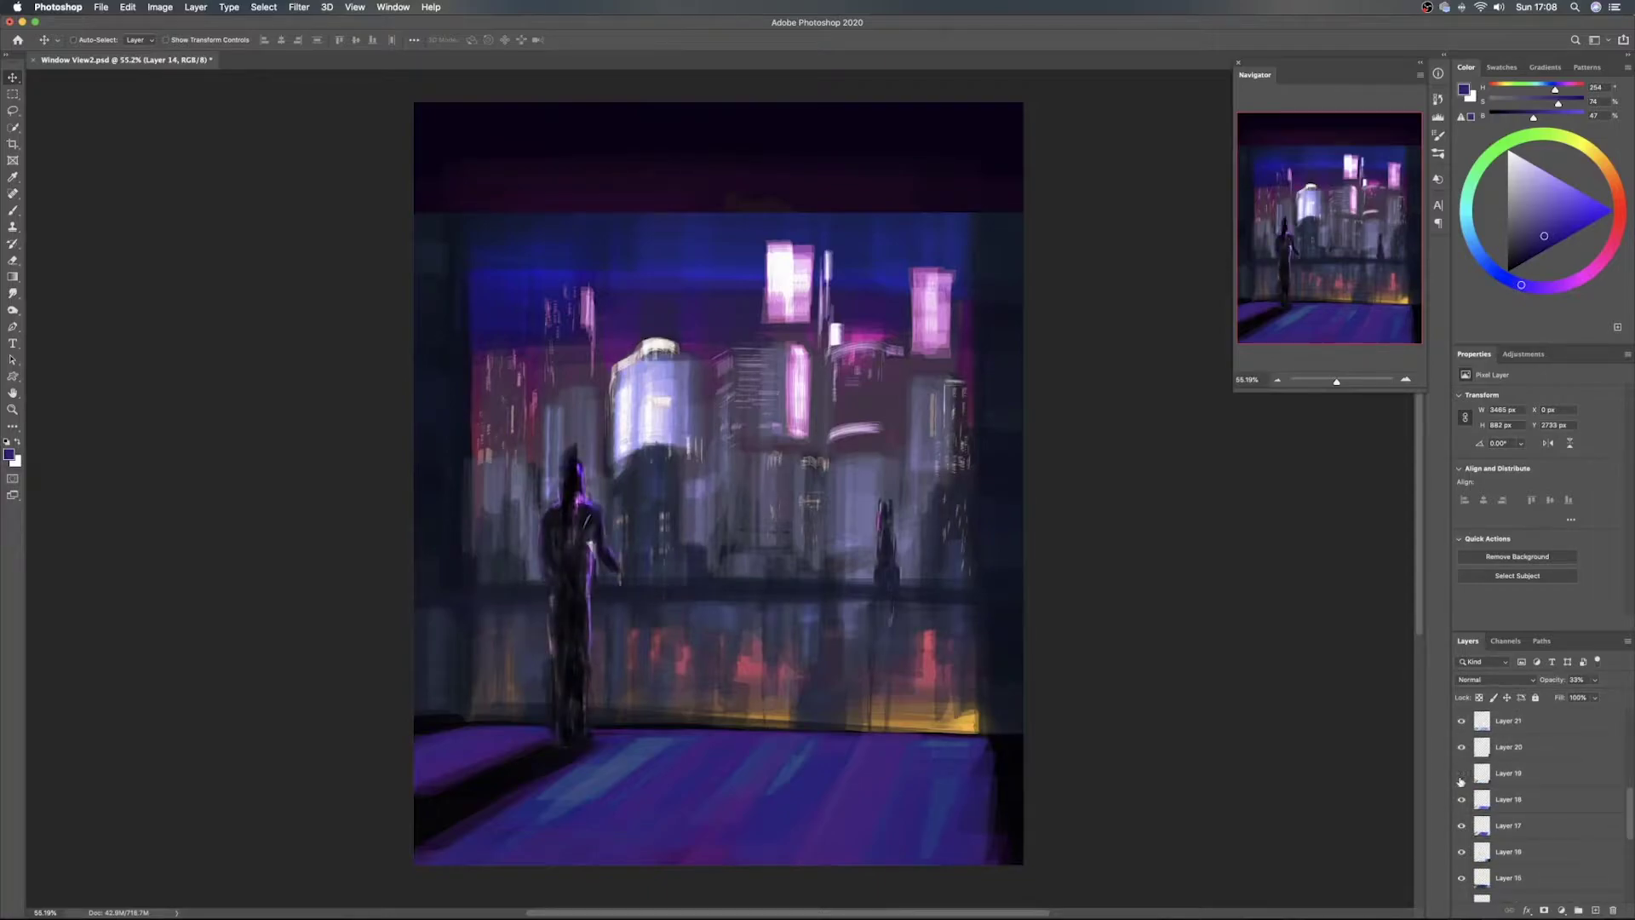
scroll(1461, 826, "down", 3)
scroll(1461, 824, "down", 3)
Identify Layers 4 and 5 as building layers by toggling them, and move both together up about 630 px
left_click(1462, 824)
left_click(1461, 824)
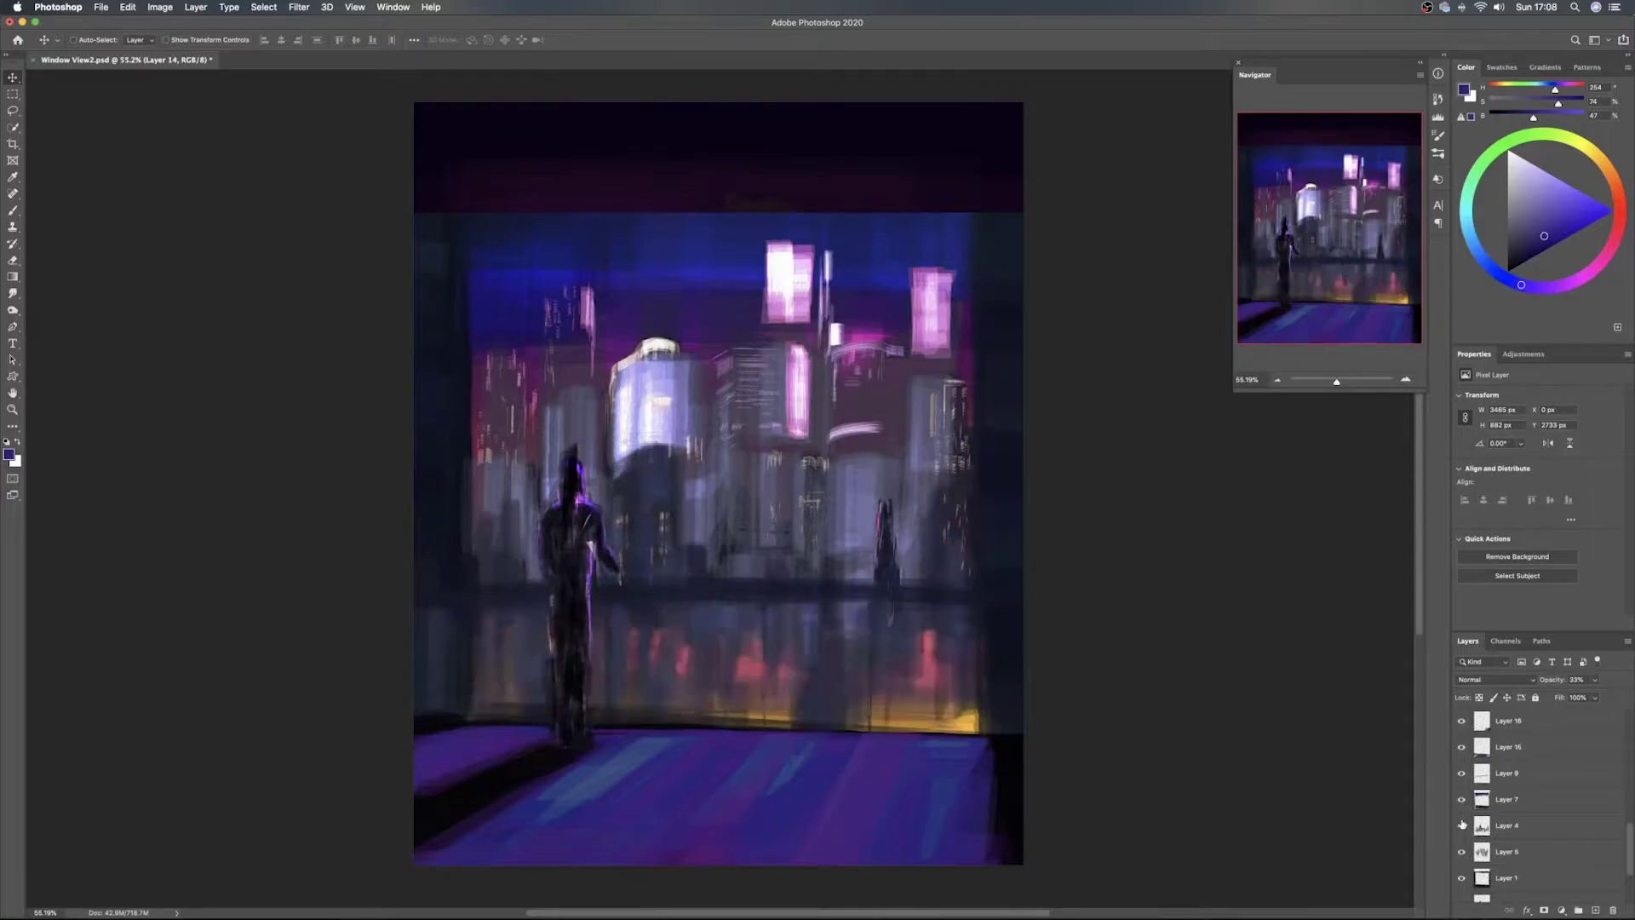
left_click(1462, 824)
left_click(1462, 824)
left_click(1461, 851)
left_click(1462, 852)
left_click(1524, 851)
left_click(1524, 825, "shift")
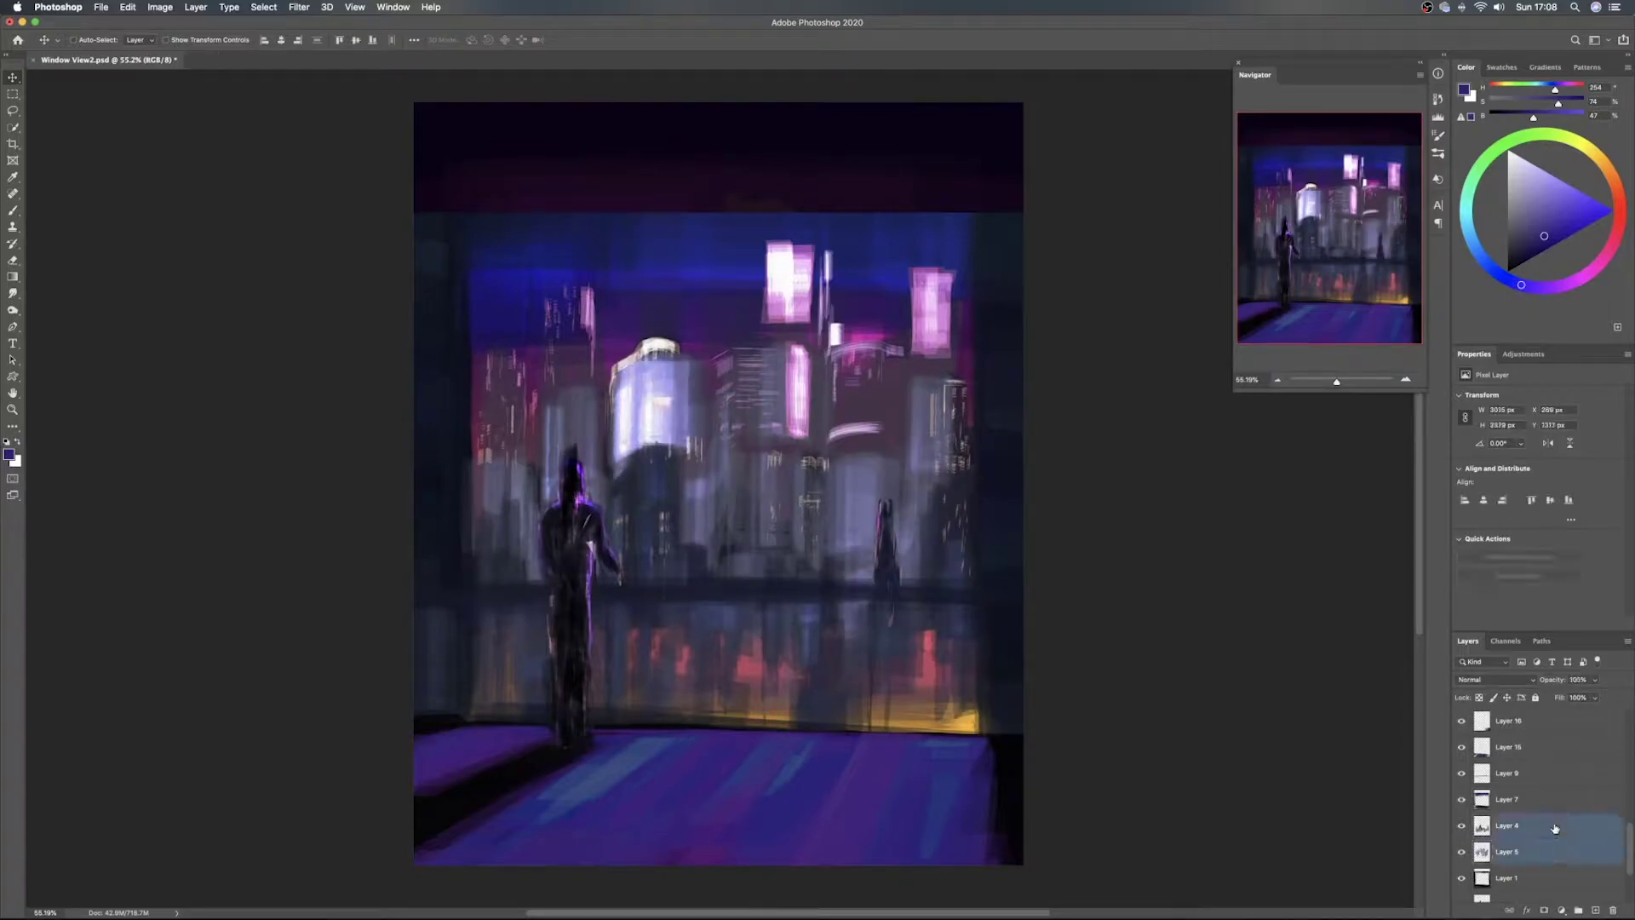
left_click_drag(781, 507, 785, 396)
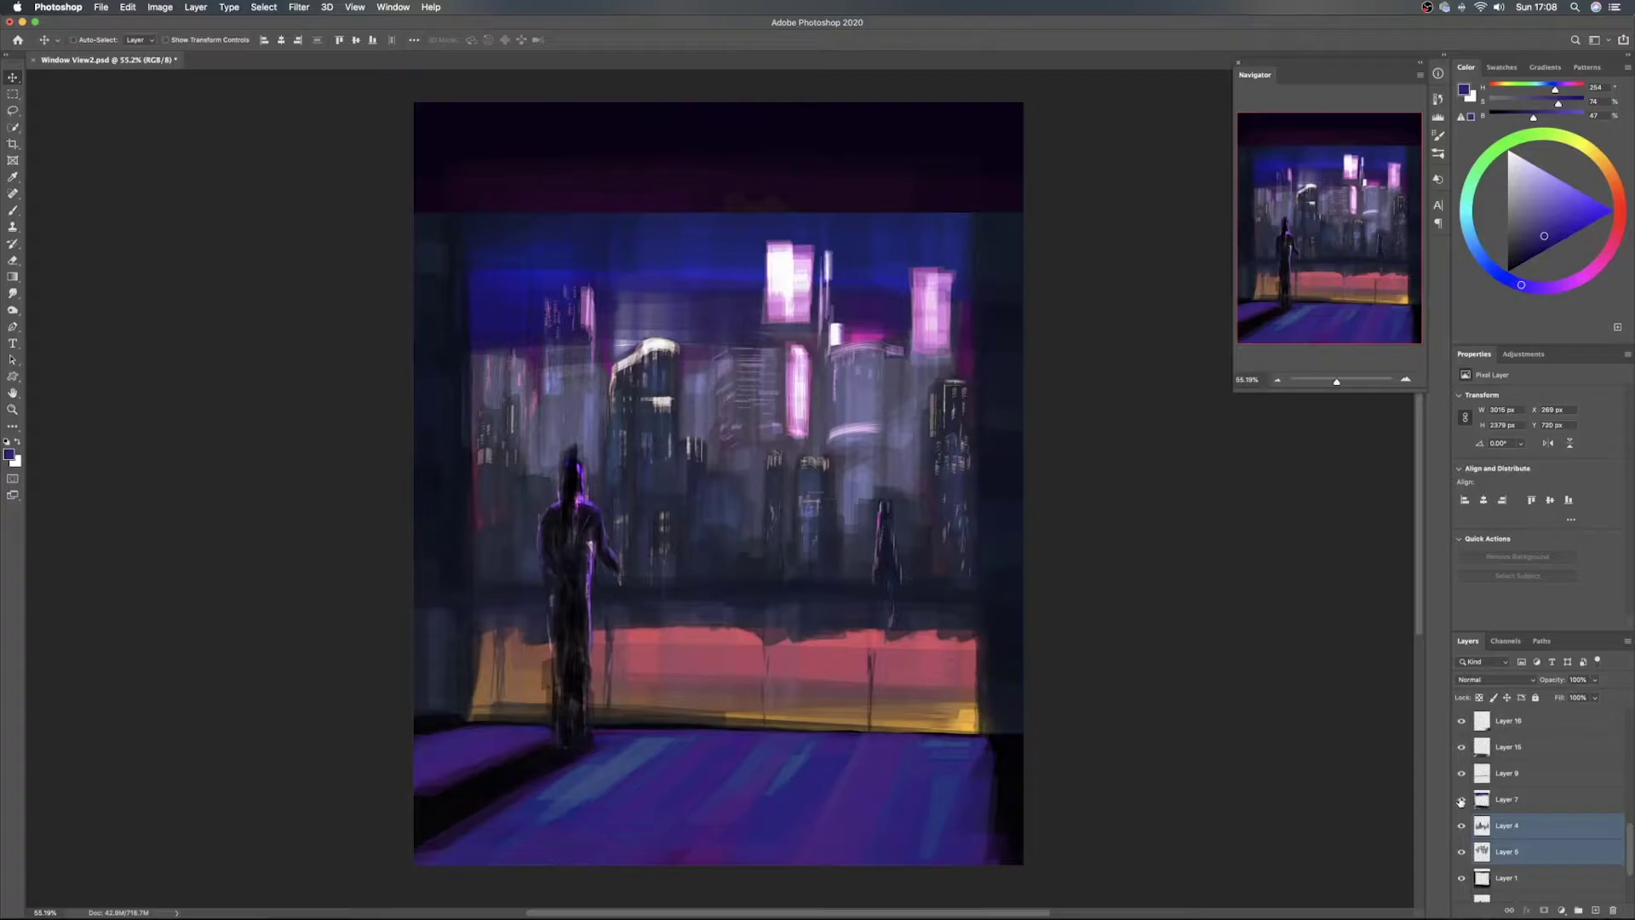
Compare the current composition with the original Window View.psd history snapshot, returning to the latest Move state
left_click(1438, 100)
scroll(1396, 127, "up", 3)
left_click(1377, 124)
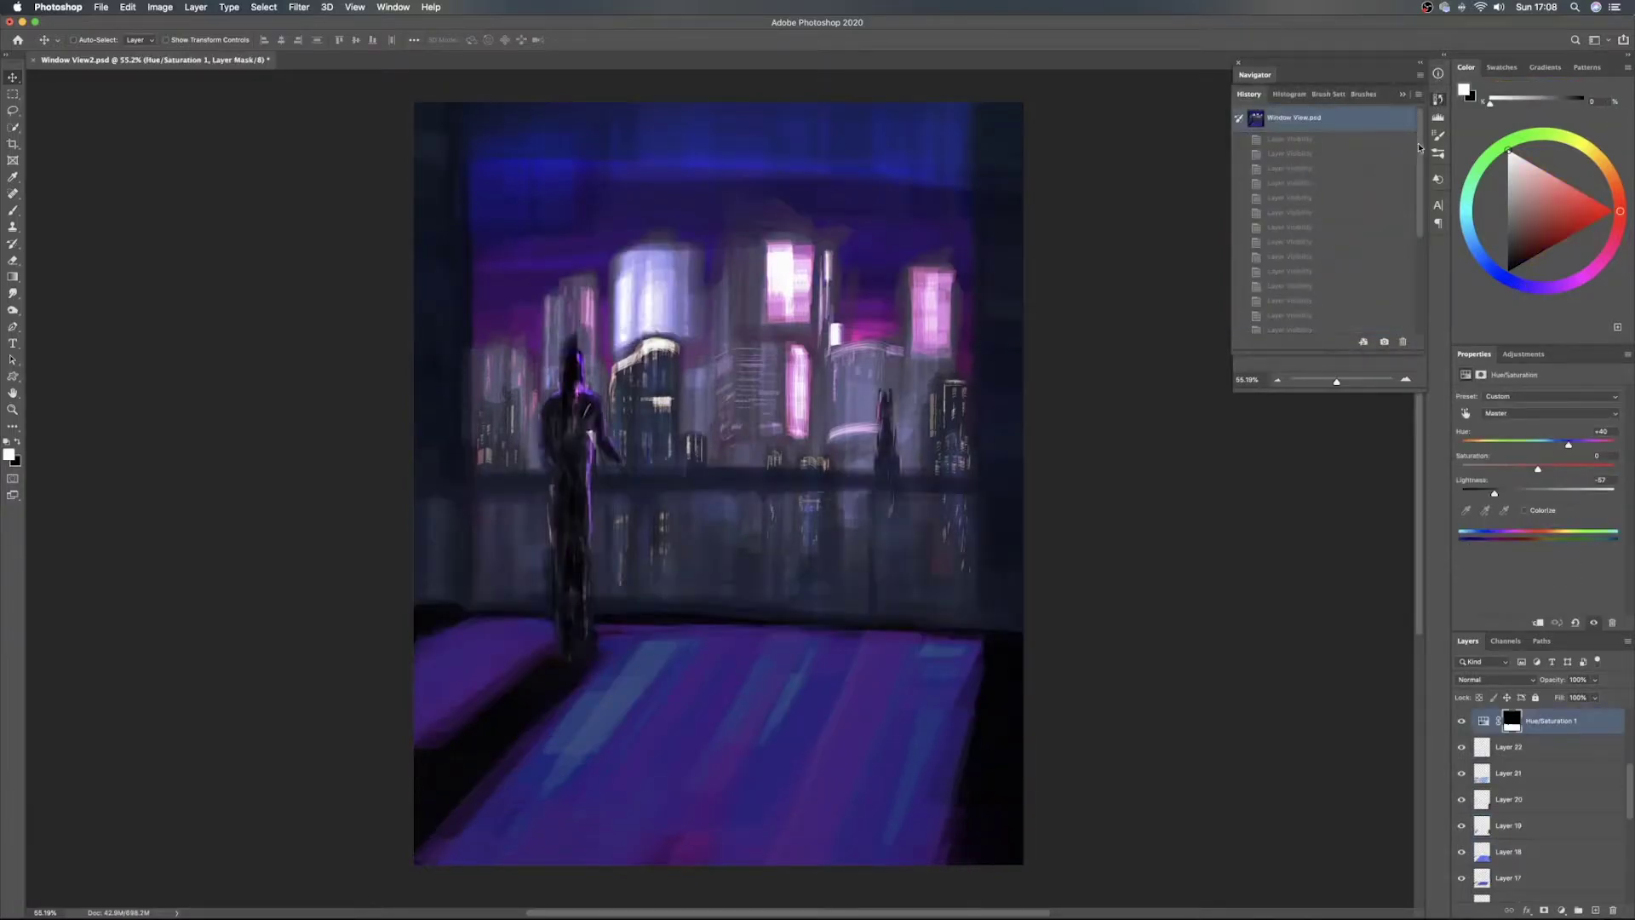
scroll(1362, 238, "down", 5)
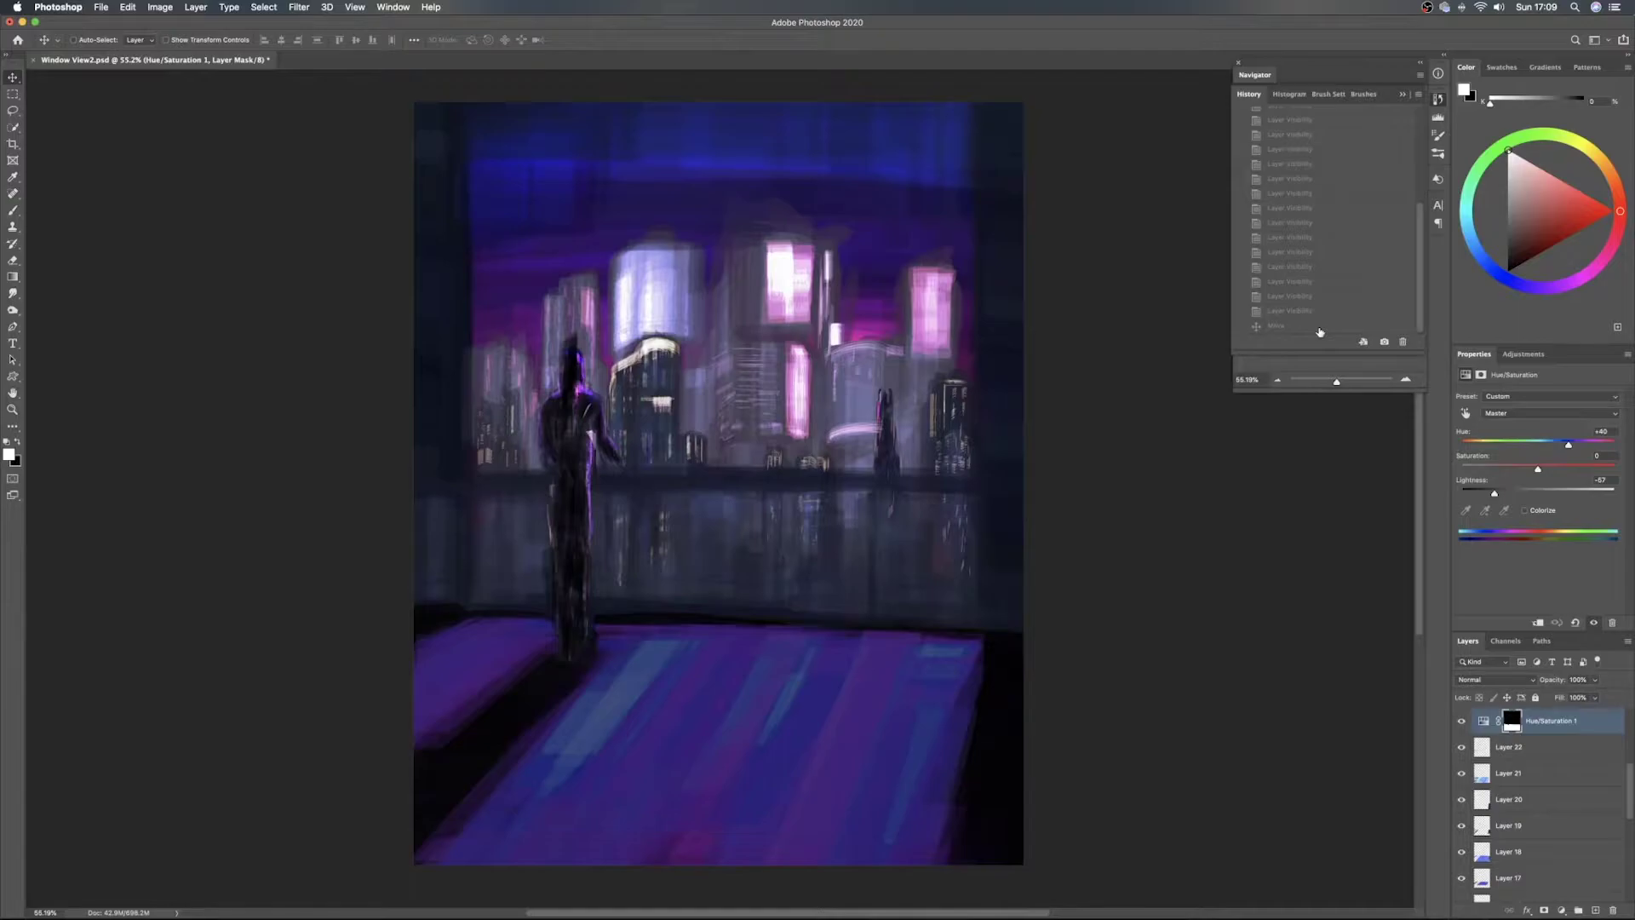
left_click(1320, 327)
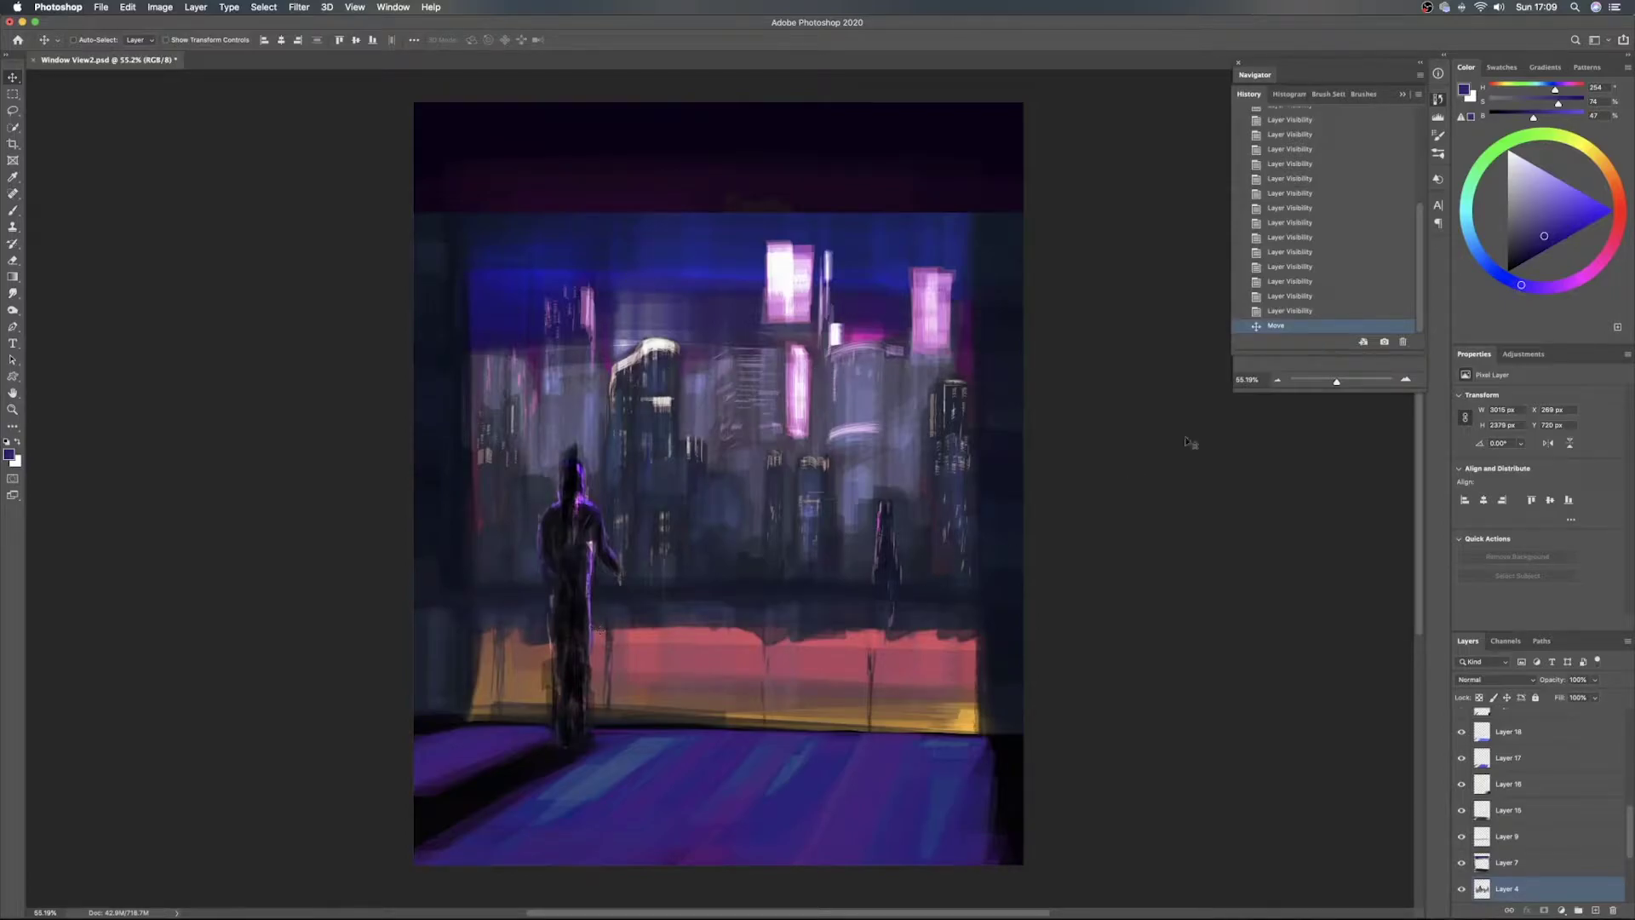
left_click(1419, 121)
left_click(1375, 117)
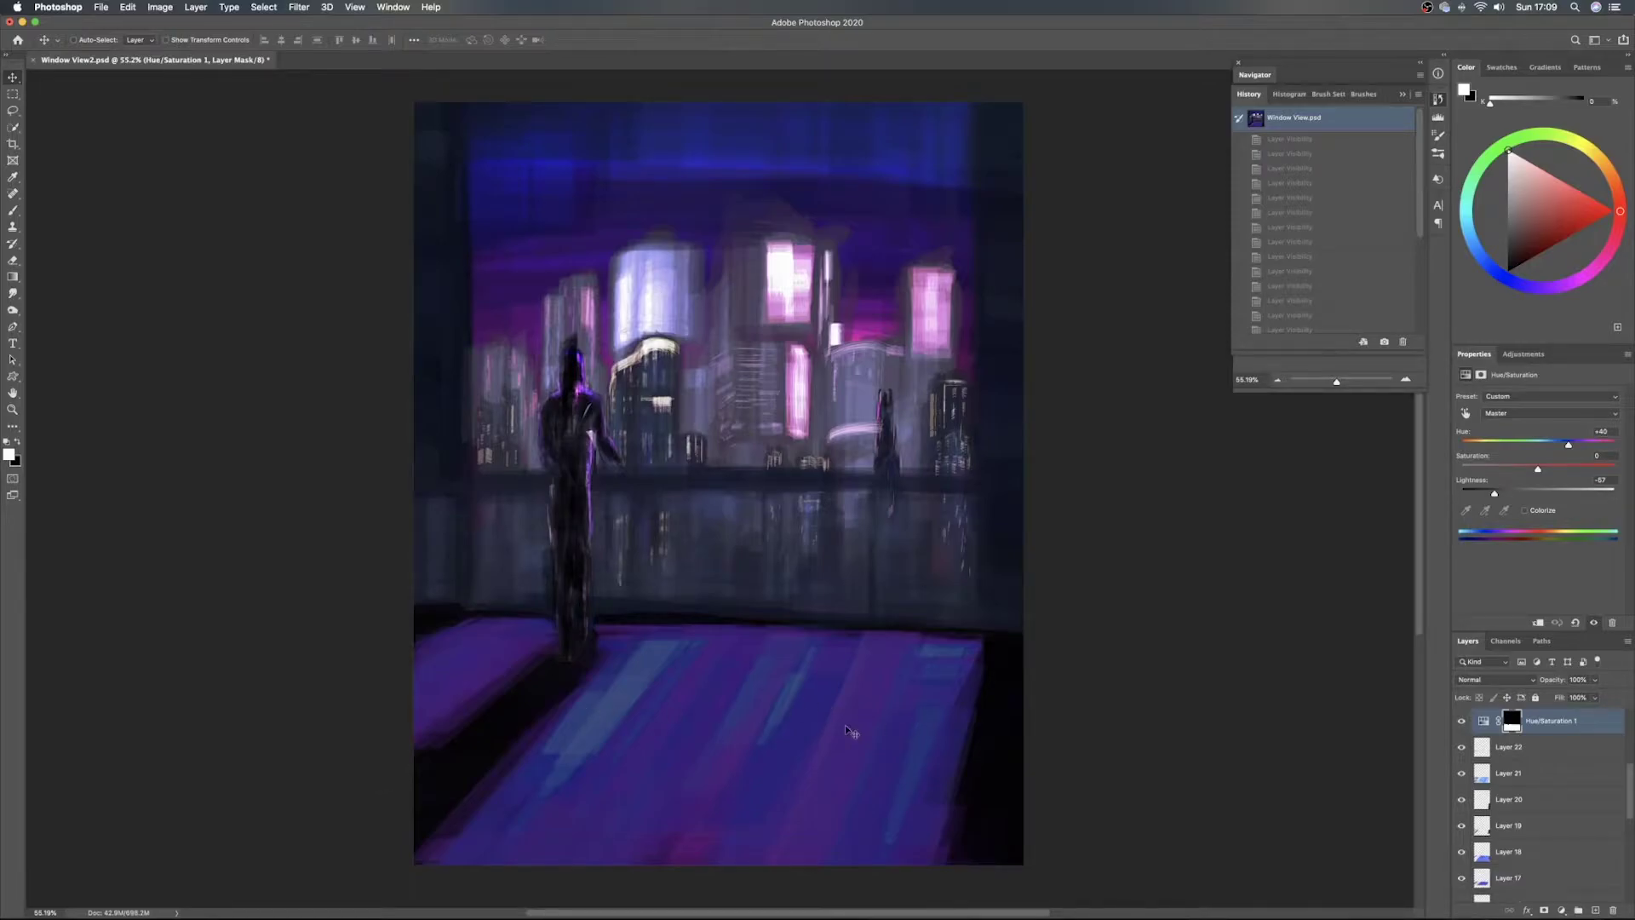
scroll(1363, 222, "down", 5)
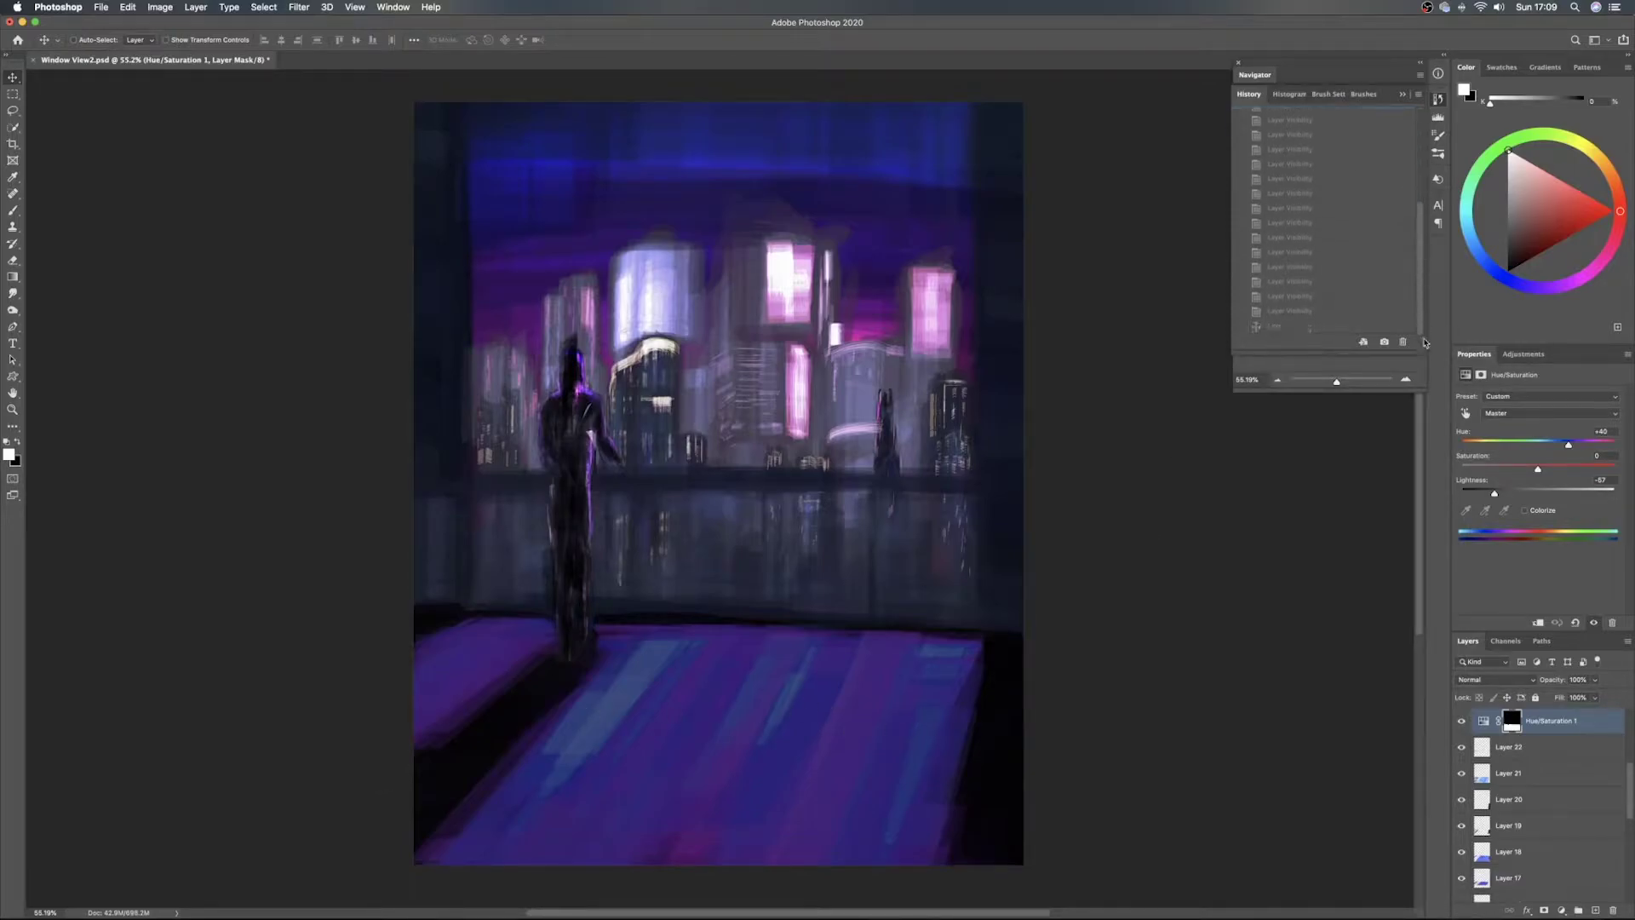
left_click(1317, 326)
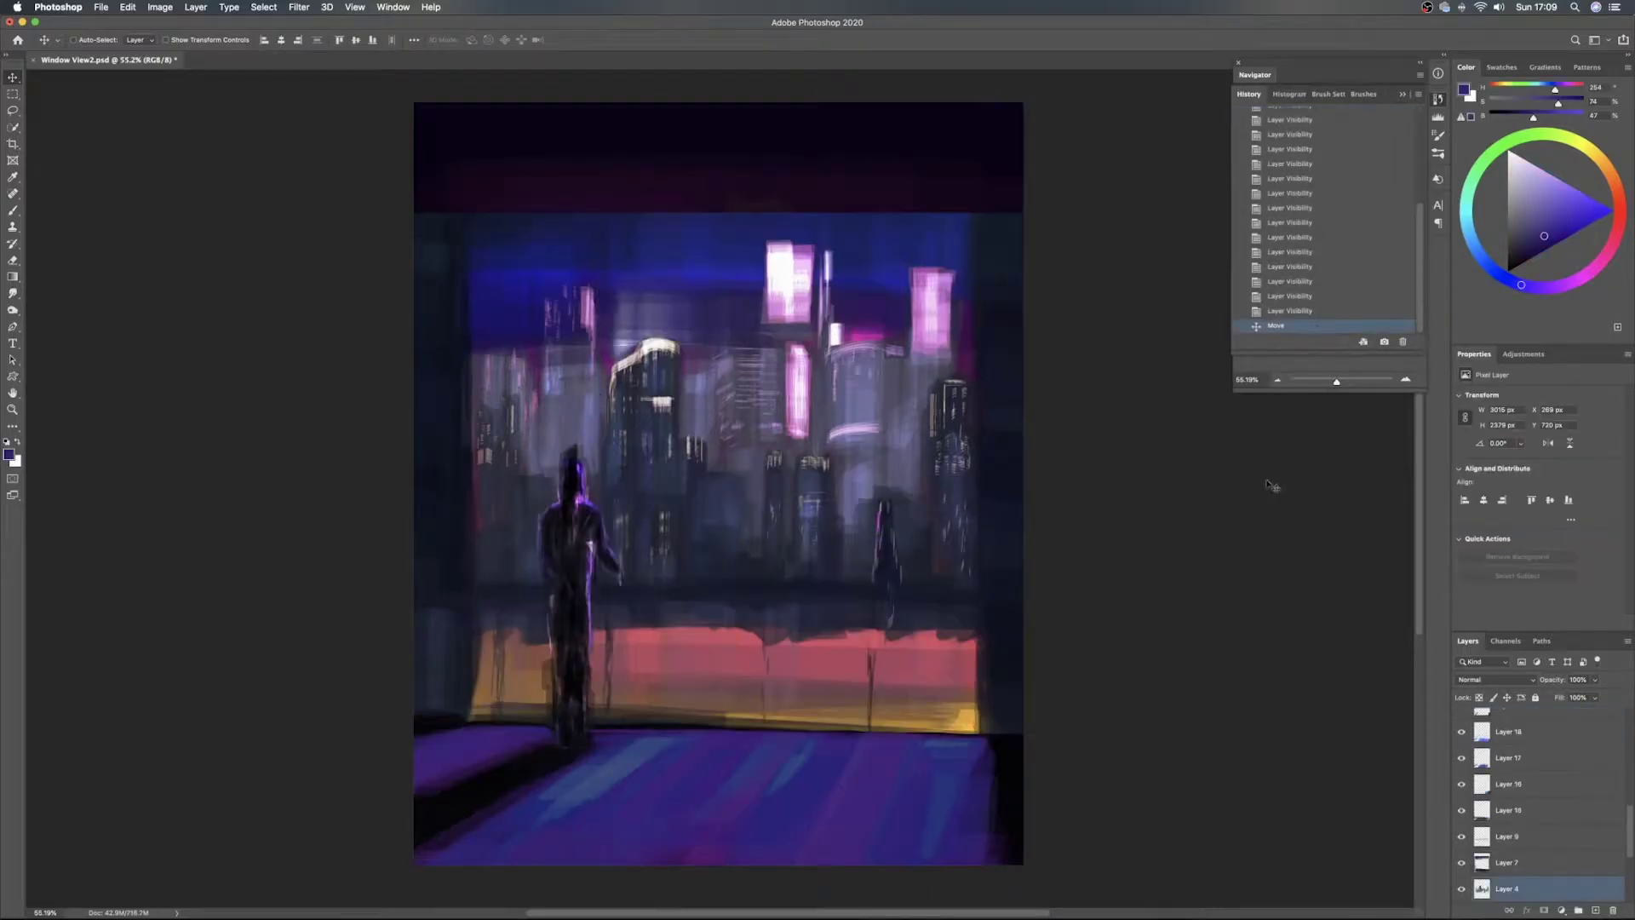
left_click(1438, 99)
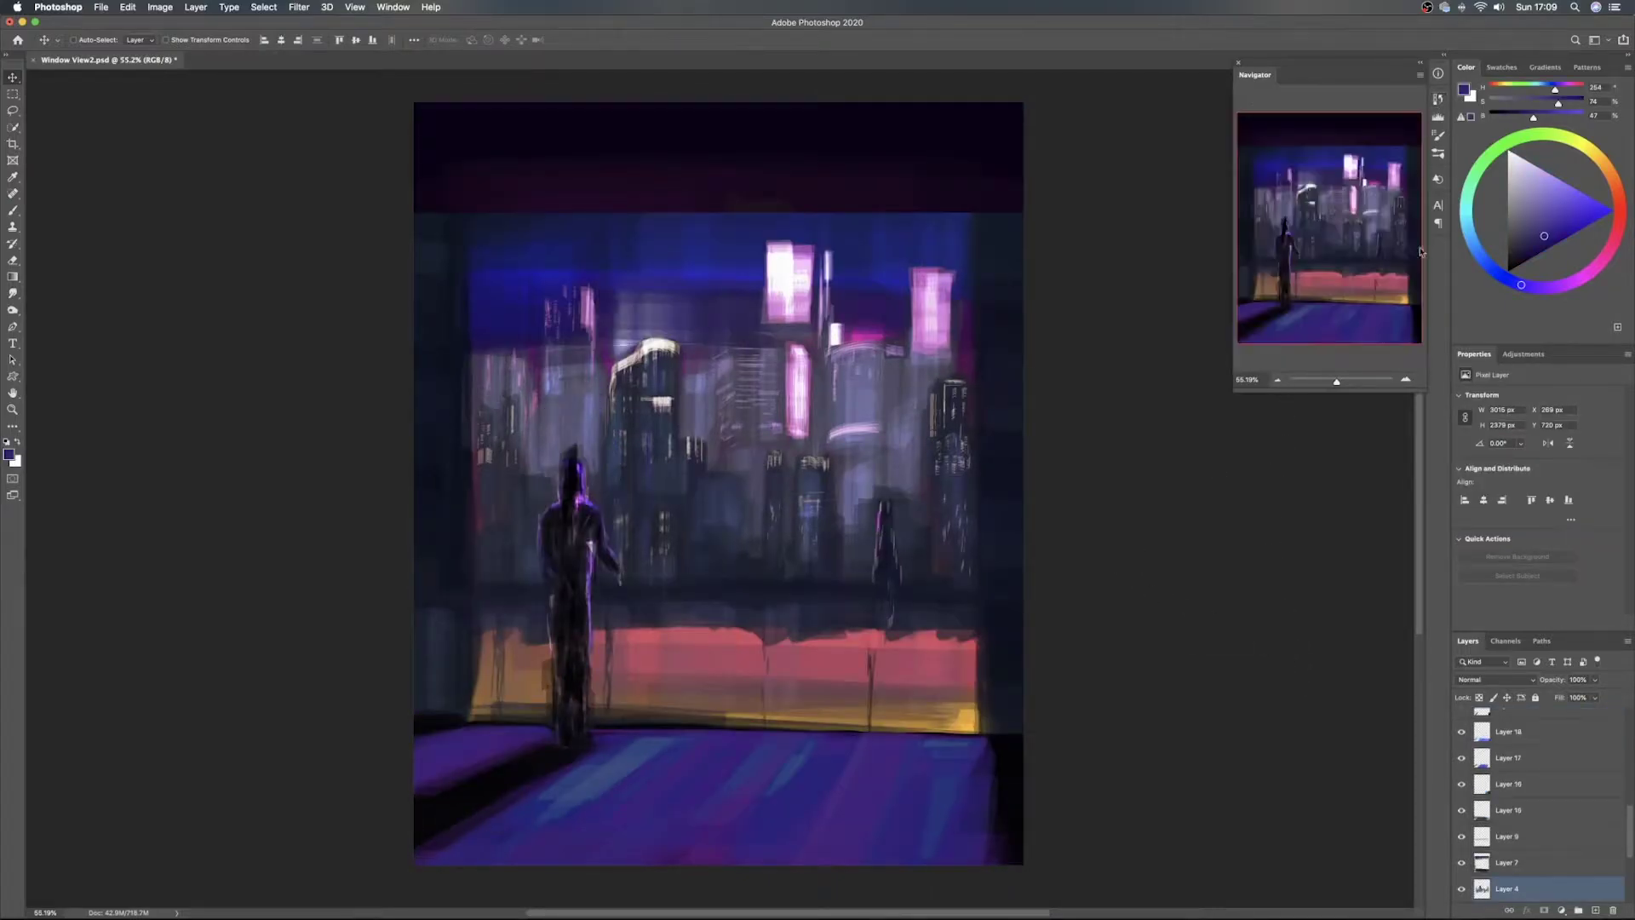
Check what Layers 5, 4, 2 and 3 near the bottom of the stack contain by hiding and reshowing each
scroll(1559, 788, "up", 5)
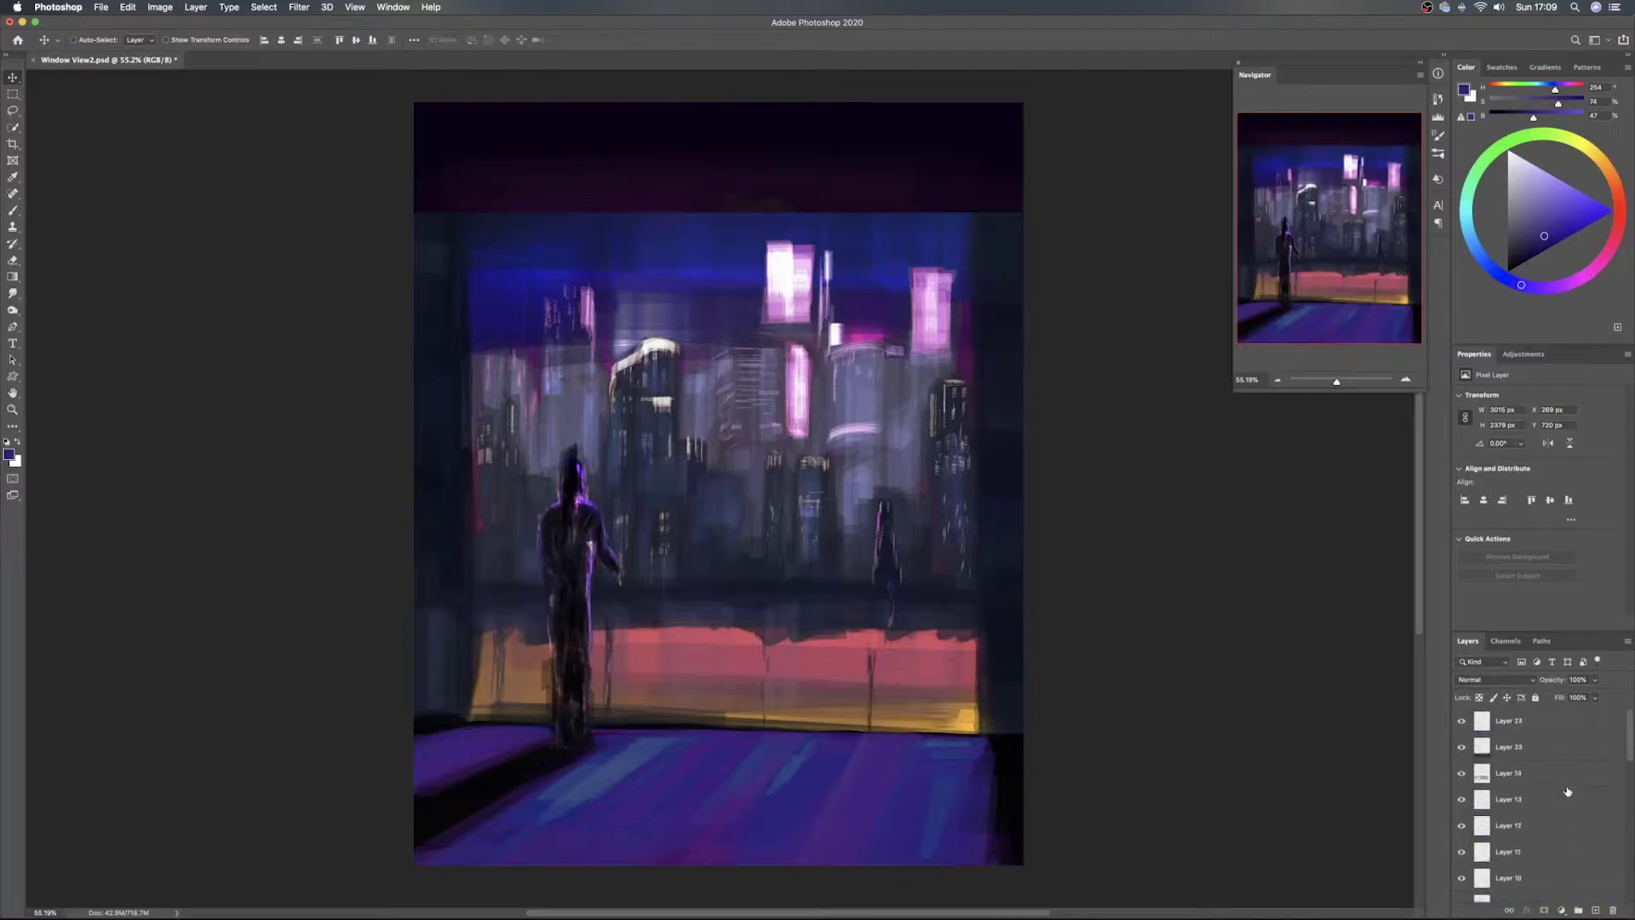
scroll(1567, 792, "down", 10)
left_click(1560, 794)
left_click(1461, 811)
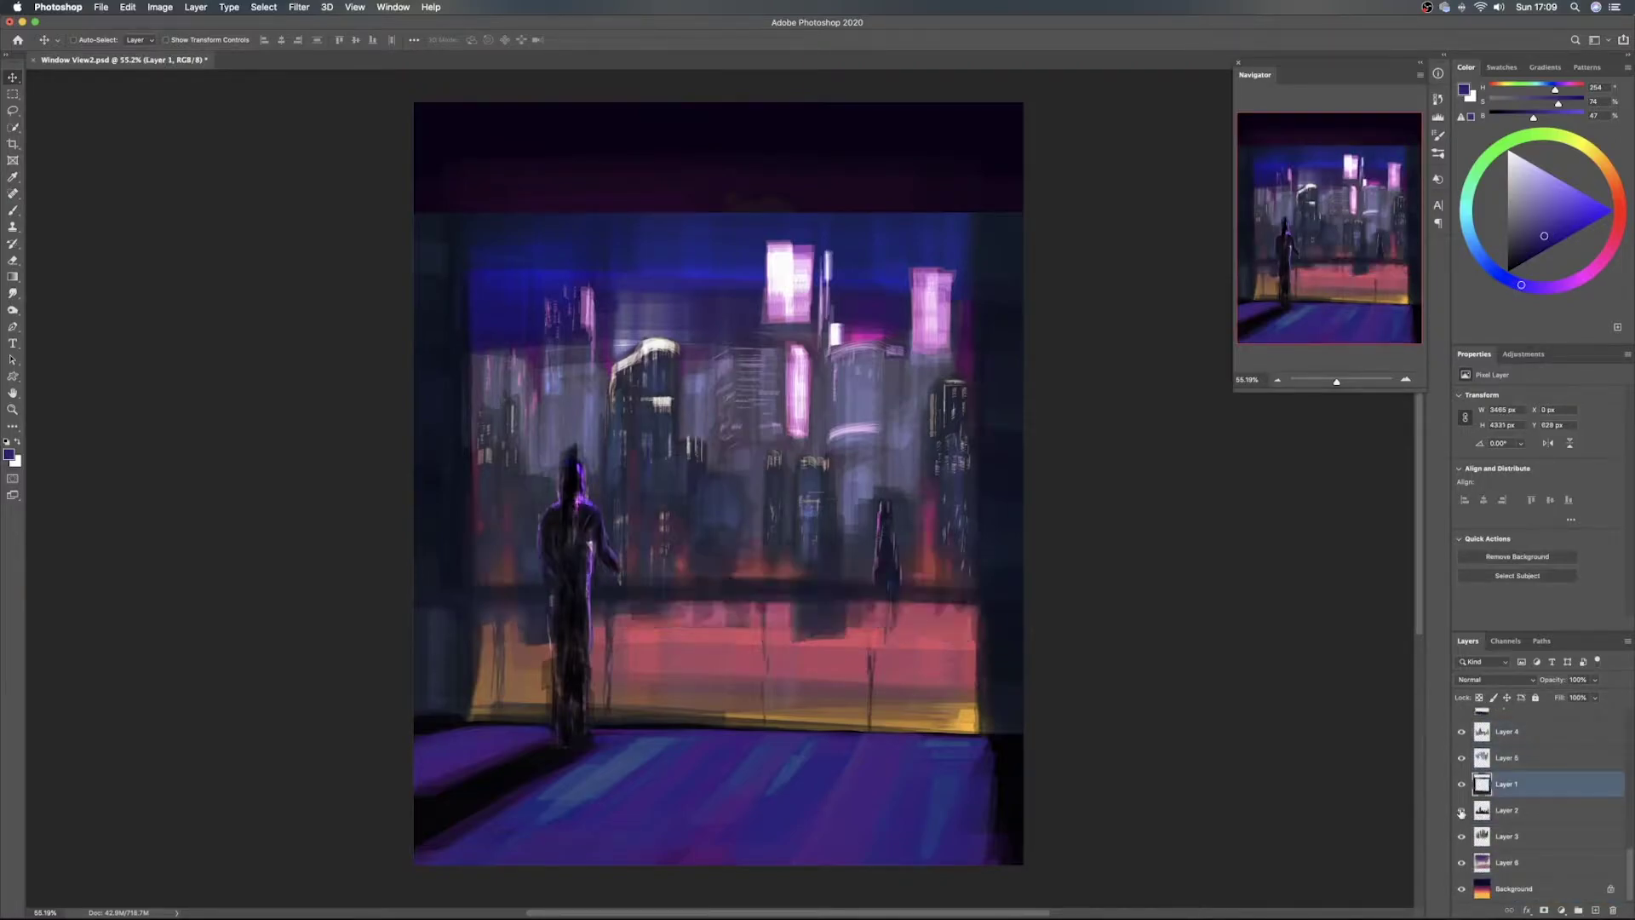
left_click(1461, 757)
left_click(1461, 757)
left_click(1461, 757)
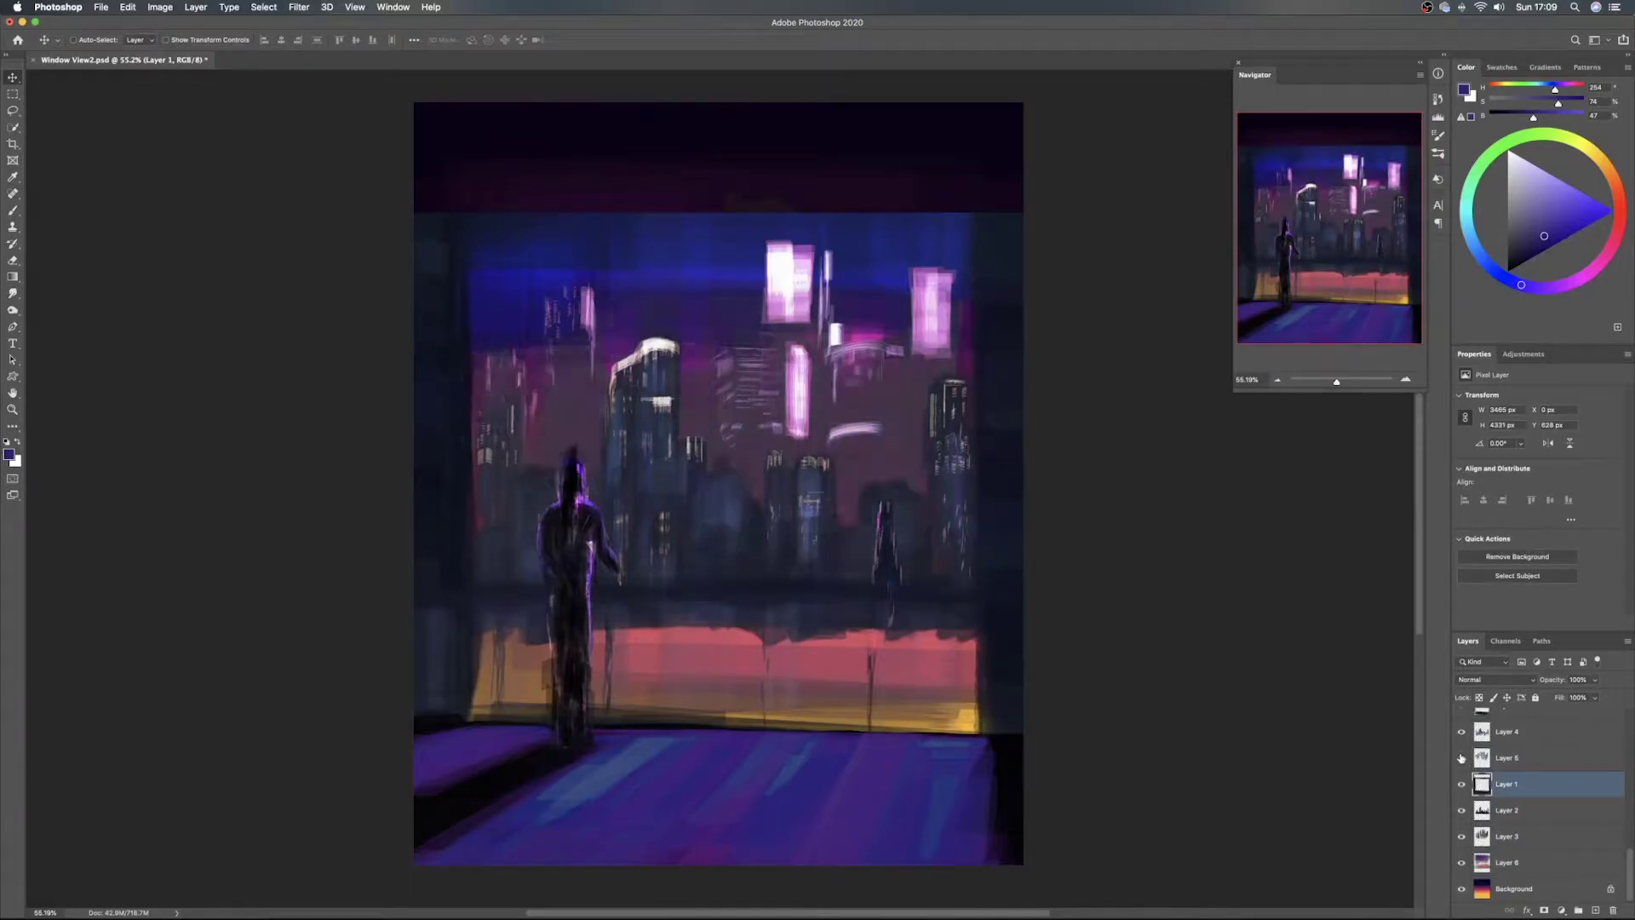
left_click(1461, 757)
left_click(1461, 731)
left_click(1461, 732)
left_click(1461, 731)
left_click(1461, 731)
left_click(1461, 810)
left_click(1461, 809)
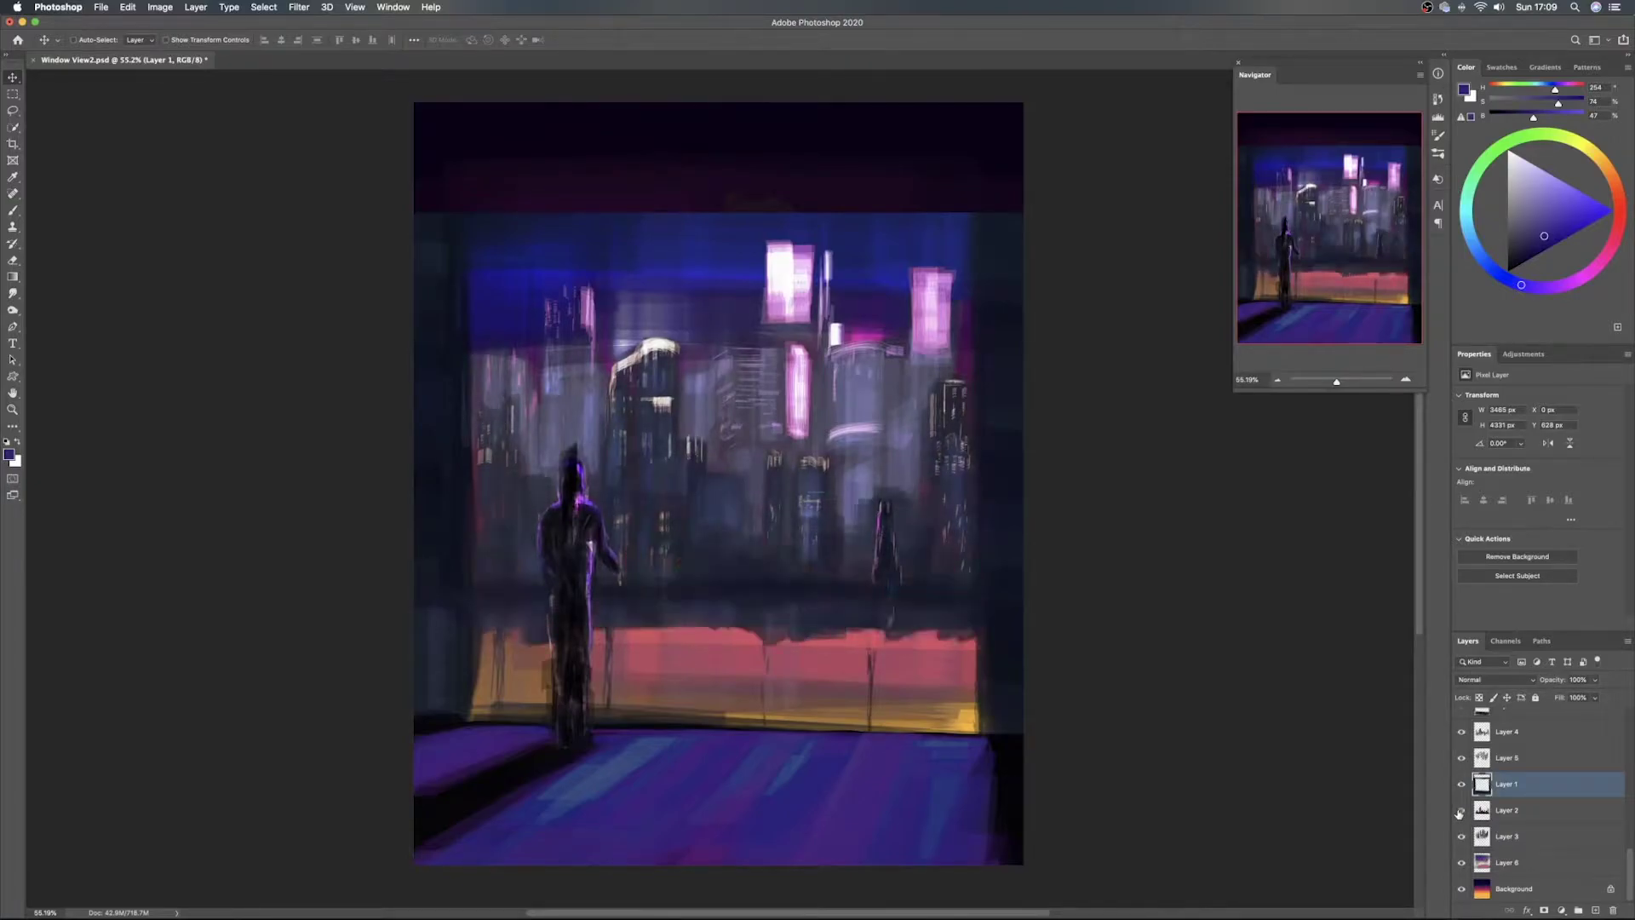
left_click(1461, 810)
left_click(1460, 810)
left_click(1460, 837)
left_click(1460, 837)
Toggle Layer 6 to identify the sky painting and move it up to the top edge of the canvas
left_click(1575, 841)
left_click(1461, 863)
left_click(1461, 862)
left_click(1551, 863)
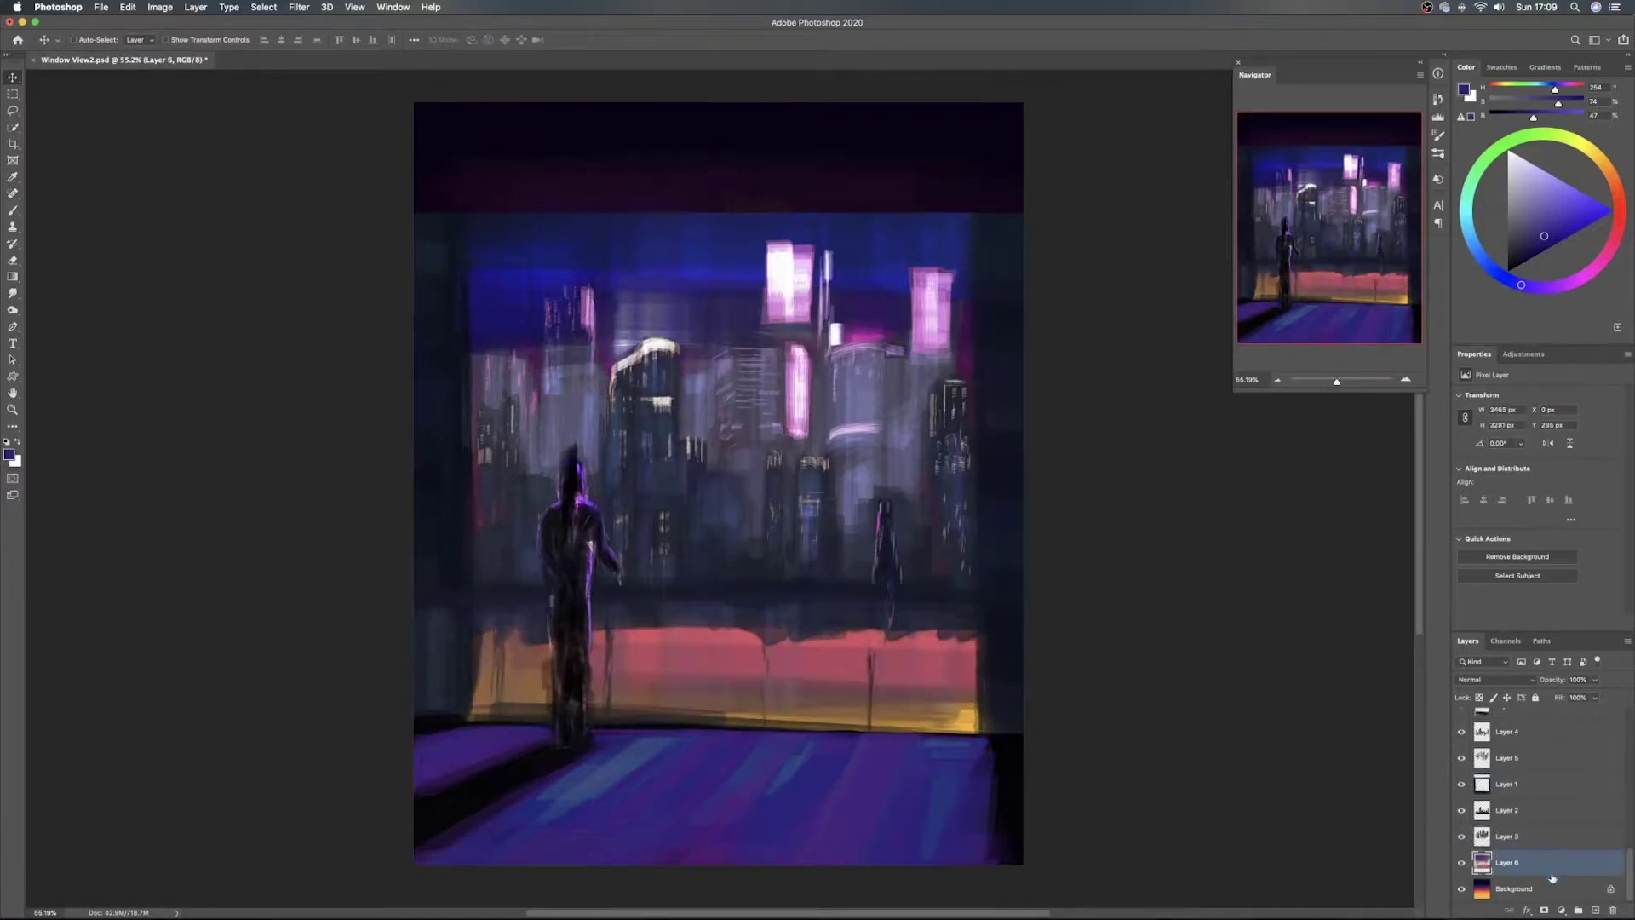
left_click_drag(864, 618, 866, 558)
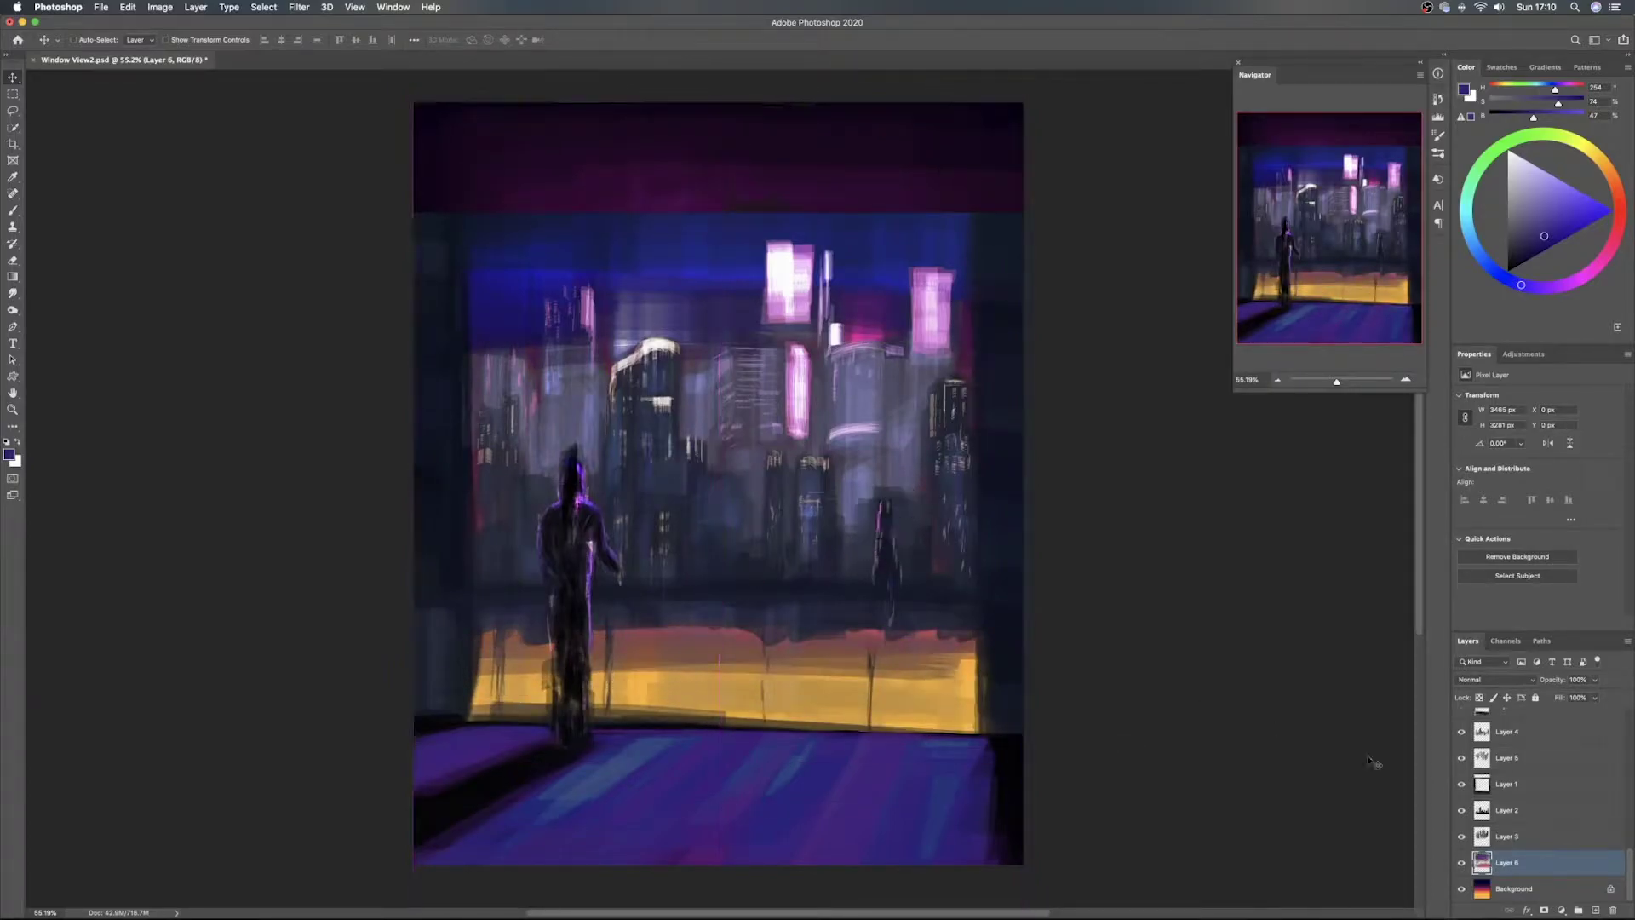
Convert the Background into the editable Layer 0 and try to move it upward
double_click(1576, 893)
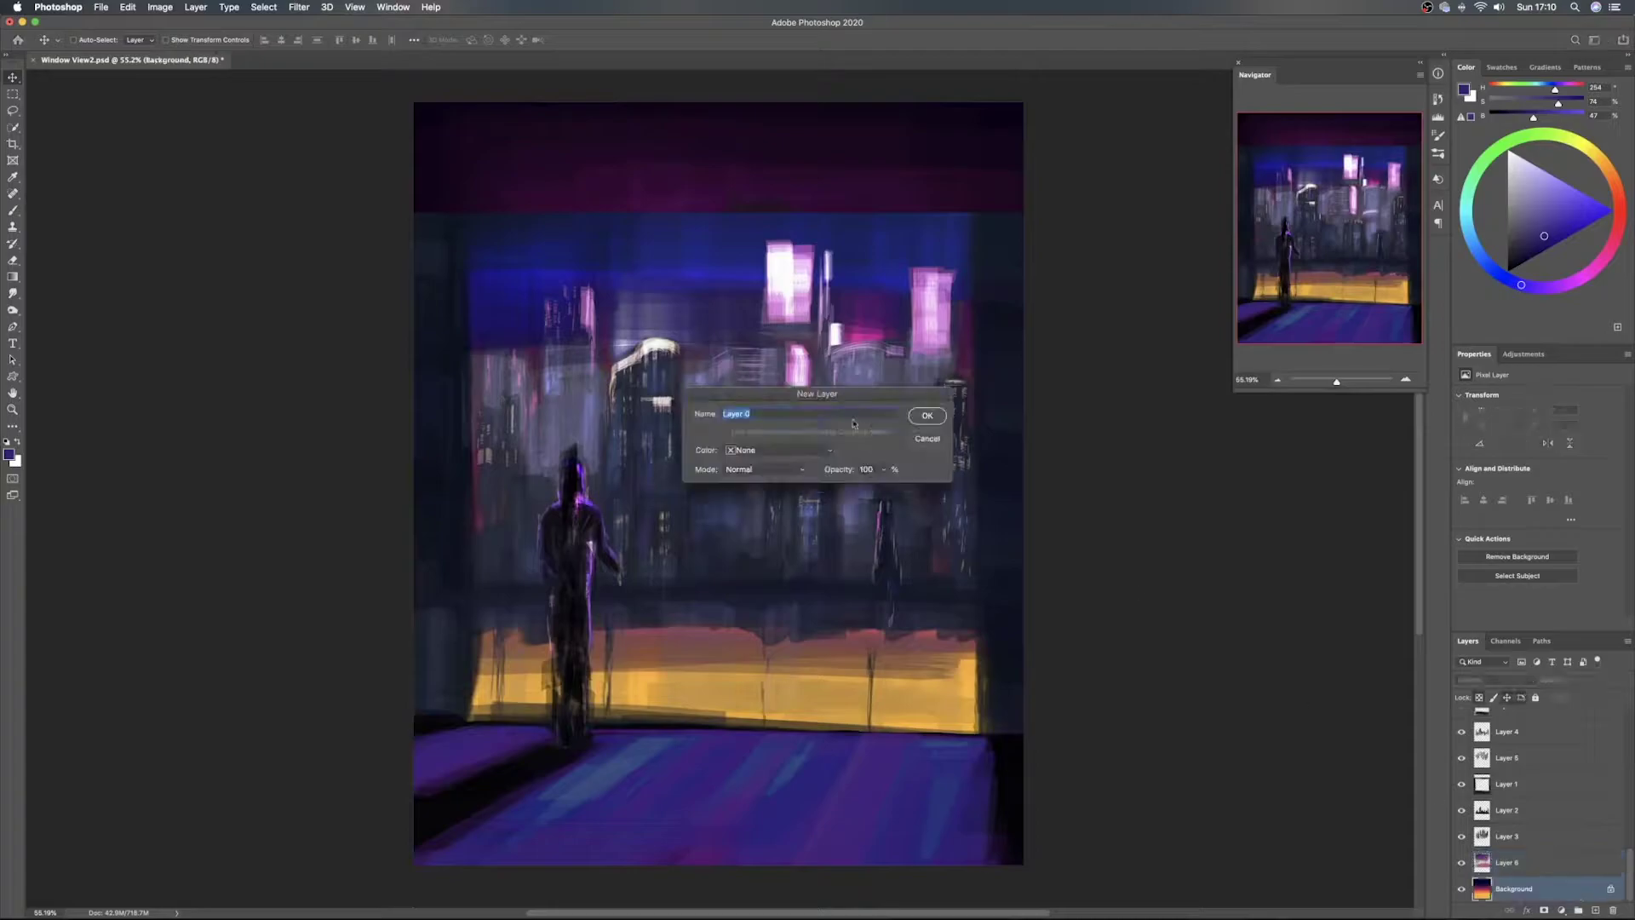
left_click(926, 415)
left_click_drag(867, 590, 862, 439)
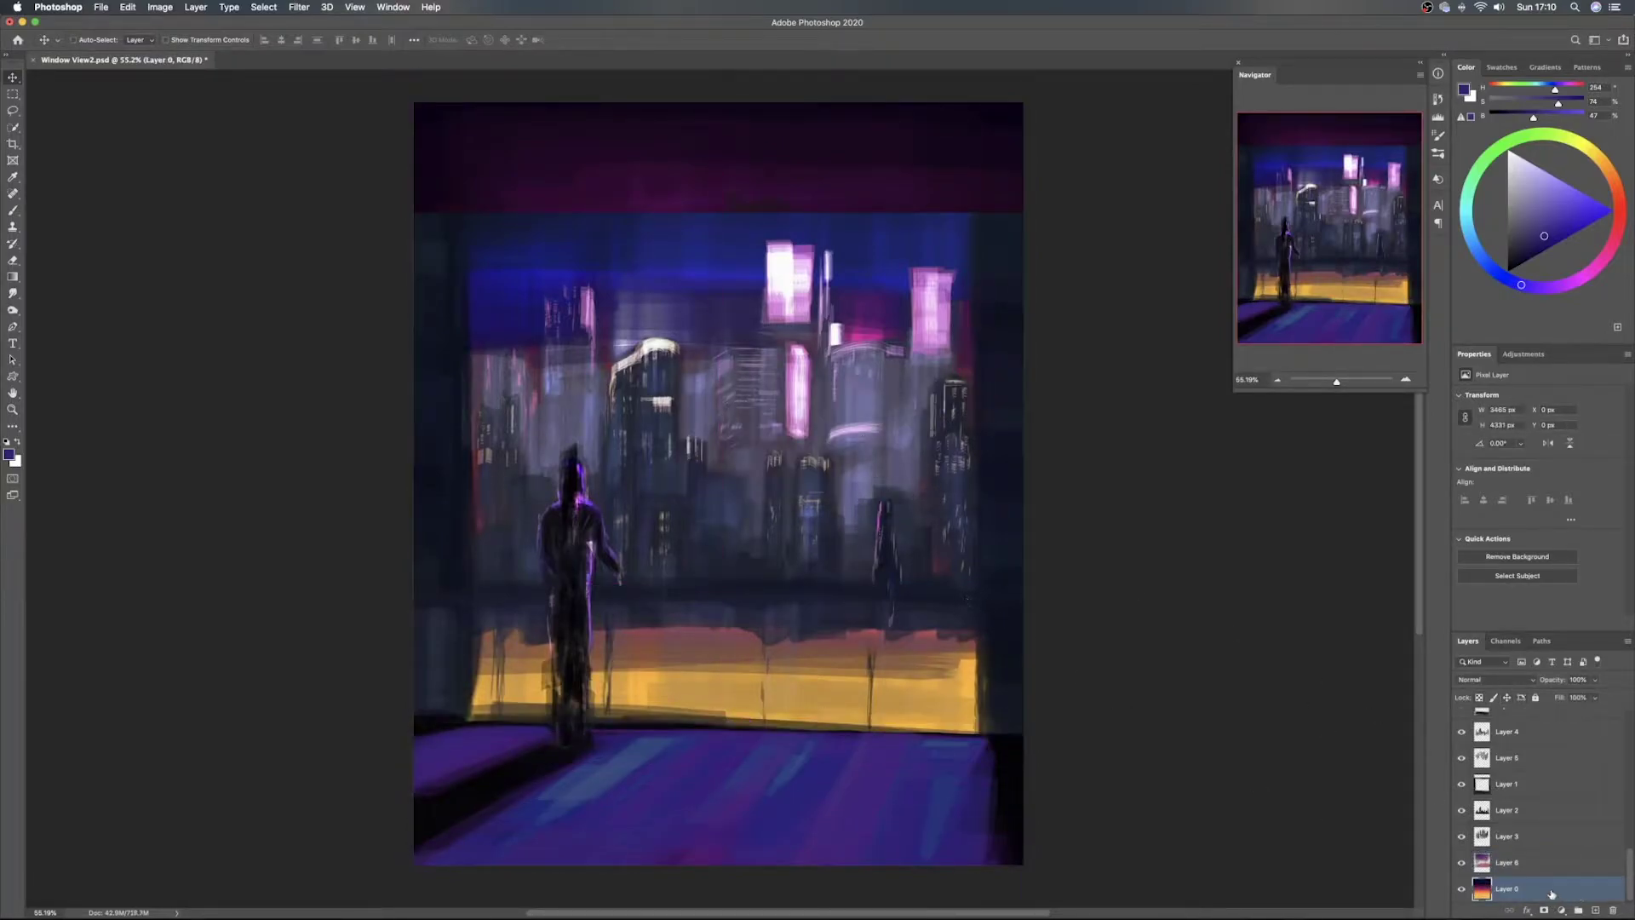
Identify Layer 7 by toggling its visibility and move it up until it meets the canvas top
scroll(1543, 837, "up", 5)
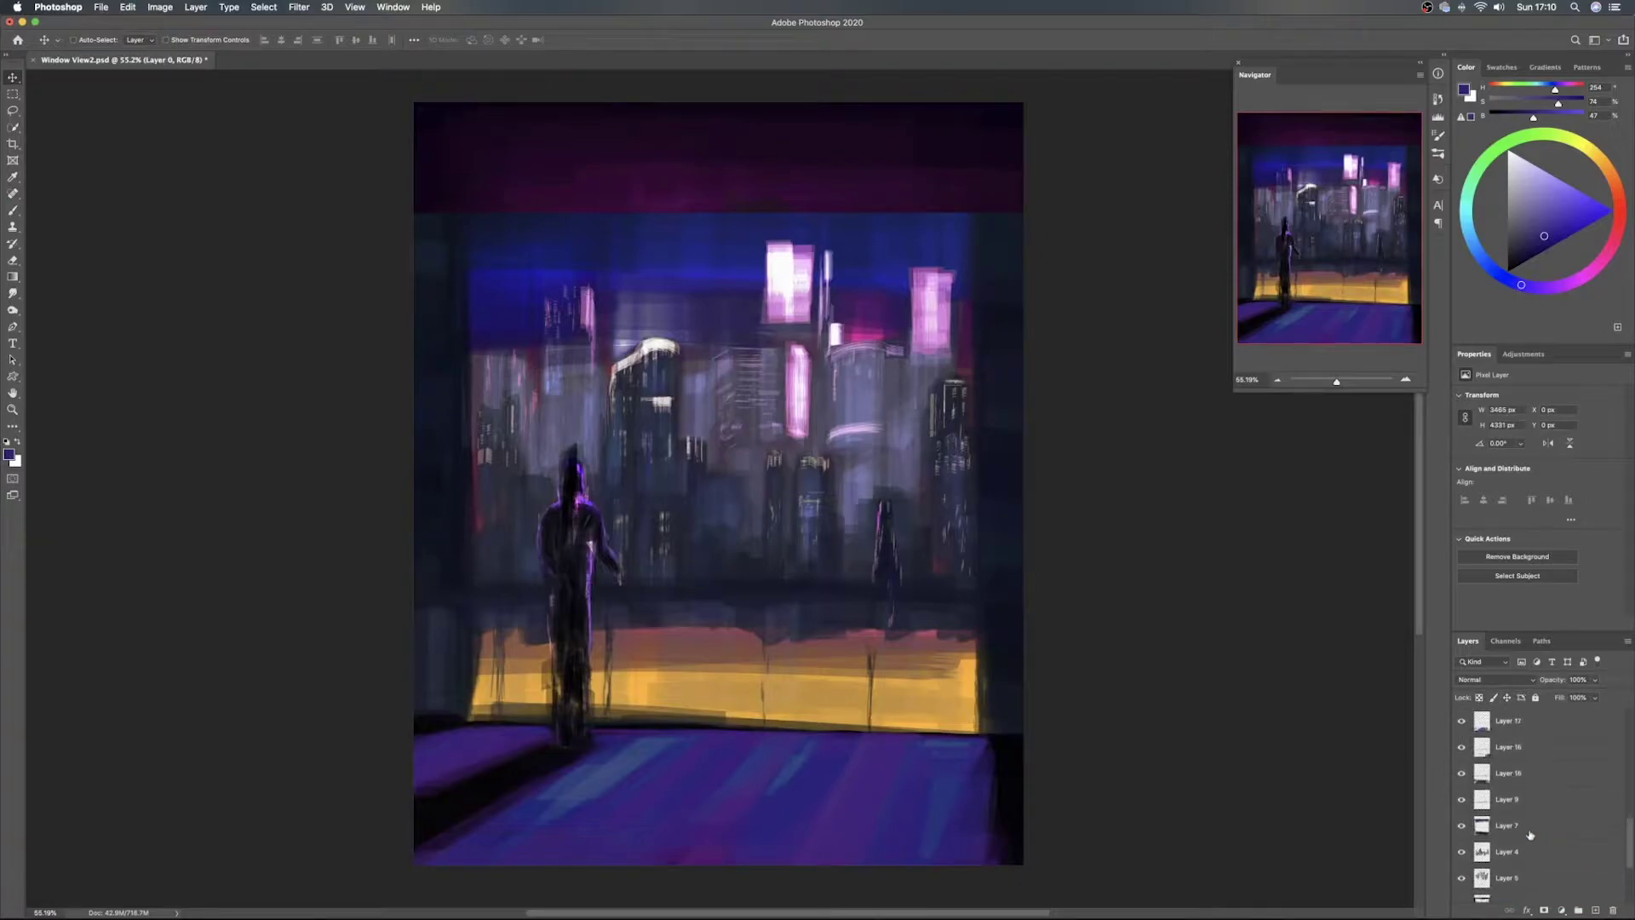
left_click(1458, 826)
left_click(1457, 826)
left_click(1458, 827)
left_click(1458, 827)
left_click(1566, 833)
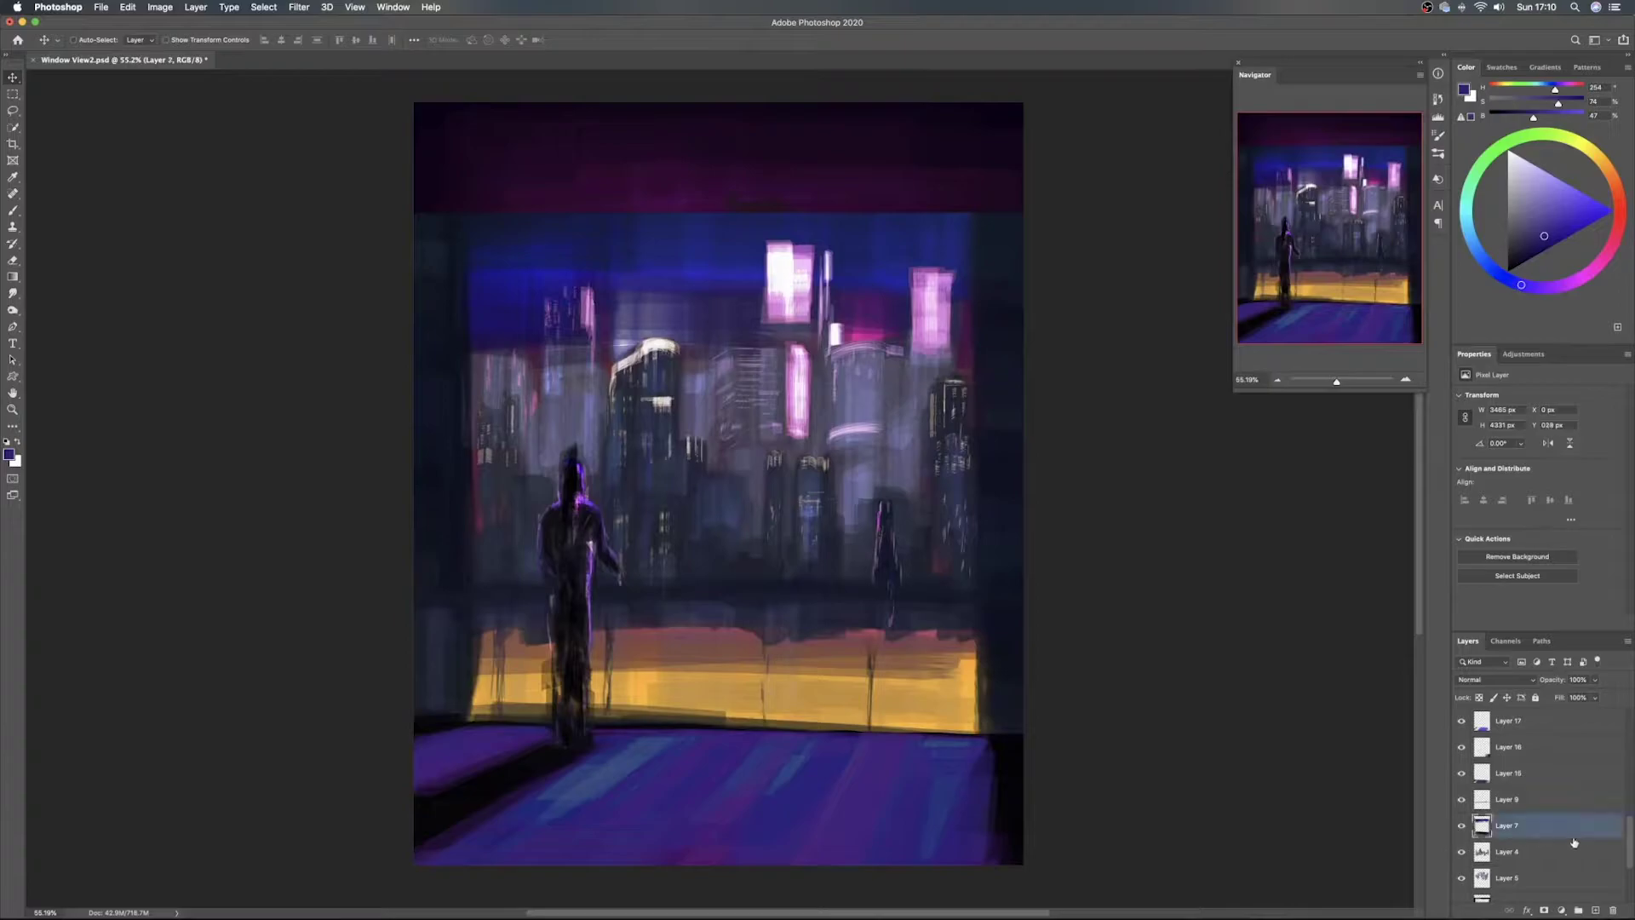
left_click_drag(887, 666, 888, 558)
left_click_drag(855, 659, 854, 668)
Transform Layer 7 by pulling its lower-left corner slightly down and outward past the canvas edge
key("super+t")
right_click(776, 633)
left_click(798, 691)
left_click_drag(414, 865, 411, 882)
mouse_move(1024, 866)
left_mouse_down()
mouse_move(1024, 887)
mouse_move(1026, 836)
mouse_move(1025, 863)
left_mouse_up()
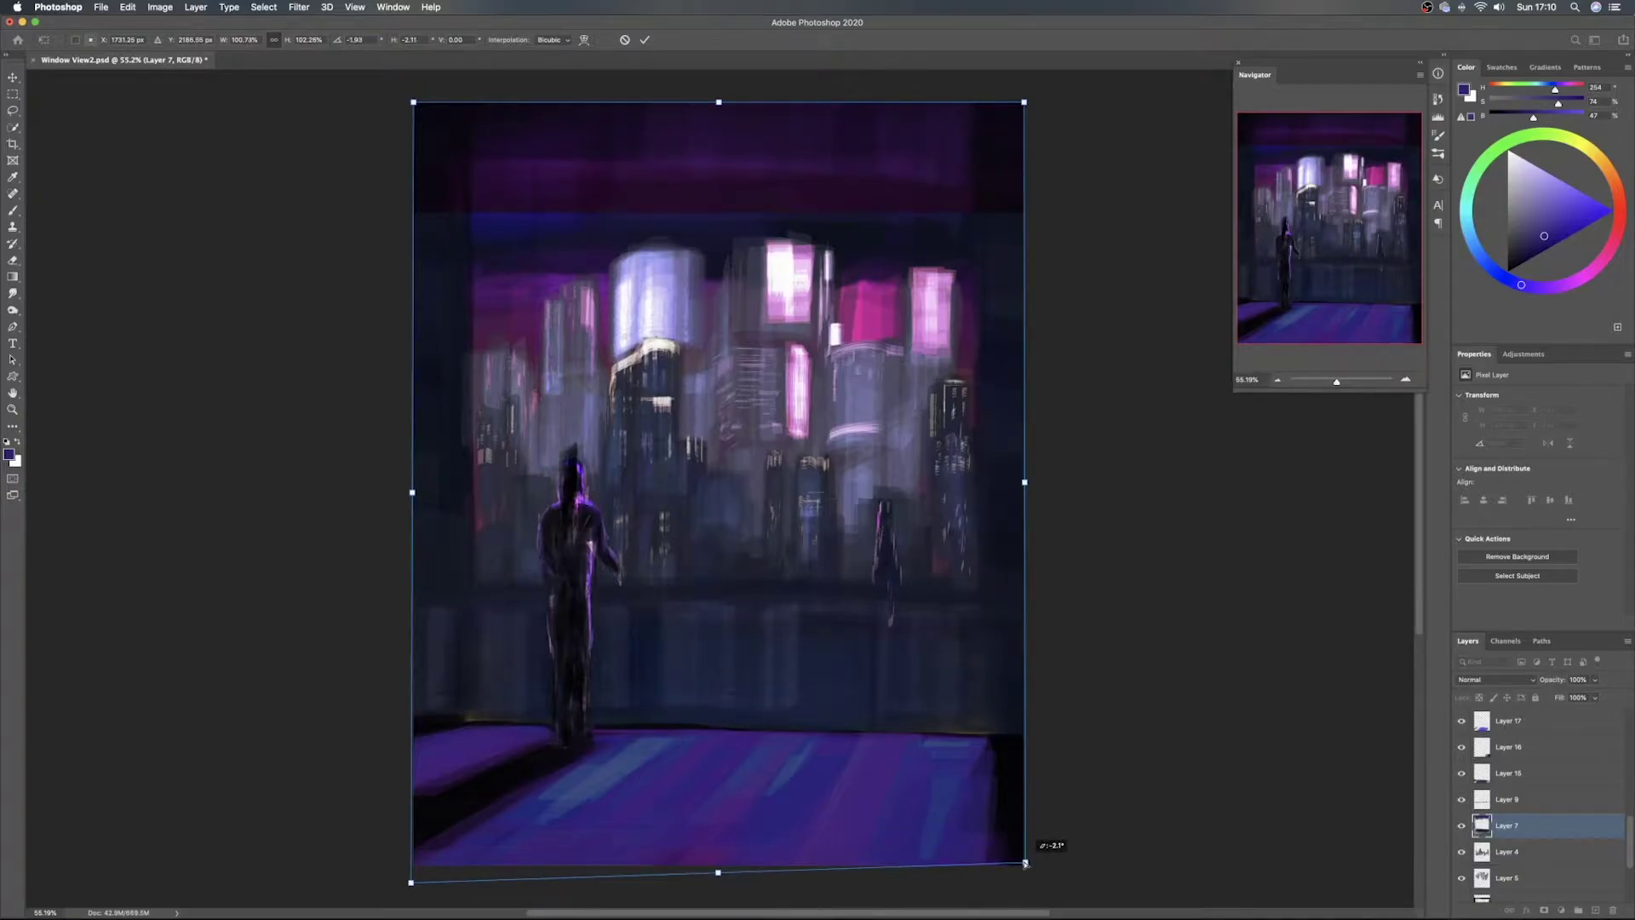
key("Return")
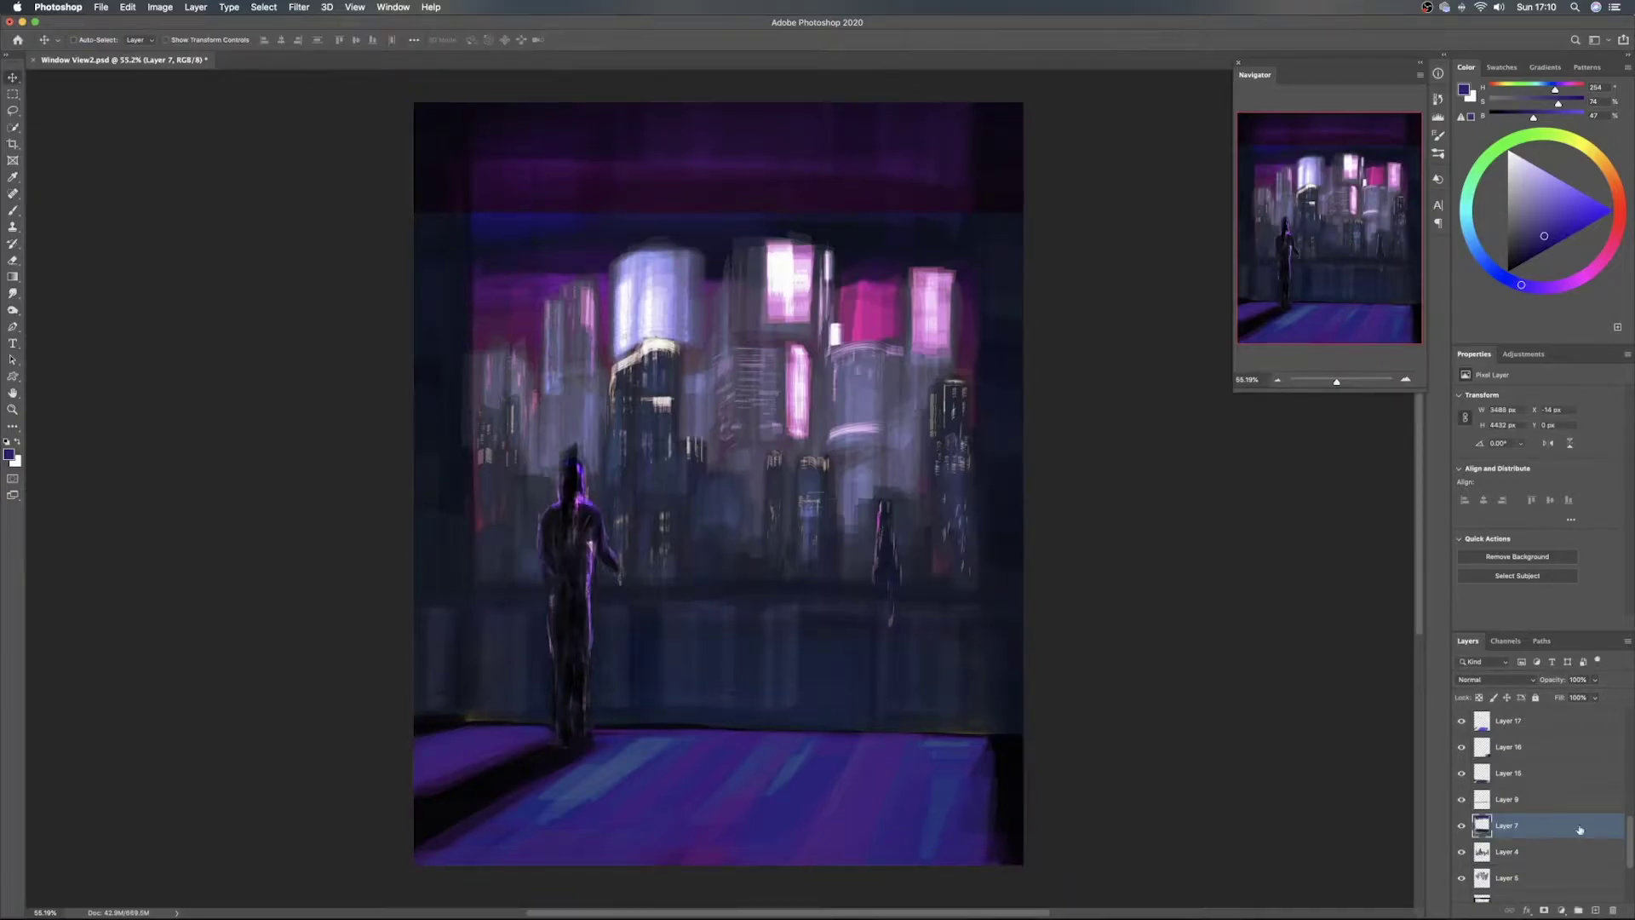
Check what Layer 9, the Curves 1 and Hue/Saturation 1 adjustments and the figure layer contribute by toggling their visibility
left_click(1461, 800)
left_click(1462, 800)
scroll(1461, 748, "up", 3)
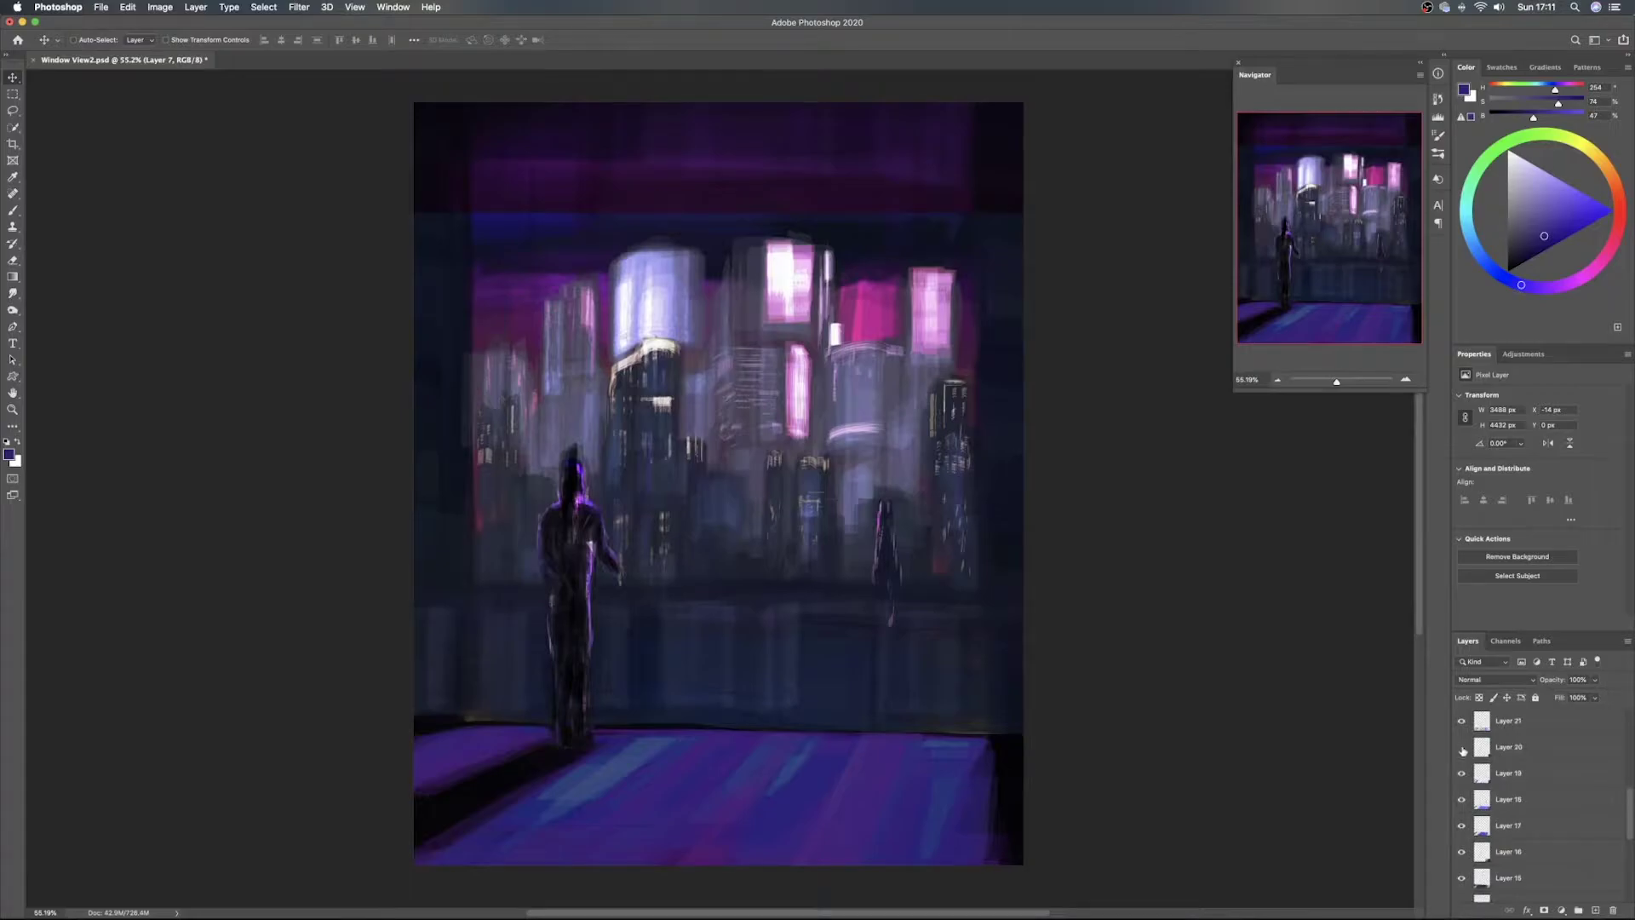
scroll(1462, 750, "up", 3)
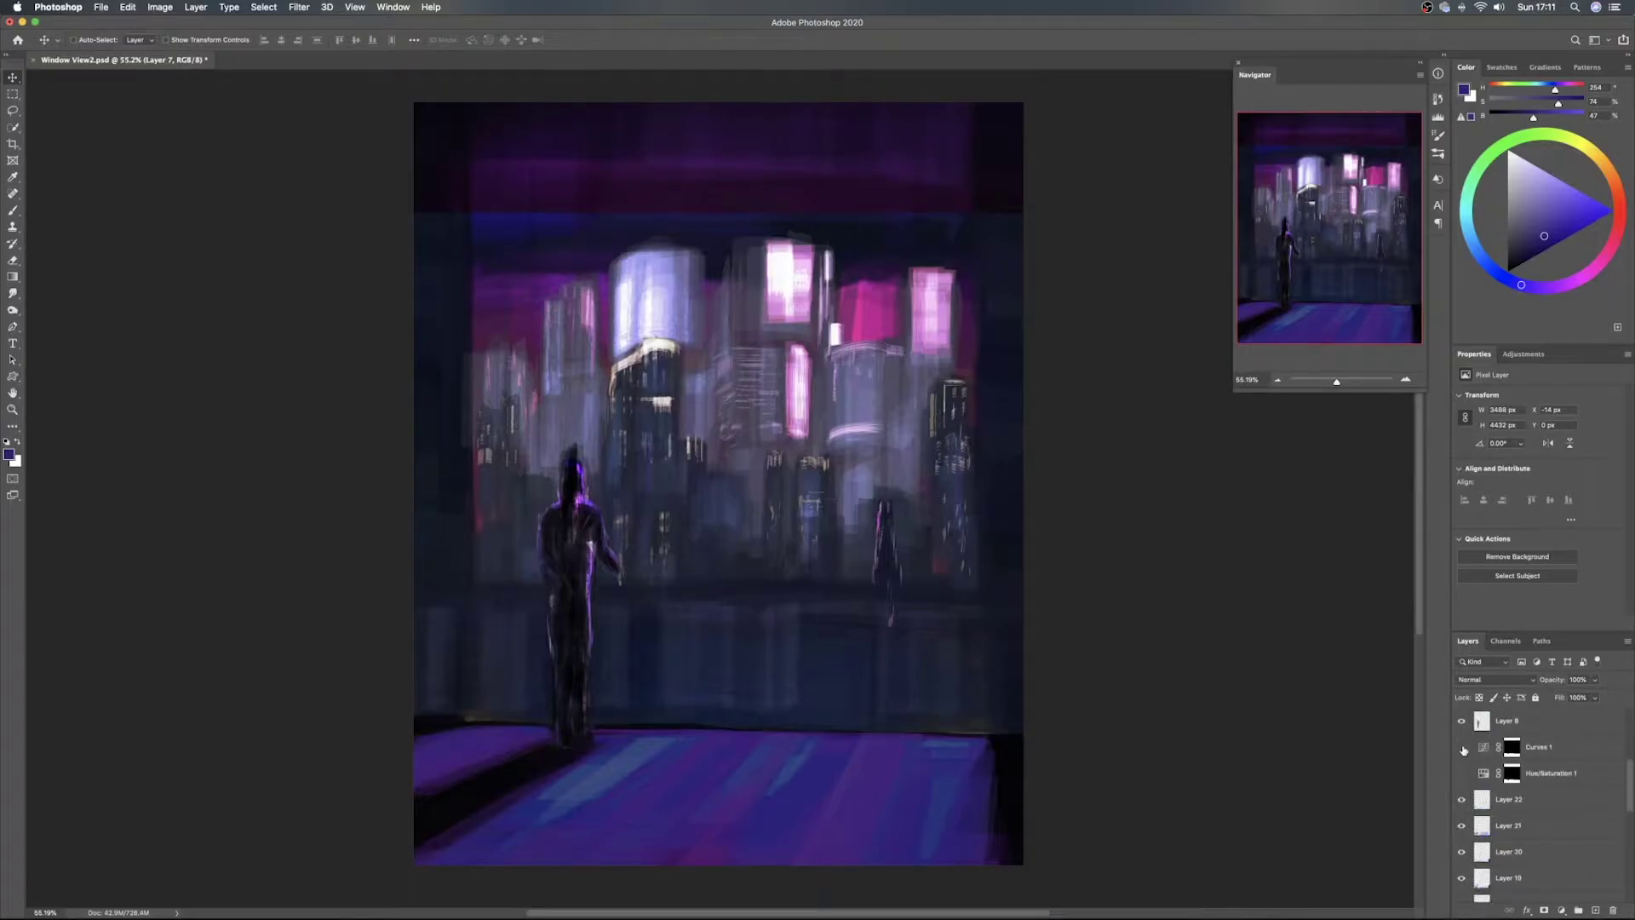
left_click(1461, 747)
left_click(1462, 770)
left_click(1461, 770)
left_click_drag(1462, 750, 1462, 774)
scroll(1526, 779, "up", 1)
left_click(1462, 773)
left_click(1462, 773)
Shift the window reflections on Layer 14 to about X 55 px, Y 2751 px and set the layer's opacity to 46%
scroll(1466, 774, "up", 2)
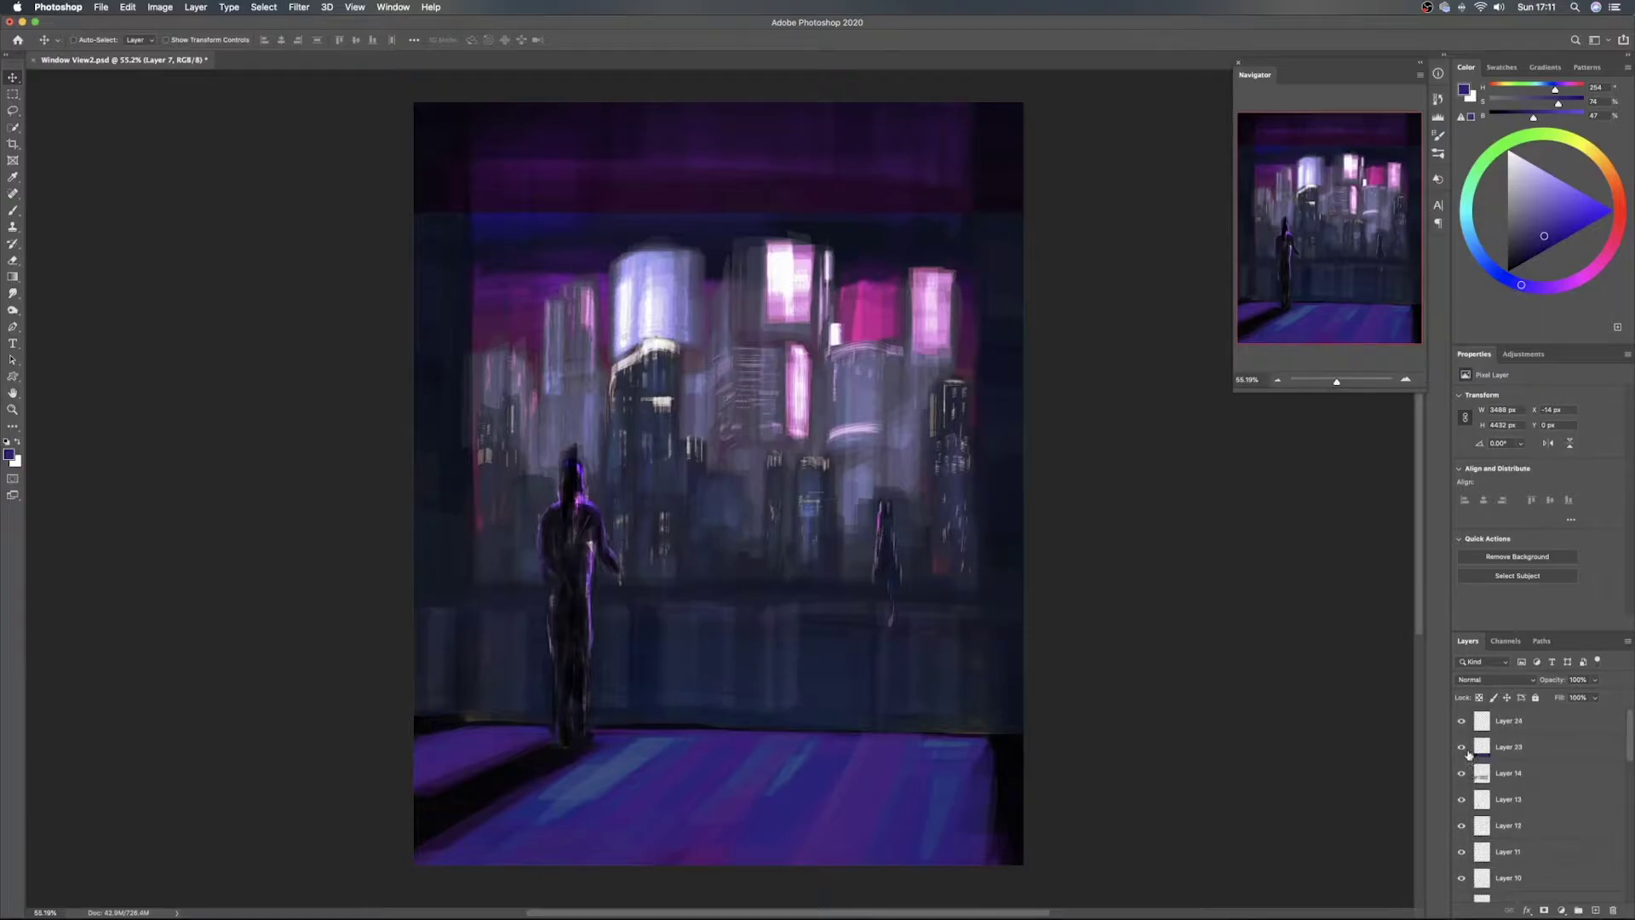
left_click(1461, 747)
left_click(1461, 748)
left_click(1461, 773)
left_click(1461, 773)
left_click(1549, 775)
left_click_drag(831, 662, 863, 675)
left_click_drag(1550, 683, 1631, 686)
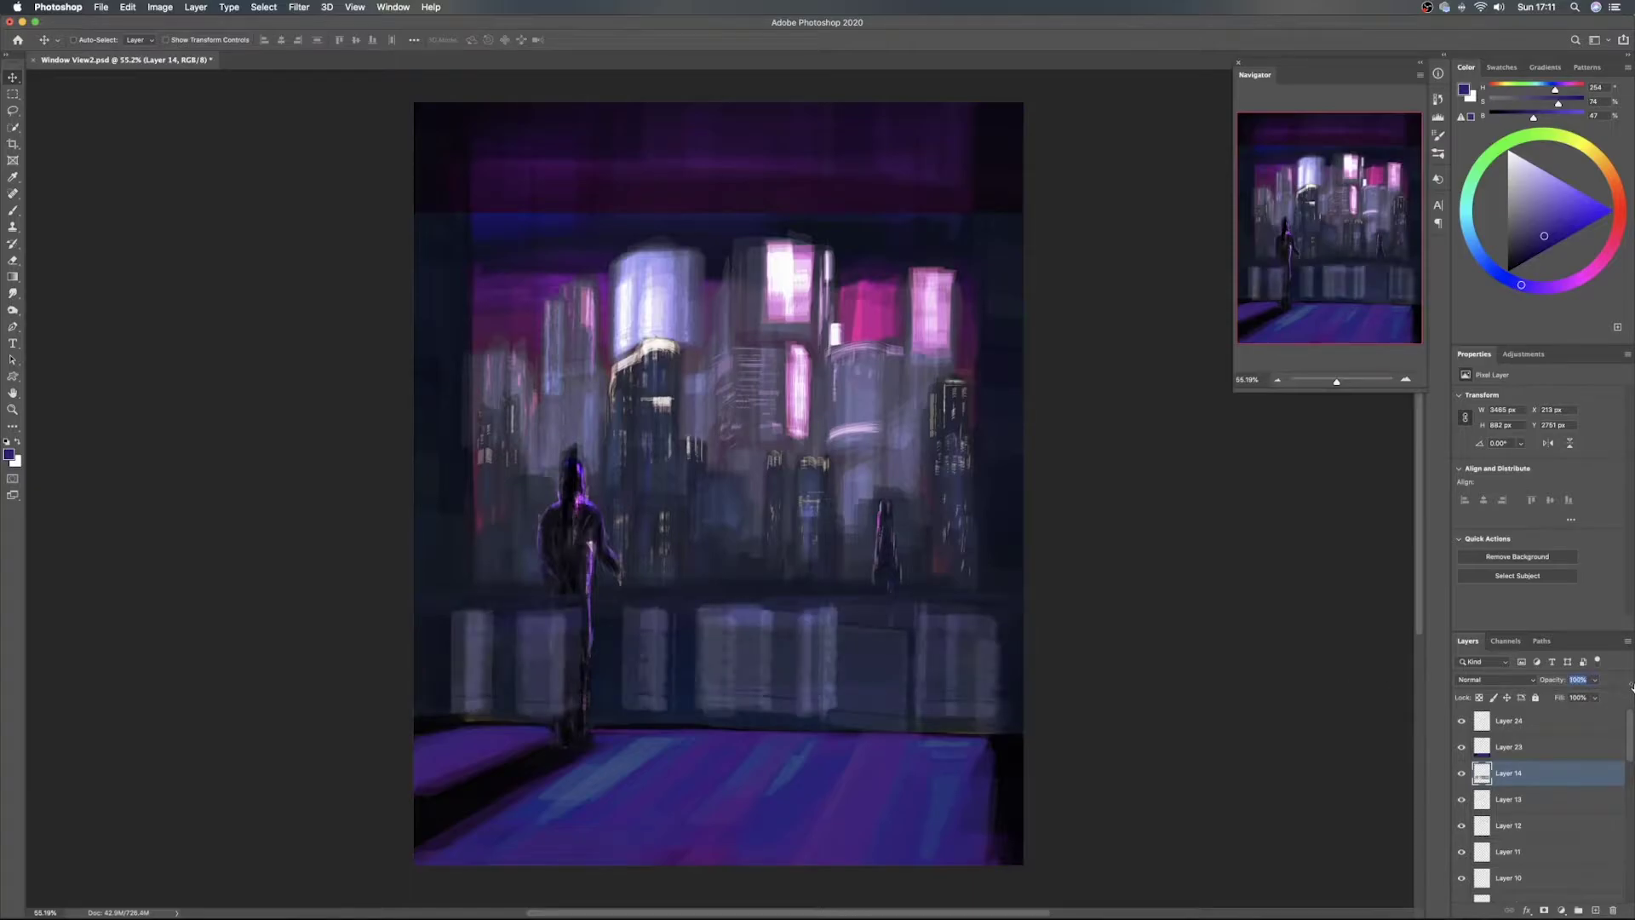
type("0")
key("Return")
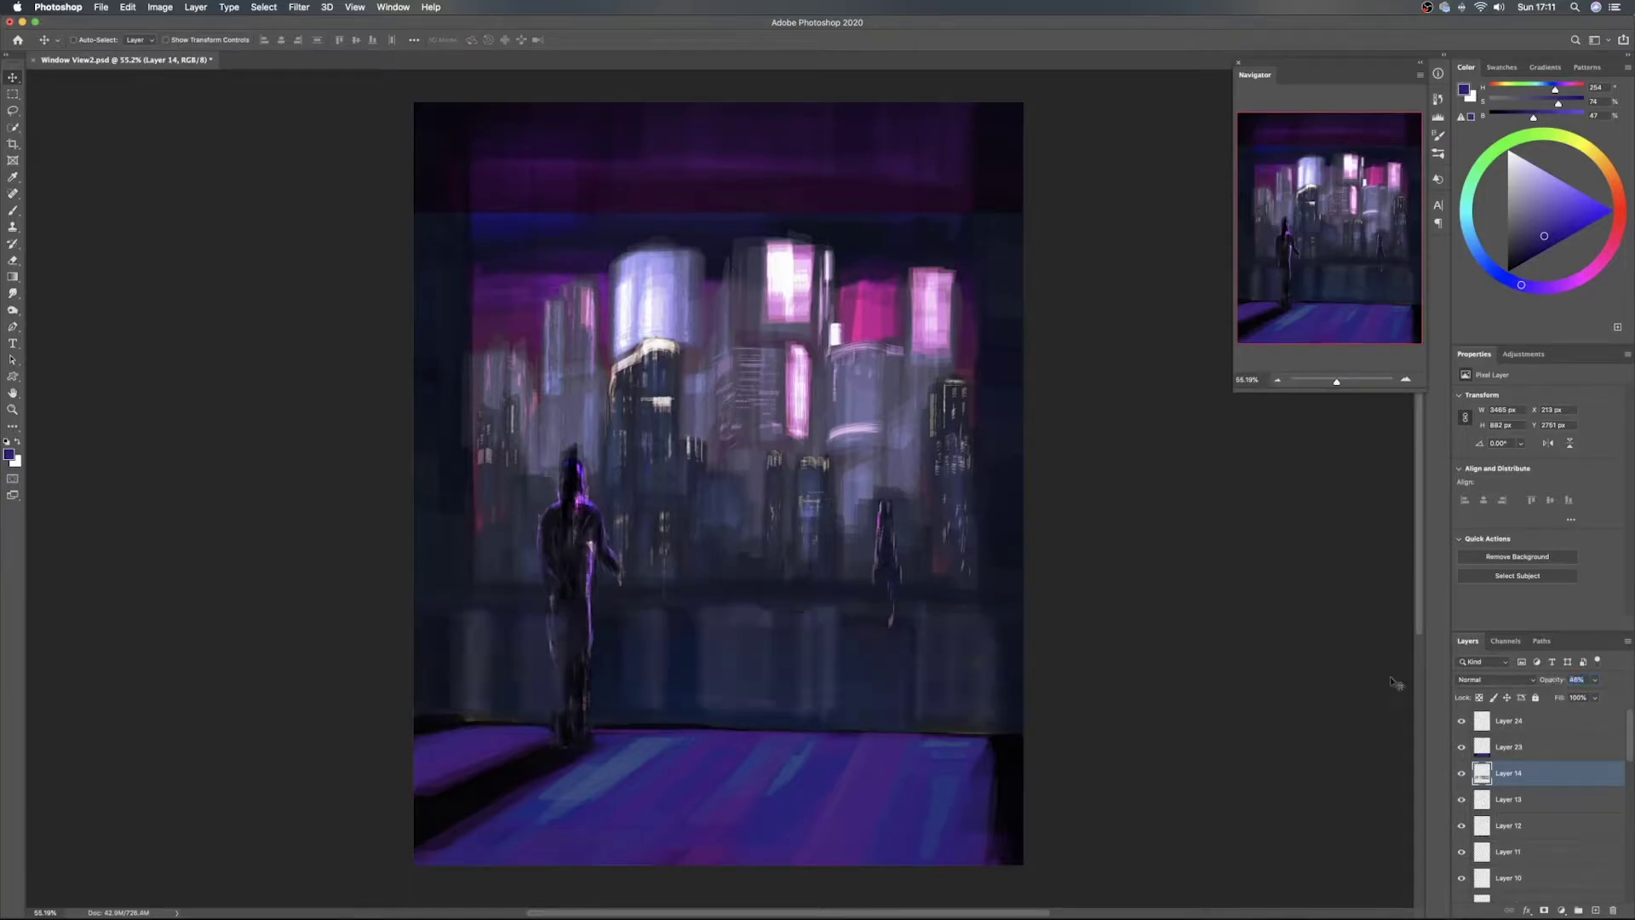
mouse_move(977, 693)
left_mouse_down()
mouse_move(970, 661)
mouse_move(947, 683)
left_mouse_up()
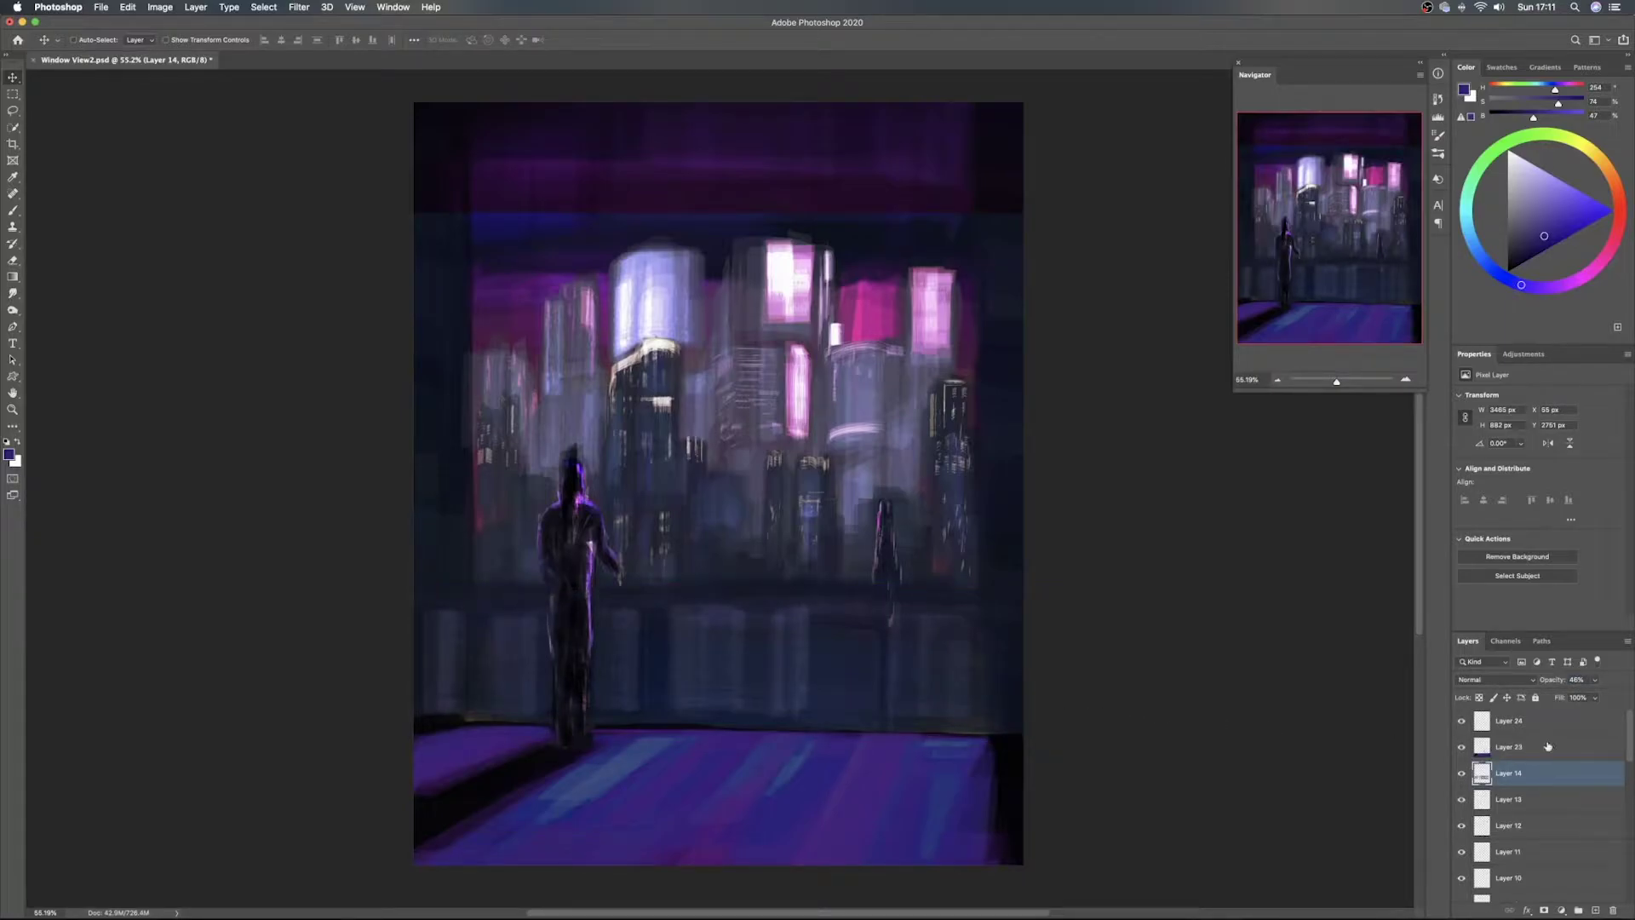
Select the floor layer, Layer 23, and toggle its visibility to check what it contributes
left_click(1547, 746)
left_click(1461, 747)
left_click(1461, 747)
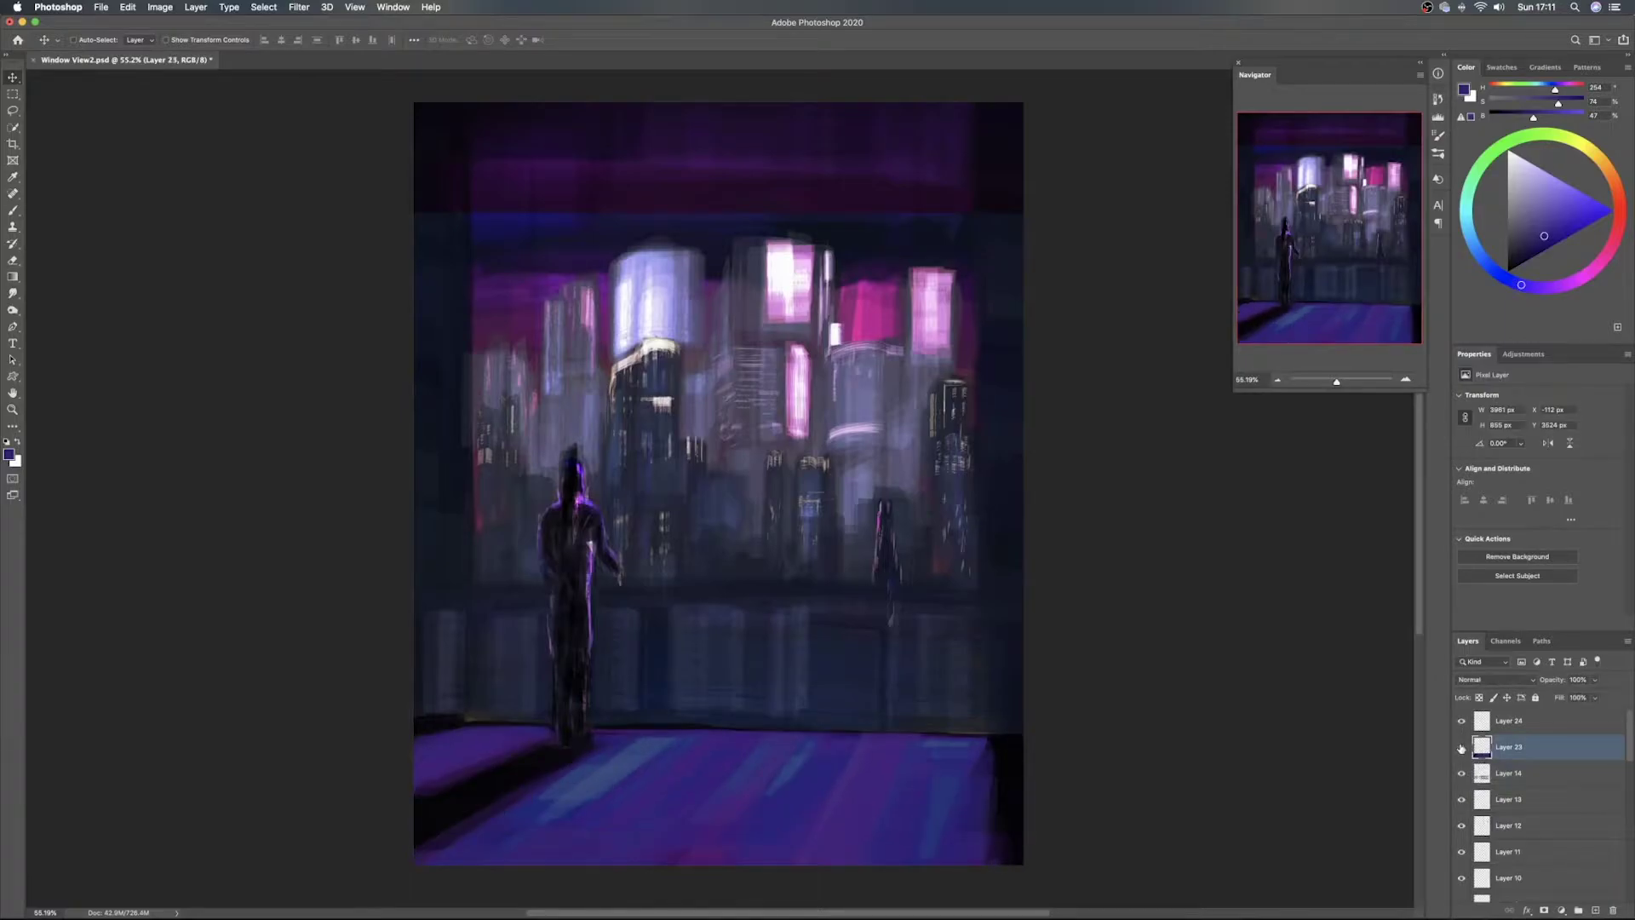
left_click(1461, 746)
left_click(1461, 747)
Distort the floor on Layer 23, pulling both lower corners below the canvas and the lower-right one outward, raise its upper edge slightly, and save the document
key("super+t")
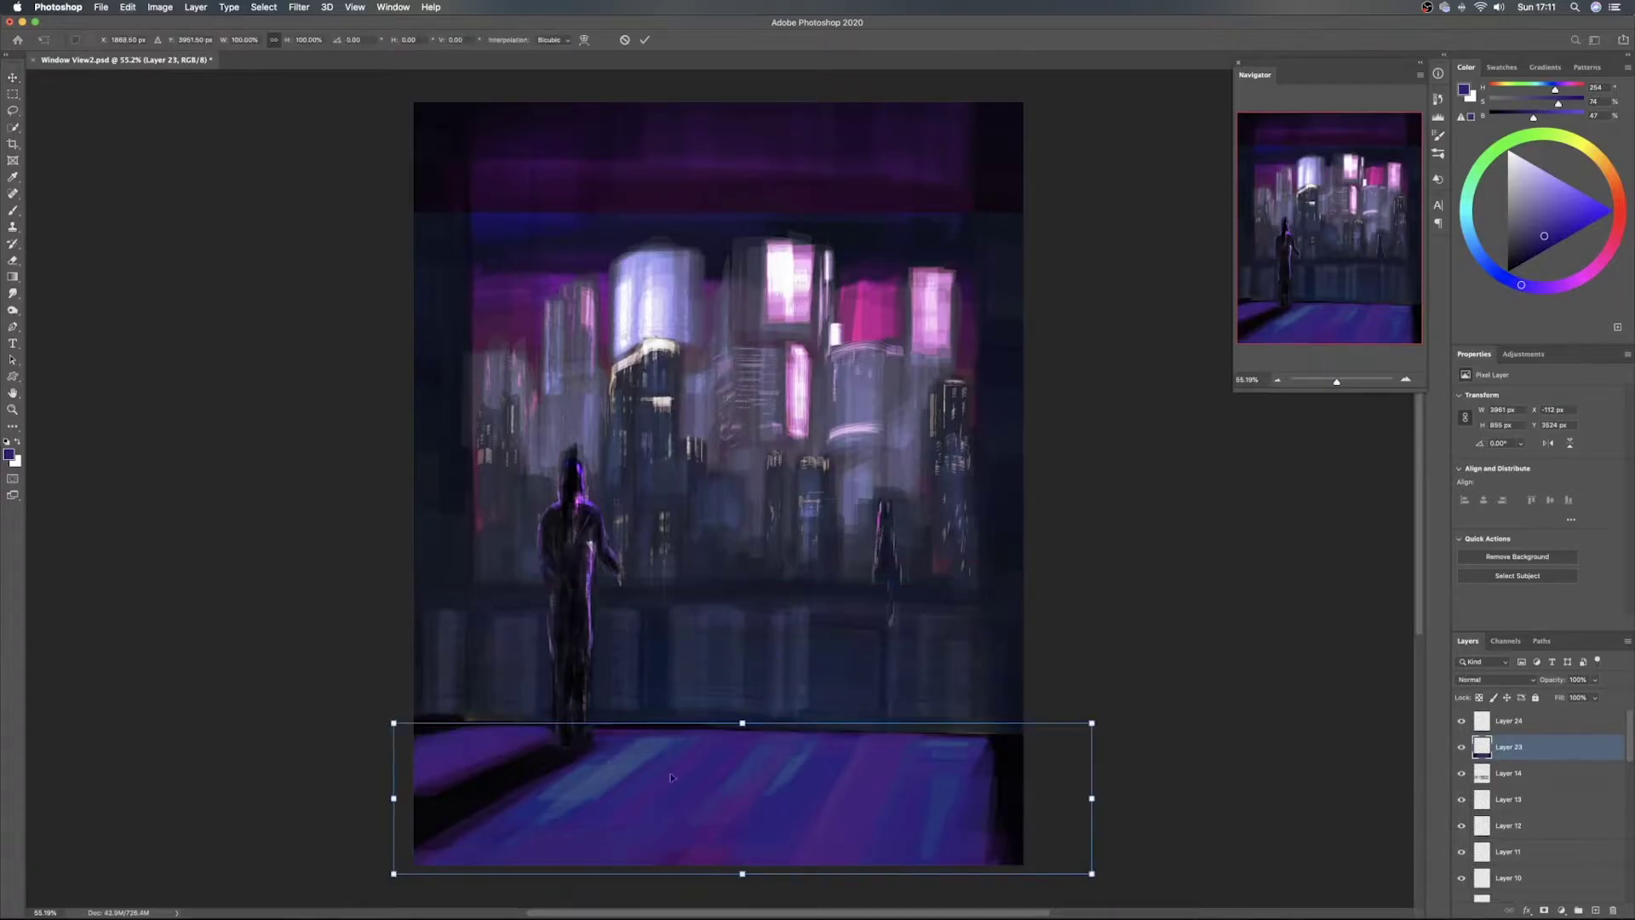
right_click(712, 677)
left_click(750, 730)
left_click_drag(1092, 873, 1146, 881)
left_click_drag(394, 878, 475, 864)
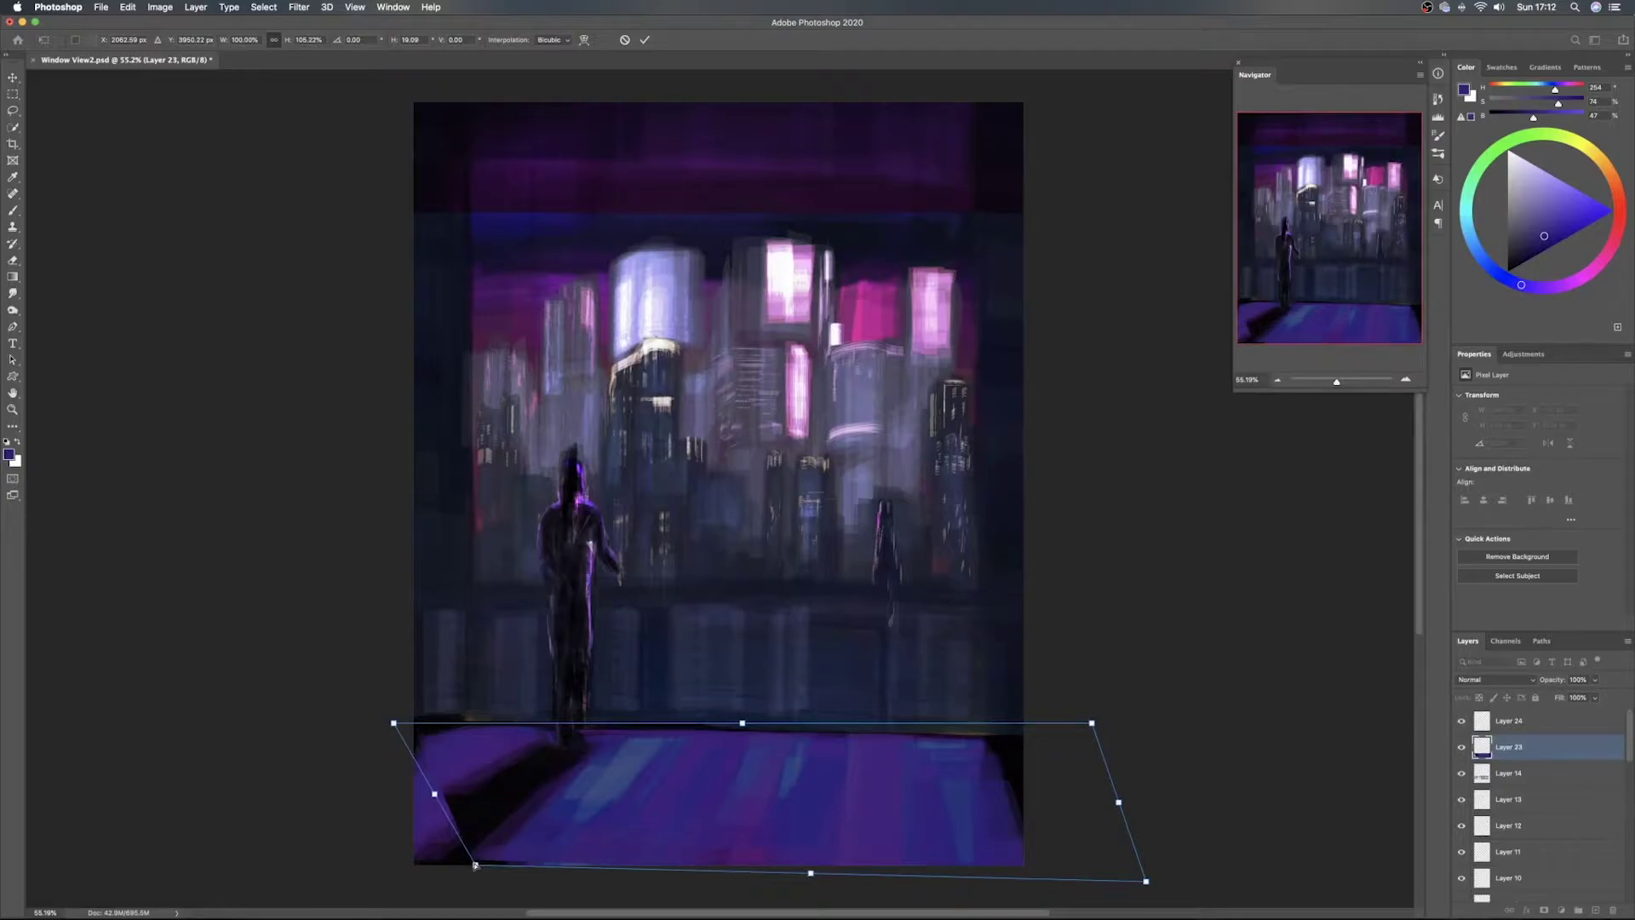
left_click_drag(475, 864, 410, 885)
left_click_drag(743, 723, 739, 723)
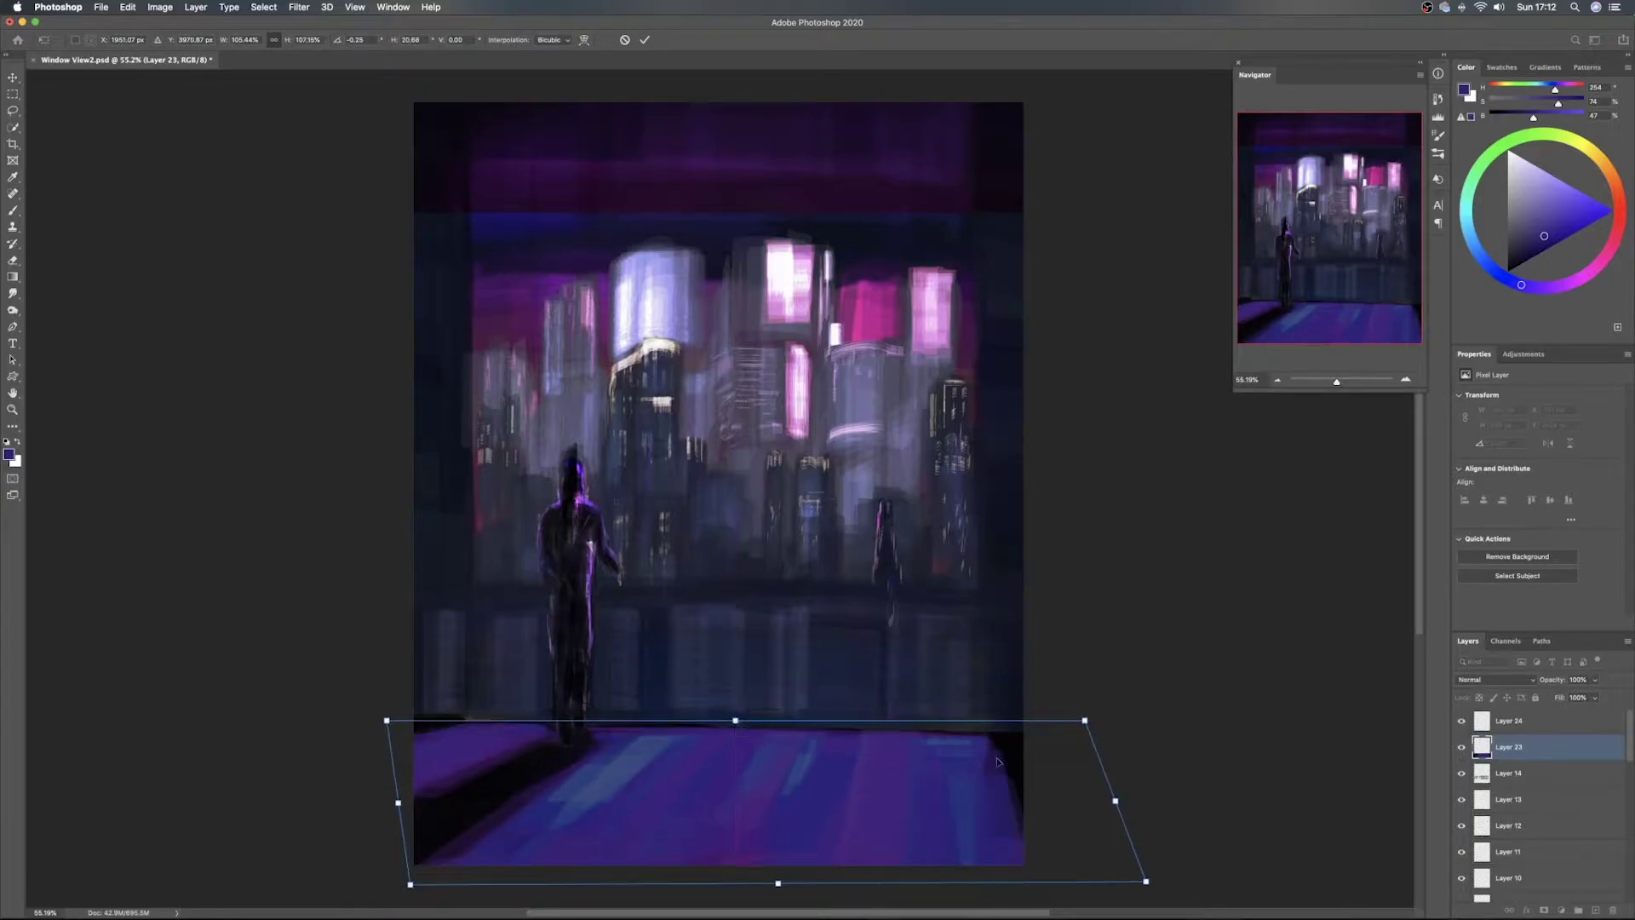
left_click_drag(1116, 801, 1121, 795)
key("Return")
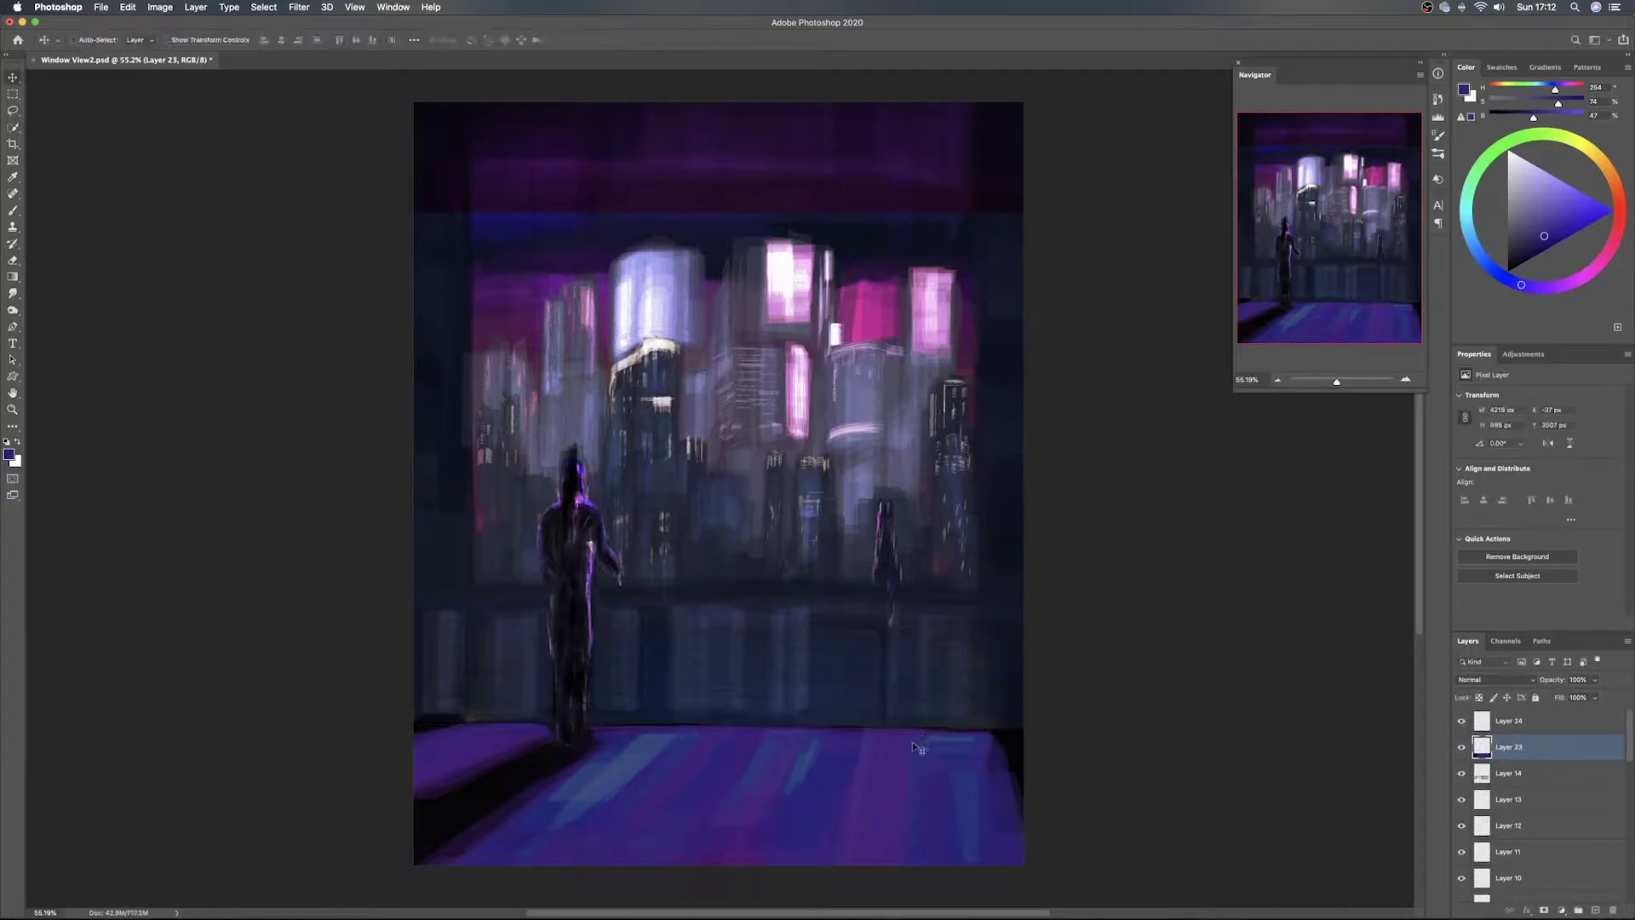
key("super+s")
left_click(1427, 7)
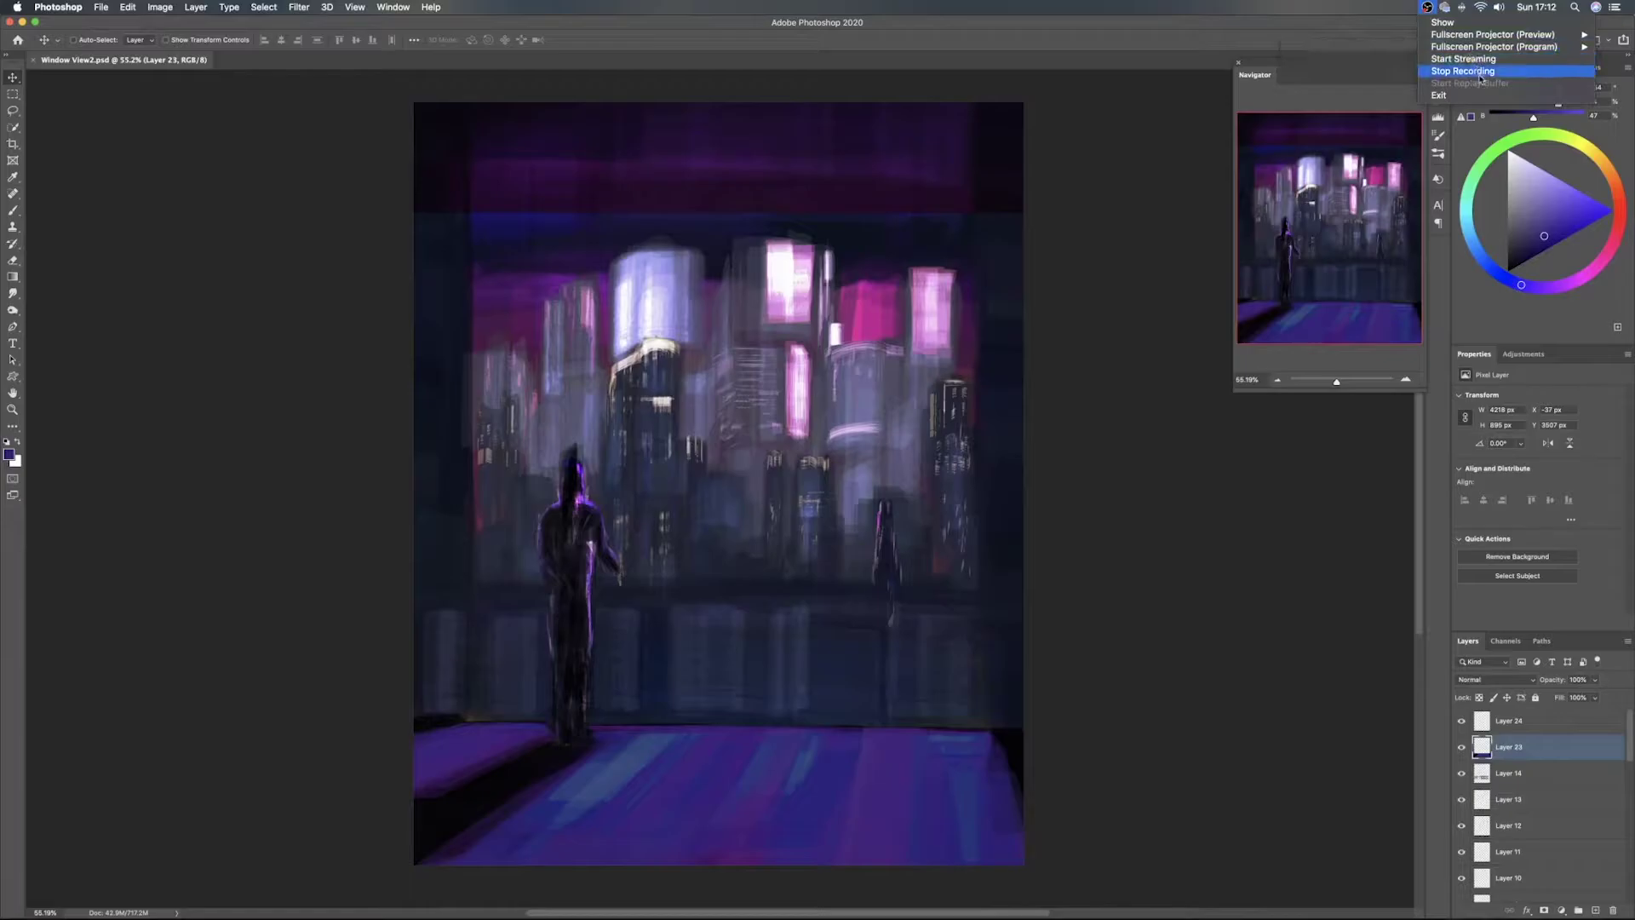
left_click(1479, 79)
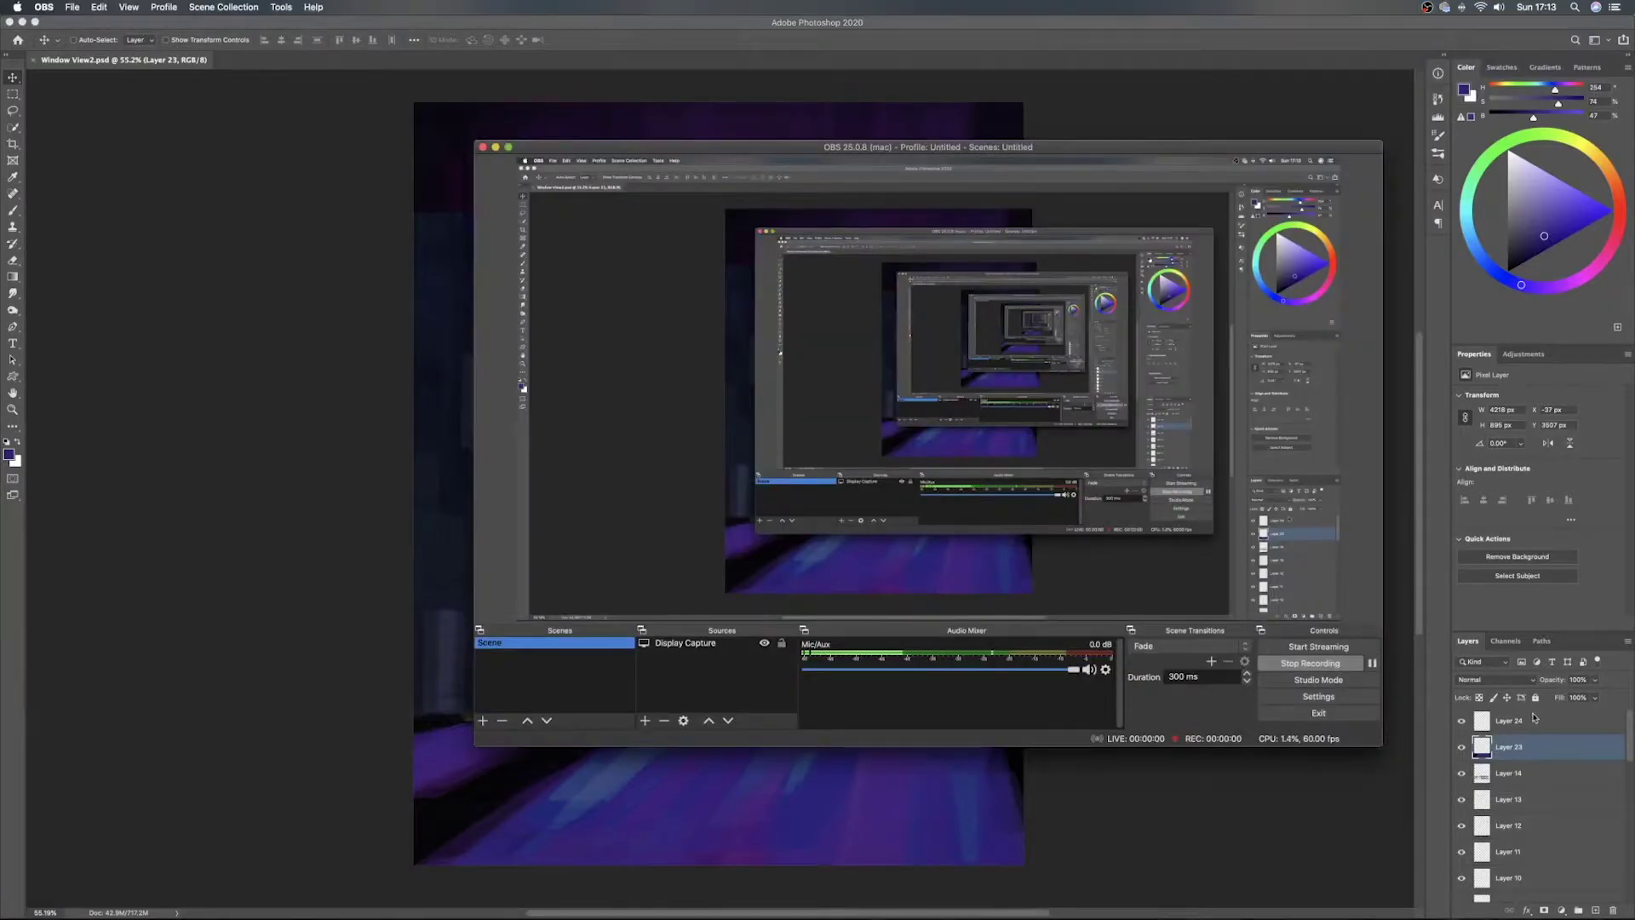
Add a new layer above Layer 24 and reduce the size of the Flat Edge Bristle brush
left_click(1569, 723)
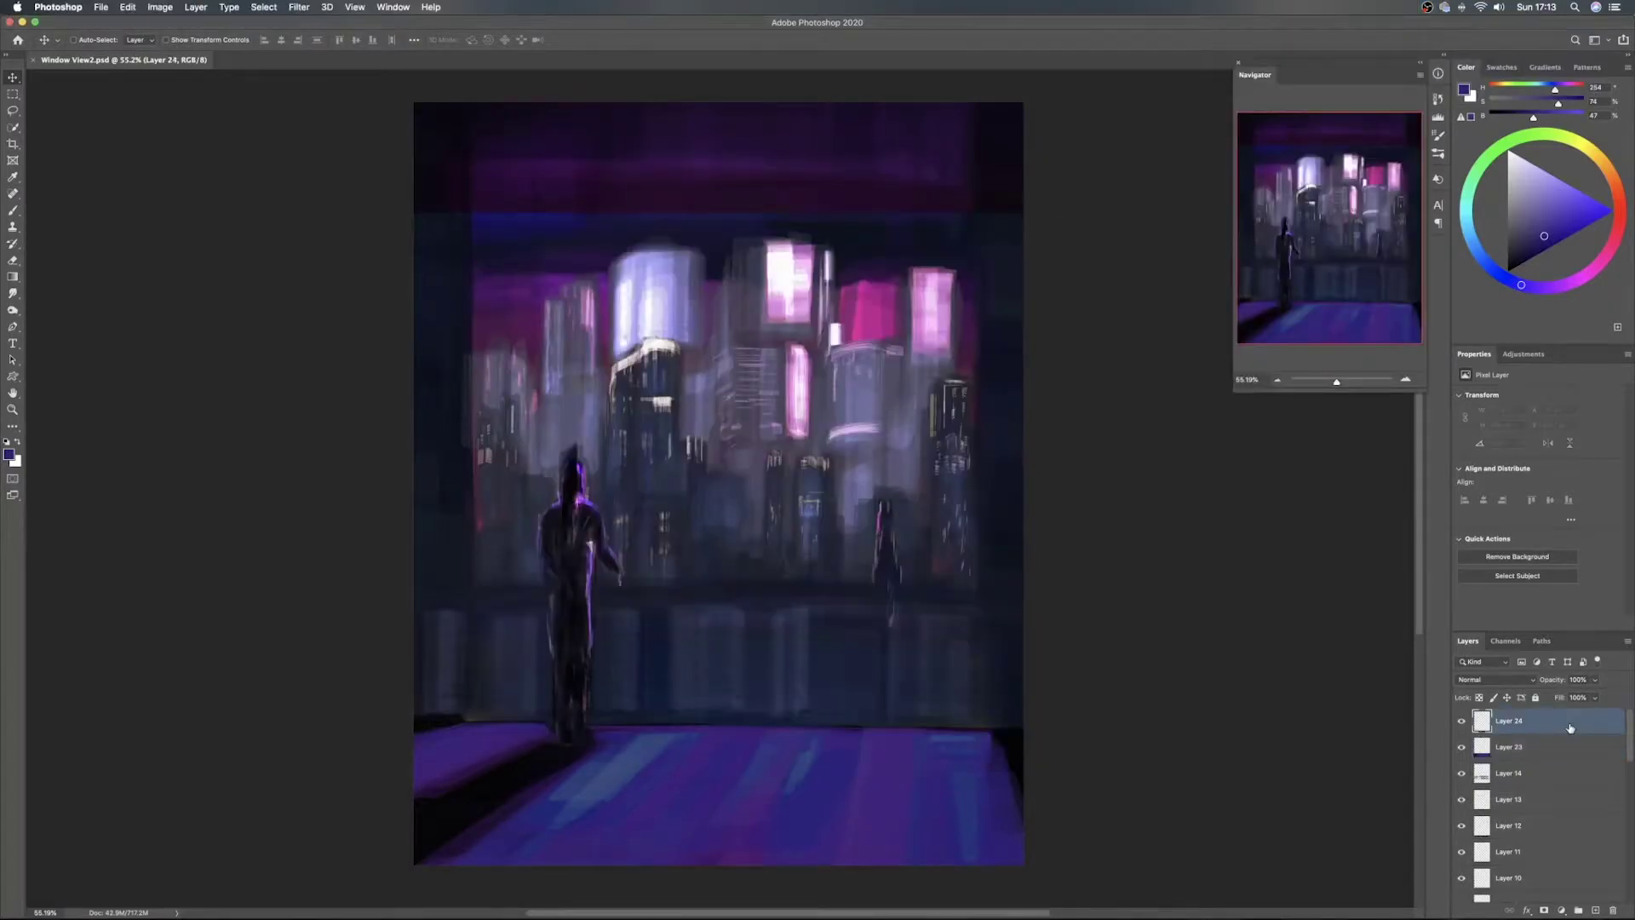
left_click(1594, 910)
key("b")
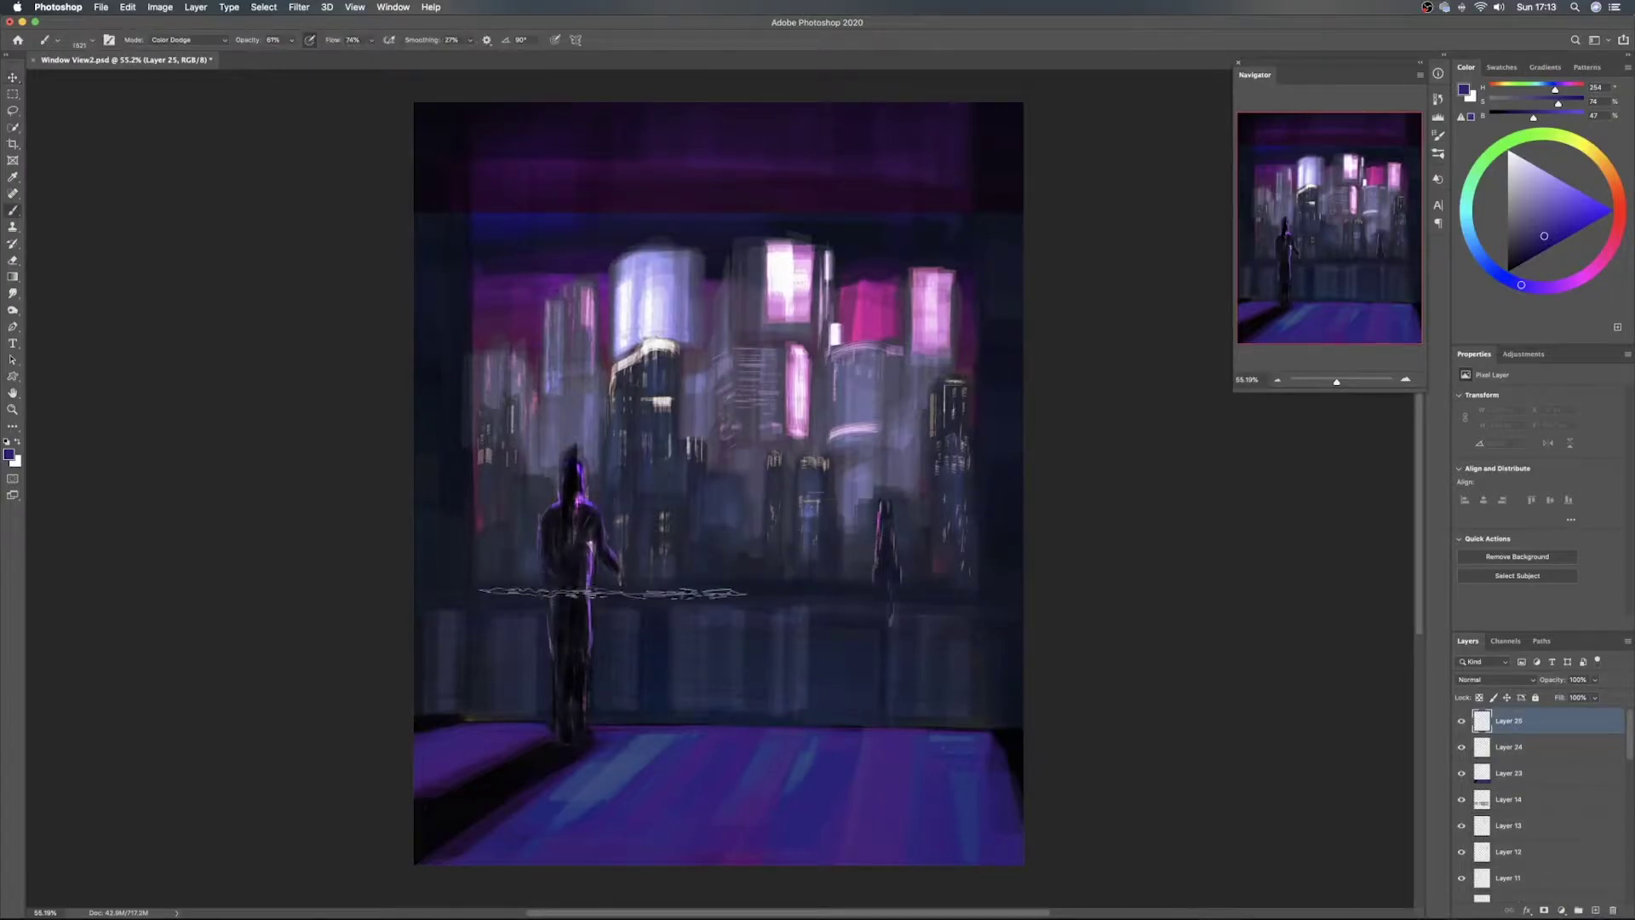
right_click(723, 463)
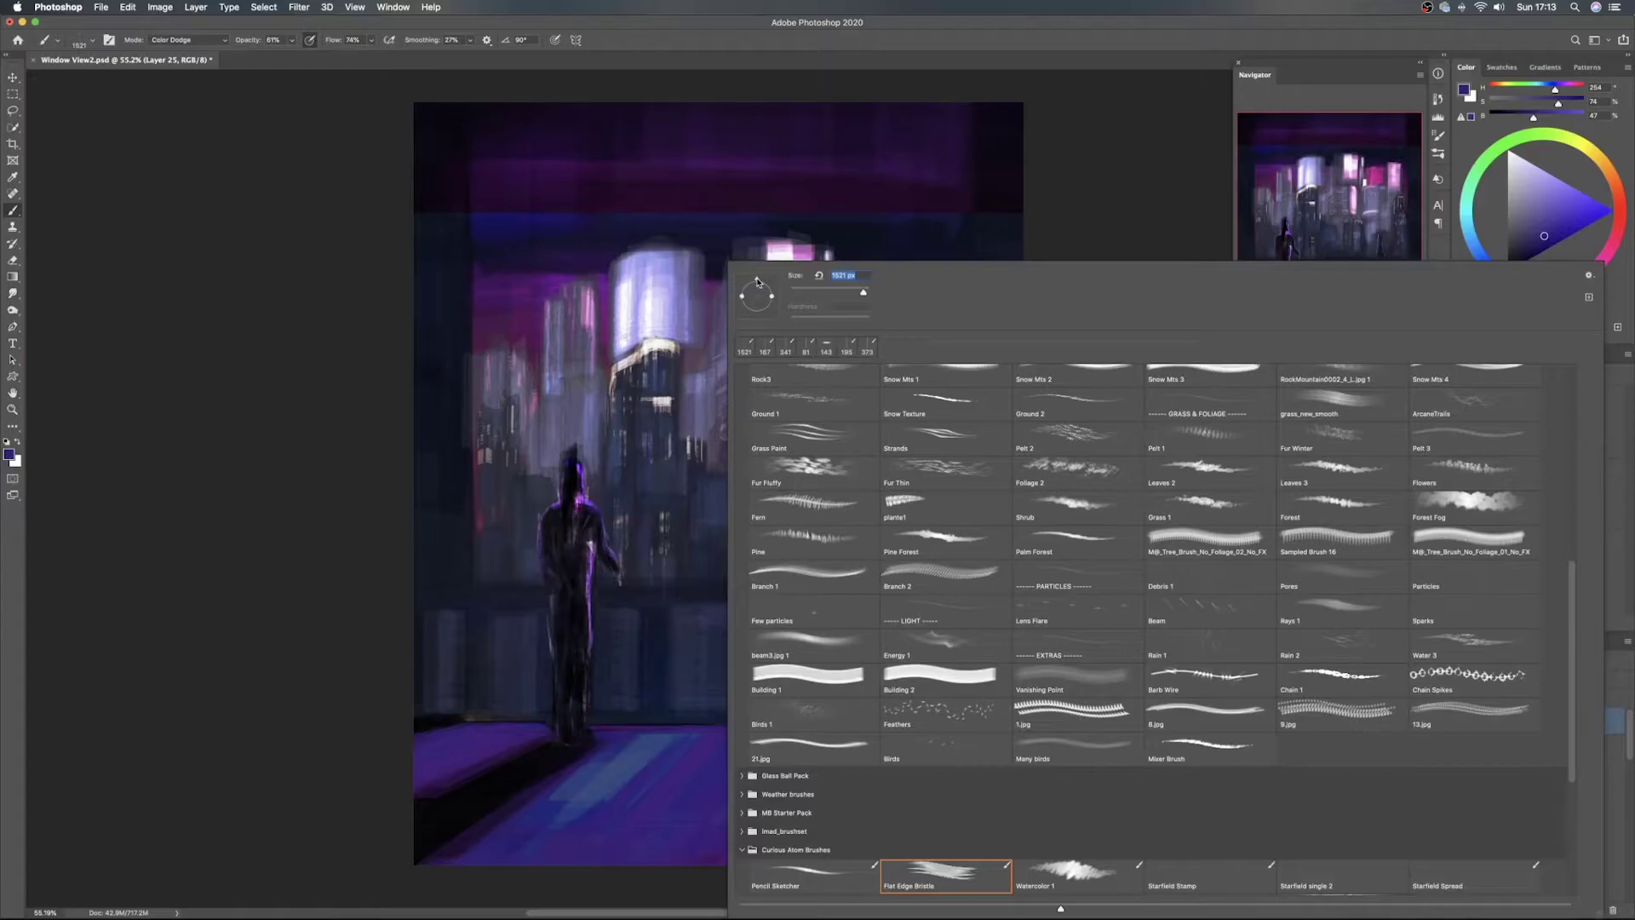
left_click(826, 294)
left_click(840, 293)
left_click_drag(844, 301, 849, 294)
left_click(1097, 33)
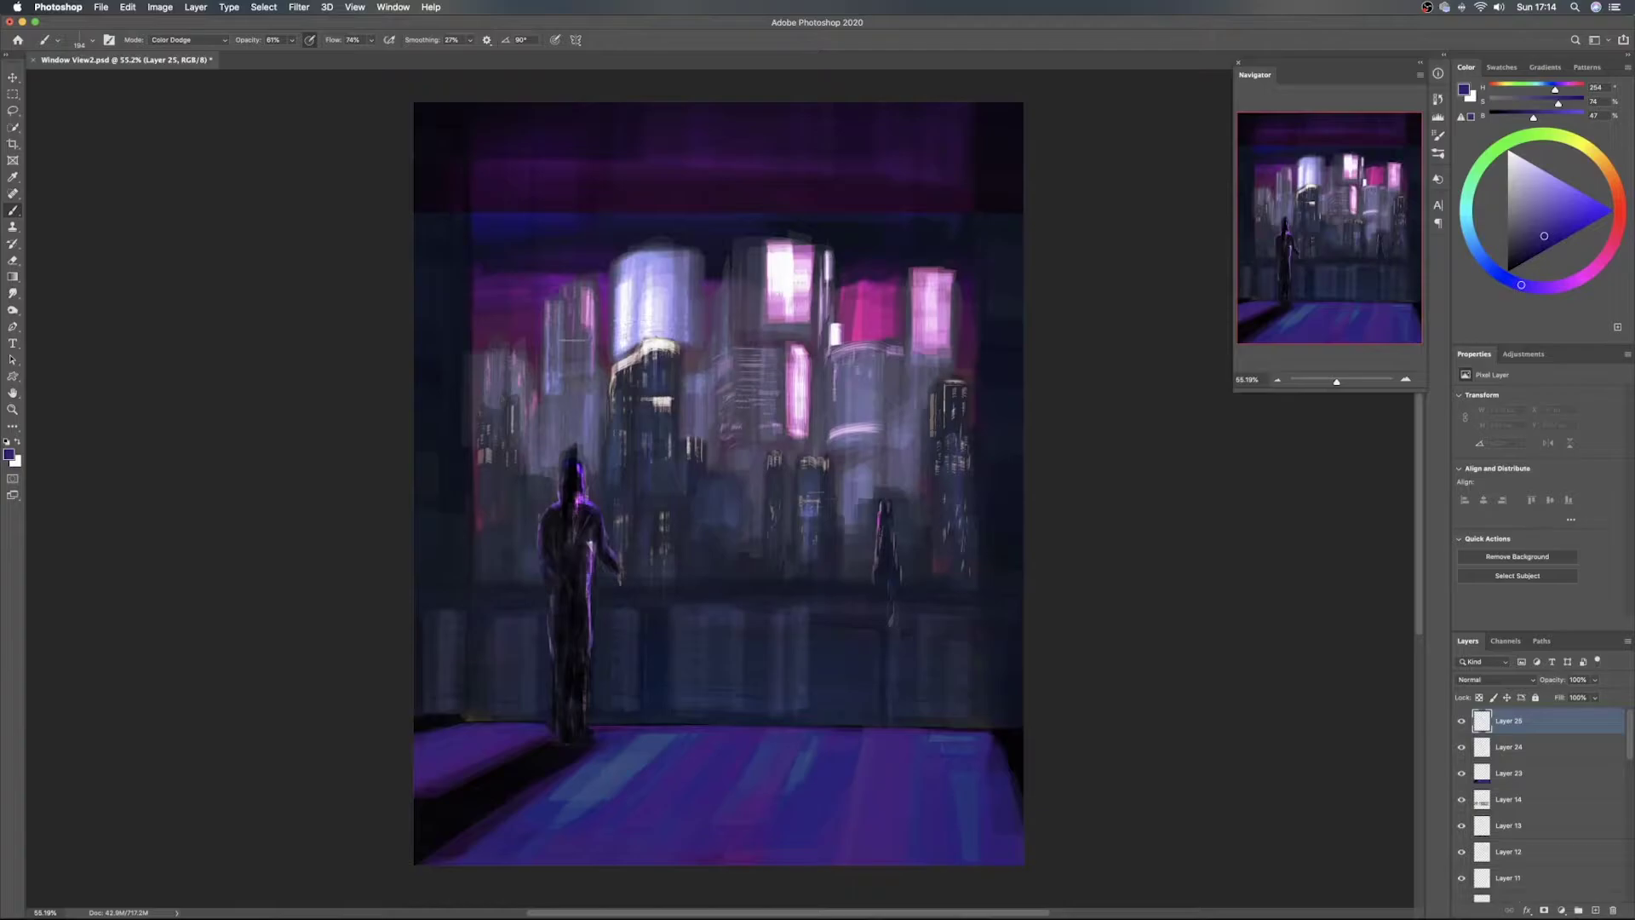
Tone down the bright cylindrical tower by painting vertical strokes over it in a muted grey-violet sampled from the buildings
left_click(581, 350, "alt")
left_click_drag(685, 251, 679, 344)
mouse_move(669, 259)
left_mouse_down()
mouse_move(668, 312)
mouse_move(653, 262)
mouse_move(629, 339)
mouse_move(647, 259)
mouse_move(691, 273)
left_mouse_up()
left_click_drag(696, 352, 704, 346)
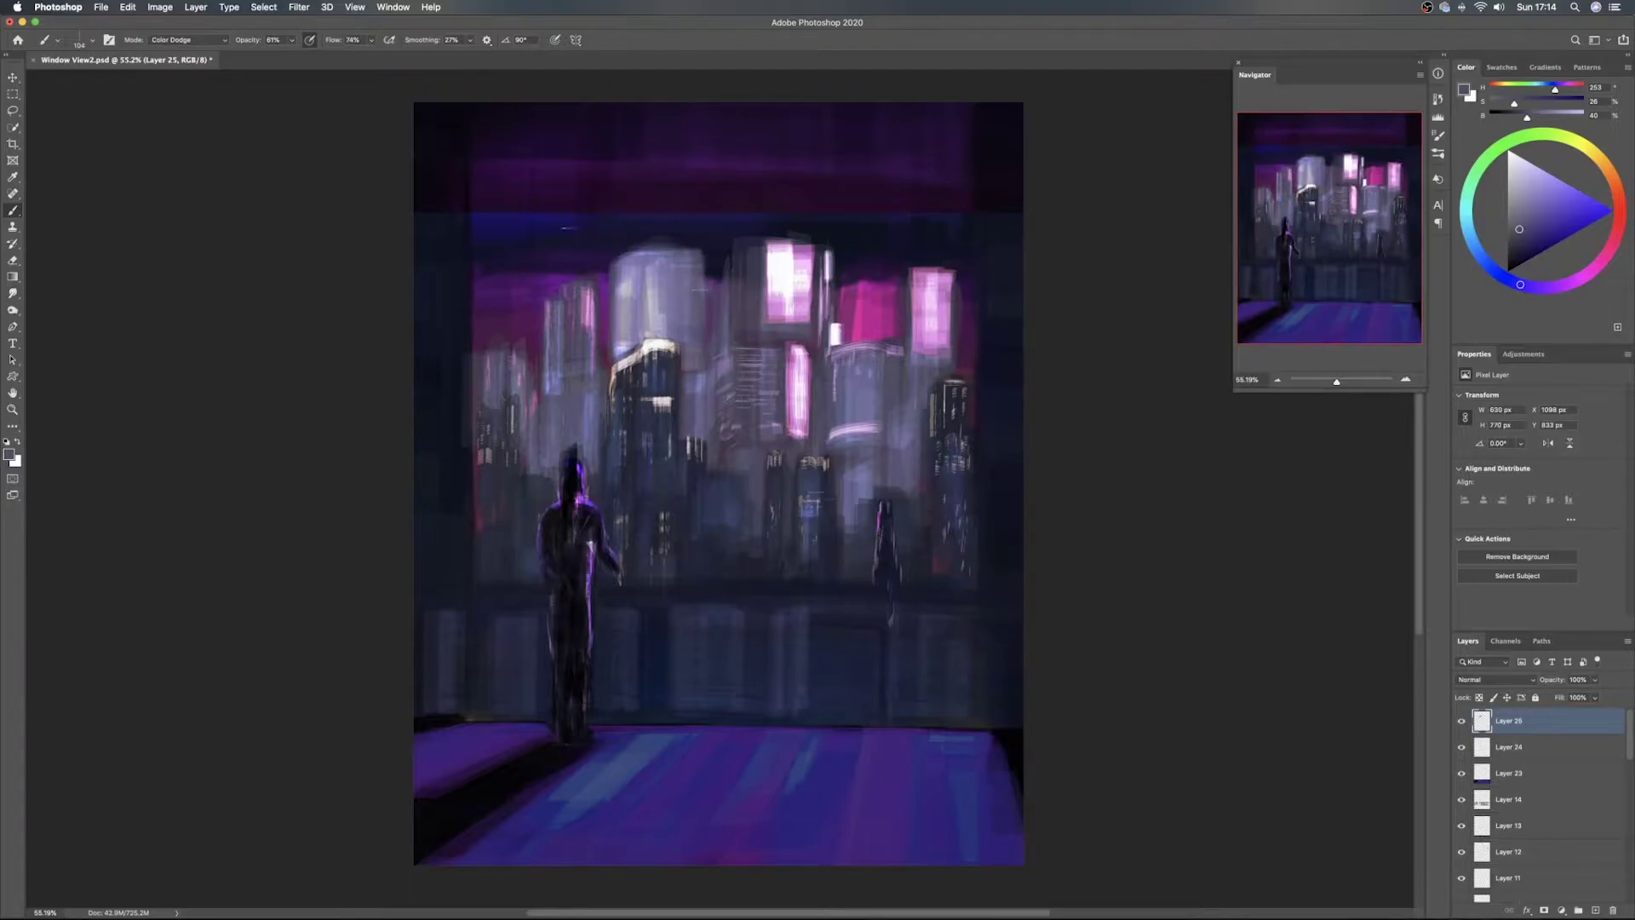
Set the brush angle to 0° and paint over the purple ceiling with broad strokes in sampled dark blues
right_click(575, 231)
left_click_drag(626, 264, 633, 278)
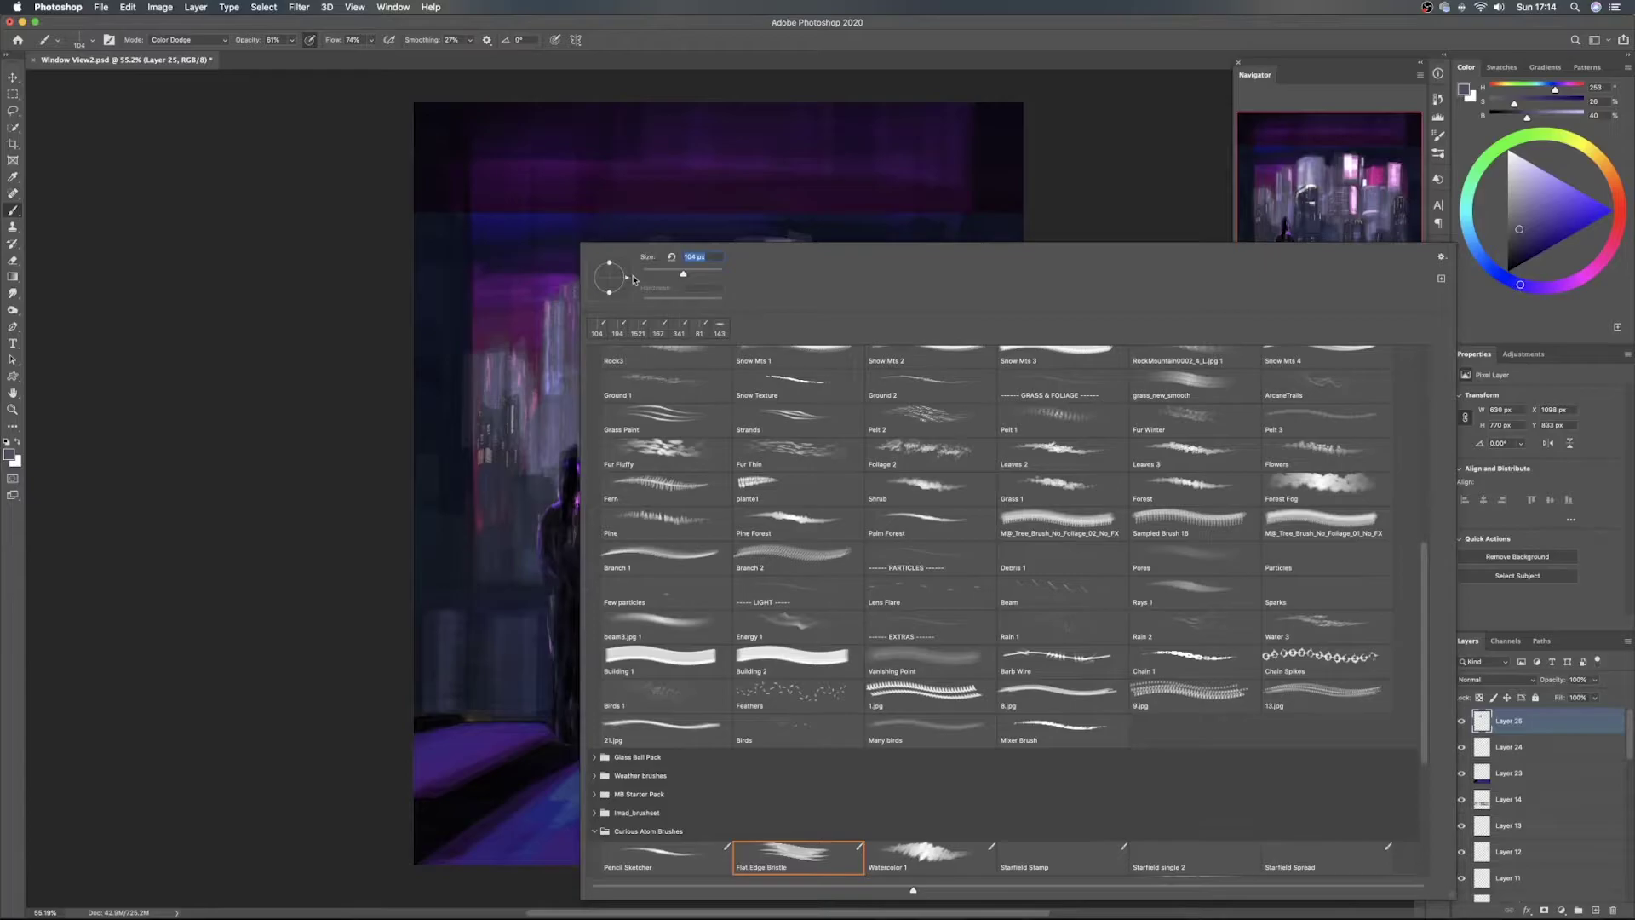
left_click(508, 217, "alt")
left_click_drag(503, 213, 533, 212)
left_click(503, 238, "alt")
mouse_move(633, 192)
left_mouse_down()
mouse_move(470, 200)
mouse_move(698, 195)
mouse_move(462, 195)
mouse_move(1026, 192)
mouse_move(482, 197)
mouse_move(630, 194)
left_mouse_up()
left_click(579, 243, "alt")
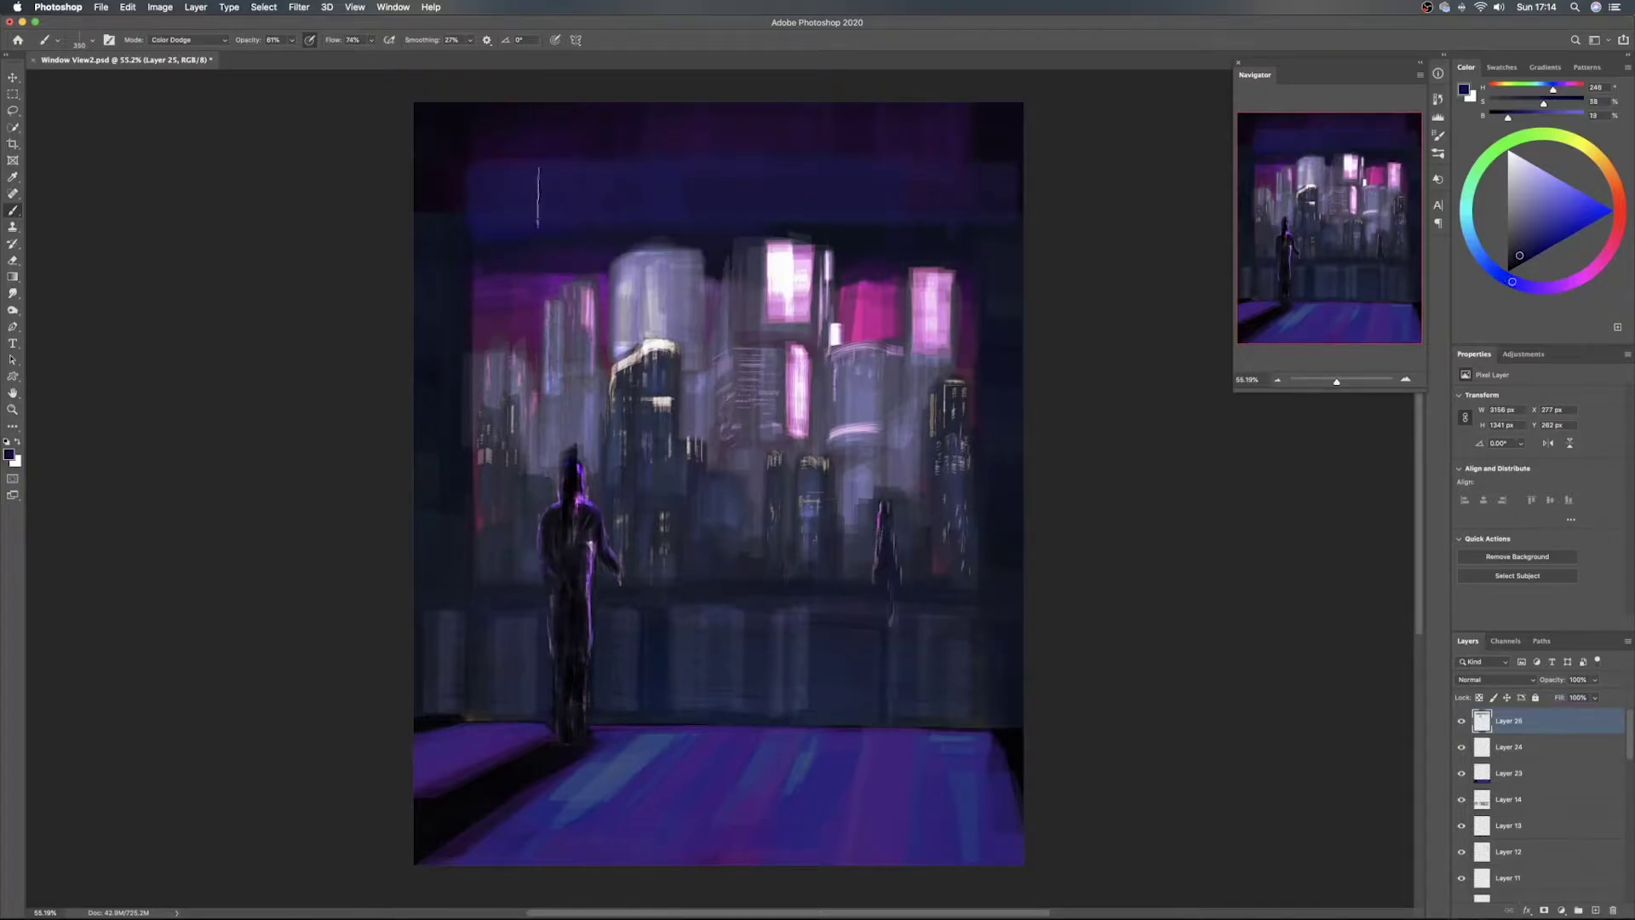
mouse_move(818, 141)
left_mouse_down()
mouse_move(1091, 133)
mouse_move(610, 134)
left_mouse_up()
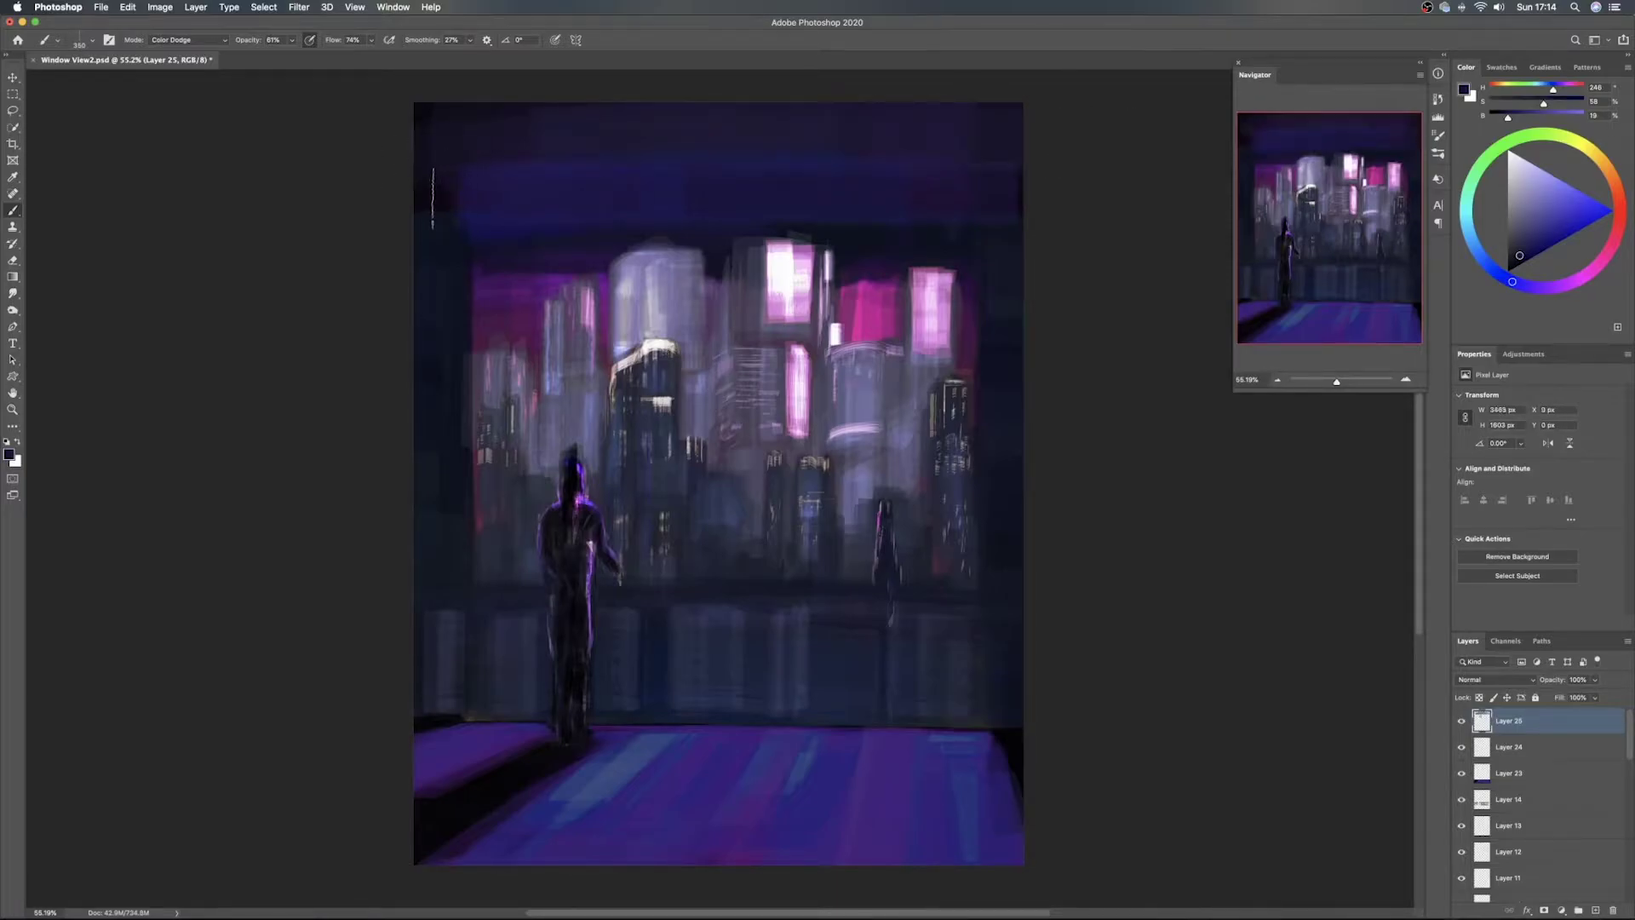
Add another layer and darken the ceiling and the beam above the window with sampled near-black and dark navy strokes
left_click(425, 204, "alt")
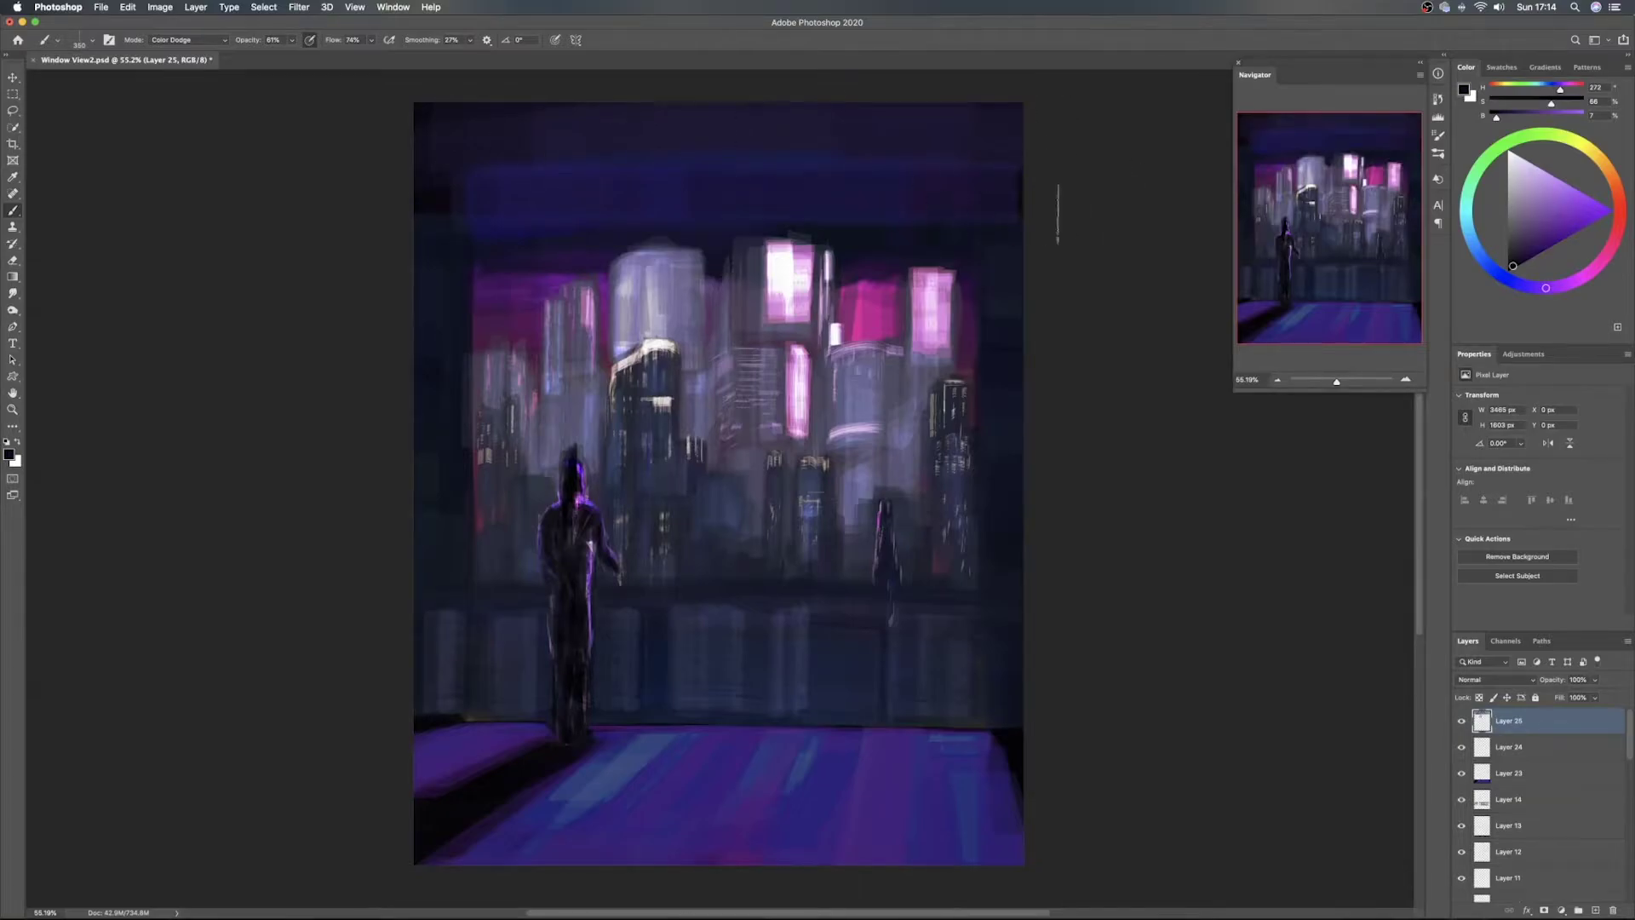
left_click(1595, 908)
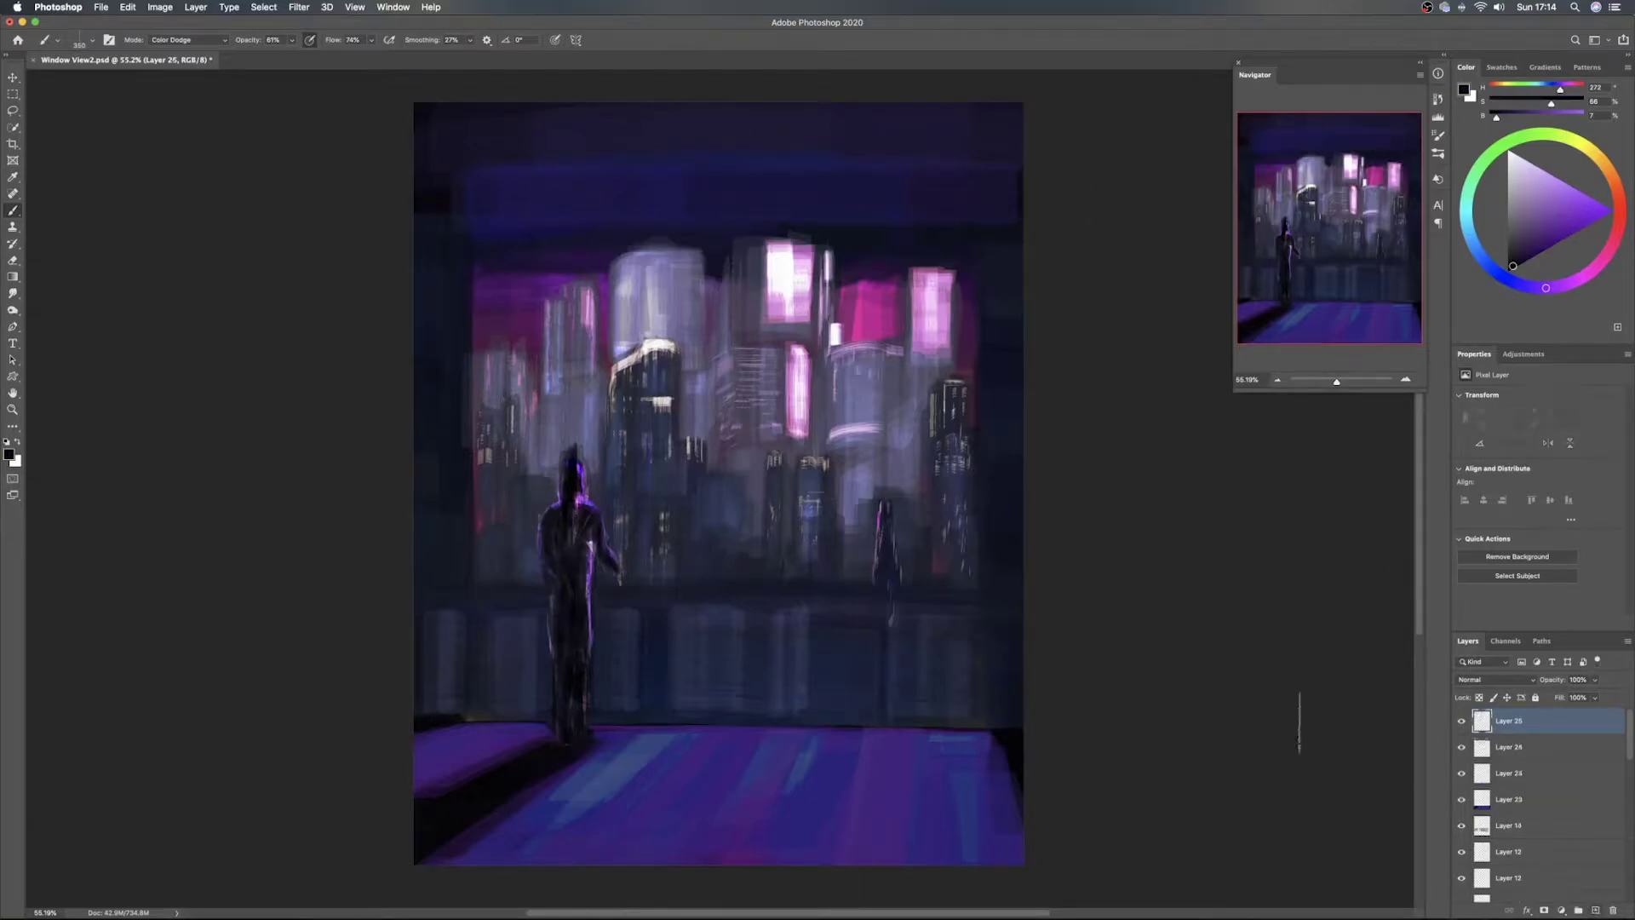
left_click_drag(443, 154, 1042, 132)
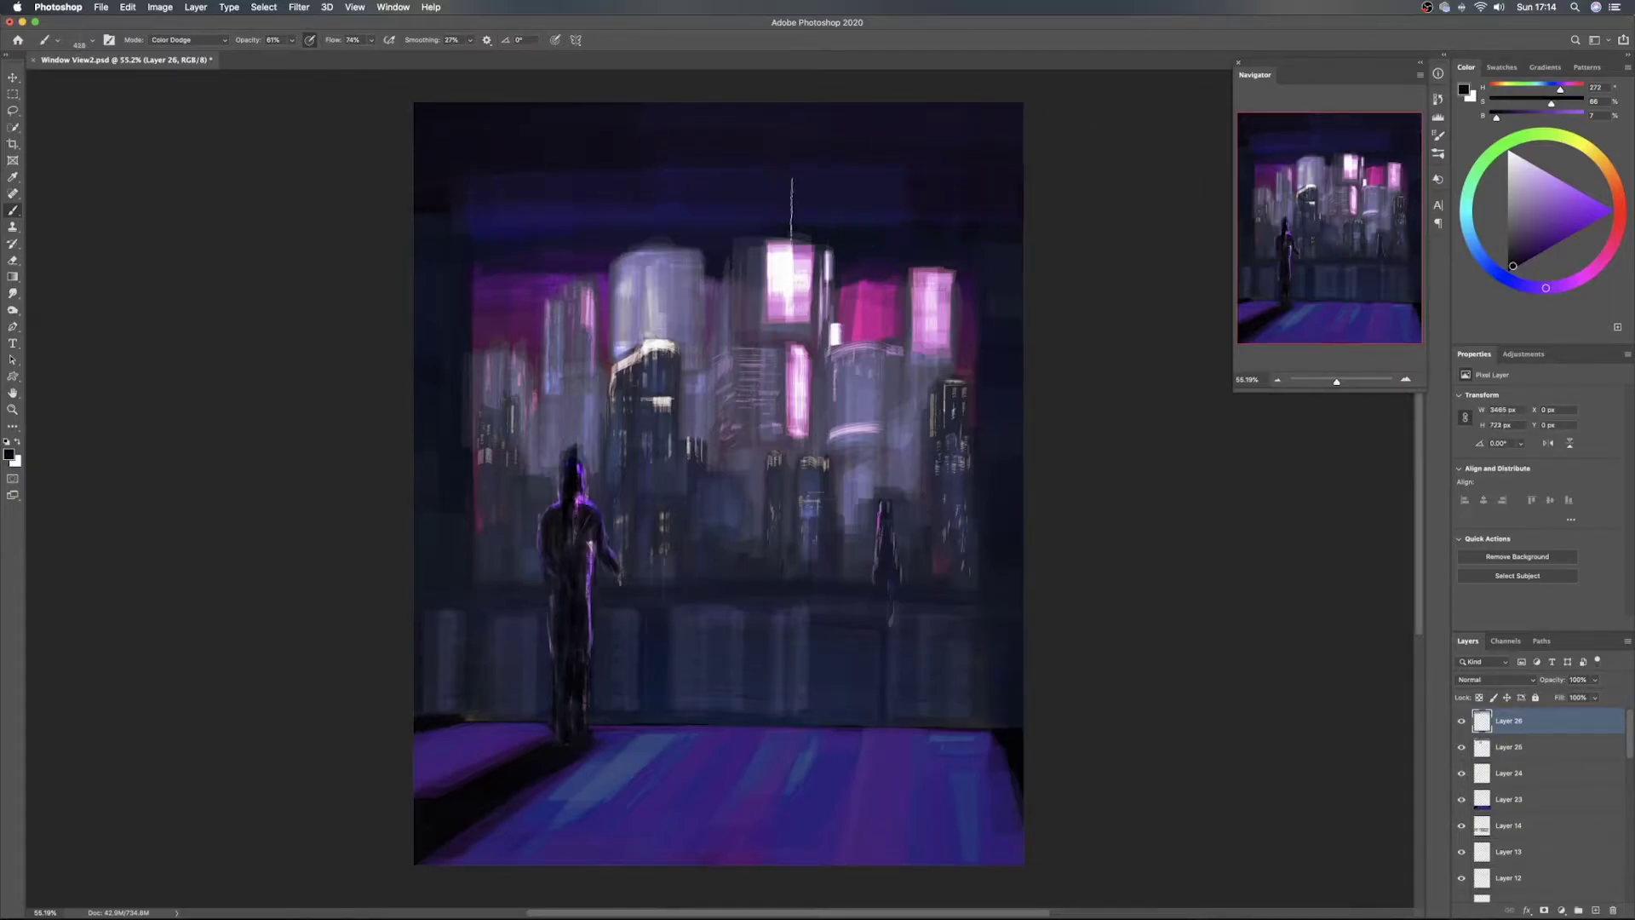
left_click(794, 222, "alt")
mouse_move(823, 231)
left_mouse_down()
mouse_move(950, 222)
mouse_move(769, 201)
mouse_move(688, 223)
mouse_move(726, 243)
mouse_move(646, 221)
mouse_move(566, 241)
mouse_move(448, 238)
left_mouse_up()
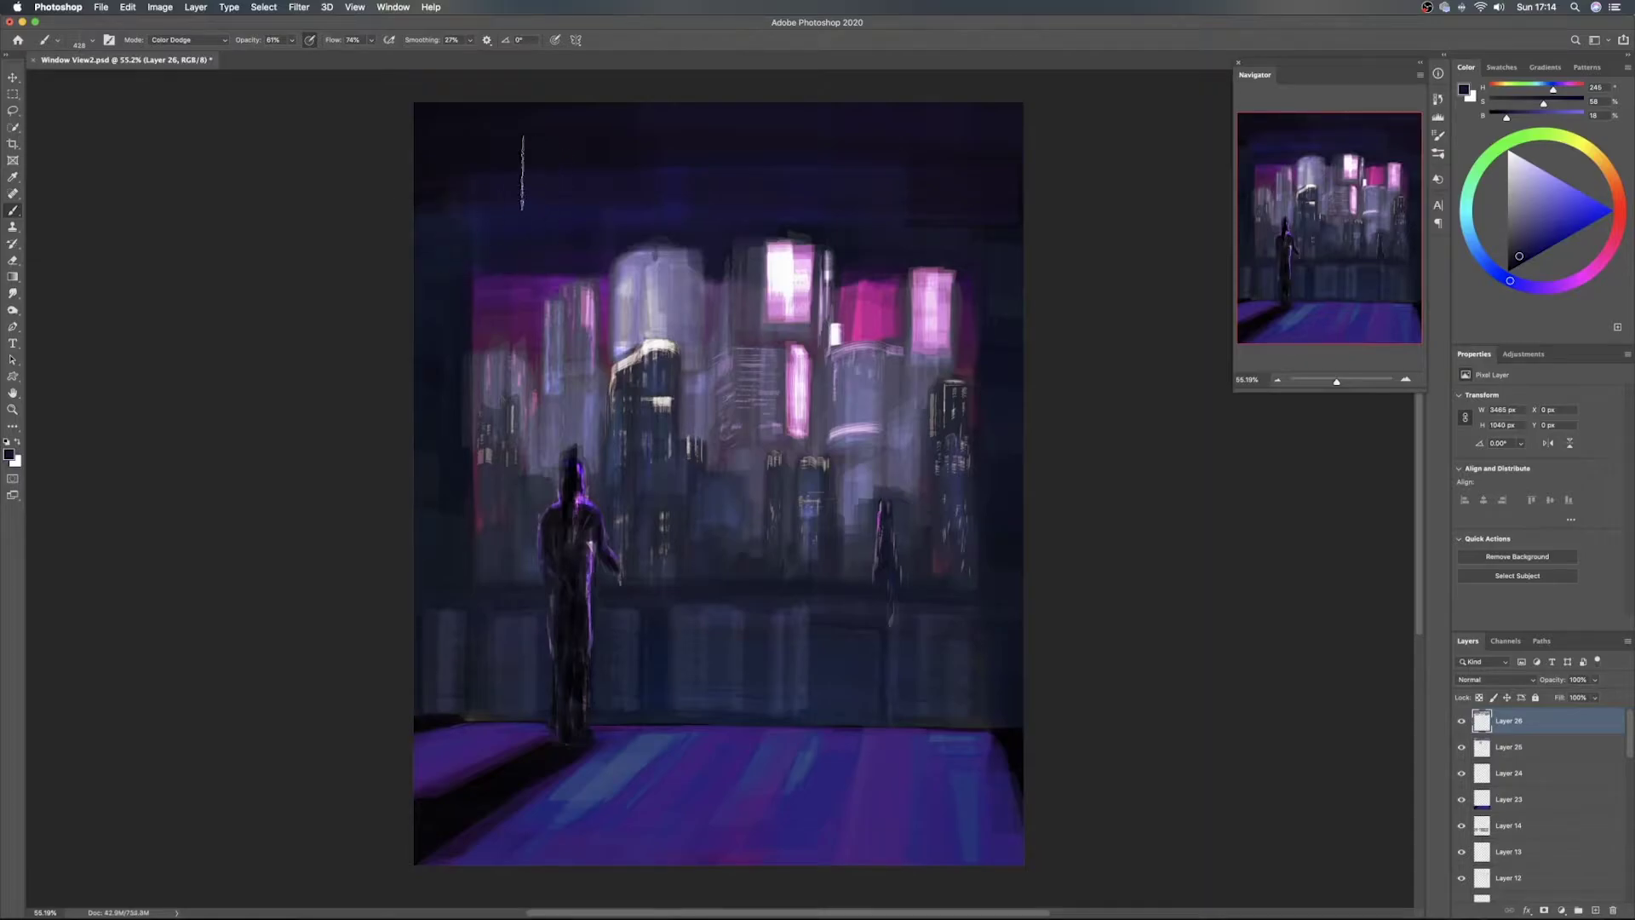
left_click(511, 174, "alt")
left_click(518, 177, "alt")
left_click_drag(495, 171, 730, 159)
Paint away the pointed tip above the standing figure's head with a grey-violet sampled from the city behind
mouse_move(591, 422)
left_mouse_down()
mouse_move(549, 435)
mouse_move(569, 454)
left_mouse_up()
left_click(583, 437, "alt")
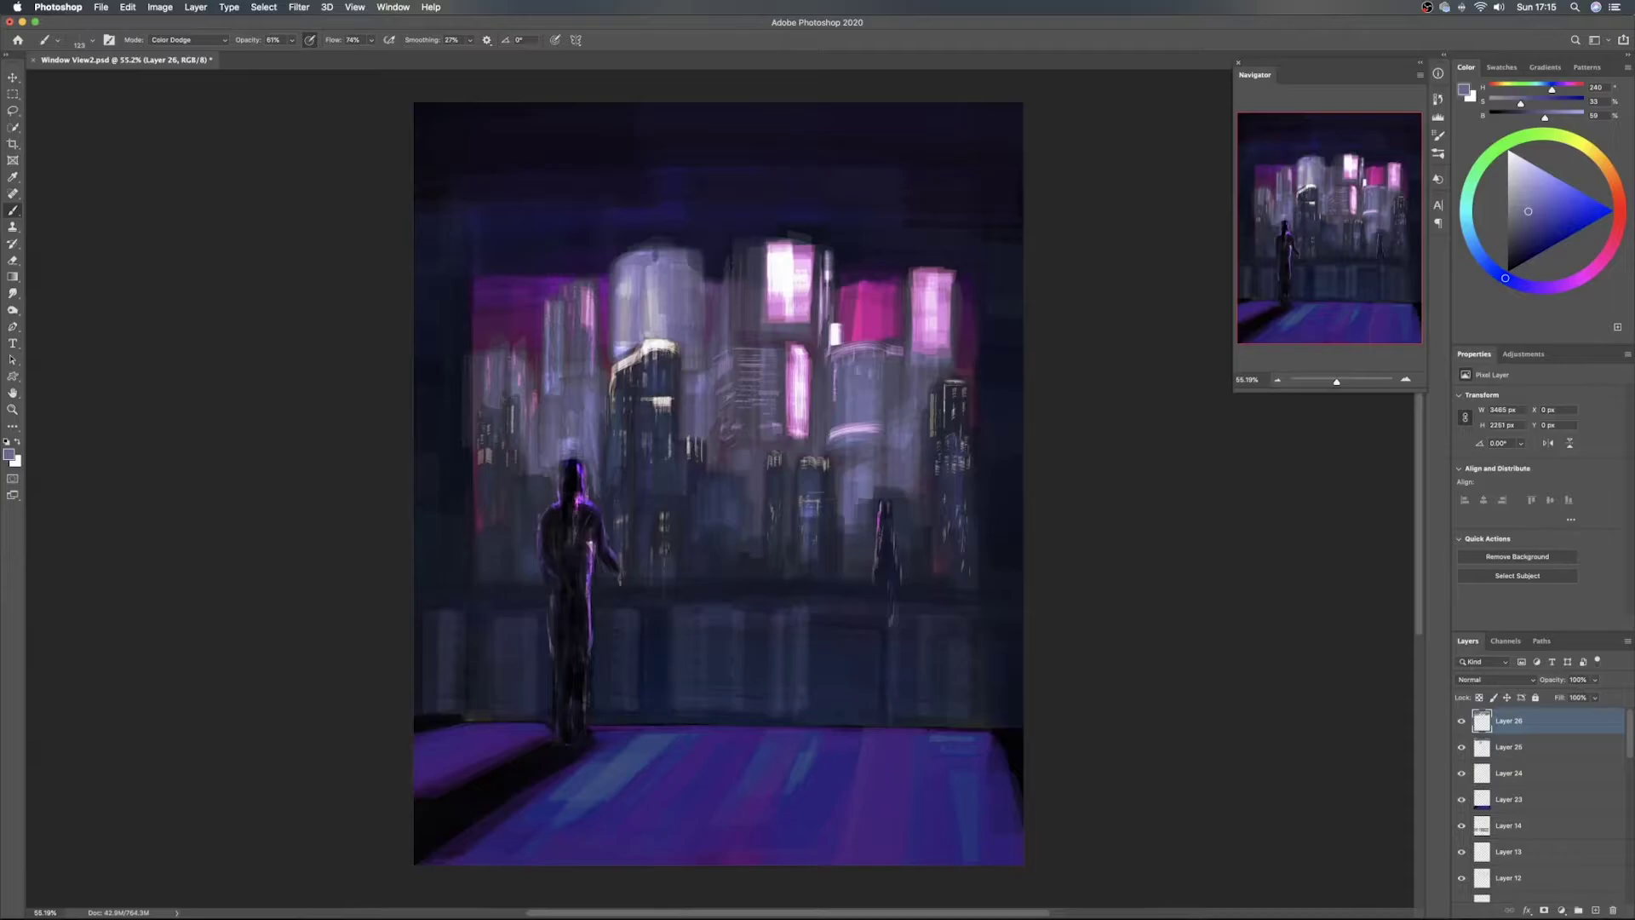
Save the painting, then paint dark purple sampled from beside the pink sky patch over that patch between the towers
key("super+s")
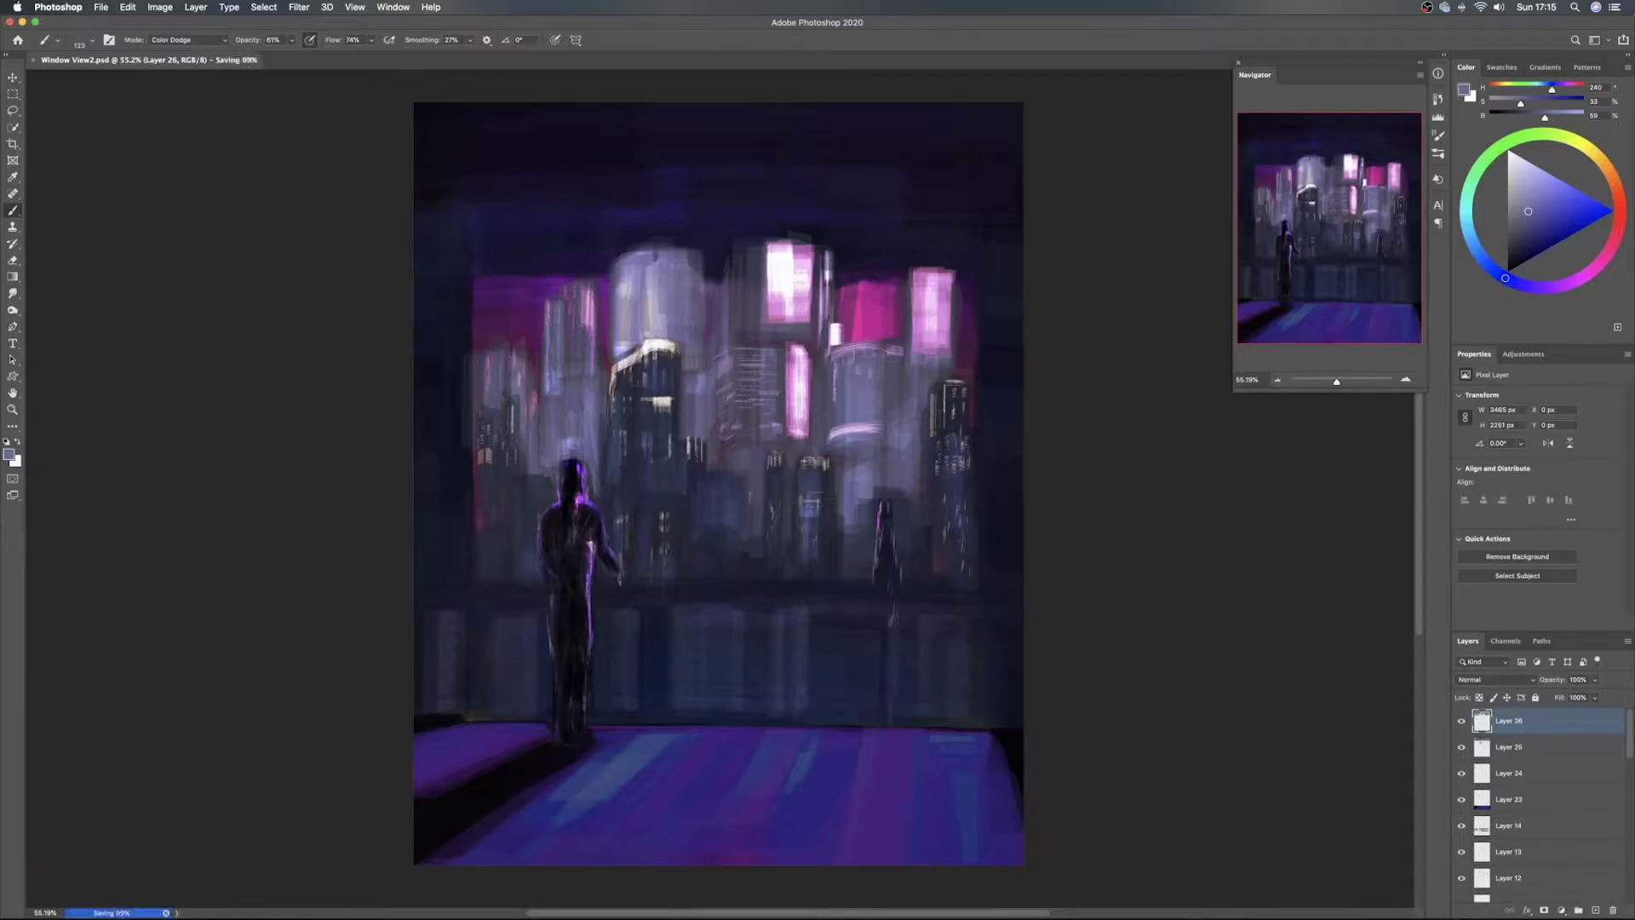
left_click(862, 282, "alt")
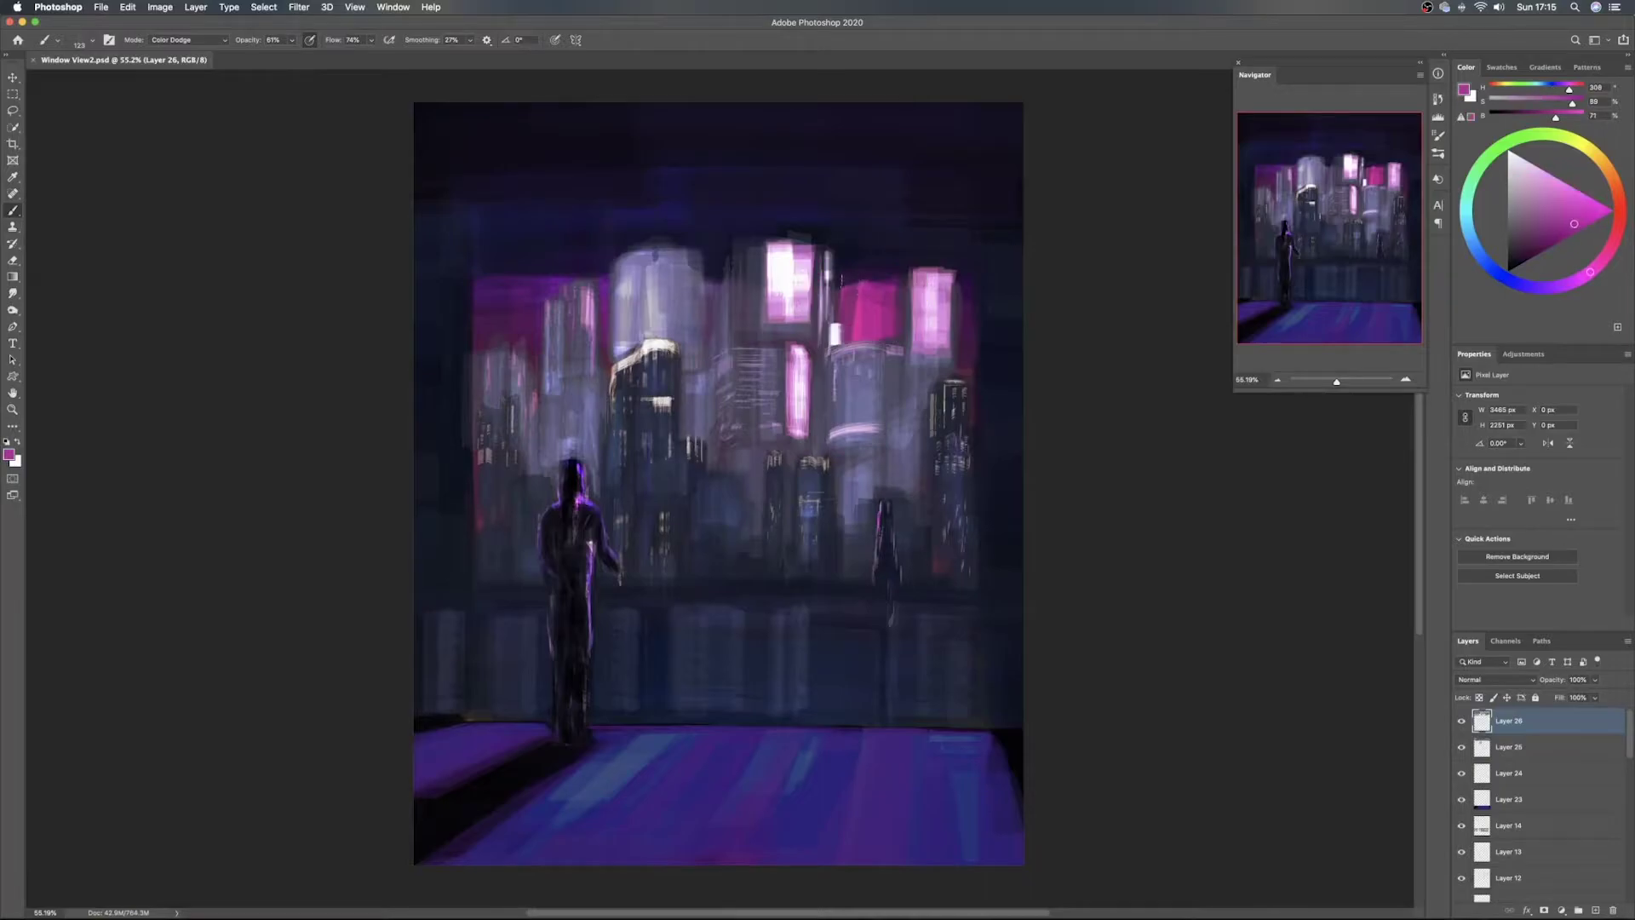
left_click(848, 274, "alt")
mouse_move(842, 284)
left_mouse_down()
mouse_move(882, 284)
mouse_move(849, 289)
mouse_move(868, 298)
left_mouse_up()
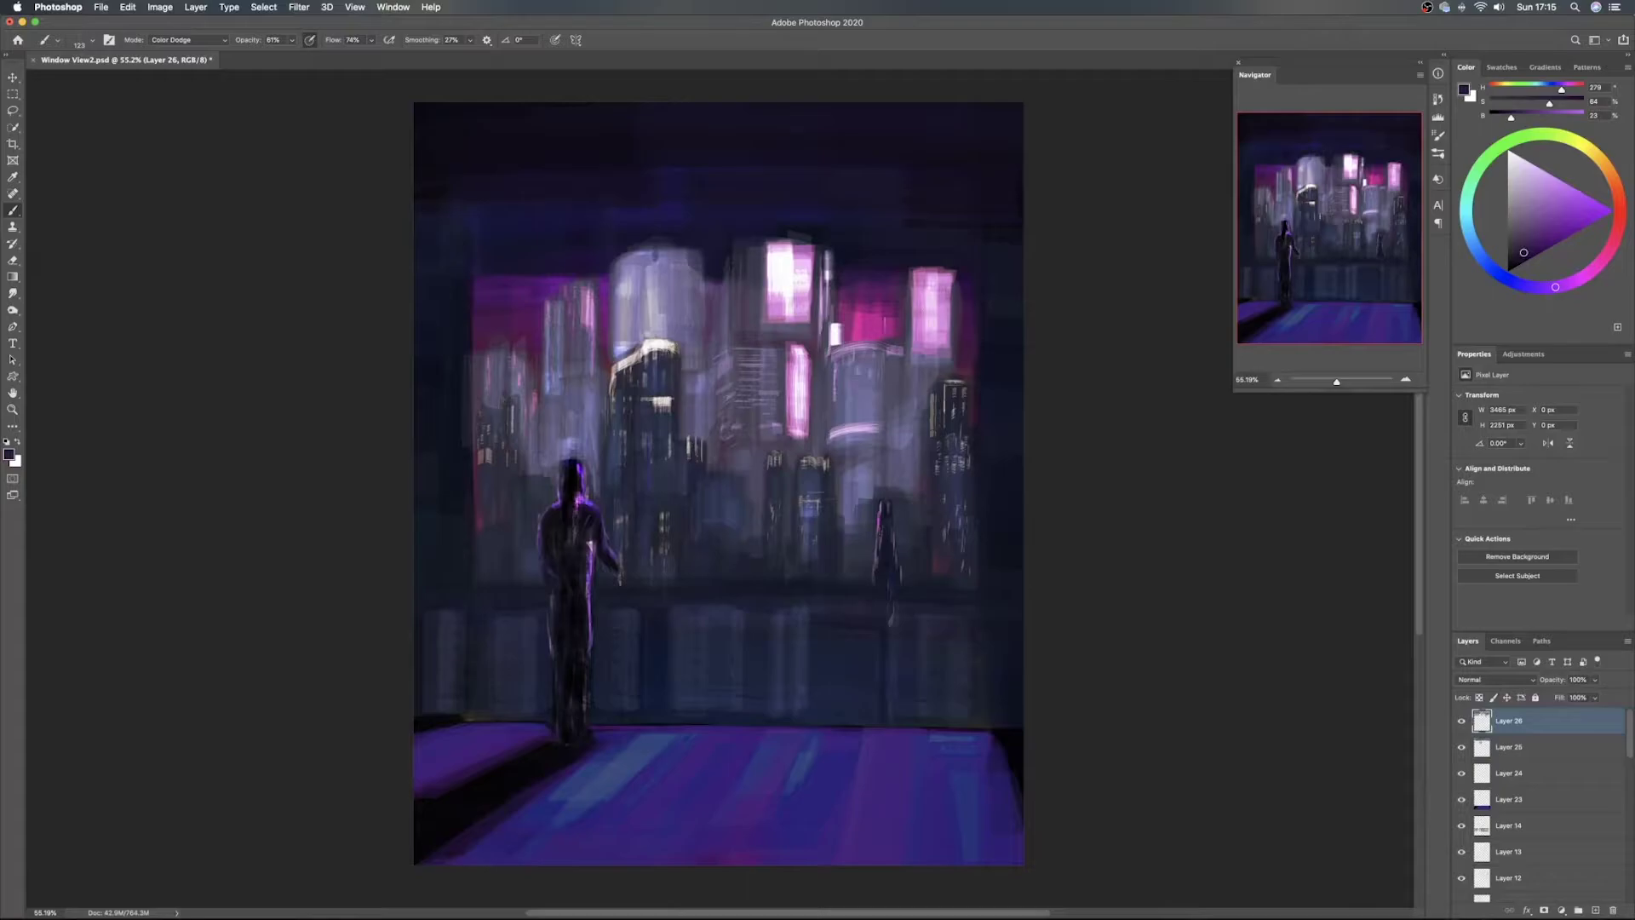
left_click_drag(868, 297, 856, 312)
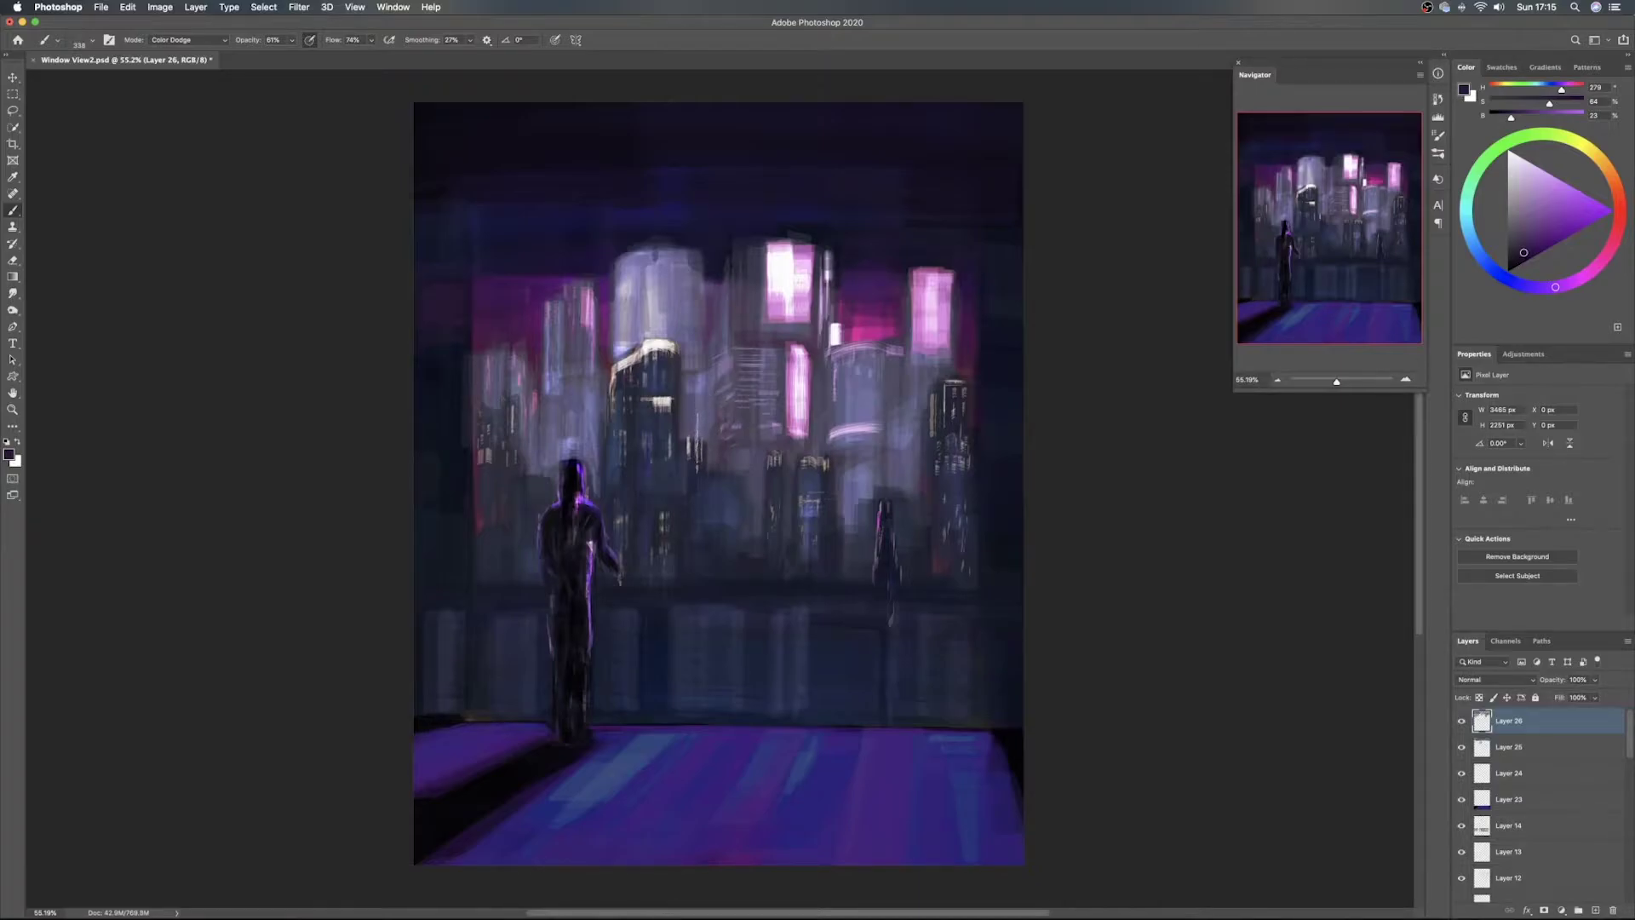
Sample the light pink of the glowing tower and paint small window lights on the large dome-topped tower
left_click(774, 303, "alt")
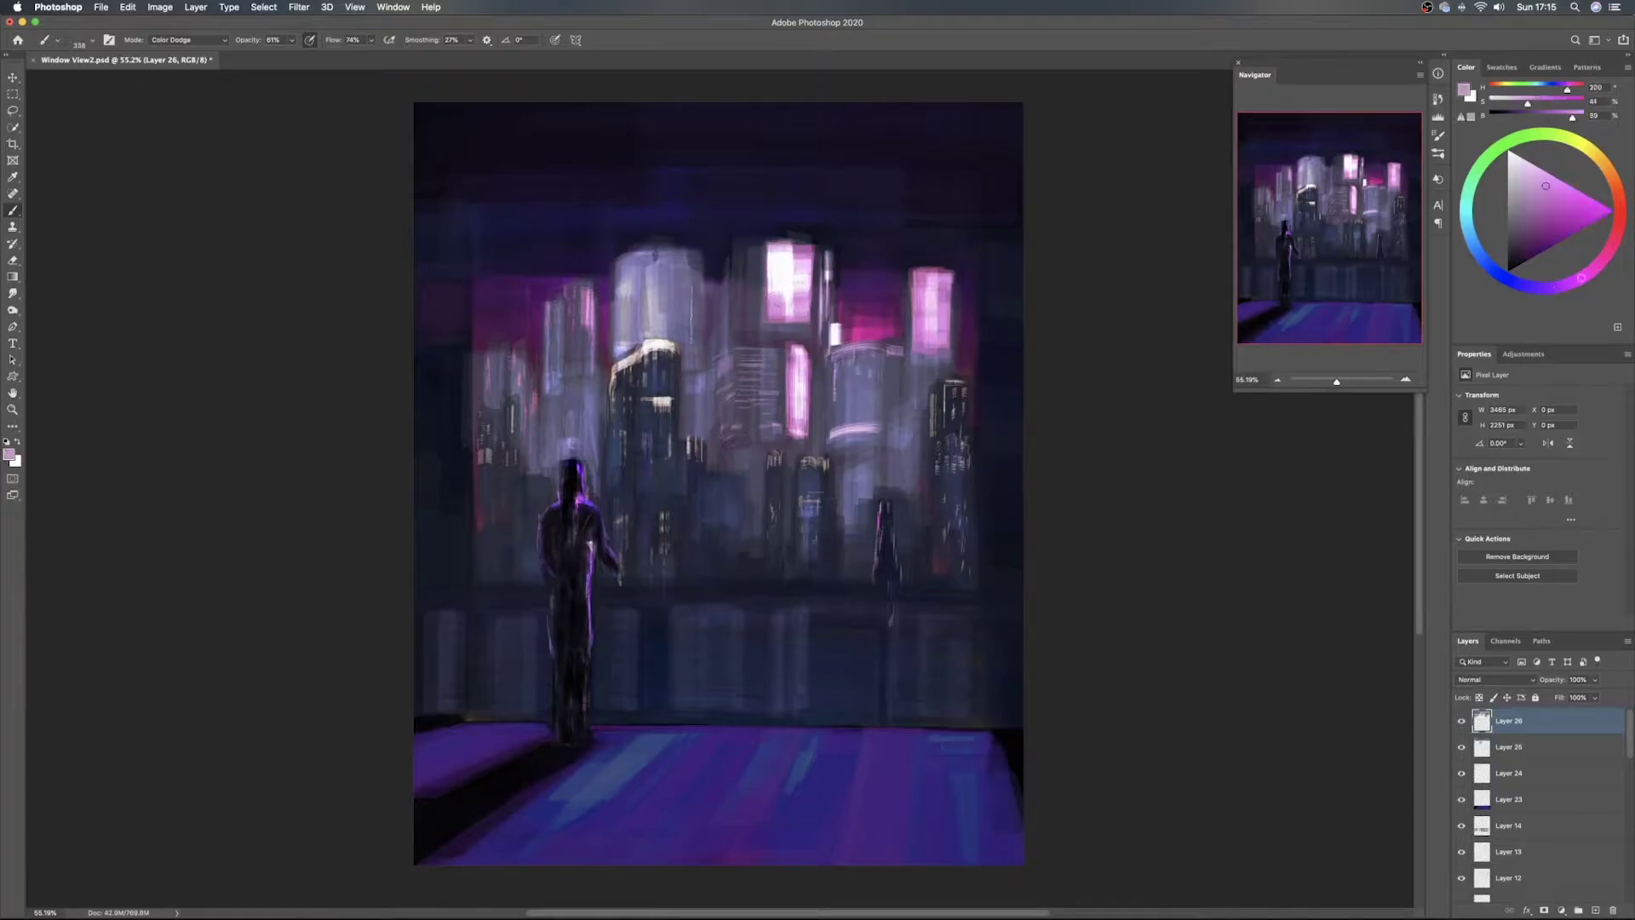
left_click_drag(630, 296, 536, 296)
mouse_move(626, 298)
left_mouse_down("ctrl+alt")
mouse_move(664, 298)
mouse_move(683, 338)
left_mouse_up("ctrl+alt")
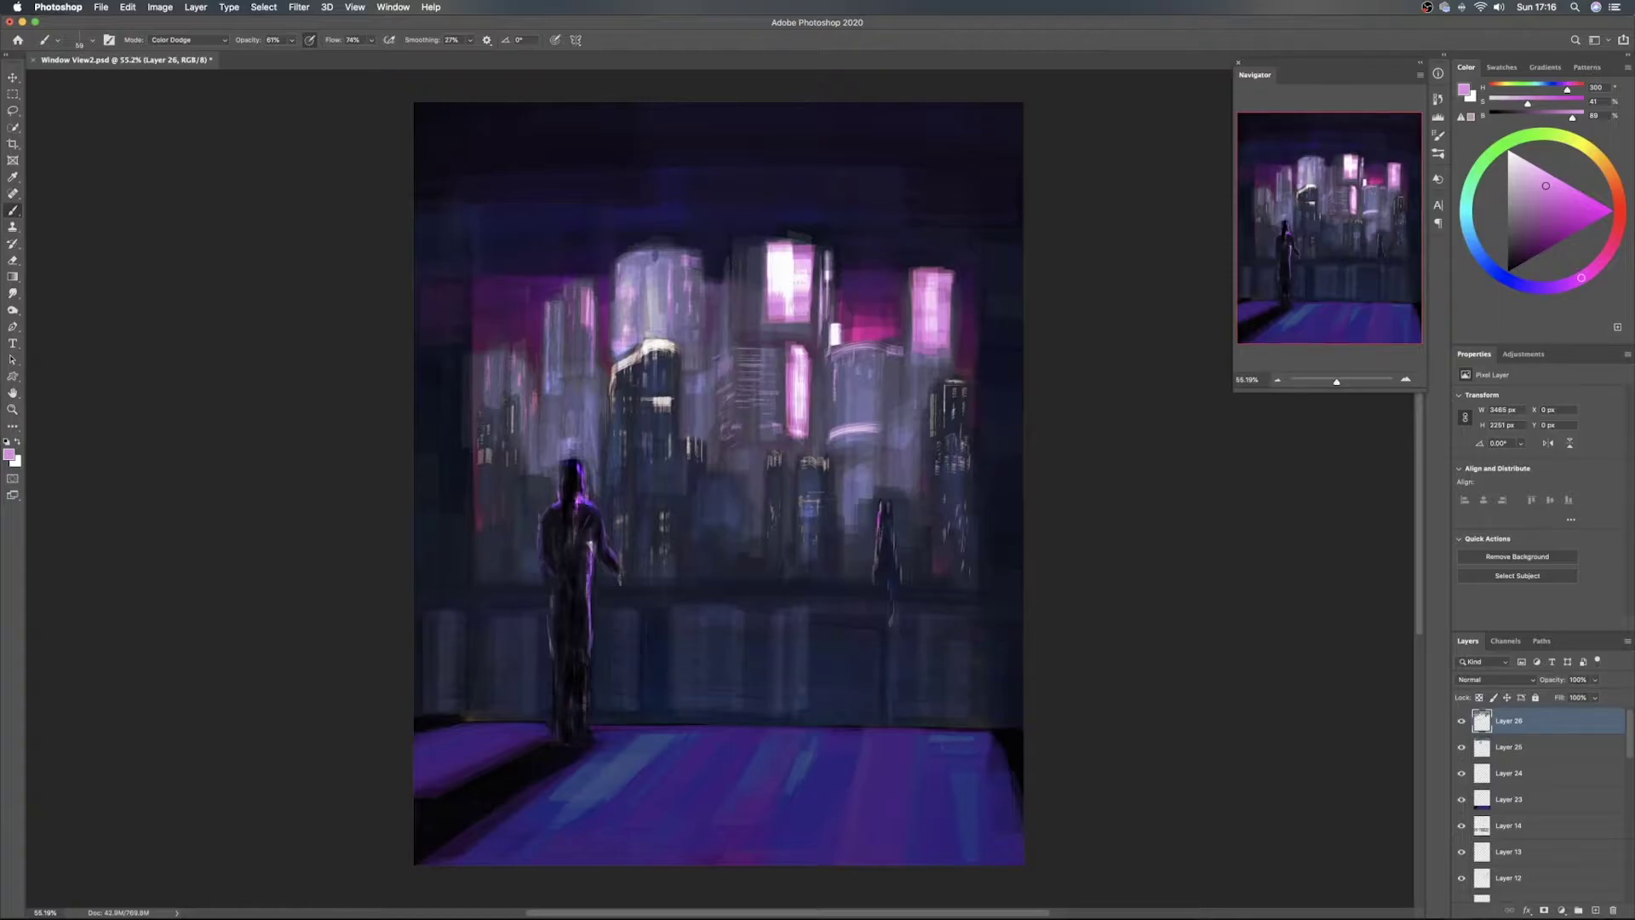
left_click_drag(639, 273, 653, 283, "ctrl+alt")
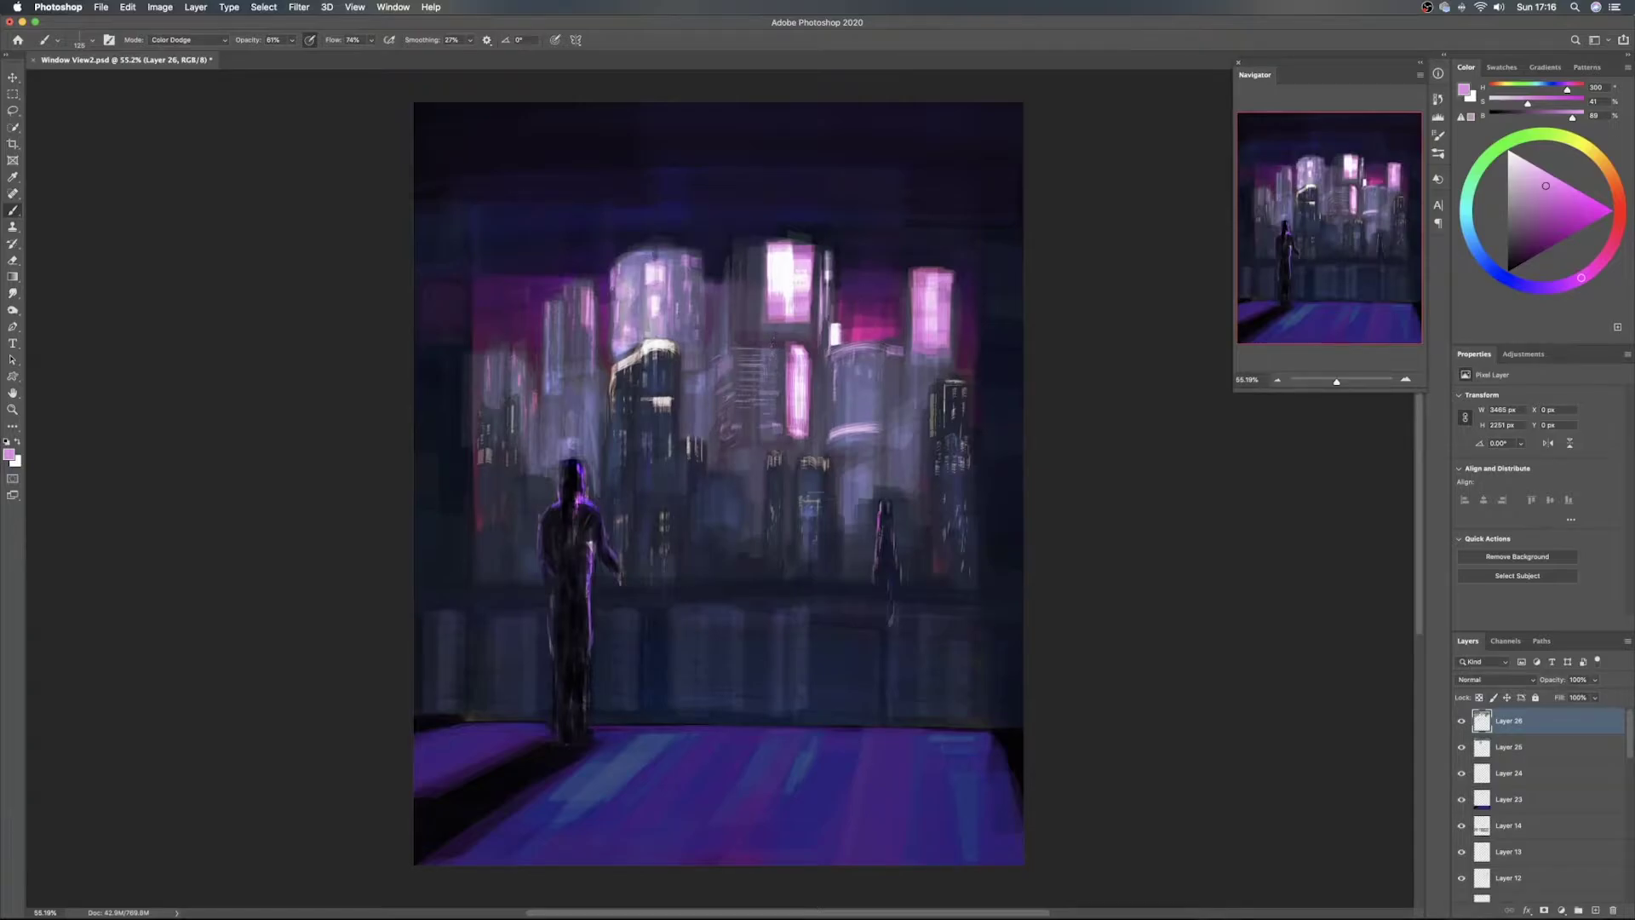
Pick a warm orange and paint window lights on the low building at the skyline's centre, undoing the last stroke
left_click(1606, 168)
left_click(1567, 189)
left_click(1565, 186)
left_click_drag(700, 472, 674, 472)
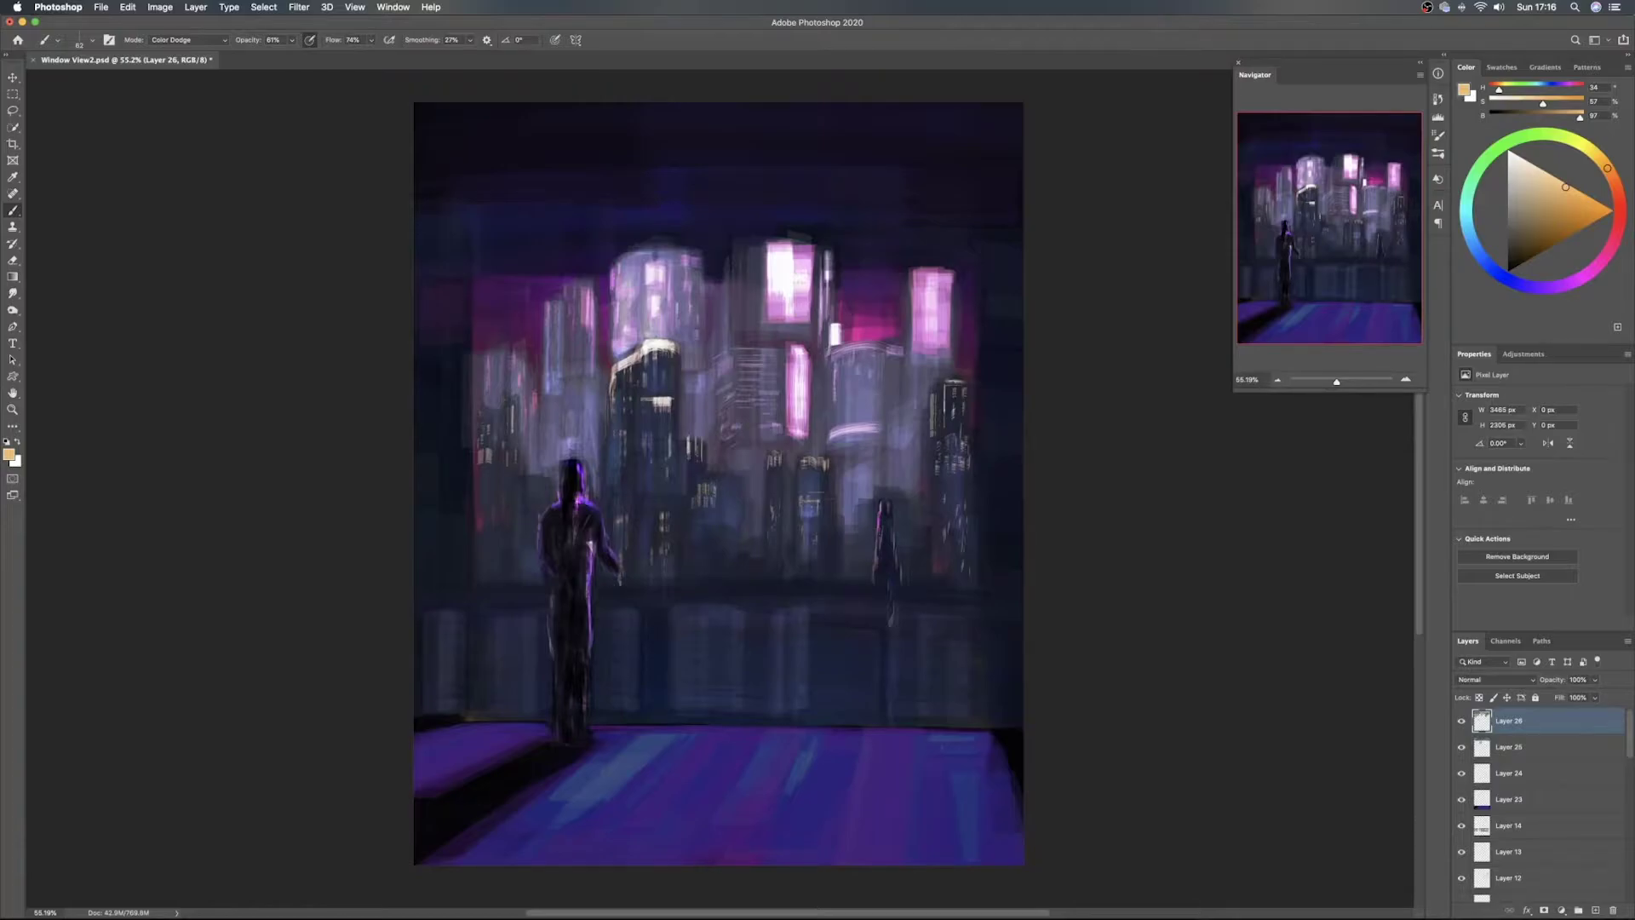
left_click_drag(709, 515, 694, 513)
key("super+z")
Enlarge the brush and paint orange window lights on the small central tower and the low building behind the distant figure
key("bracketright")
key("bracketright")
left_click_drag(802, 461, 824, 464)
left_click_drag(808, 483, 826, 482)
mouse_move(810, 477)
left_mouse_down()
mouse_move(814, 495)
mouse_move(832, 488)
left_mouse_up()
key("super+z")
left_click_drag(869, 518, 841, 512)
key("super+z")
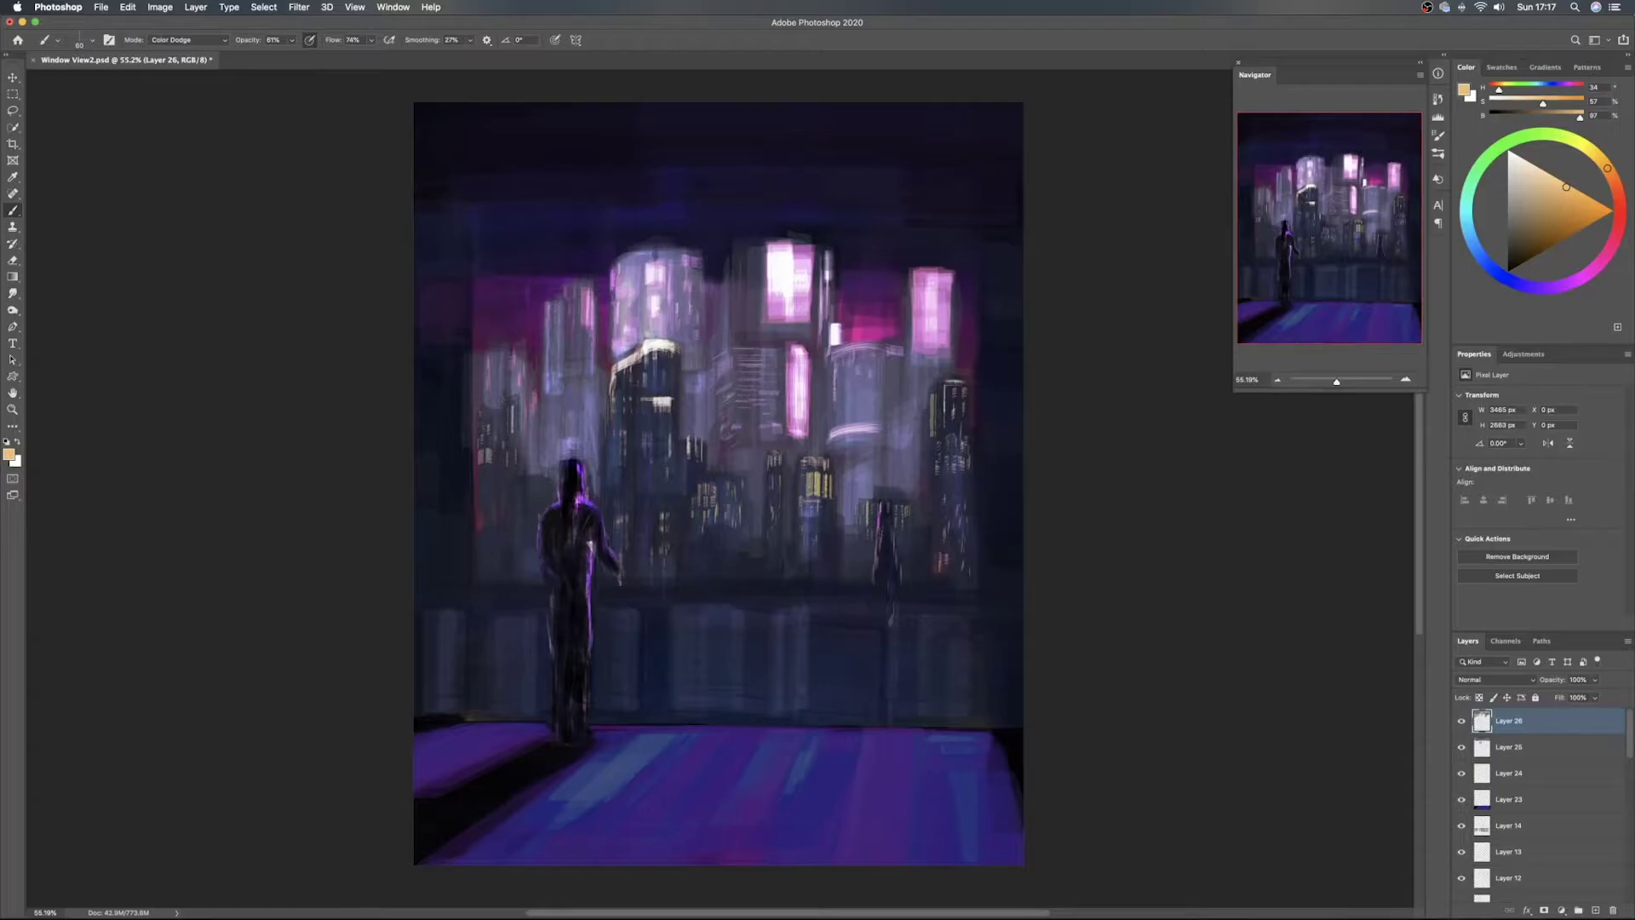
Sample the pink of the narrow glowing sign and paint fine lights on the tower behind and above the distant figure
left_click(792, 379, "alt")
left_click_drag(917, 393, 903, 393)
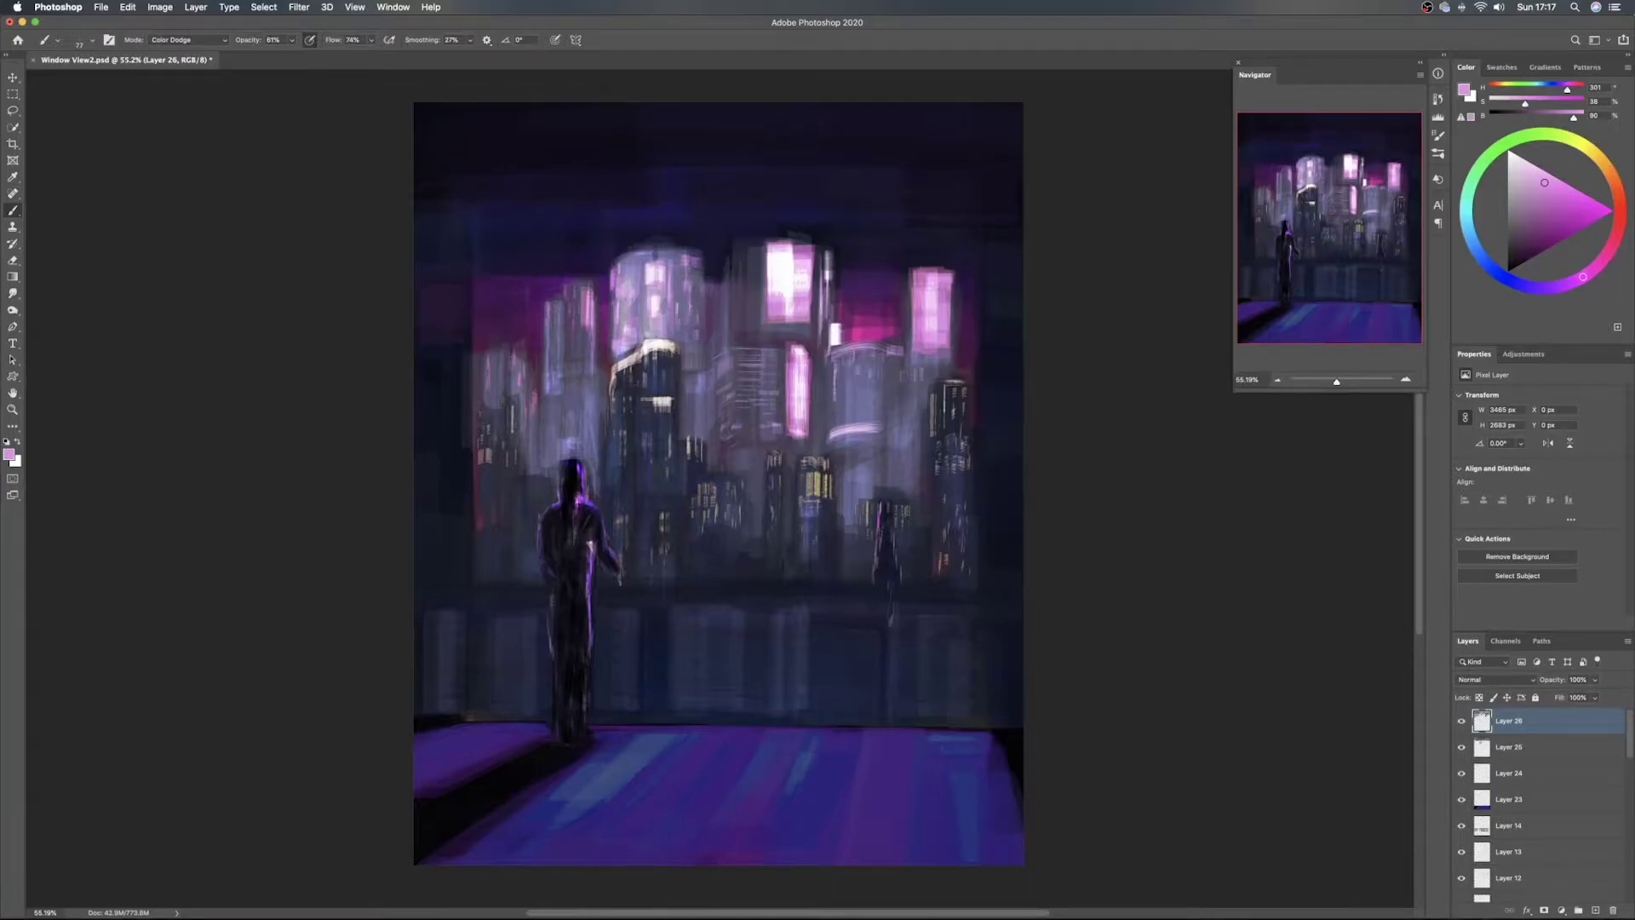
left_click_drag(889, 400, 906, 400)
left_click(902, 413)
left_click(902, 414)
left_click_drag(916, 417, 884, 416)
left_click_drag(918, 453, 924, 479)
Rotate the brush tip to -90° and paint pink horizontal light bands on the tower directly above the distant figure
right_click(856, 476)
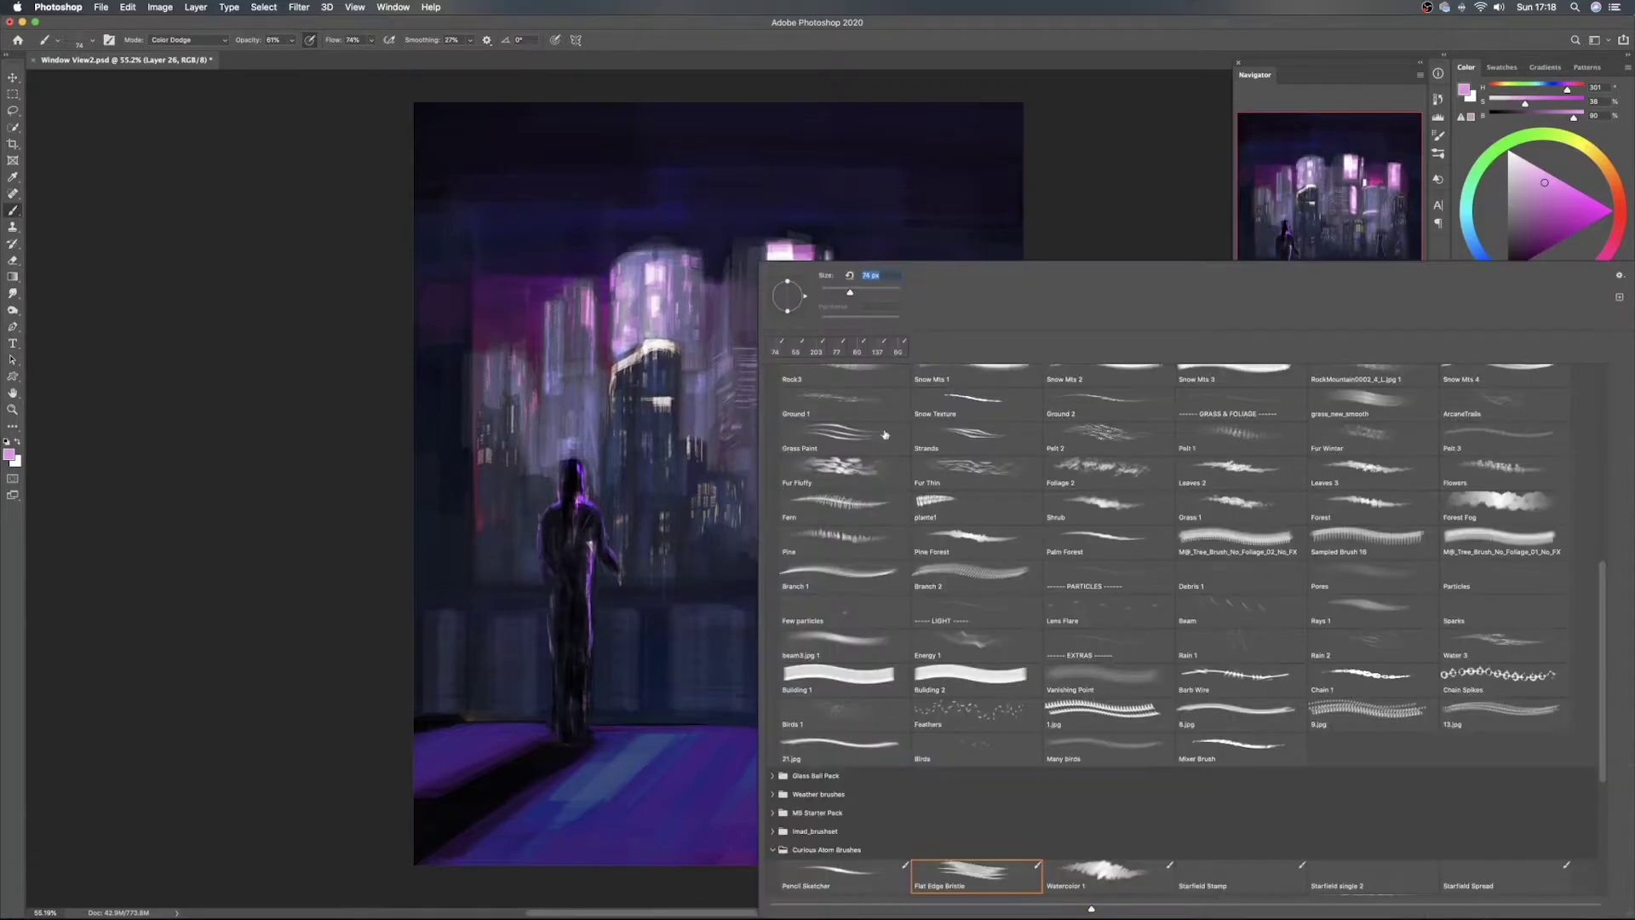
left_click_drag(794, 315, 783, 323)
key("Return")
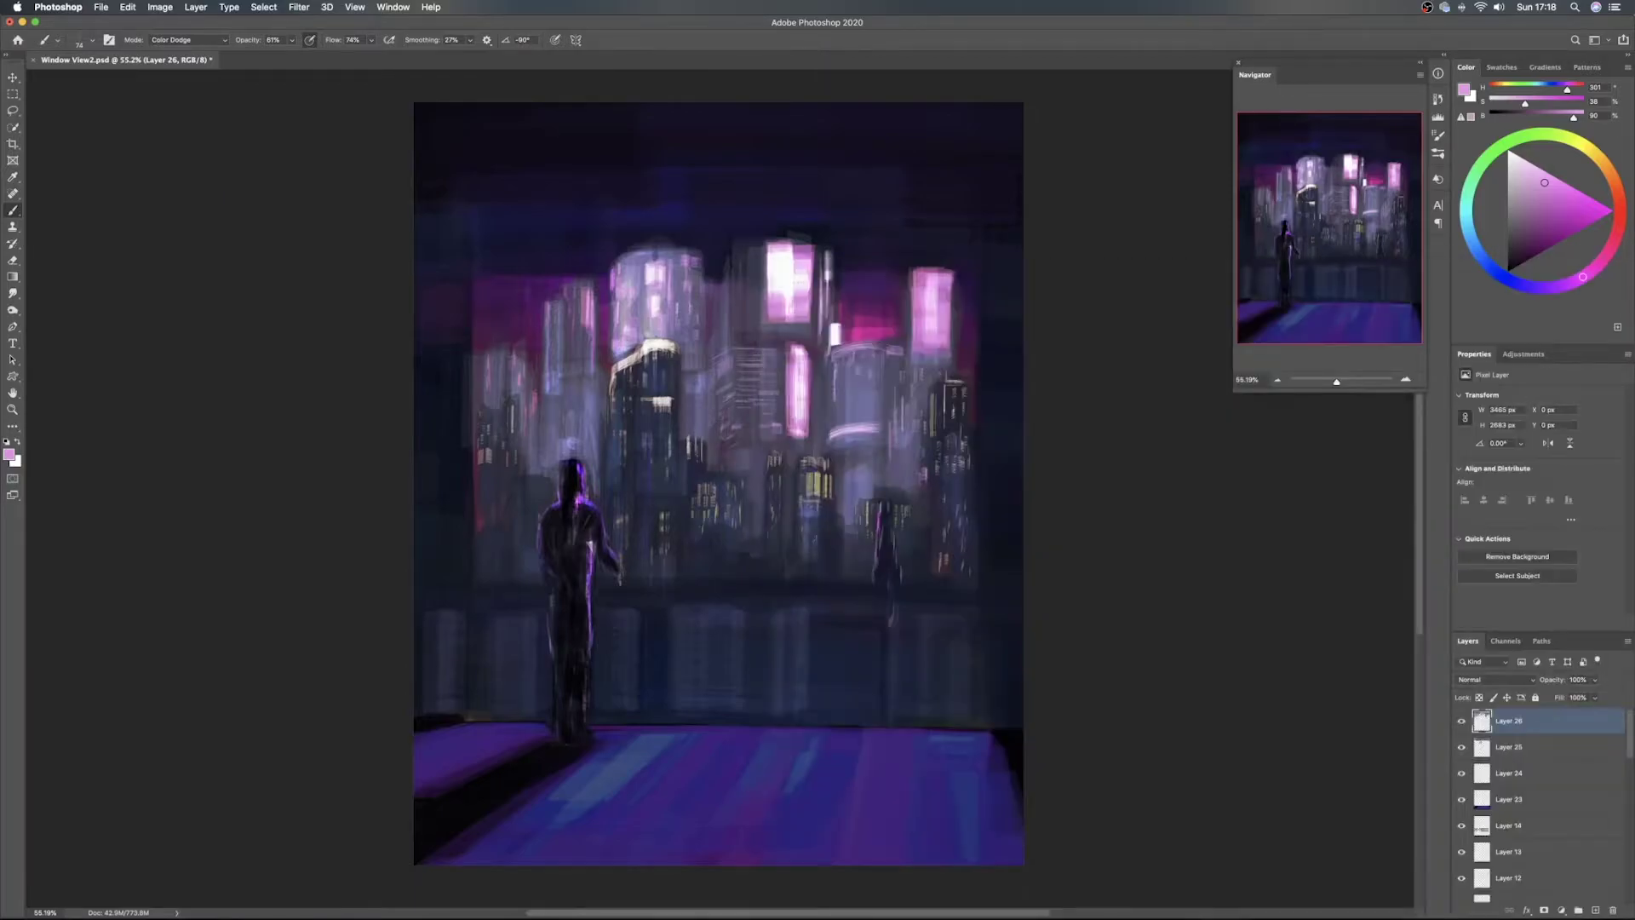
left_click_drag(855, 466, 880, 459)
left_click_drag(849, 472, 877, 472)
mouse_move(851, 487)
left_mouse_down()
mouse_move(837, 487)
mouse_move(889, 482)
left_mouse_up()
Change the brush tip angle to -68° and save the painting
right_click(821, 375)
left_click_drag(788, 313, 794, 313)
key("Return")
key("super+s")
key("v")
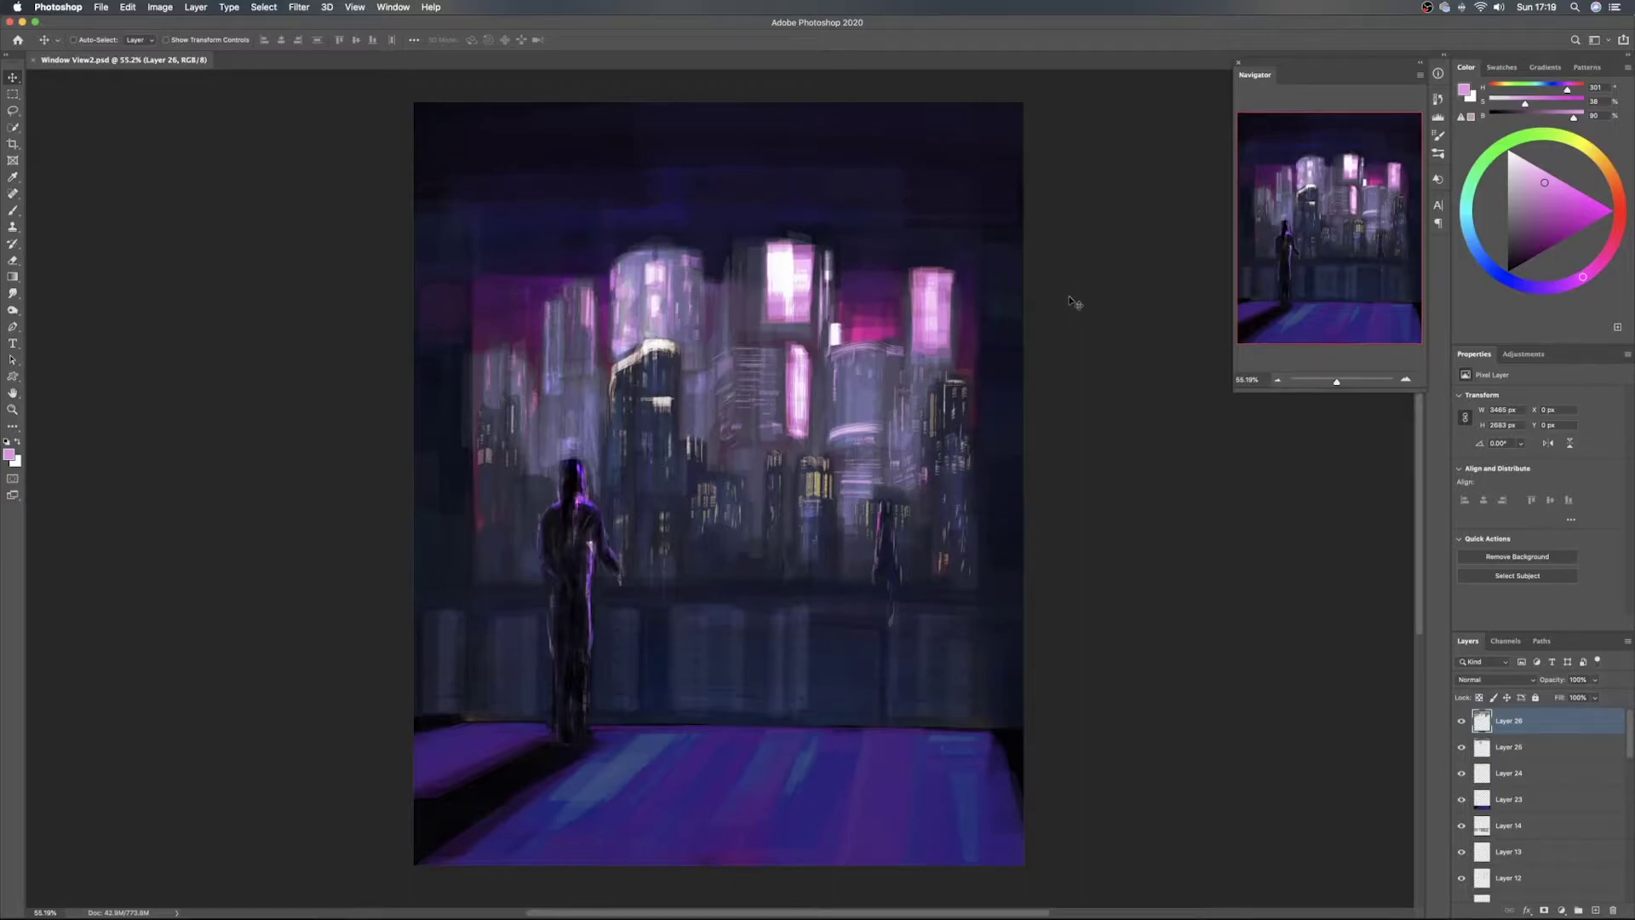
Add a new layer and choose the Starfield Spread brush from the Curious Atom Brushes set
left_click(1592, 911)
right_click(802, 520)
left_click(792, 512)
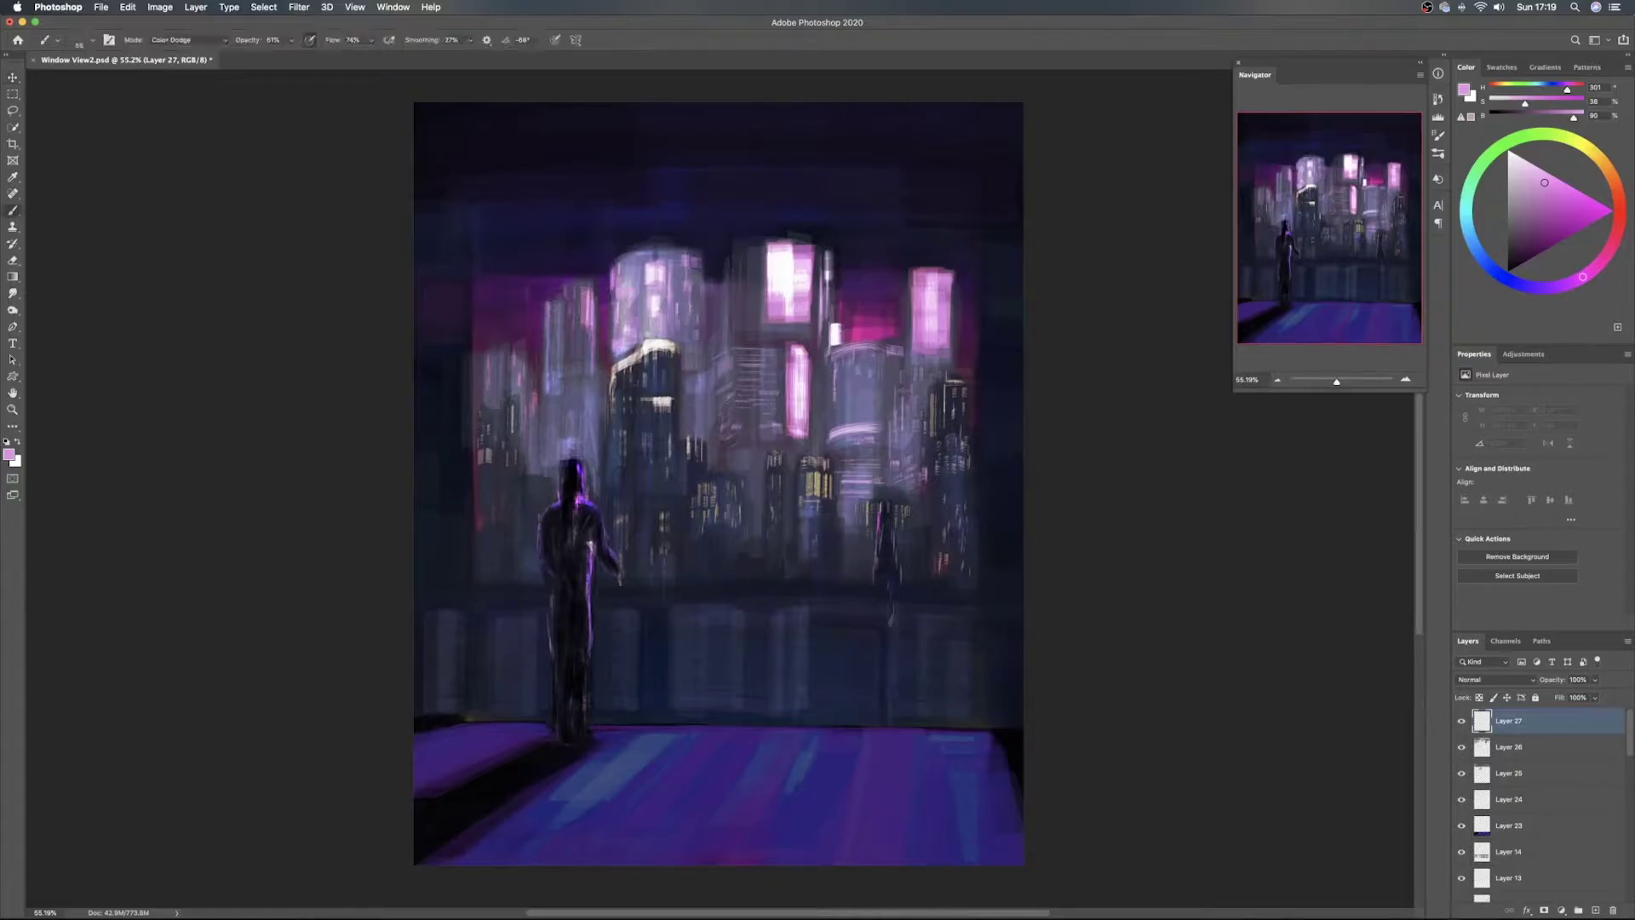
key("b")
right_click(791, 513)
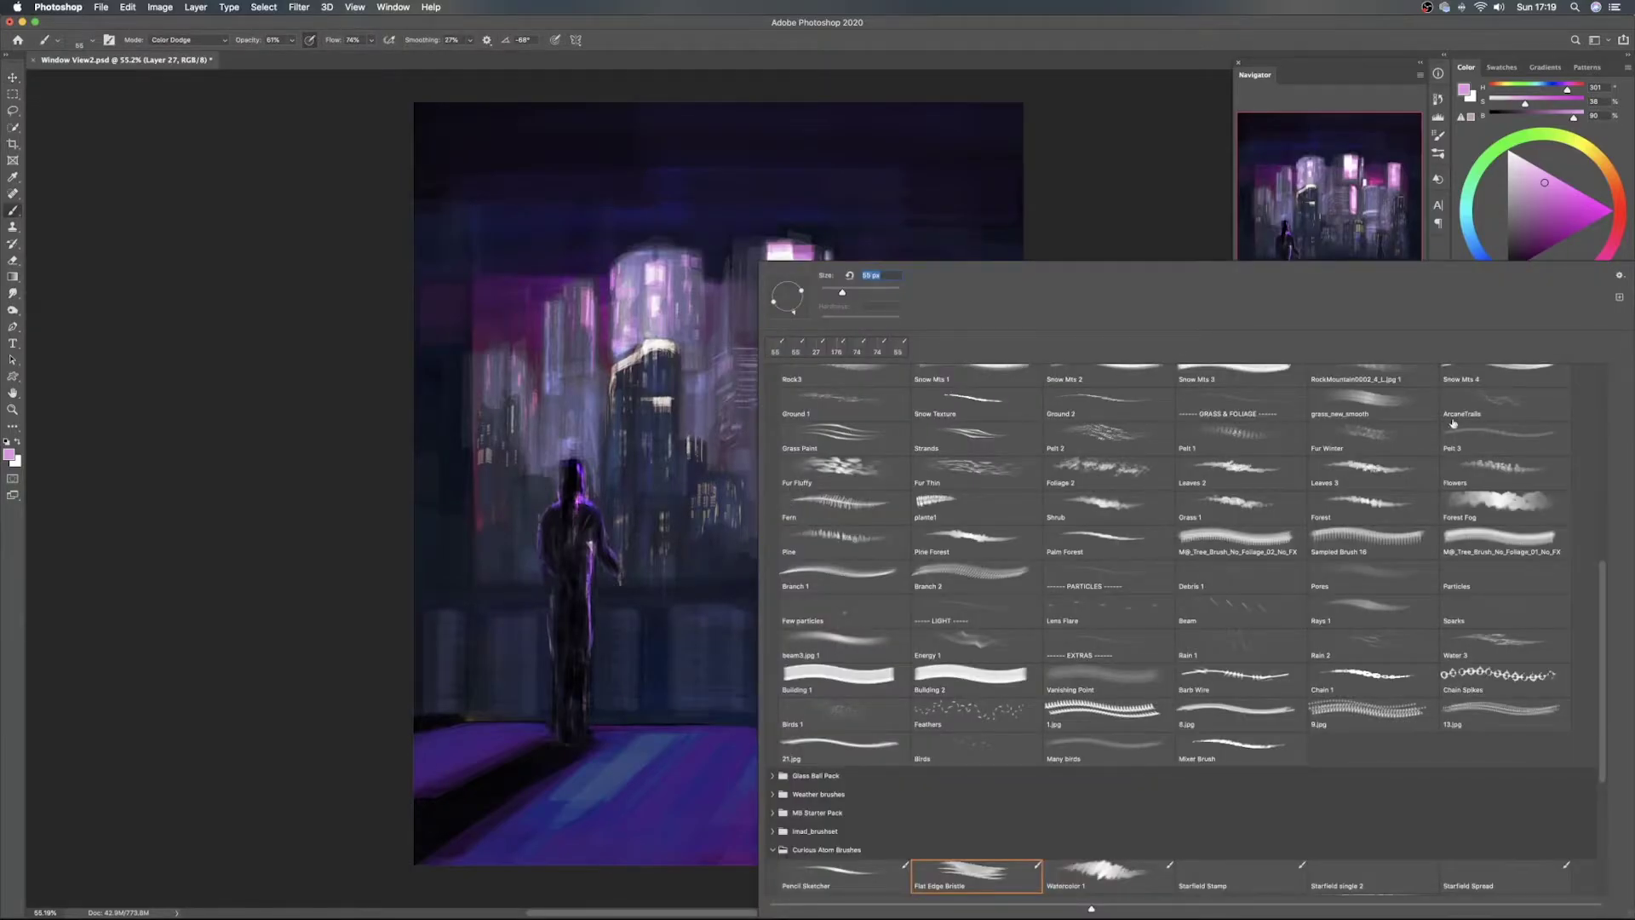
left_click(1601, 400)
mouse_move(1602, 402)
left_mouse_down()
mouse_move(1602, 415)
mouse_move(1608, 396)
left_mouse_up()
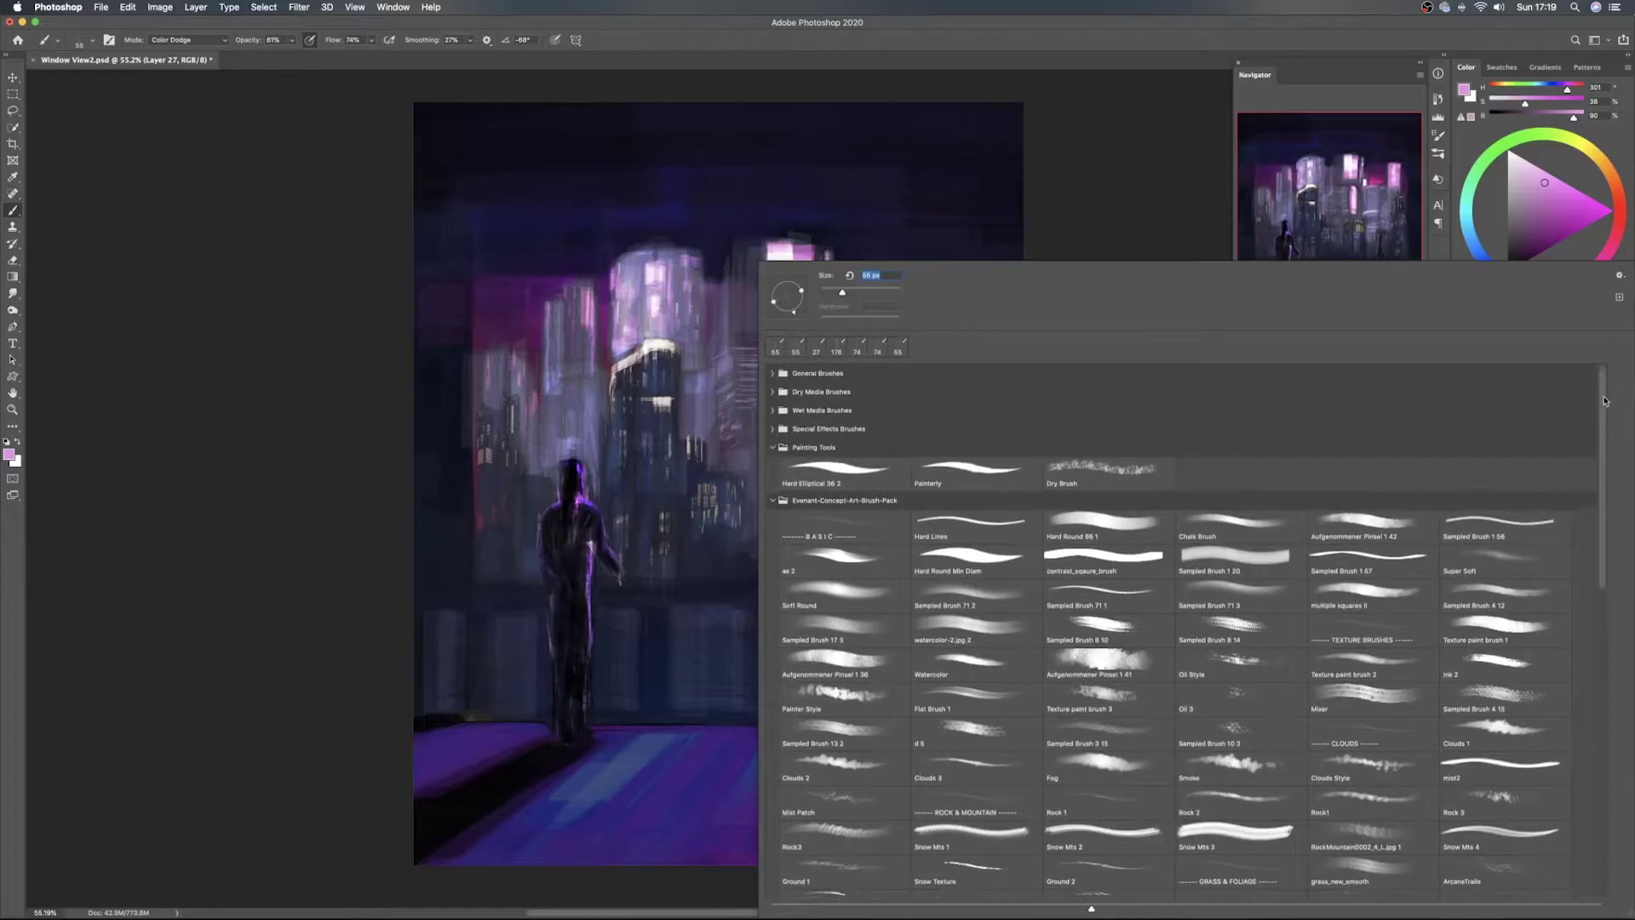
left_click(771, 446)
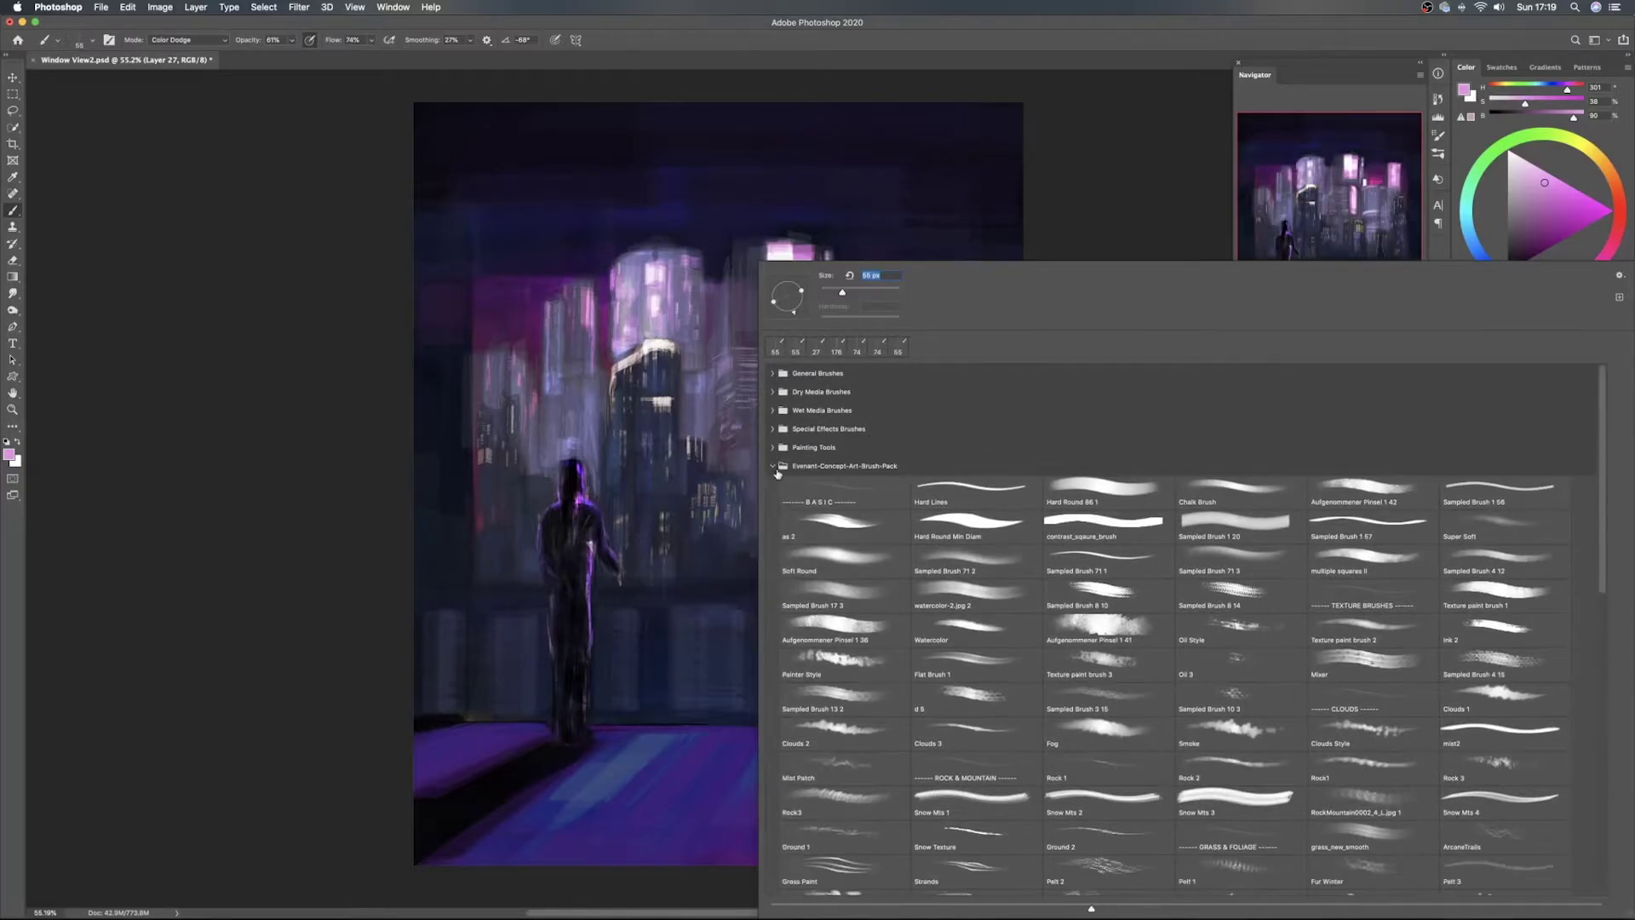
left_click(772, 465)
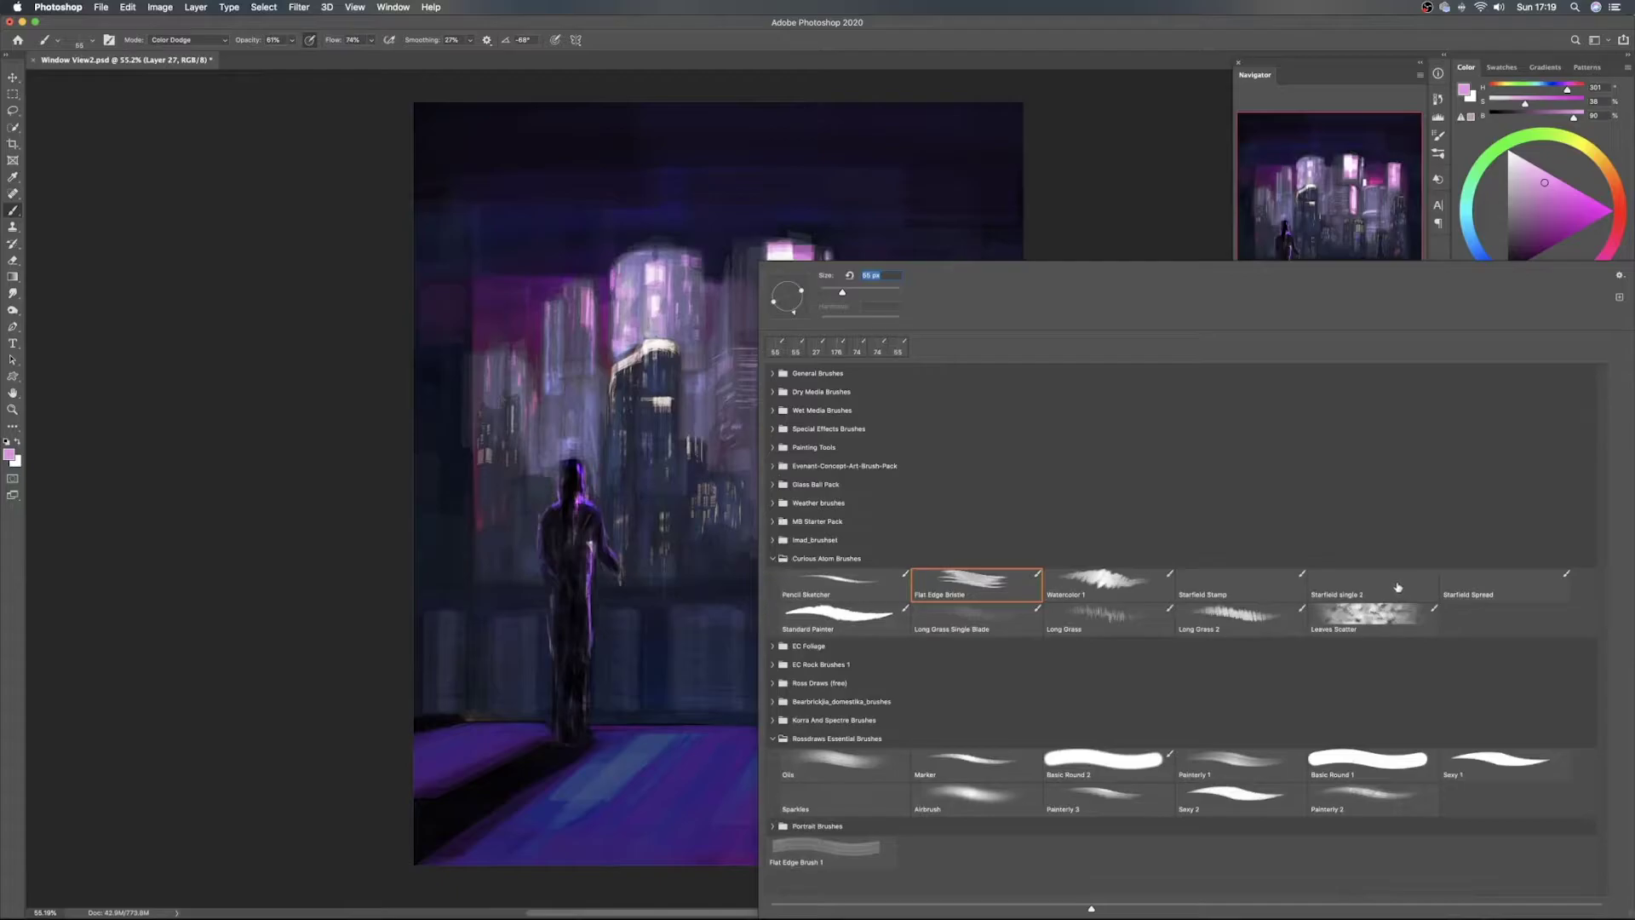
left_click(1482, 600)
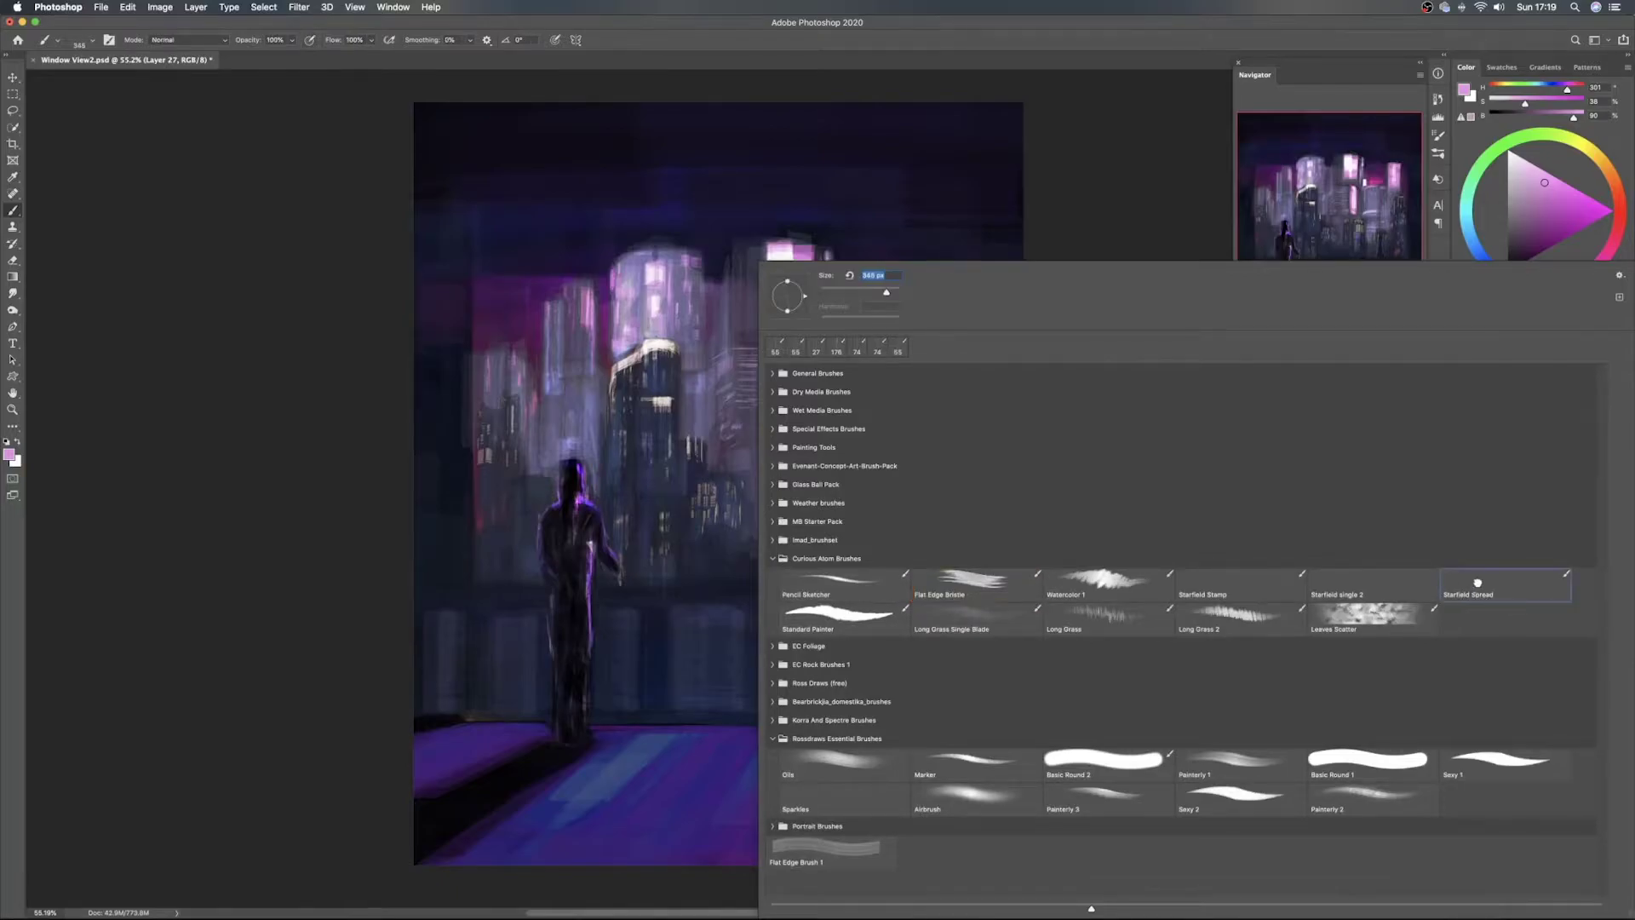
key("Return")
Set the brush colour to white and try a star stroke across the sky just above the towers
left_click_drag(621, 313, 671, 314)
left_click_drag(1524, 162, 1507, 150)
left_click_drag(589, 238, 897, 230)
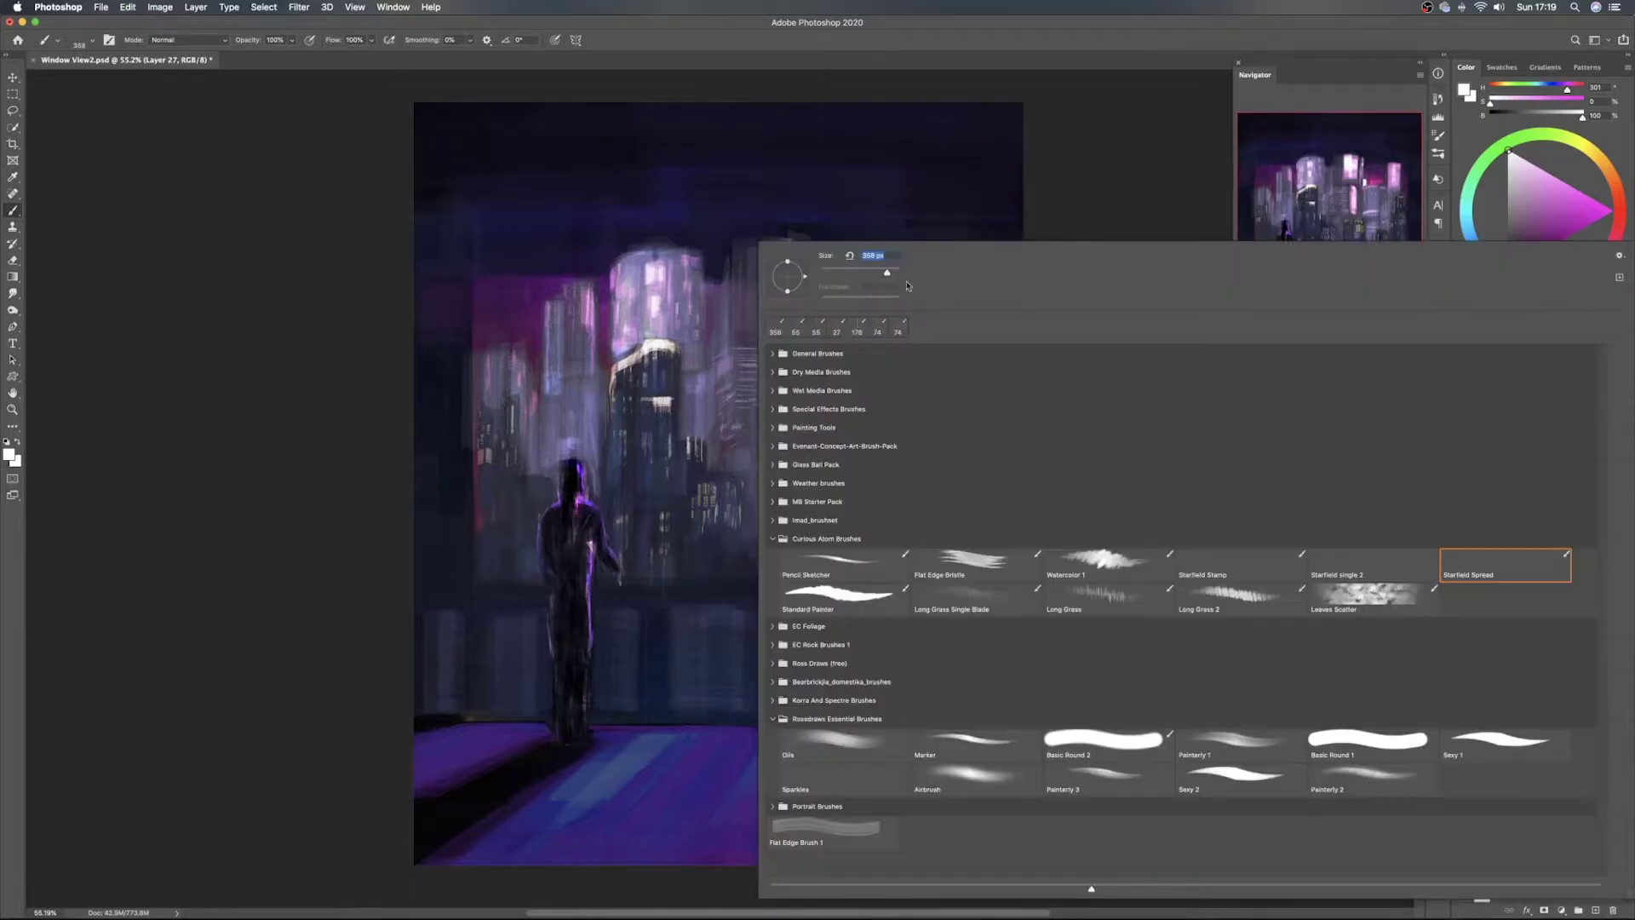
Try stamping white stars in the upper sky with the Starfield single 2 brush
right_click(859, 251)
double_click(1352, 572)
left_click(553, 209)
left_click(734, 174)
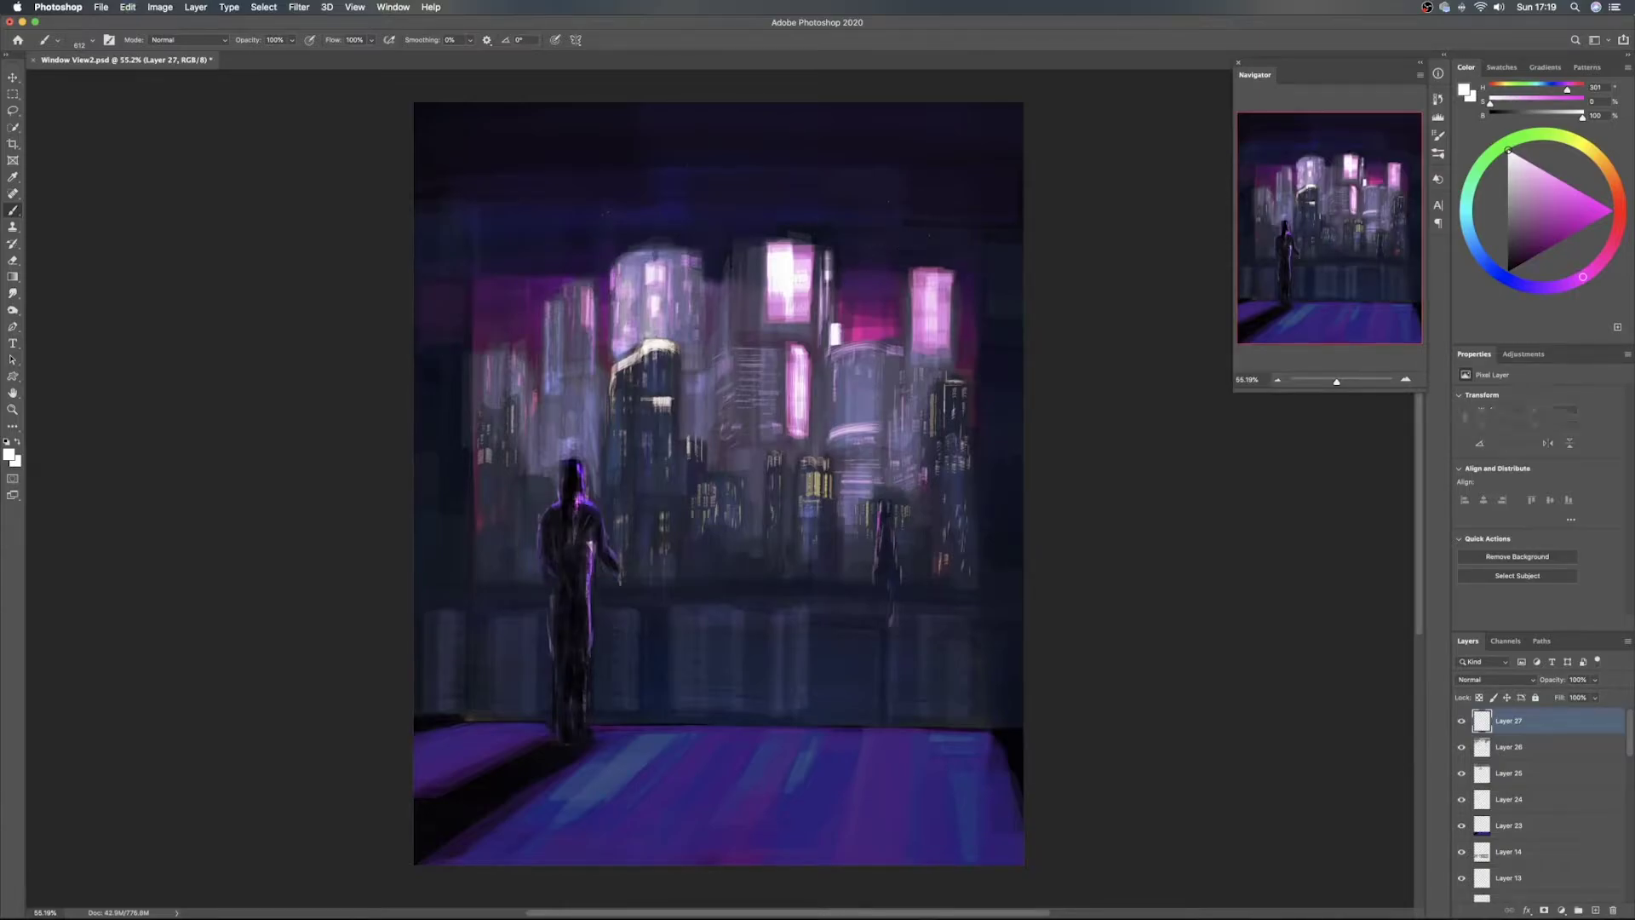
Switch to the Starfield Stamp brush and try a short stroke of stars in the sky above the foreground figure
right_click(847, 232)
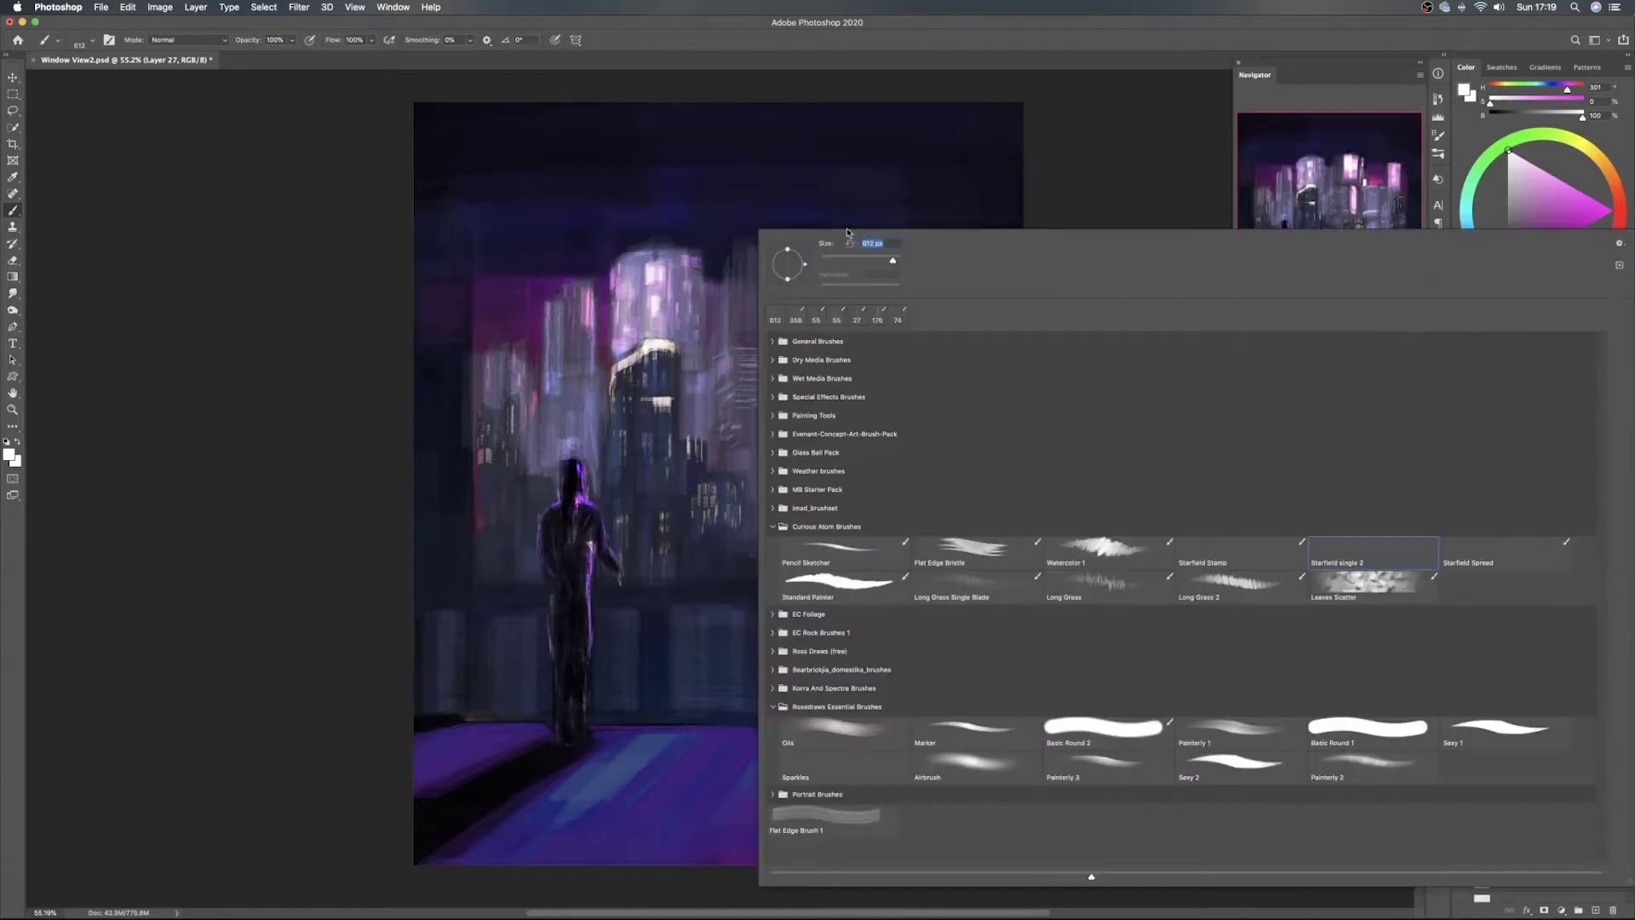
double_click(1256, 557)
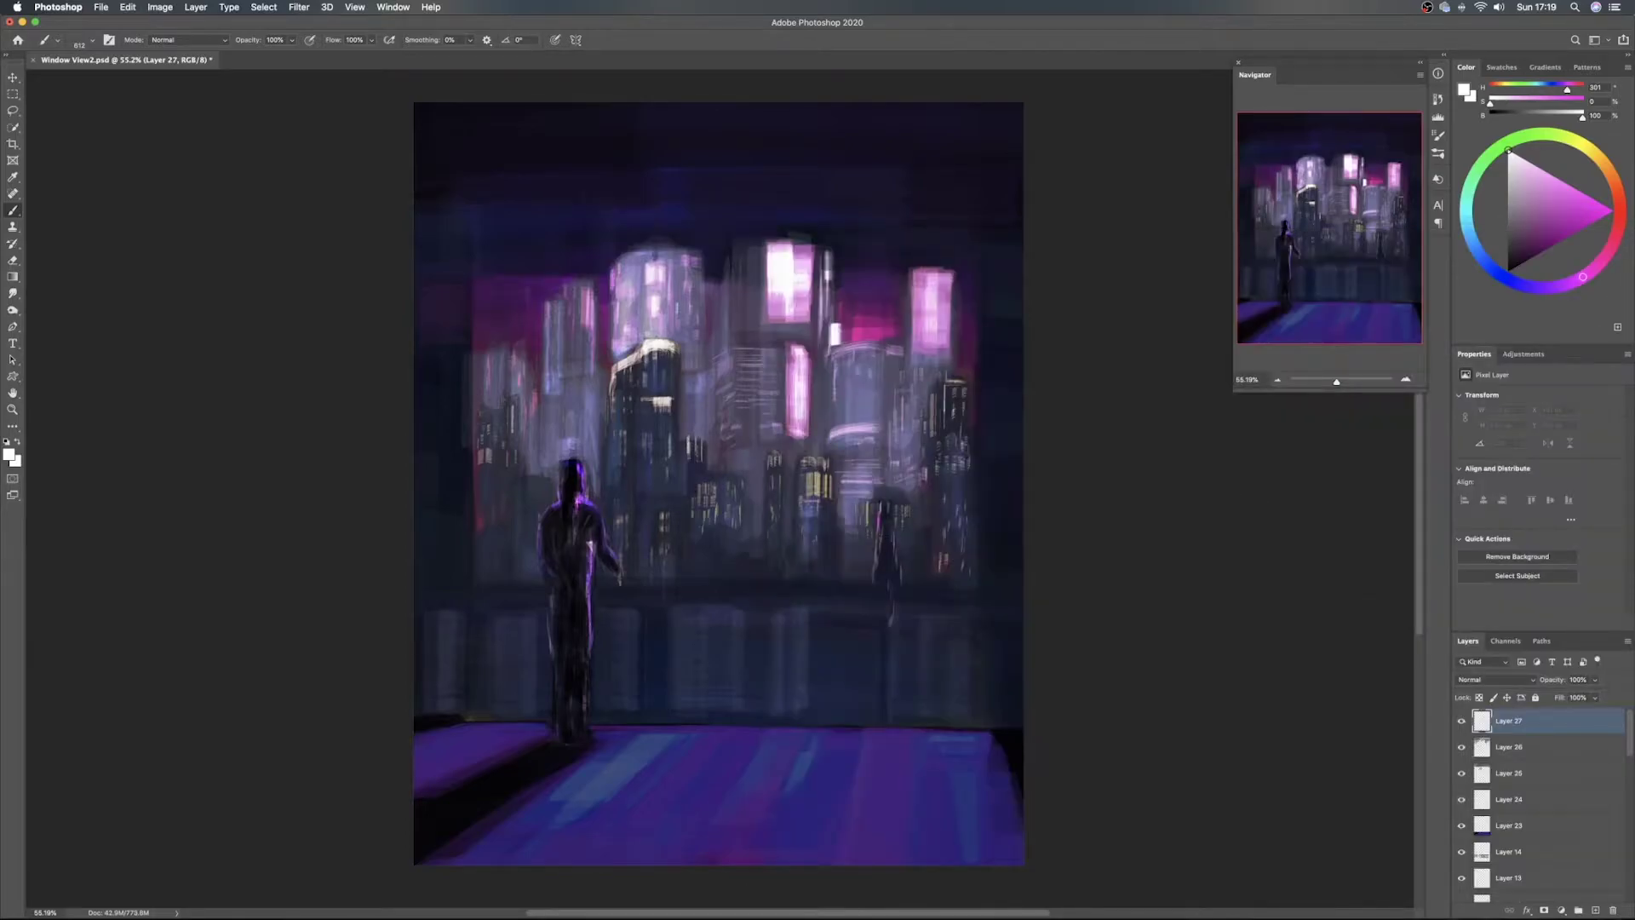
left_click_drag(573, 200, 538, 201)
Increase the star brush's scatter and set its angle jitter to 90%
left_click(1438, 134)
left_click(1232, 163)
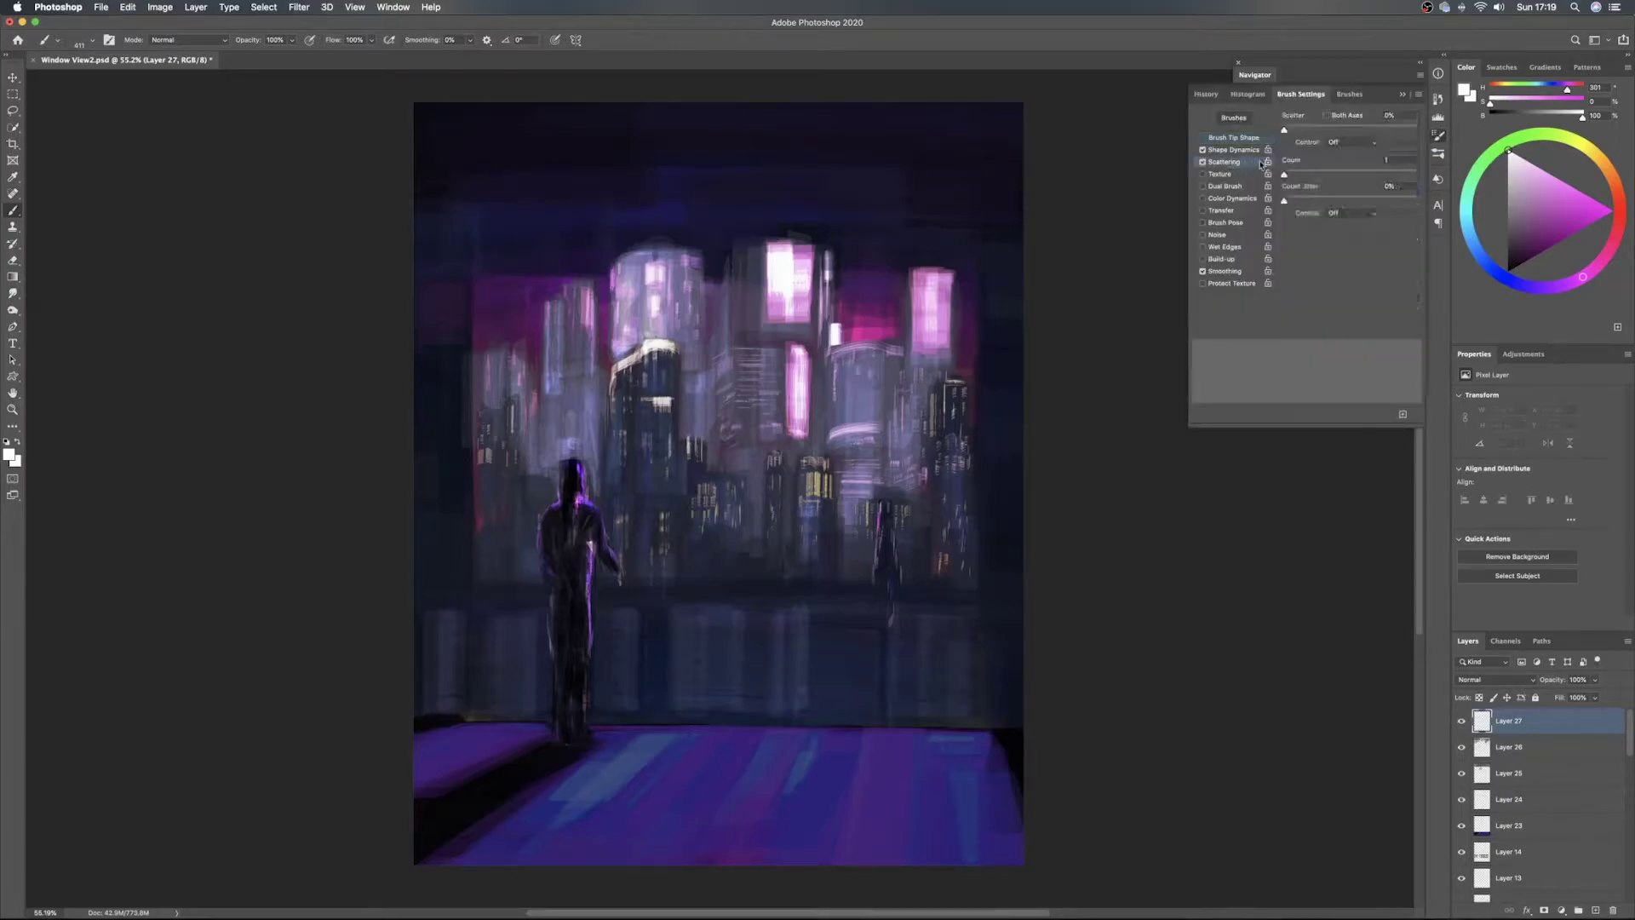
left_click_drag(1315, 132, 1358, 135)
left_click(1252, 151)
left_click_drag(1324, 226, 1398, 235)
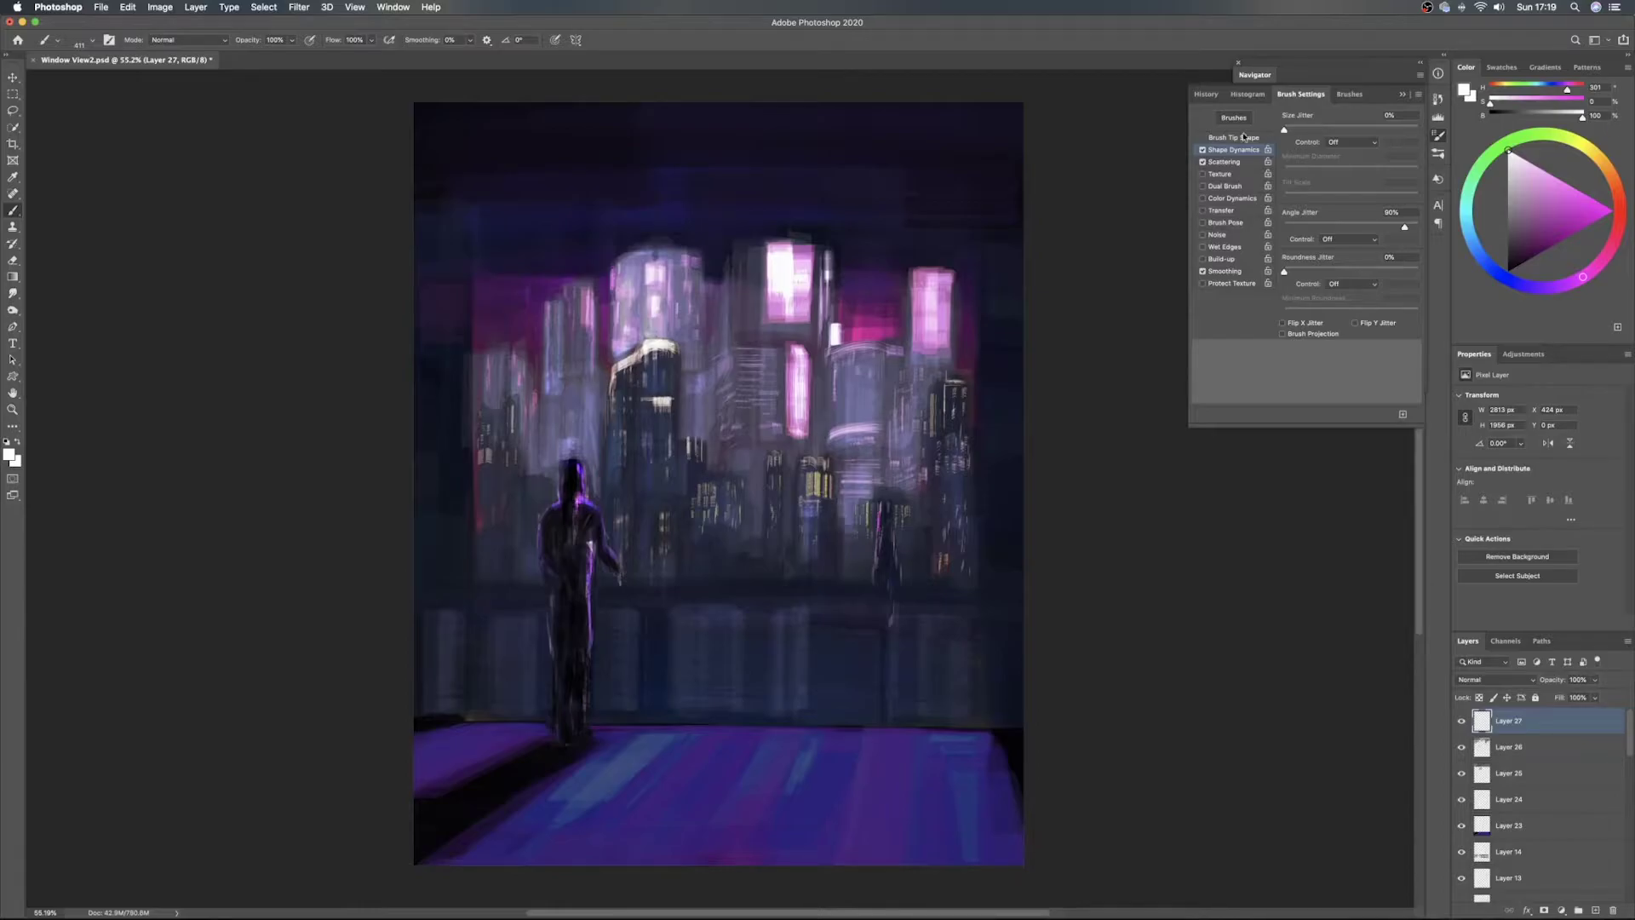
left_click(1438, 136)
Merge the star layer into the layer below, switch back to the Flat Edge Bristle brush and save
key("super+e")
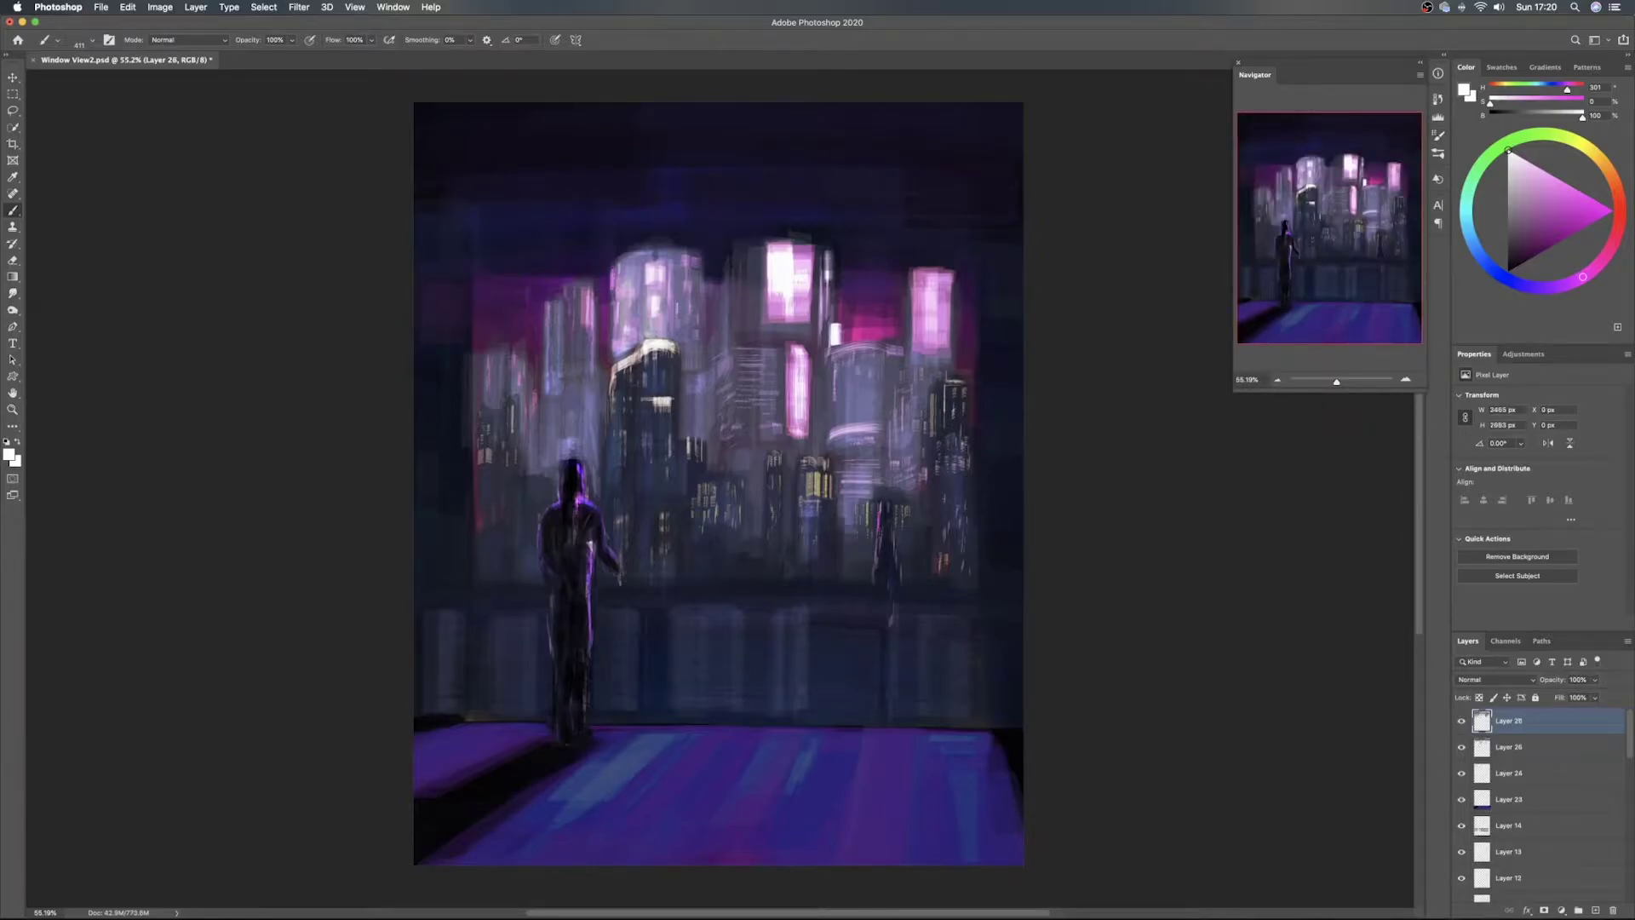
right_click(694, 407)
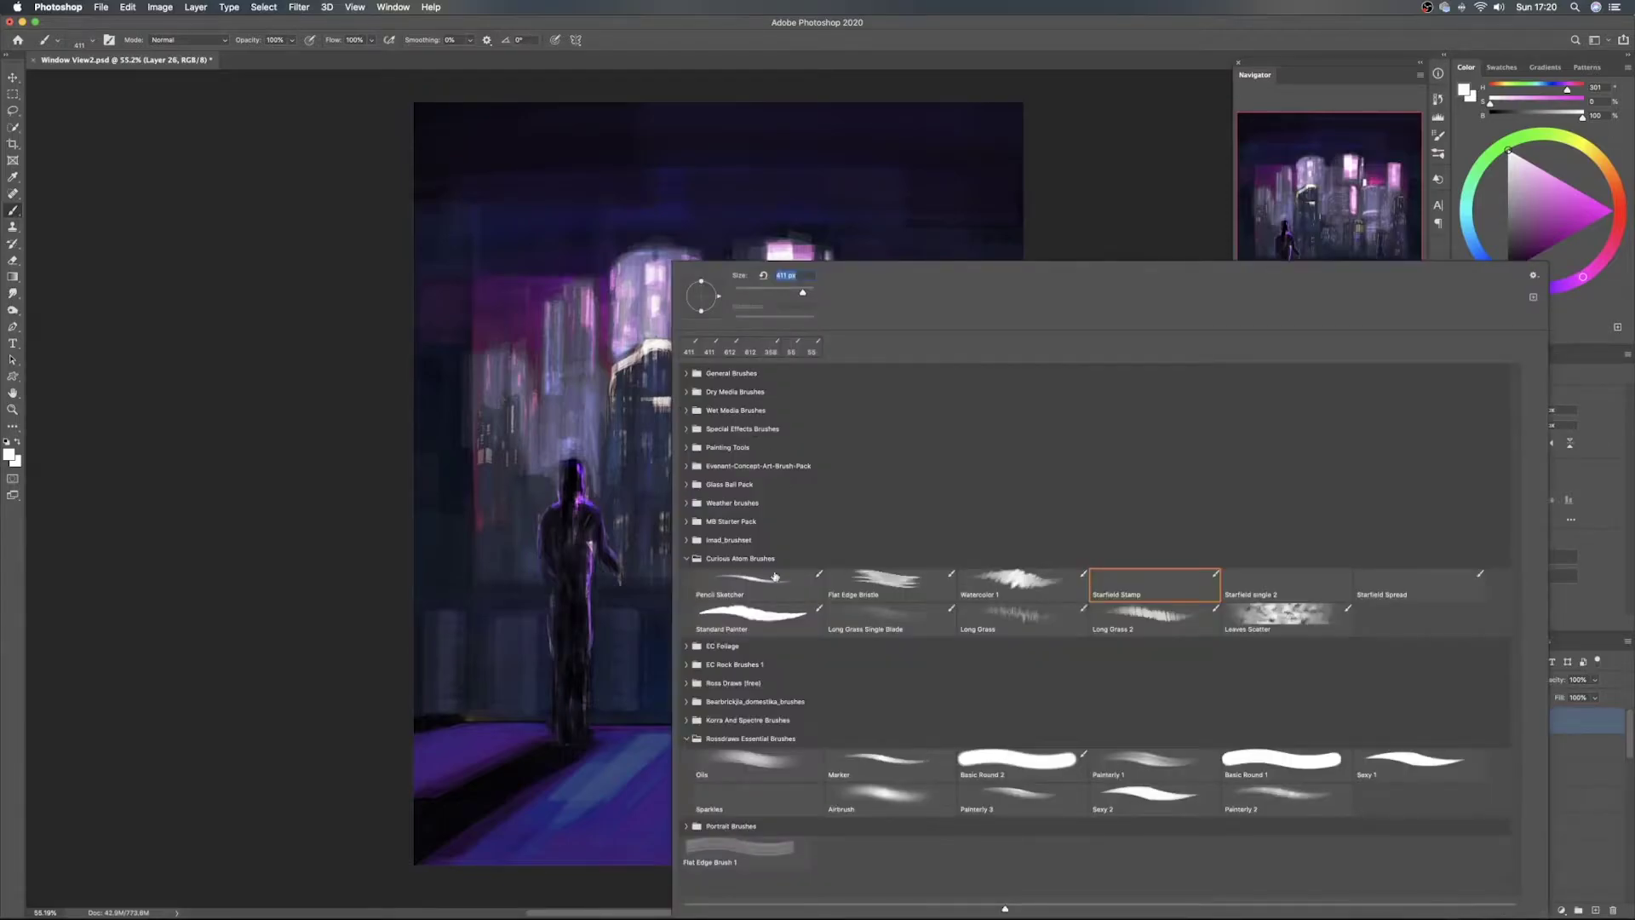
left_click(878, 584)
key("Return")
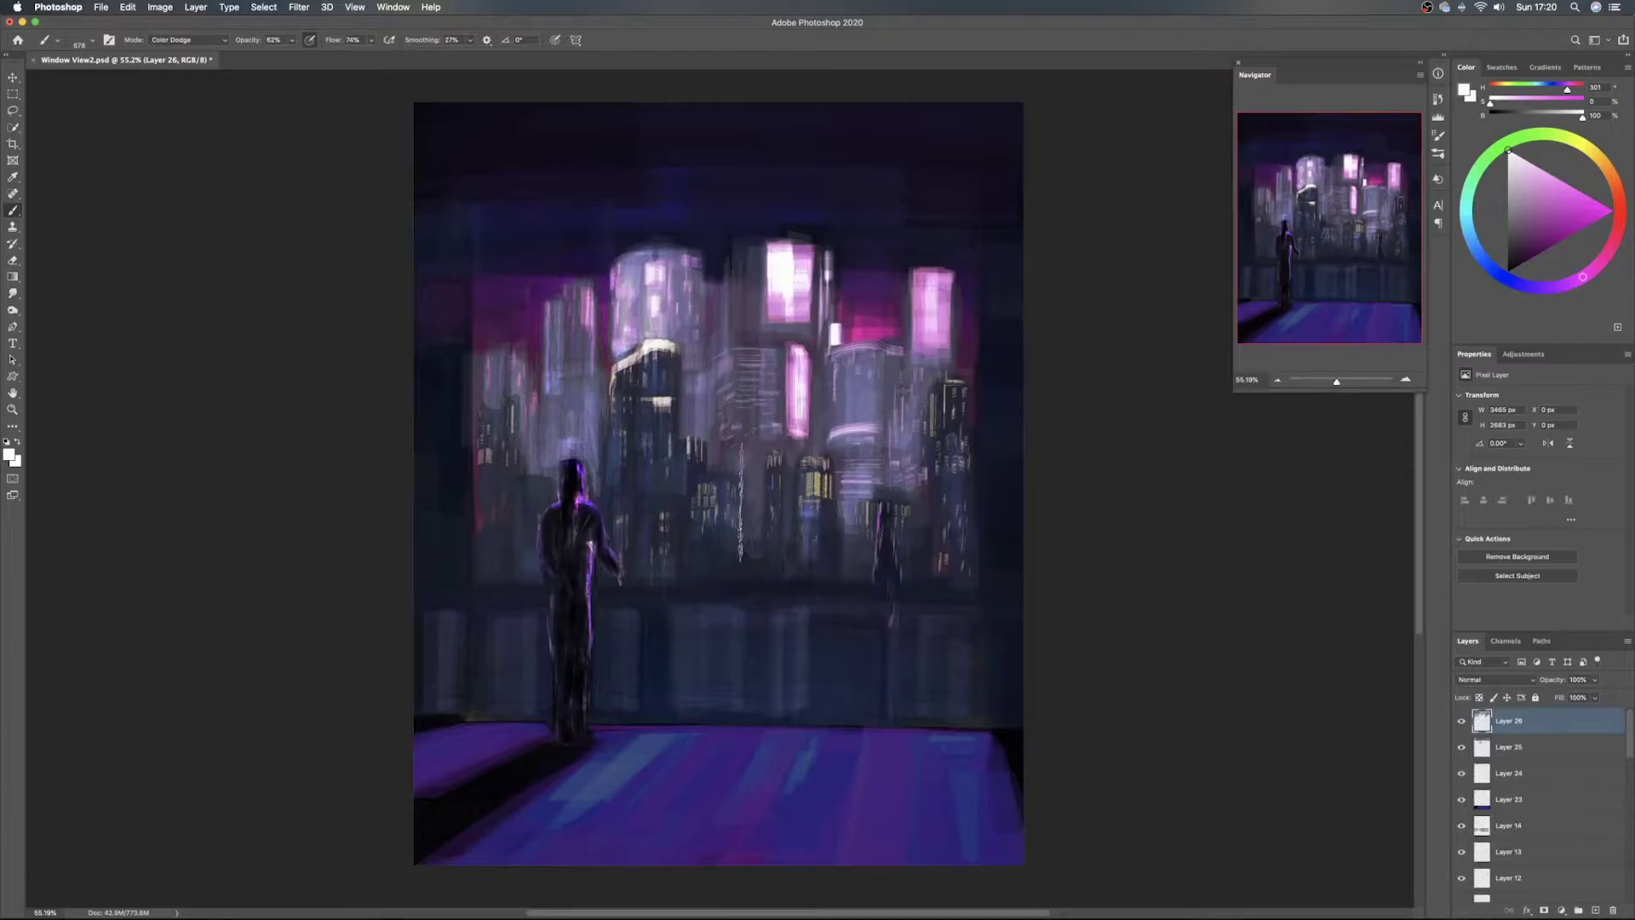
key("super+s")
Pick a light pink, resize the brush and try a dab on the tower just above the foreground figure
left_click(1564, 197)
left_click(1543, 182)
left_click_drag(550, 424, 465, 426, "ctrl+alt")
left_click(553, 417)
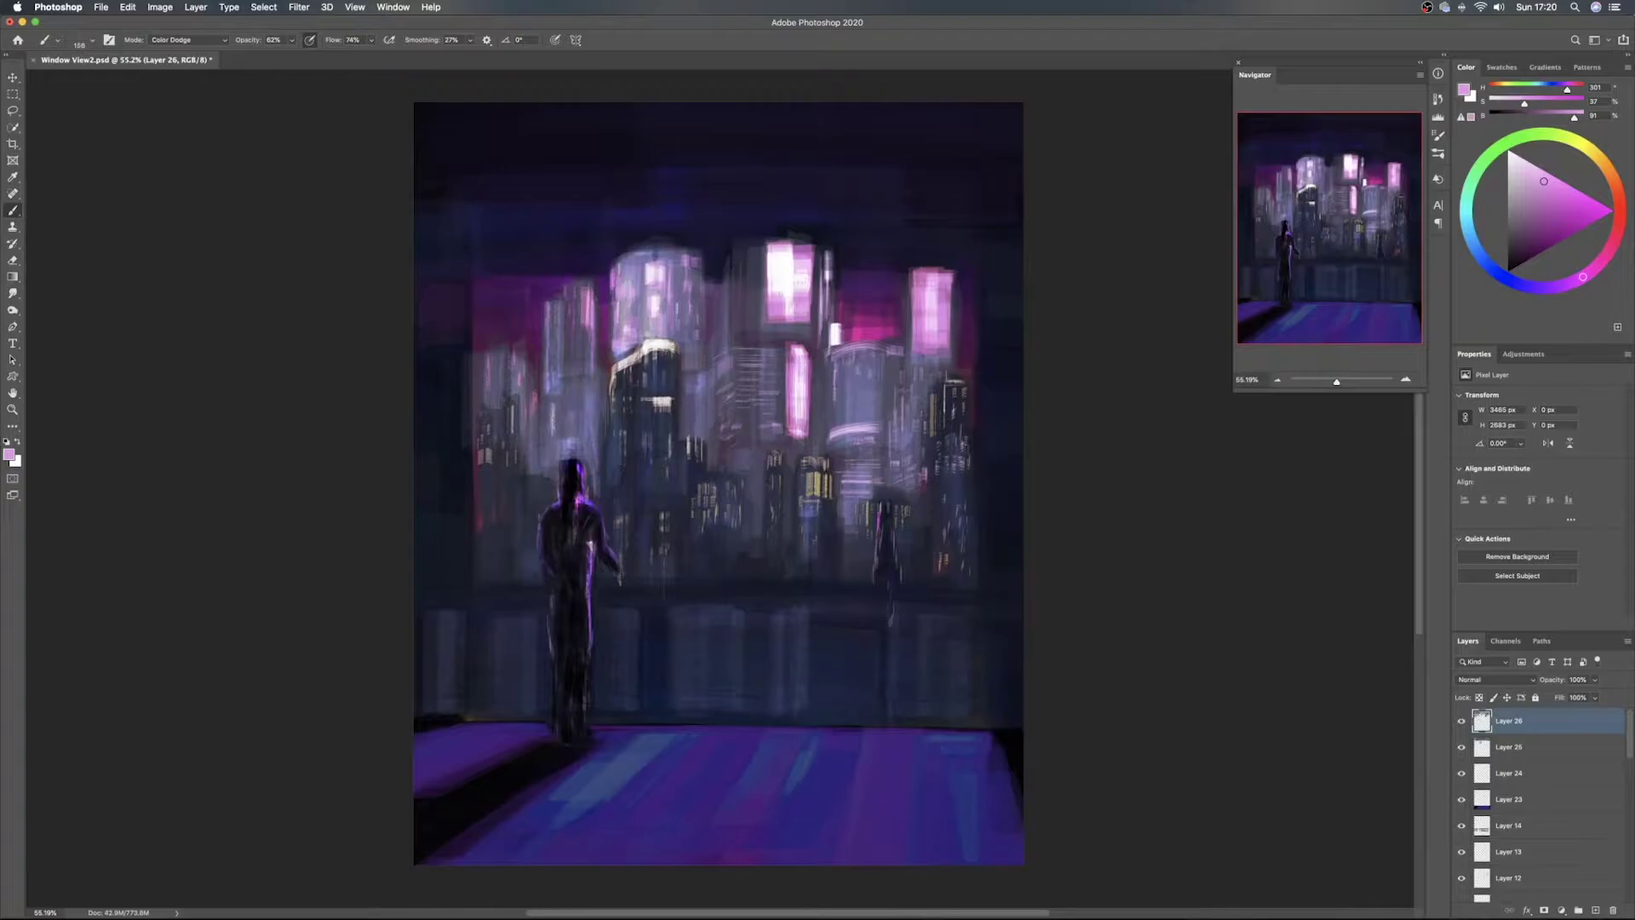
Pick a pale orange and paint a glowing band and window lights on the tower behind the foreground figure's head
left_click(1610, 181)
left_click(1605, 164)
left_click(1558, 181)
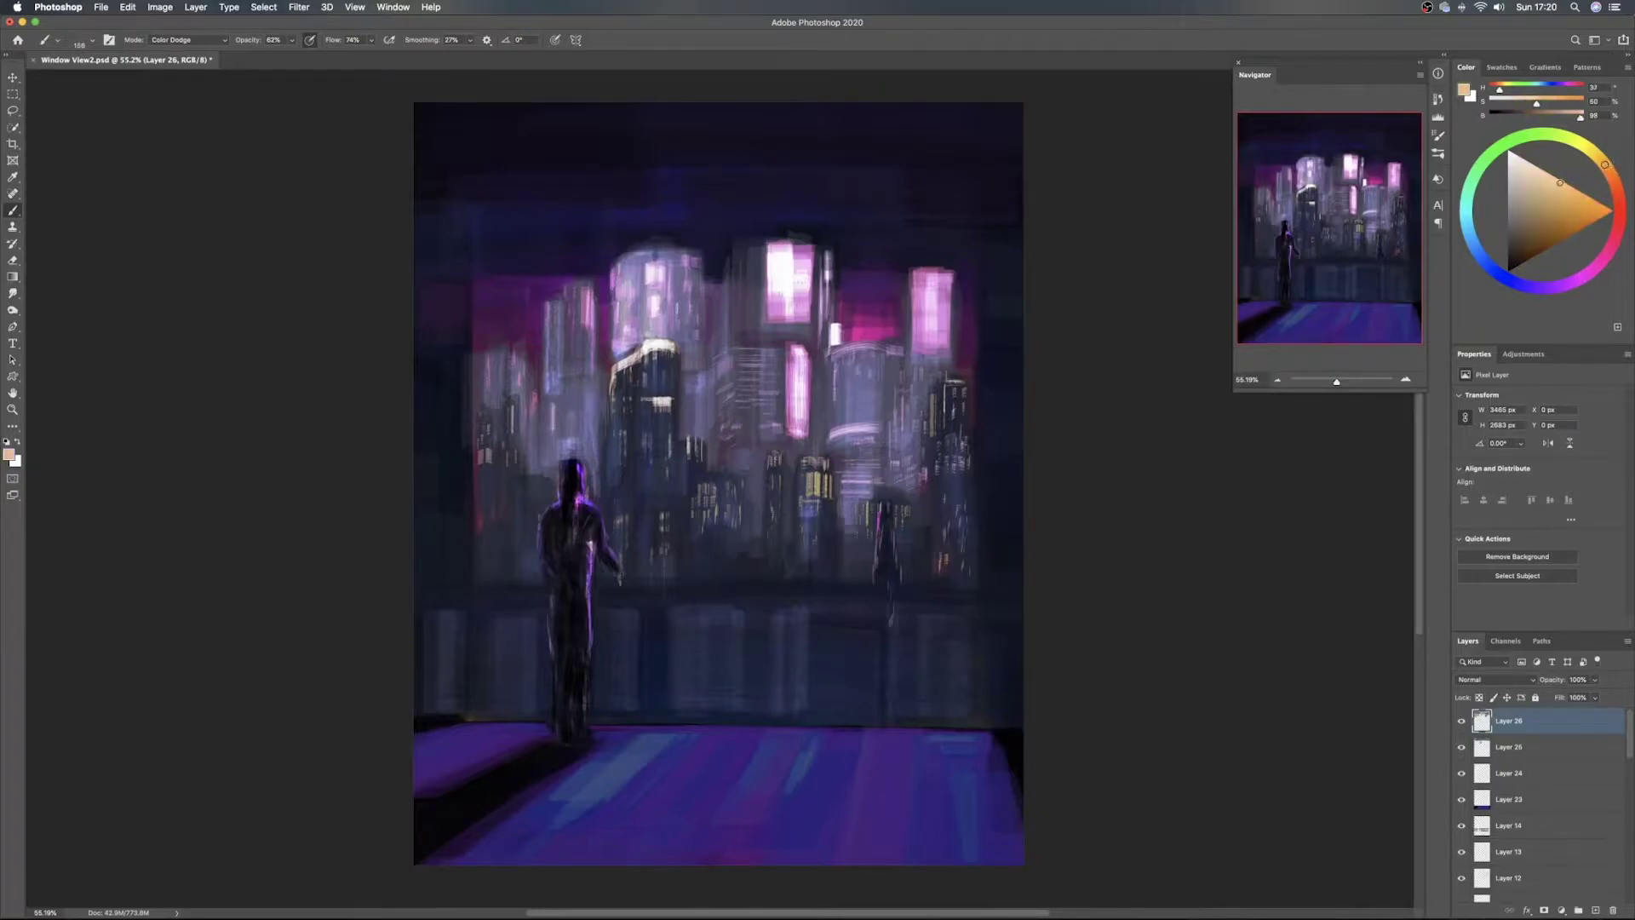
left_click_drag(626, 406, 615, 406, "ctrl+alt")
left_click(588, 409)
left_click(589, 409)
left_click_drag(592, 446, 616, 445, "ctrl+alt")
mouse_move(598, 408)
left_mouse_down()
mouse_move(601, 473)
mouse_move(571, 392)
left_mouse_up()
left_click_drag(569, 376, 585, 367, "ctrl+alt")
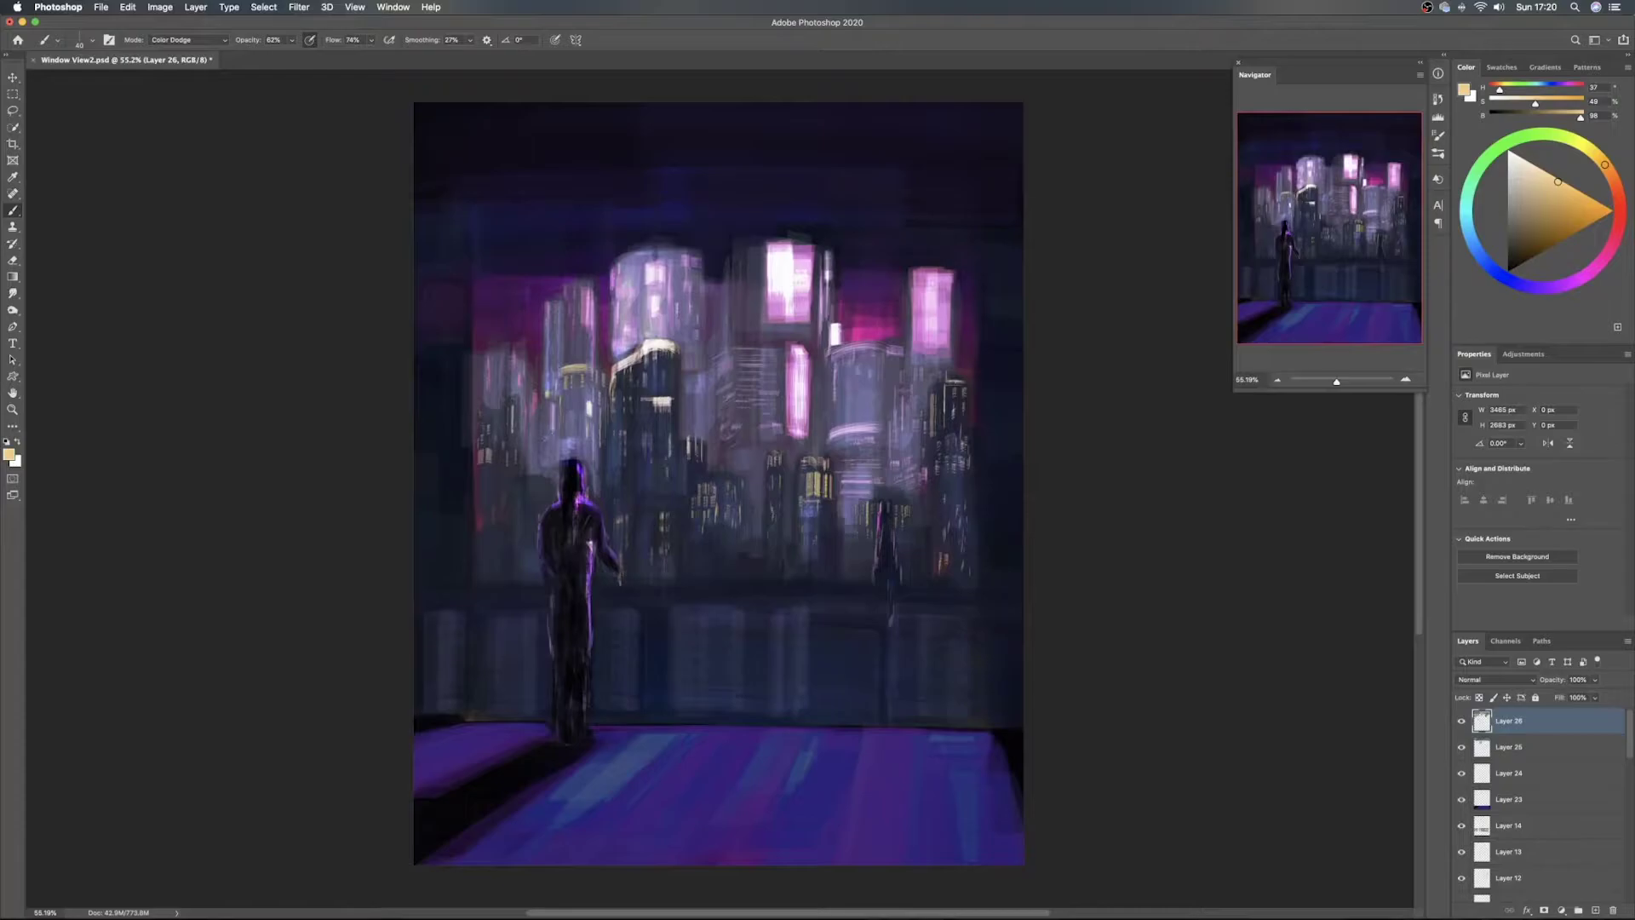
left_click(567, 446)
Paint pale orange window lights on the low buildings beside the foreground figure, undoing unwanted strokes, and save the painting
mouse_move(484, 482)
left_mouse_down()
mouse_move(511, 490)
mouse_move(488, 500)
left_mouse_up()
mouse_move(497, 481)
left_mouse_down()
mouse_move(497, 515)
mouse_move(506, 488)
left_mouse_up()
left_click(488, 483)
left_click(504, 486)
key("super+z")
mouse_move(512, 472)
left_mouse_down()
mouse_move(521, 507)
mouse_move(509, 502)
left_mouse_up()
key("super+z")
left_click_drag(486, 558, 501, 558)
mouse_move(501, 548)
left_mouse_down()
mouse_move(500, 573)
mouse_move(476, 561)
left_mouse_up()
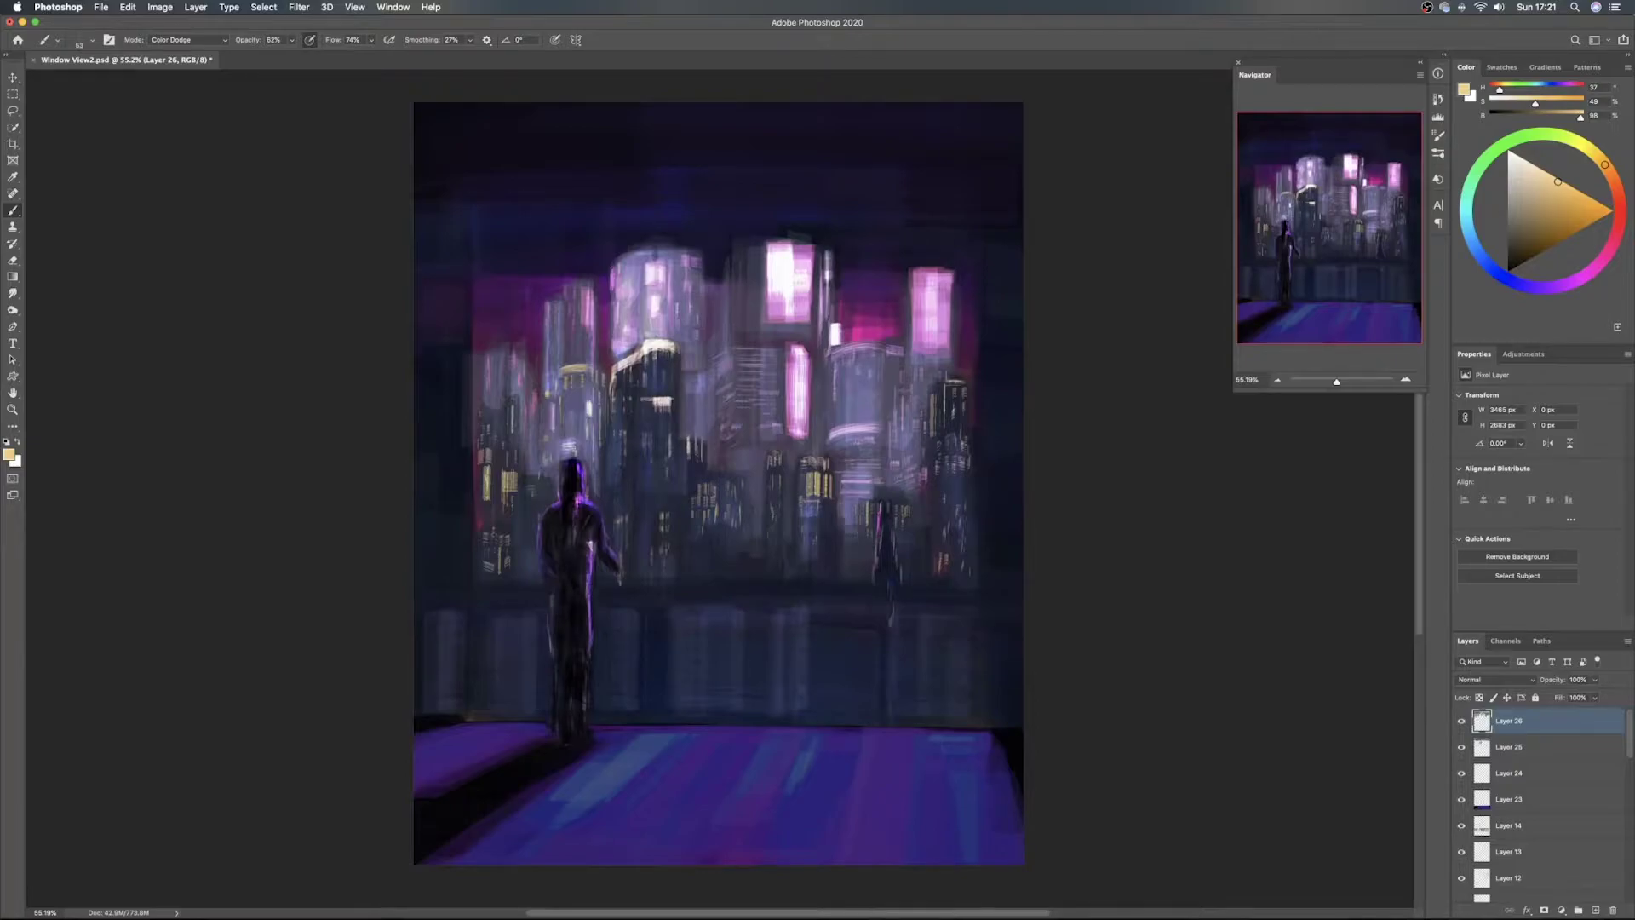
key("v")
key("super+s")
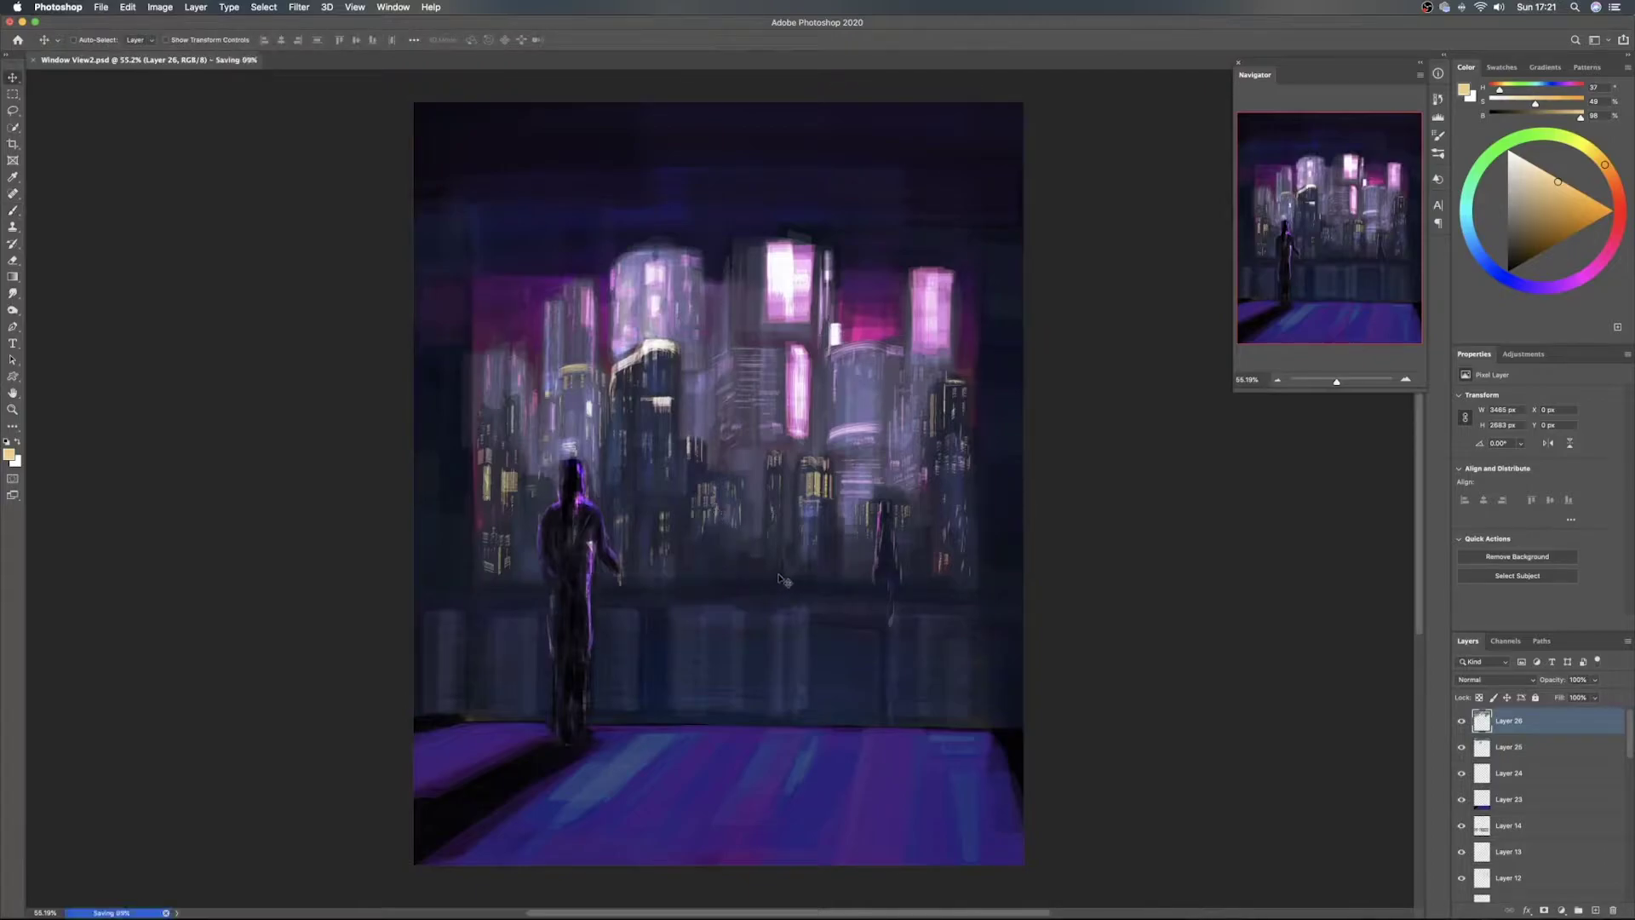
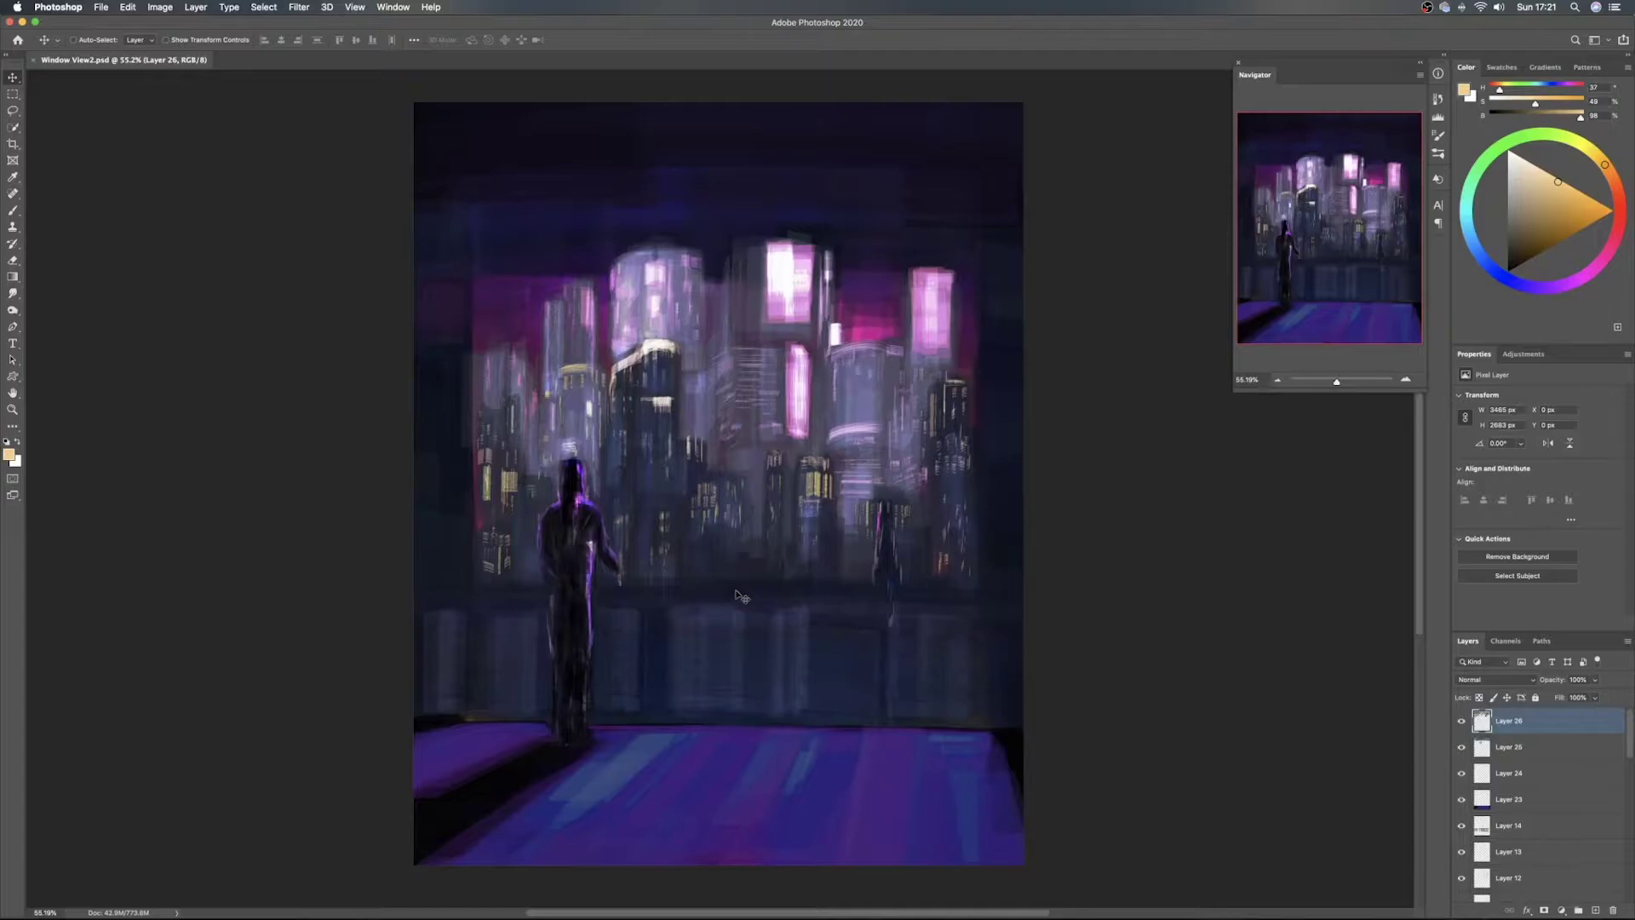
Add a new layer for the floor and rotate the Flat Edge Bristle brush tip to nearly horizontal
key("b")
mouse_move(792, 531)
left_mouse_down()
mouse_move(827, 531)
mouse_move(807, 568)
left_mouse_up()
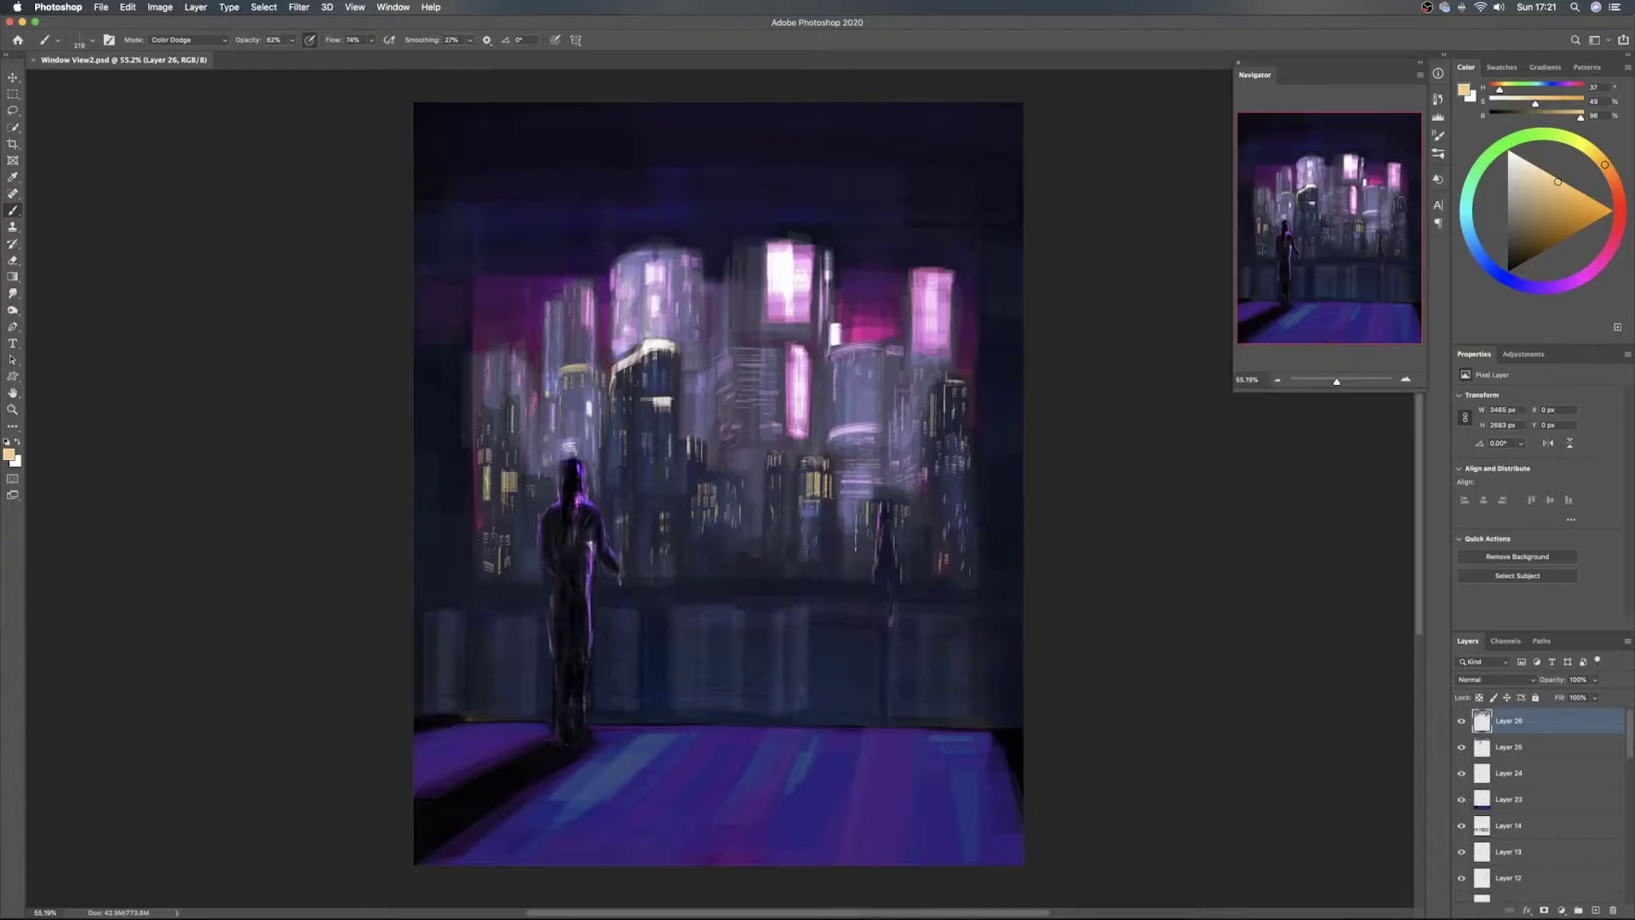
left_click(1596, 909)
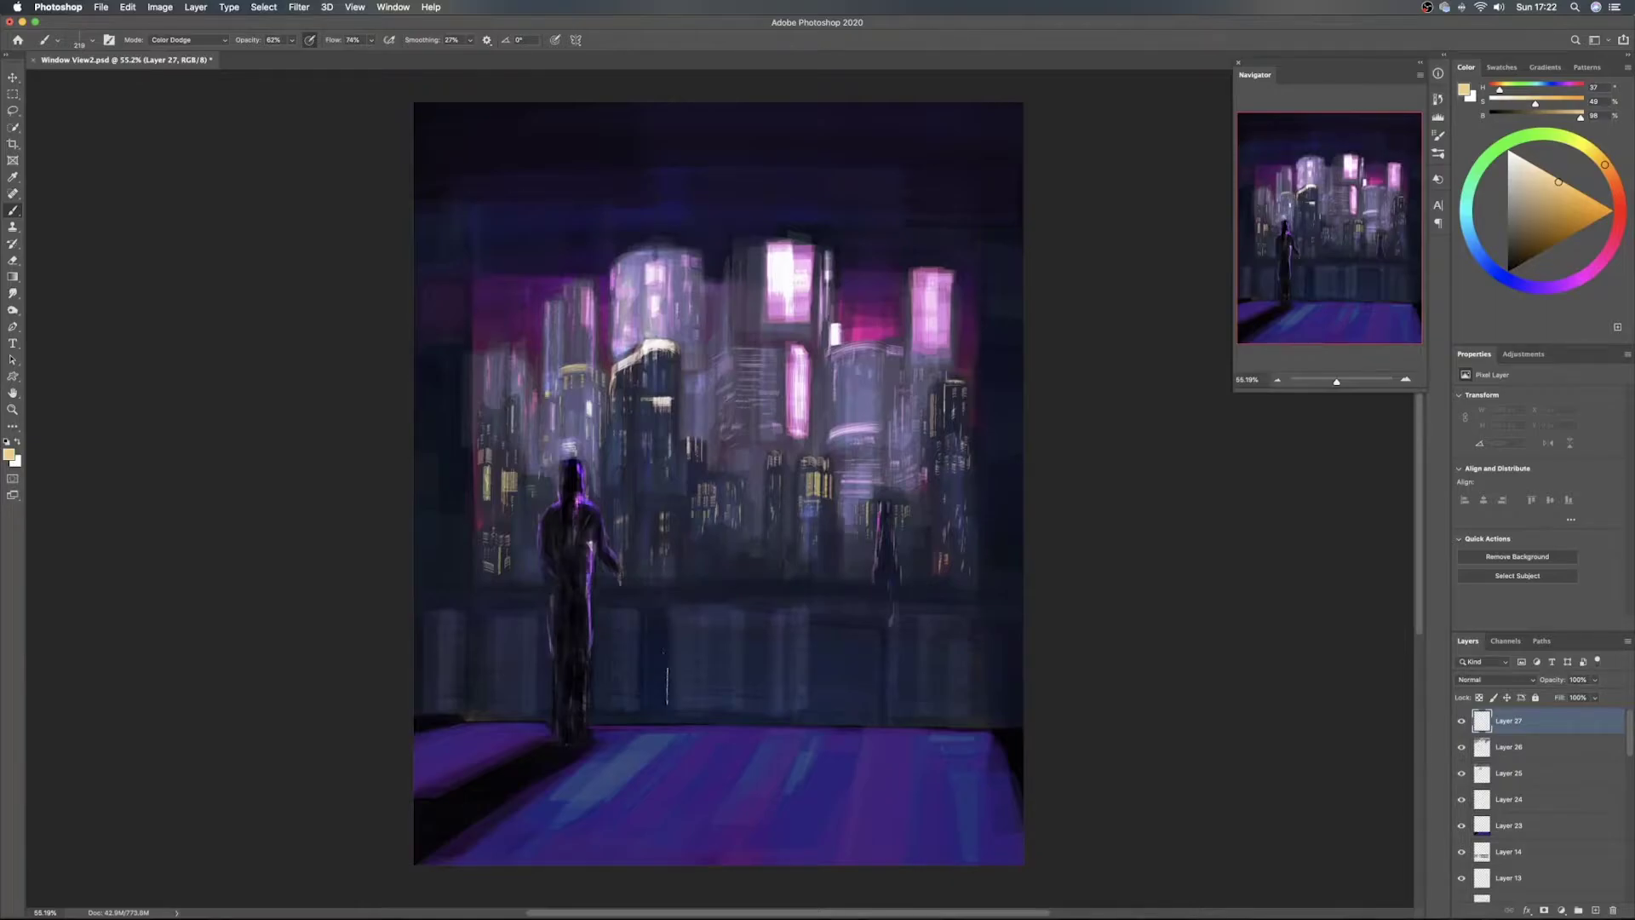
right_click(670, 686)
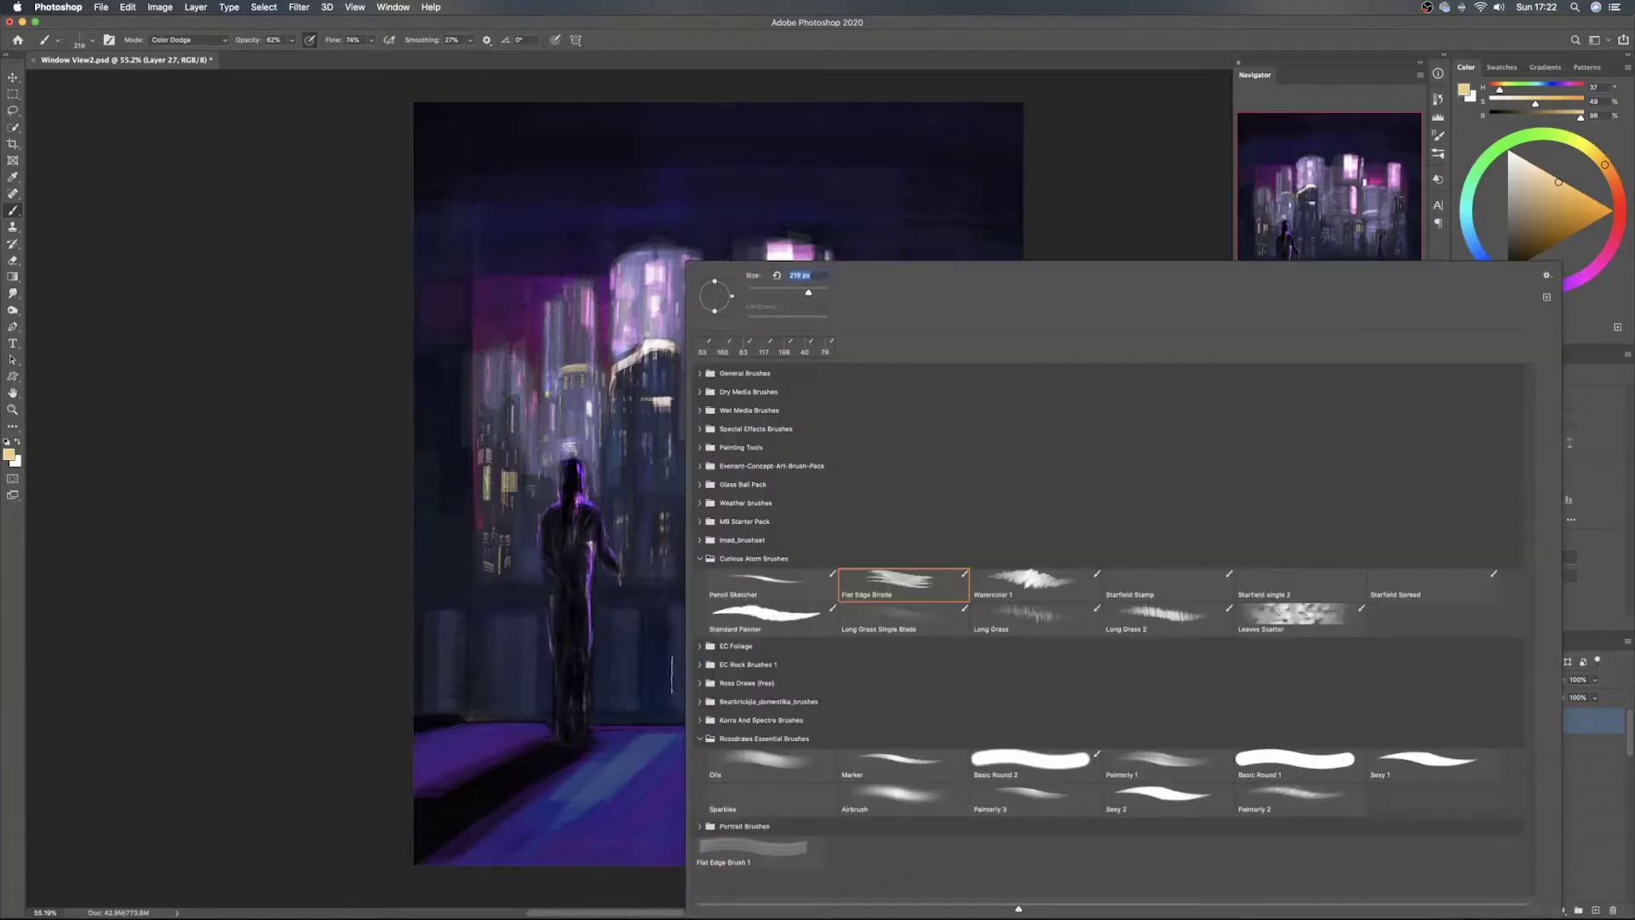
mouse_move(707, 323)
left_mouse_down()
mouse_move(724, 332)
mouse_move(717, 315)
left_mouse_up()
left_click(1021, 46)
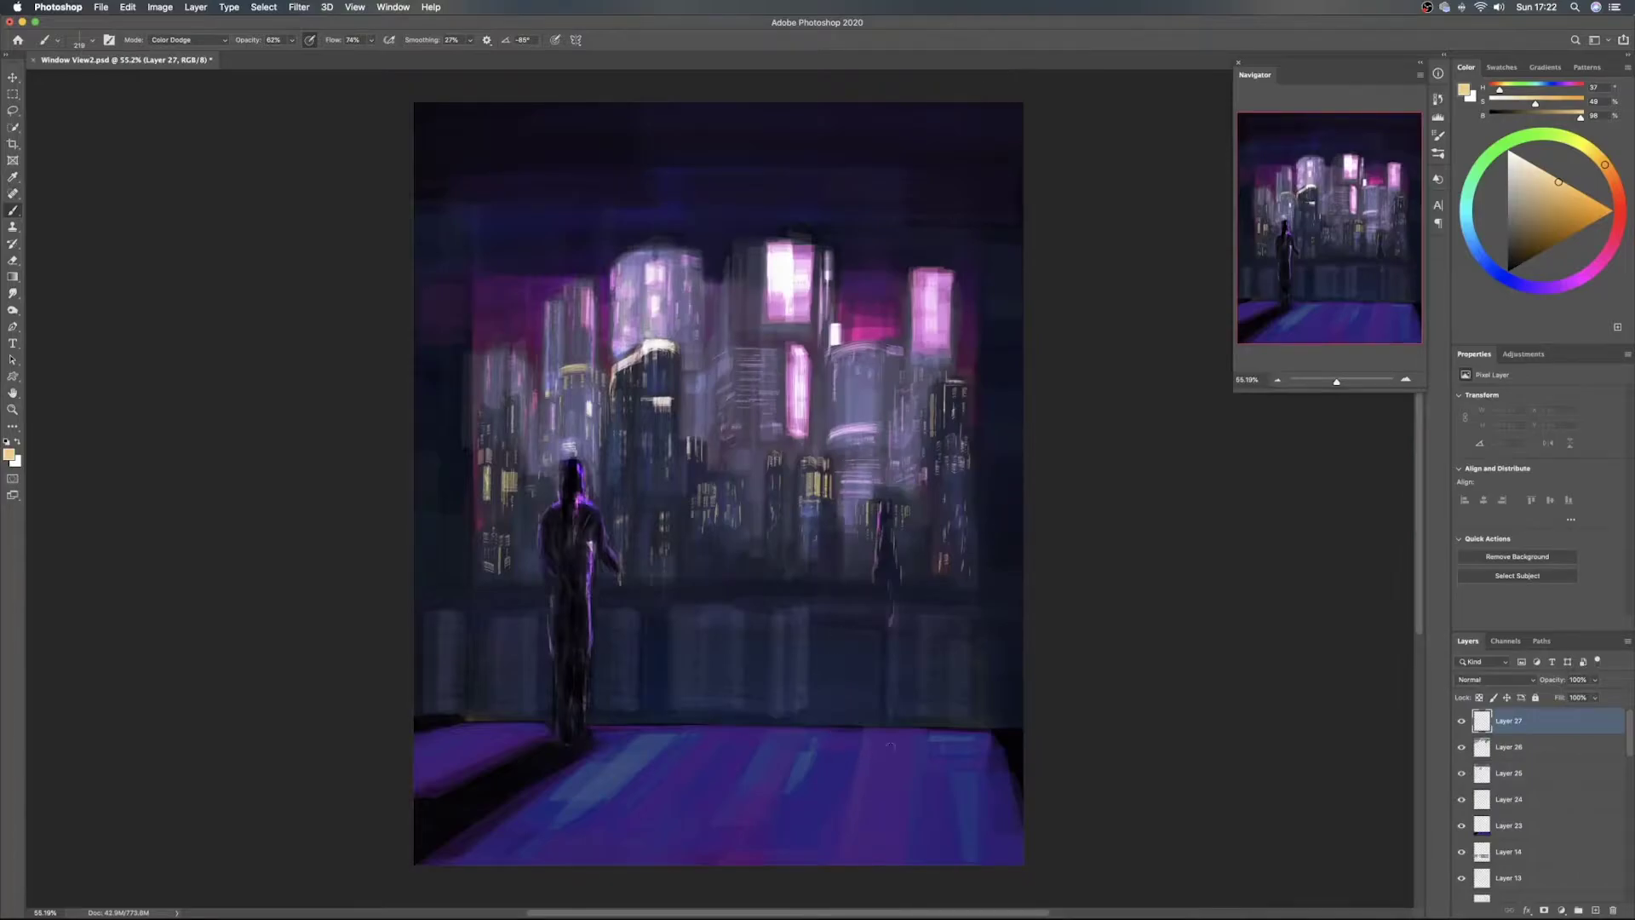
Sample the floor's purple and try vertical Color Dodge light streaks on the floor below the distant figure
left_click(864, 745, "alt")
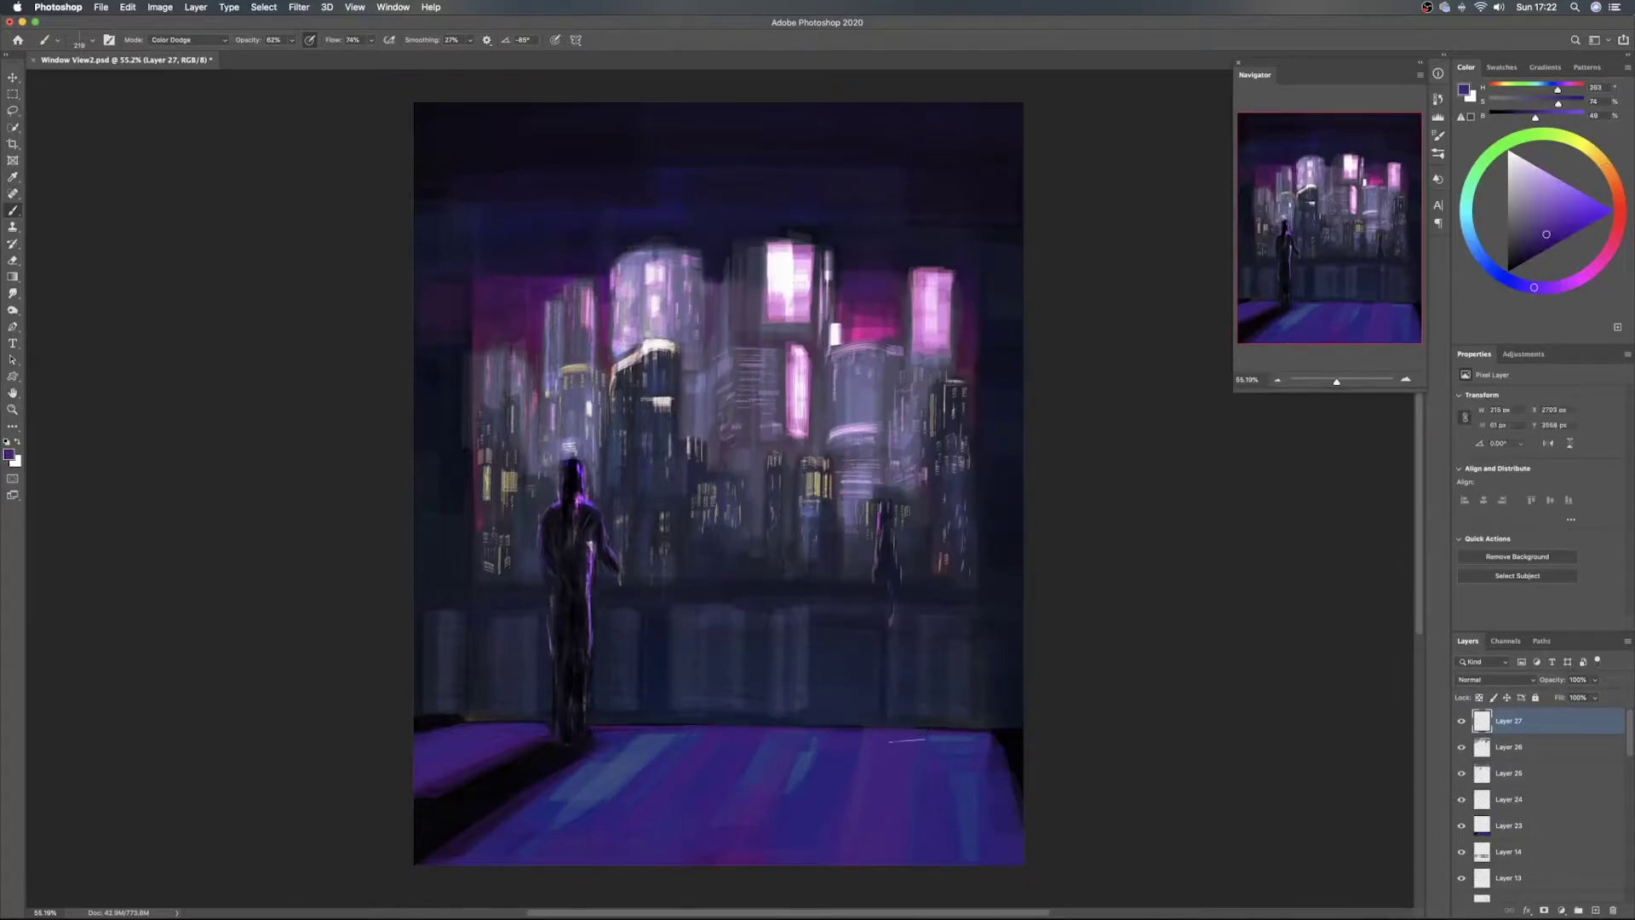
left_click_drag(907, 770, 908, 877)
left_click_drag(905, 734, 909, 869)
left_click_drag(910, 760, 918, 877)
mouse_move(939, 729)
left_mouse_down()
mouse_move(977, 887)
mouse_move(997, 890)
left_mouse_up()
mouse_move(988, 735)
left_mouse_down()
mouse_move(1021, 822)
mouse_move(1008, 828)
left_mouse_up()
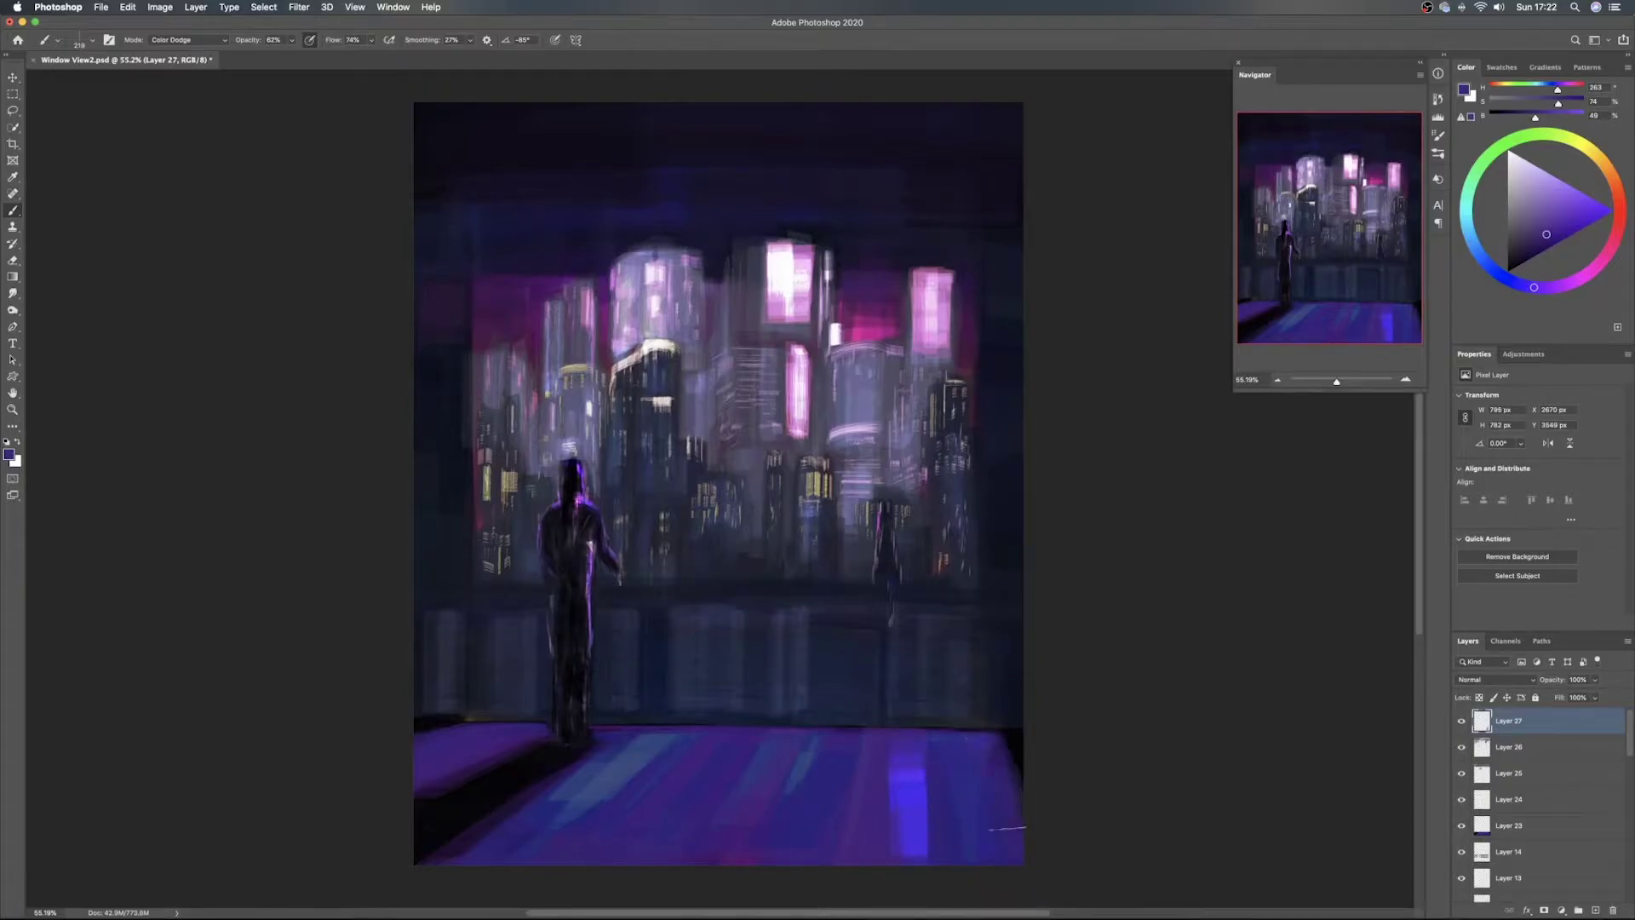
left_click_drag(888, 762, 877, 763)
left_click_drag(911, 769, 903, 769, "ctrl+alt")
Level the Flat Edge Bristle brush tip to fully horizontal and set the brush's blending mode to Normal
right_click(883, 743)
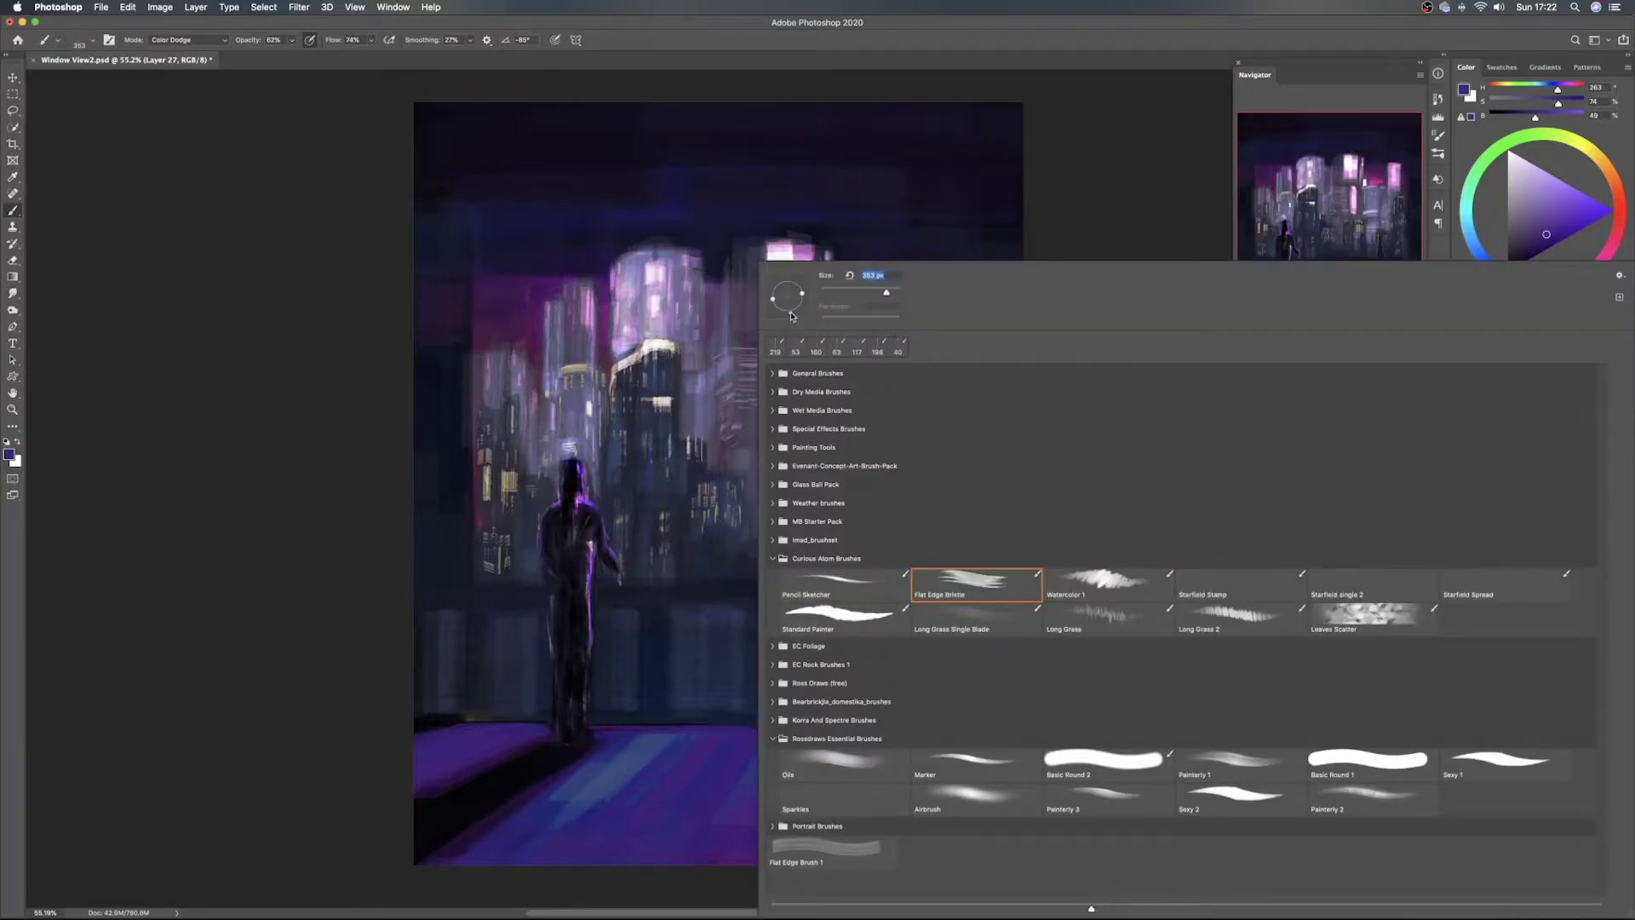
left_click_drag(796, 313, 788, 315)
left_click(946, 58)
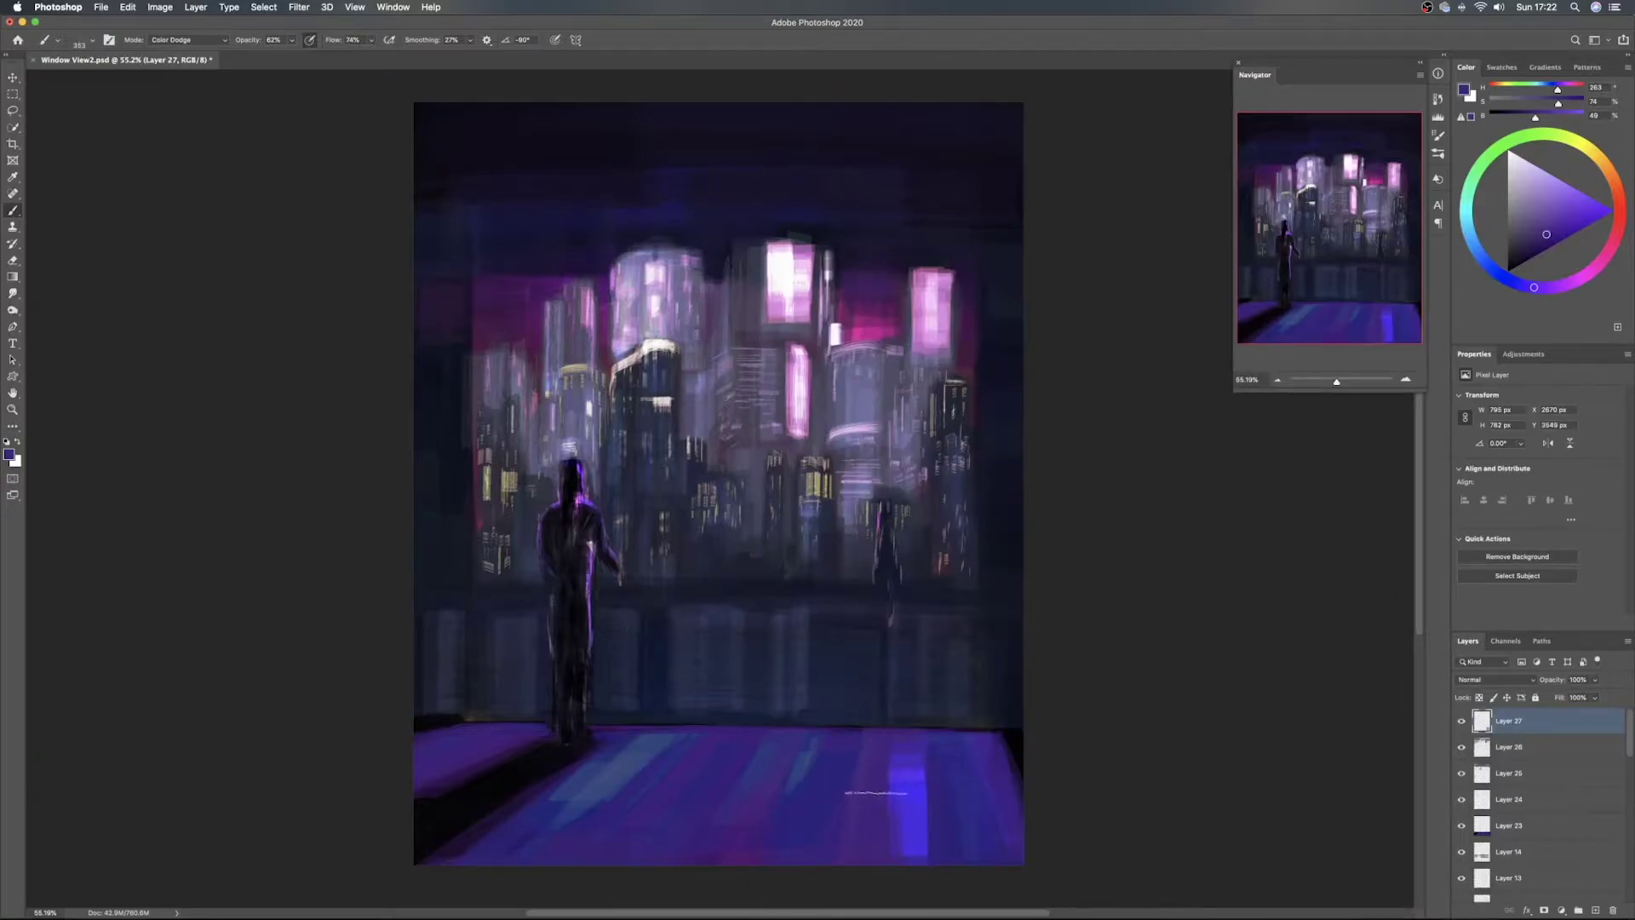
left_click(225, 40)
left_click(217, 5)
left_click(199, 38)
left_click(201, 11)
left_click(203, 13)
Repaint the floor with broad purple and blue streaks running from the window, shifting the brush colour towards blue
mouse_move(900, 877)
left_mouse_down()
mouse_move(895, 753)
mouse_move(897, 833)
mouse_move(887, 766)
mouse_move(864, 830)
mouse_move(887, 754)
mouse_move(851, 866)
mouse_move(862, 758)
mouse_move(827, 802)
mouse_move(824, 771)
mouse_move(810, 789)
mouse_move(832, 751)
mouse_move(796, 796)
mouse_move(772, 765)
mouse_move(787, 733)
mouse_move(695, 865)
mouse_move(743, 729)
mouse_move(577, 915)
mouse_move(672, 737)
mouse_move(655, 753)
mouse_move(635, 741)
mouse_move(451, 918)
mouse_move(513, 733)
mouse_move(432, 792)
mouse_move(491, 743)
left_mouse_up()
left_click(1513, 282)
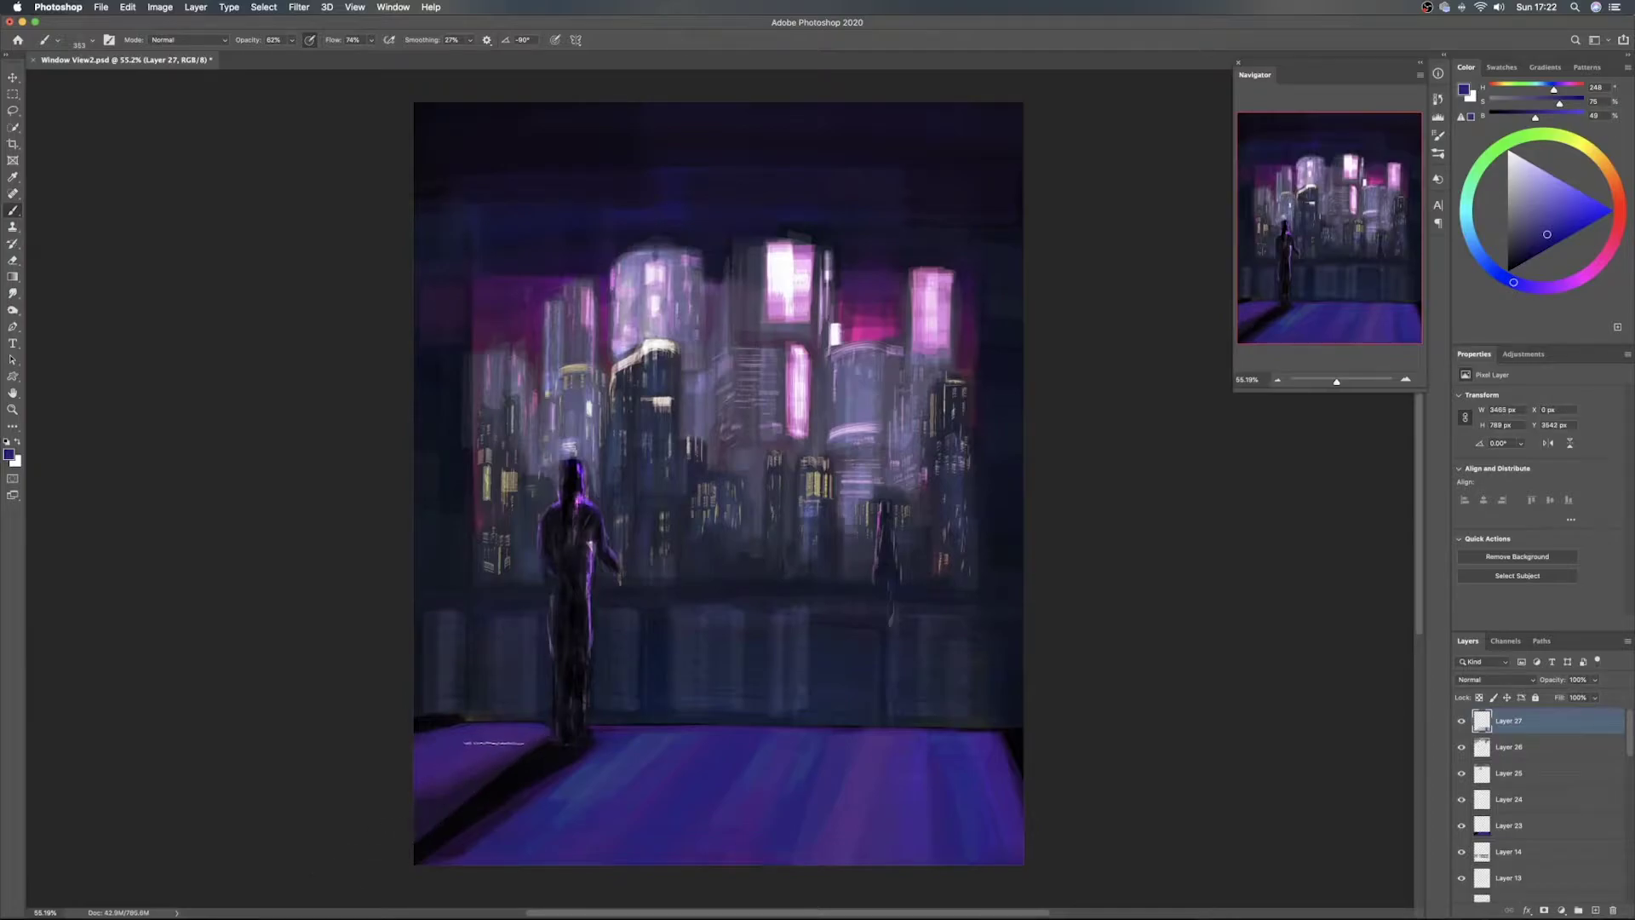
key("super+z")
key("shift+super+z")
Sample near-black from the foreground figure's shadow, repaint the shadow with softer edges across the floor, and save the painting
left_click(515, 775, "alt")
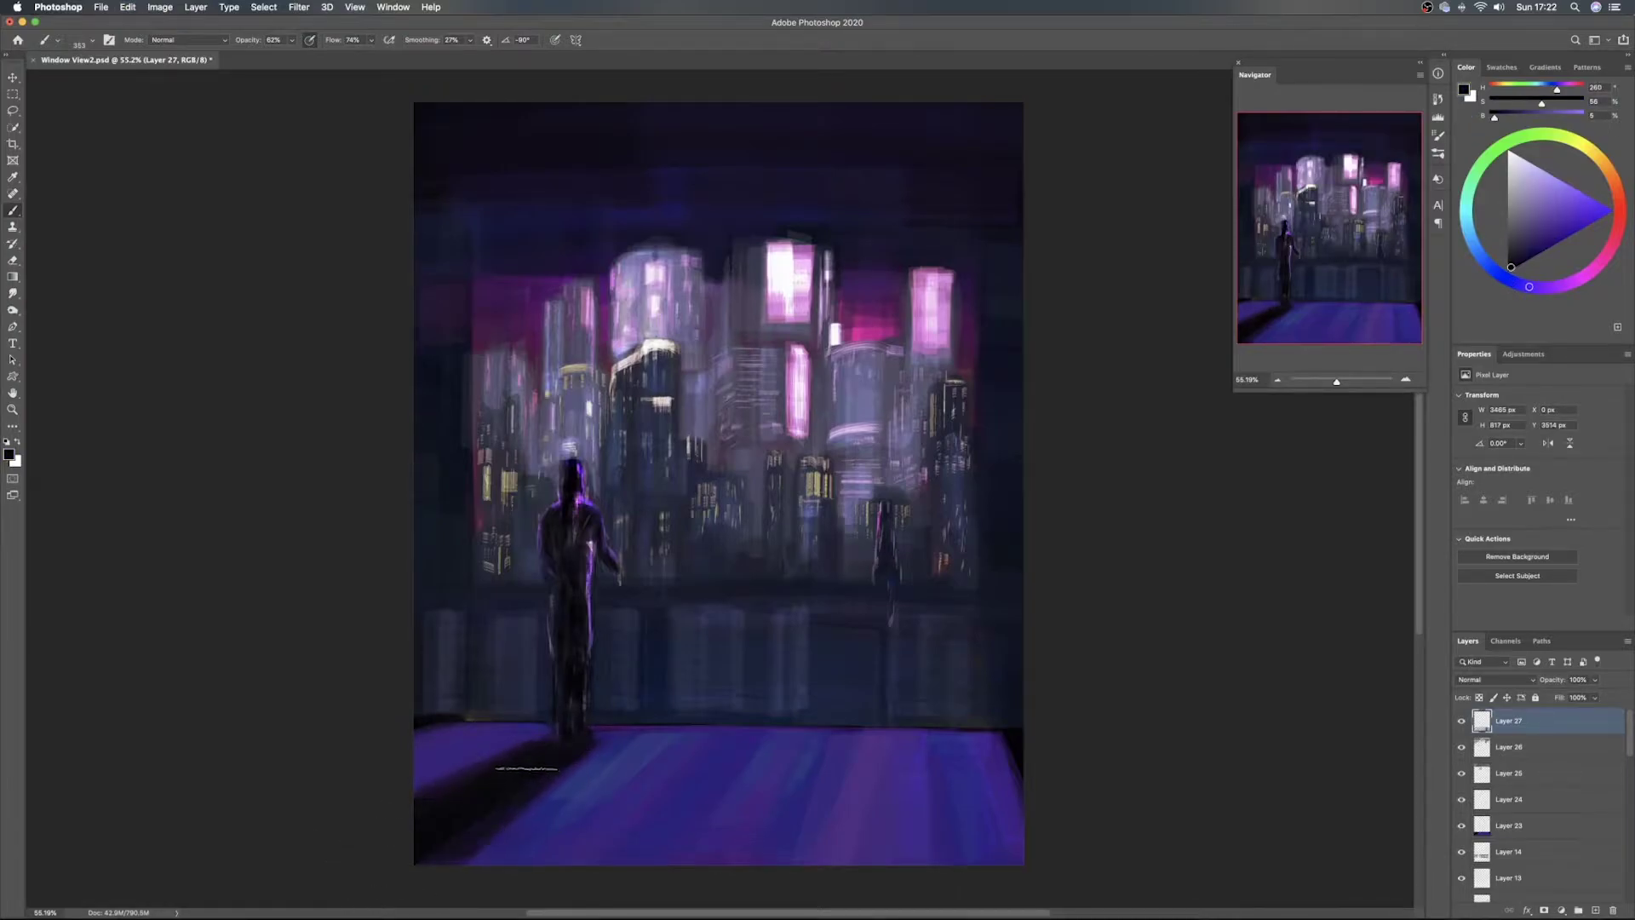
key("super+z")
left_click_drag(562, 748, 547, 748)
left_click(503, 789, "alt")
key("v")
key("super+s")
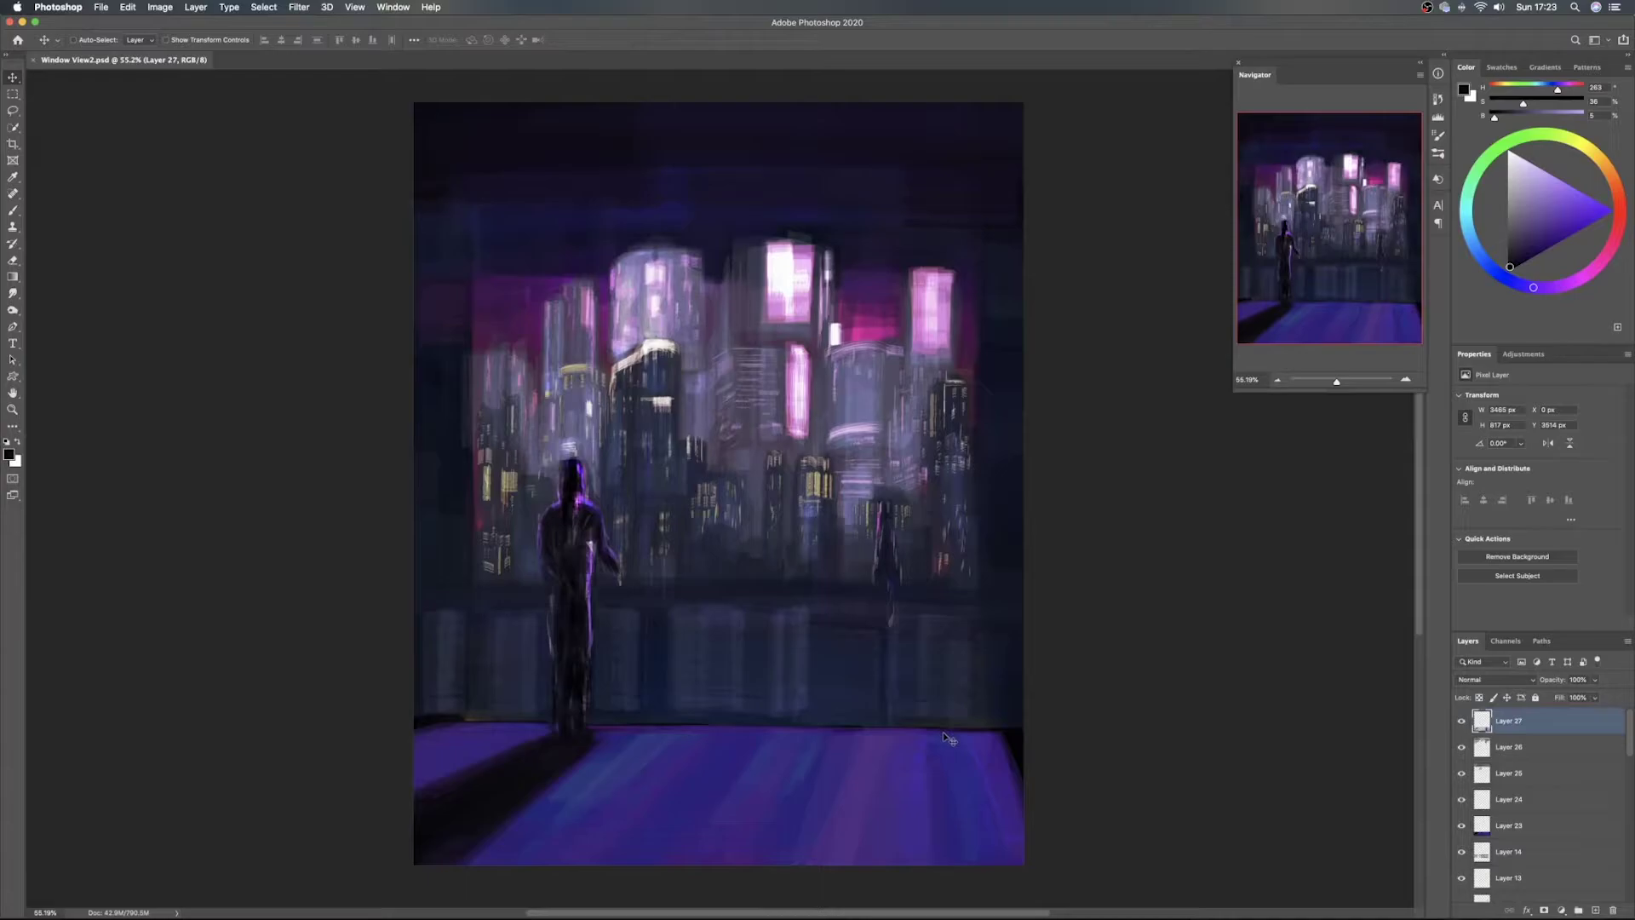
Paint sampled purple and blue streaks on the floor beneath the distant figure, undo the unwanted strokes, and save the painting
key("b")
left_click(867, 747, "alt")
left_click_drag(798, 887, 900, 746)
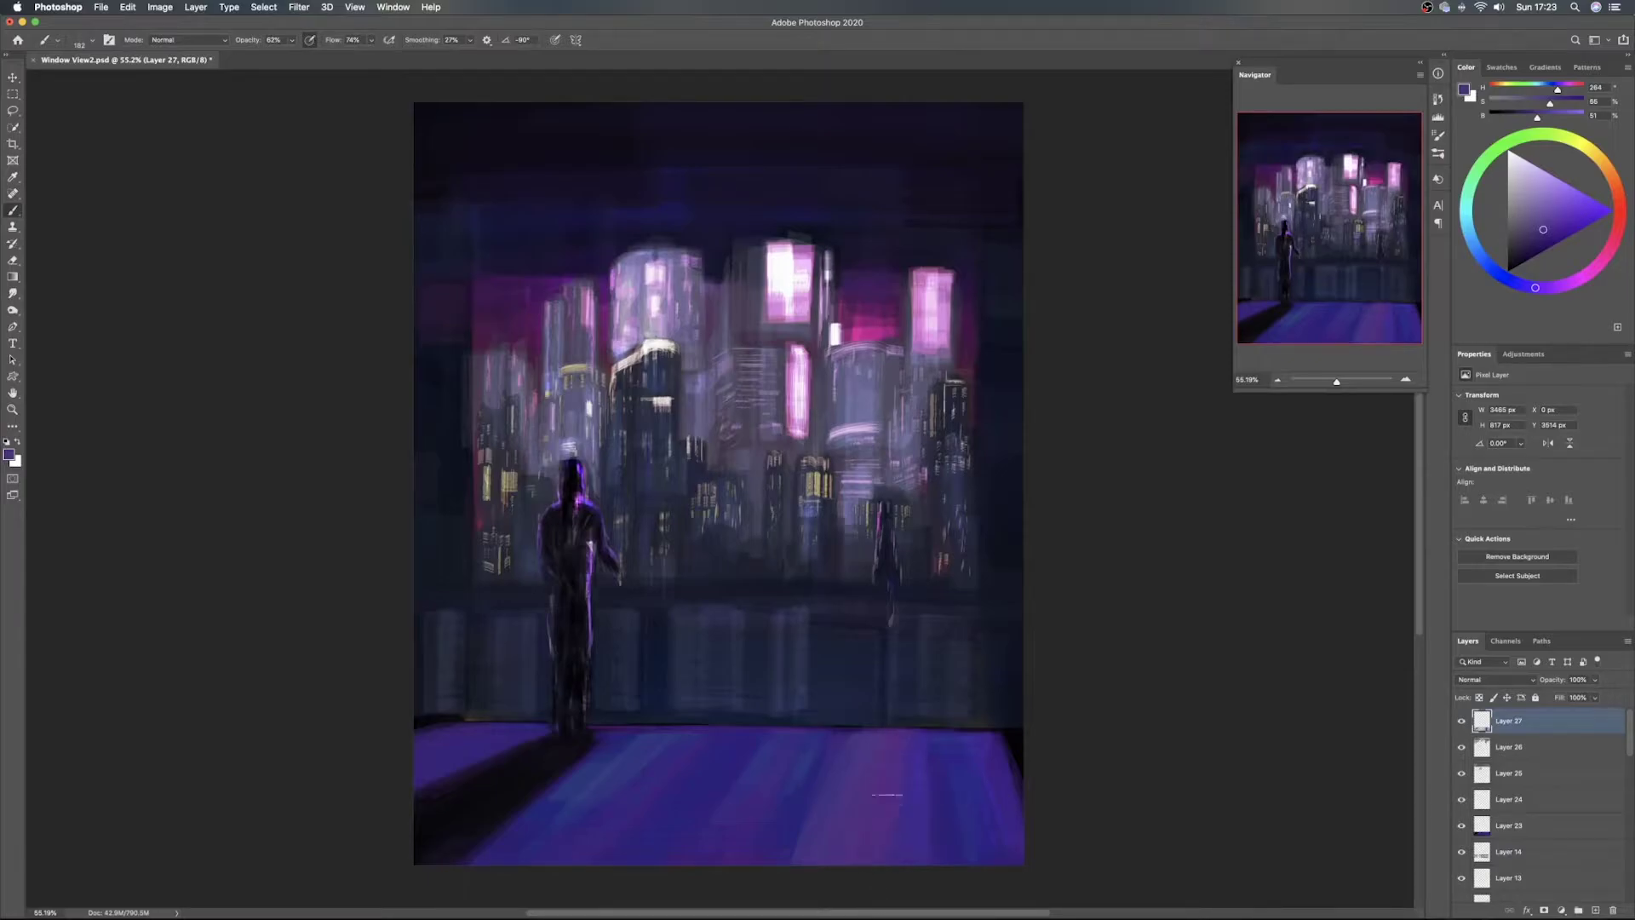
left_click(941, 747, "alt")
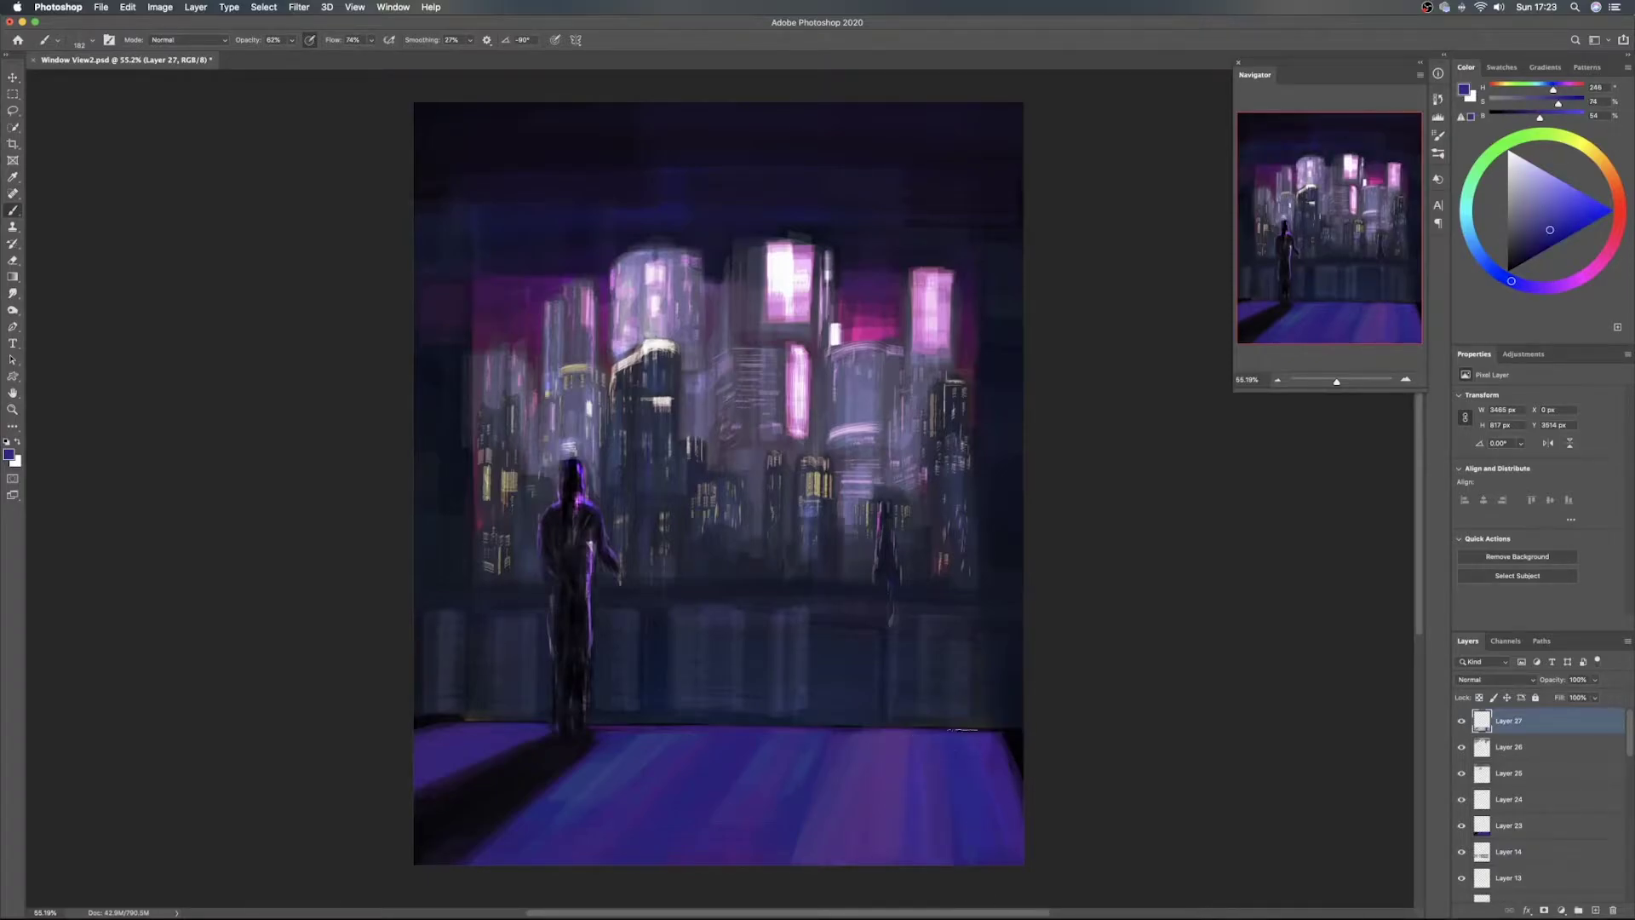
left_click_drag(988, 731, 1044, 914)
key("super+z")
key("super+z")
key("v")
key("super+s")
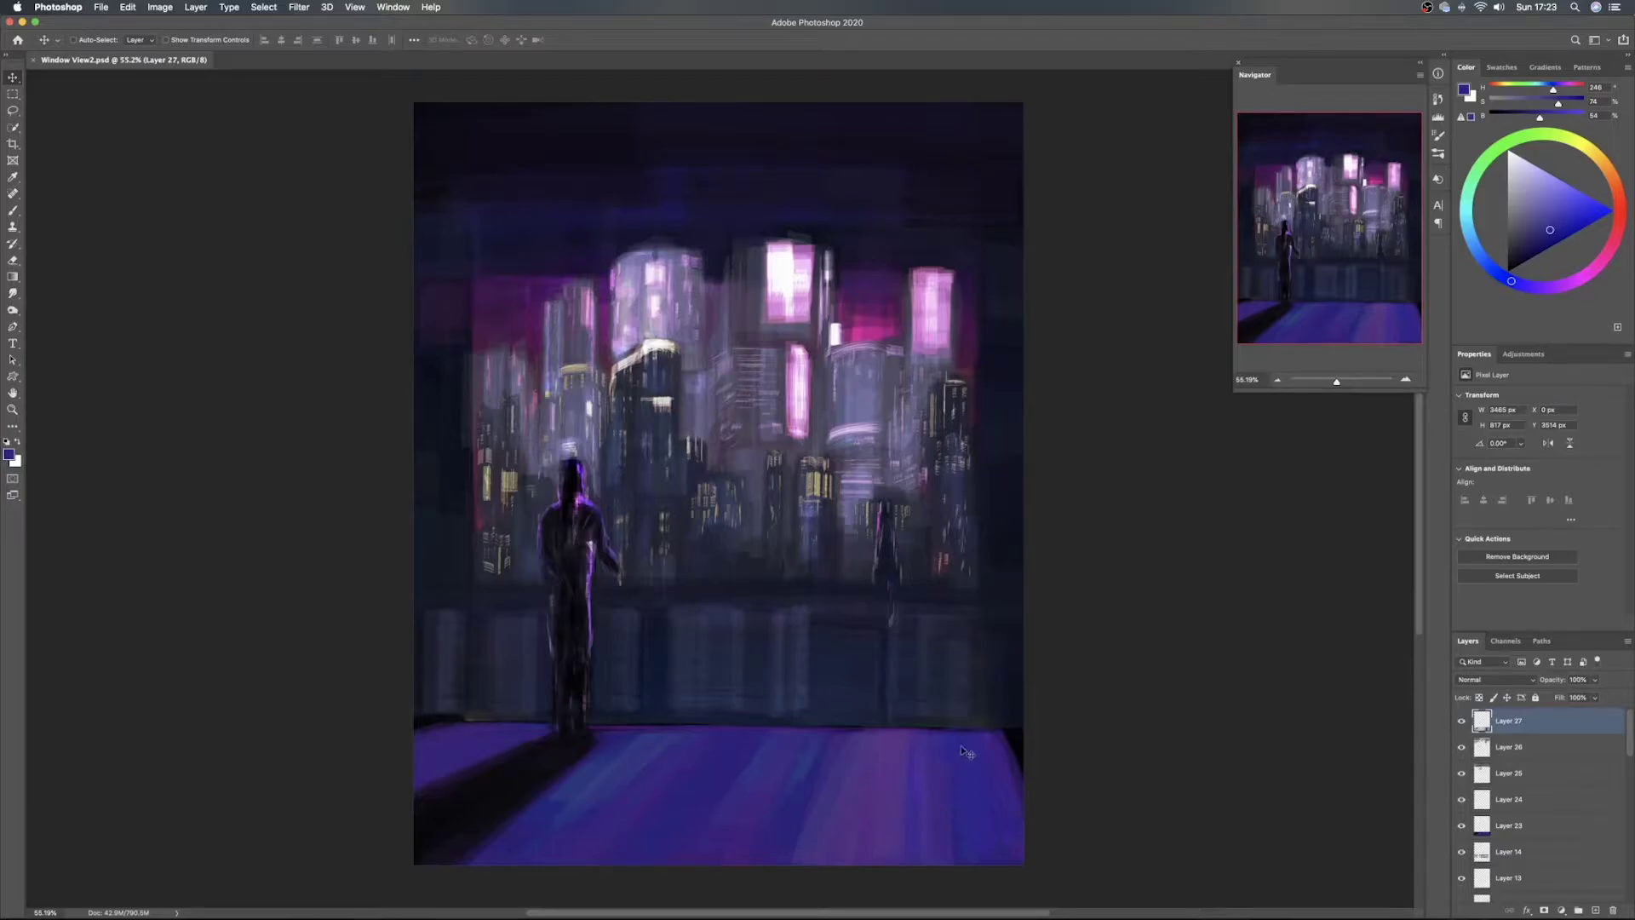
On a new layer, paint a glowing pale lavender moon in the sky above the foreground figure using Color Dodge
left_click(1597, 910)
key("b")
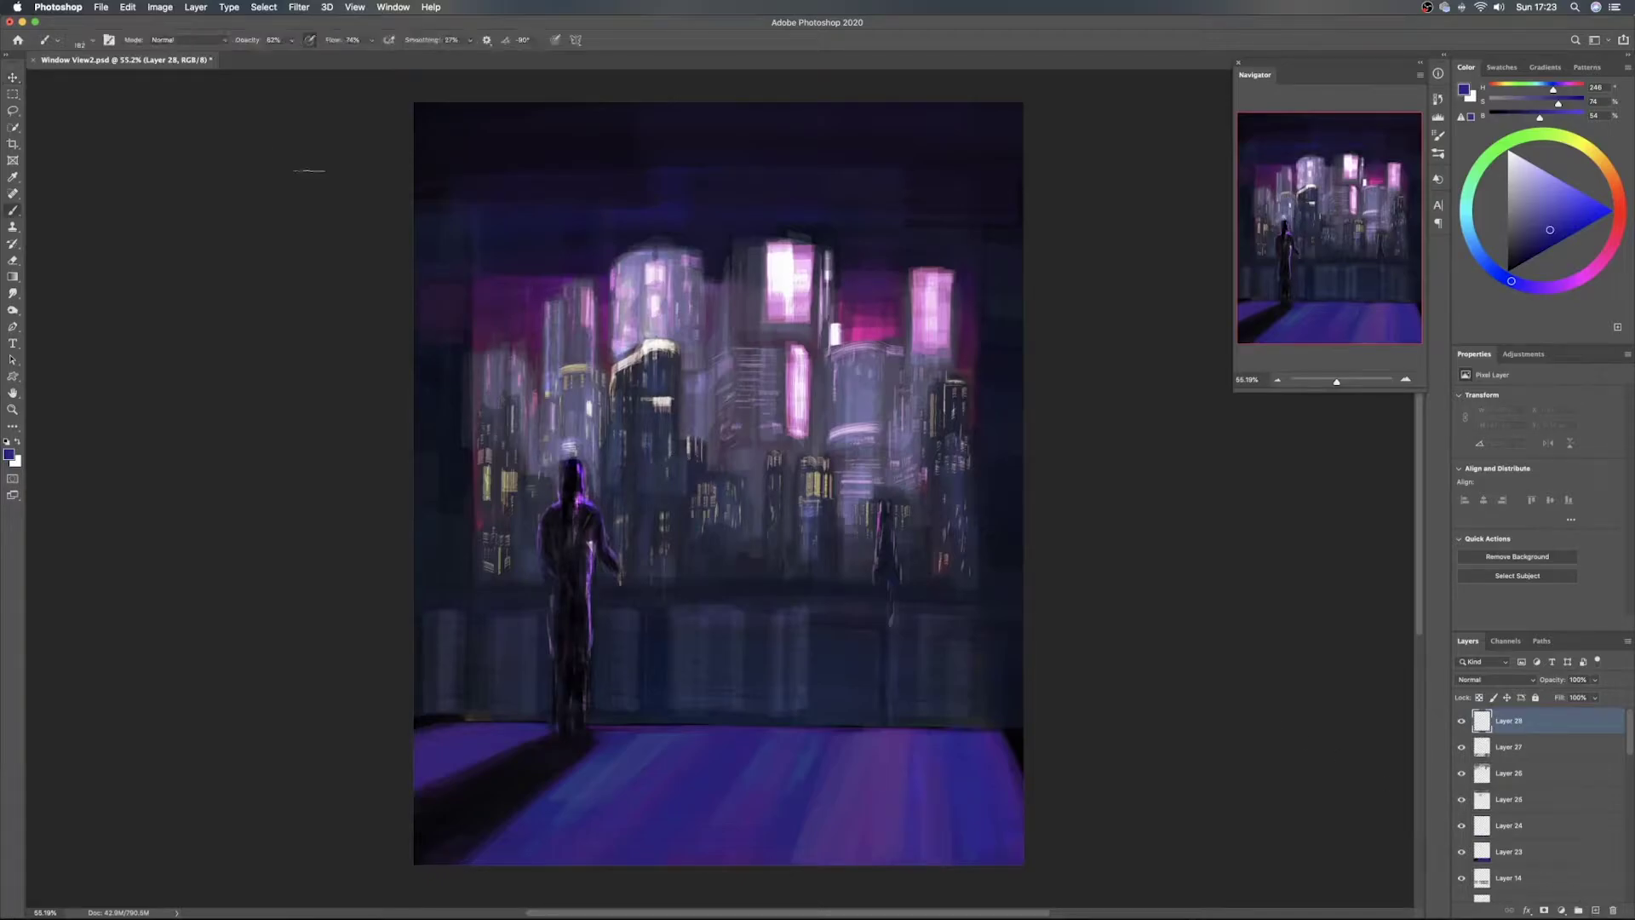
left_click(178, 40)
left_click(188, 164)
left_click(1526, 160)
mouse_move(560, 169)
left_mouse_down()
mouse_move(596, 189)
mouse_move(565, 206)
mouse_move(596, 166)
mouse_move(549, 158)
mouse_move(596, 196)
mouse_move(570, 209)
mouse_move(545, 192)
mouse_move(587, 213)
mouse_move(600, 166)
mouse_move(545, 175)
mouse_move(549, 200)
mouse_move(554, 163)
mouse_move(588, 217)
mouse_move(579, 157)
mouse_move(549, 175)
mouse_move(583, 153)
mouse_move(601, 217)
mouse_move(609, 160)
mouse_move(562, 167)
mouse_move(567, 220)
mouse_move(600, 213)
mouse_move(545, 211)
mouse_move(553, 149)
mouse_move(608, 156)
mouse_move(619, 192)
left_mouse_up()
Make a circular selection over the moon, expand and centre it, and add a layer mask to trim the moon's edges
left_click(12, 95)
left_click(12, 95)
left_click(68, 105)
mouse_move(554, 161)
left_mouse_down()
mouse_move(608, 192)
mouse_move(603, 226)
mouse_move(620, 223)
mouse_move(559, 174)
left_mouse_up()
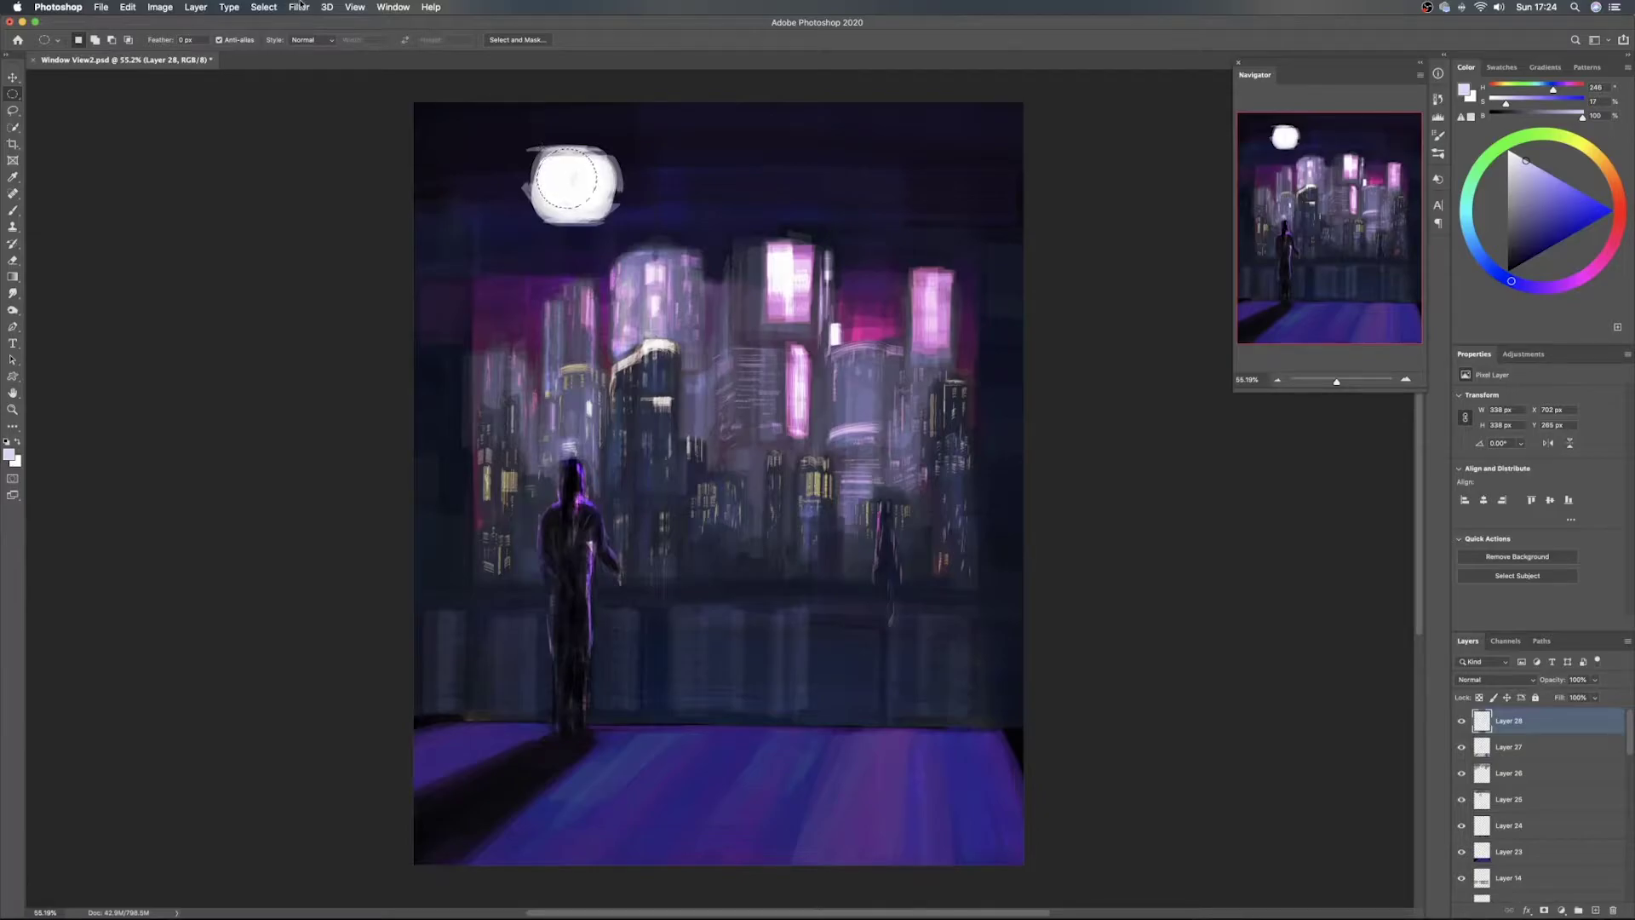
left_click(263, 7)
mouse_move(349, 190)
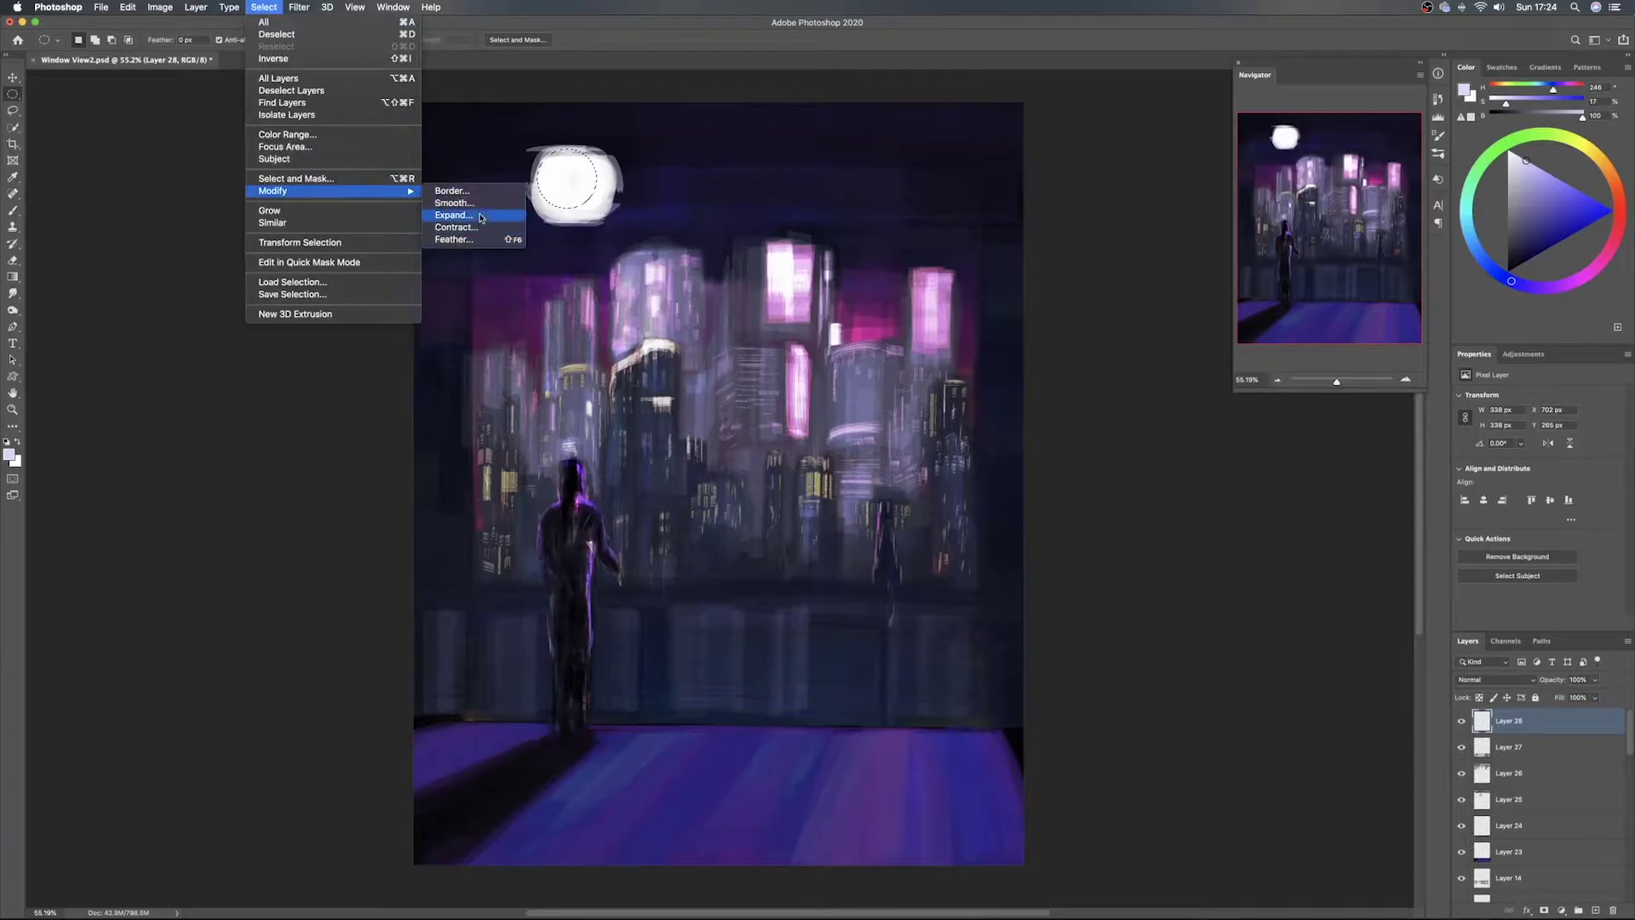
left_click(458, 214)
left_click(886, 430)
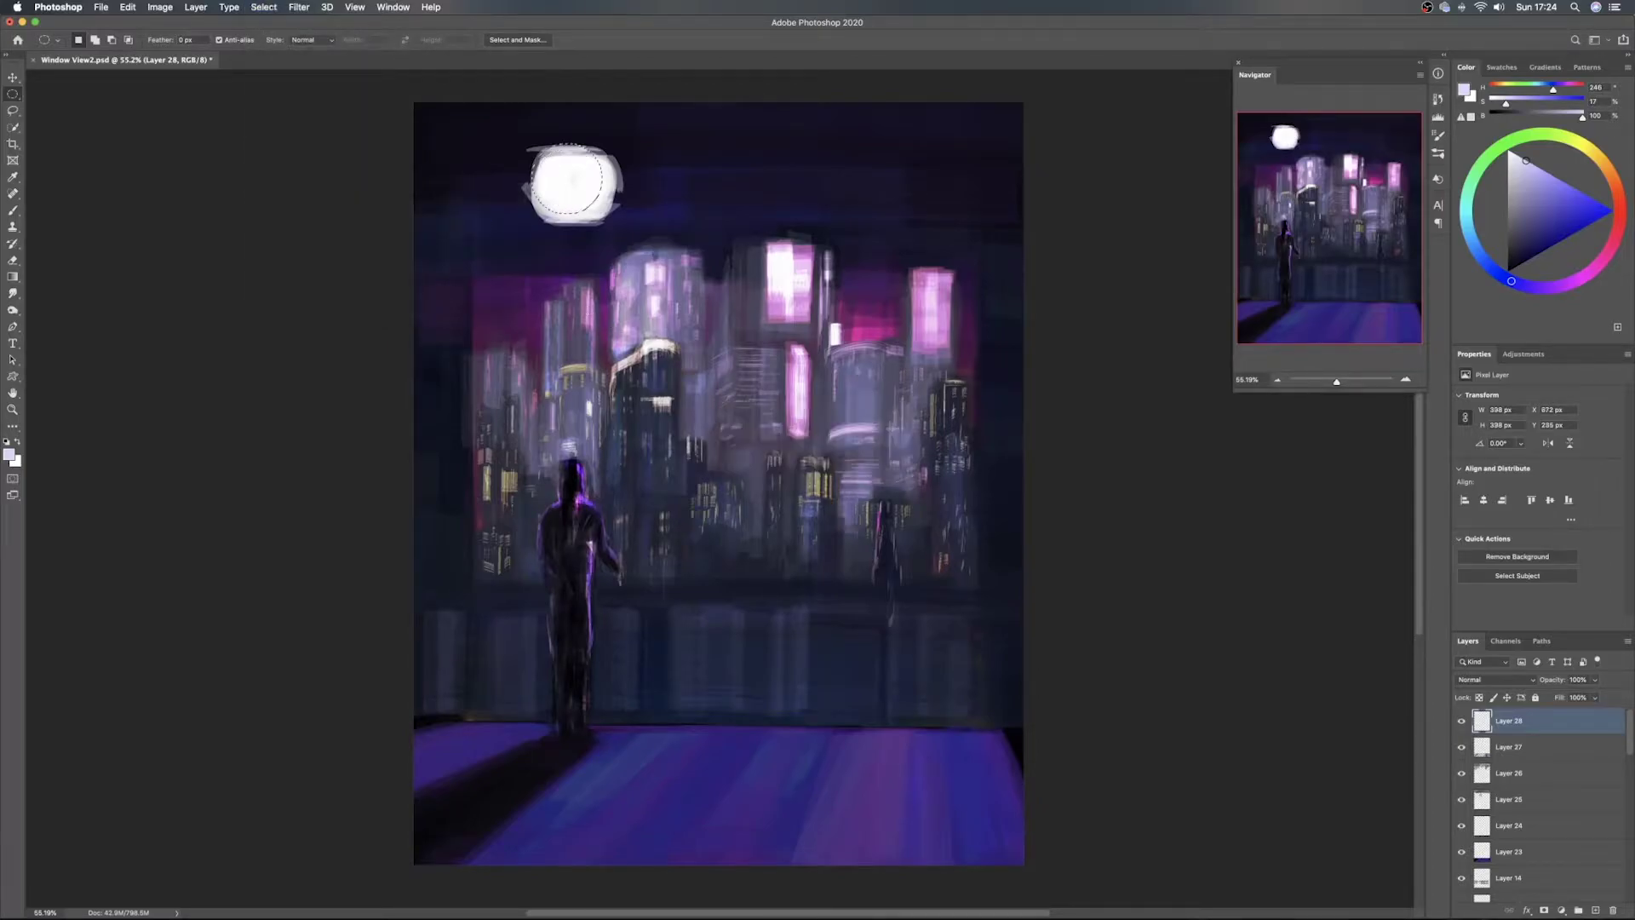
left_click_drag(574, 188, 580, 195)
left_click(1542, 909)
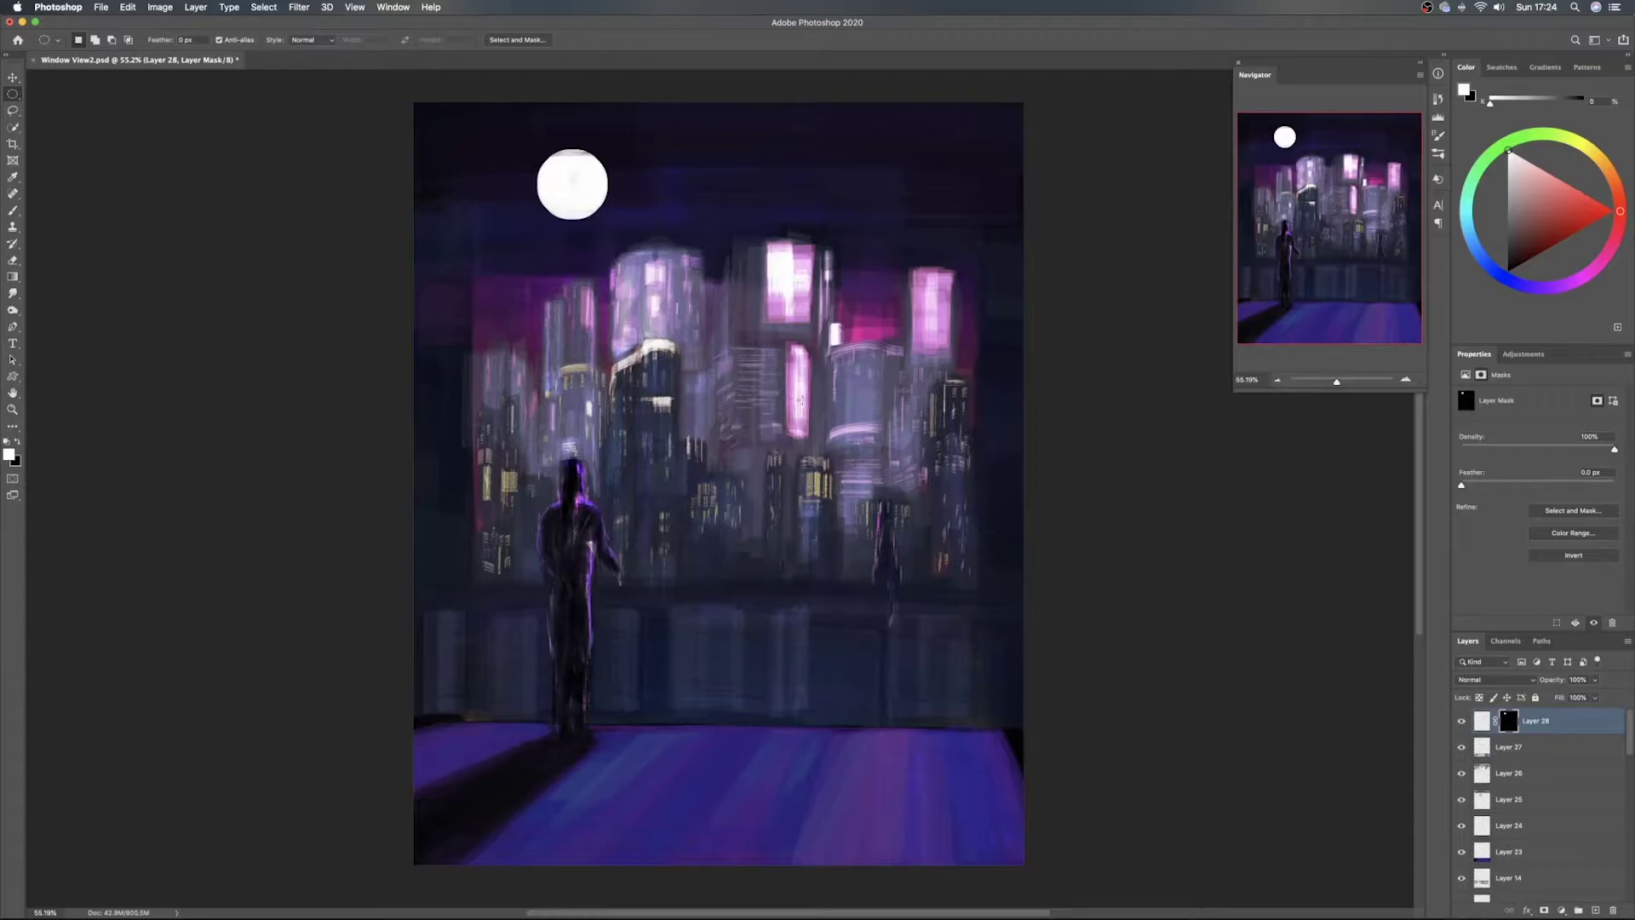
Move the moon to the middle of the sky above the skyline and scale it down
key("v")
left_click_drag(596, 197, 763, 194)
key("super+t")
left_click_drag(808, 132, 732, 197)
key("Return")
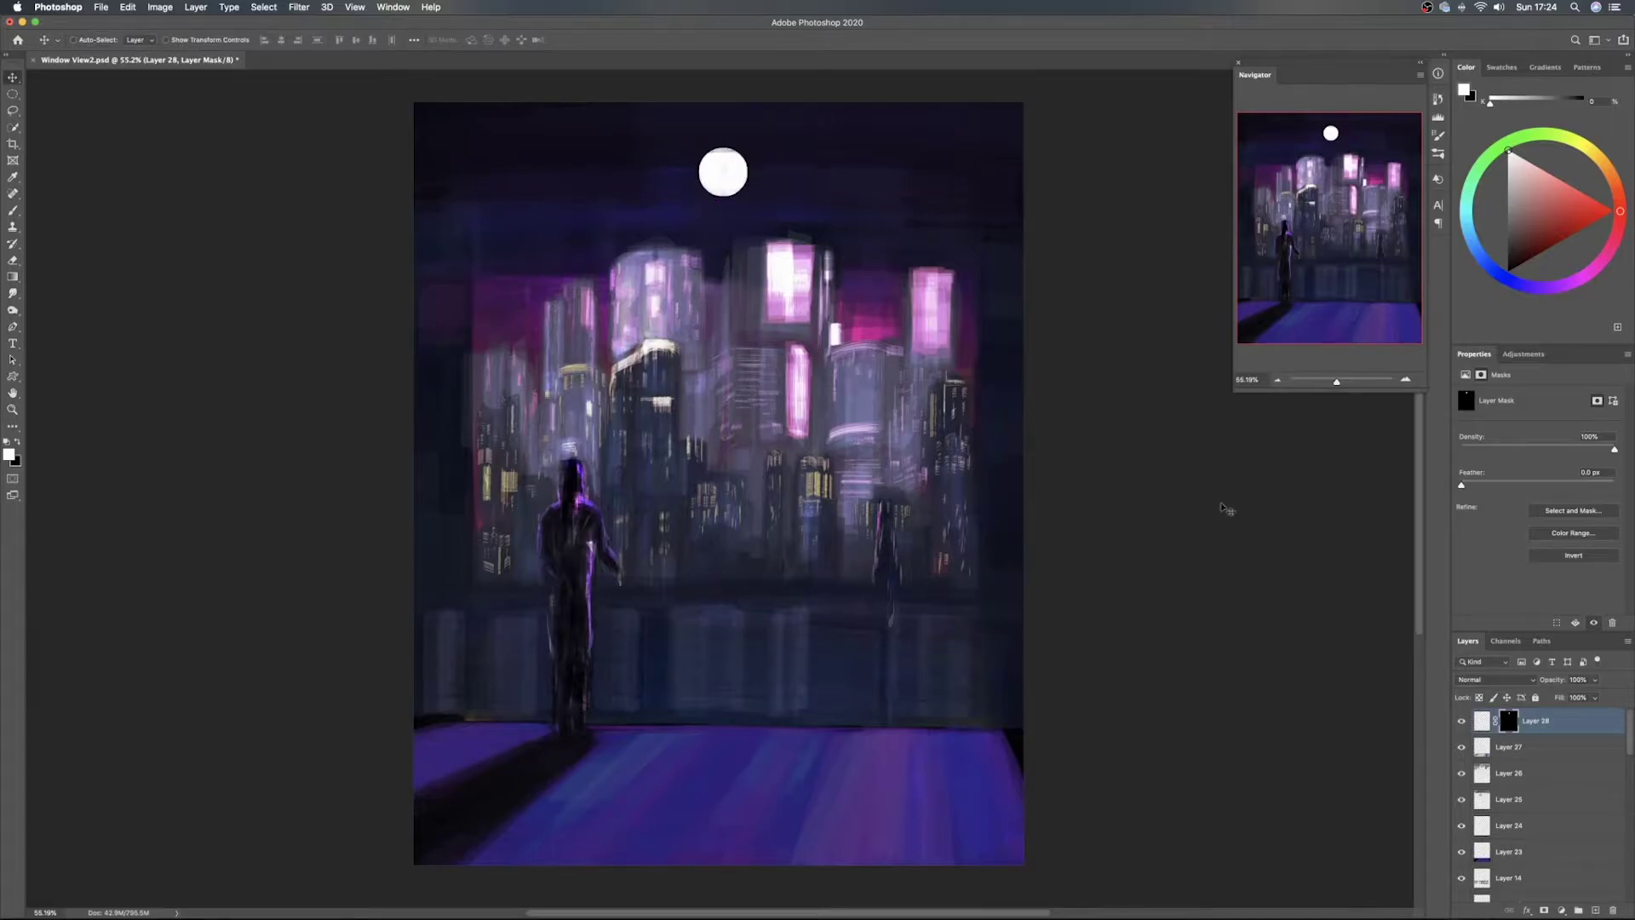
Add an Outer Glow effect to the moon layer and leave Inner Glow disabled
left_click(1604, 723)
double_click(1604, 724)
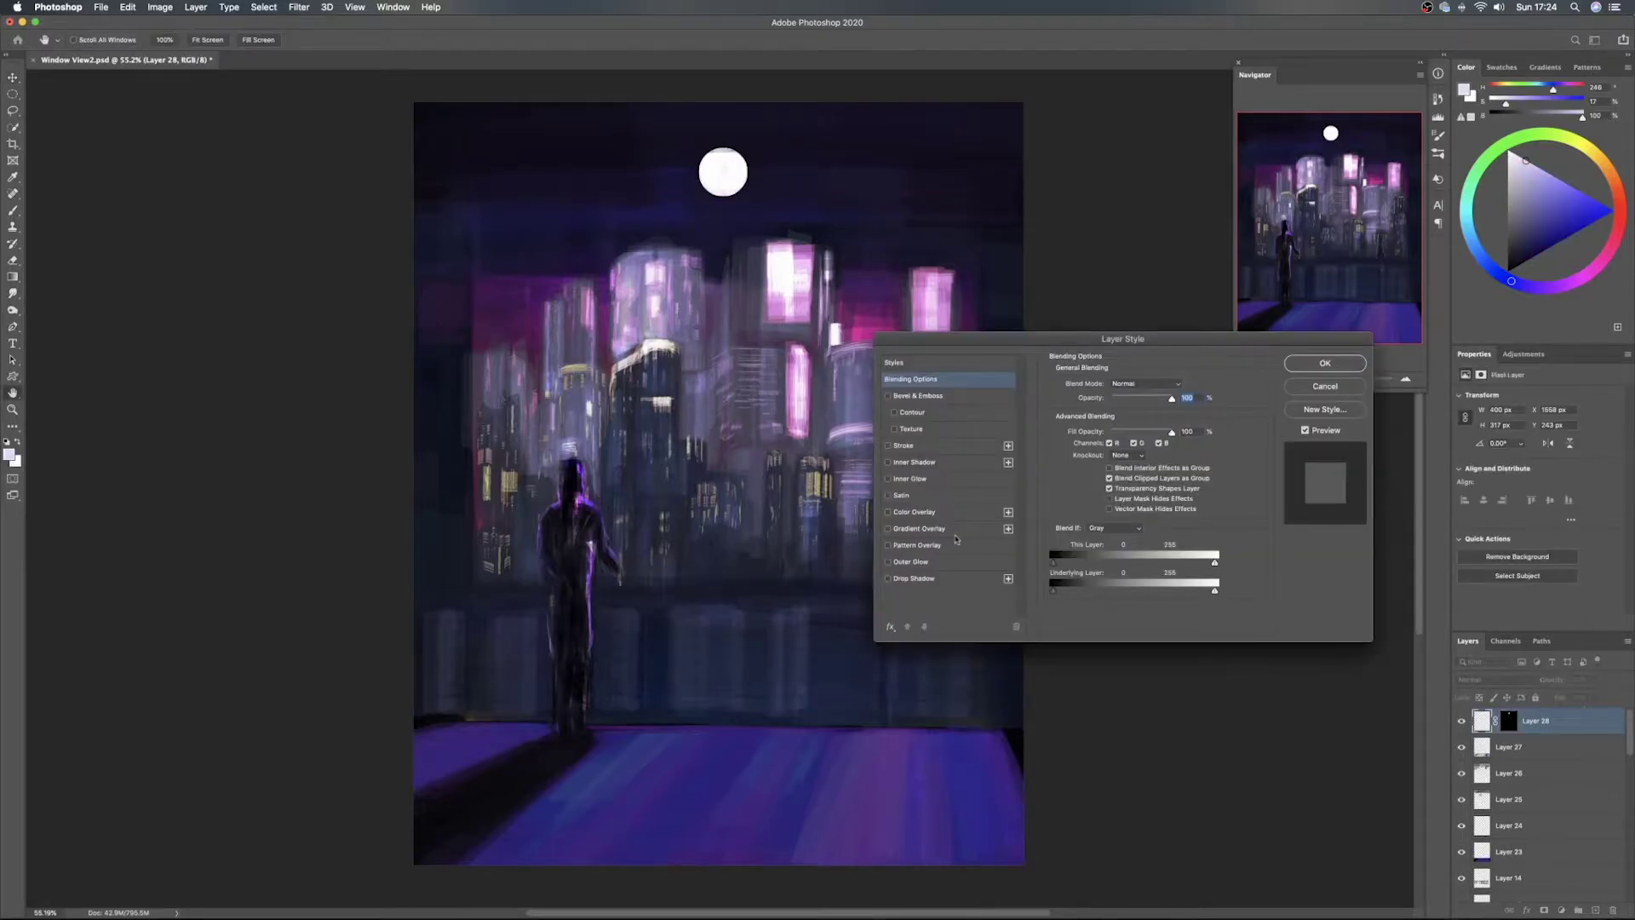
left_click(910, 562)
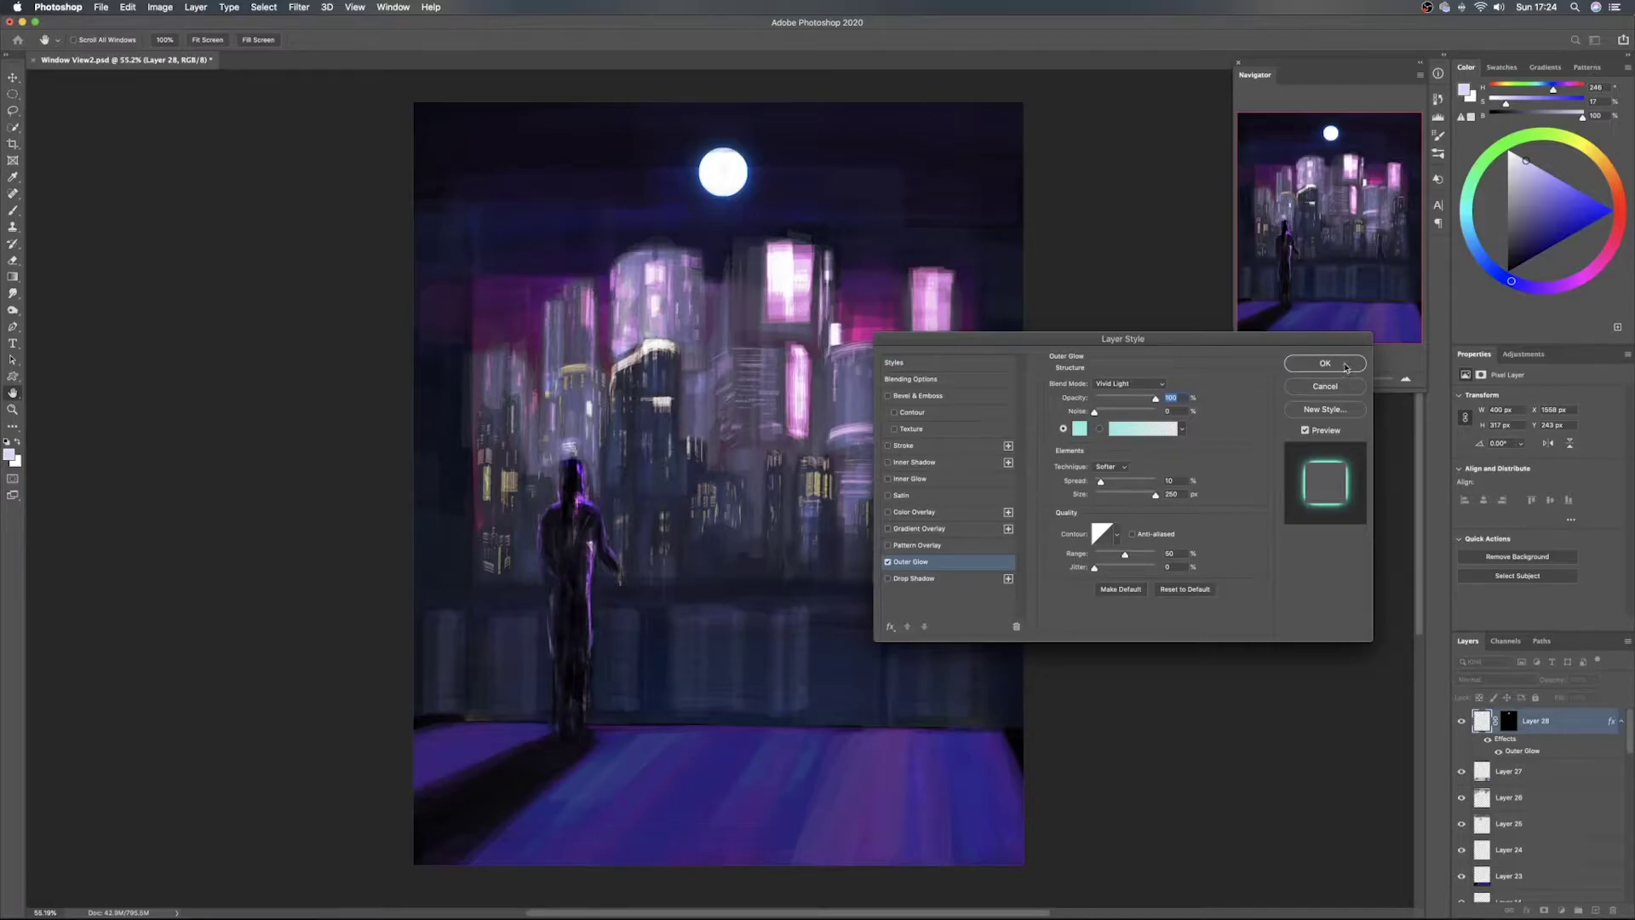
left_click(910, 479)
left_click(887, 480)
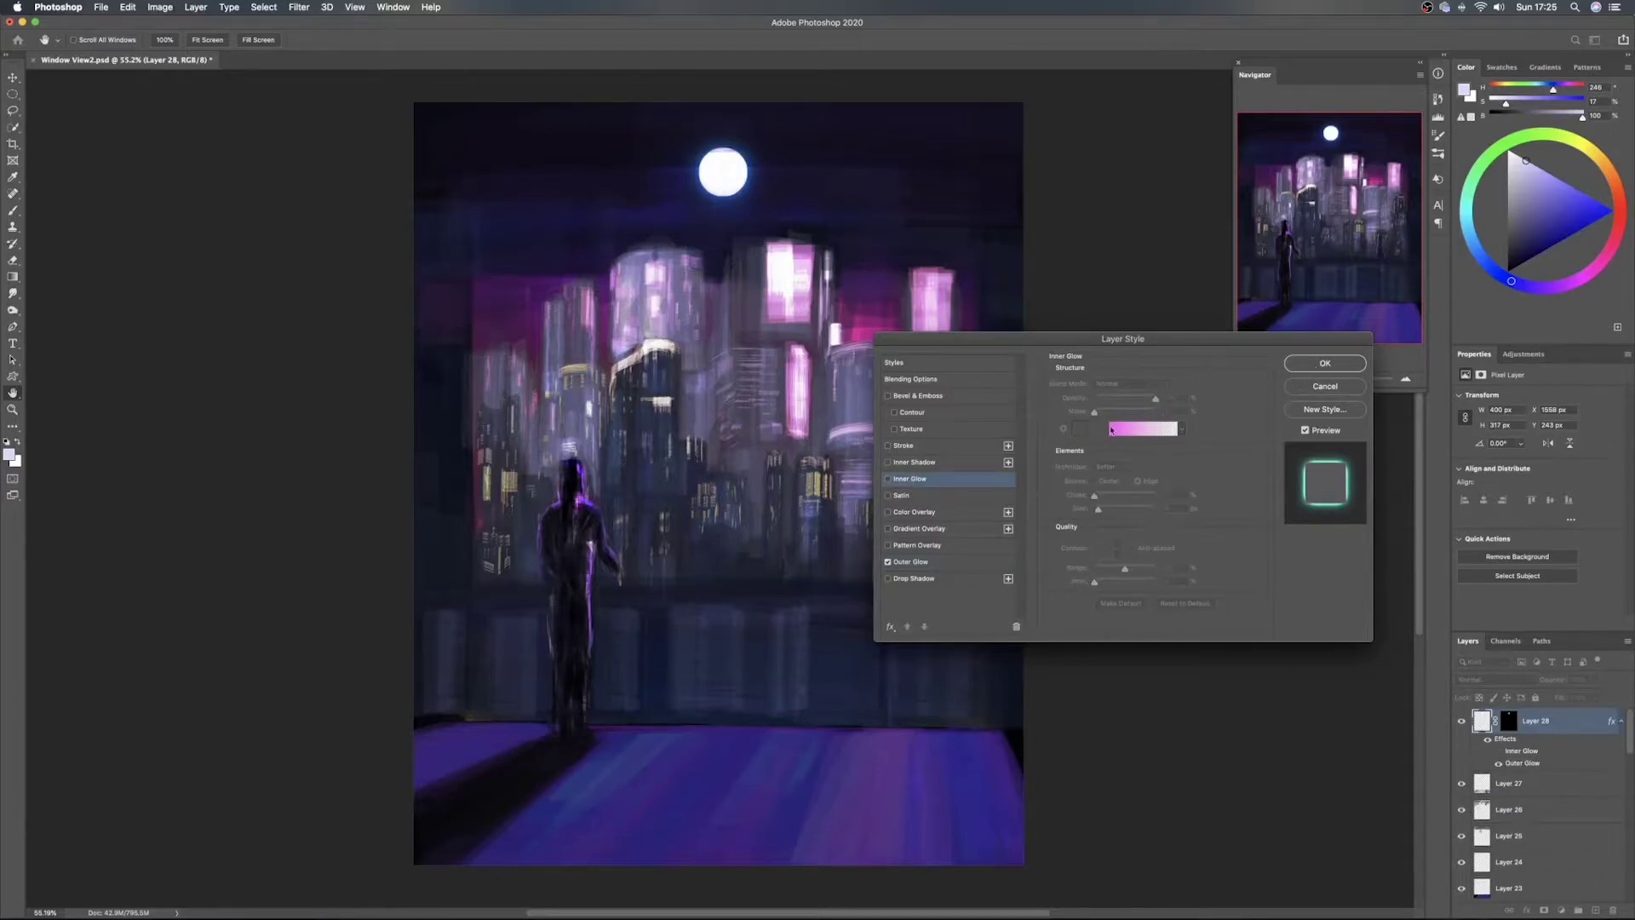
left_click(927, 564)
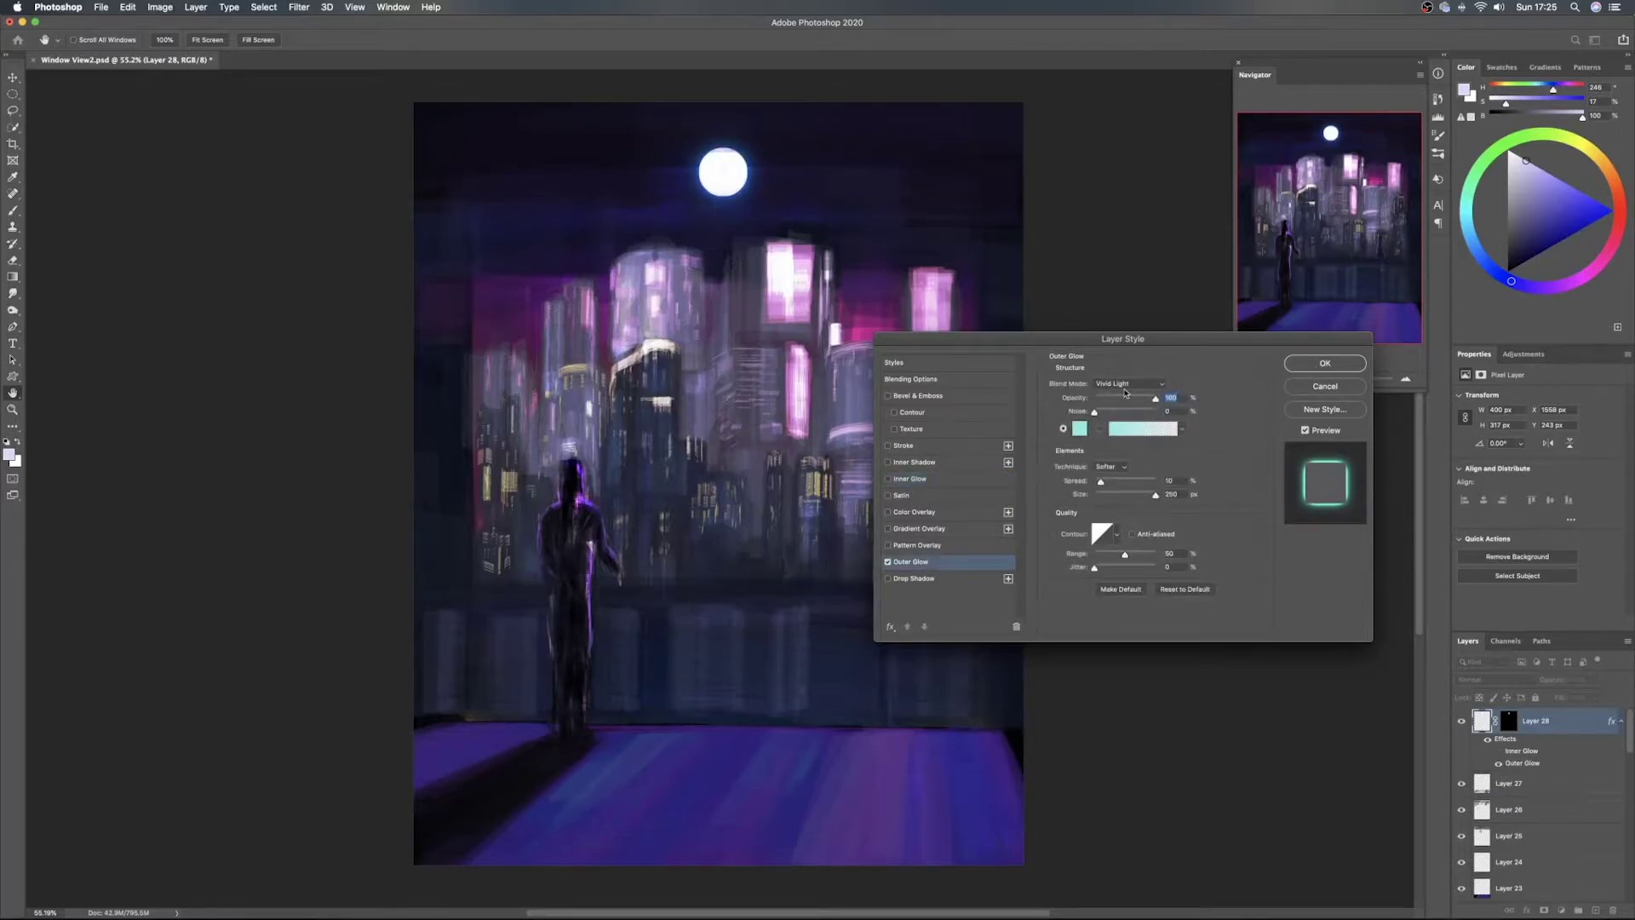
Change the moon's outer glow colour to near-white with 3% saturation and 96% brightness, and apply the layer style
left_click(1079, 428)
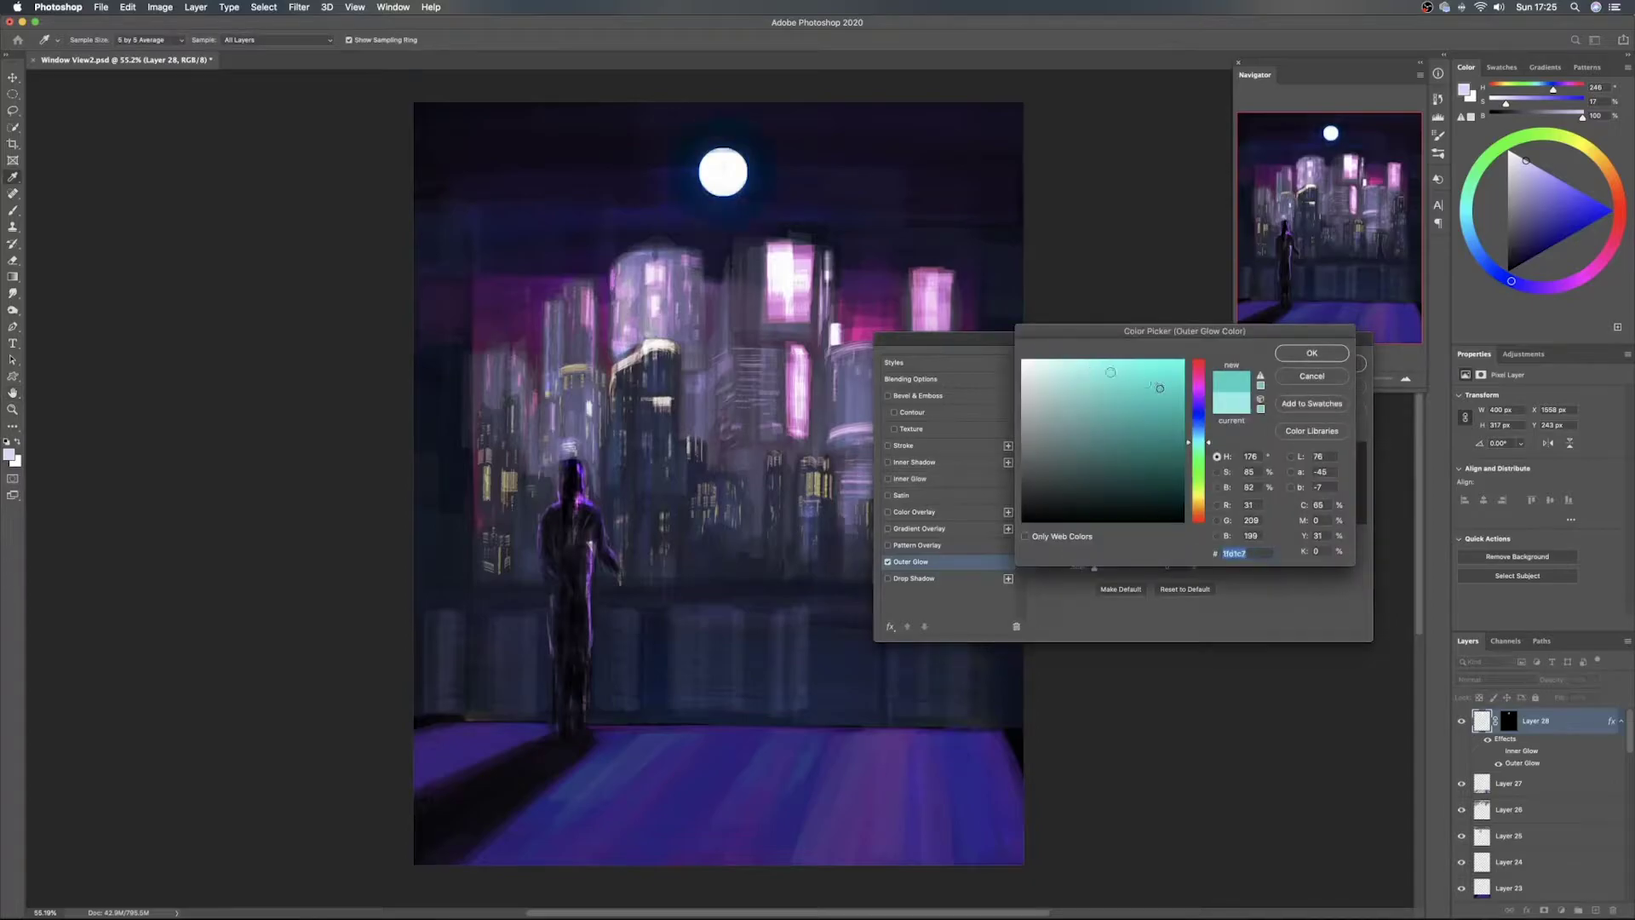
left_click(1080, 361)
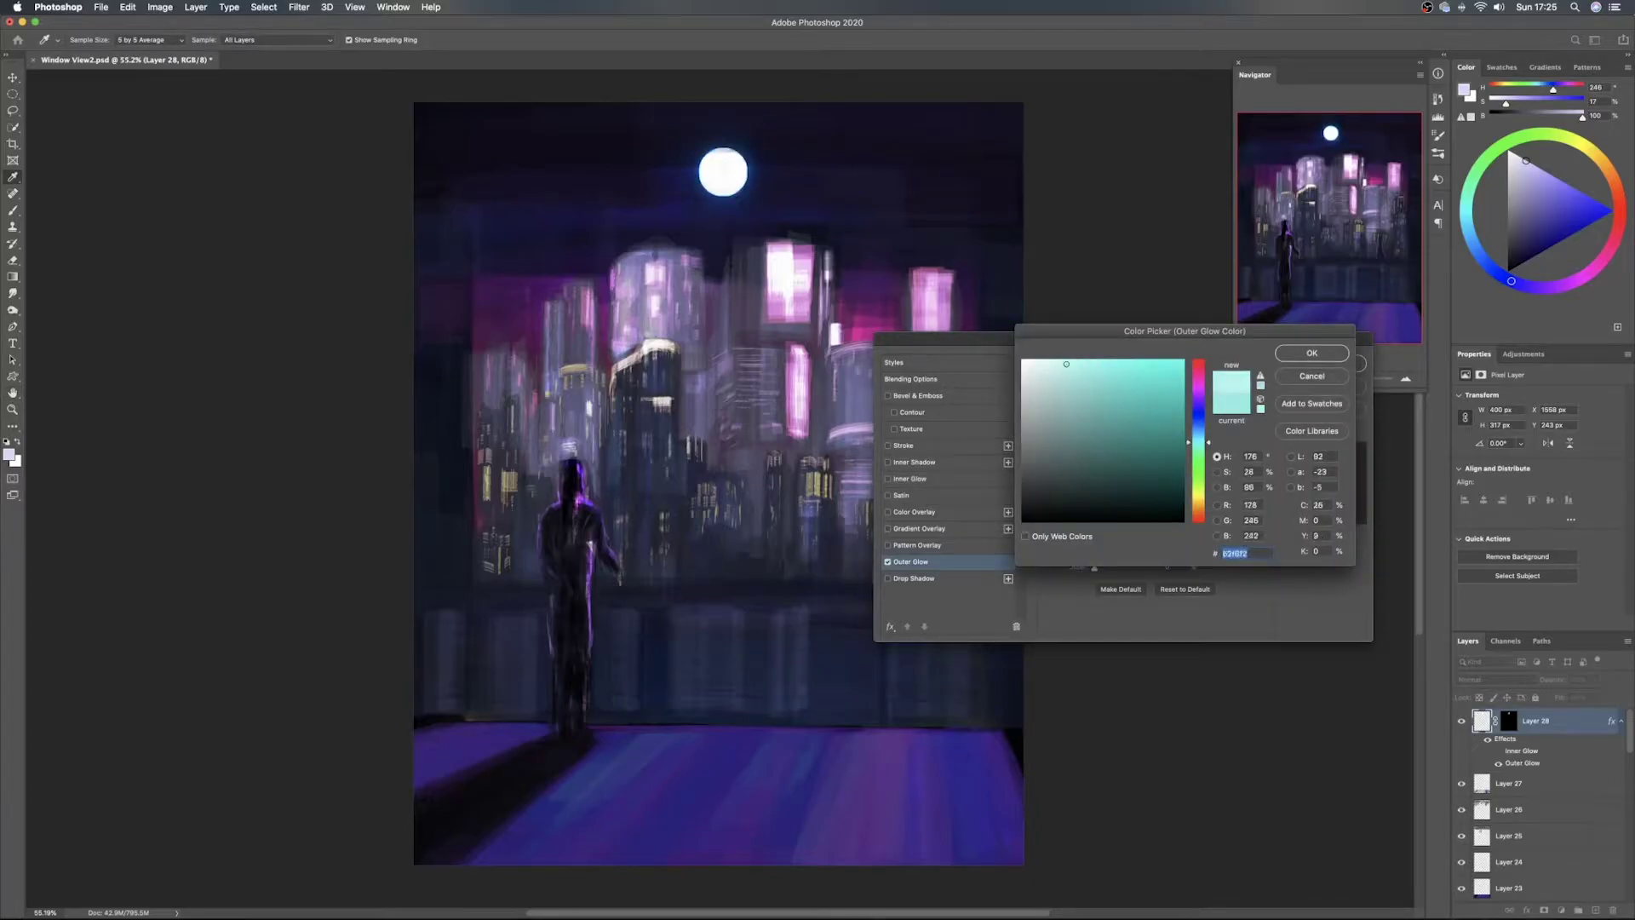
left_click(1052, 372)
left_click(1065, 369)
left_click(1064, 364)
left_click_drag(1201, 403, 1198, 442)
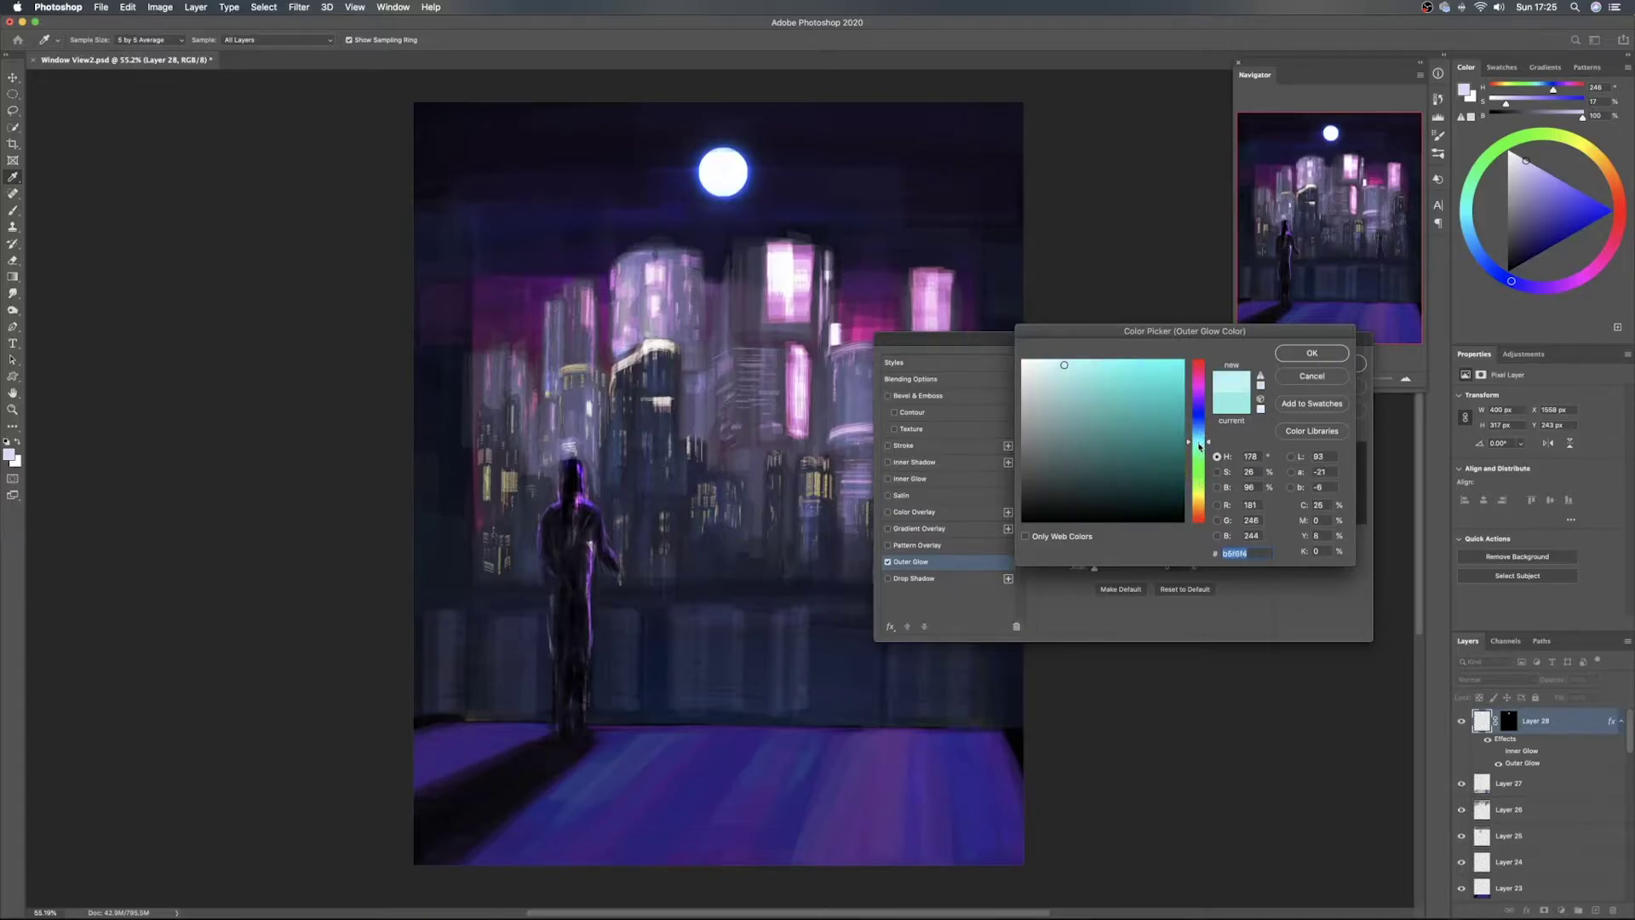
left_click(1219, 472)
left_click_drag(1205, 477, 1200, 509)
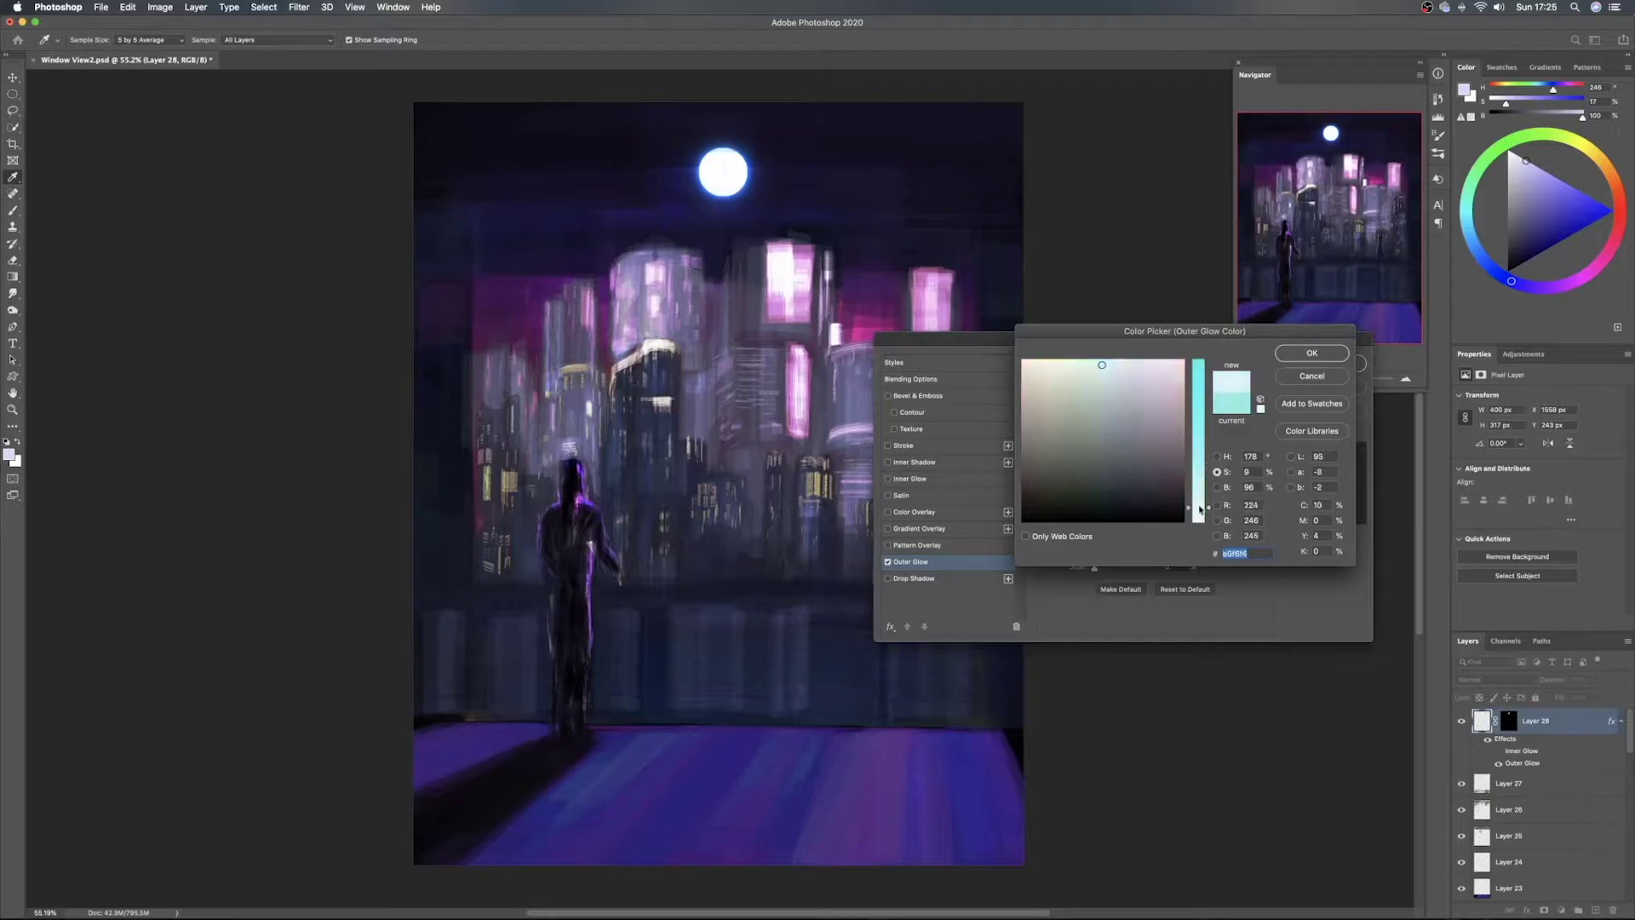
left_click_drag(1199, 444, 1199, 399)
mouse_move(1201, 487)
left_mouse_down()
mouse_move(1198, 532)
mouse_move(1201, 516)
left_mouse_up()
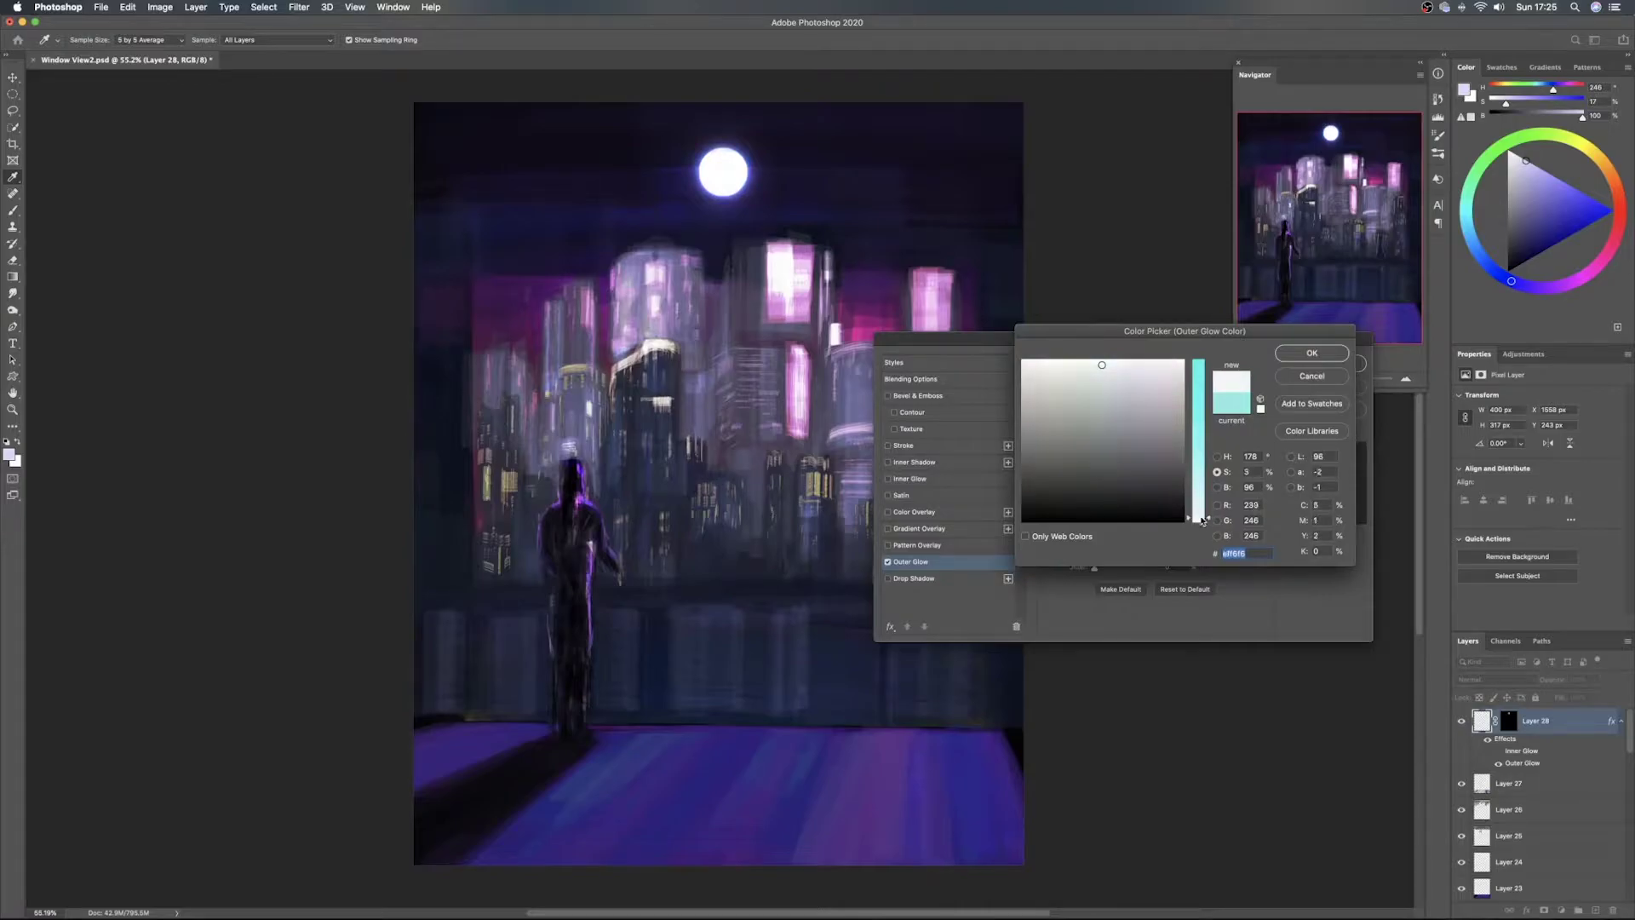
left_click(1309, 382)
left_click(1311, 388)
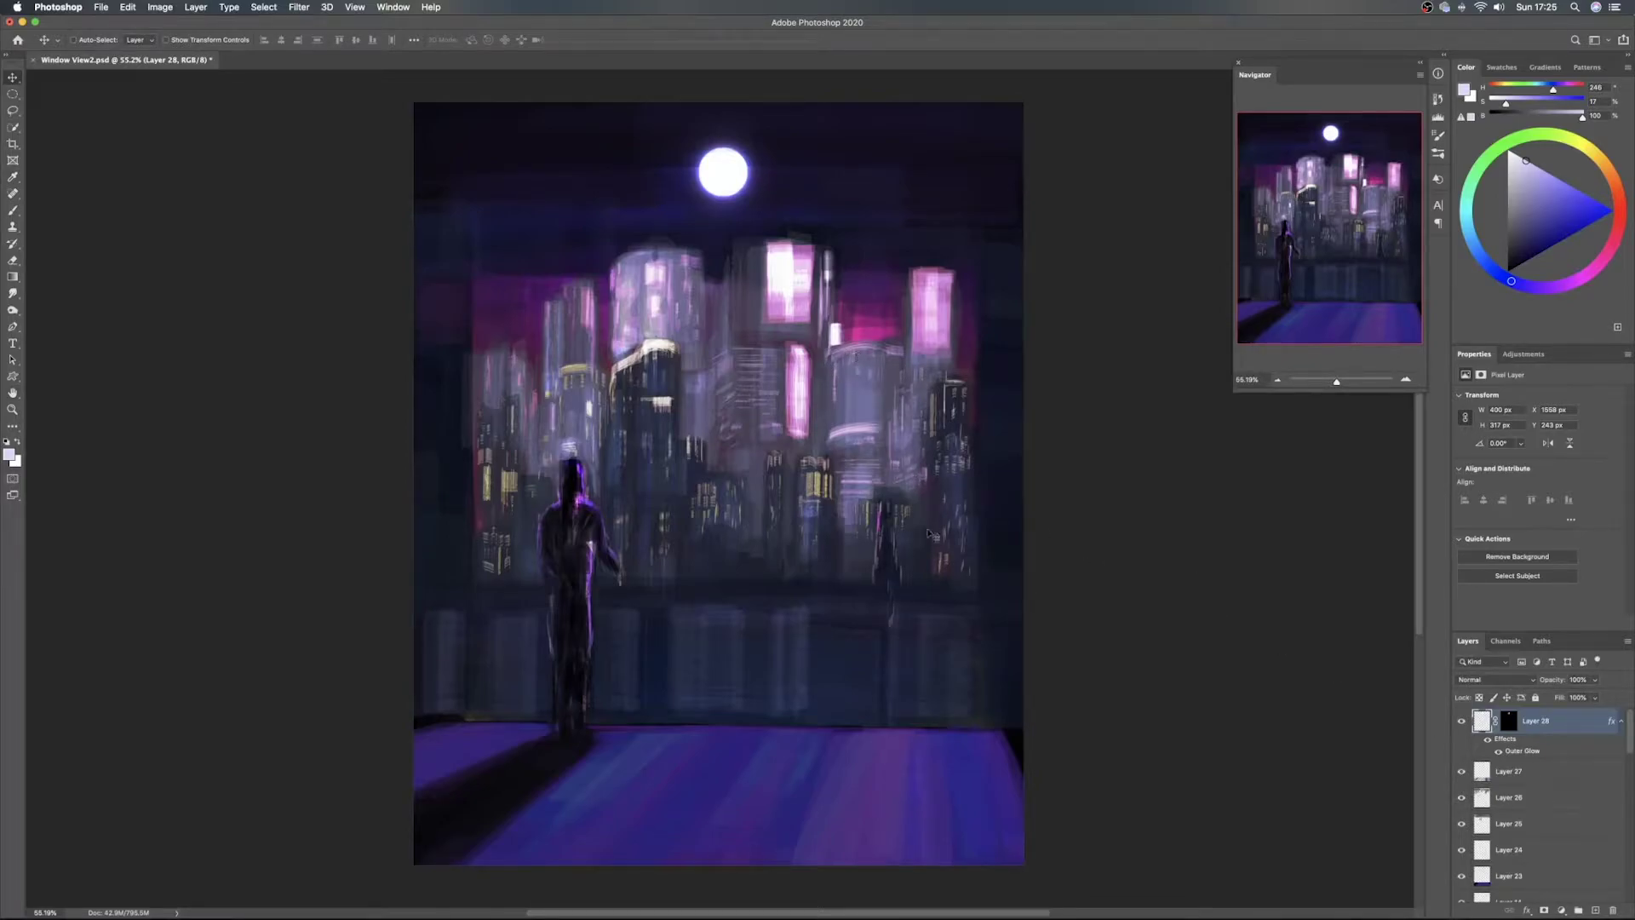
Sample a dark blue-grey from the skyline and paint crater texture over the moon on a new layer
key("b")
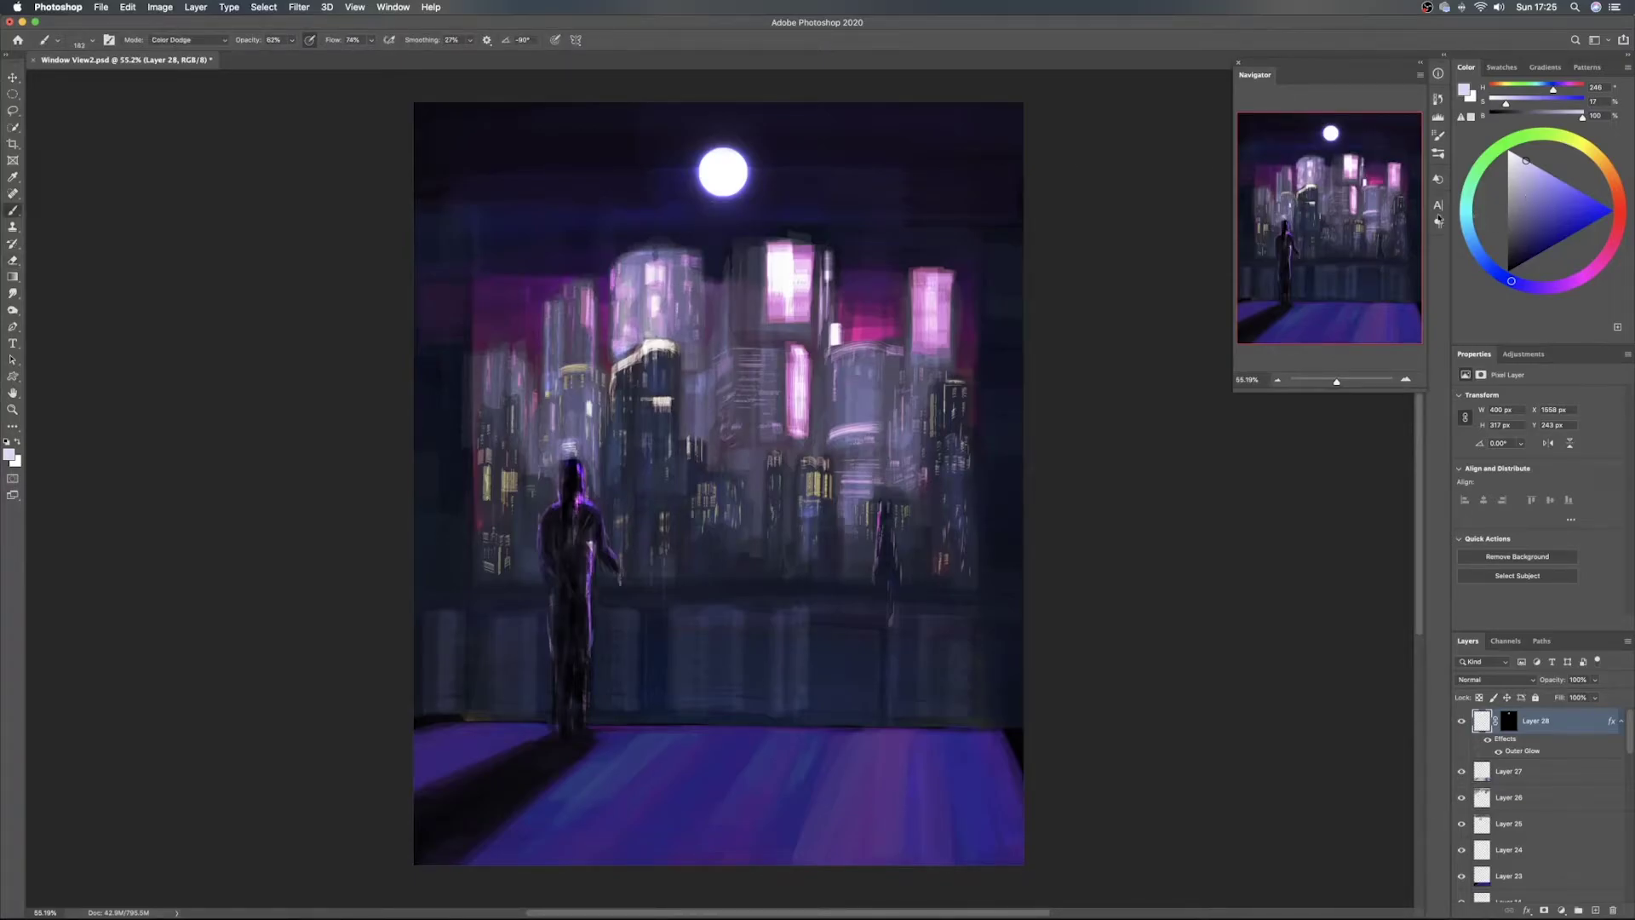
left_click(751, 255, "alt")
left_click_drag(723, 182, 708, 179)
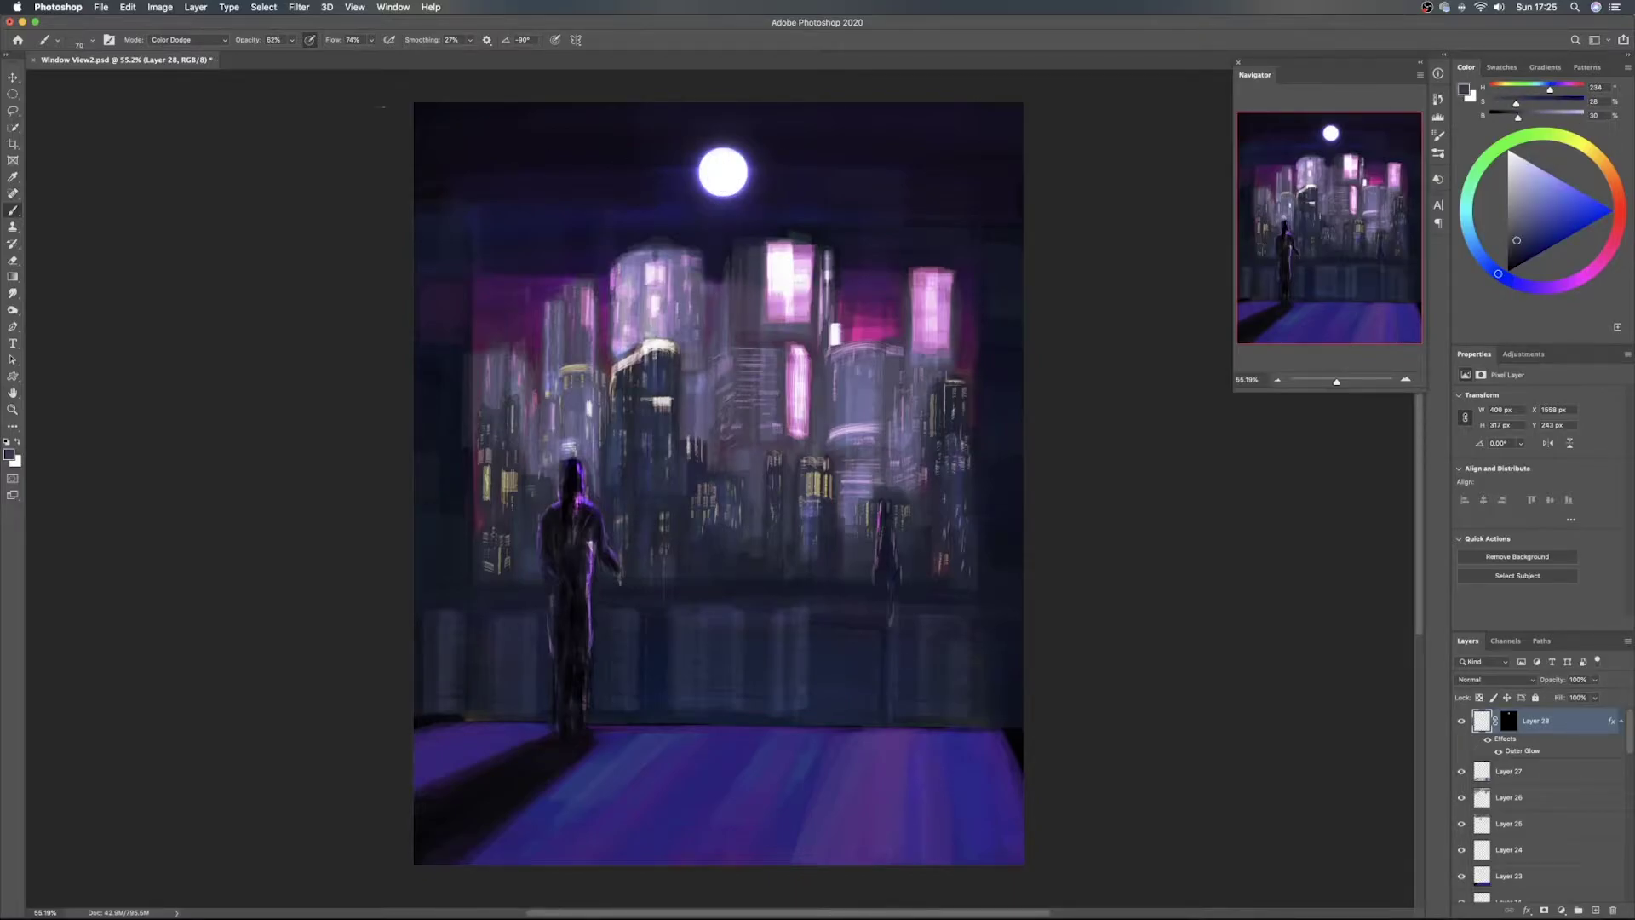
left_click(1594, 911)
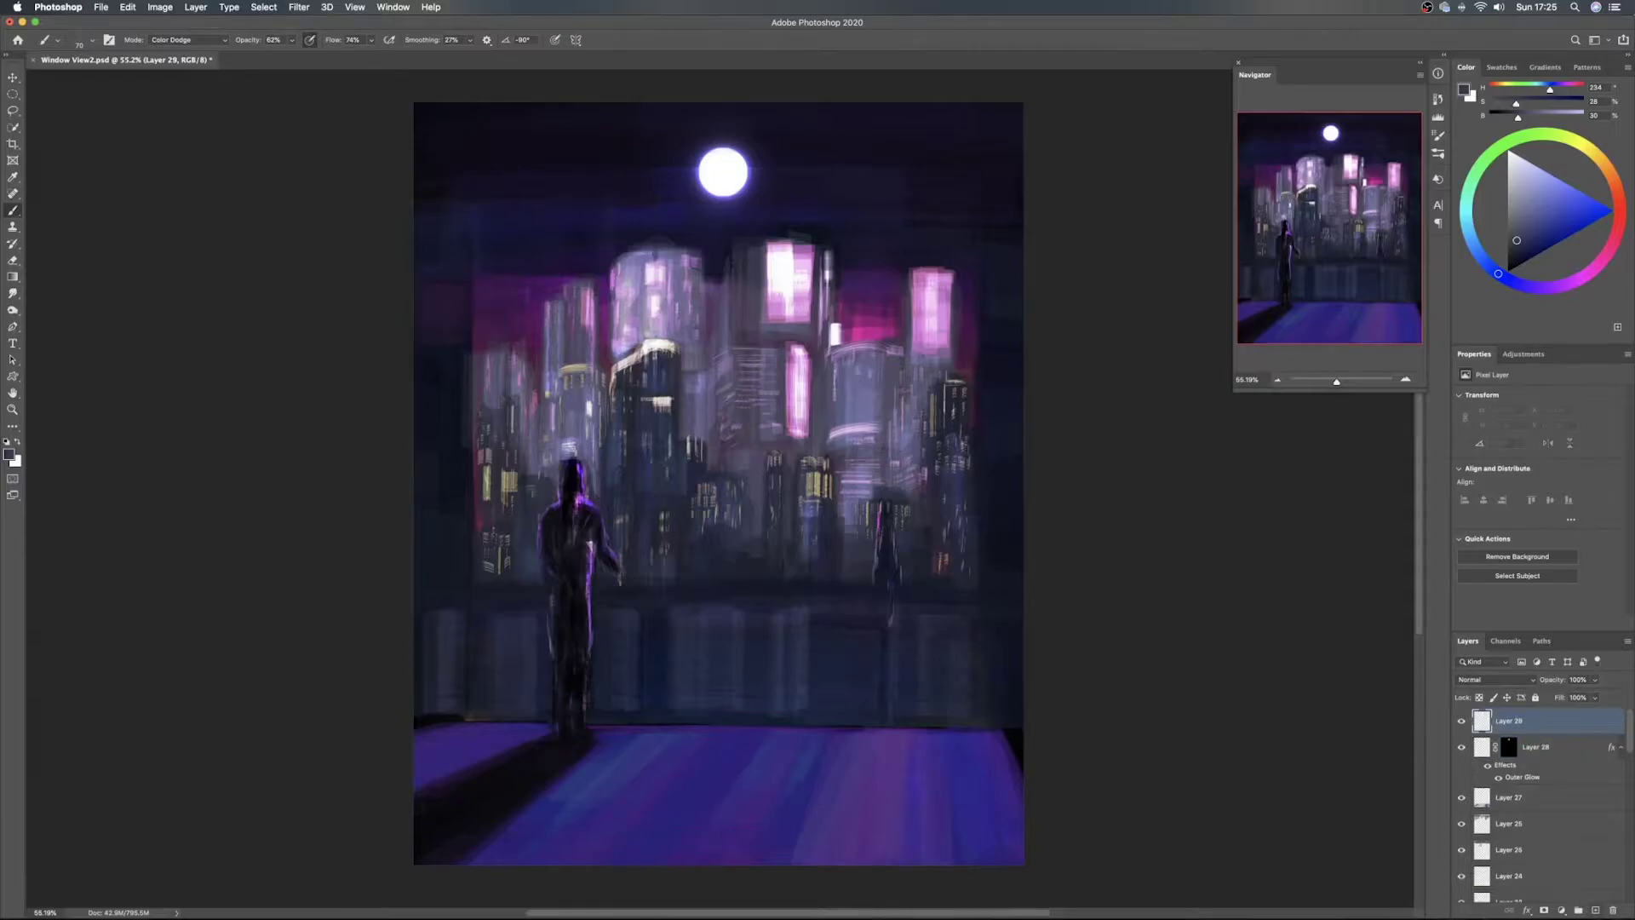
mouse_move(718, 183)
left_mouse_down()
mouse_move(712, 170)
mouse_move(721, 186)
left_mouse_up()
mouse_move(728, 189)
left_mouse_down()
mouse_move(741, 172)
mouse_move(725, 156)
mouse_move(714, 174)
mouse_move(727, 177)
left_mouse_up()
mouse_move(719, 156)
left_mouse_down()
mouse_move(718, 177)
mouse_move(706, 164)
left_mouse_up()
mouse_move(707, 167)
left_mouse_down()
mouse_move(738, 194)
mouse_move(707, 152)
mouse_move(713, 186)
left_mouse_up()
left_click_drag(709, 182, 724, 193)
mouse_move(710, 160)
left_mouse_down()
mouse_move(742, 172)
mouse_move(734, 187)
left_mouse_up()
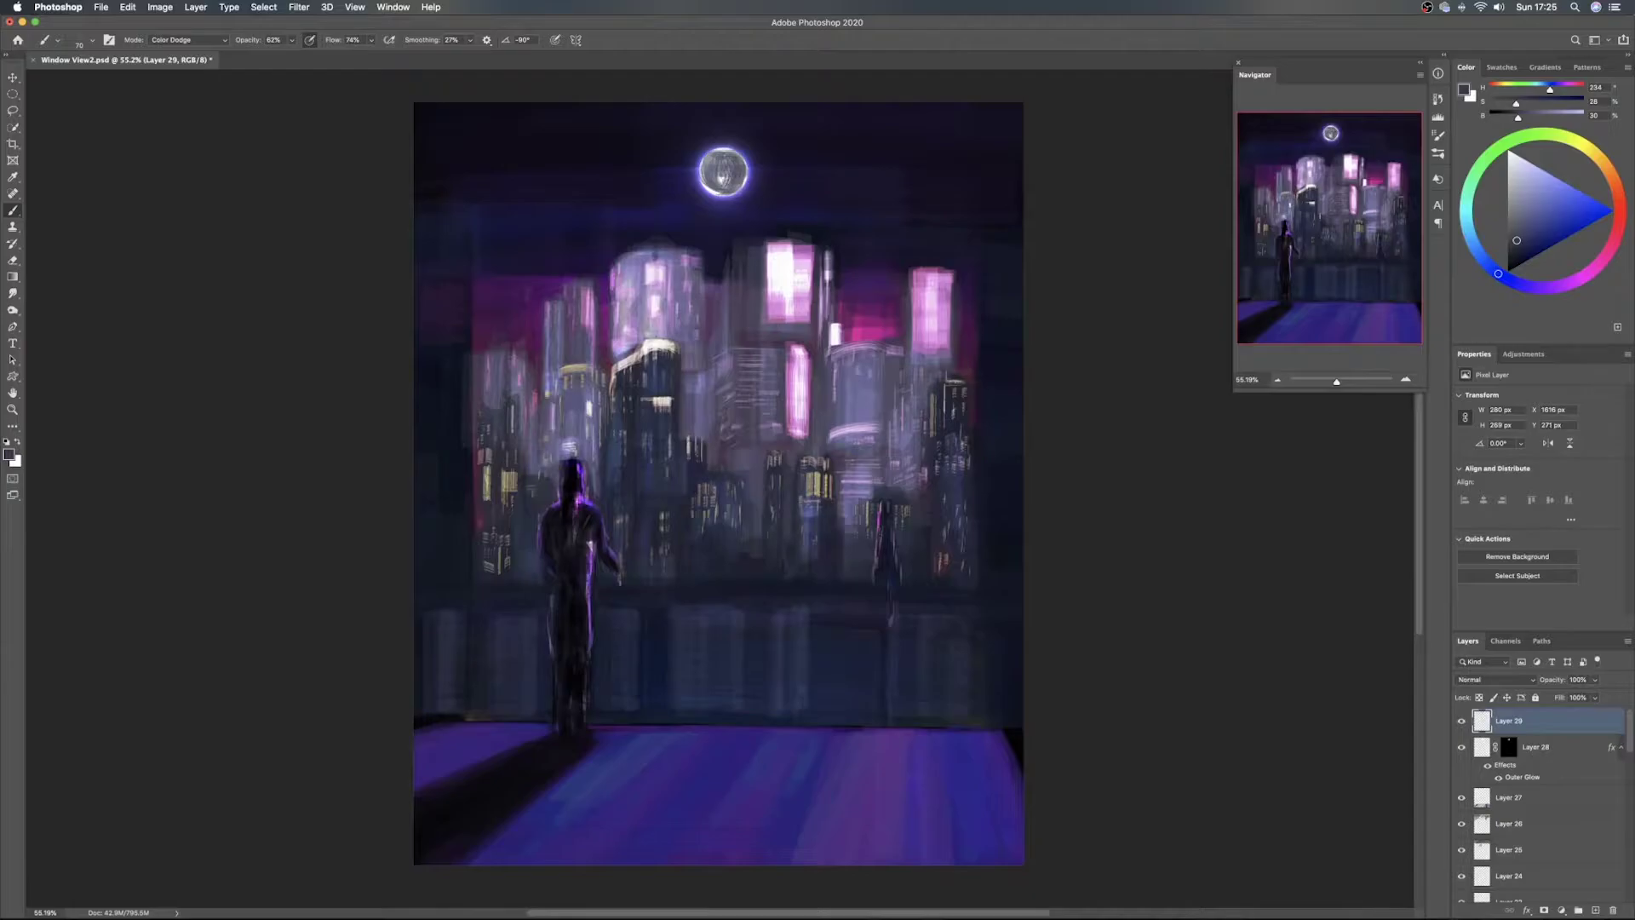
Try different blend modes and a reduced opacity on the moon's crater texture layer
left_click(1496, 680)
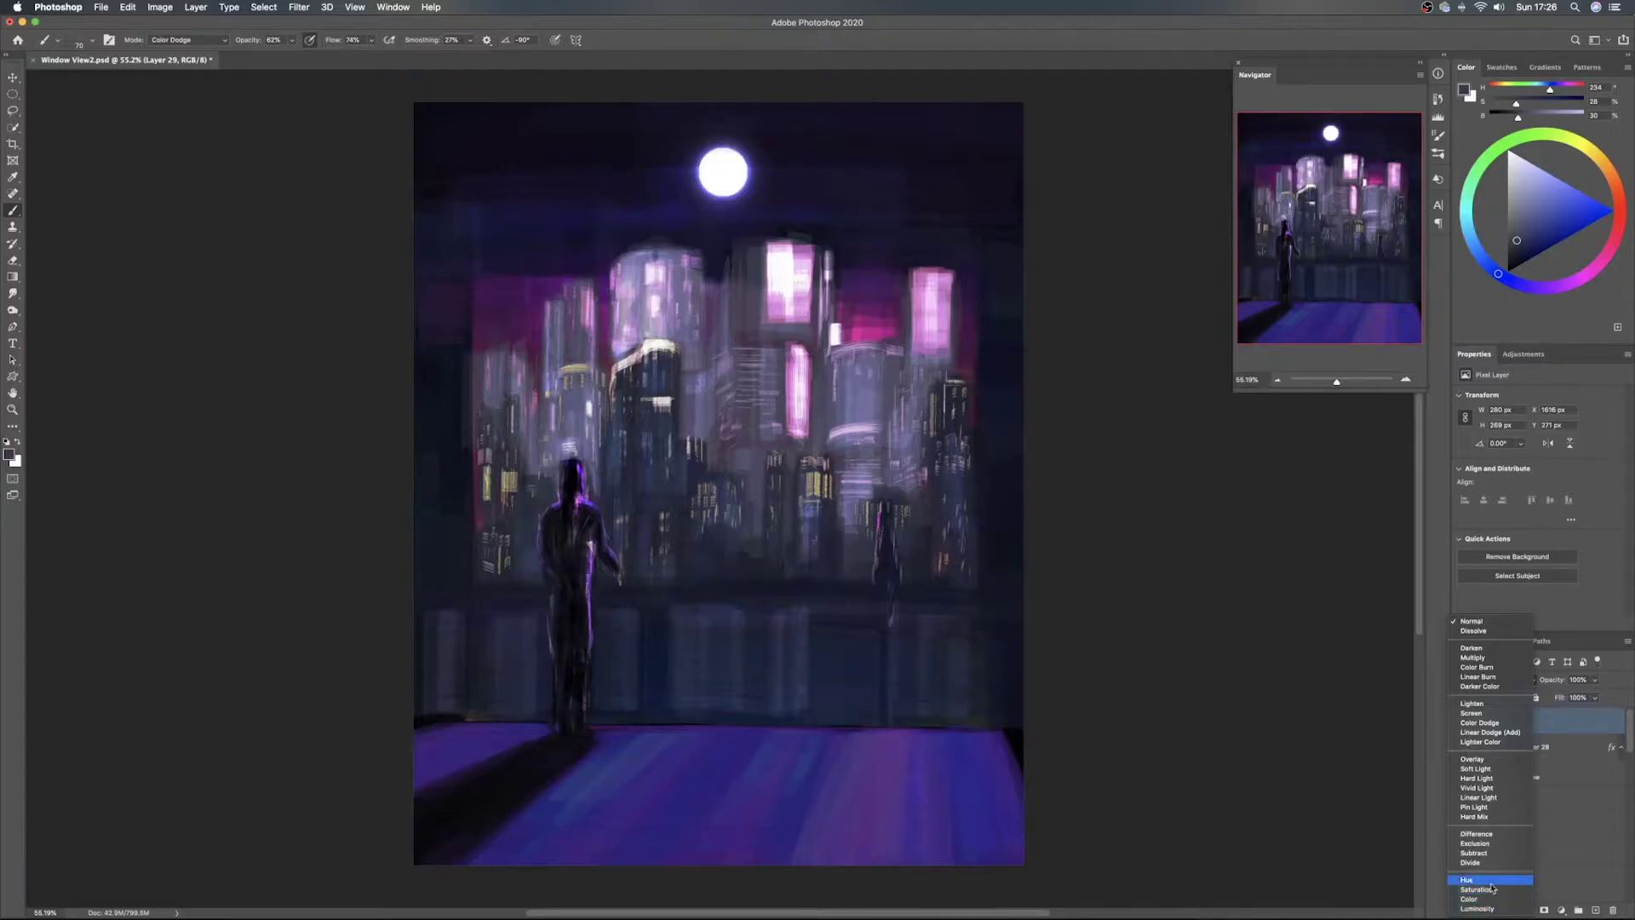
left_click(1586, 742)
left_click_drag(1554, 680, 1499, 679)
type("0")
key("Return")
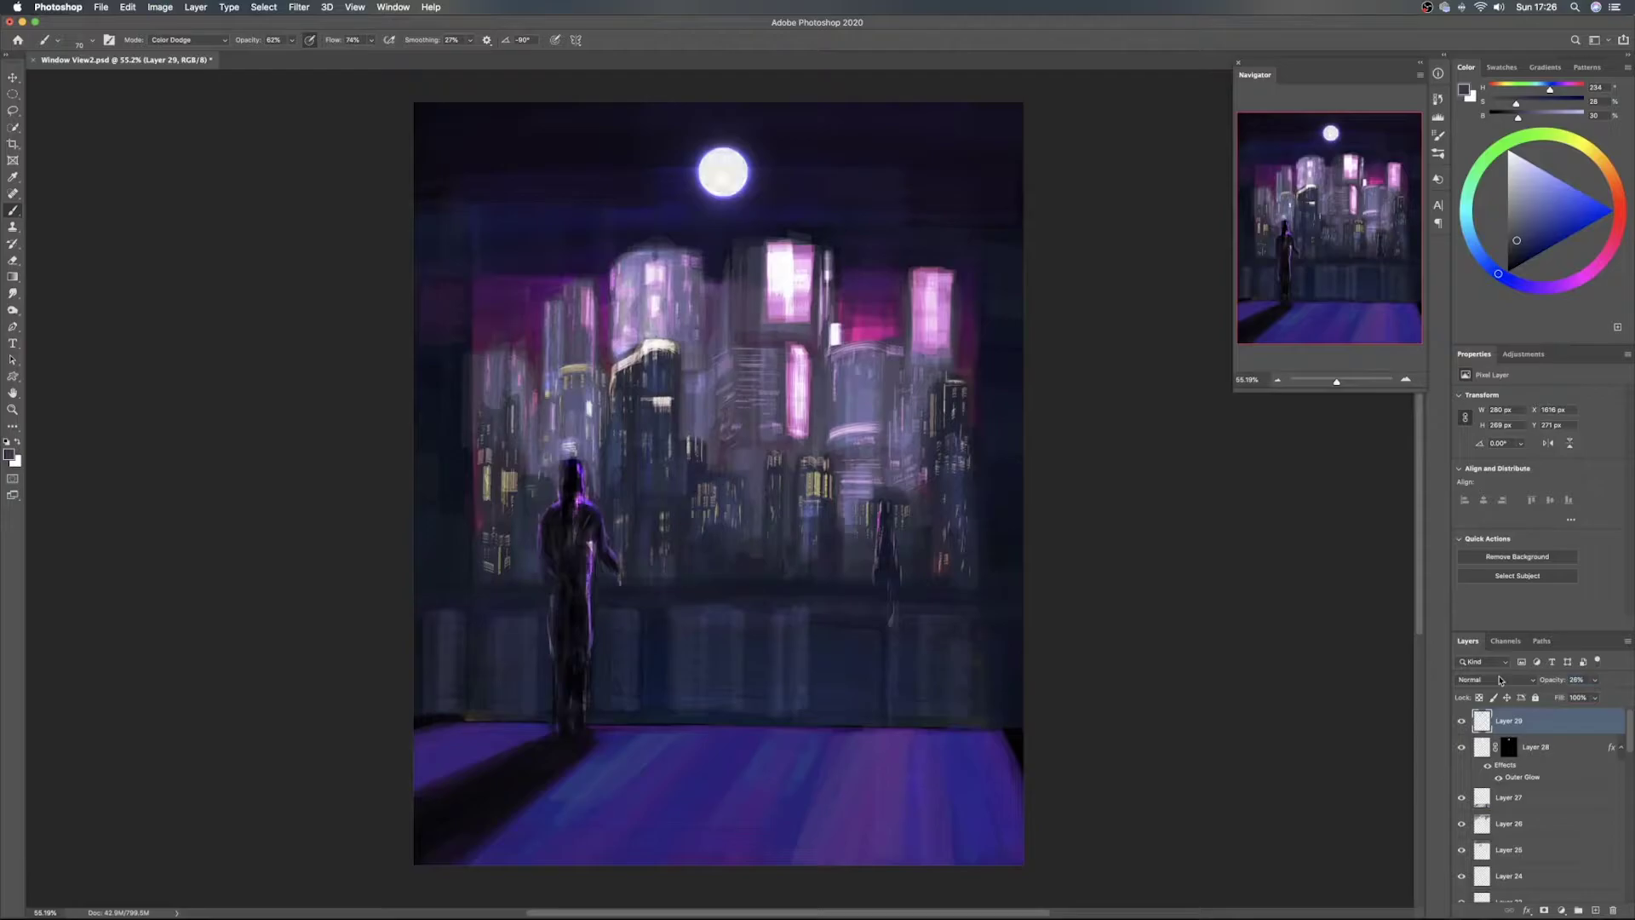
left_click_drag(1548, 683, 1594, 684)
Adjust the crater texture layer's Hue/Saturation to hue -178, saturation -11 and lightness +86
key("super+u")
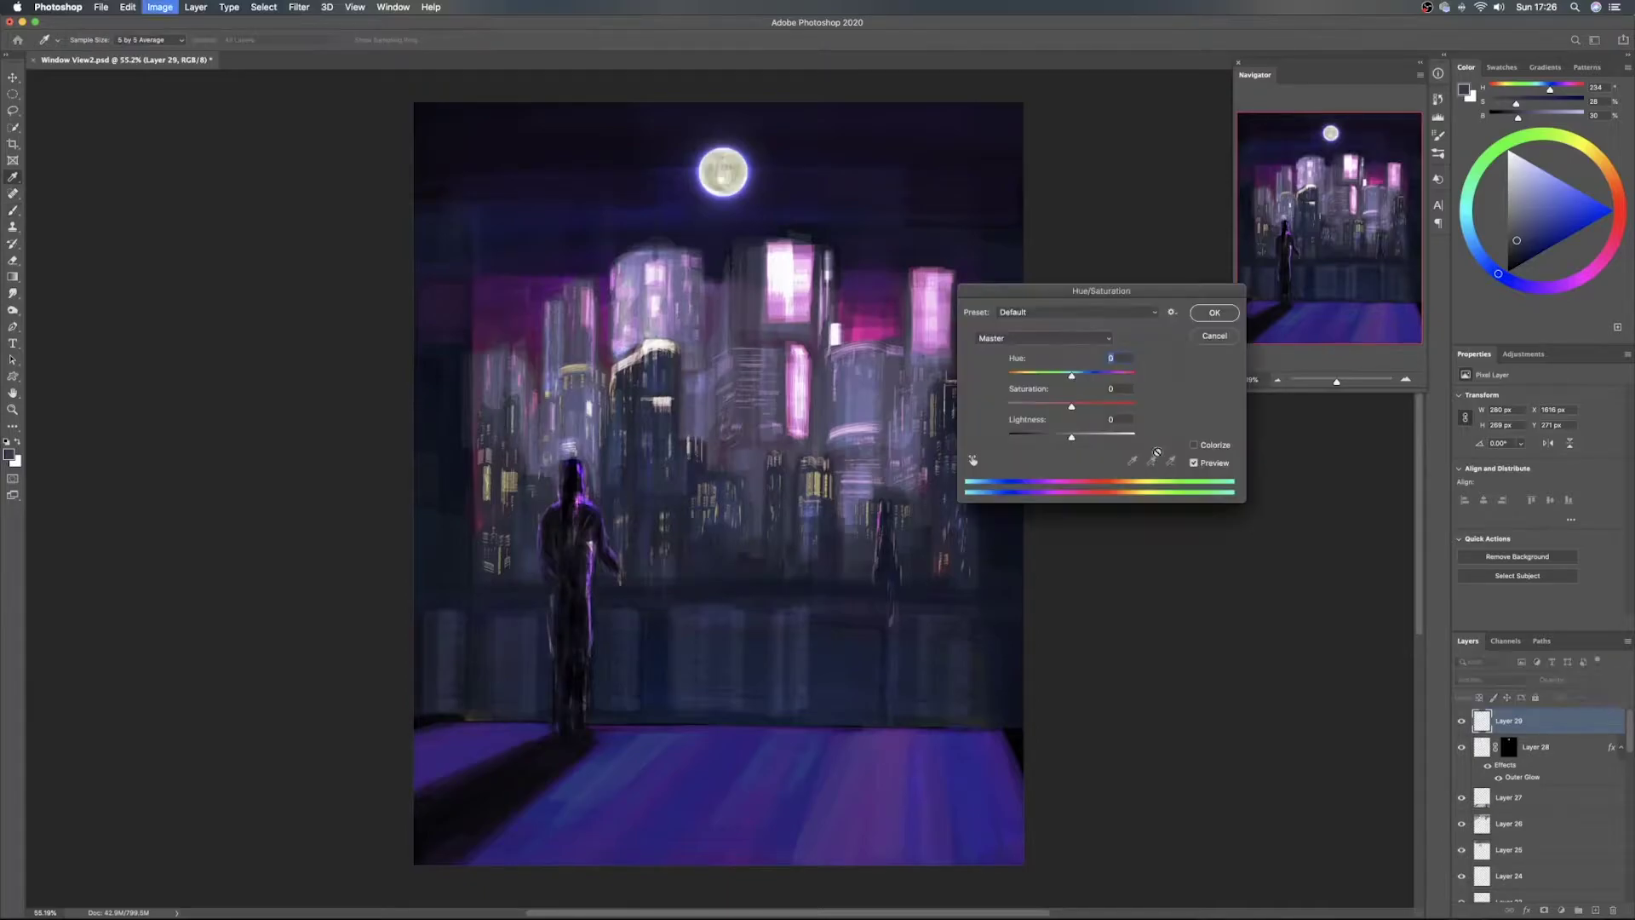
mouse_move(1103, 438)
left_mouse_down()
mouse_move(1117, 440)
mouse_move(1113, 407)
mouse_move(1008, 377)
mouse_move(1085, 407)
mouse_move(1064, 407)
mouse_move(1081, 438)
mouse_move(1067, 439)
mouse_move(1128, 437)
left_mouse_up()
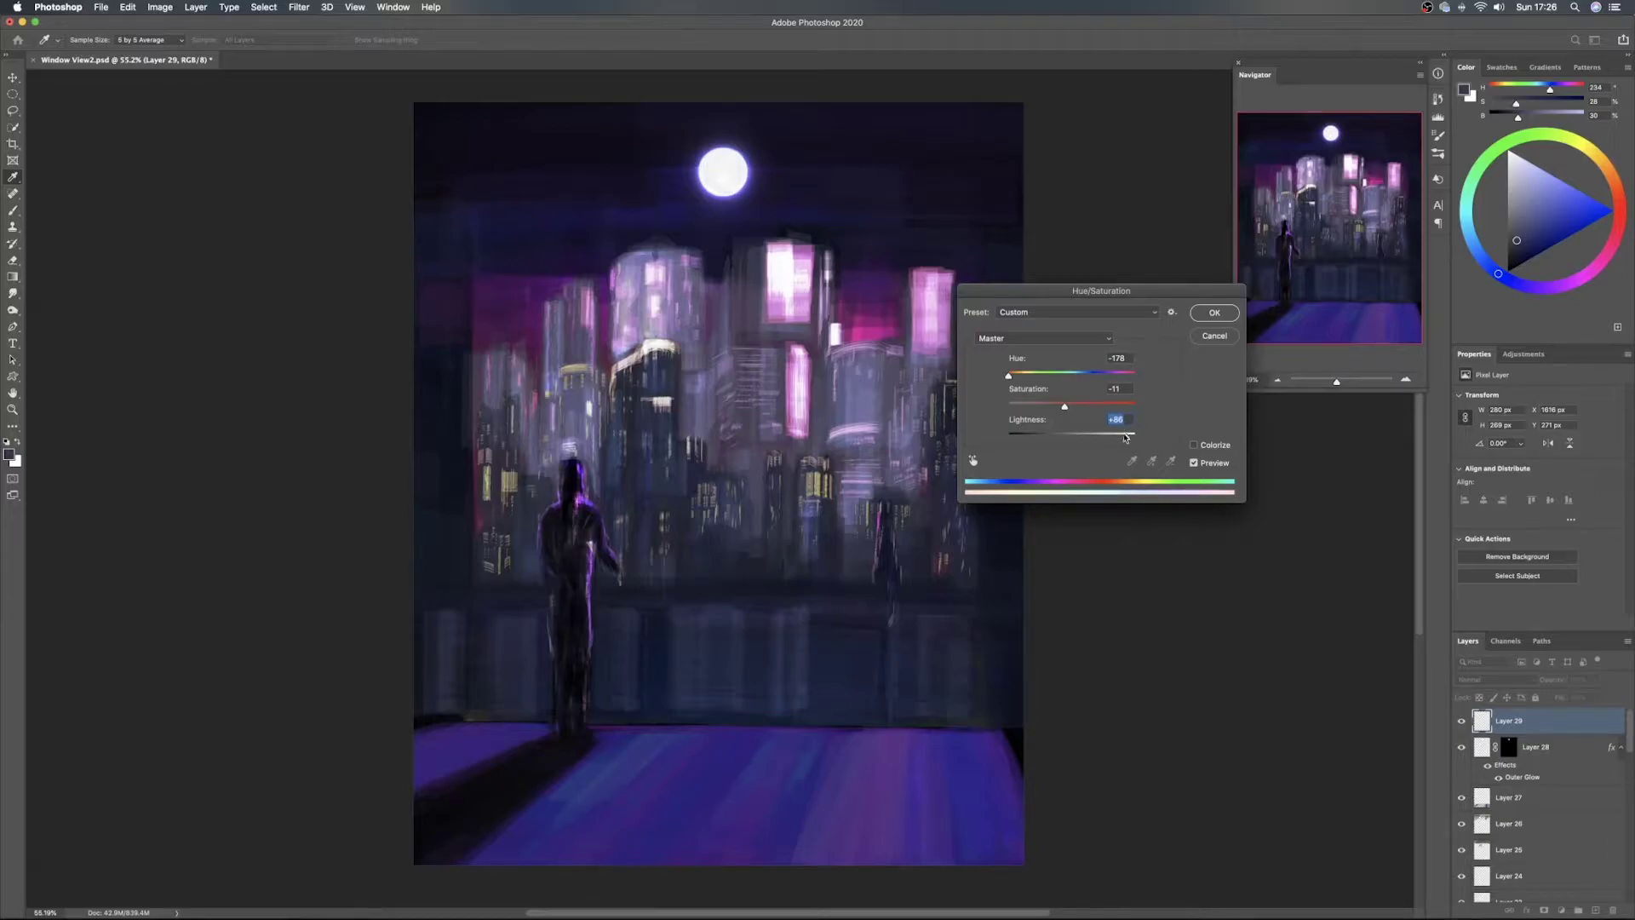
left_click(1226, 313)
key("b")
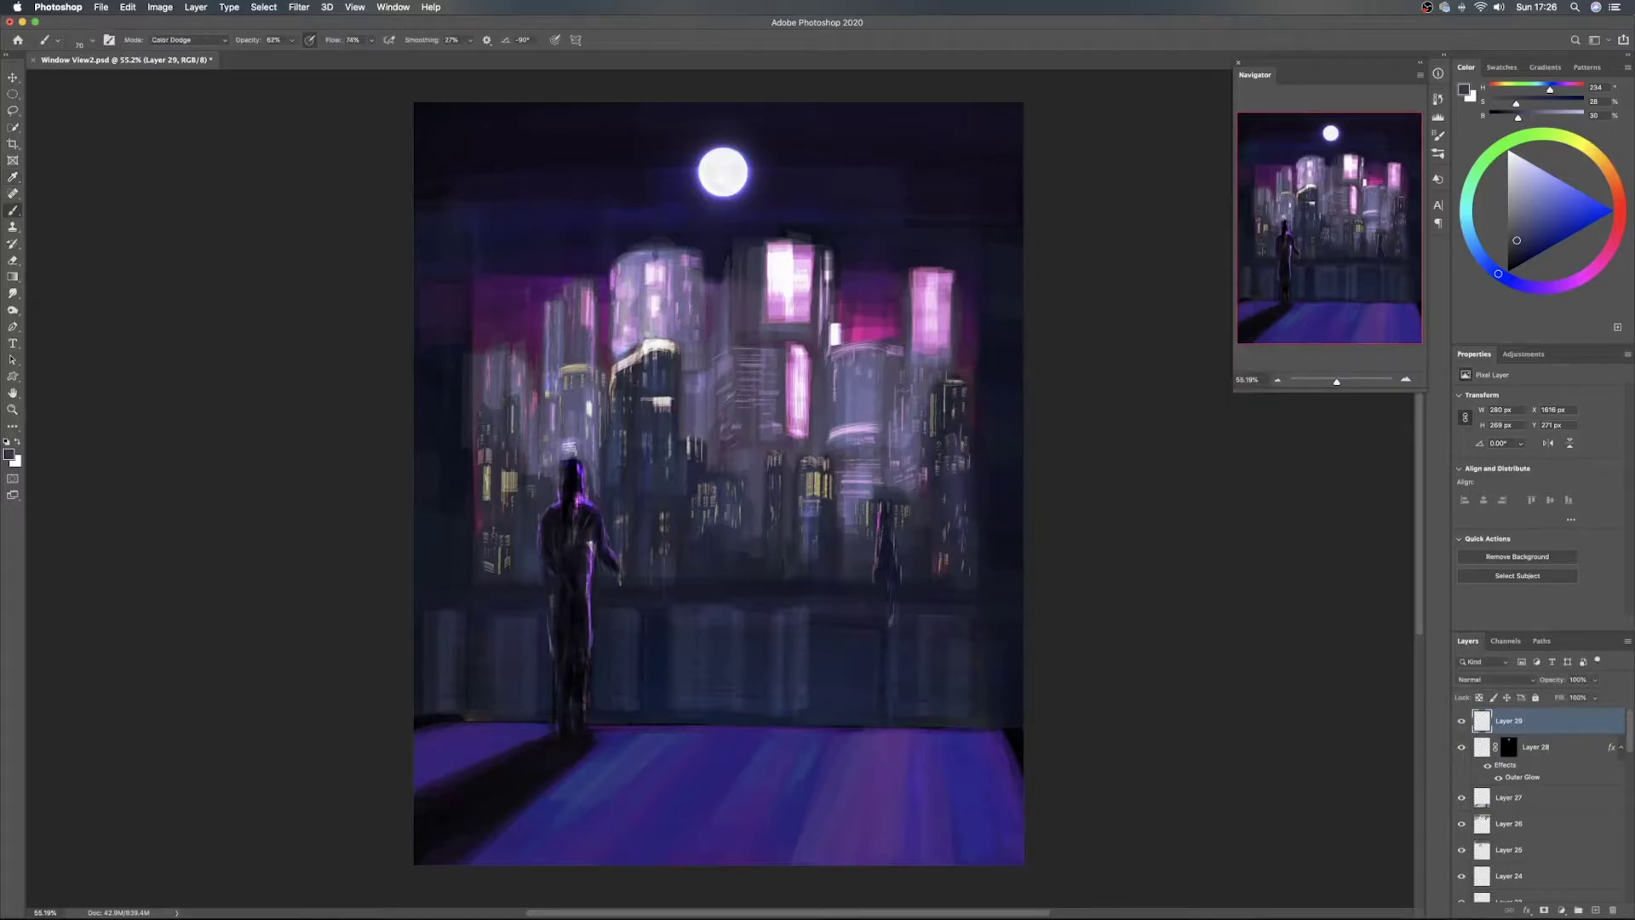
Warp the crater texture with a free transform, bending its edges and corners to reshape it over the moon
key("super+t")
right_click(710, 172)
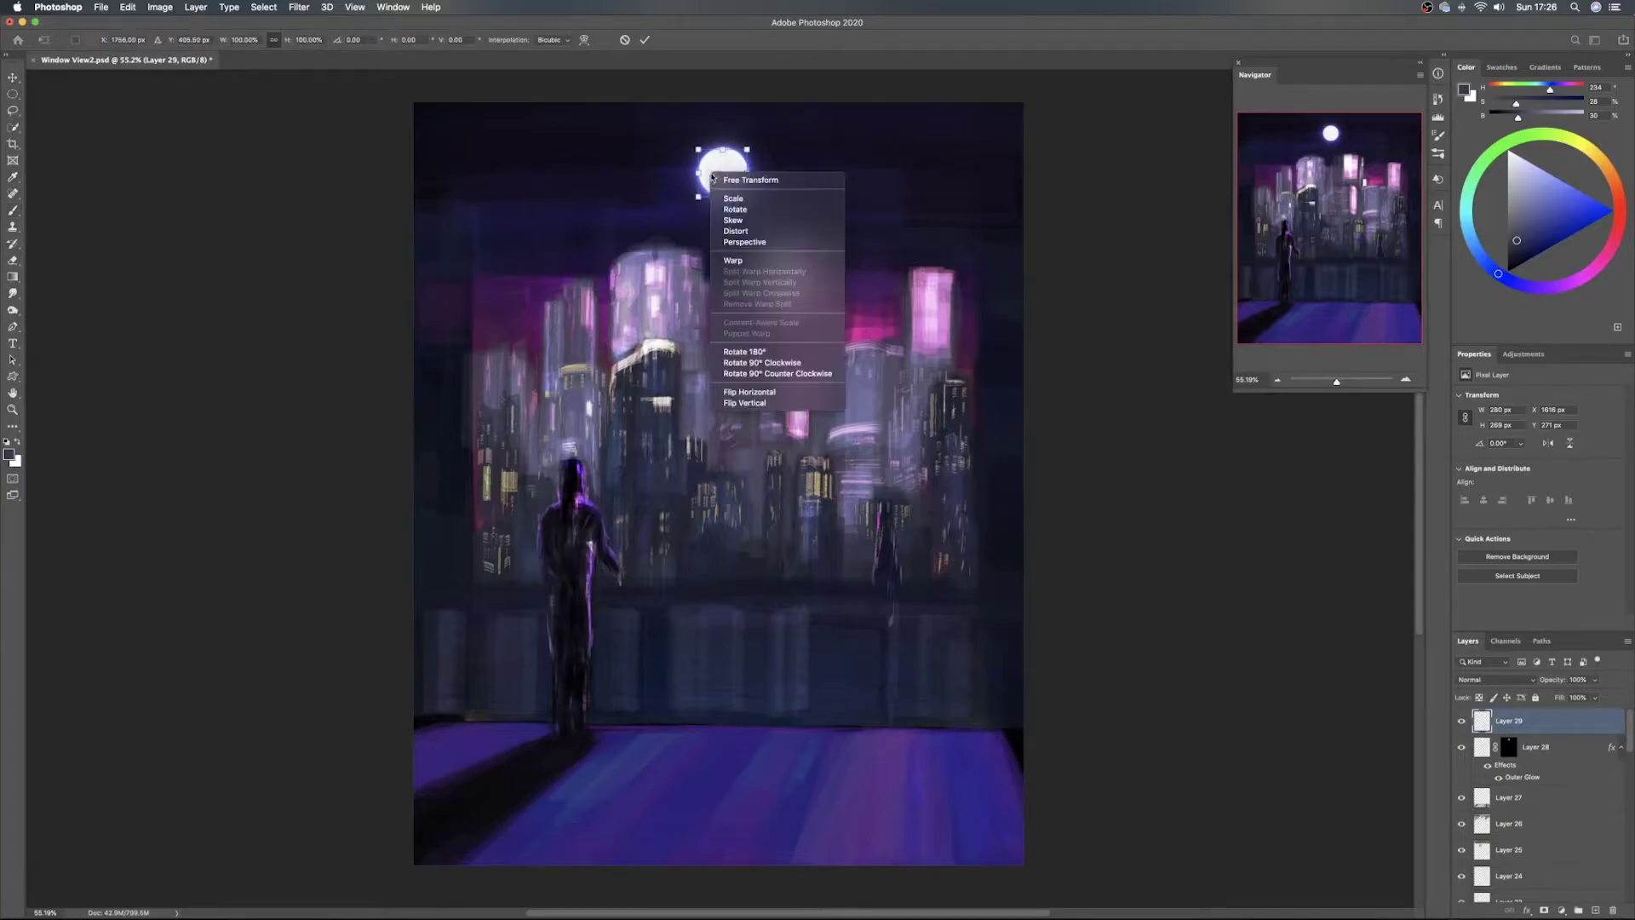
left_click(759, 261)
left_click_drag(699, 166, 784, 174)
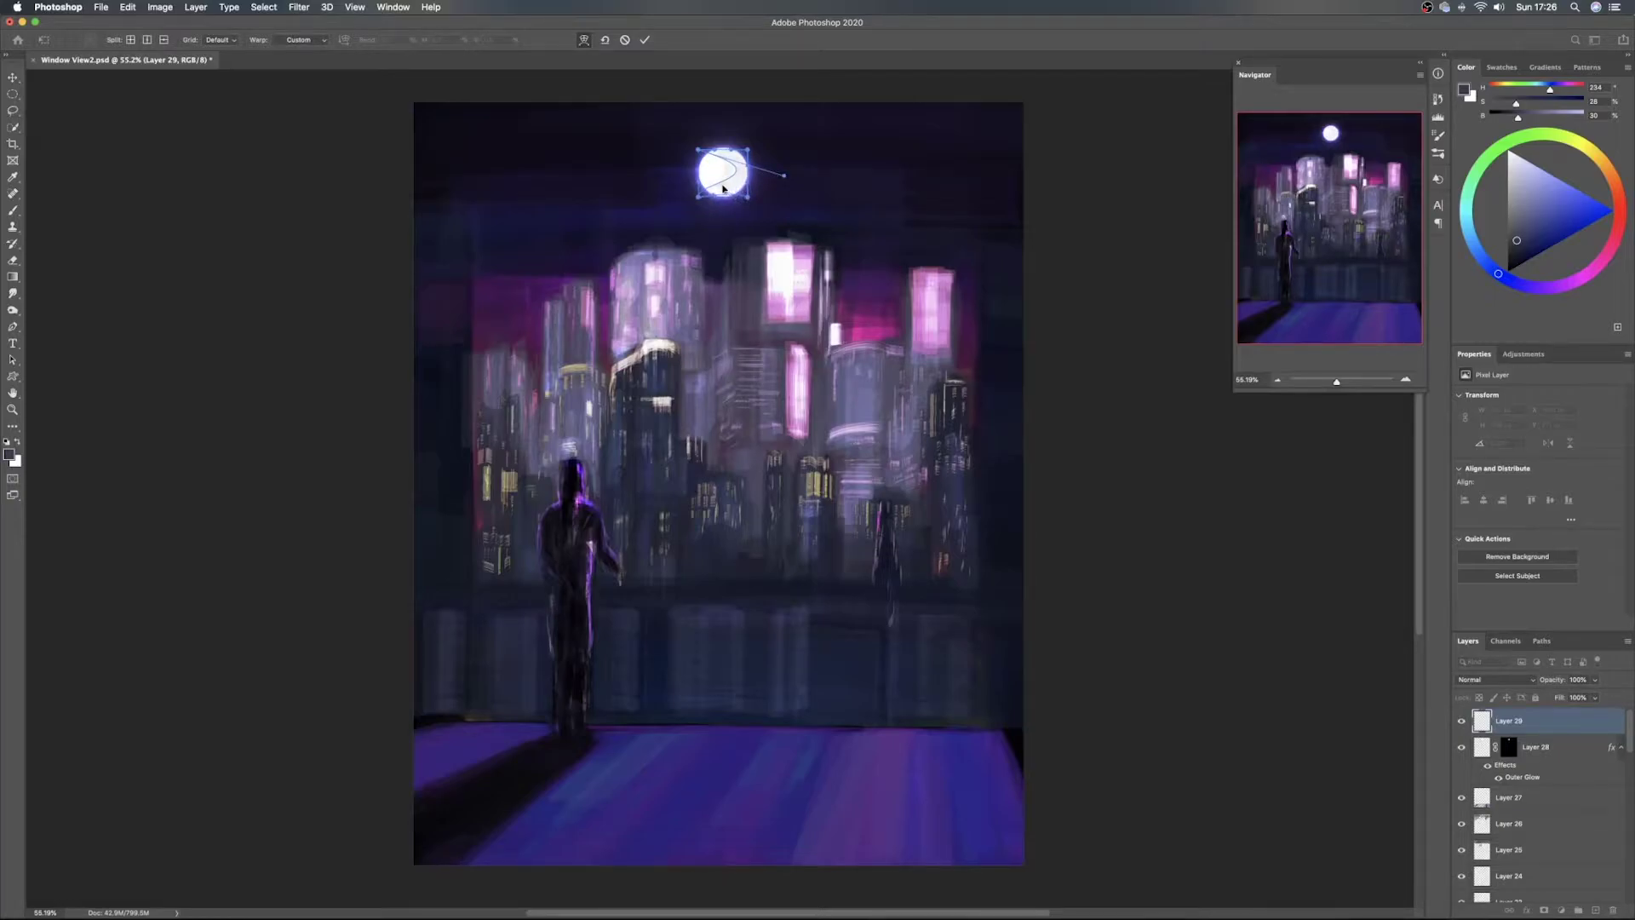
left_click_drag(729, 183, 733, 182)
left_click_drag(790, 180, 705, 223)
left_click_drag(699, 151, 707, 140)
key("Return")
Erase part of the crater texture over the moon, save the painting, and compare the moon with and without the texture layer
key("b")
key("e")
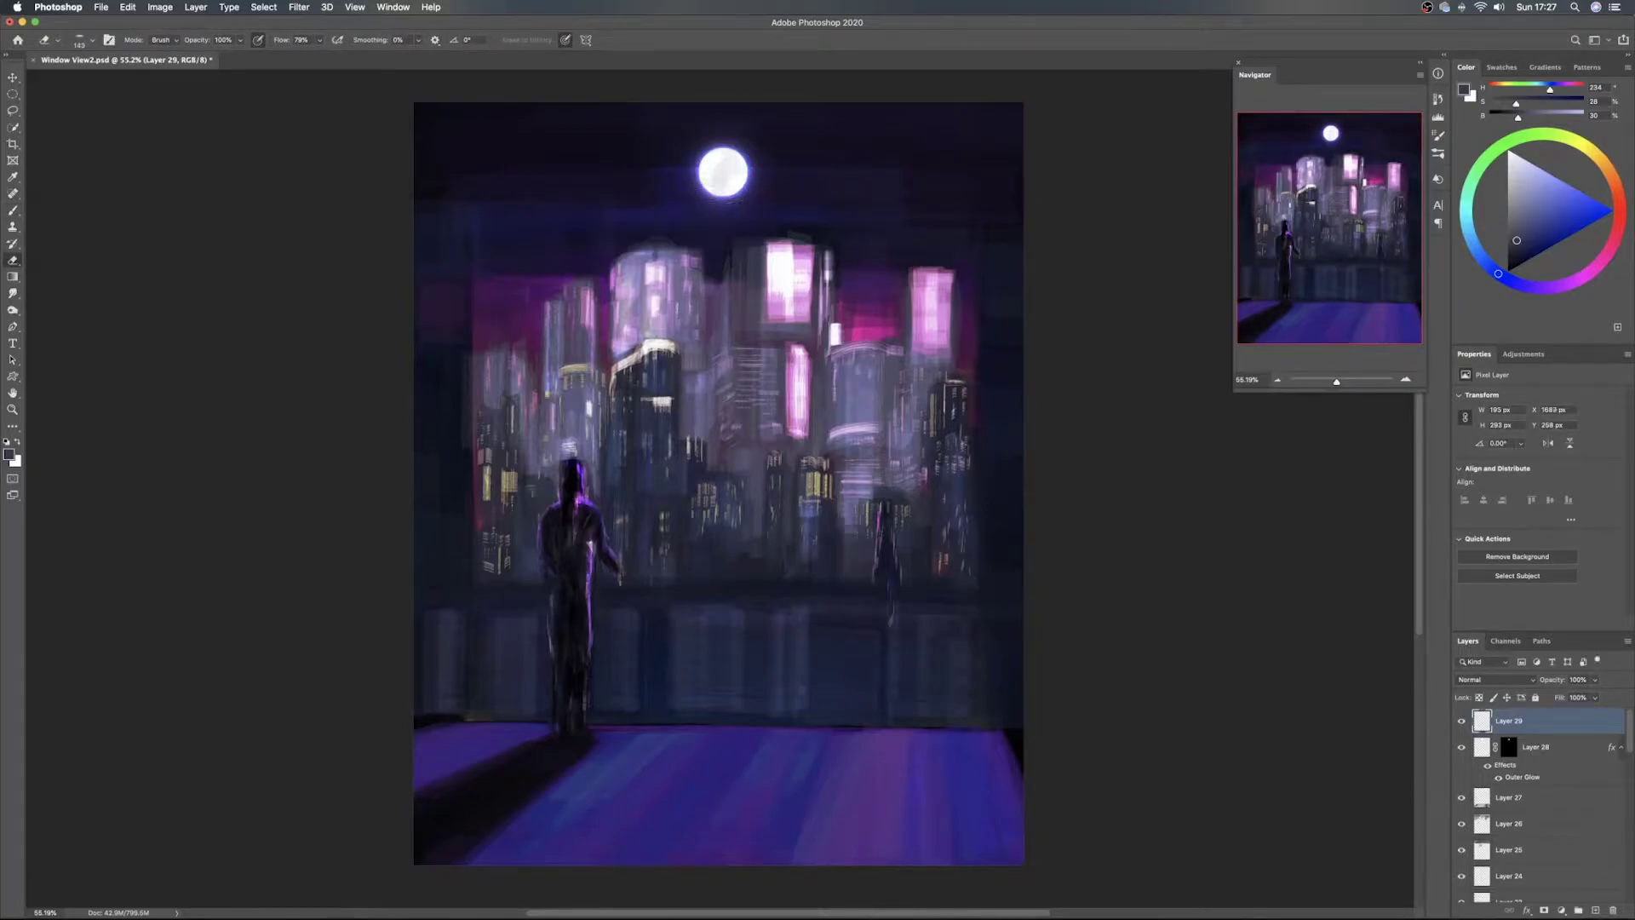
left_click_drag(717, 177, 717, 192)
key("v")
key("super+s")
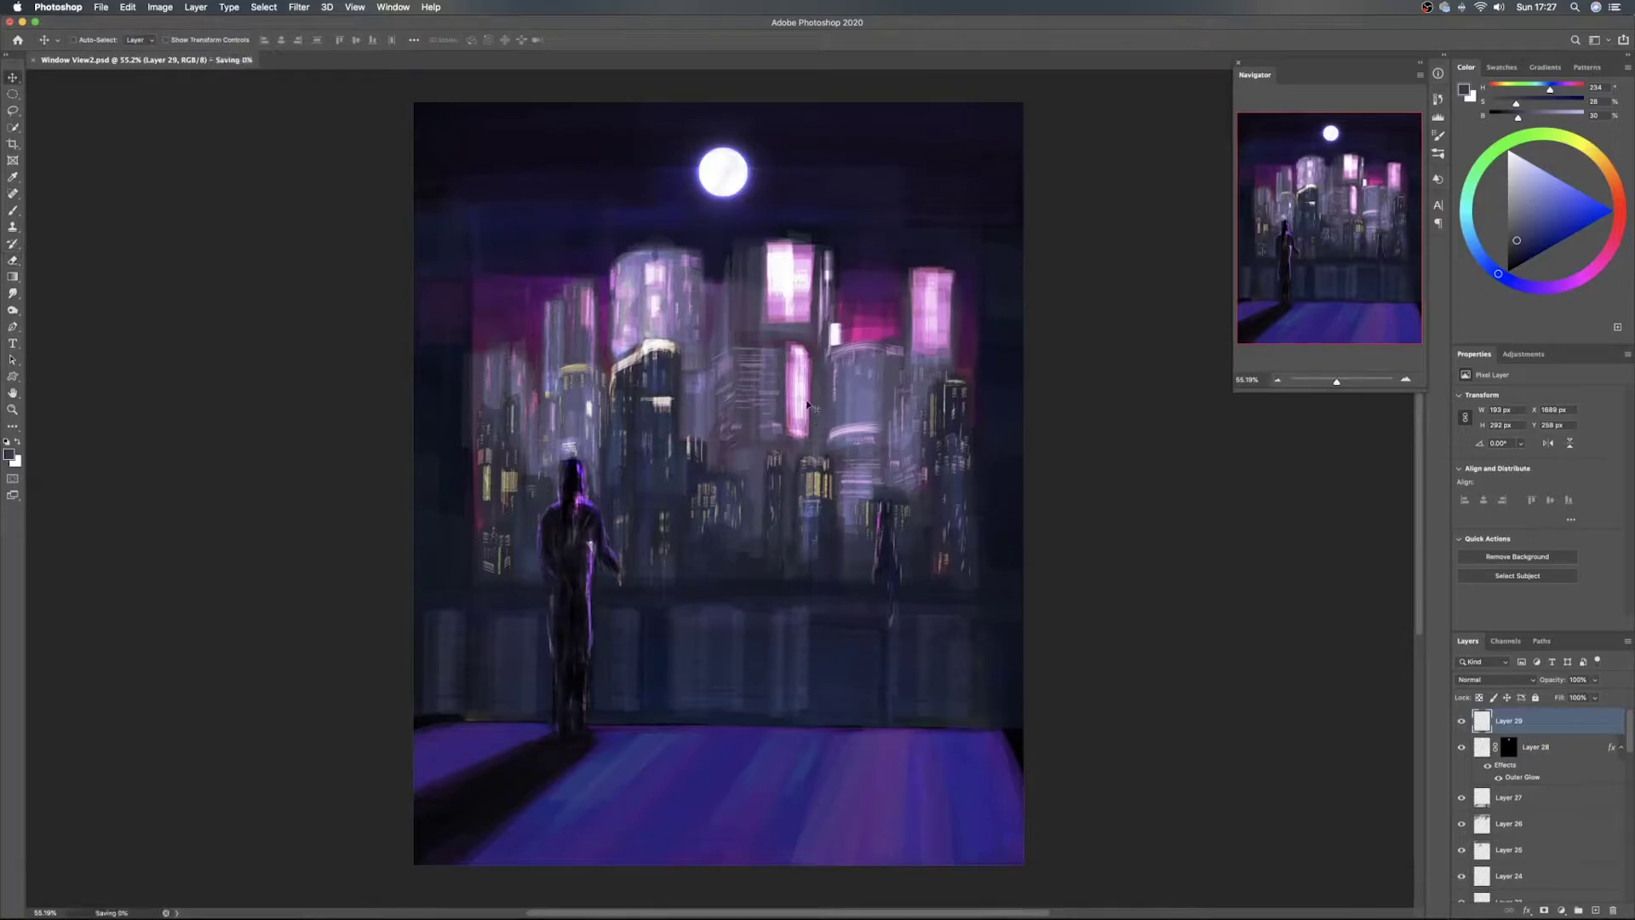
left_click(1462, 722)
left_click(1462, 722)
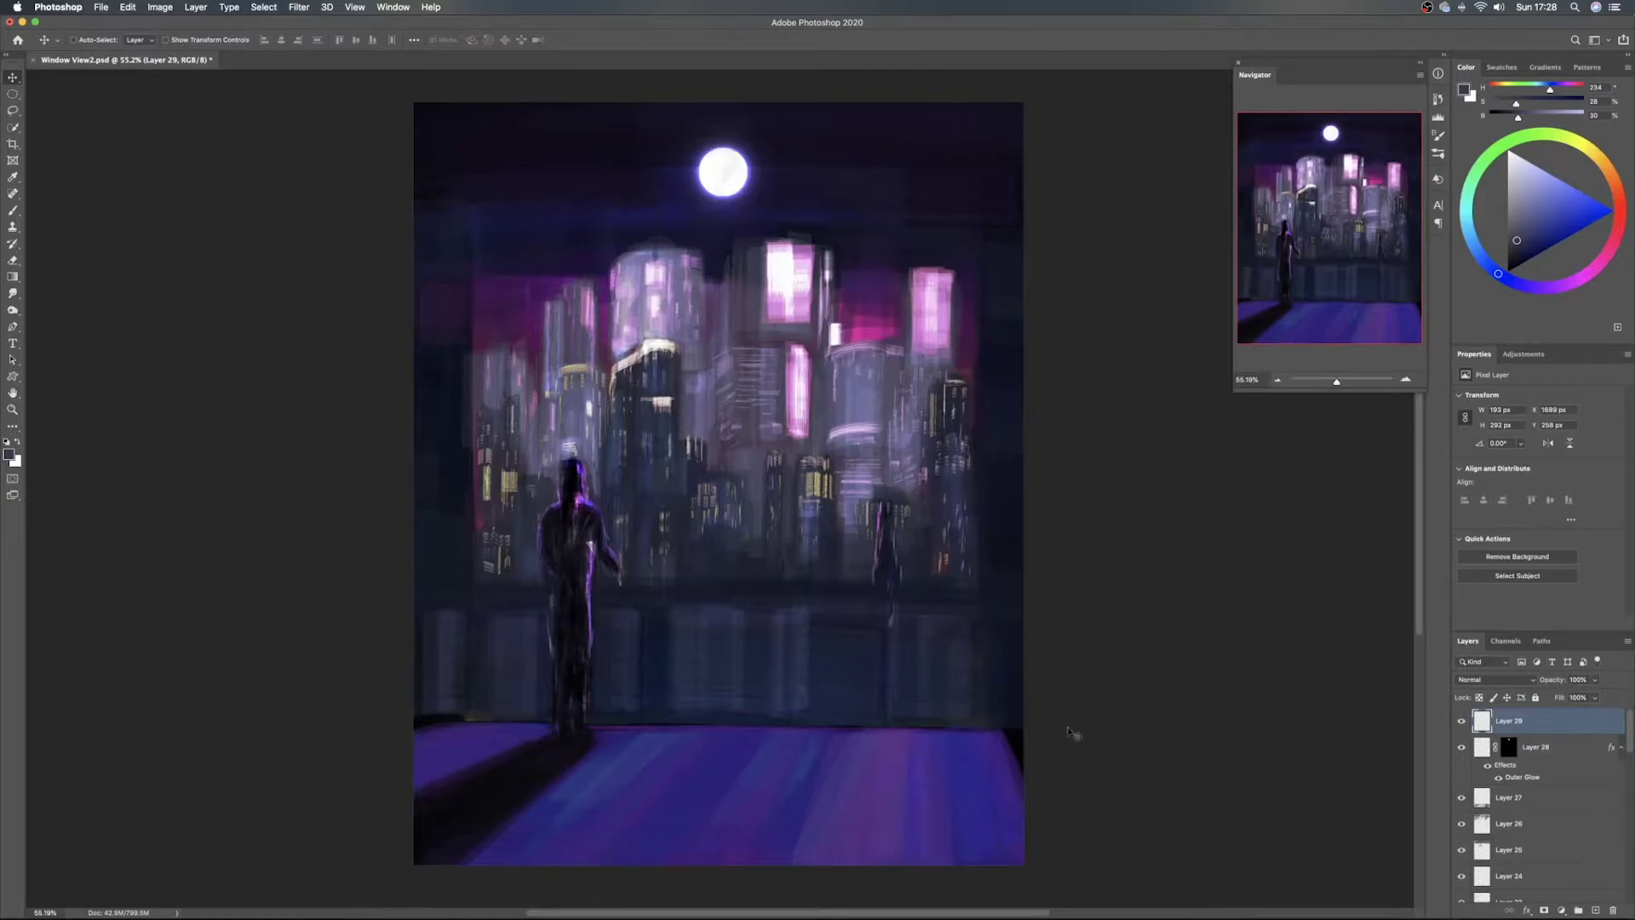
Switch to Finder and open the Stock Images folder inside the Artwork folder in Documents
mouse_move(633, 911)
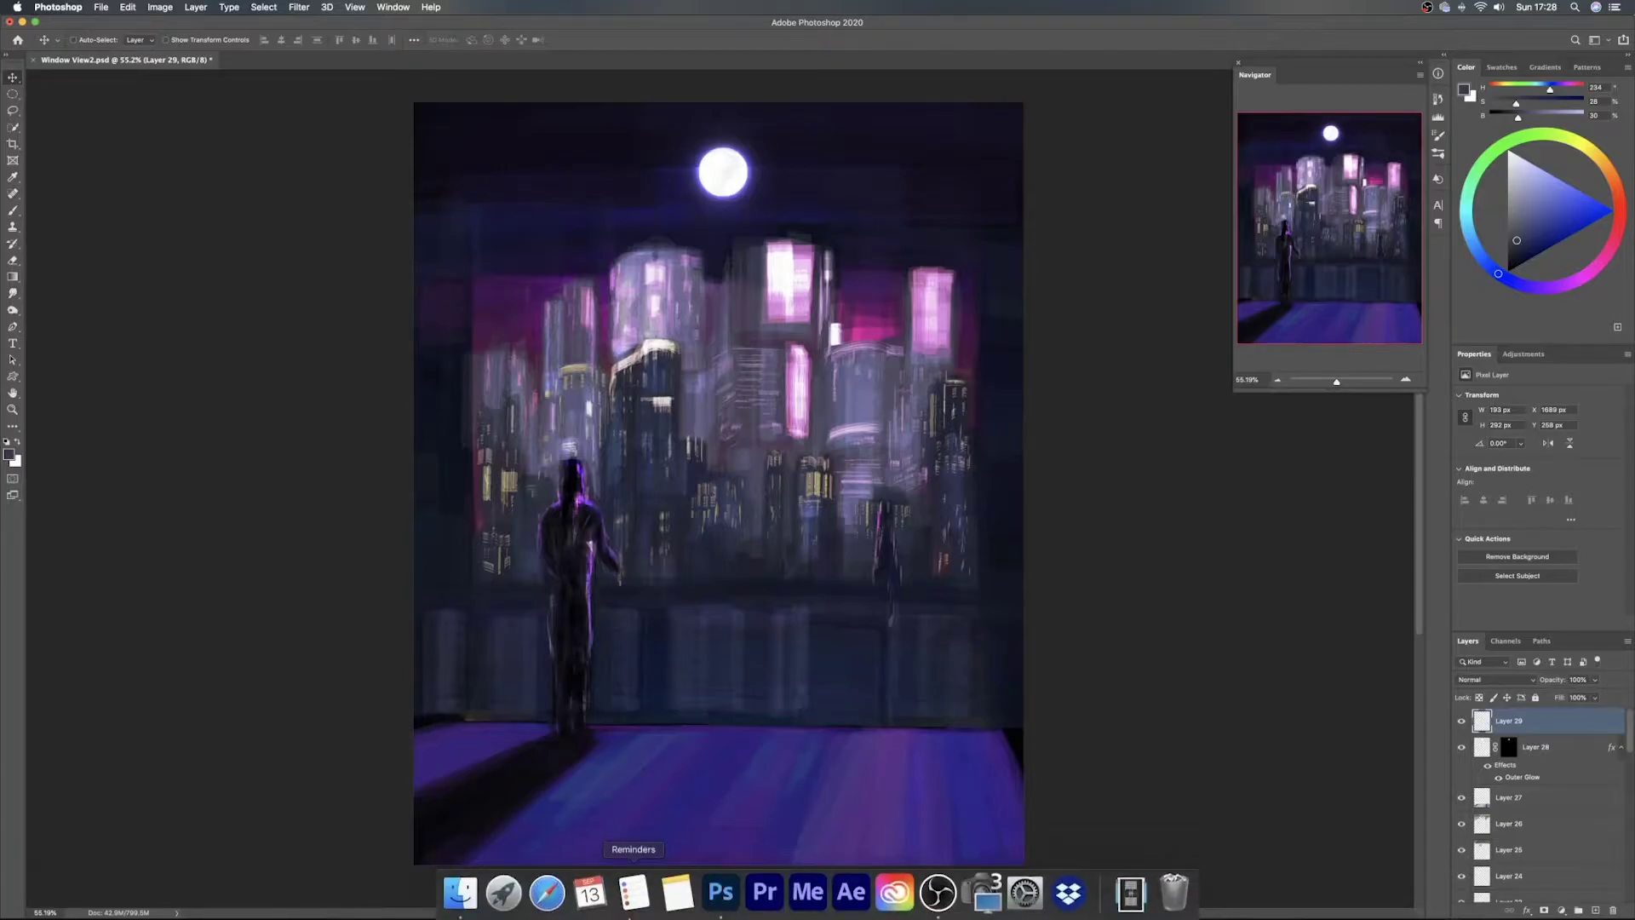
left_click(460, 891)
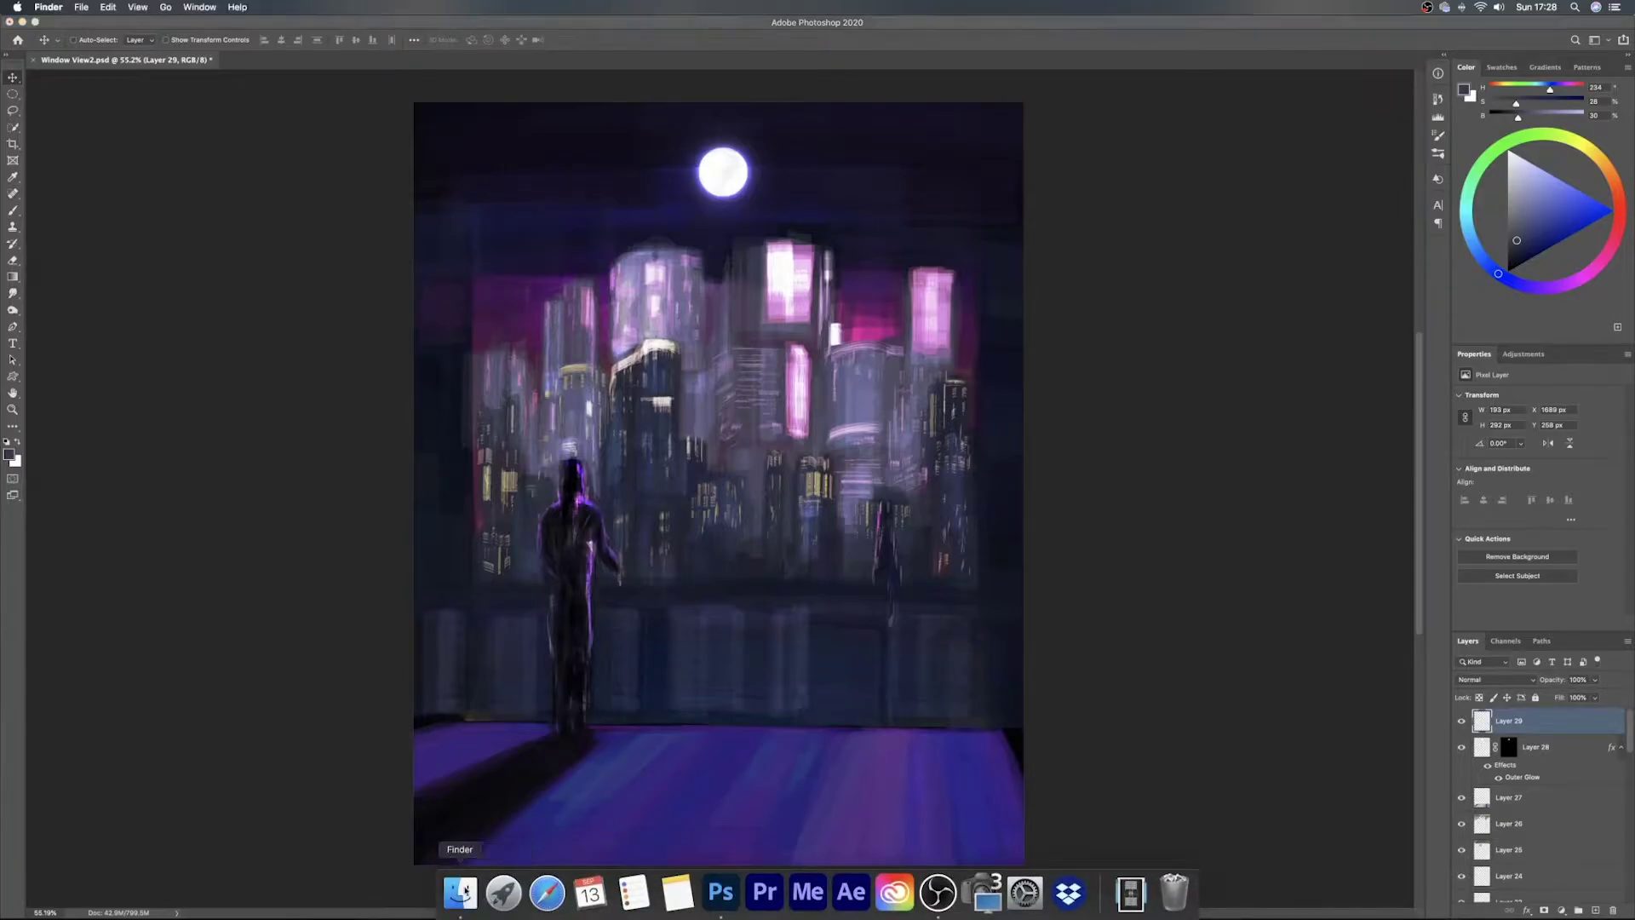
left_click(641, 43)
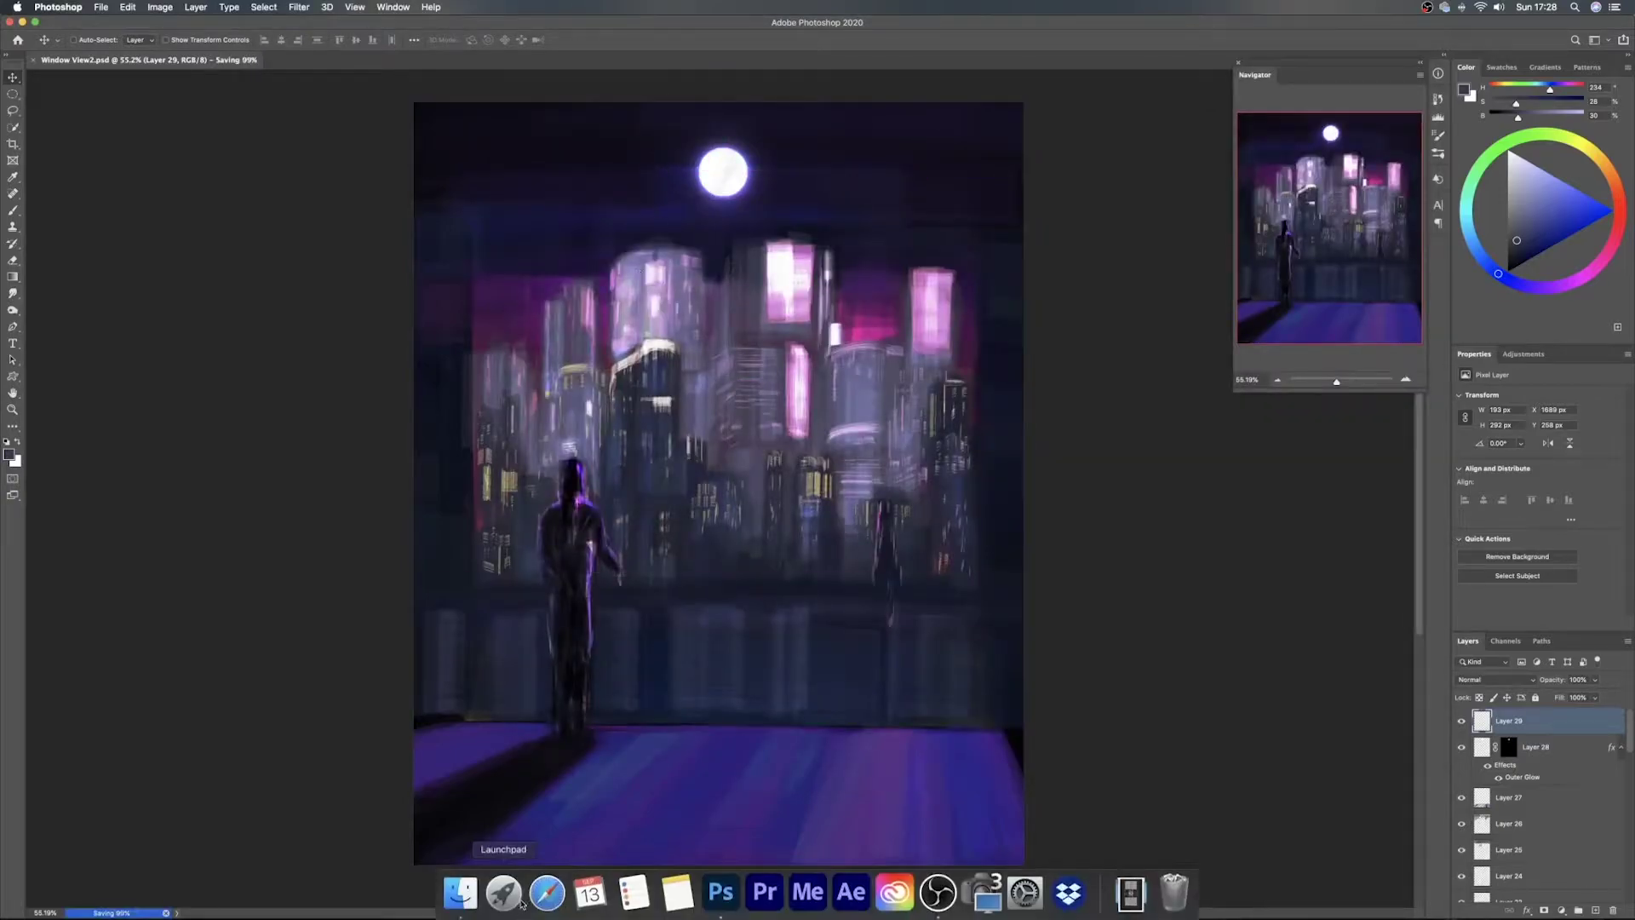
left_click(460, 892)
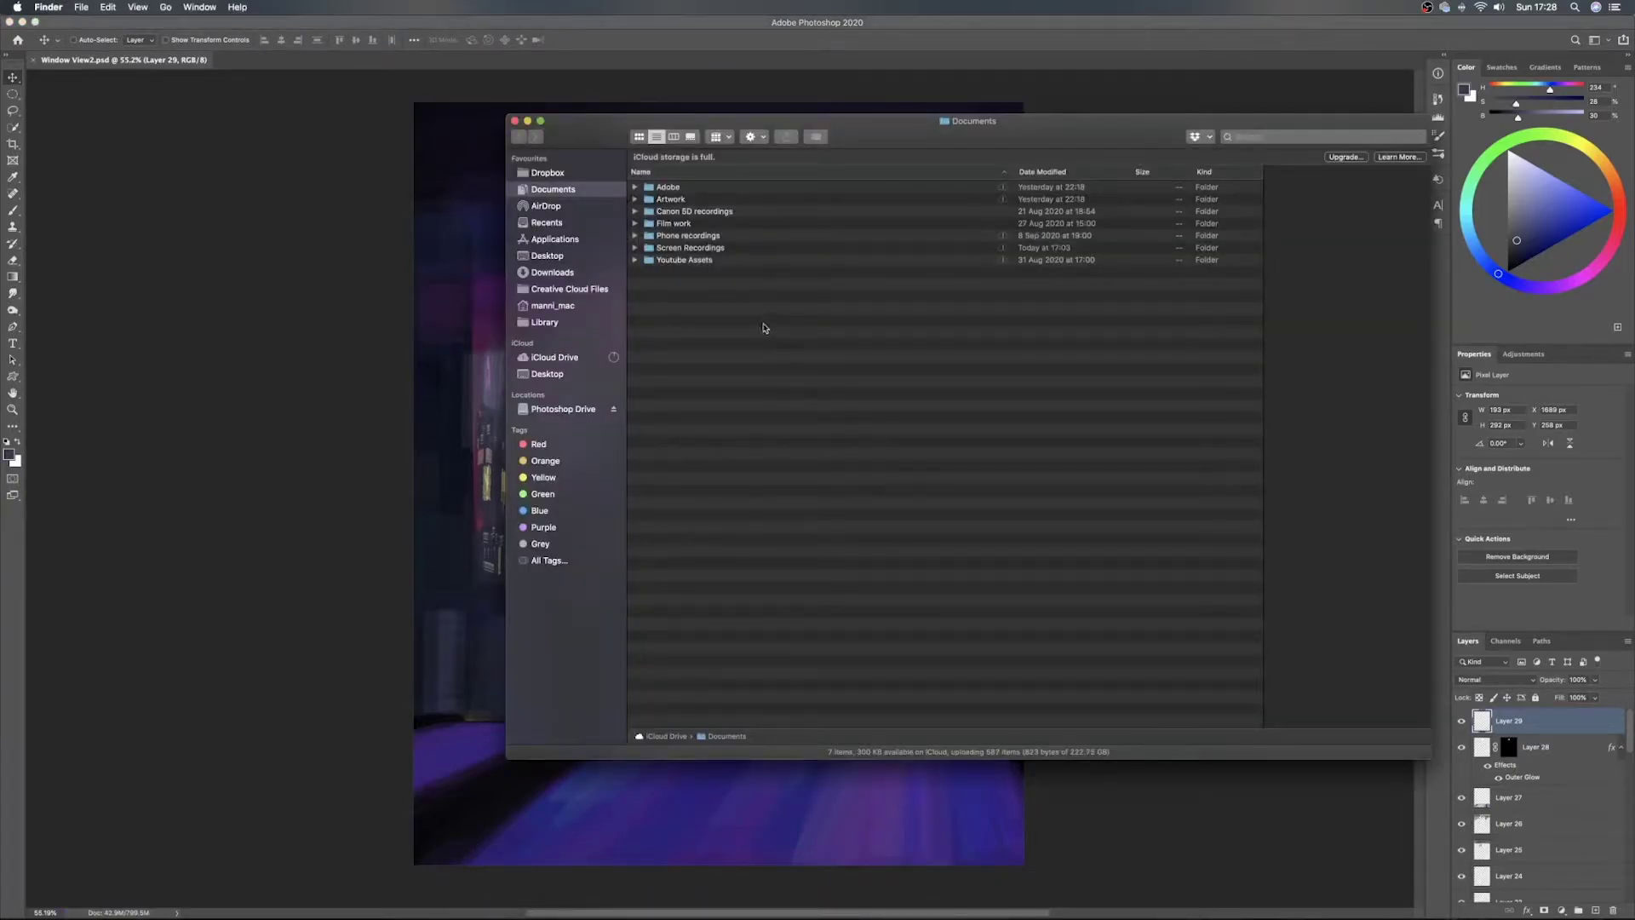
double_click(695, 200)
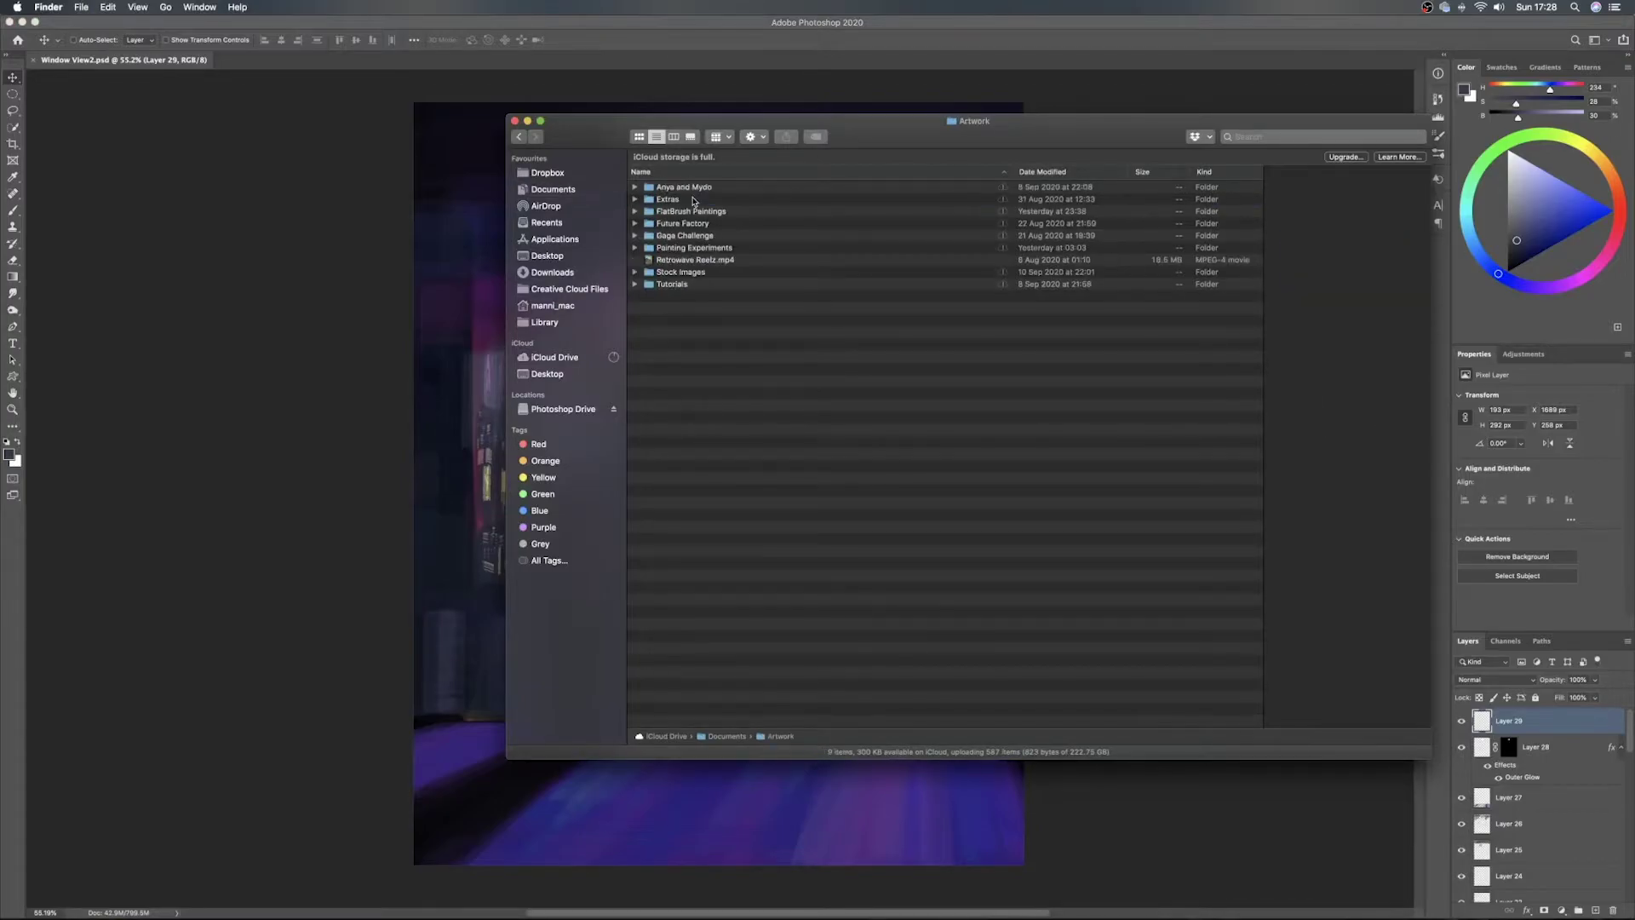
double_click(687, 274)
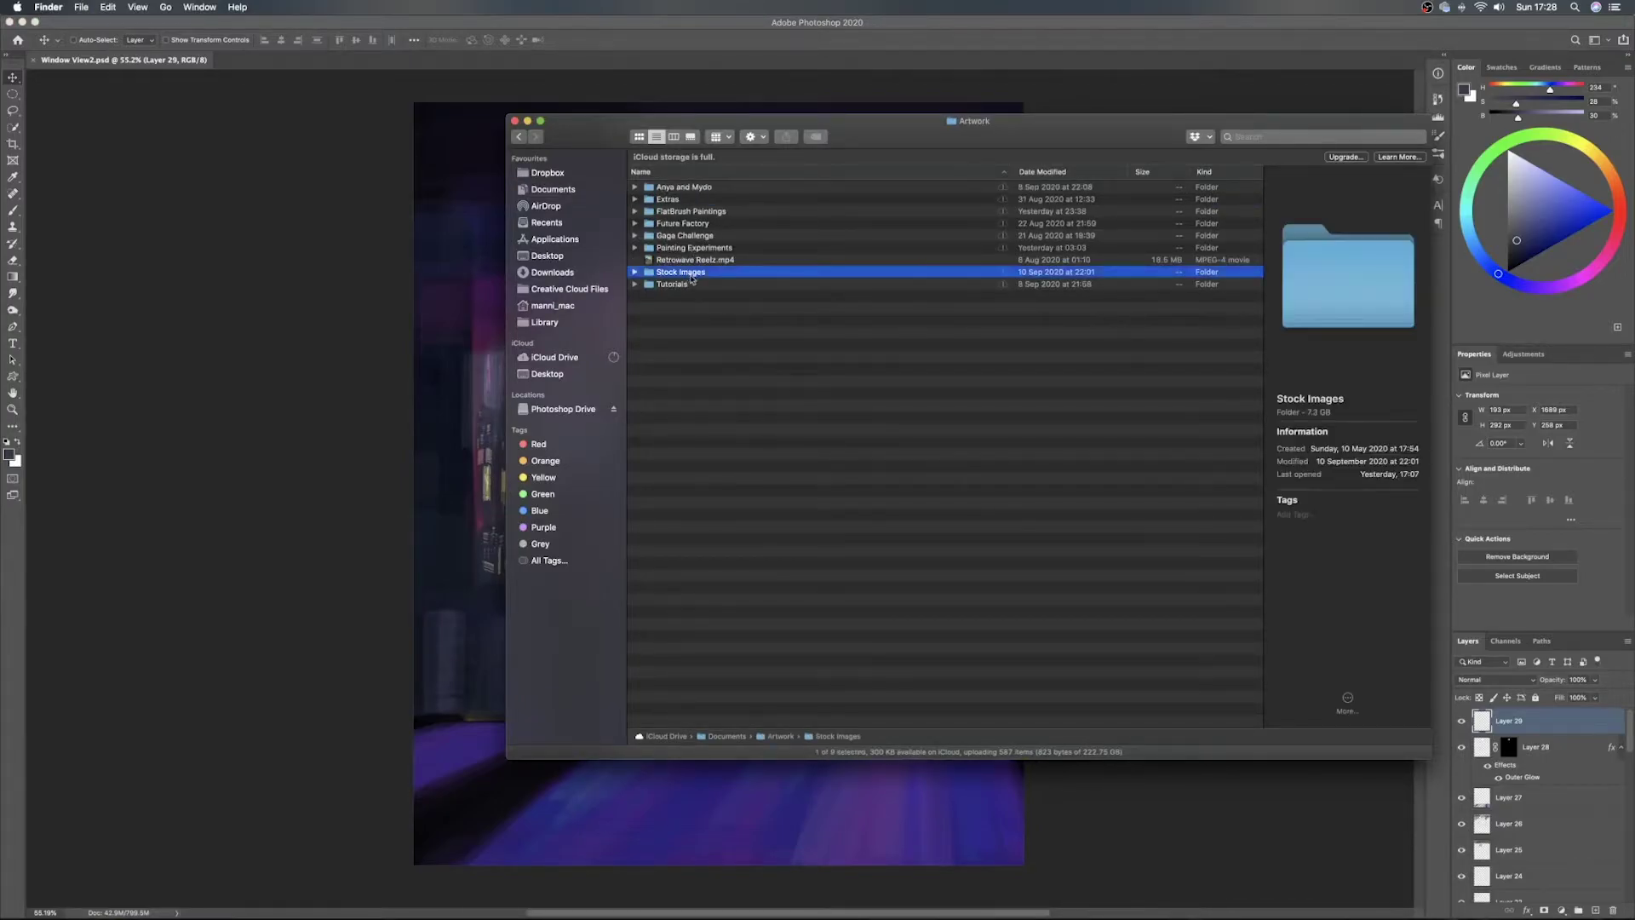
Preview the most recent stock images one by one, from machine-1715424_1920.jpg down to future-1751262.png
left_click(748, 201)
scroll(740, 209, "up", 2)
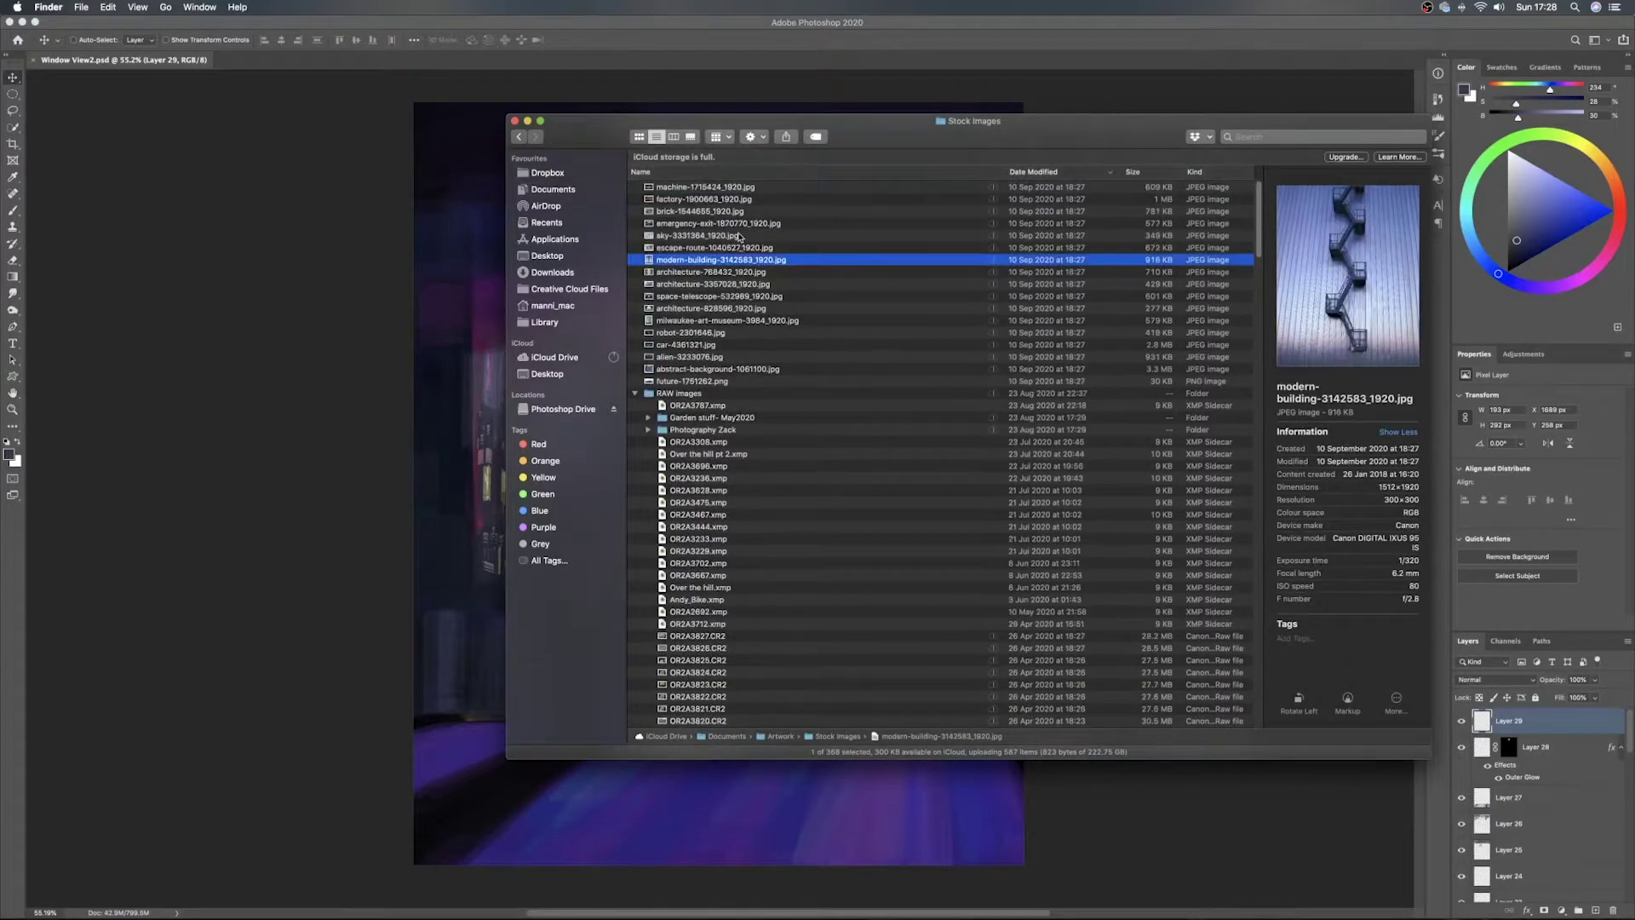
left_click(734, 201)
left_click(738, 212)
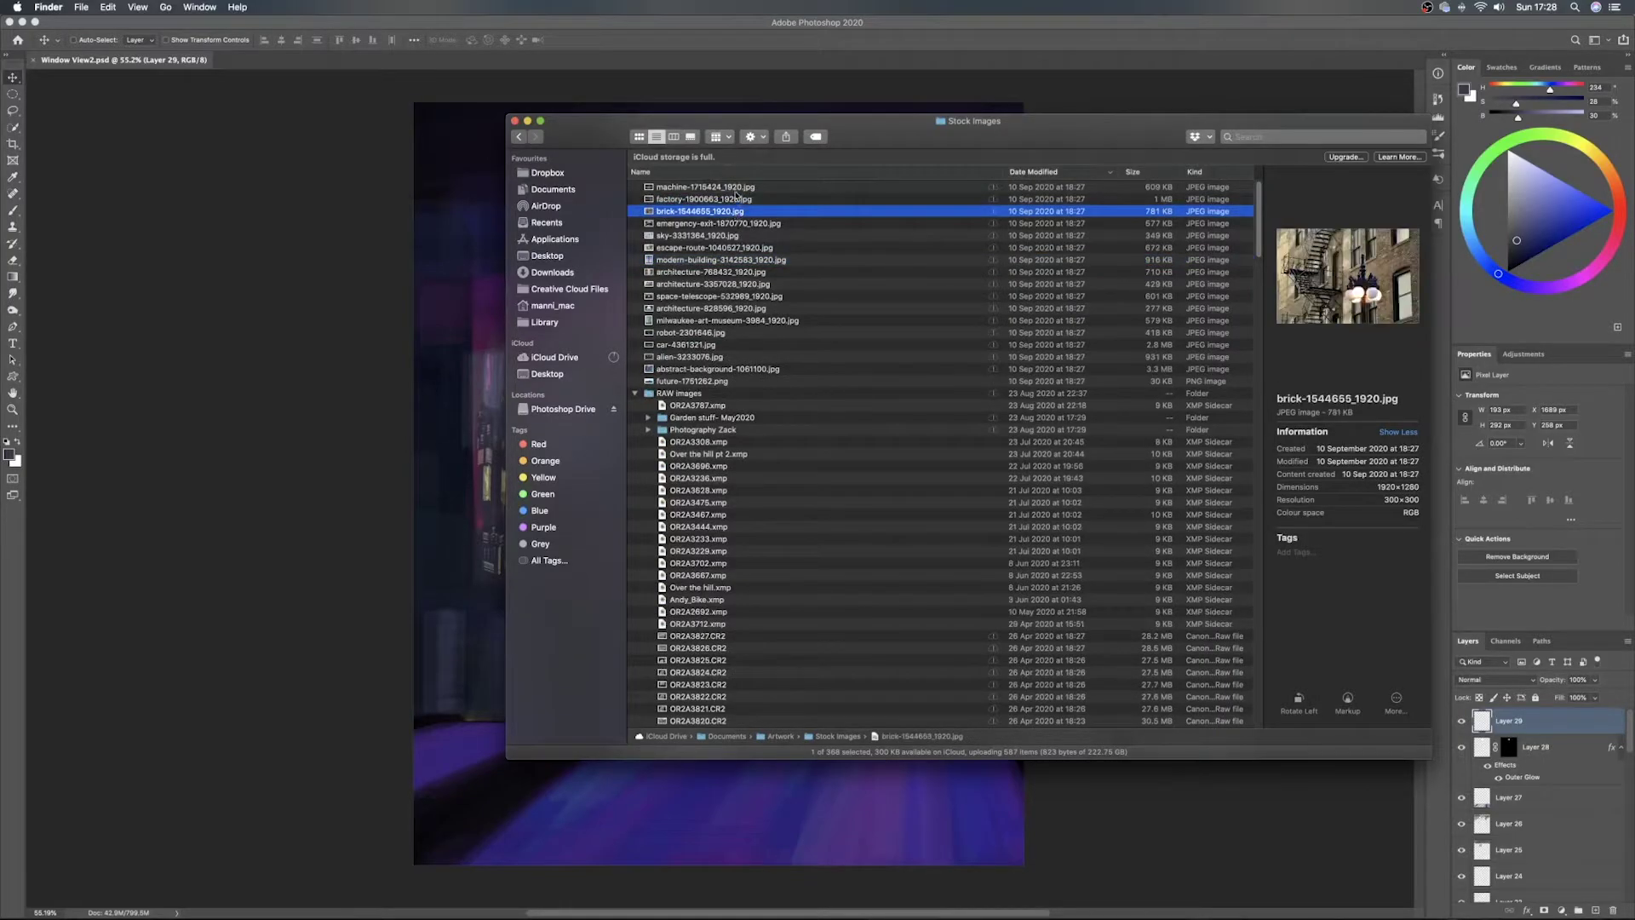
left_click(735, 188)
left_click(737, 236)
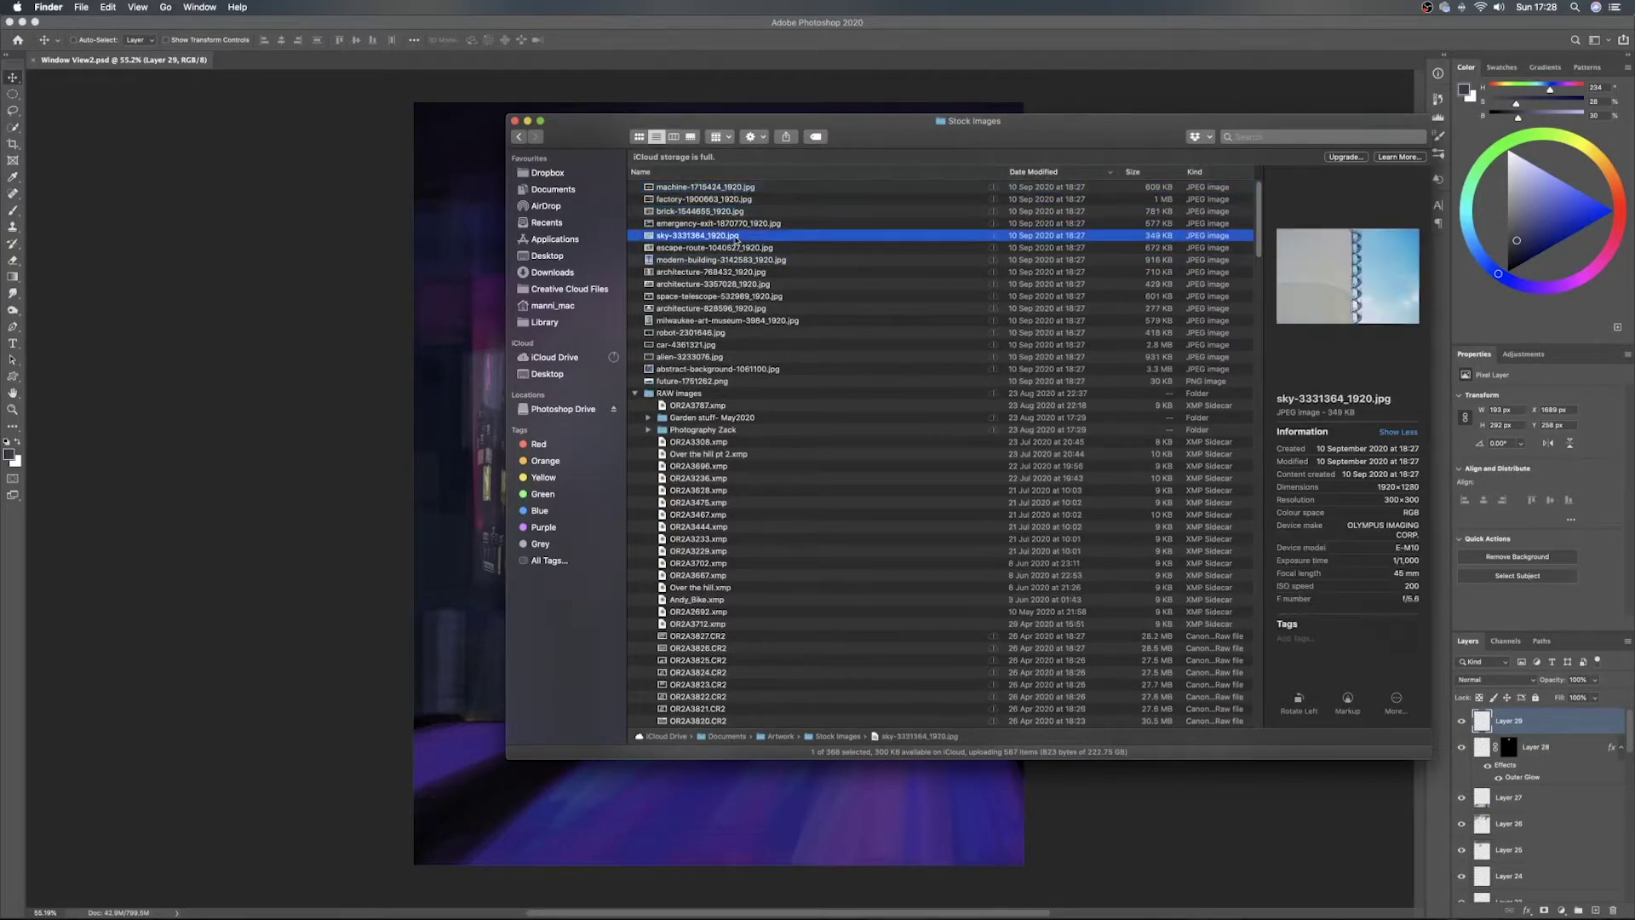
left_click(733, 188)
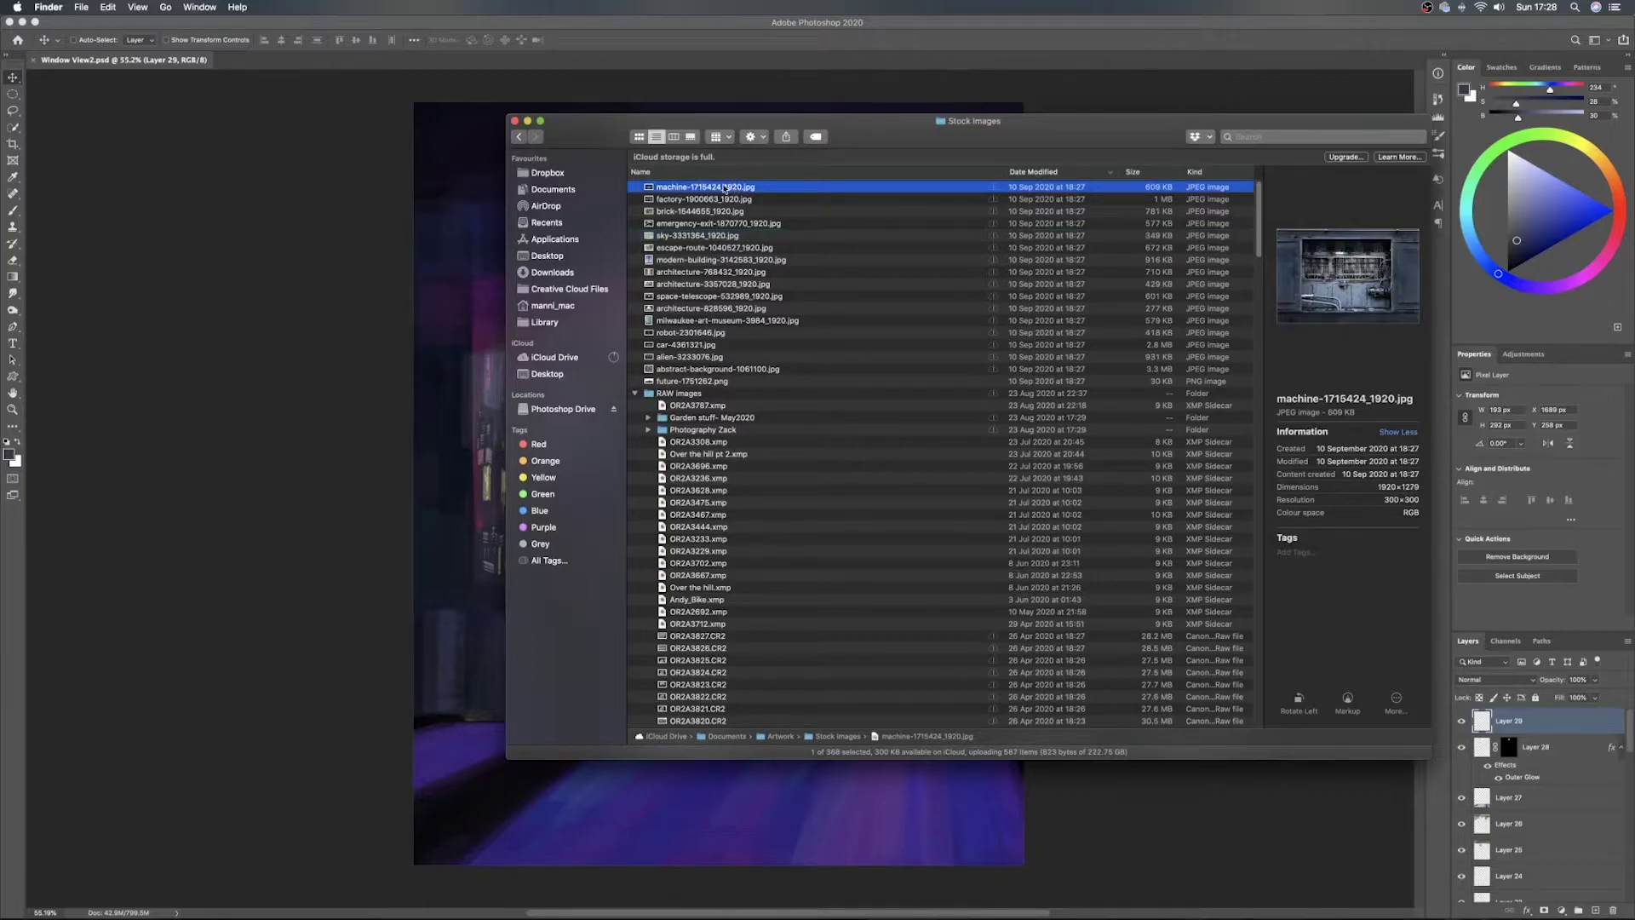
left_click(716, 235)
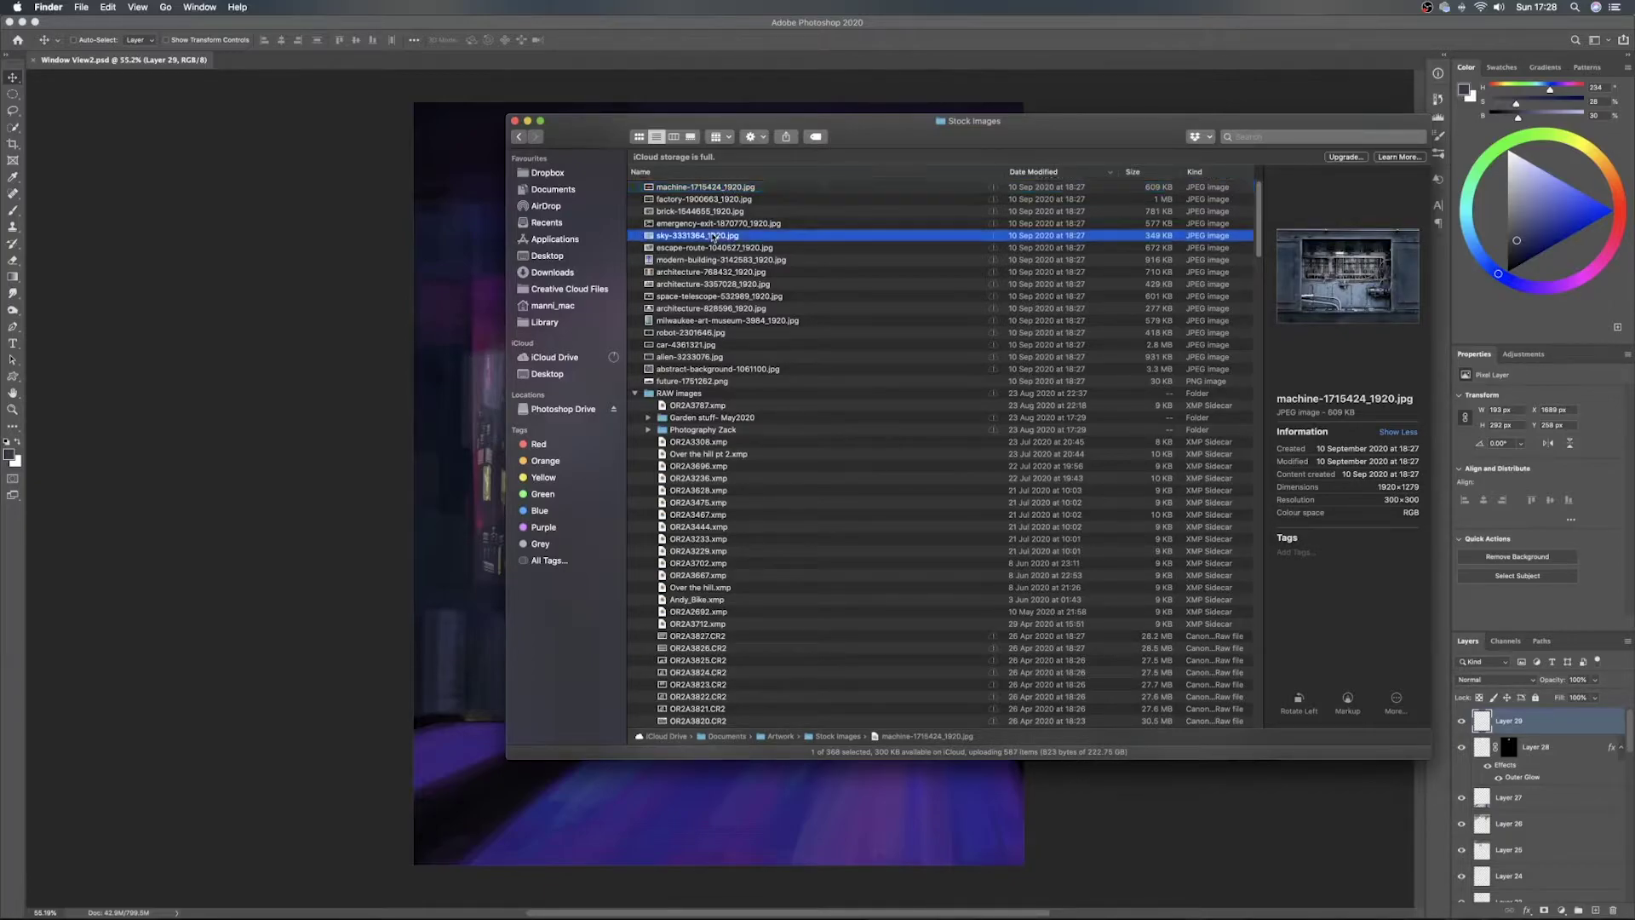
left_click(717, 247)
left_click(716, 260)
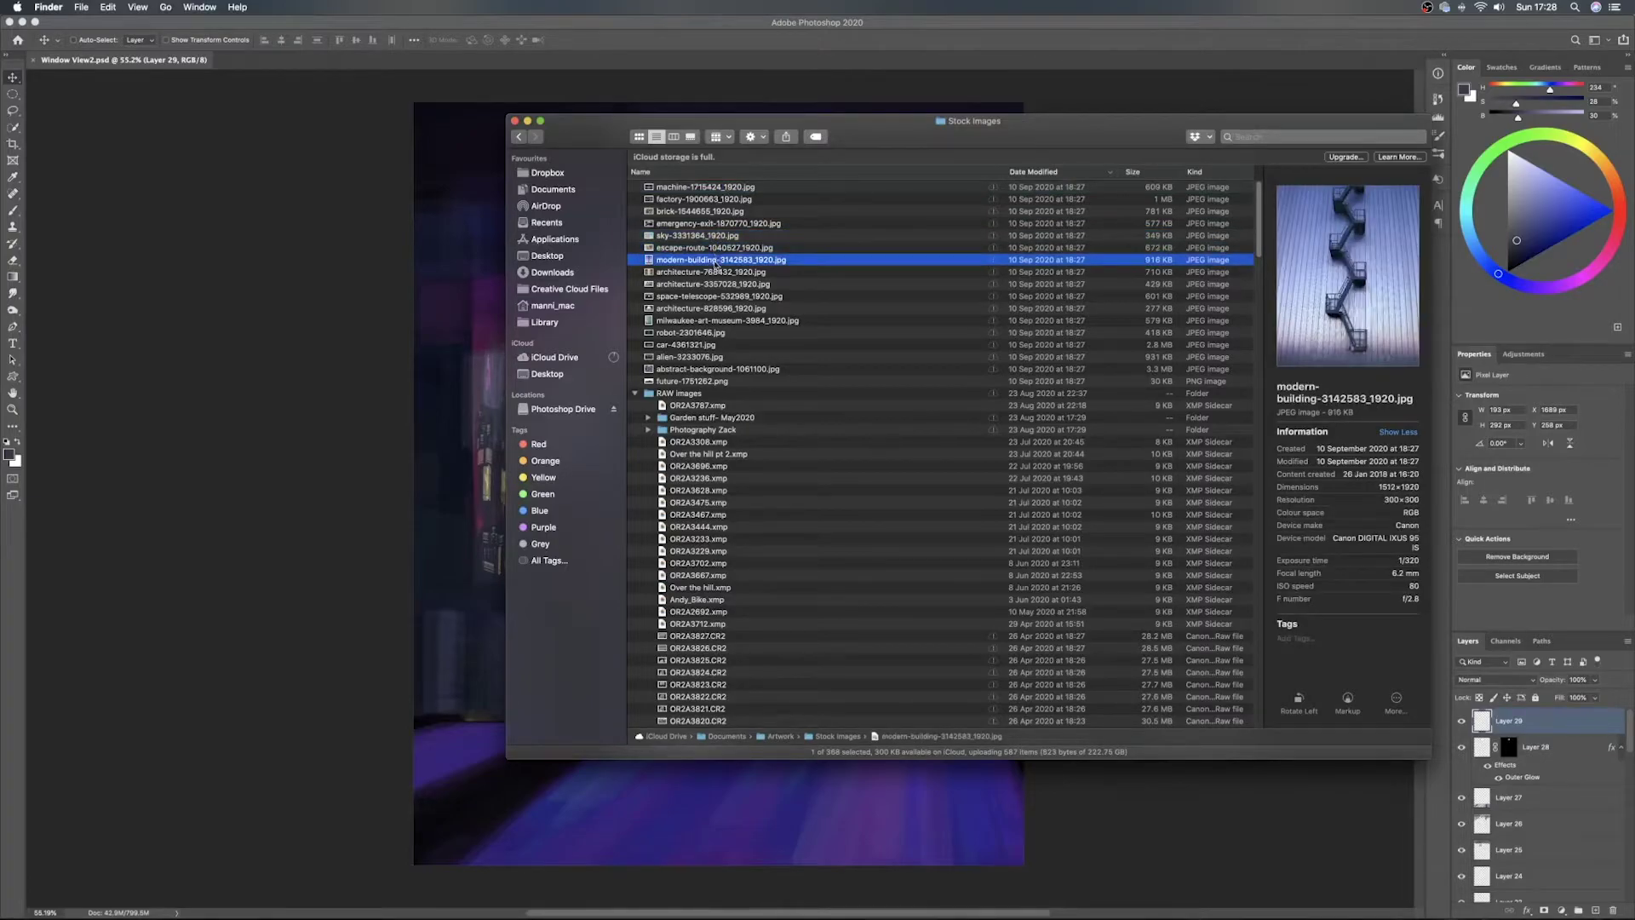
left_click(716, 272)
left_click(716, 285)
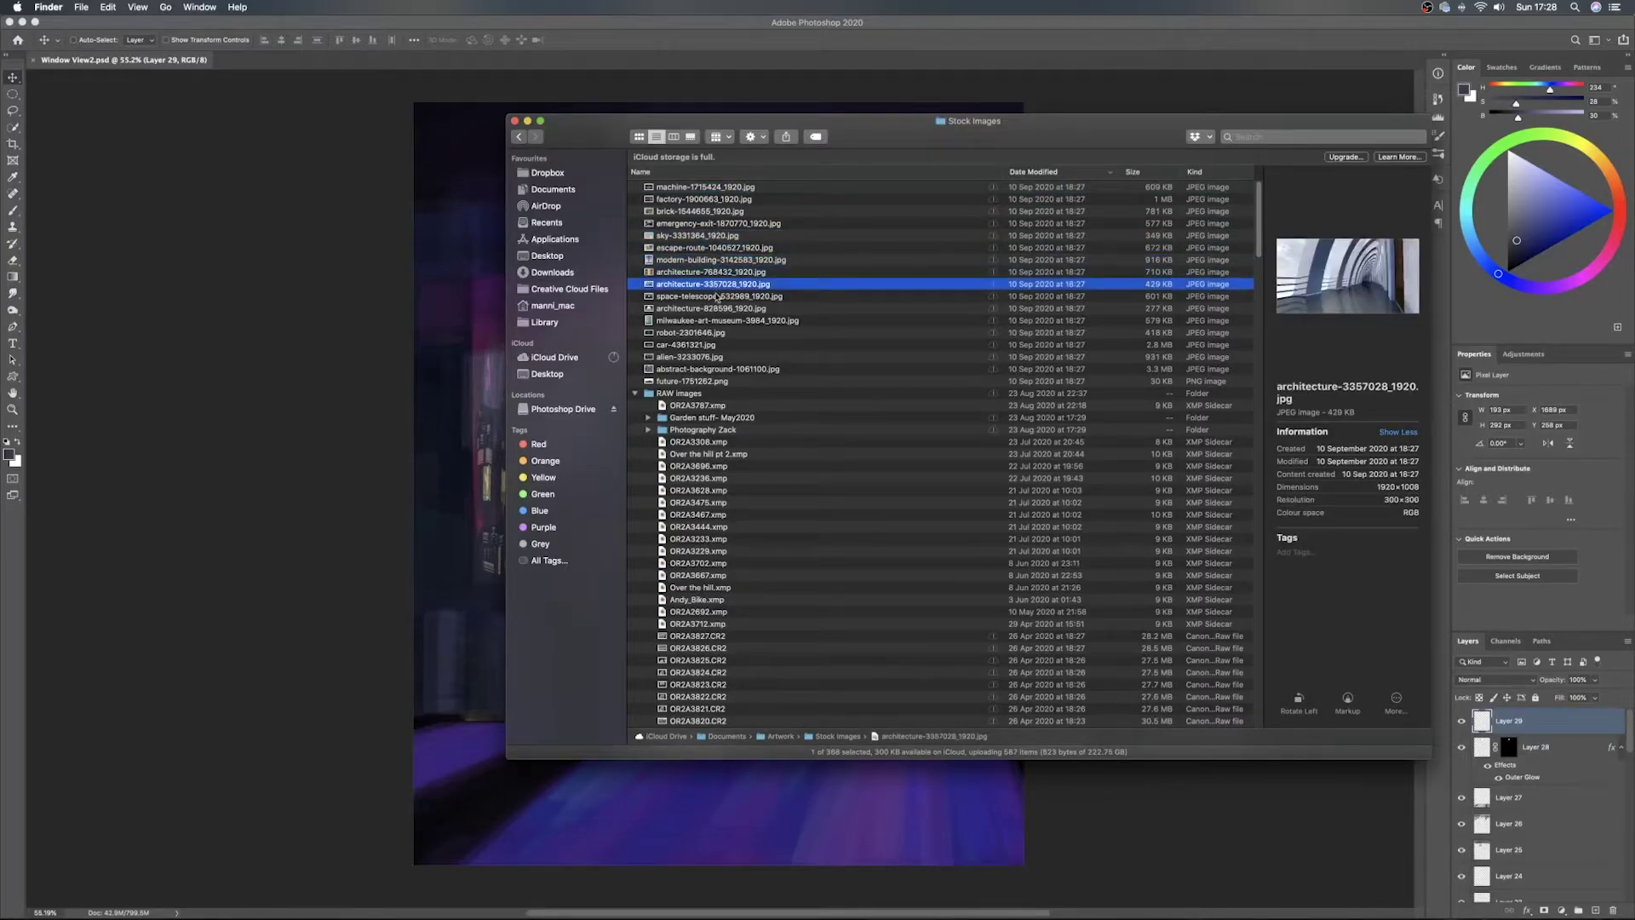
left_click(717, 297)
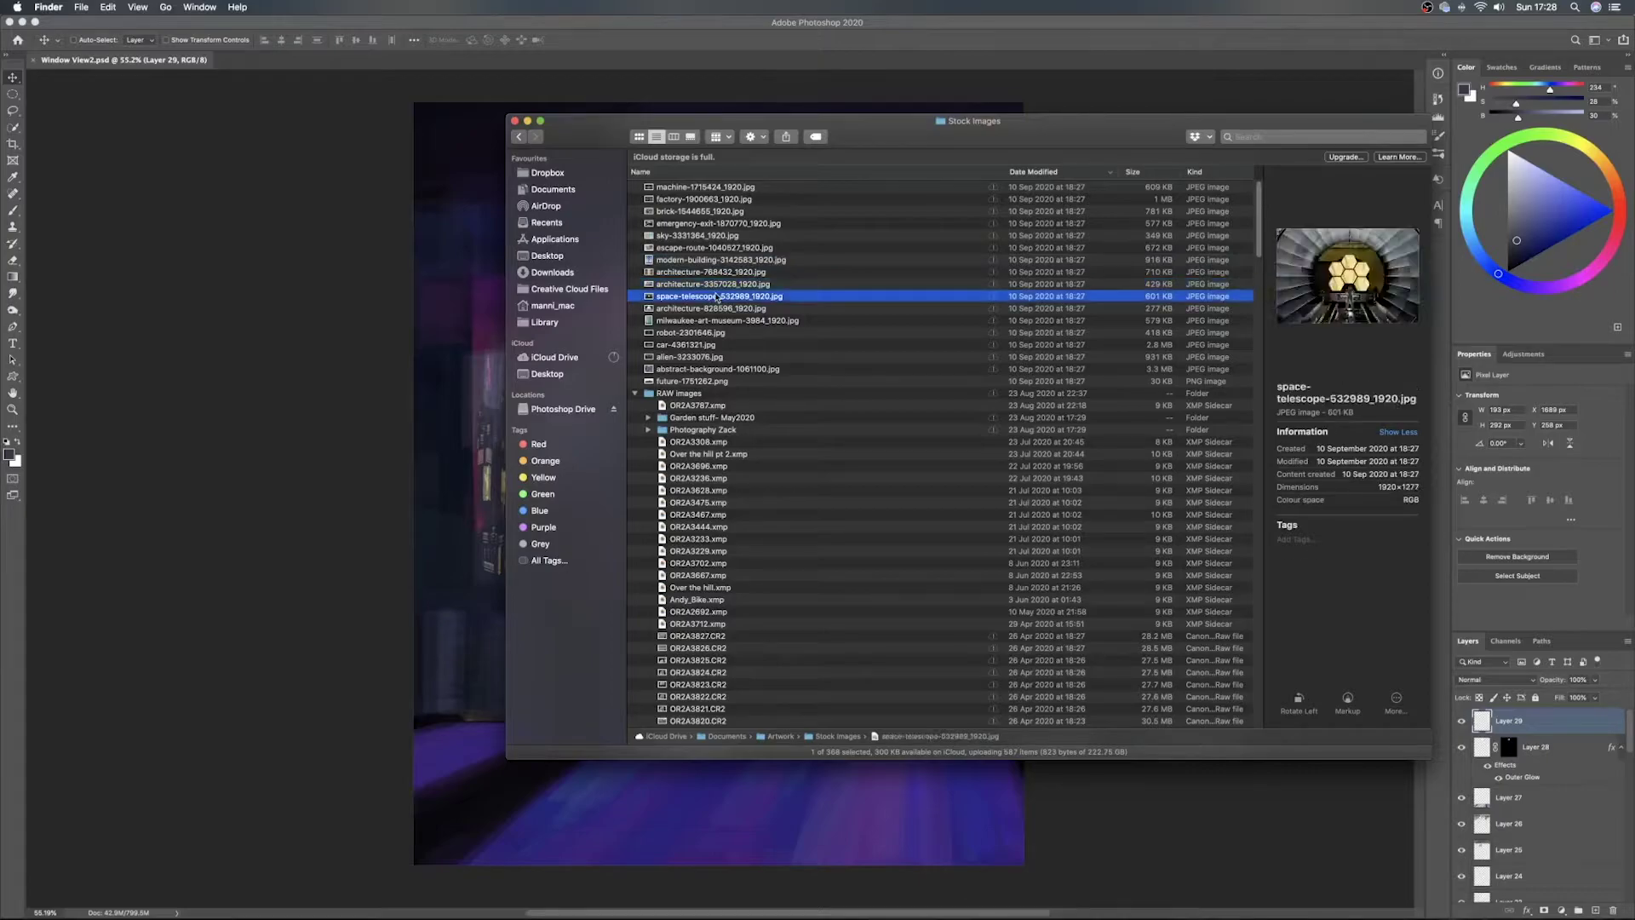
left_click(717, 308)
left_click(715, 321)
left_click(711, 332)
left_click(711, 345)
left_click(710, 355)
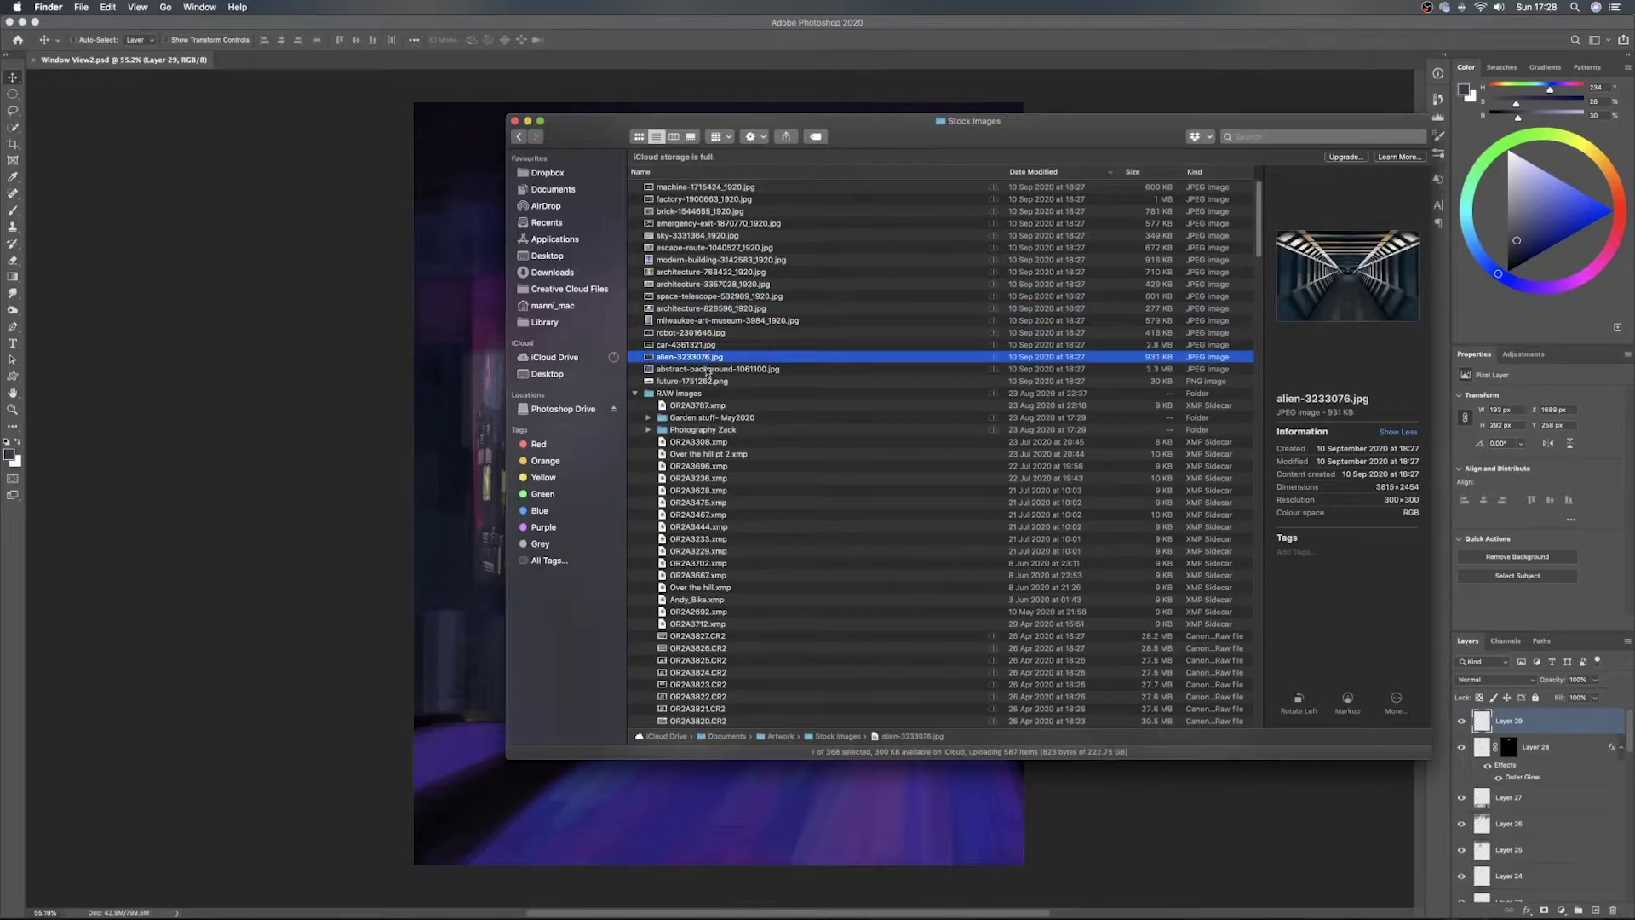
left_click(707, 369)
left_click(709, 382)
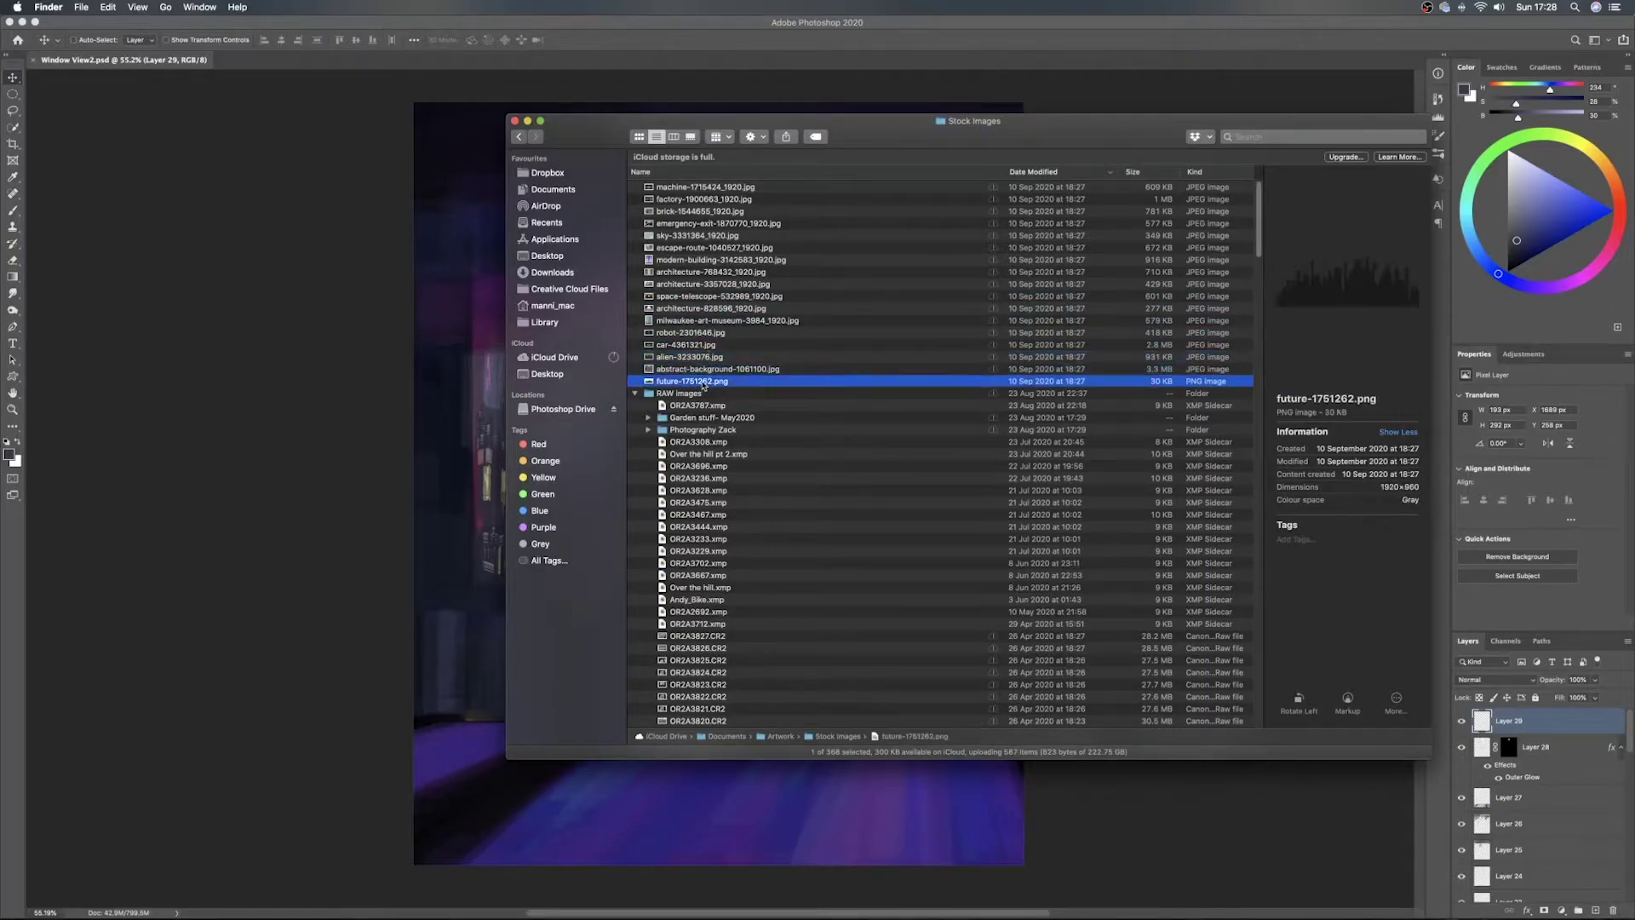
Check the contents of the RAW Images folder, collapse it, and preview cat-3846780.jpg below the subfolders
left_click(711, 394)
left_click(709, 407)
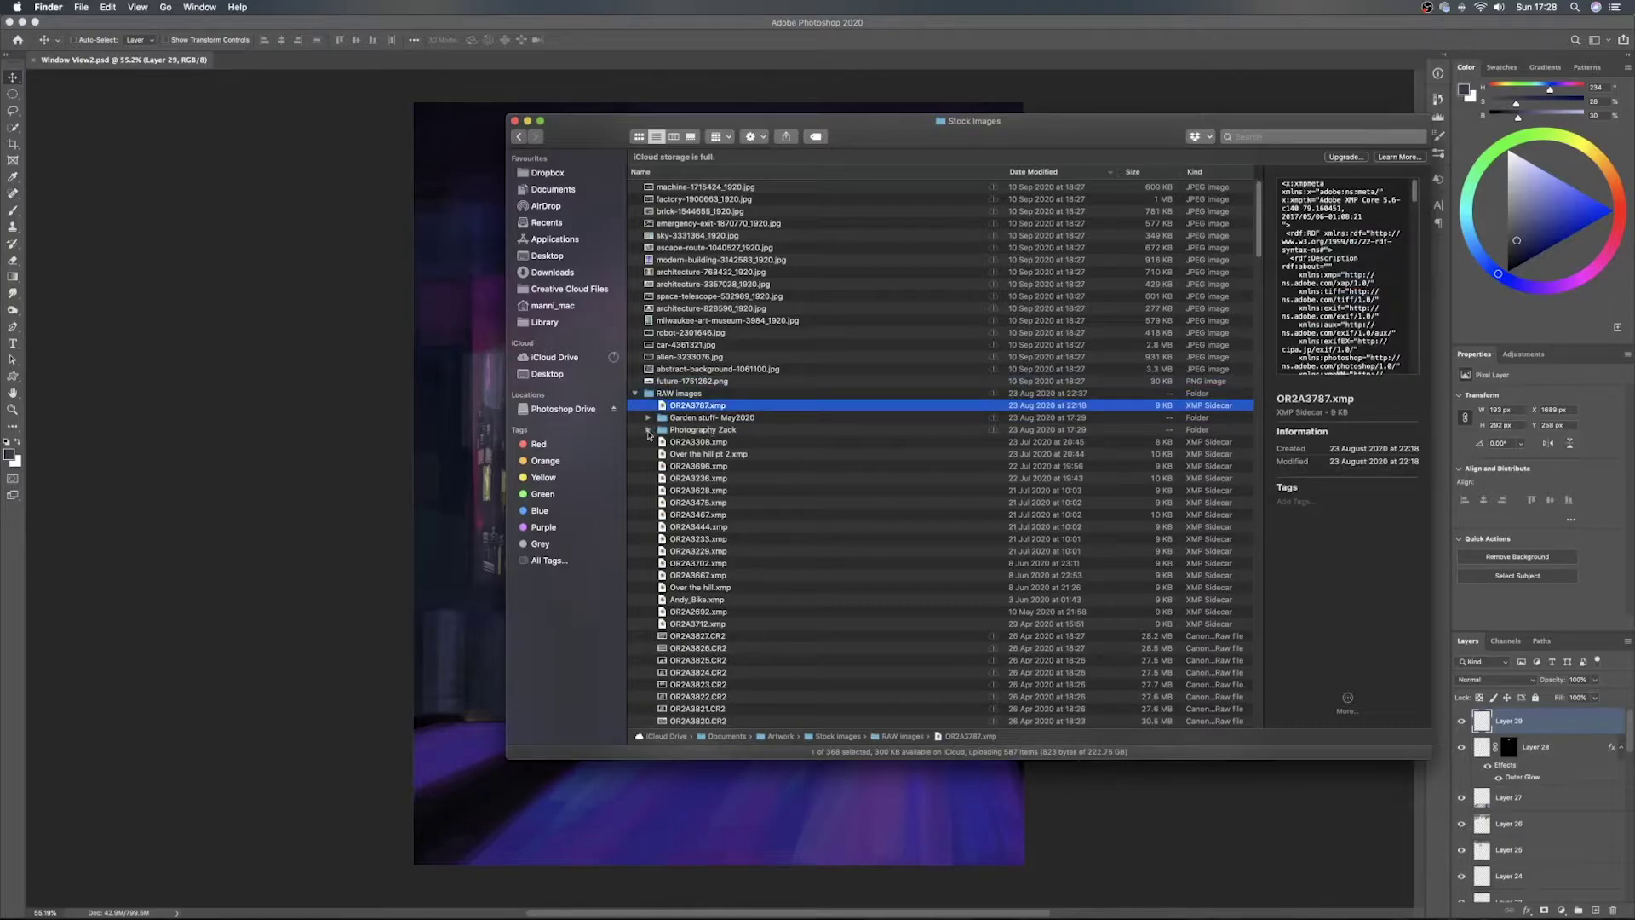
scroll(650, 435, "down", 10)
scroll(666, 460, "up", 9)
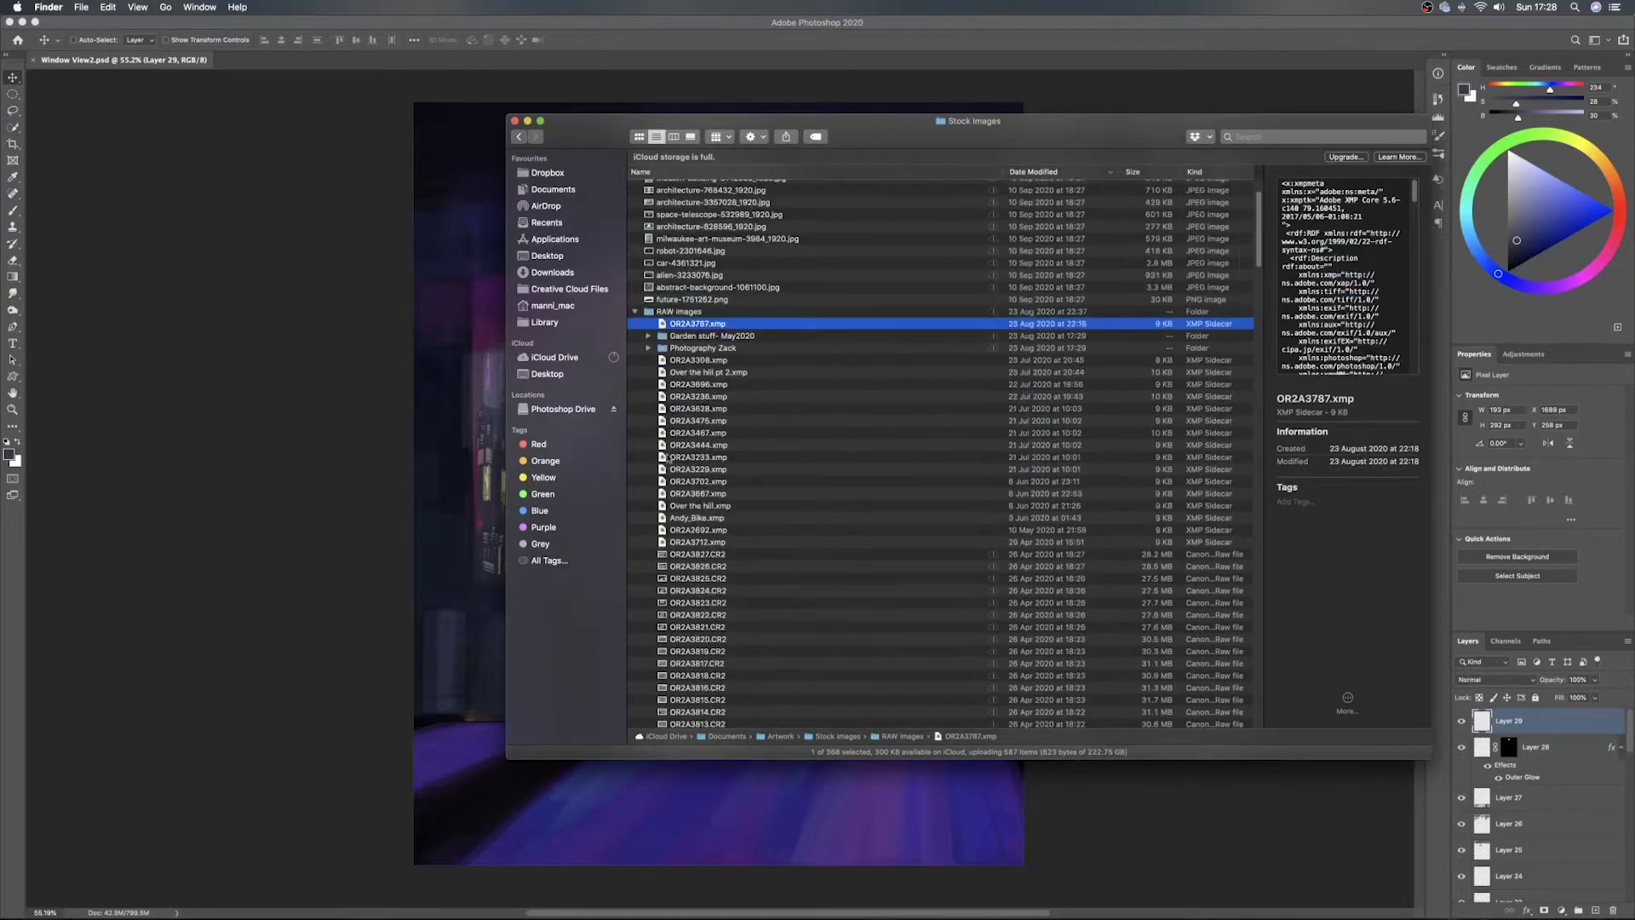
left_click(634, 313)
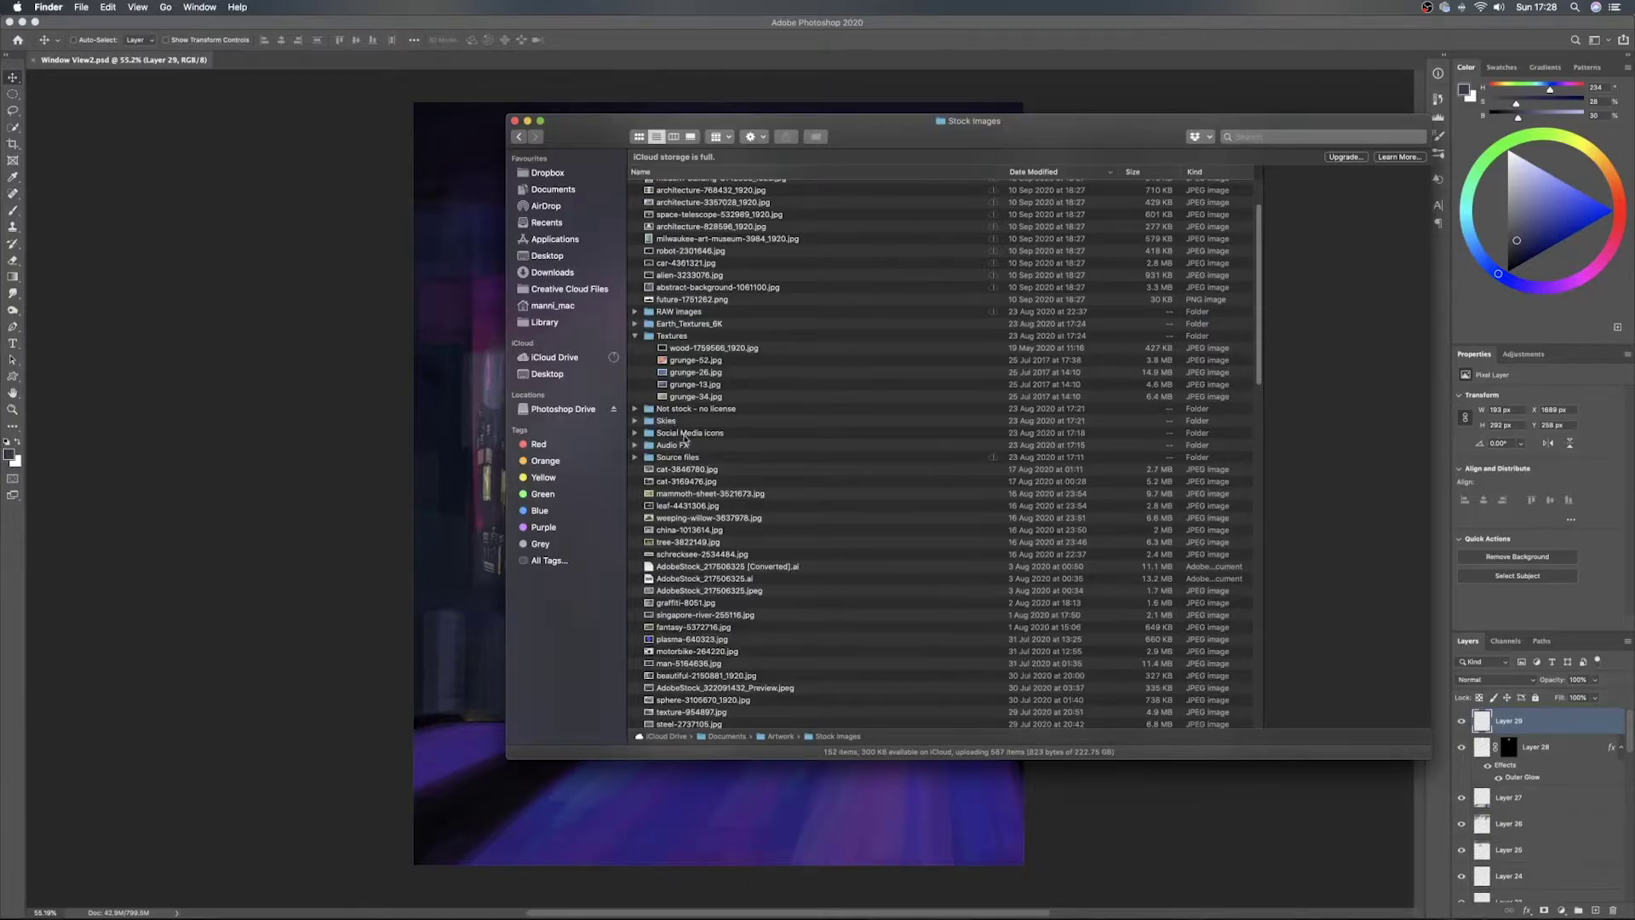
left_click(680, 470)
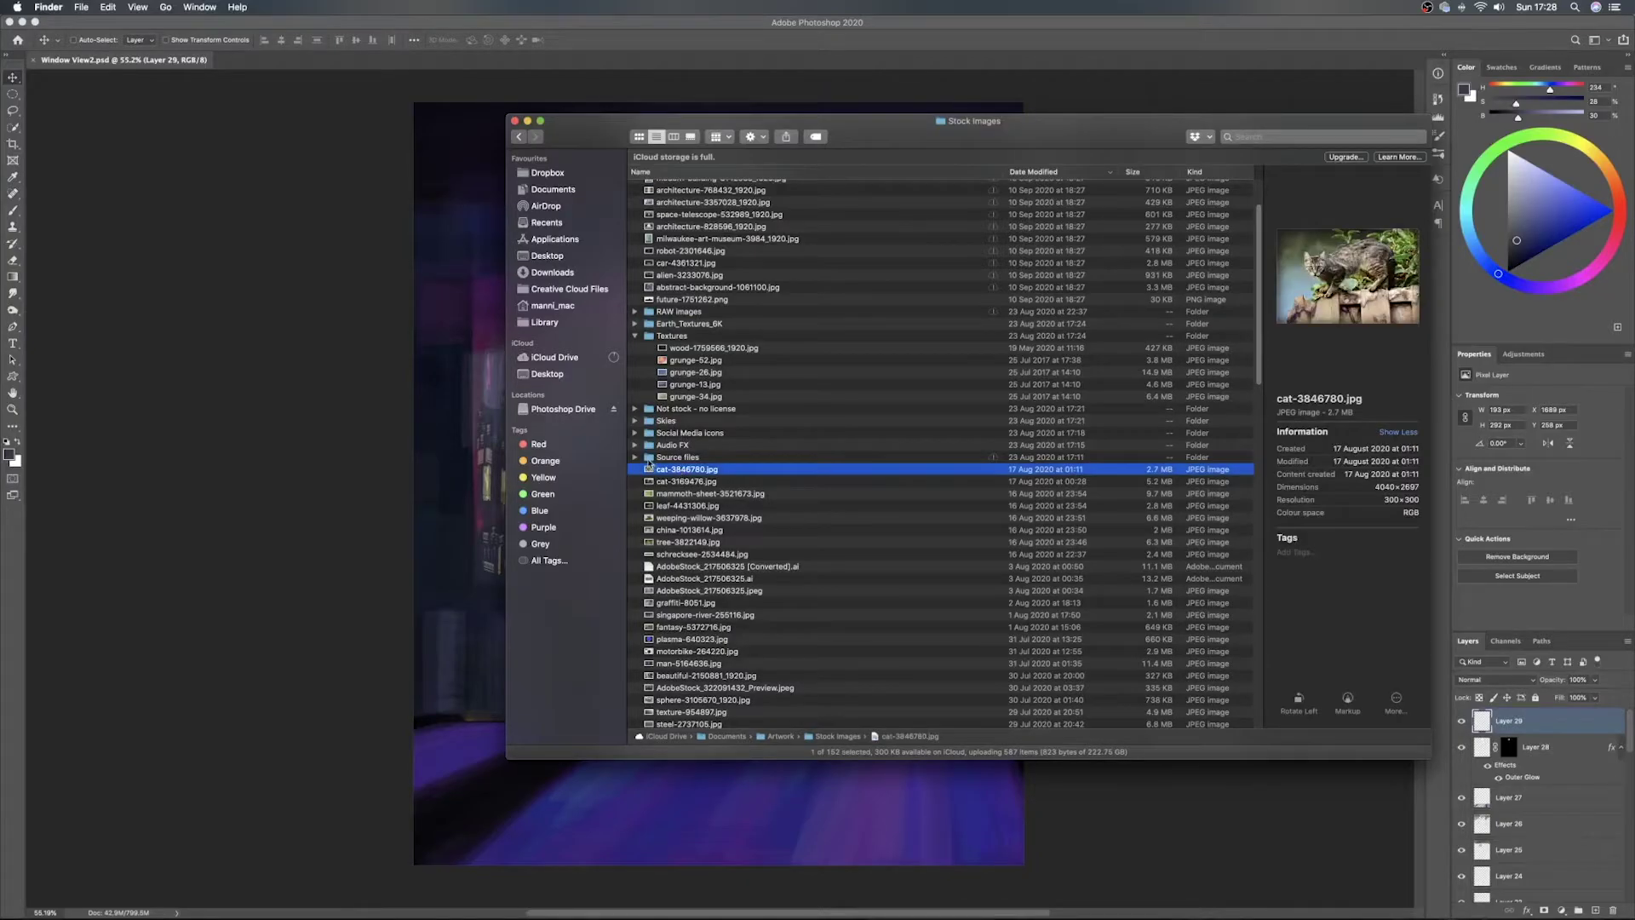
Preview the stock images from the end of the list, jellyfish-1078961_1920.jpg, upward to AdobeStock_161092348.jpeg
scroll(702, 483, "down", 5)
scroll(711, 634, "down", 5)
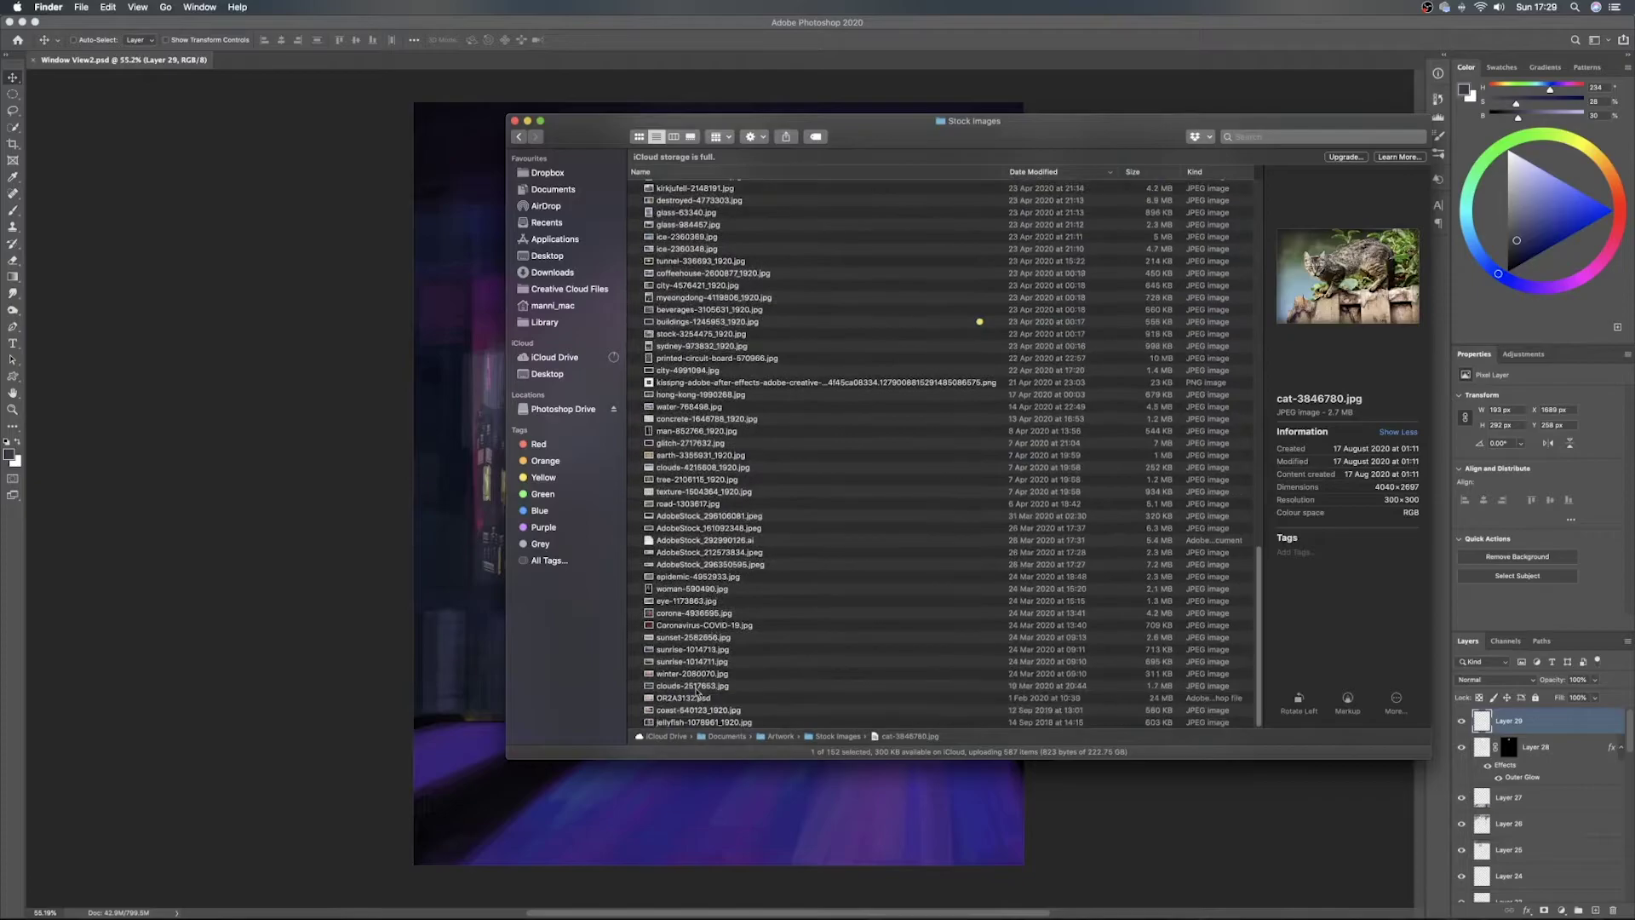
left_click(689, 722)
left_click(694, 709)
left_click(699, 697)
left_click(703, 685)
left_click(706, 673)
left_click(709, 662)
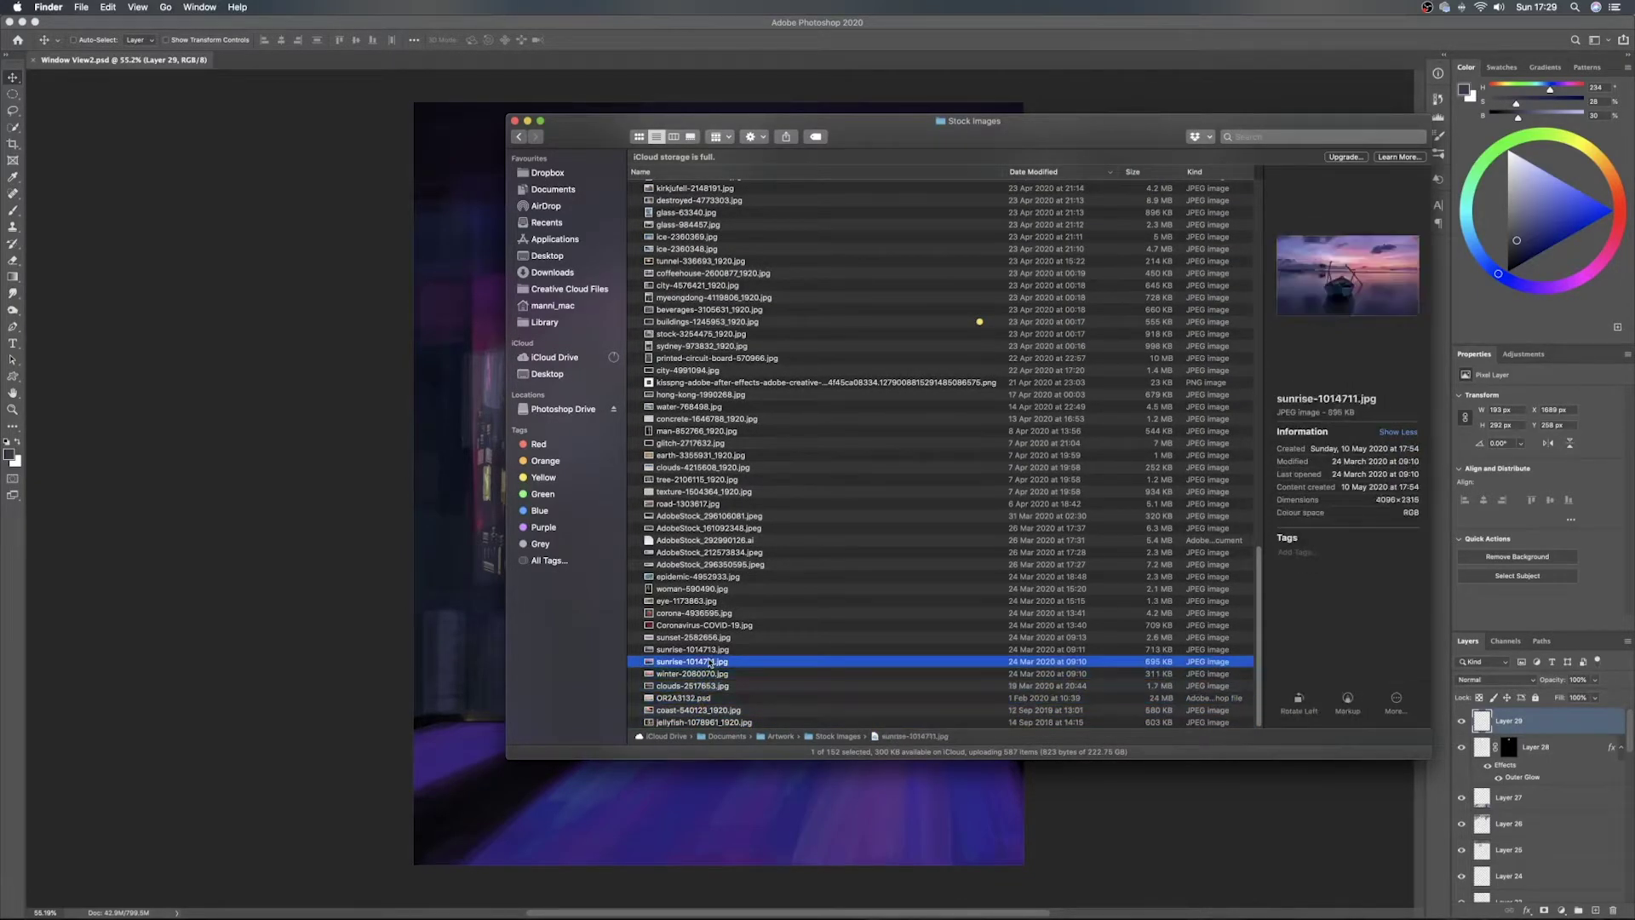
left_click(711, 650)
left_click(711, 638)
left_click(712, 626)
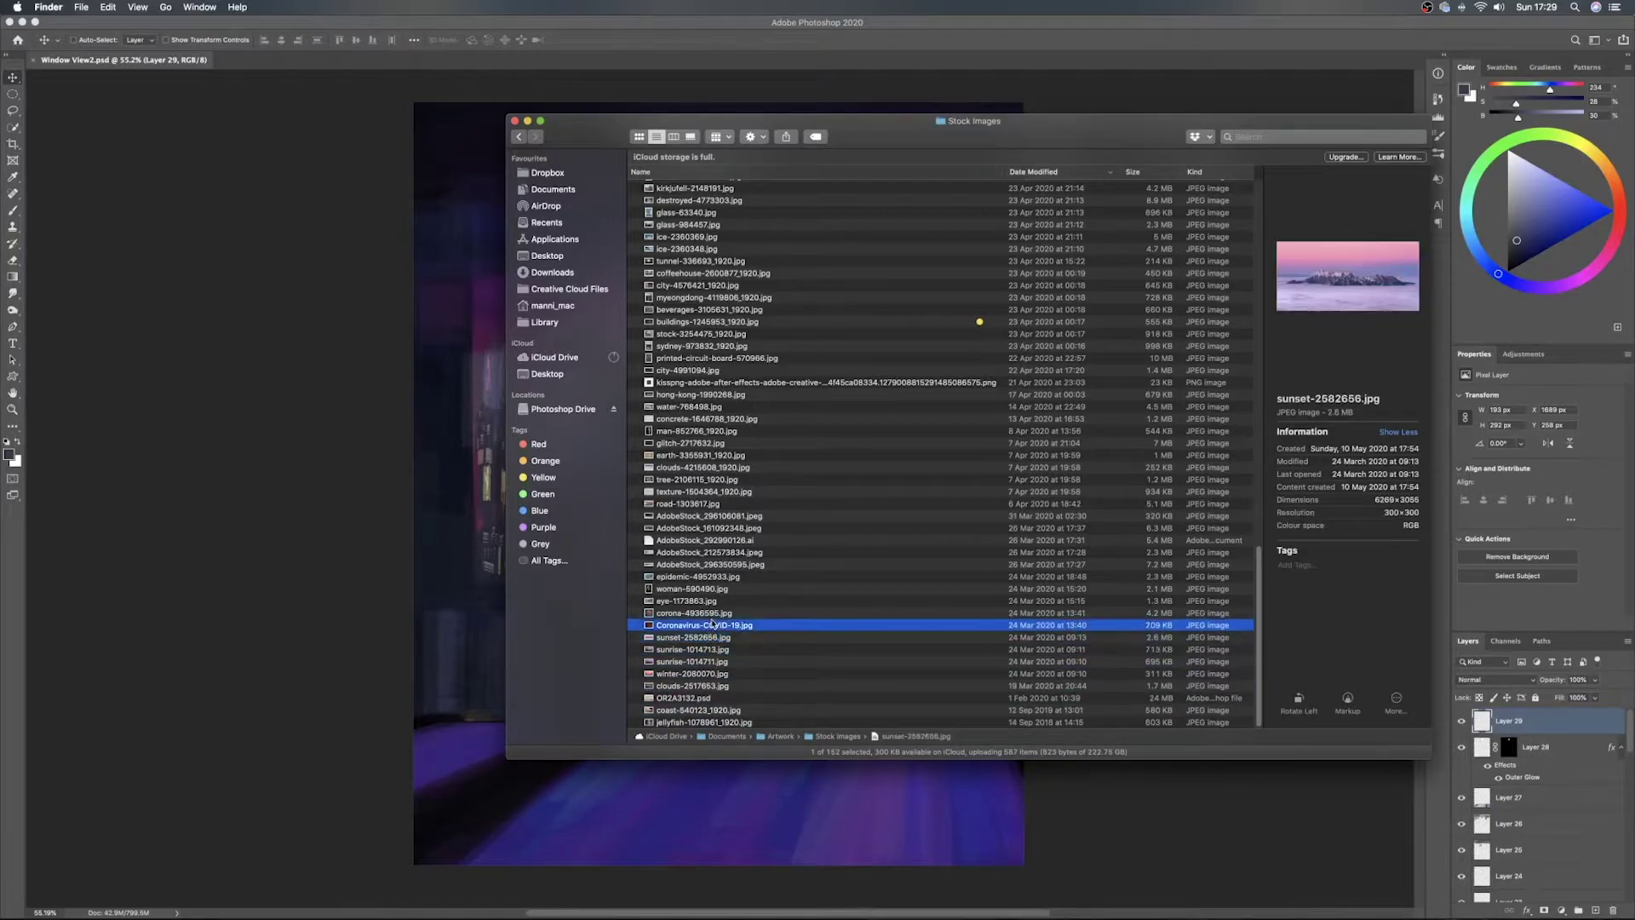
left_click(711, 602)
left_click(712, 588)
left_click(707, 567)
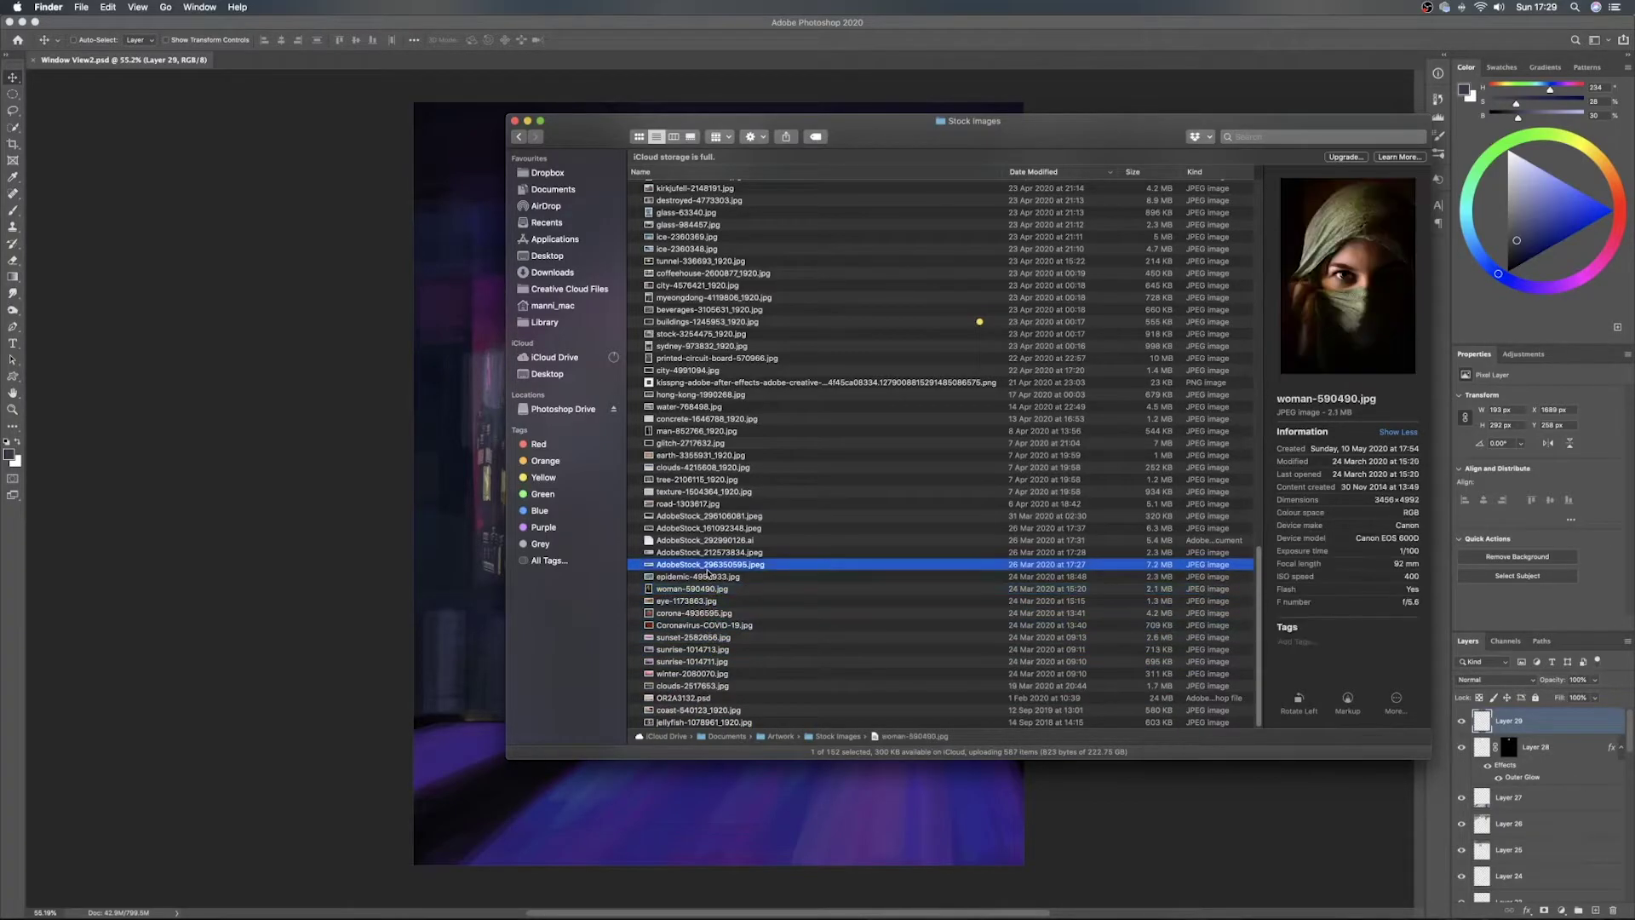
left_click(707, 552)
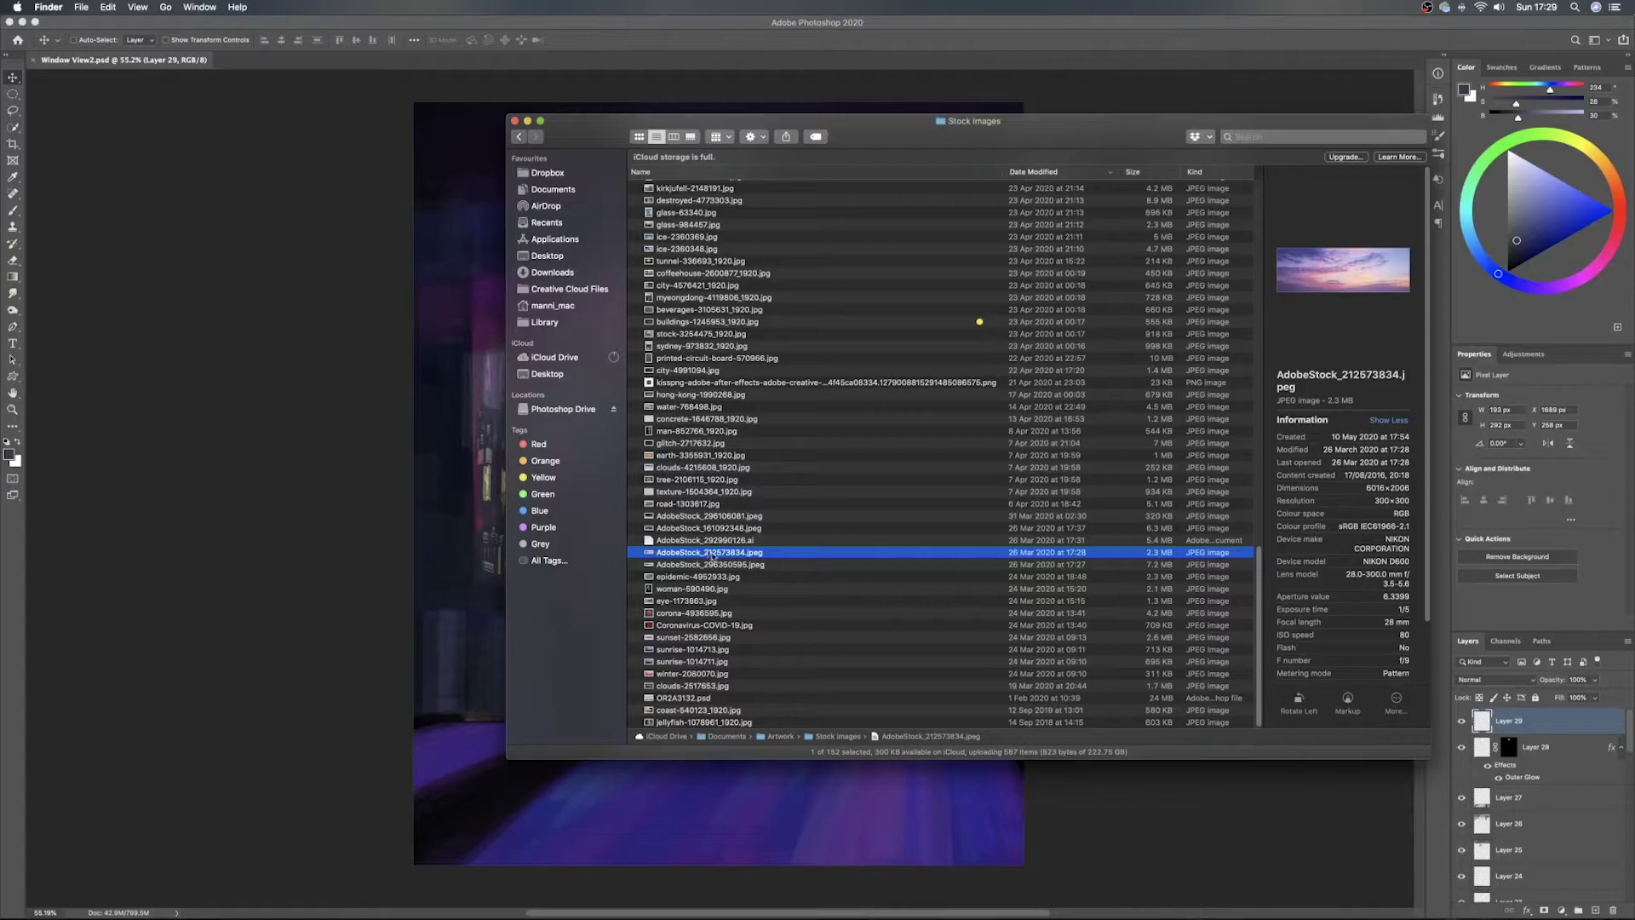
left_click(724, 529)
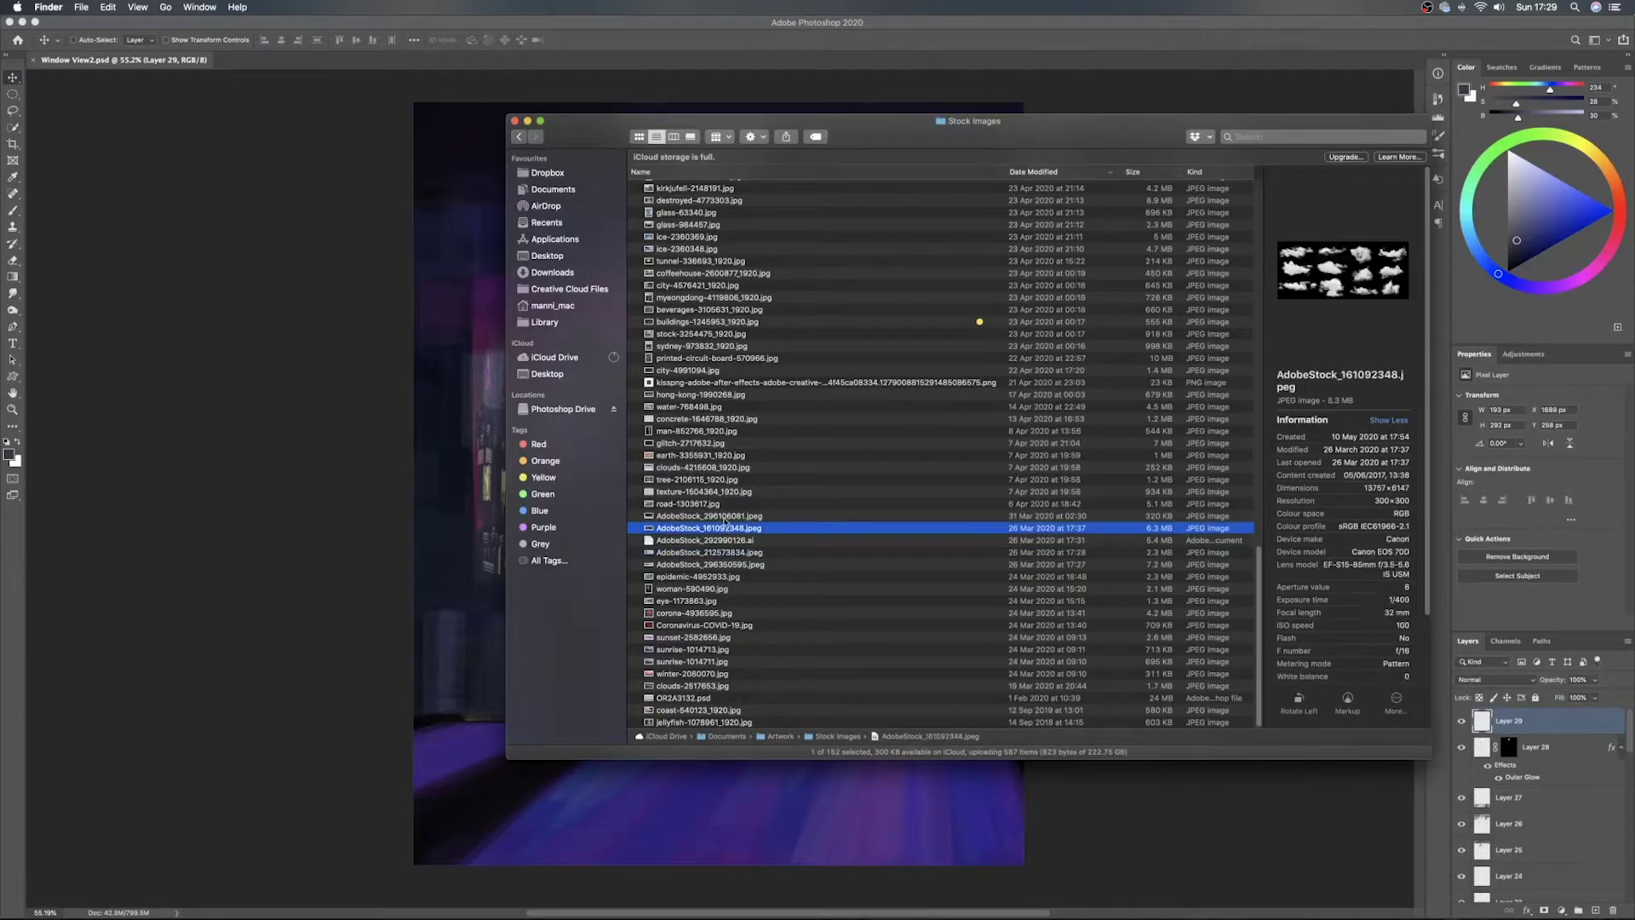
Preview the stock images from AdobeStock_296106081.jpeg upward to the kisspng After Effects logo file
left_click(726, 516)
left_click(726, 504)
left_click(728, 492)
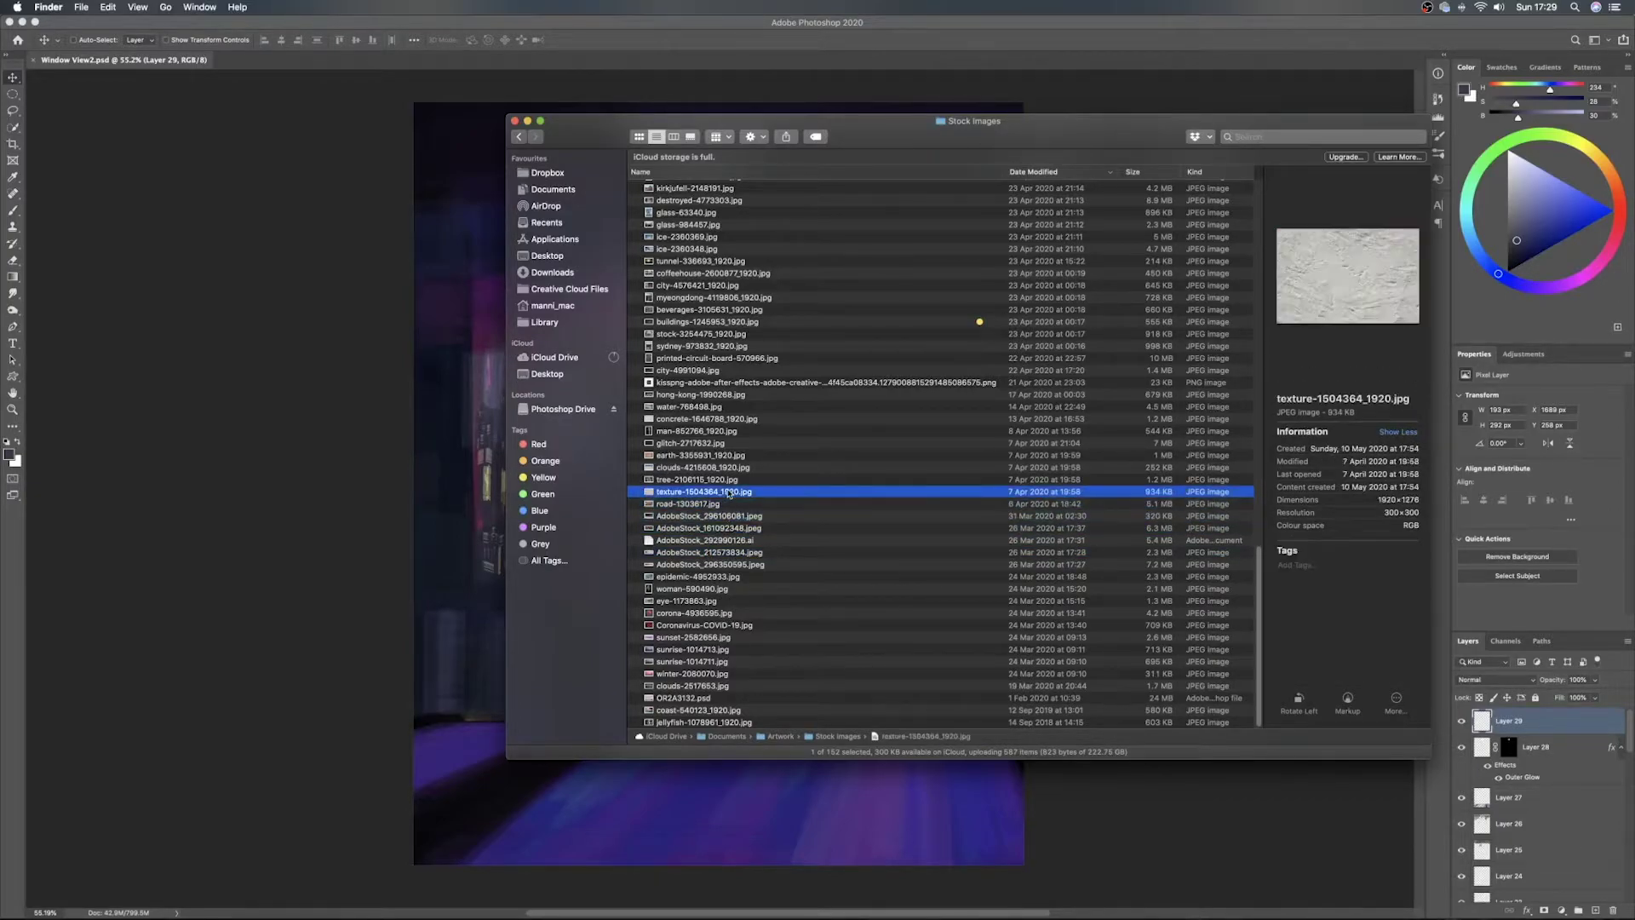
left_click(729, 479)
left_click(729, 468)
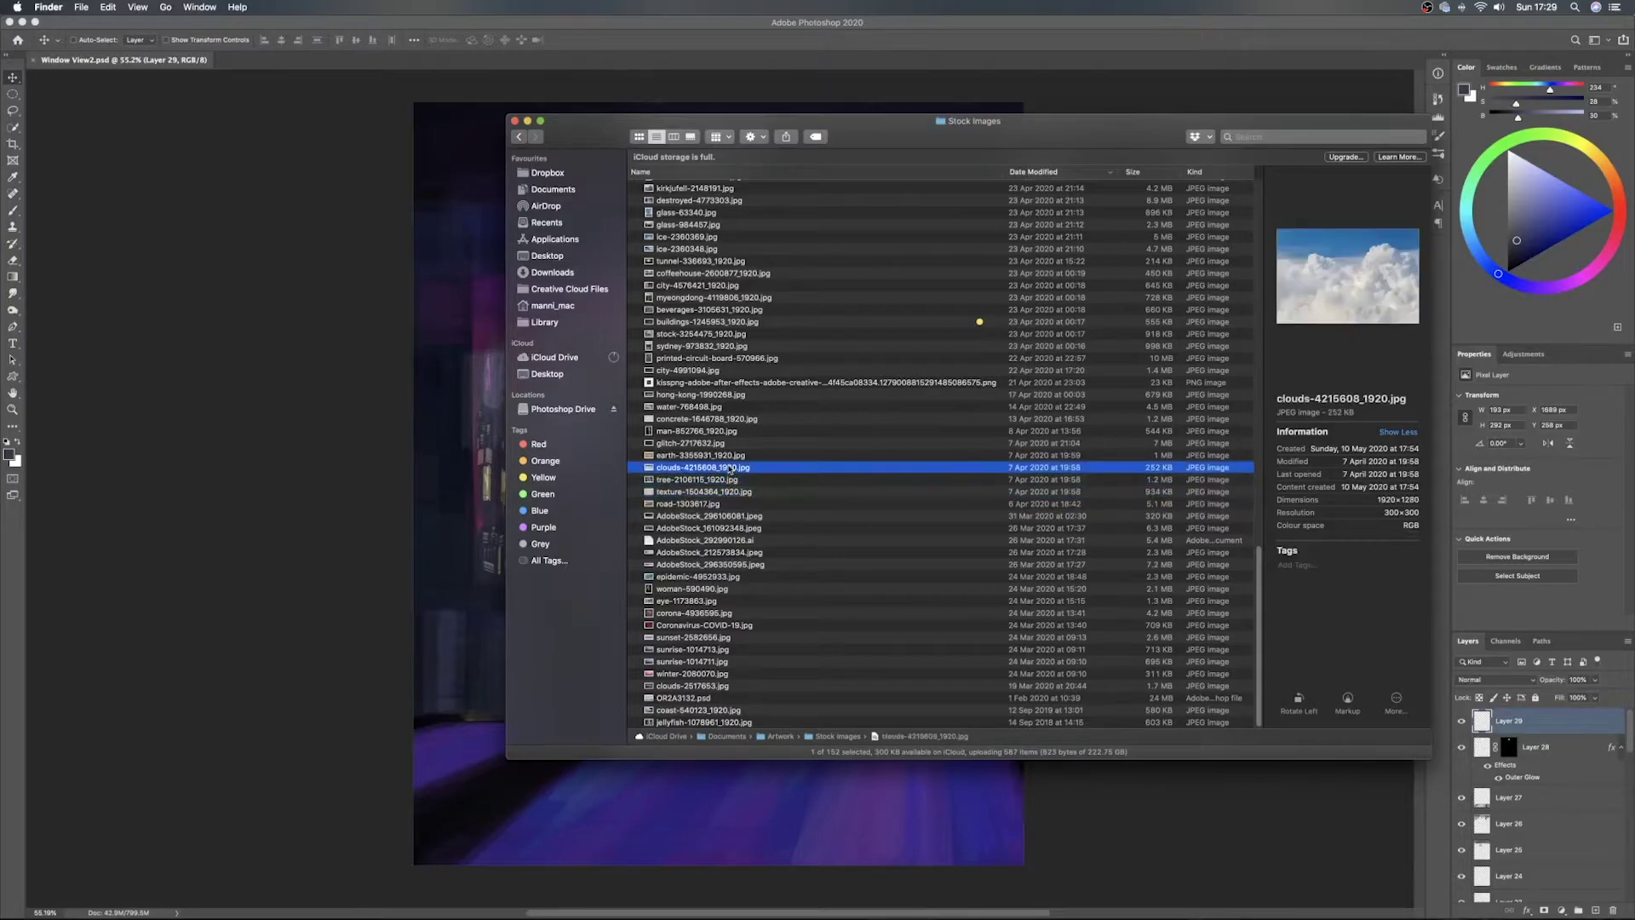
left_click(733, 456)
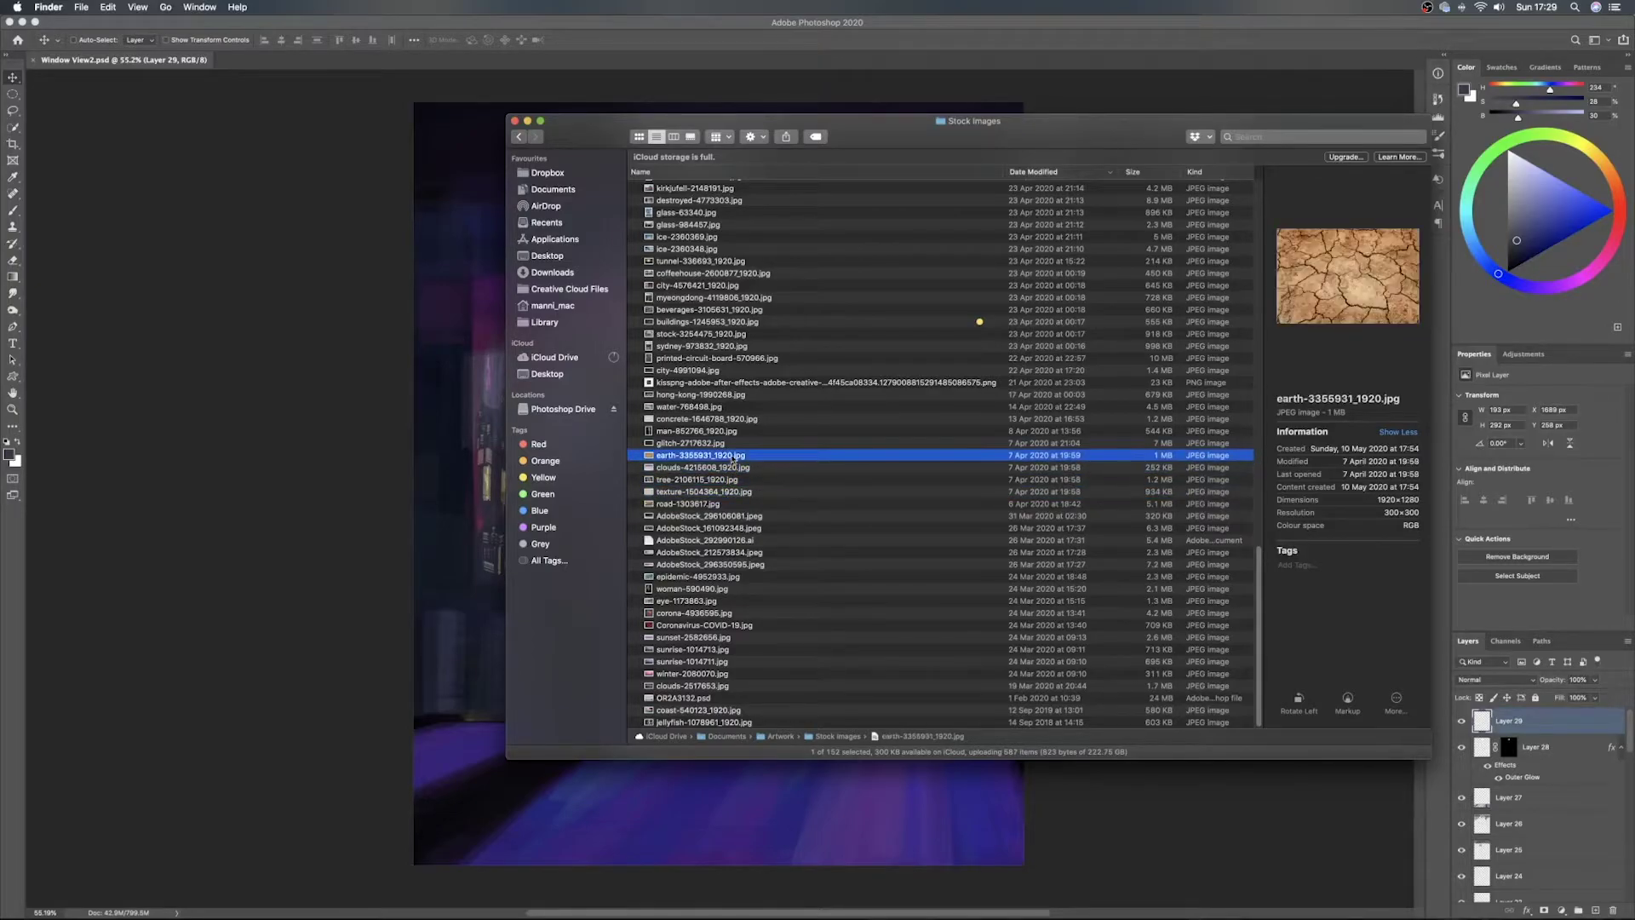
left_click(734, 444)
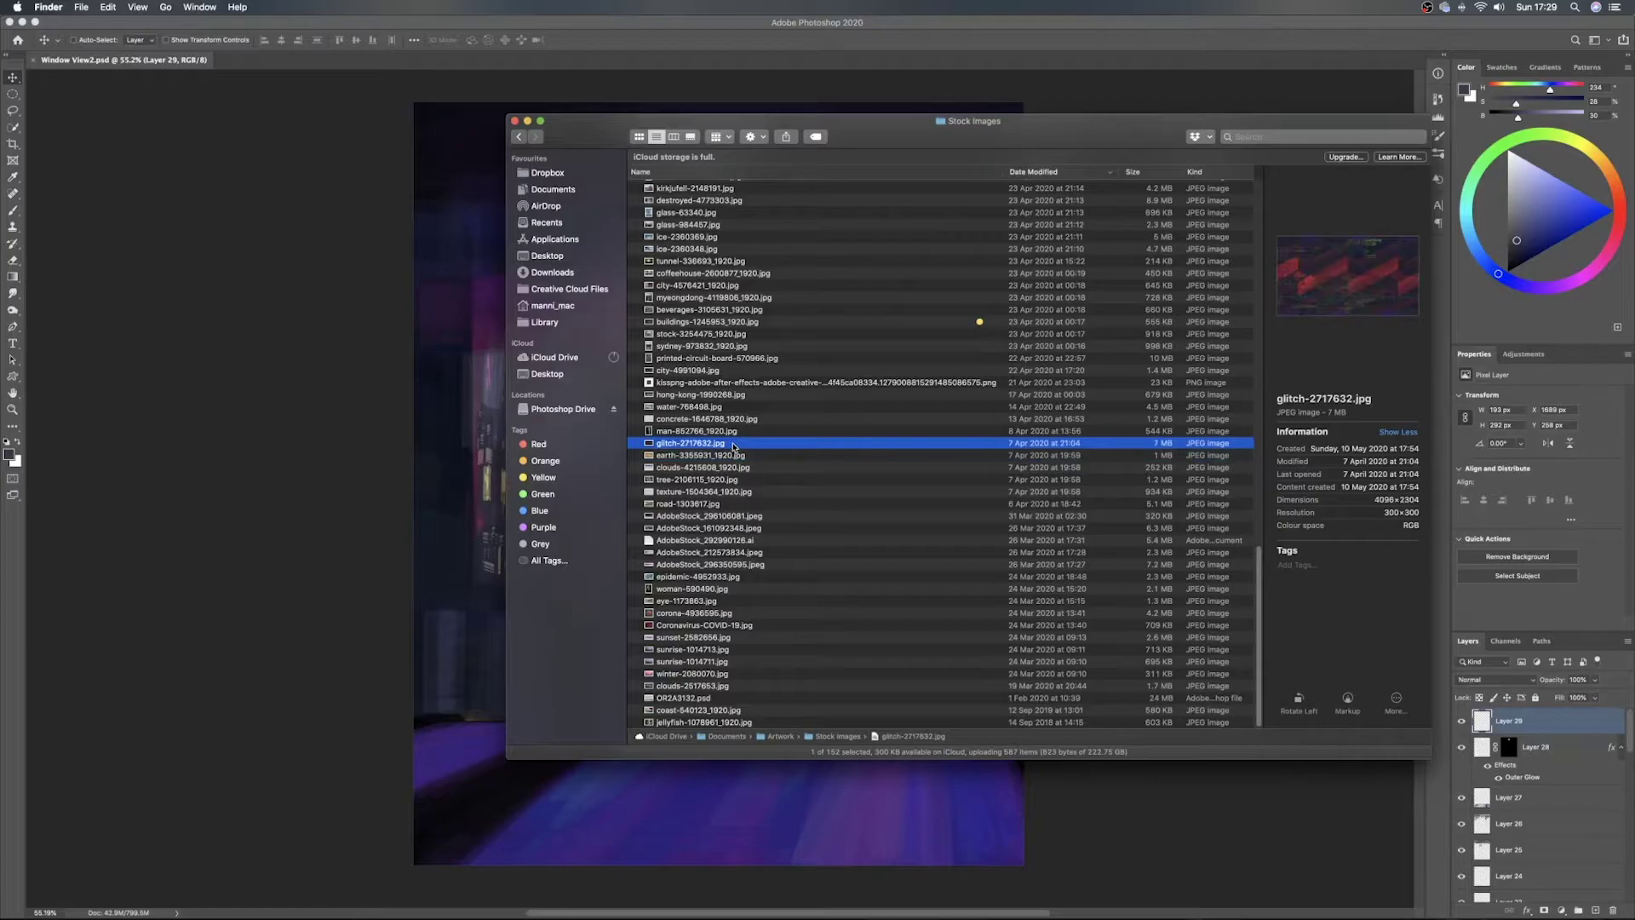
left_click(735, 432)
left_click(751, 420)
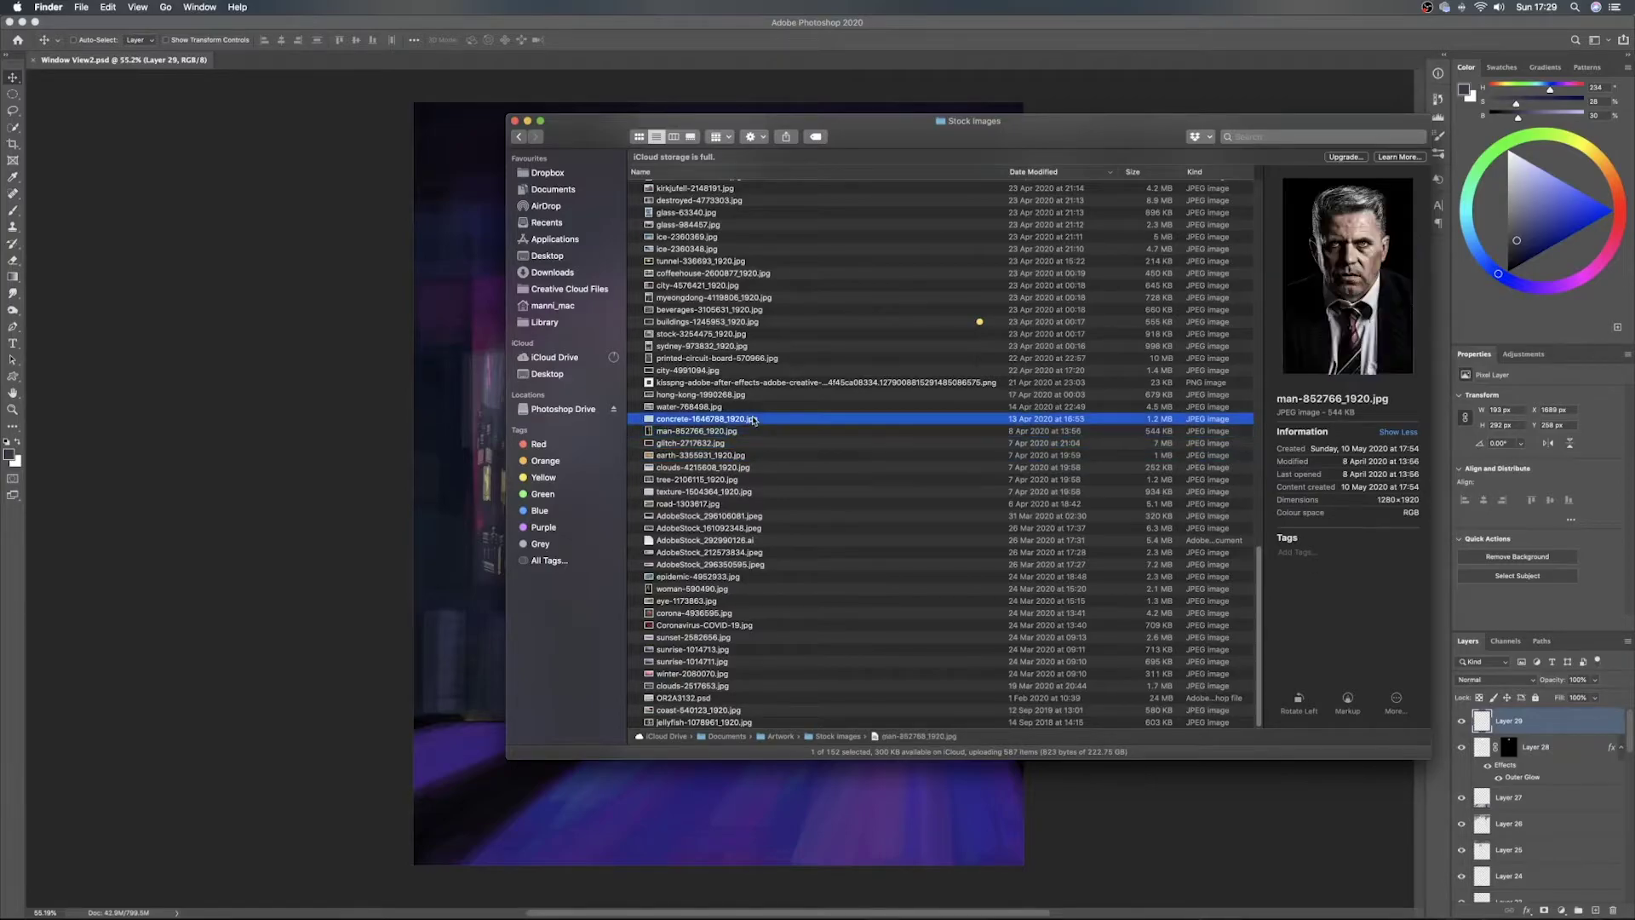
left_click(757, 407)
left_click(758, 394)
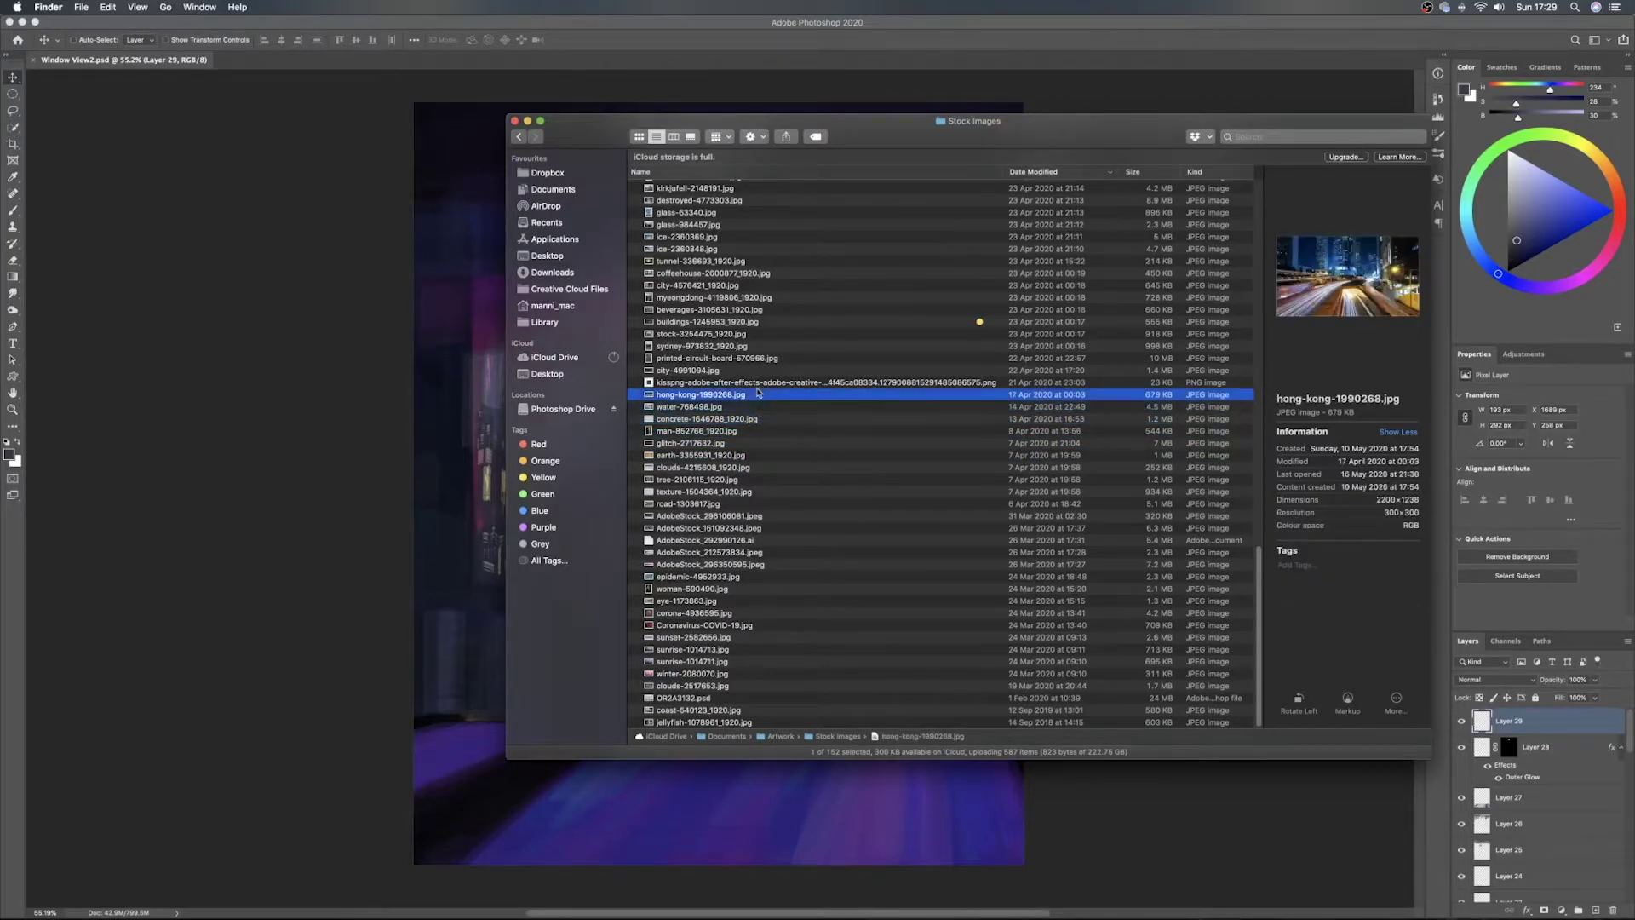
left_click(759, 384)
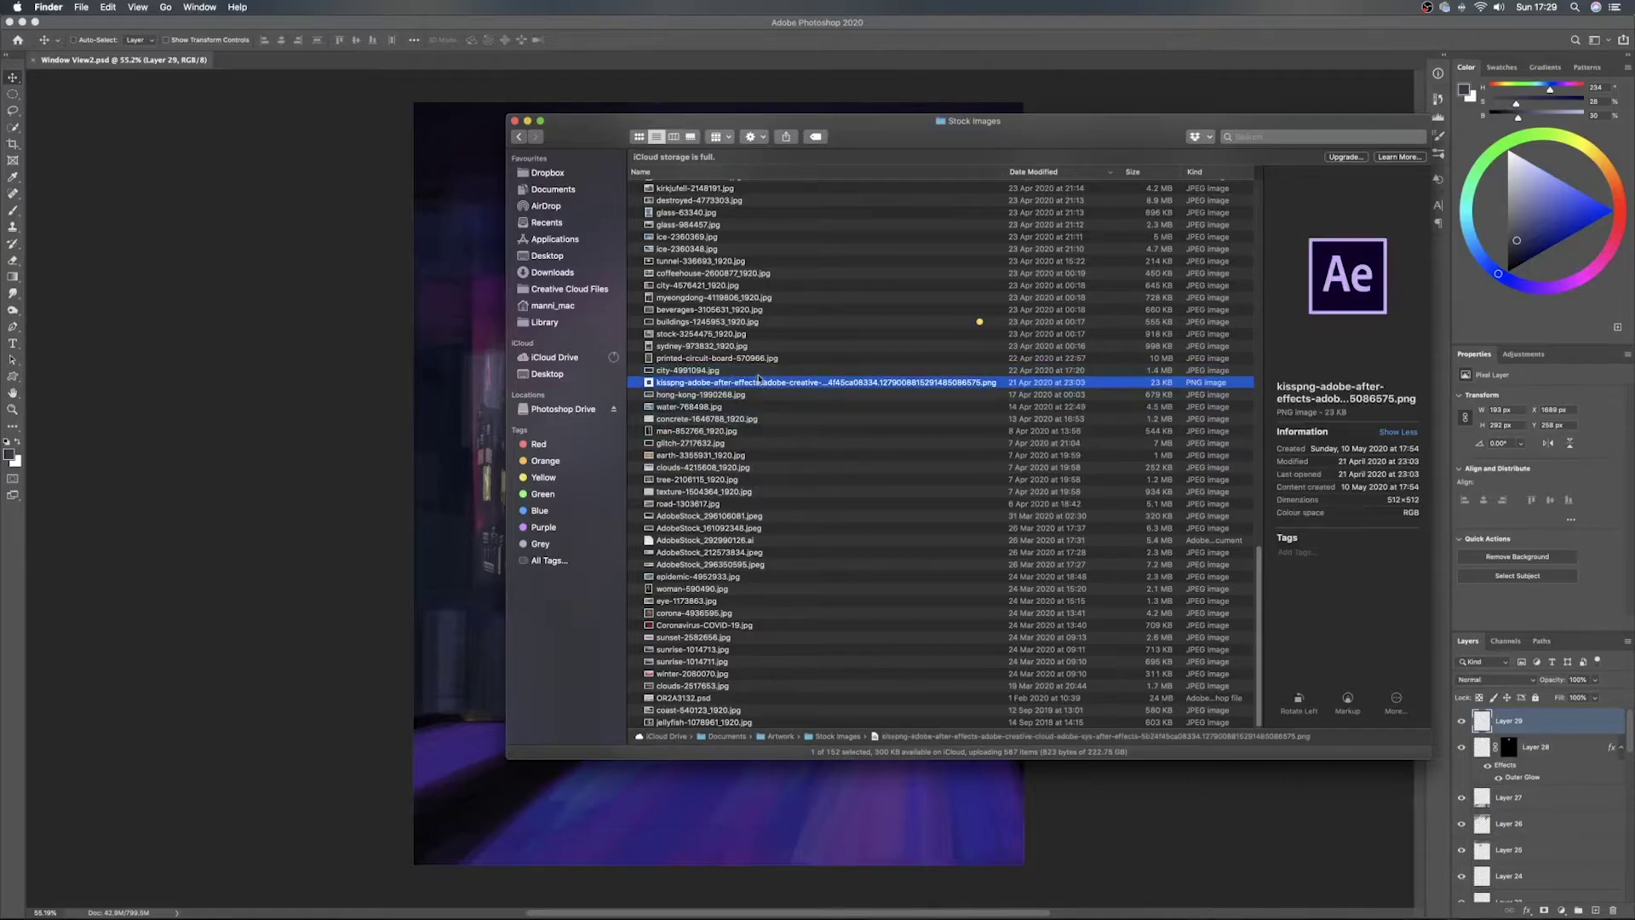
Preview the circuit board and city images from printed-circuit-board-570966.jpg upward to tunnel-336693_1920.jpg
left_click(756, 357)
left_click(756, 345)
left_click(756, 334)
left_click(757, 322)
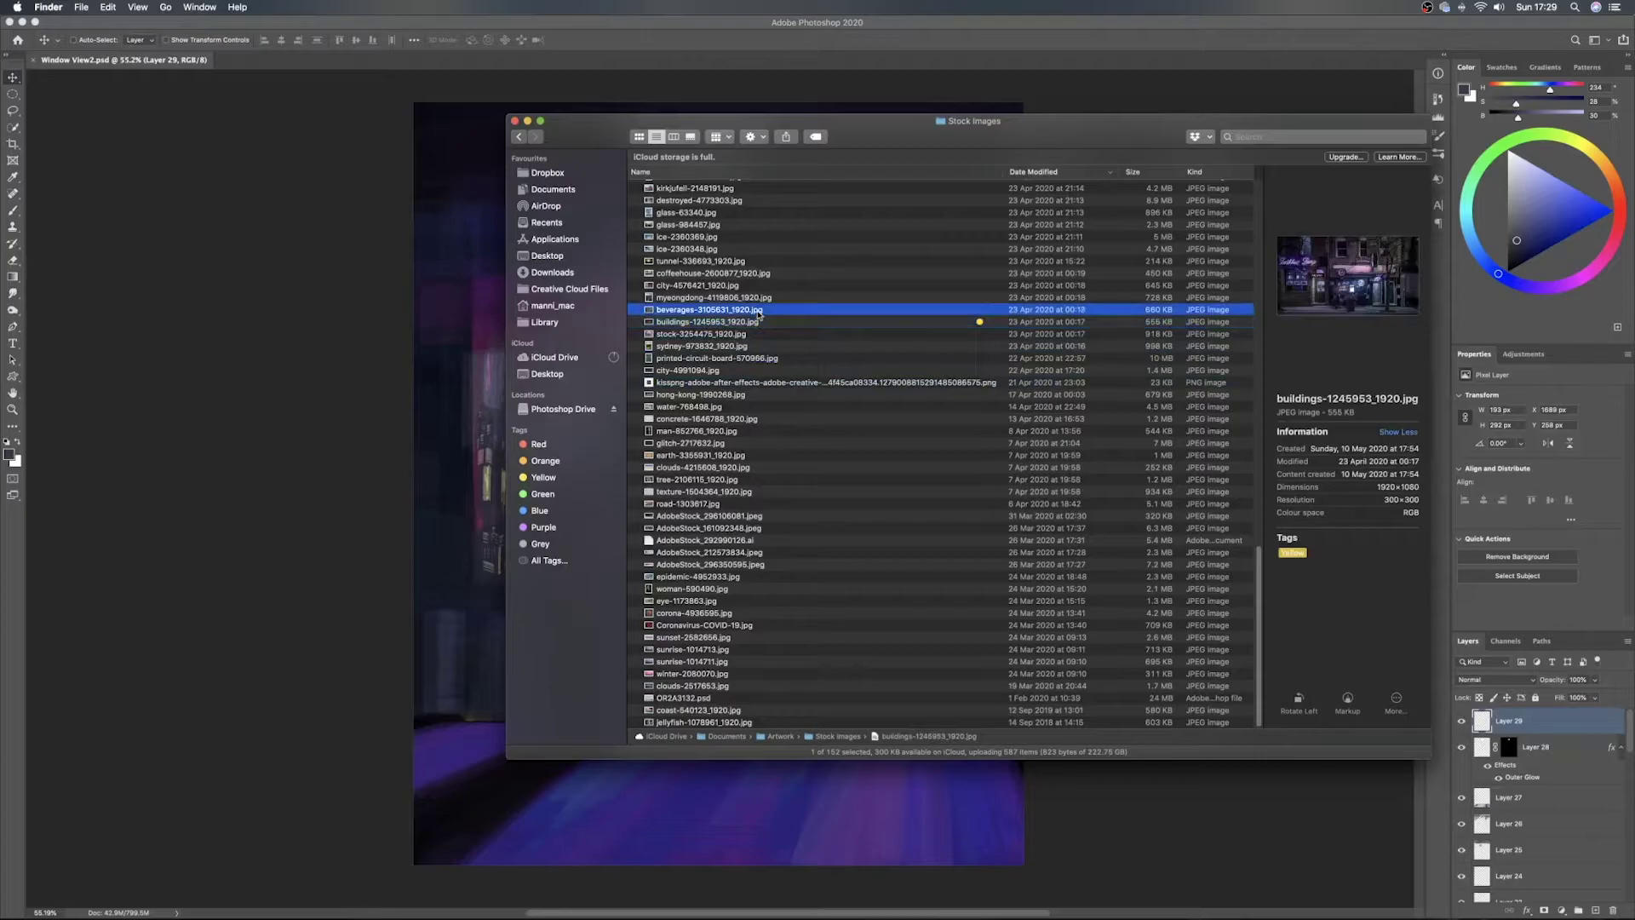
left_click(758, 310)
left_click(761, 297)
left_click(763, 286)
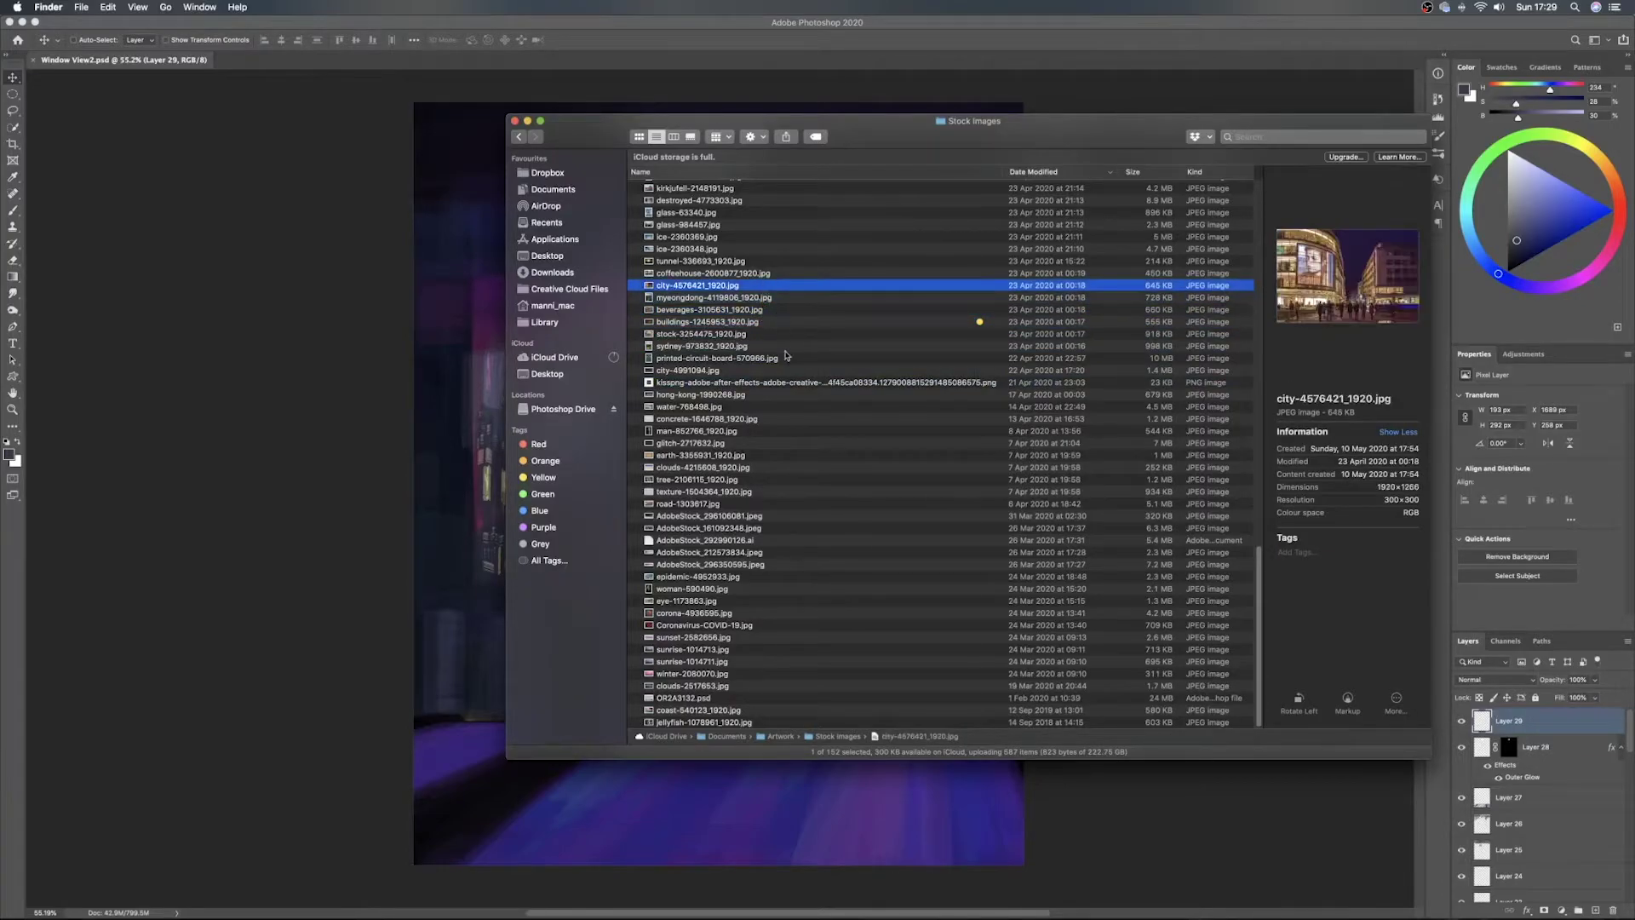
scroll(785, 355, "up", 3)
left_click(771, 325)
left_click(787, 313)
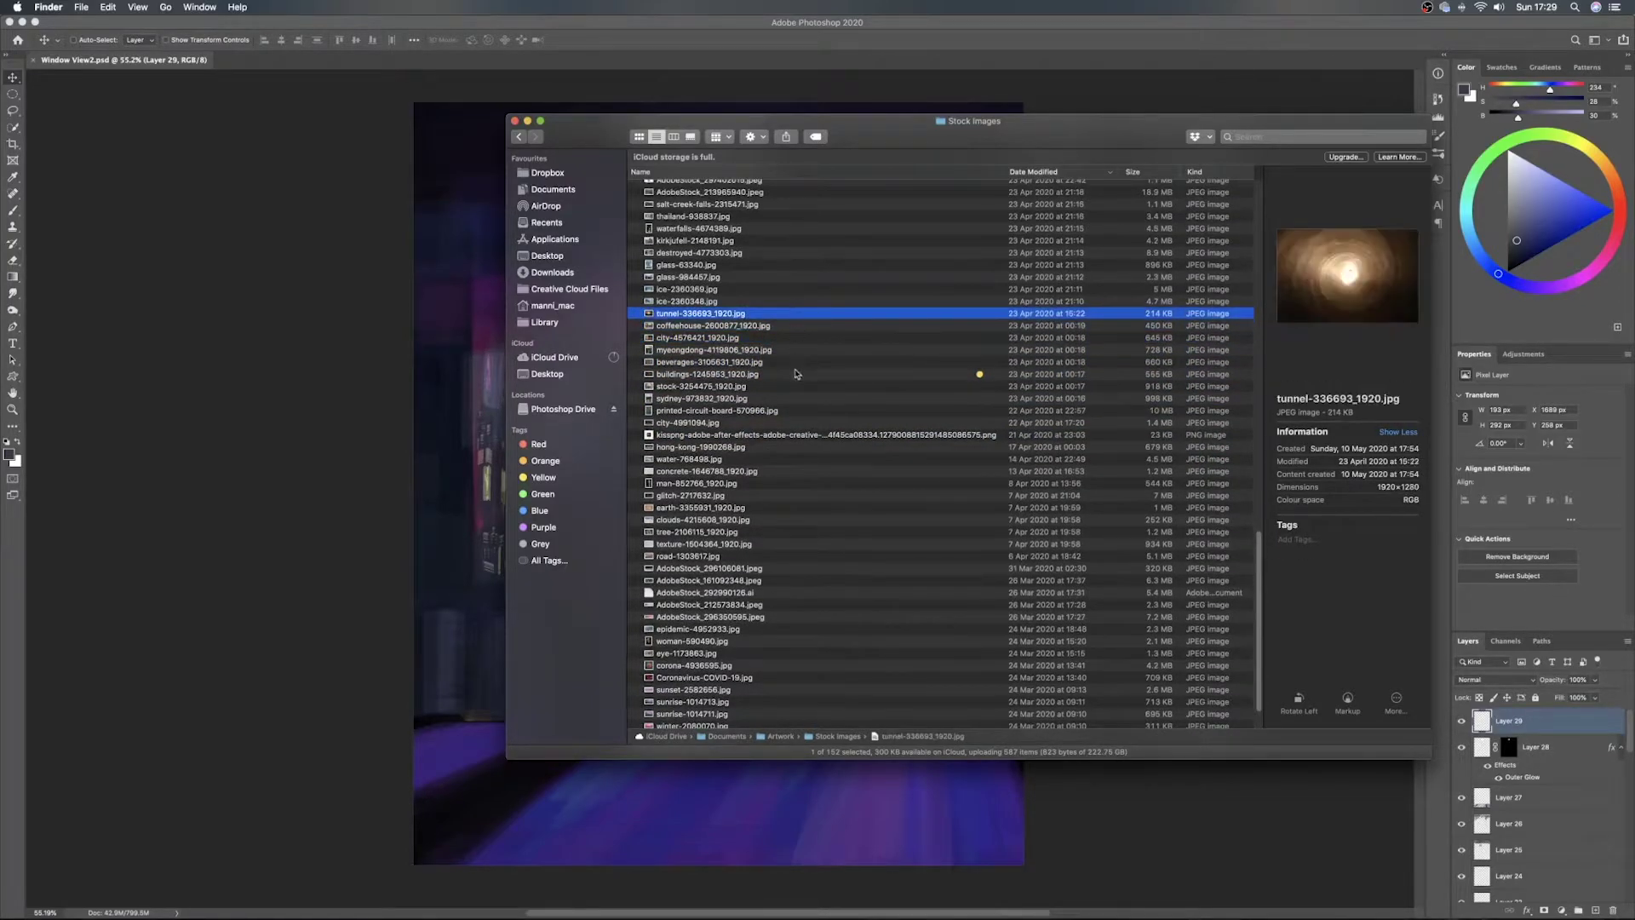
Preview the ice, glass, landscape and Adobe Stock images from ice-2360348.jpg upward to AdobeStock_315081471.jpeg
scroll(796, 373, "up", 10)
left_click(737, 504)
left_click(739, 490)
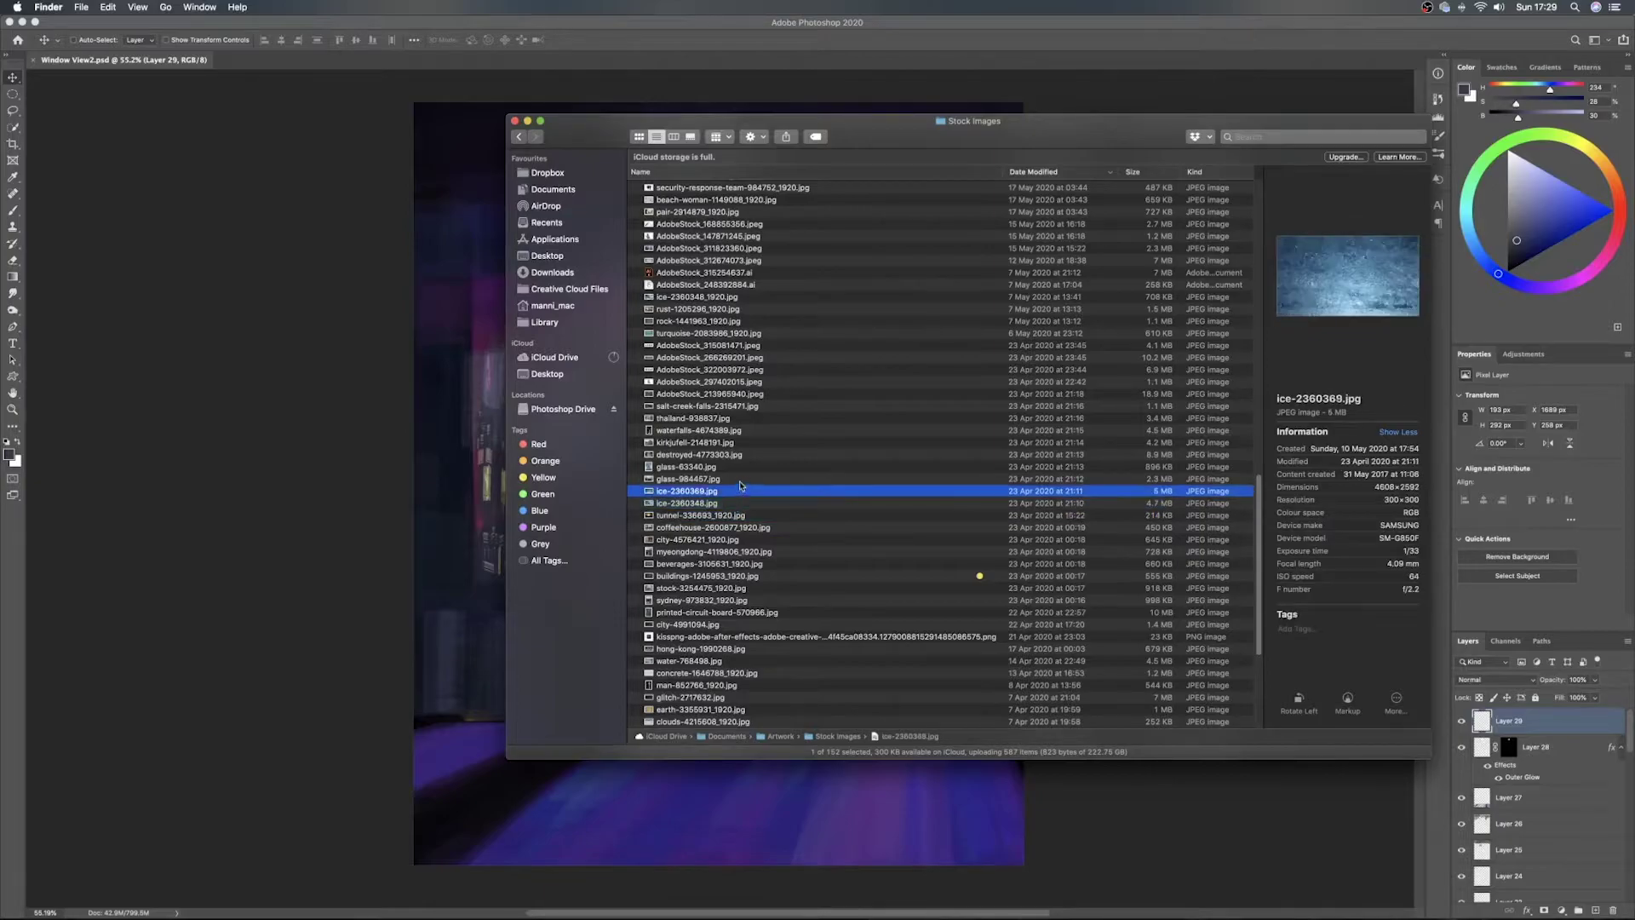
left_click(741, 479)
left_click(748, 455)
left_click(752, 443)
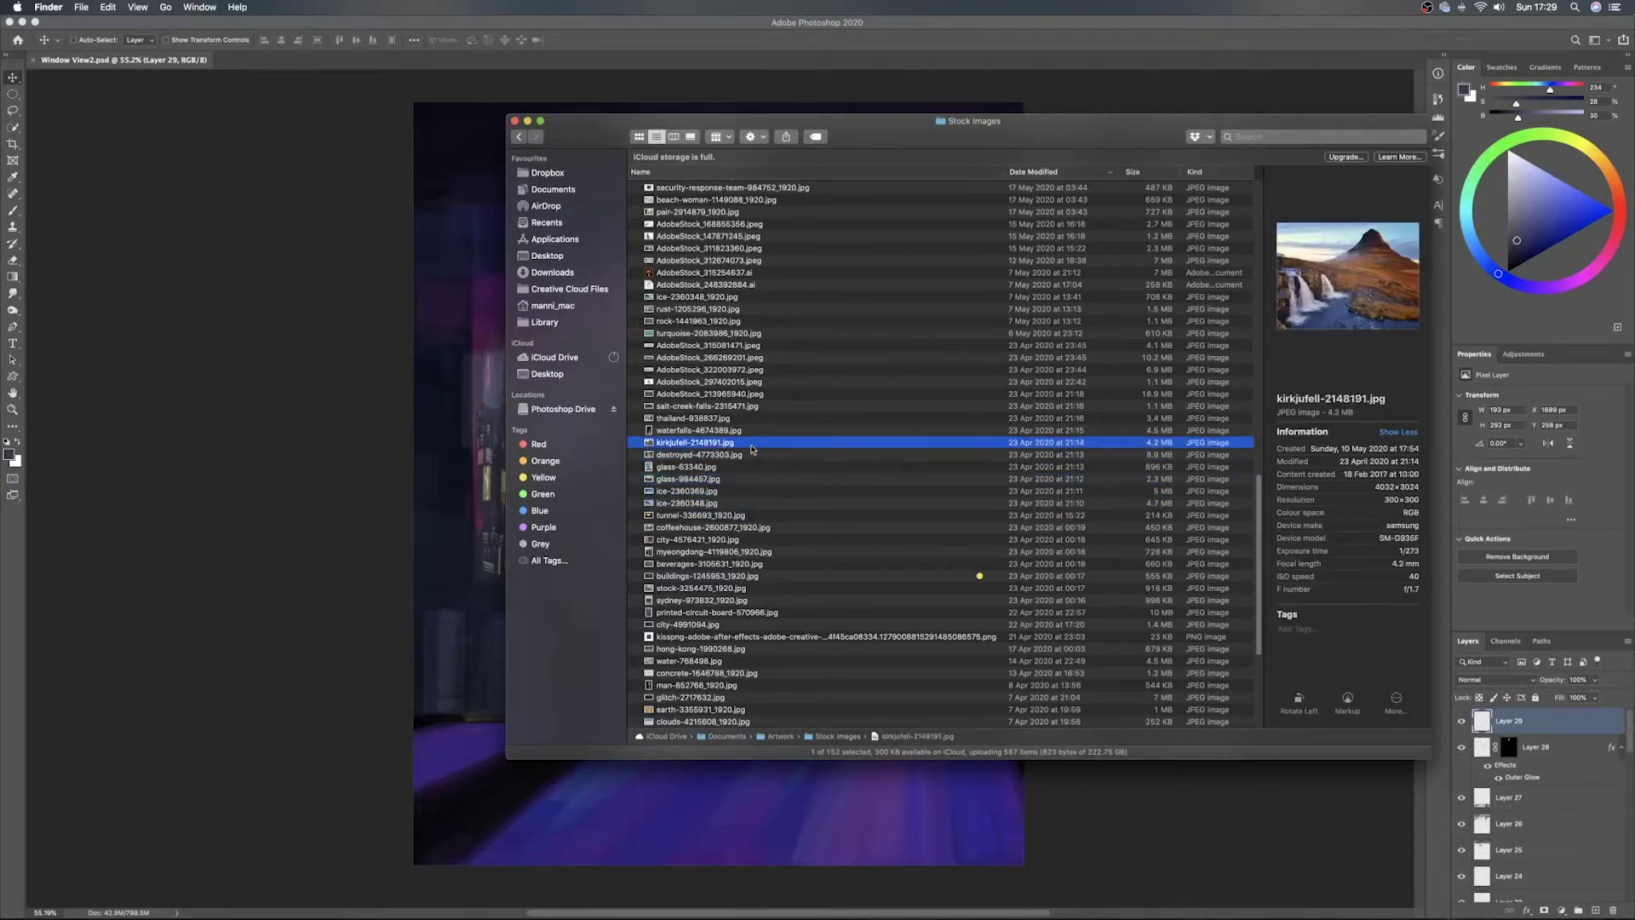
left_click(753, 431)
left_click(756, 418)
left_click(760, 406)
left_click(762, 394)
left_click(763, 381)
left_click(767, 370)
left_click(771, 358)
left_click(773, 345)
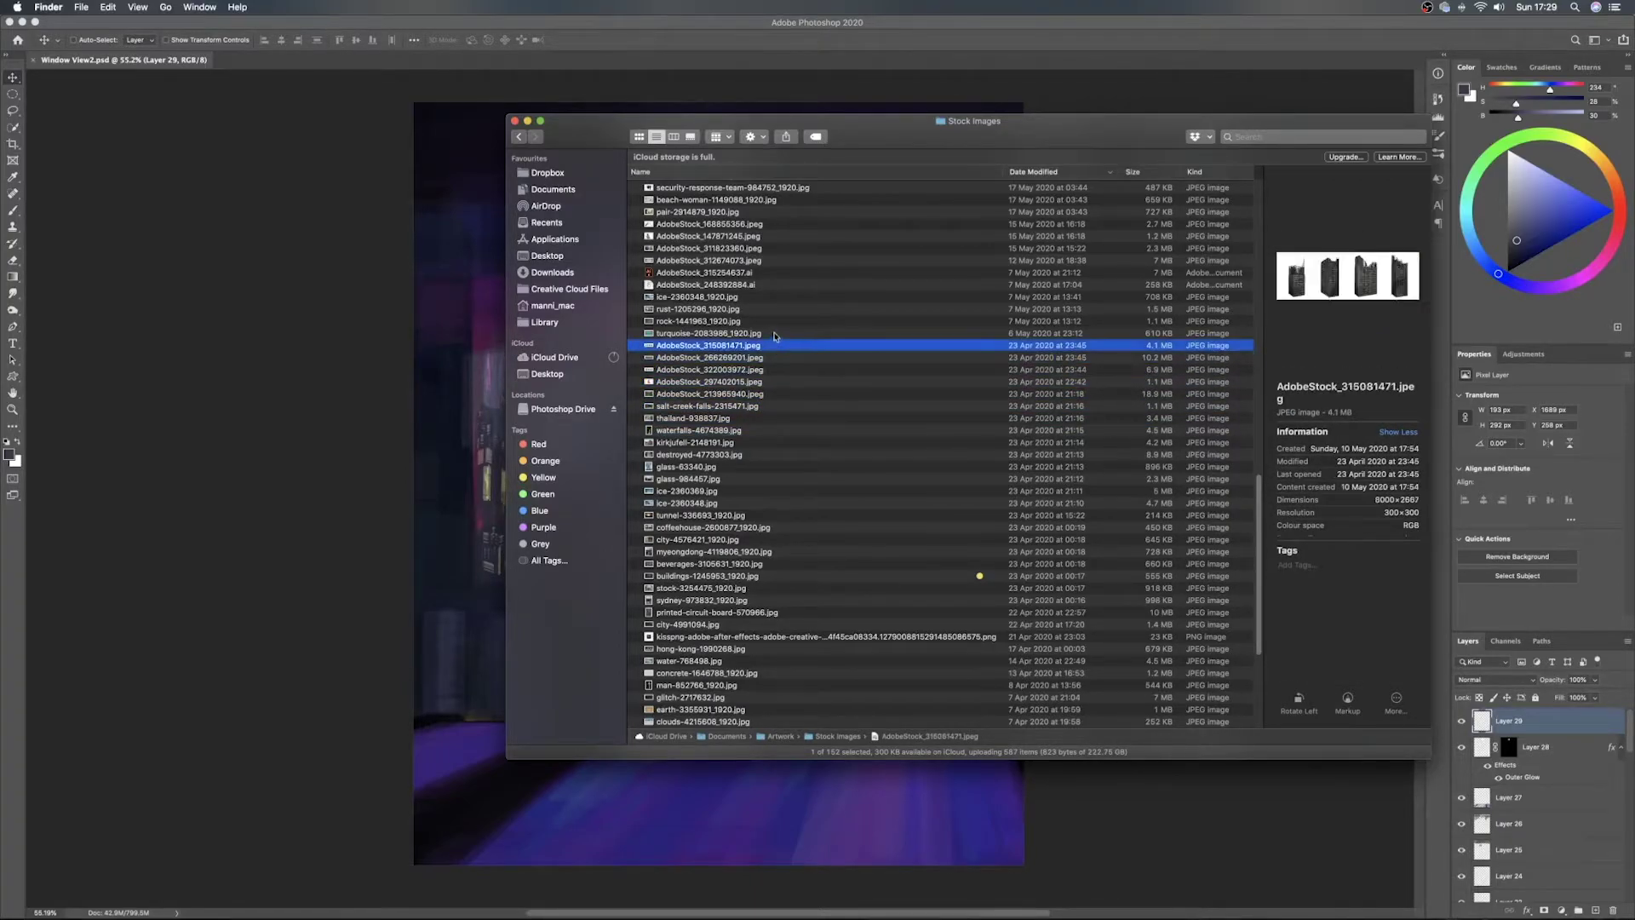
Compare the texture images, including turquoise-2083986_1920.jpg, rust-1205296_1920.jpg, rock-1441963_1920.jpg, ice-2360348_1920.jpg and AdobeStock_312674073.jpeg
left_click(775, 334)
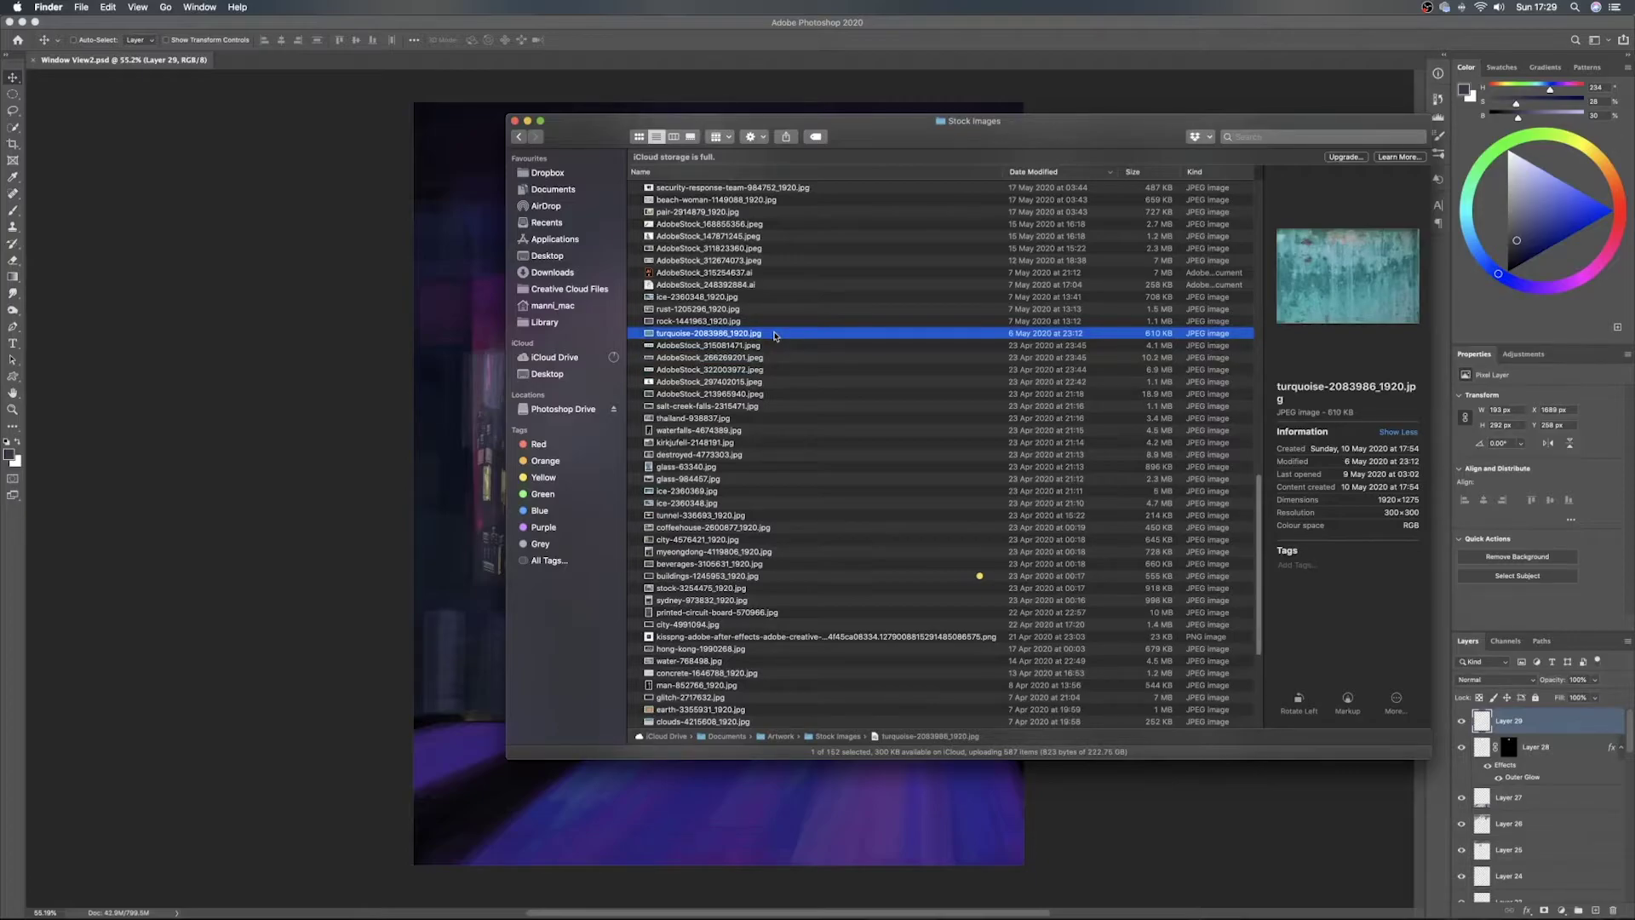
left_click(734, 310)
left_click(732, 322)
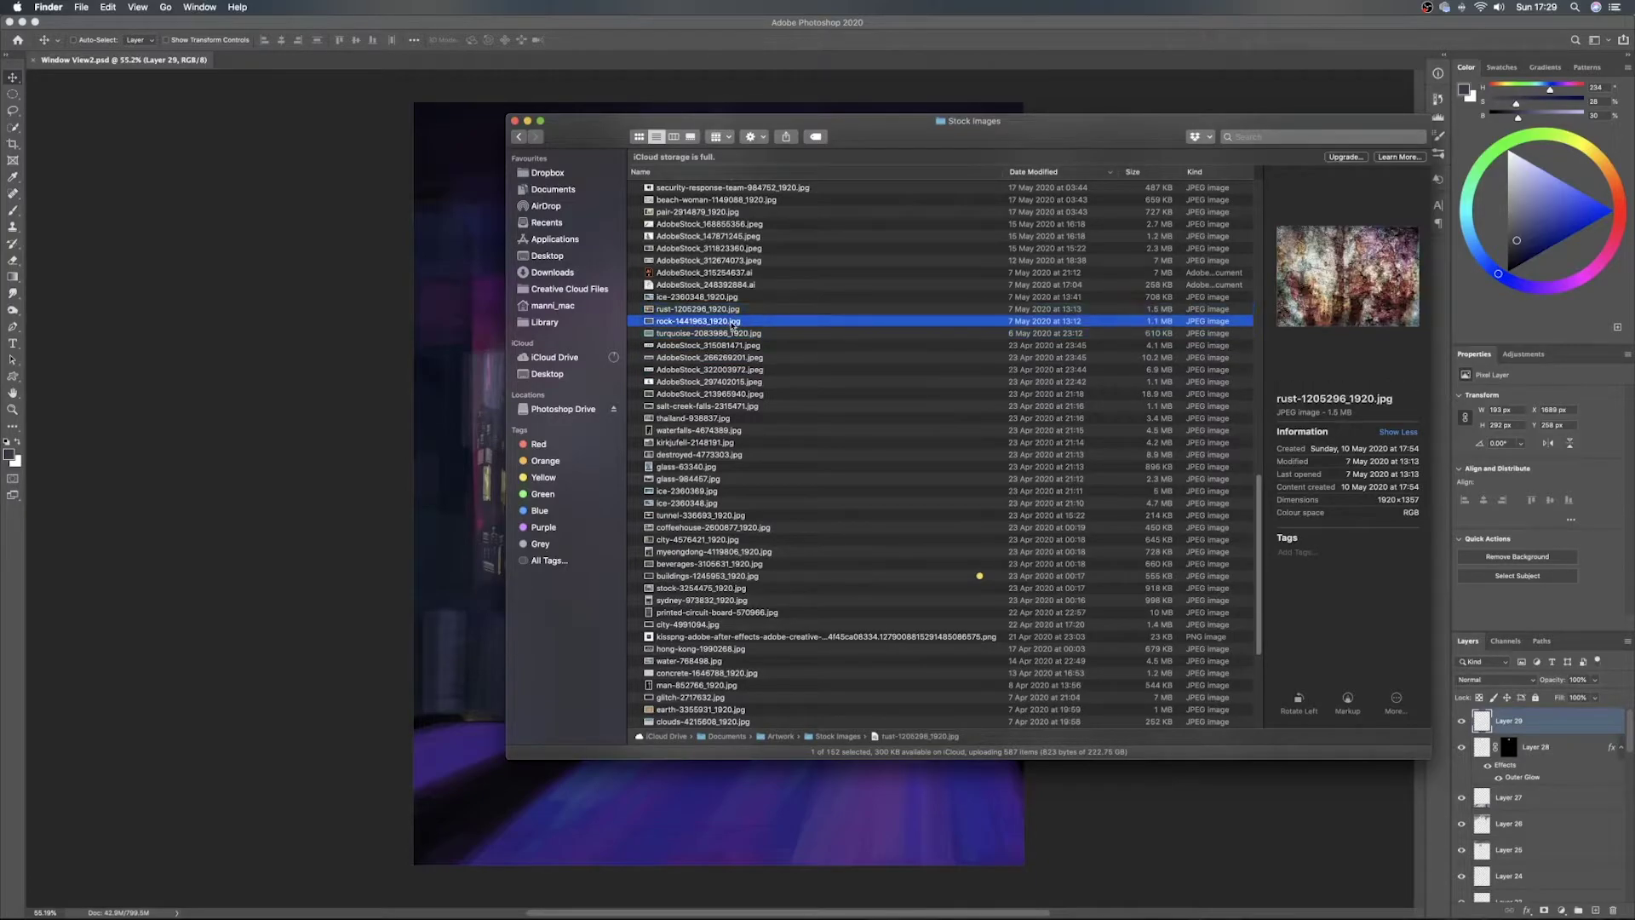
left_click(735, 310)
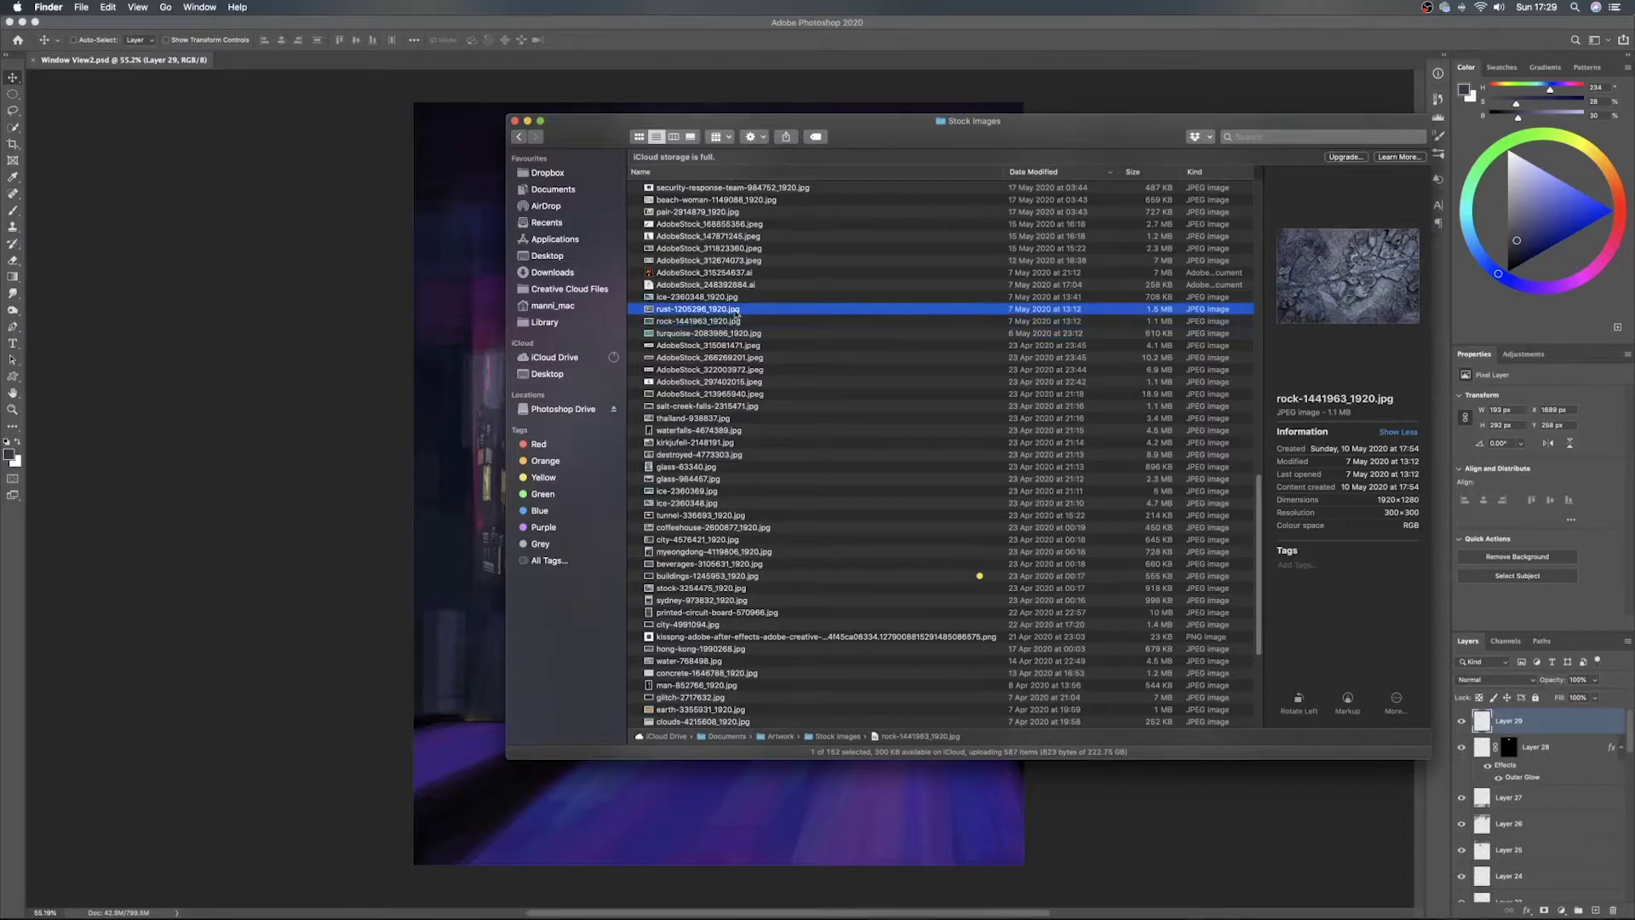
left_click(749, 298)
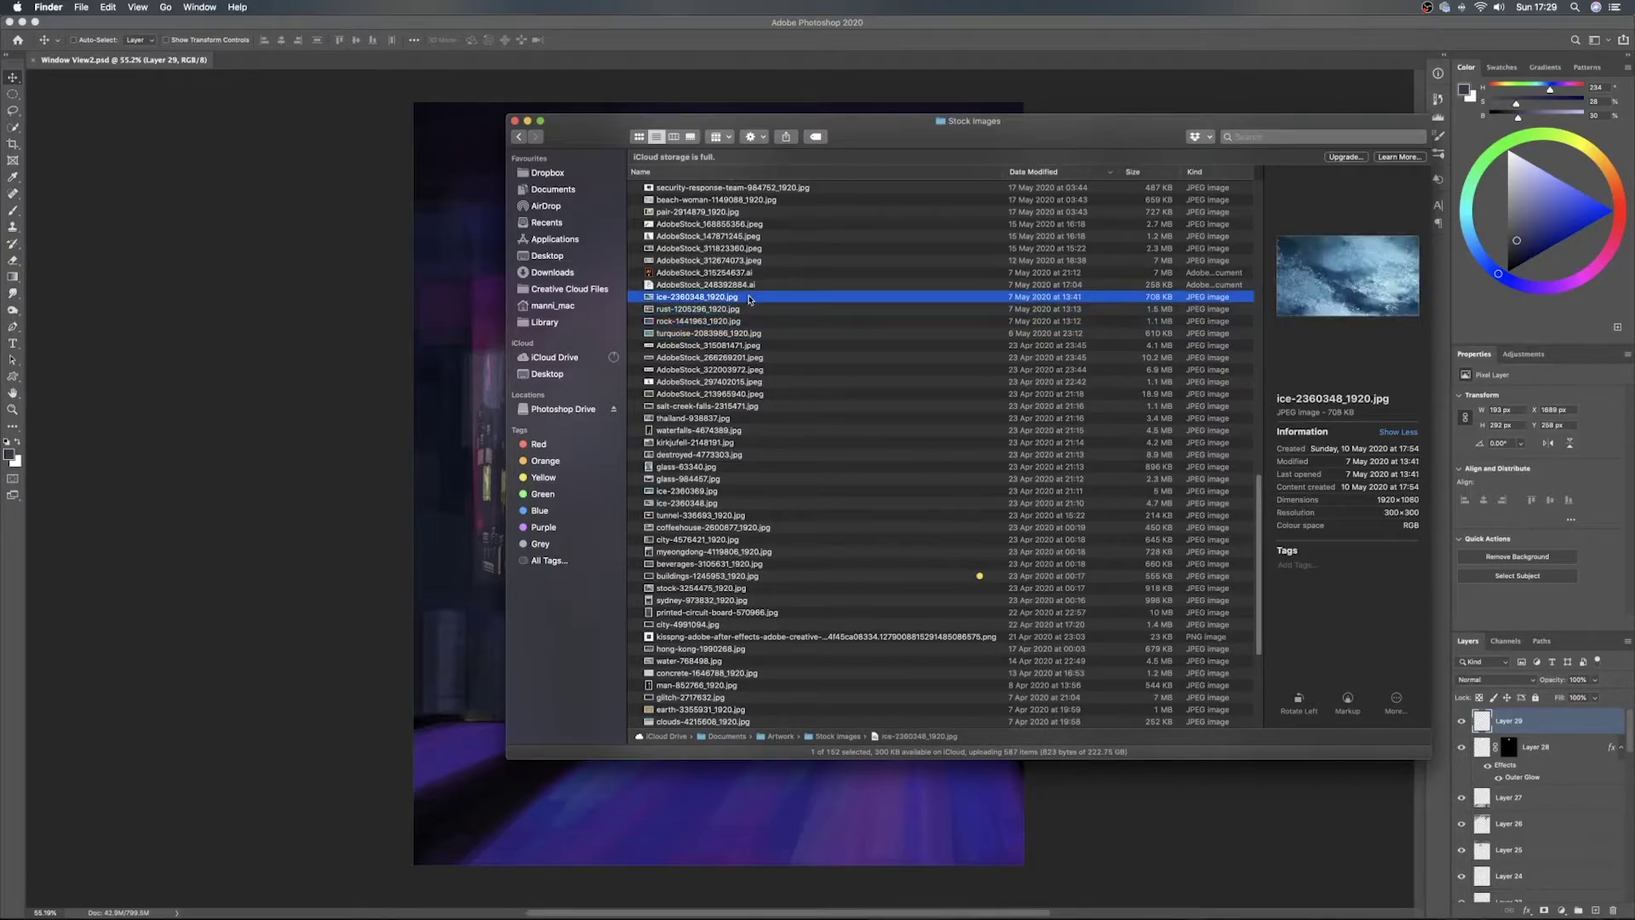
left_click(751, 262)
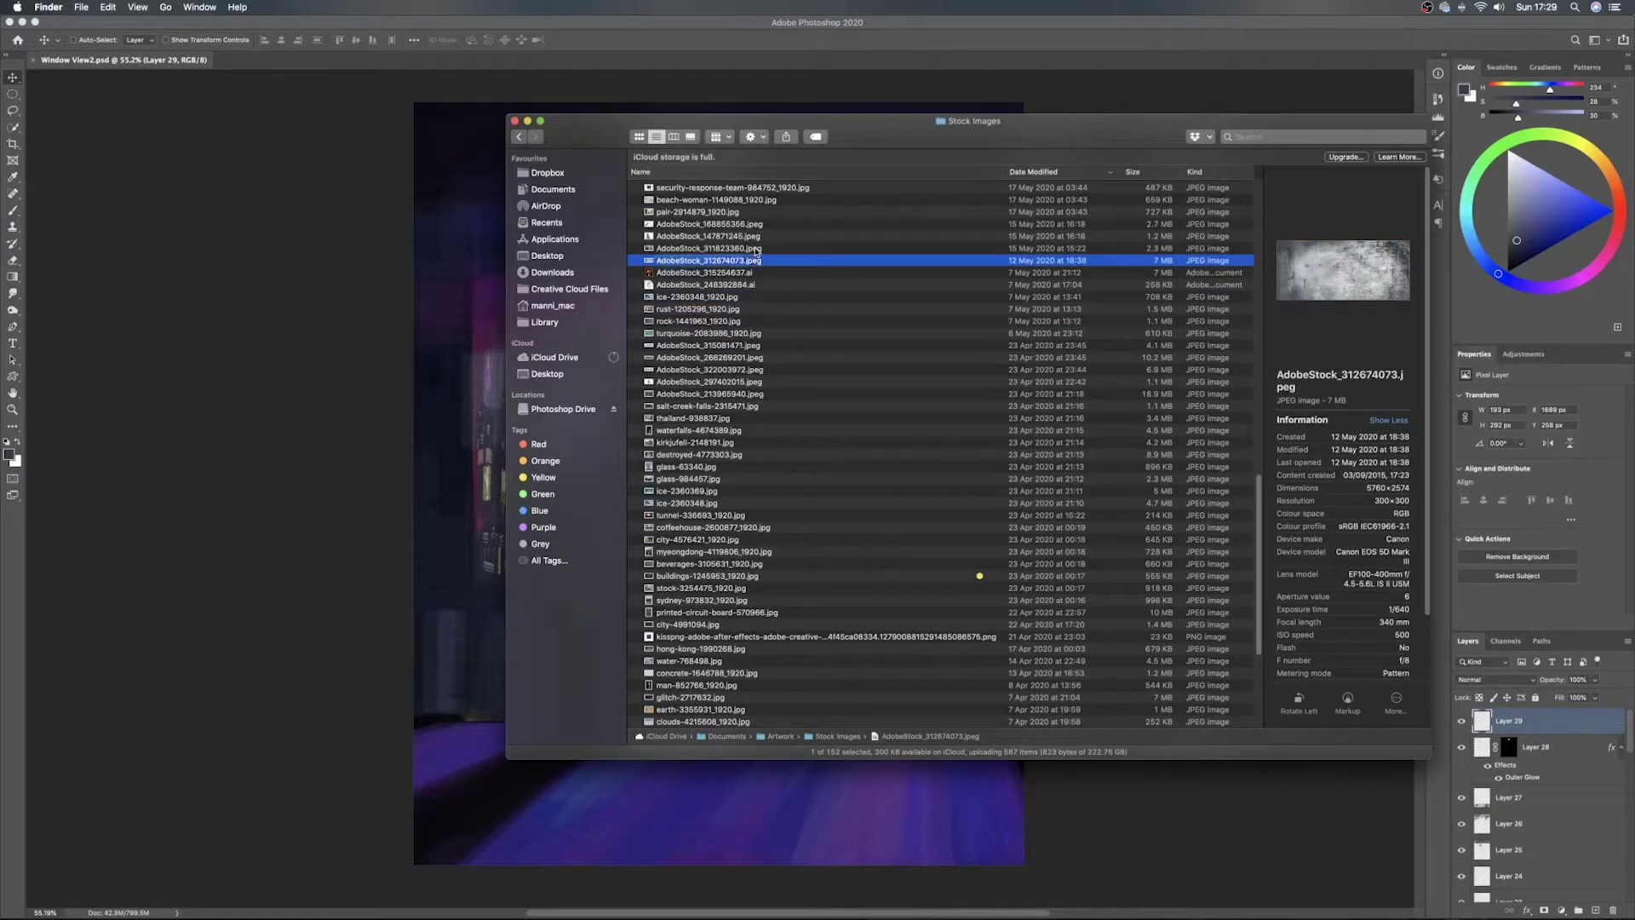
left_click(756, 247)
left_click(715, 262)
left_click(717, 237)
left_click(713, 248)
Place AdobeStock_312674073.jpeg from the Stock Images folder into the painting in Photoshop as a new top layer
left_click(712, 259)
key("super+Tab")
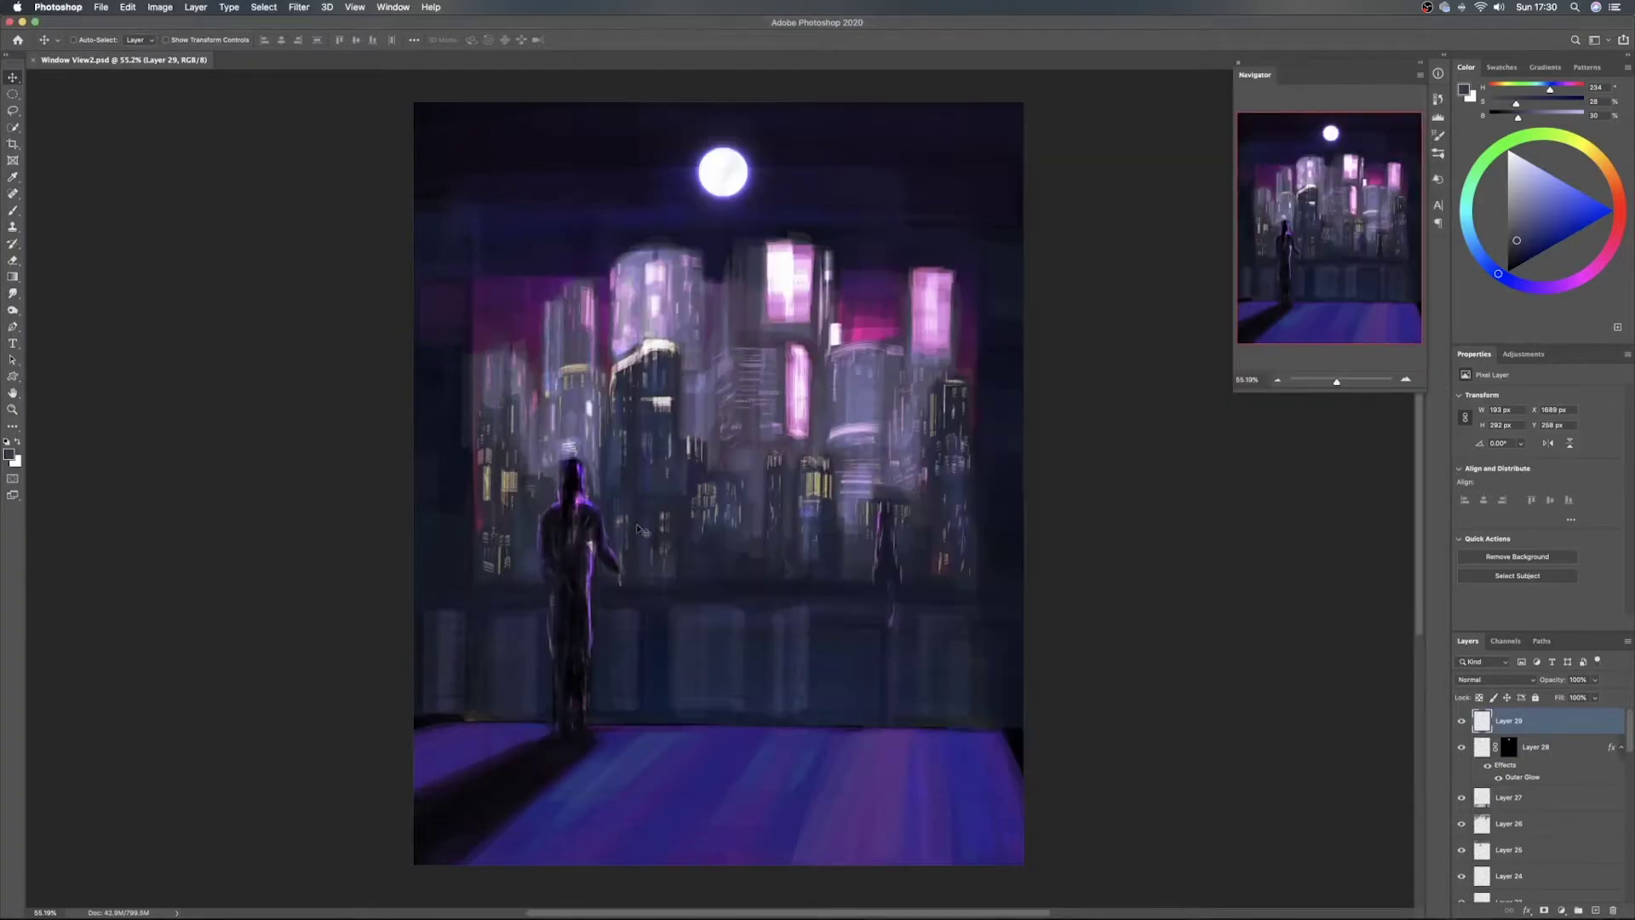
left_click_drag(681, 536, 816, 535)
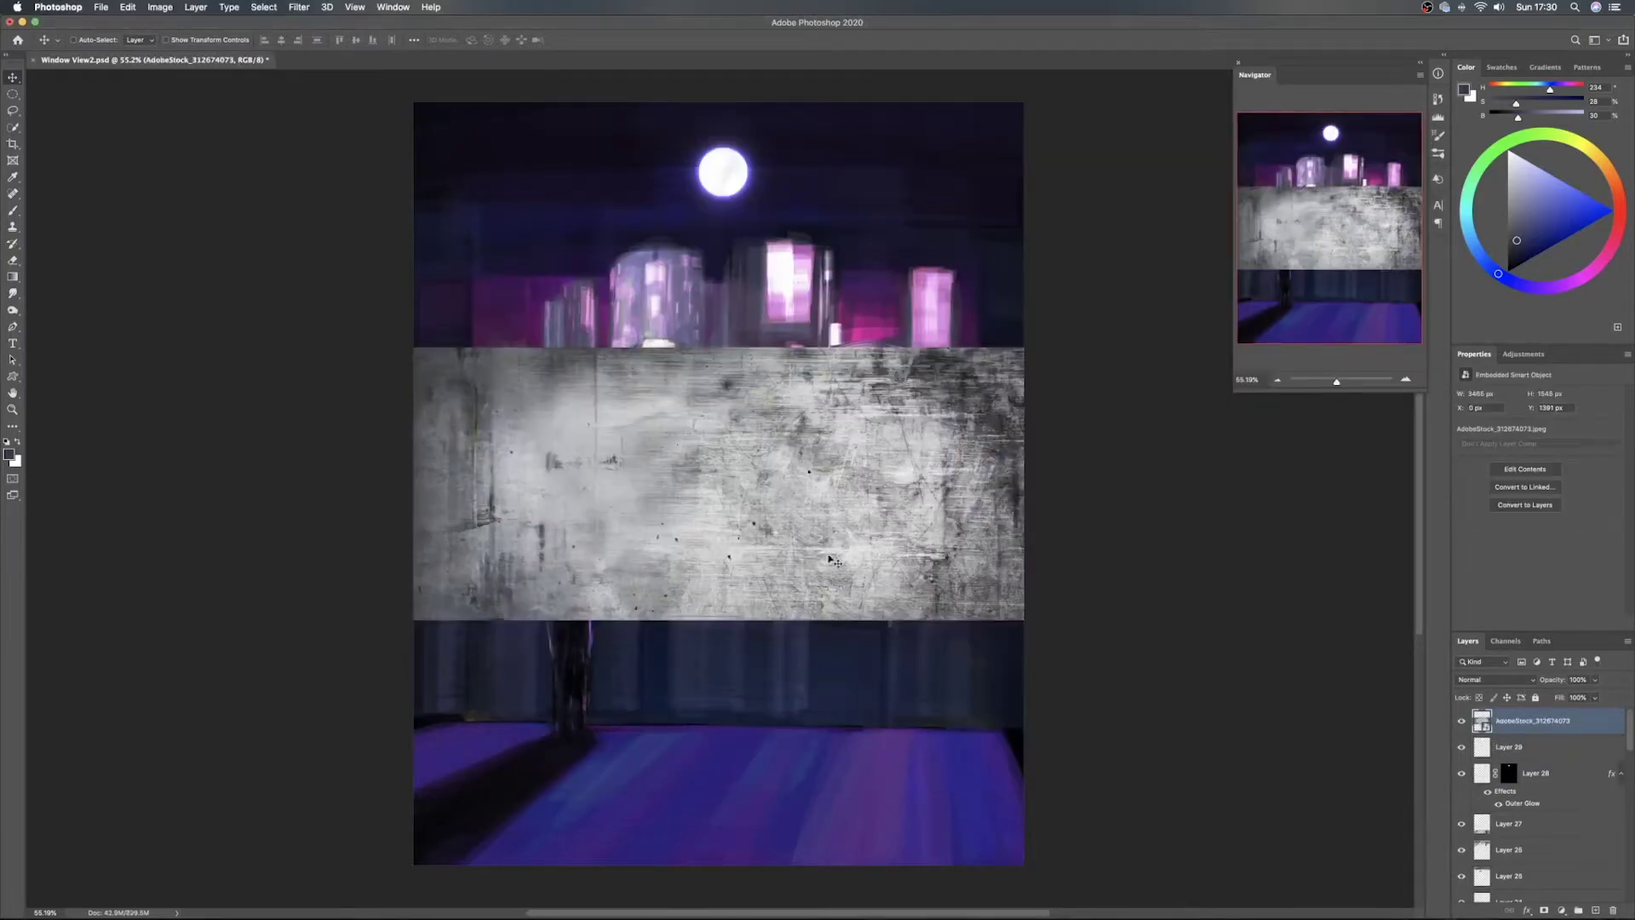
Set the grunge texture layer's blend mode to Soft Light and move the texture down over the floor
left_click(1483, 681)
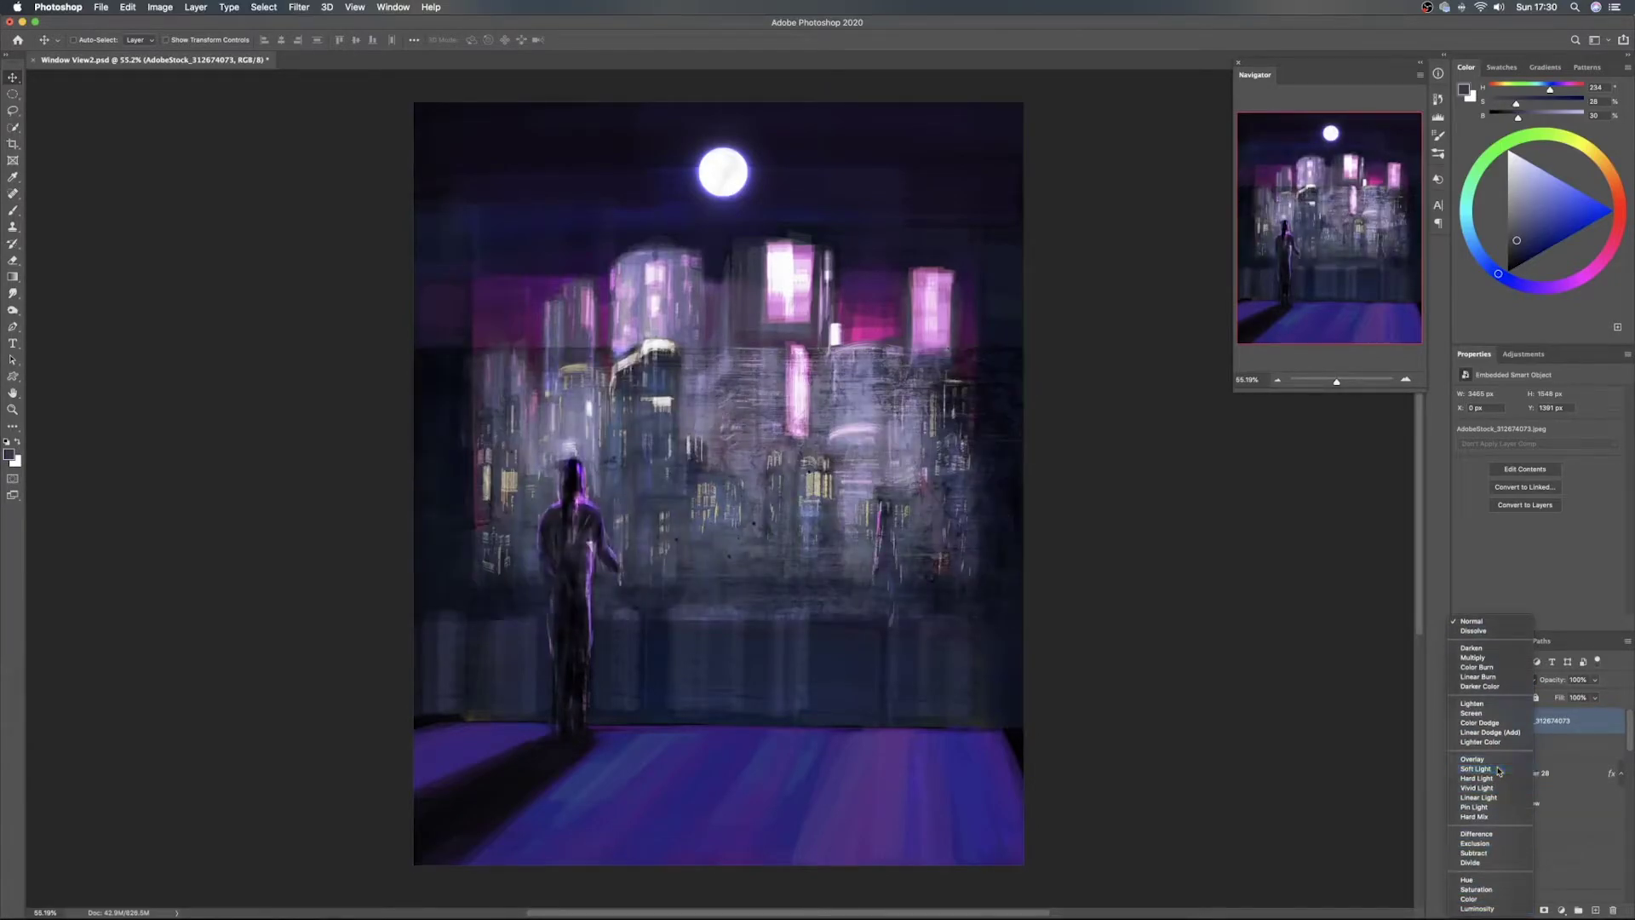
left_click(1498, 770)
left_click_drag(879, 521, 883, 802)
Align the texture's upper edge with the back edge of the floor and, after trying Color Burn, set its blend mode to Multiply
left_click(1486, 680)
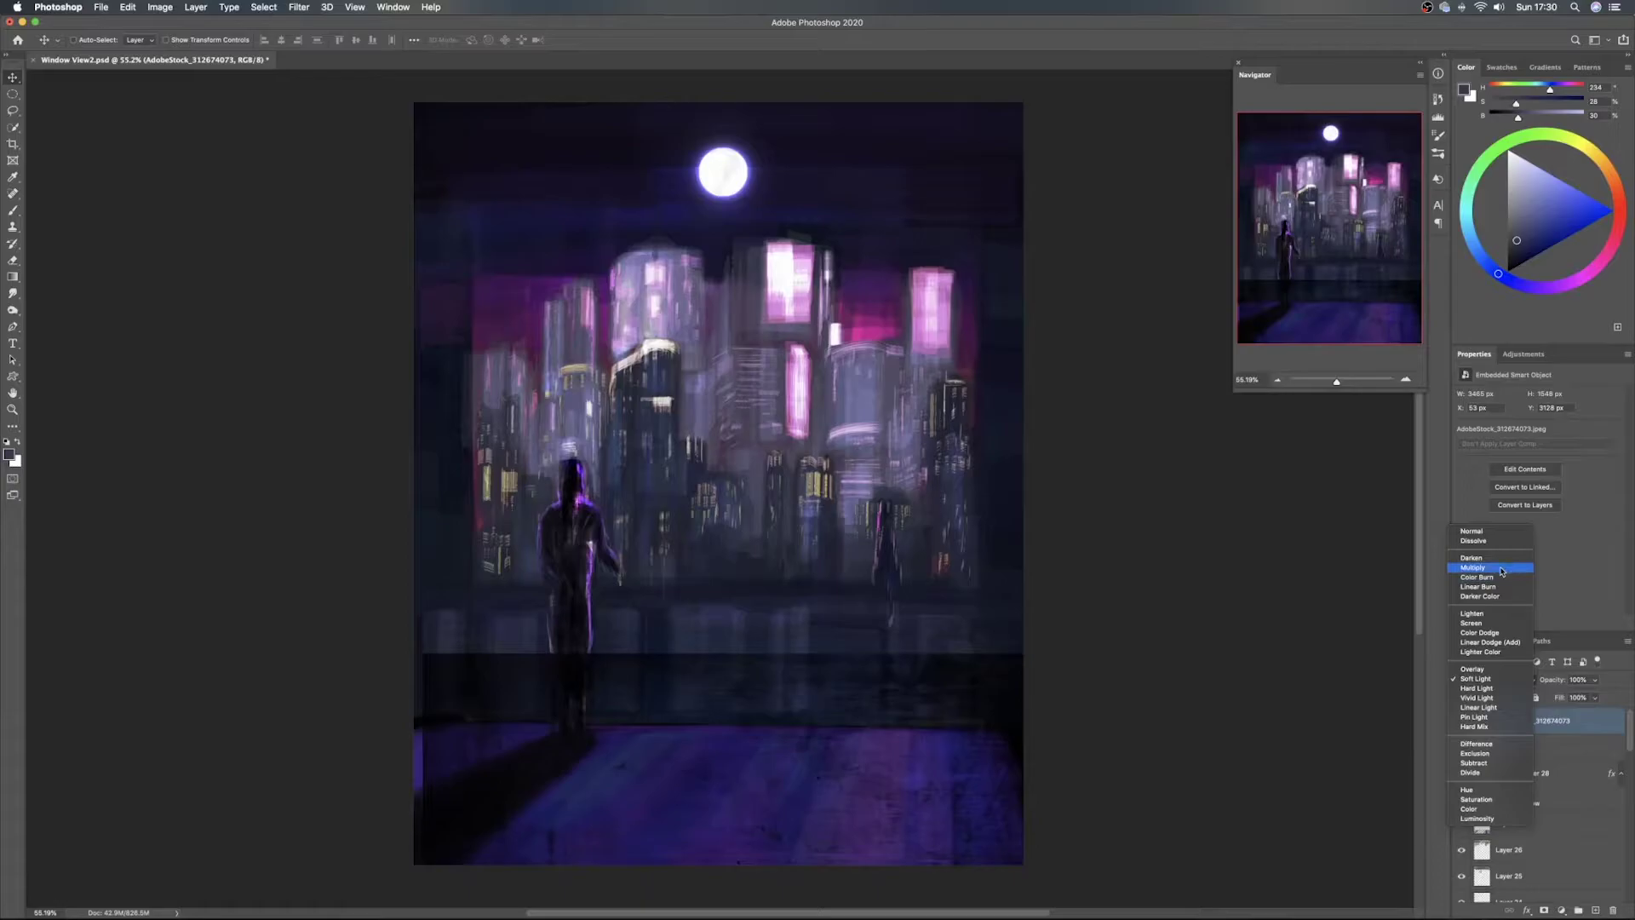
left_click(1500, 579)
mouse_move(937, 743)
left_mouse_down()
mouse_move(931, 795)
mouse_move(963, 770)
mouse_move(944, 795)
mouse_move(913, 791)
mouse_move(936, 790)
left_mouse_up()
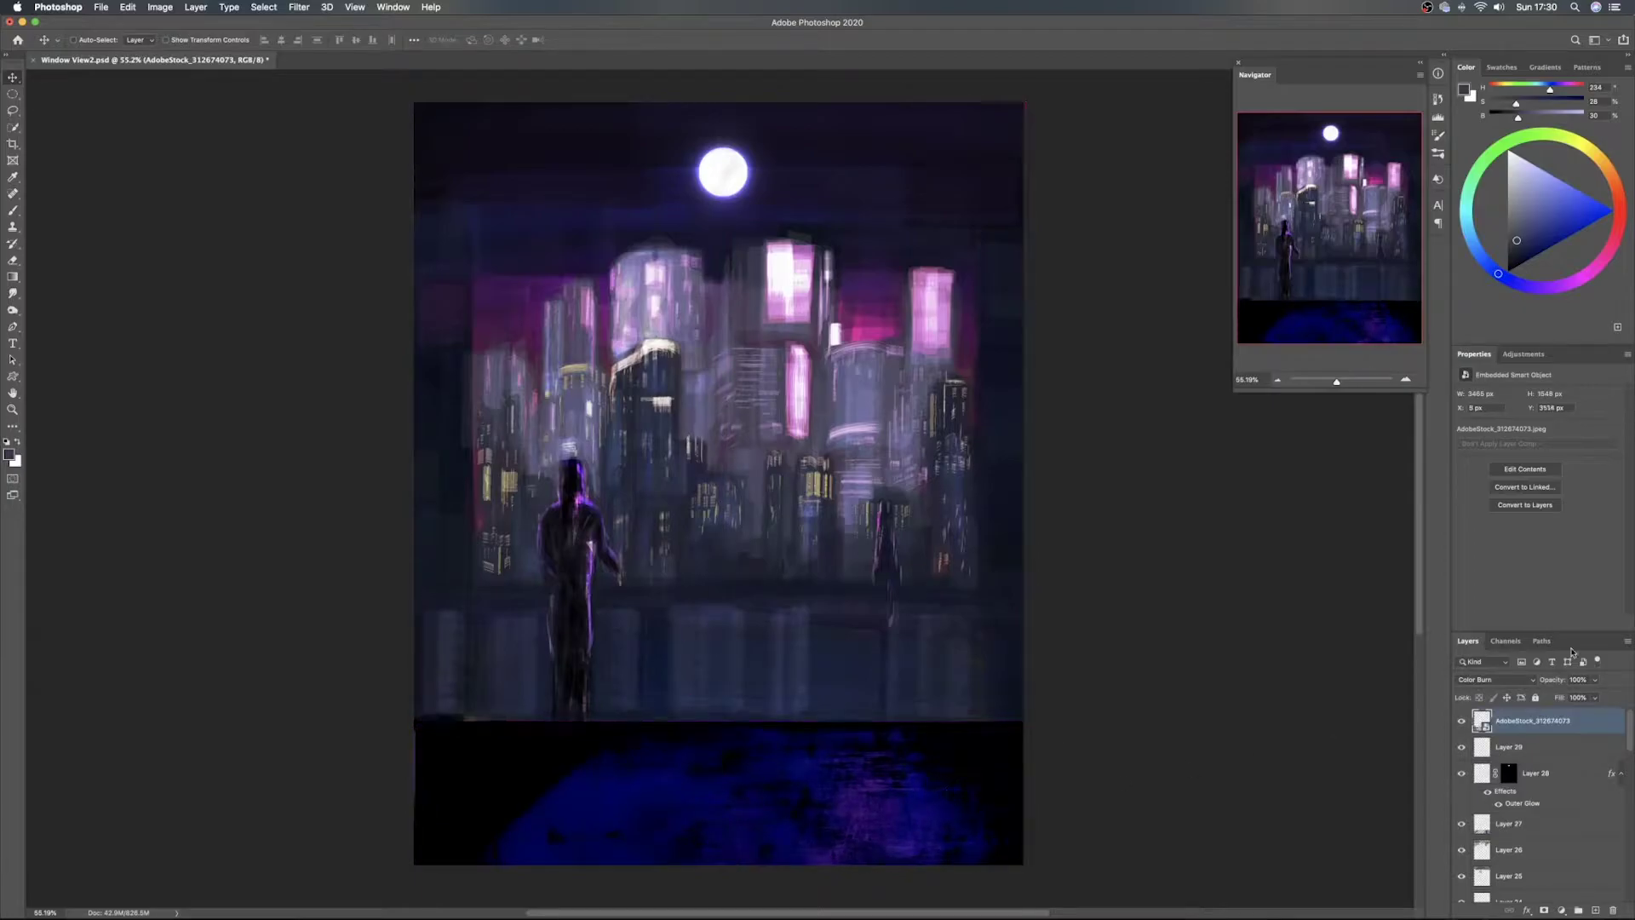
left_click(1493, 680)
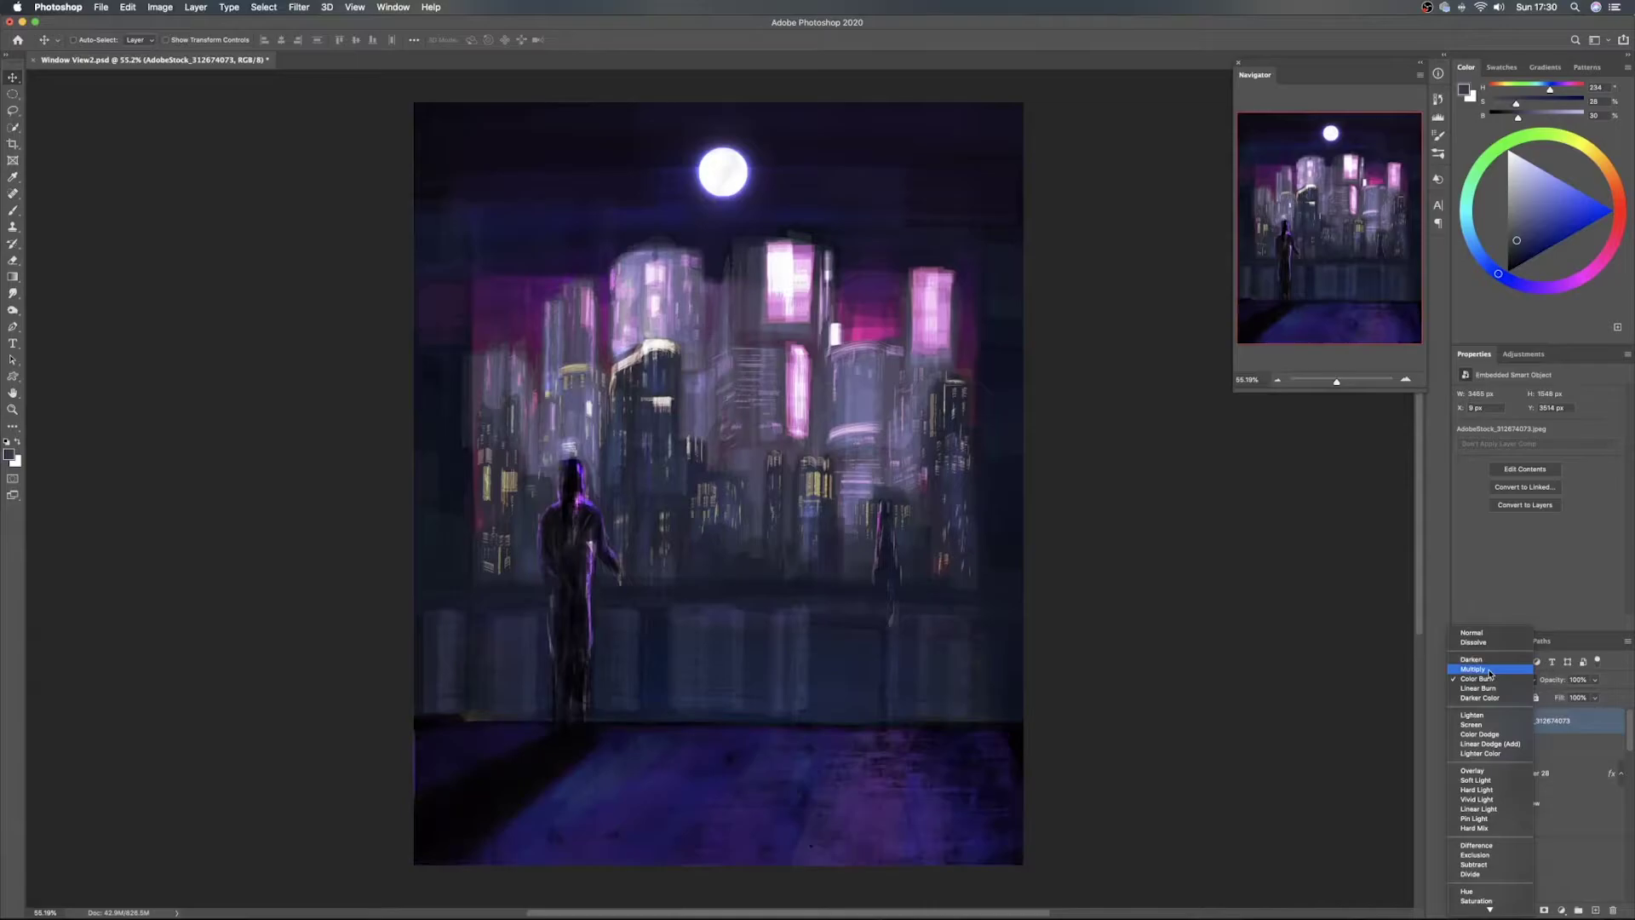
left_click(1489, 669)
Distort the texture to the floor's perspective, spreading its lower corners beyond both sides of the canvas, and apply the transform
key("ctrl+t")
right_click(758, 767)
left_click(865, 842)
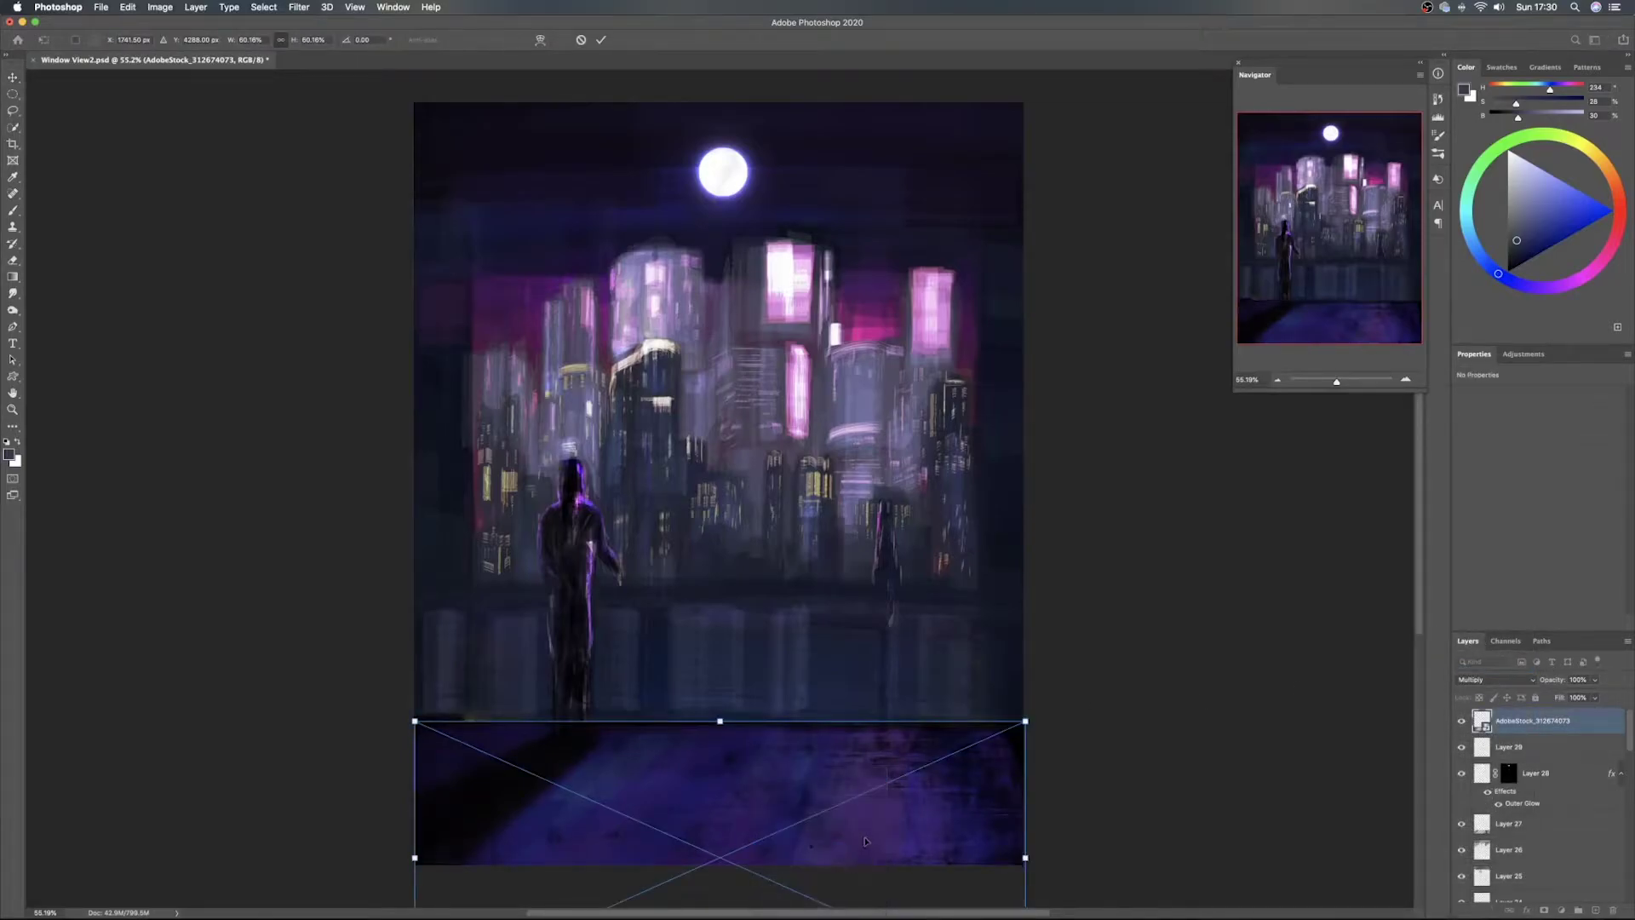
scroll(866, 842, "down", 3)
left_click_drag(849, 867, 823, 659)
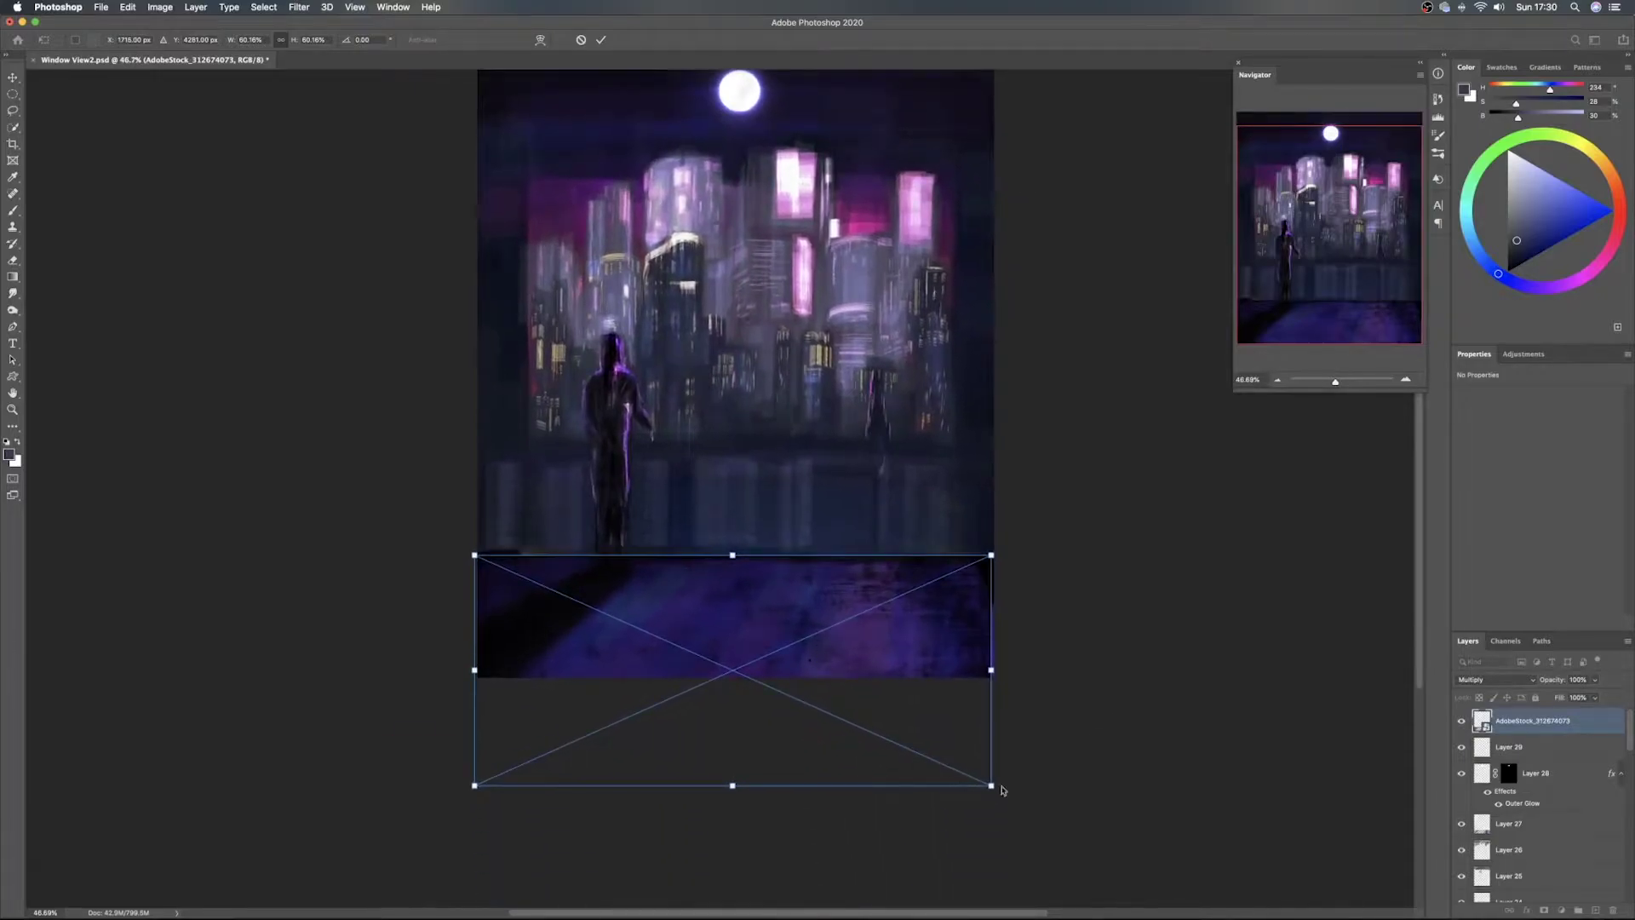
left_click_drag(990, 787, 1020, 788)
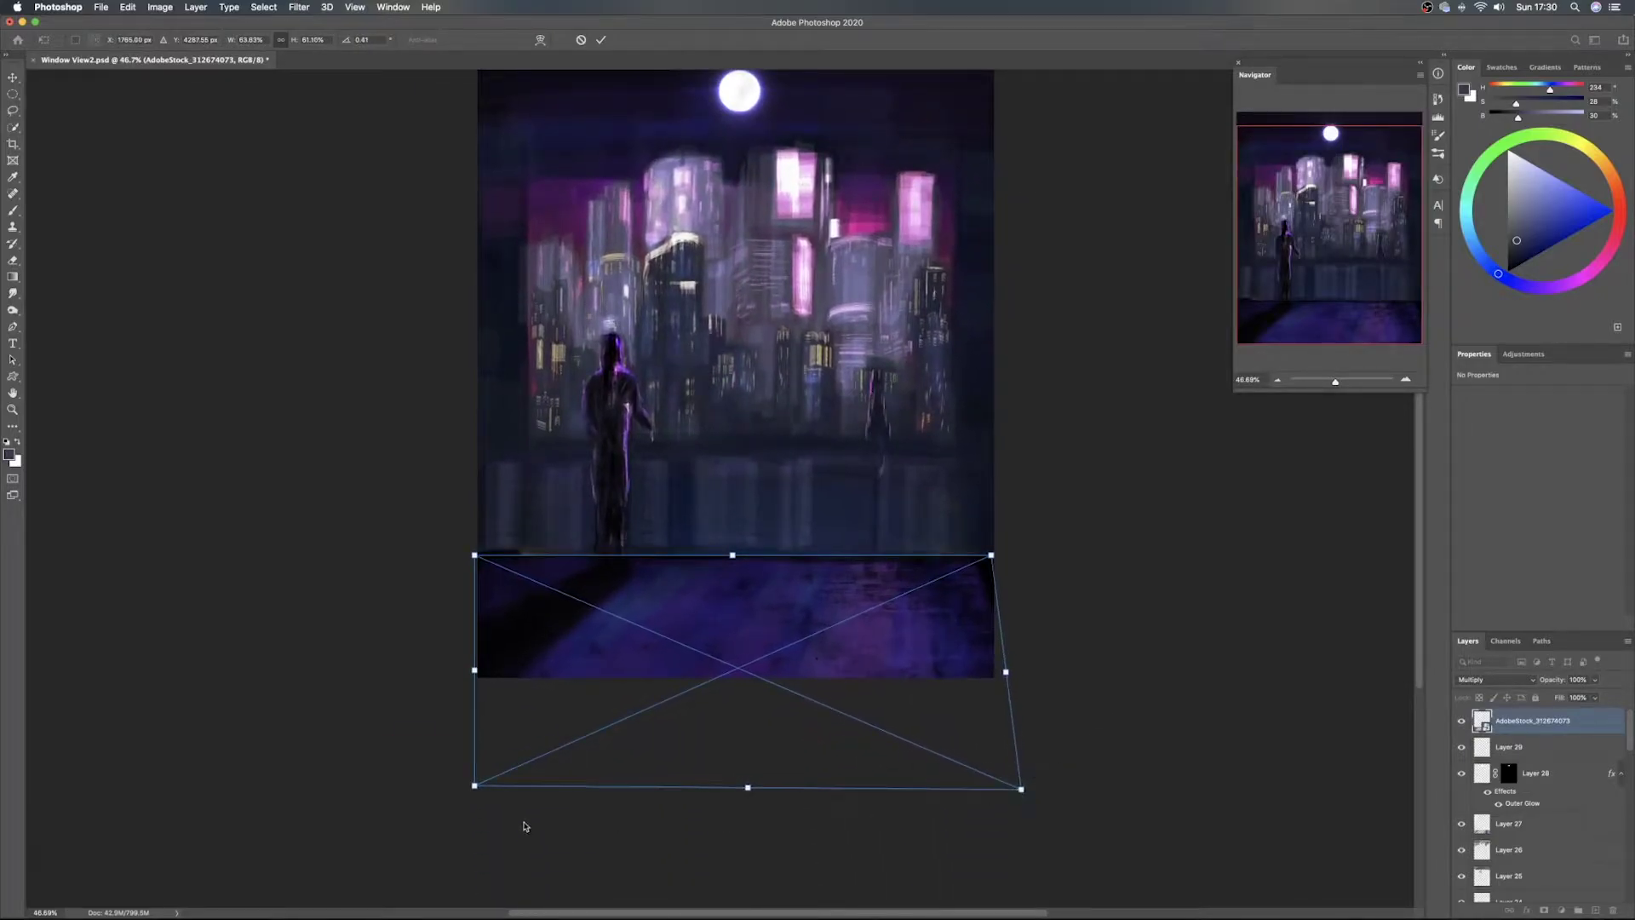
left_click_drag(475, 785, 49, 678)
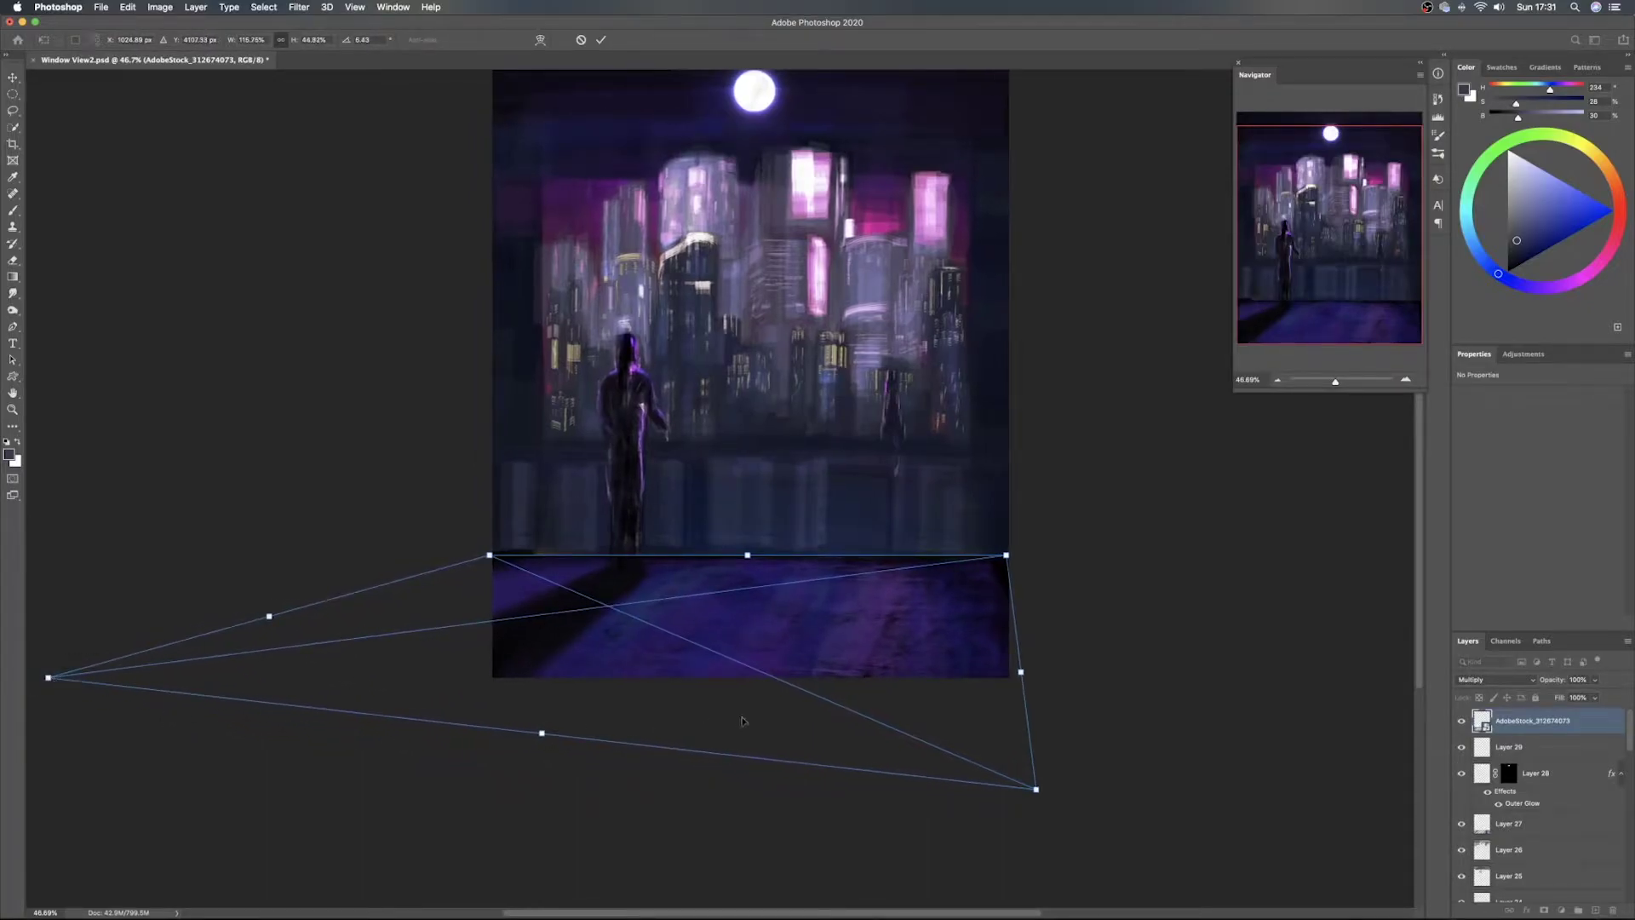
left_click_drag(1035, 788, 1073, 681)
key("Return")
left_click_drag(917, 599, 1008, 758)
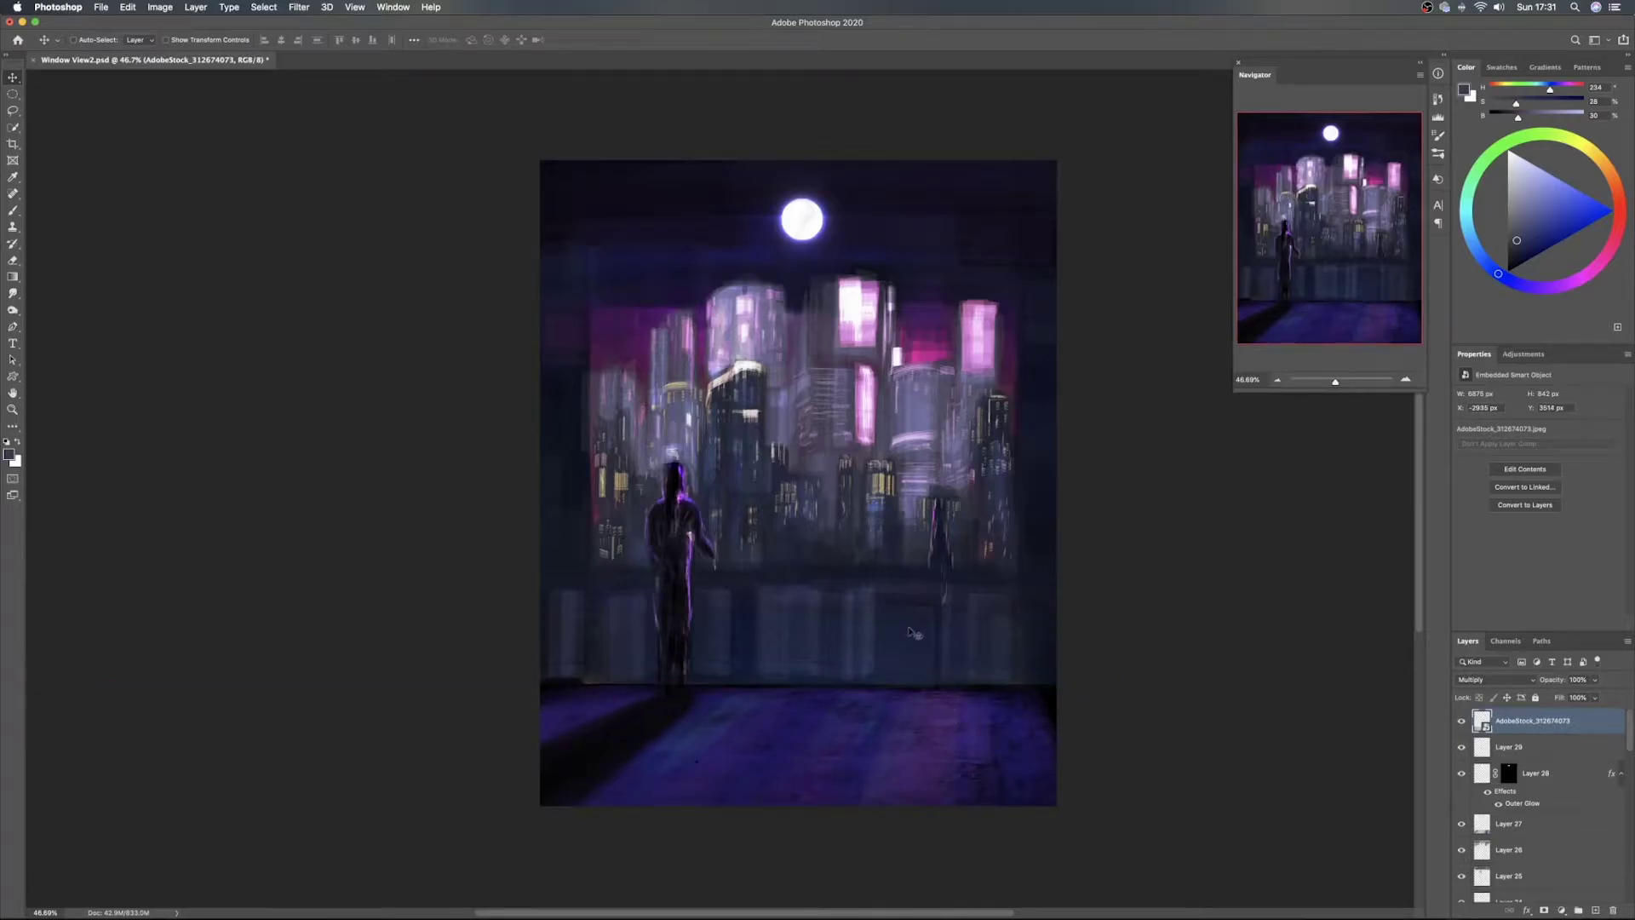
Toggle the visibility of the grunge texture layer to compare the floor with and without it
left_click(1462, 722)
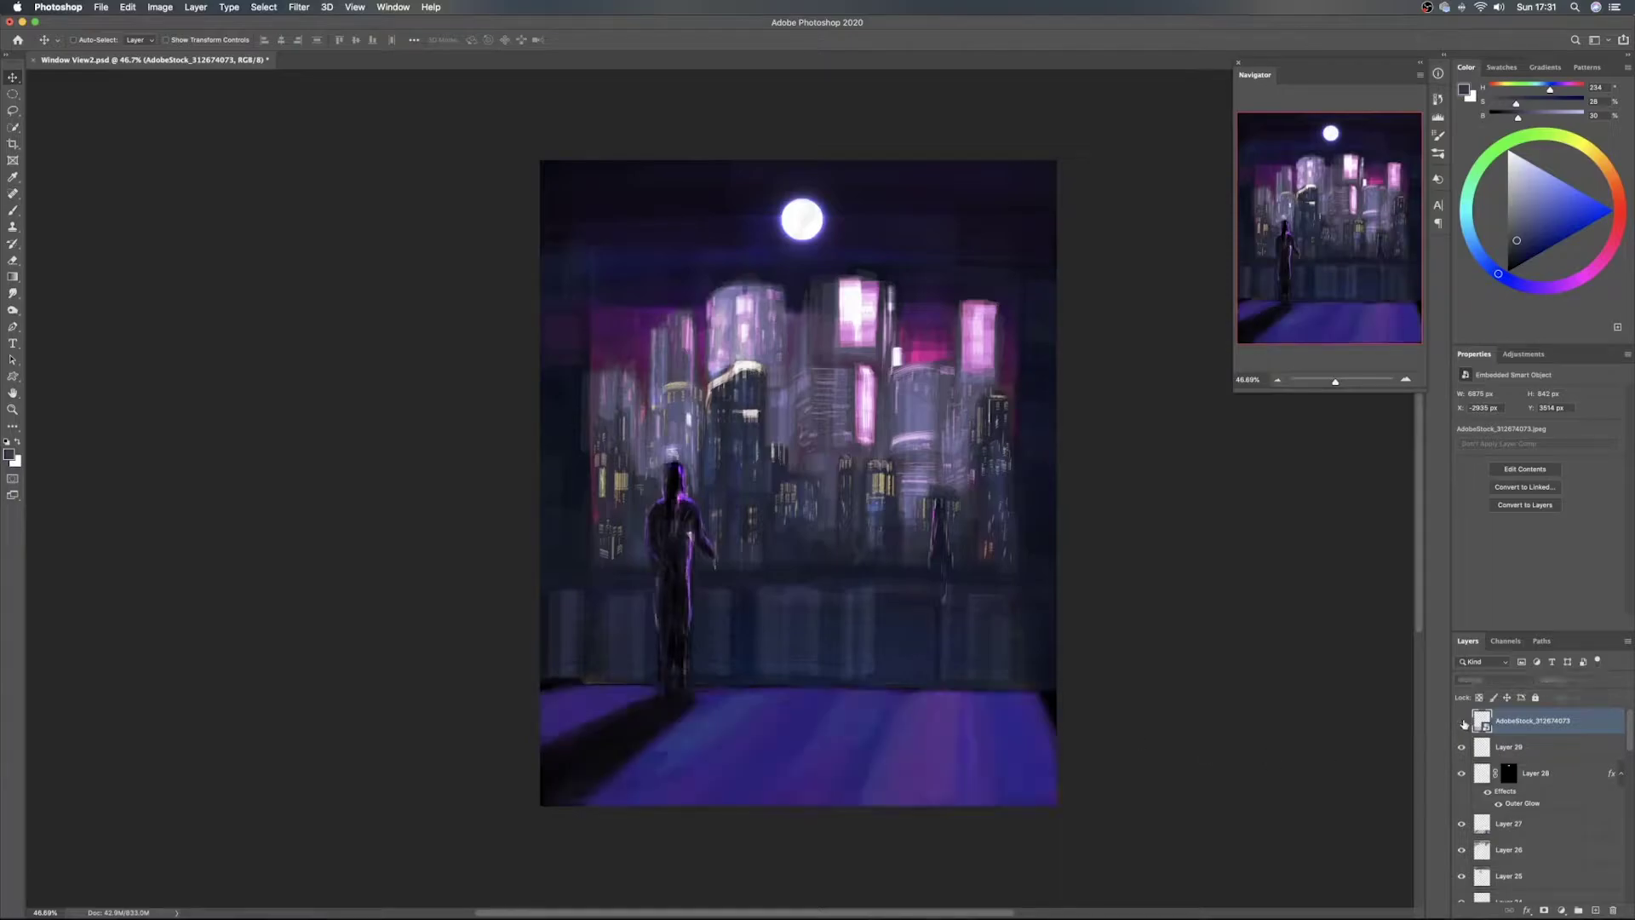
left_click(1462, 723)
left_click(1463, 723)
left_click(1463, 723)
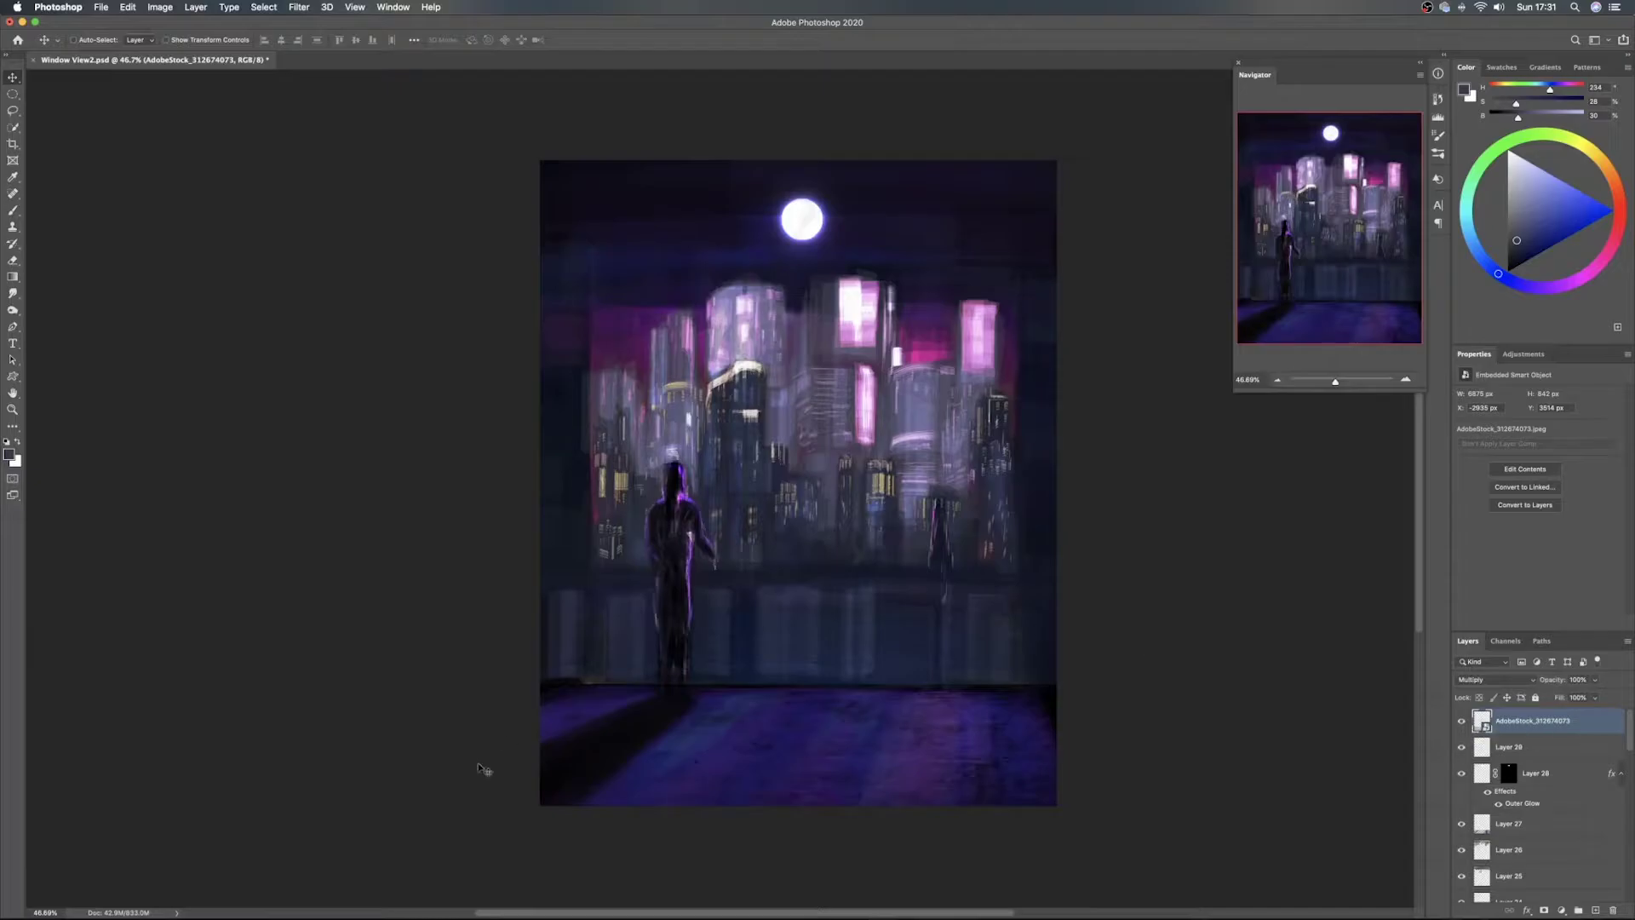
Switch to the Stock Images folder in Finder and preview images up to the newest files, looking for another texture source
mouse_move(460, 918)
left_click(457, 886)
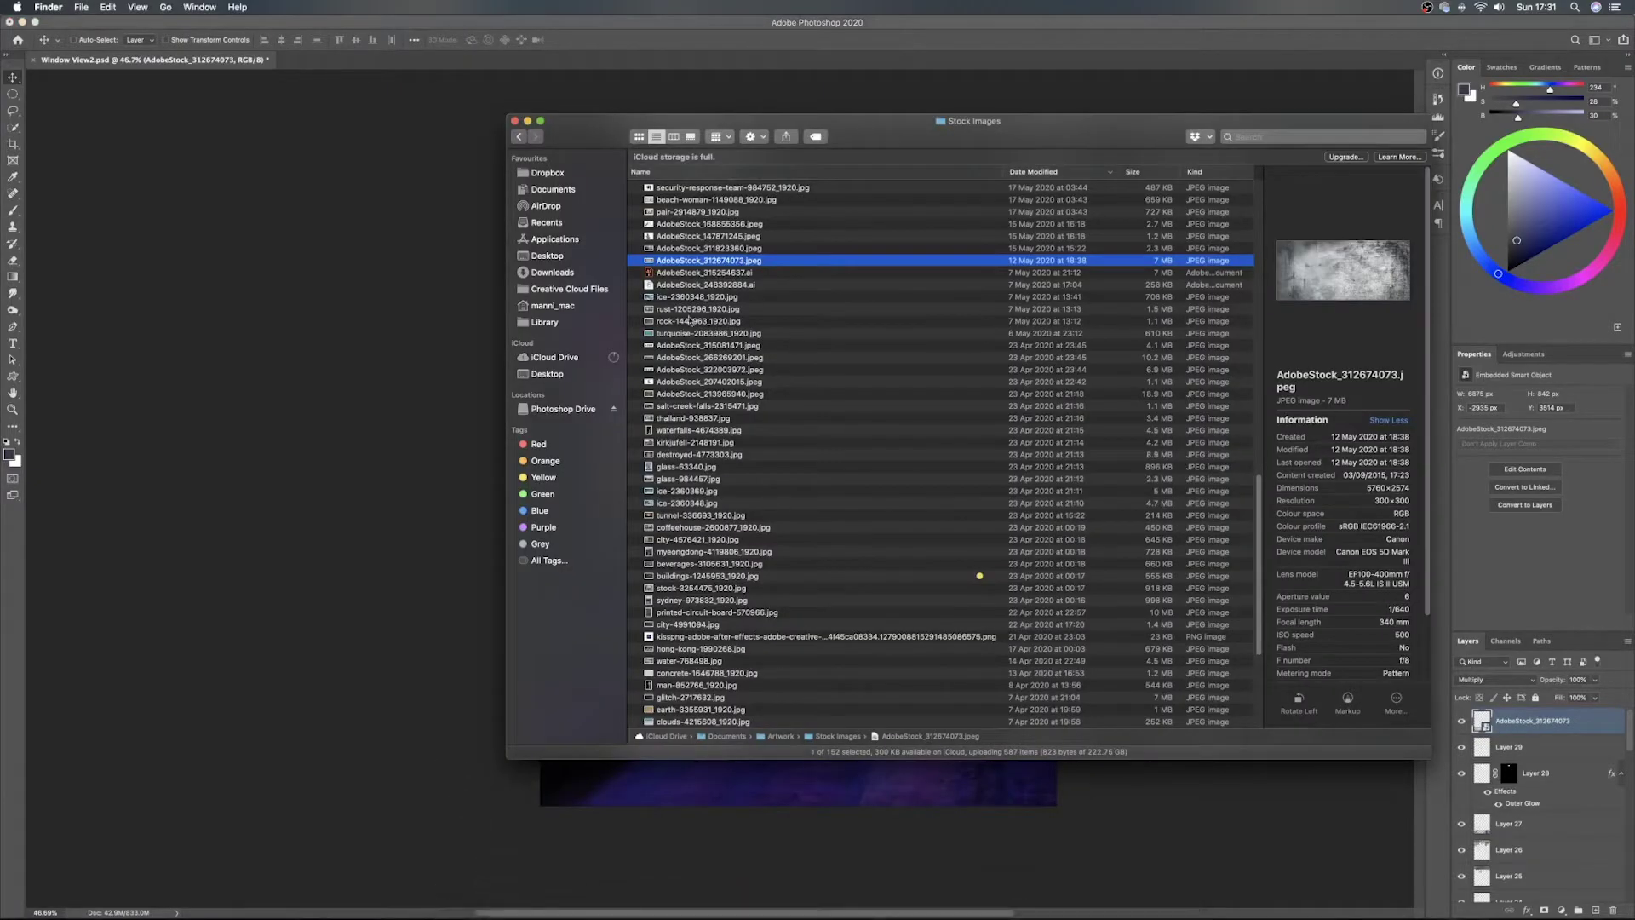
left_click(694, 314)
left_click(703, 332)
left_click(711, 237)
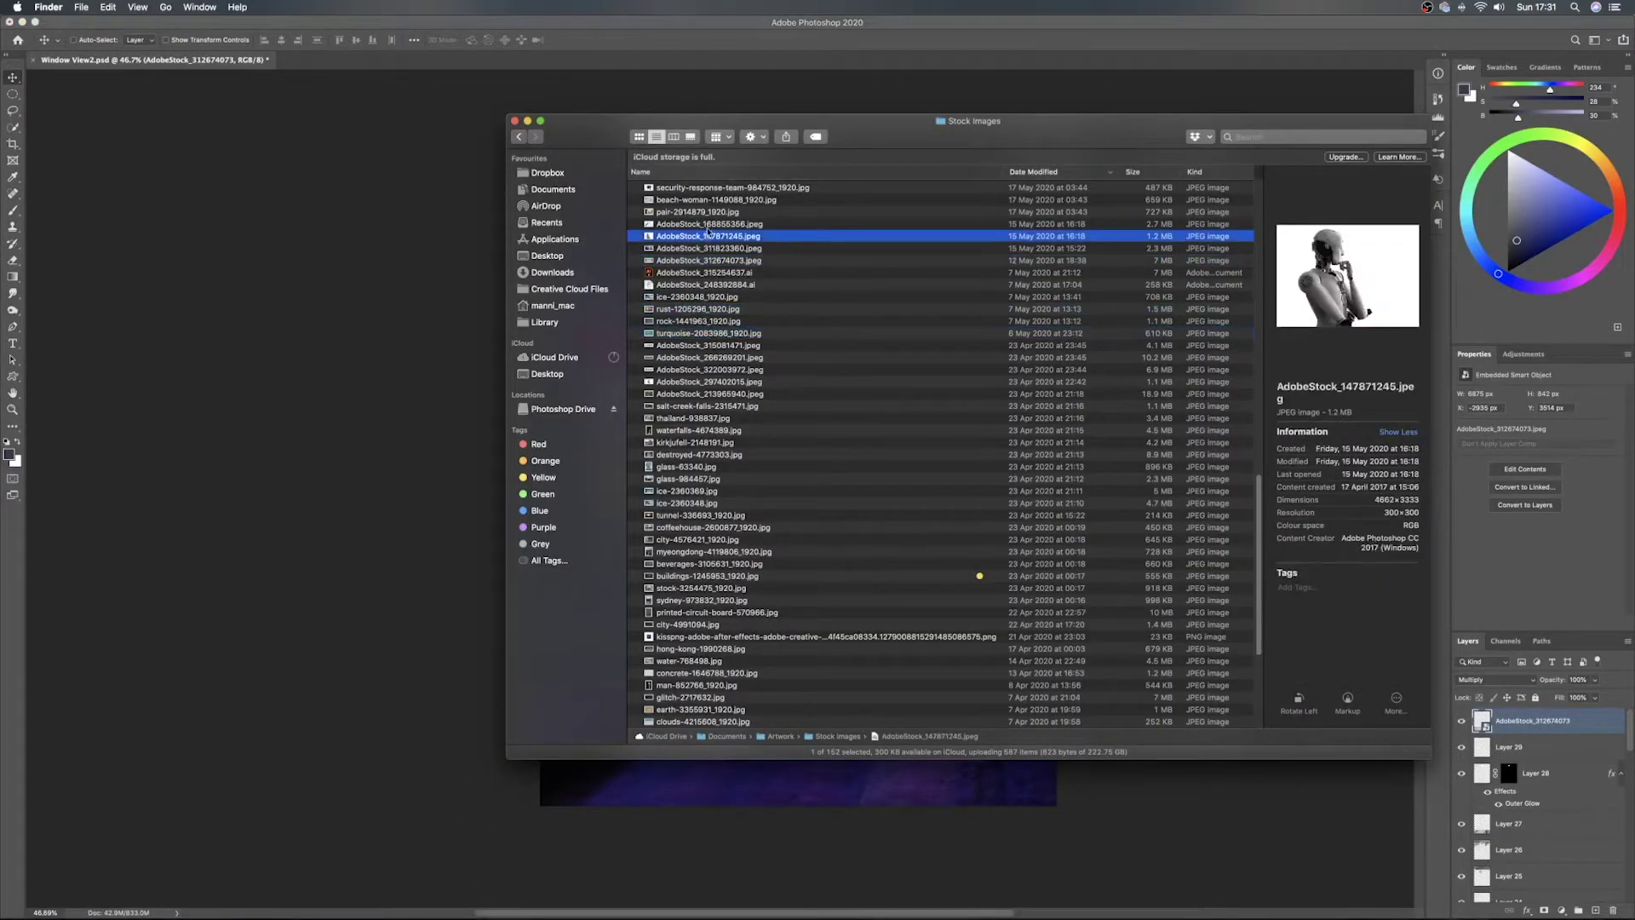
left_click(712, 226)
scroll(714, 235, "up", 5)
left_click(702, 259)
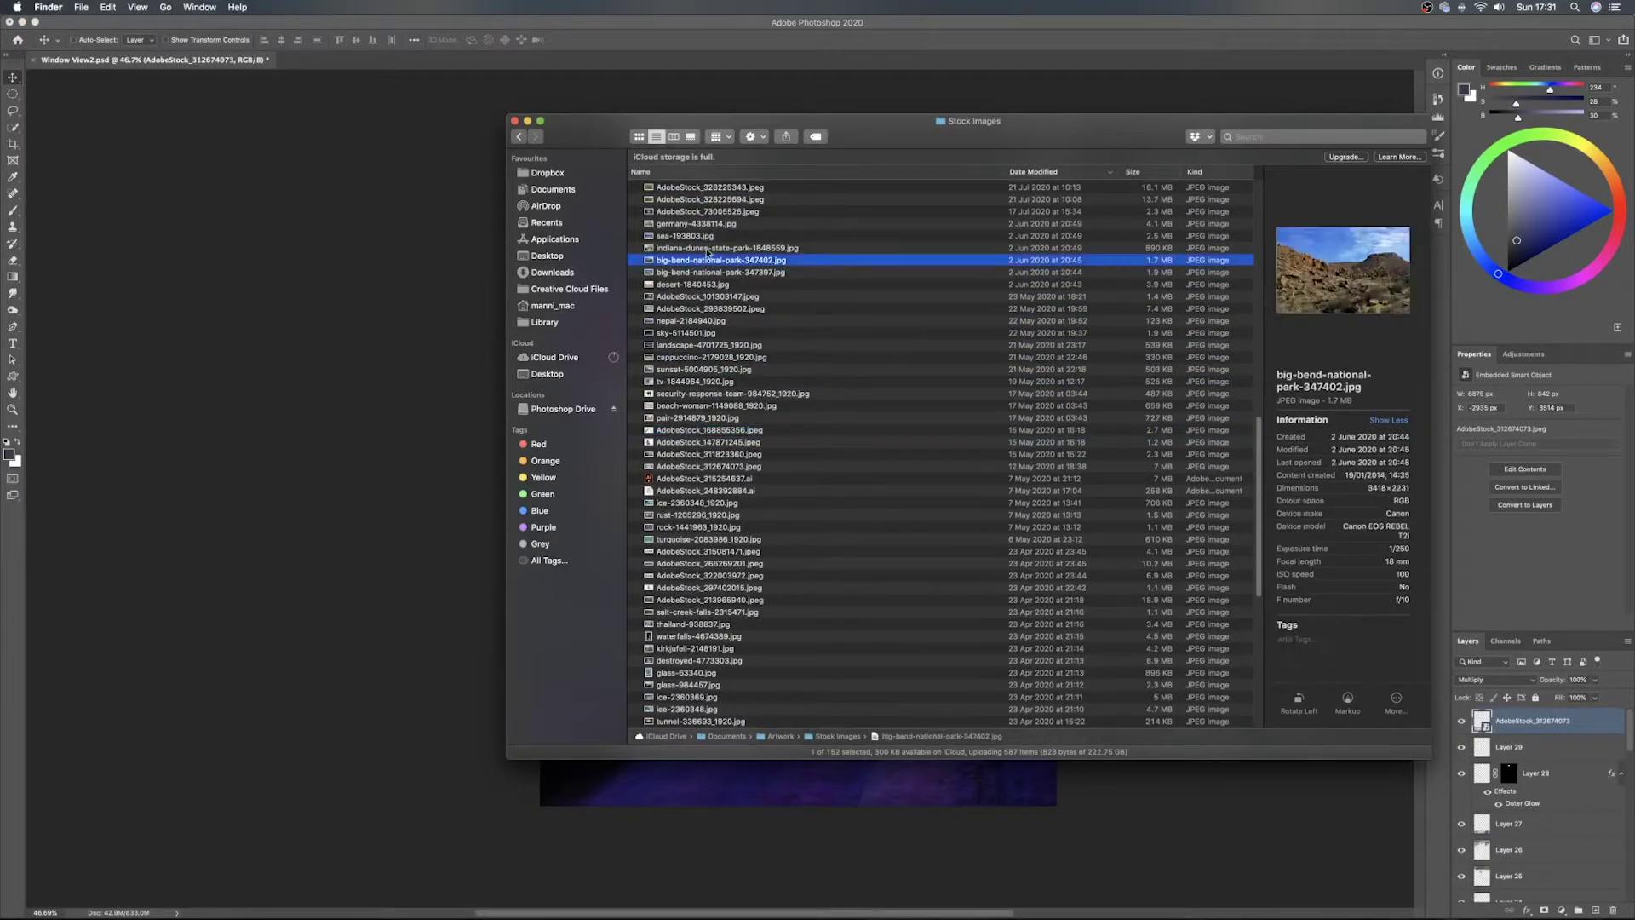
left_click(710, 248)
left_click(717, 285)
scroll(718, 290, "up", 10)
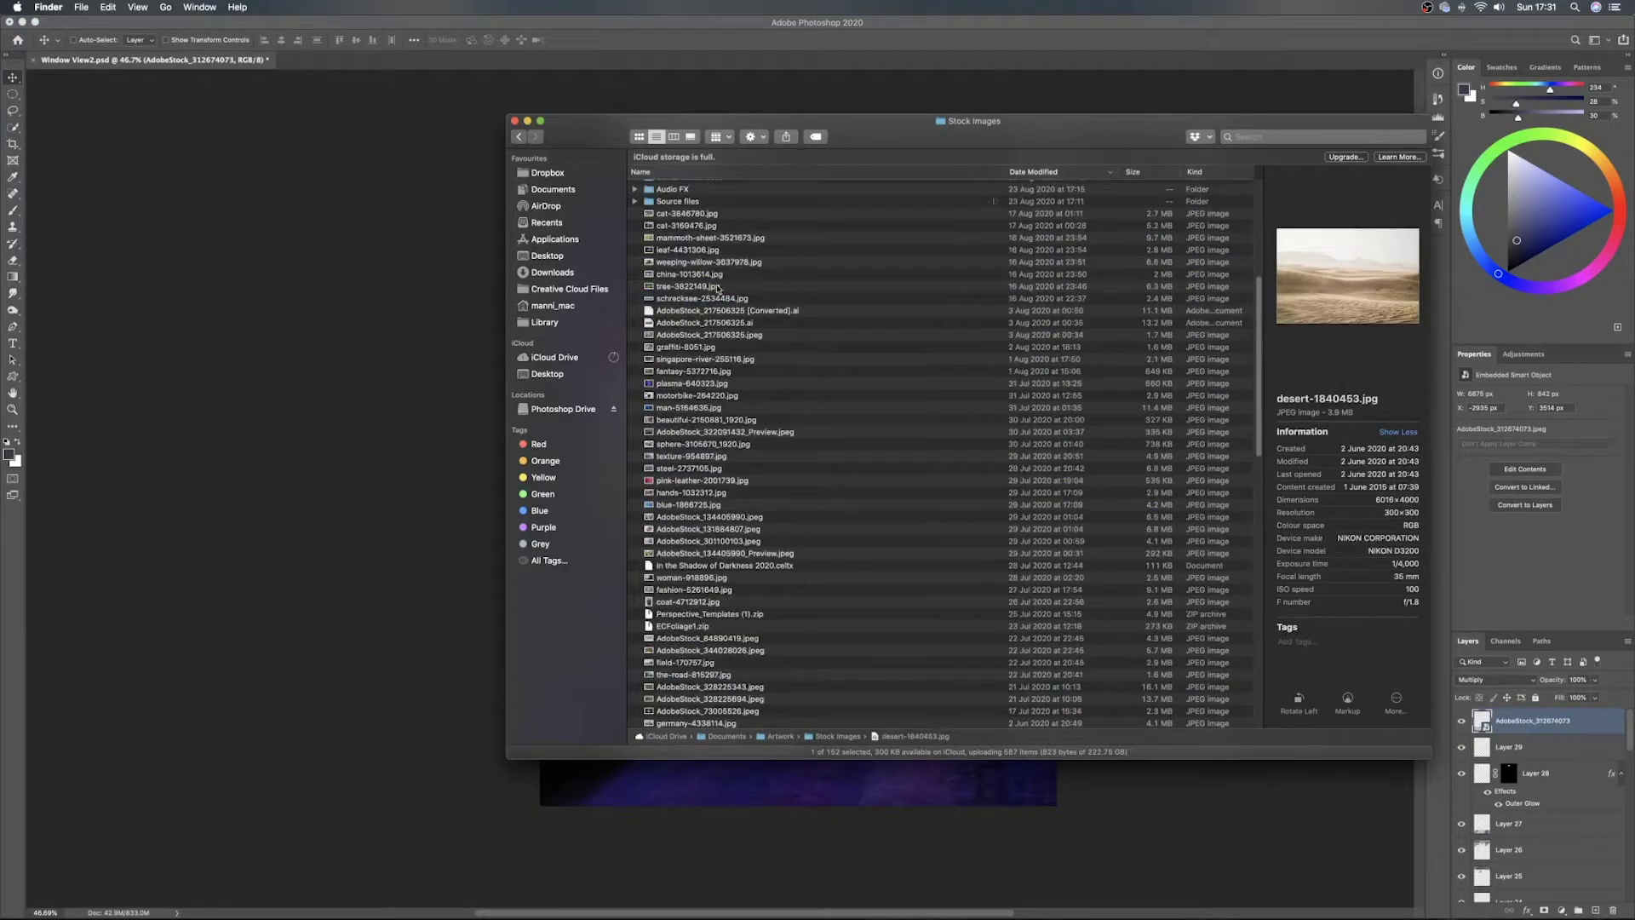
left_click(703, 214)
scroll(703, 214, "up", 7)
left_click(696, 187)
left_click(697, 200)
left_click(695, 210)
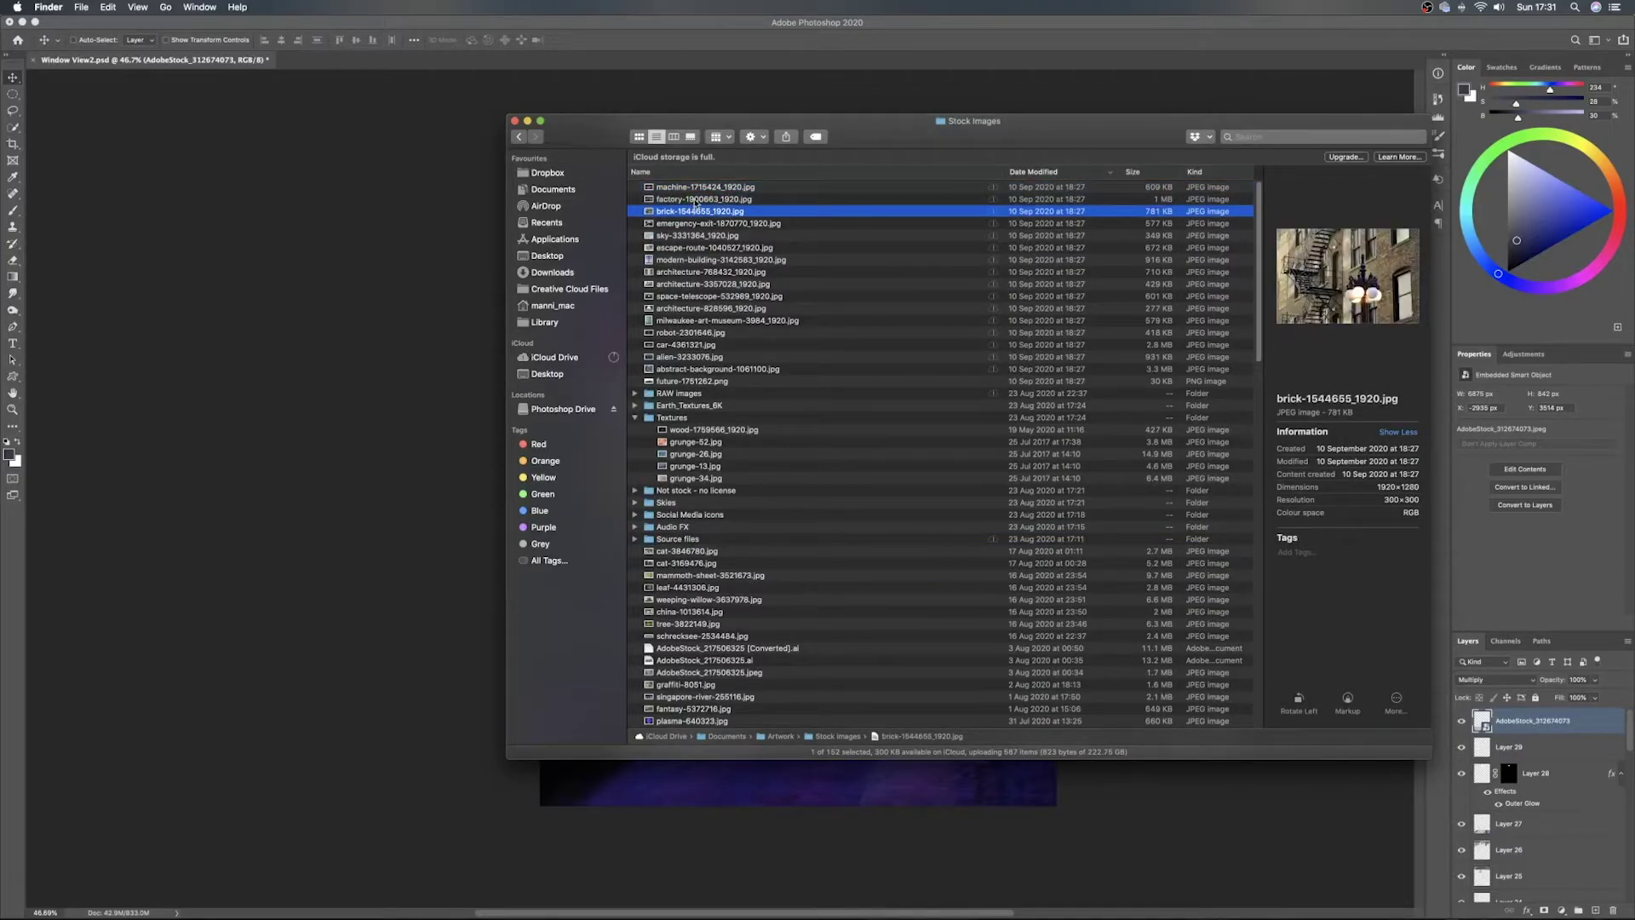
left_click(696, 199)
Place machine-1715424_1920.jpg from the Stock Images folder in the Photoshop painting as the top layer and set its blend mode to Soft Light
left_click_drag(915, 149, 936, 178)
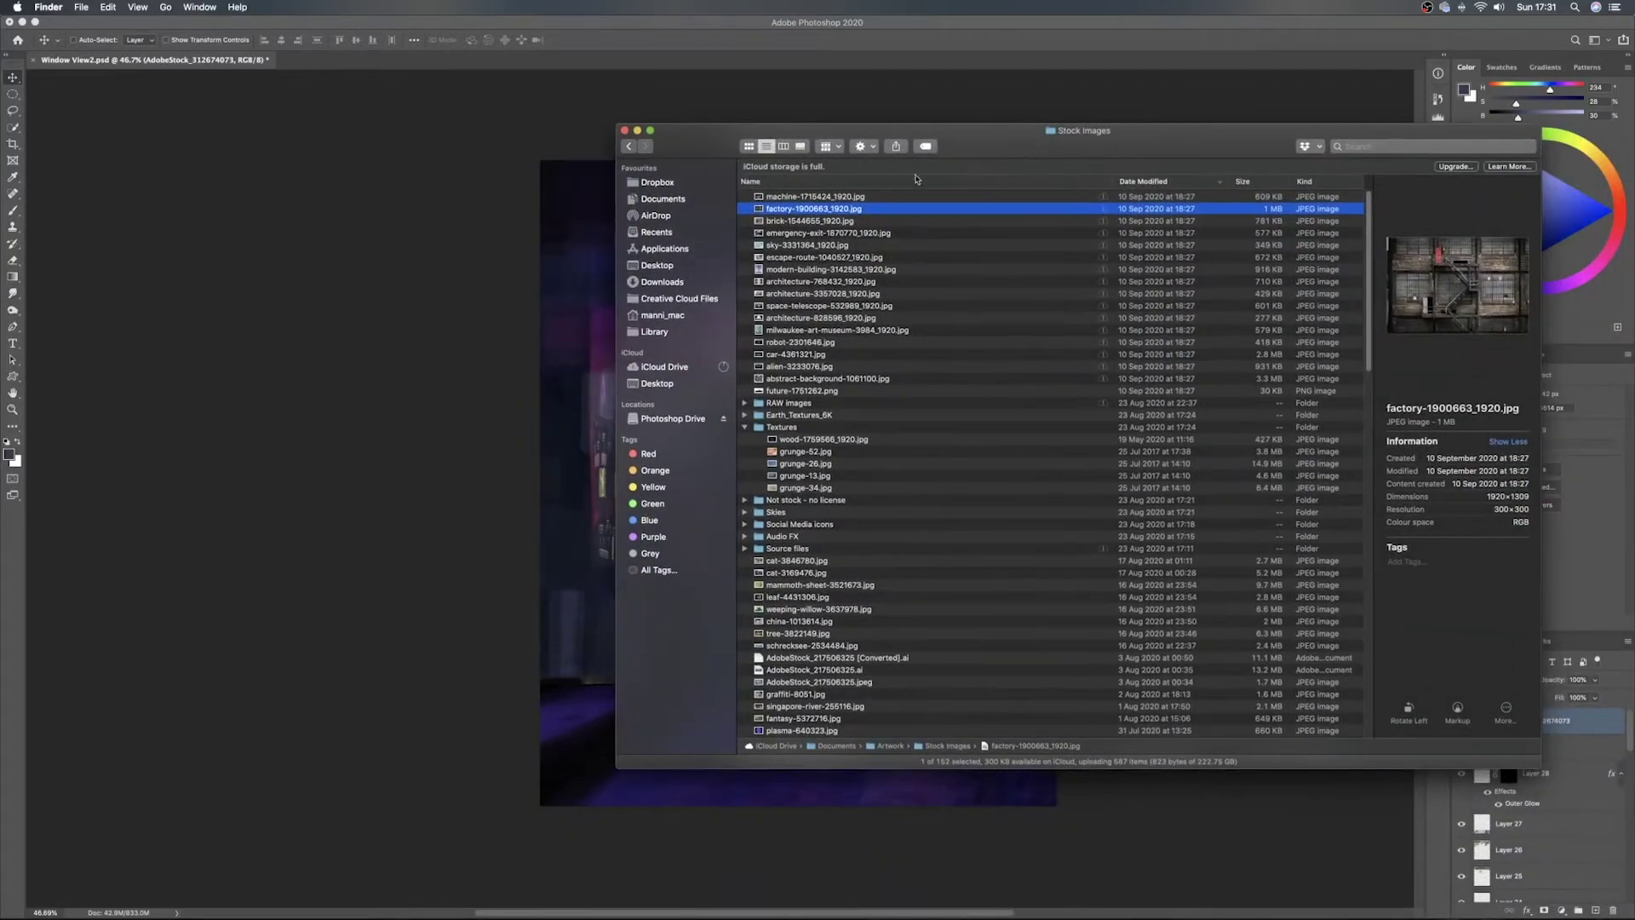
left_click_drag(832, 199, 615, 315)
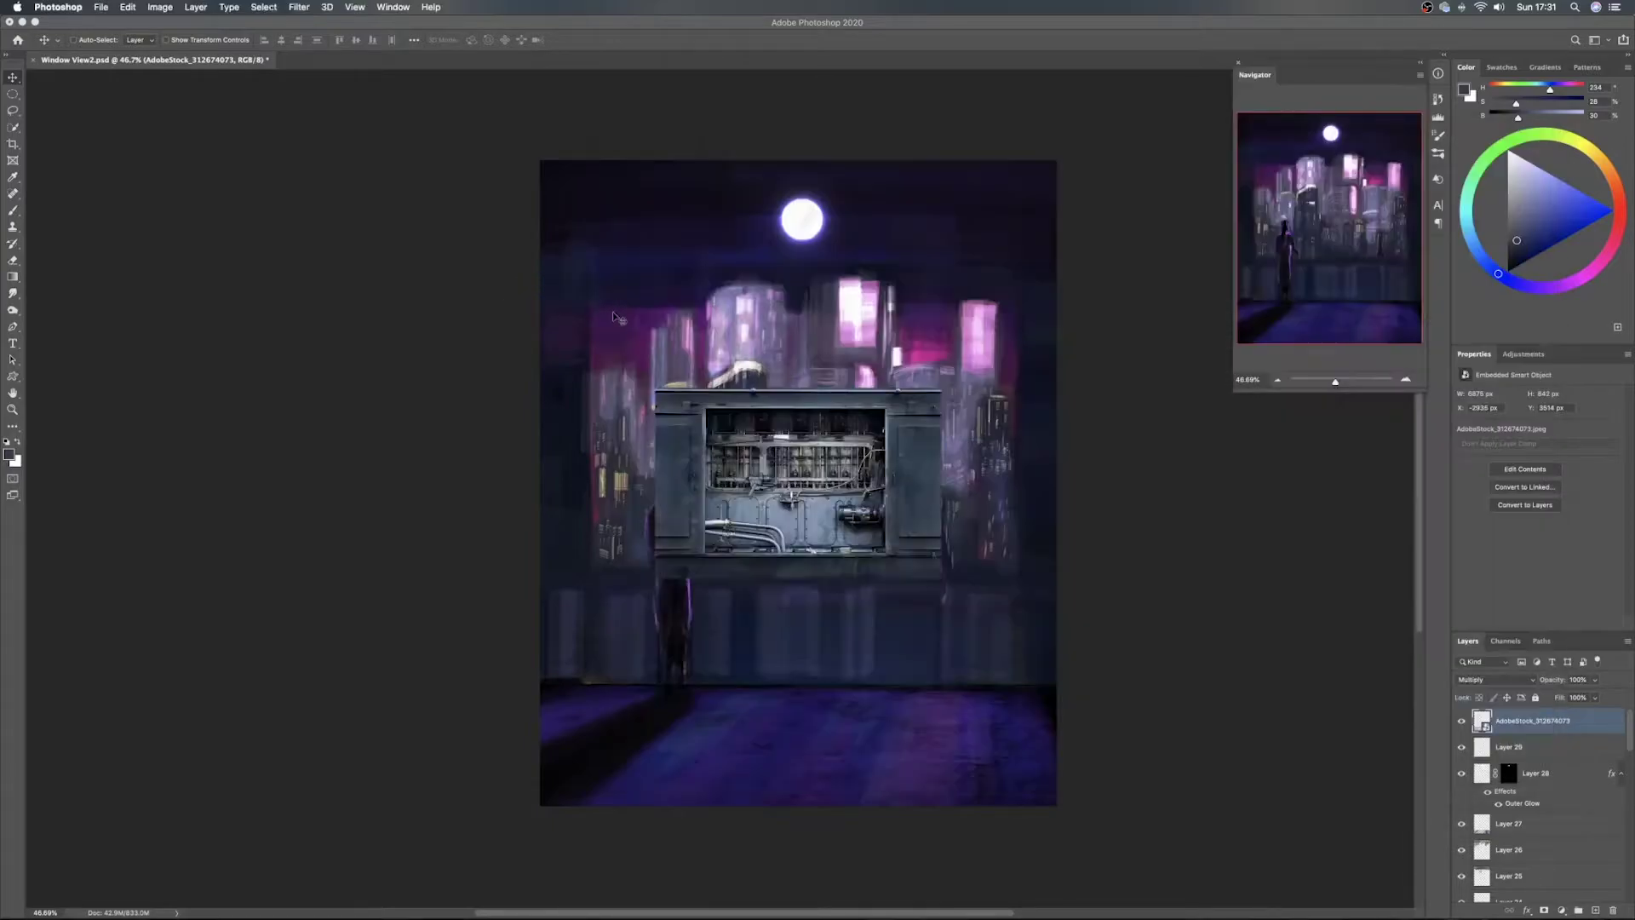
left_click_drag(812, 538, 717, 499)
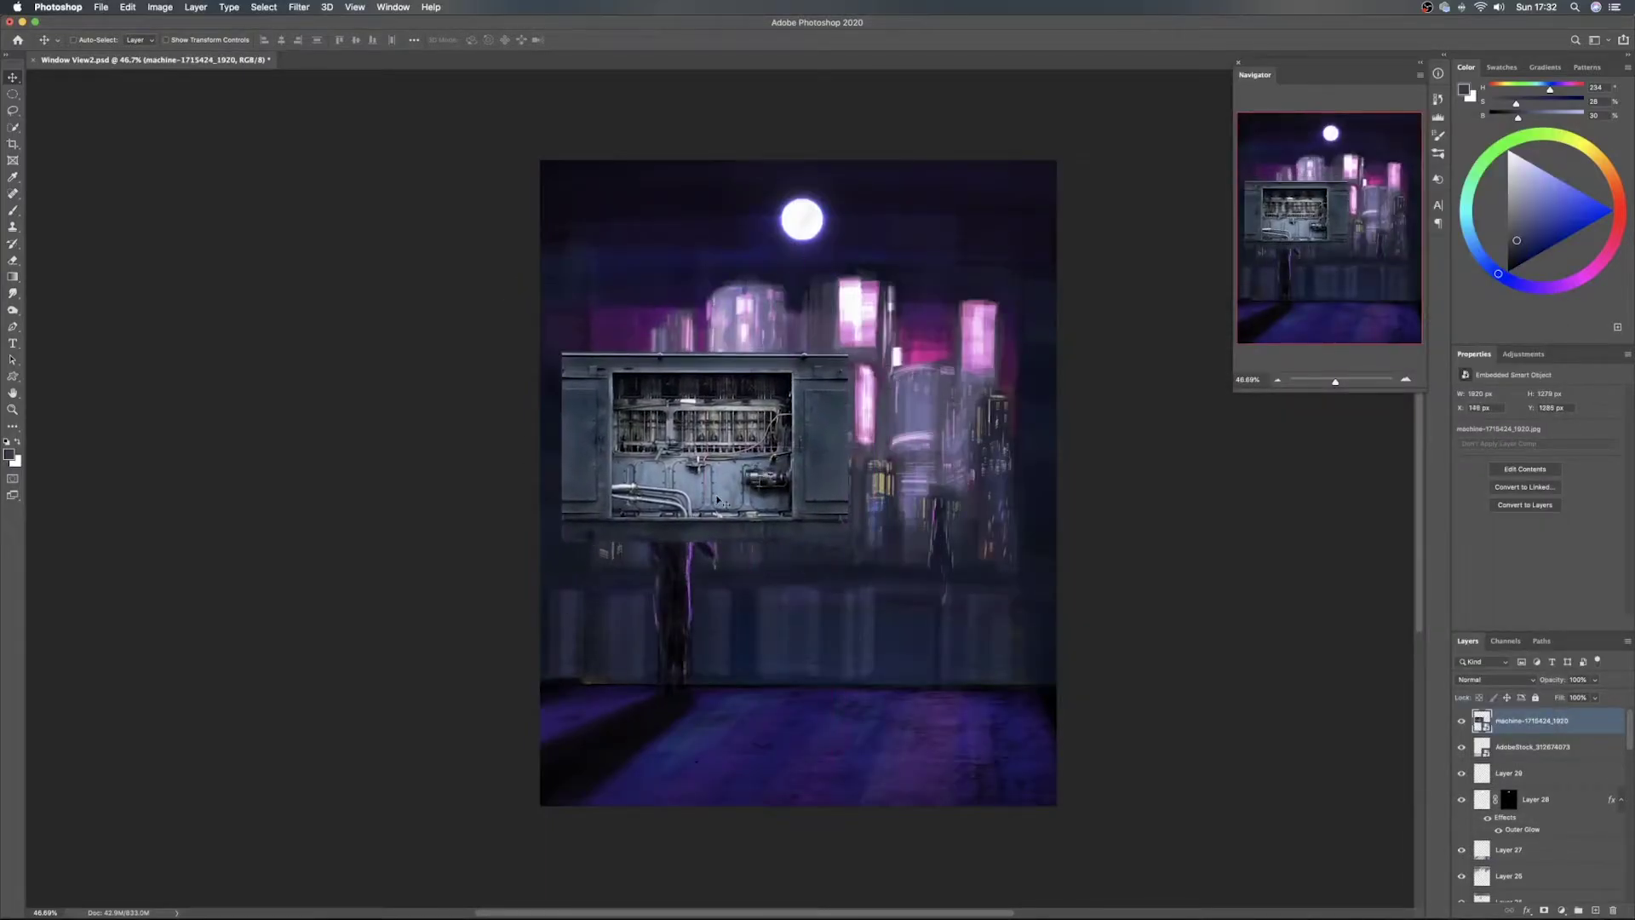
left_click(1496, 679)
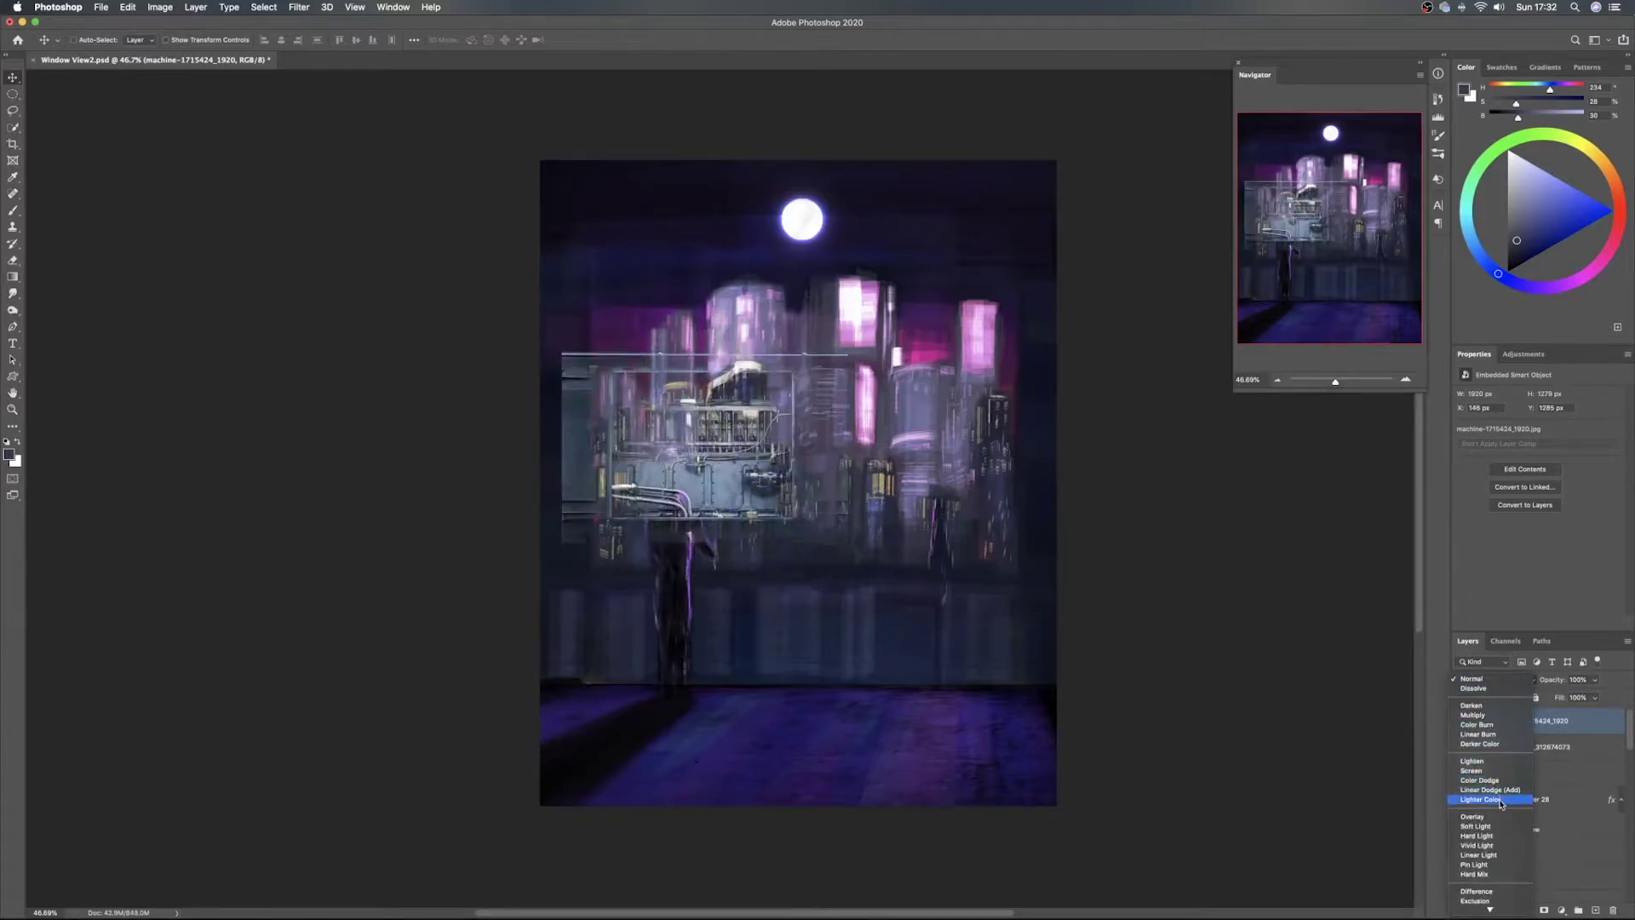
left_click(1503, 831)
Scale the machine image to about 314% and position it over the lower half of the painting, extending past both canvas sides
left_click_drag(788, 496, 1068, 511)
key("ctrl+t")
left_click_drag(1112, 328, 1104, 532)
left_click_drag(1095, 599, 1324, 910)
left_click_drag(1143, 714, 427, 598)
left_click_drag(455, 633, 676, 609)
key("super+minus")
key("super+minus")
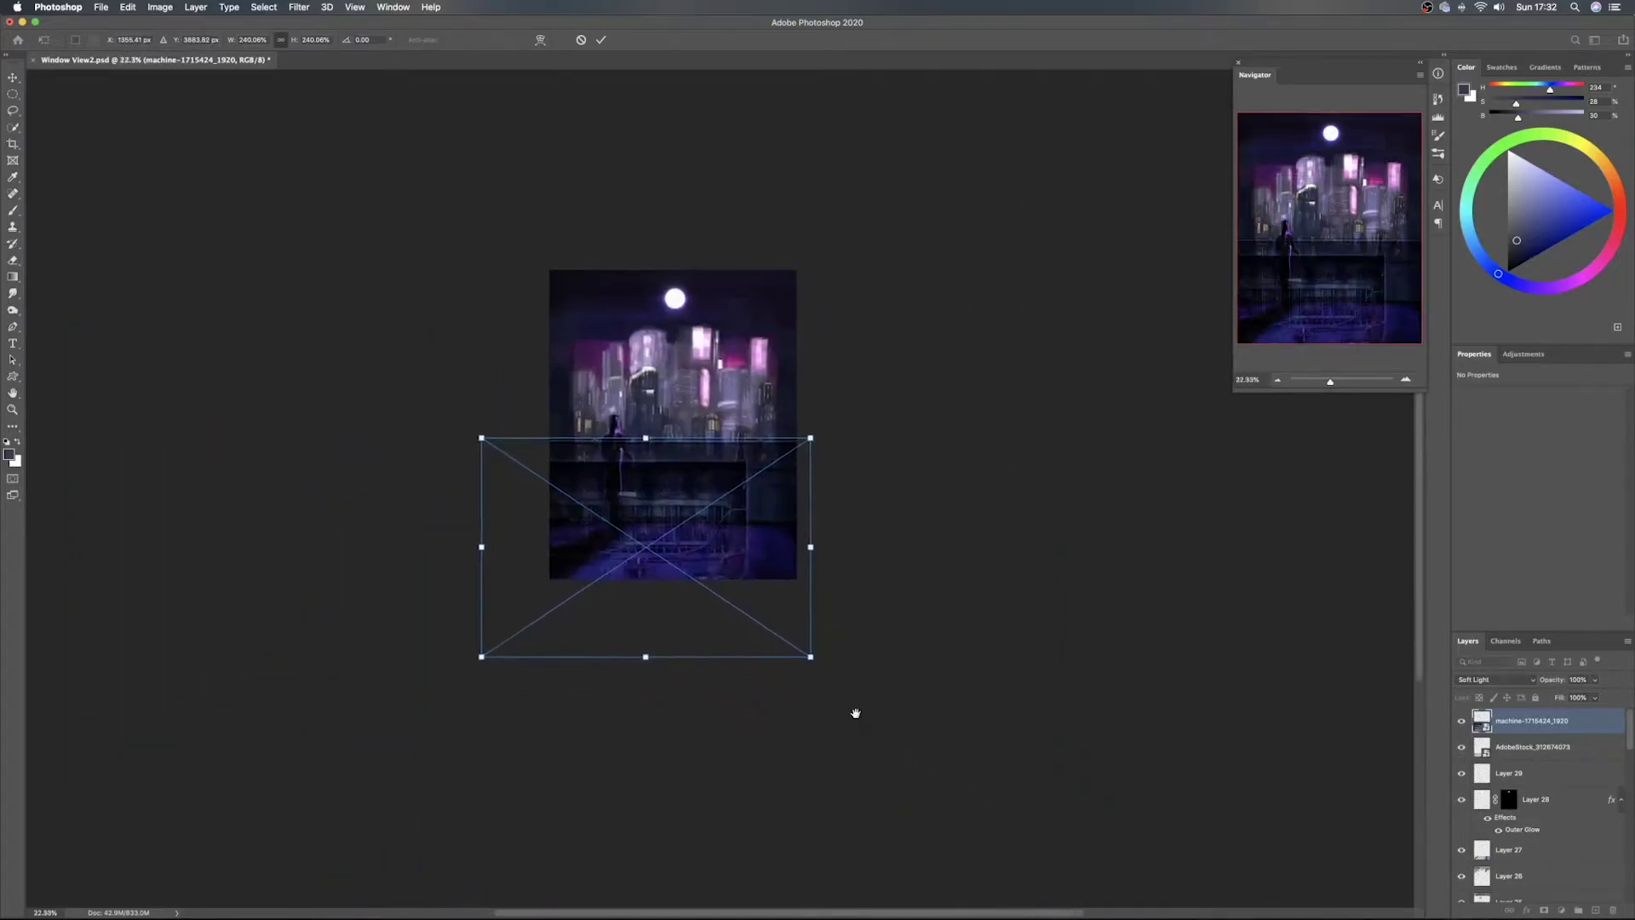
left_click_drag(811, 658, 930, 696)
left_click_drag(714, 577, 804, 576)
left_click_drag(761, 457, 716, 599)
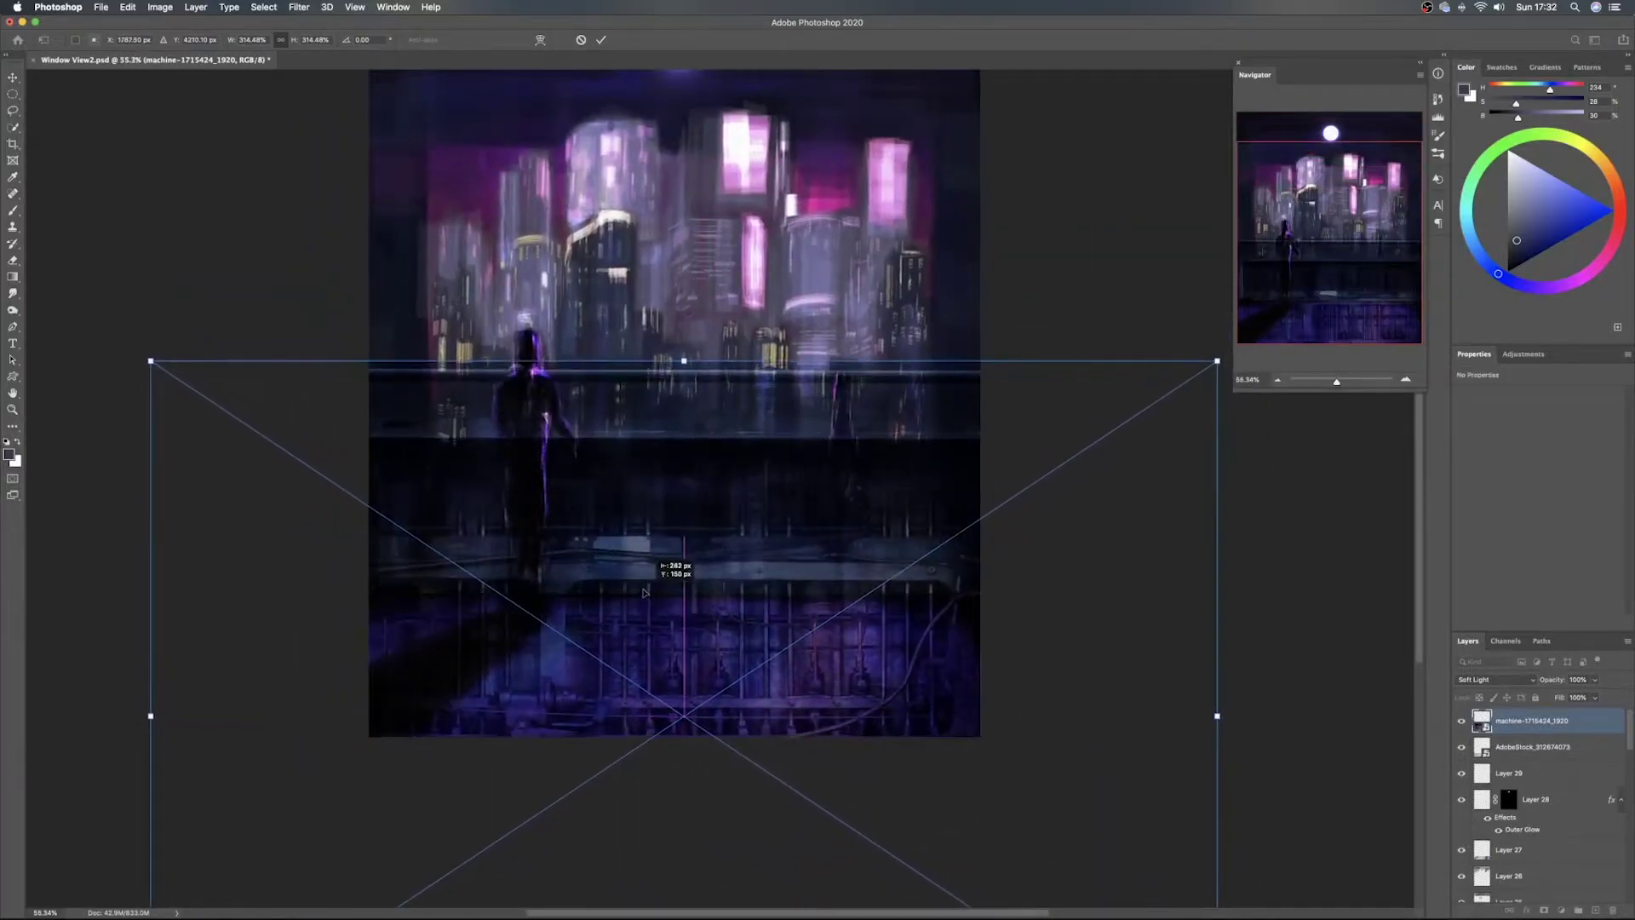
Distort the machine image so its right side sits slightly lower than its left, reposition it behind the figure, and apply the transform
right_click(824, 573)
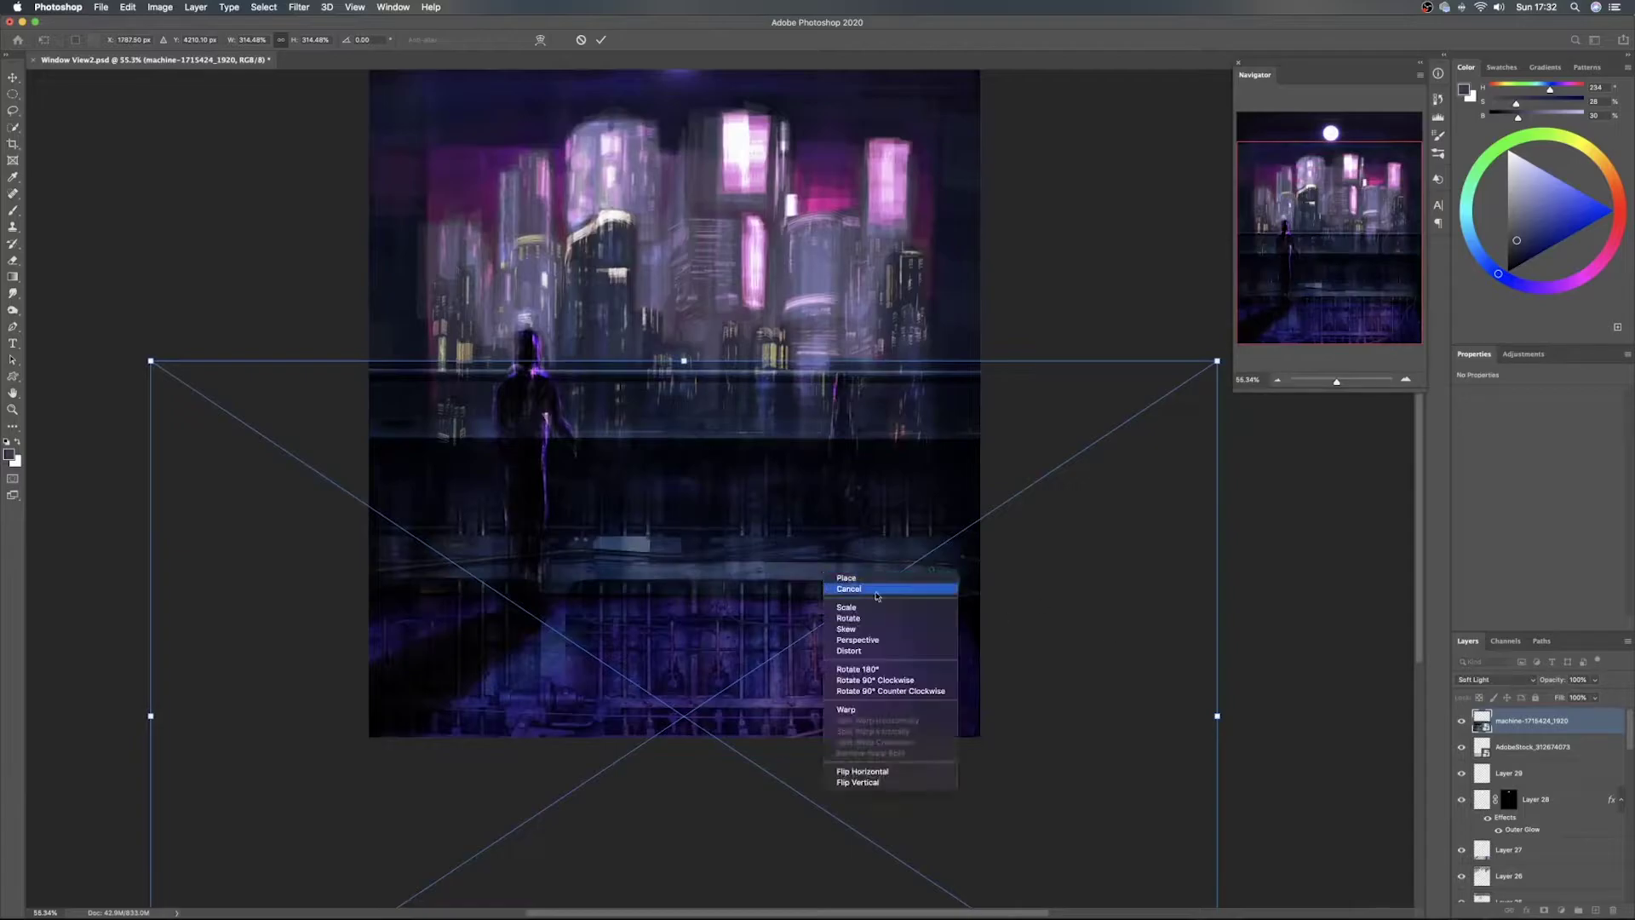
left_click(908, 651)
left_click_drag(1226, 722, 1230, 756)
mouse_move(151, 716)
left_mouse_down()
mouse_move(153, 693)
mouse_move(146, 721)
left_mouse_up()
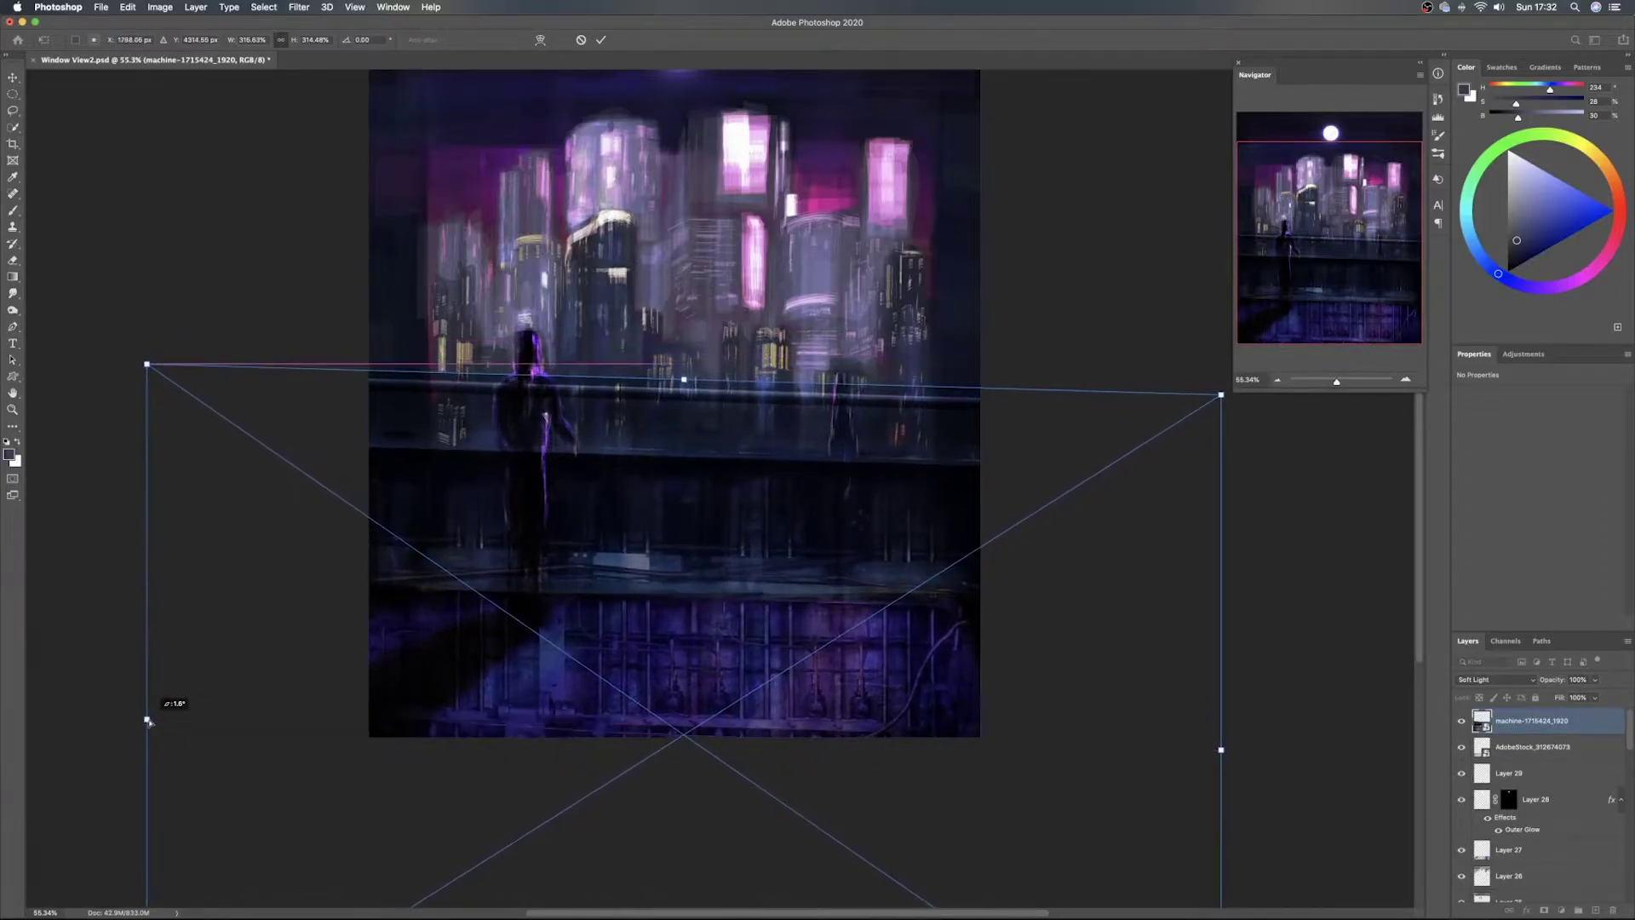
left_click_drag(602, 640, 558, 639)
left_click_drag(688, 607, 630, 529)
key("Return")
scroll(689, 549, "down", 2)
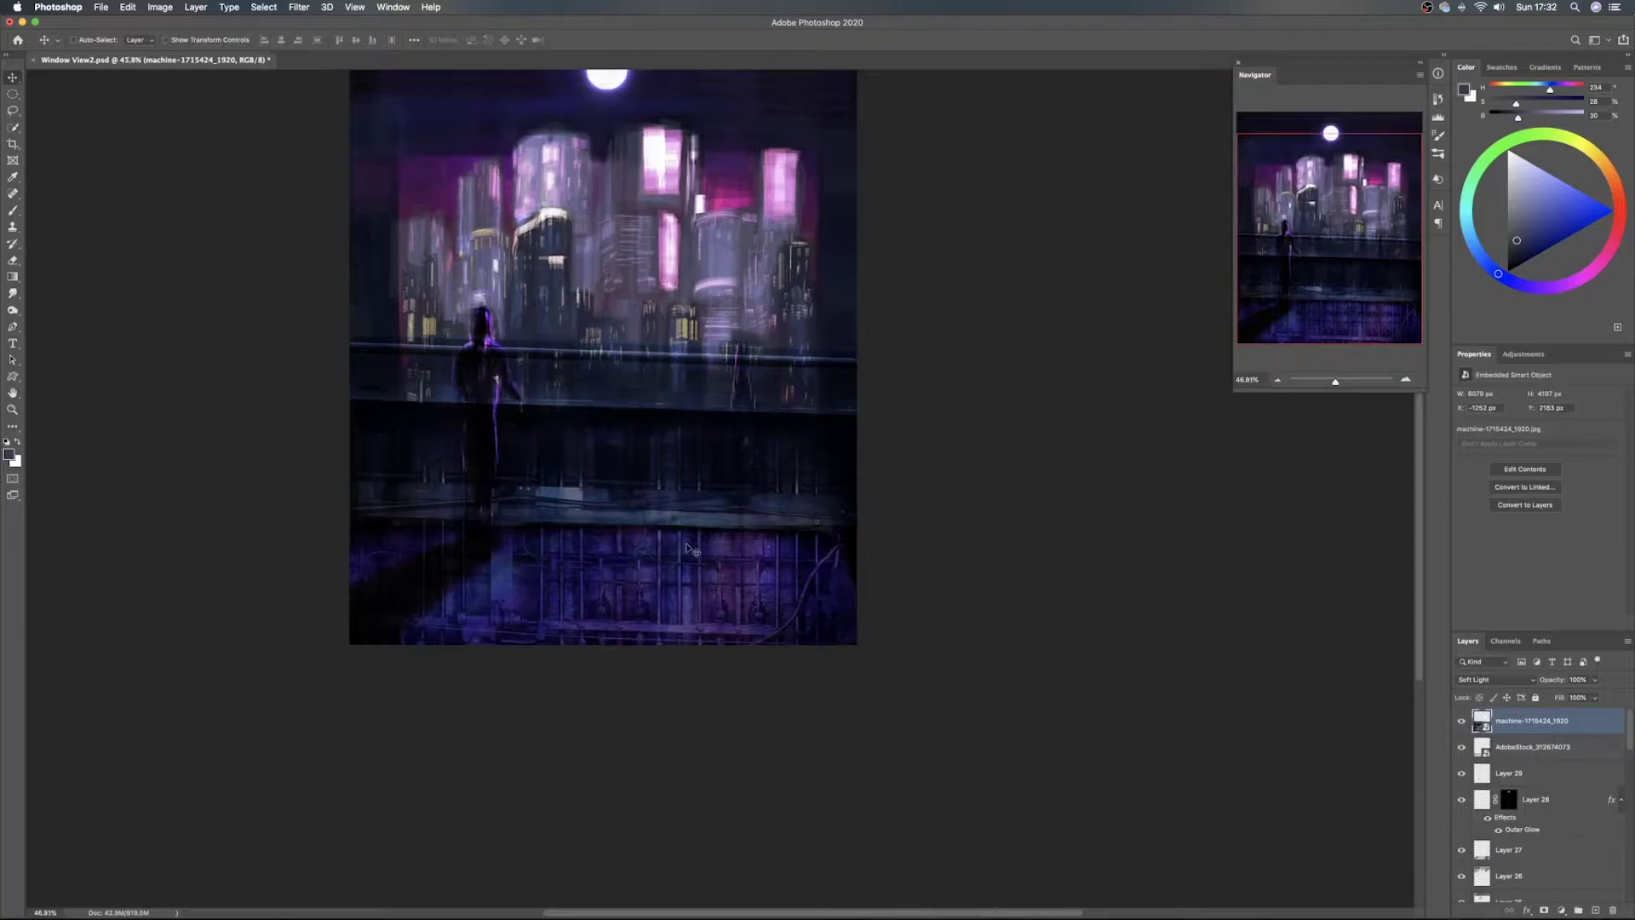
scroll(722, 593, "up", 2)
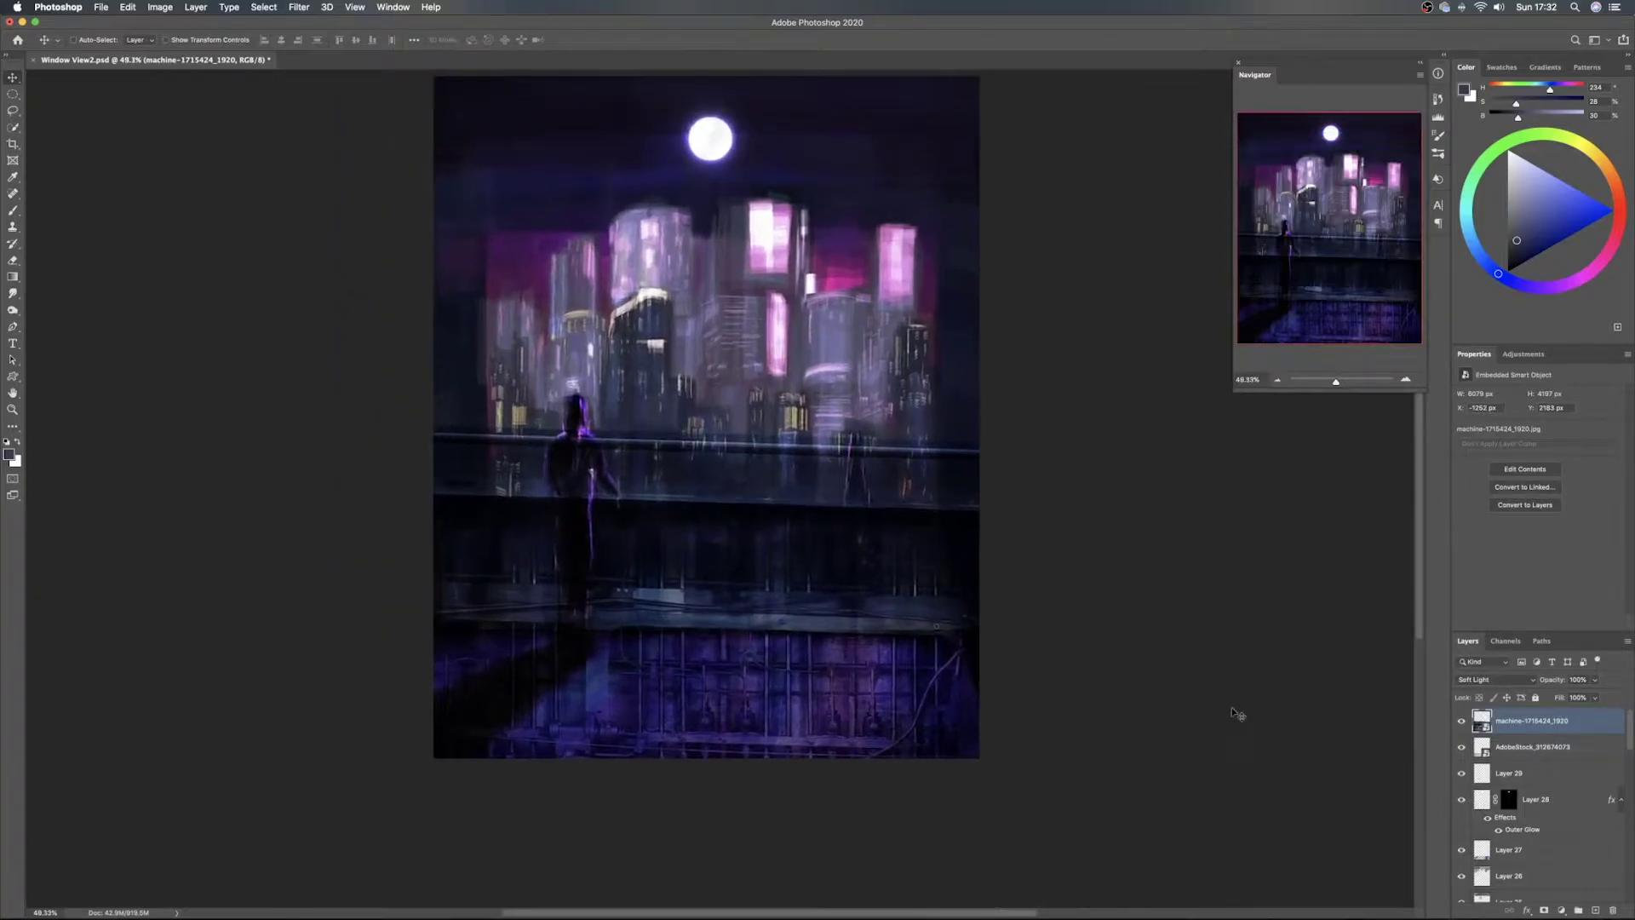
Add a layer mask to the machine layer and erase the machine pattern from the floor area
left_click(1544, 911)
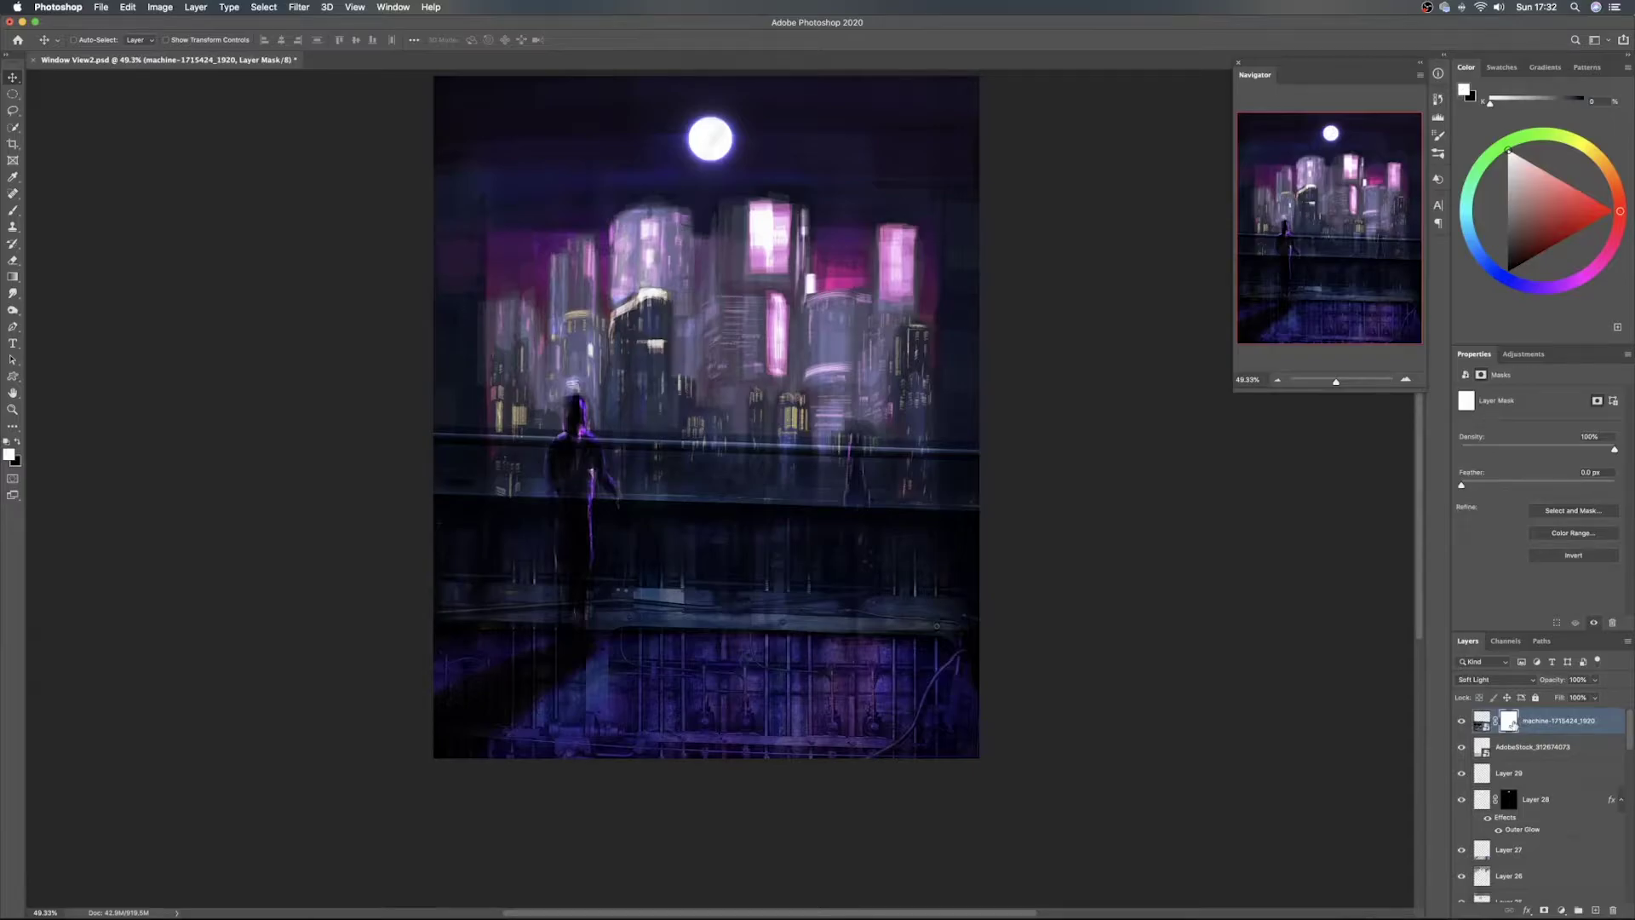
key("e")
left_click_drag(635, 694, 682, 694, "ctrl+alt")
mouse_move(784, 698)
left_mouse_down()
mouse_move(565, 698)
mouse_move(854, 695)
mouse_move(480, 706)
mouse_move(840, 682)
mouse_move(502, 660)
mouse_move(780, 662)
mouse_move(564, 648)
mouse_move(508, 626)
mouse_move(670, 632)
mouse_move(372, 659)
mouse_move(455, 727)
mouse_move(582, 658)
mouse_move(588, 685)
mouse_move(512, 780)
mouse_move(598, 774)
mouse_move(763, 692)
mouse_move(845, 682)
mouse_move(793, 751)
mouse_move(753, 764)
mouse_move(1019, 734)
mouse_move(873, 745)
mouse_move(931, 779)
mouse_move(909, 767)
mouse_move(918, 682)
mouse_move(833, 648)
mouse_move(375, 655)
mouse_move(380, 705)
mouse_move(412, 707)
mouse_move(444, 680)
mouse_move(621, 661)
mouse_move(699, 679)
mouse_move(847, 671)
mouse_move(905, 685)
mouse_move(956, 748)
mouse_move(845, 711)
left_mouse_up()
mouse_move(838, 579)
left_mouse_down()
mouse_move(622, 430)
mouse_move(524, 397)
mouse_move(553, 393)
left_mouse_up()
Move the machine layer straight down about 364 px so its horizontal edge forms a railing at the figure's waist
key("v")
left_click_drag(772, 460, 773, 518)
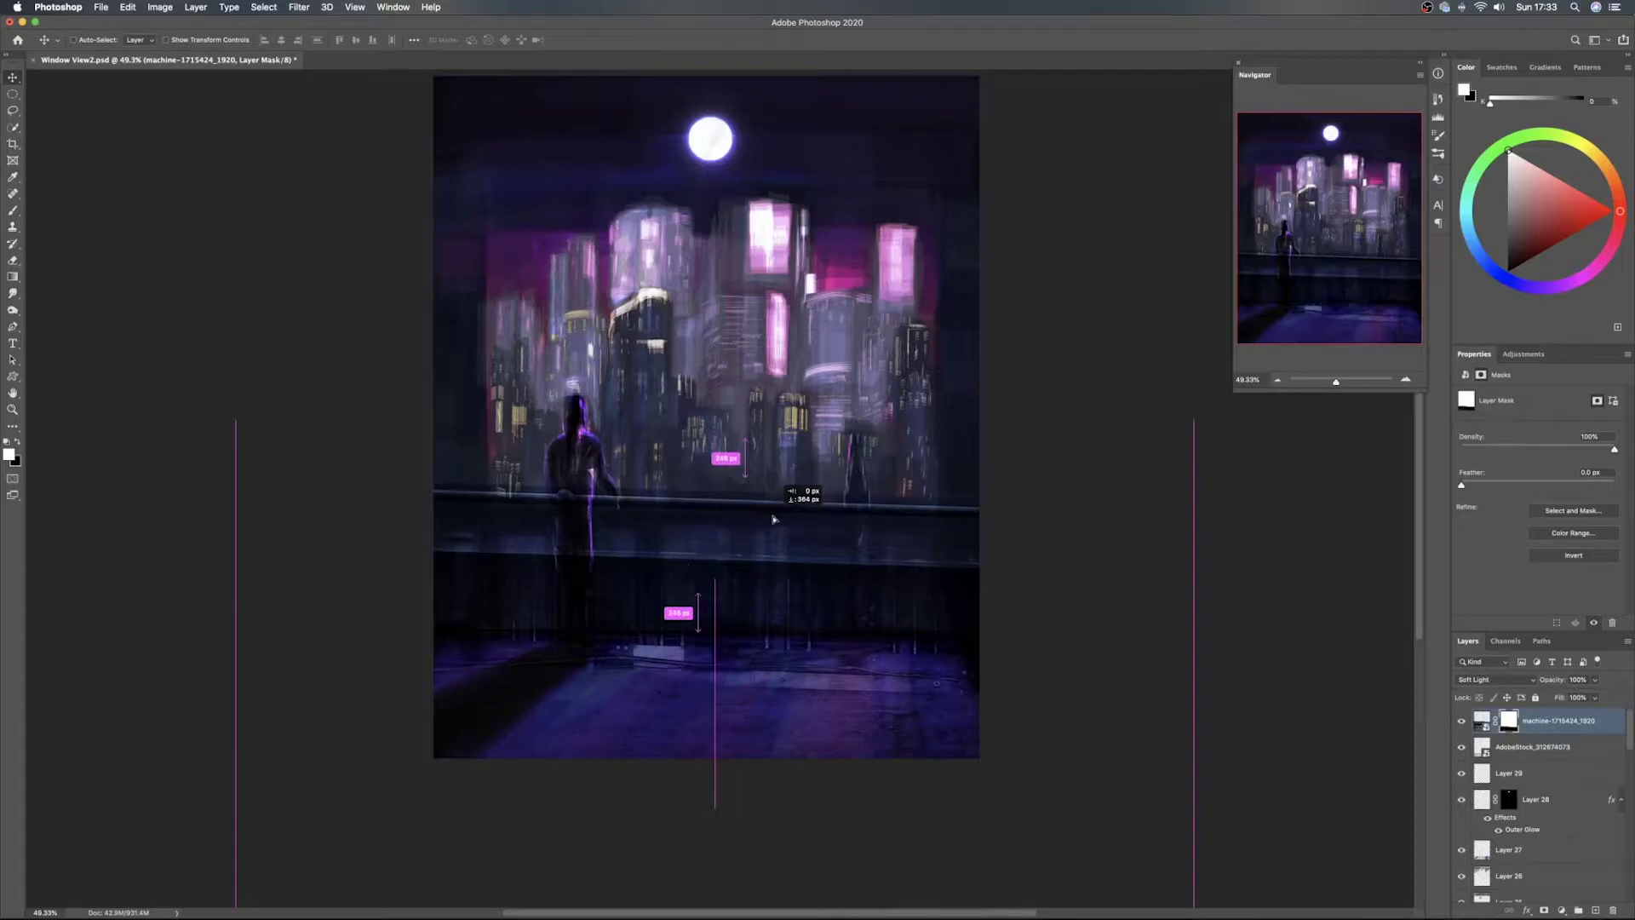
left_click_drag(773, 519, 775, 522)
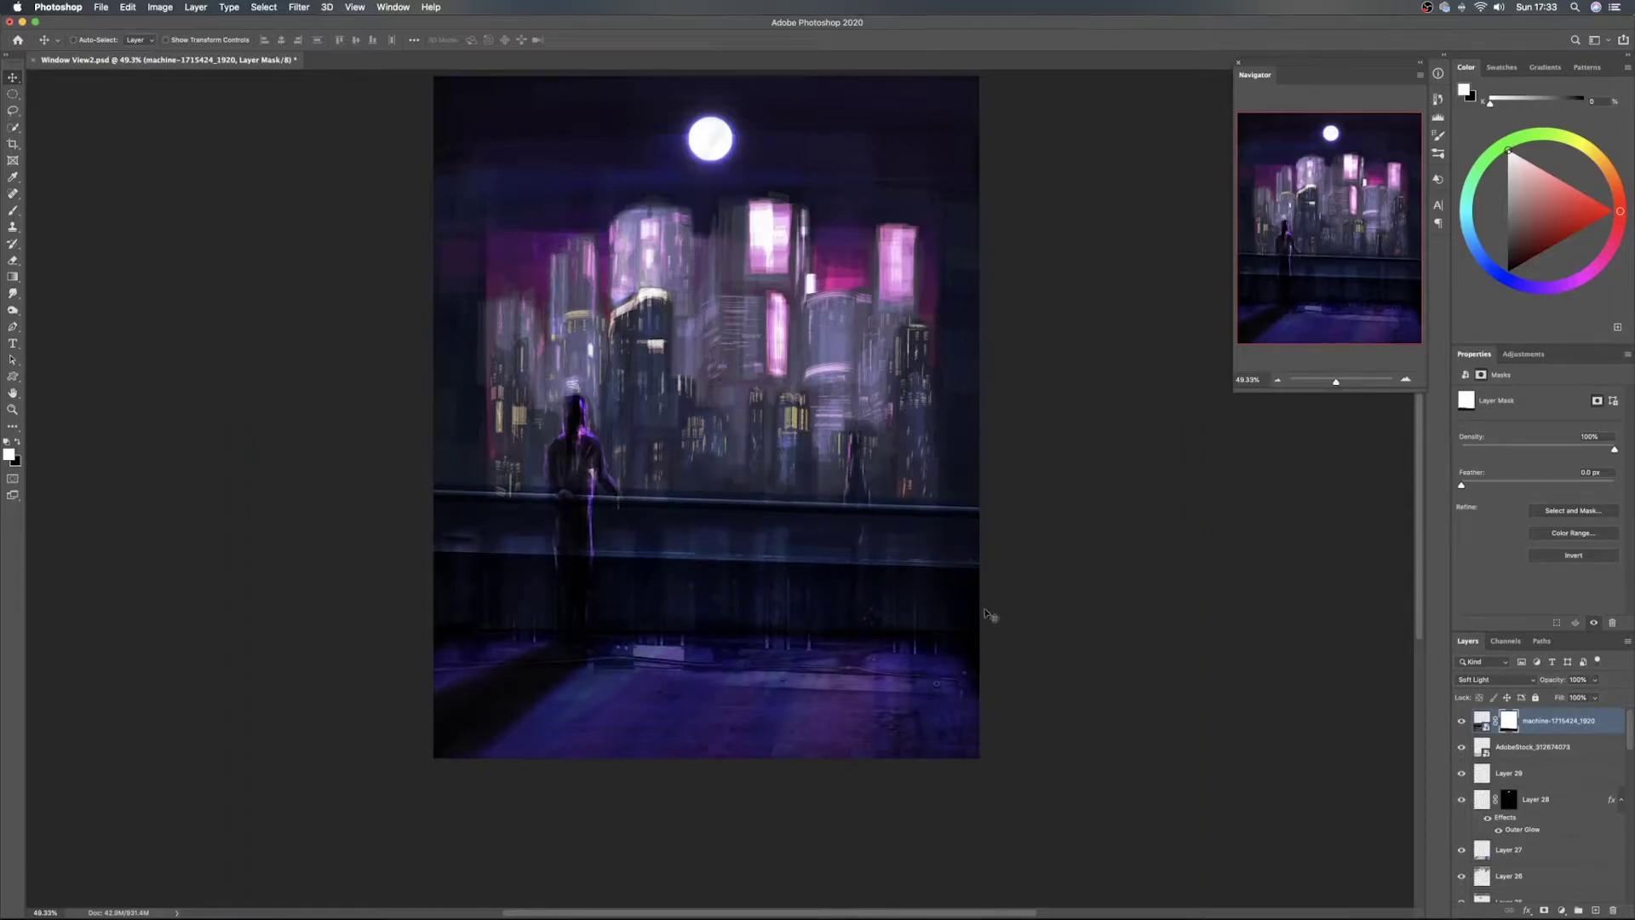
Mask out the machine texture along the back edge of the floor, on the wall below the railing and over the figure
key("e")
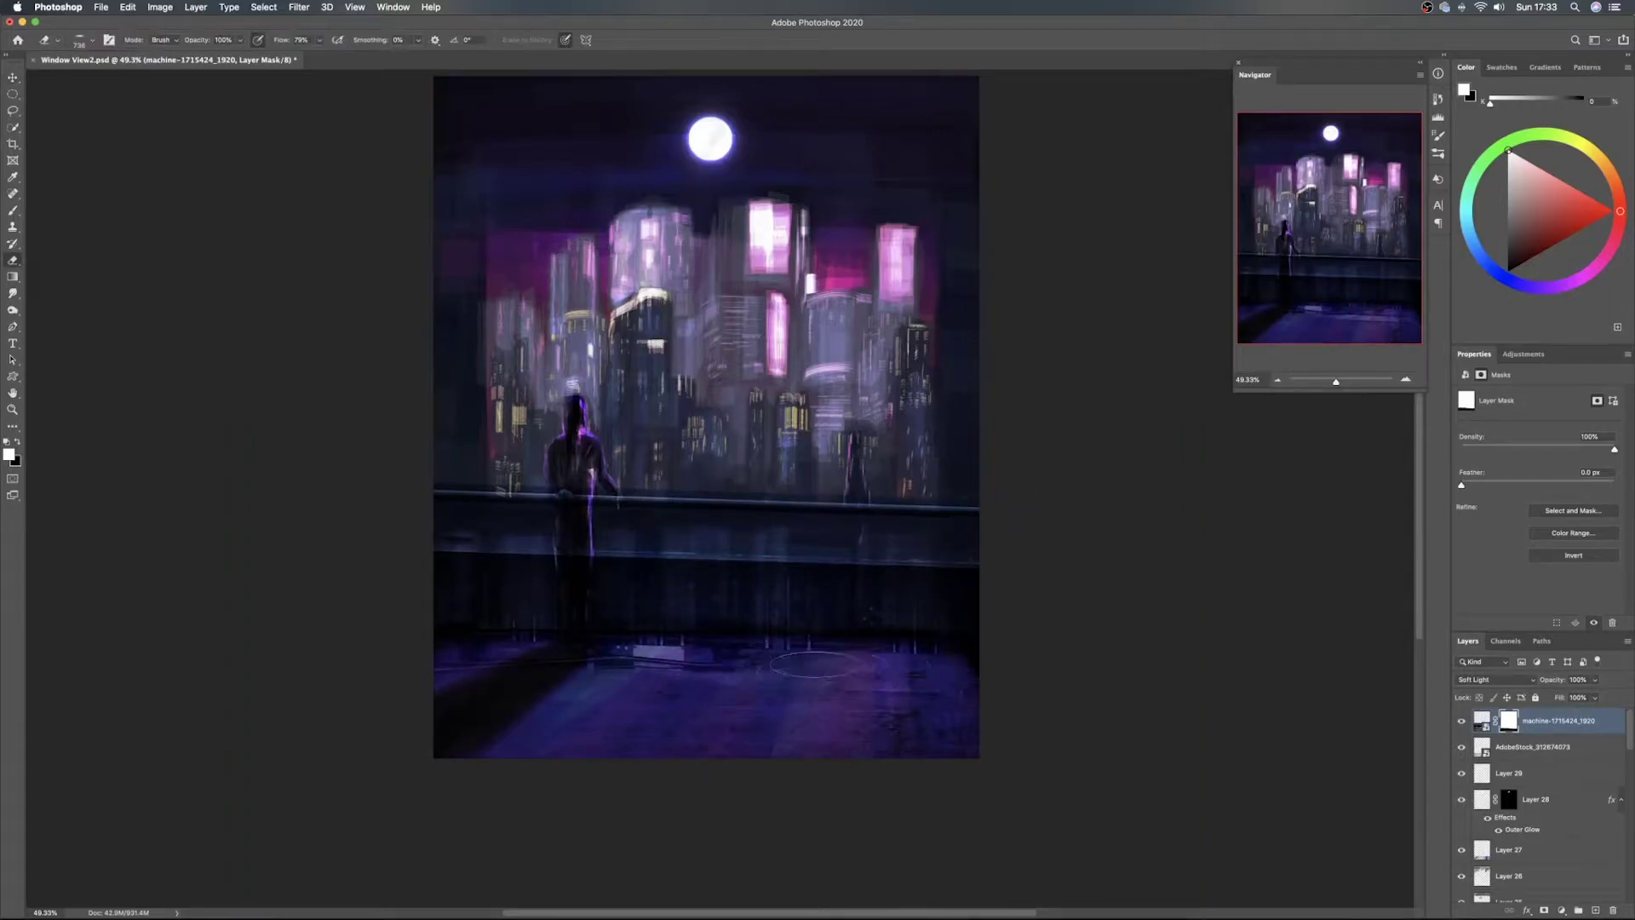
mouse_move(725, 651)
left_mouse_down()
mouse_move(470, 654)
mouse_move(562, 657)
mouse_move(526, 643)
left_mouse_up()
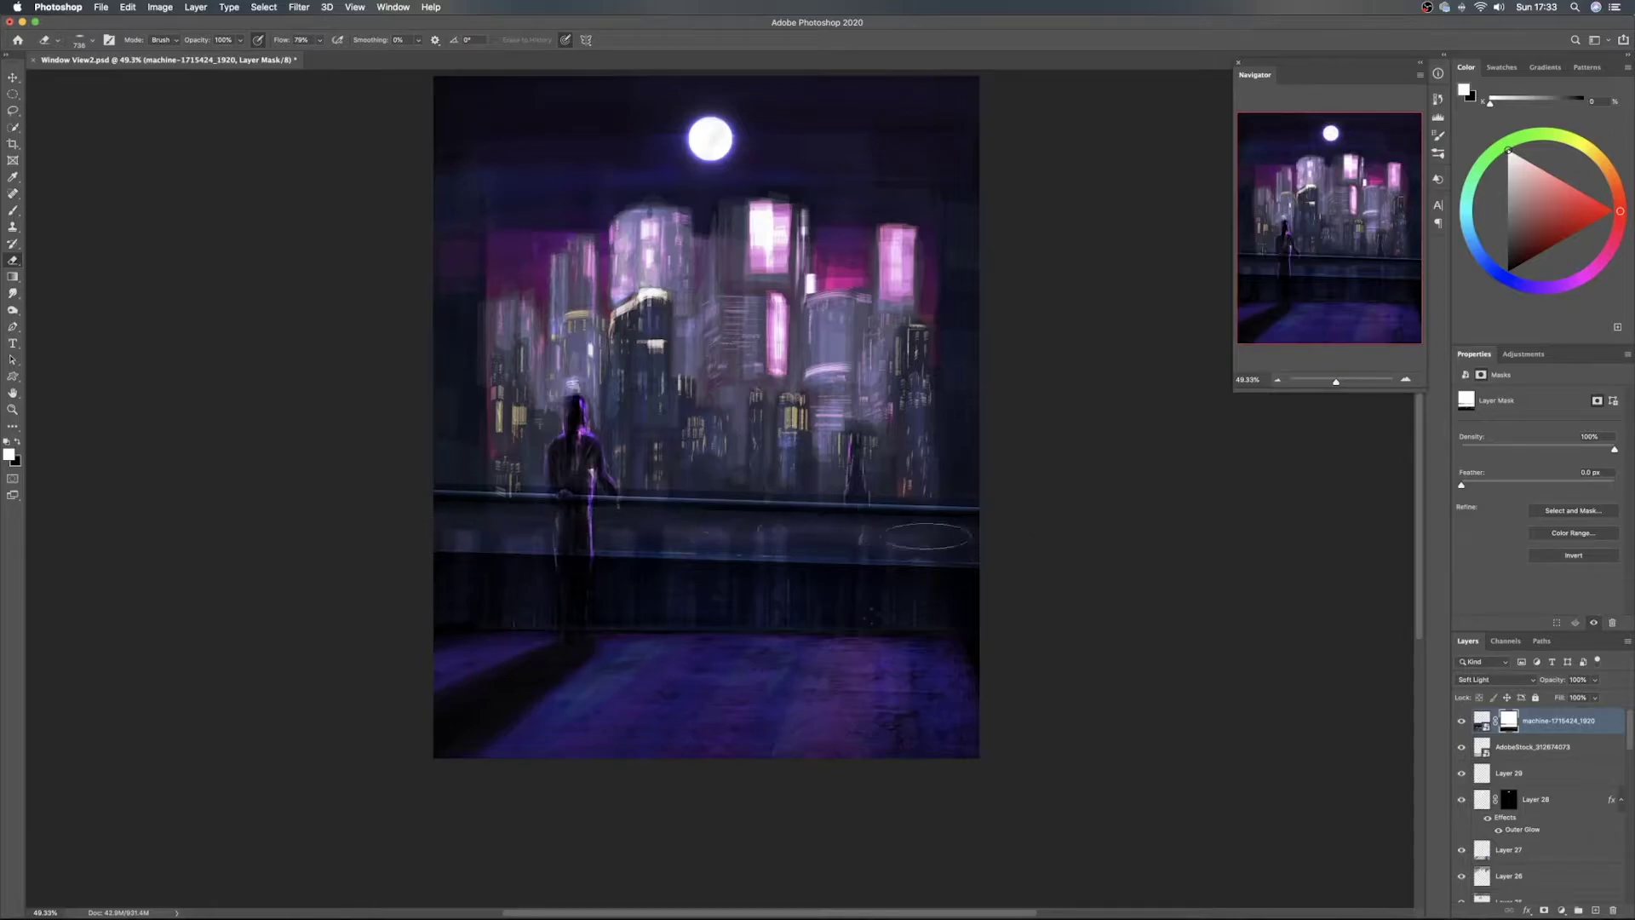
mouse_move(414, 540)
left_mouse_down()
mouse_move(1029, 542)
mouse_move(536, 551)
mouse_move(571, 573)
mouse_move(572, 557)
mouse_move(572, 631)
left_mouse_up()
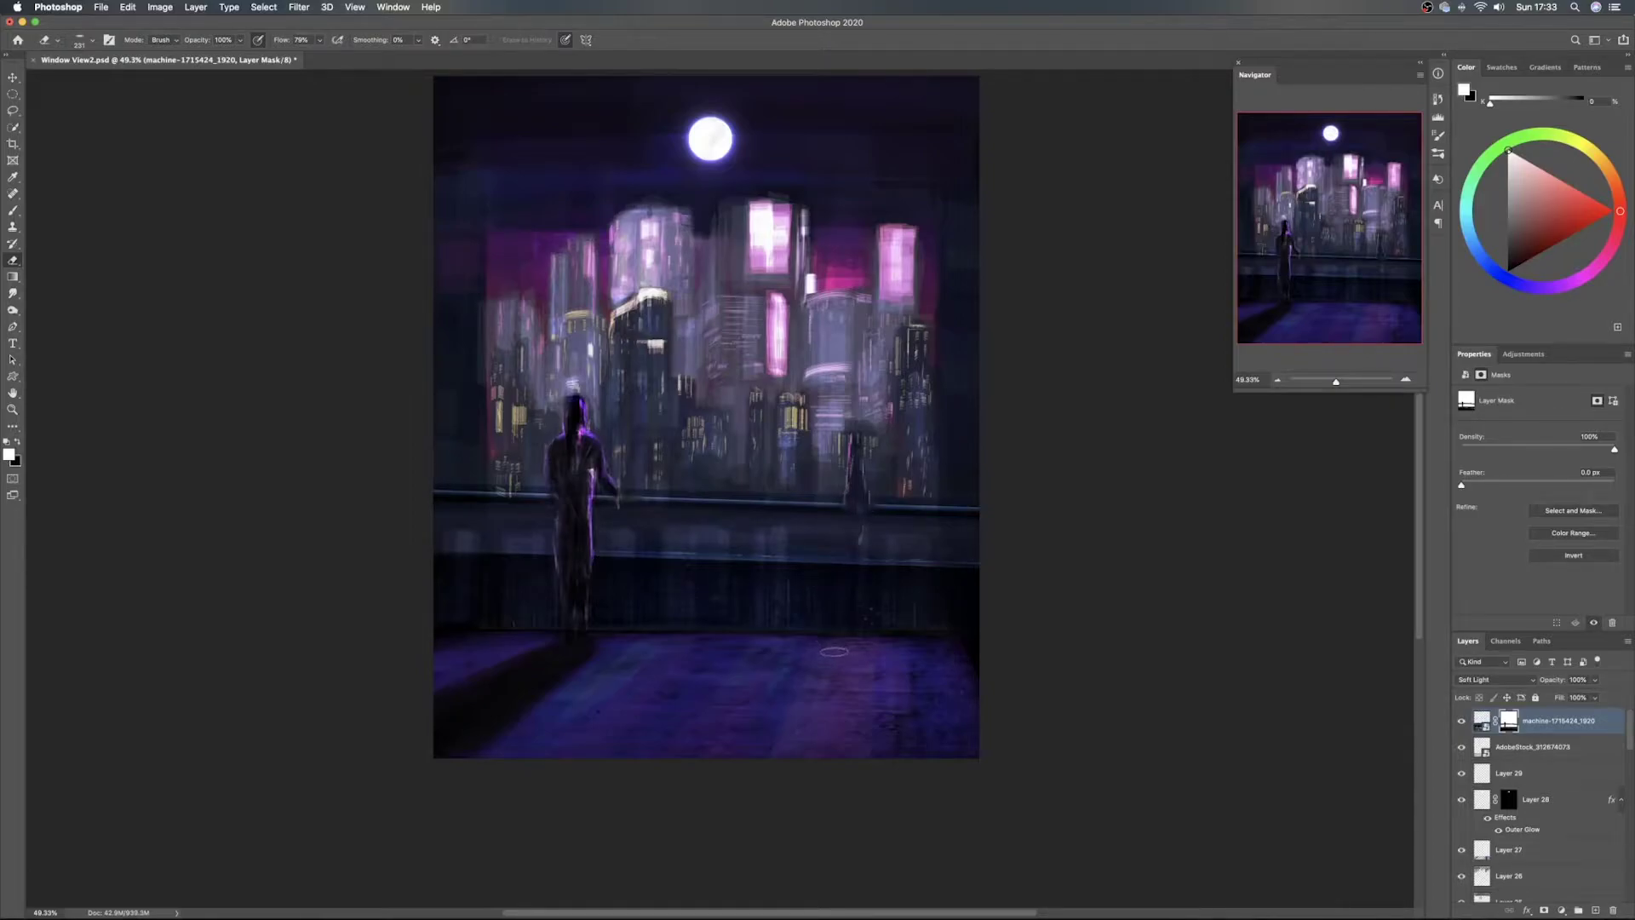
Distort the AdobeStock_312674073 floor texture with snapping turned off, lowering its right side slightly to follow the wall's base, and apply the transform
key("b")
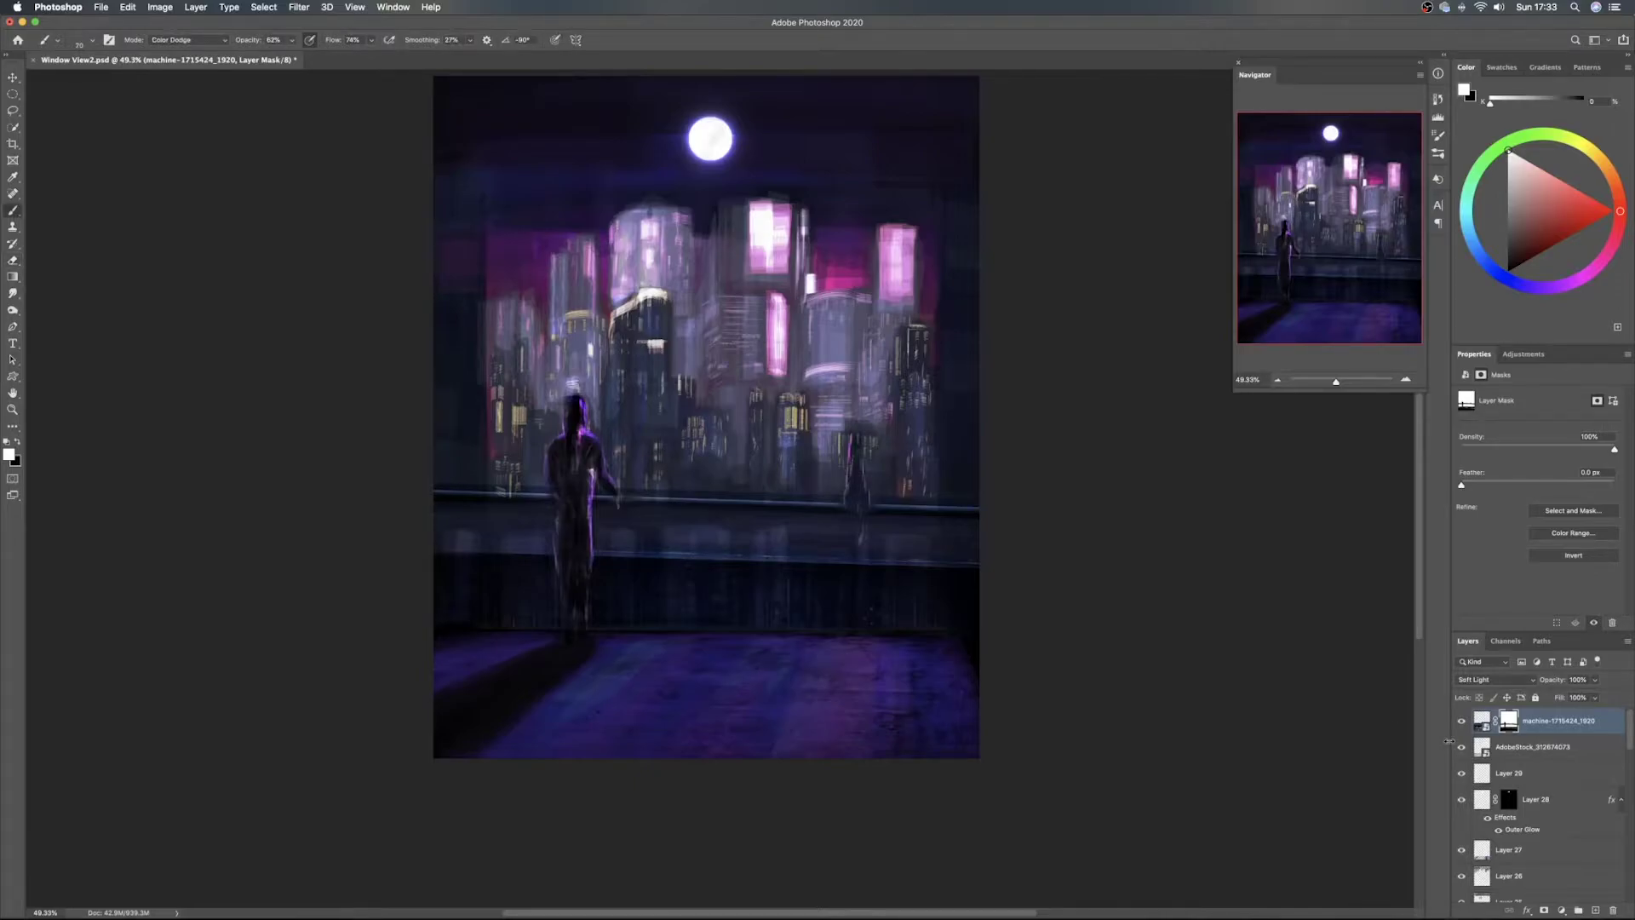
left_click(1529, 748)
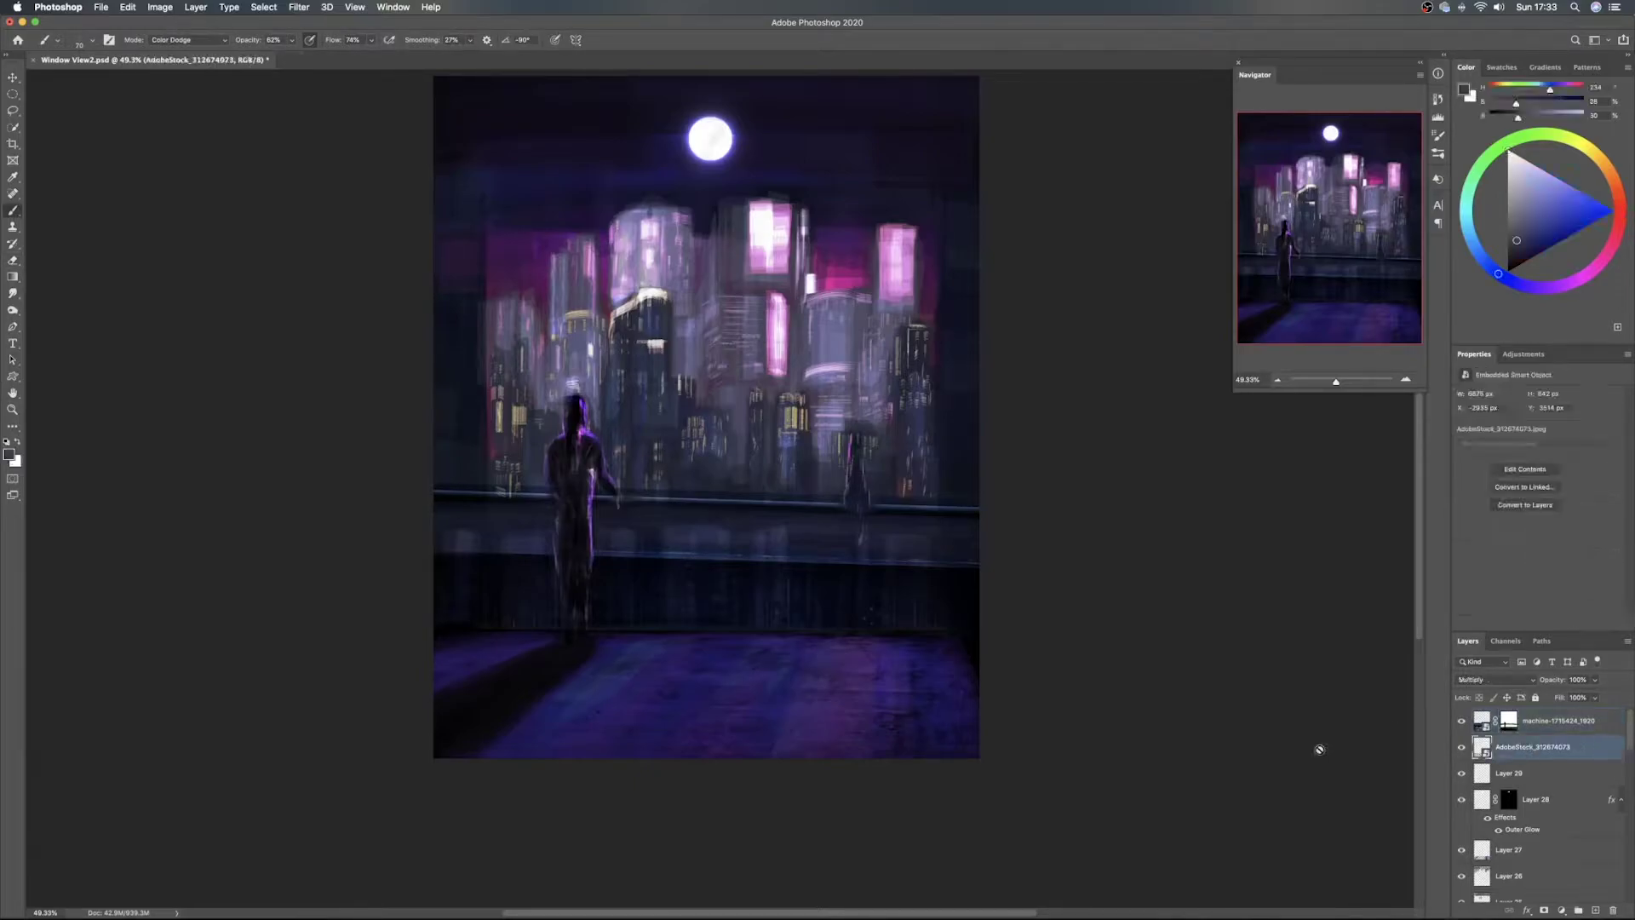
key("ctrl+t")
right_click(914, 710)
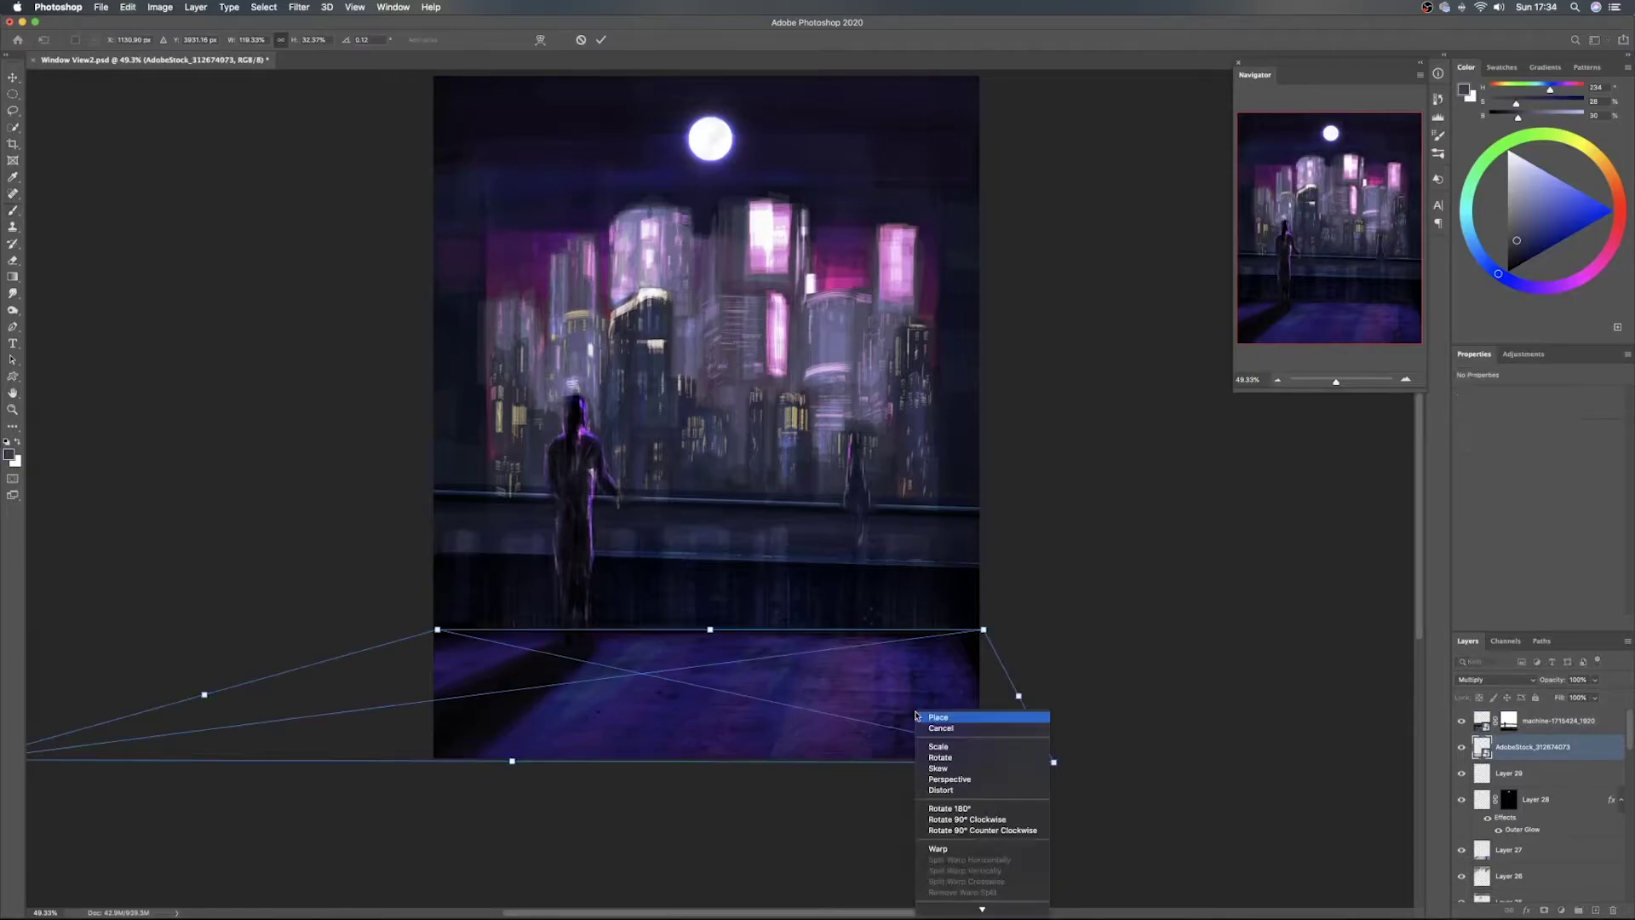
left_click(966, 790)
left_click_drag(1018, 696, 1028, 707)
left_click(355, 7)
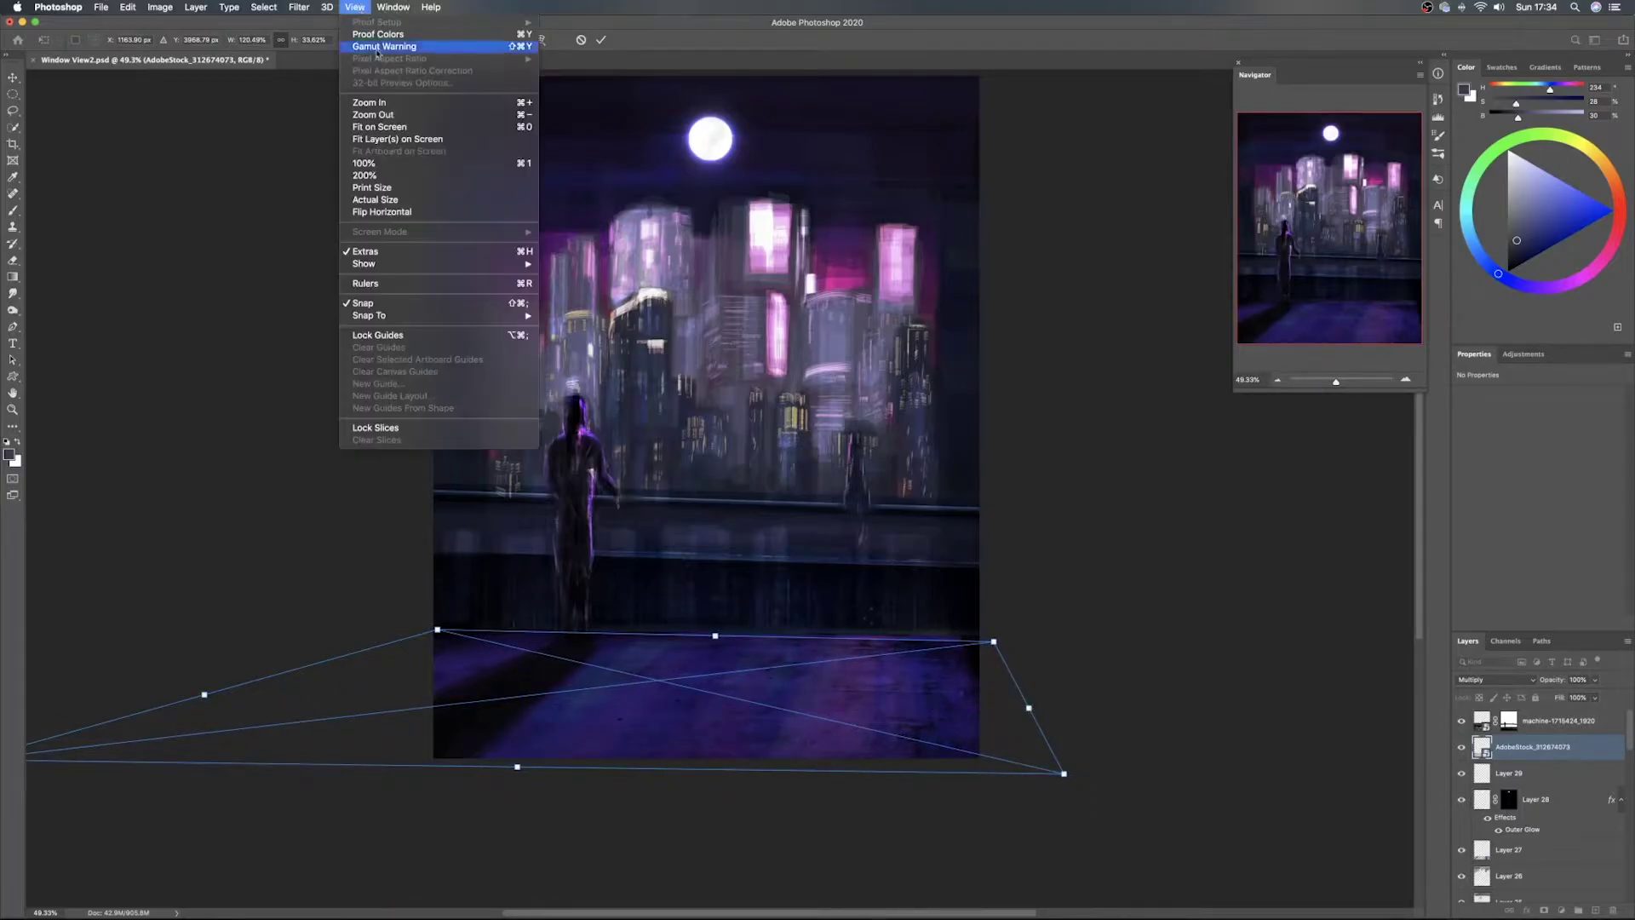
left_click(418, 304)
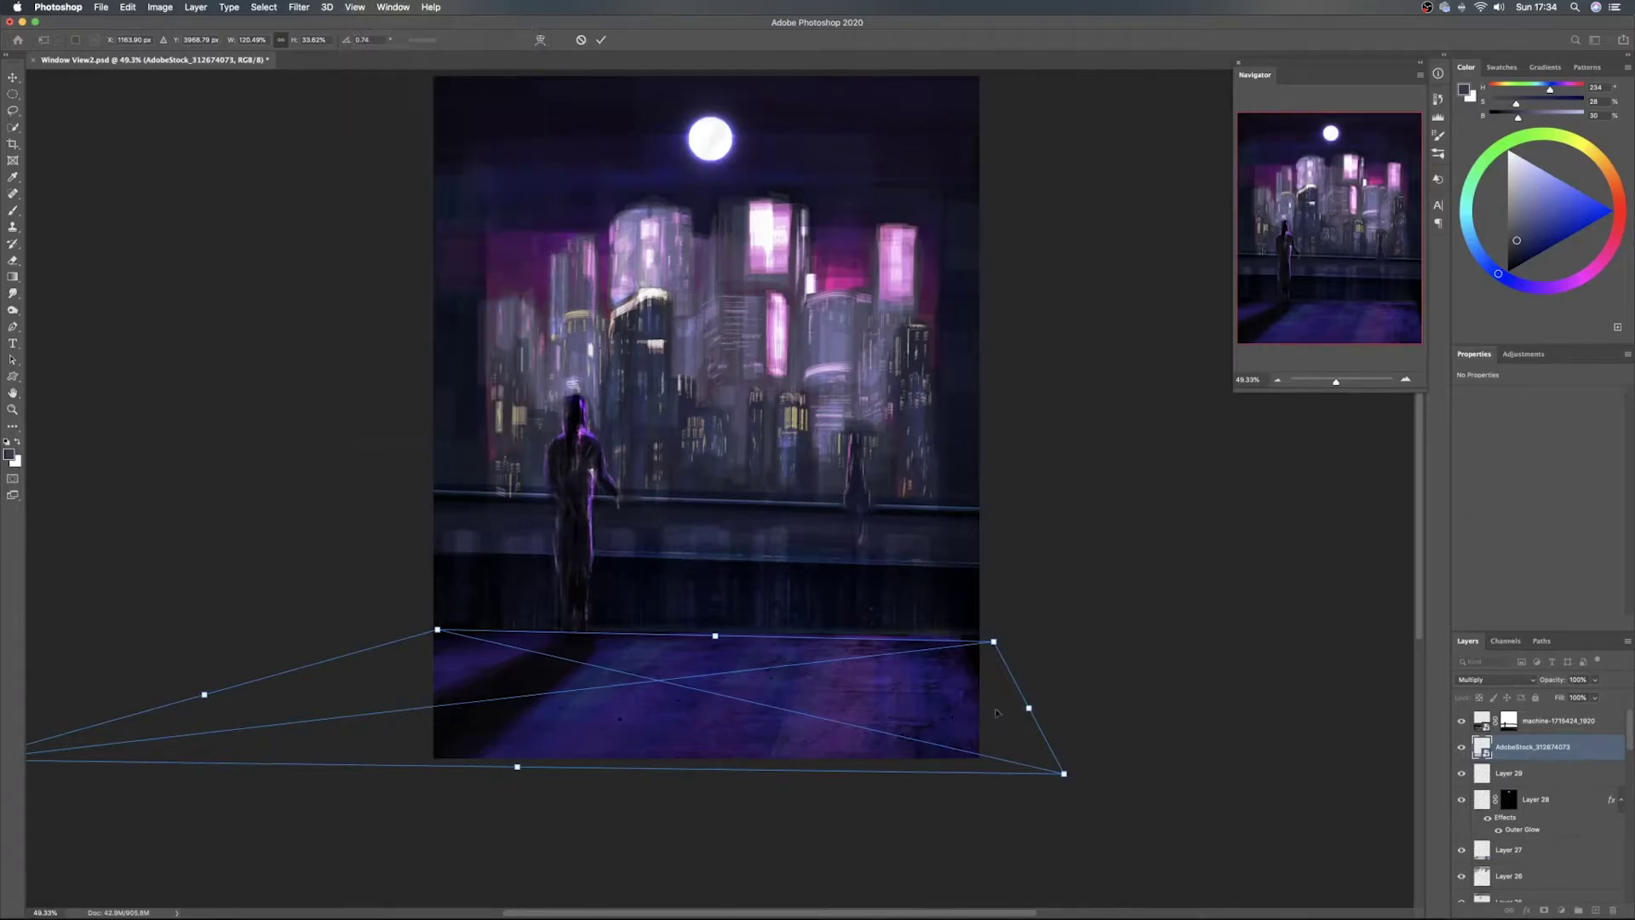
left_click_drag(1029, 712, 1026, 705)
key("Return")
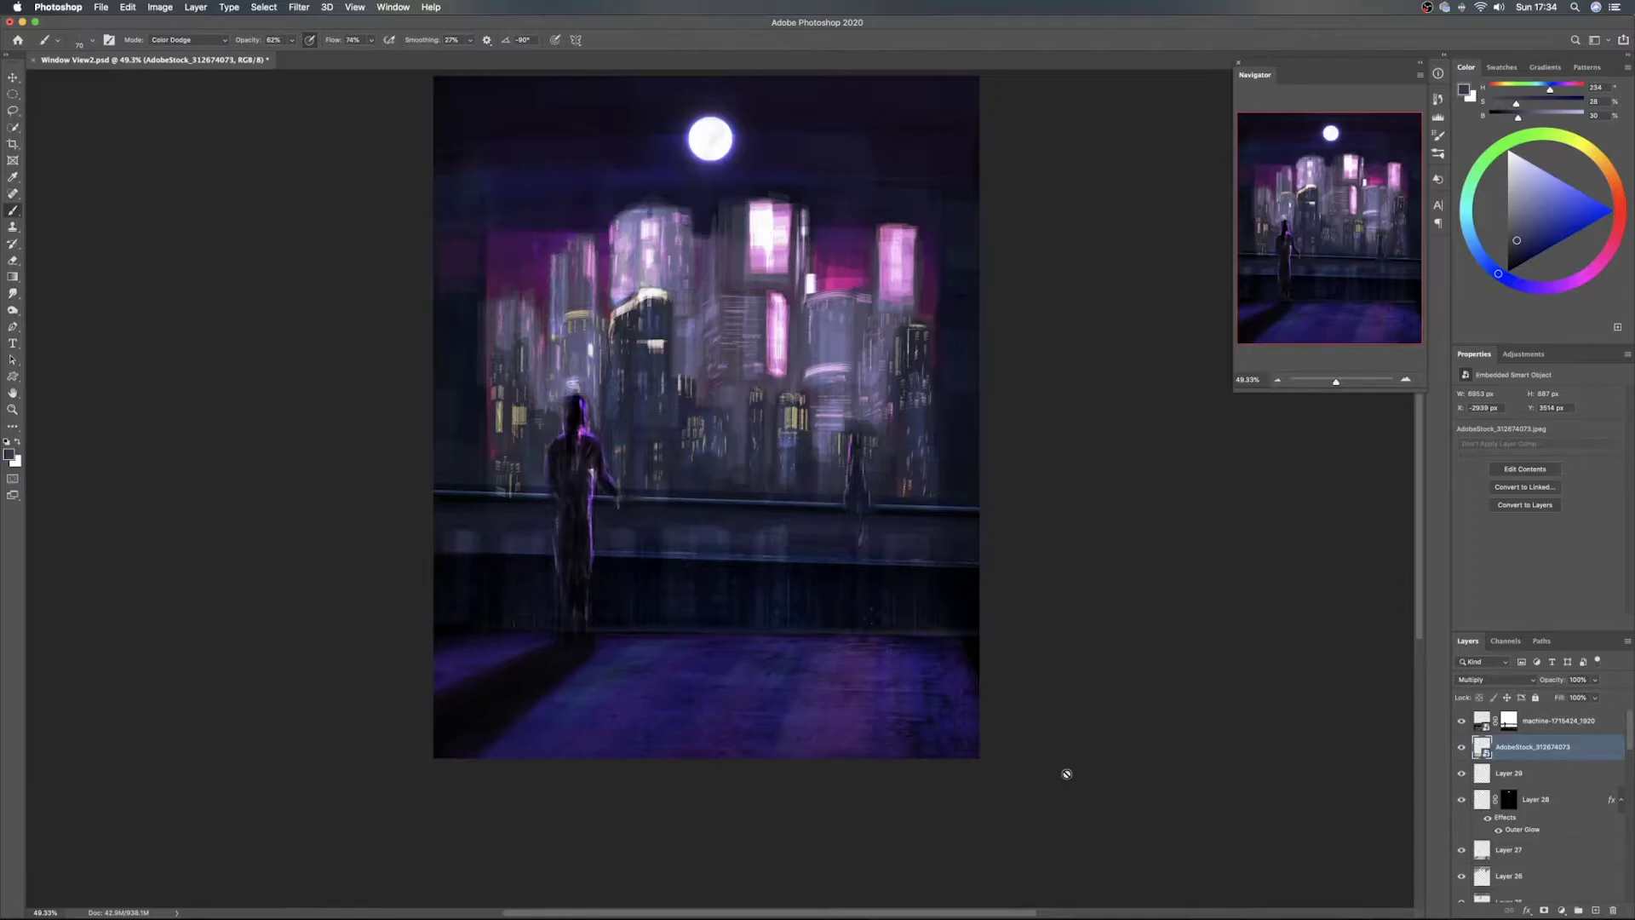
left_click(1569, 720)
key("super+t")
right_click(731, 561)
left_click(799, 616)
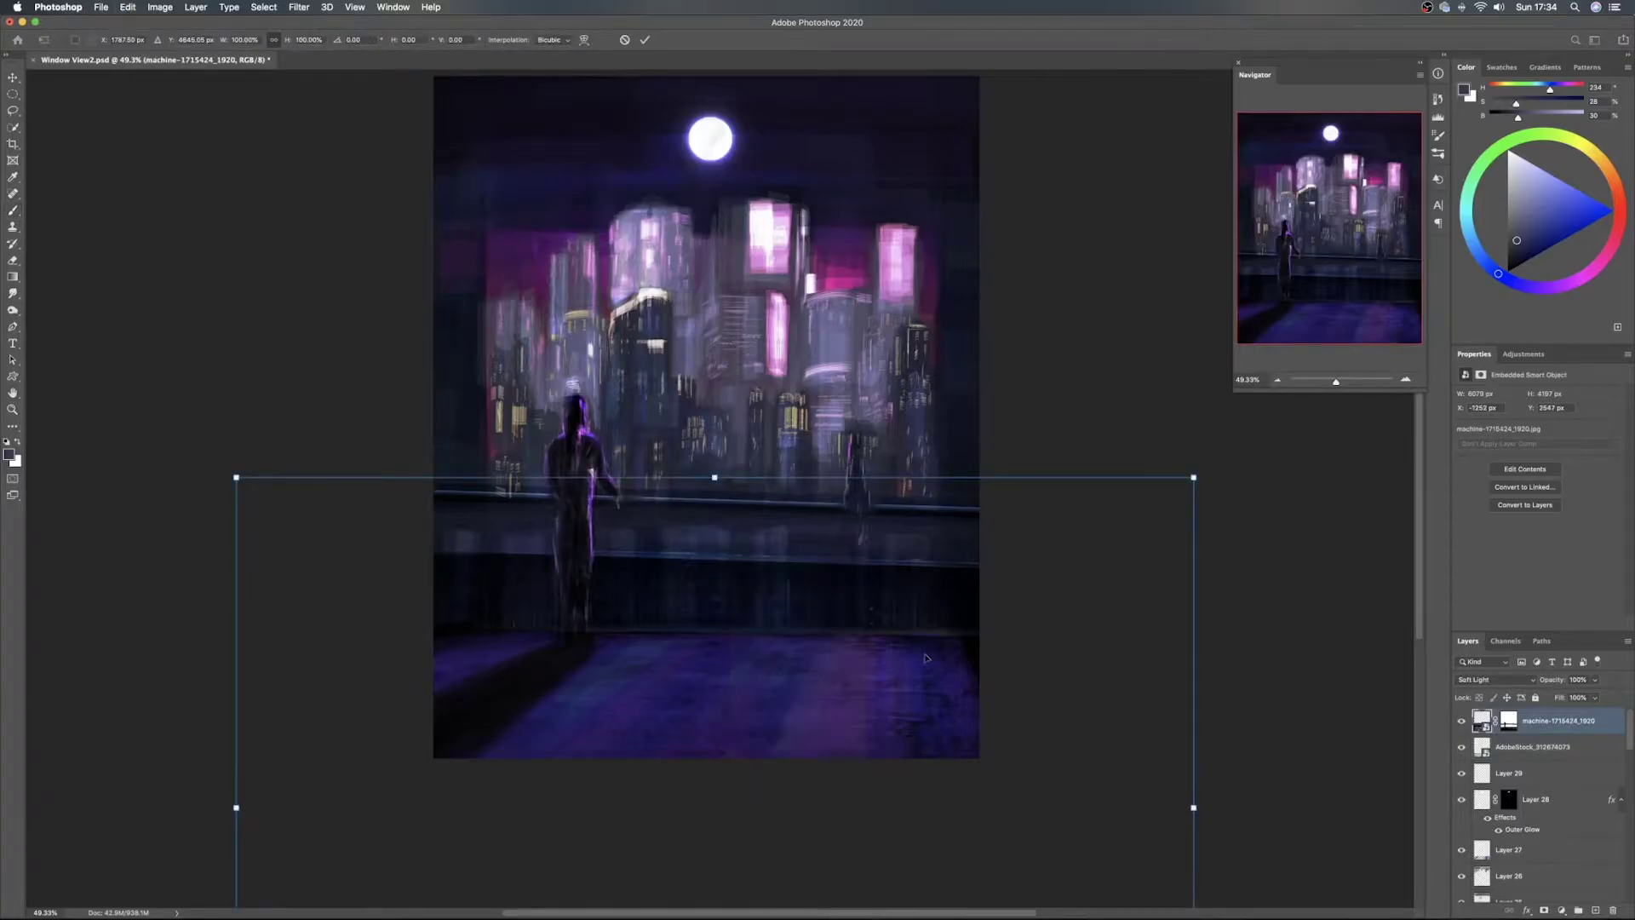
scroll(925, 658, "down", 1)
left_click_drag(1033, 749, 869, 564)
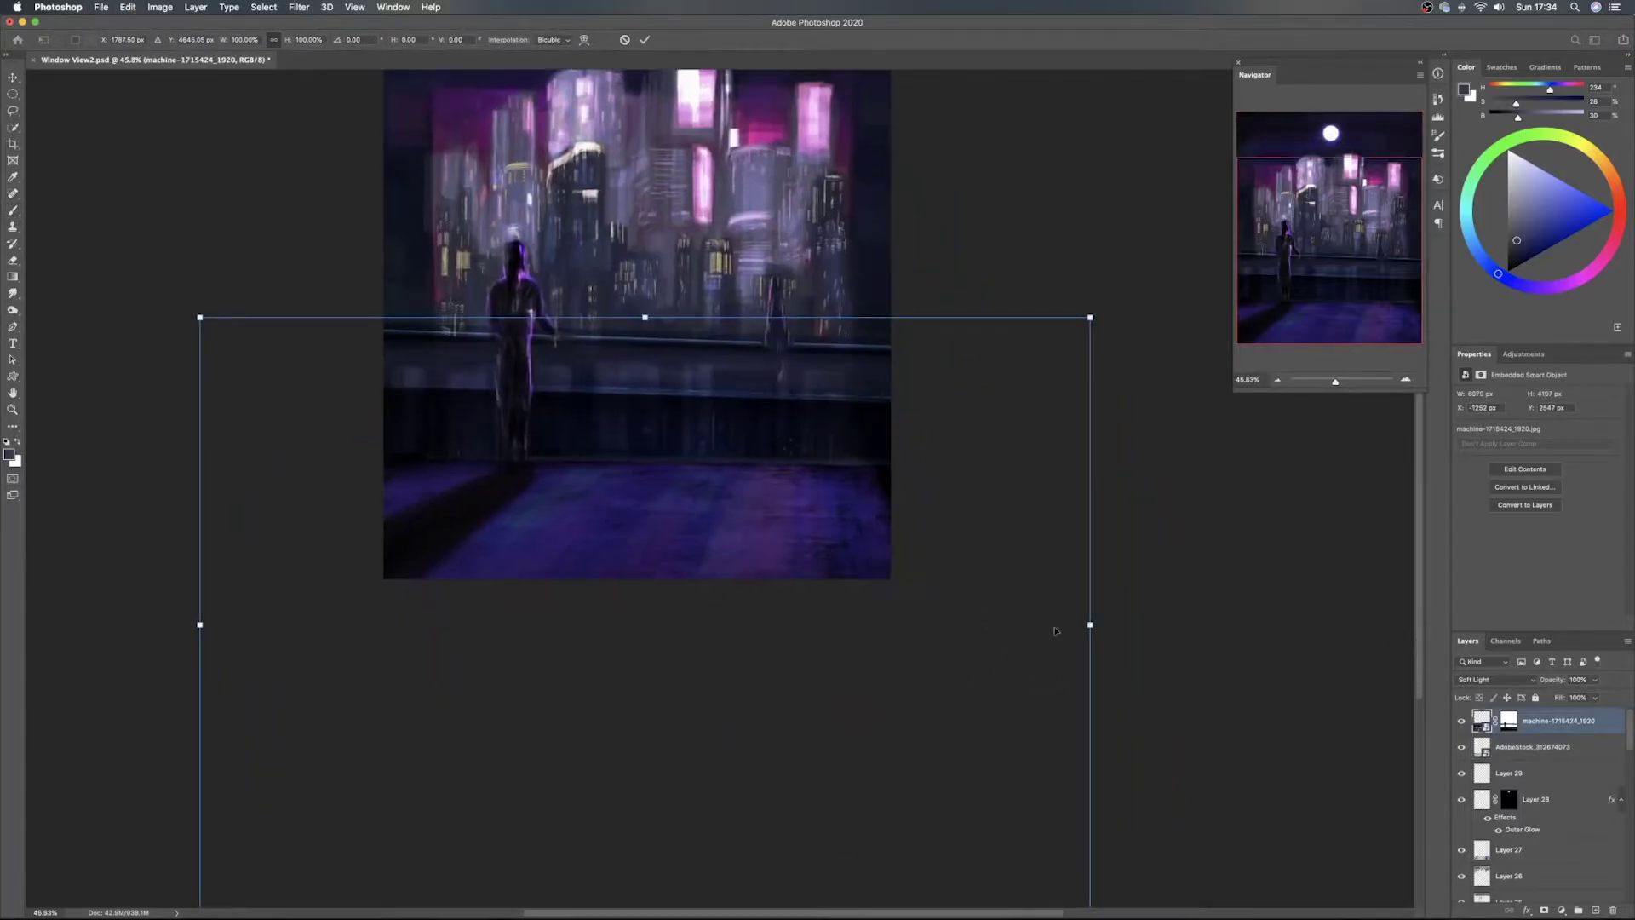
left_click_drag(1091, 629, 1090, 637)
left_click(627, 39)
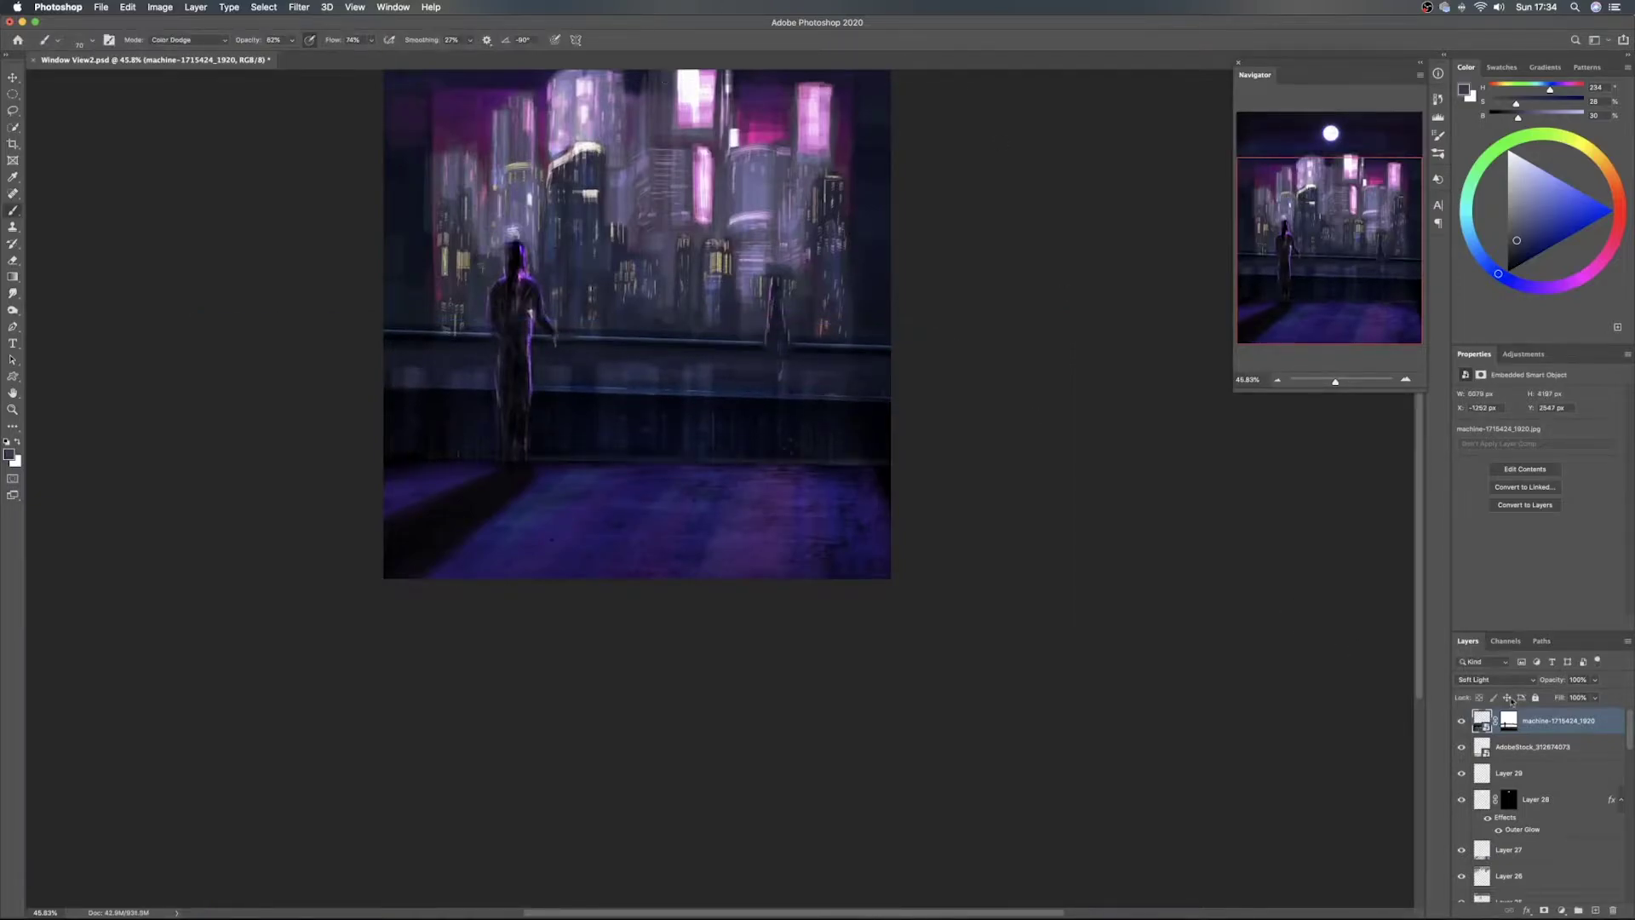
Hide the AdobeStock_312674073 floor texture and distort the machine layer, stretching its right side taller upward and downward
left_click(1460, 747)
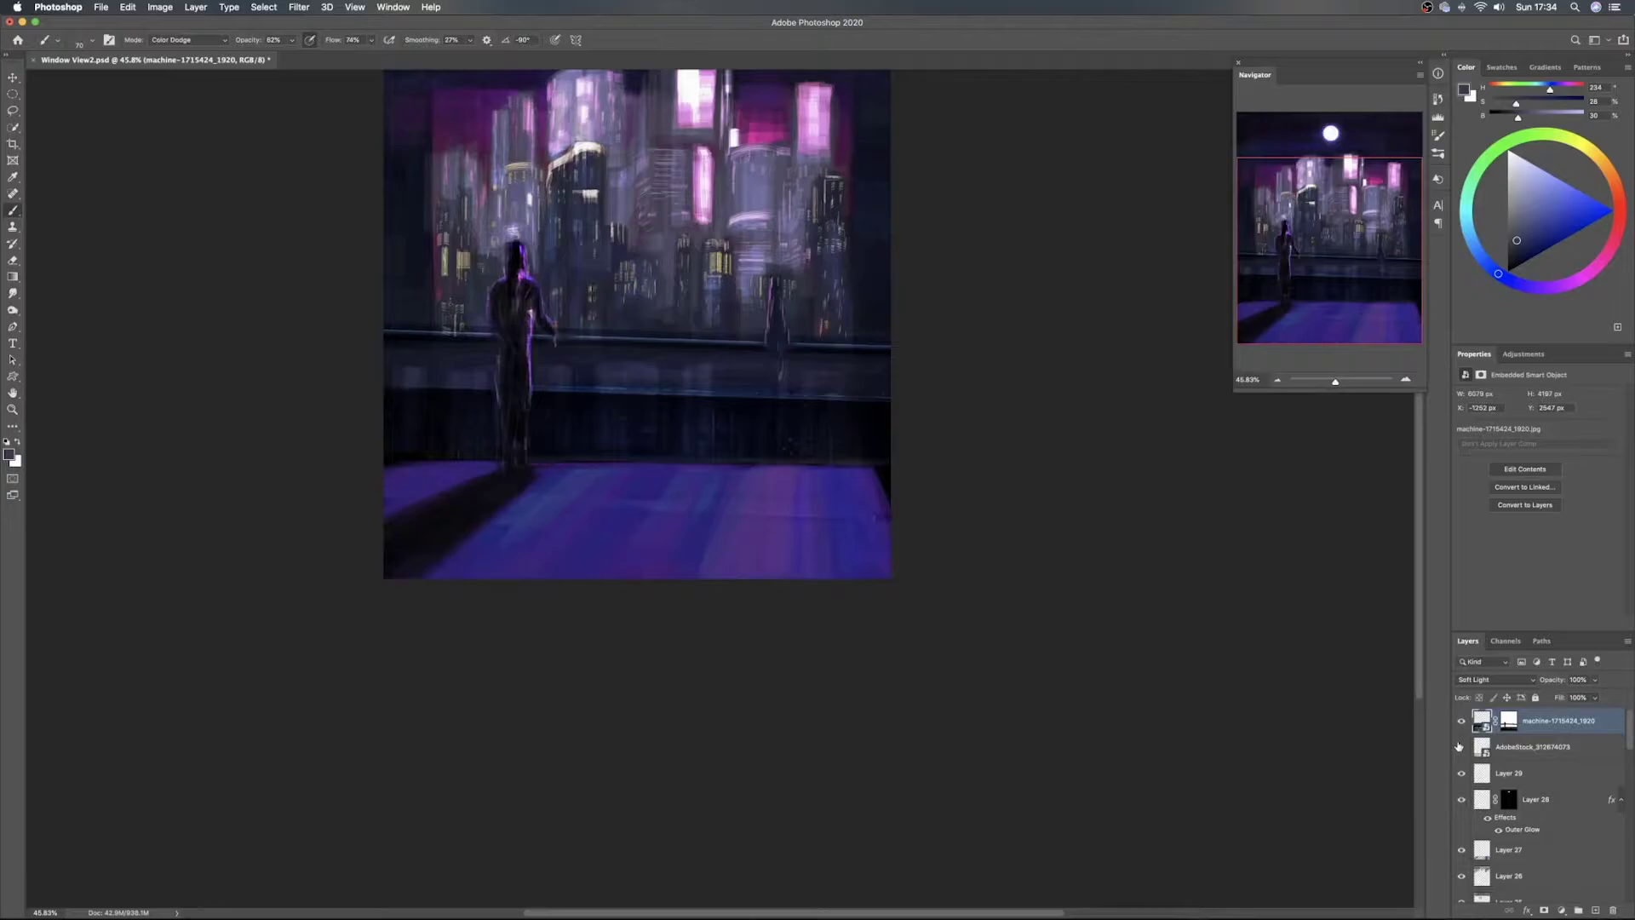
left_click(1459, 726)
key("ctrl+t")
right_click(831, 435)
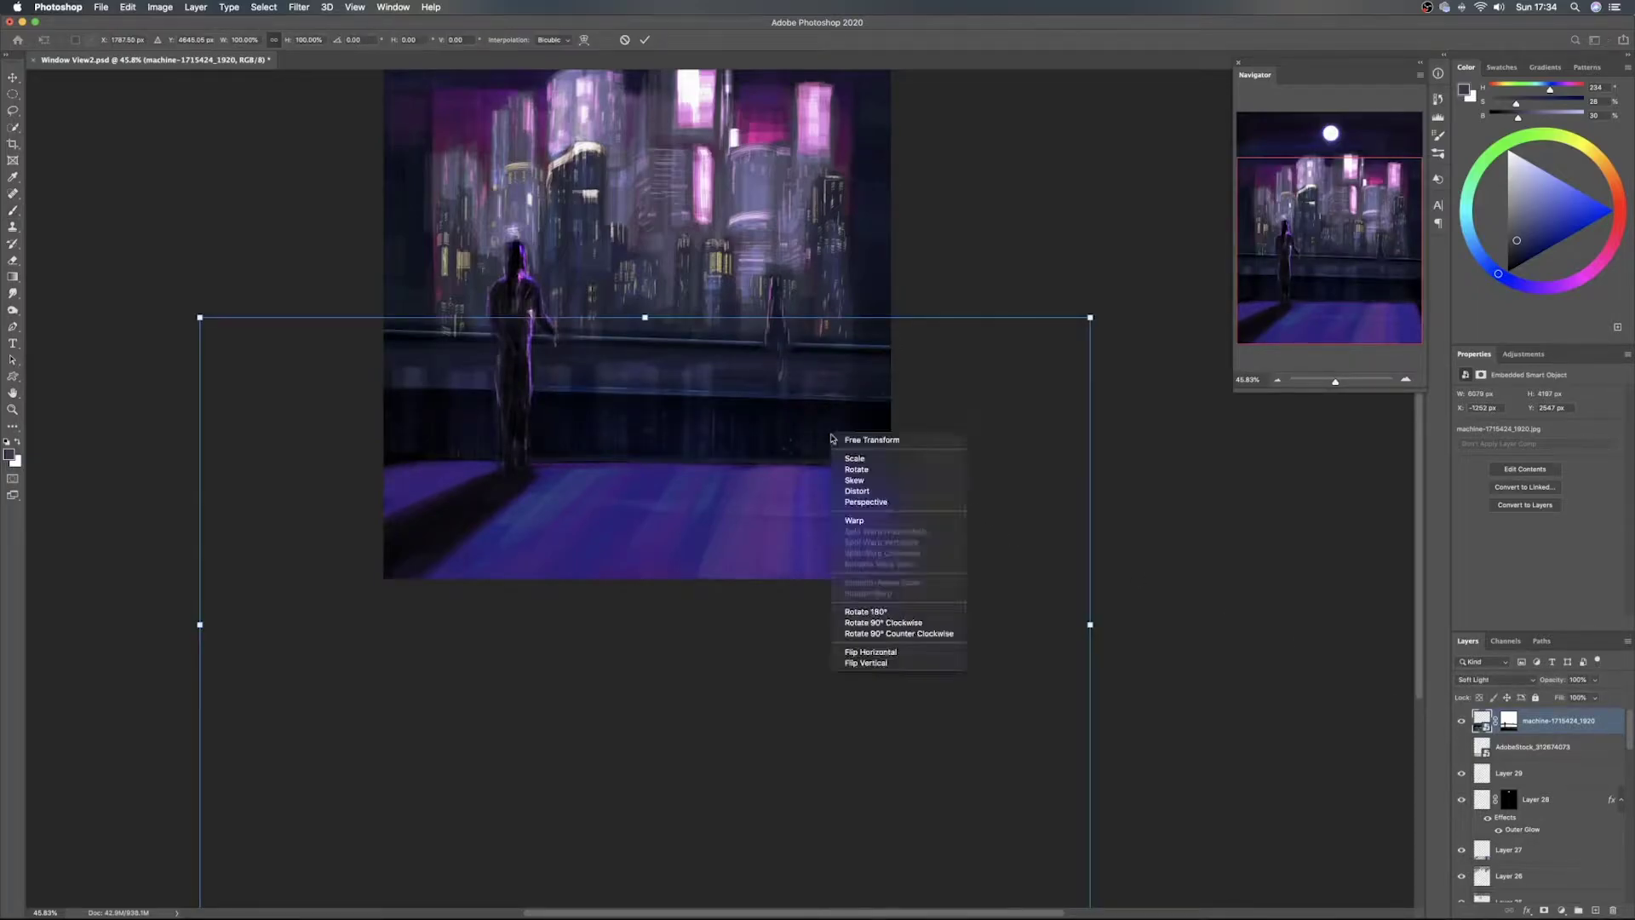
left_click(912, 493)
mouse_move(1091, 628)
left_mouse_down()
mouse_move(1113, 573)
mouse_move(1106, 631)
left_mouse_up()
left_click_drag(1091, 329, 1092, 303)
key("super+minus")
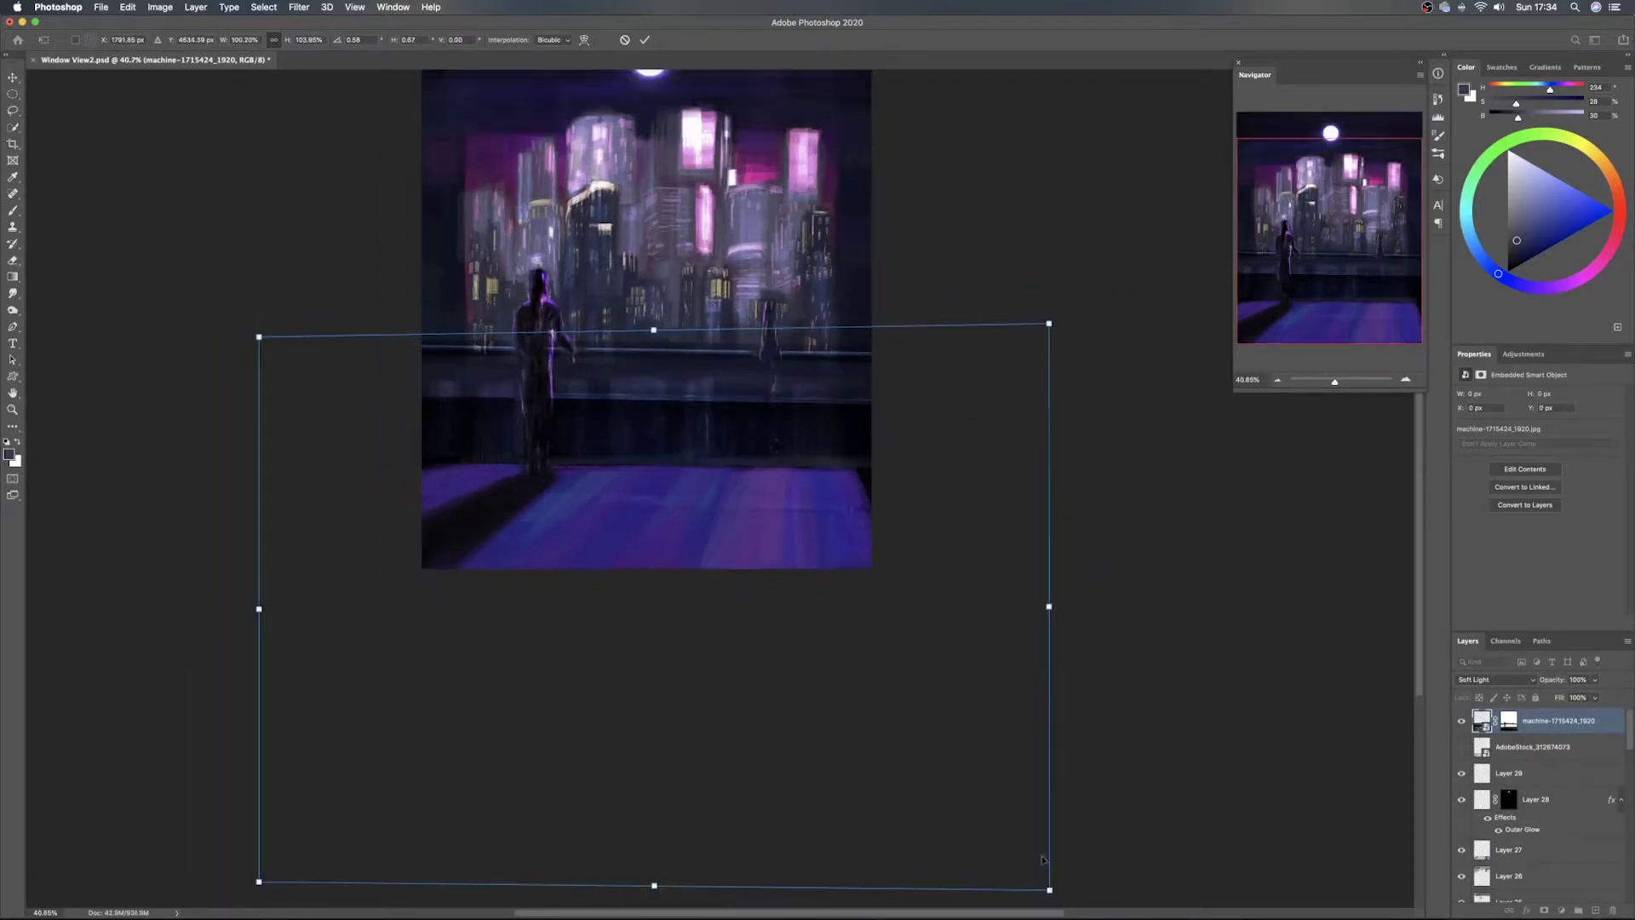
mouse_move(1049, 890)
left_mouse_down()
mouse_move(1069, 884)
mouse_move(1048, 910)
left_mouse_up()
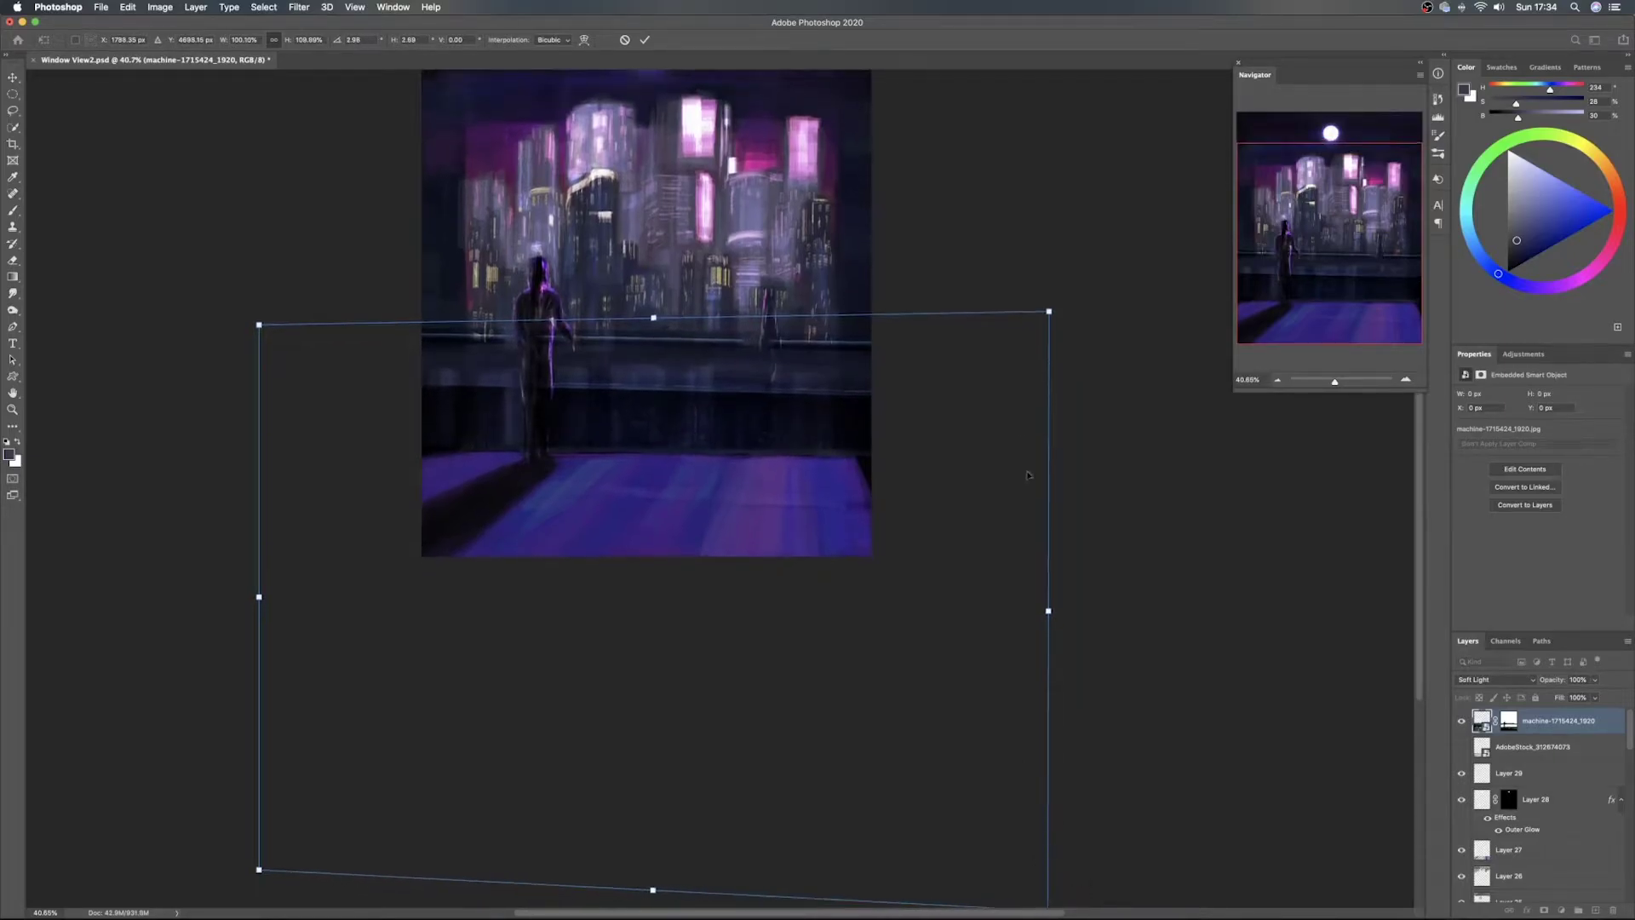
mouse_move(1049, 313)
left_mouse_down()
mouse_move(1069, 307)
mouse_move(1049, 317)
left_mouse_up()
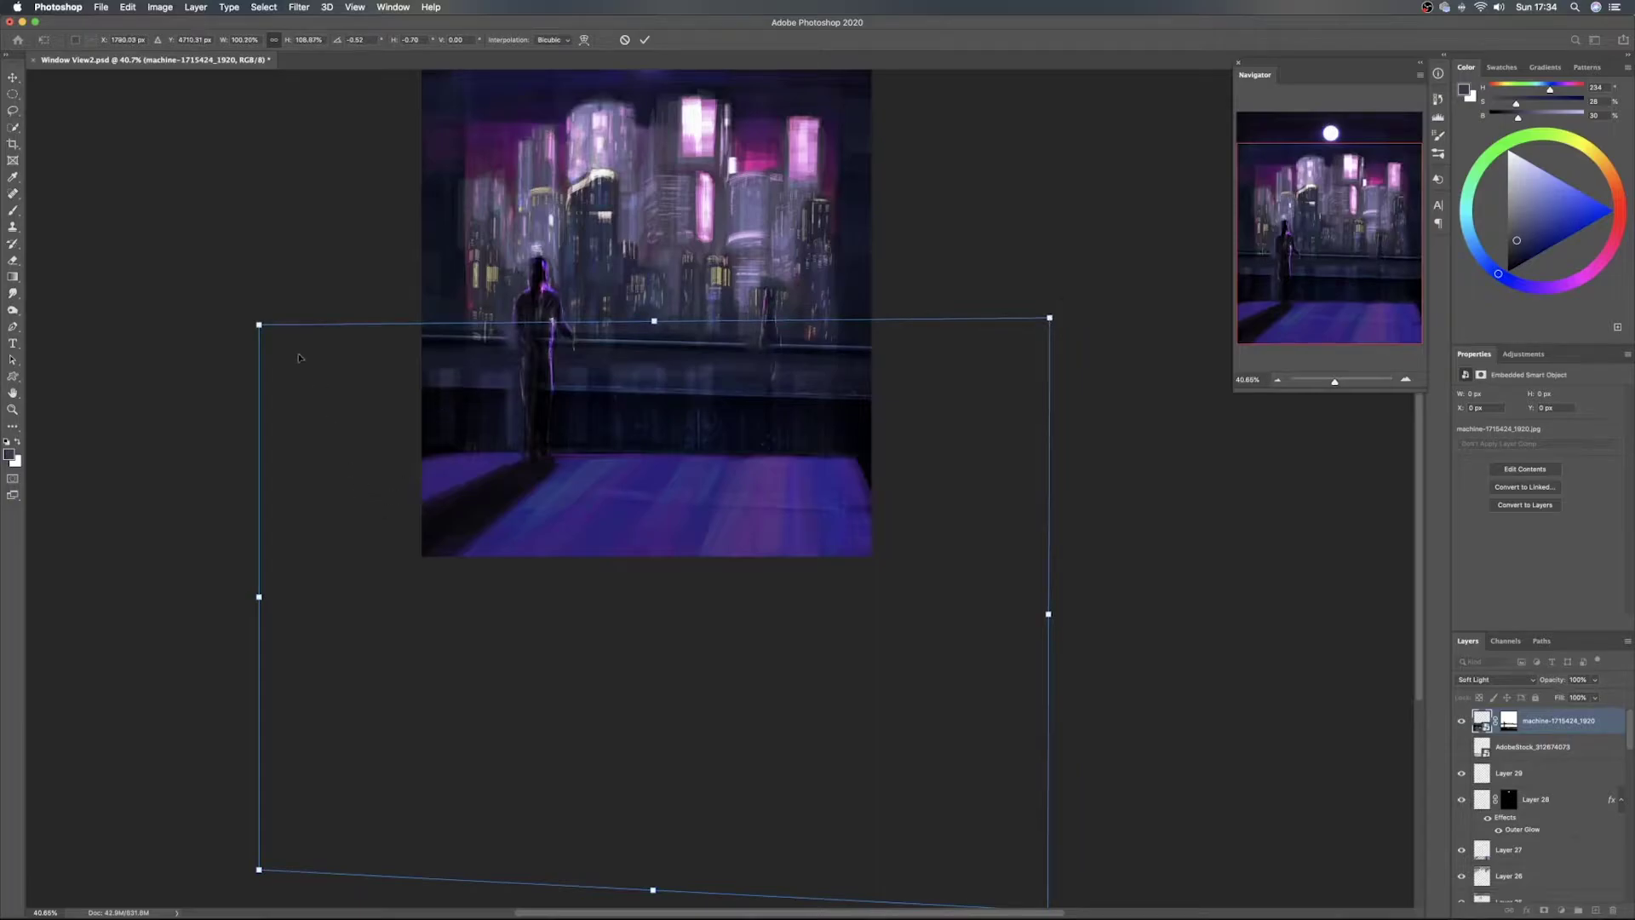
Taper the machine layer toward its left side by lowering the upper-left corner, raising the lower-left corner and moving that edge inward
left_click_drag(259, 327, 258, 337)
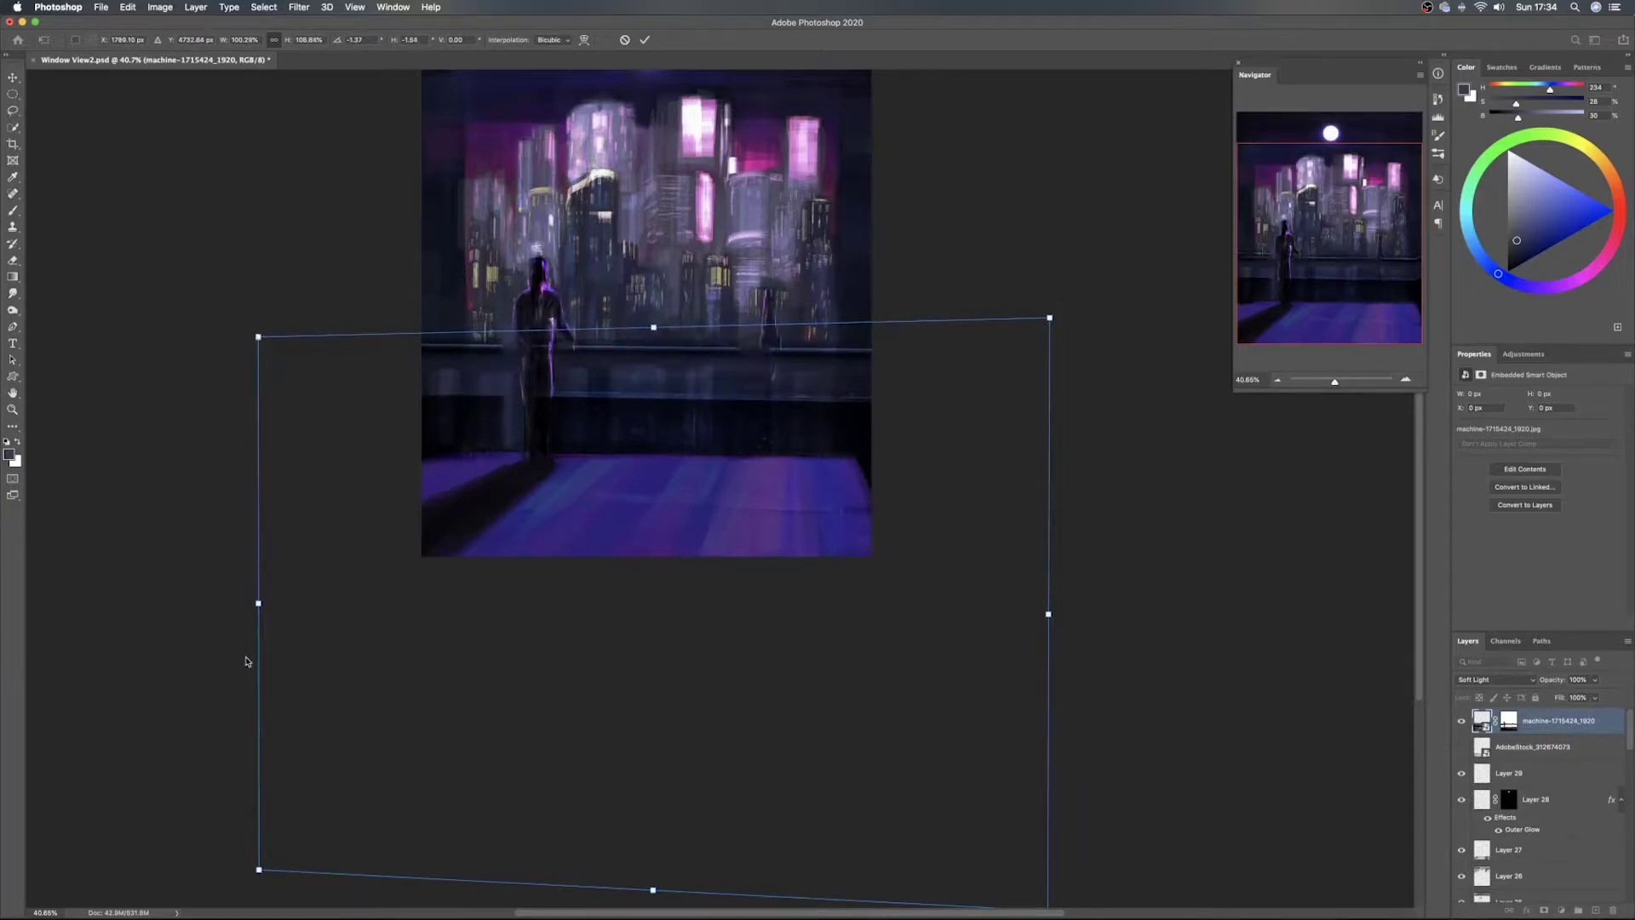
left_click_drag(259, 870, 265, 823)
left_click_drag(261, 578, 306, 579)
left_click_drag(1054, 320, 1060, 272)
left_click_drag(1051, 591, 1049, 628)
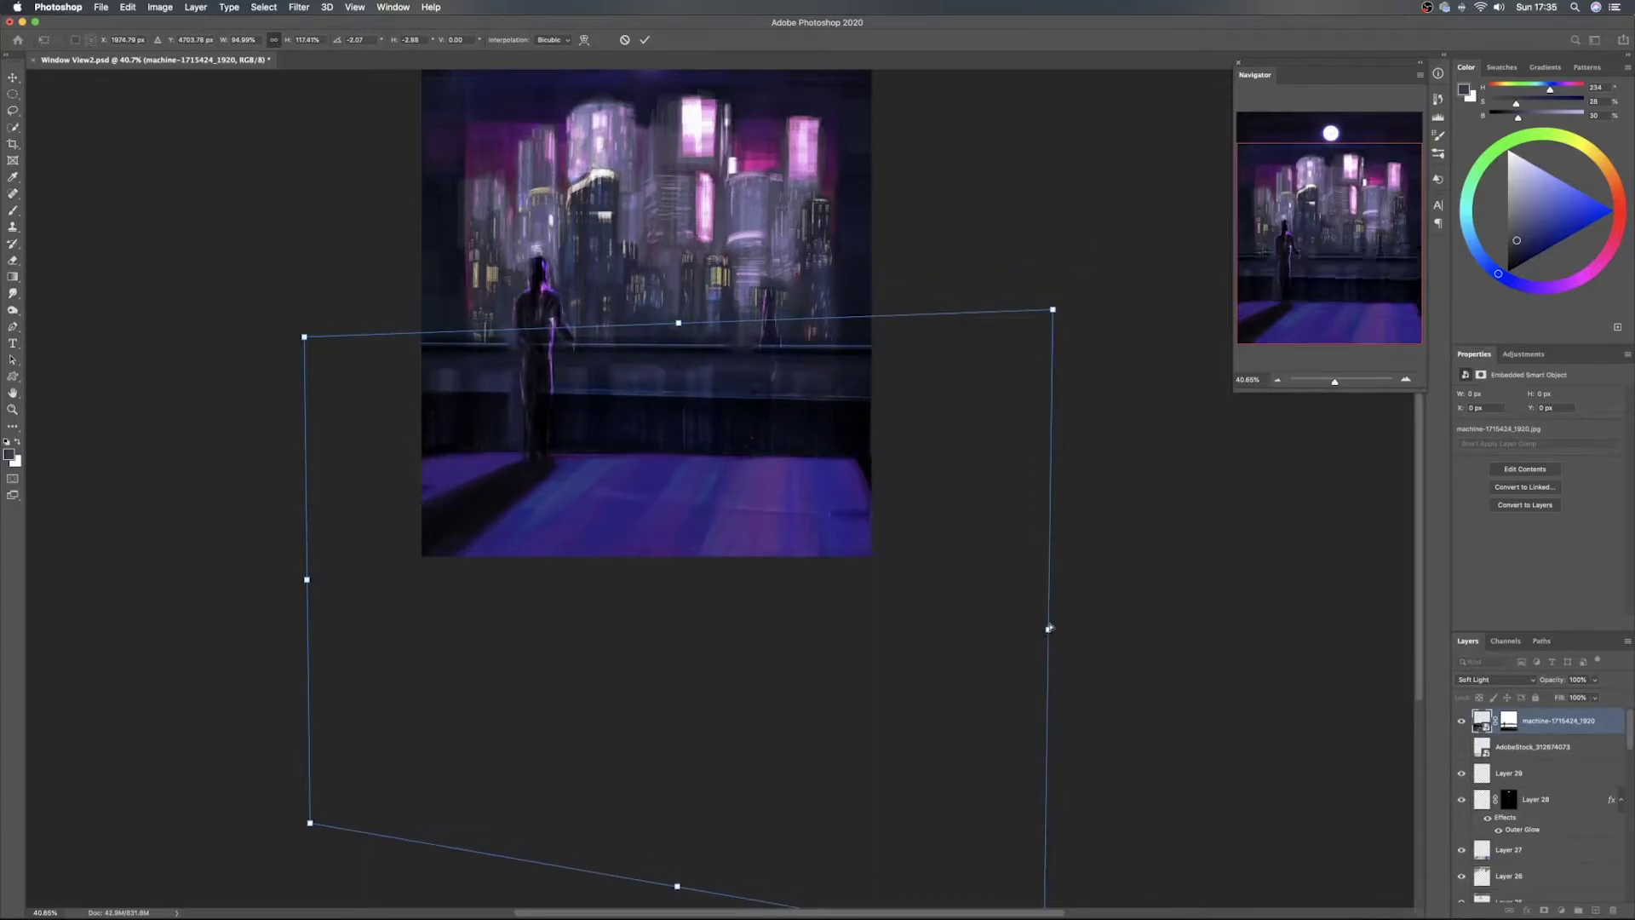
left_click_drag(307, 580, 328, 571)
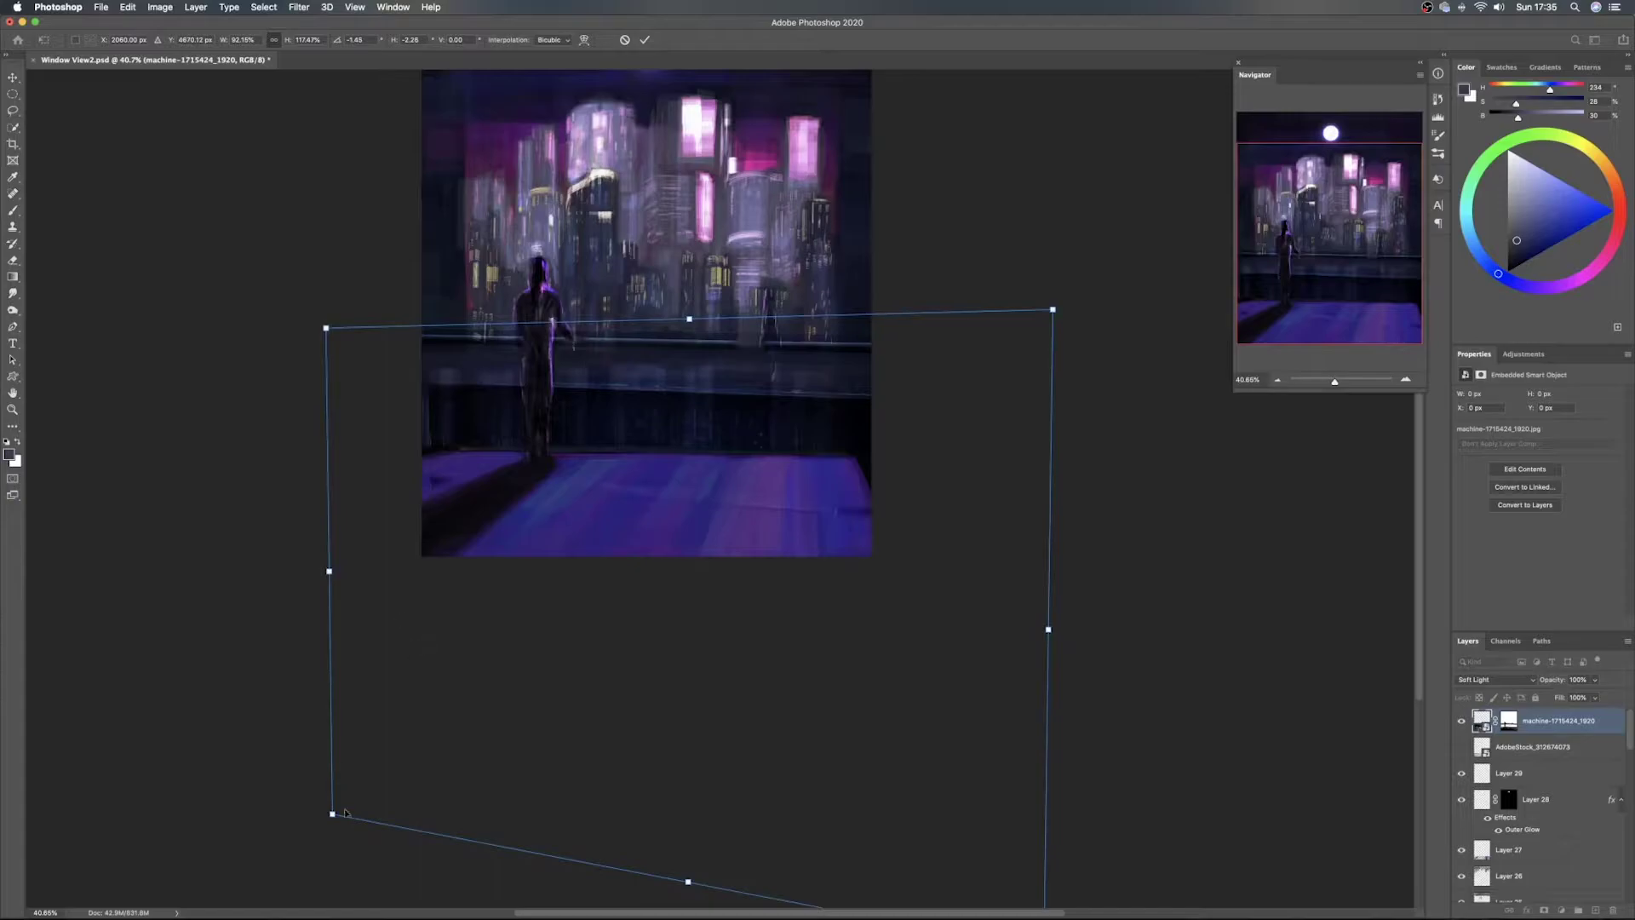
left_click_drag(332, 813, 338, 755)
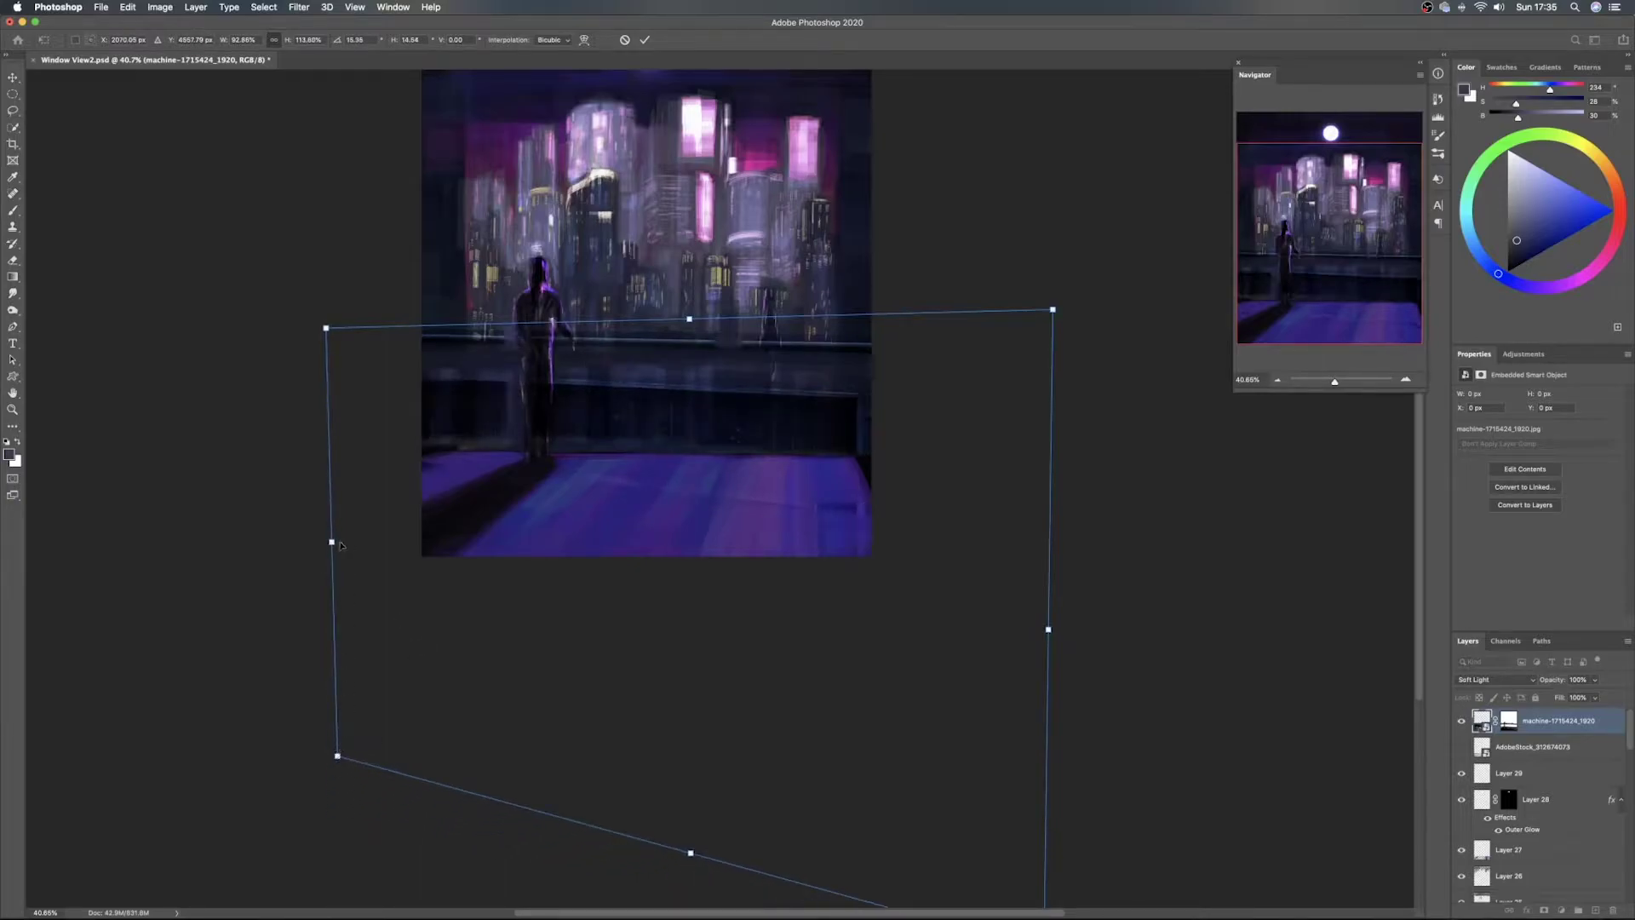
left_click_drag(332, 543, 351, 551)
Shift the machine layer's right edge slightly down, stretch its right corners apart, and apply the distortion
left_click_drag(624, 486, 703, 560)
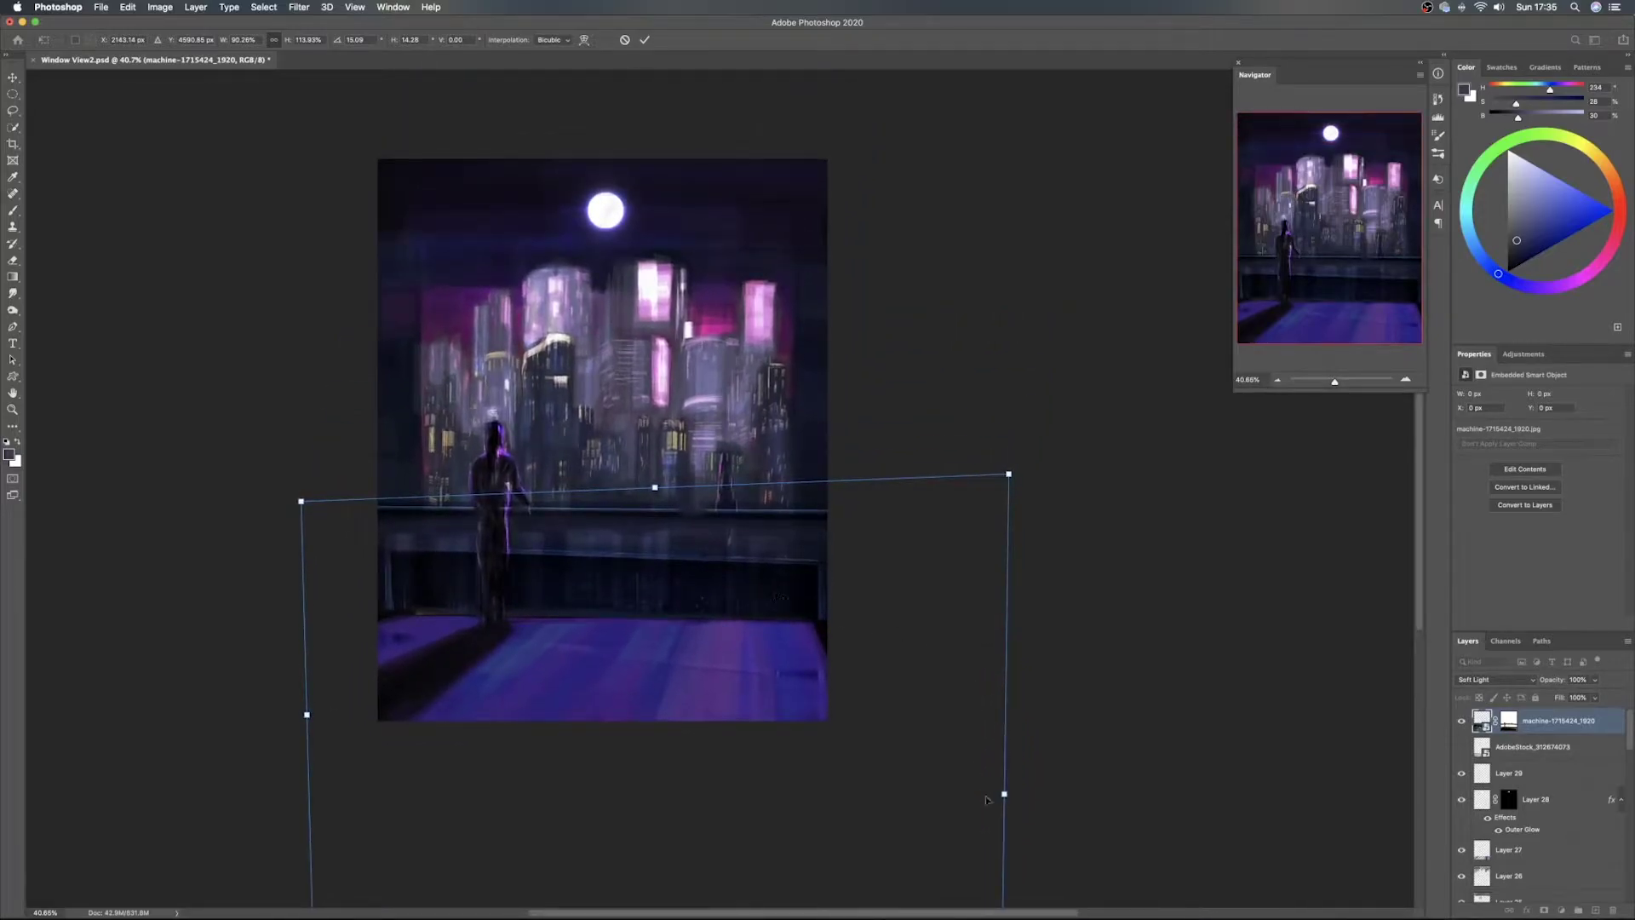
left_click_drag(1005, 794, 1009, 817)
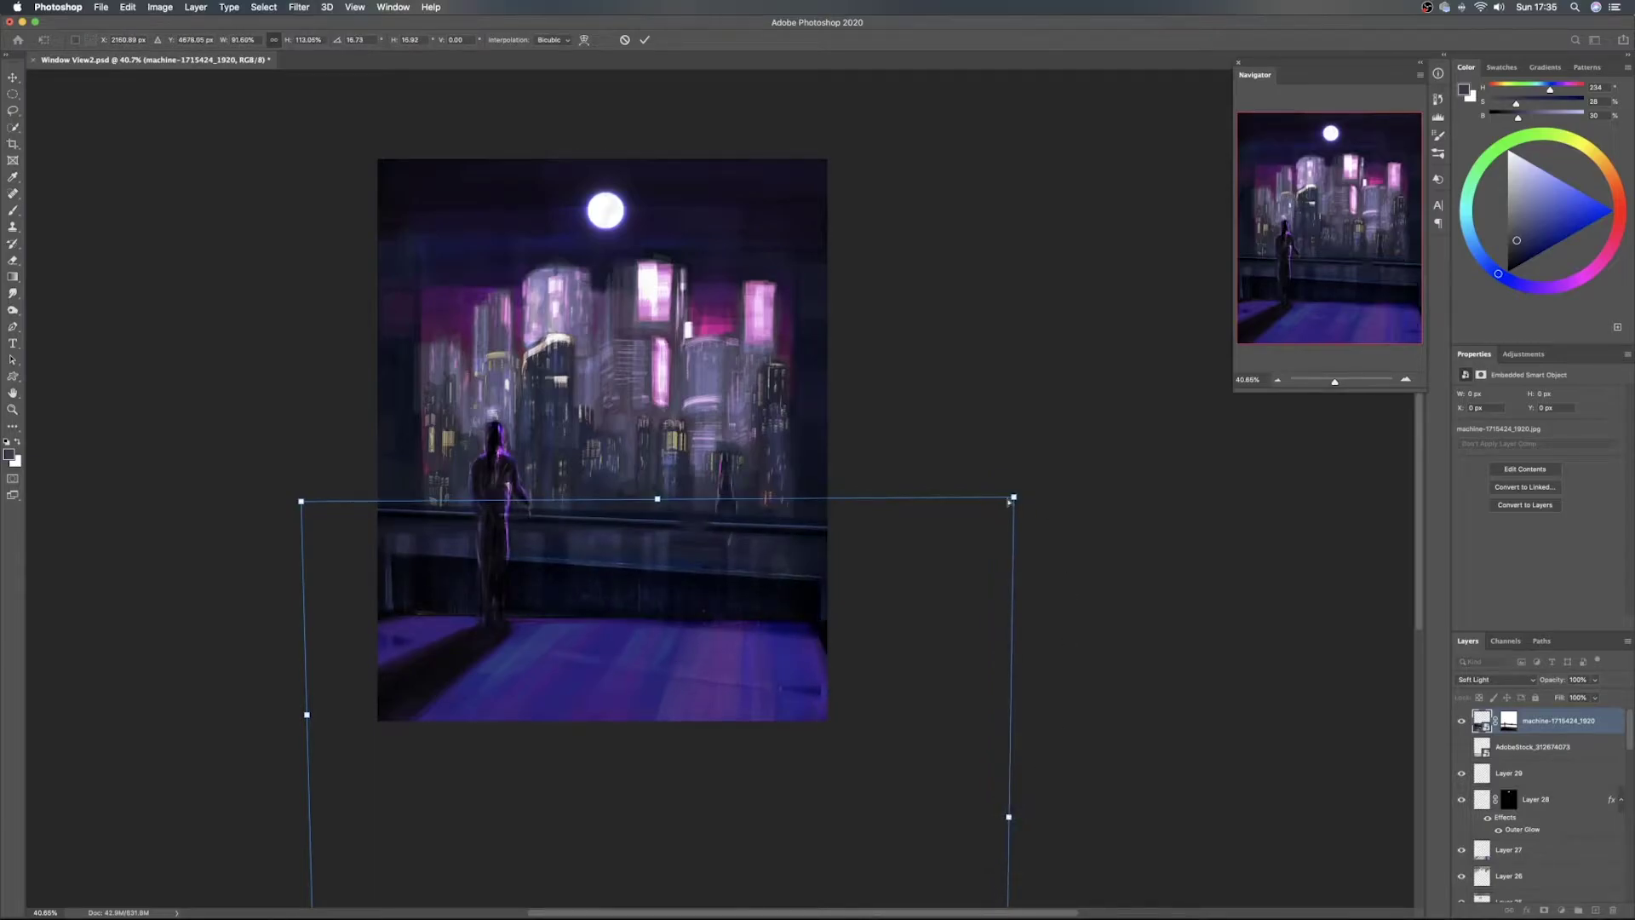
left_click_drag(1014, 503, 1014, 483)
left_click_drag(929, 730, 890, 505)
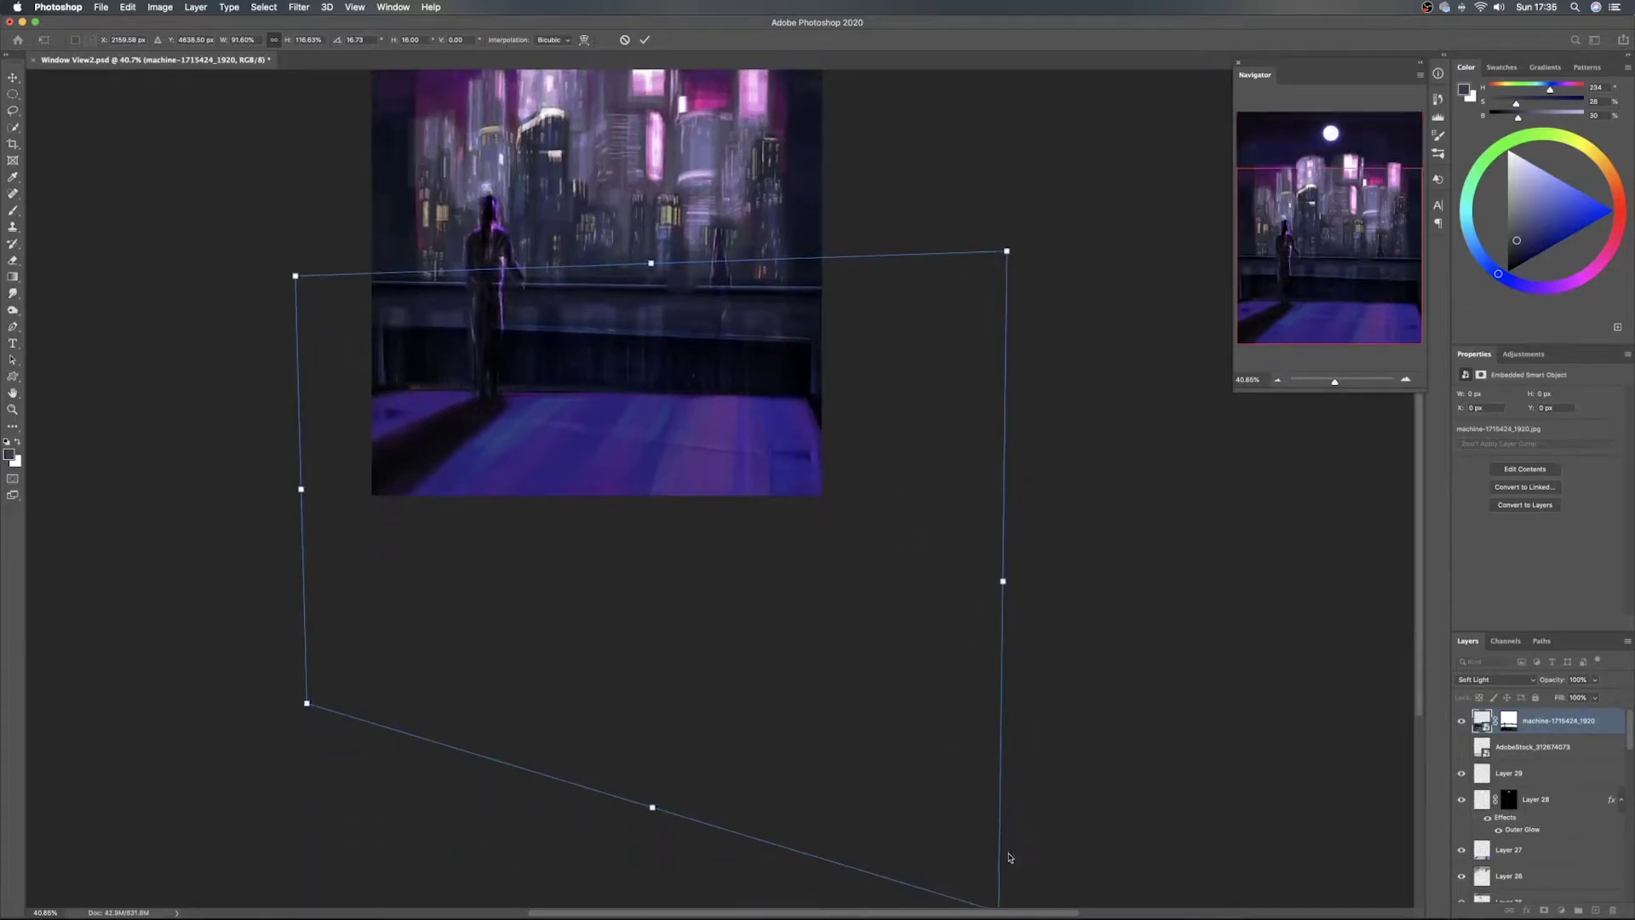
scroll(1009, 854, "down", 5)
left_click_drag(985, 770, 979, 792)
left_click_drag(652, 321, 756, 593)
key("Return")
key("b")
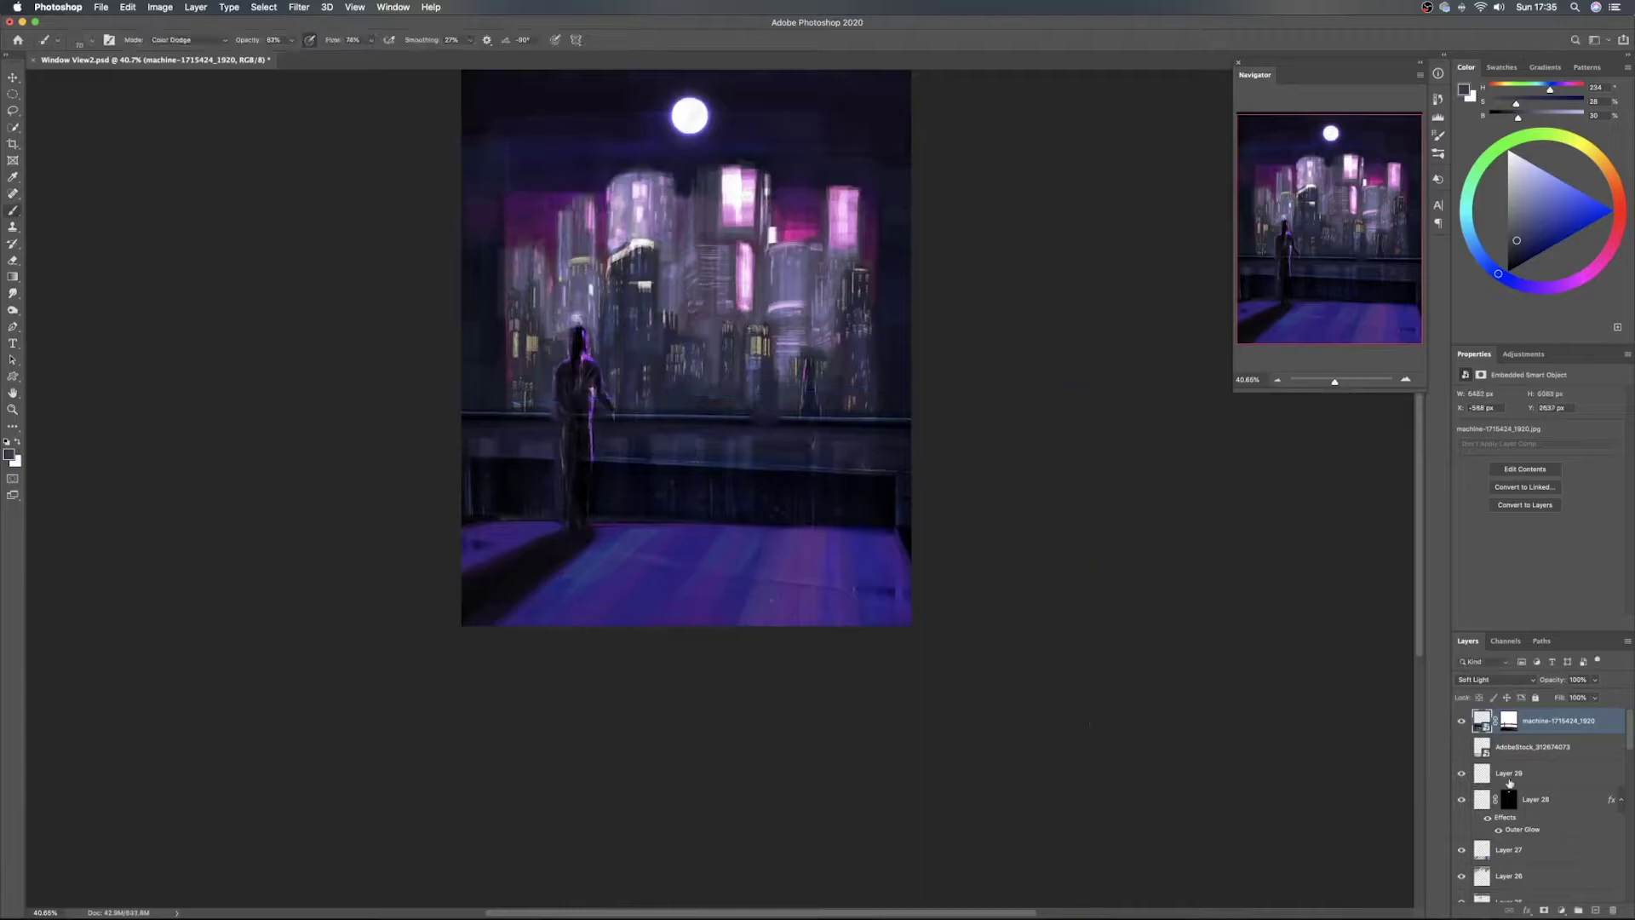
Show the AdobeStock_312674073 floor texture again, nudge it slightly over the floor and save the document
left_click(1462, 747)
left_click(1565, 747)
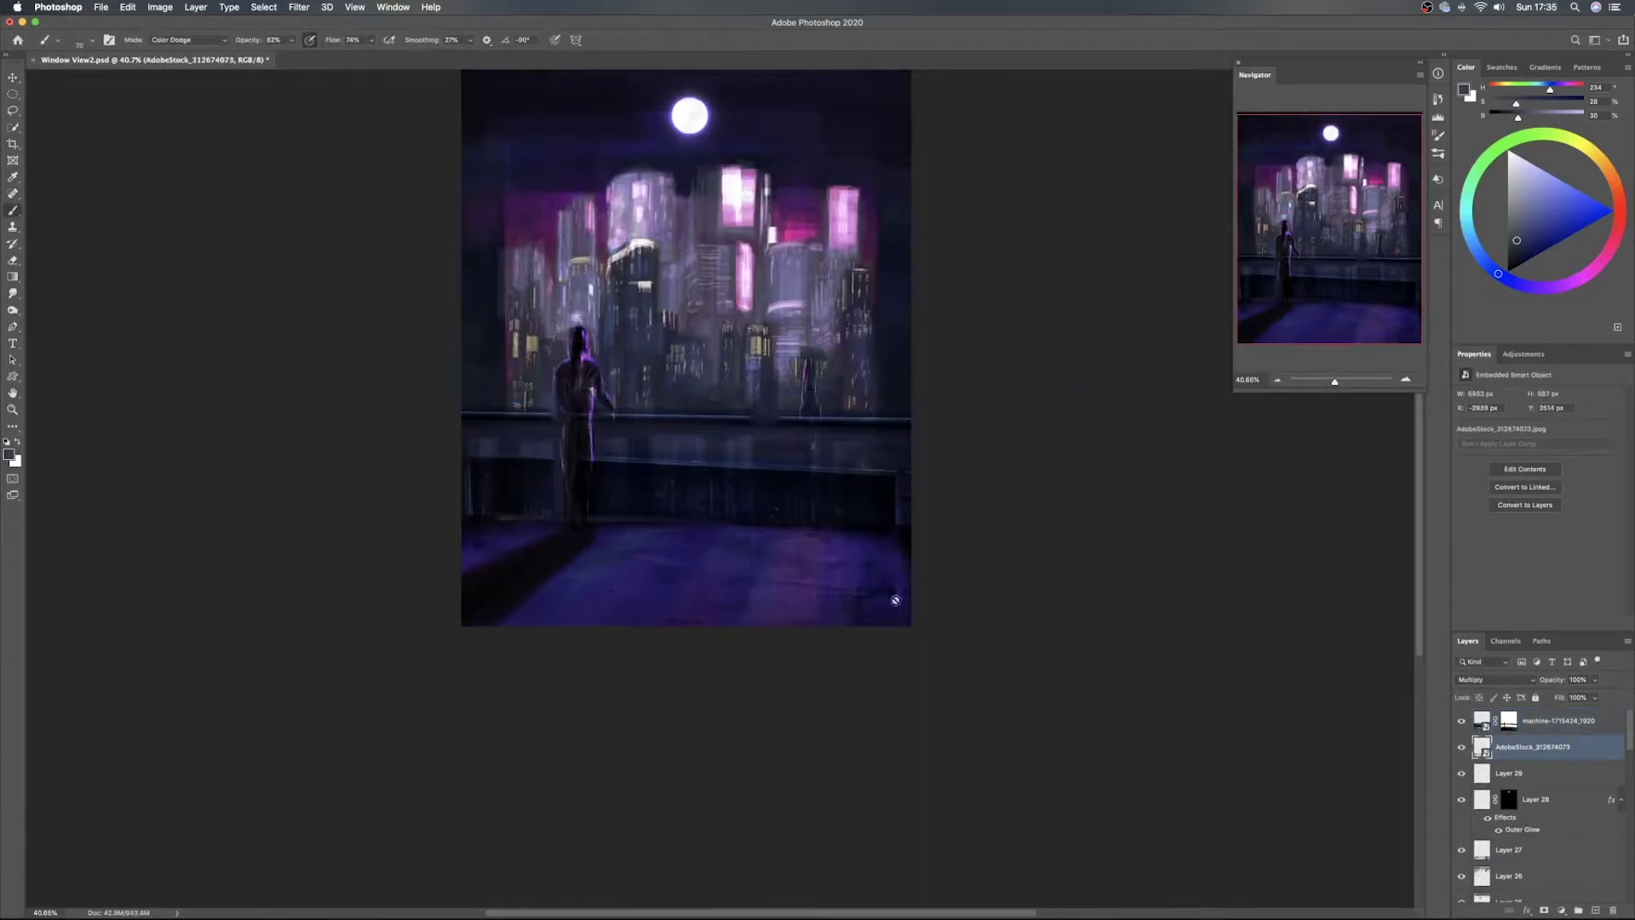
key("space")
mouse_move(812, 522)
left_mouse_down()
mouse_move(691, 624)
mouse_move(642, 698)
mouse_move(648, 686)
left_mouse_up()
key("v")
left_click_drag(649, 679, 653, 676)
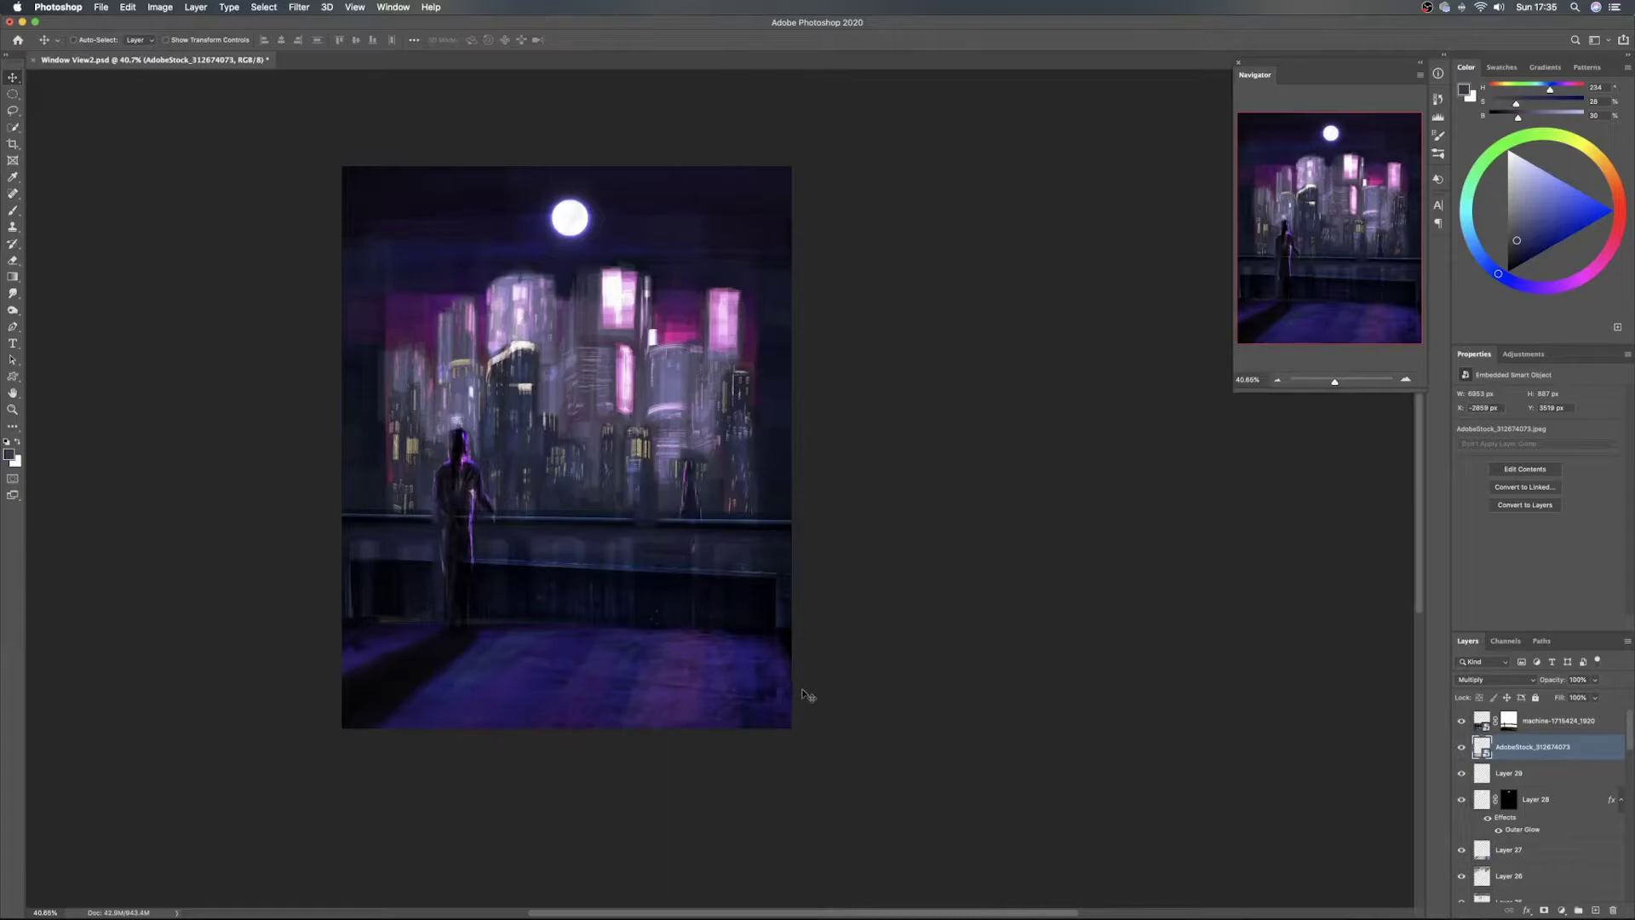
left_click_drag(748, 682, 816, 752)
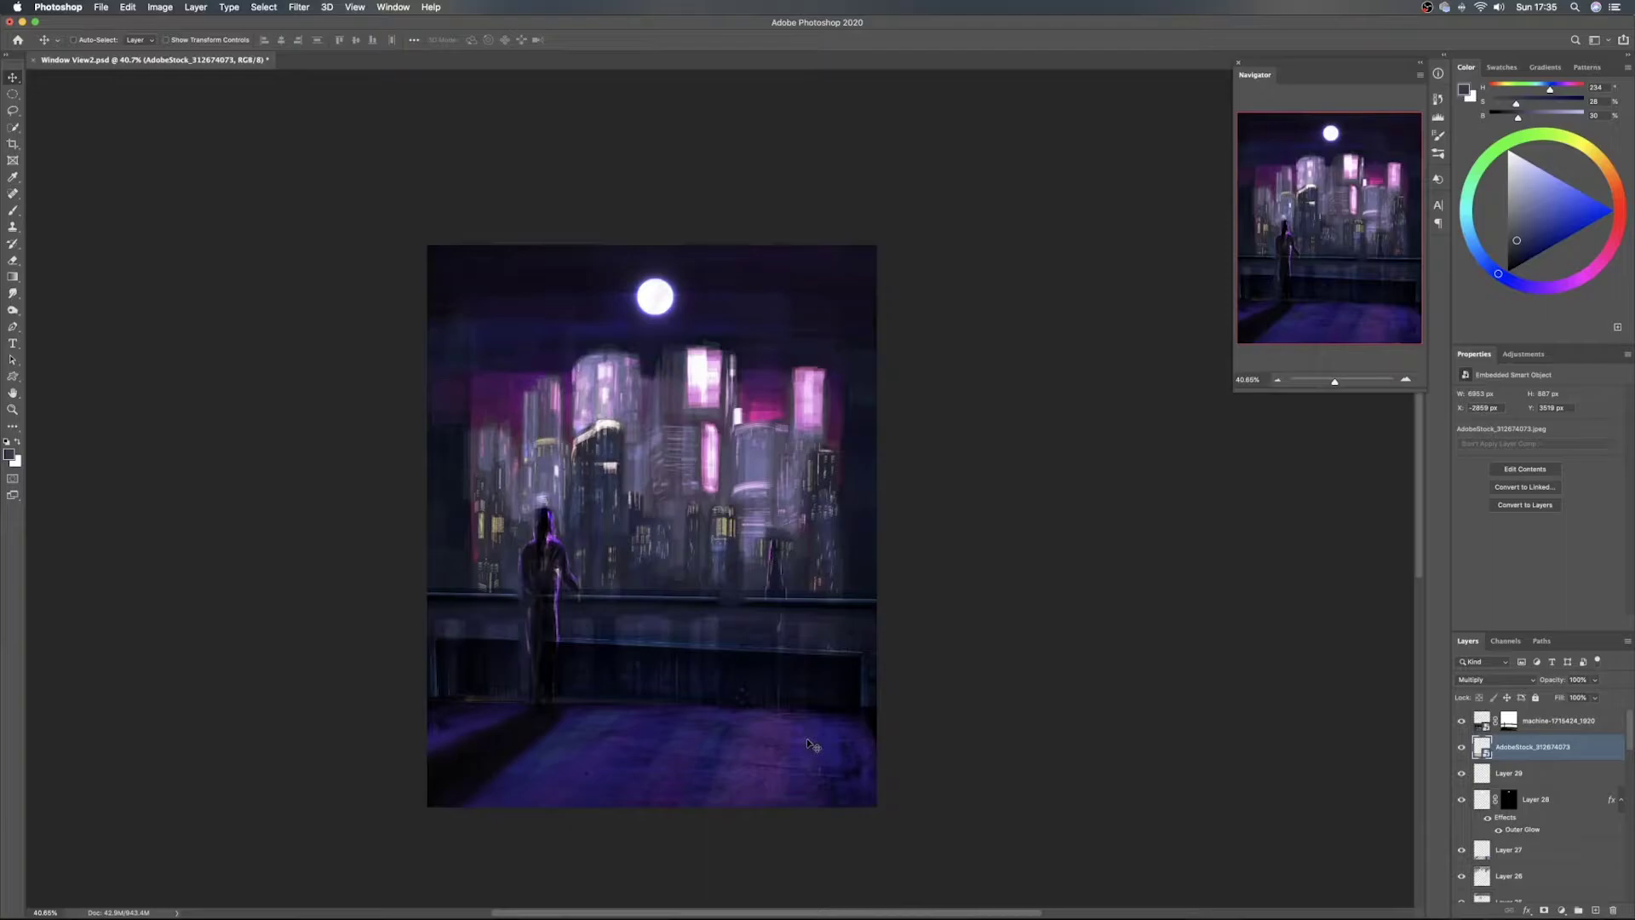
scroll(733, 647, "up", 3)
left_click_drag(733, 650, 798, 628)
scroll(799, 628, "up", 4)
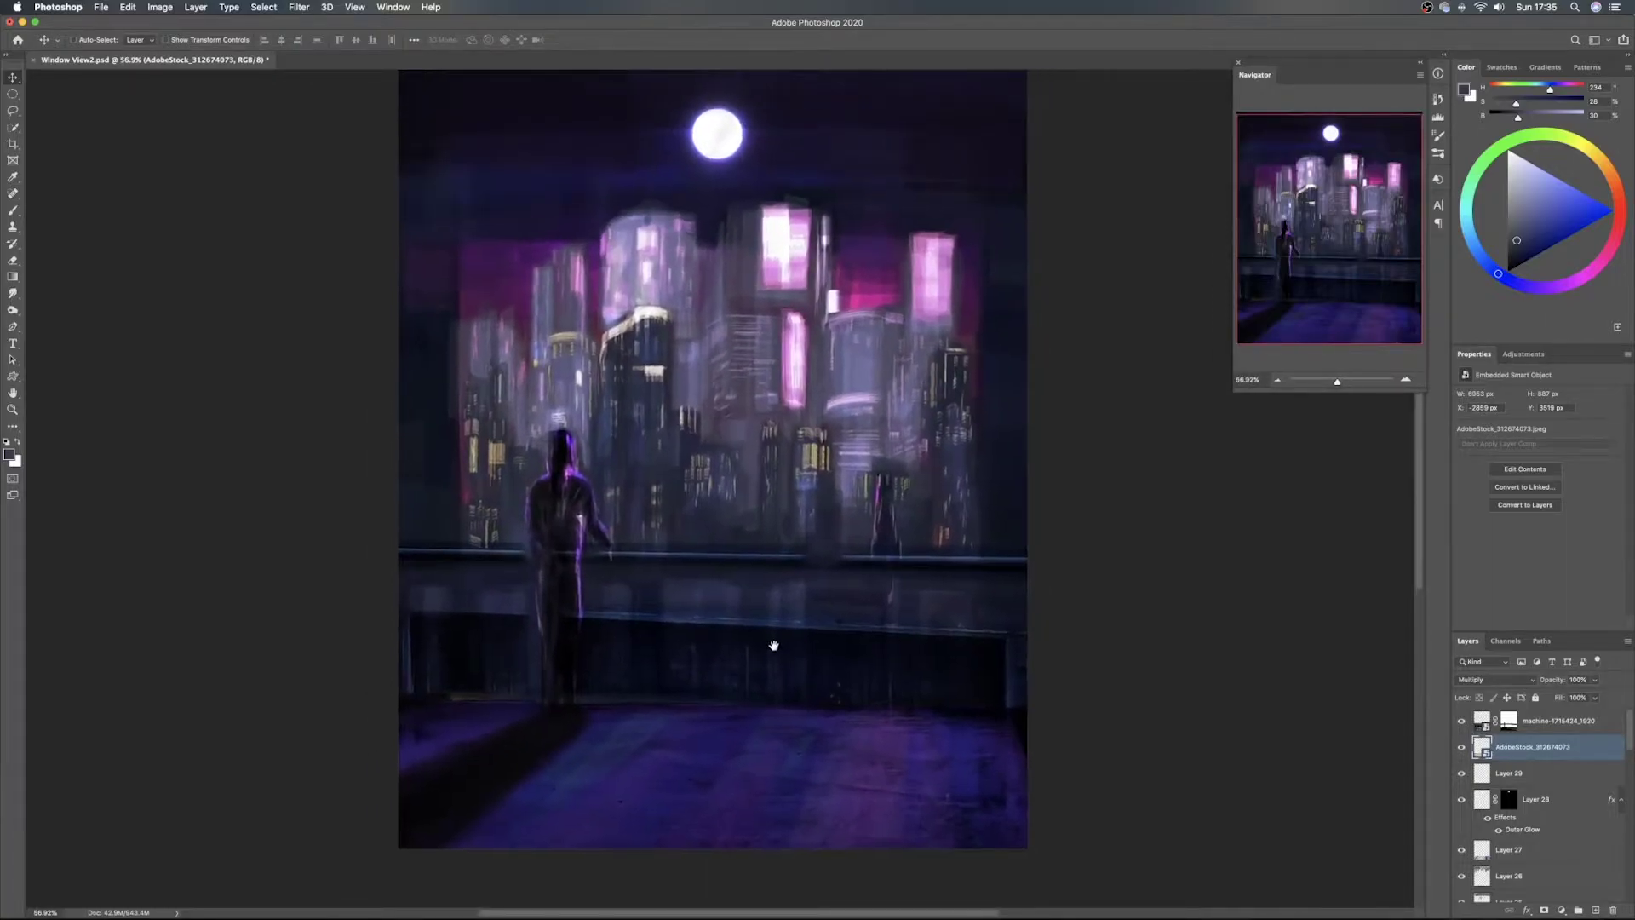
key("super+s")
Distort the machine layer's left side, lowering its upper corner and raising the left edge to realign the railing, and apply the transform
left_click(1573, 724)
key("ctrl+t")
right_click(591, 583)
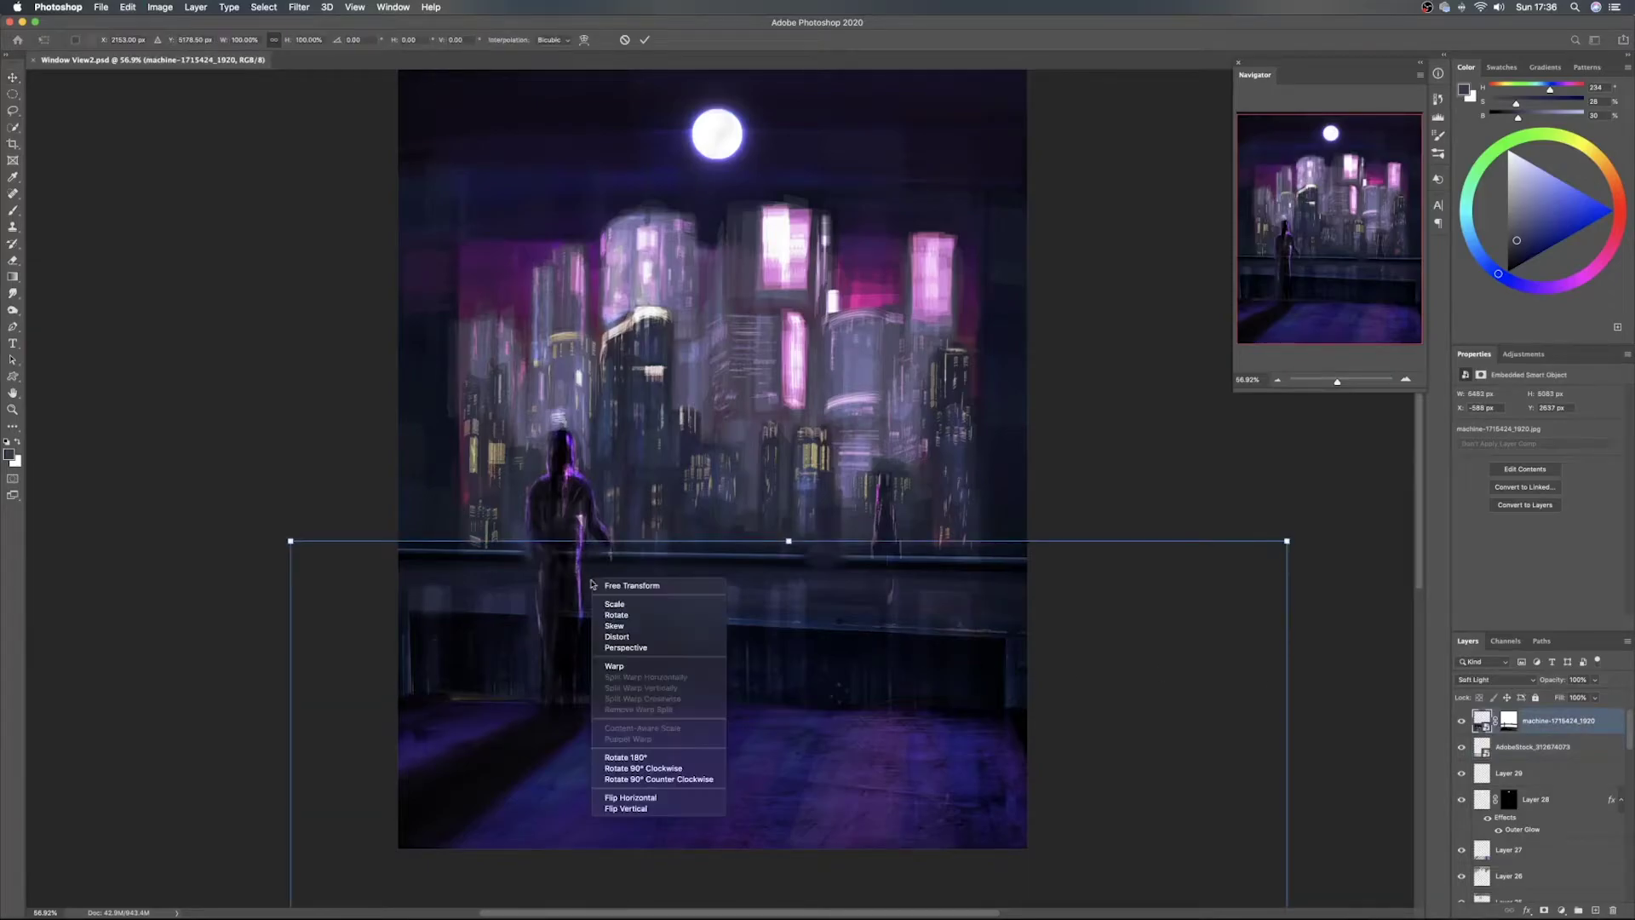
left_click(600, 635)
left_click_drag(291, 541, 292, 565)
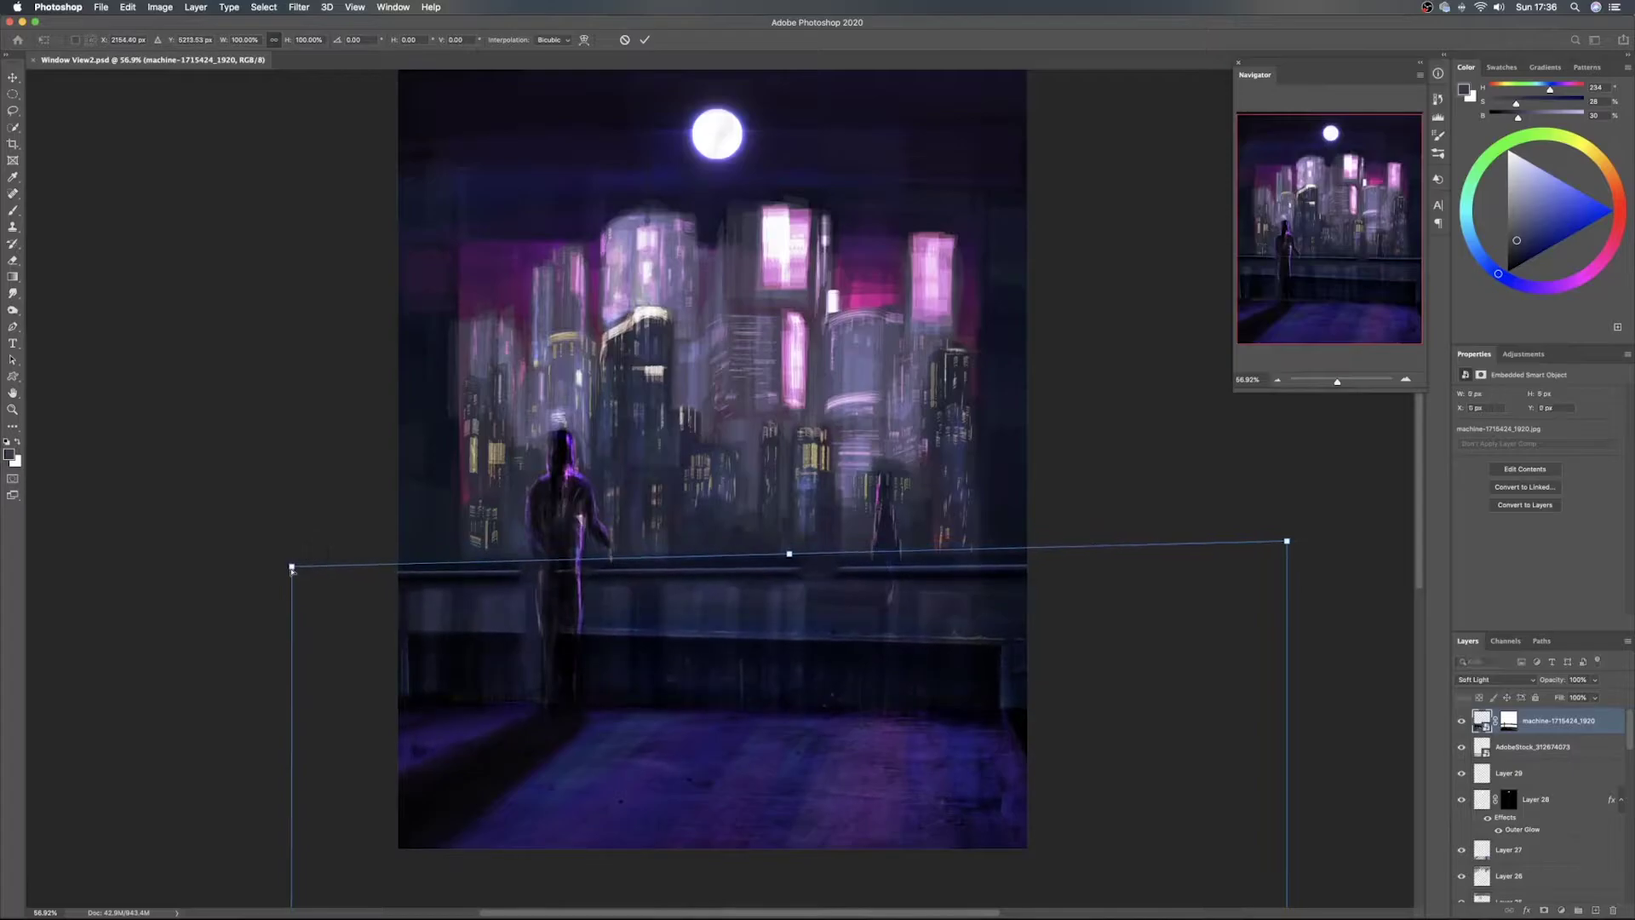
mouse_move(329, 751)
left_mouse_down()
mouse_move(338, 551)
mouse_move(351, 762)
left_mouse_up()
left_click_drag(493, 694, 493, 584)
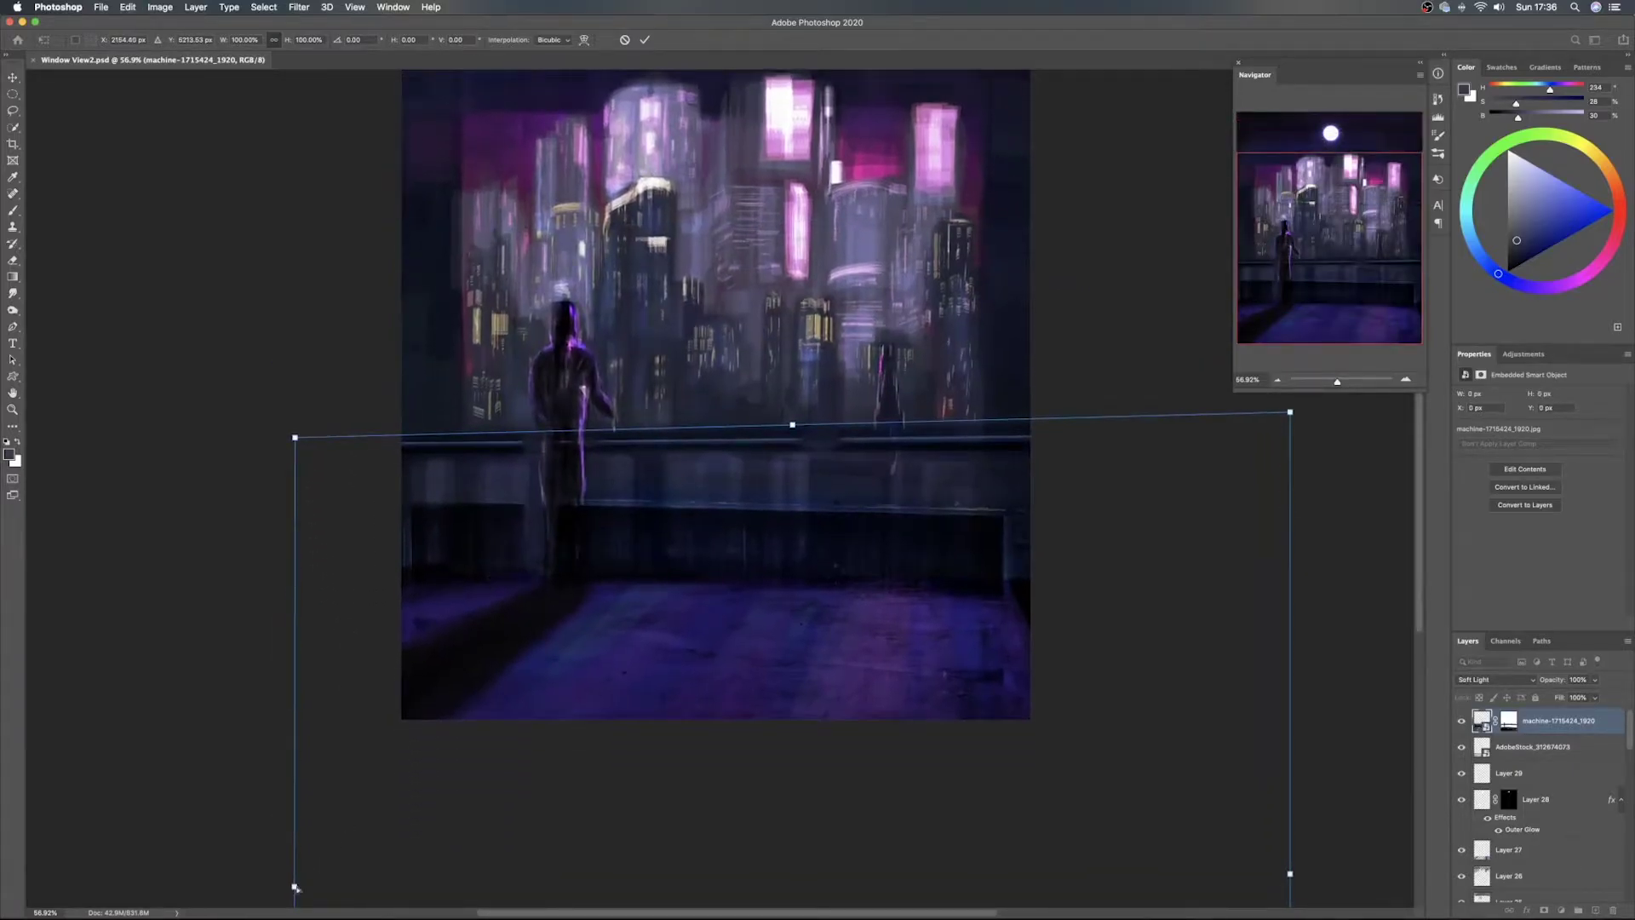
left_click_drag(295, 888, 292, 867)
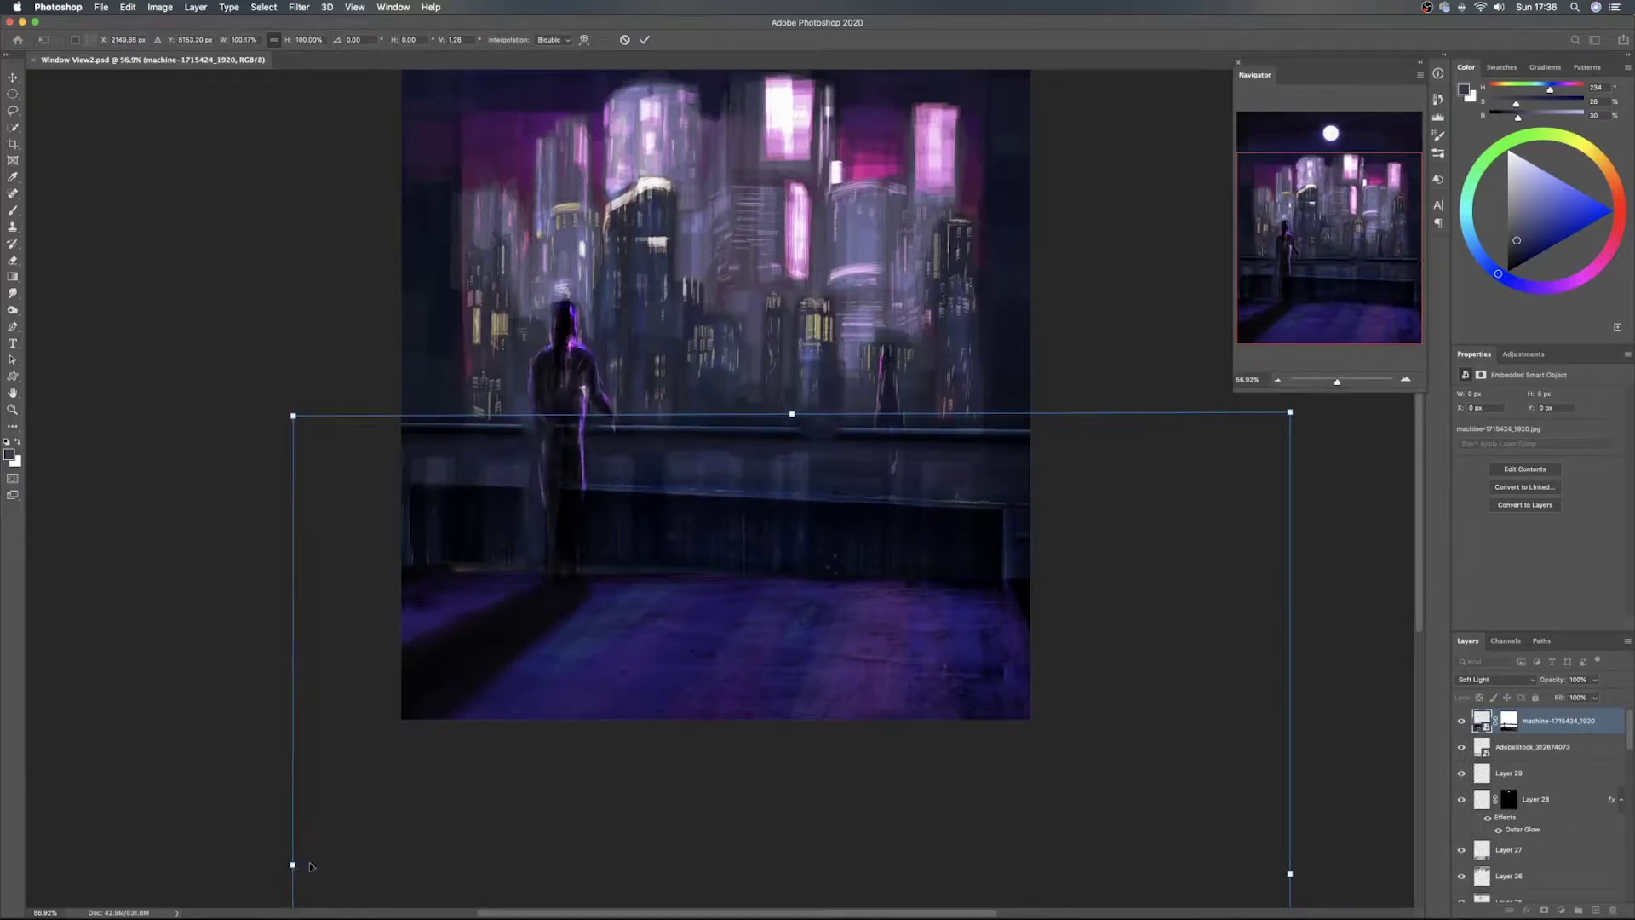
key("Return")
left_click_drag(752, 575, 730, 718)
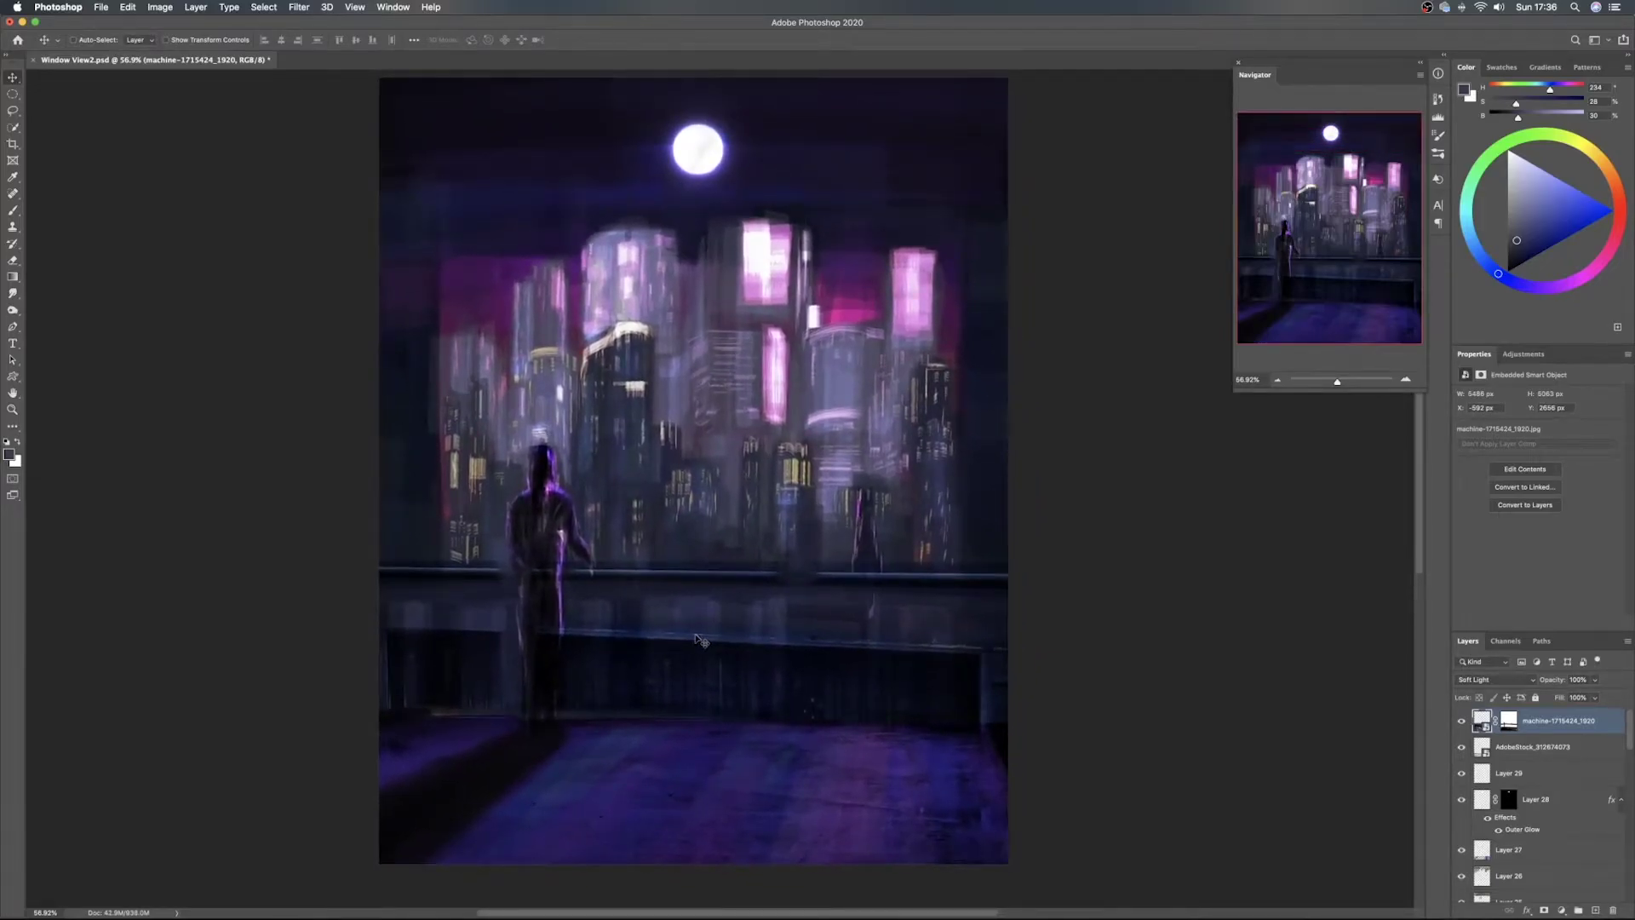
Toggle Layers 23 to 27 off and on to examine which ones hold the painted floor
scroll(1537, 816, "down", 3)
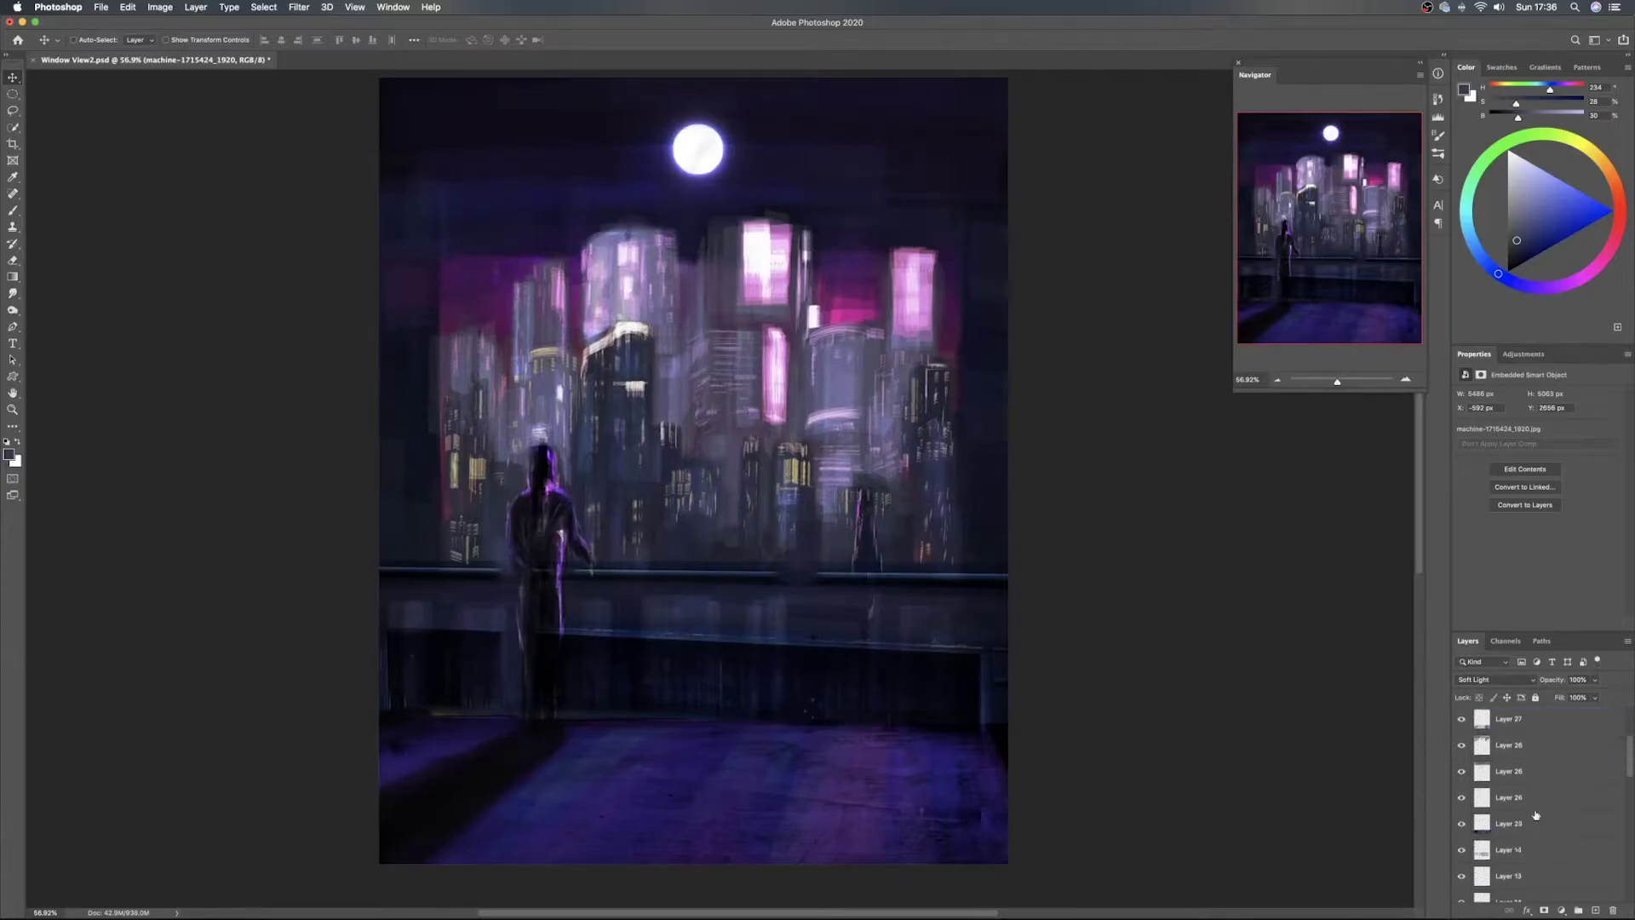
left_click(1532, 823)
left_click(1461, 823)
left_click(1461, 824)
key("ctrl+t")
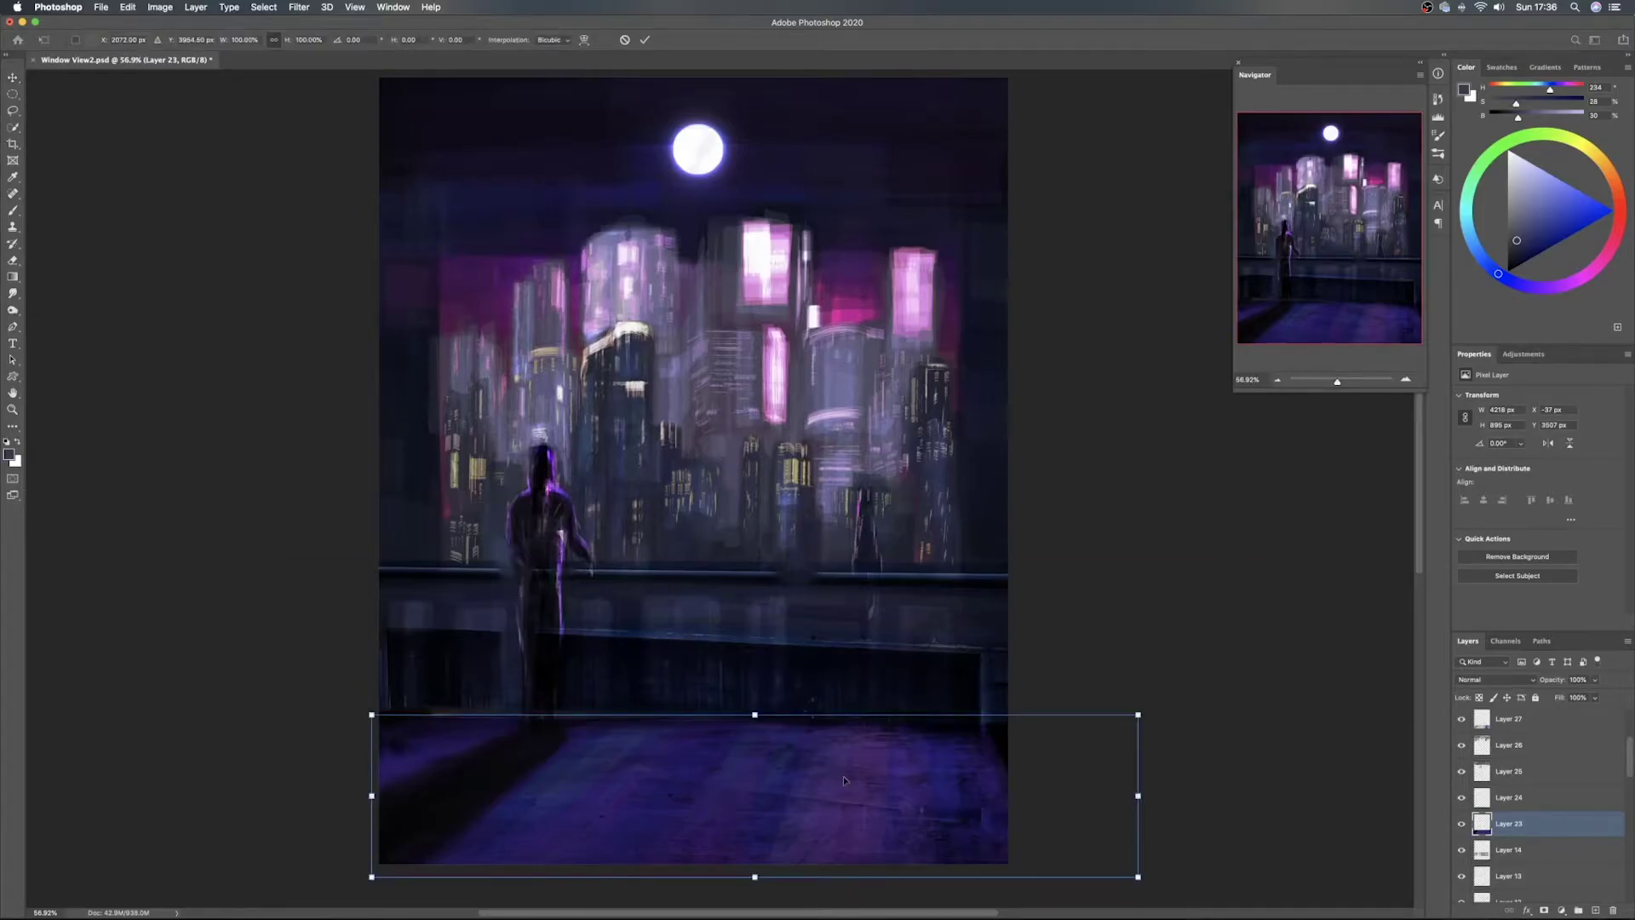
key("Return")
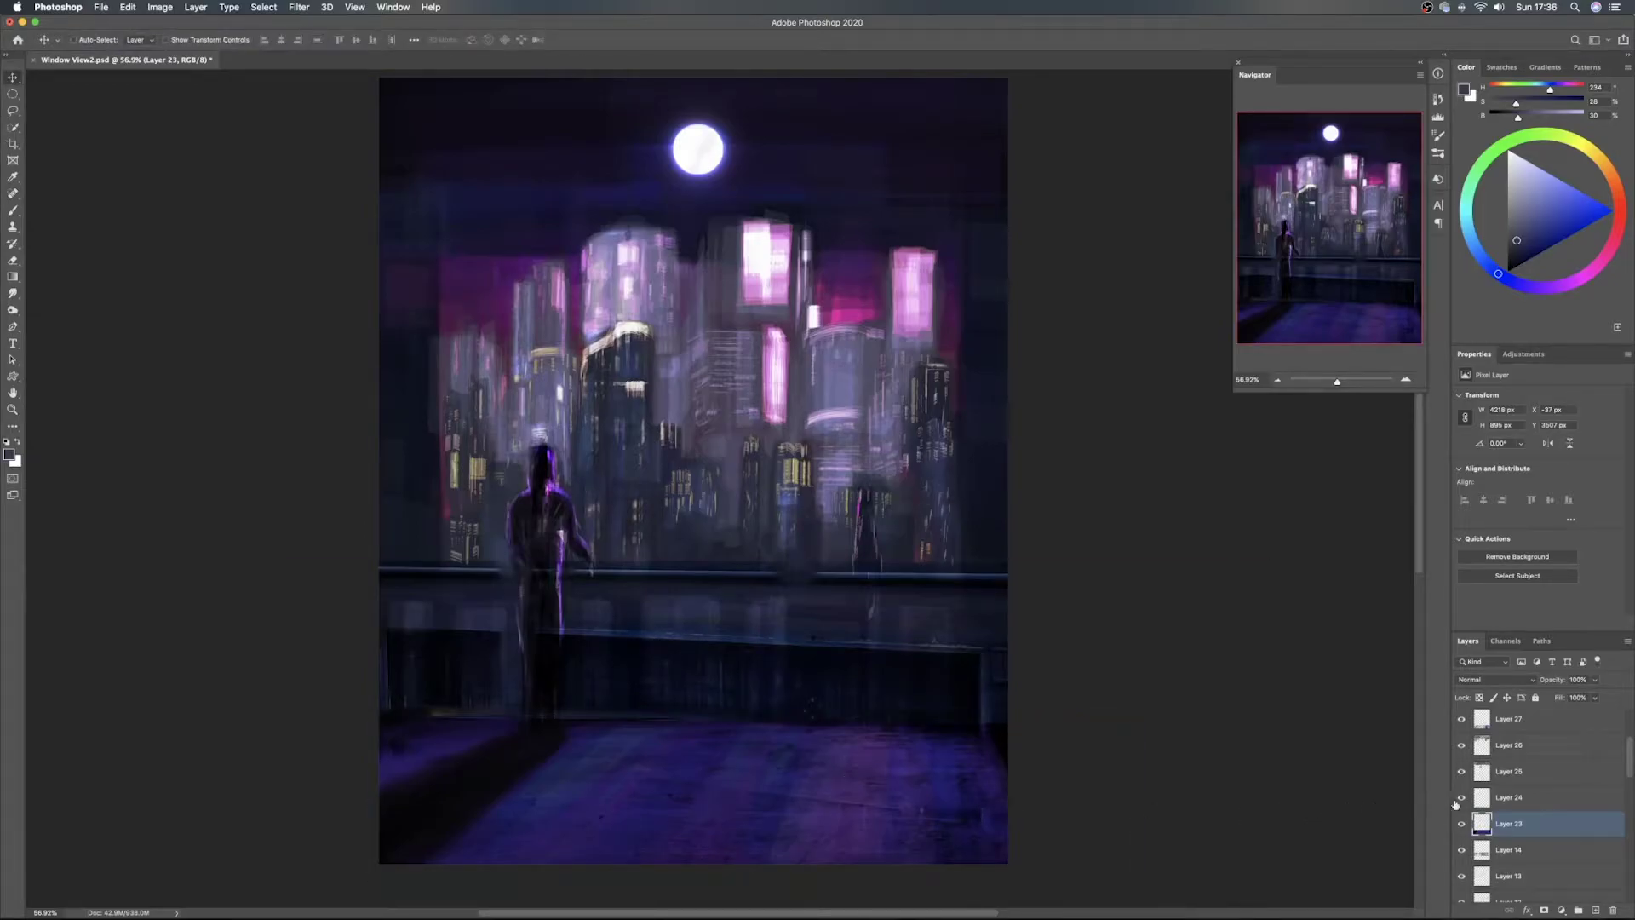
left_click(1462, 798)
left_click(1462, 774)
left_click(1462, 775)
left_click(1462, 753)
left_click(1462, 752)
left_click(1462, 762)
left_click(1459, 720)
left_click(1459, 721)
Move Layer 27 down the layer stack to sit directly above Layer 23
left_click_drag(1555, 726, 1550, 804)
scroll(1550, 806, "up", 4)
scroll(1550, 806, "up", 1)
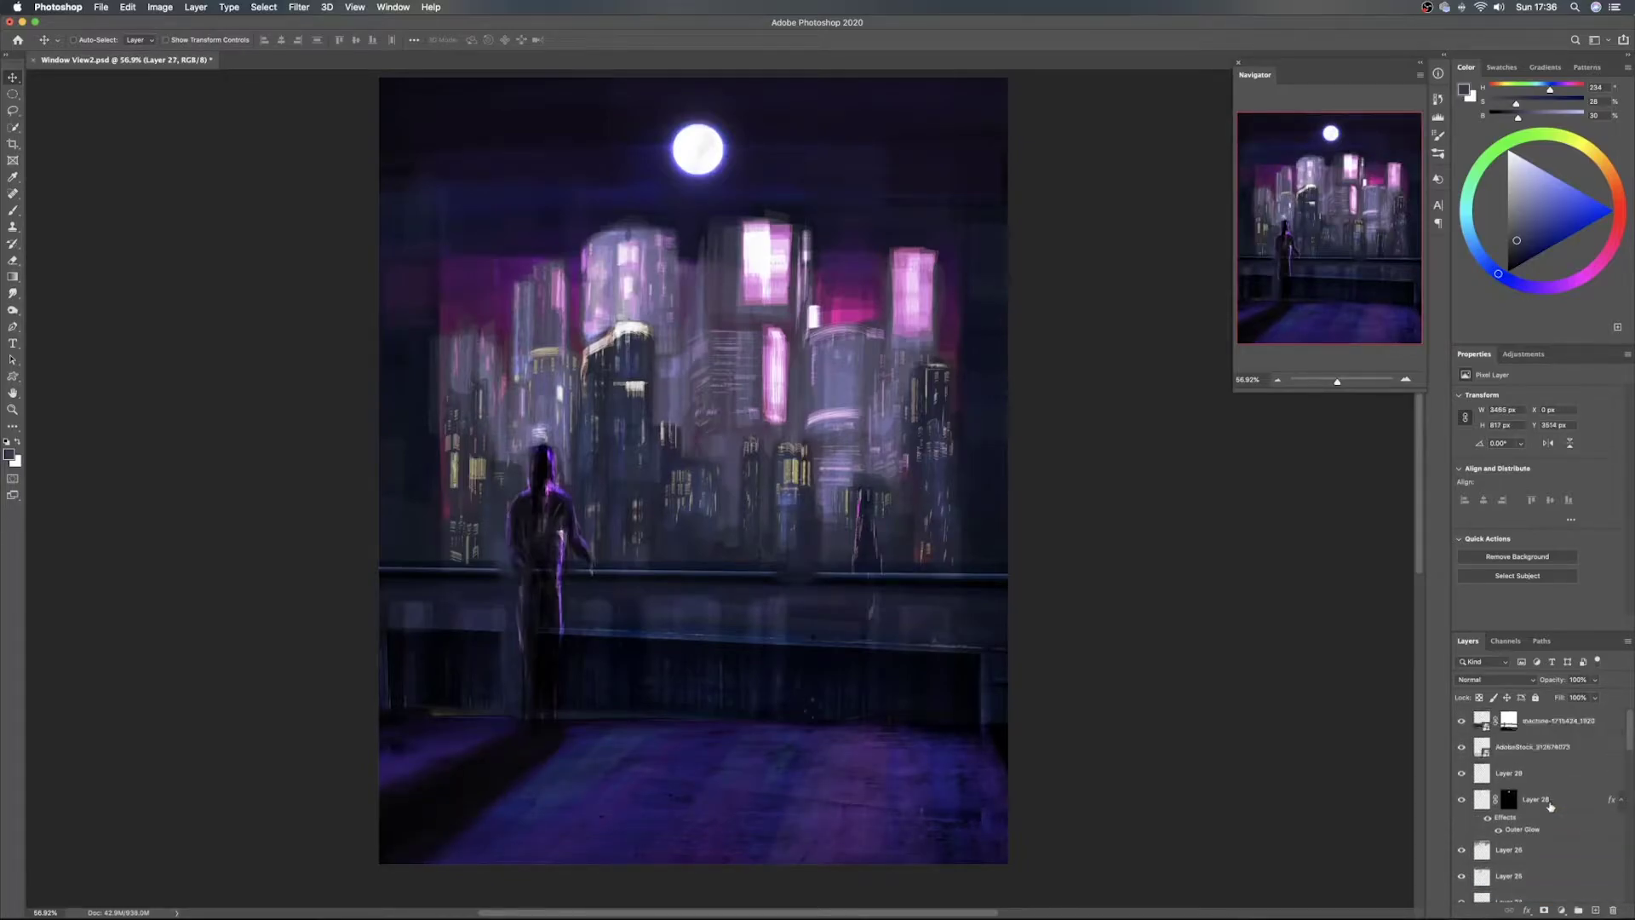
scroll(1550, 806, "down", 4)
Distort Layers 27 and 23 together, raising the floor's lower-left corner and extending its right side outward and downward
left_click(1552, 849, "shift")
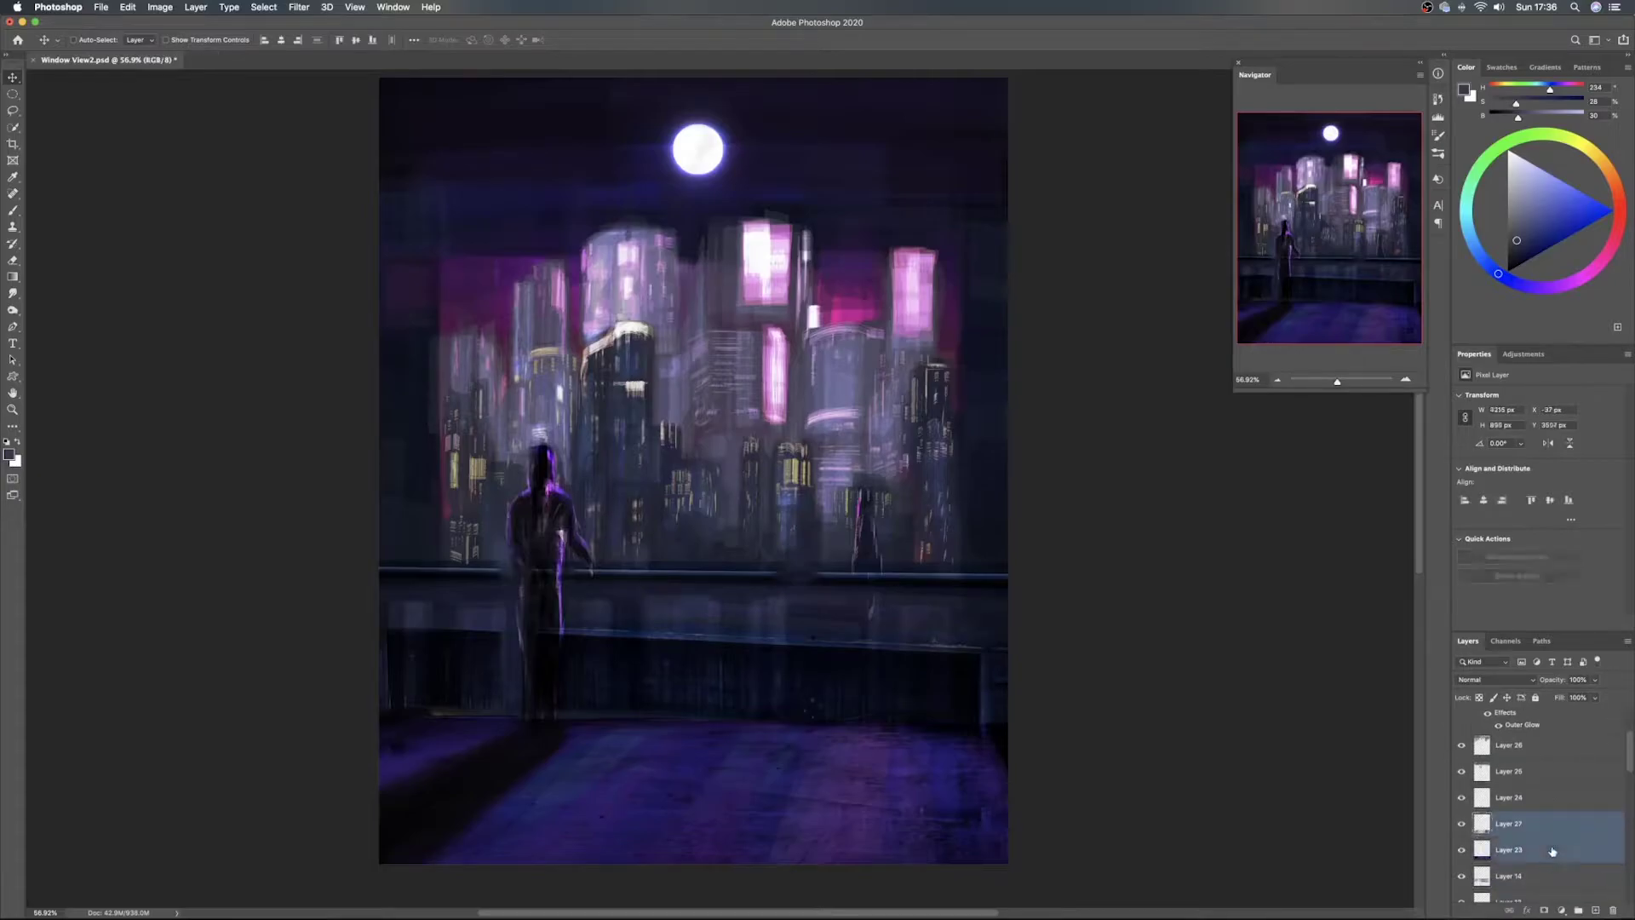
key("cmd+t")
right_click(793, 678)
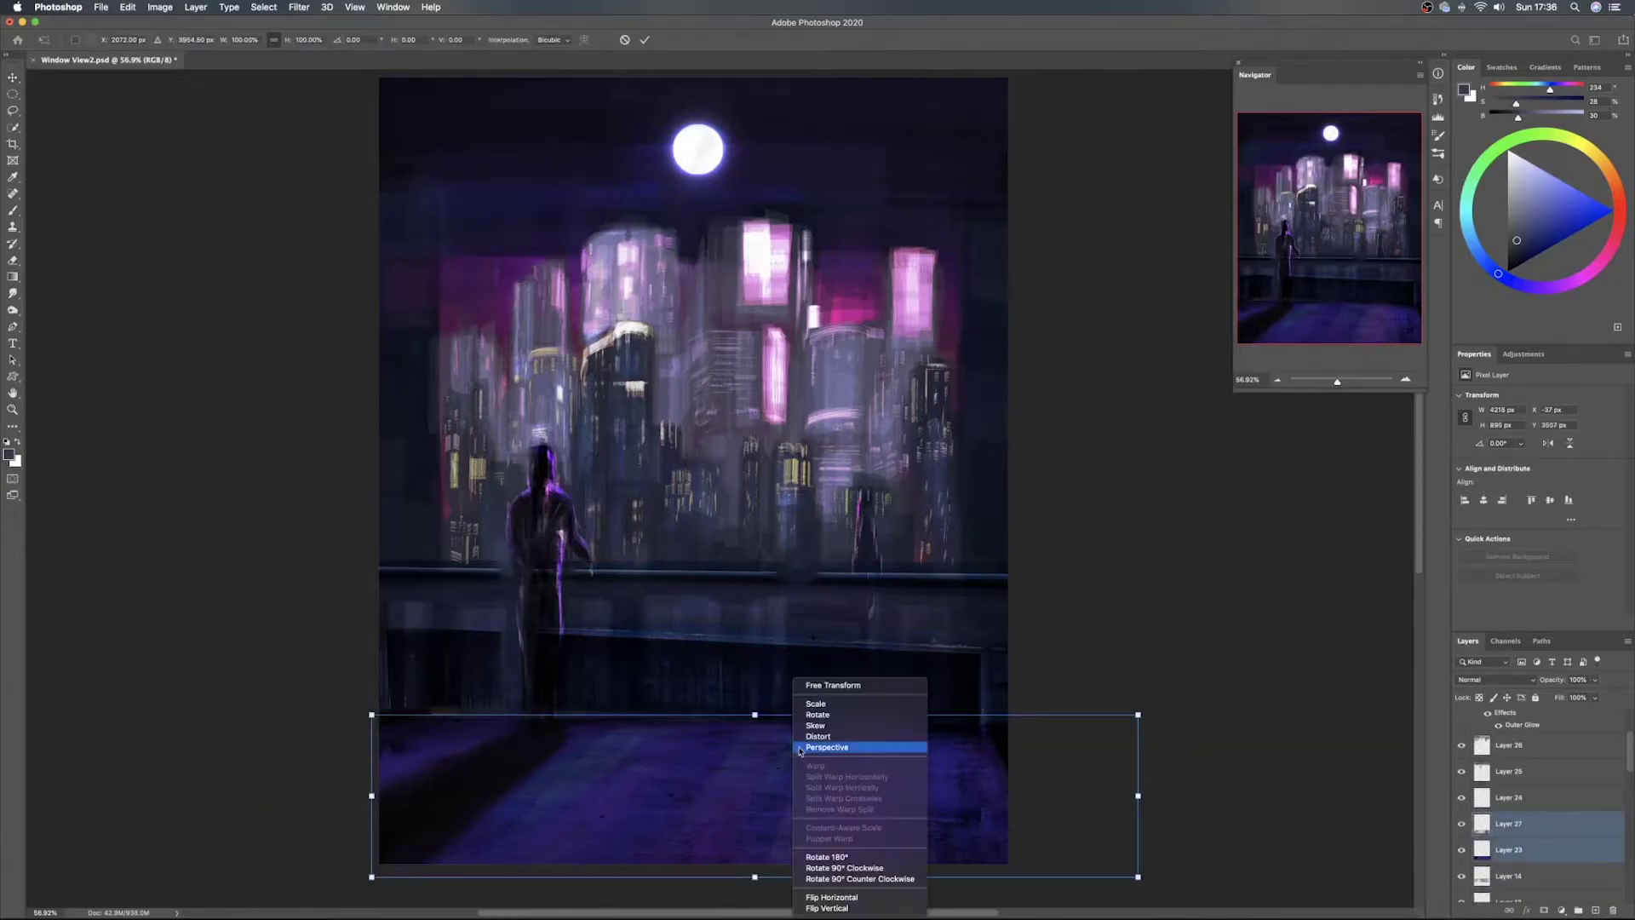
left_click(824, 737)
left_click_drag(378, 719, 372, 713)
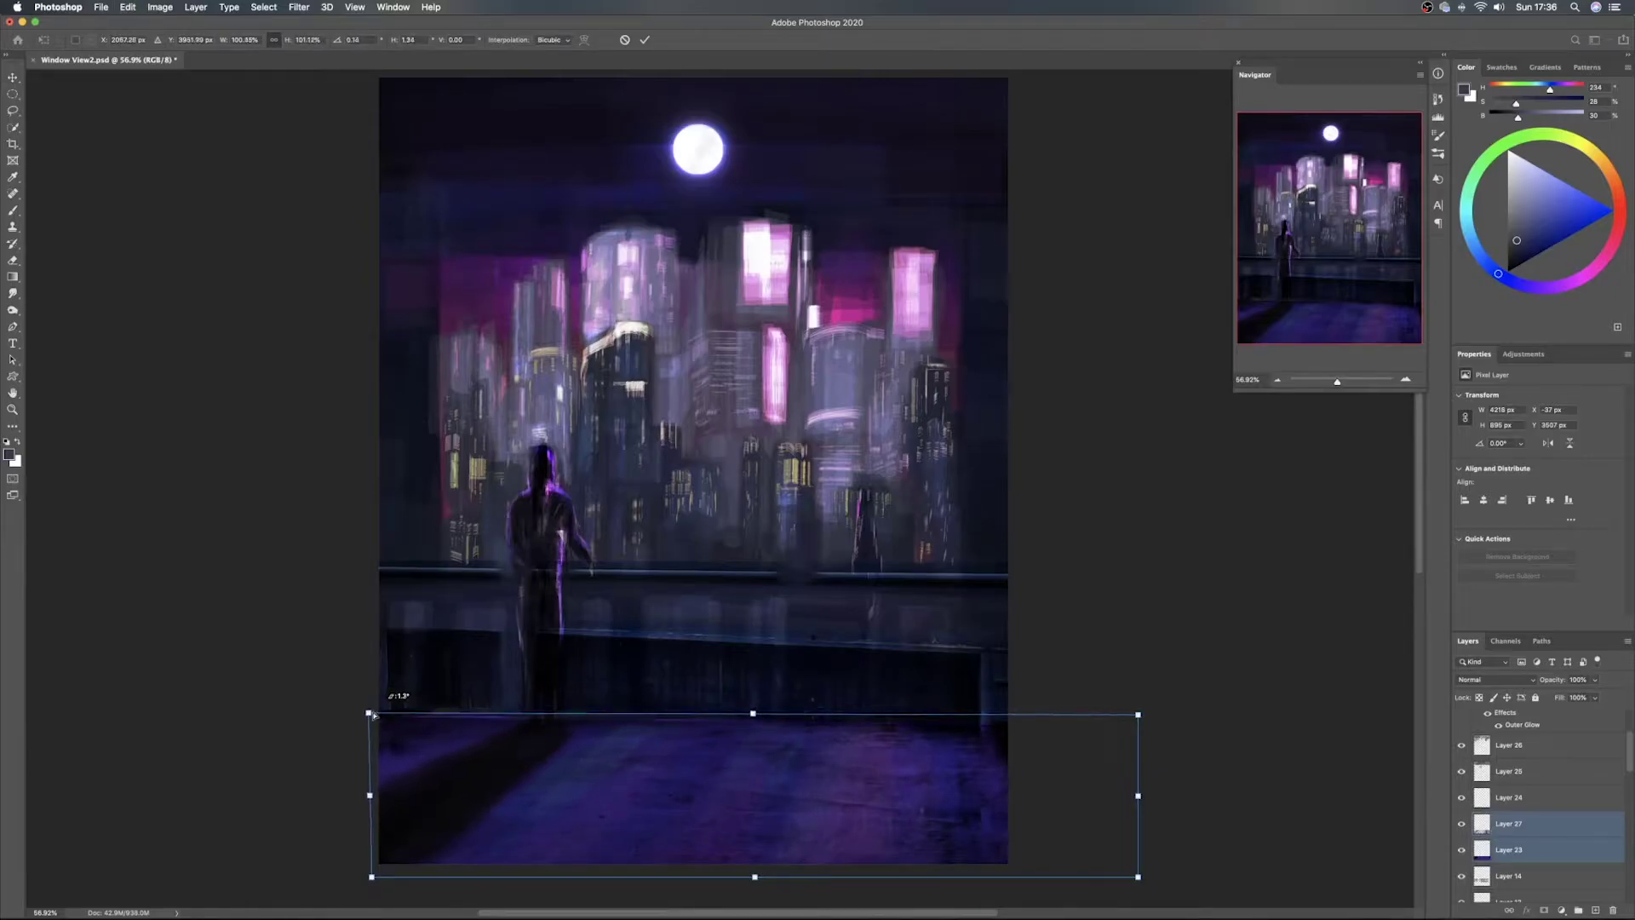
left_click_drag(934, 810, 819, 669)
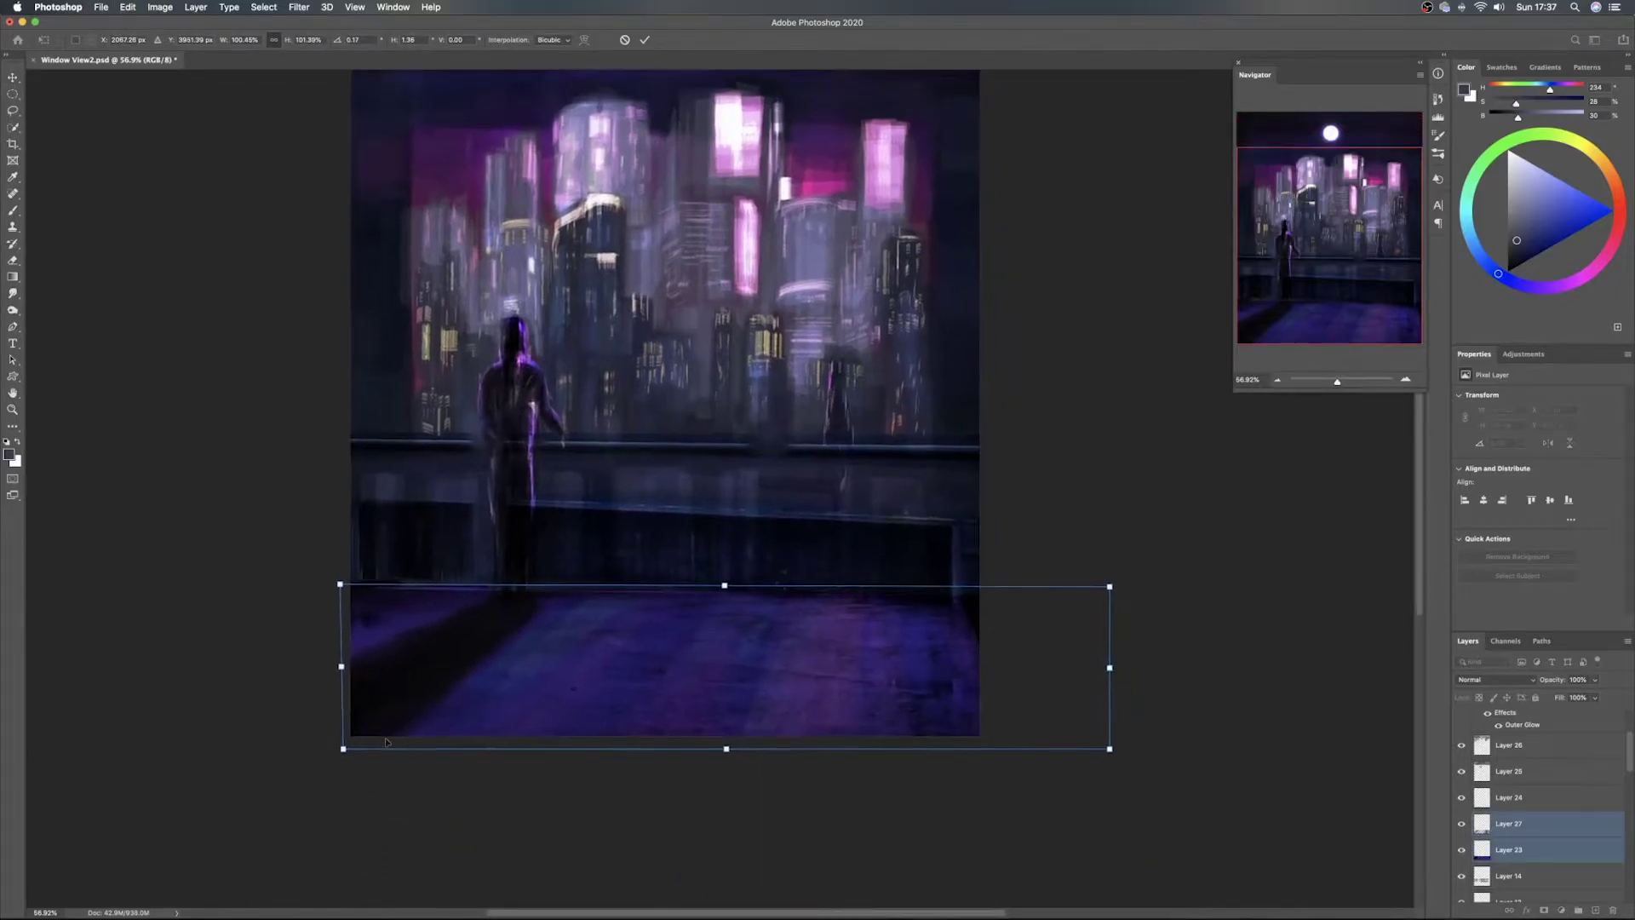
left_click_drag(342, 751, 342, 737)
left_click_drag(1110, 751, 1113, 784)
left_click_drag(1113, 685, 1171, 710)
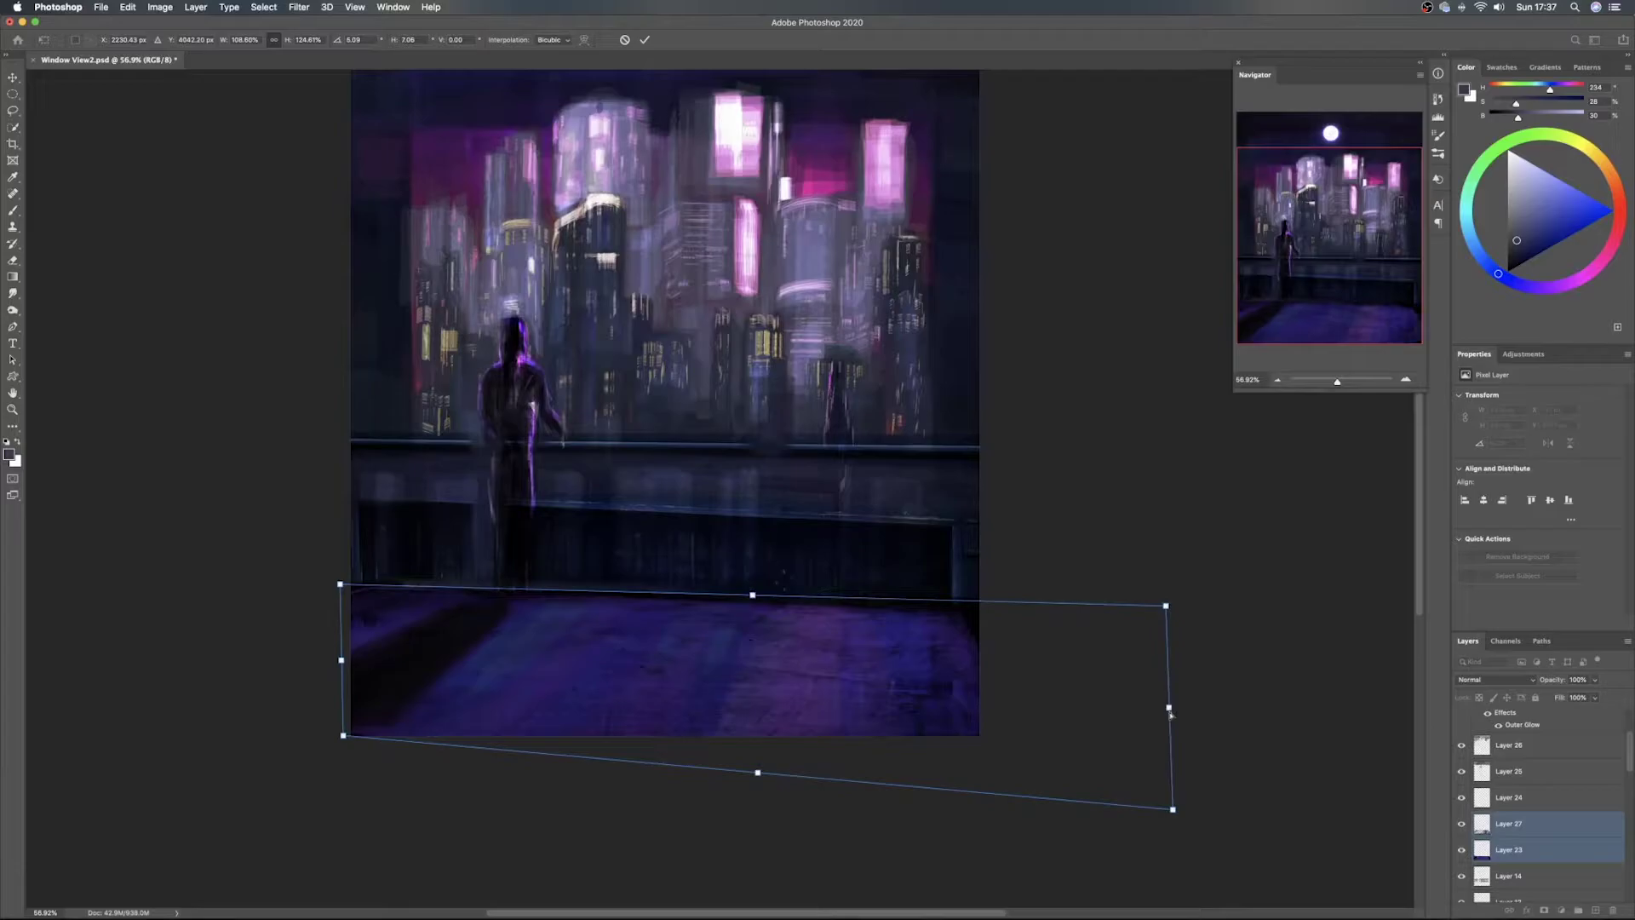
Refine the distortion of Layers 27 and 23, pulling the lower-right corner and left edge inward, extending the upper-right corner, and apply it
left_click_drag(1173, 809, 1110, 812)
left_click_drag(896, 665, 775, 709)
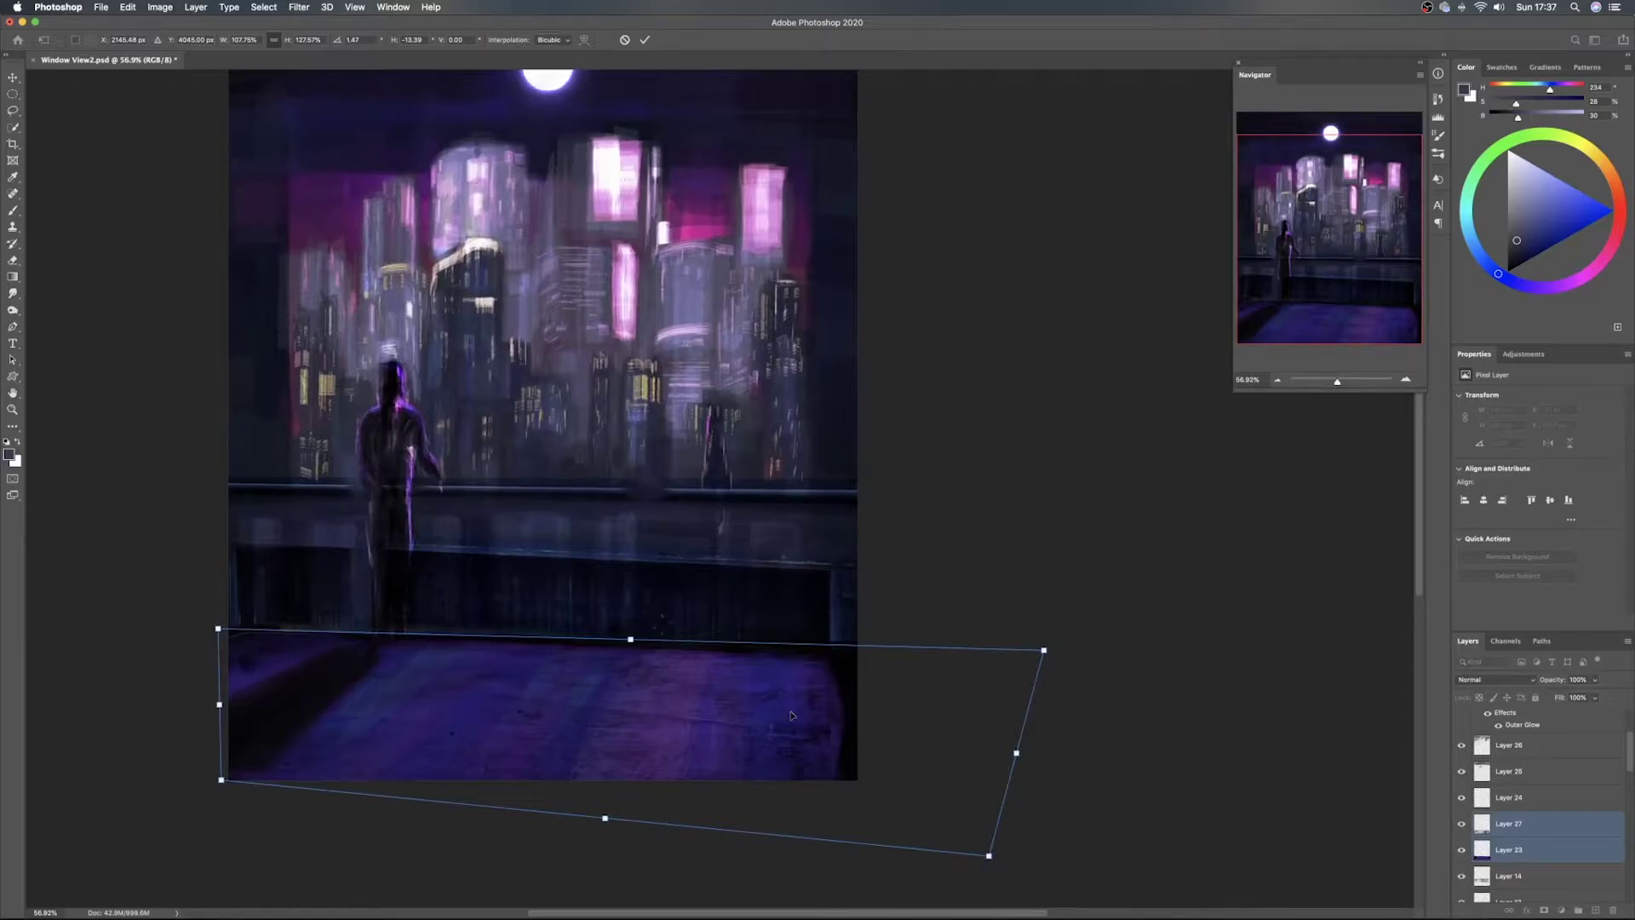
mouse_move(990, 857)
left_mouse_down()
mouse_move(1007, 876)
mouse_move(987, 867)
left_mouse_up()
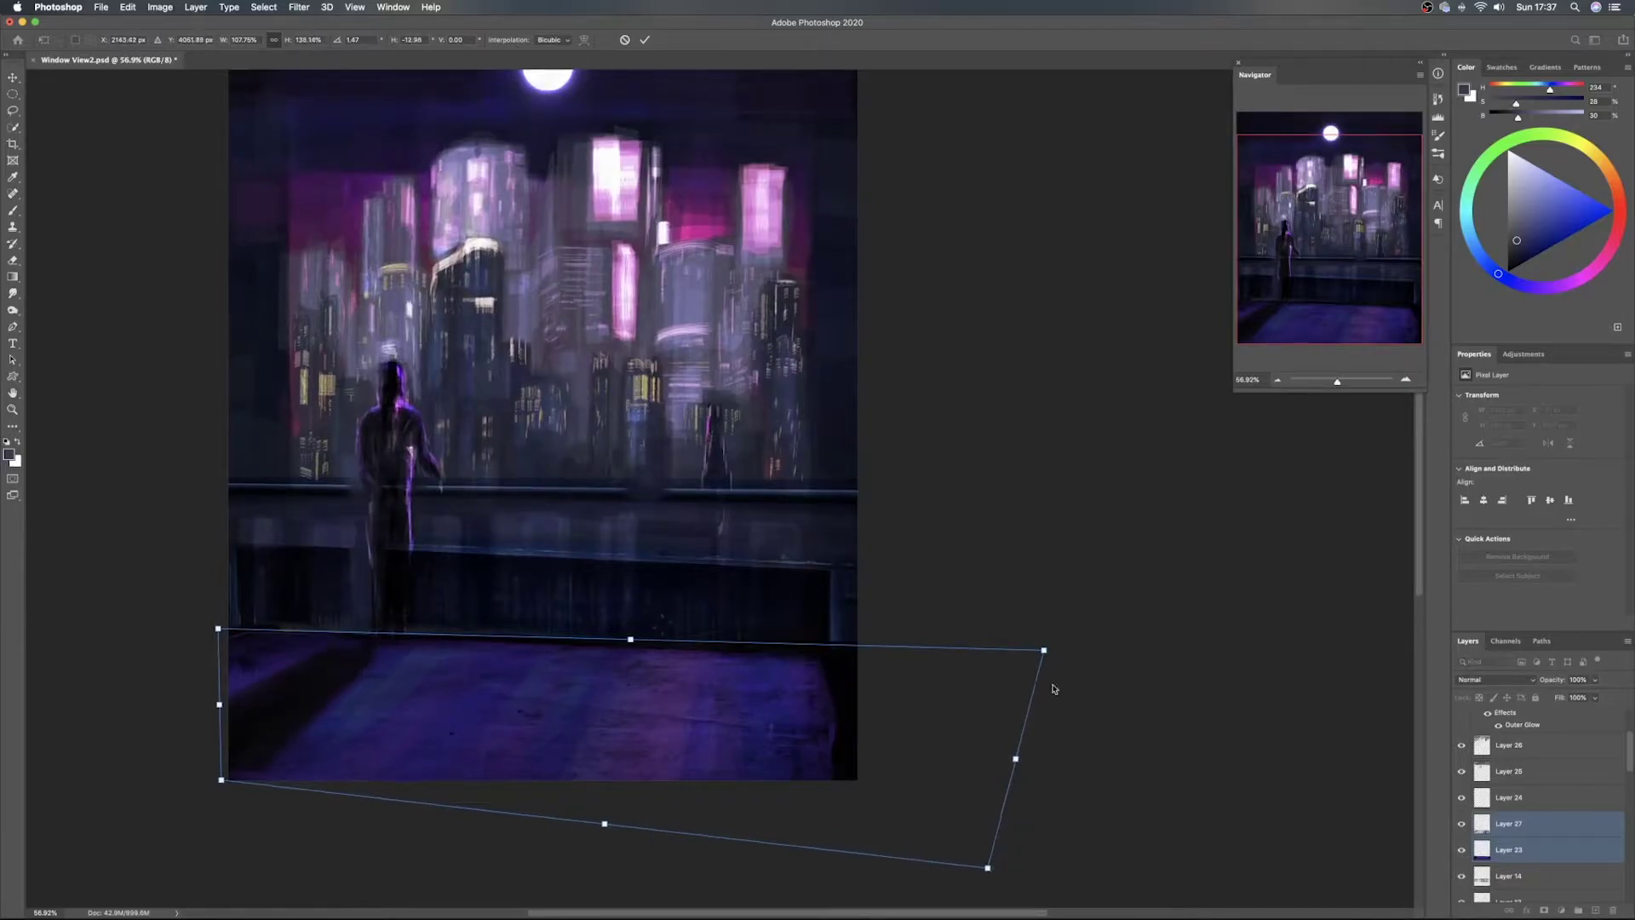
left_click_drag(1046, 651, 1071, 636)
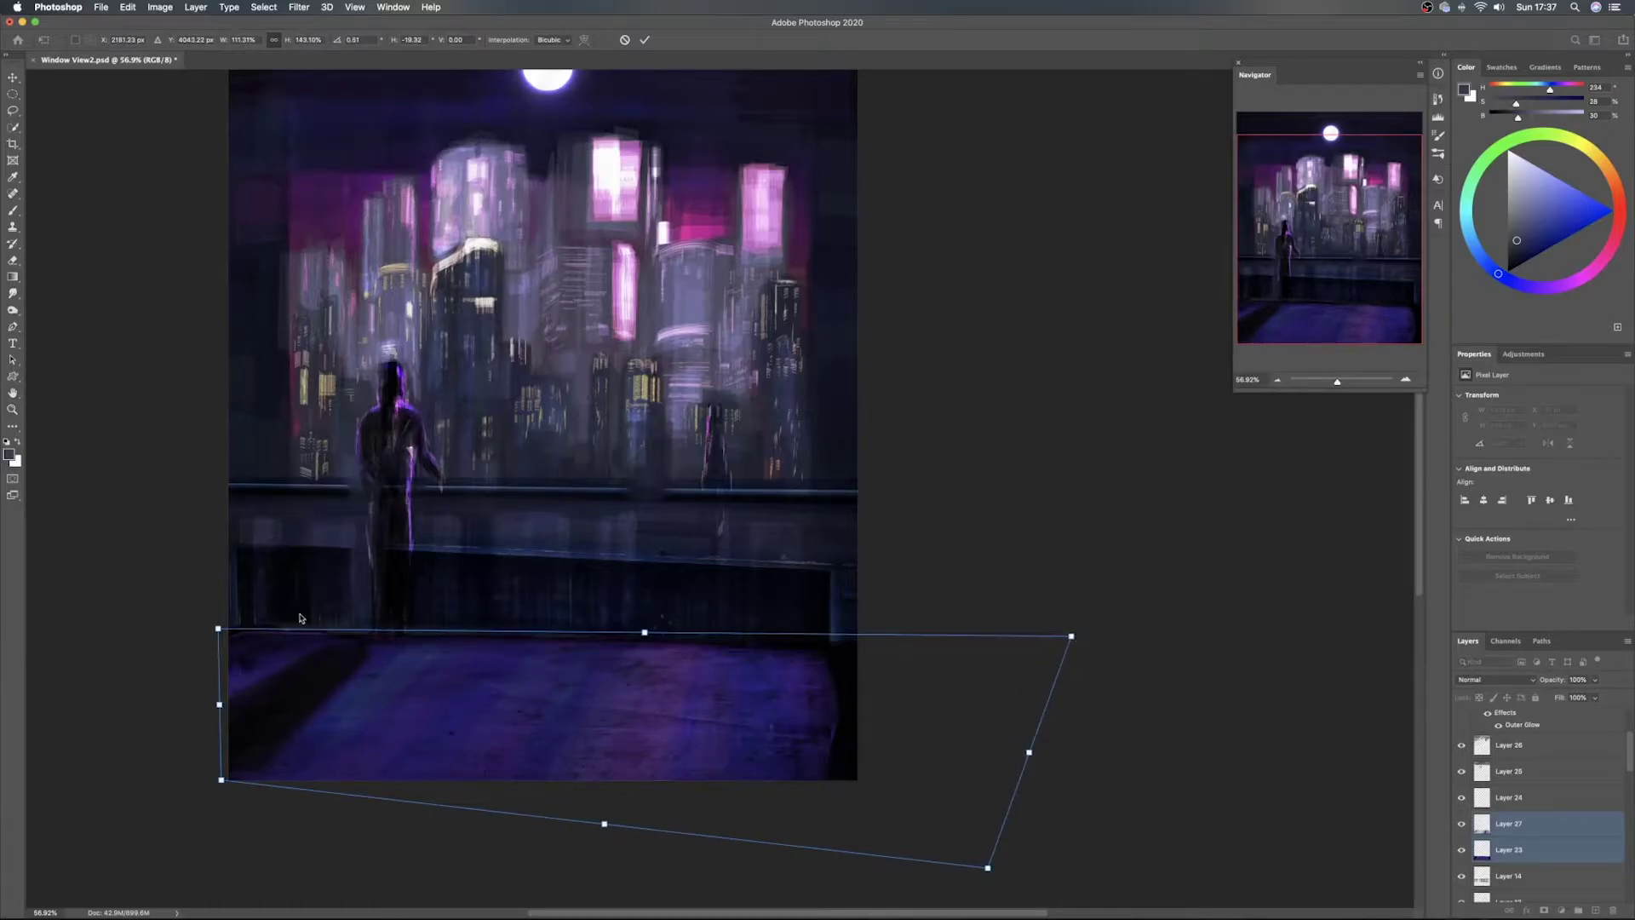
left_click_drag(221, 779, 192, 776)
left_click_drag(209, 706, 255, 701)
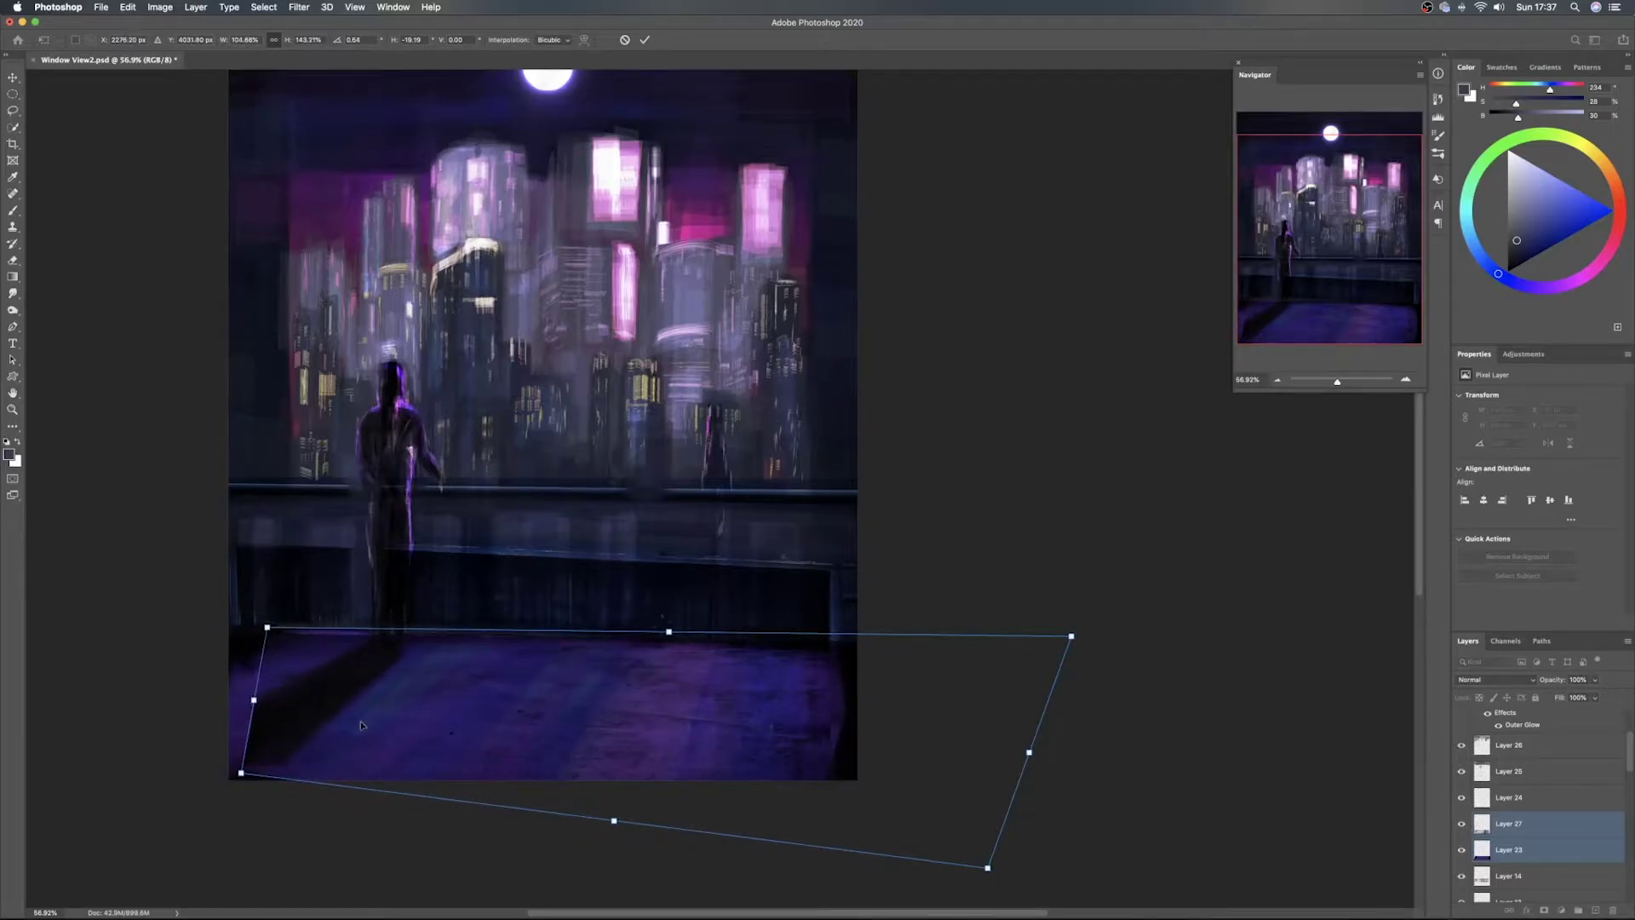
key("Return")
left_click_drag(603, 724, 785, 782)
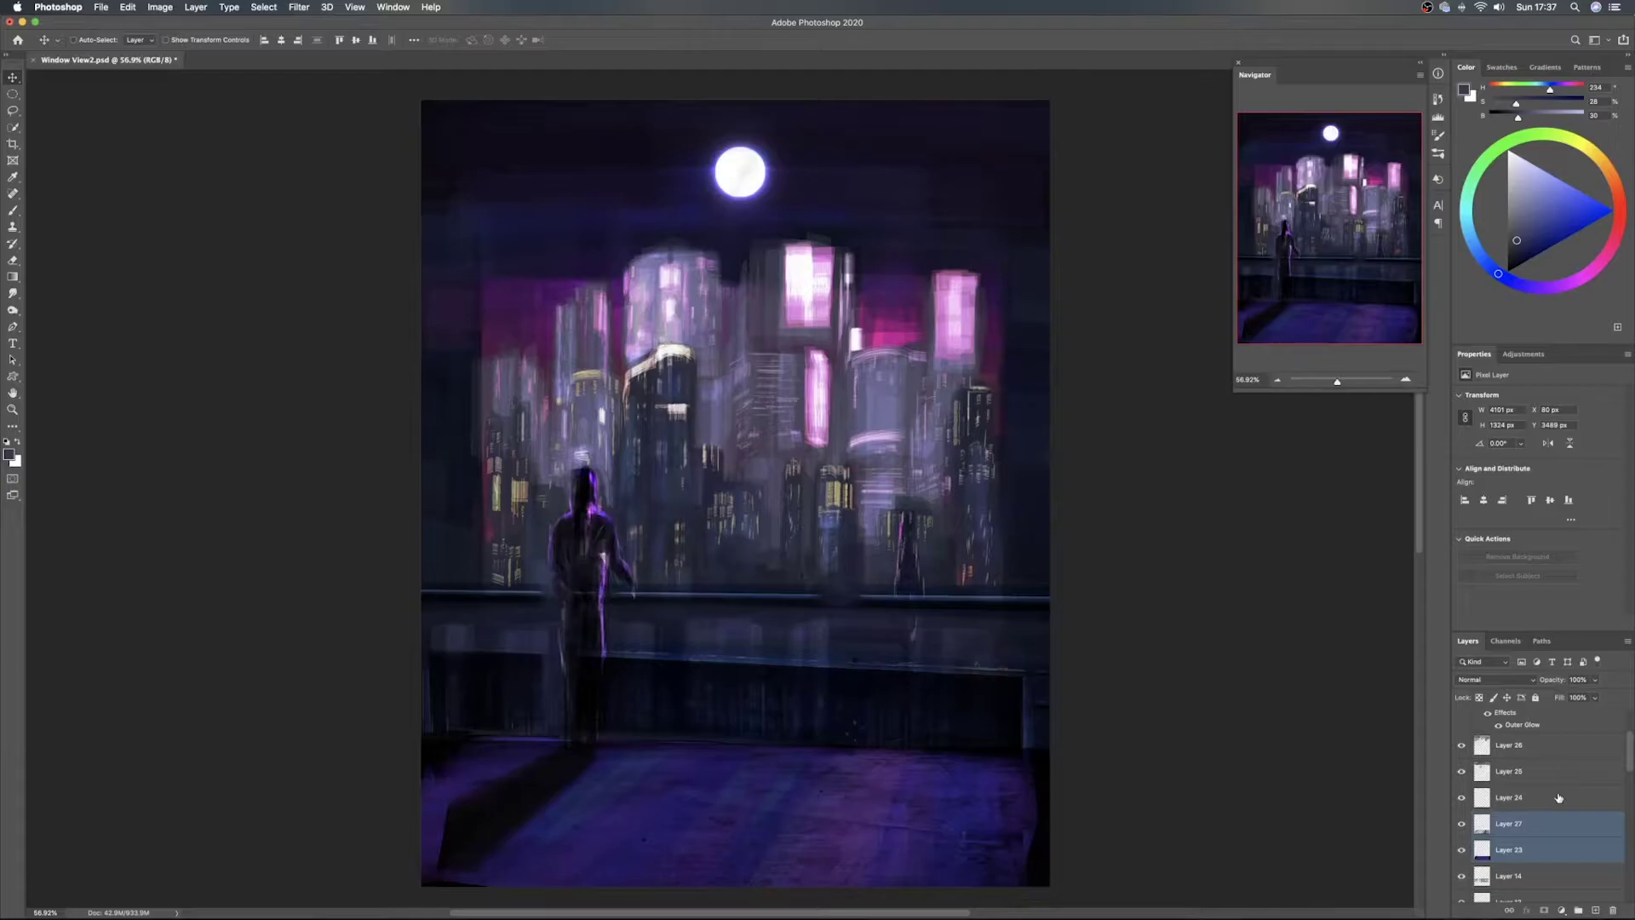
Activate the machine layer's mask and enlarge the brush for retouching it
scroll(1560, 794, "up", 3)
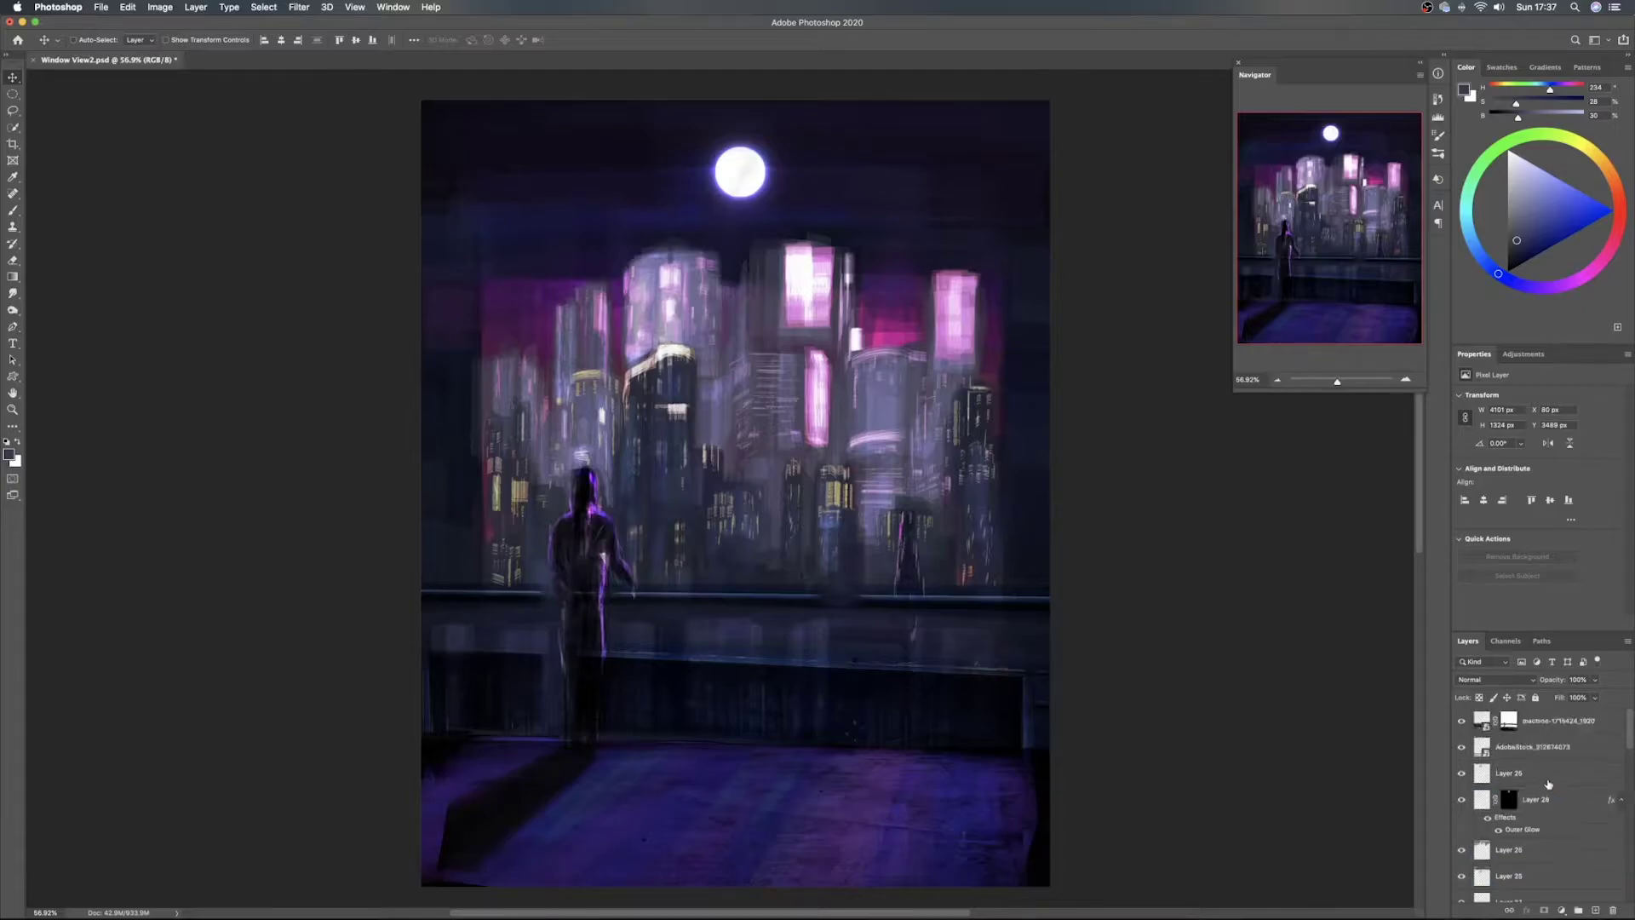
left_click(1508, 722)
key("e")
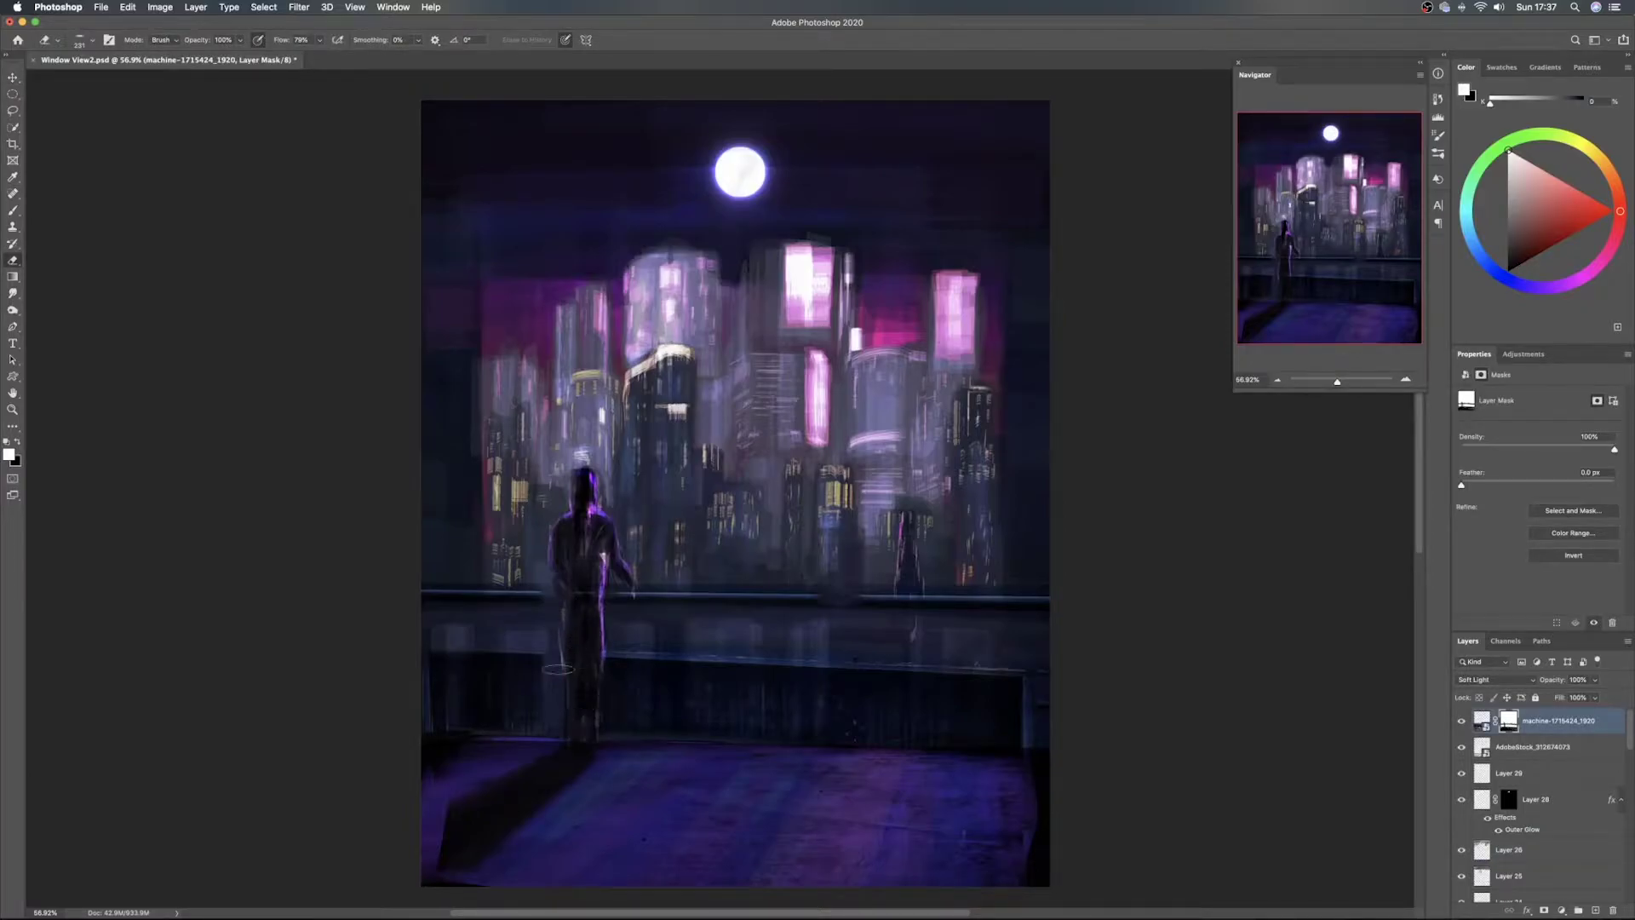
key("b")
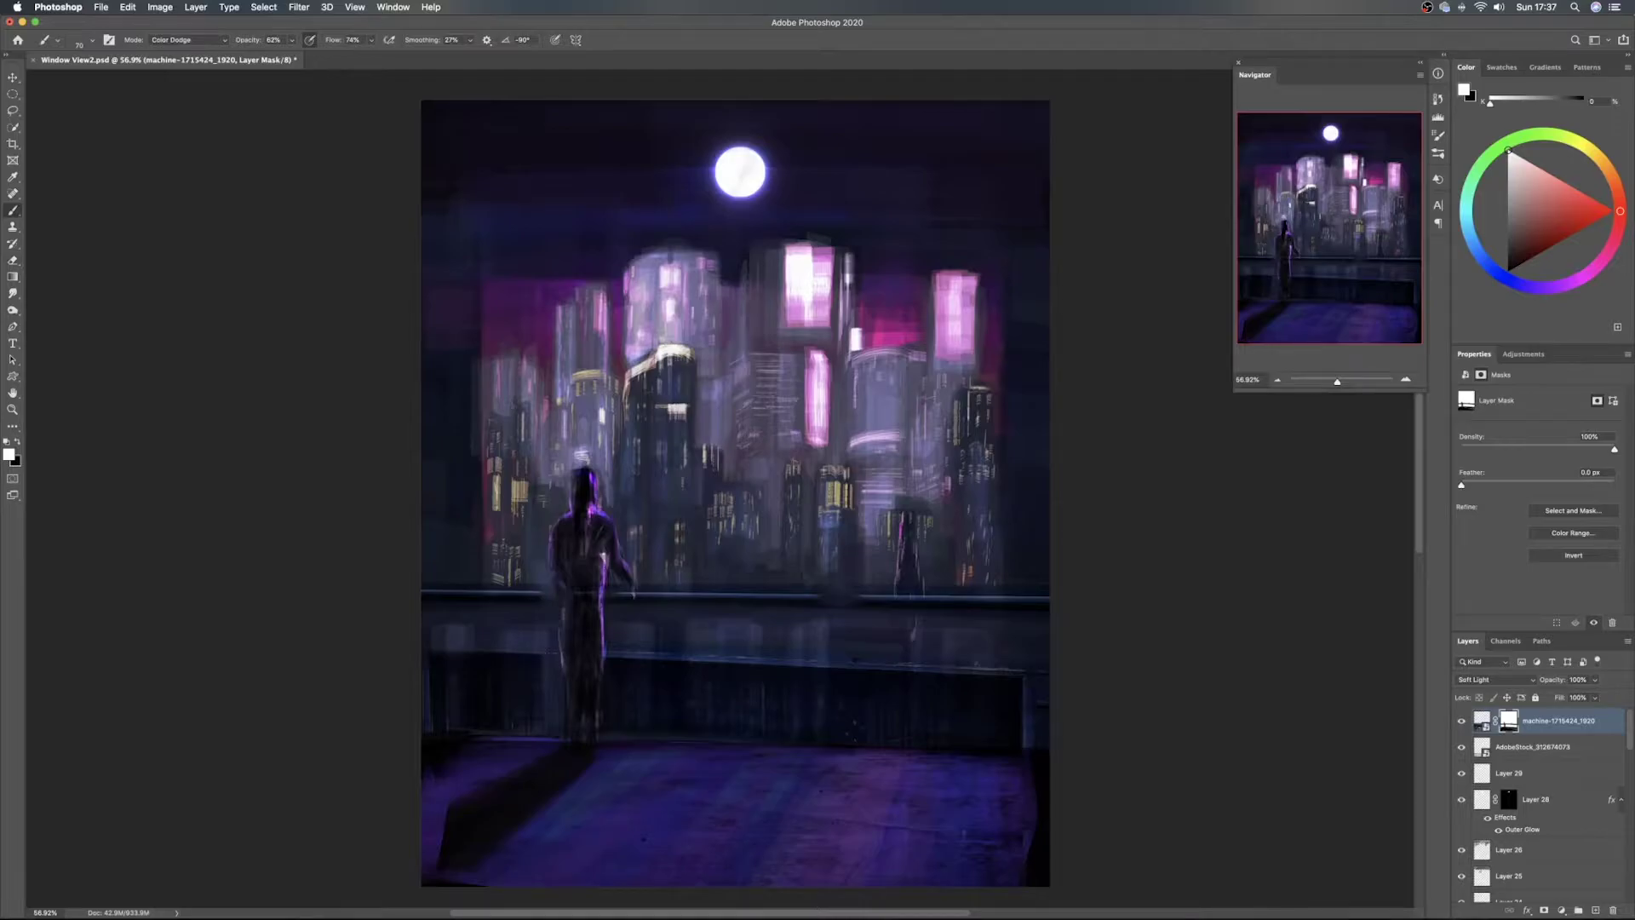
key("bracketright")
key("bracketright")
key("bracketright")
key("bracketright")
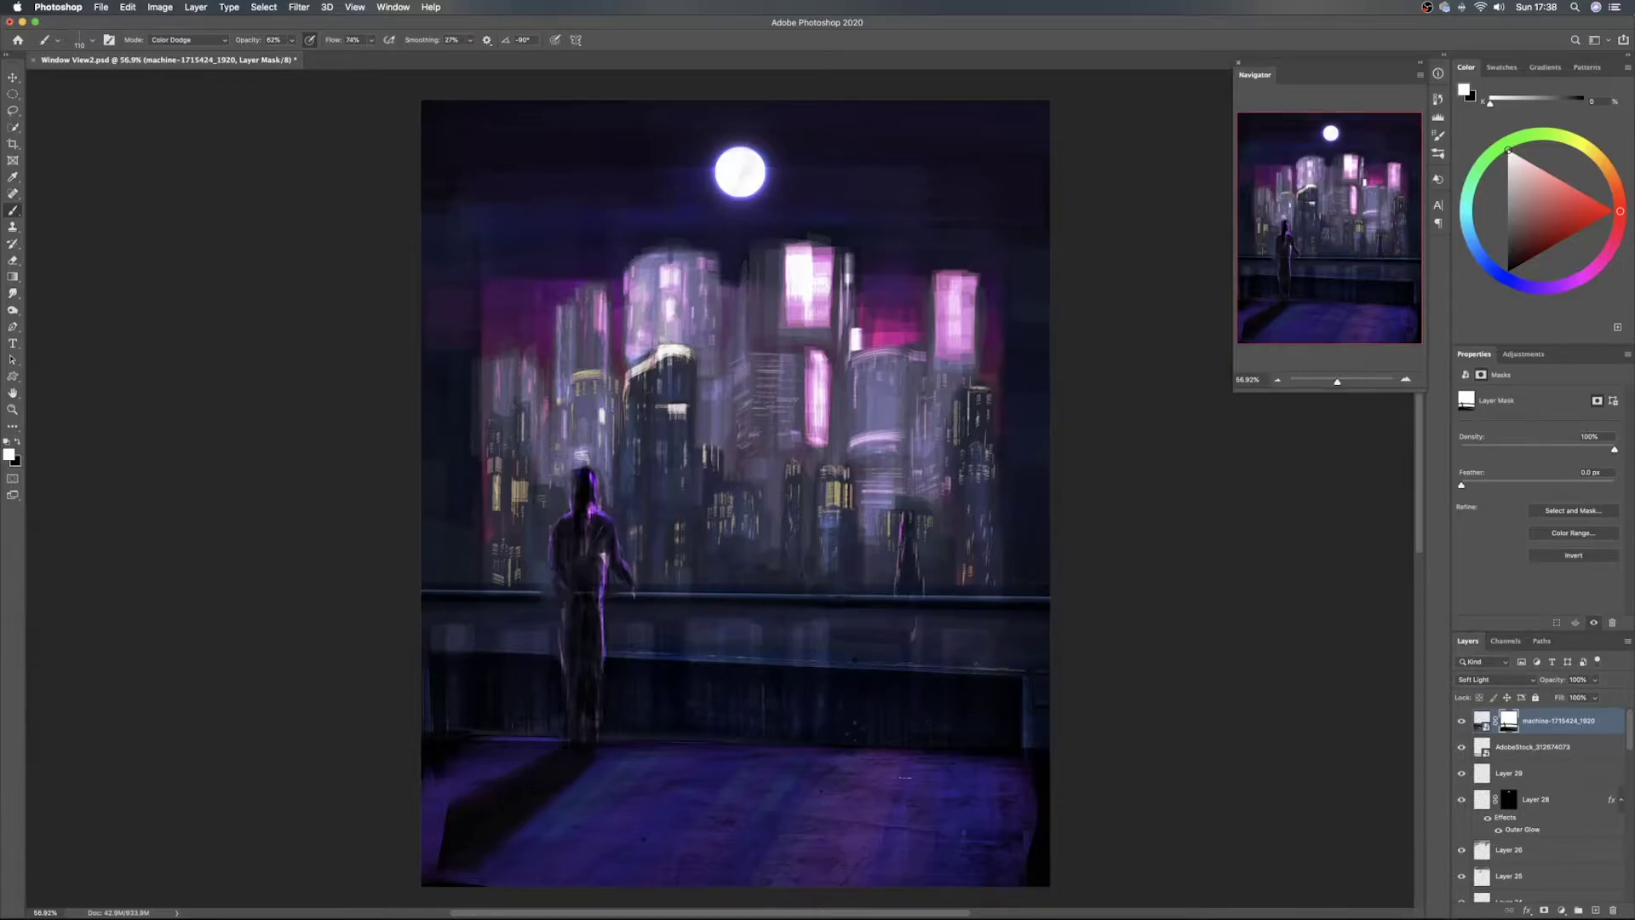
Distort the AdobeStock floor texture, nudging its upper-left corner up and its lower-right corner inward, and apply the transform
left_click(1575, 749)
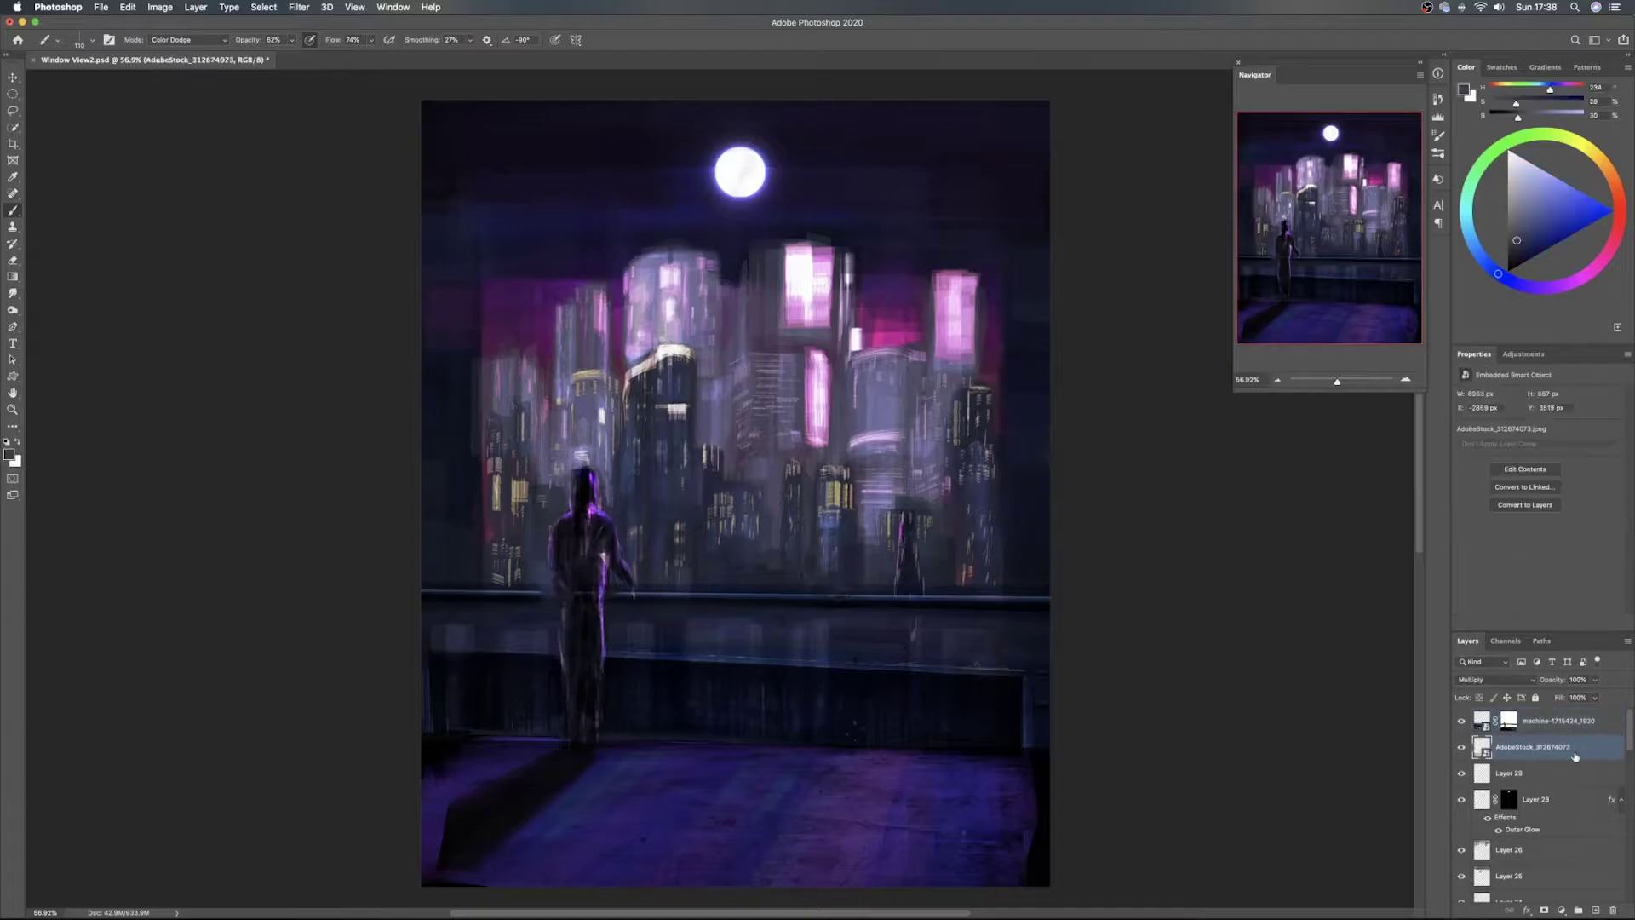
key("ctrl+t")
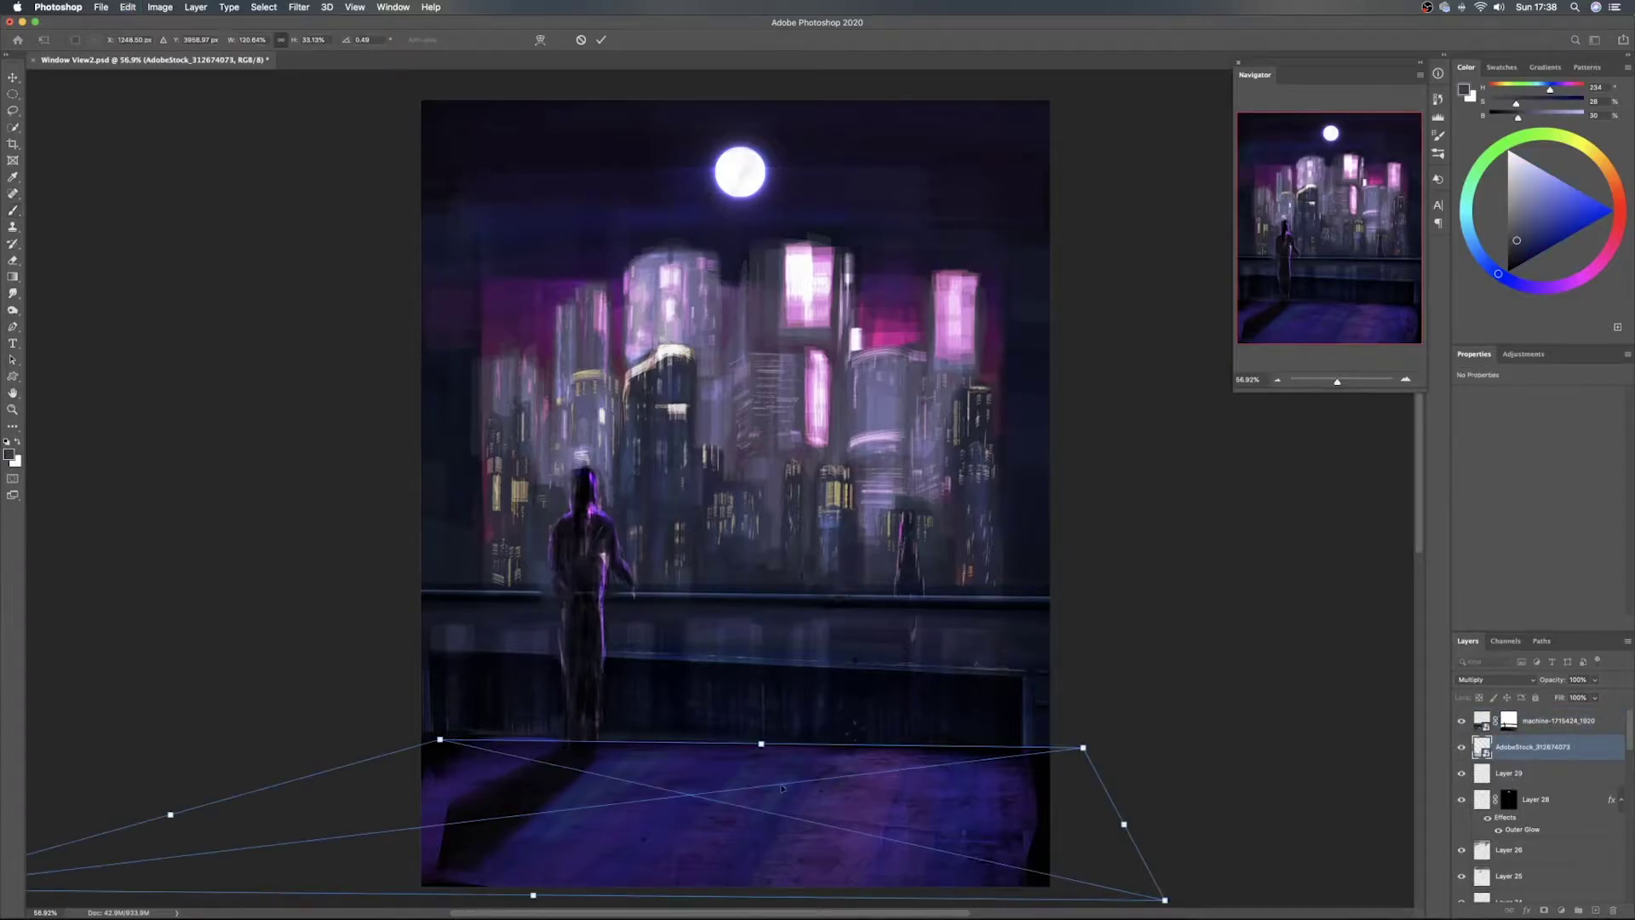
right_click(553, 779)
left_click(602, 866)
left_click_drag(439, 740, 436, 734)
mouse_move(1164, 900)
left_mouse_down()
mouse_move(1106, 898)
mouse_move(1139, 903)
left_mouse_up()
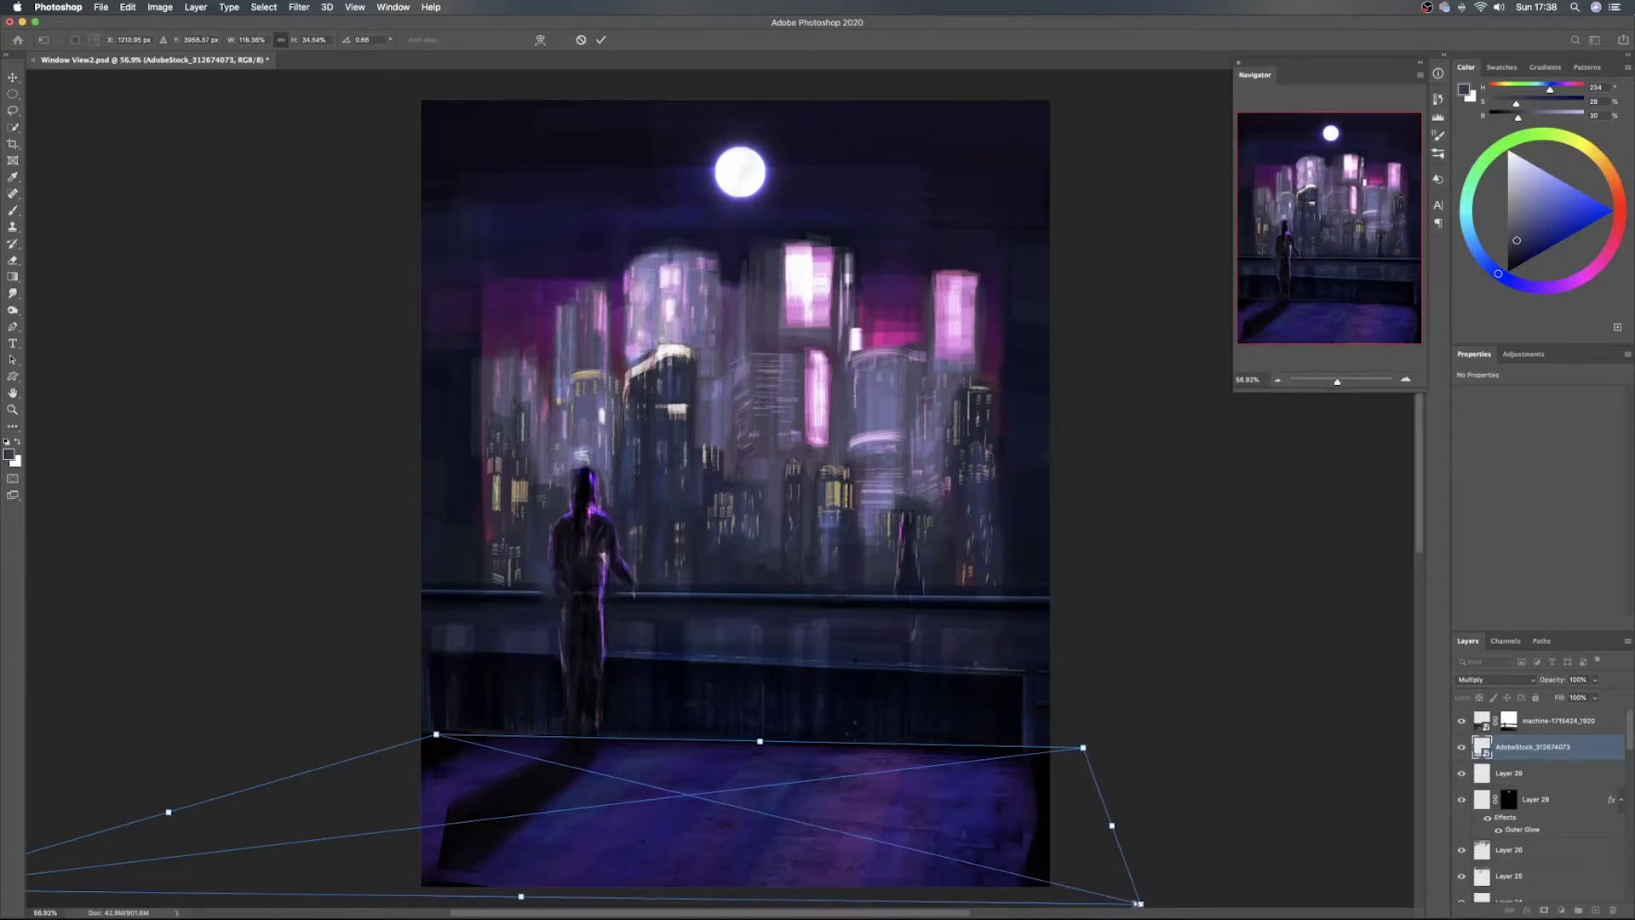
key("Return")
Save the painting document
key("b")
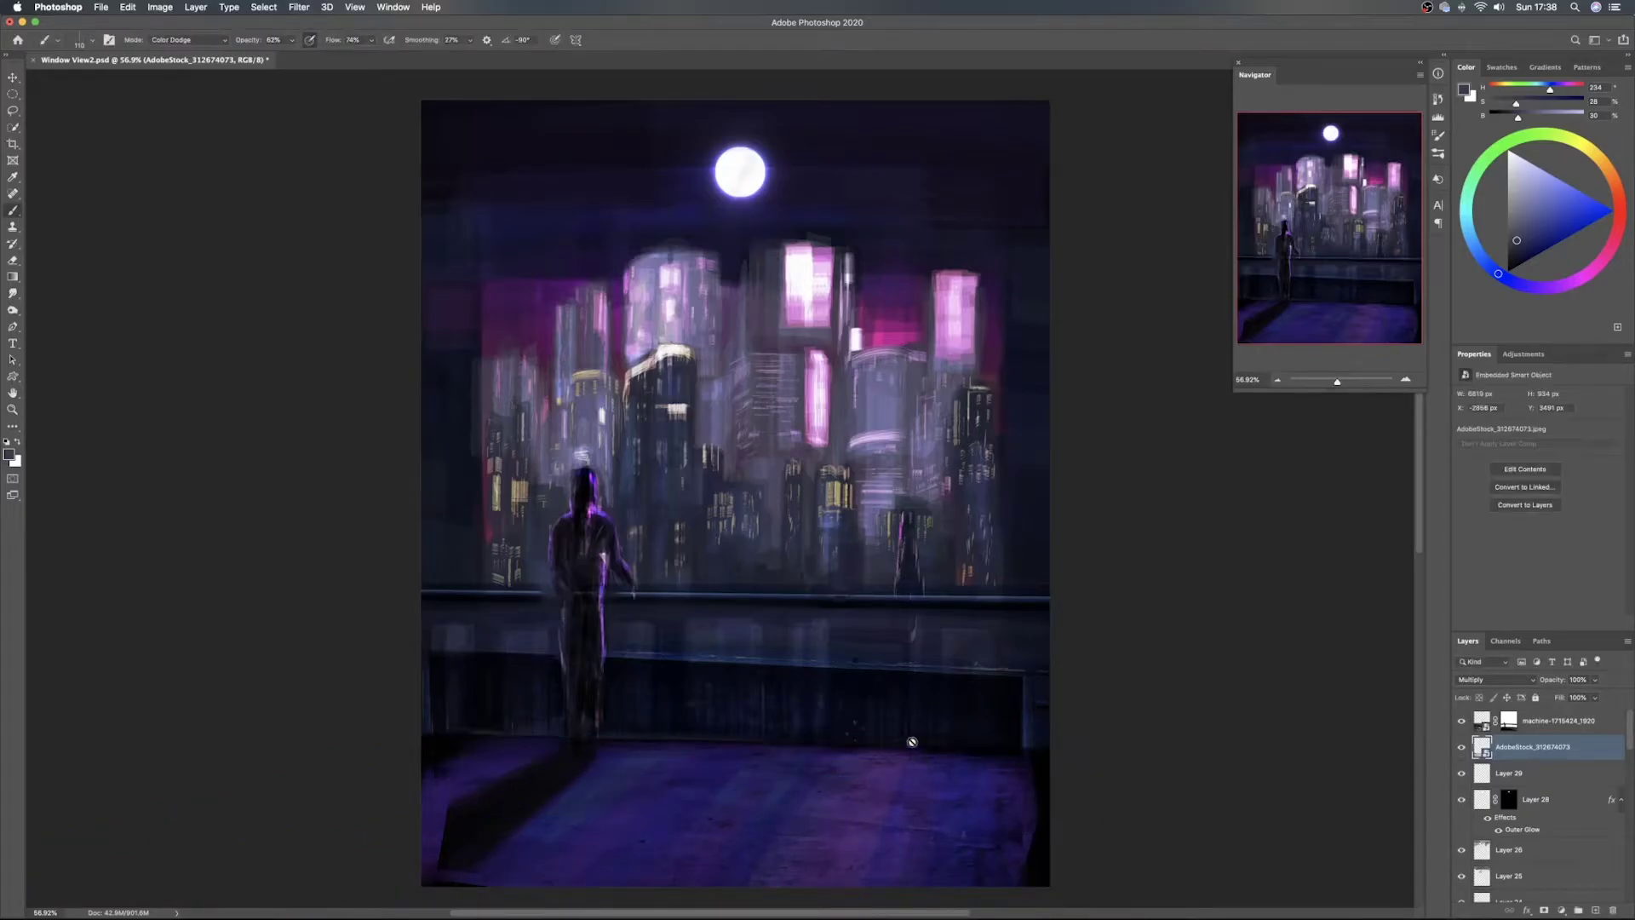
left_click_drag(851, 690, 795, 693)
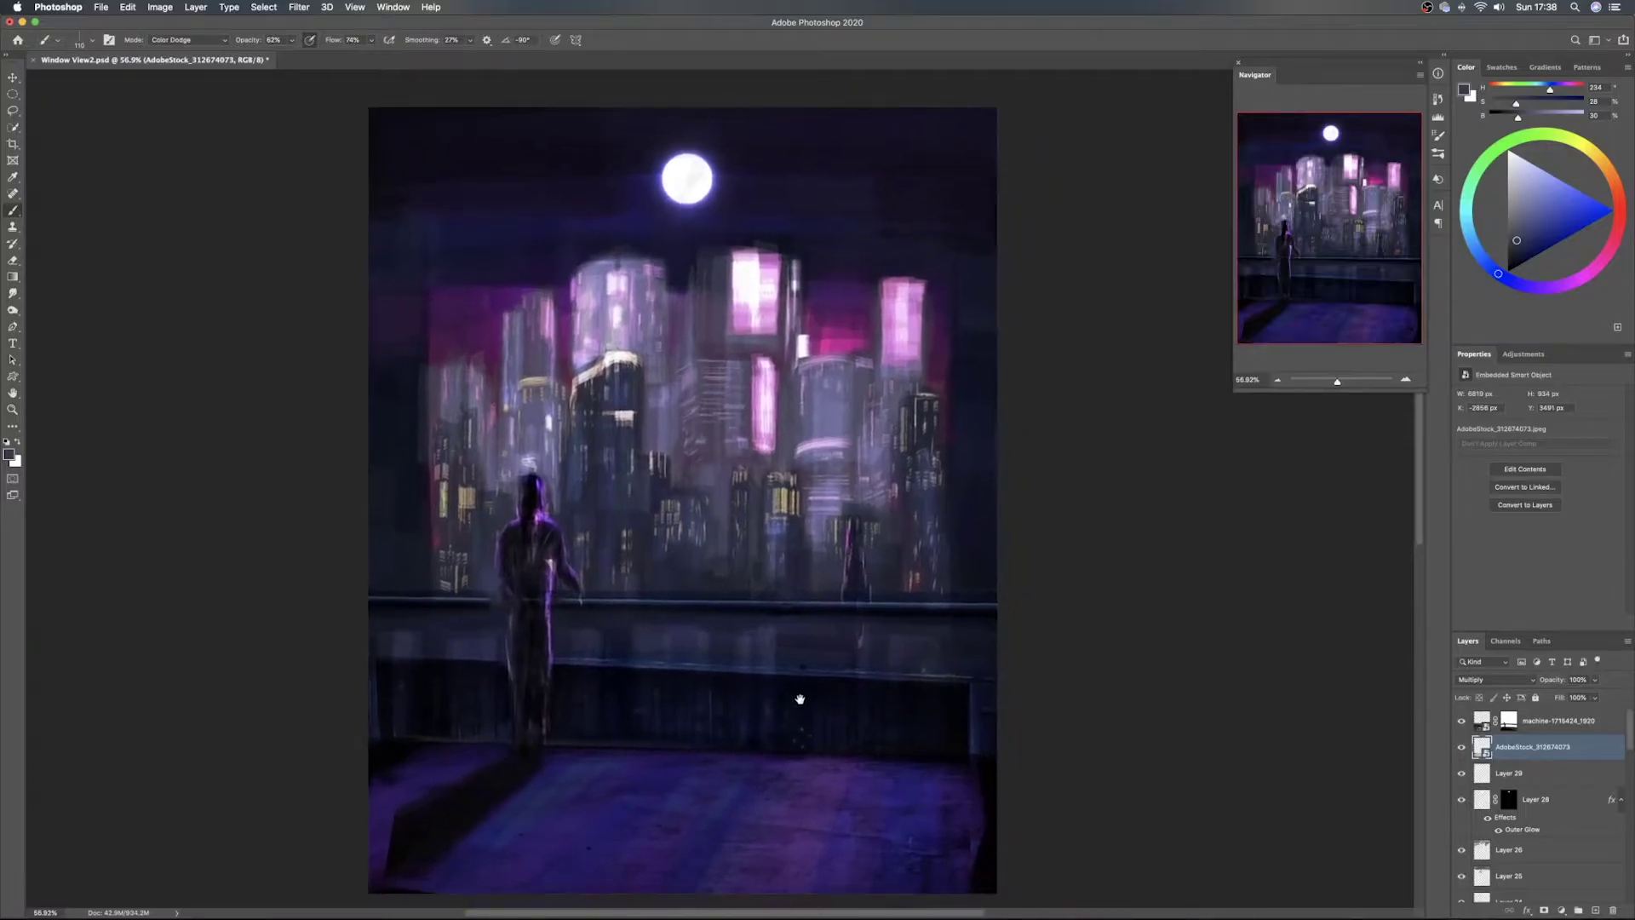
key("v")
key("ctrl+s")
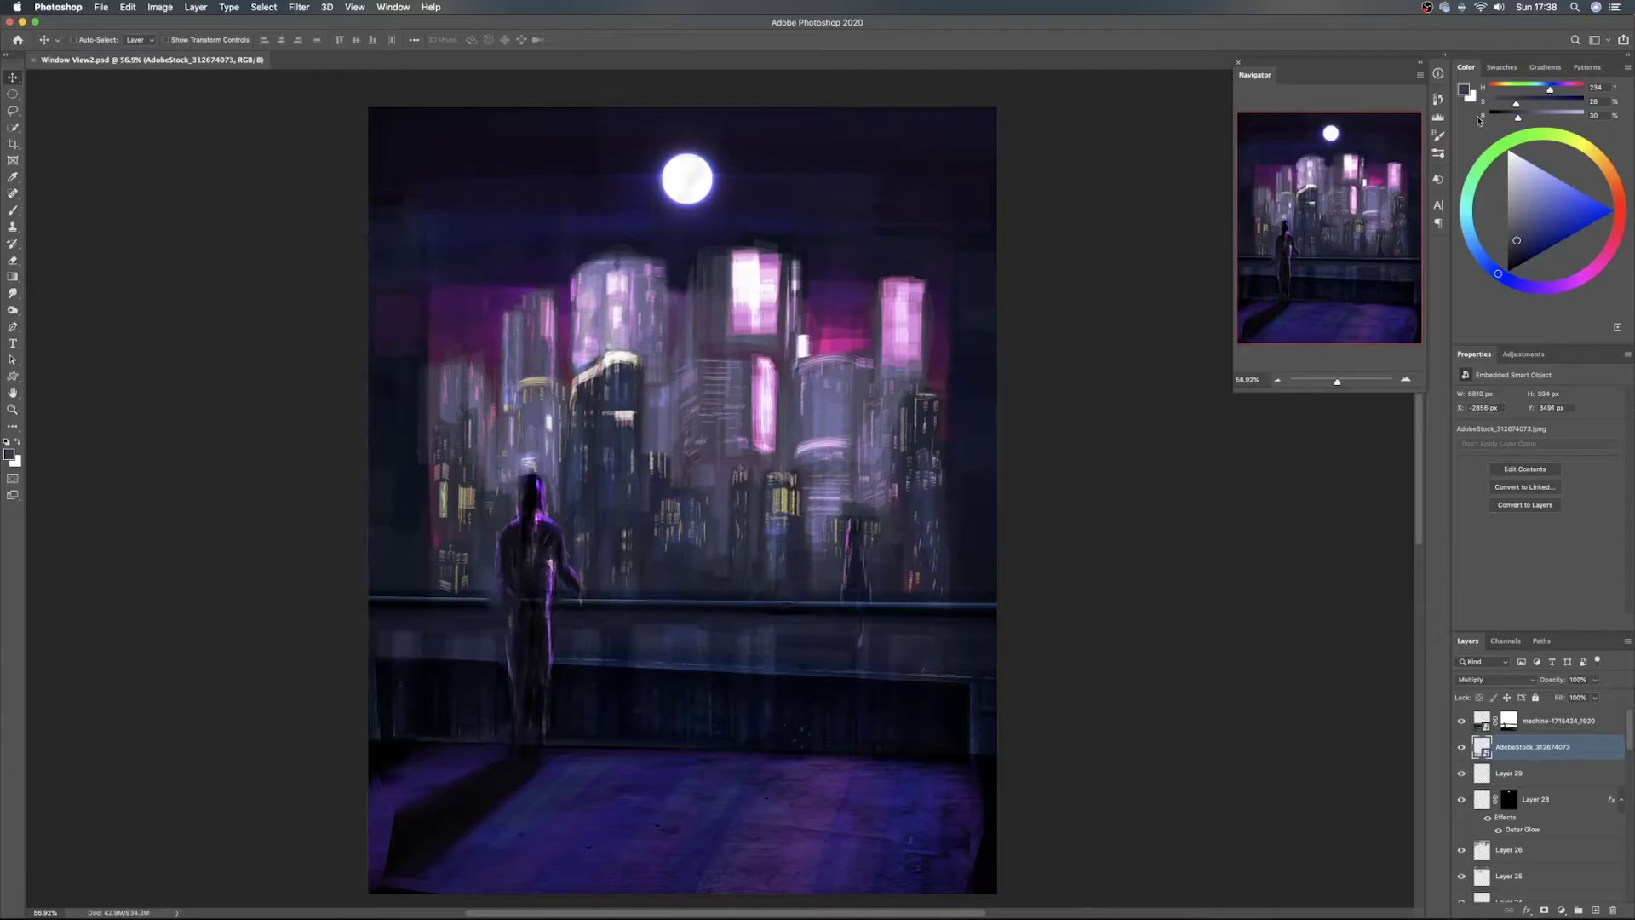
Distort the machine layer, stretching its right side outward, raising its upper-right corner slightly and lifting its left edge to realign the railing
left_click(1551, 720)
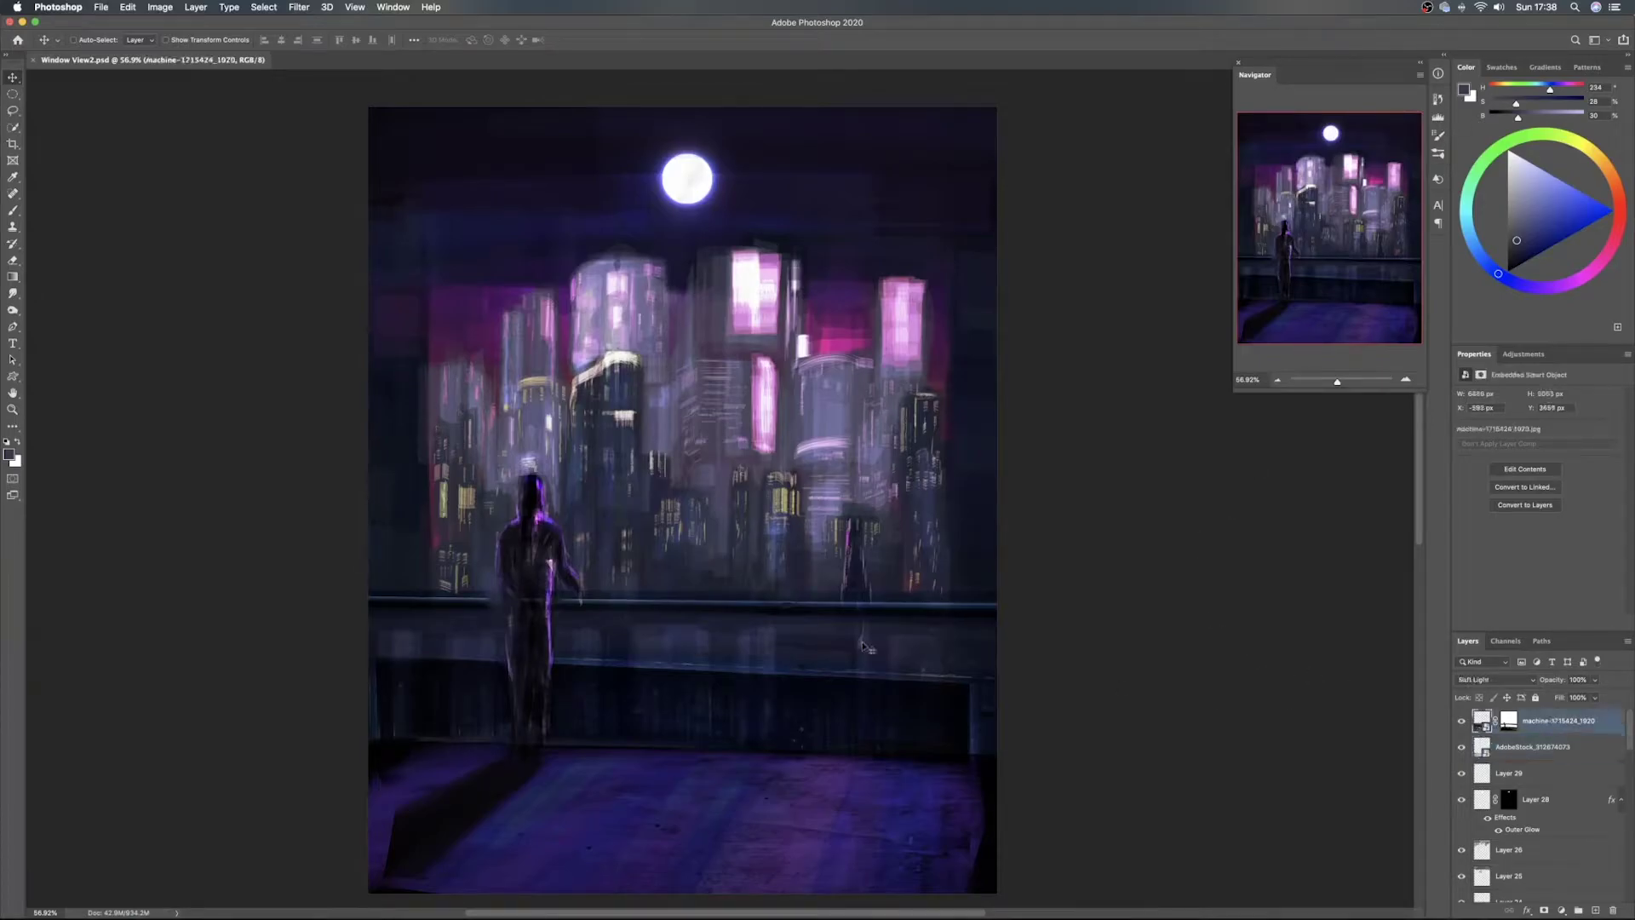
key("ctrl+t")
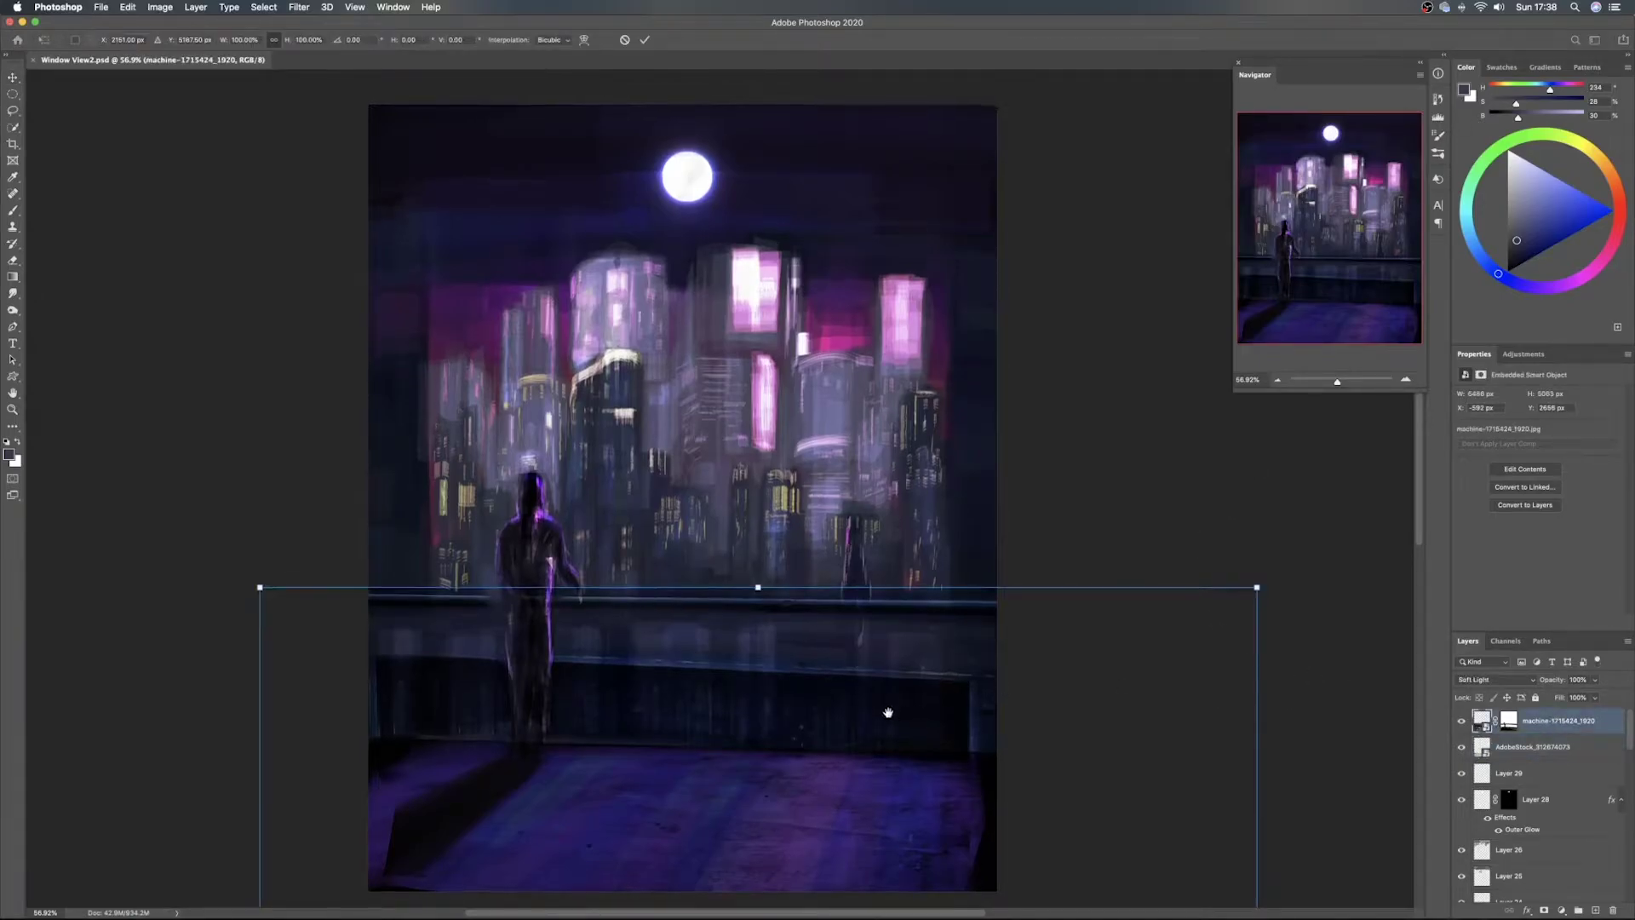
left_click_drag(886, 715, 810, 537)
right_click(792, 567)
left_click(856, 634)
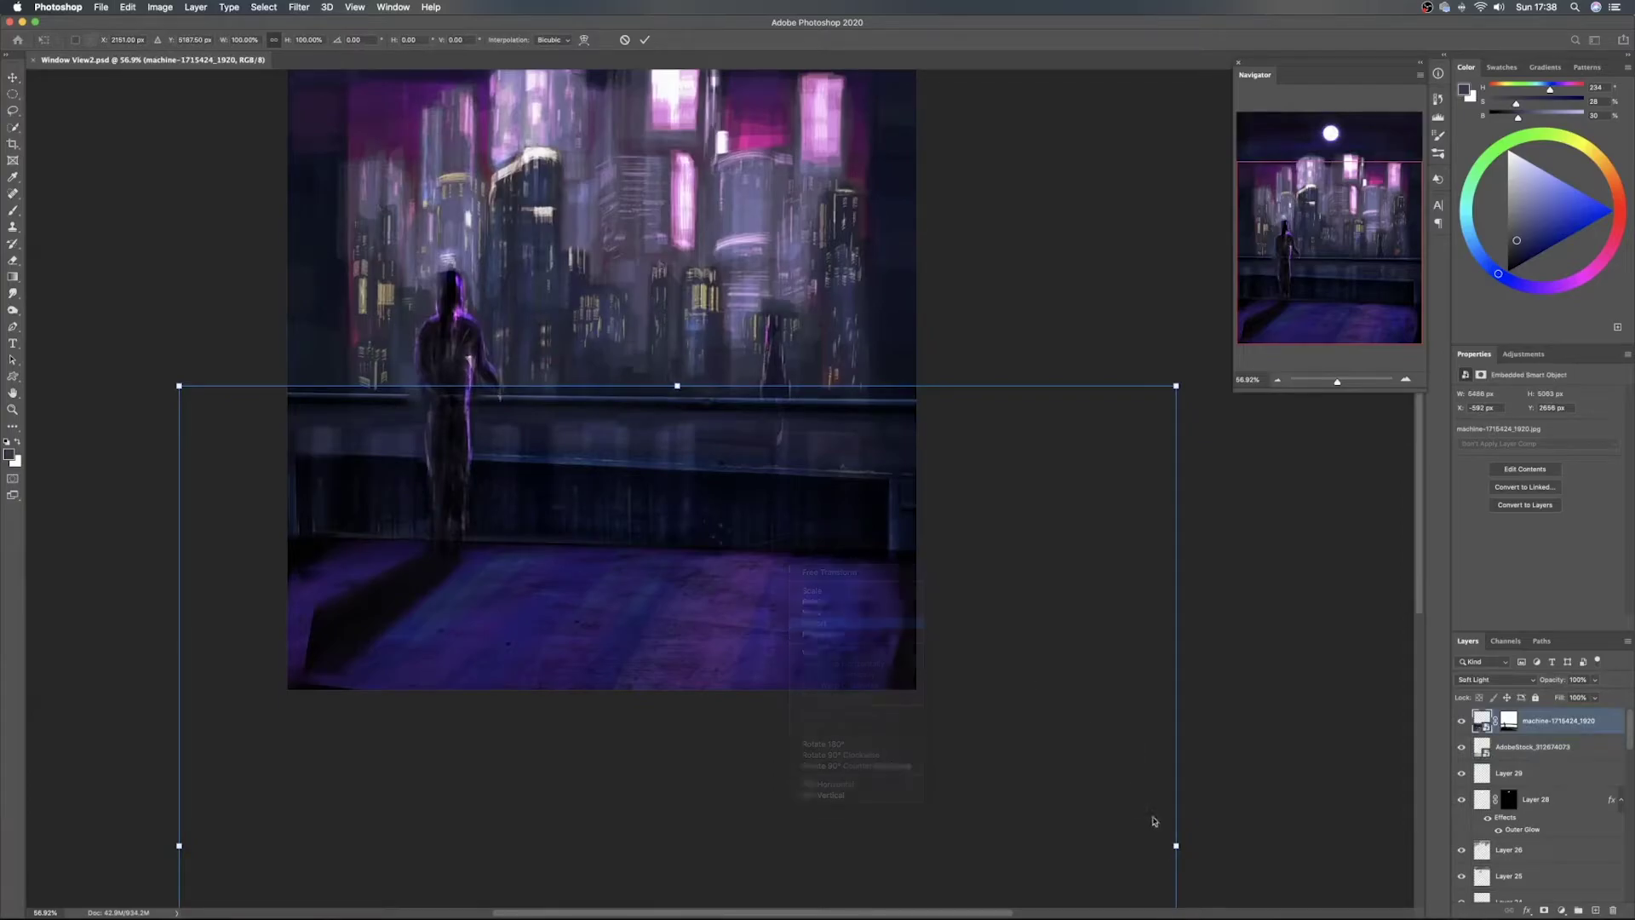
left_click_drag(1179, 848, 1223, 850)
left_click_drag(1220, 389, 1219, 365)
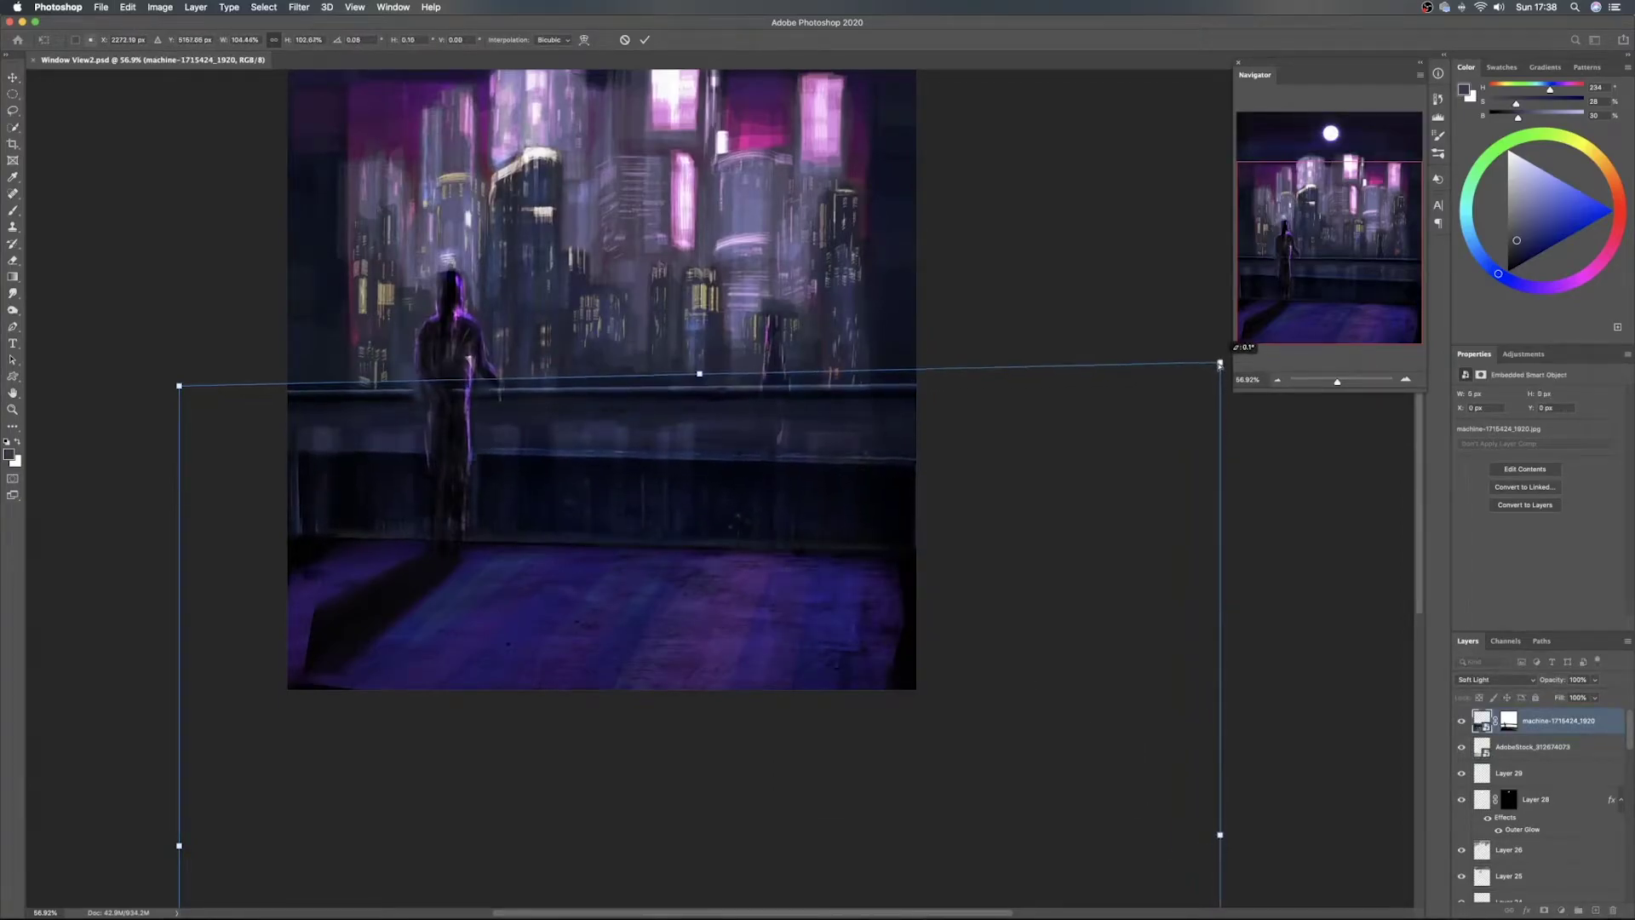
left_click_drag(985, 506, 987, 521)
left_click_drag(178, 857, 180, 840)
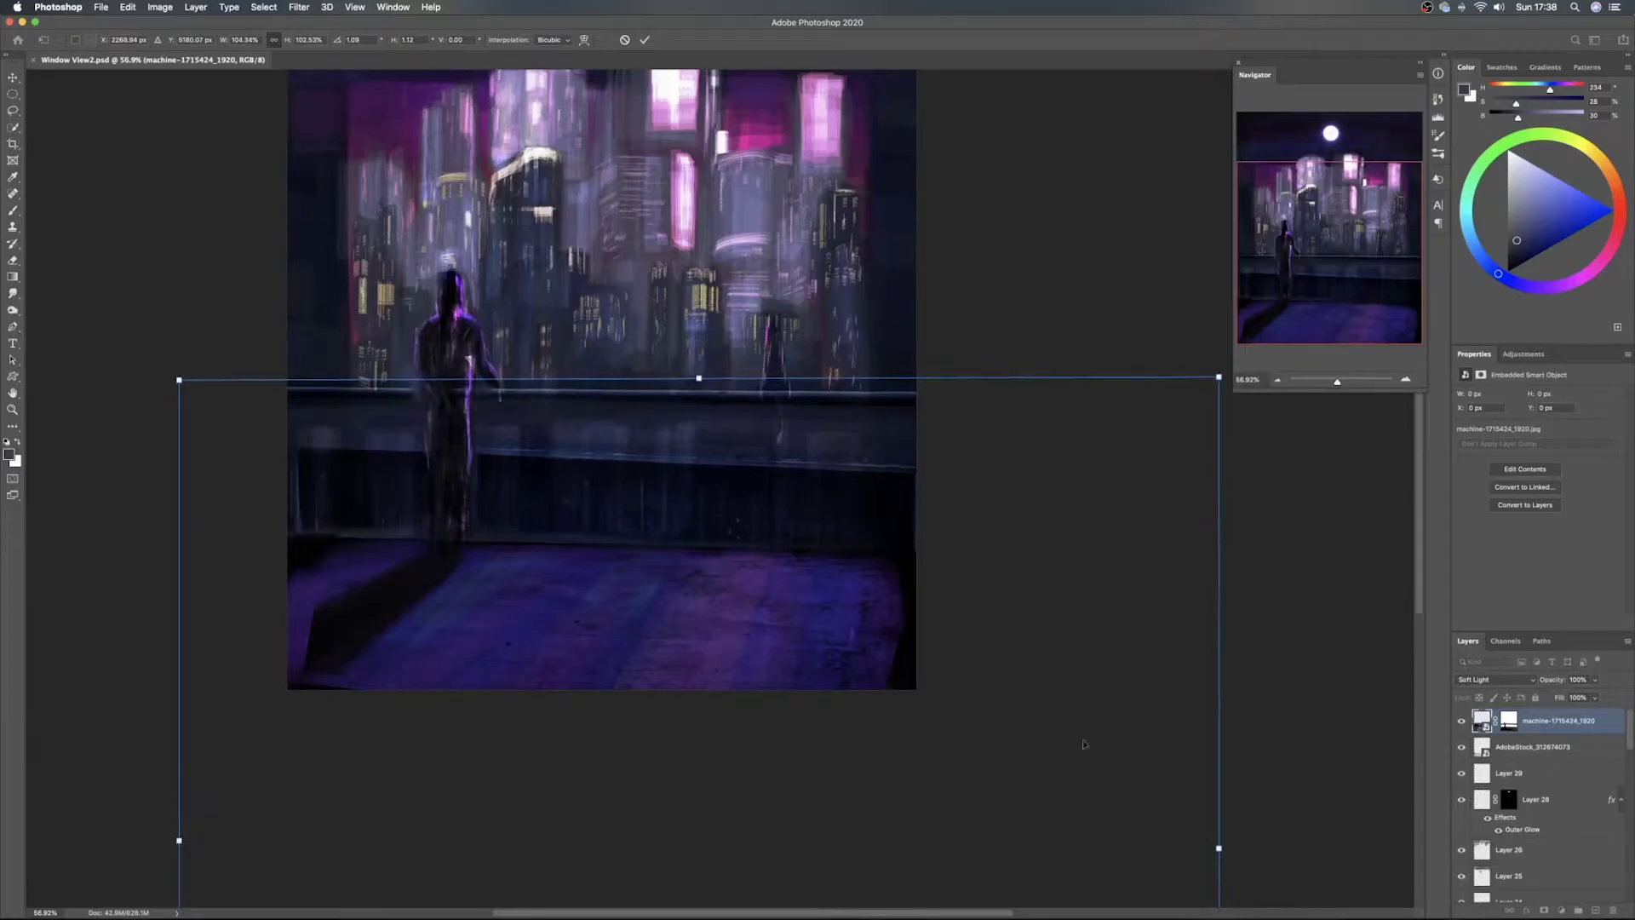
mouse_move(1211, 855)
left_mouse_down()
mouse_move(1170, 854)
mouse_move(1192, 876)
mouse_move(1226, 819)
mouse_move(1194, 844)
left_mouse_up()
Lower the machine layer's upper-left corner and pull its upper-right corner outward within the distortion
left_click_drag(780, 551, 698, 653)
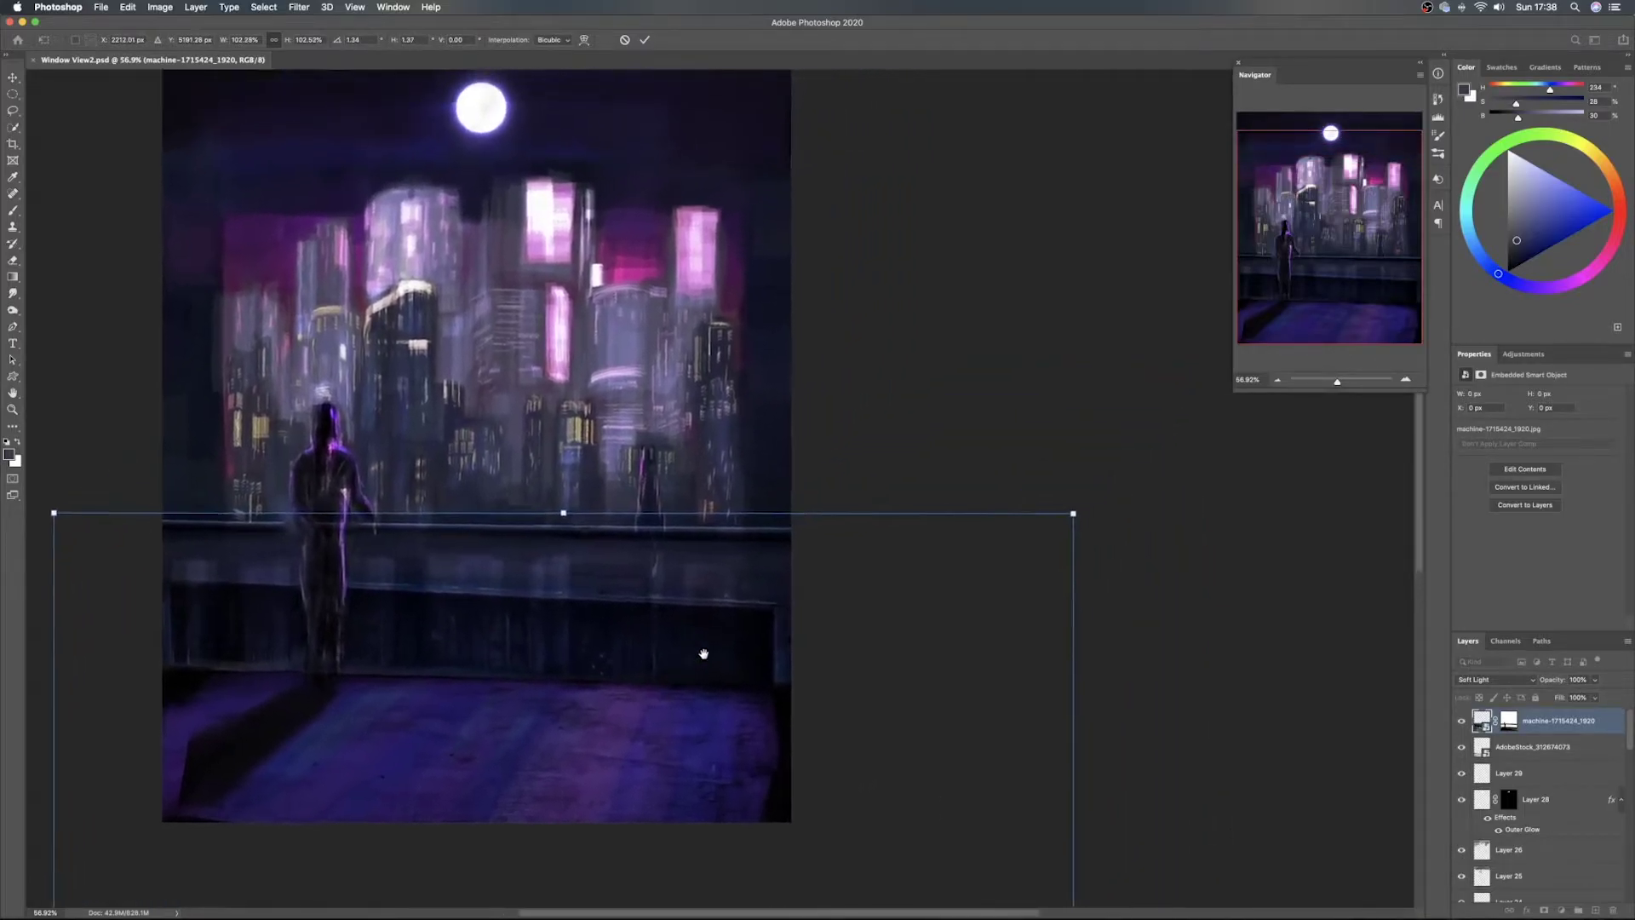
left_click(640, 650, "alt")
left_click_drag(618, 726, 638, 486)
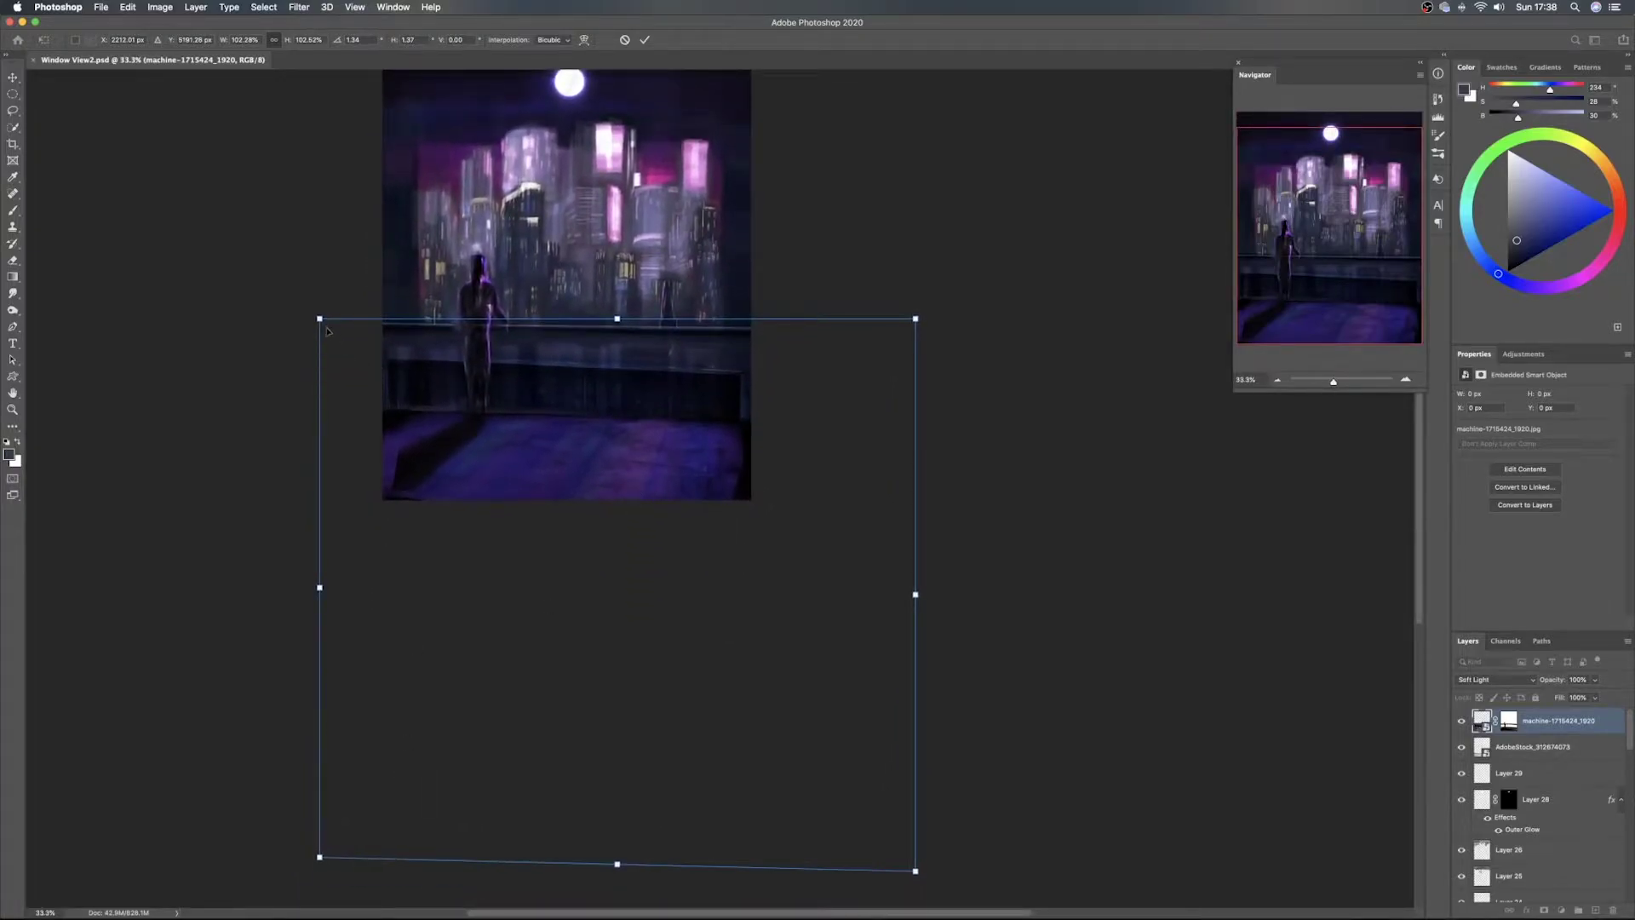
left_click_drag(320, 320, 319, 327)
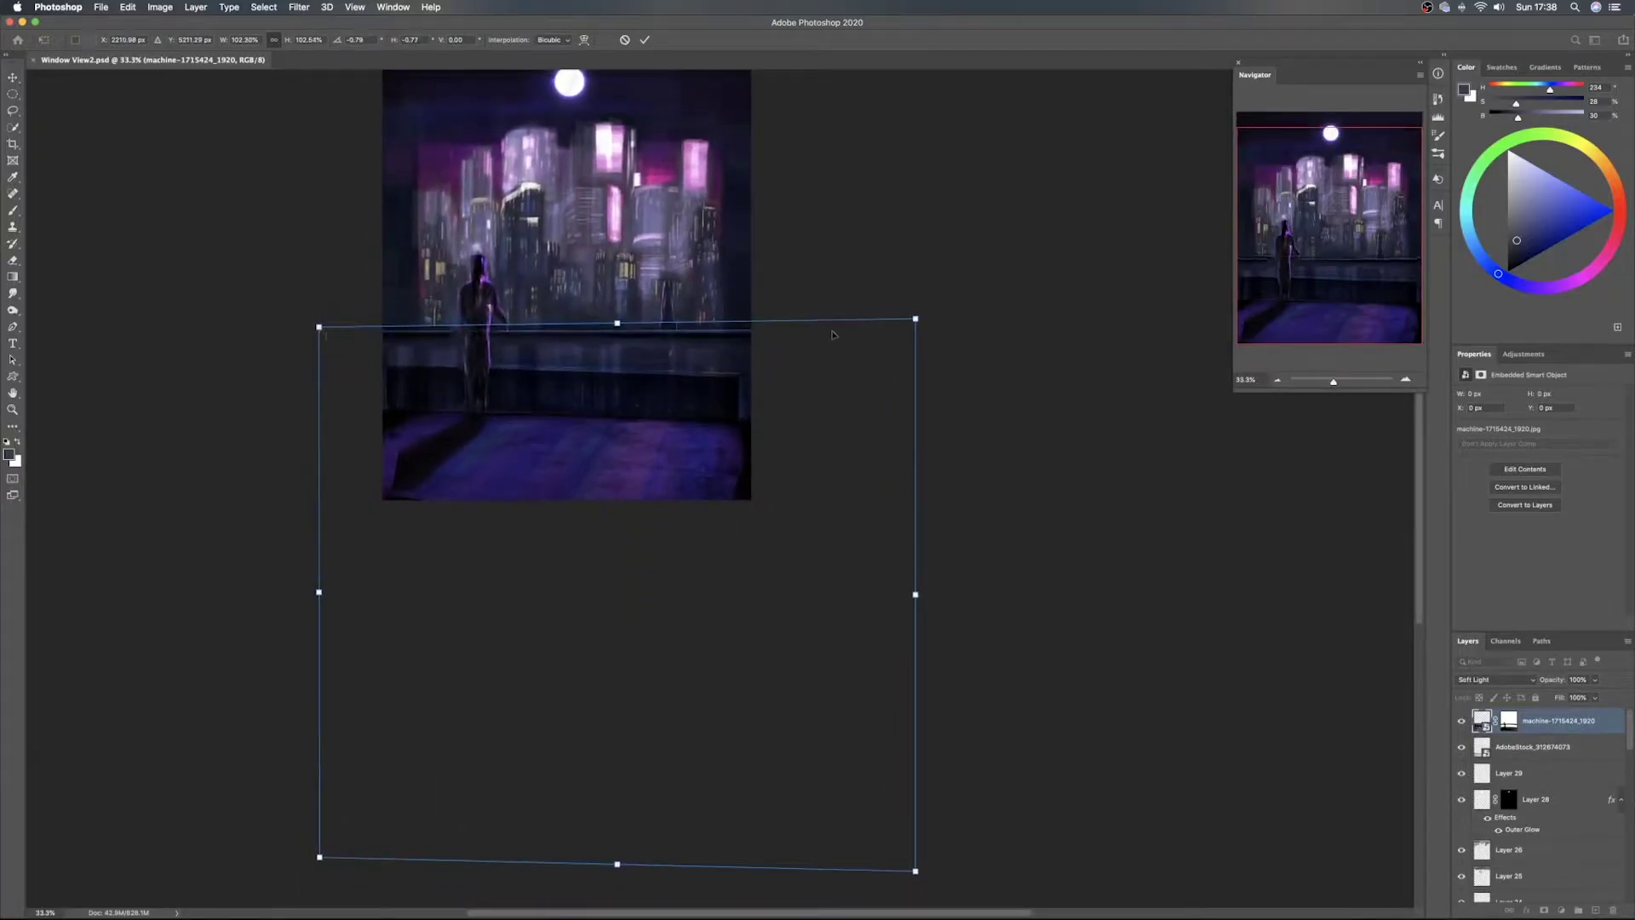
mouse_move(915, 322)
left_mouse_down()
mouse_move(968, 295)
mouse_move(950, 331)
mouse_move(944, 317)
left_mouse_up()
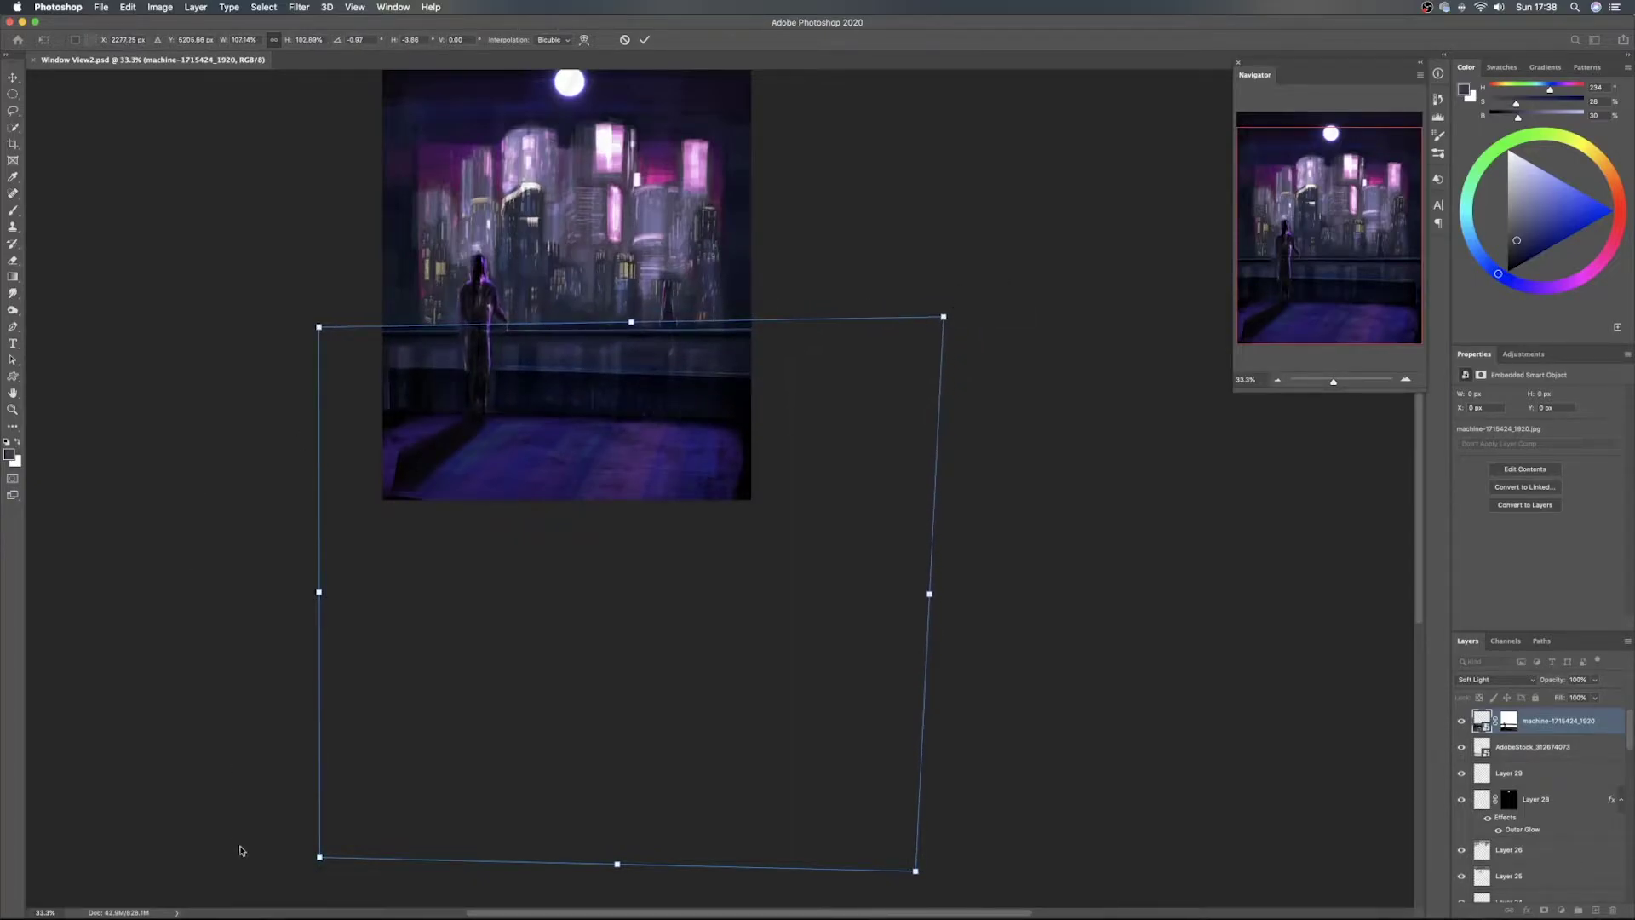
Raise the machine layer's lower-left corner and left edge, extend its lower-right corner and right edge outward, and apply the distortion
left_click_drag(320, 856, 321, 822)
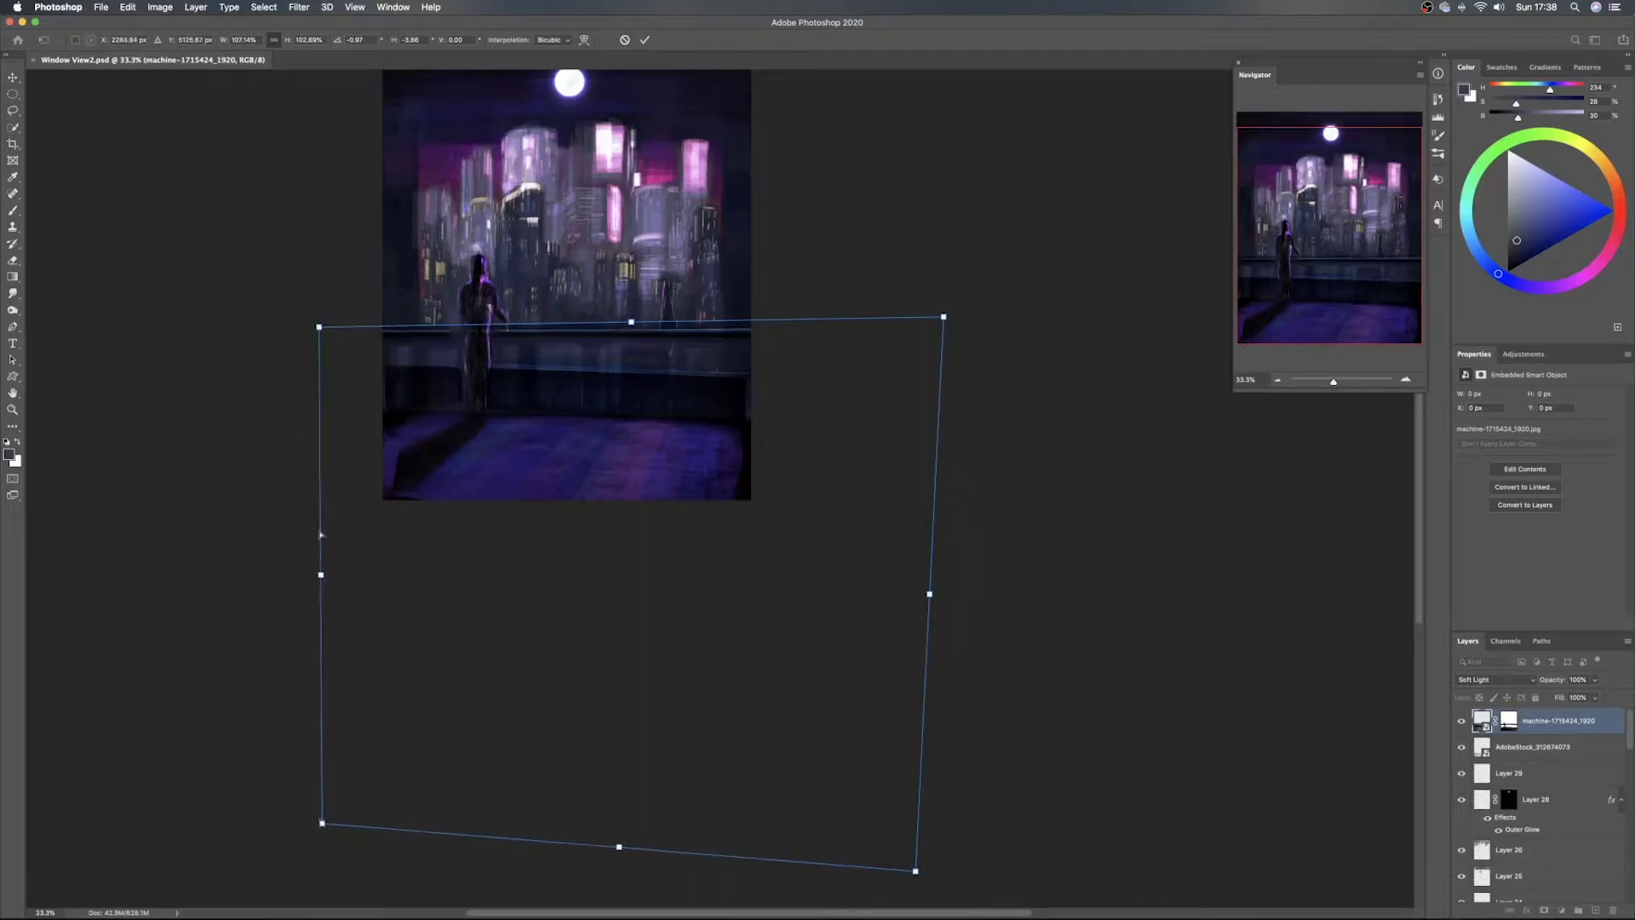
left_click_drag(319, 579, 322, 557)
left_click_drag(319, 568, 321, 565)
left_click_drag(916, 871, 969, 891)
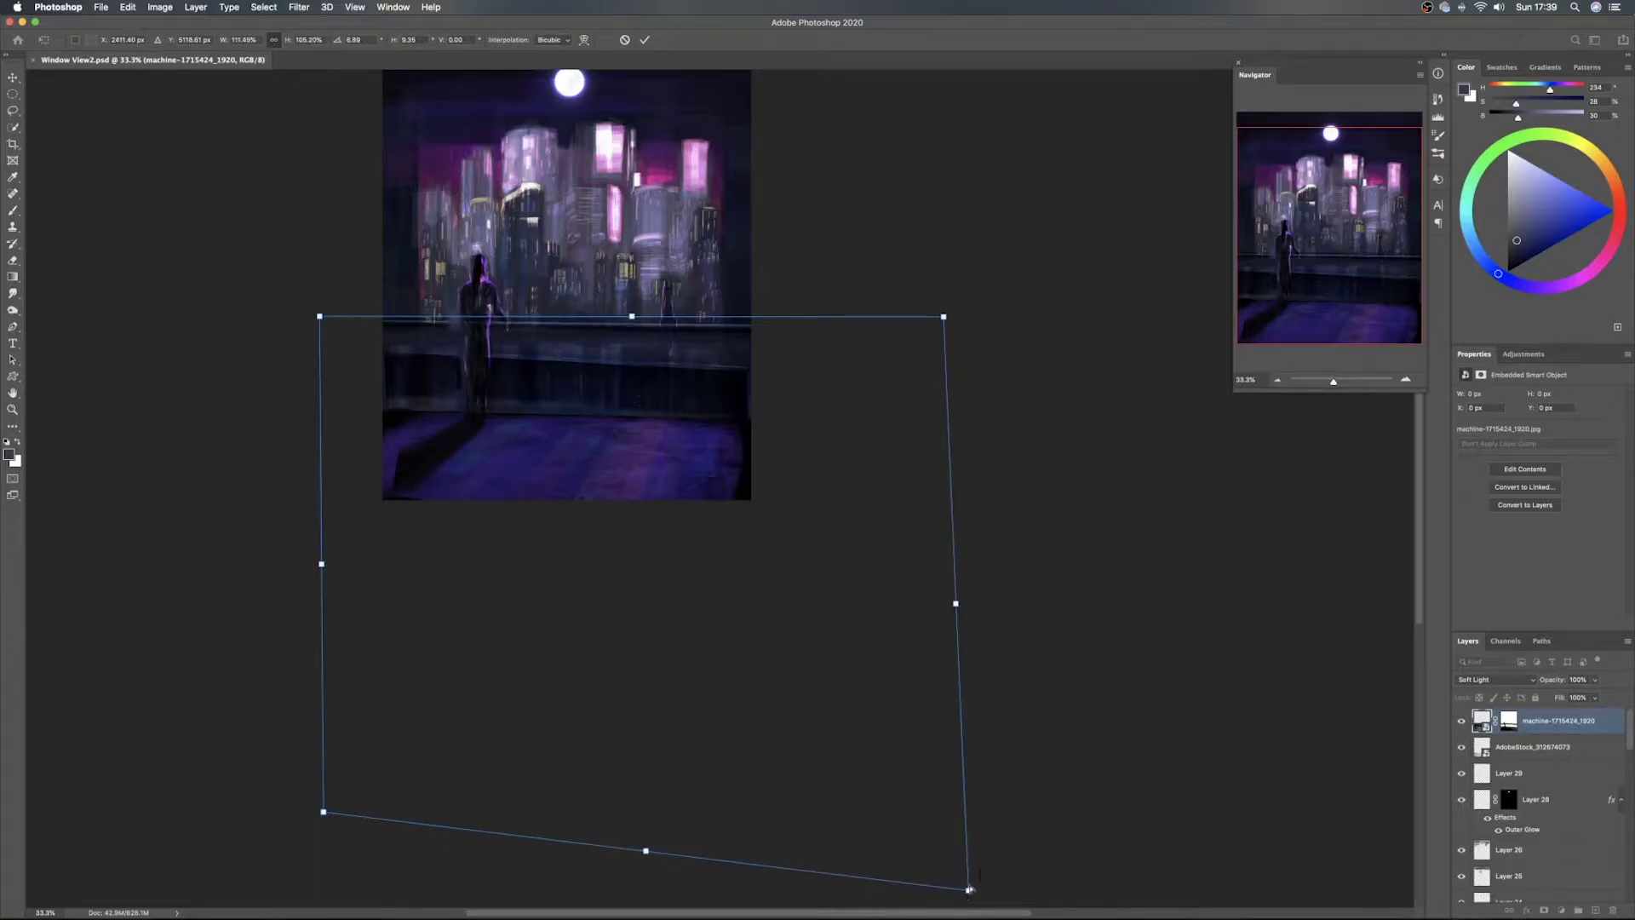
left_click_drag(956, 609, 967, 610)
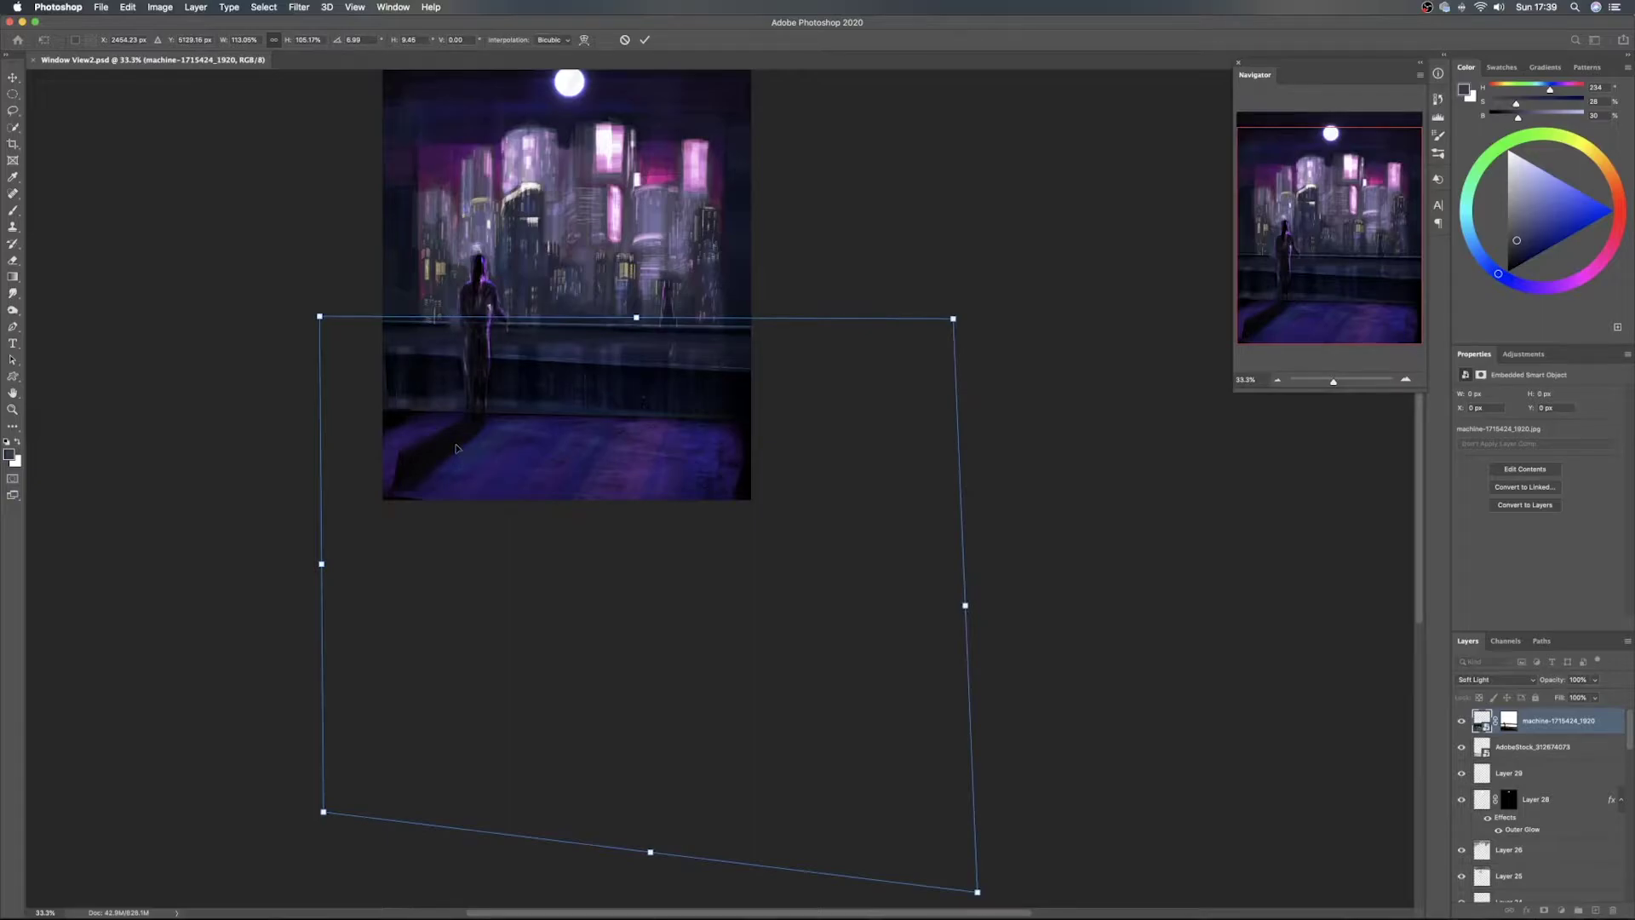
left_click(646, 40)
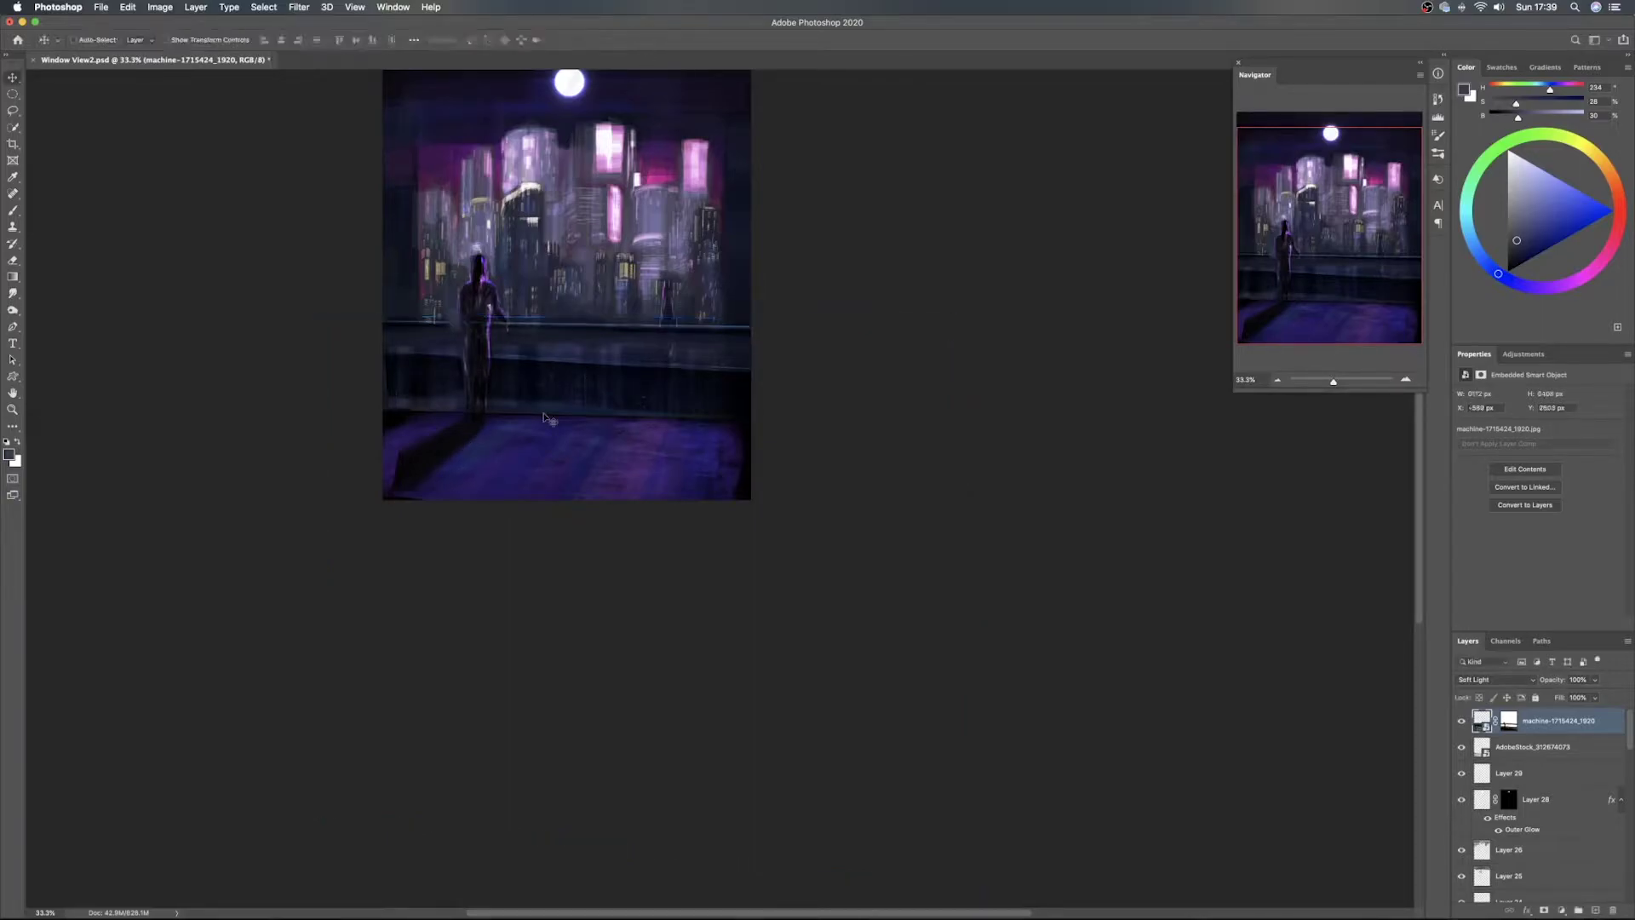
Retouch the machine layer's mask with the Eraser along the base of the wall beside the figure's feet
key("e")
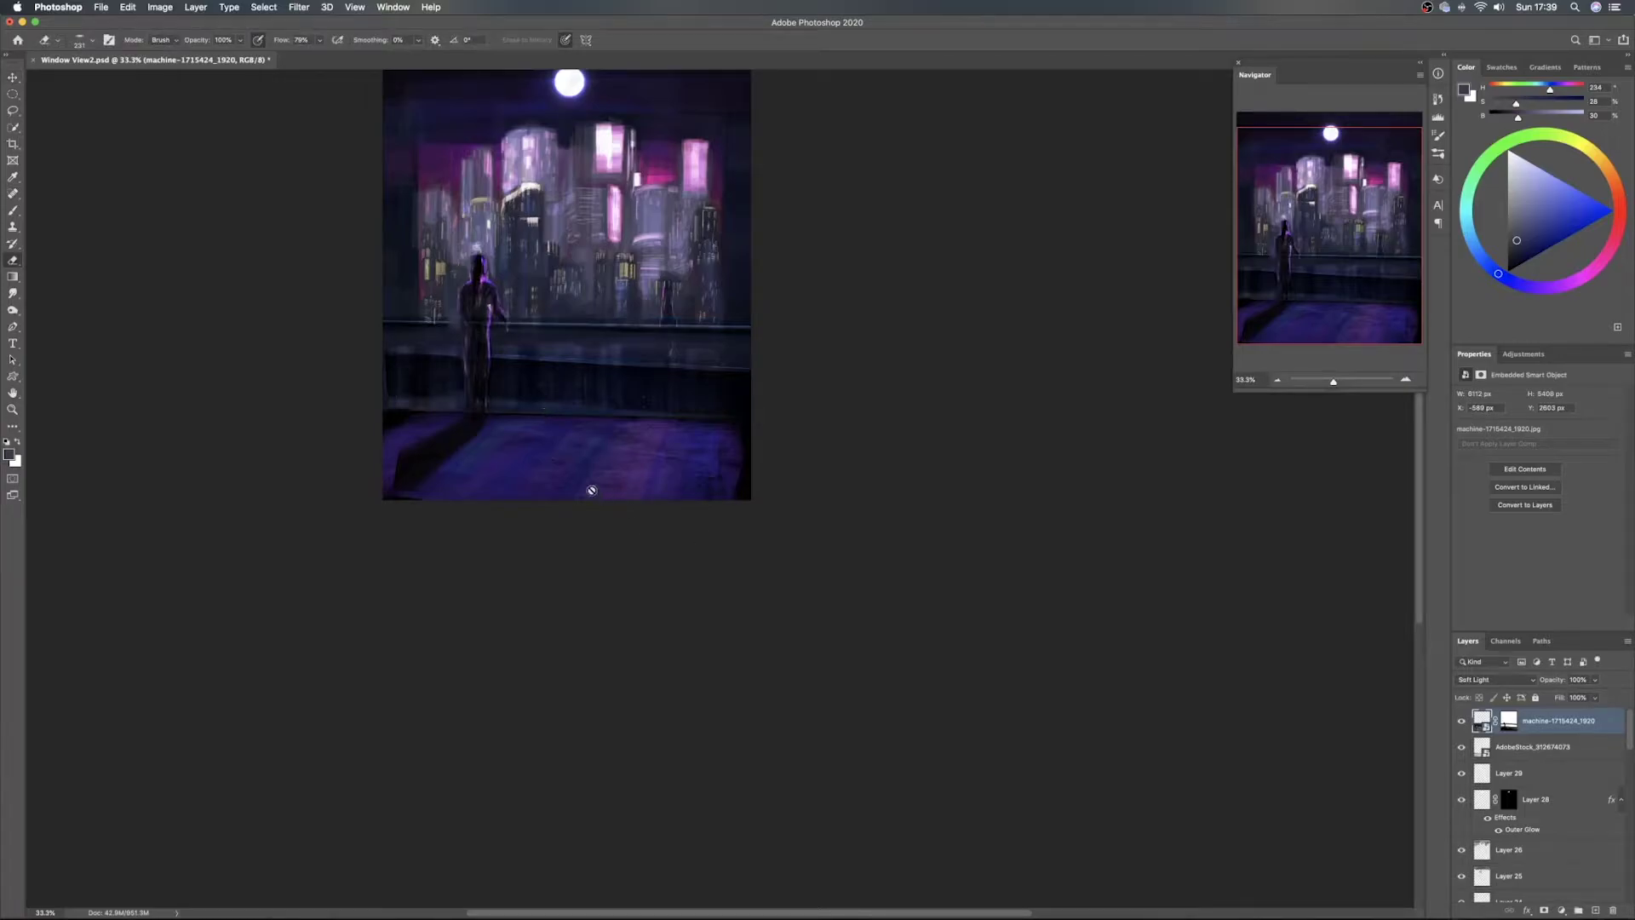
left_click(1508, 721)
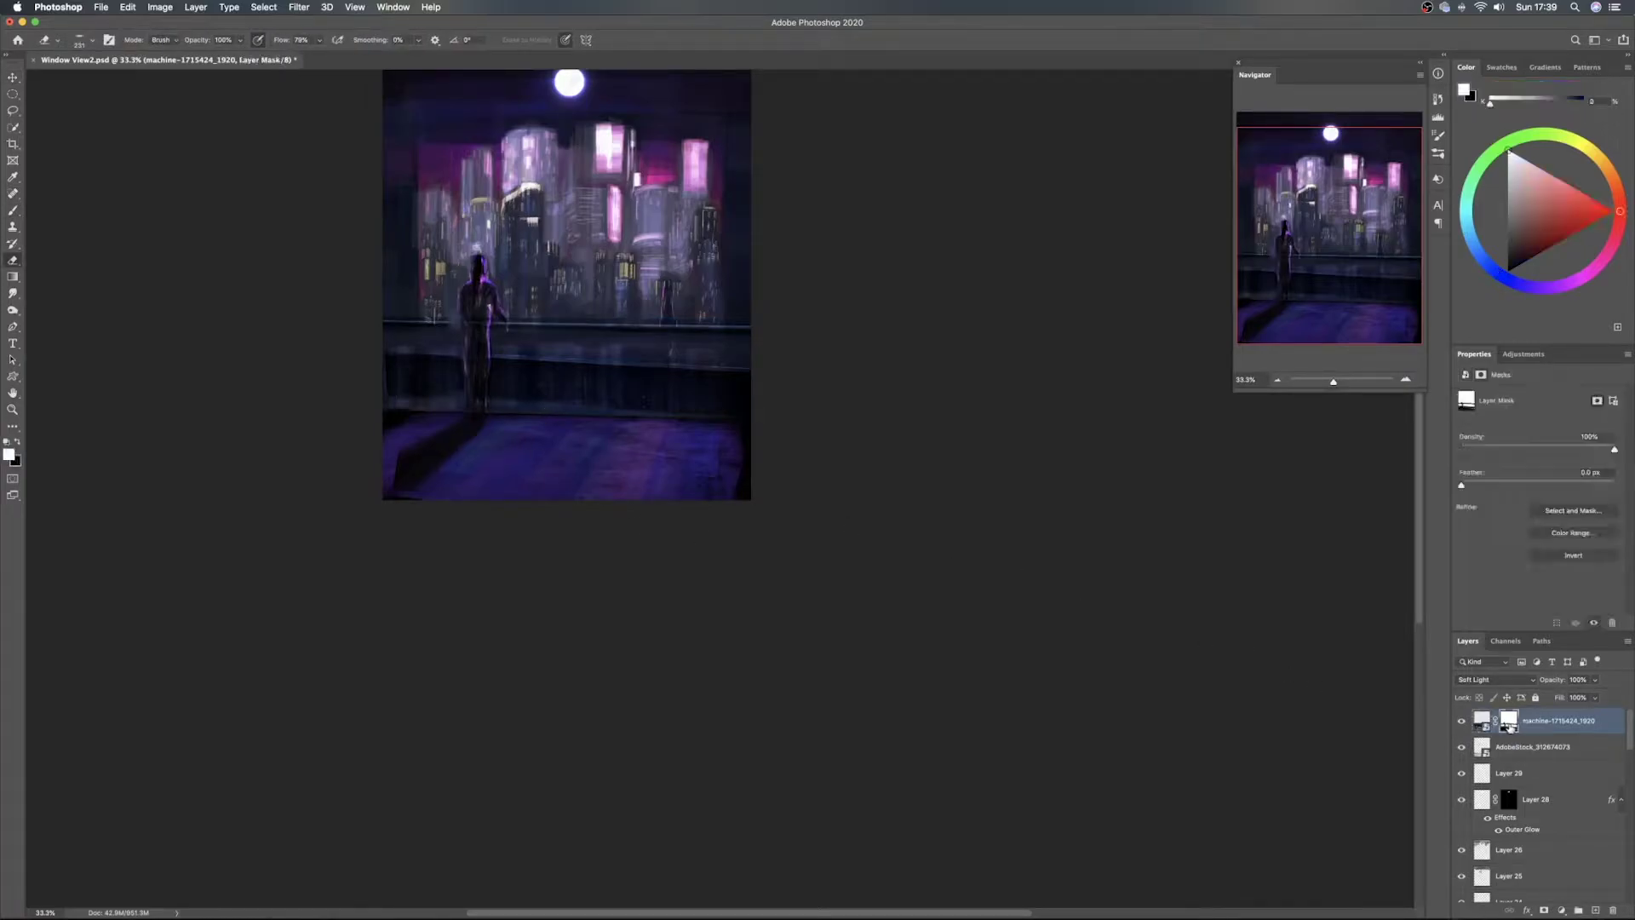
key("x")
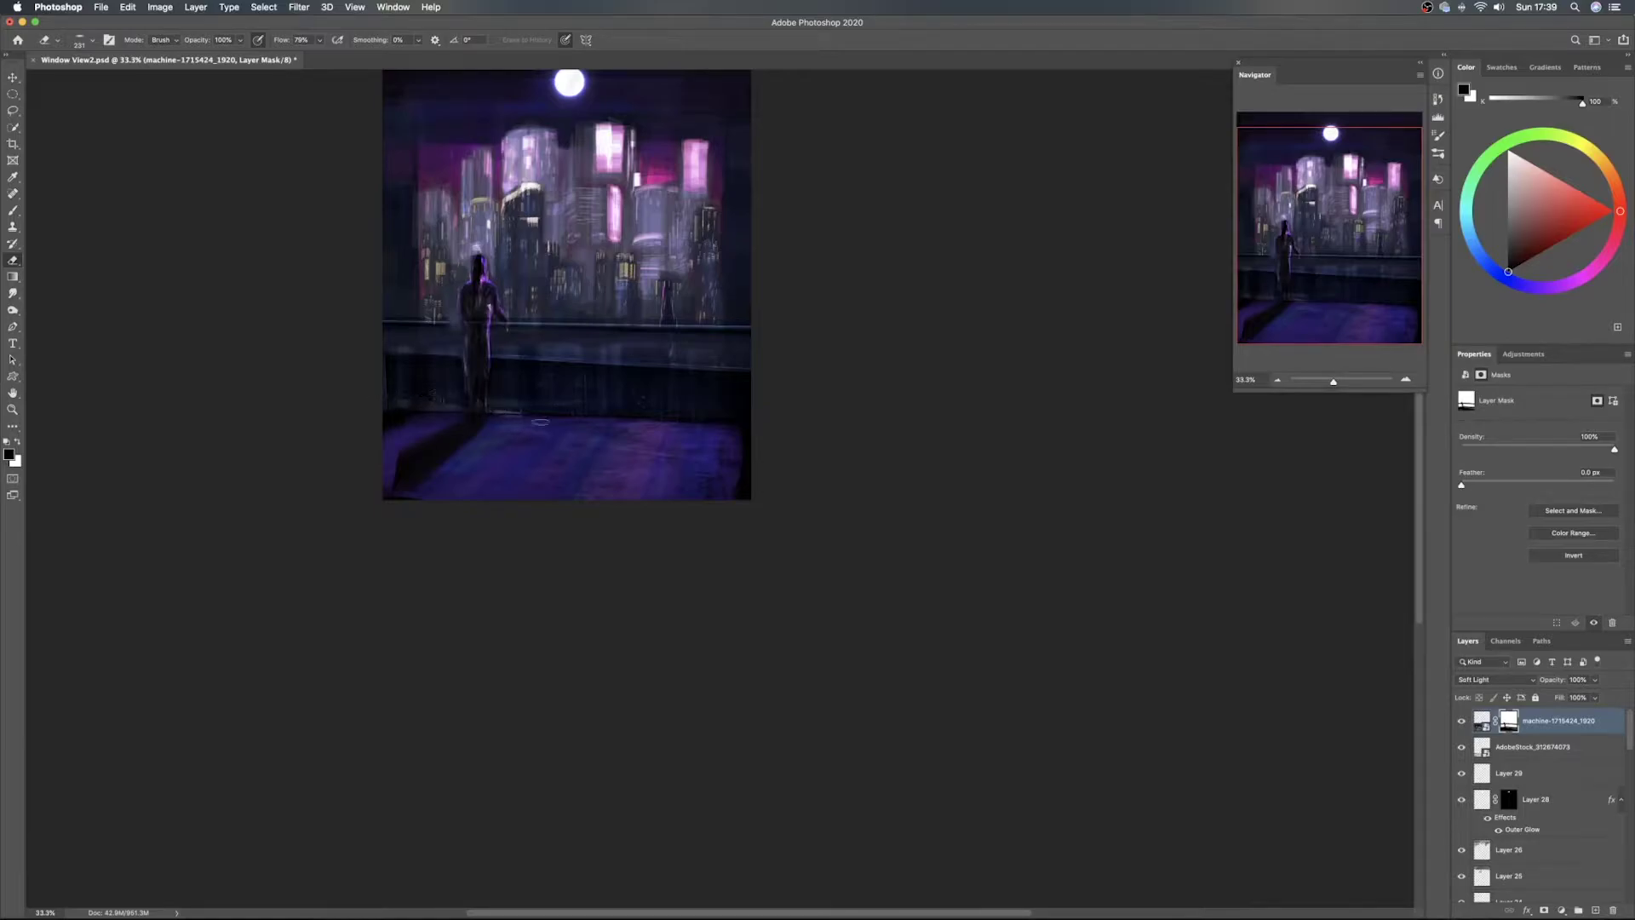
key("b")
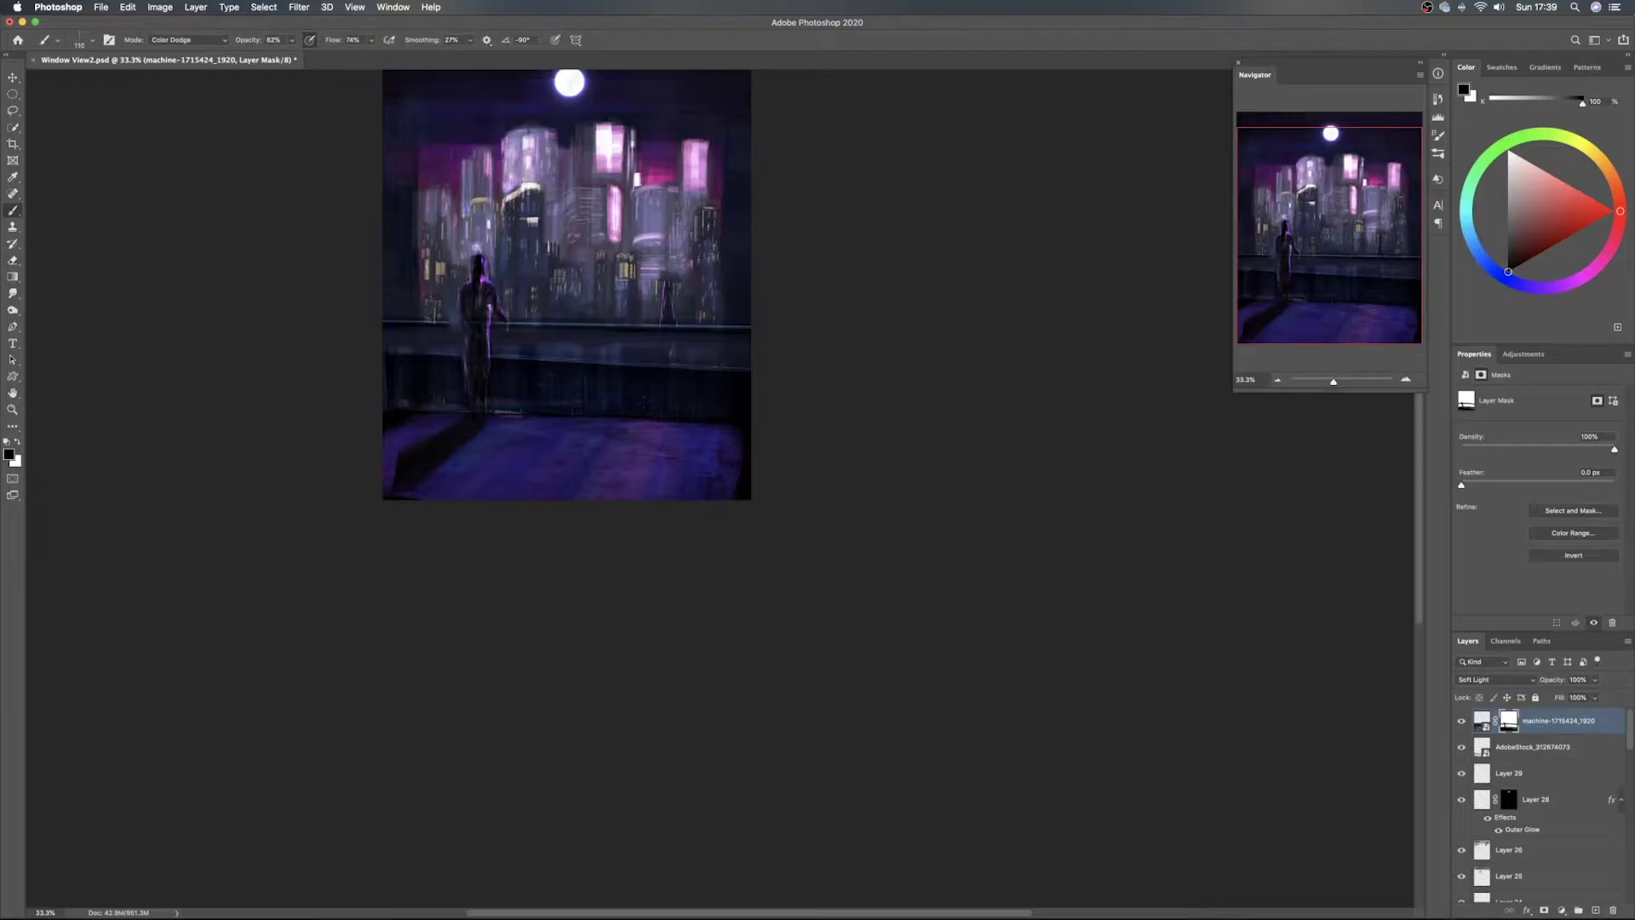
key("e")
key("z")
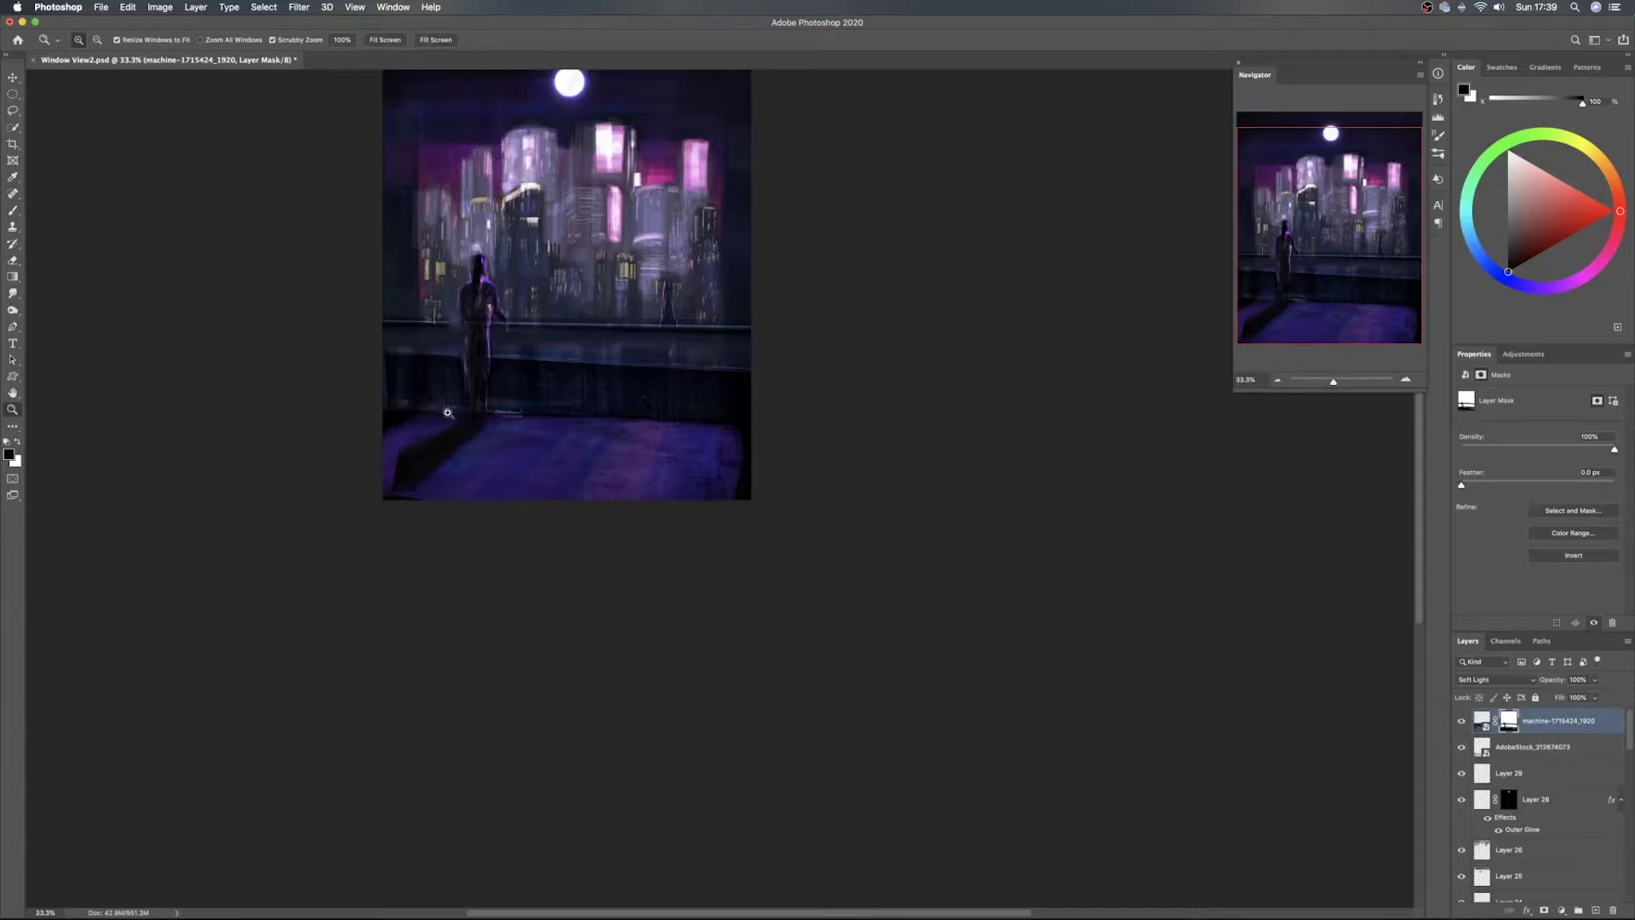
key("e")
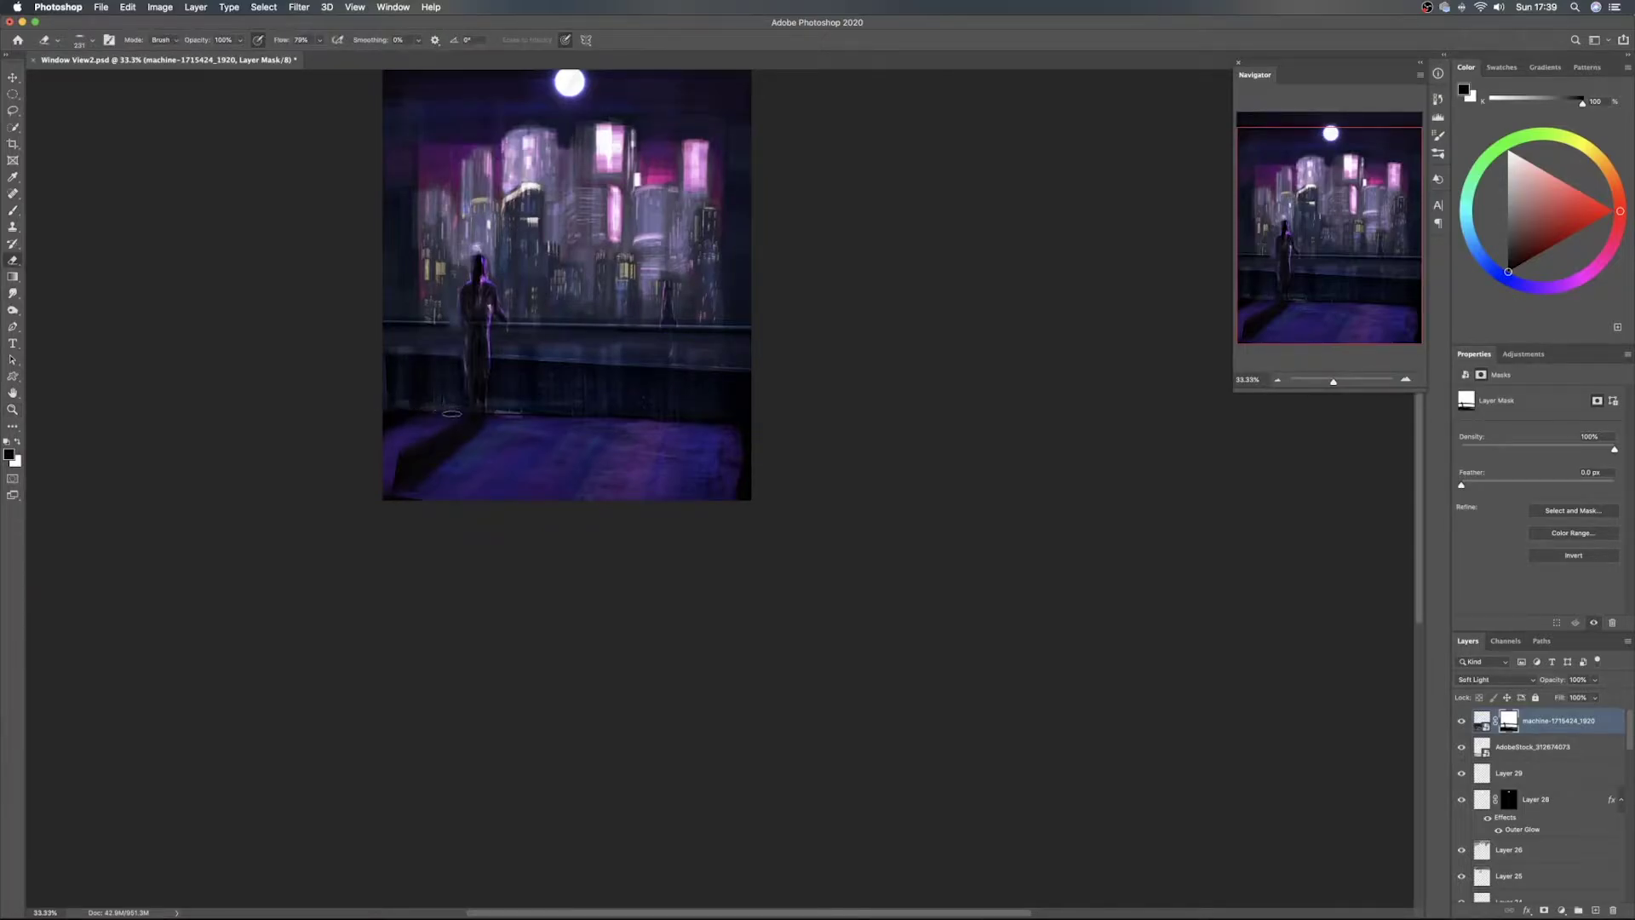
key("x")
key("b")
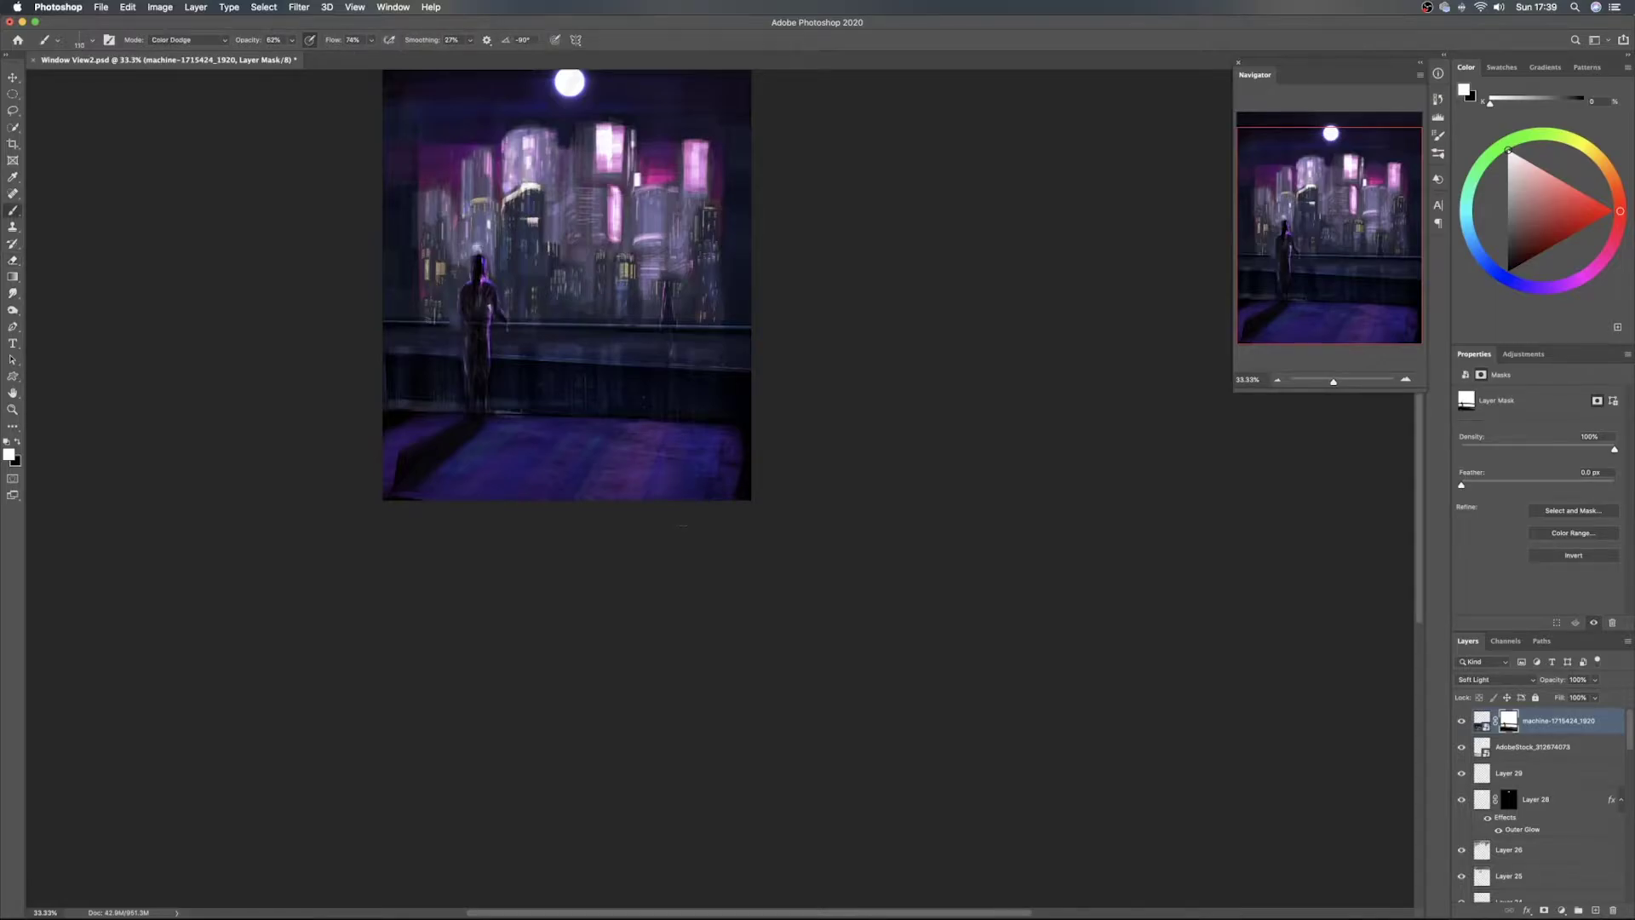
Save the painting document
left_click_drag(631, 411, 779, 602)
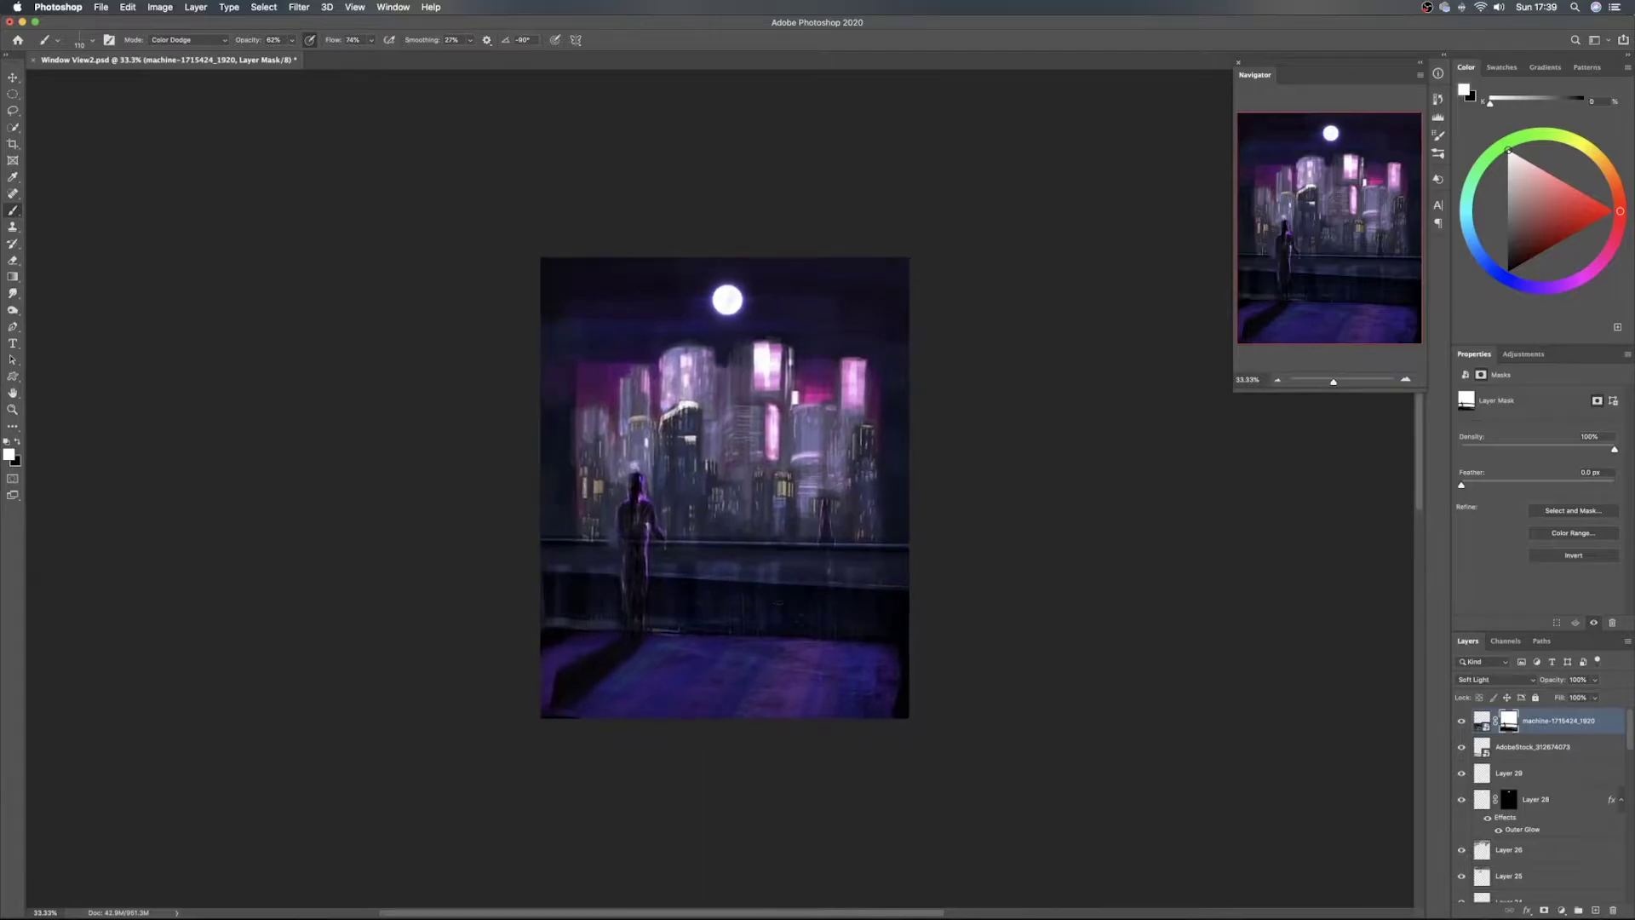
scroll(755, 572, "up", 5)
key("super+s")
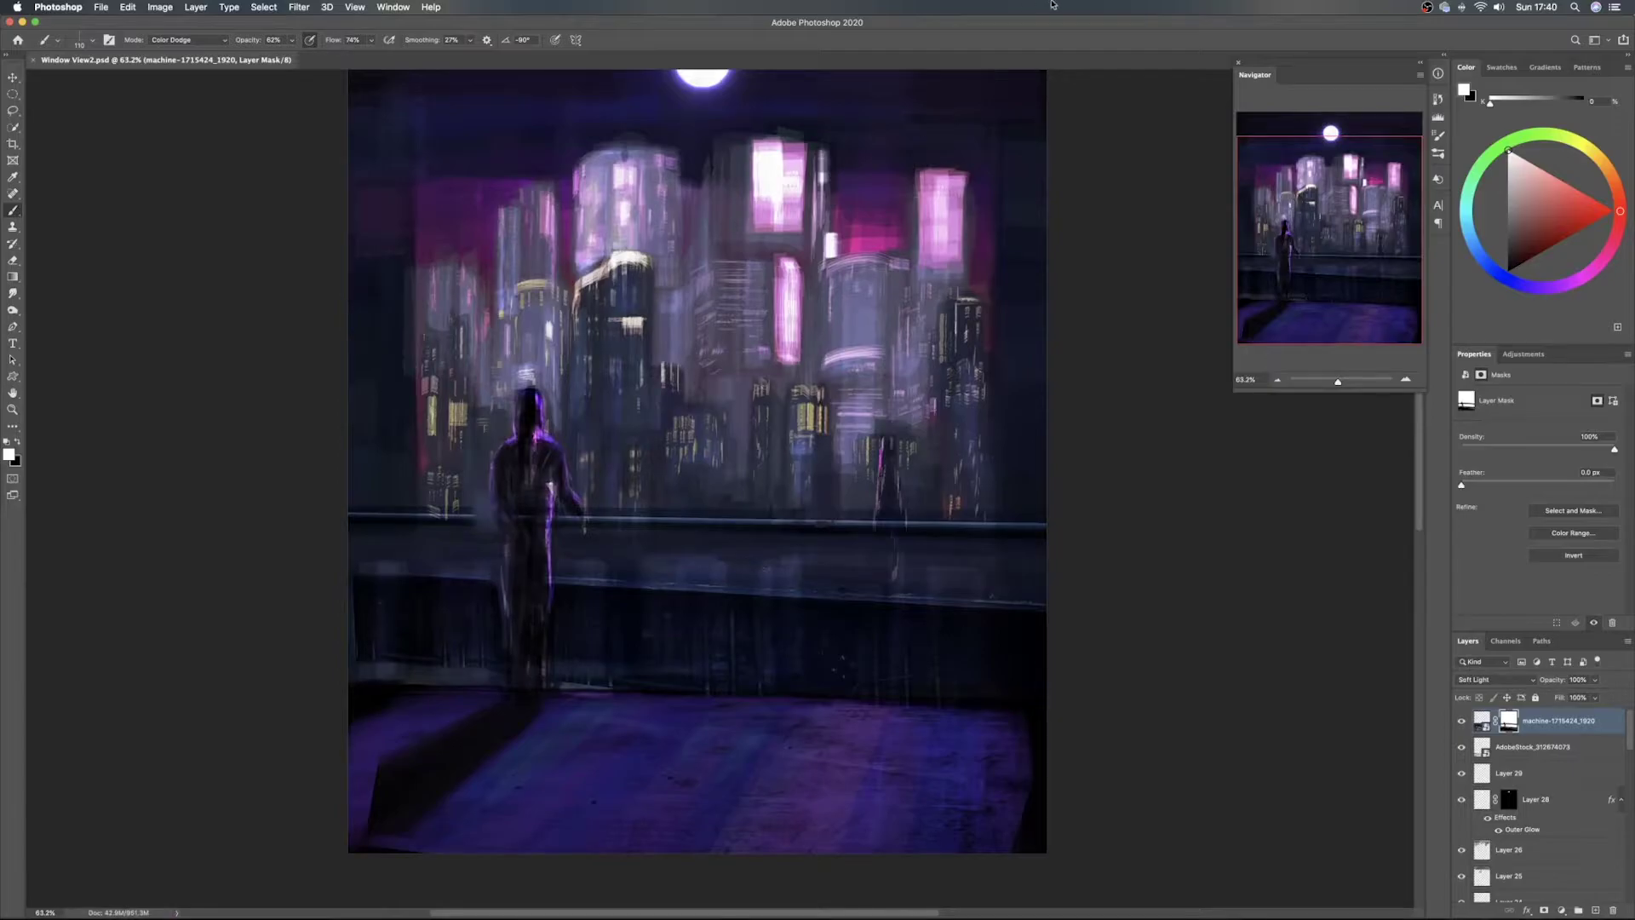
left_click(1423, 9)
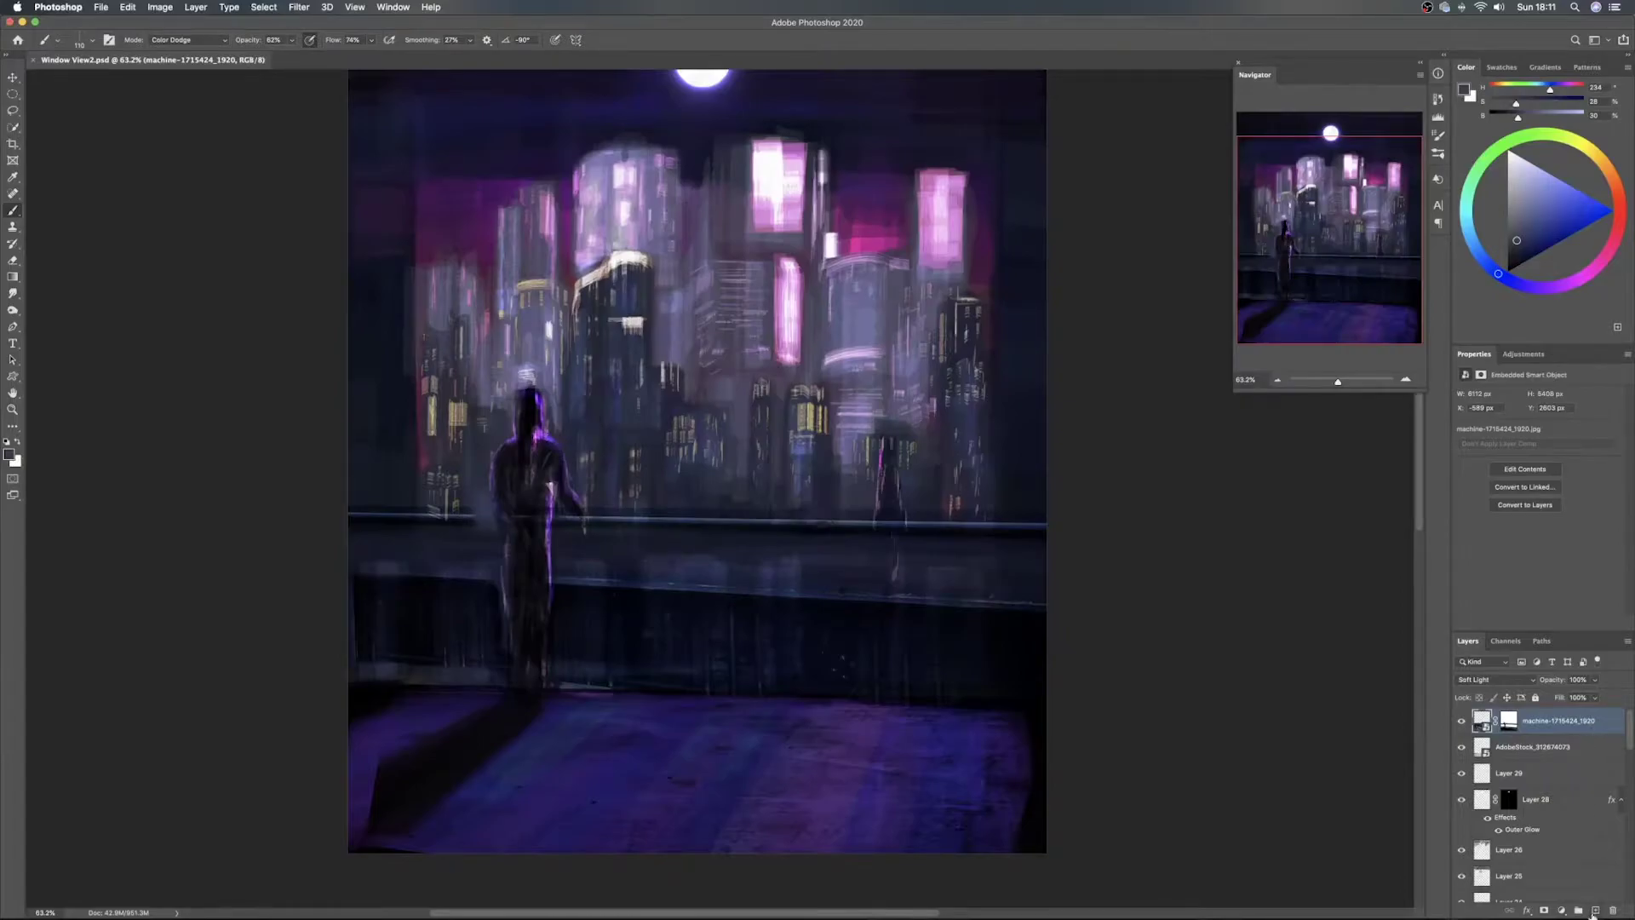
Add a new layer above the machine layer and cover the wall and railing with a sampled near-black blue using the Flat Edge Bristle brush
left_click(1593, 911)
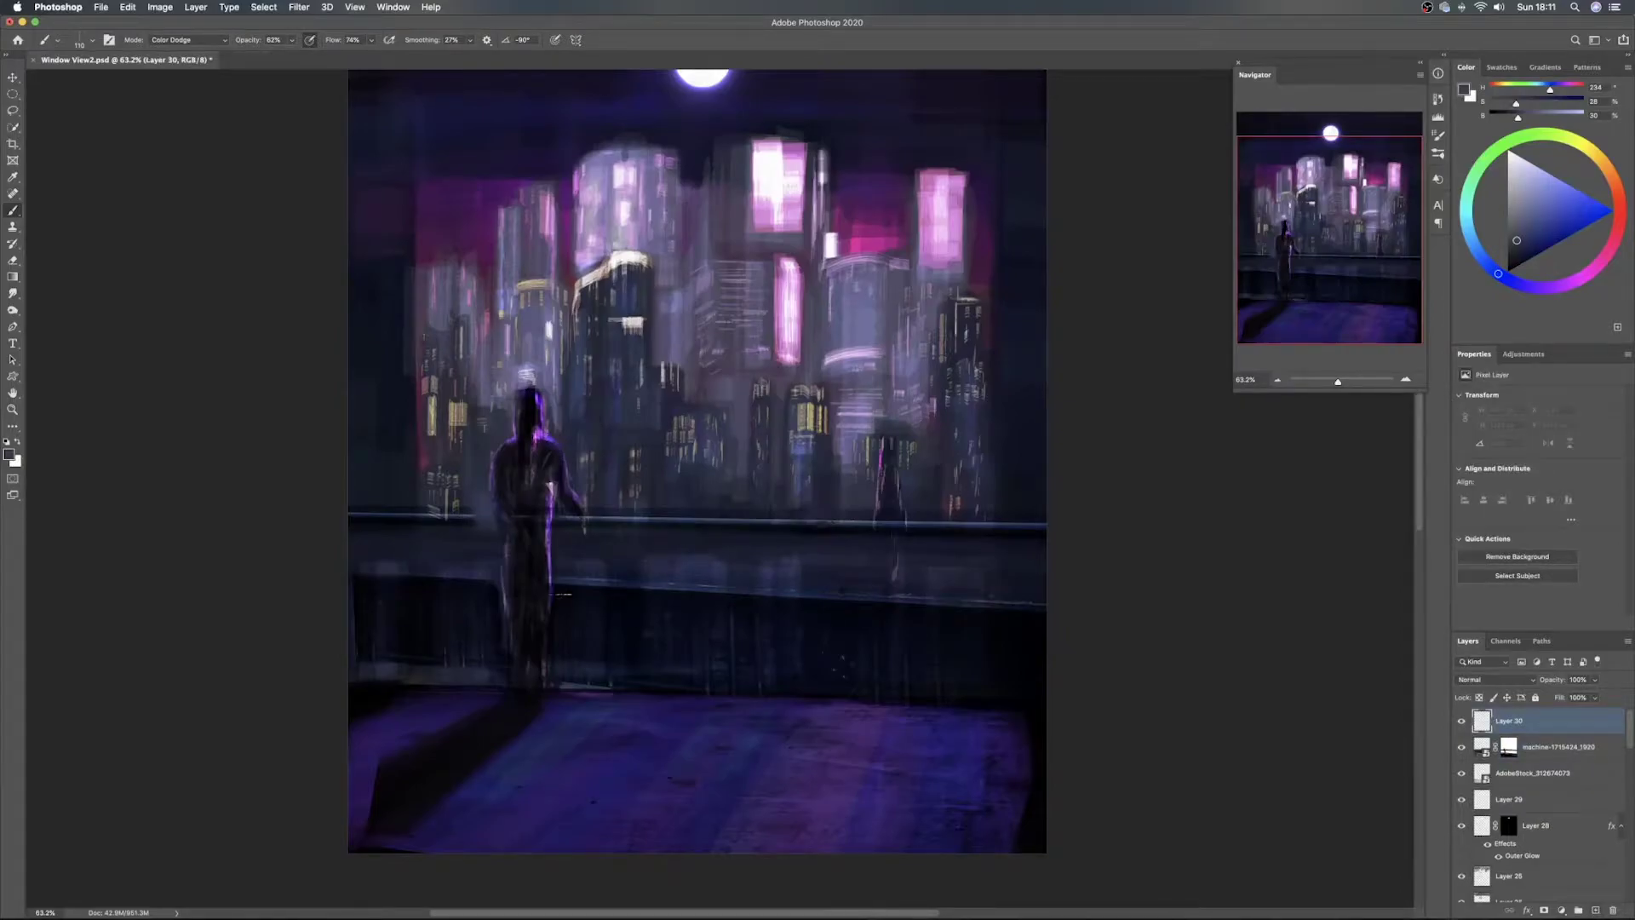
right_click(638, 608)
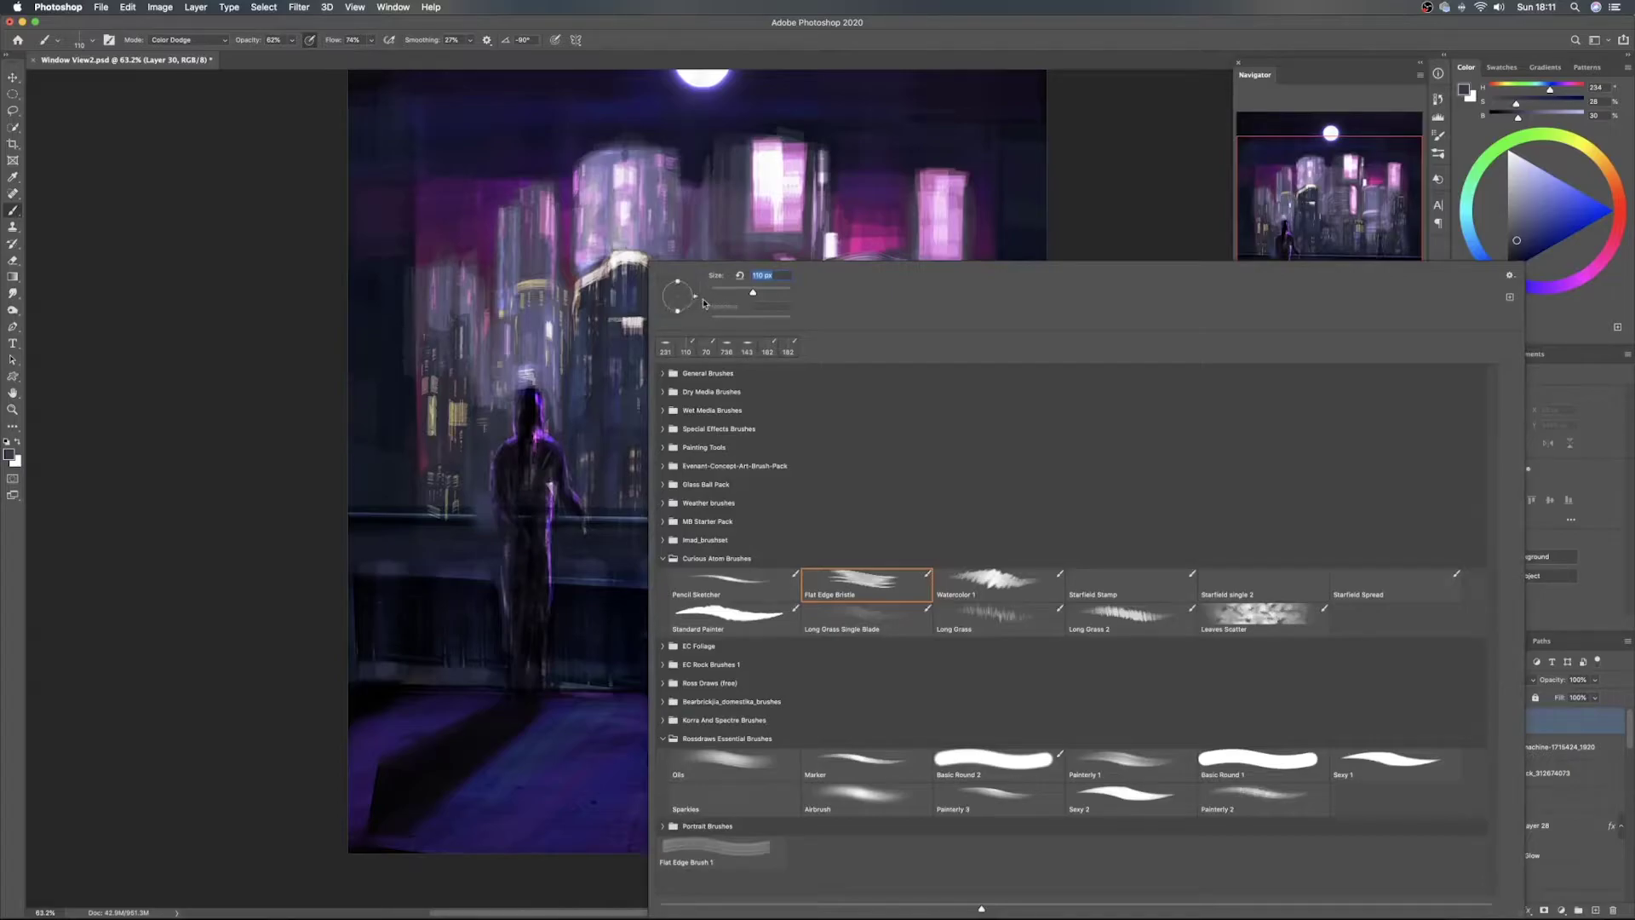
left_click(350, 540)
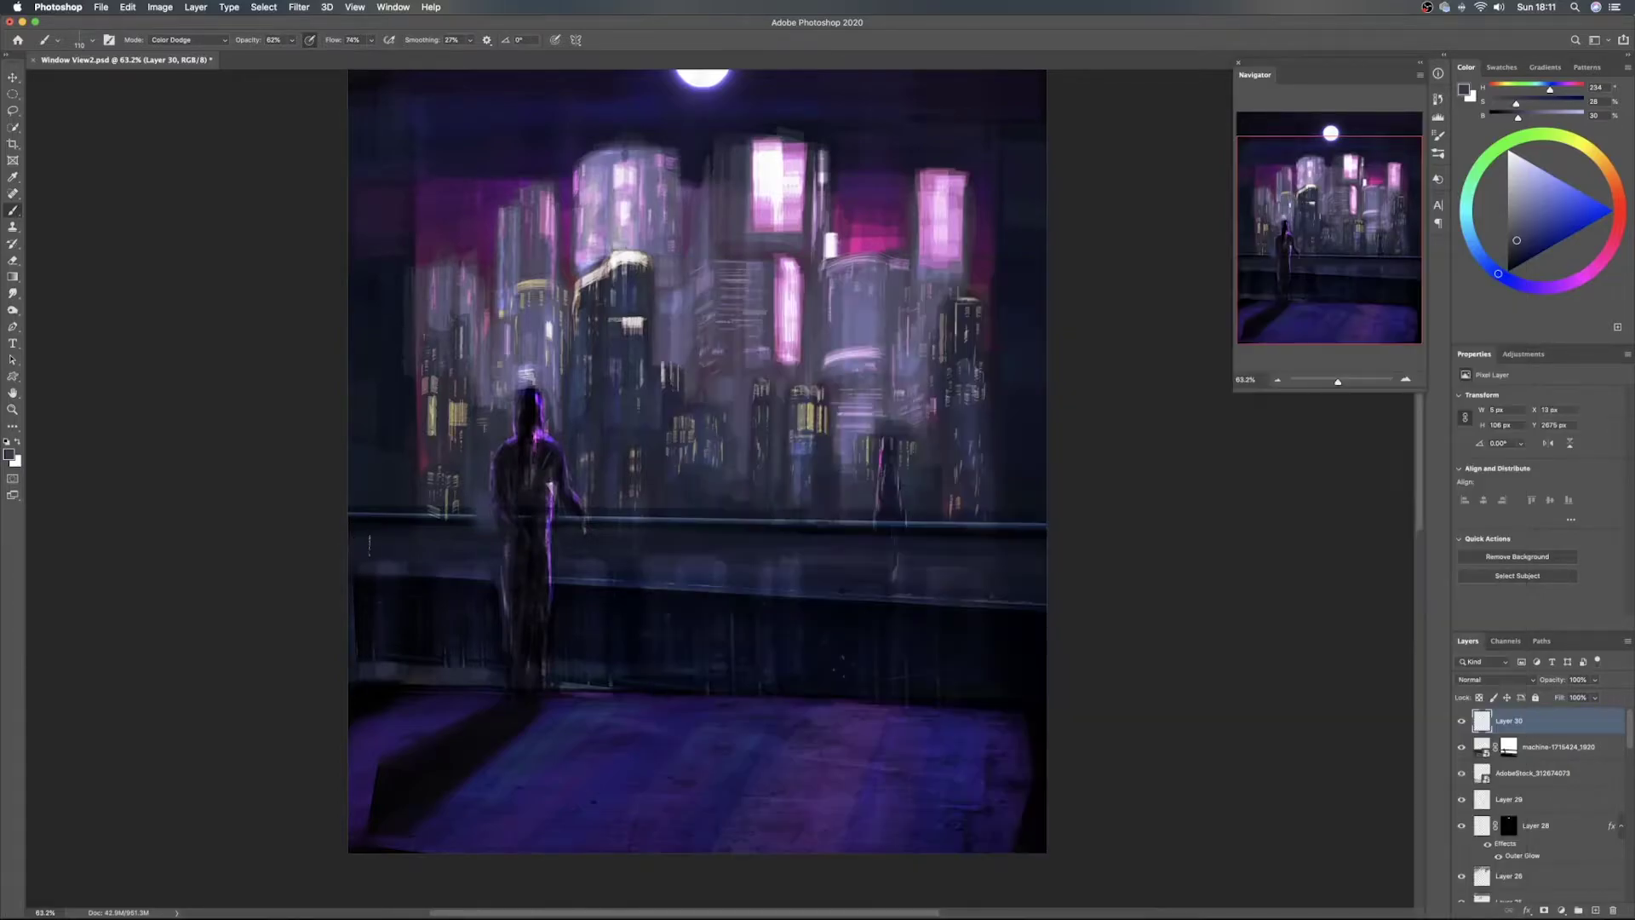
left_click(357, 520, "alt")
left_click_drag(376, 592, 457, 584)
left_click_drag(352, 555, 571, 540)
mouse_move(437, 553)
left_mouse_down()
mouse_move(1132, 587)
mouse_move(869, 558)
mouse_move(846, 592)
mouse_move(346, 623)
mouse_move(726, 620)
mouse_move(694, 634)
mouse_move(875, 656)
mouse_move(365, 634)
mouse_move(1135, 692)
mouse_move(583, 664)
mouse_move(348, 630)
mouse_move(1244, 692)
left_mouse_up()
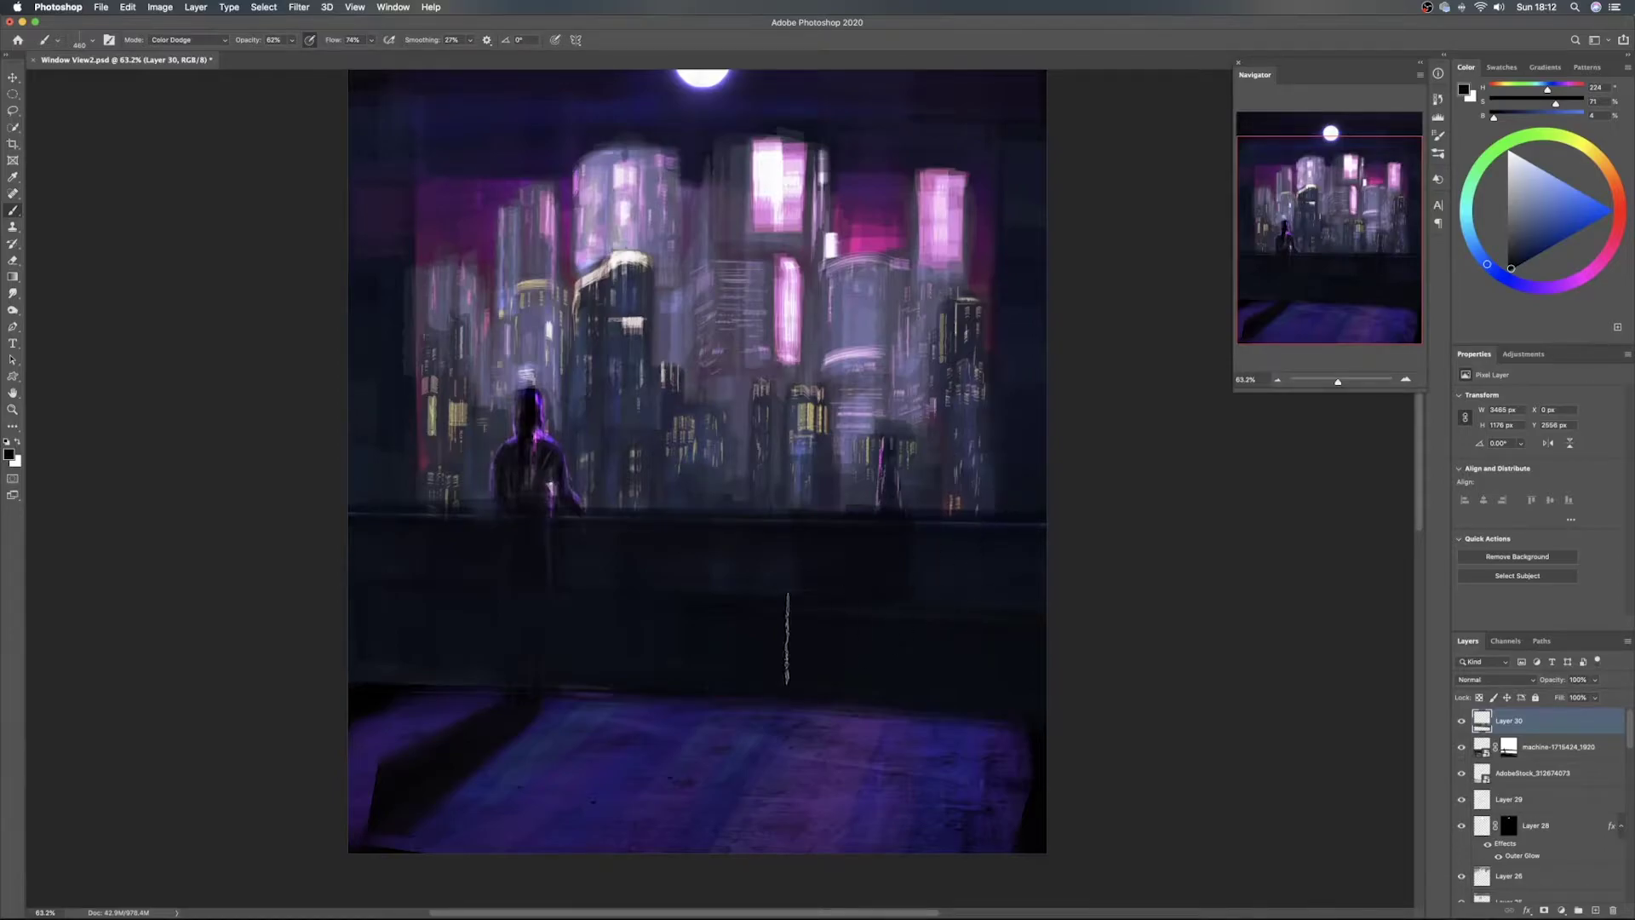
Set the brush angle to -90° and darken the purple floor with broad diagonal strokes running from the wall toward the viewer
right_click(794, 643)
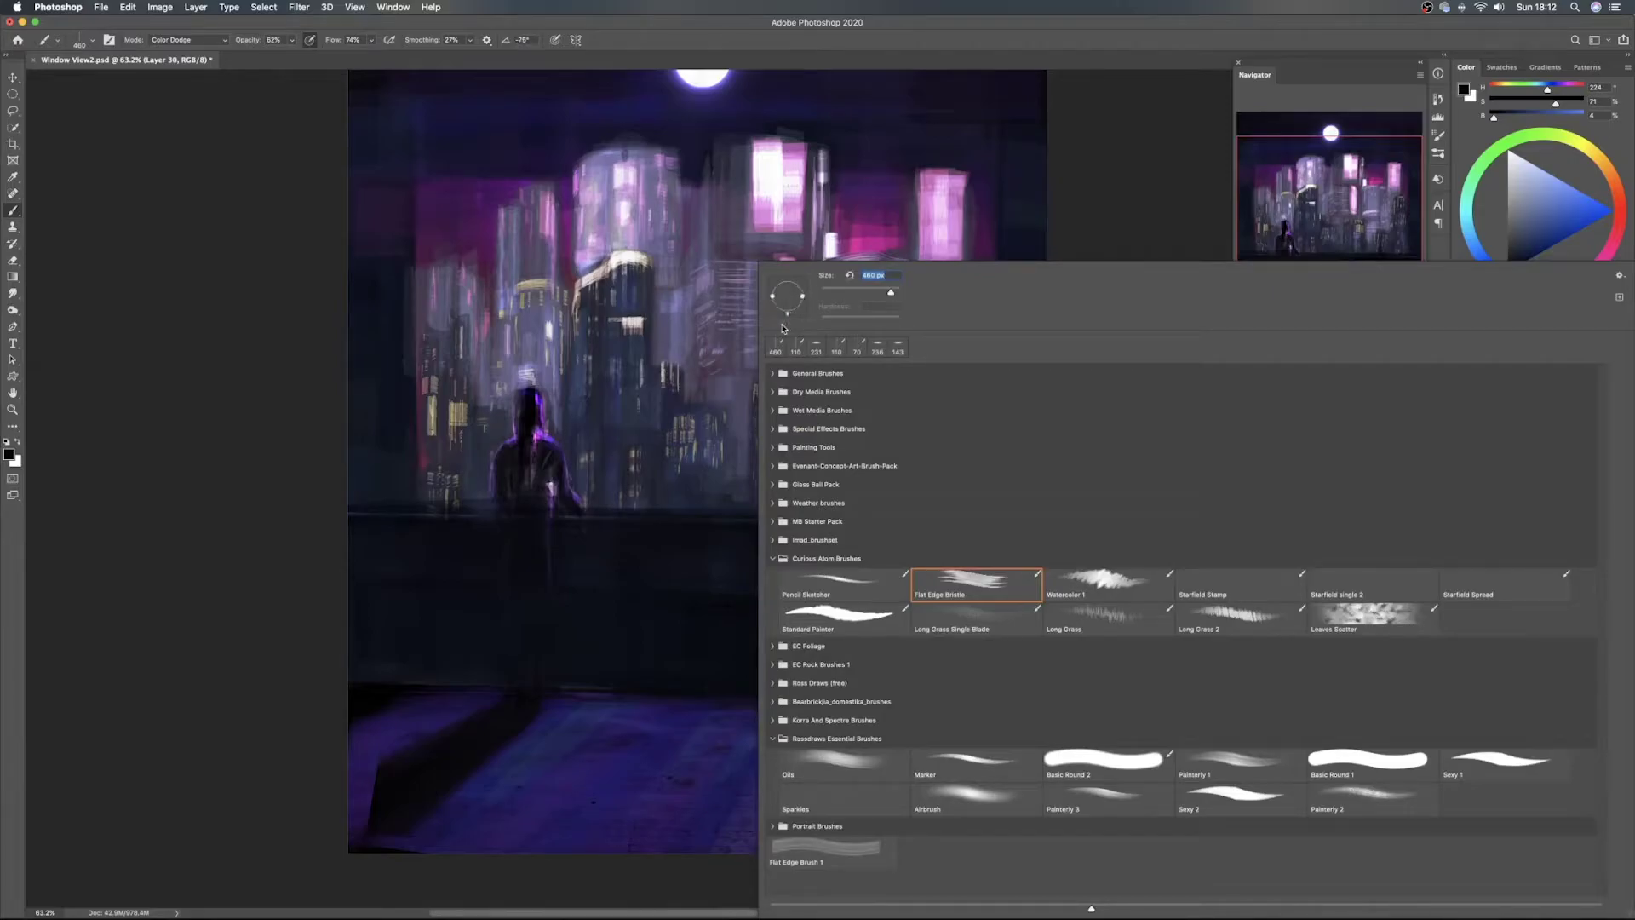
left_click(1001, 43)
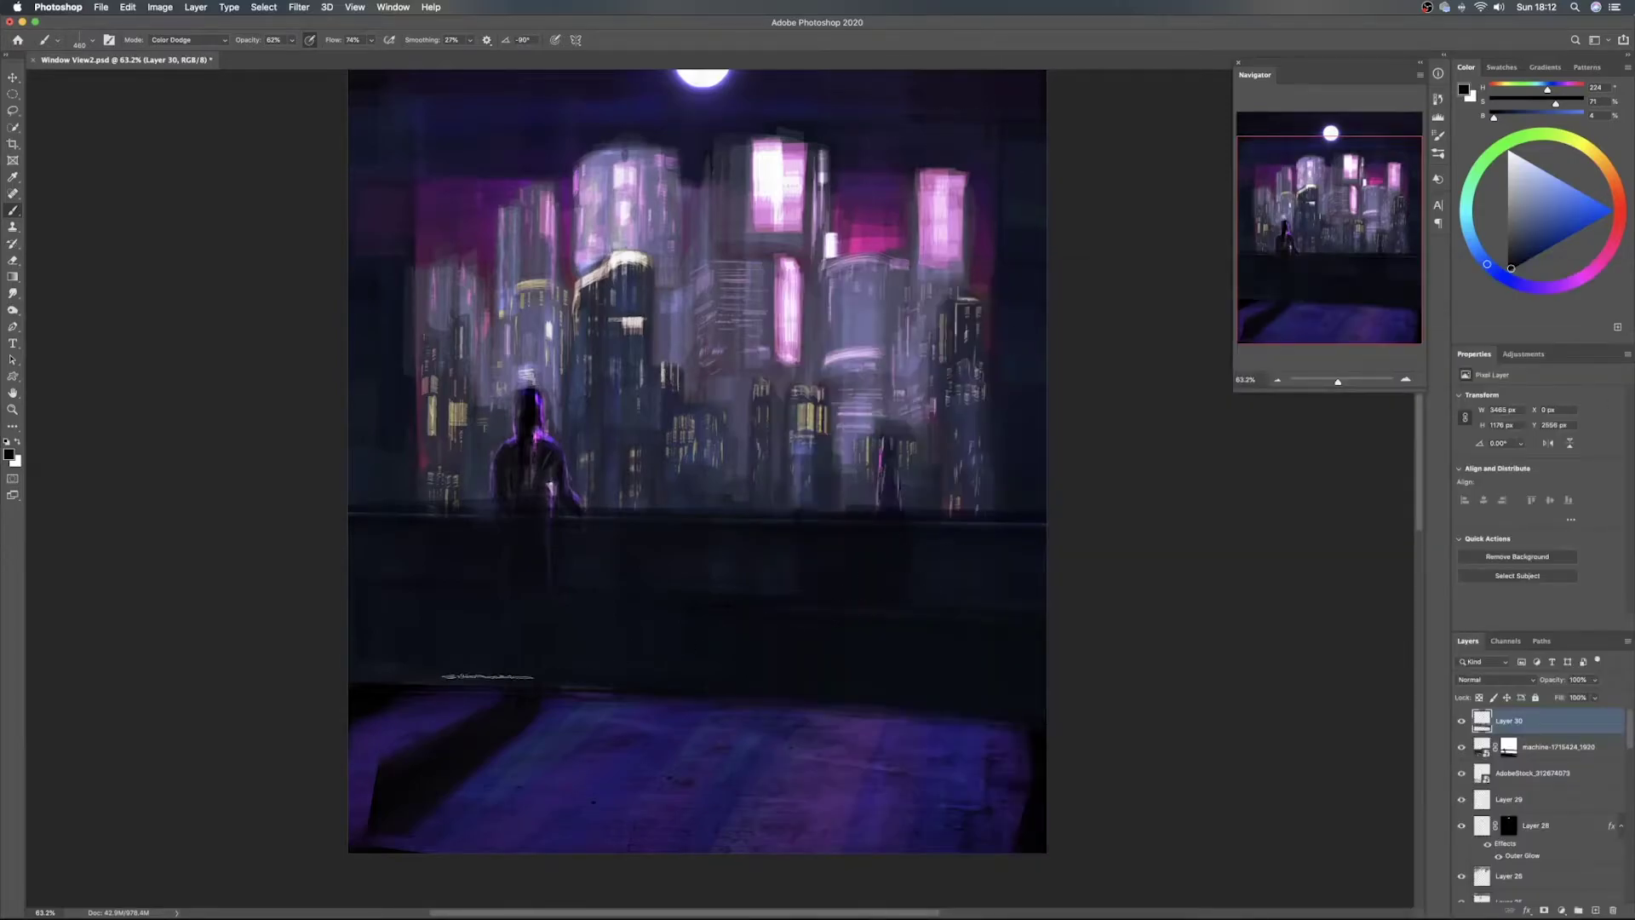
left_click_drag(397, 688, 216, 757)
left_click_drag(479, 696, 305, 778)
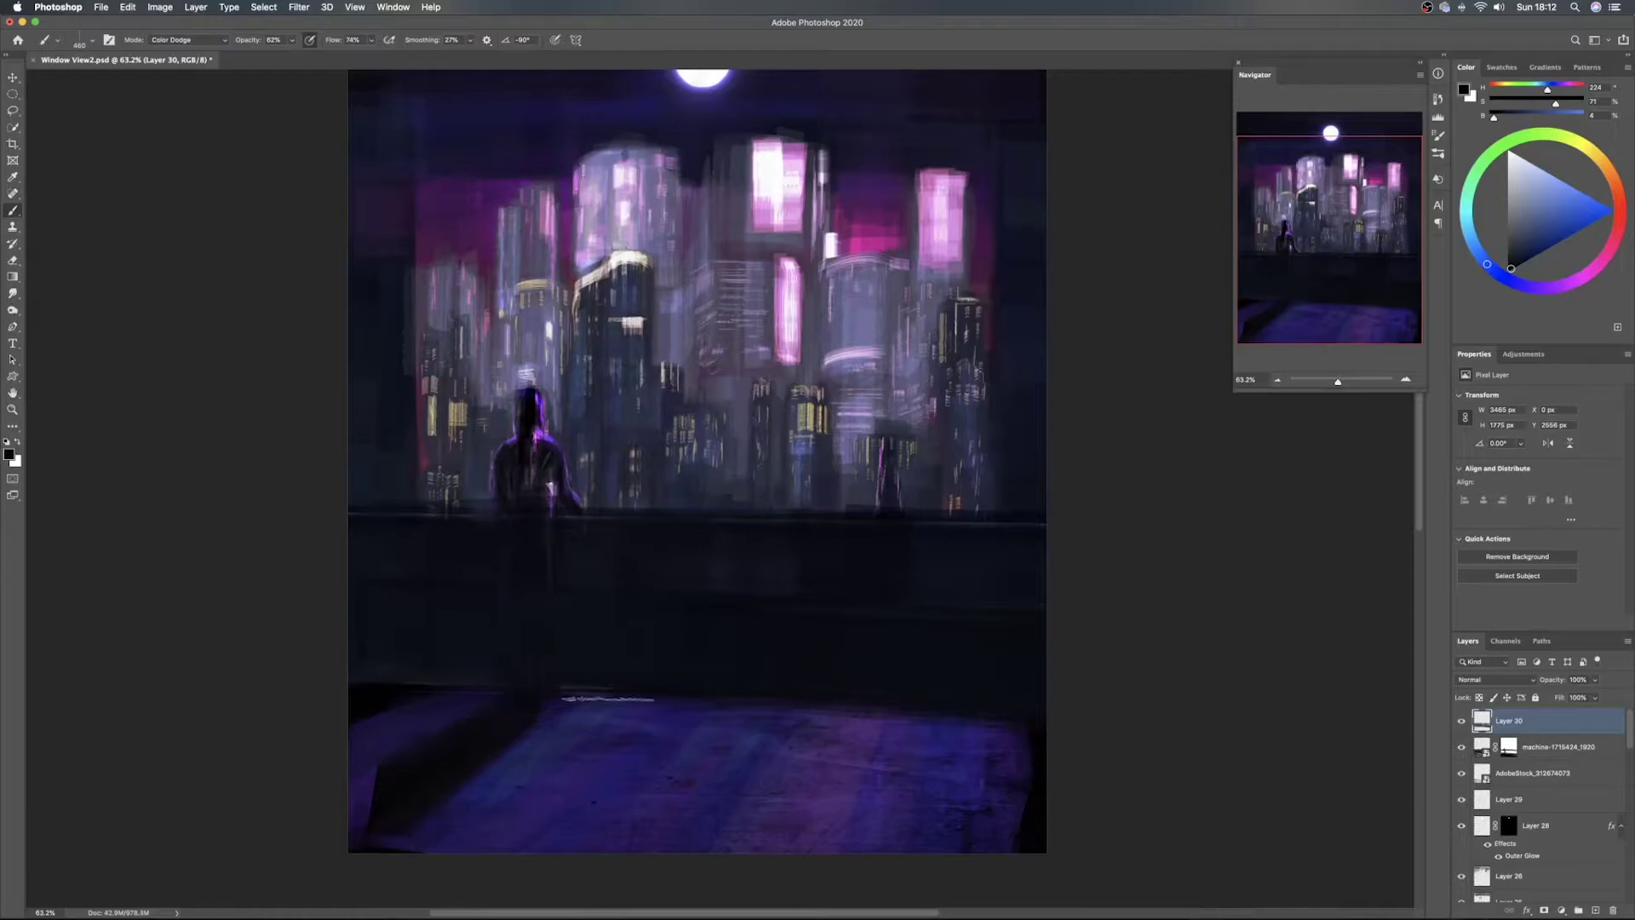
left_click_drag(553, 763, 411, 900)
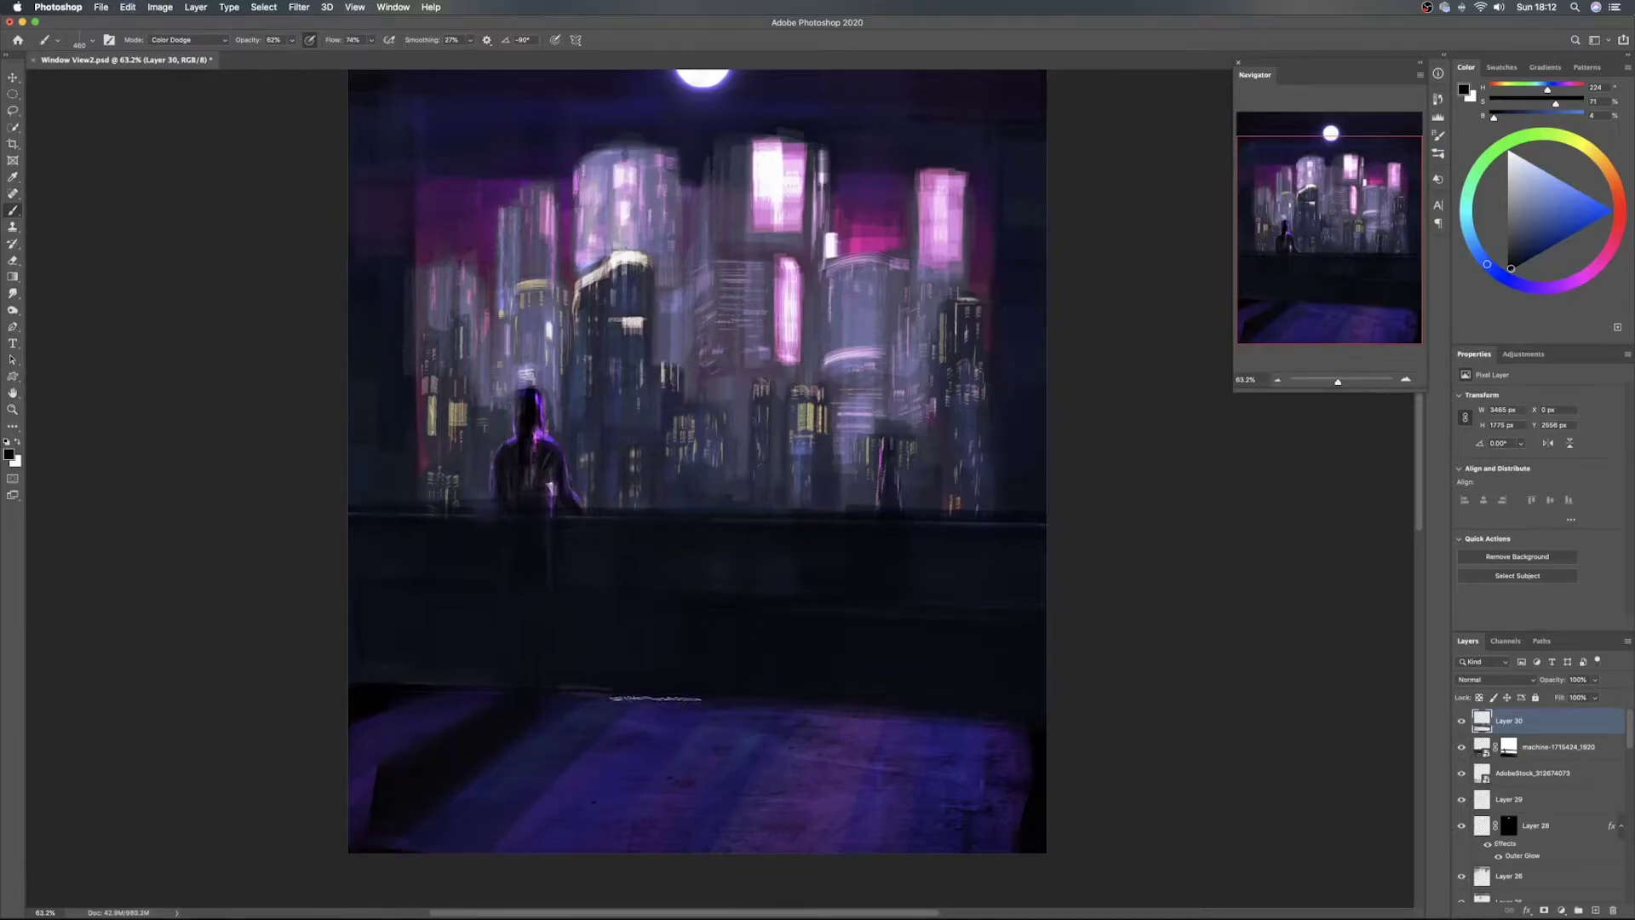
left_click_drag(719, 705, 615, 860)
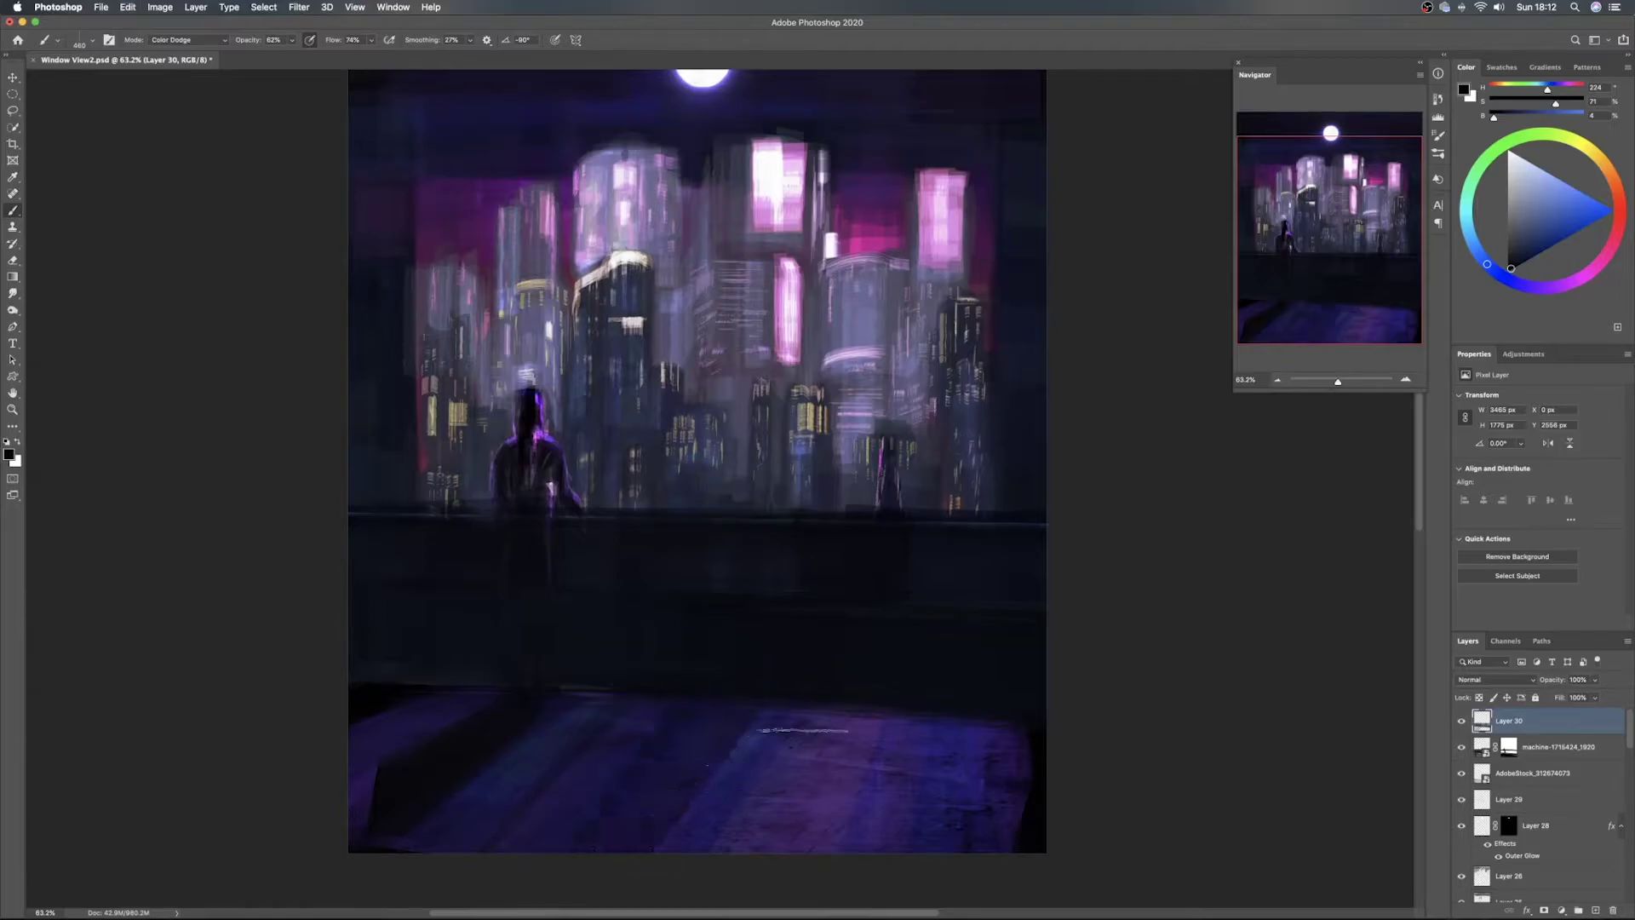
left_click_drag(799, 704, 692, 885)
left_click_drag(869, 716, 802, 847)
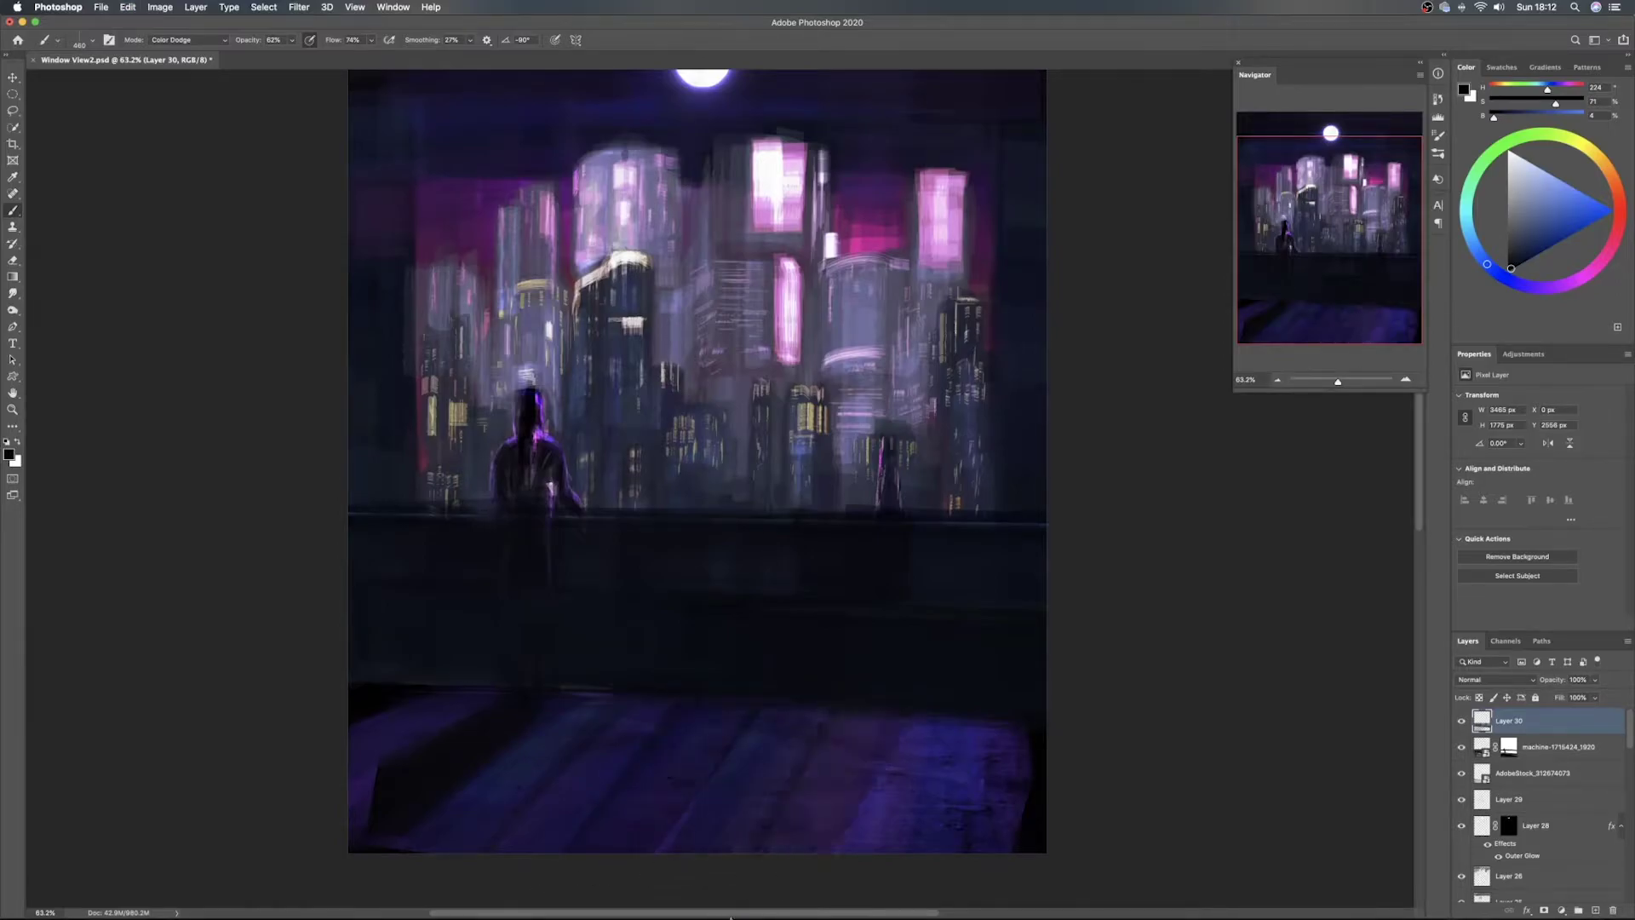
left_click_drag(937, 723, 885, 839)
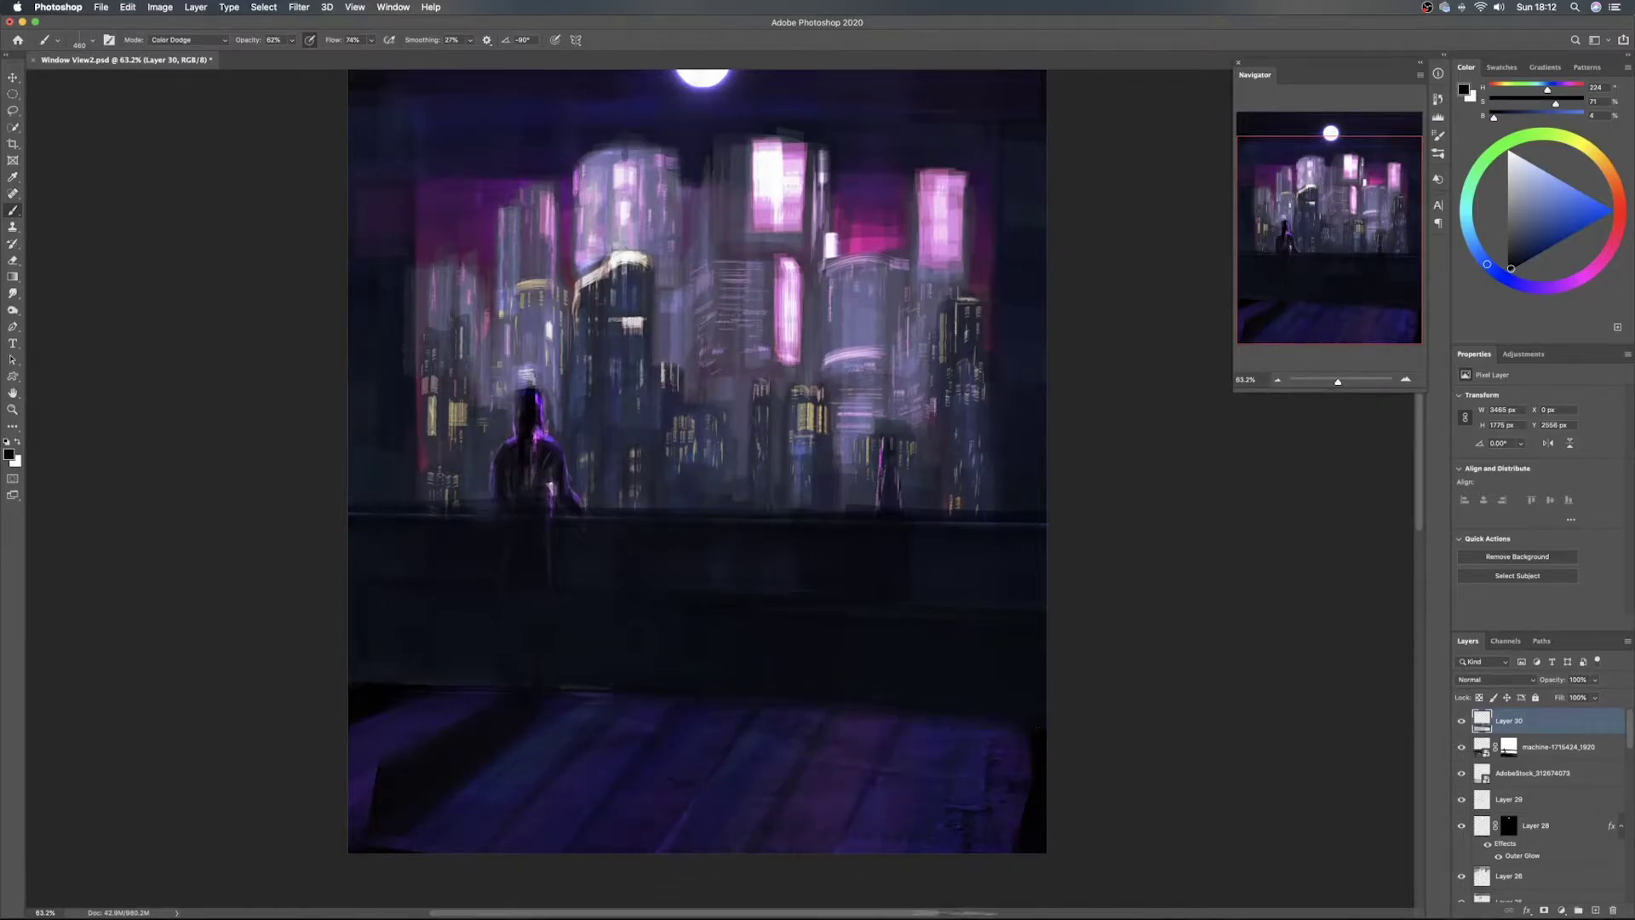
left_click_drag(992, 731, 884, 876)
left_click_drag(1015, 729, 993, 891)
mouse_move(922, 721)
left_mouse_down()
mouse_move(845, 850)
mouse_move(883, 866)
left_mouse_up()
left_click_drag(854, 716, 744, 891)
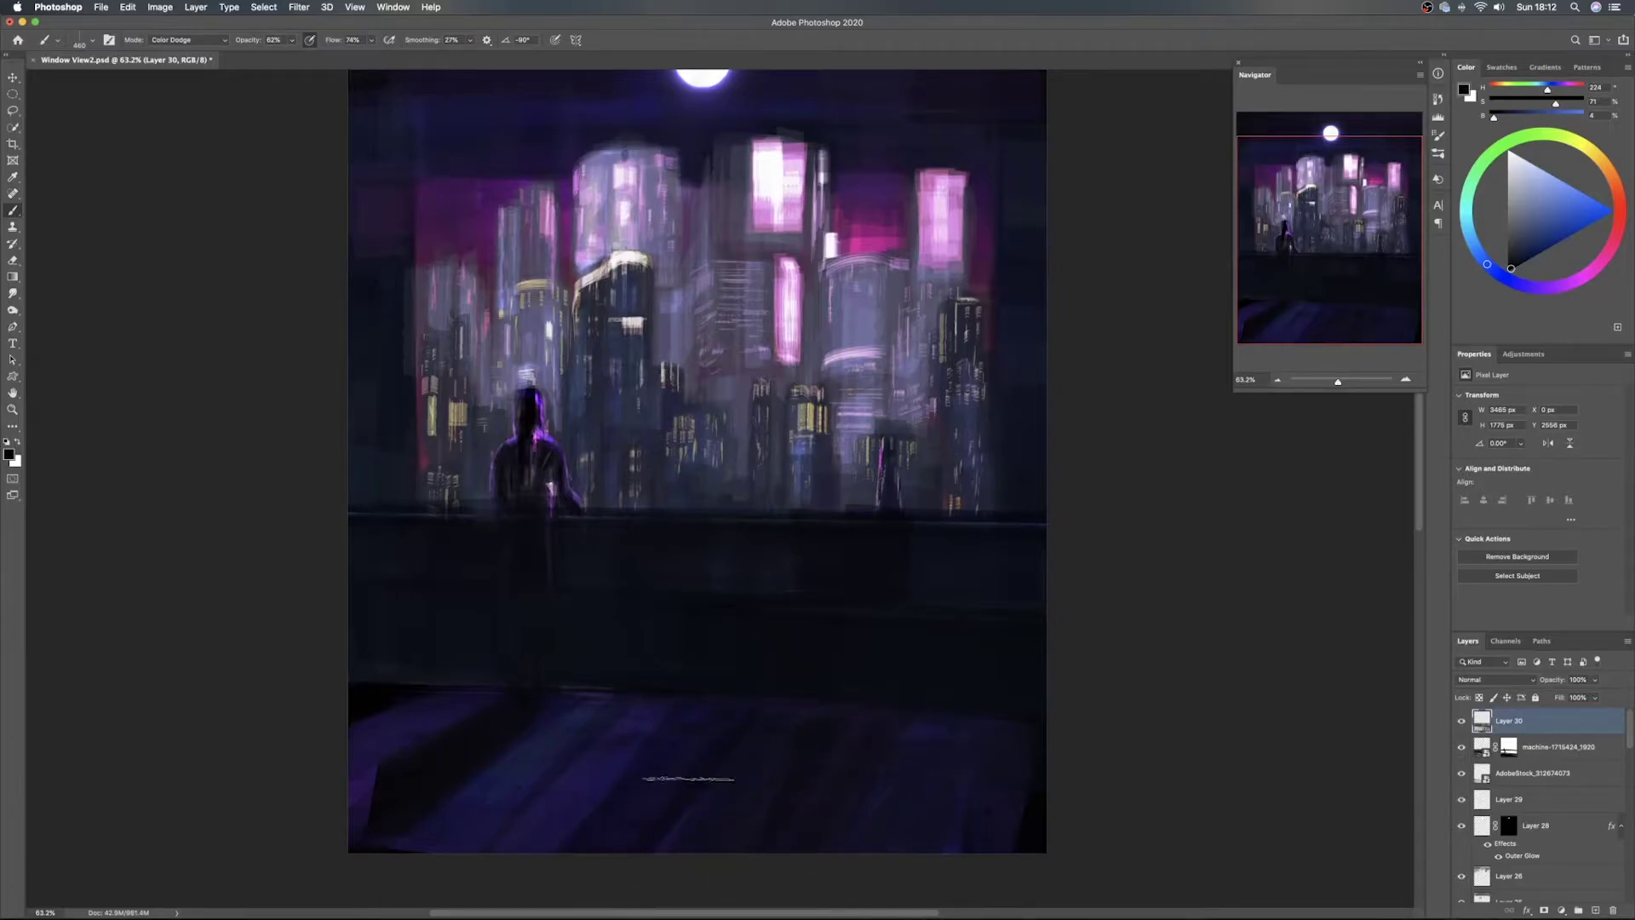
mouse_move(634, 722)
left_mouse_down()
mouse_move(599, 778)
mouse_move(452, 900)
mouse_move(436, 854)
left_mouse_up()
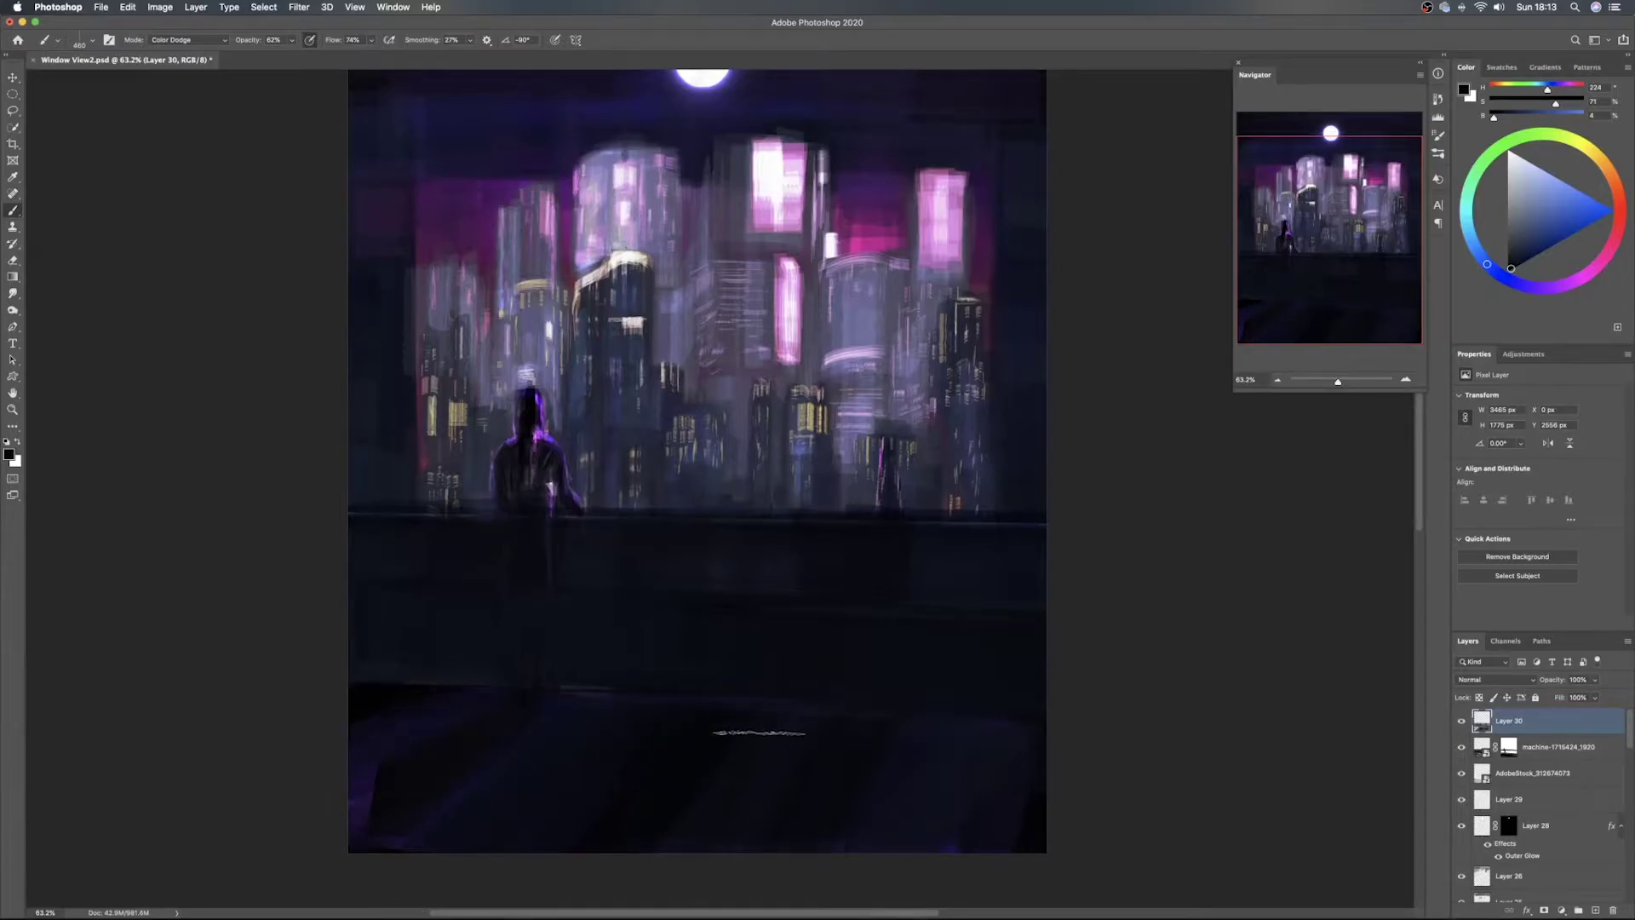
Erase the dark paint covering the standing figure's body and the base of the distant tower, and save the document
key("e")
left_click_drag(533, 517, 523, 493)
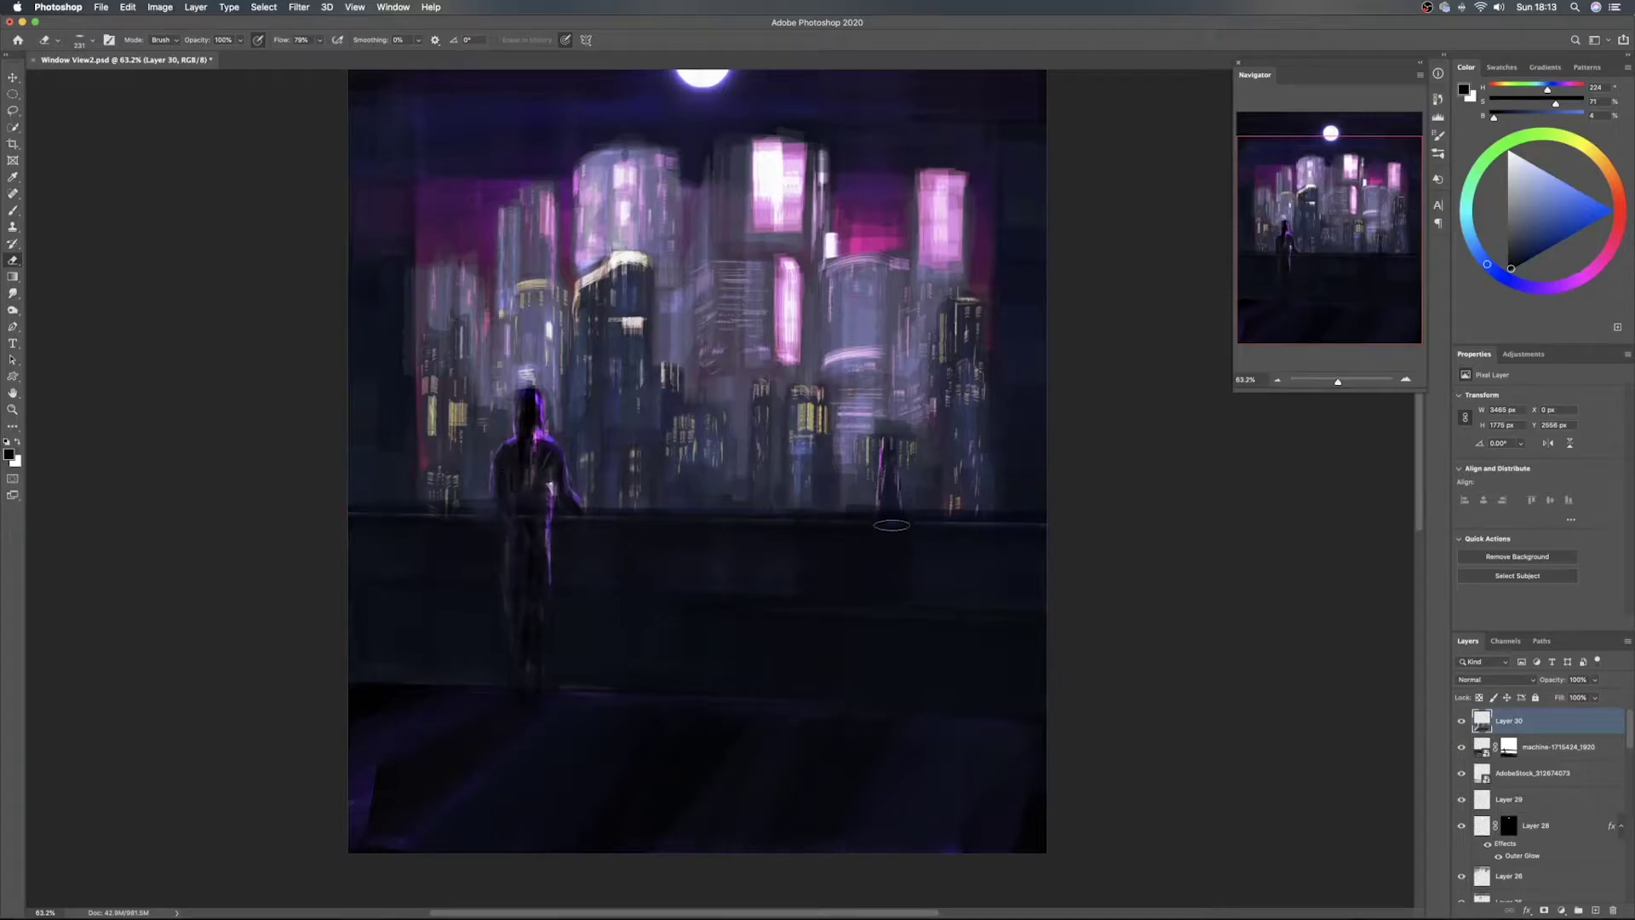
left_click_drag(885, 498, 885, 523)
key("b")
key("super+s")
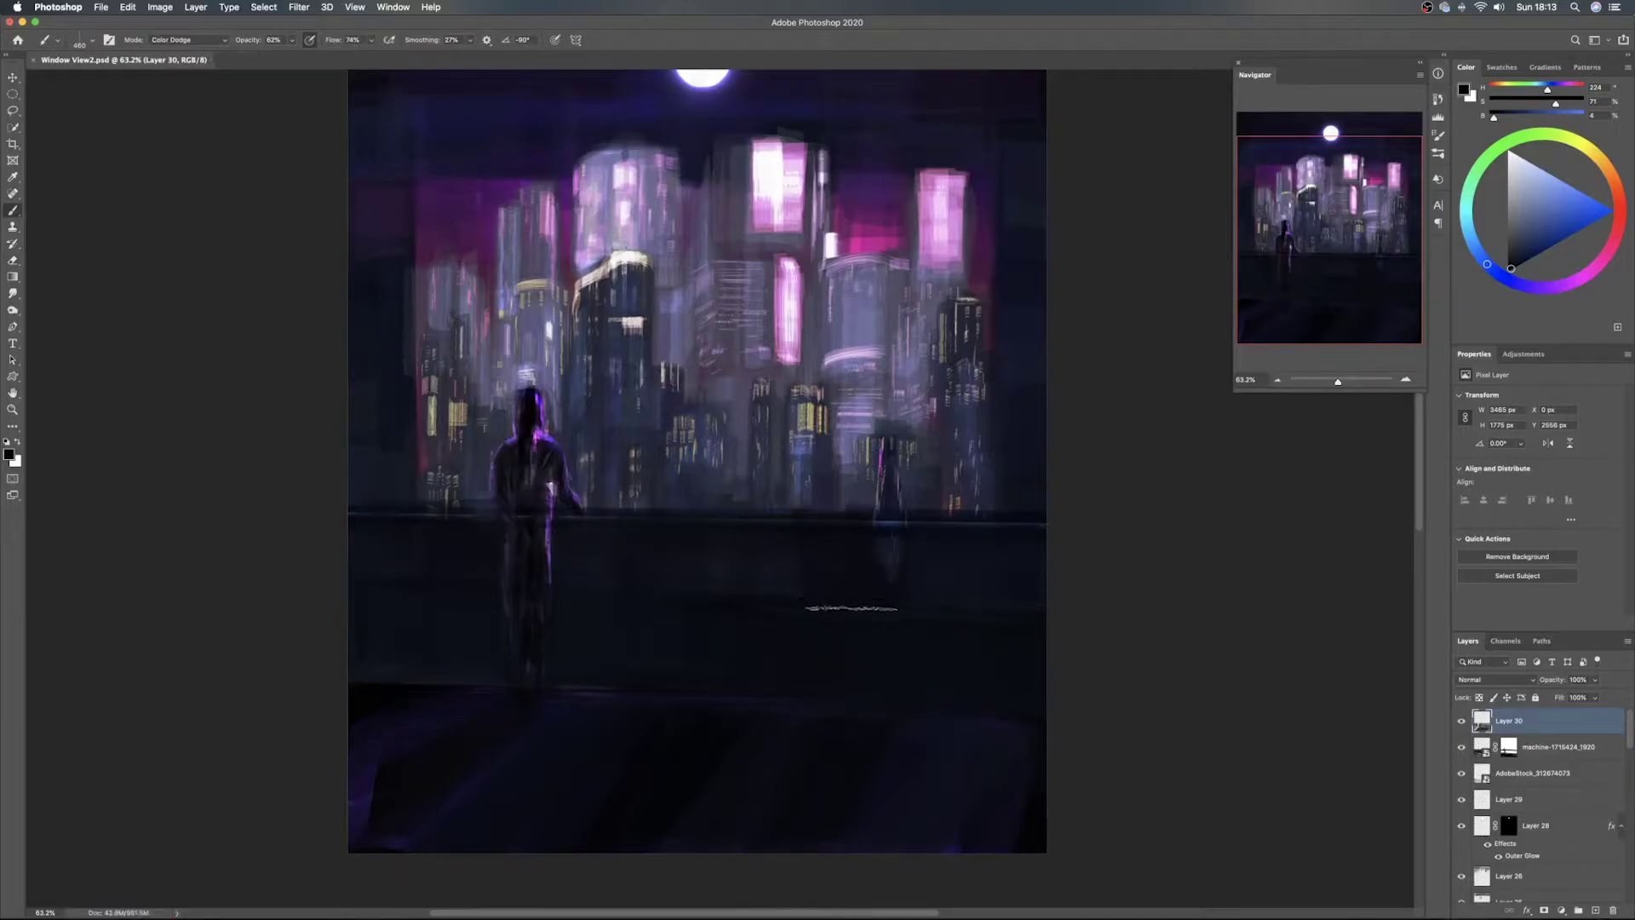
Paint dark vertical bands down the right and left edges of the canvas to frame the city view
mouse_move(815, 464)
left_mouse_down()
mouse_move(800, 506)
mouse_move(814, 513)
mouse_move(796, 515)
mouse_move(823, 528)
left_mouse_up()
key("z")
key("b")
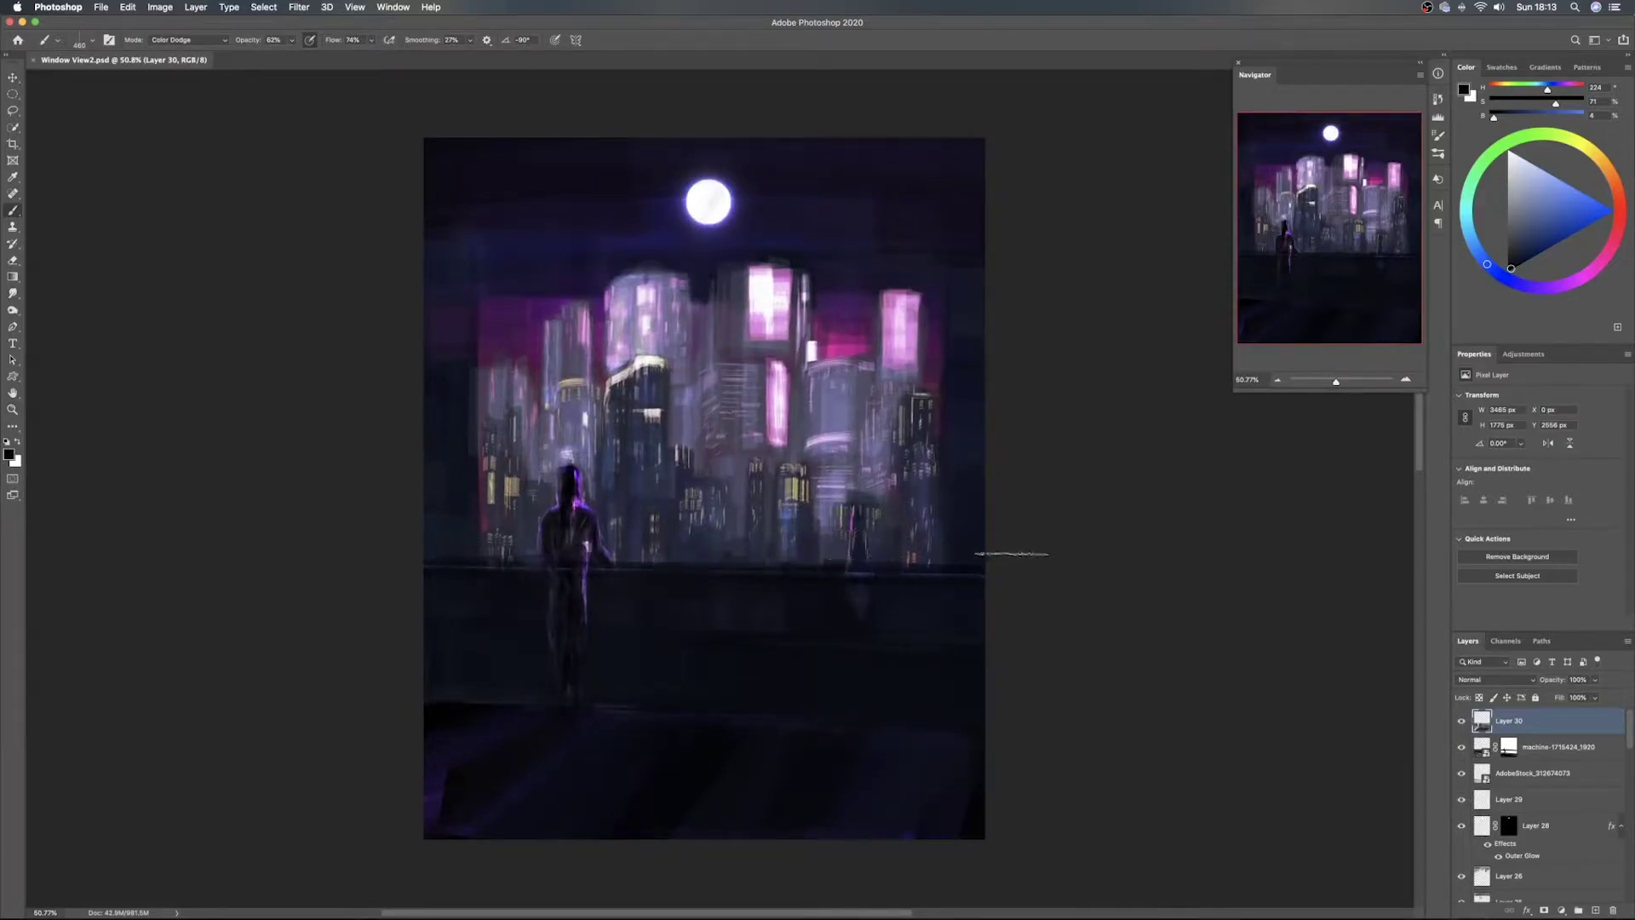
mouse_move(989, 552)
left_mouse_down()
mouse_move(999, 361)
mouse_move(991, 132)
mouse_move(993, 207)
mouse_move(978, 130)
mouse_move(991, 477)
mouse_move(987, 272)
left_mouse_up()
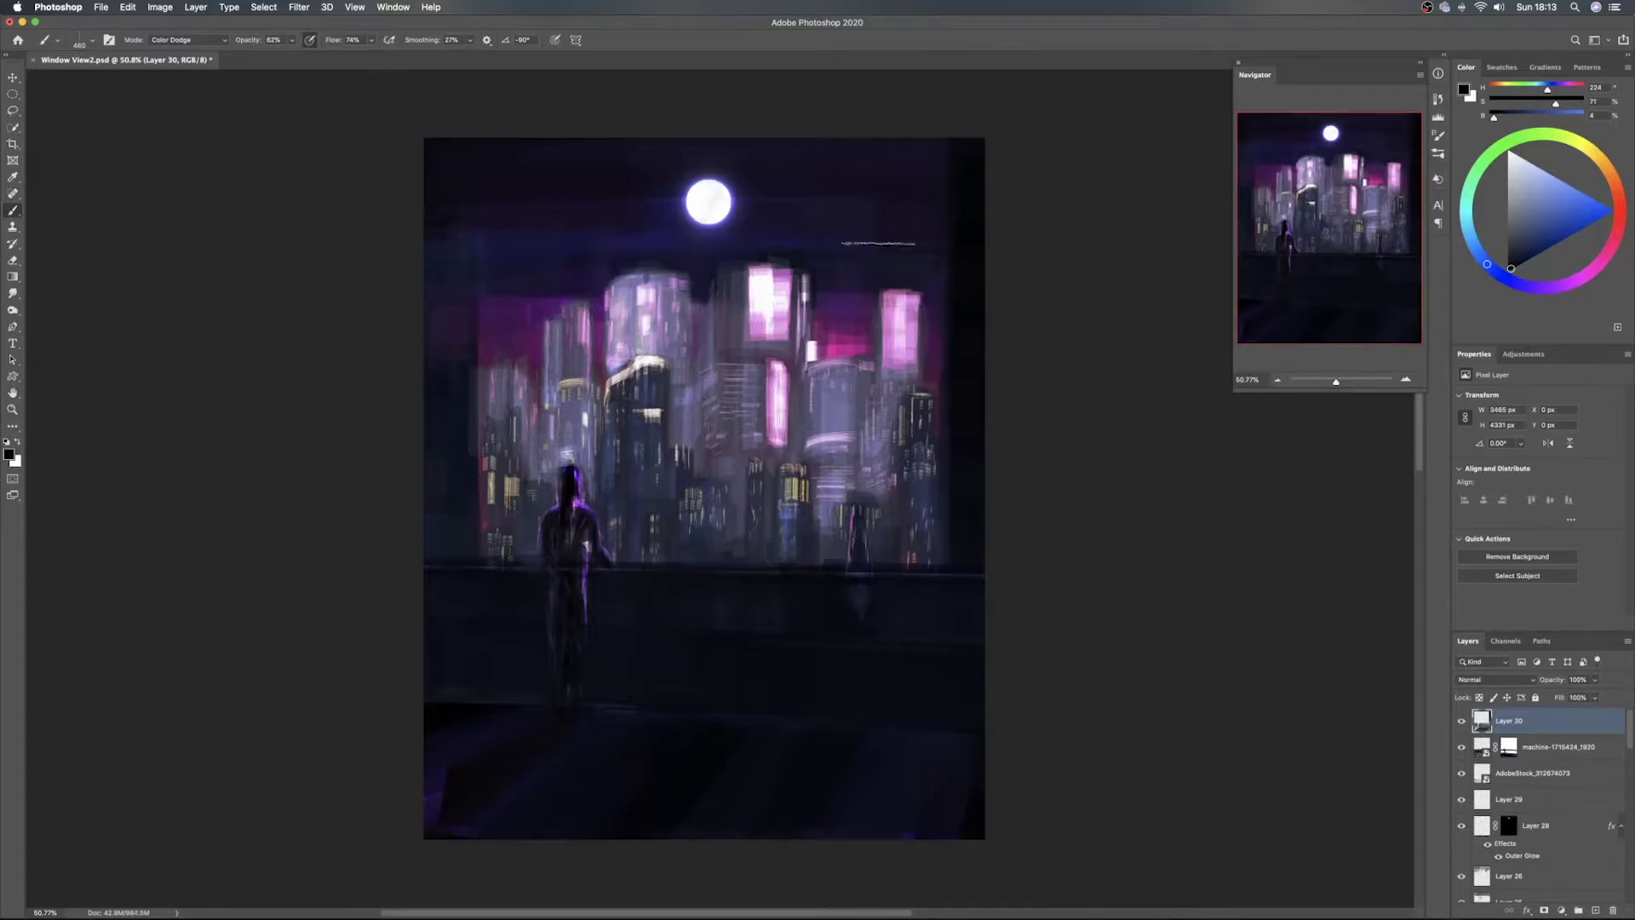
mouse_move(409, 221)
left_mouse_down()
mouse_move(406, 261)
mouse_move(410, 144)
left_mouse_up()
left_click_drag(407, 225, 409, 347)
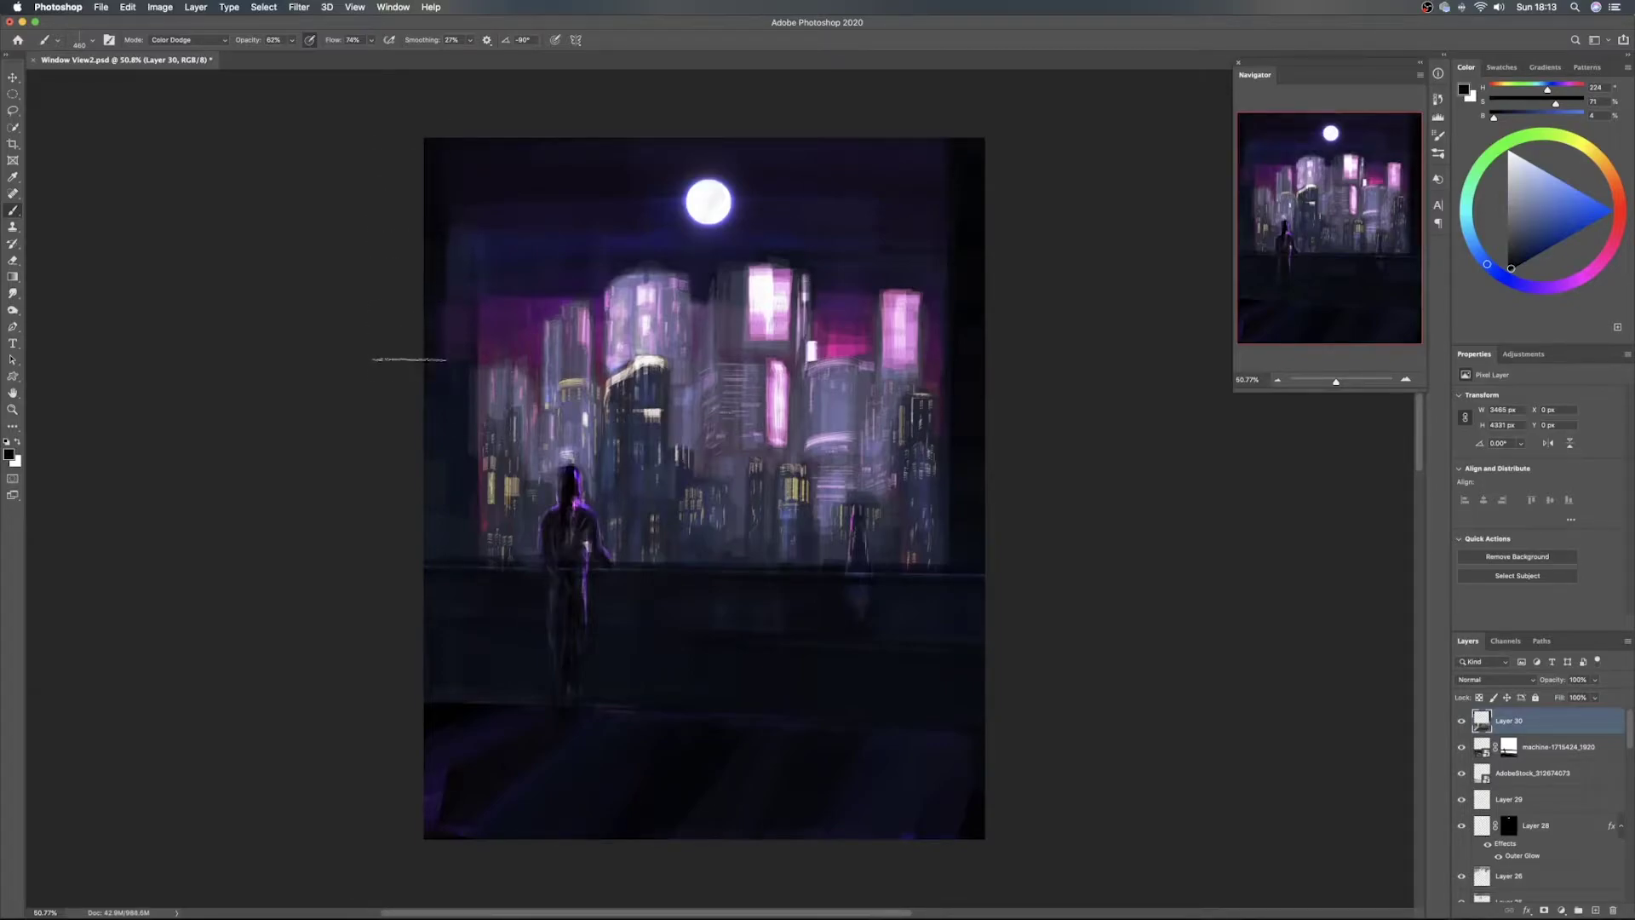
mouse_move(404, 423)
left_mouse_down()
mouse_move(410, 384)
mouse_move(409, 575)
mouse_move(399, 456)
mouse_move(406, 539)
left_mouse_up()
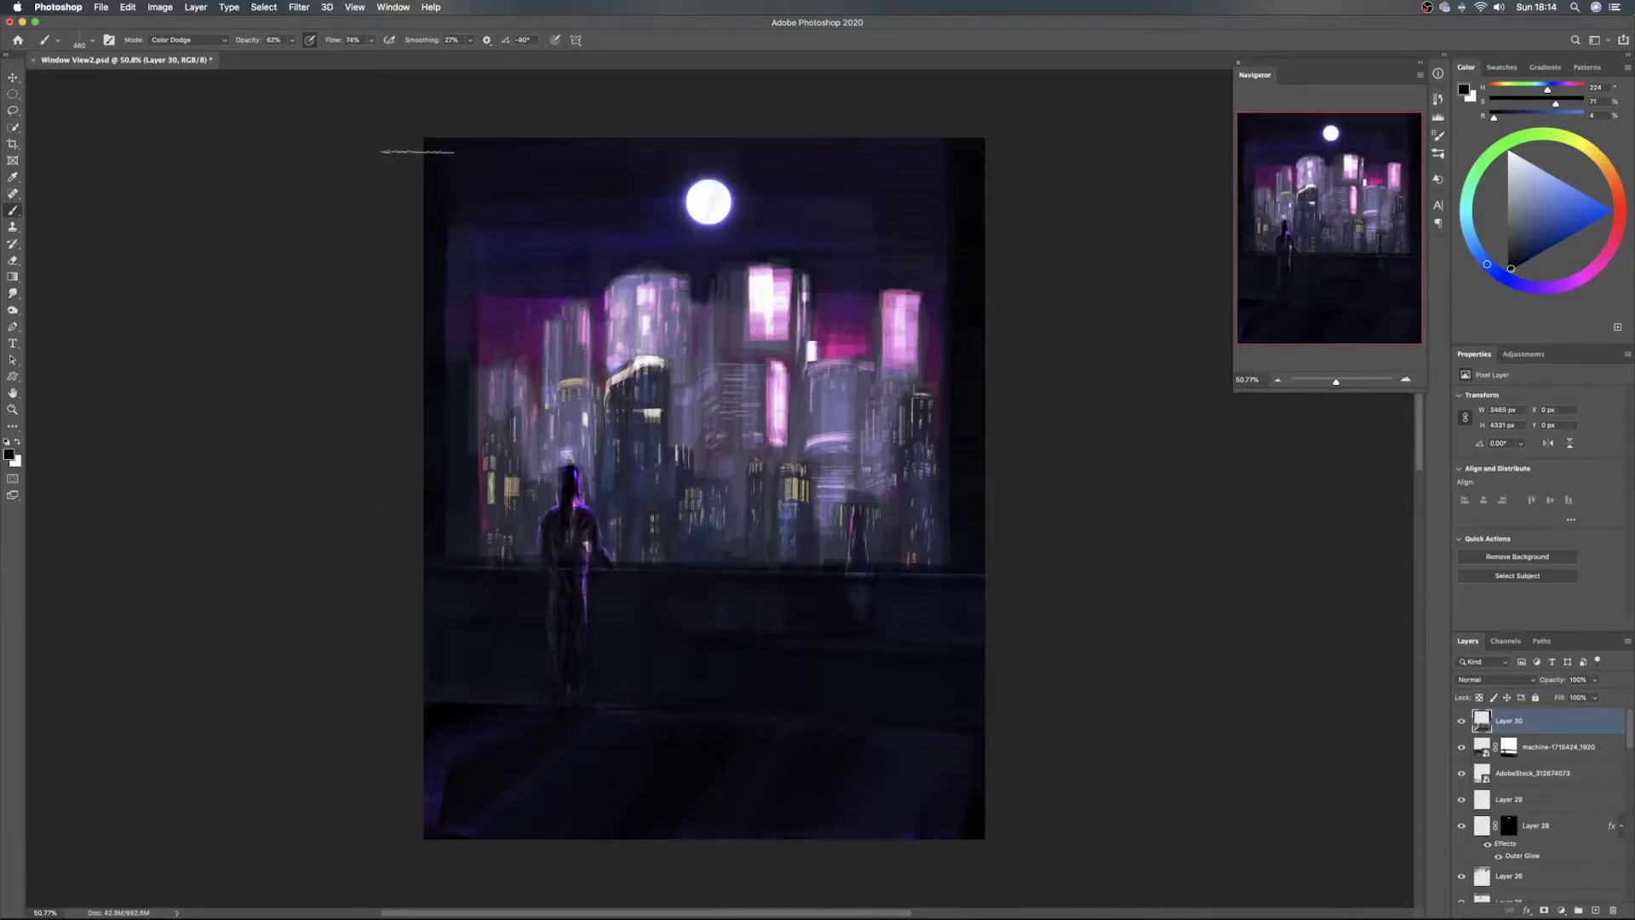
Tilt the brush to -97°, reduce it to 220 px and paint a slightly lighter dark blue strip inside the left frame band
right_click(547, 270)
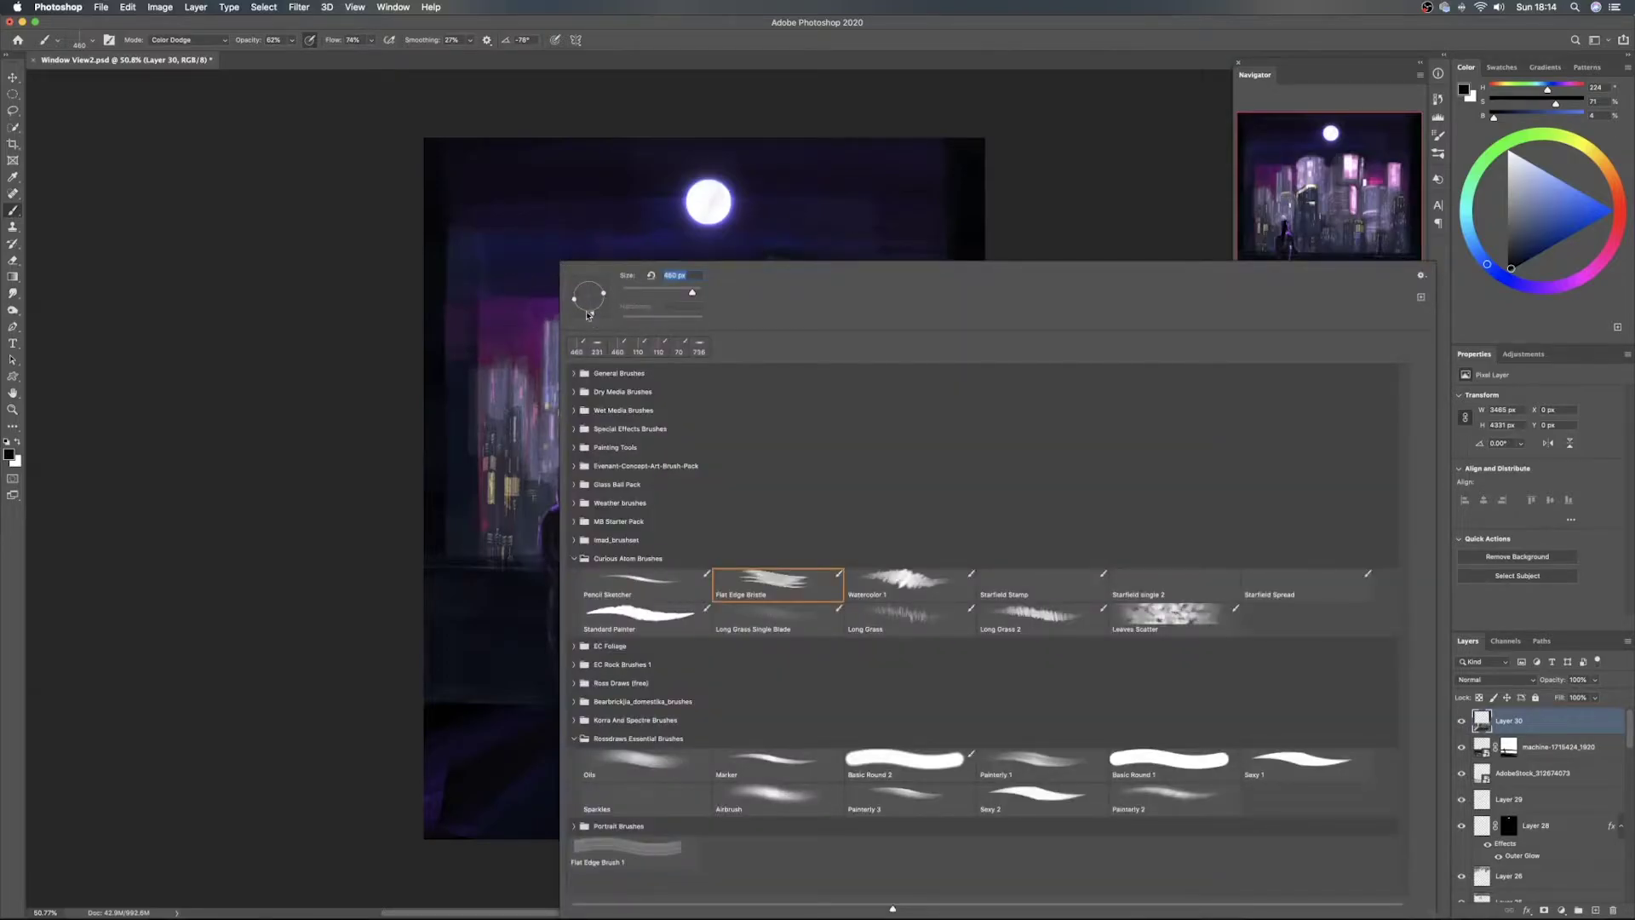
mouse_move(584, 314)
left_mouse_down()
mouse_move(572, 318)
mouse_move(585, 314)
left_mouse_up()
left_click(1515, 262)
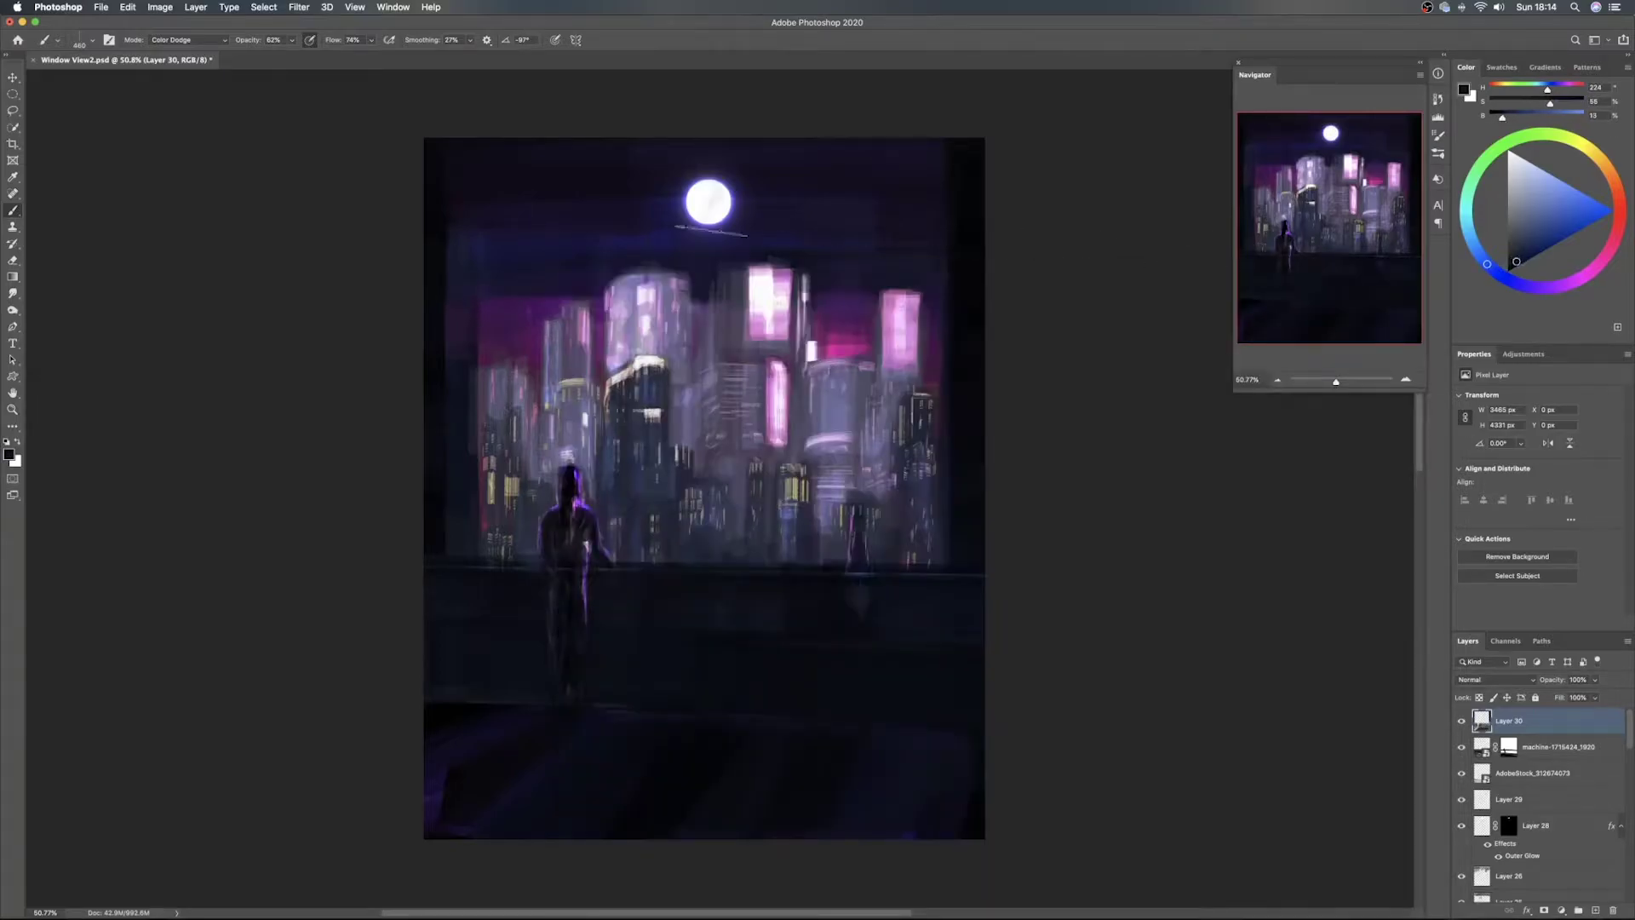
mouse_move(478, 184)
left_mouse_down("ctrl+alt")
mouse_move(460, 182)
mouse_move(464, 152)
mouse_move(467, 536)
left_mouse_up("ctrl+alt")
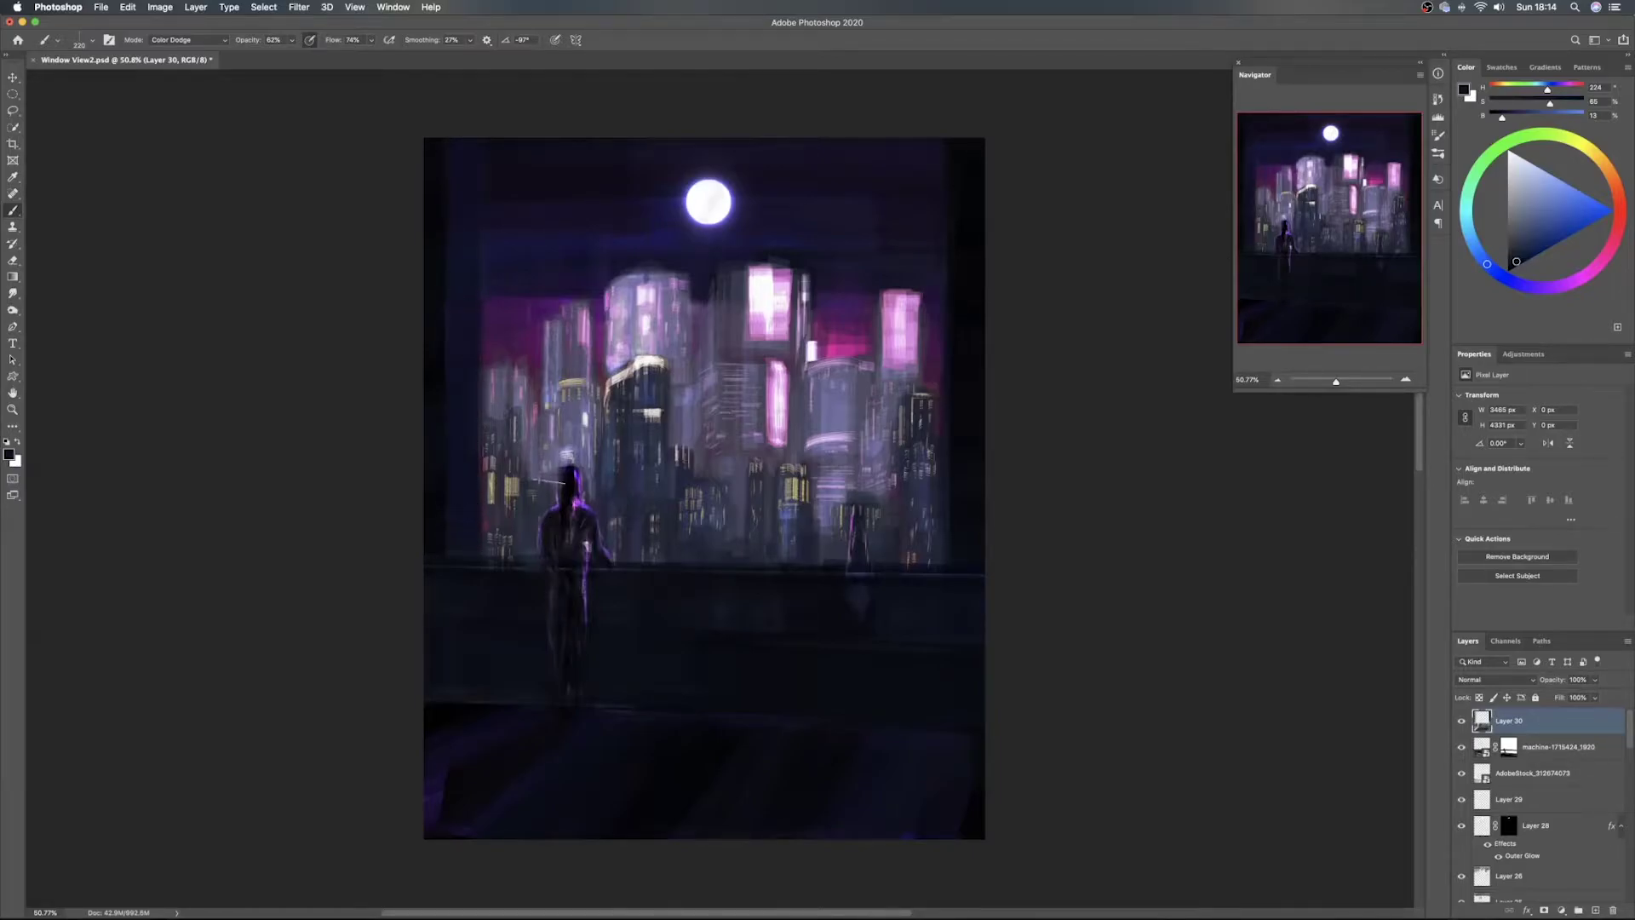
Set the brush angle to 180° and paint a muted grey-blue highlight down the left pillar from the canvas top to the railing
right_click(508, 454)
left_click_drag(544, 306, 534, 309)
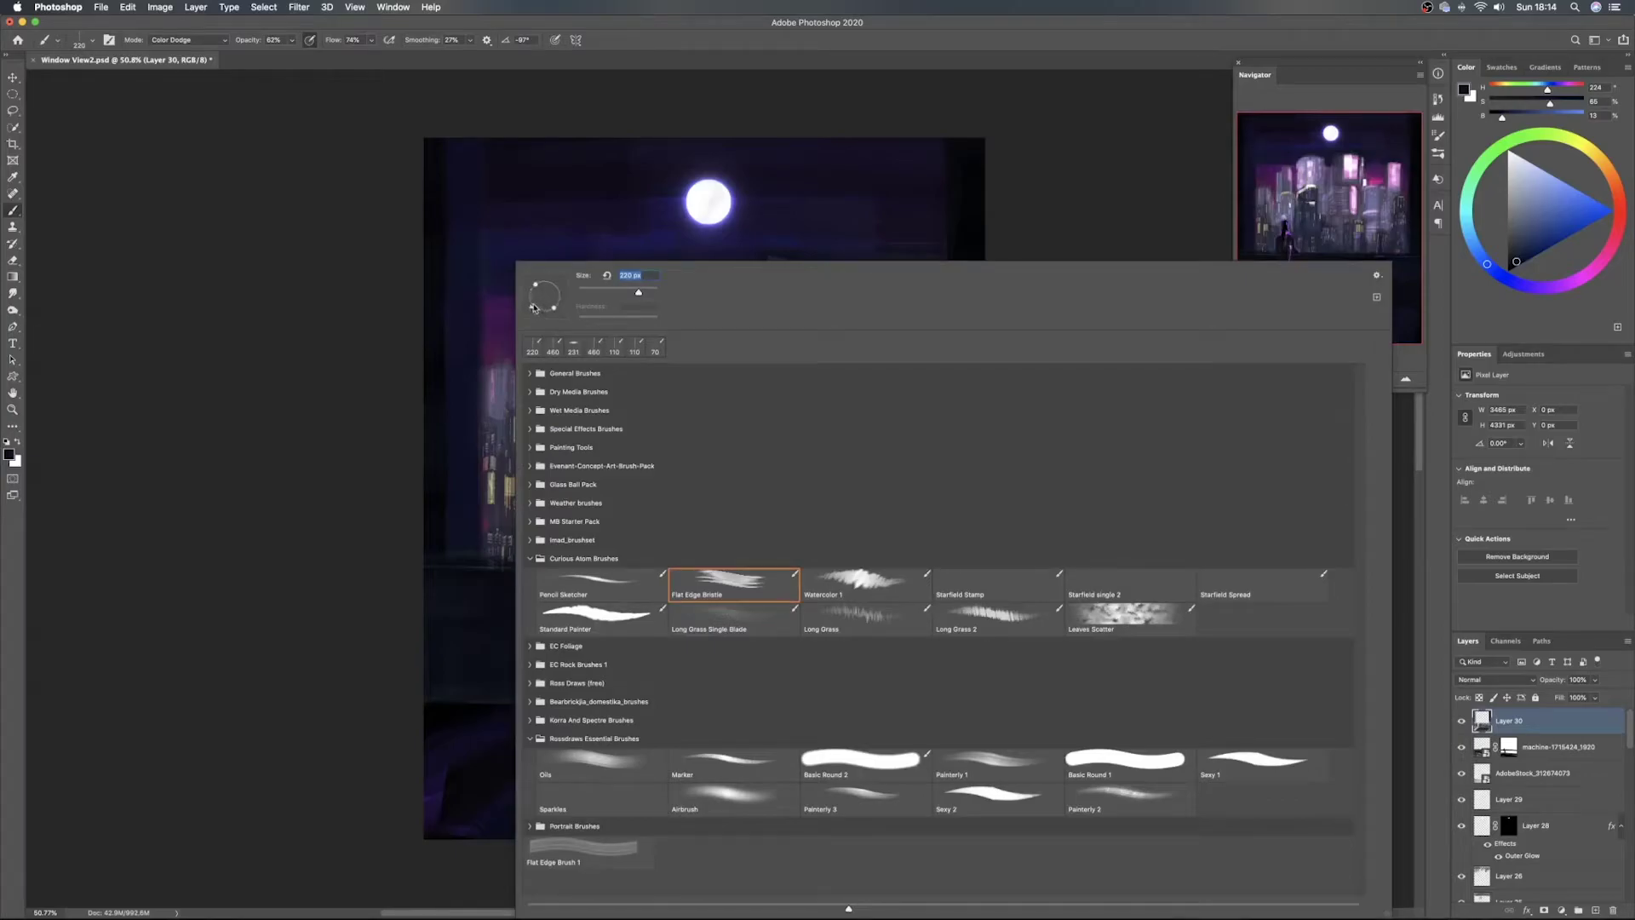
left_click(454, 153)
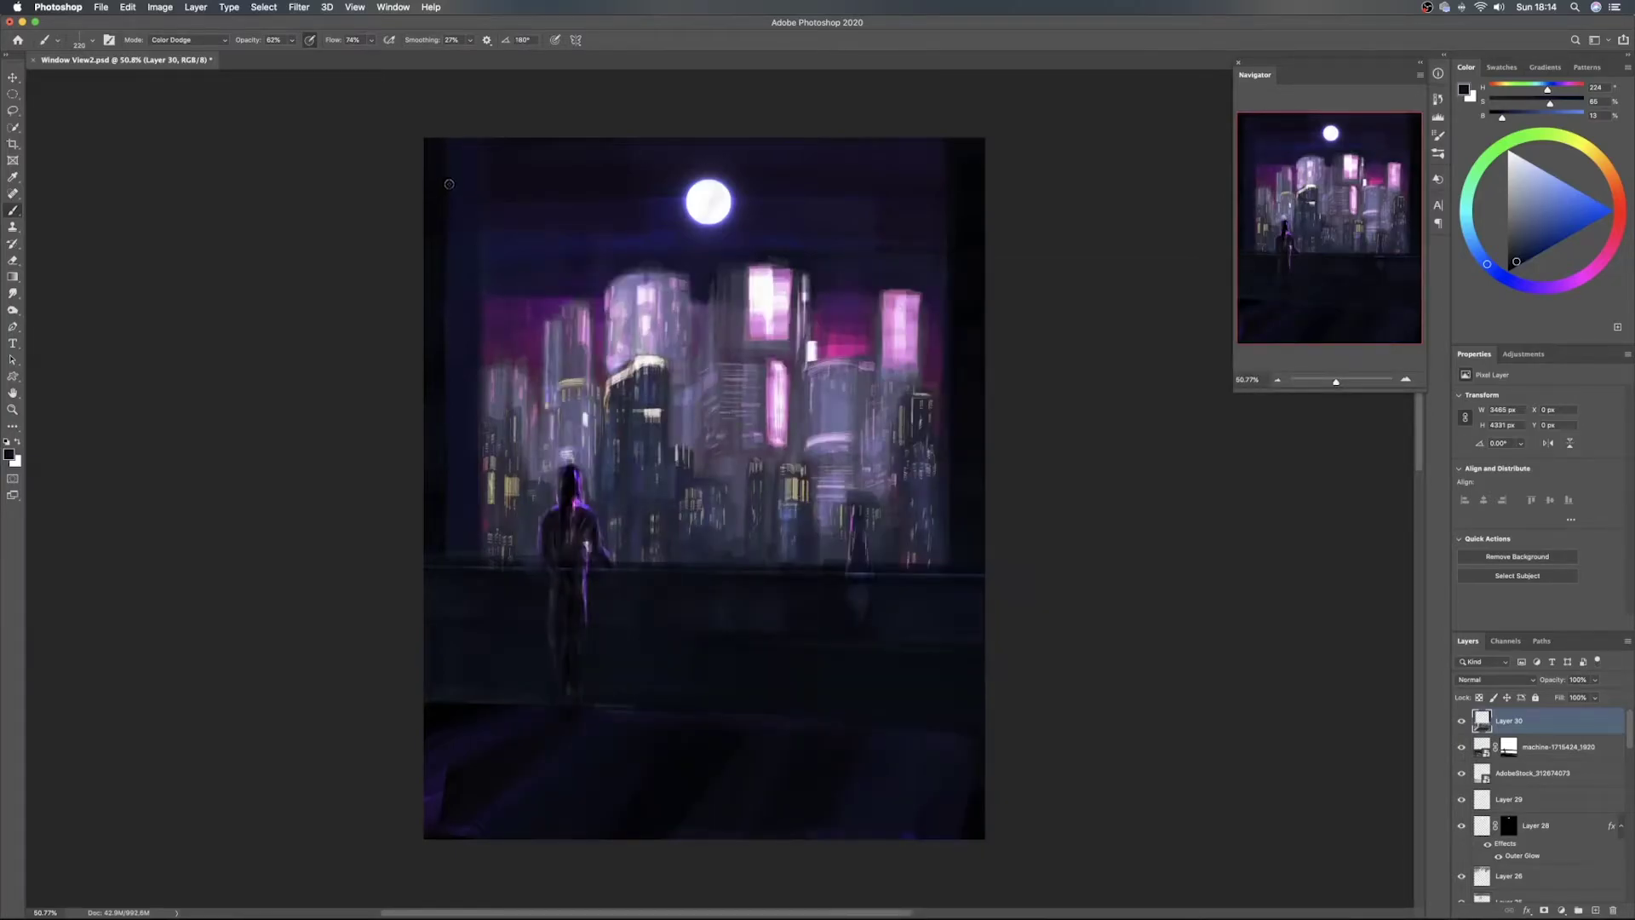
left_click(1514, 217)
mouse_move(446, 158)
left_mouse_down()
mouse_move(450, 259)
mouse_move(491, 271)
mouse_move(451, 274)
mouse_move(483, 306)
mouse_move(466, 364)
mouse_move(447, 338)
mouse_move(497, 345)
mouse_move(446, 381)
mouse_move(463, 410)
mouse_move(449, 506)
mouse_move(486, 538)
left_mouse_up()
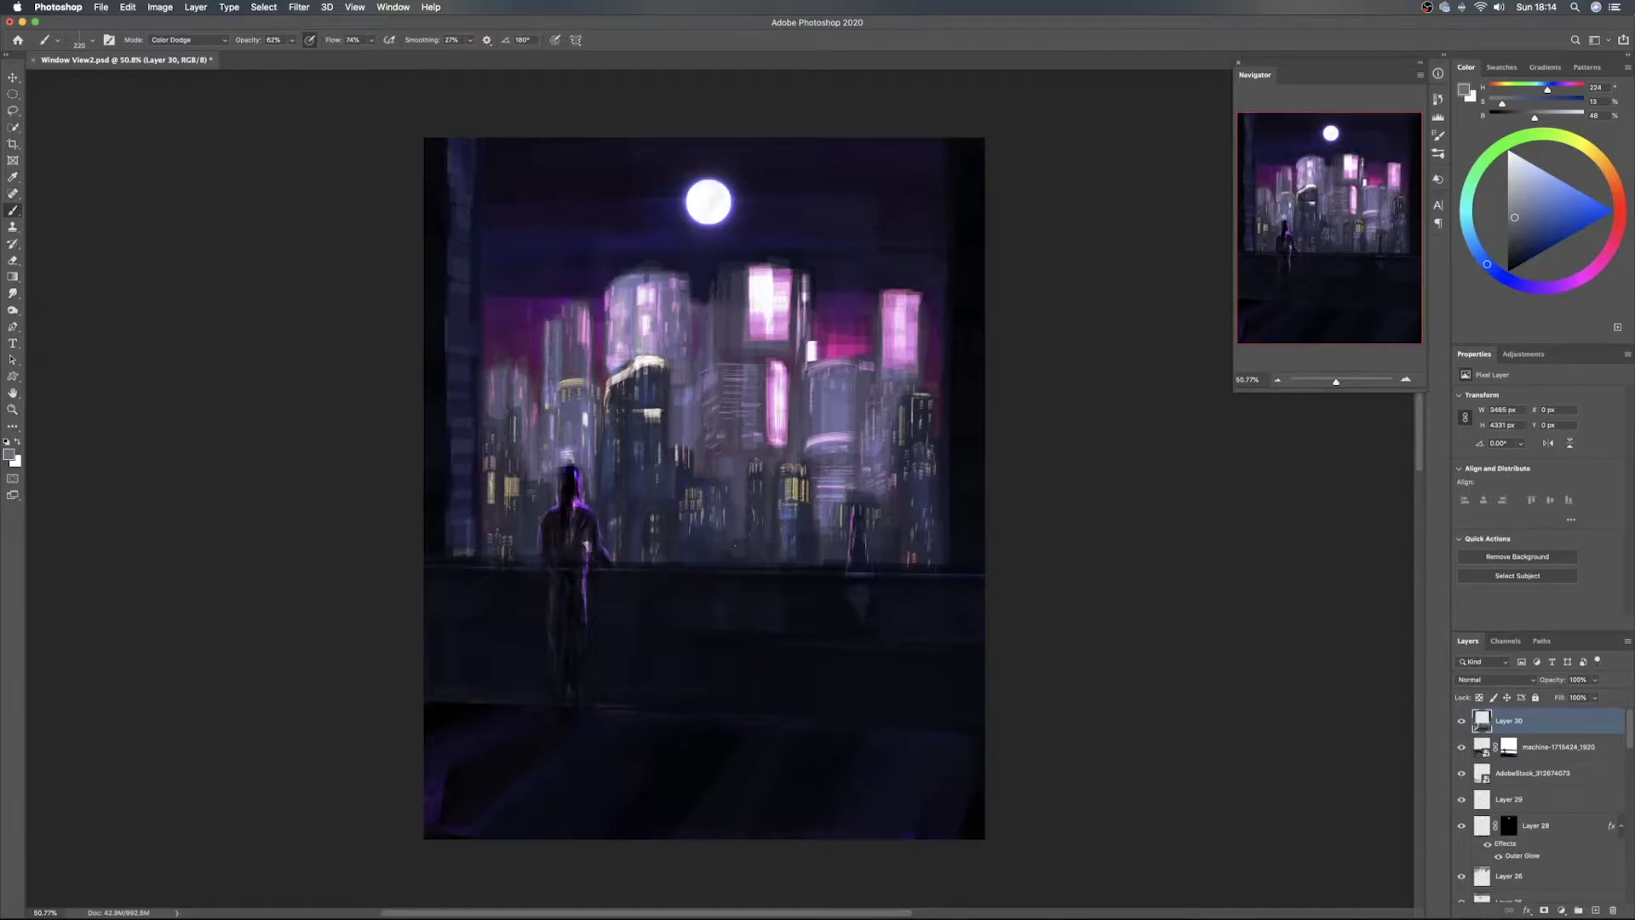
Save the document and add a new empty layer above Layer 30
key("v")
key("super+s")
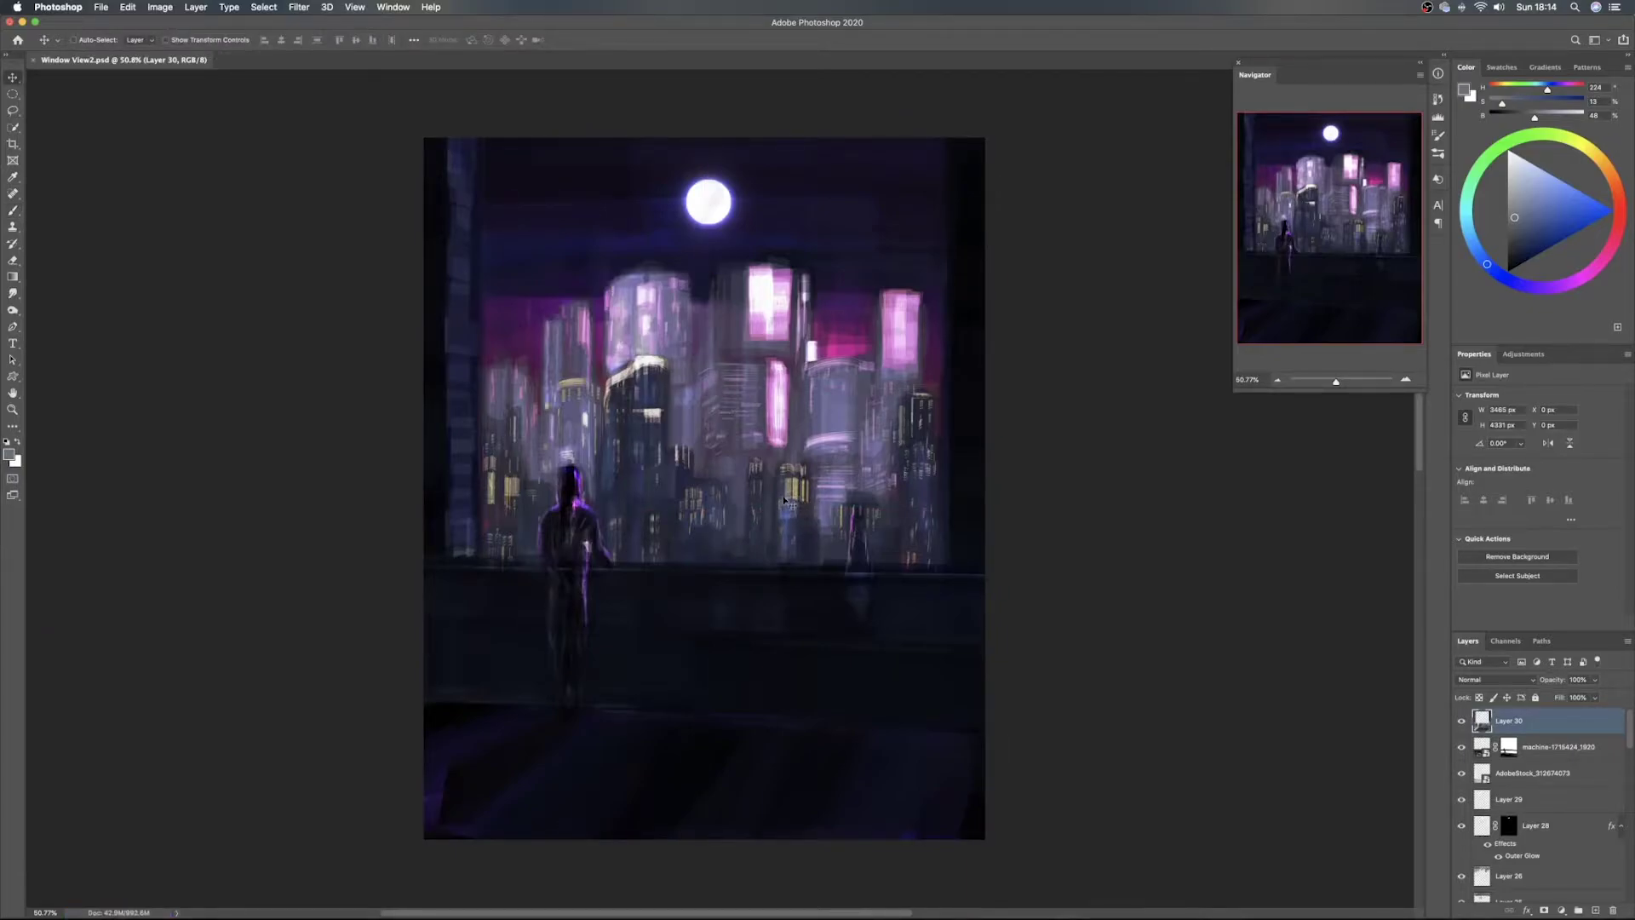
left_click(1597, 911)
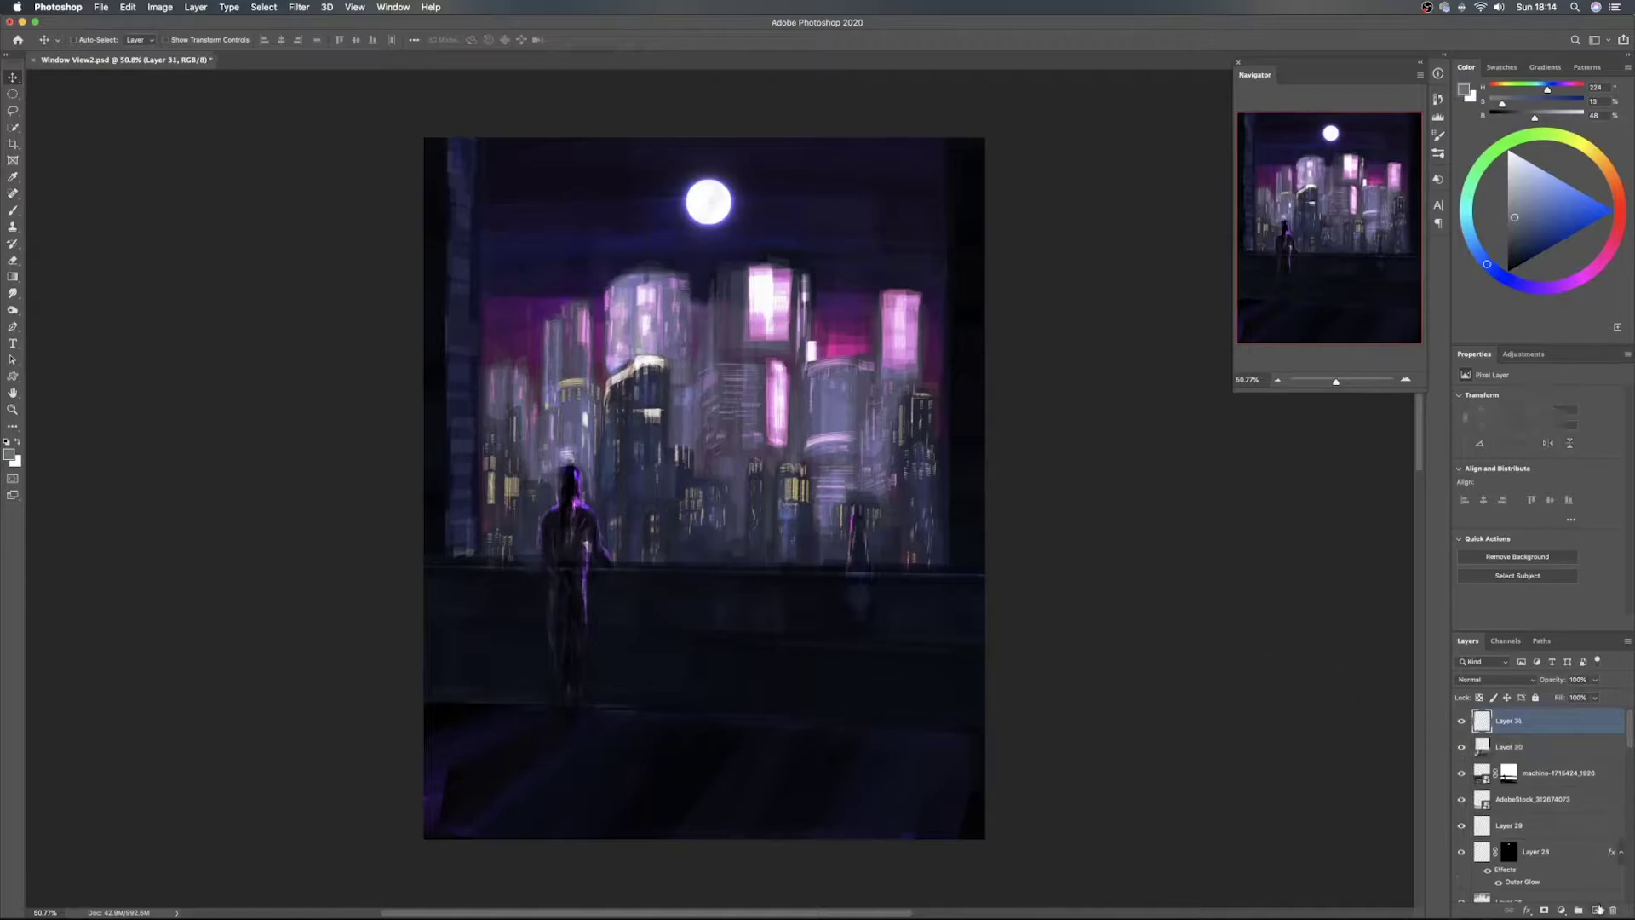
Sample dark blue from the painting and brush it over the dark central tower and the low buildings beside it
key("b")
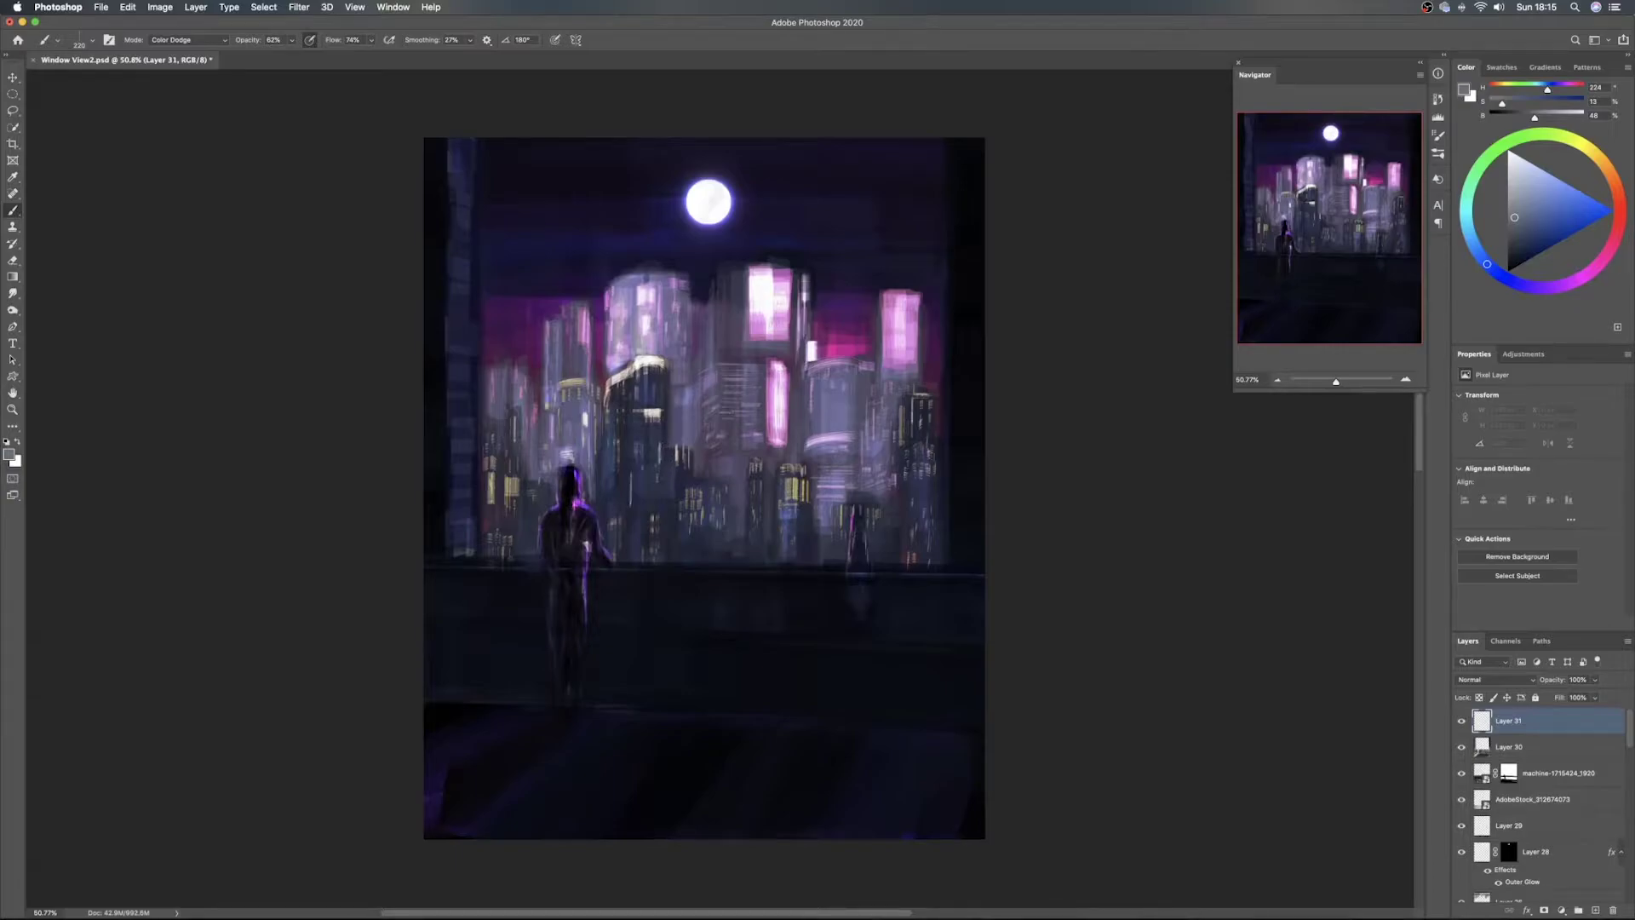
left_click(580, 517, "alt")
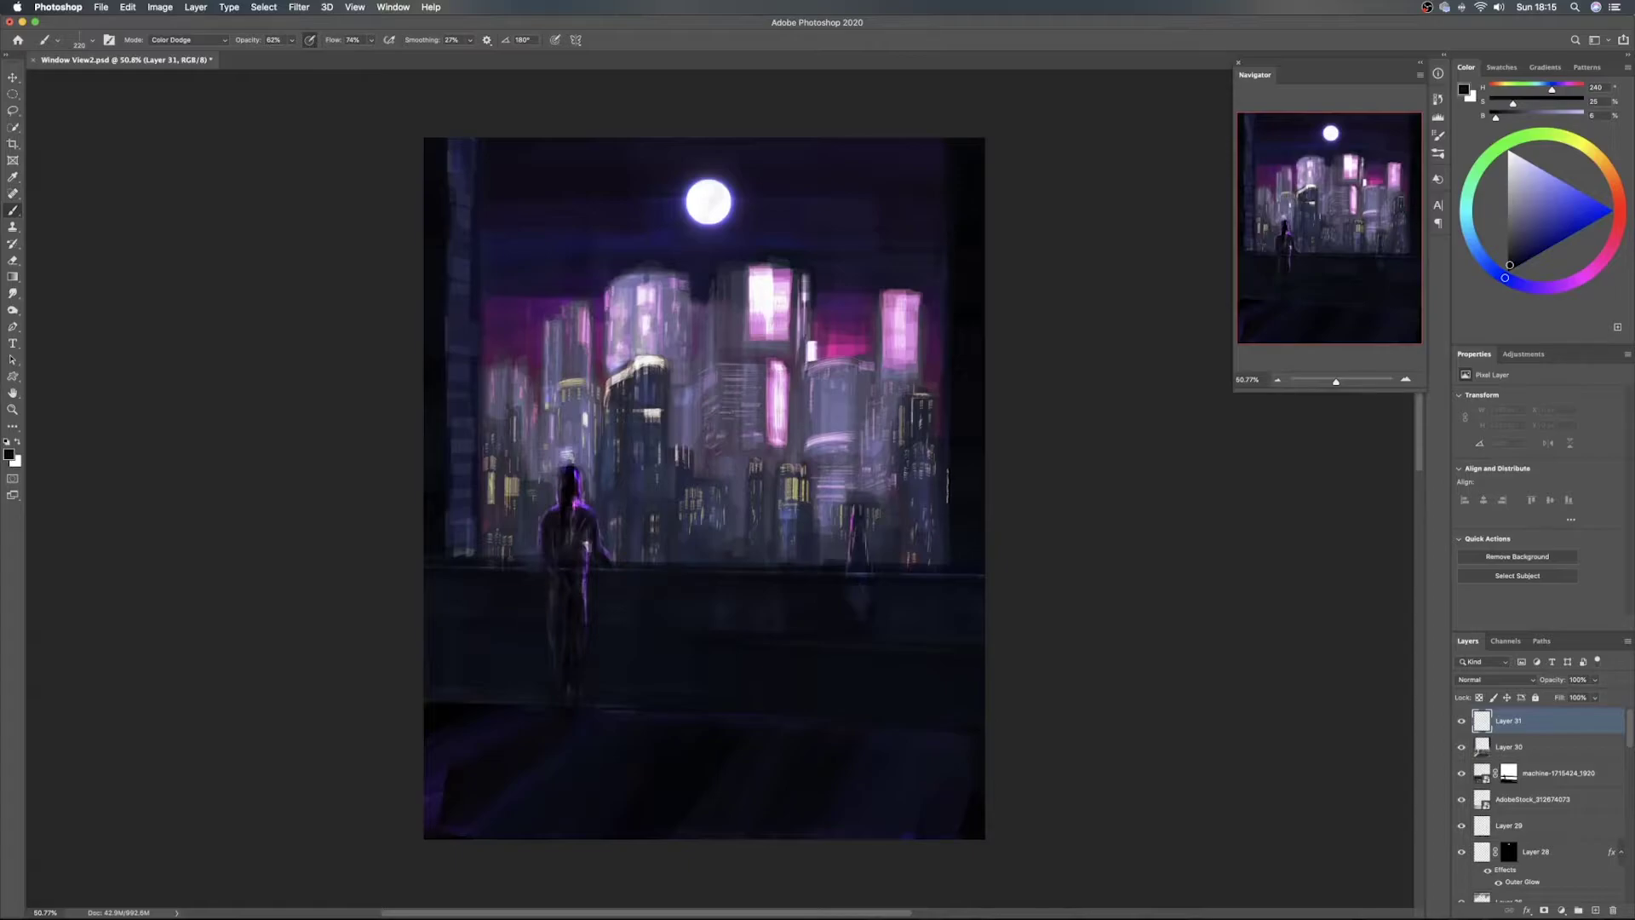
key("ctrl+s")
left_click_drag(681, 473, 689, 480)
left_click_drag(645, 387, 646, 451)
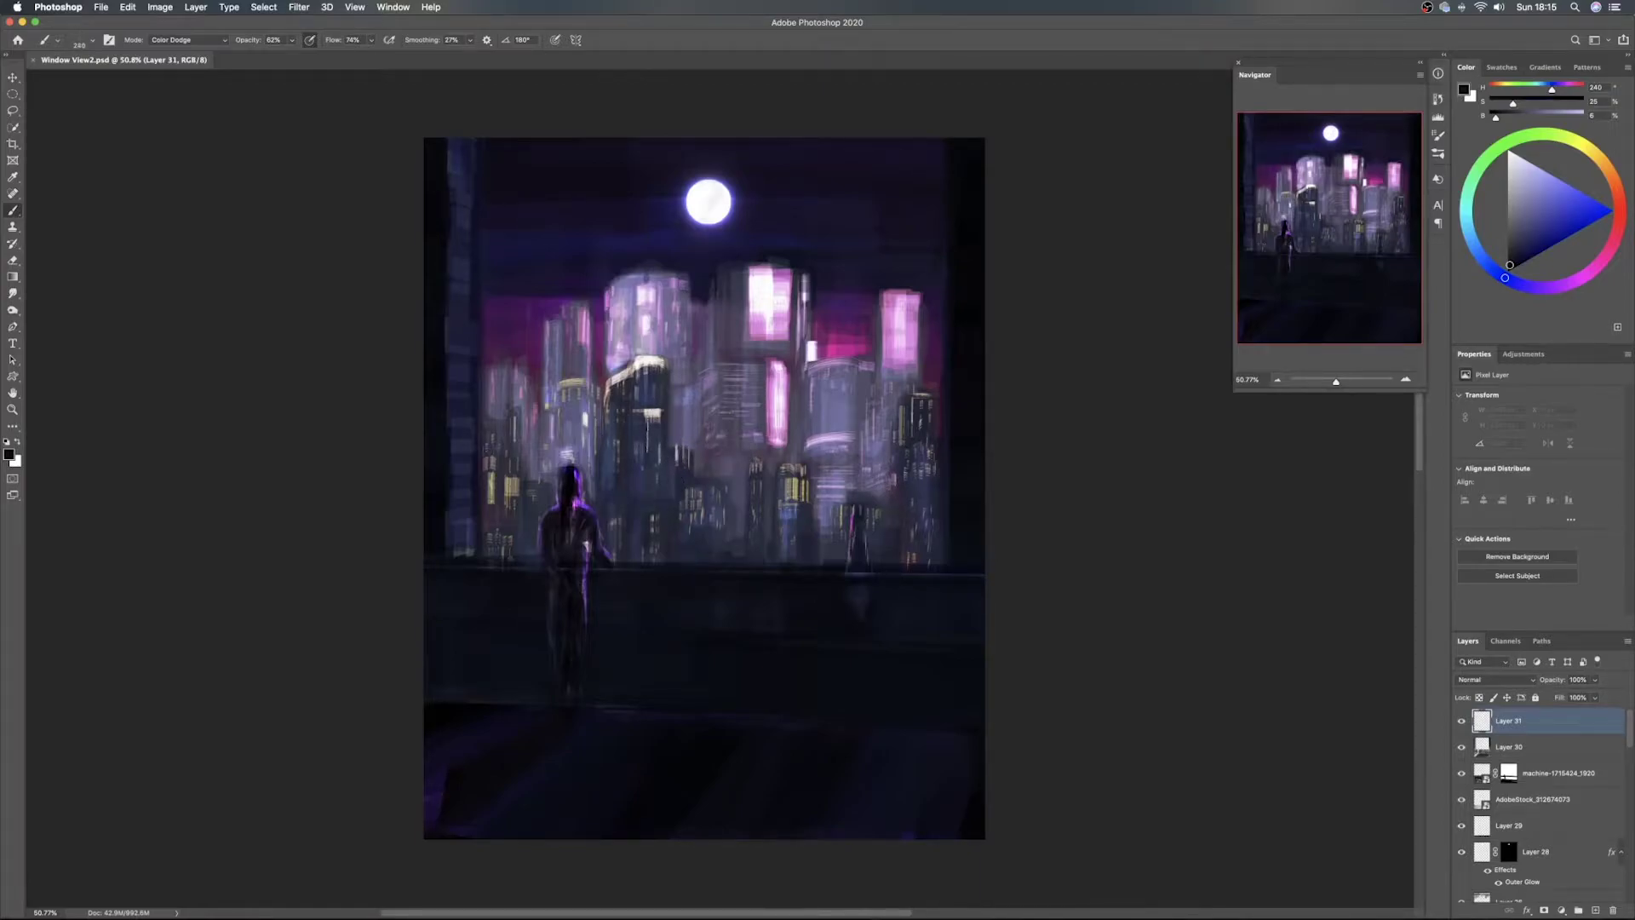
left_click(646, 449, "alt")
mouse_move(635, 385)
left_mouse_down()
mouse_move(662, 386)
mouse_move(619, 392)
mouse_move(610, 423)
mouse_move(662, 449)
mouse_move(677, 517)
mouse_move(613, 499)
mouse_move(627, 542)
mouse_move(654, 515)
mouse_move(672, 543)
left_mouse_up()
mouse_move(682, 471)
left_mouse_down()
mouse_move(685, 519)
mouse_move(674, 453)
mouse_move(710, 547)
mouse_move(733, 540)
mouse_move(754, 486)
mouse_move(738, 553)
mouse_move(746, 532)
mouse_move(717, 537)
left_mouse_up()
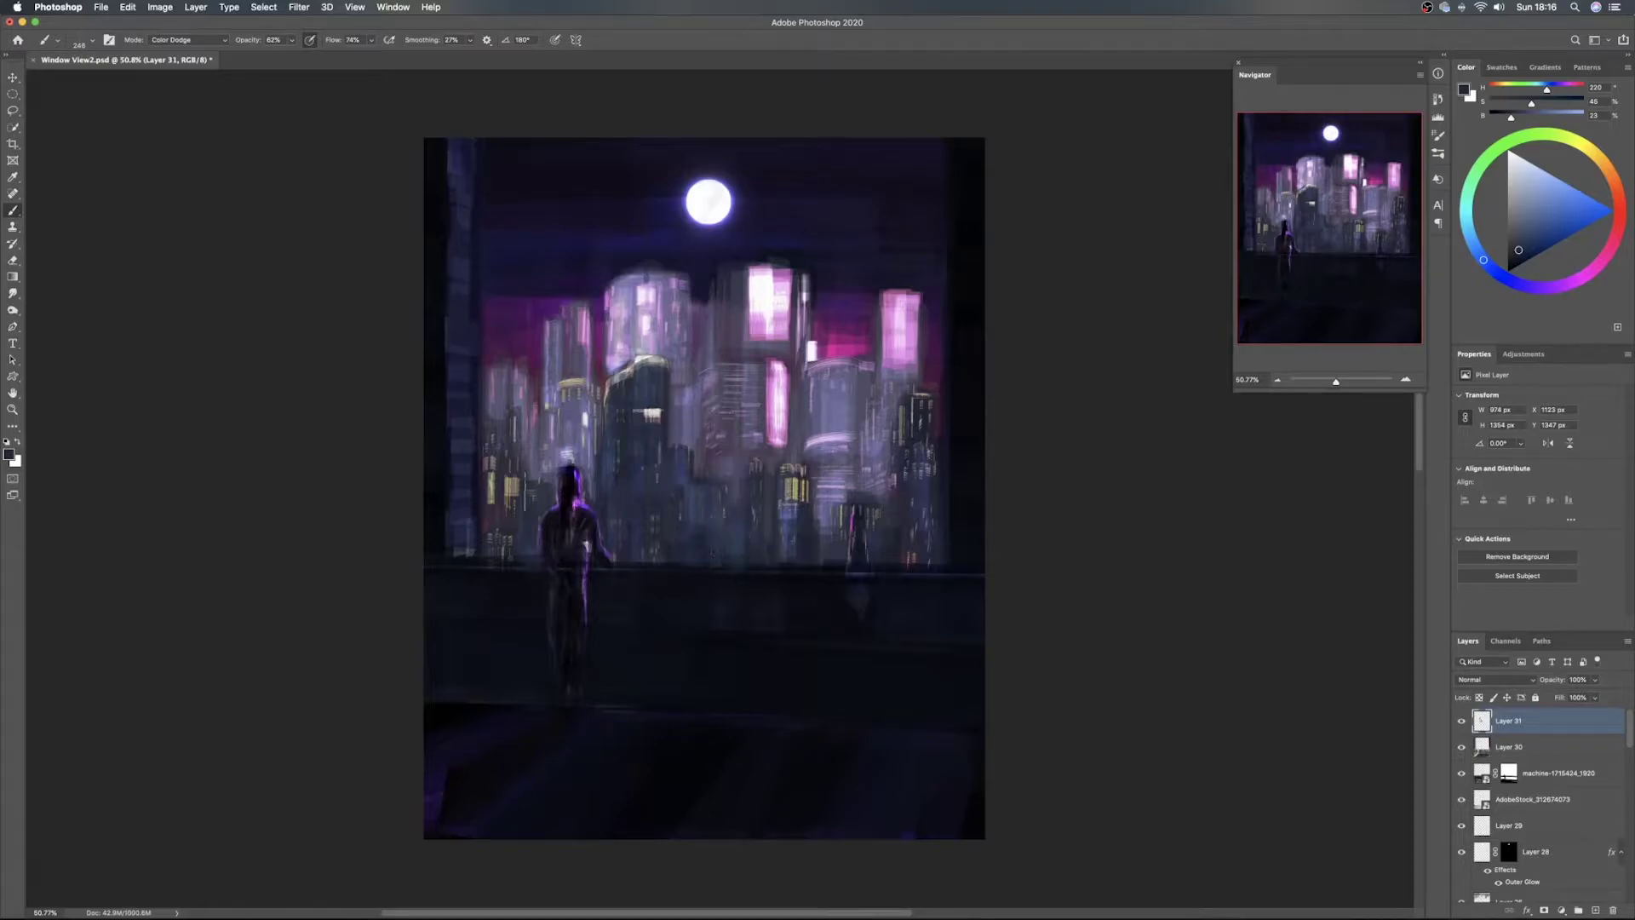
Choose a near-black blue and paint over the bases of the buildings along the whole length of the railing
left_click_drag(1509, 255, 1515, 262)
mouse_move(521, 563)
left_mouse_down()
mouse_move(548, 565)
mouse_move(503, 568)
mouse_move(486, 549)
mouse_move(503, 526)
left_mouse_up()
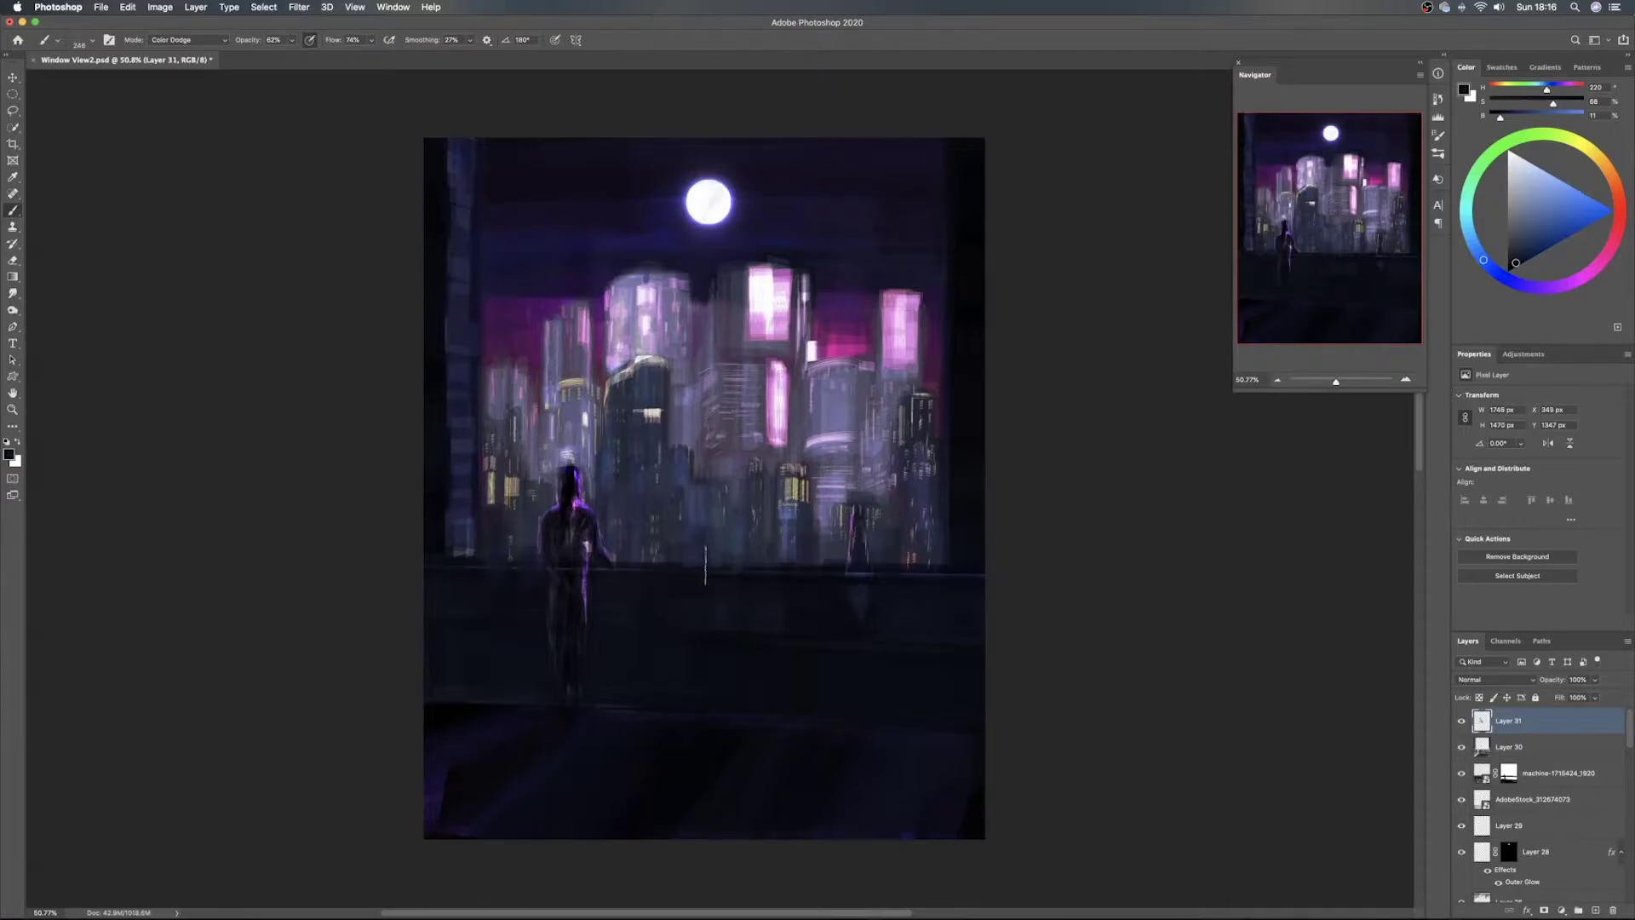
left_click_drag(723, 551, 848, 566)
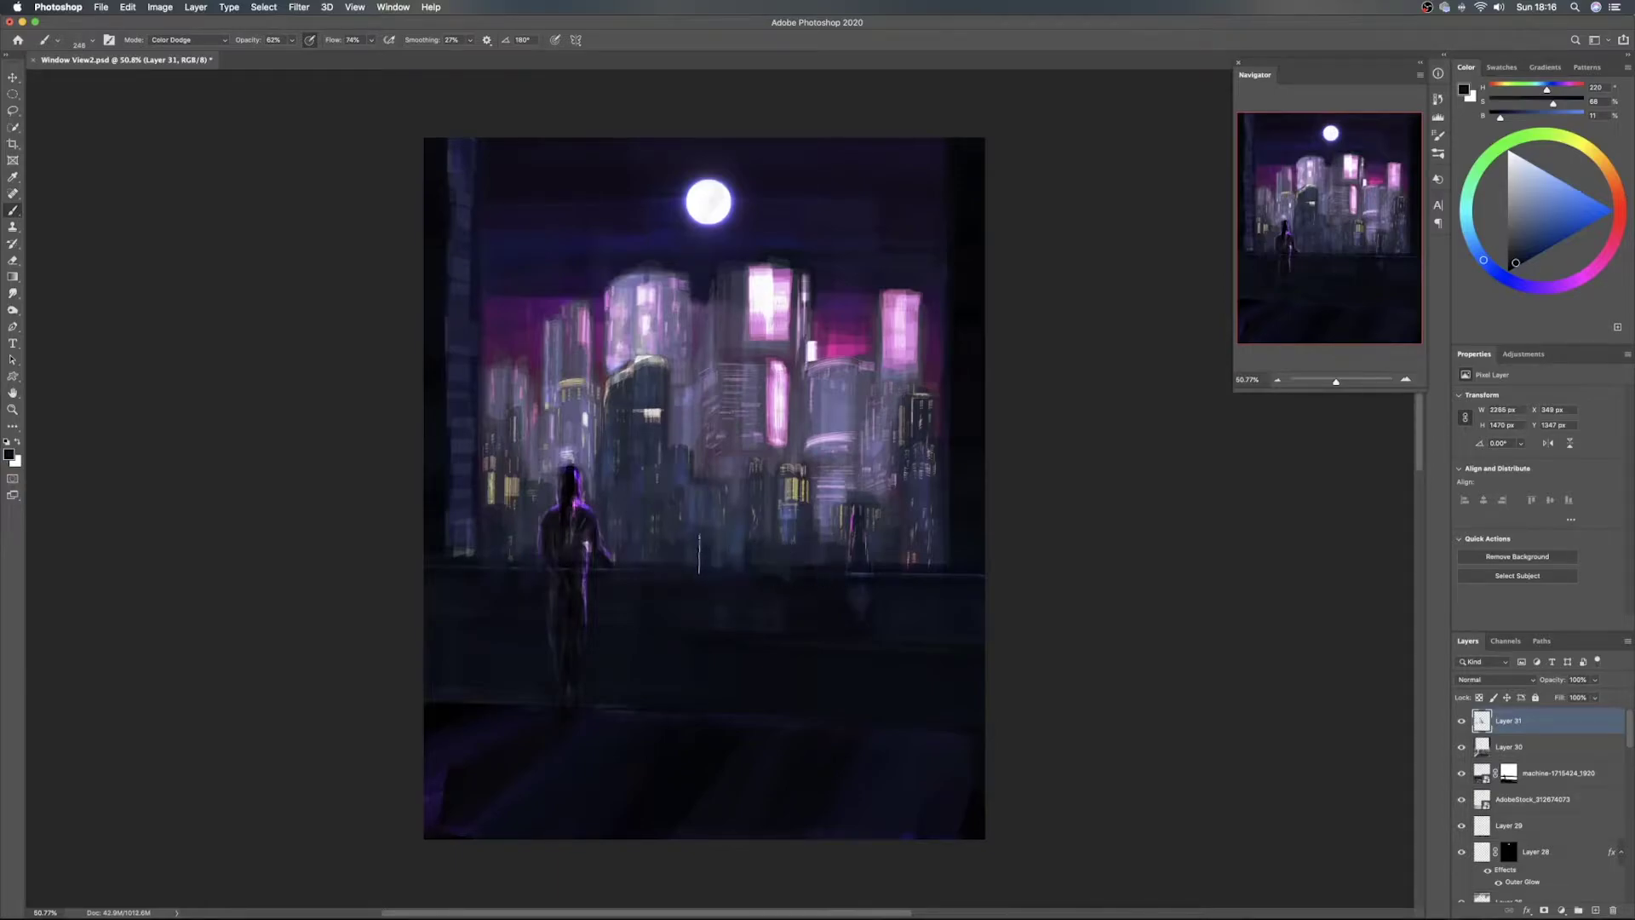
mouse_move(903, 567)
left_mouse_down()
mouse_move(883, 569)
mouse_move(941, 568)
mouse_move(935, 543)
mouse_move(922, 546)
mouse_move(937, 559)
left_mouse_up()
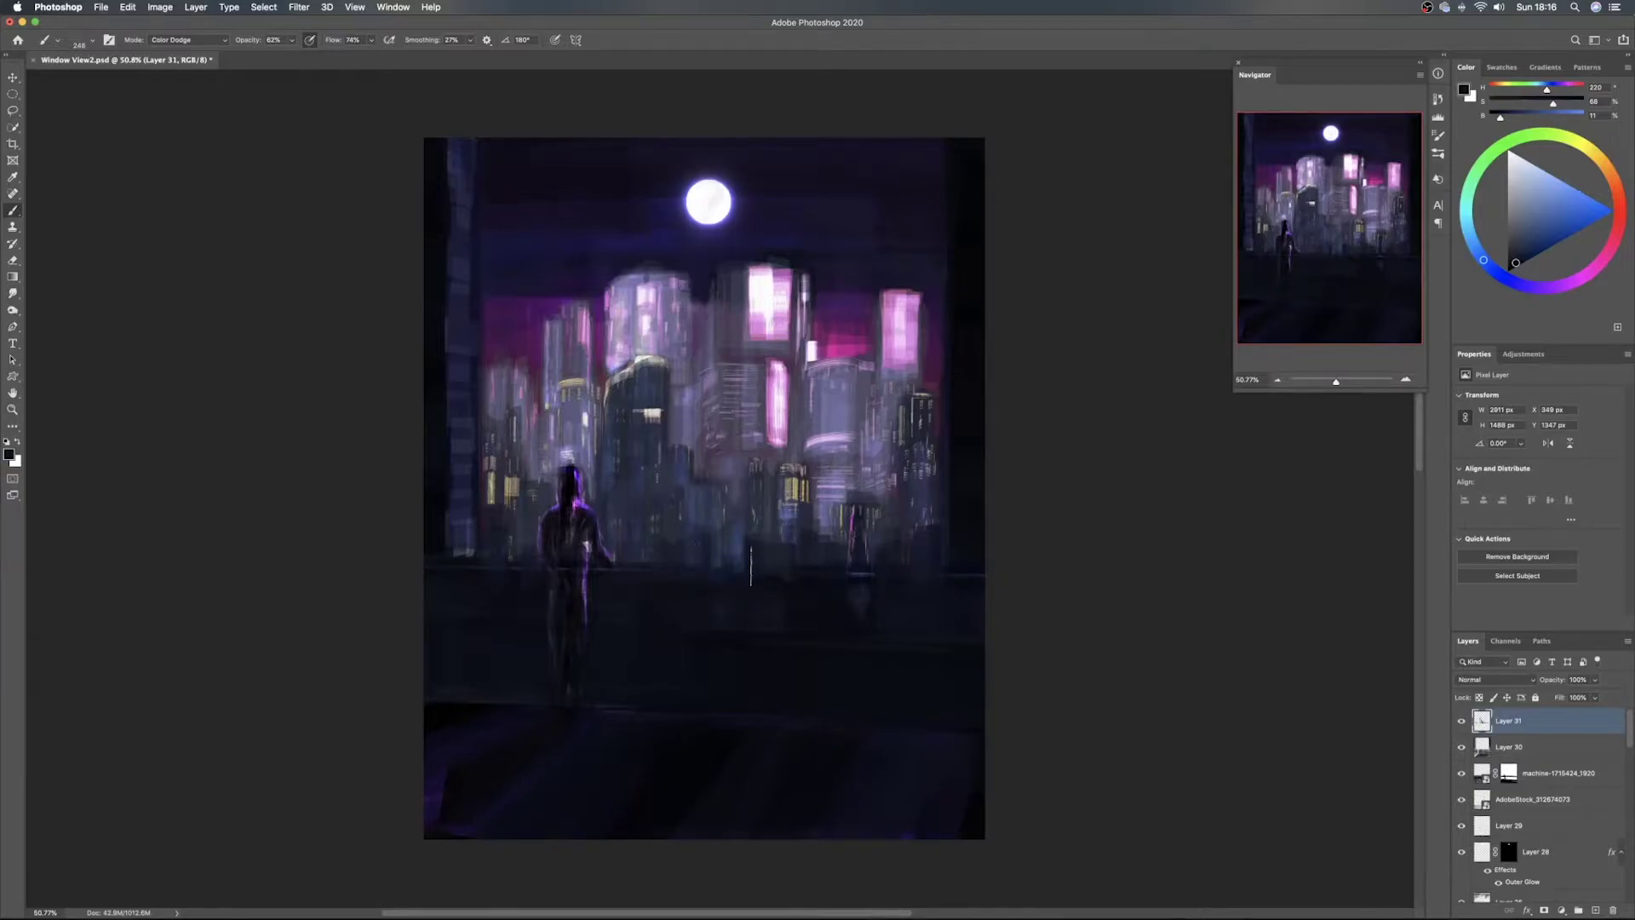
Paint dark silhouettes over the mid-height buildings in the centre and left of the skyline
left_click_drag(740, 518, 696, 438)
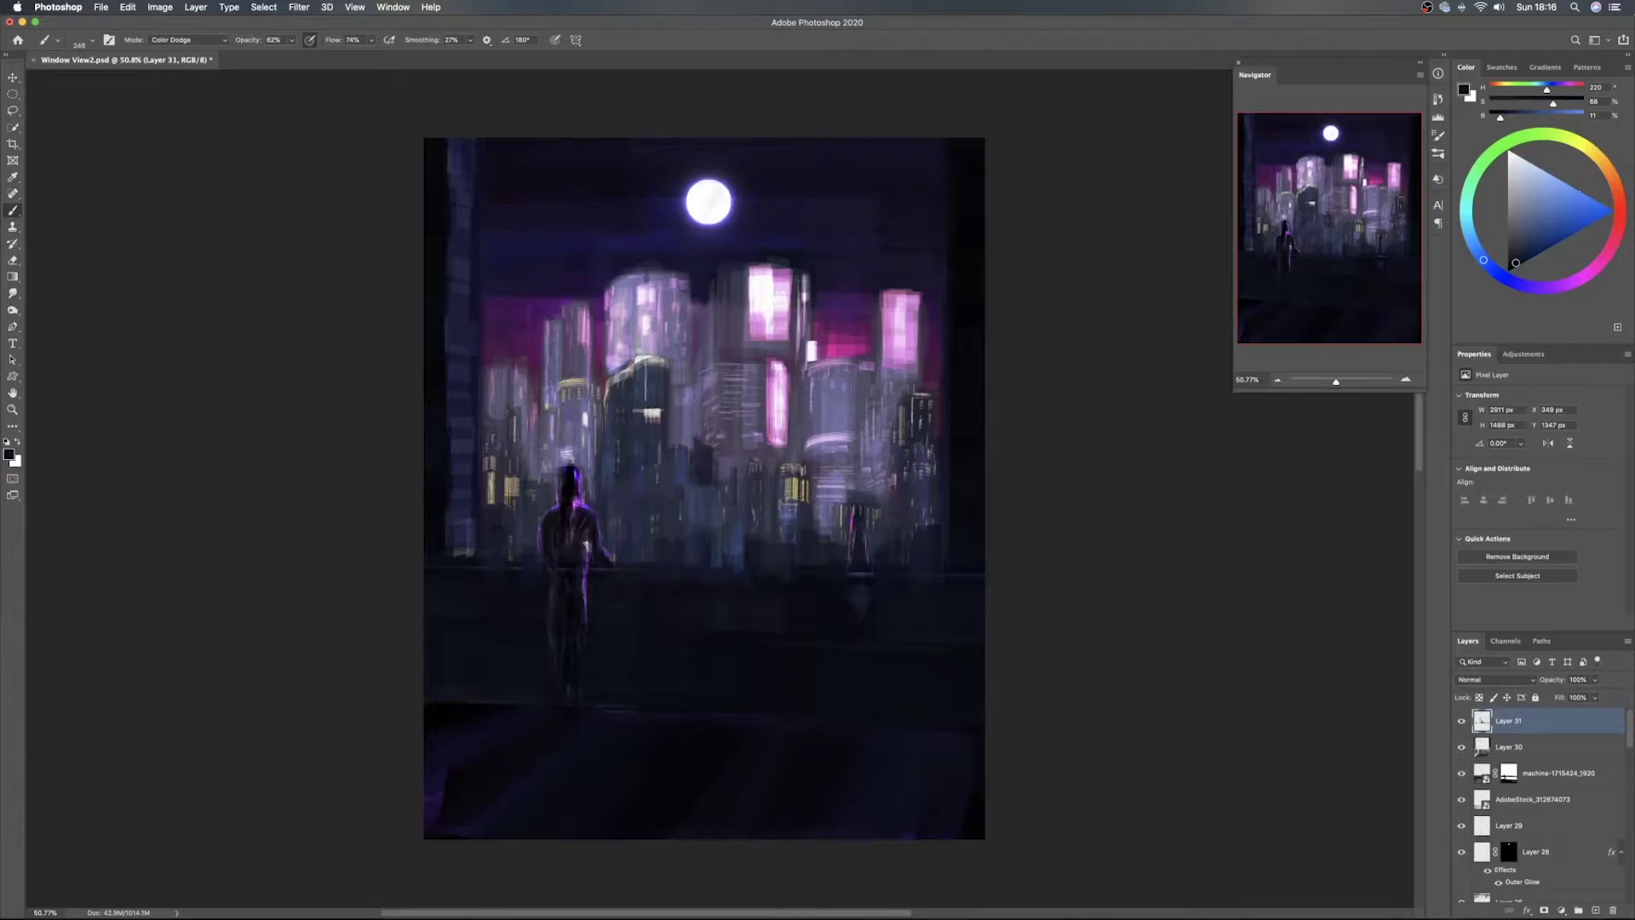
mouse_move(630, 368)
left_mouse_down()
mouse_move(599, 417)
mouse_move(558, 409)
mouse_move(588, 469)
mouse_move(544, 421)
mouse_move(526, 452)
mouse_move(543, 466)
mouse_move(494, 425)
mouse_move(521, 430)
left_mouse_up()
mouse_move(716, 445)
left_mouse_down()
mouse_move(738, 490)
mouse_move(718, 483)
mouse_move(746, 489)
mouse_move(765, 464)
left_mouse_up()
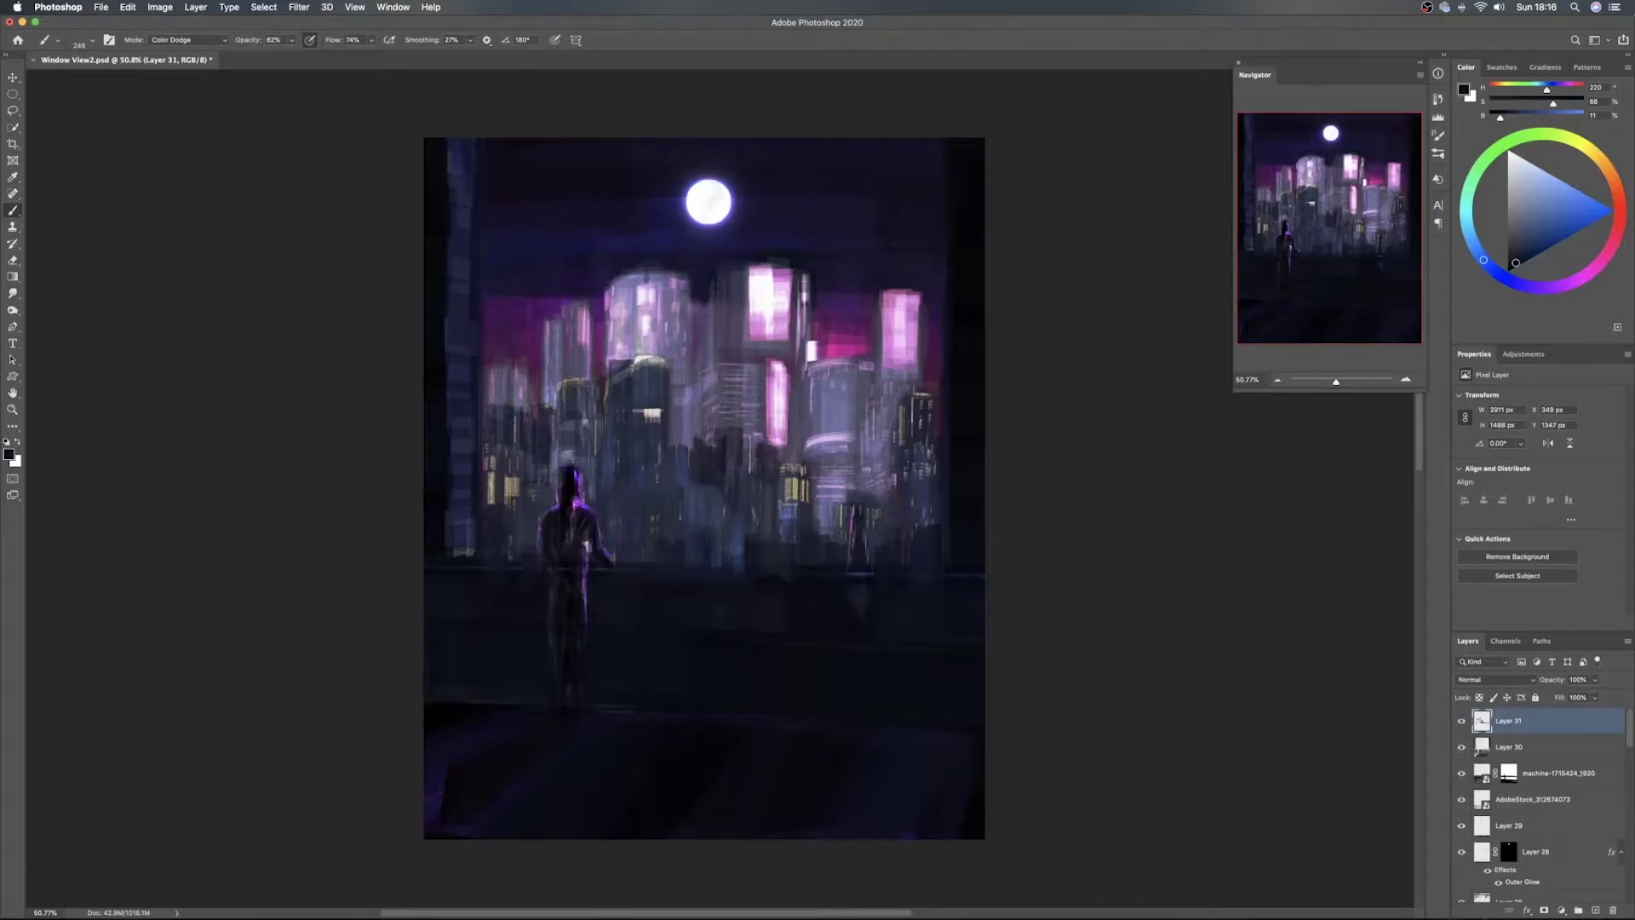
Reduce the brush size and paint dark low-rise silhouettes across the buildings on the skyline's right side
mouse_move(825, 511)
left_mouse_down()
mouse_move(881, 492)
mouse_move(891, 526)
left_mouse_up()
mouse_move(865, 470)
left_mouse_down()
mouse_move(866, 514)
mouse_move(851, 484)
mouse_move(874, 479)
mouse_move(864, 490)
left_mouse_up()
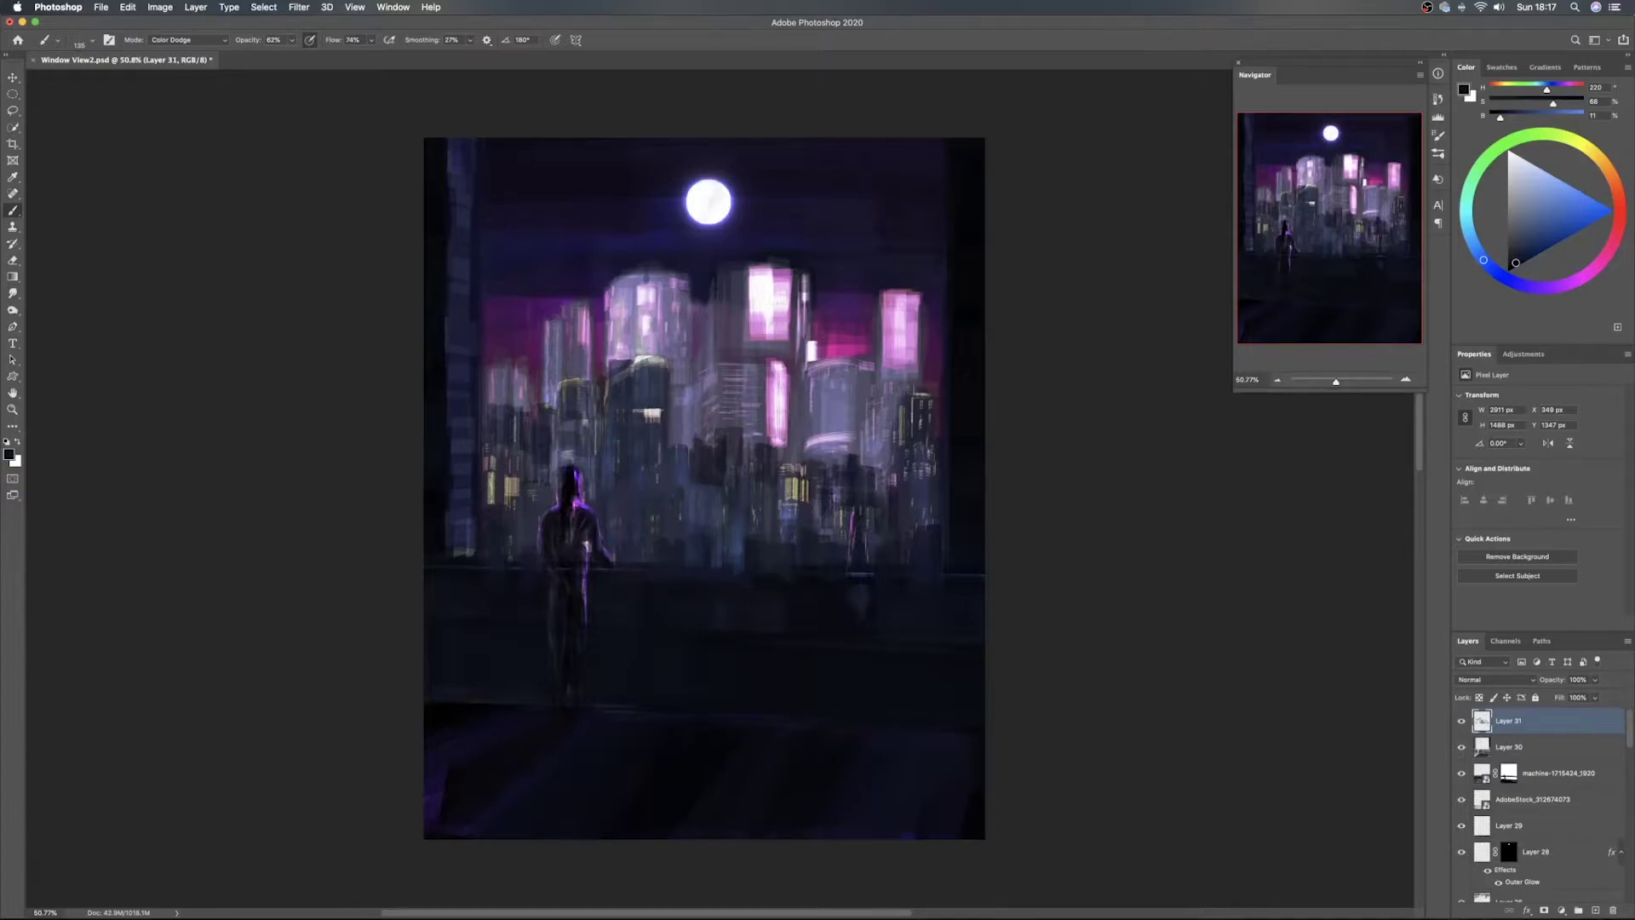
left_click_drag(872, 471, 881, 472)
mouse_move(839, 512)
left_mouse_down()
mouse_move(836, 546)
mouse_move(786, 535)
mouse_move(792, 546)
left_mouse_up()
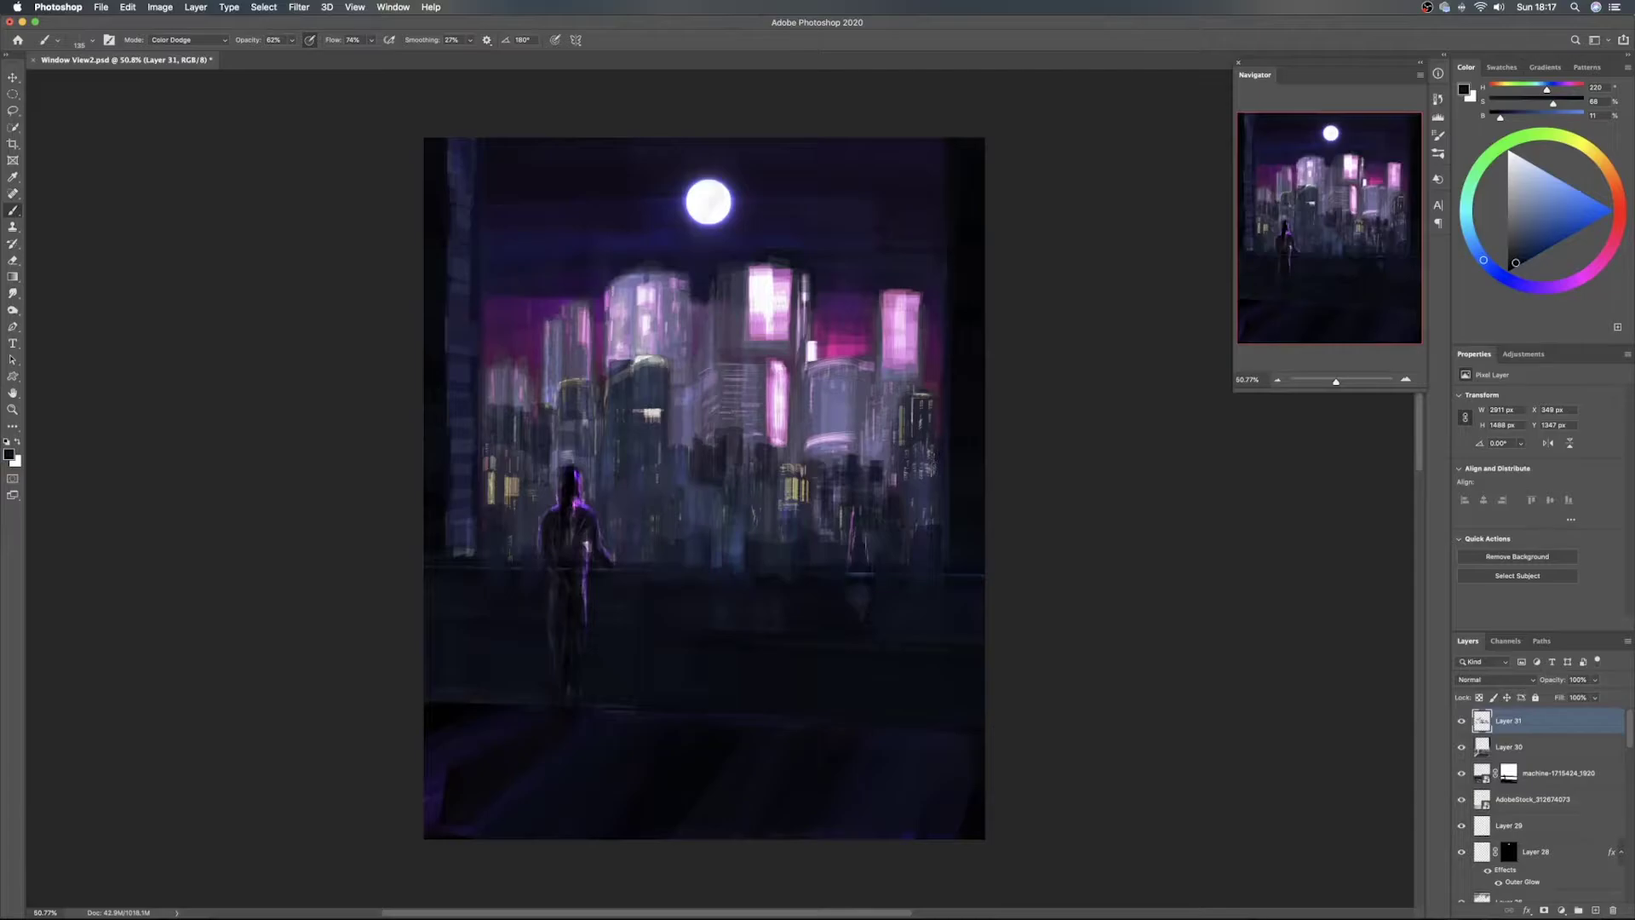
left_click_drag(934, 447, 935, 469)
Sample a muted purple from the skyline and paint it over the tall towers from left to right to tone down their glow
left_click(595, 361, "alt")
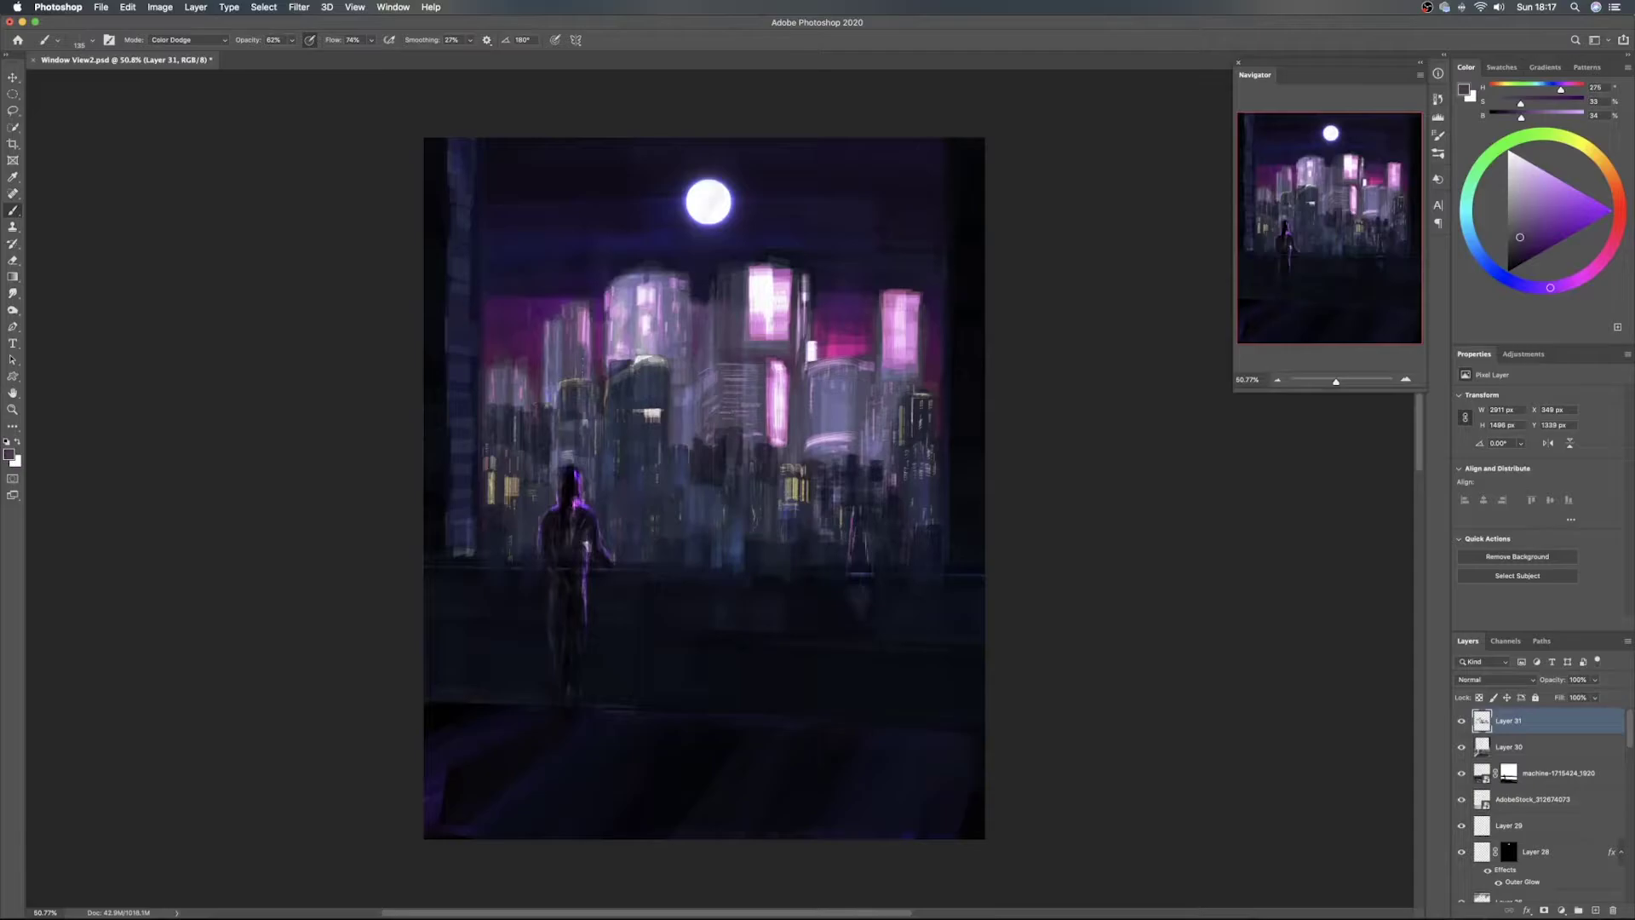
mouse_move(581, 334)
left_mouse_down()
mouse_move(582, 354)
mouse_move(581, 326)
left_mouse_up()
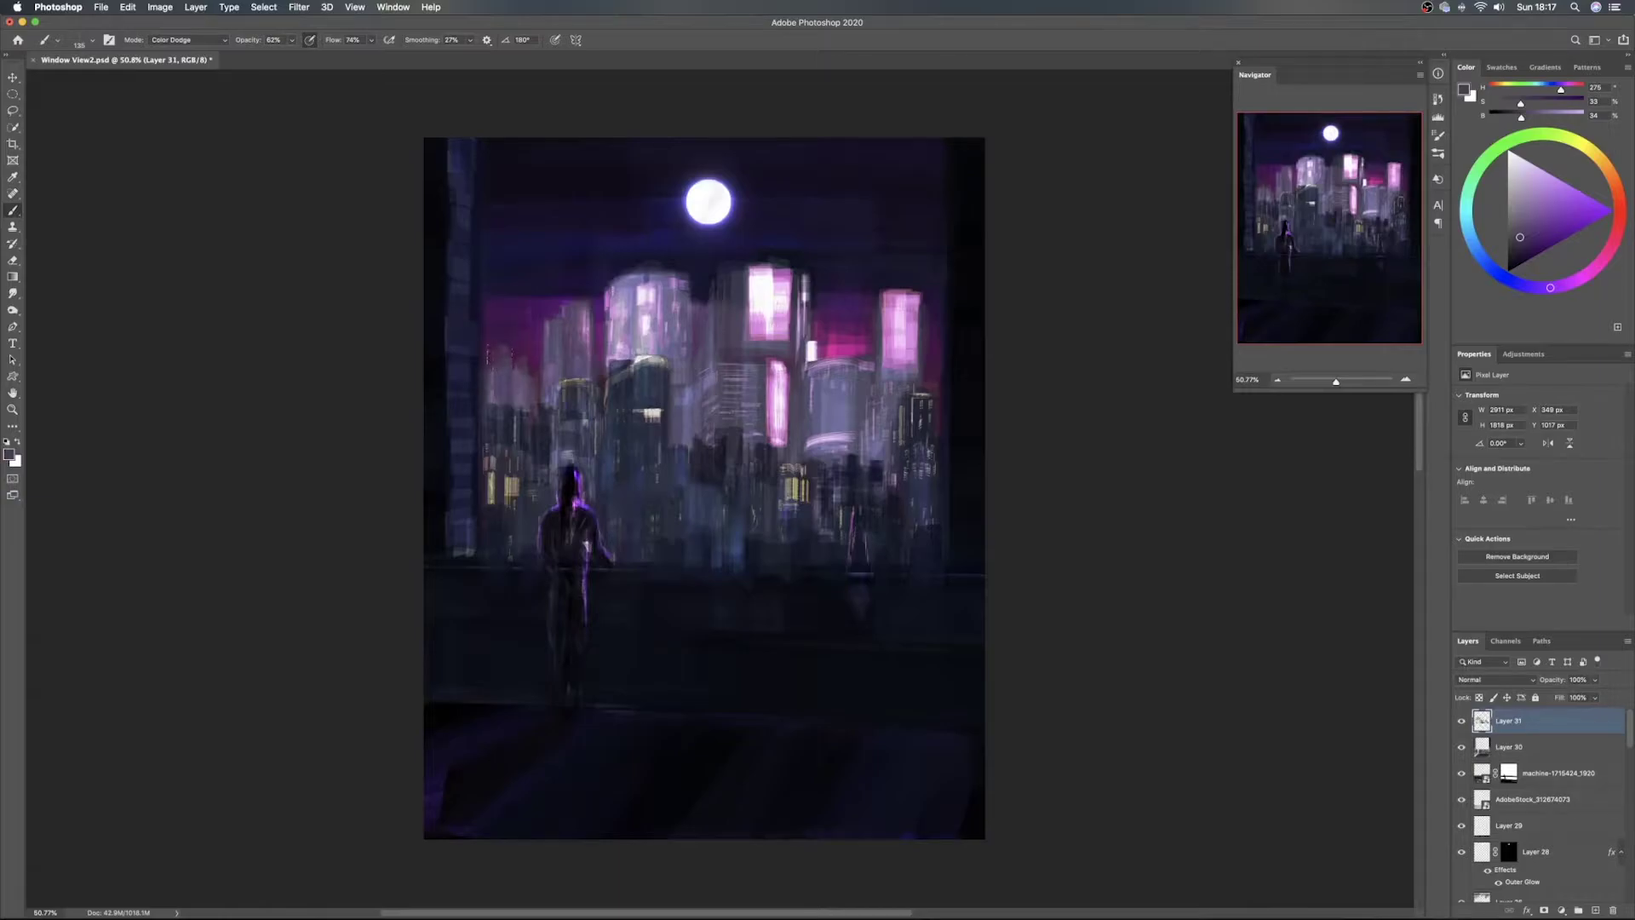
left_click_drag(521, 369, 524, 380)
left_click_drag(616, 279, 660, 278)
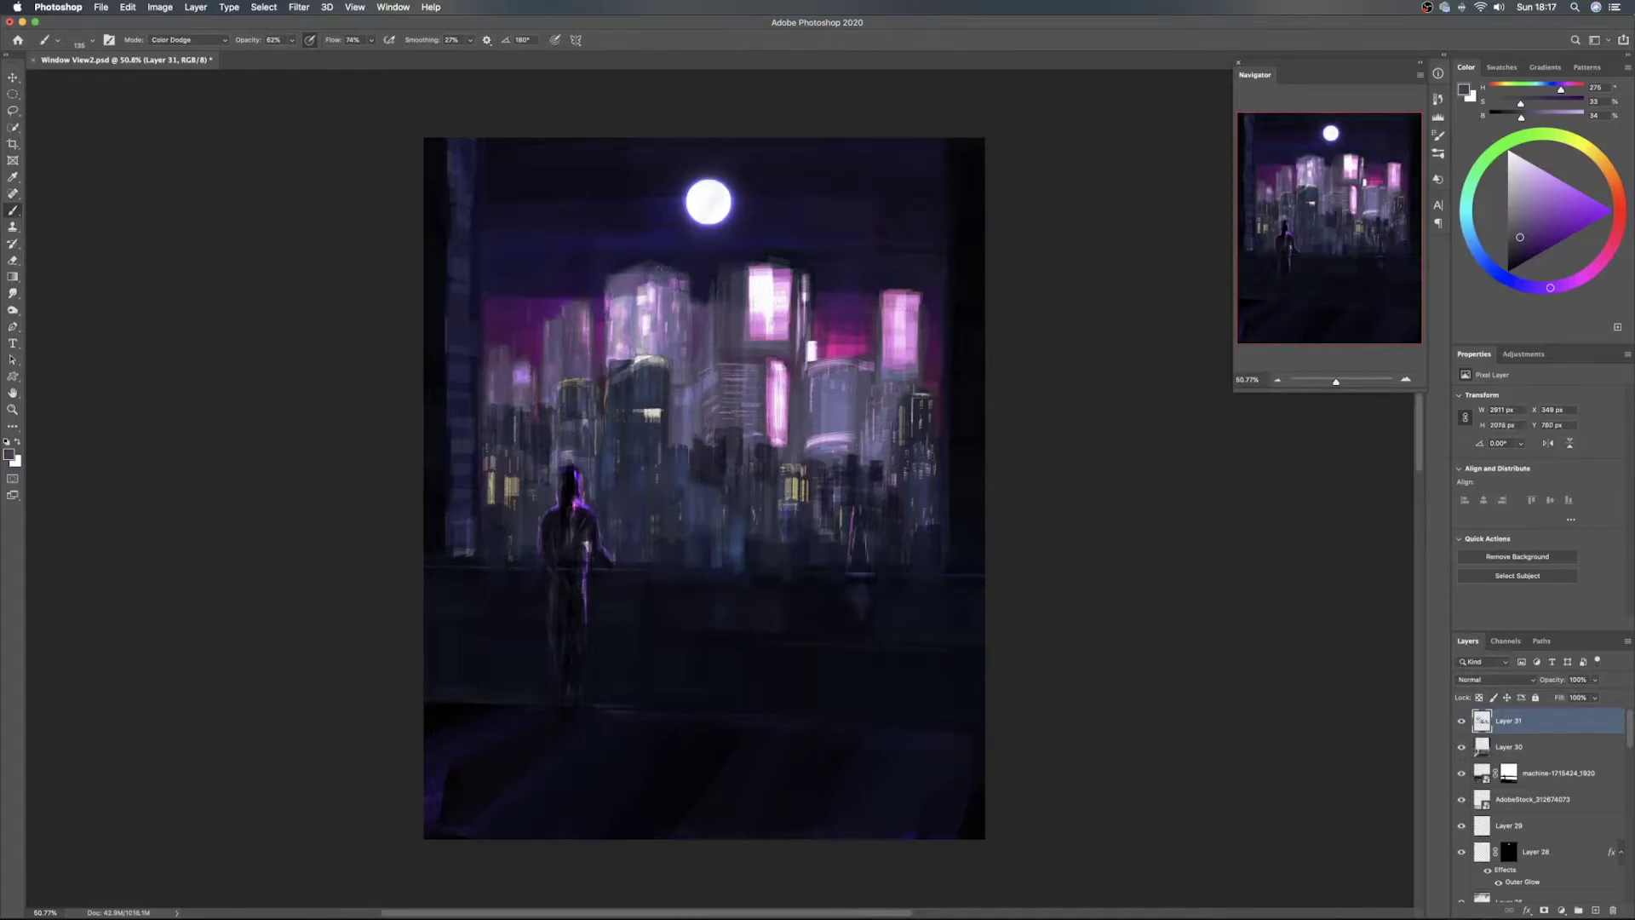
mouse_move(677, 345)
left_mouse_down()
mouse_move(669, 302)
mouse_move(619, 345)
mouse_move(634, 301)
mouse_move(616, 305)
mouse_move(636, 332)
left_mouse_up()
mouse_move(749, 274)
left_mouse_down()
mouse_move(788, 283)
mouse_move(718, 312)
mouse_move(713, 298)
mouse_move(715, 321)
mouse_move(754, 299)
mouse_move(762, 345)
mouse_move(850, 375)
left_mouse_up()
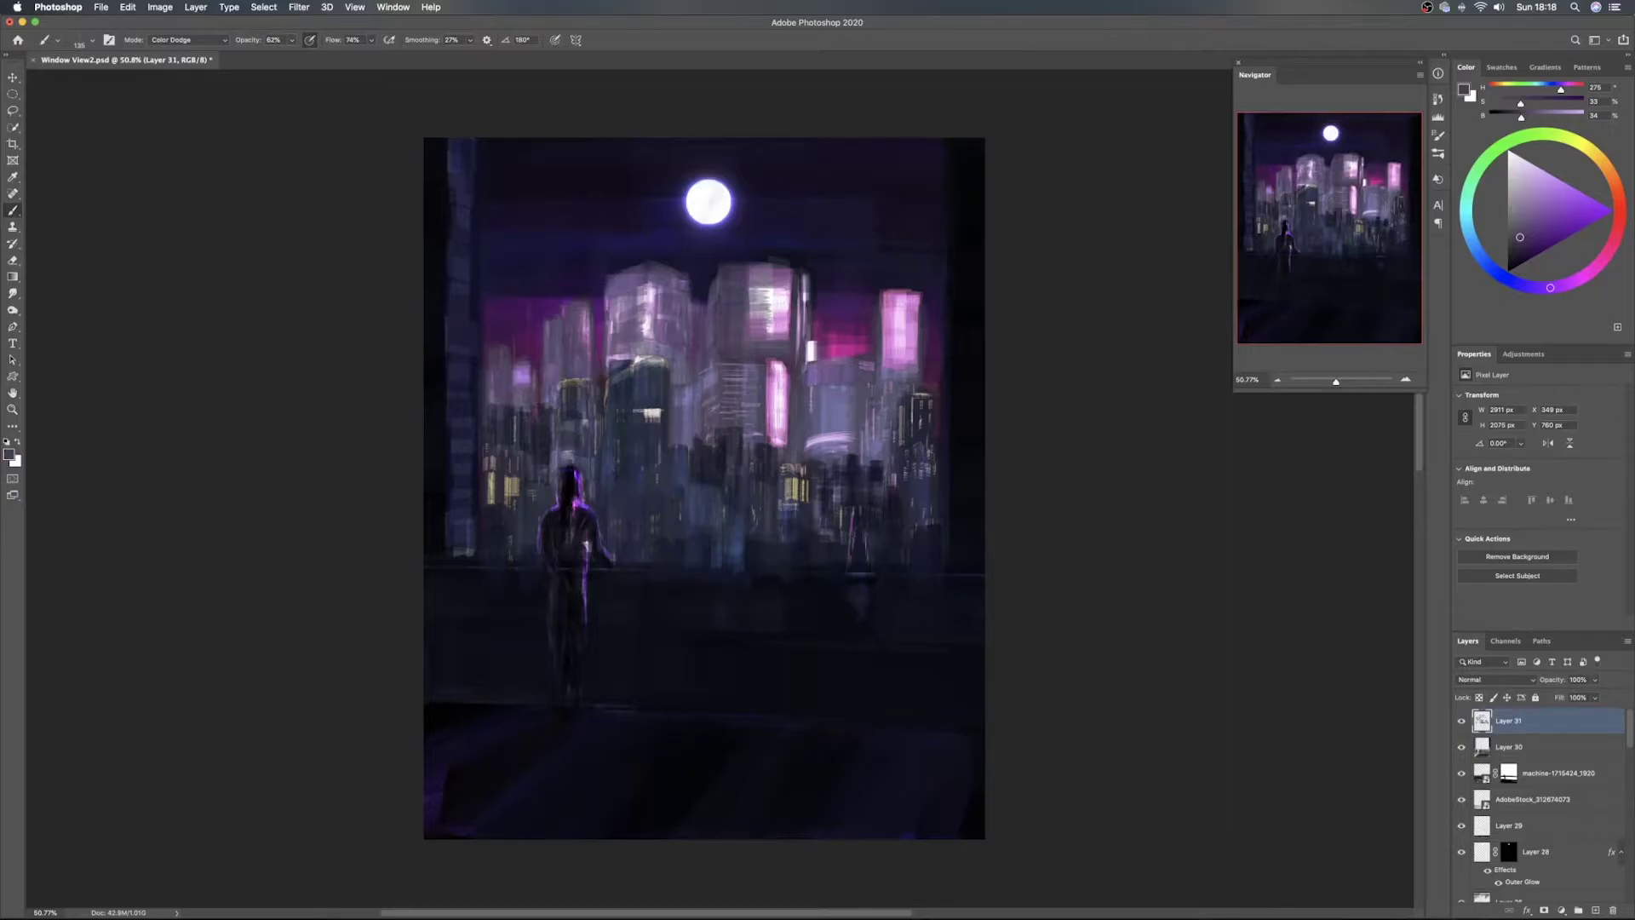
mouse_move(820, 391)
left_mouse_down()
mouse_move(848, 391)
mouse_move(835, 422)
mouse_move(868, 409)
mouse_move(834, 431)
left_mouse_up()
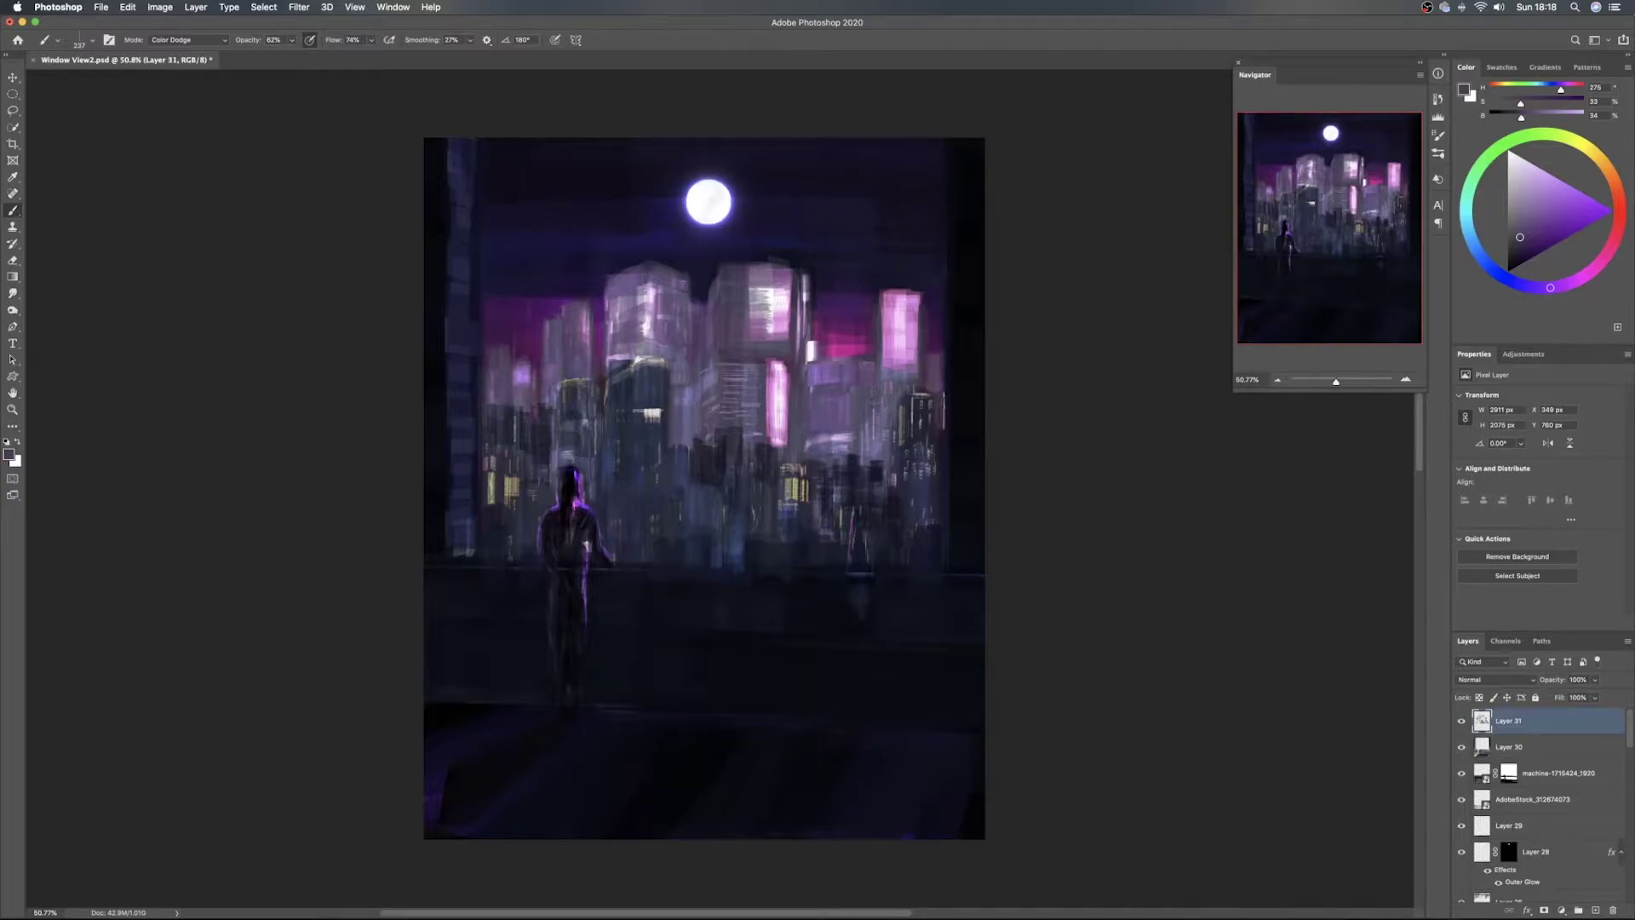
Sample dark blue and dark purple tones and cover the bright magenta sky between the right-hand towers
left_click(943, 407, "alt")
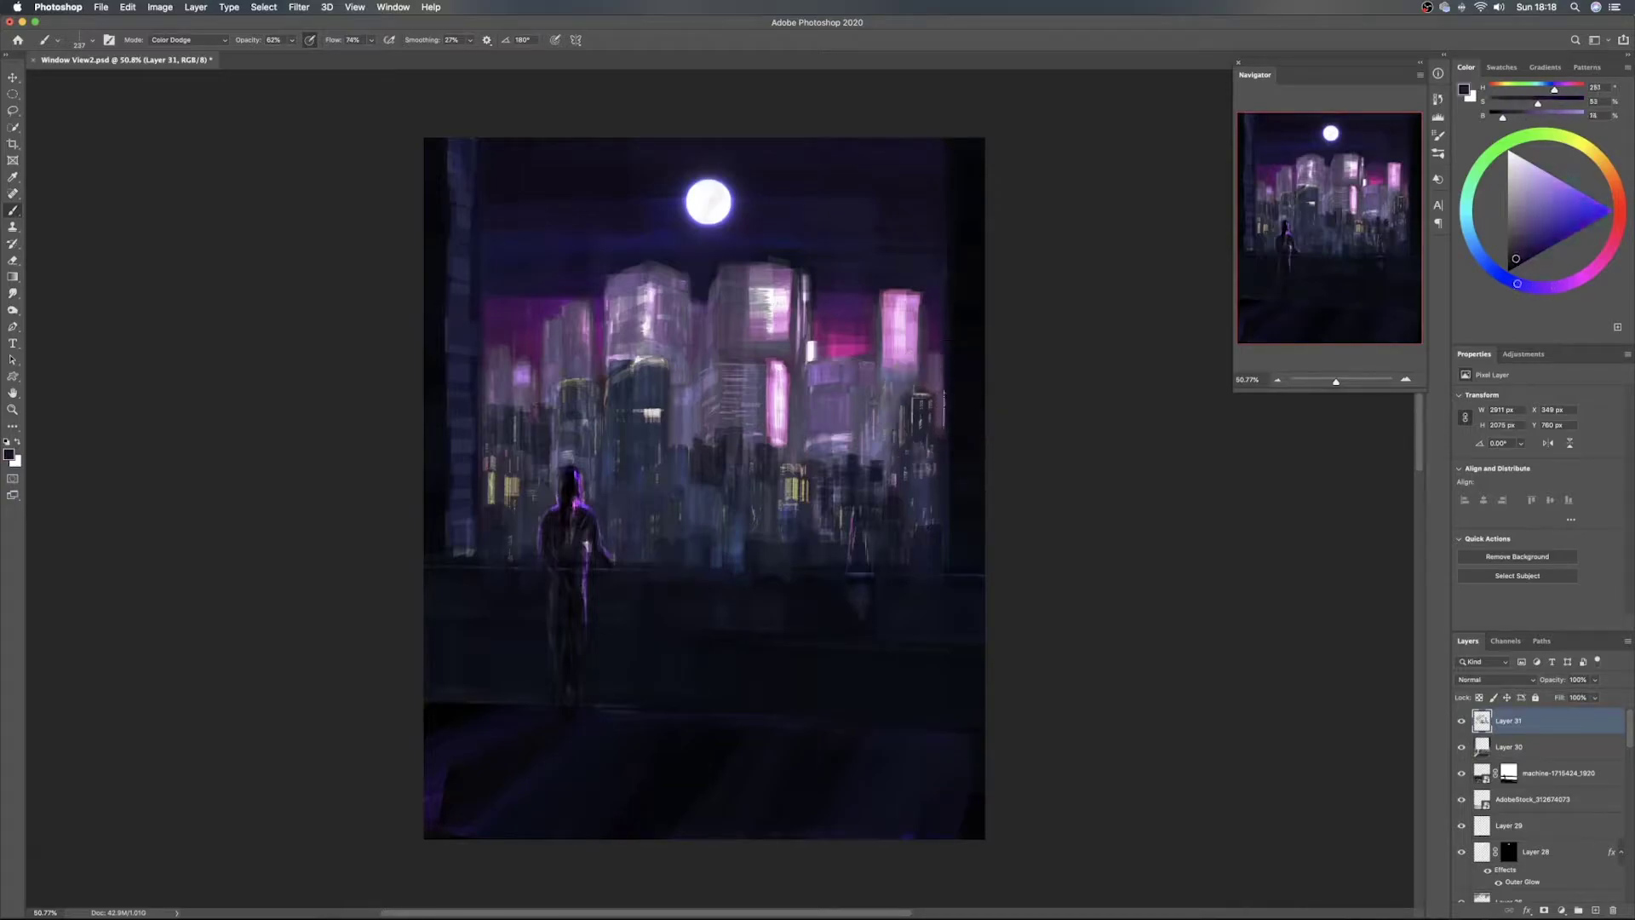
left_click(940, 404, "alt")
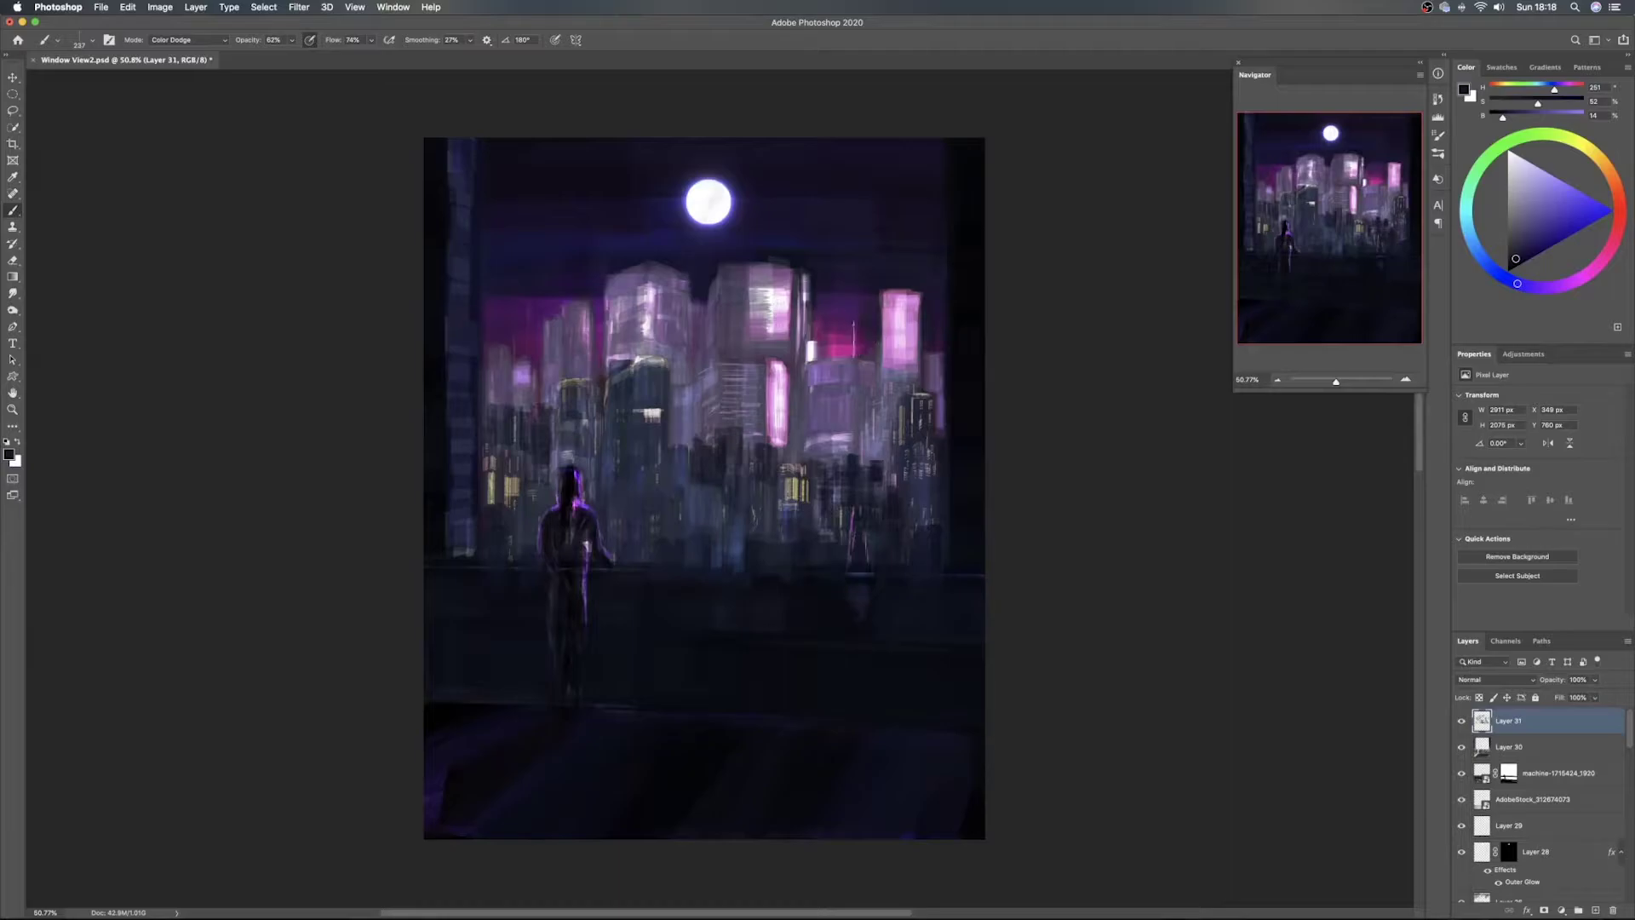
left_click_drag(854, 351, 832, 354)
left_click(845, 337, "alt")
left_click(863, 328)
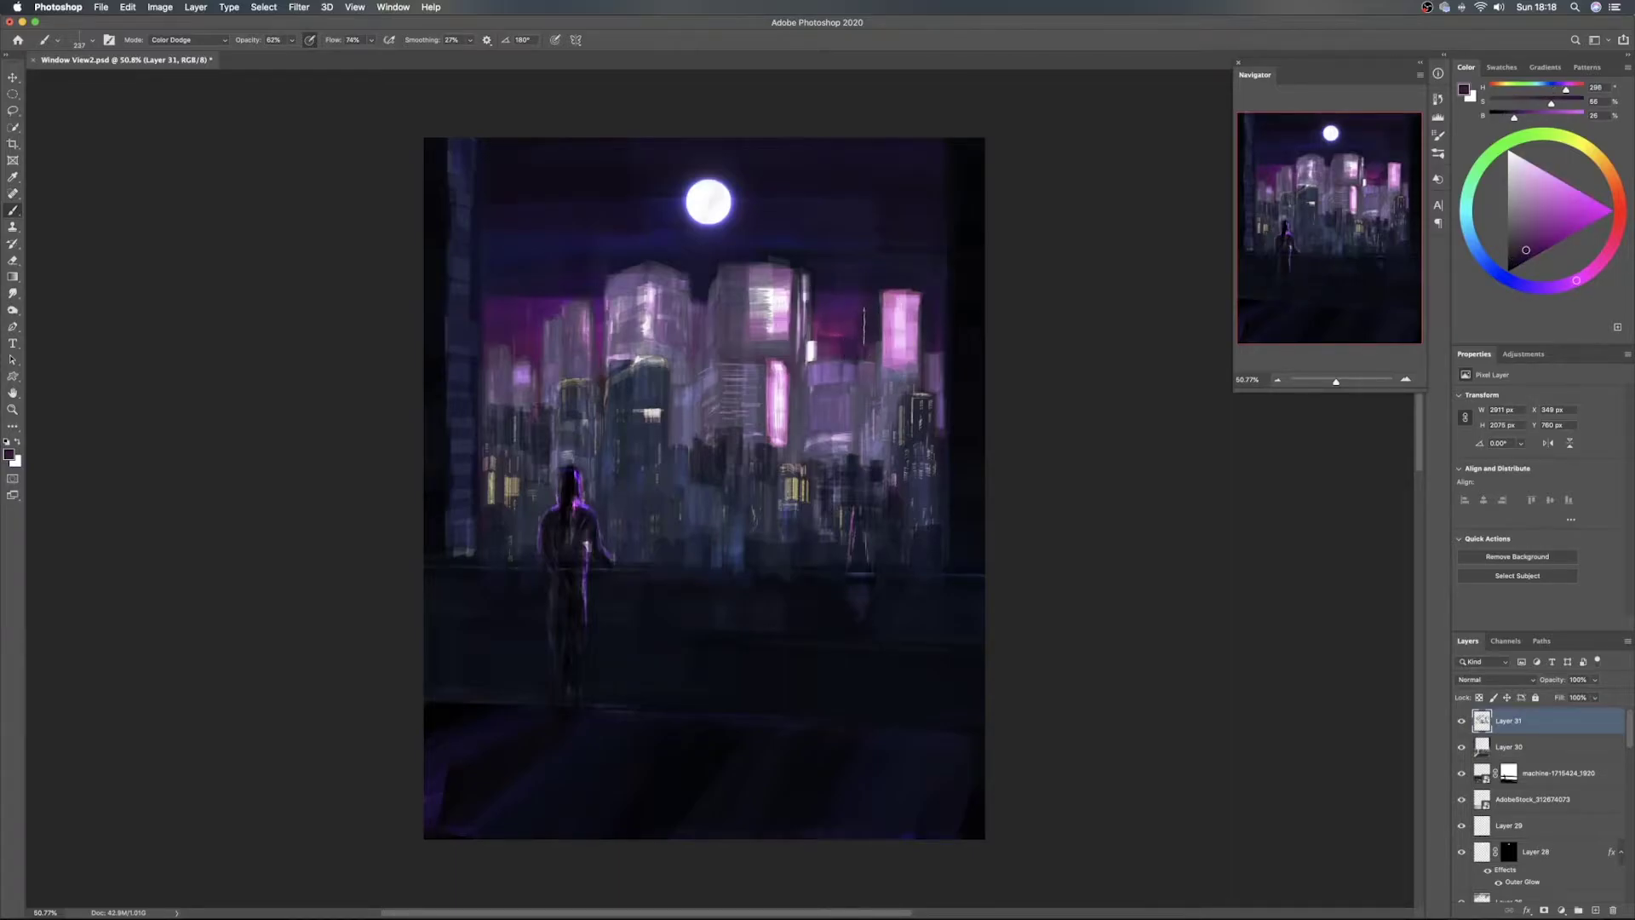
left_click_drag(840, 358, 814, 358)
Add a new layer and paint a sampled violet into the sky around the tall pink tower on the right
left_click(1596, 909)
mouse_move(858, 306)
left_mouse_down()
mouse_move(858, 343)
mouse_move(910, 322)
mouse_move(909, 351)
mouse_move(927, 336)
mouse_move(939, 353)
left_mouse_up()
left_click(853, 312, "alt")
mouse_move(848, 323)
left_mouse_down()
mouse_move(828, 329)
mouse_move(825, 307)
mouse_move(918, 283)
left_mouse_up()
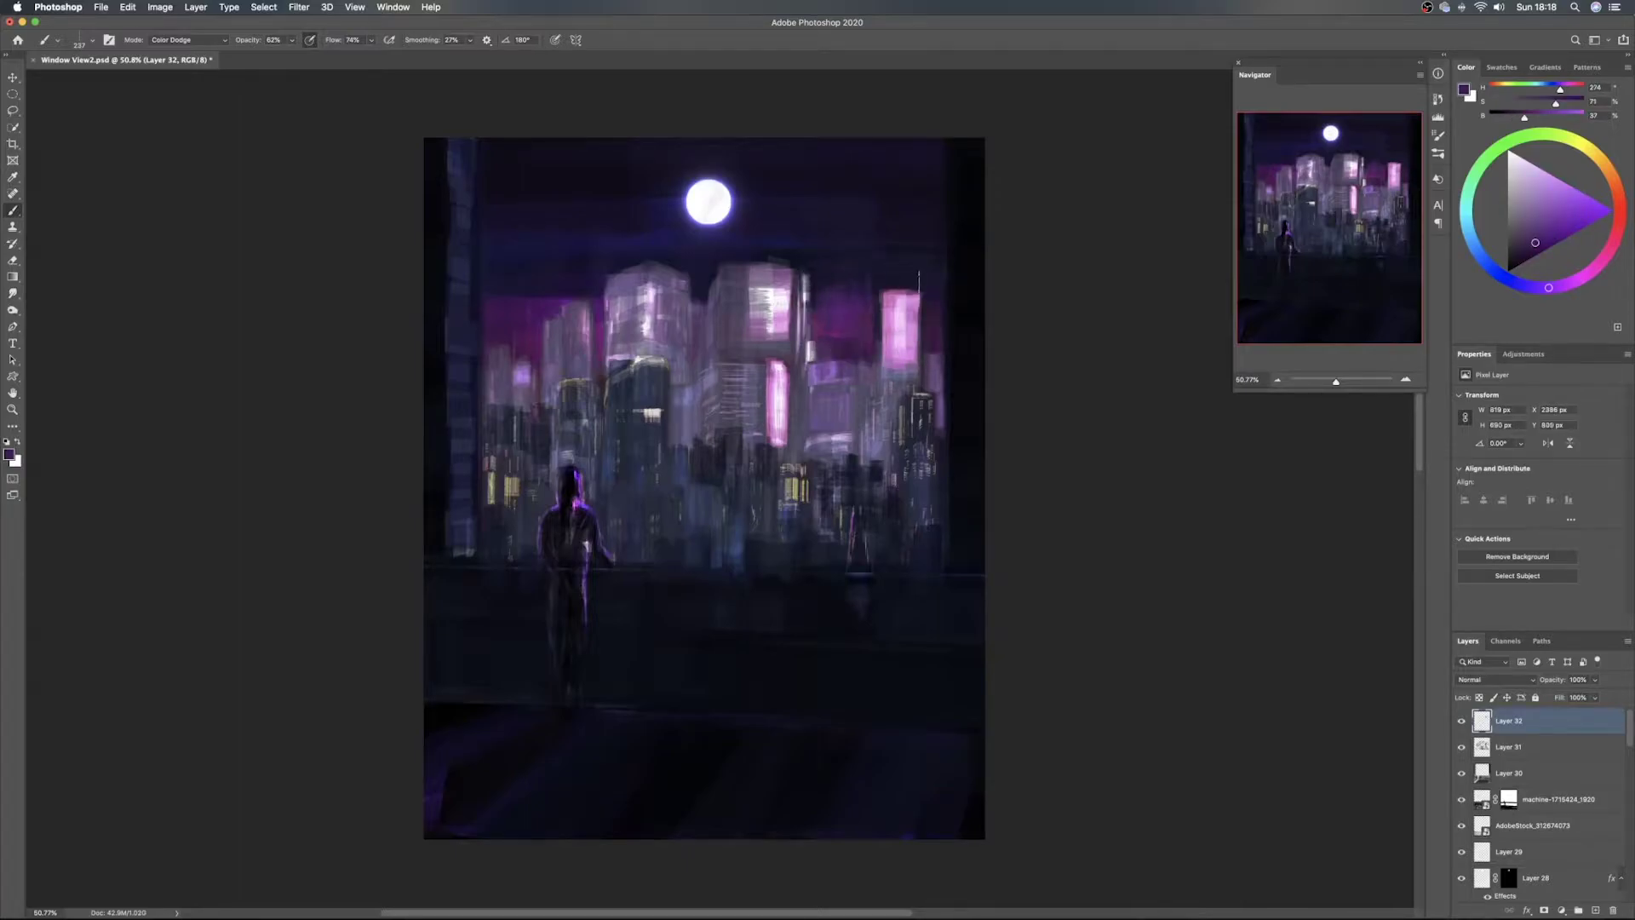
Sample dark blues and purples from the sky and paint them across the night sky above the towers and around the moon
left_click(582, 253, "alt")
mouse_move(601, 254)
left_mouse_down()
mouse_move(494, 266)
mouse_move(633, 247)
mouse_move(503, 237)
mouse_move(595, 223)
mouse_move(647, 239)
mouse_move(628, 201)
mouse_move(692, 247)
left_mouse_up()
left_click(584, 228, "alt")
left_click(692, 247, "alt")
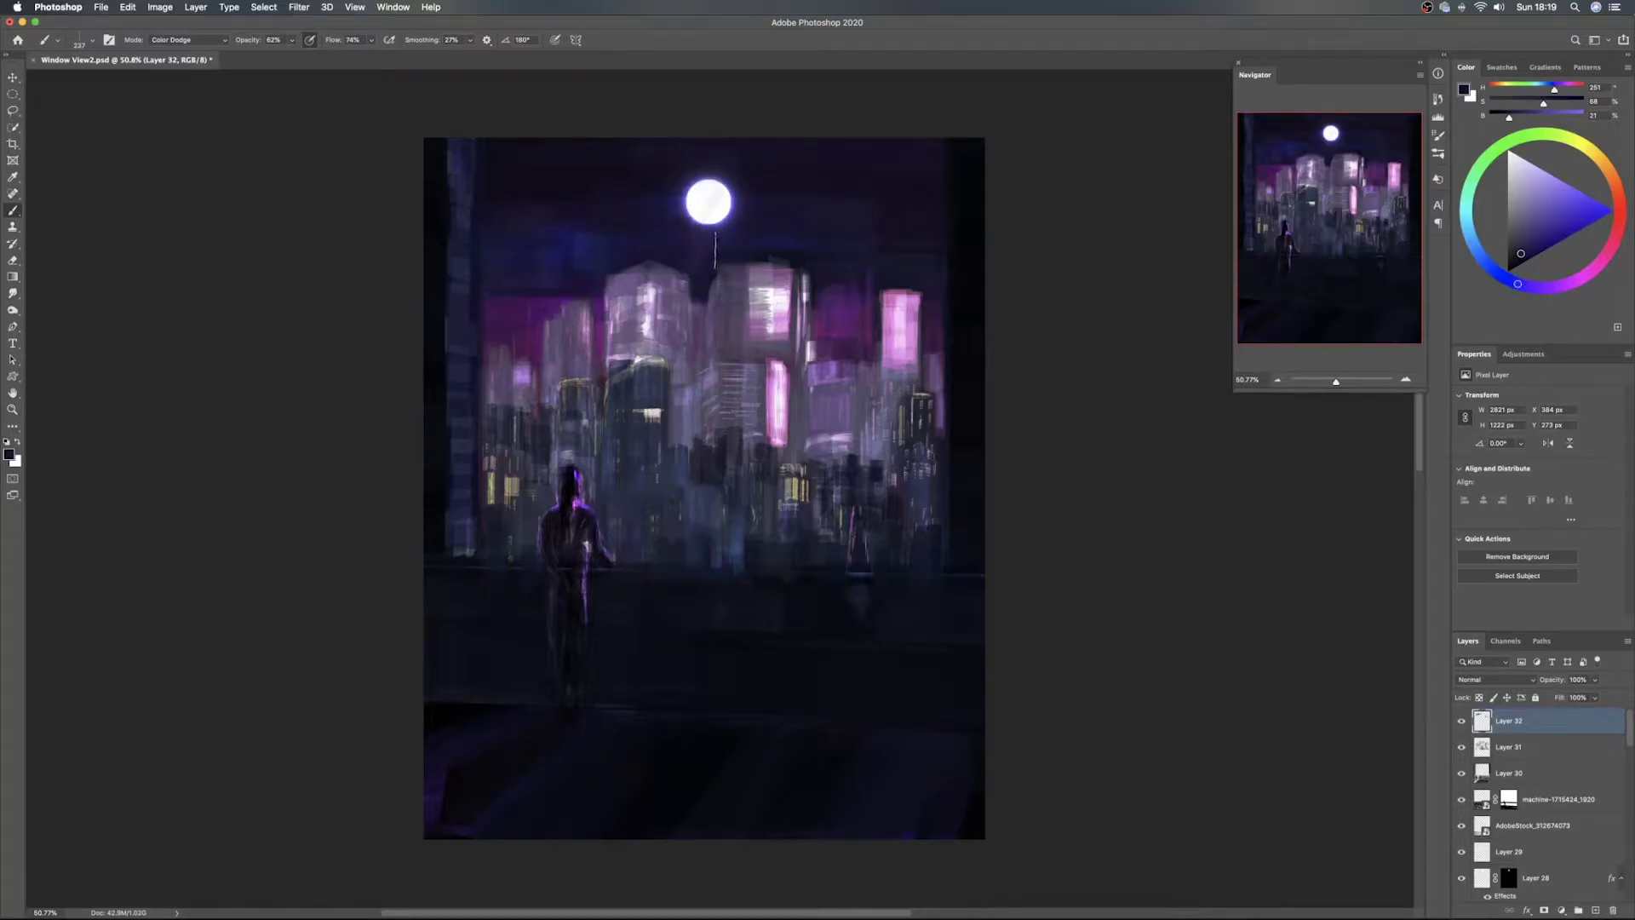
mouse_move(771, 237)
left_mouse_down()
mouse_move(743, 244)
mouse_move(776, 219)
mouse_move(808, 259)
mouse_move(945, 282)
mouse_move(901, 241)
left_mouse_up()
left_click(940, 225, "alt")
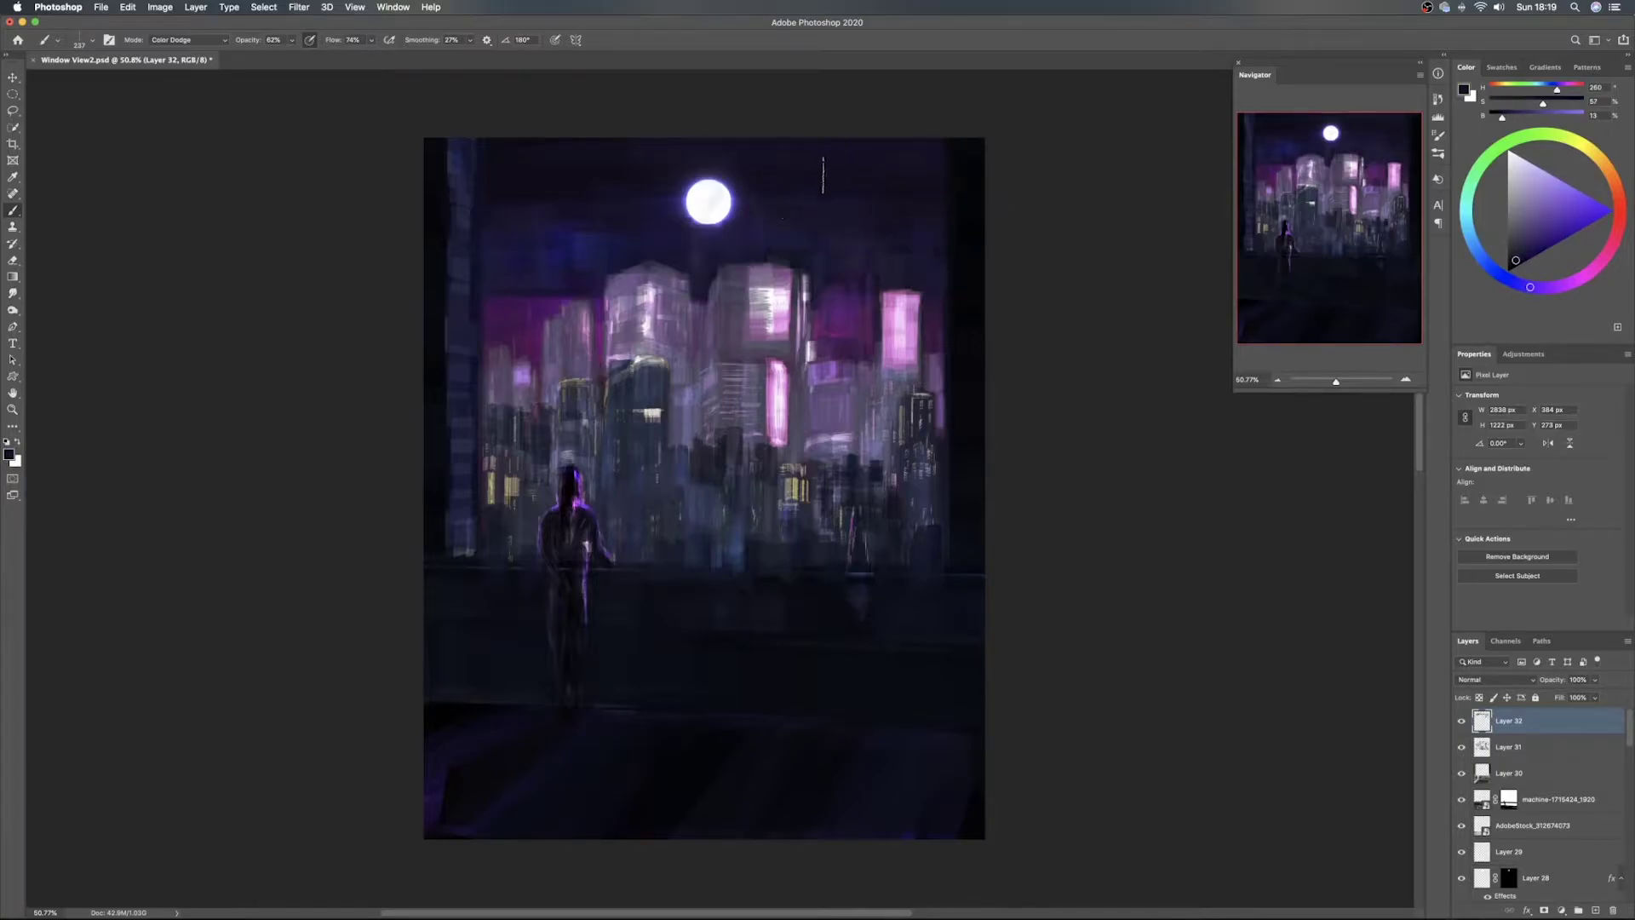
left_click(915, 198, "alt")
left_click_drag(916, 196, 940, 194)
mouse_move(751, 190)
left_mouse_down()
mouse_move(735, 192)
mouse_move(756, 170)
mouse_move(917, 170)
left_mouse_up()
mouse_move(721, 159)
left_mouse_down()
mouse_move(501, 171)
mouse_move(688, 154)
mouse_move(557, 185)
mouse_move(667, 189)
mouse_move(541, 187)
mouse_move(653, 197)
mouse_move(799, 262)
left_mouse_up()
left_click(625, 164, "alt")
Move Layer 29 and the masked Layer 28 together to the top of the layer stack and save the document
scroll(1631, 726, "down", 1)
left_click(1556, 849)
left_click(1558, 825, "shift")
scroll(1563, 838, "up", 1)
left_click_drag(1563, 844, 1564, 716)
key("v")
key("super+s")
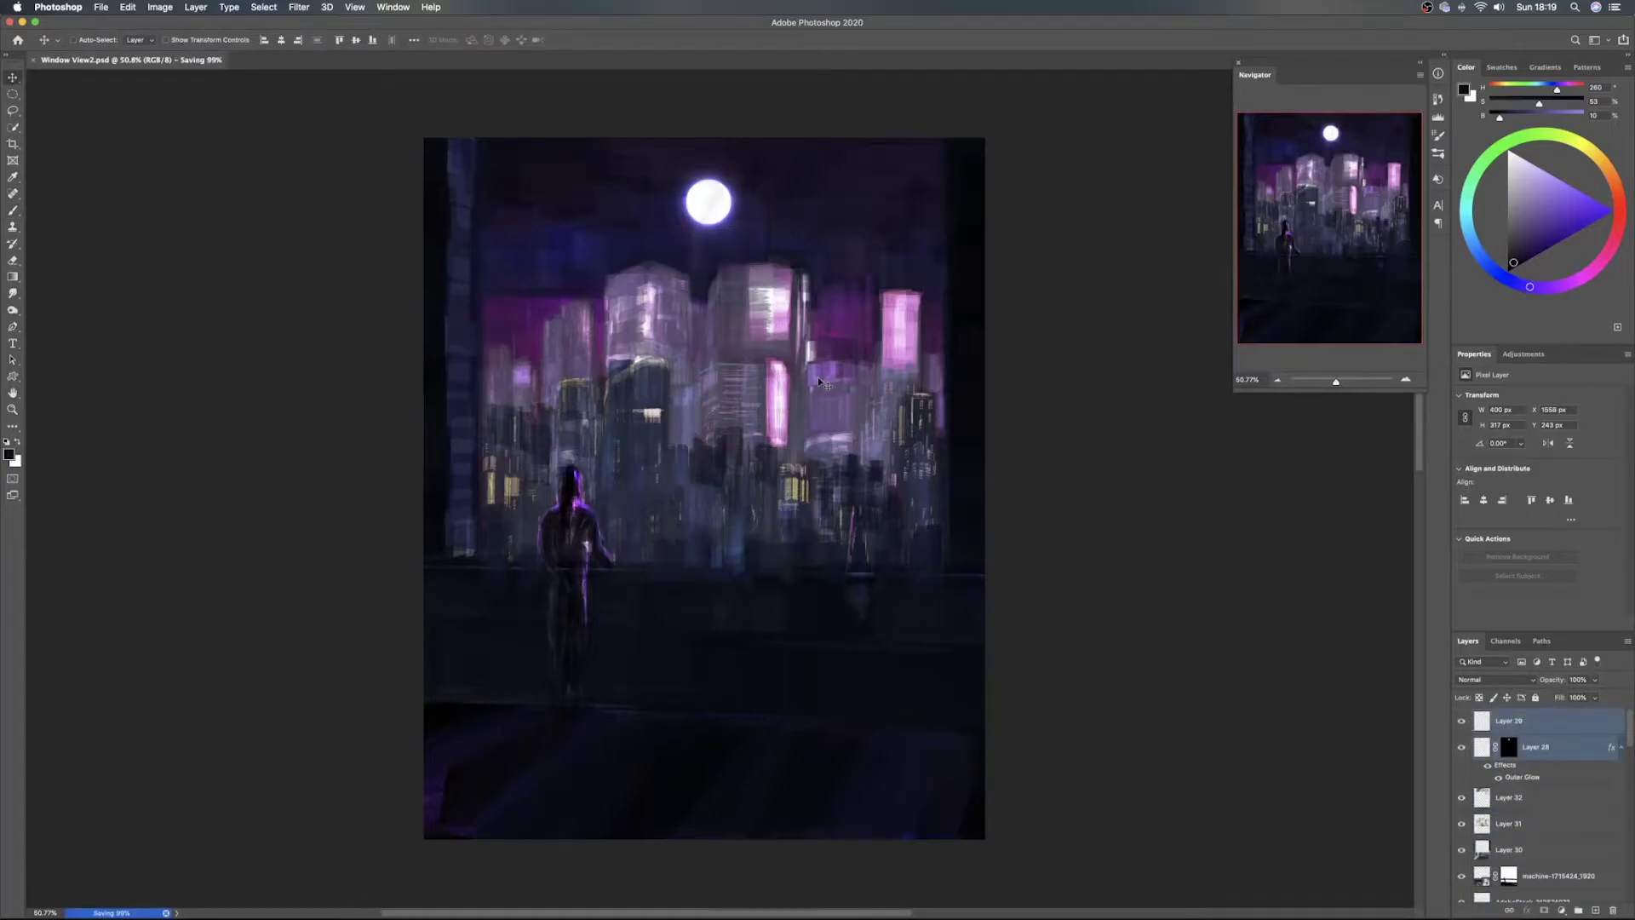
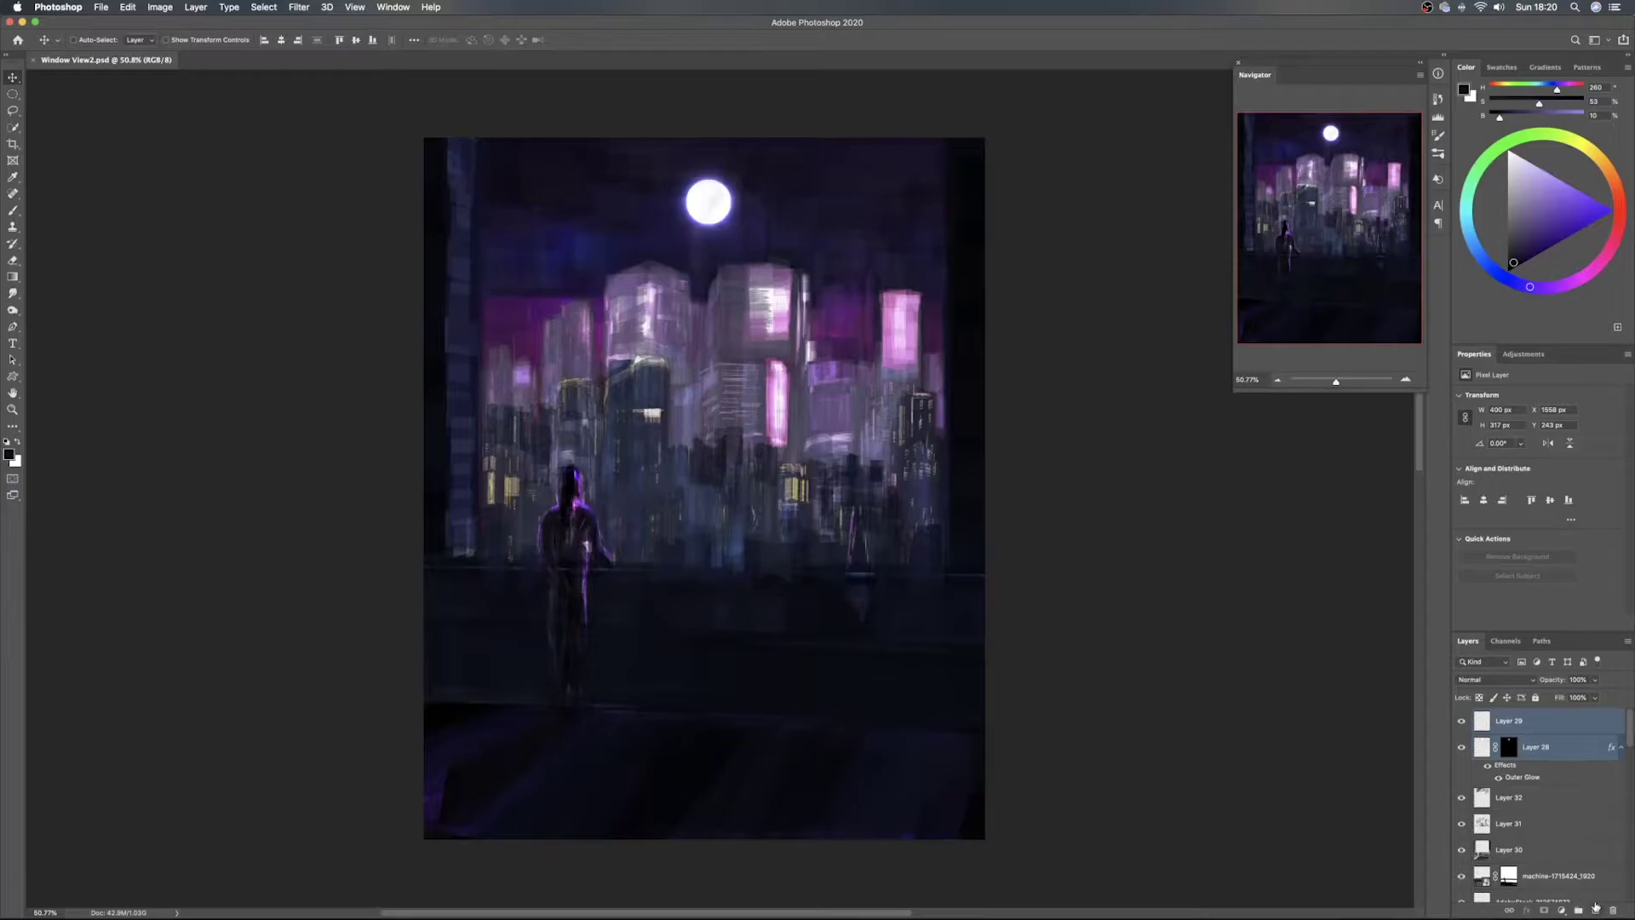
Add a new empty layer above Layer 32 and rename each of the two moon layers MOON
left_click(1575, 796)
key("super+shift+alt+n")
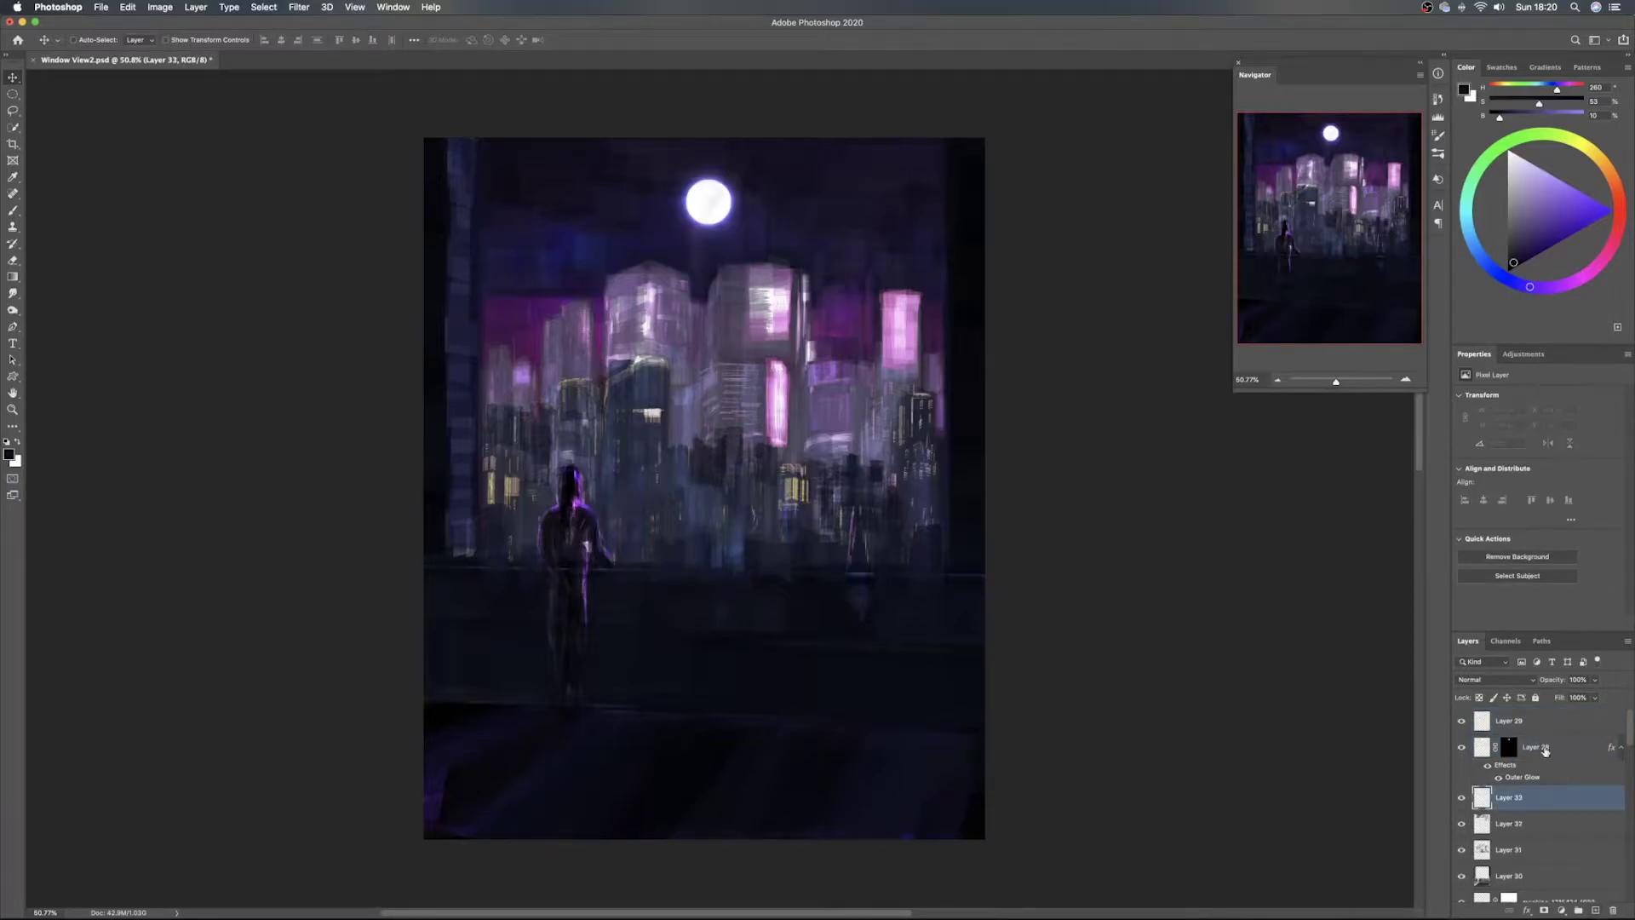
left_click(1545, 748)
type("MOON")
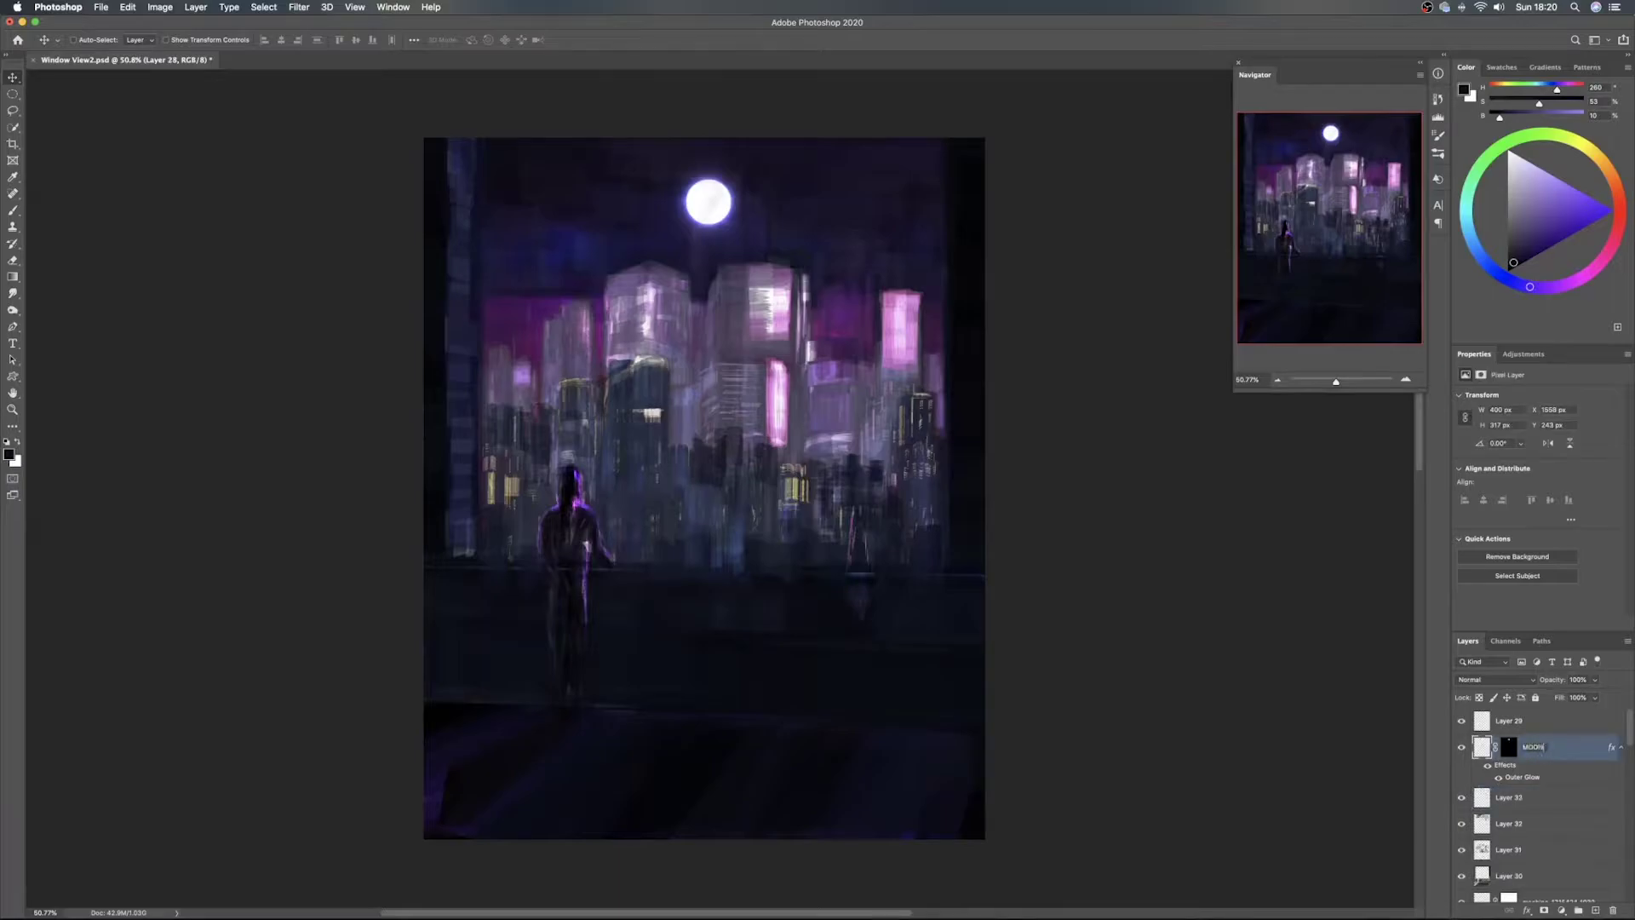
key("Return")
left_click(1506, 721)
double_click(1505, 720)
type("MOON")
key("Return")
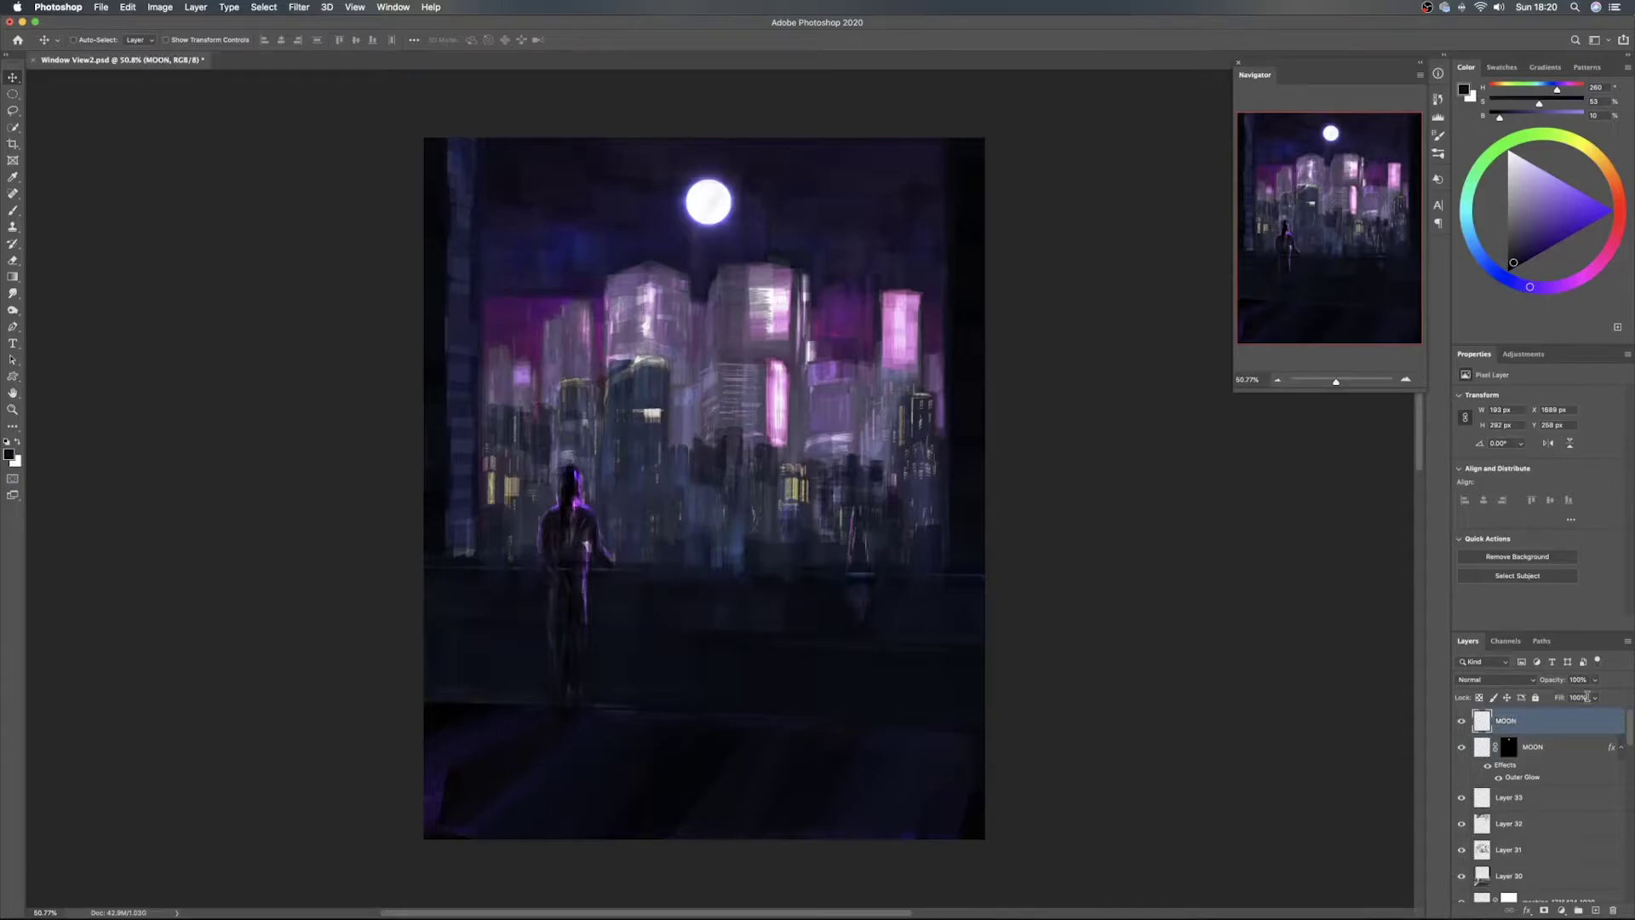
Group the two MOON layers and name the group MOON
left_click(1564, 748, "shift")
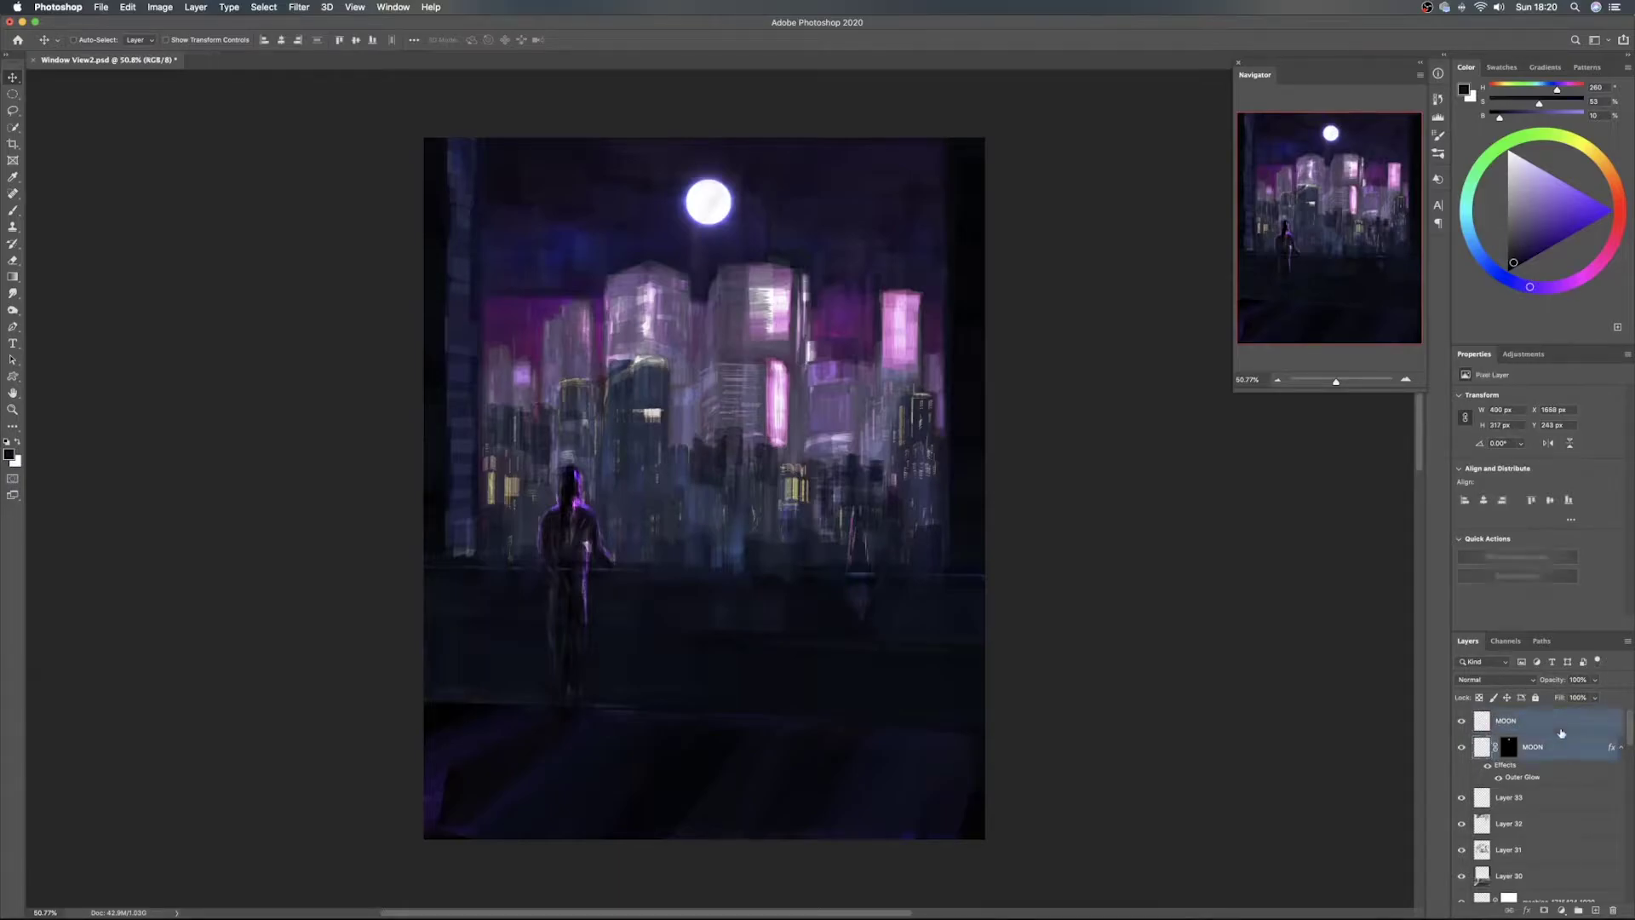
left_click(1577, 909)
type("MOON")
key("Return")
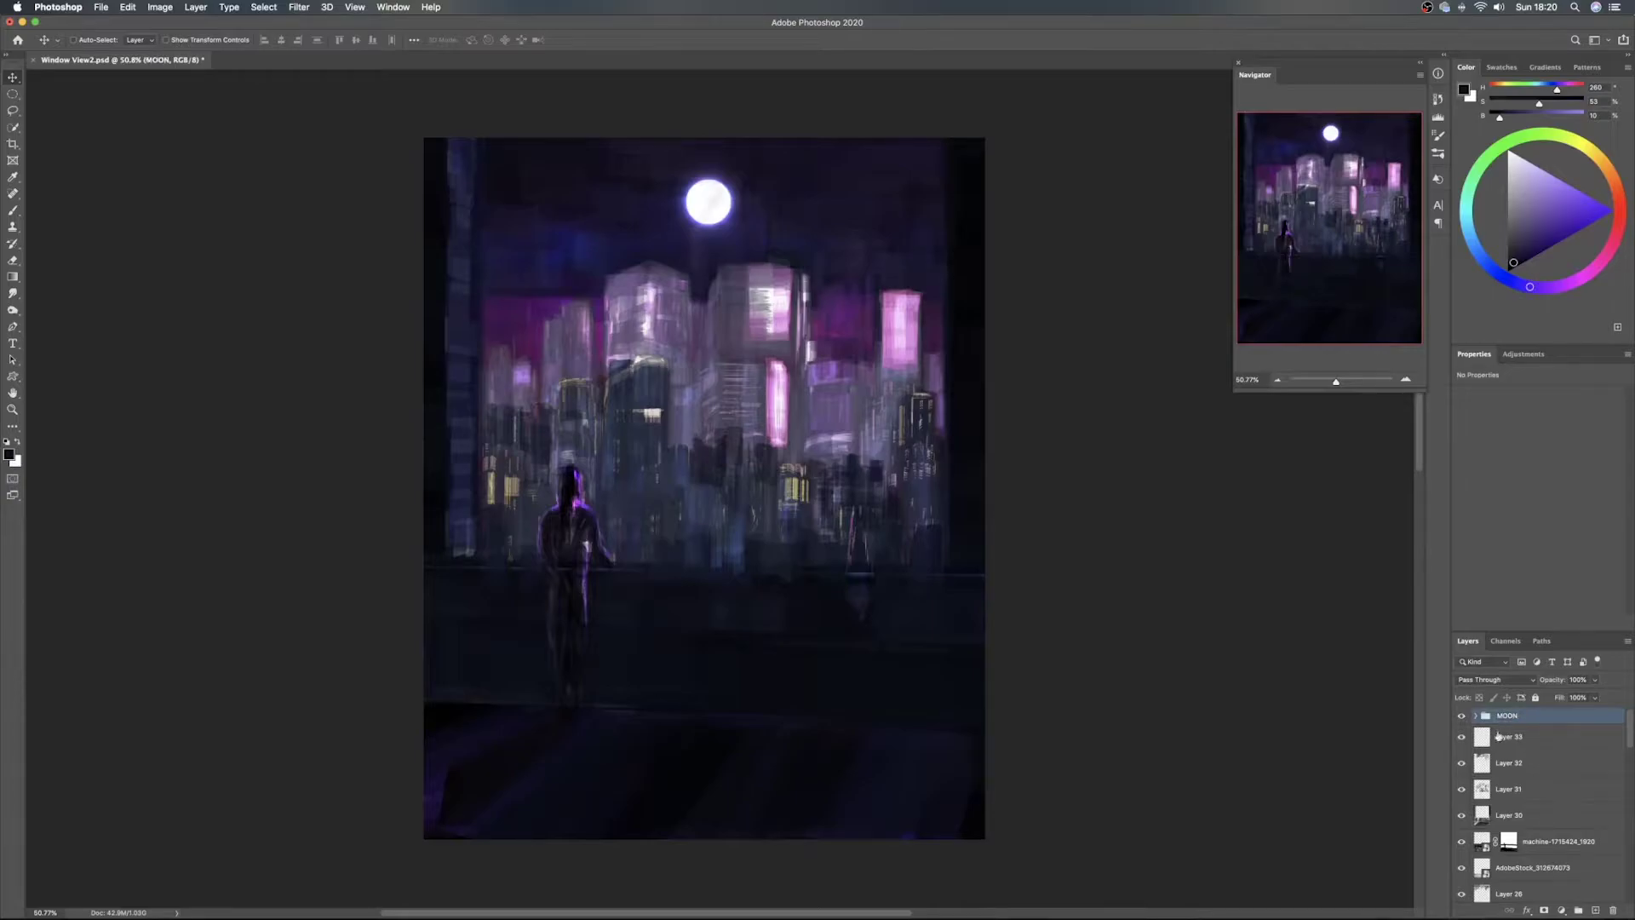
On Layer 33, paint small light-orange window lights with a small brush on the low central buildings just above the railing
left_click(1551, 737)
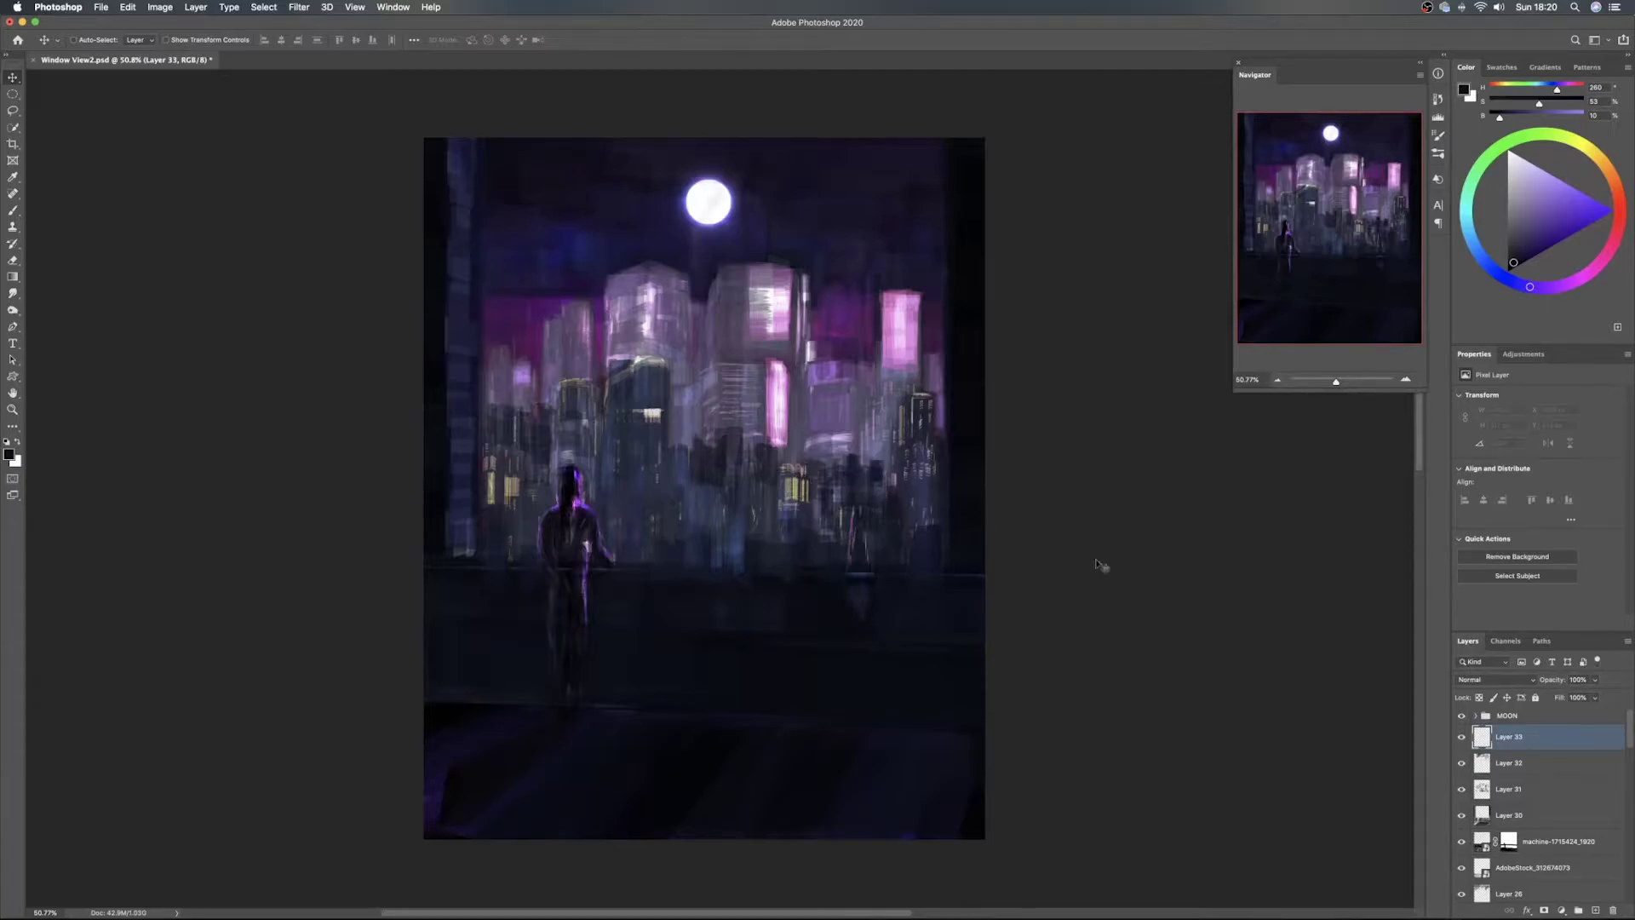
key("b")
left_click_drag(684, 501, 722, 490)
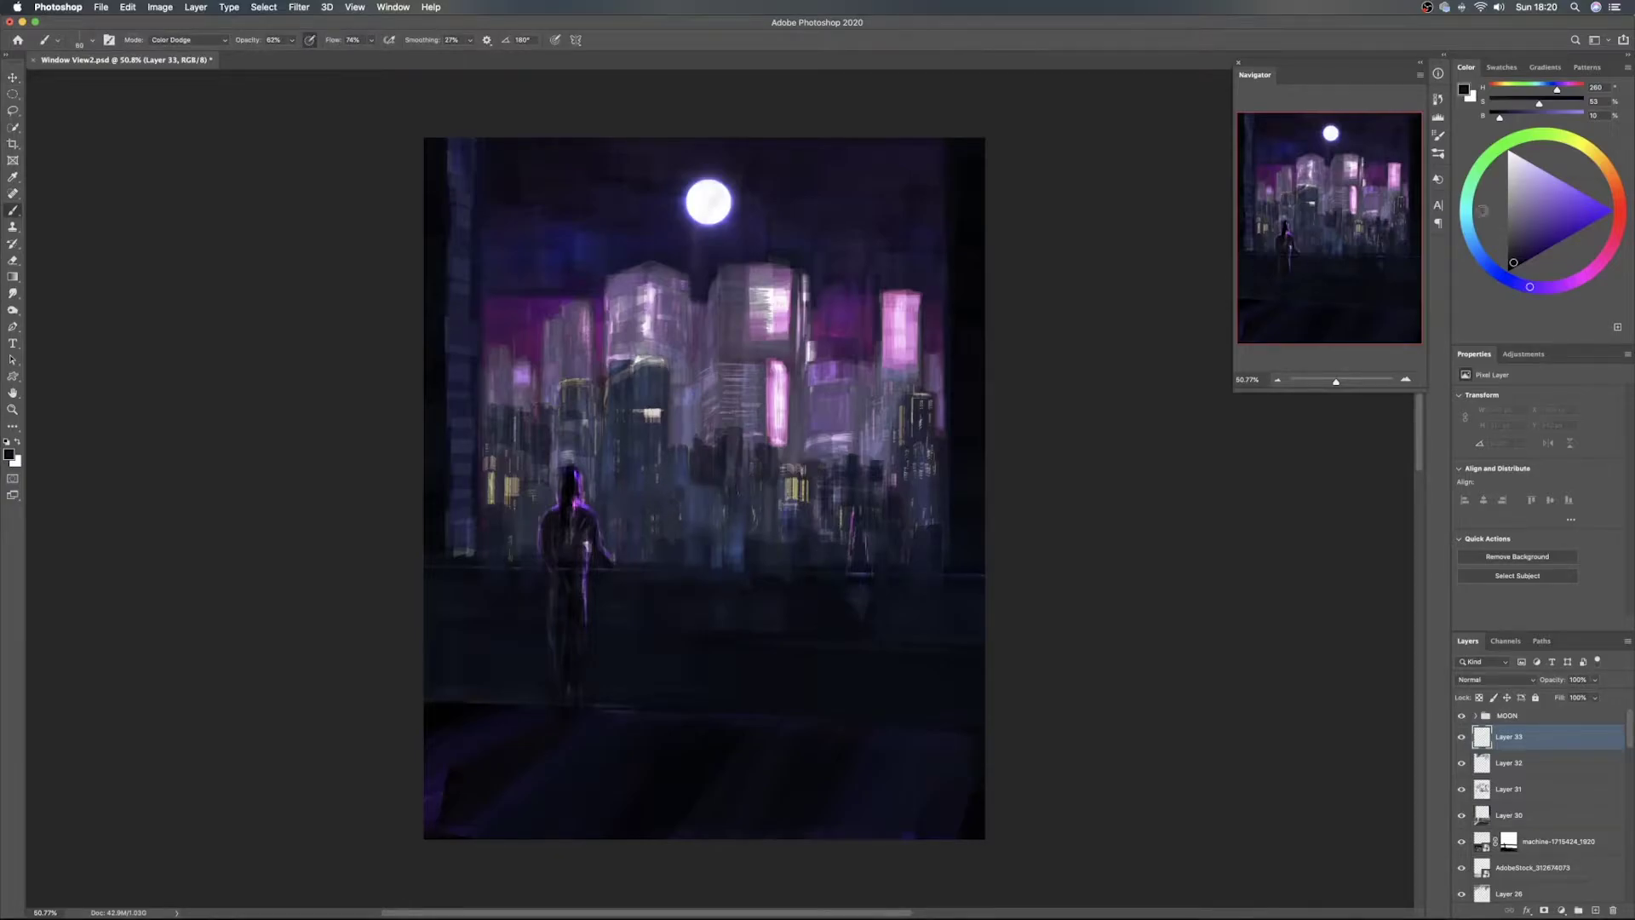
left_click(1599, 170)
left_click(1558, 191)
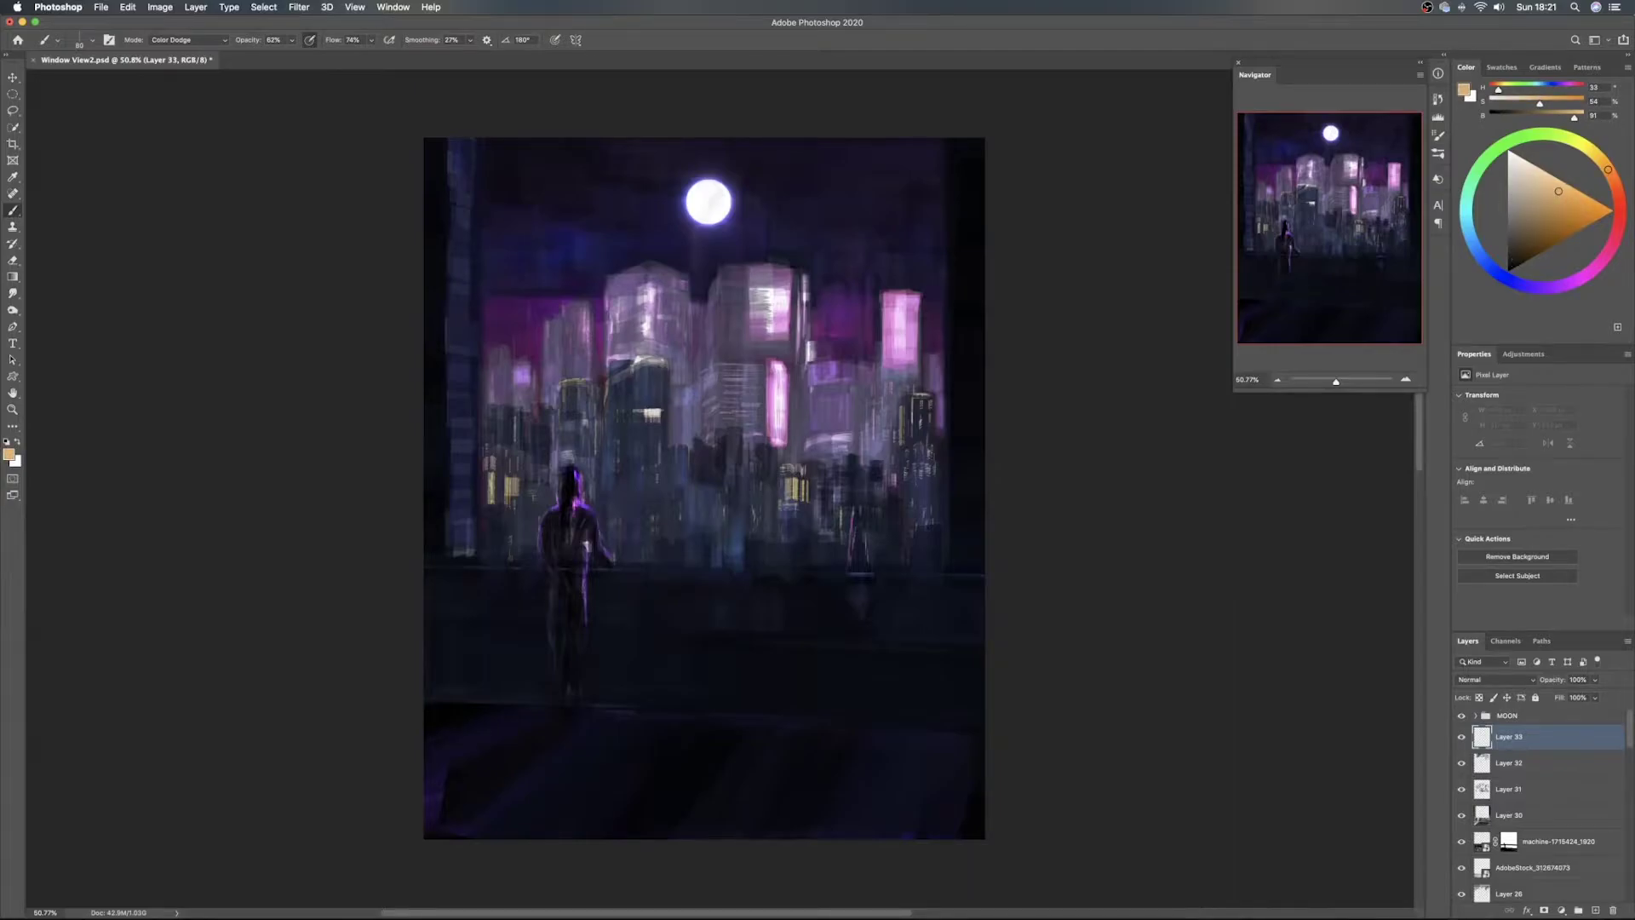
mouse_move(732, 536)
left_mouse_down()
mouse_move(764, 537)
mouse_move(721, 536)
left_mouse_up()
left_click(734, 536)
left_click(736, 536)
left_click(737, 537)
left_click(735, 542)
left_click(735, 547)
left_click_drag(717, 549, 709, 549)
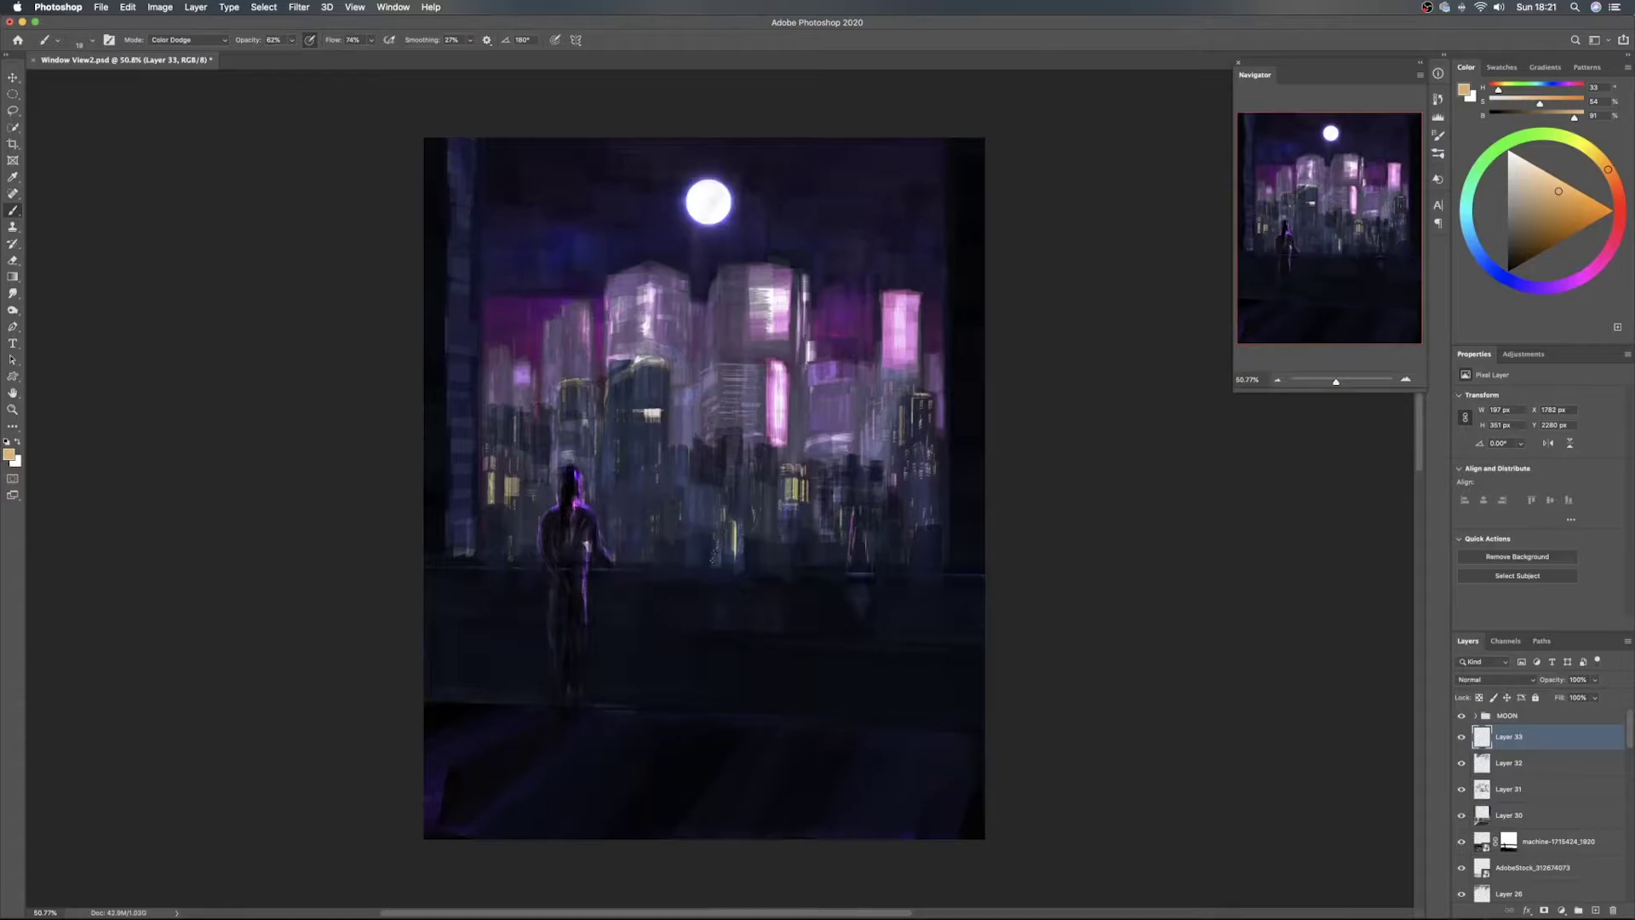
Paint light-orange window lights on Layer 33 above the central railing and in a band across the dark central-left tower
left_click_drag(709, 553, 671, 554)
left_click_drag(621, 423, 618, 437)
mouse_move(618, 426)
left_mouse_down()
mouse_move(609, 443)
mouse_move(631, 433)
left_mouse_up()
left_click_drag(636, 421, 636, 433)
left_click_drag(650, 423, 649, 435)
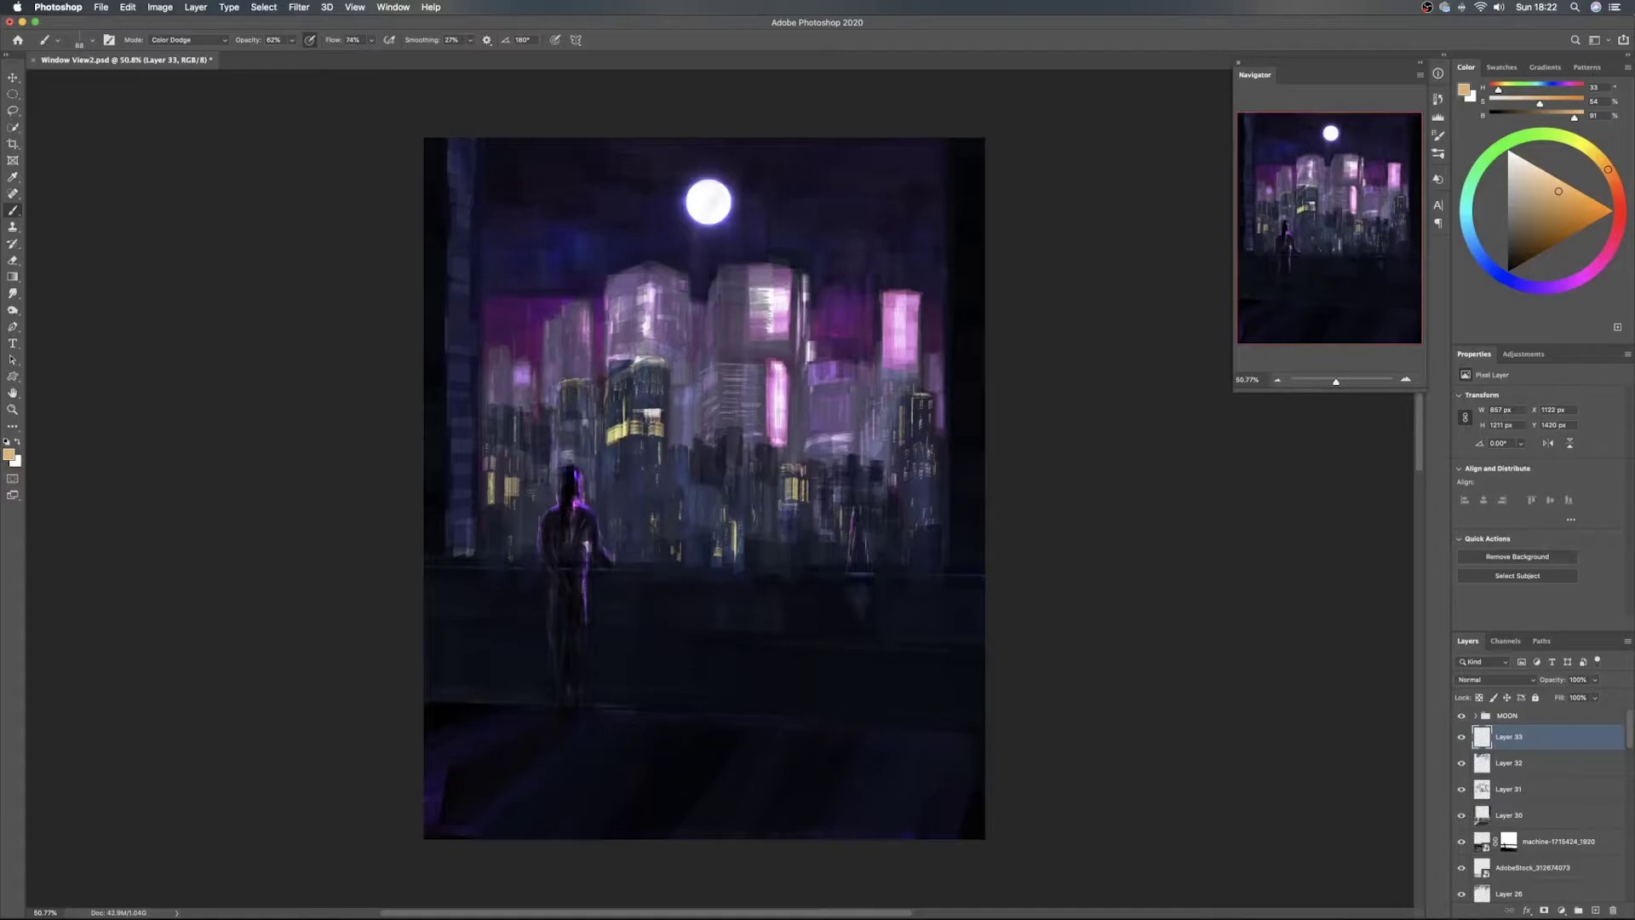
Add a new layer above Layer 33 and break up the tower's yellow light band with dark blue tones sampled from the buildings
left_click(639, 412, "alt")
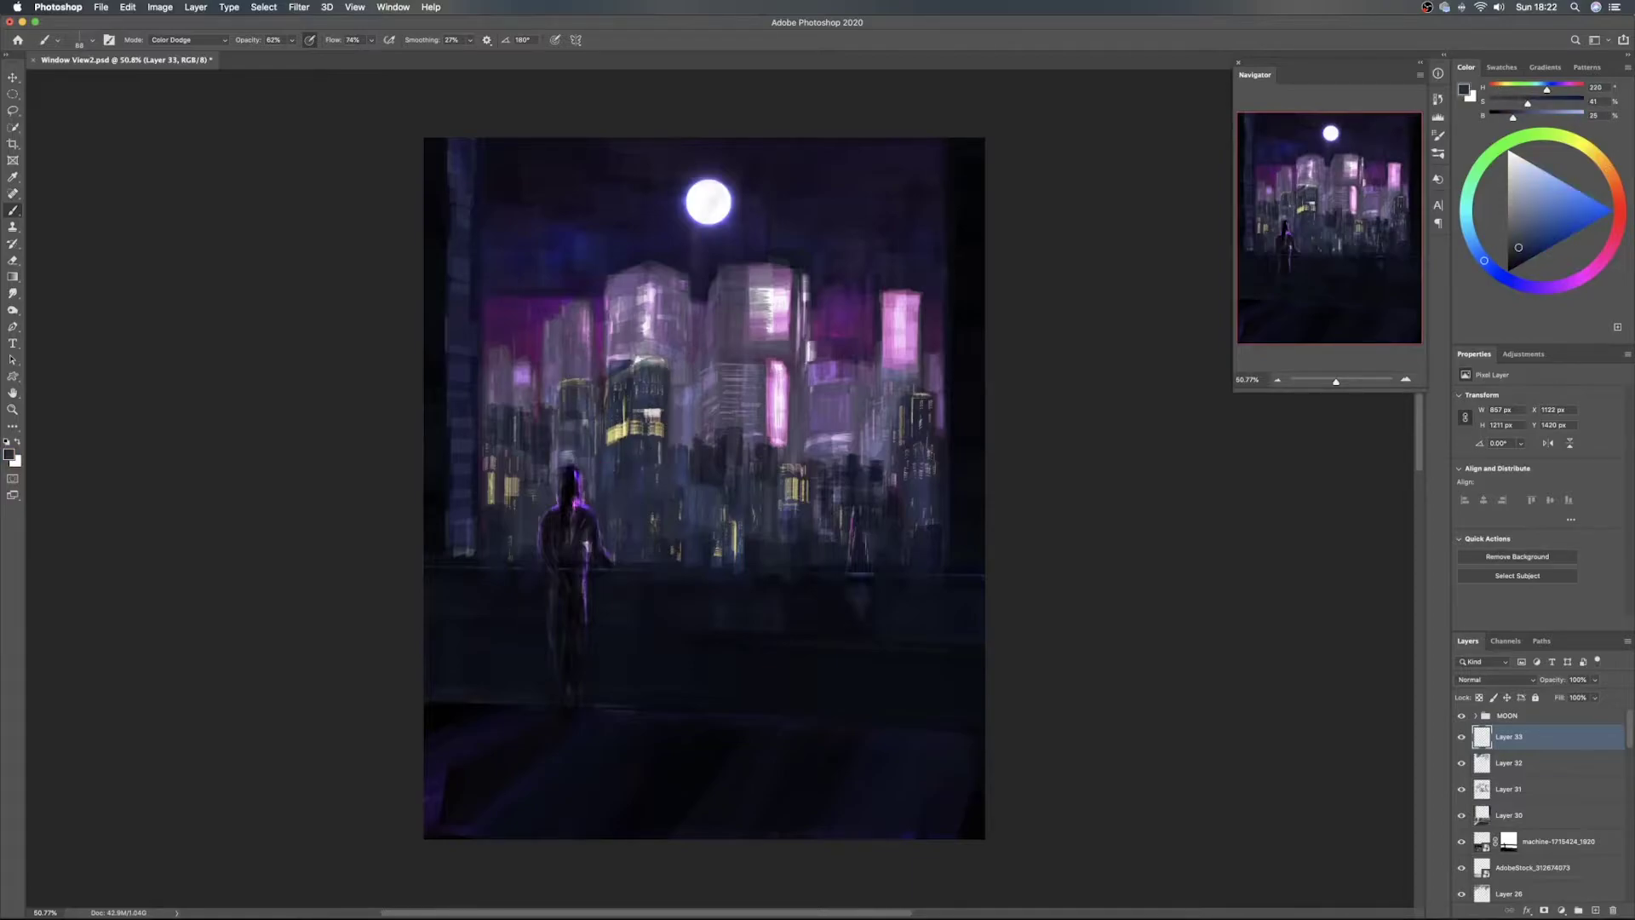
left_click(1595, 909)
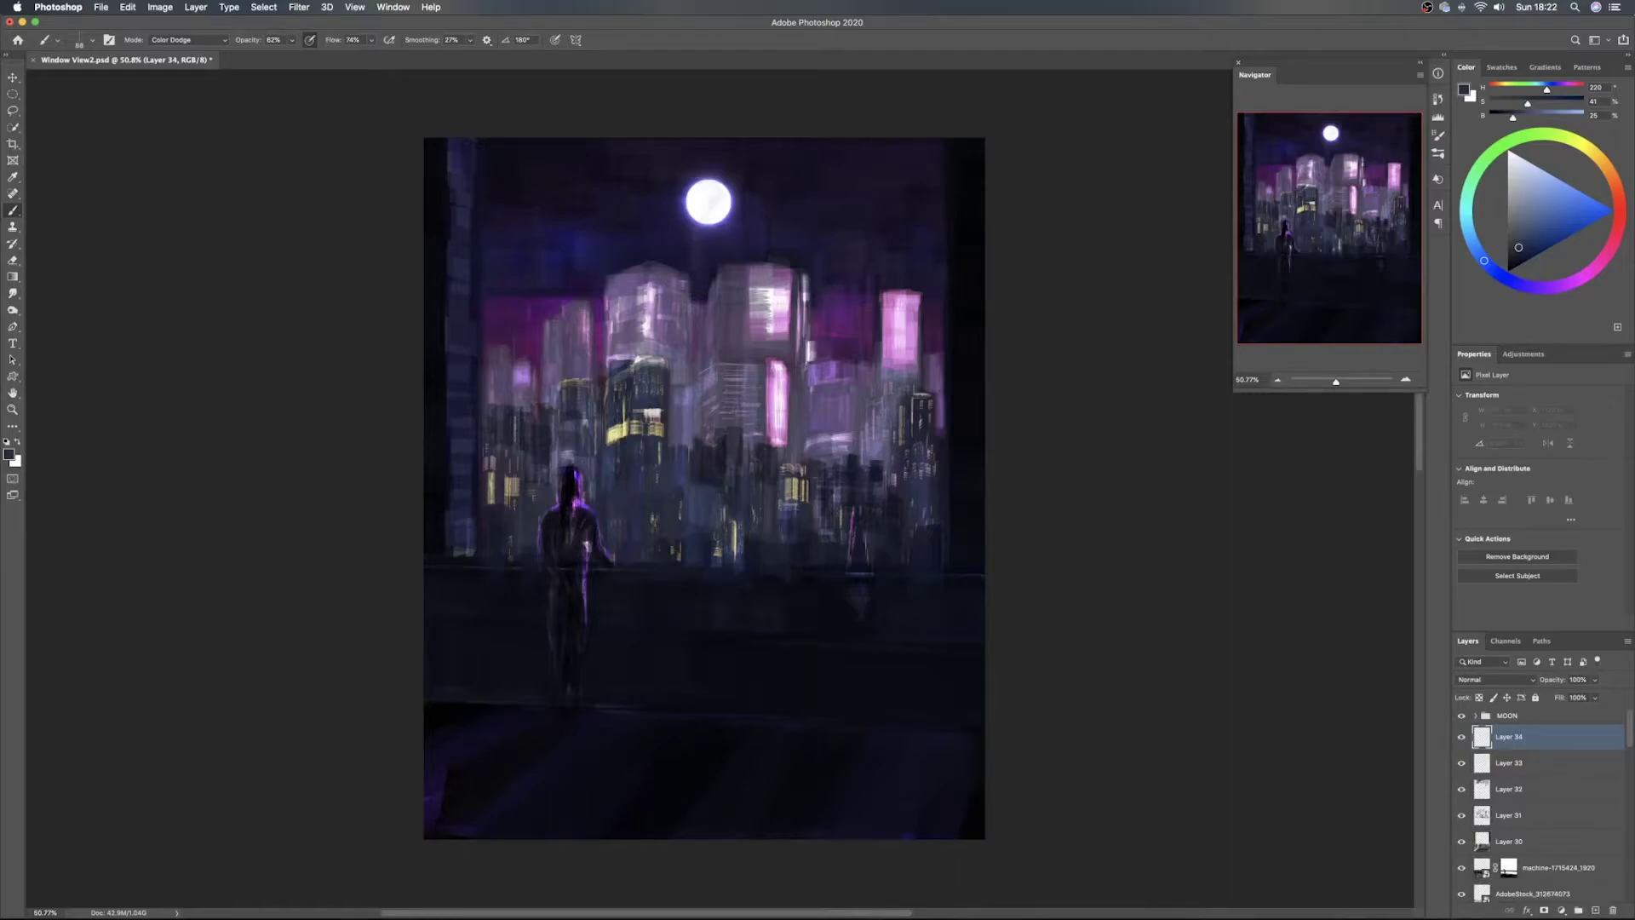
left_click(618, 410, "alt")
left_click_drag(612, 425, 622, 437)
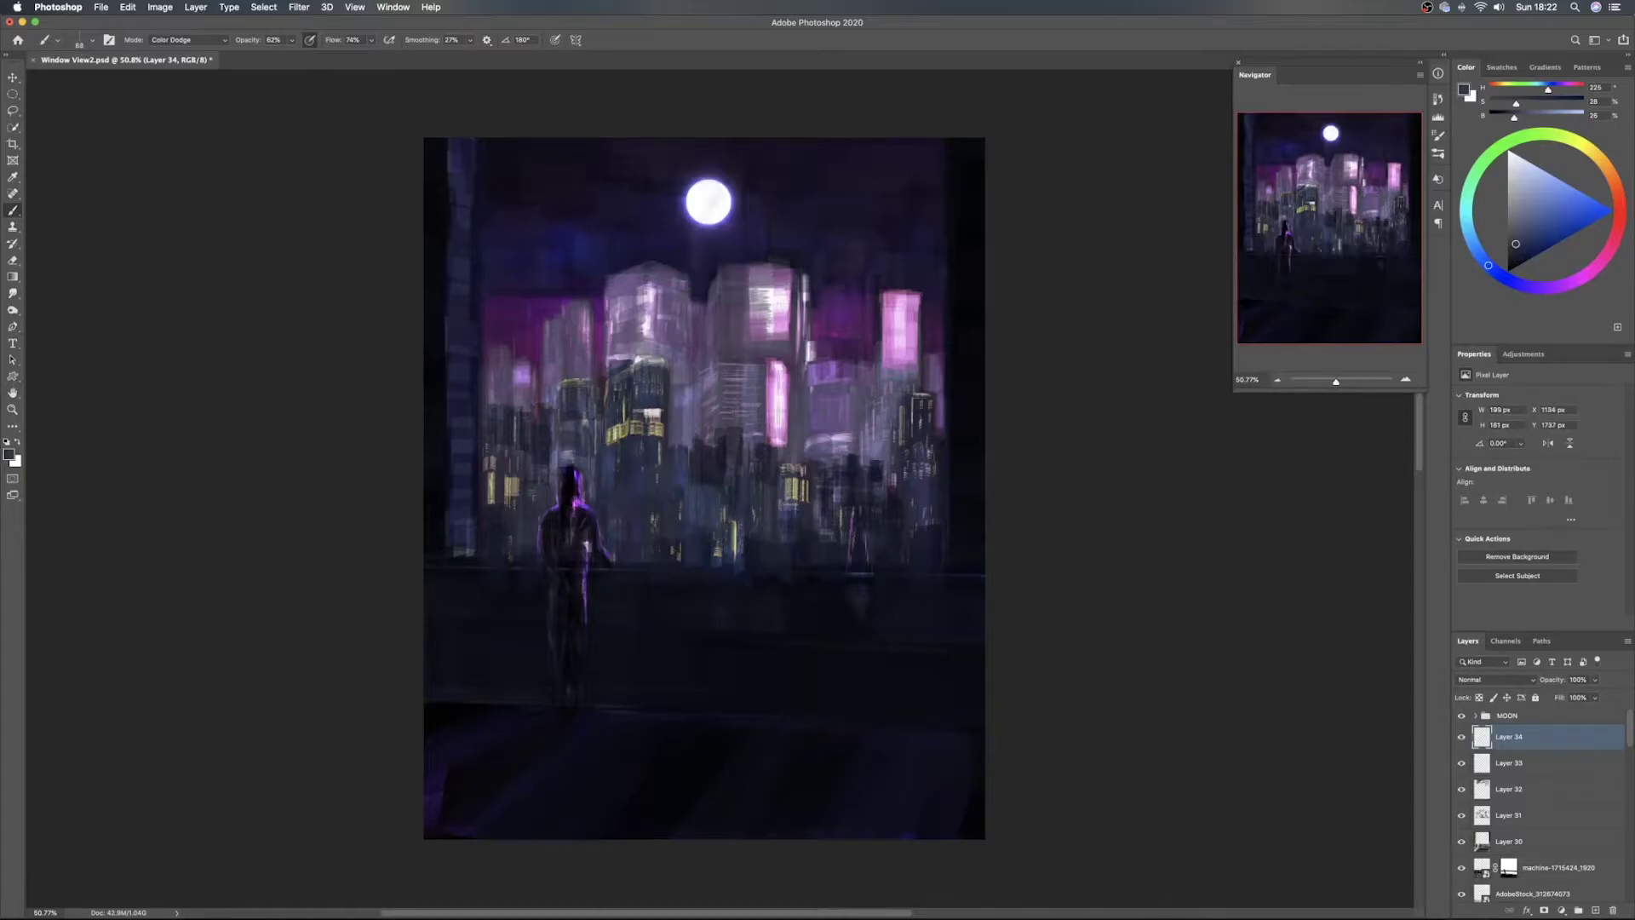
left_click_drag(654, 424, 654, 437)
left_click_drag(643, 436, 643, 451)
left_click(500, 522, "alt")
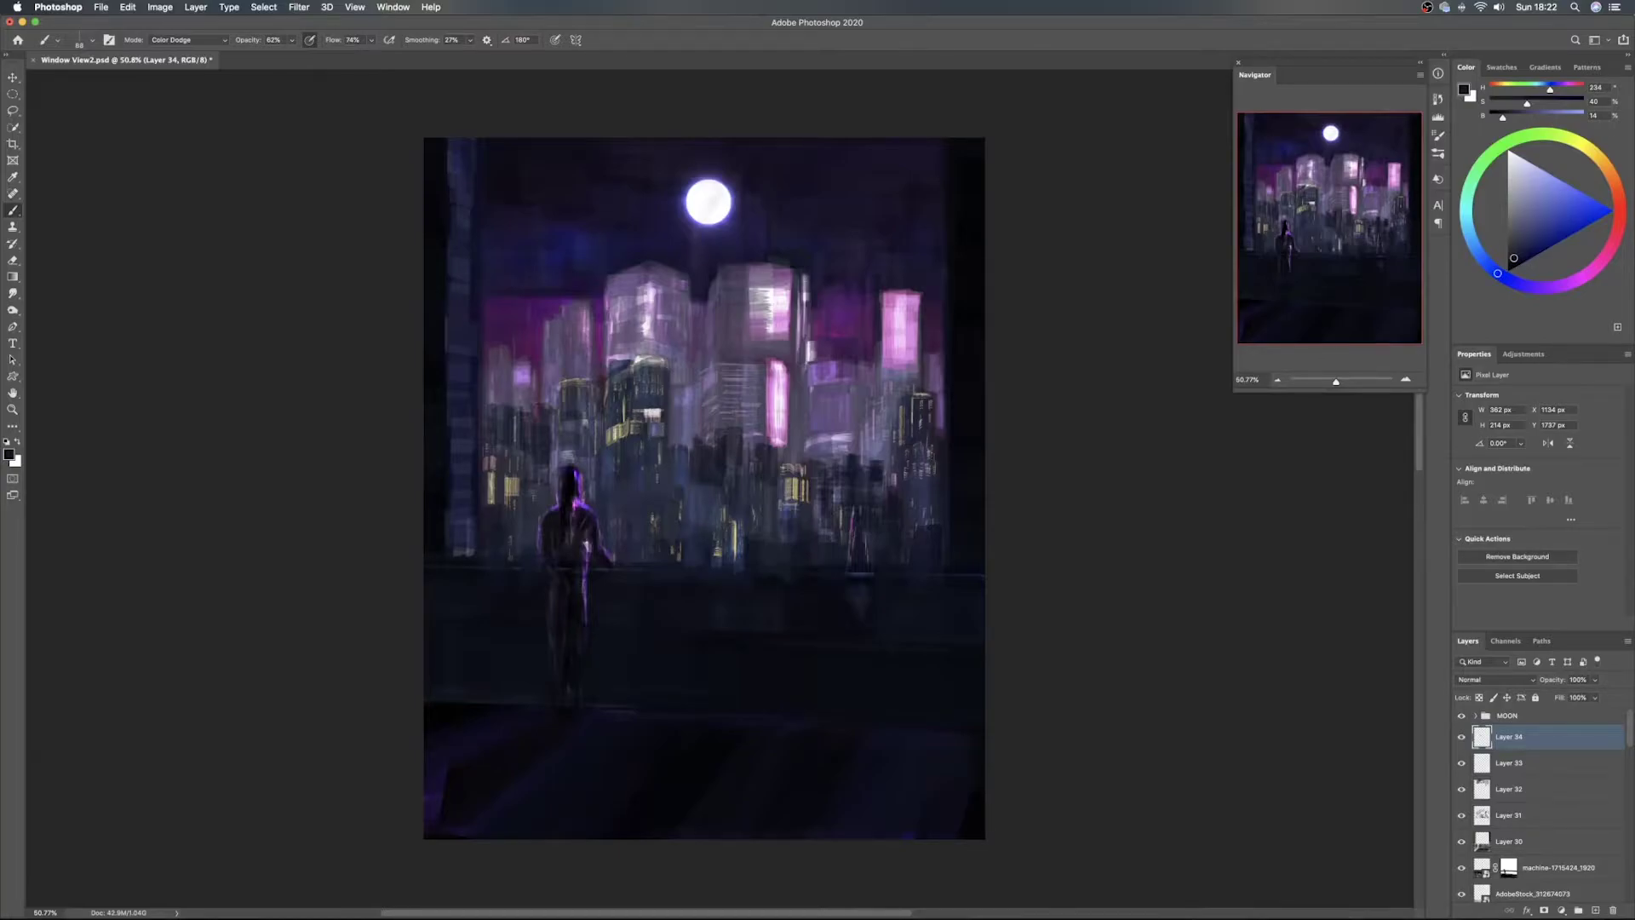
left_click_drag(640, 436, 640, 455)
left_click_drag(611, 450, 611, 472)
Paint window lights in light orange (H 33, S 54, B 93) on the central low buildings and those right of centre on Layer 34
left_click(800, 488, "alt")
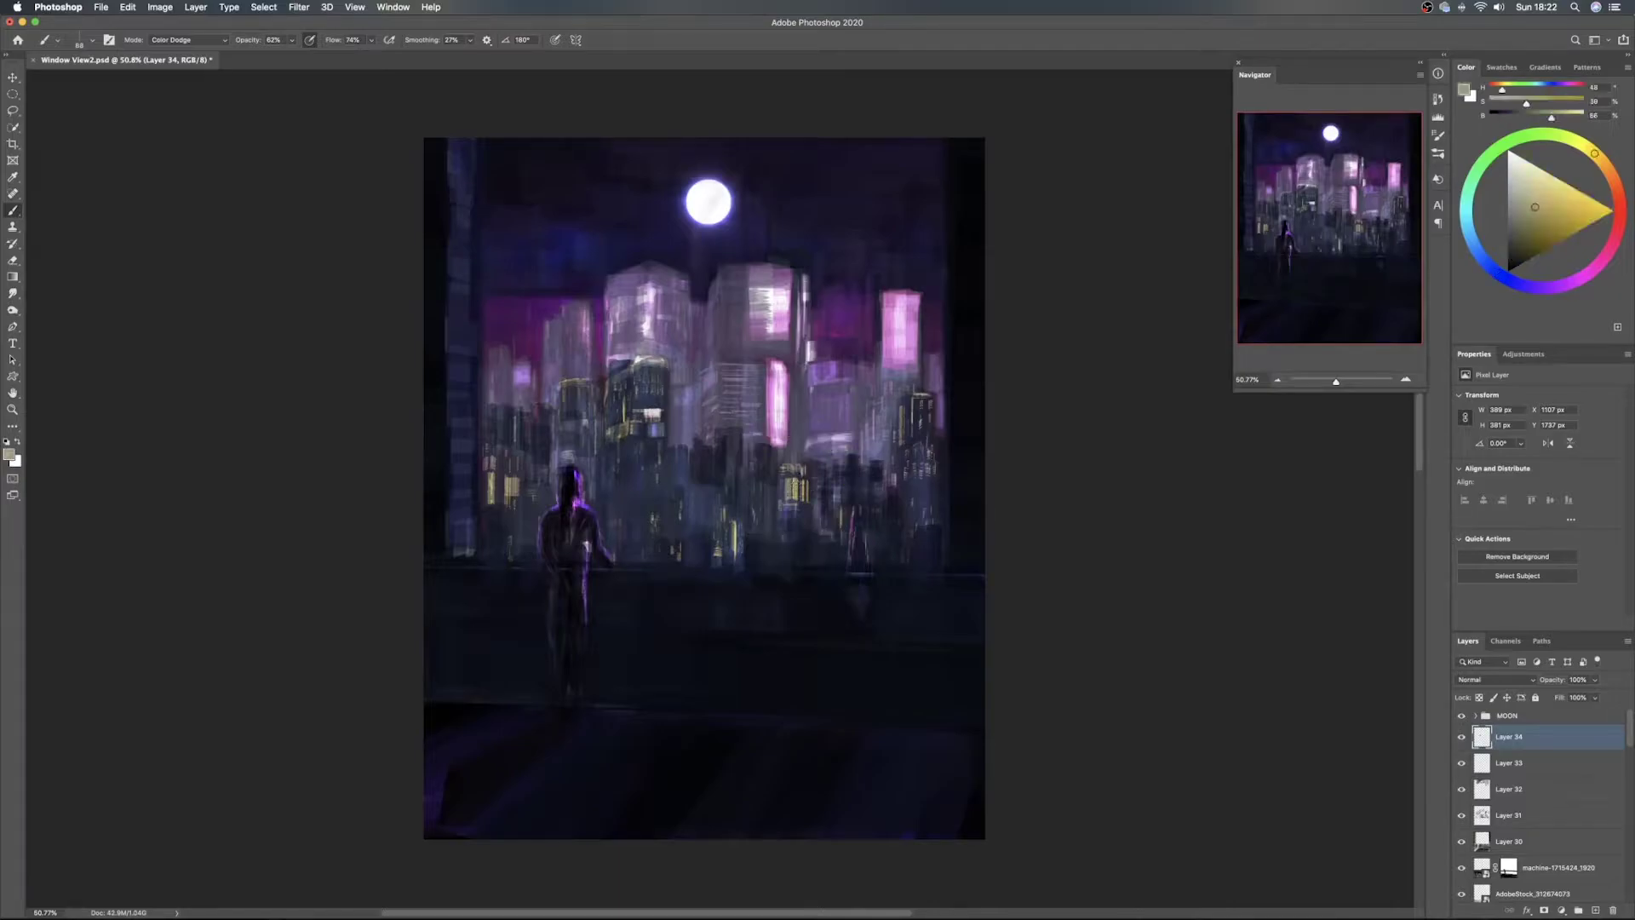
left_click_drag(1557, 196, 1561, 188)
left_click(1608, 170)
left_click_drag(673, 476, 678, 457)
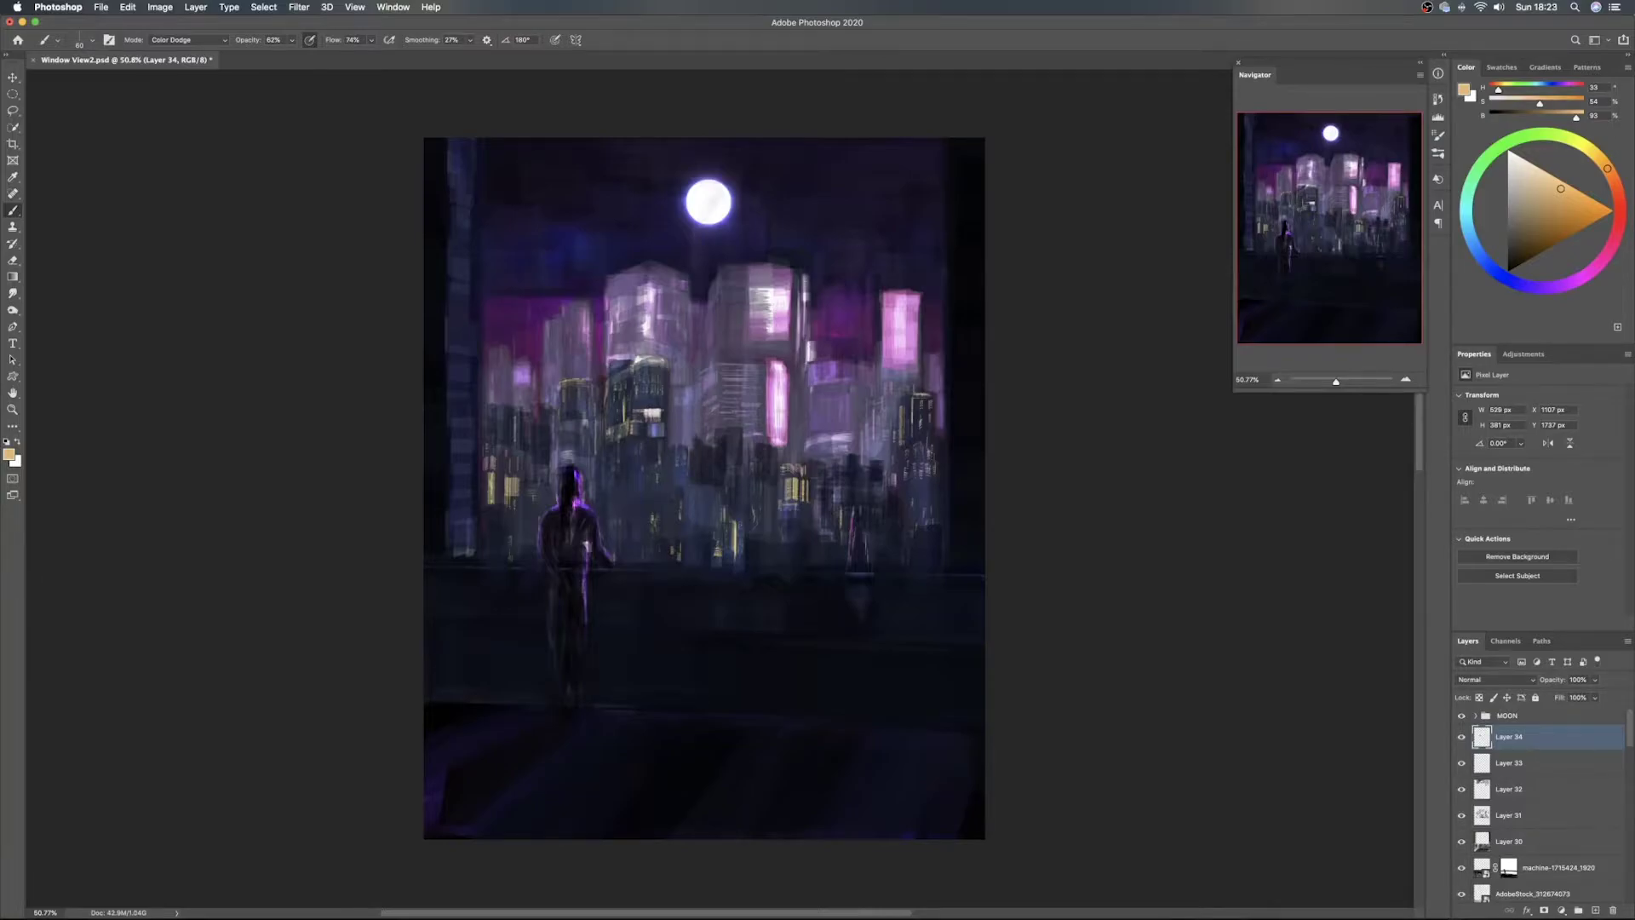
left_click_drag(654, 465, 654, 482)
mouse_move(829, 509)
left_mouse_down()
mouse_move(846, 509)
mouse_move(822, 519)
left_mouse_up()
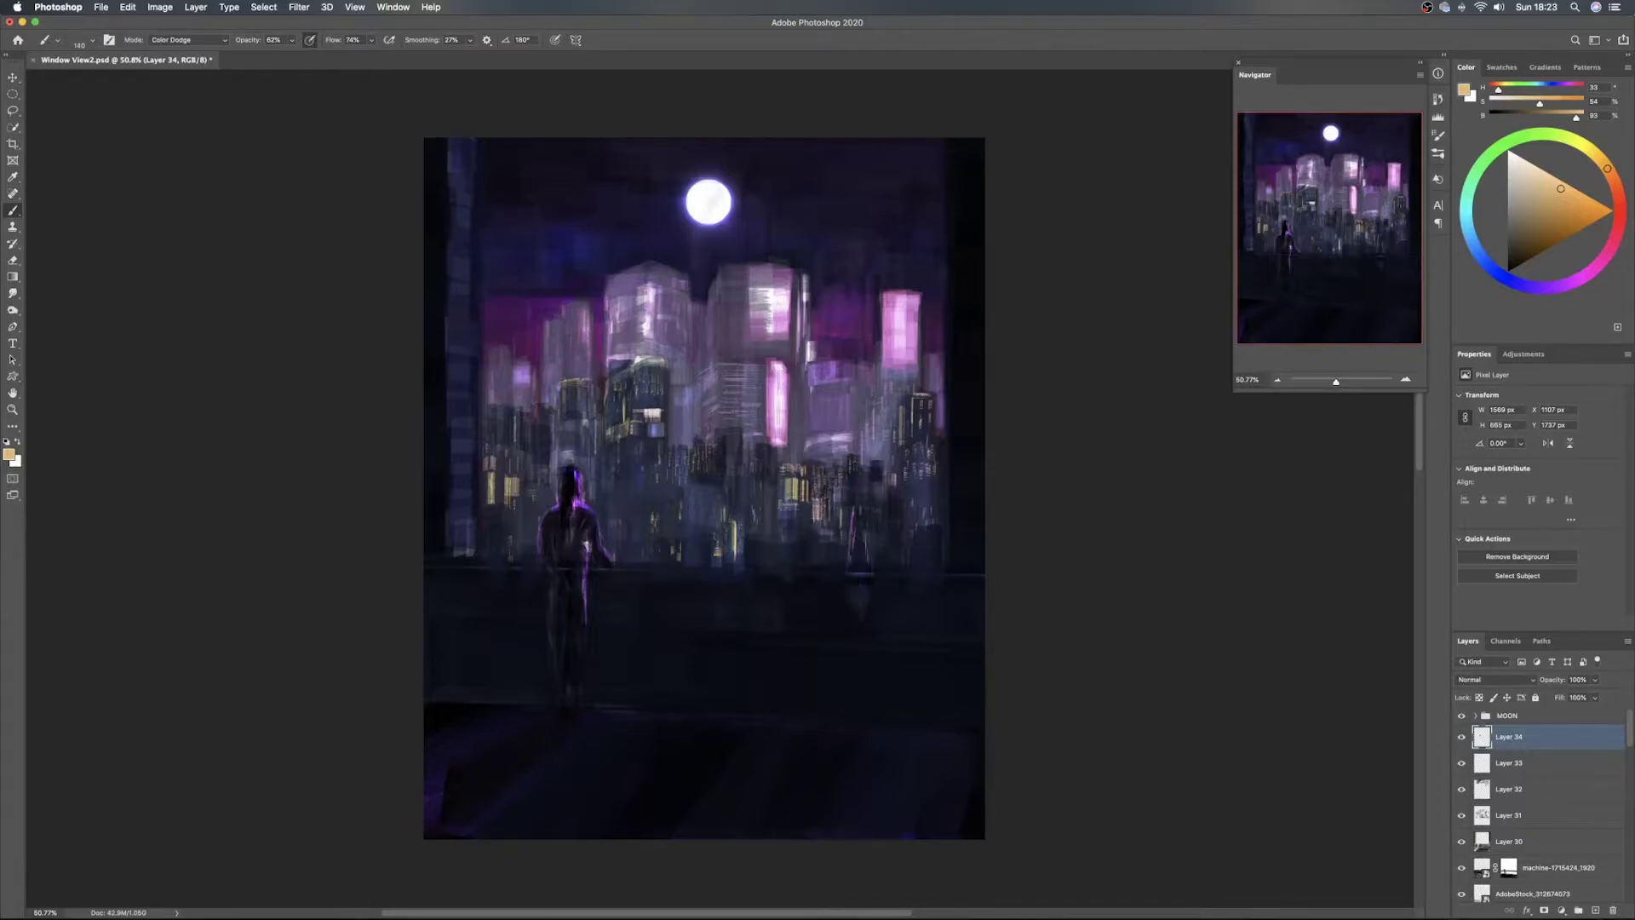
Paint light-orange lights at the base of the far-right buildings and along the central skyline just above the railing
left_click_drag(920, 550, 905, 551)
key("cmd+z")
left_click(920, 552)
left_click_drag(935, 536, 930, 558)
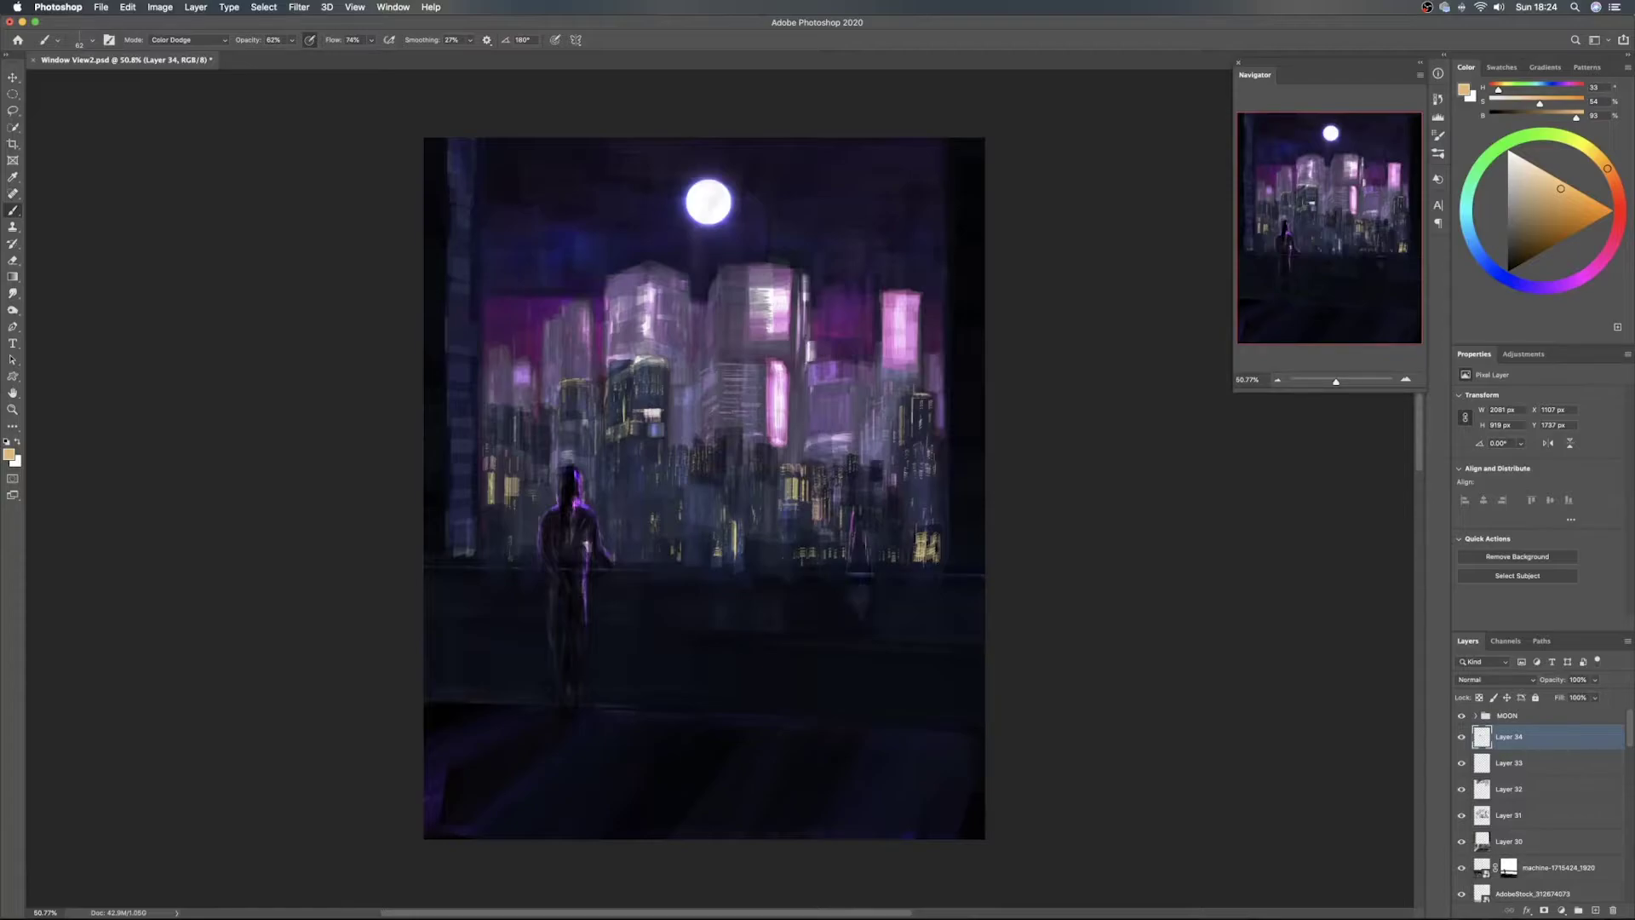
mouse_move(772, 558)
left_mouse_down()
mouse_move(790, 559)
mouse_move(766, 566)
left_mouse_up()
mouse_move(760, 546)
left_mouse_down()
mouse_move(766, 566)
mouse_move(746, 565)
mouse_move(755, 554)
left_mouse_up()
left_click_drag(705, 559, 667, 549)
Set the brush's count jitter to 0% and scatter control to Pen Pressure, and add a new layer above Layer 34
left_click(1438, 136)
left_click(1236, 163)
mouse_move(1293, 134)
left_mouse_down()
mouse_move(1373, 141)
mouse_move(1342, 138)
mouse_move(1328, 176)
mouse_move(1285, 175)
left_mouse_up()
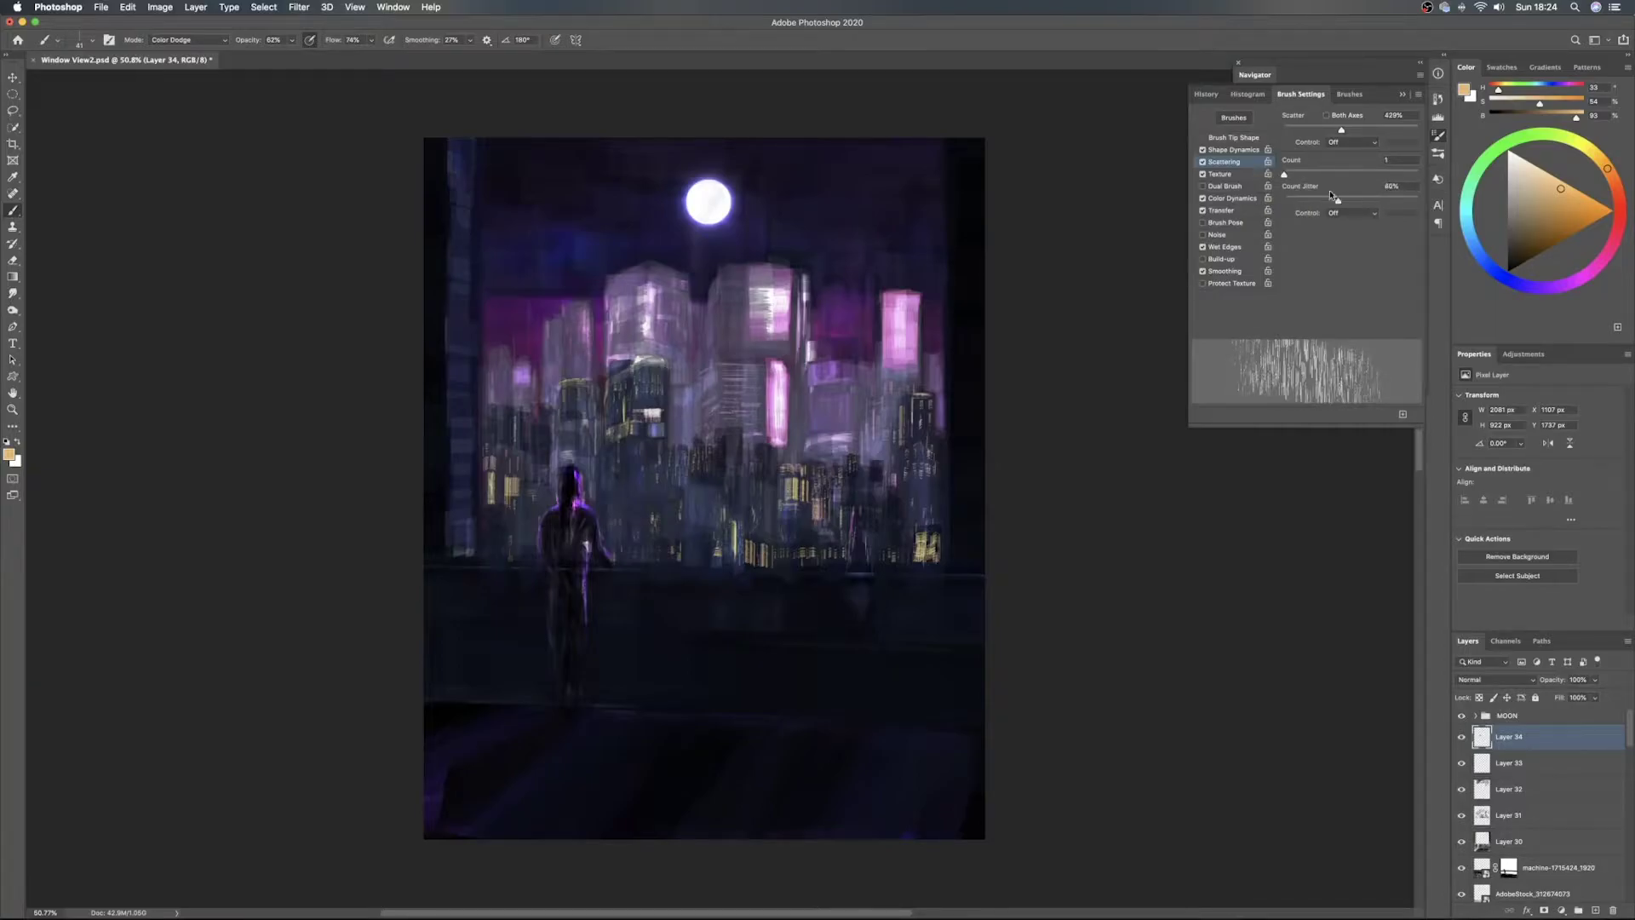
left_click(1345, 141)
left_click(1355, 162)
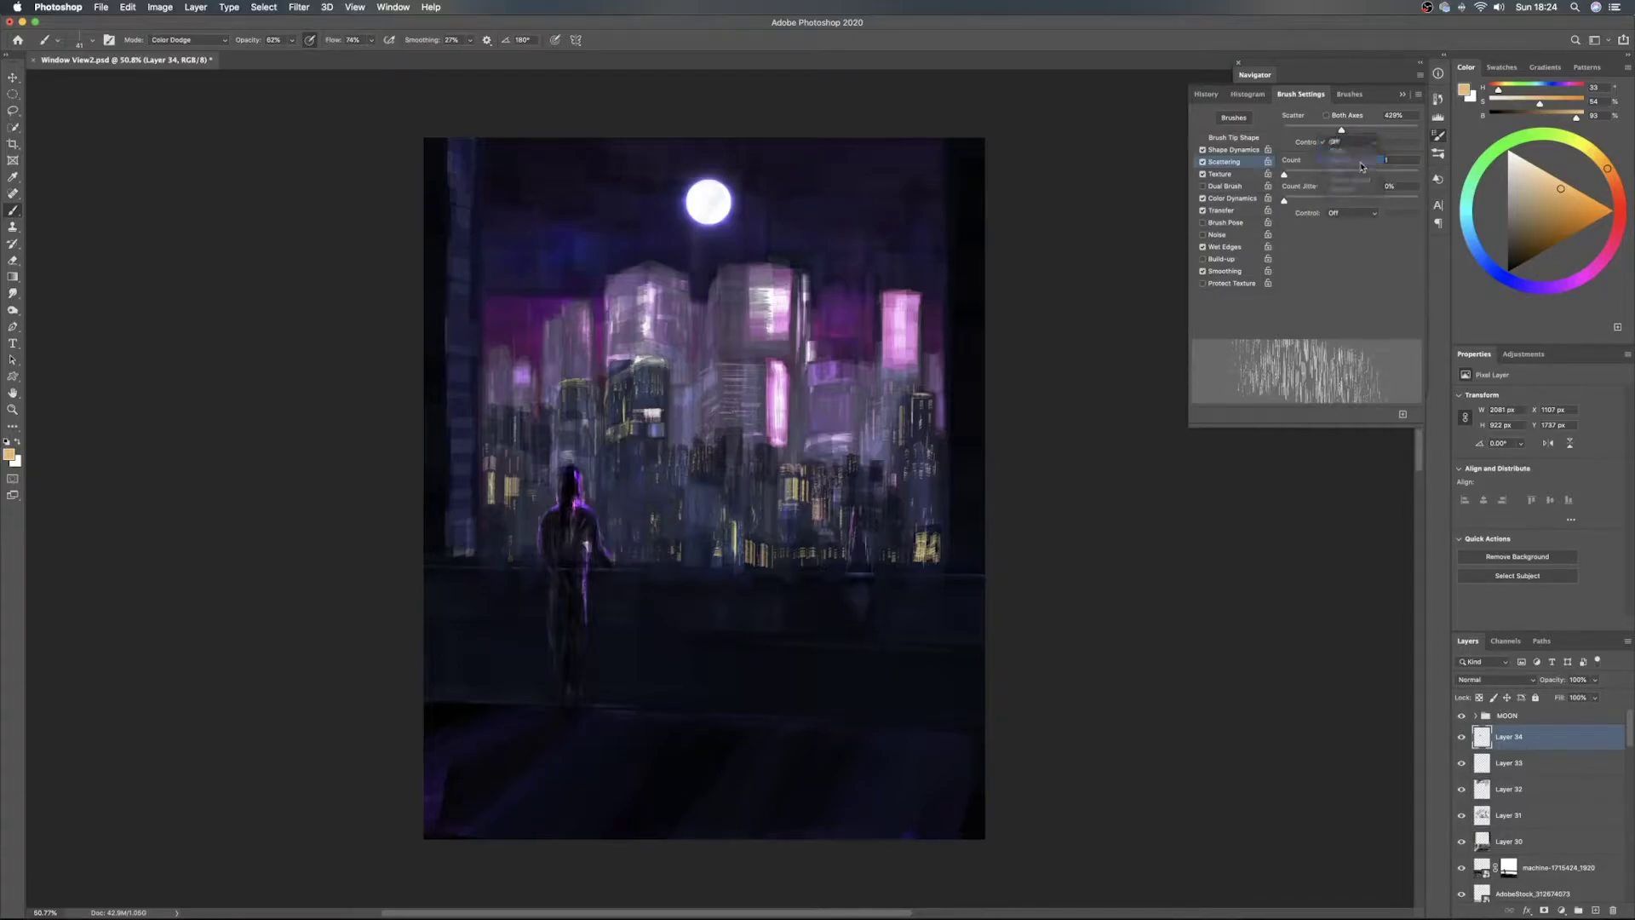
left_click(1594, 911)
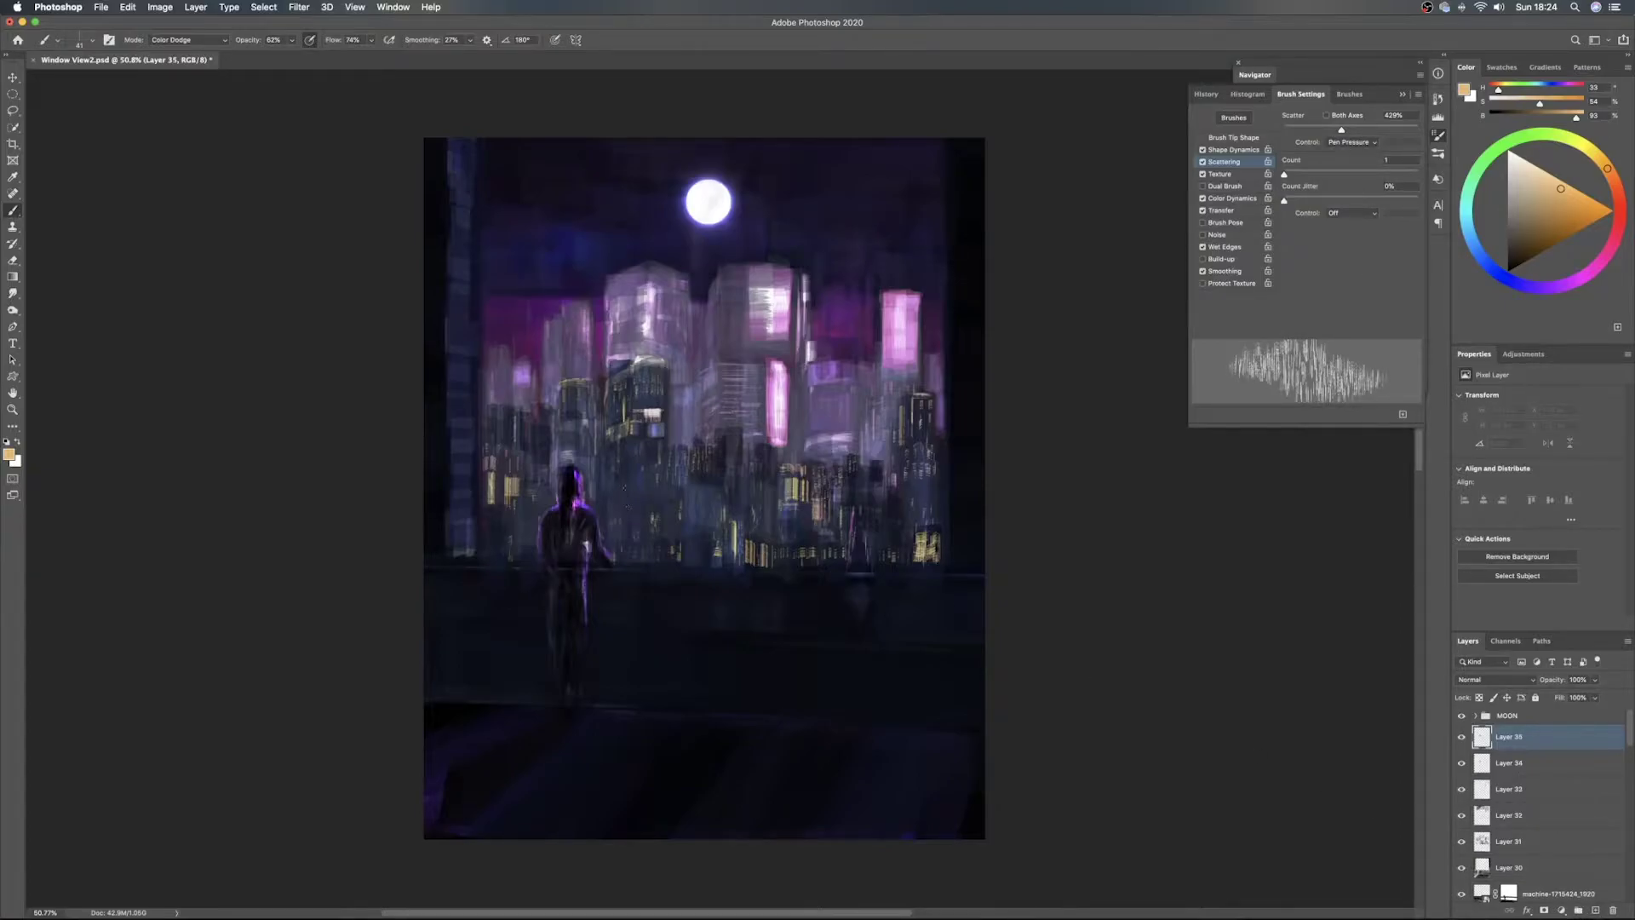
left_click_drag(656, 488, 625, 490)
key("super+z")
mouse_move(654, 501)
left_mouse_down()
mouse_move(633, 504)
mouse_move(648, 493)
left_mouse_up()
left_click_drag(618, 489, 662, 489)
key("super+z")
mouse_move(617, 489)
left_mouse_down()
mouse_move(670, 502)
mouse_move(620, 492)
mouse_move(647, 506)
left_mouse_up()
key("super+z")
key("super+z")
key("super+z")
key("super+z")
key("super+z")
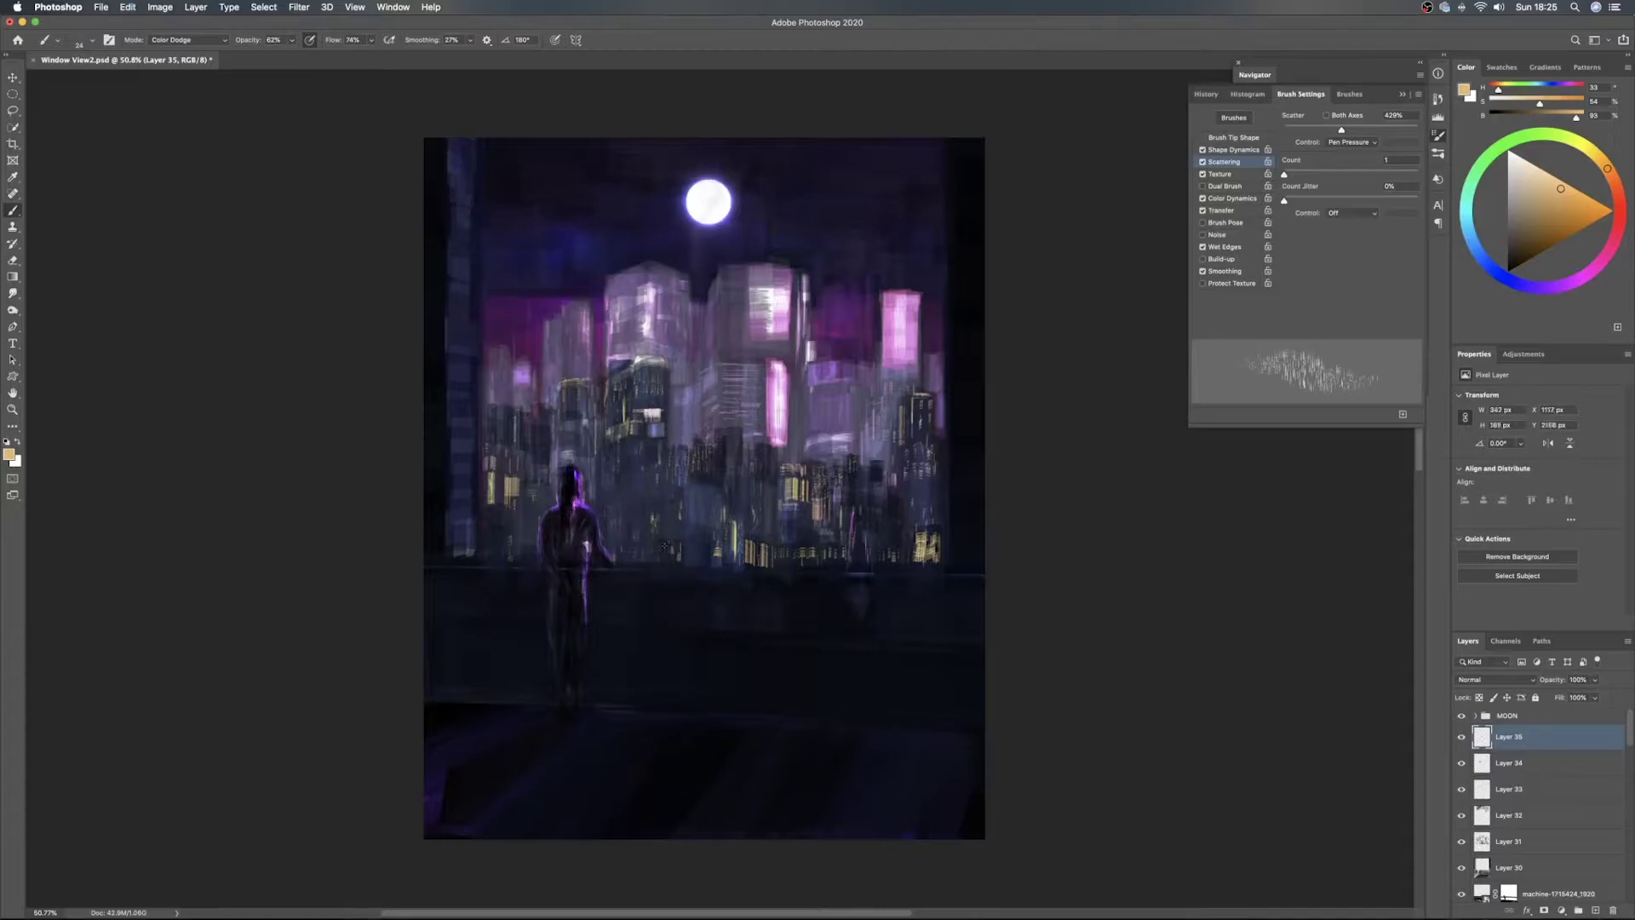
key("z")
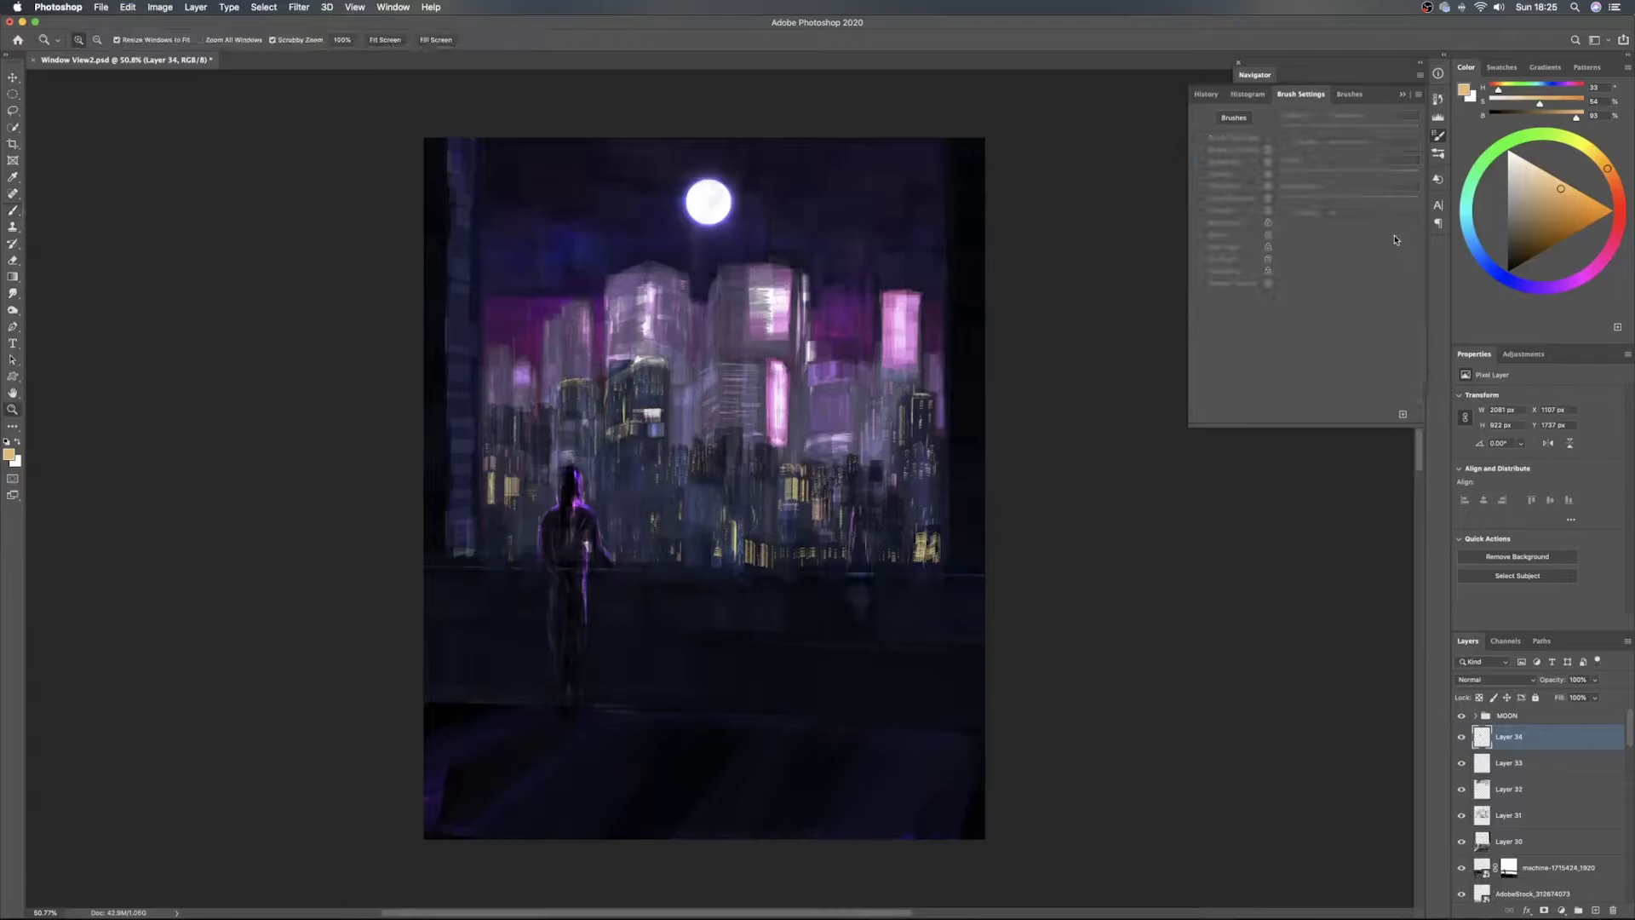
key("b")
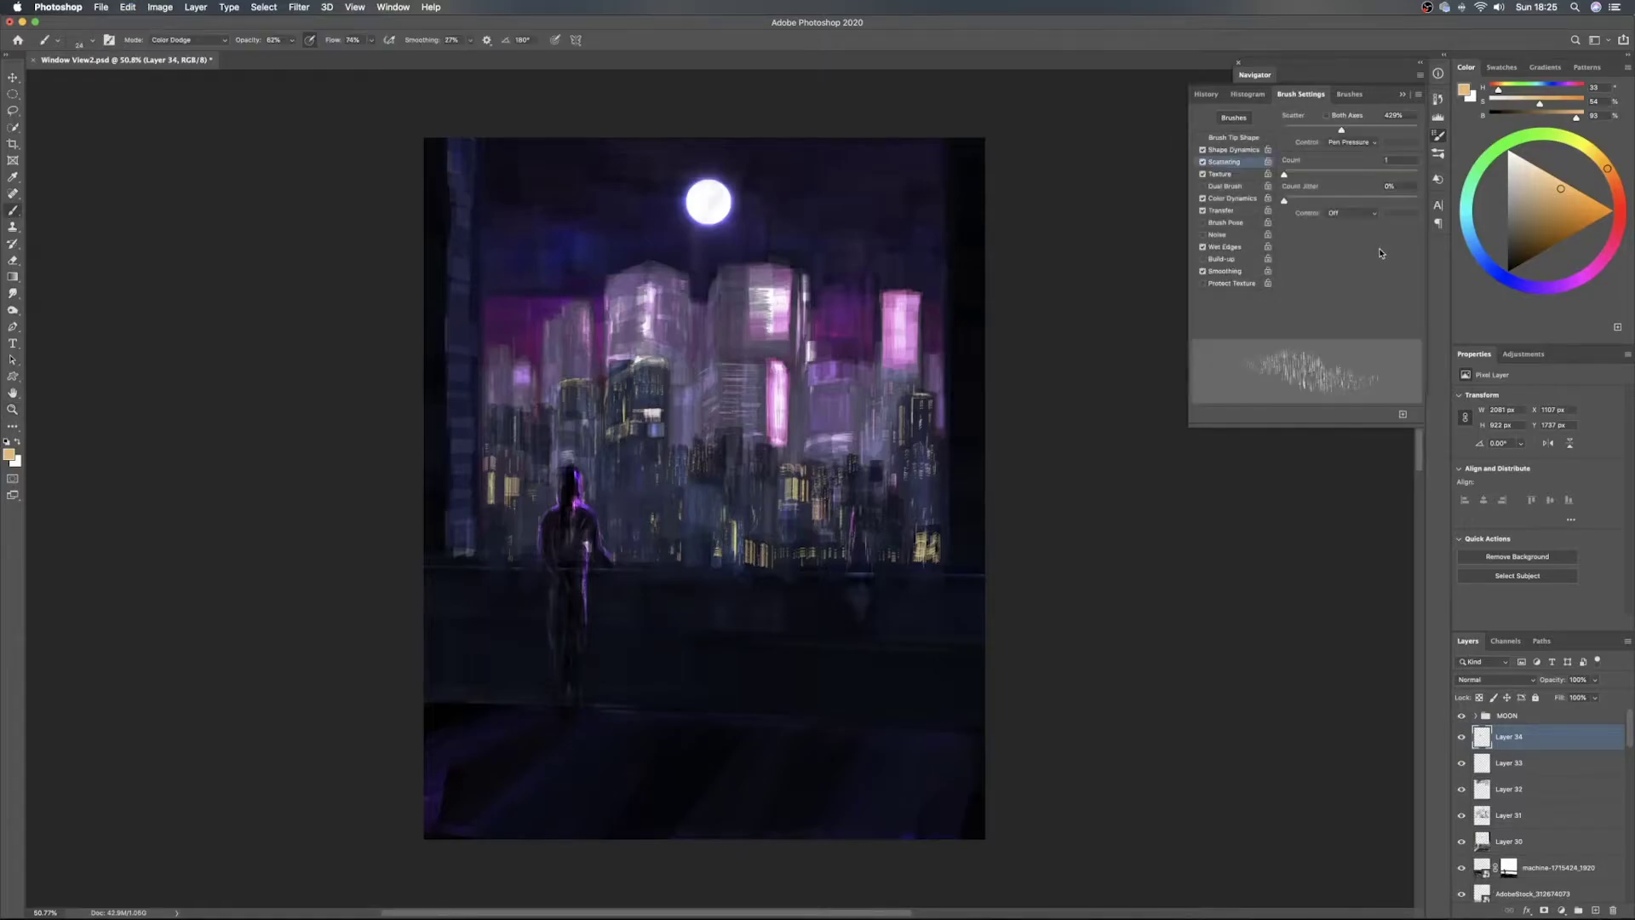
key("shift+super+z")
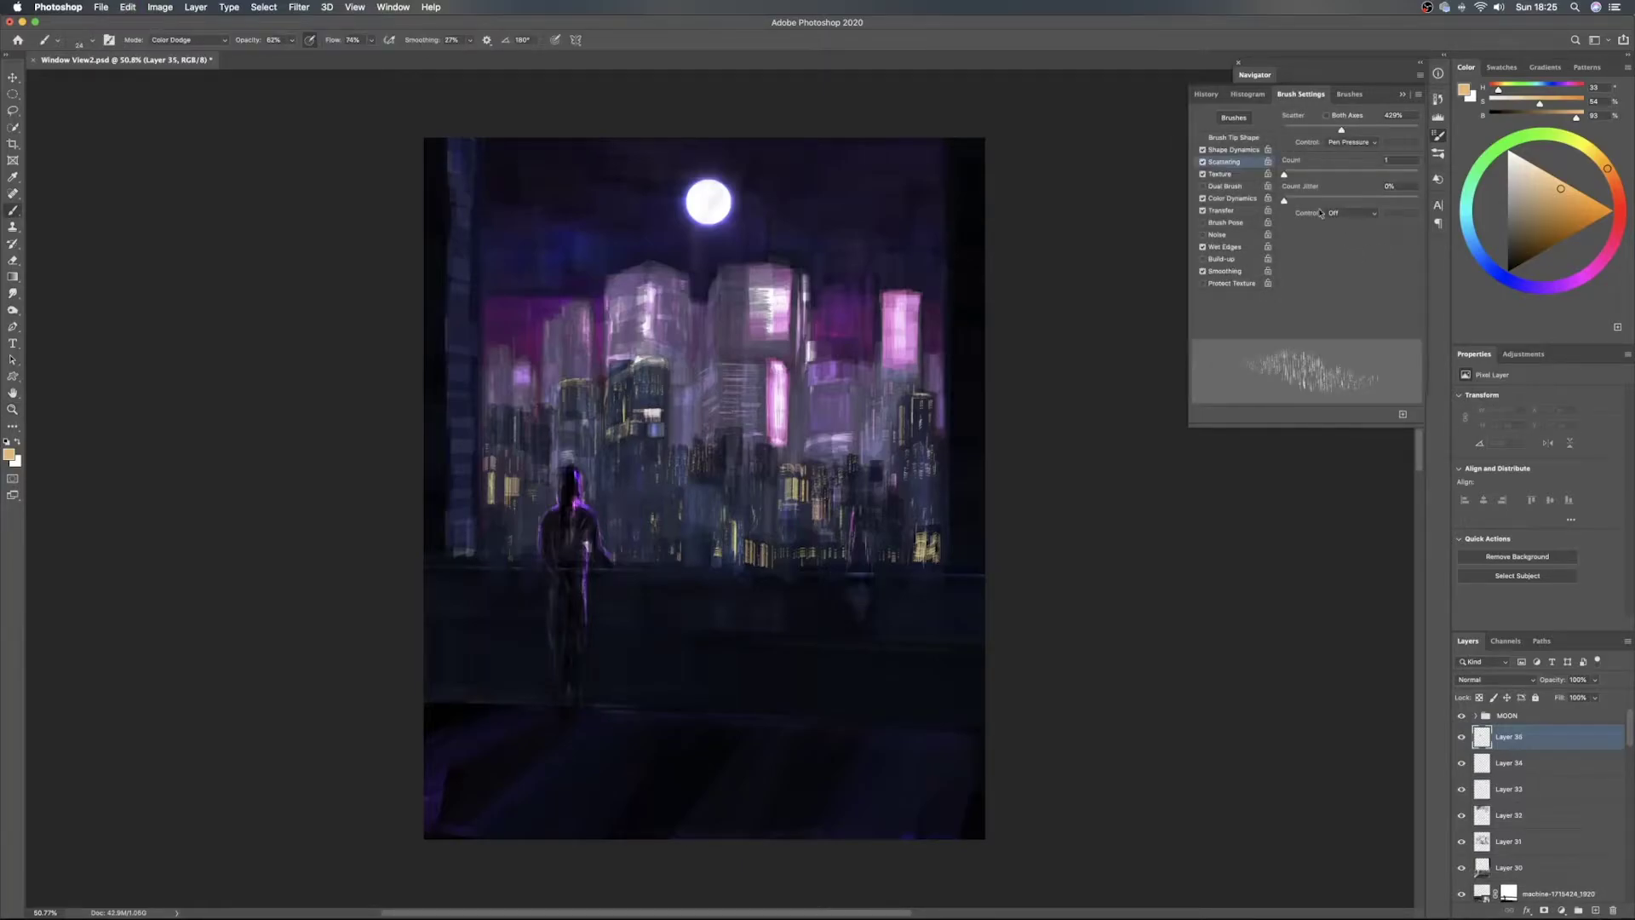
Set the brush scattering to 1000% on both axes with count jitter 100% and the scatter control off
left_click(1340, 116)
left_click(1351, 142)
left_click(1375, 143)
left_click_drag(1342, 130, 1458, 142)
left_click_drag(1284, 201, 1409, 214)
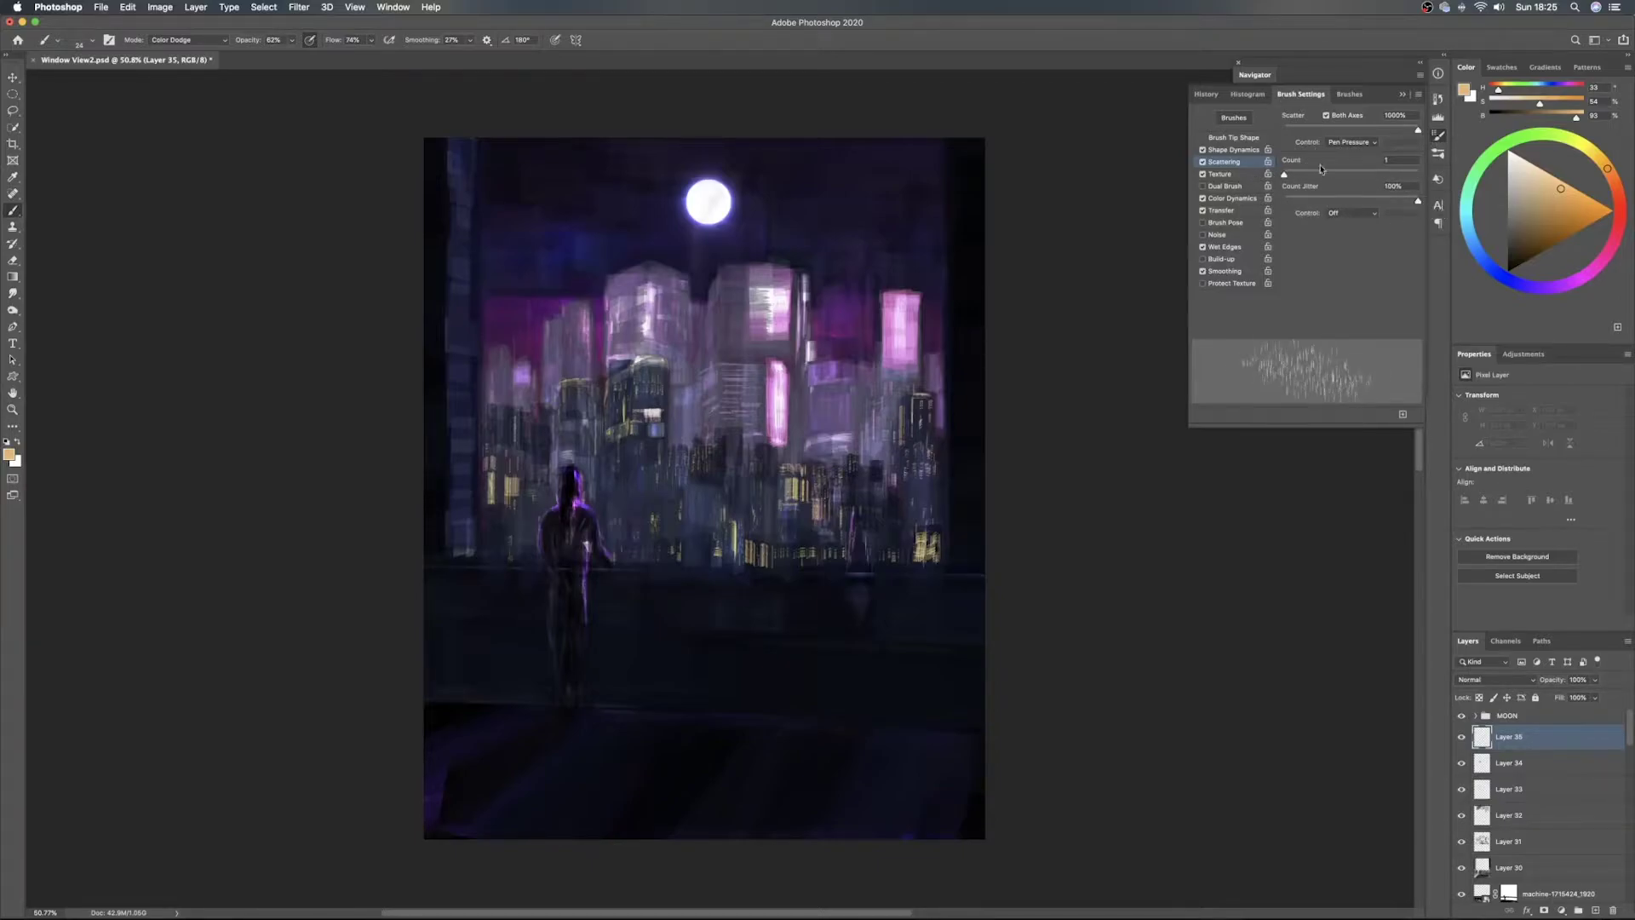
left_click(1351, 142)
left_click(1350, 122)
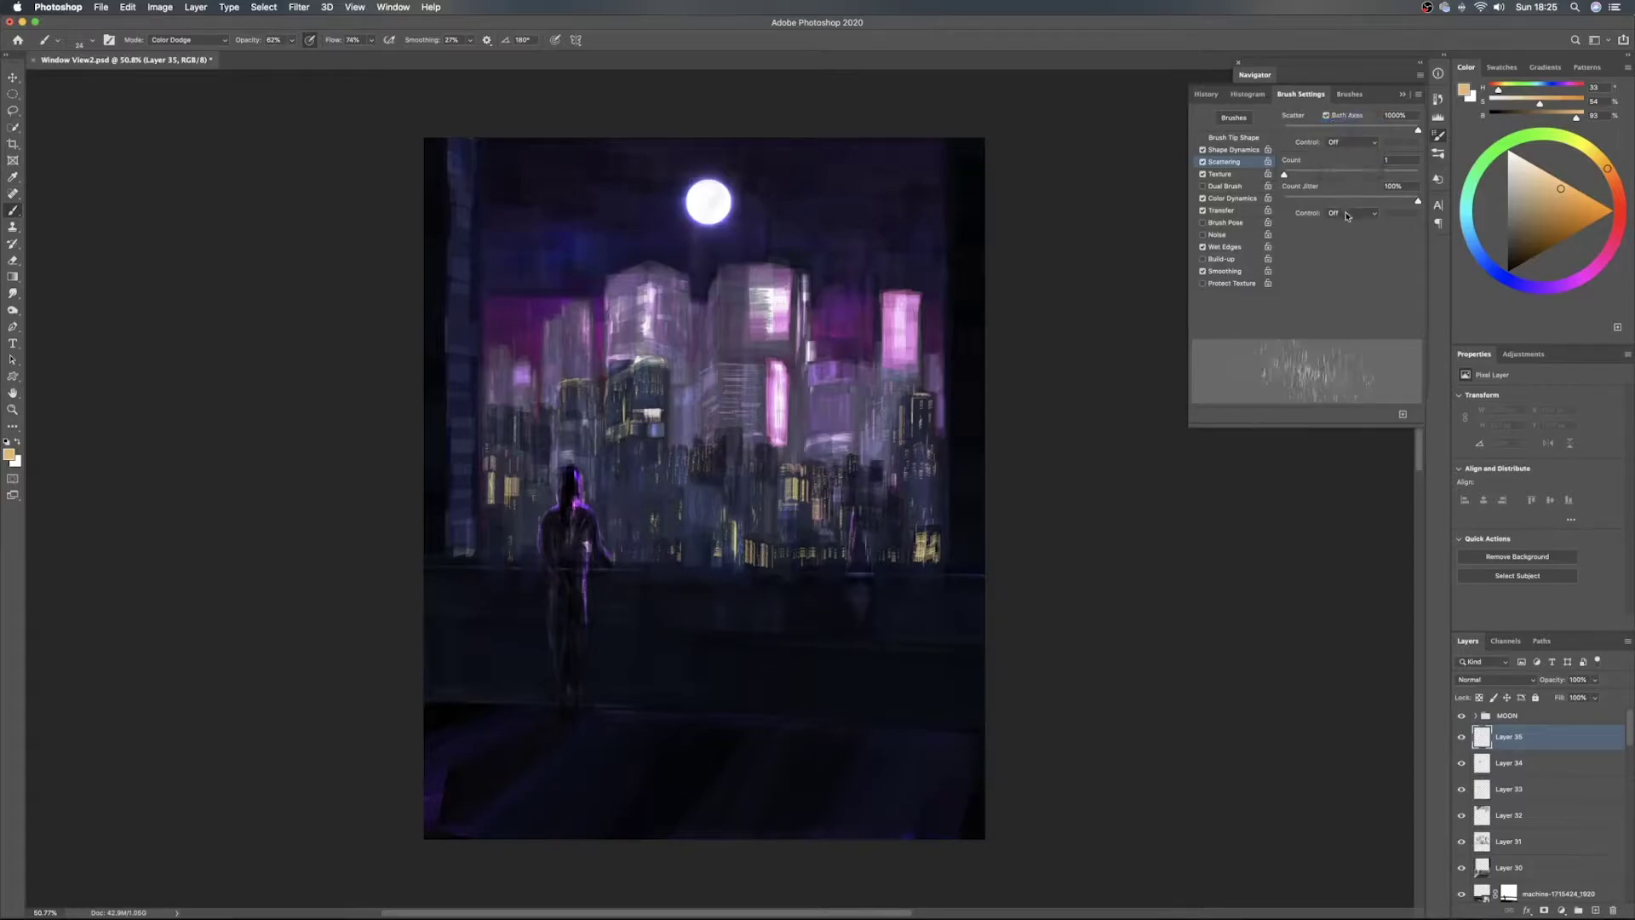
left_click(1351, 213)
left_click(1350, 214)
left_click(1351, 213)
left_click(1358, 234)
Enable Noise for the brush and set its size jitter to 100% and roundness jitter to 84%
left_click(1241, 151)
left_click(1225, 233)
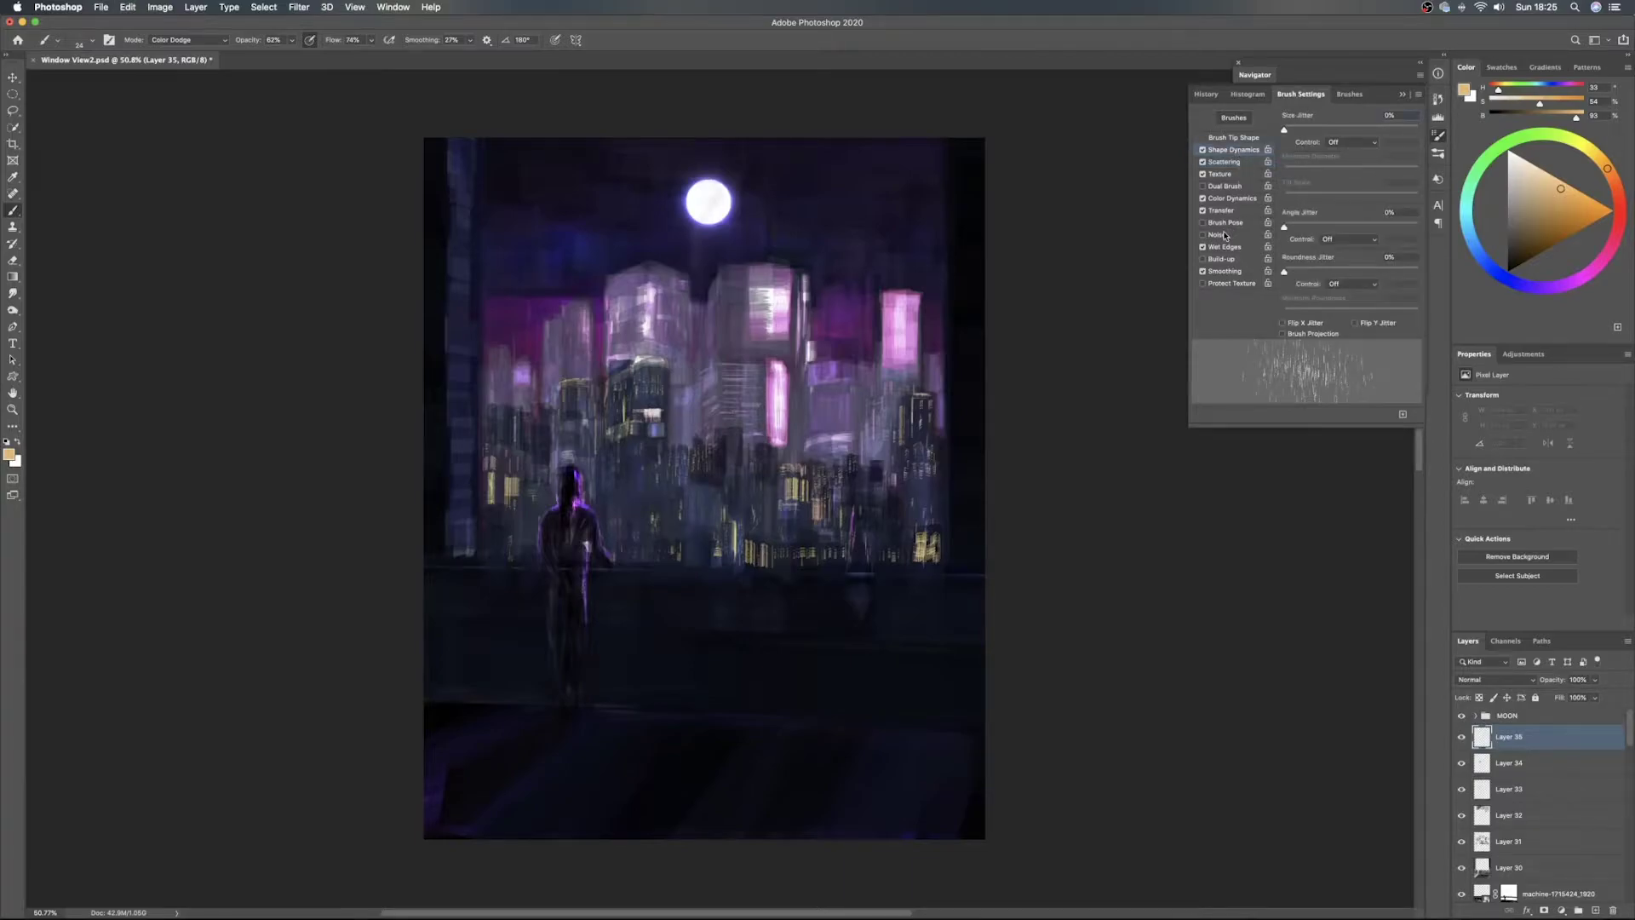
left_click_drag(1284, 130, 1429, 149)
left_click_drag(1283, 273, 1397, 274)
Paint scattered light-orange specks across the whole width of the city on Layer 35 with an enlarged brush
mouse_move(631, 511)
left_mouse_down()
mouse_move(656, 511)
mouse_move(668, 545)
mouse_move(626, 501)
mouse_move(888, 506)
left_mouse_up()
key("super+z")
key("super+z")
key("super+z")
mouse_move(498, 511)
left_mouse_down()
mouse_move(708, 489)
mouse_move(975, 504)
left_mouse_up()
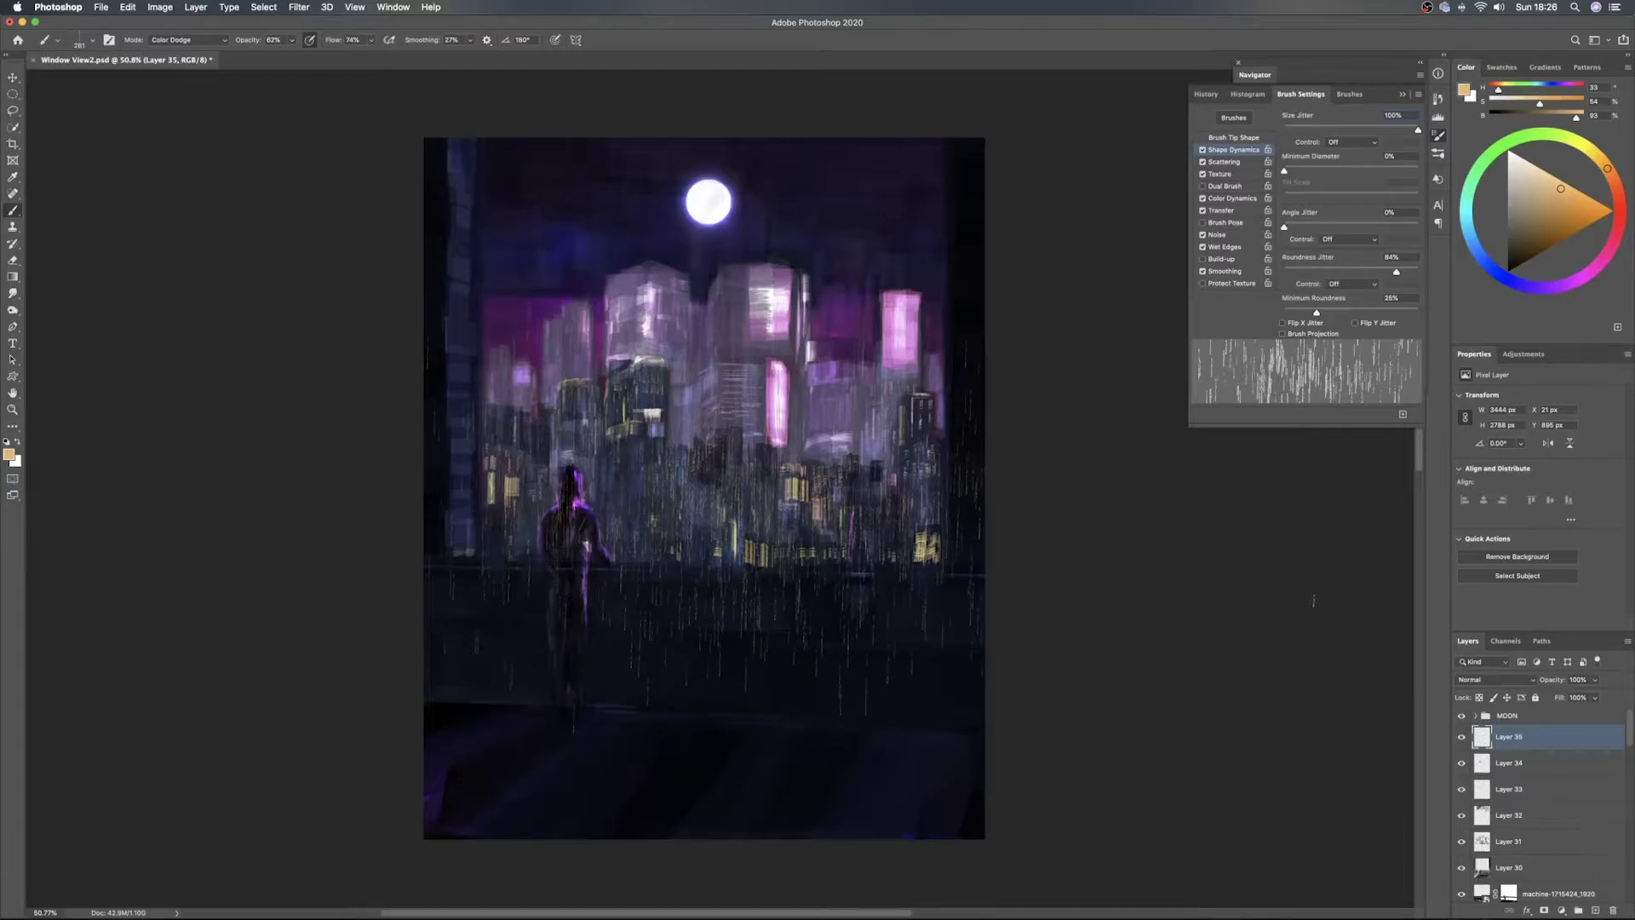
Add a layer mask to Layer 35 and invert it to black to hide the scattered specks
left_click(1544, 910)
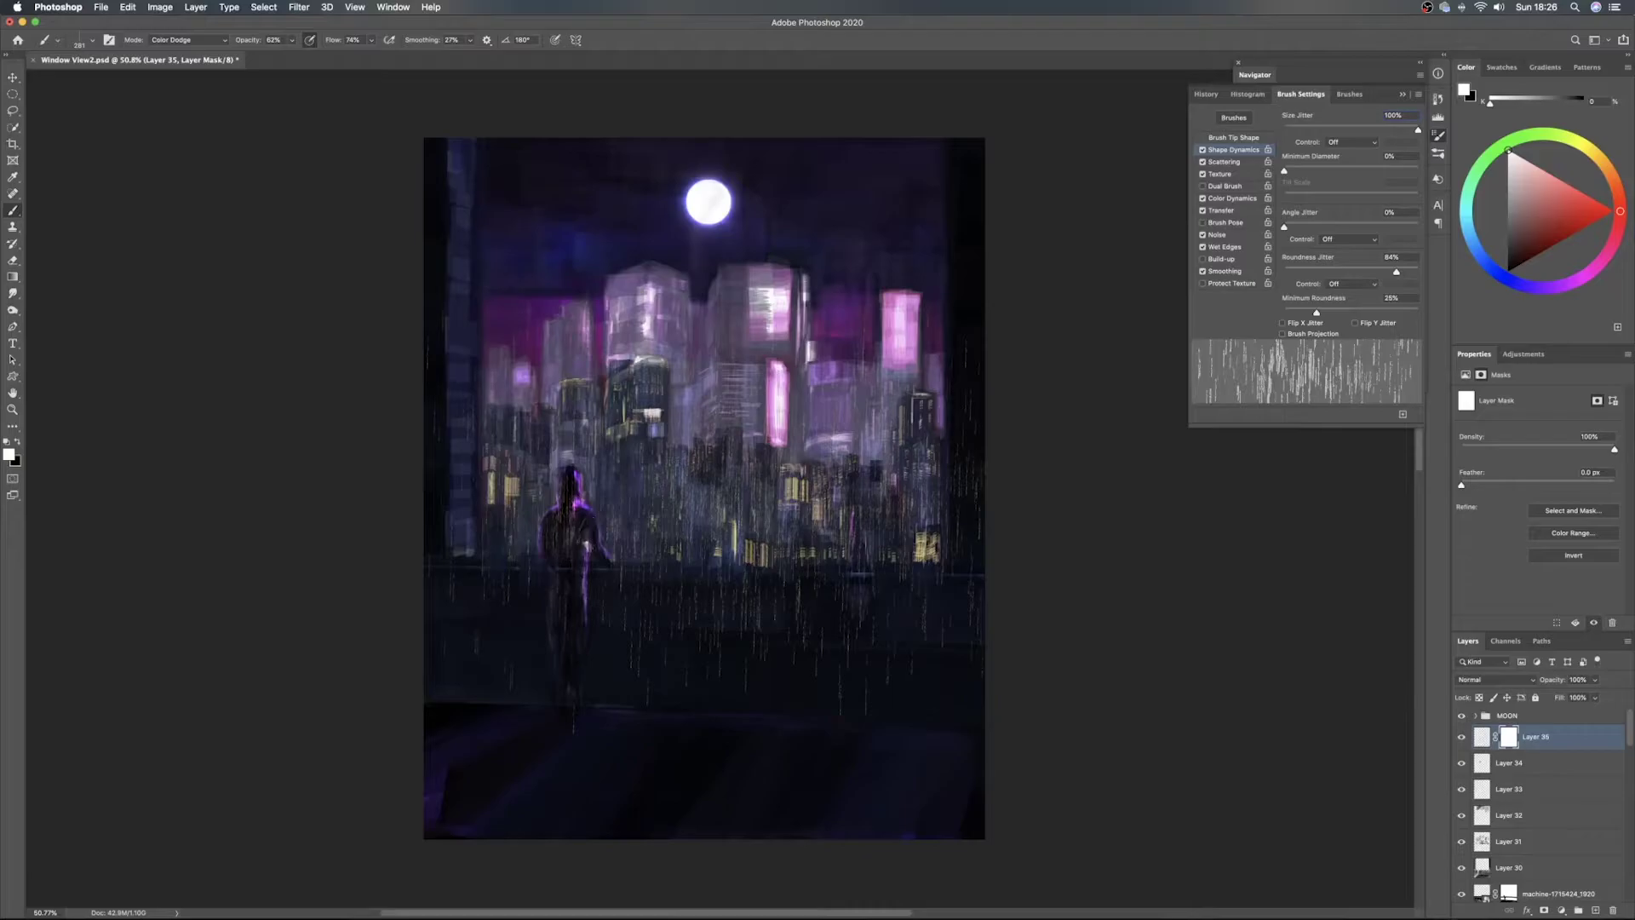
key("x")
key("super+i")
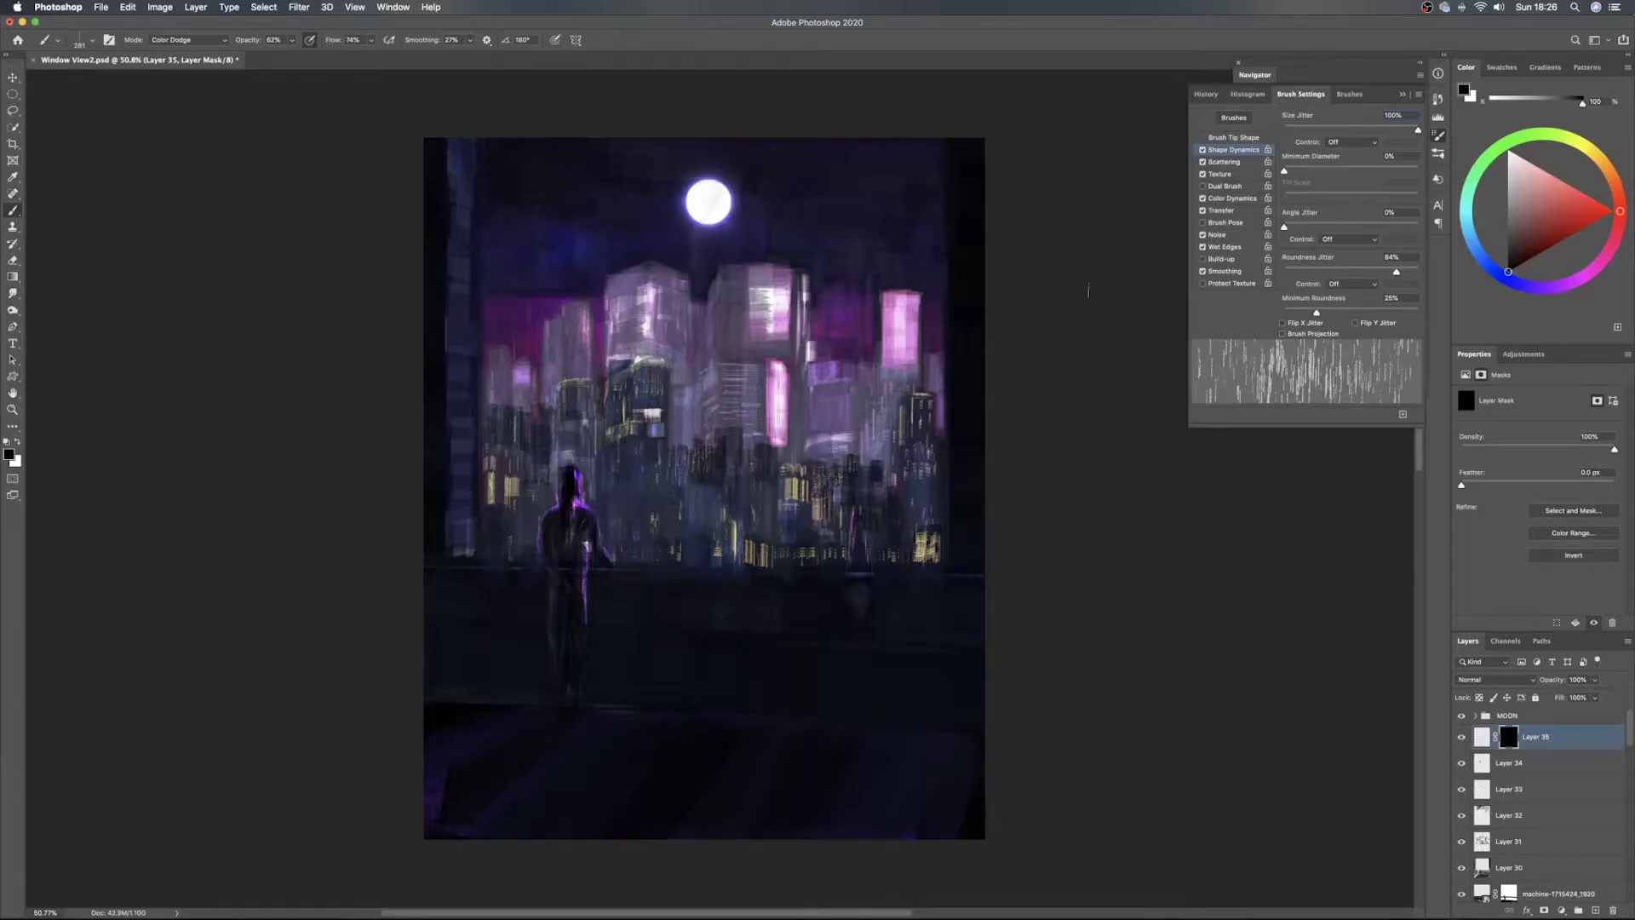
Switch to the flat-edge bristle brush with white as the foreground colour and set its blend mode to Normal
right_click(1136, 270)
left_click(856, 585)
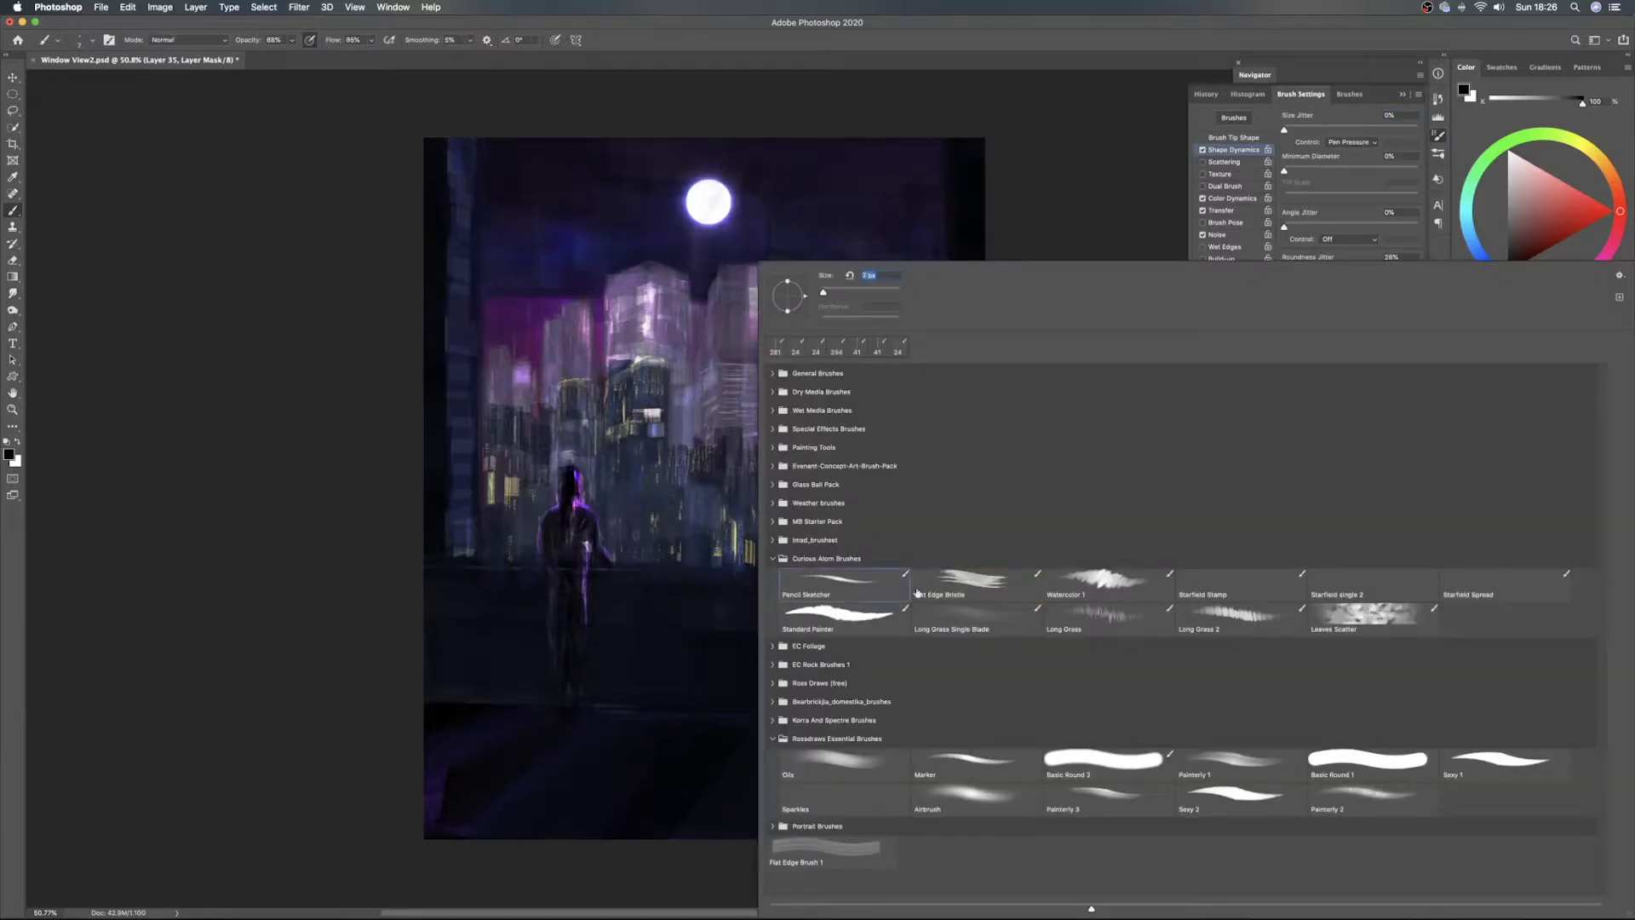
double_click(962, 583)
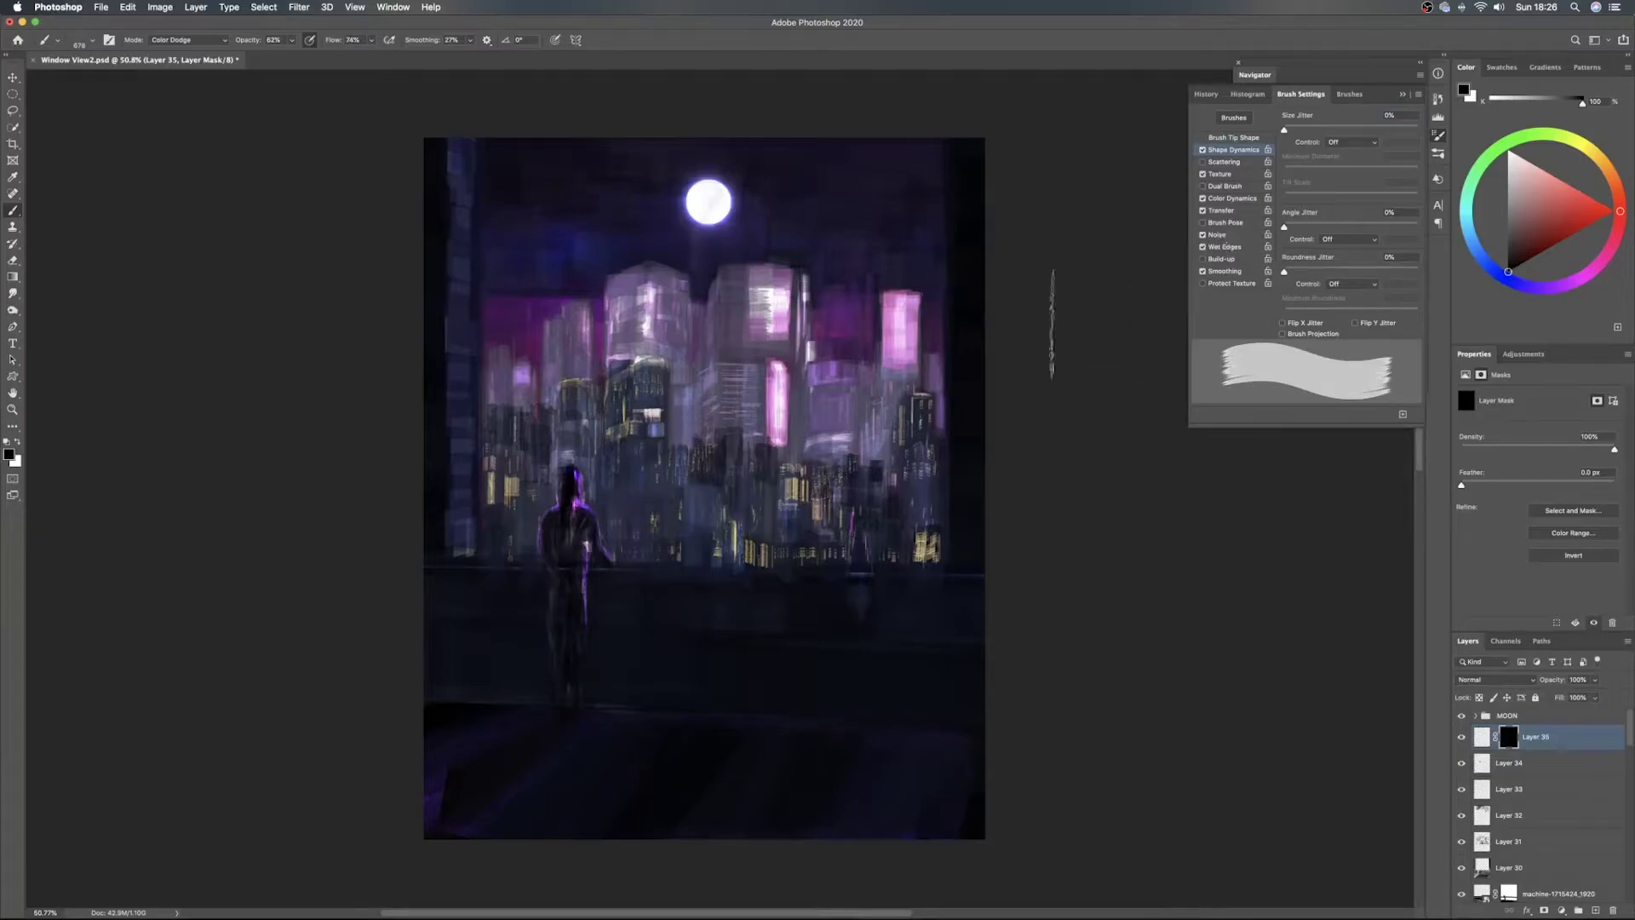
left_click_drag(656, 498, 580, 493)
key("x")
left_click(228, 40)
left_click(203, 19)
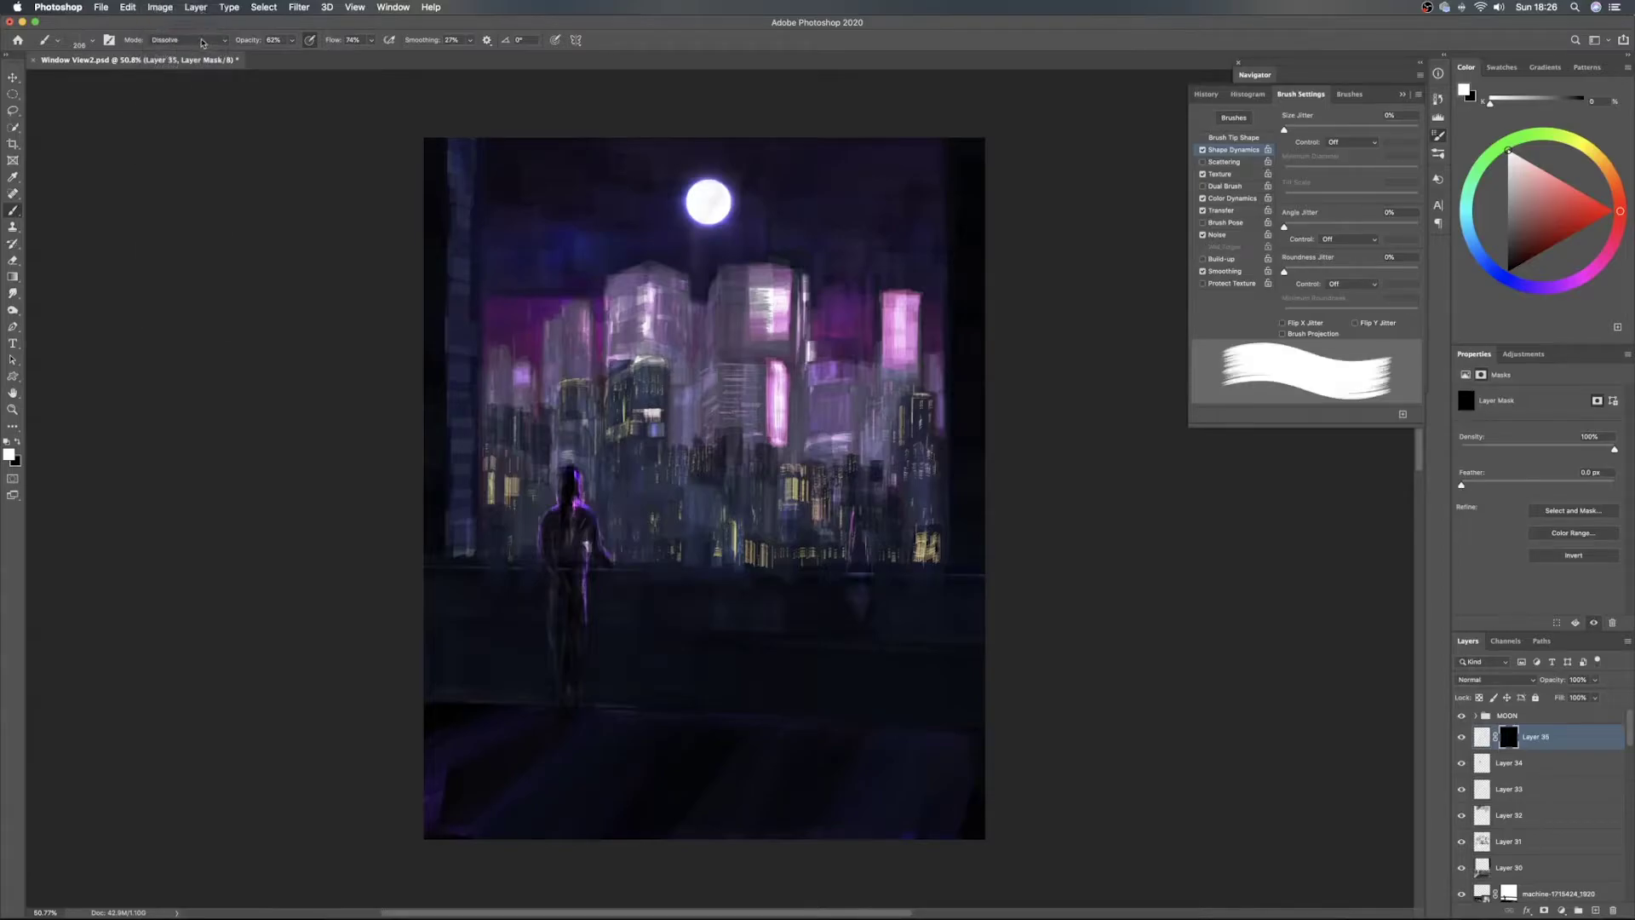
left_click(202, 40)
left_click(203, 27)
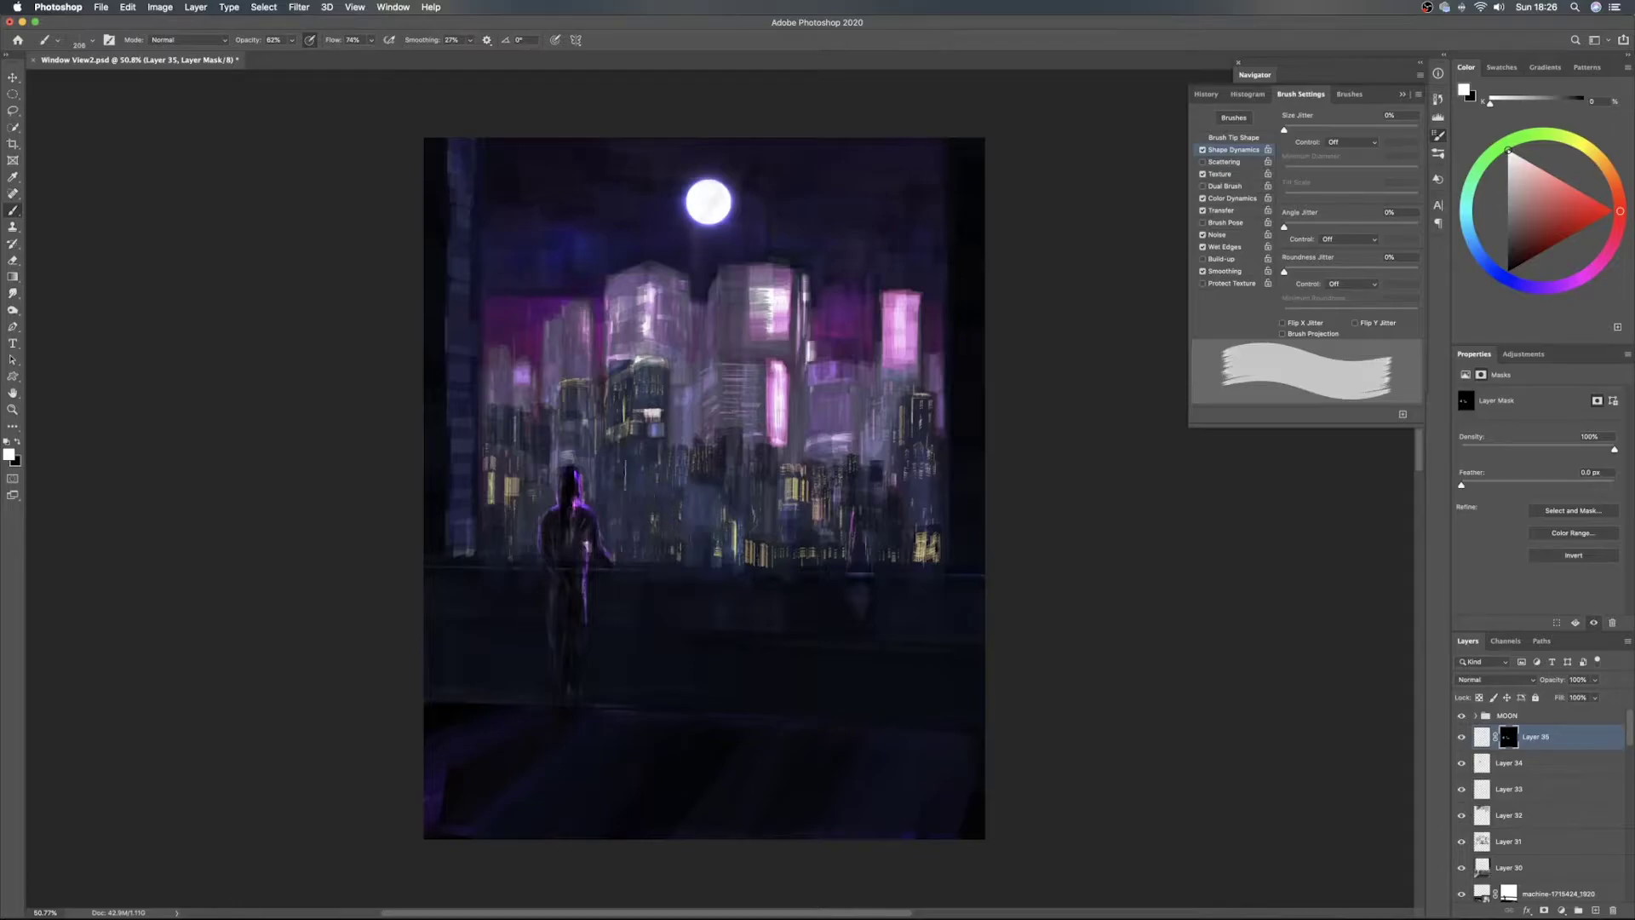
Reveal the specks only over the lower buildings by painting Layer 35's mask with white and black, and save the document
key("x")
key("x")
key("x")
key("x")
key("x")
key("x")
key("x")
key("x")
key("x")
key("x")
key("v")
key("super+s")
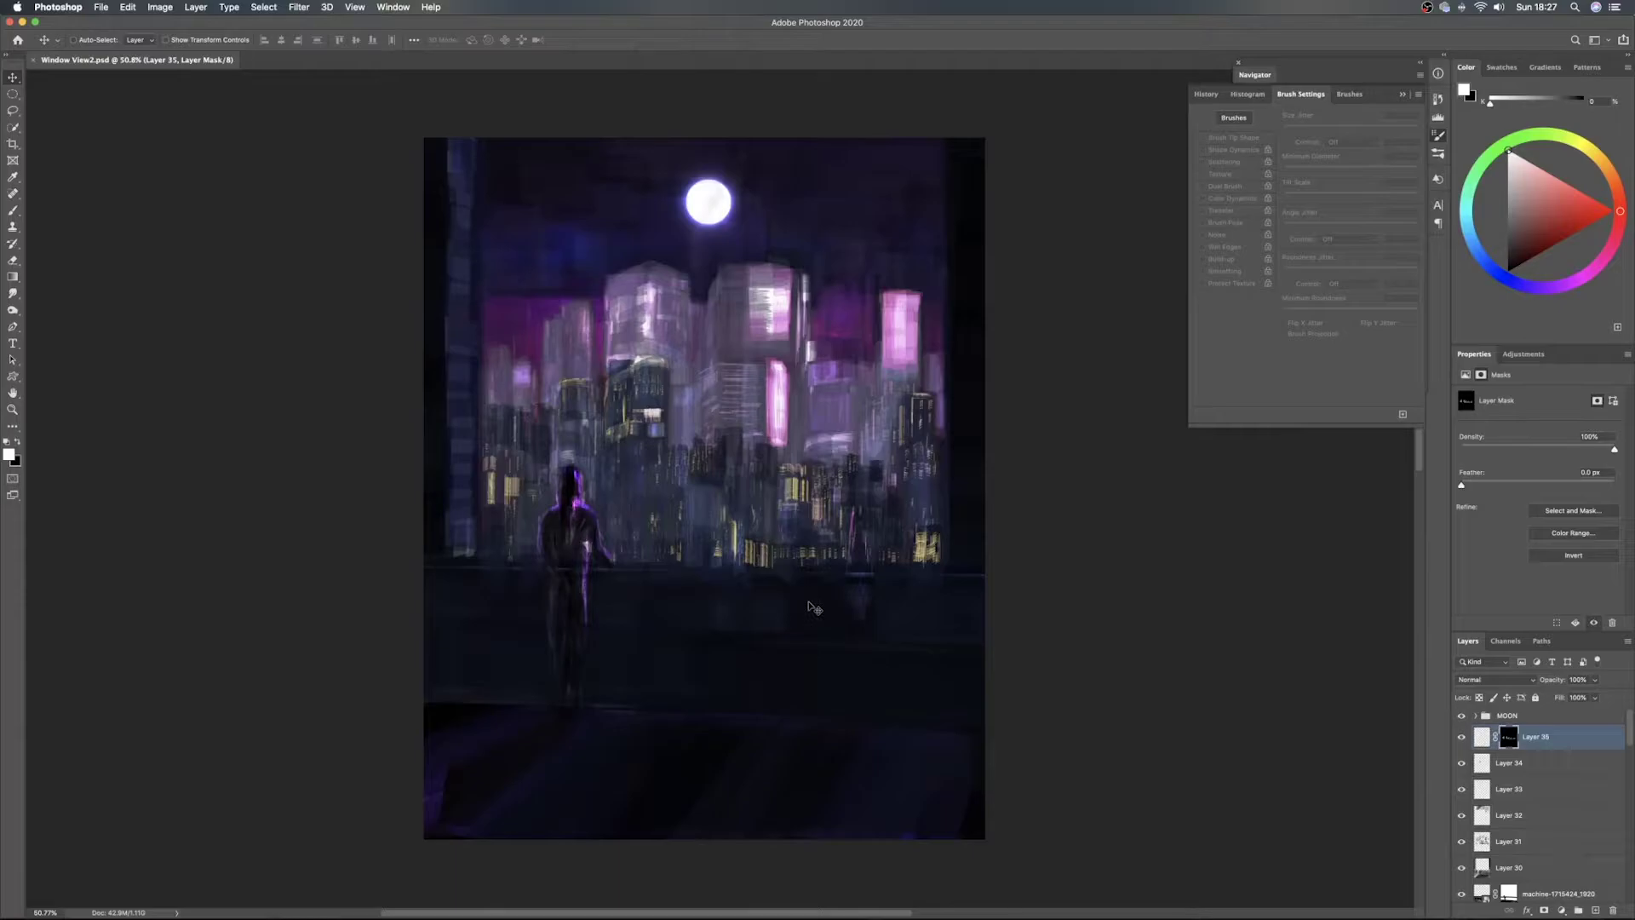
Add a new layer above Layer 35, sample the near-black of the standing figure, and set the brush blend mode to Soft Light
left_click(1595, 909)
left_click(930, 464, "alt")
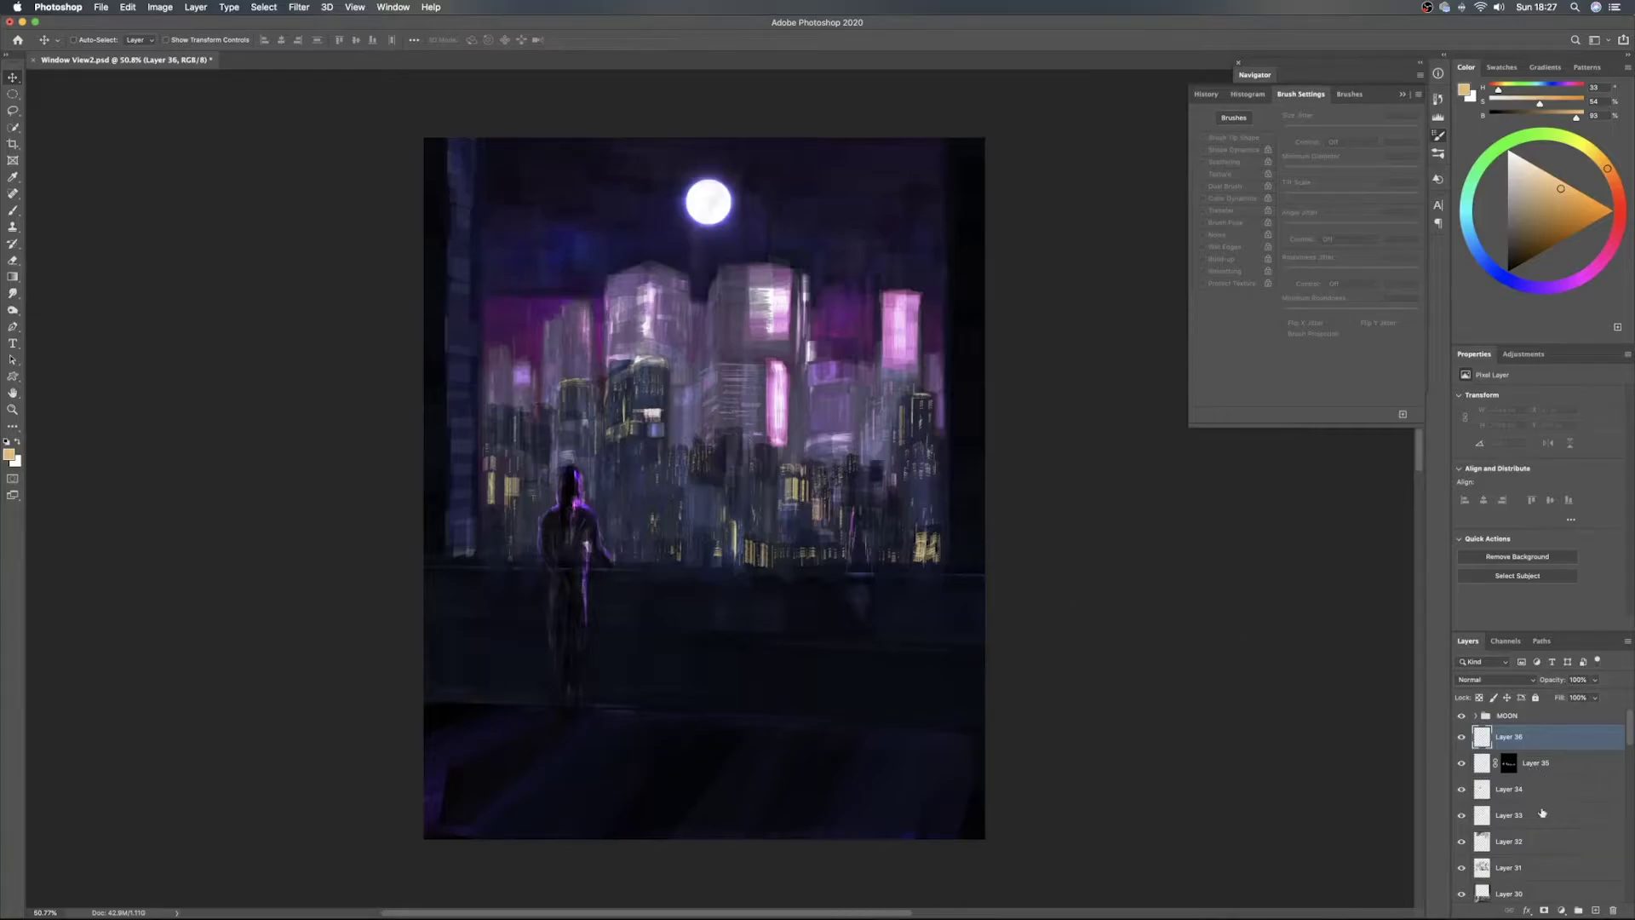
key("b")
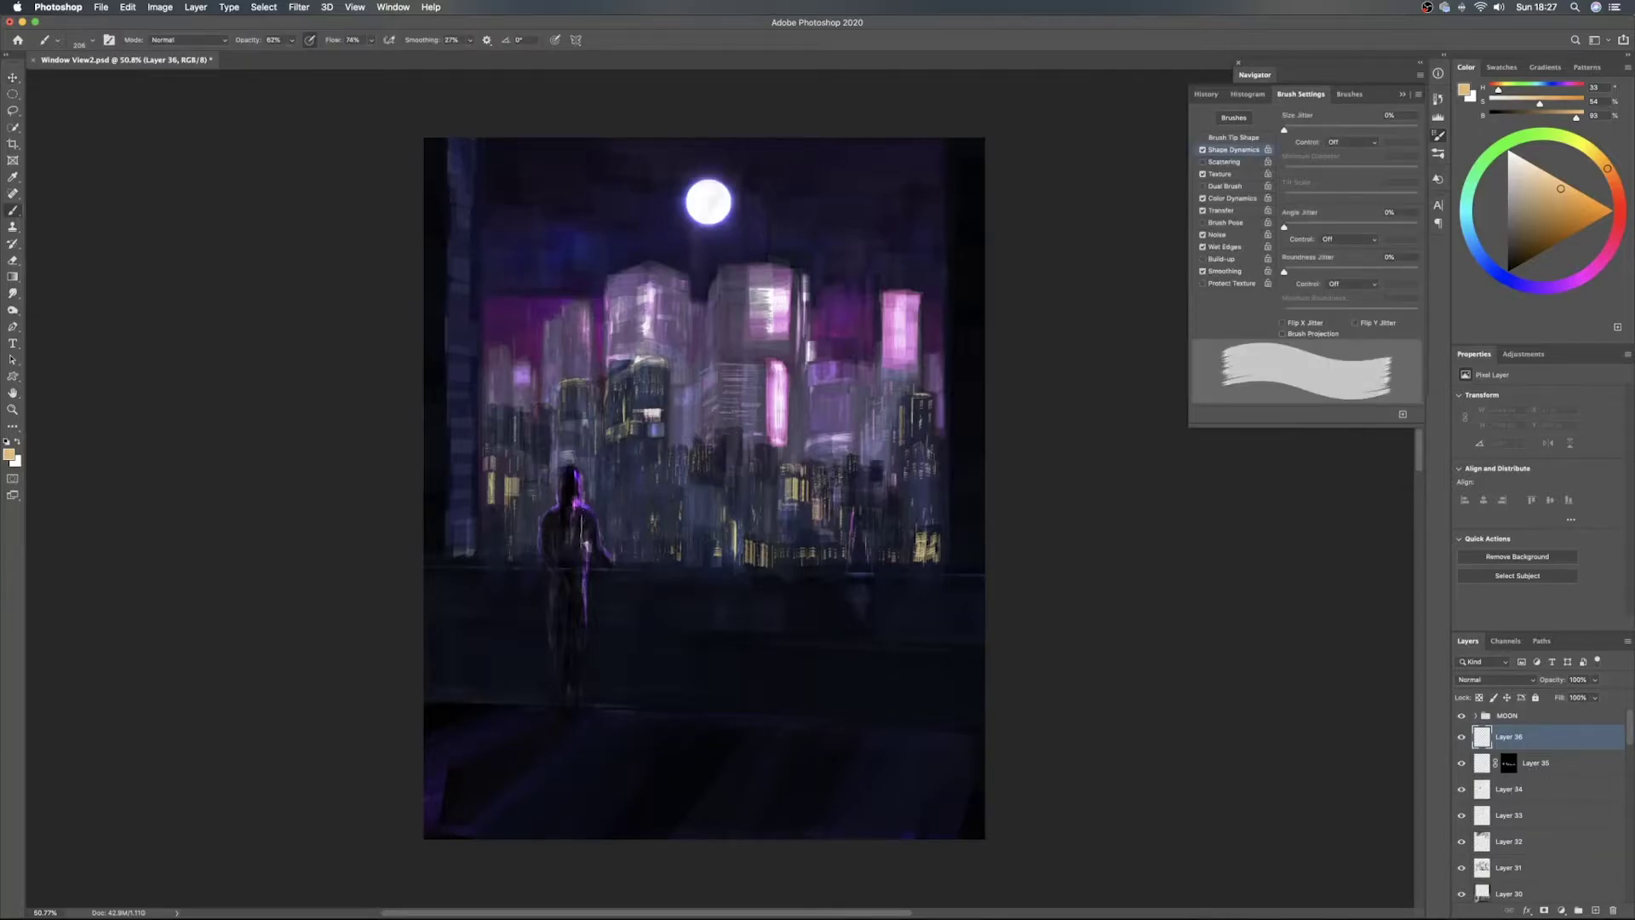
left_click(582, 517, "alt")
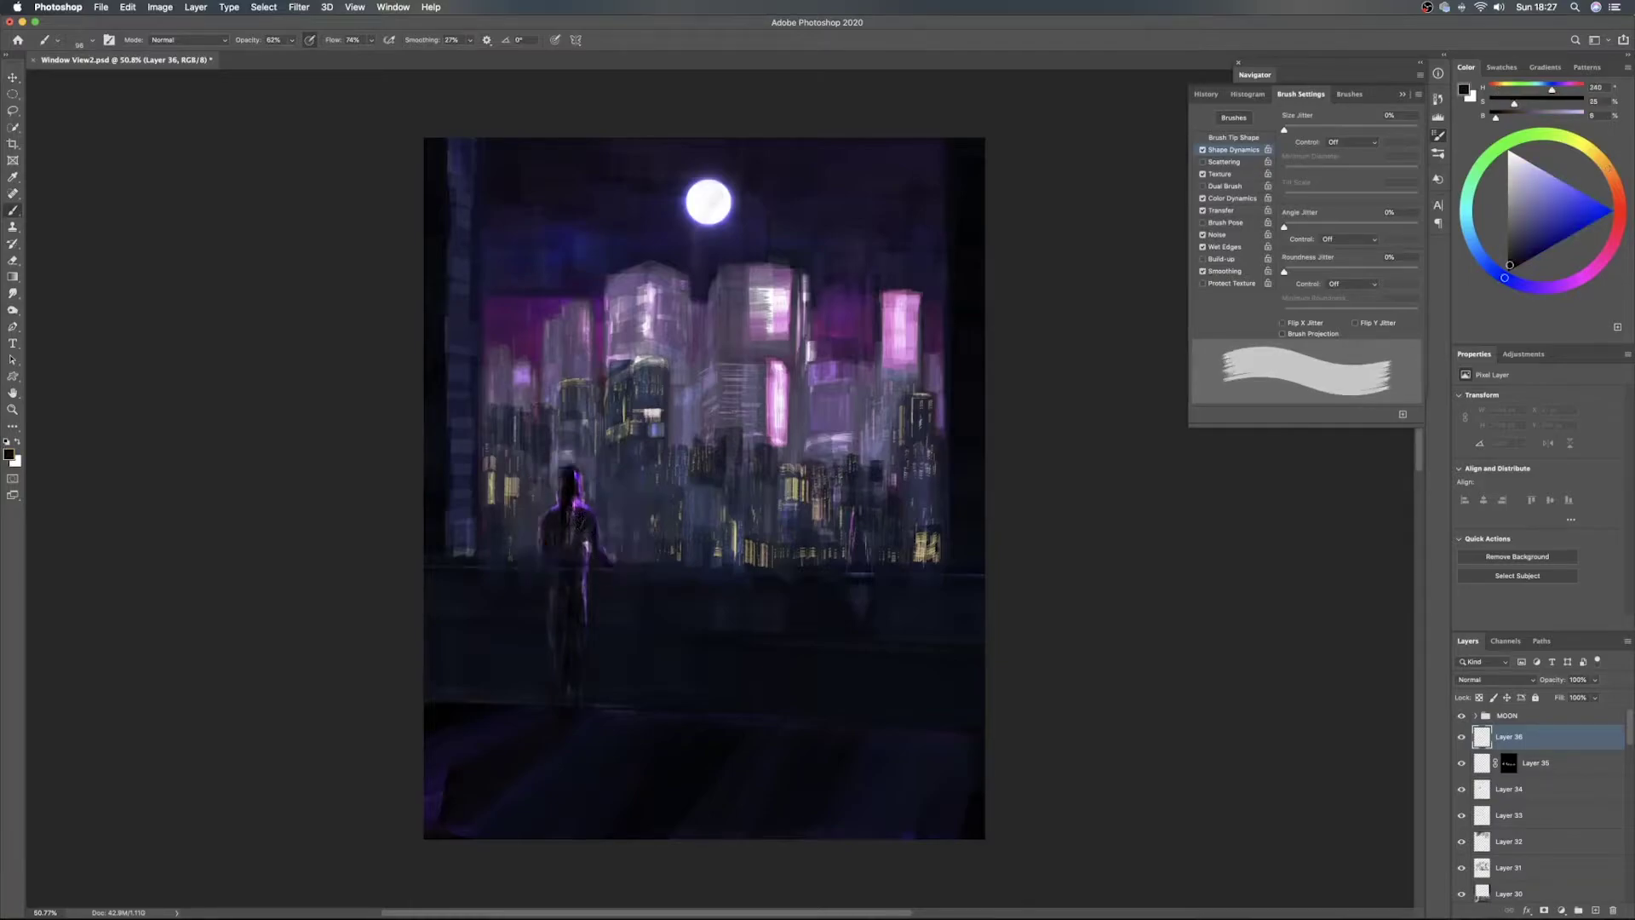
left_click(201, 40)
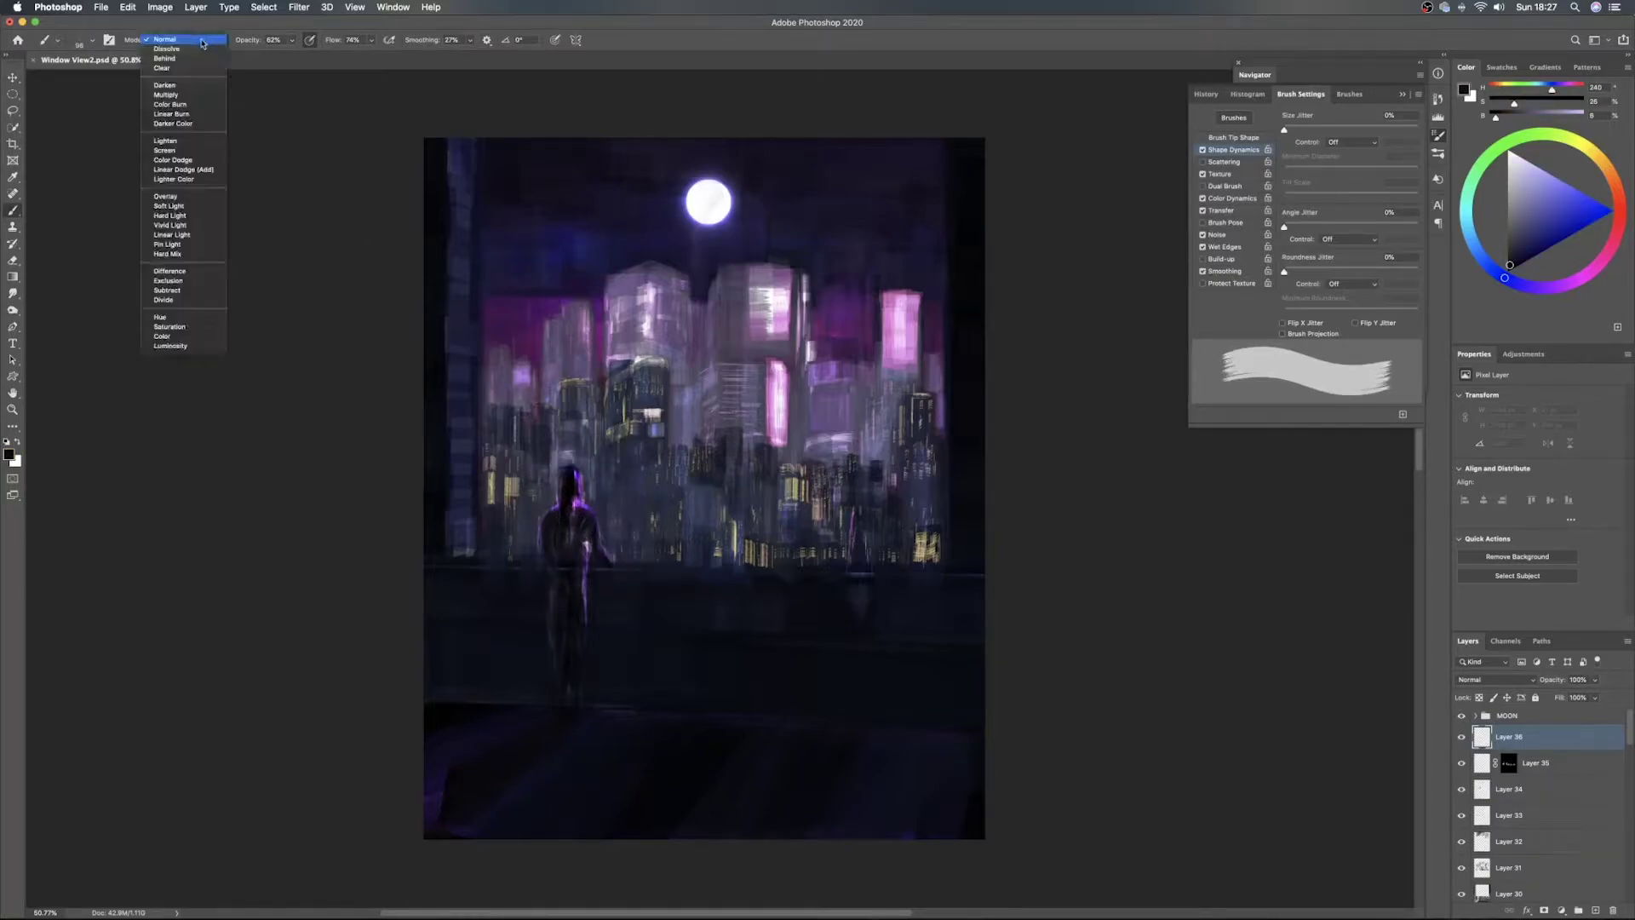
left_click(195, 160)
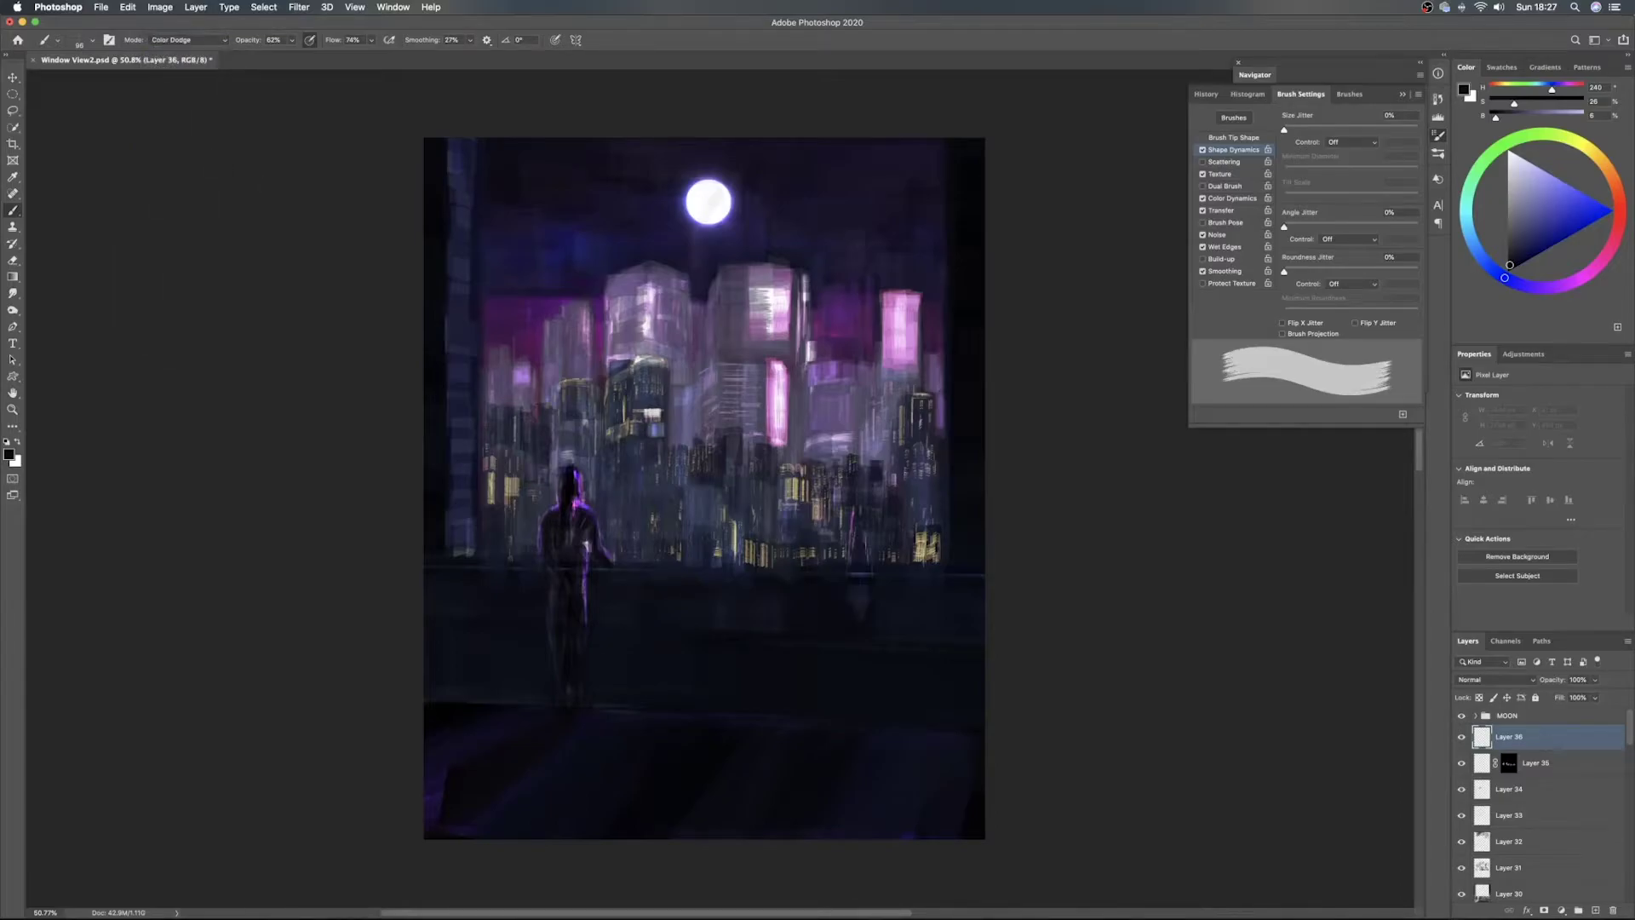
left_click(187, 40)
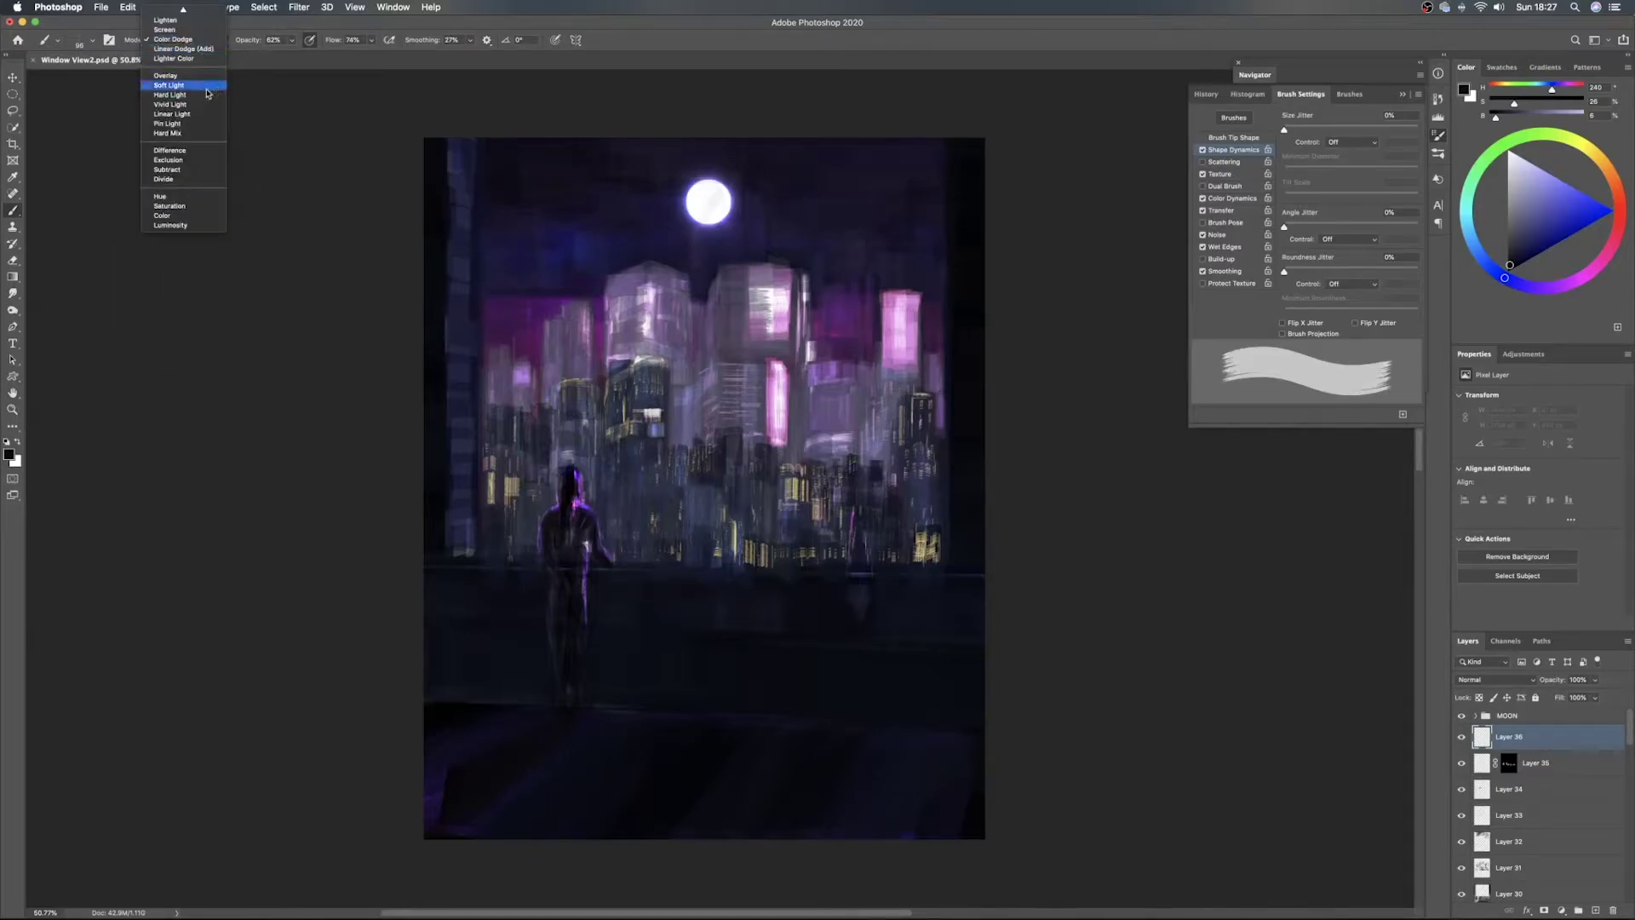
left_click(206, 87)
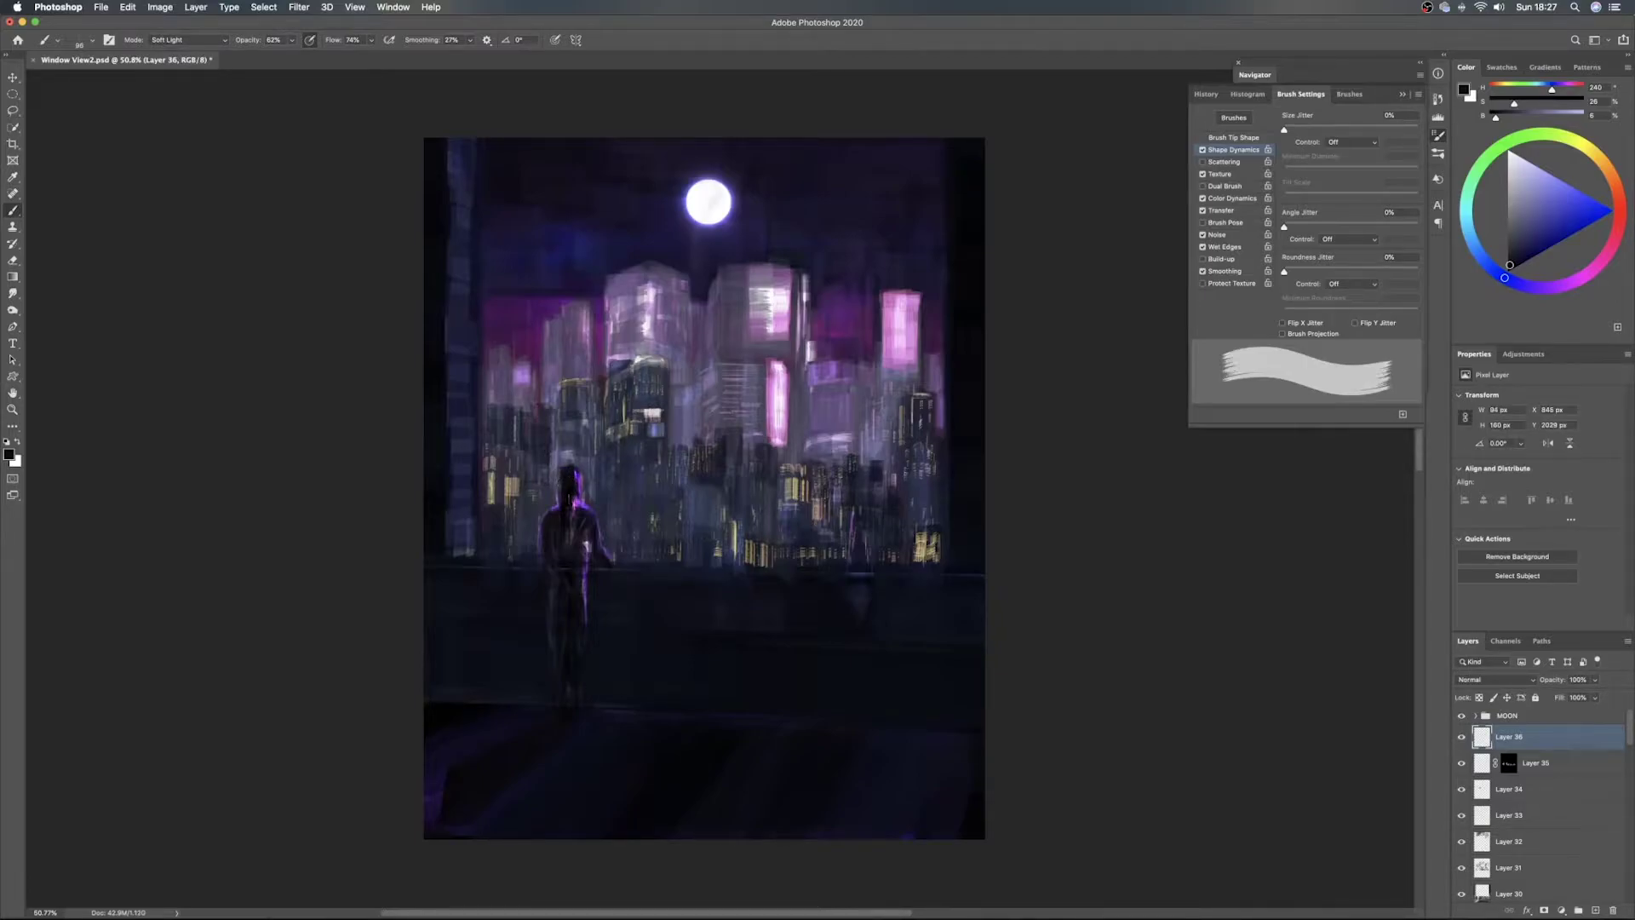
Darken the standing figure's head, torso, hips and arm on the railing with near-black strokes on Layer 36
left_click_drag(568, 485, 558, 521)
left_click_drag(550, 543, 555, 574)
left_click_drag(587, 538, 587, 554)
left_click_drag(603, 552, 611, 563)
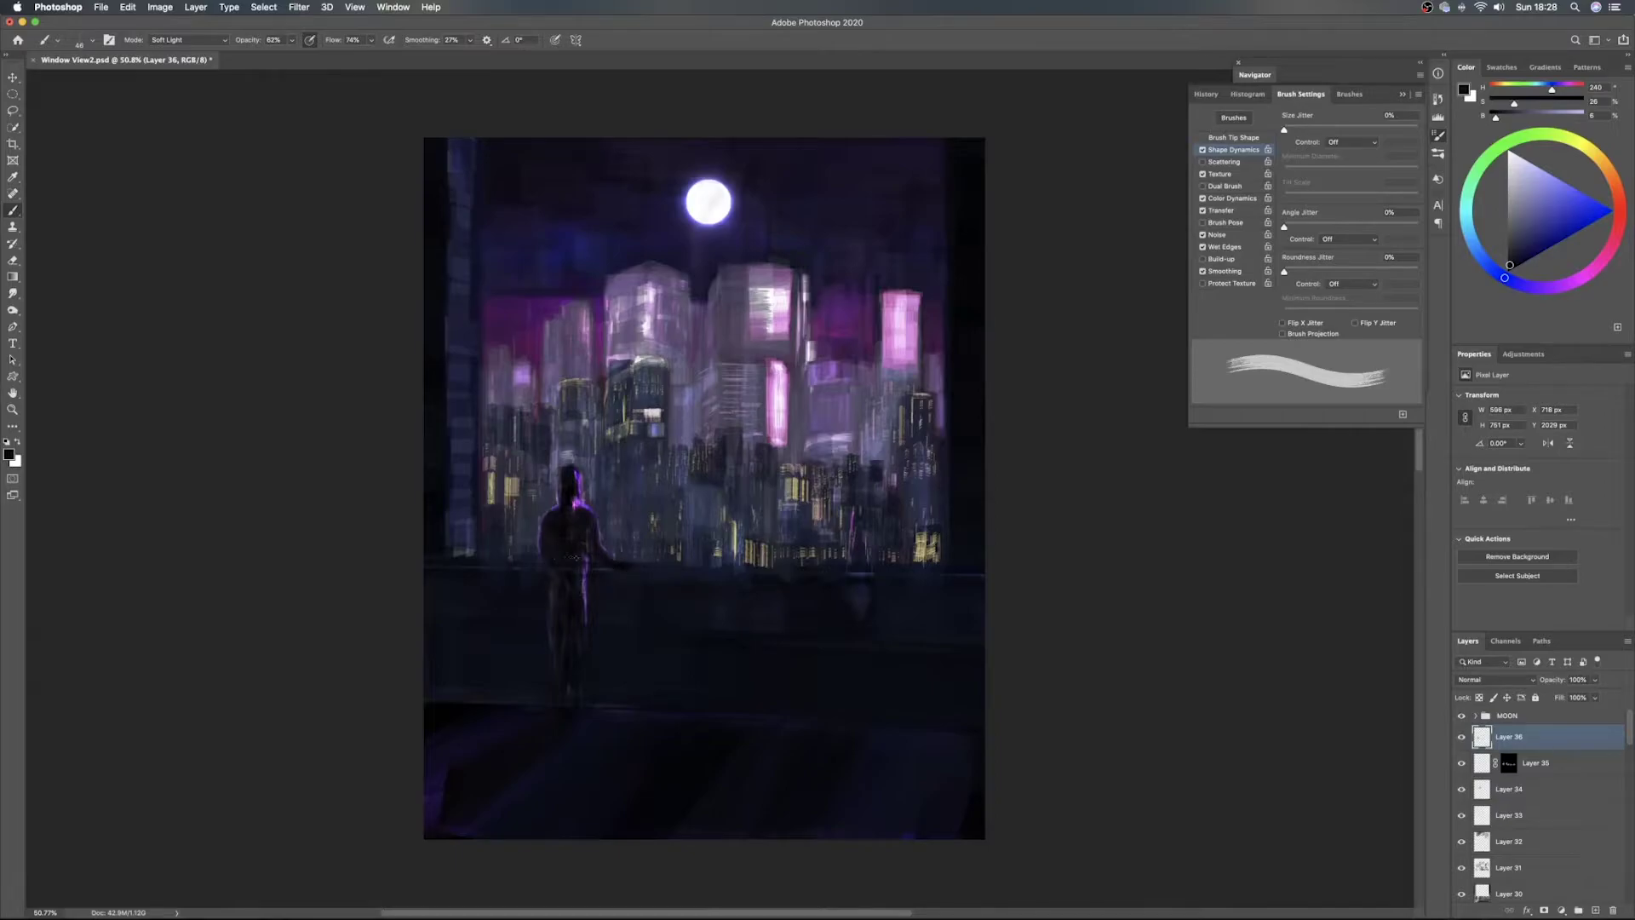
Darken the standing figure's hips, legs and feet with near-black Soft Light strokes on Layer 36
mouse_move(572, 551)
left_mouse_down()
mouse_move(596, 554)
mouse_move(560, 568)
mouse_move(588, 619)
left_mouse_up()
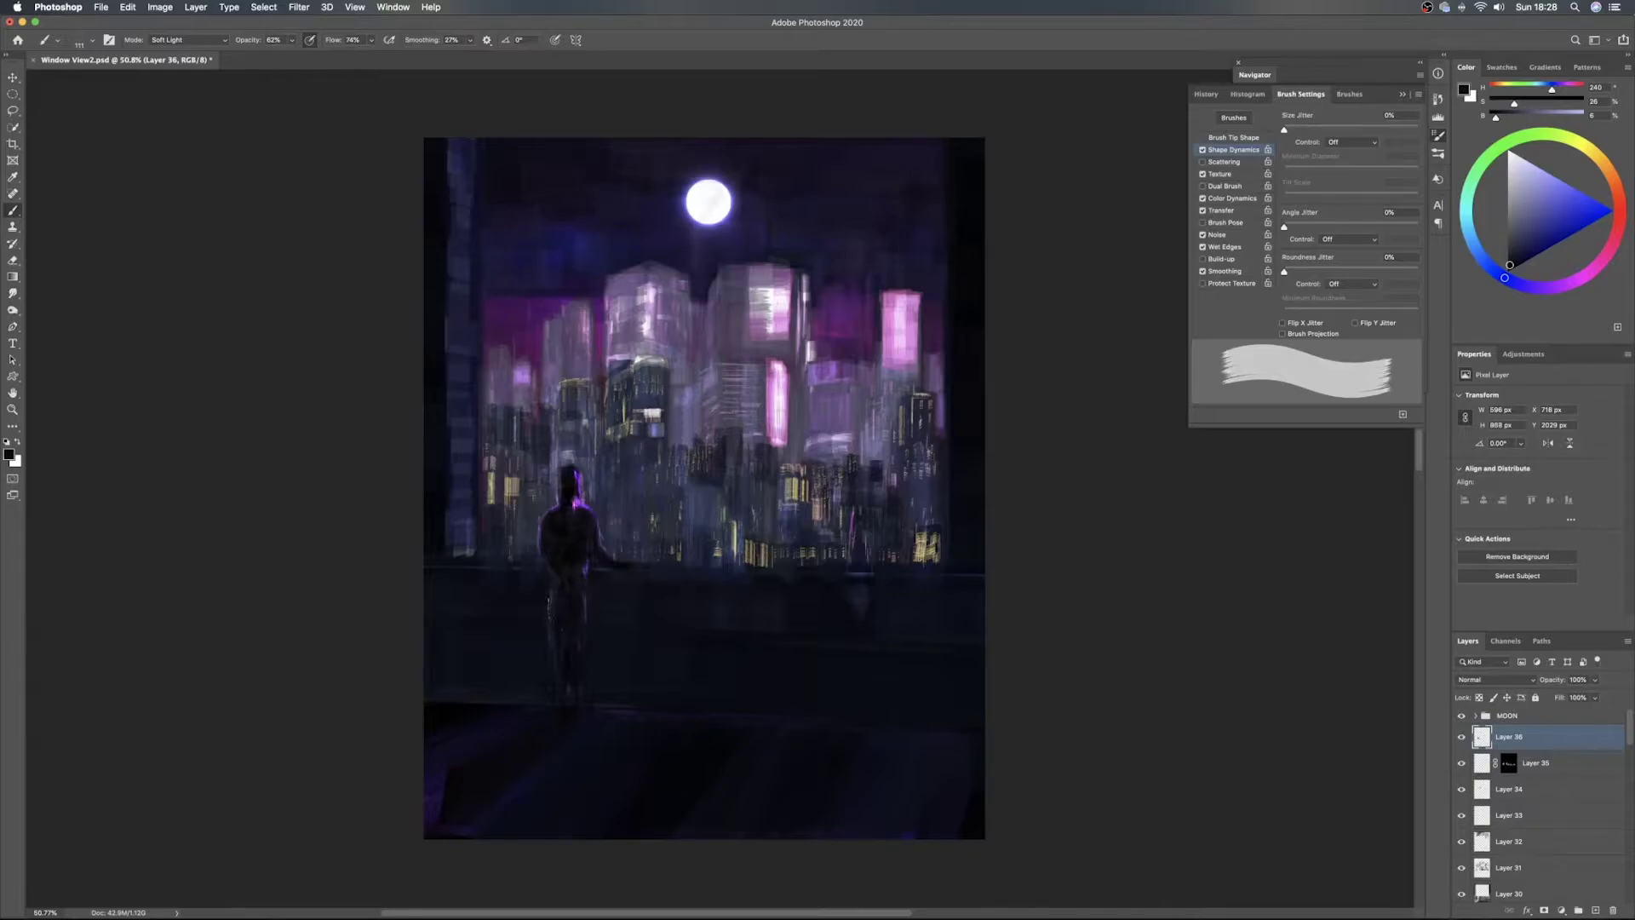
left_click_drag(568, 610, 578, 609)
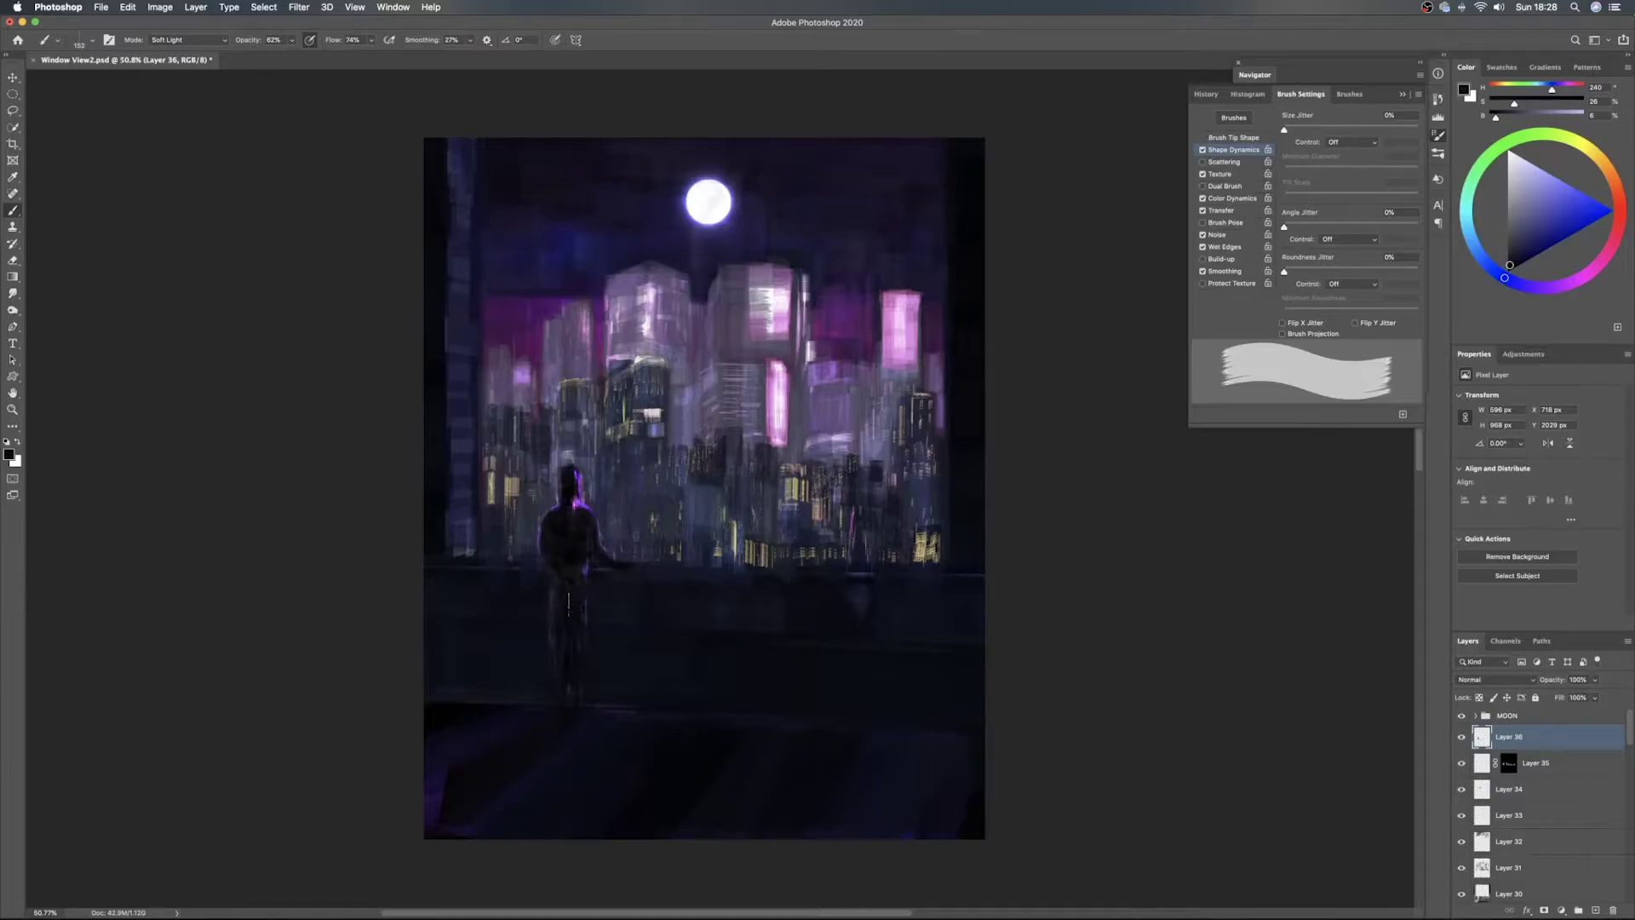
mouse_move(552, 586)
left_mouse_down()
mouse_move(548, 603)
mouse_move(551, 587)
mouse_move(580, 613)
left_mouse_up()
mouse_move(576, 632)
left_mouse_down()
mouse_move(590, 635)
mouse_move(569, 679)
left_mouse_up()
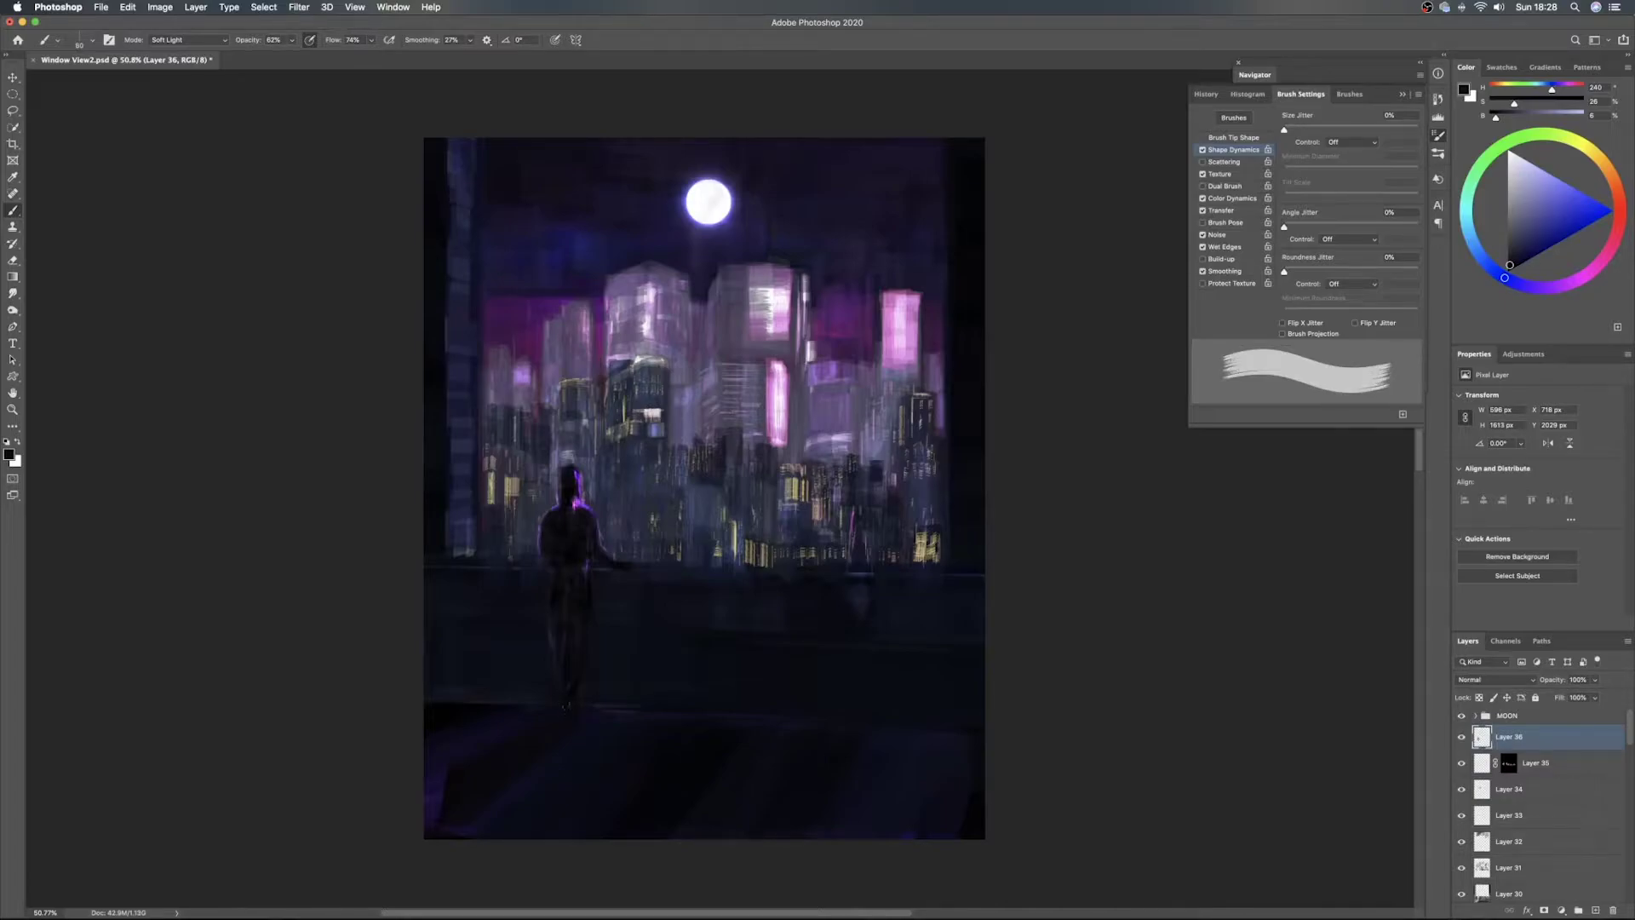
left_click_drag(570, 709, 582, 708)
Pick an even darker near-black, set the brush blend mode to Overlay, and deepen the standing figure's legs and torso
left_click_drag(1513, 267, 1459, 310)
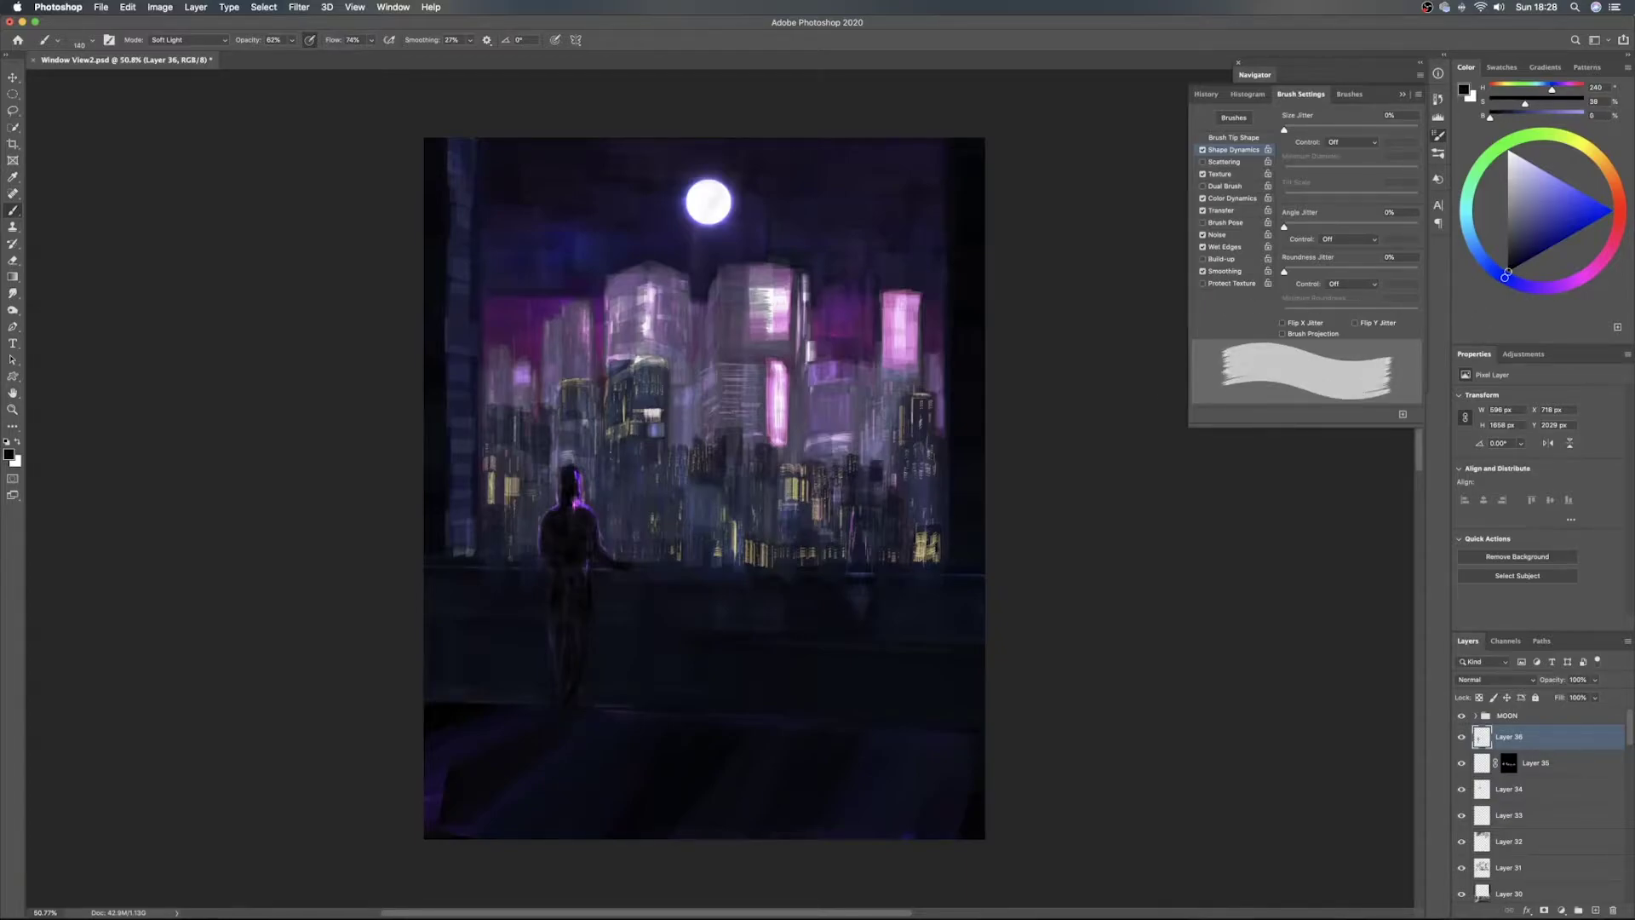
left_click(184, 39)
left_click(184, 32)
left_click(184, 36)
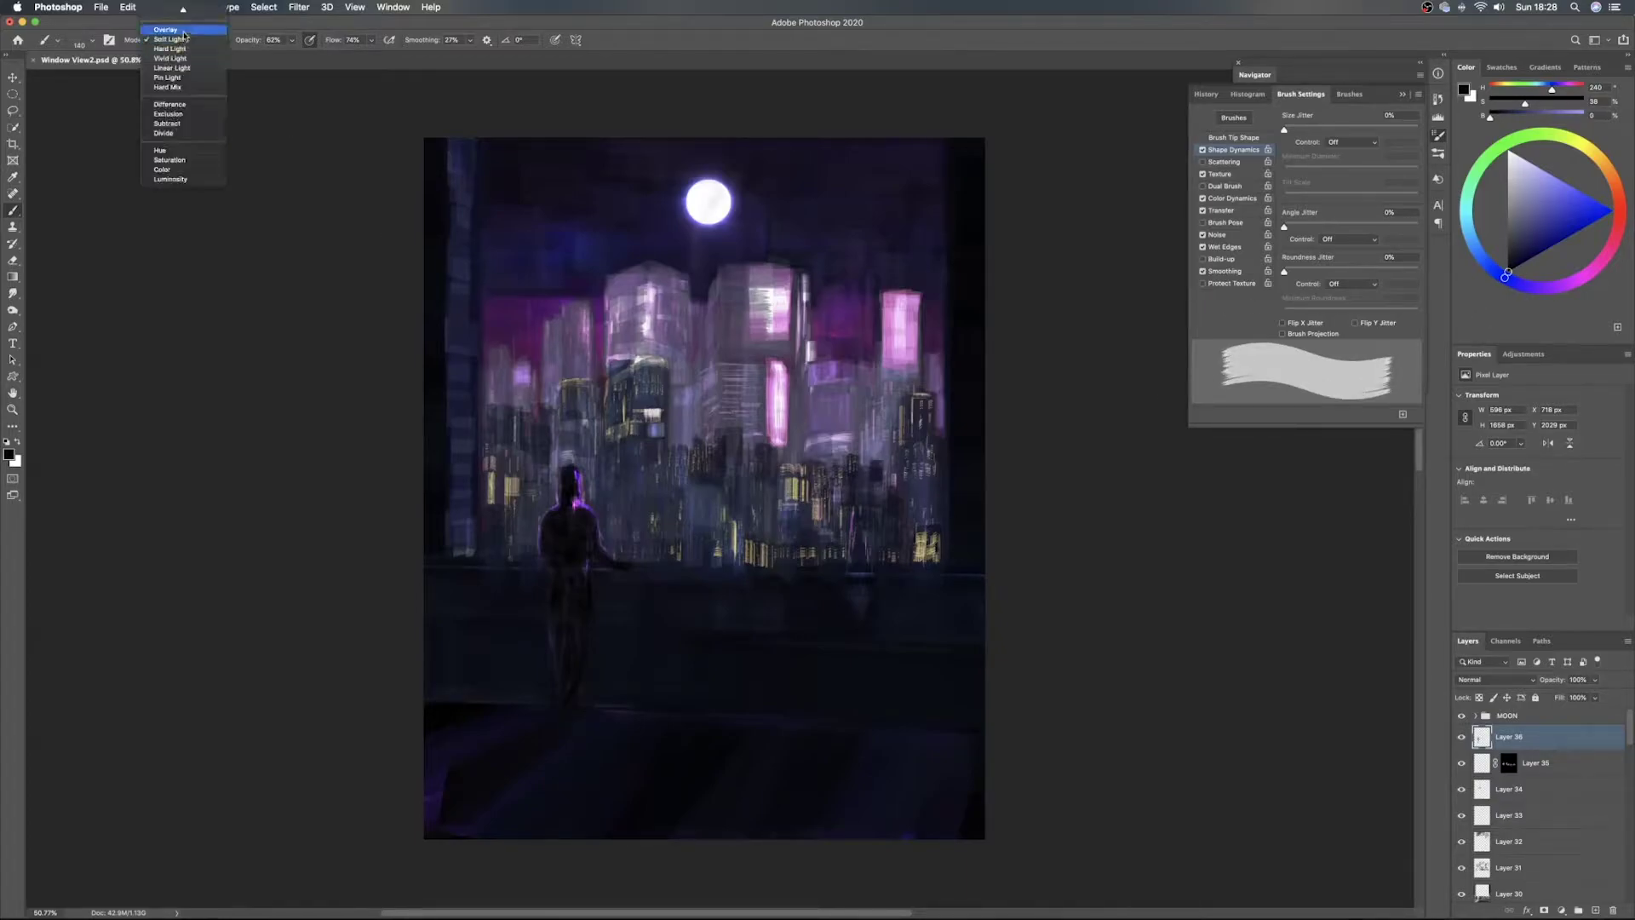
left_click(181, 33)
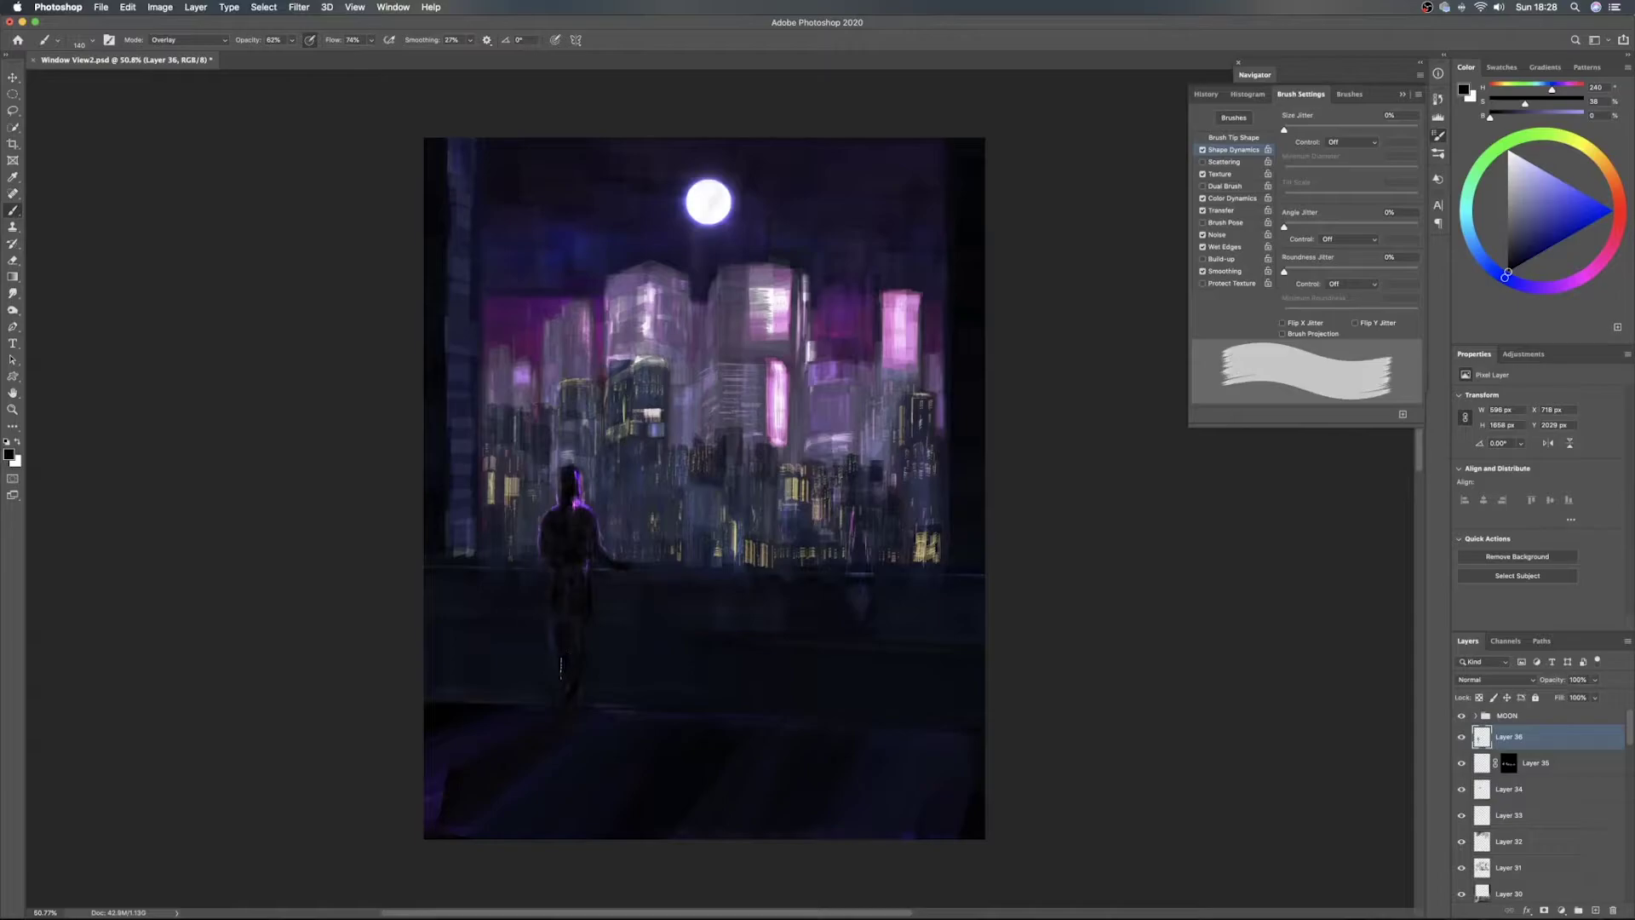
left_click_drag(575, 693, 570, 692, "ctrl+alt")
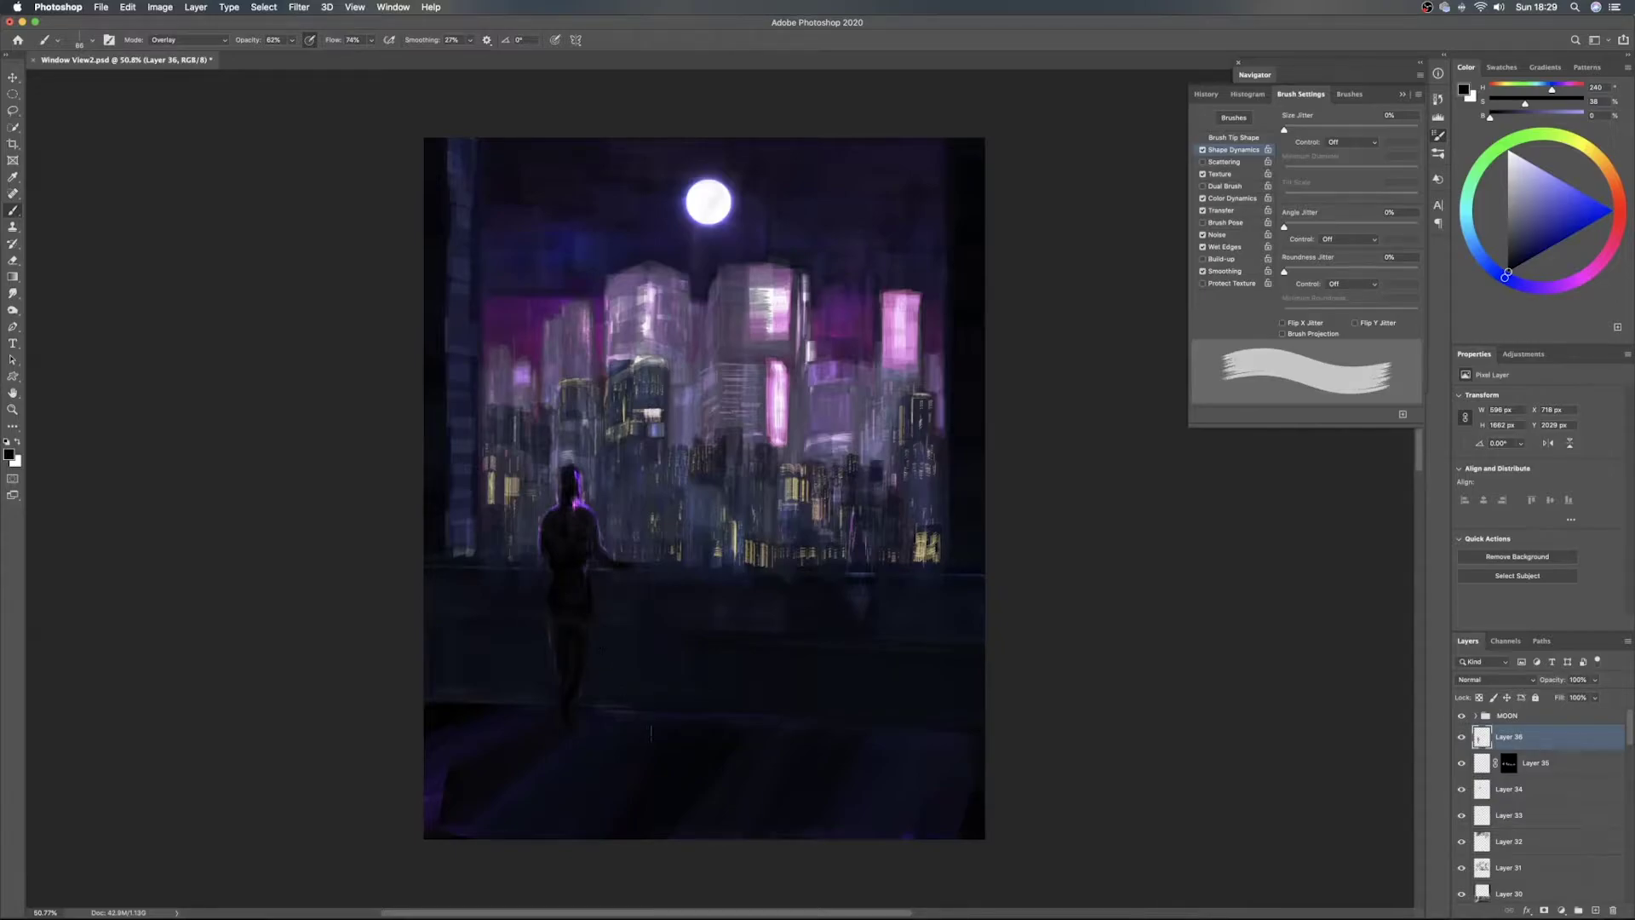
Paint a small near-black cat silhouette sitting on the railing, right of centre against the lower buildings, on Layer 36
left_click_drag(857, 522, 851, 522)
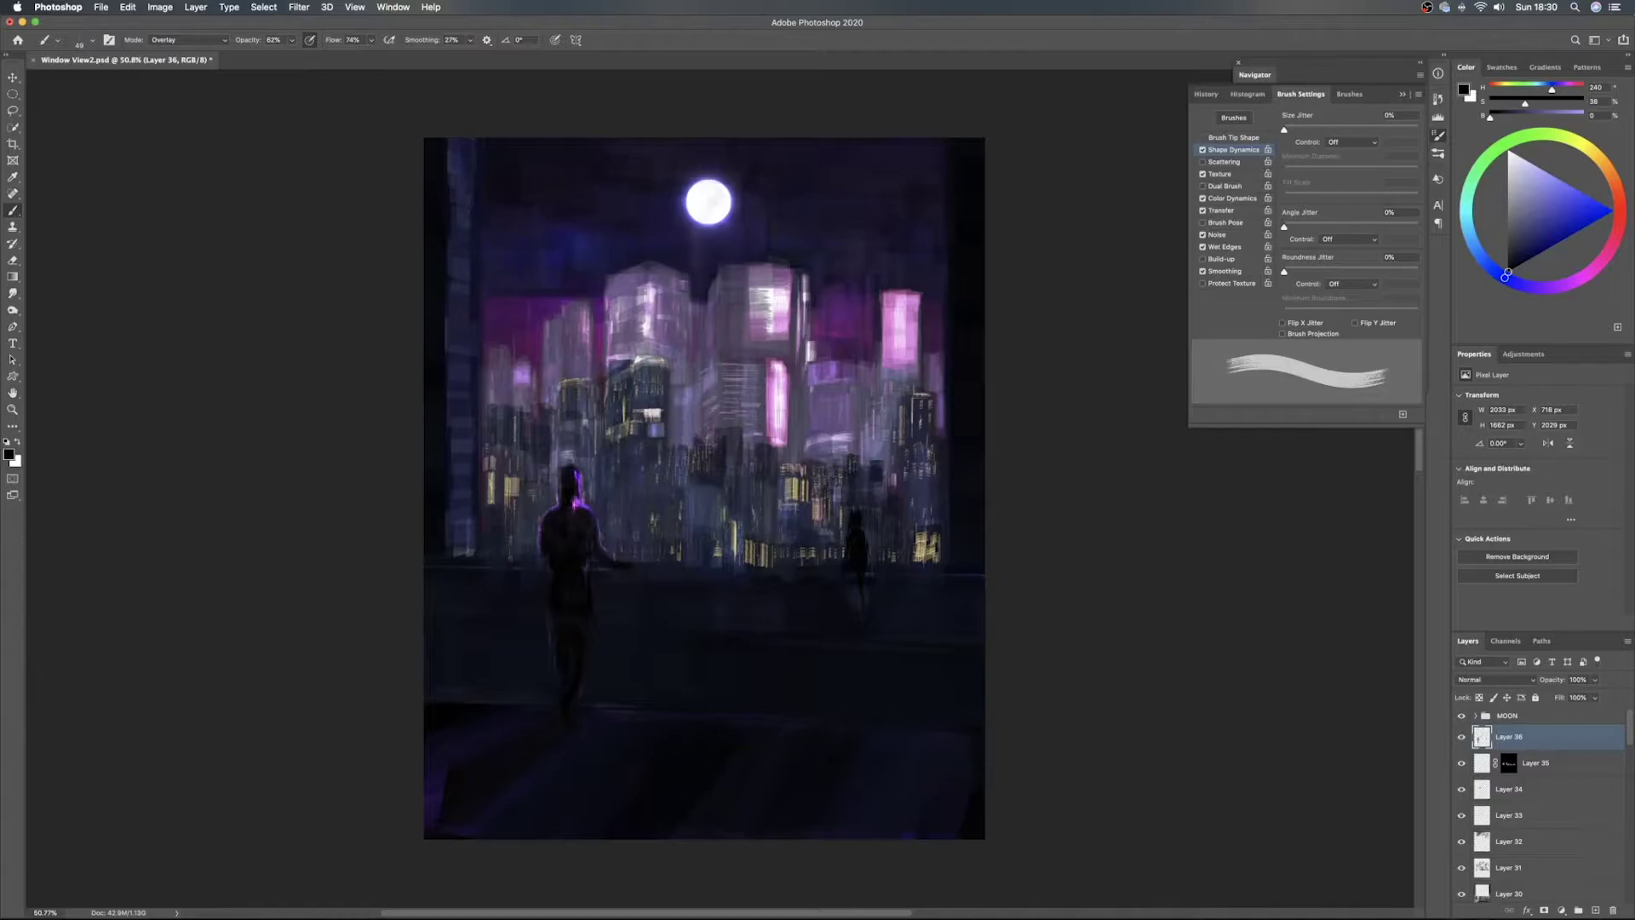
Darken the railing and the wall below it across the full width of the painting, and save the document
left_click_drag(696, 606, 734, 606)
left_click_drag(619, 585, 596, 583)
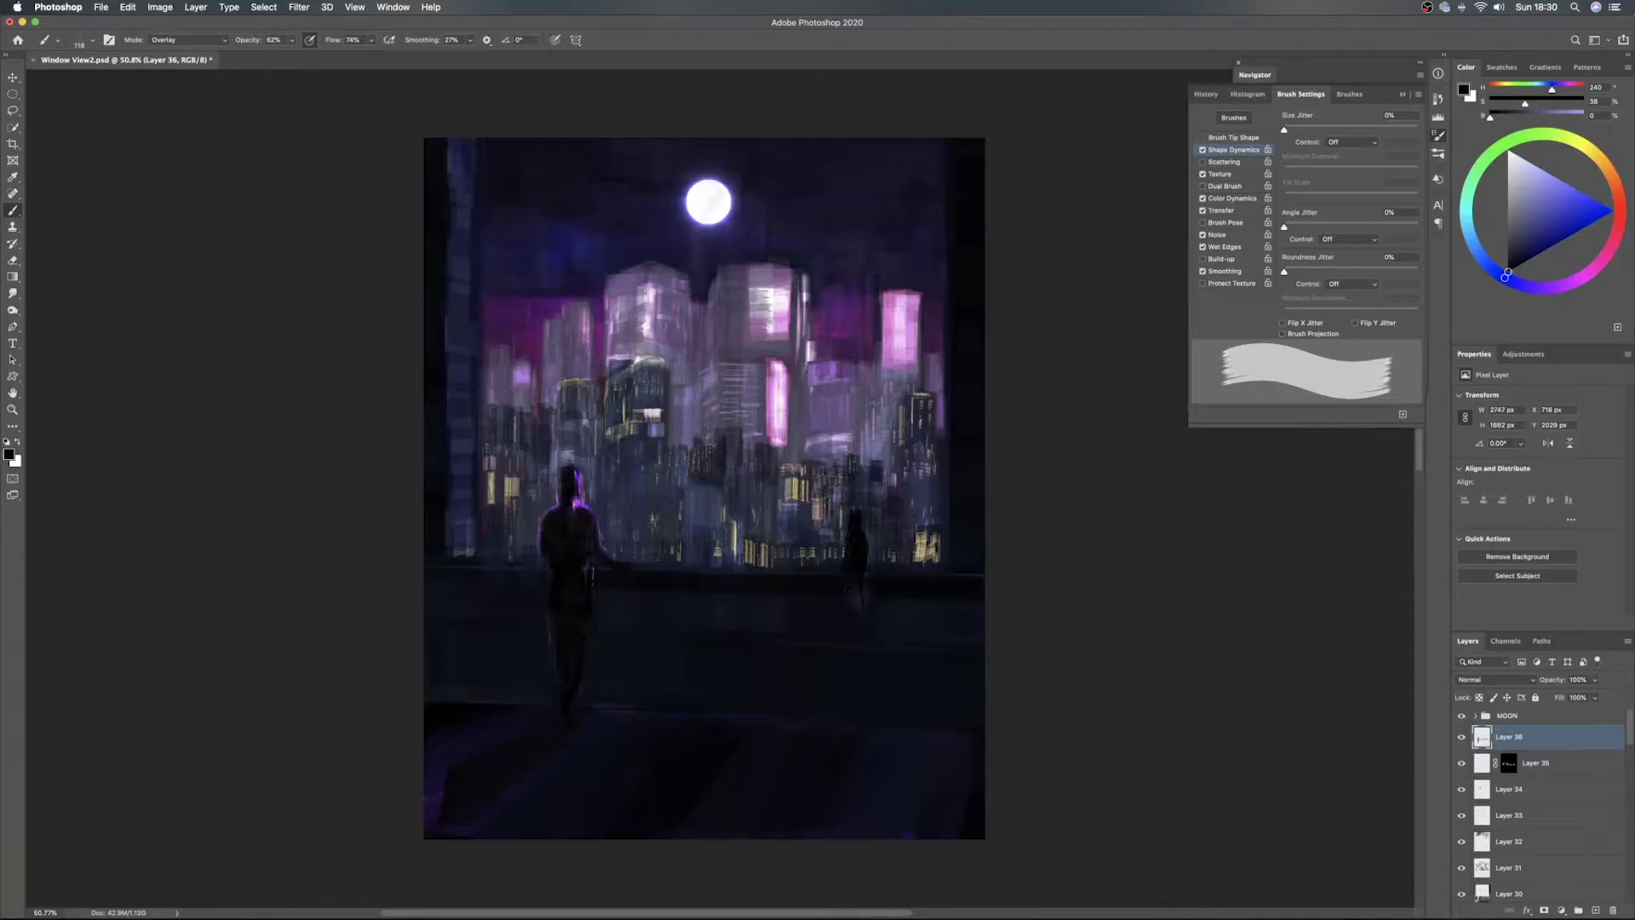
mouse_move(538, 576)
left_mouse_down()
mouse_move(493, 566)
mouse_move(520, 567)
mouse_move(452, 574)
left_mouse_up()
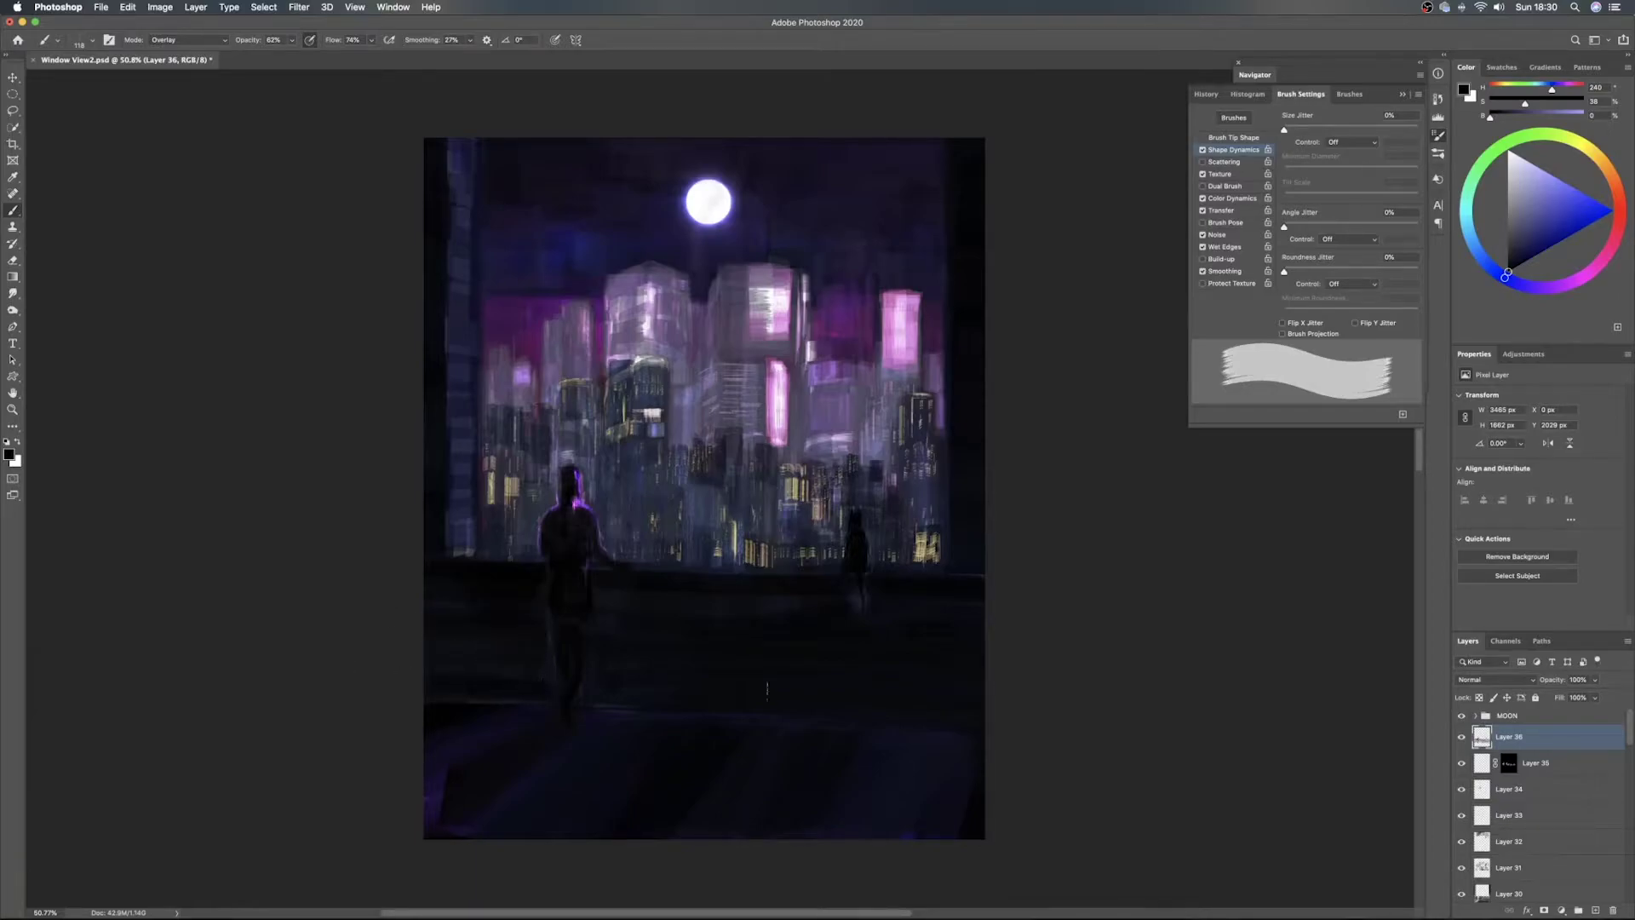
key("super+s")
Try moving the lassoed cat silhouette along the railing to sit closer to the standing figure, and deselect it
key("l")
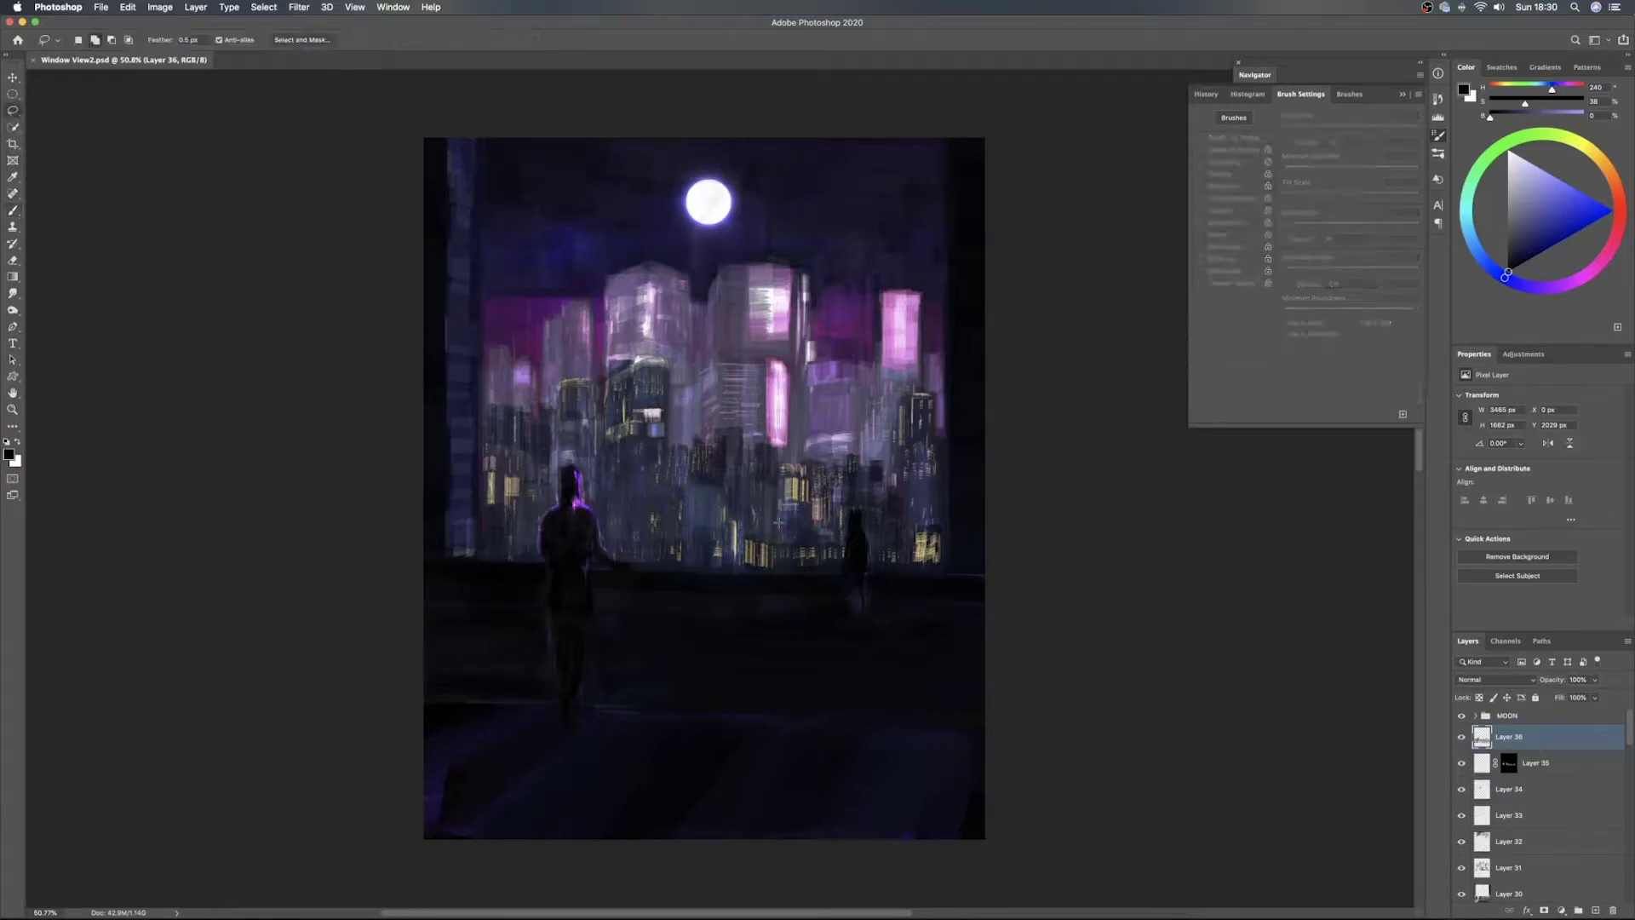
mouse_move(865, 484)
left_mouse_down()
mouse_move(834, 498)
mouse_move(807, 612)
mouse_move(903, 644)
mouse_move(903, 494)
left_mouse_up()
key("v")
mouse_move(852, 552)
left_mouse_down()
mouse_move(651, 549)
mouse_move(681, 550)
left_mouse_up()
key("super+d")
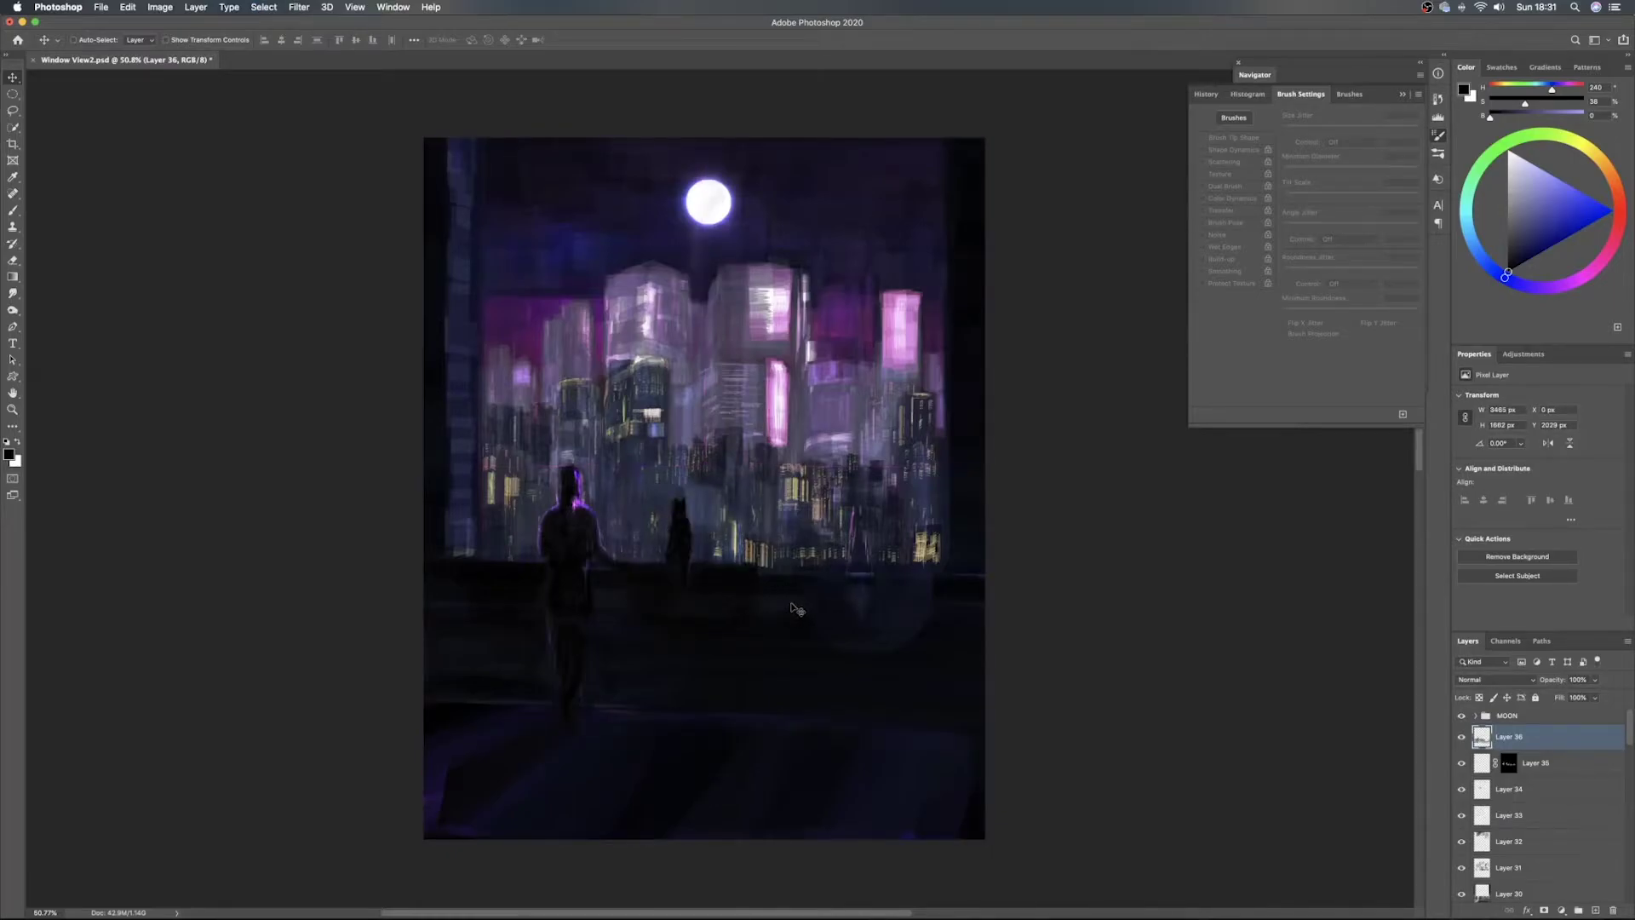
Compare the composition with the cat in its original place and moved closer to the figure by switching between history states
key("super+z")
key("super+z")
key("super+z")
key("super+z")
key("super+z")
key("super+z")
left_click(1438, 98)
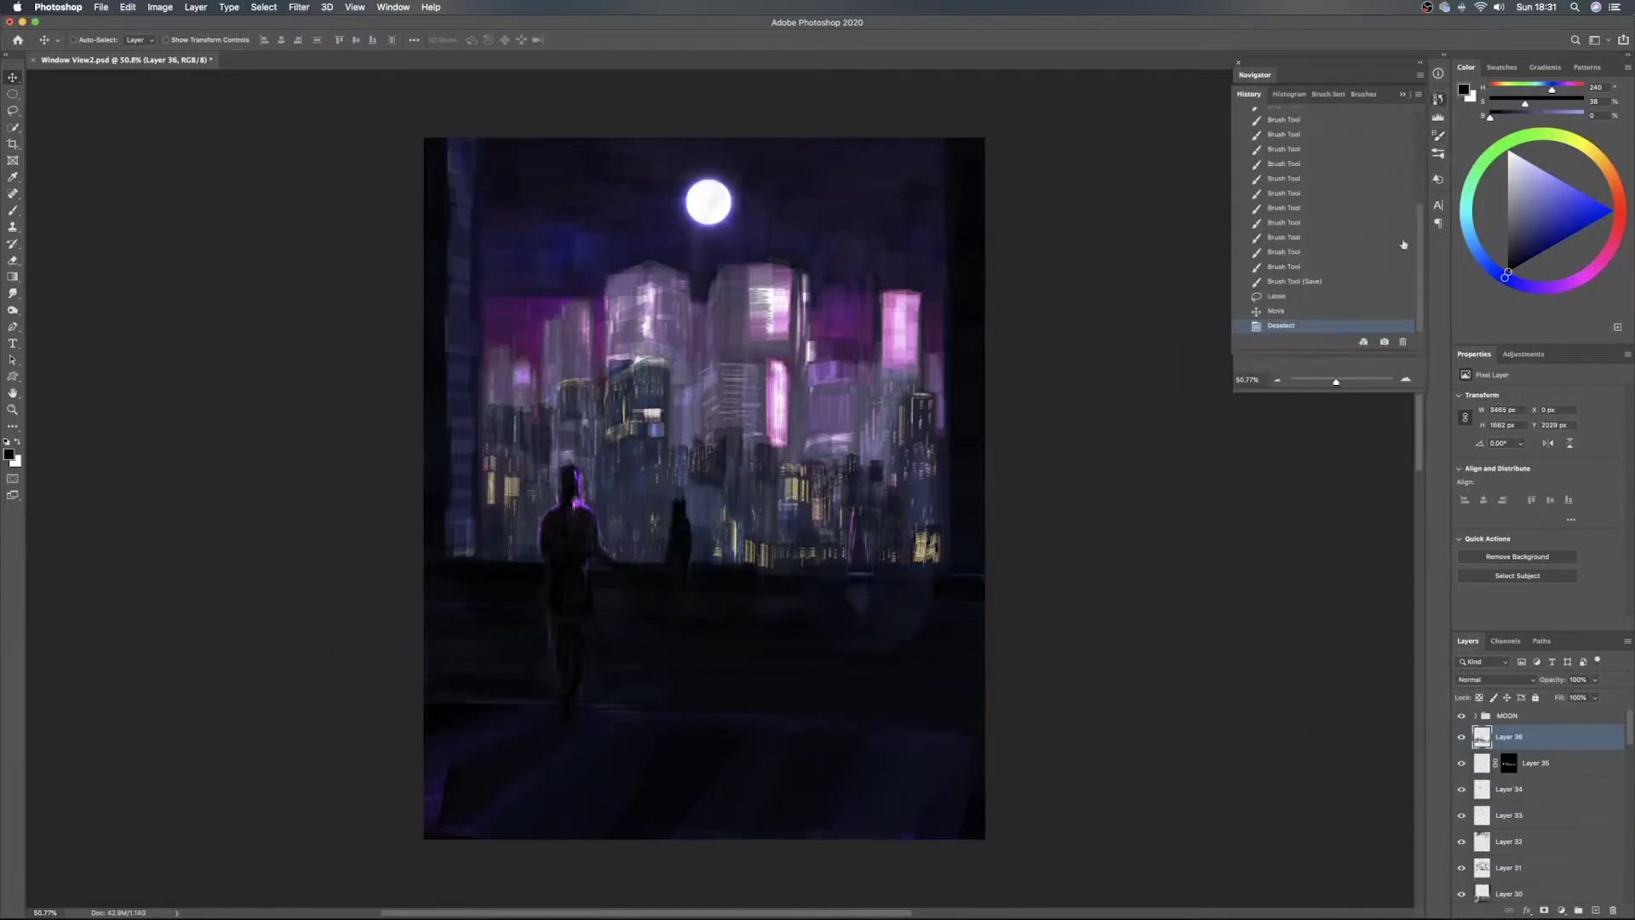
left_click(1339, 281)
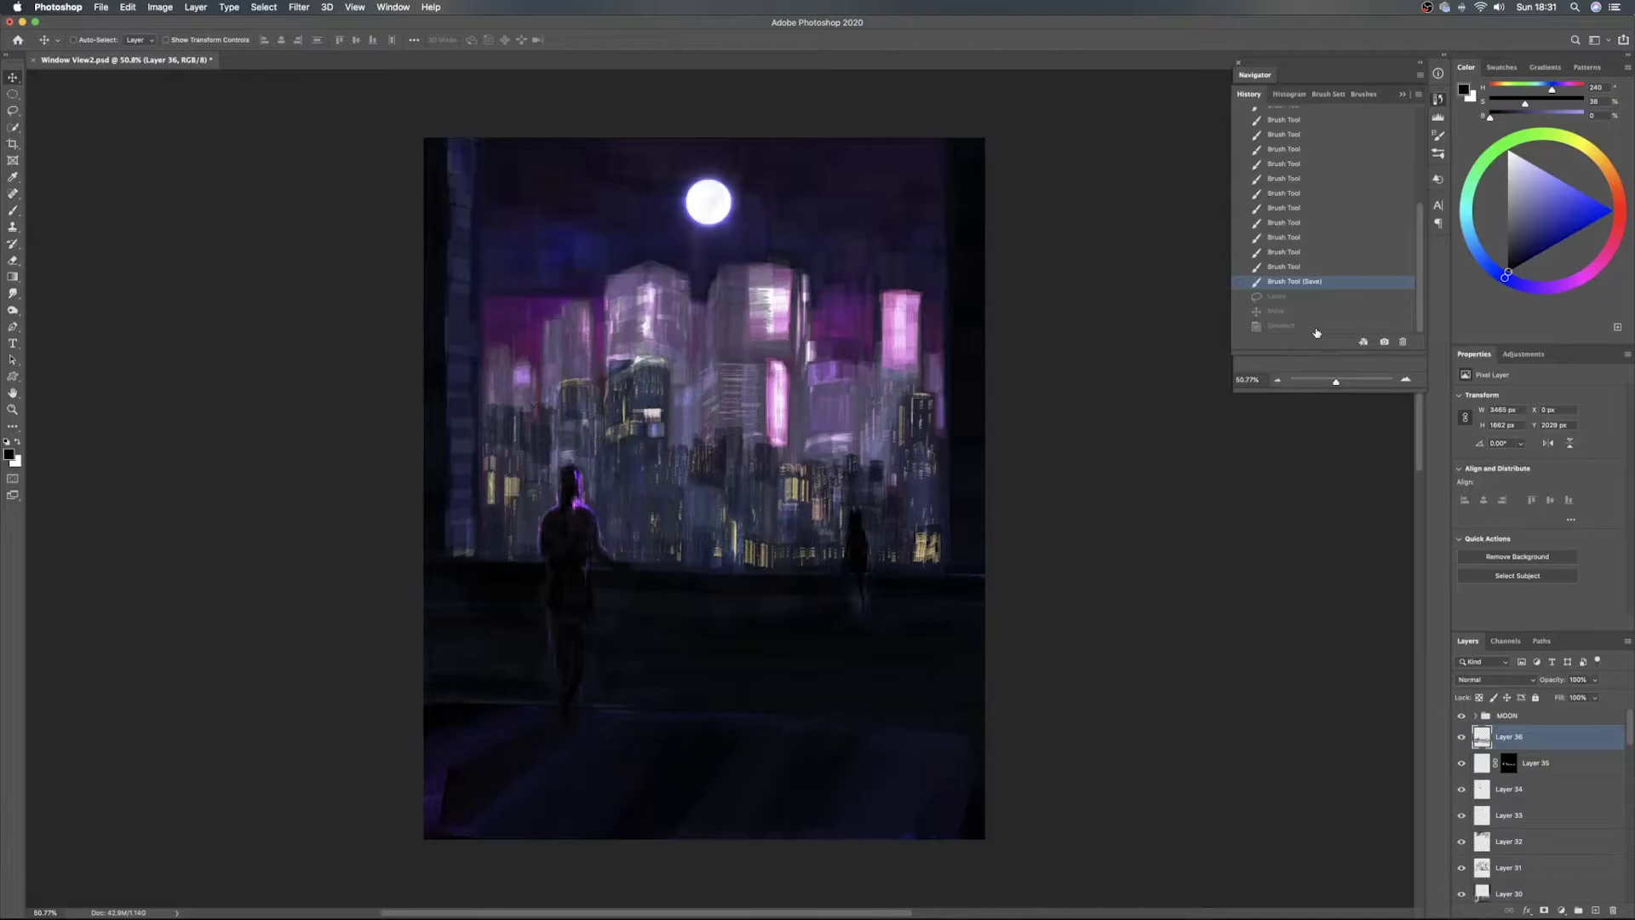
left_click(1316, 326)
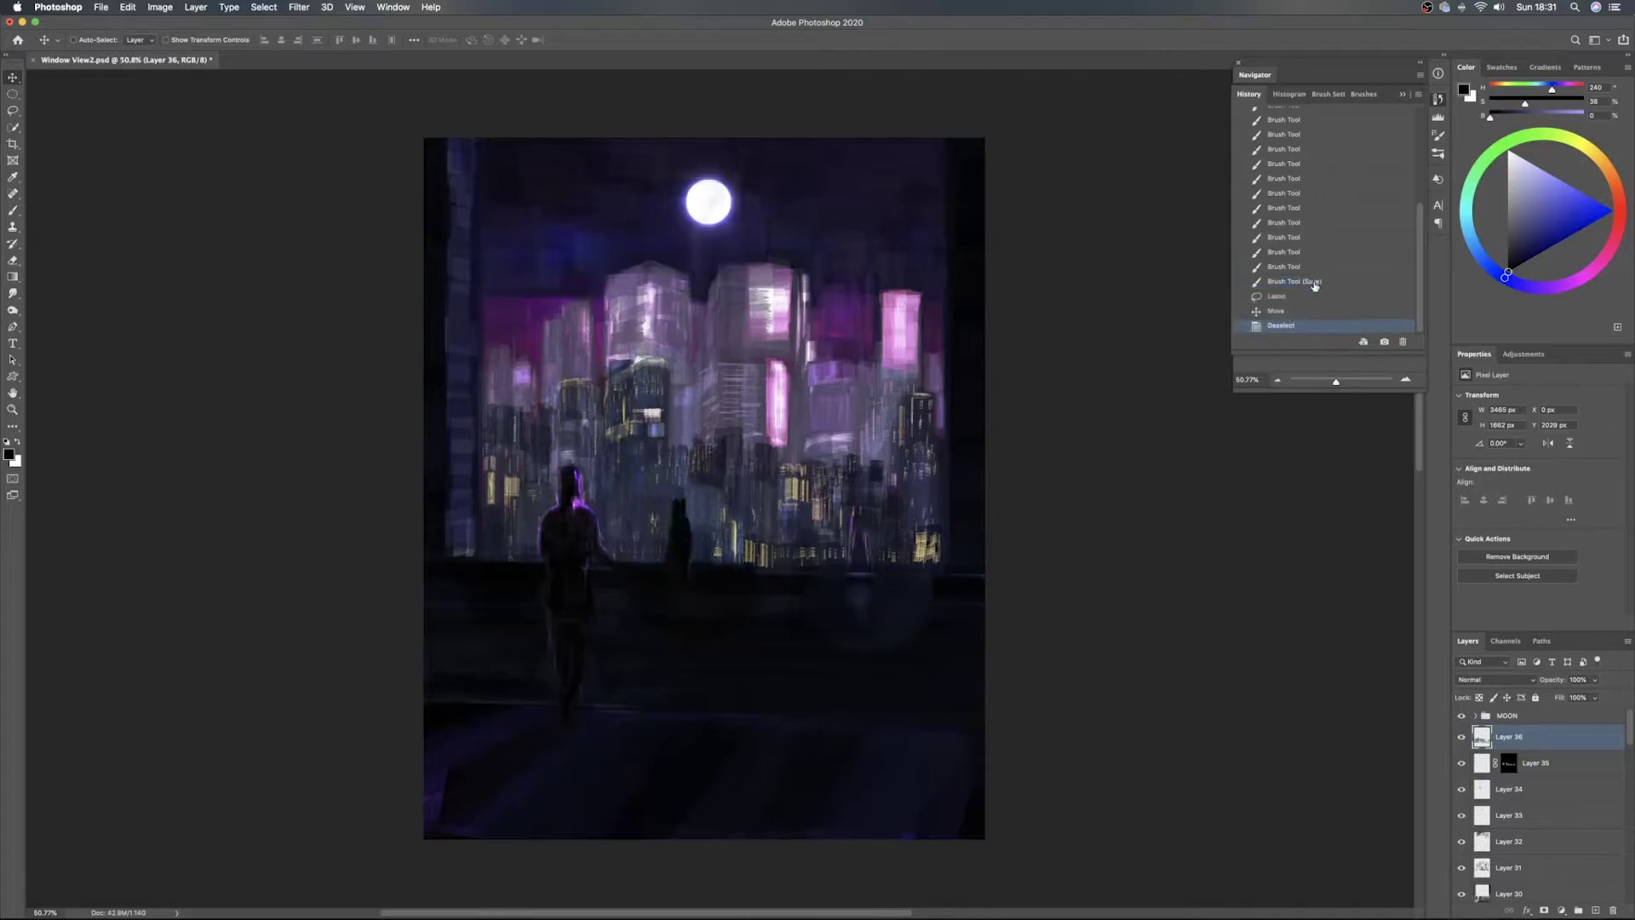
left_click(1314, 282)
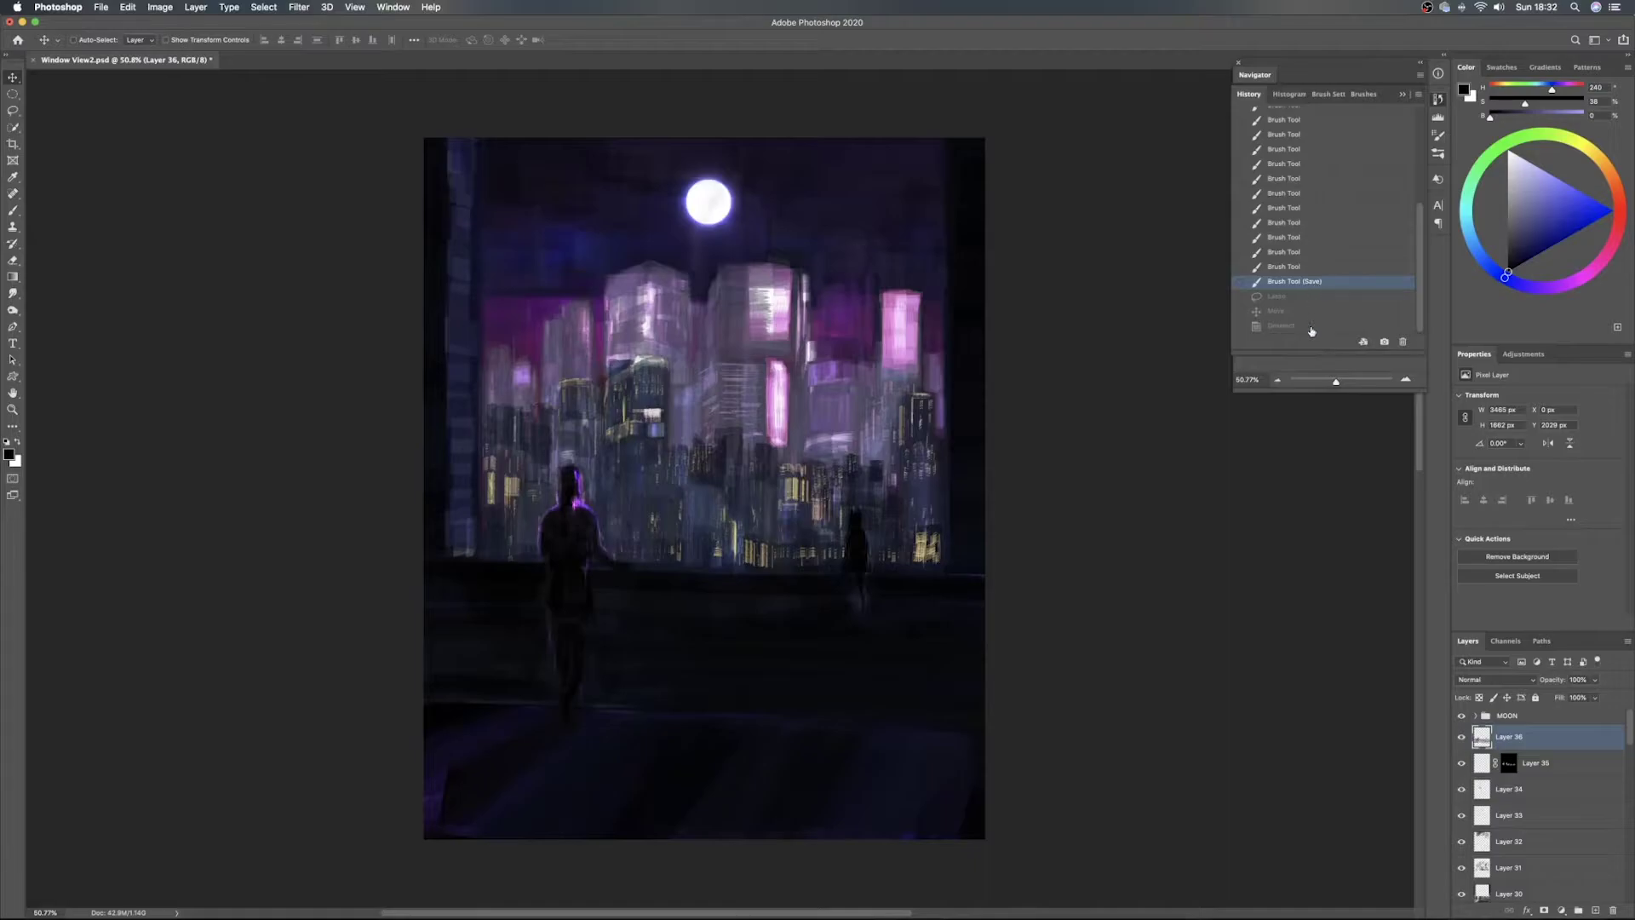
left_click(1312, 326)
left_click(1312, 283)
left_click(1309, 326)
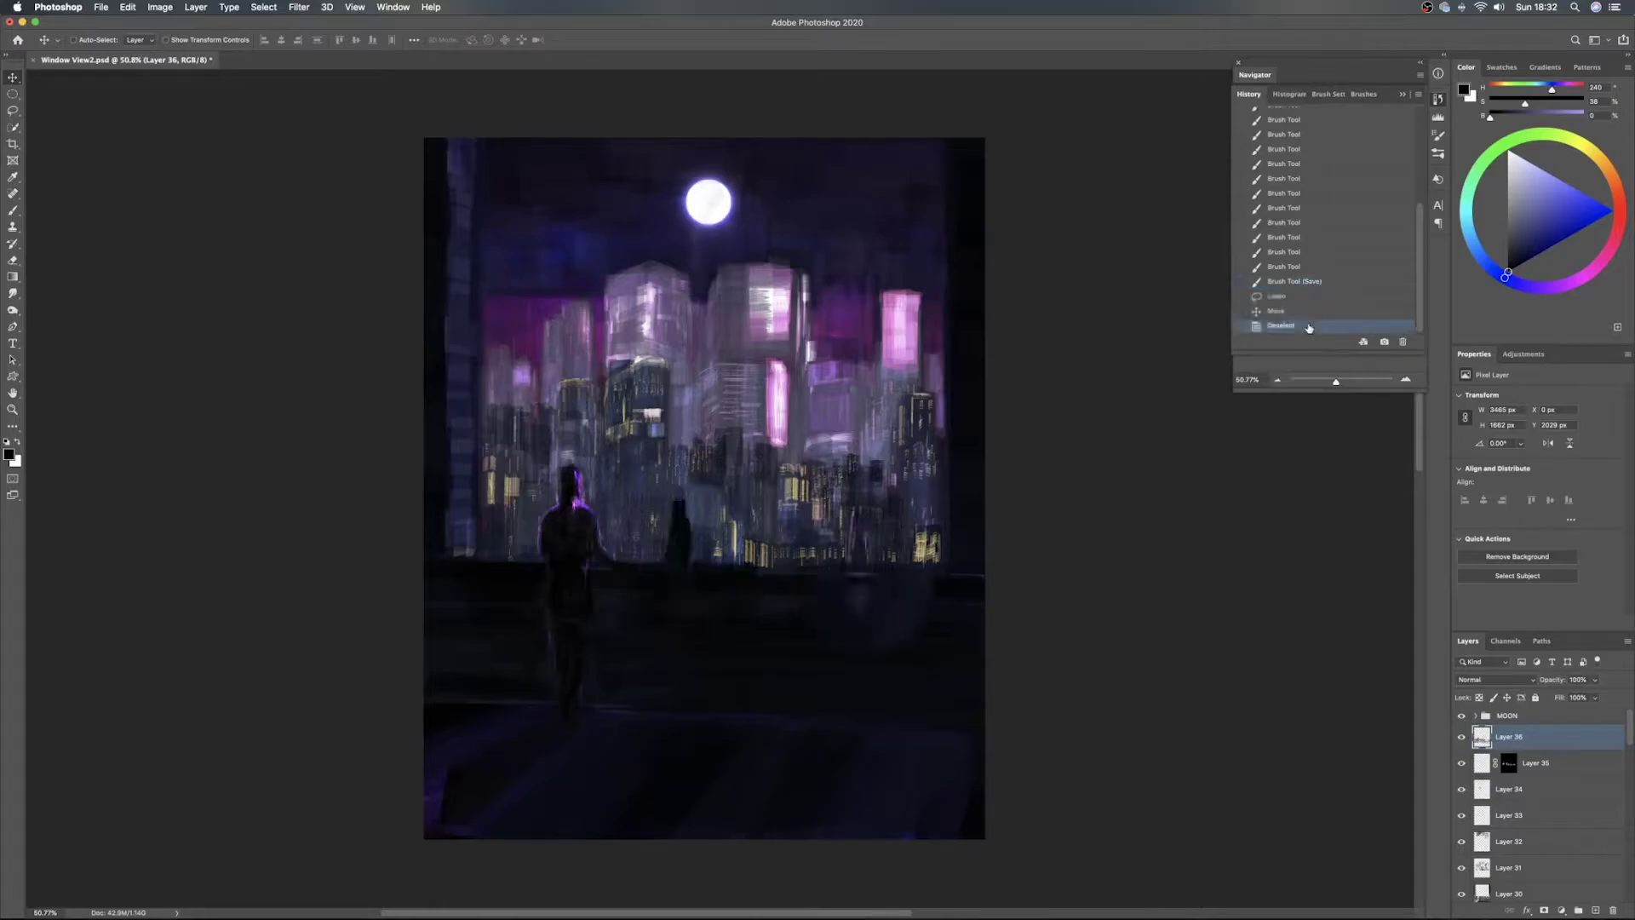
left_click(1315, 282)
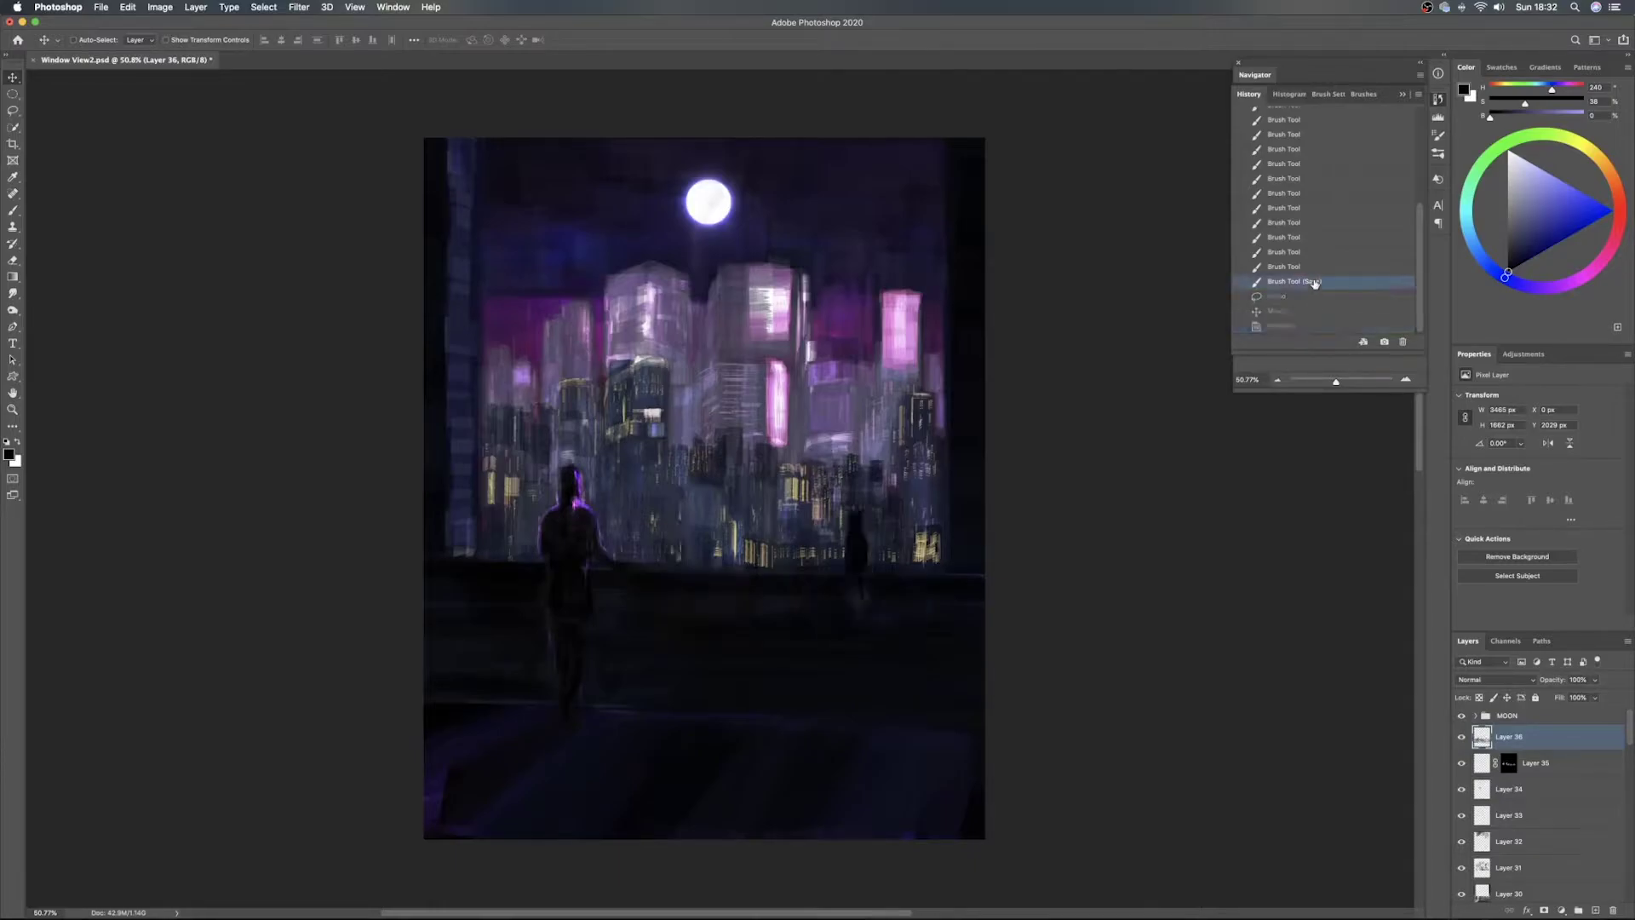
left_click(1312, 327)
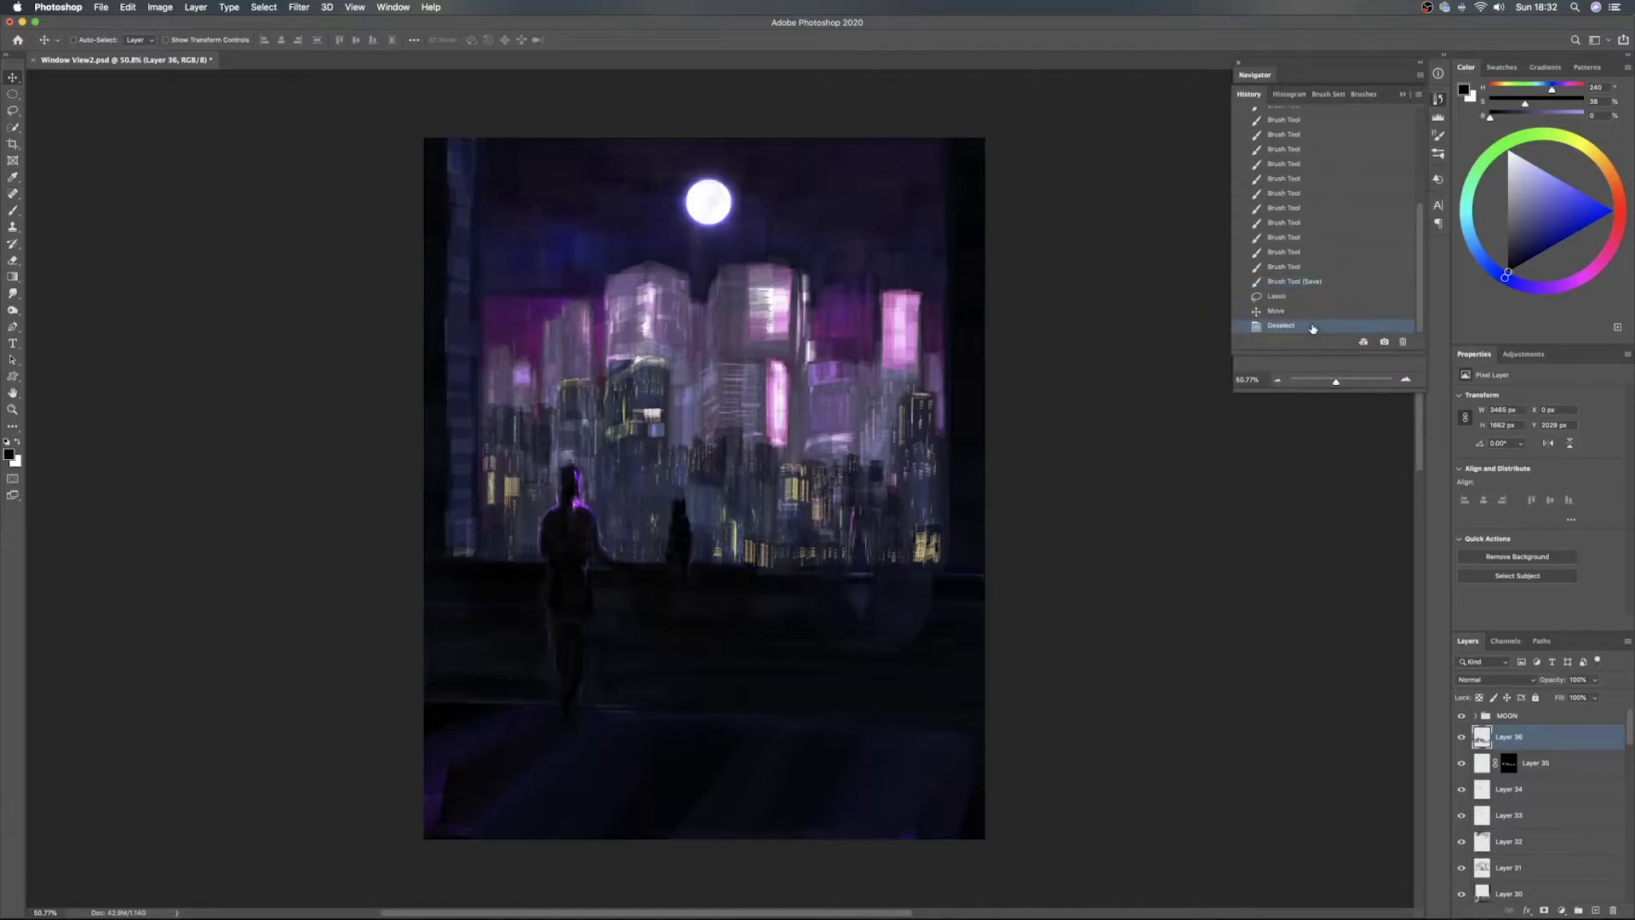
left_click(1322, 283)
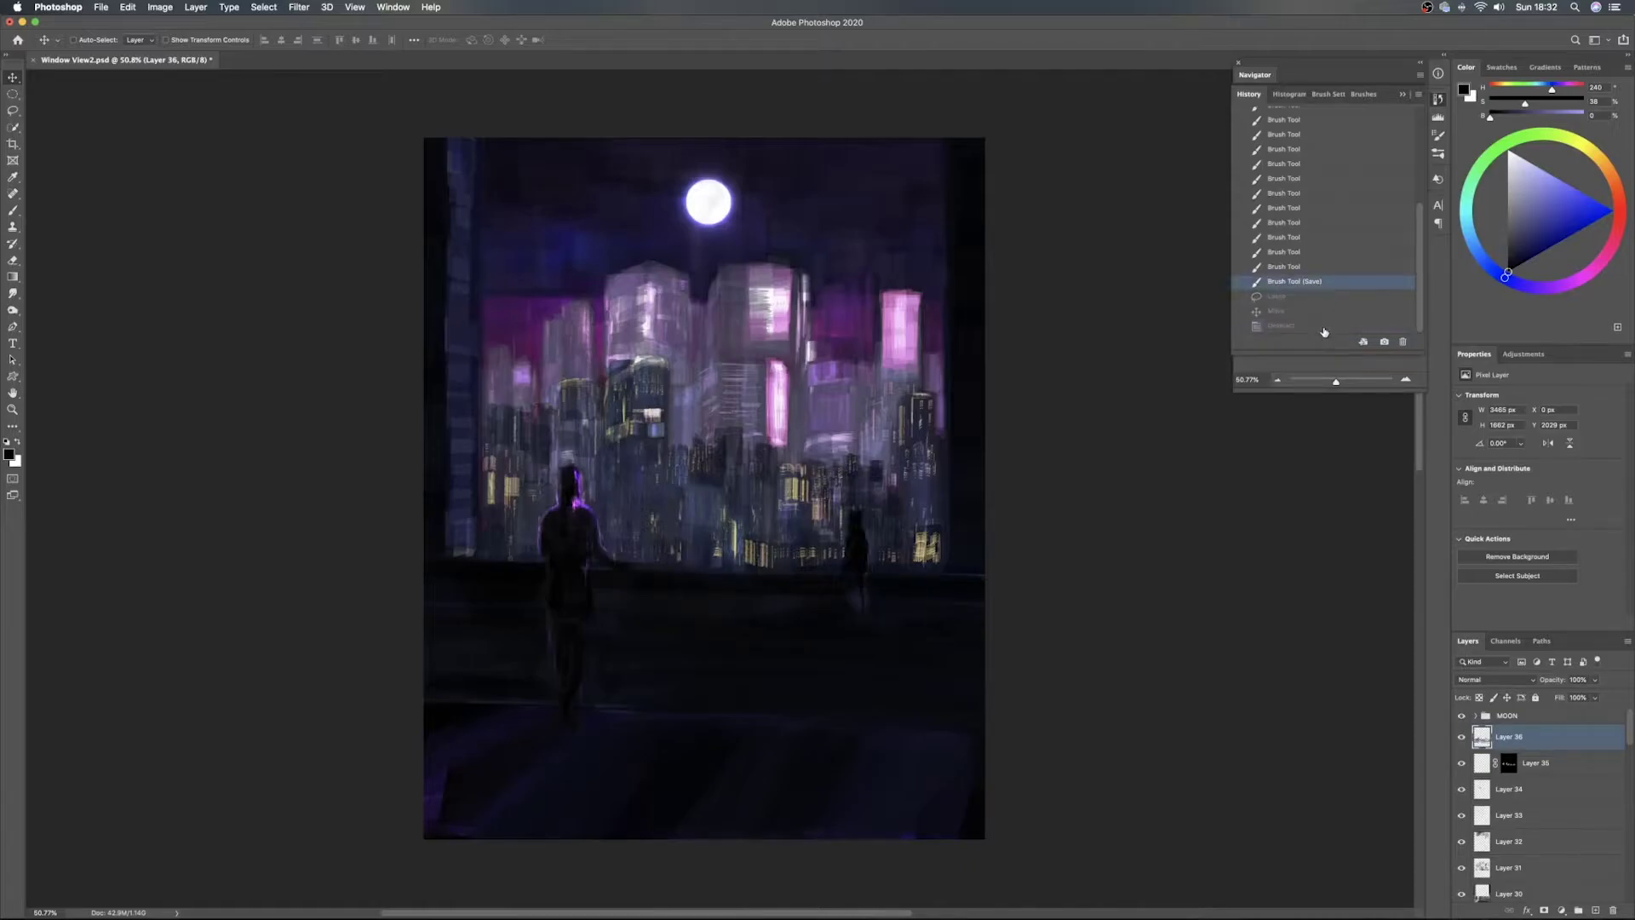
left_click(1324, 331)
left_click(1330, 282)
left_click(1324, 327)
Try the cat silhouette on the far side of the standing figure, undo the moves, and deselect
left_click_drag(688, 574, 589, 568)
key("super+z")
key("super+z")
key("super+z")
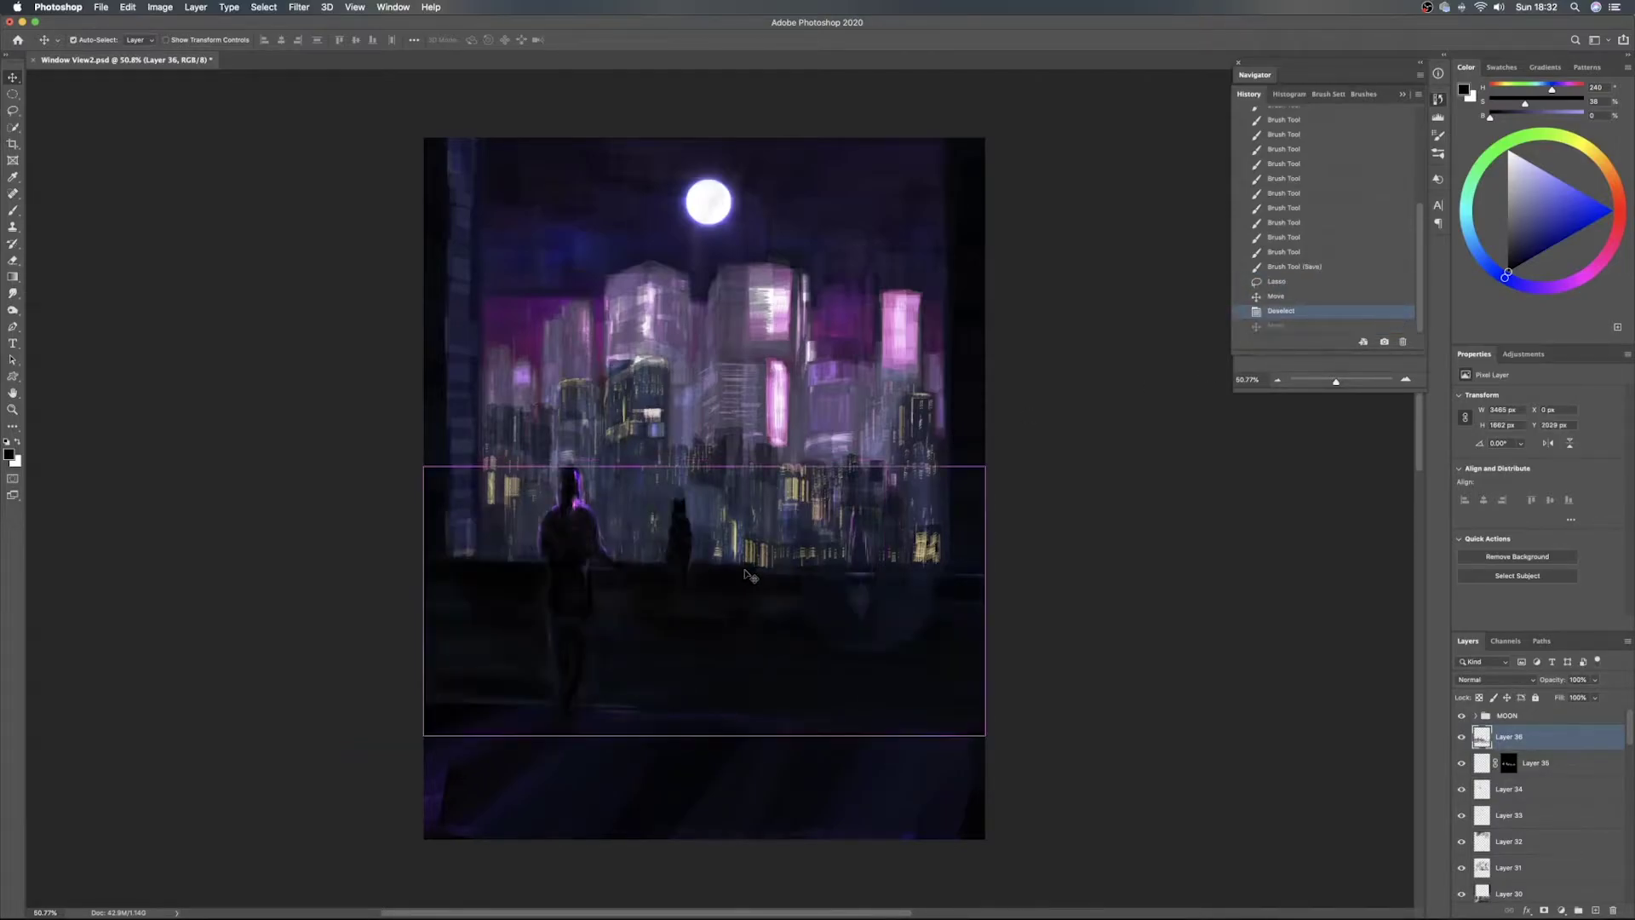
left_click_drag(690, 575, 503, 570)
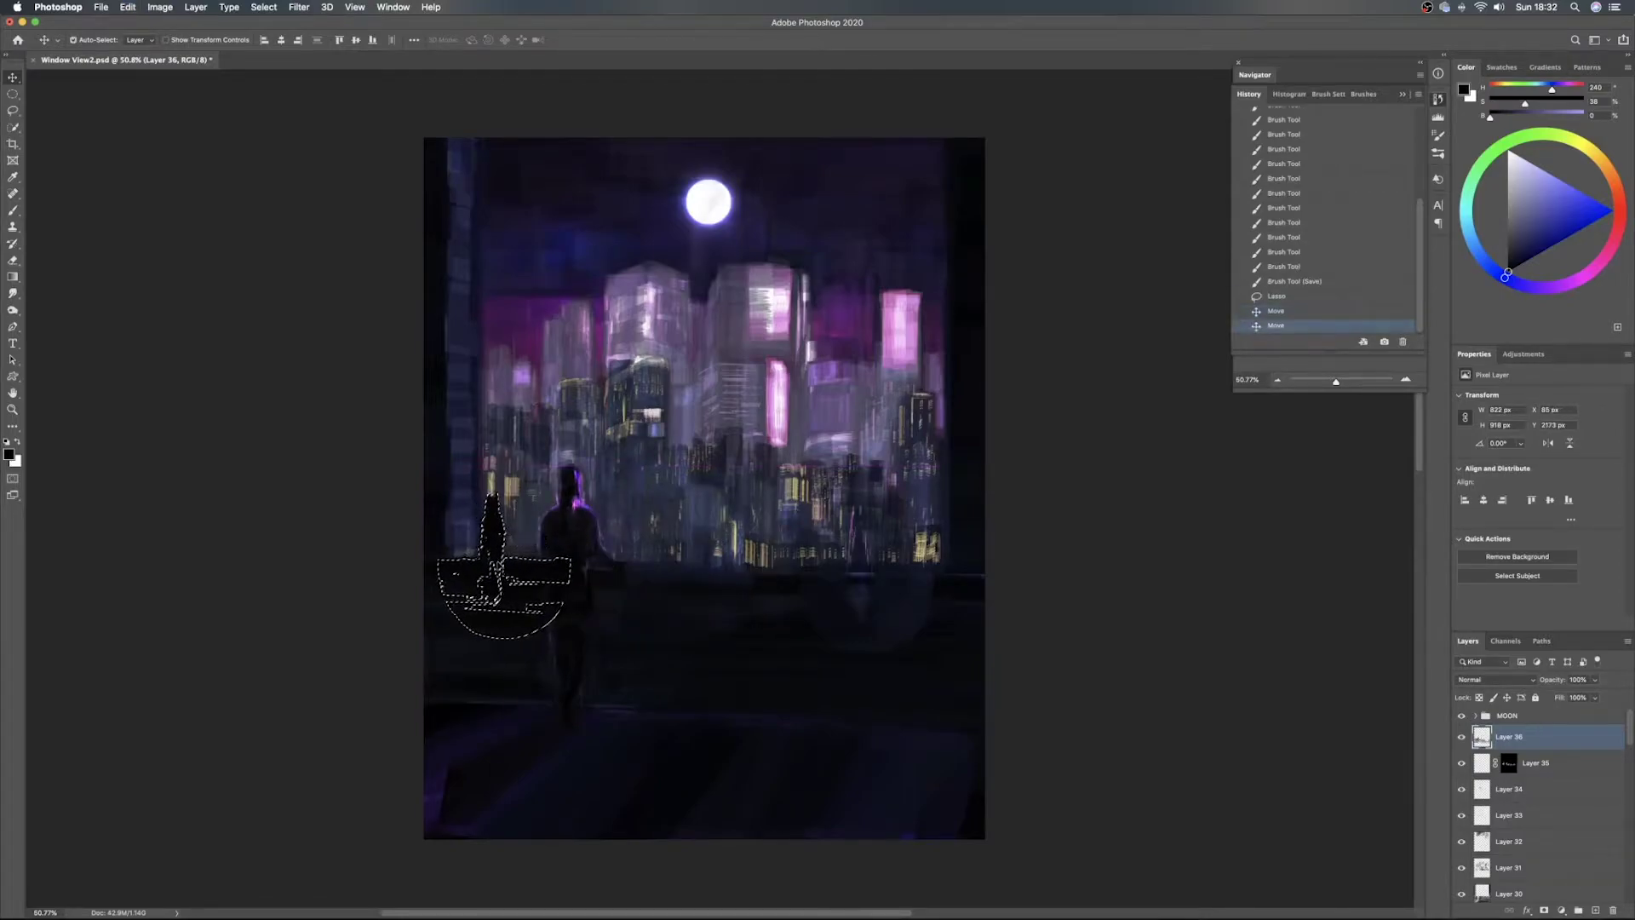
key("super+z")
key("super+z")
key("super+d")
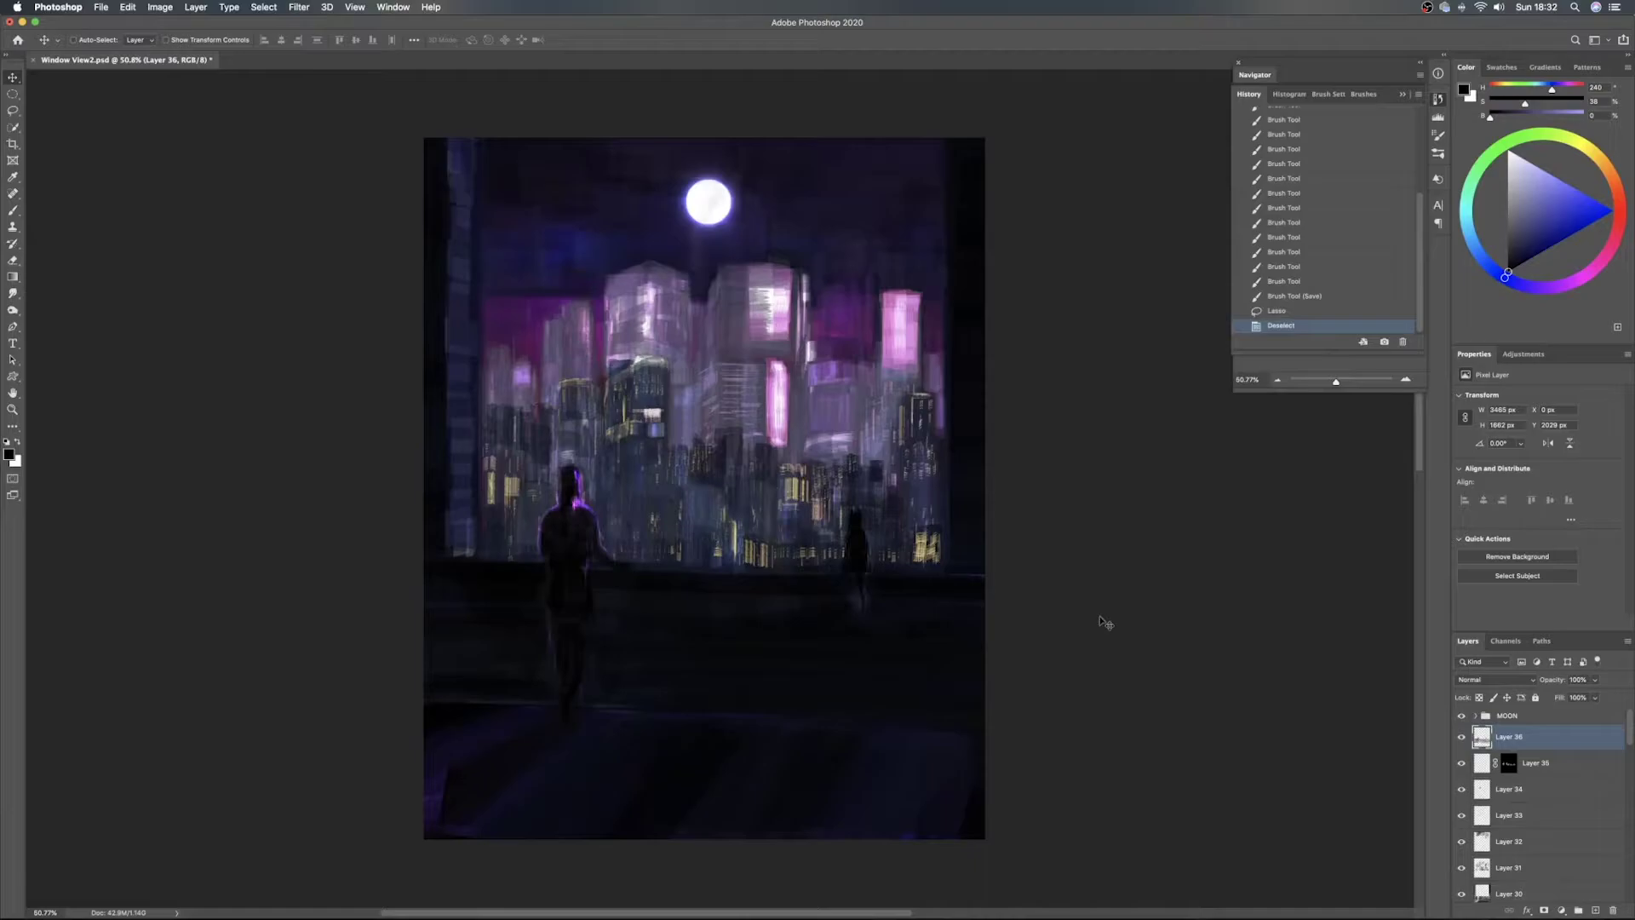
Try placing the cat beside the standing figure and flipping it horizontally, and revert to the saved history state
left_click(1300, 297)
left_click(1299, 327)
left_click(1282, 311)
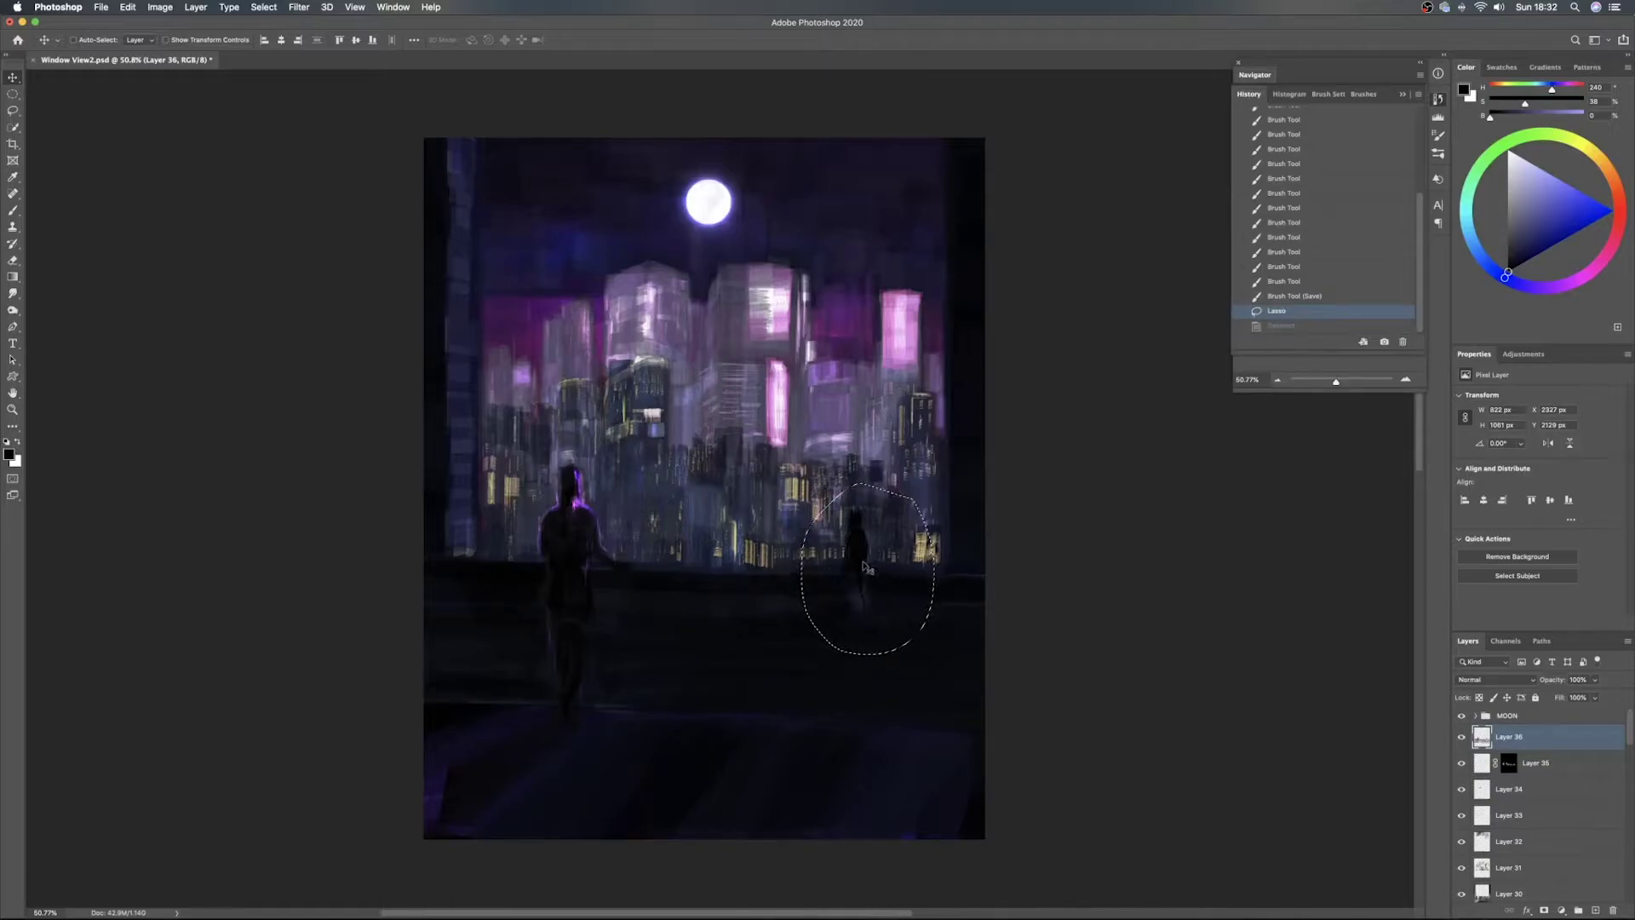
left_click_drag(866, 566, 655, 557)
key("super+t")
right_click(656, 556)
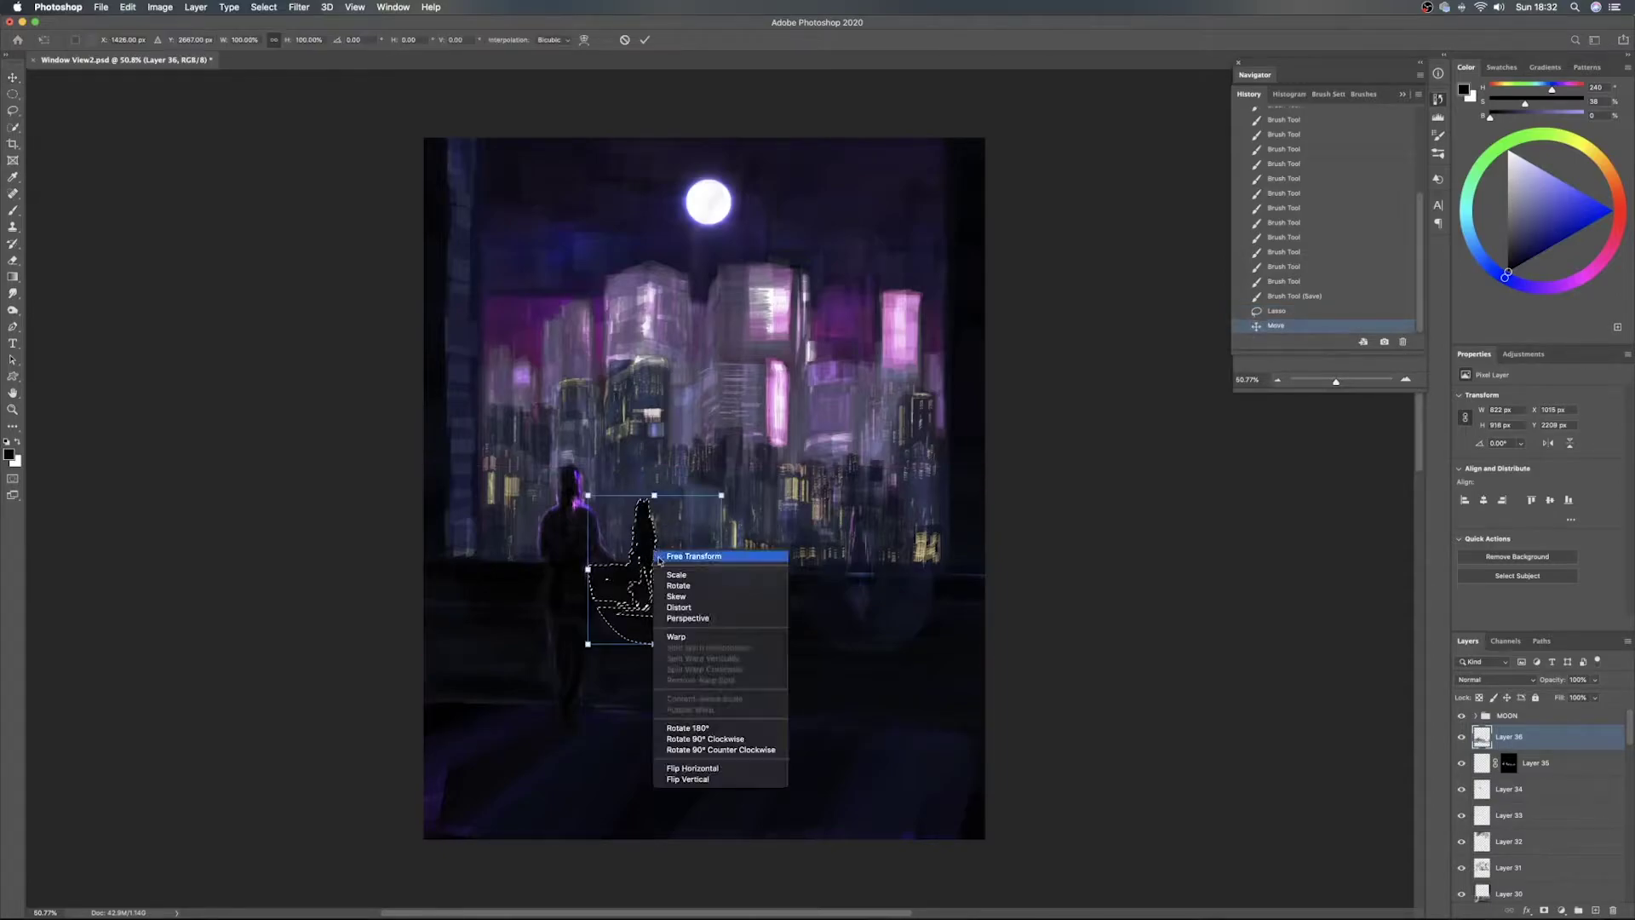
left_click(691, 768)
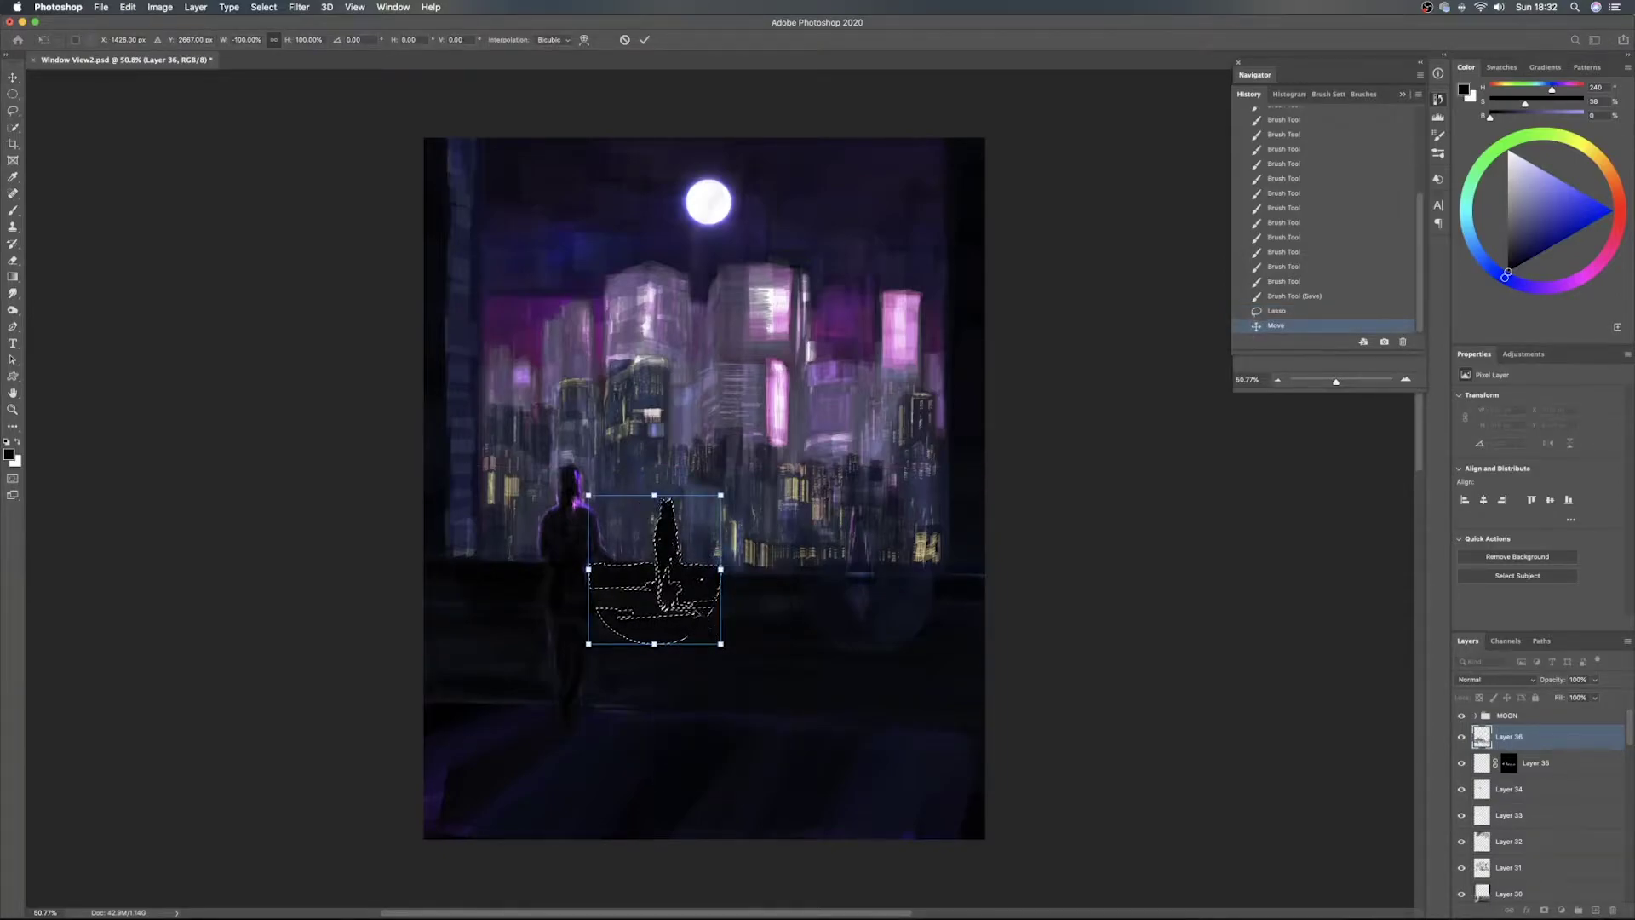
key("Return")
key("super+d")
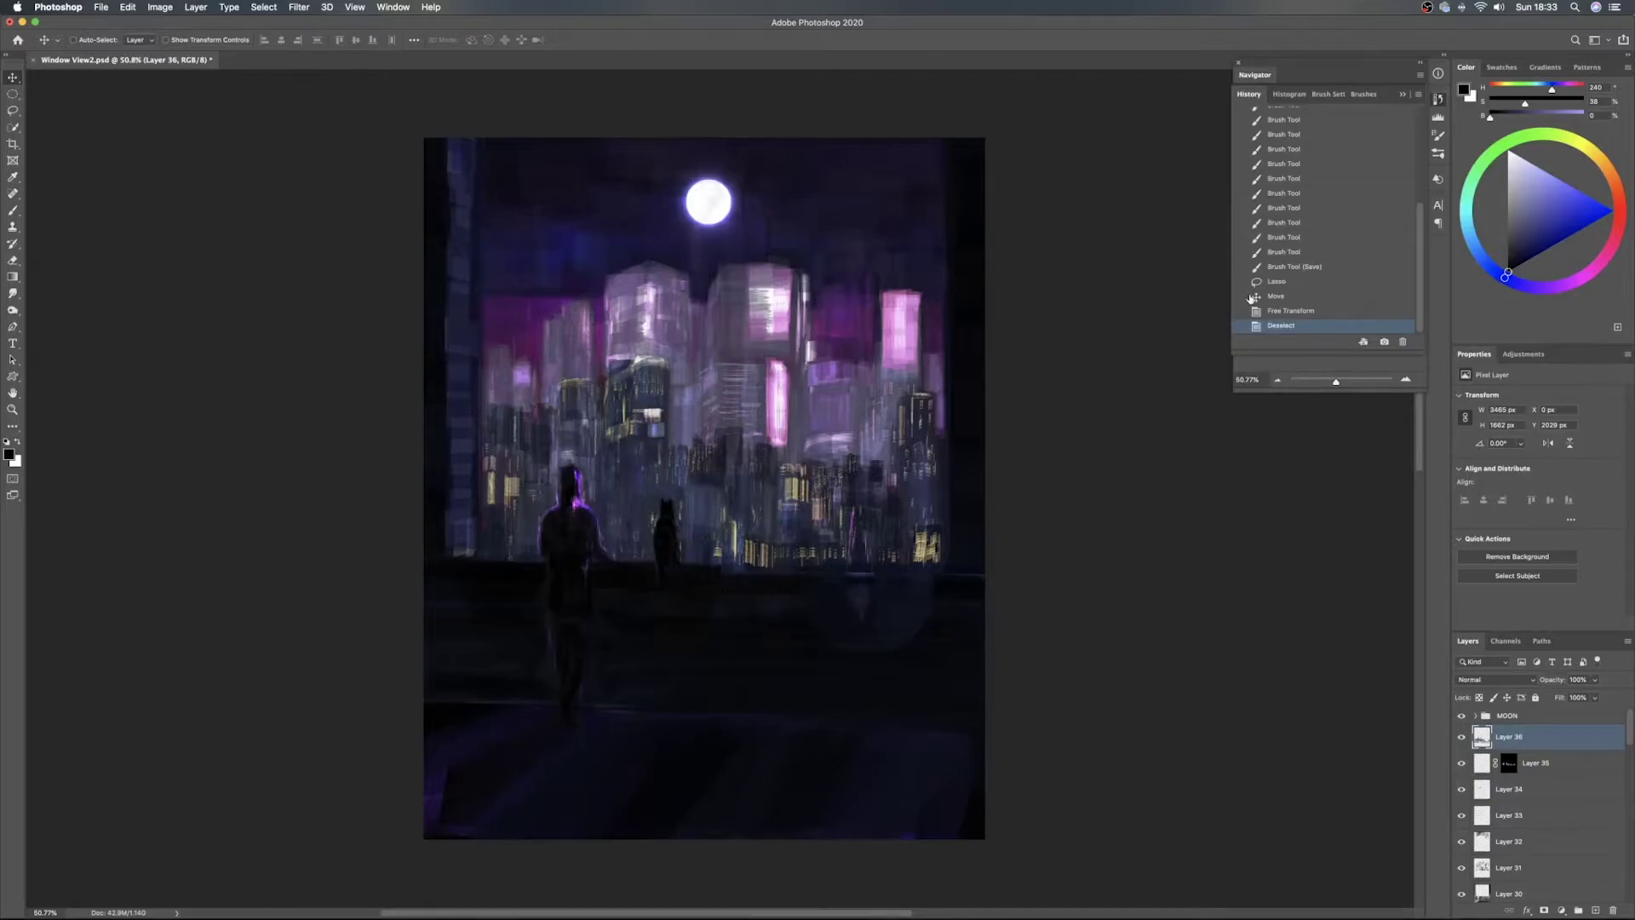
left_click(1313, 269)
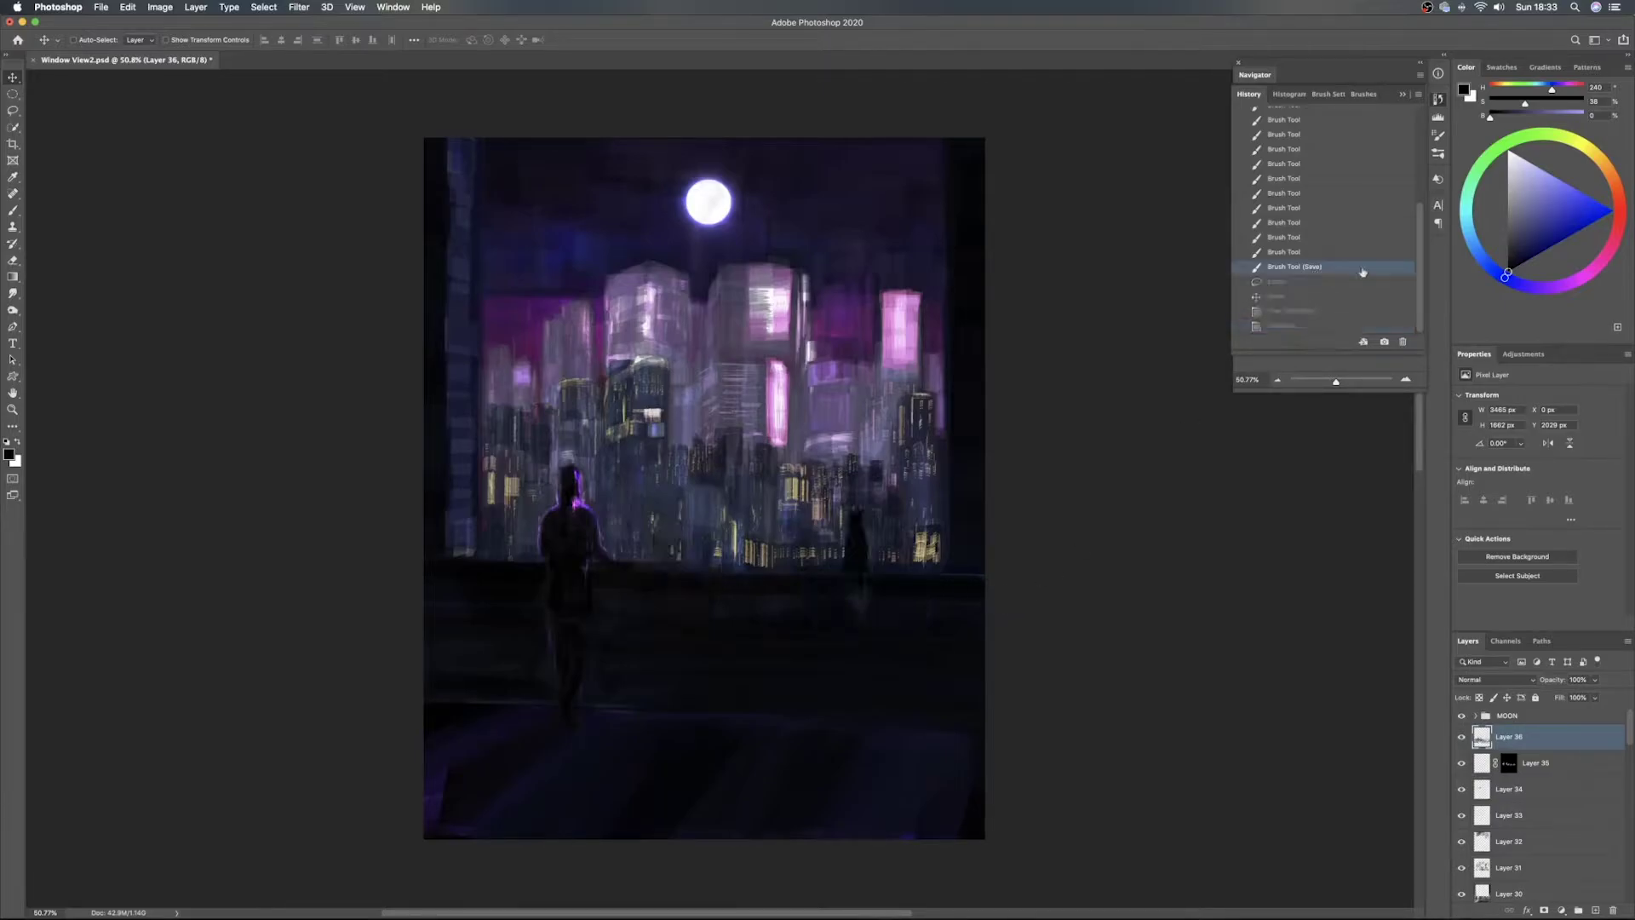
Add Layer 37 above Layer 36 and block in a wide near-black animal shape on the railing, just left of the sitting cat
left_click(1437, 100)
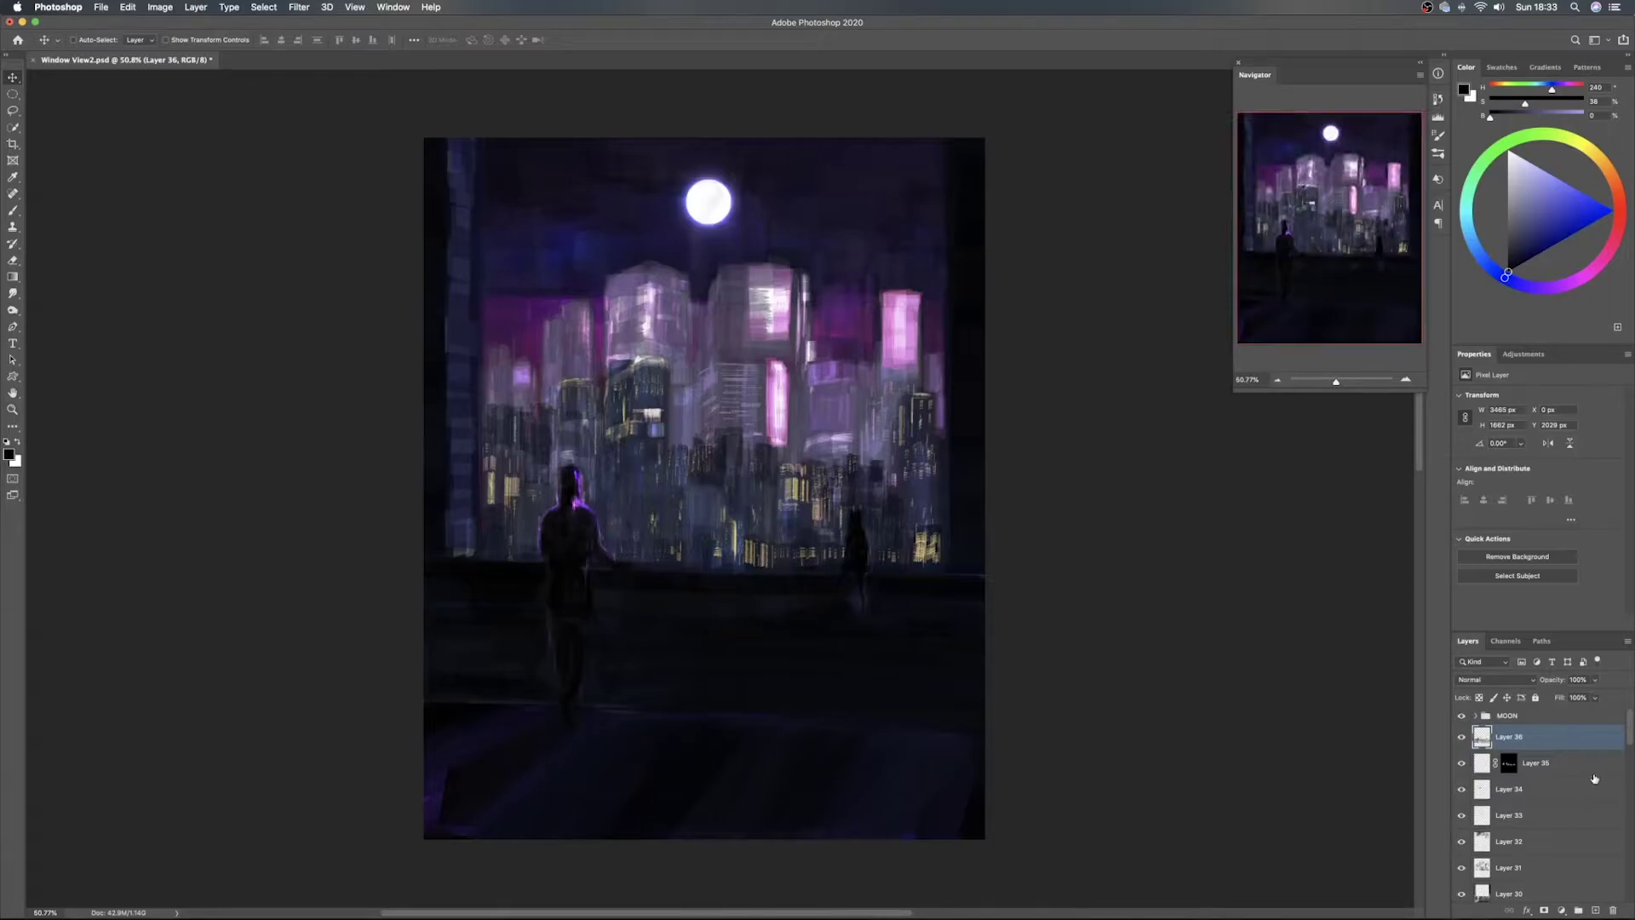
left_click(1595, 909)
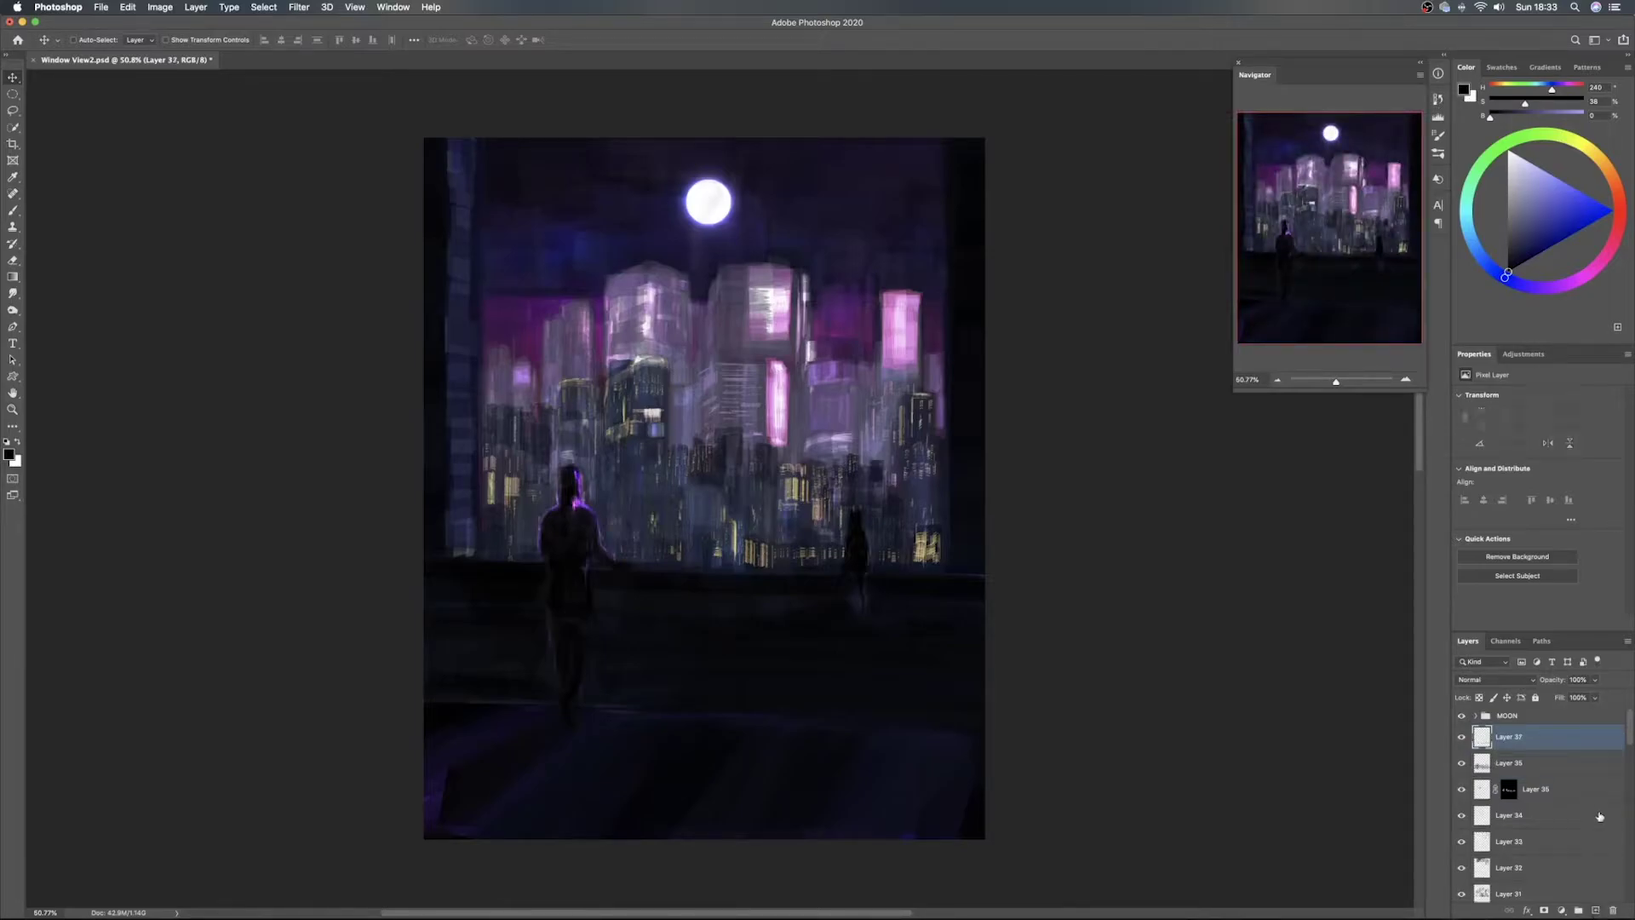
key("b")
left_click_drag(769, 541, 762, 541)
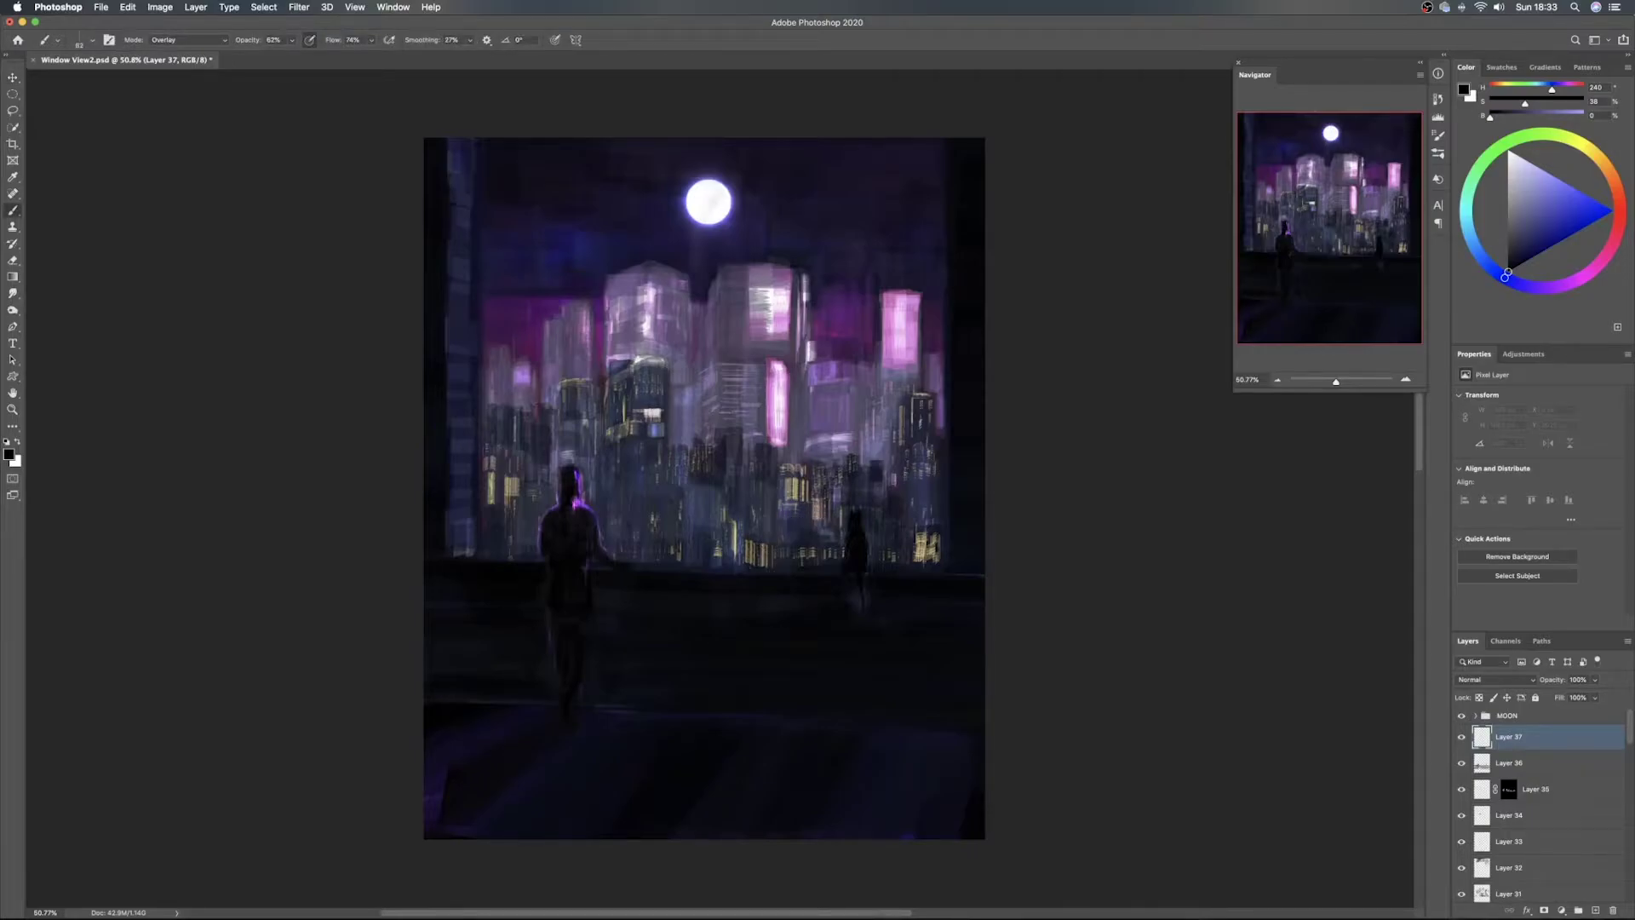
left_click(706, 531)
left_click(761, 538)
mouse_move(762, 537)
left_mouse_down()
mouse_move(806, 550)
mouse_move(794, 557)
left_mouse_up()
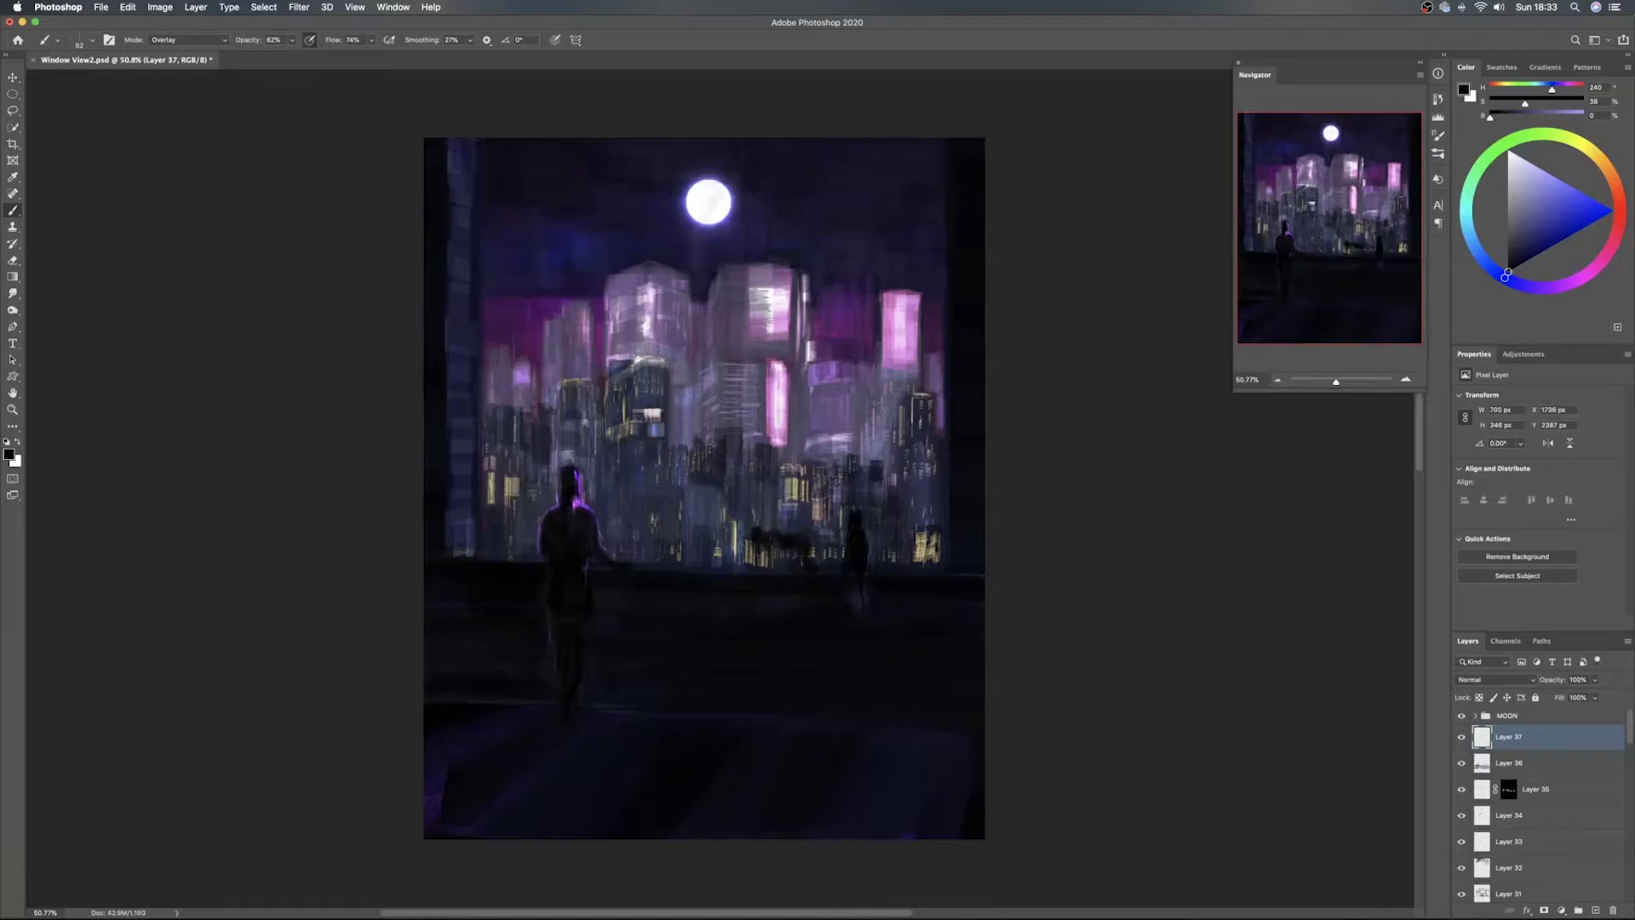
left_click_drag(760, 551, 755, 569)
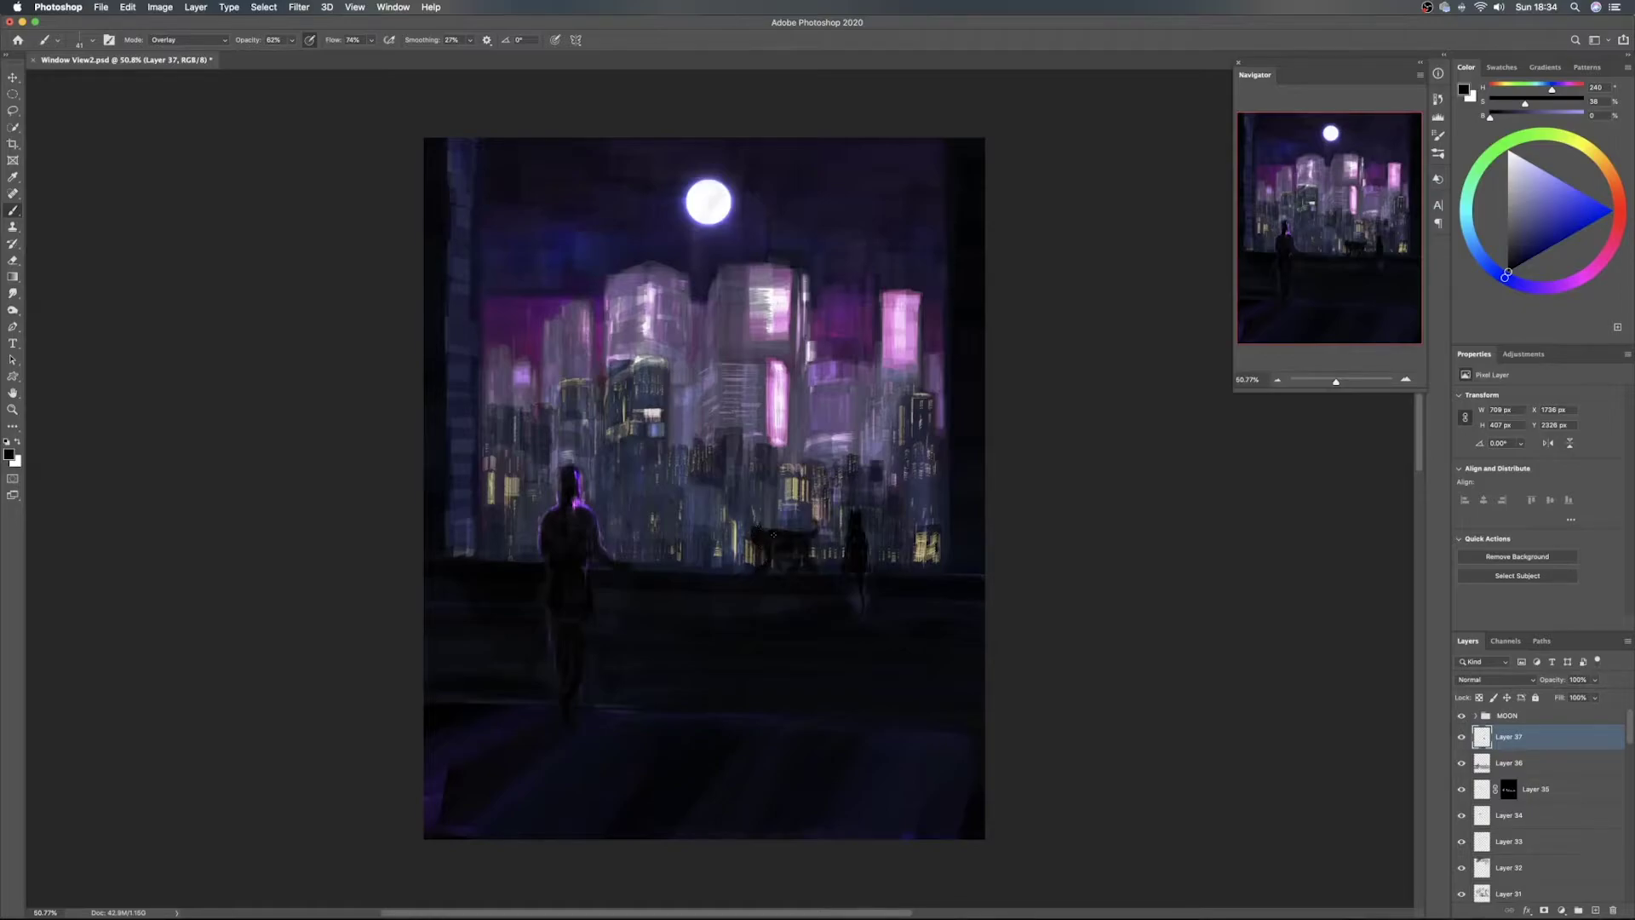
Carve the new dark shape on the railing into a clearer silhouette with the Eraser on Layer 37
key("e")
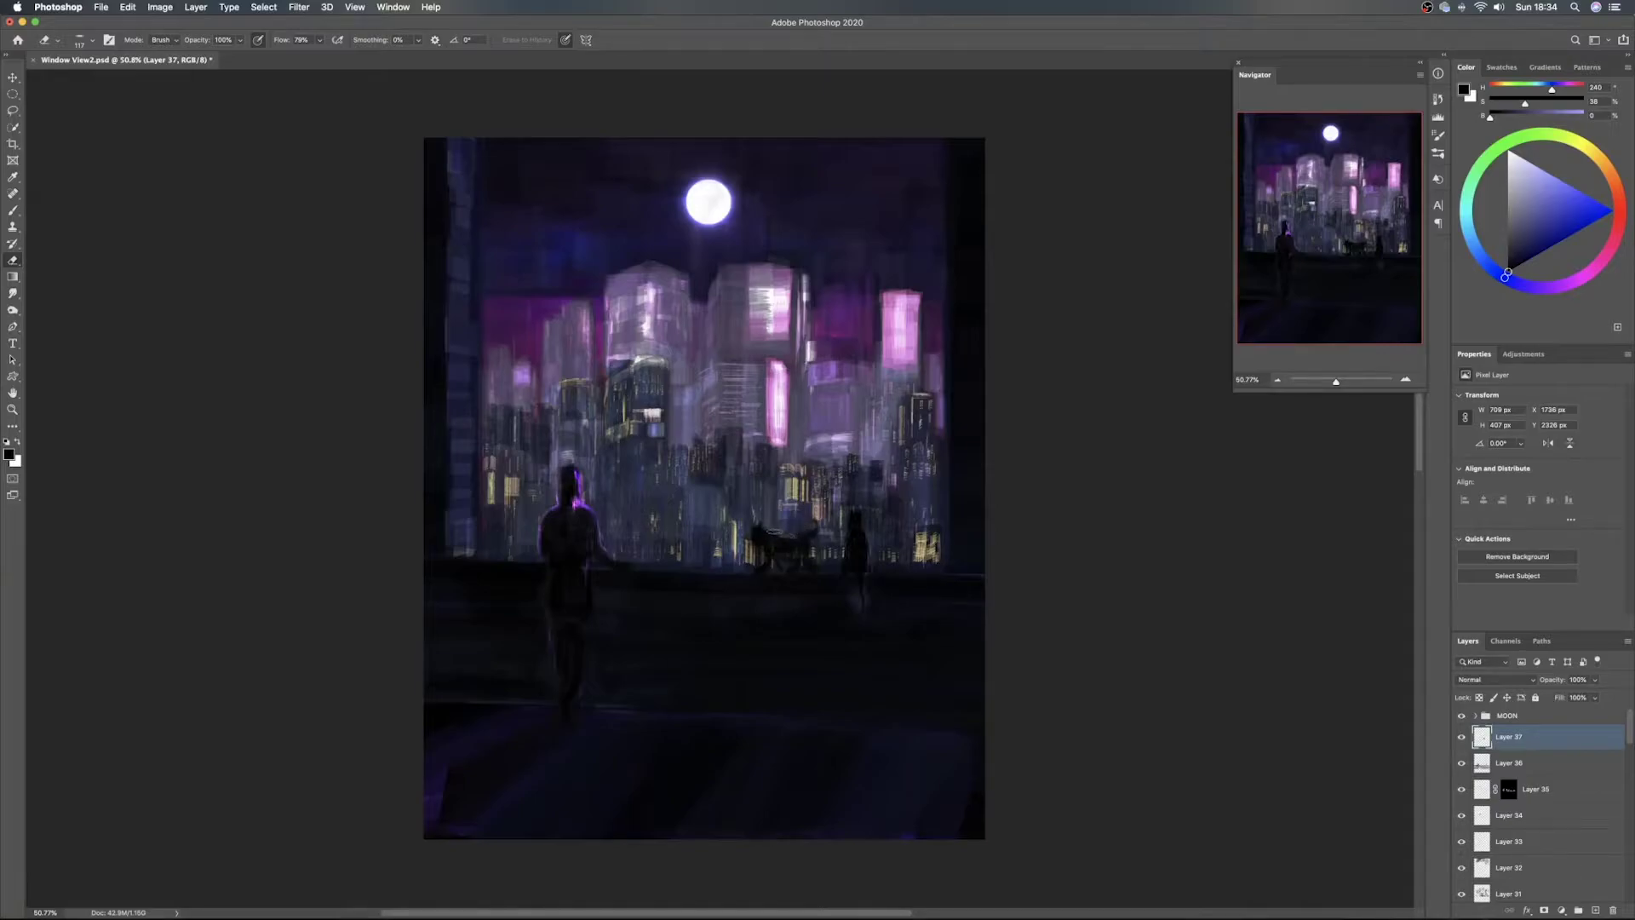
Try small shifts of the walking cat on Layer 37 along the ledge, comparing the scene with that layer hidden
key("b")
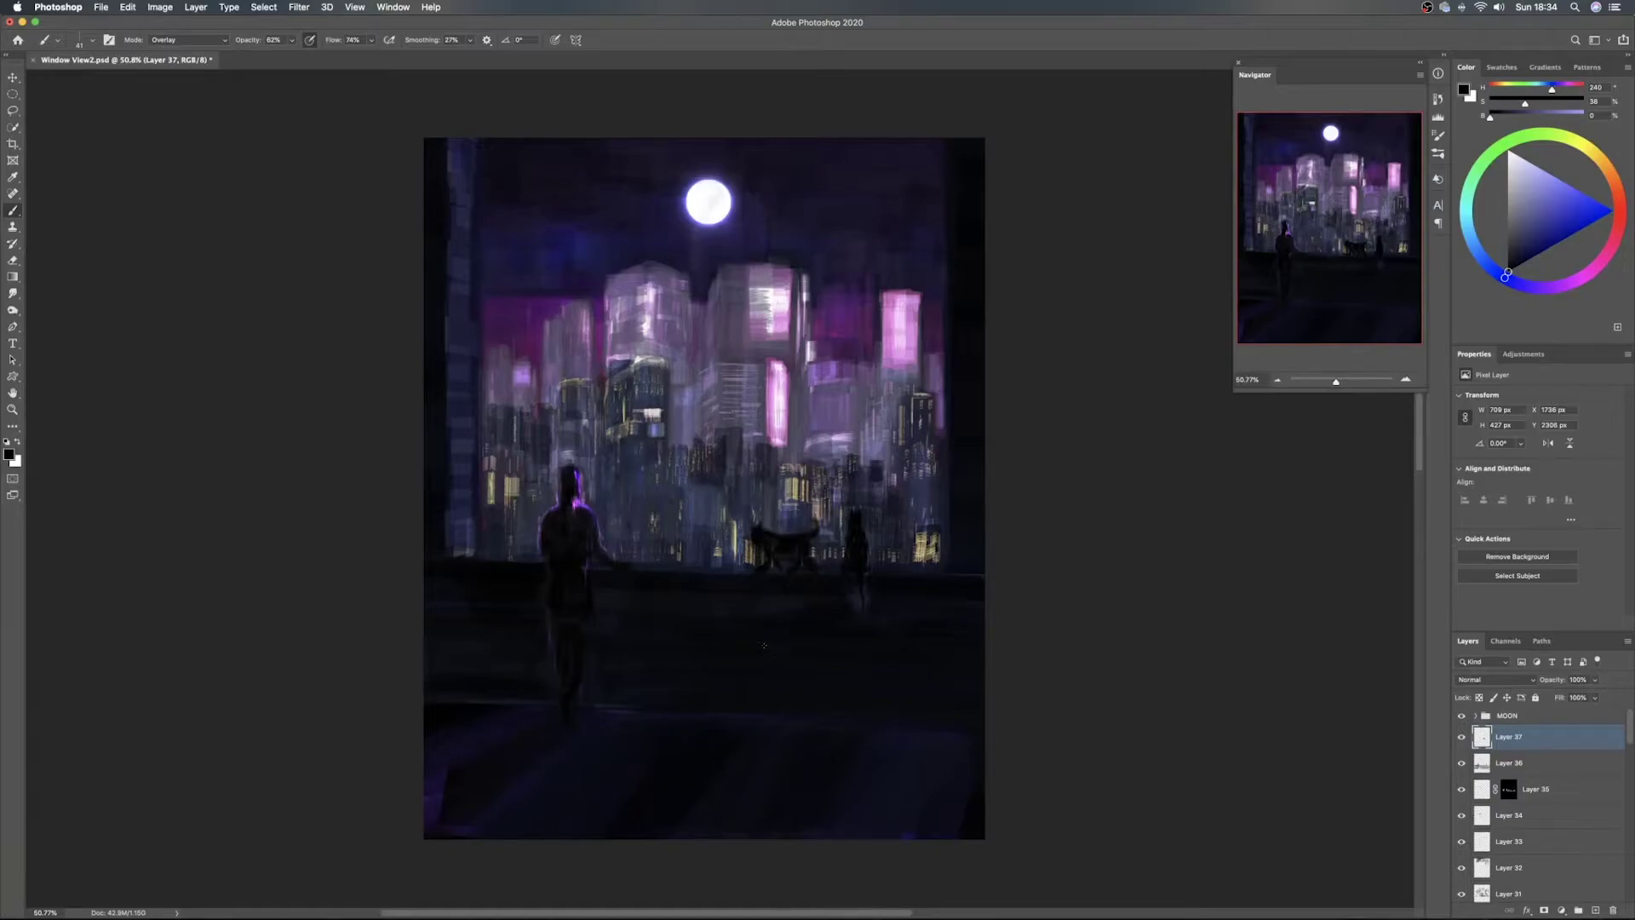
key("v")
mouse_move(803, 555)
left_mouse_down()
mouse_move(709, 547)
mouse_move(945, 562)
mouse_move(838, 552)
mouse_move(819, 572)
left_mouse_up()
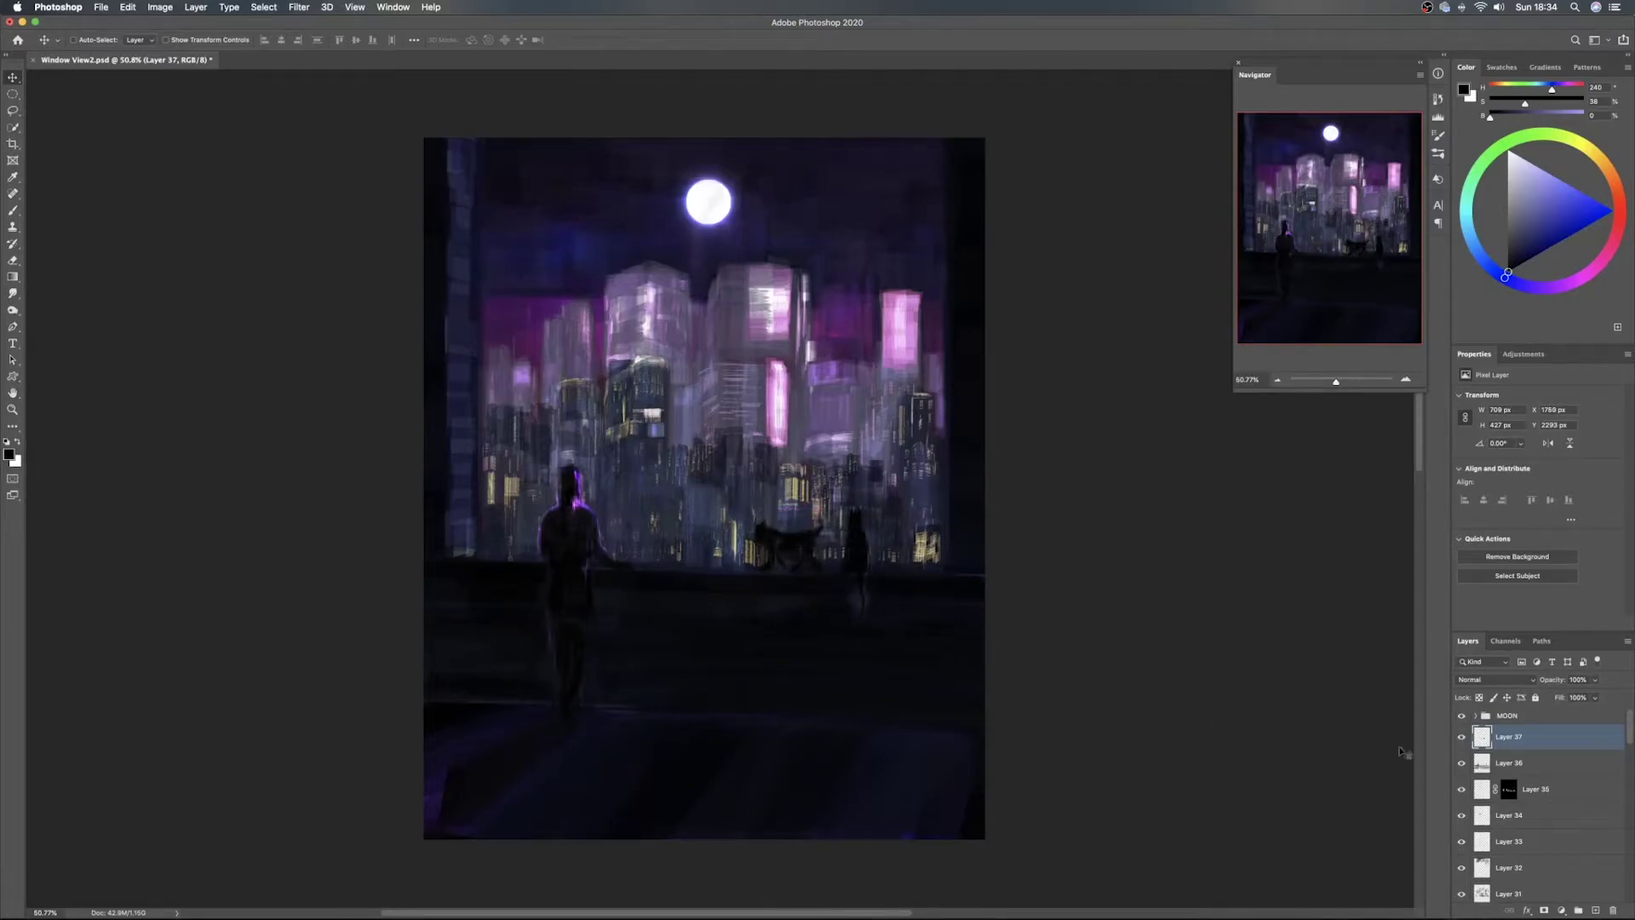
left_click(1461, 738)
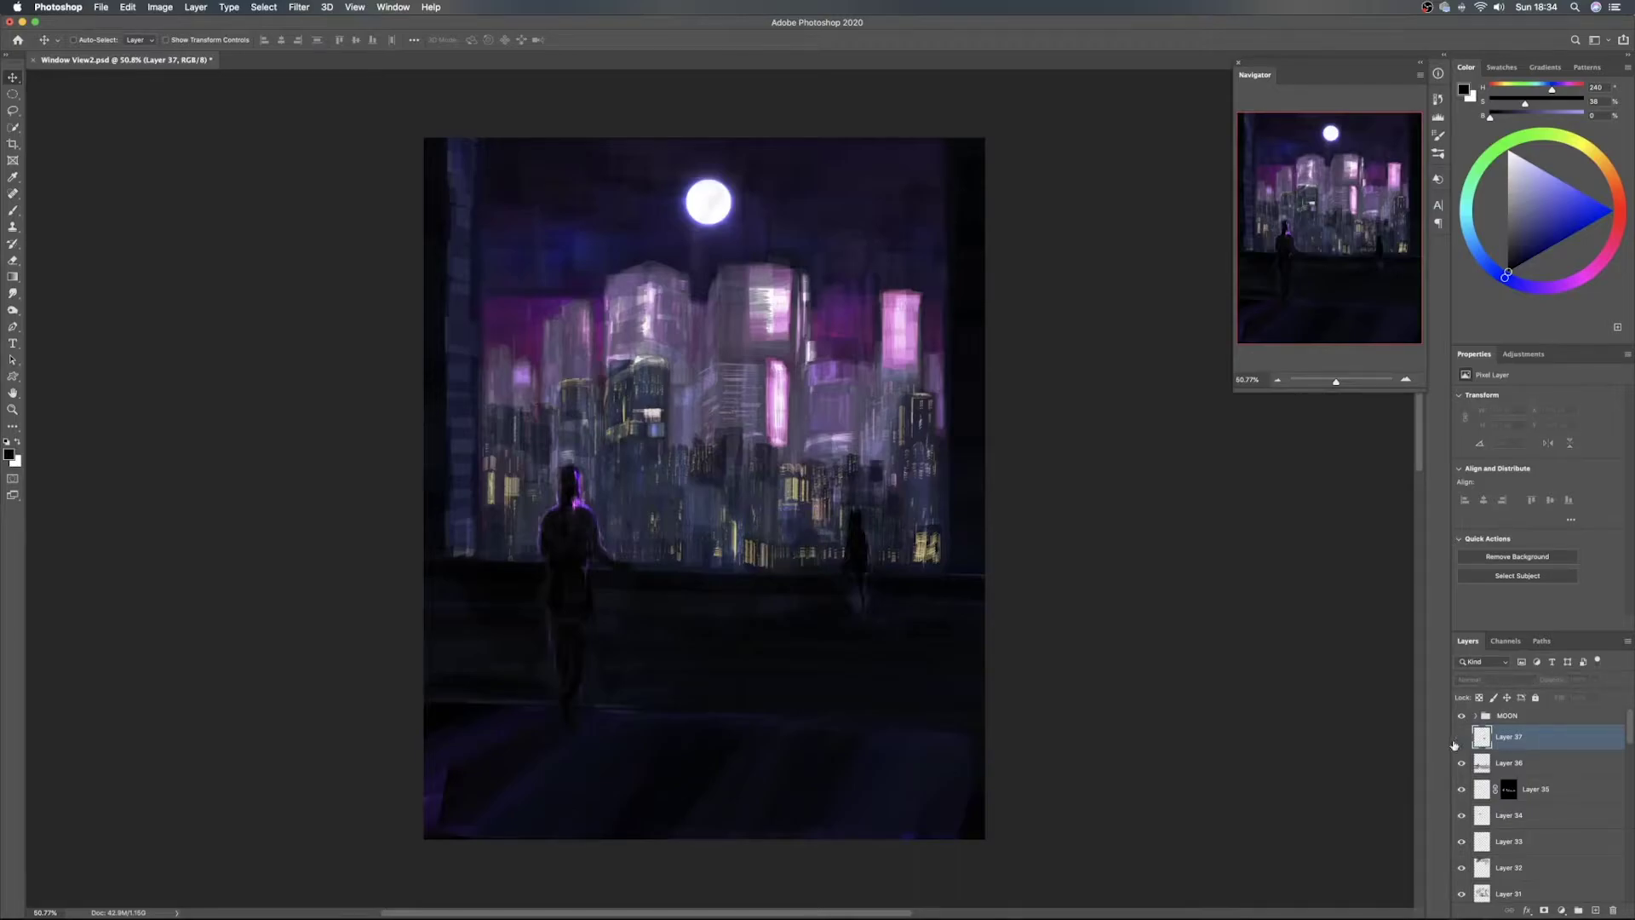
left_click(1461, 739)
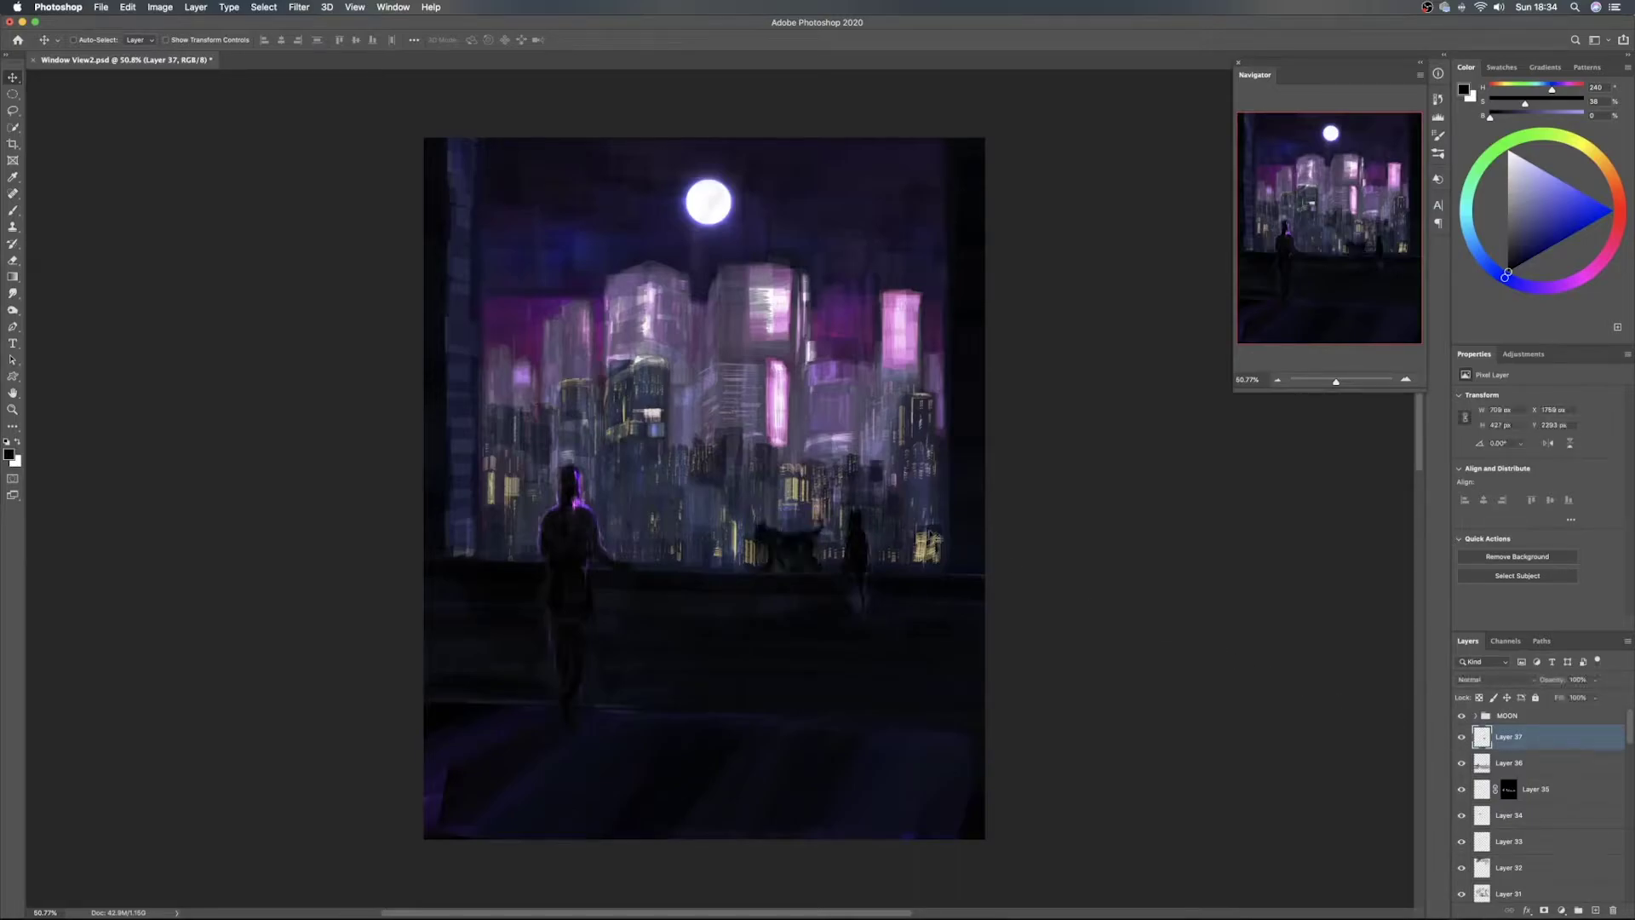
left_click_drag(824, 547, 793, 555)
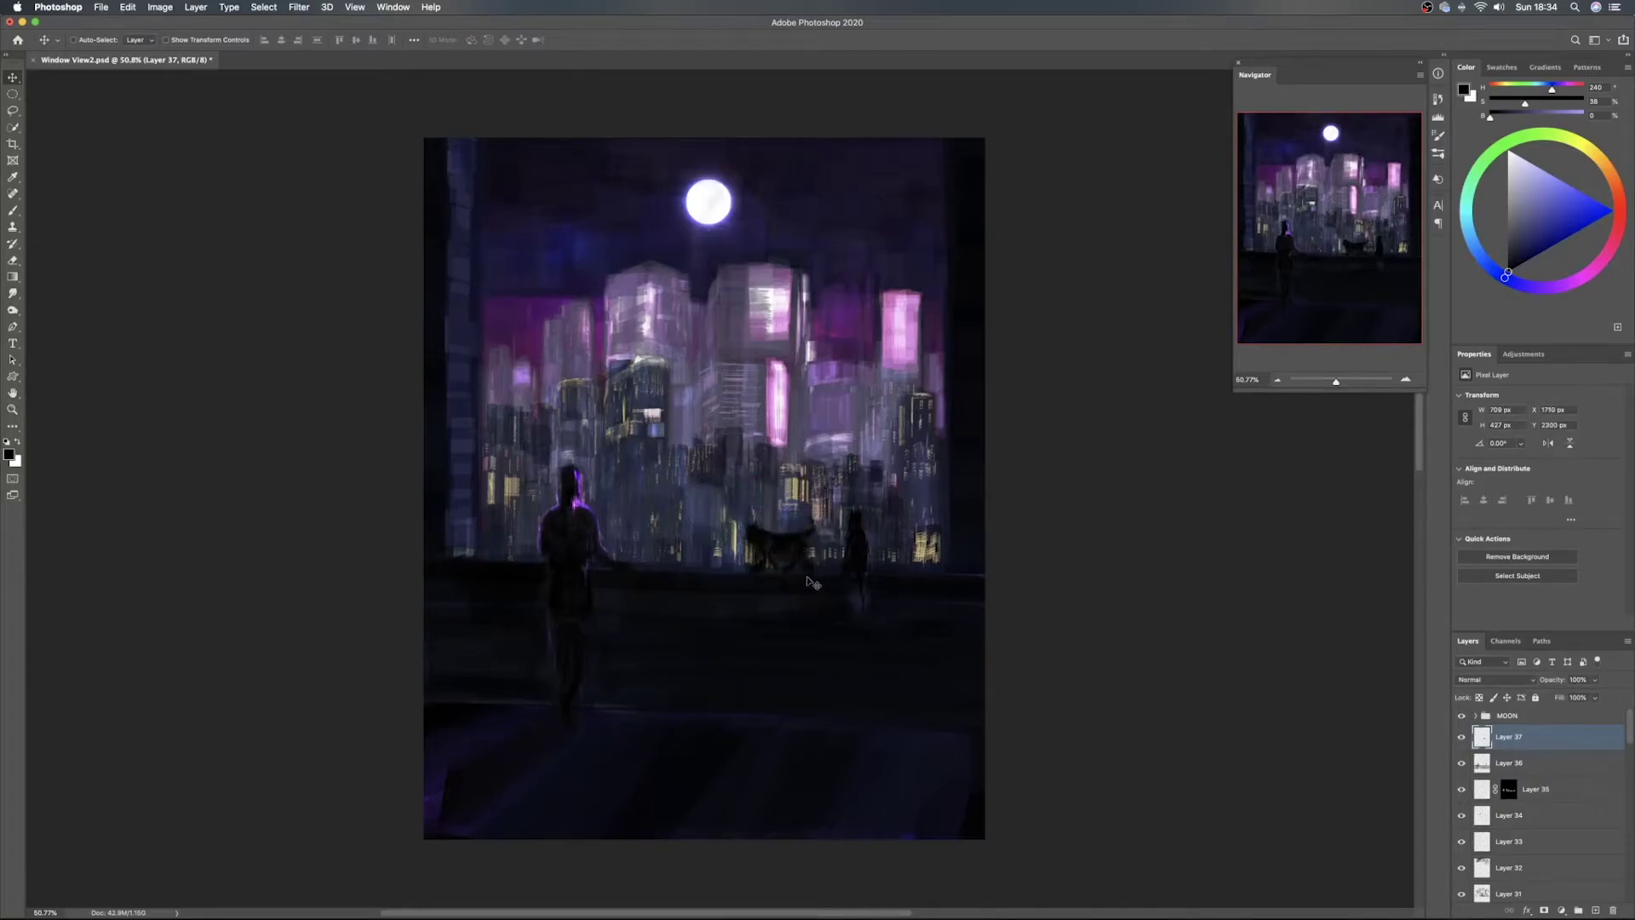
Try the walking cat at several spots along the ledge, on both sides of the large standing figure
left_click_drag(813, 579, 529, 555)
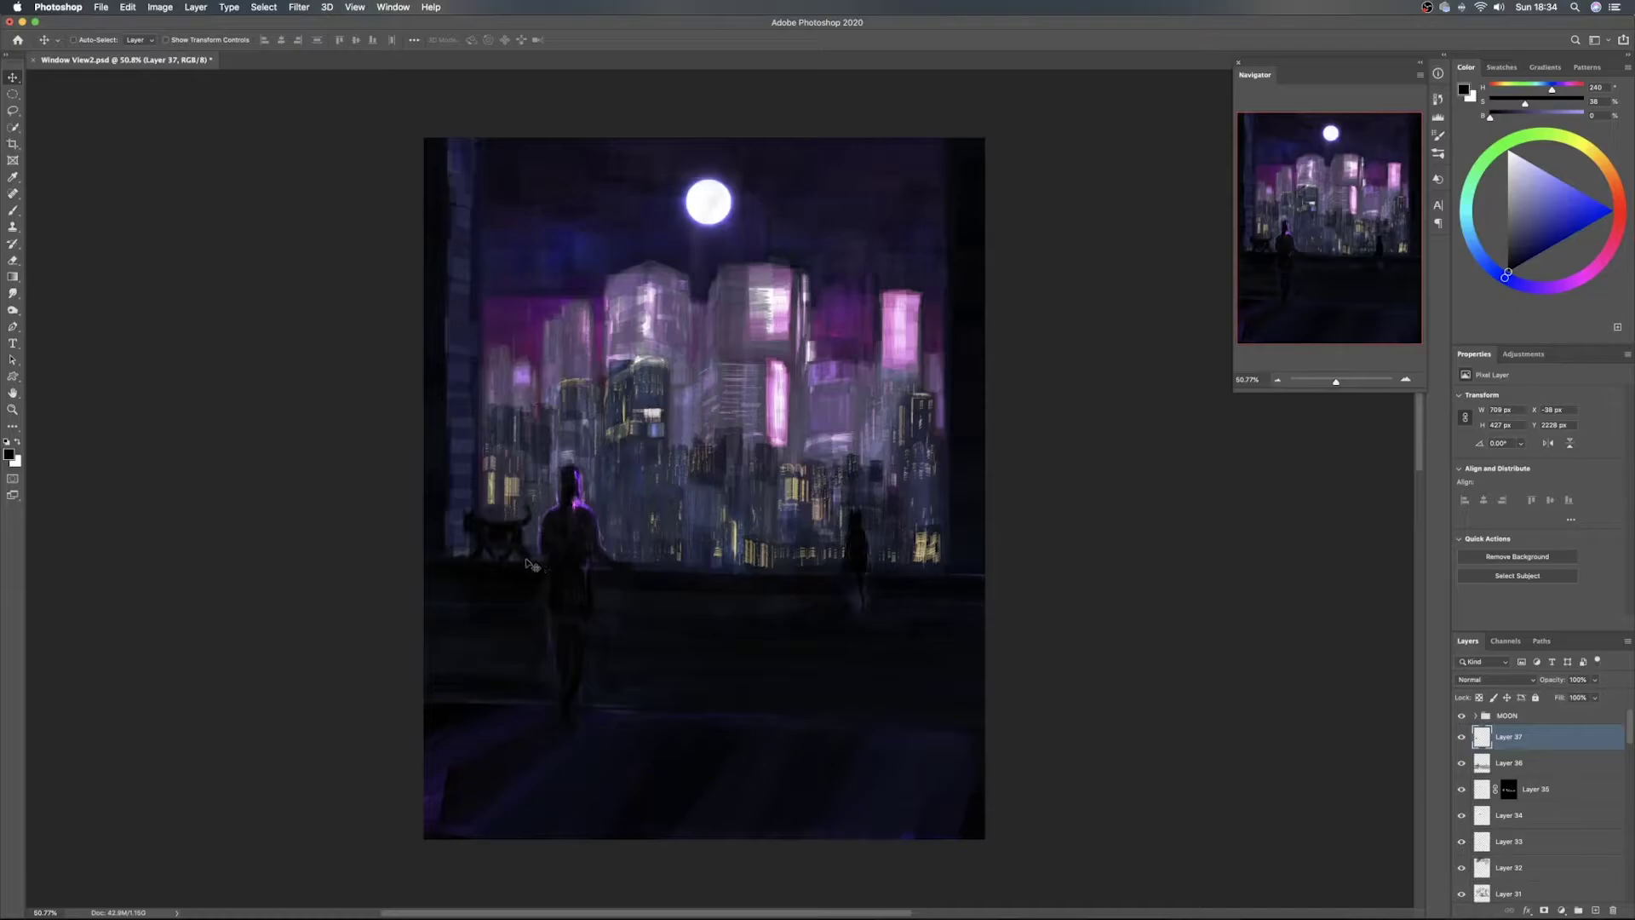
left_click_drag(521, 562, 666, 556)
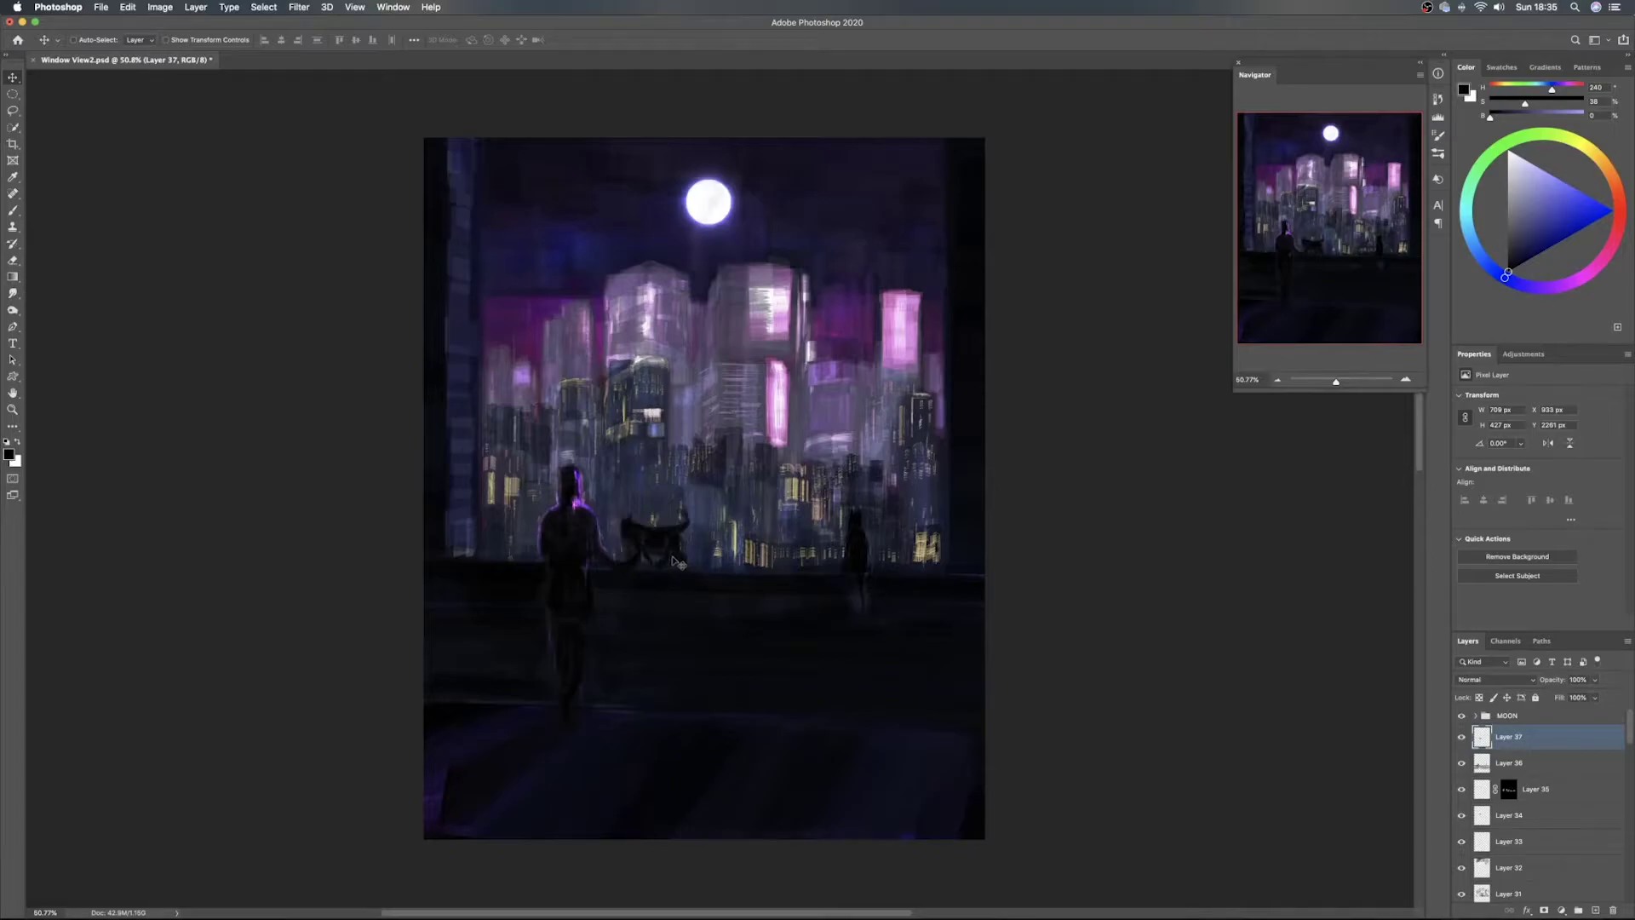
left_click_drag(678, 562, 697, 563)
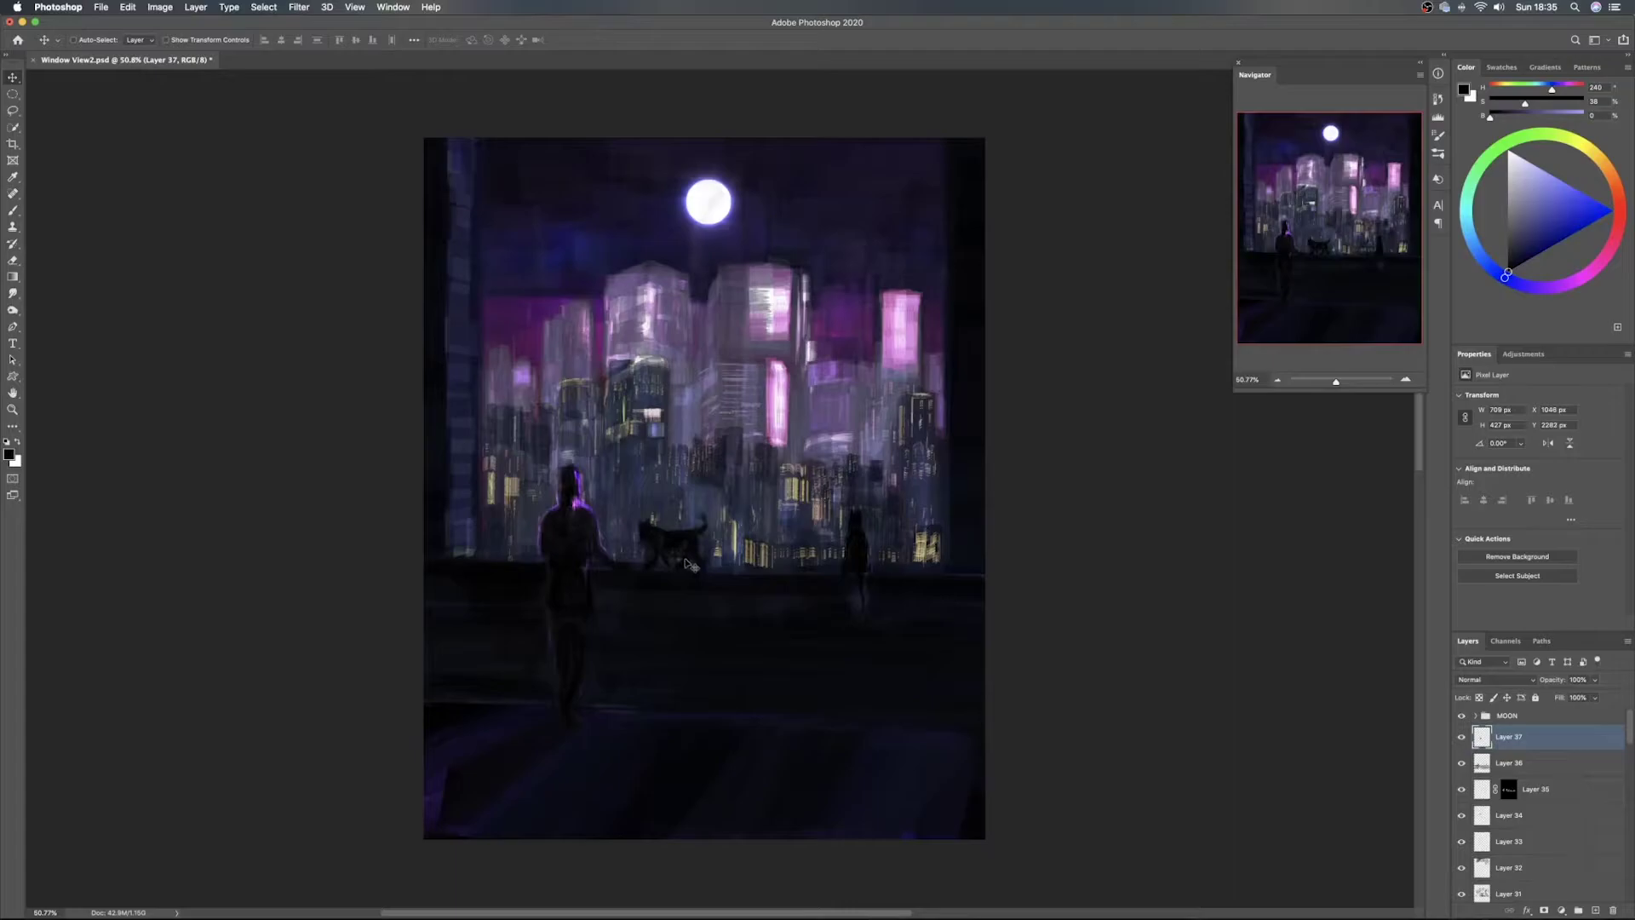
left_click_drag(686, 564, 732, 568)
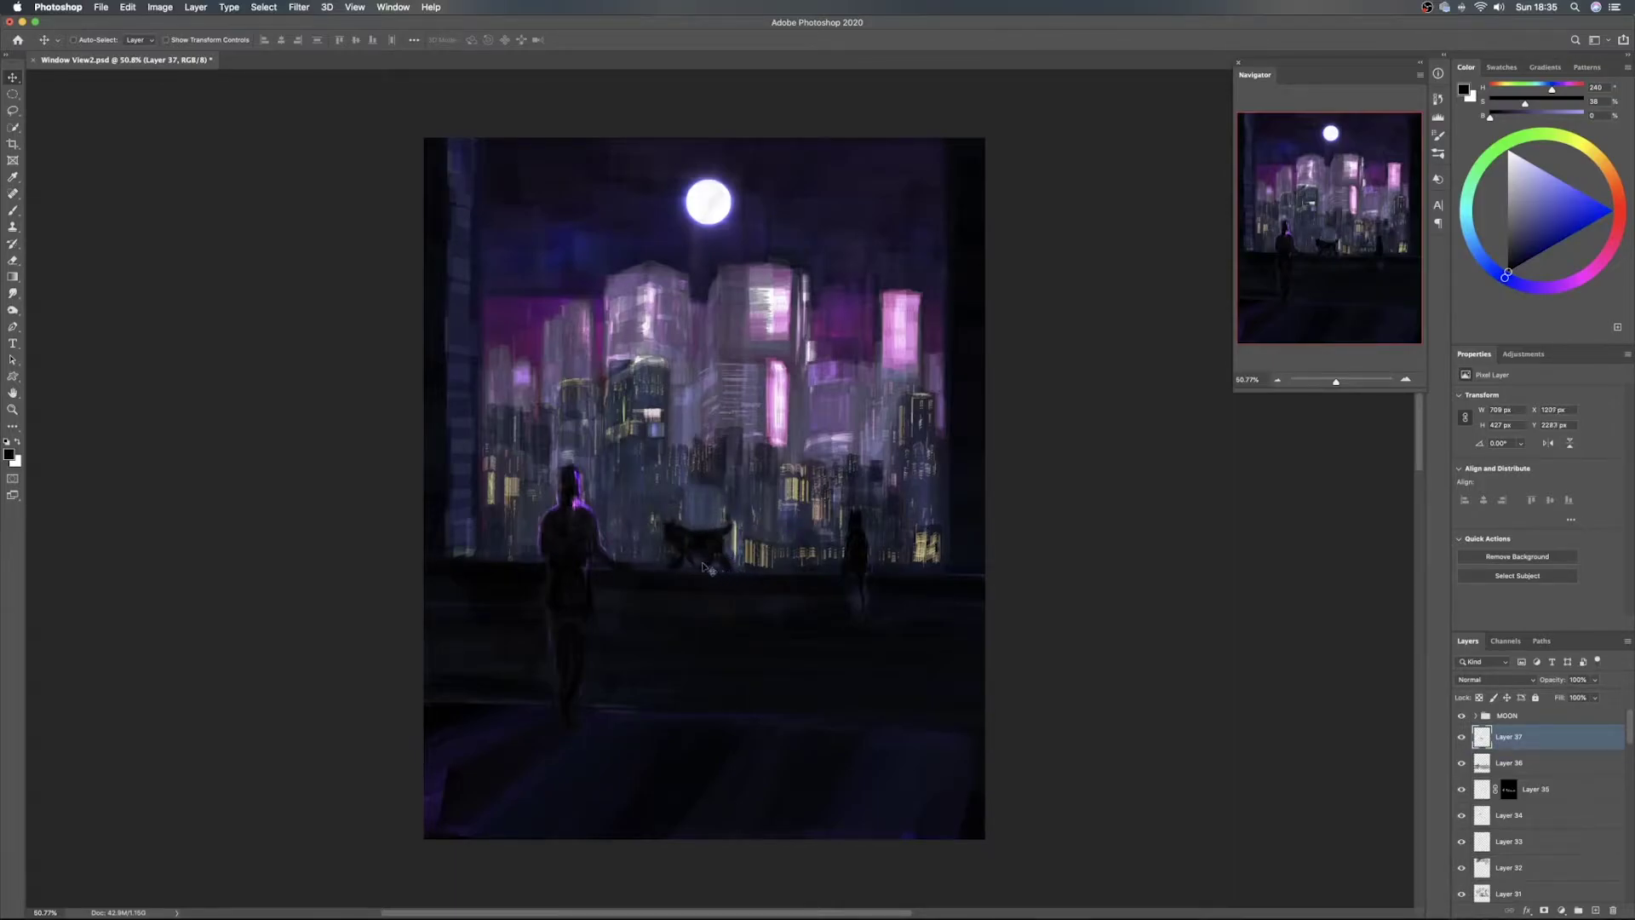
left_click_drag(704, 565, 819, 629)
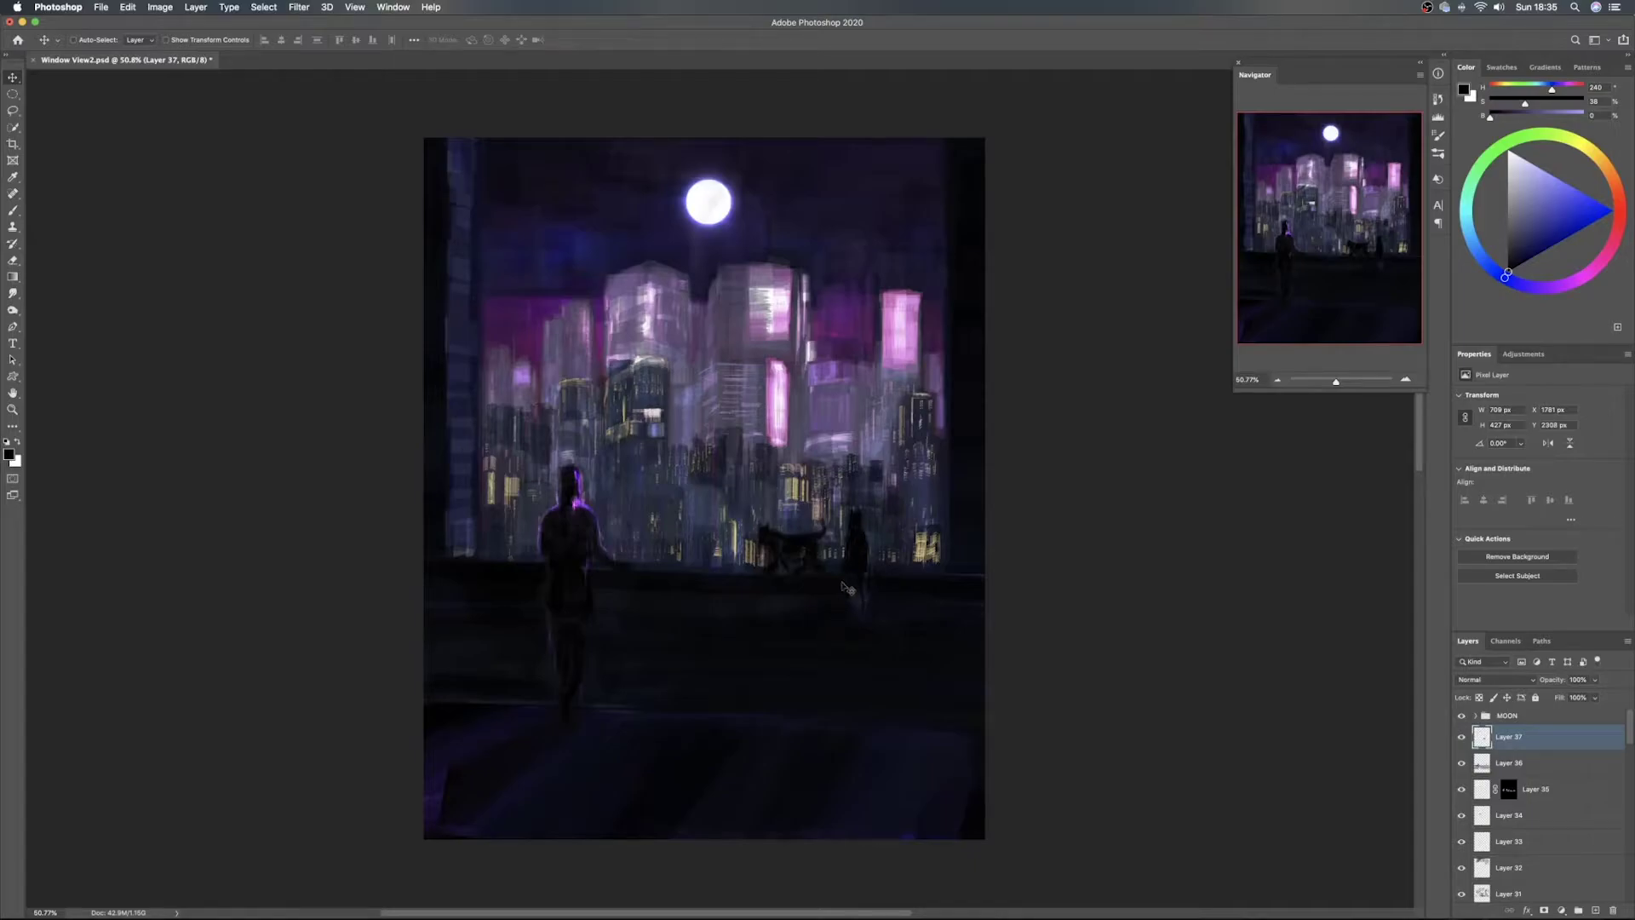
Move the walking cat to the ledge left of the large standing figure and flip it horizontally
left_click_drag(804, 560, 516, 542)
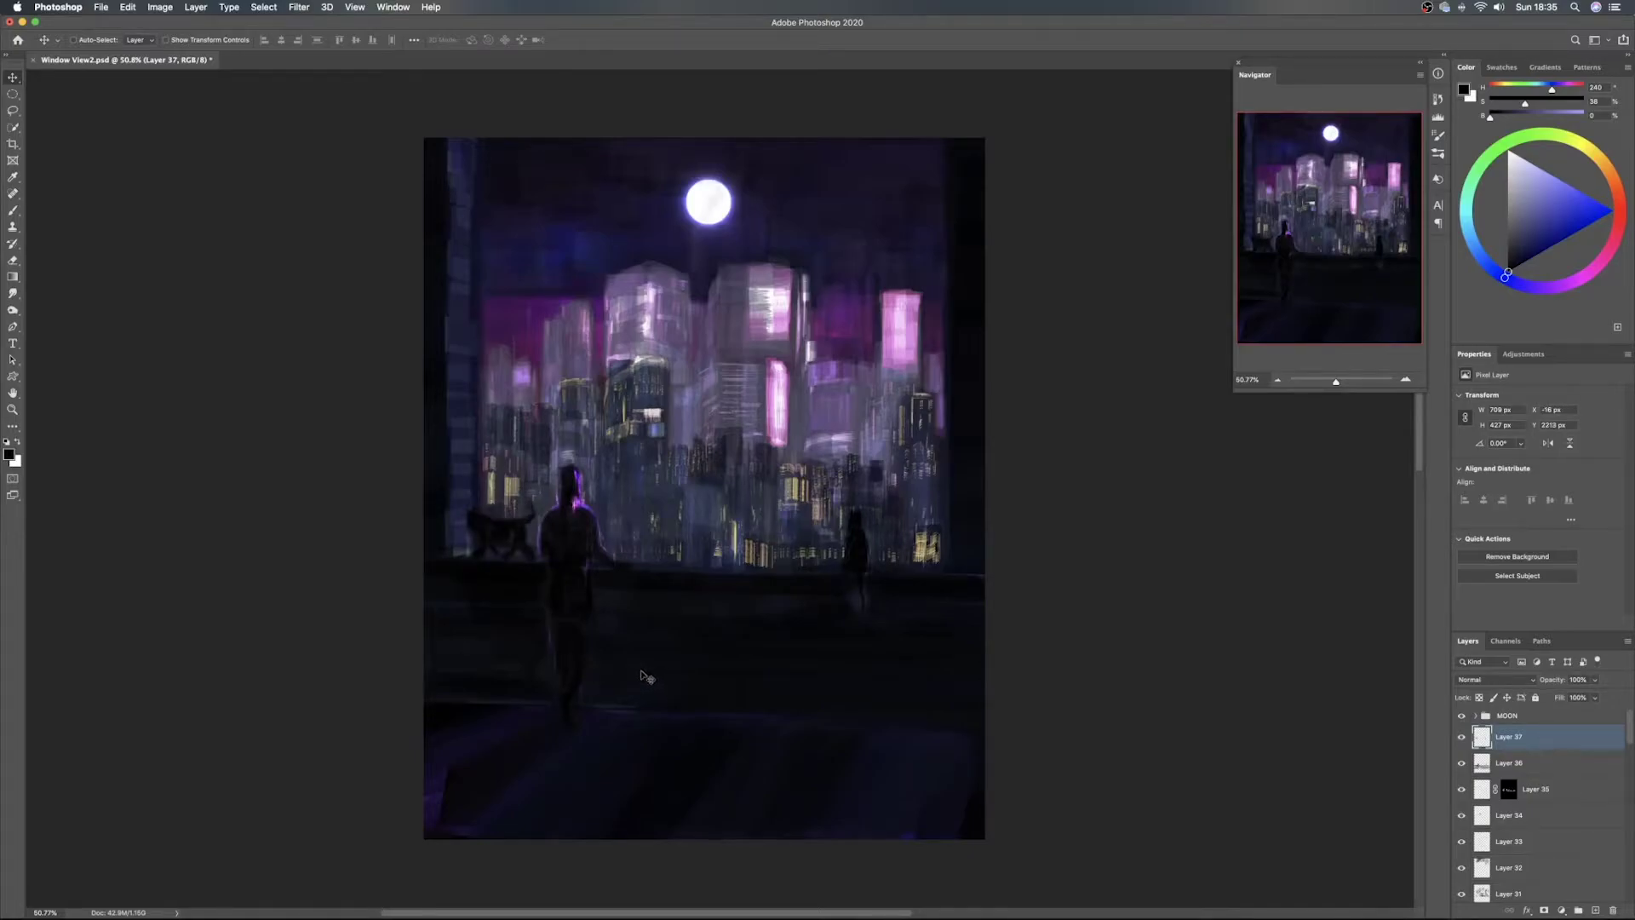
key("ctrl+t")
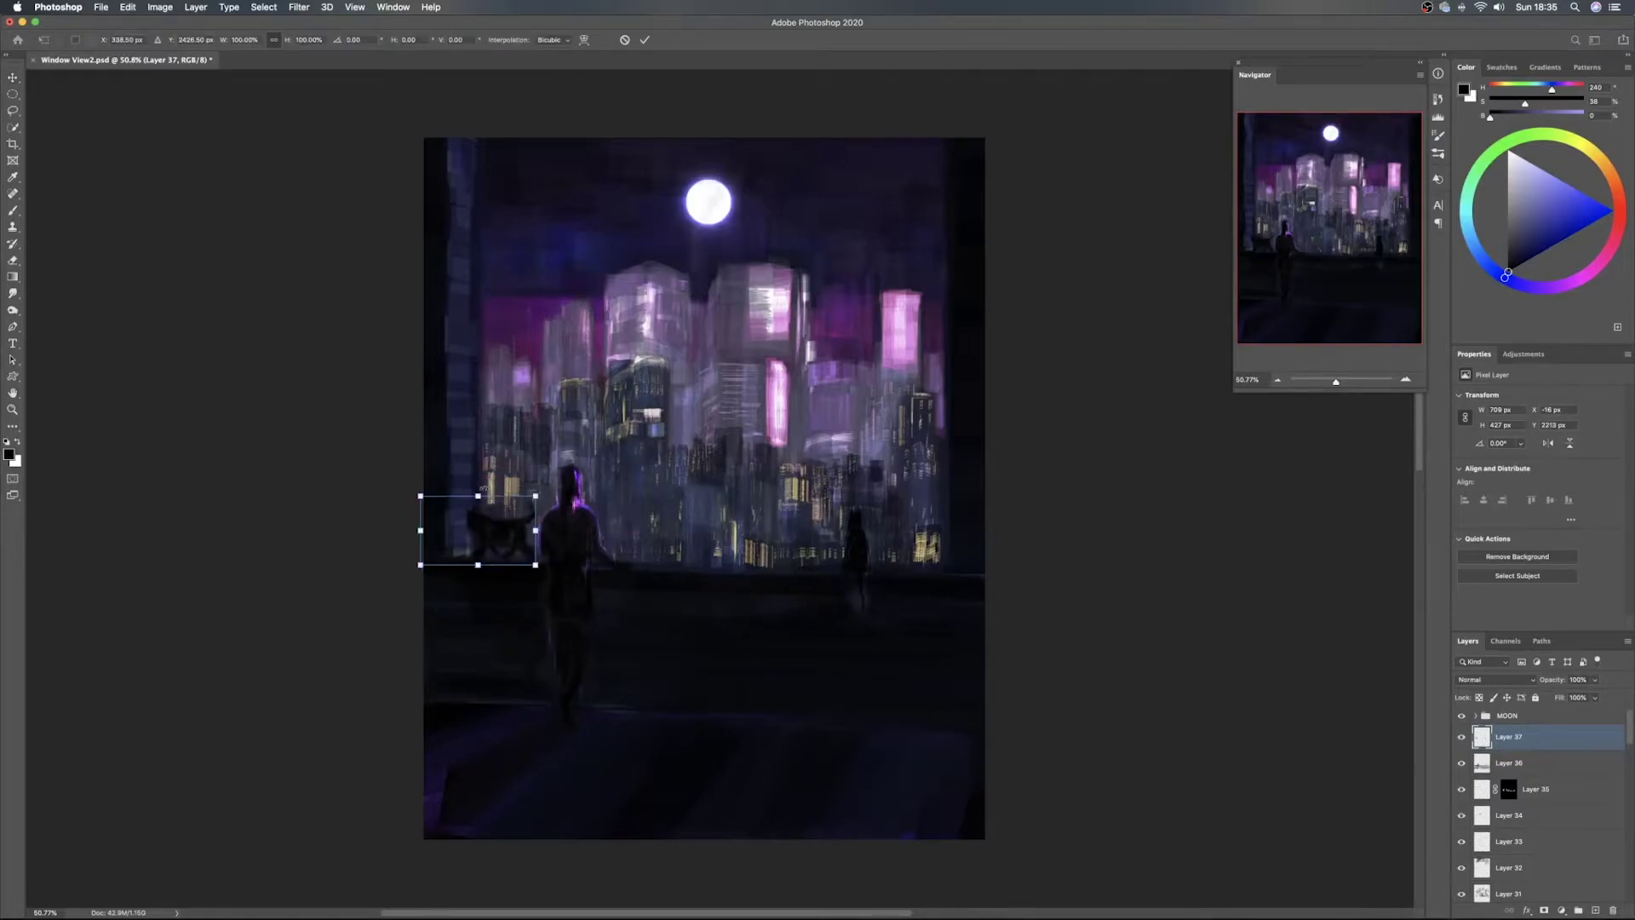
right_click(487, 520)
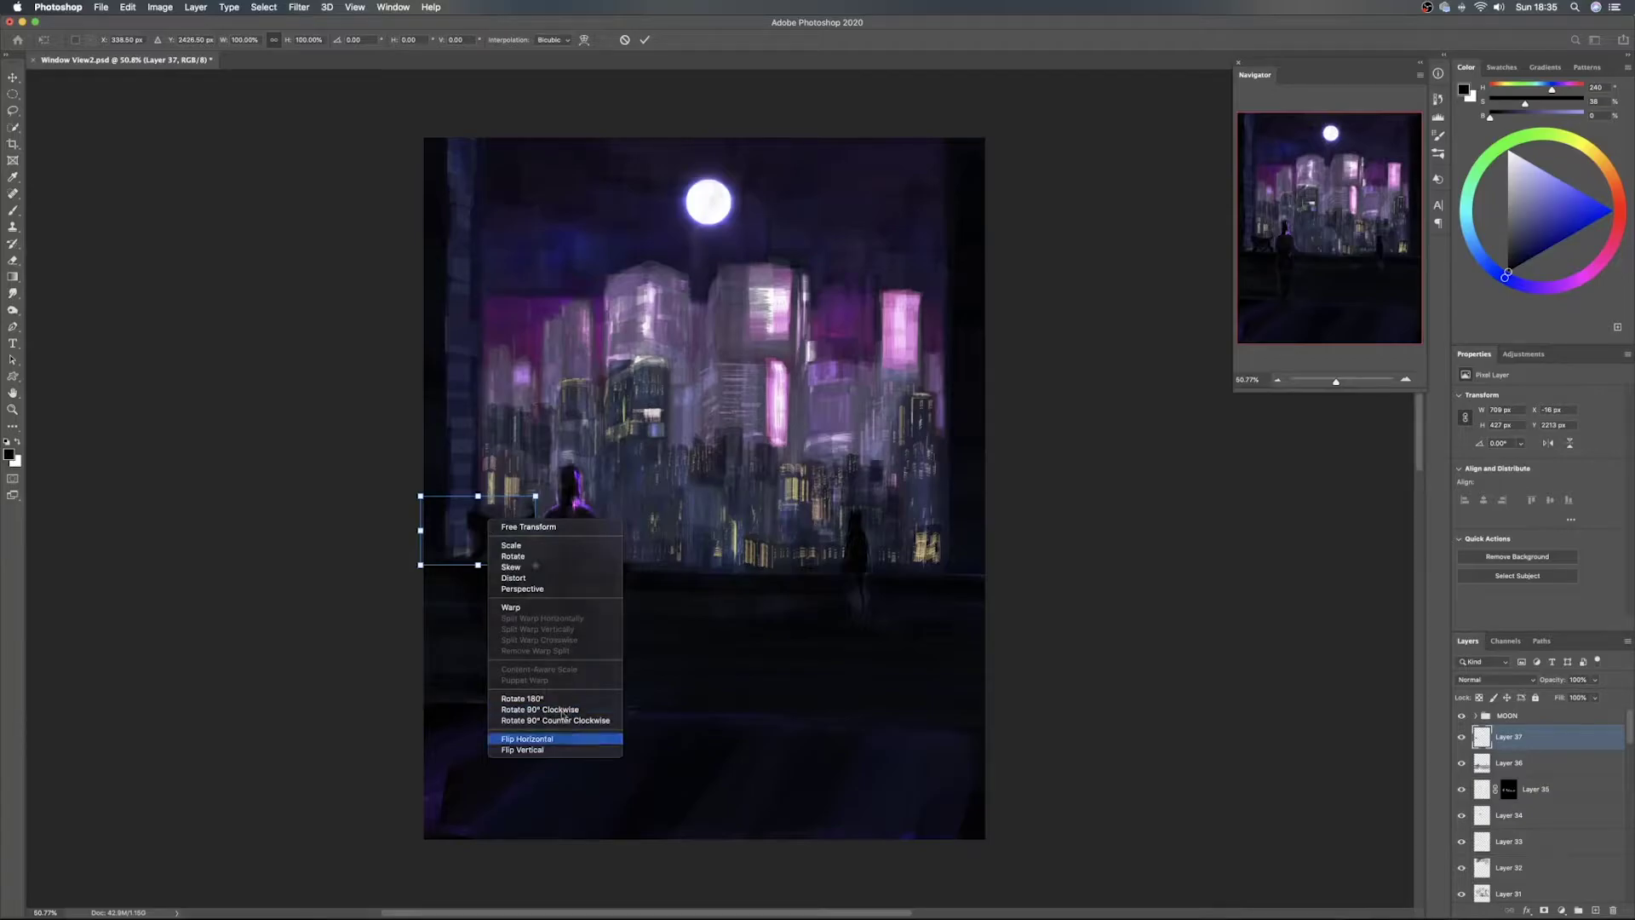
left_click(545, 738)
key("Return")
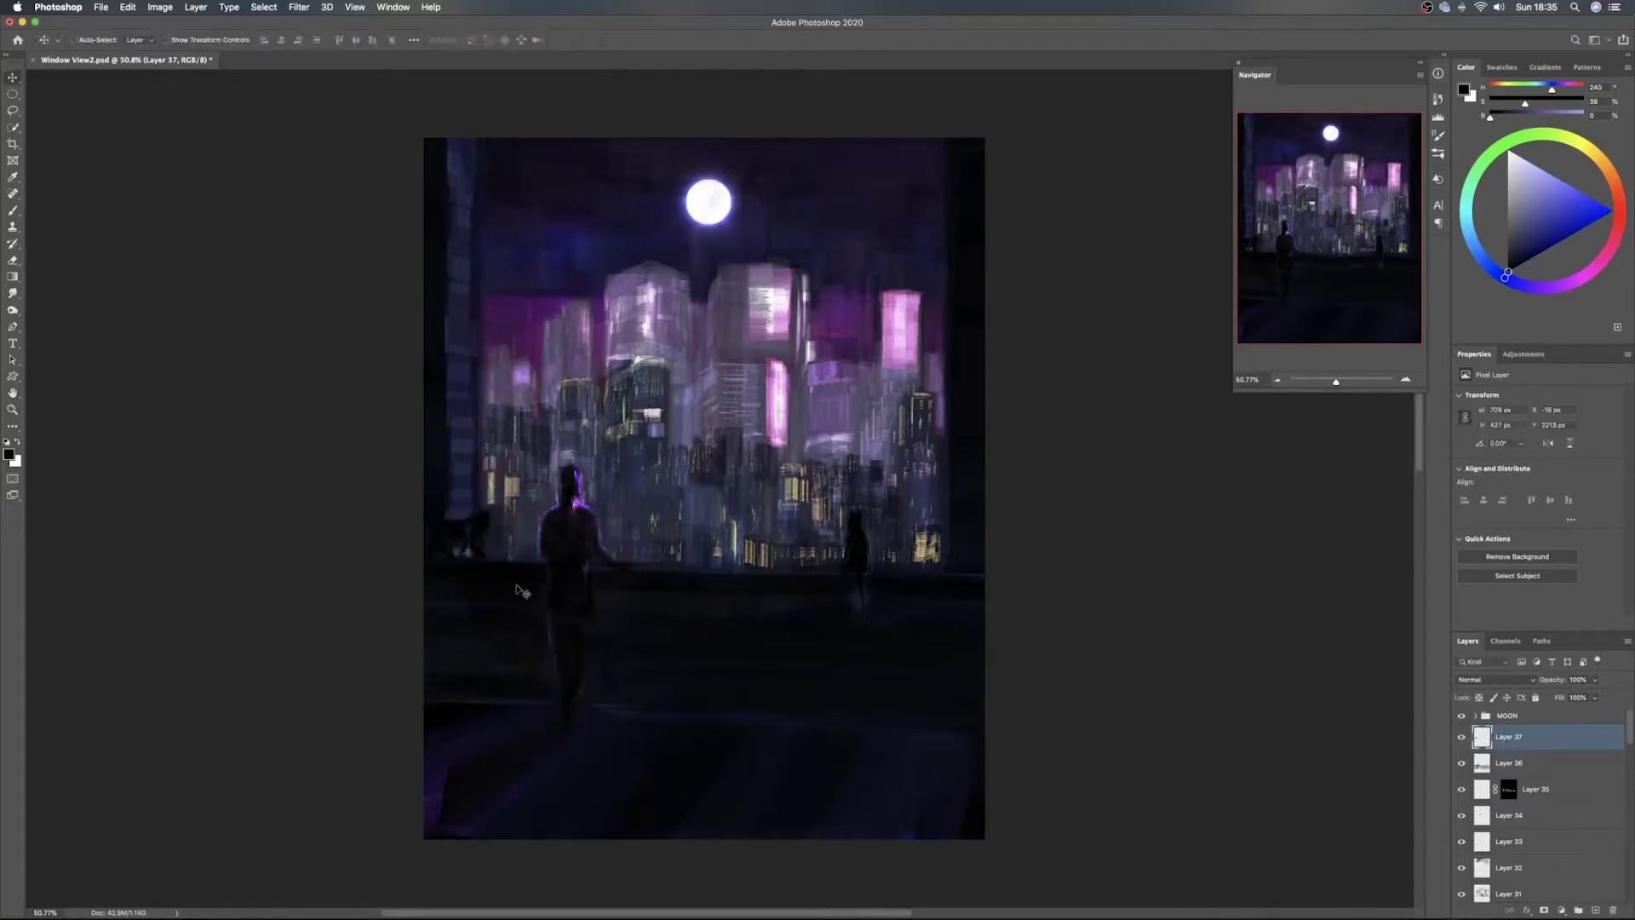
Reposition the flipped cat on the ledge just left of the large standing figure and save the document
left_click_drag(457, 549, 537, 547)
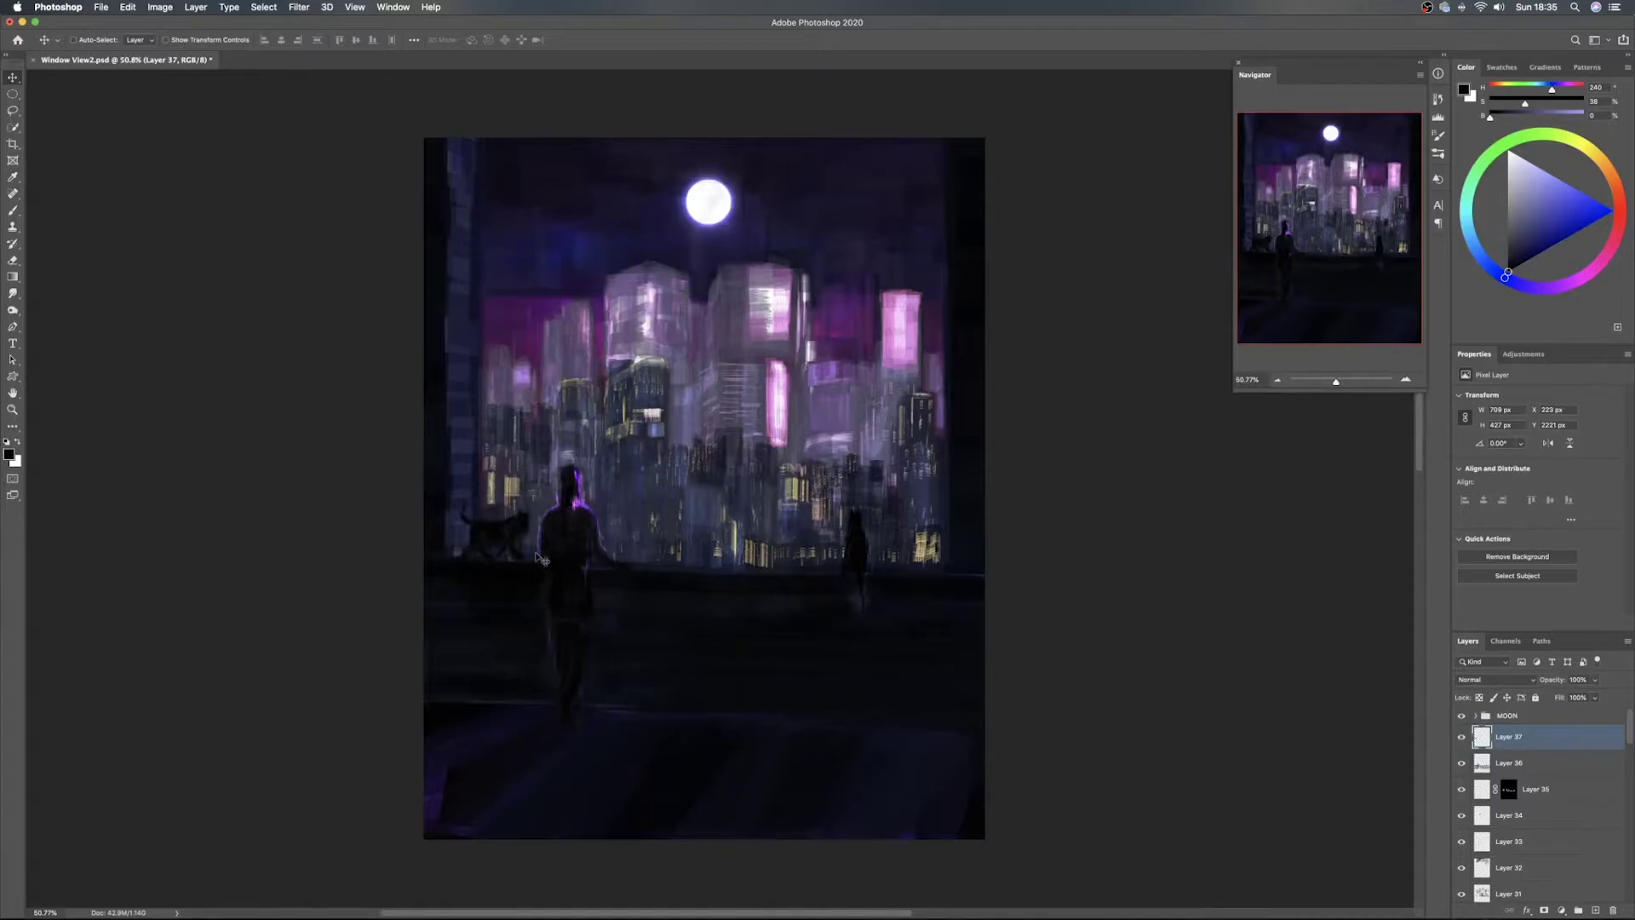
mouse_move(503, 549)
left_mouse_down()
mouse_move(685, 558)
mouse_move(503, 548)
left_mouse_up()
left_click_drag(515, 554, 524, 554)
left_click_drag(510, 539, 522, 558)
key("super+s")
left_click(1426, 7)
left_click(1499, 68)
Create a new layer above the cat layer and set the resized brush to Color Dodge mode
left_click(1594, 911)
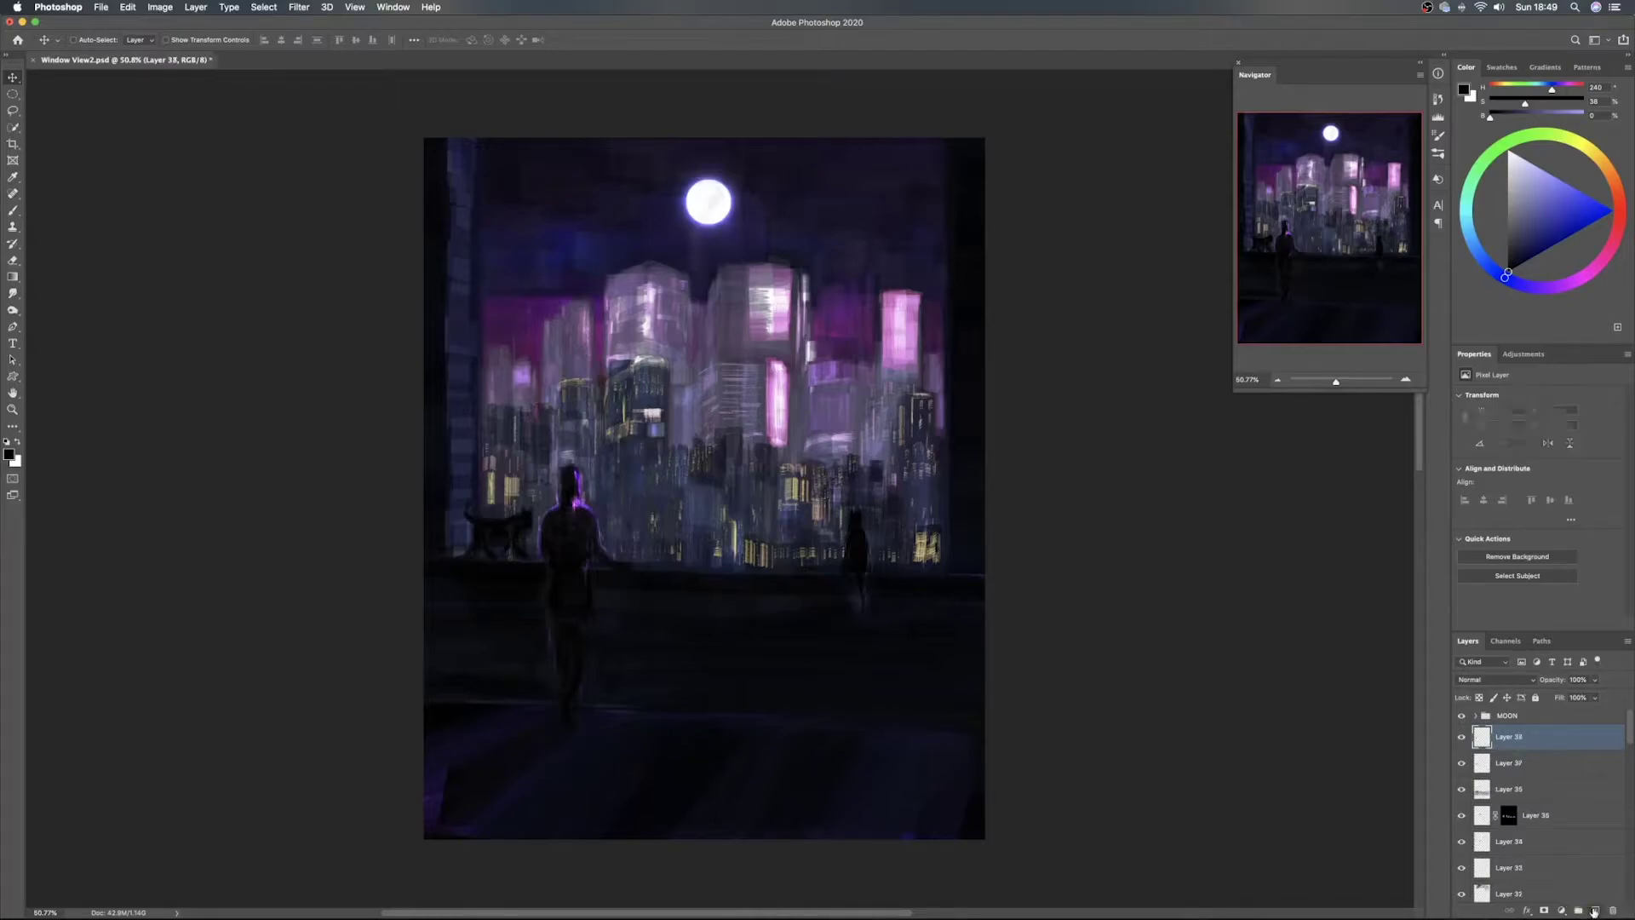
key("b")
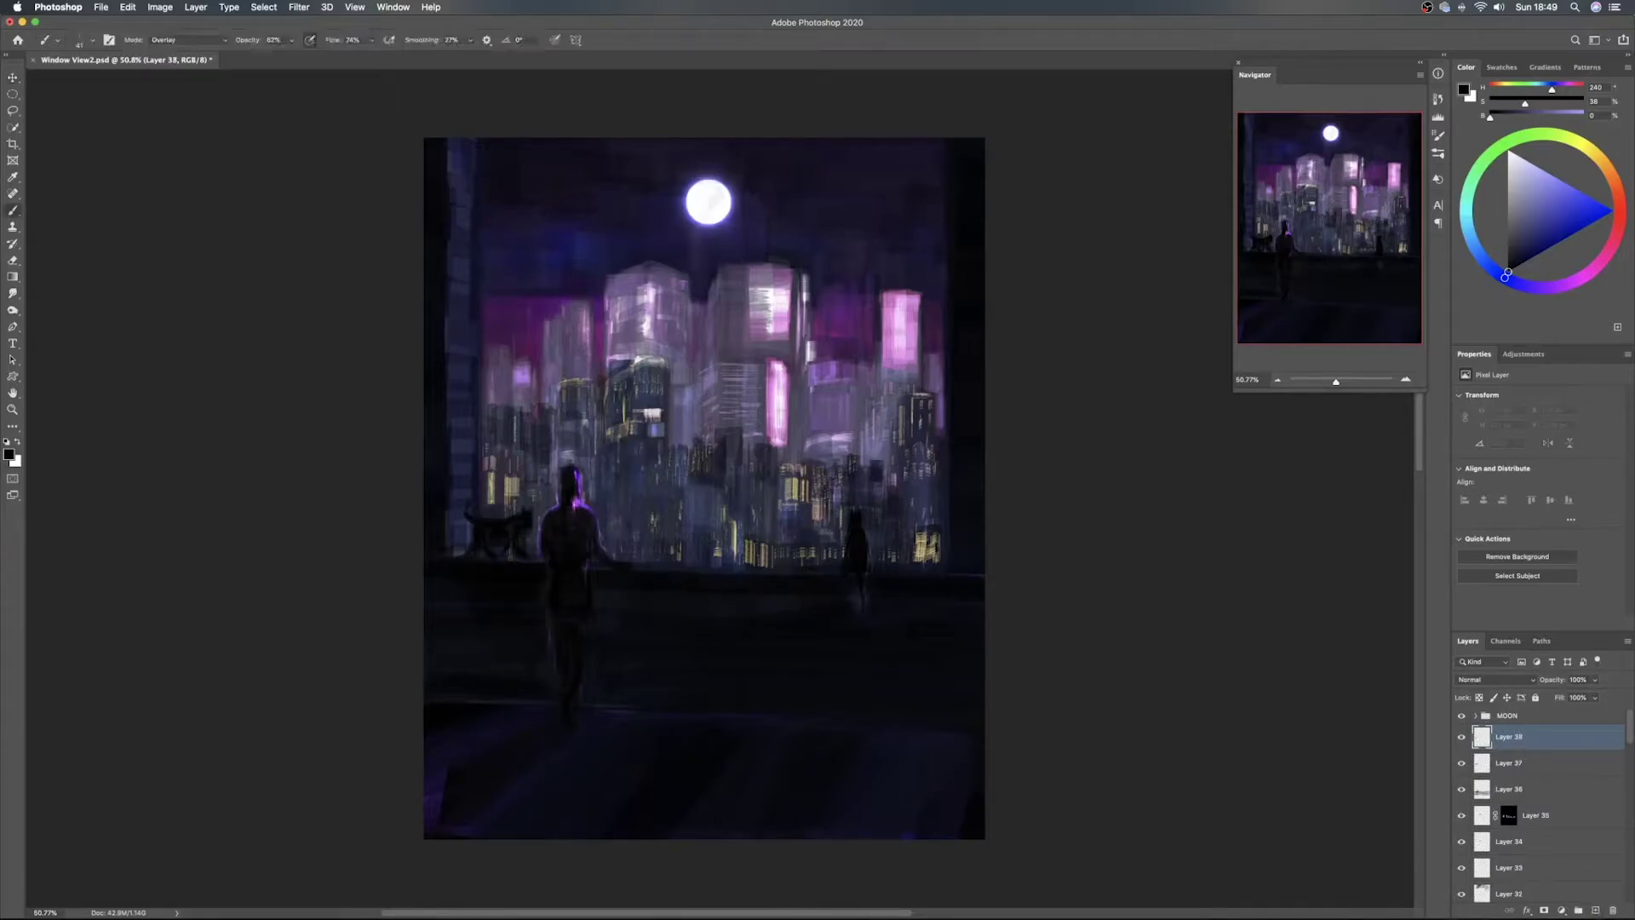
left_click(179, 42)
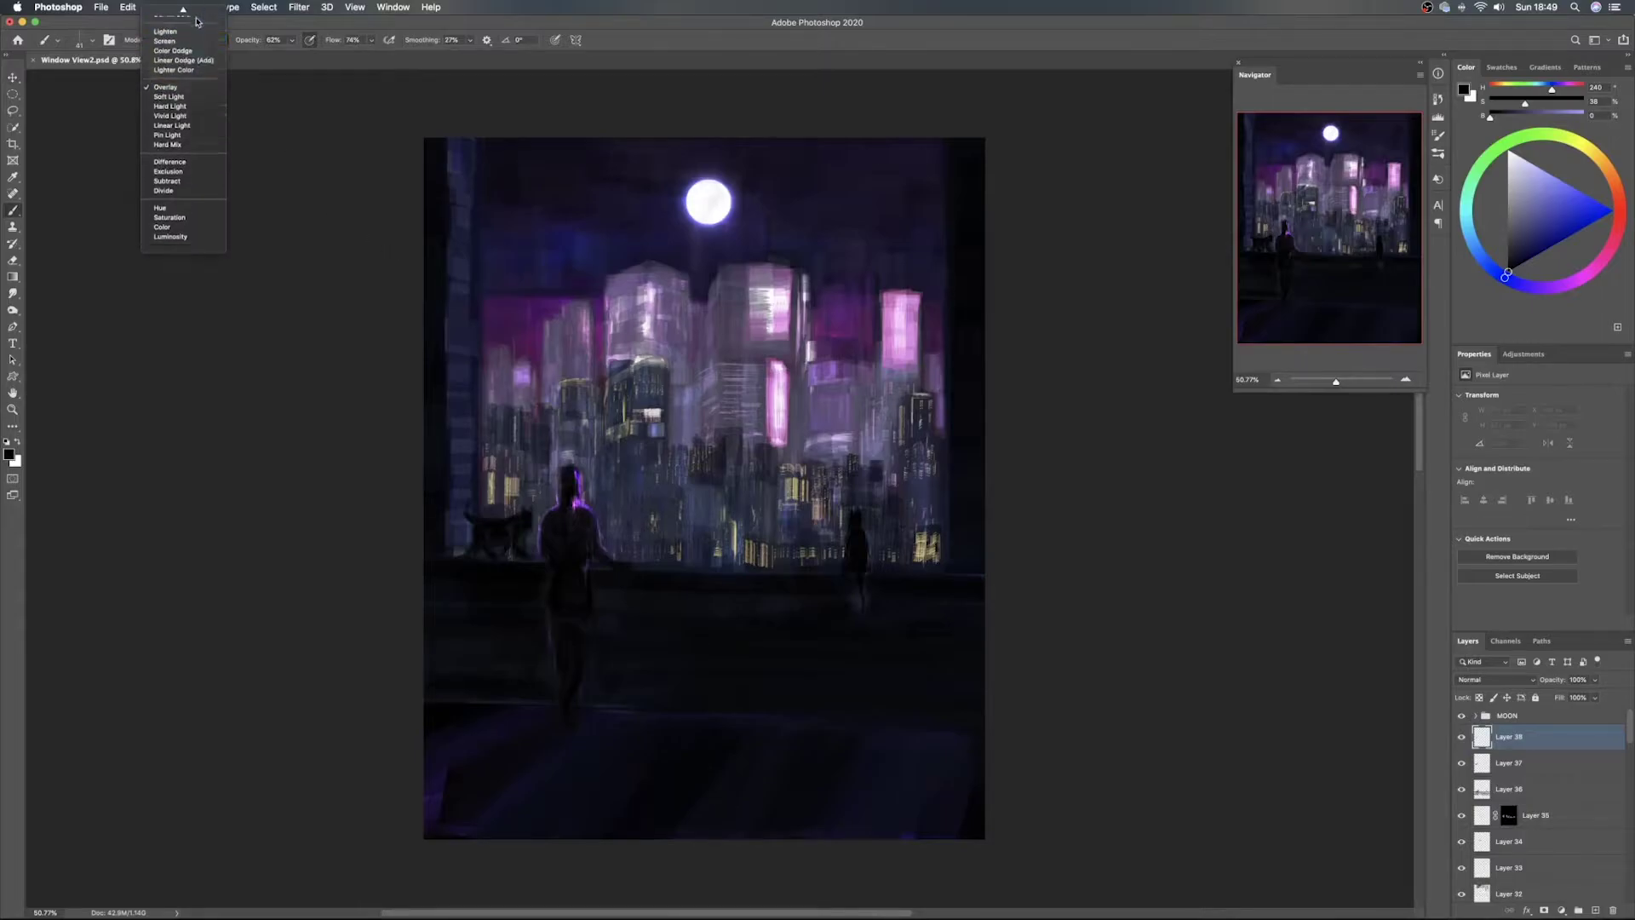
left_click(196, 66)
left_click_drag(611, 469, 622, 472)
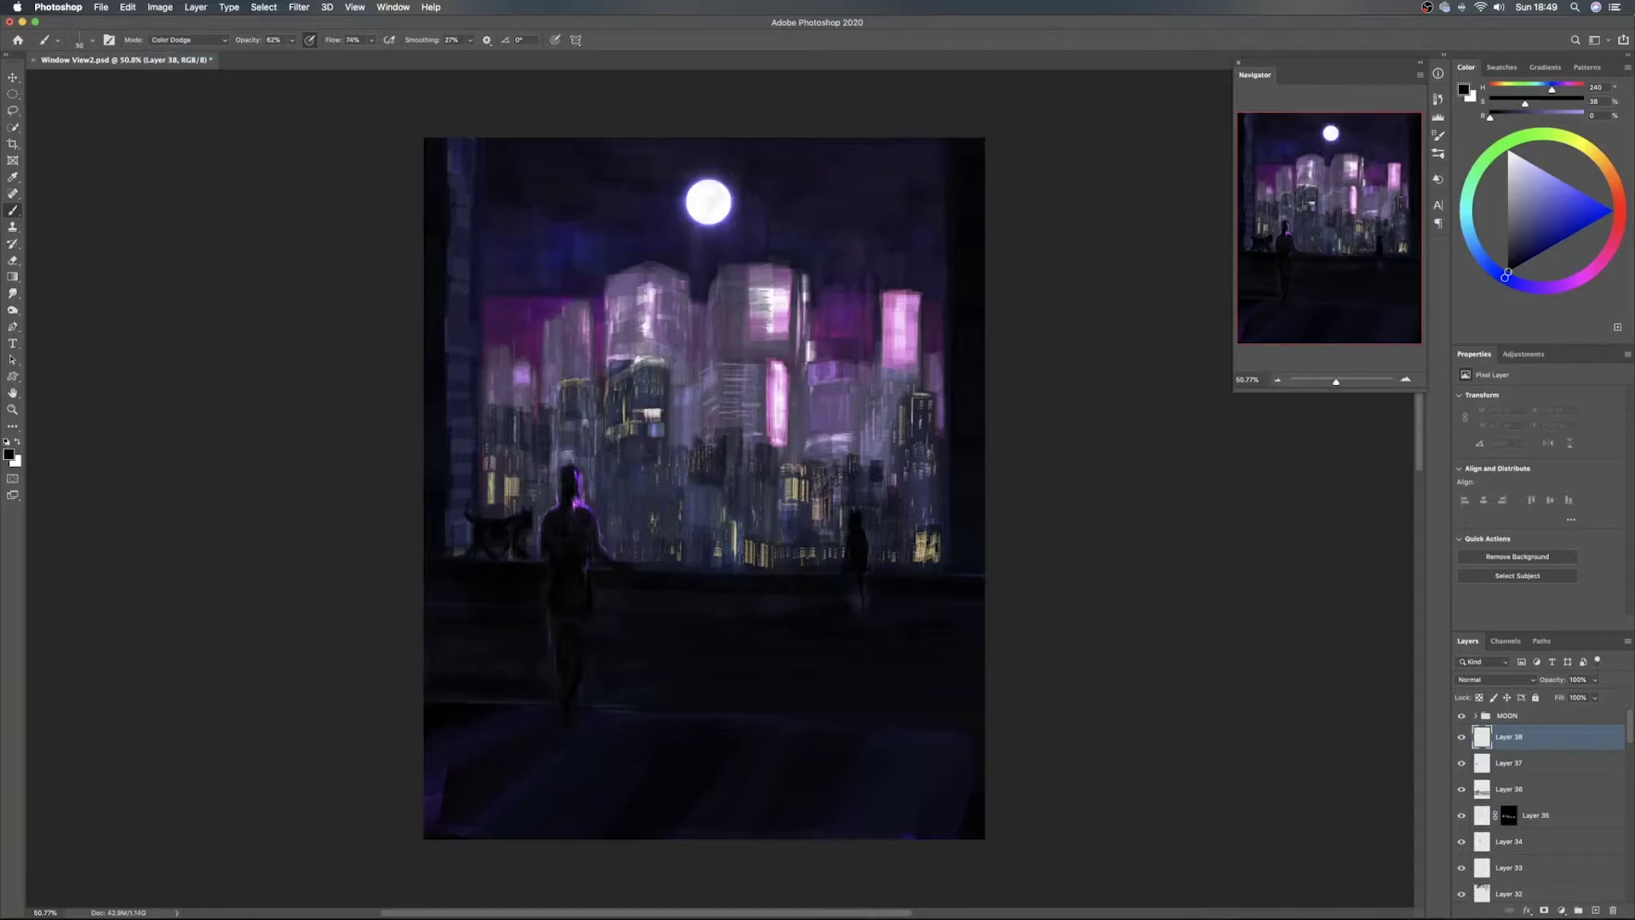
Sample pale pink from the lit towers and dab light onto the walking cat's head
left_click(770, 398, "alt")
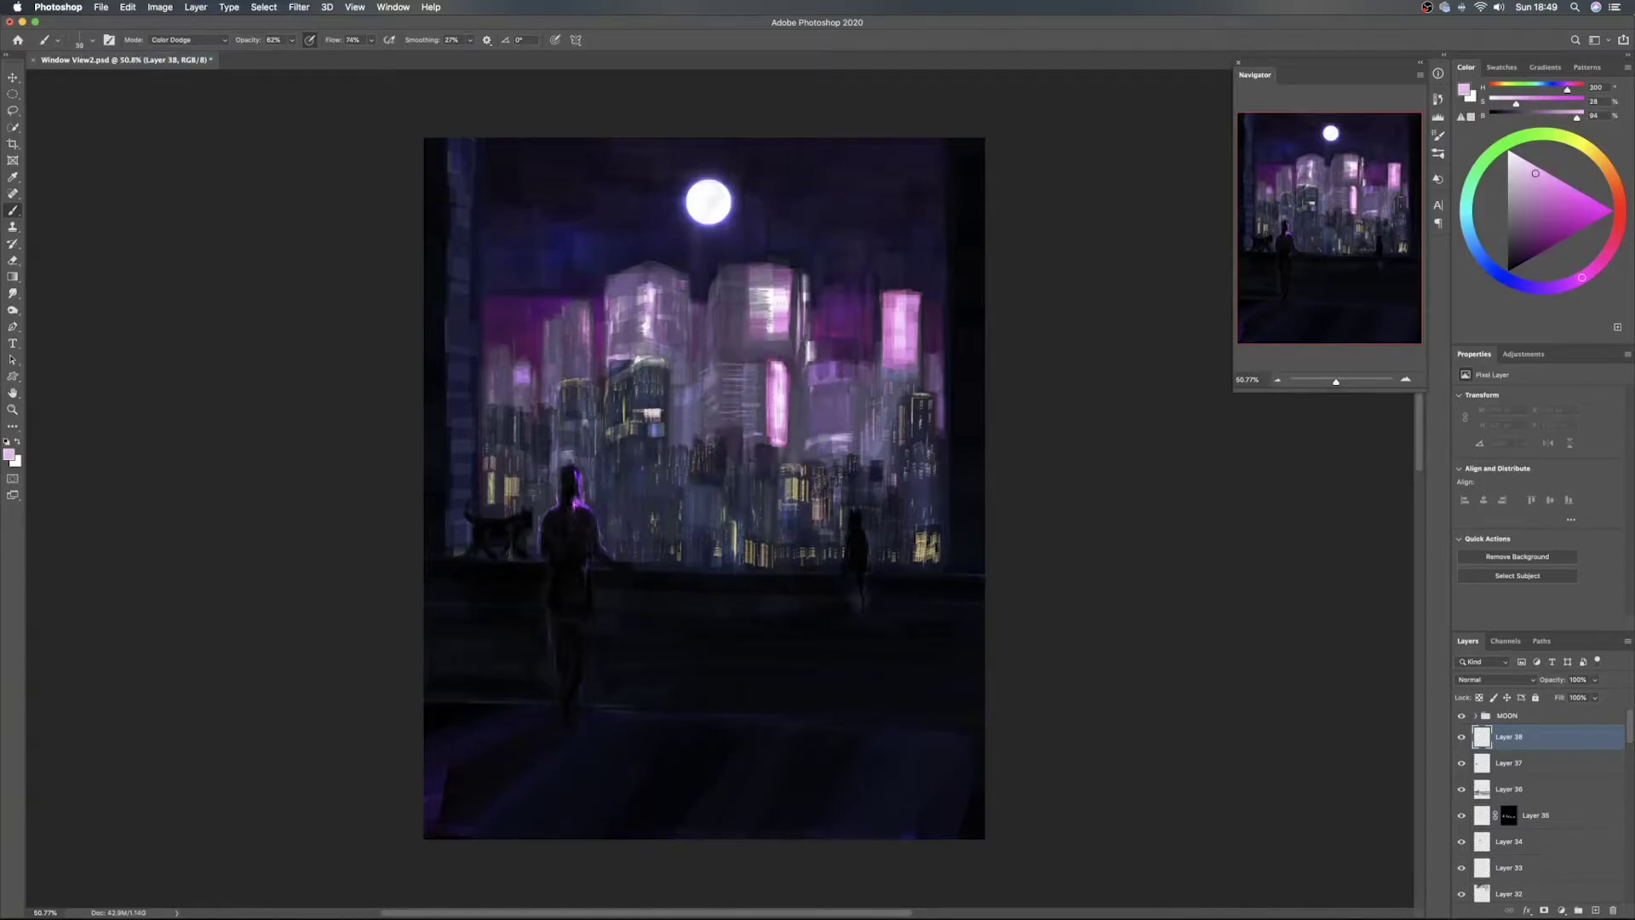
left_click_drag(521, 523, 514, 522)
left_click_drag(521, 522, 517, 522)
left_click(527, 512)
Paint highlights on the cat's head and legs with purple sampled from the standing figure's head, erasing the excess
left_click(576, 477, "alt")
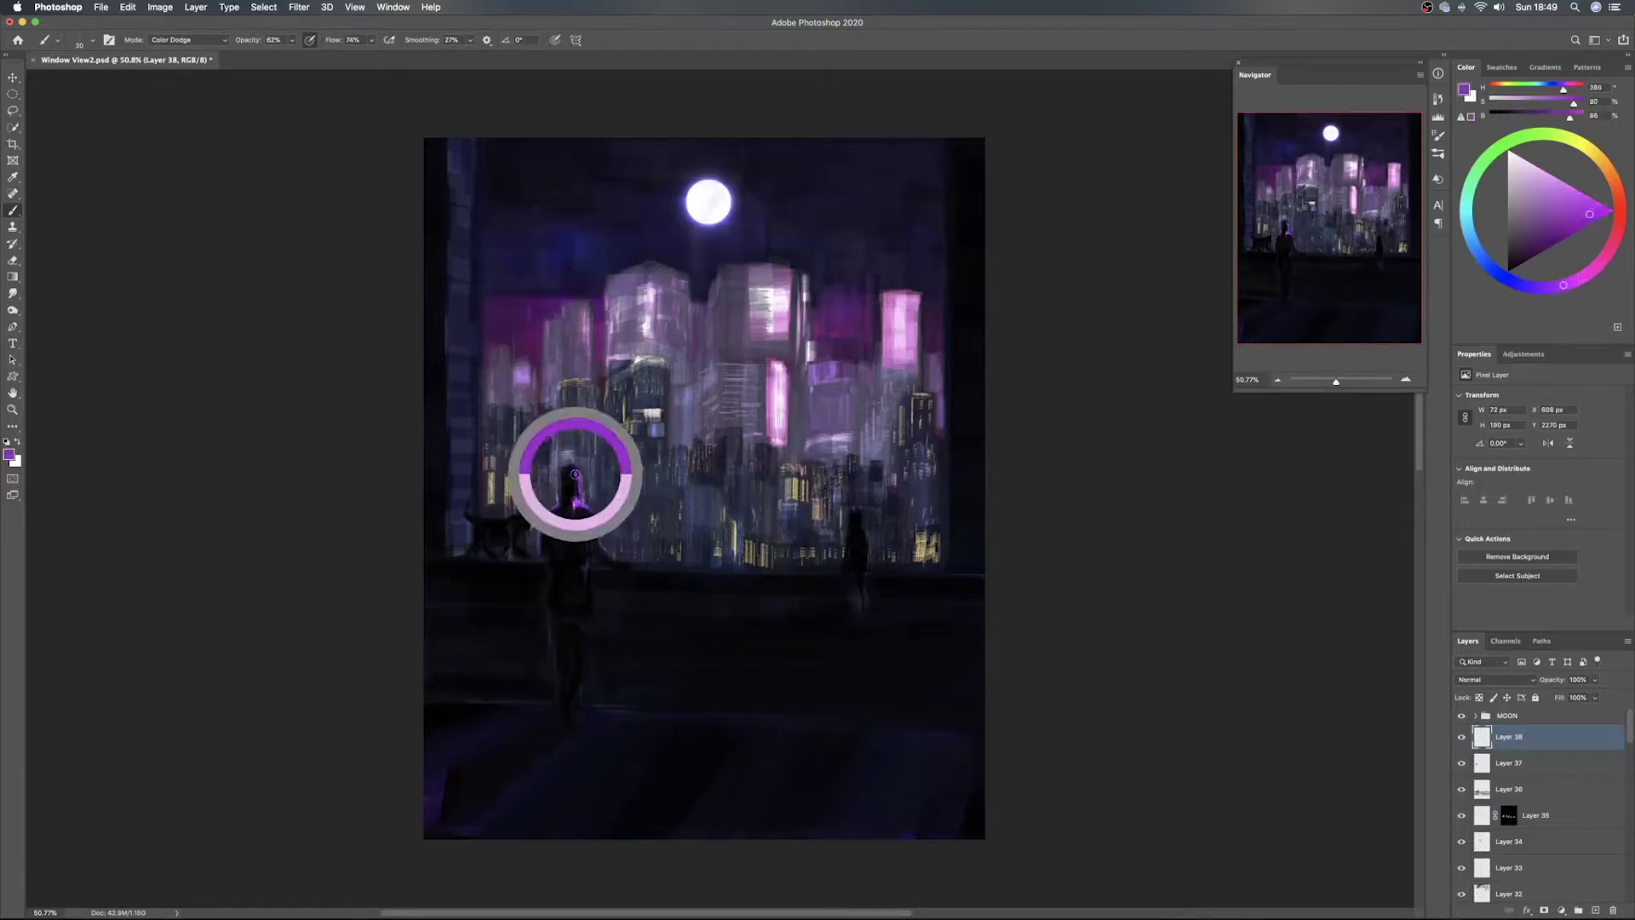
left_click(574, 474, "alt")
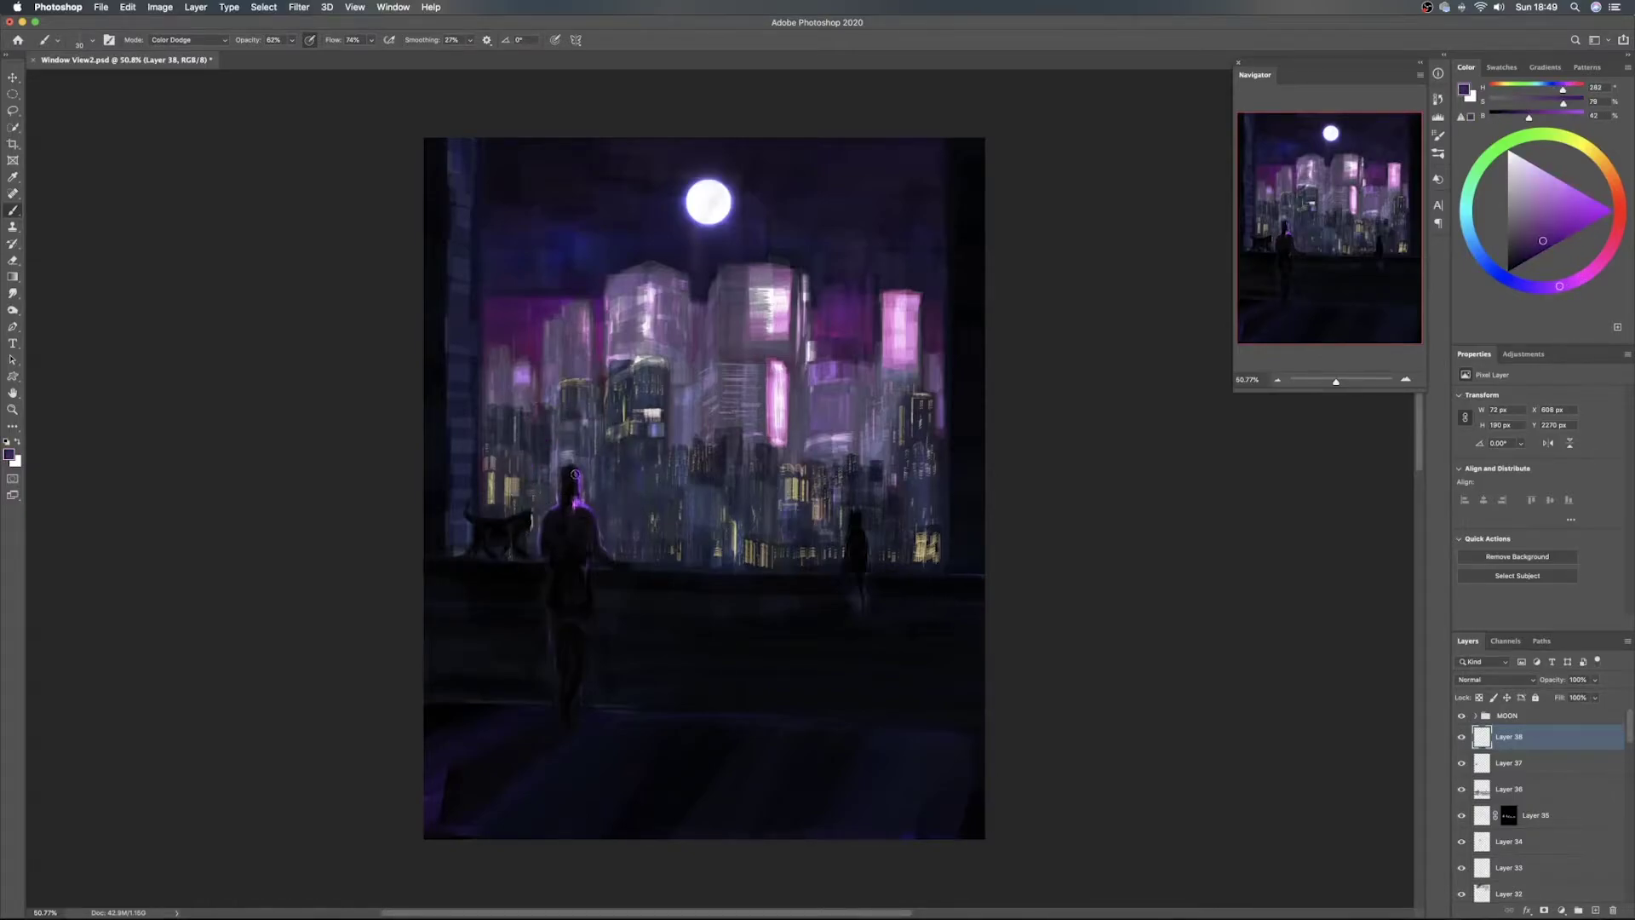
left_click(574, 473, "alt")
left_click_drag(541, 503, 531, 512)
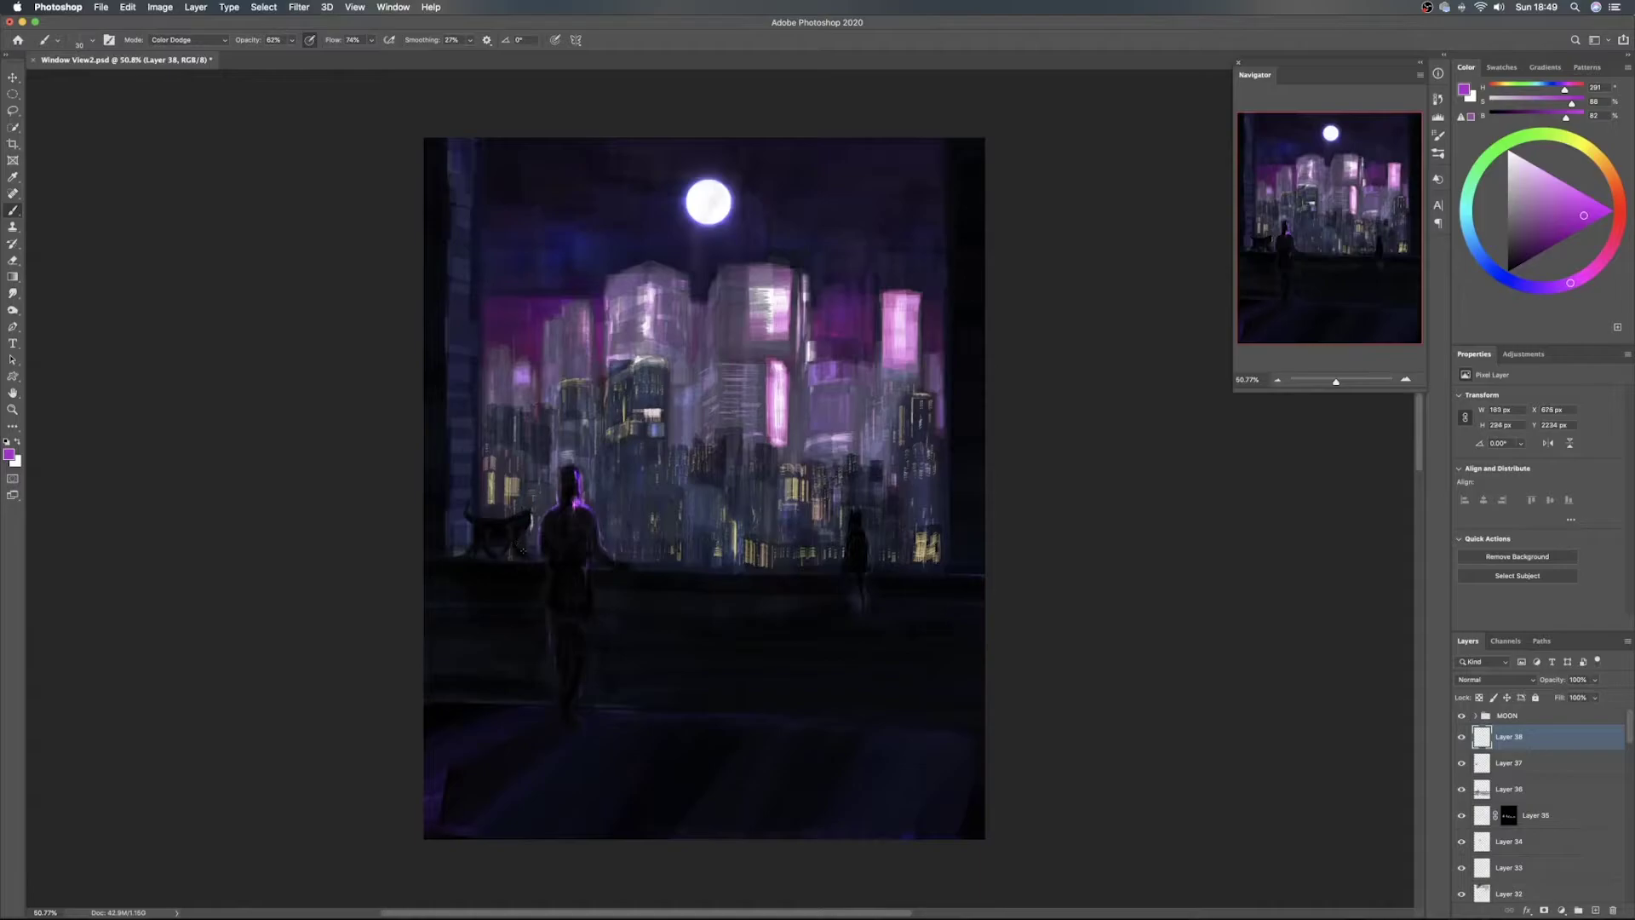
left_click_drag(503, 553, 498, 557)
key("e")
left_click_drag(504, 548, 498, 548)
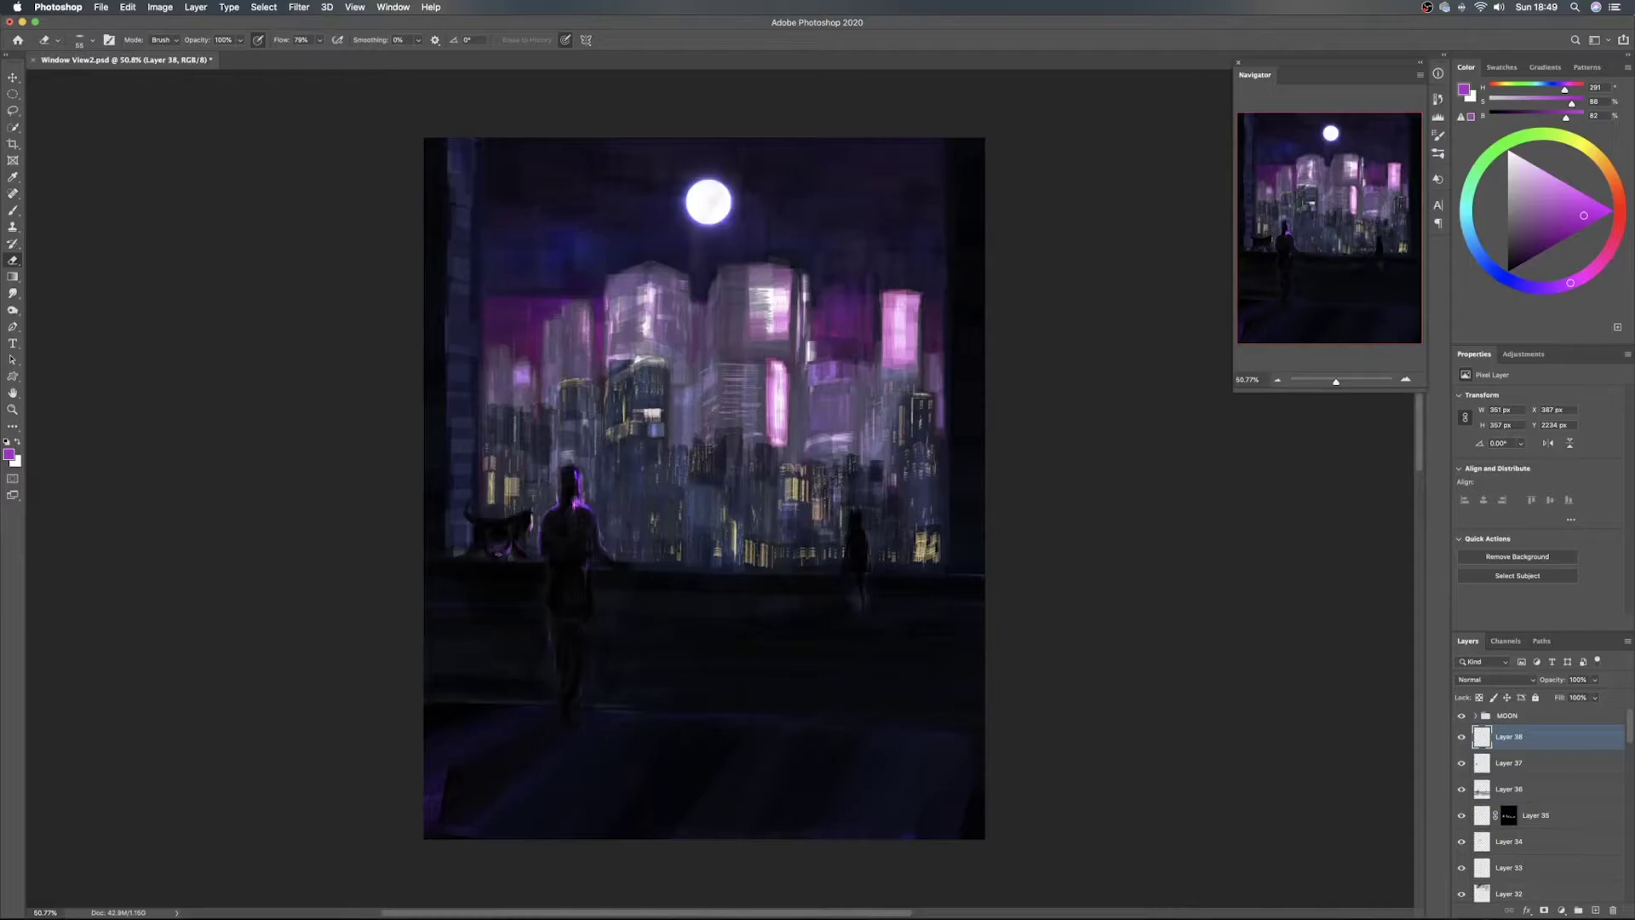
Sample bright pink from the standing figure's neck highlight and paint rim light on the cat's tail and hind legs
key("b")
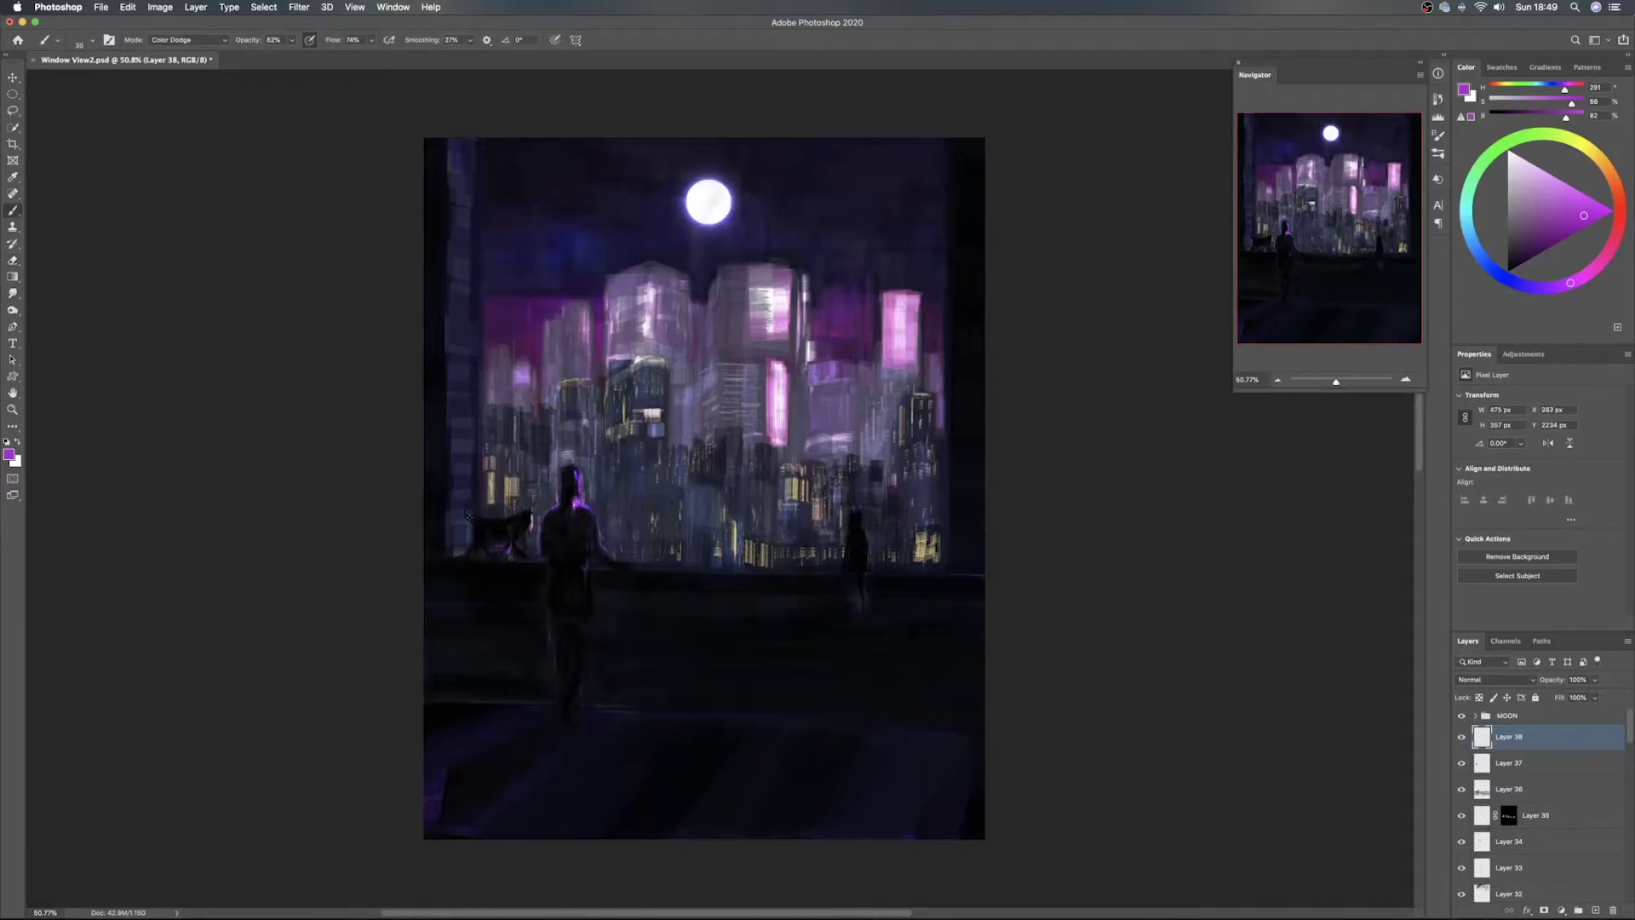
left_click(573, 501, "alt")
left_click_drag(469, 504, 473, 517)
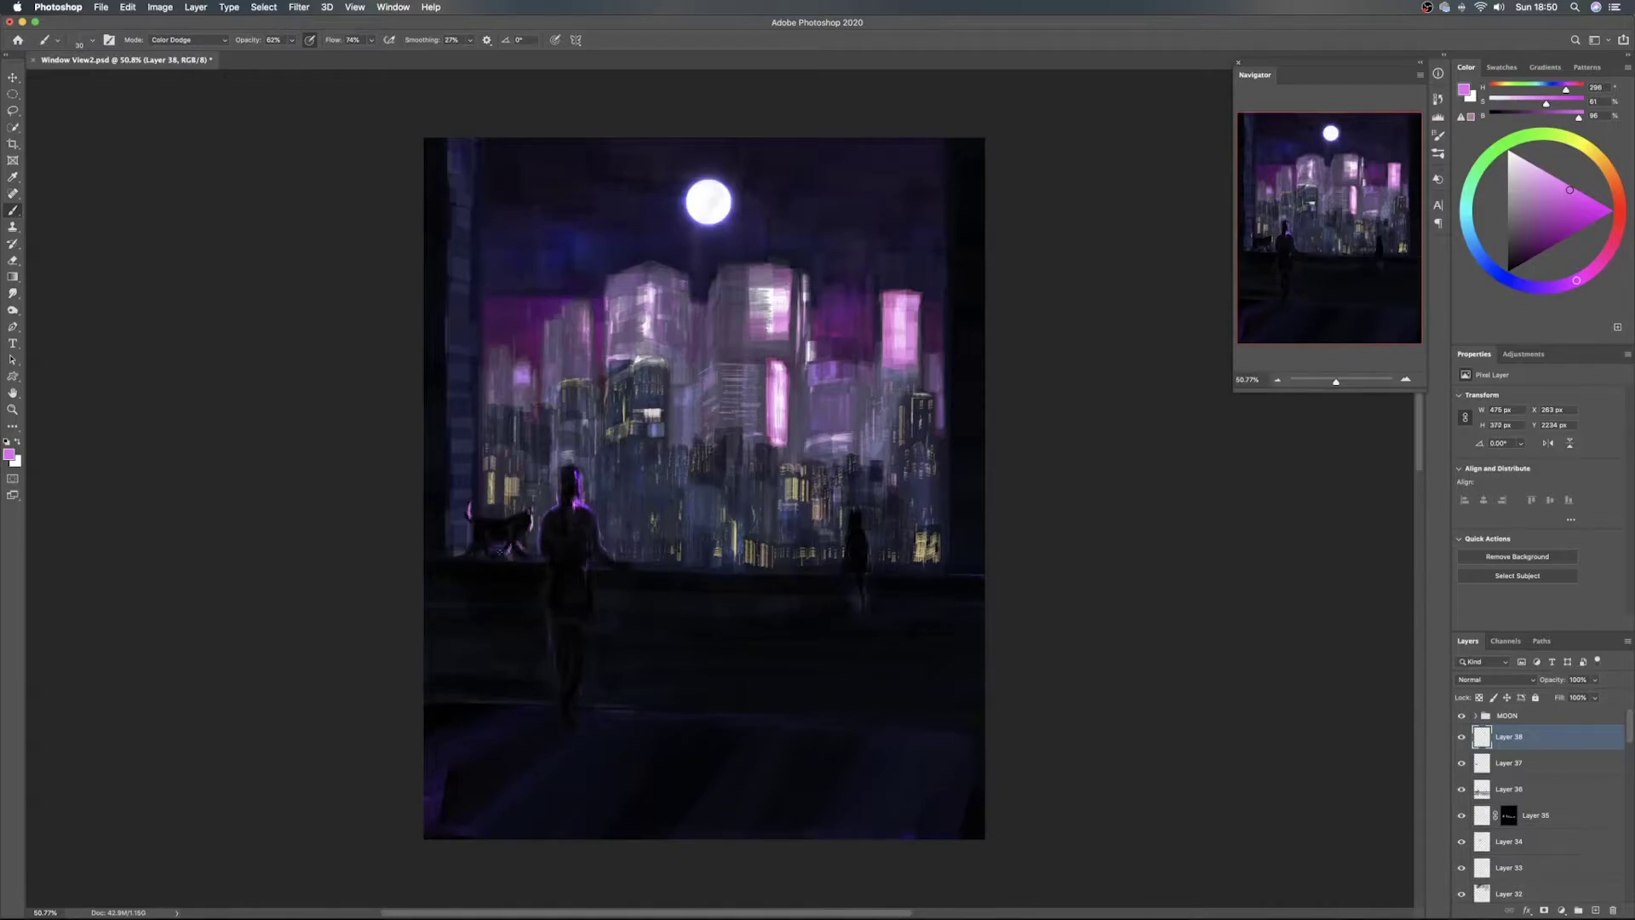
left_click_drag(479, 549, 470, 554)
Erase excess pink around the cat's legs and belly and refine the remaining rim light
key("e")
left_click_drag(509, 536, 510, 556)
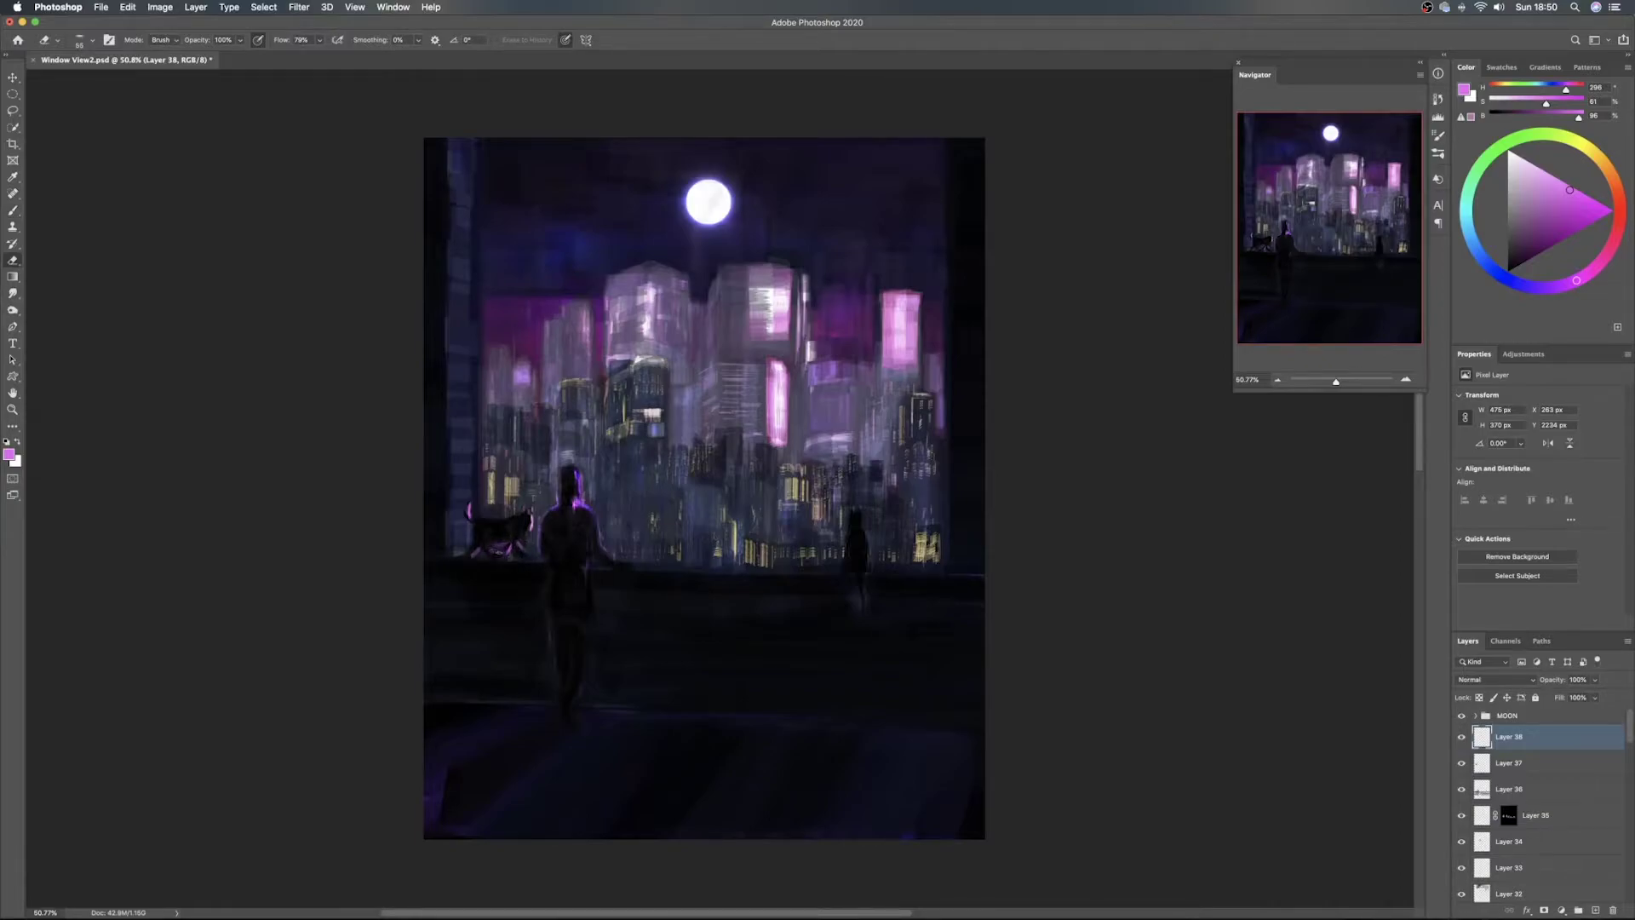
left_click_drag(474, 553, 478, 548)
key("b")
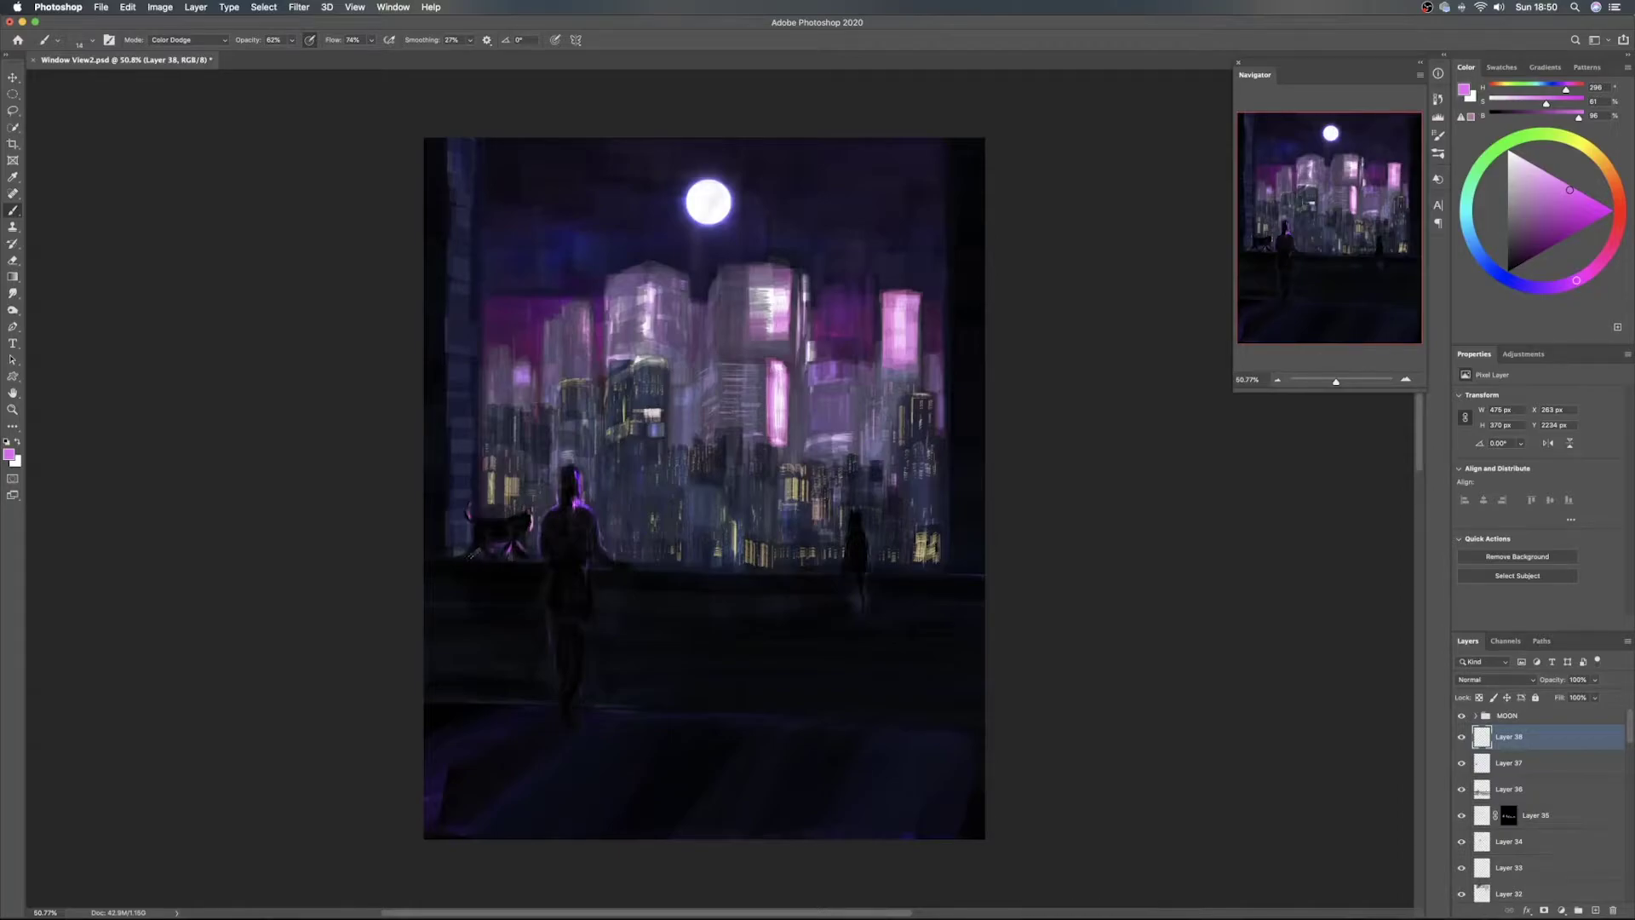
key("bracketright")
key("e")
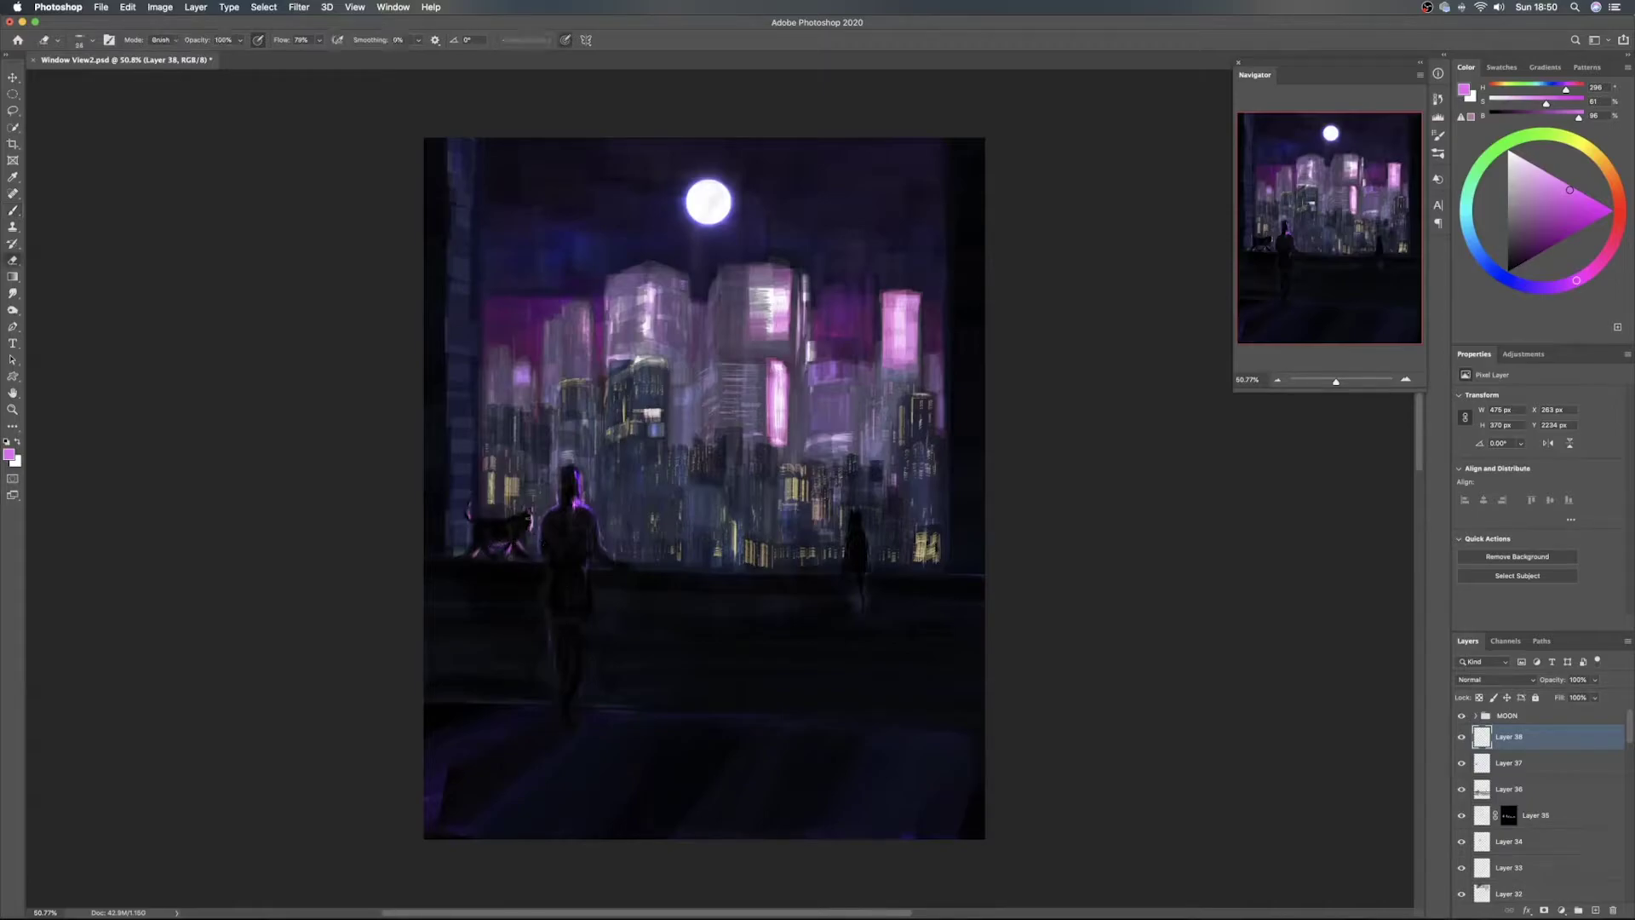
Paint a pink rim light along the head of the small dark figure on the right side of the ledge
key("b")
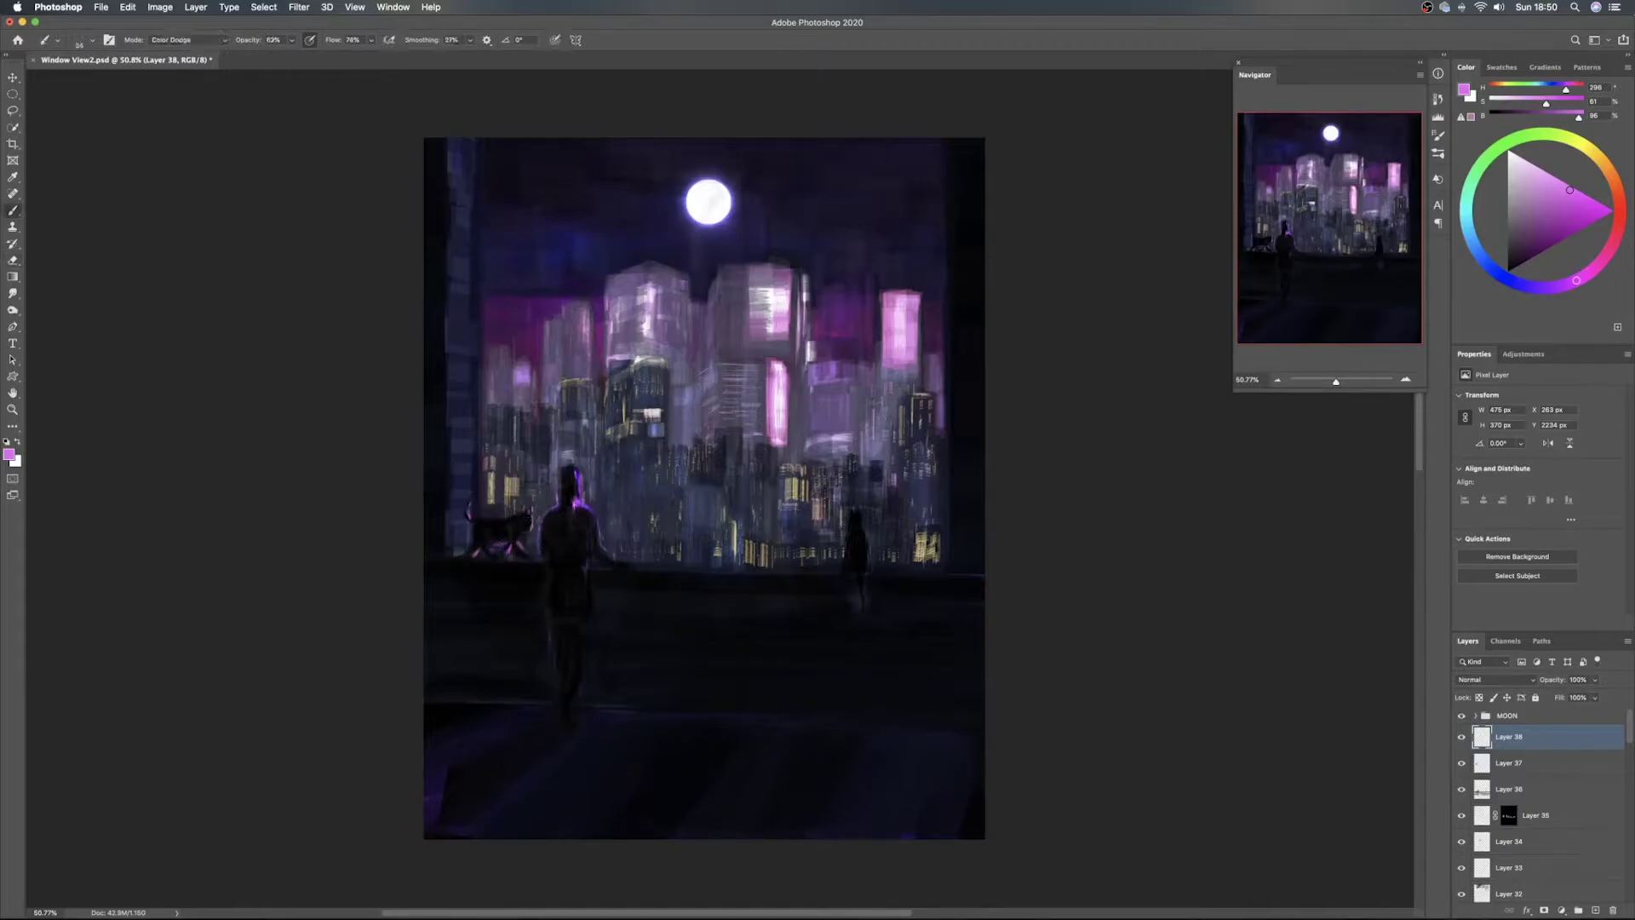
left_click_drag(848, 524, 850, 519)
key("e")
key("b")
Choose a softer violet, paint rim light along the small figure's body, erase the excess and save the document
left_click(1561, 196)
left_click(1552, 285)
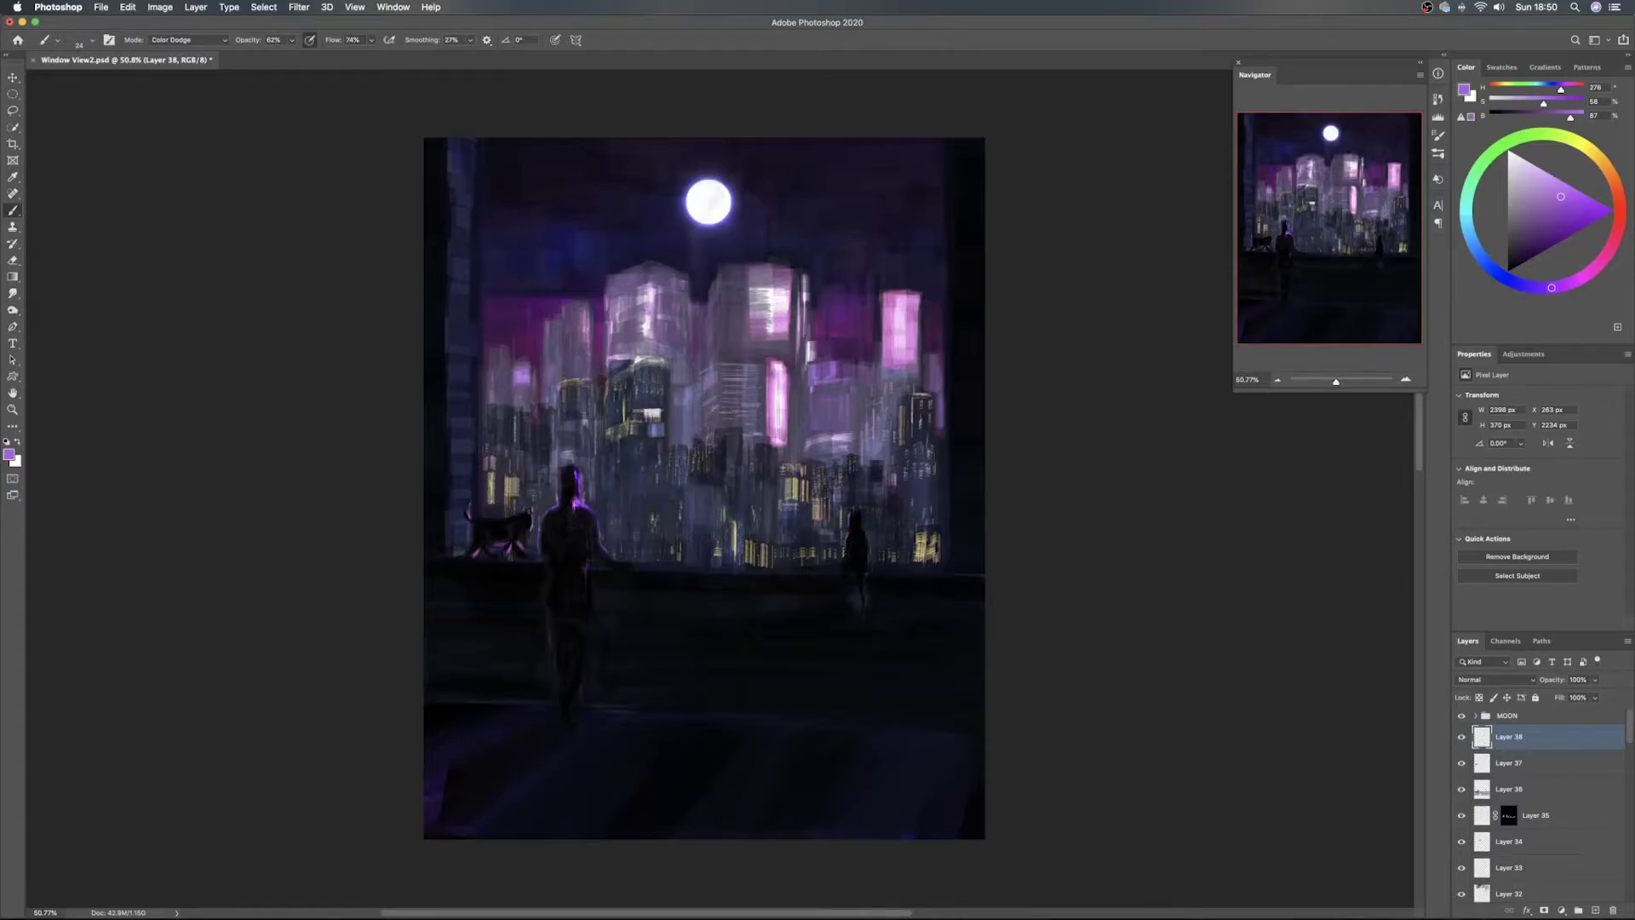
left_click_drag(845, 563, 847, 568)
key("e")
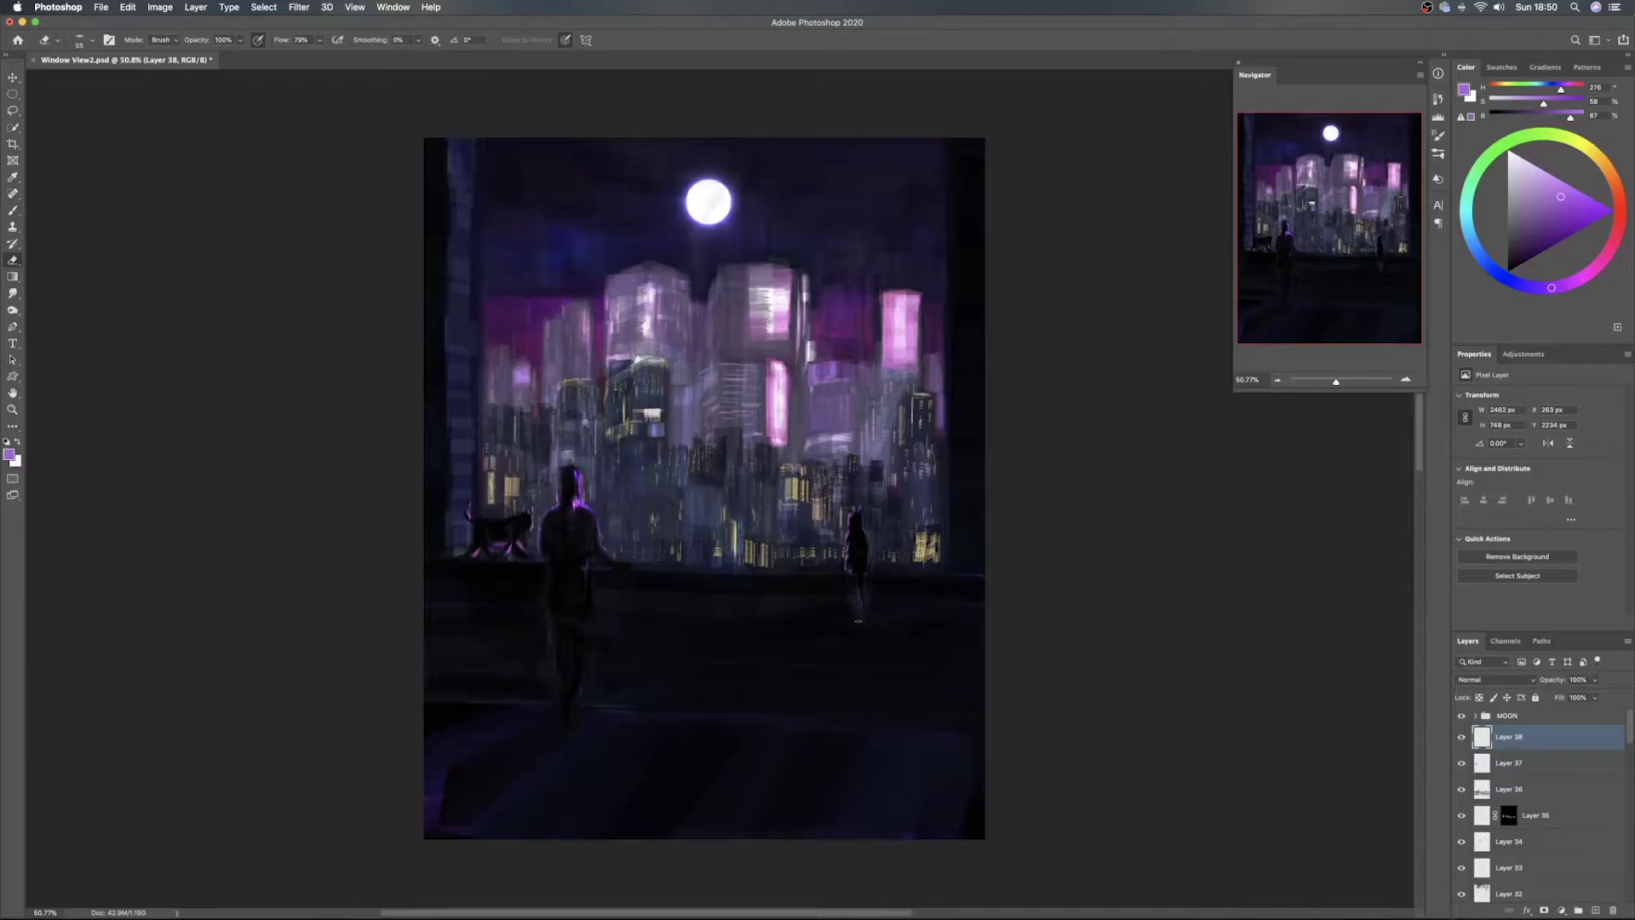
key("b")
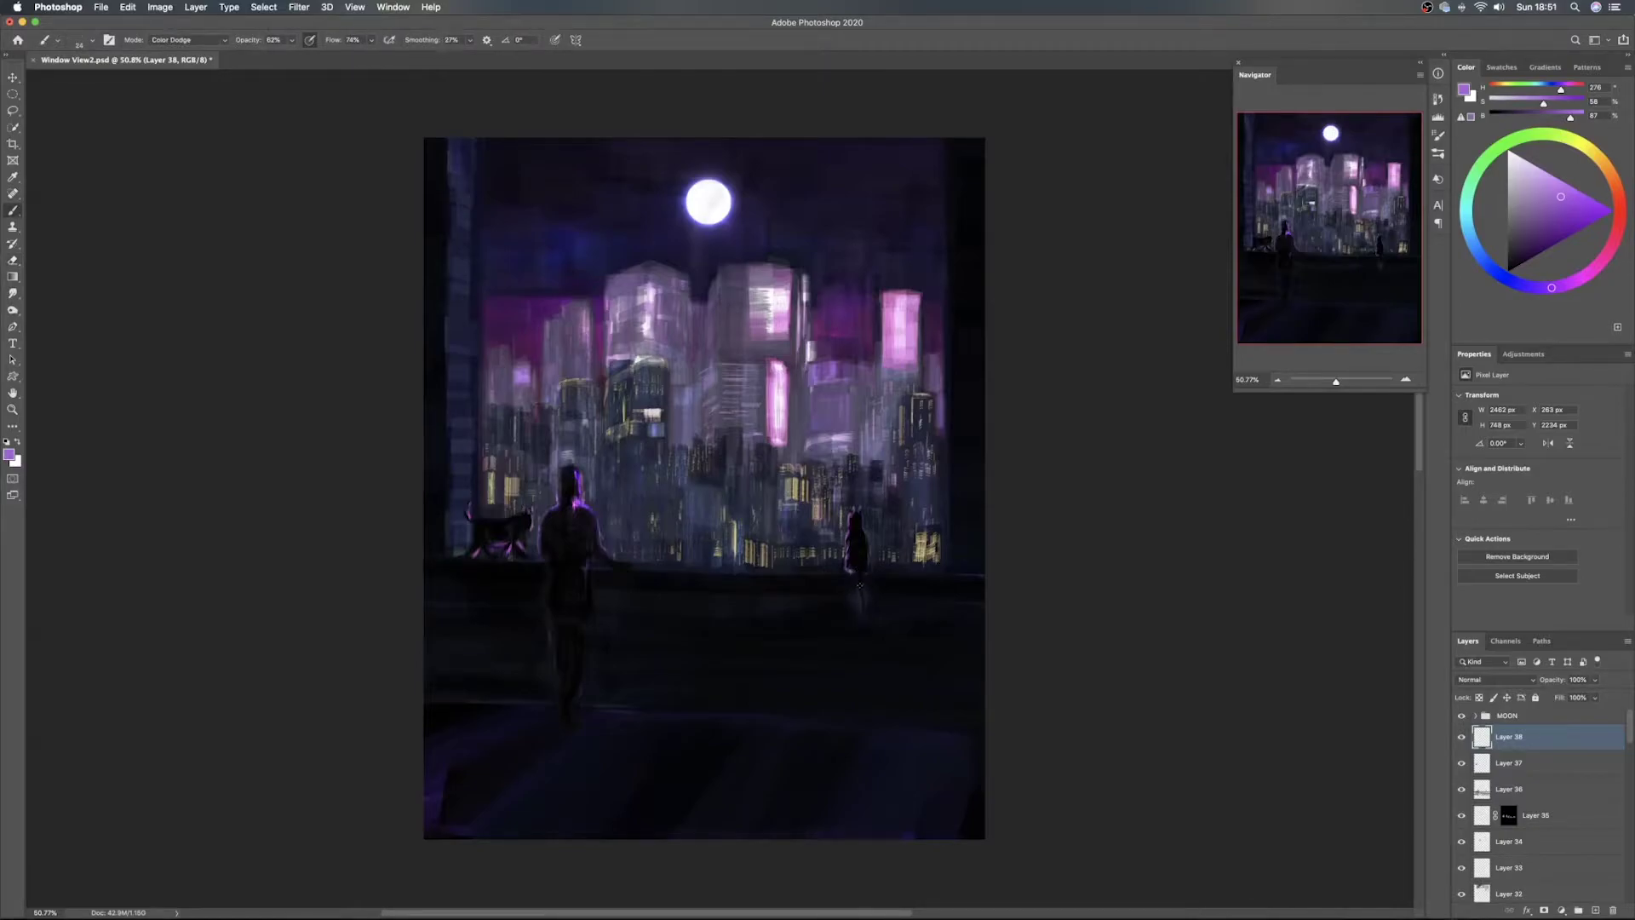
key("super+s")
Sample a dark blue beside the cat and dab it over the stray light at its front legs
left_click(531, 545, "alt")
left_click(514, 551)
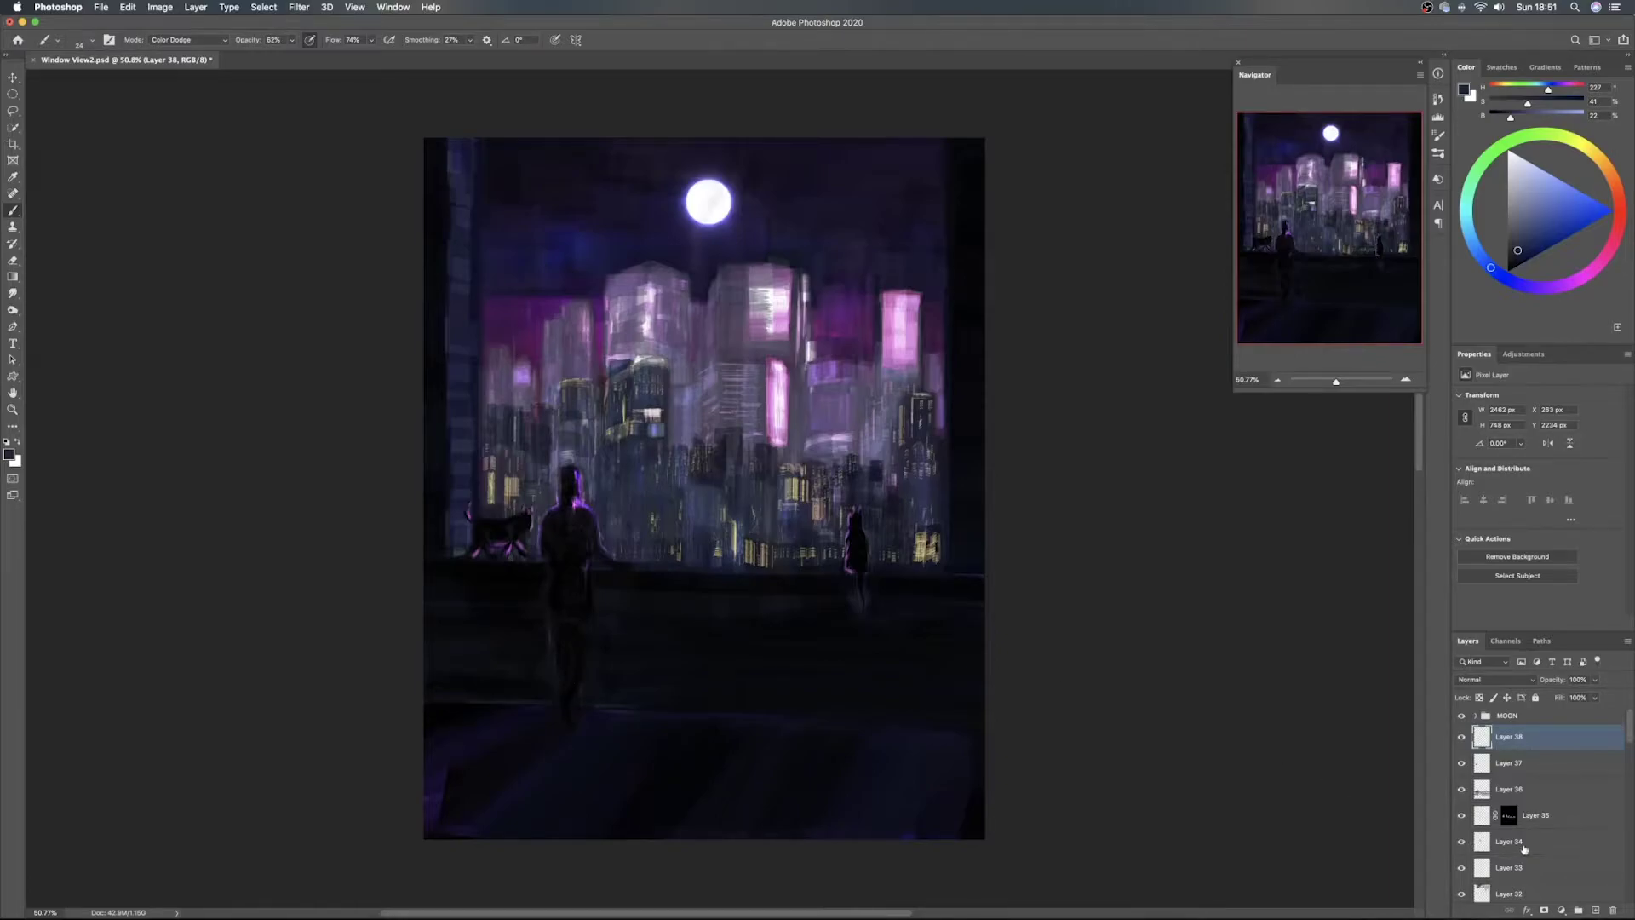
Add a layer, set the brush mode to Soft Light and paint sampled muted violet over the buildings on the skyline's left
left_click(1596, 909)
left_click_drag(672, 398, 686, 397)
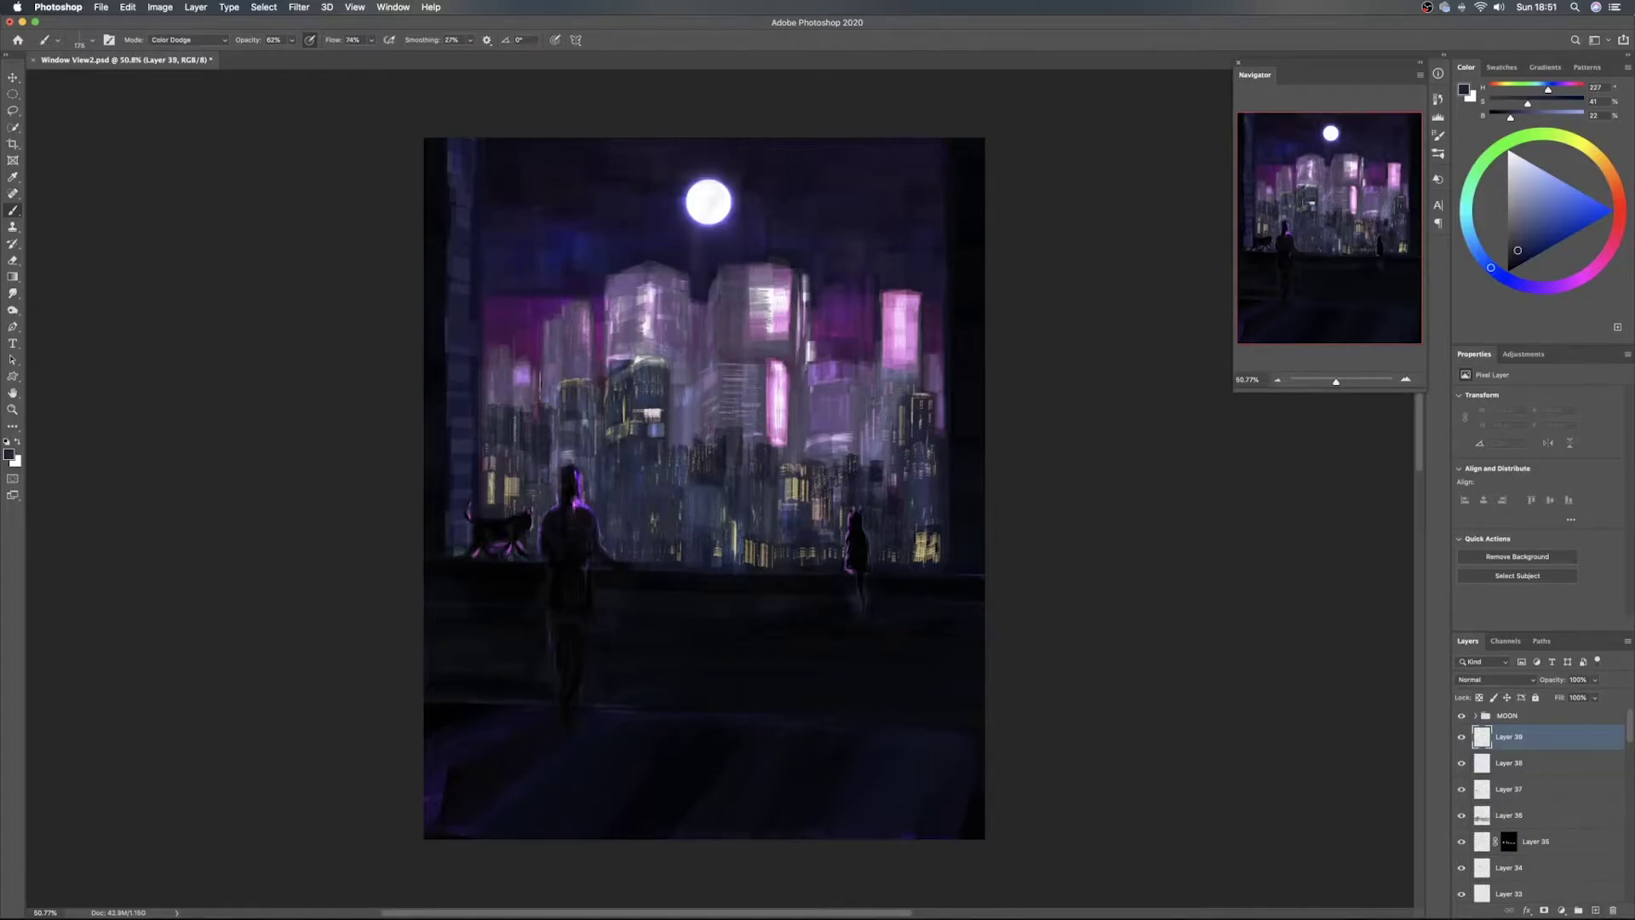
left_click(527, 395, "alt")
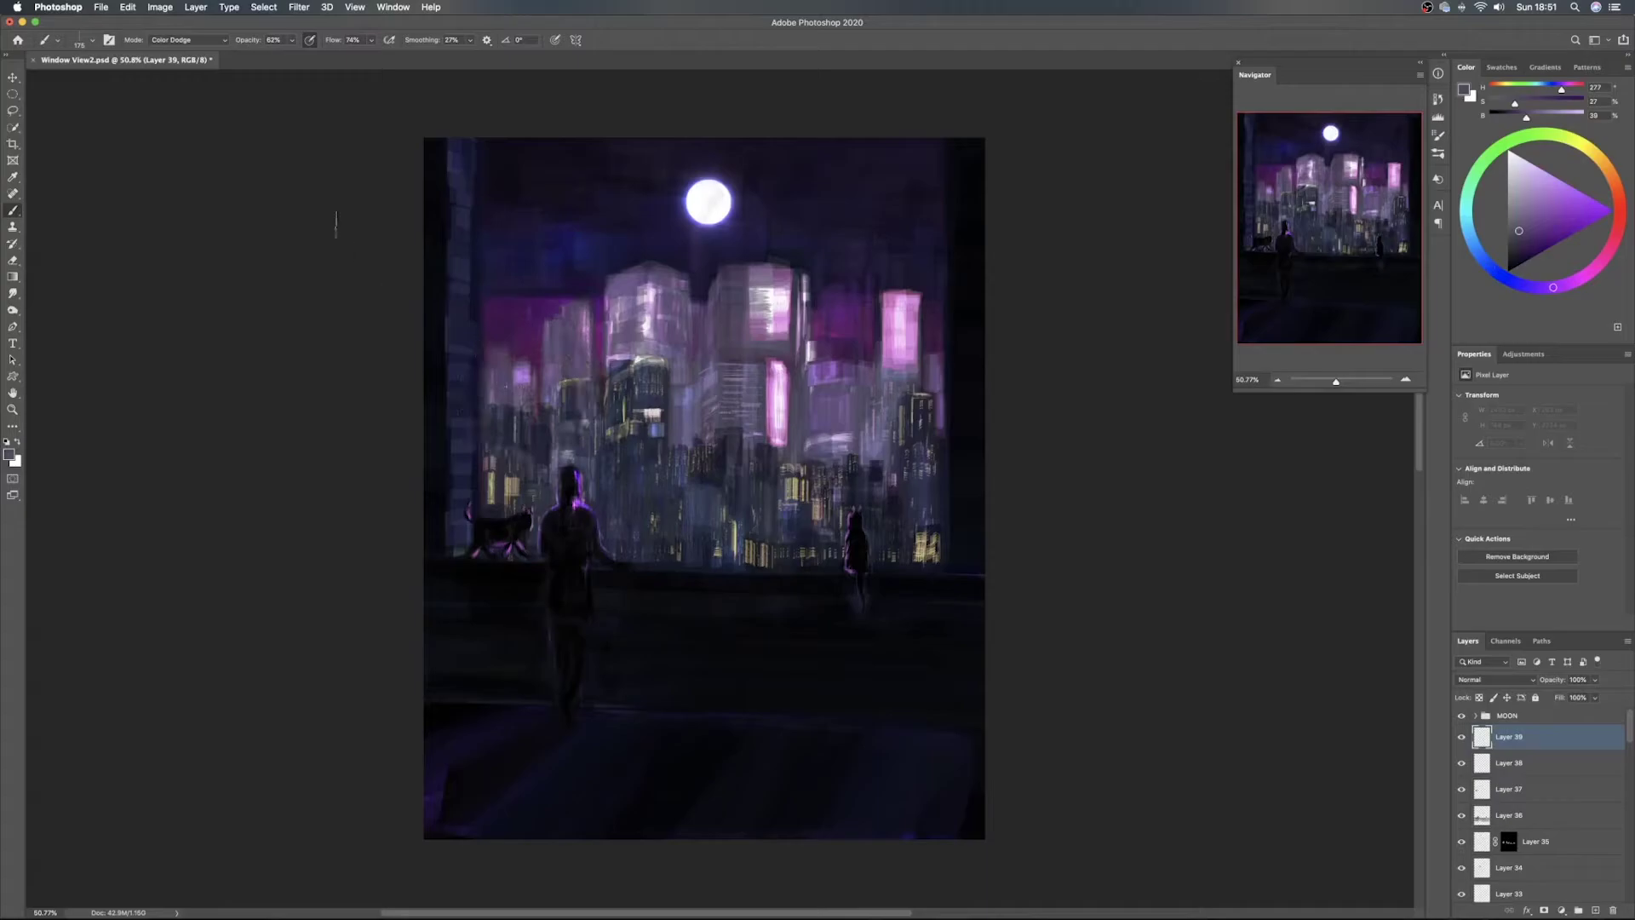
left_click(198, 40)
left_click(195, 86)
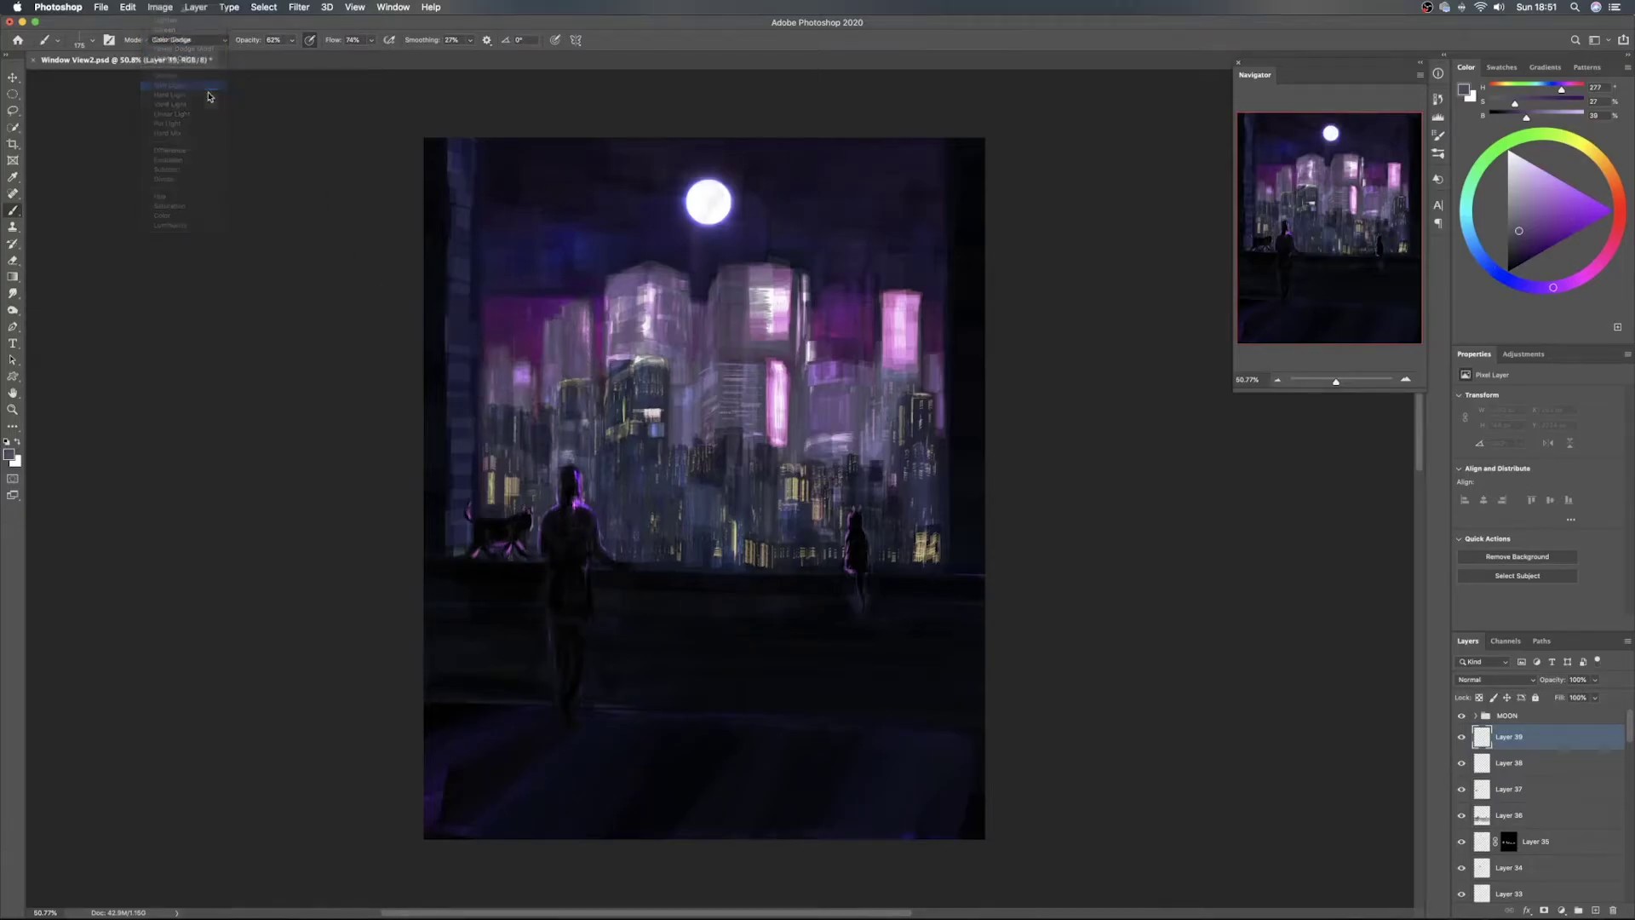
mouse_move(533, 403)
left_mouse_down()
mouse_move(488, 362)
mouse_move(483, 384)
mouse_move(546, 350)
left_mouse_up()
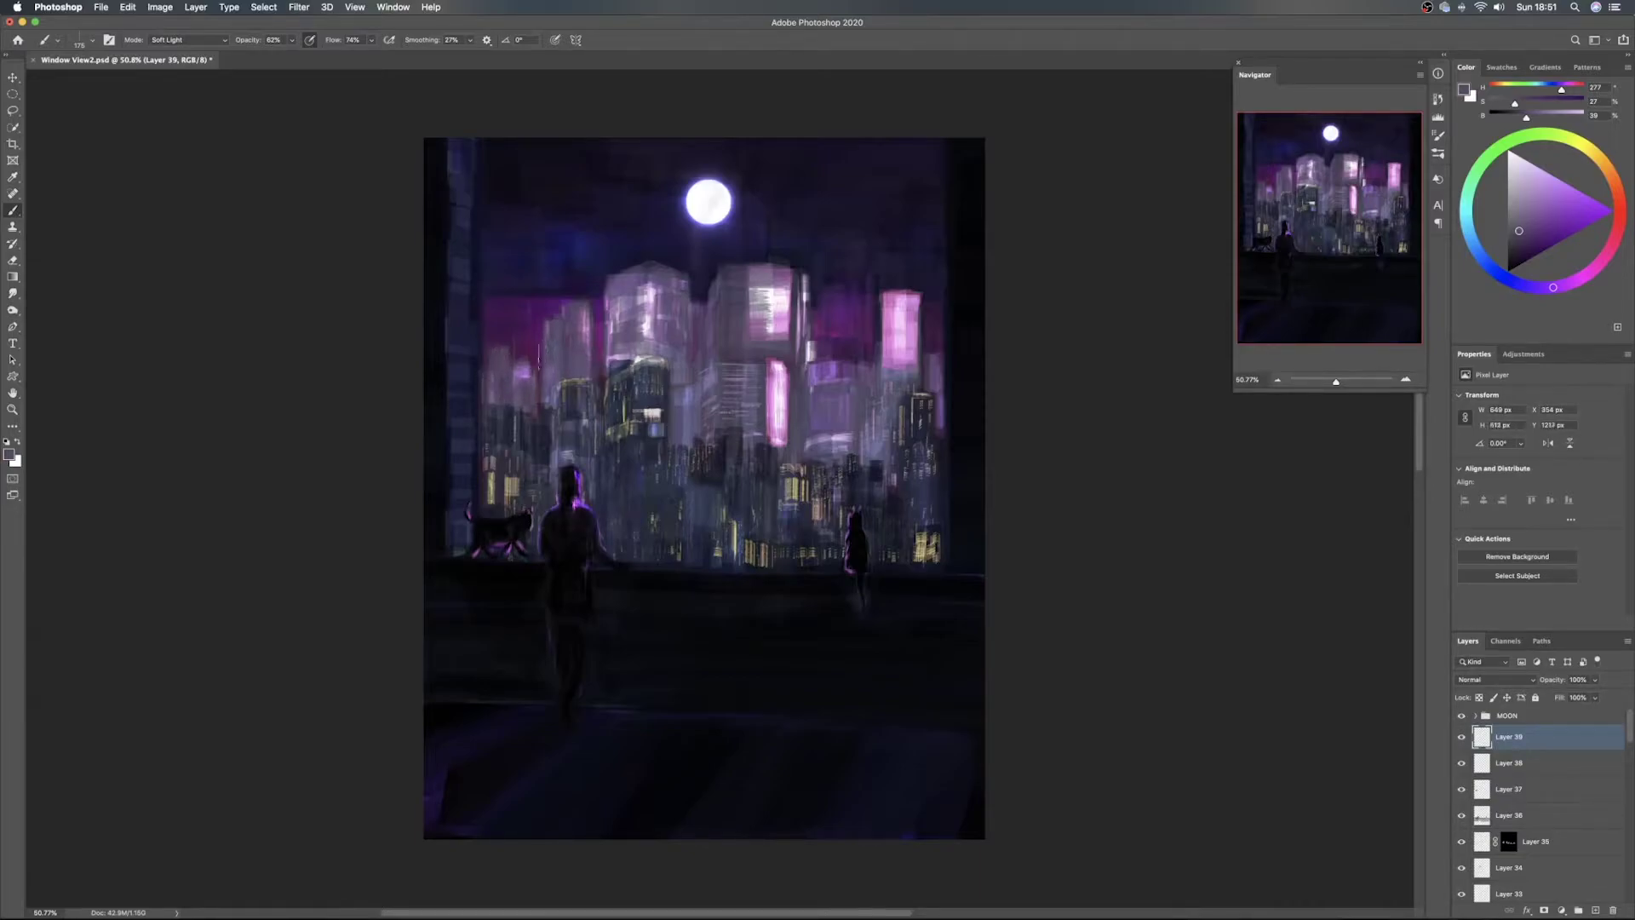
Sample violet and blue-grey tones from the city and paint a muted haze over the tall towers on the left
mouse_move(713, 319)
left_mouse_down()
mouse_move(738, 339)
mouse_move(722, 273)
mouse_move(730, 304)
mouse_move(715, 306)
mouse_move(722, 277)
mouse_move(691, 298)
mouse_move(659, 278)
mouse_move(623, 288)
mouse_move(609, 334)
mouse_move(598, 318)
mouse_move(665, 304)
mouse_move(632, 318)
left_mouse_up()
left_click(722, 273, "alt")
mouse_move(621, 311)
left_mouse_down("ctrl+alt")
mouse_move(664, 311)
mouse_move(619, 324)
mouse_move(630, 298)
mouse_move(620, 336)
mouse_move(644, 327)
mouse_move(641, 284)
mouse_move(610, 336)
mouse_move(686, 350)
mouse_move(679, 300)
mouse_move(627, 269)
left_mouse_up("ctrl+alt")
left_click(685, 413, "alt")
left_click(683, 417, "alt")
mouse_move(613, 355)
left_mouse_down()
mouse_move(613, 307)
mouse_move(572, 303)
left_mouse_up()
left_click_drag(584, 378, 584, 345)
Paint the same blue-violet haze over the right-hand buildings and around the pink tower, and save the document
mouse_move(800, 358)
left_mouse_down()
mouse_move(800, 327)
mouse_move(810, 359)
left_mouse_up()
mouse_move(818, 356)
left_mouse_down()
mouse_move(833, 348)
mouse_move(846, 390)
mouse_move(817, 435)
mouse_move(844, 440)
left_mouse_up()
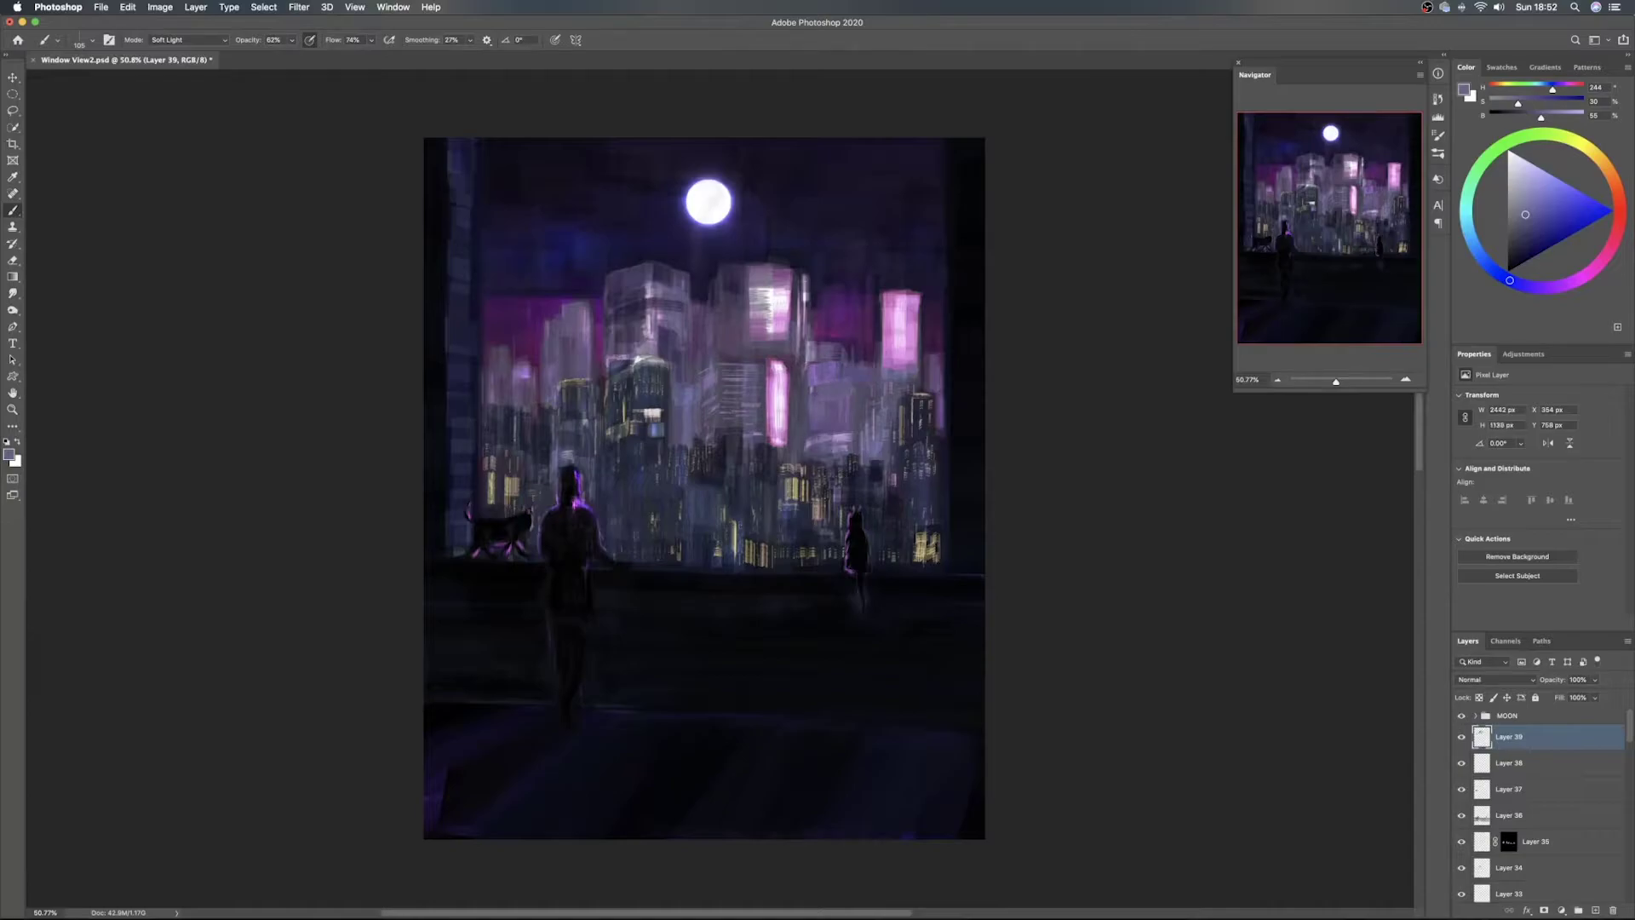
mouse_move(877, 330)
left_mouse_down()
mouse_move(876, 300)
mouse_move(873, 361)
left_mouse_up()
left_click_drag(925, 295, 924, 360)
left_click_drag(927, 298, 931, 353)
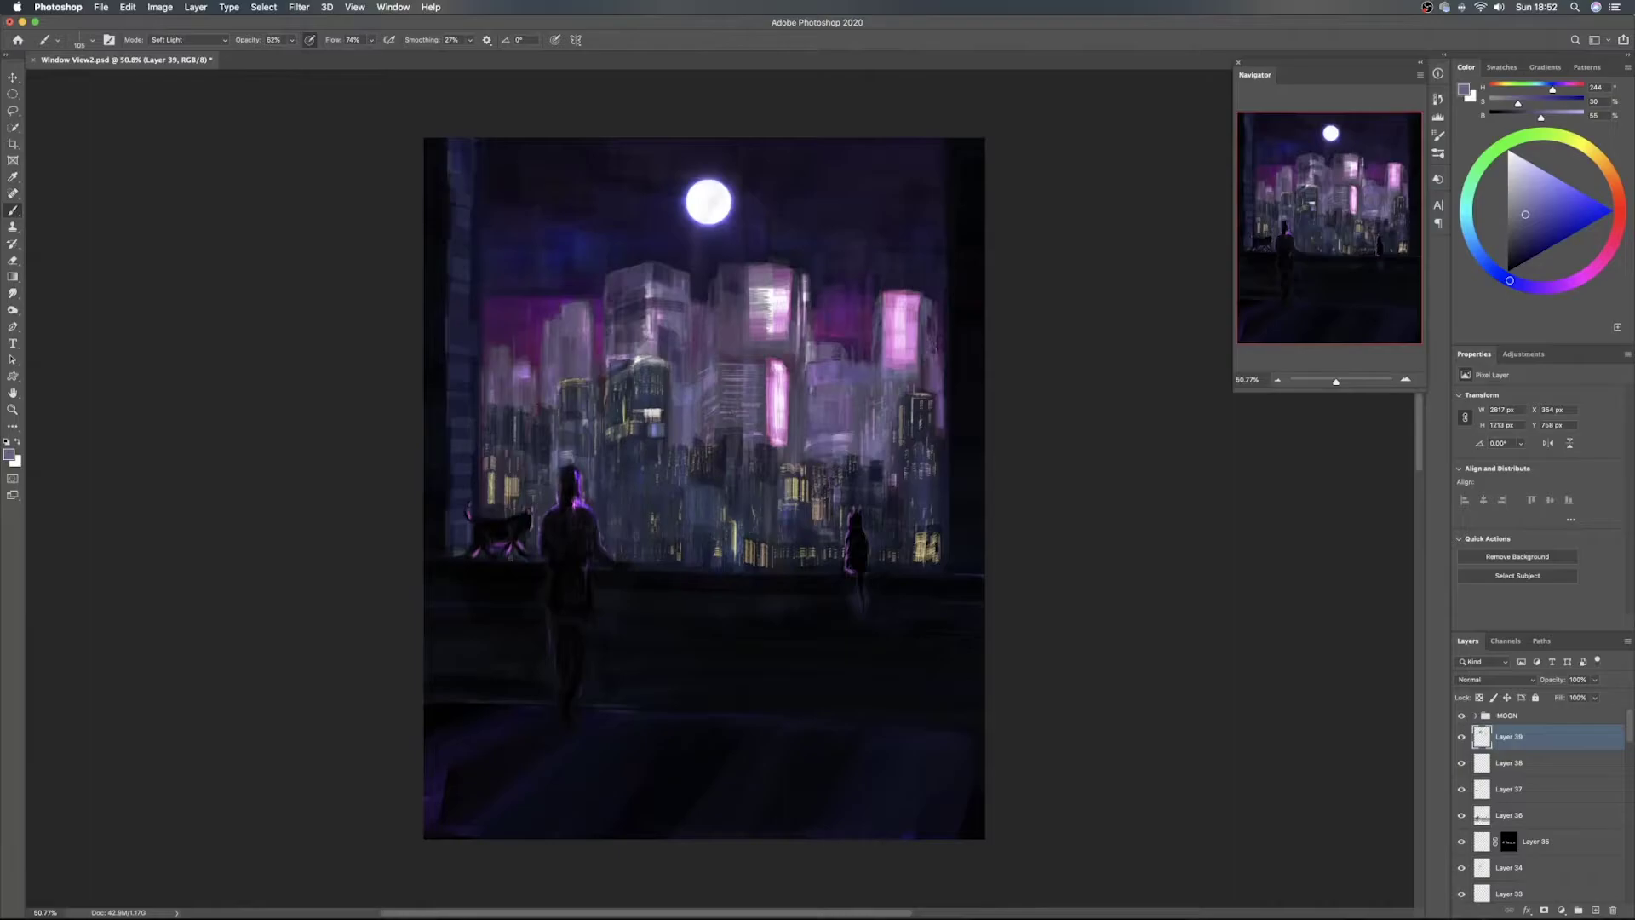
left_click_drag(945, 418, 947, 435)
key("v")
key("super+s")
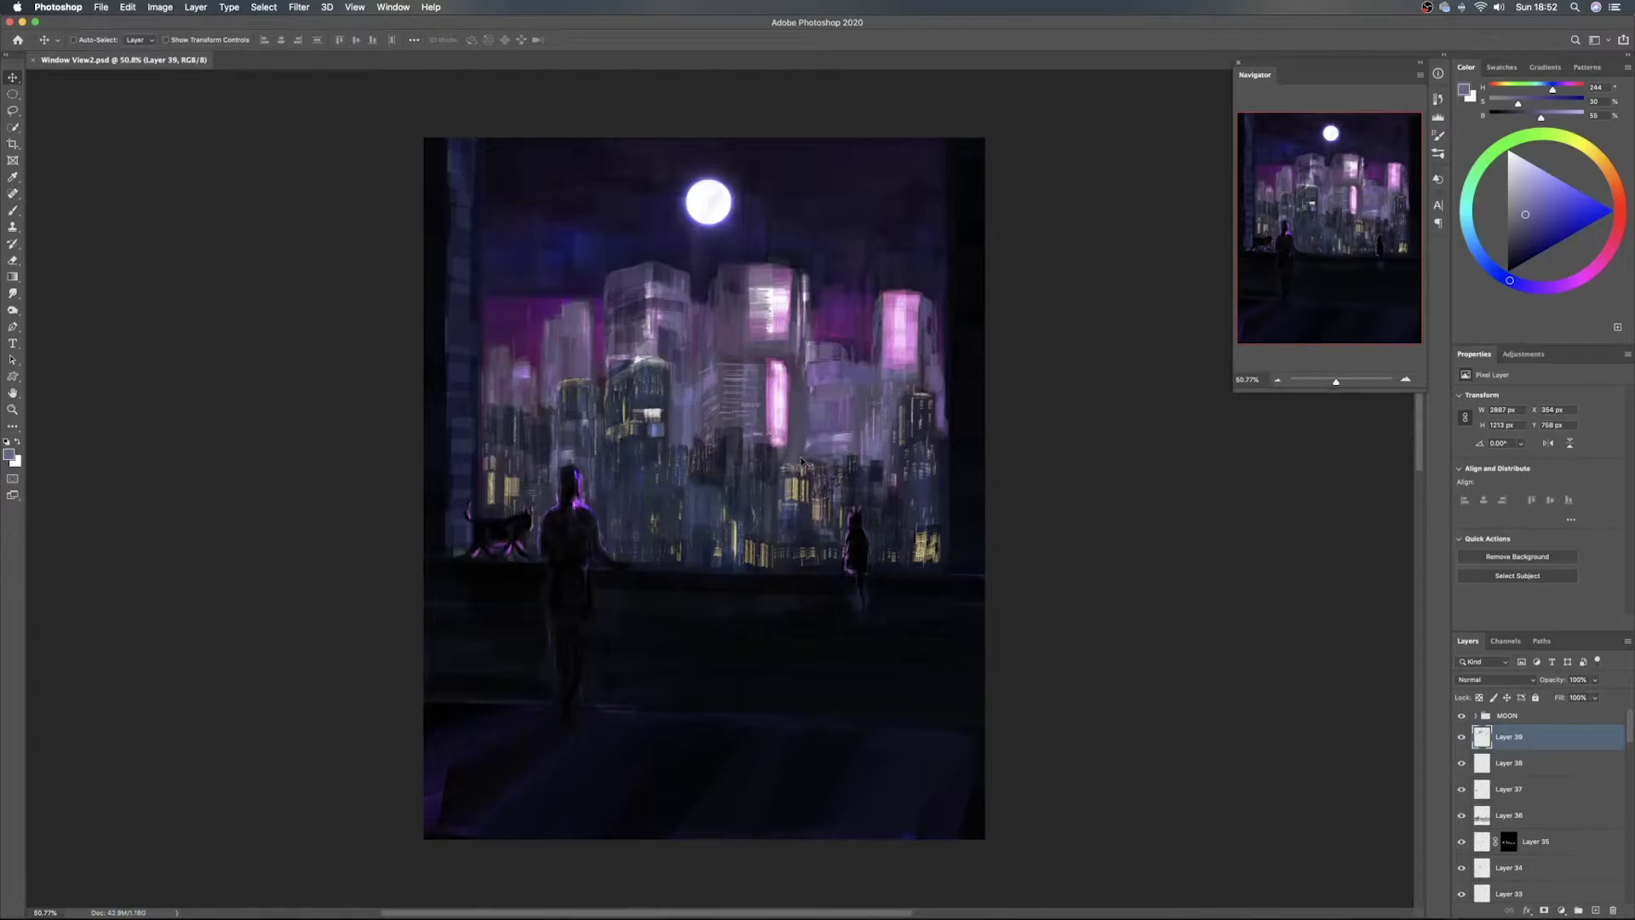
Add a layer, choose a salmon red and dab colour onto the windows of the central building
left_click(1595, 911)
key("b")
left_click_drag(1609, 174, 1617, 193)
left_click(1565, 187)
left_click(1620, 215)
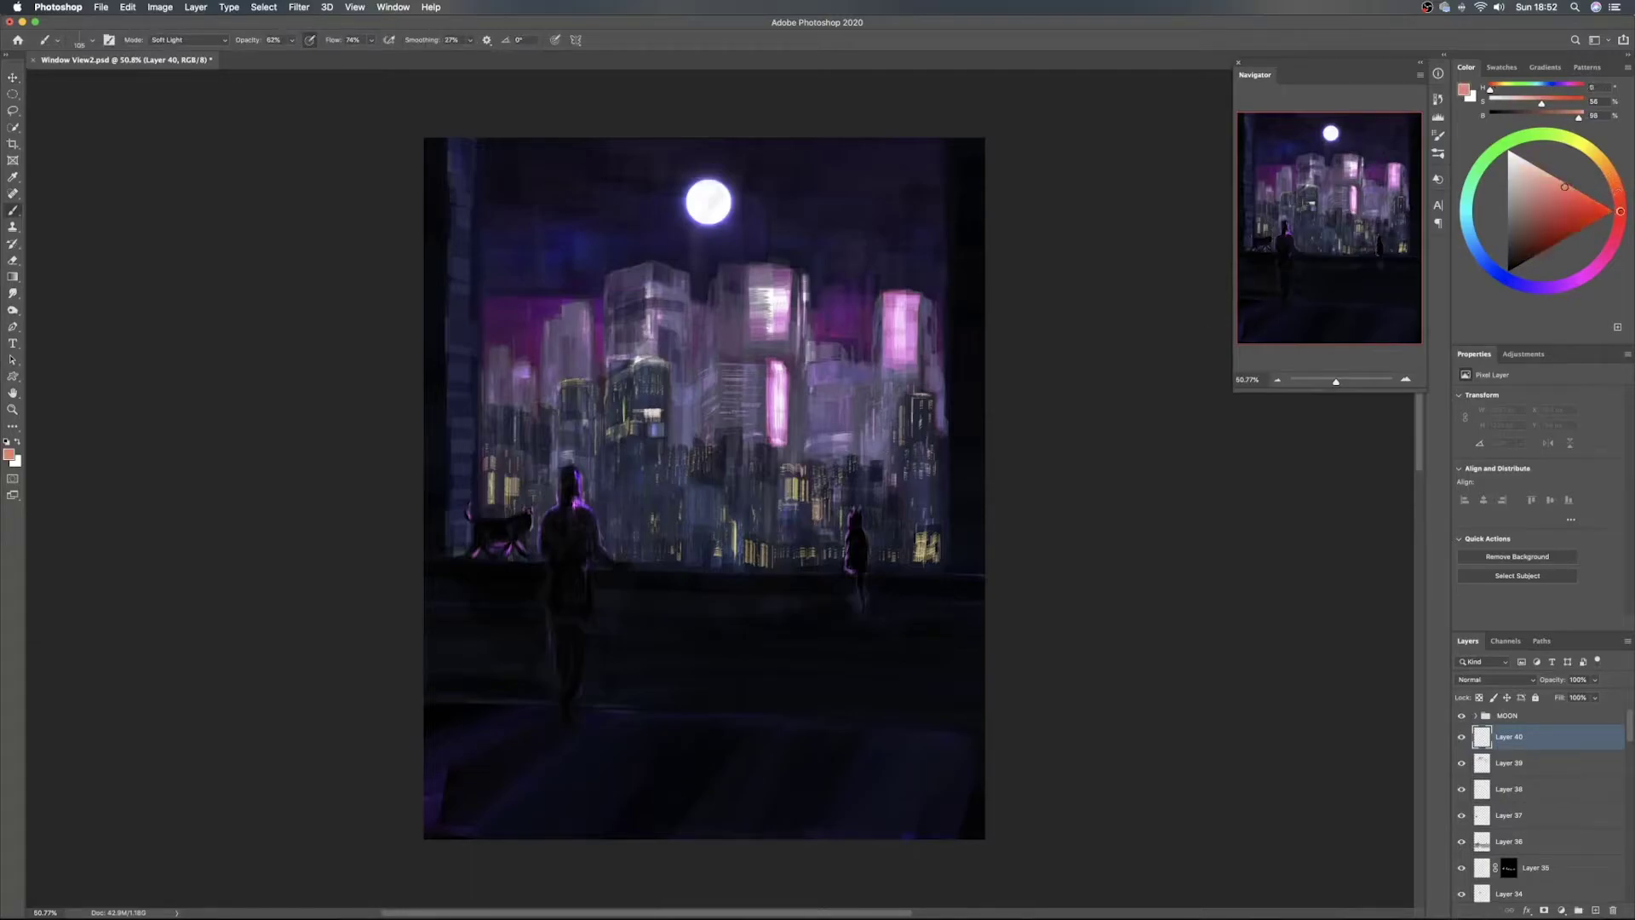
left_click_drag(720, 381, 716, 381)
left_click(722, 376)
Choose a bright orange and paint glowing windows and a vertical light strip on the central building
left_click(1588, 190)
left_click(1606, 173)
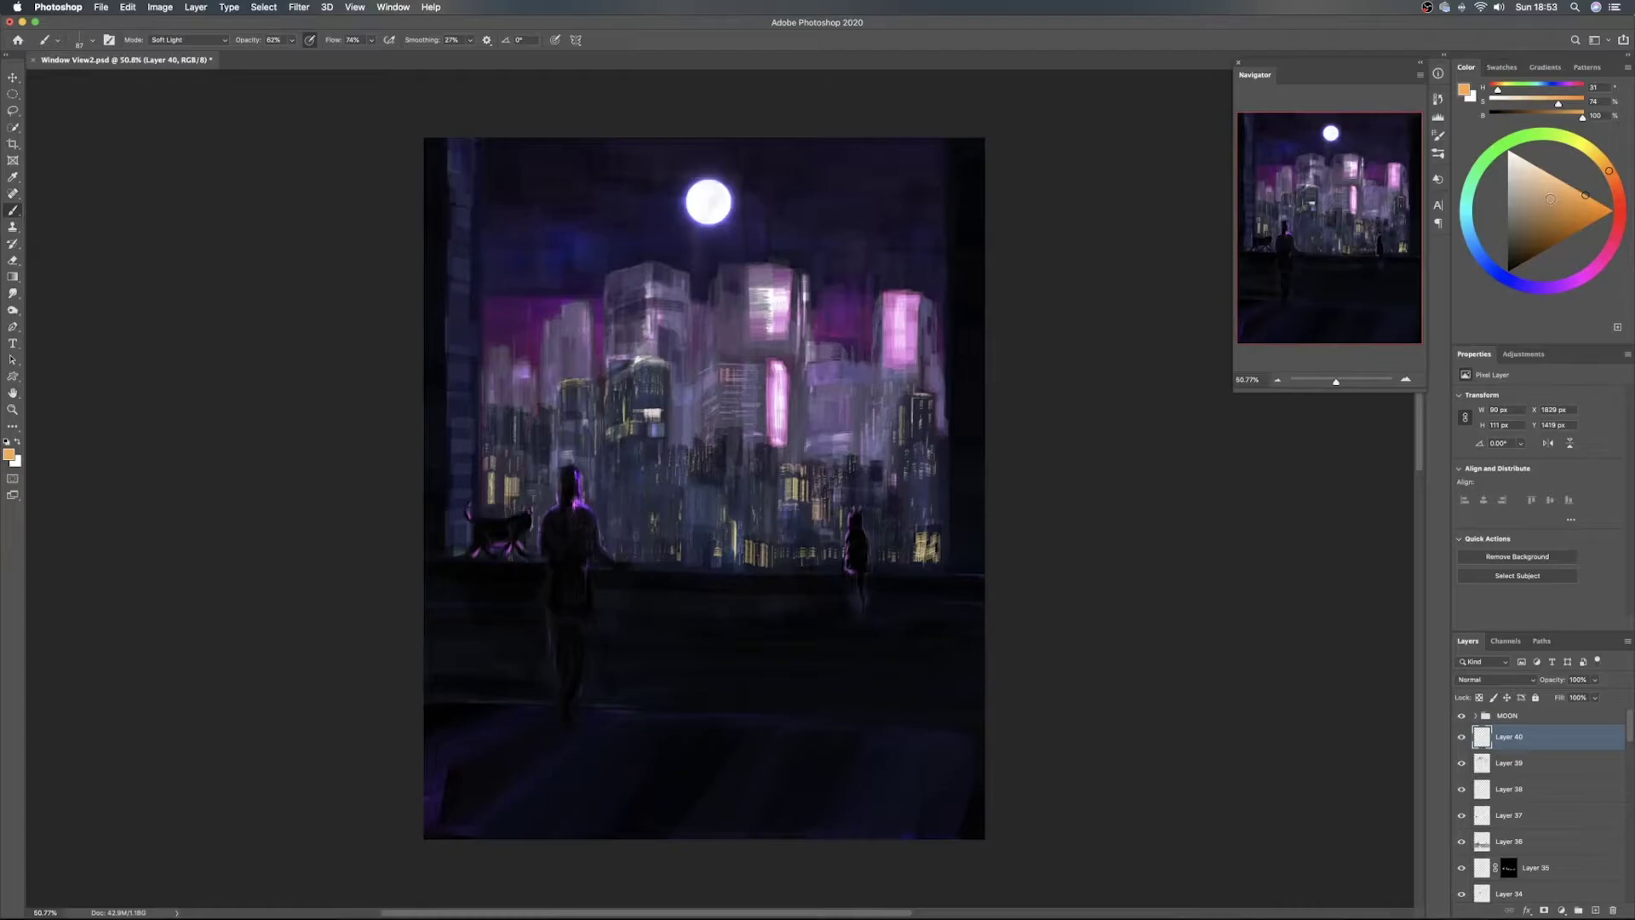
left_click_drag(721, 373, 722, 381)
left_click_drag(703, 416, 747, 381)
mouse_move(739, 395)
left_mouse_down()
mouse_move(760, 394)
mouse_move(754, 382)
left_mouse_up()
left_click(772, 405, "alt")
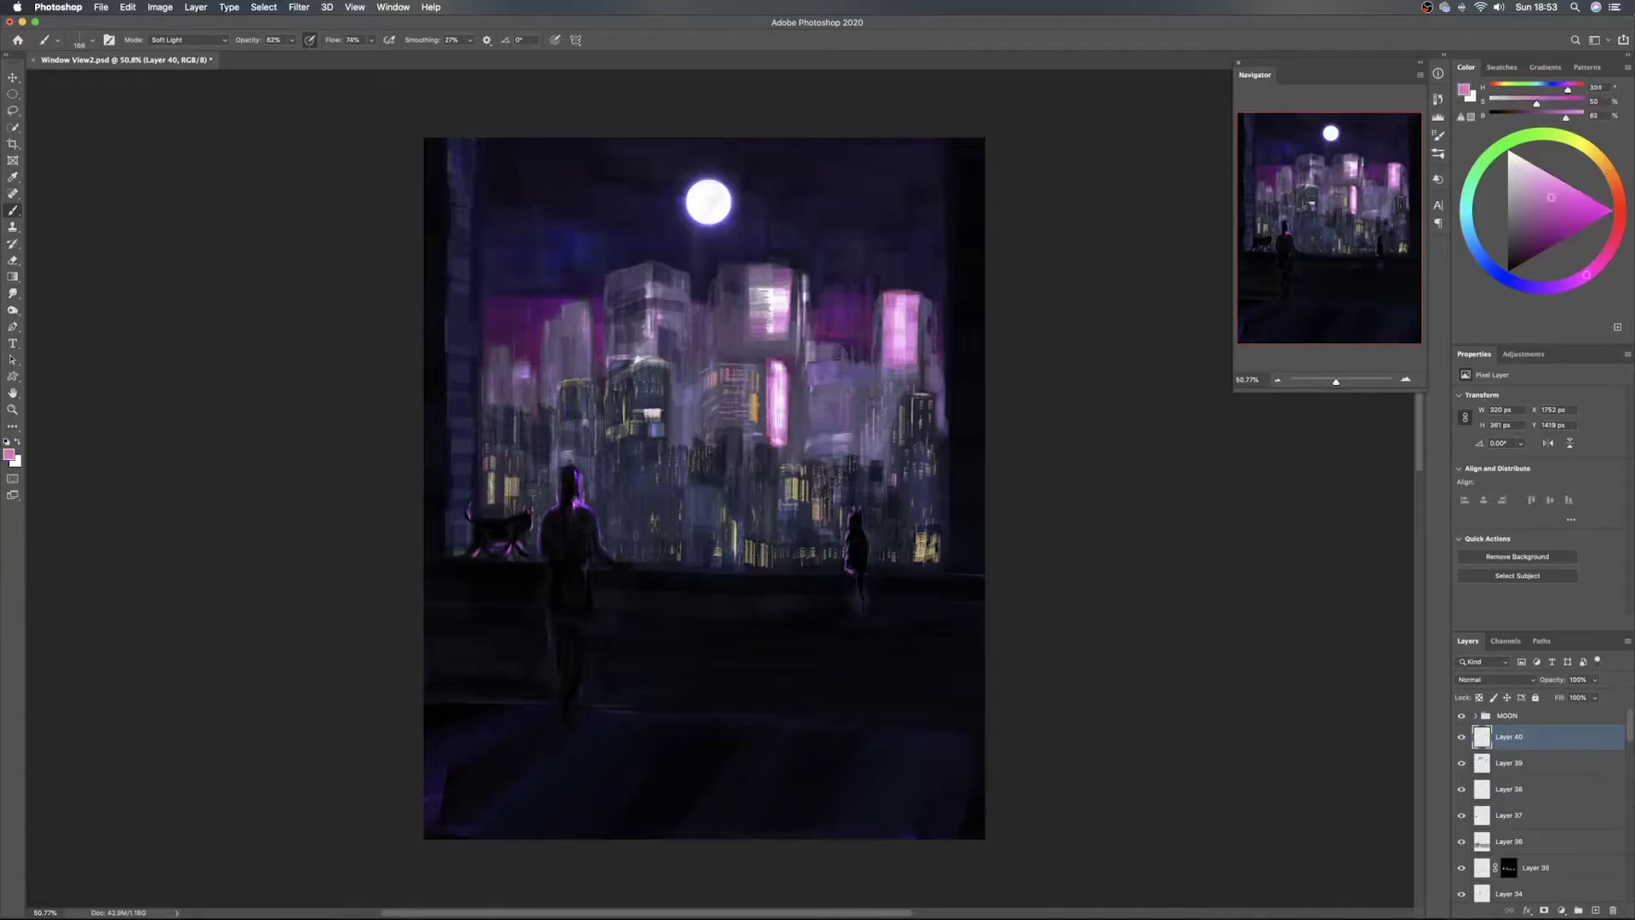
Sample the orange from the light strip and paint it over the neighbouring pink neon sign
left_click(755, 406, "alt")
left_click_drag(755, 407, 770, 387)
left_click(754, 406, "alt")
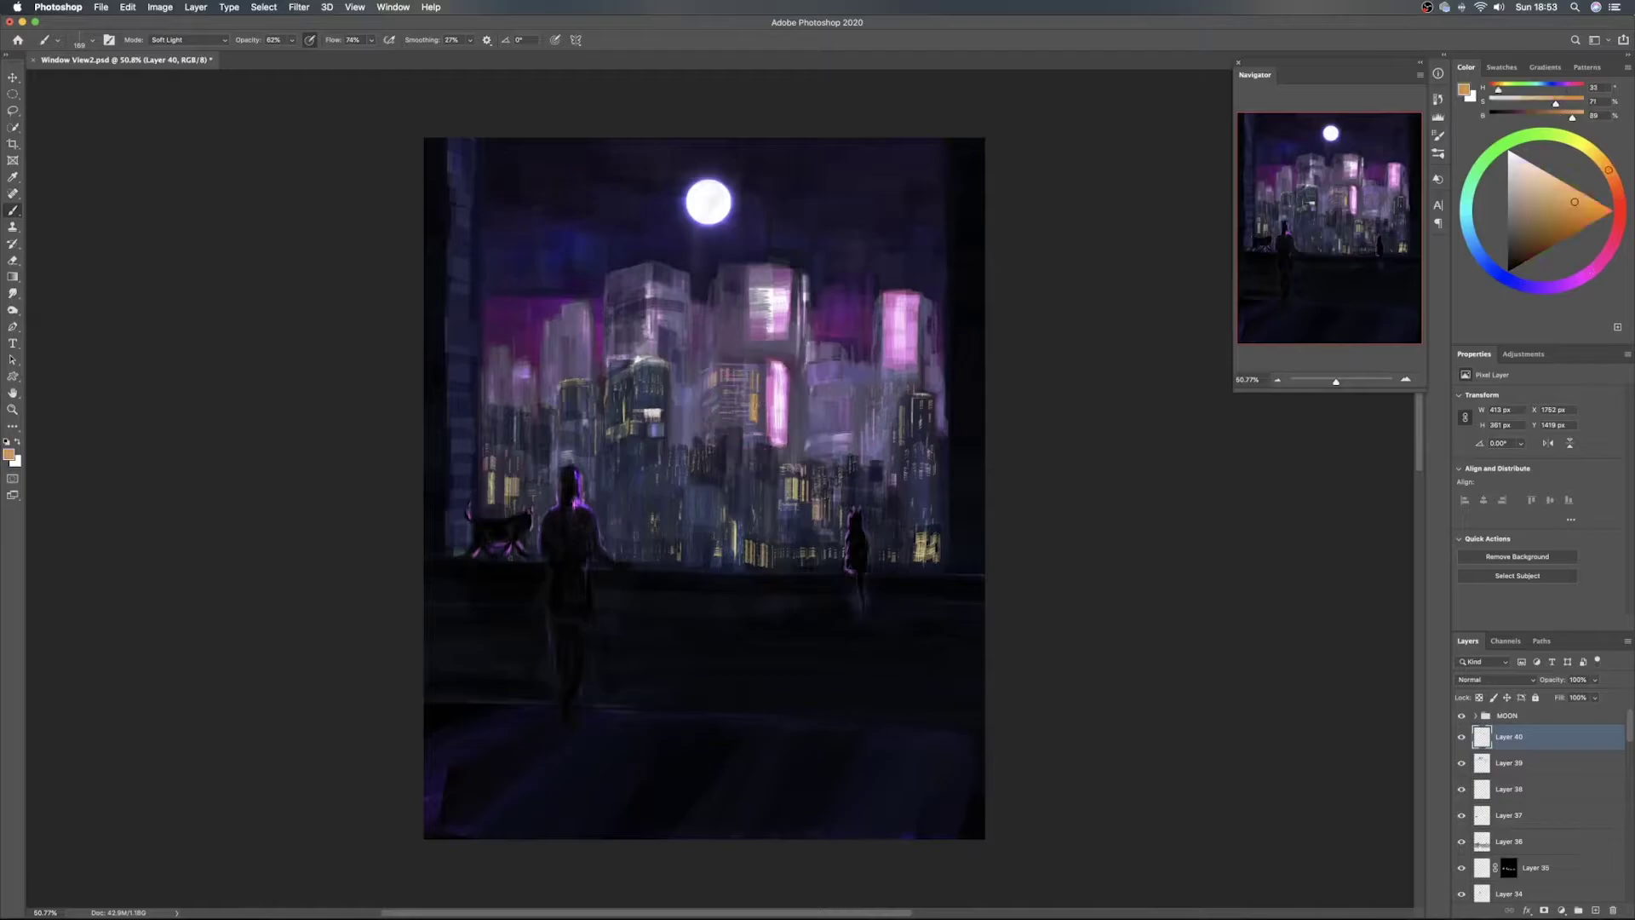
mouse_move(779, 374)
left_mouse_down()
mouse_move(775, 439)
mouse_move(768, 362)
left_mouse_up()
Shift the layer's hue to about -165 with Hue/Saturation to turn the orange lights blue
key("super+u")
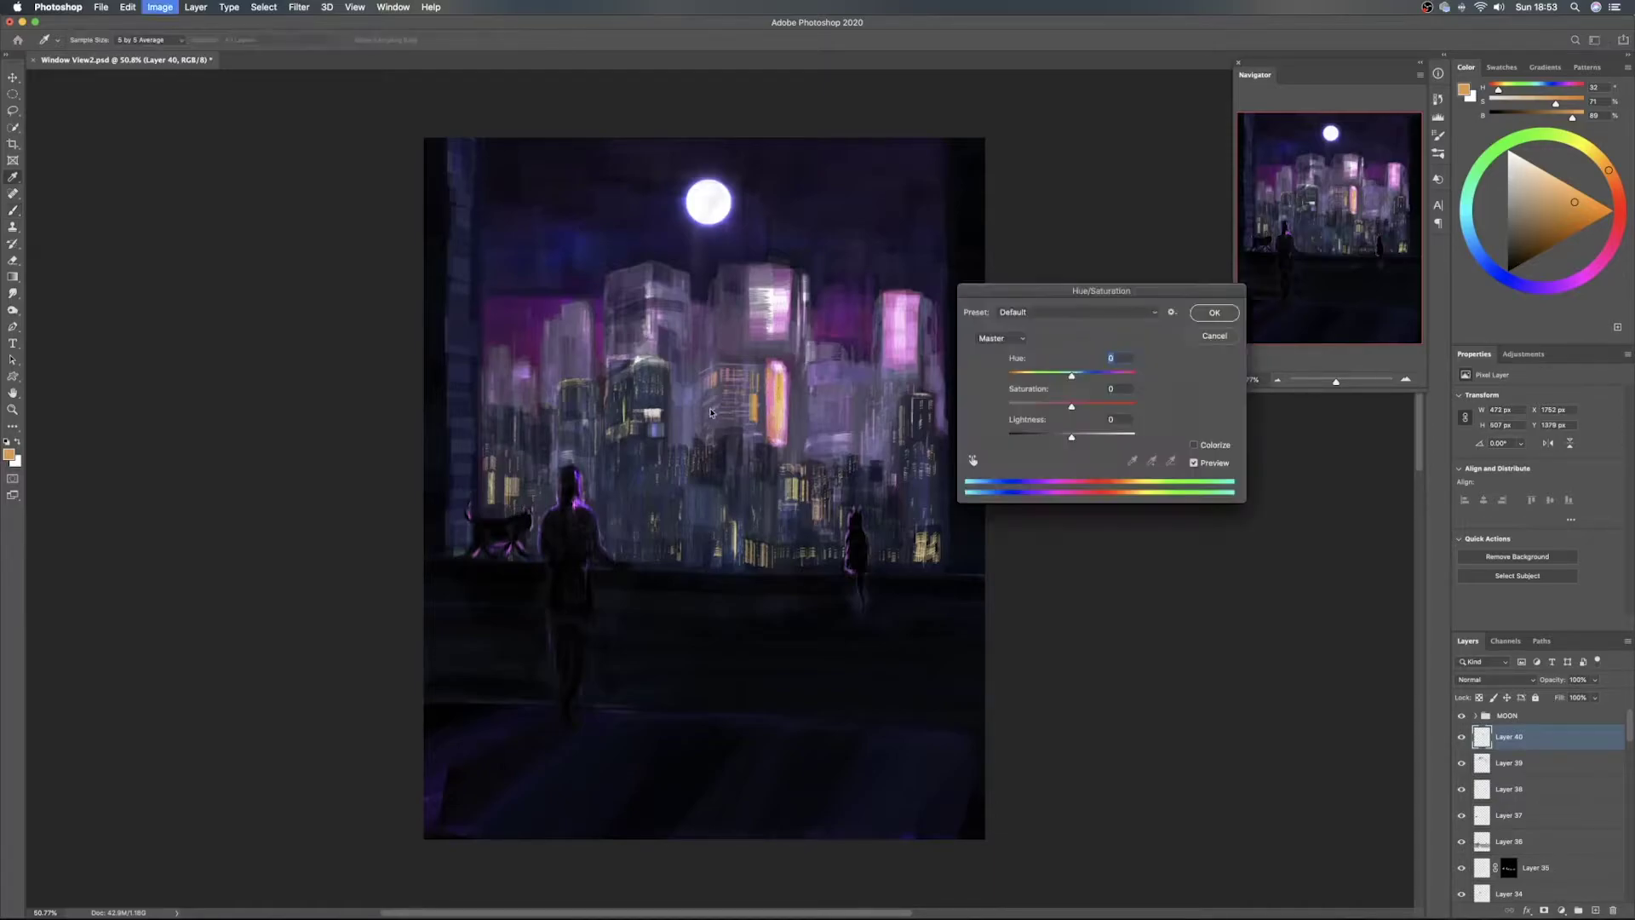
left_click_drag(1071, 375, 1013, 376)
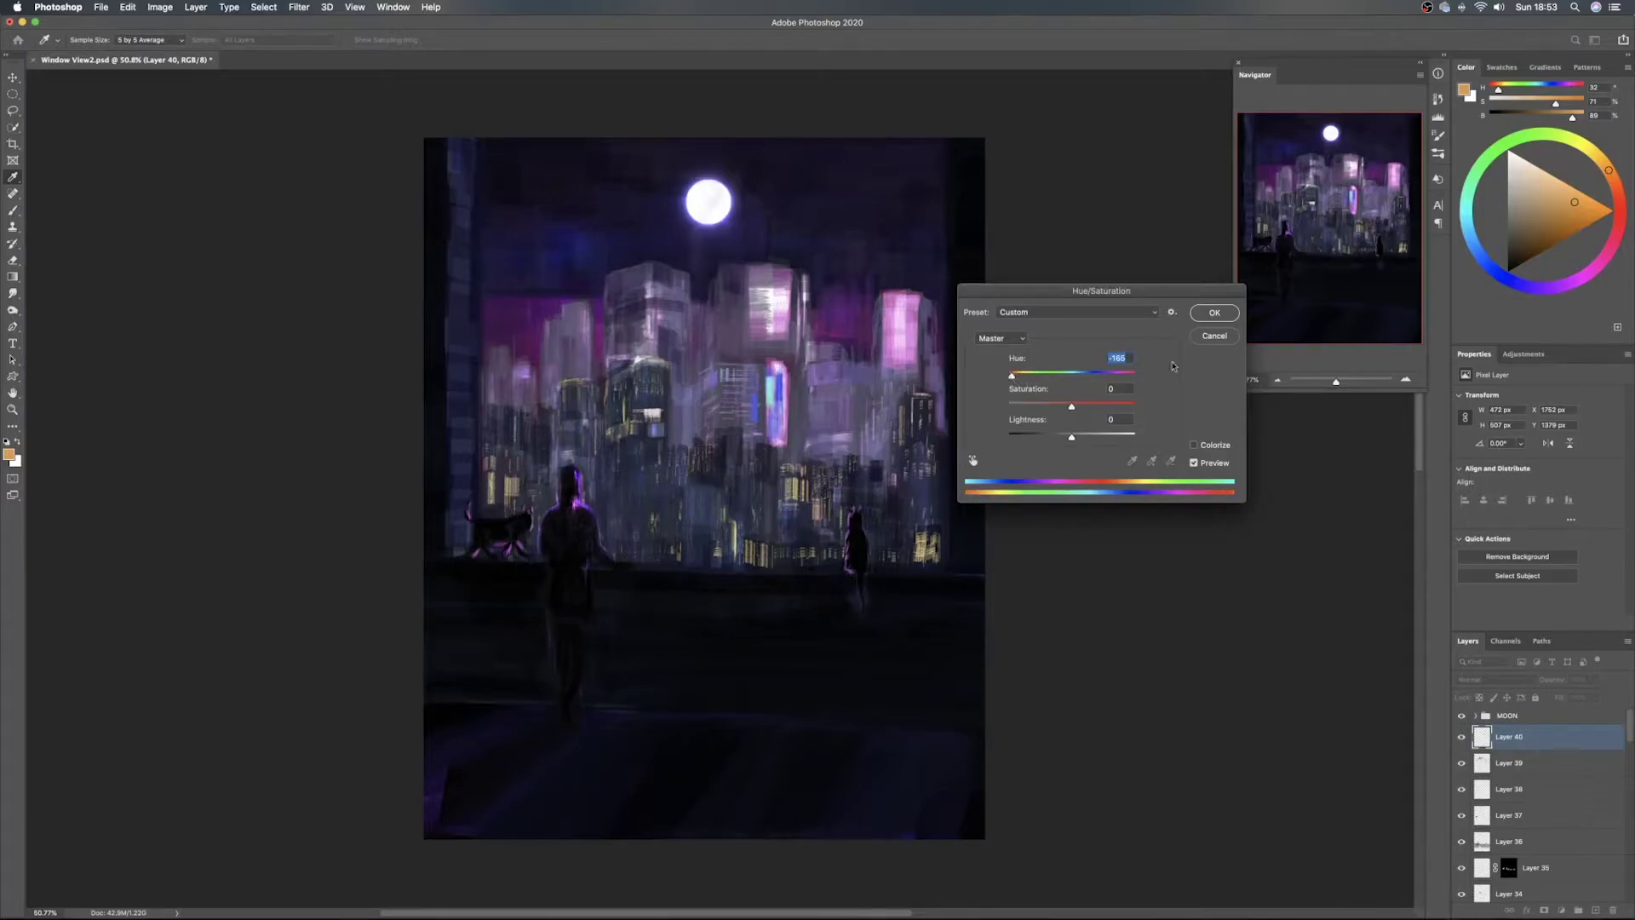
left_click(1214, 314)
Add a layer and paint sampled grey-violet over the central building to mute its windows and blue strip
key("b")
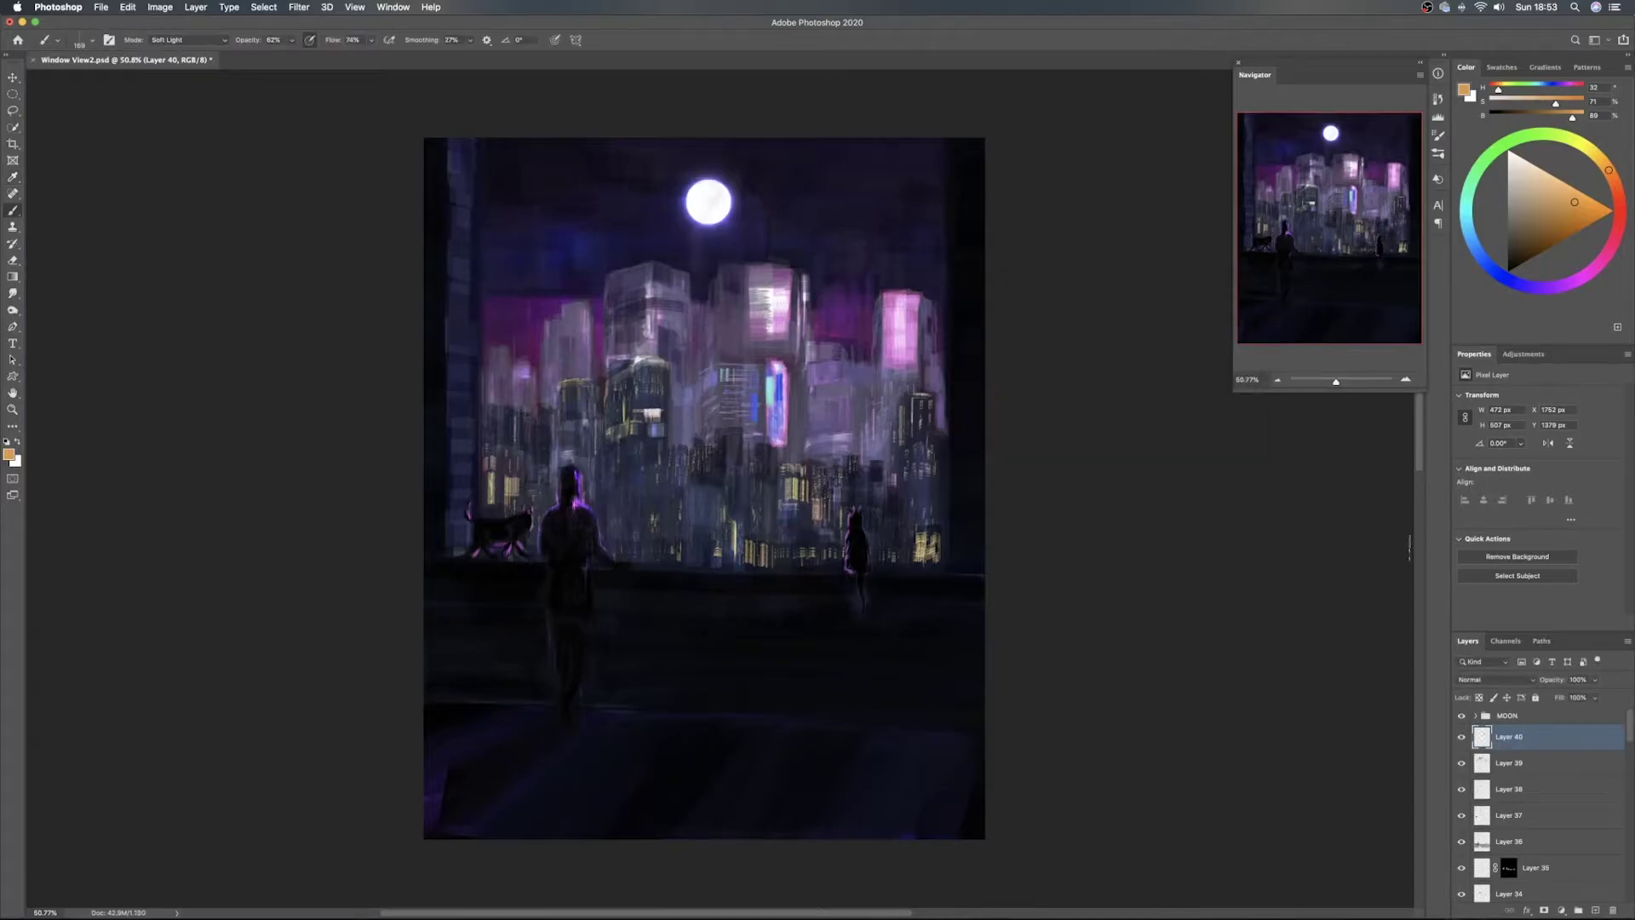
left_click(1595, 910)
left_click(703, 395, "alt")
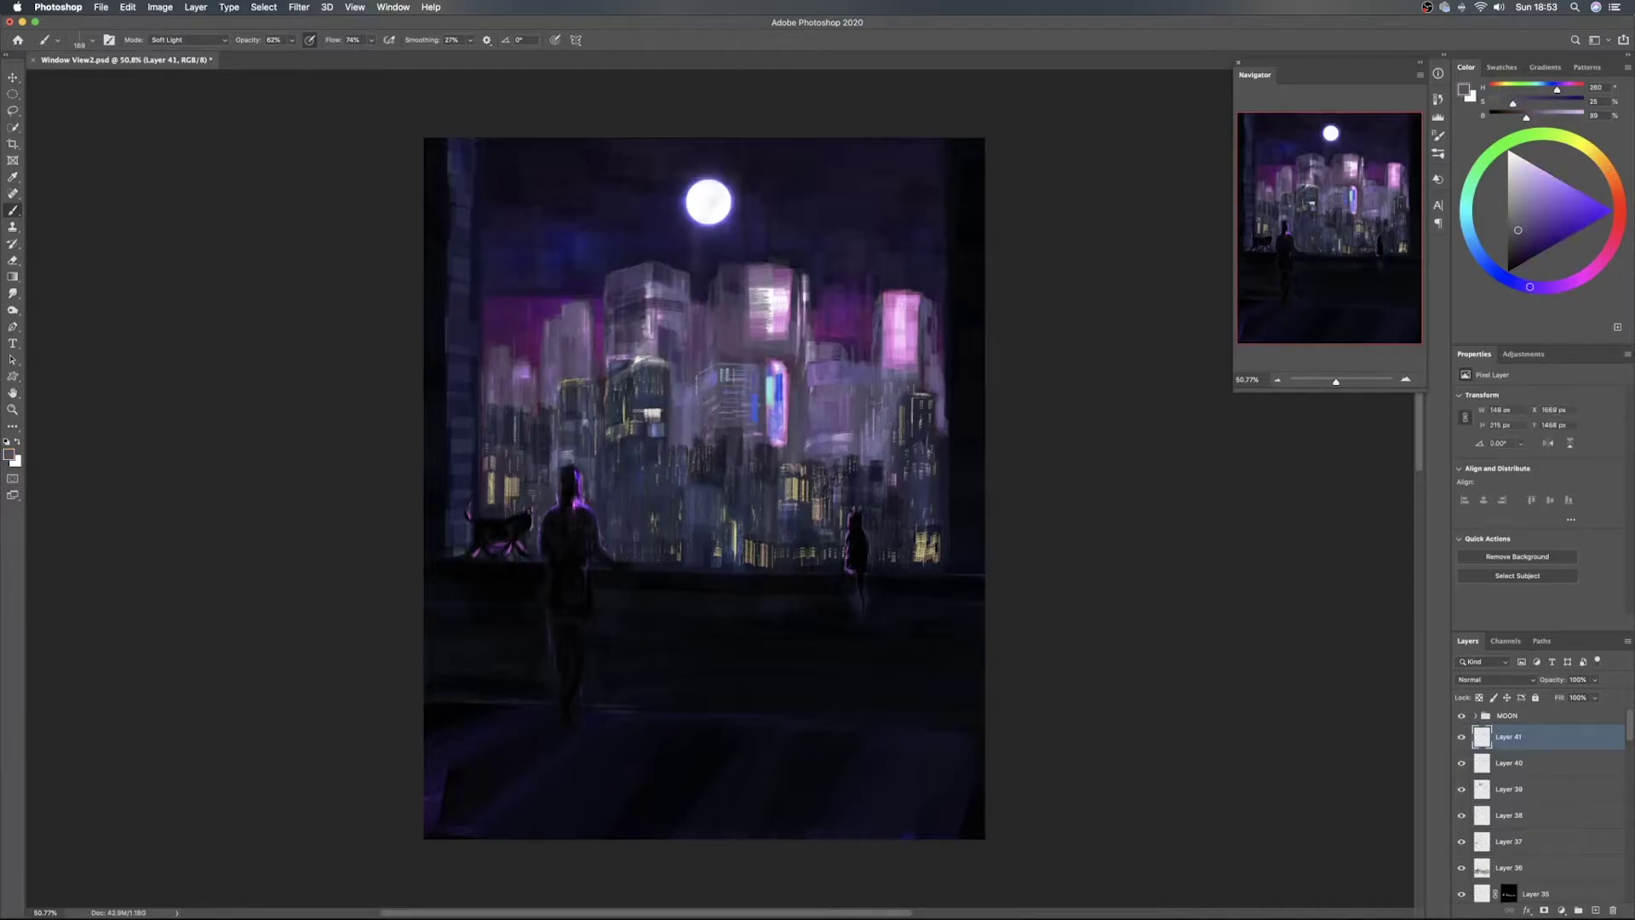
left_click_drag(706, 404, 705, 436)
mouse_move(725, 371)
left_mouse_down()
mouse_move(761, 382)
mouse_move(727, 424)
mouse_move(749, 424)
left_mouse_up()
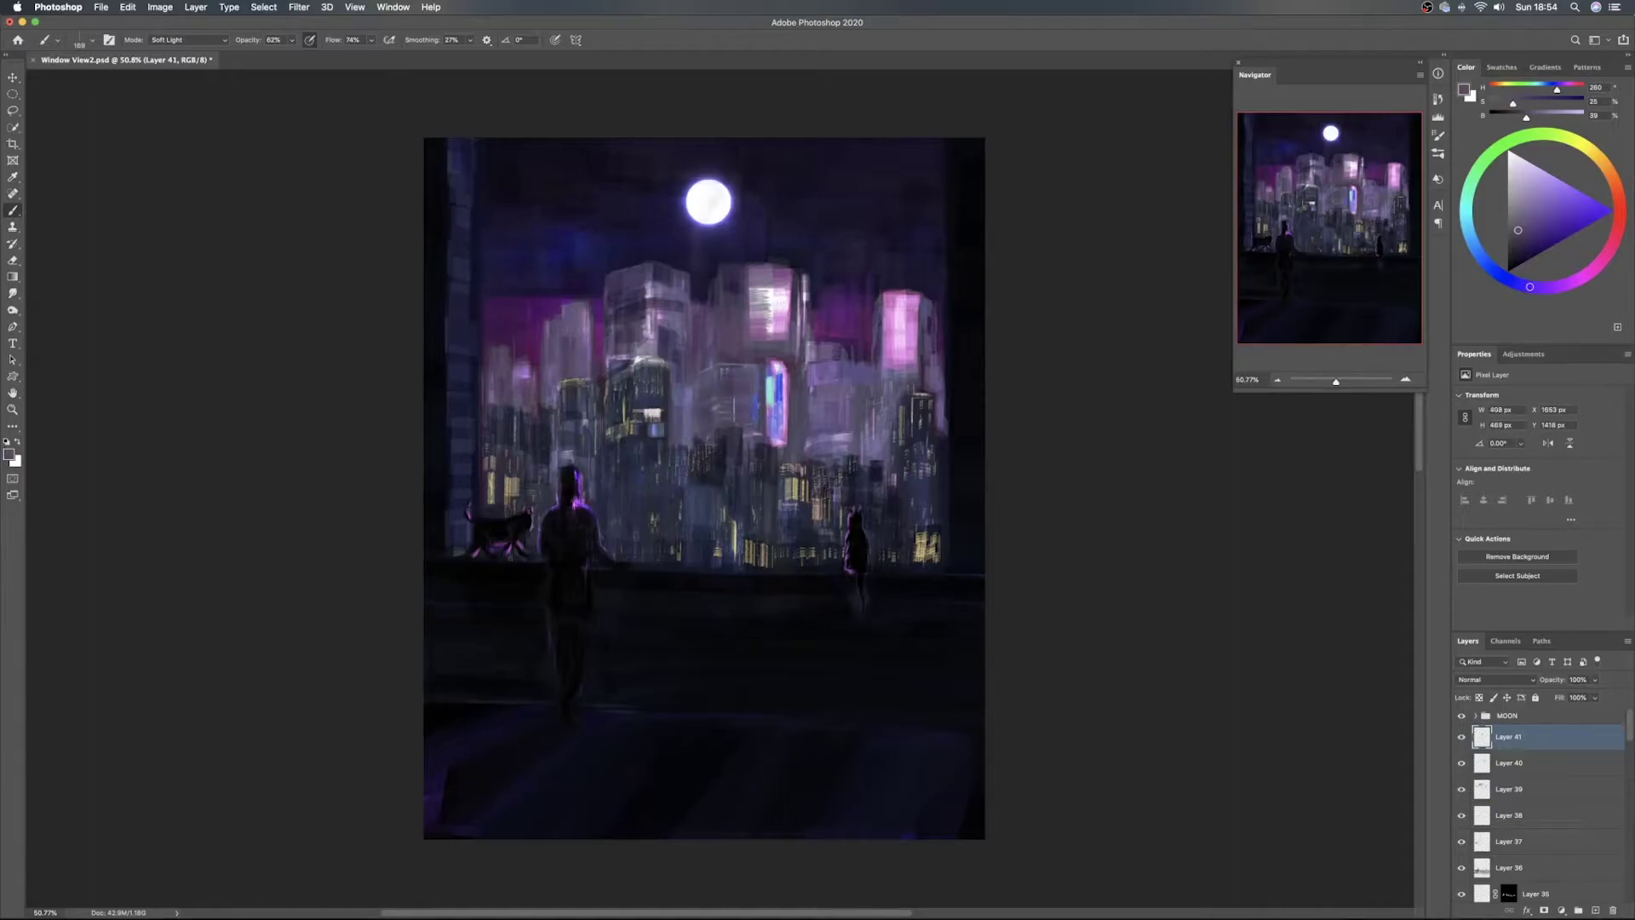
Paint grey-violet over the tall towers left of centre to soften their bright details
mouse_move(678, 384)
left_mouse_down()
mouse_move(684, 431)
mouse_move(684, 355)
mouse_move(673, 371)
mouse_move(657, 345)
mouse_move(682, 368)
mouse_move(687, 311)
mouse_move(668, 299)
mouse_move(685, 288)
mouse_move(669, 271)
mouse_move(661, 288)
mouse_move(622, 274)
mouse_move(609, 294)
mouse_move(631, 298)
left_mouse_up()
mouse_move(641, 355)
left_mouse_down()
mouse_move(644, 317)
mouse_move(657, 322)
mouse_move(559, 315)
mouse_move(591, 306)
left_mouse_up()
left_click_drag(595, 327, 595, 307)
mouse_move(596, 362)
left_mouse_down()
mouse_move(596, 309)
mouse_move(590, 371)
mouse_move(559, 319)
left_mouse_up()
left_click_drag(552, 348, 554, 319)
Paint grey-violet over the shorter far-left buildings and blend it back towards the tall tower
mouse_move(547, 373)
left_mouse_down()
mouse_move(547, 332)
mouse_move(547, 365)
left_mouse_up()
mouse_move(554, 381)
left_mouse_down()
mouse_move(554, 345)
mouse_move(533, 360)
left_mouse_up()
left_click_drag(523, 380, 524, 363)
mouse_move(529, 396)
left_mouse_down()
mouse_move(529, 366)
mouse_move(529, 412)
mouse_move(492, 378)
left_mouse_up()
mouse_move(508, 407)
left_mouse_down()
mouse_move(490, 350)
mouse_move(491, 365)
left_mouse_up()
mouse_move(487, 396)
left_mouse_down()
mouse_move(486, 368)
mouse_move(539, 383)
mouse_move(603, 344)
left_mouse_up()
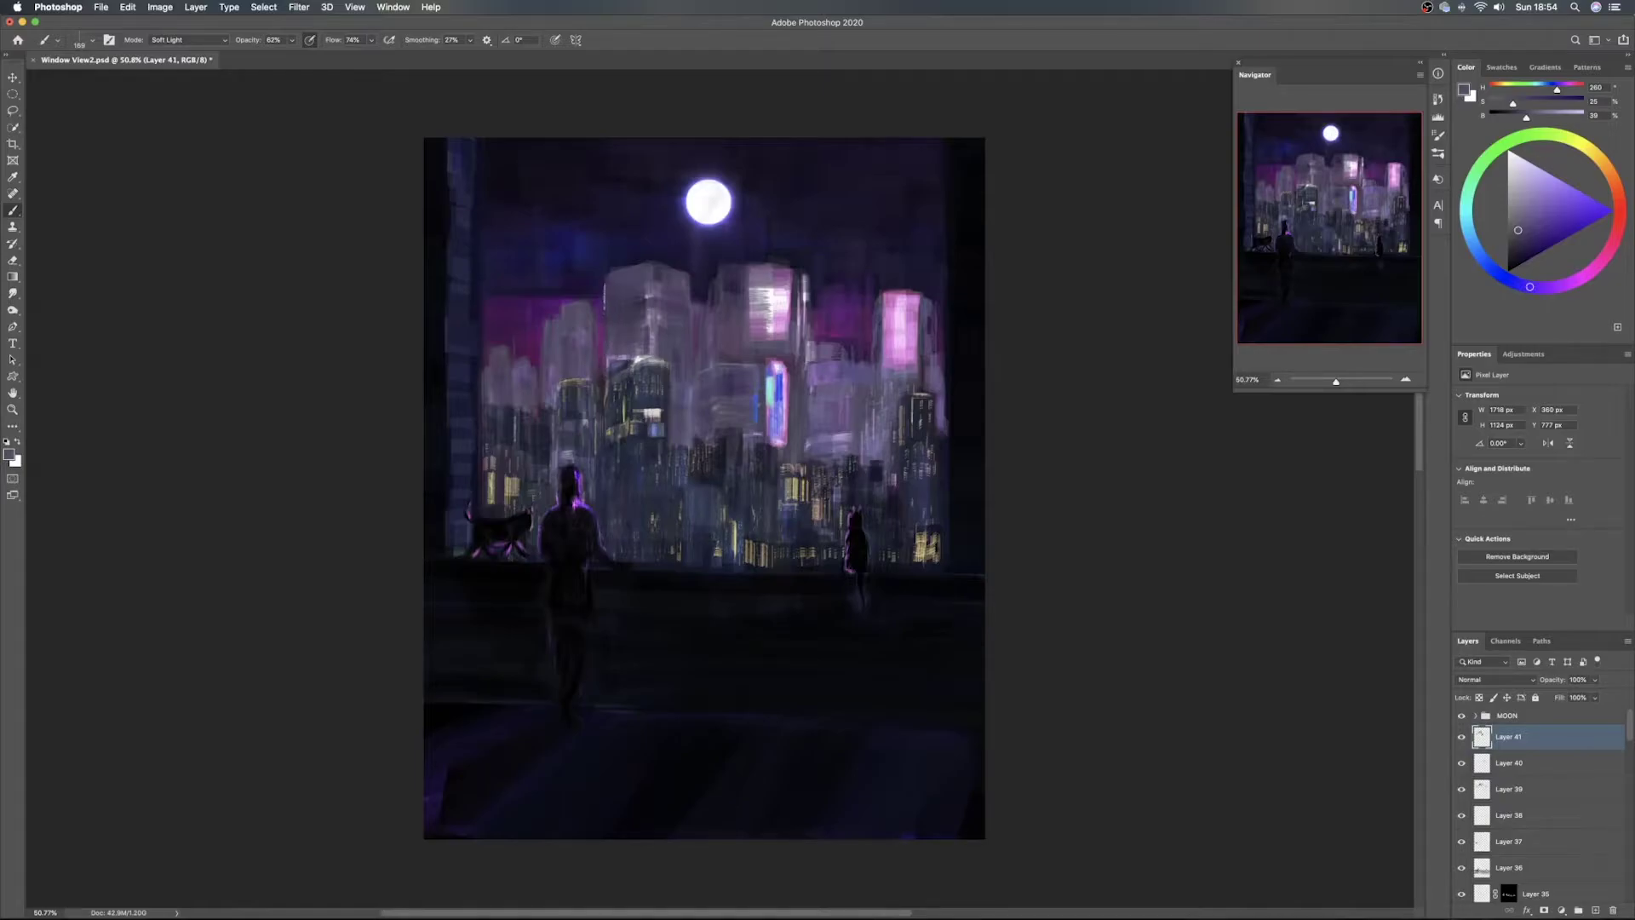
Sample deep purple from the sky beside the tall left tower and paint along the tower's left edge
left_click(600, 295, "alt")
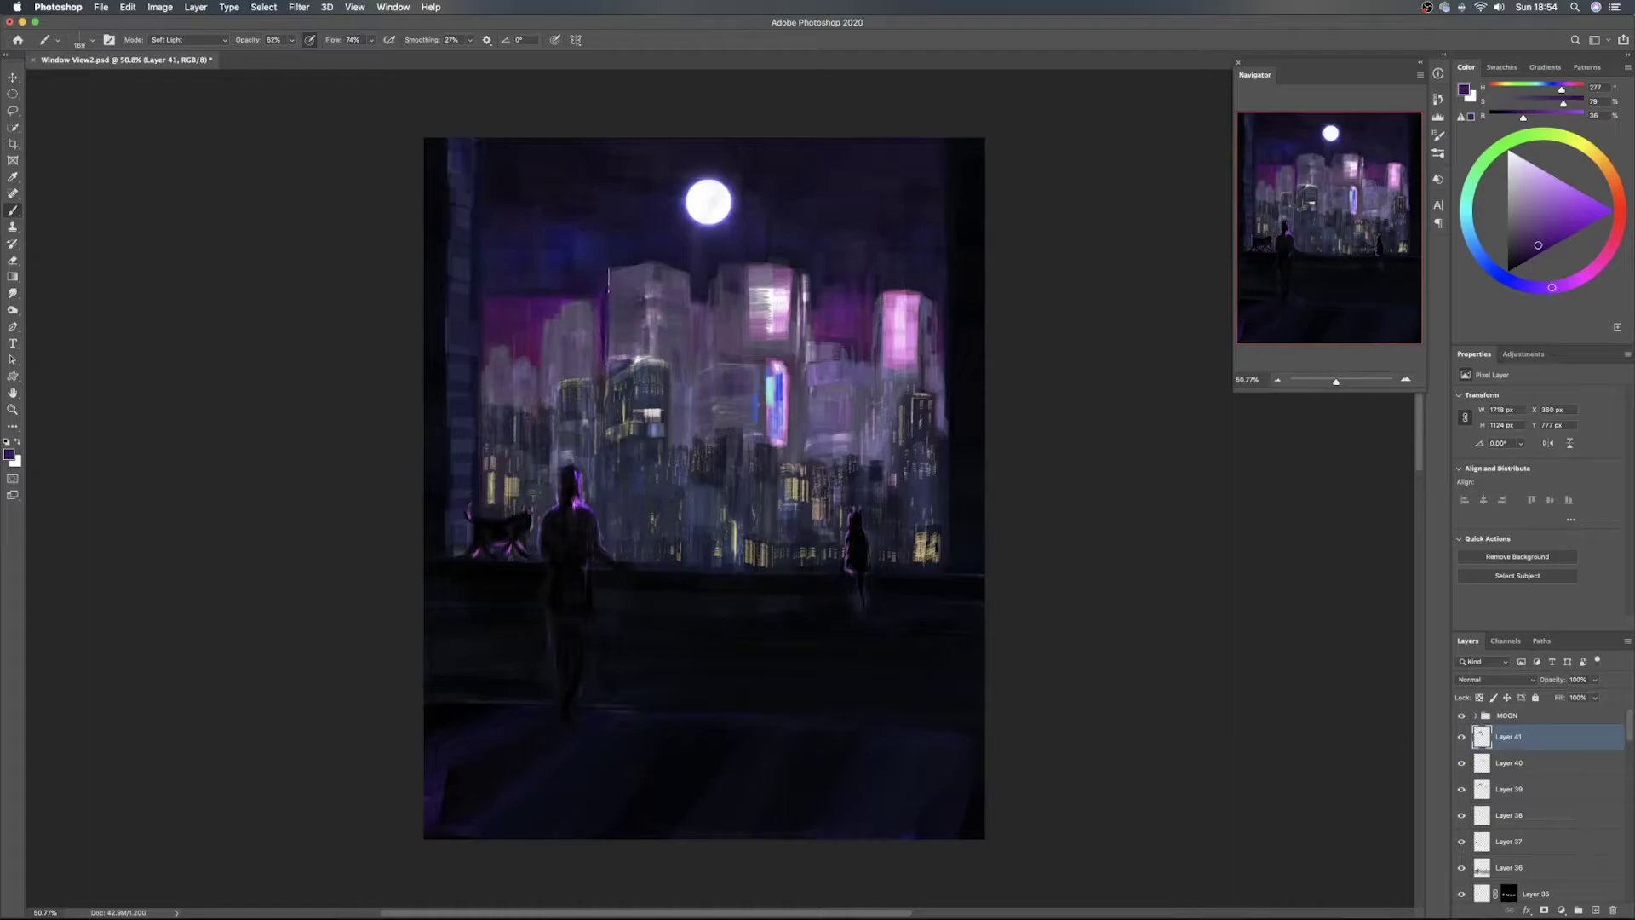
left_click(601, 322, "alt")
left_click_drag(605, 308, 608, 352)
Add a layer and paint sampled purple sky along both sides of the tall left tower to sharpen its edges
left_click(1595, 909)
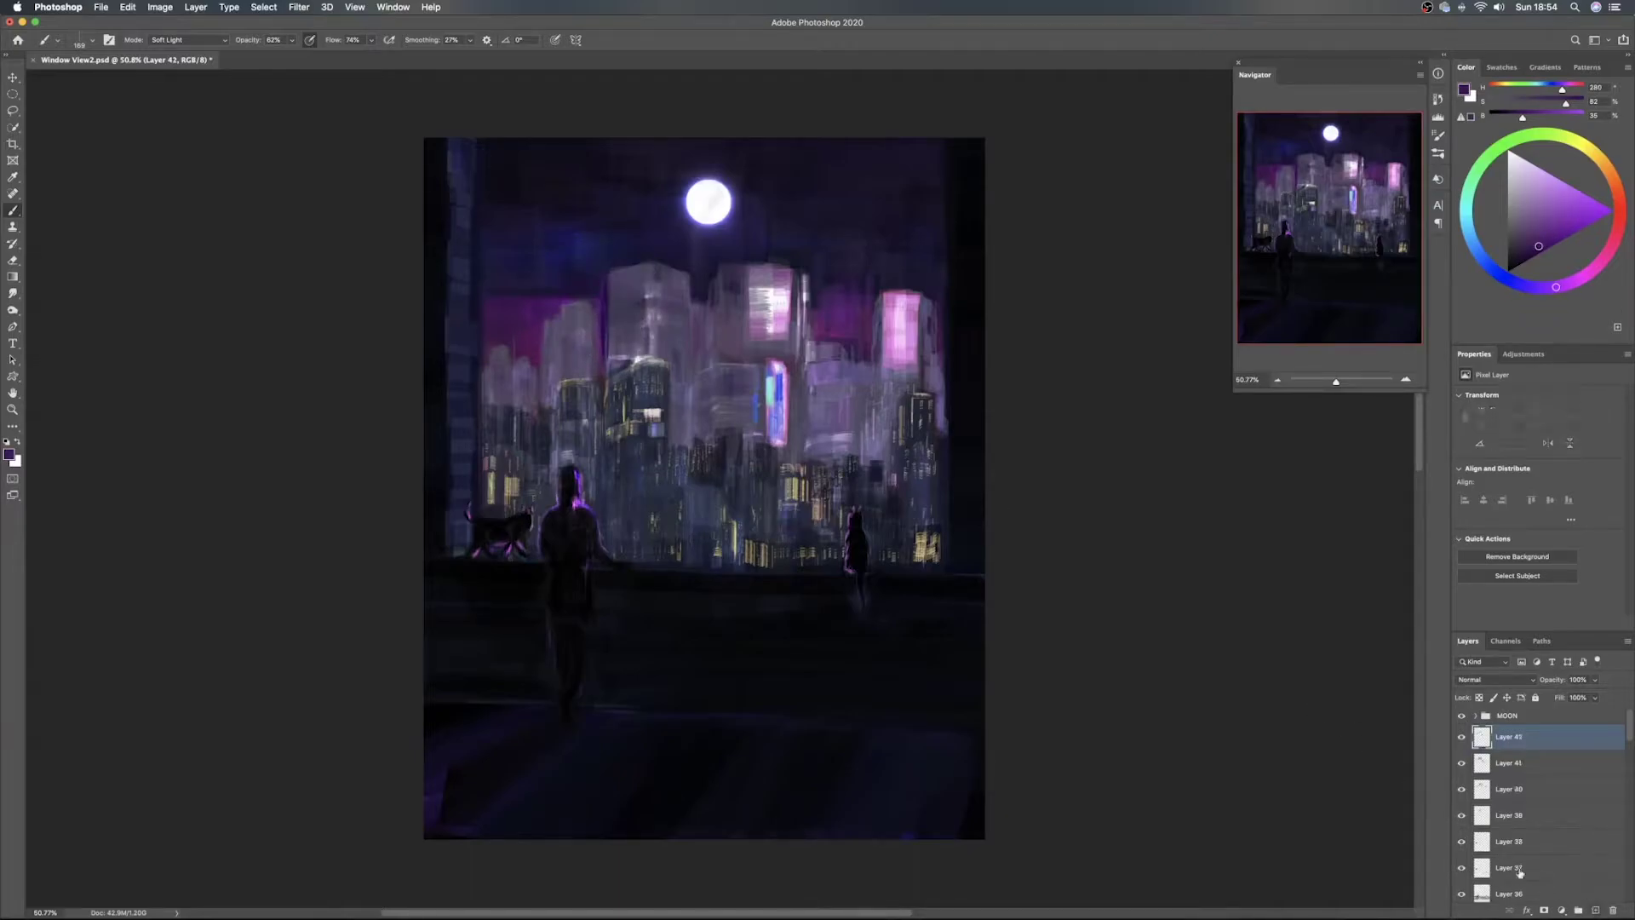
left_click(599, 332, "alt")
mouse_move(602, 332)
left_mouse_down()
mouse_move(606, 318)
mouse_move(603, 363)
mouse_move(606, 291)
left_mouse_up()
mouse_move(697, 336)
left_mouse_down()
mouse_move(692, 287)
mouse_move(705, 357)
mouse_move(699, 302)
left_mouse_up()
Sample the dark blue sky, paint it above and around the right-hand towers, and sample the purple between them
left_click(693, 299, "alt")
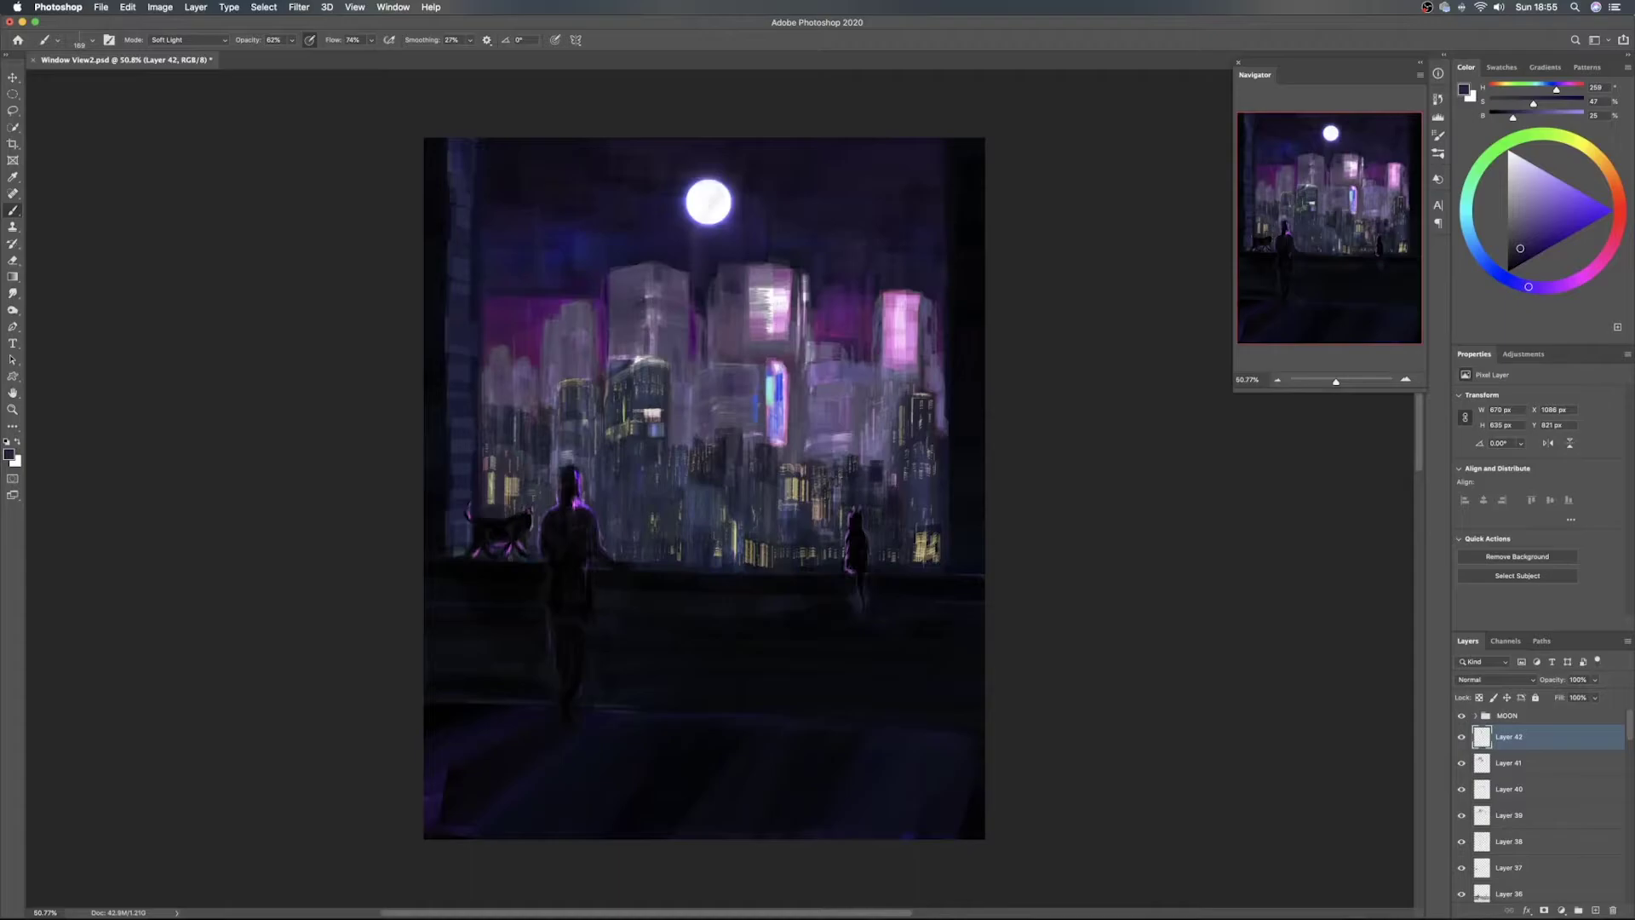
mouse_move(809, 270)
left_mouse_down()
mouse_move(814, 342)
mouse_move(861, 342)
mouse_move(858, 365)
mouse_move(873, 325)
mouse_move(874, 348)
mouse_move(936, 315)
left_mouse_up()
left_click(866, 325, "alt")
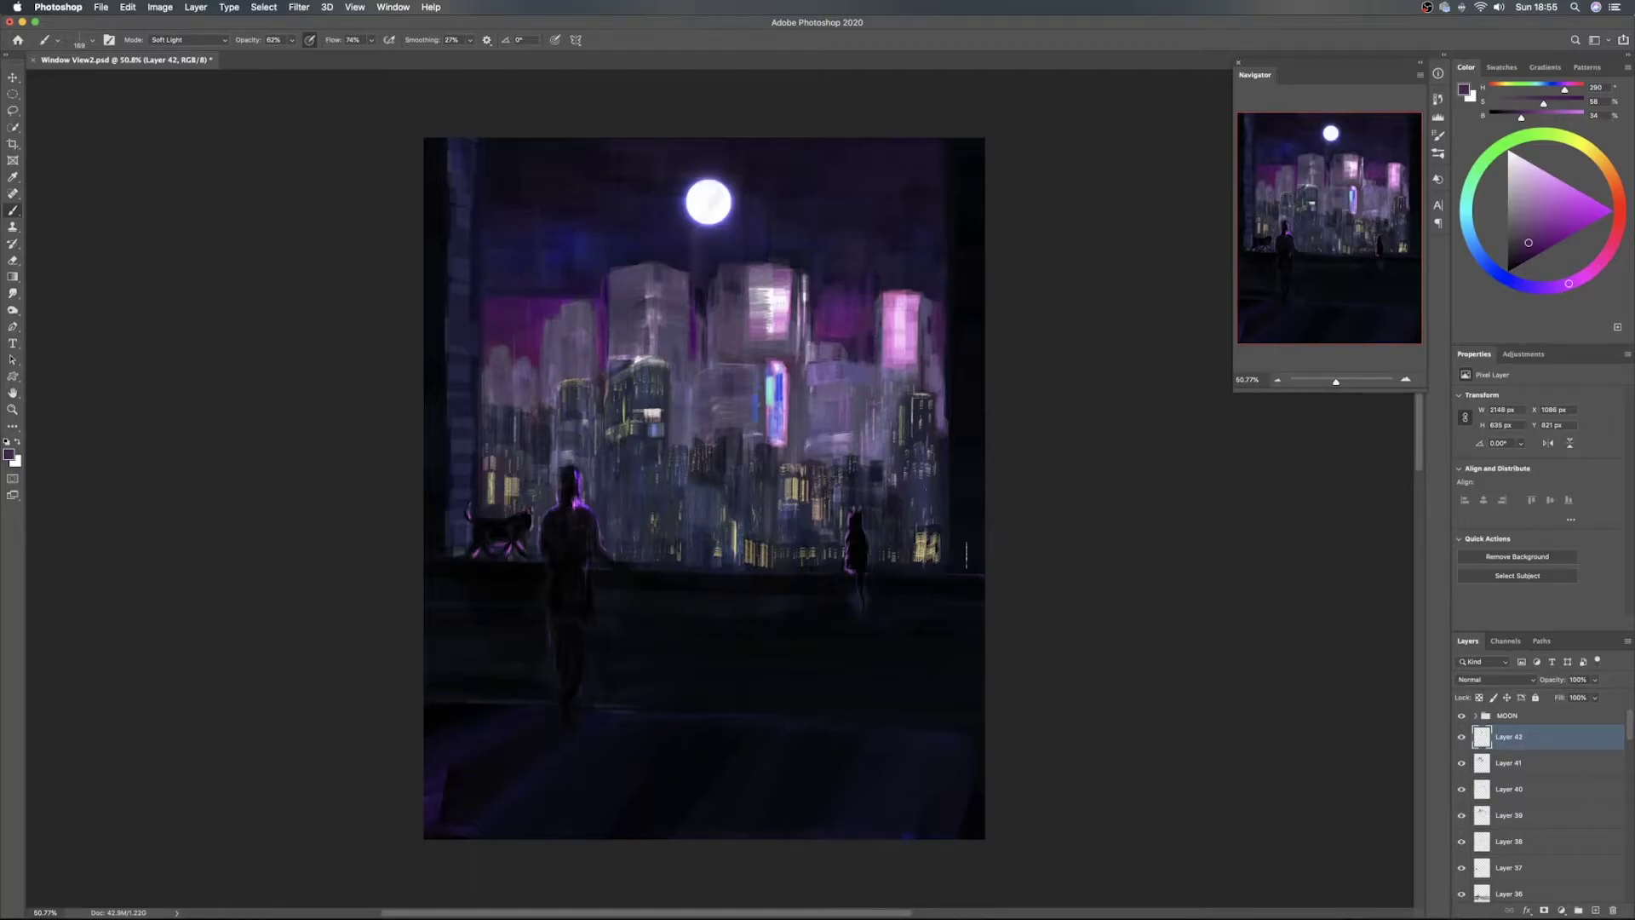
Add a layer, choose a mid grey-violet and paint it over the central building and around the neon sign
left_click(1594, 909)
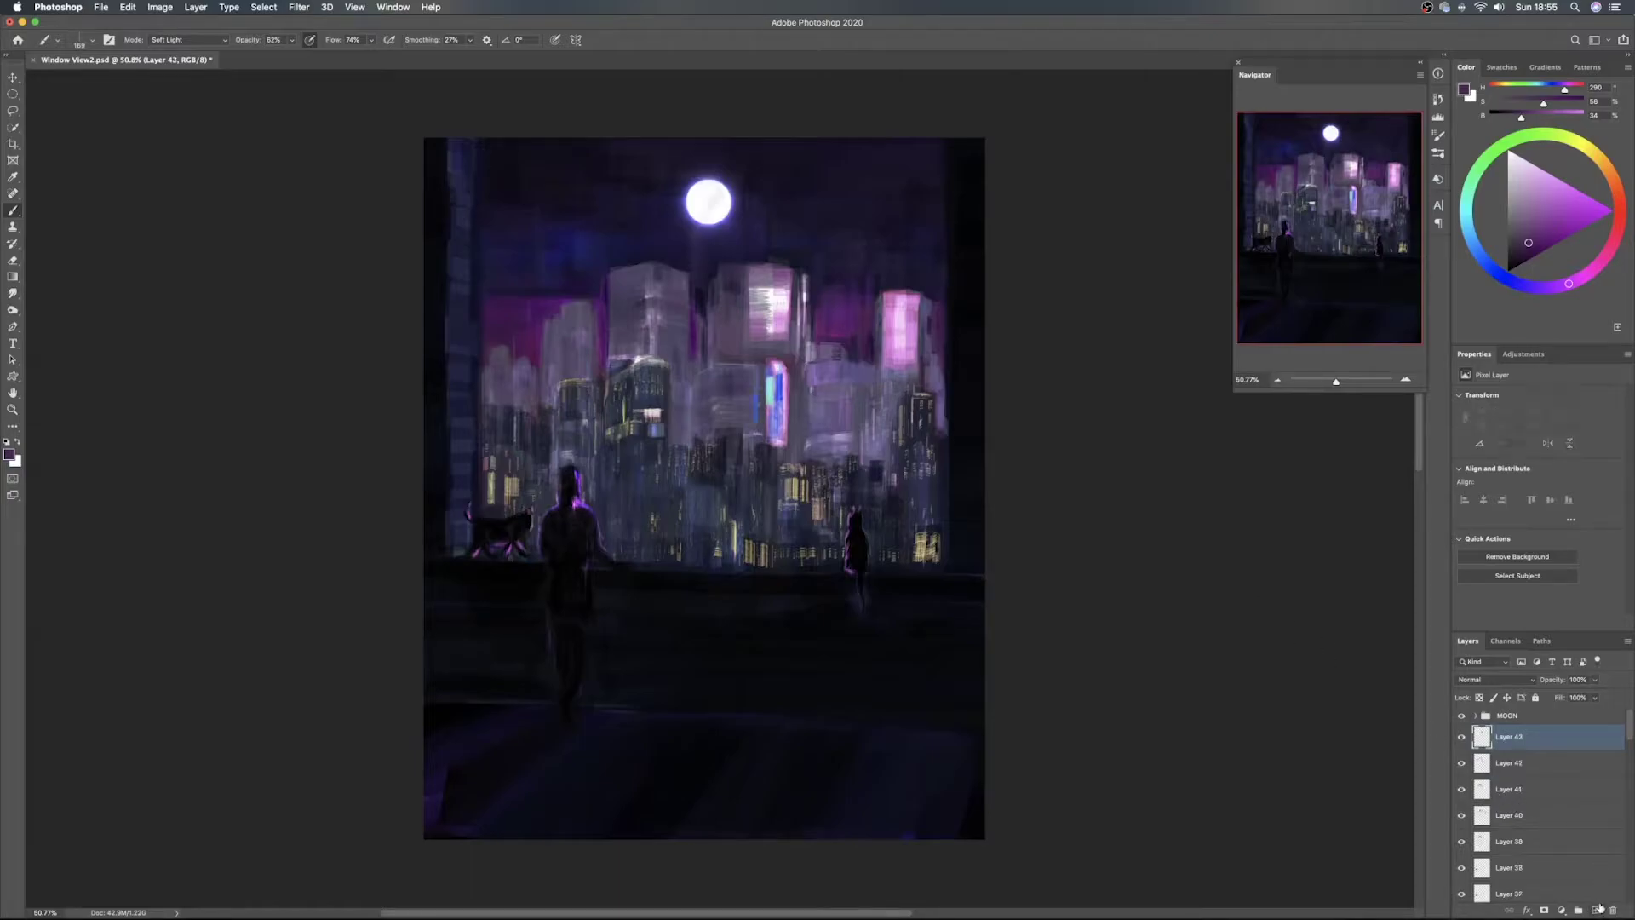
left_click(940, 450, "alt")
left_click(940, 448, "alt")
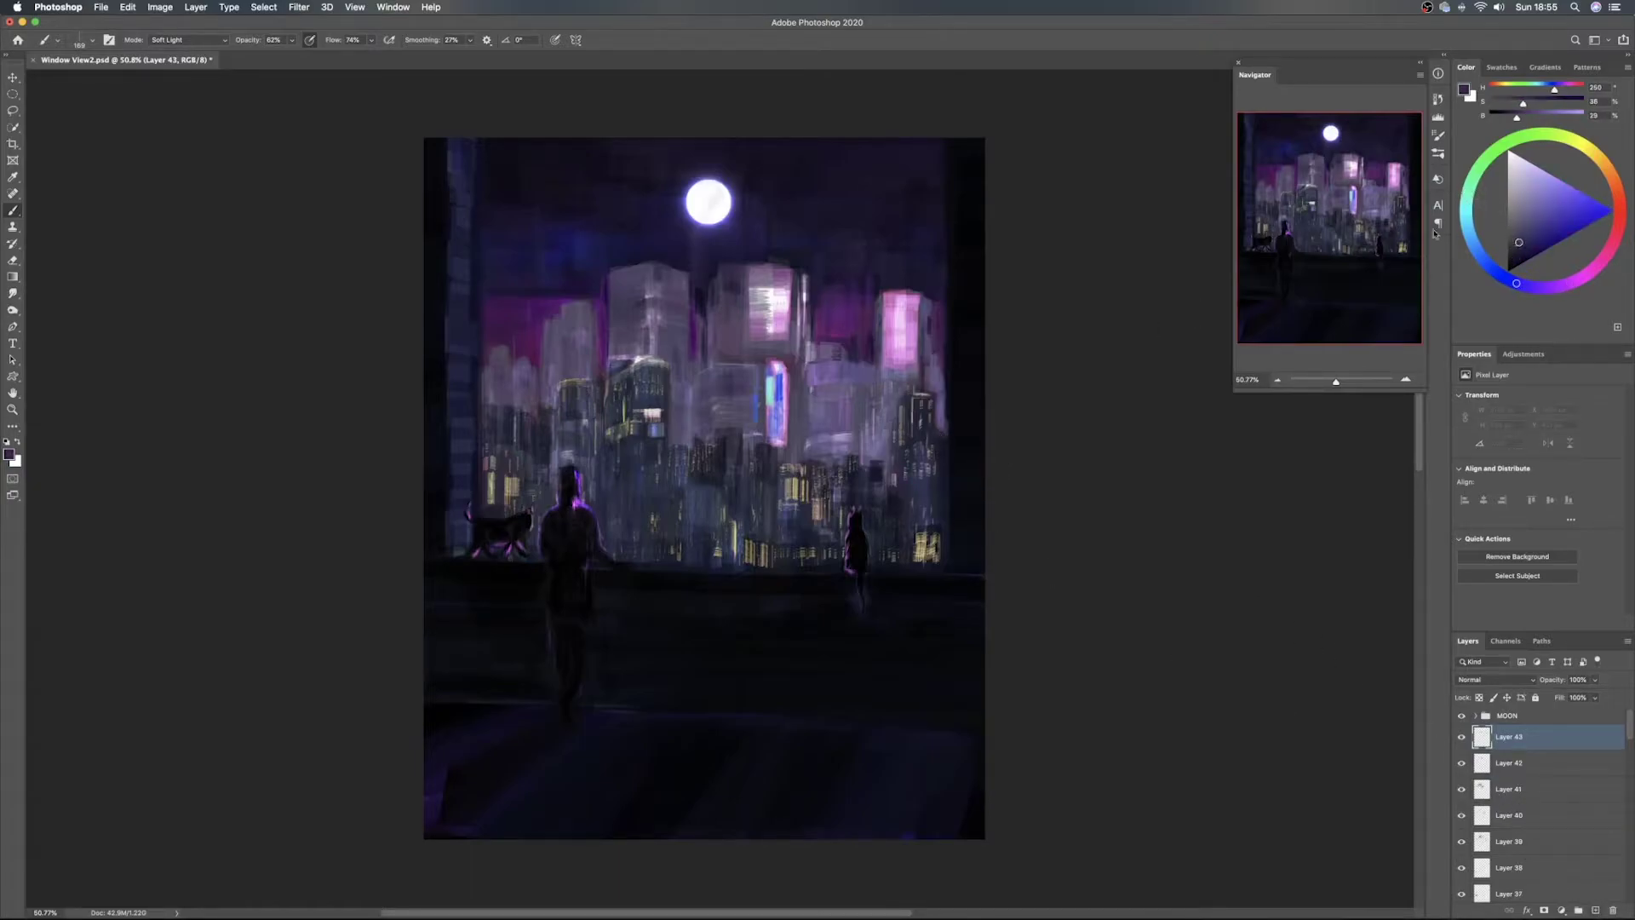
left_click(1522, 220)
mouse_move(715, 414)
left_mouse_down()
mouse_move(696, 408)
mouse_move(796, 393)
mouse_move(798, 375)
mouse_move(799, 455)
mouse_move(798, 439)
left_mouse_up()
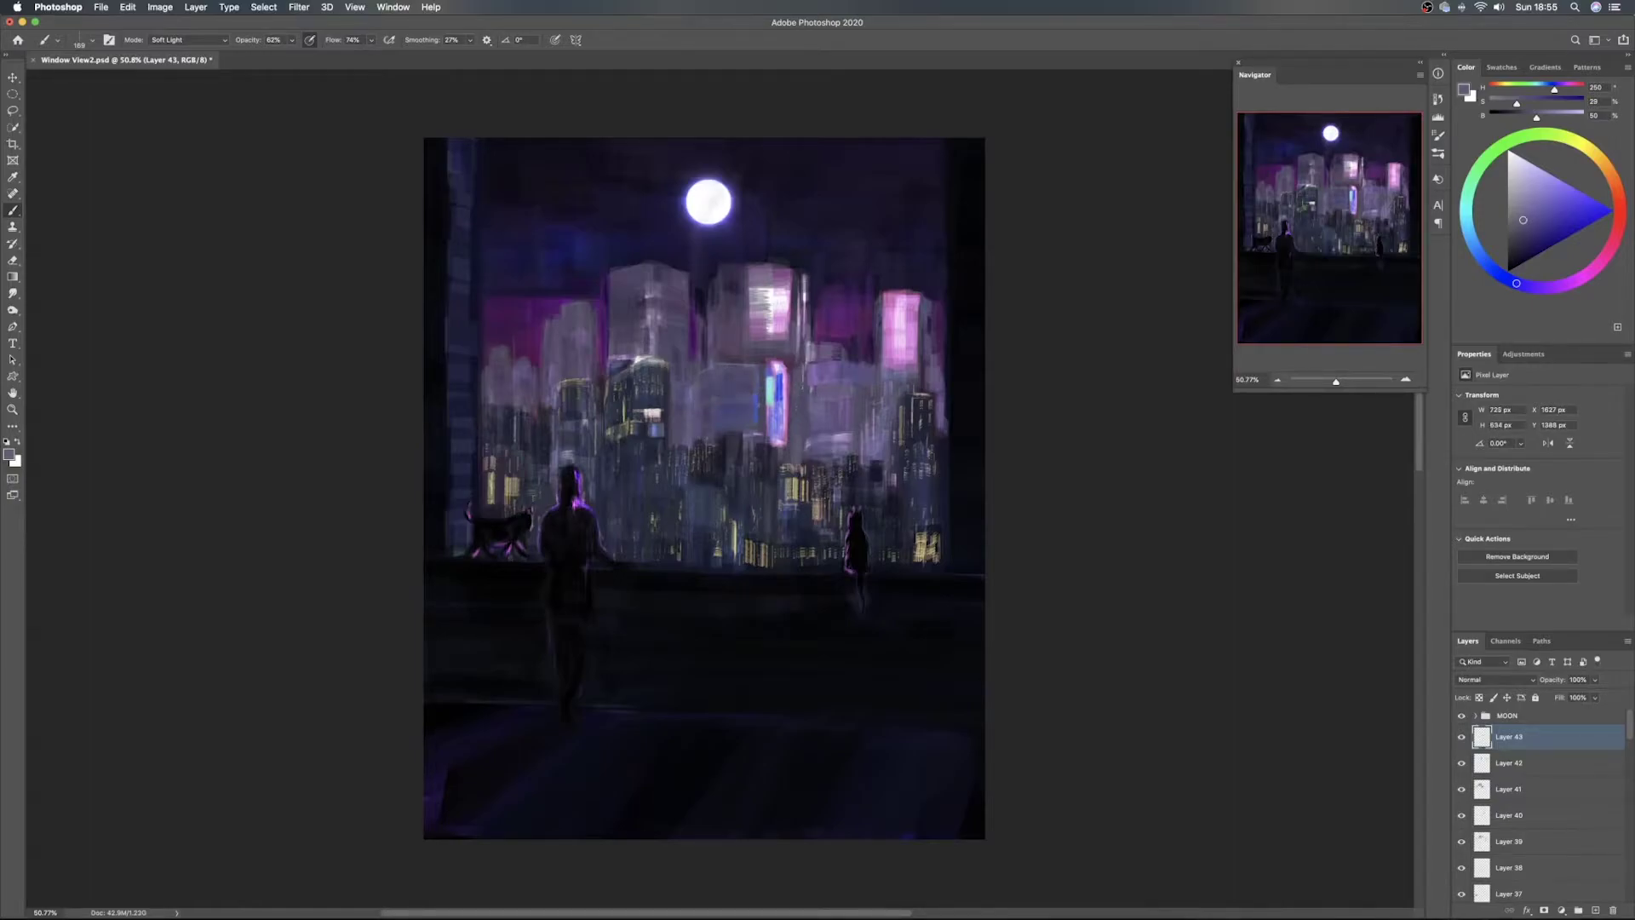
Paint grey-violet over the faces of the central and left tall towers to even out their surfaces
left_click_drag(726, 268, 728, 298)
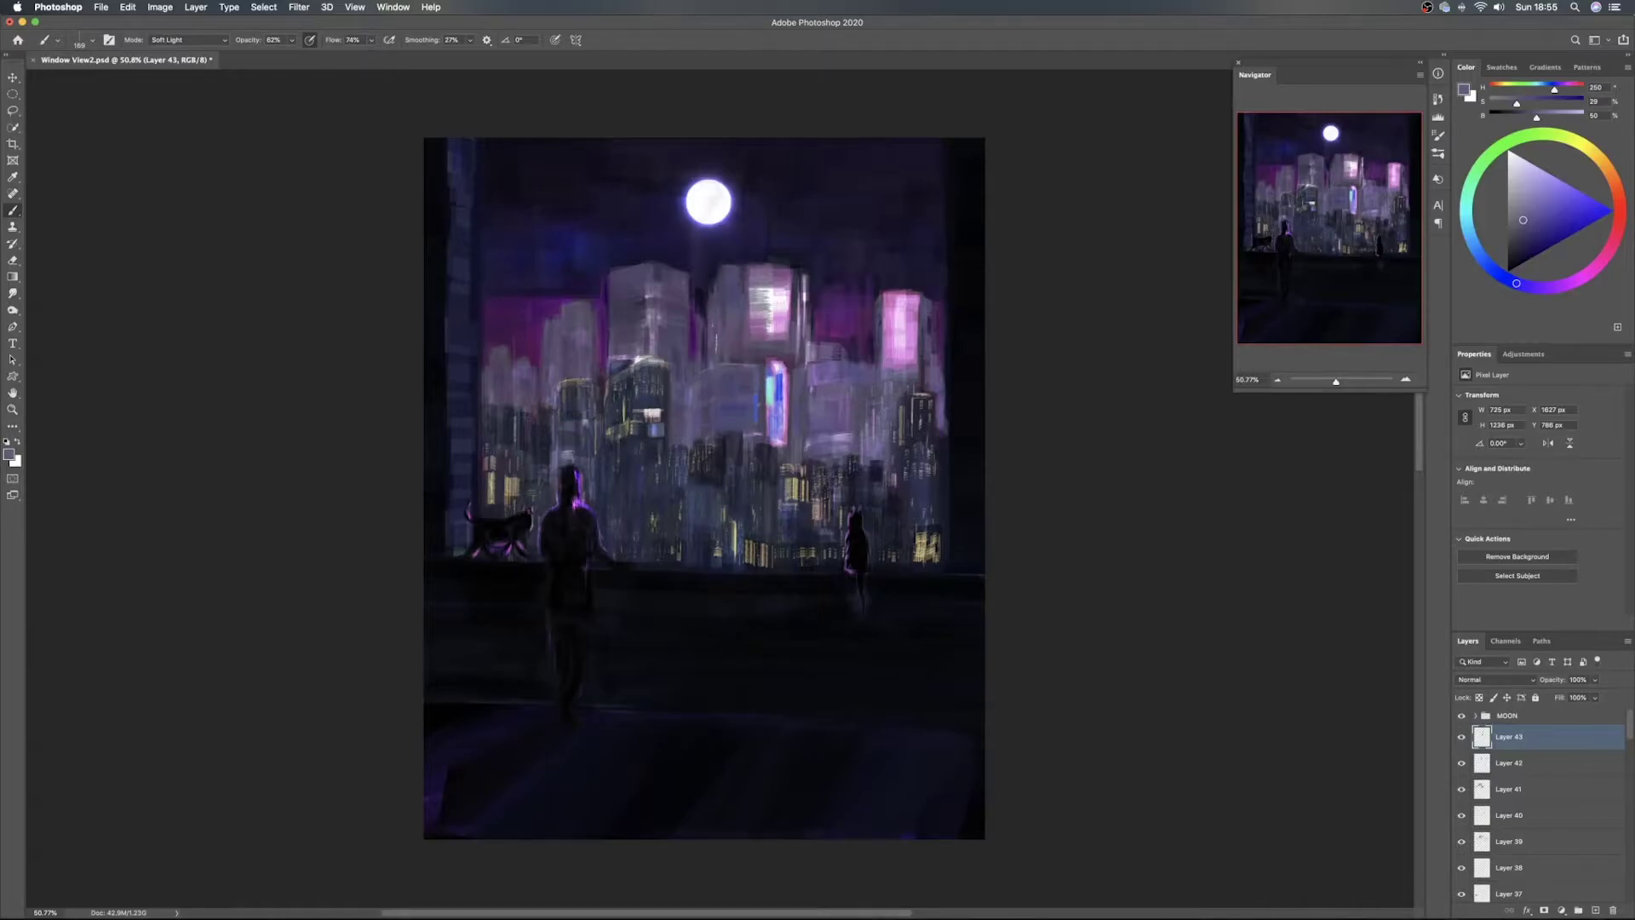
left_click_drag(747, 347, 740, 347)
left_click_drag(670, 290, 669, 305)
mouse_move(637, 271)
left_mouse_down()
mouse_move(628, 335)
mouse_move(595, 327)
left_mouse_up()
mouse_move(569, 355)
left_mouse_down()
mouse_move(570, 369)
mouse_move(550, 327)
left_mouse_up()
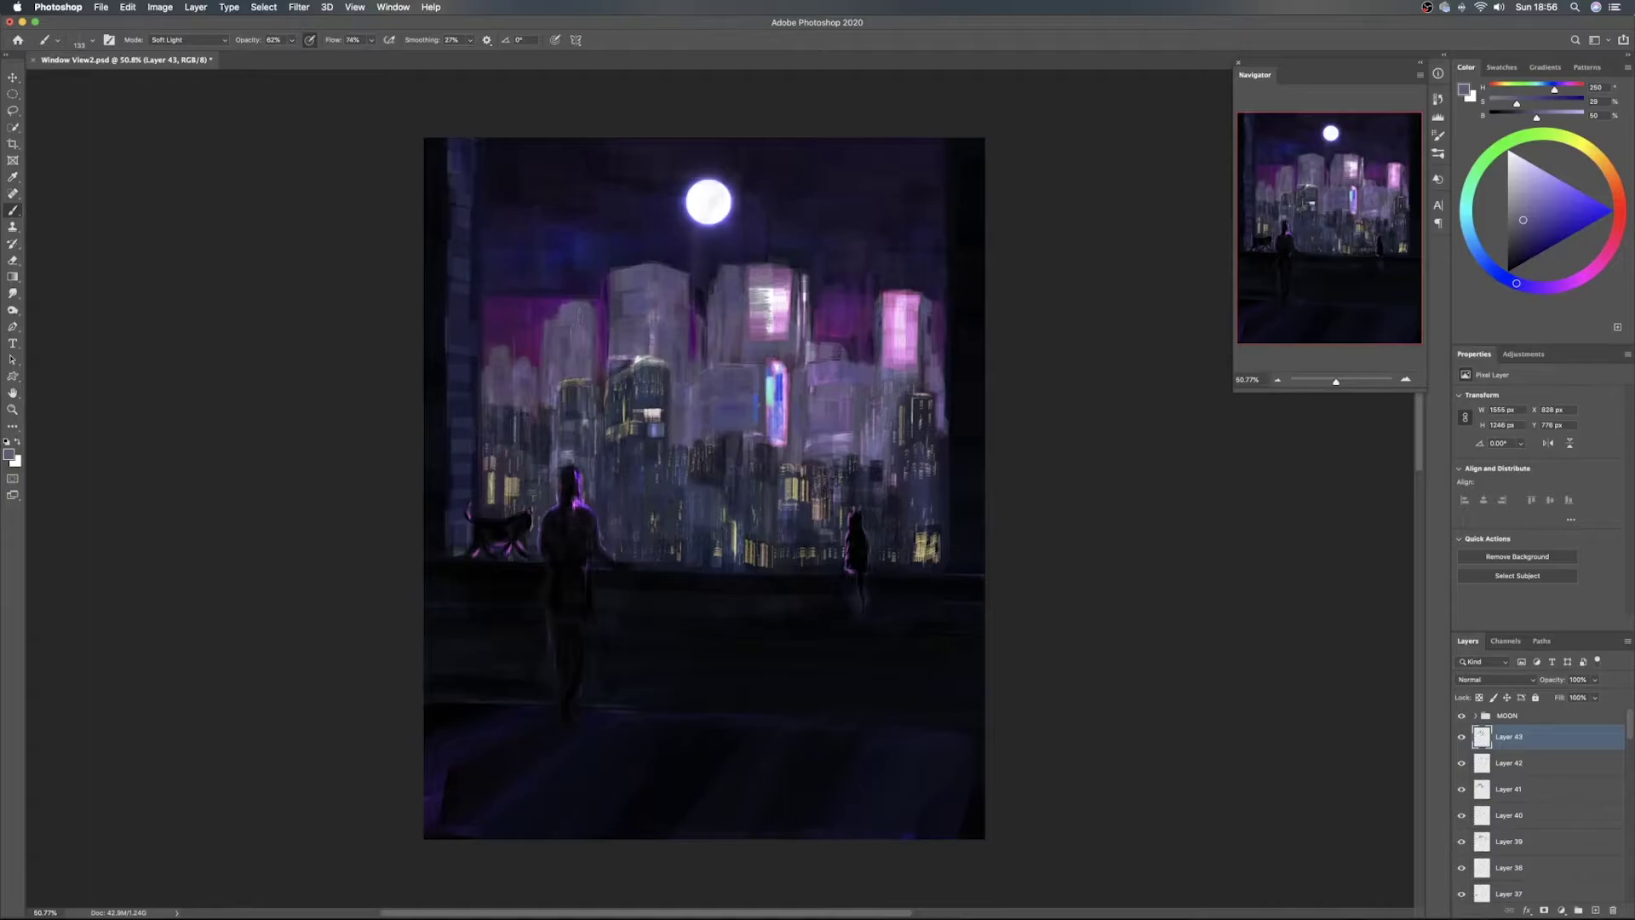
Paint grey-violet over the low background buildings at the skyline's far left
left_click_drag(549, 321, 547, 343)
left_click_drag(524, 365, 520, 359)
left_click_drag(507, 368, 487, 384)
Choose a dark violet and, on a new layer, paint it across the bases of the right and central background towers
left_click(858, 398, "alt")
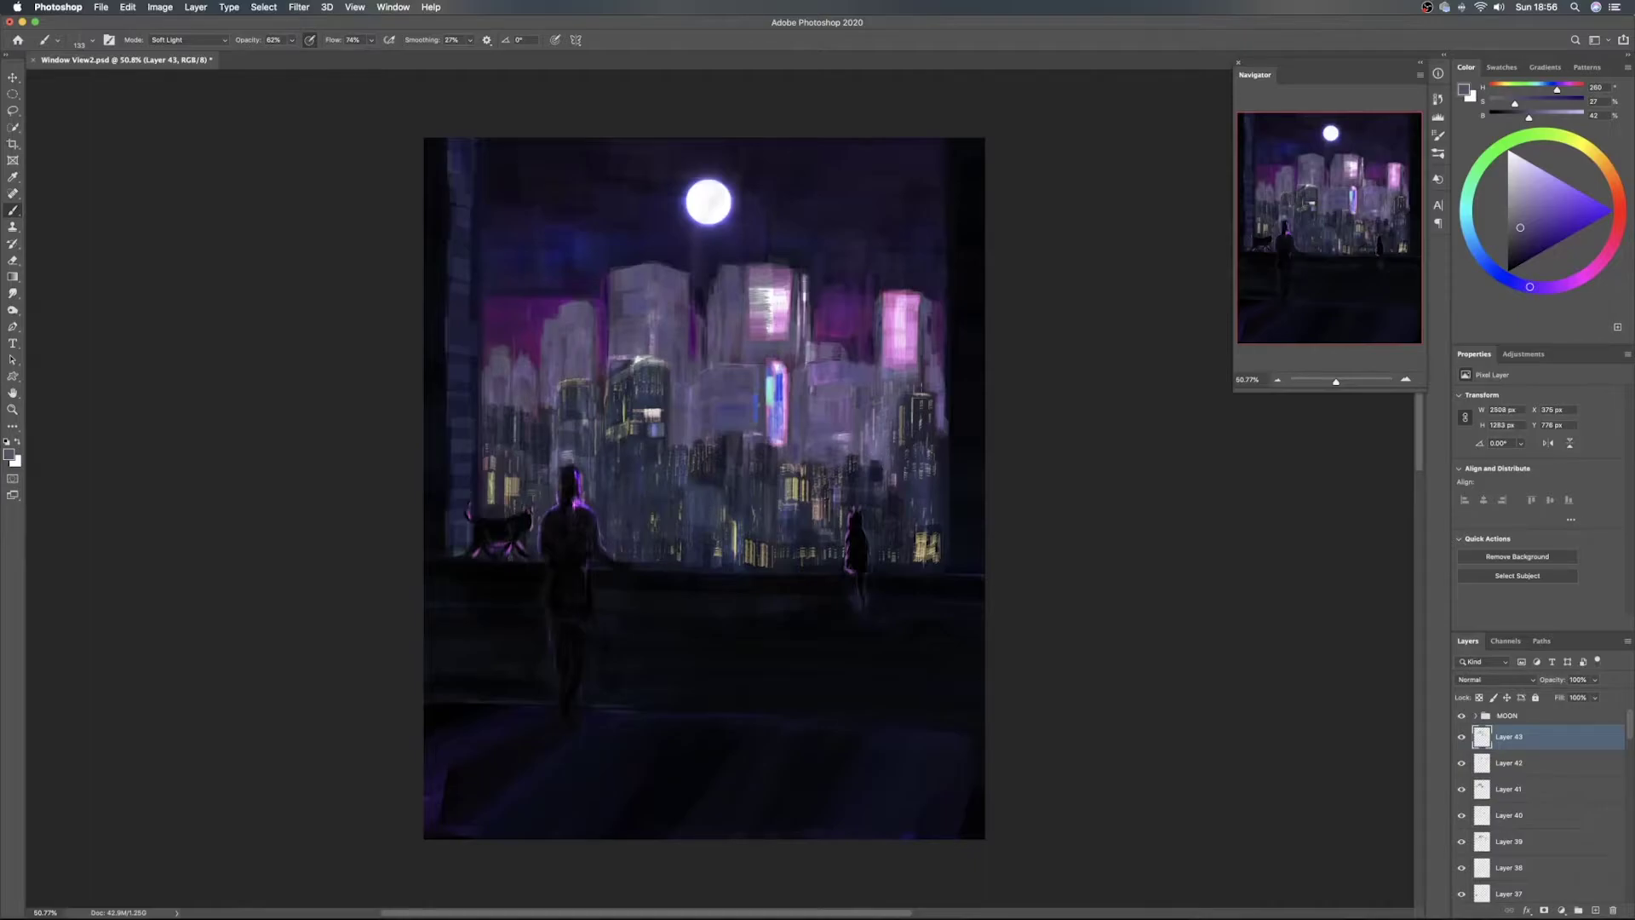
left_click(1516, 246)
left_click(1594, 909)
mouse_move(945, 425)
left_mouse_down()
mouse_move(945, 410)
mouse_move(887, 461)
mouse_move(877, 443)
mouse_move(796, 451)
left_mouse_up()
left_click_drag(693, 423, 672, 436)
Paint dark violet around the bases of the left background buildings and save the document
mouse_move(541, 380)
left_mouse_down()
mouse_move(528, 419)
mouse_move(496, 415)
left_mouse_up()
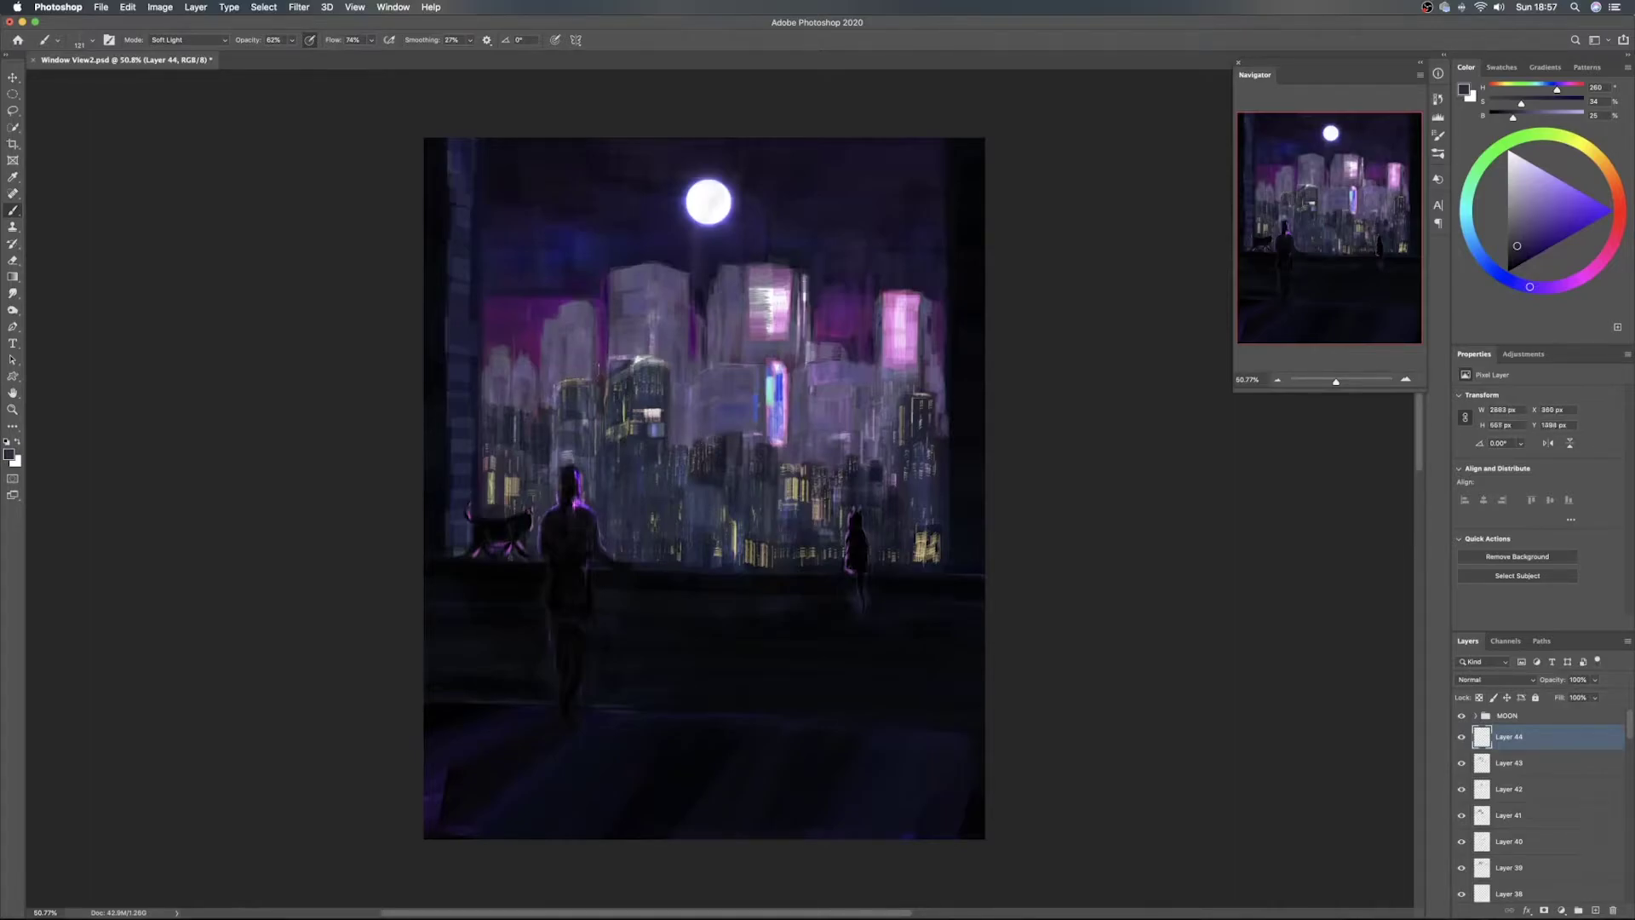
left_click_drag(590, 361, 588, 372)
key("v")
key("super+s")
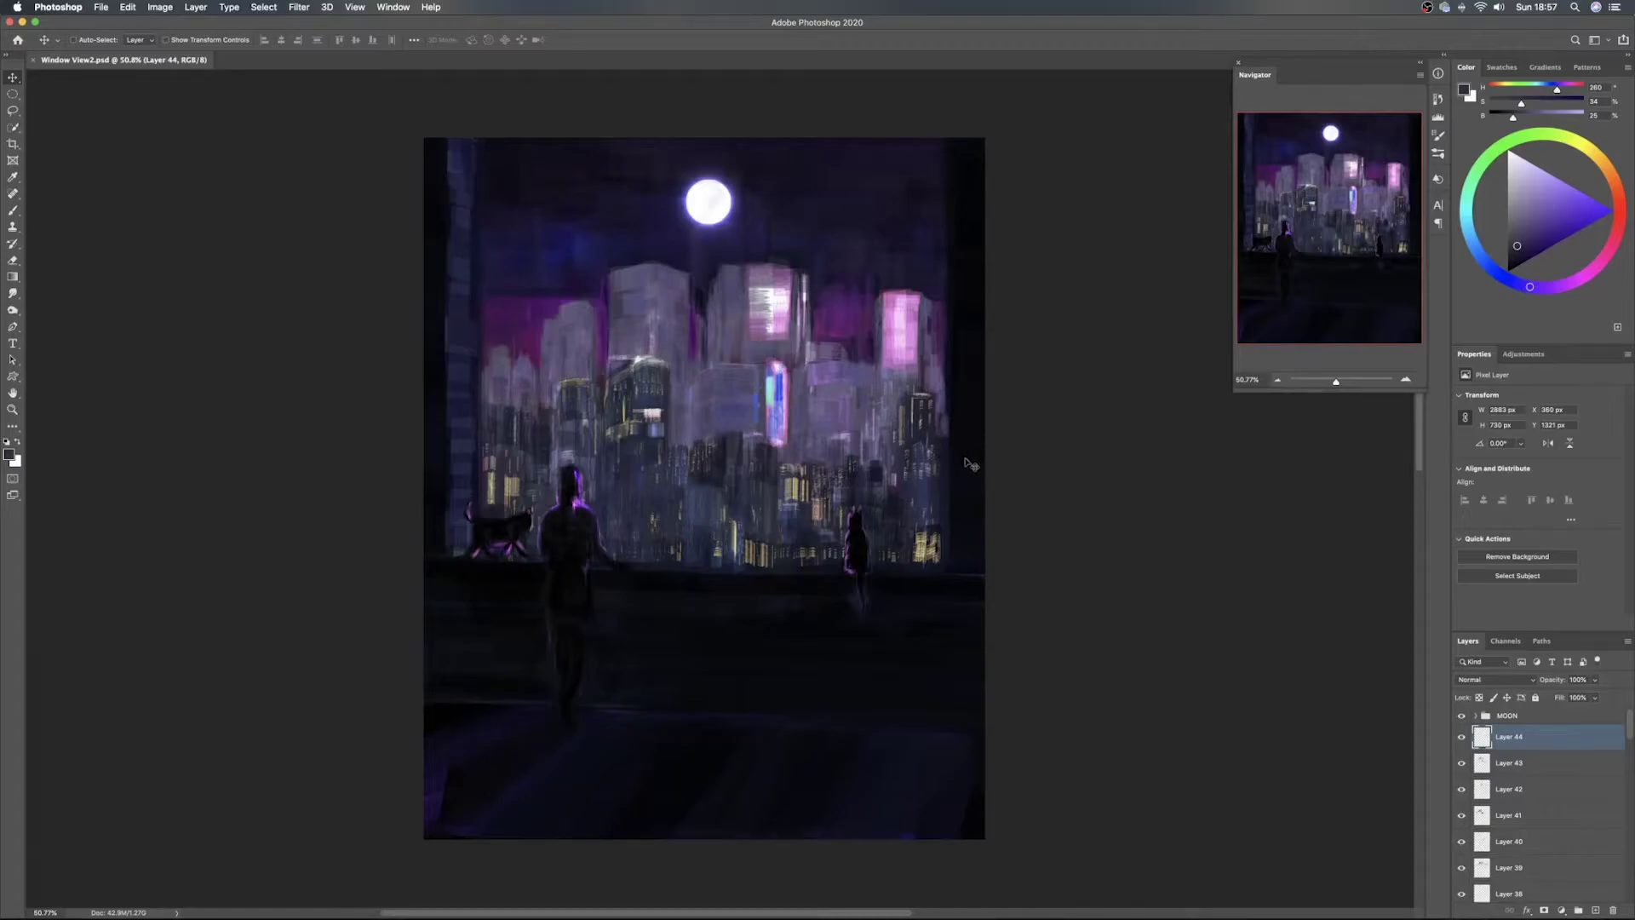
Add a layer, select the Starfield Stamp brush and choose a pale yellow colour
left_click(1596, 910)
key("b")
right_click(807, 407)
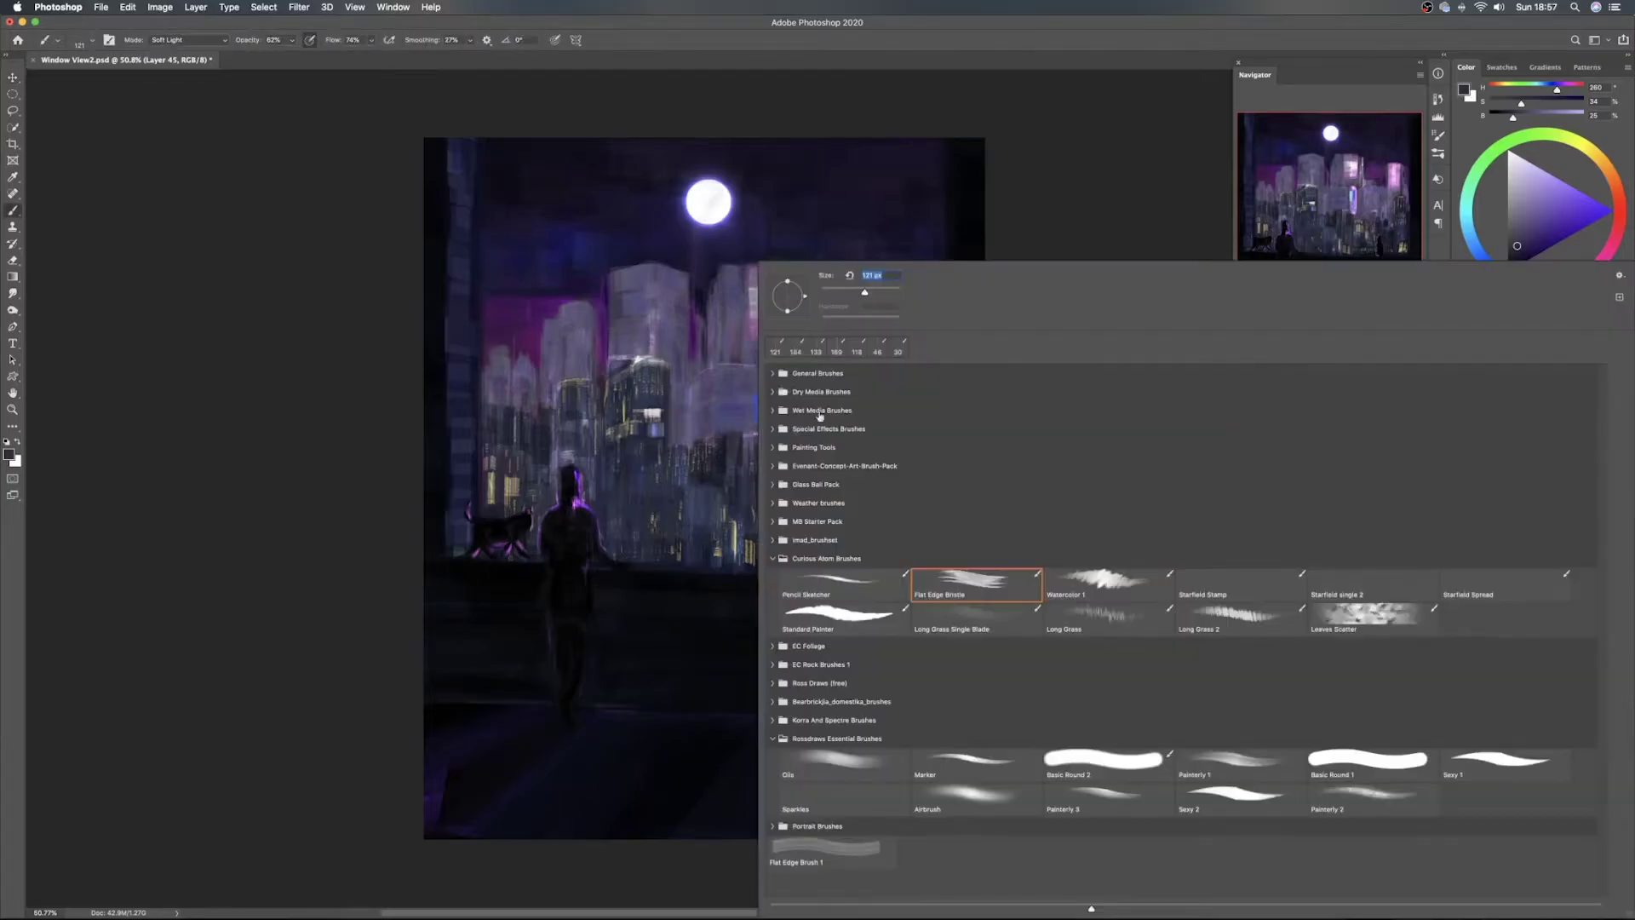
double_click(1228, 587)
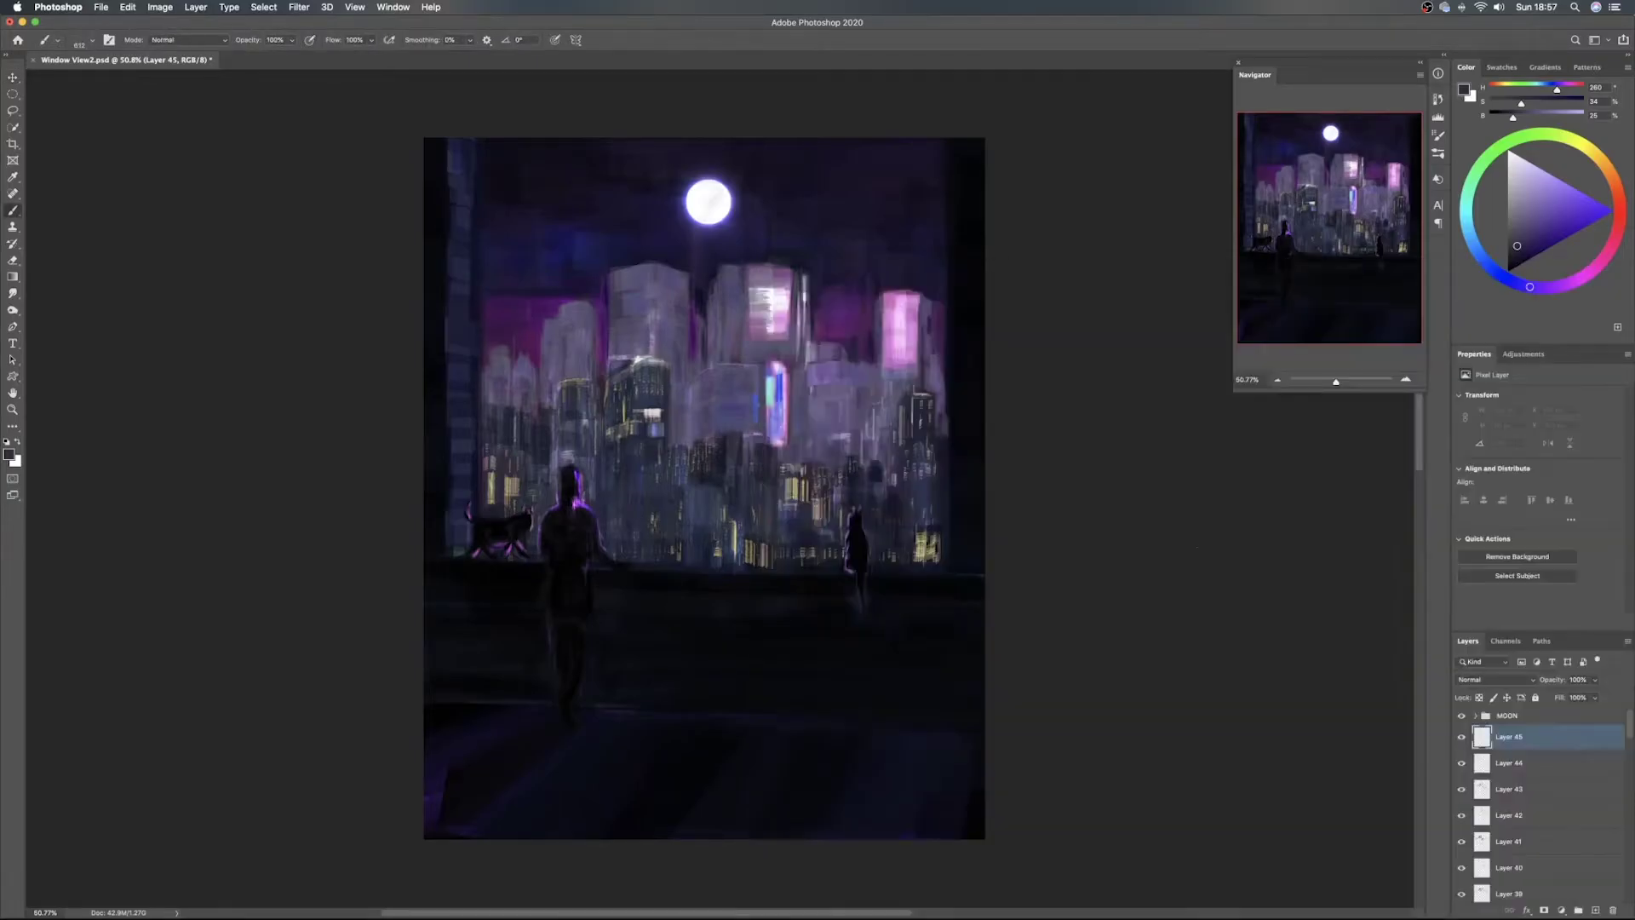
left_click(1560, 187)
left_click(1597, 156)
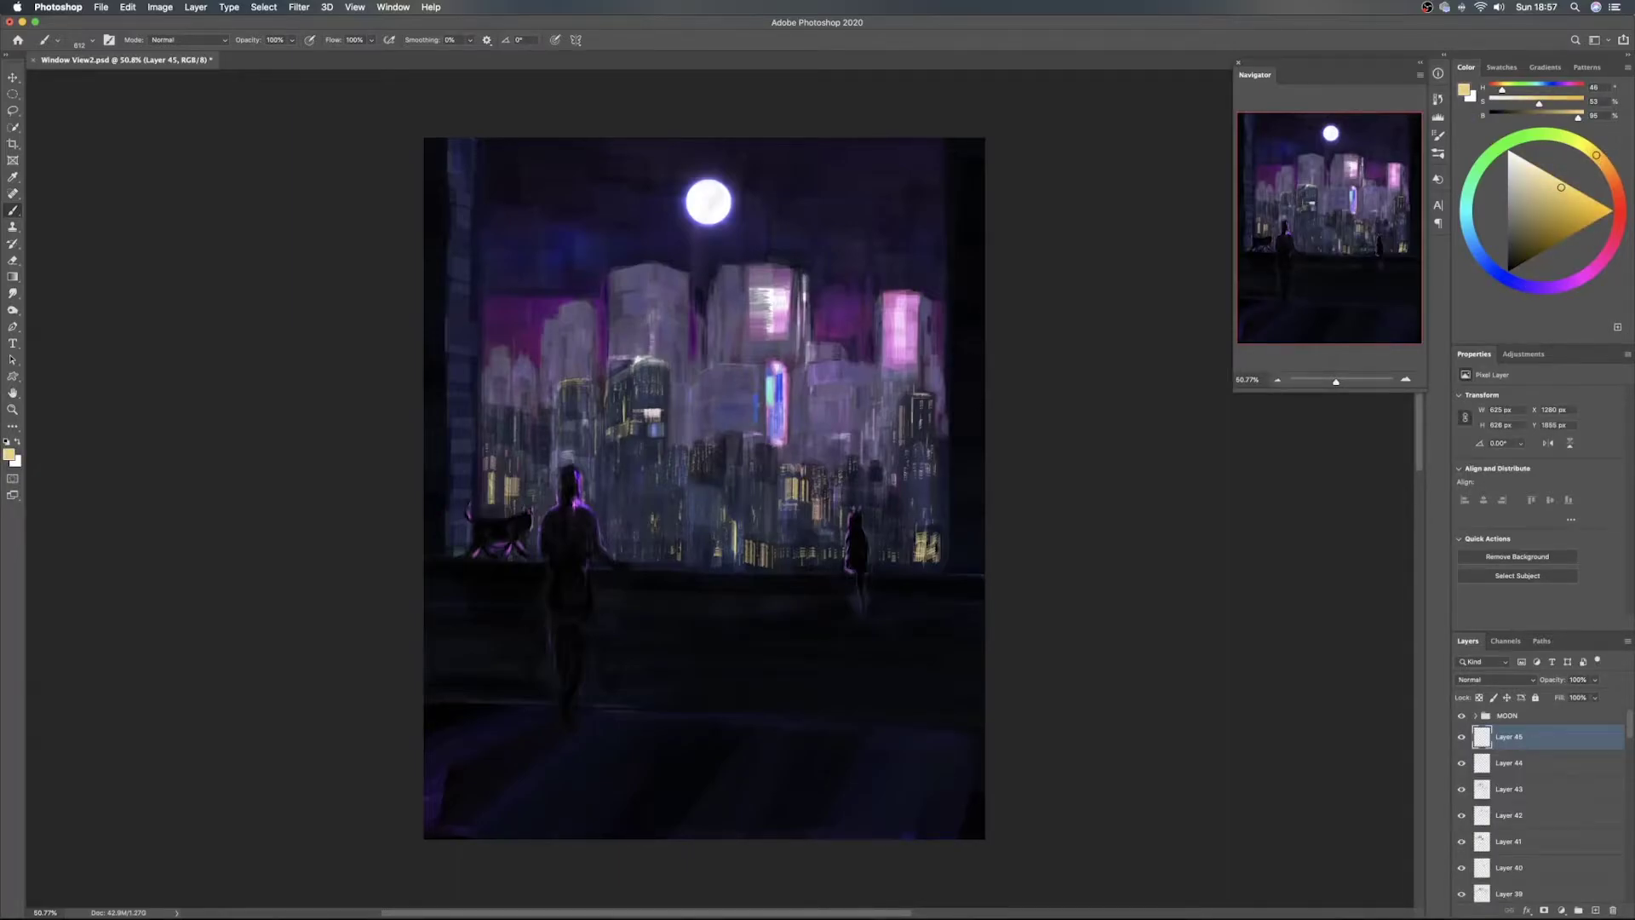
Stamp pale yellow specks of light across the lower city buildings from left to right and switch to the Eraser
left_click(633, 469)
left_click(529, 479)
left_click_drag(709, 498, 692, 497)
left_click_drag(900, 489, 888, 490)
key("e")
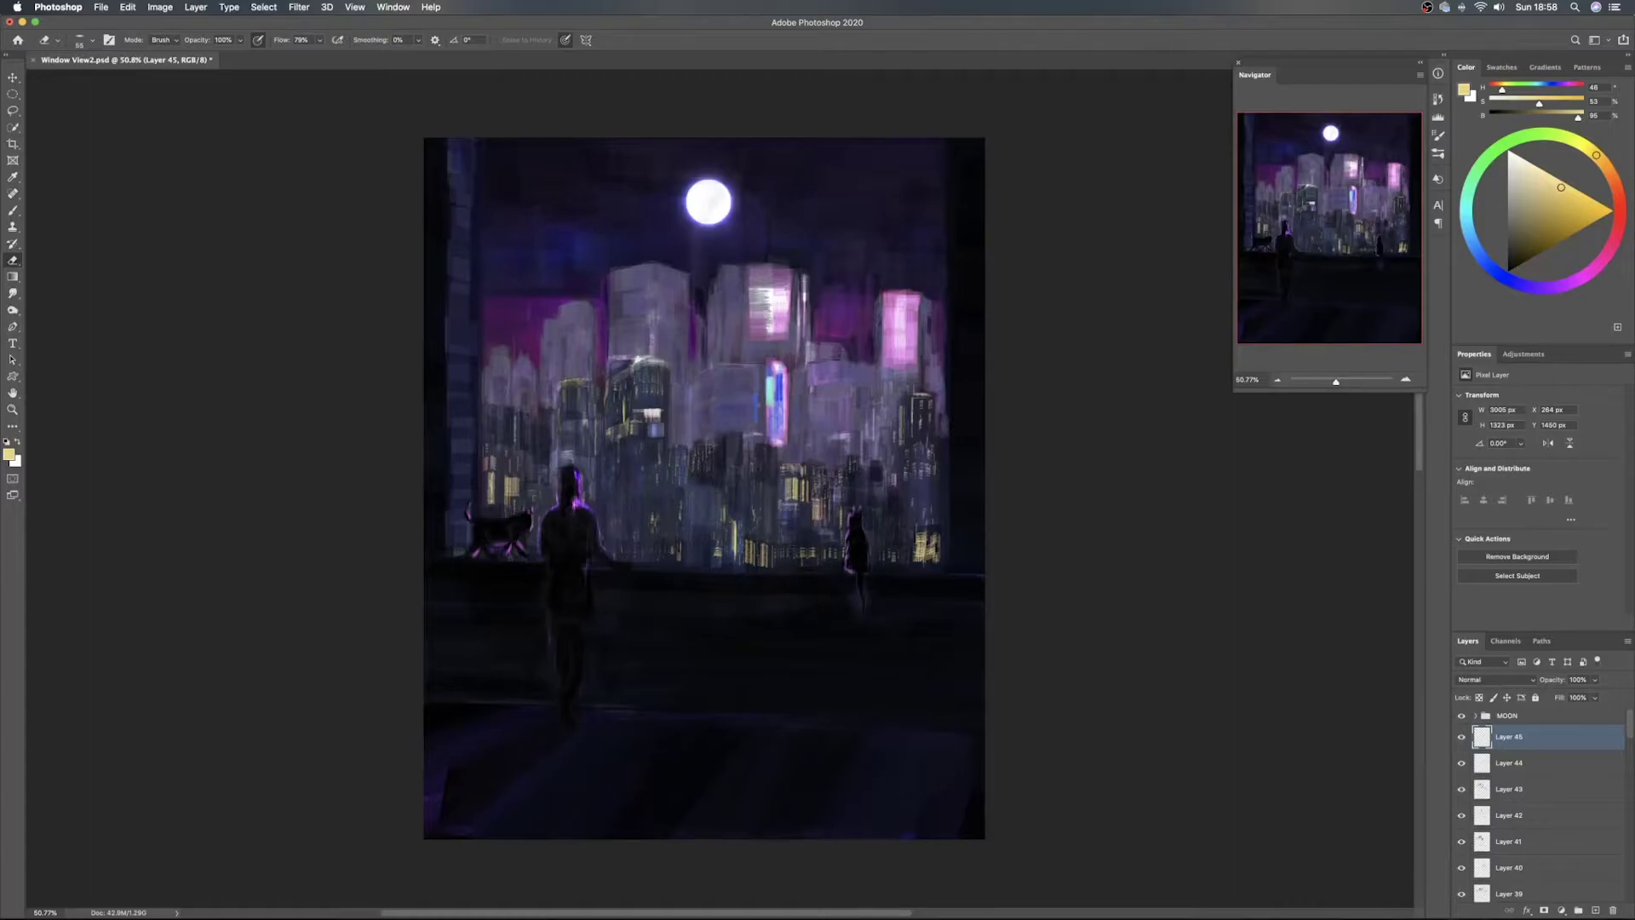
Add a new layer, choose a light cyan and stamp fine specks of light across the background towers
key("super+alt+shift+n")
key("b")
left_click_drag(790, 418, 809, 417)
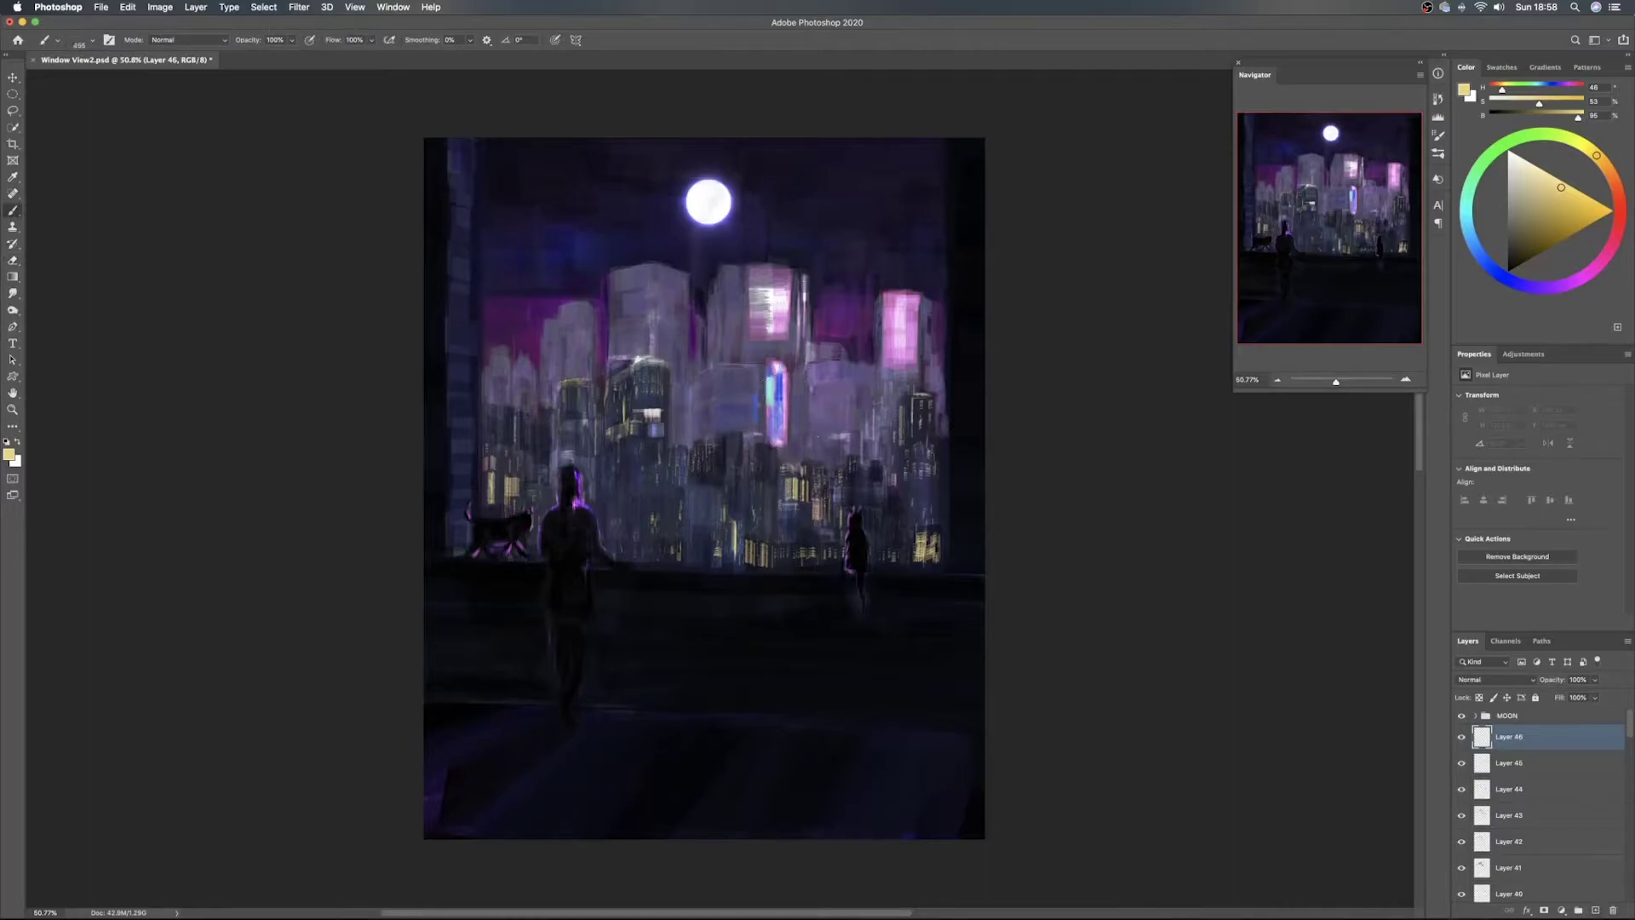
left_click(909, 334, "alt")
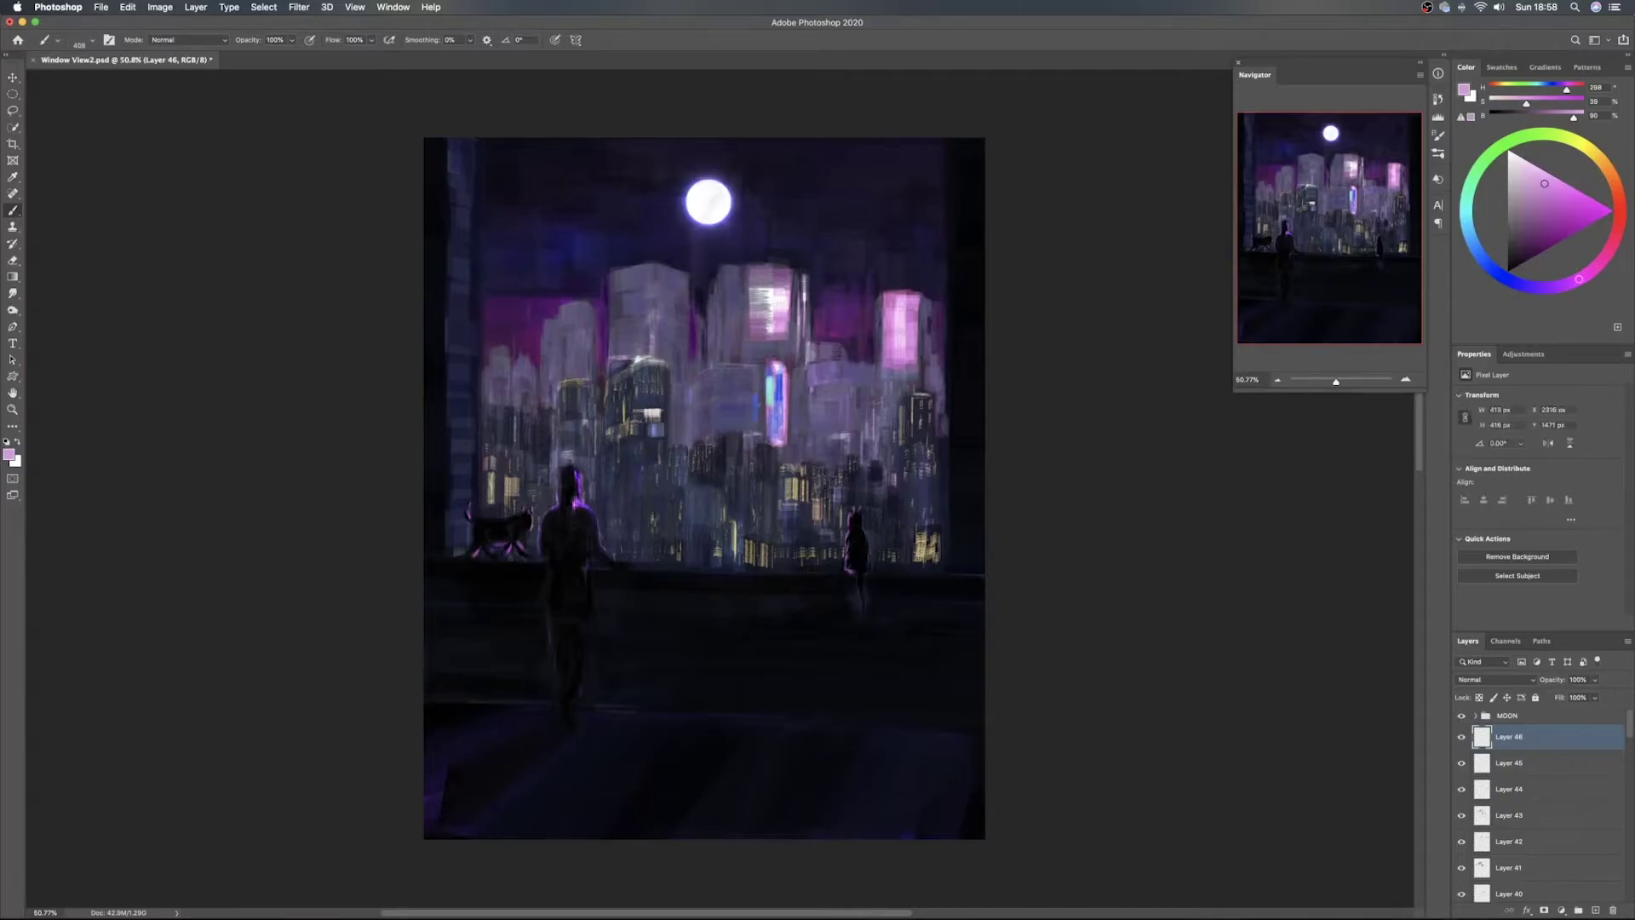
left_click(1477, 213)
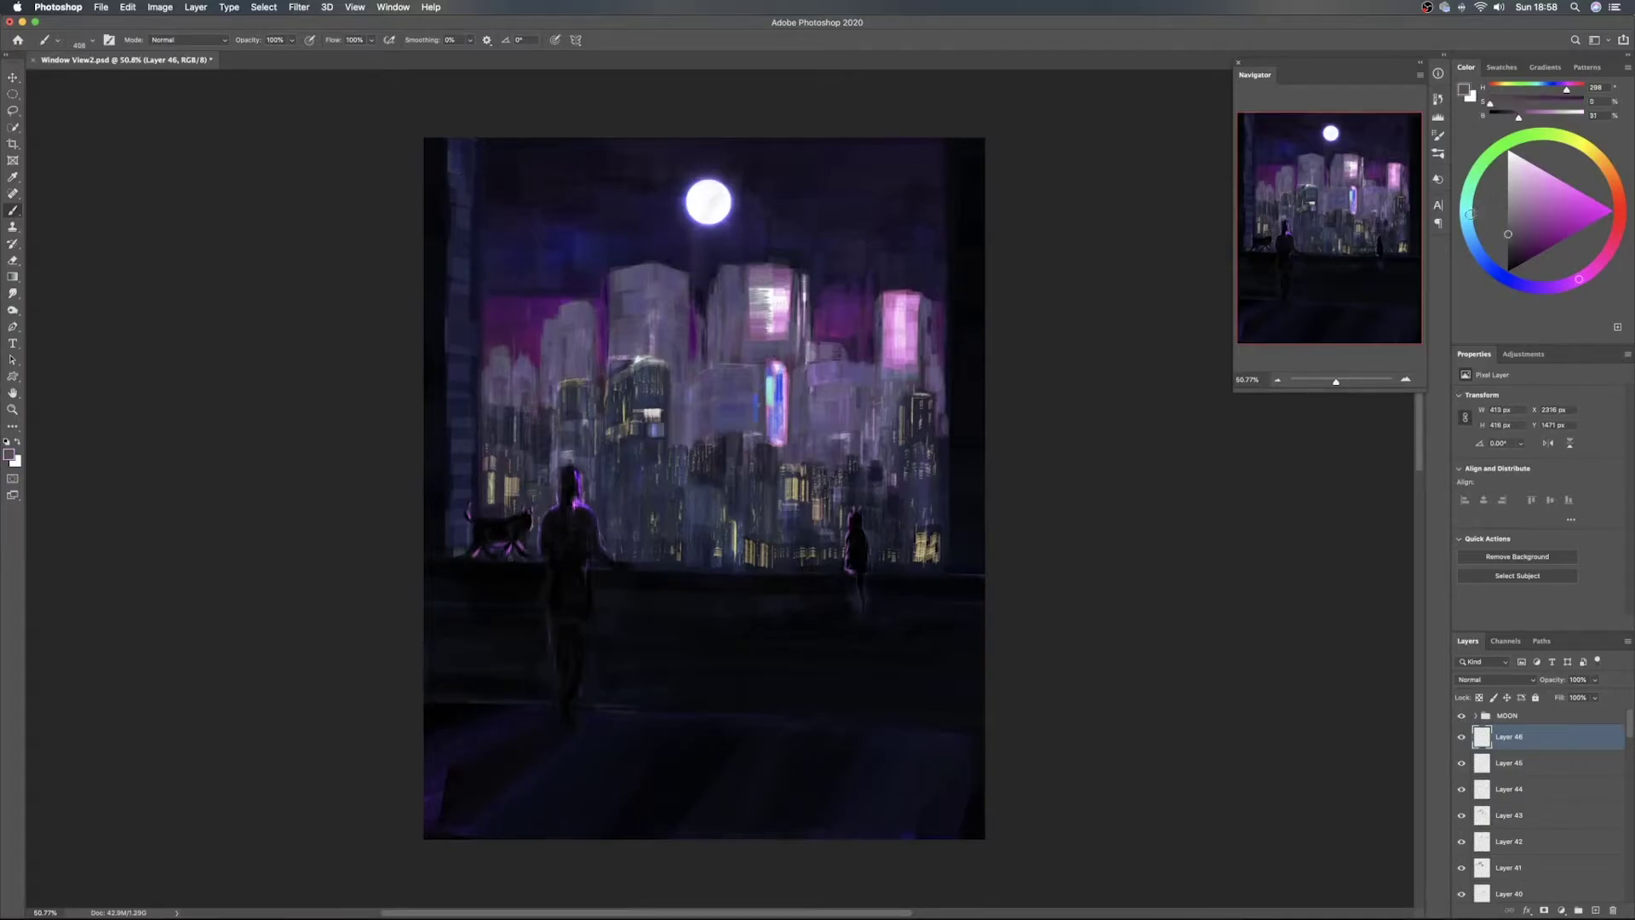
left_click(1465, 216)
left_click(1576, 189)
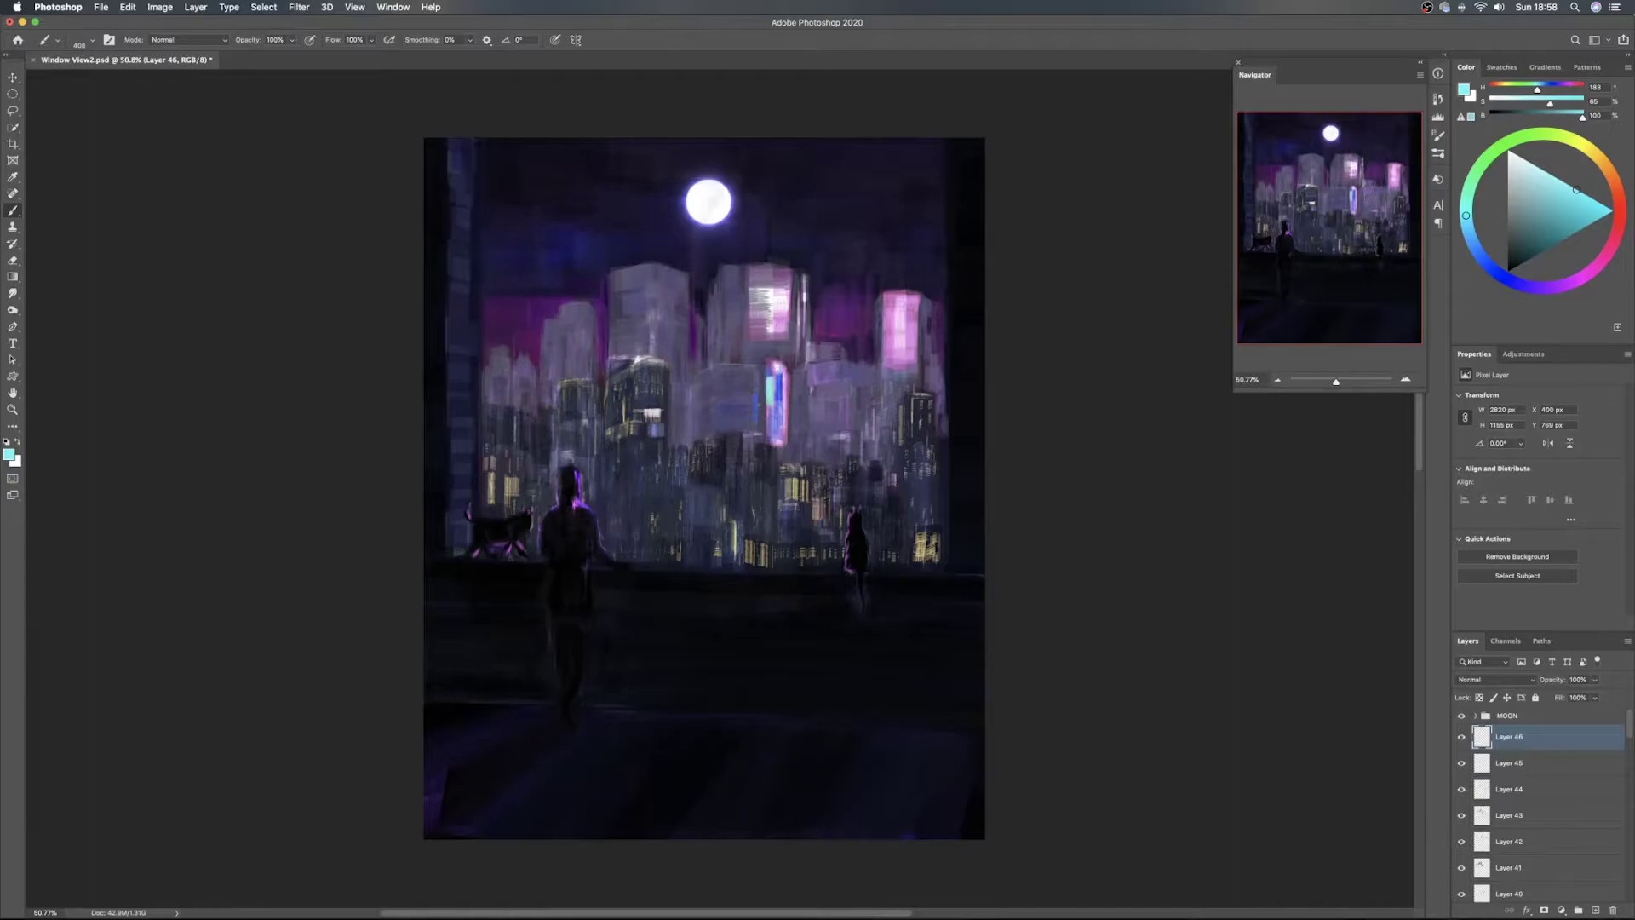
Add an Outer Glow to Layer 46 with 60% opacity and reduce its size to a few pixels
double_click(1581, 734)
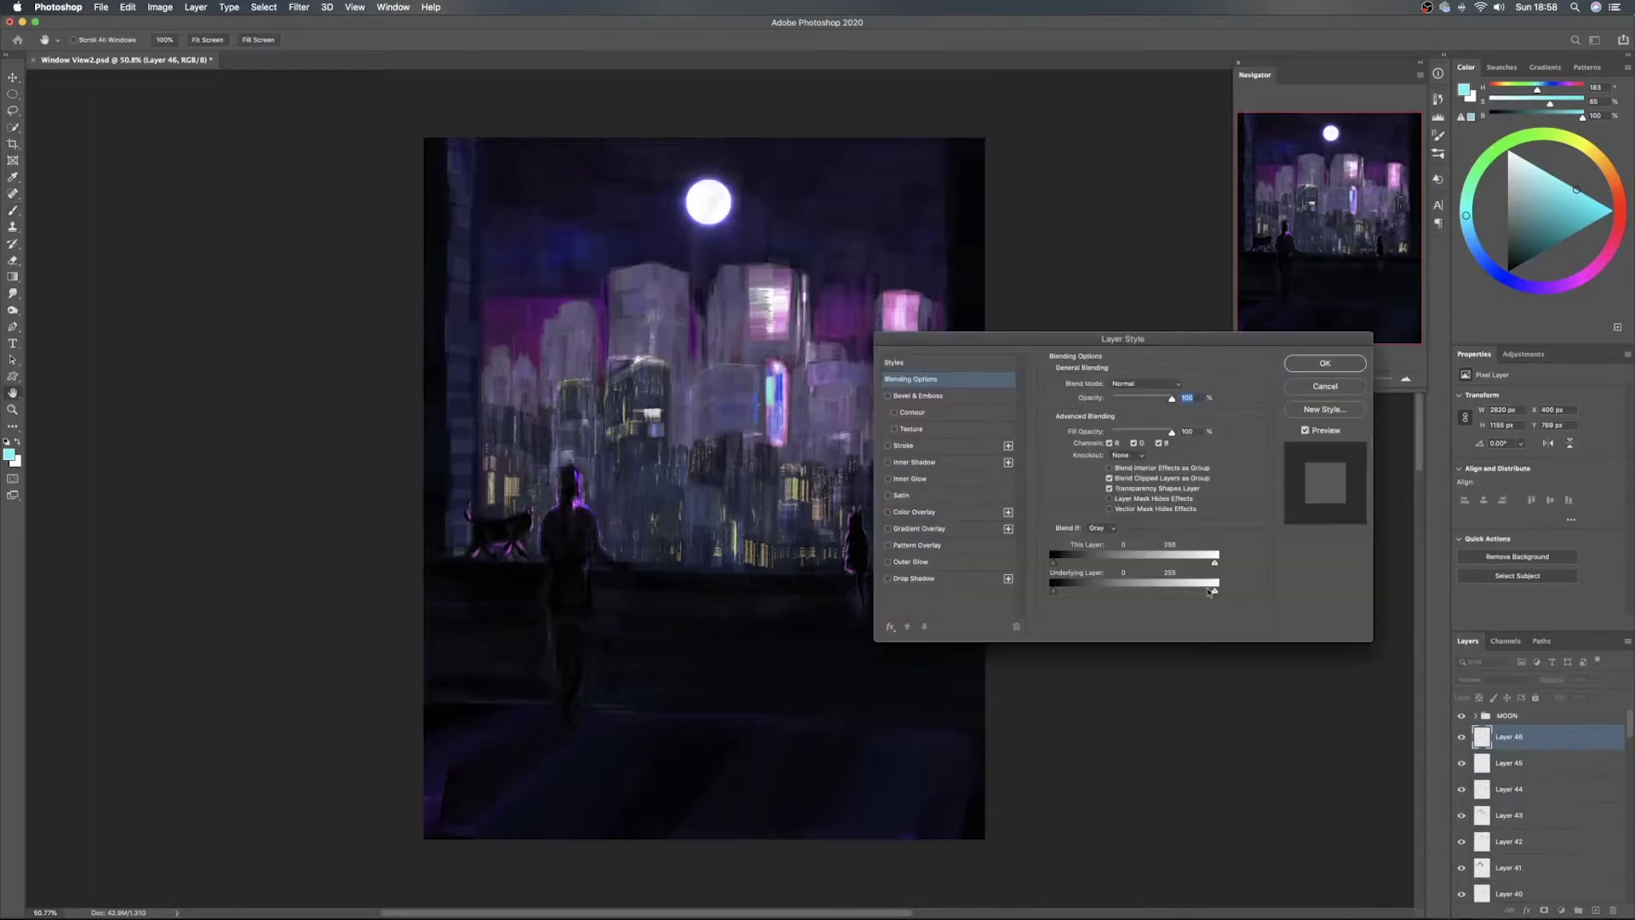
left_click(923, 562)
left_click(1104, 398)
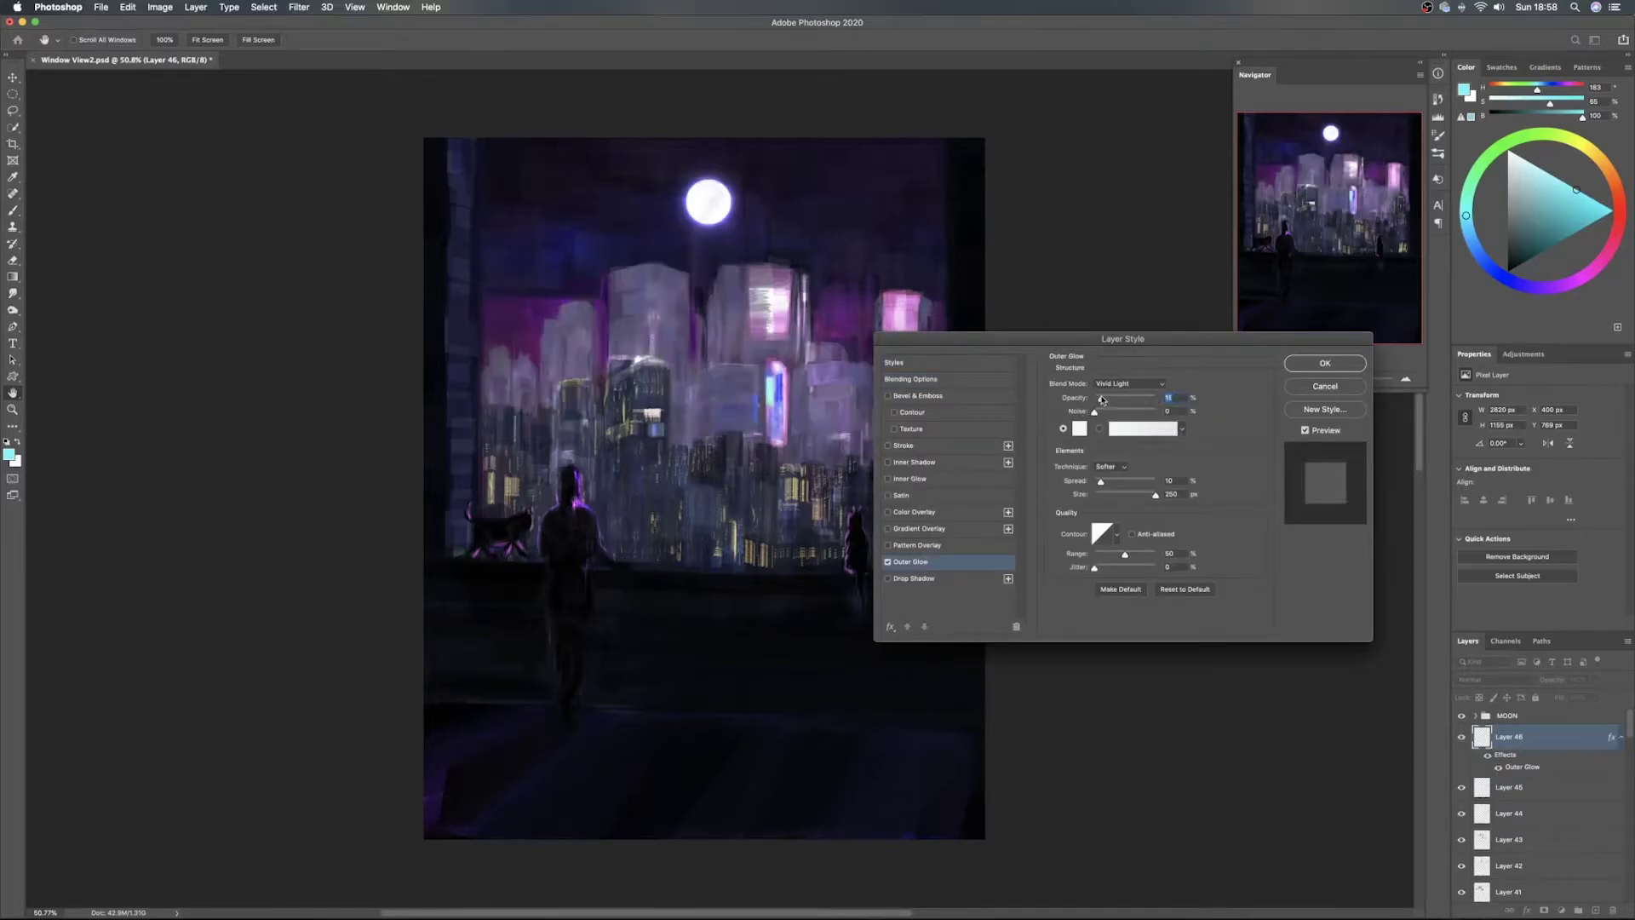
left_click(1121, 399)
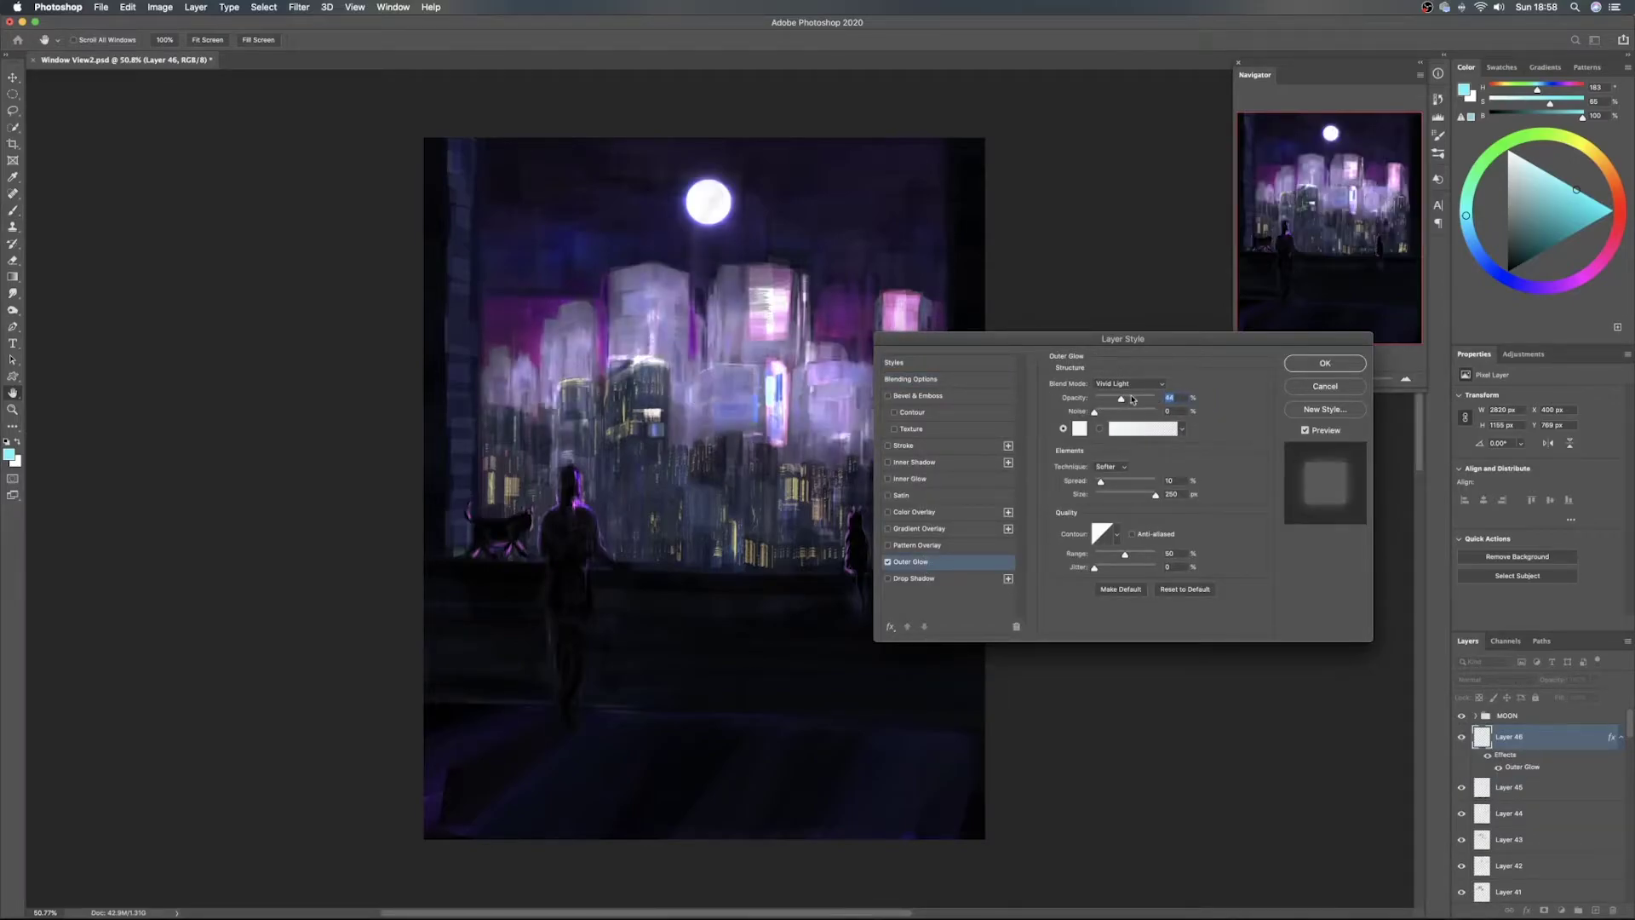
left_click(1130, 398)
left_click(1104, 494)
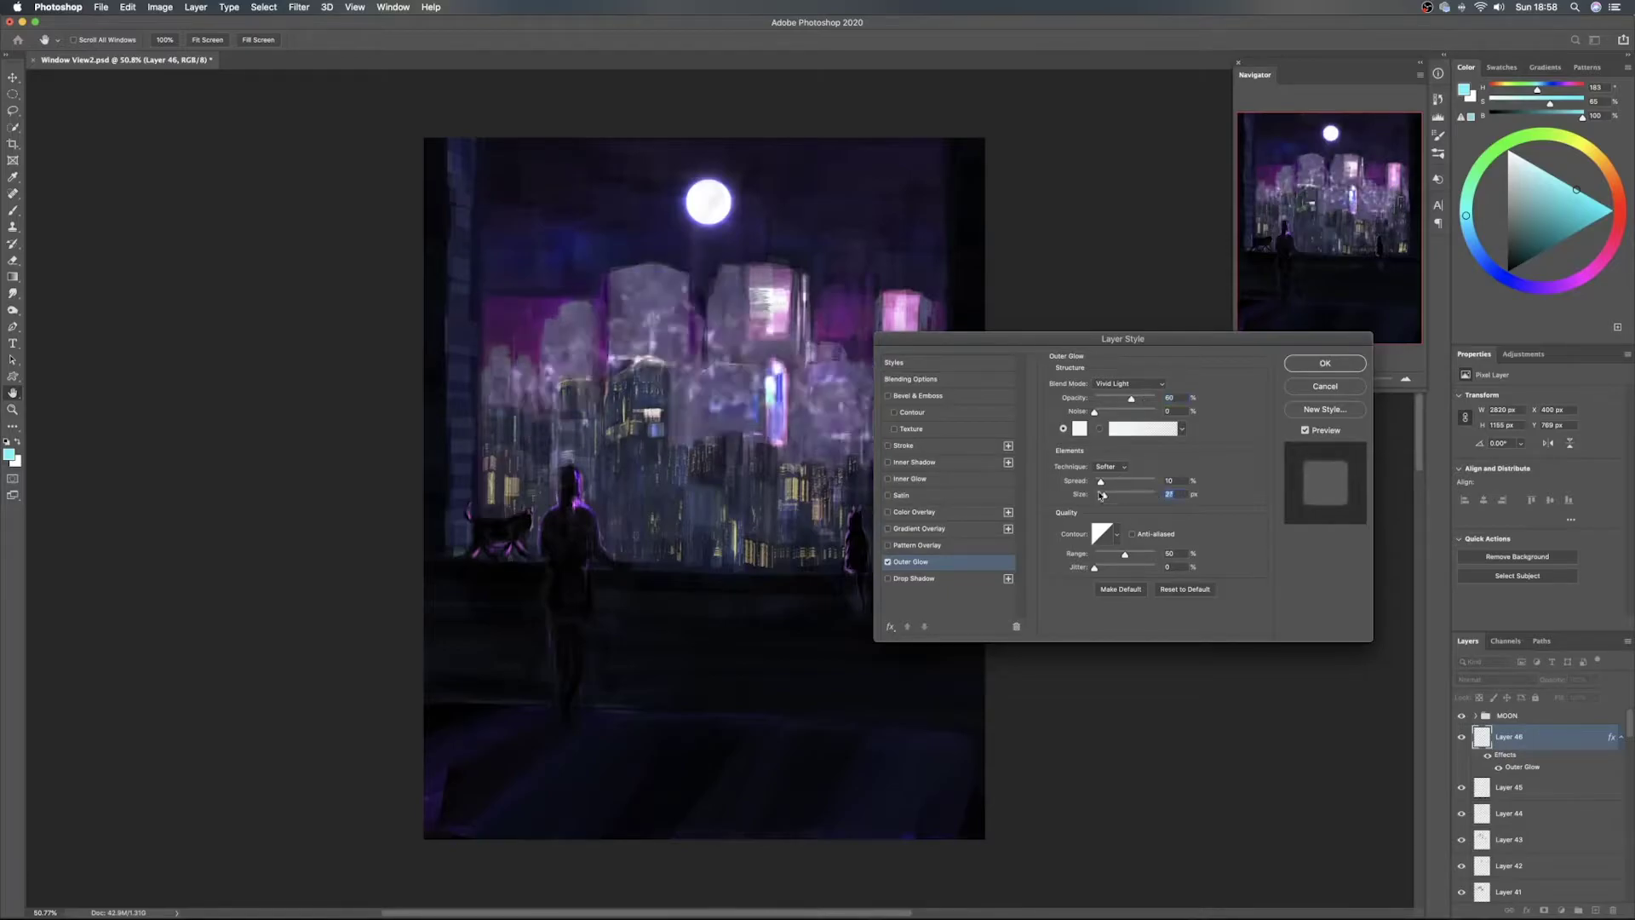
left_click(1097, 495)
left_click_drag(1097, 499, 1097, 500)
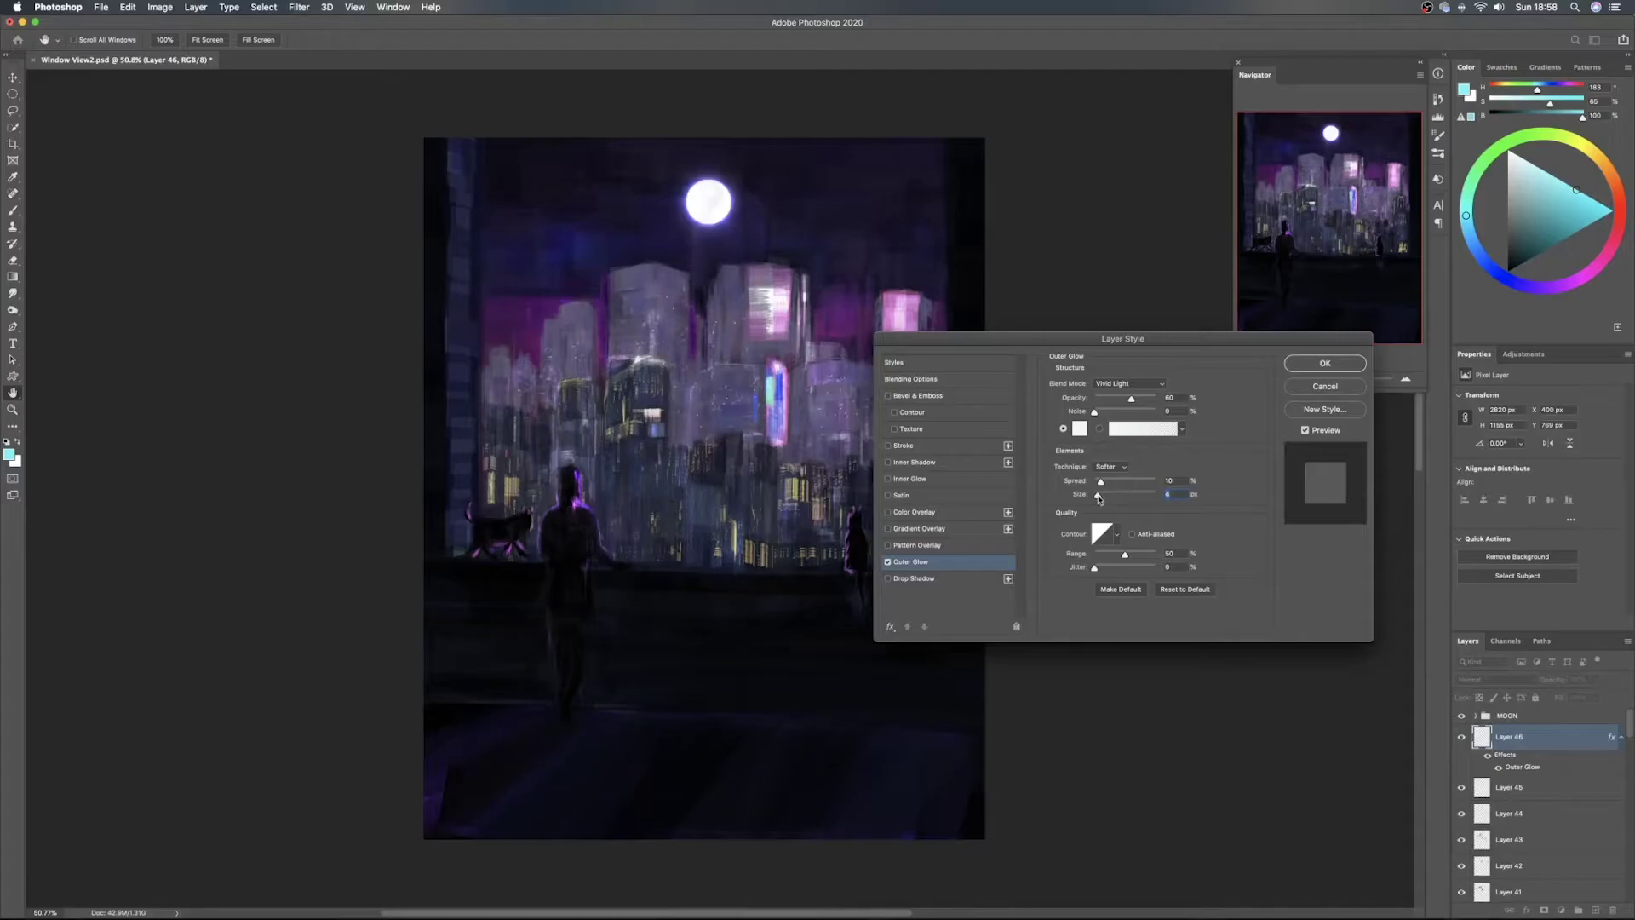
Lower the outer glow's opacity to about 40% and set its blend mode to Color Dodge
left_click(1117, 398)
left_click(1122, 384)
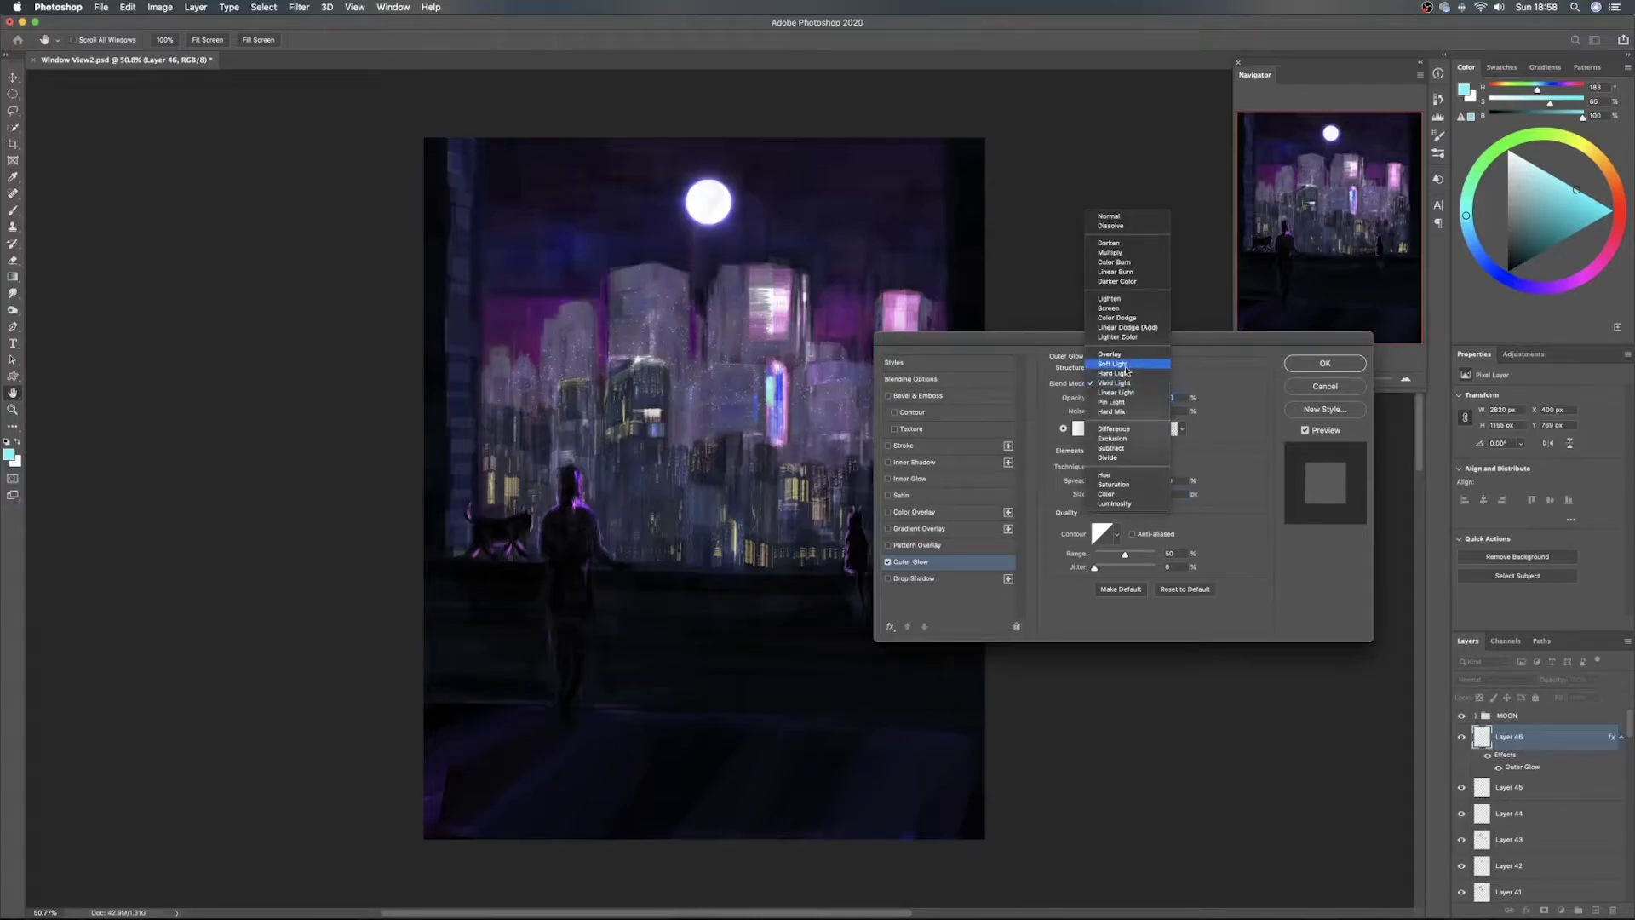
left_click(1129, 318)
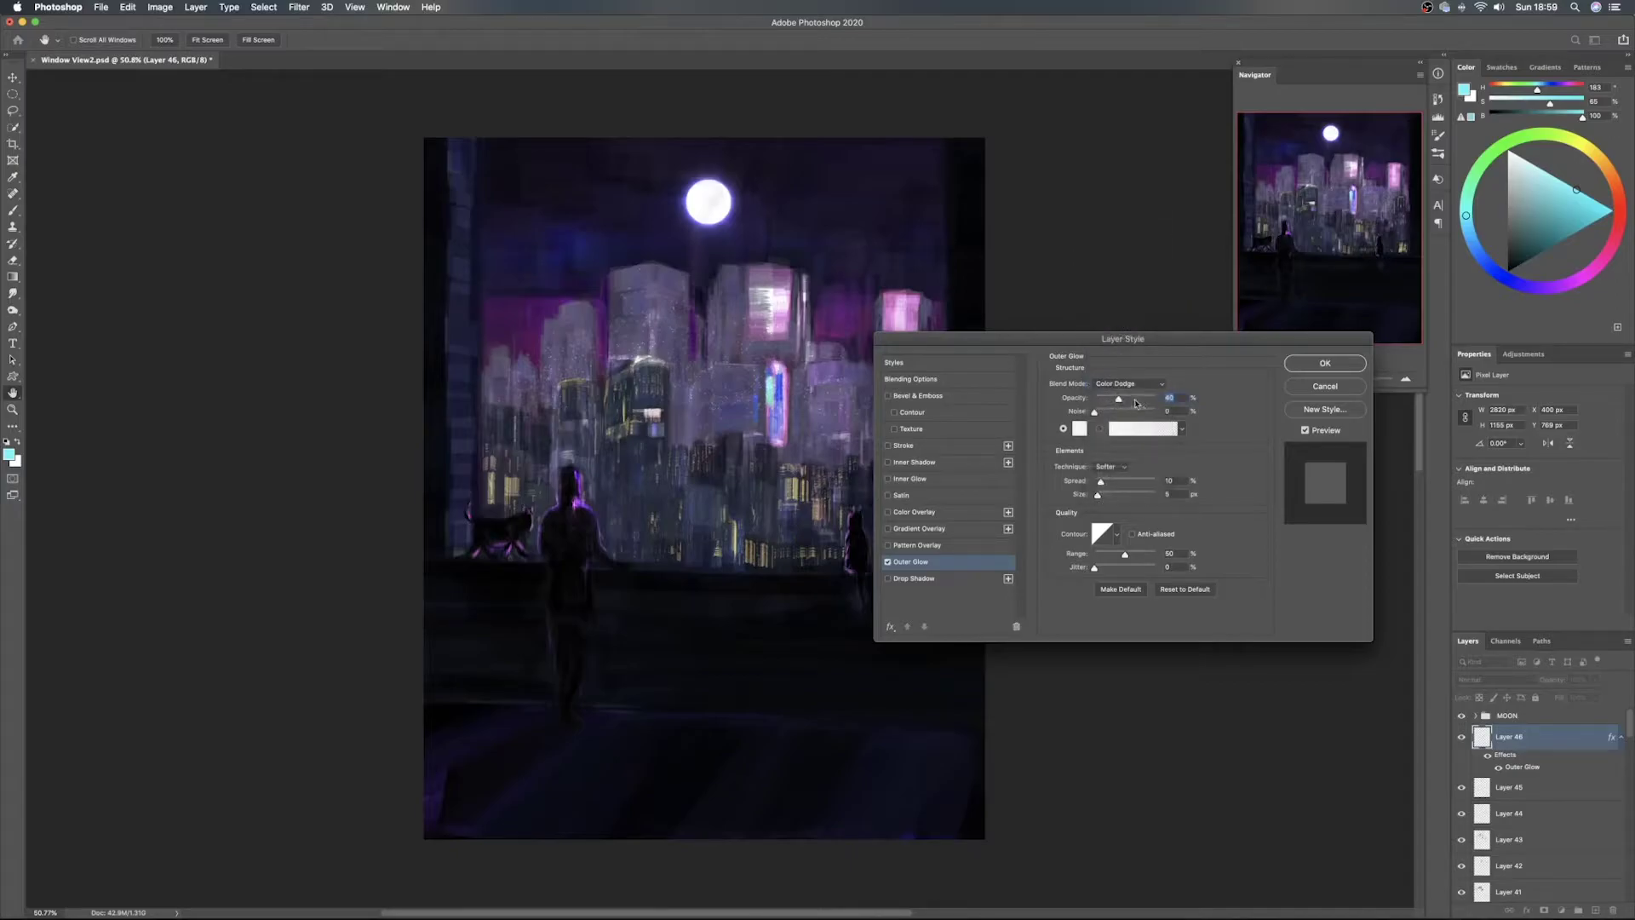
left_click(1130, 384)
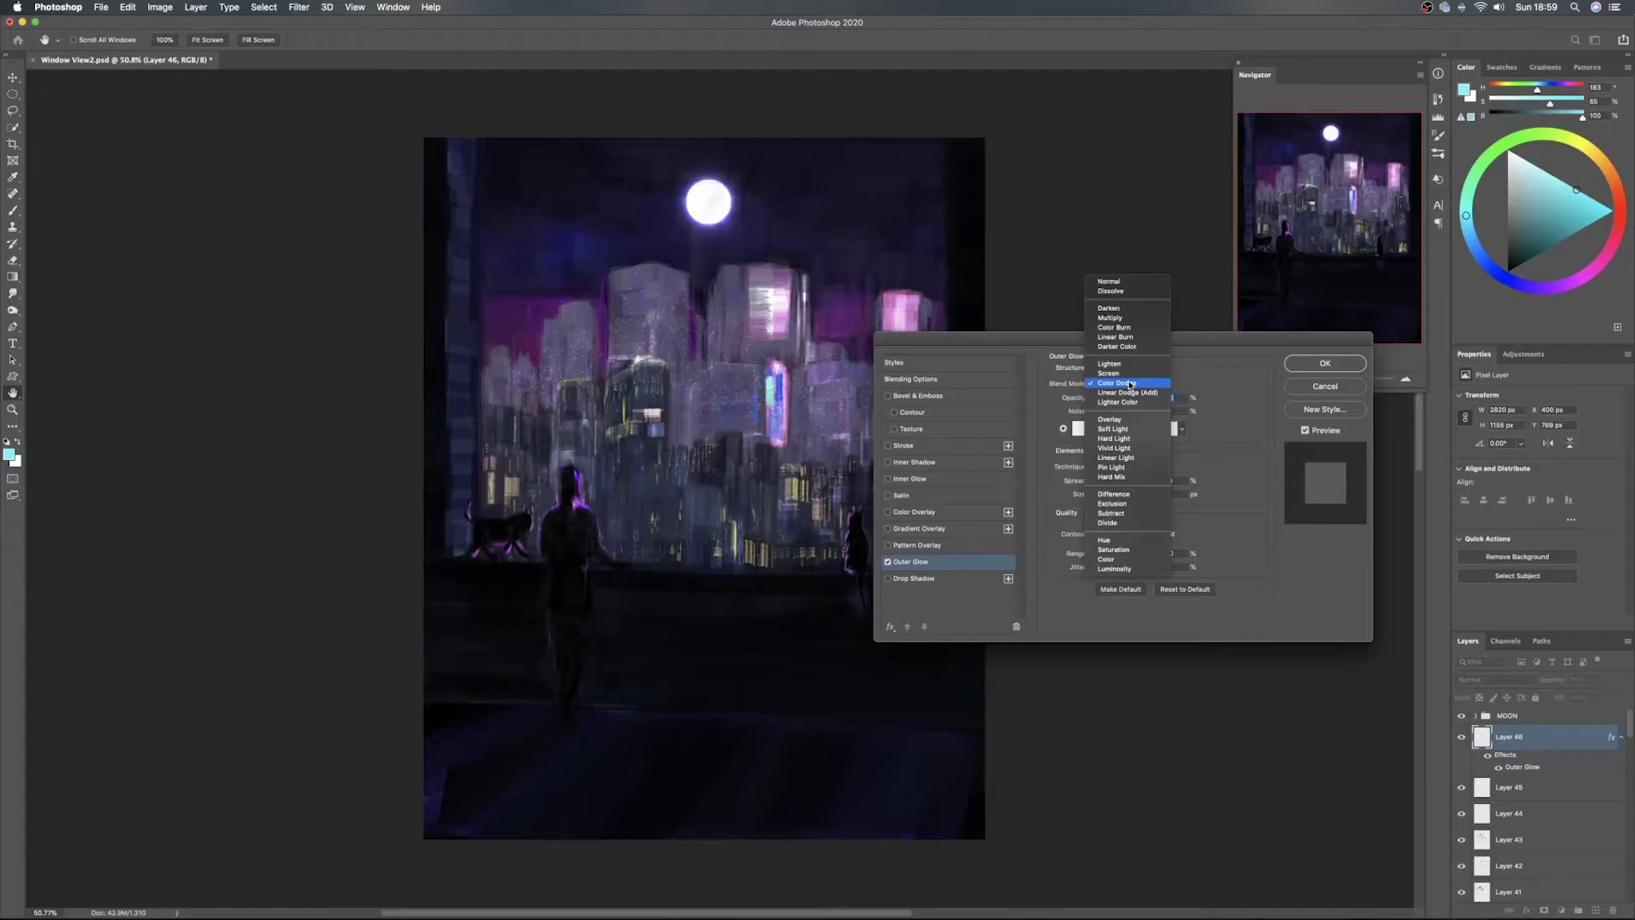
left_click(1130, 384)
Set the outer glow's colour to a bright turquoise with hue 172, saturation 79 and brightness 100
left_click(1077, 430)
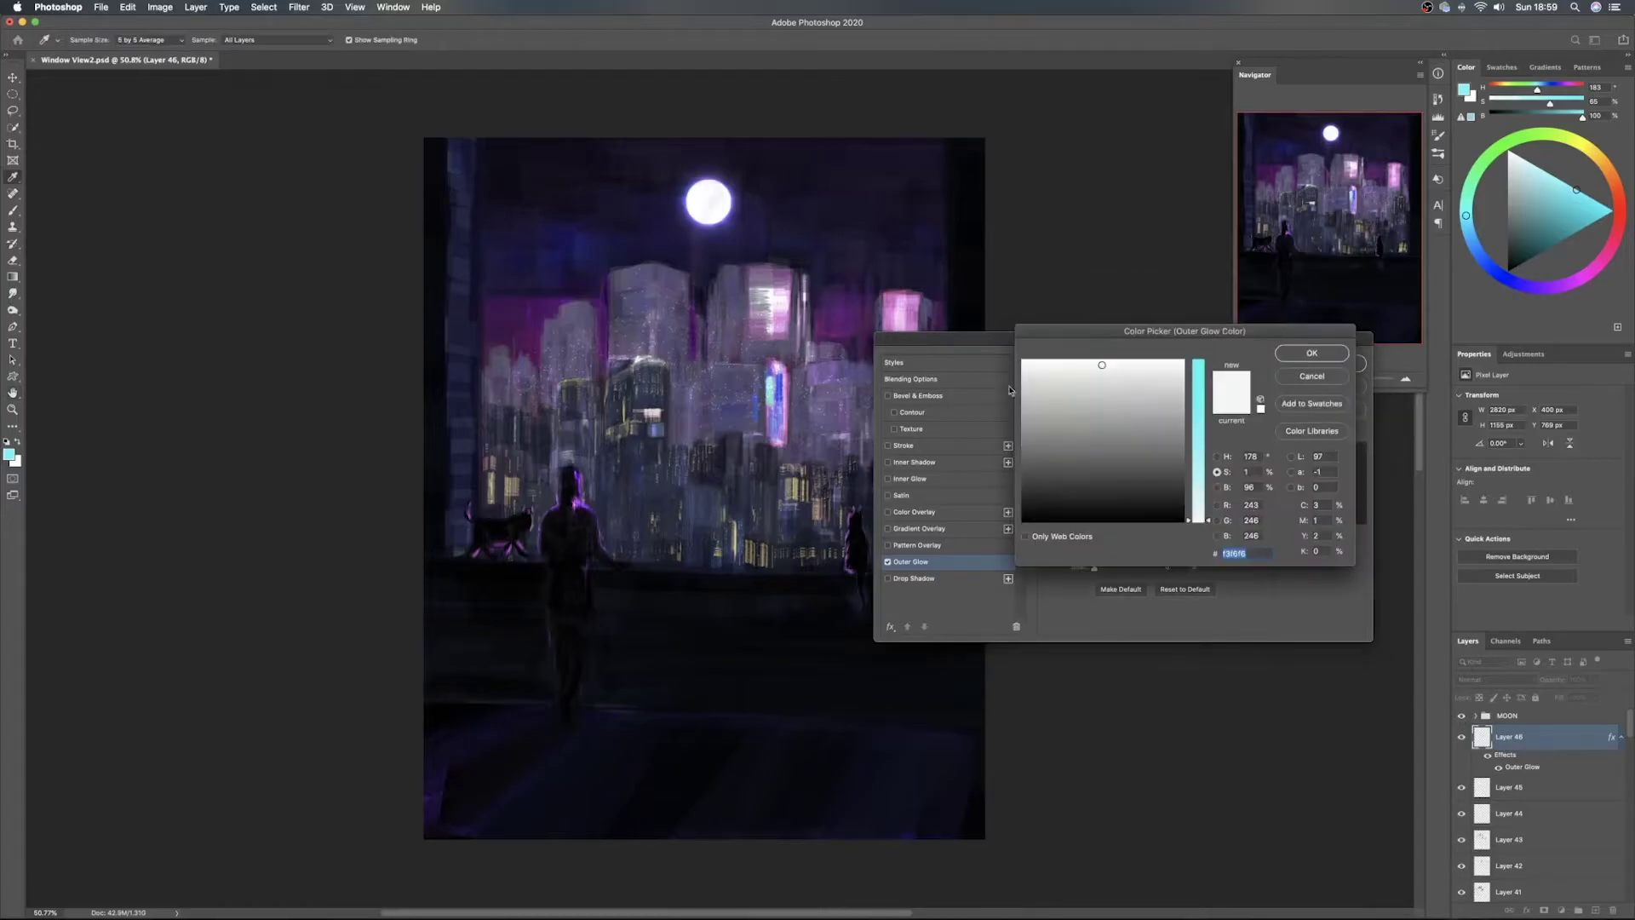
left_click(1201, 407)
left_click_drag(1198, 383, 1198, 393)
left_click(1151, 361)
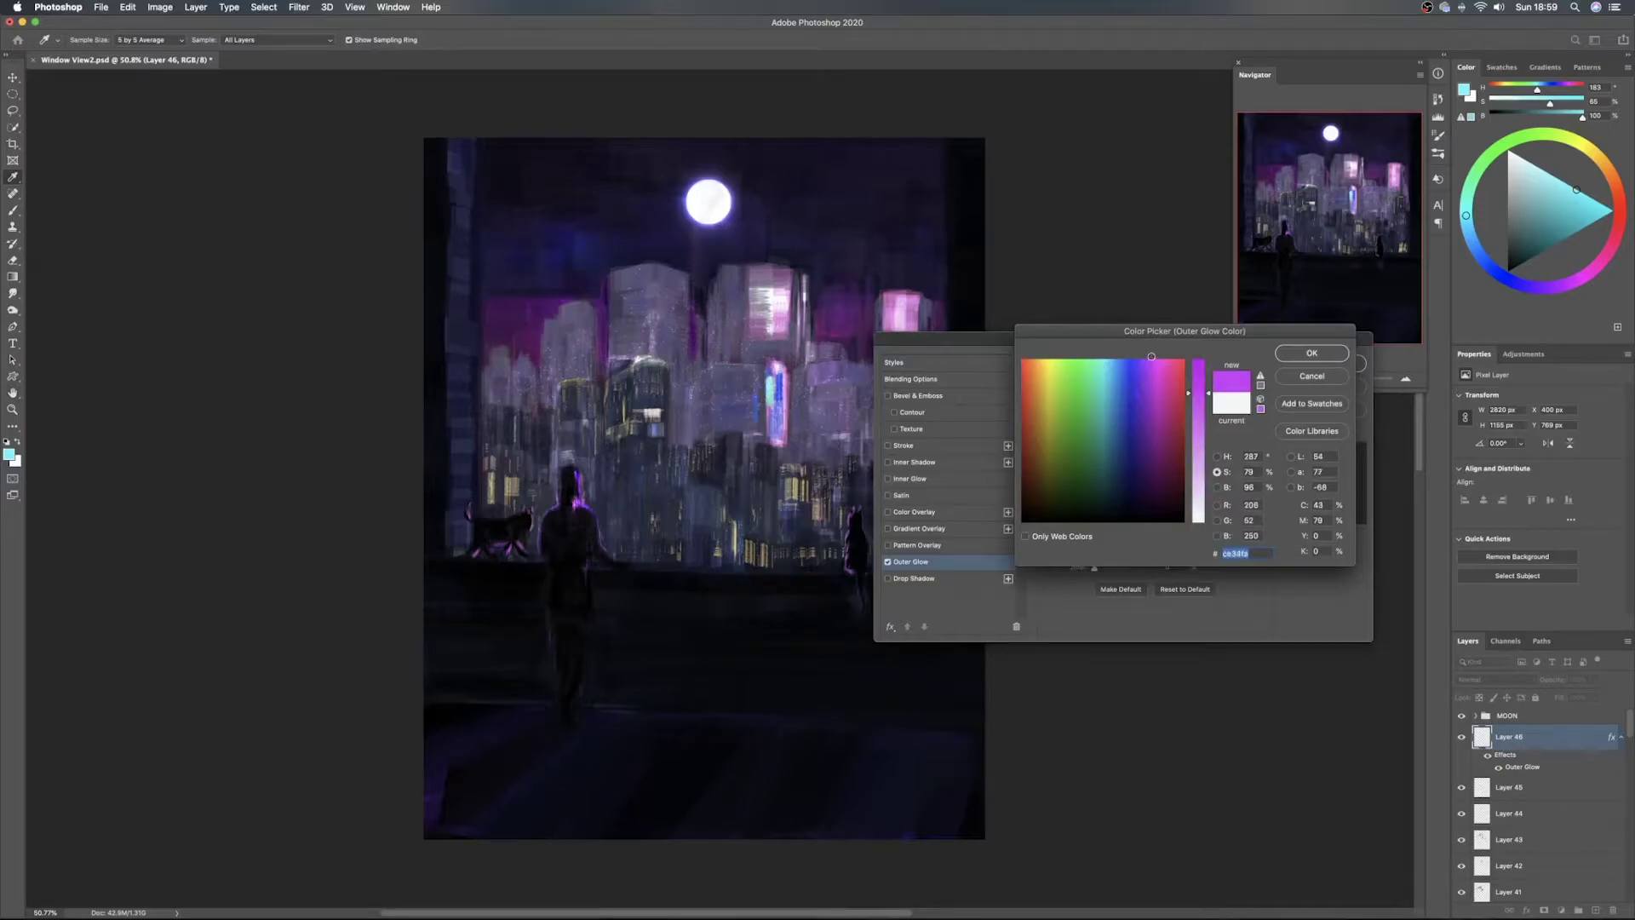
left_click_drag(1099, 385, 1099, 357)
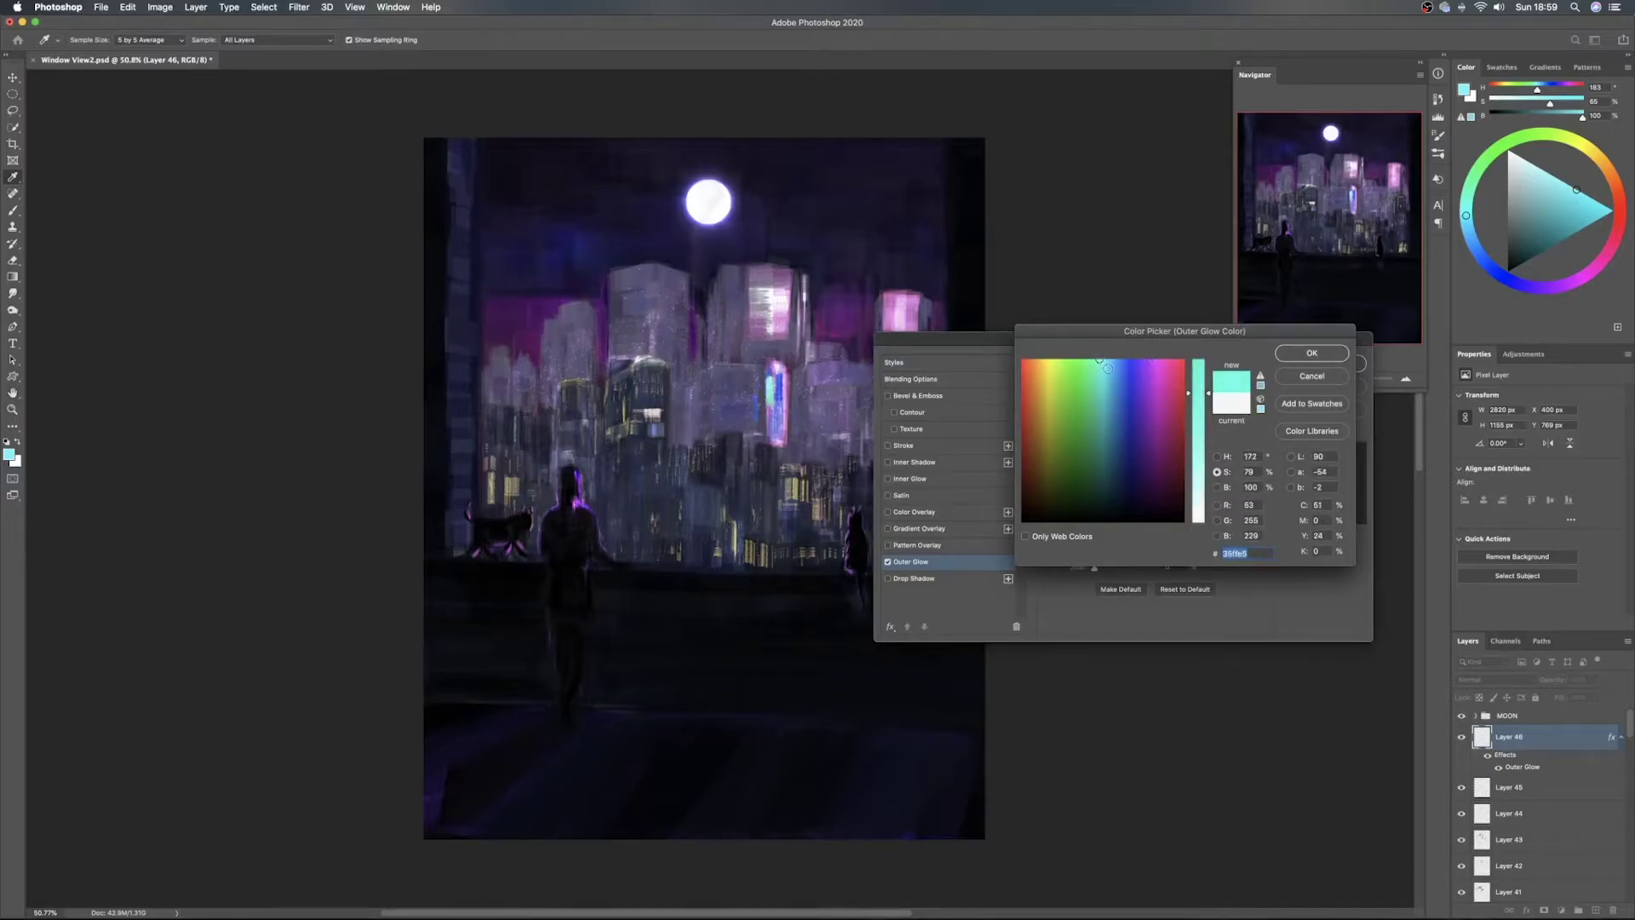
left_click(1307, 353)
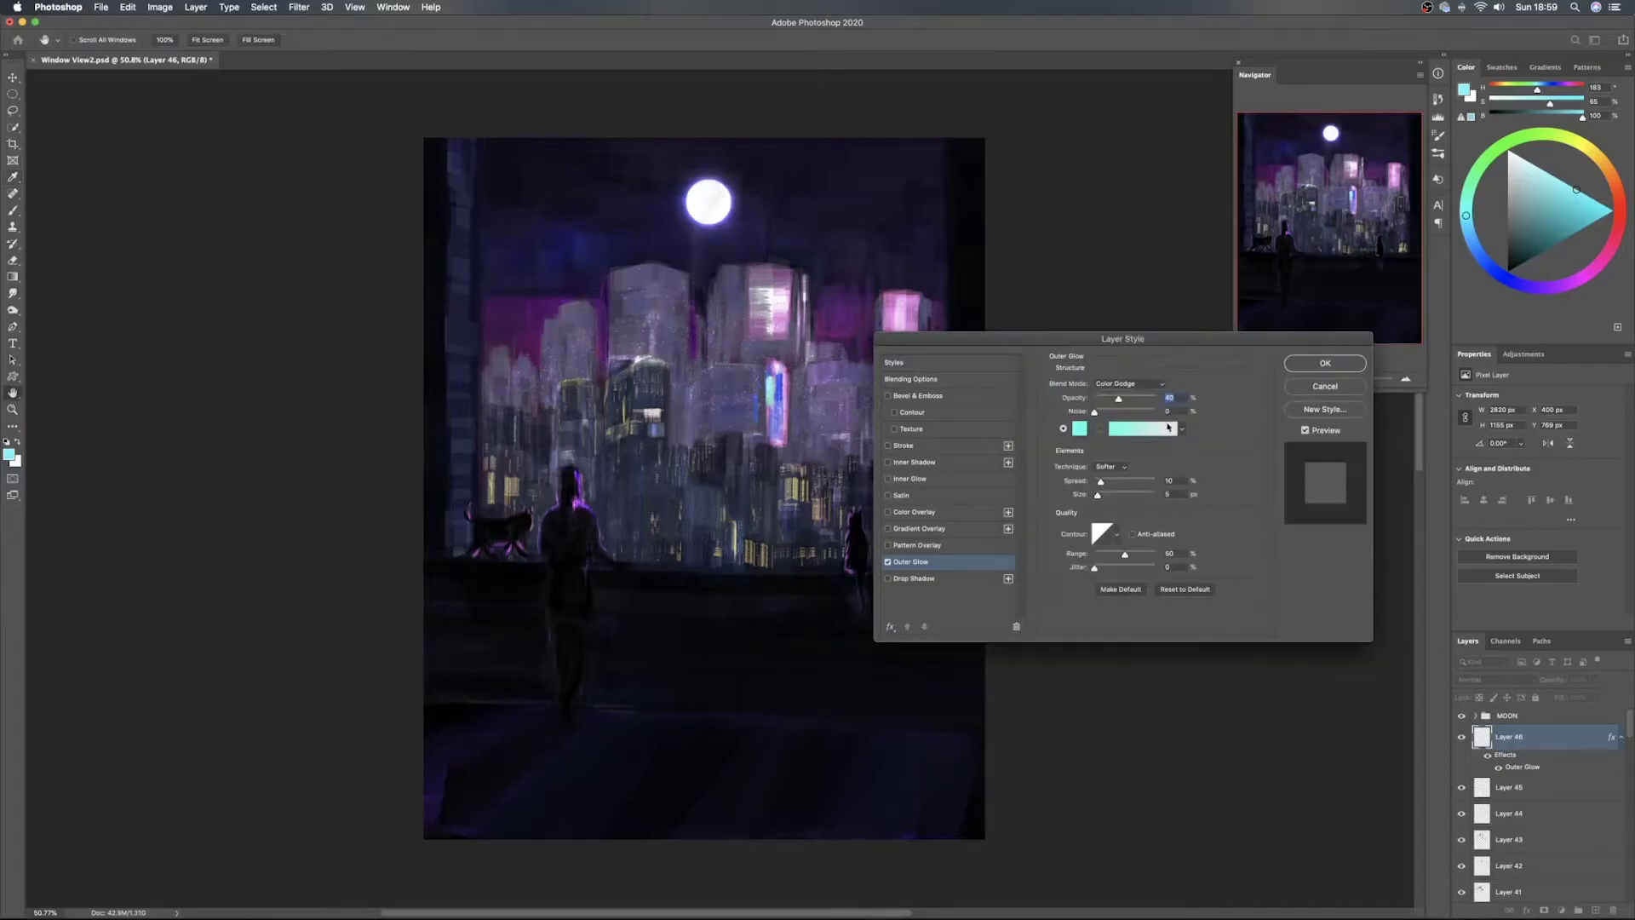
Fine-tune the turquoise glow's size and spread, lower its opacity to about 29% and apply the layer style
left_click_drag(1097, 494, 1100, 500)
left_click_drag(1117, 399, 1156, 399)
mouse_move(1100, 481)
left_mouse_down()
mouse_move(1123, 484)
mouse_move(1094, 484)
mouse_move(1101, 498)
left_mouse_up()
mouse_move(1156, 398)
left_mouse_down()
mouse_move(1105, 399)
mouse_move(1124, 402)
left_mouse_up()
left_click_drag(1120, 402, 1113, 402)
left_click(1320, 363)
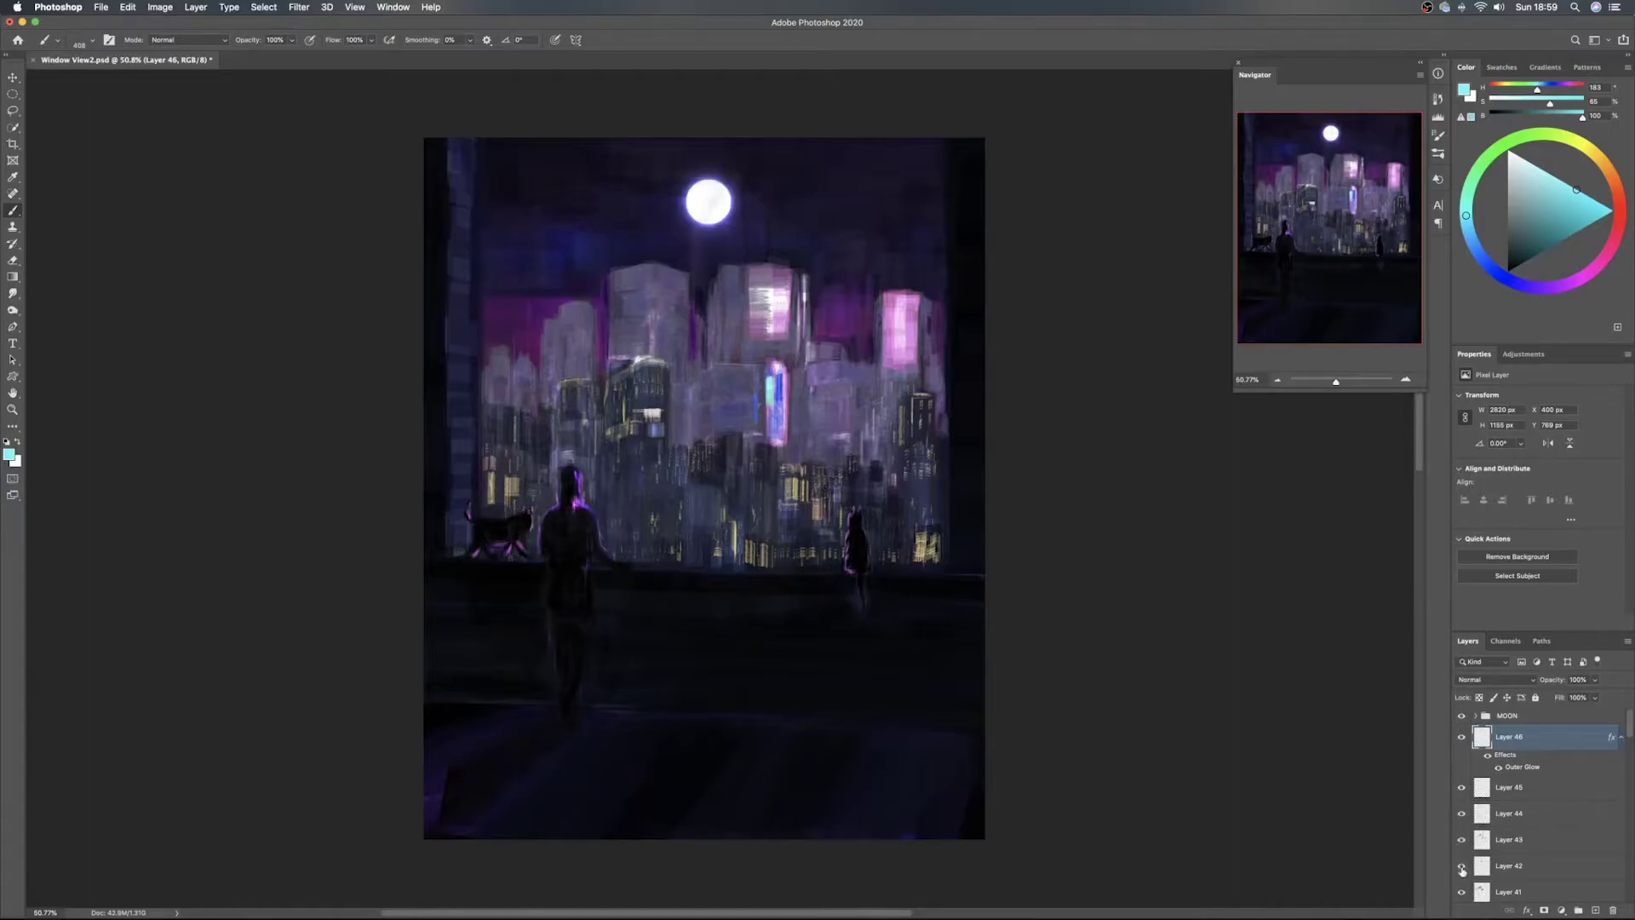
Hide and show Layer 40 and Layer 39 in turn to check what each contributes to the painting
scroll(1482, 855, "down", 2)
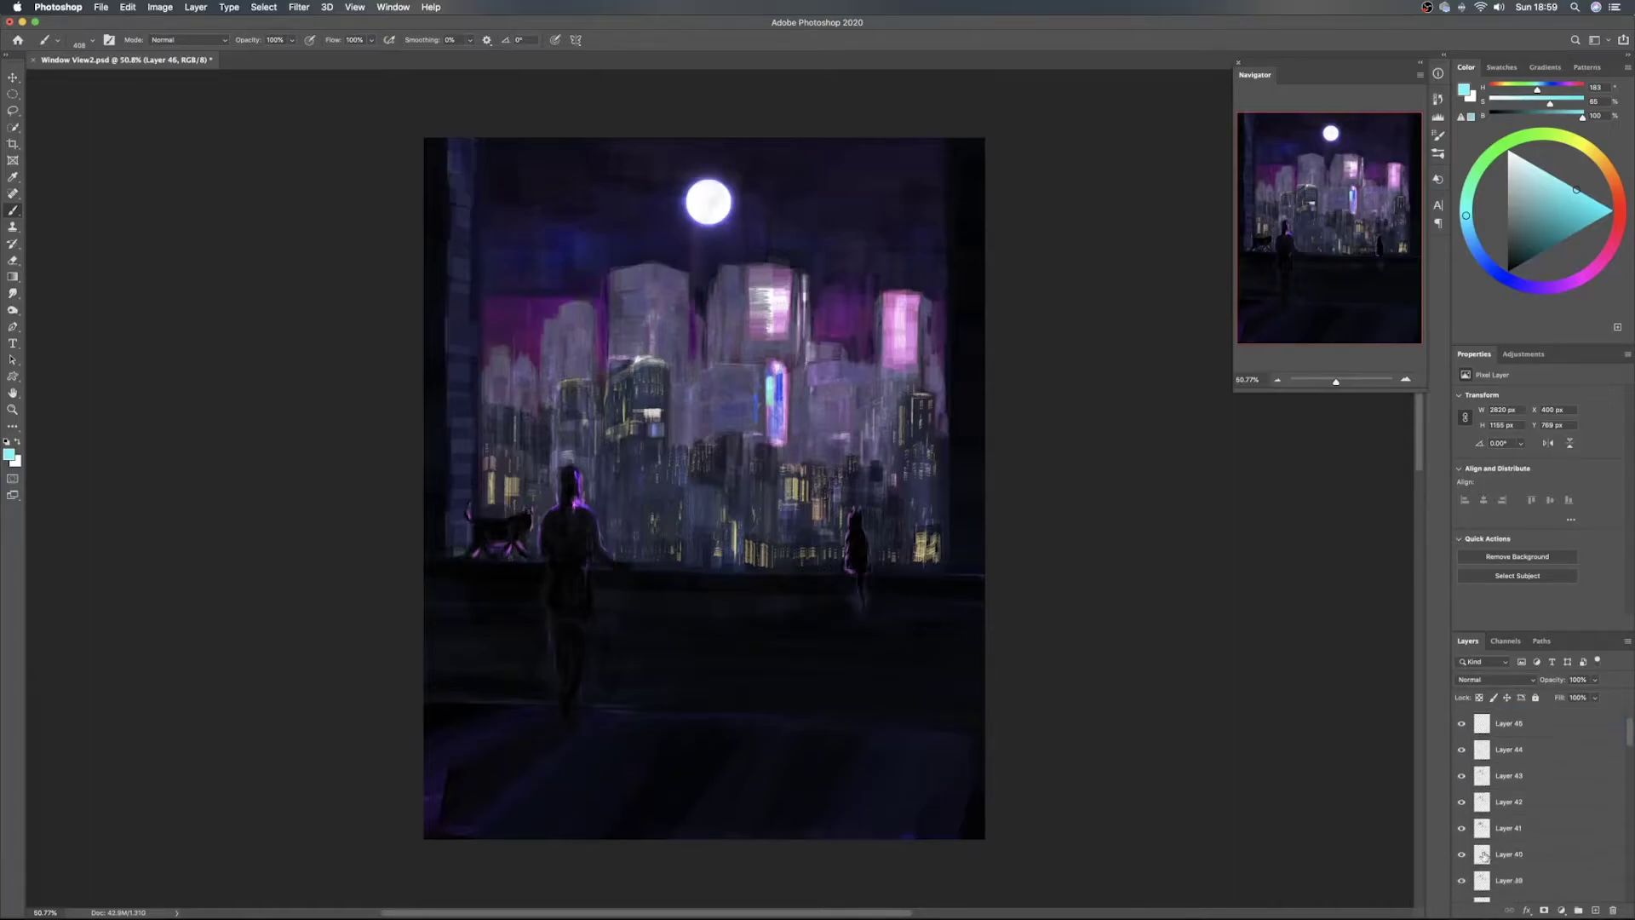
left_click(1459, 857)
left_click(1459, 859)
left_click(1459, 877)
left_click(1460, 878)
scroll(1469, 843, "up", 2)
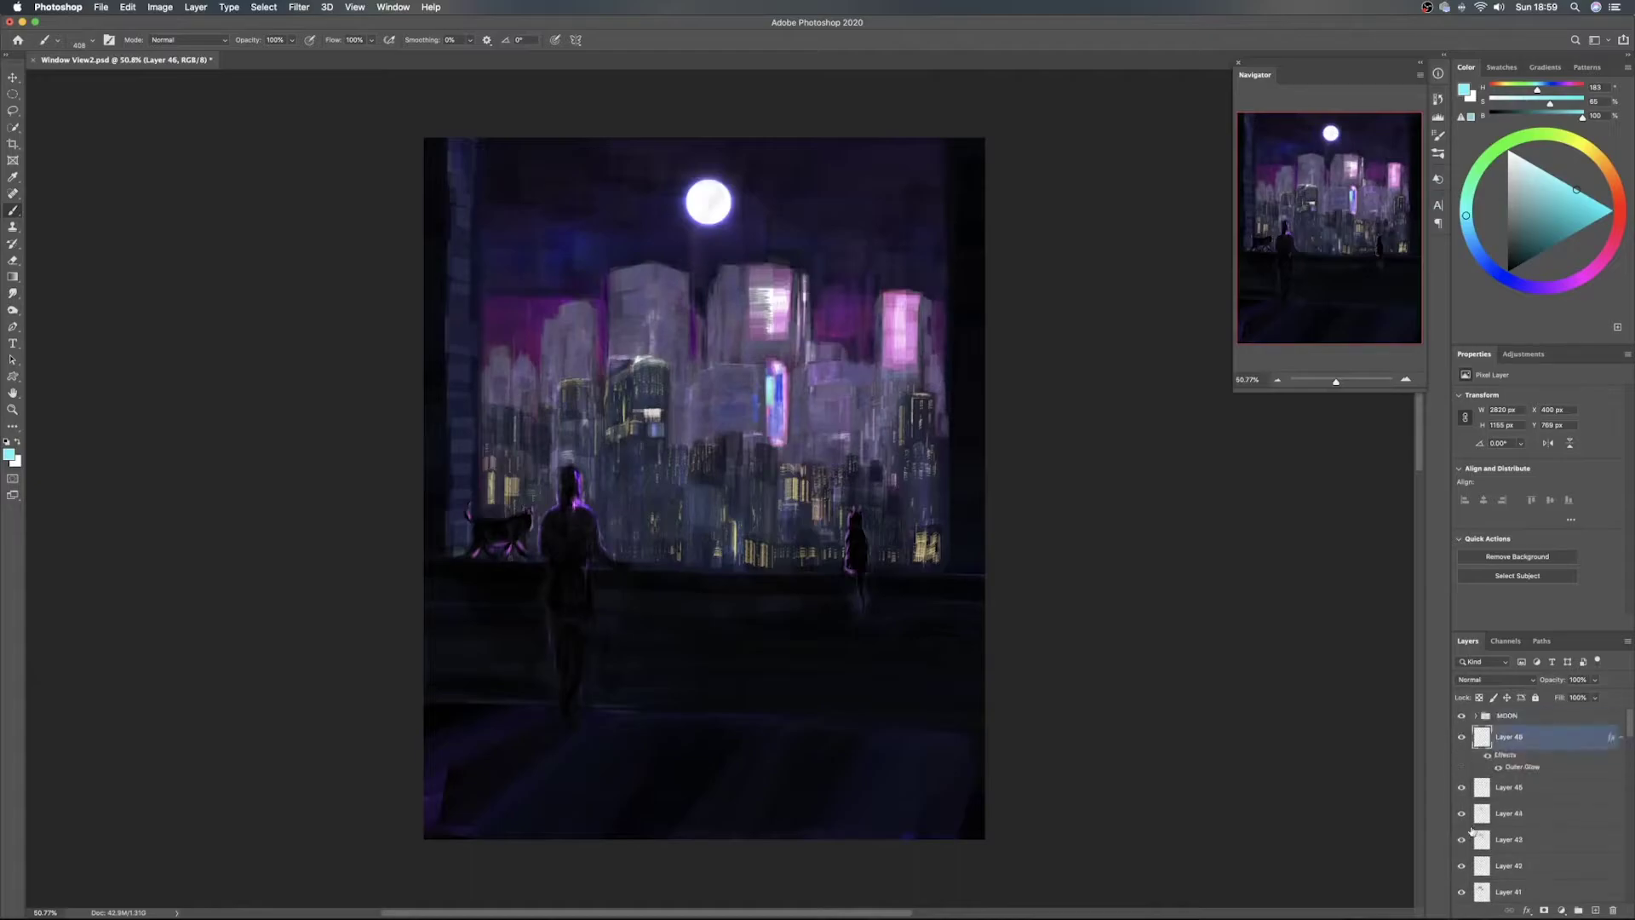
Copy Layer 46's outer glow to Layer 45 and recolour the copy golden yellow, RGB 255, 205, 53
left_click(1553, 787)
left_click_drag(1612, 741, 1604, 790)
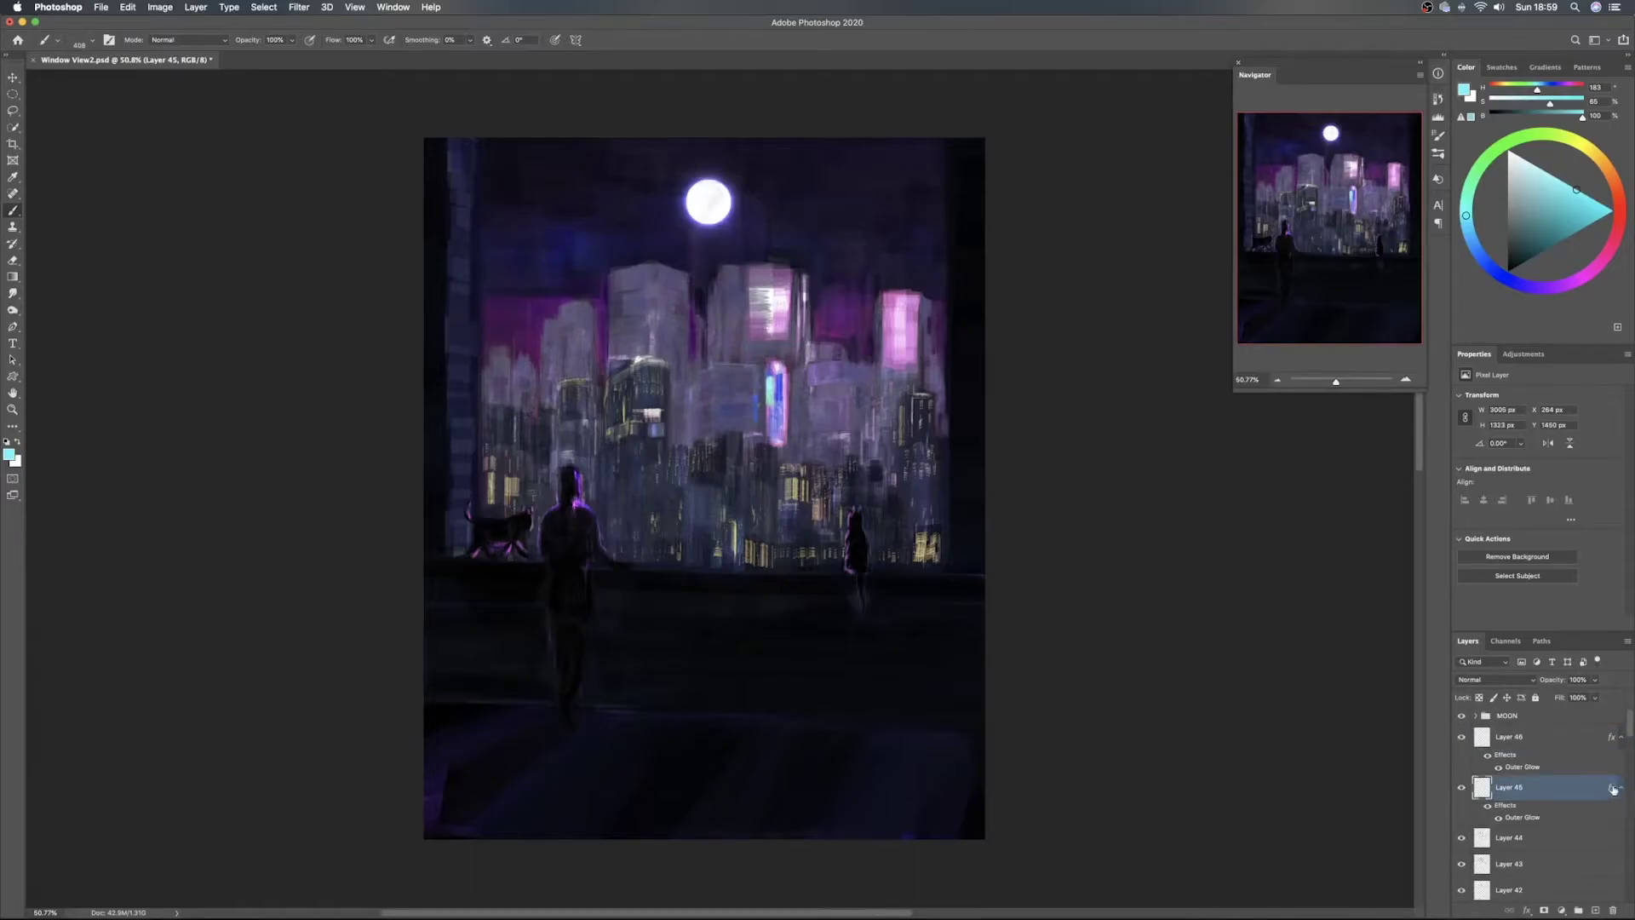
double_click(1610, 788)
left_click(949, 568)
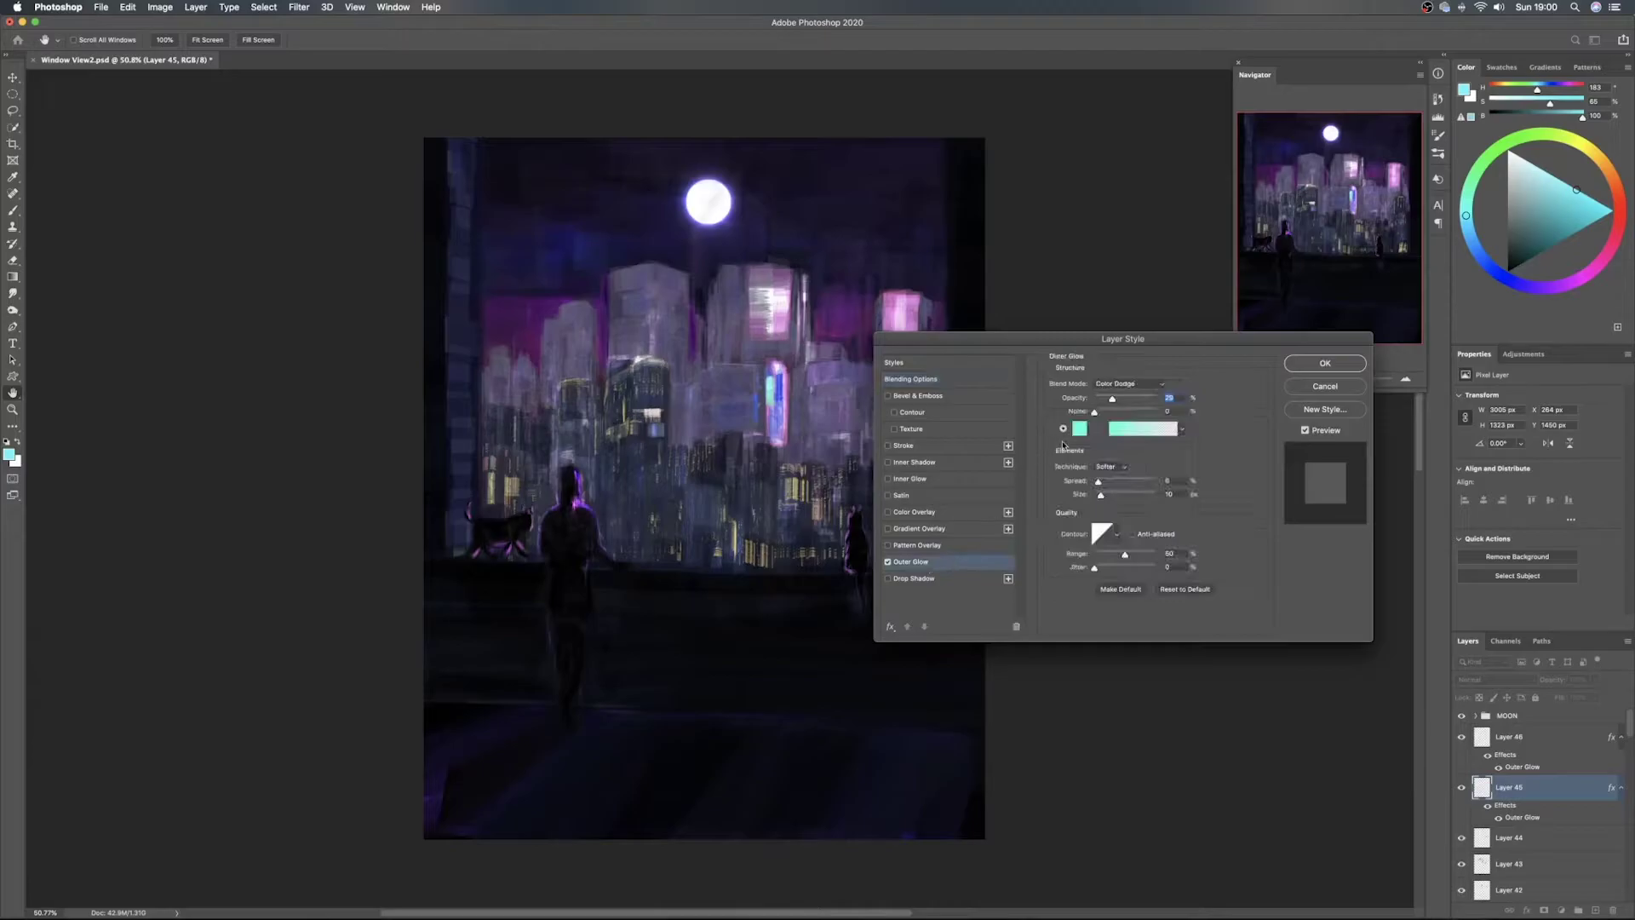
left_click(1085, 436)
left_click(1051, 358)
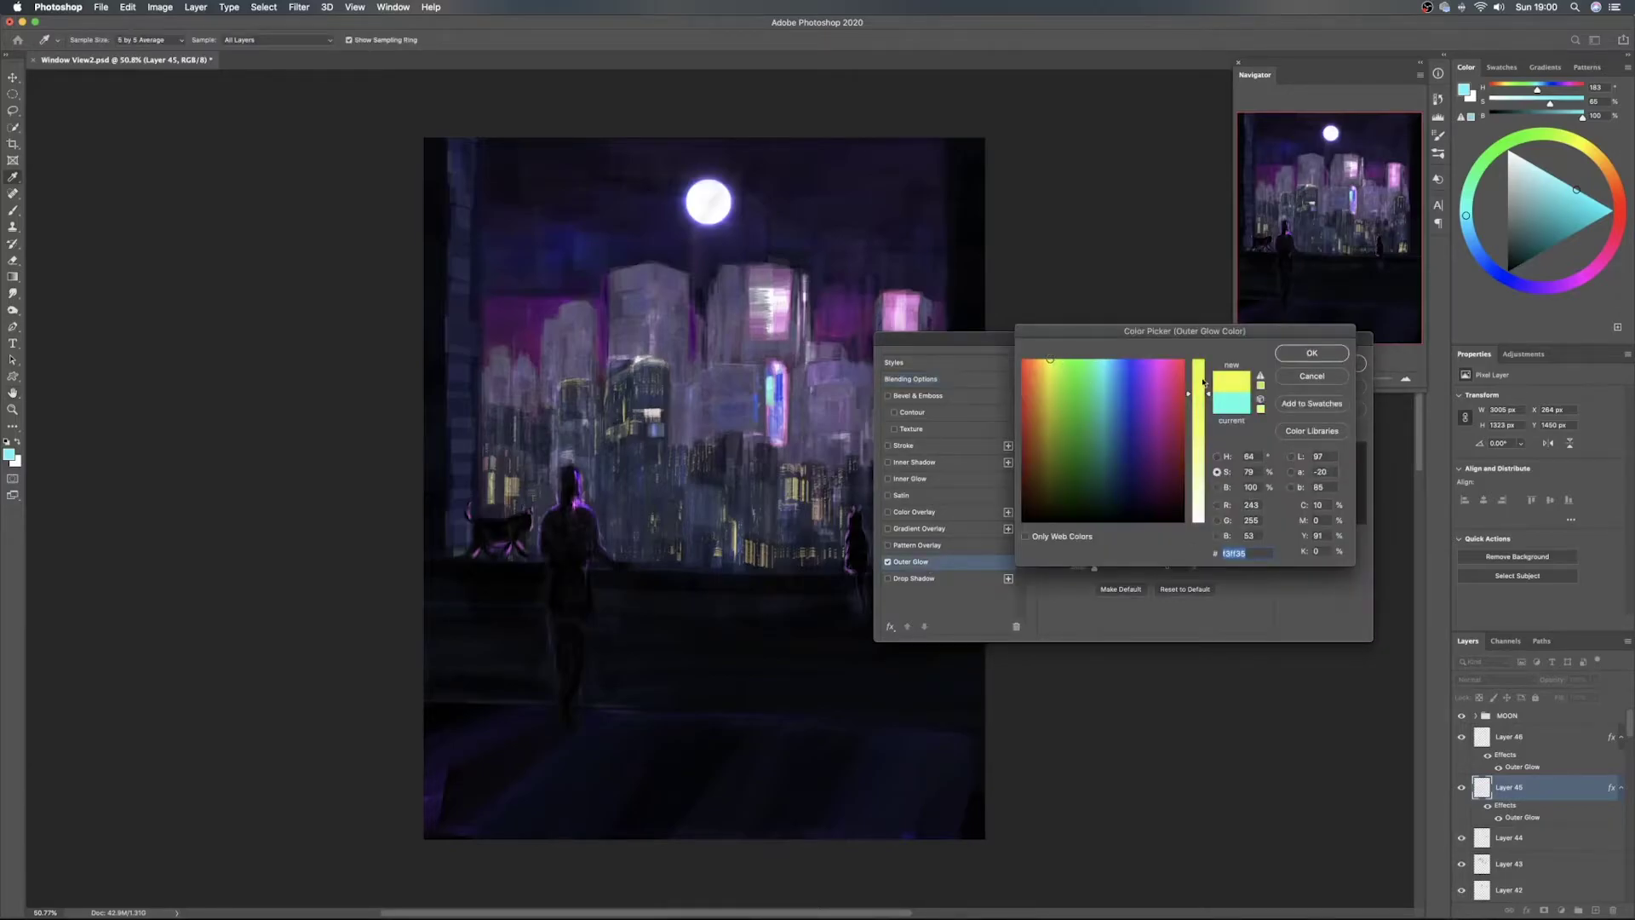
left_click(1040, 359)
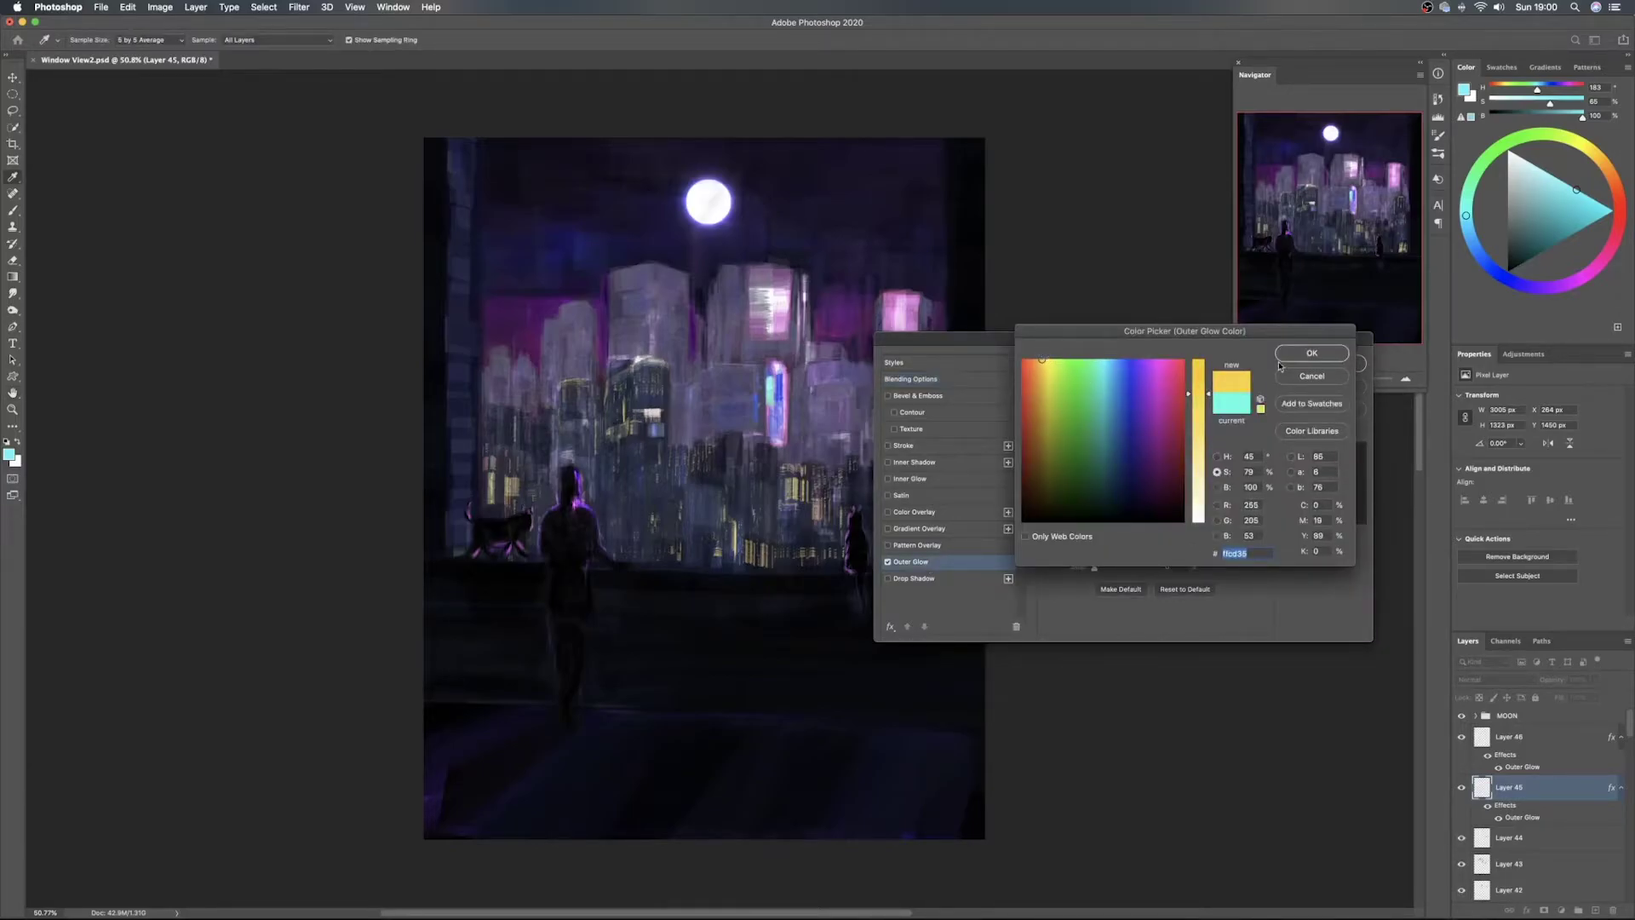
left_click(1307, 356)
Darken Layer 45's glow to a muted gold with hue 42 and brightness 87, adjust its opacity and apply the style
mouse_move(1112, 400)
left_mouse_down()
mouse_move(1147, 402)
mouse_move(1106, 401)
left_mouse_up()
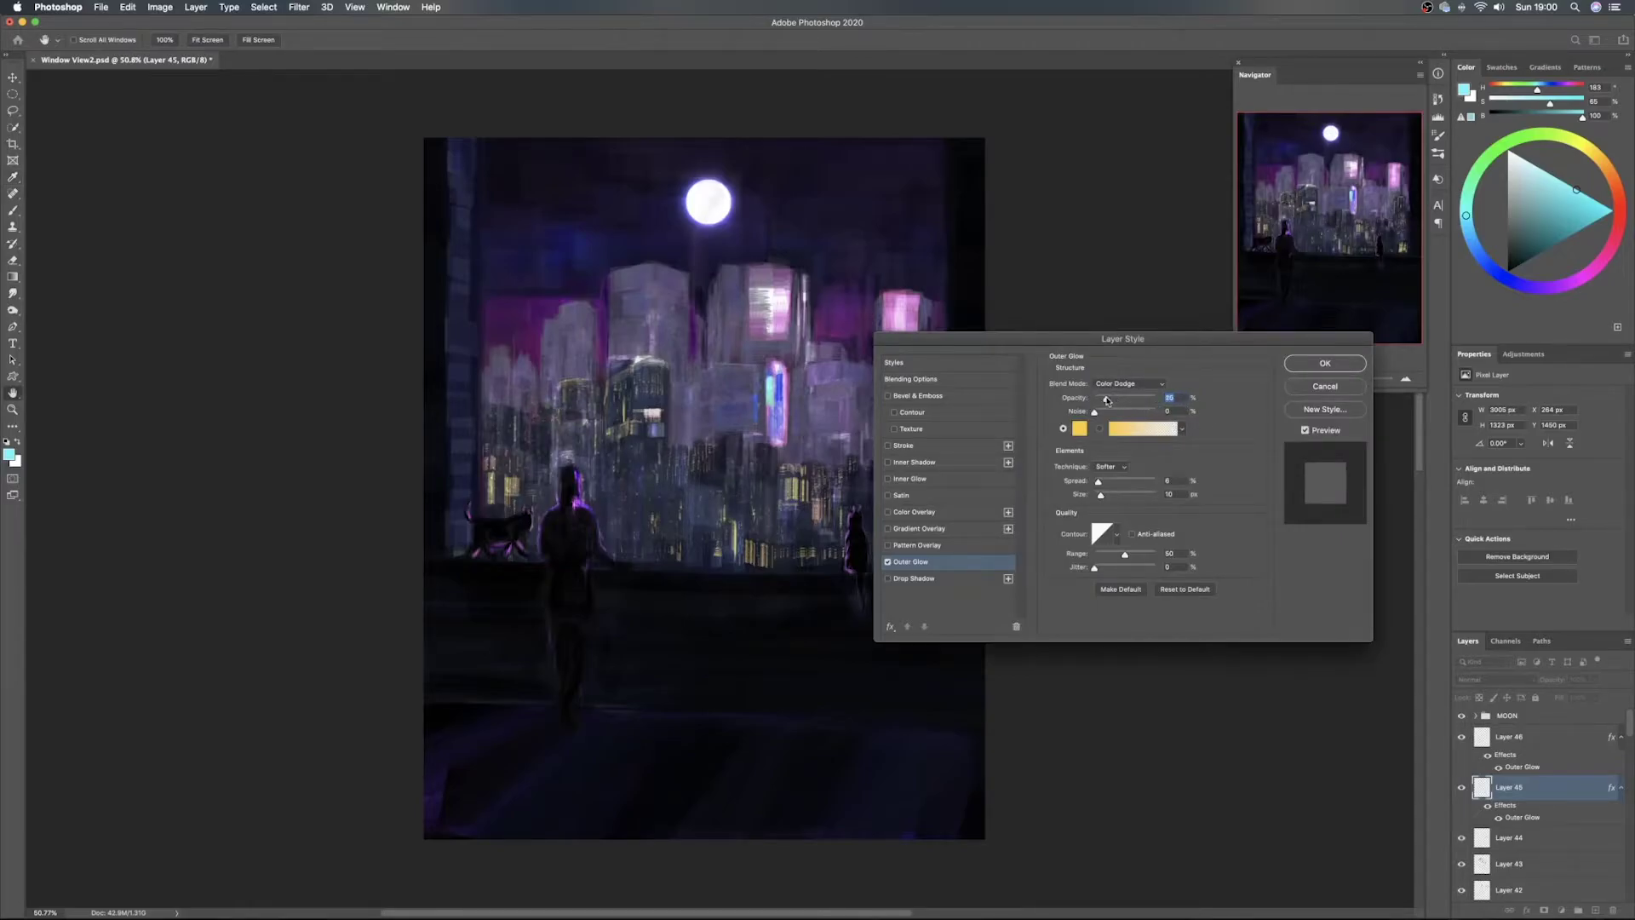
left_click(1079, 428)
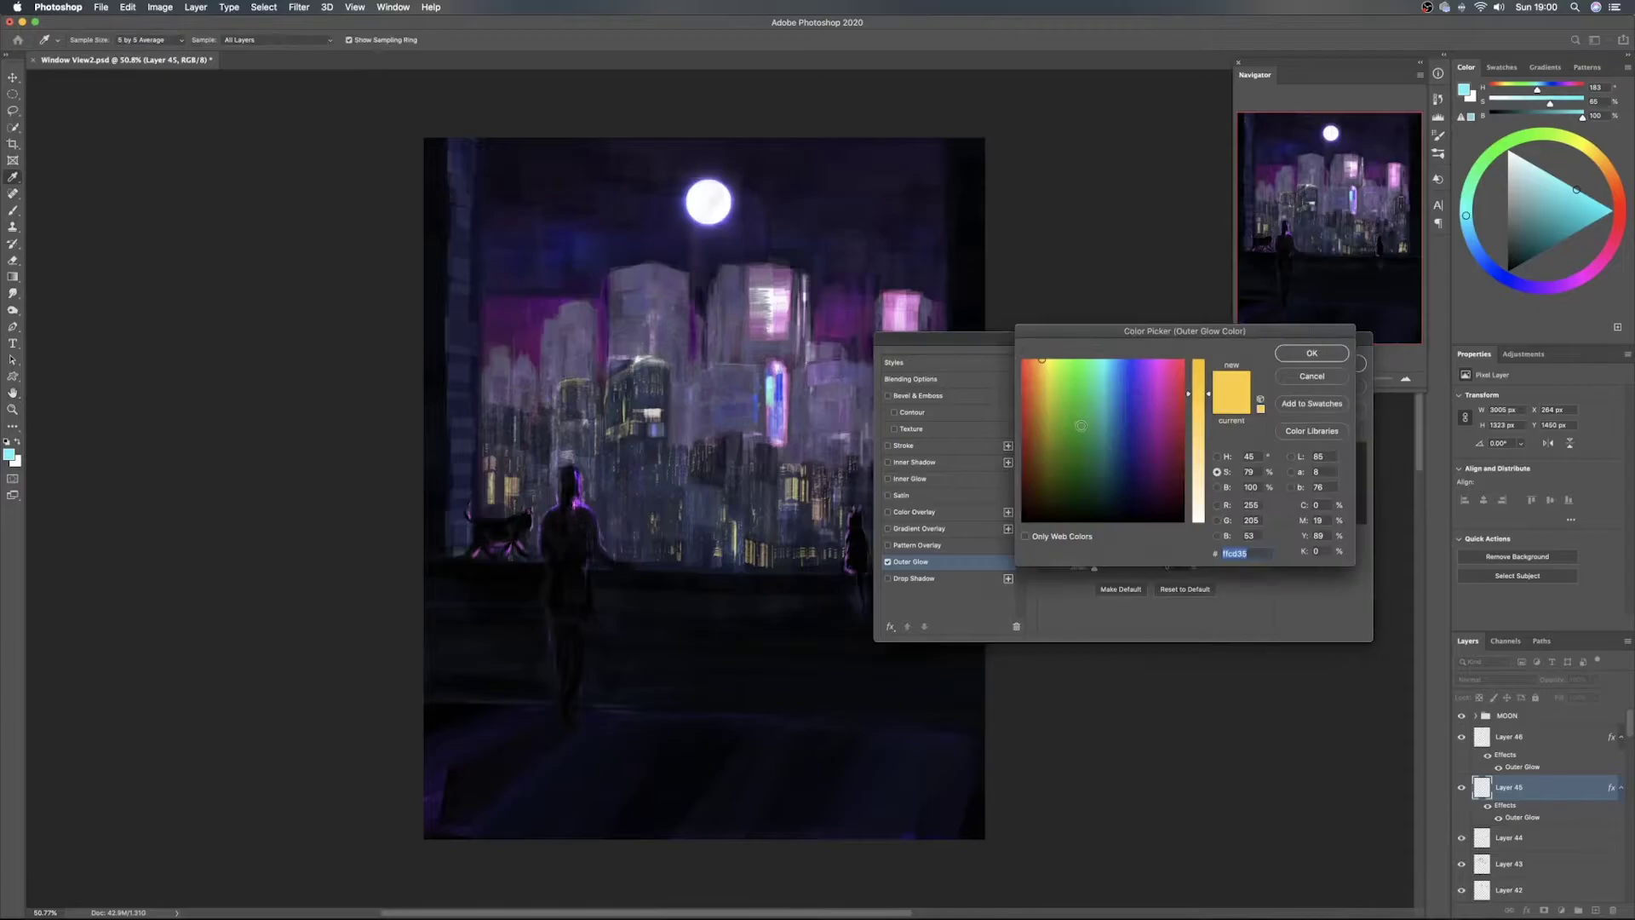
mouse_move(1045, 381)
left_mouse_down()
mouse_move(1042, 400)
mouse_move(1040, 379)
left_mouse_up()
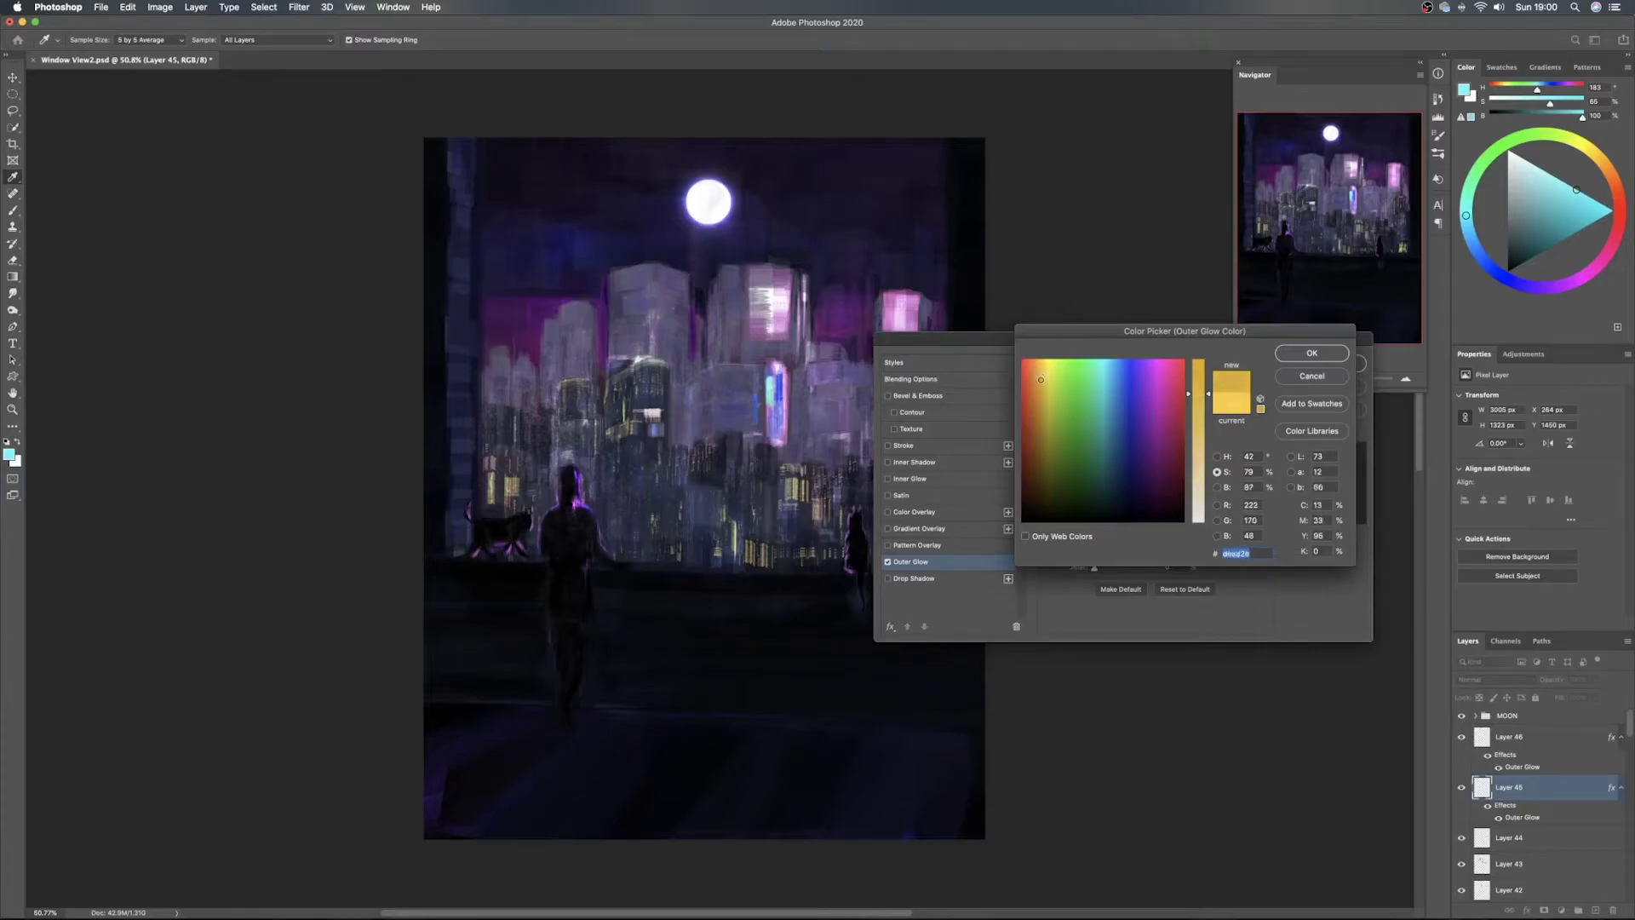
left_click(1305, 359)
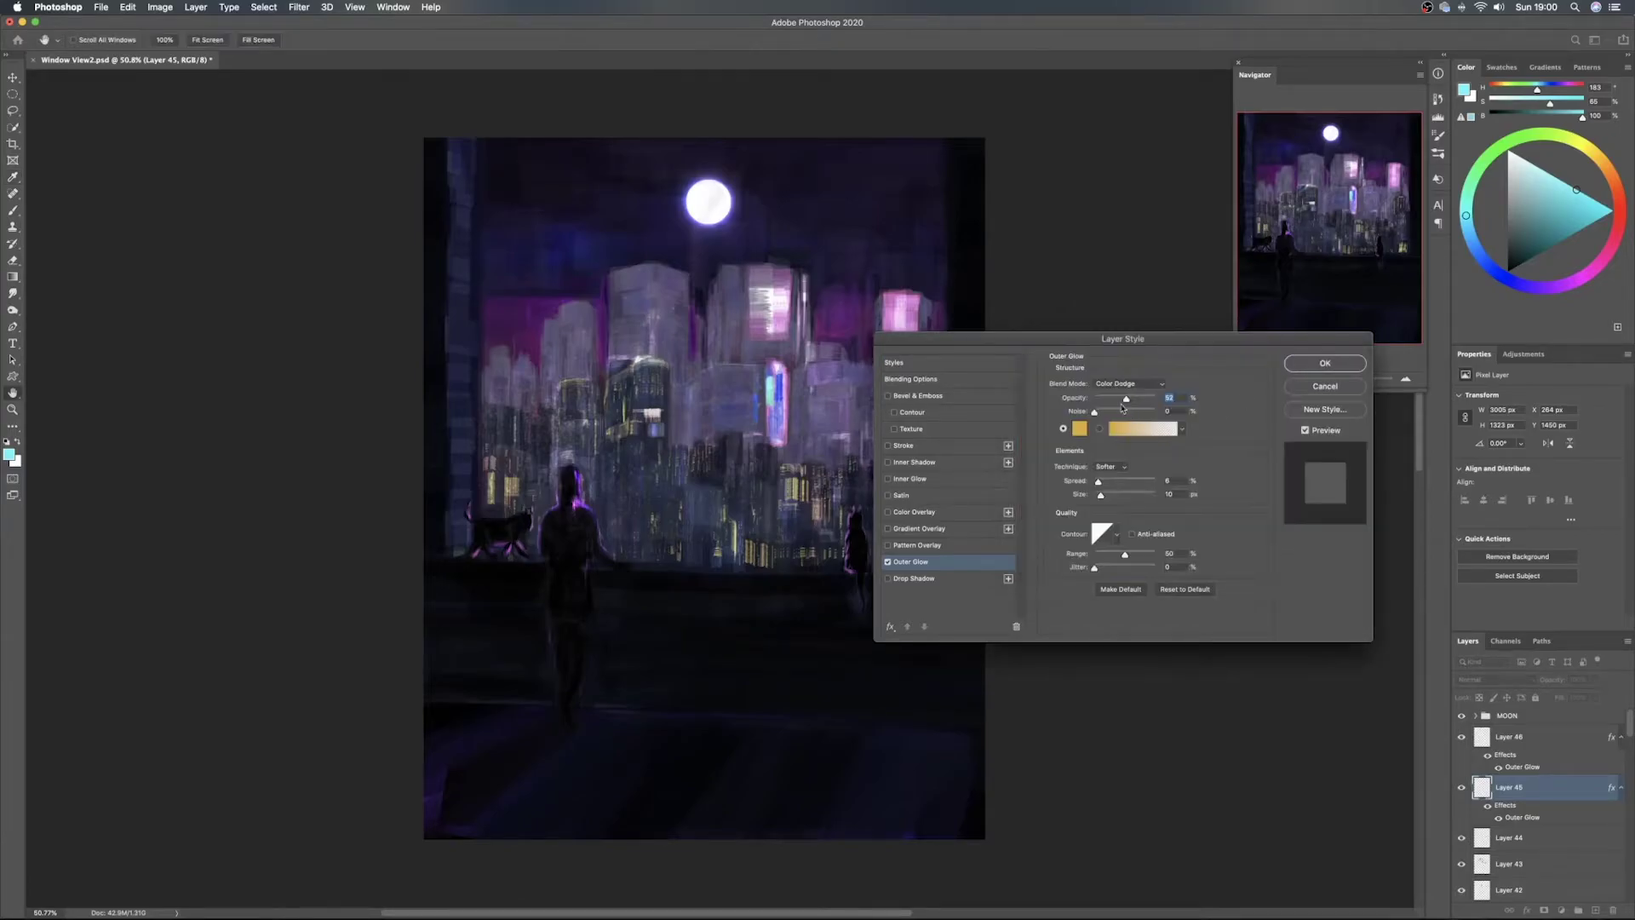
left_click_drag(1142, 400, 1087, 401)
left_click_drag(1122, 400, 1117, 402)
left_click(1316, 368)
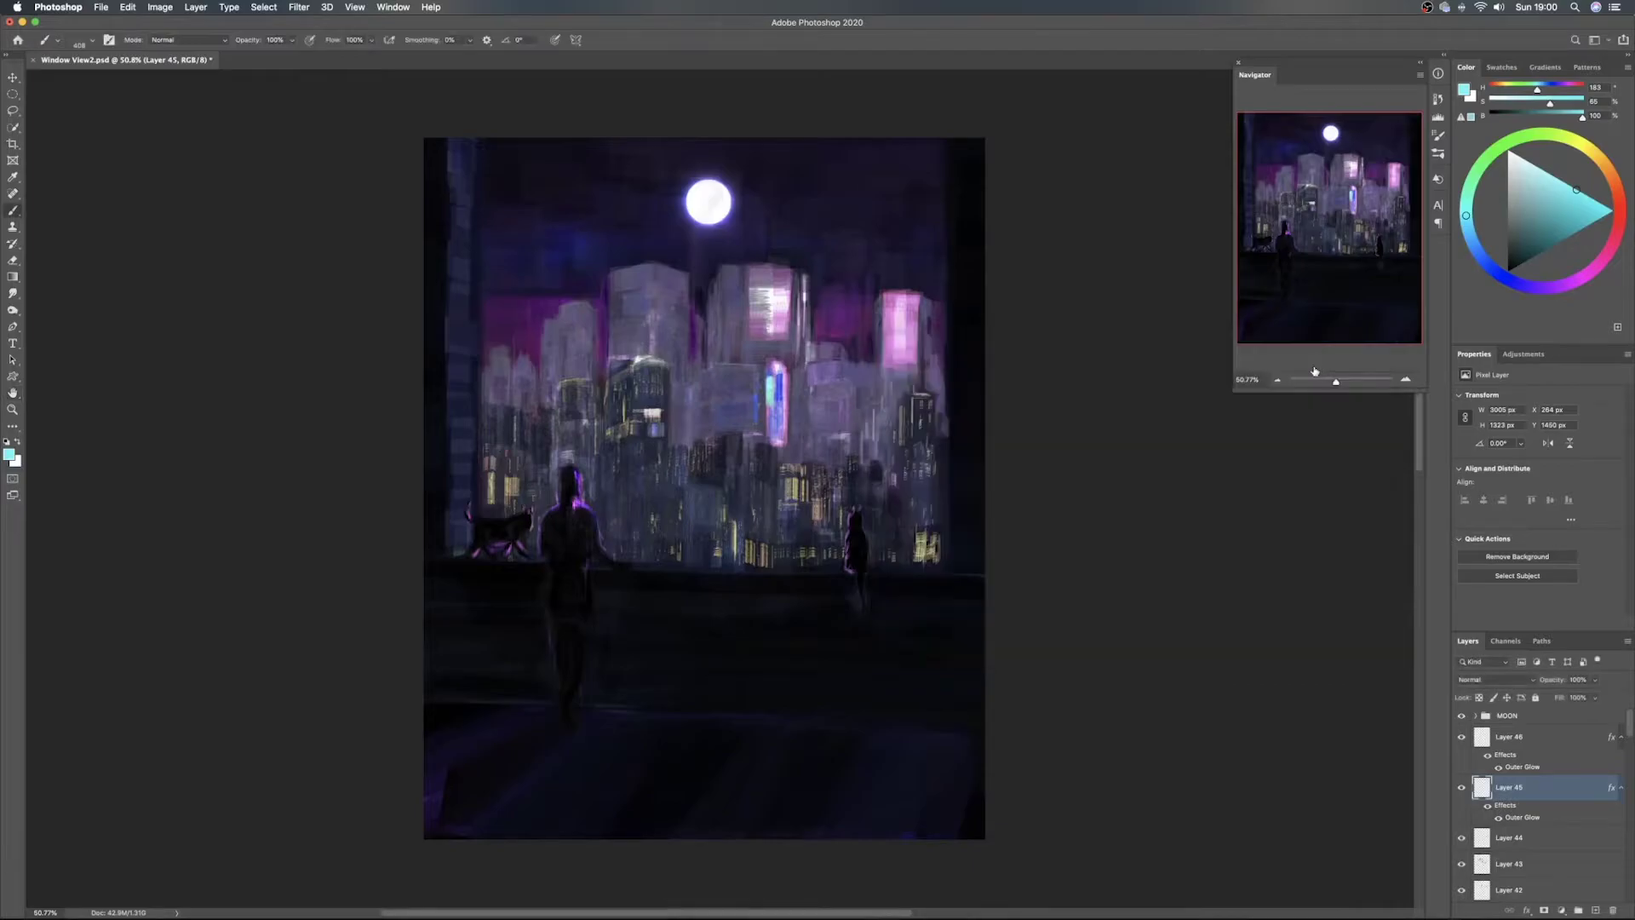
Erase the light specks over the standing figure's head on Layer 45
key("e")
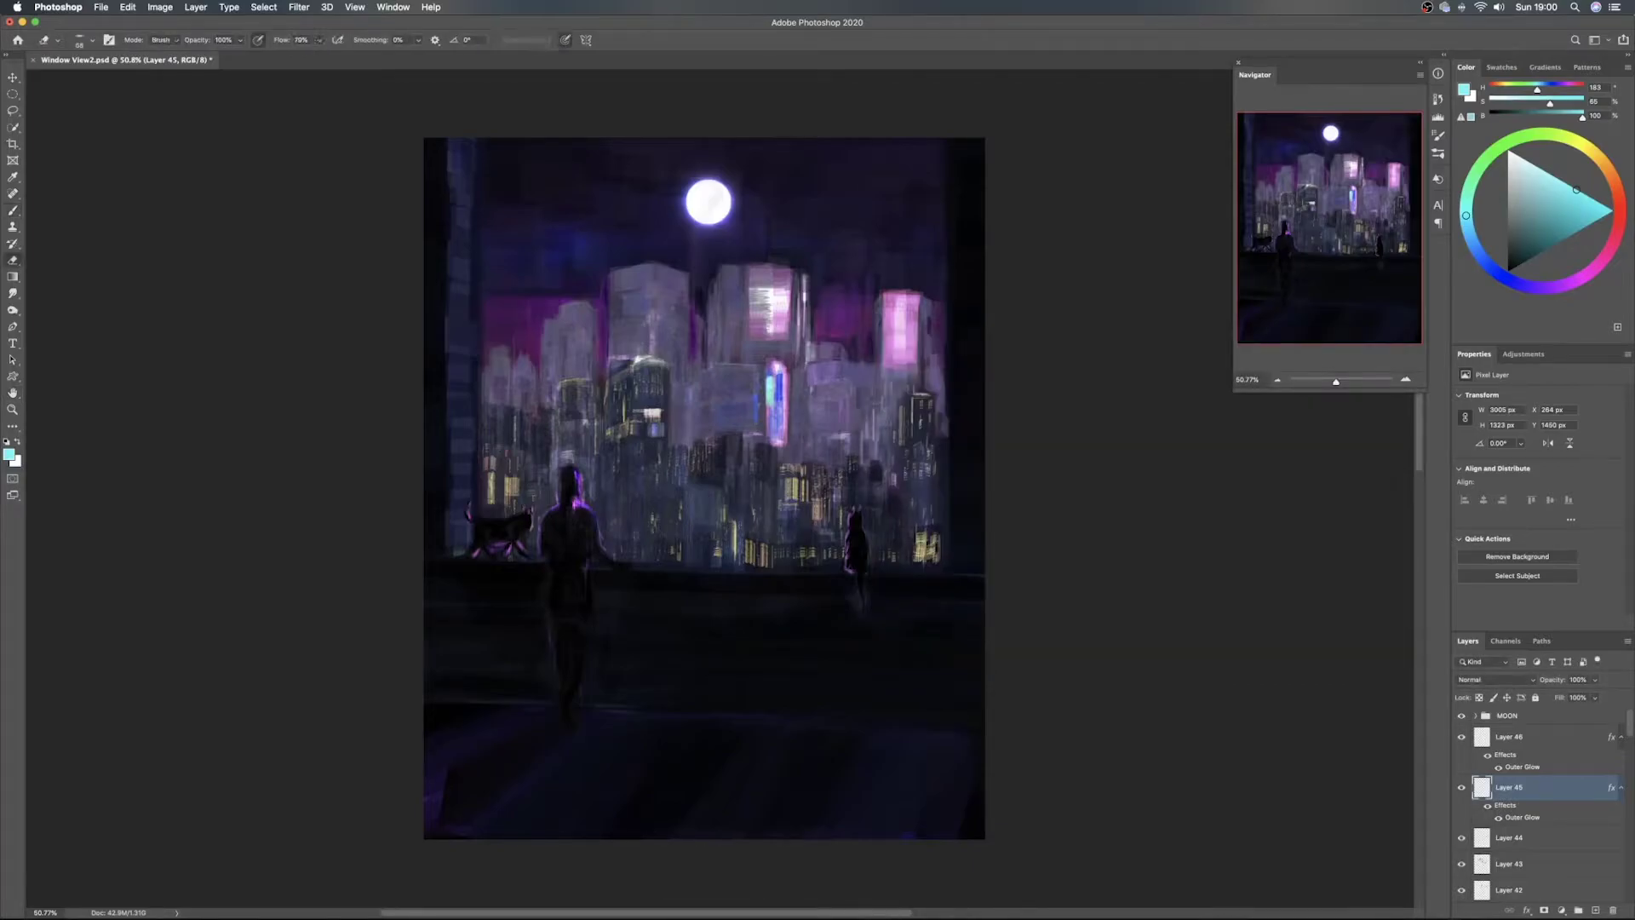
left_click_drag(558, 482, 584, 481)
Add an outside Stroke with a pink-to-violet gradient in Overlay mode to Layer 46 and increase its size
left_click(1551, 737)
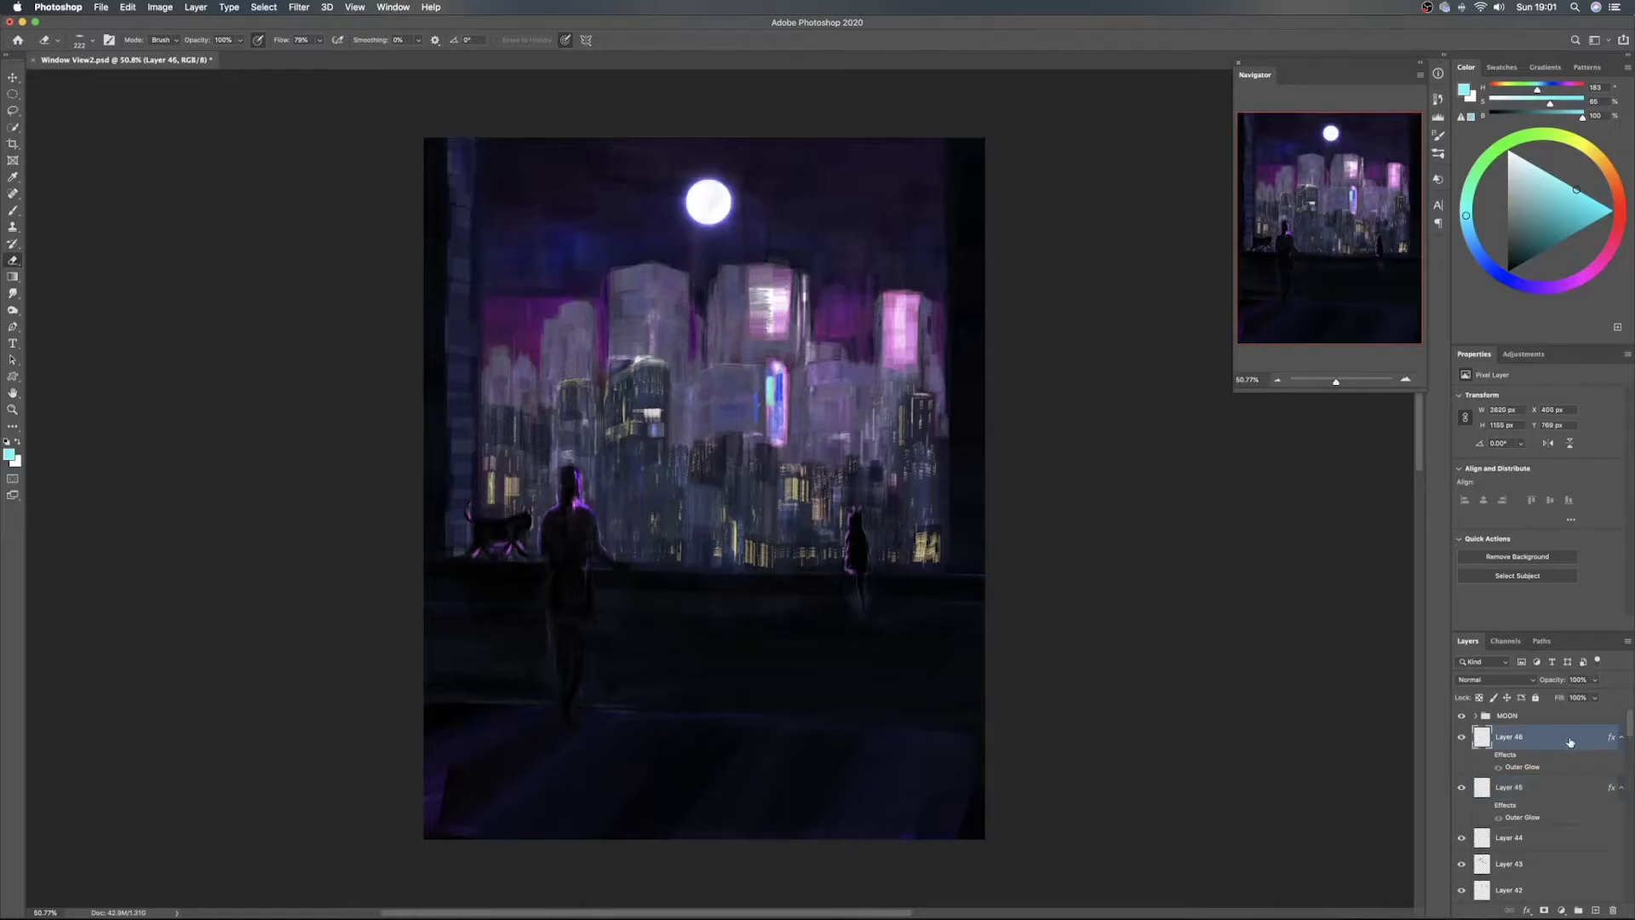
double_click(1569, 742)
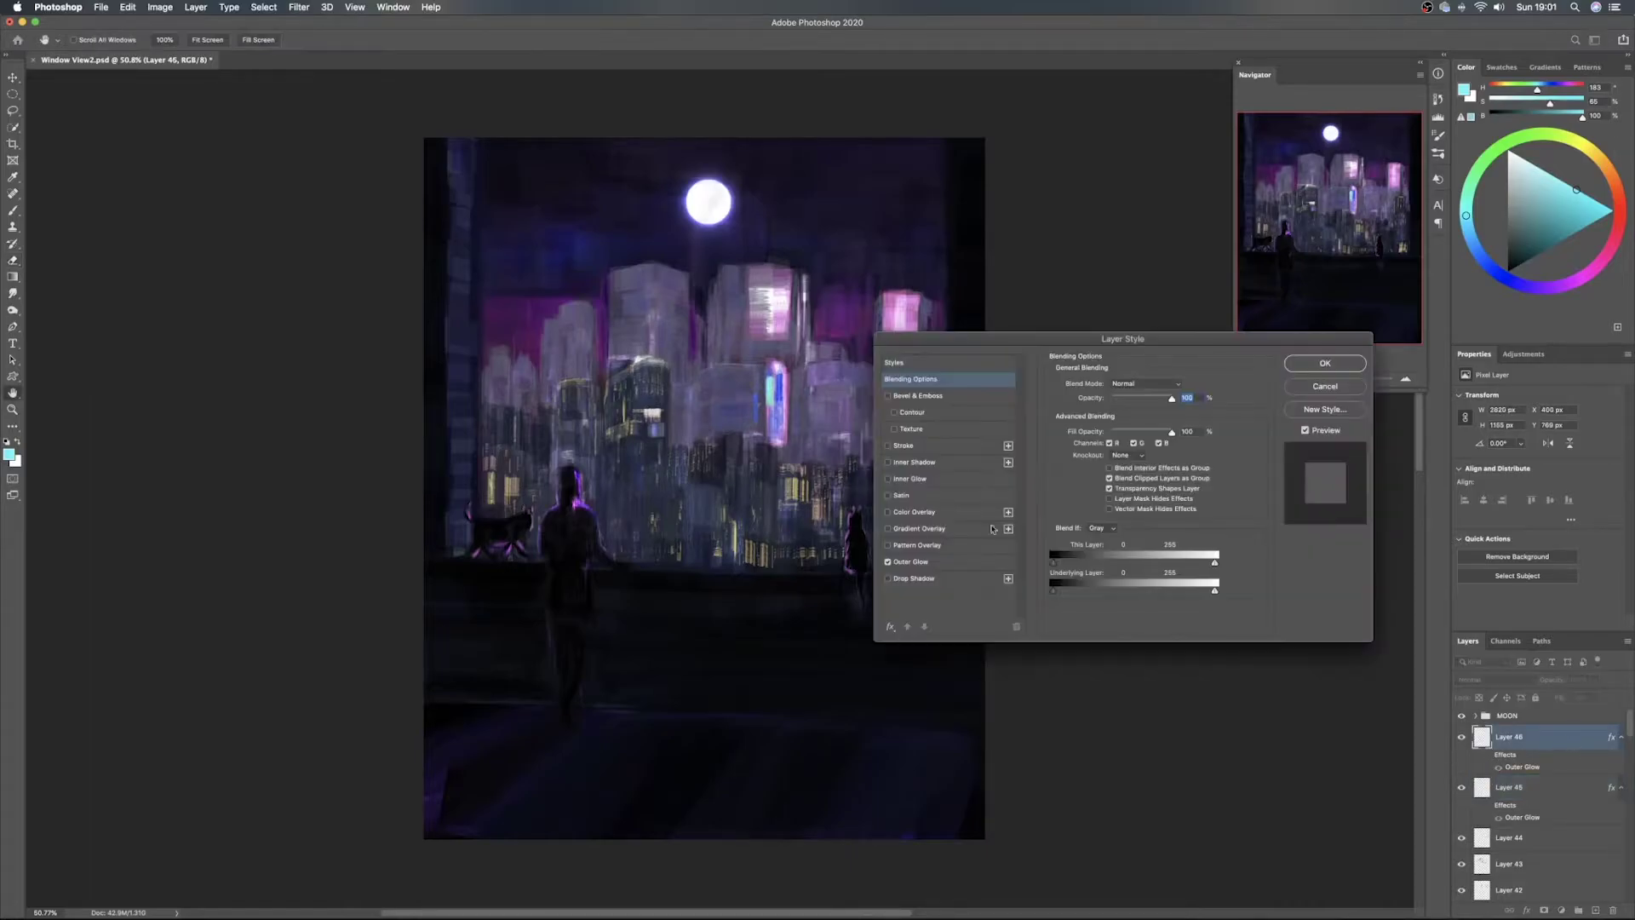
left_click(904, 446)
mouse_move(1104, 383)
left_mouse_down()
mouse_move(1158, 386)
mouse_move(1092, 384)
mouse_move(1116, 384)
left_mouse_up()
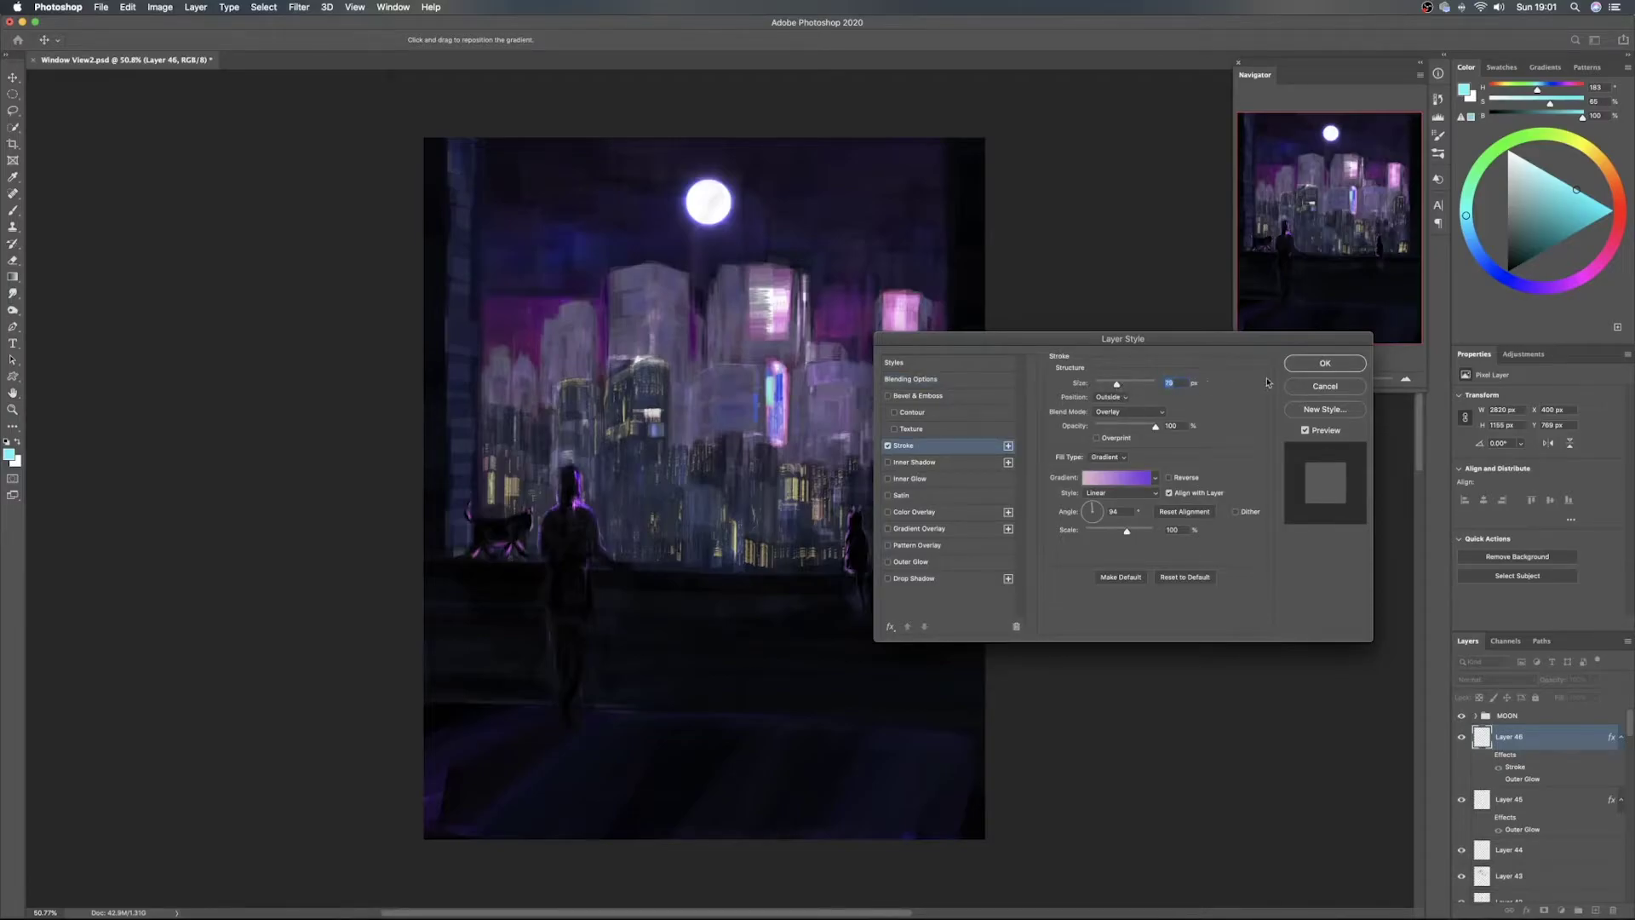
left_click(1325, 363)
Shrink Layer 46's stroke to a few pixels, switch its blend mode to Color Dodge and apply the layer style
double_click(1585, 734)
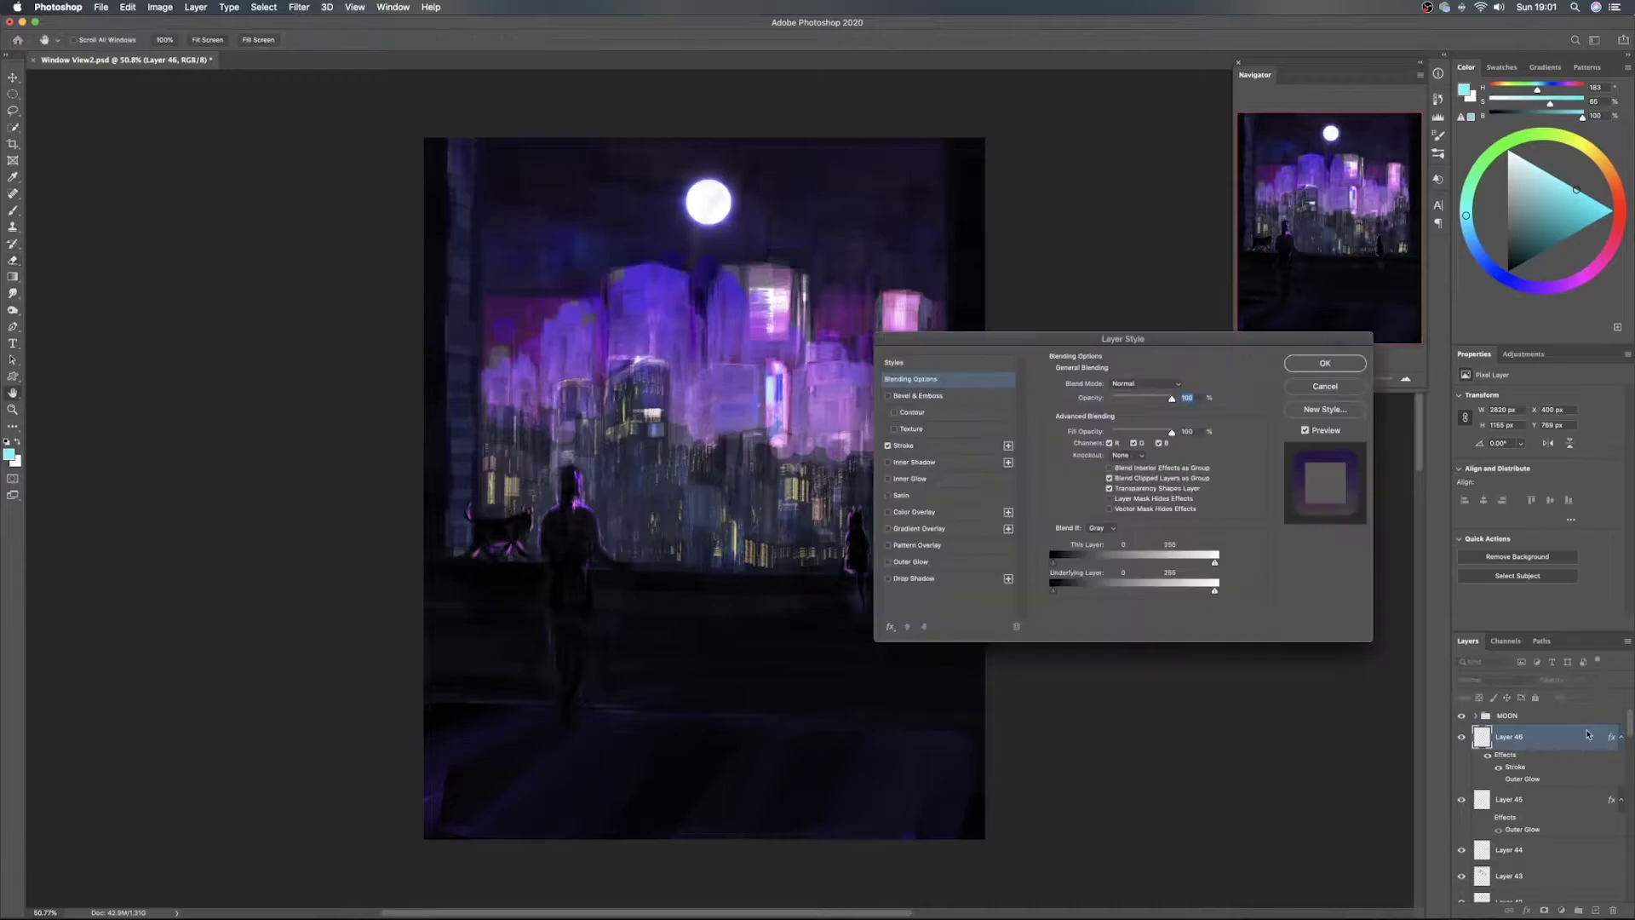
left_click(988, 445)
left_click_drag(1108, 387, 1097, 385)
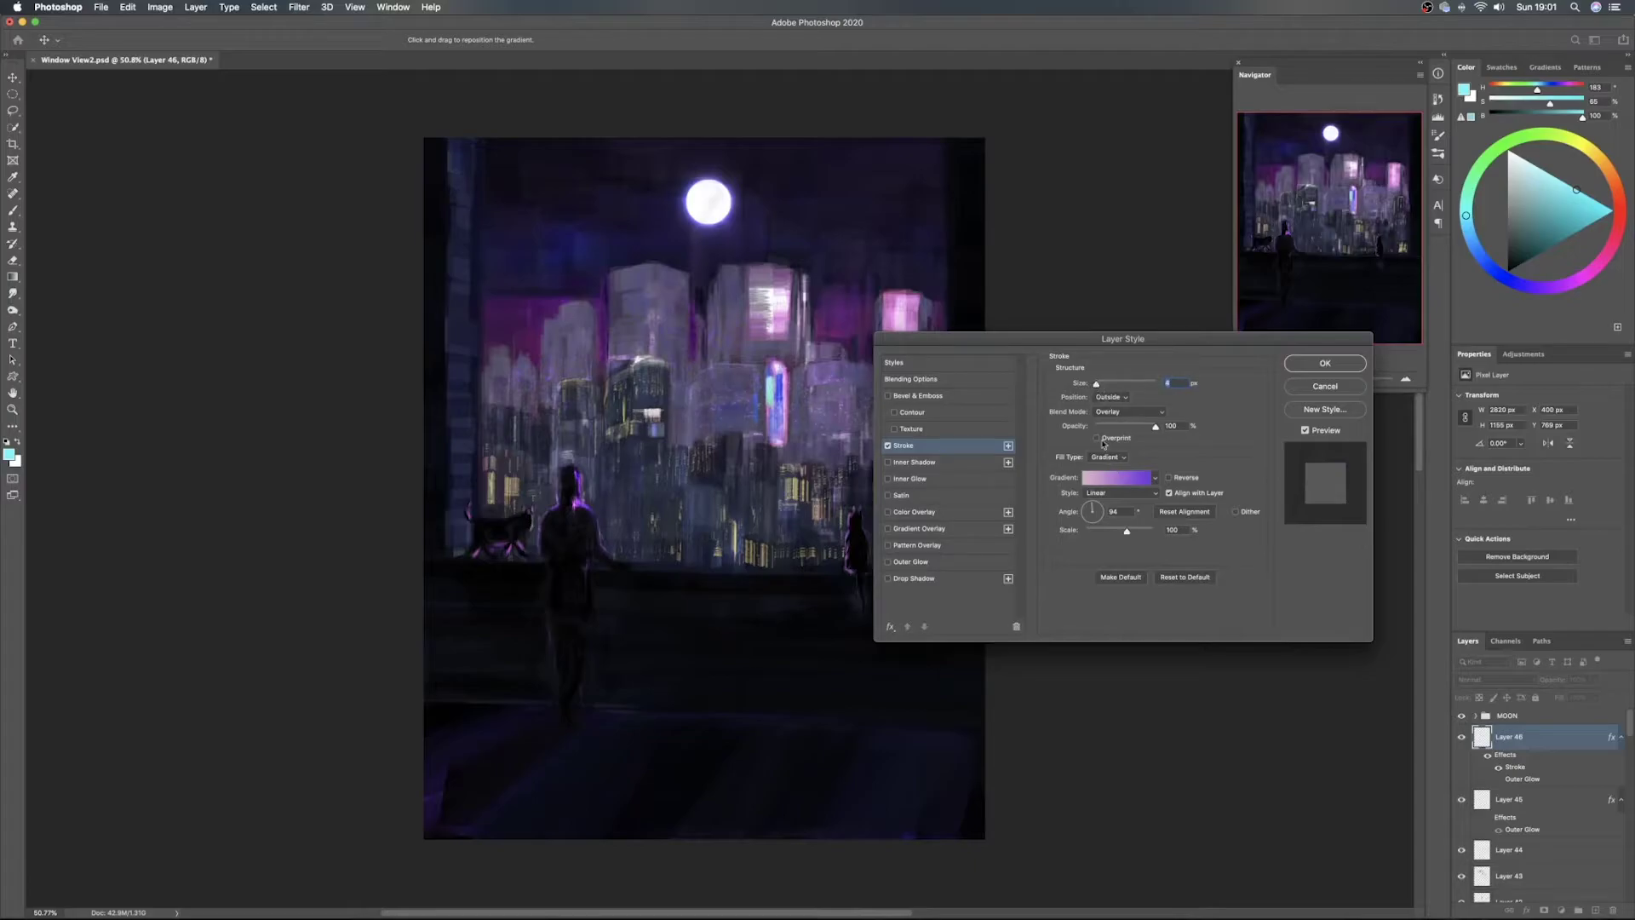
left_click(1126, 412)
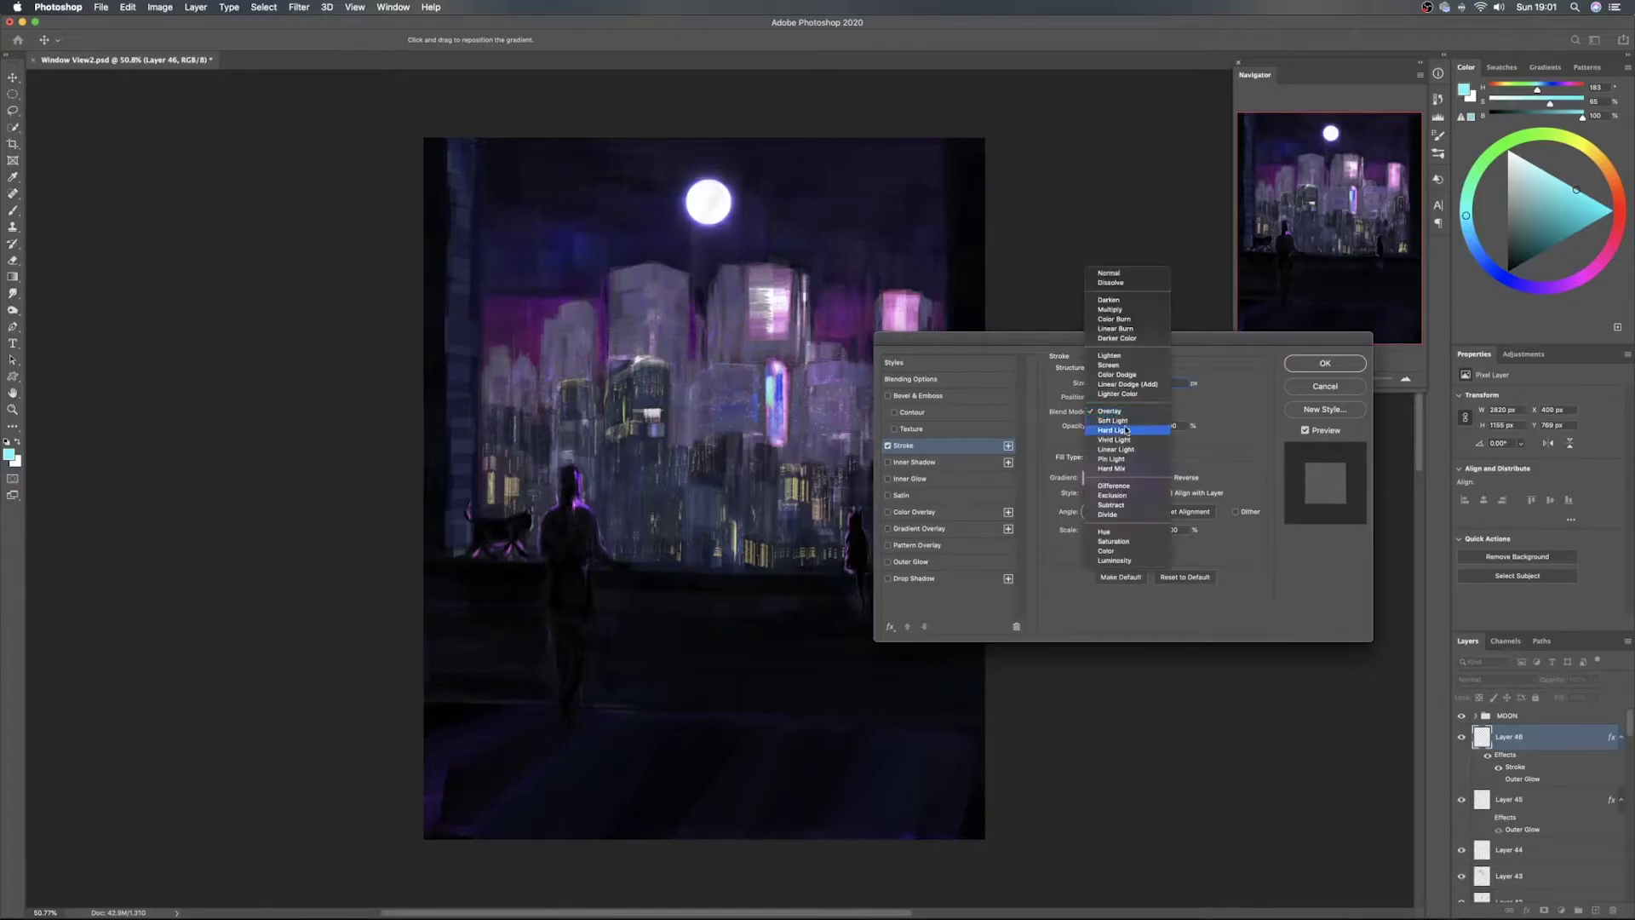
left_click(1126, 376)
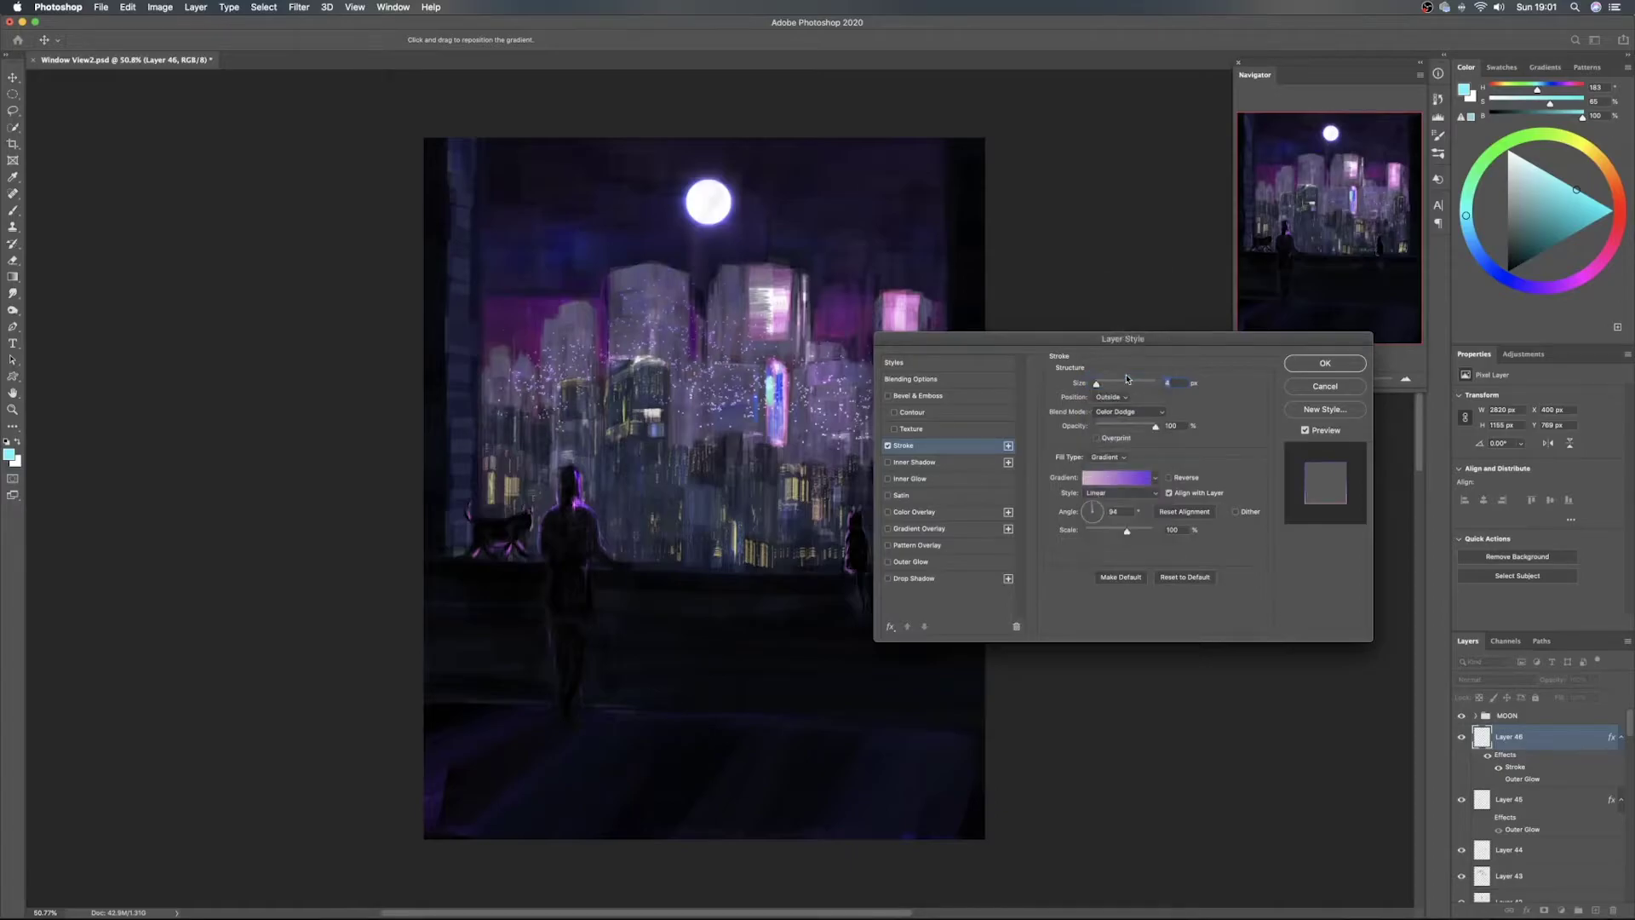
left_click(1325, 364)
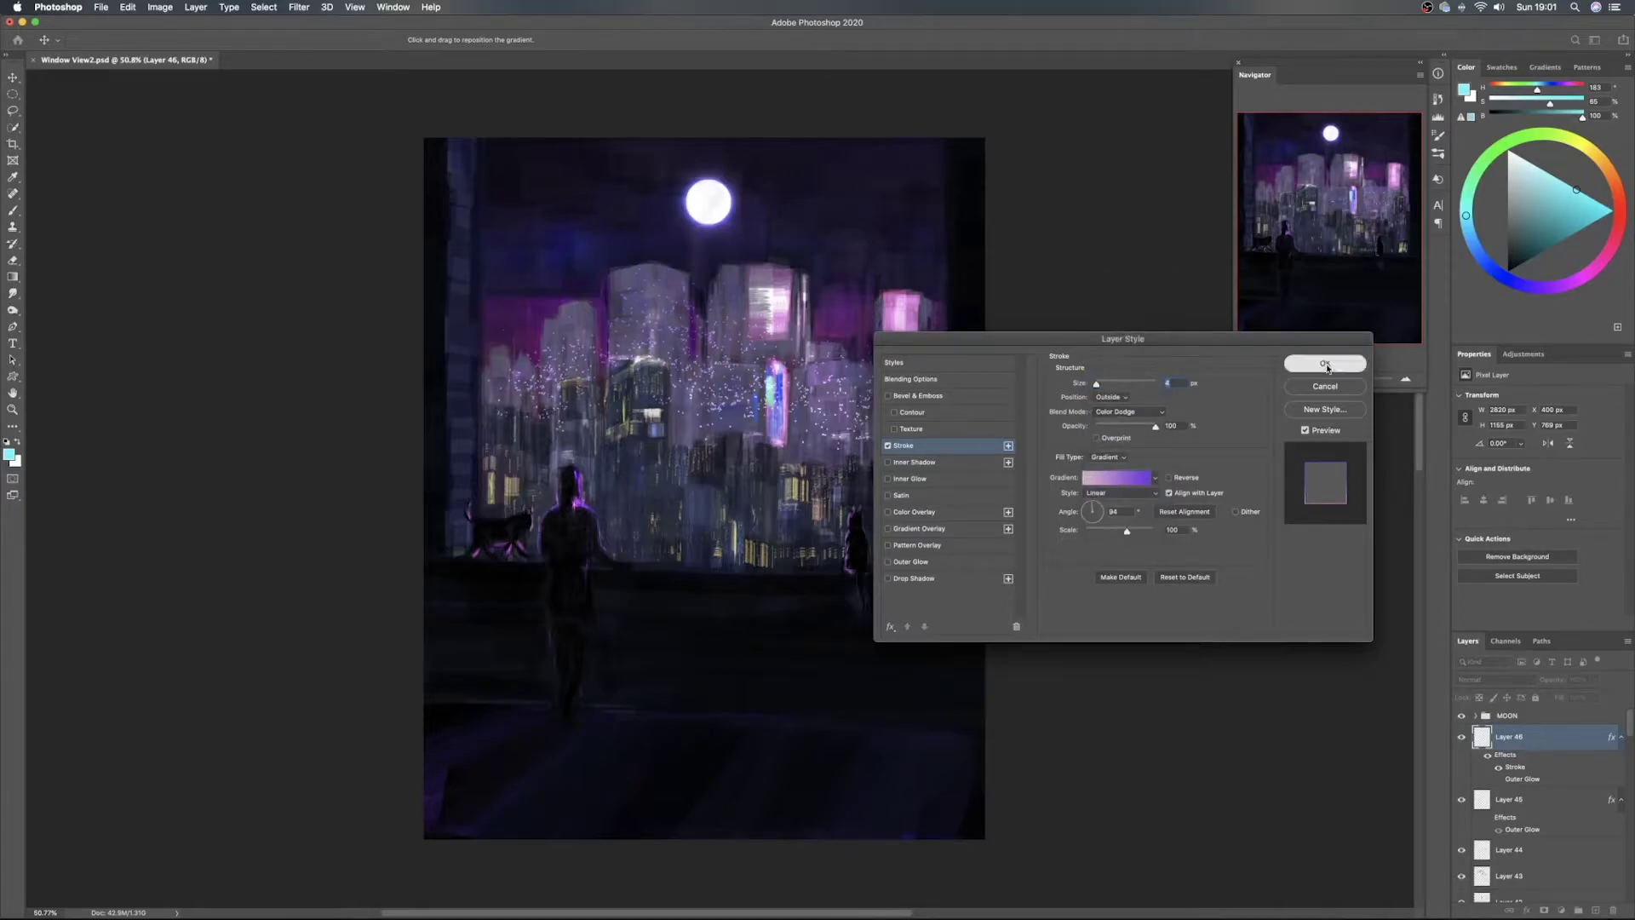
Erase excess light specks around the left-hand towers and the tall central tower on Layer 46
key("e")
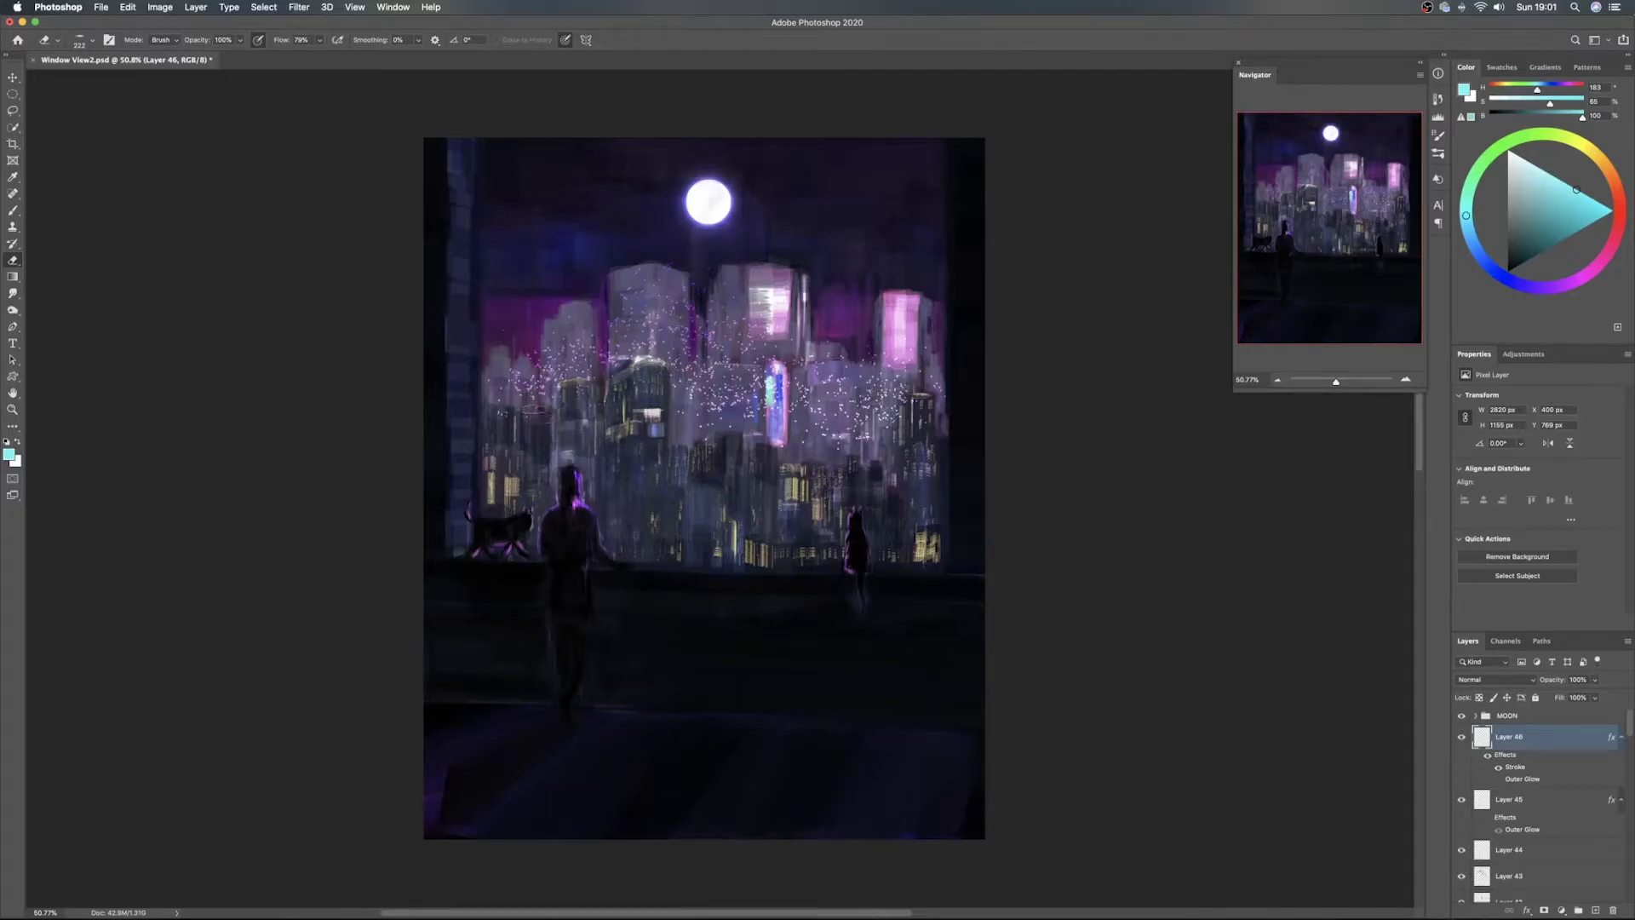
left_click_drag(522, 413, 497, 413)
left_click_drag(532, 421, 553, 422)
left_click_drag(682, 269, 680, 273)
left_click_drag(686, 335, 695, 339)
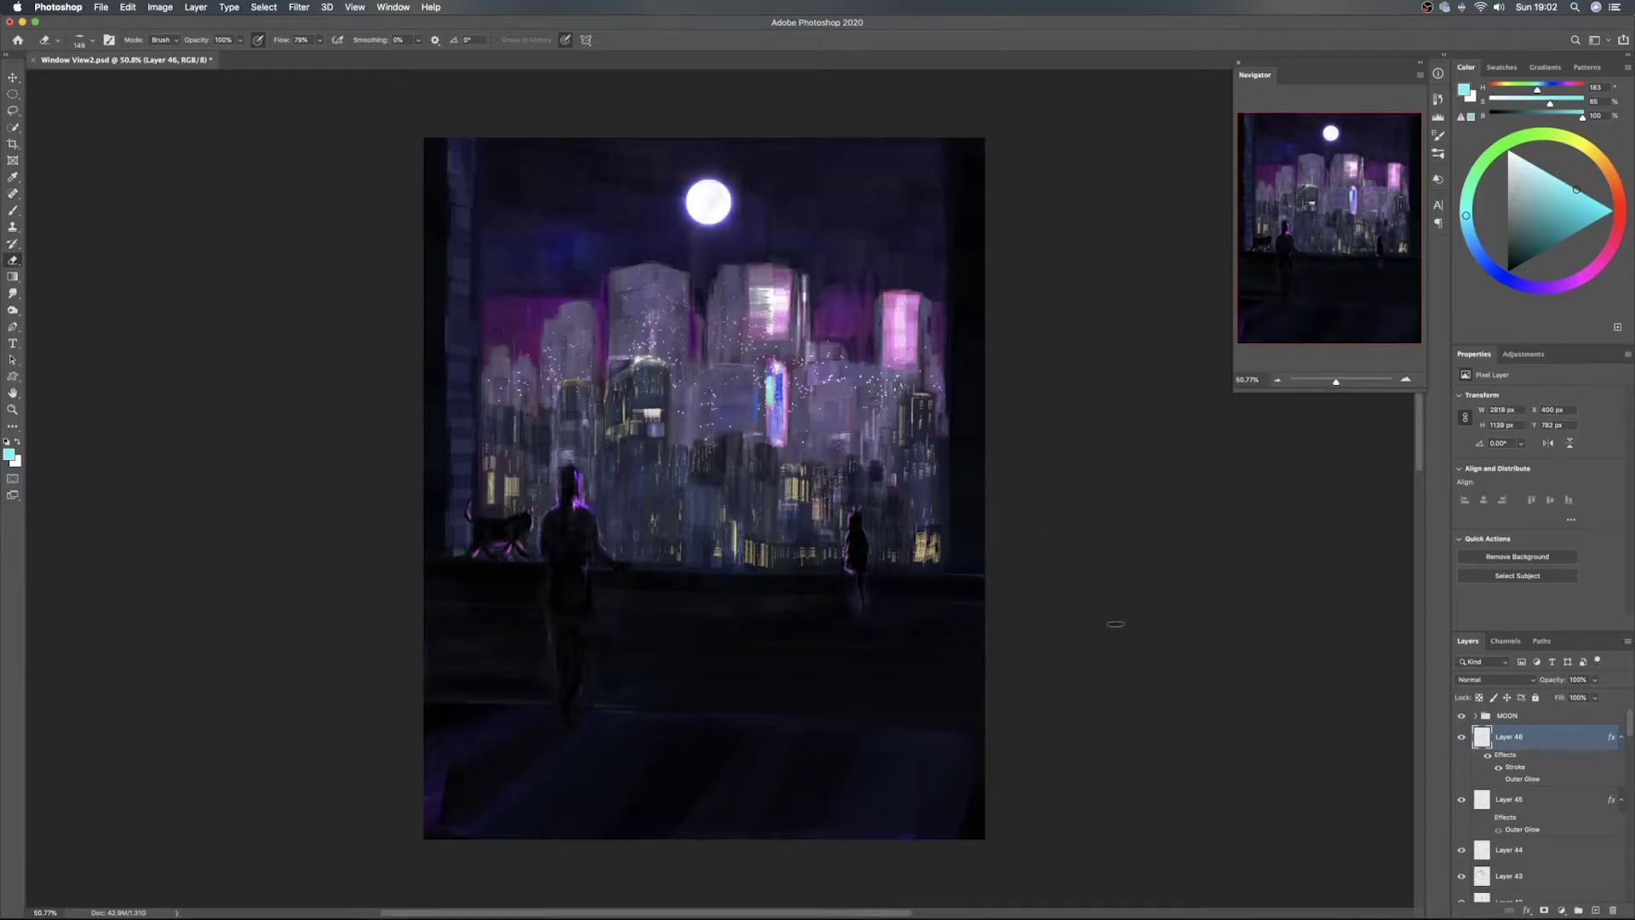
Change Layer 46's stroke from a gradient to a solid bright purple with hue 284
double_click(1585, 741)
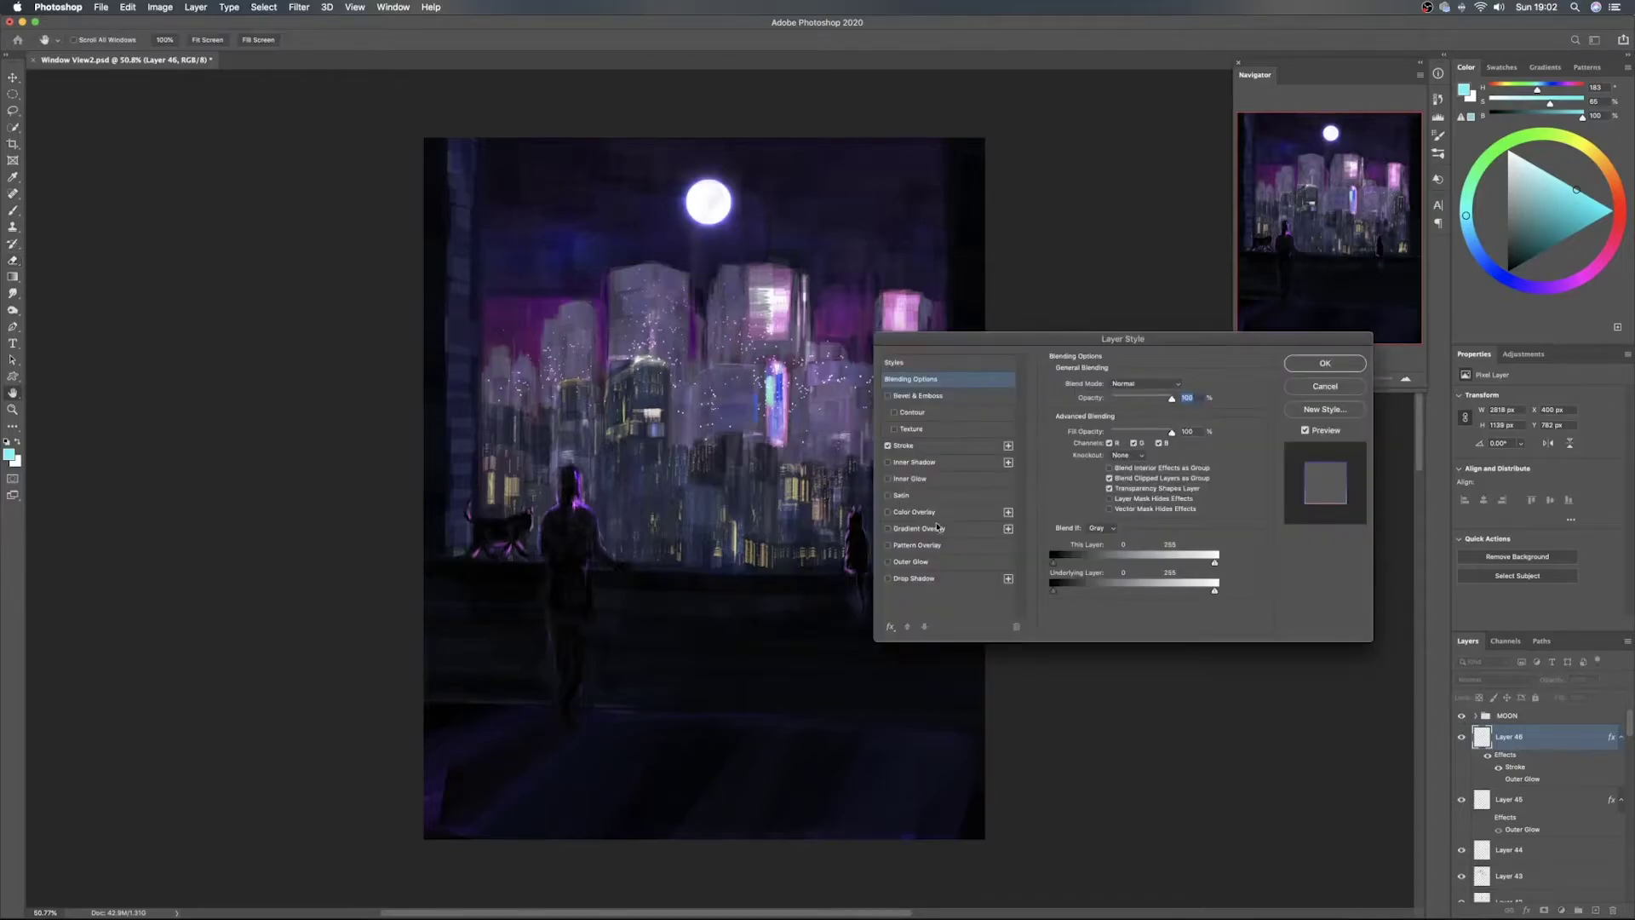
left_click(933, 448)
left_click(1106, 457)
left_click(1116, 452)
left_click(1077, 475)
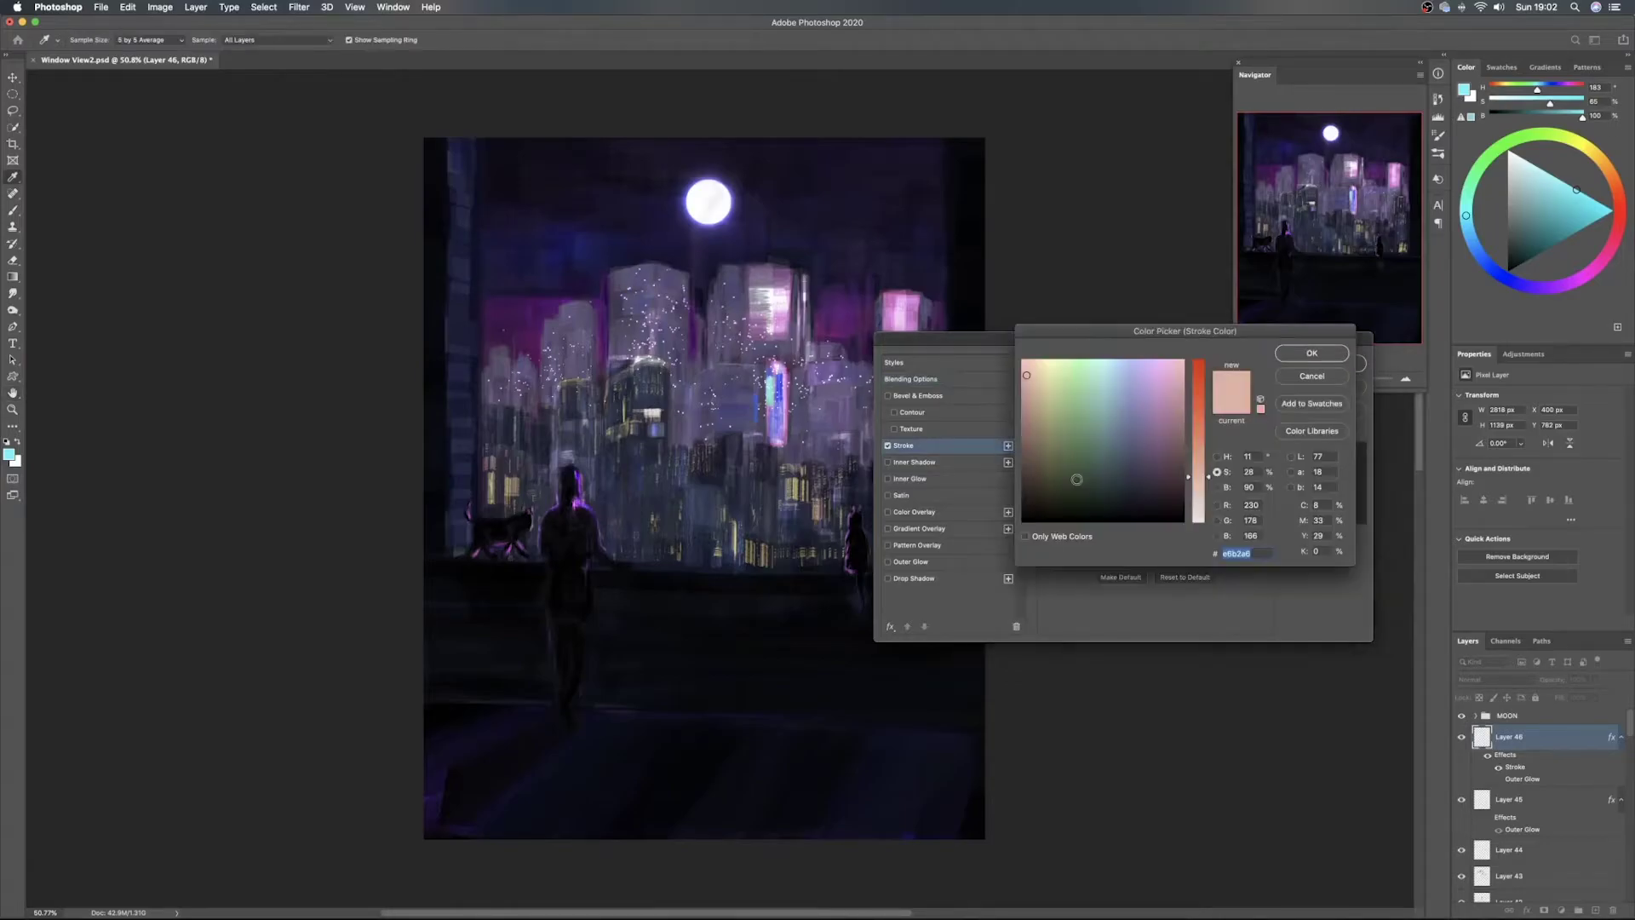
left_click(1216, 456)
left_click_drag(1199, 430, 1197, 393)
left_click(1128, 361)
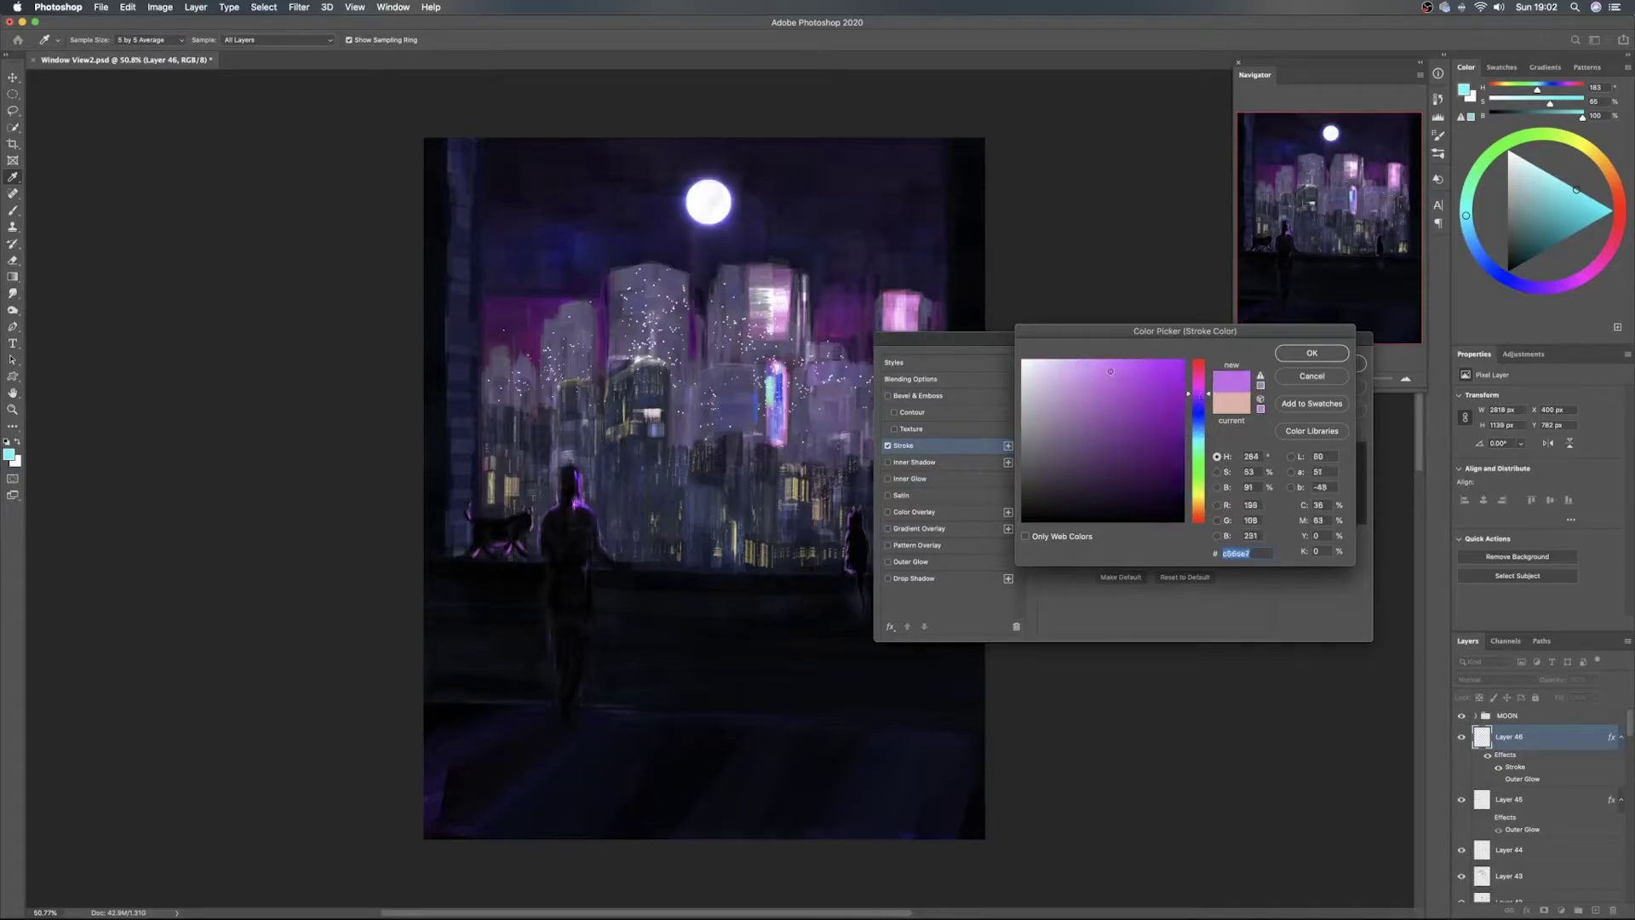
left_click_drag(1111, 368, 1116, 359)
left_click(1311, 352)
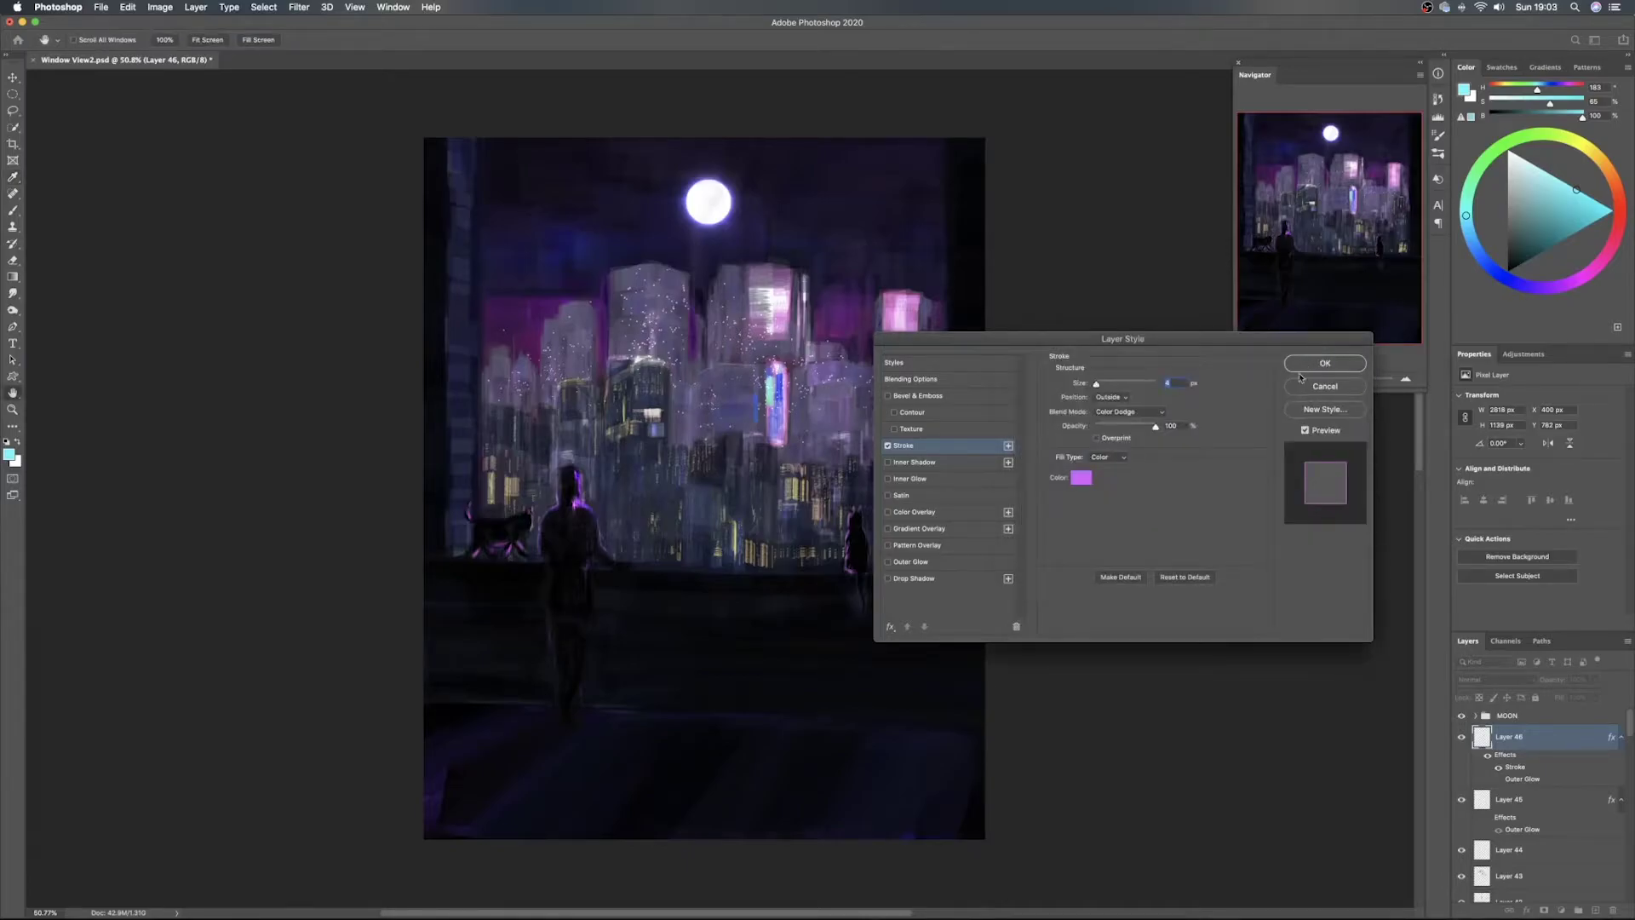
Try Screen, Vivid Light, Linear Light, Difference and Color as blend modes for the purple stroke
left_click(1124, 410)
left_click(1126, 402)
left_click(1126, 412)
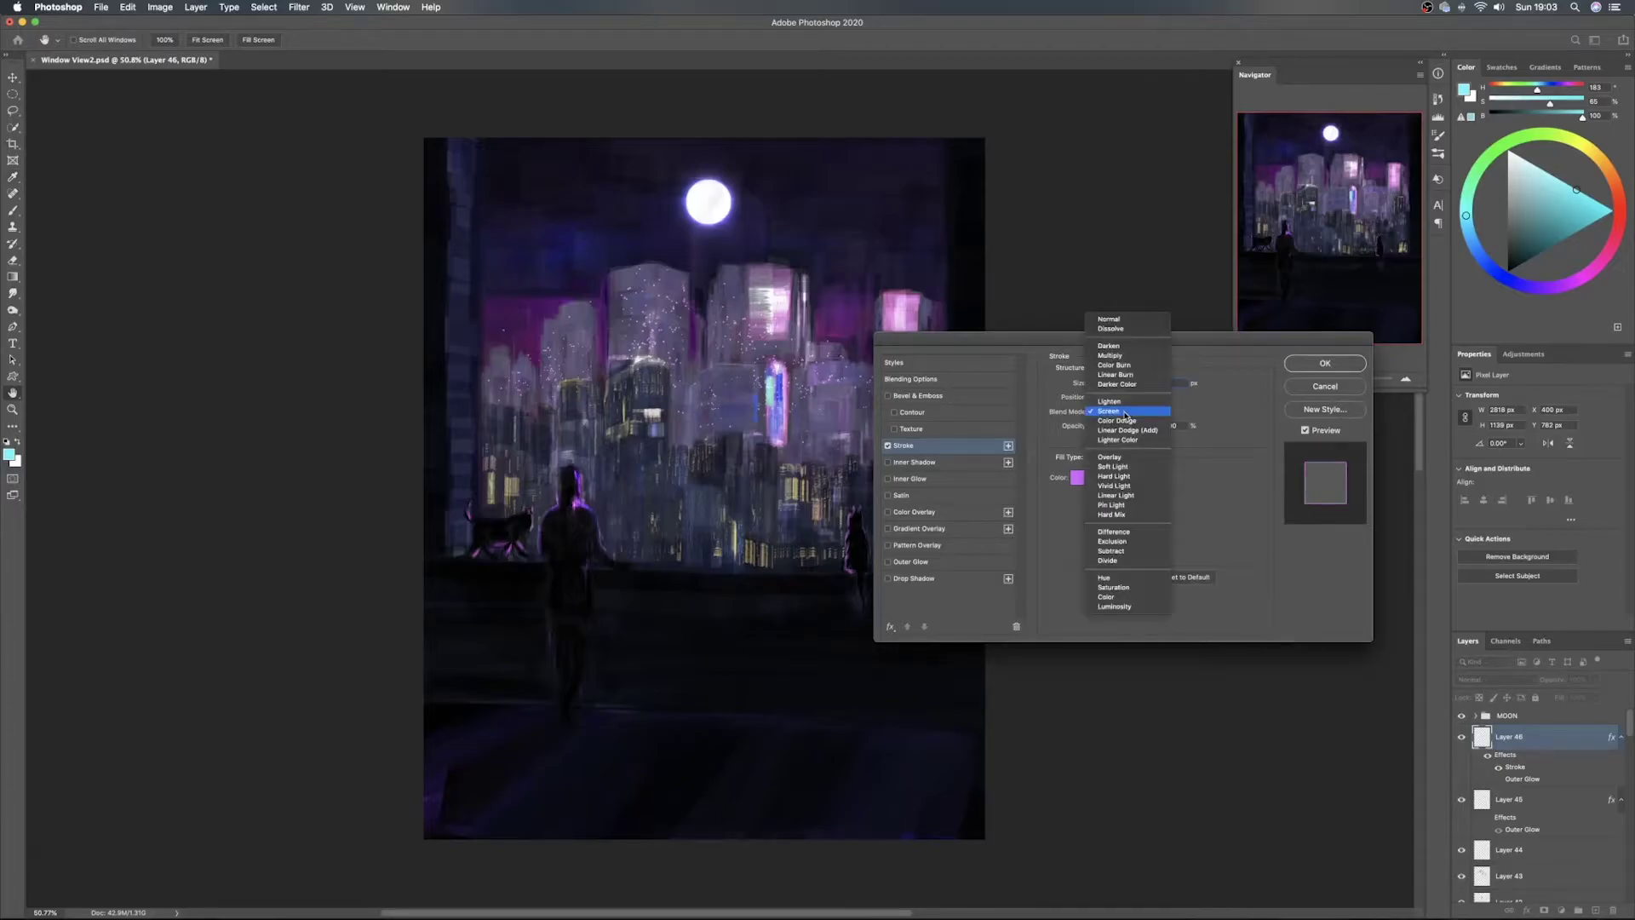
left_click(1135, 487)
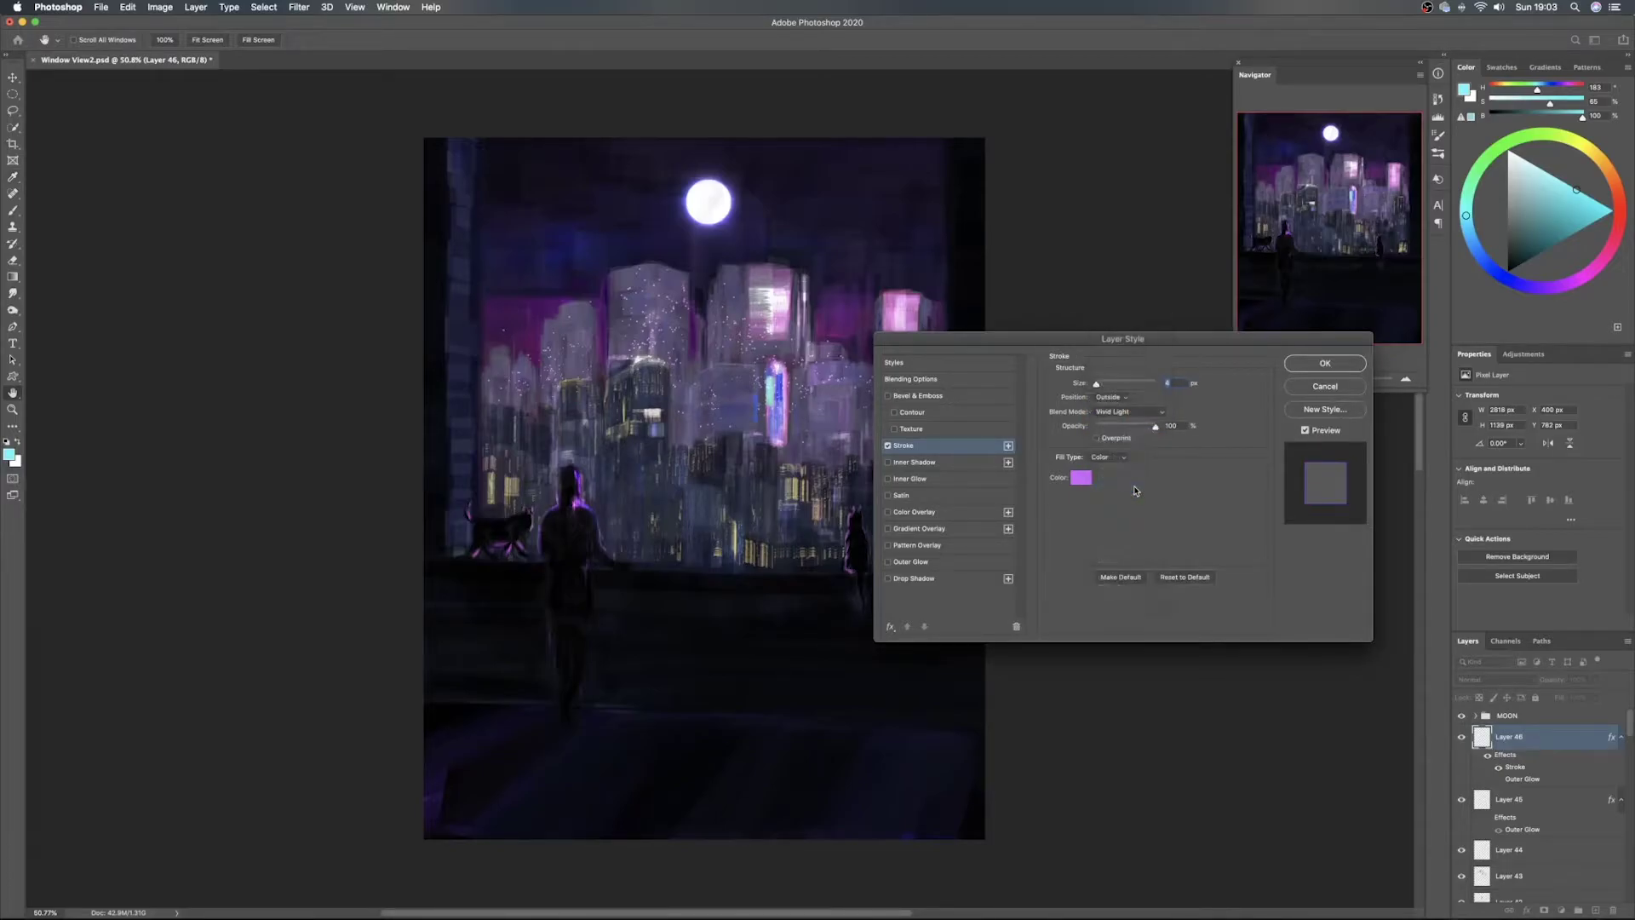
left_click(1129, 412)
left_click(1136, 423)
left_click(1129, 412)
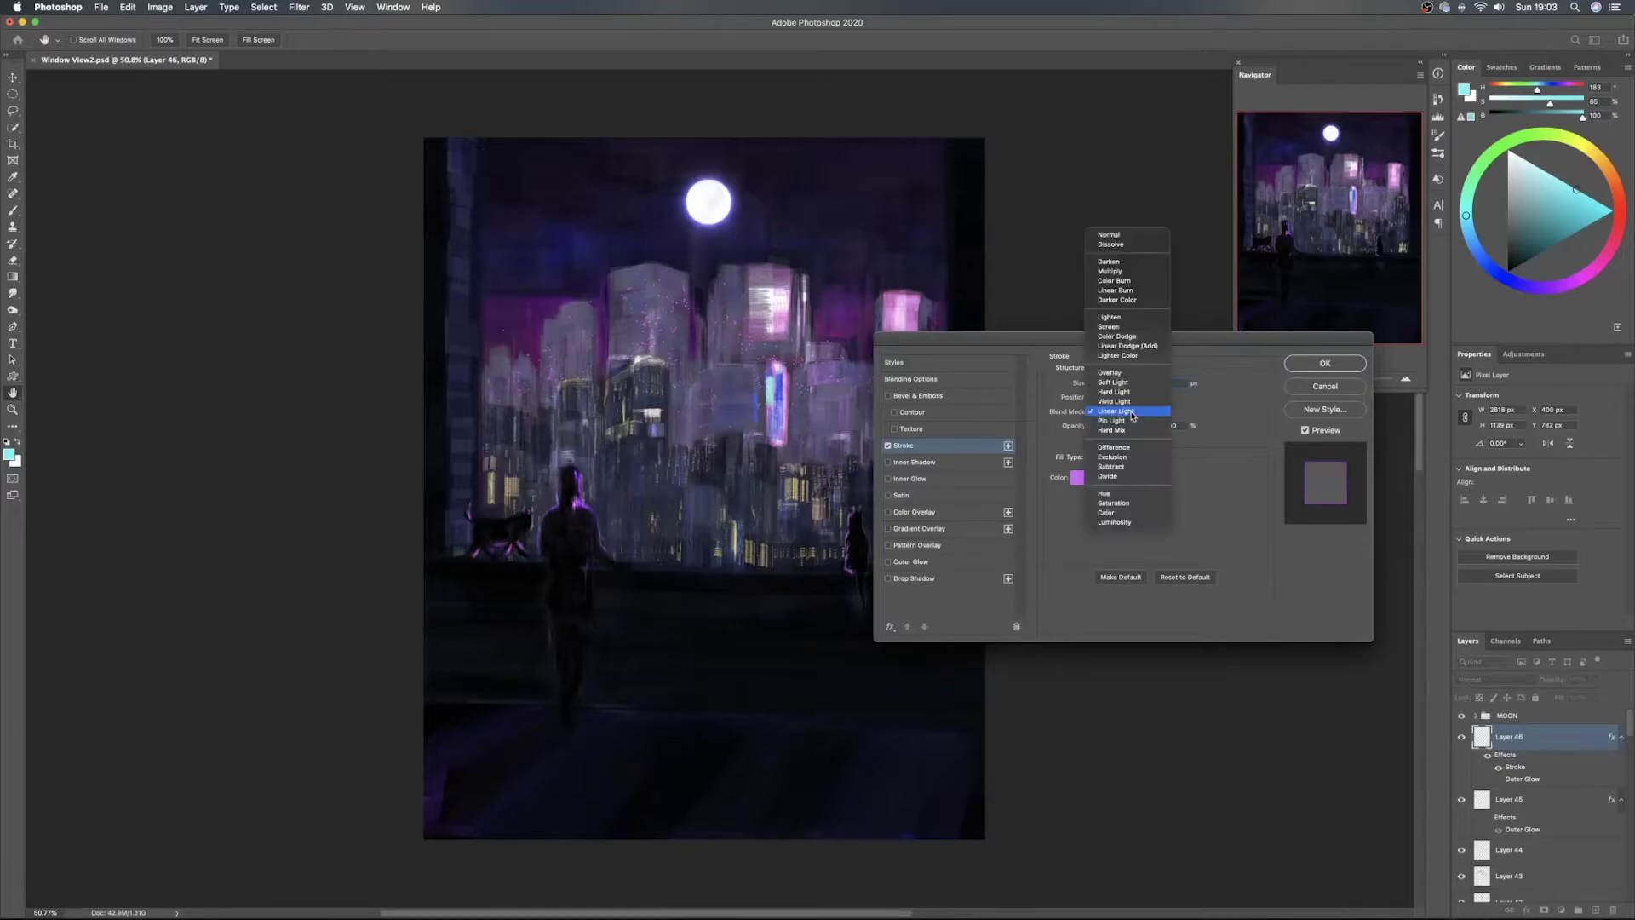
left_click(1133, 446)
left_click(1131, 412)
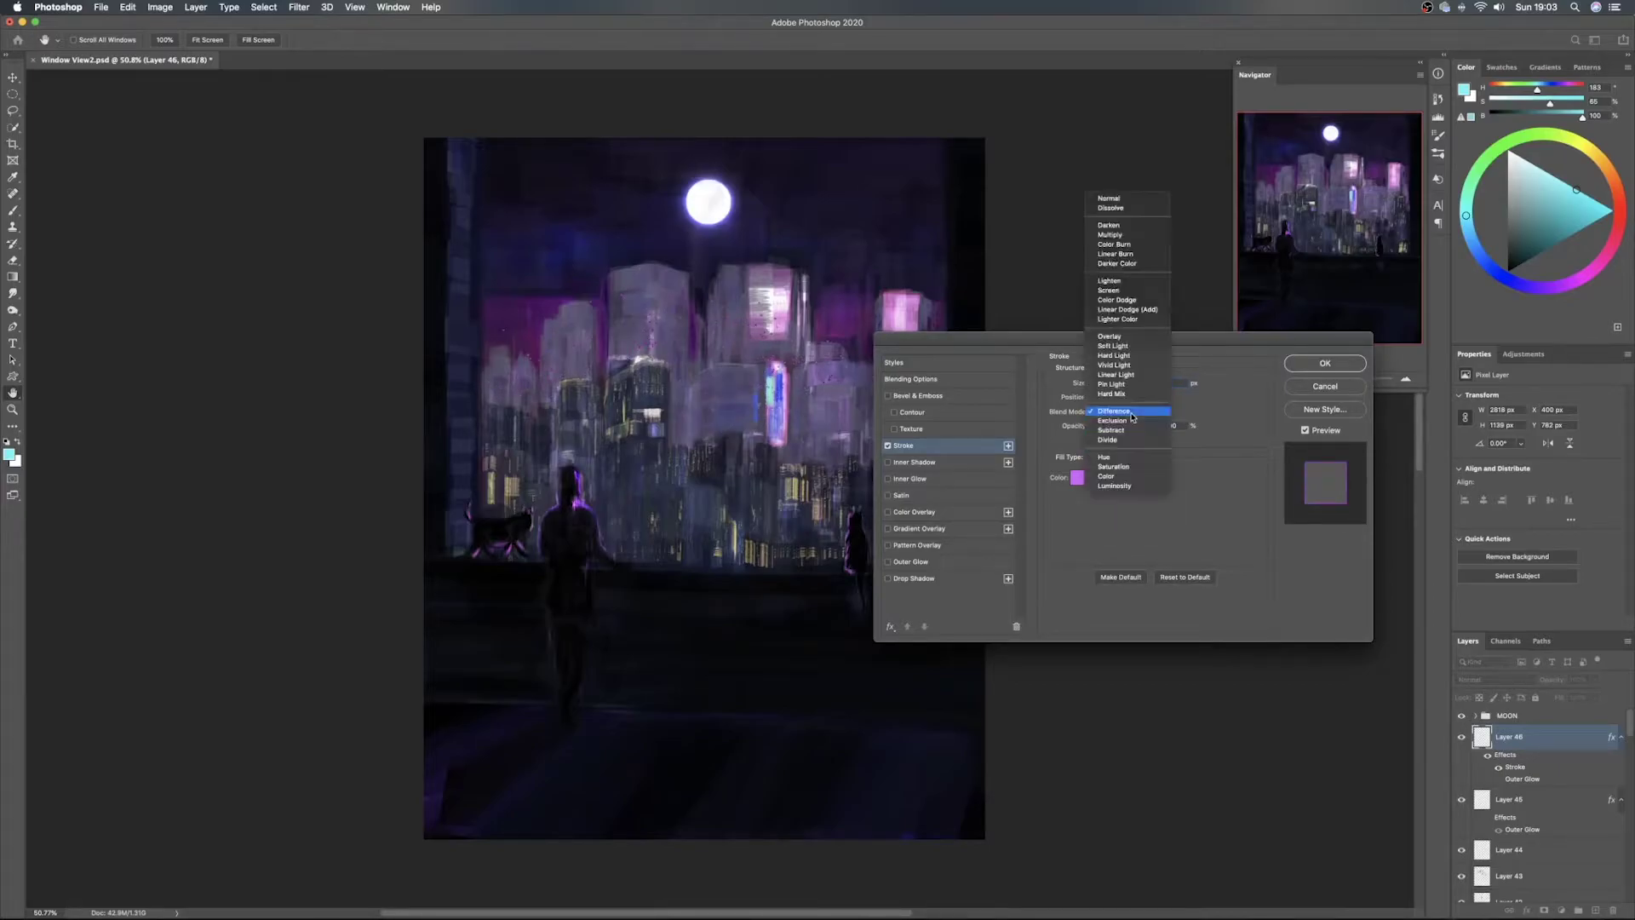
left_click(1132, 435)
left_click(1131, 412)
left_click(1132, 421)
left_click(1132, 413)
left_click(1130, 447)
Set the purple stroke's blend mode to Color Dodge and apply the layer style
left_click(1127, 412)
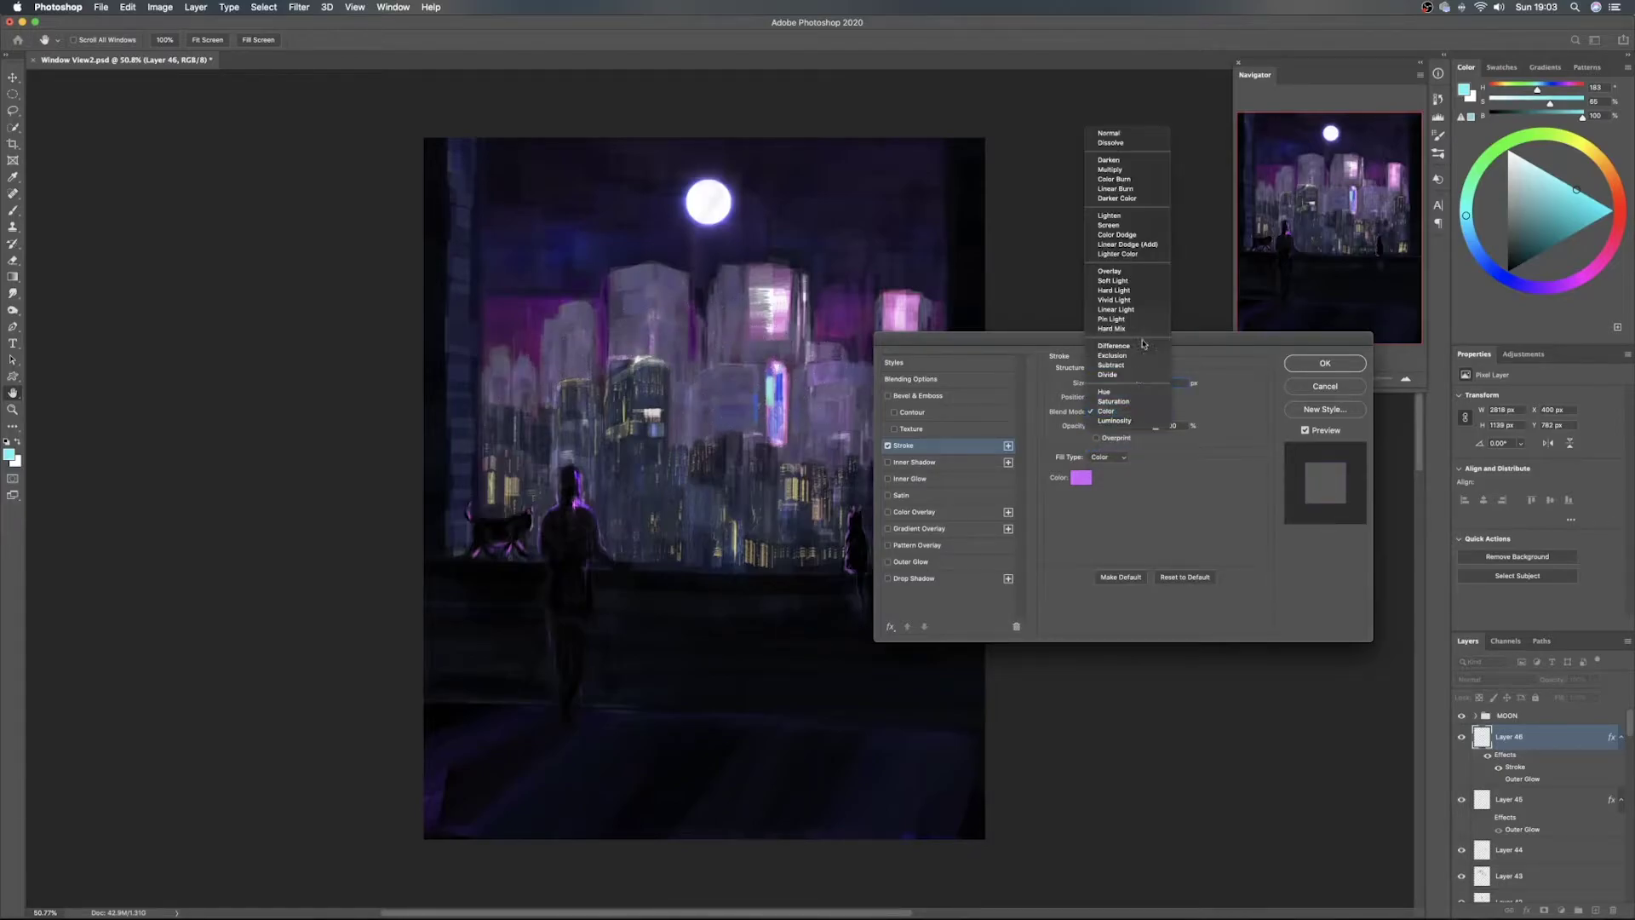
left_click(1140, 242)
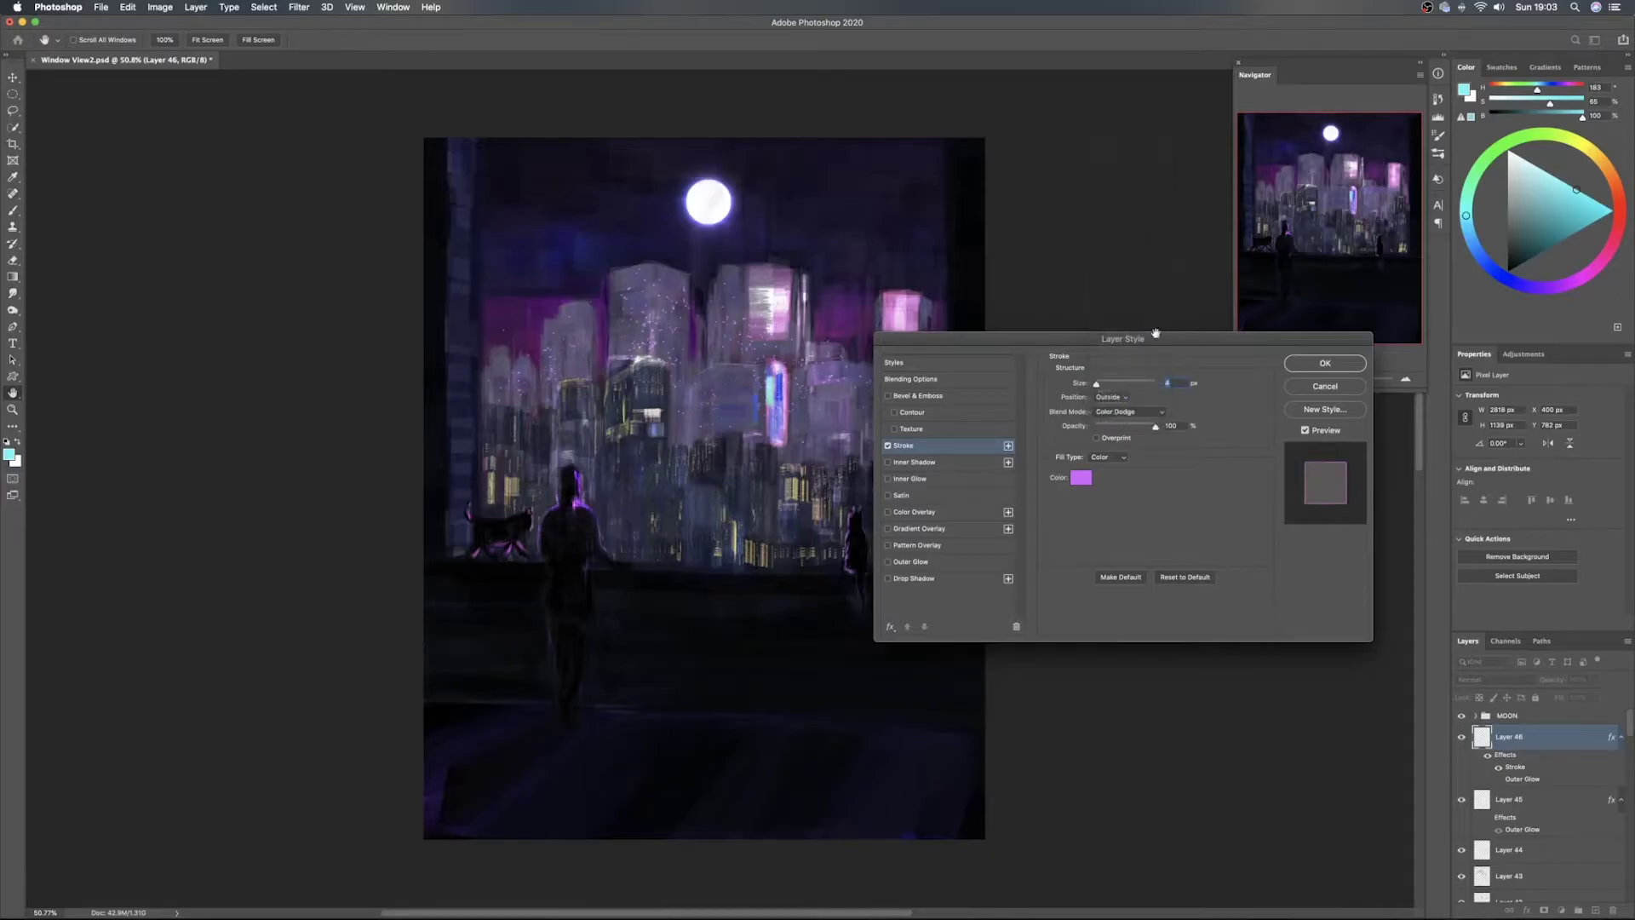
left_click(1323, 365)
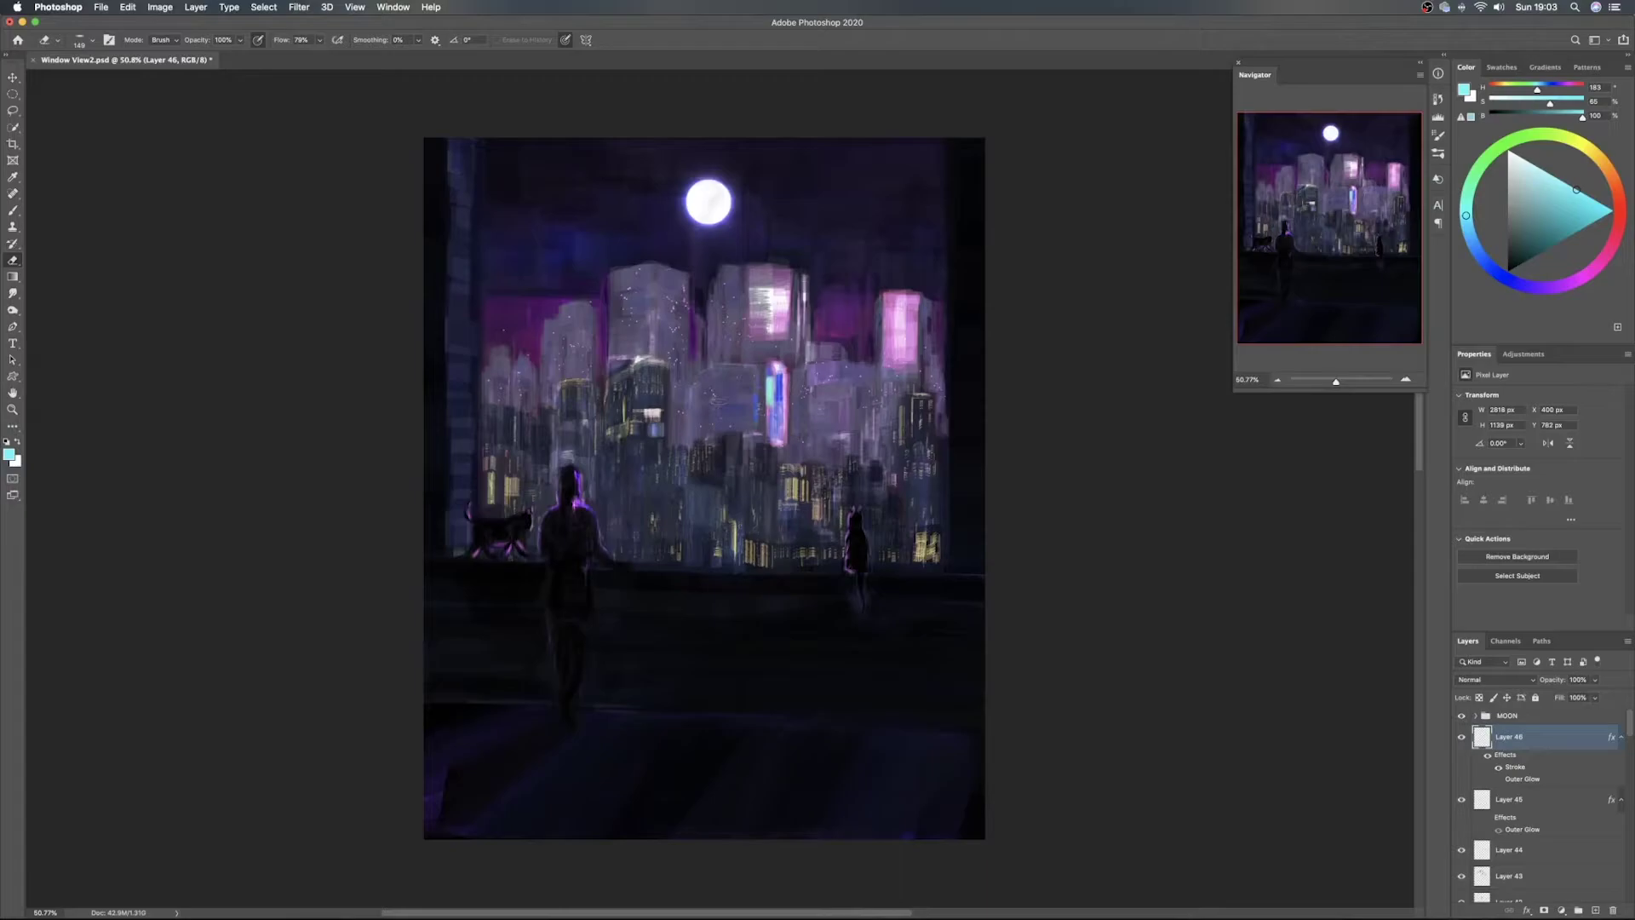
Erase specks at the skyline's right edge on Layer 46, and copy its layer effects to Layer 45
left_click_drag(948, 398, 947, 414)
left_click_drag(1612, 741, 1606, 809)
left_click(1589, 804)
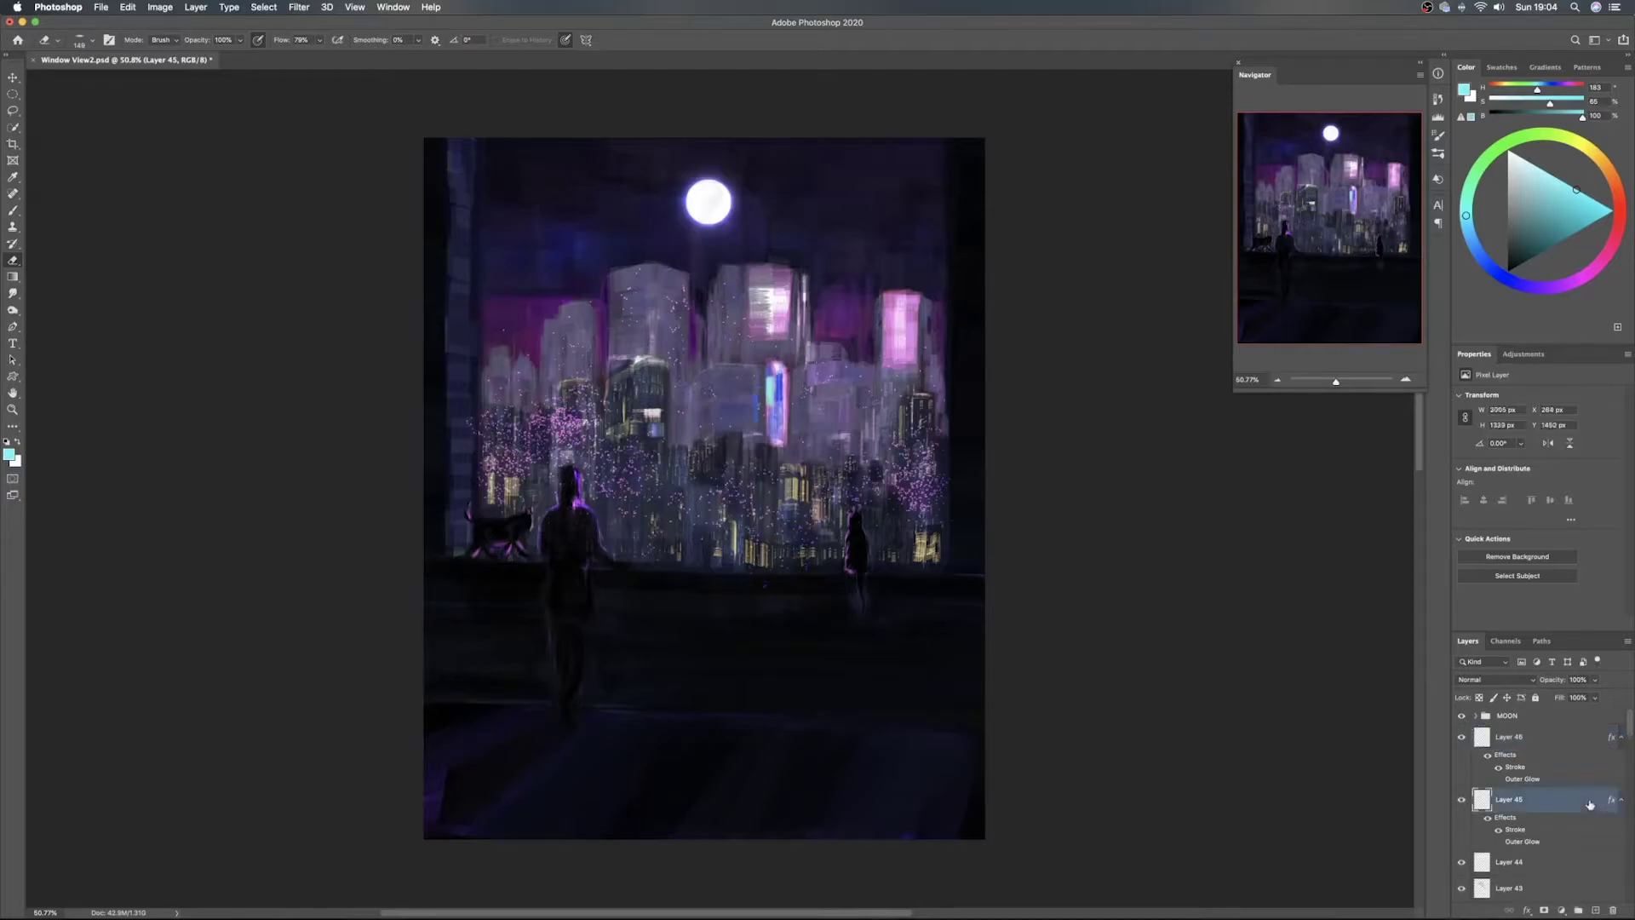
Recolour Layer 45's stroke to warm orange, RGB 255, 191, 99, and apply the style
double_click(1588, 804)
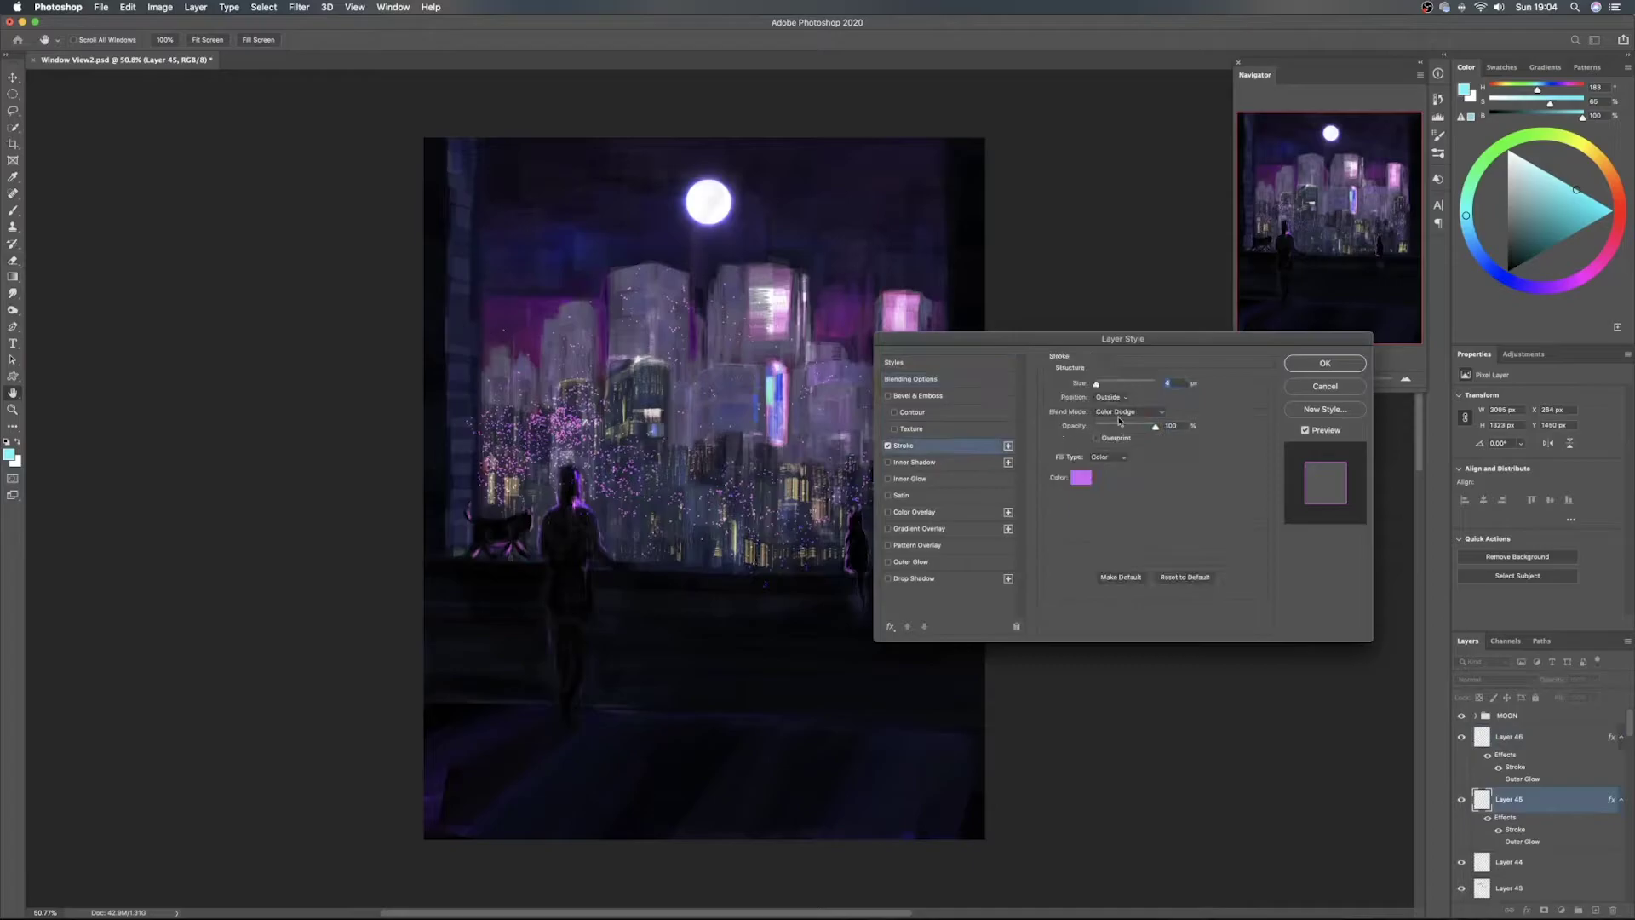
left_click(1085, 479)
left_click(1204, 499)
left_click_drag(1204, 499, 1207, 506)
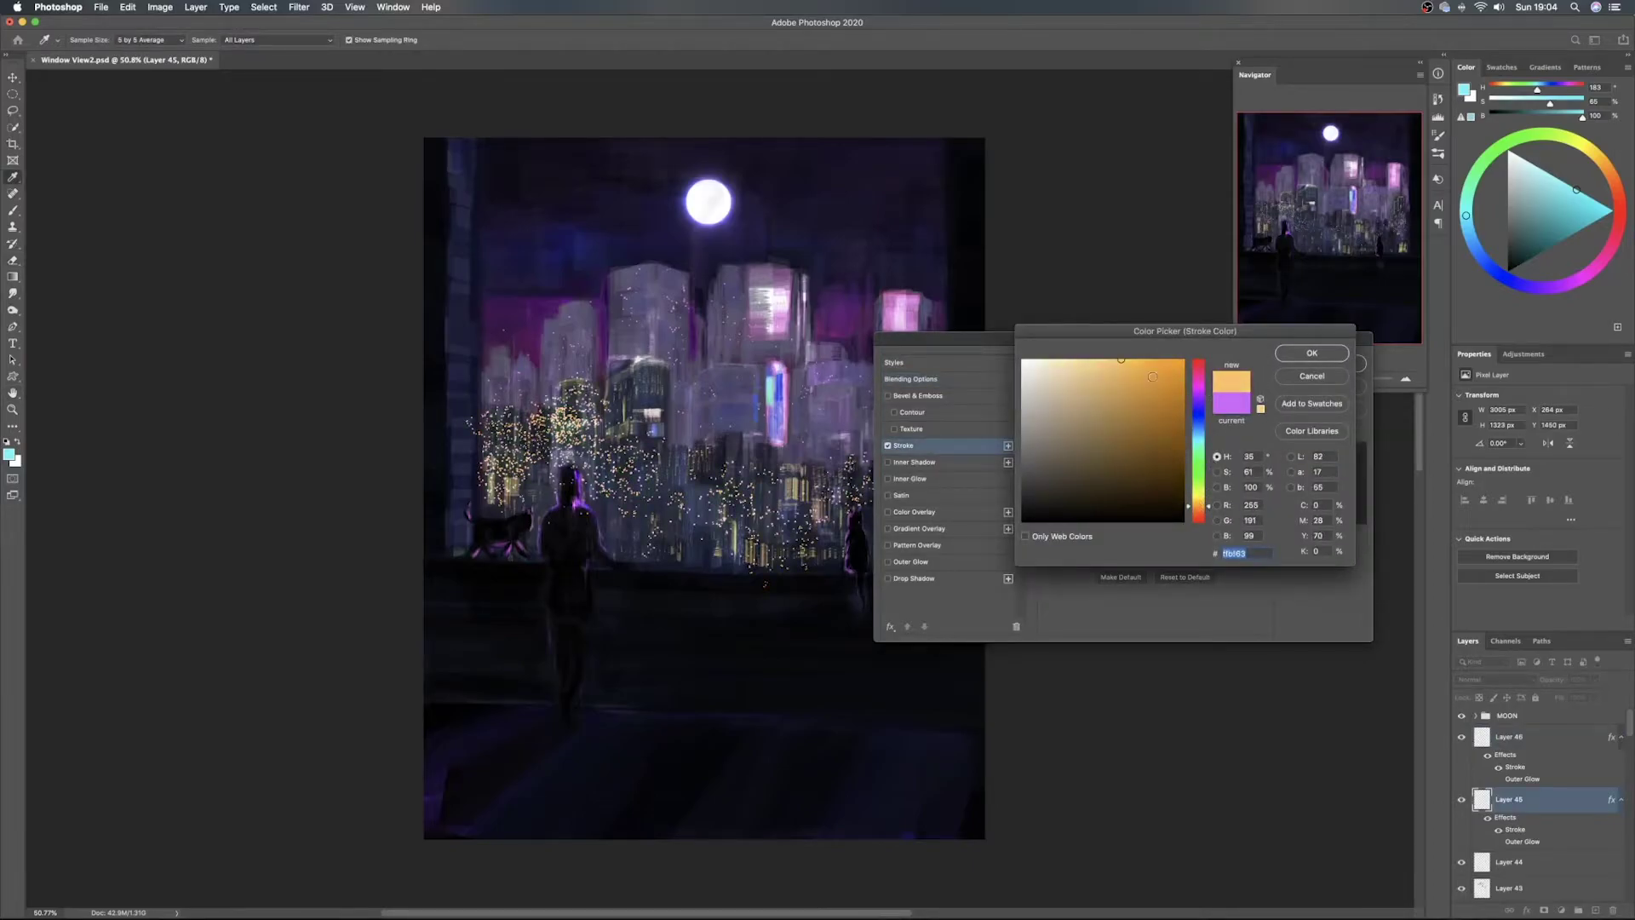
left_click(1310, 356)
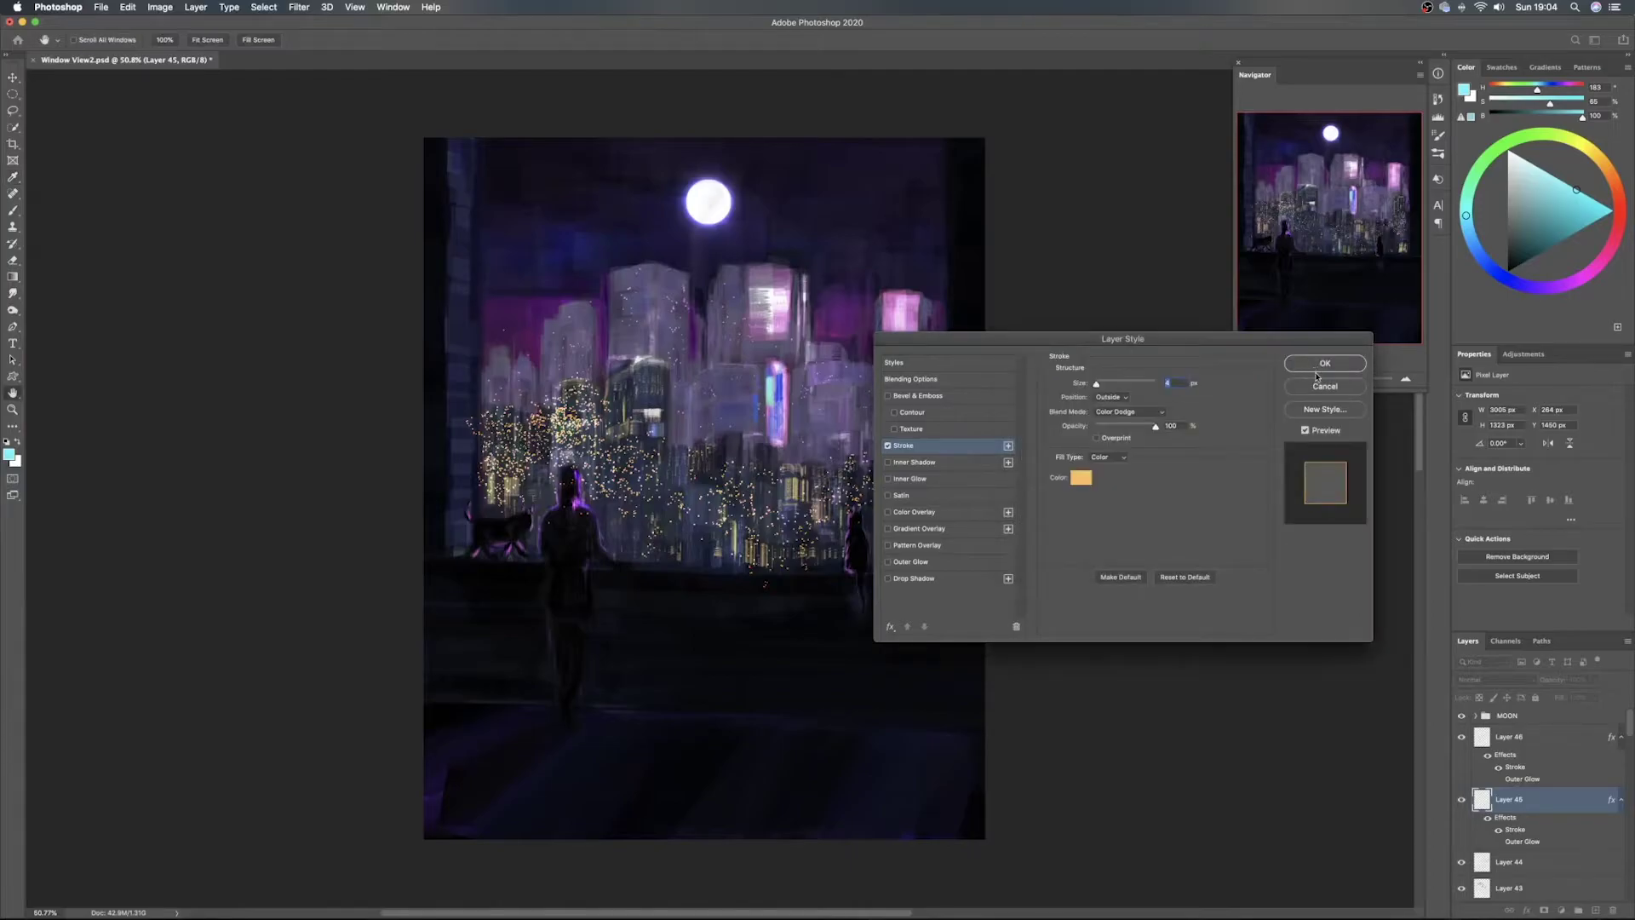
left_click(1325, 364)
Add a layer mask to Layer 45 and mask out the specks over the left-hand towers with an angled eraser tip
key("e")
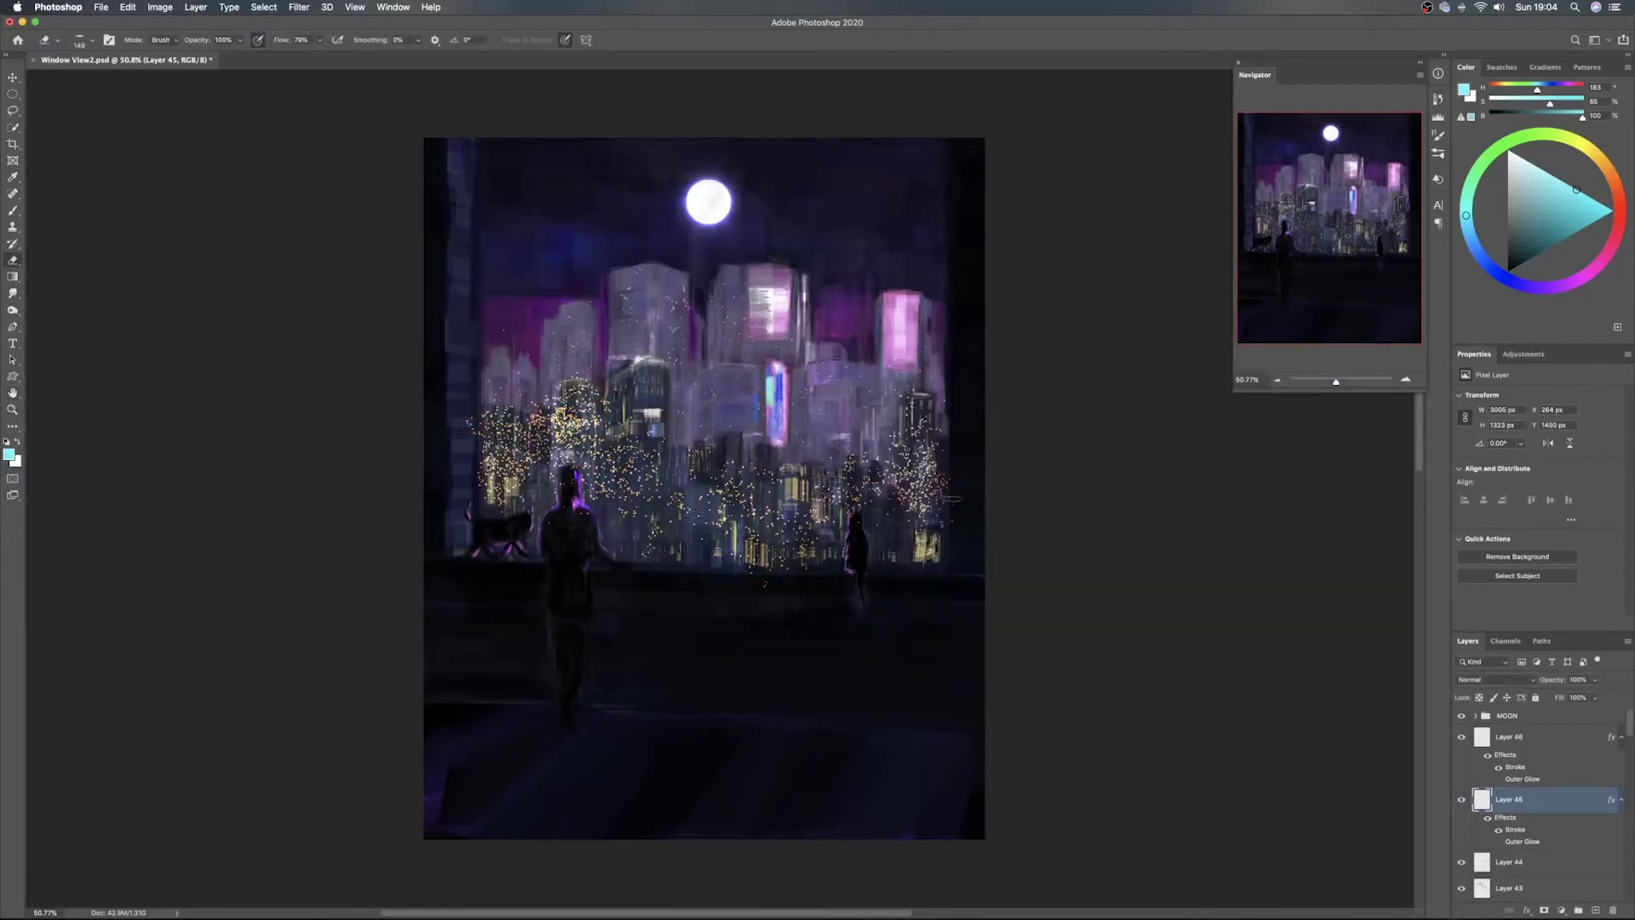
left_click(1544, 910)
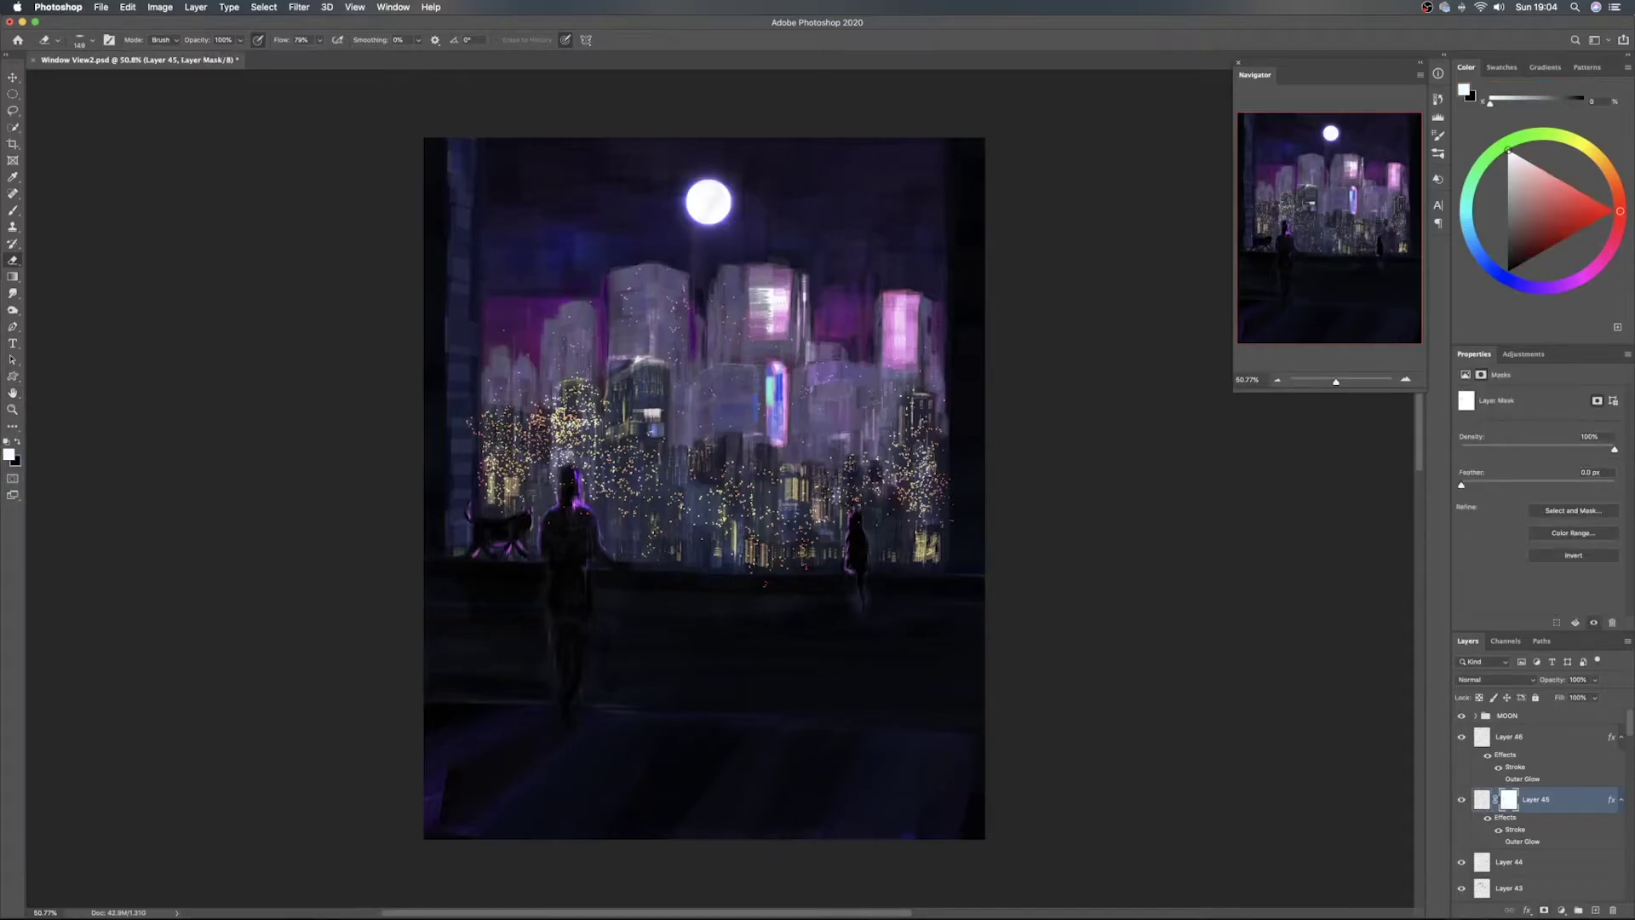
mouse_move(472, 393)
left_mouse_down()
mouse_move(475, 498)
mouse_move(474, 457)
mouse_move(478, 487)
mouse_move(494, 456)
mouse_move(514, 473)
mouse_move(562, 410)
left_mouse_up()
mouse_move(560, 413)
left_mouse_down()
mouse_move(528, 414)
mouse_move(555, 432)
mouse_move(575, 421)
mouse_move(582, 442)
left_mouse_up()
right_click(635, 397)
left_click_drag(686, 299, 675, 311)
key("Return")
mouse_move(577, 422)
left_mouse_down()
mouse_move(564, 436)
mouse_move(533, 419)
left_mouse_up()
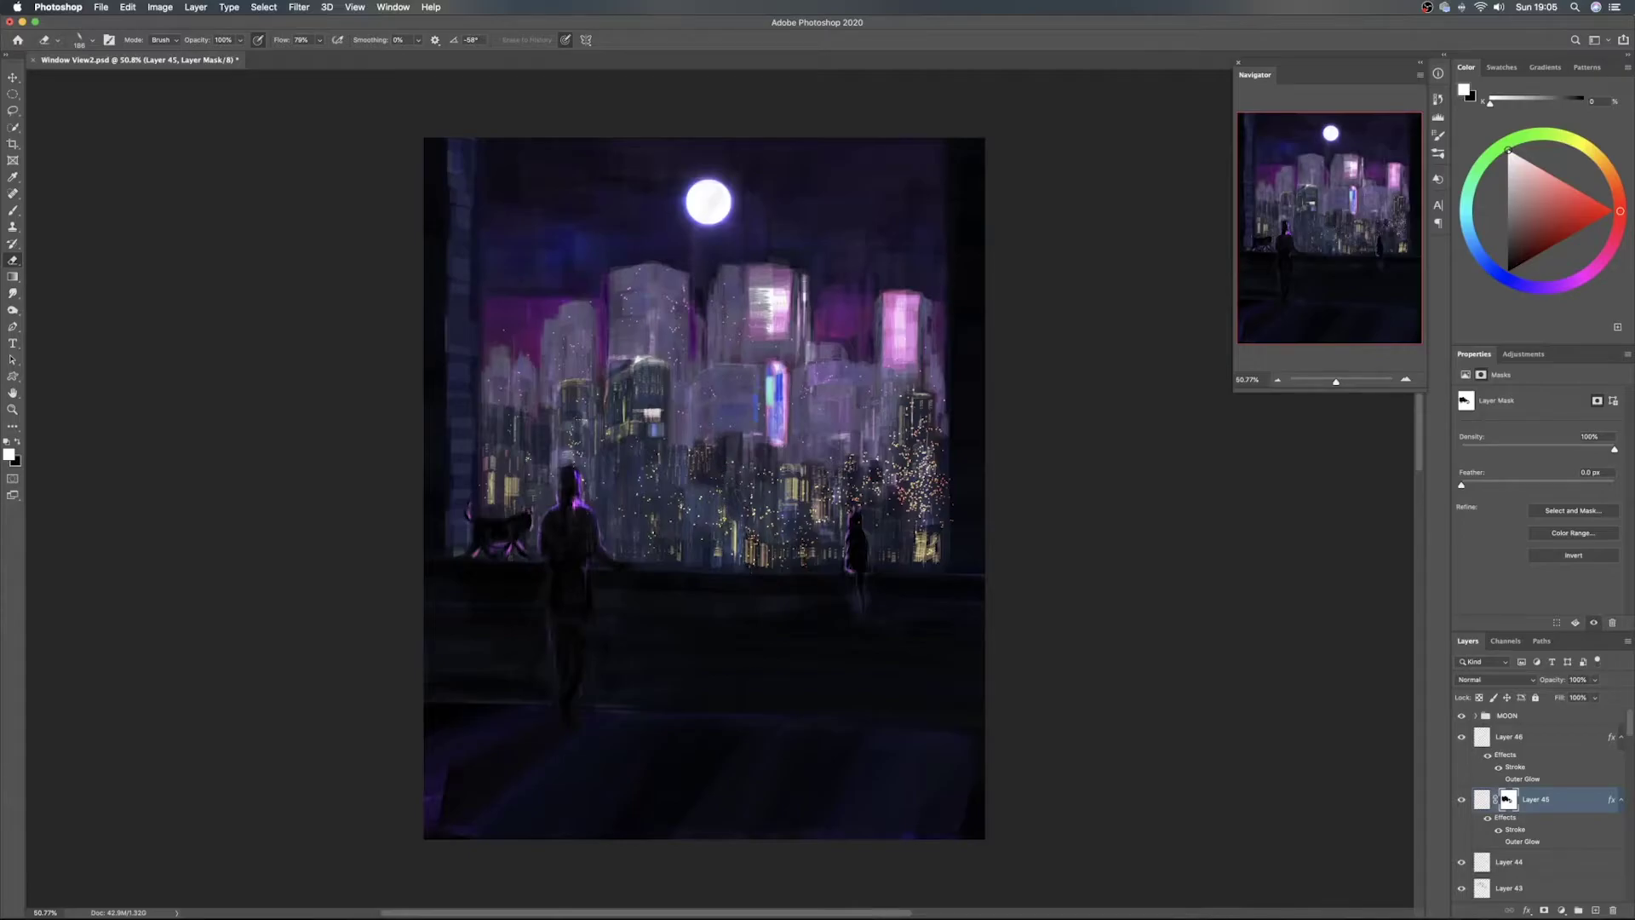
Mask out the dense specks over the right-hand towers on Layer 45 and save the document
mouse_move(905, 484)
left_mouse_down()
mouse_move(937, 492)
mouse_move(934, 468)
left_mouse_up()
left_click_drag(908, 456, 900, 489)
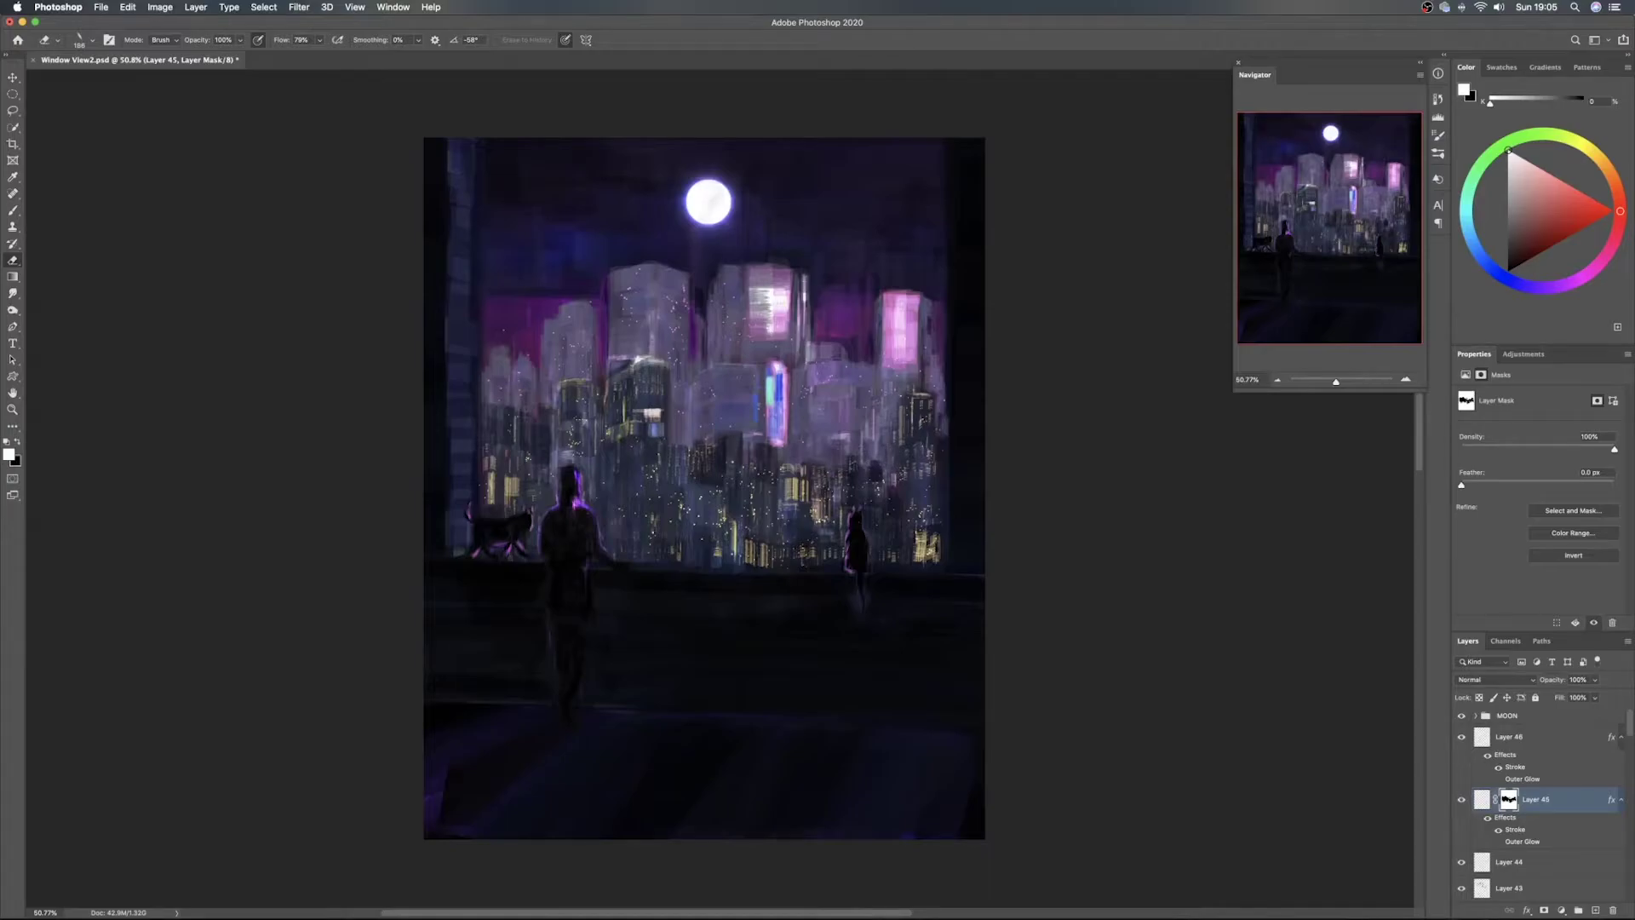
key("v")
key("super+s")
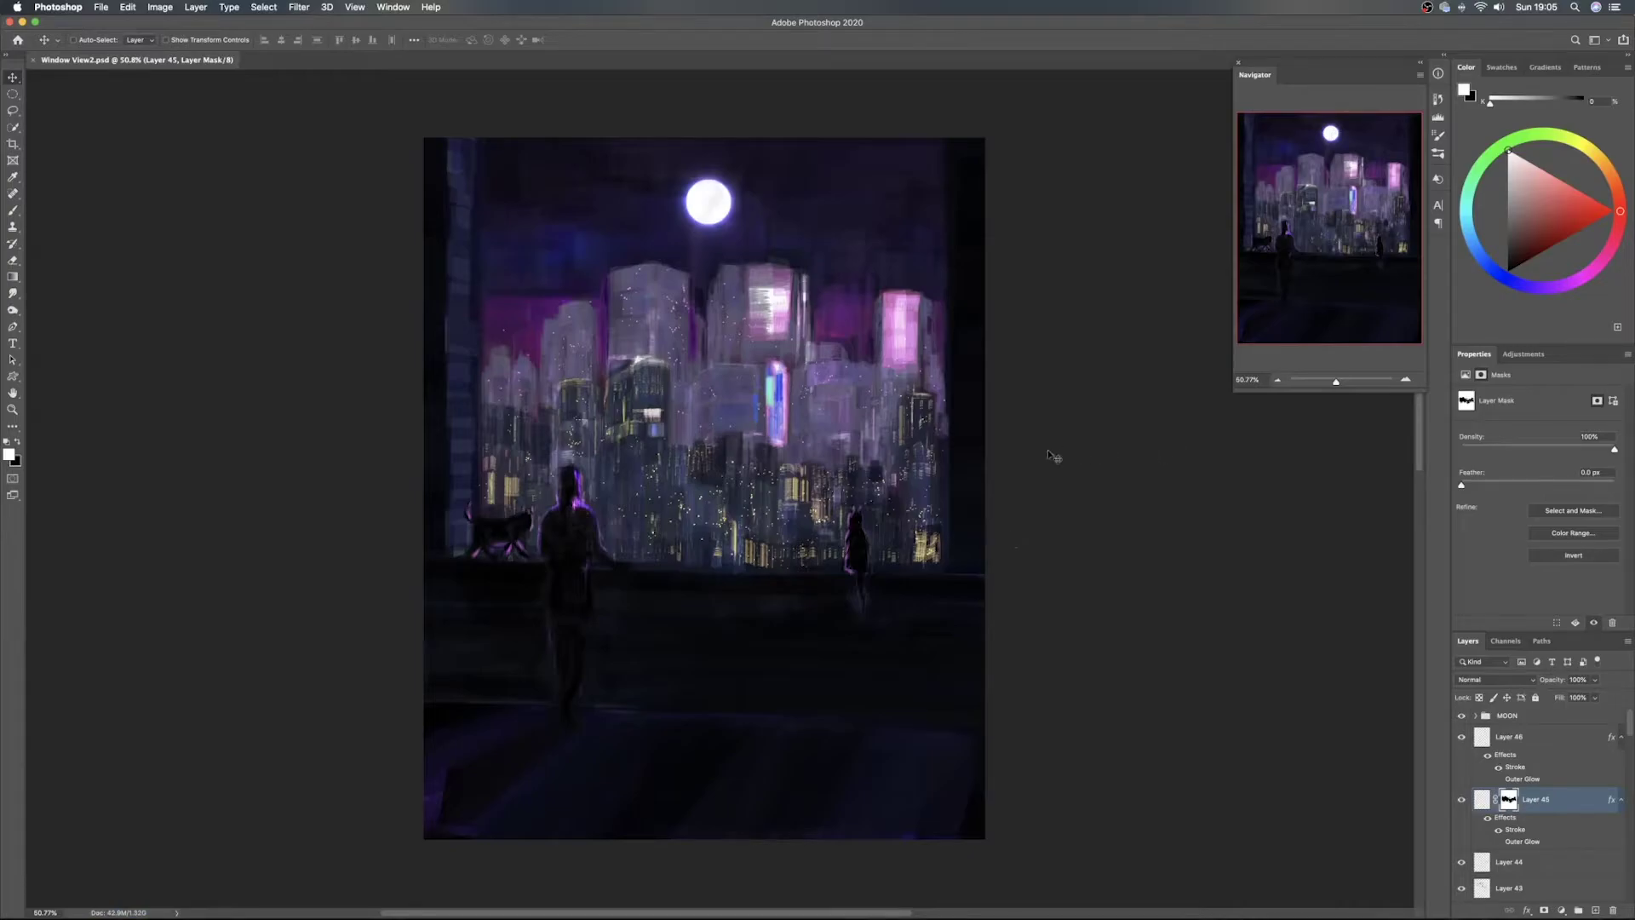
Mask out the remaining specks over the standing figure's torso on Layer 45 and save the painting
key("e")
left_click_drag(589, 527, 576, 537)
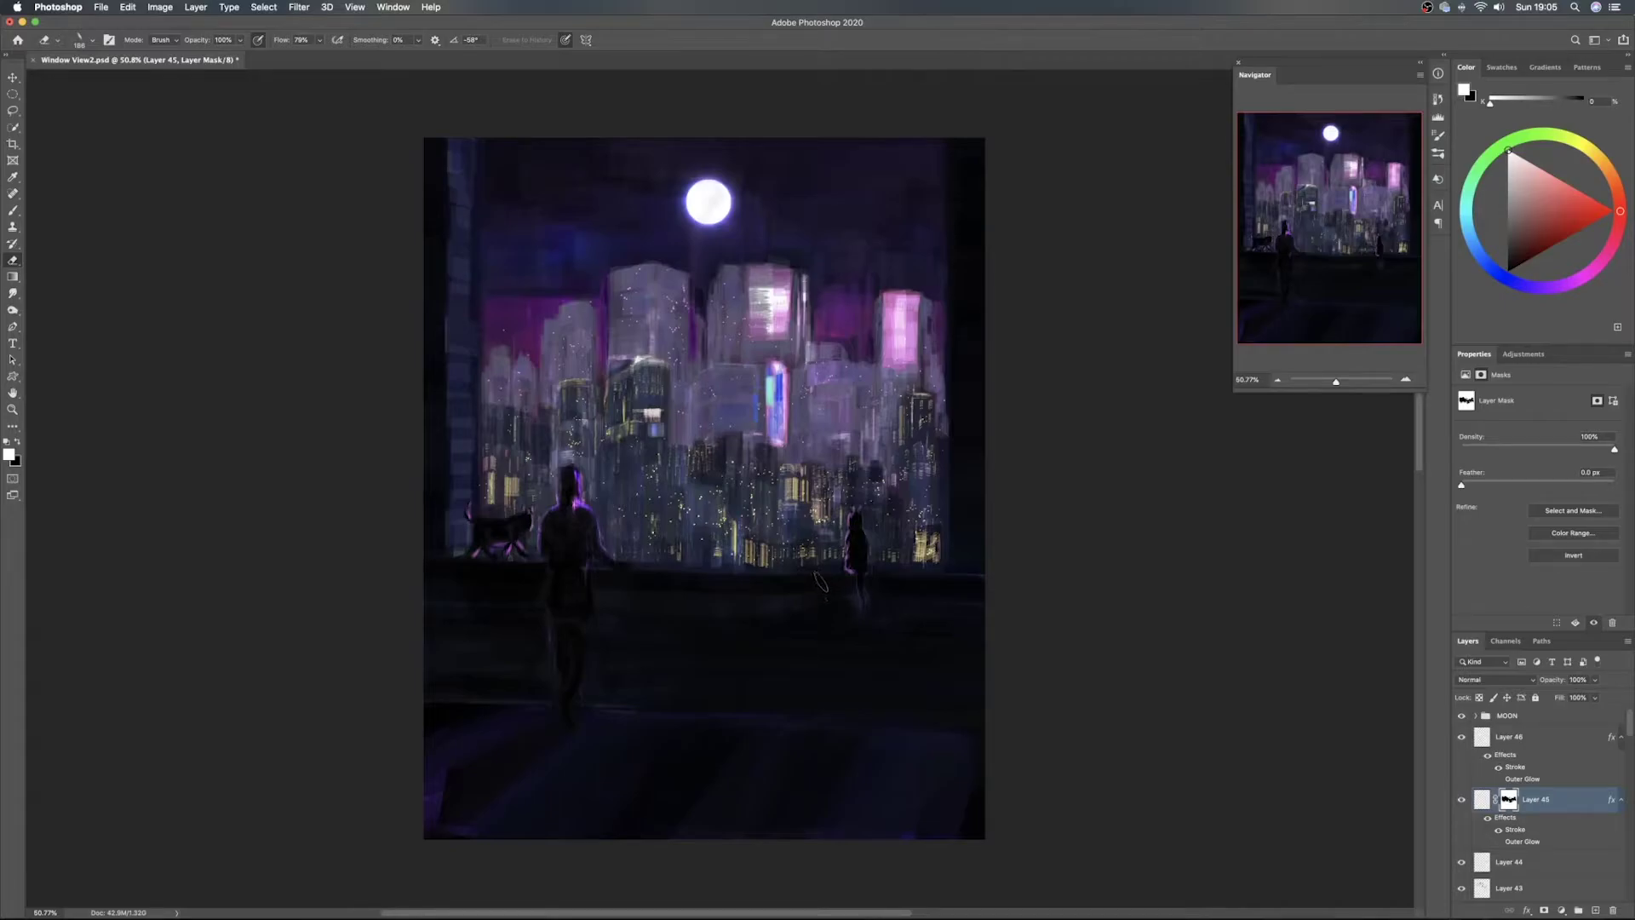
key("v")
key("super+s")
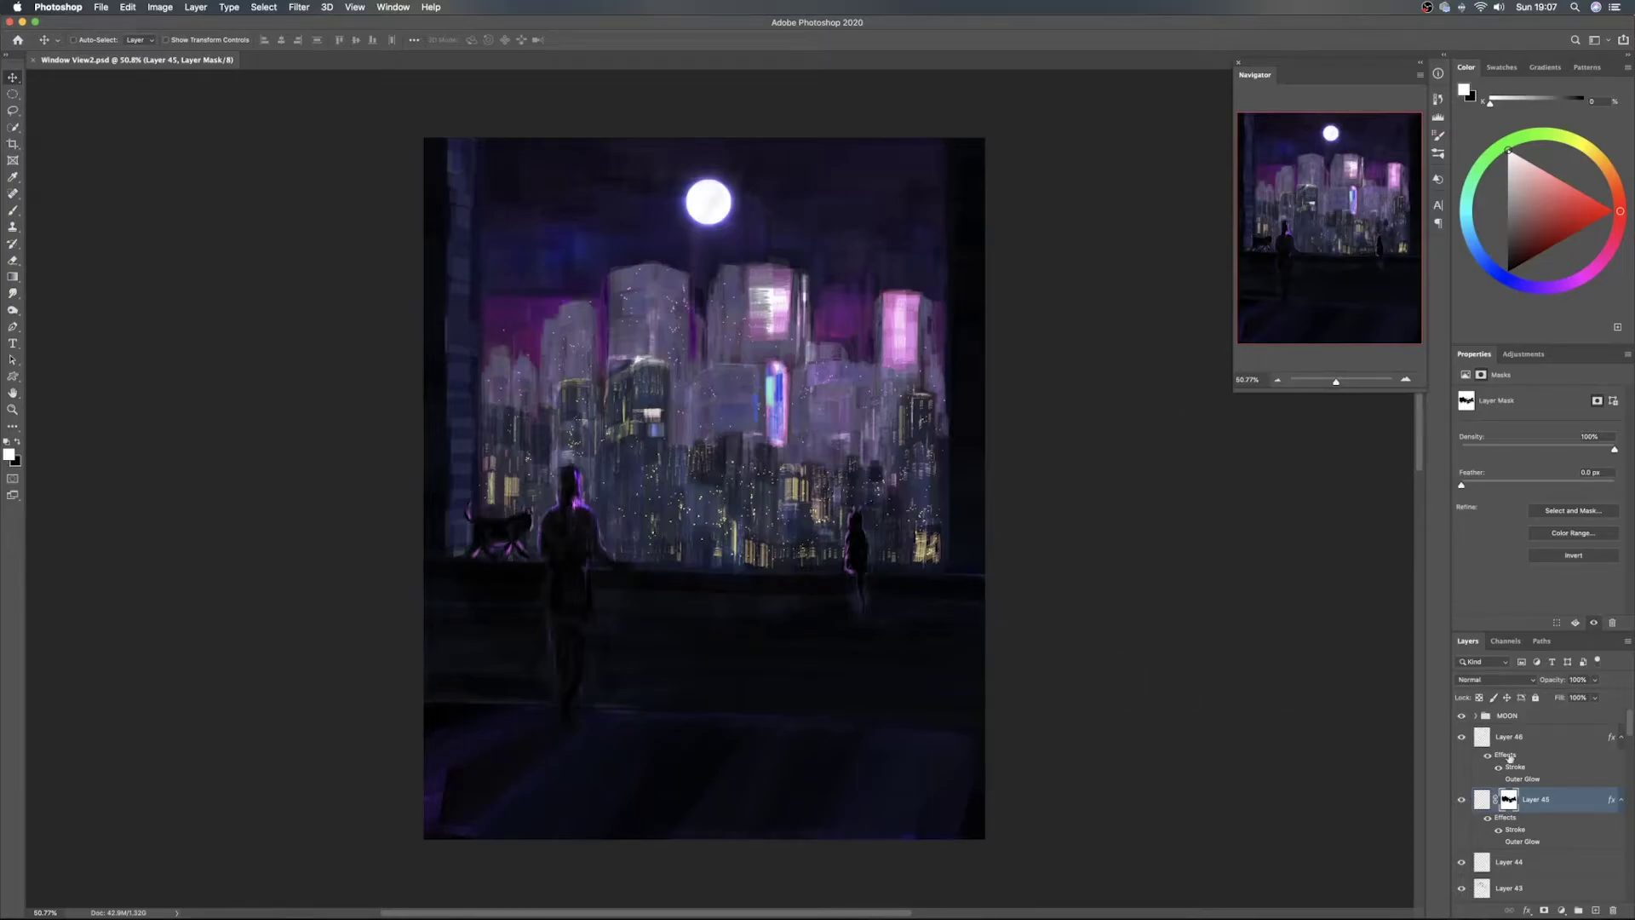
Rename both Layer 46 and Layer 45 to "Dotted Lights"
left_click(1594, 739)
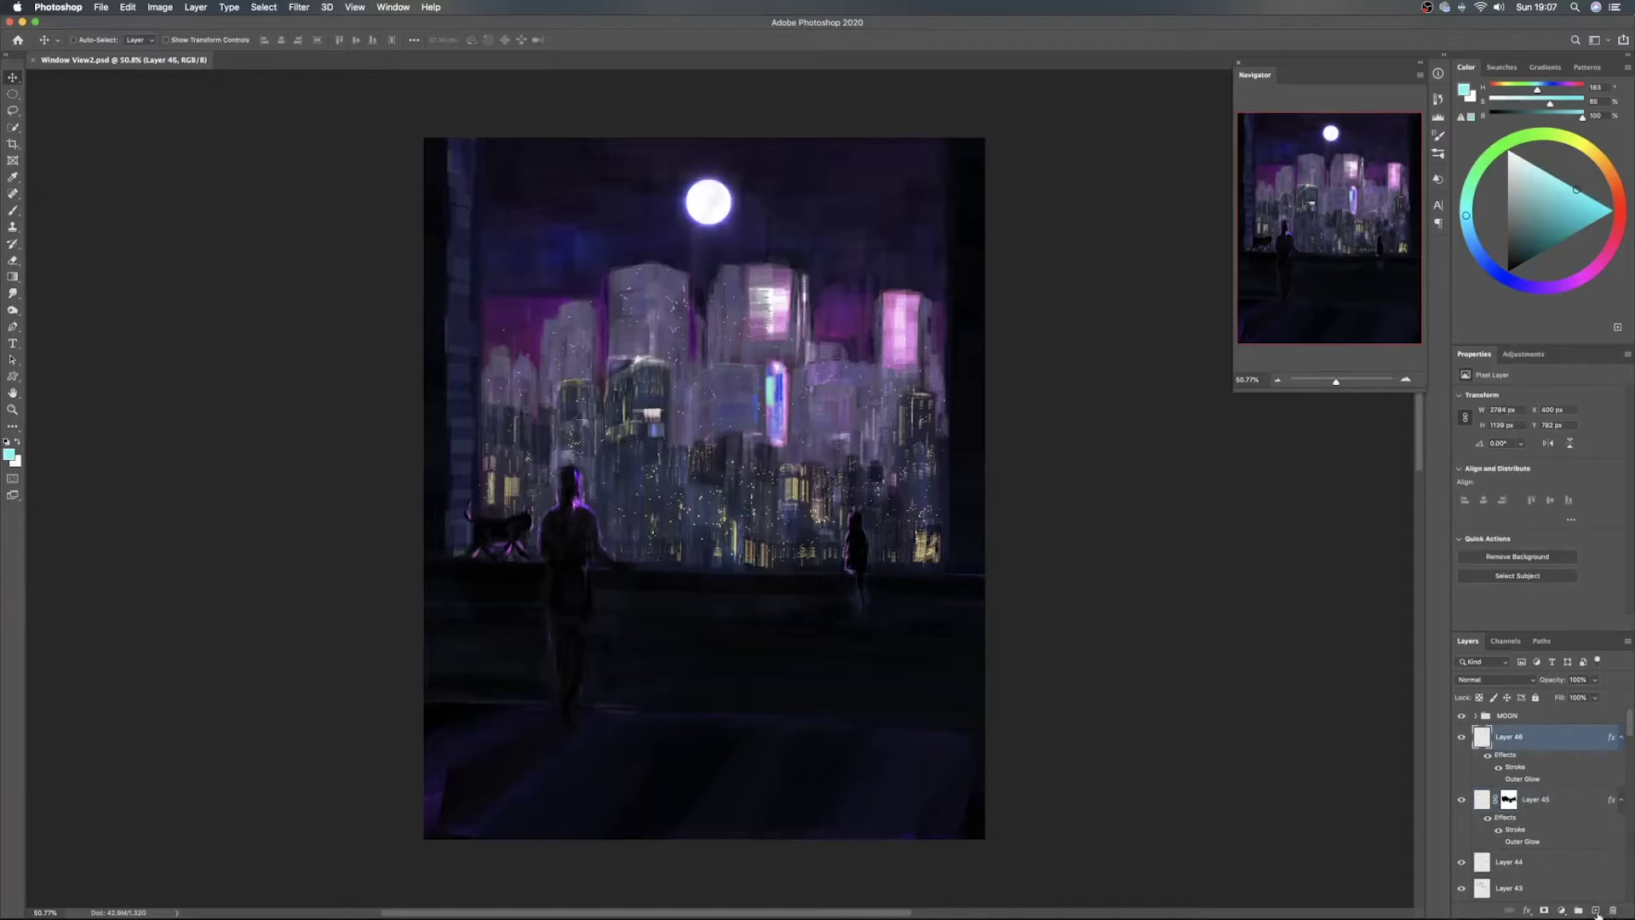
double_click(1514, 737)
type("Dotted Lights")
left_click(1537, 800)
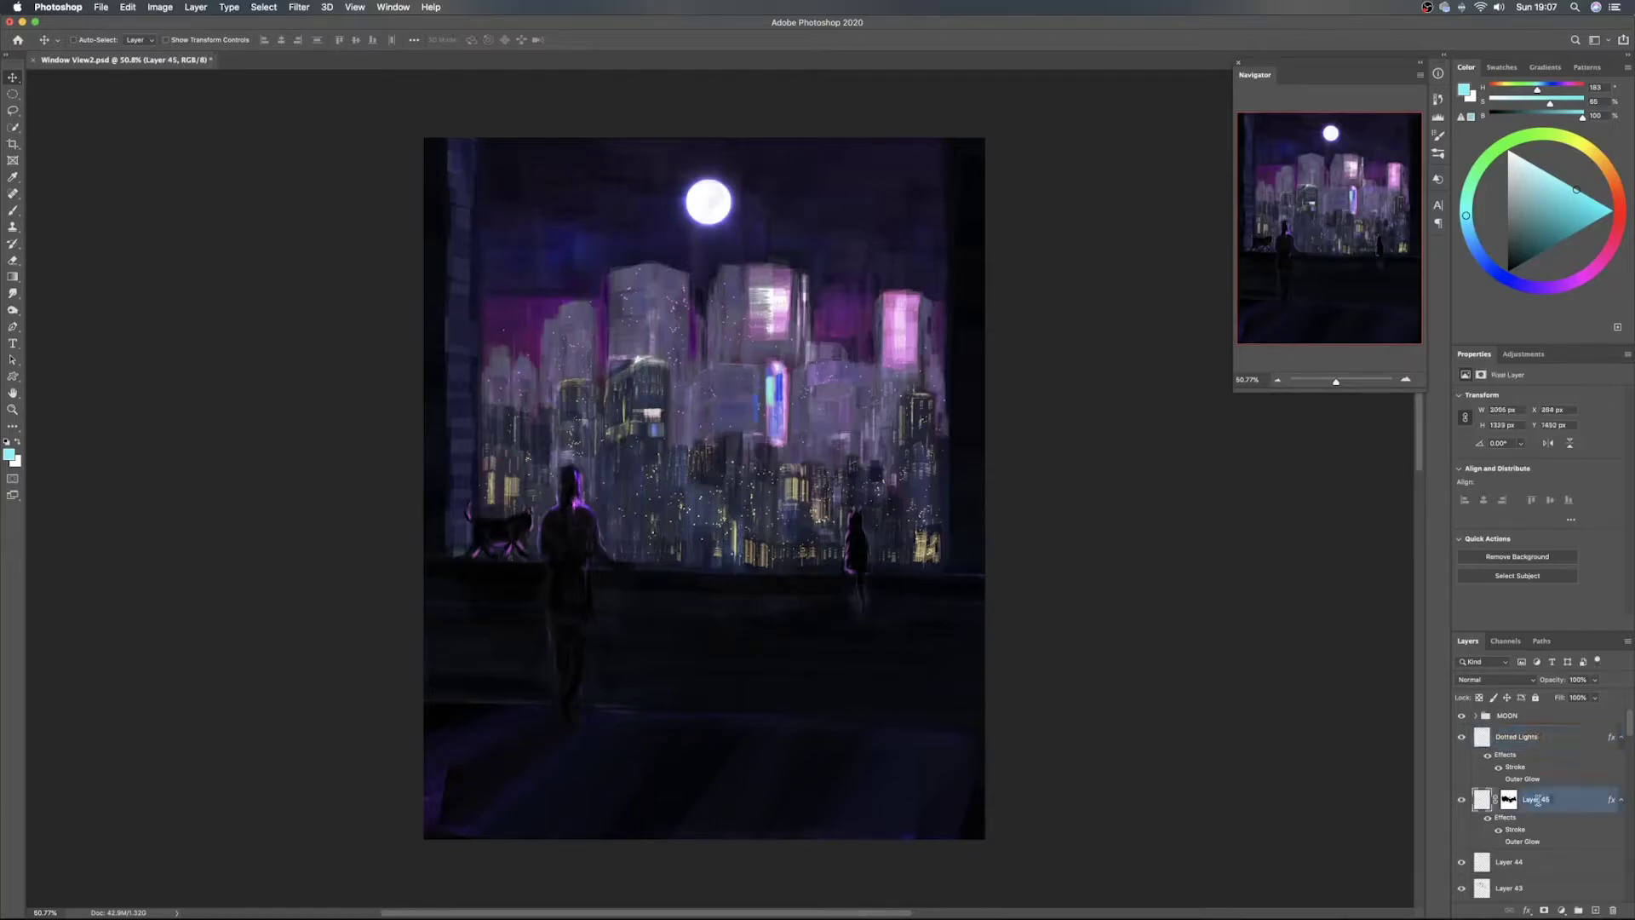
type("Dotted Lights")
key("Return")
Group the two light layers and name the group "Dotted Lights"
left_click(1558, 738, "shift")
left_click(1578, 909)
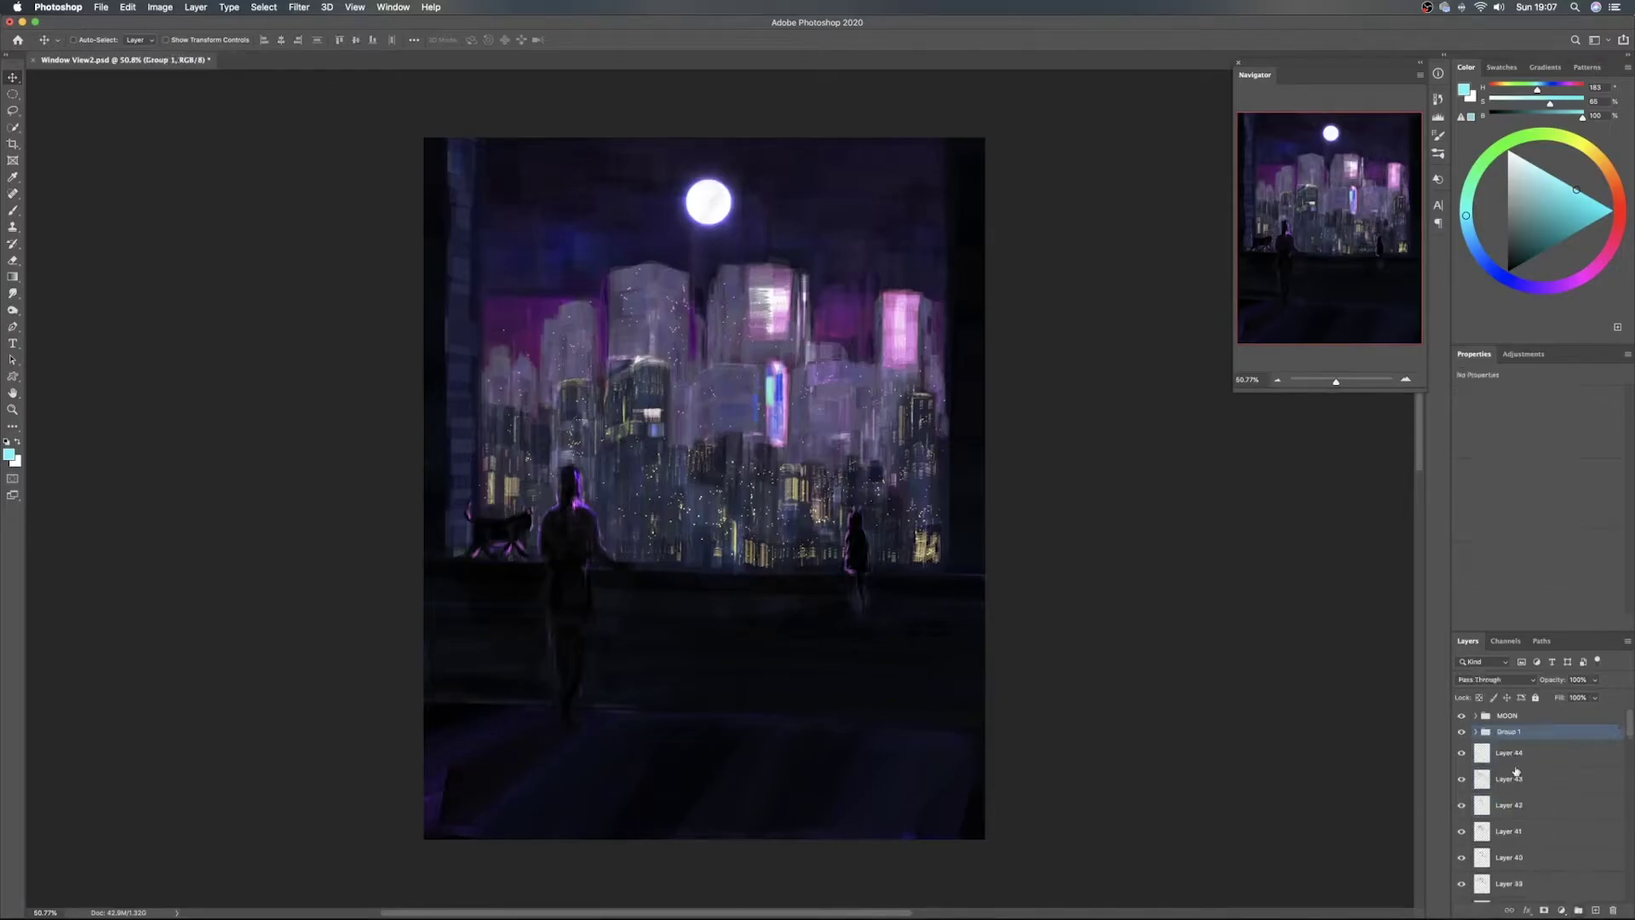
type("Dotted Lights")
key("Return")
Add a new empty layer directly above Layer 44, beneath the Dotted Lights group
left_click(1554, 757)
left_click(1594, 910)
mouse_move(1634, 918)
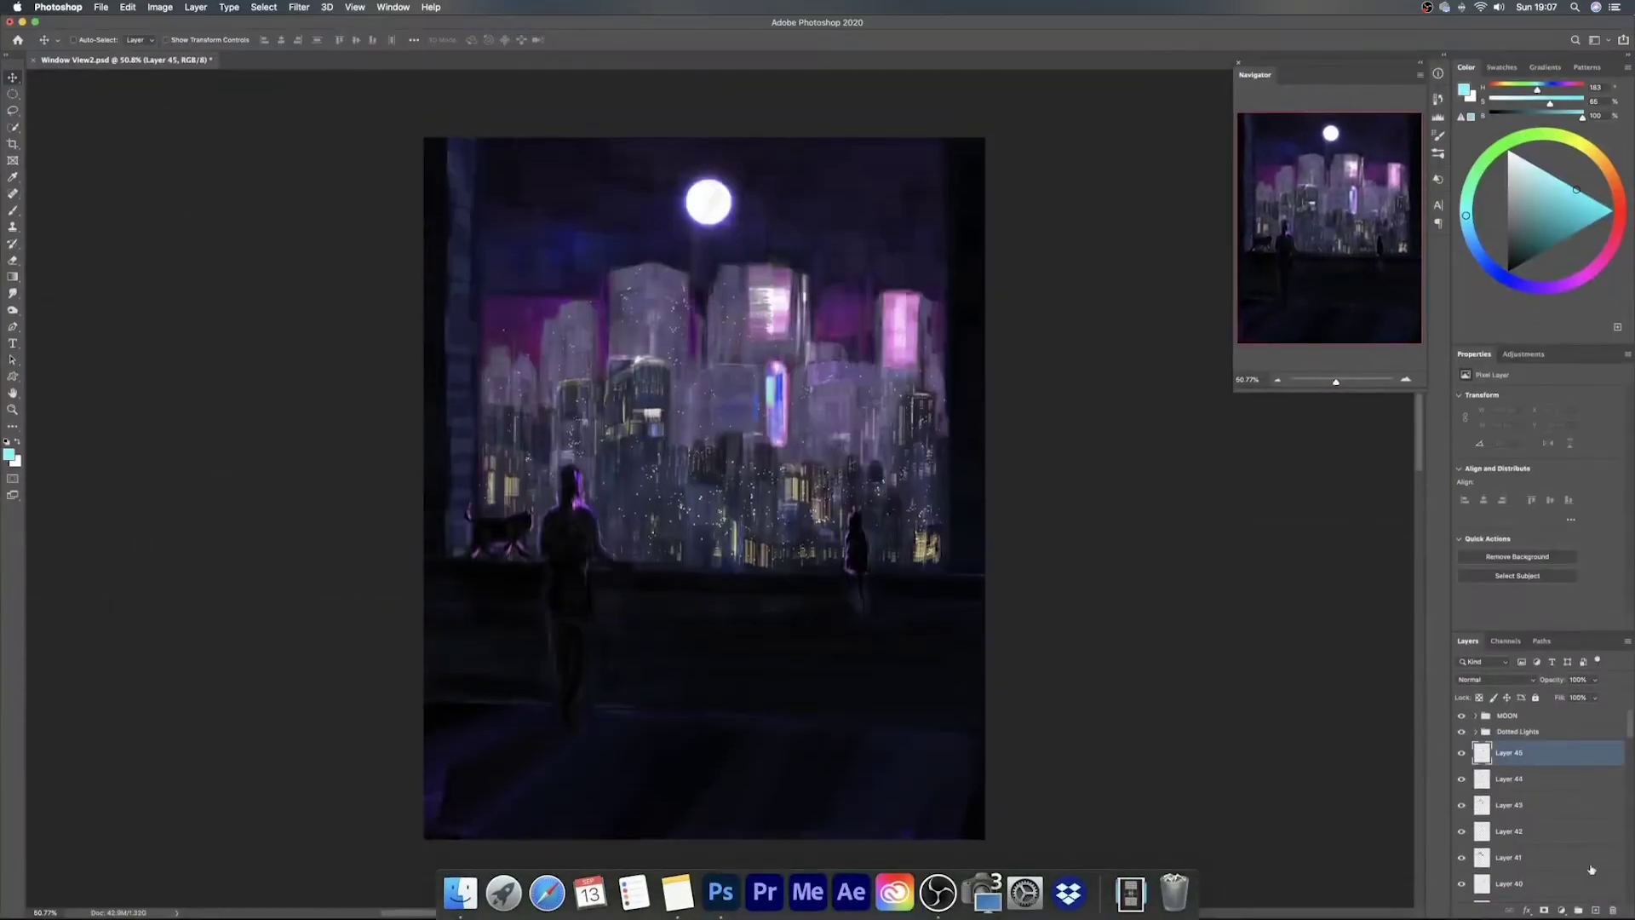
Switch to the small Flat Edge Bristle brush in Color Dodge mode at 62% opacity and choose a more saturated cyan
key("b")
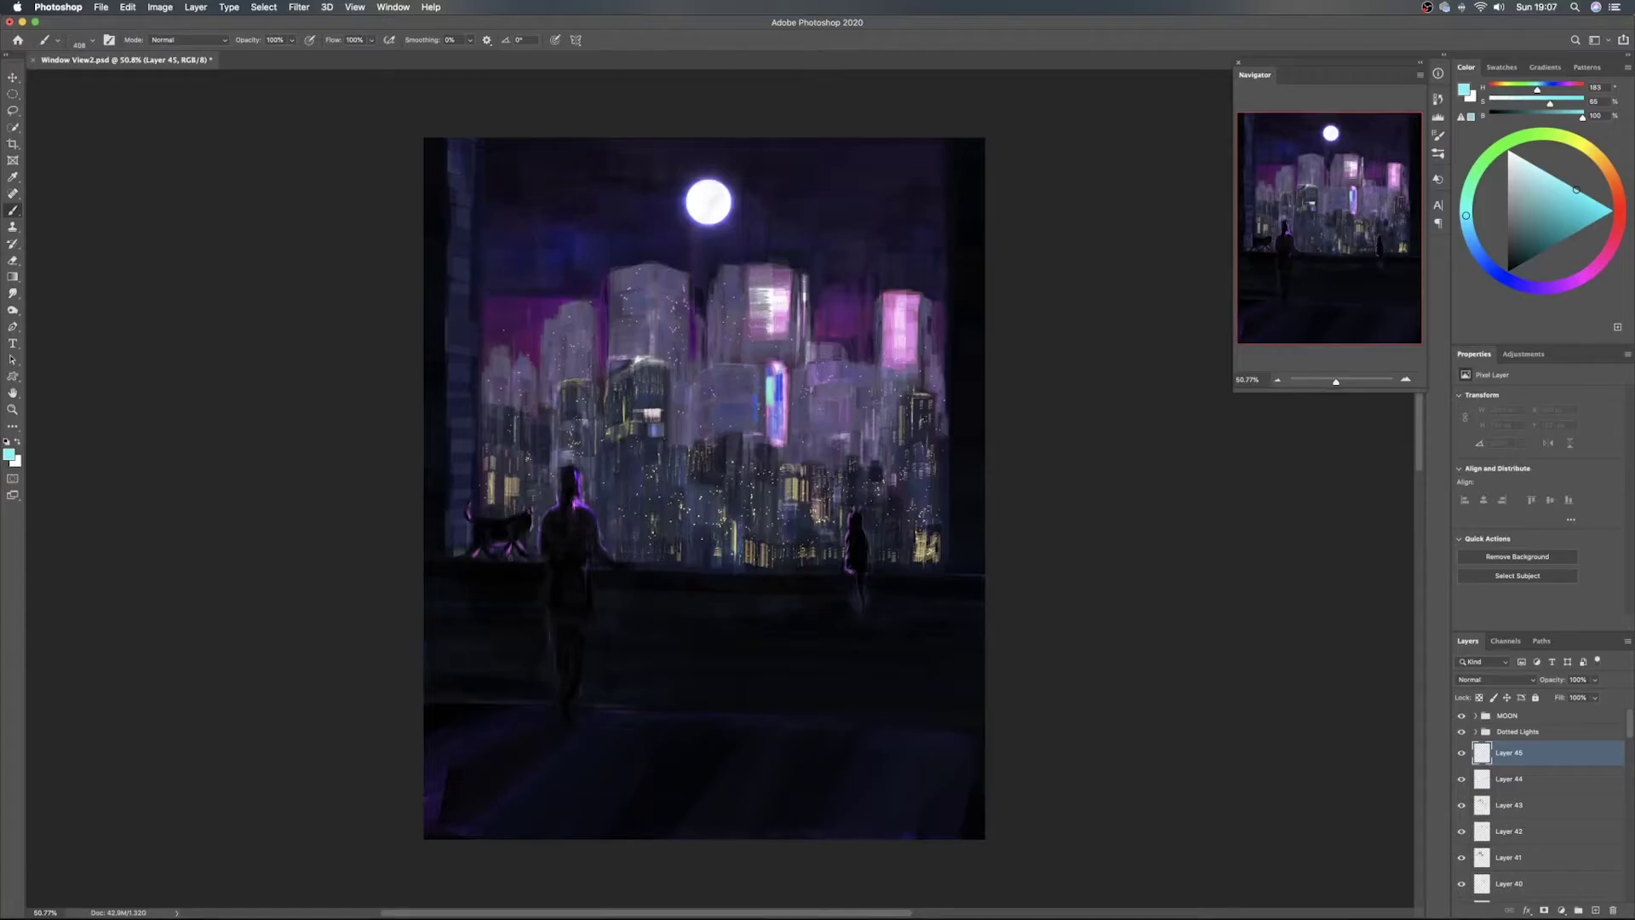
left_click_drag(646, 347, 682, 345)
right_click(664, 345)
double_click(882, 585)
mouse_move(728, 431)
left_mouse_down()
mouse_move(642, 445)
mouse_move(732, 425)
mouse_move(714, 426)
left_mouse_up()
left_click(1587, 196)
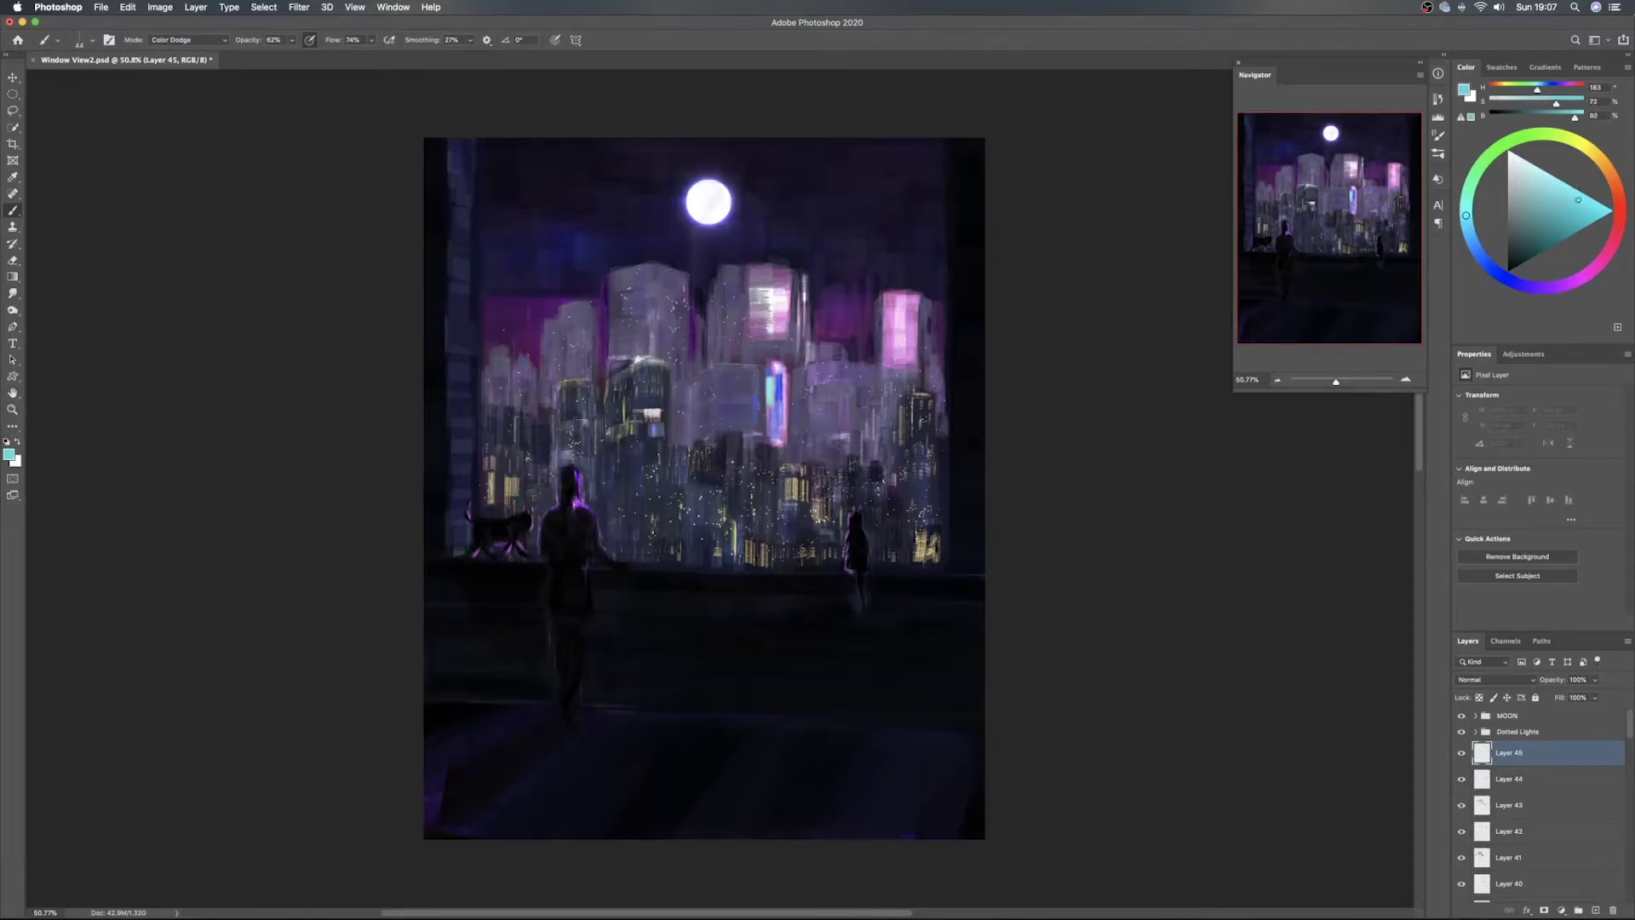
Dab small coral-red lights among the lower city buildings, shifting the paint colour to a paler red
left_click(1577, 279)
left_click(1620, 218)
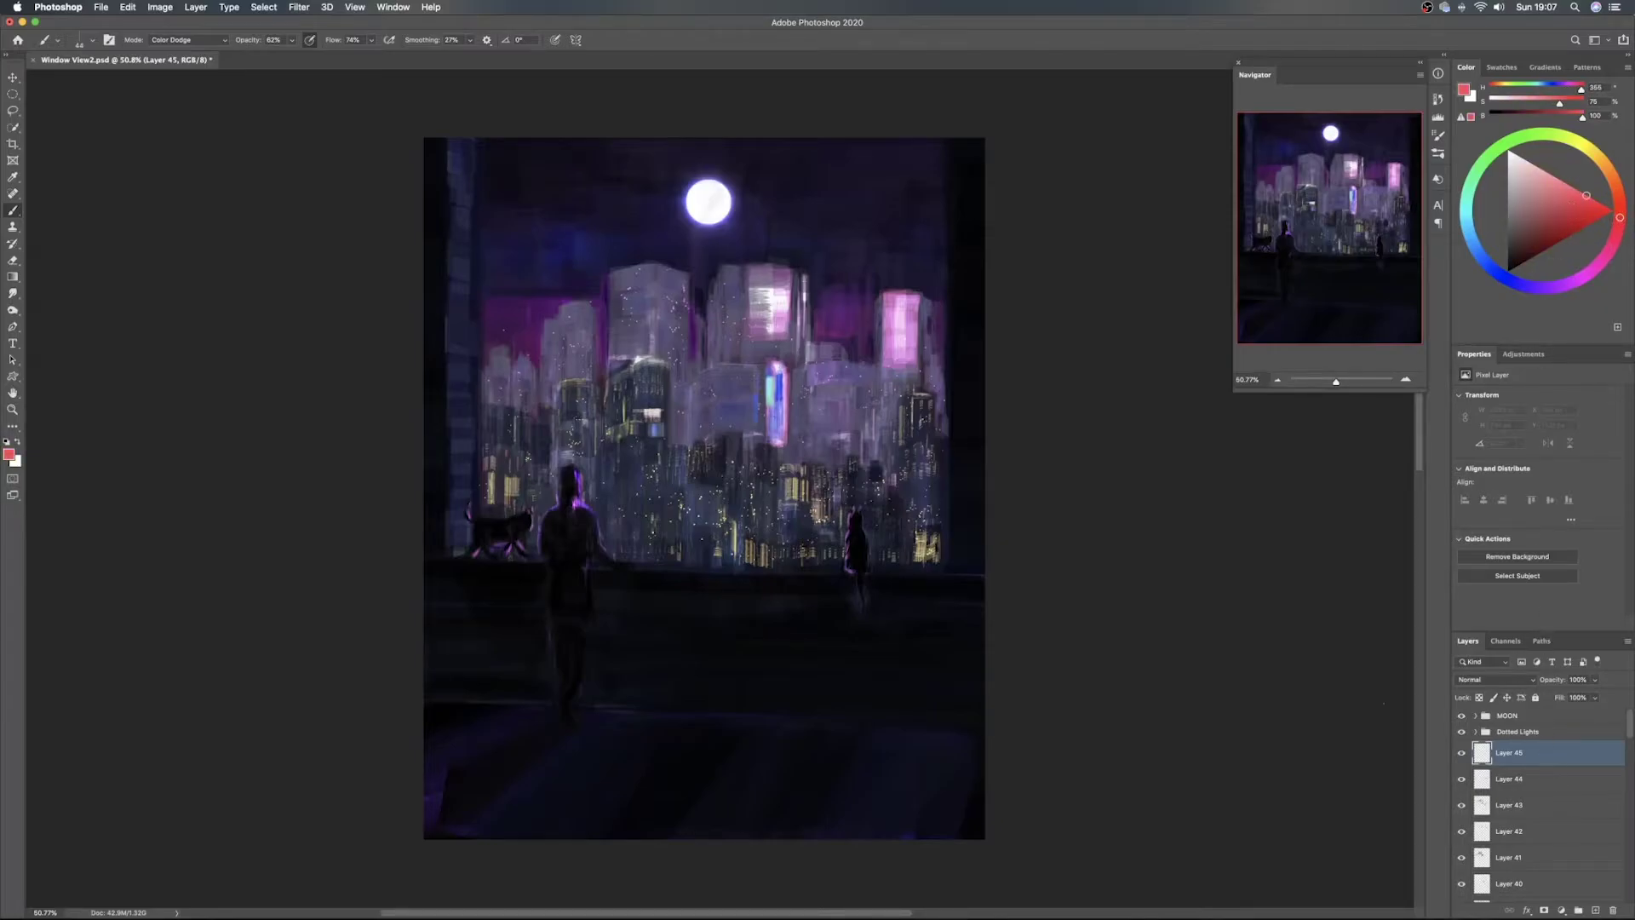
left_click_drag(776, 482, 775, 483)
left_click(705, 561)
left_click(1561, 185)
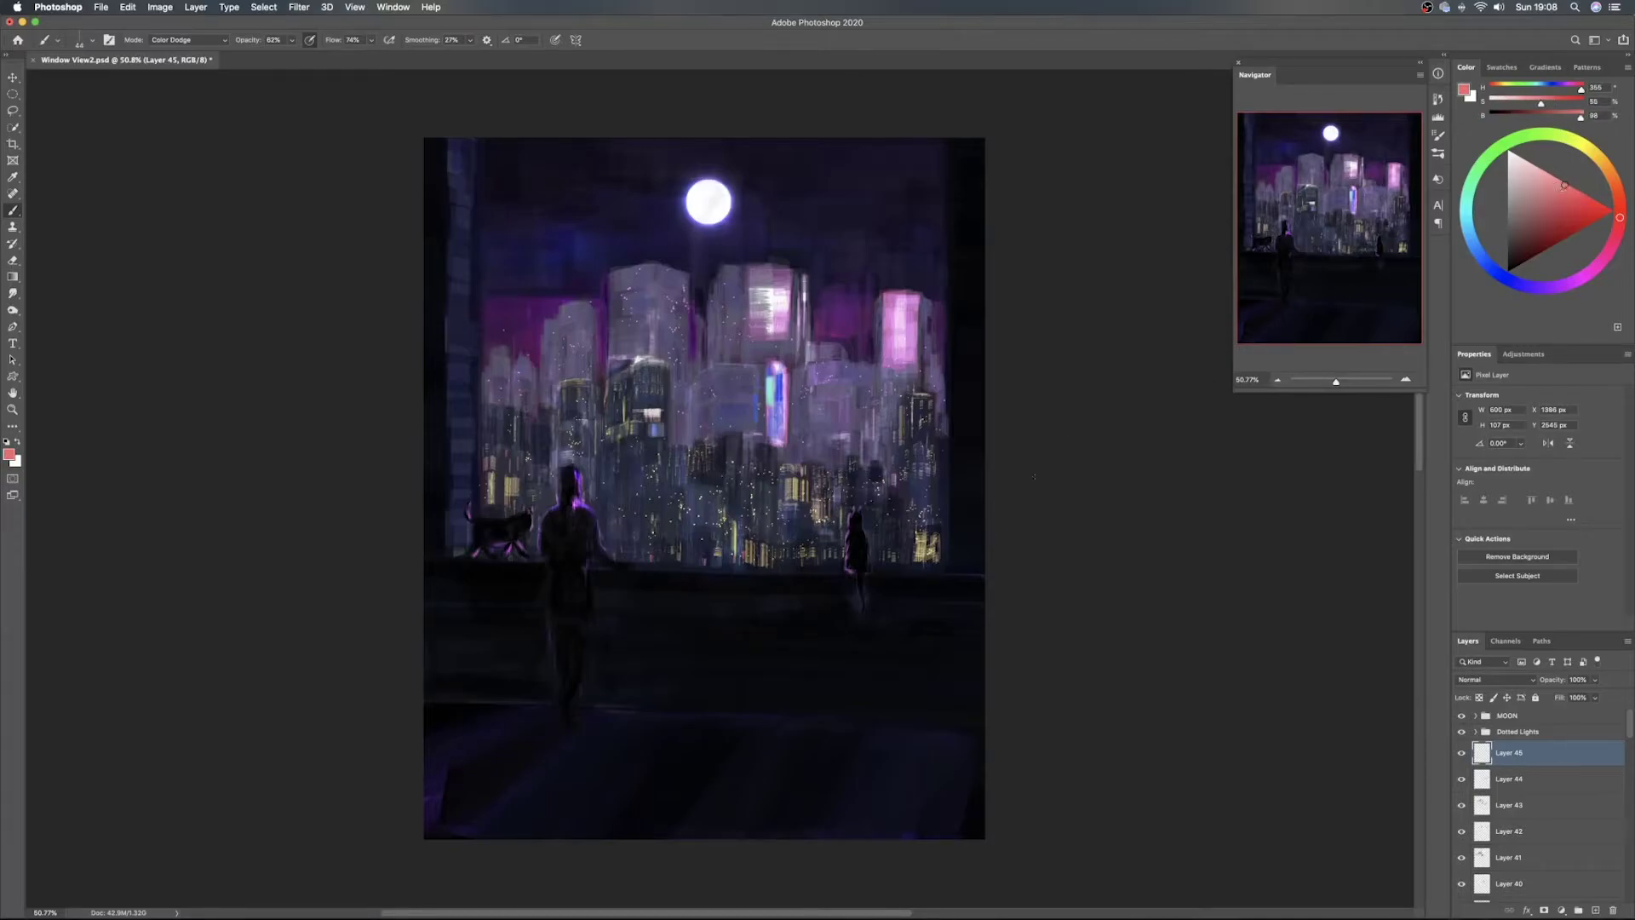
left_click(910, 559)
Add a layer above Layer 45, dot pale cyan lights along the city base beside the standing figure, and save
left_click(1468, 218)
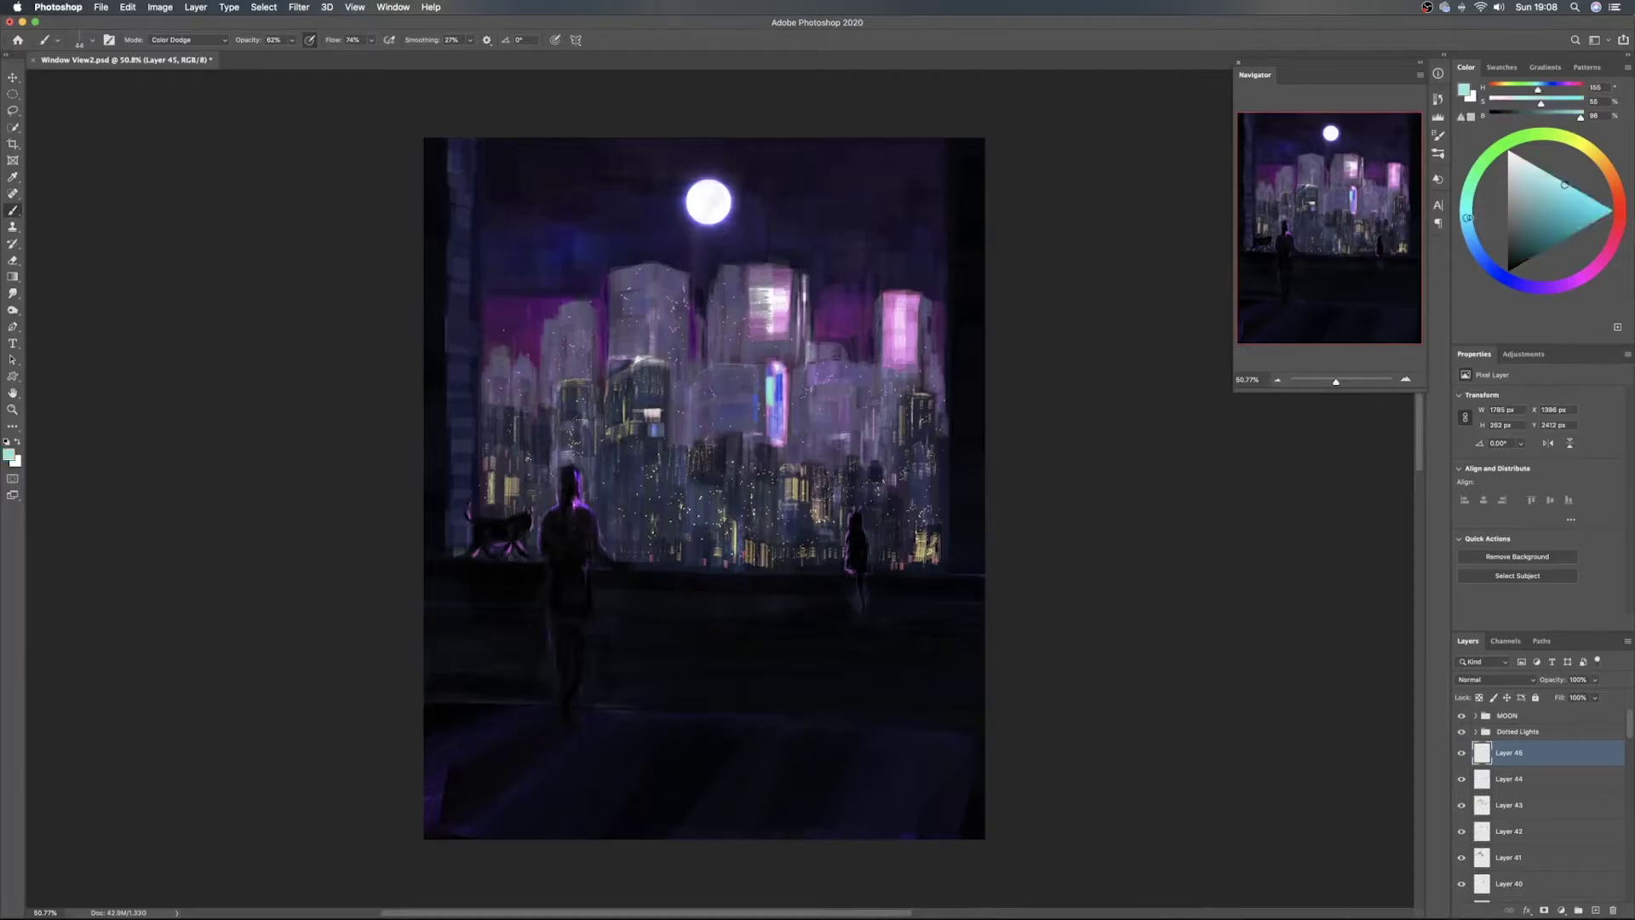
left_click(1565, 184)
left_click(1593, 909)
left_click_drag(635, 553, 635, 559)
mouse_move(633, 548)
left_mouse_down()
mouse_move(620, 551)
mouse_move(642, 551)
left_mouse_up()
left_click(693, 555)
left_click(691, 562)
key("super+s")
Add a layer above Layer 46 and dot warm yellow lights along the base of the city on both sides
left_click(1594, 909)
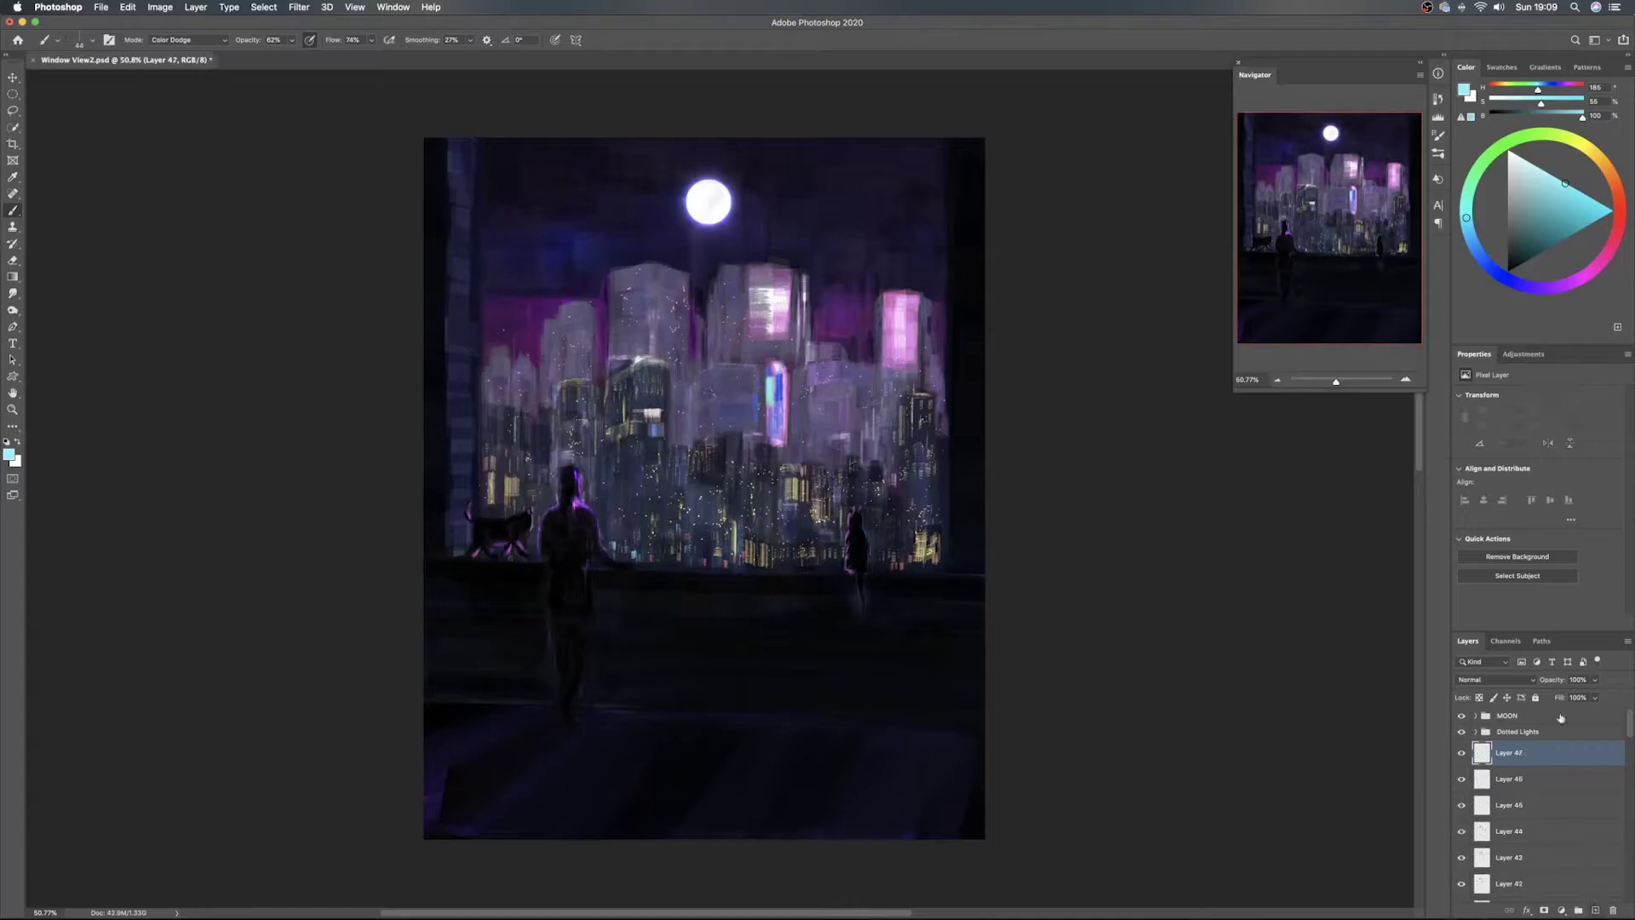
left_click_drag(1592, 152, 1568, 185)
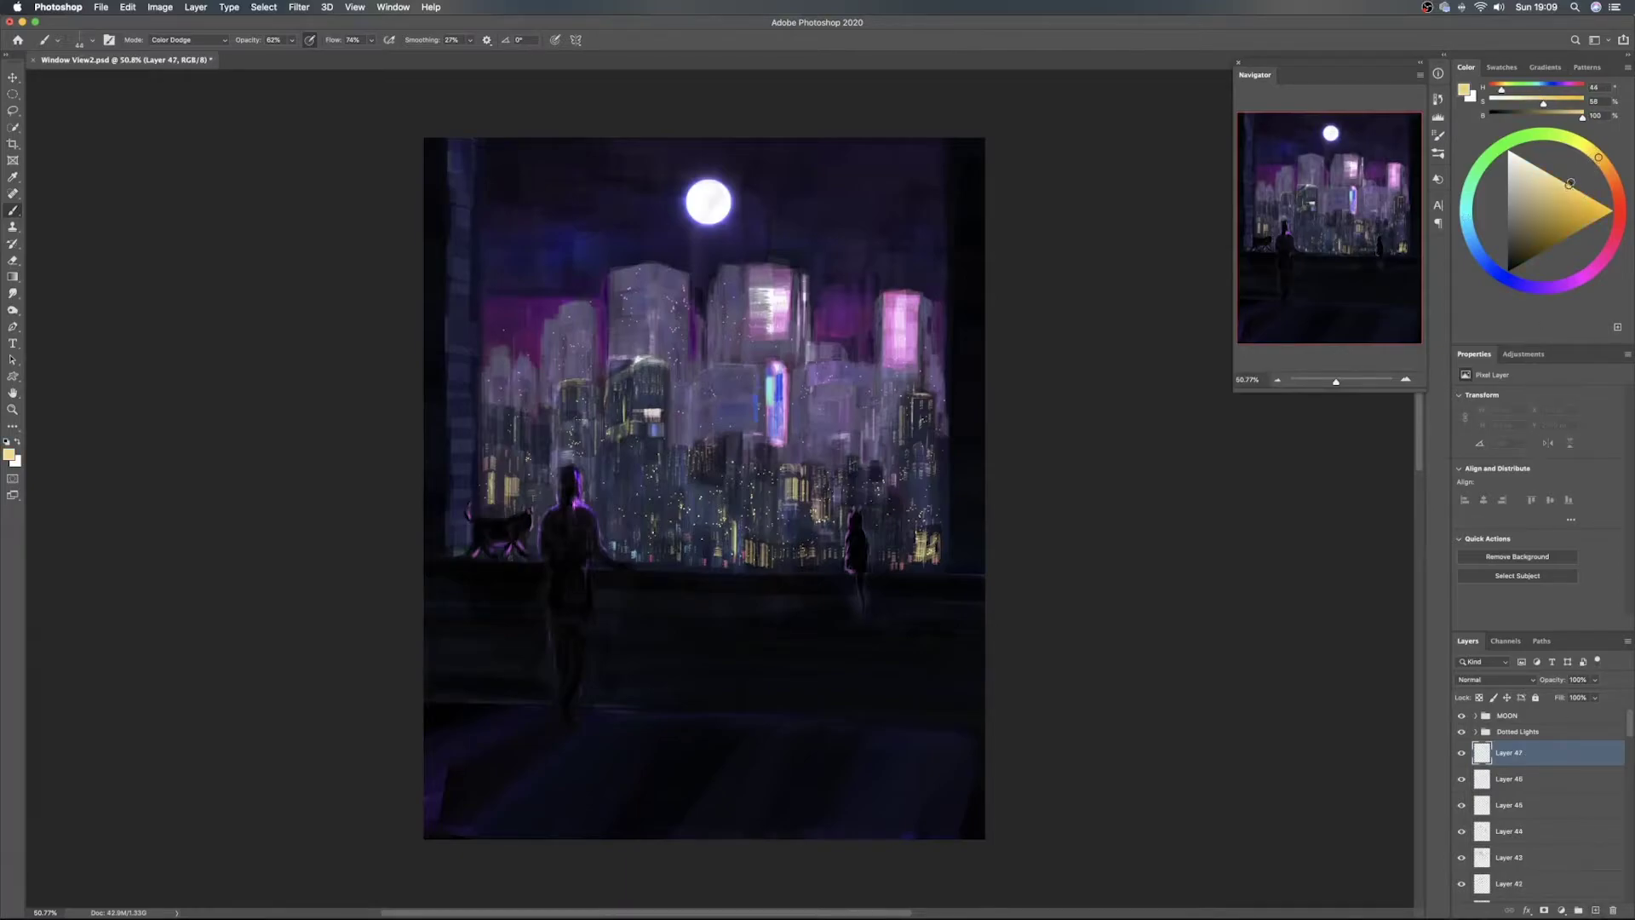
left_click(695, 560)
left_click(626, 549)
left_click(612, 544)
left_click(614, 535)
left_click(877, 562)
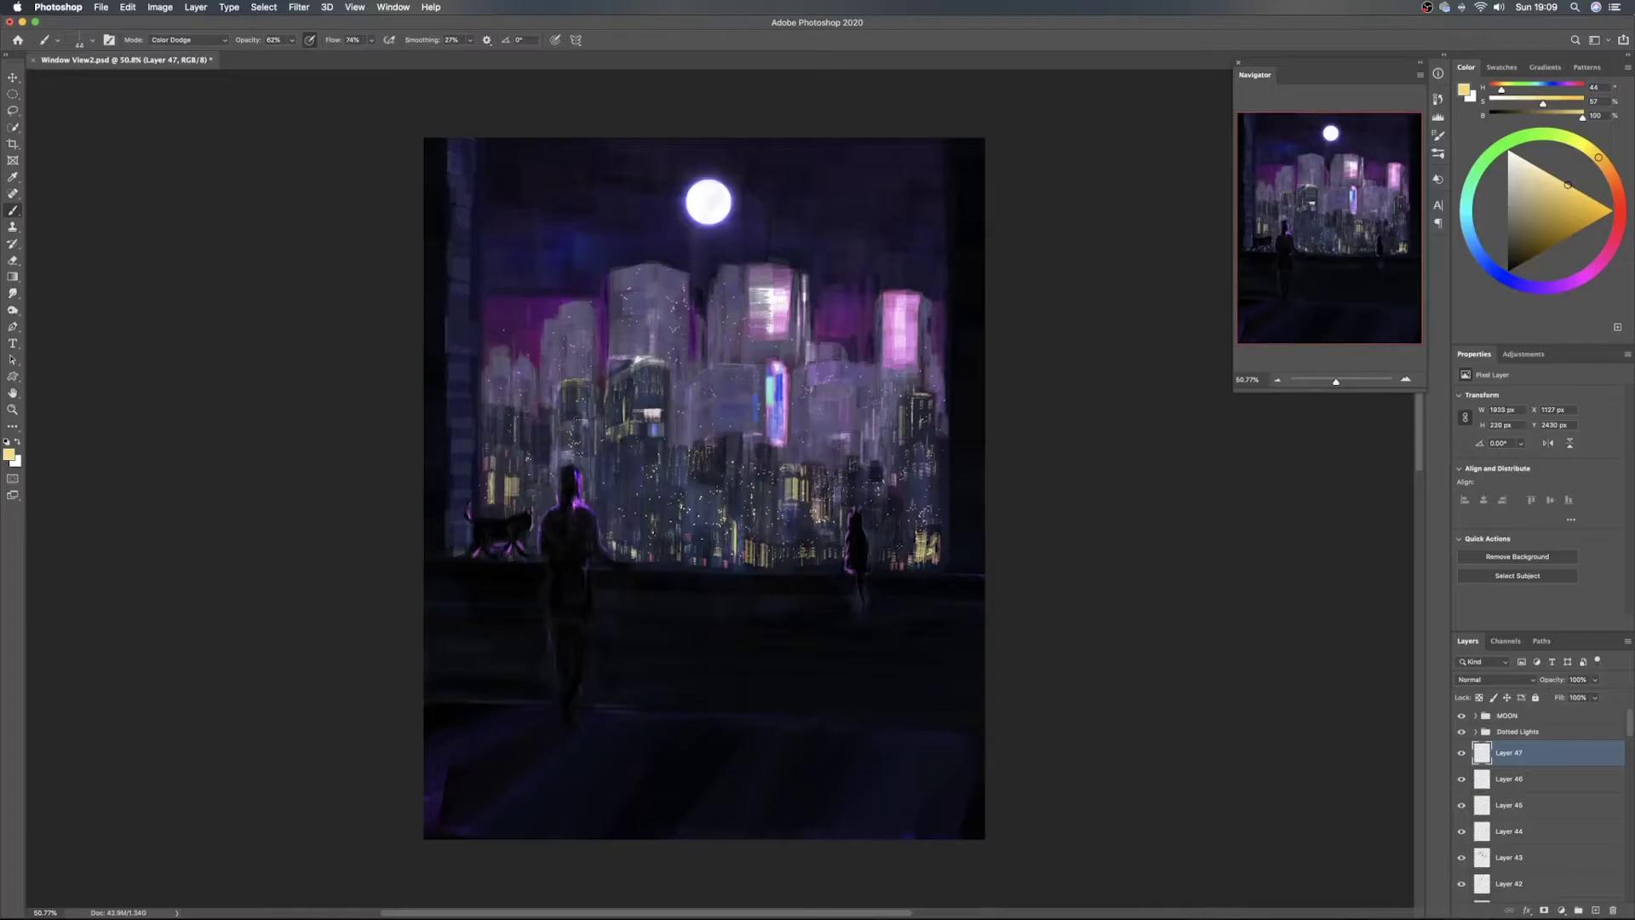
left_click(905, 526)
On a new layer above Layer 47, paint a small glowing cyan sign among the lower central buildings and trim it with the eraser
mouse_move(1621, 225)
left_mouse_down()
mouse_move(1606, 253)
mouse_move(1530, 284)
mouse_move(1467, 222)
left_mouse_up()
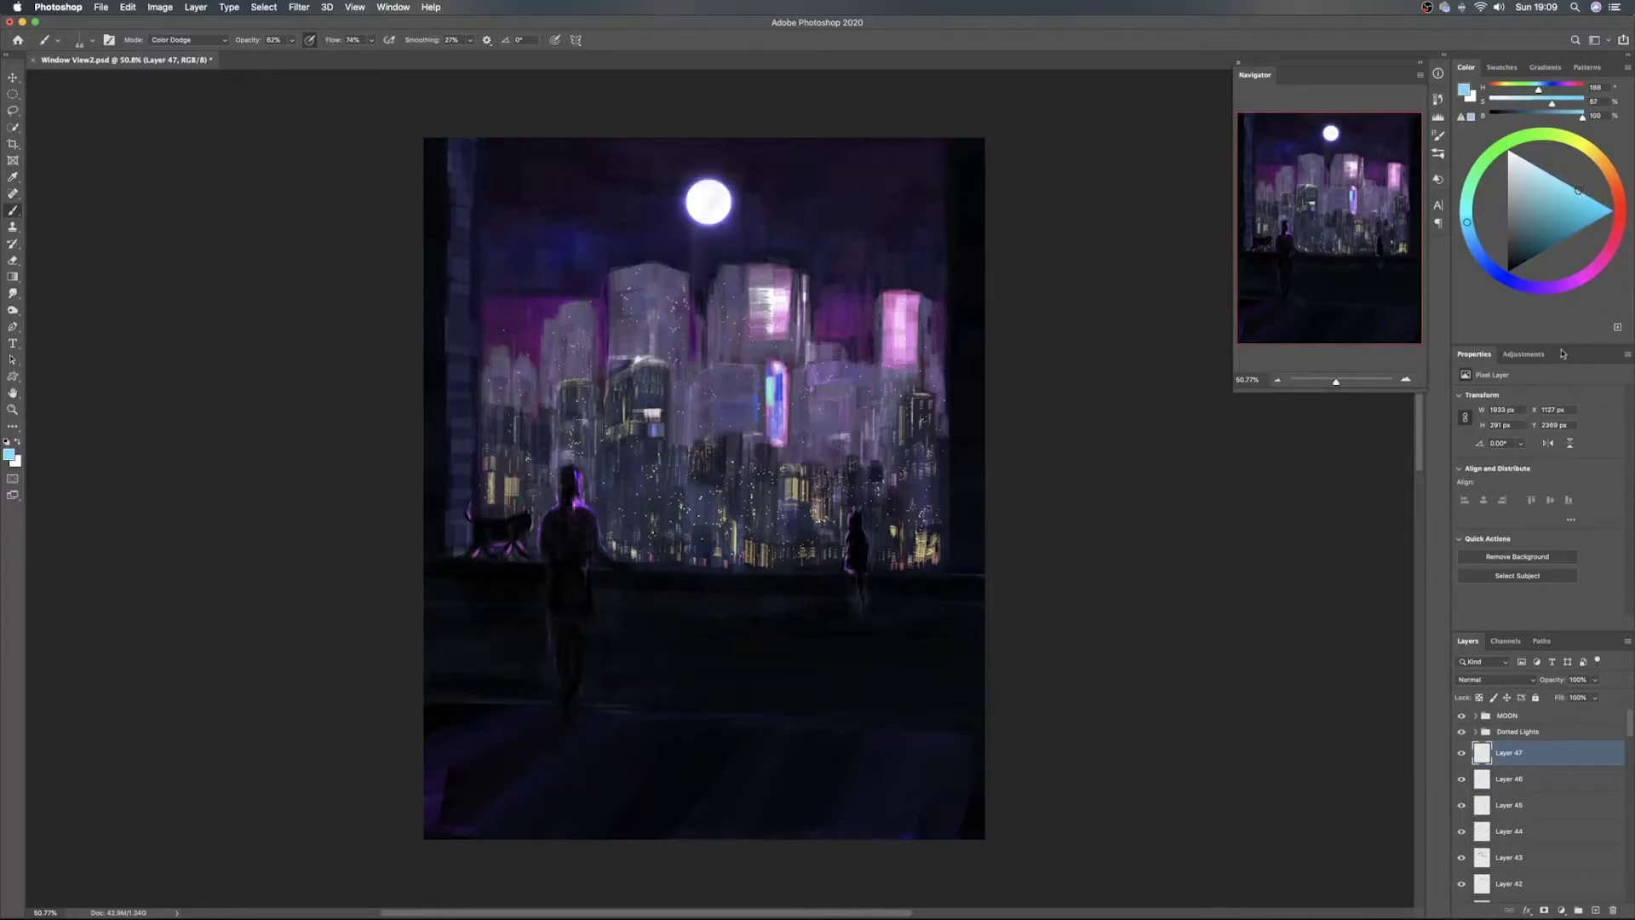
left_click(1595, 910)
key("e")
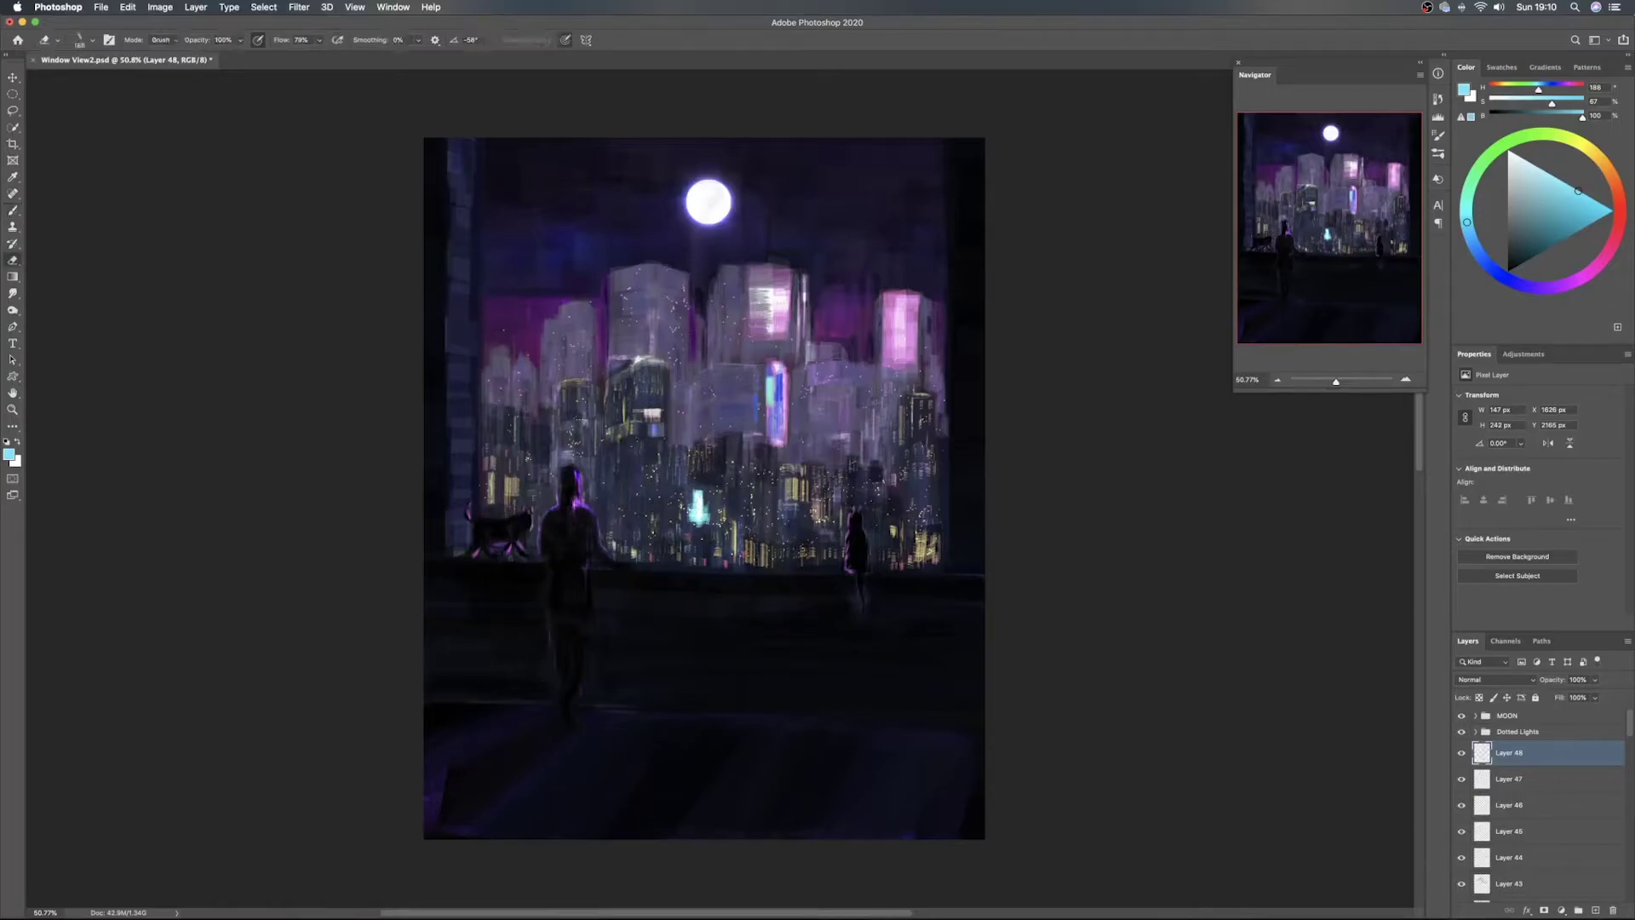
left_click_drag(689, 503, 693, 521)
key("b")
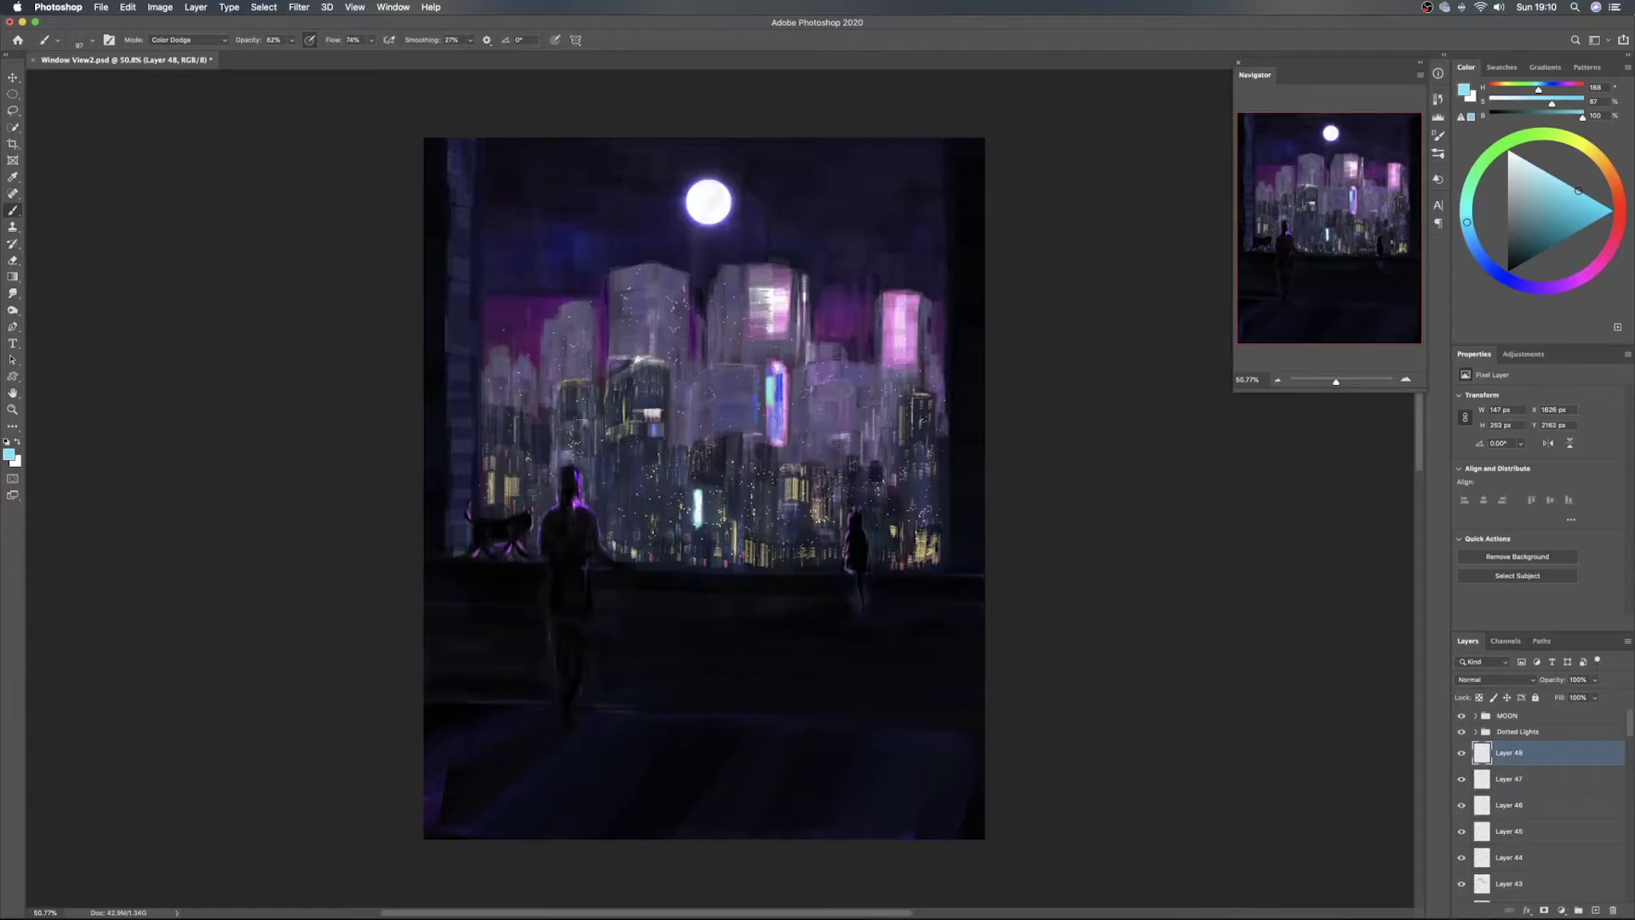
key("e")
key("b")
key("e")
left_click_drag(697, 487, 698, 504)
key("b")
Repaint the multicoloured vertical sign on the central tower with sampled pink and lilac, undoing a stroke along the way
left_click(782, 375)
left_click(782, 374, "alt")
left_click_drag(767, 388, 772, 397, "ctrl+alt")
left_click_drag(782, 372, 783, 434)
key("super+z")
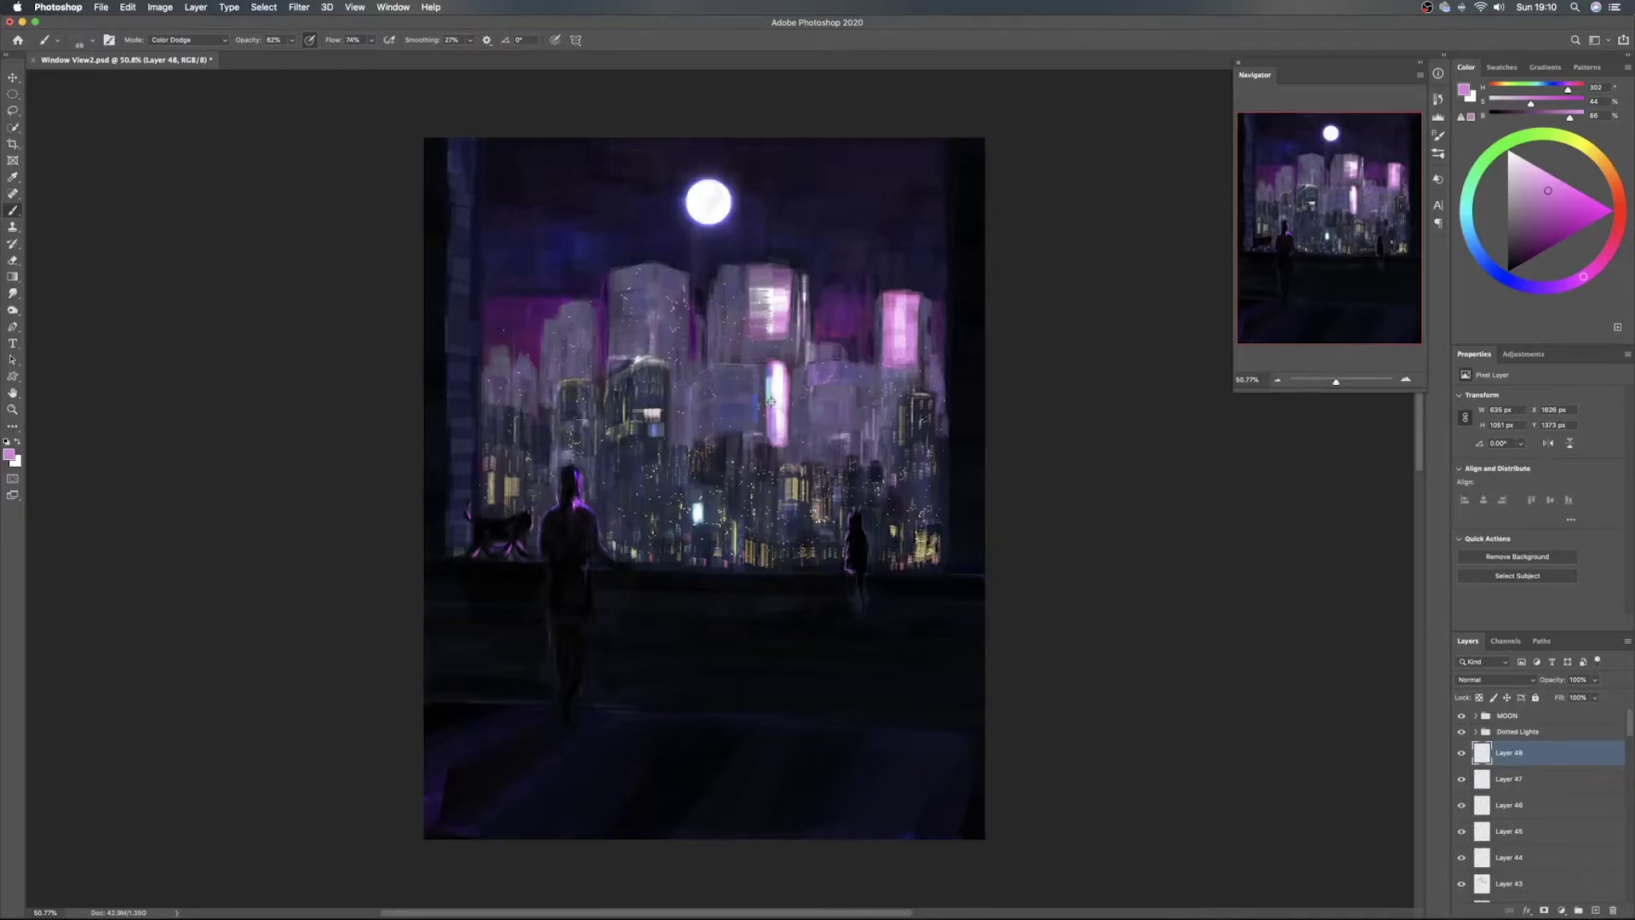
left_click(774, 414, "alt")
left_click_drag(758, 405, 762, 406)
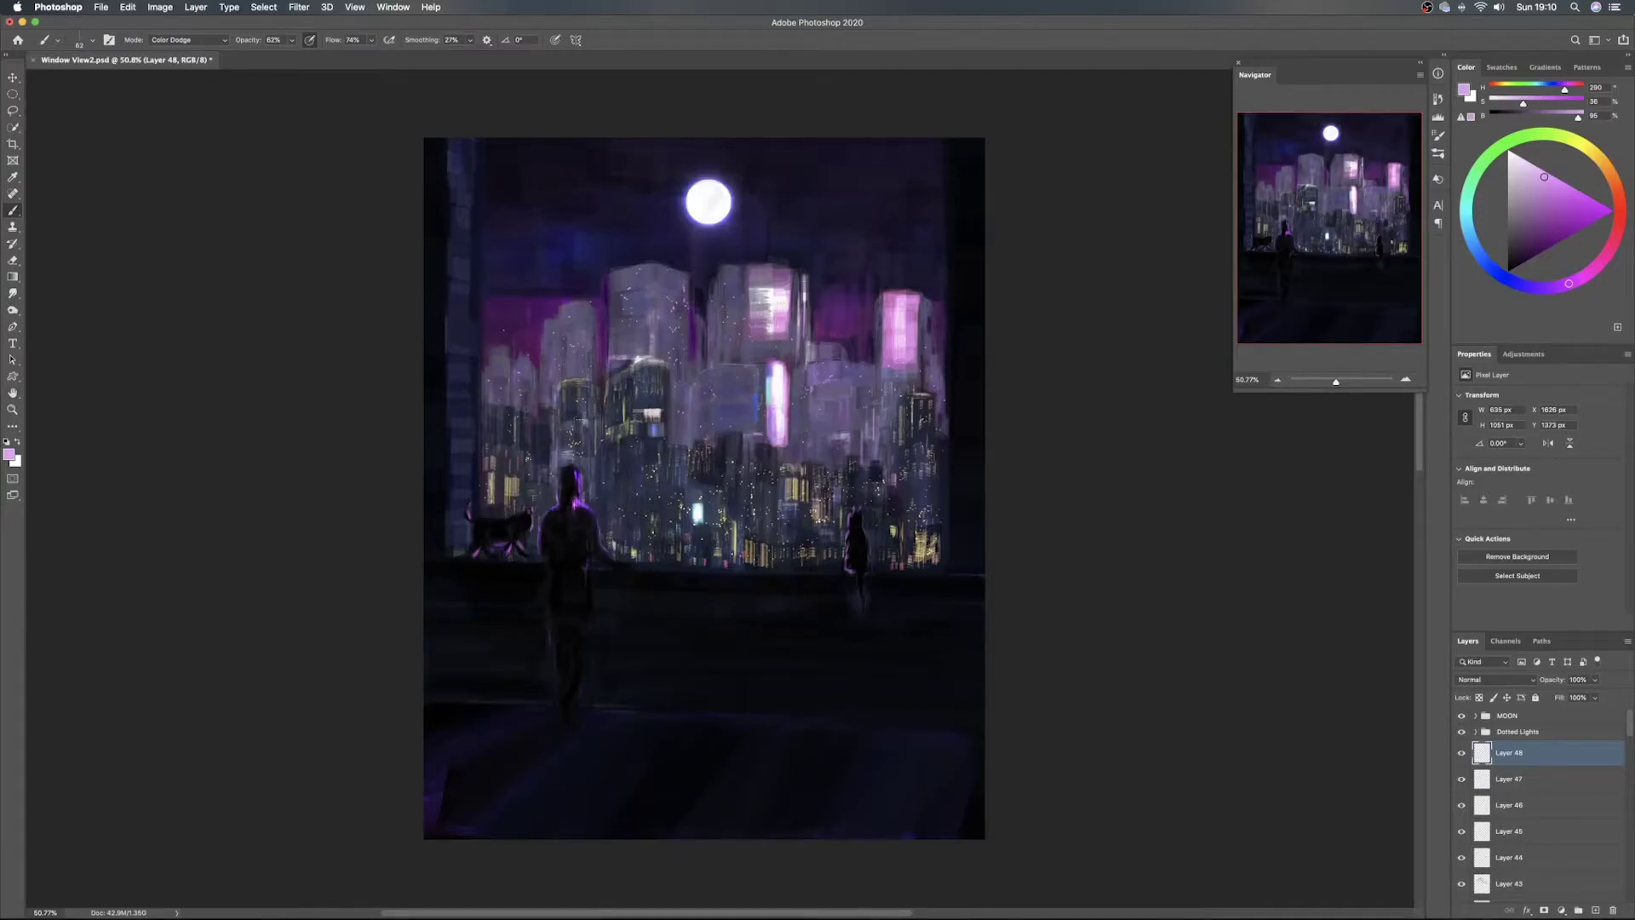
Rotate the brush tip to -90° for painting a bright lilac line along the central tower's roof edge
left_click_drag(757, 389, 765, 391)
left_click_drag(738, 404, 746, 403)
right_click(745, 402)
left_click_drag(784, 314, 771, 315)
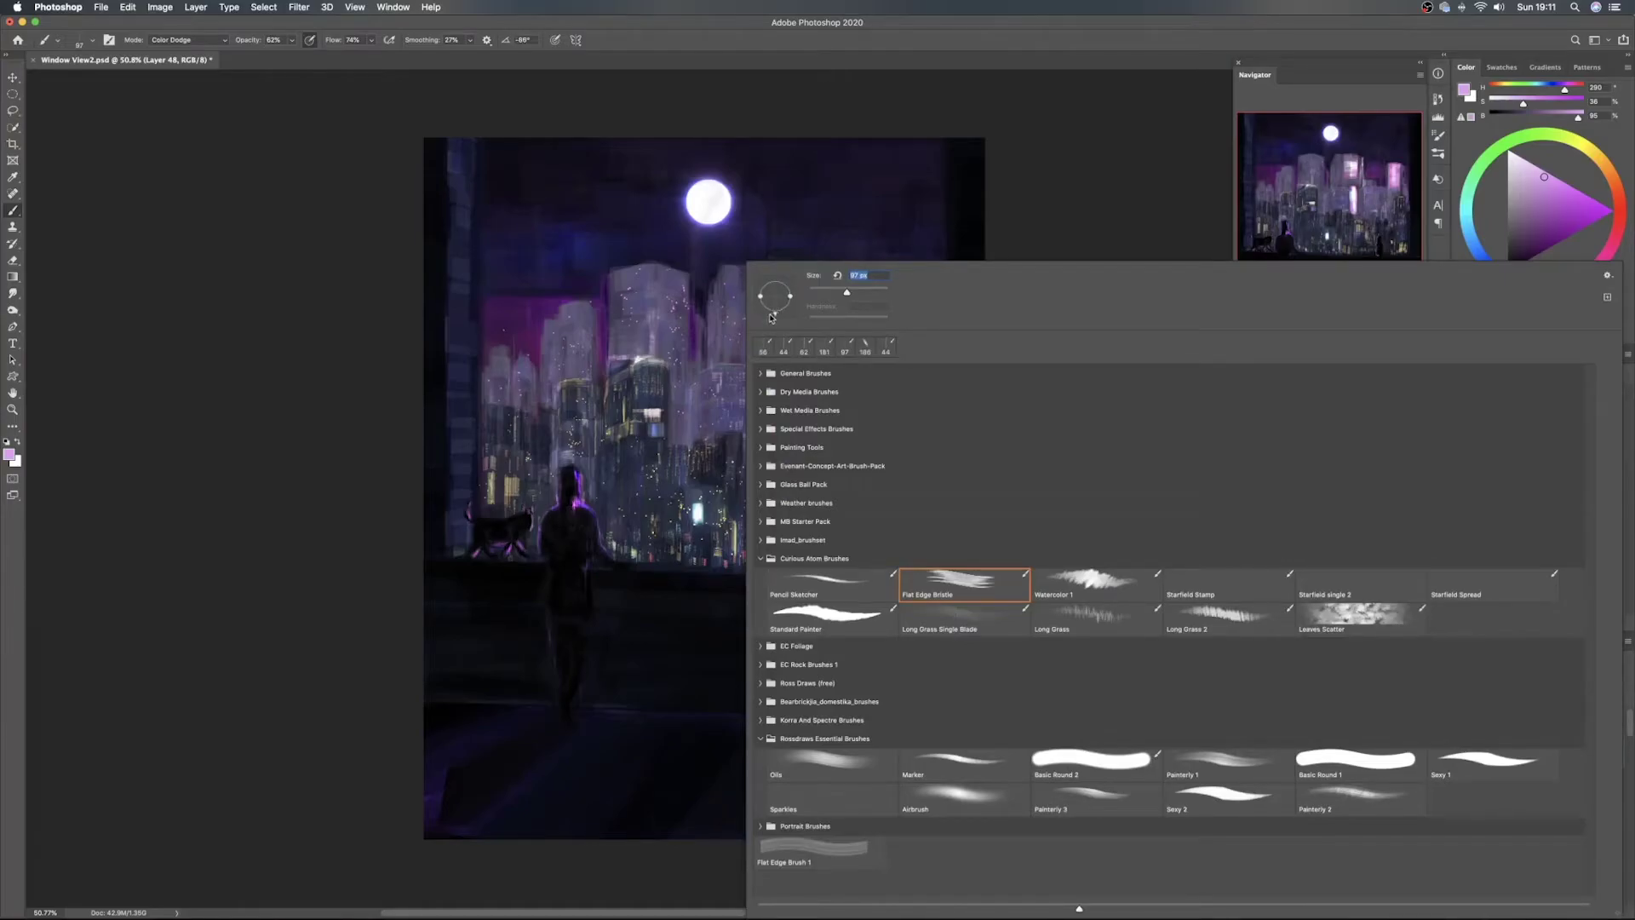
key("Return")
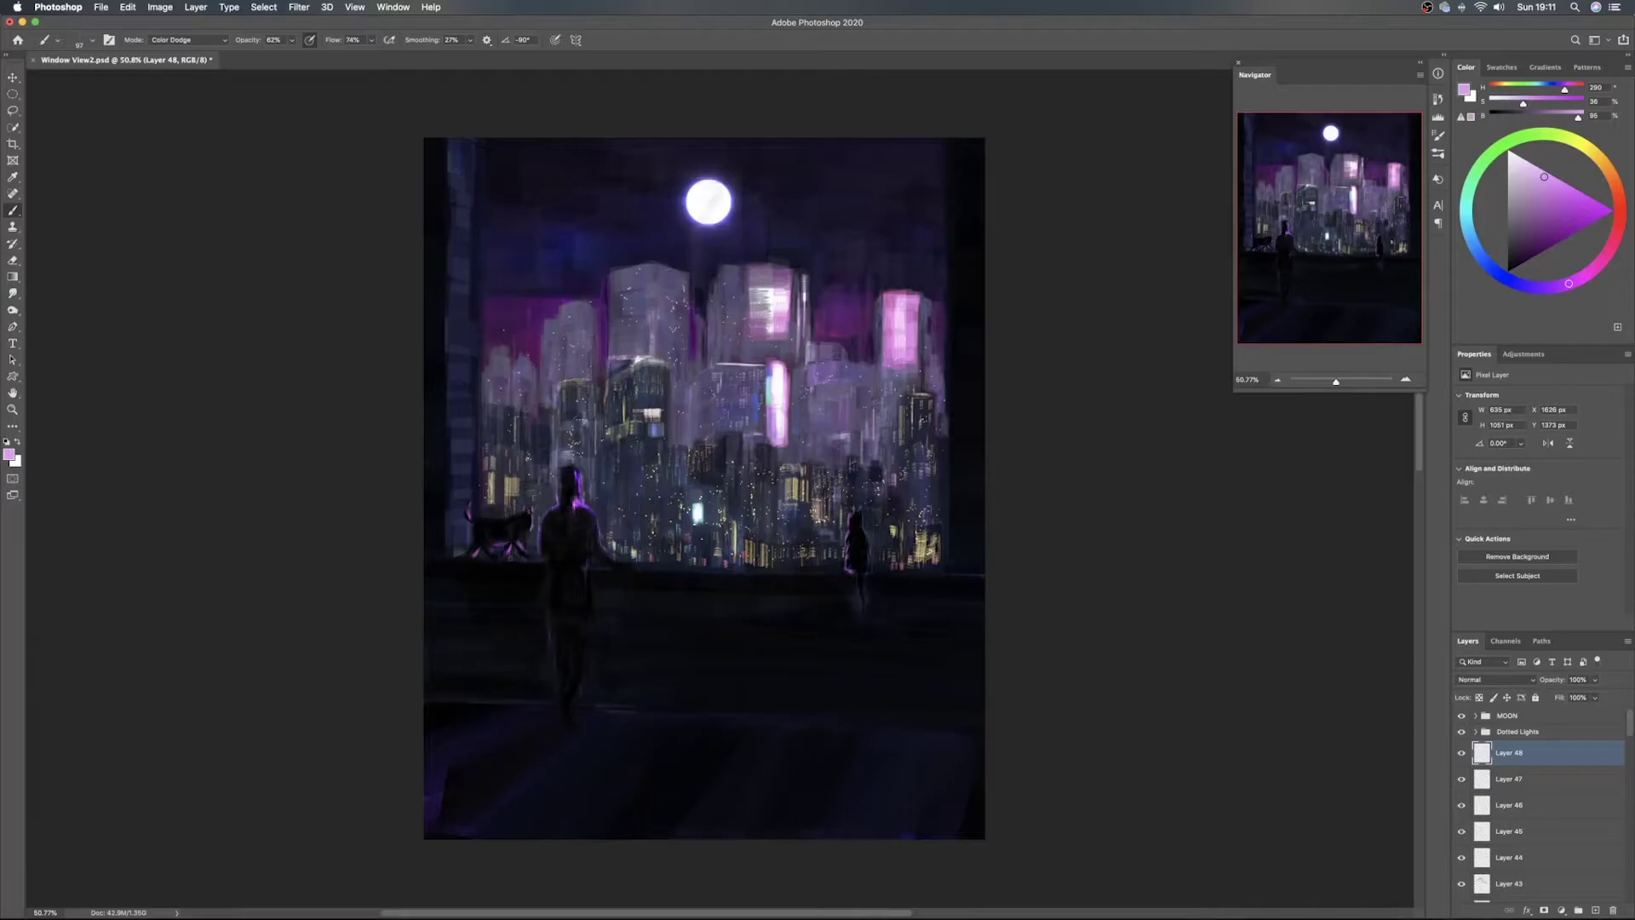
Tilt the brush tip to match the slanted left part of the central tower's roof edge and extend the bright line
right_click(739, 347)
left_click_drag(773, 314, 781, 318)
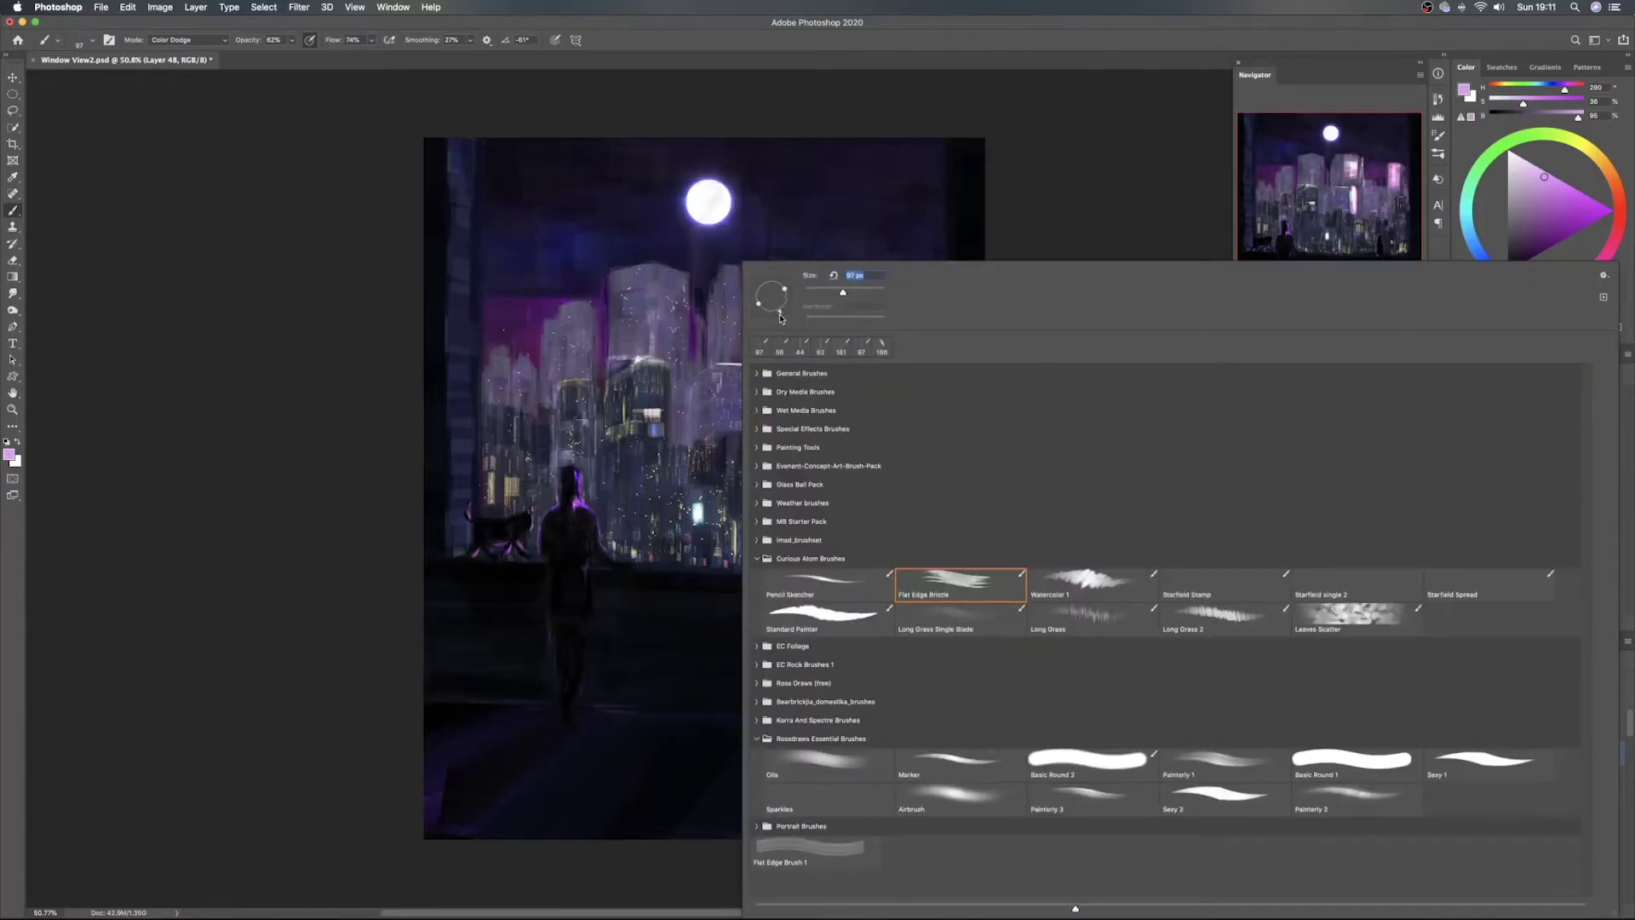
key("Escape")
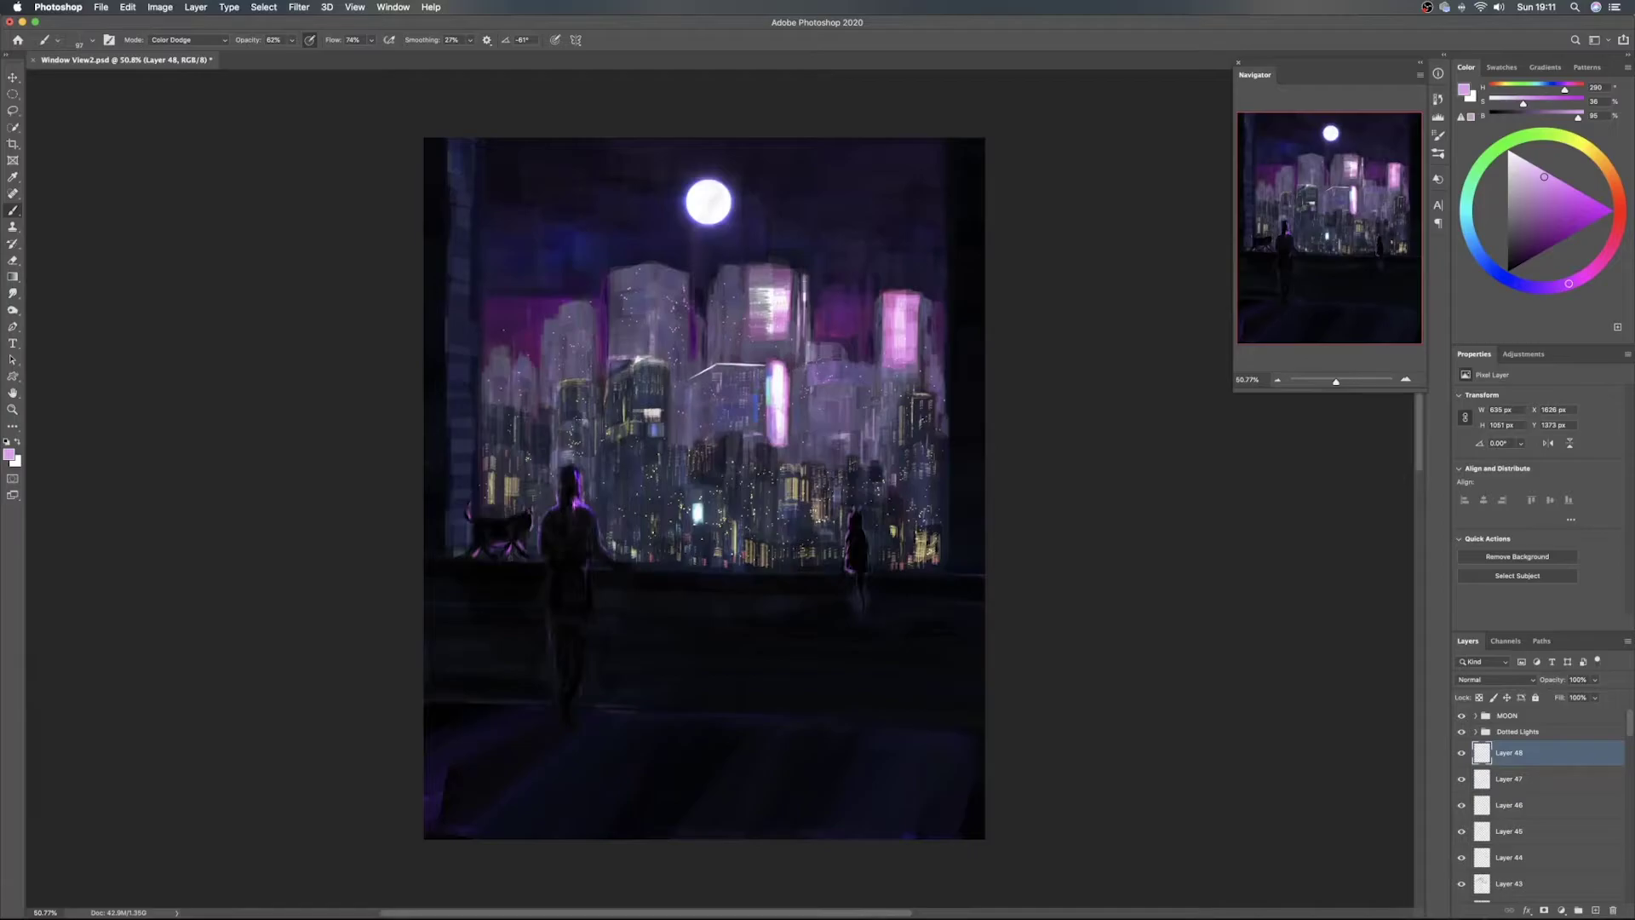
Return the brush angle to 0°, glaze a sampled muted violet glow over the central tower's facade and roofline, and save
right_click(739, 391)
left_click_drag(794, 299, 795, 296)
key("Return")
left_click(728, 394, "alt")
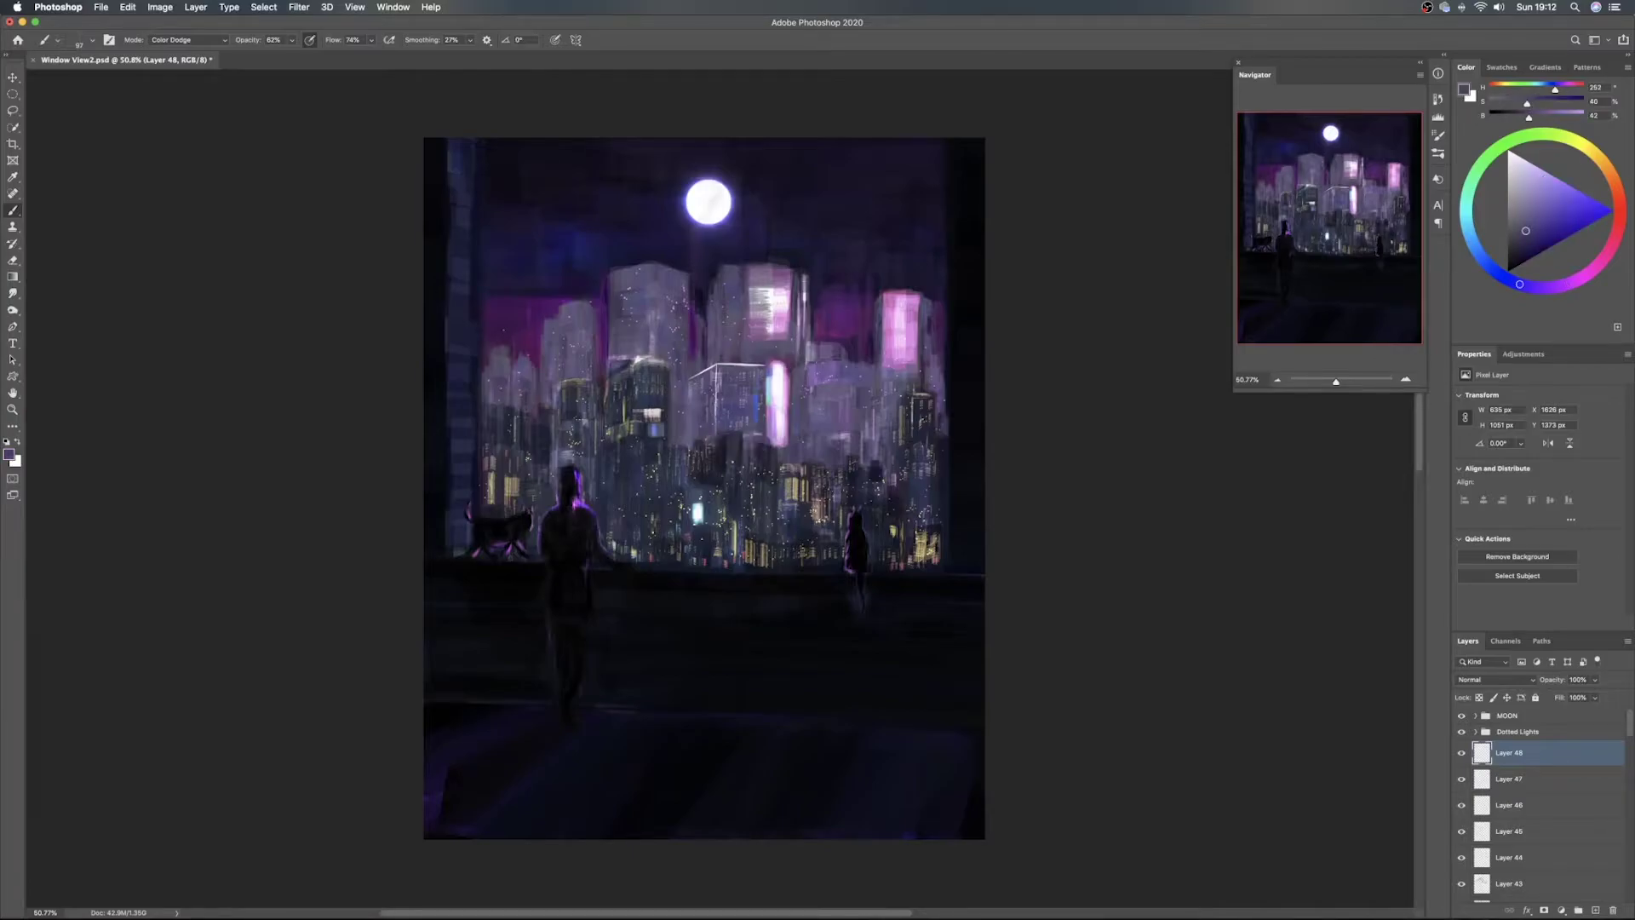
left_click_drag(719, 417, 717, 406)
mouse_move(702, 379)
left_mouse_down()
mouse_move(748, 368)
mouse_move(691, 383)
left_mouse_up()
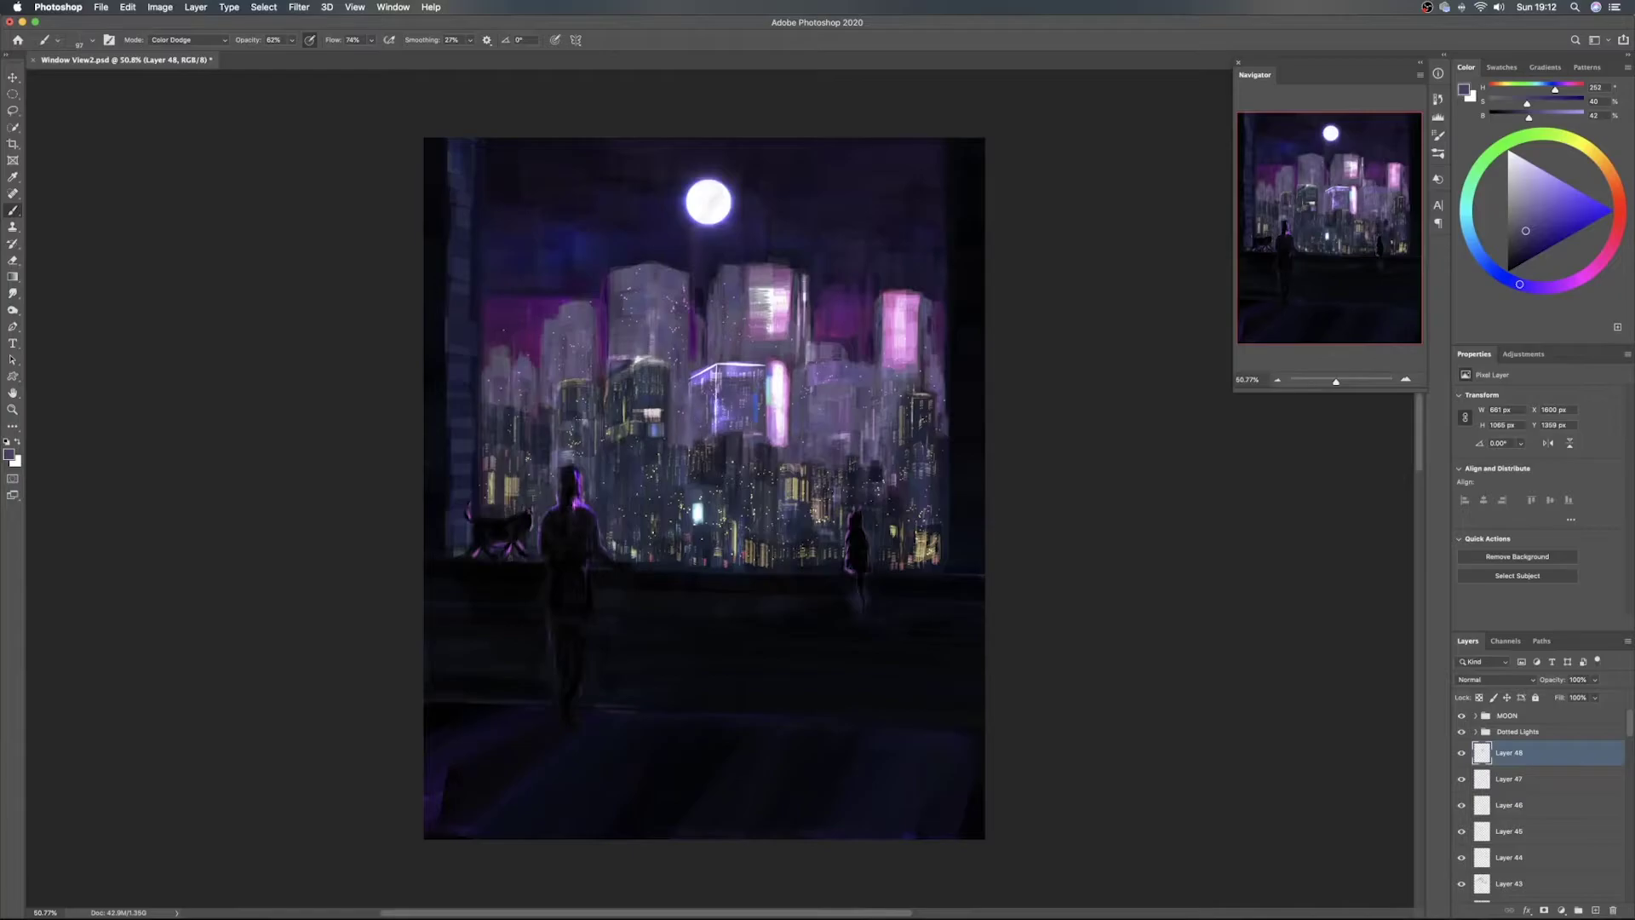
key("super+s")
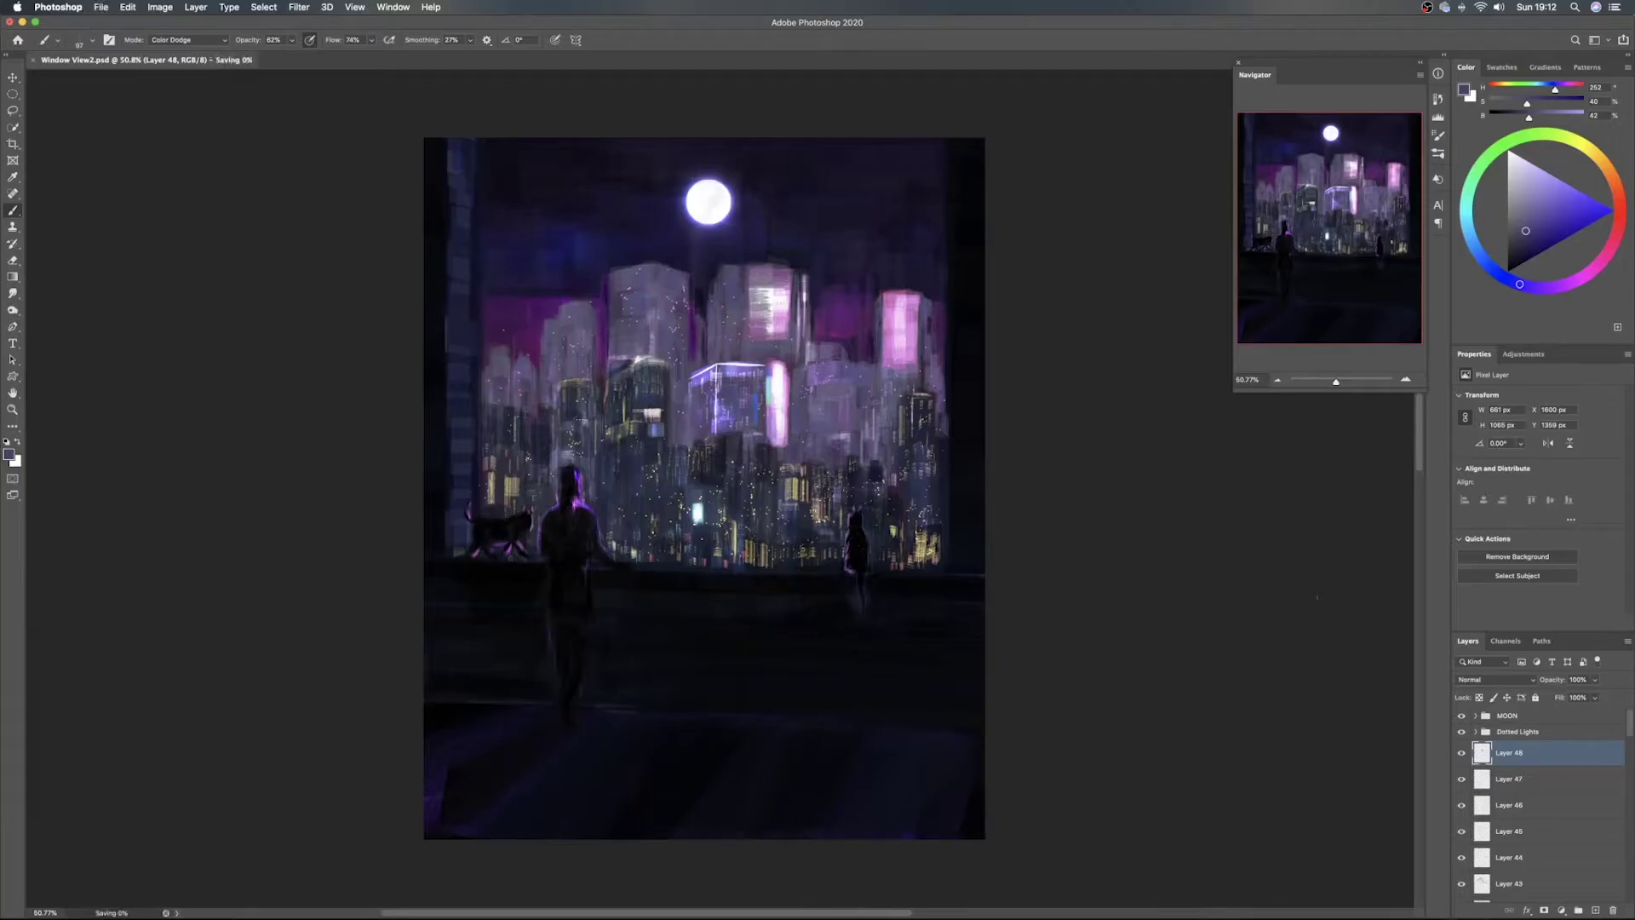
On a new layer above Layer 48, cover the inner left part of the glowing vertical sign with a sampled dark building tone
left_click(1597, 910)
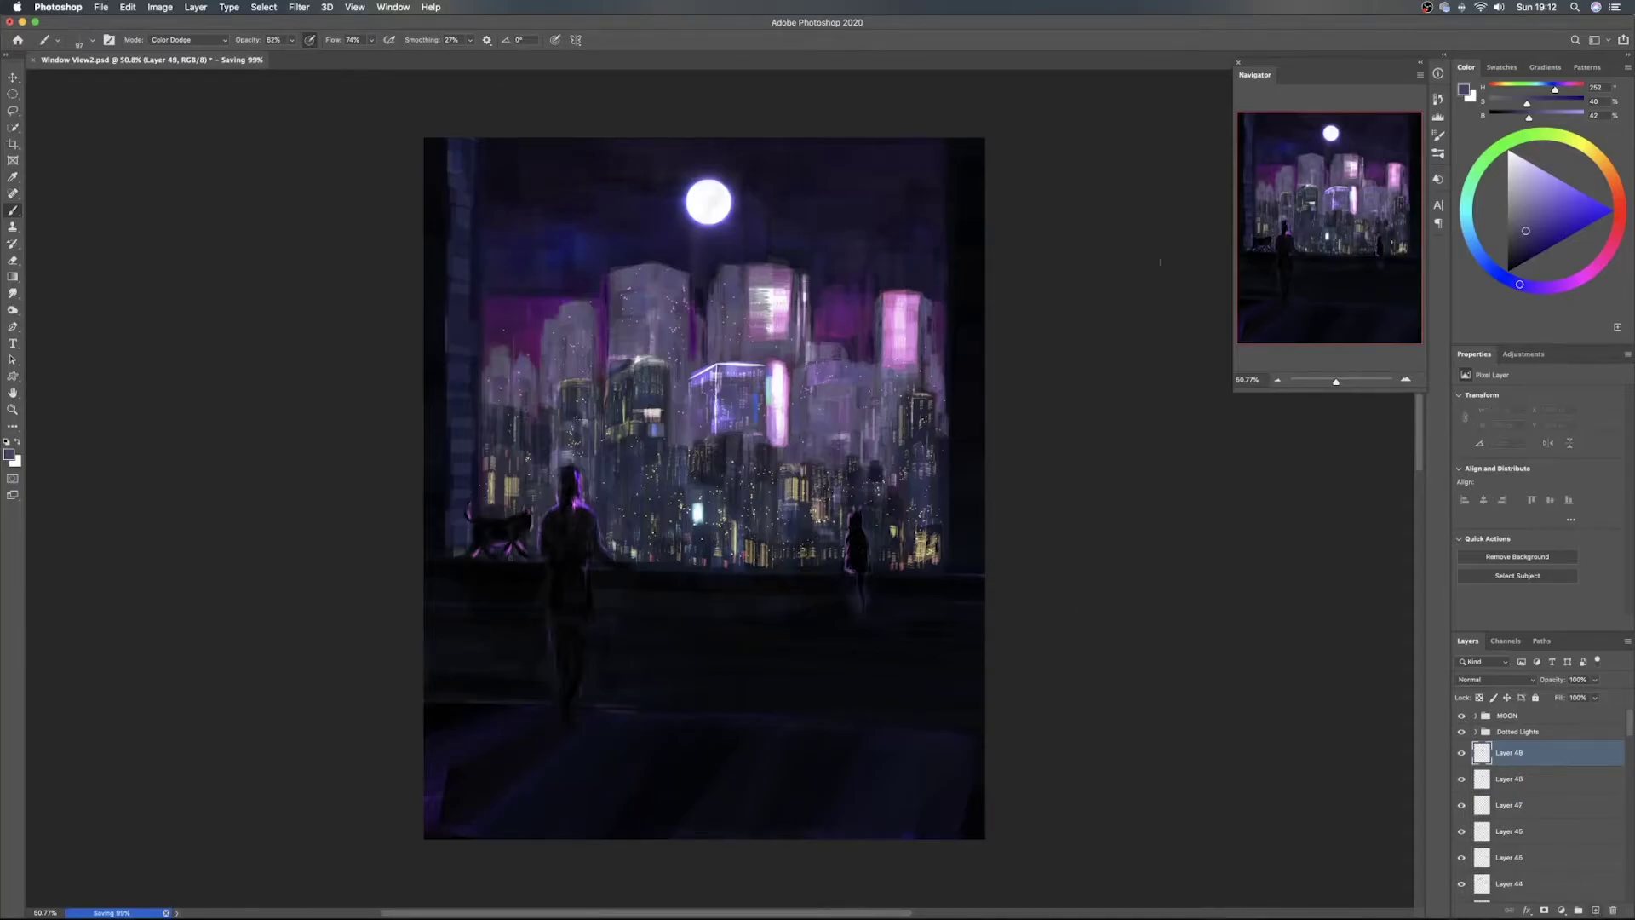
left_click(735, 446, "alt")
left_click_drag(771, 379, 769, 439)
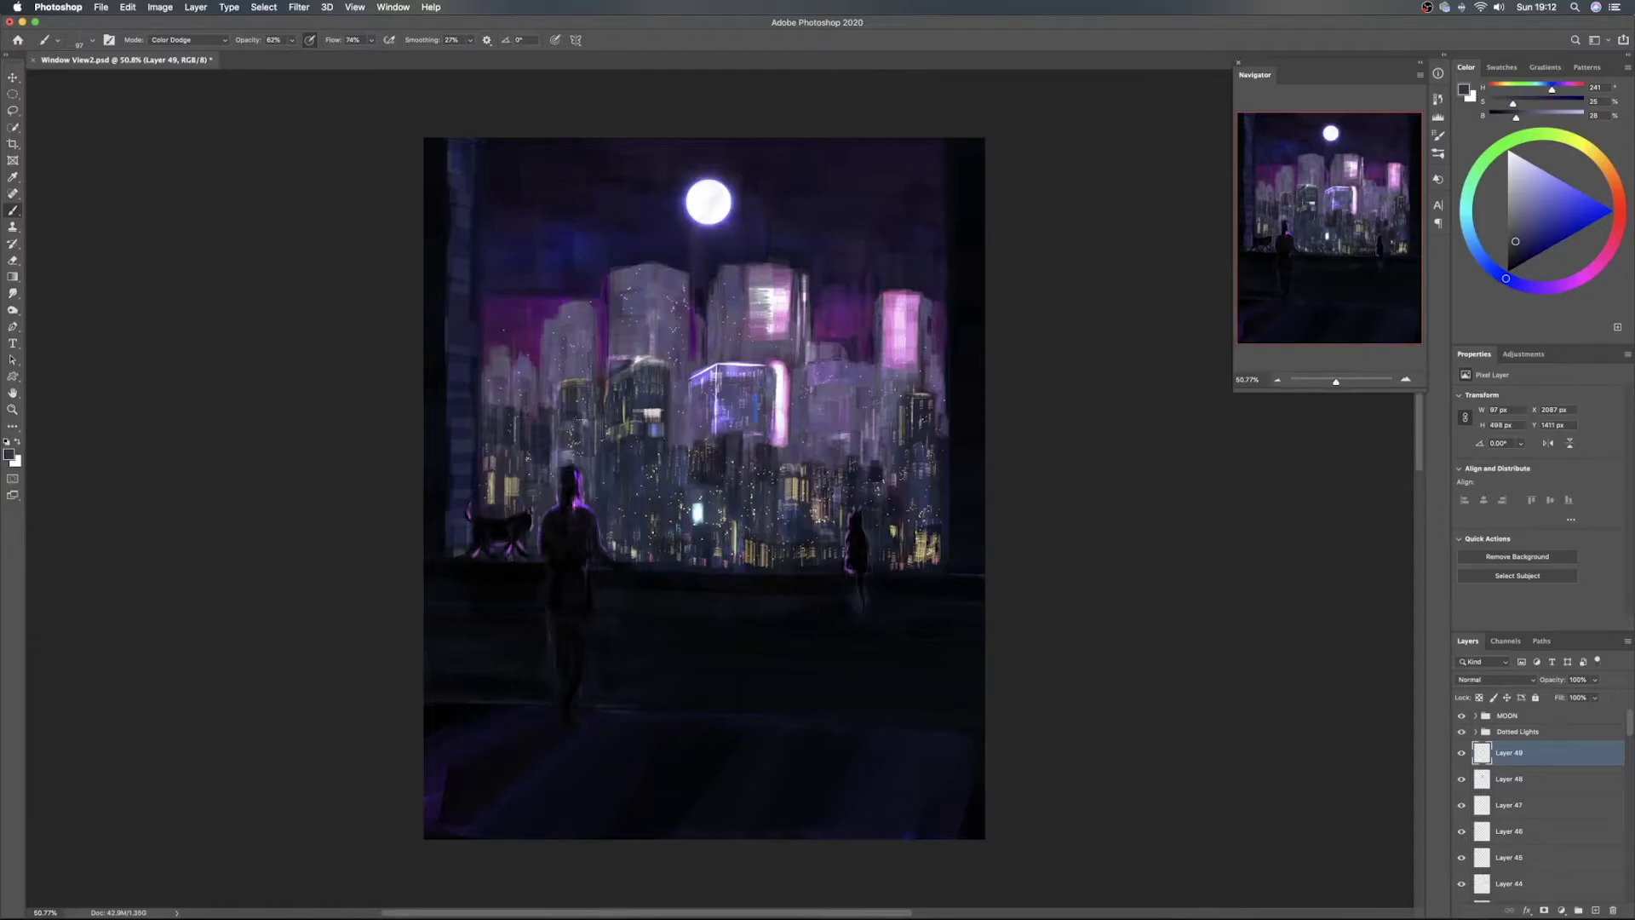
left_click_drag(774, 368, 776, 399)
left_click_drag(773, 369, 783, 377)
Sample a muted violet and paint over the pink lit panel on the tall tower behind the central one
left_click(753, 350, "alt")
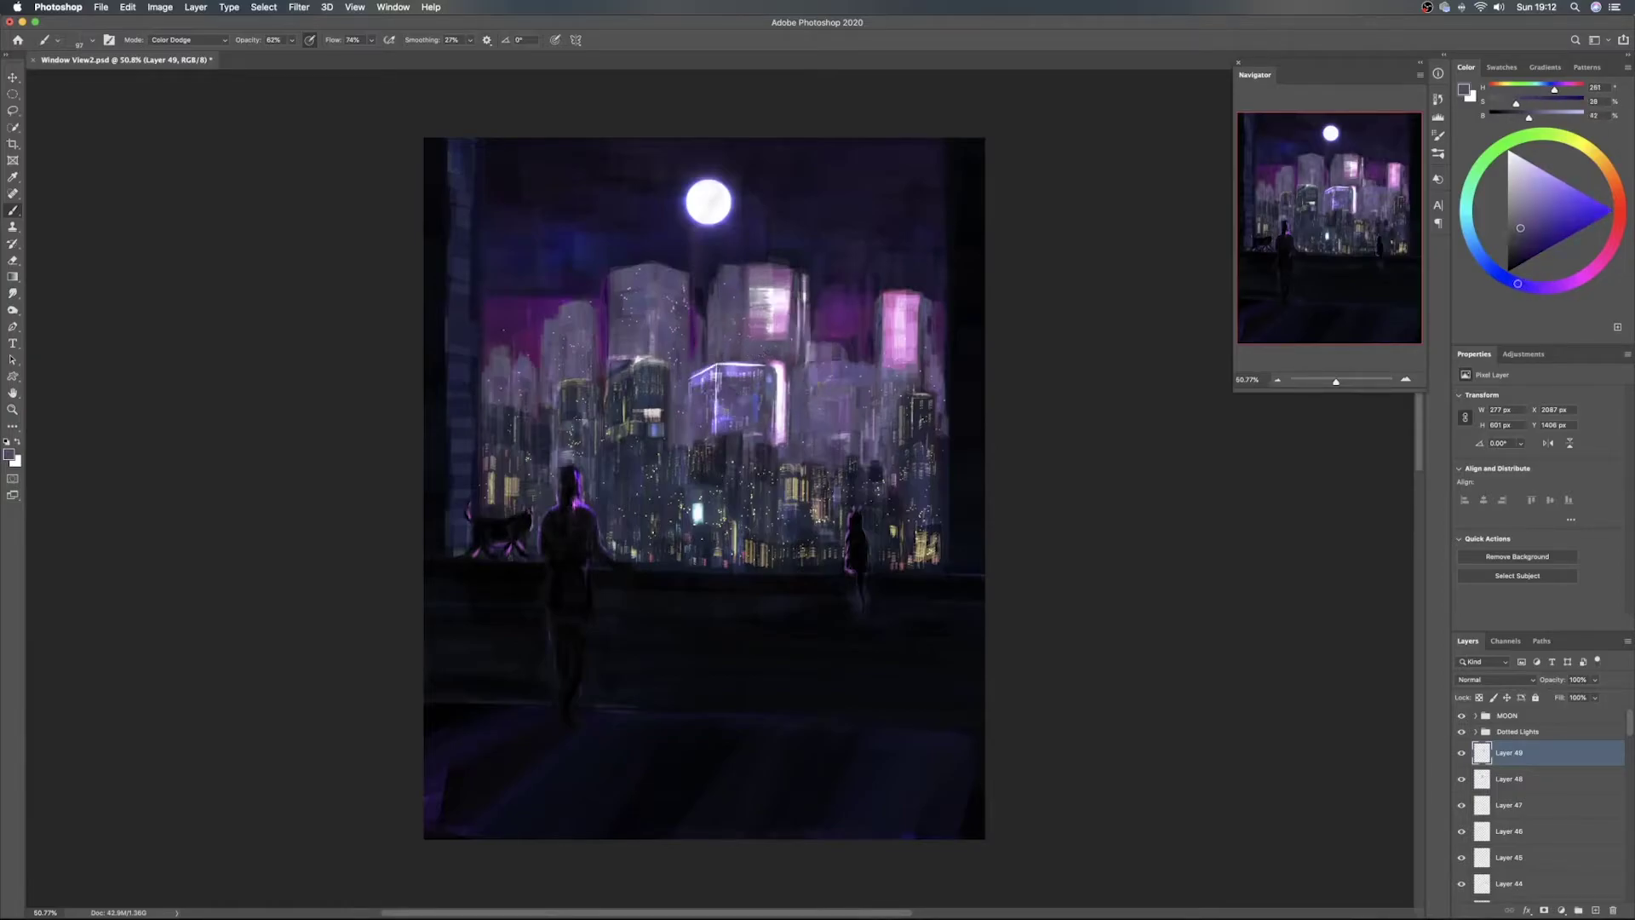
left_click_drag(775, 358, 747, 357)
mouse_move(752, 278)
left_mouse_down()
mouse_move(781, 286)
mouse_move(769, 334)
mouse_move(795, 285)
mouse_move(752, 275)
mouse_move(780, 282)
left_mouse_up()
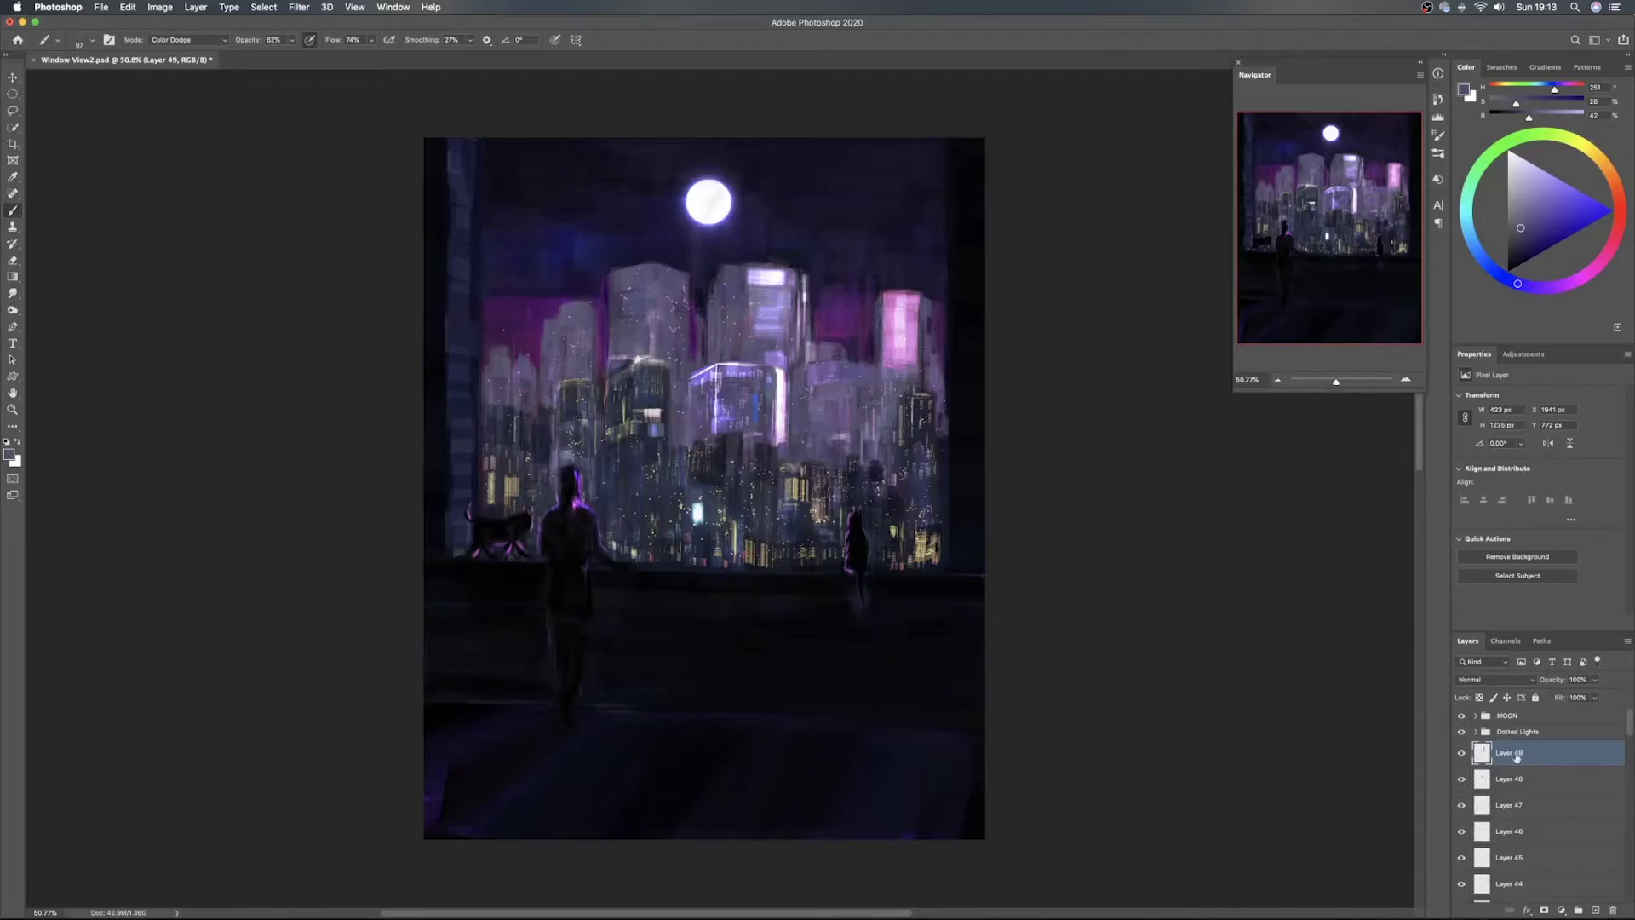
On a new layer above Layer 49, undo the trial strokes and tone down the tall tower's bright upper panel with sampled violet-grey
left_click(1595, 909)
left_click(1518, 252)
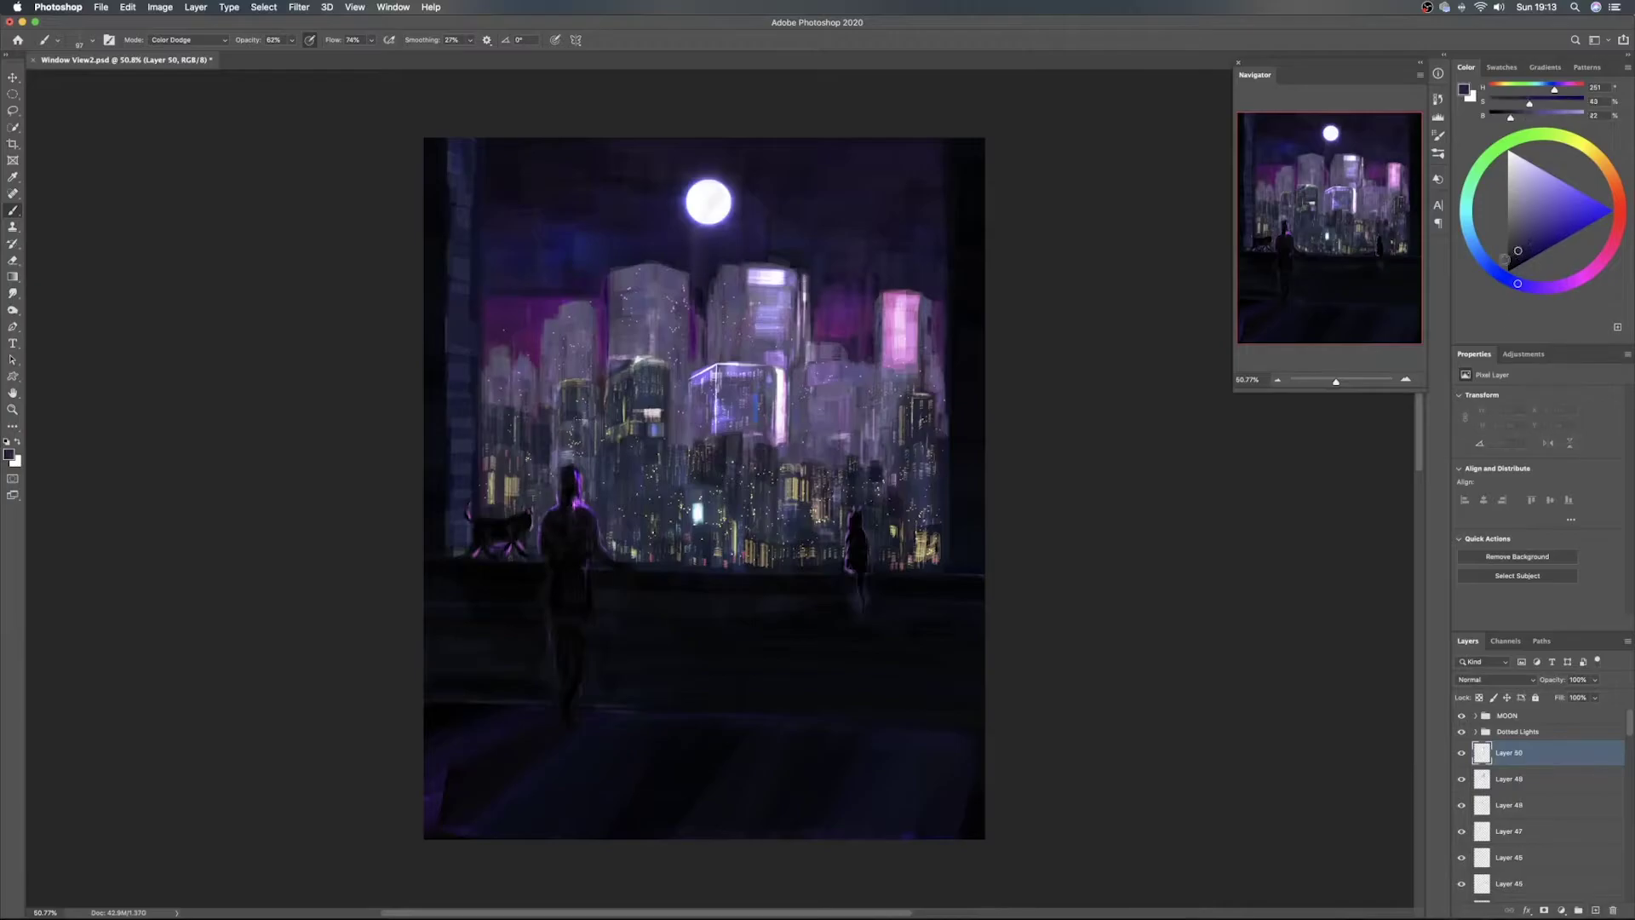
left_click(733, 275, "alt")
key("super+z")
key("super+z")
key("super+z")
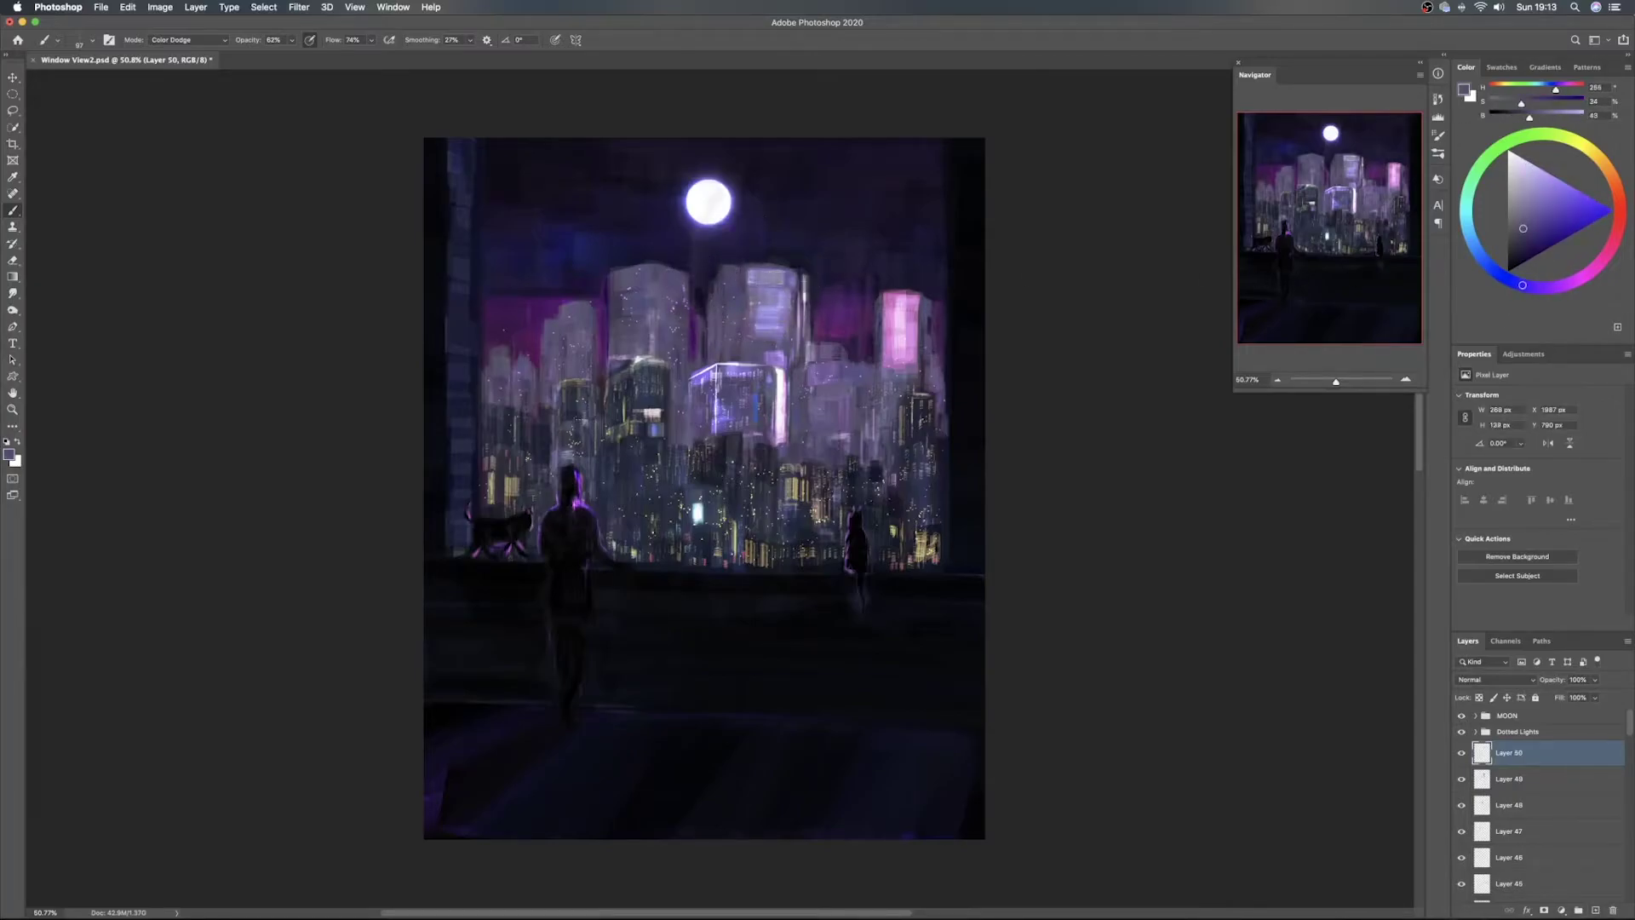
left_click_drag(754, 278, 785, 276)
Paint black down the left side of the tall tower's panel, blend with tones sampled from the tower, and save
left_click(1508, 271)
left_click_drag(741, 294, 742, 346)
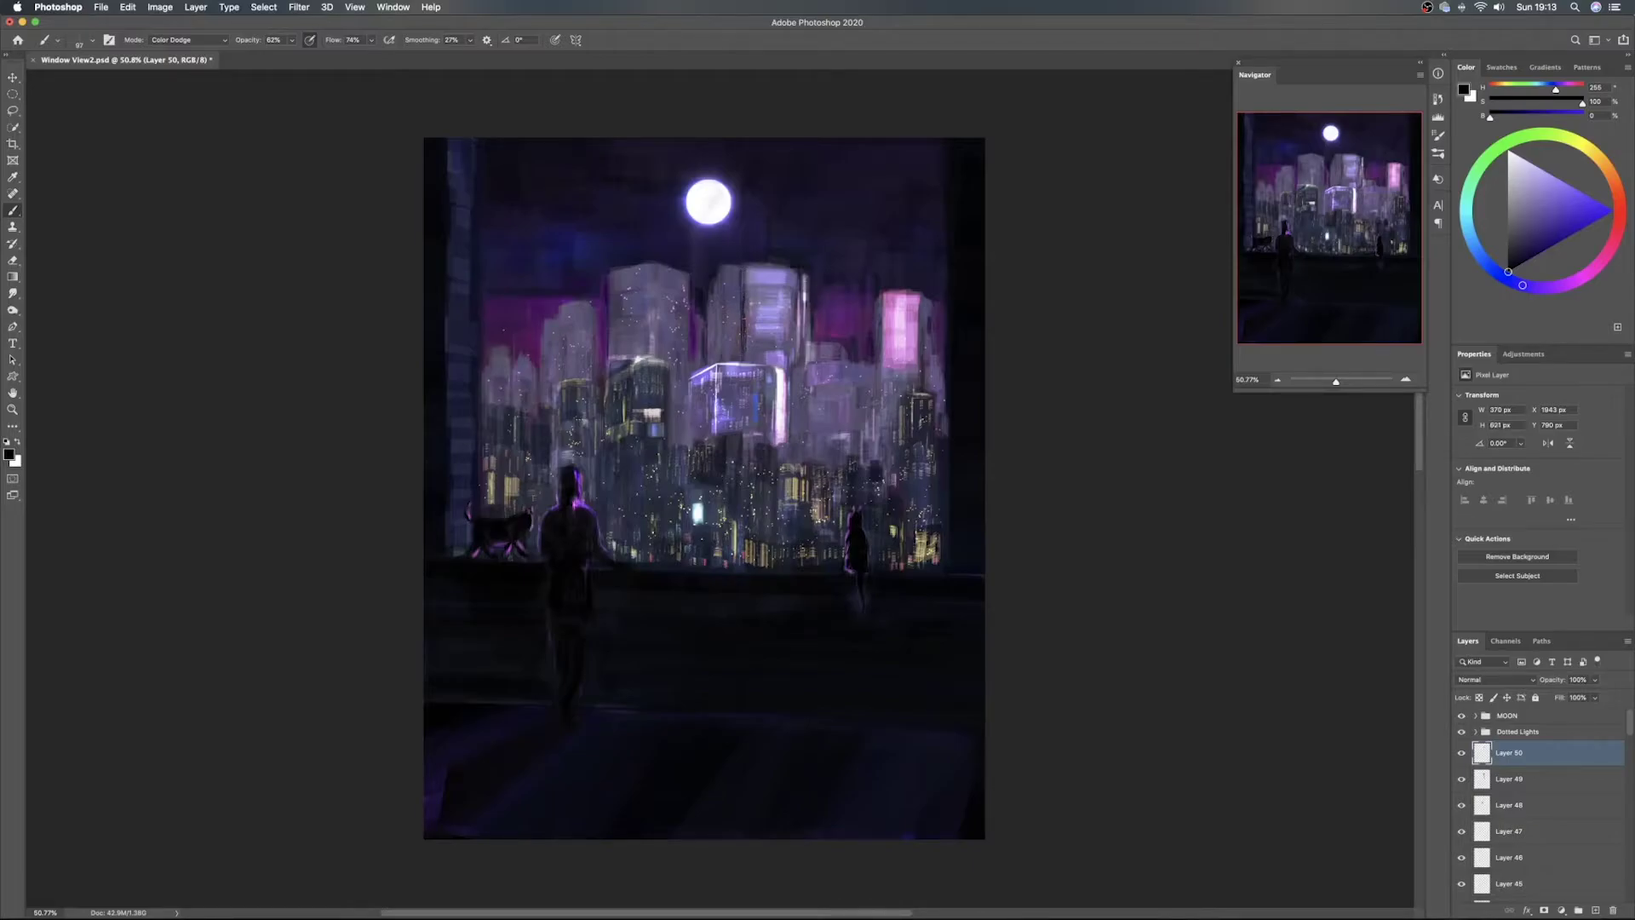
left_click(735, 282, "alt")
left_click(750, 349, "alt")
key("e")
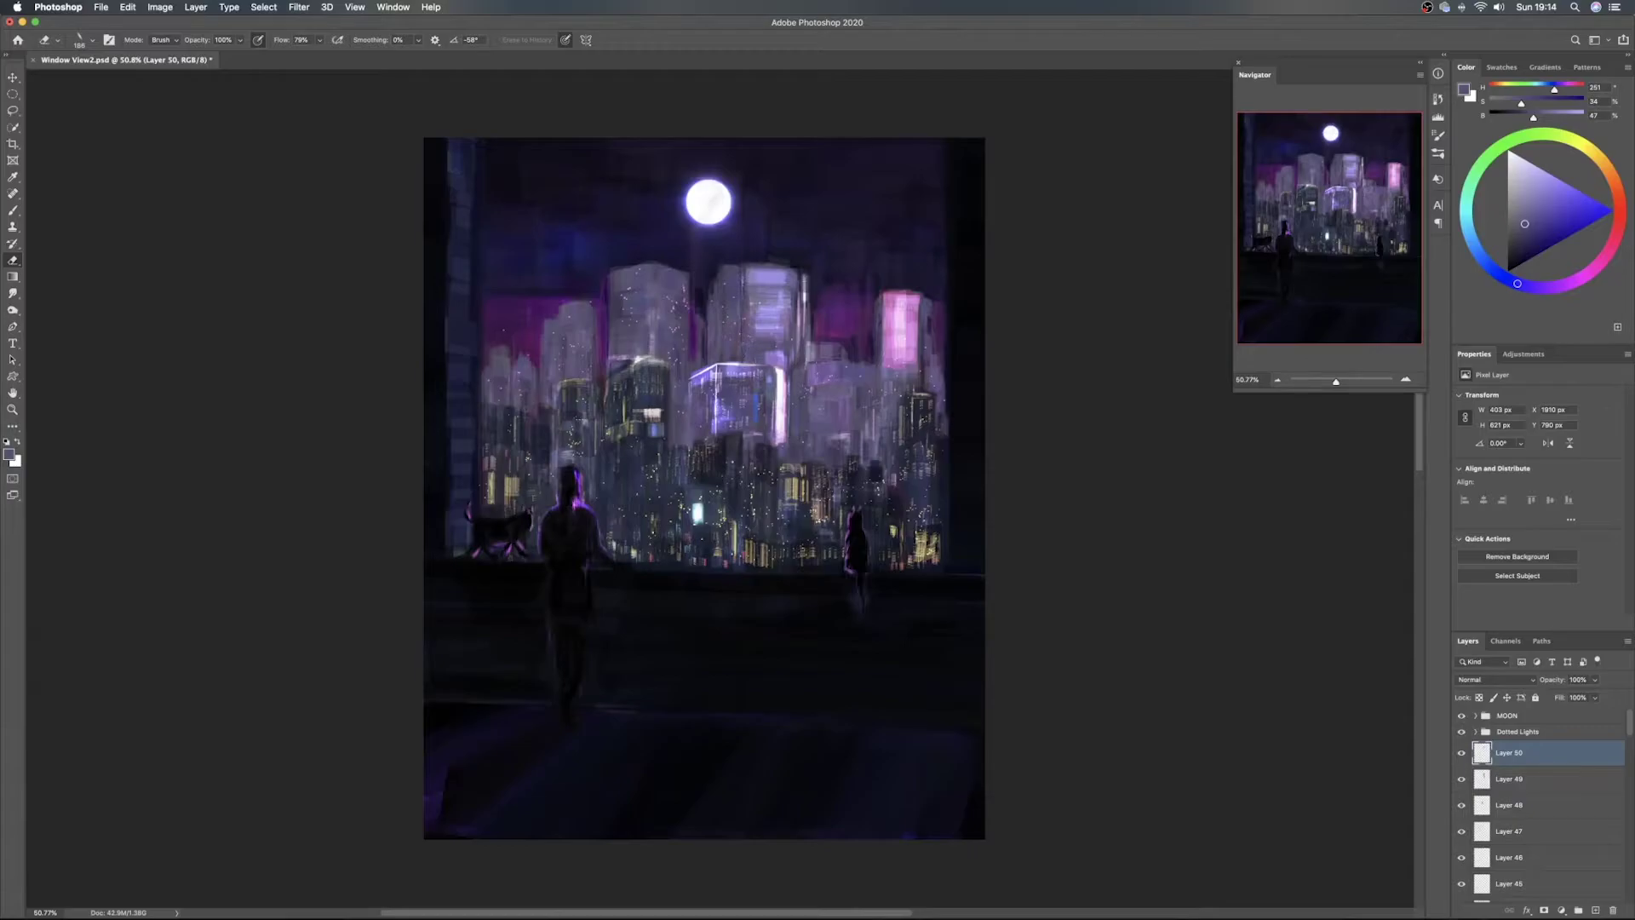
key("b")
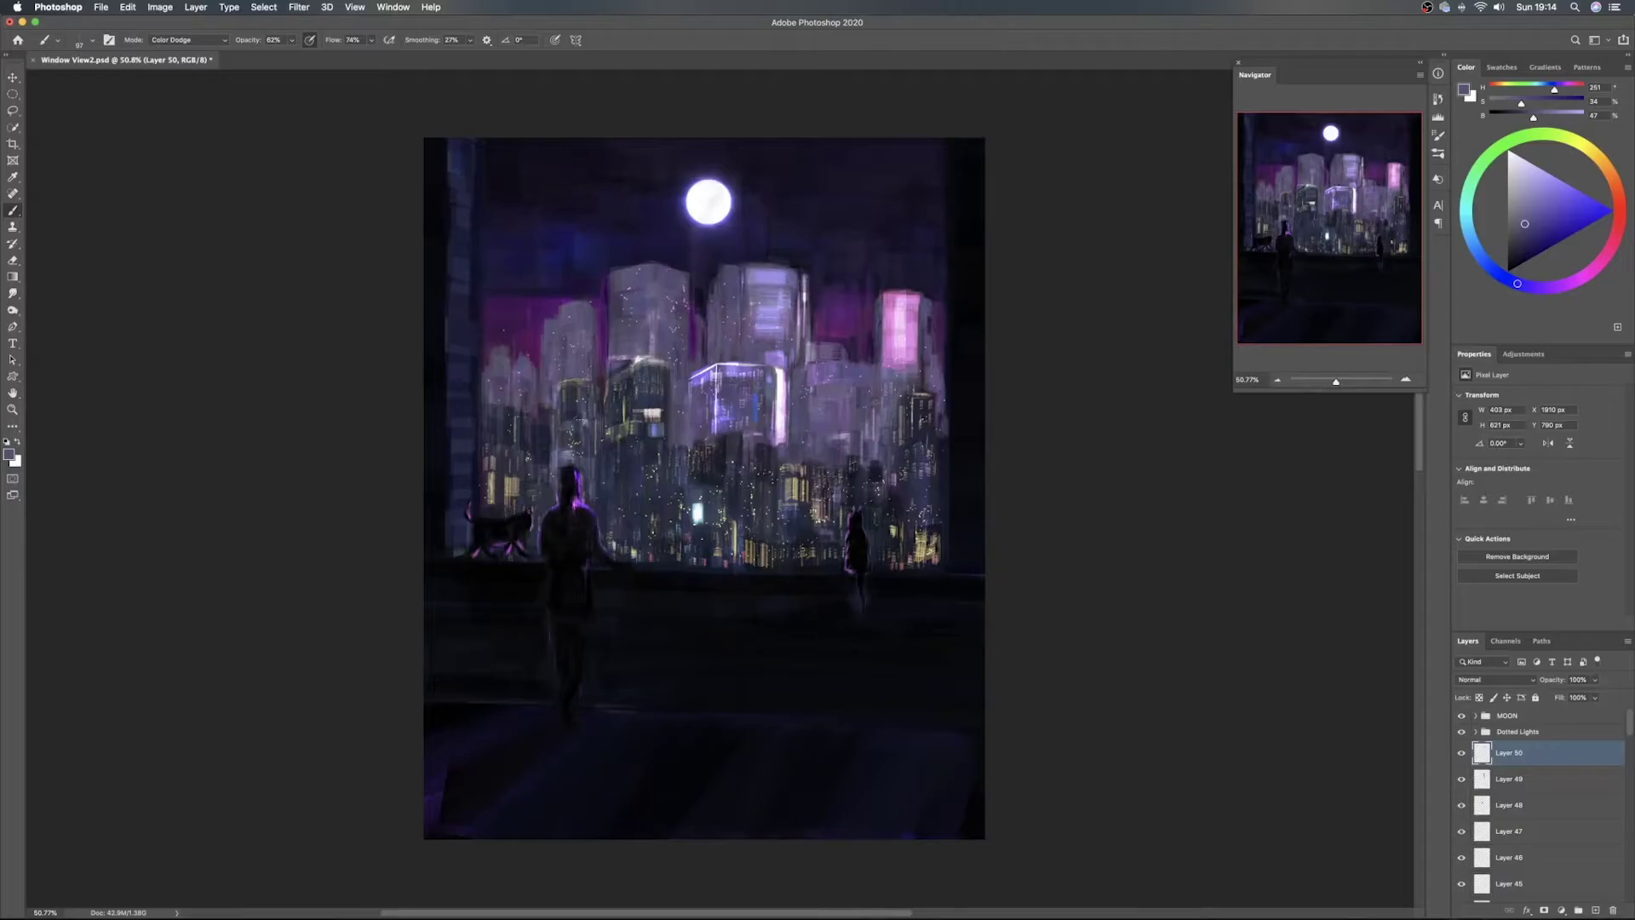
key("v")
key("super+s")
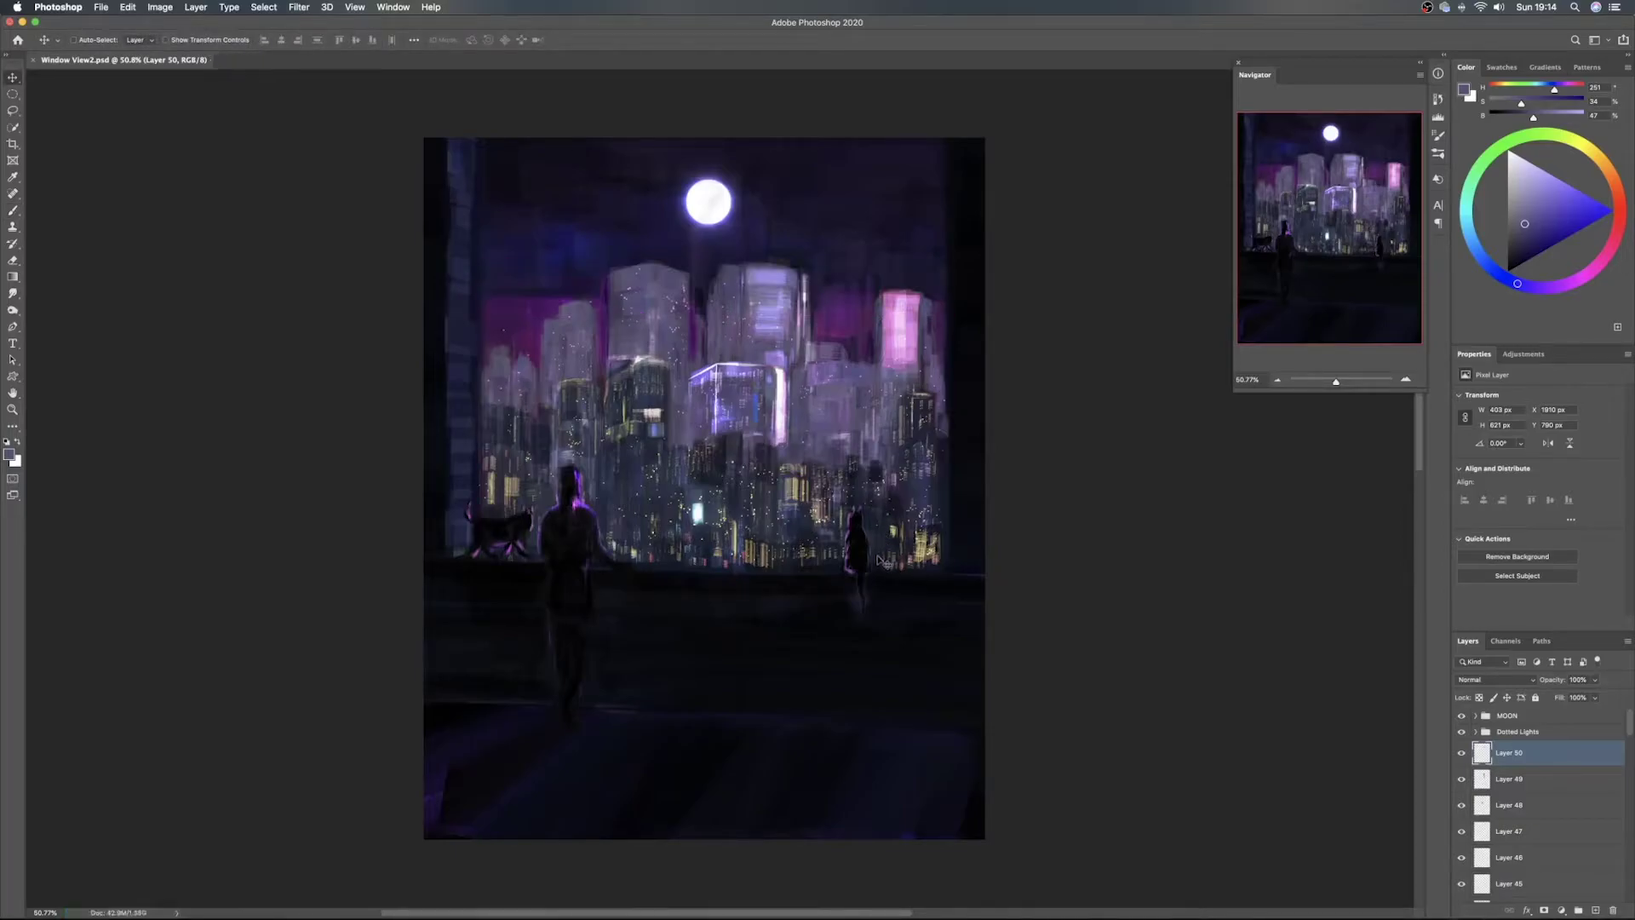
On a new layer above Layer 50, sweep a wide violet haze across the central and right-hand towers with an enlarged brush rotated to 90°
left_click(1577, 905)
key("b")
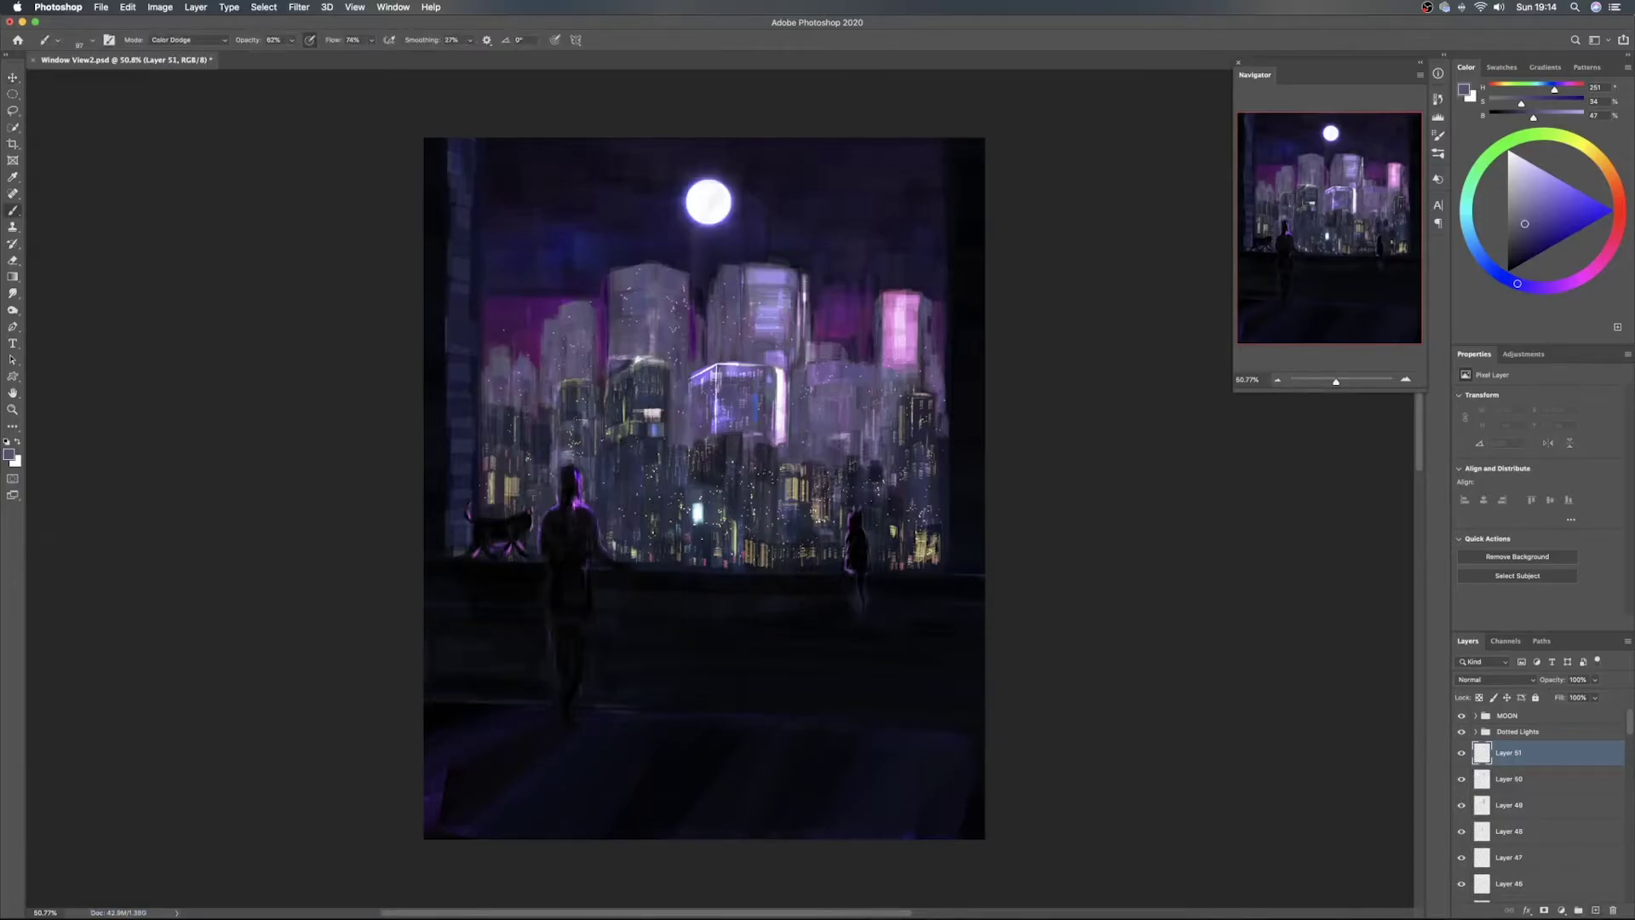
right_click(739, 394)
left_click_drag(773, 296, 765, 286)
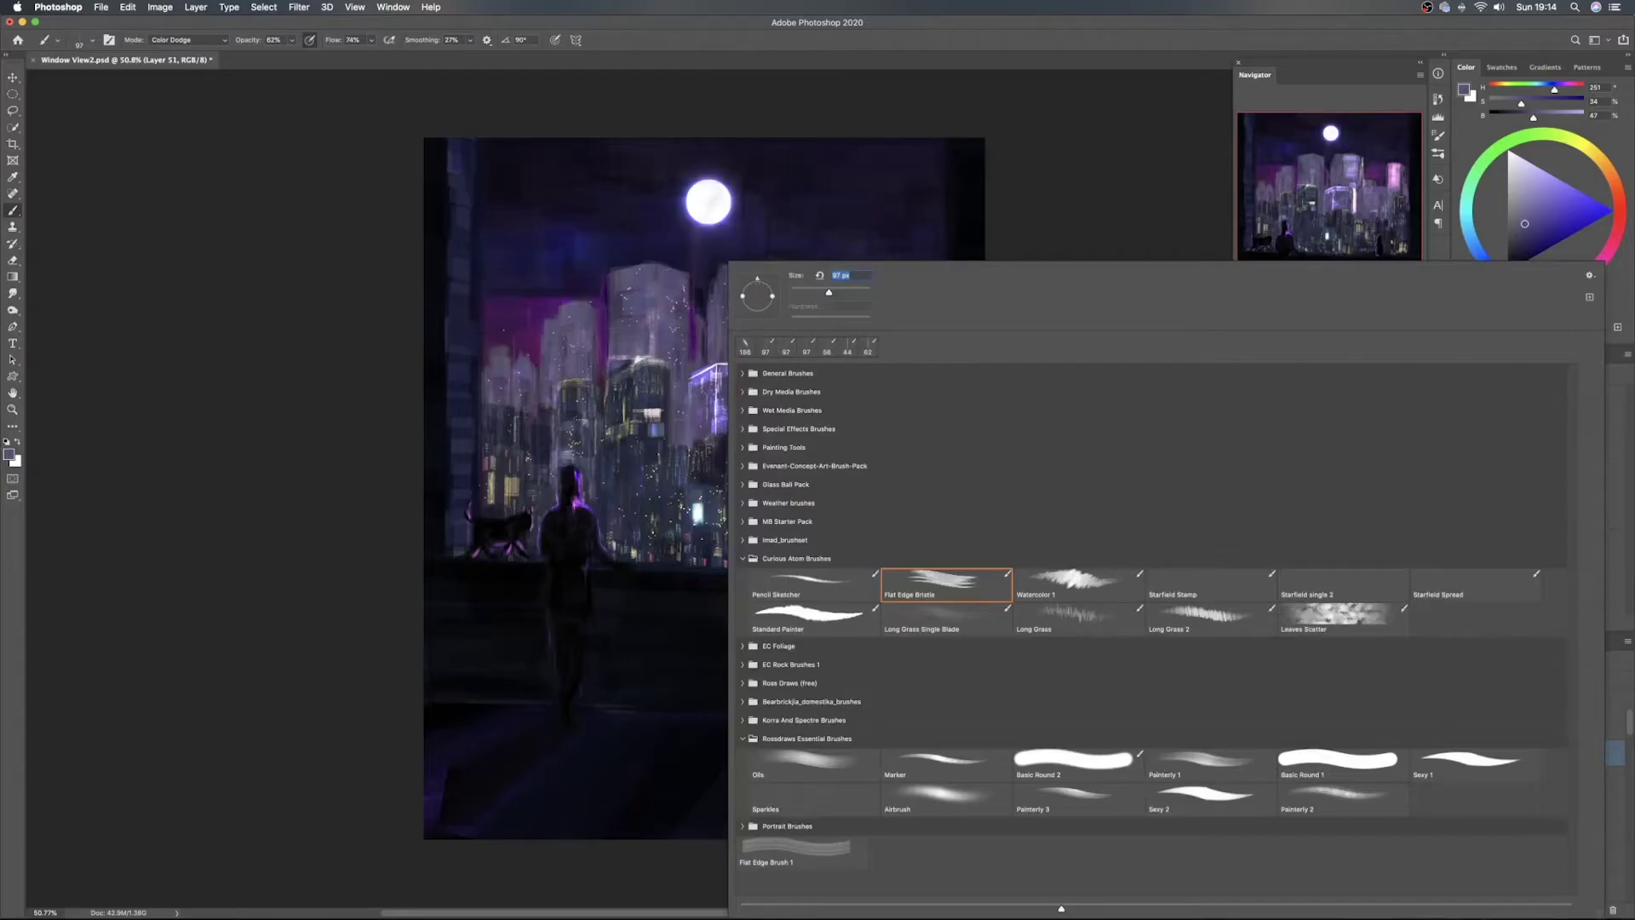
left_click(809, 56)
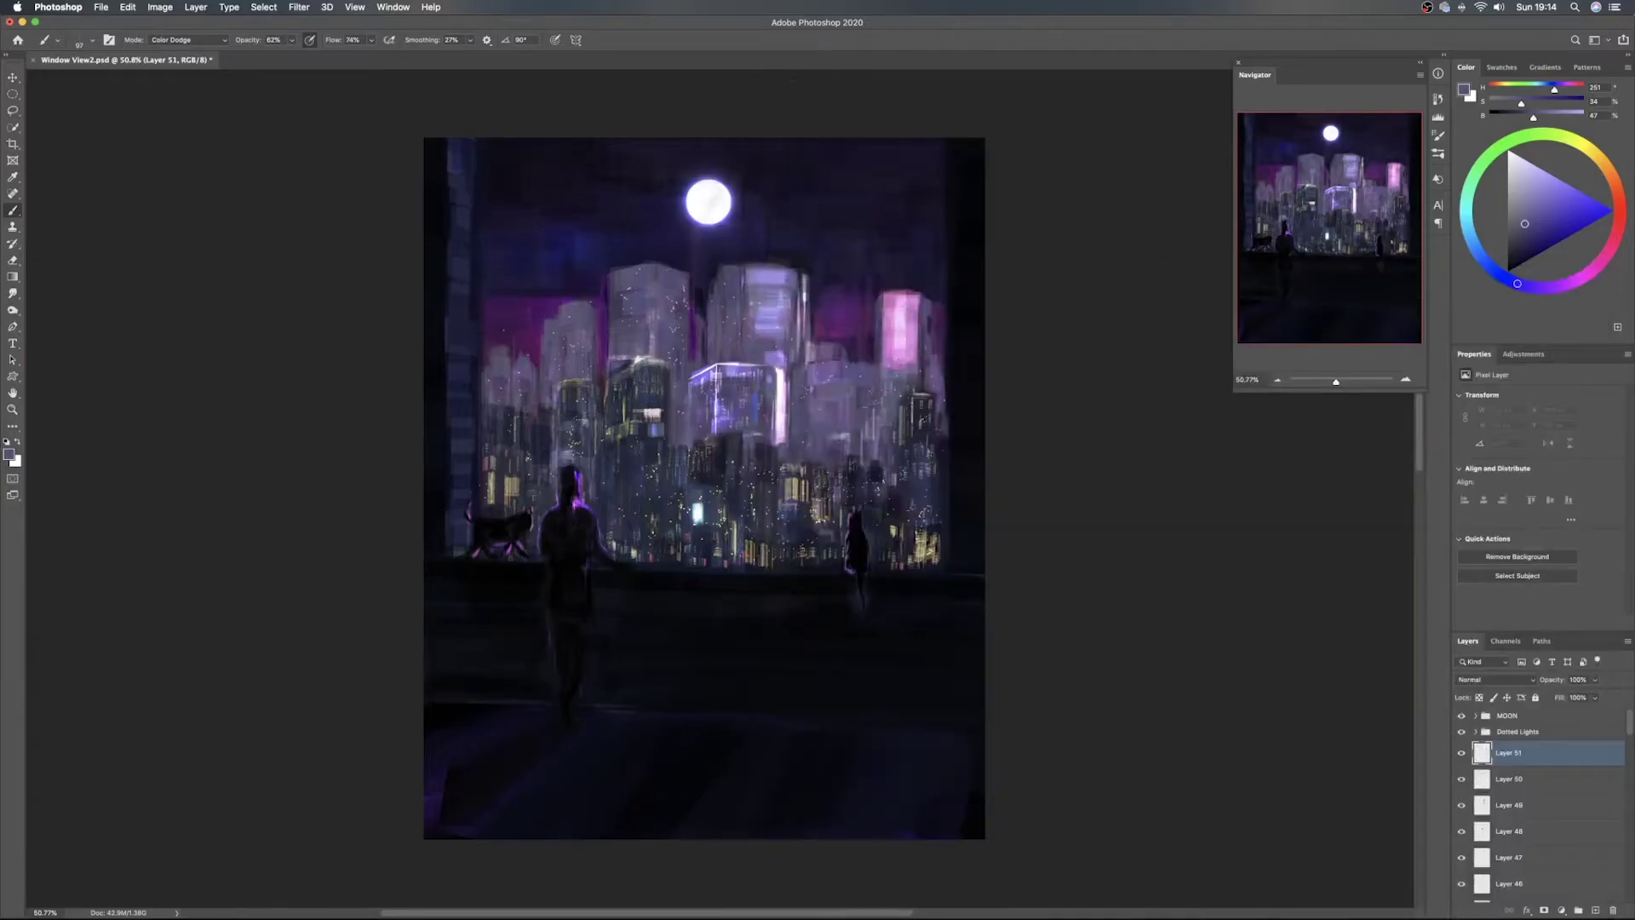
key("]")
key("]")
key("]")
key("]")
key("]")
key("]")
left_click(723, 420, "alt")
mouse_move(717, 430)
left_mouse_down()
mouse_move(750, 429)
mouse_move(672, 435)
mouse_move(779, 434)
mouse_move(830, 466)
mouse_move(881, 451)
mouse_move(913, 388)
mouse_move(924, 443)
mouse_move(953, 413)
mouse_move(928, 409)
left_mouse_up()
mouse_move(686, 437)
left_mouse_down()
mouse_move(683, 420)
mouse_move(771, 422)
mouse_move(707, 435)
mouse_move(796, 458)
mouse_move(843, 417)
mouse_move(865, 451)
mouse_move(673, 405)
mouse_move(756, 452)
left_mouse_up()
Soften the violet haze on Layer 51 across the central and right-hand towers with the eraser
key("e")
mouse_move(648, 383)
left_mouse_down()
mouse_move(738, 412)
mouse_move(916, 405)
mouse_move(936, 421)
left_mouse_up()
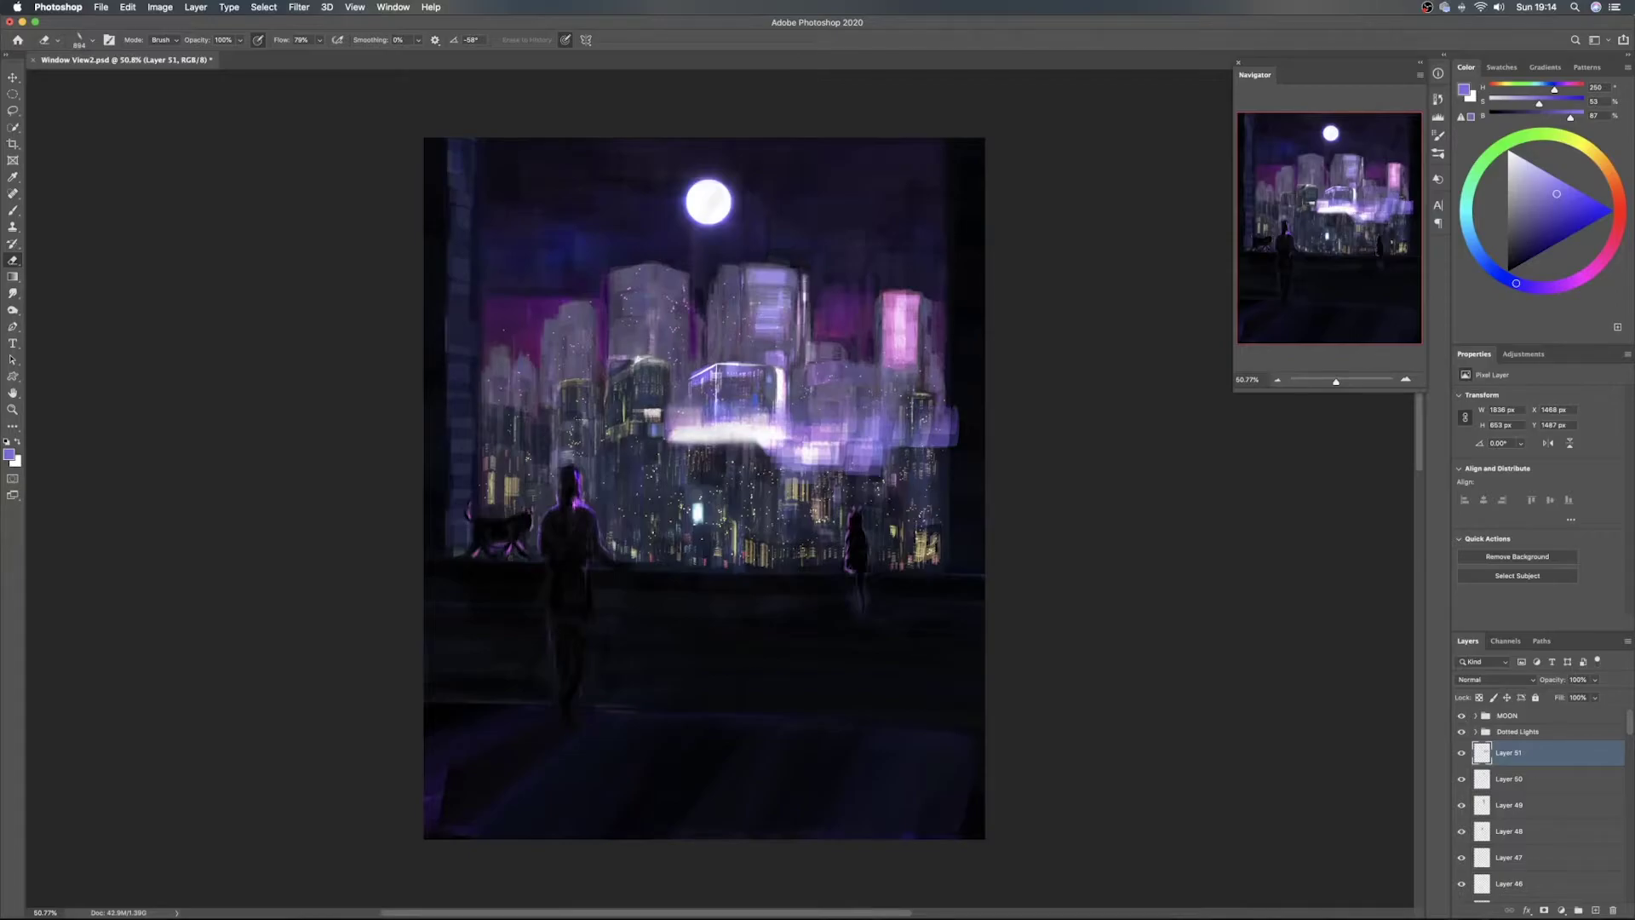
left_click_drag(672, 414, 688, 422)
Try to load the Flat Edge Bristle brush from Curious Atom Brushes into the eraser
key("b")
right_click(681, 463)
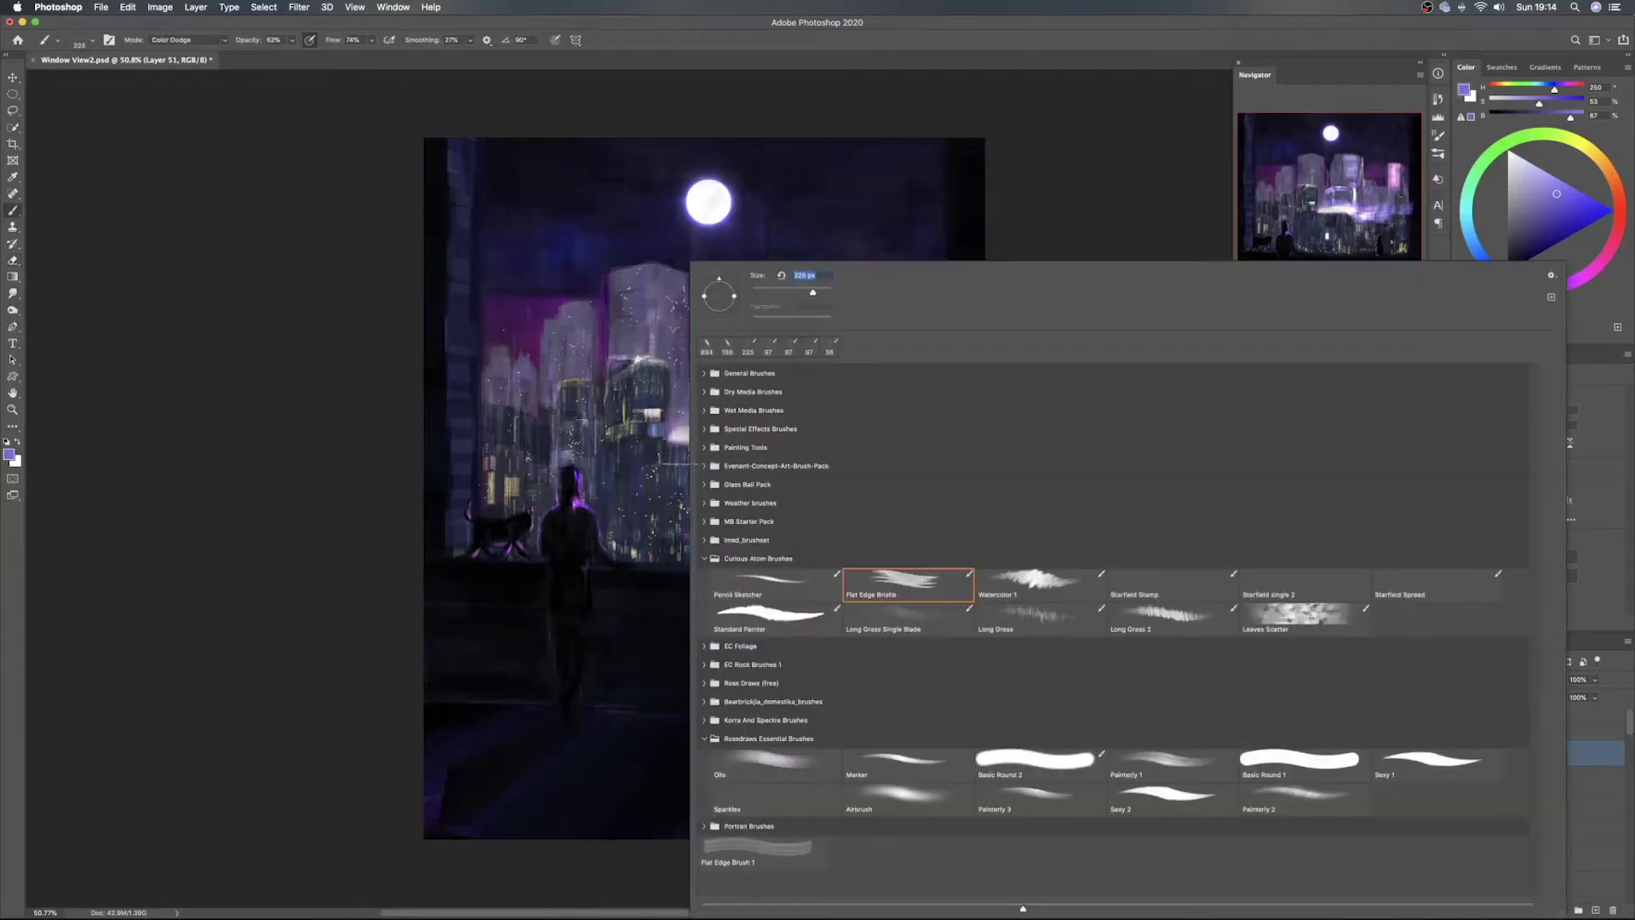
right_click(687, 469)
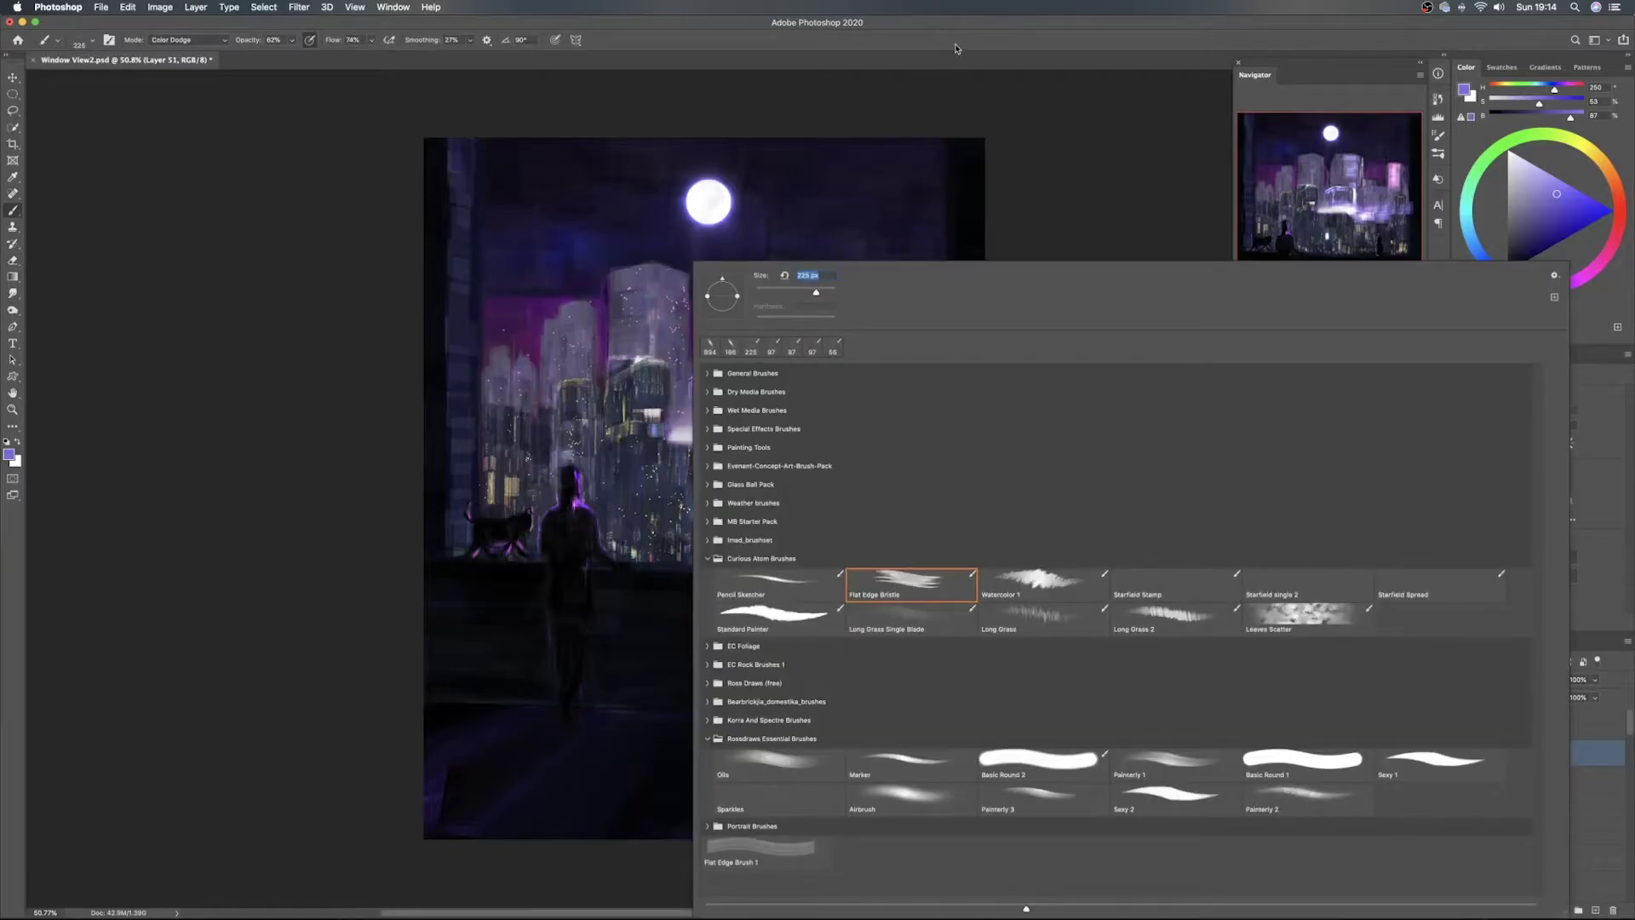
key("Escape")
key("e")
key("b")
right_click(708, 485)
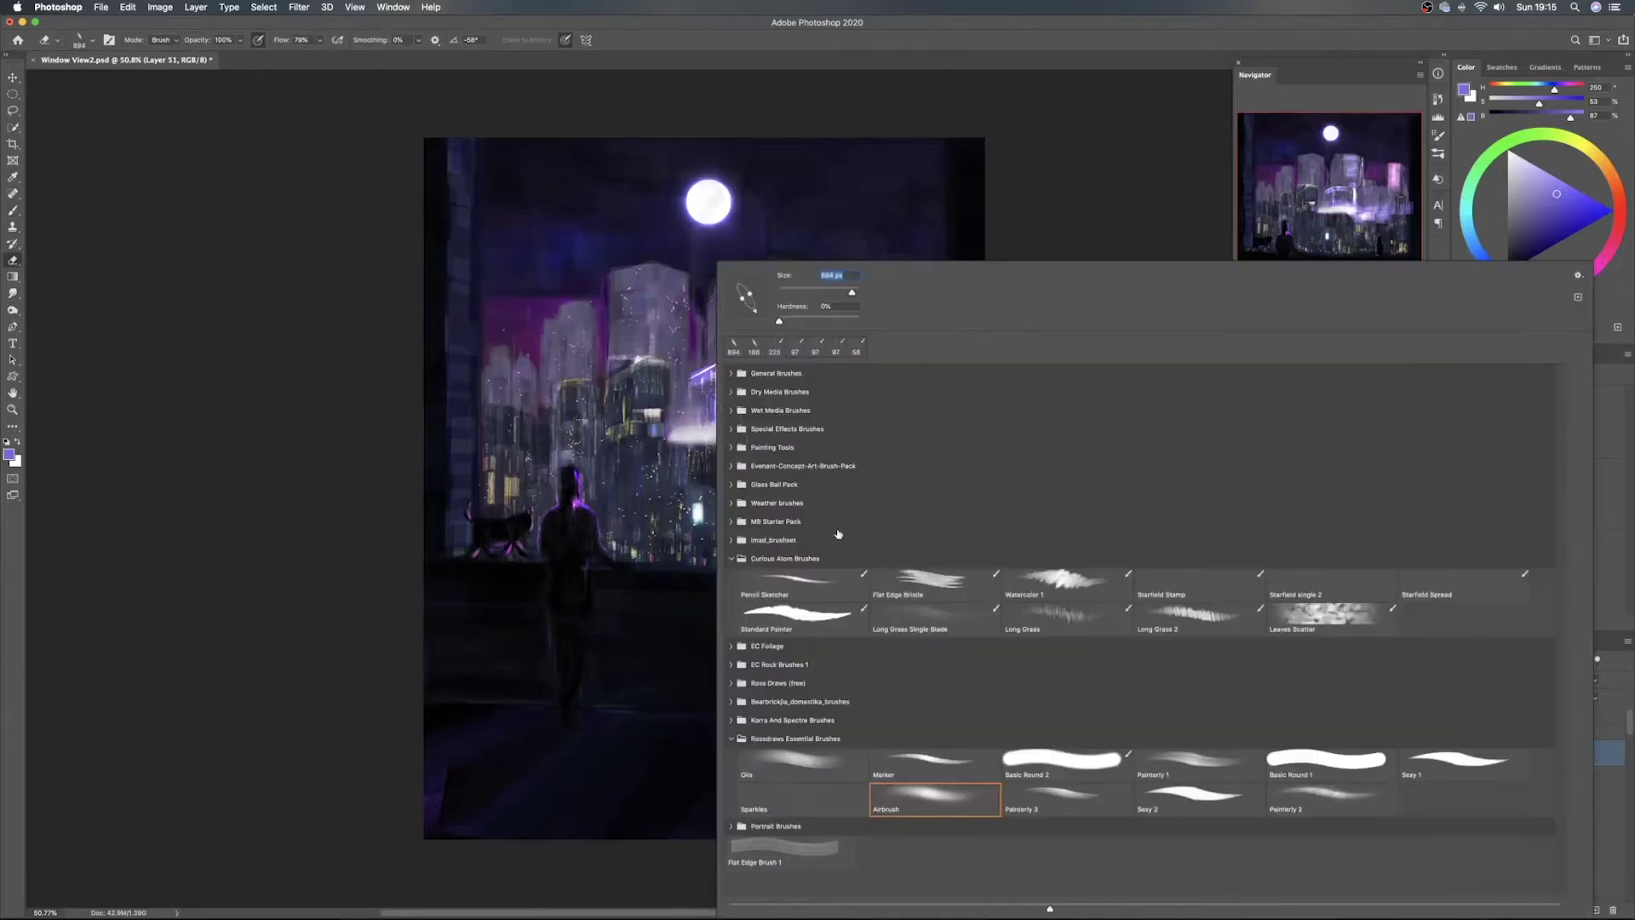
double_click(929, 589)
right_click(773, 458)
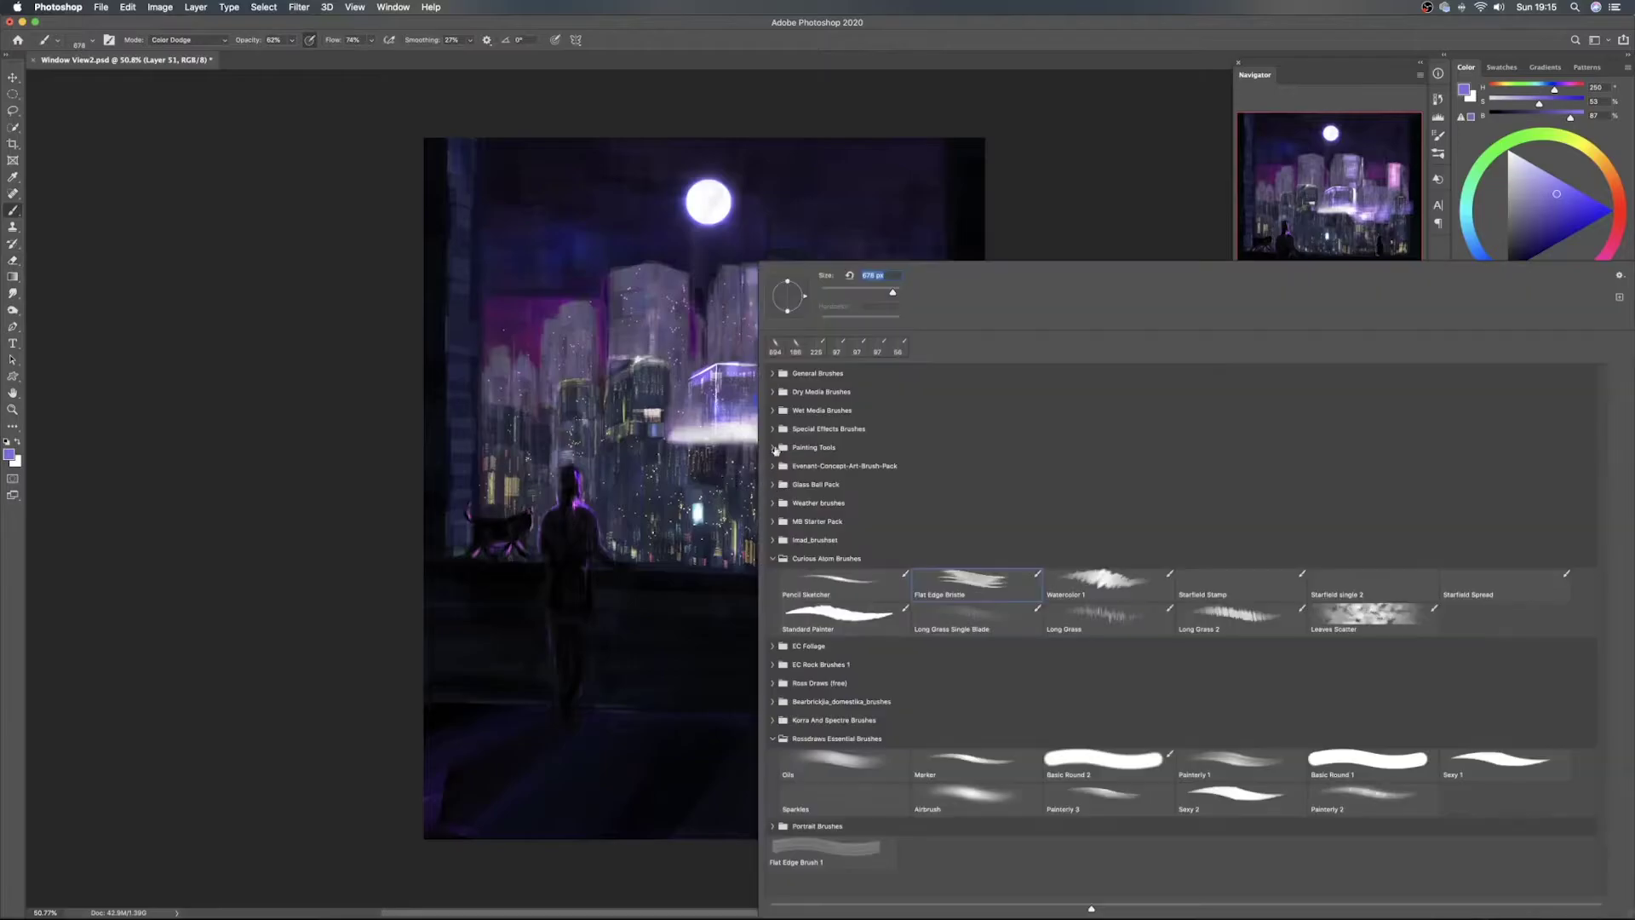
left_click_drag(811, 305, 787, 277)
left_click(914, 45)
mouse_move(696, 447)
left_mouse_down()
mouse_move(607, 443)
mouse_move(681, 458)
left_mouse_up()
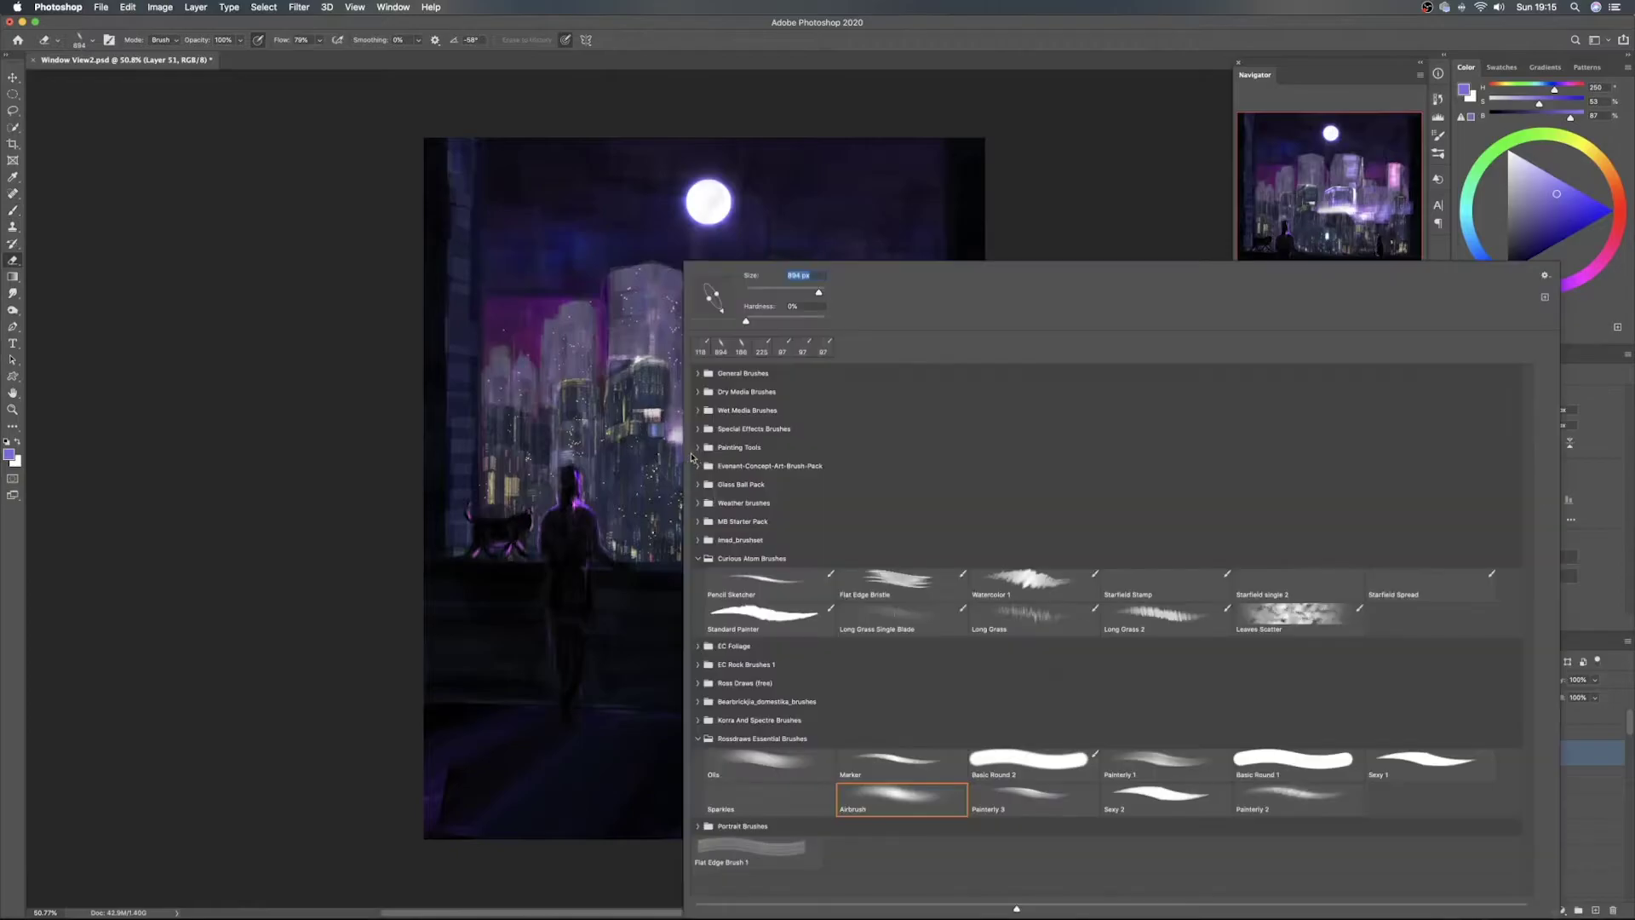
Retry giving the eraser the Flat Edge Bristle tip and check that brush preset's options
right_click(691, 464)
left_click(881, 581)
key("Return")
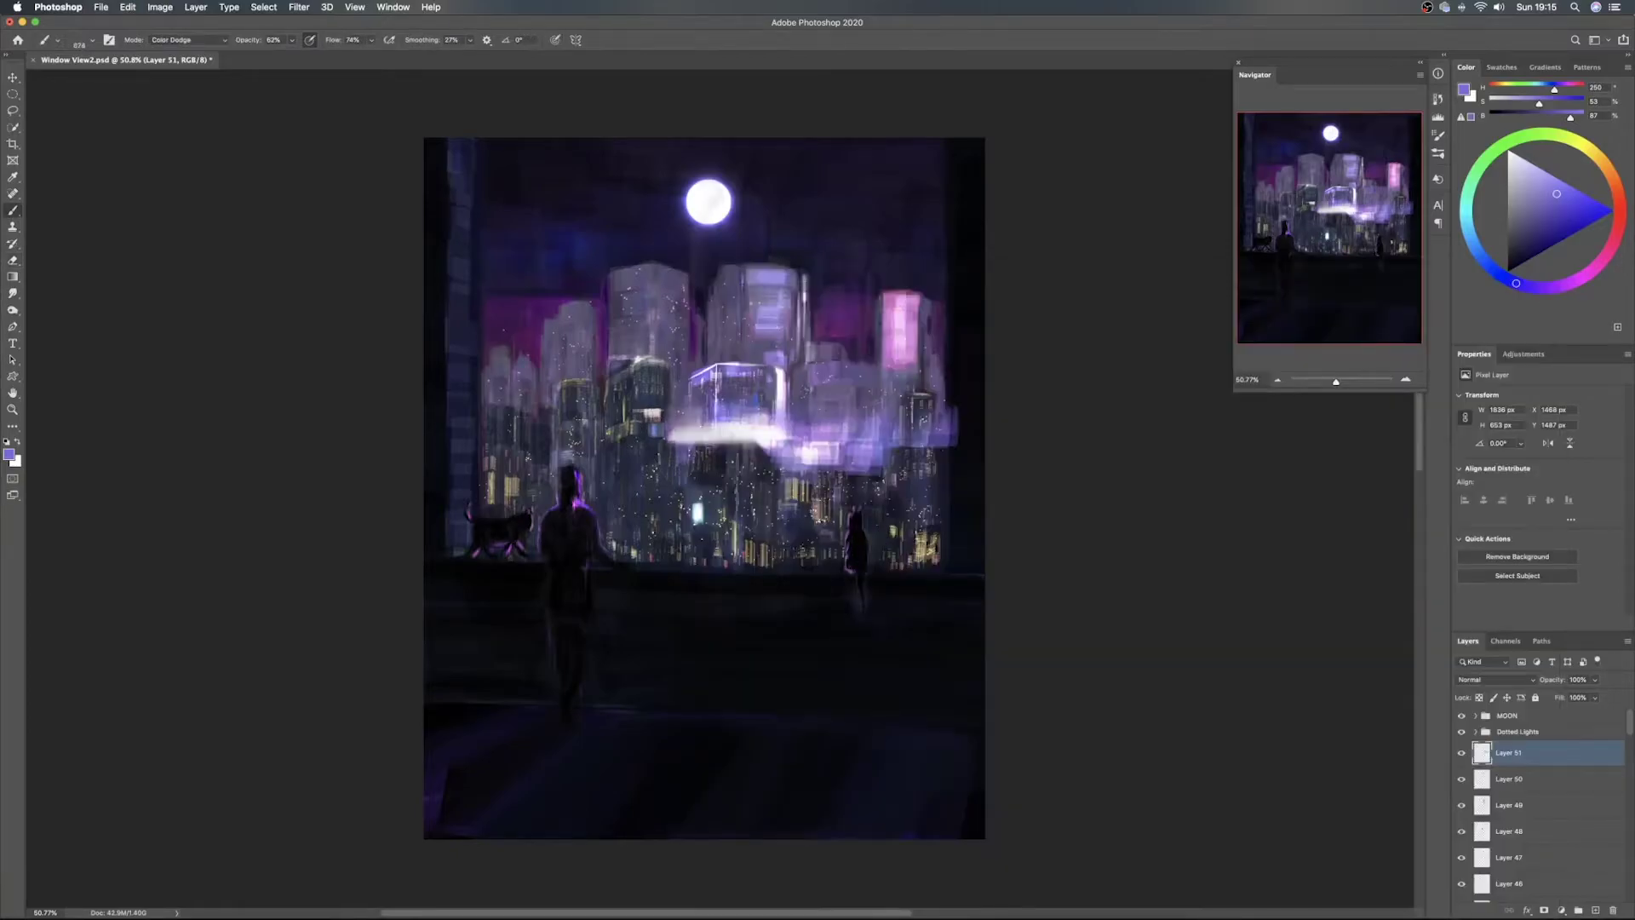
key("e")
key("b")
right_click(698, 481)
left_click(891, 587)
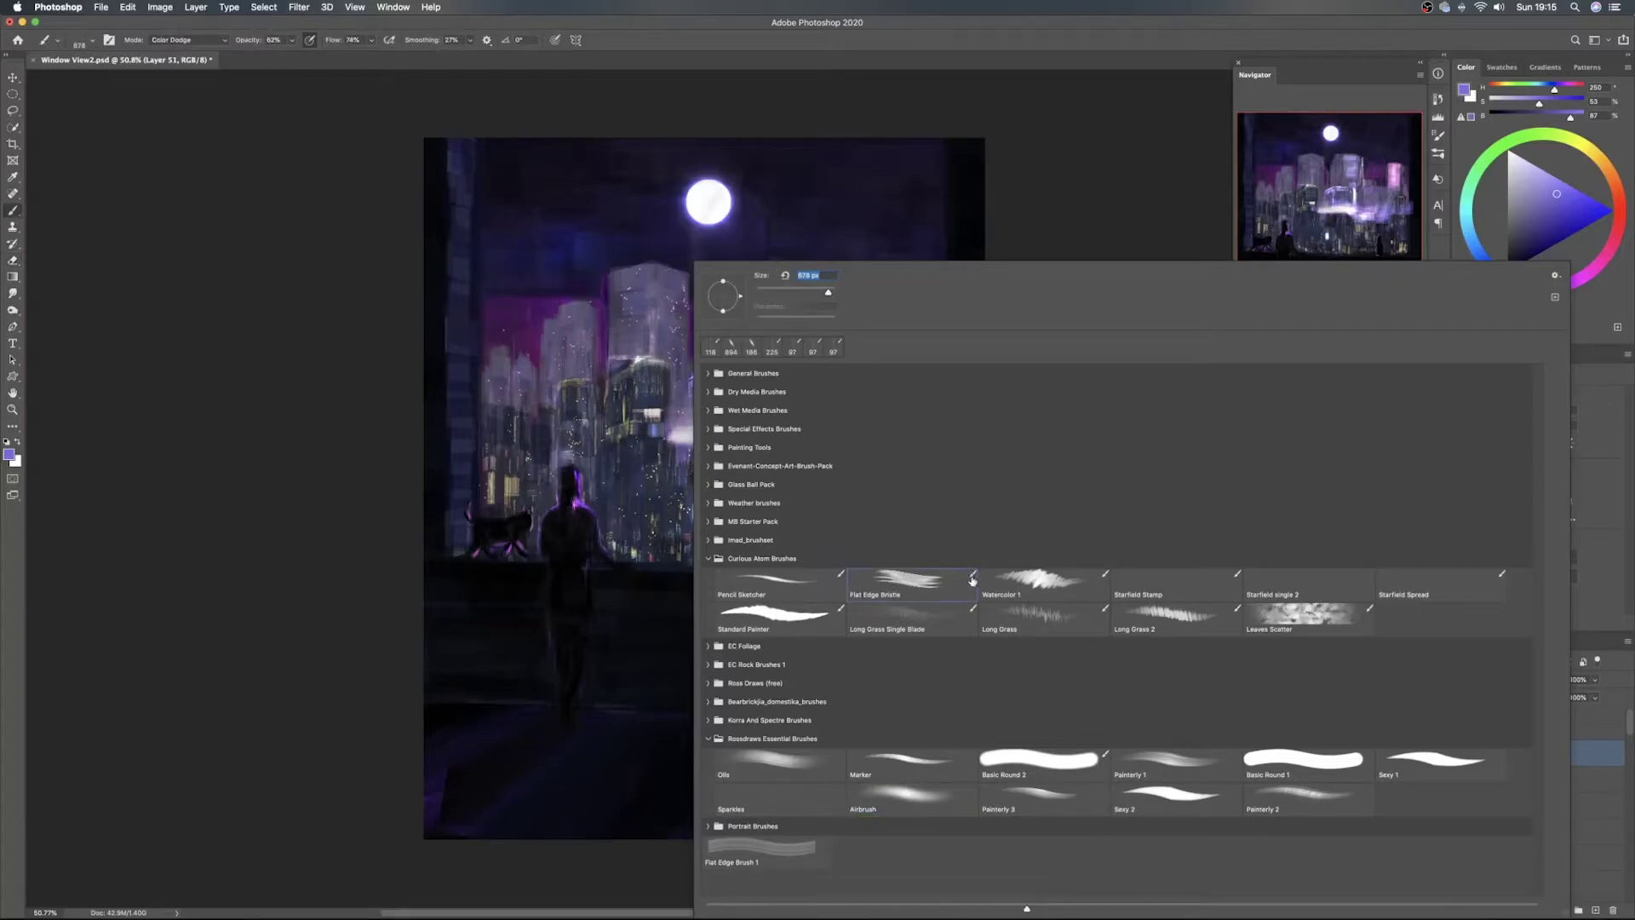
right_click(916, 589)
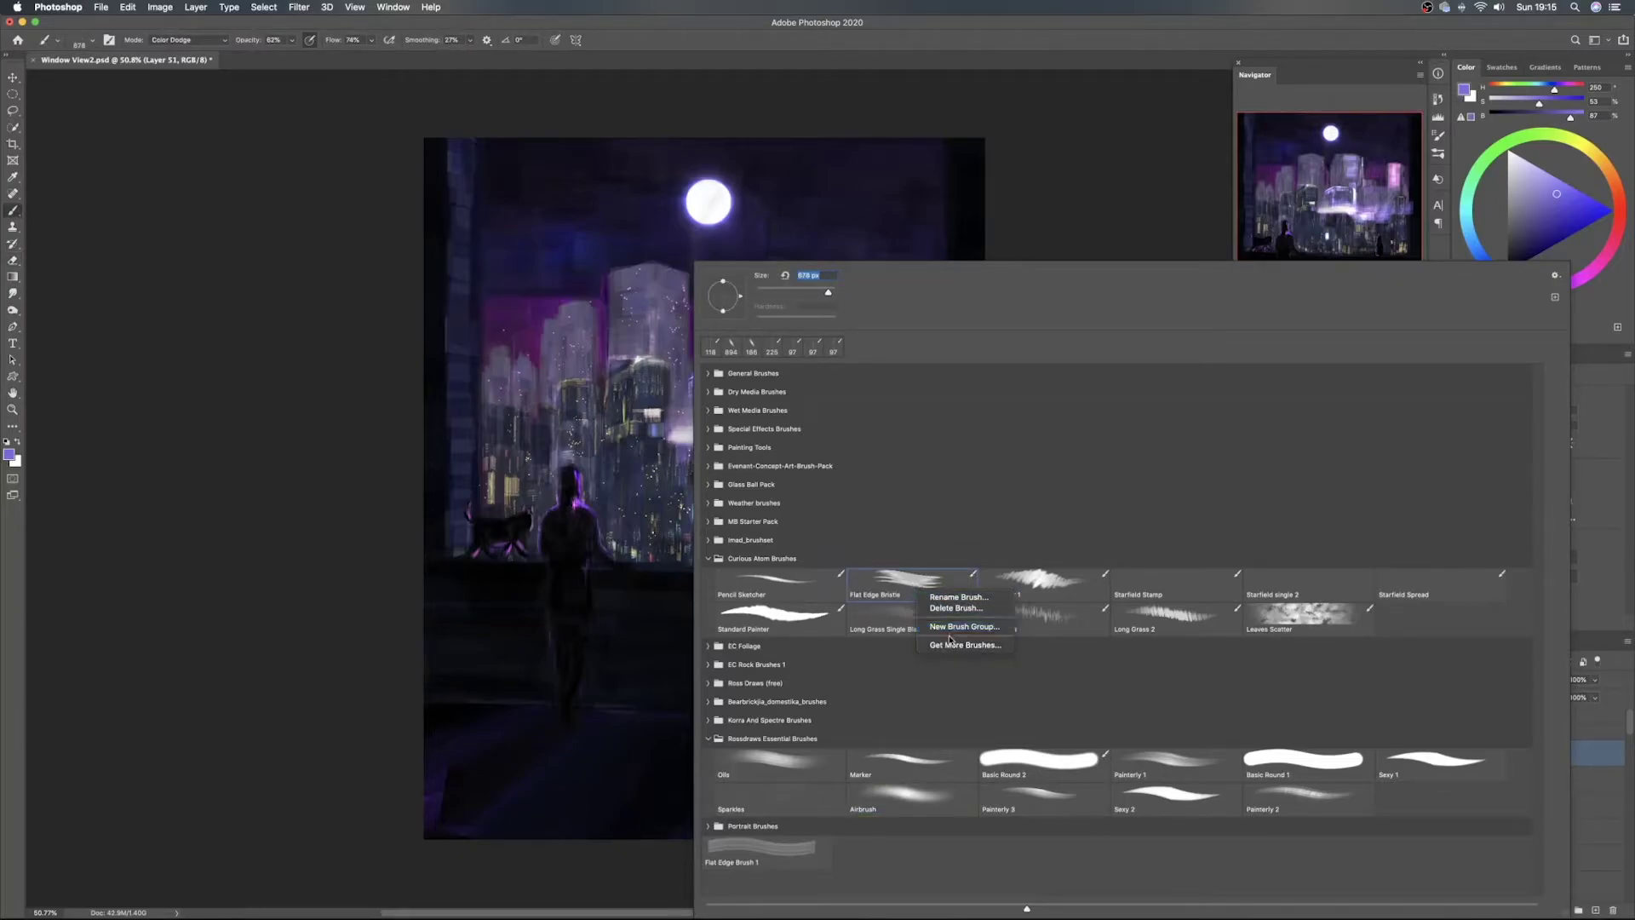
left_click(911, 588)
double_click(912, 588)
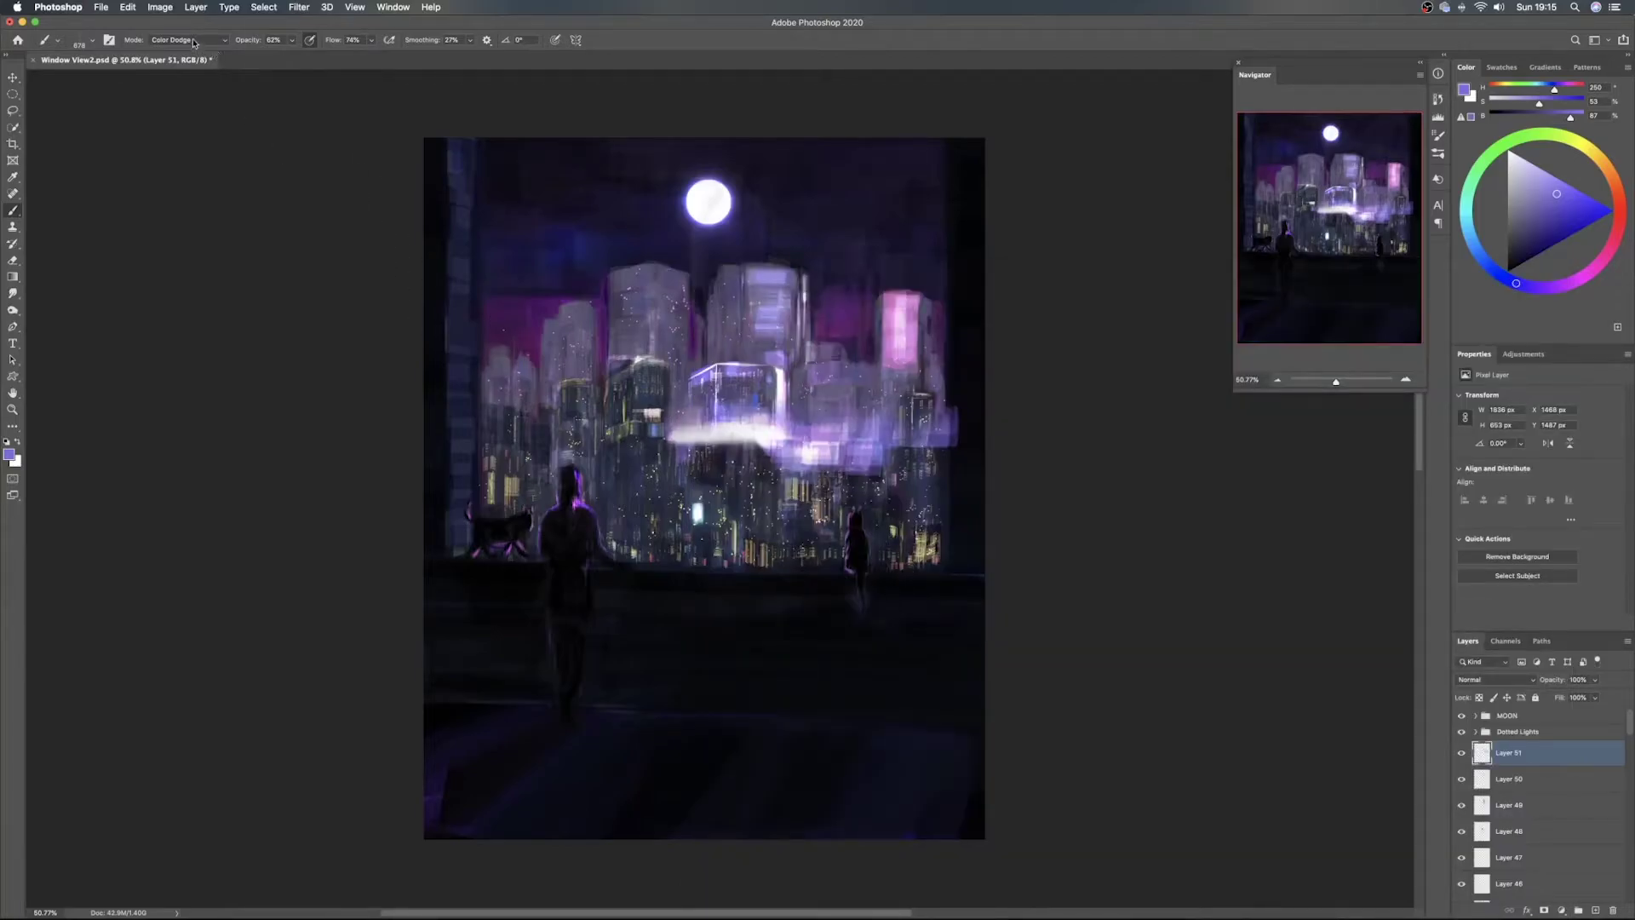
Add a layer mask to Layer 51 and set the brush to black in Normal mode
left_click(1543, 910)
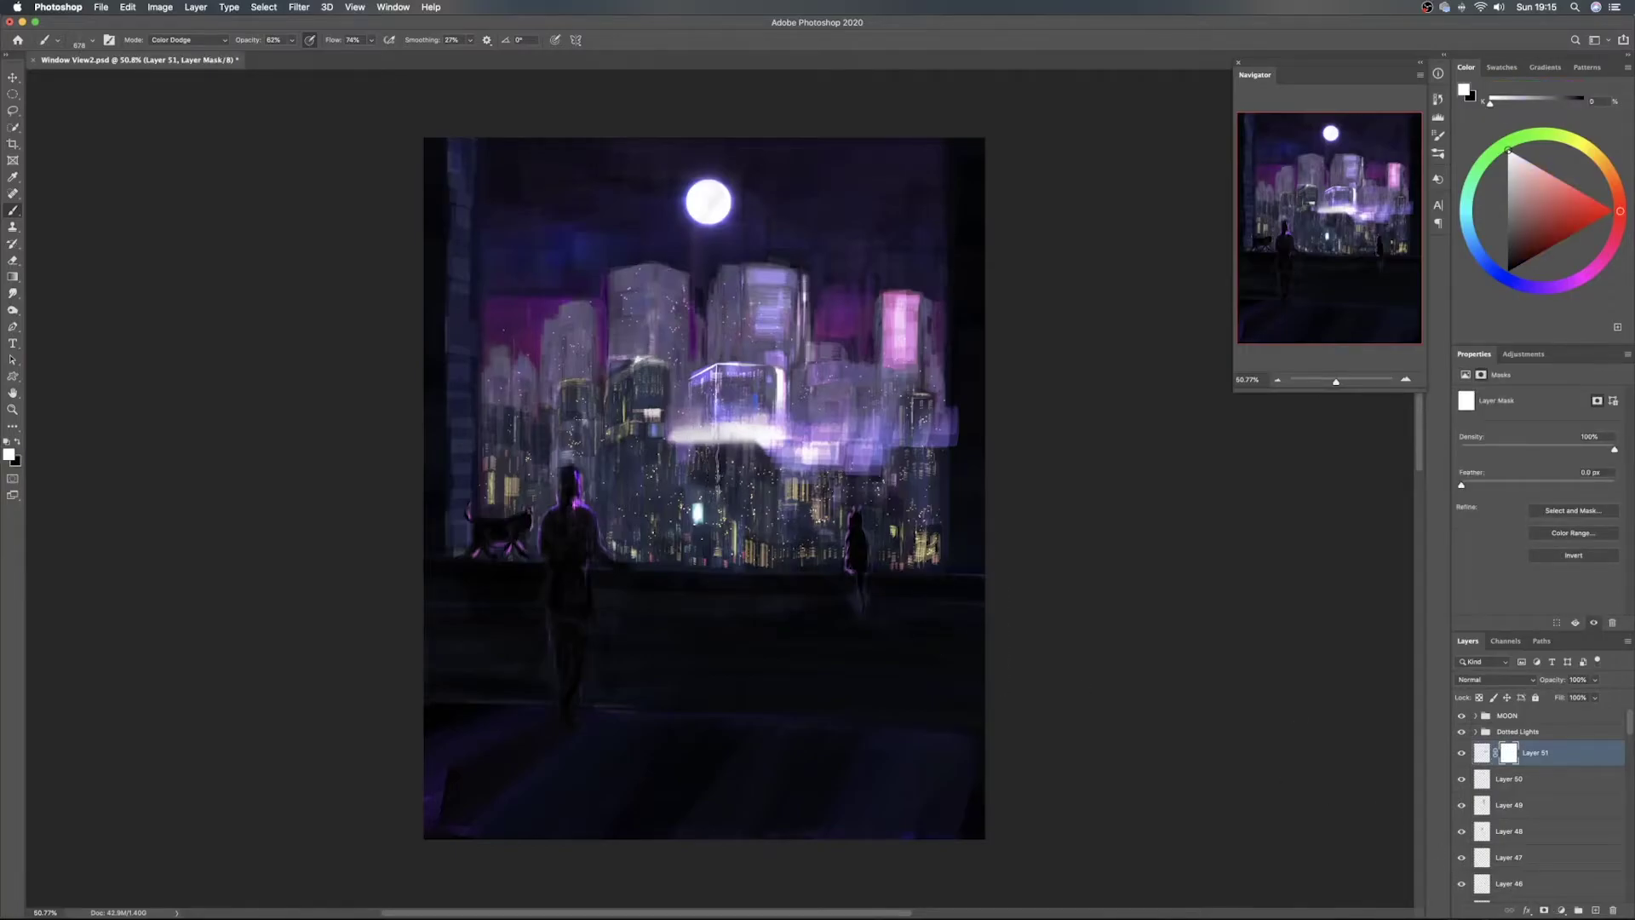
key("x")
left_click(187, 42)
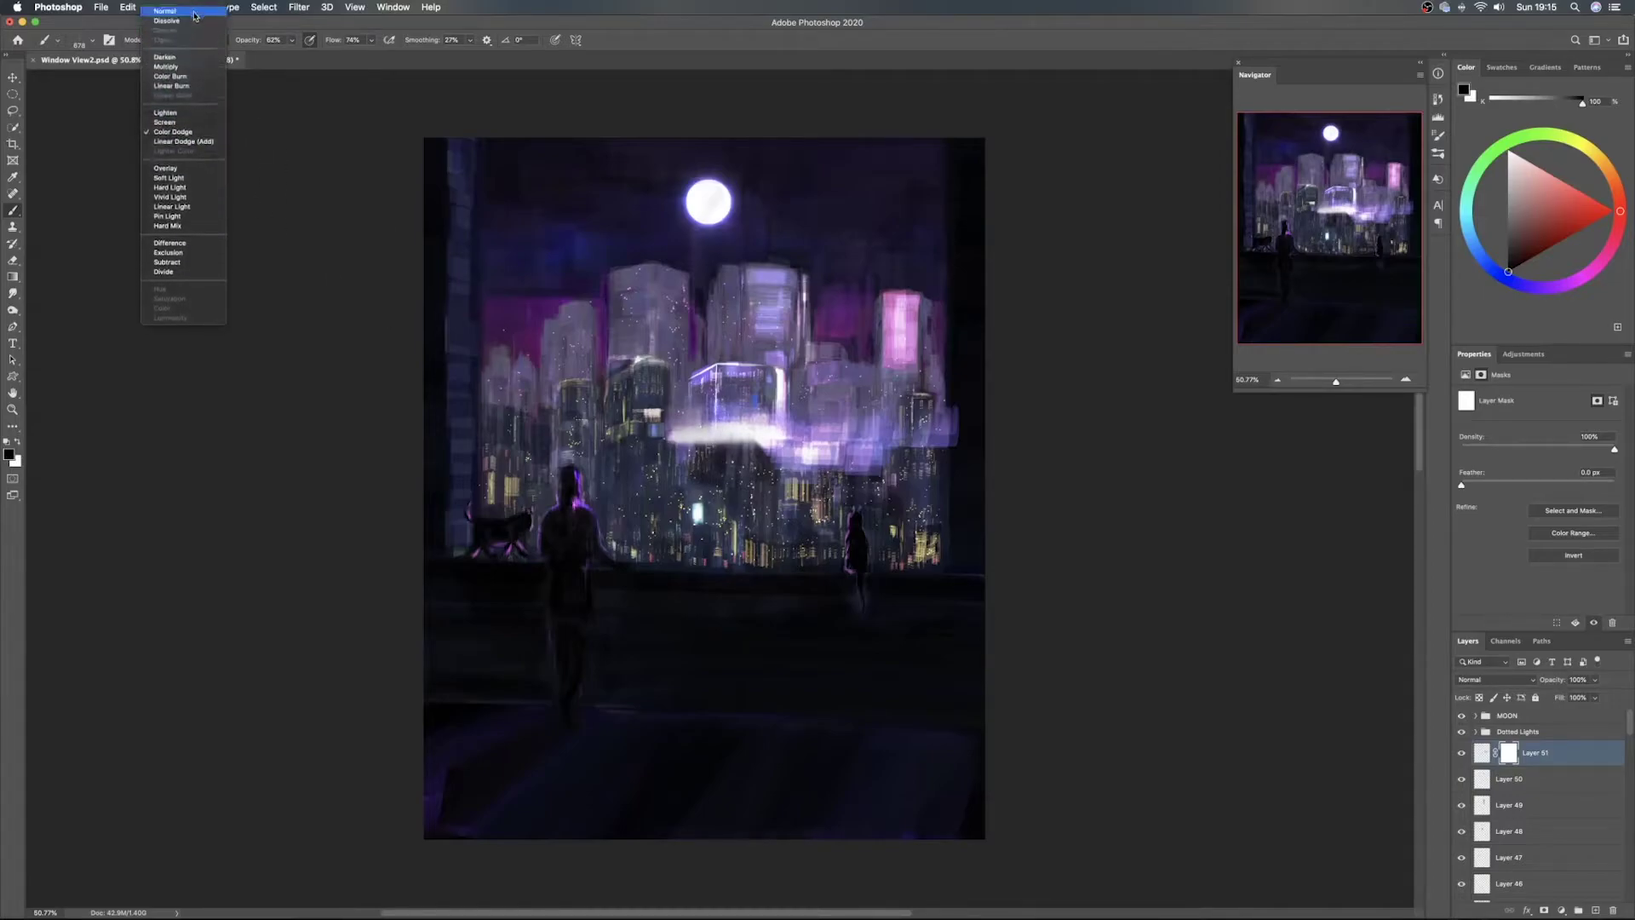
left_click(197, 22)
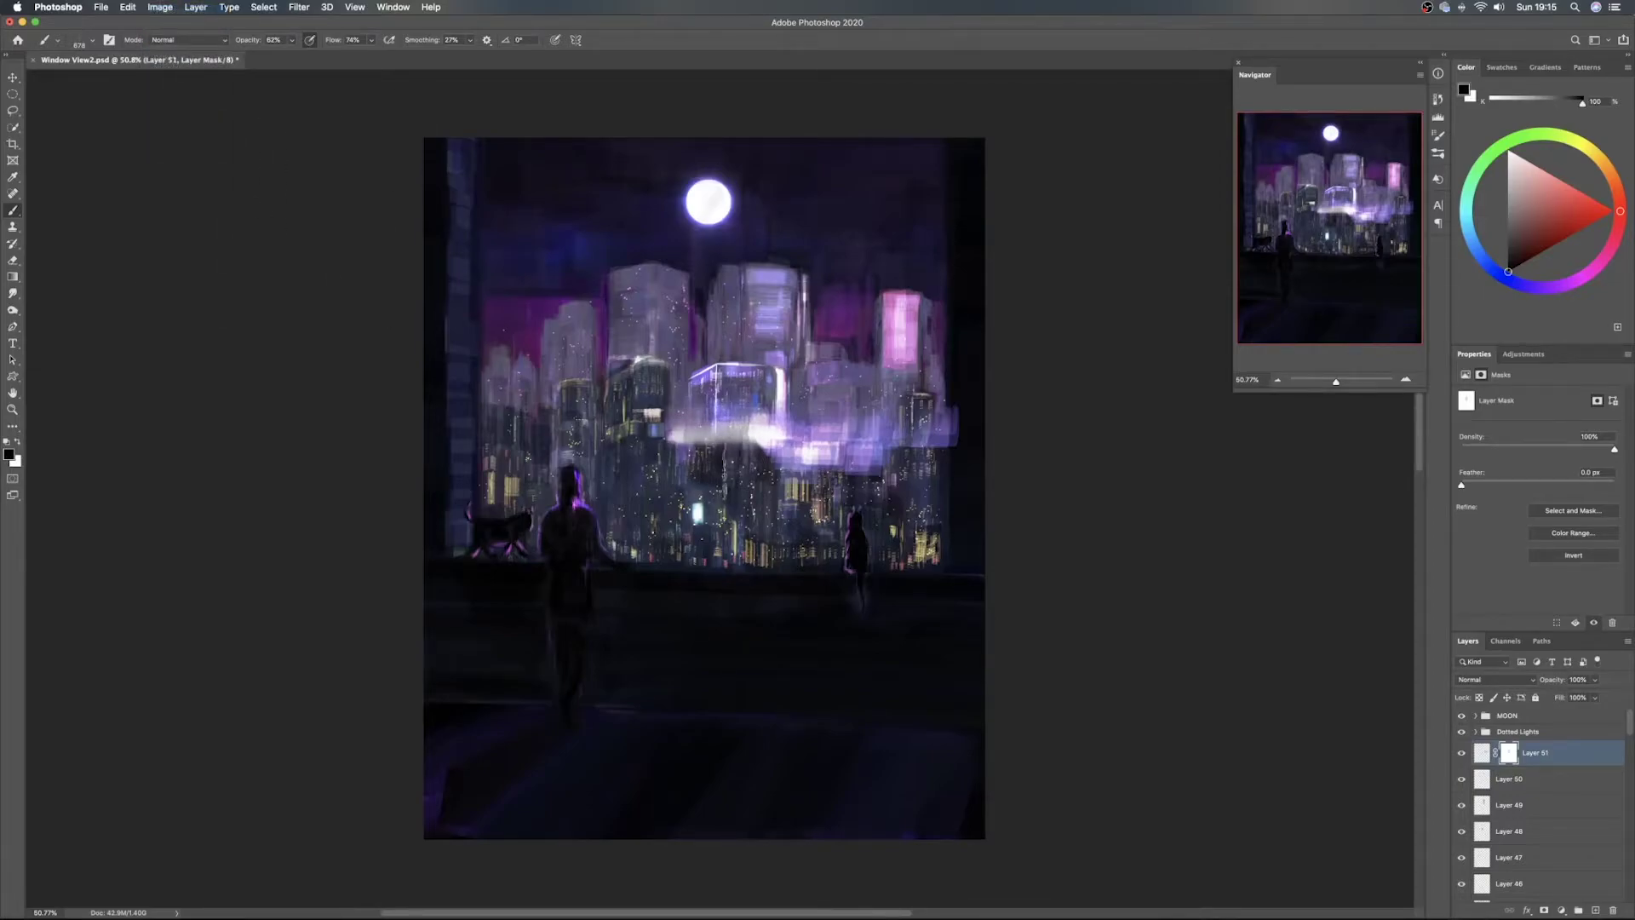
Rotate the brush to 90° and mask out the haze's lower edge around the buildings, with Layer 51's opacity at 47%
right_click(758, 294)
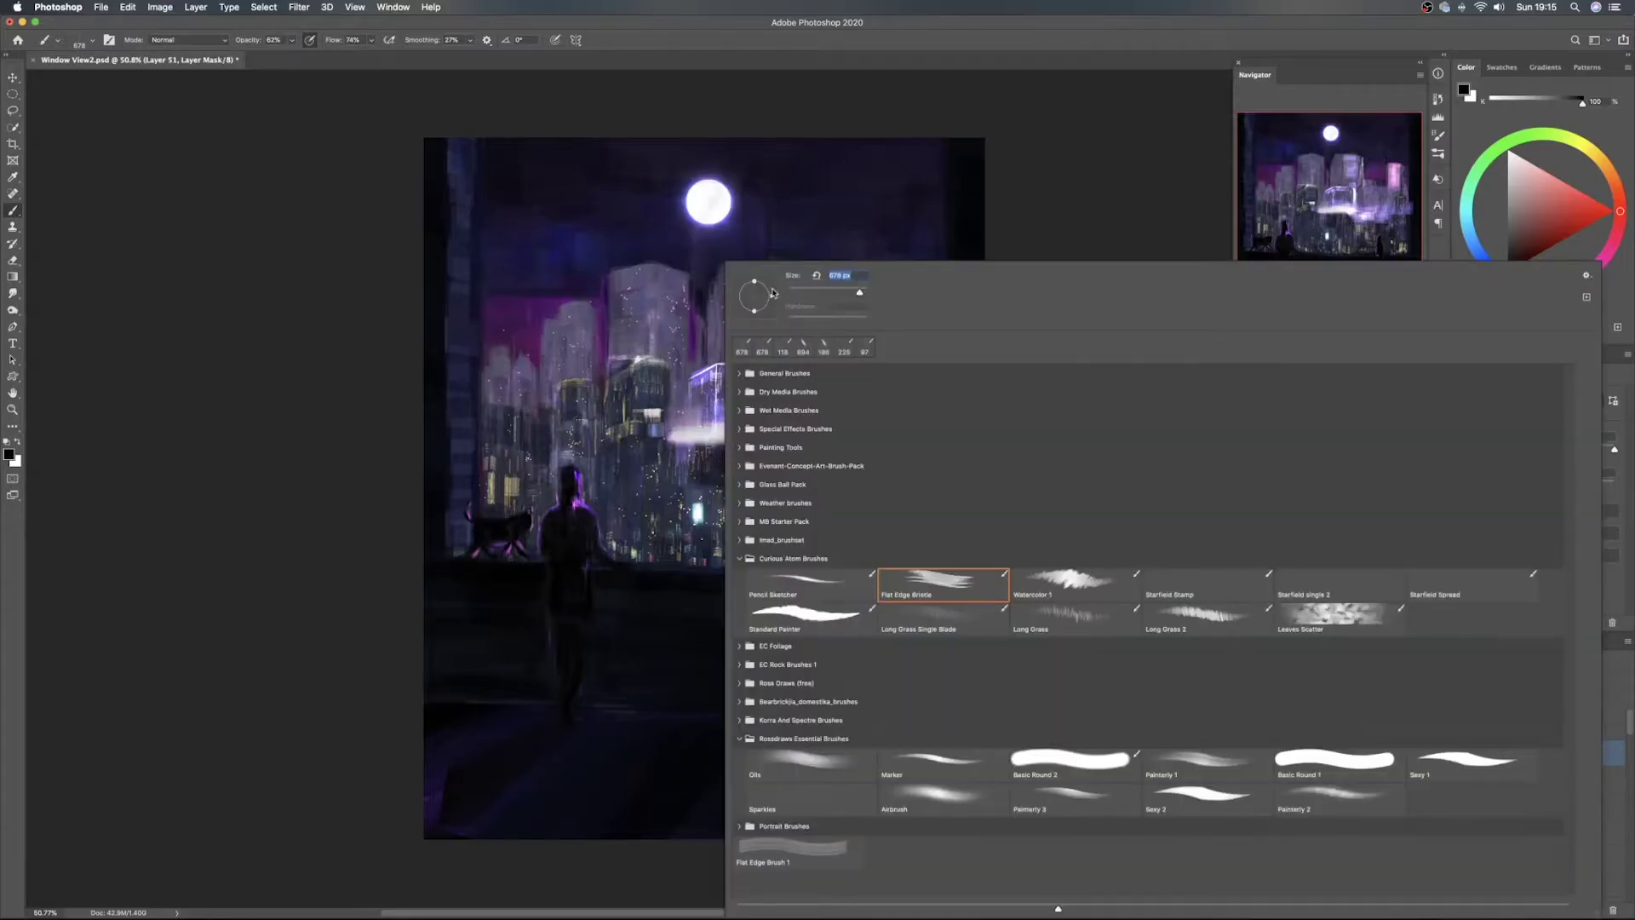
left_click_drag(759, 284, 754, 285)
left_click(669, 465)
mouse_move(699, 465)
left_mouse_down()
mouse_move(622, 456)
mouse_move(721, 464)
mouse_move(742, 459)
mouse_move(736, 446)
left_mouse_up()
left_click_drag(1558, 681, 1517, 678)
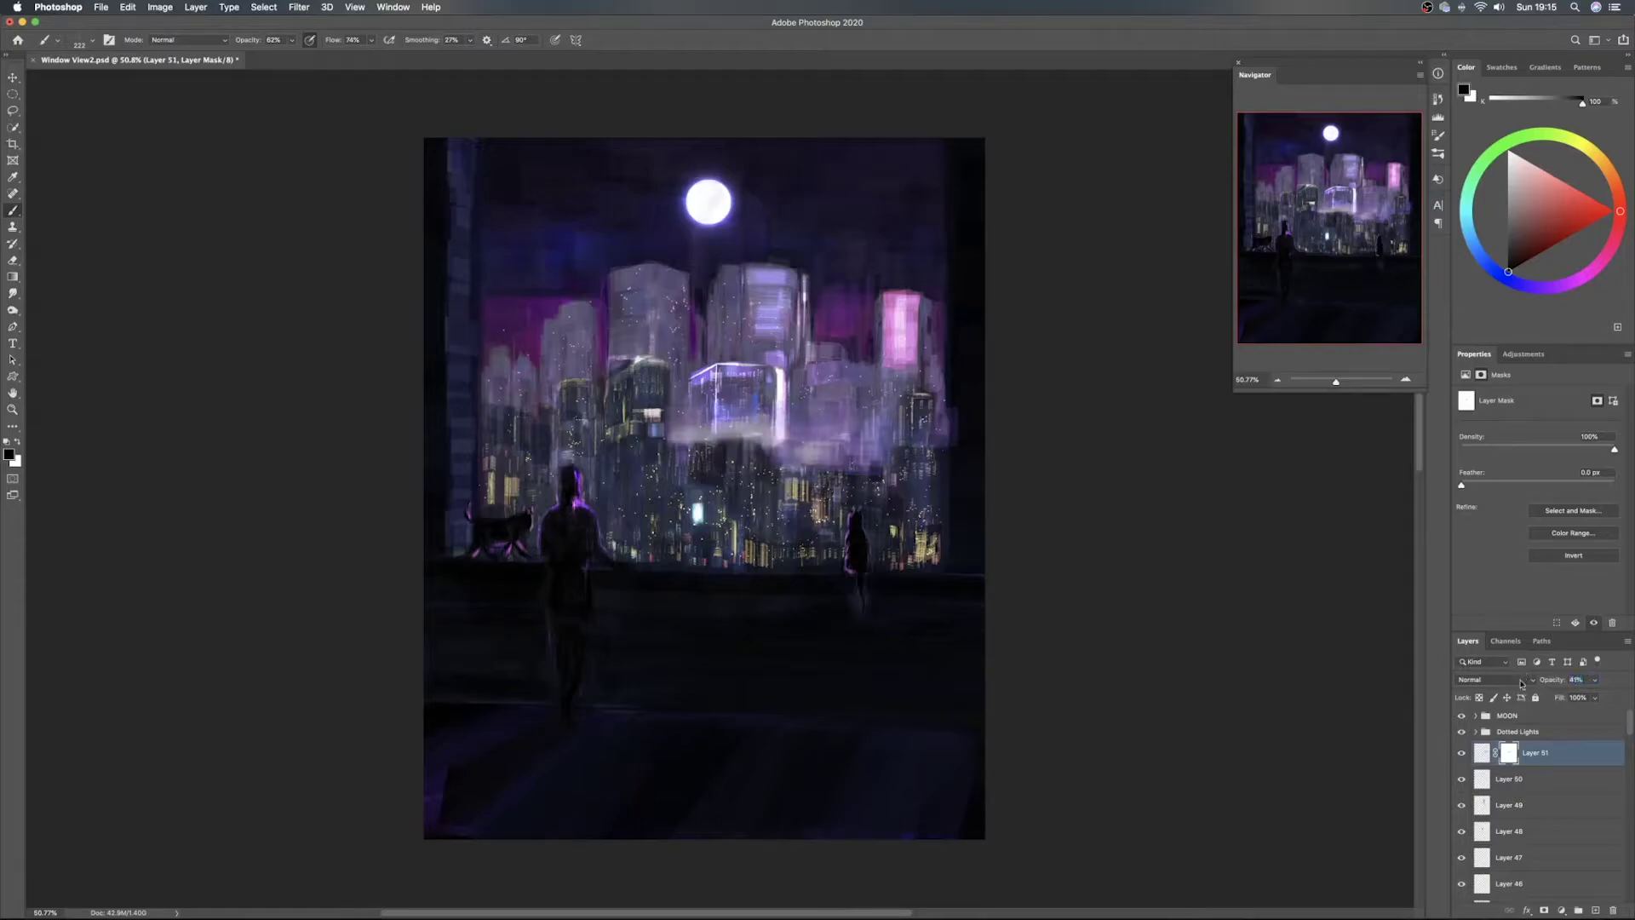
left_click_drag(702, 447, 677, 447)
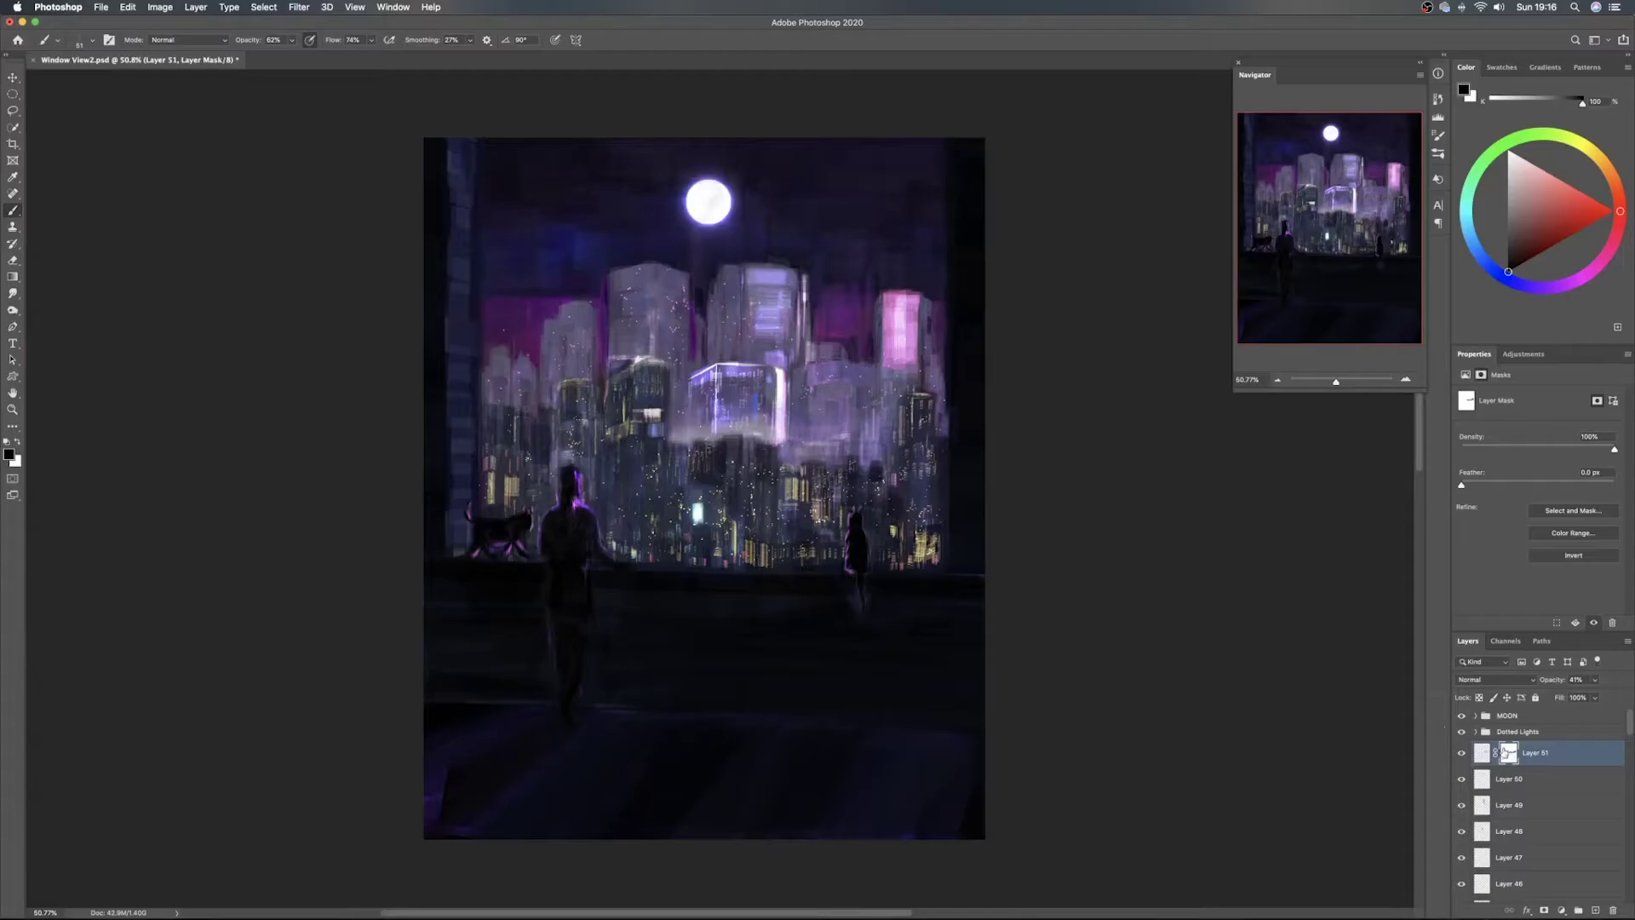
Restore Layer 51 to 100% opacity and touch up its mask with the eraser below the right-hand towers
left_click_drag(1553, 681, 1629, 692)
key("Return")
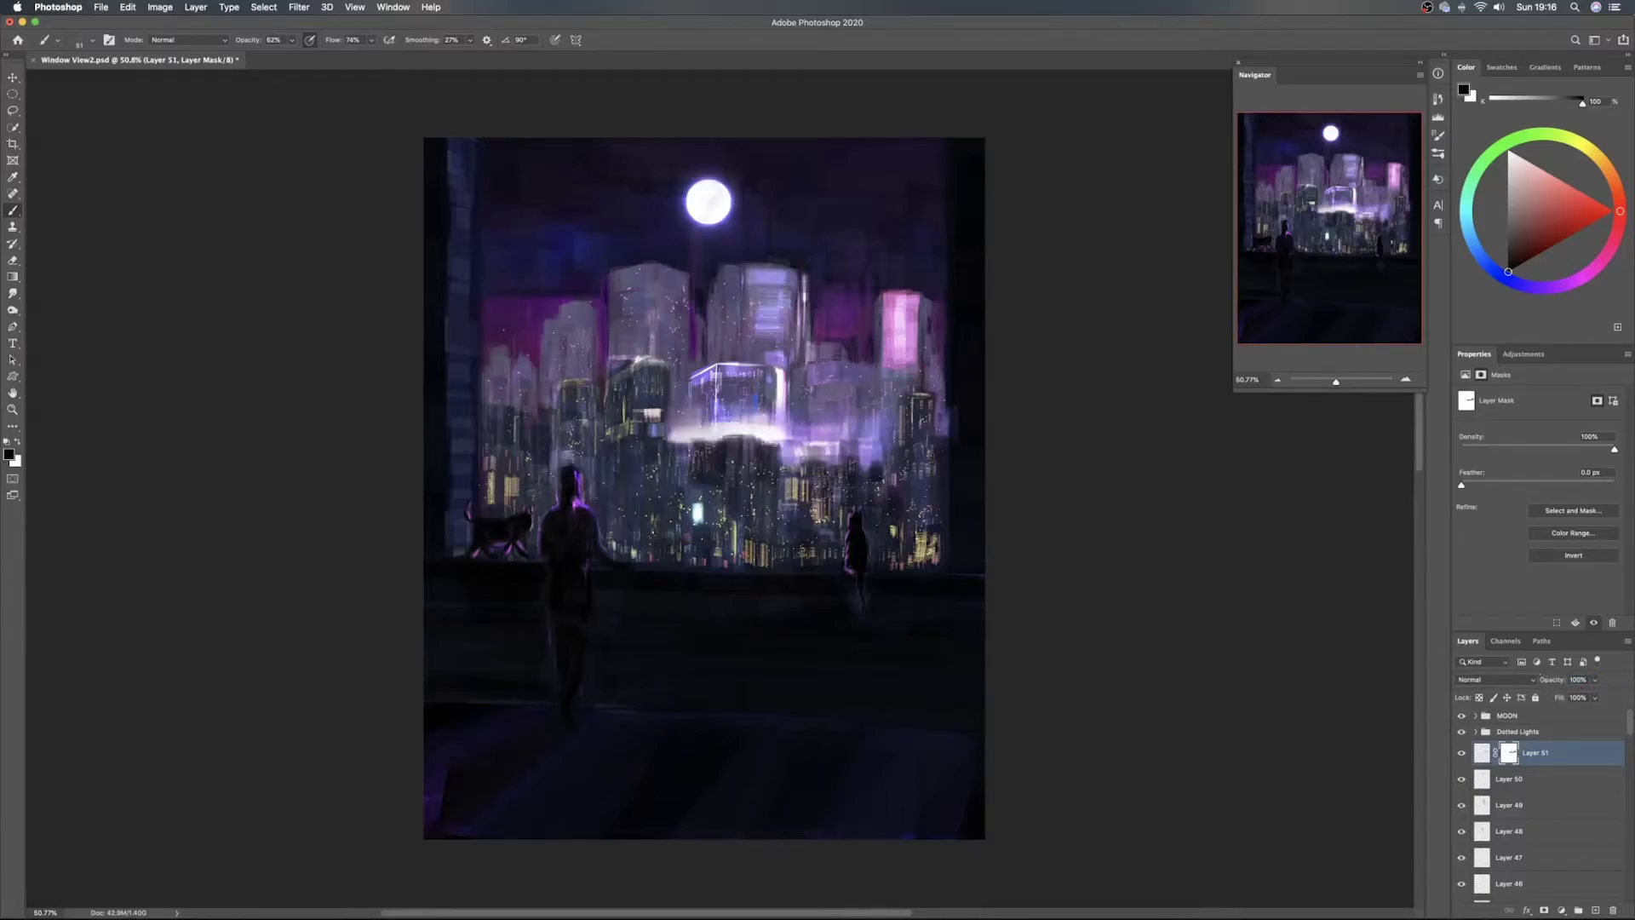
key("e")
left_click_drag(851, 440, 785, 439)
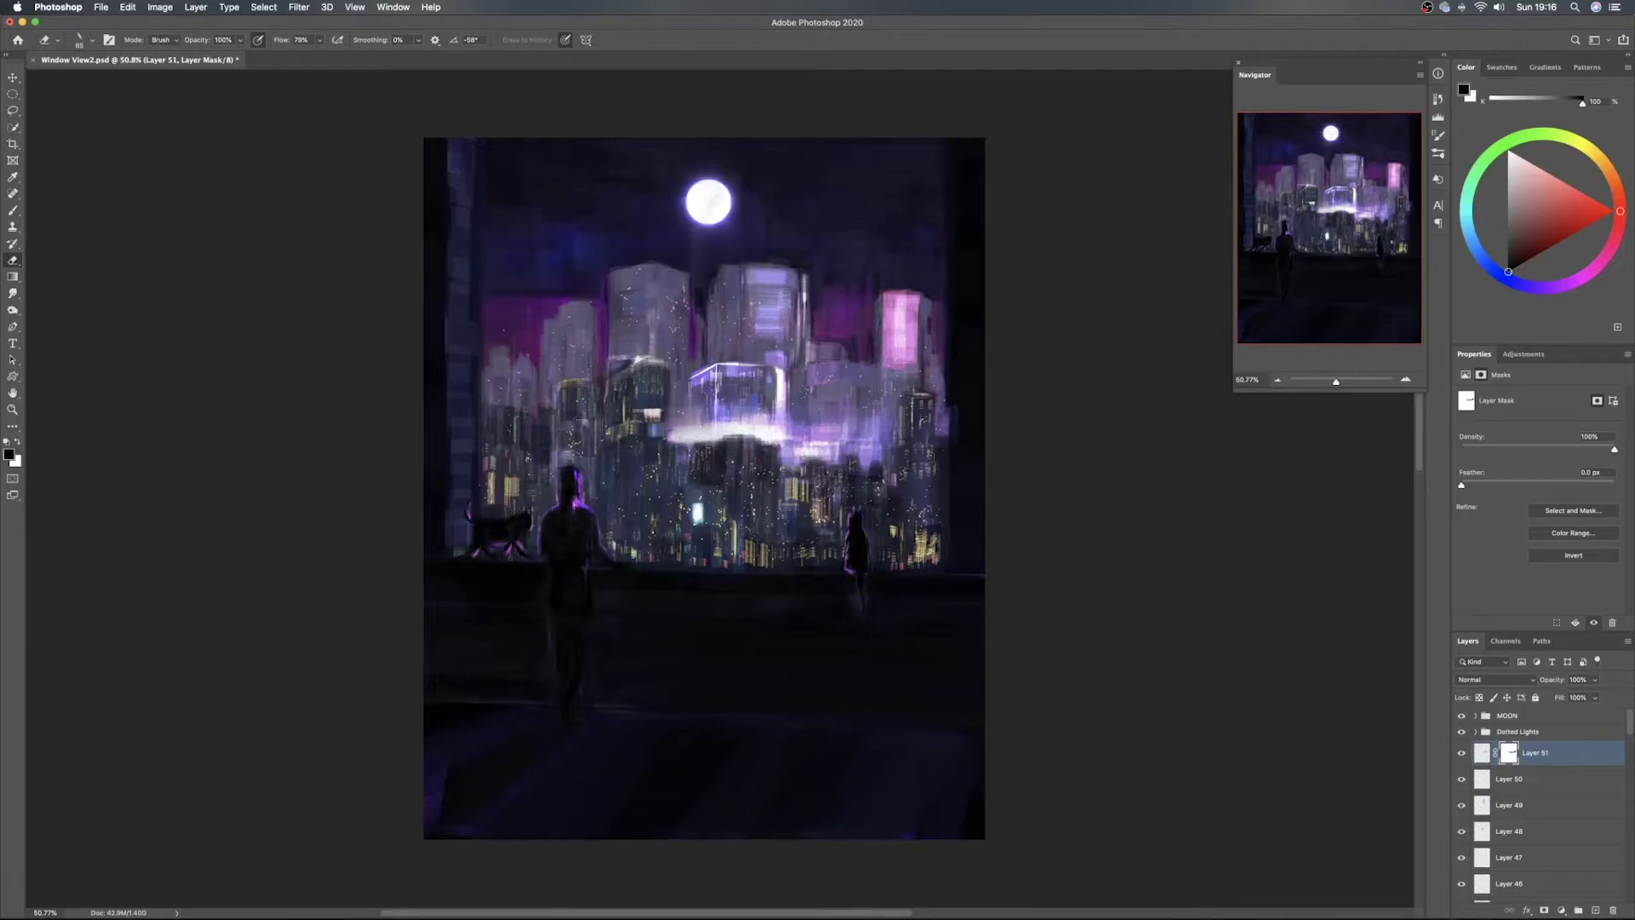
key("b")
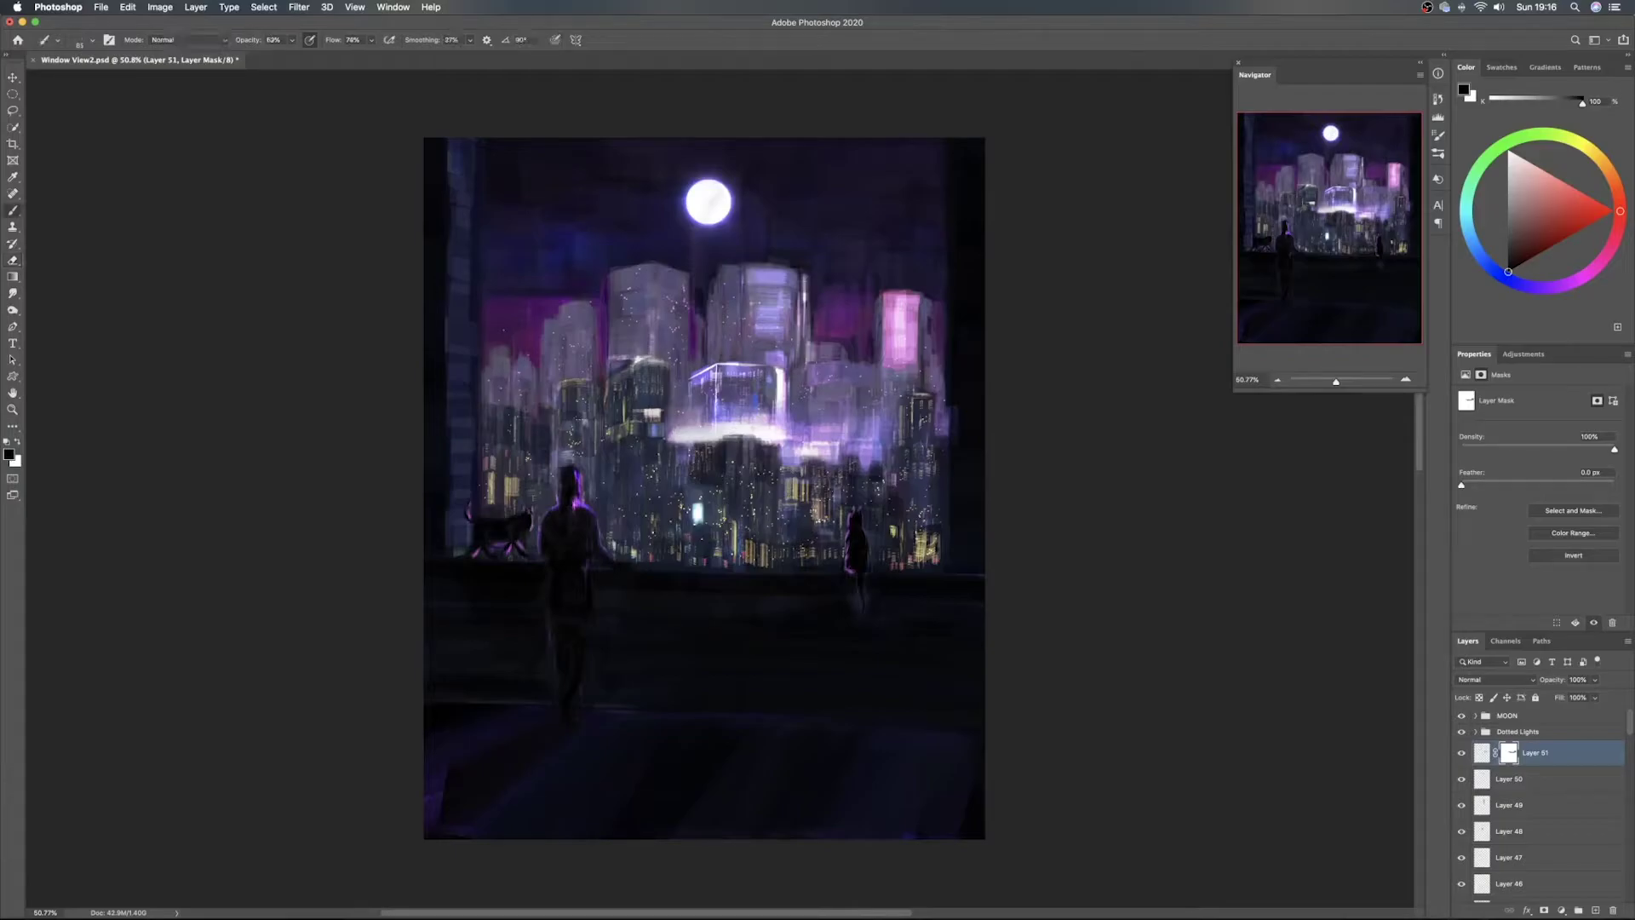
Refine the haze mask along the lower building tops with varied brush sizes, and save the painting
key("bracketright")
key("bracketright")
key("bracketright")
key("bracketright")
key("bracketright")
key("bracketleft")
key("bracketleft")
key("bracketleft")
key("bracketleft")
key("bracketleft")
key("bracketleft")
key("bracketleft")
key("v")
key("ctrl+s")
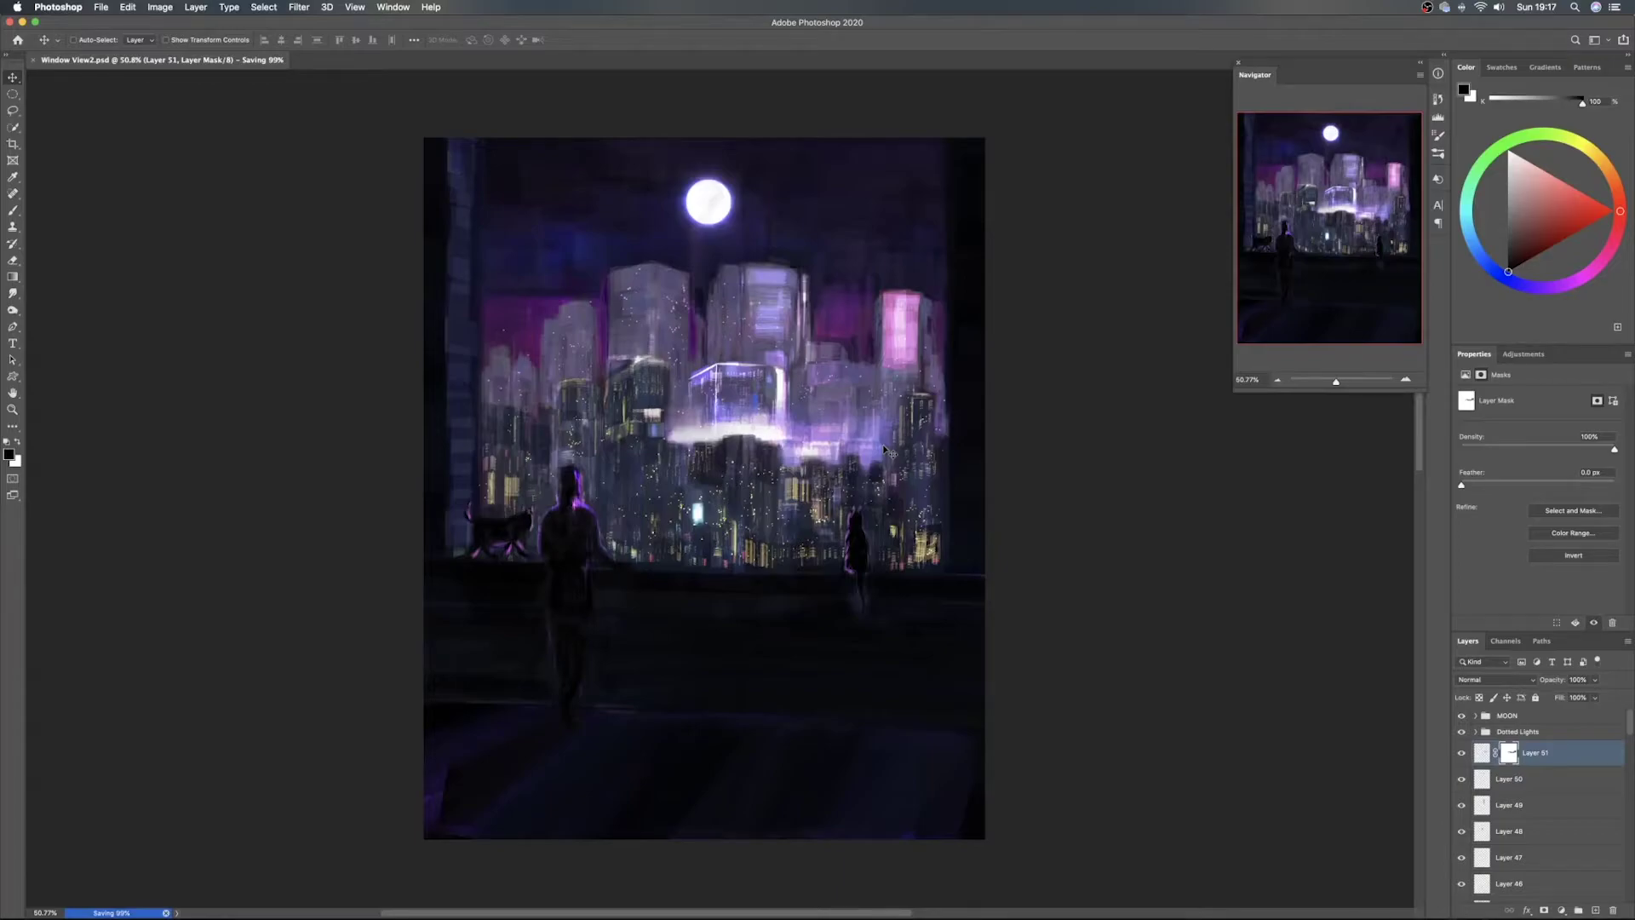
Set Layer 51's blend mode to Overlay and compare the painting with the layer hidden and shown
left_click(1507, 680)
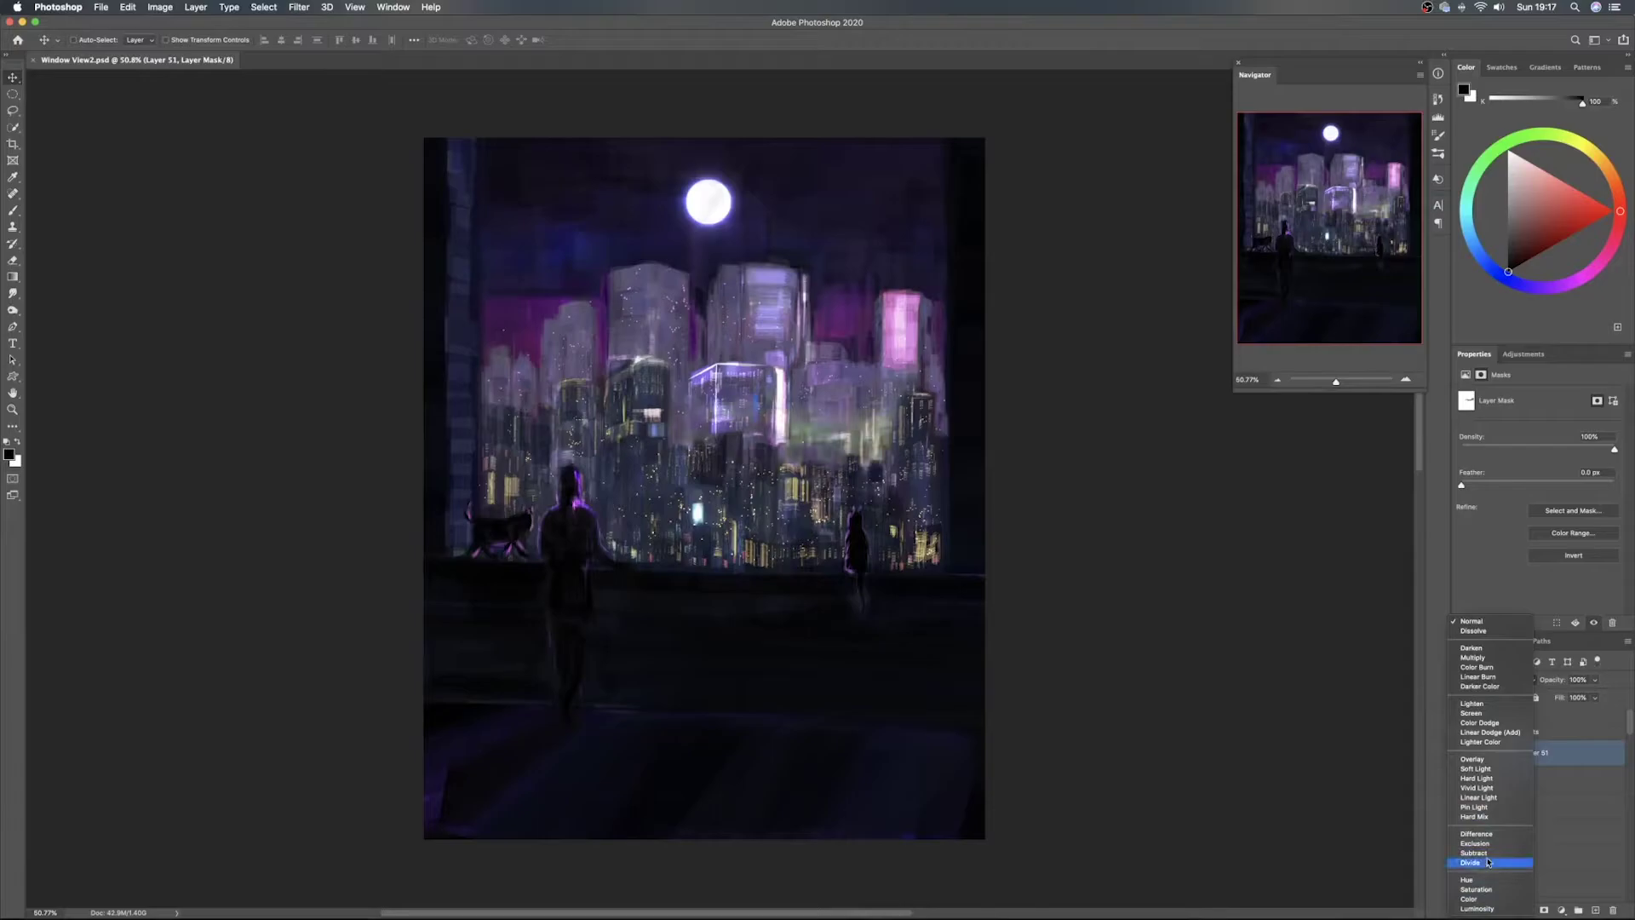
left_click(1492, 758)
left_click(1462, 755)
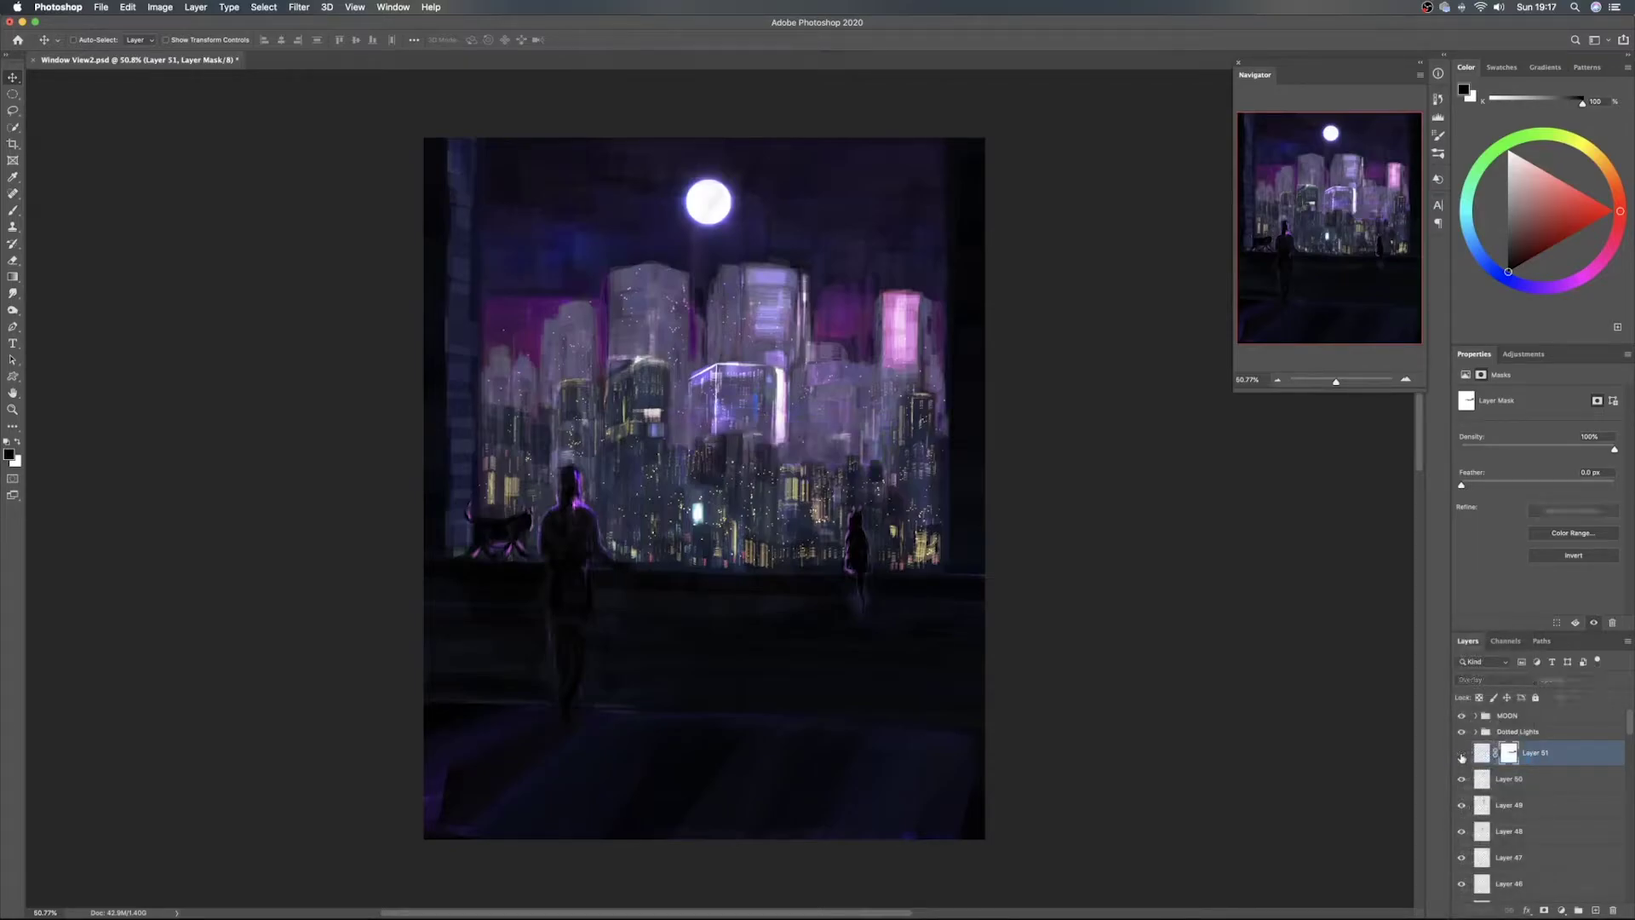
left_click(1462, 755)
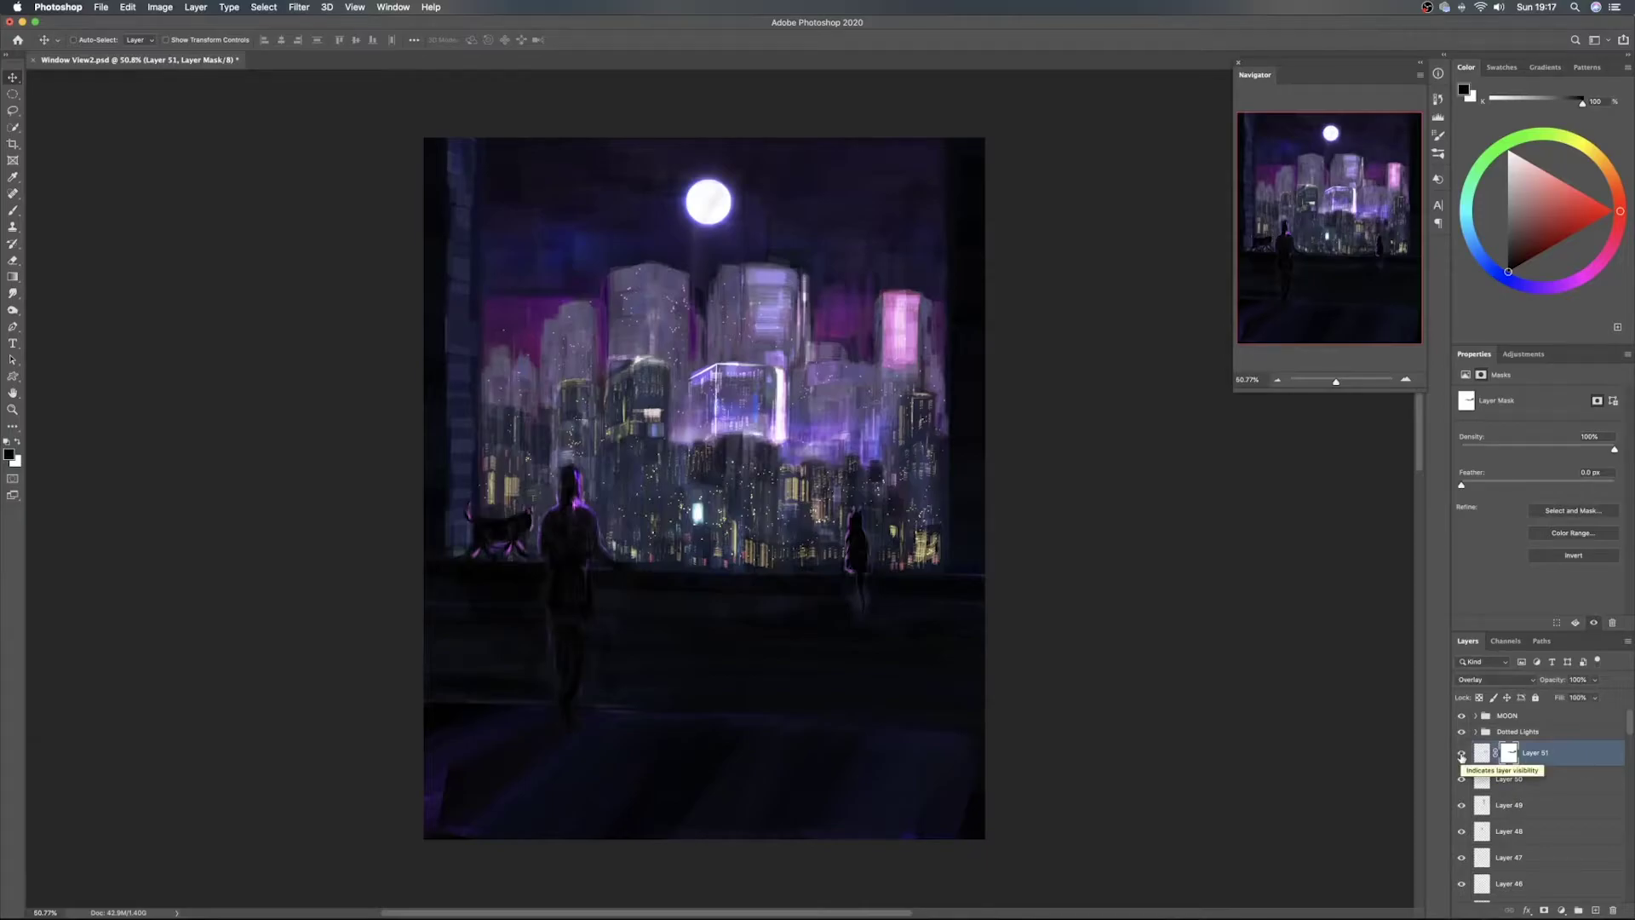
left_click(1462, 755)
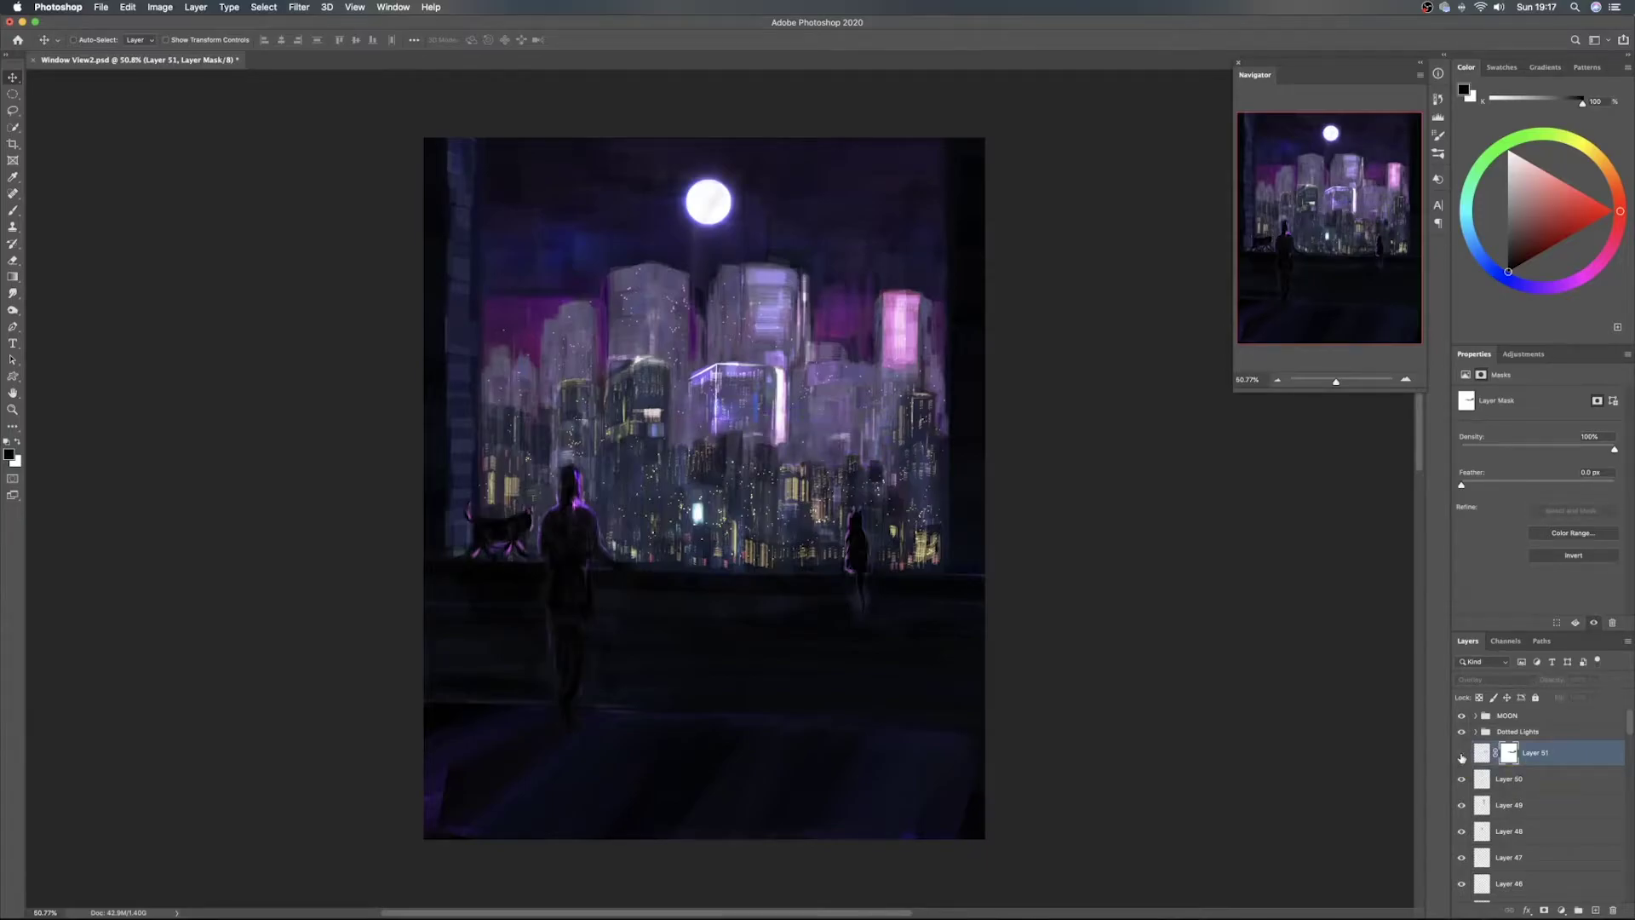
left_click(1462, 755)
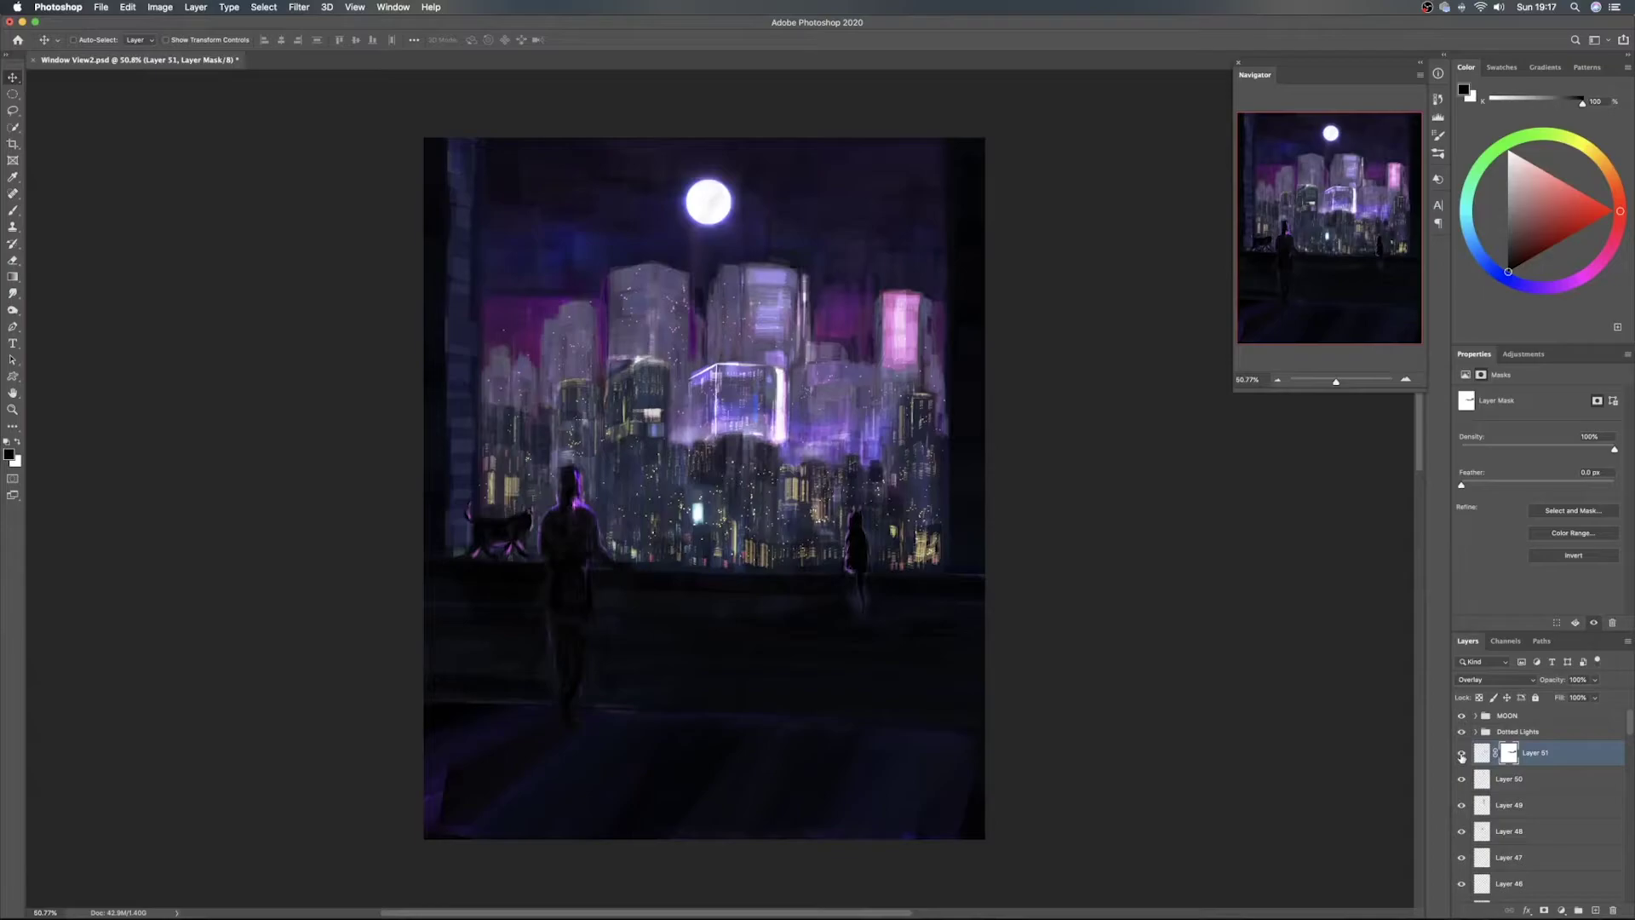
Create a new layer above Layer 51, set the brush mode to Color Dodge, and choose a bright light violet
left_click(1596, 911)
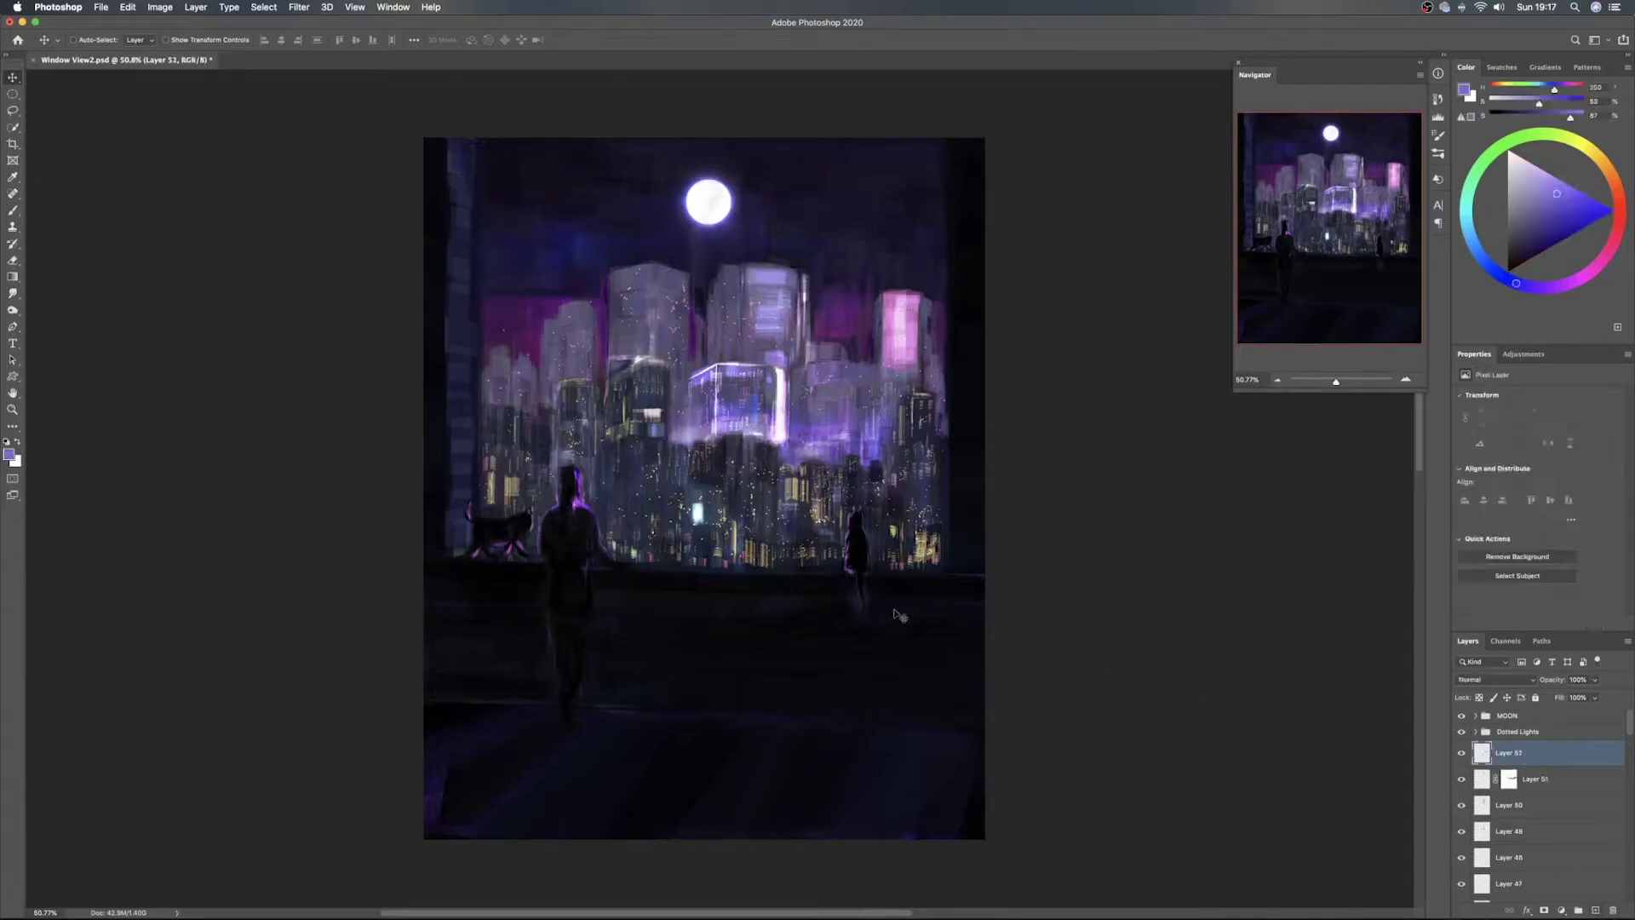
key("b")
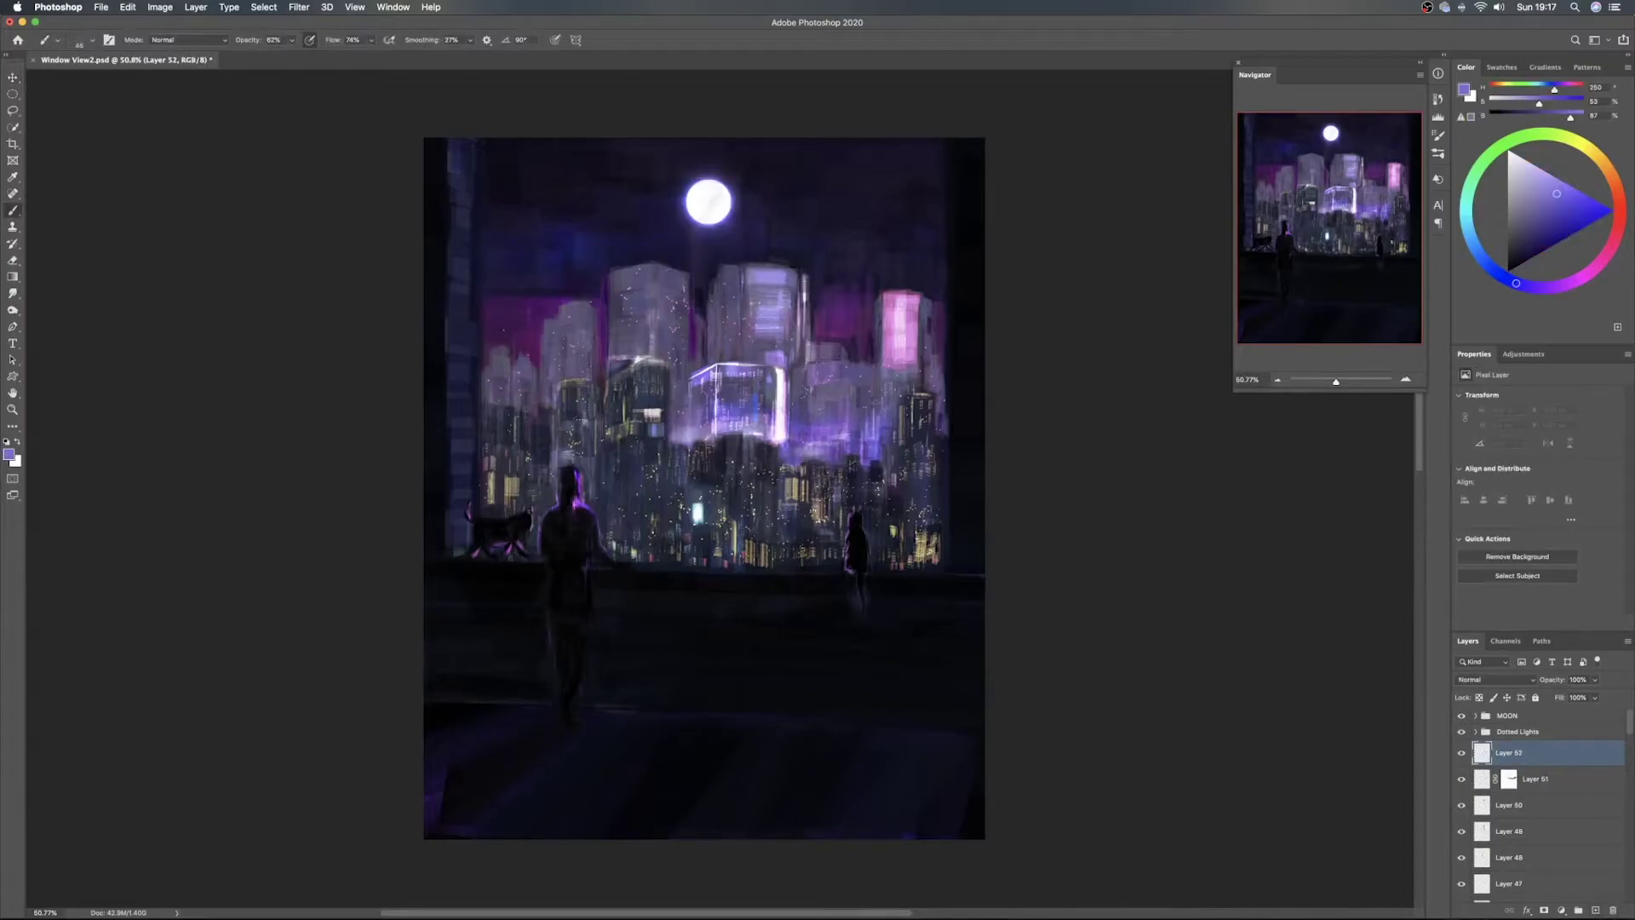
left_click(207, 40)
left_click(207, 41)
left_click(188, 39)
left_click(183, 143)
left_click(1562, 181)
left_click(1532, 286)
left_click_drag(1533, 286, 1536, 288)
Paint upright violet highlights on the tall tower behind the central one
right_click(761, 295)
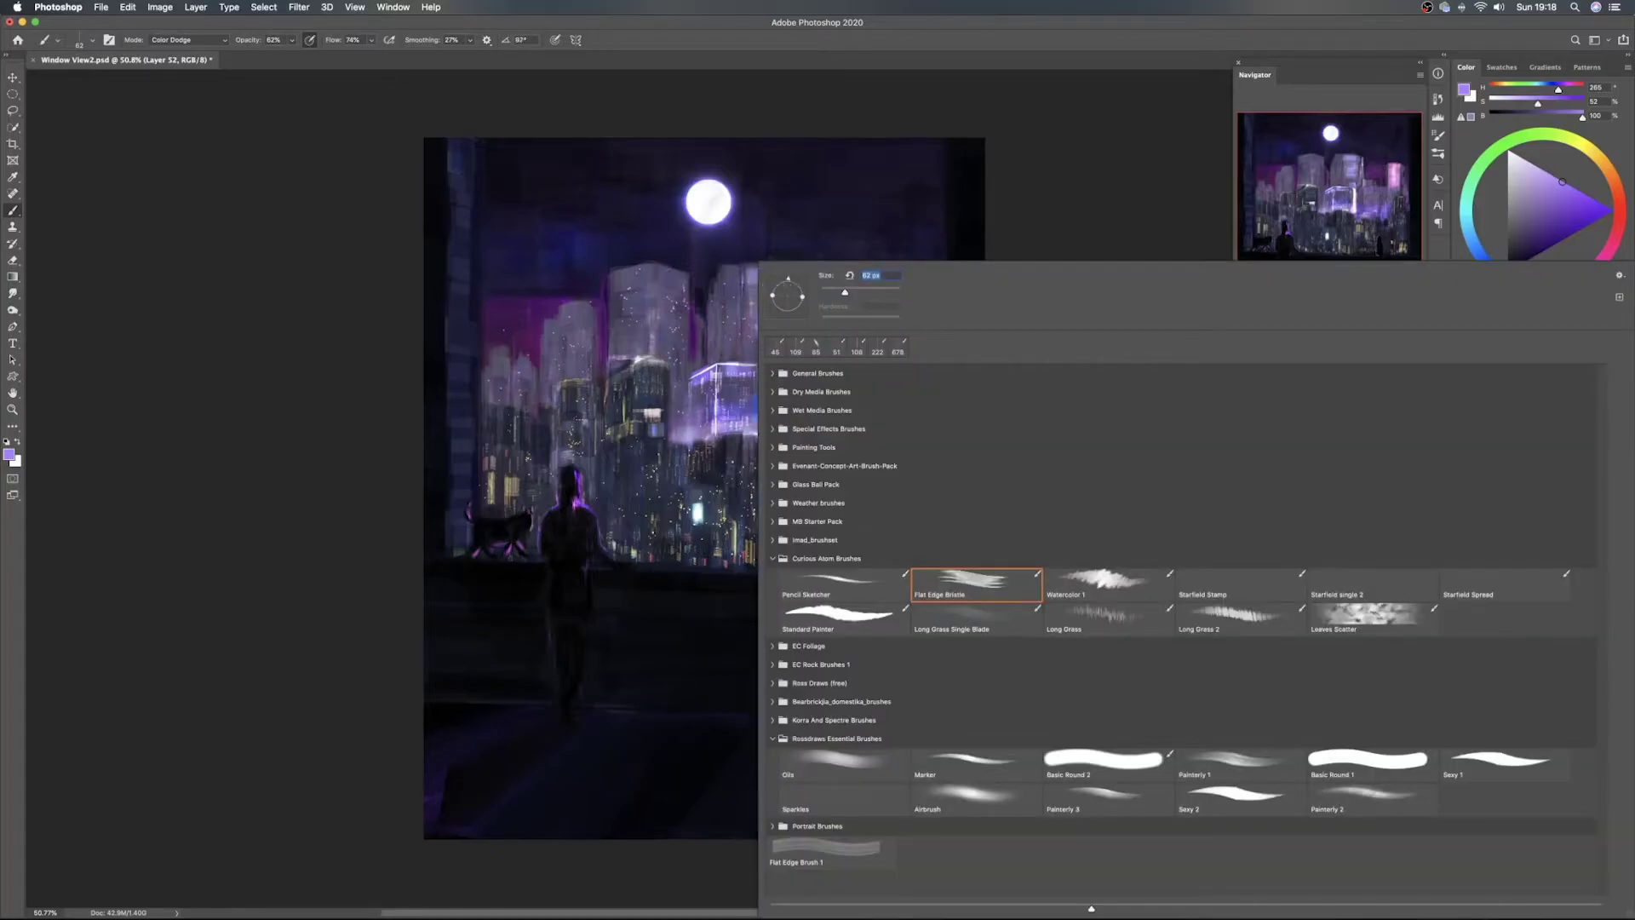
key("Escape")
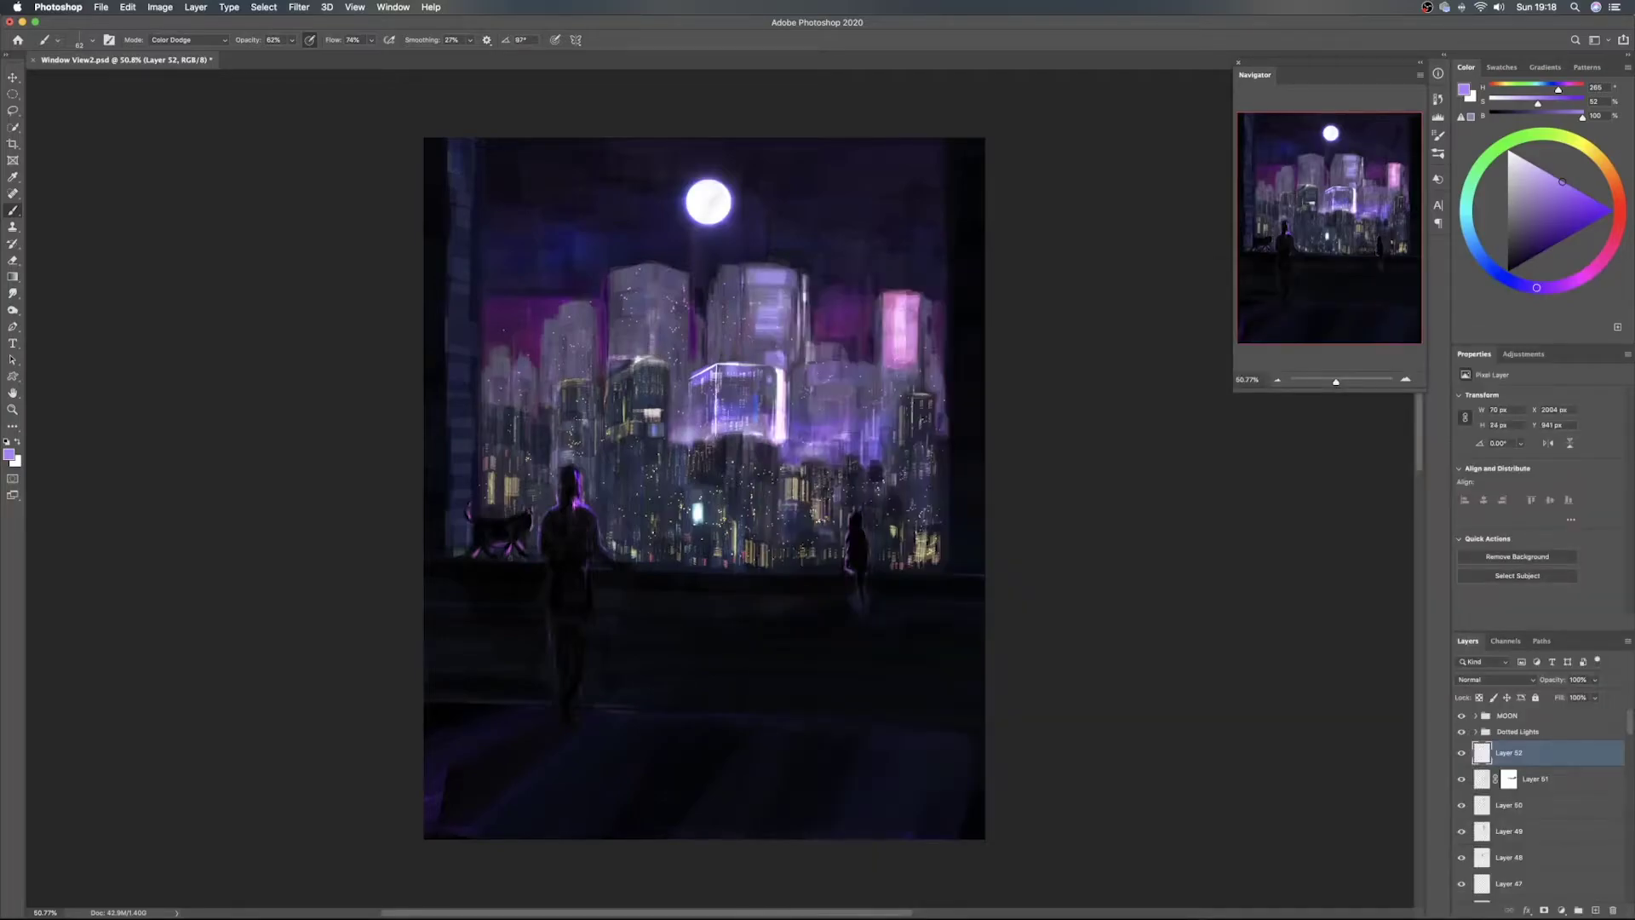
left_click_drag(751, 292, 768, 294)
left_click(759, 355)
Rotate the brush to 0° and paint glowing violet bands across the tall tower's top edge and side face
right_click(758, 355)
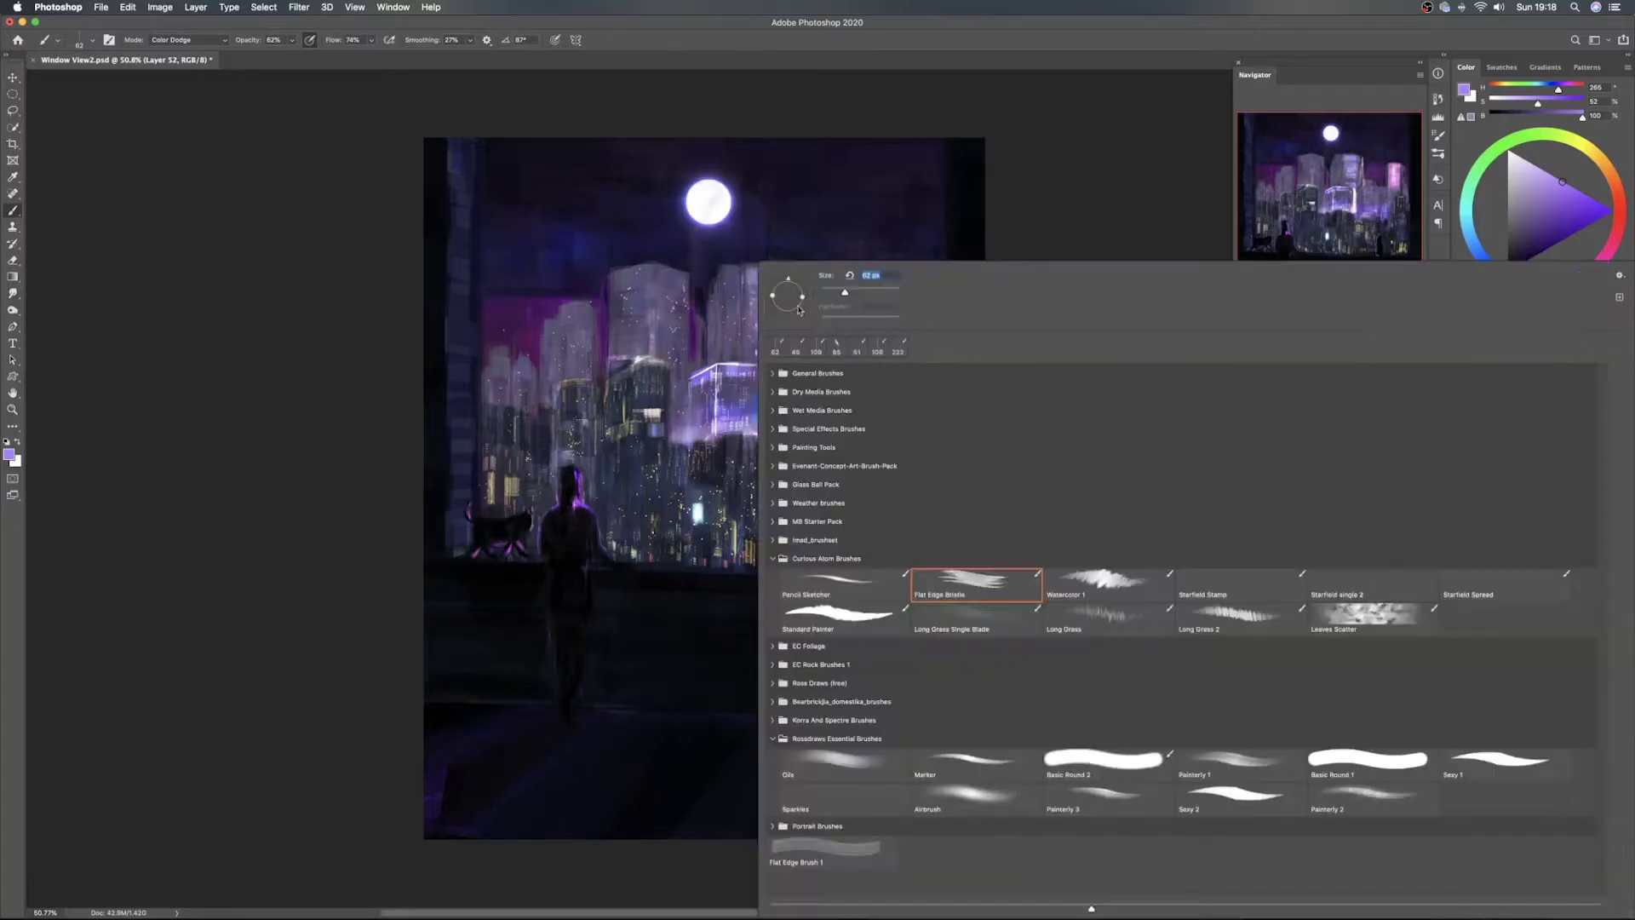
left_click_drag(800, 288, 804, 298)
left_click(742, 314)
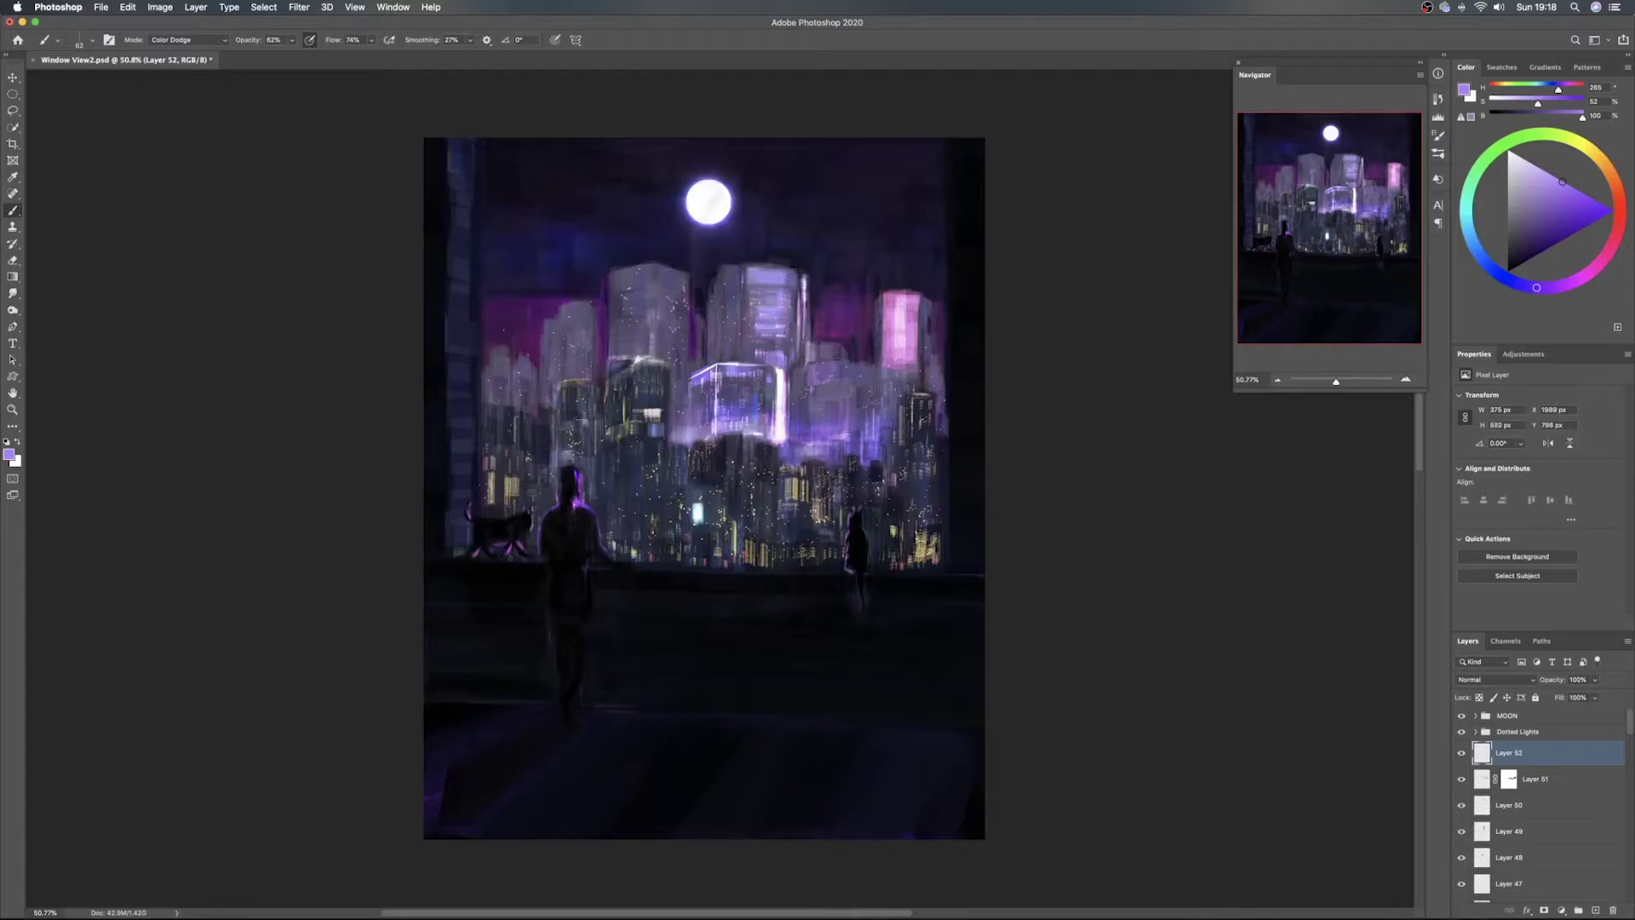
left_click_drag(782, 275, 798, 282)
left_click(729, 271)
left_click_drag(725, 275, 733, 277)
left_click_drag(733, 301, 755, 301)
Add finer violet light detail to the tall tower with a smaller brush, and save the painting
key("bracketleft")
key("bracketleft")
key("bracketleft")
key("bracketleft")
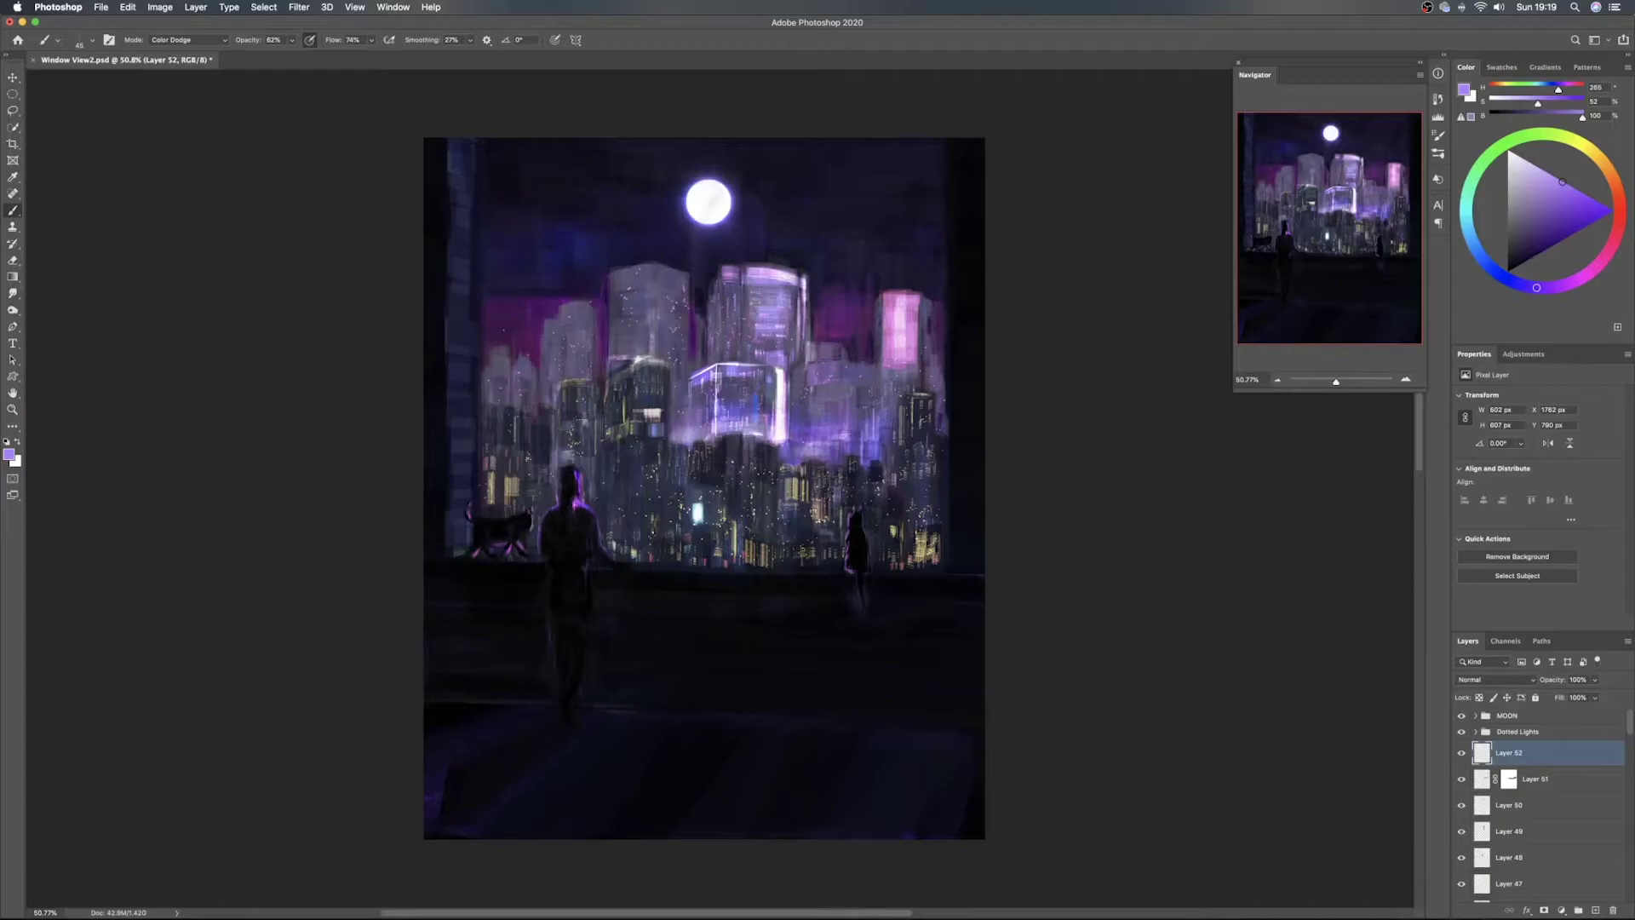
key("v")
key("ctrl+s")
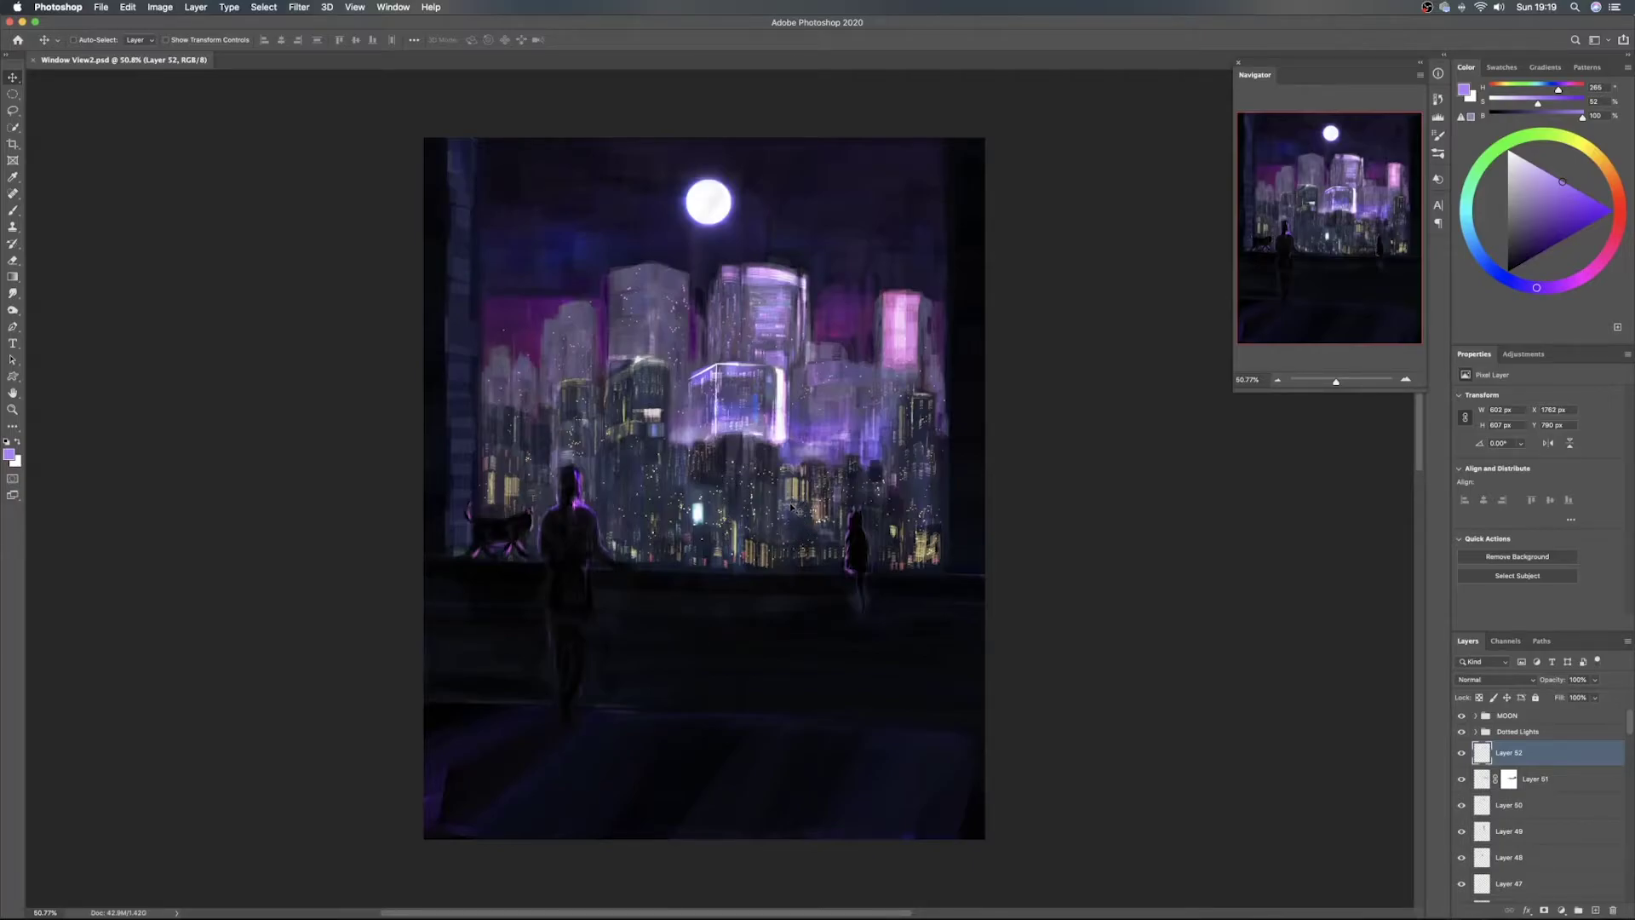
Dab small violet lights on the buildings beside the standing figure, and add a small bright green light near the seated figure
key("b")
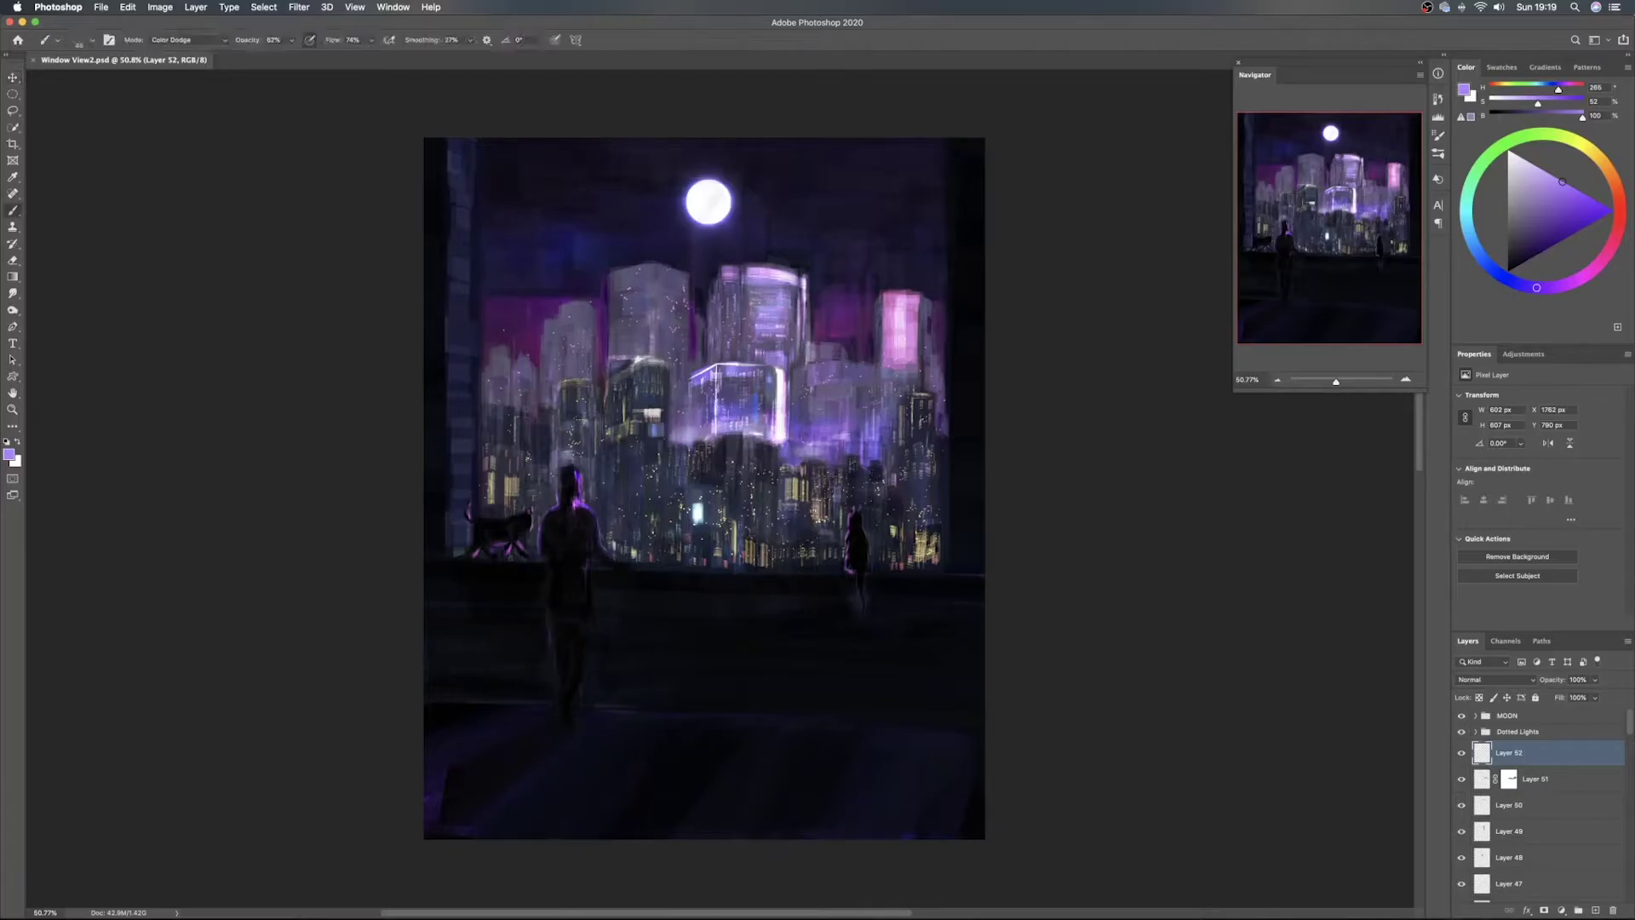
left_click_drag(611, 500, 616, 503)
left_click(604, 457)
left_click(1587, 195)
left_click(1485, 173)
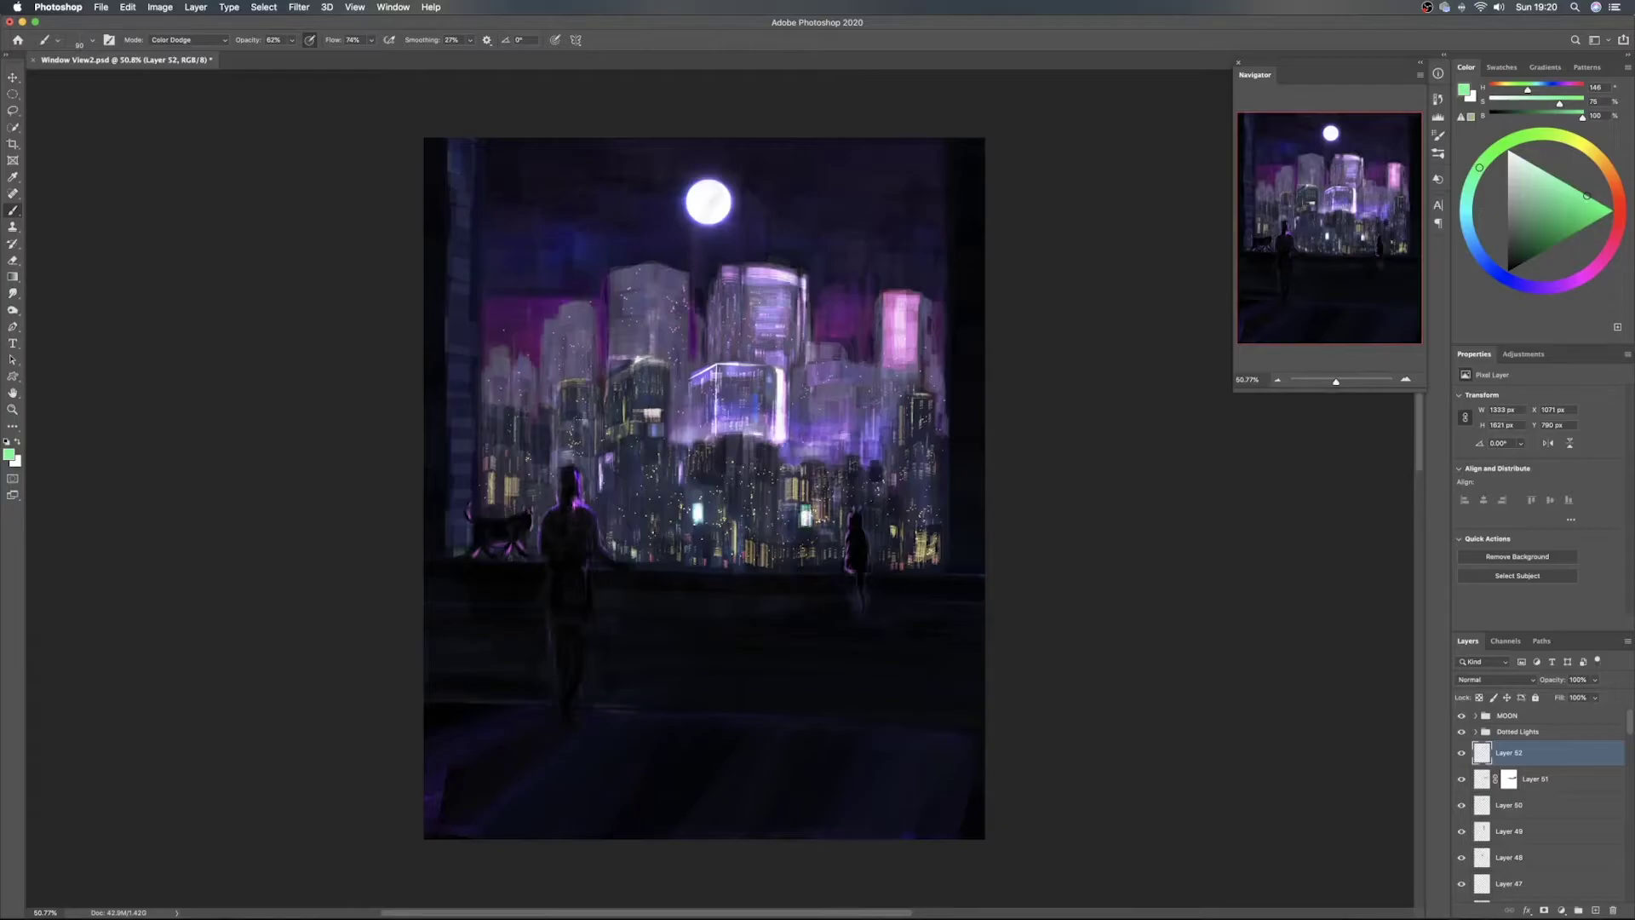
Touch up the small green light on the buildings near the seated figure with the brush
key("e")
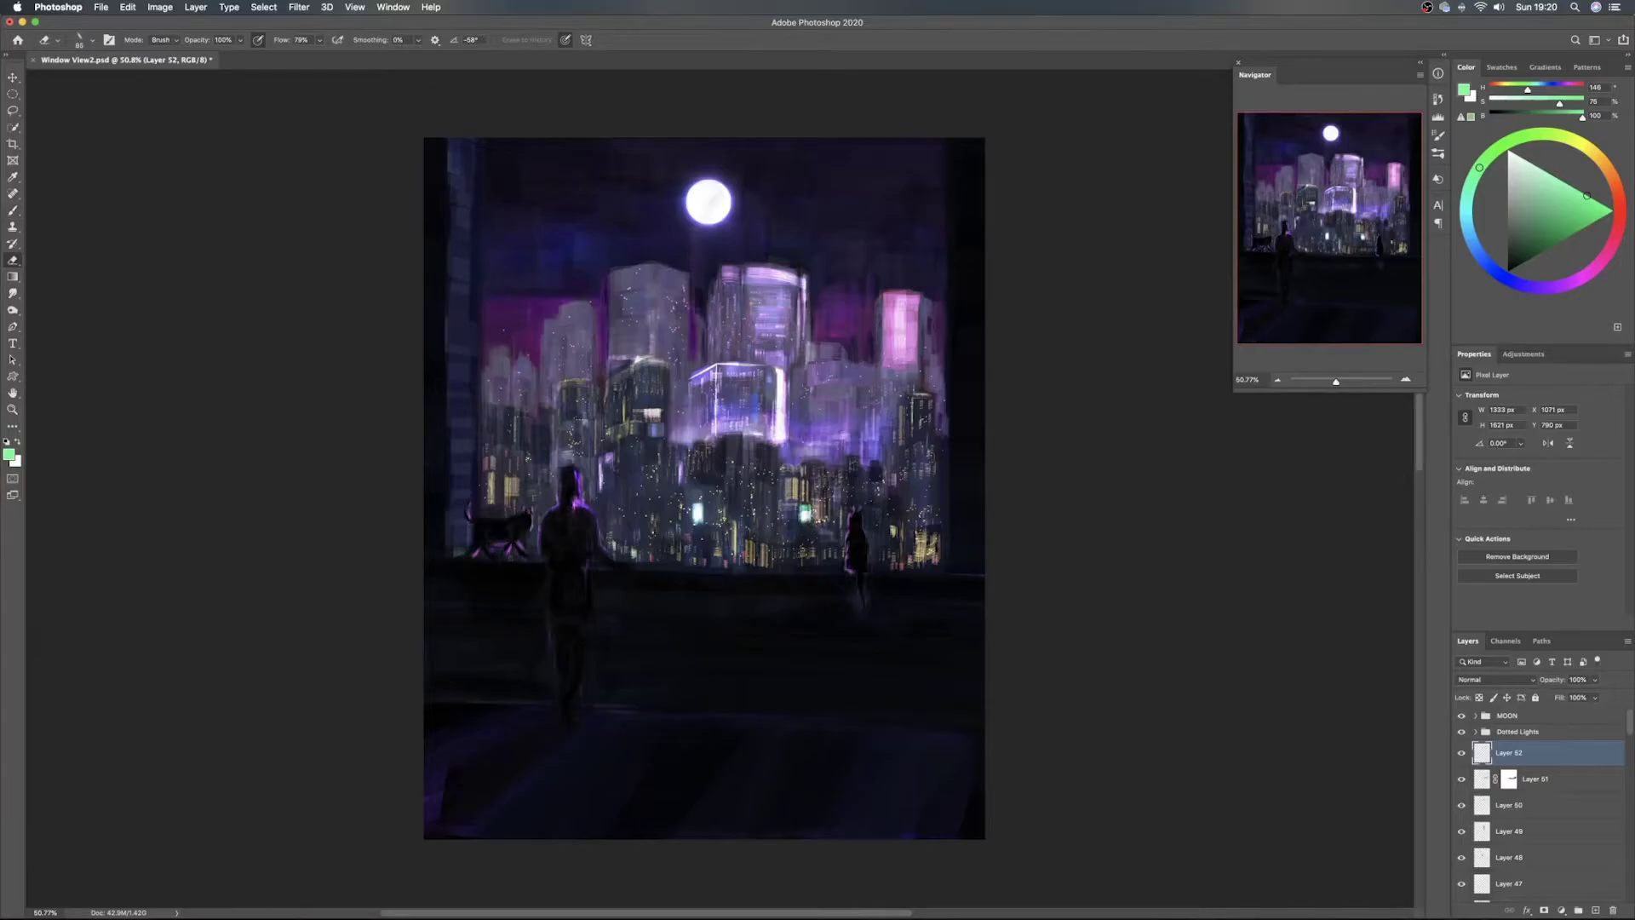
key("b")
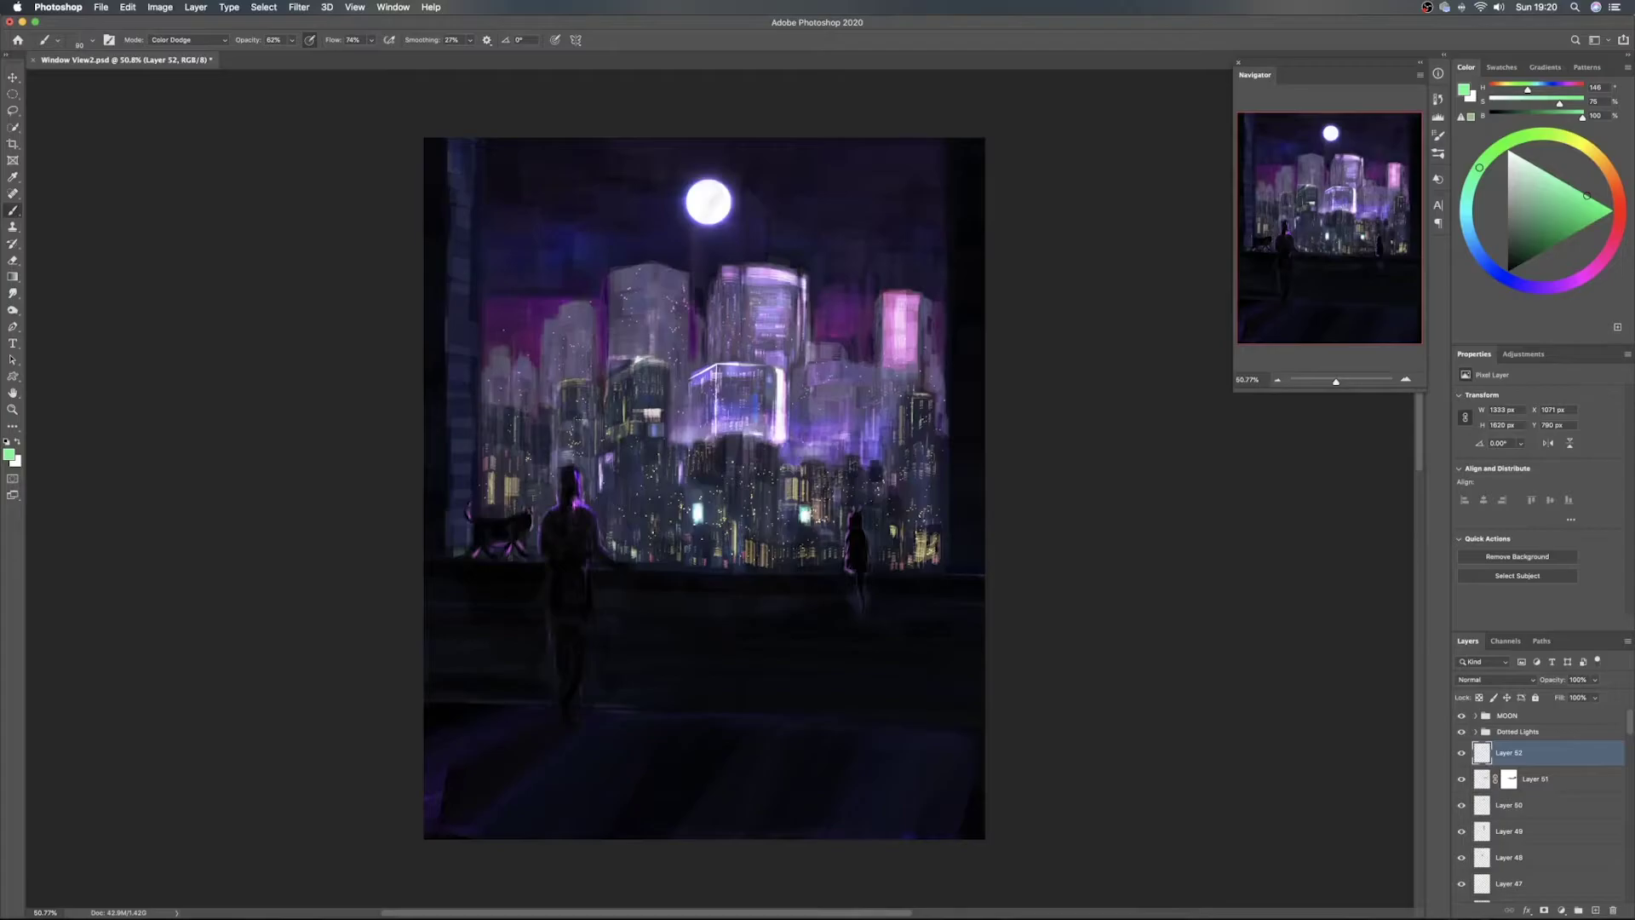
key("e")
key("b")
left_click_drag(805, 516, 801, 516)
Paint a small vivid violet light over the green one near the seated figure on a new layer
left_click(1563, 280)
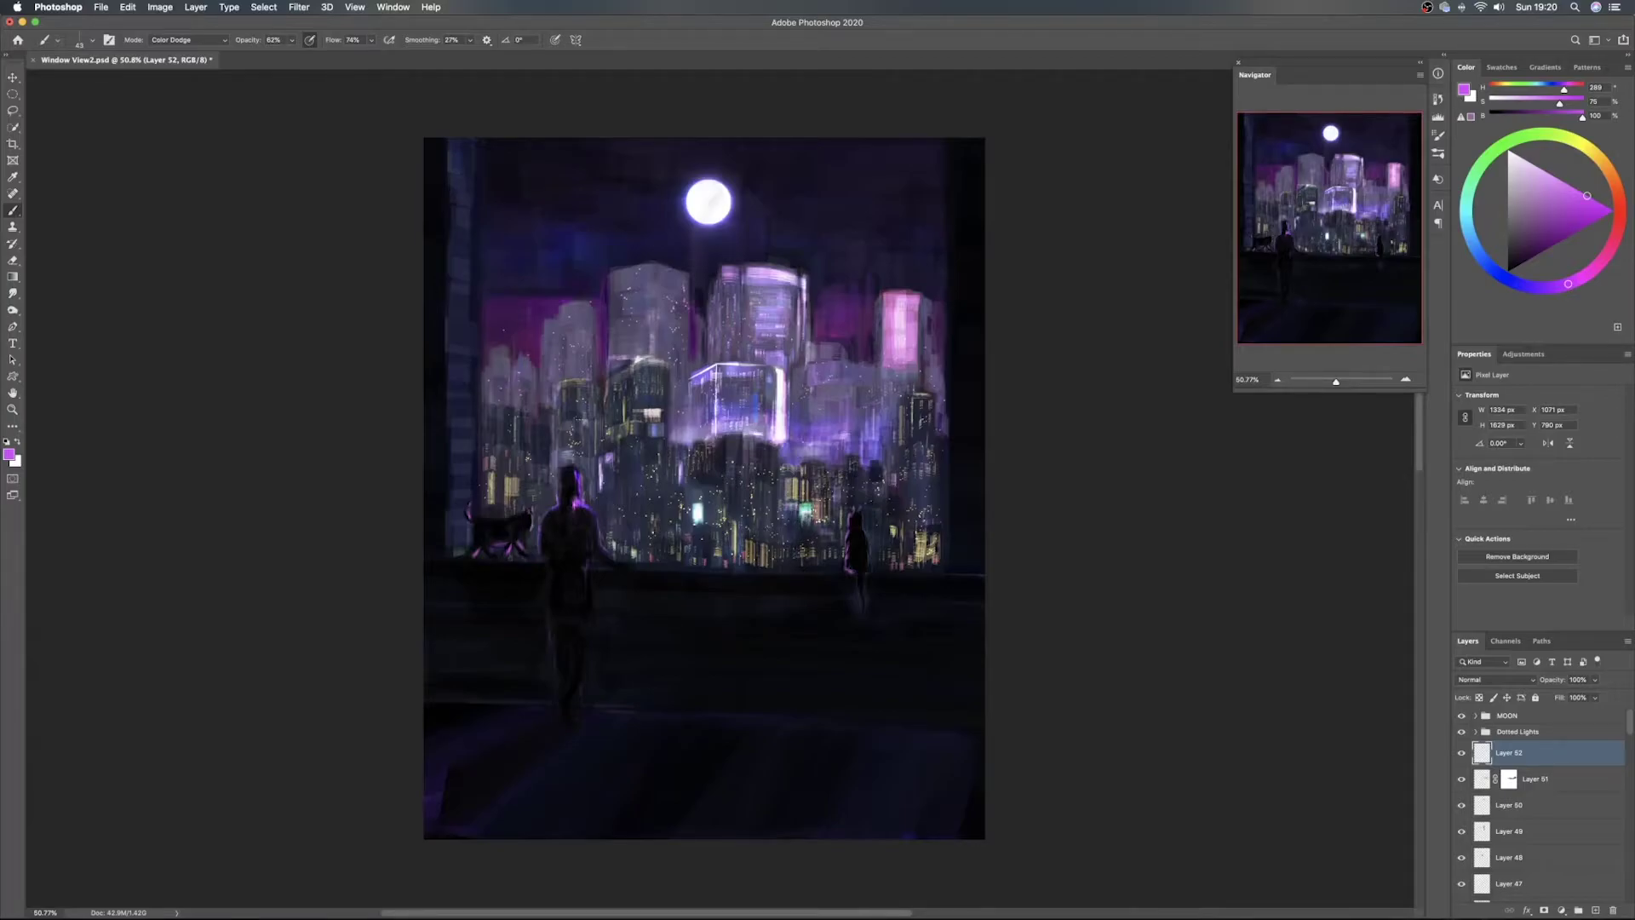
left_click(1595, 911)
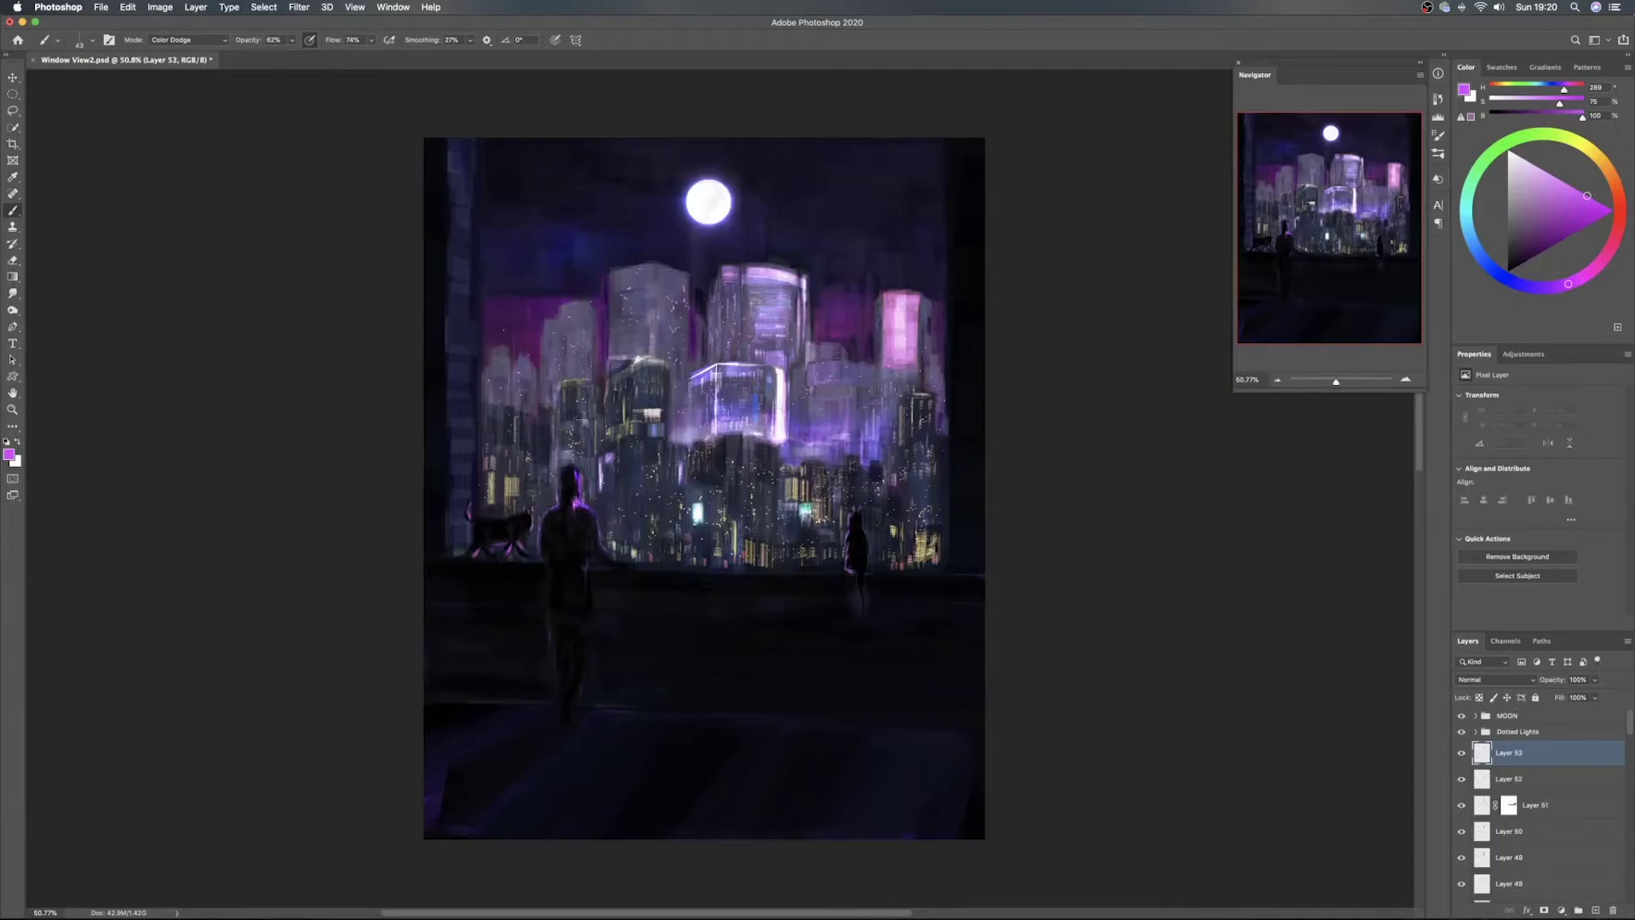
left_click_drag(804, 514, 805, 518)
Paint a light cyan glow on the building just left of the violet light near the seated figure
left_click(1466, 223)
left_click_drag(1466, 223, 1466, 216)
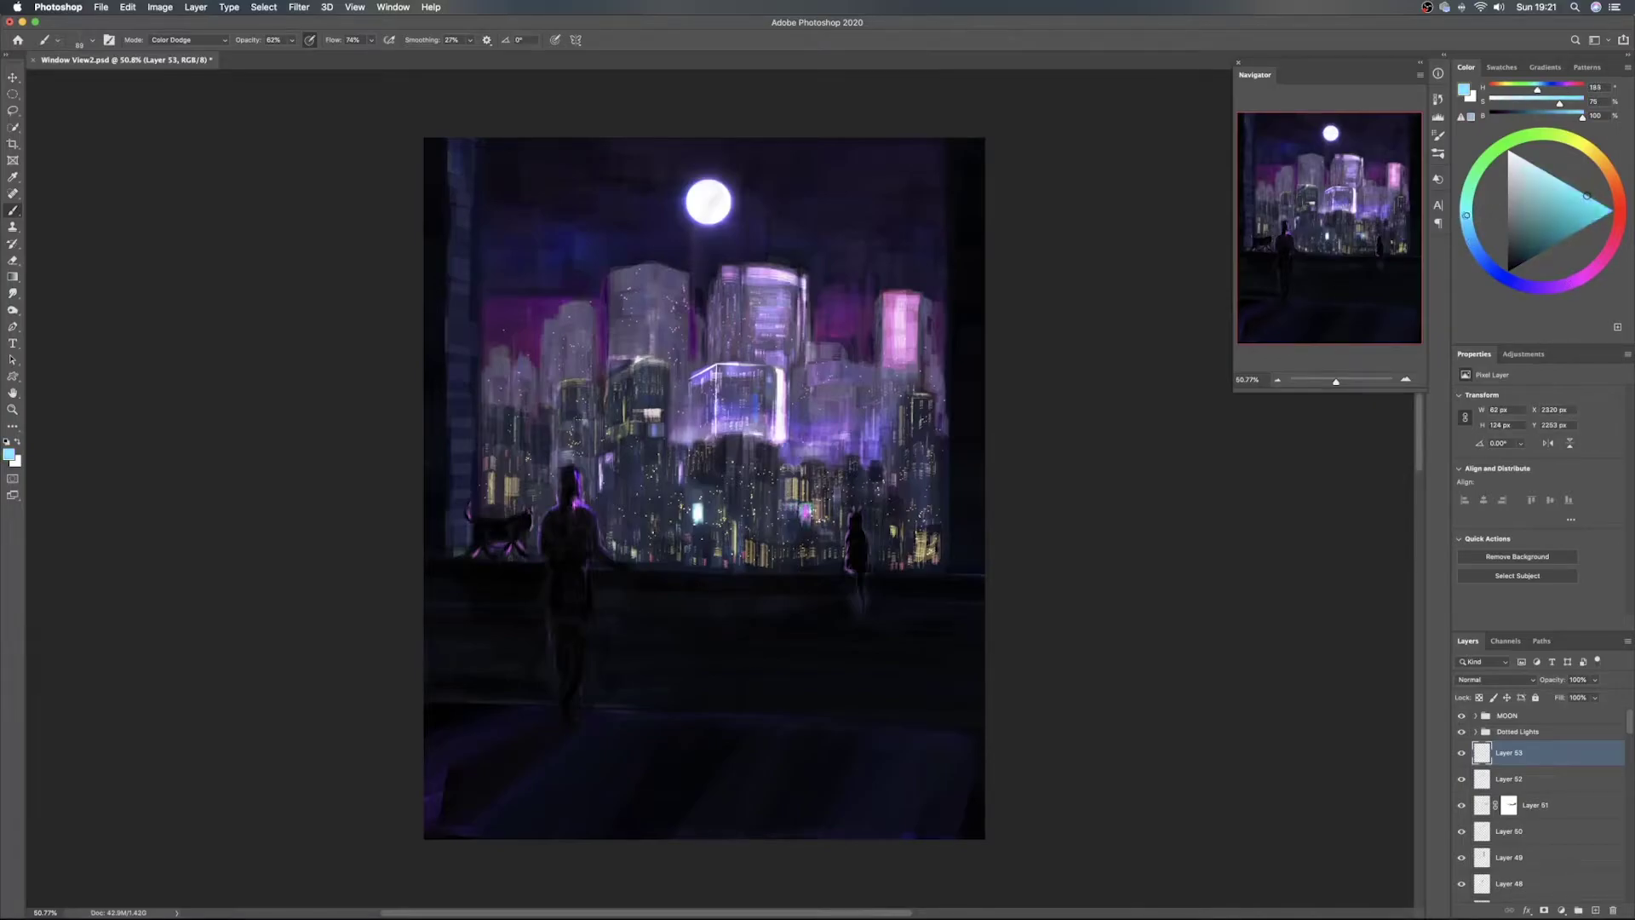
left_click_drag(799, 507, 790, 517)
key("e")
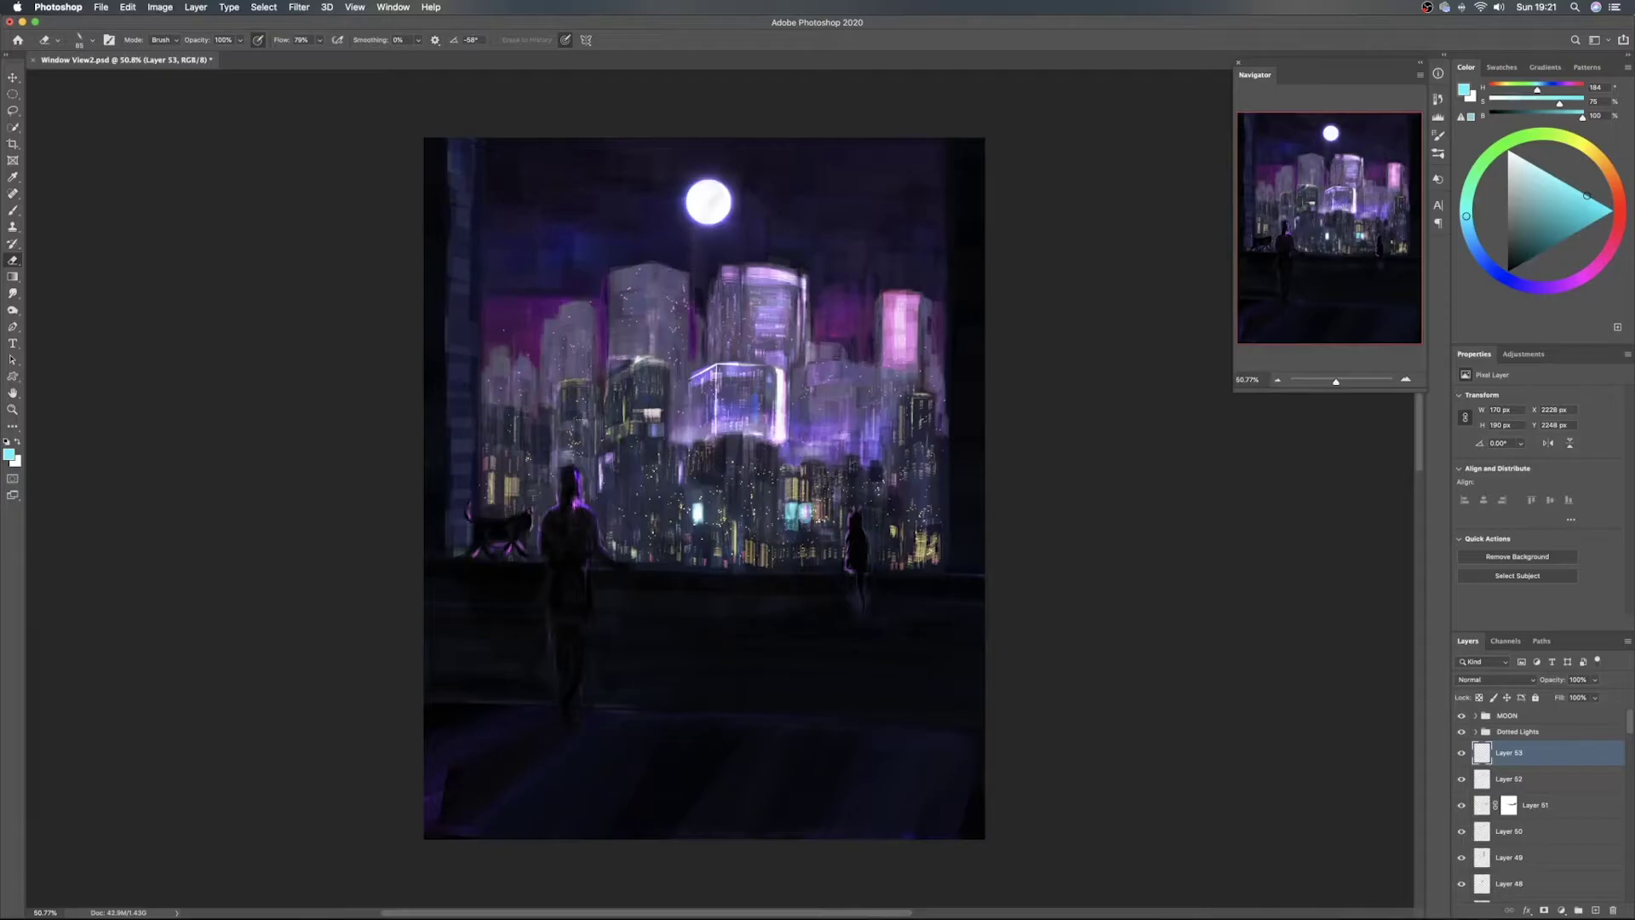
left_click(805, 527, "alt")
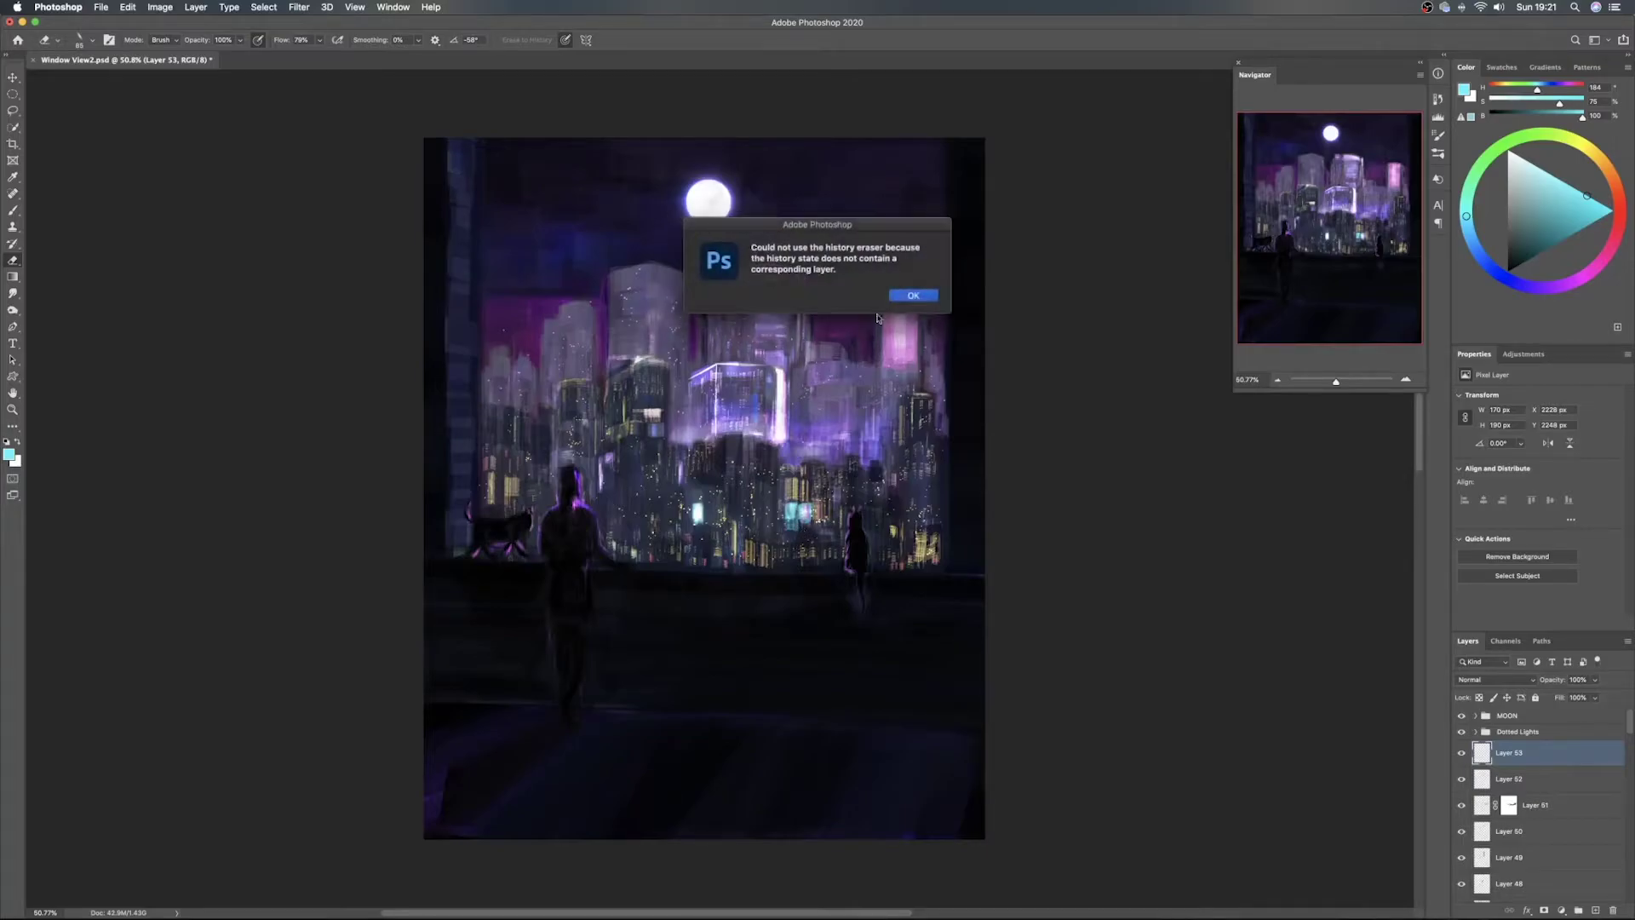
left_click(919, 295)
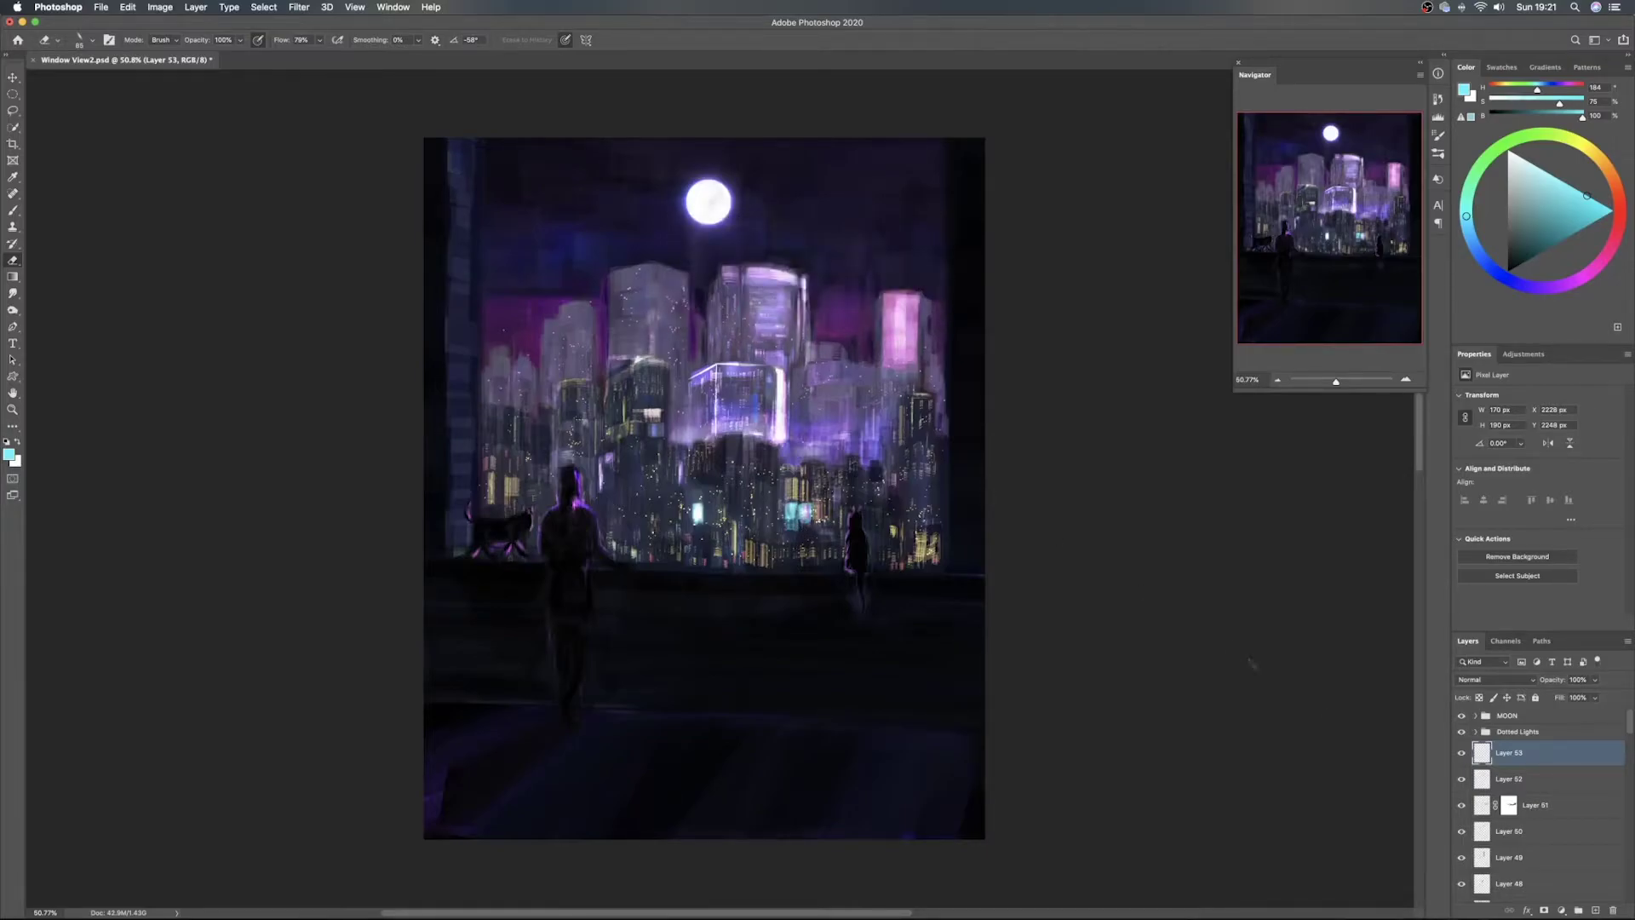
On a new layer, tone down the cyan light near the seated figure using dark blue sampled from the surrounding buildings
left_click(1594, 909)
key("b")
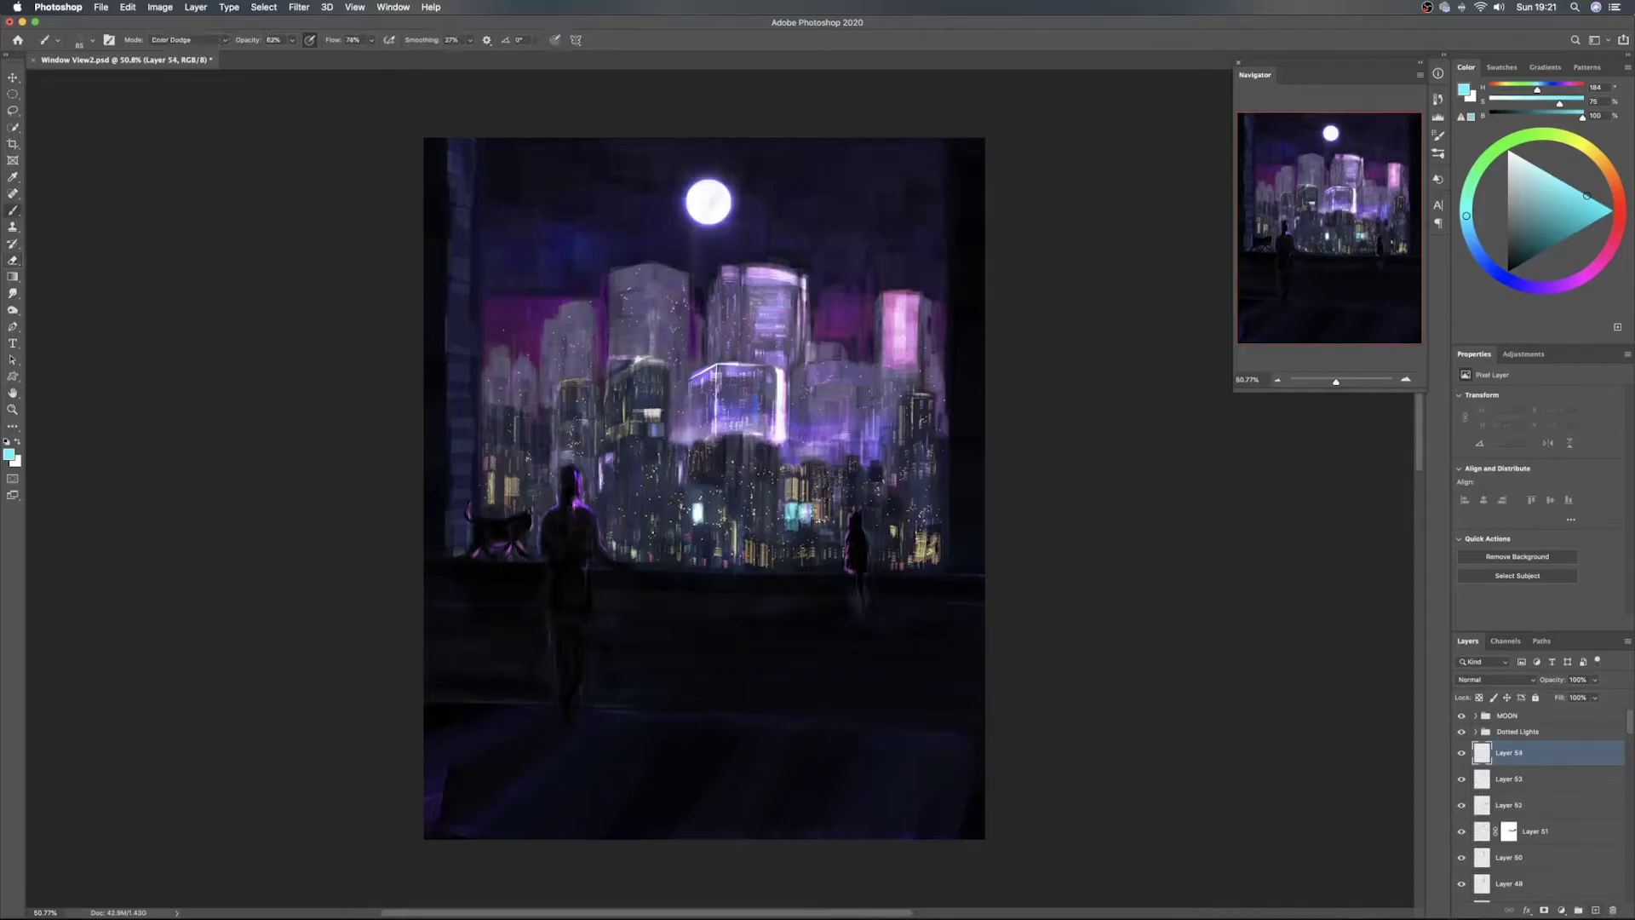
left_click(802, 525, "alt")
left_click_drag(793, 502, 790, 514)
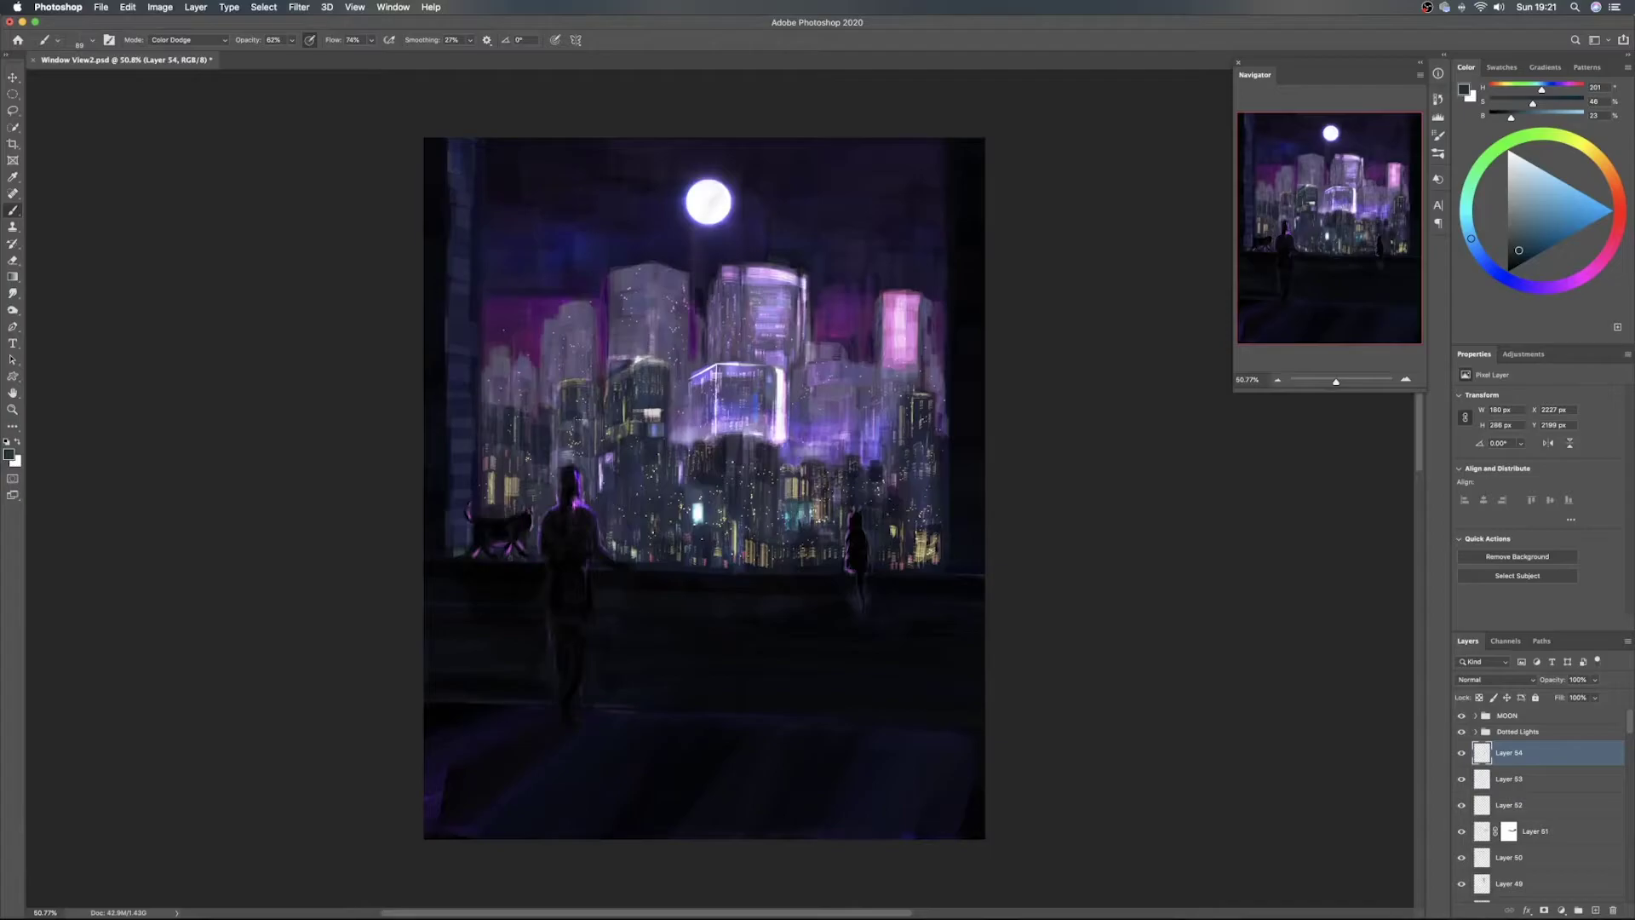
left_click(776, 516, "alt")
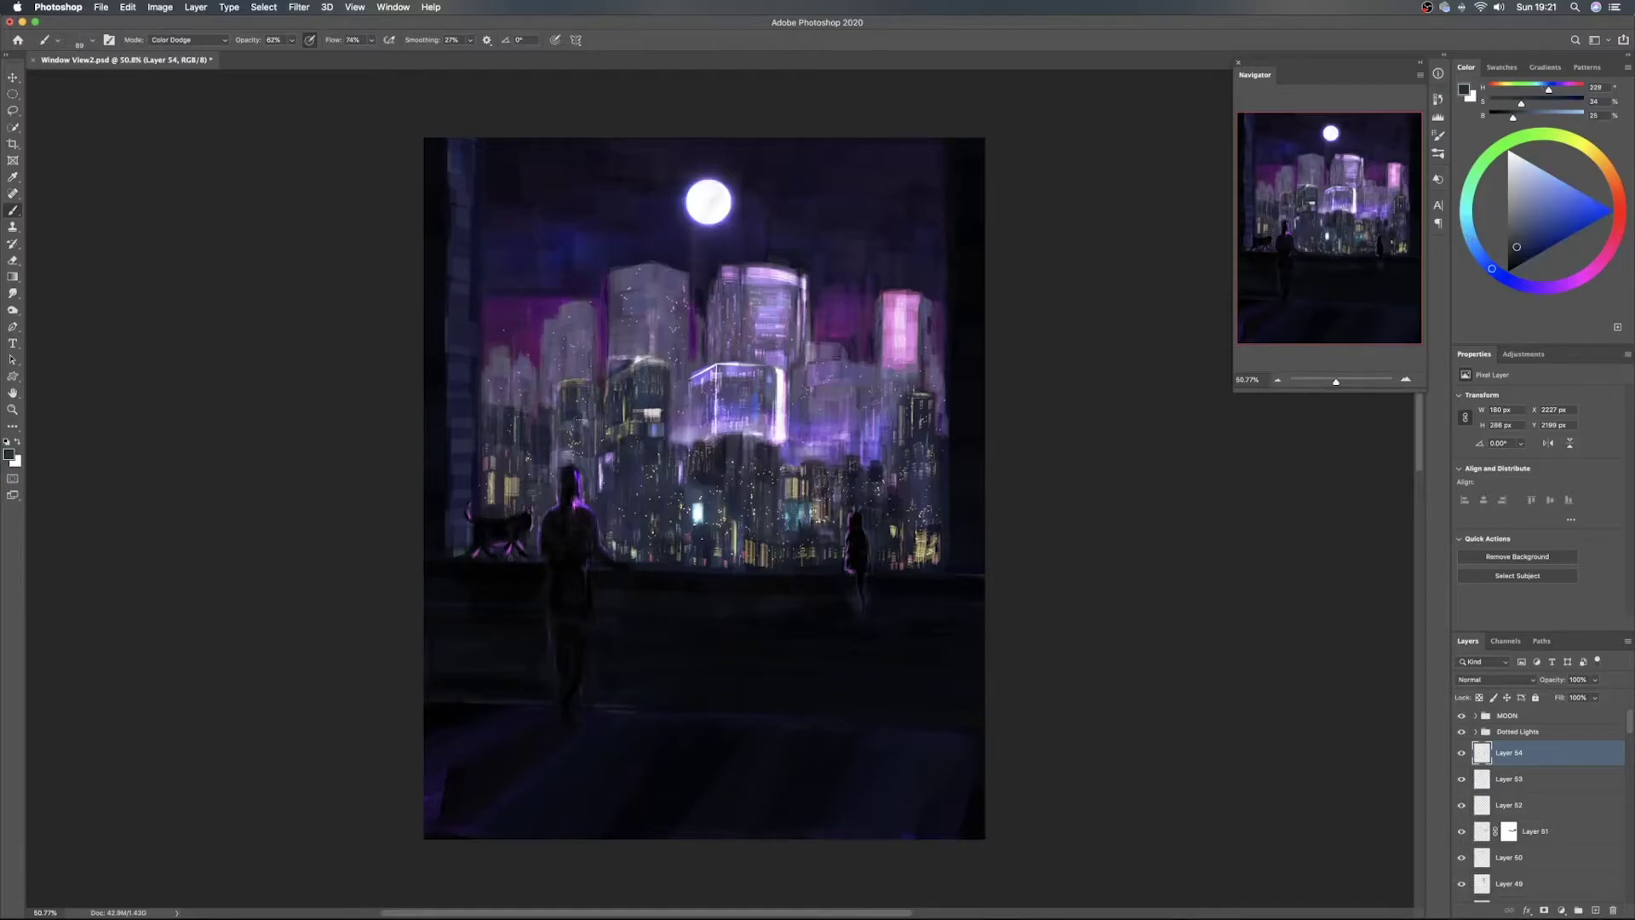
left_click(805, 537, "alt")
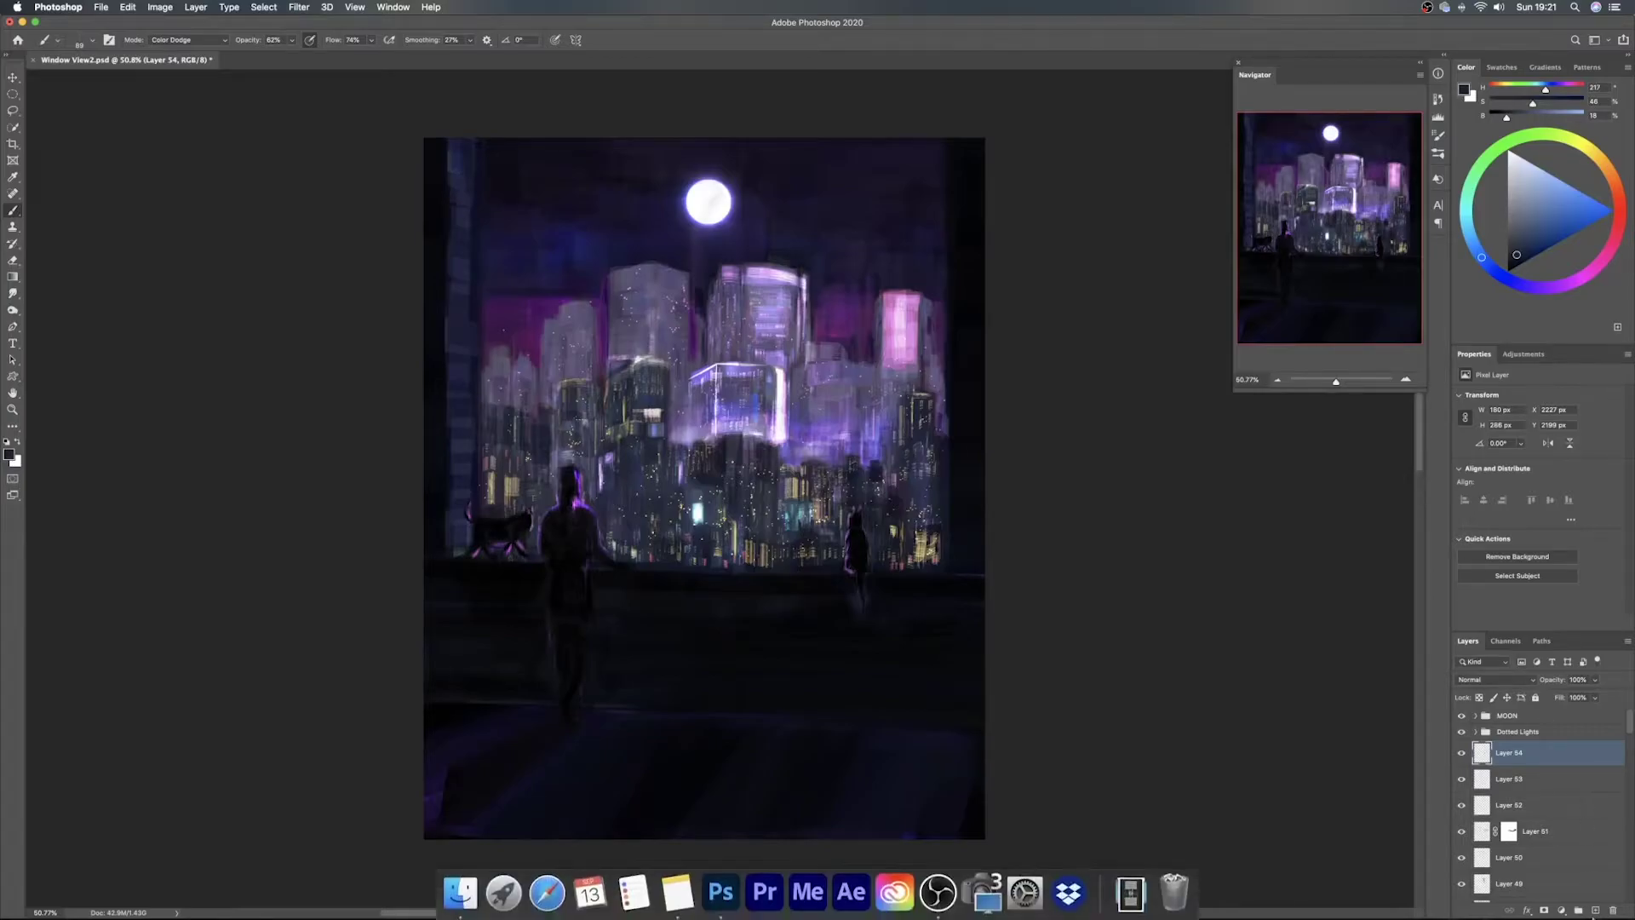
Darken the remaining glow on the buildings left of the seated figure with the sampled dark blue on another new layer
left_click(1594, 910)
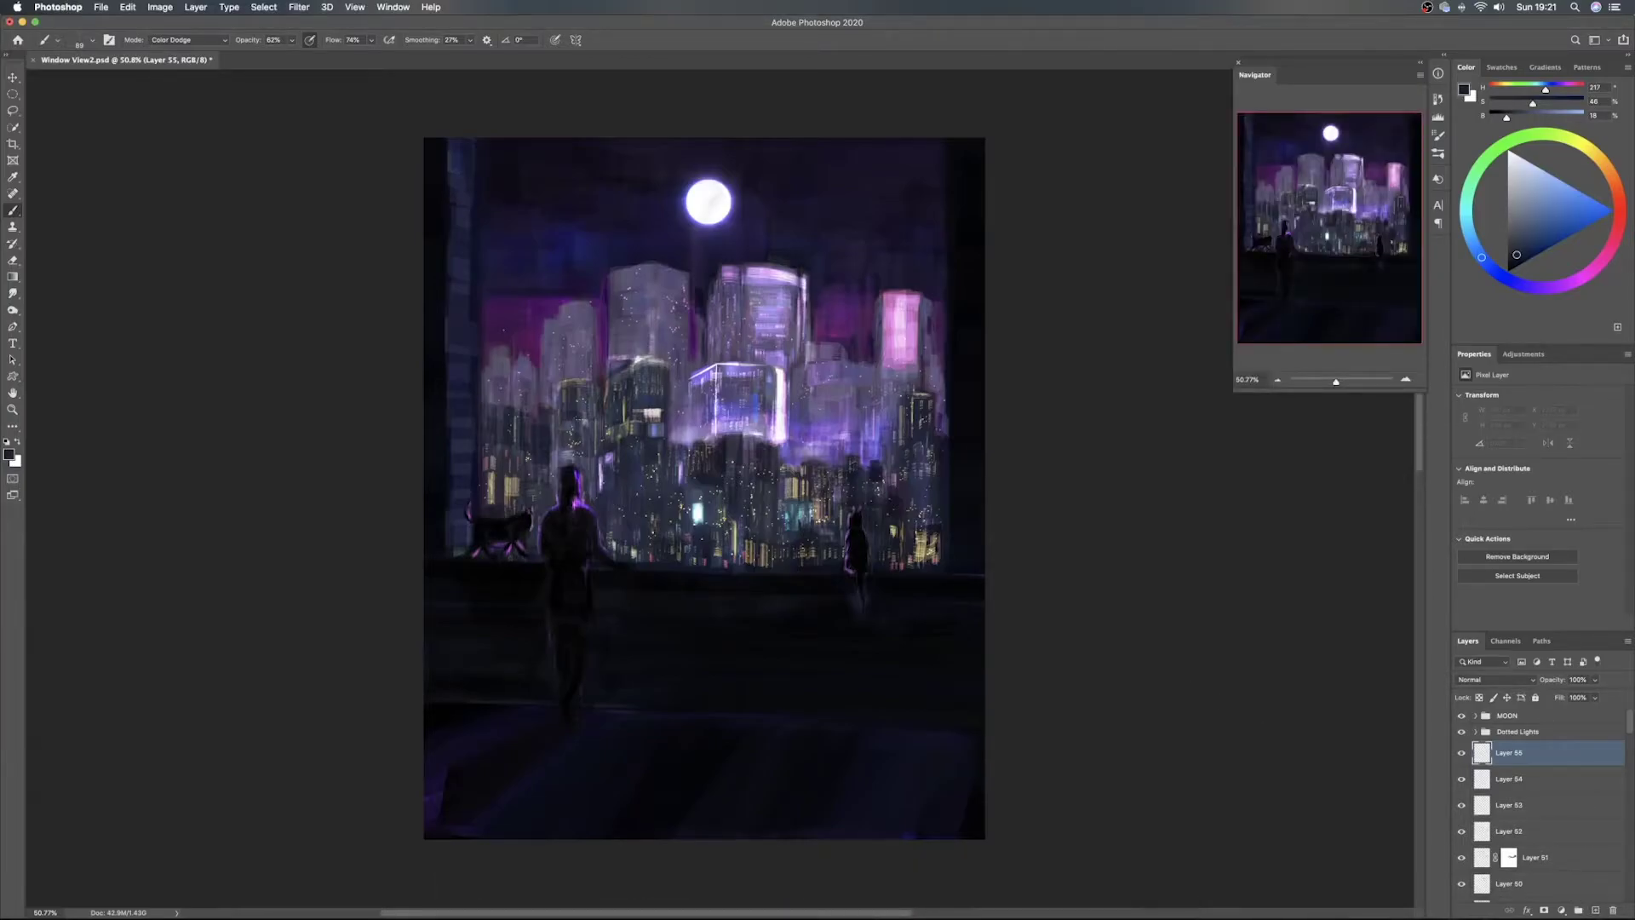
left_click_drag(791, 502, 791, 531)
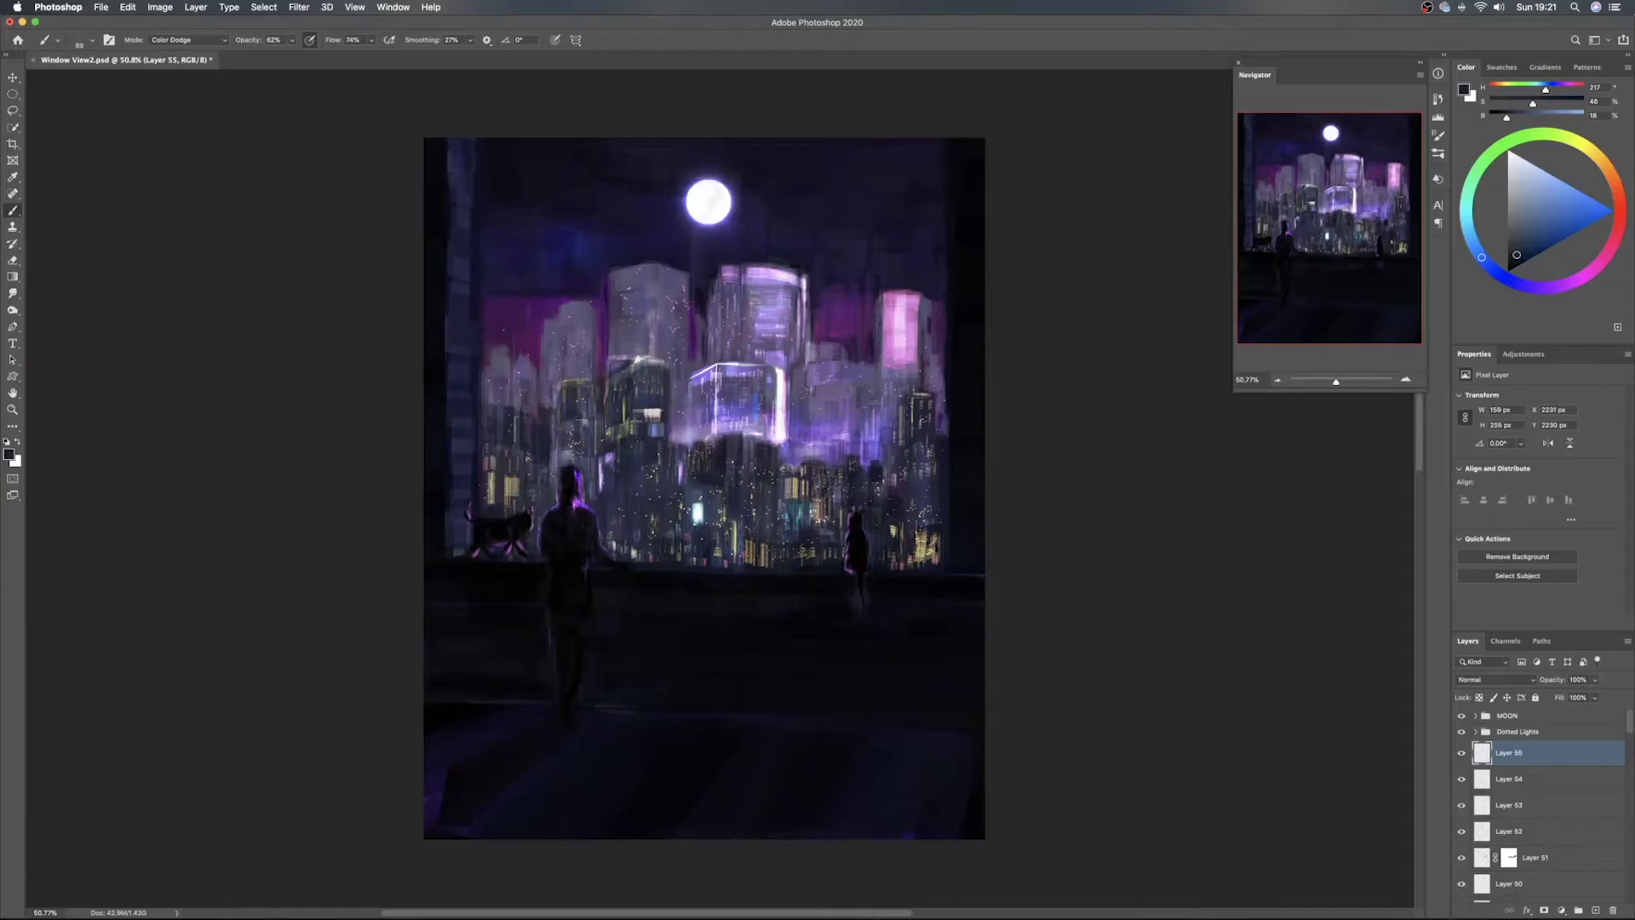
left_click_drag(807, 508, 809, 516)
On a new layer, paint small pale cyan light strokes across the tower right of the bright central one
left_click(1595, 910)
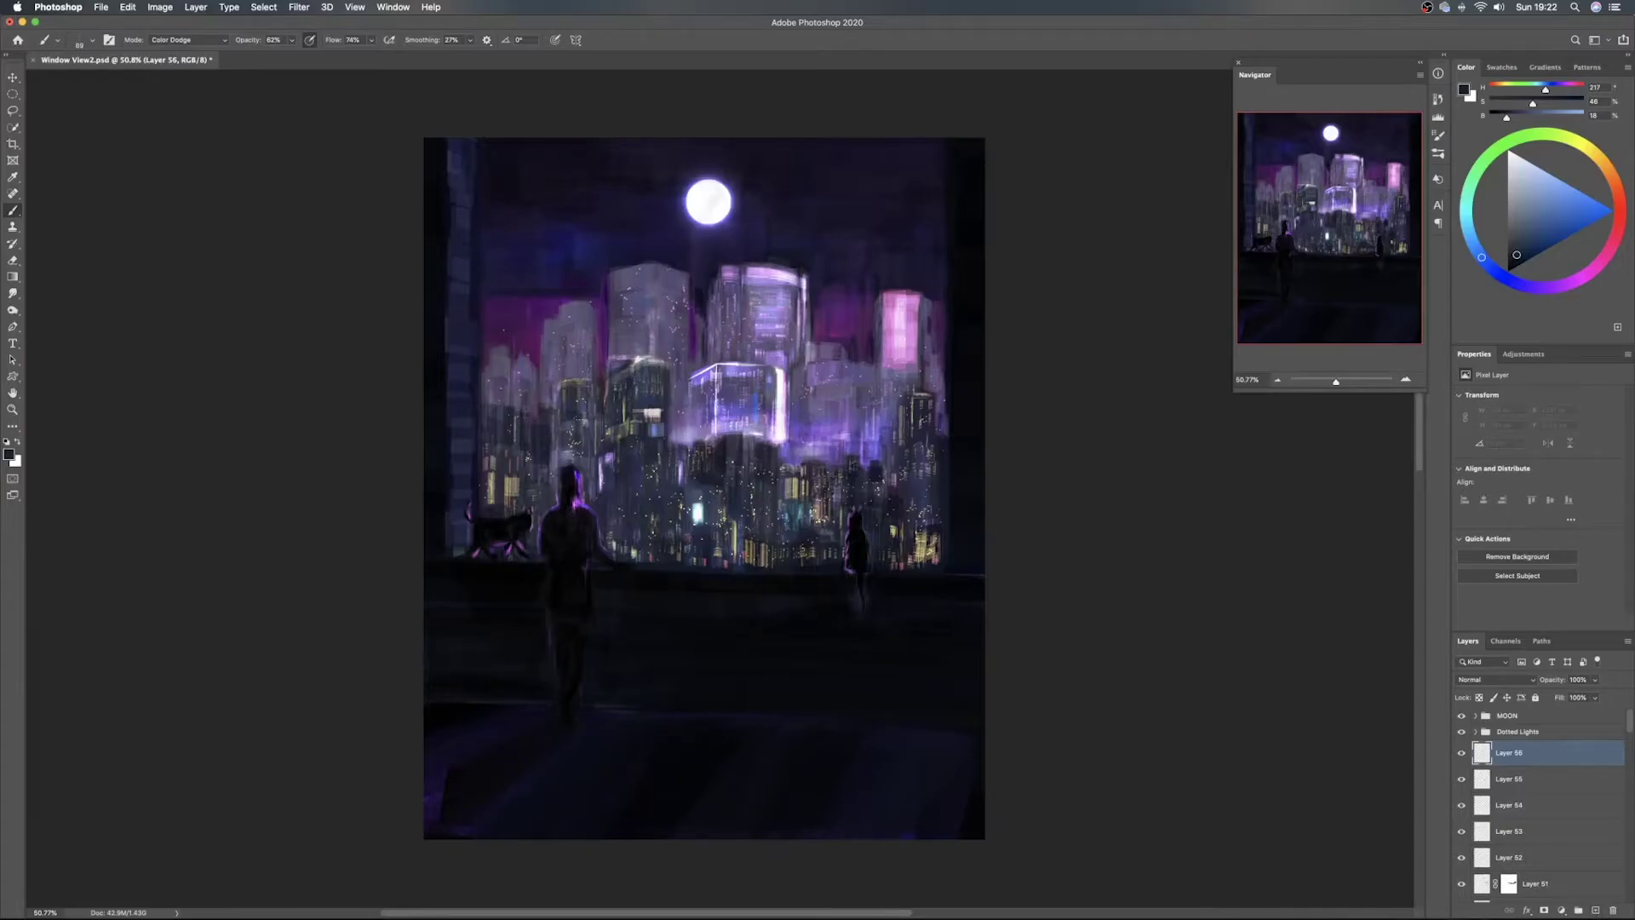
mouse_move(1472, 220)
left_mouse_down()
mouse_move(1467, 194)
mouse_move(1465, 211)
left_mouse_up()
left_click(1557, 181)
left_click_drag(805, 435, 816, 406)
left_click(822, 397)
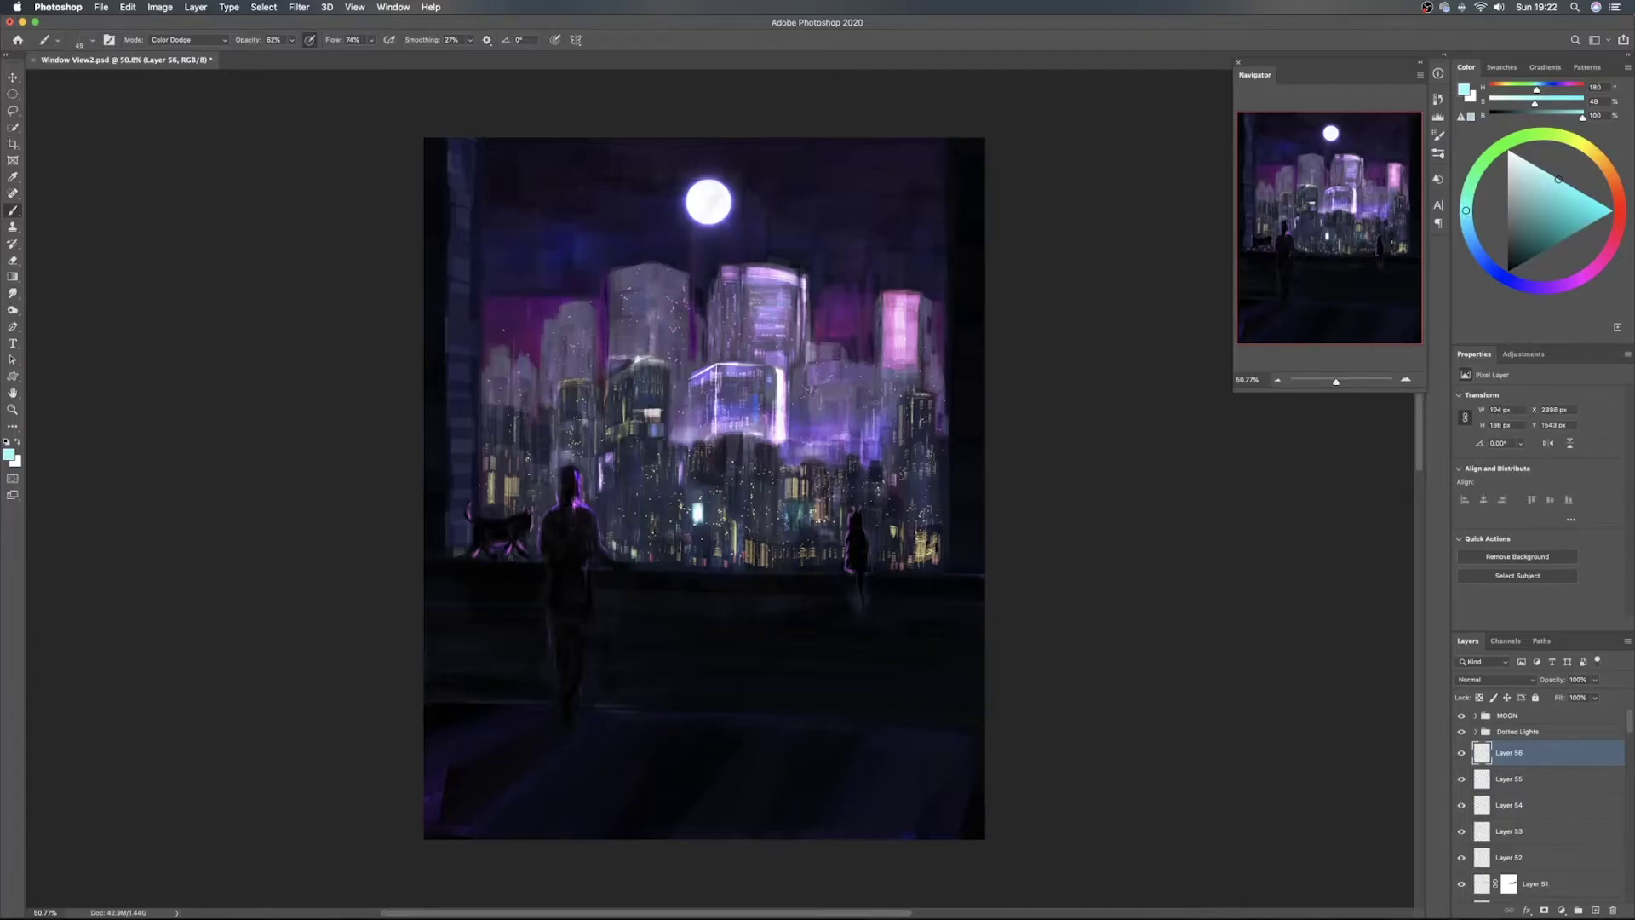
left_click_drag(833, 396, 831, 396)
left_click_drag(843, 392, 843, 404)
left_click_drag(828, 411, 836, 411)
Paint pink light strokes over the face and upper edge of the tower right of the central one
mouse_move(1618, 217)
left_mouse_down()
mouse_move(1583, 265)
mouse_move(1563, 263)
left_mouse_up()
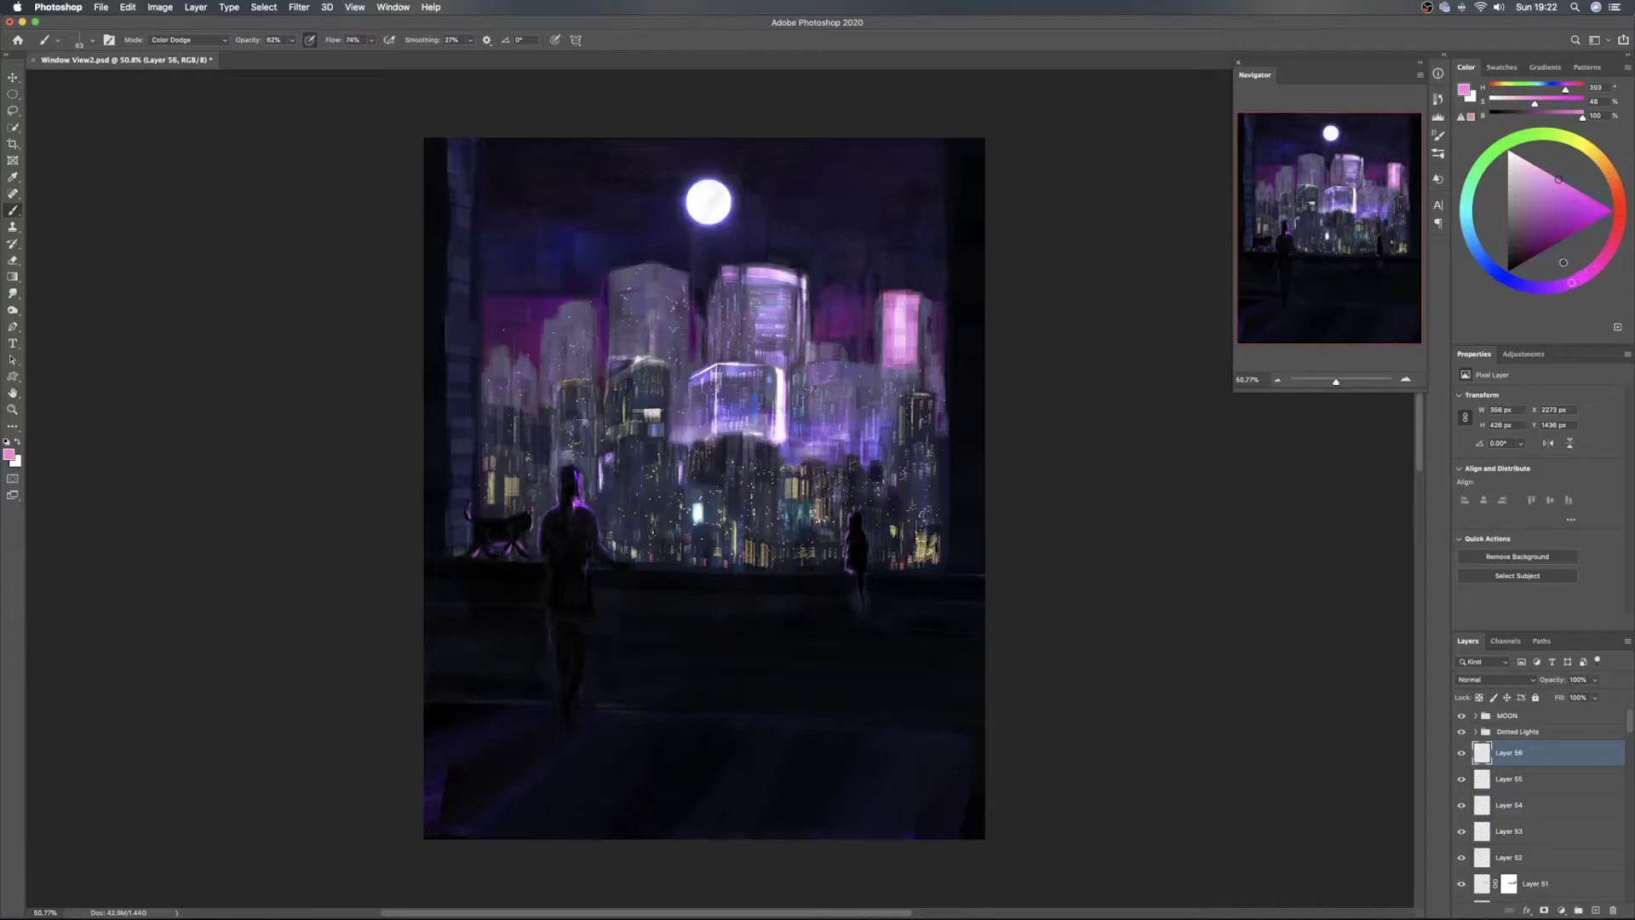
left_click(1590, 271)
left_click(1568, 185)
left_click_drag(824, 398, 808, 400)
mouse_move(809, 385)
left_mouse_down()
mouse_move(794, 386)
mouse_move(827, 382)
left_mouse_up()
mouse_move(800, 369)
left_mouse_down()
mouse_move(795, 413)
mouse_move(842, 385)
left_mouse_up()
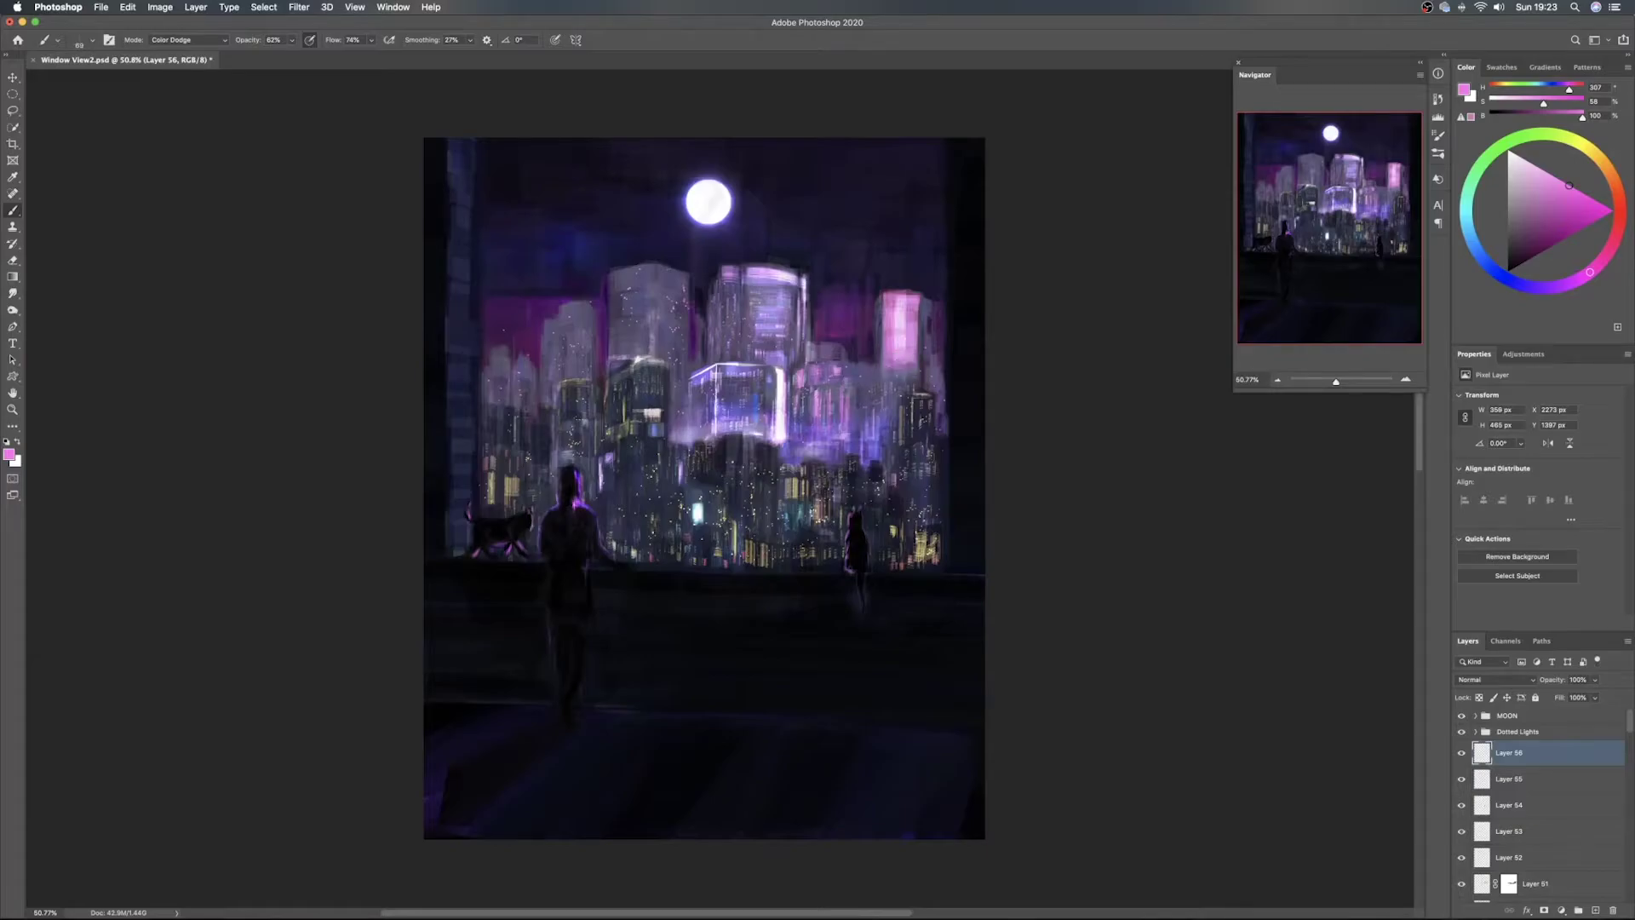
Sample a muted violet from the tower right of the central one and paint it across the tower's upper part
key("e")
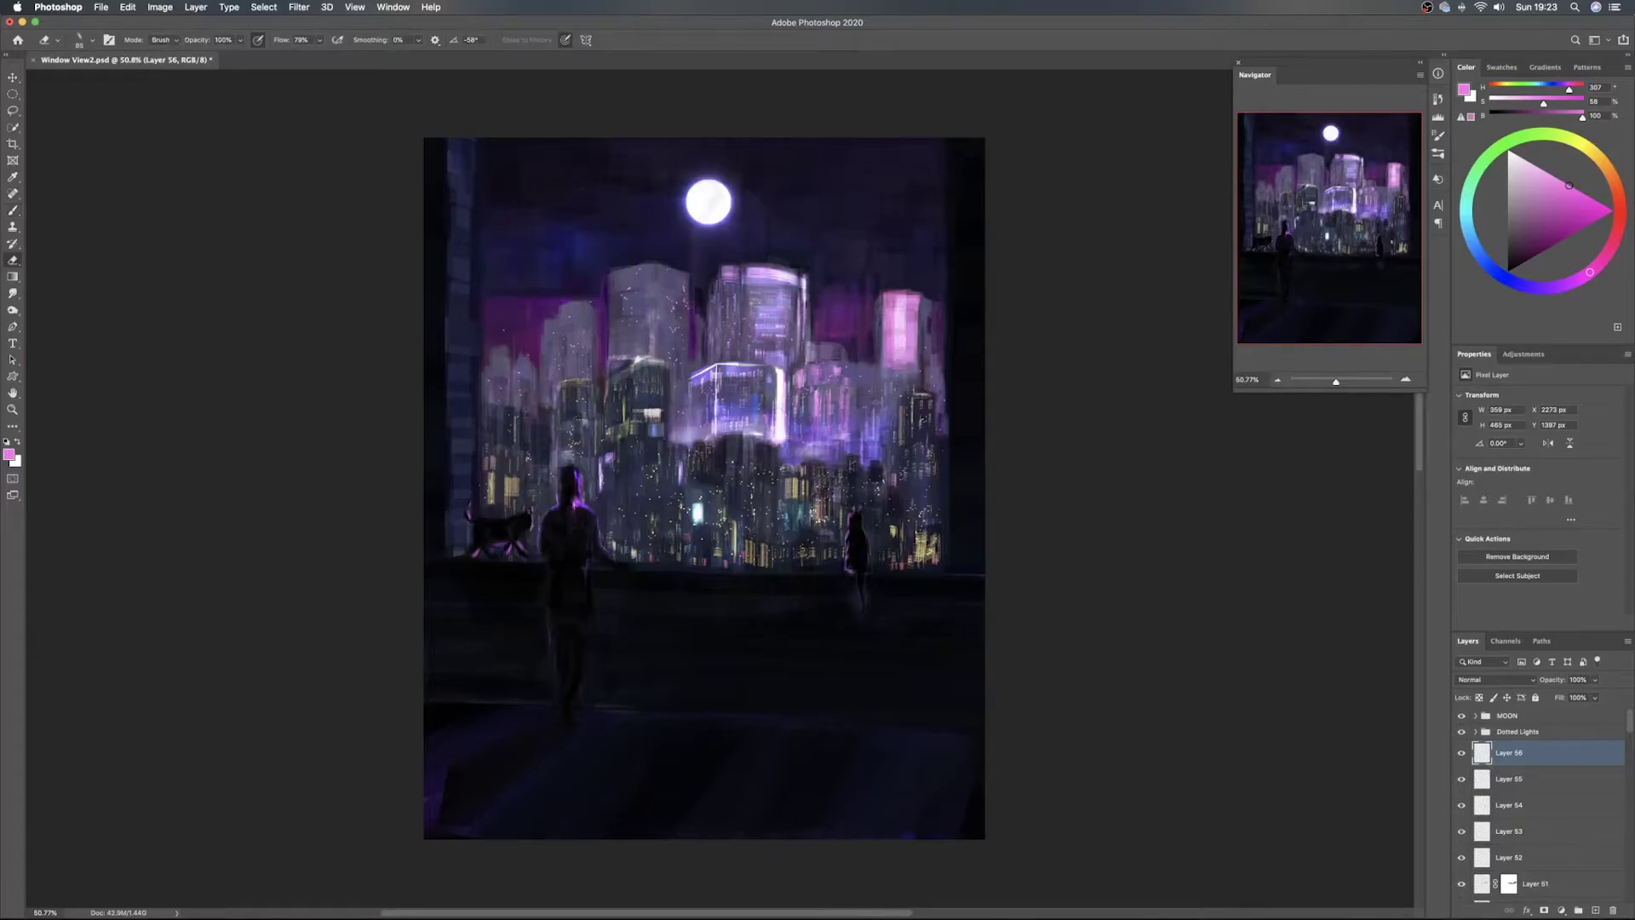
key("b")
left_click(839, 411, "alt")
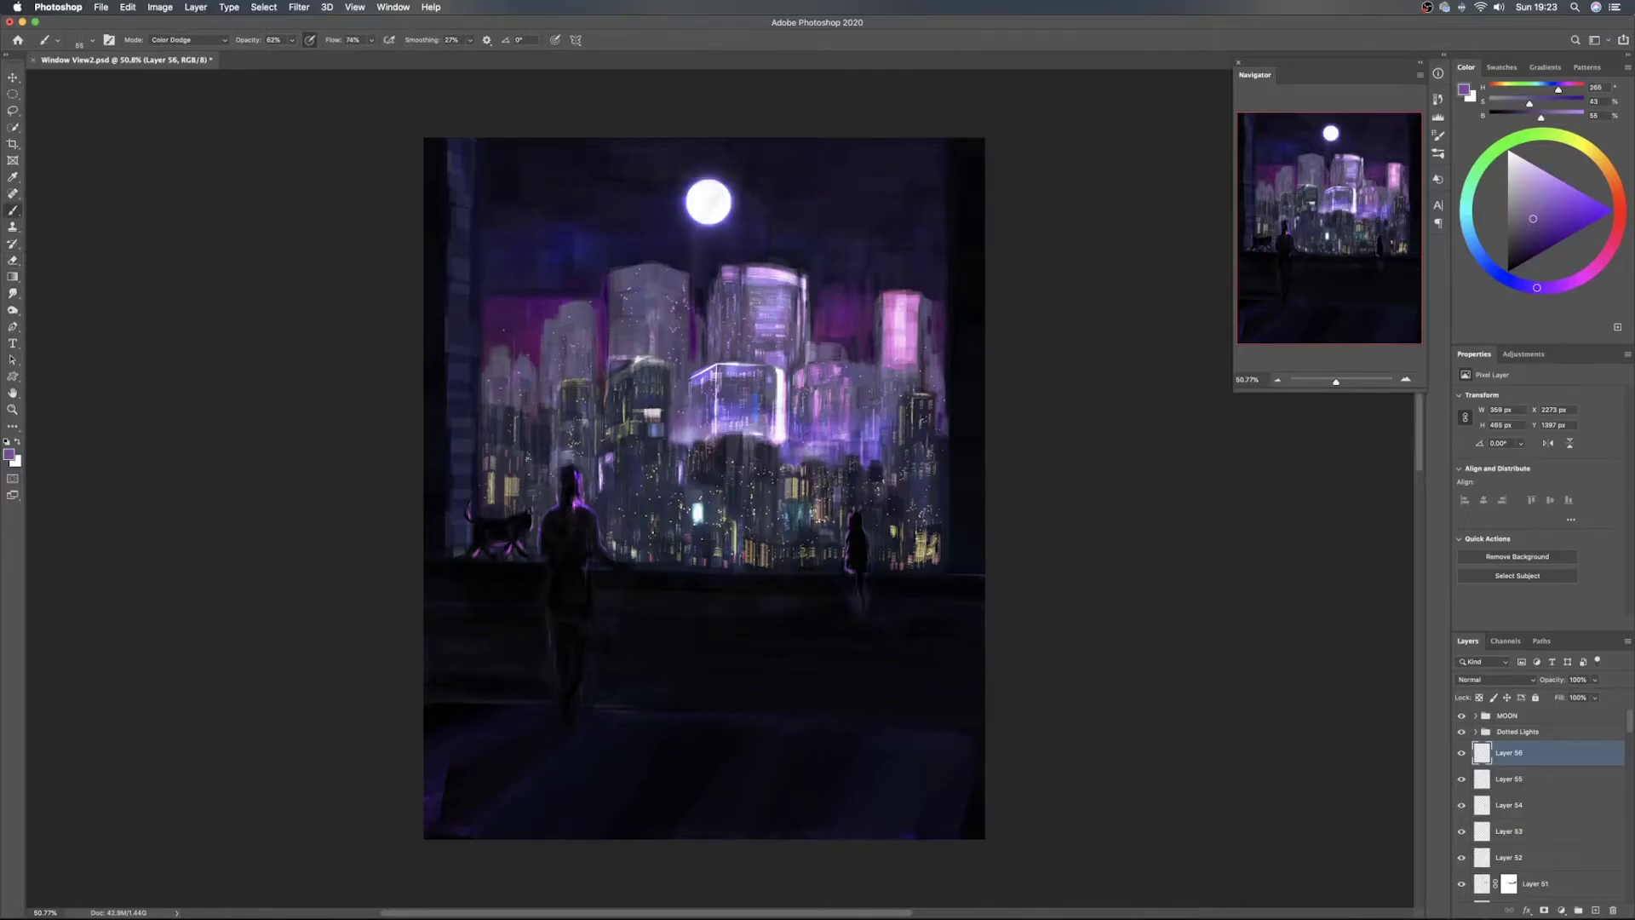
left_click(838, 373)
left_click_drag(820, 375, 839, 372)
On a new layer, glaze a sampled darker blue-violet over the pink lights on the tower right of the central one
left_click(1595, 909)
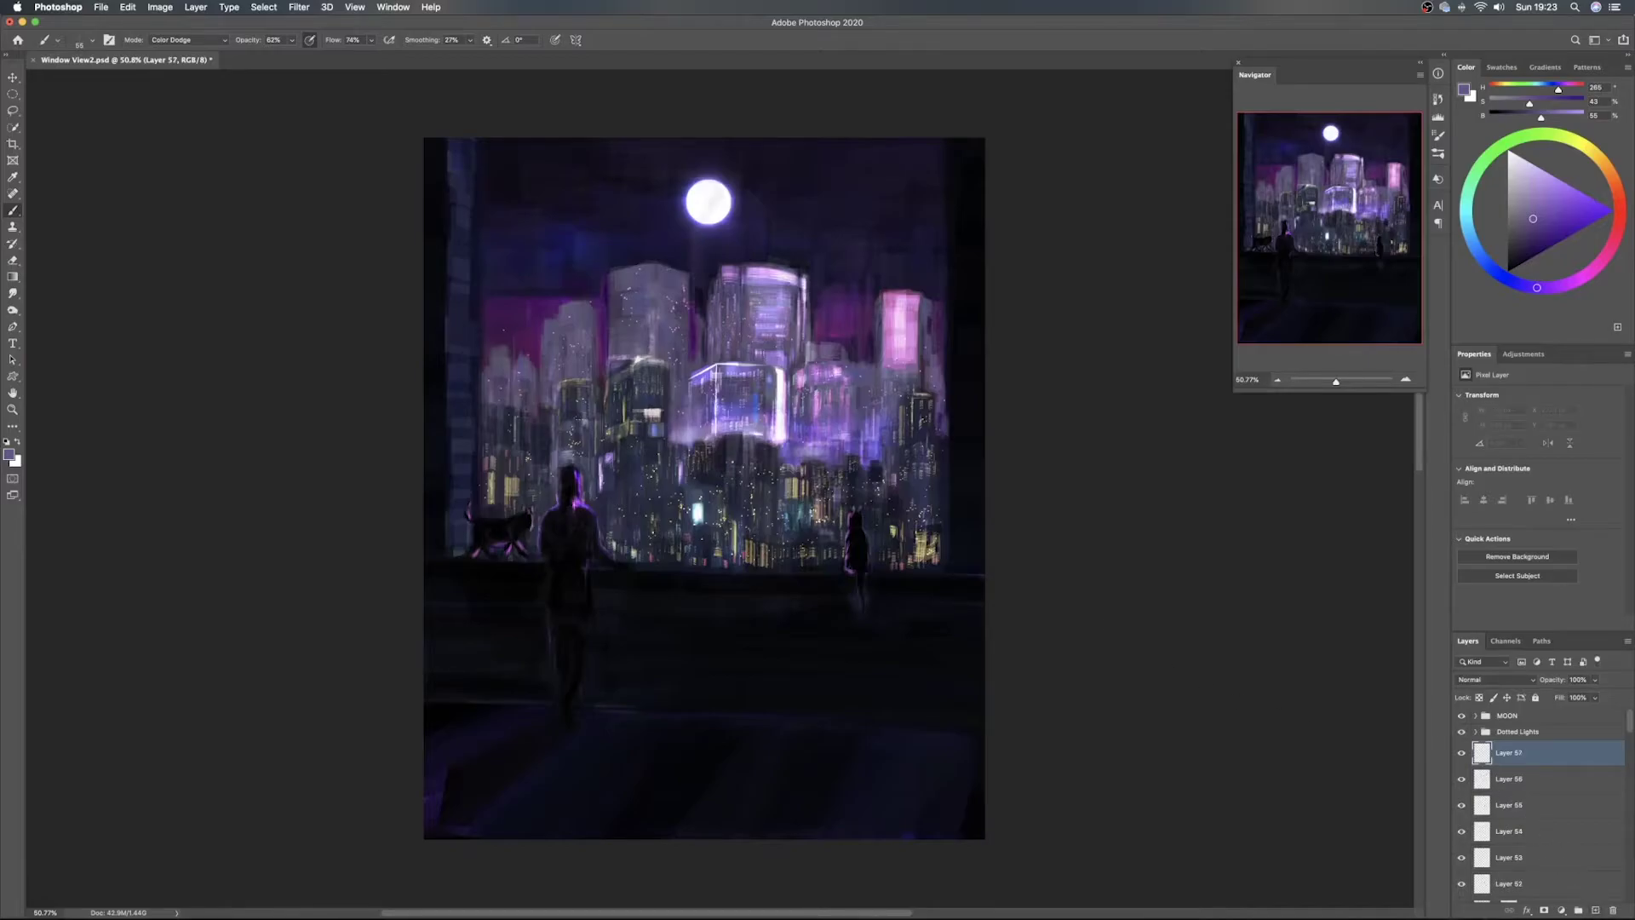
left_click(860, 400, "alt")
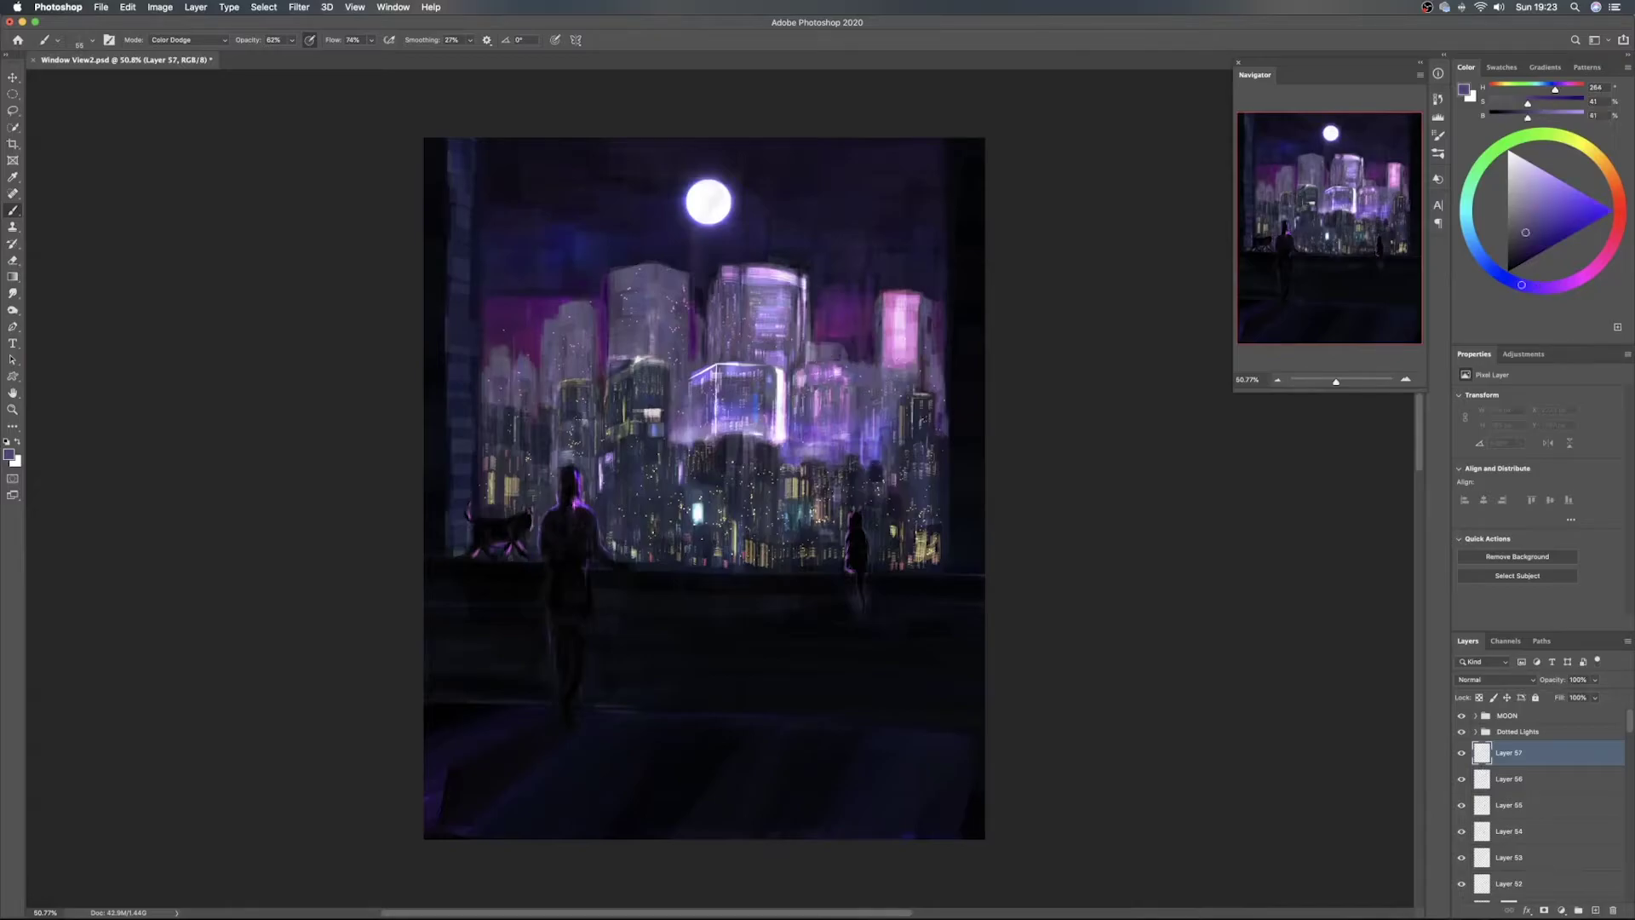
mouse_move(806, 391)
left_mouse_down()
mouse_move(824, 374)
mouse_move(806, 412)
mouse_move(841, 404)
mouse_move(796, 404)
left_mouse_up()
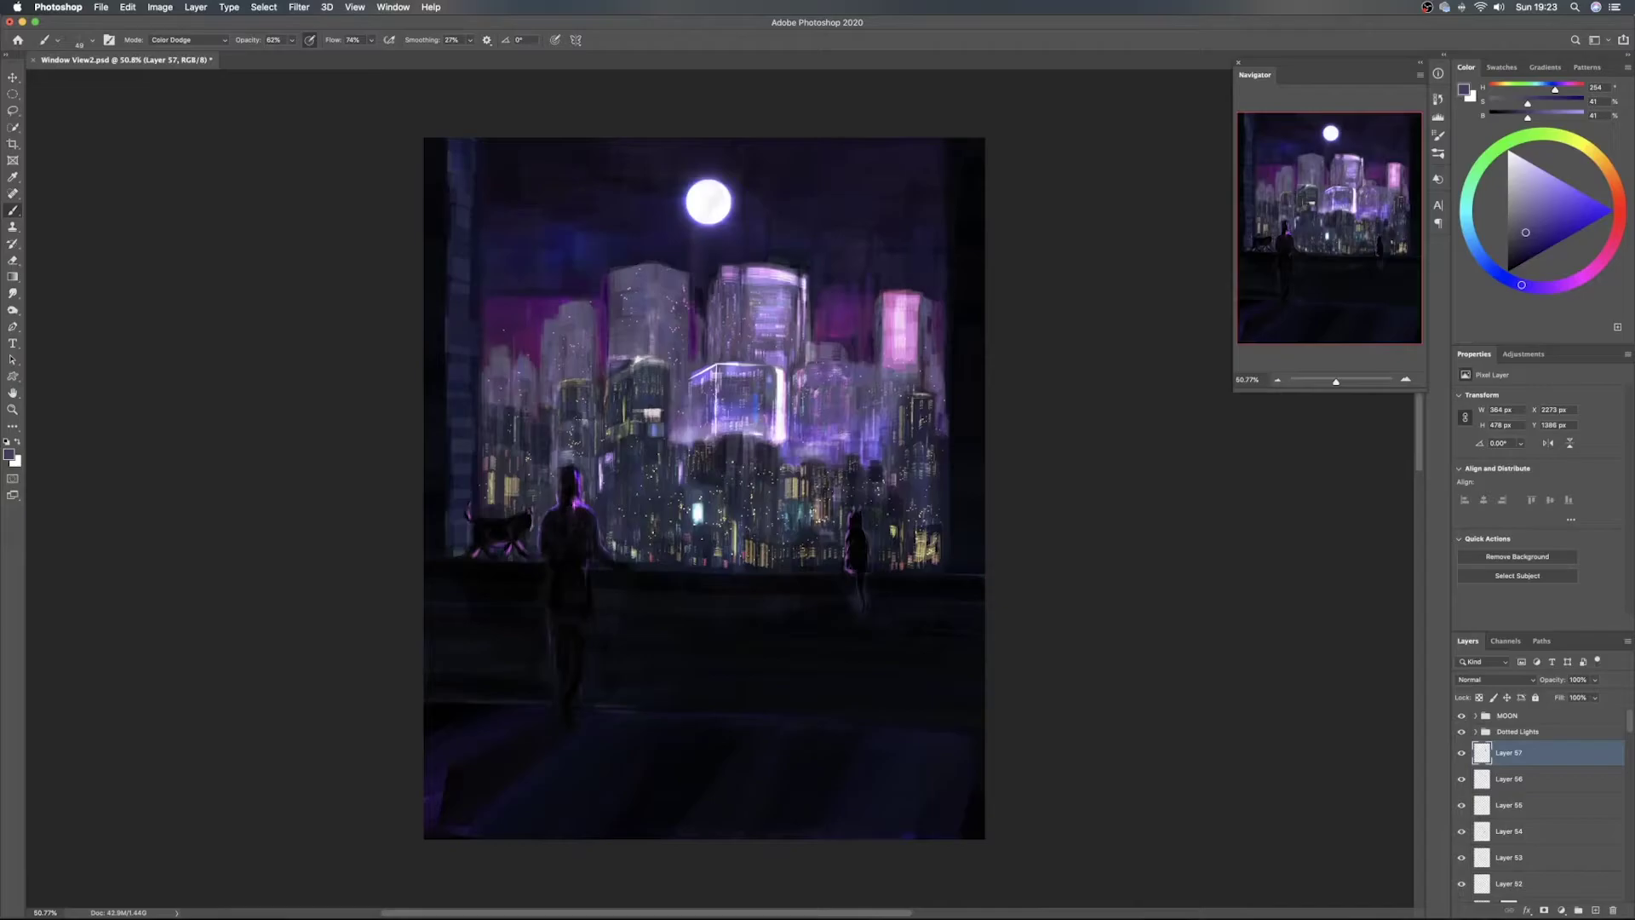
left_click_drag(824, 429, 835, 434)
On a new layer, paint bright pink-violet light marks on the face and upper-left corner of the tower right of the central one
left_click(1596, 909)
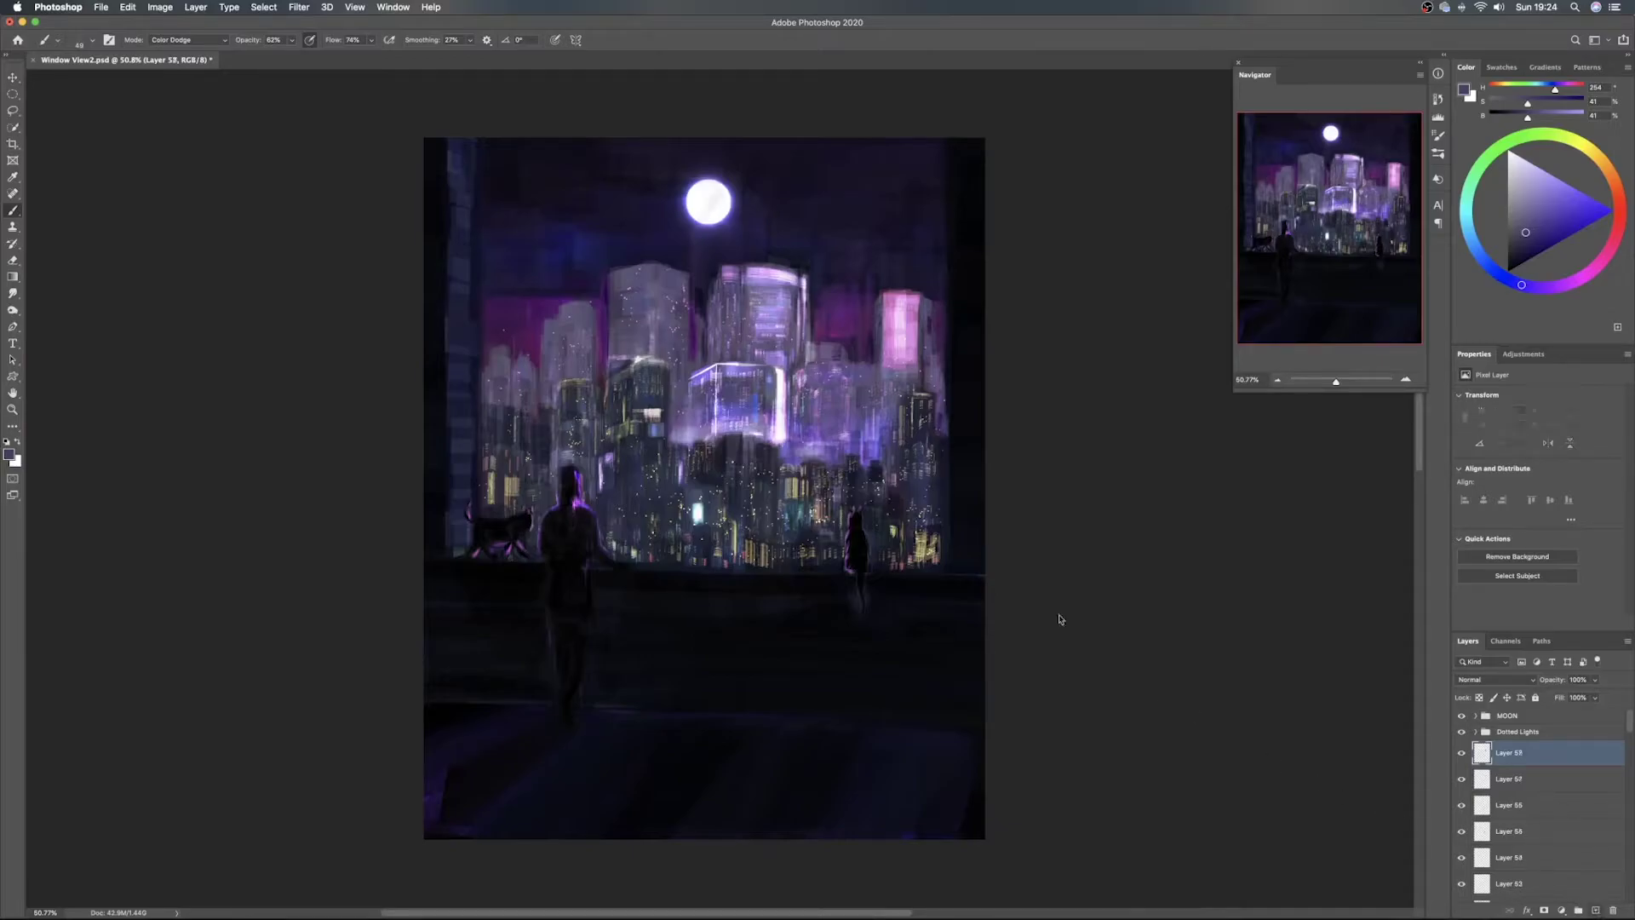
mouse_move(829, 413)
left_mouse_down()
mouse_move(868, 413)
mouse_move(800, 408)
mouse_move(830, 391)
mouse_move(800, 409)
left_mouse_up()
left_click(1565, 183)
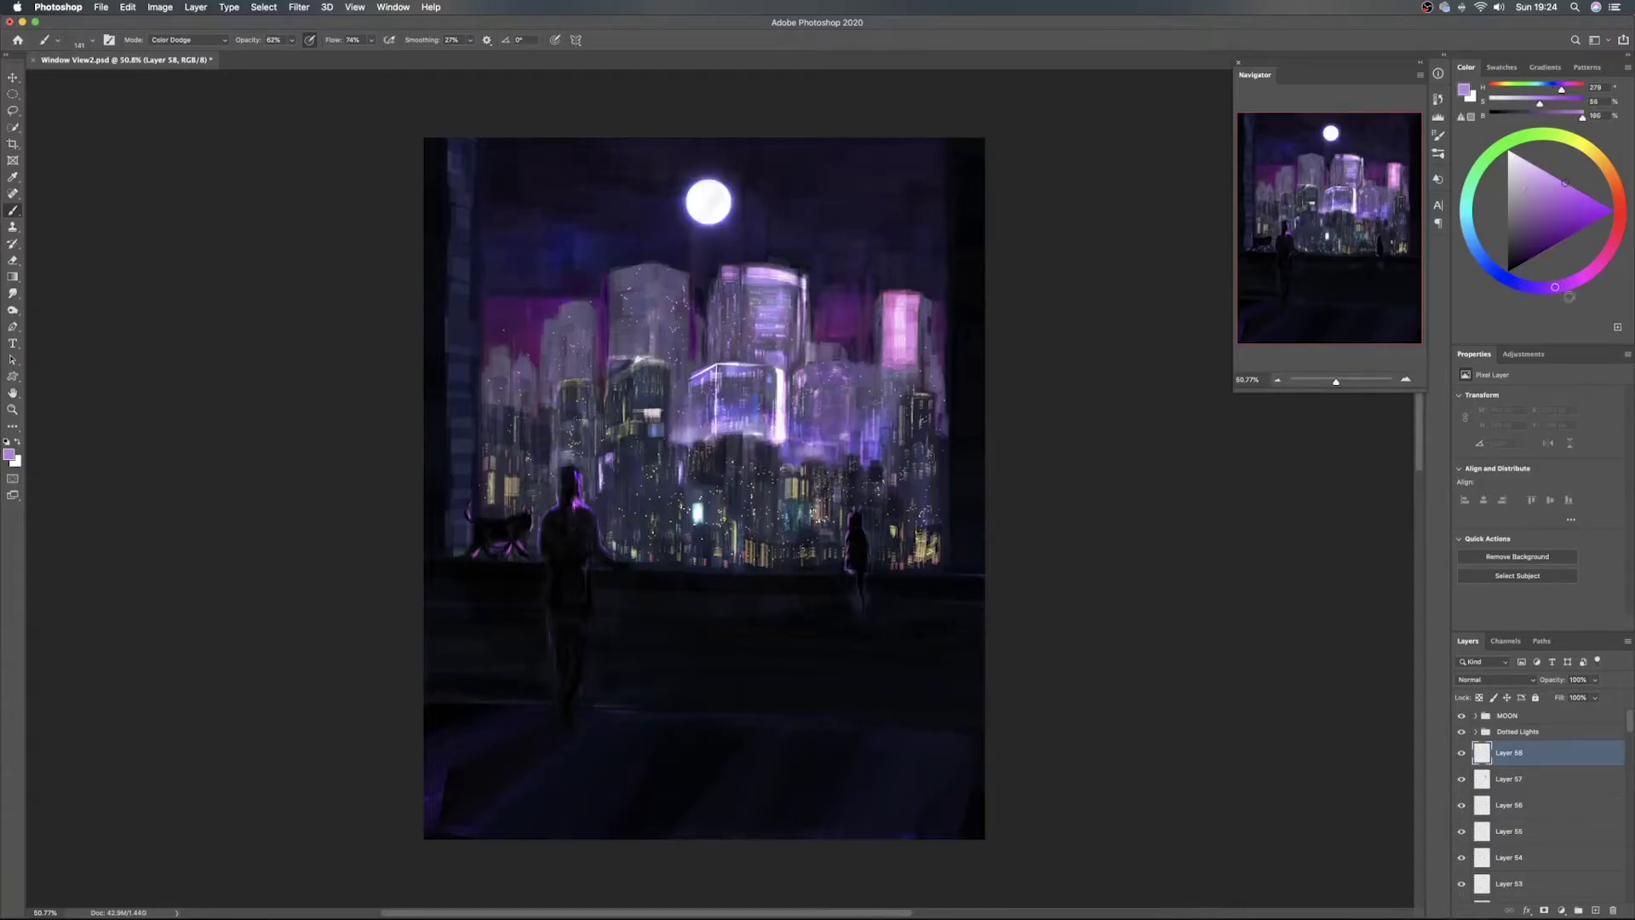
left_click(1585, 275)
mouse_move(825, 412)
left_mouse_down()
mouse_move(804, 412)
mouse_move(821, 396)
left_mouse_up()
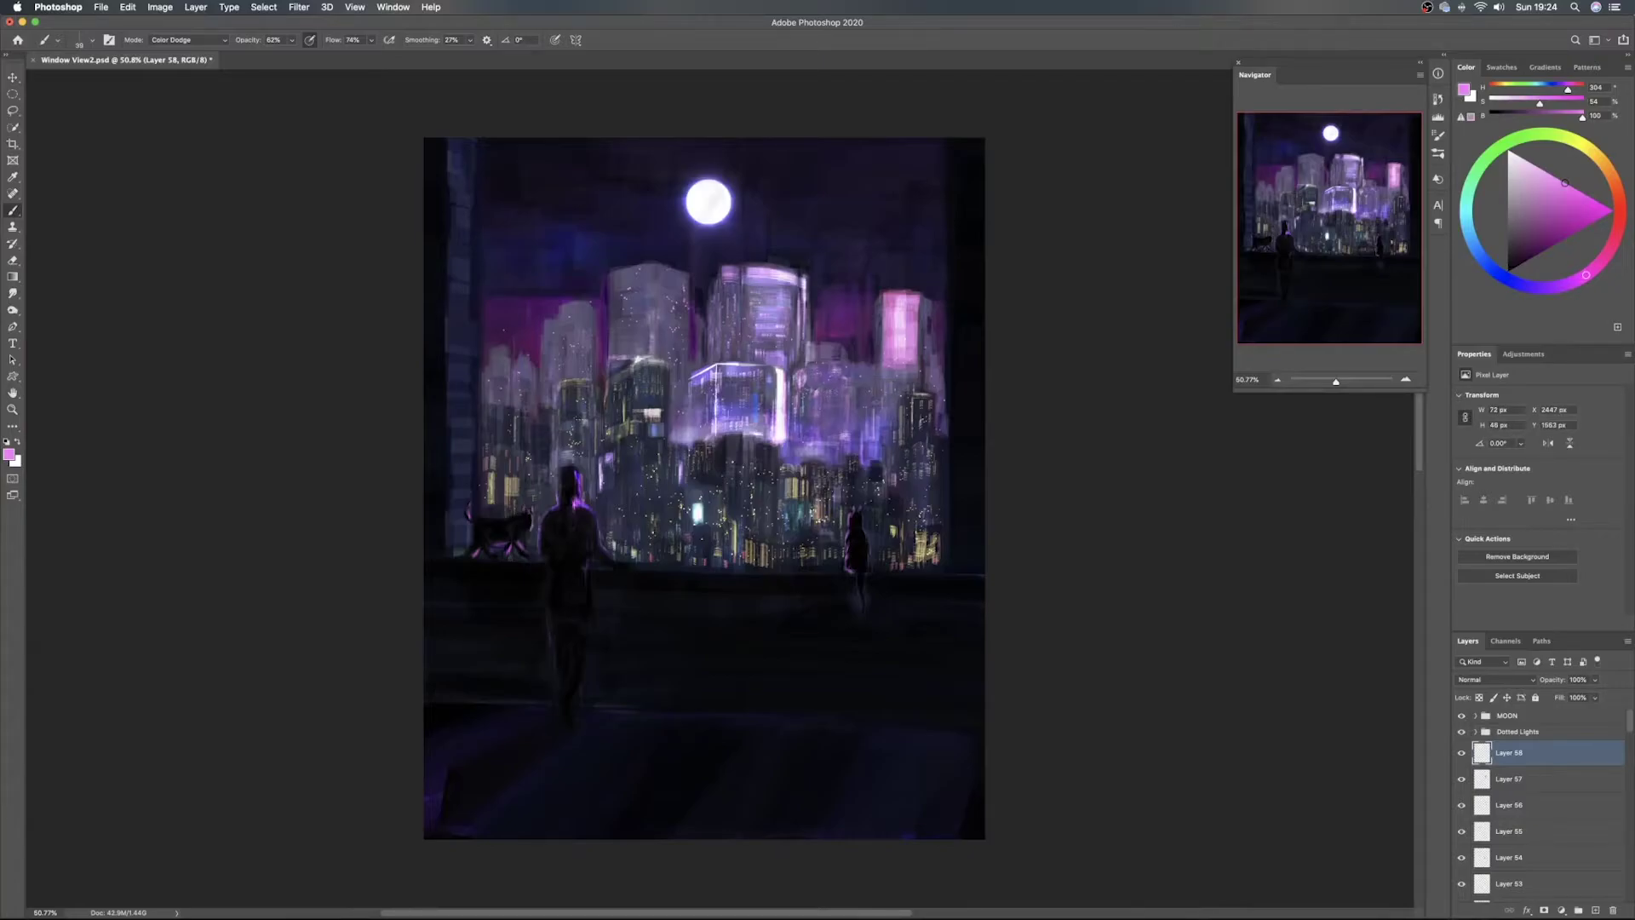
left_click_drag(833, 391, 834, 403)
left_click_drag(830, 413, 830, 426)
mouse_move(805, 372)
left_mouse_down()
mouse_move(806, 399)
mouse_move(816, 377)
left_mouse_up()
mouse_move(819, 372)
left_mouse_down()
mouse_move(820, 387)
mouse_move(841, 370)
mouse_move(815, 386)
left_mouse_up()
Sample a muted violet from the tower face and paint it down the tower's left side and across its middle
left_click(834, 390, "alt")
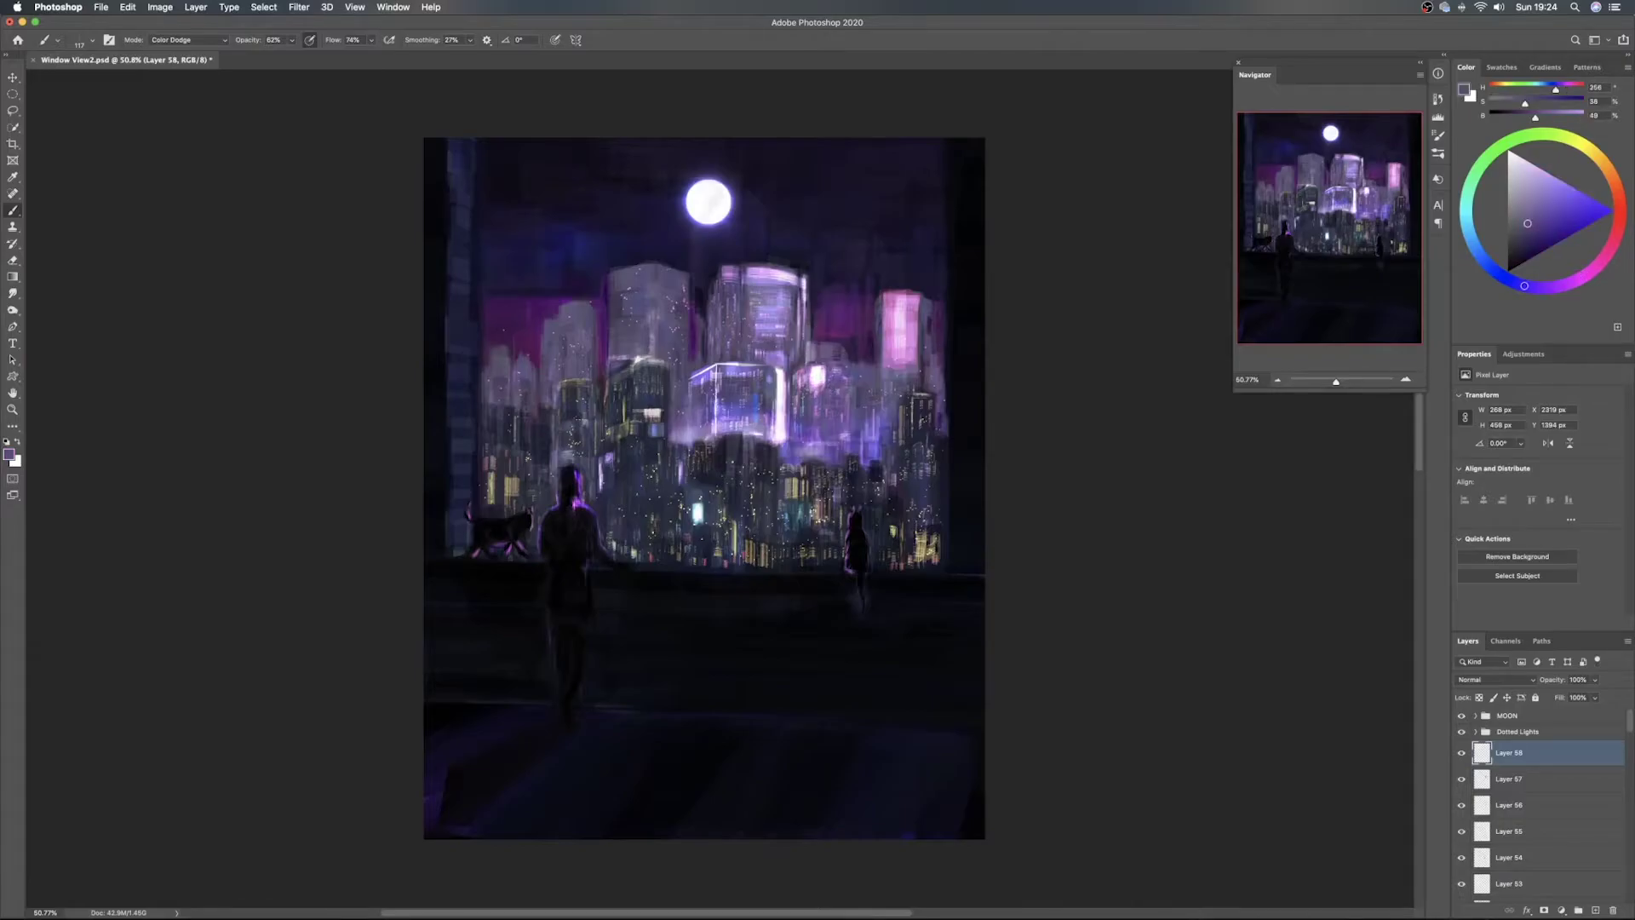
left_click_drag(807, 384, 805, 404)
mouse_move(807, 407)
left_mouse_down()
mouse_move(807, 422)
mouse_move(829, 401)
left_mouse_up()
On a new layer, rework the bright spot on the tower's upper part with sampled muted blue-violet, and save the painting
left_click(1593, 909)
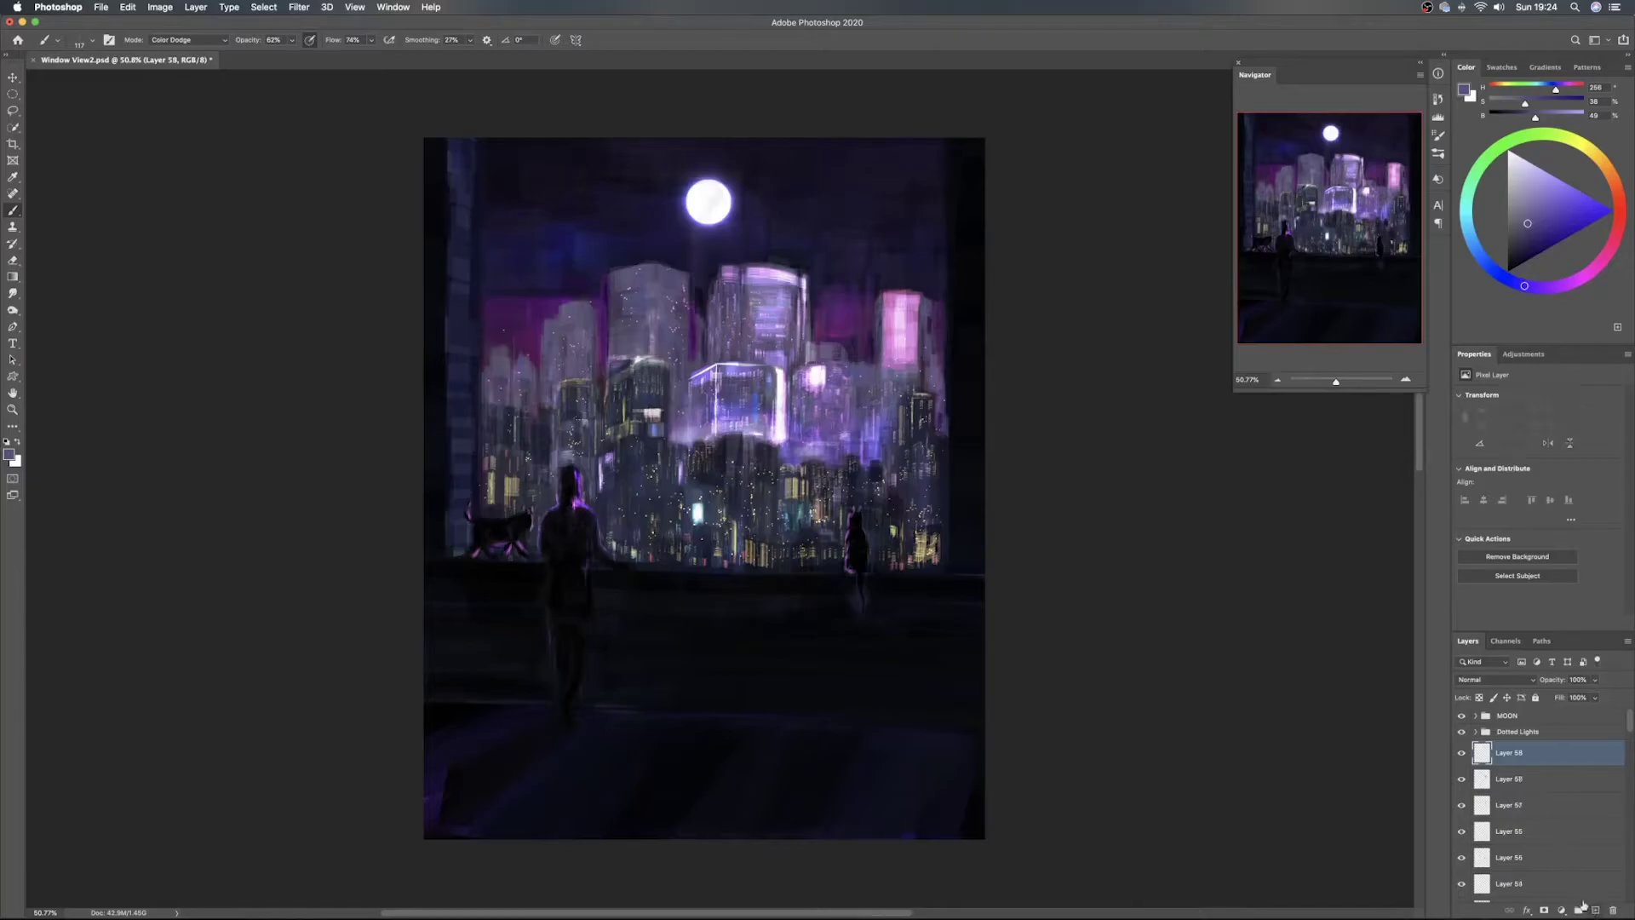
left_click(859, 406, "alt")
left_click(679, 400, "alt")
left_click_drag(822, 371, 813, 394)
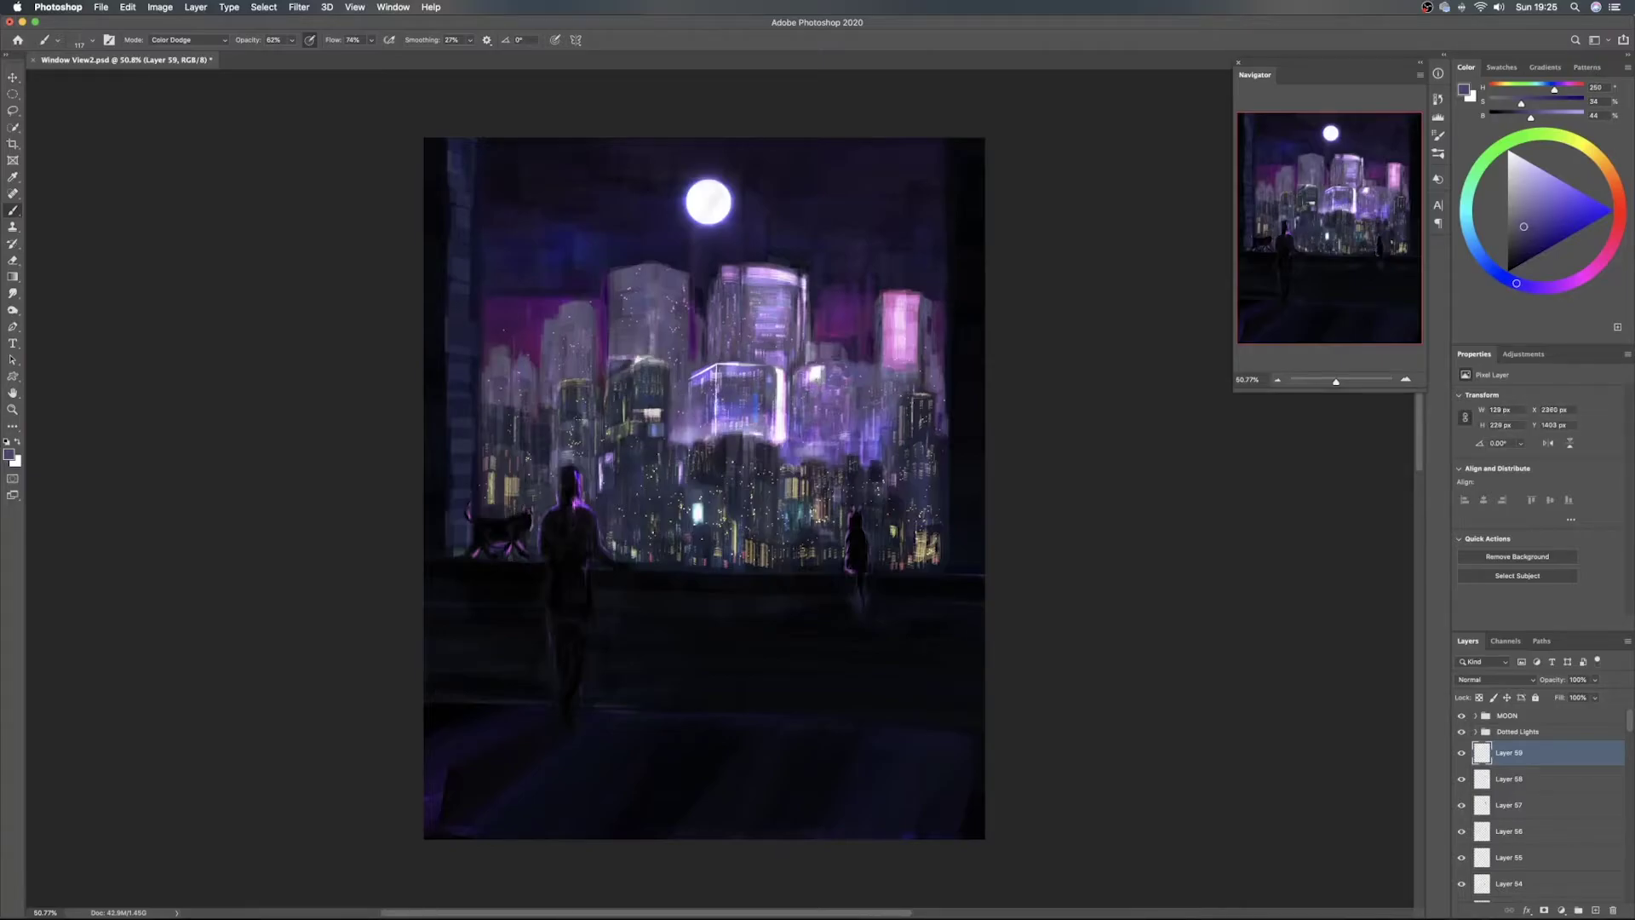
left_click_drag(830, 376, 811, 375)
key("v")
key("super+s")
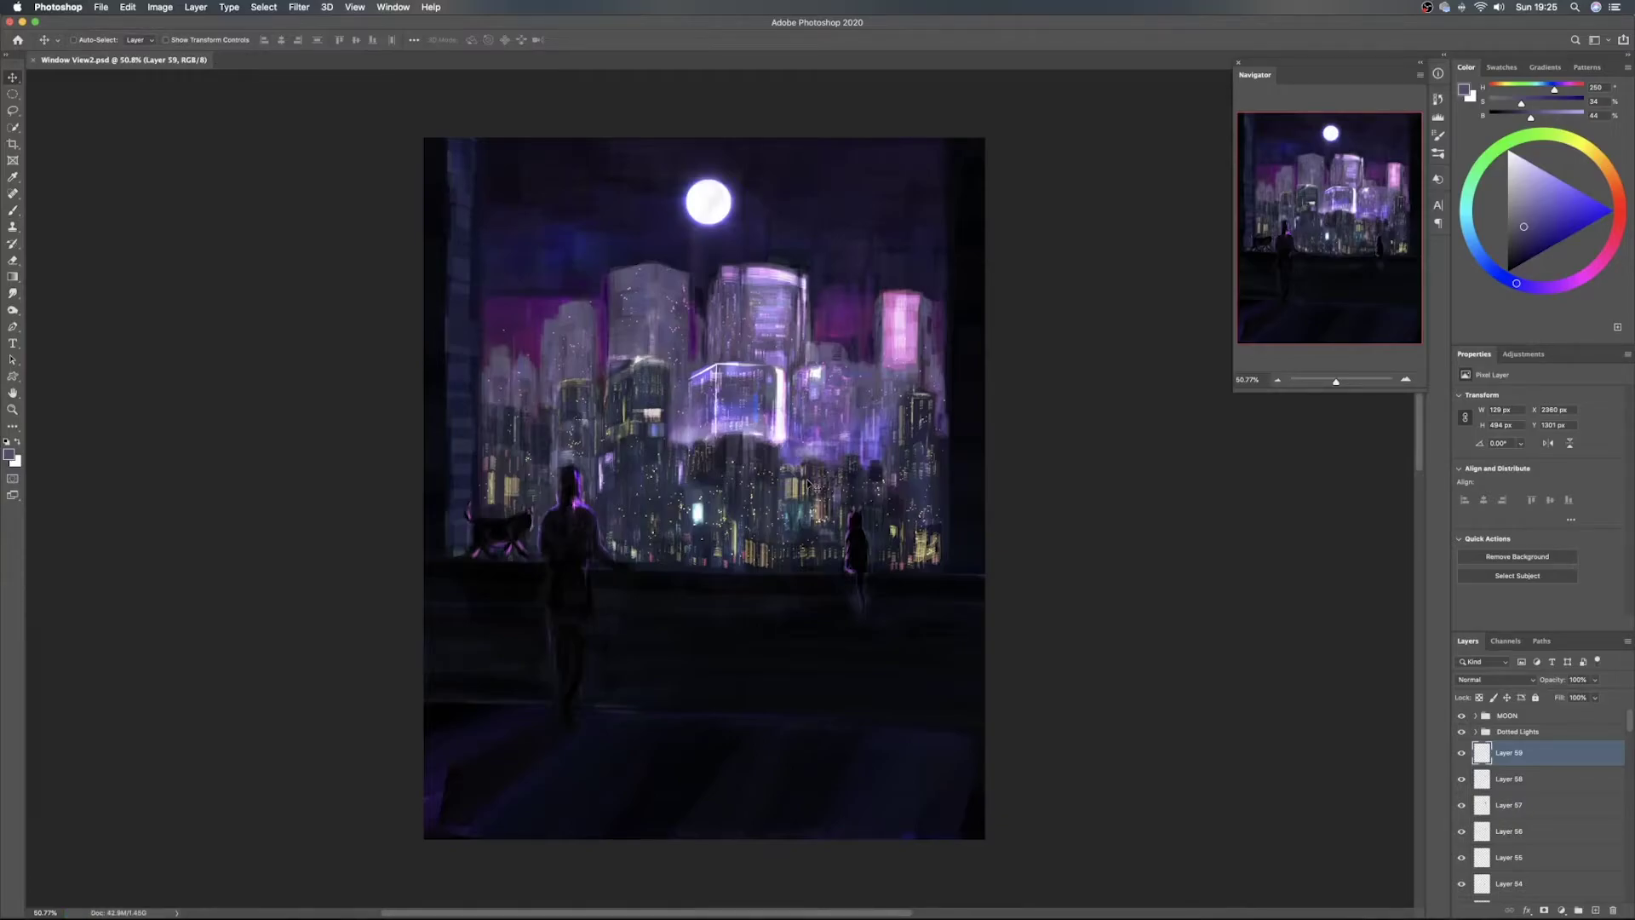
left_click(1427, 8)
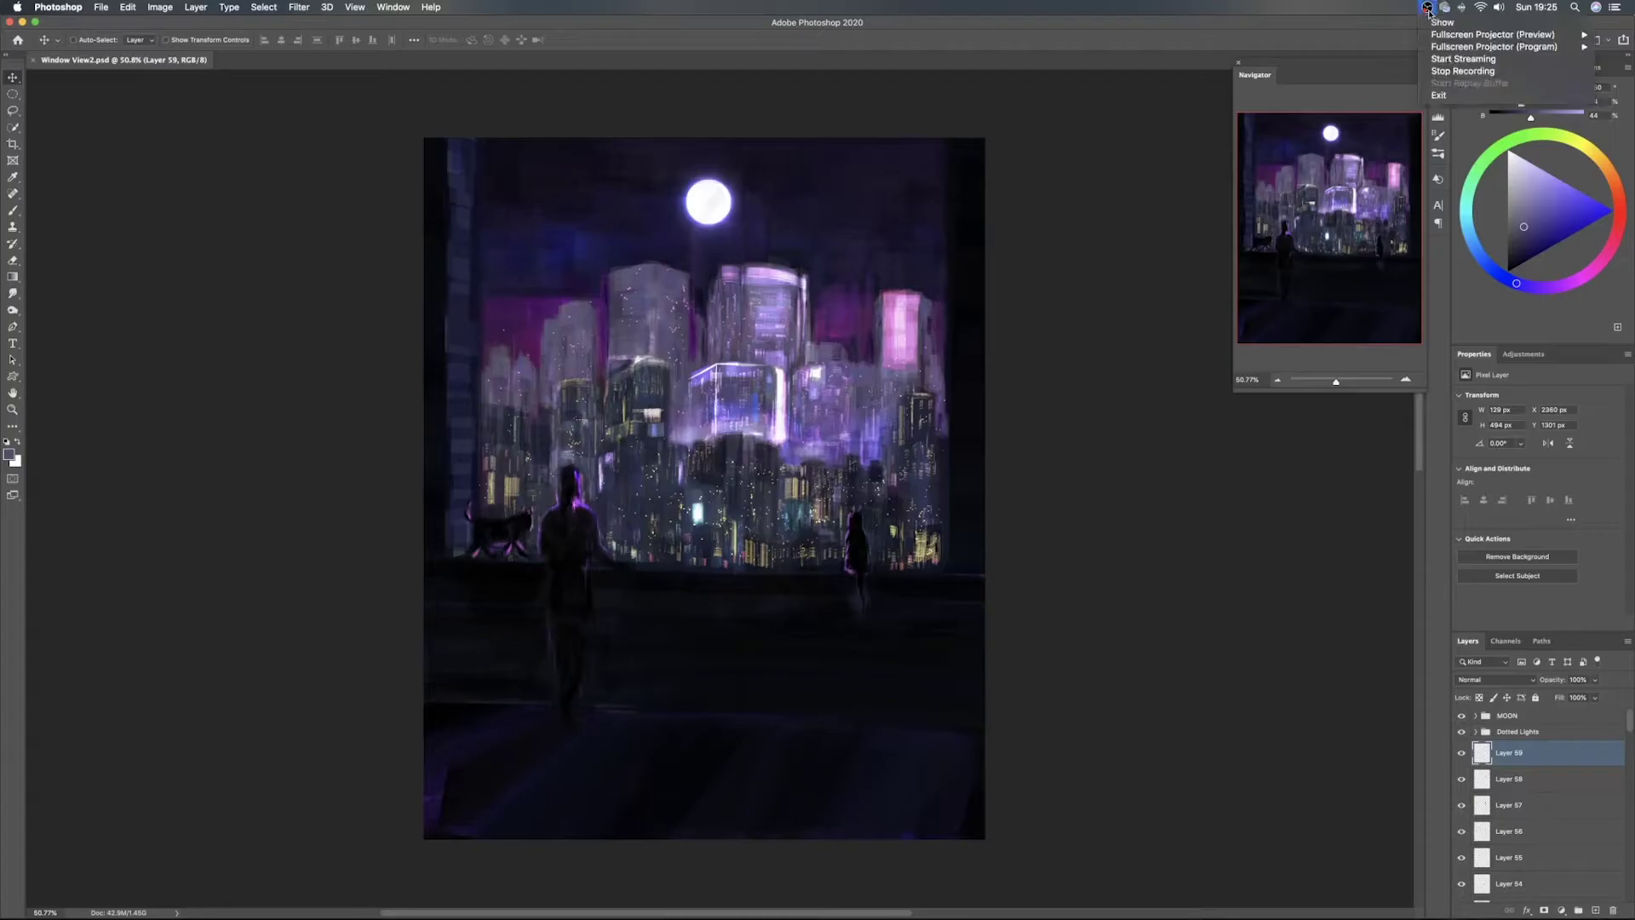
left_click(1461, 70)
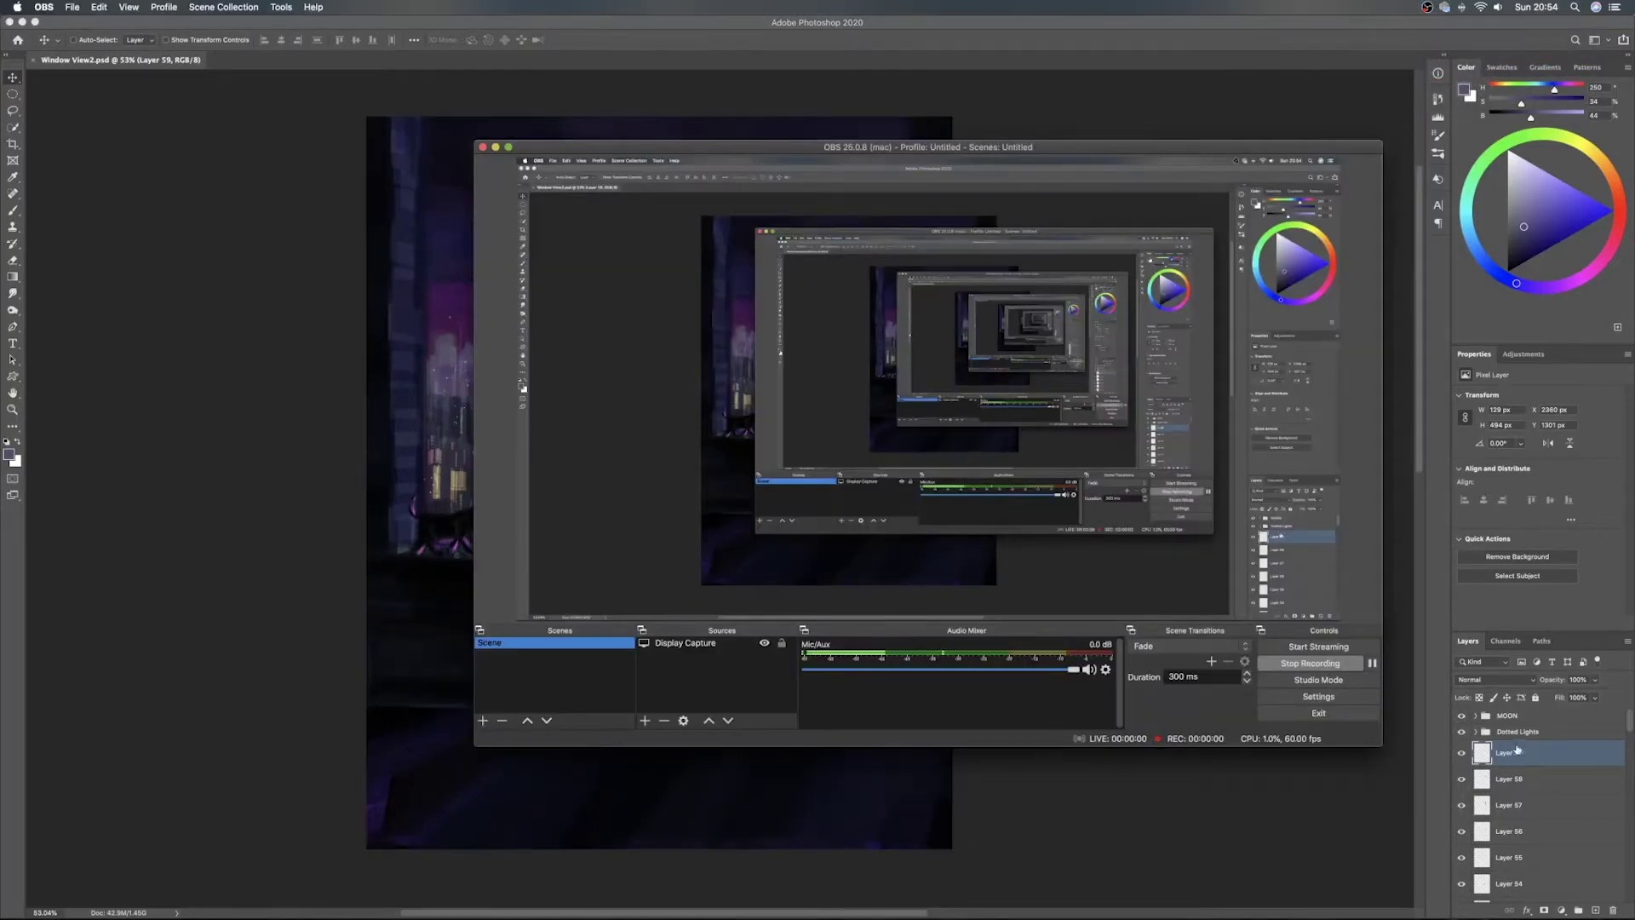
On a new layer, paint lighter violet light marks down the right side of the tower left of the central one
left_click(1538, 753)
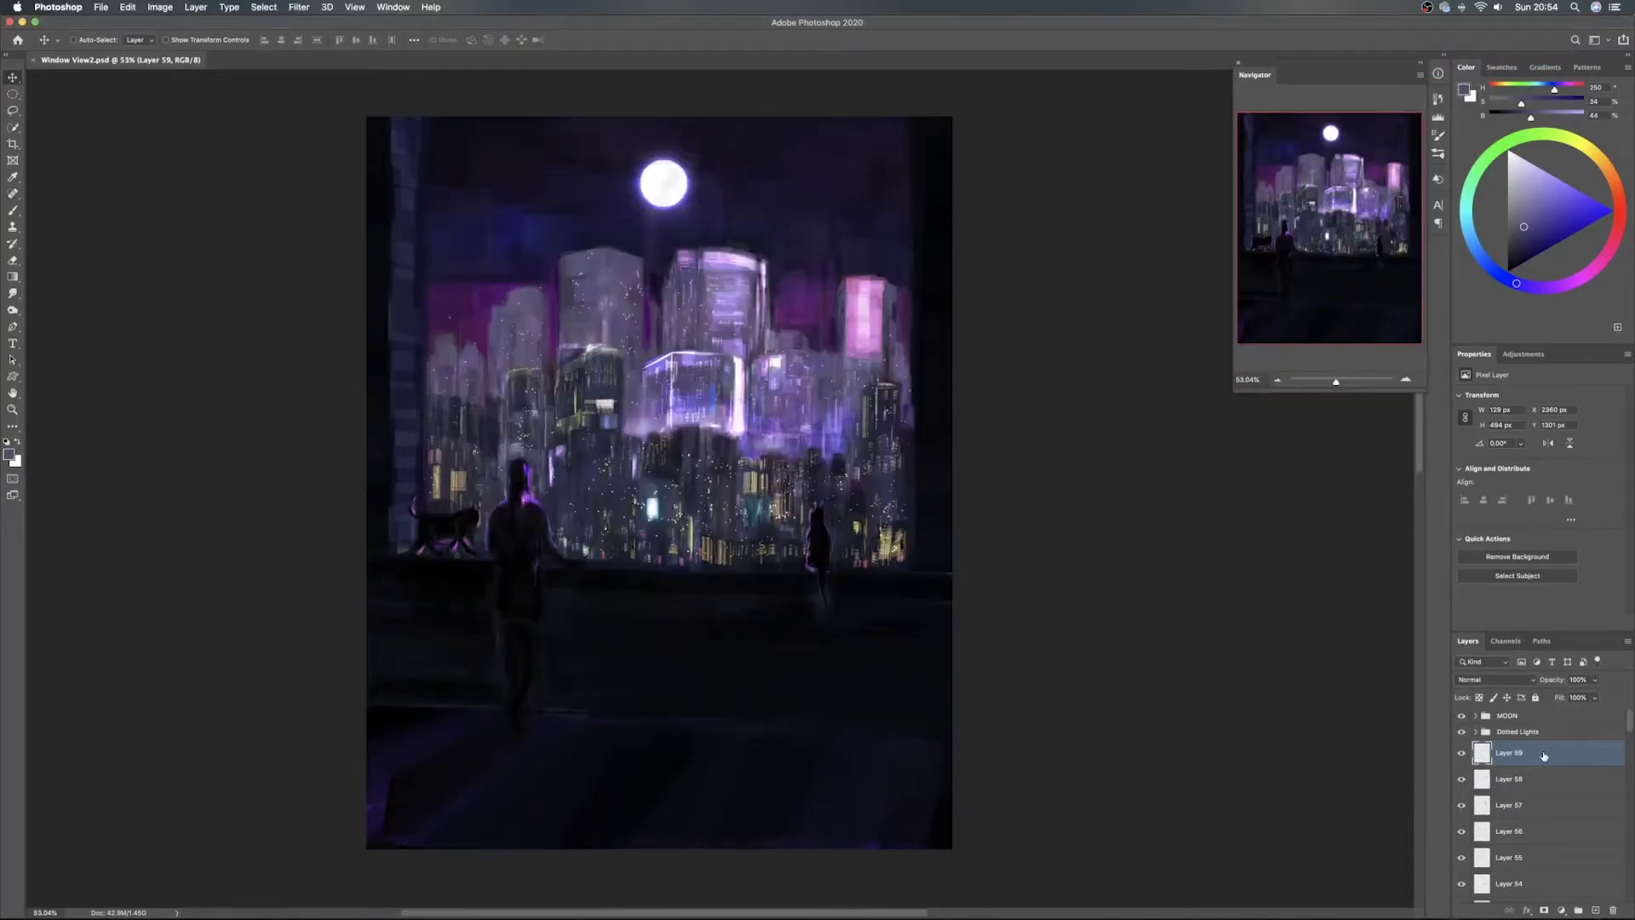
left_click(1593, 910)
key("b")
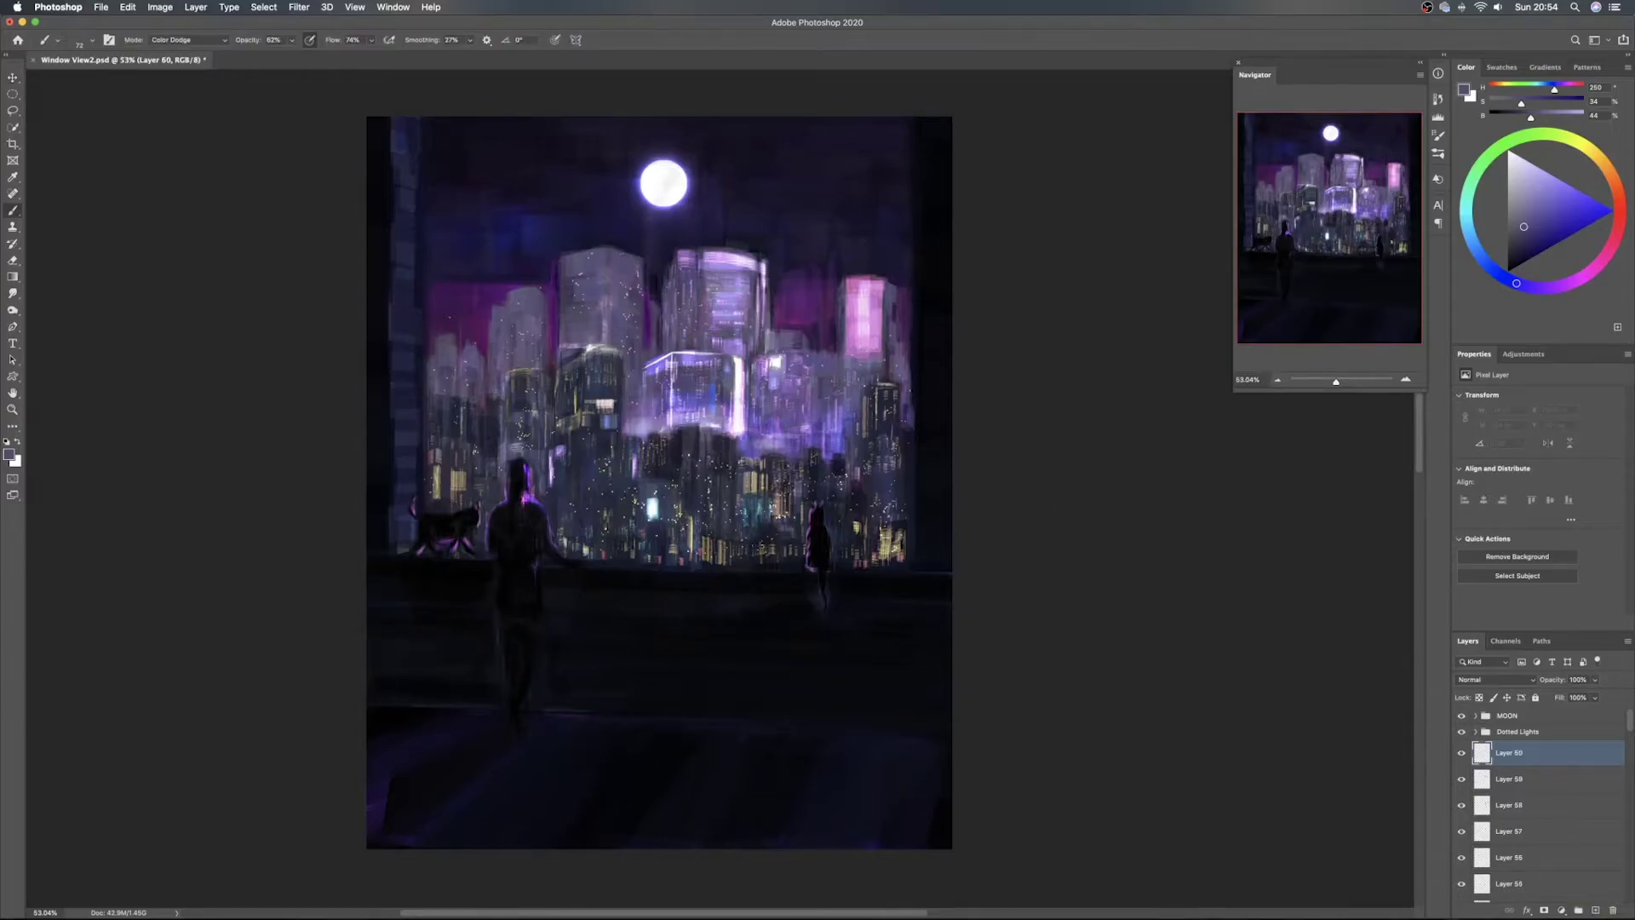
left_click_drag(644, 391, 655, 392)
left_click(1532, 225)
left_click(1549, 203)
left_click(1541, 285)
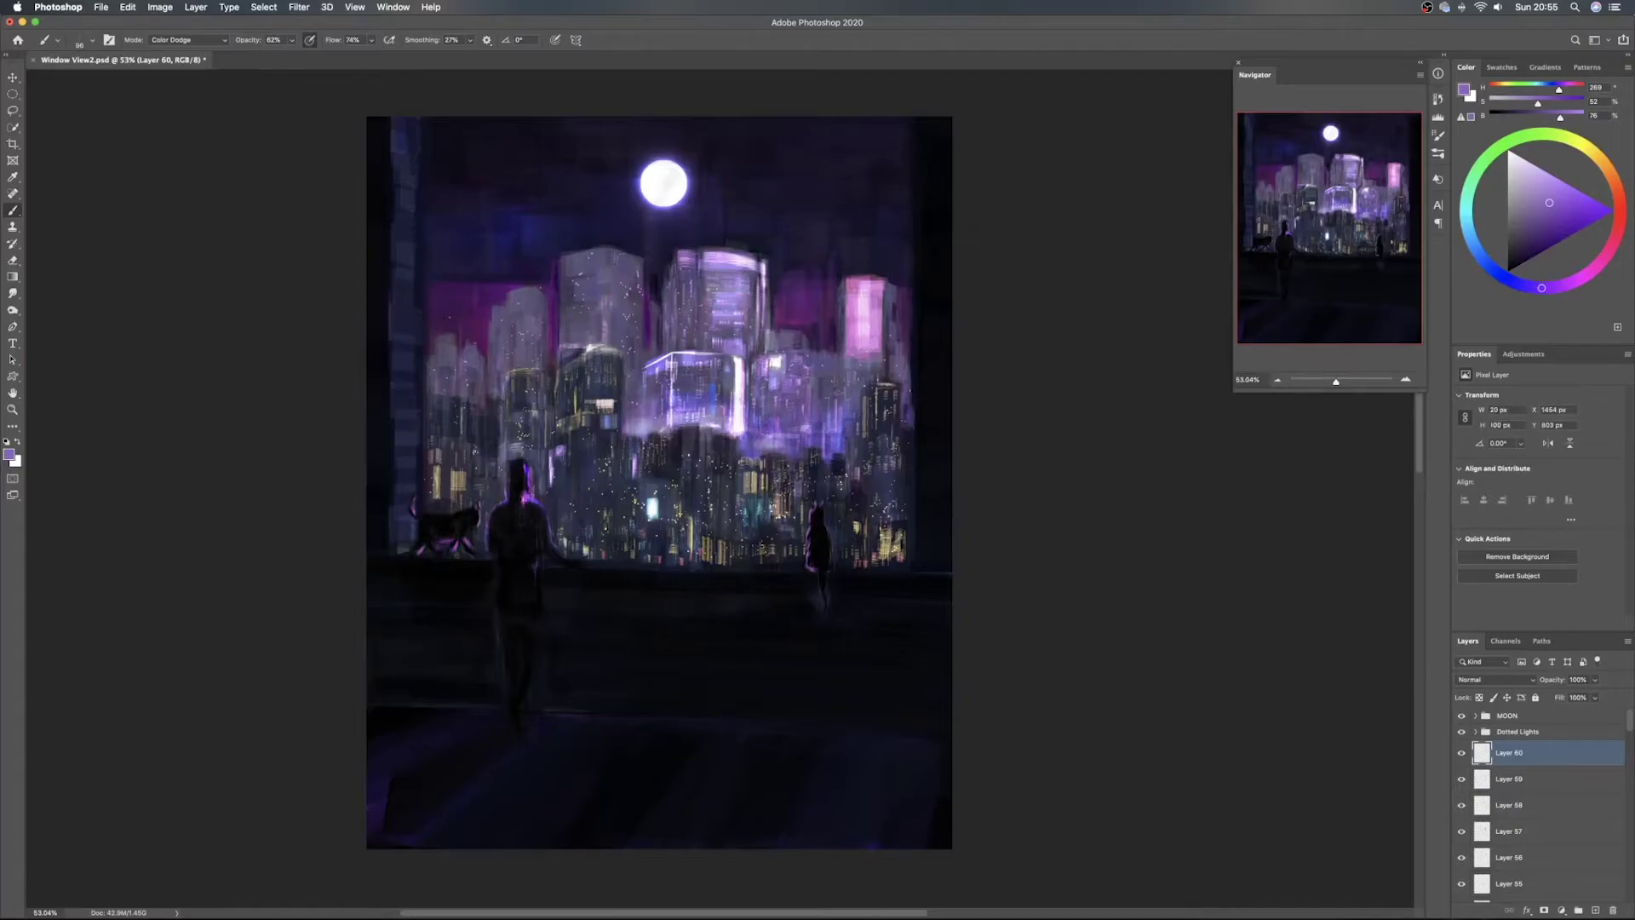
key("bracketright")
left_click_drag(633, 271, 627, 272)
left_click_drag(626, 299, 635, 299)
left_click_drag(636, 297, 634, 332)
left_click_drag(627, 394, 627, 418)
left_click_drag(567, 340, 567, 348)
Raise the brush opacity, angle the tip to -79°, and paint light violet bands across the same tower's upper face and roof edge
left_click_drag(253, 43, 271, 44)
left_click_drag(580, 297, 599, 296)
right_click(590, 306)
left_click_drag(637, 296, 622, 315)
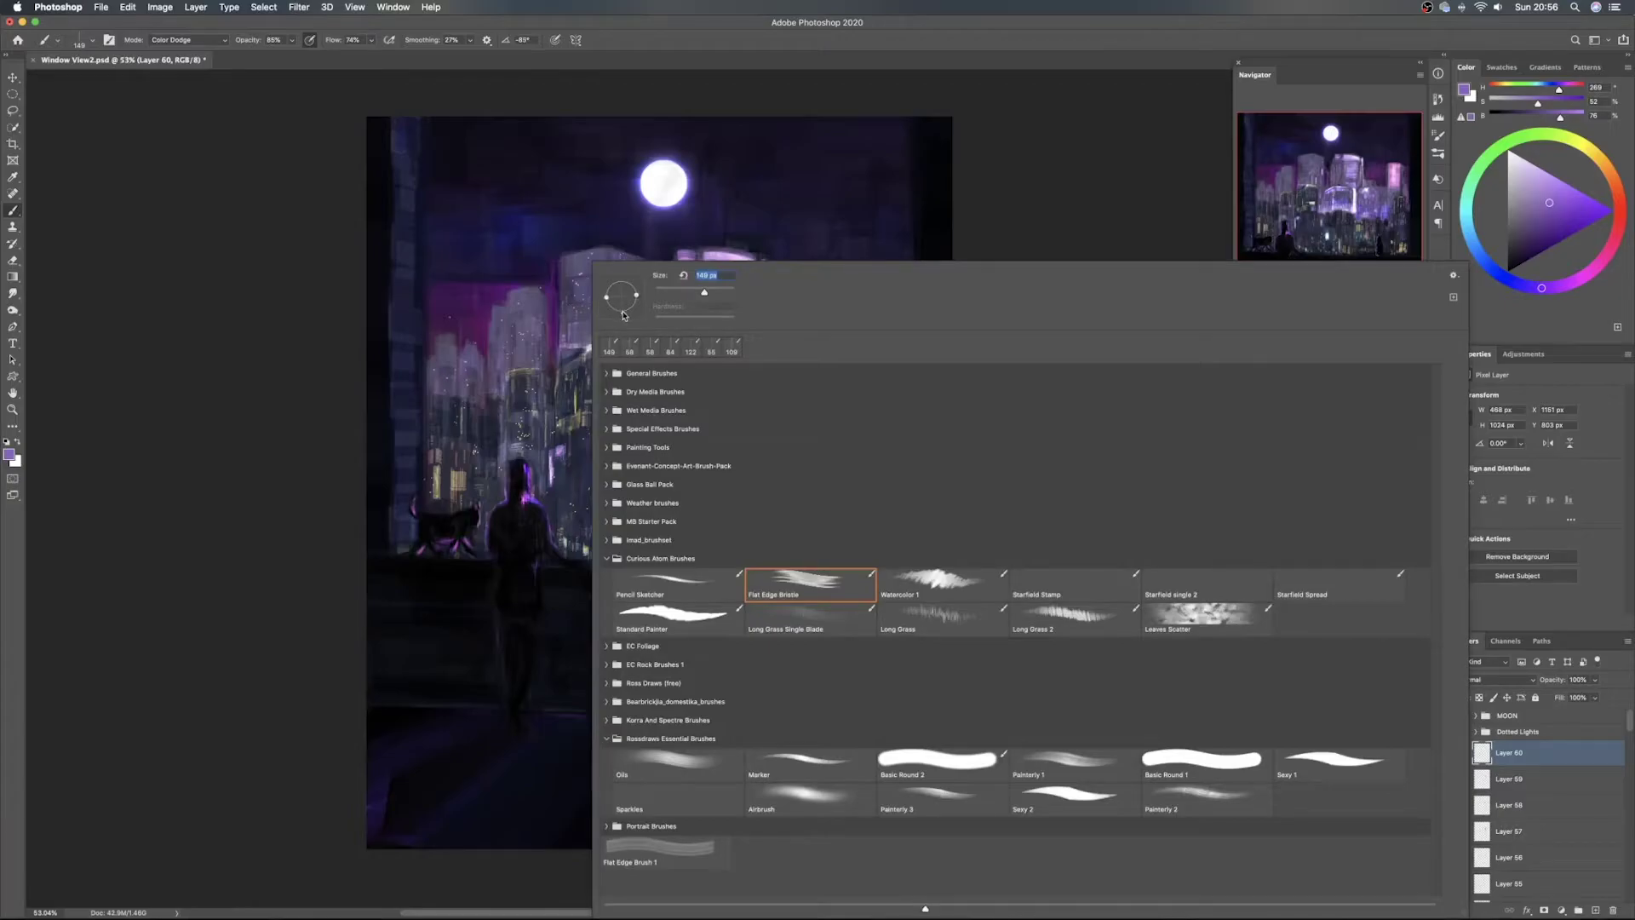
left_click_drag(622, 315, 624, 317)
left_click_drag(624, 316, 627, 317)
left_click(584, 309)
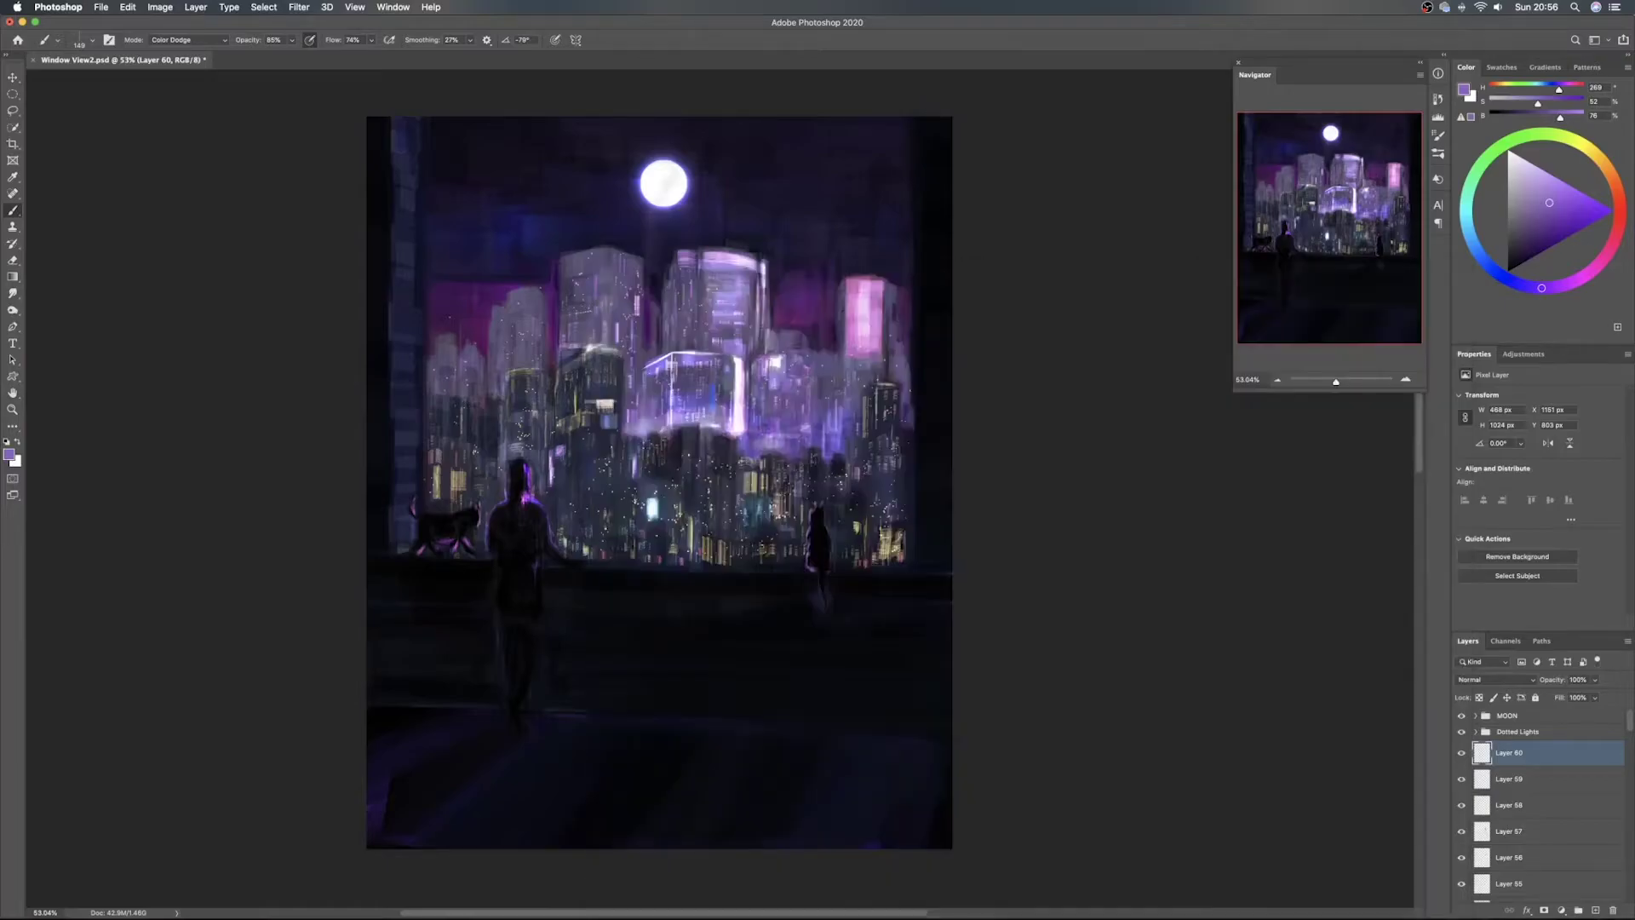
left_click_drag(572, 271, 629, 271)
mouse_move(584, 256)
left_mouse_down()
mouse_move(607, 252)
mouse_move(573, 272)
left_mouse_up()
Rotate the brush tip to -104° and add violet light lines to the right part of that tower's face
right_click(666, 311)
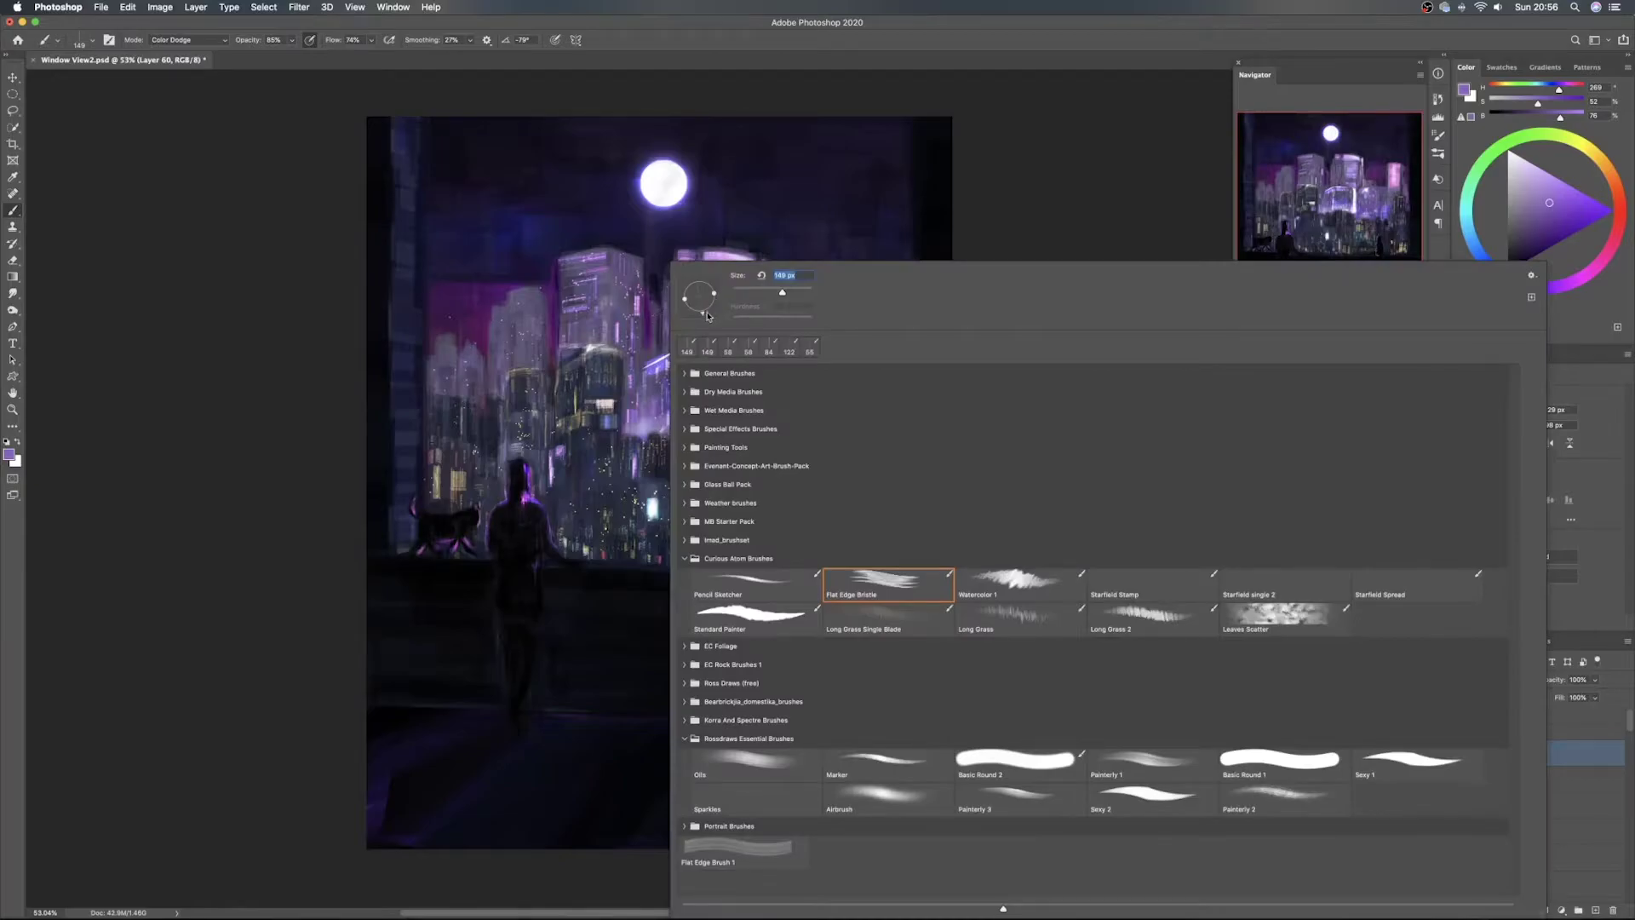
left_click_drag(696, 313, 694, 316)
left_click_drag(696, 317, 695, 319)
key("Return")
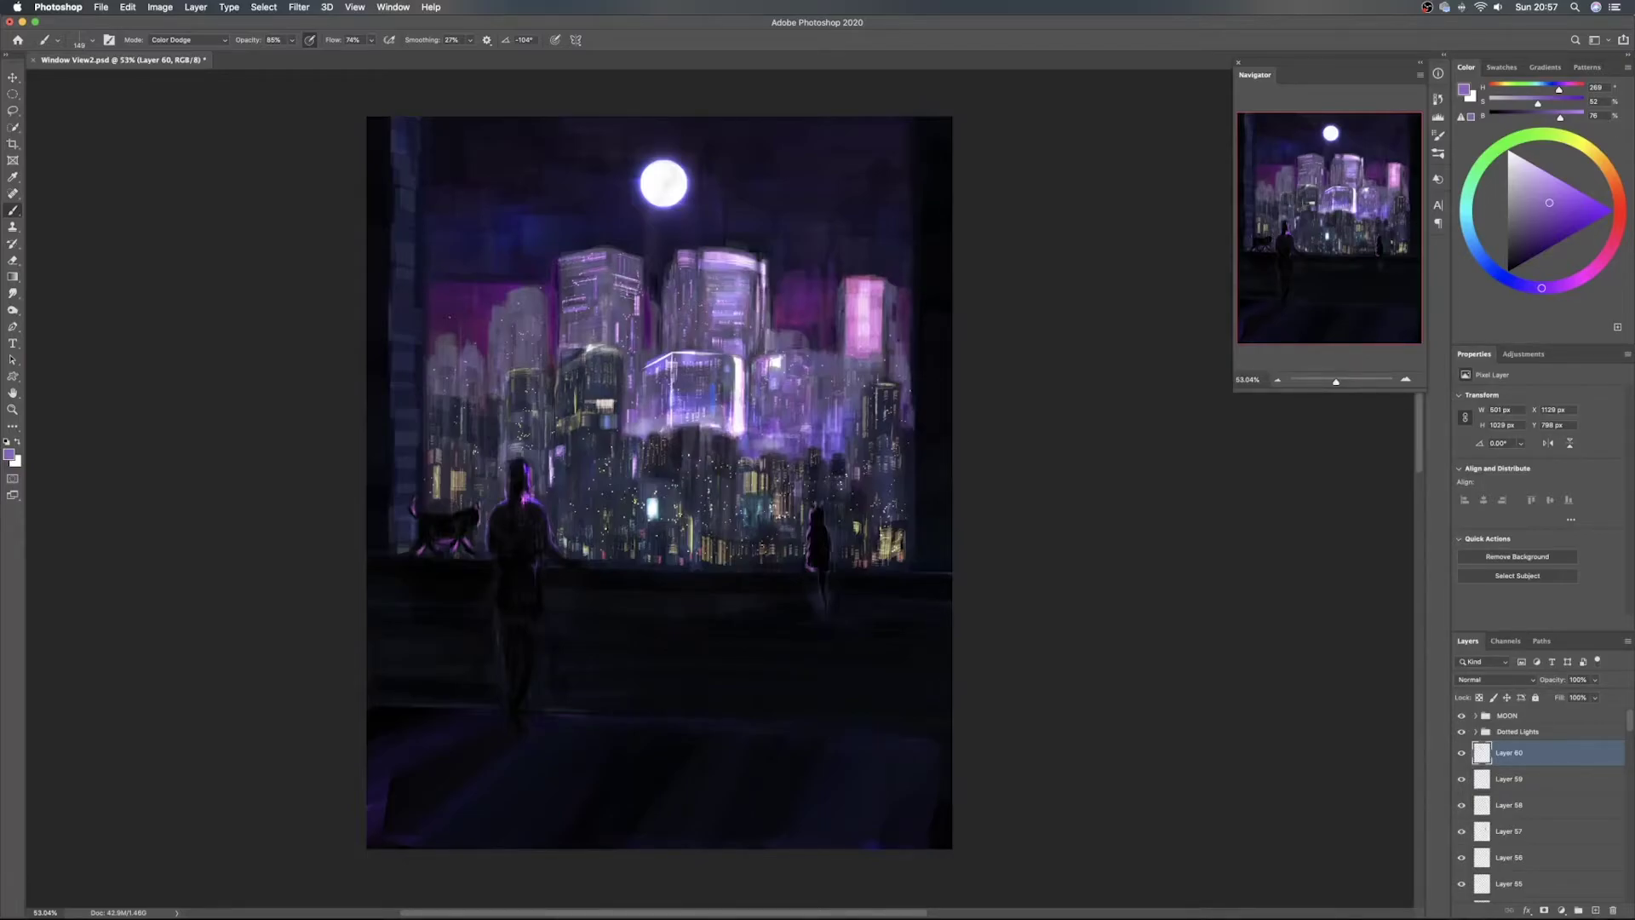
left_click_drag(620, 301, 634, 302)
On a new layer, paint small dark rooftops below the bright central block, using near-black and a sampled dark blue-grey
left_click_drag(626, 320, 606, 320, "ctrl+alt")
left_click(1594, 911)
left_click_drag(1534, 254, 1513, 268)
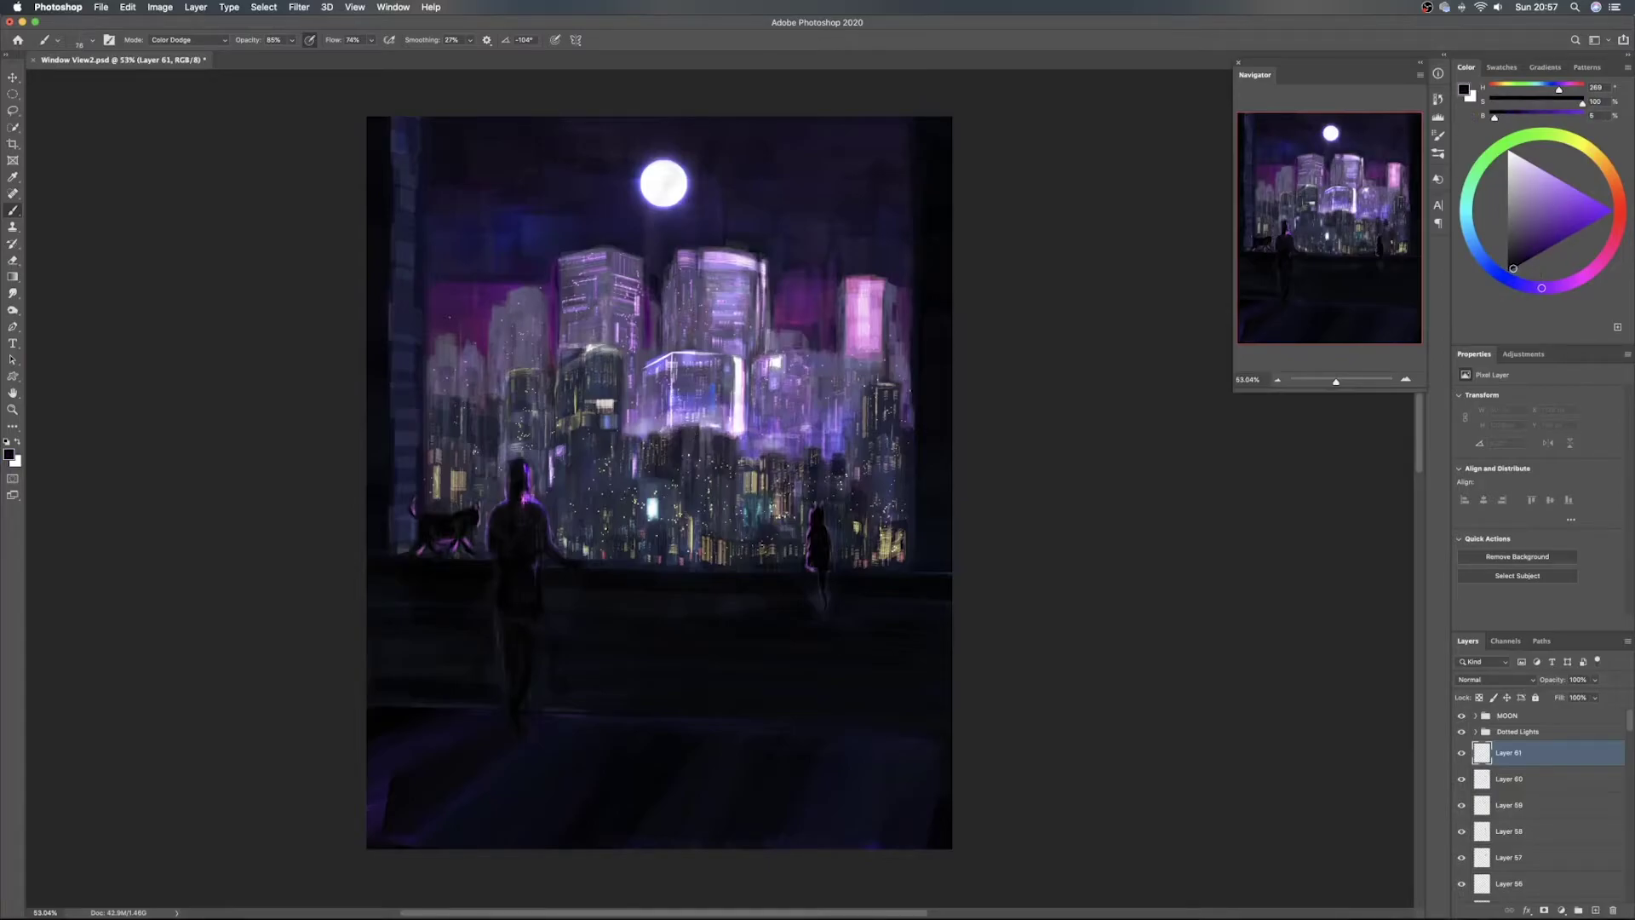
left_click_drag(688, 427, 694, 429)
left_click(686, 435, "alt")
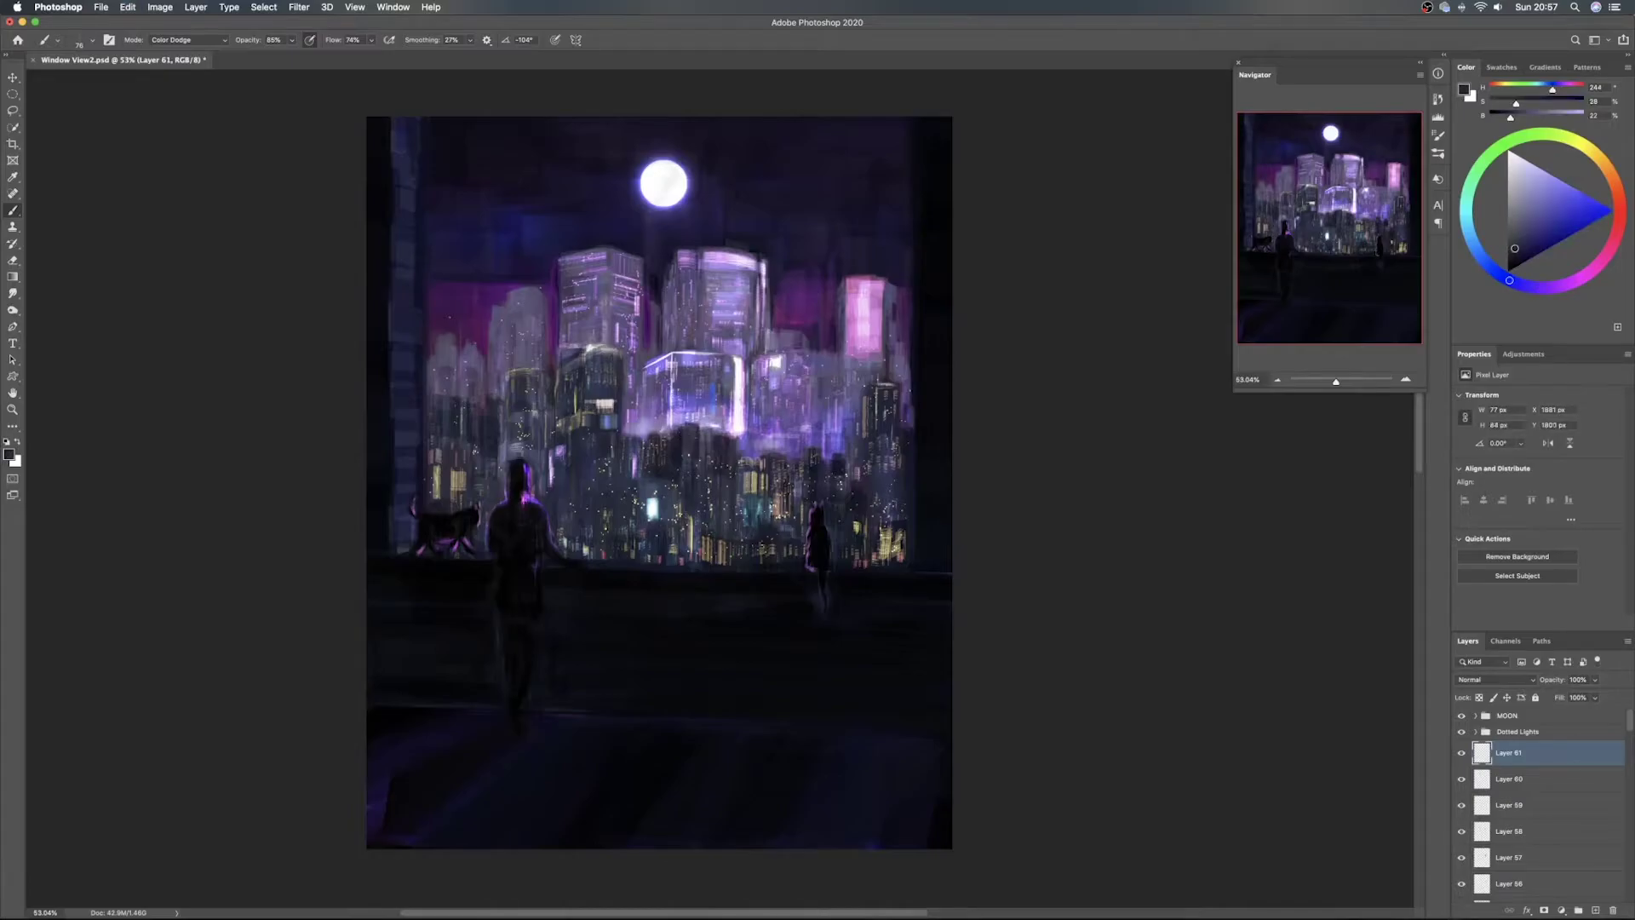
left_click(687, 428)
mouse_move(710, 447)
left_mouse_down()
mouse_move(691, 447)
mouse_move(716, 460)
left_mouse_up()
Turn the brush tip to 180° and extend the dark rooftop silhouettes along the base of the bright central block
right_click(672, 453)
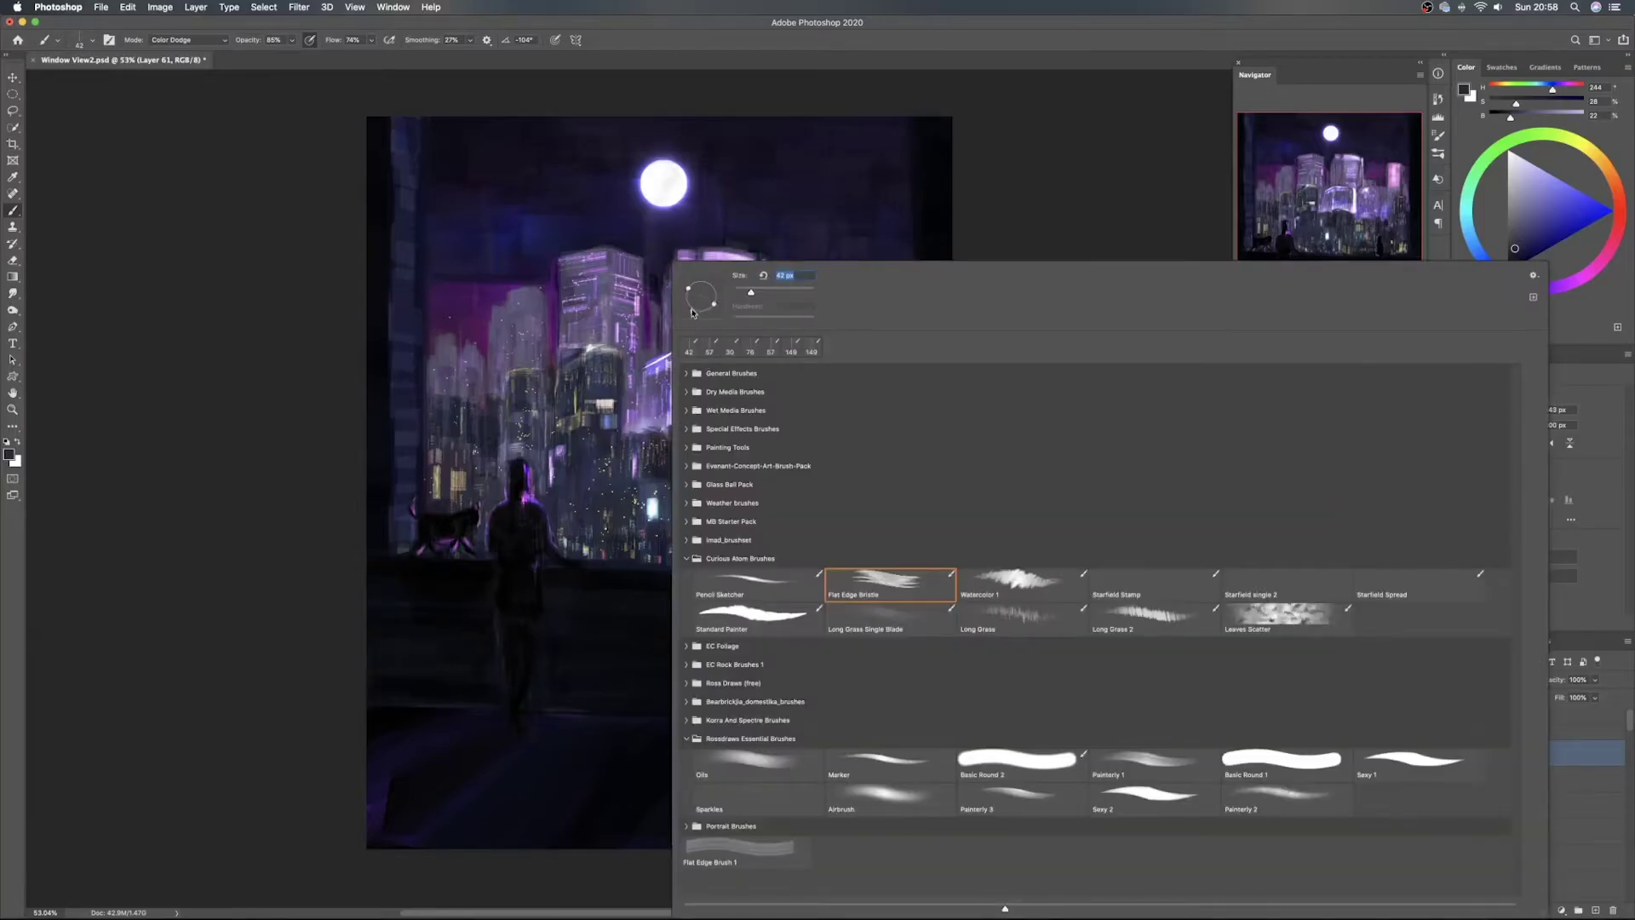
left_click_drag(684, 309, 683, 295)
left_click_drag(637, 438, 648, 438)
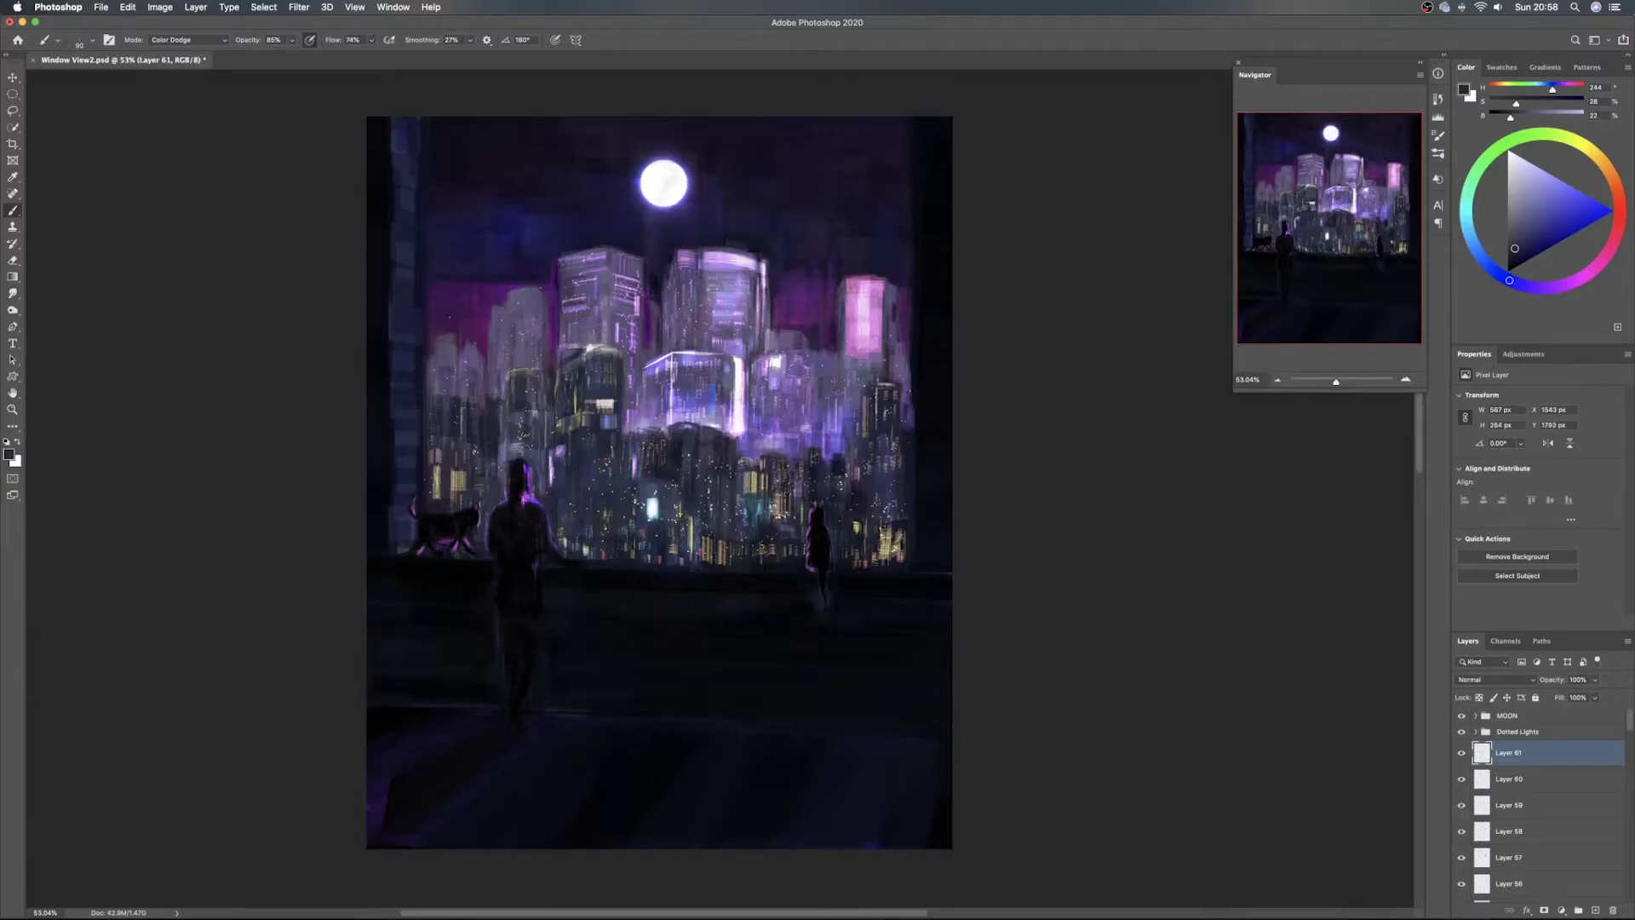
left_click_drag(666, 432, 695, 424)
left_click_drag(731, 439, 742, 444)
Darken the tall building at the city's right edge and the nearby rooftops with near-black blues, continuing on a new layer
left_click_drag(891, 383, 892, 468)
left_click(1516, 264)
left_click(1595, 910)
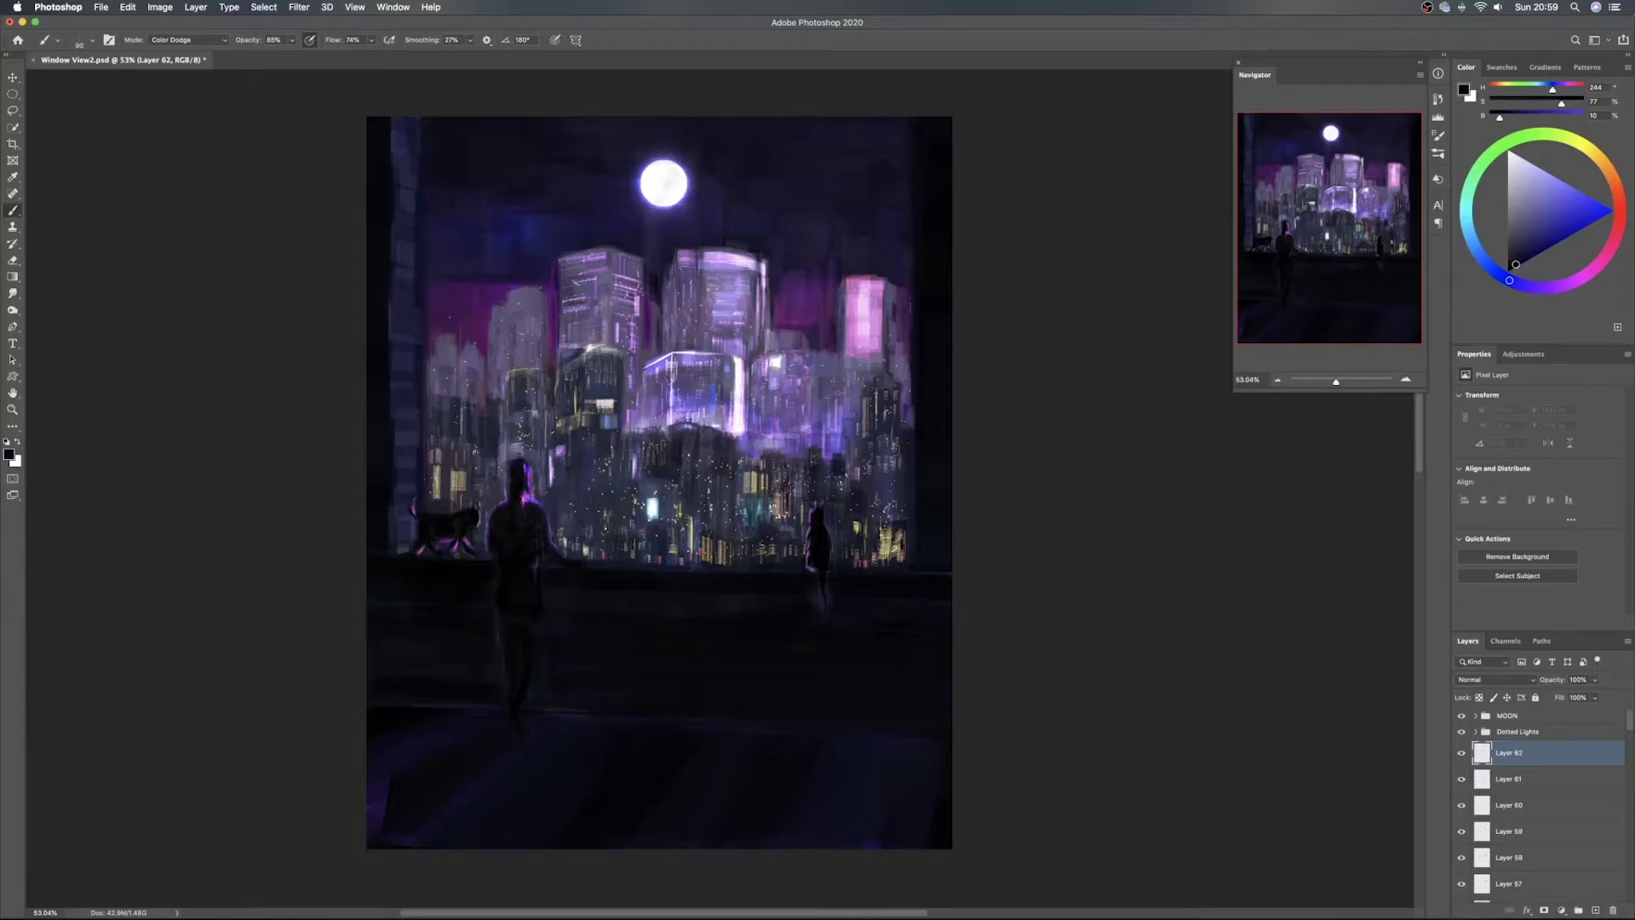
left_click_drag(888, 376, 888, 391)
left_click(880, 397, "alt")
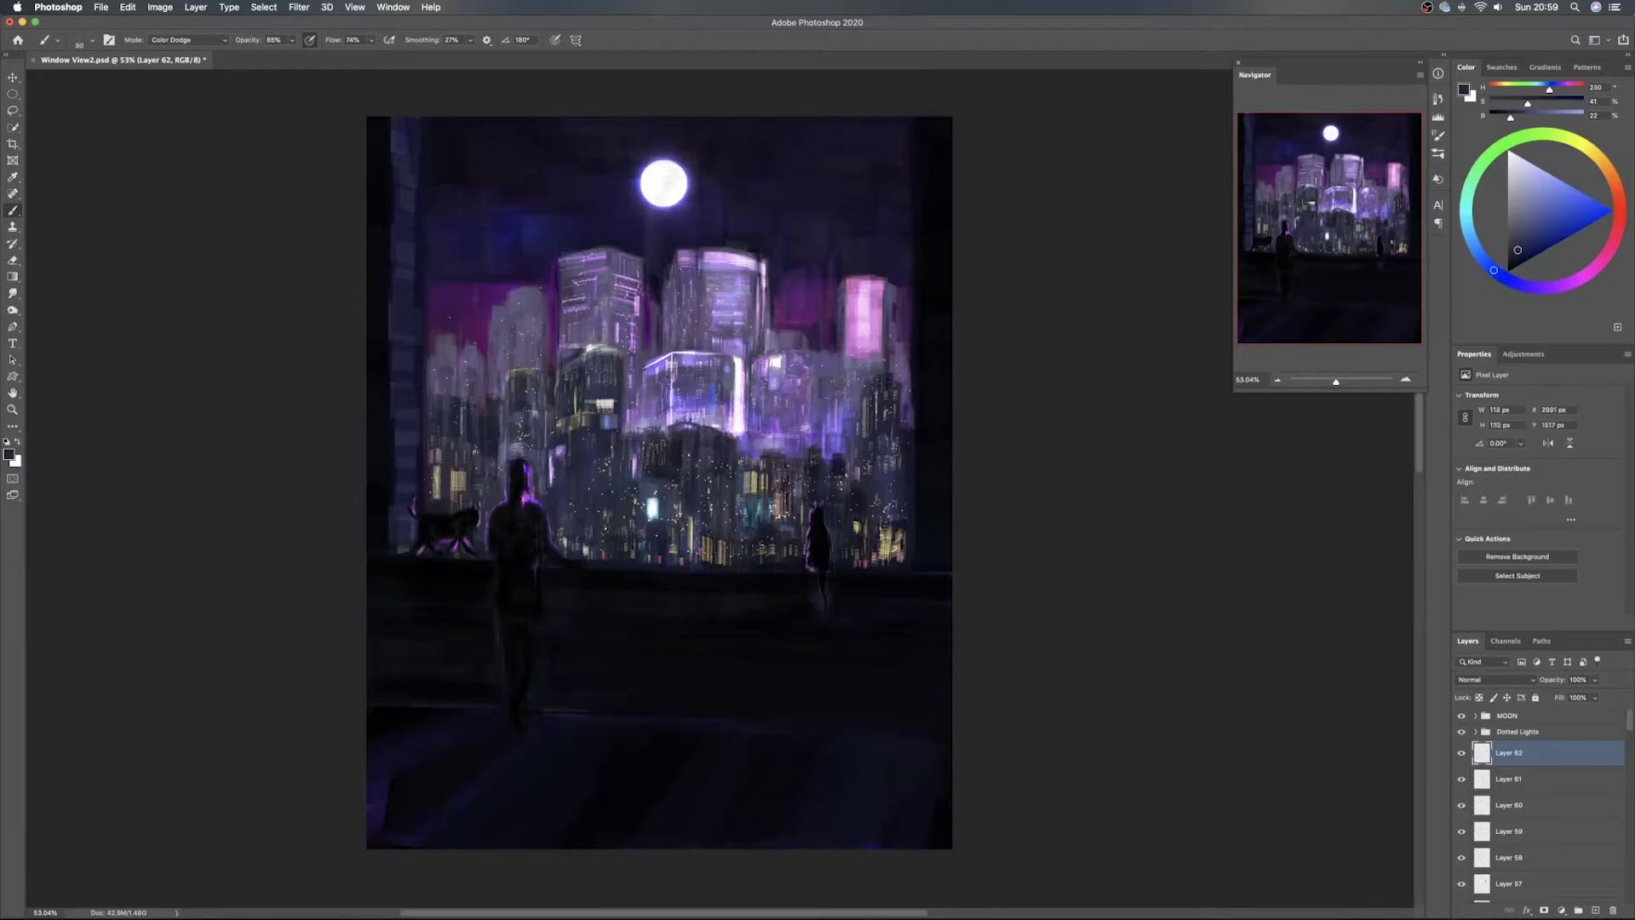
left_click_drag(882, 373, 882, 390)
left_click(1519, 261)
left_click_drag(901, 407, 901, 431)
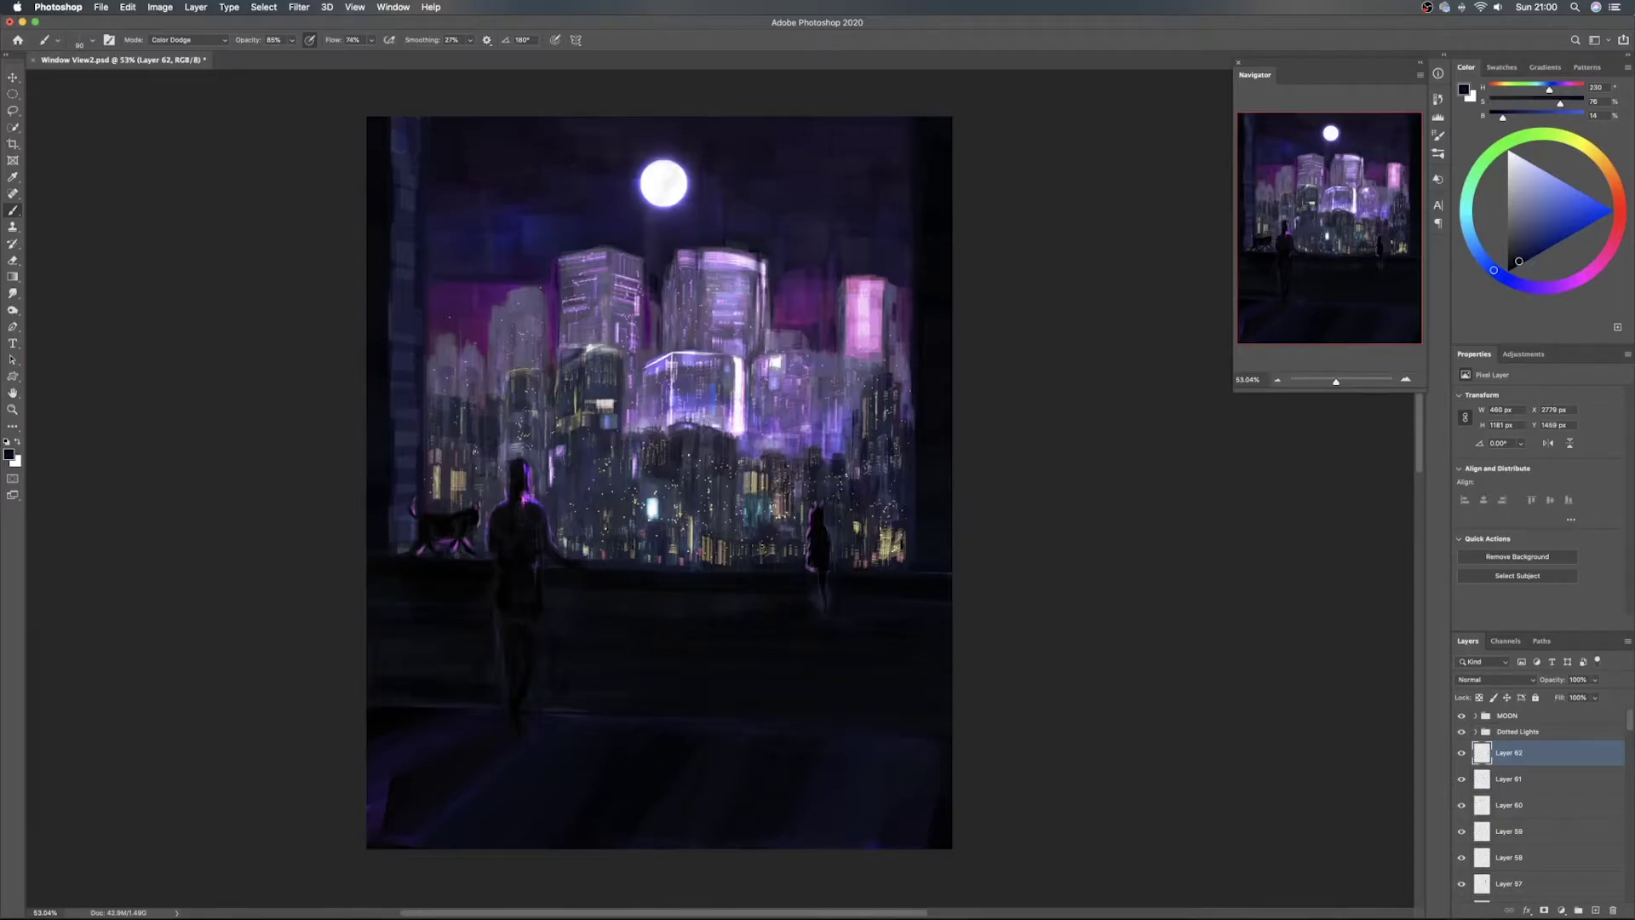
left_click_drag(804, 443, 805, 486)
Darken the roof of the lower tower left of the bright central block, and glaze sampled blue down its face on a new layer
mouse_move(564, 352)
left_mouse_down()
mouse_move(616, 366)
mouse_move(603, 358)
left_mouse_up()
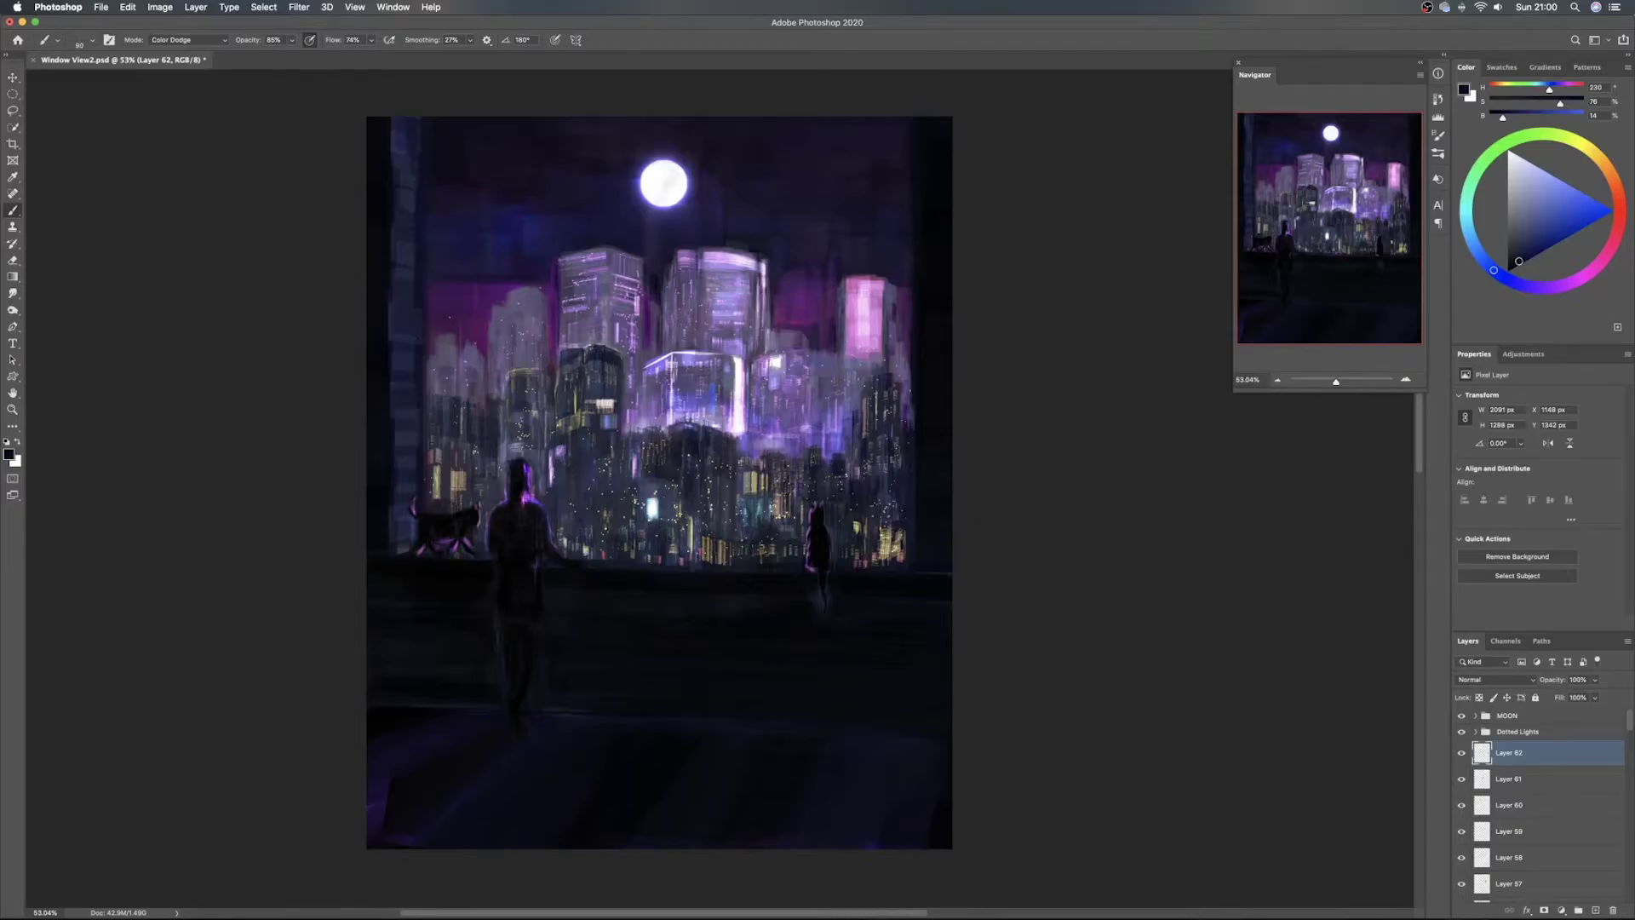
left_click(615, 373, "alt")
left_click(1594, 909)
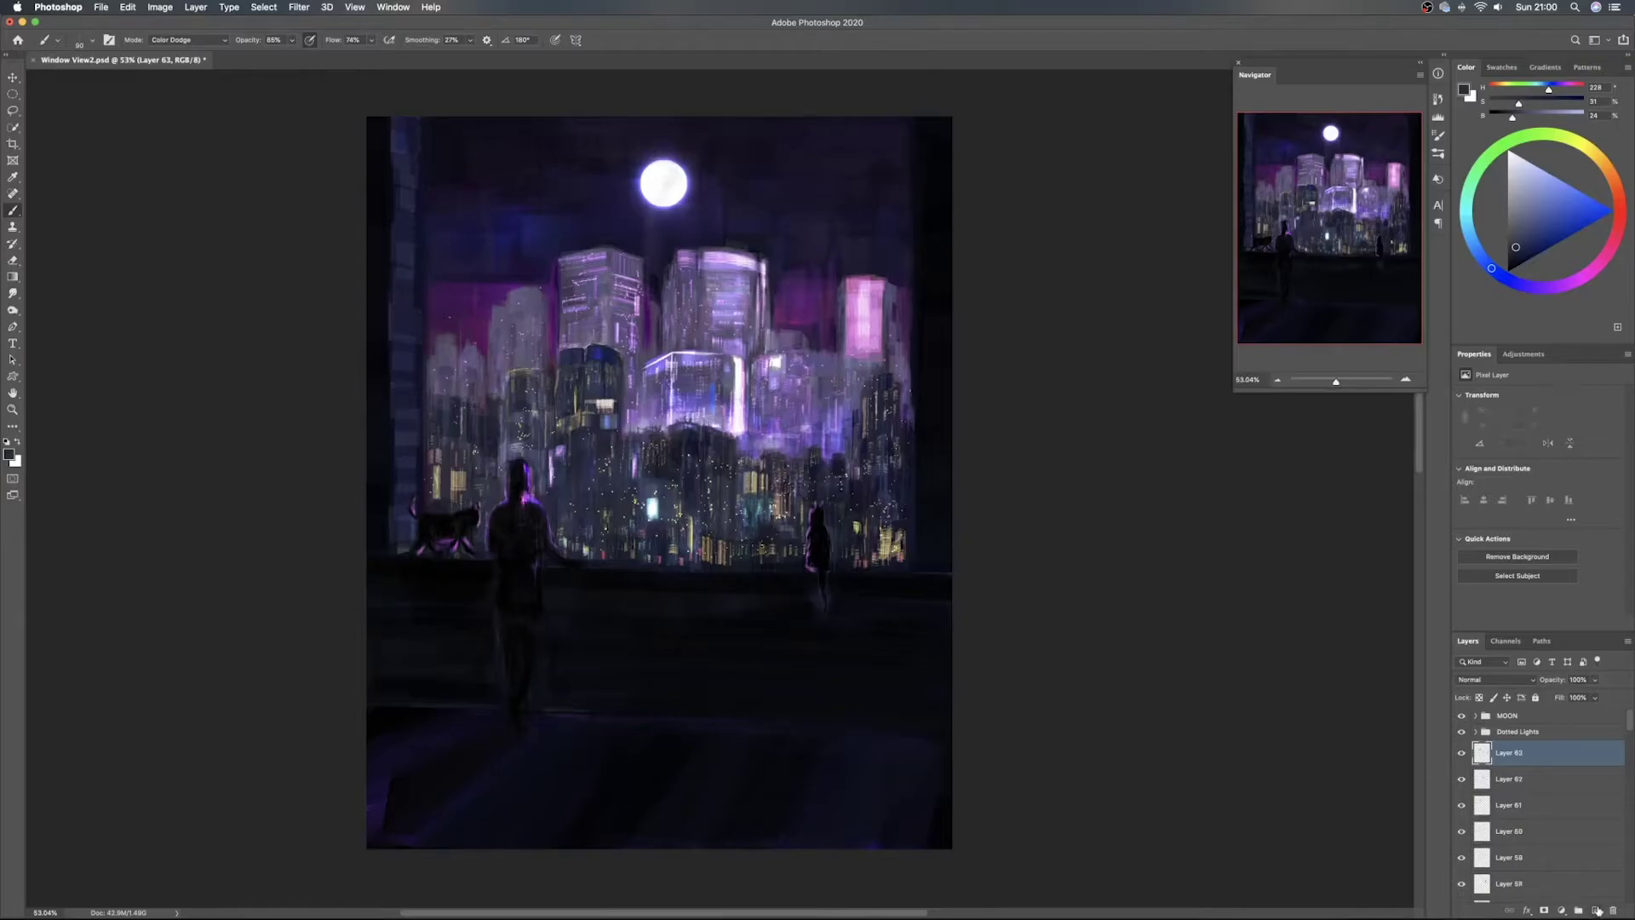
left_click_drag(1523, 244, 1521, 239)
left_click(595, 388, "alt")
mouse_move(592, 349)
left_mouse_down()
mouse_move(617, 370)
mouse_move(617, 427)
left_mouse_up()
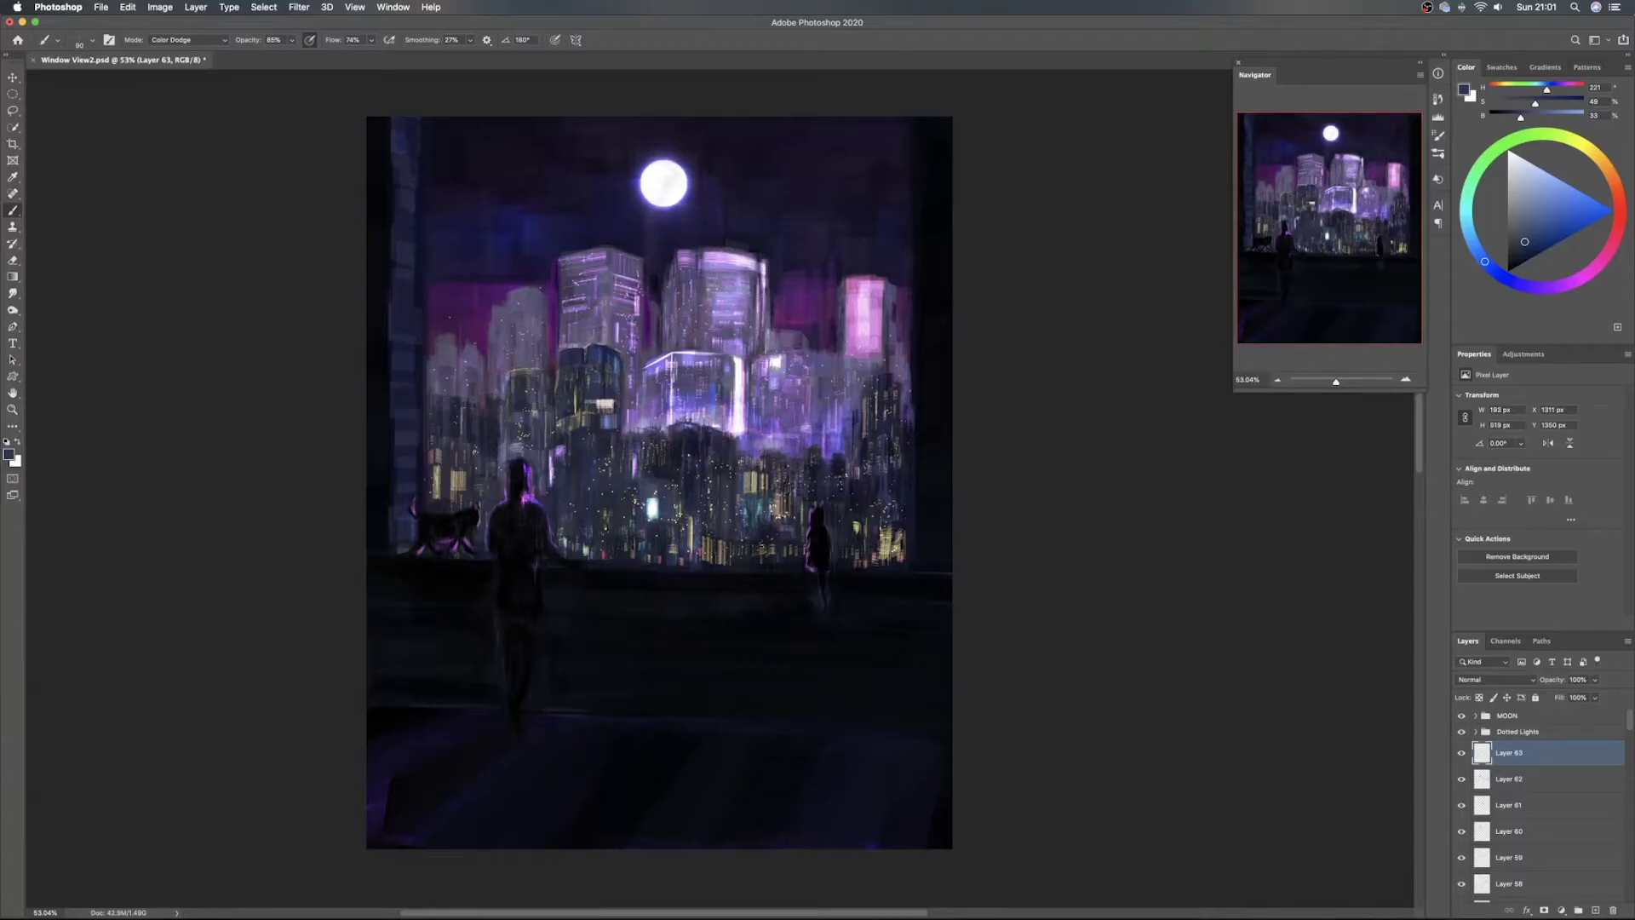
left_click_drag(610, 354, 611, 369)
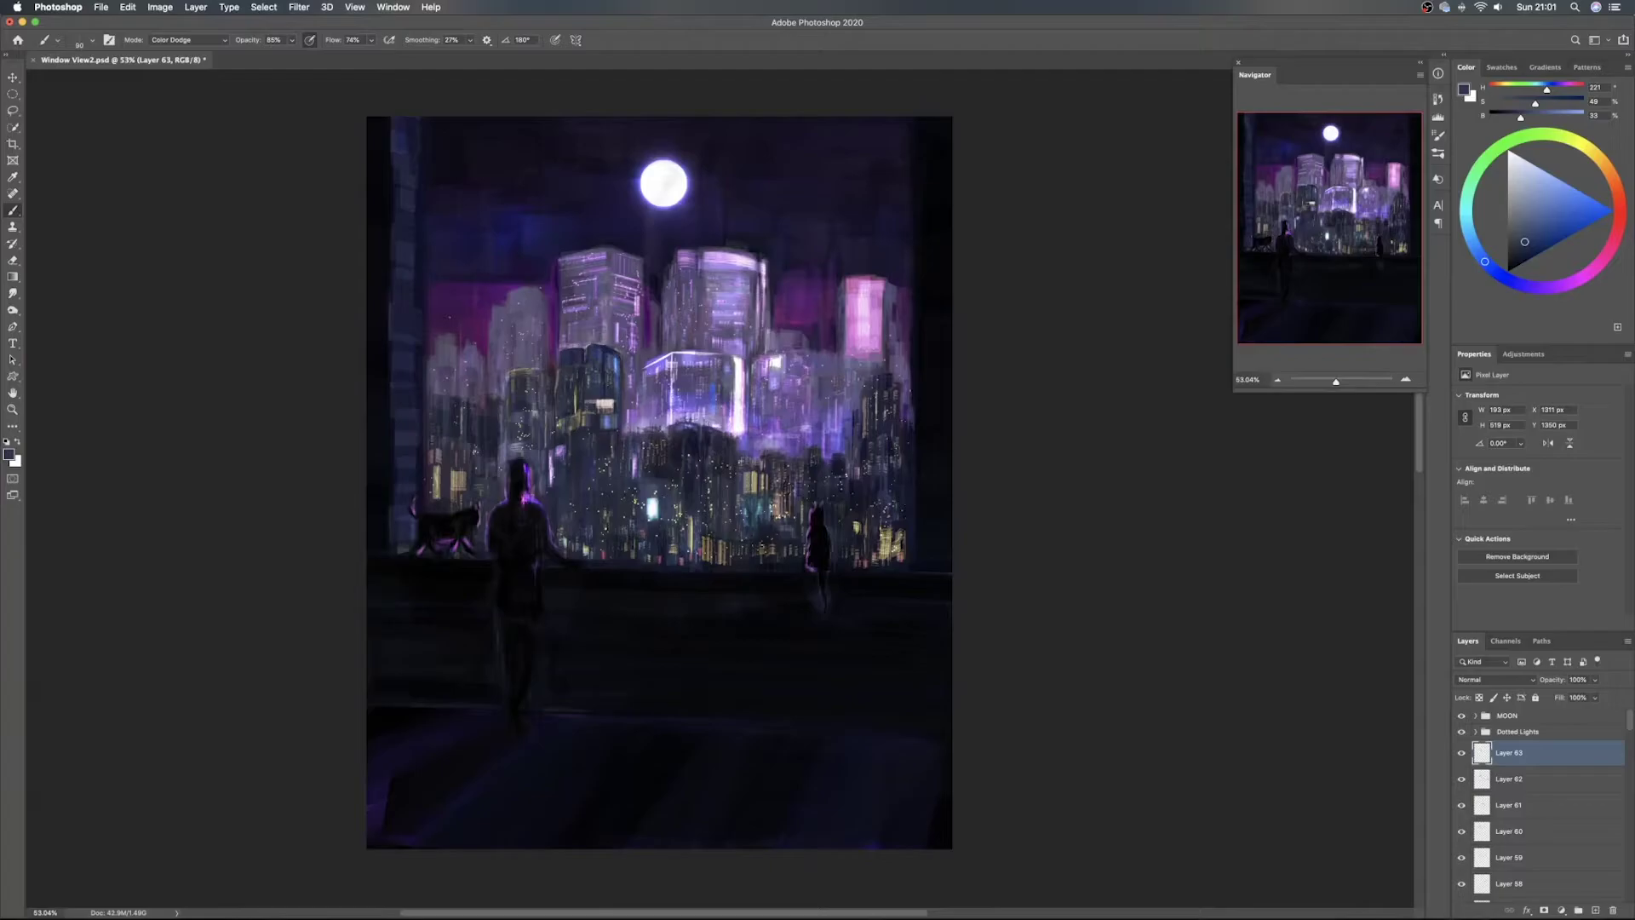
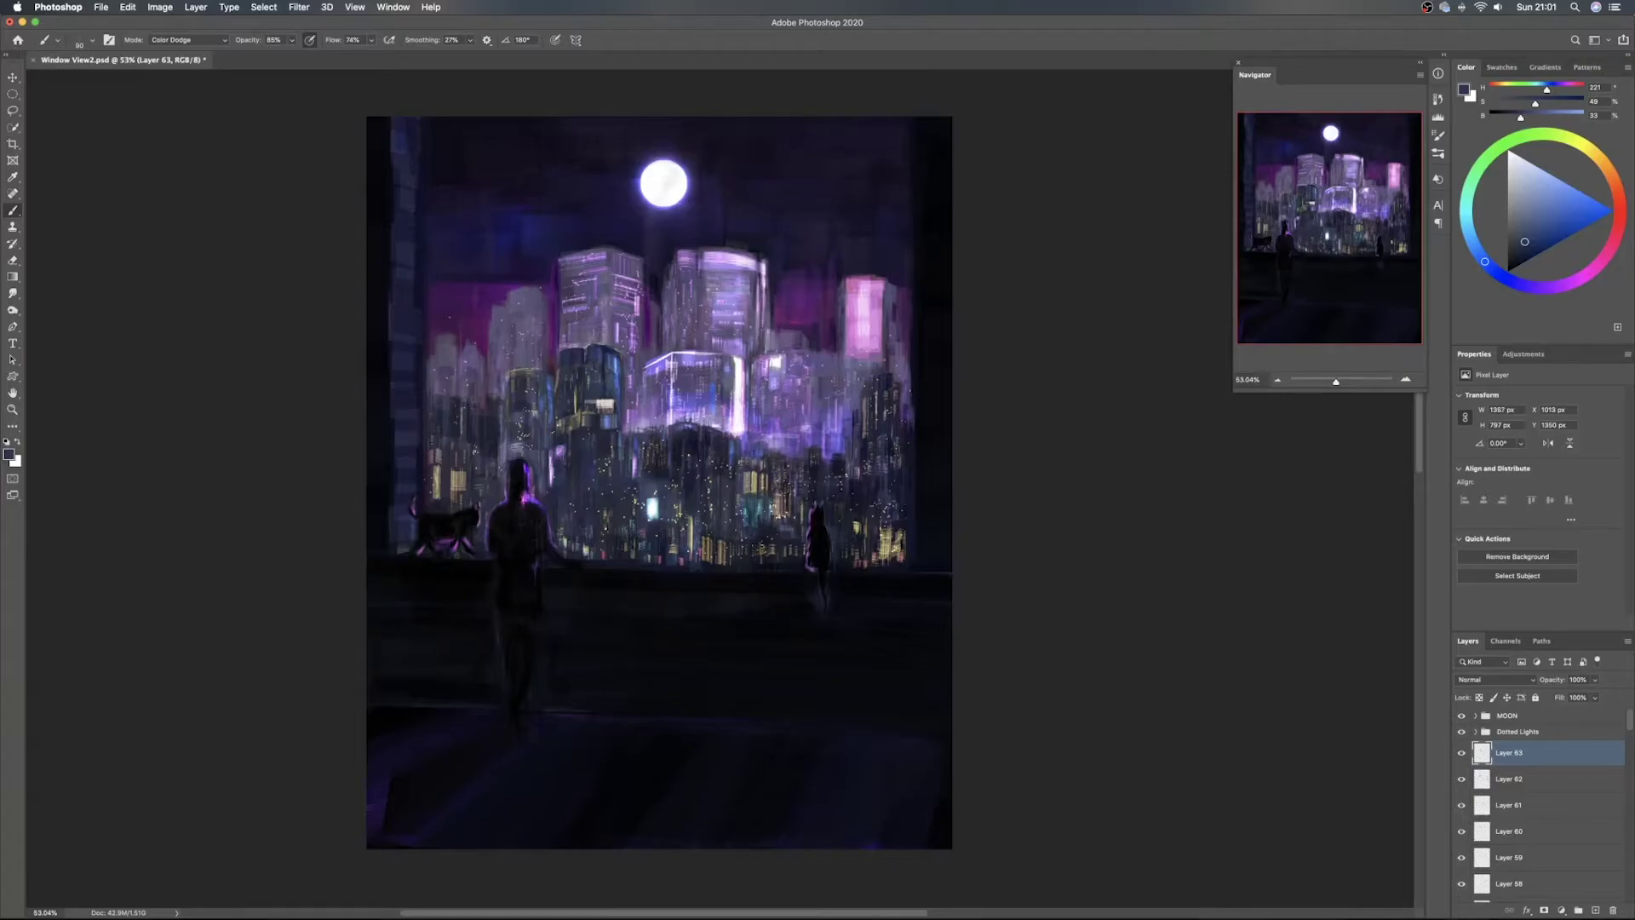
Dab near-black blue over the low rooftops below and right of the bright central block, continuing on a new layer
left_click(1518, 260)
left_click_drag(767, 448, 773, 449)
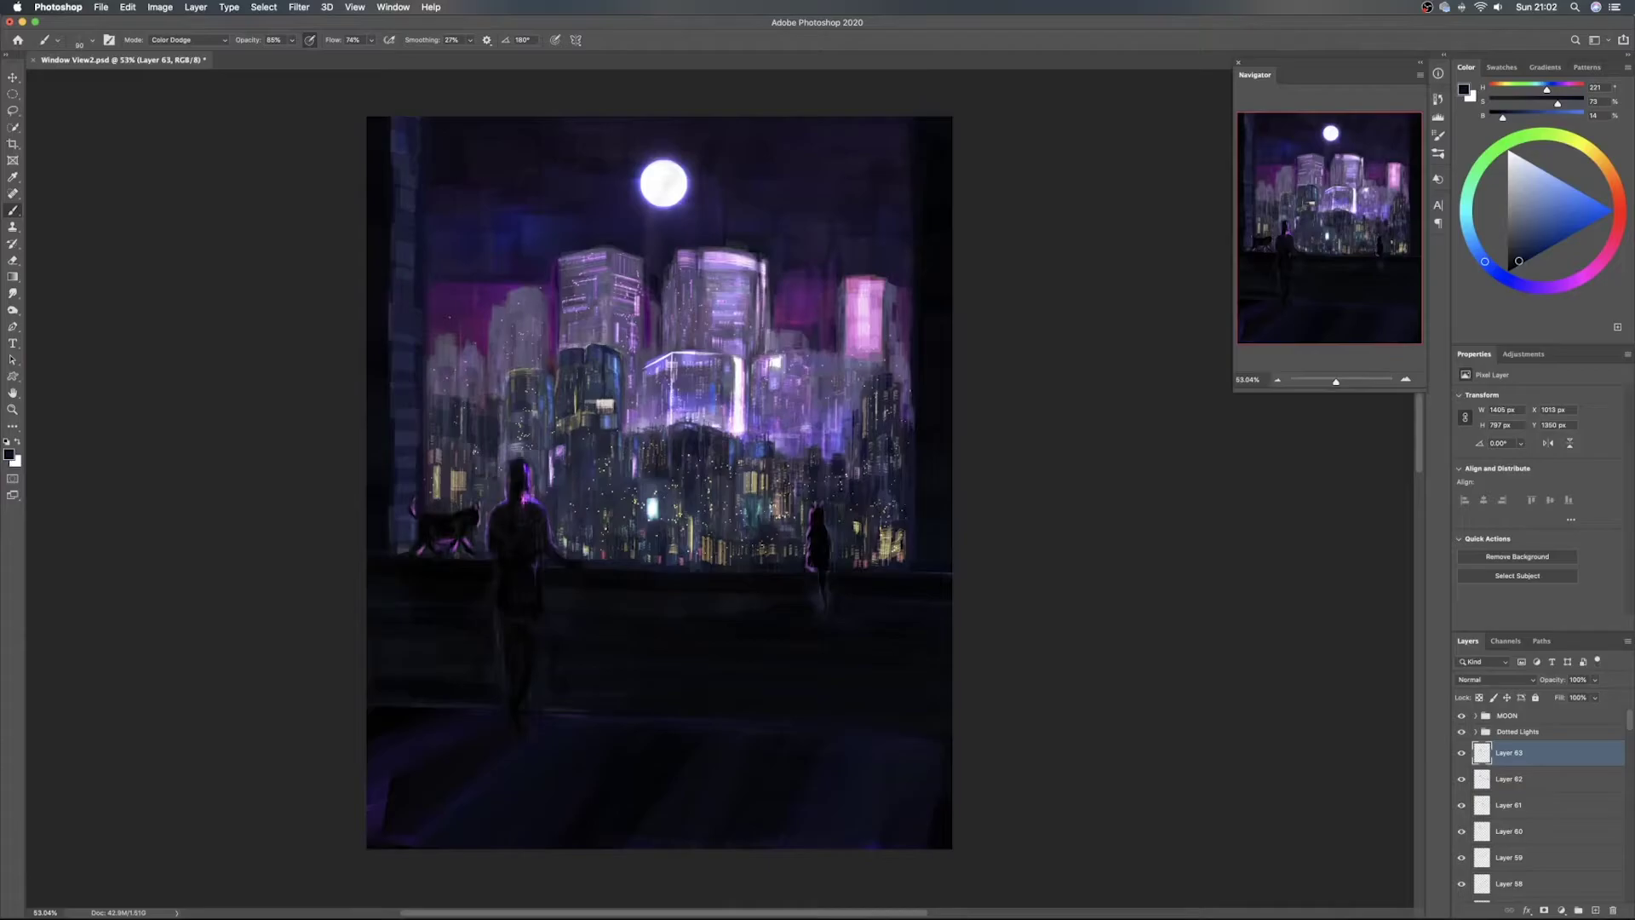
left_click(1595, 908)
left_click(1514, 254)
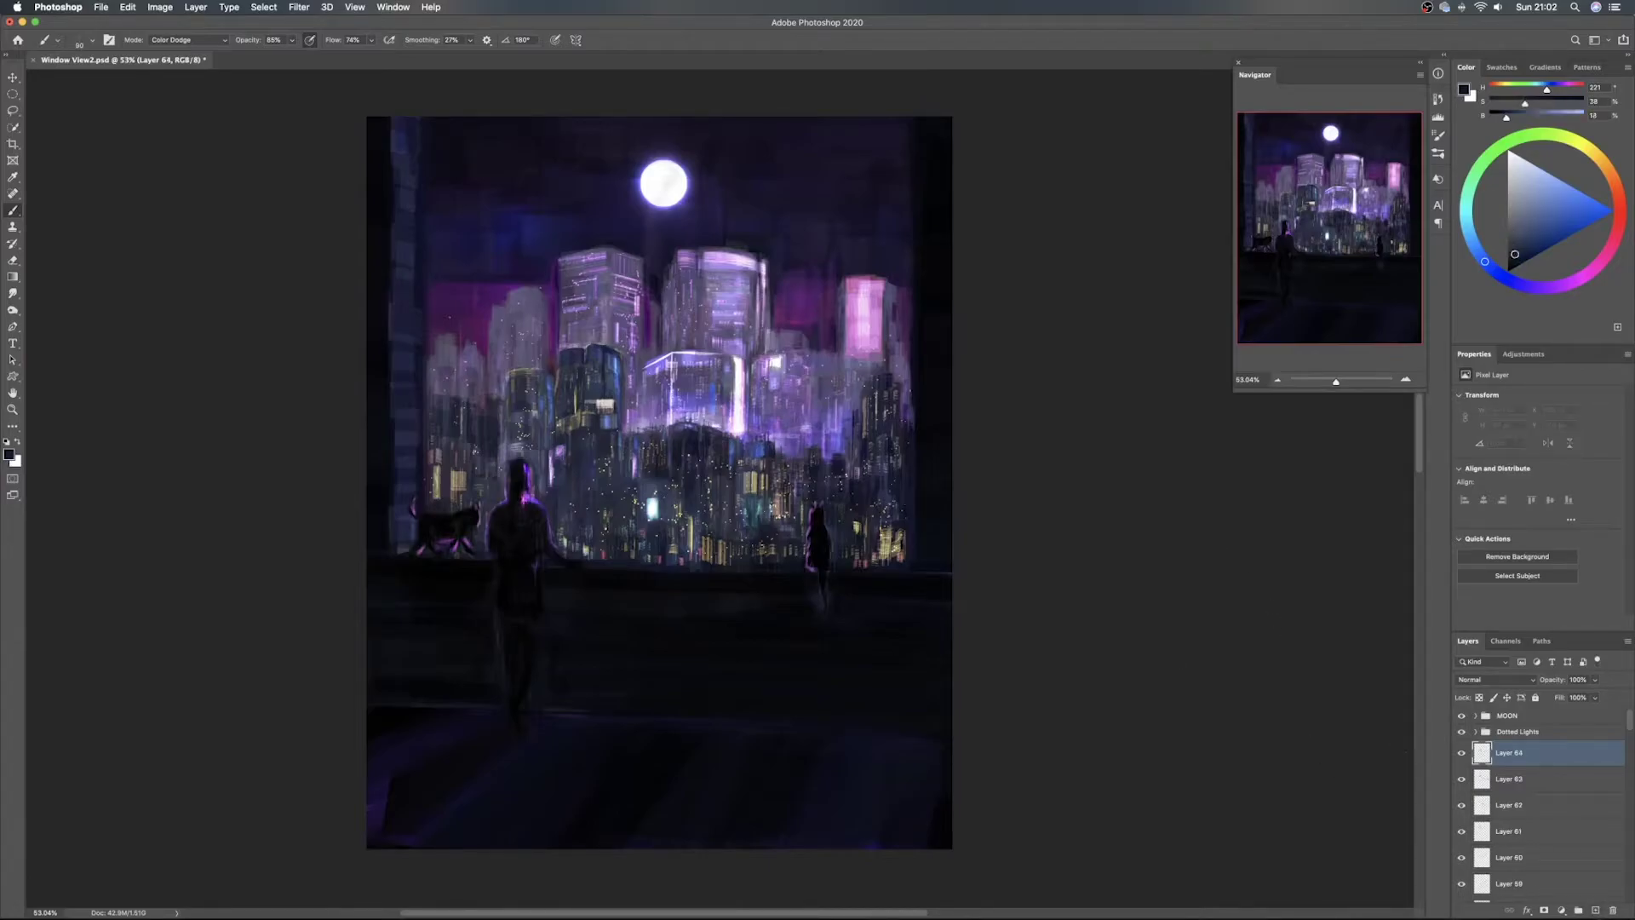
left_click(764, 450)
left_click(766, 452)
left_click(735, 447)
left_click(735, 449)
left_click(778, 458)
left_click(776, 461)
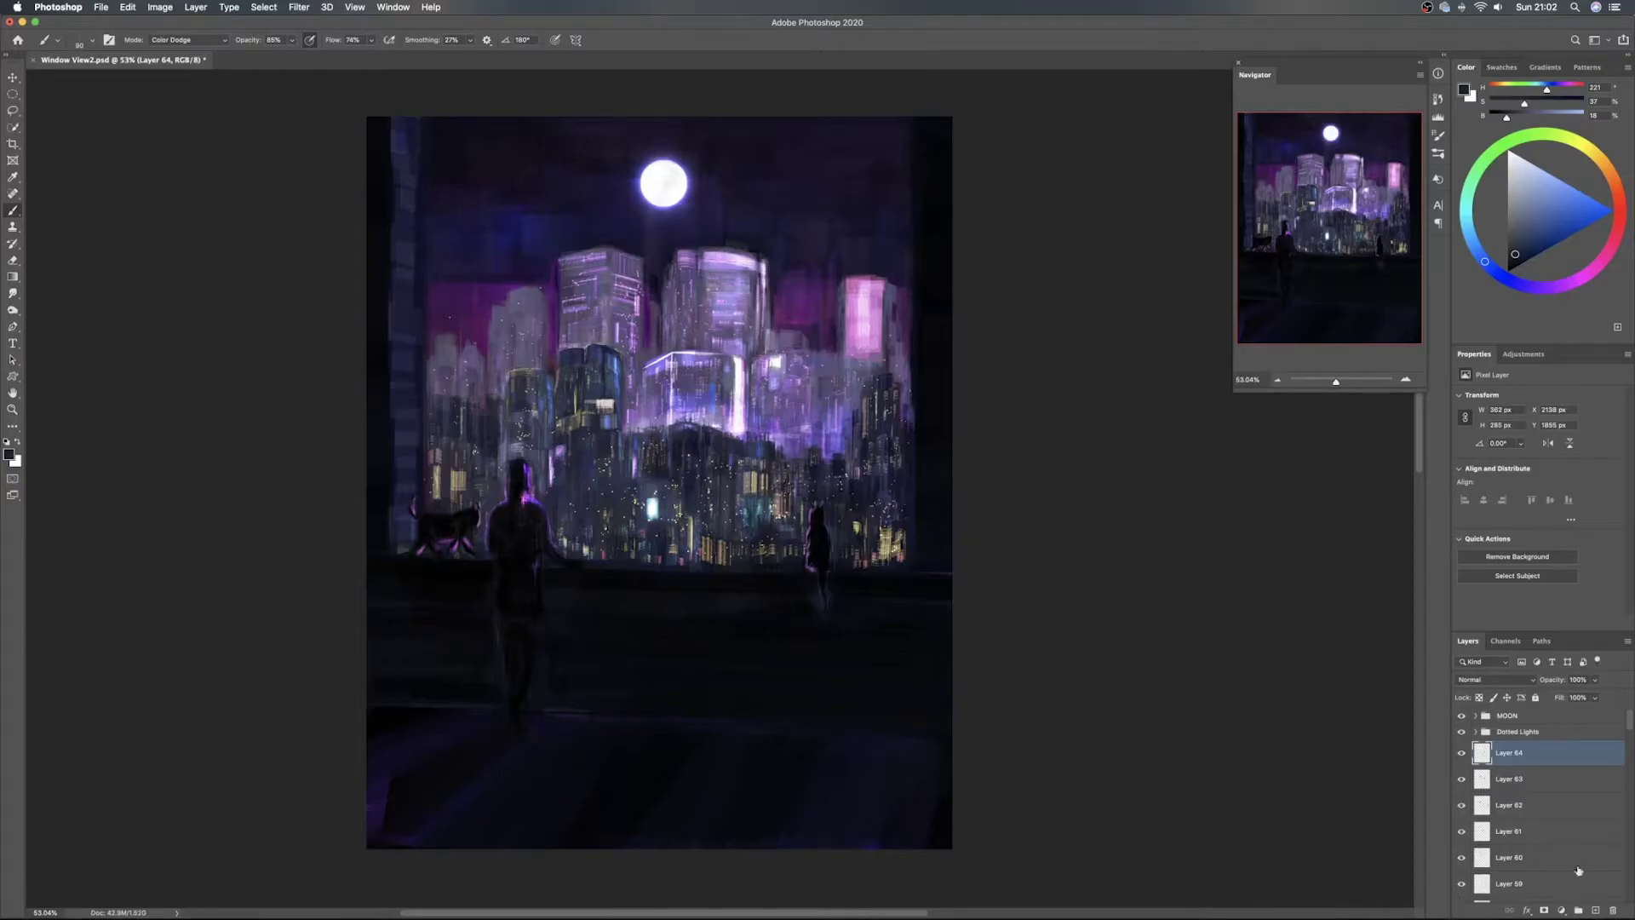
On a new layer, dot light orange window lights over the low dark buildings and the dark tower left of the central block
left_click(1595, 910)
left_click(1607, 171)
left_click(1560, 191)
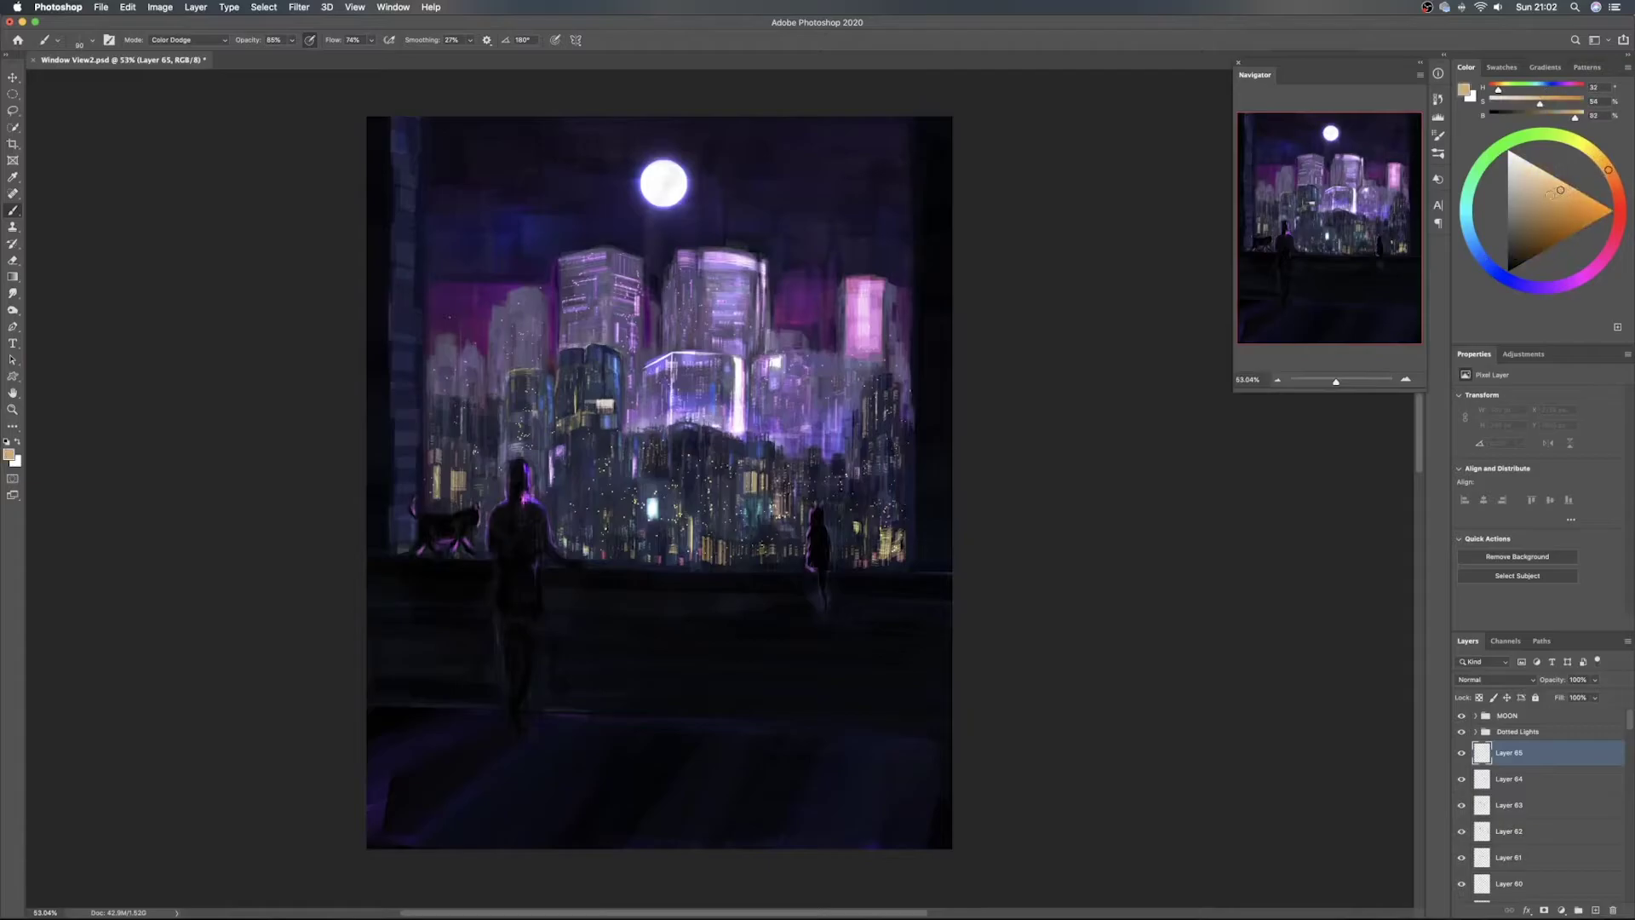
left_click_drag(760, 457, 753, 457)
left_click(761, 450)
left_click_drag(747, 448, 675, 434)
left_click(782, 458)
left_click(793, 455)
left_click(851, 463)
left_click(779, 517)
left_click(618, 372)
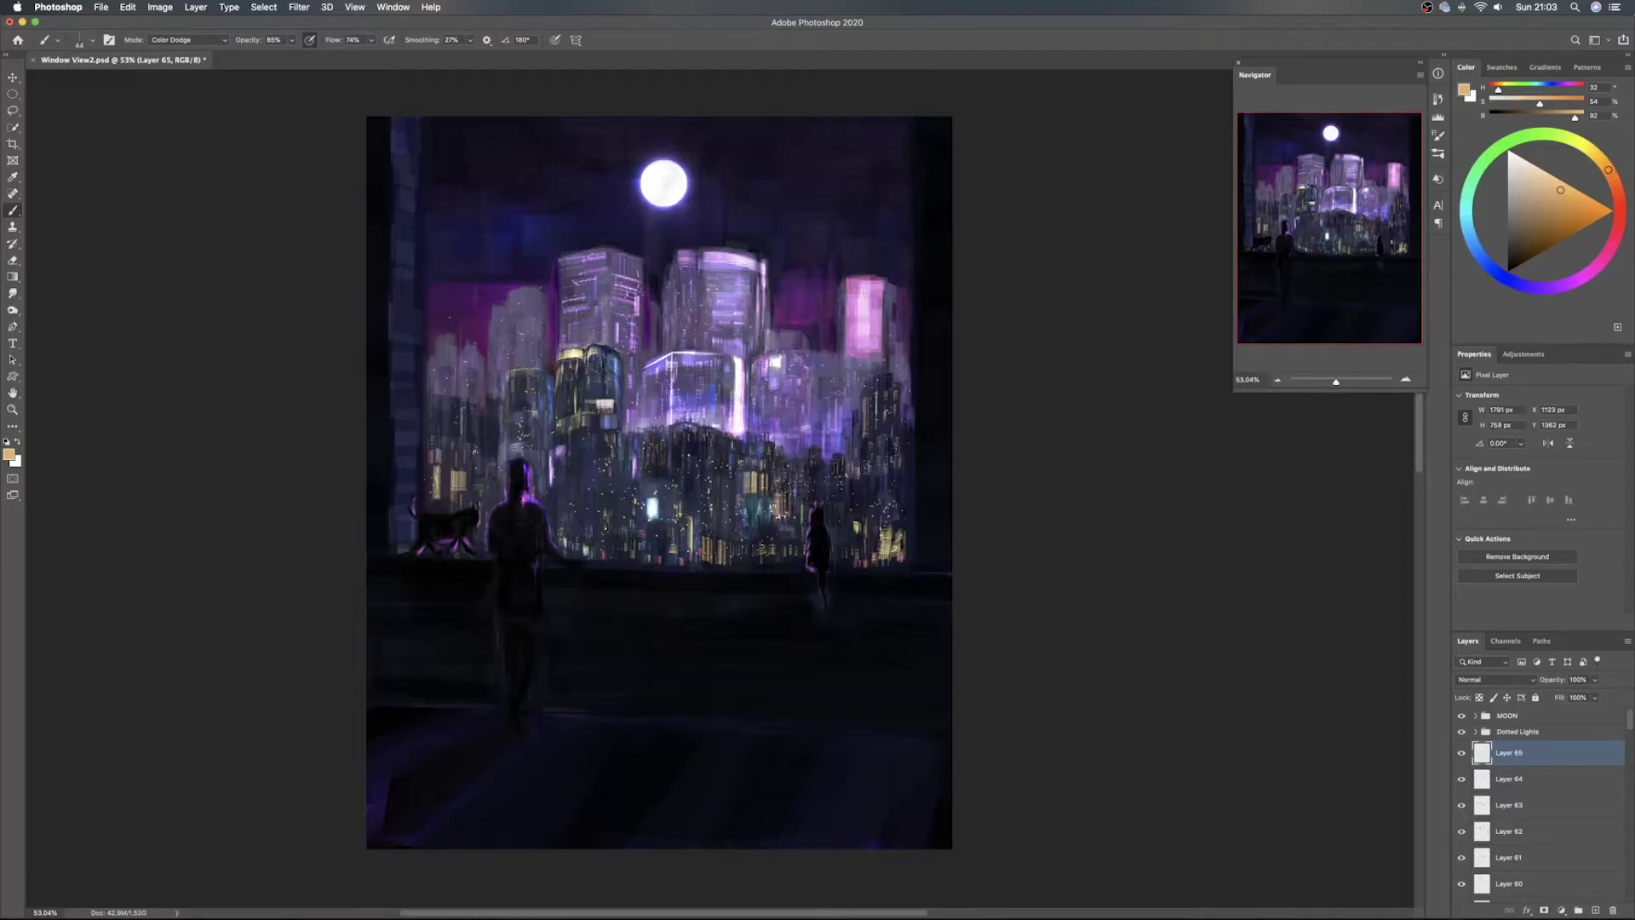
On a new layer, tone down the orange lights at the dark tower's upper-left edge with dark blue, and save the painting
left_click(1596, 910)
left_click(1506, 254)
left_click(1520, 247)
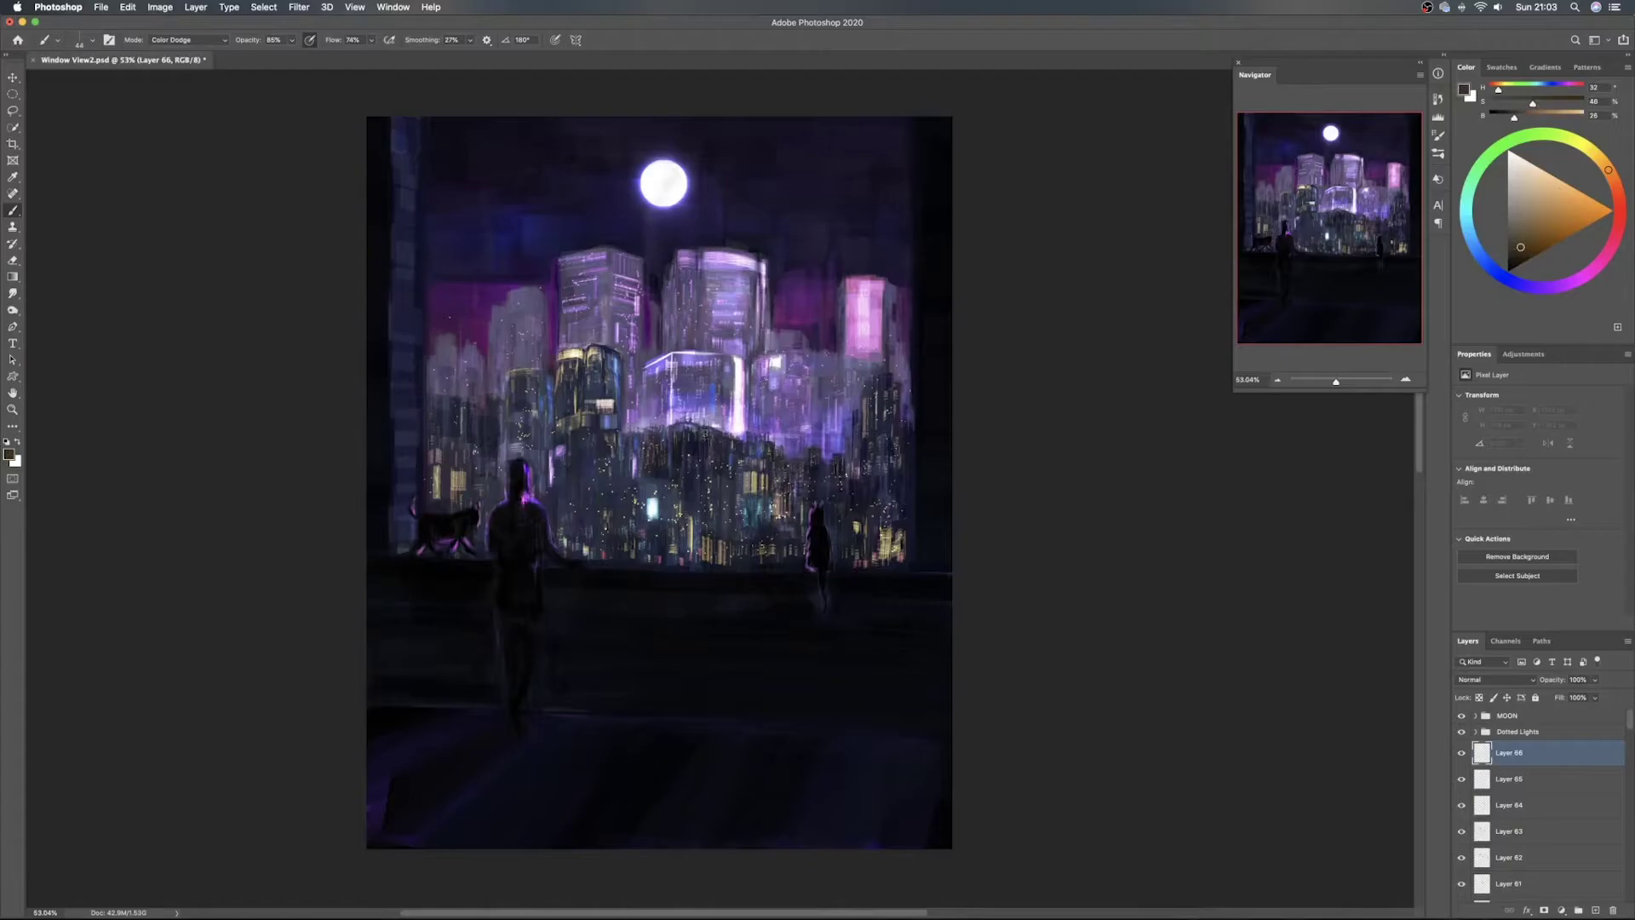
left_click(1494, 271)
left_click(577, 356)
left_click_drag(578, 353, 560, 360)
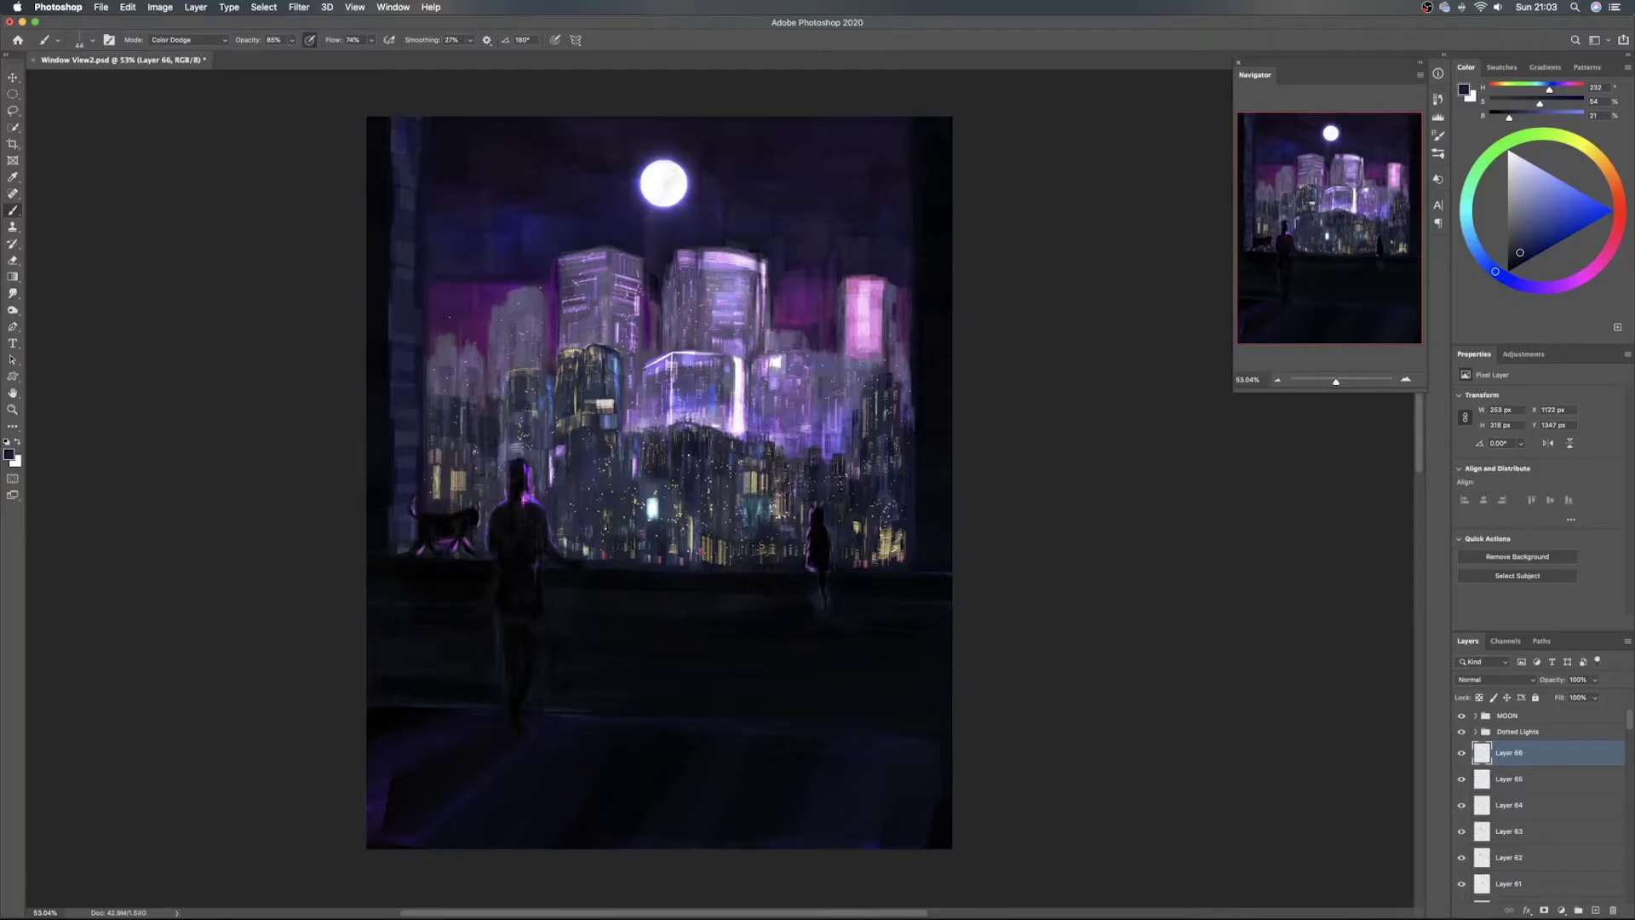
key("v")
key("super+s")
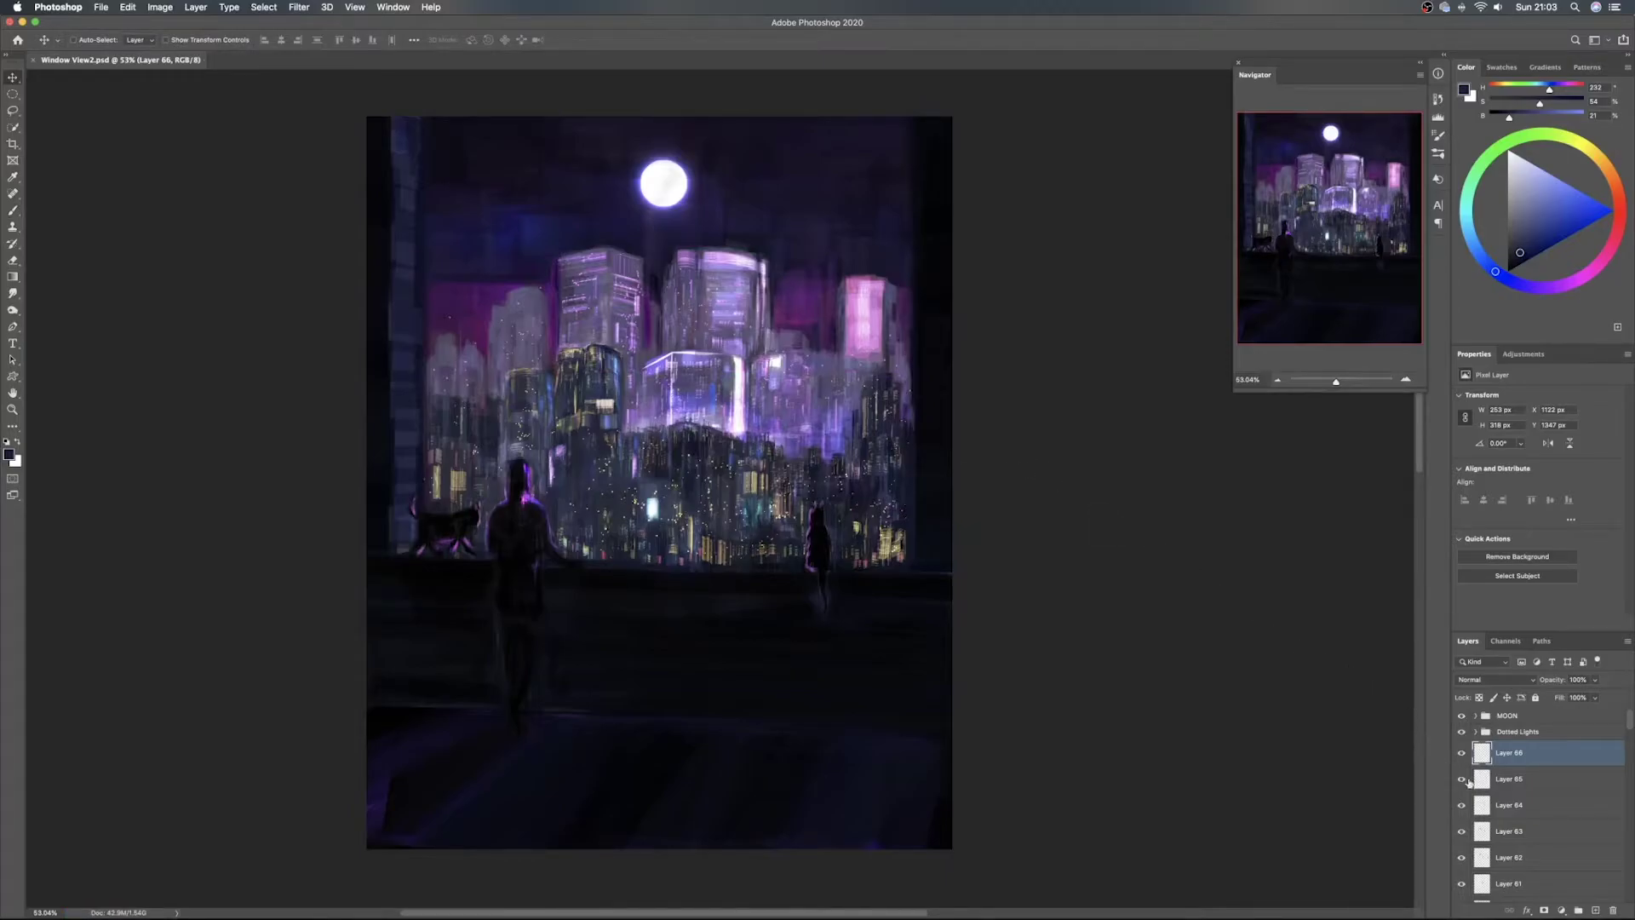
Undo the accidental layer selection, restore the new layer from the history, and return to the Brush tool
left_click(606, 400)
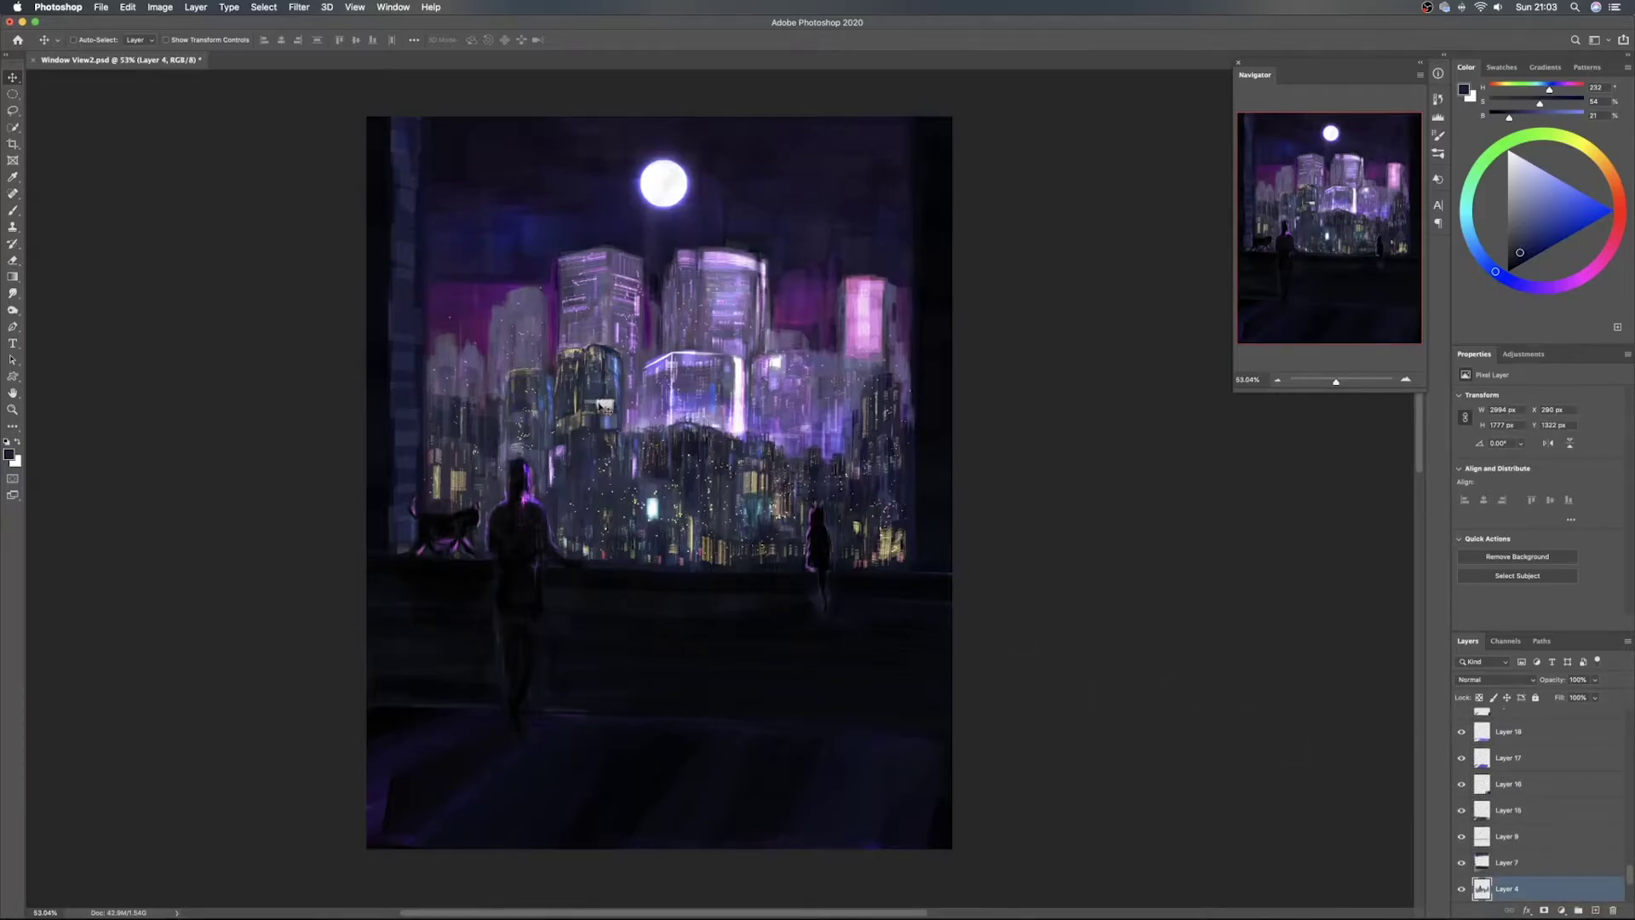
key("super+z")
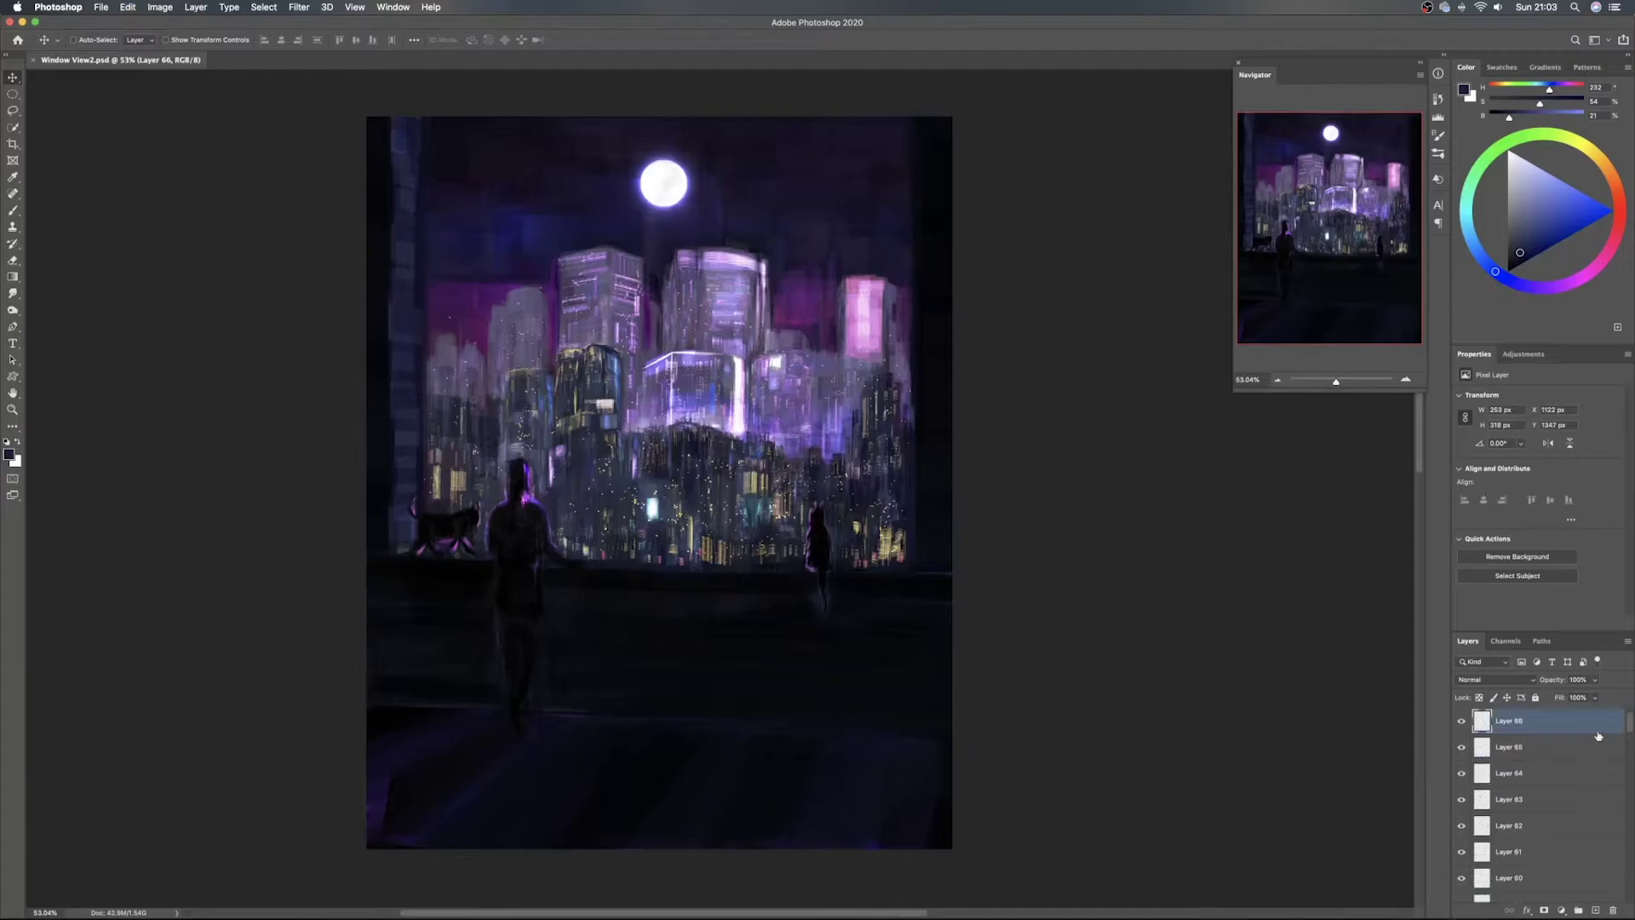
left_click(1437, 99)
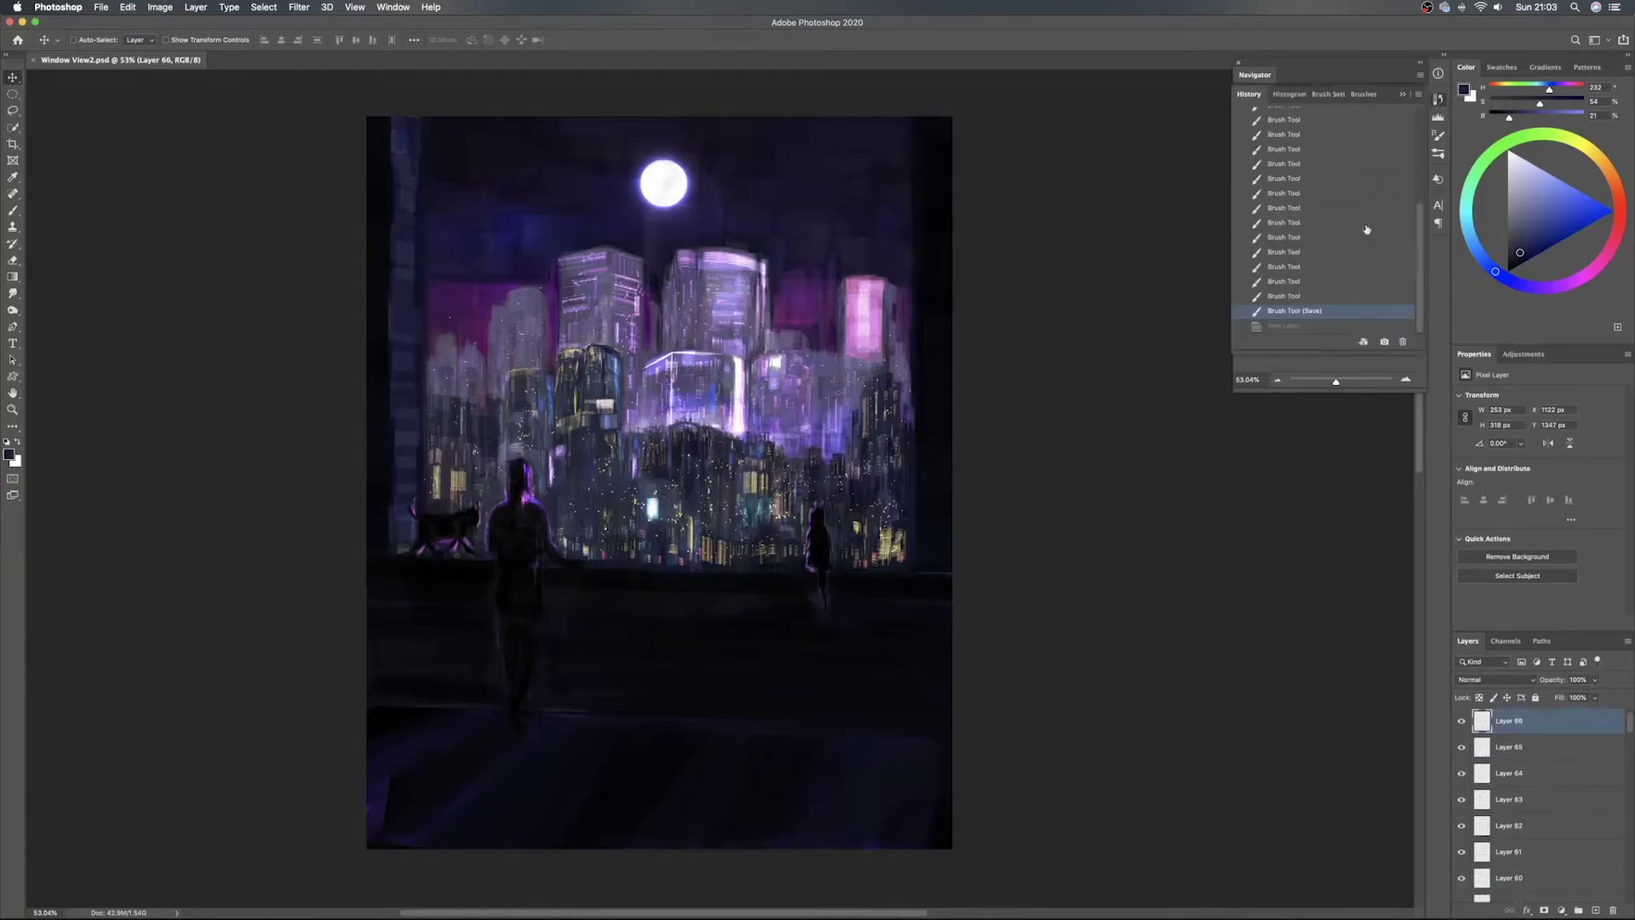
left_click(1309, 326)
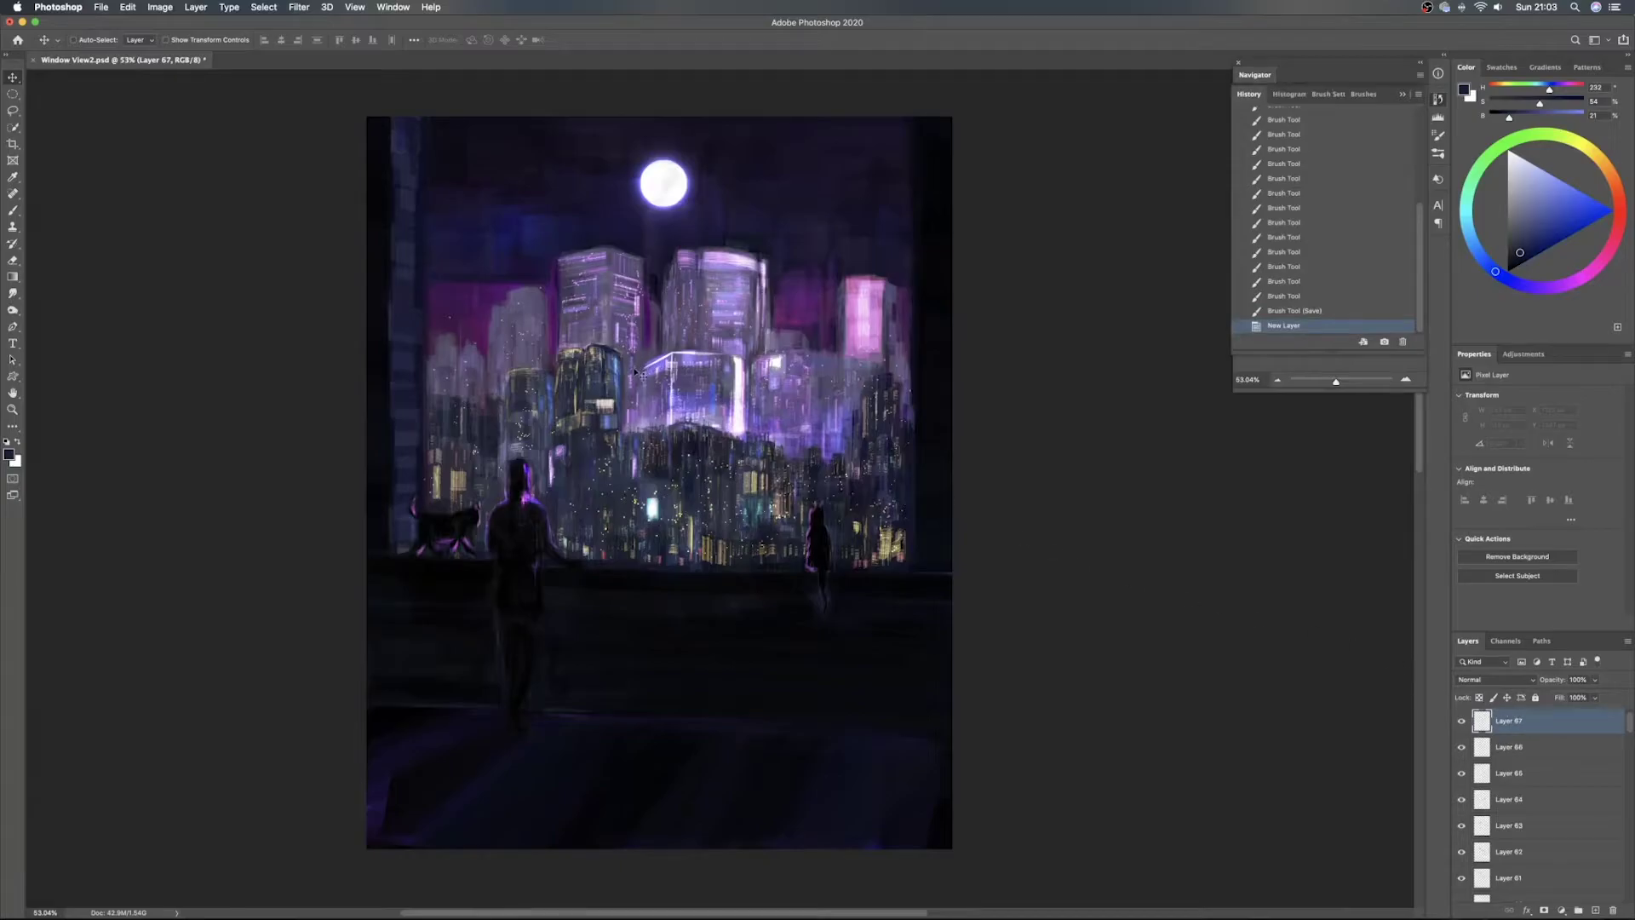
key("b")
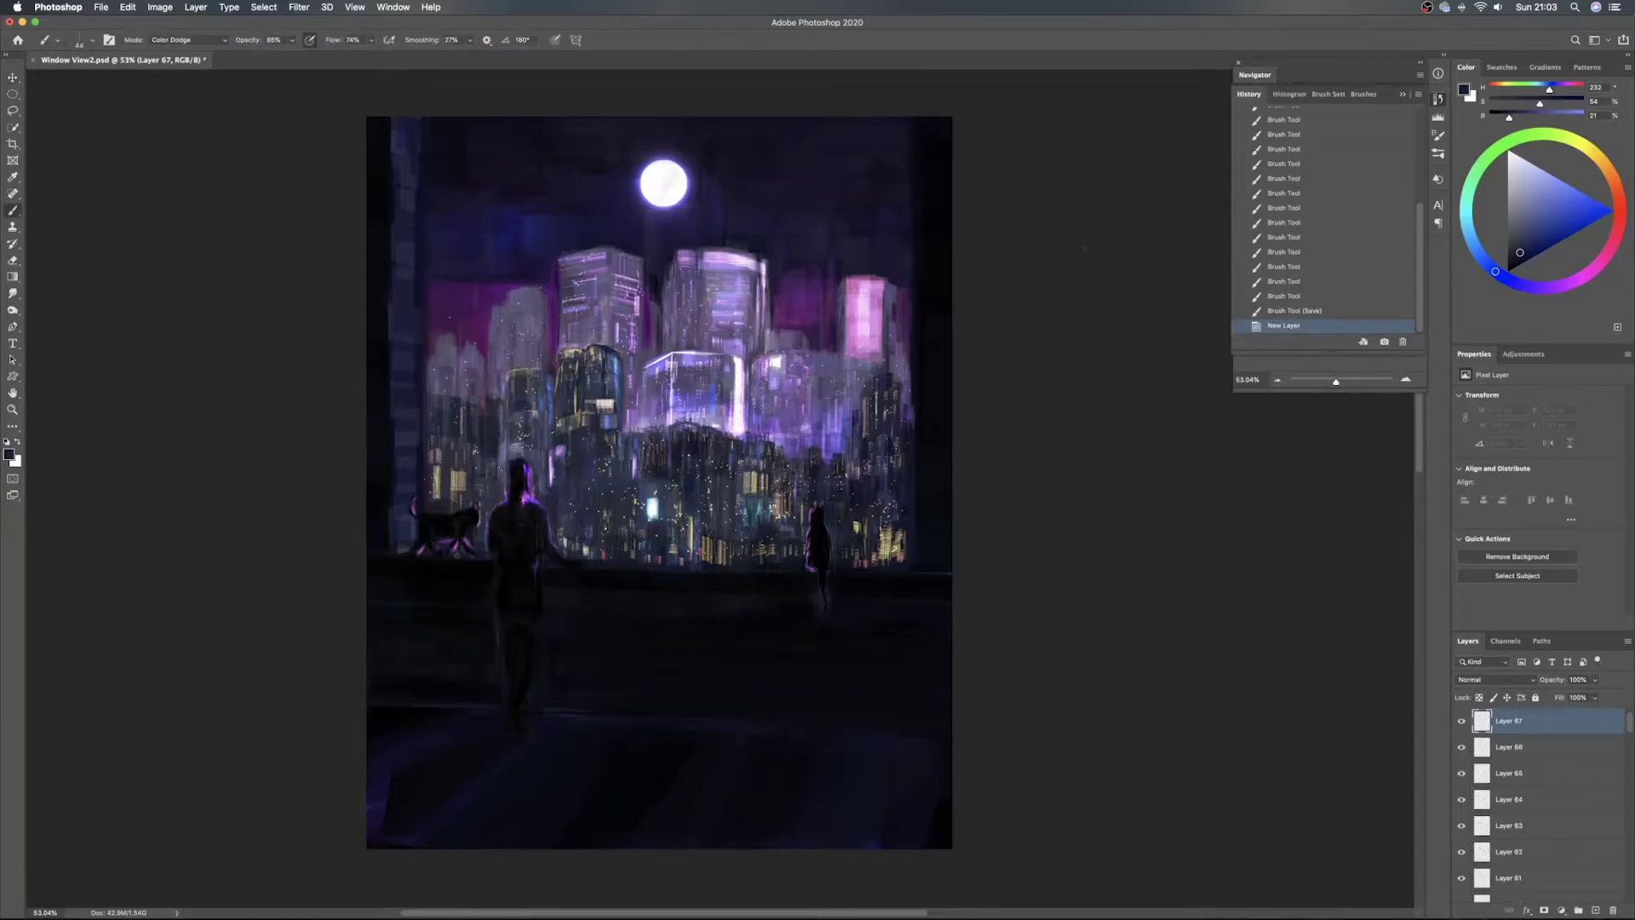
left_click(1300, 384)
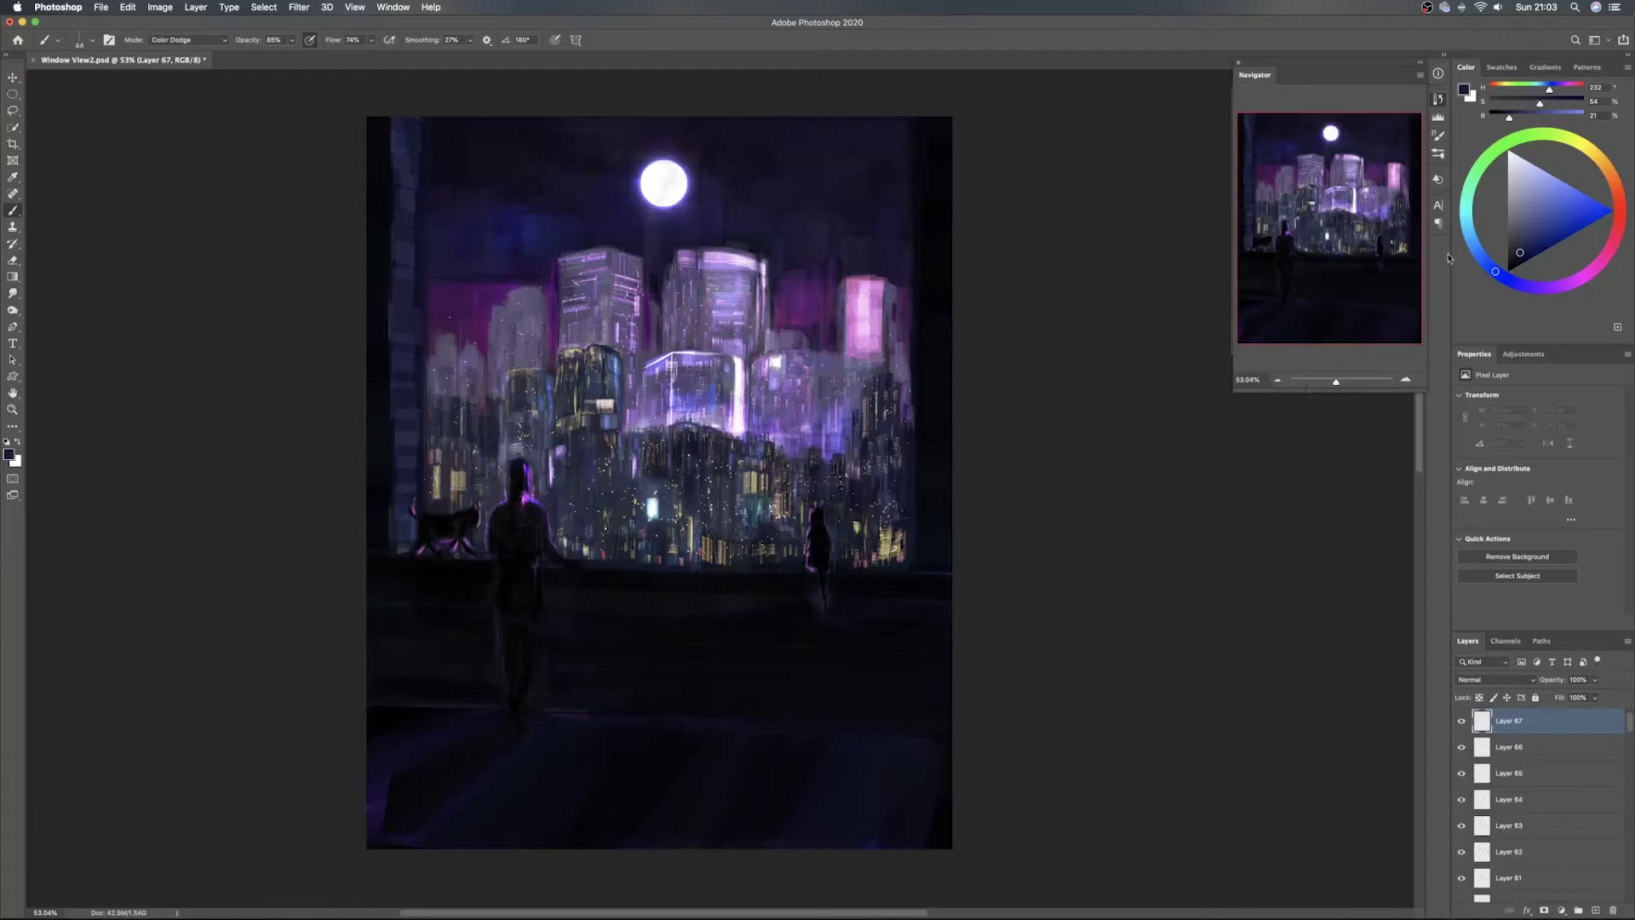
Paint a darker, less saturated blue over the remaining orange lights along the dark tower's roof and upper face
left_click(1520, 250)
left_click_drag(1519, 252, 1514, 253)
mouse_move(570, 403)
left_mouse_down("ctrl+alt")
mouse_move(588, 403)
mouse_move(584, 358)
mouse_move(572, 364)
left_mouse_up("ctrl+alt")
left_click(563, 358)
left_click(572, 355)
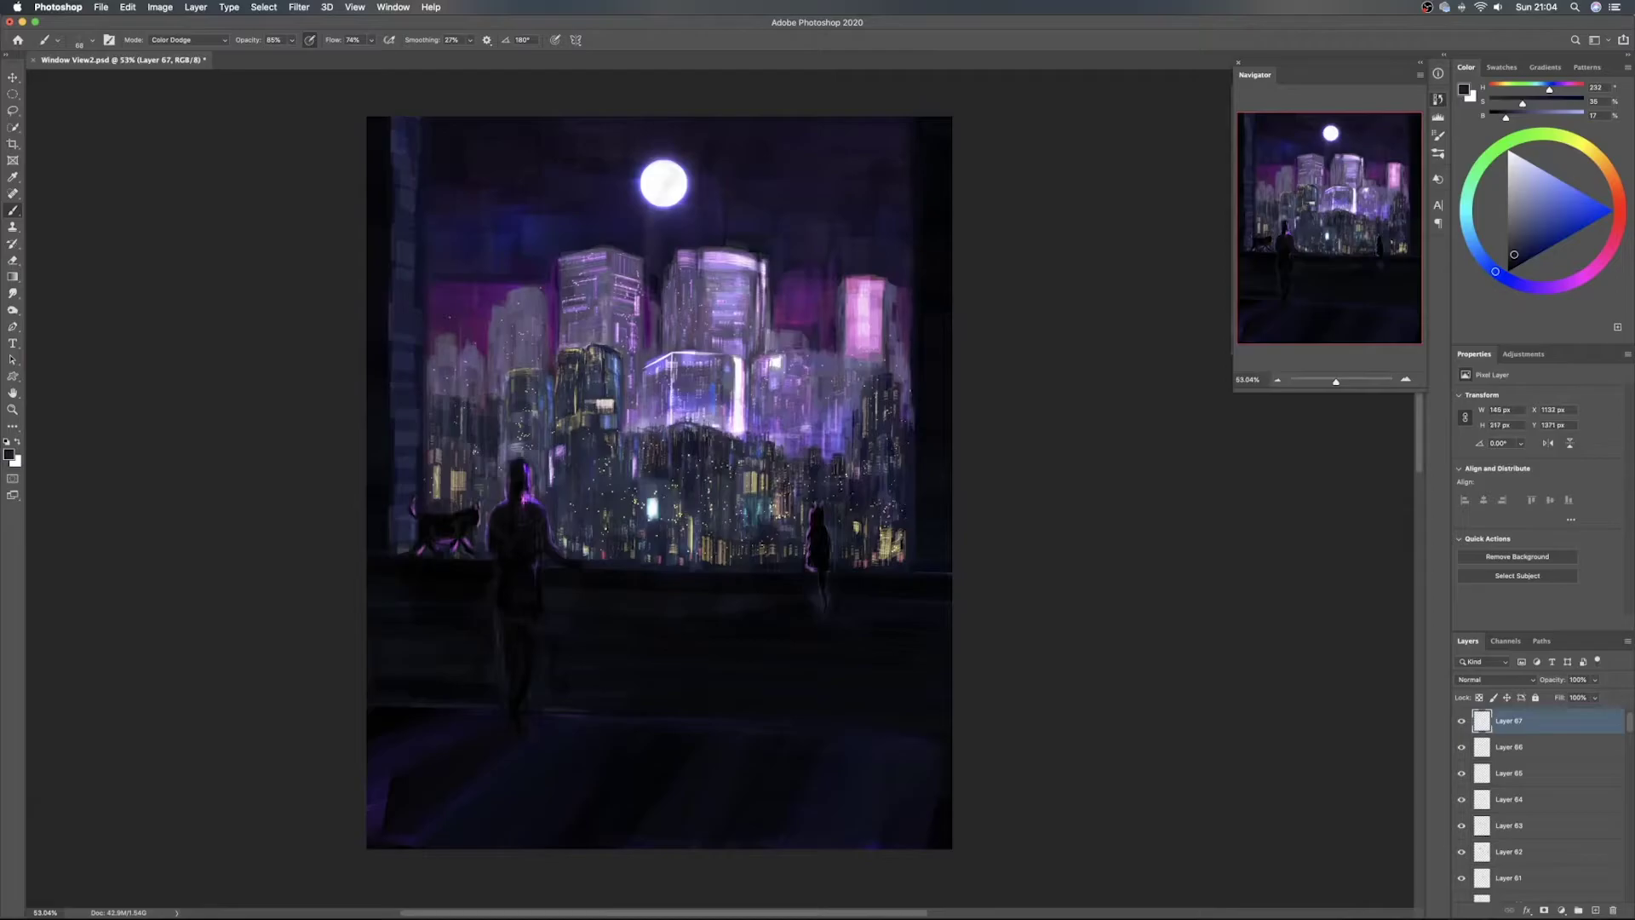
left_click_drag(588, 356, 585, 365)
left_click_drag(594, 350, 597, 358)
On a new layer, darken the left and middle faces of the dark tower's top with near-black blue at 60% brush opacity
left_click(1515, 261)
left_click(1596, 909)
left_click(593, 348)
key("super+z")
key("super+z")
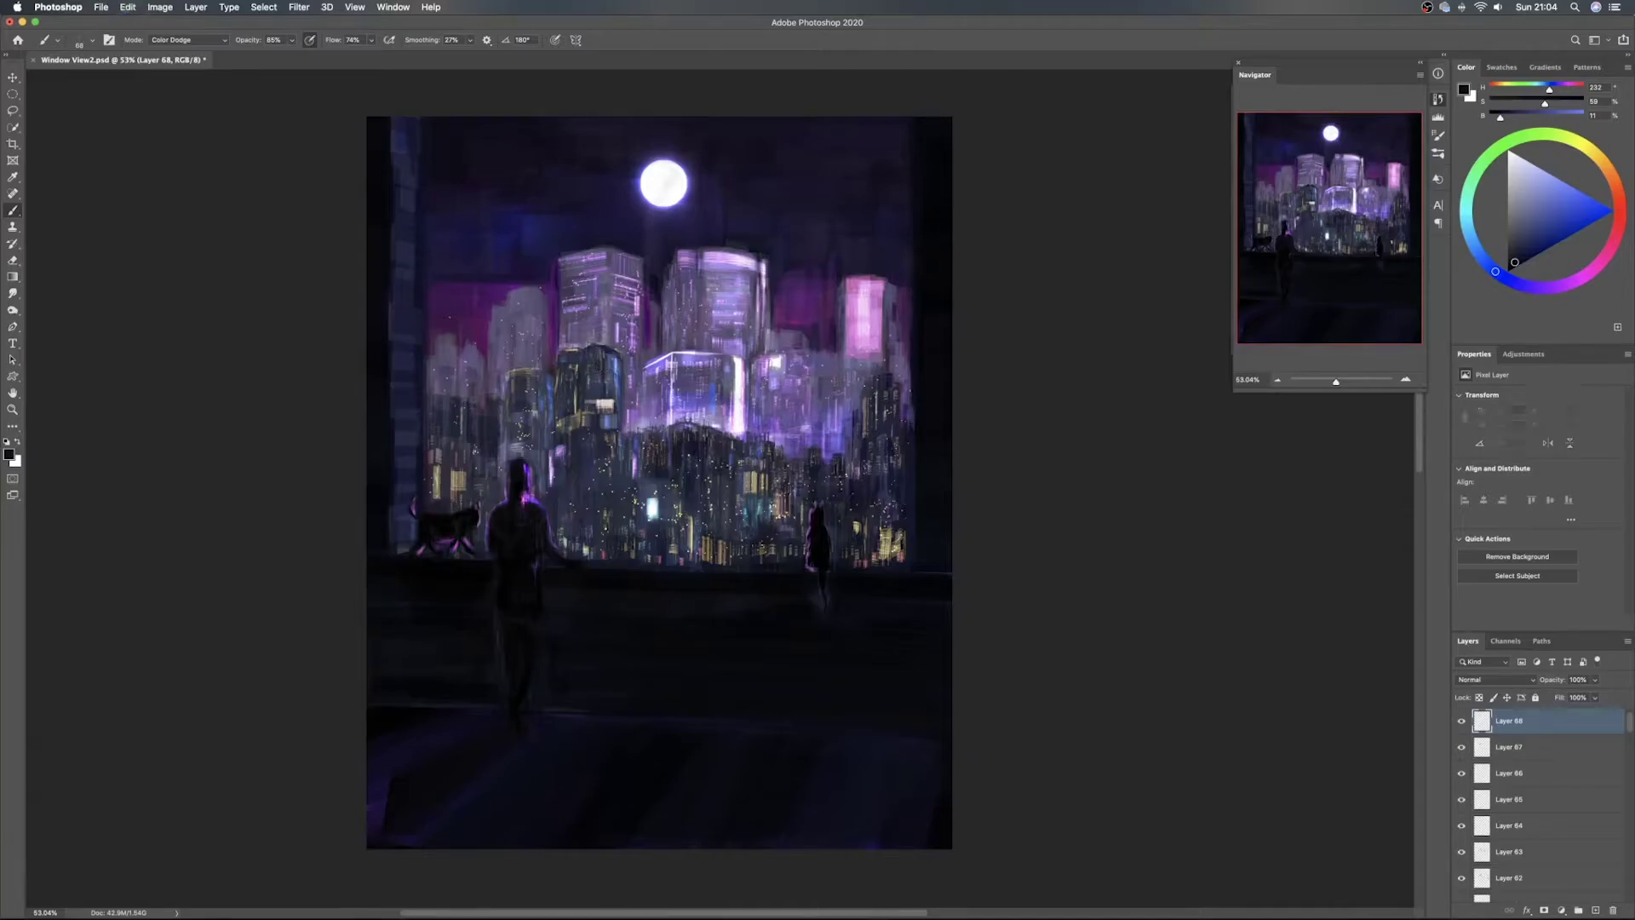
left_click(583, 352)
left_click_drag(579, 356, 584, 410)
left_click_drag(246, 45, 250, 44)
left_click_drag(574, 355, 575, 400)
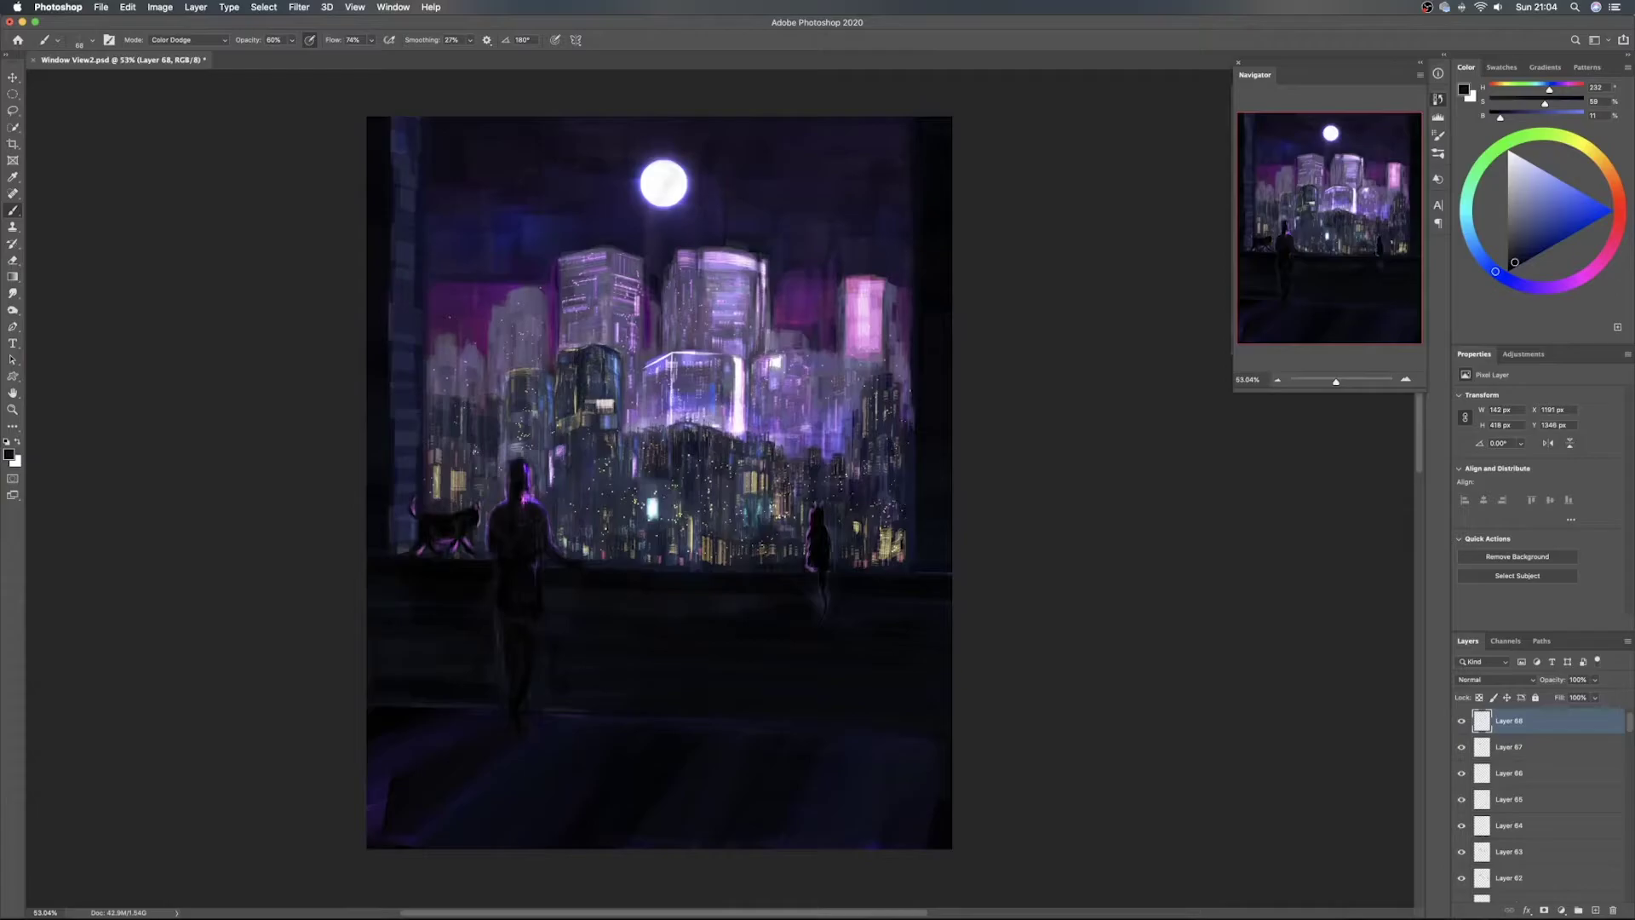
left_click_drag(596, 356, 617, 416)
On a new layer, paint a slightly lighter dark blue across the dark tower's roof and down its right side
left_click(1595, 910)
left_click(1516, 255)
left_click_drag(1517, 255, 1515, 253)
mouse_move(577, 366)
left_mouse_down()
mouse_move(595, 361)
mouse_move(597, 382)
mouse_move(568, 361)
mouse_move(574, 381)
mouse_move(609, 387)
mouse_move(617, 371)
left_mouse_up()
left_click(588, 359)
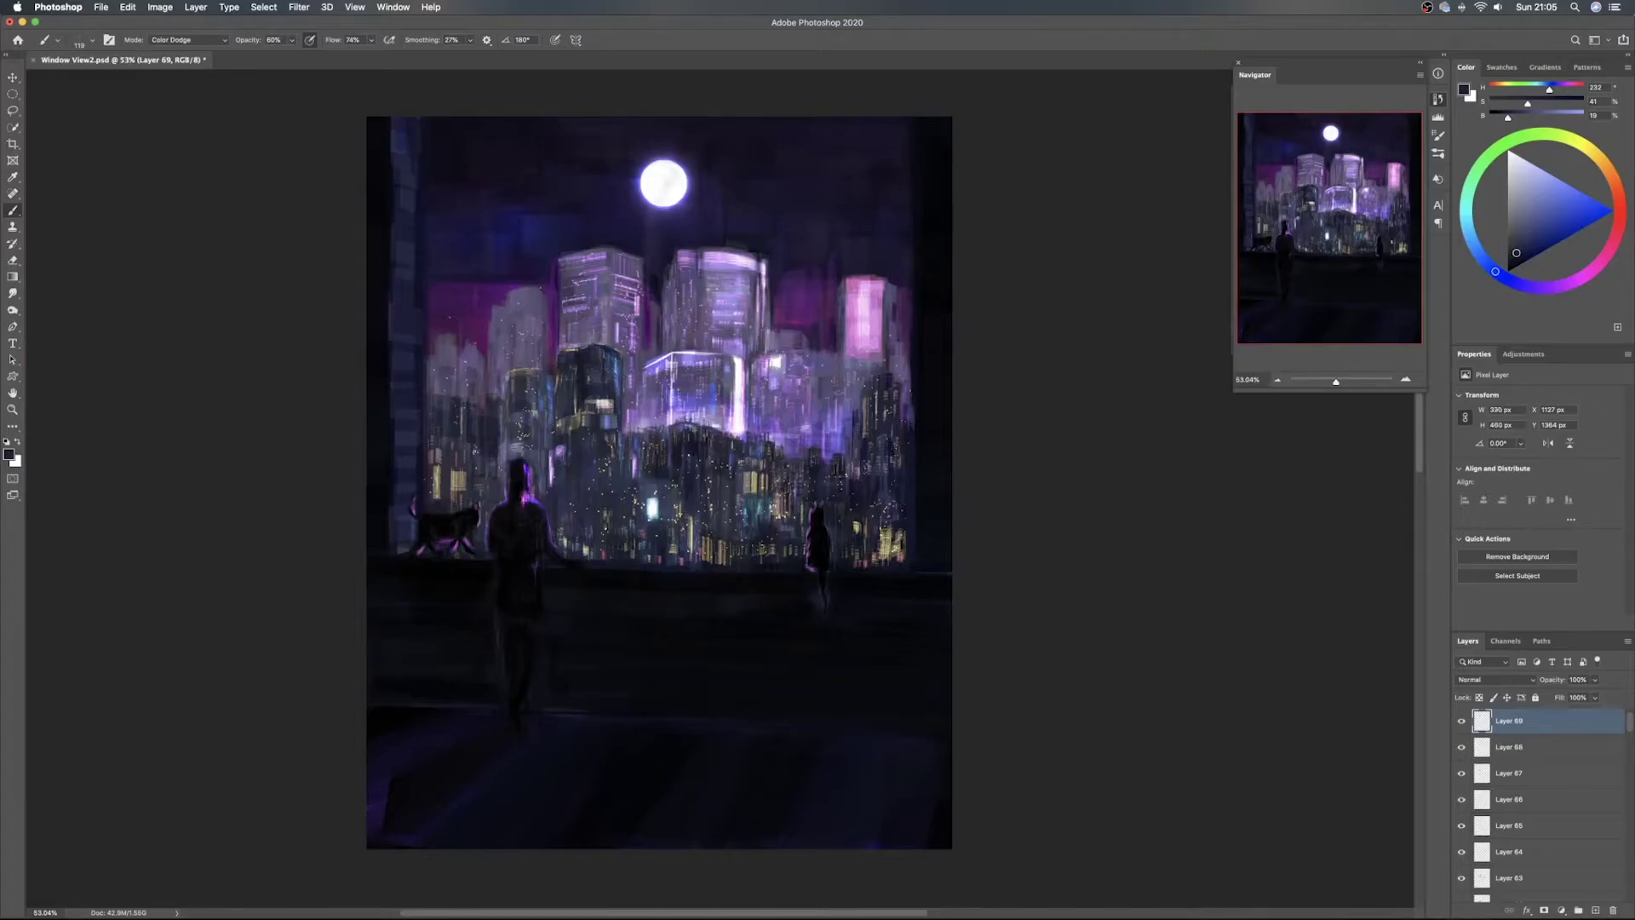
key("e")
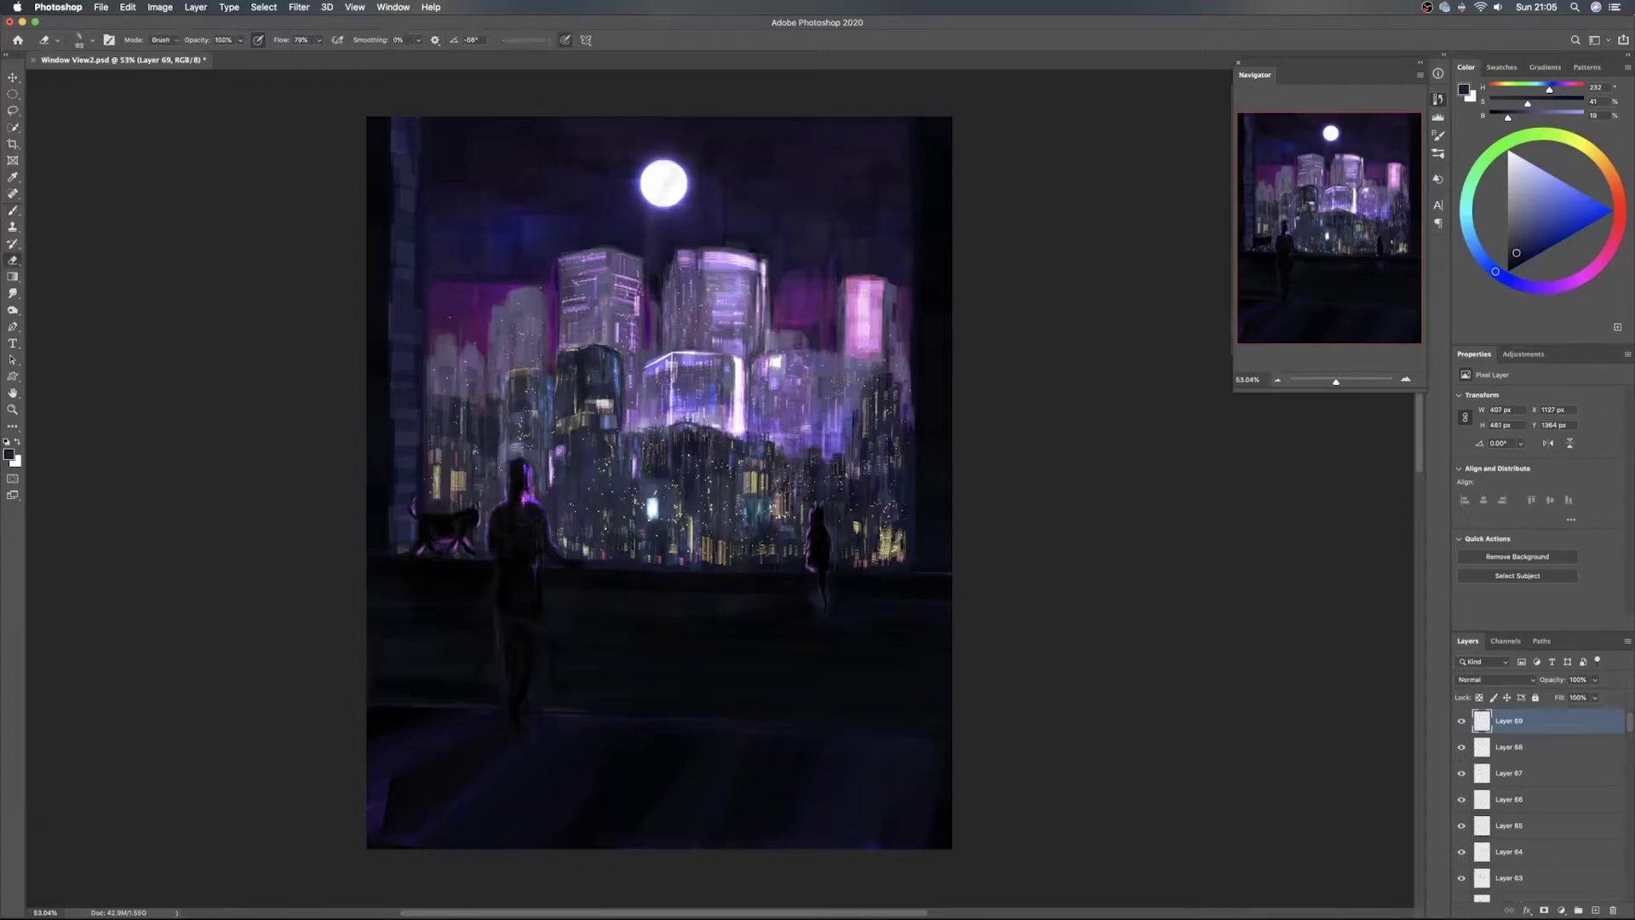
key("b")
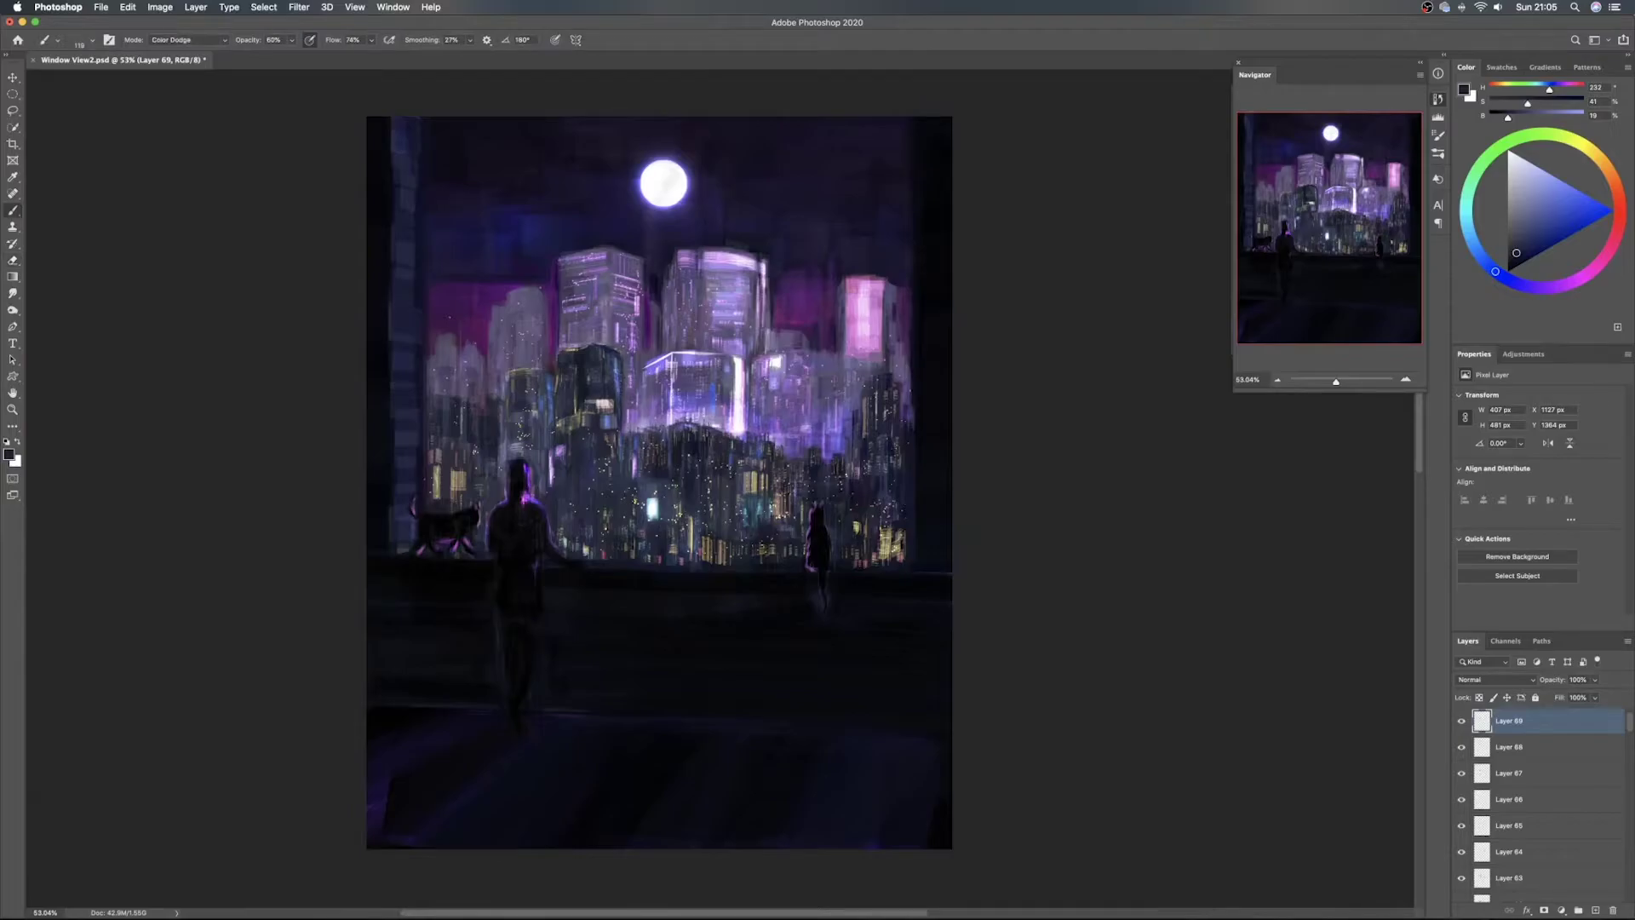
left_click_drag(618, 356, 619, 431)
On another new layer, brush a lighter greyish blue over the dark tower's upper-right edge
left_click(1594, 911)
left_click_drag(1516, 253, 1517, 245)
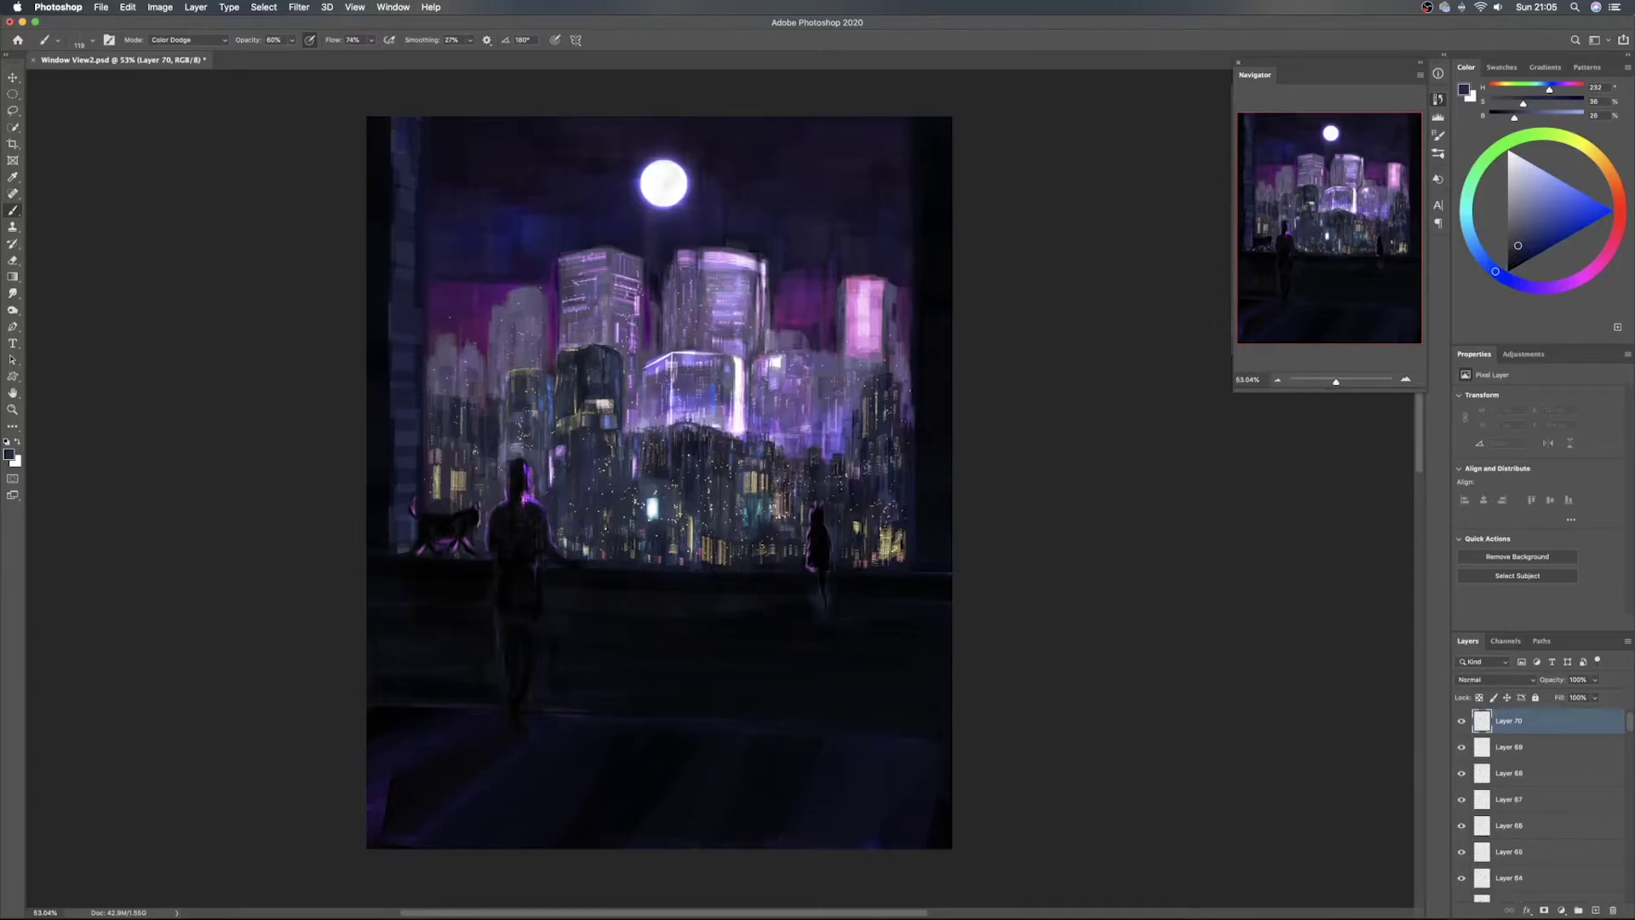
left_click_drag(619, 360, 629, 374)
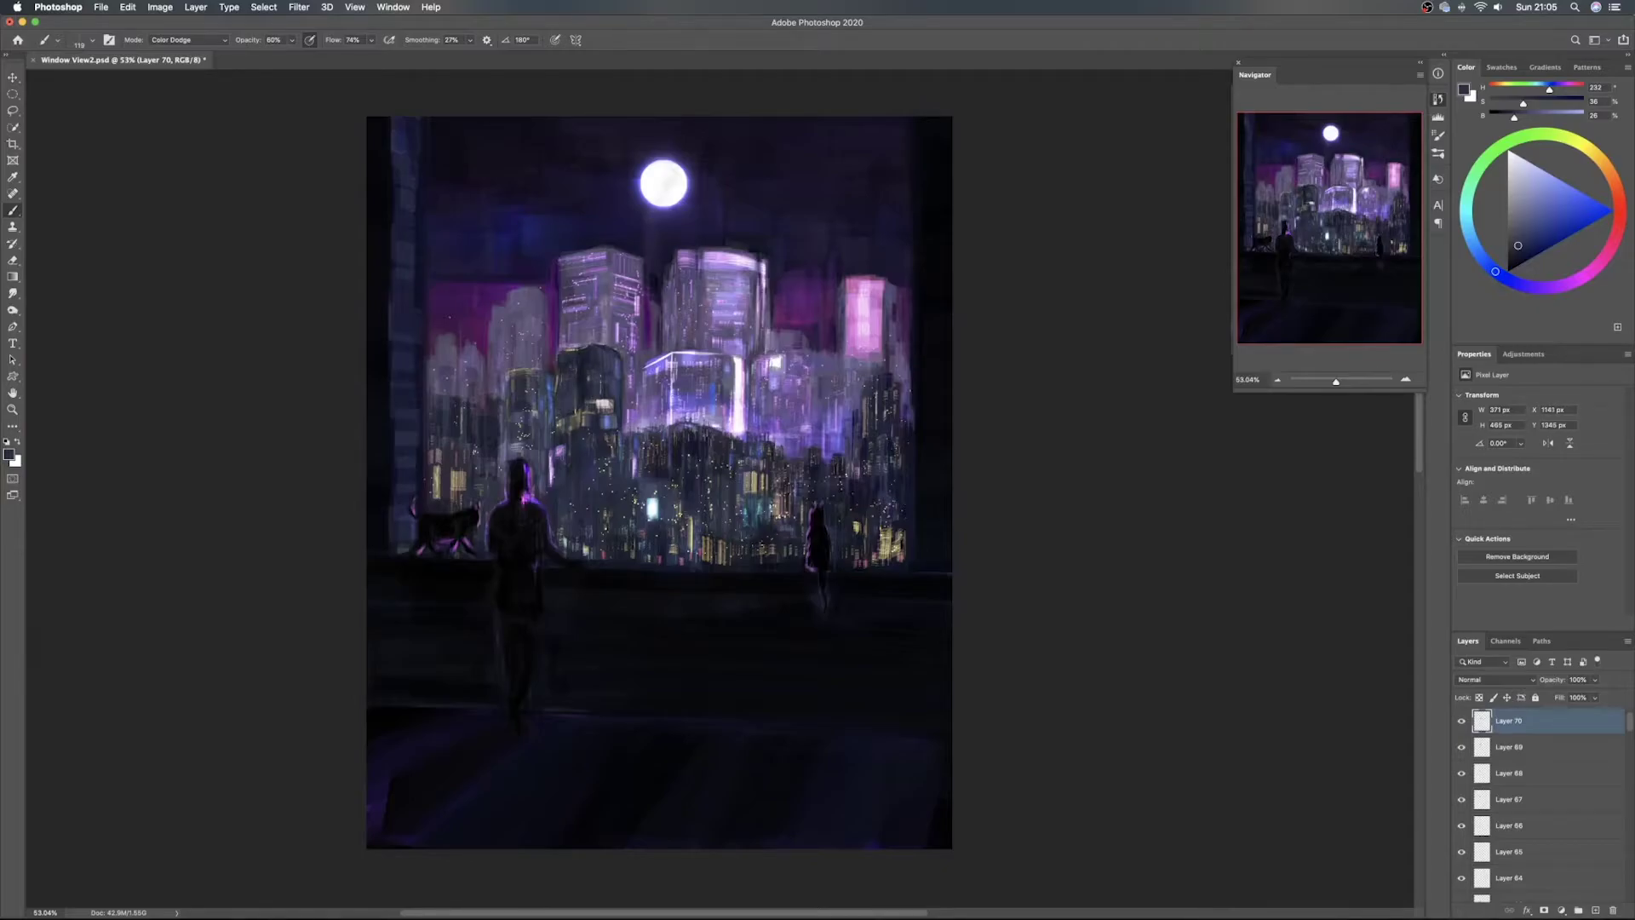
Try the Dissolve blend mode on the top layer, and return it to Normal
left_click(1503, 682)
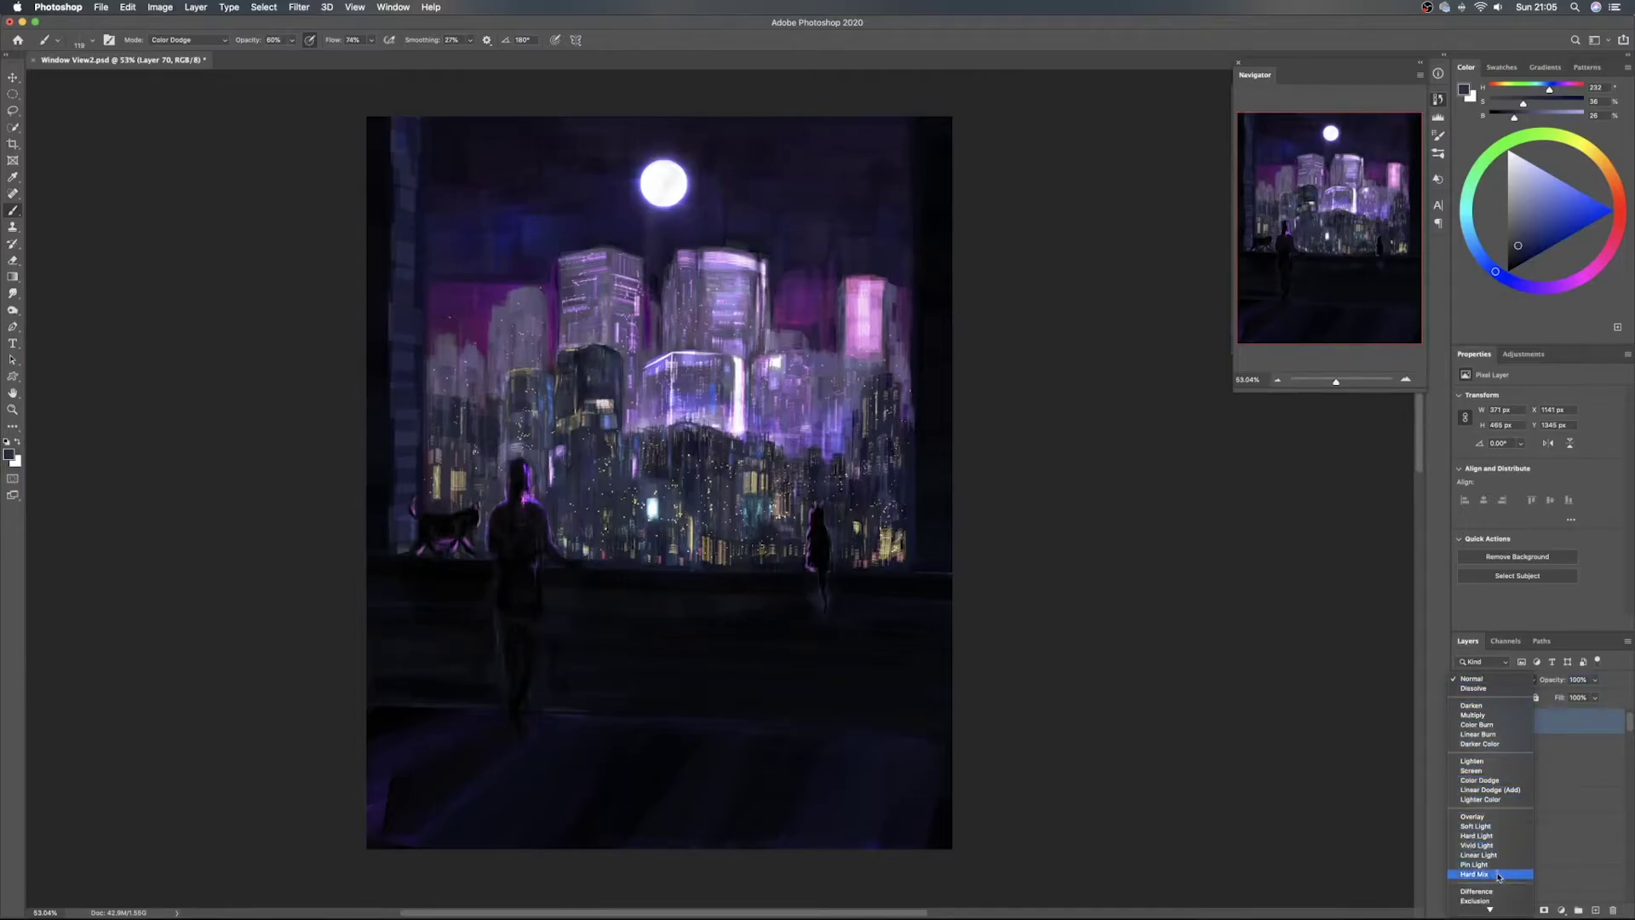
scroll(1498, 881, "down", 3)
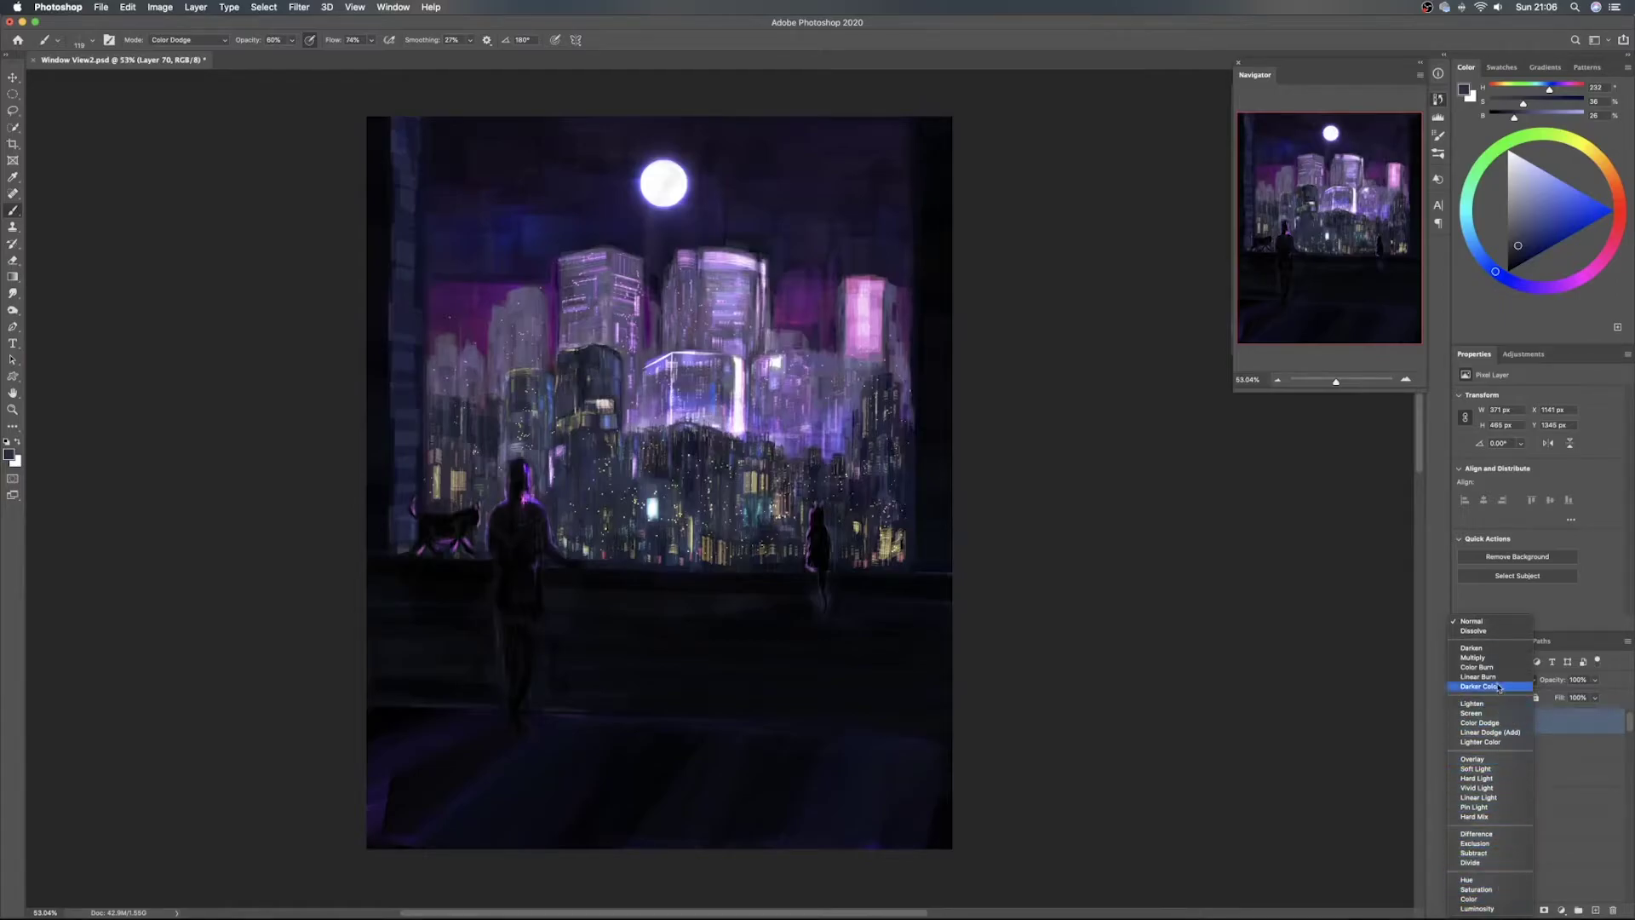
left_click(1497, 631)
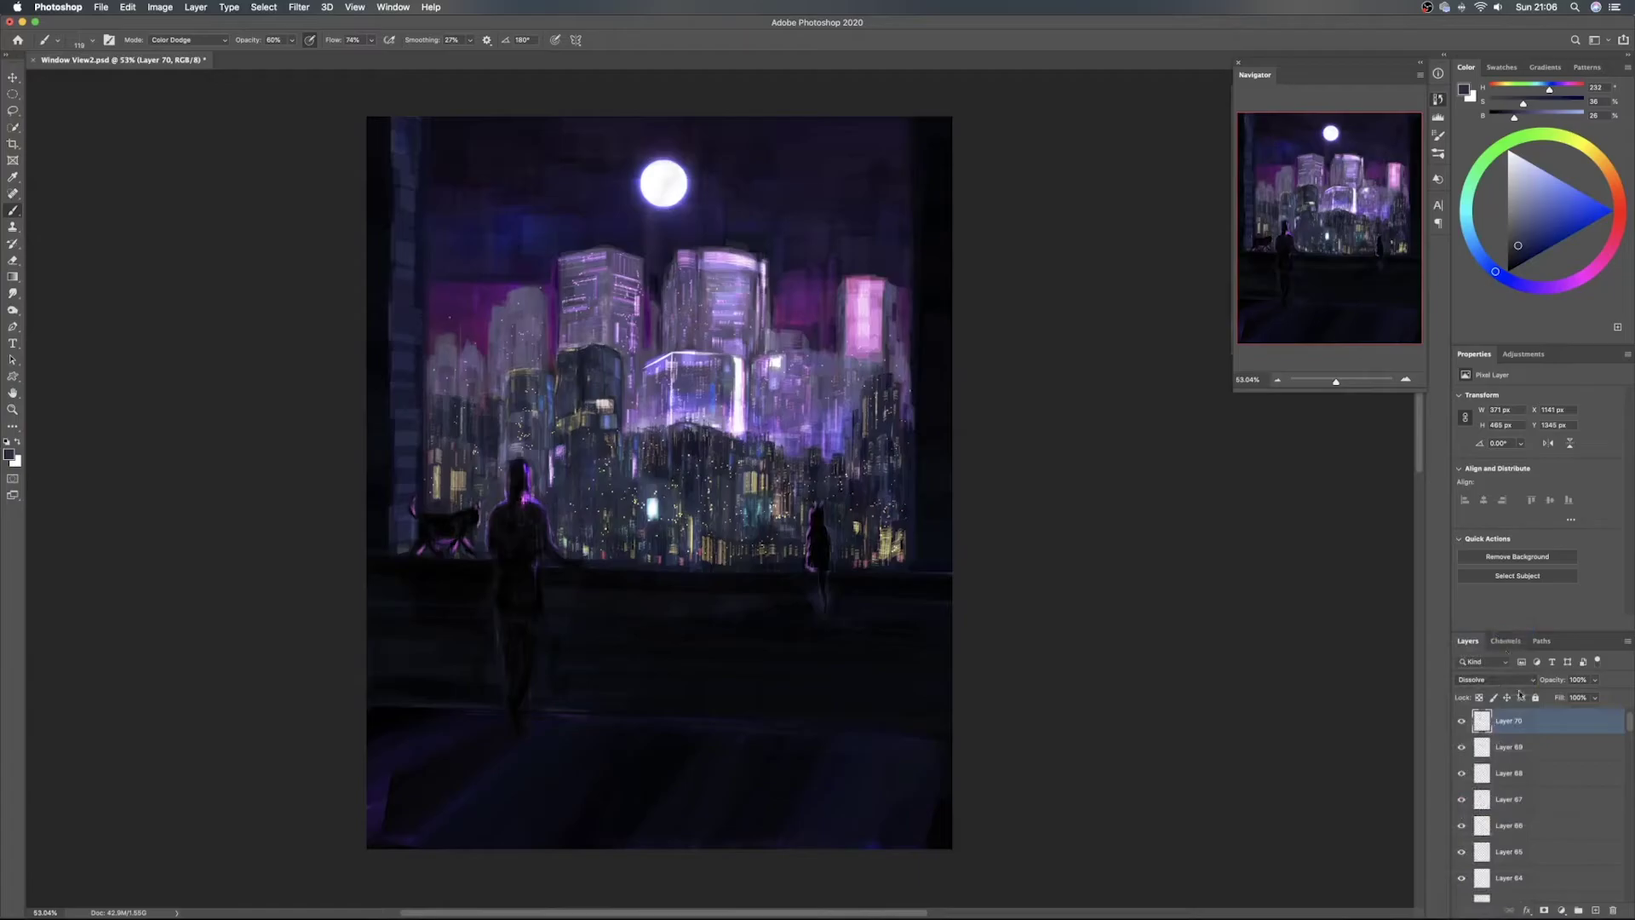
left_click(1517, 678)
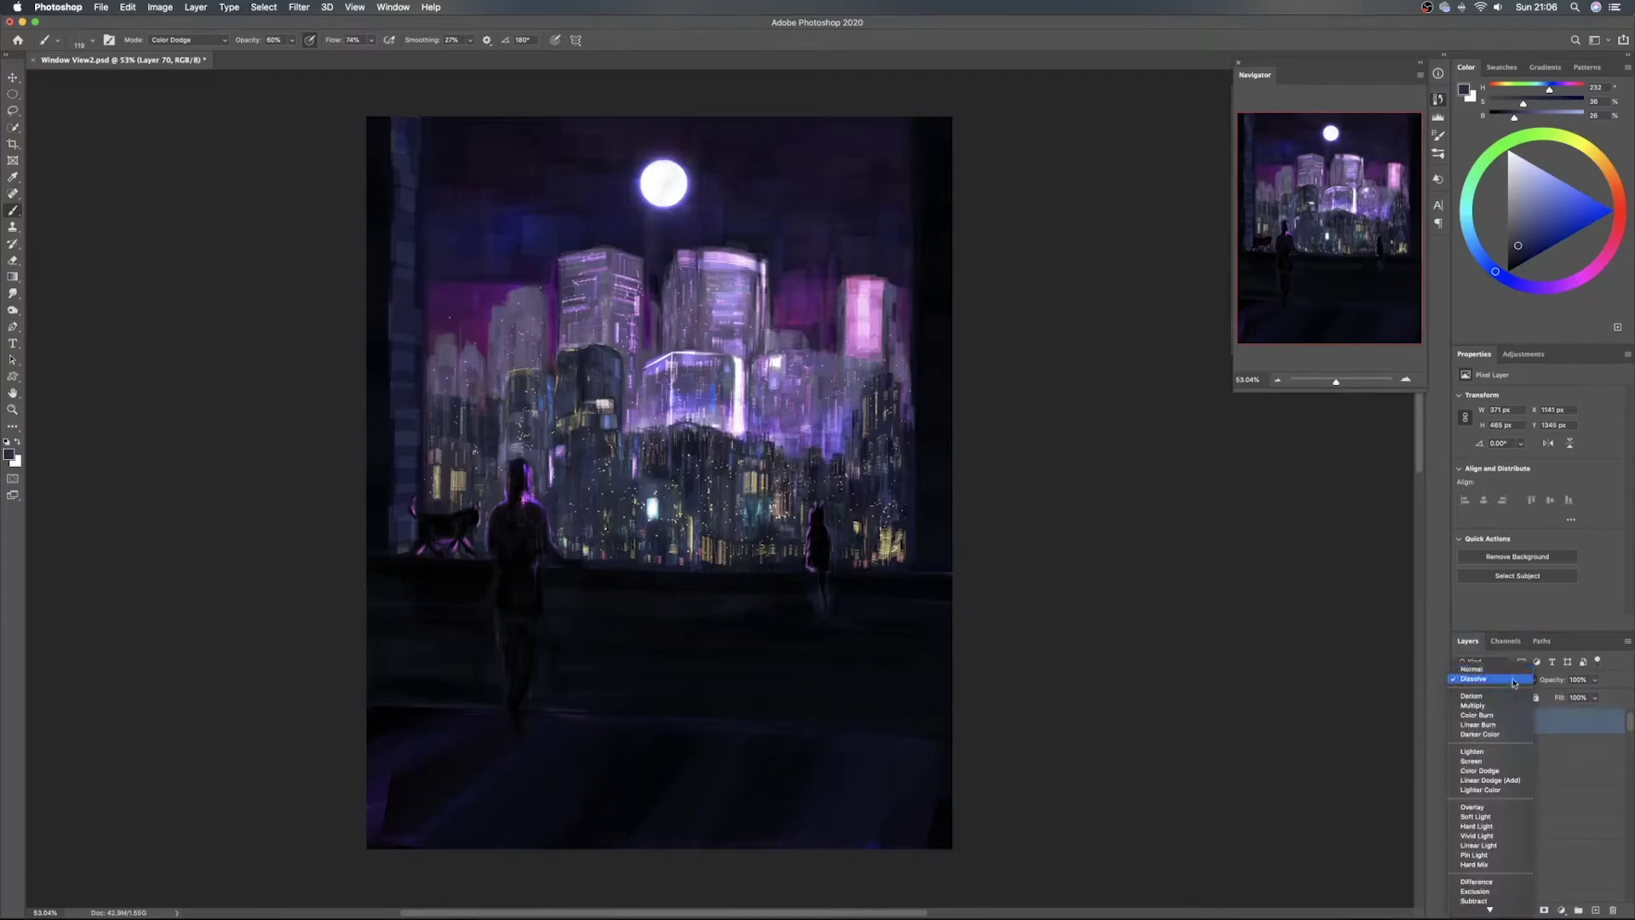
left_click(1512, 681)
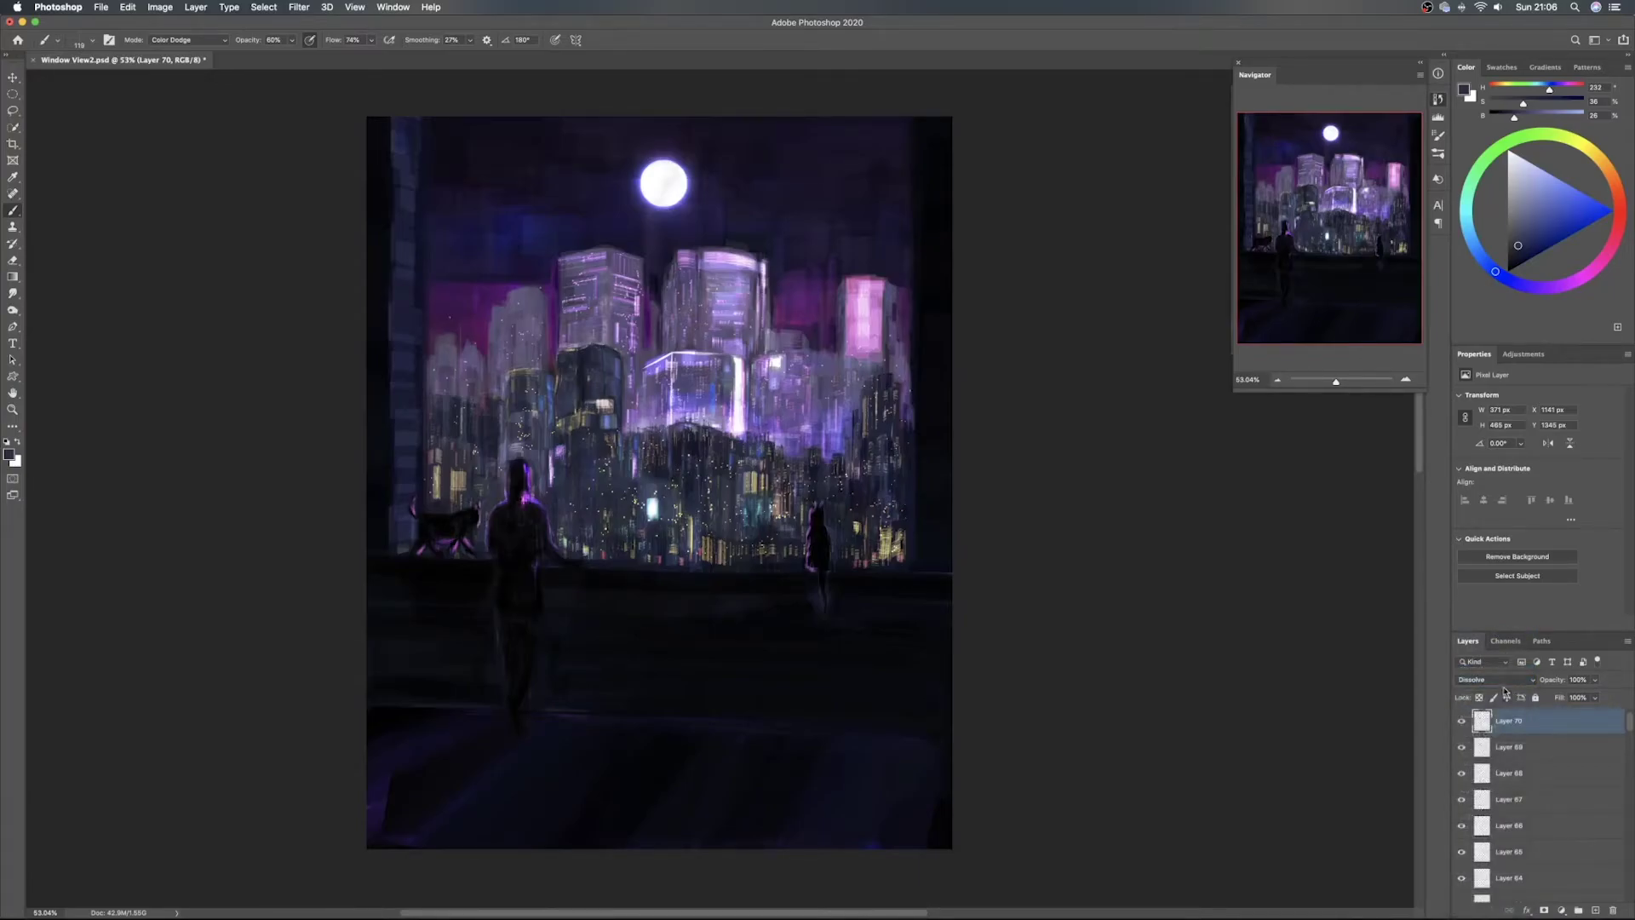
left_click(1505, 681)
left_click(1503, 669)
Toggle the visibility of the recent tower layers to compare the dark tower with and without the overpainting
left_click_drag(1461, 720, 1460, 826)
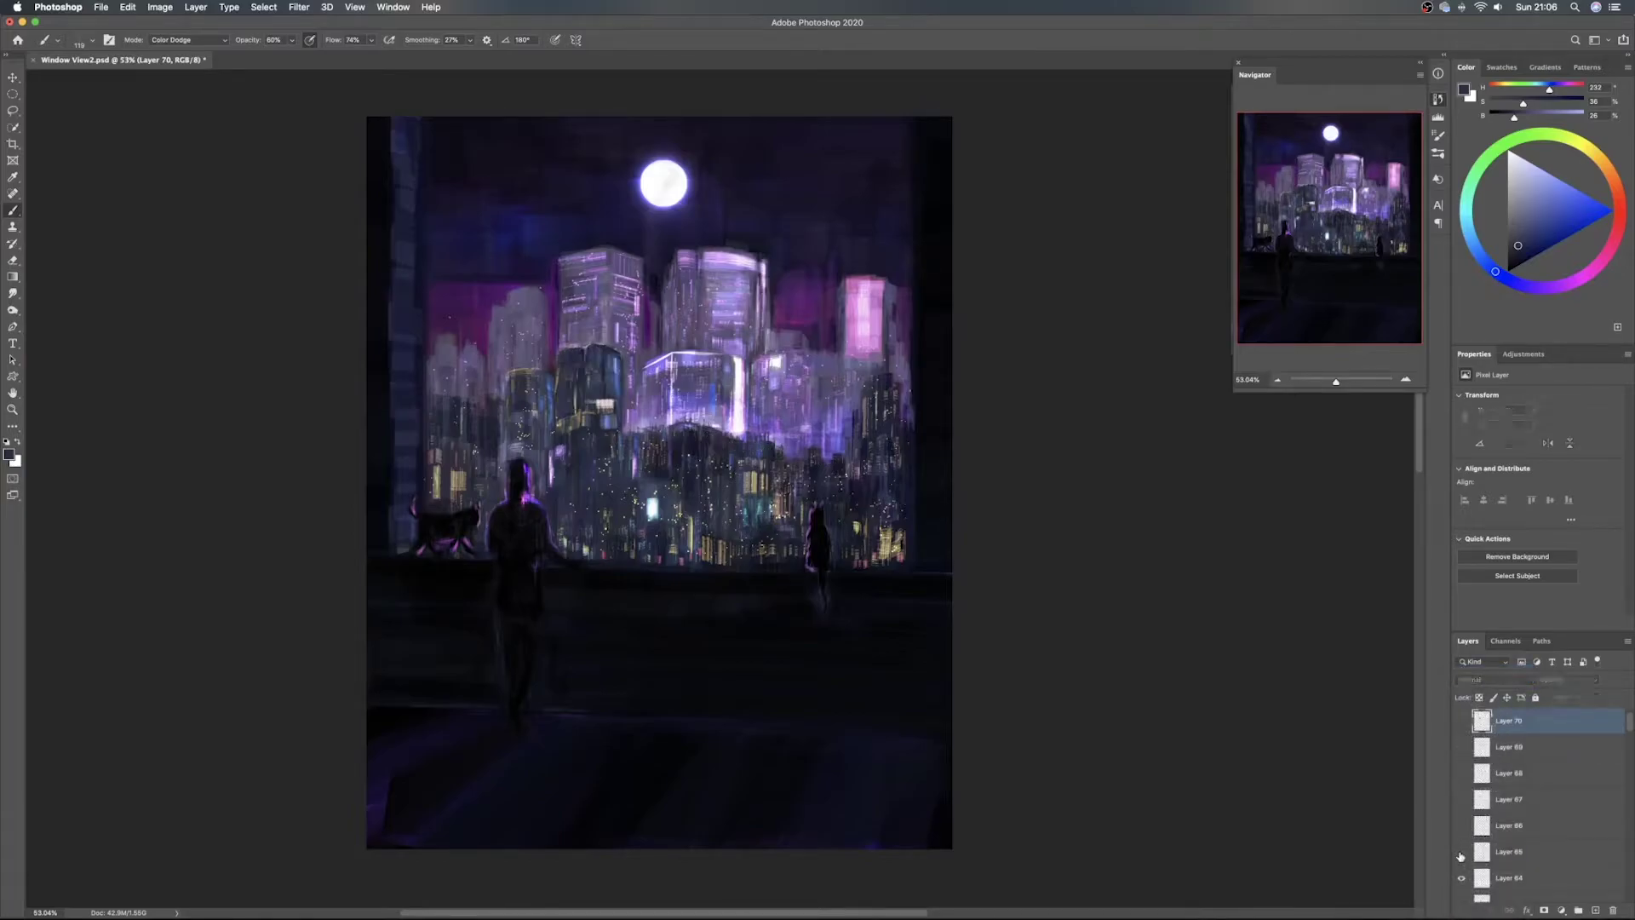
left_click(1459, 849)
left_click(1459, 849)
left_click_drag(1463, 803, 1462, 722)
left_click(1463, 854)
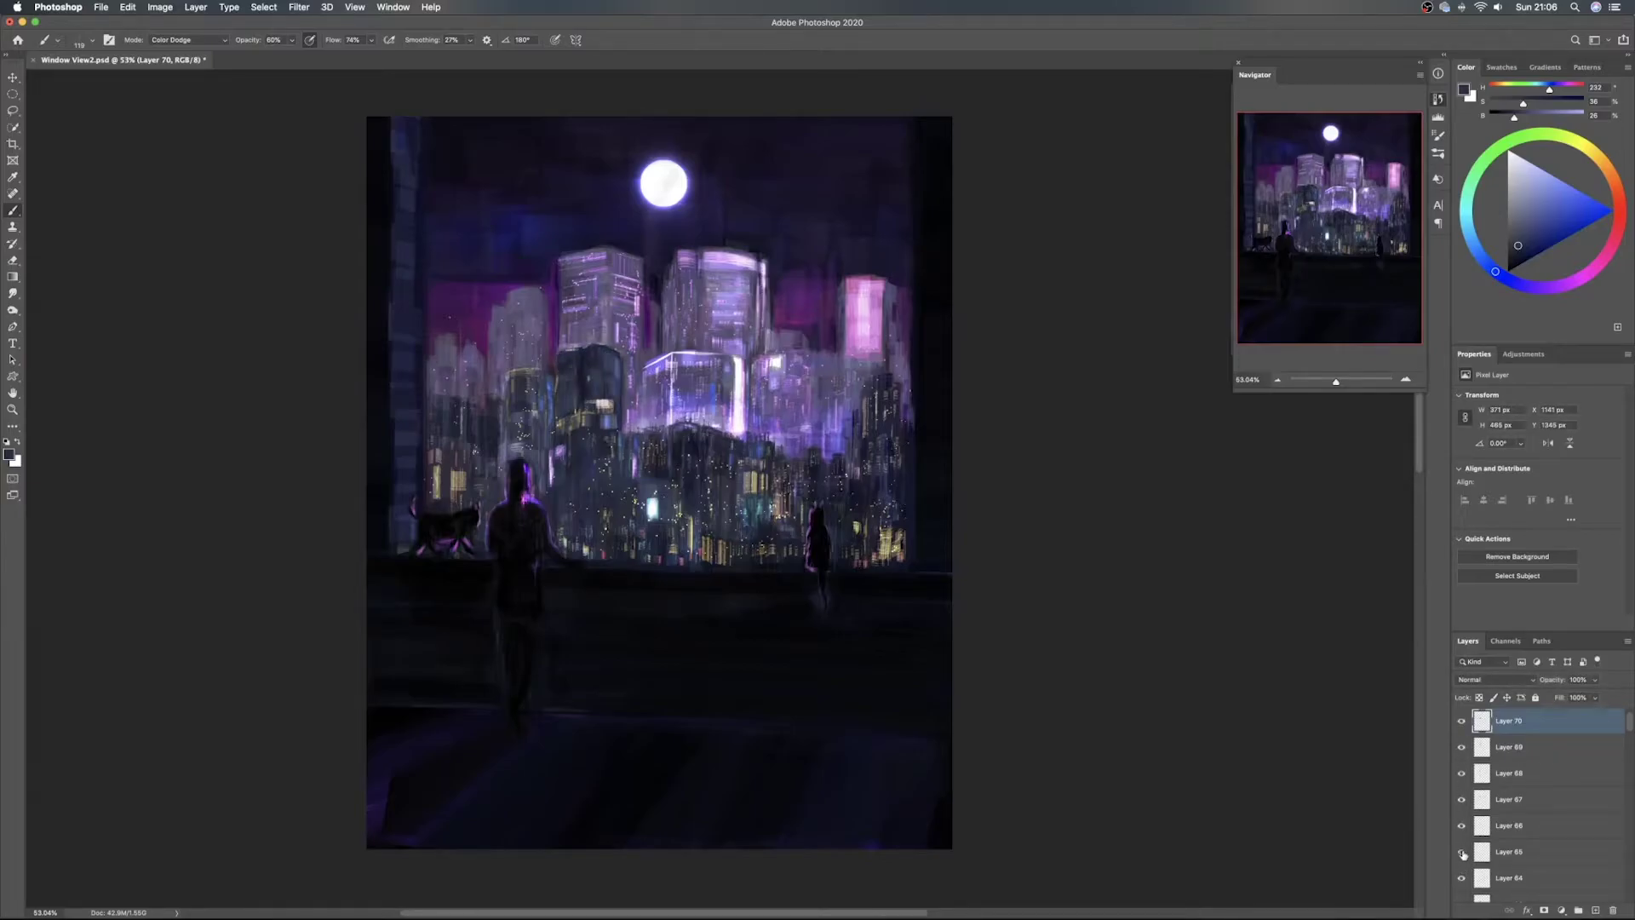
left_click_drag(1461, 720, 1462, 800)
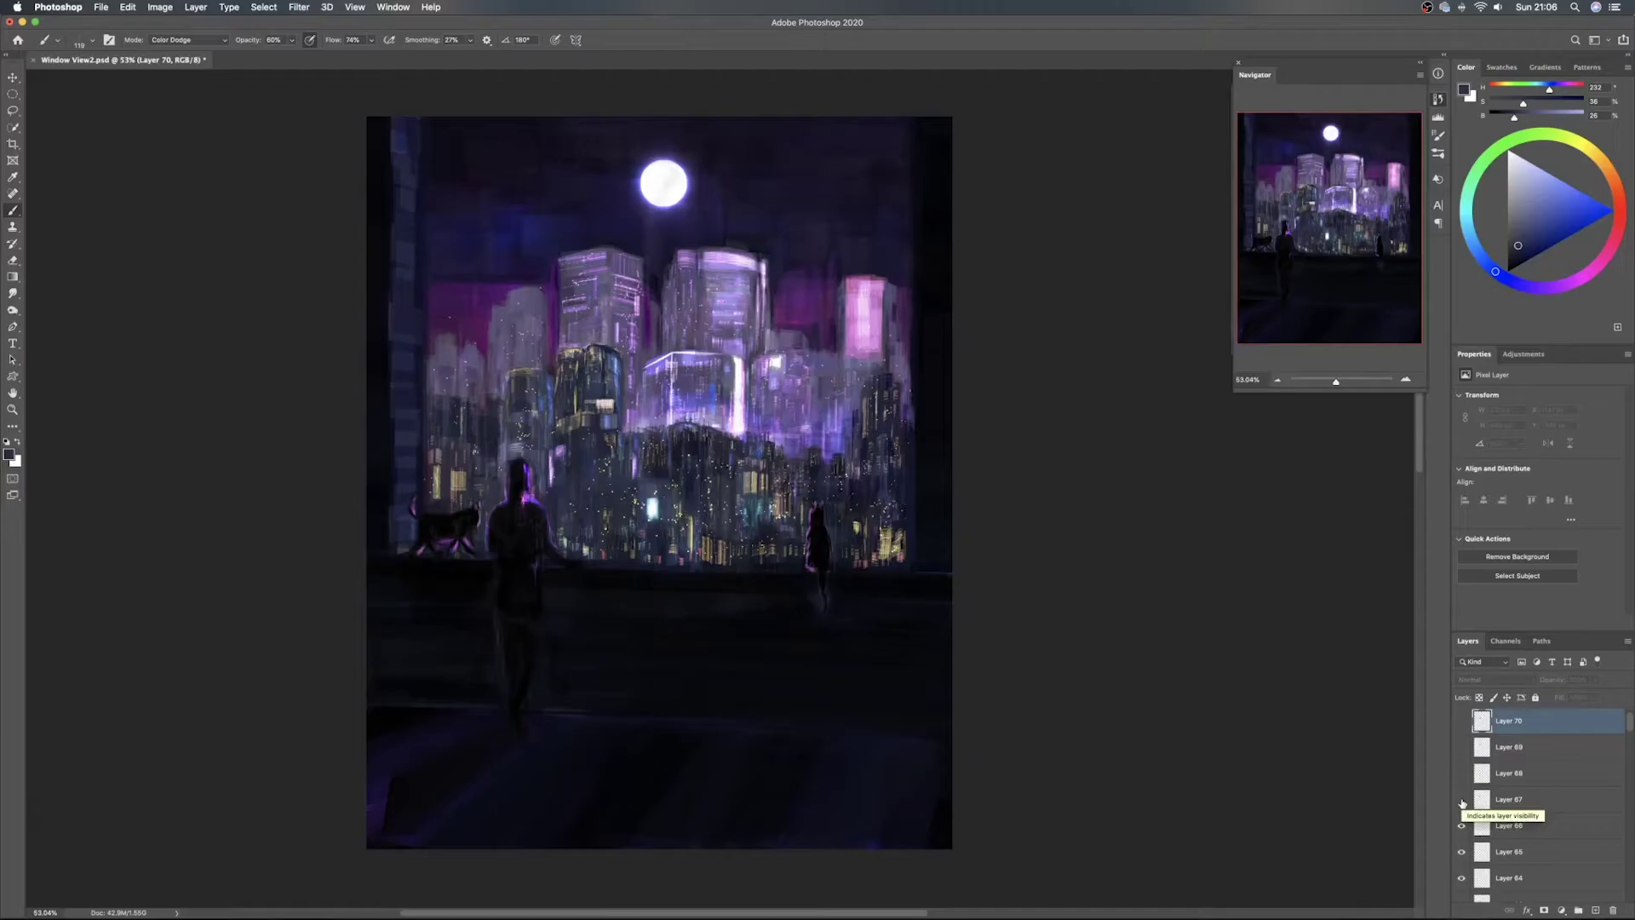
left_click_drag(1462, 803, 1462, 725)
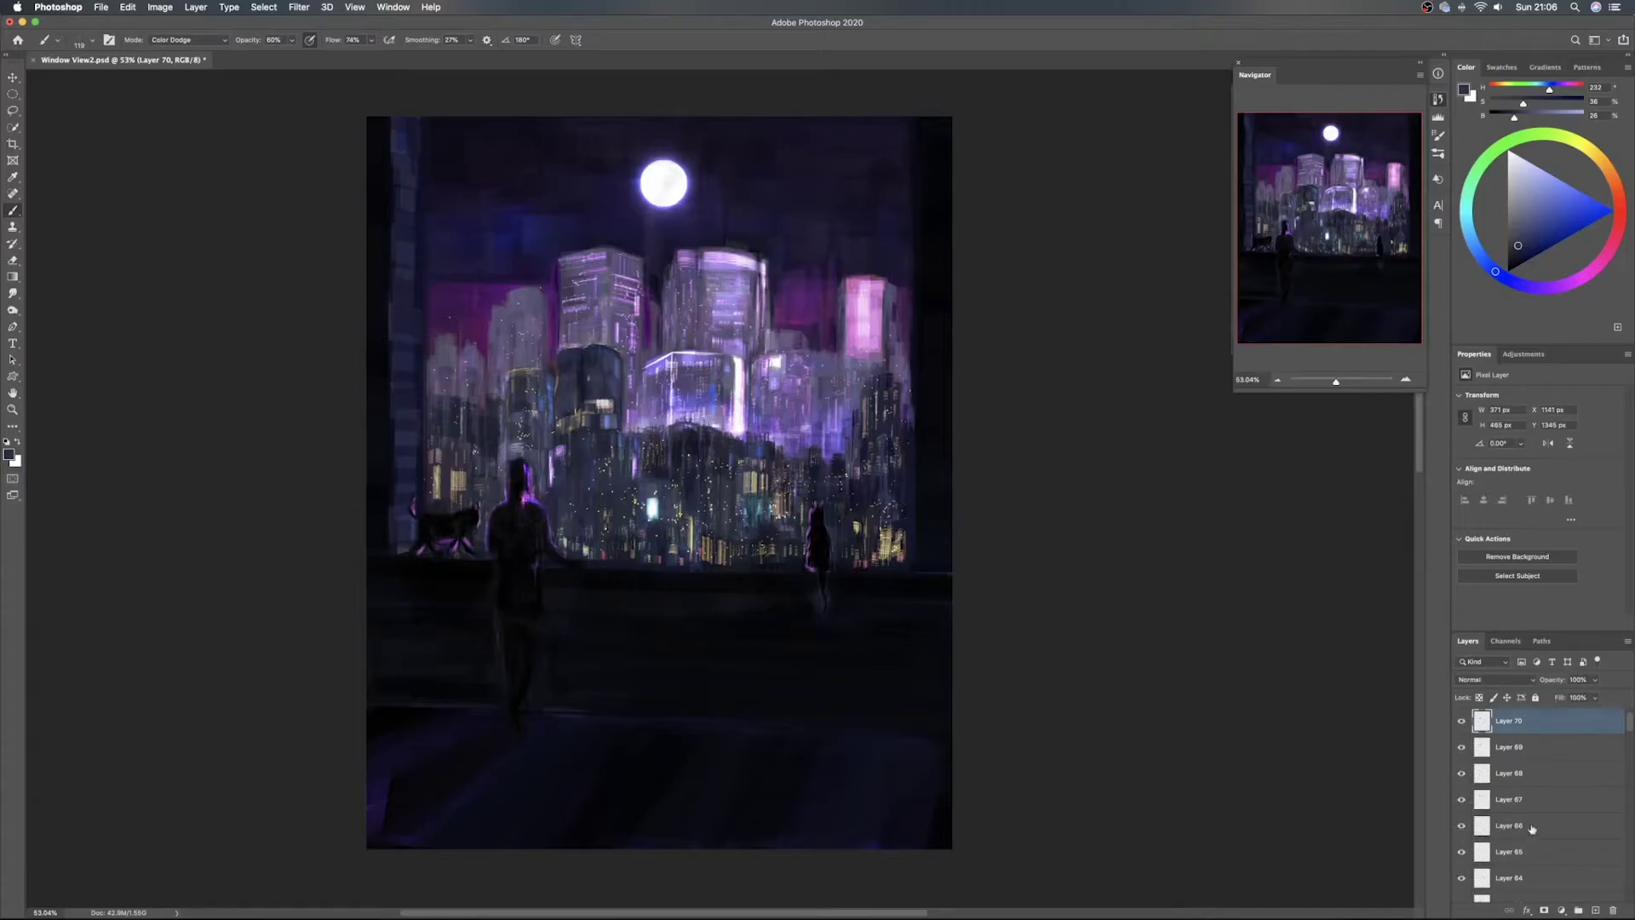
Lasso the dark tower with the violet building above it, paste a copy as a new layer, and move it lower
scroll(1522, 832, "up", 2)
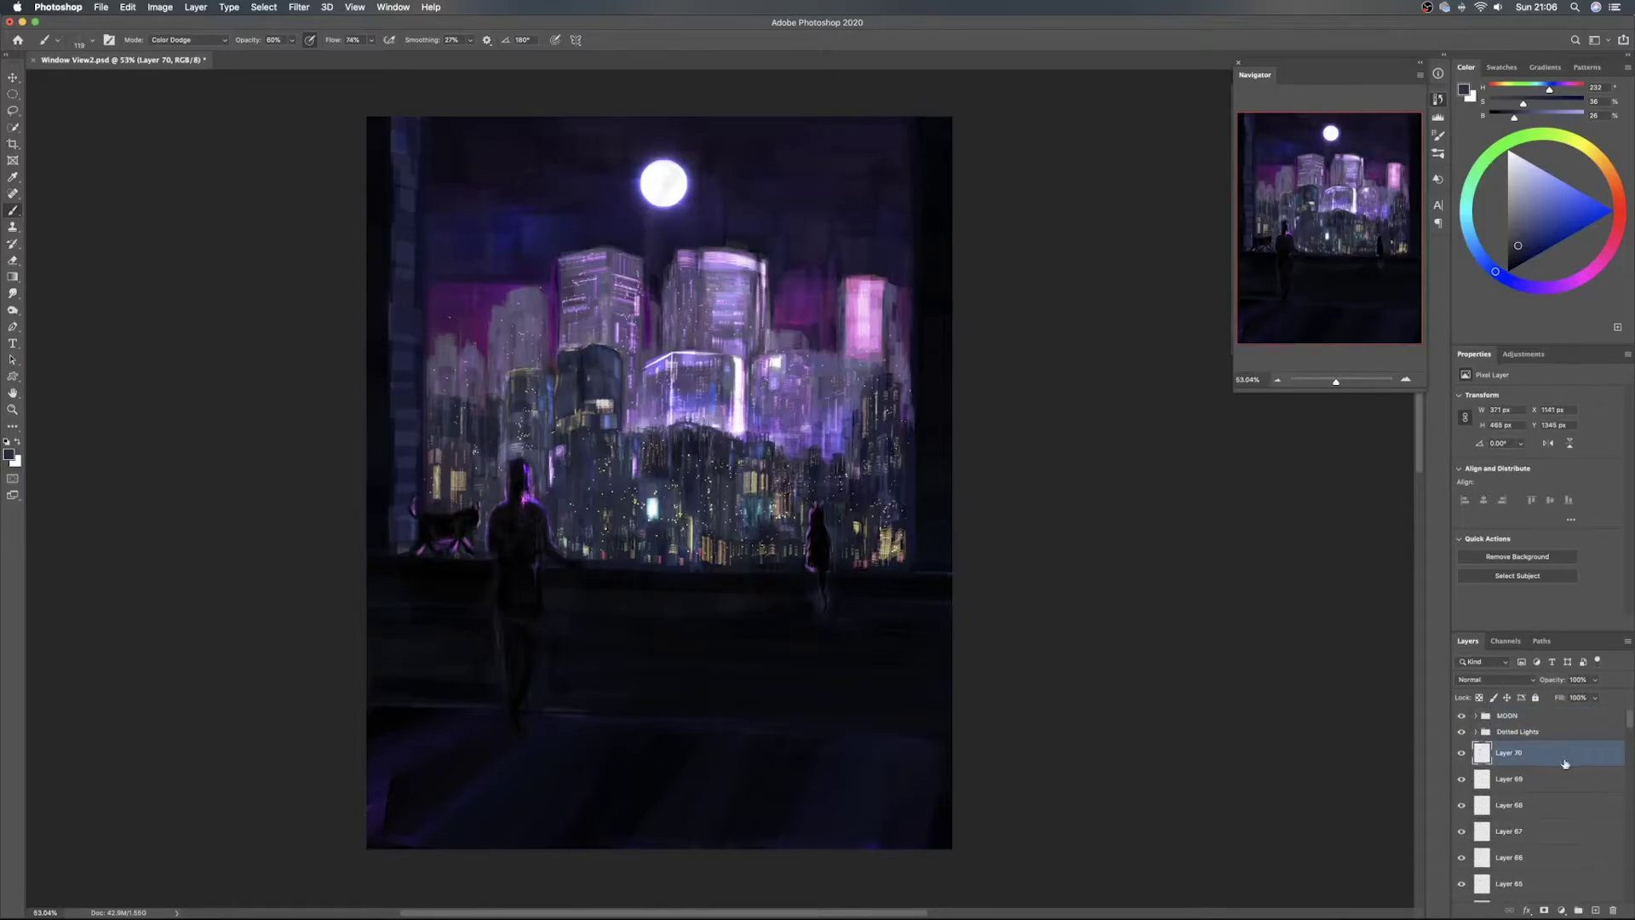
key("l")
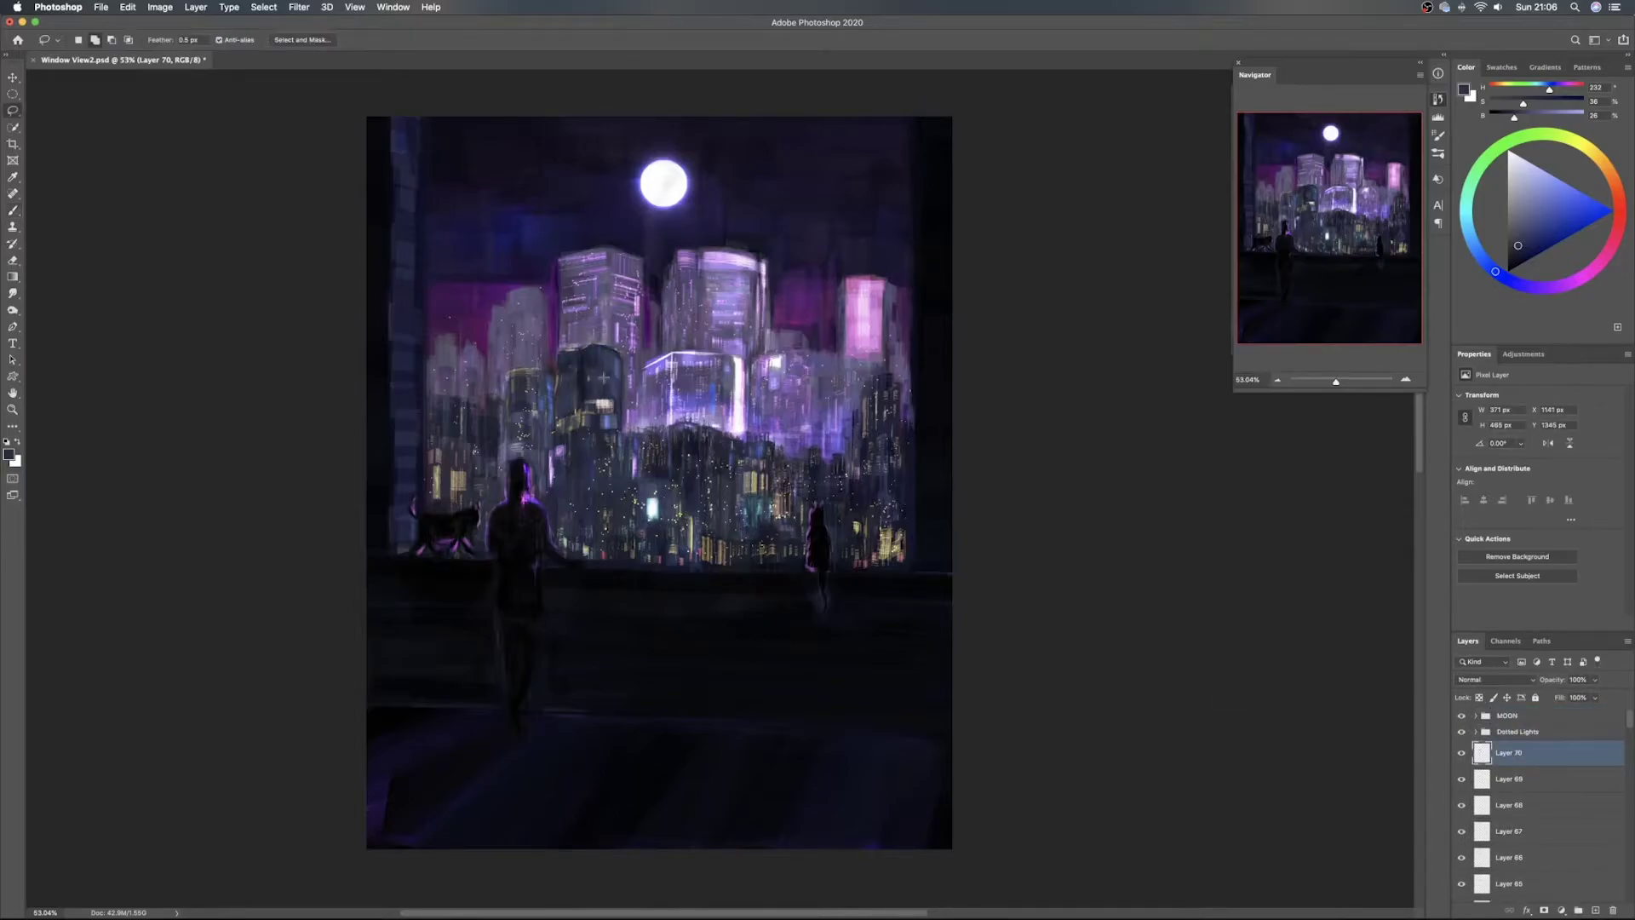
mouse_move(583, 331)
left_mouse_down()
mouse_move(548, 346)
mouse_move(556, 436)
mouse_move(604, 438)
mouse_move(619, 427)
mouse_move(614, 275)
mouse_move(561, 289)
mouse_move(549, 341)
left_mouse_up()
key("super+c")
key("super+v")
key("v")
mouse_move(607, 387)
left_mouse_down()
mouse_move(609, 450)
mouse_move(611, 401)
mouse_move(648, 361)
mouse_move(652, 443)
left_mouse_up()
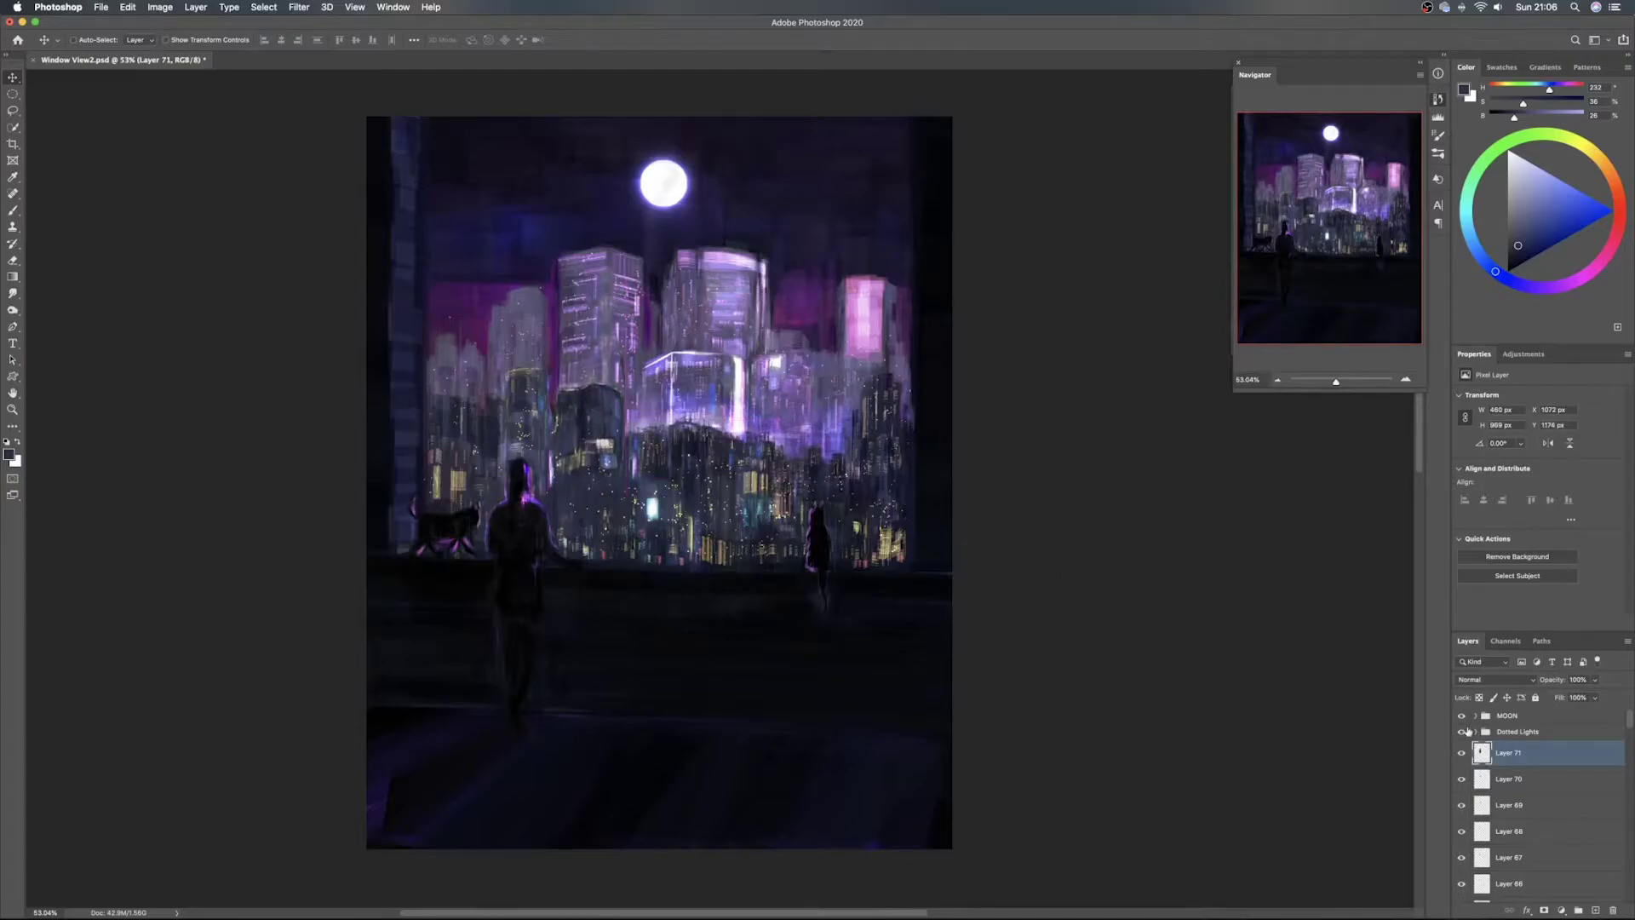
Add a layer mask to the pasted tower copy and erase its hard edges to blend it into the surrounding buildings
left_click(1544, 910)
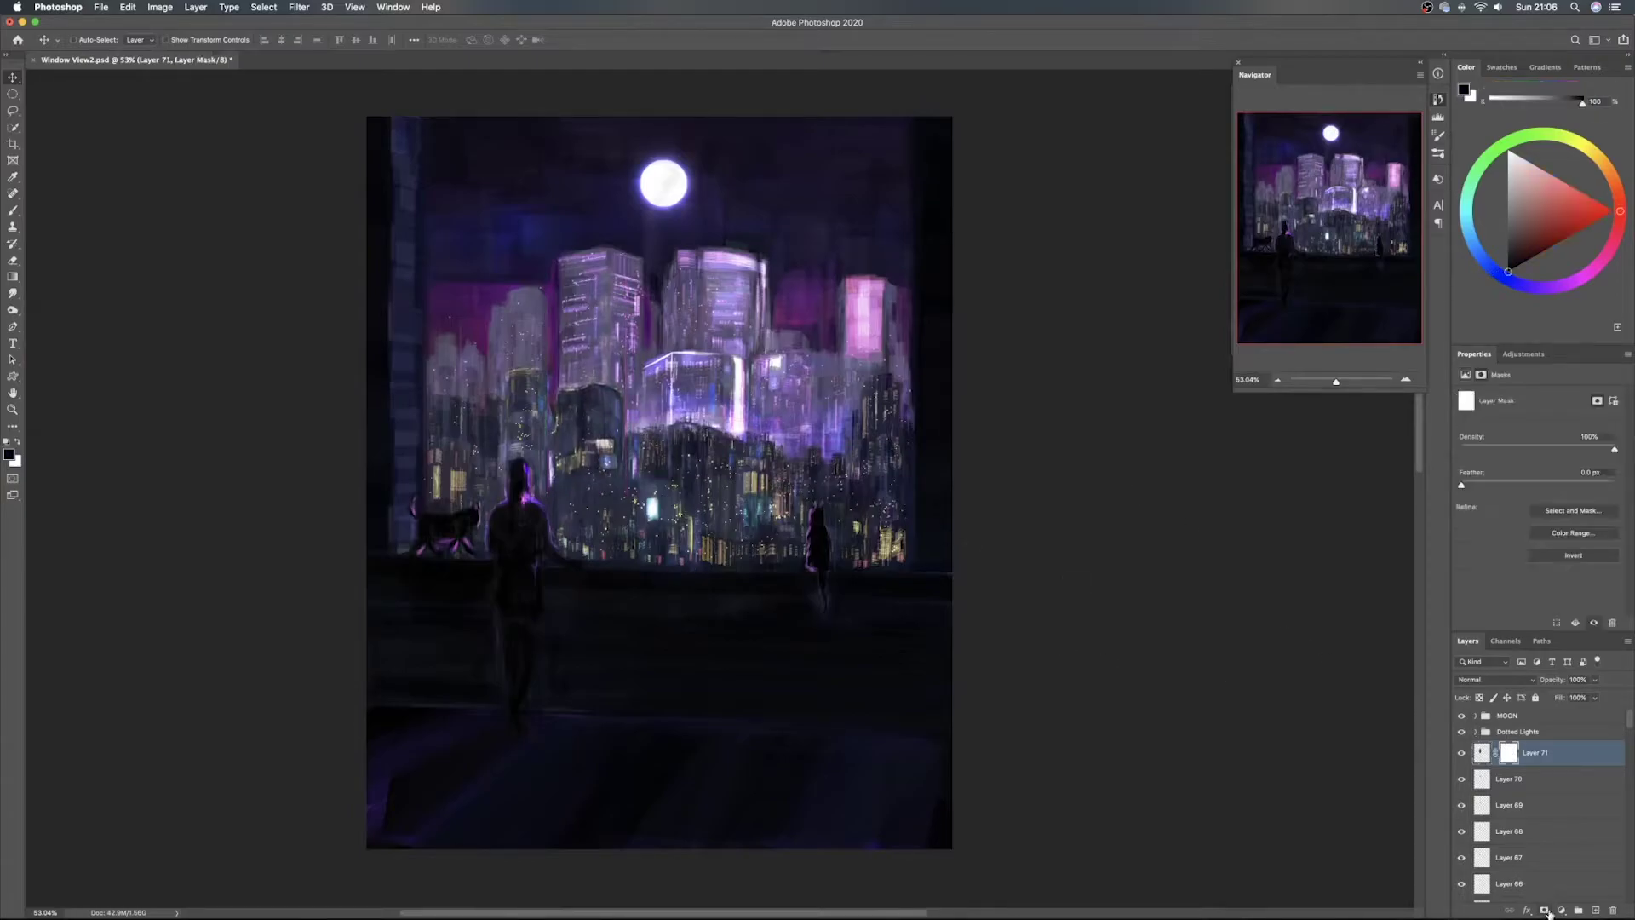
key("e")
left_click_drag(576, 490, 606, 473)
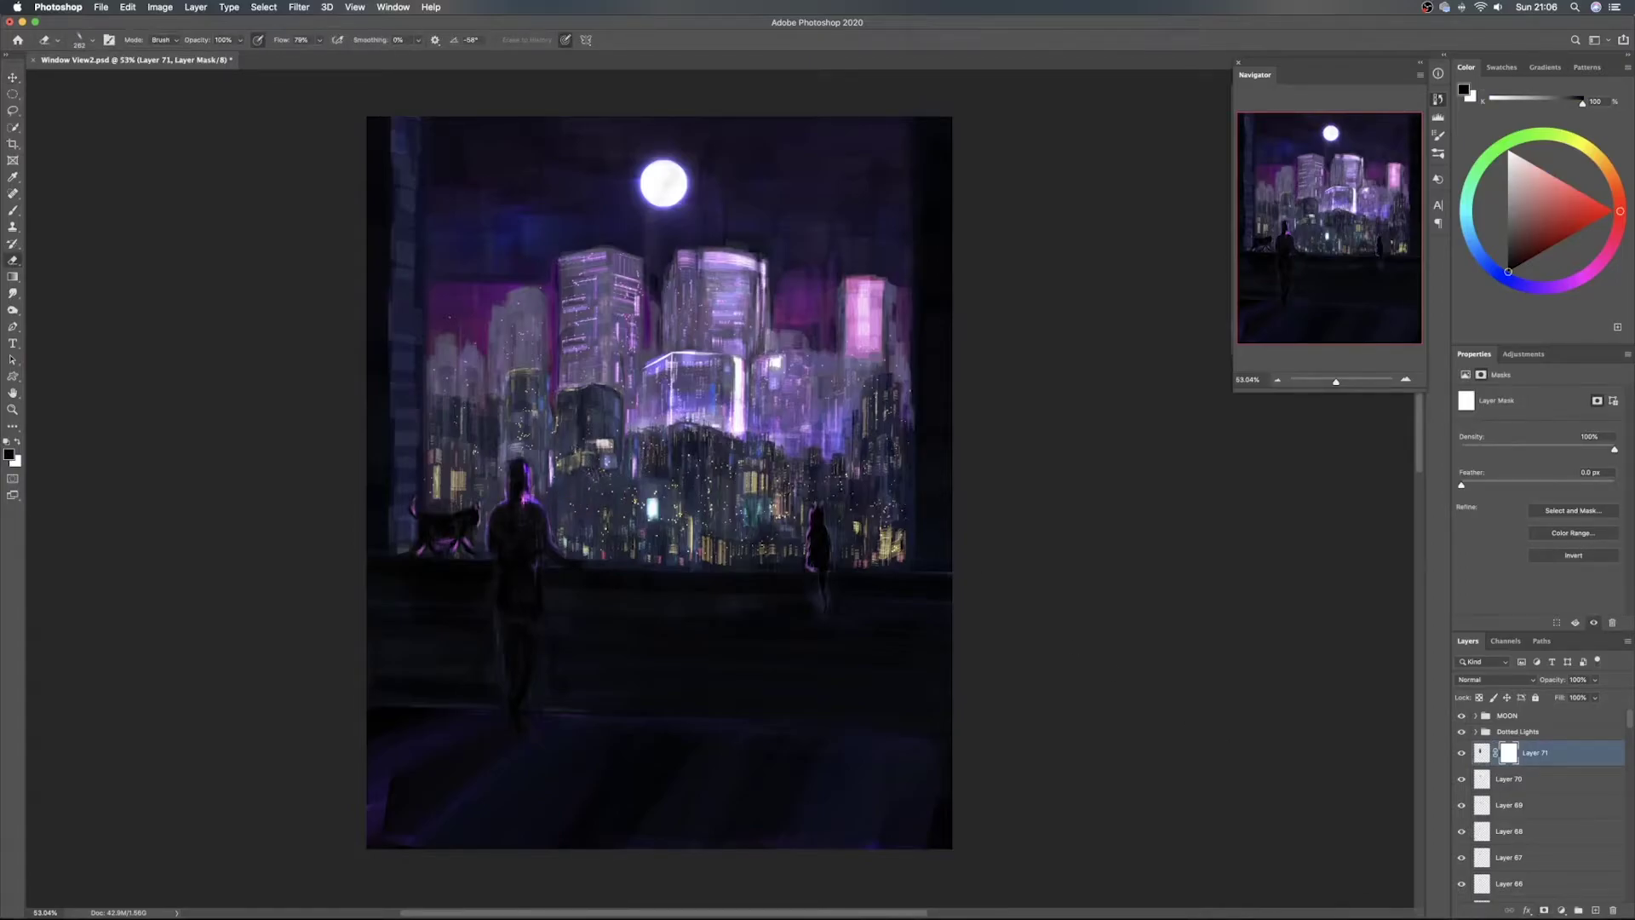
key("x")
mouse_move(607, 465)
left_mouse_down()
mouse_move(567, 460)
mouse_move(605, 455)
mouse_move(573, 434)
left_mouse_up()
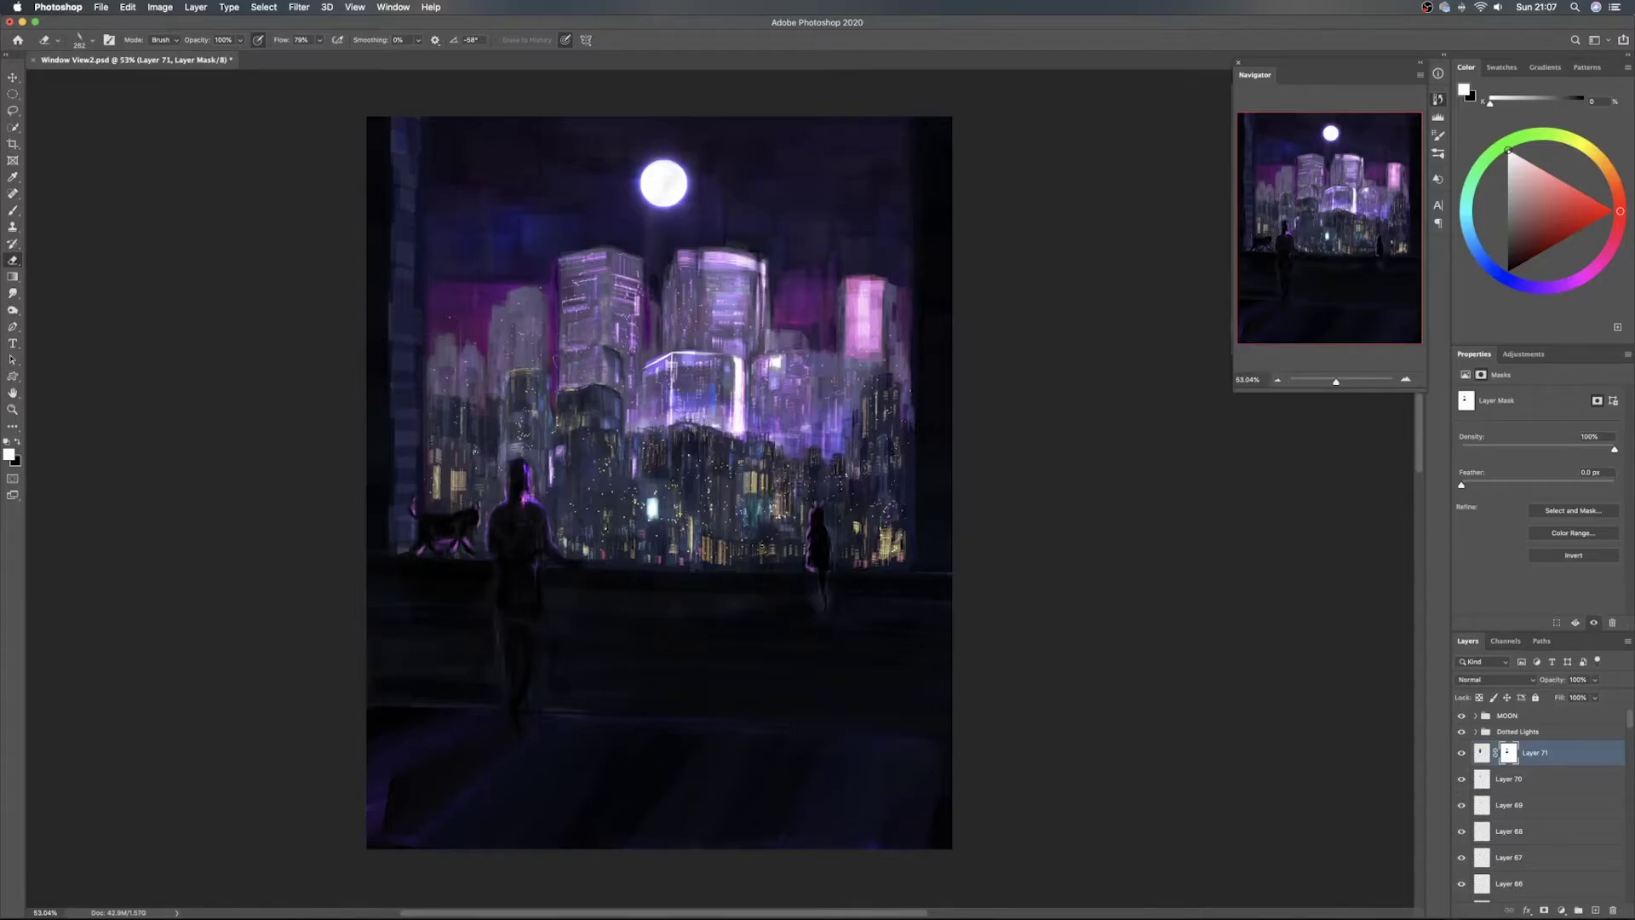
key("b")
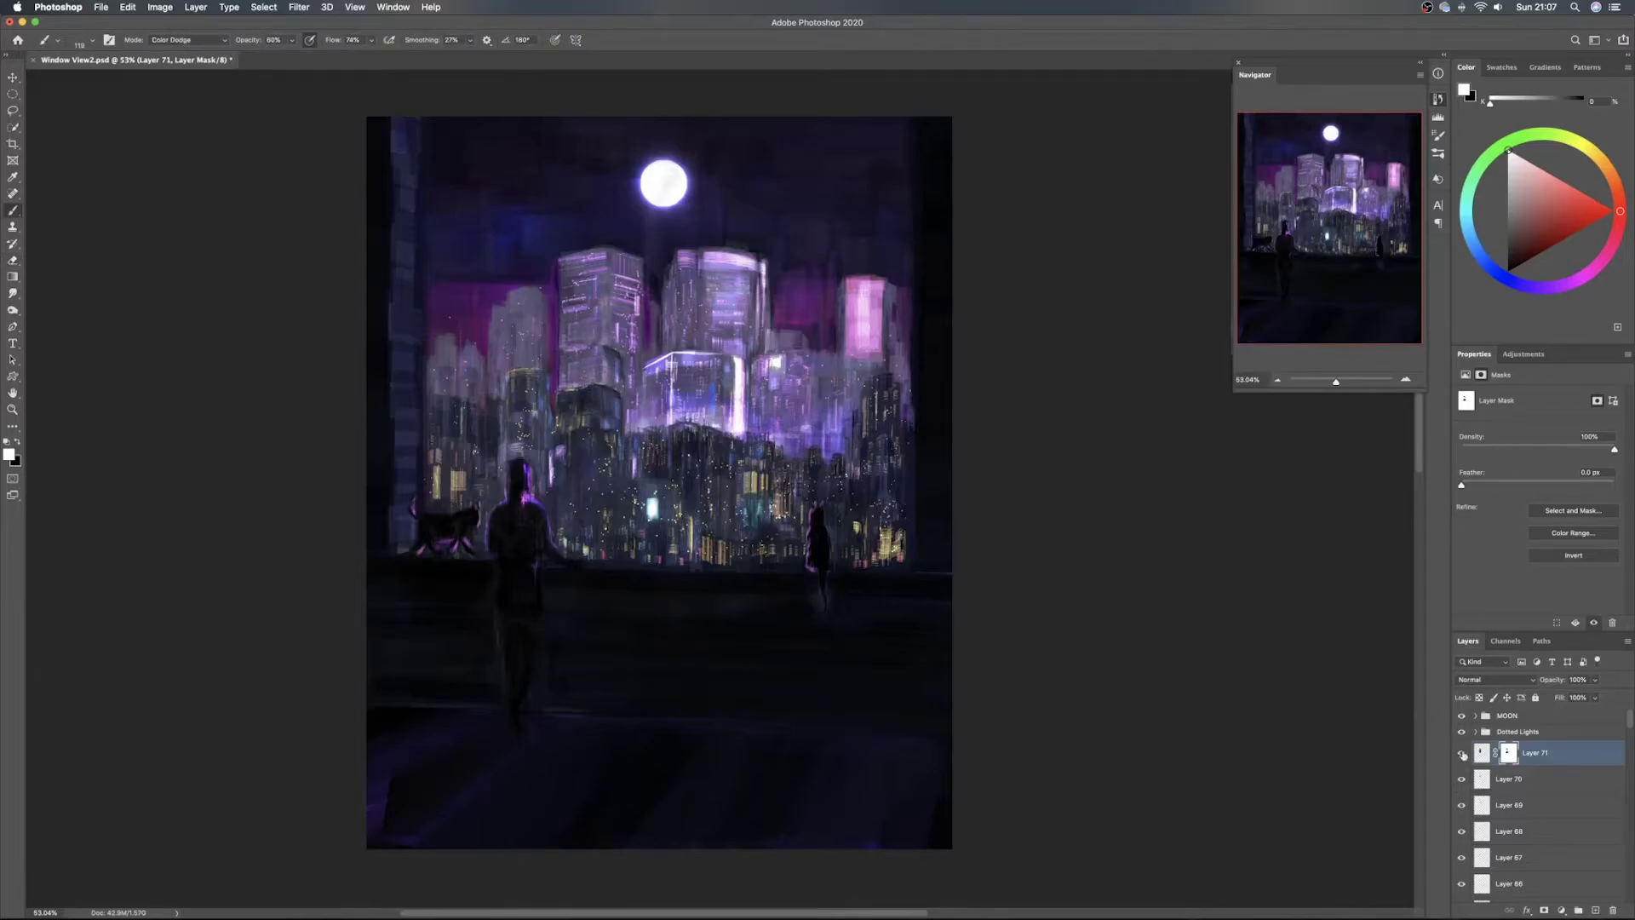
On a new layer, touch up the area above the lowered tower and paint sampled purple over the sky behind the left buildings
left_click(1594, 909)
left_click_drag(600, 343, 620, 389)
left_click(610, 335, "alt")
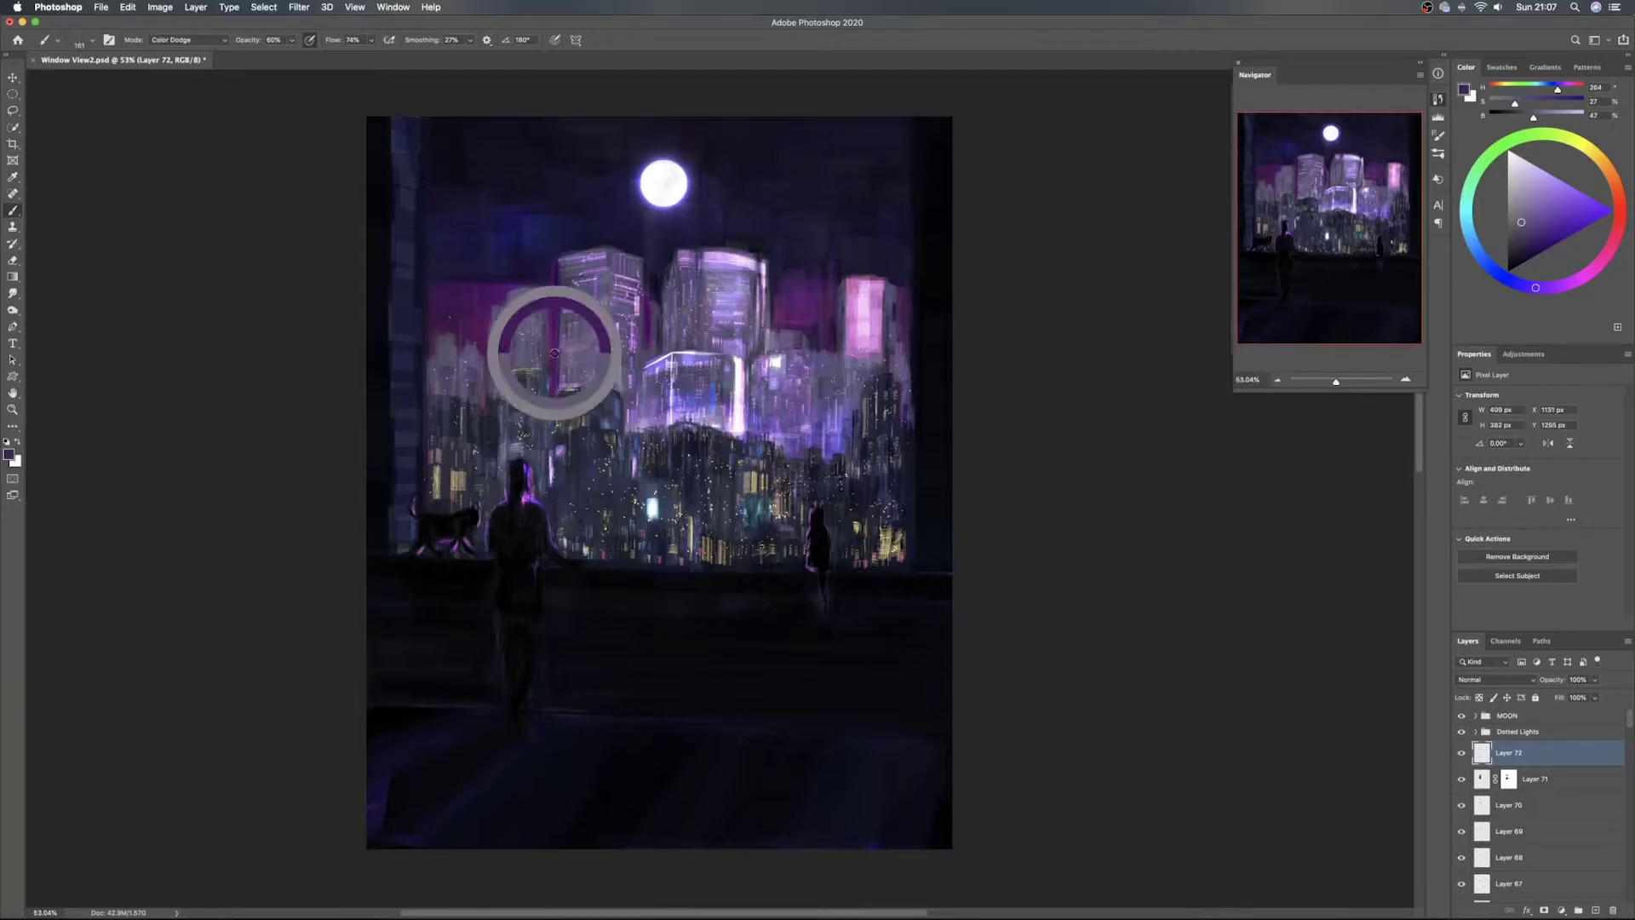
left_click(554, 352, "alt")
mouse_move(559, 366)
left_mouse_down()
mouse_move(553, 254)
mouse_move(442, 275)
left_mouse_up()
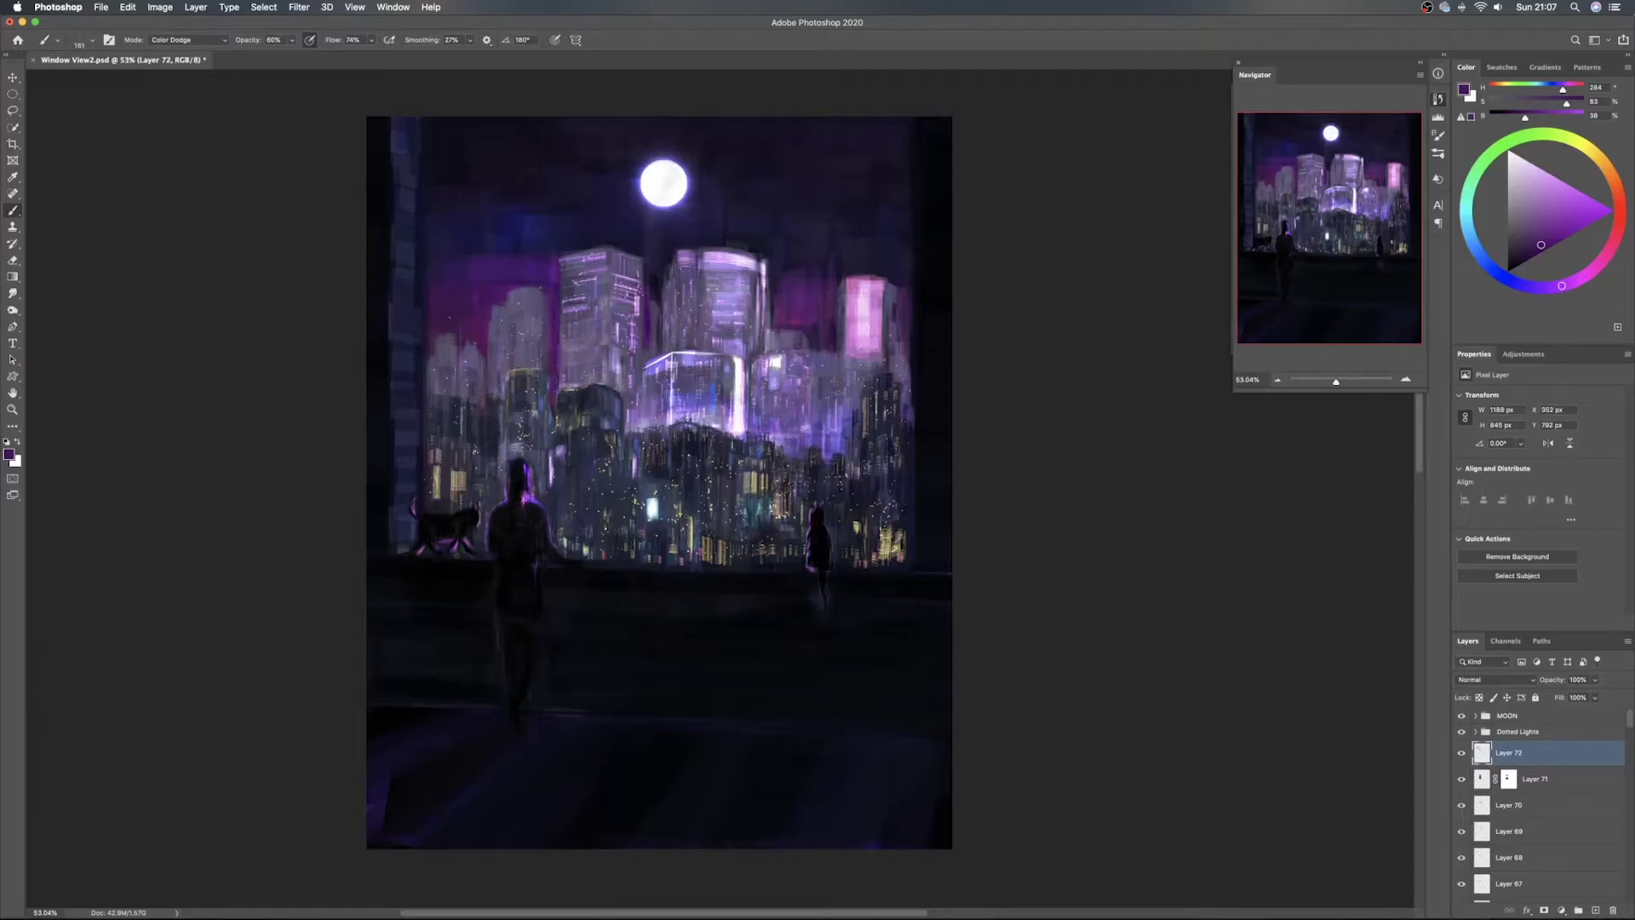
Paint sampled dark blue and violet into the gap between the two tall towers and over the sky behind the right buildings
left_click(655, 277, "alt")
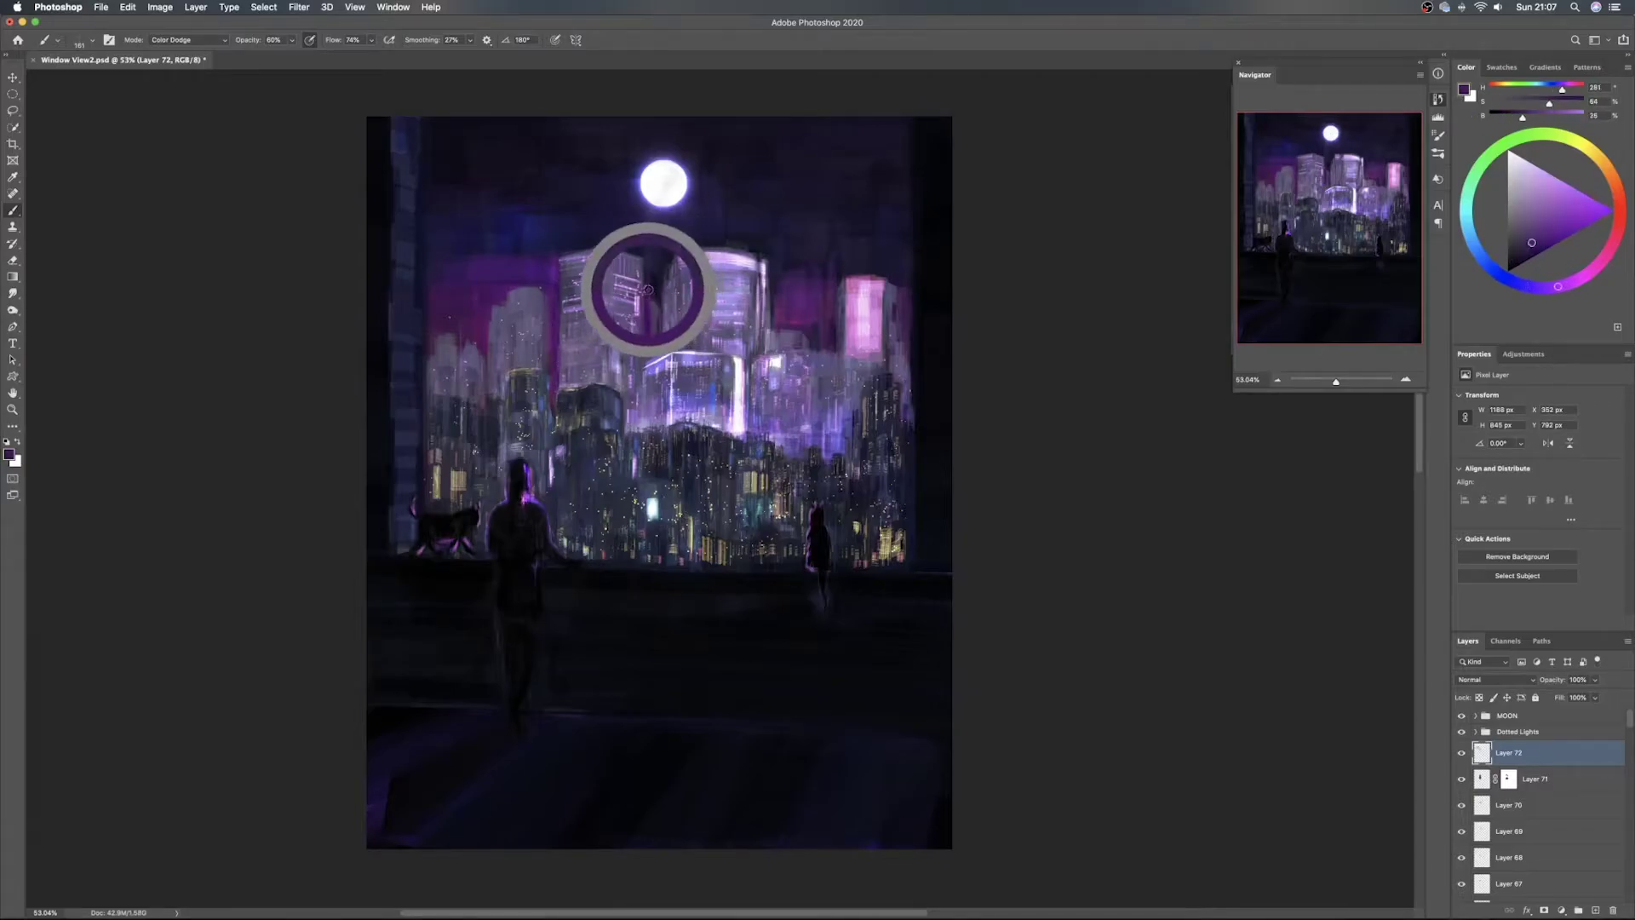
left_click_drag(659, 294, 654, 300)
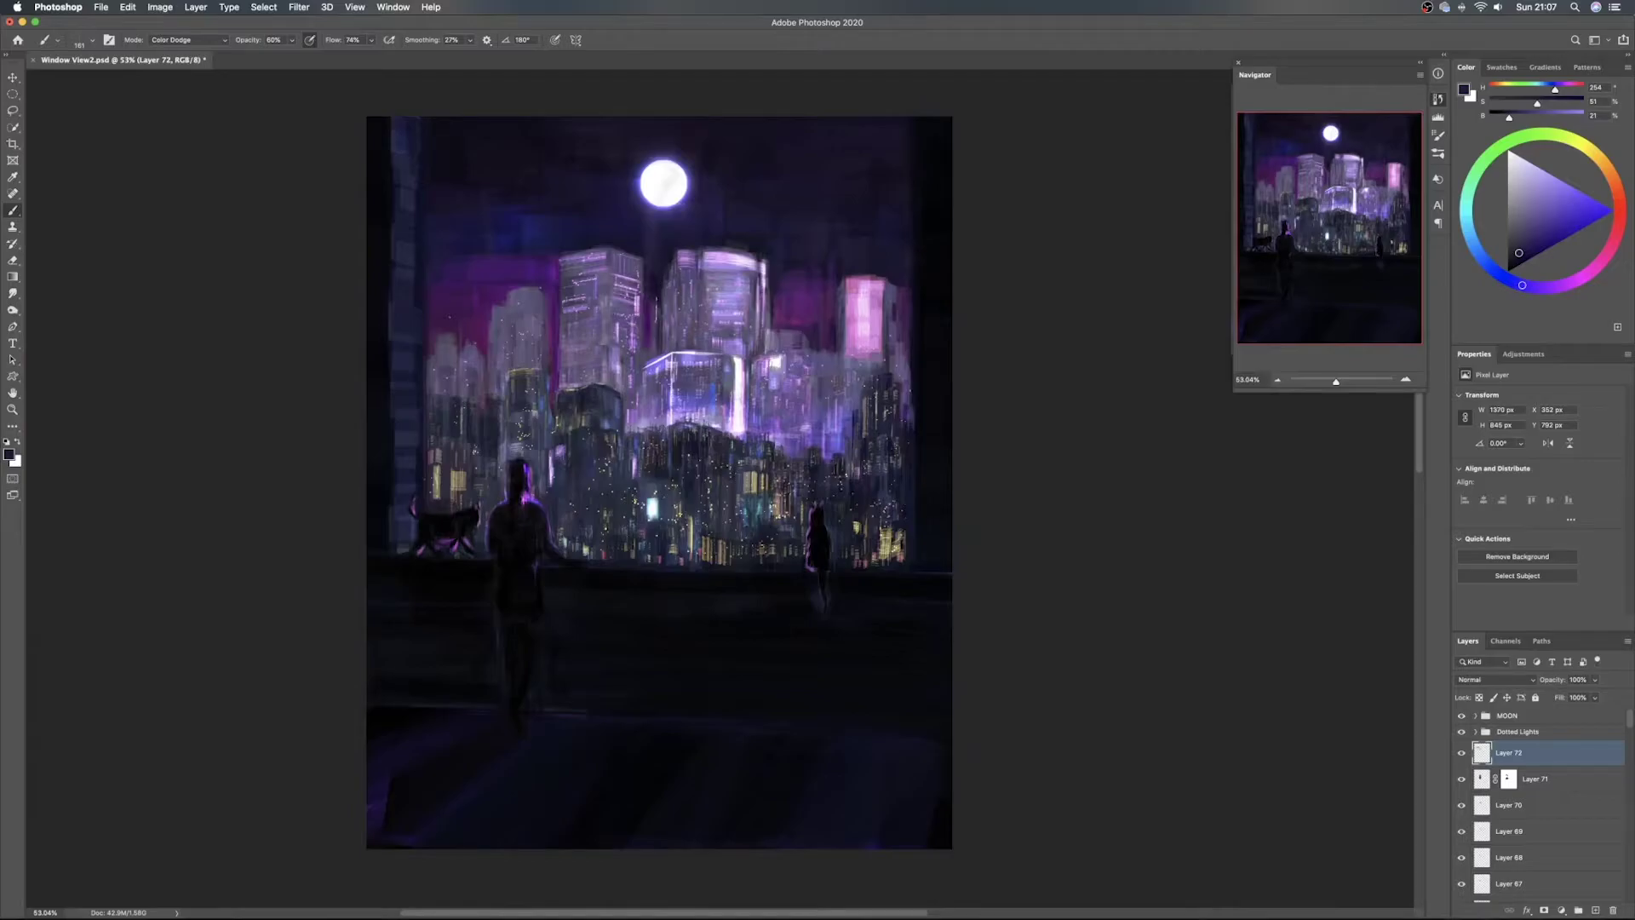
left_click_drag(657, 277, 652, 259)
left_click(547, 278, "alt")
left_click_drag(647, 284, 669, 258)
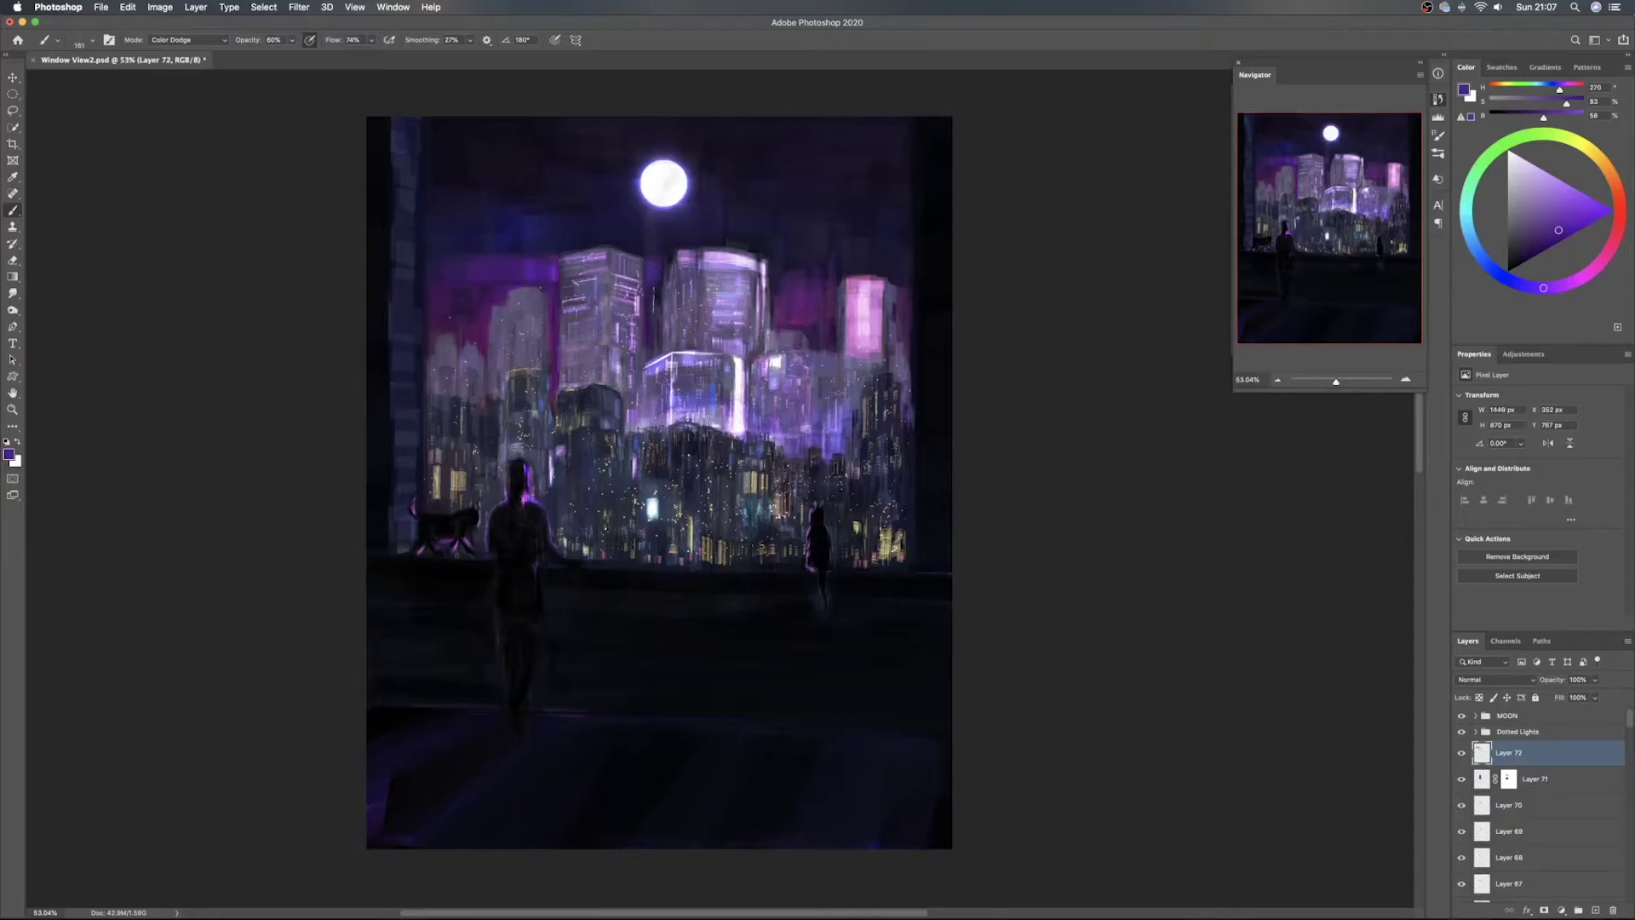
mouse_move(774, 277)
left_mouse_down()
mouse_move(792, 263)
mouse_move(810, 281)
left_mouse_up()
mouse_move(826, 264)
left_mouse_down()
mouse_move(827, 291)
mouse_move(901, 306)
mouse_move(796, 264)
mouse_move(915, 264)
mouse_move(746, 240)
left_mouse_up()
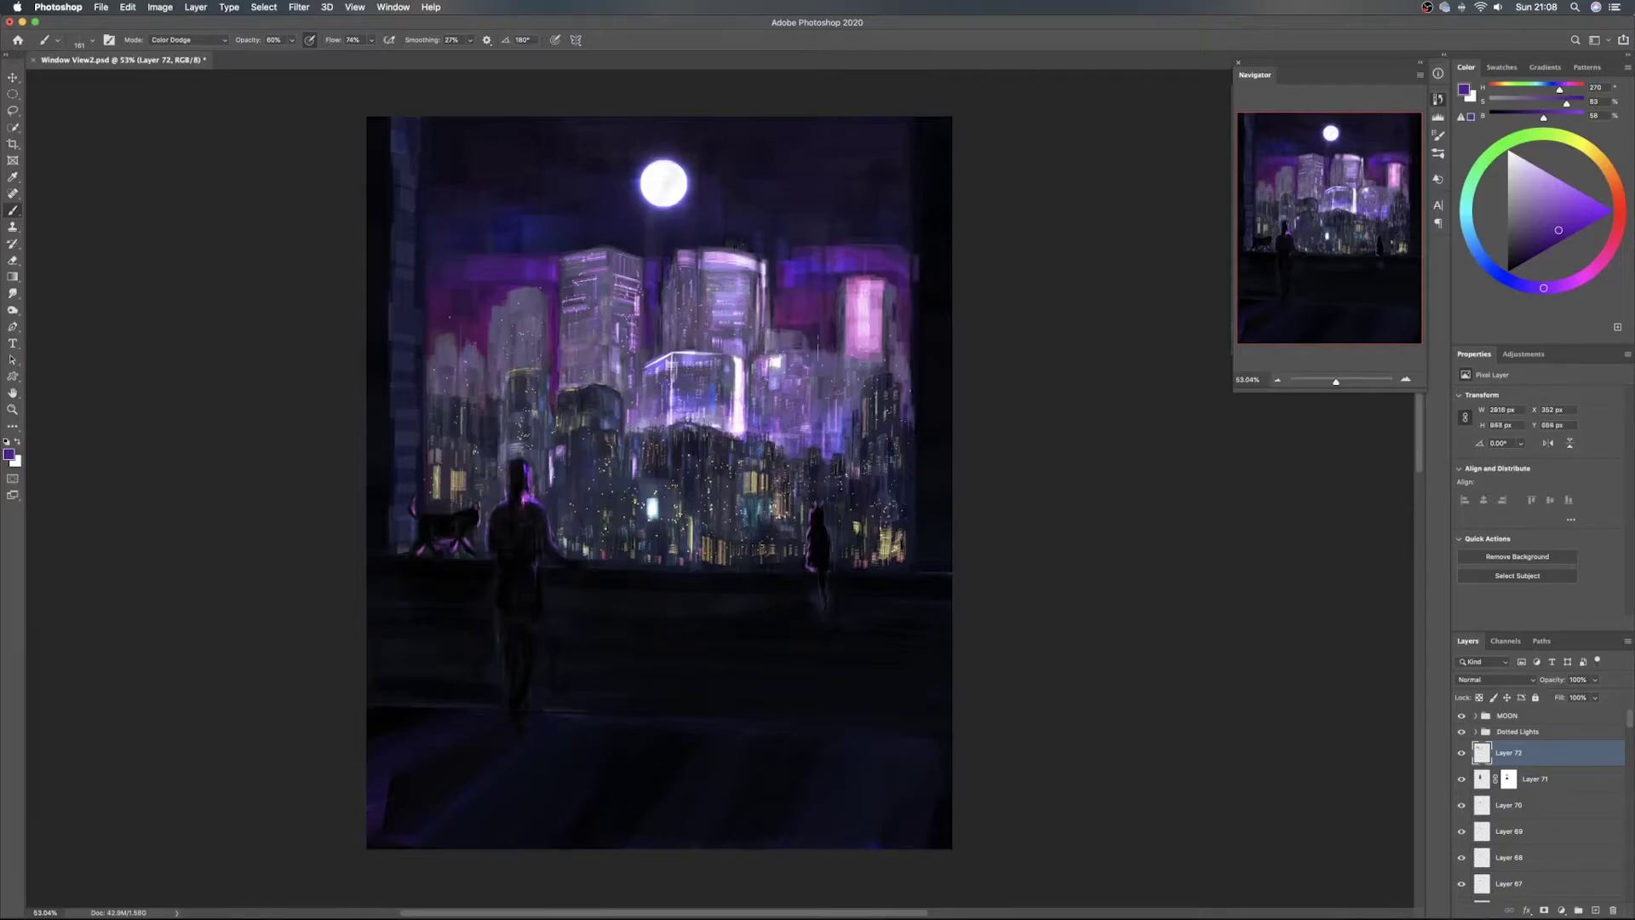
On a new layer, paint the sky above the skyline with sampled deep indigo, and erase the paint around the moon
left_click(1594, 909)
left_click_drag(541, 253, 559, 247)
left_click(512, 239, "alt")
mouse_move(454, 258)
left_mouse_down()
mouse_move(548, 251)
mouse_move(437, 248)
left_mouse_up()
mouse_move(648, 245)
left_mouse_down()
mouse_move(635, 193)
mouse_move(517, 172)
mouse_move(680, 206)
mouse_move(763, 184)
mouse_move(917, 209)
mouse_move(795, 210)
mouse_move(797, 237)
mouse_move(814, 237)
mouse_move(772, 240)
mouse_move(815, 192)
mouse_move(906, 185)
mouse_move(775, 157)
mouse_move(767, 129)
mouse_move(706, 132)
mouse_move(725, 241)
mouse_move(697, 256)
mouse_move(598, 246)
mouse_move(573, 189)
mouse_move(480, 196)
mouse_move(576, 217)
mouse_move(567, 181)
mouse_move(506, 177)
mouse_move(585, 153)
mouse_move(714, 165)
left_mouse_up()
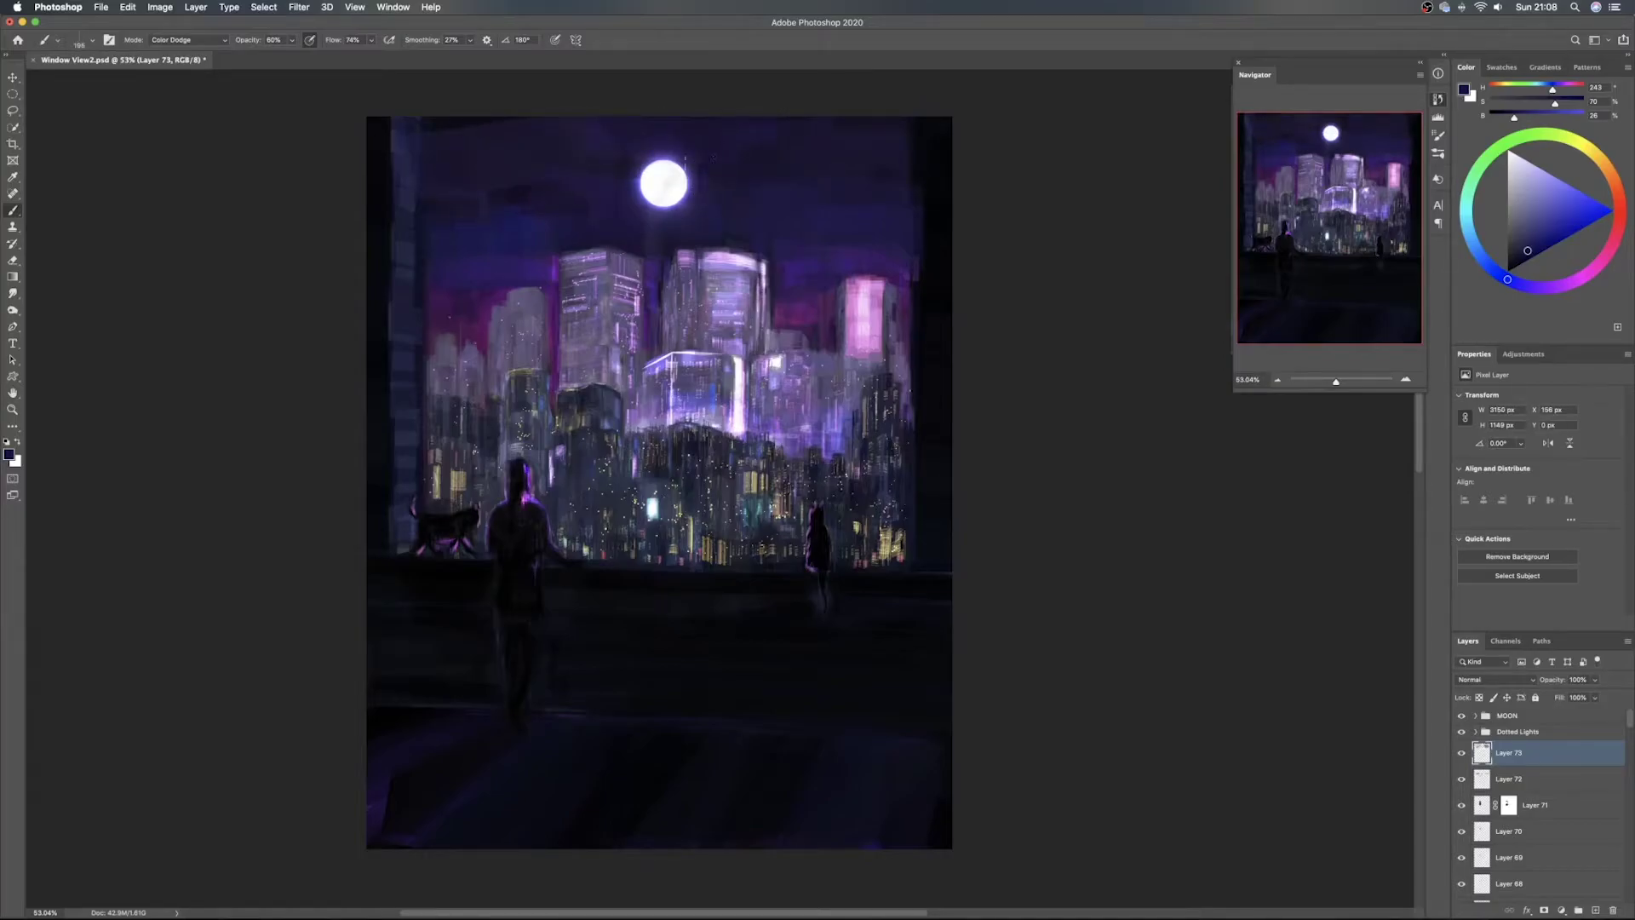
key("e")
left_click_drag(610, 183, 697, 160)
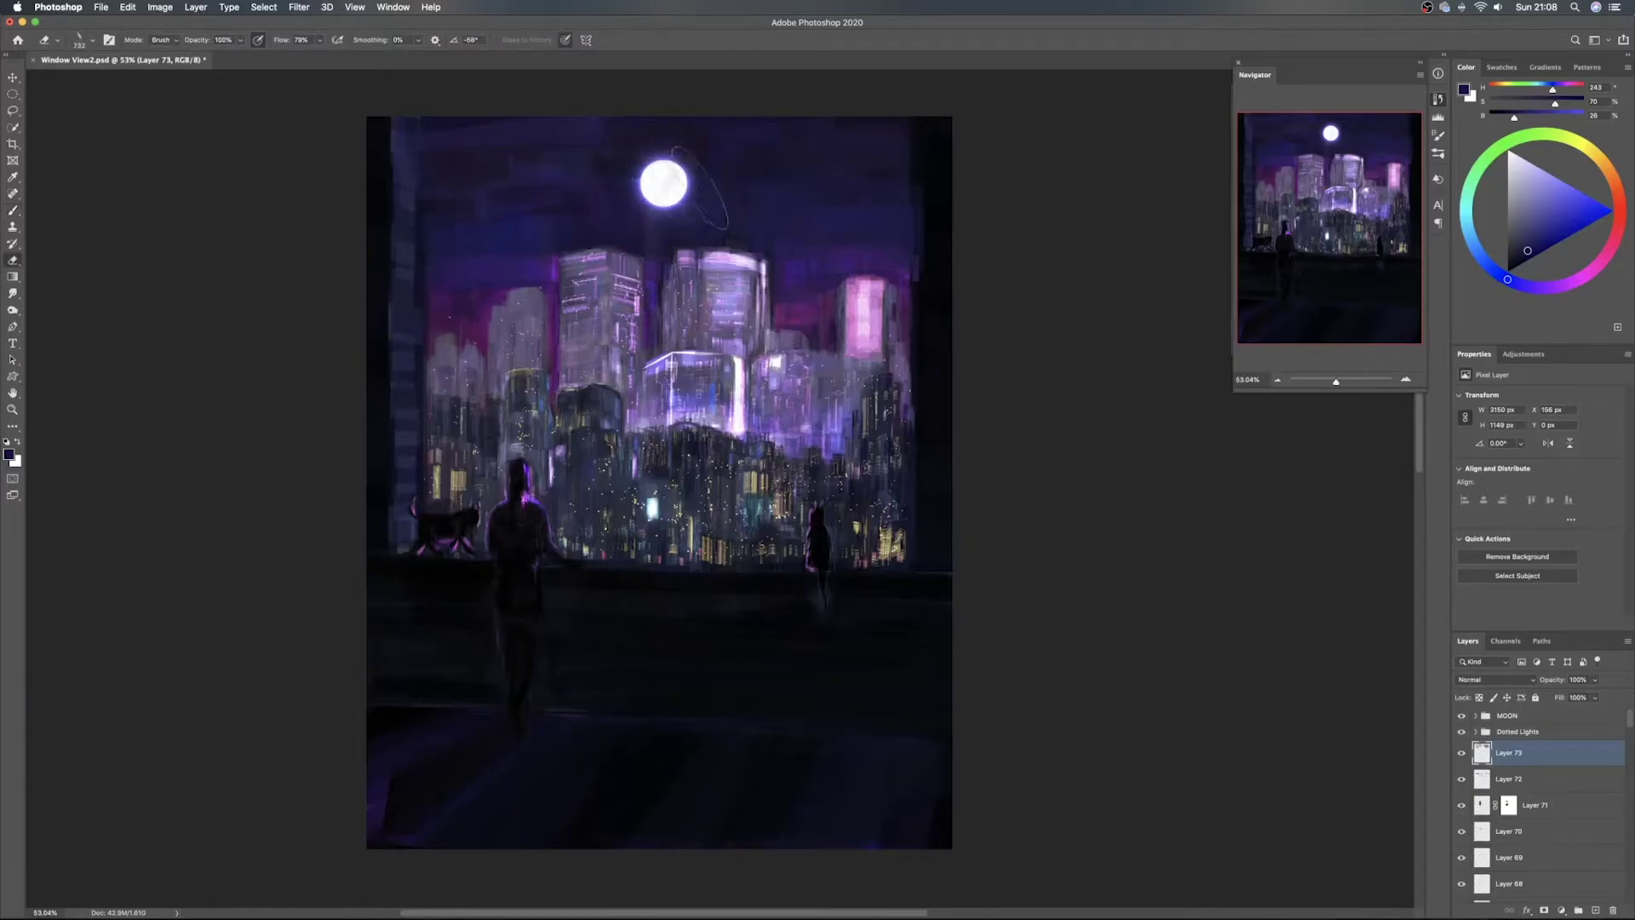
key("b")
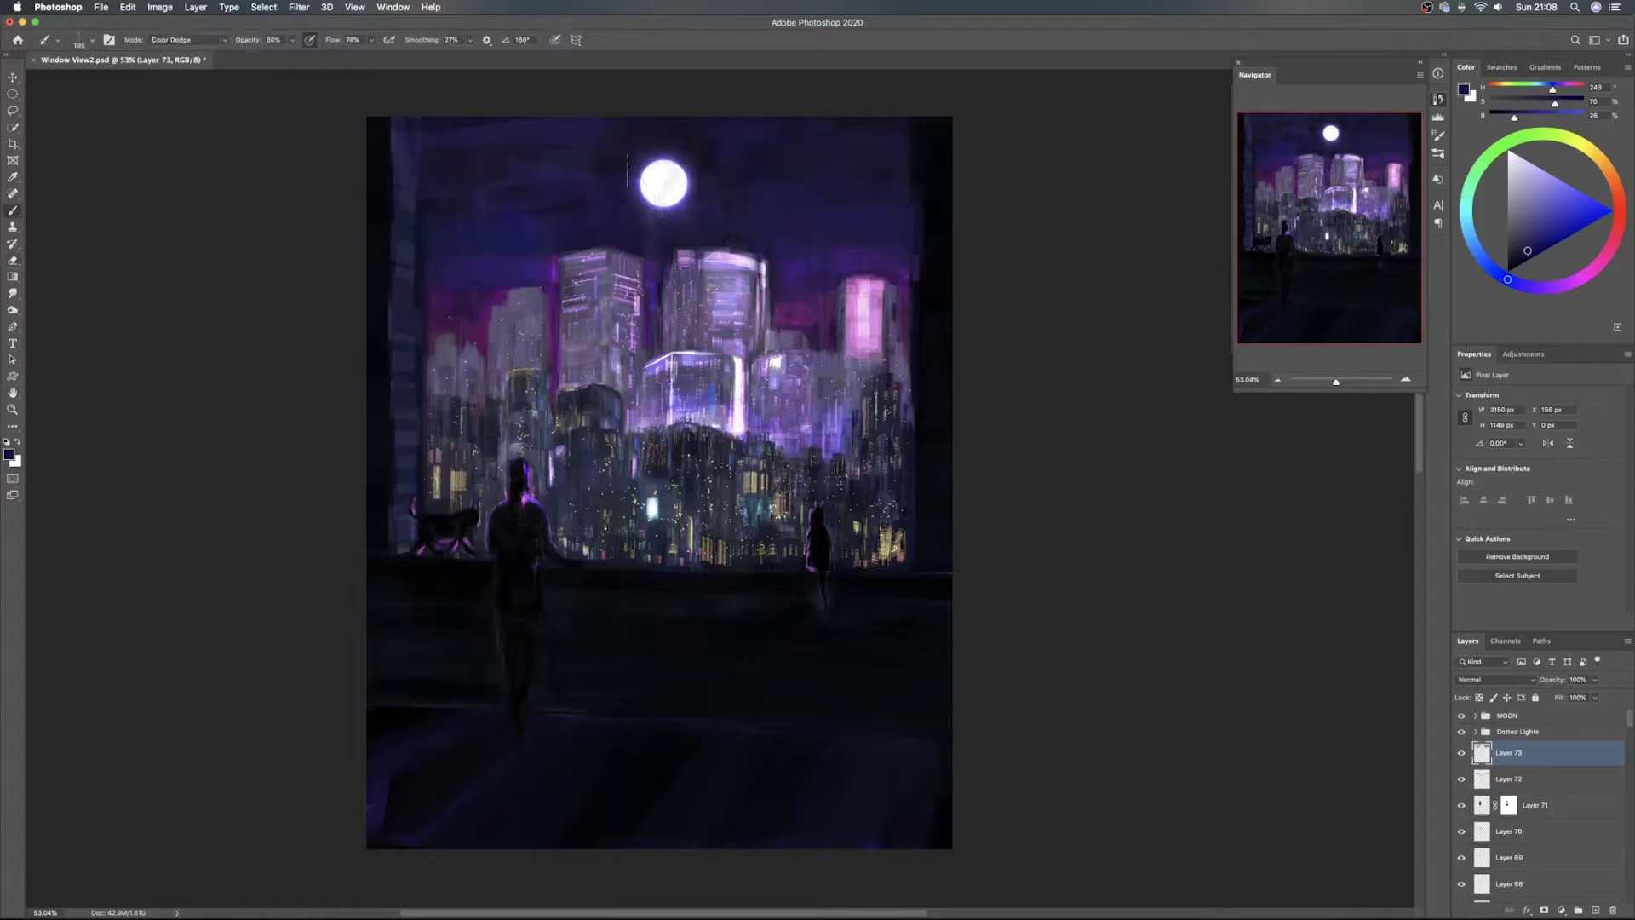
On a new layer, darken the upper sky and the area around the moon with a sampled darker, less saturated blue
left_click(624, 166, "alt")
left_click(1594, 907)
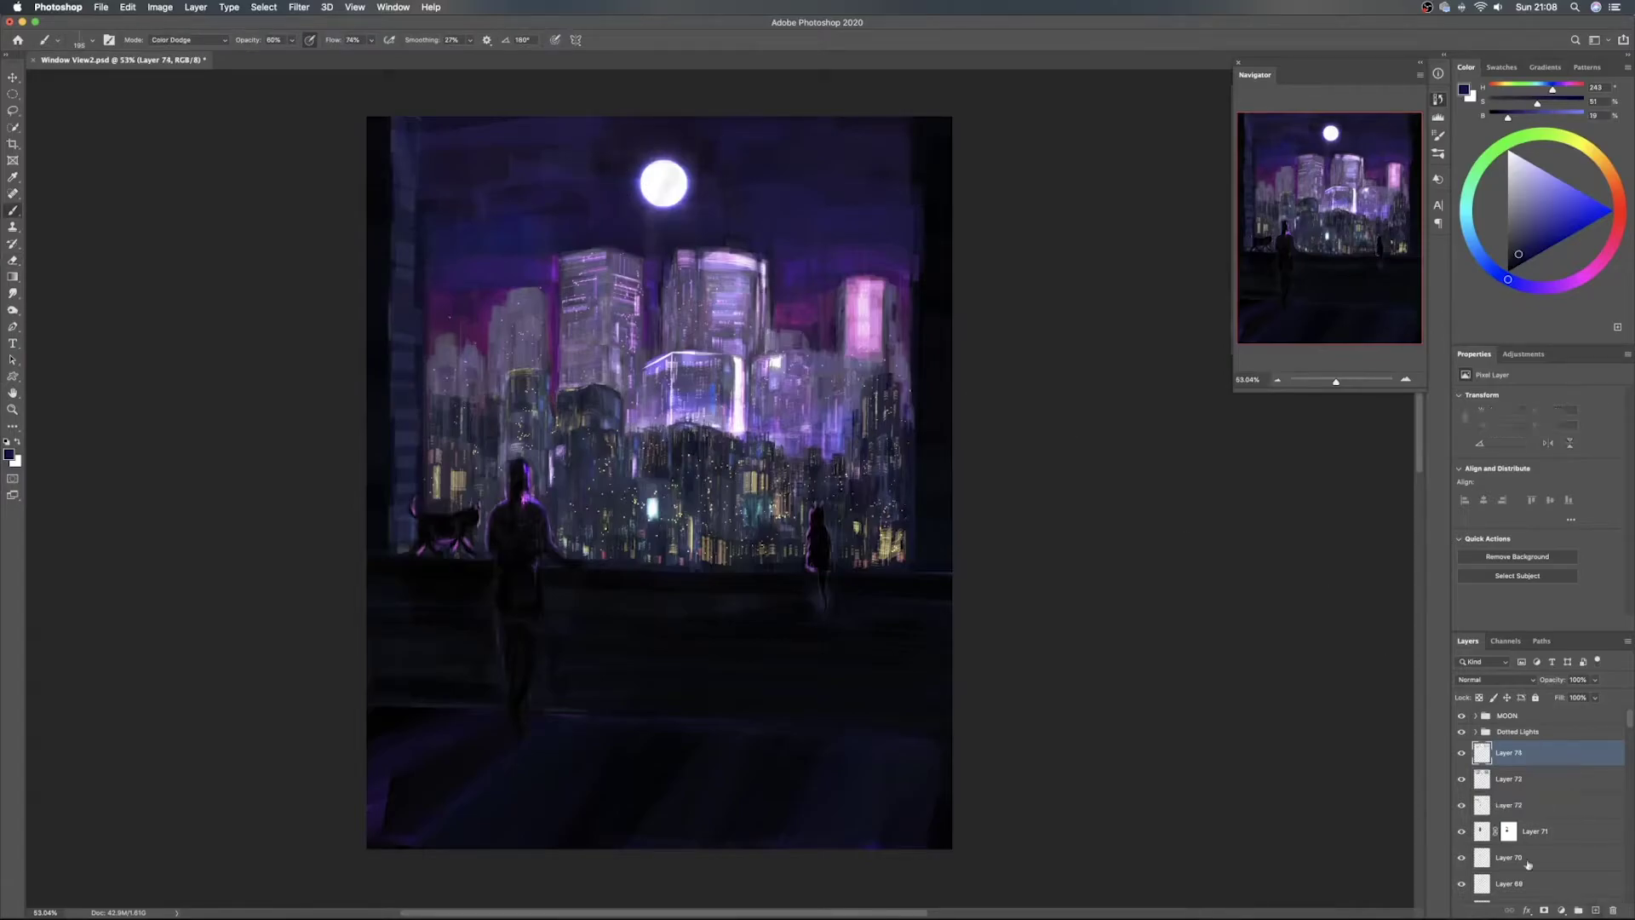
left_click_drag(583, 162, 623, 163)
left_click_drag(620, 145, 398, 161)
left_click_drag(565, 143, 414, 152)
mouse_move(620, 200)
left_mouse_down()
mouse_move(515, 208)
mouse_move(705, 193)
mouse_move(853, 152)
mouse_move(703, 130)
mouse_move(596, 129)
mouse_move(871, 222)
mouse_move(685, 223)
left_mouse_up()
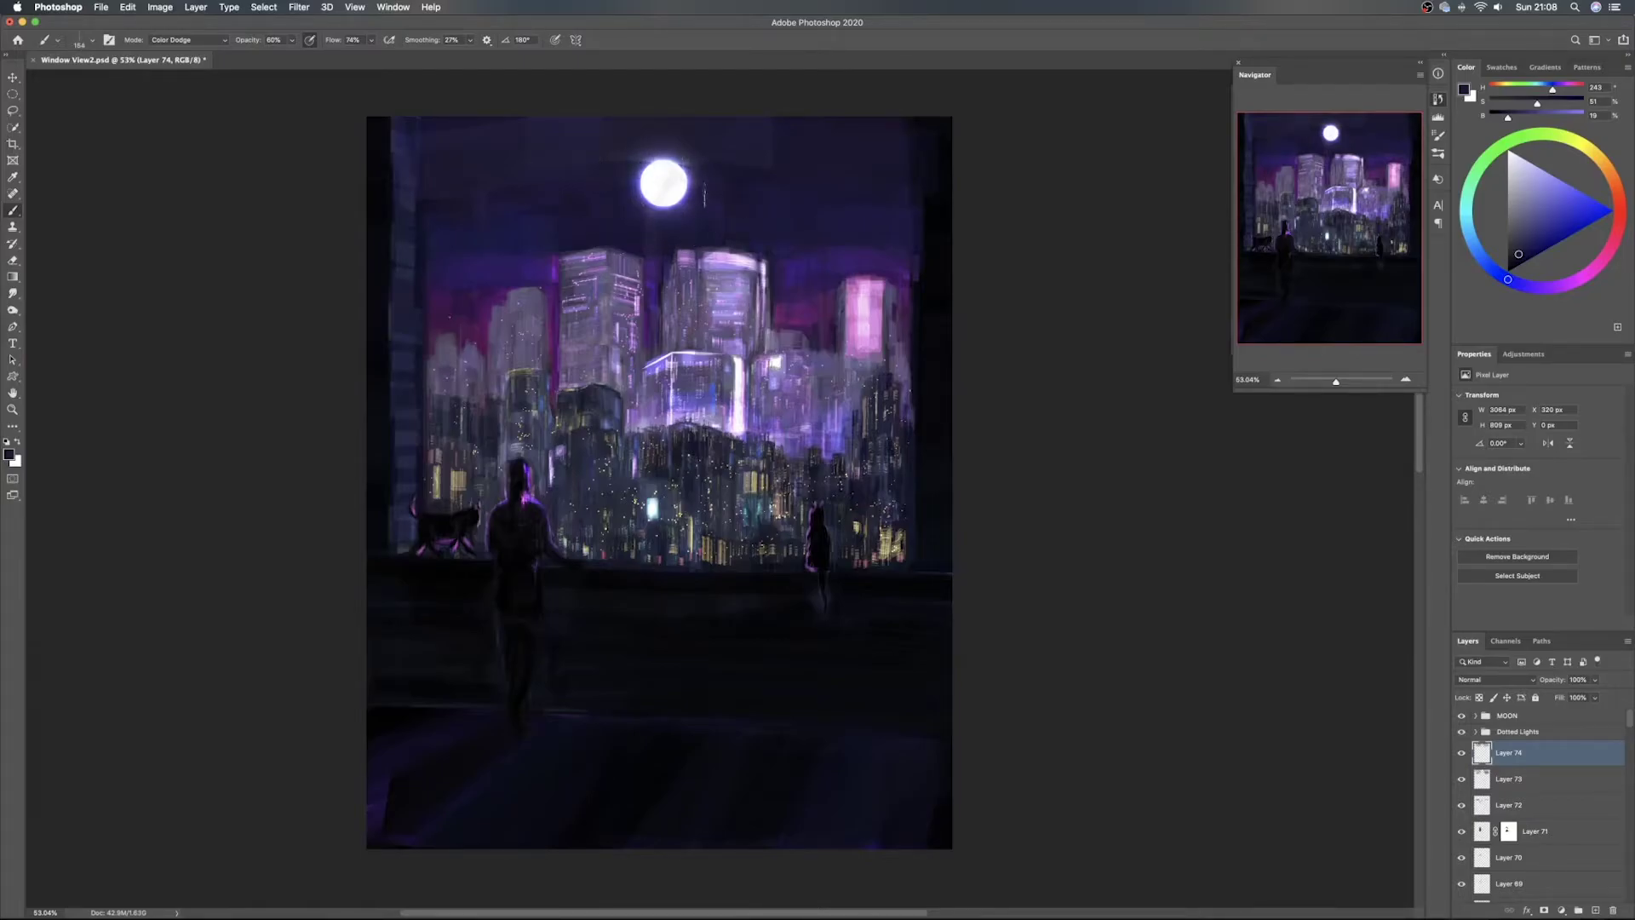
mouse_move(573, 136)
left_mouse_down()
mouse_move(570, 118)
mouse_move(406, 133)
left_mouse_up()
On a new layer, paint near-black blue across the upper sky and along the top edge of the canvas
left_click(1595, 910)
left_click(1508, 273)
left_click(1507, 275)
left_click_drag(526, 212, 577, 192)
left_click_drag(390, 129, 1105, 131)
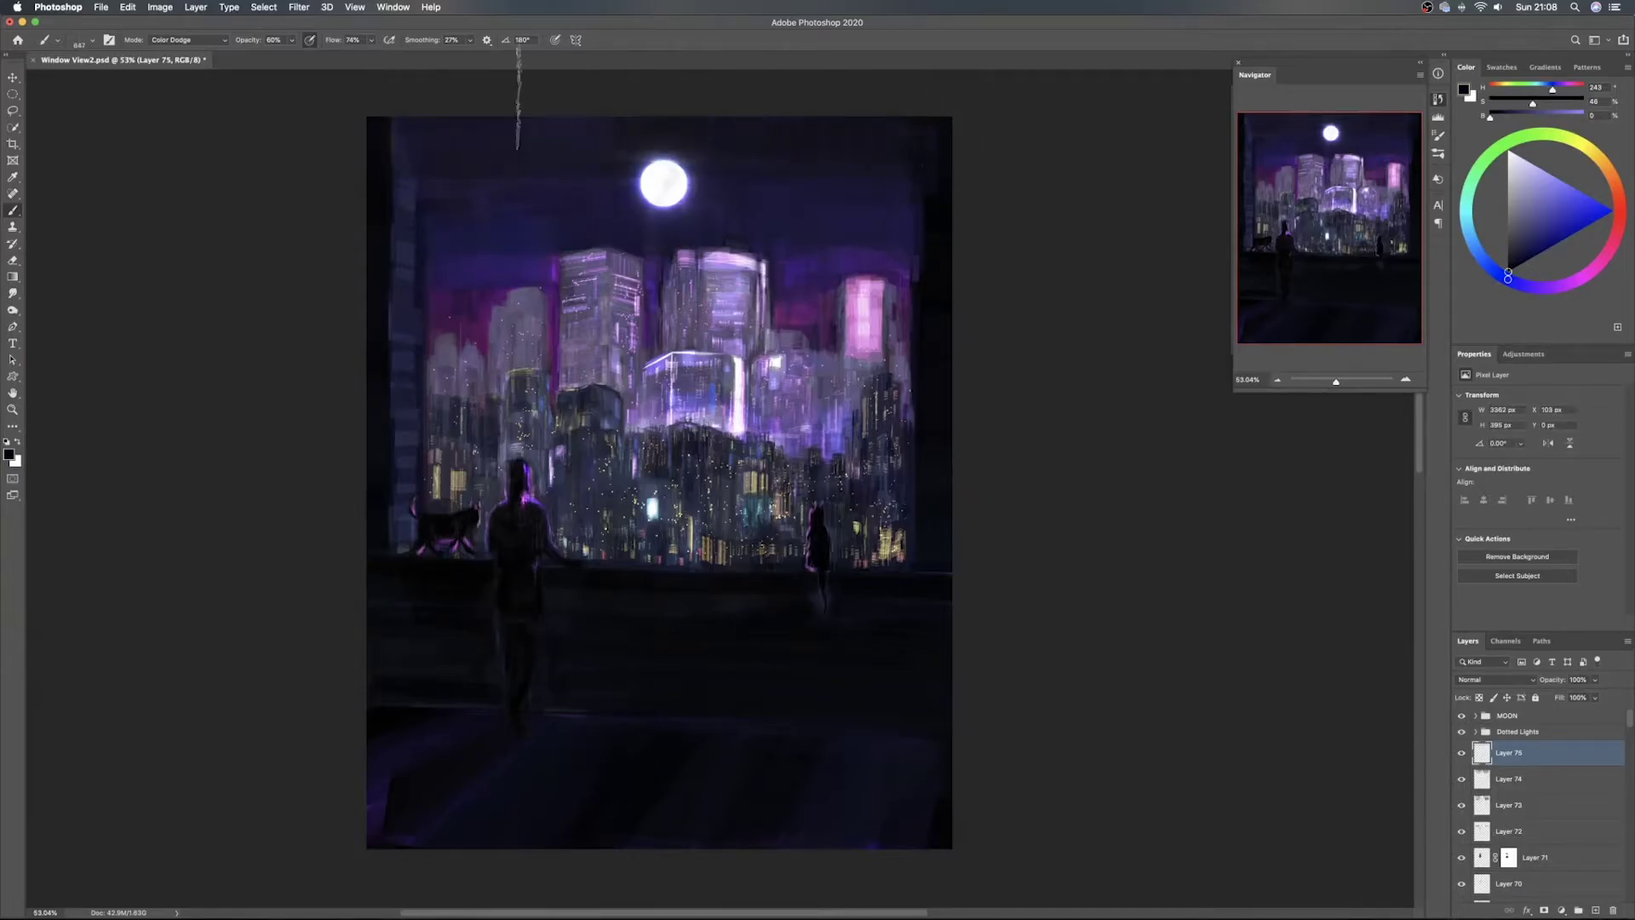
Paint broad near-black strokes across the sky around the moon and over the tops of the skyline on the current layer
mouse_move(806, 197)
left_mouse_down()
mouse_move(822, 203)
mouse_move(766, 201)
mouse_move(787, 202)
left_mouse_up()
mouse_move(692, 179)
left_mouse_down()
mouse_move(959, 178)
mouse_move(400, 178)
mouse_move(923, 196)
mouse_move(391, 226)
mouse_move(892, 228)
mouse_move(980, 243)
mouse_move(796, 257)
mouse_move(787, 303)
left_mouse_up()
left_click_drag(910, 298, 370, 281)
mouse_move(609, 311)
left_mouse_down()
mouse_move(516, 317)
mouse_move(1039, 347)
left_mouse_up()
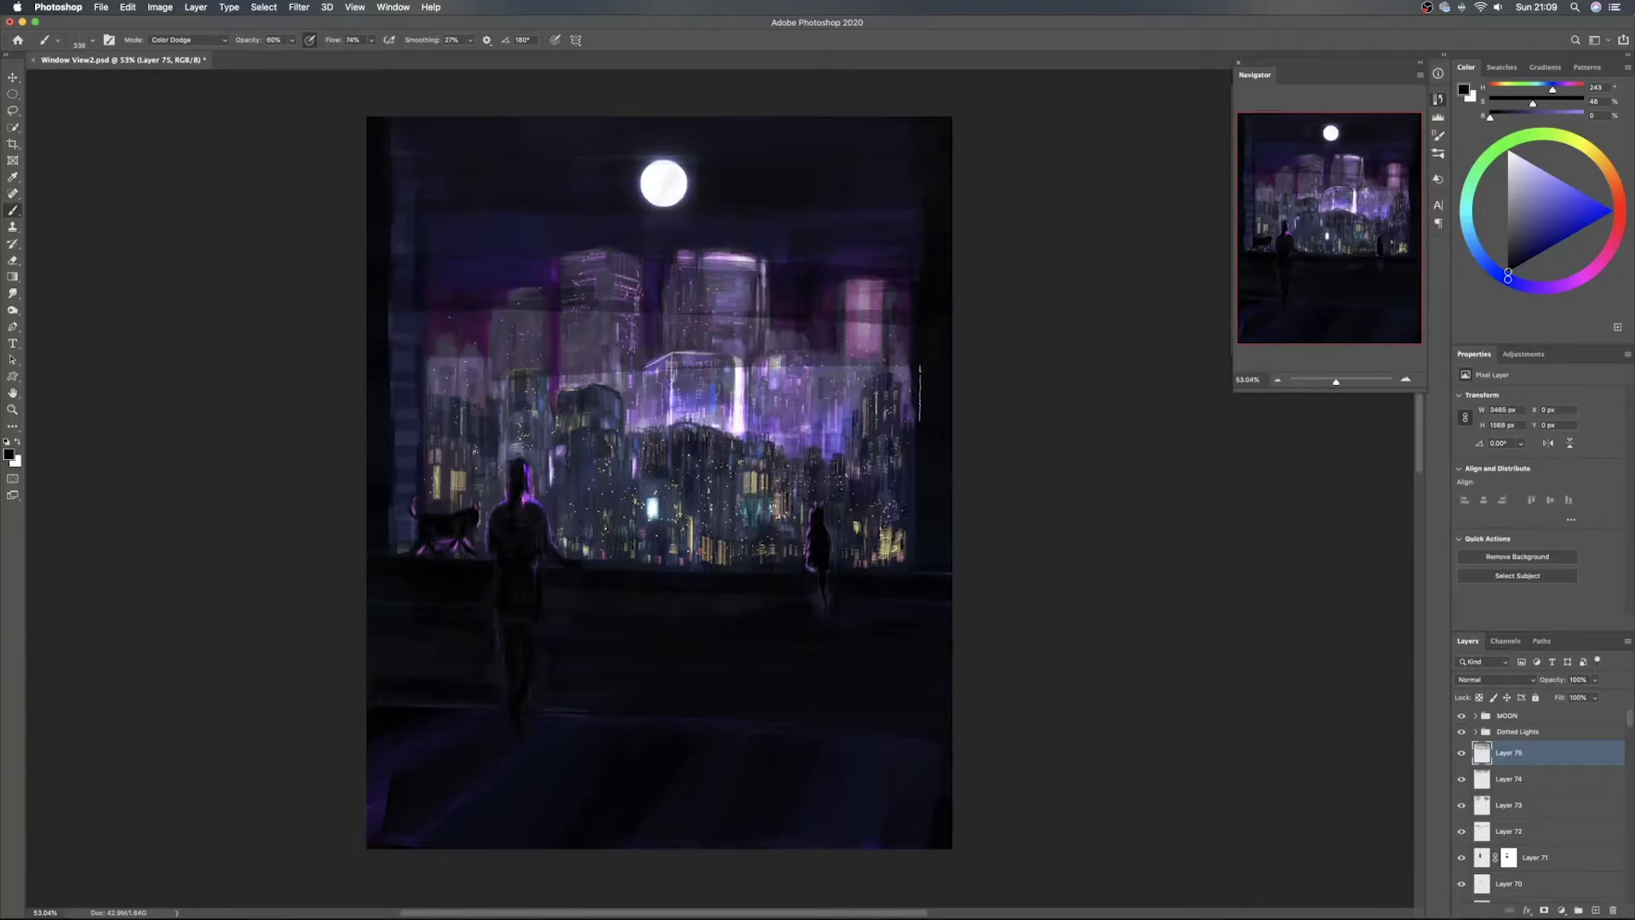
Erase the dark paint from the two tall central towers and the pink tower on the right
key("e")
mouse_move(599, 311)
left_mouse_down()
mouse_move(574, 312)
mouse_move(581, 345)
left_mouse_up()
mouse_move(584, 277)
left_mouse_down()
mouse_move(569, 372)
mouse_move(603, 333)
mouse_move(623, 372)
mouse_move(604, 267)
mouse_move(648, 277)
mouse_move(577, 259)
mouse_move(636, 276)
mouse_move(677, 358)
left_mouse_up()
mouse_move(666, 283)
left_mouse_down()
mouse_move(694, 263)
mouse_move(749, 270)
mouse_move(753, 366)
left_mouse_up()
mouse_move(763, 285)
left_mouse_down()
mouse_move(762, 364)
mouse_move(715, 366)
left_mouse_up()
left_click_drag(702, 281, 701, 366)
mouse_move(690, 281)
left_mouse_down()
mouse_move(691, 366)
mouse_move(663, 368)
mouse_move(899, 360)
mouse_move(885, 276)
mouse_move(873, 355)
left_mouse_up()
left_click_drag(867, 278, 855, 358)
left_click_drag(843, 288, 843, 356)
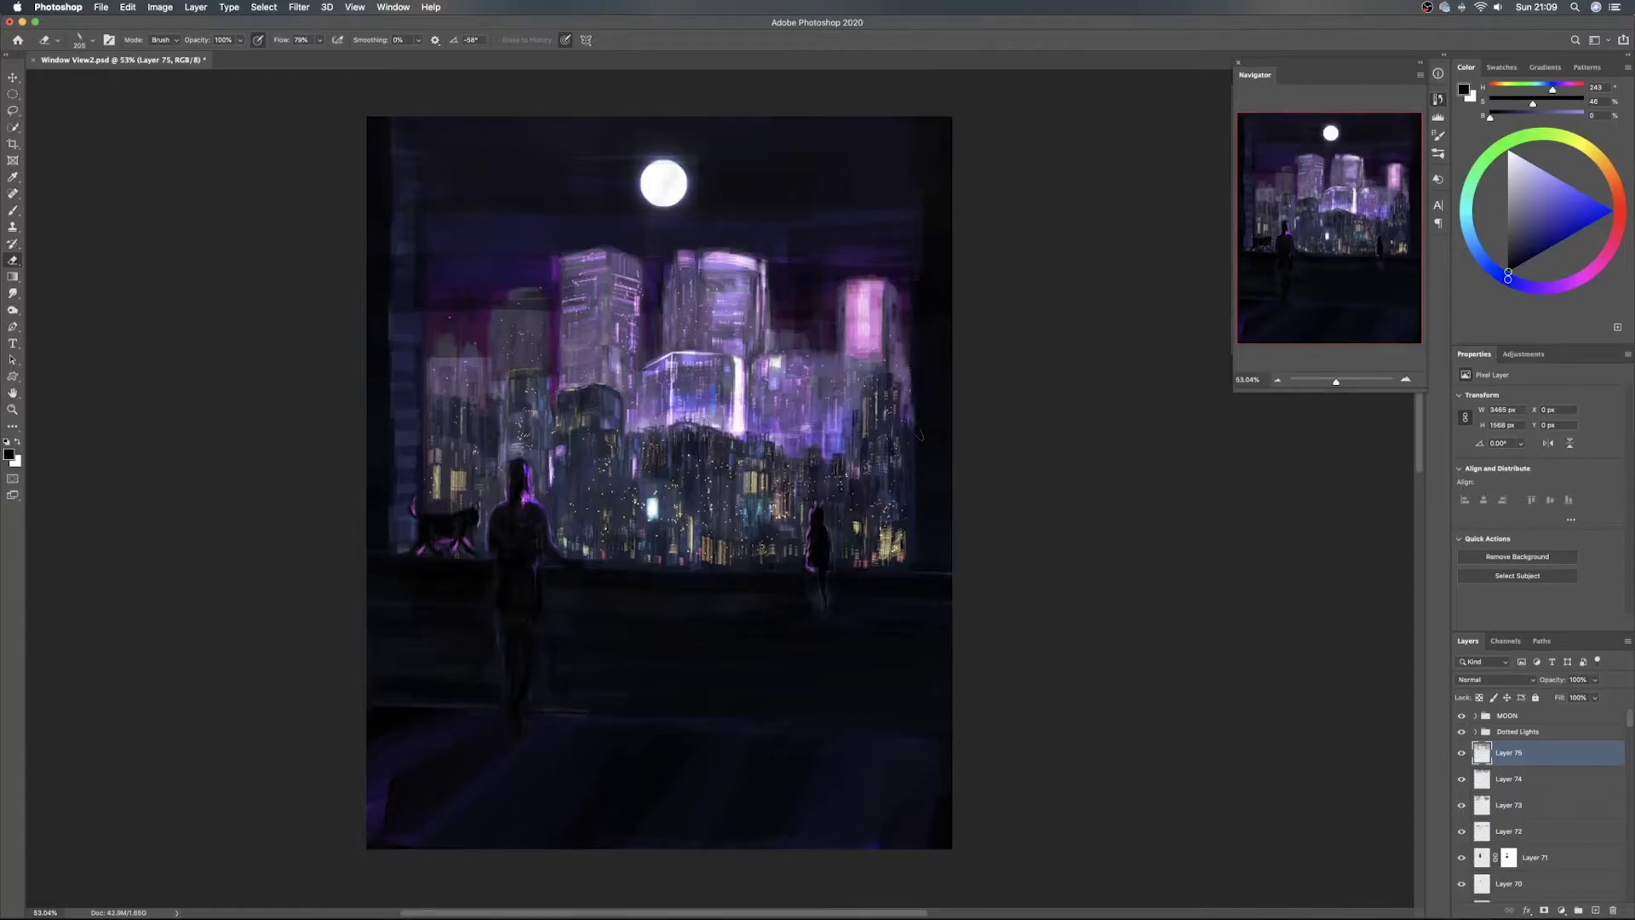
Erase the dark paint over the shorter and left-hand buildings, and soften its lower edge with a much larger eraser
left_click_drag(796, 340, 788, 357)
left_click_drag(777, 339, 776, 360)
mouse_move(541, 286)
left_mouse_down()
mouse_move(540, 374)
mouse_move(525, 314)
mouse_move(493, 379)
mouse_move(520, 376)
mouse_move(435, 356)
left_mouse_up()
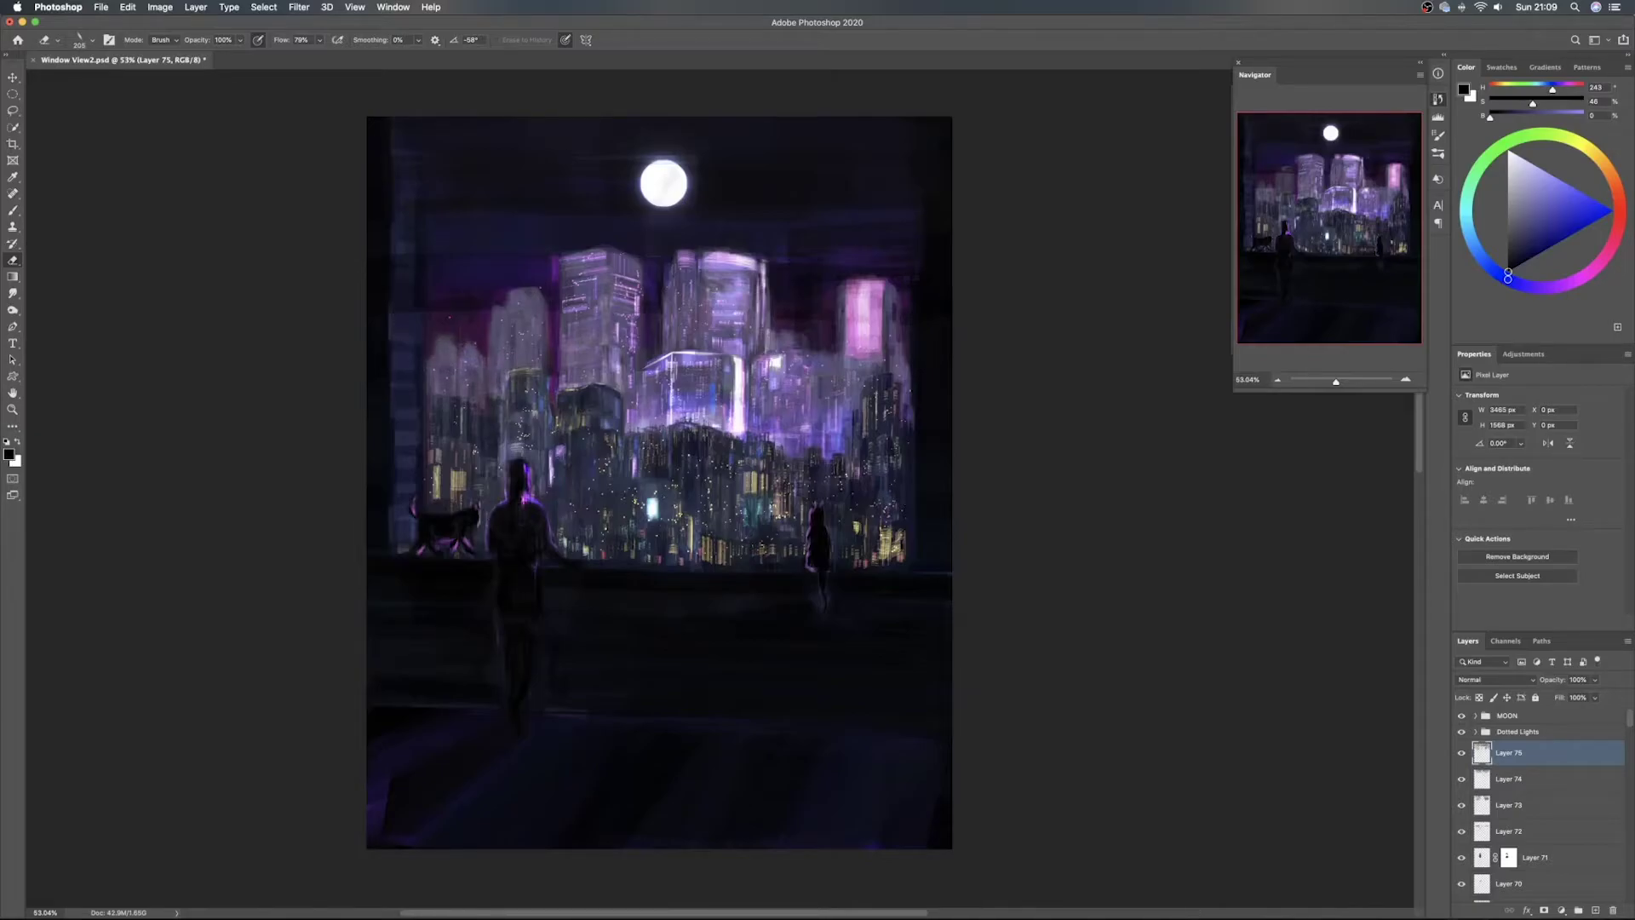
mouse_move(552, 360)
left_mouse_down()
mouse_move(550, 376)
mouse_move(659, 360)
left_mouse_up()
left_click_drag(604, 434, 720, 434)
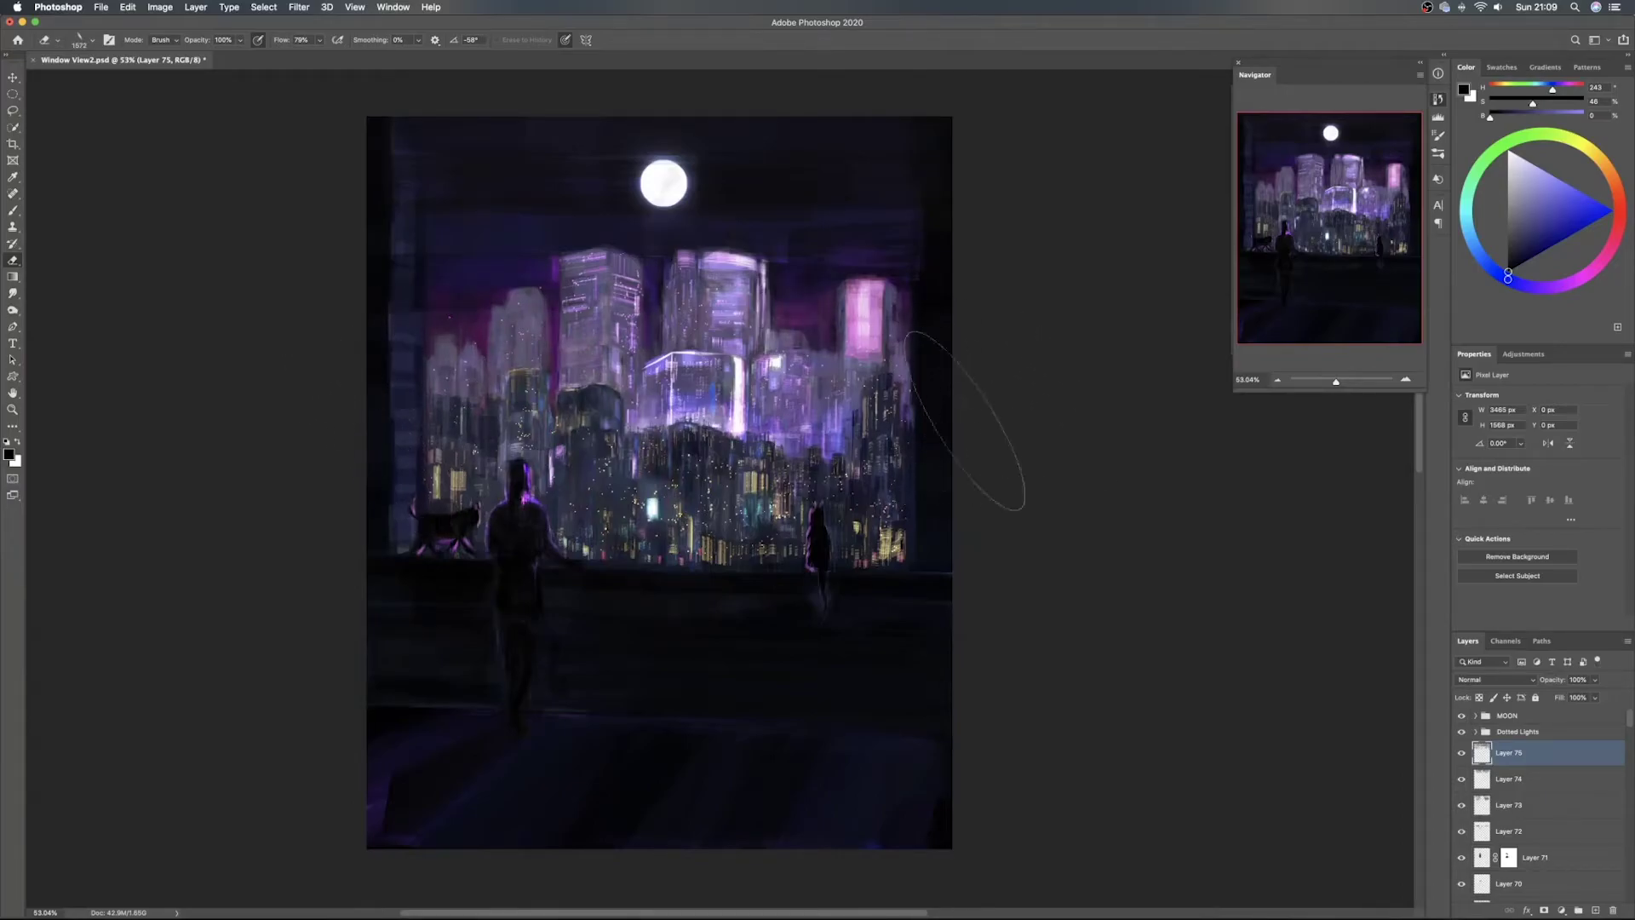
left_click_drag(464, 391, 439, 340)
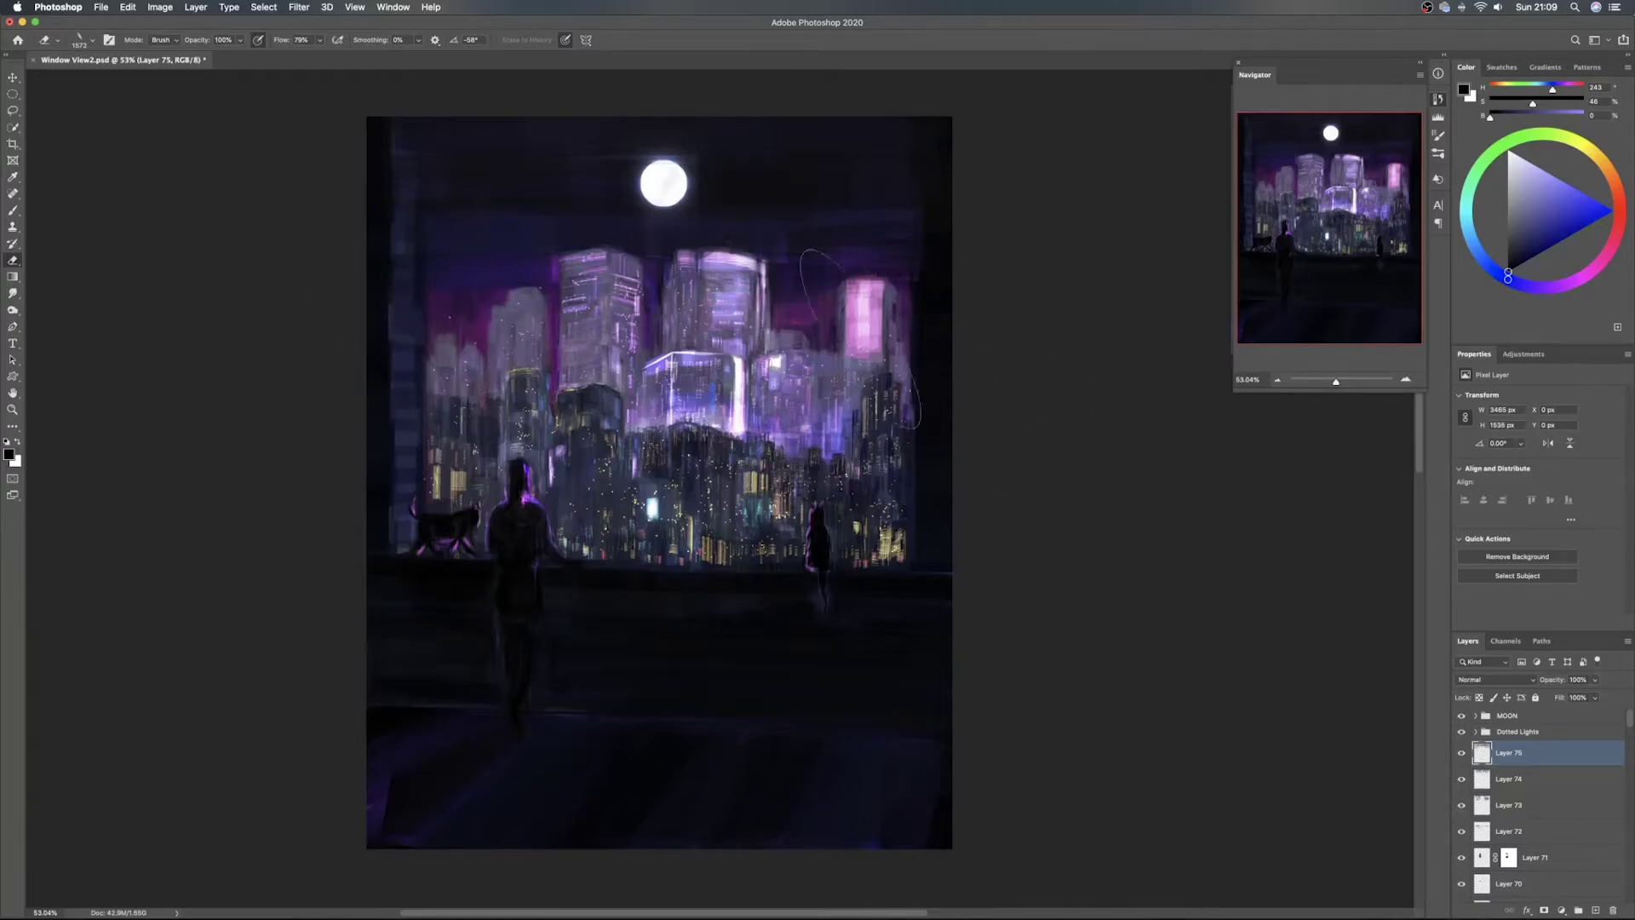
On a new layer, use the Airbrush brush with a sampled dark indigo to smooth the upper sky and the area around the moon
key("b")
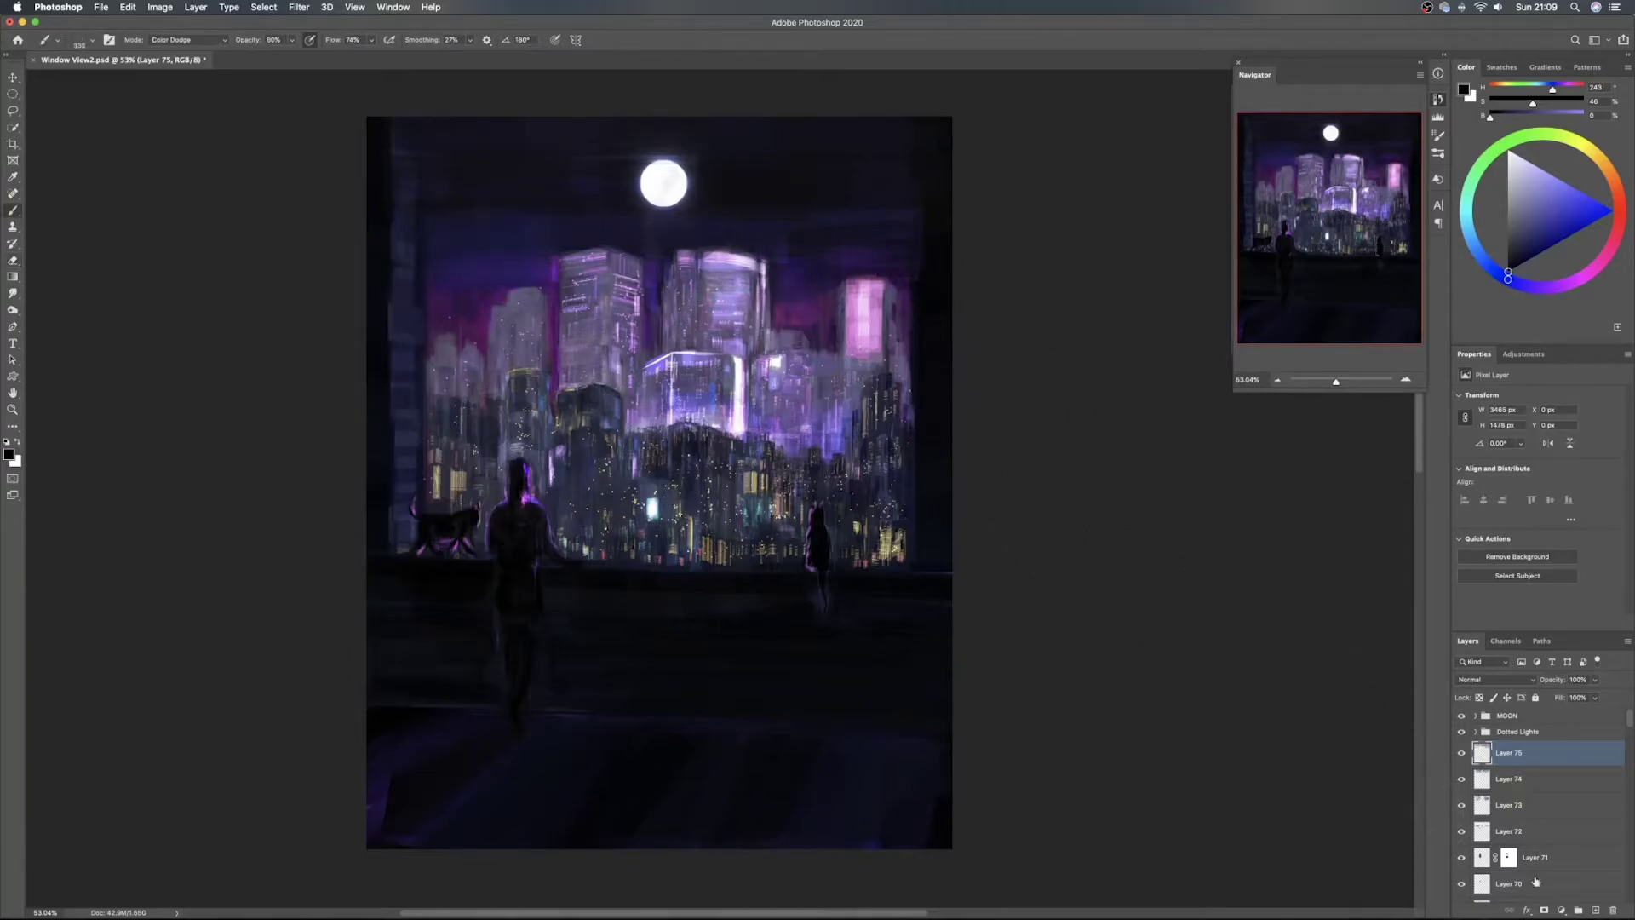
left_click(1600, 912)
right_click(649, 375)
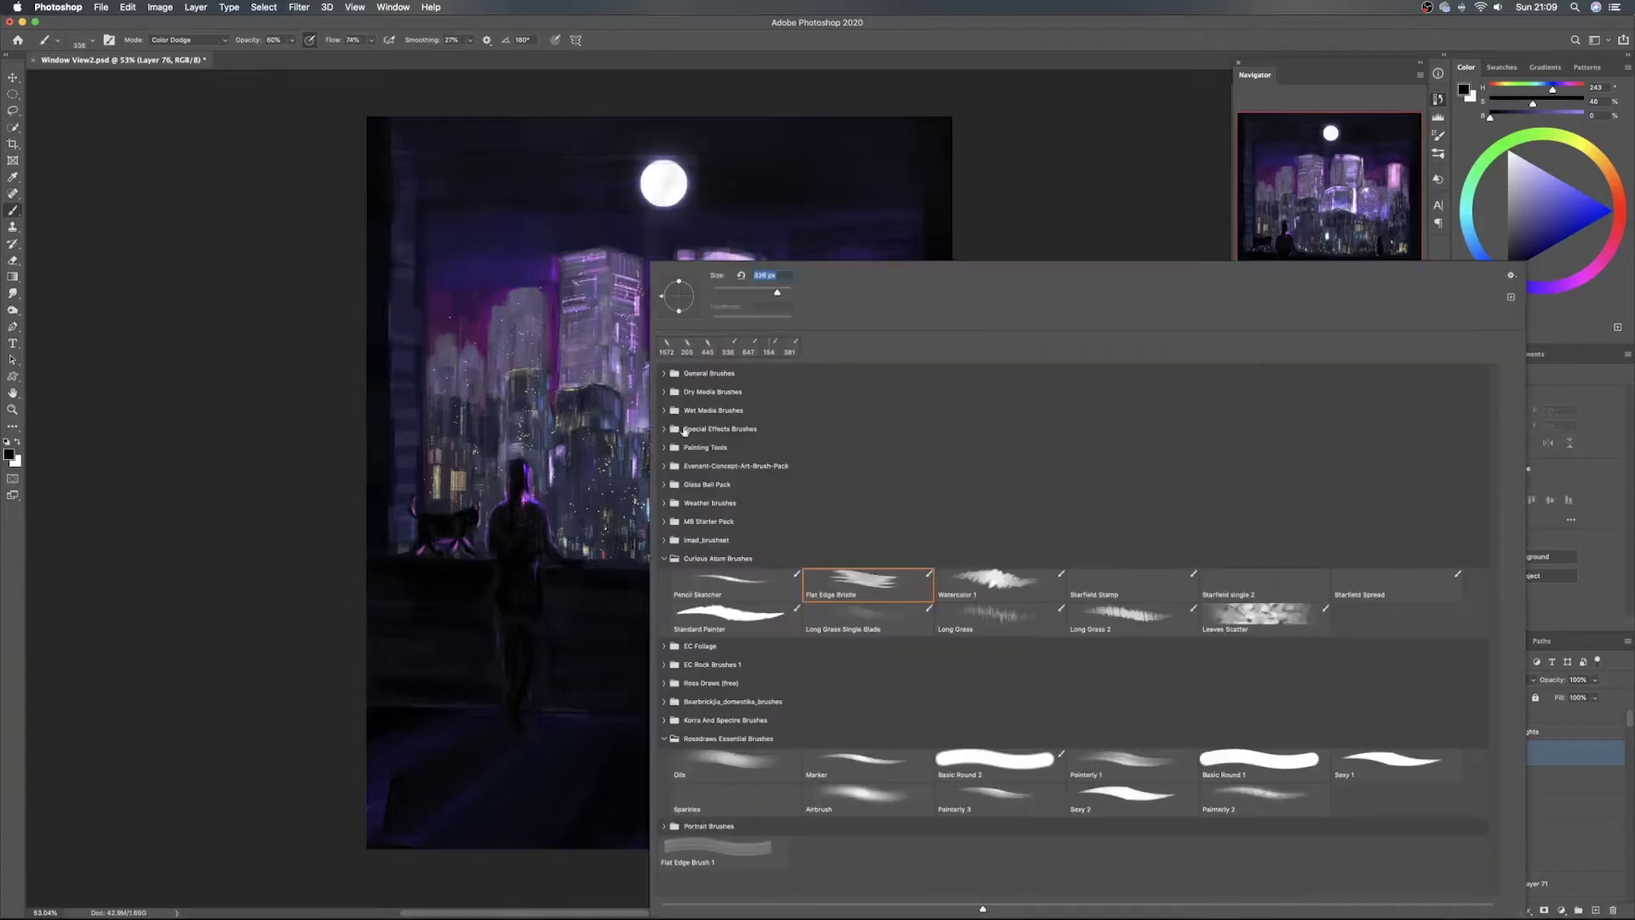
double_click(860, 792)
mouse_move(701, 246)
left_mouse_down()
mouse_move(668, 245)
mouse_move(685, 246)
left_mouse_up()
left_click(496, 216, "alt")
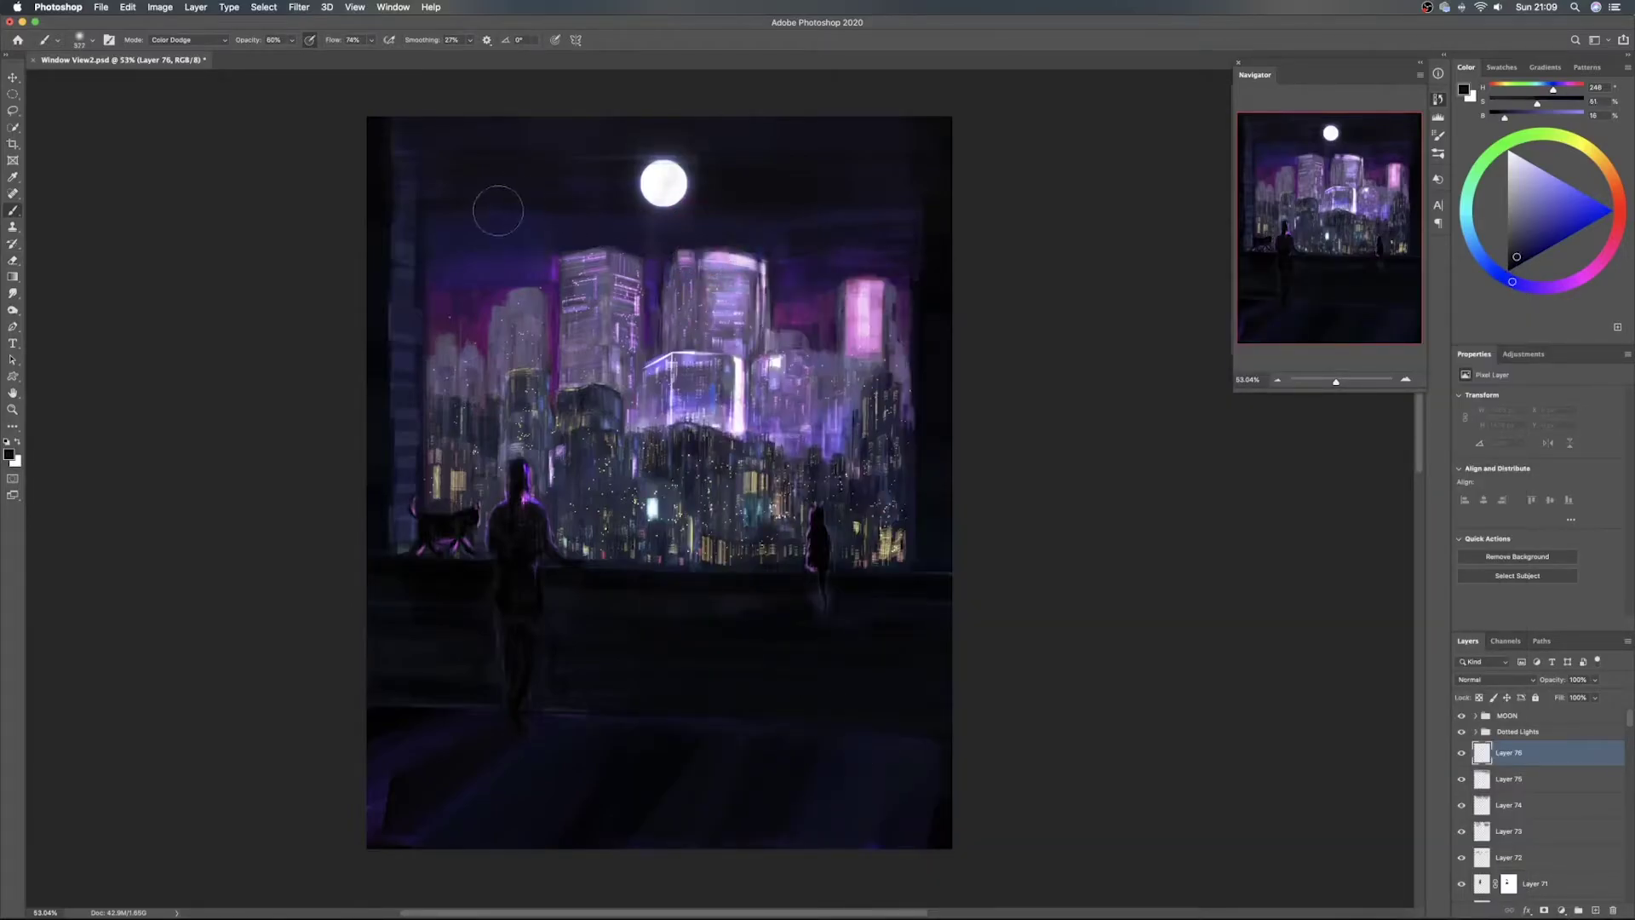
mouse_move(556, 207)
left_mouse_down()
mouse_move(502, 199)
mouse_move(613, 205)
mouse_move(446, 197)
mouse_move(561, 187)
mouse_move(565, 163)
mouse_move(449, 155)
mouse_move(771, 141)
mouse_move(737, 139)
mouse_move(909, 156)
mouse_move(745, 171)
mouse_move(750, 204)
mouse_move(932, 213)
mouse_move(813, 239)
mouse_move(912, 194)
mouse_move(915, 153)
left_mouse_up()
mouse_move(719, 212)
left_mouse_down()
mouse_move(722, 161)
mouse_move(717, 193)
mouse_move(709, 156)
mouse_move(671, 146)
left_mouse_up()
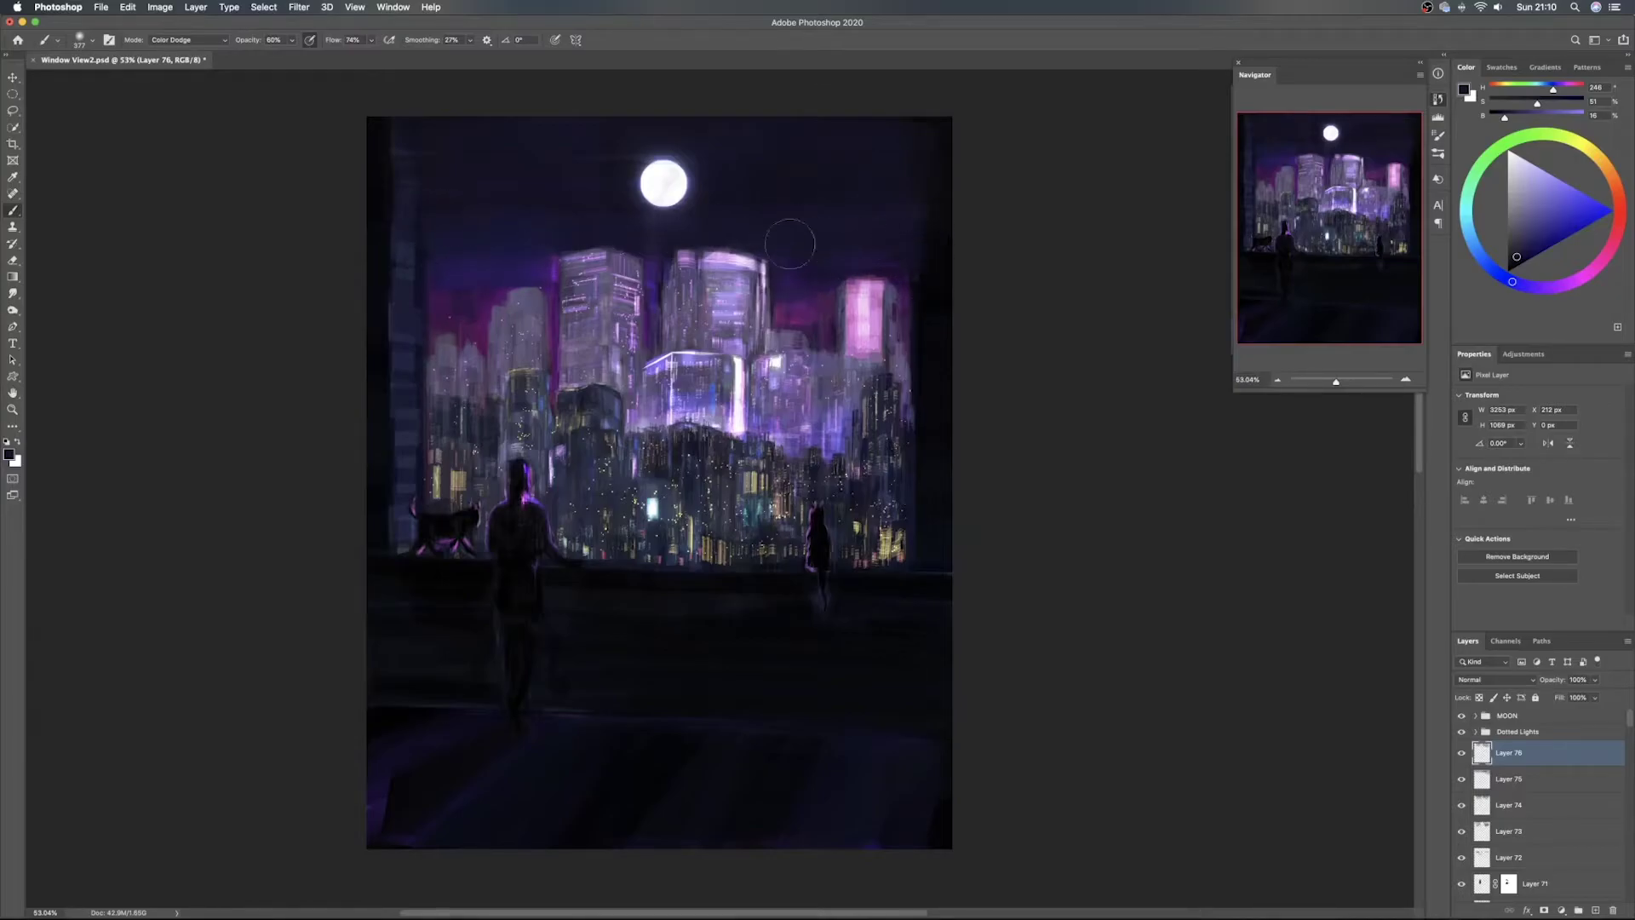
Airbrush a sampled violet into the sky behind the towers, and erase the overspill from the left tall tower and its neighbour
left_click(806, 283, "alt")
left_click_drag(795, 304, 796, 309)
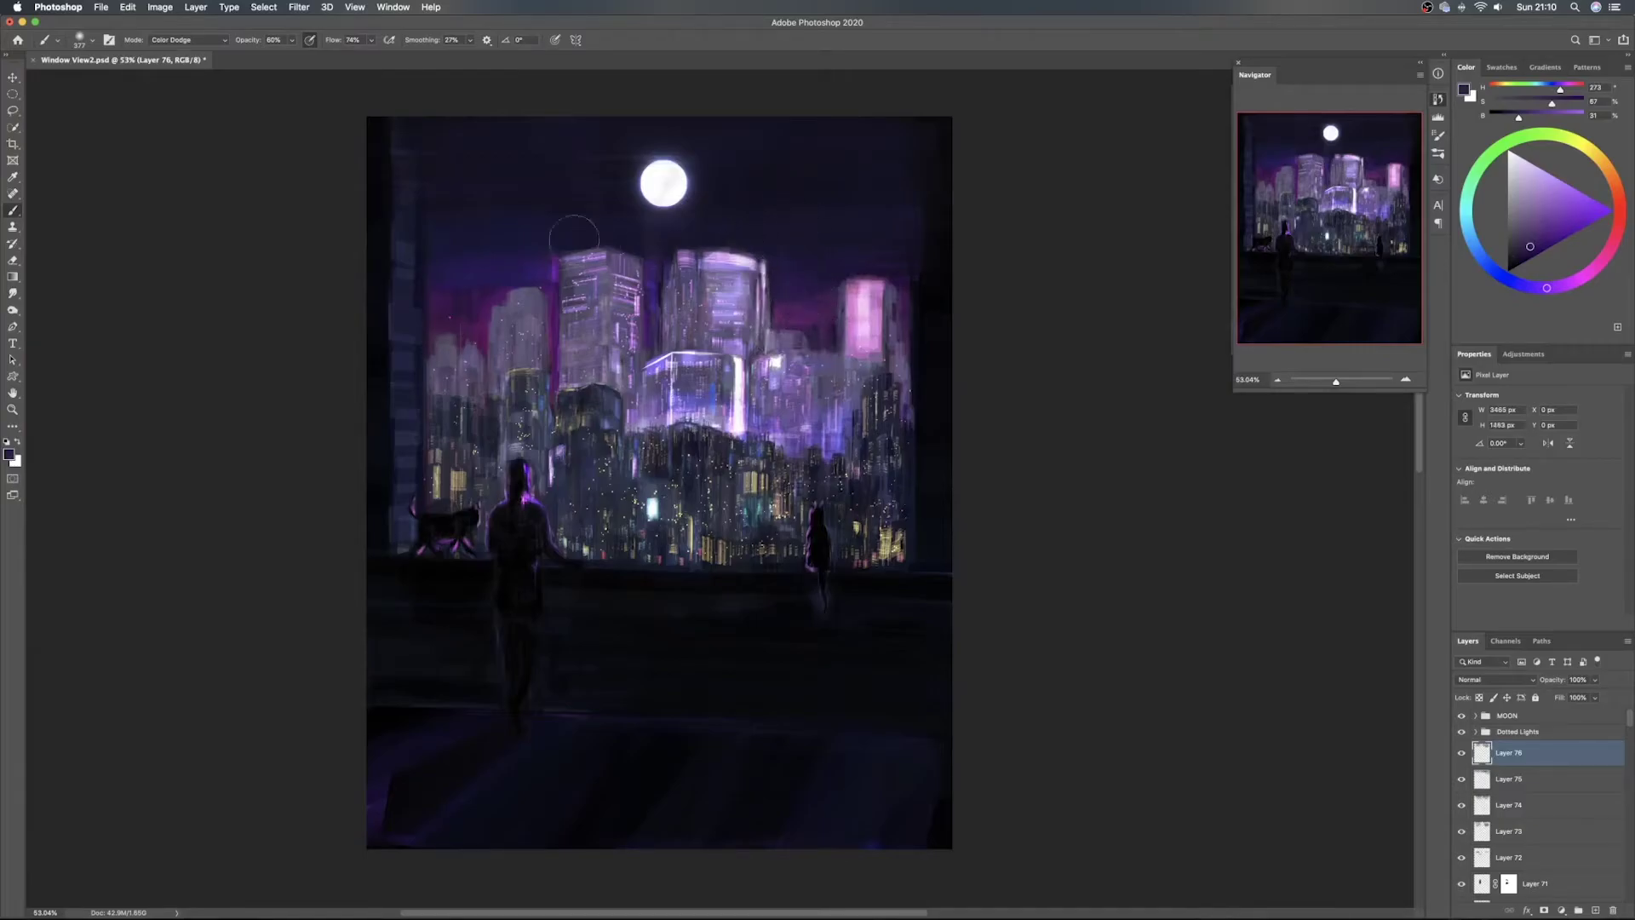
mouse_move(458, 281)
left_mouse_down()
mouse_move(548, 260)
mouse_move(497, 253)
mouse_move(464, 309)
mouse_move(428, 292)
mouse_move(544, 266)
left_mouse_up()
left_click_drag(655, 271, 656, 257)
key("e")
mouse_move(596, 318)
left_mouse_down()
mouse_move(477, 319)
mouse_move(593, 224)
mouse_move(595, 281)
mouse_move(534, 286)
left_mouse_up()
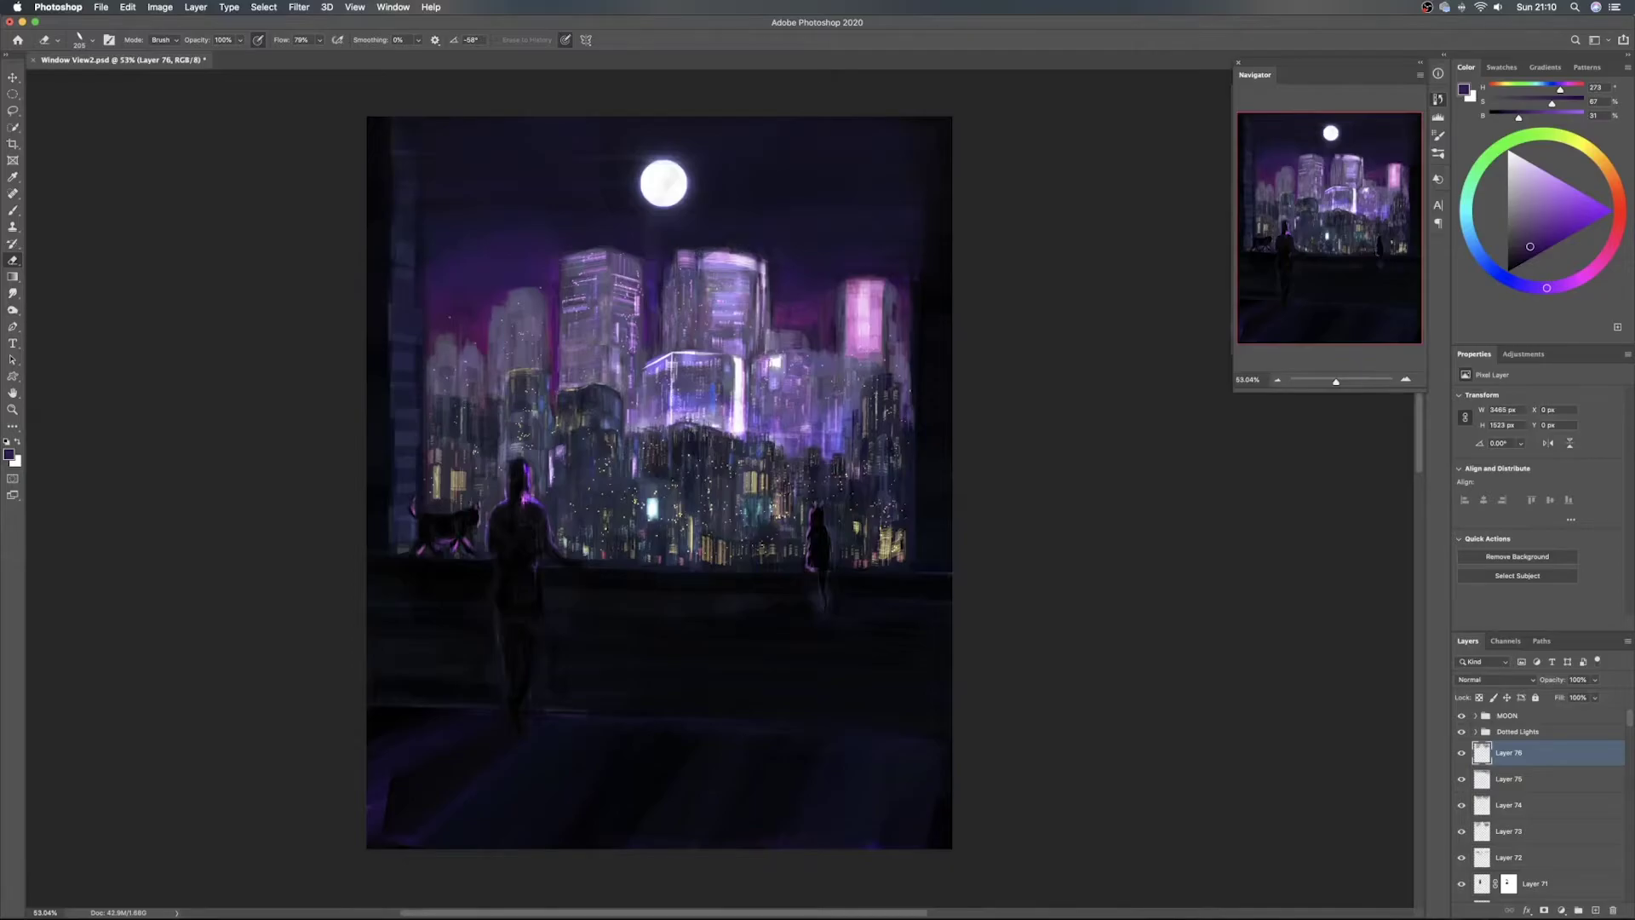
Save the painting and add a new empty layer above the sky layers
key("b")
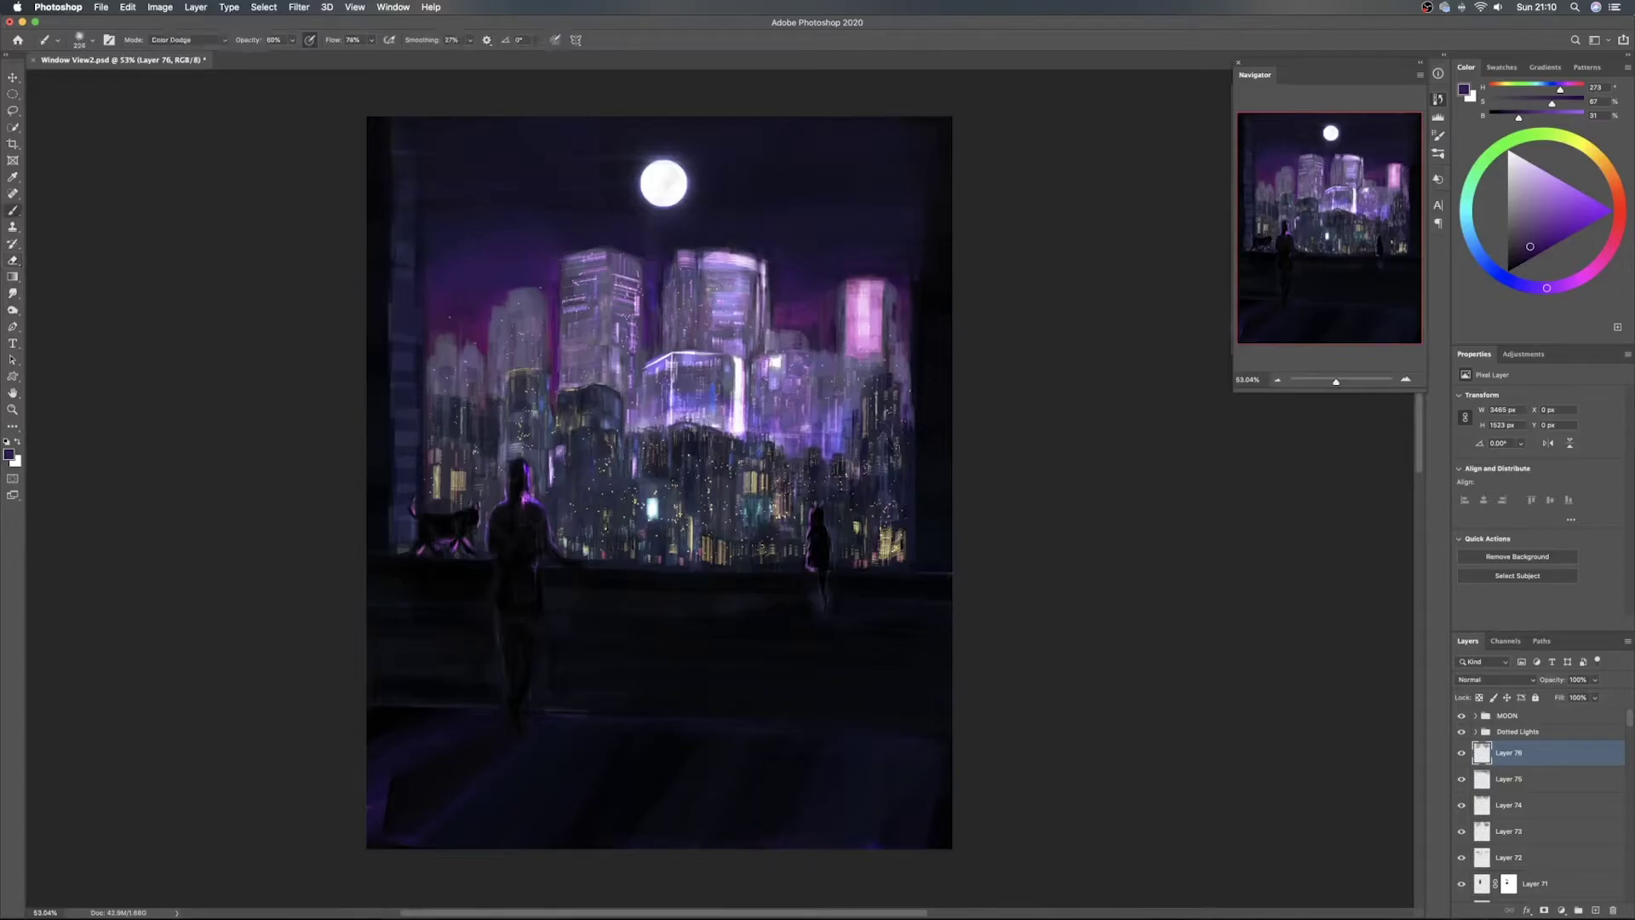
key("super+s")
left_click(1596, 910)
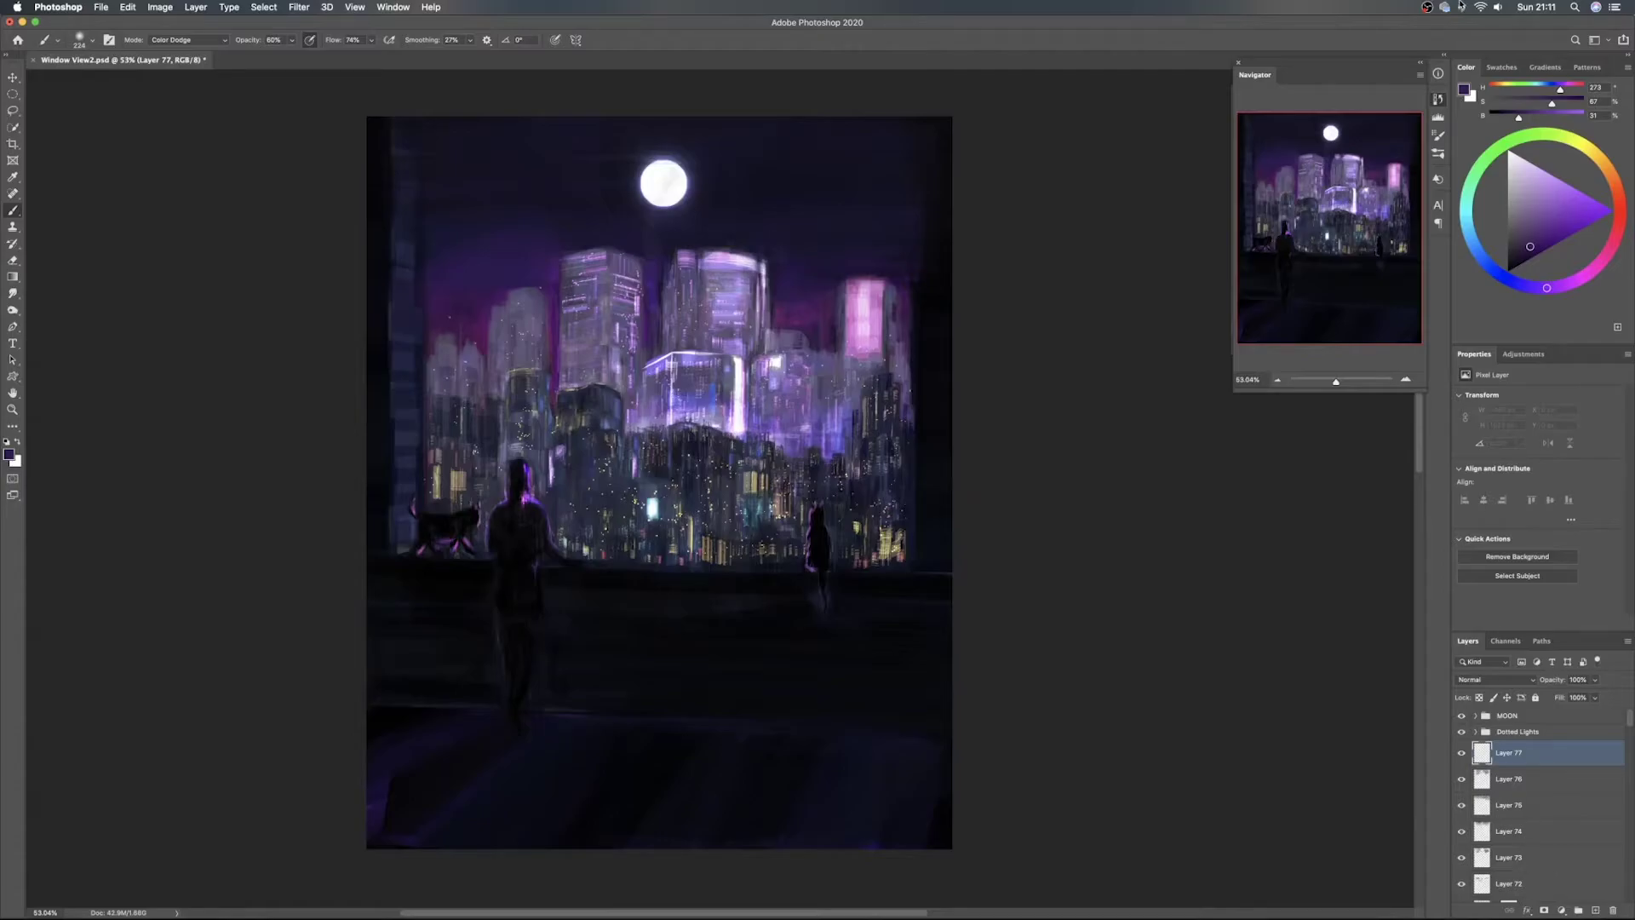
left_click(1427, 7)
left_click(1465, 73)
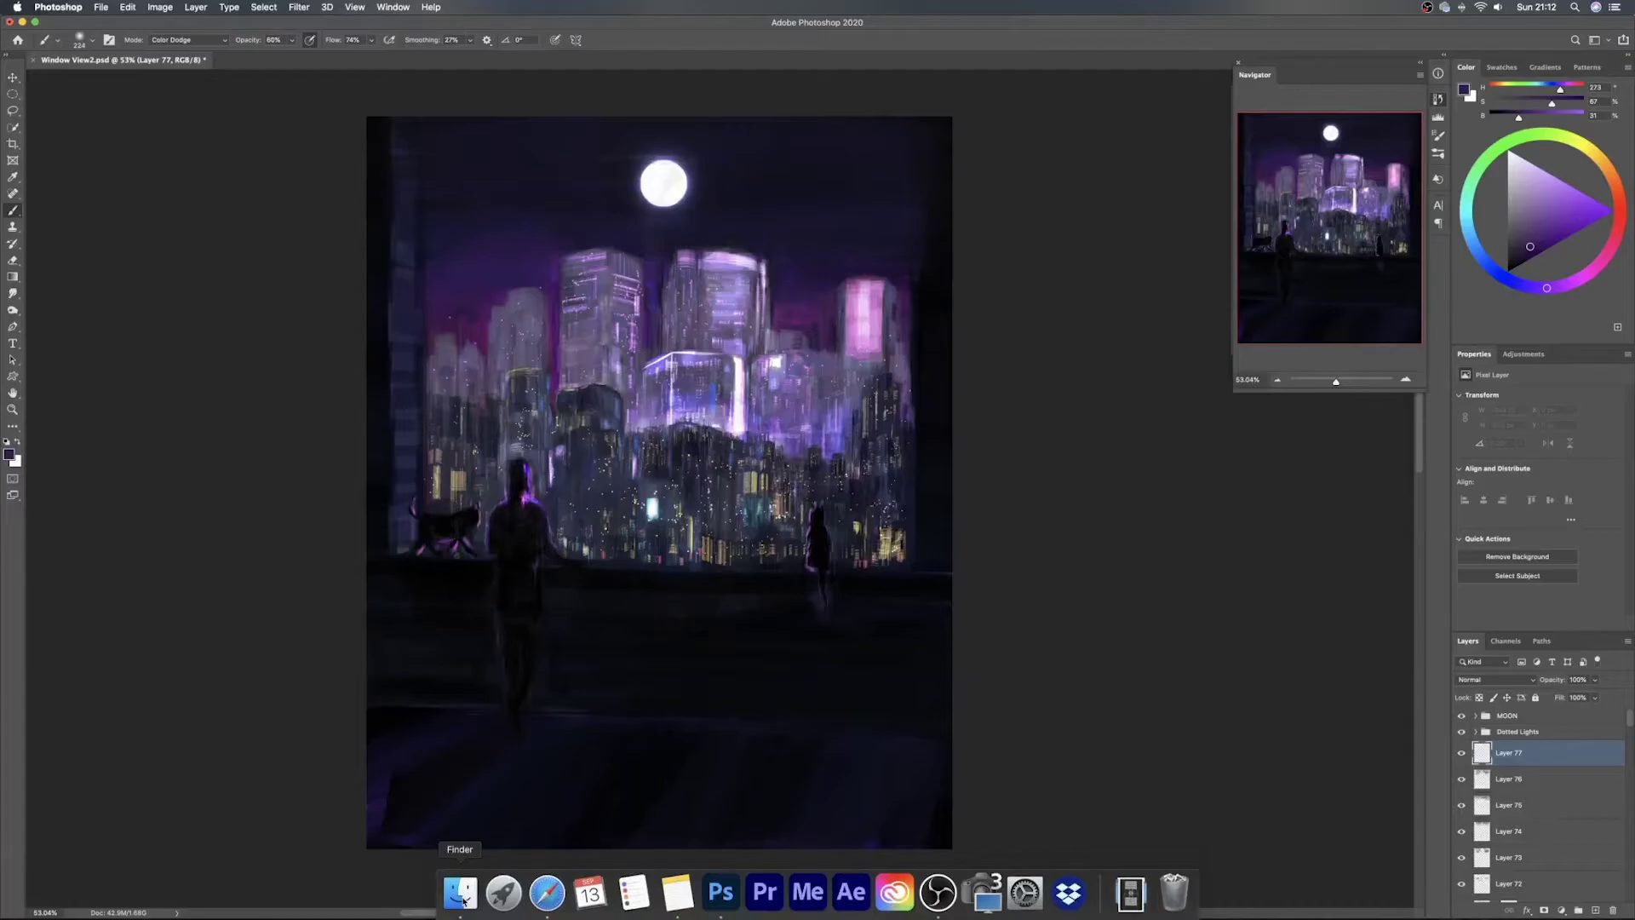
Switch to the Stock Images folder in Finder, preview the architecture and space-telescope photos, and reposition the window
left_click(463, 898)
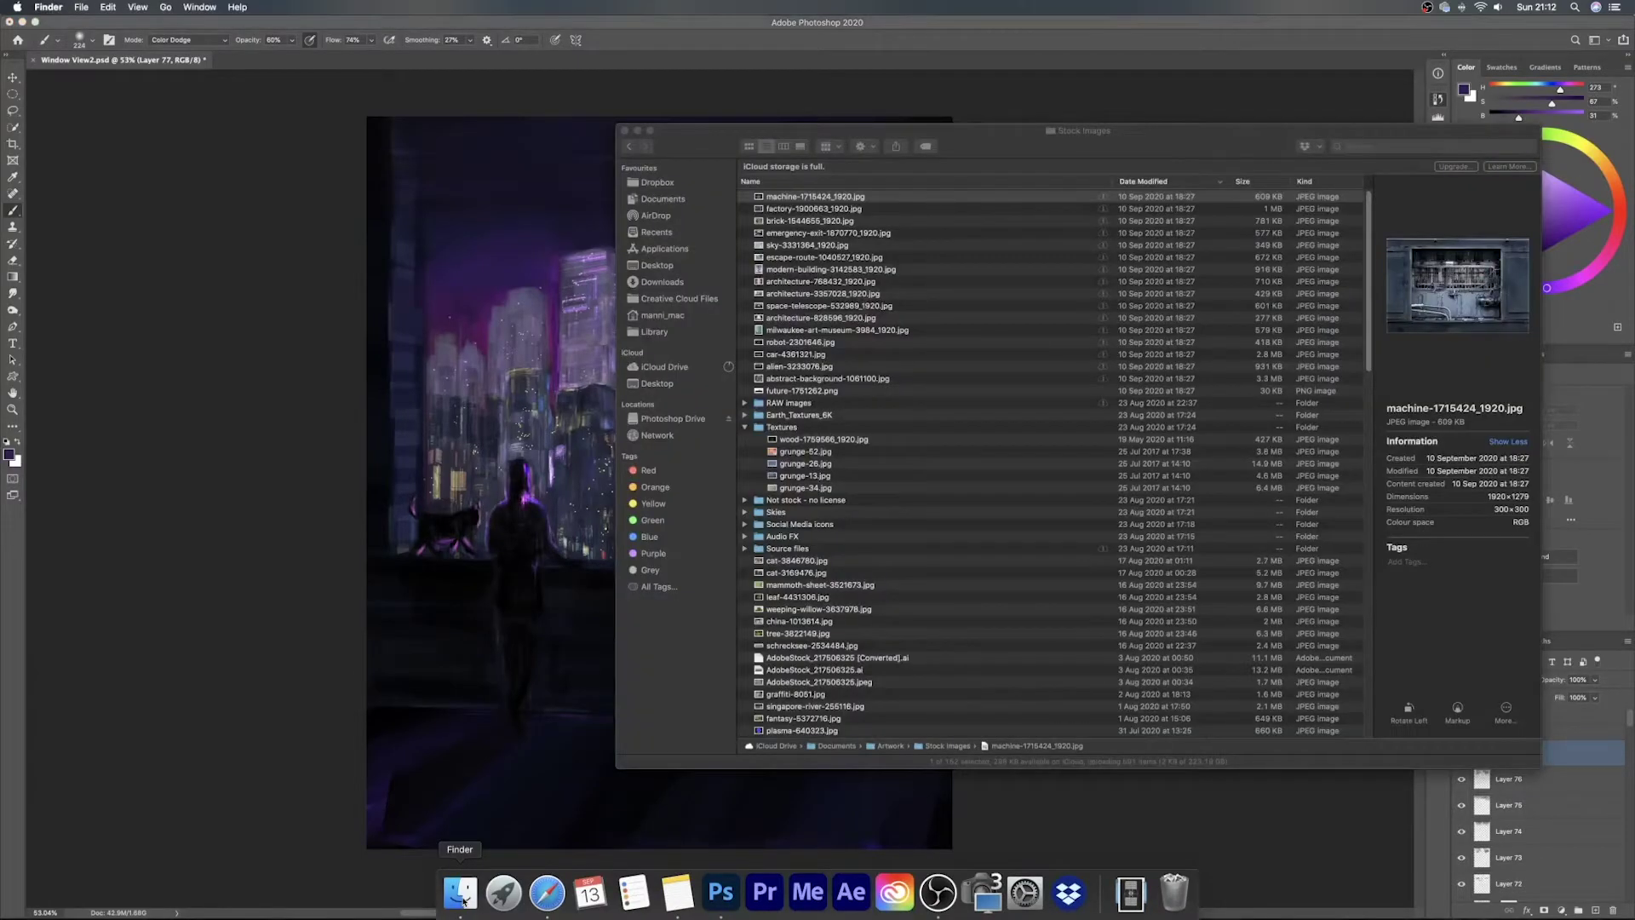
left_click(805, 330)
left_click(820, 318)
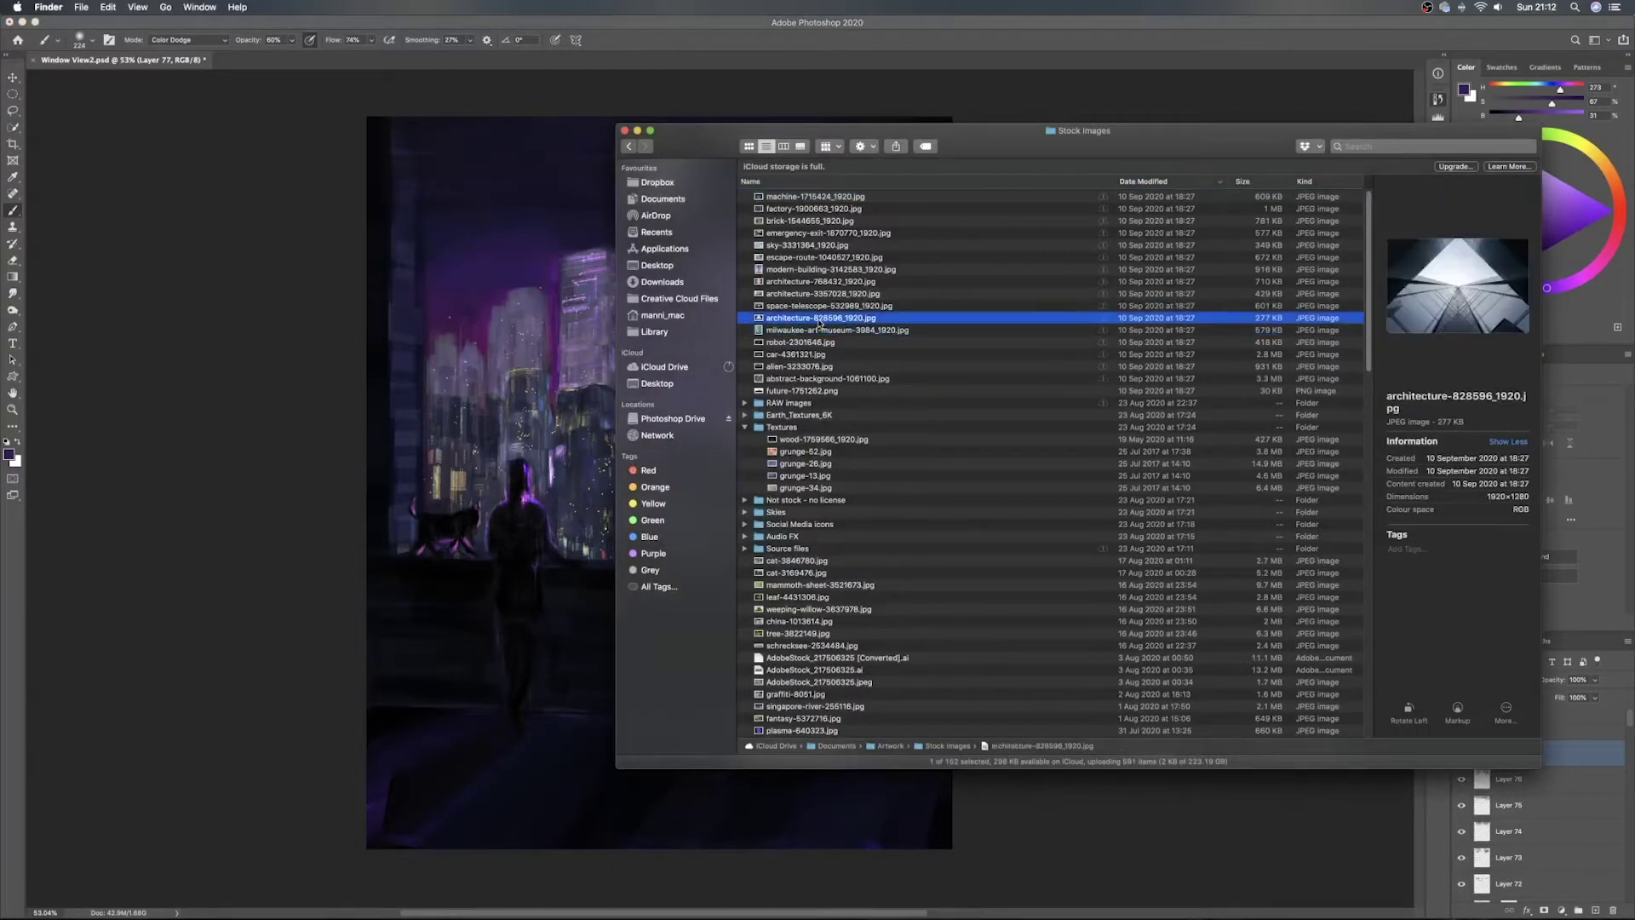
left_click(830, 307)
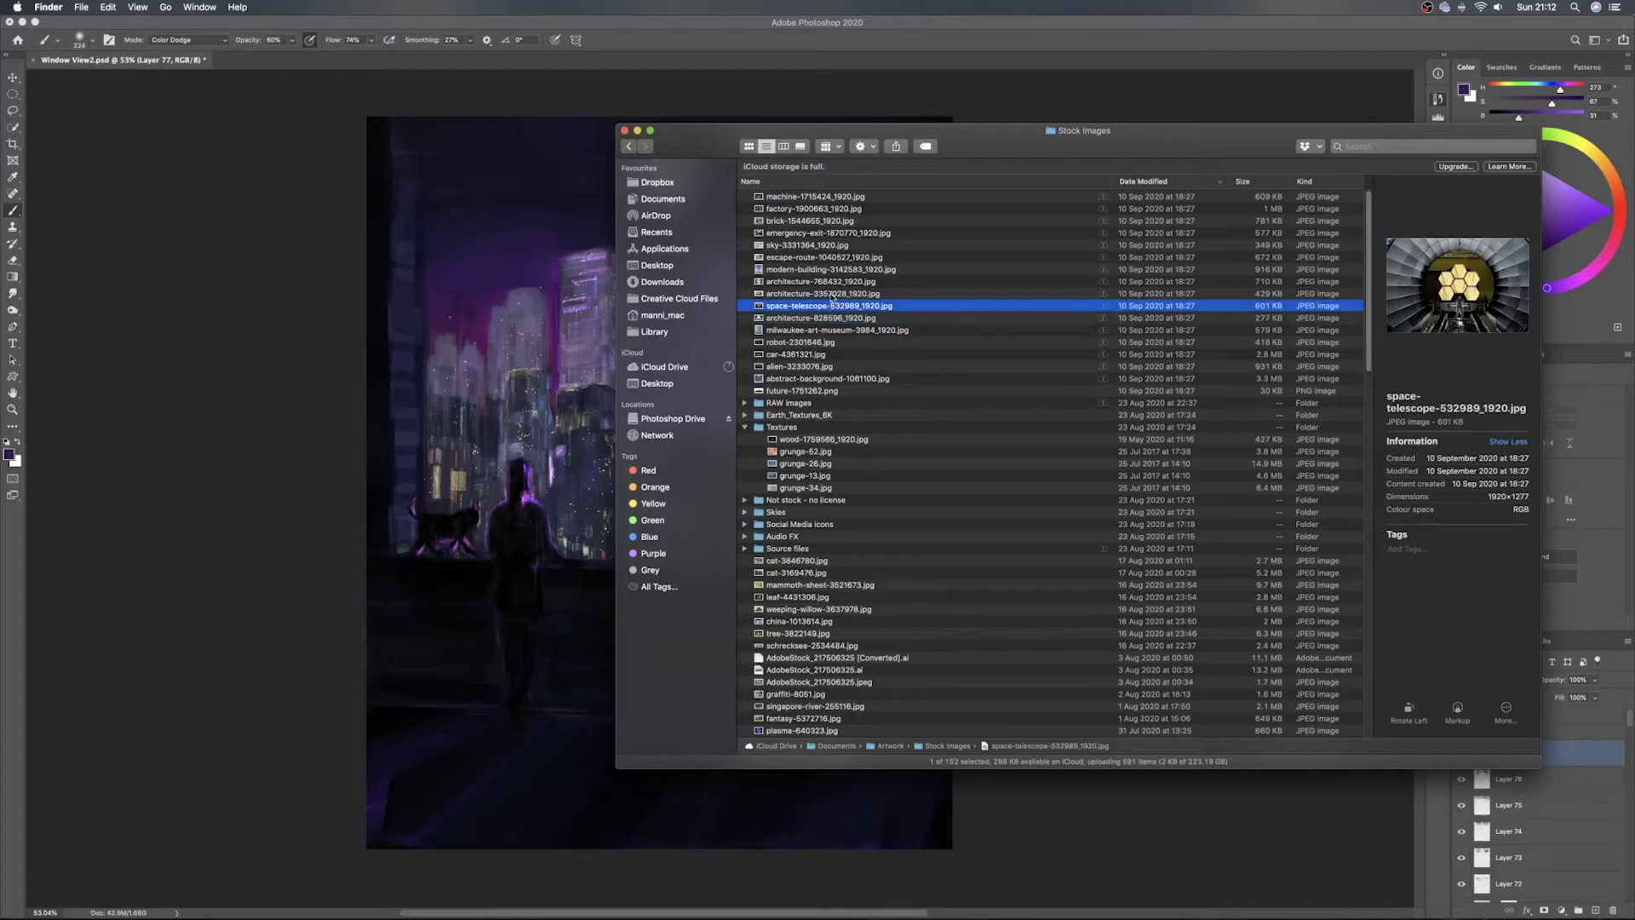
mouse_move(681, 141)
left_mouse_down()
mouse_move(758, 168)
mouse_move(1107, 167)
mouse_move(1075, 168)
left_mouse_up()
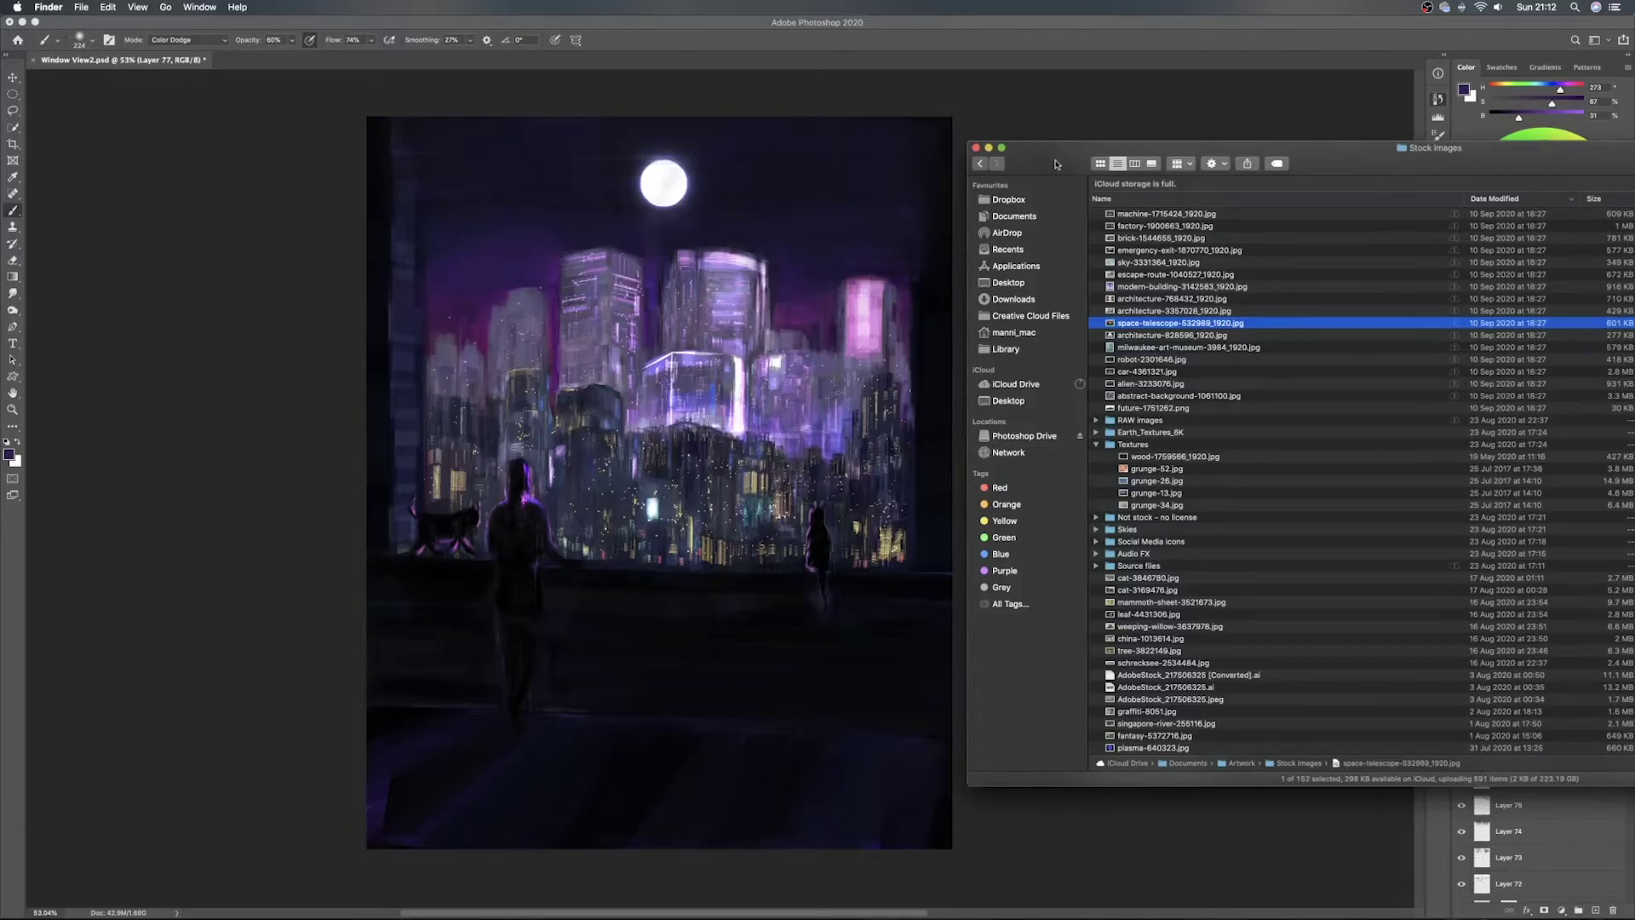
left_click_drag(1055, 164, 972, 541)
double_click(972, 541)
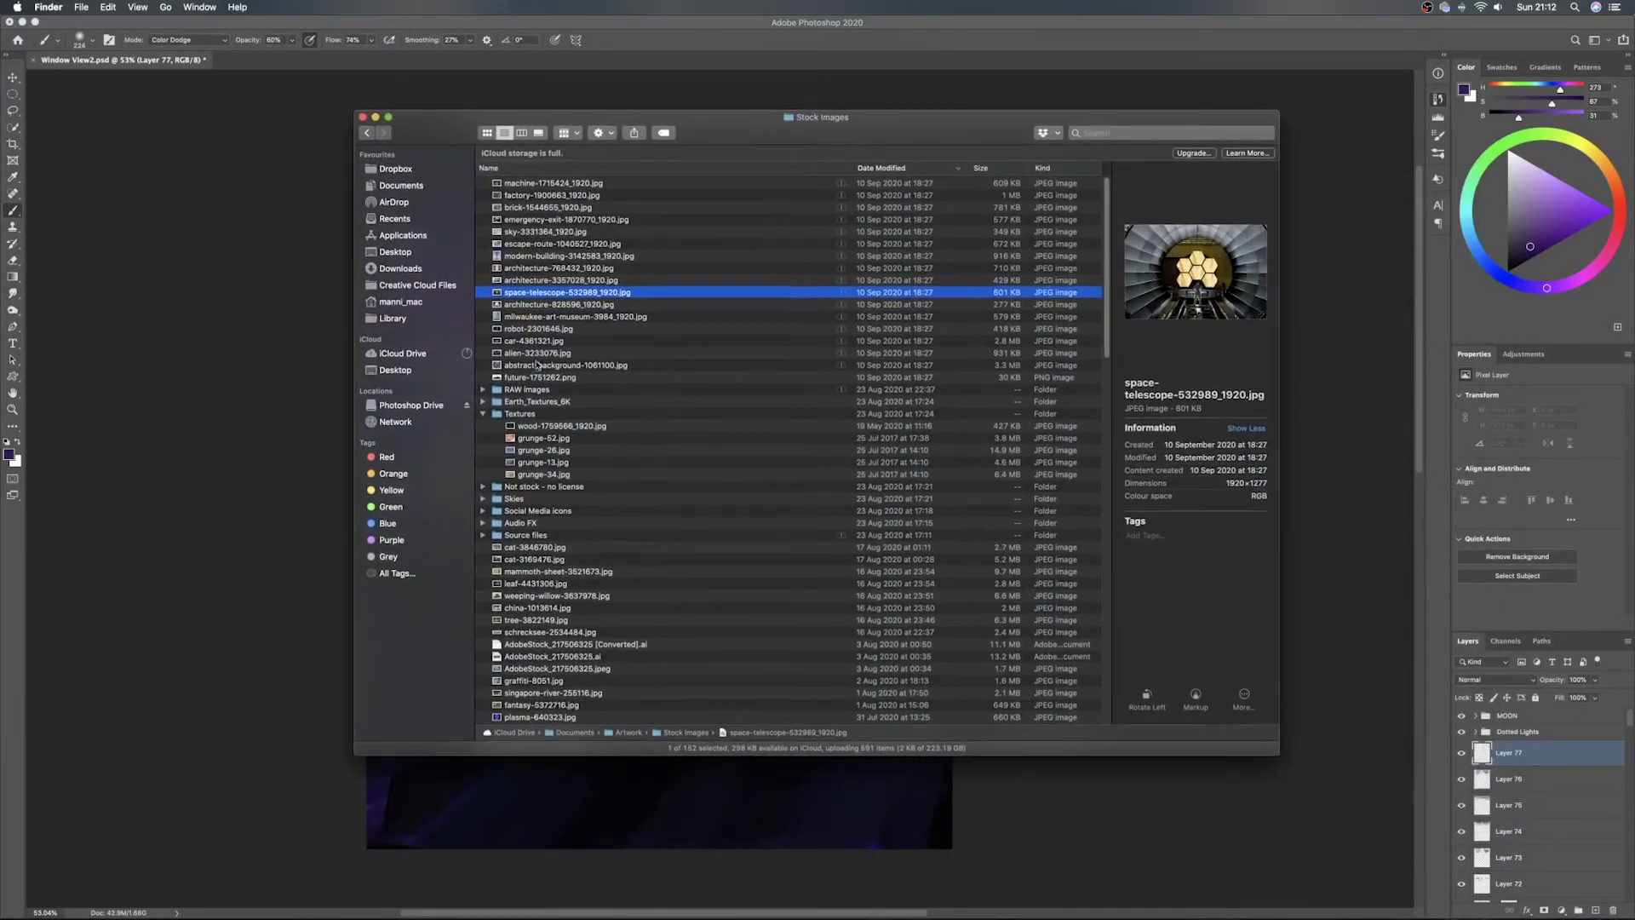
Browse further through the stock images and preview several files, including fantasy, graffiti and portrait photos, for a usable texture
left_click(554, 365)
left_click(554, 352)
scroll(555, 356, "down", 8)
left_click(554, 361)
left_click(553, 374)
left_click(564, 397)
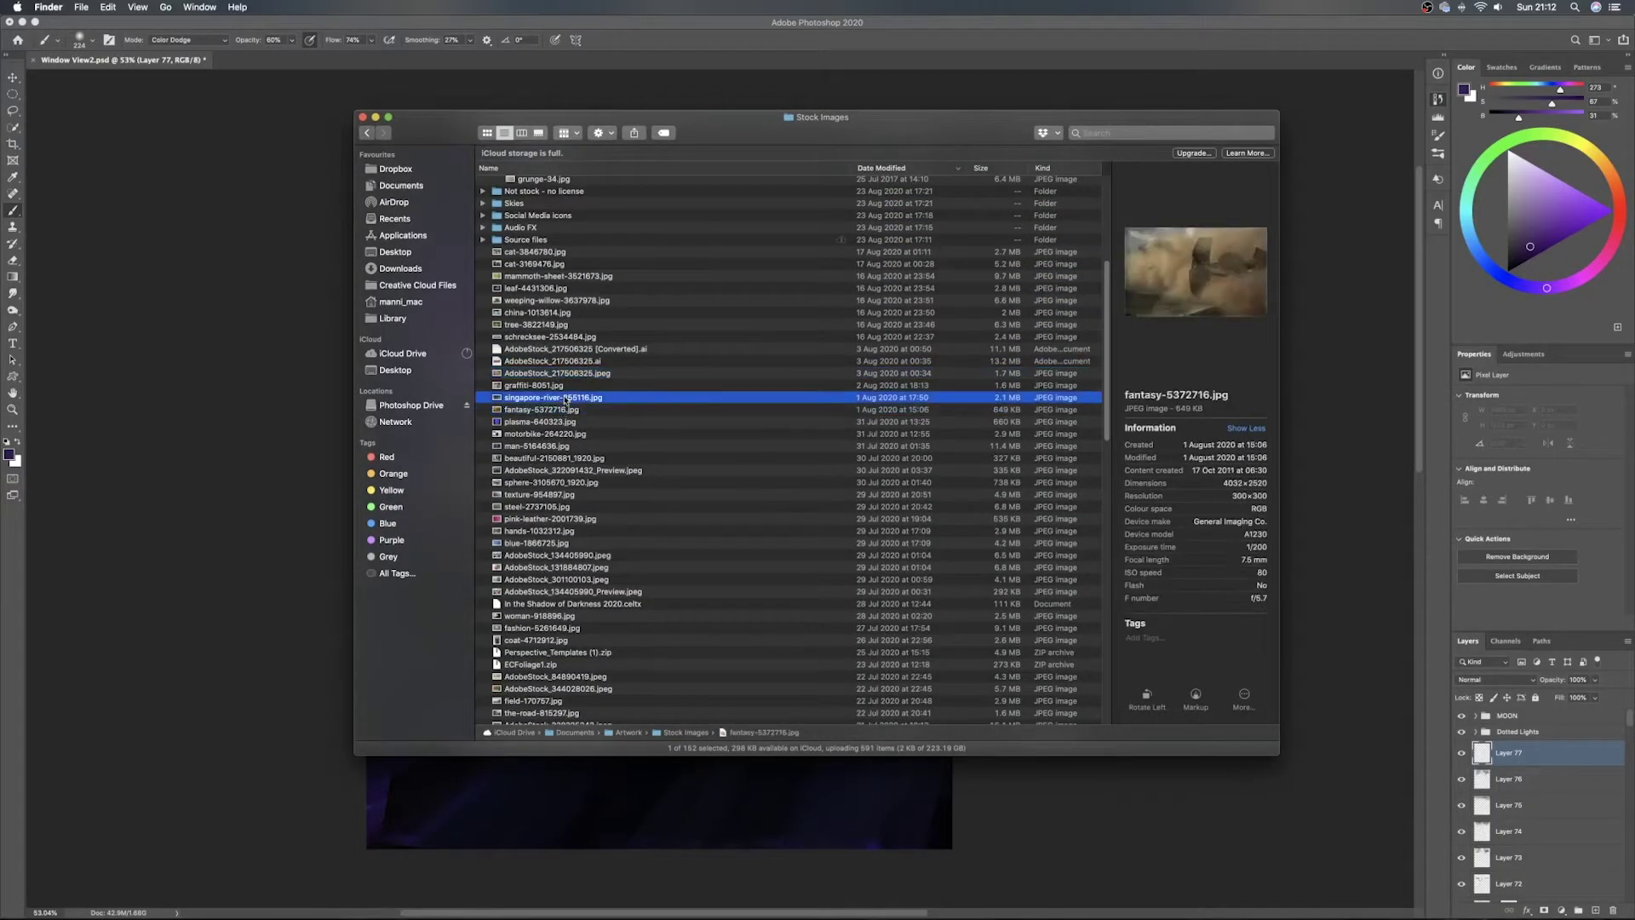
left_click(569, 385)
left_click(572, 446)
left_click(575, 458)
scroll(576, 462, "down", 3)
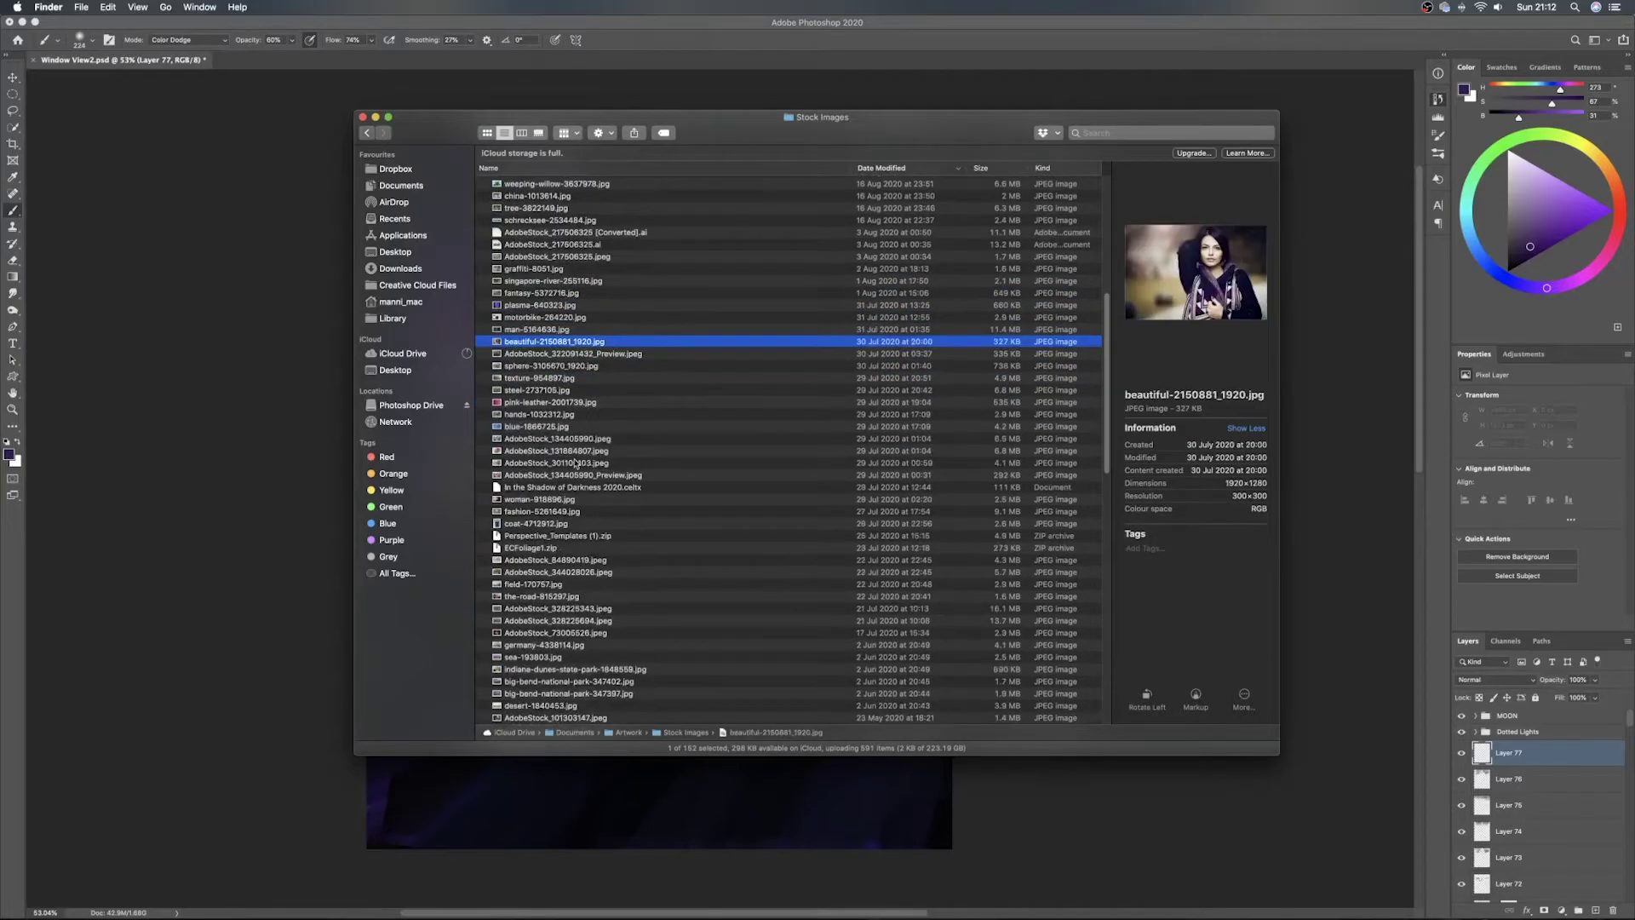
Compare the sphere, texture and steel photos, and place steel-2737105.jpg in the painting as a new layer
left_click(576, 380)
left_click(576, 368)
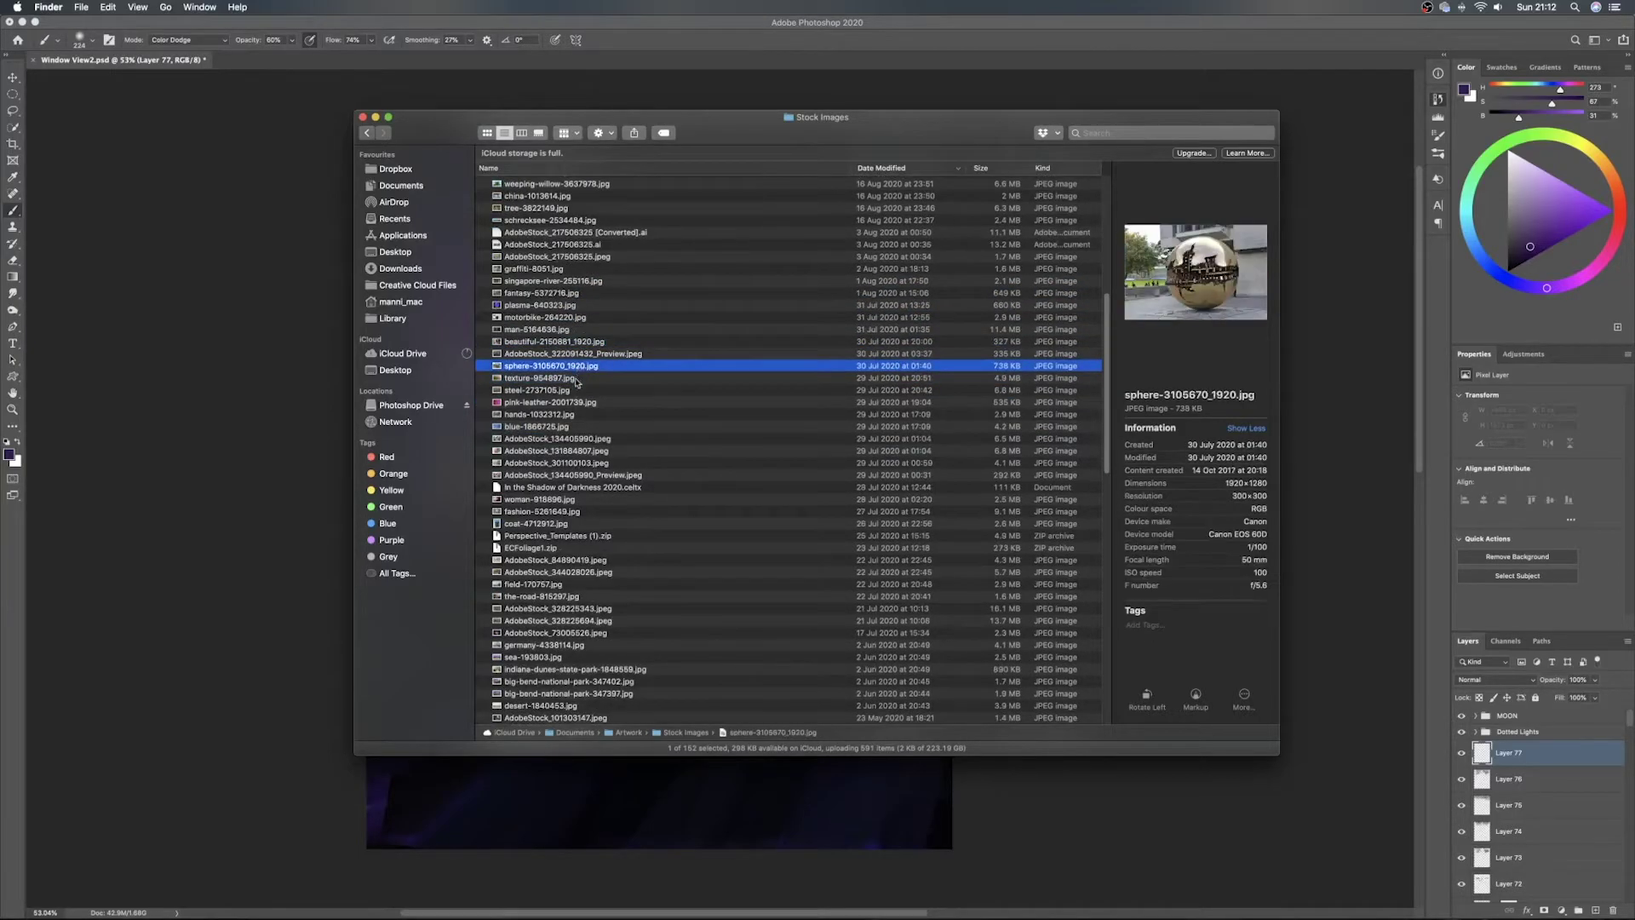
left_click(576, 380)
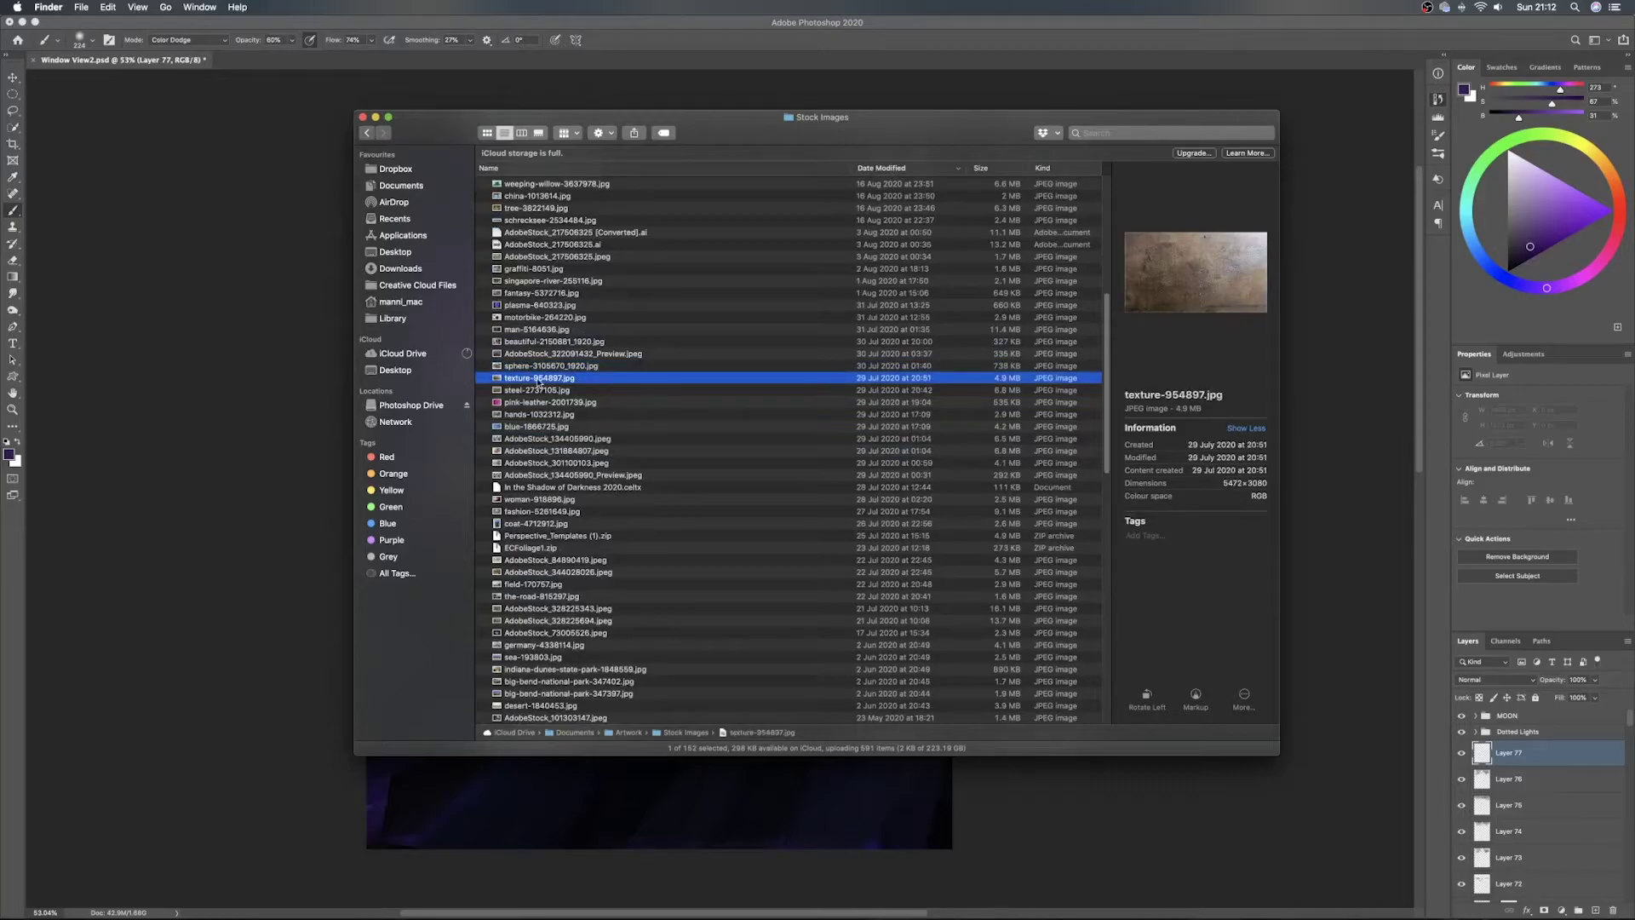
left_click(538, 394)
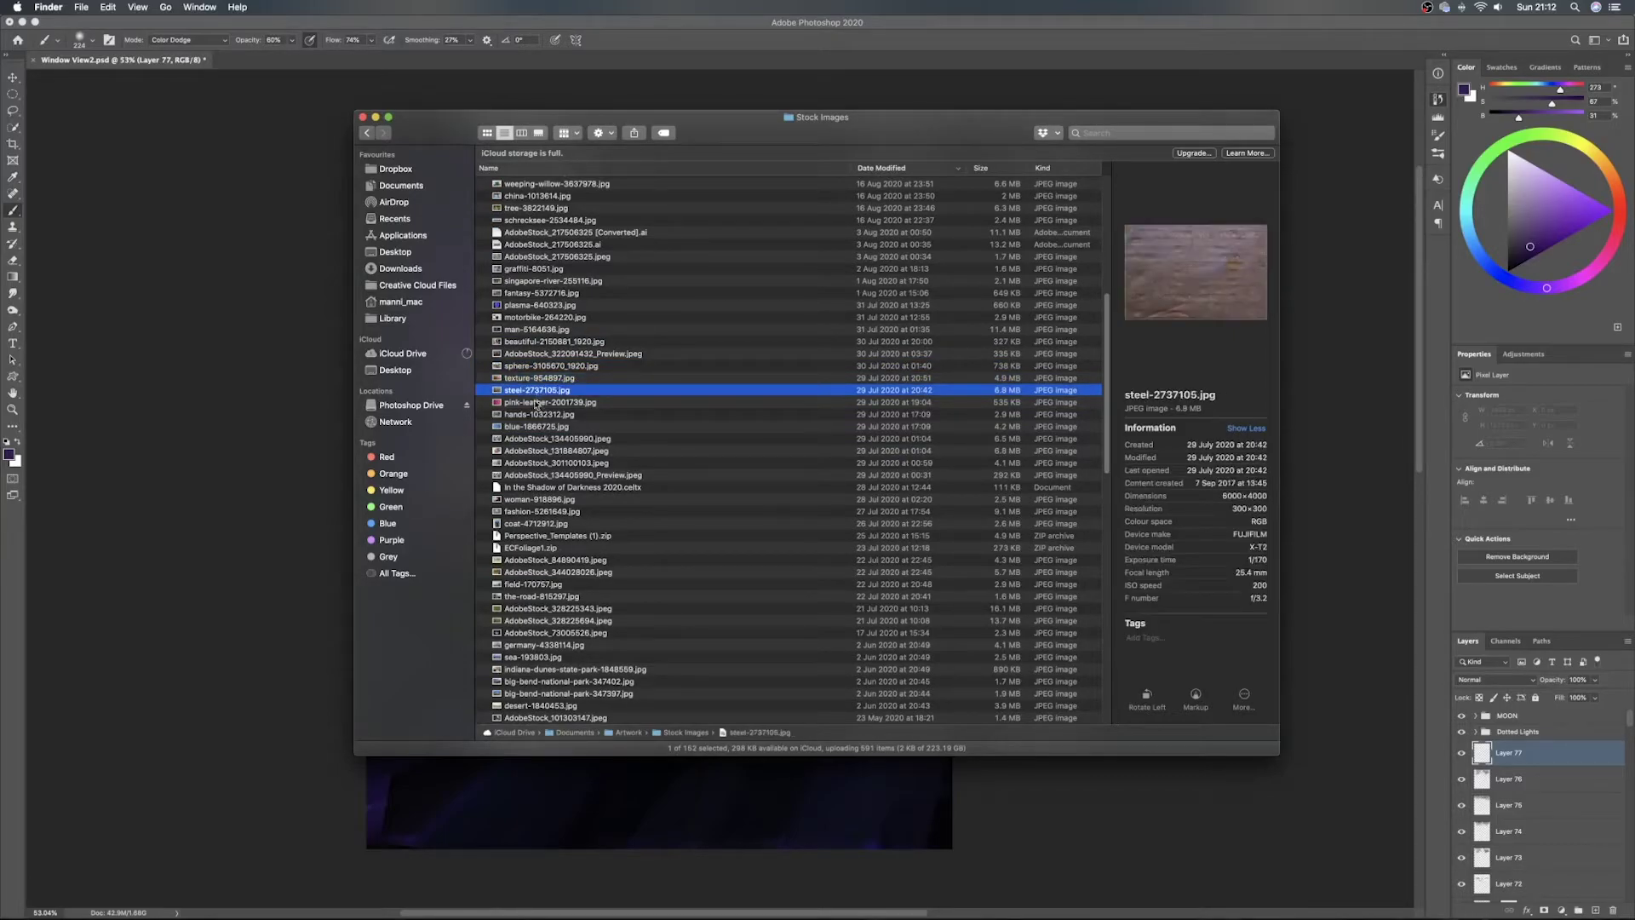
left_click_drag(530, 394, 595, 788)
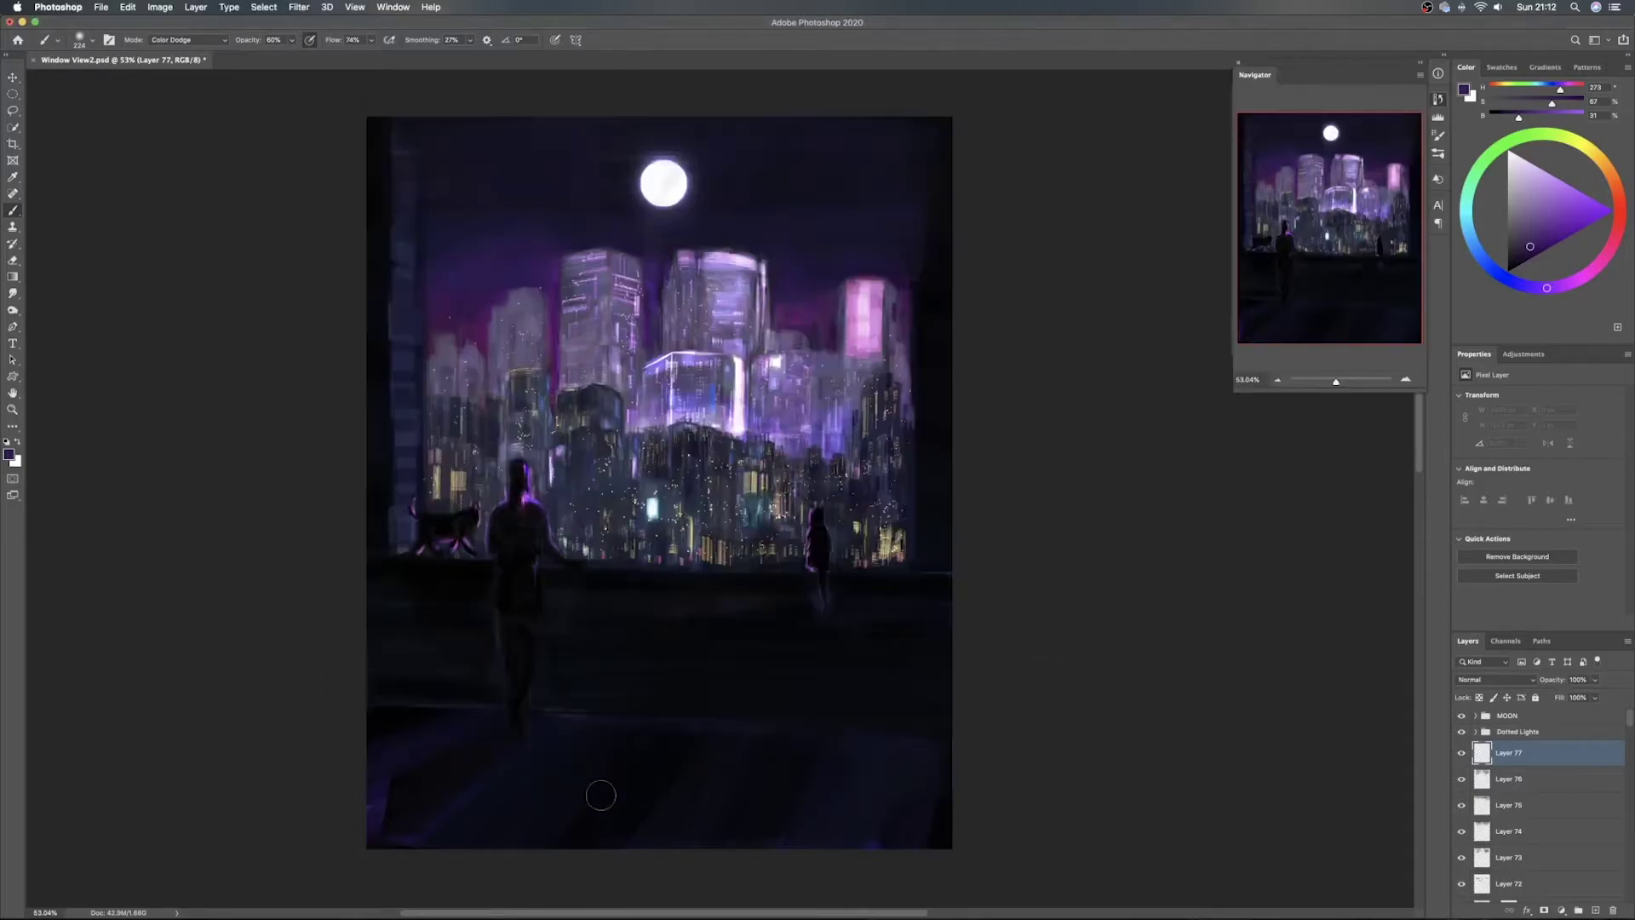
key("v")
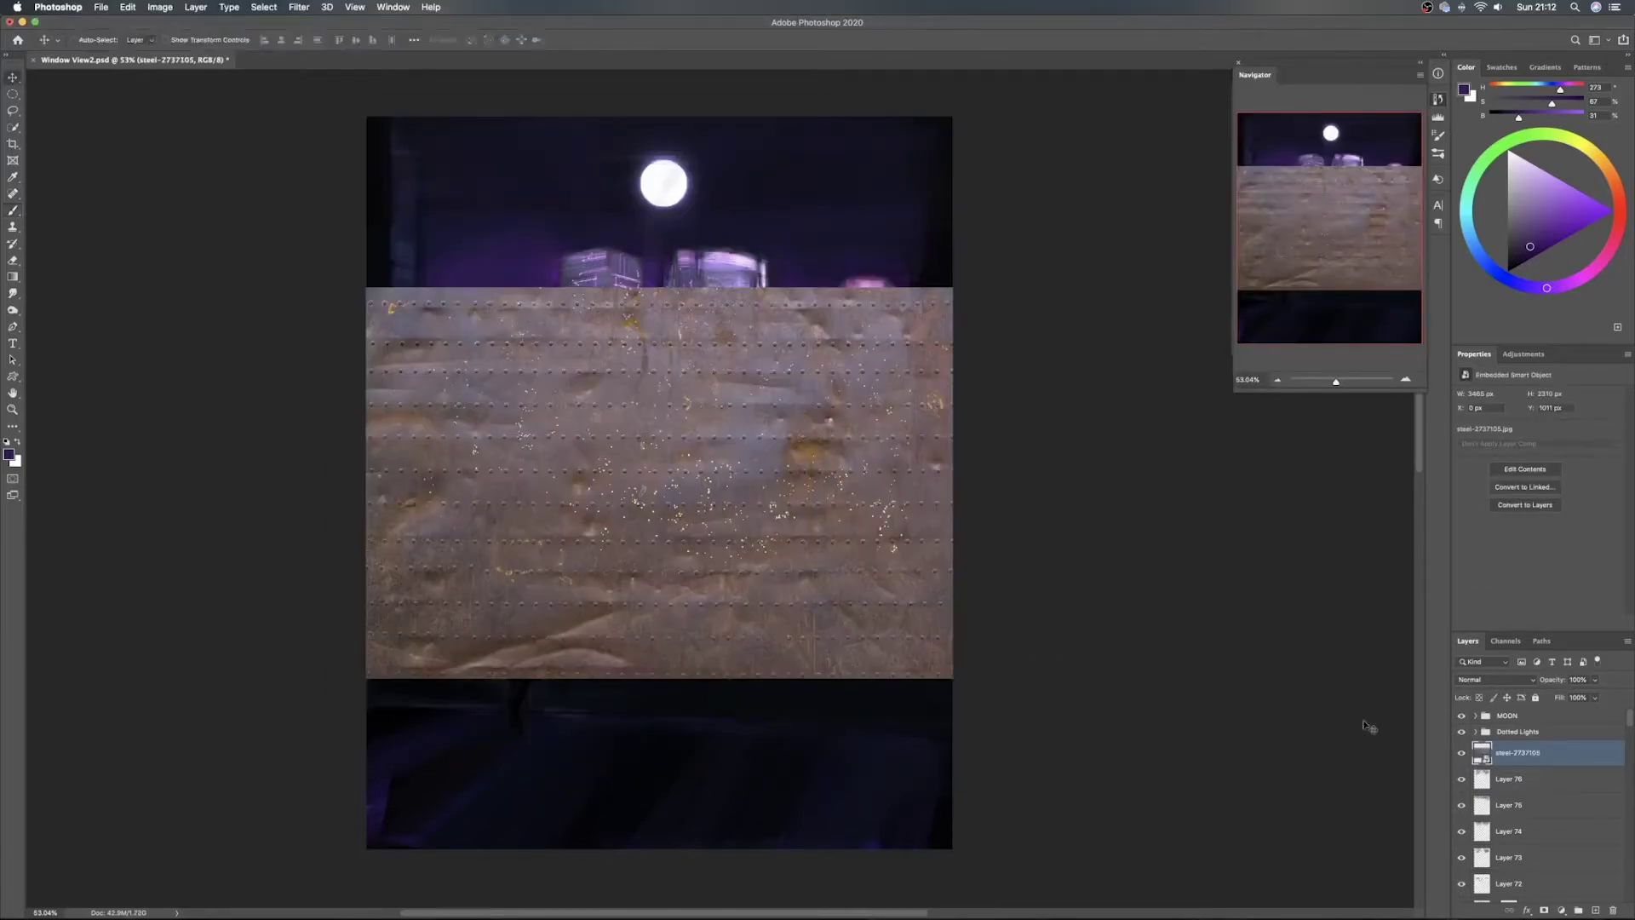
Set the steel texture layer to Soft Light and move it about 1870 px down over the floor, previewing alternative blend modes
left_click(1490, 679)
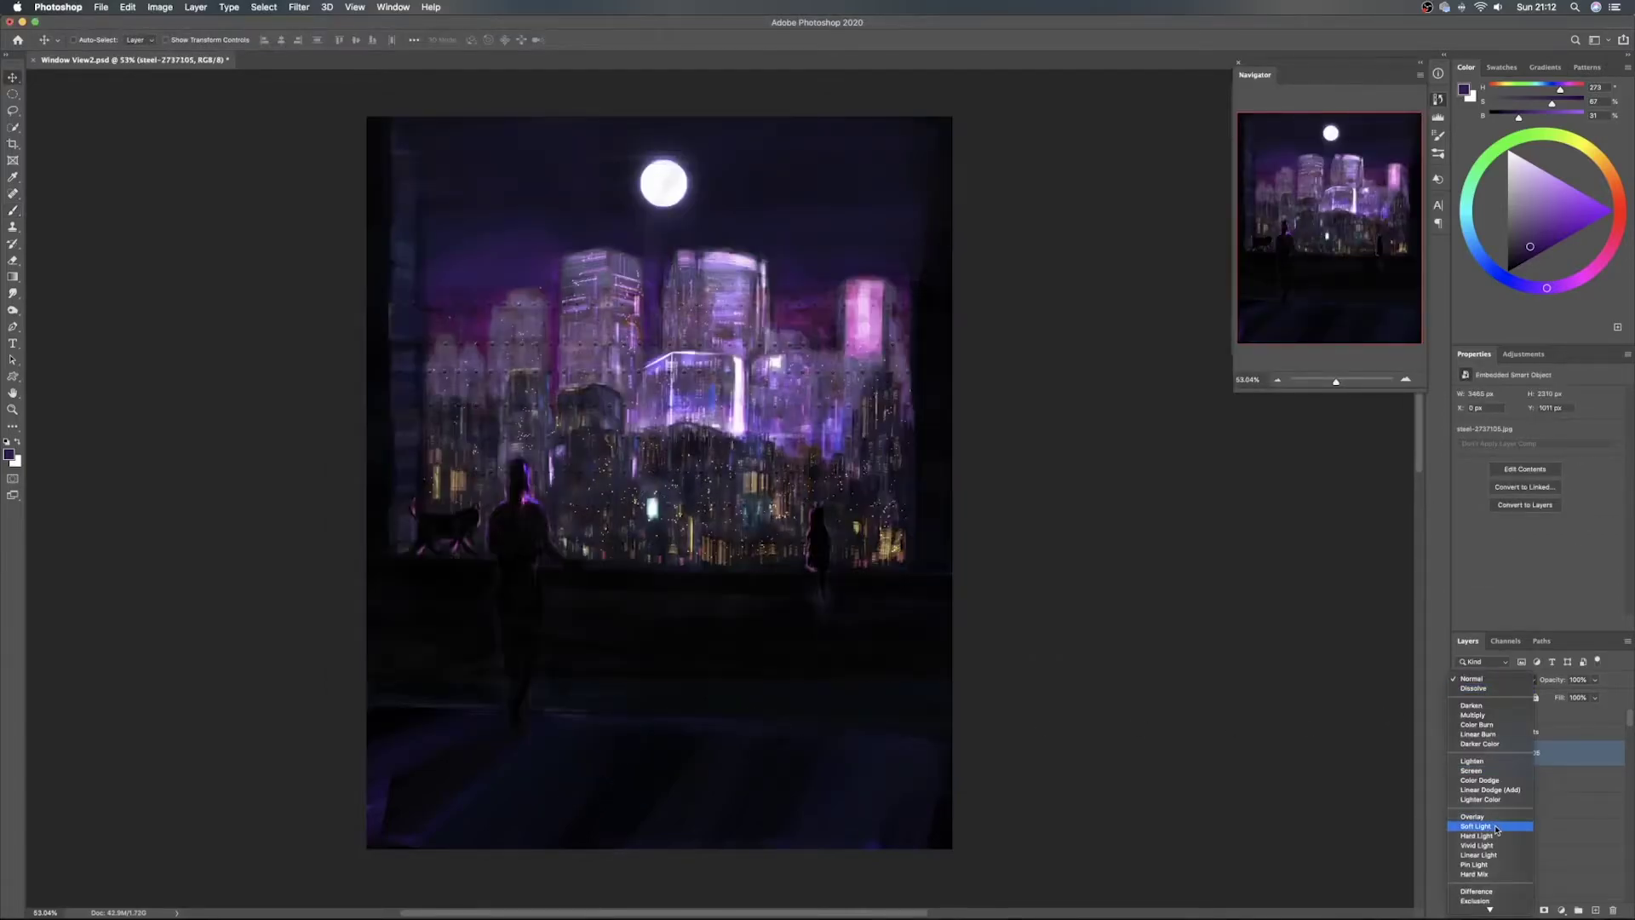
left_click(1476, 826)
left_click_drag(815, 461, 795, 748)
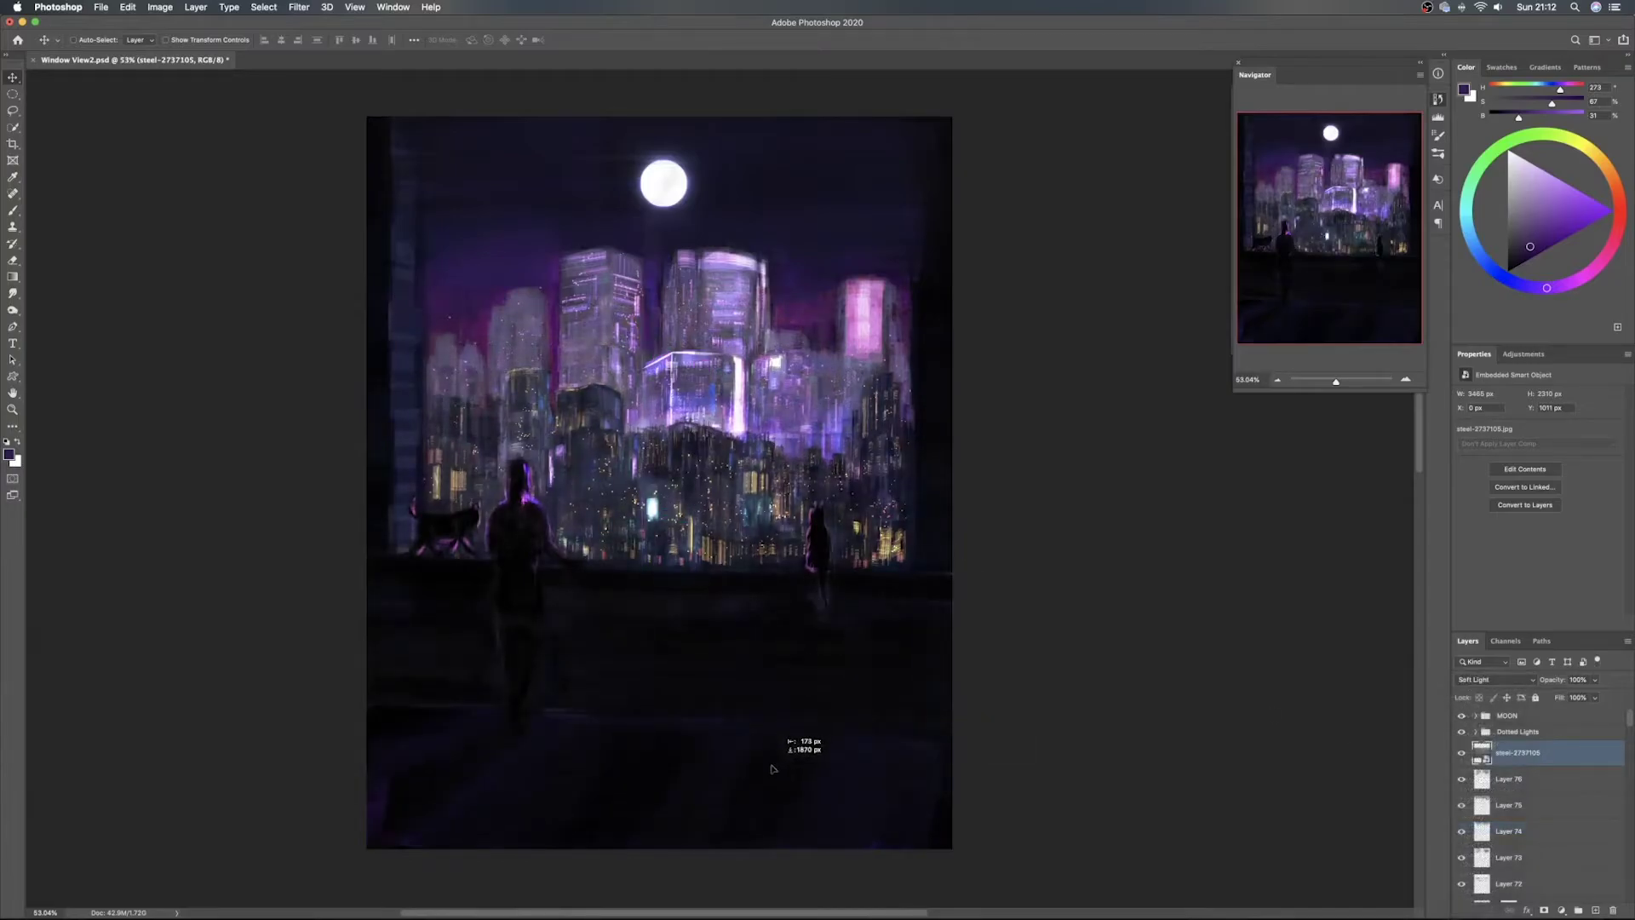
left_click(1505, 677)
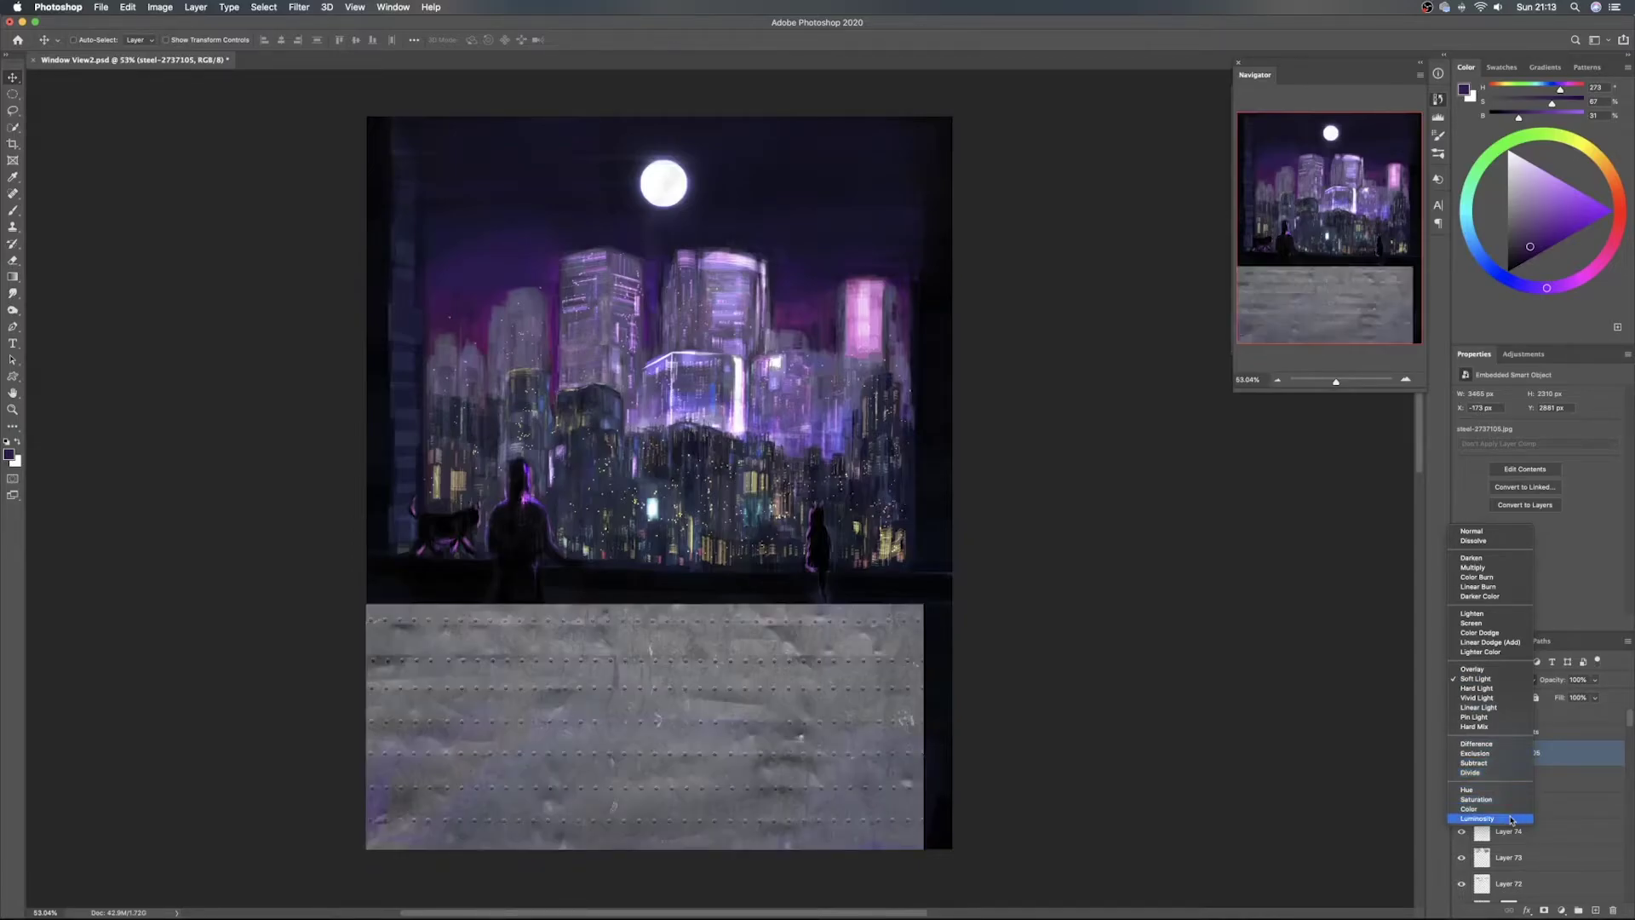
left_click(1502, 678)
Distort the steel texture, lowering its upper edge to the floor line and pulling its lower edge up to the canvas bottom
key("super+t")
right_click(639, 696)
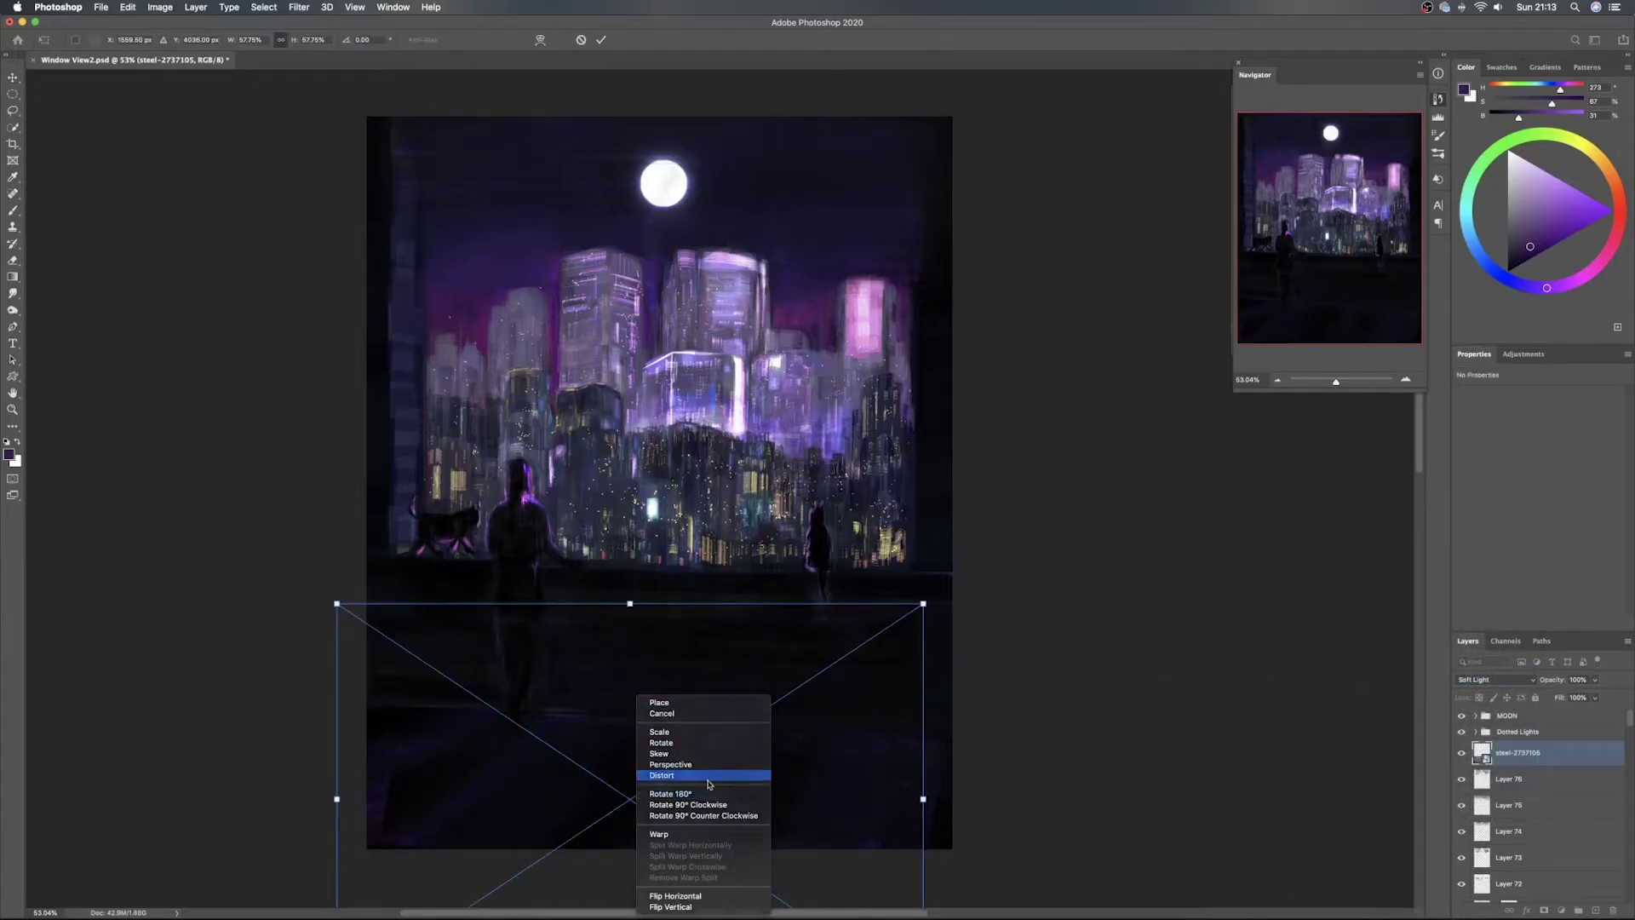
left_click(711, 794)
scroll(753, 662, "down", 5)
left_click_drag(630, 440, 661, 560)
left_click_drag(368, 560, 363, 541)
left_click_drag(630, 830, 478, 685)
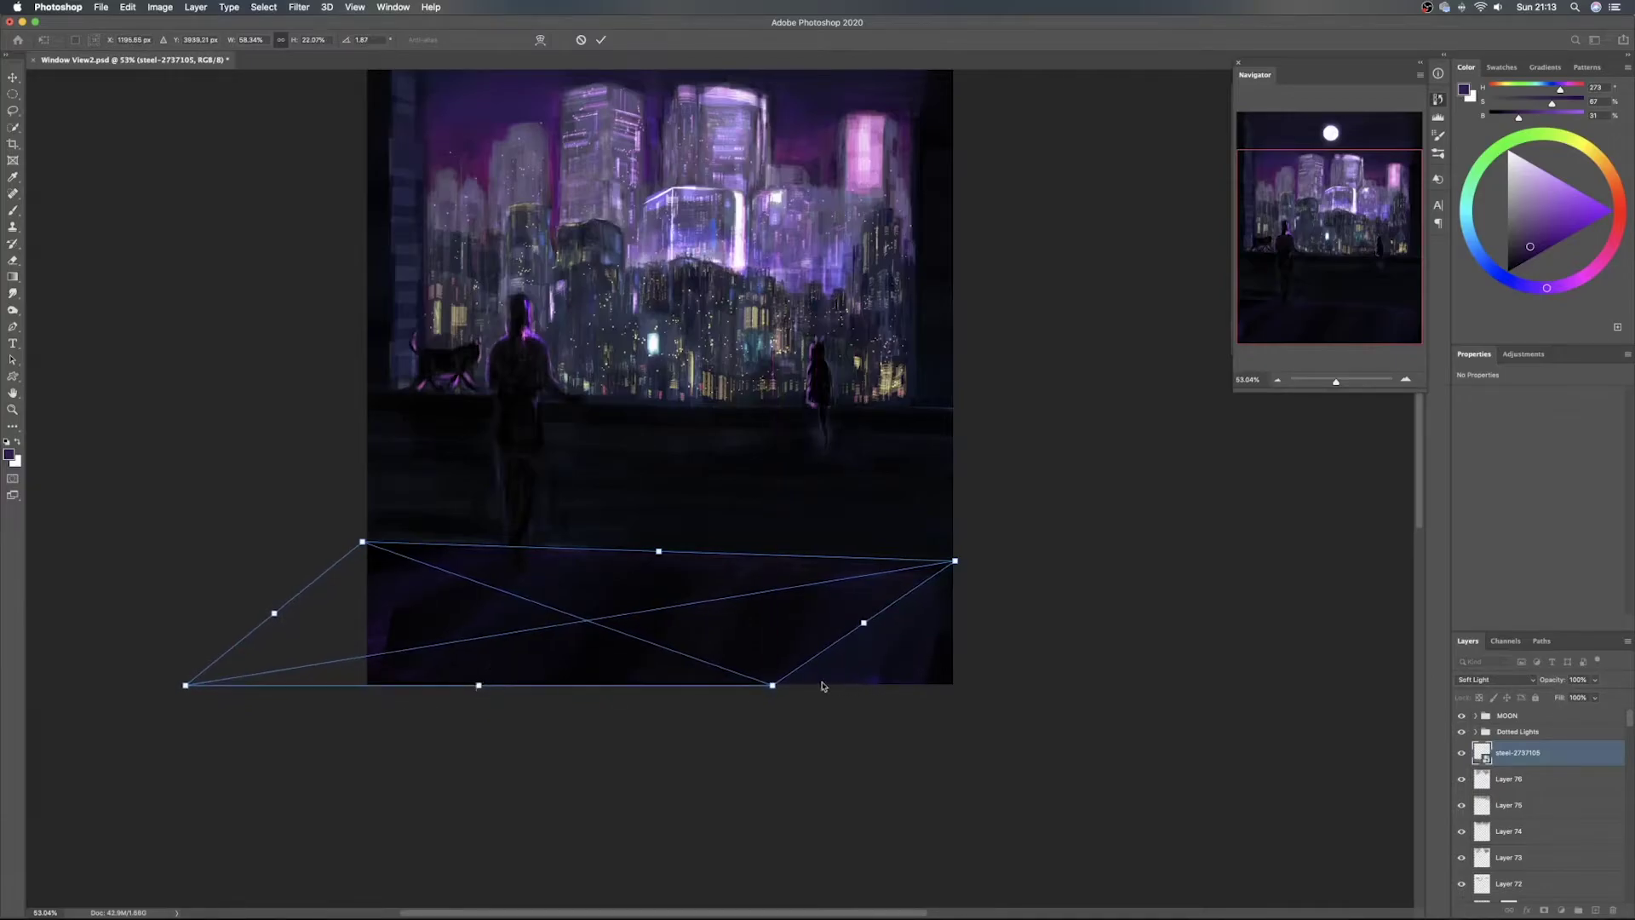
Distort the steel texture further, spreading its lower corners and right edge beyond the canvas and raising its upper edge slightly, and apply the transform
left_click_drag(770, 688, 974, 700)
left_click_drag(186, 686, 107, 689)
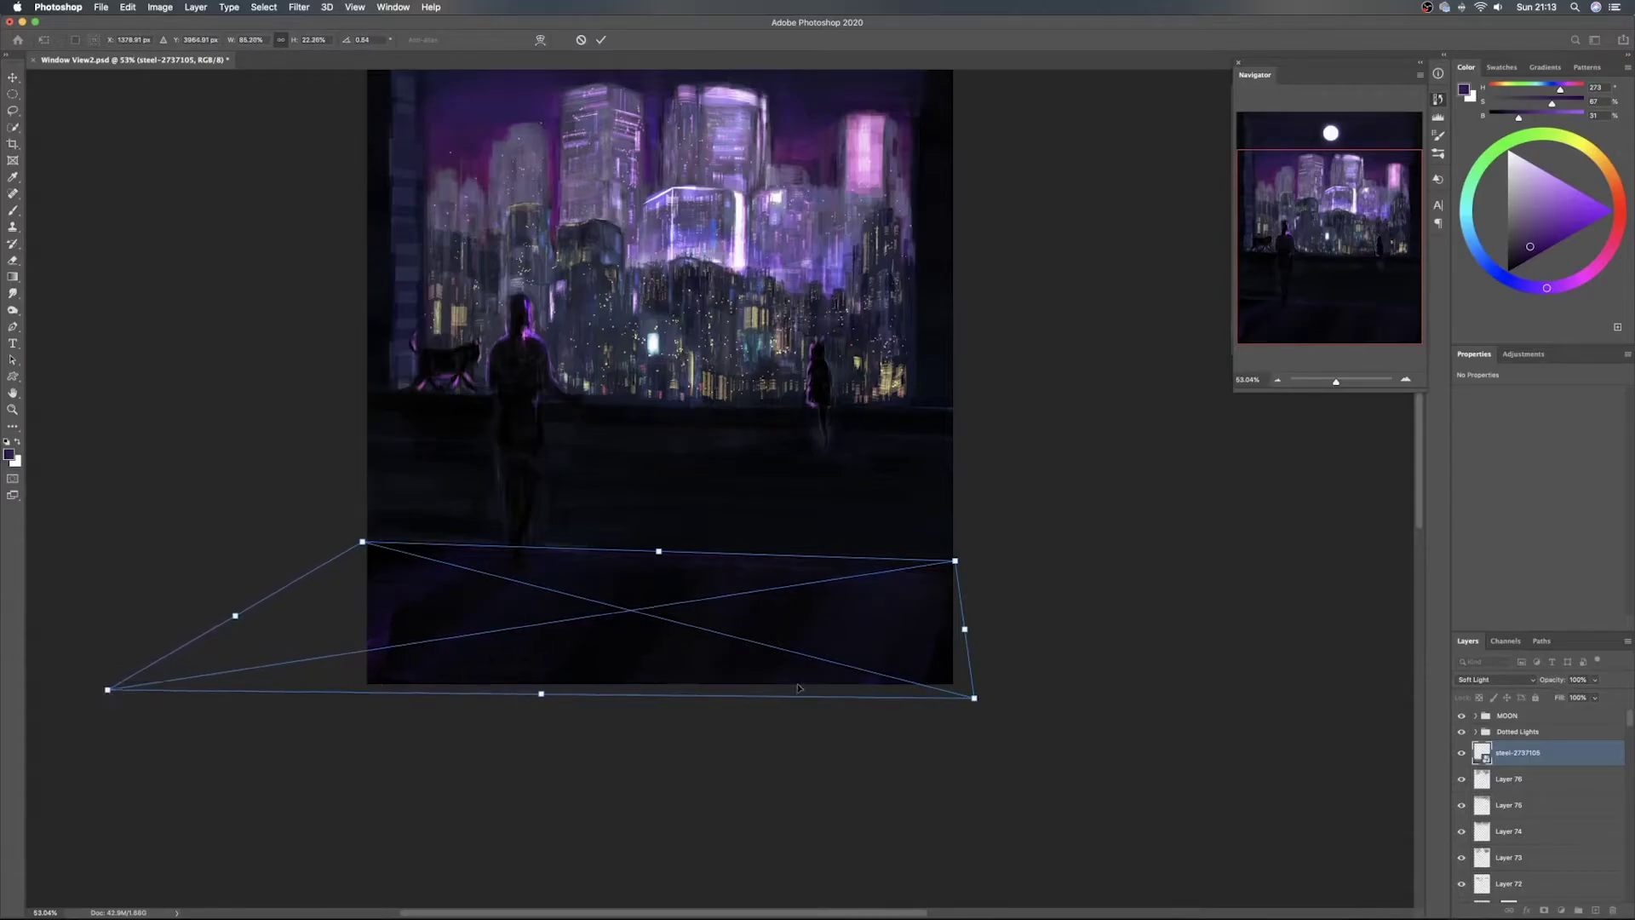
left_click_drag(976, 698, 920, 688)
left_click_drag(935, 625, 998, 627)
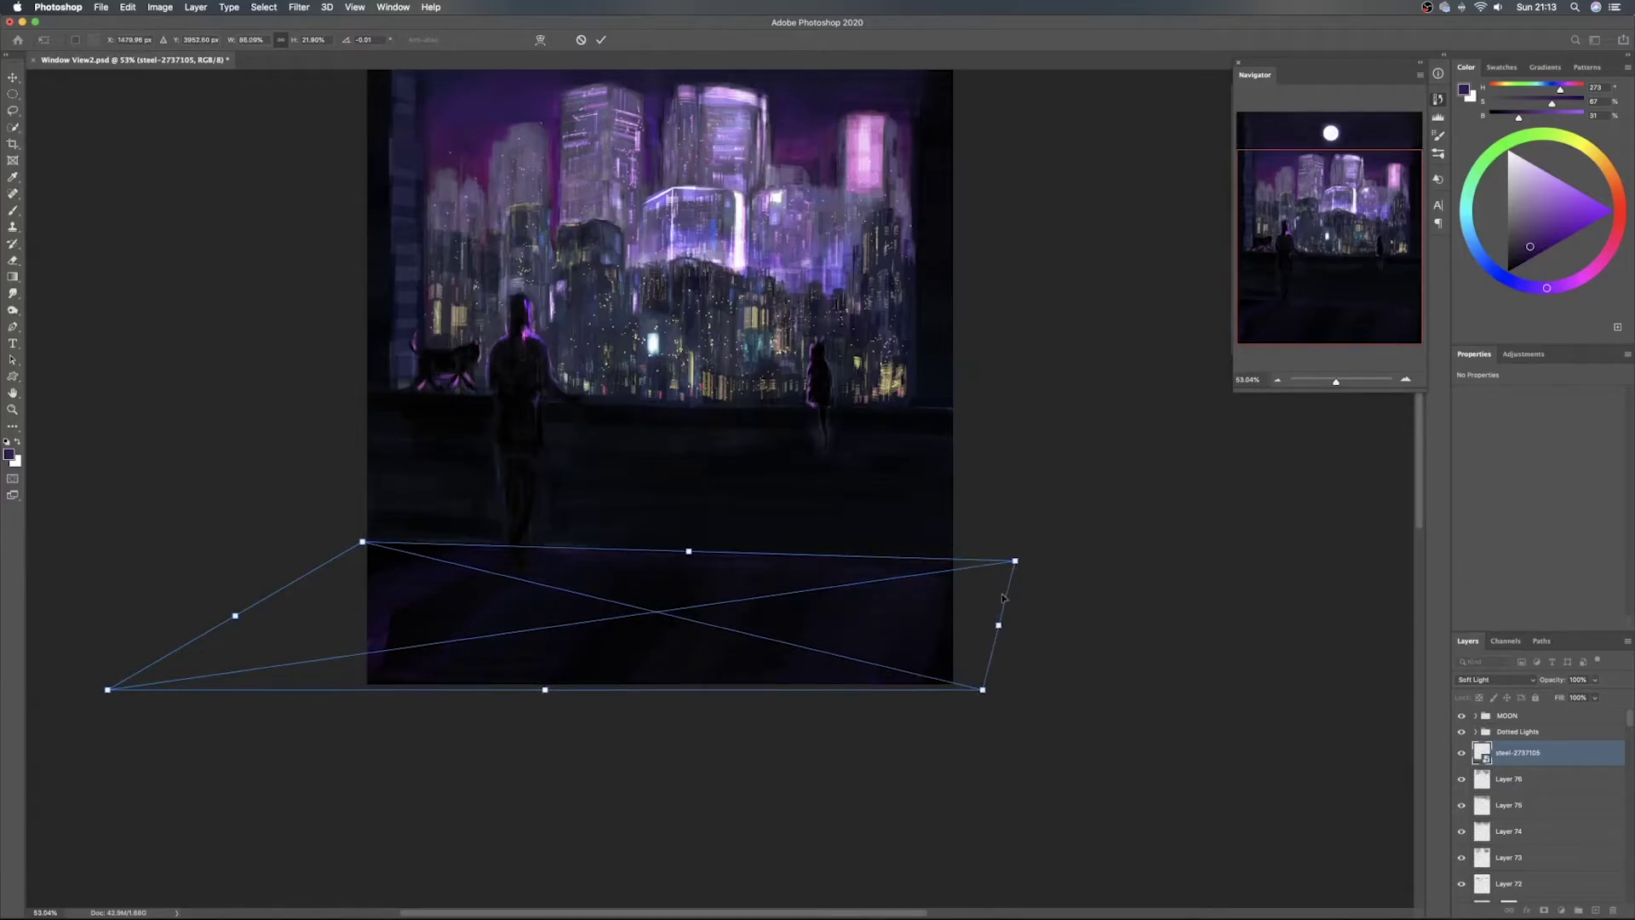
left_click_drag(689, 555, 686, 547)
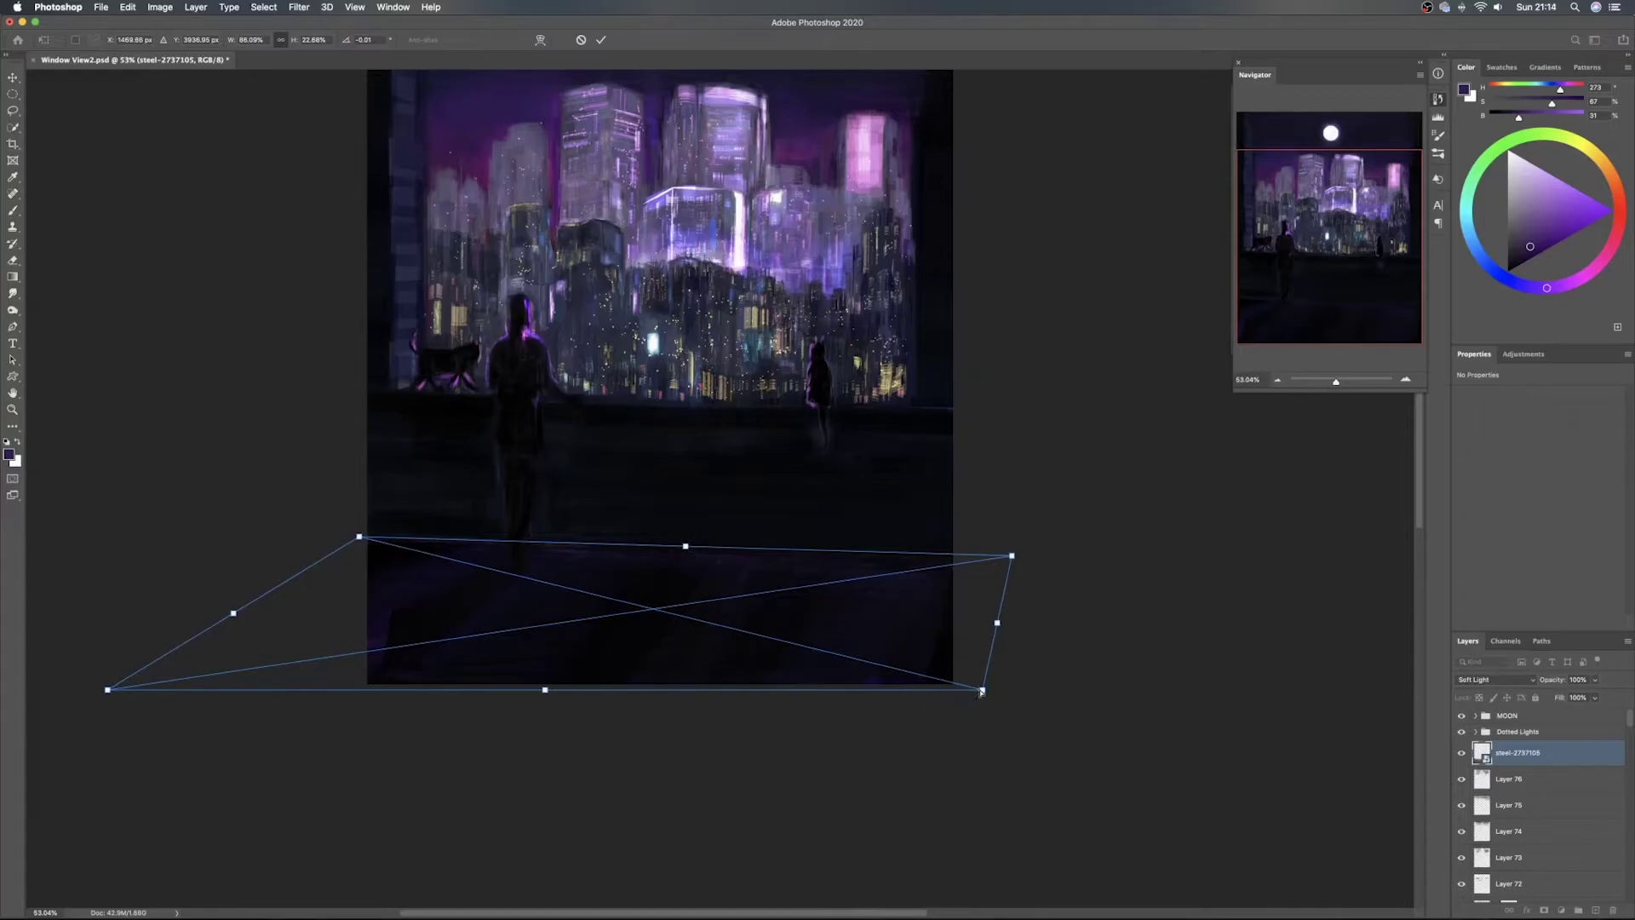
left_click_drag(982, 689, 990, 692)
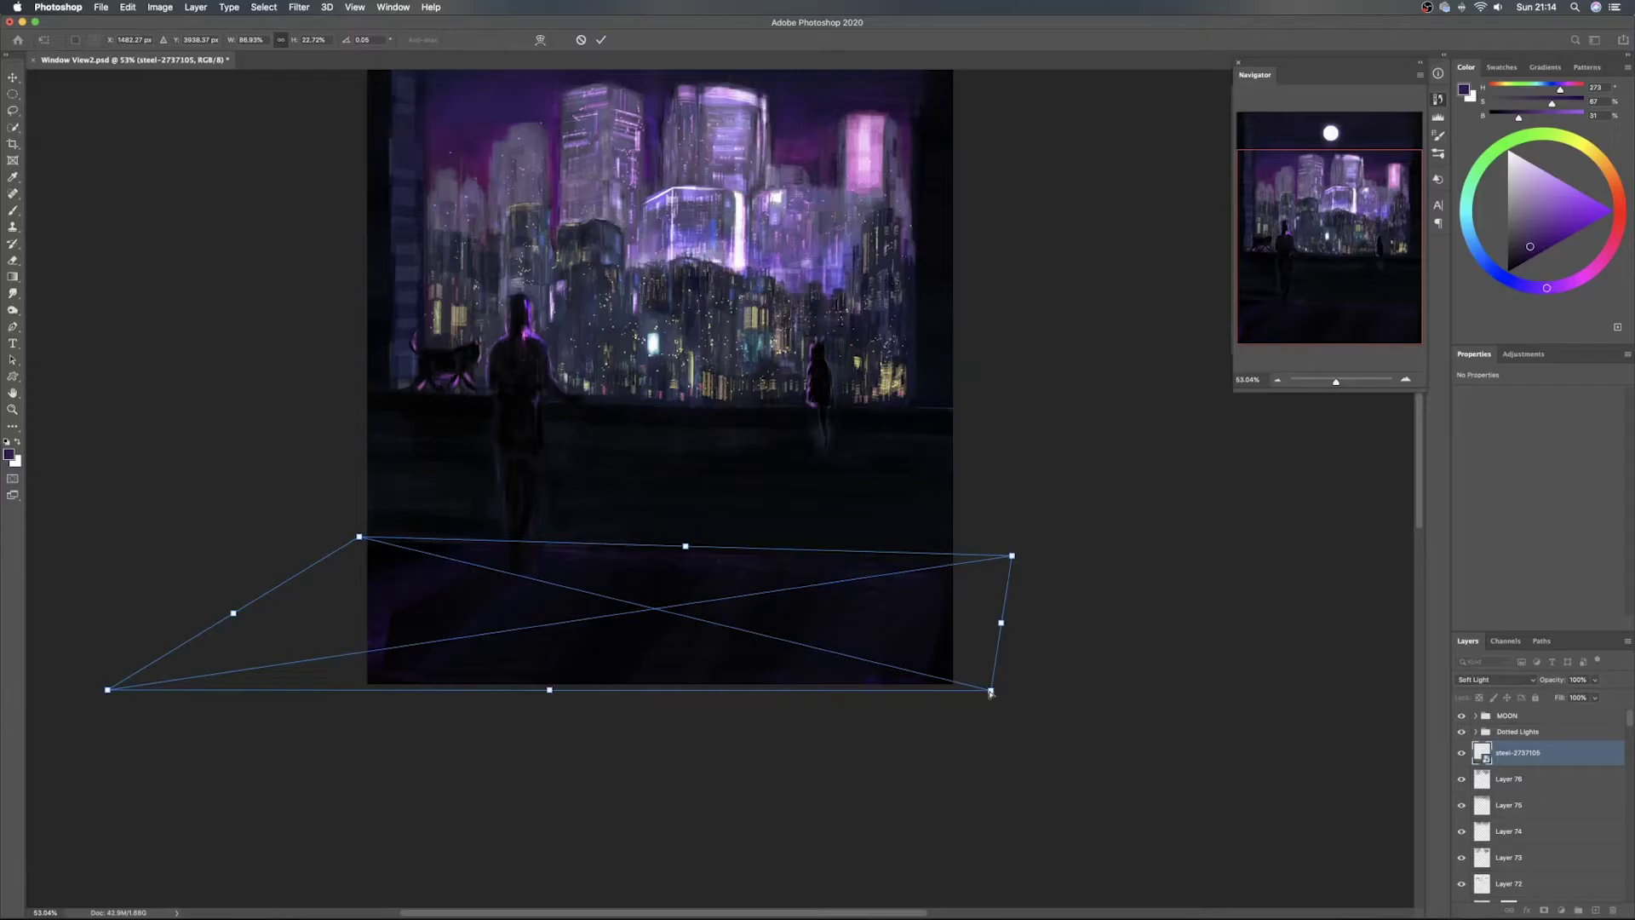
left_click_drag(990, 693, 991, 690)
key("Return")
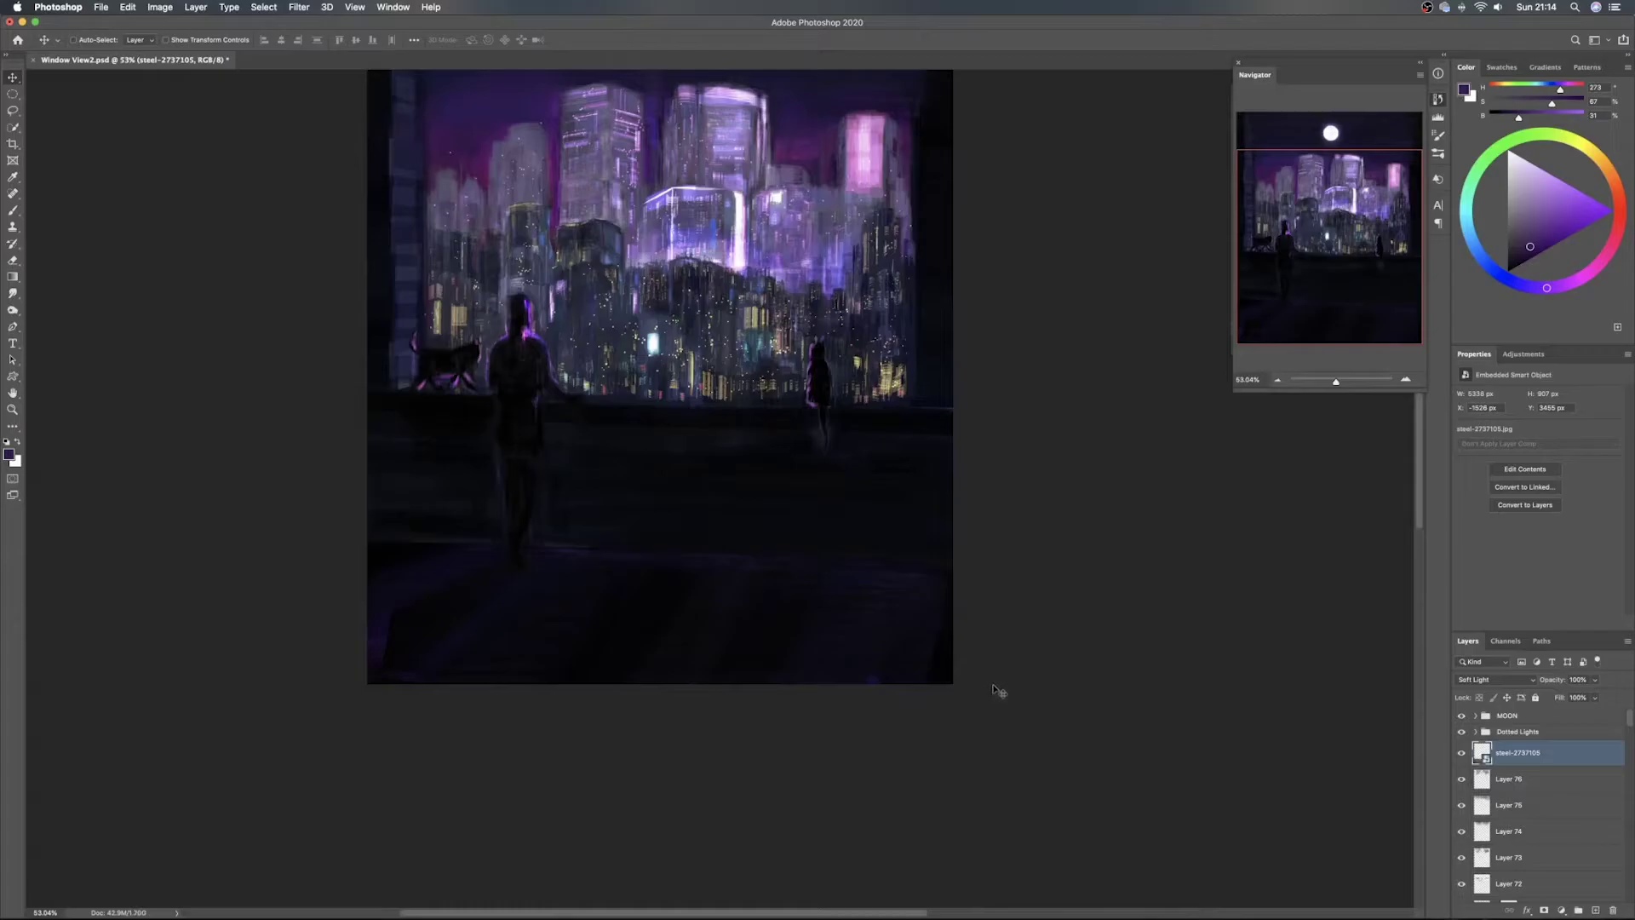
Review the whole painting and the alternative blend modes for the steel texture layer, keeping Soft Light
scroll(773, 510, "up", 3)
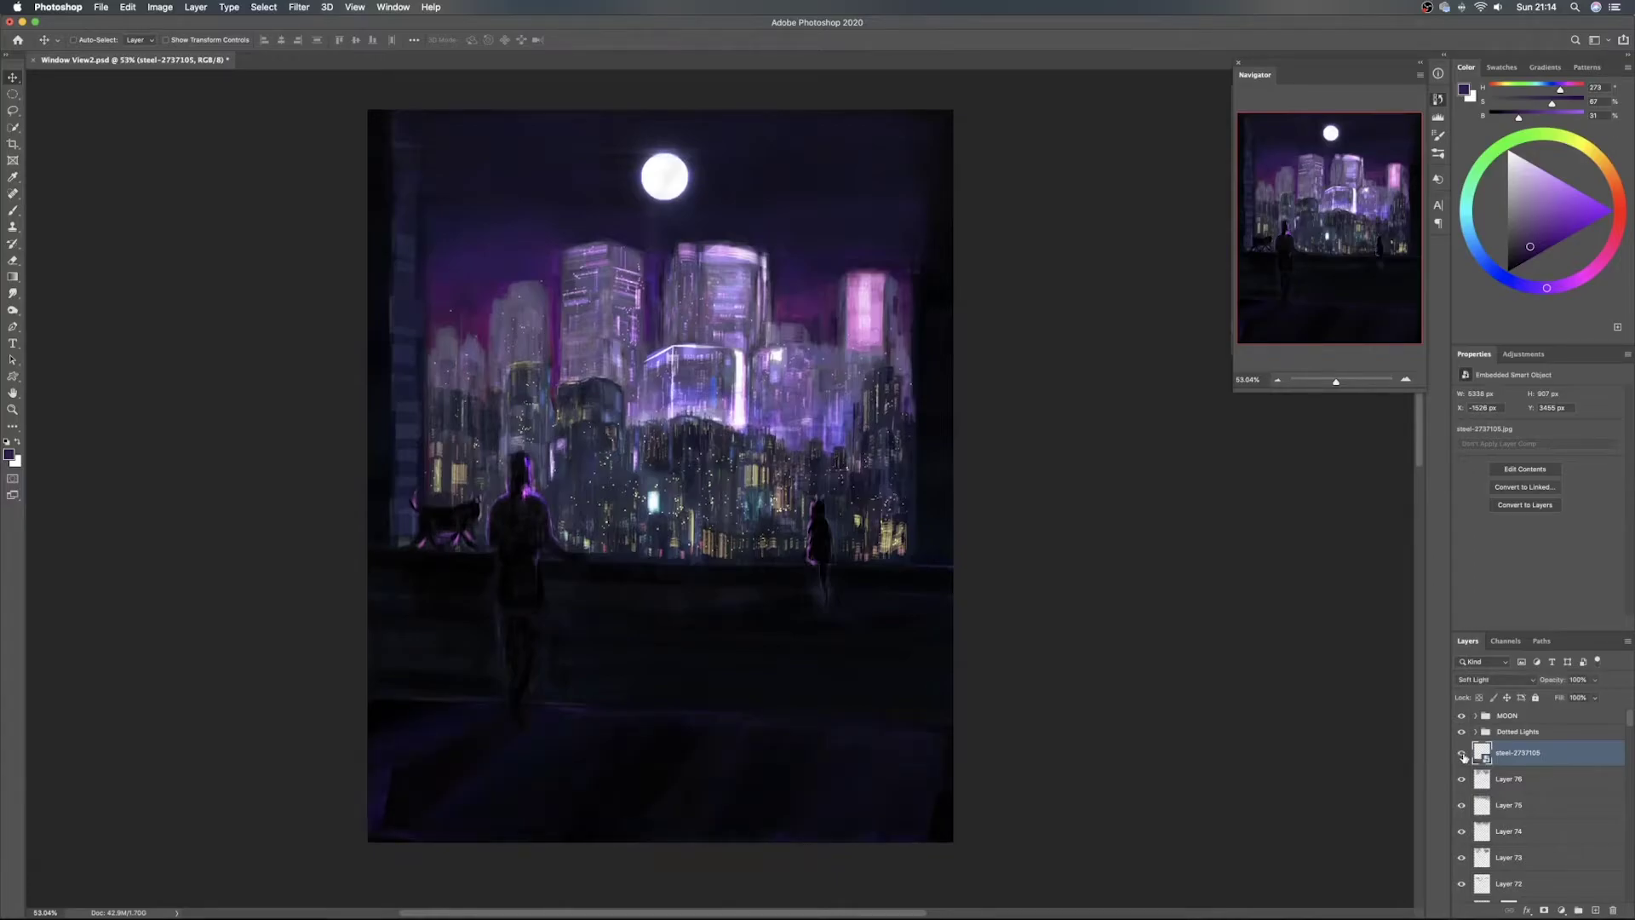
left_click(1492, 679)
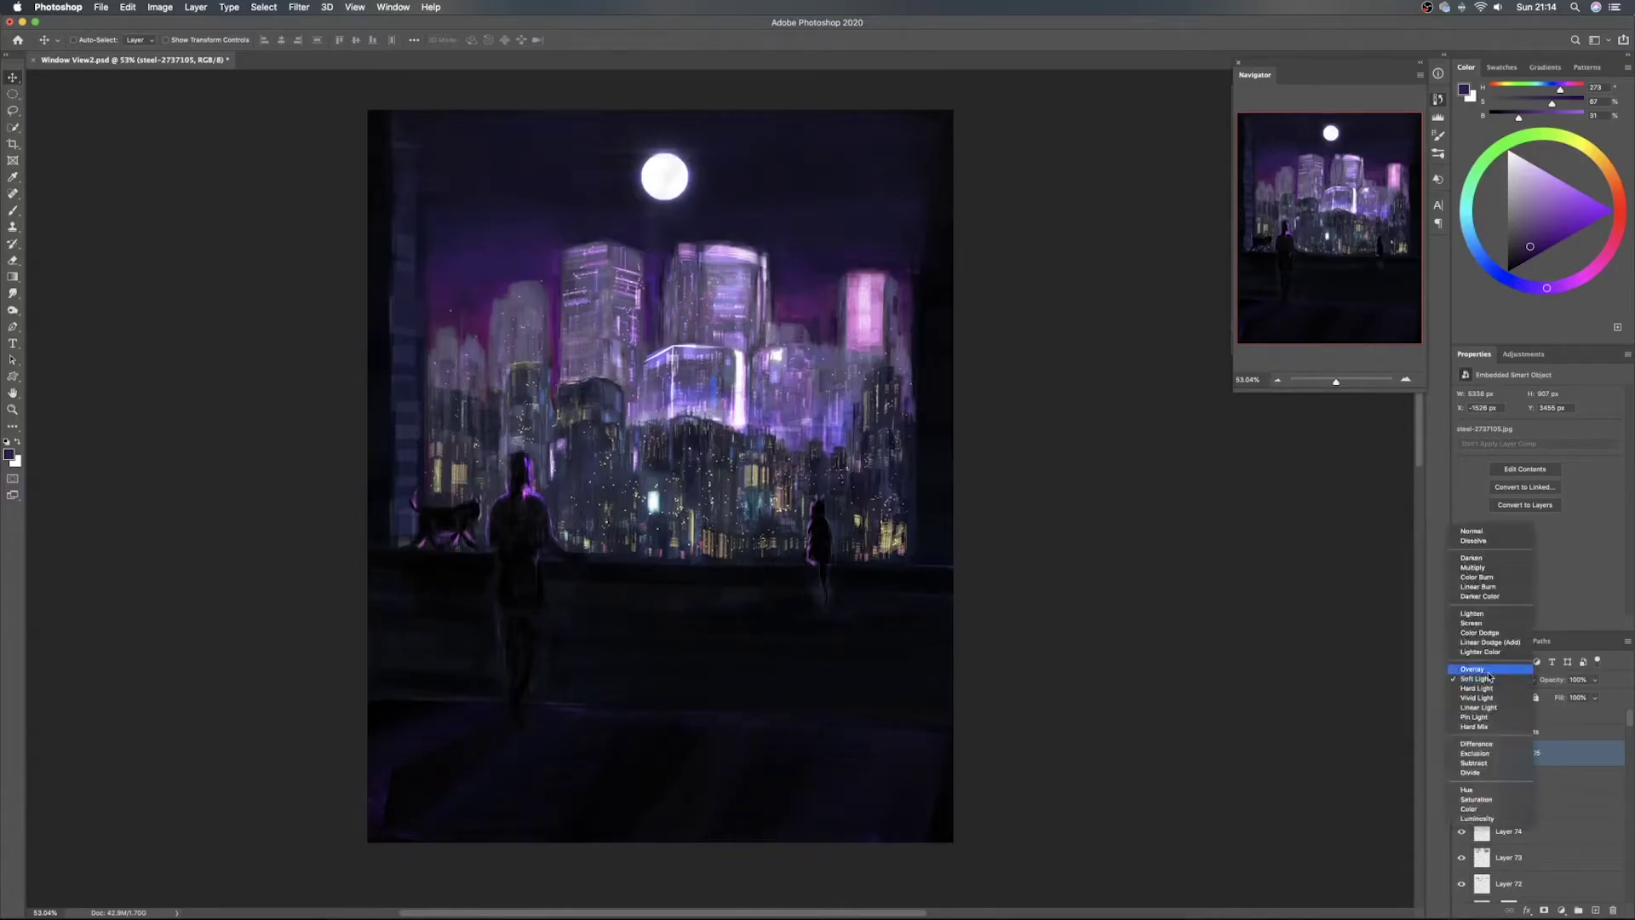
left_click(1491, 679)
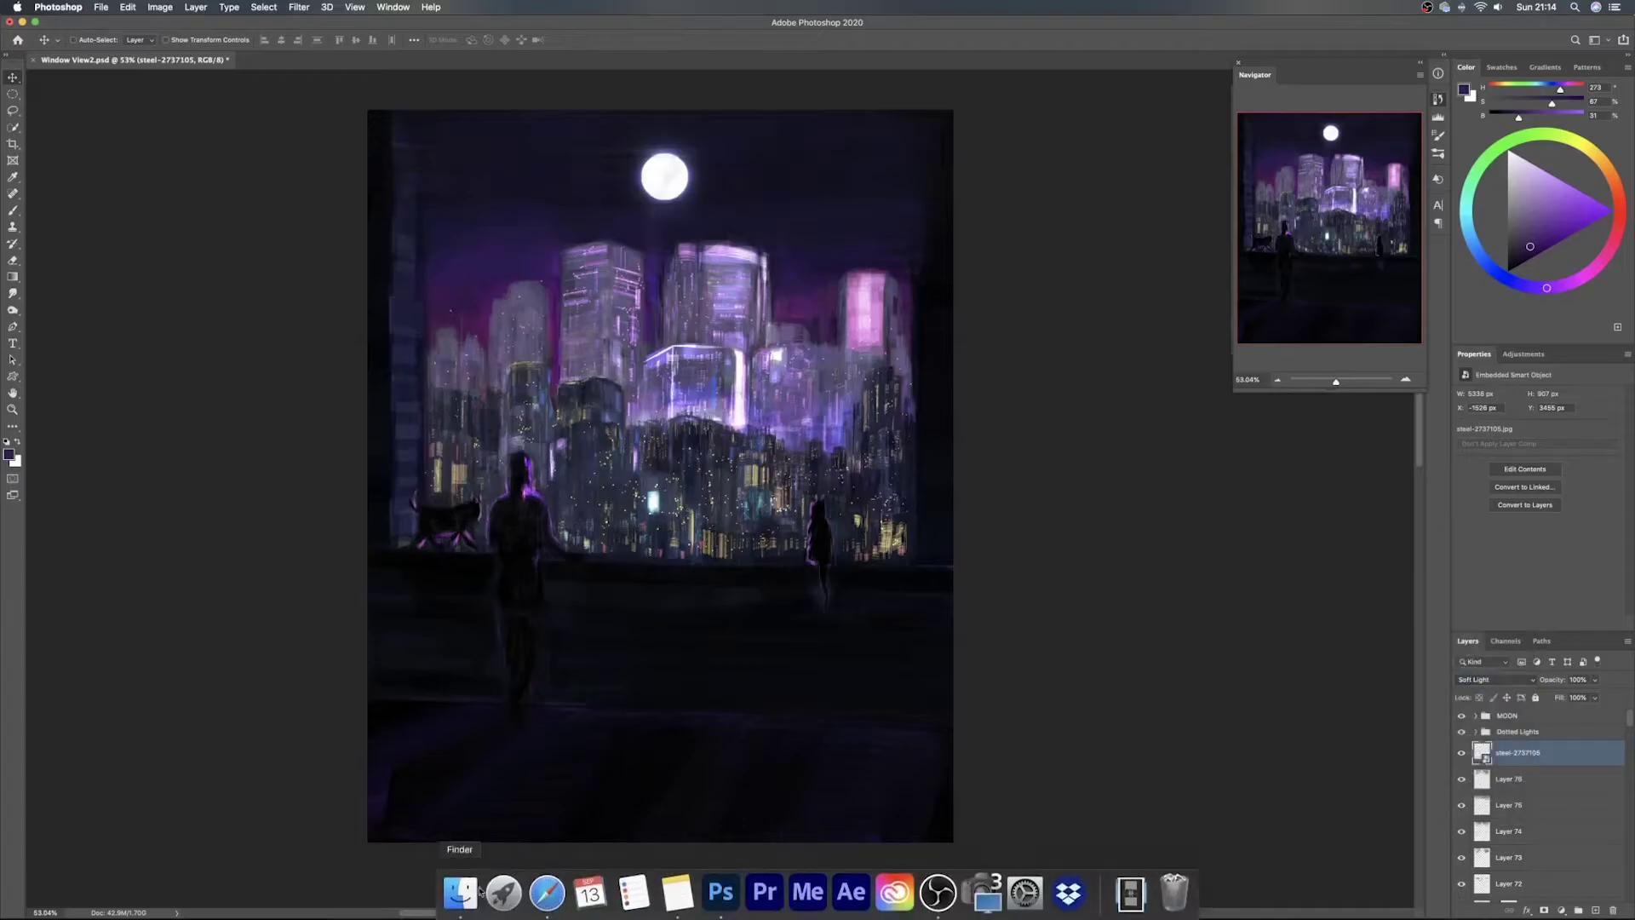
Switch to Finder and preview the stock images one after another, from pink-leather-2001739.jpg to the-road-815297.jpg, for another floor texture
left_click(461, 887)
left_click(601, 404)
left_click(598, 414)
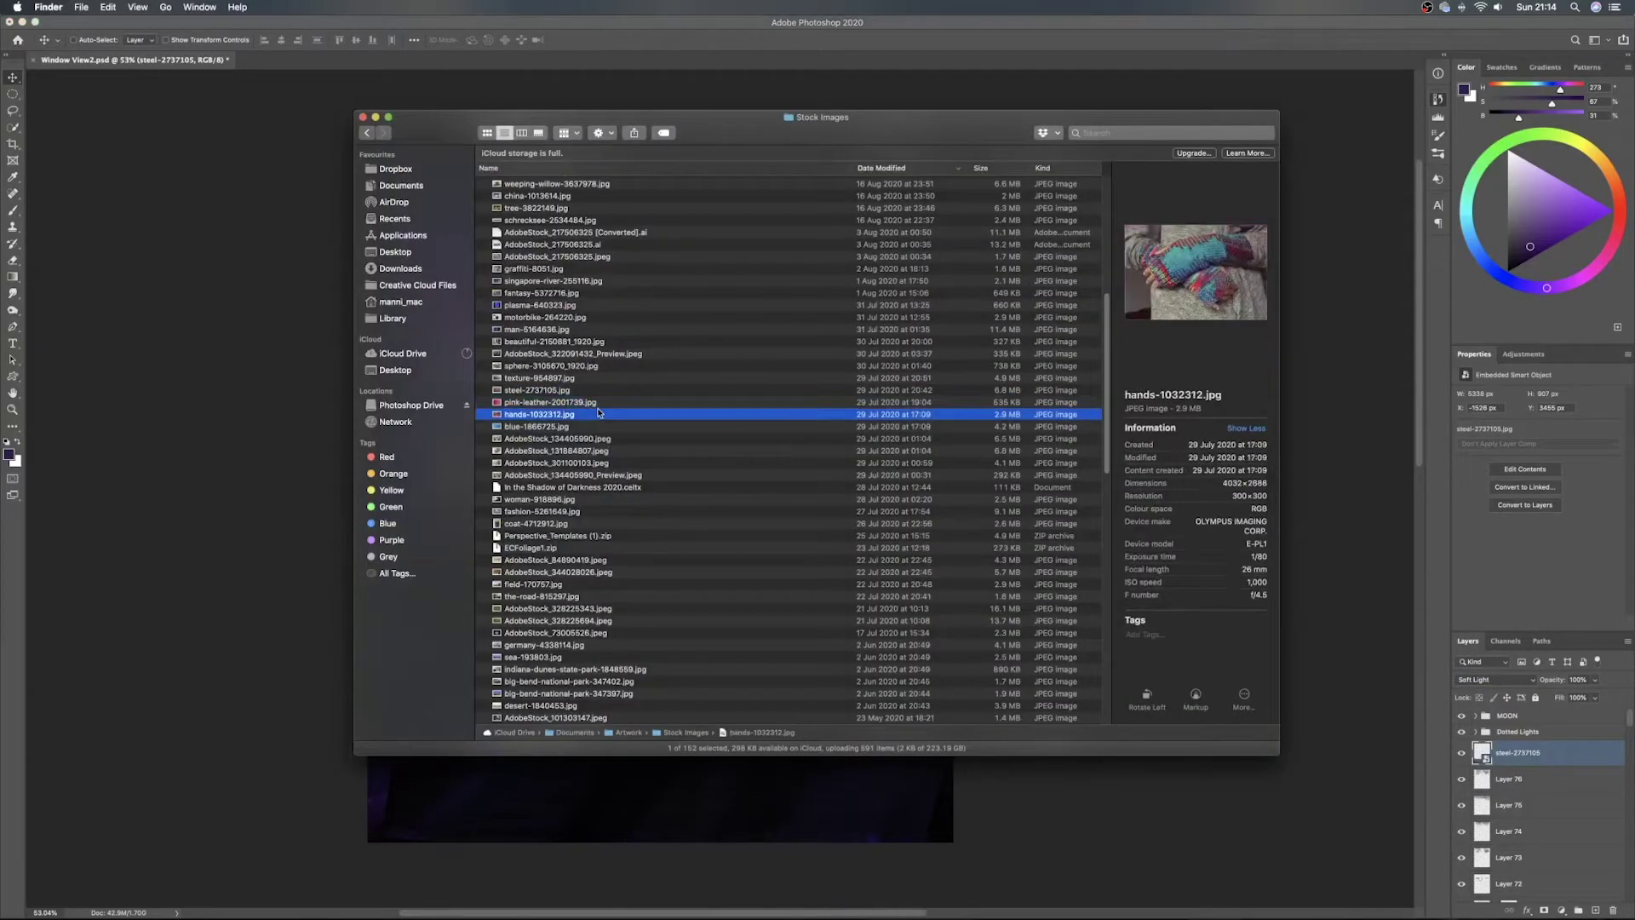
left_click(601, 426)
left_click(602, 437)
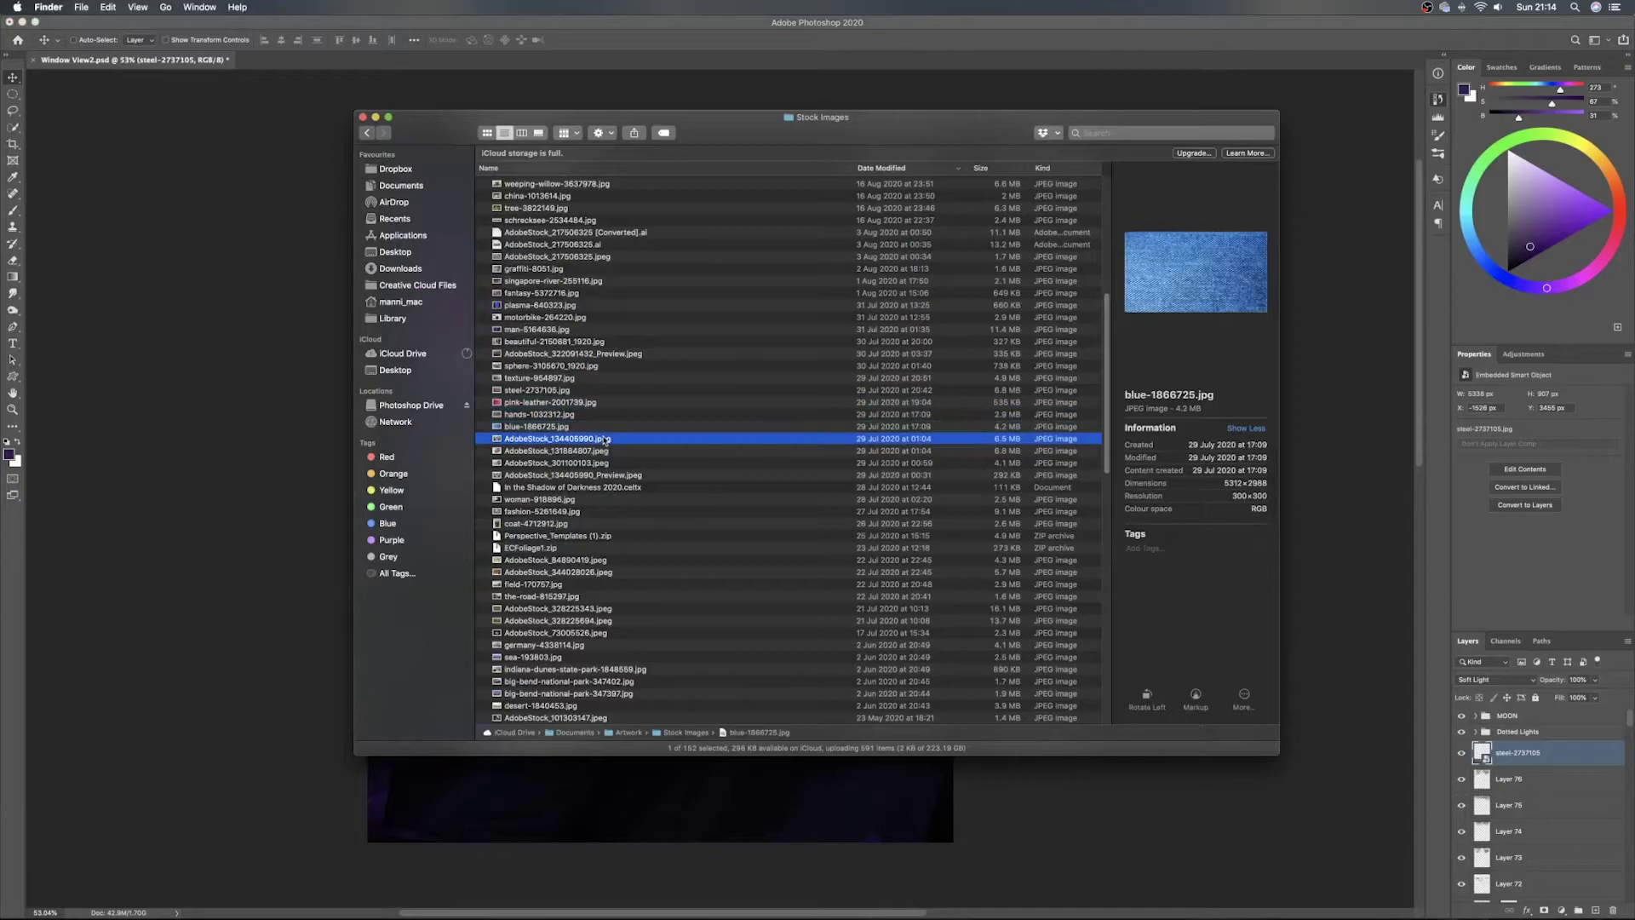
left_click(604, 451)
left_click(604, 463)
left_click(605, 474)
left_click(606, 487)
left_click(605, 499)
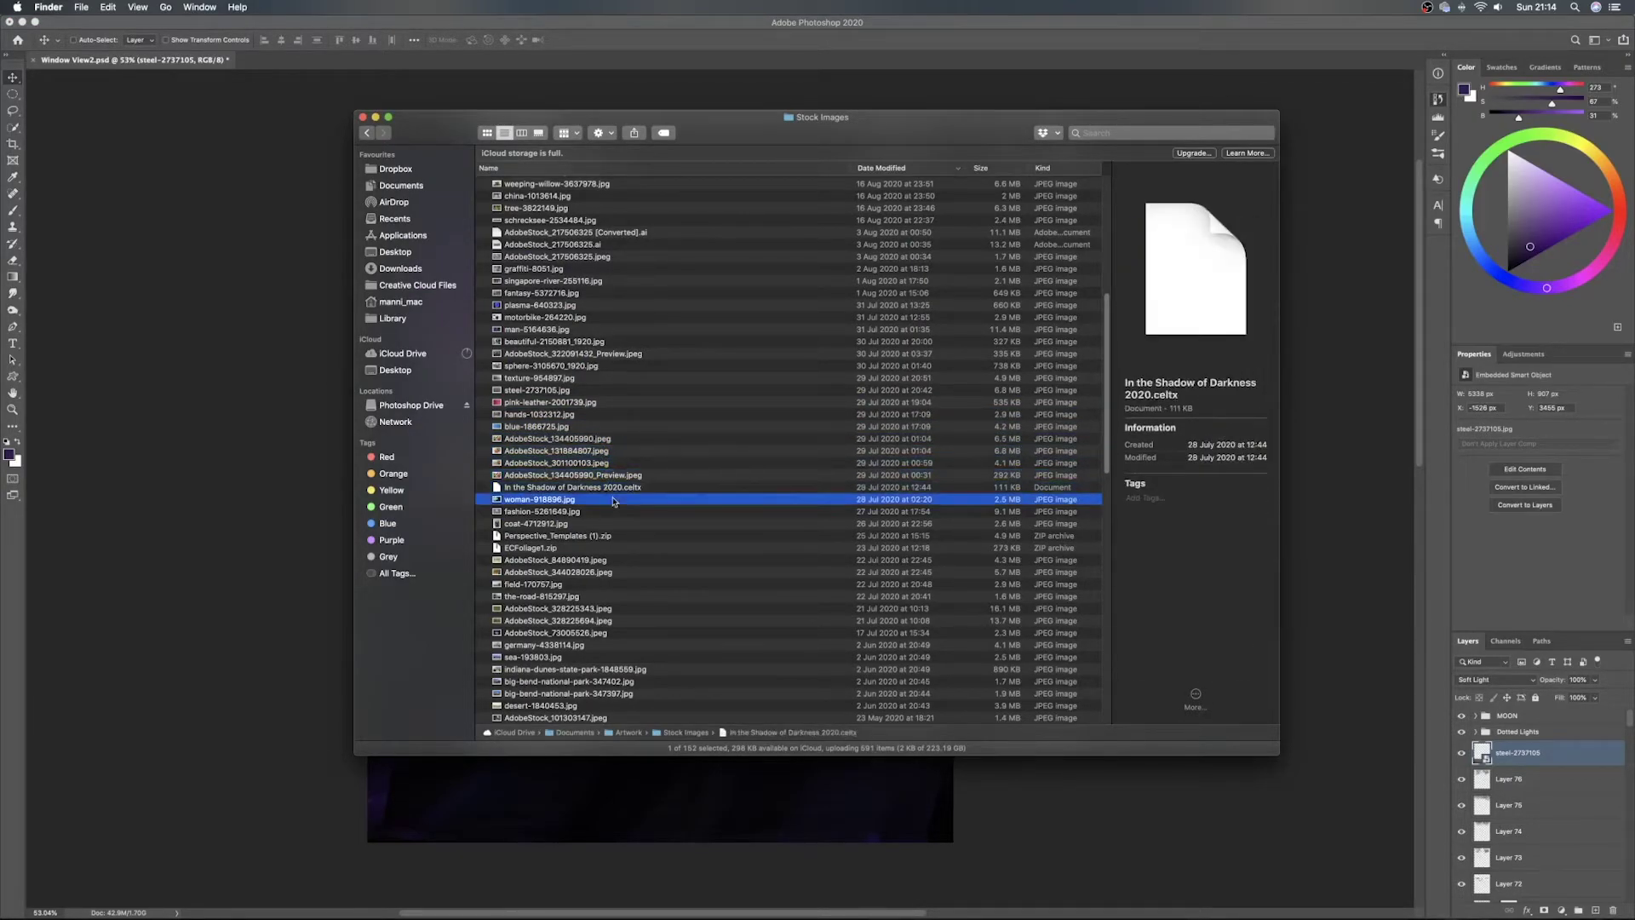
left_click(607, 511)
left_click(610, 523)
left_click(612, 546)
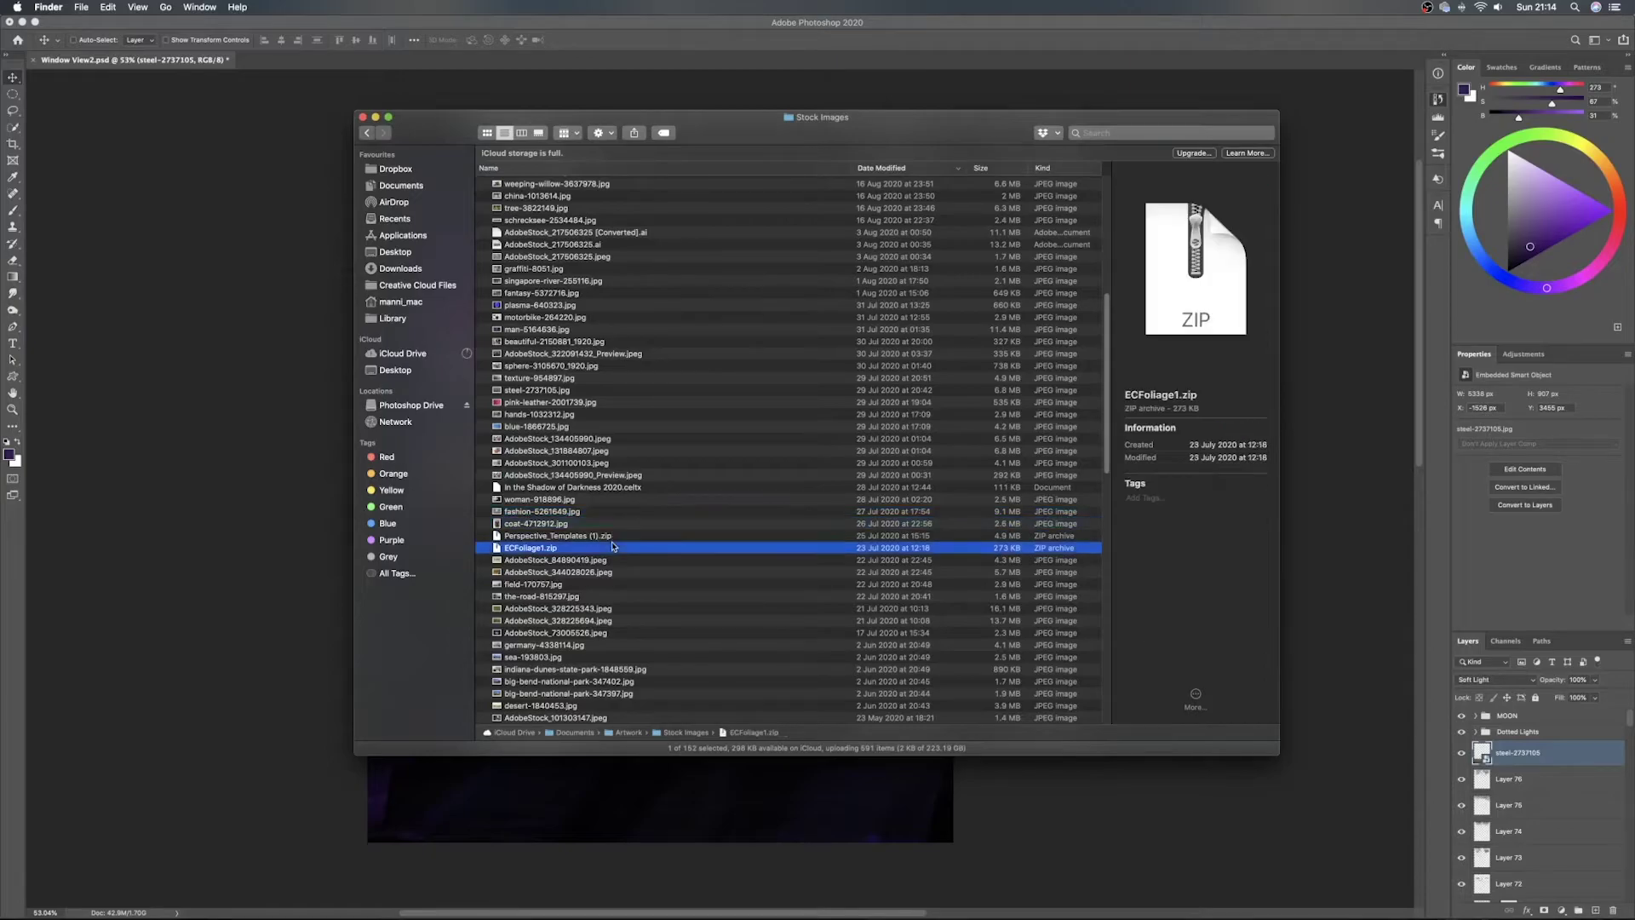
scroll(612, 546, "down", 1)
left_click(613, 545)
left_click(614, 562)
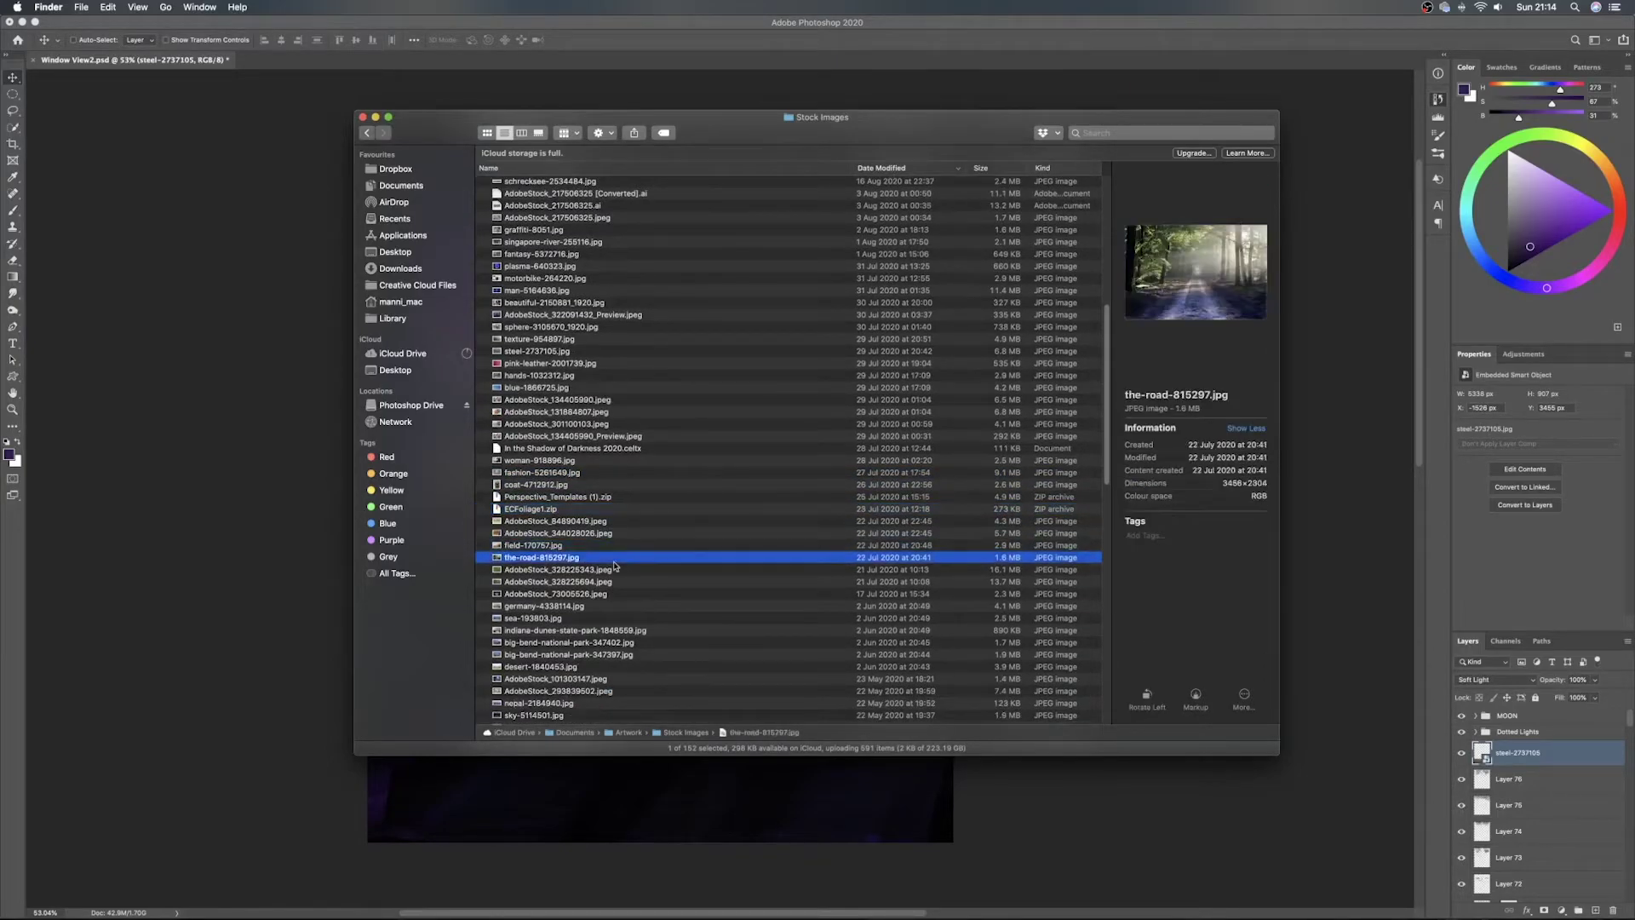
scroll(614, 564, "down", 3)
Browse the stock images as thumbnails in a wider file area, and place texture-954897.jpg in the painting as a new layer
left_click(486, 132)
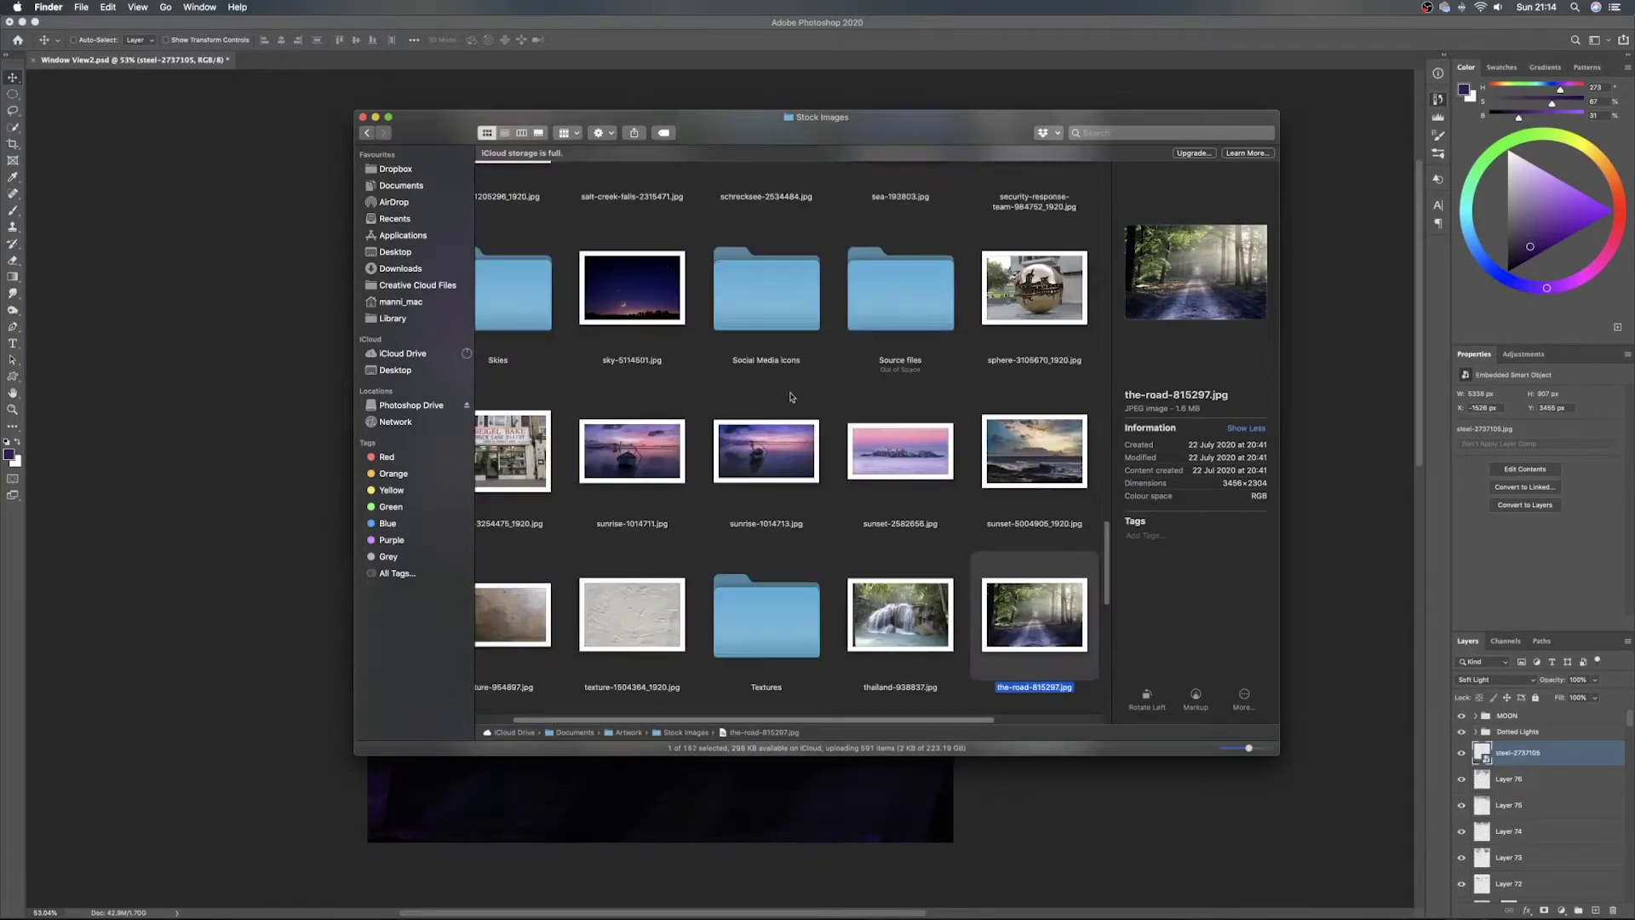
scroll(807, 433, "up", 2)
scroll(833, 564, "down", 3)
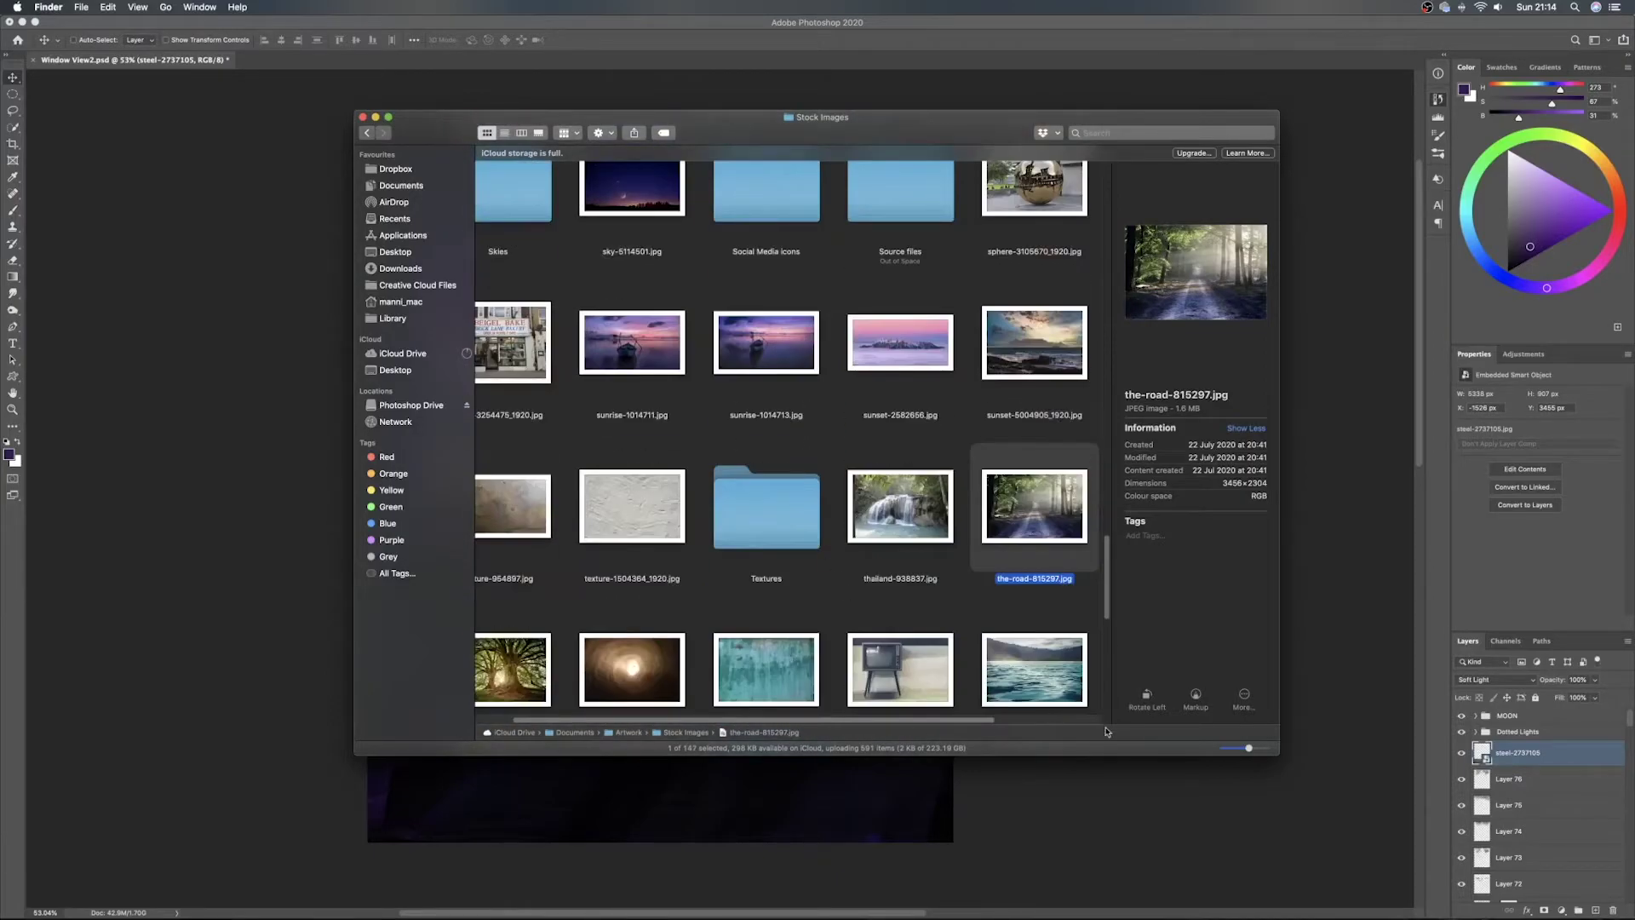
scroll(1105, 728, "right", 2)
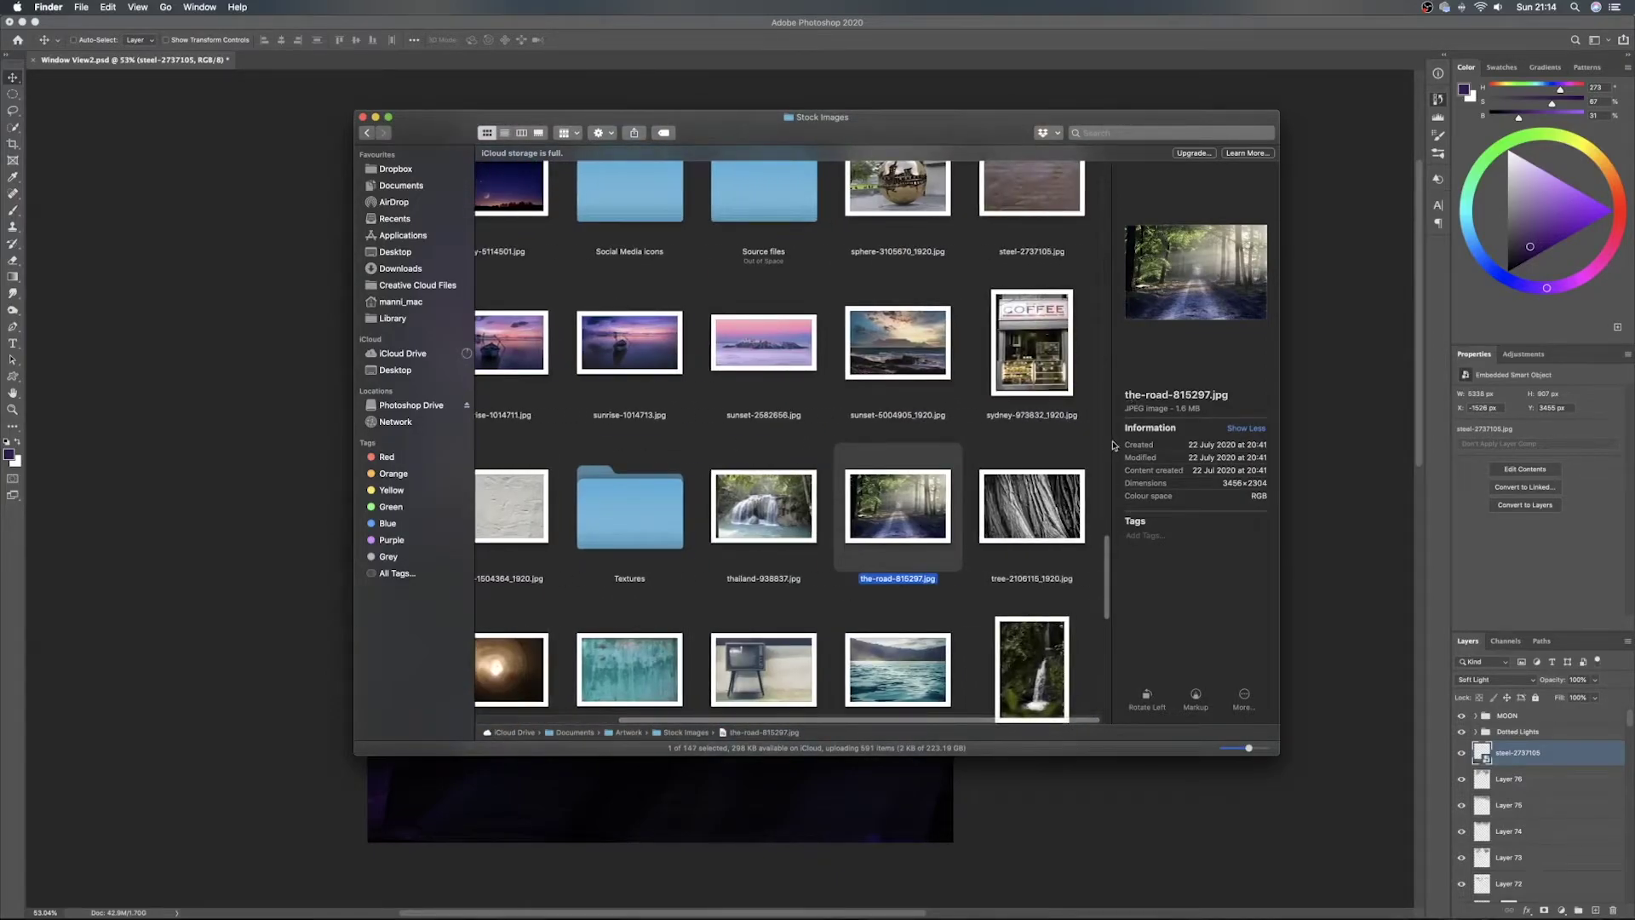
scroll(1111, 443, "up", 5)
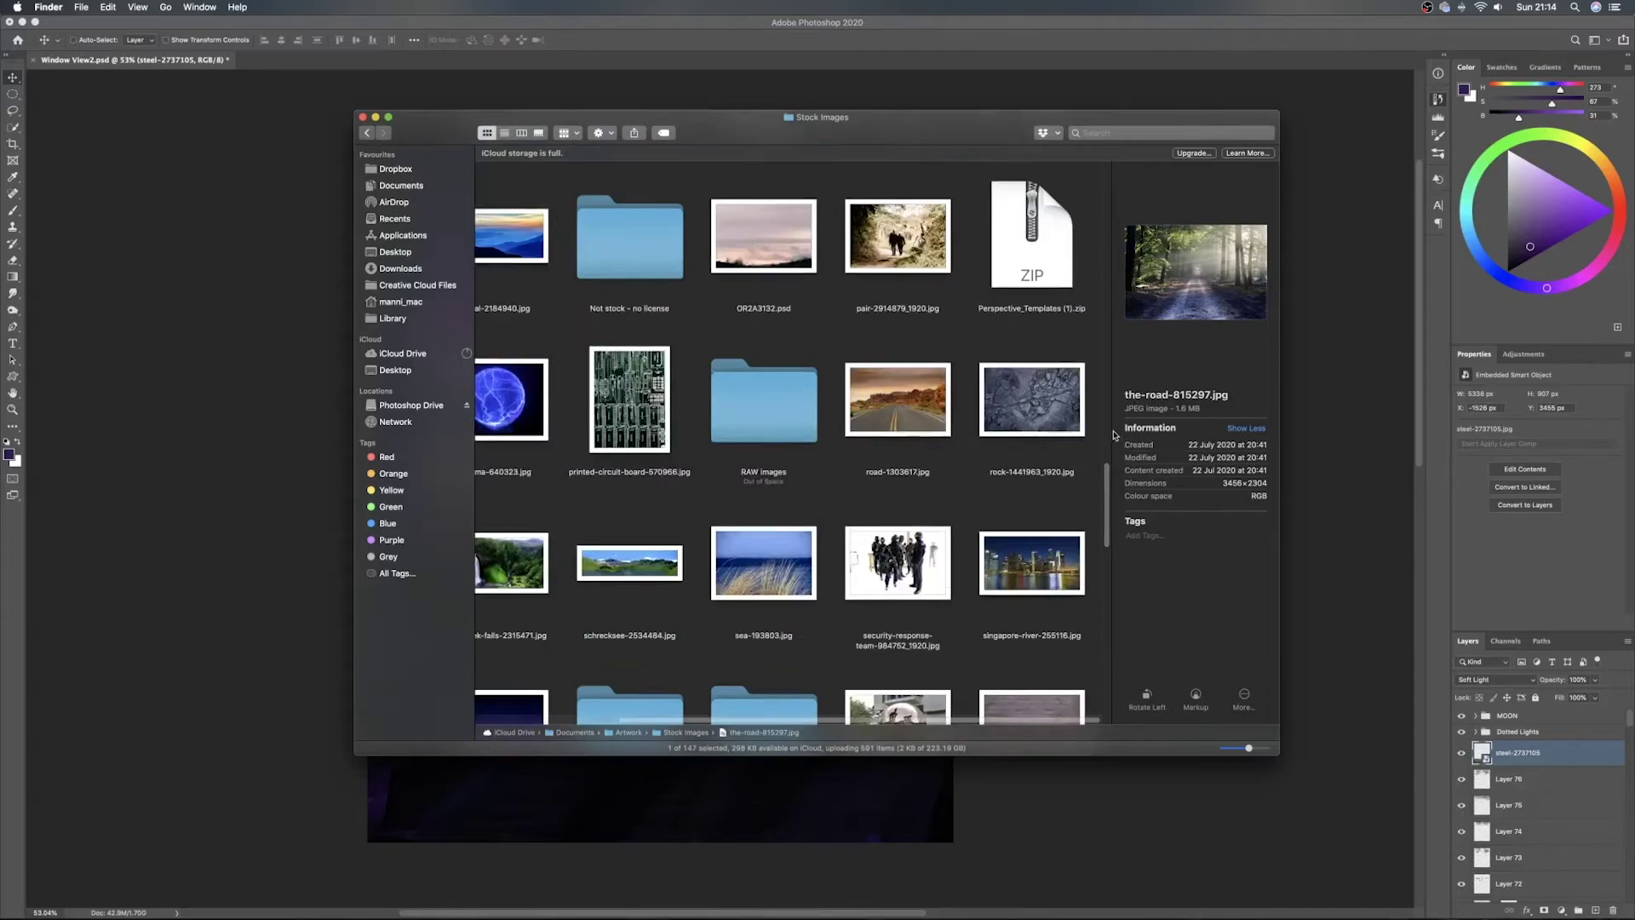
left_click_drag(1112, 431, 1275, 428)
left_click_drag(1275, 510, 1271, 586)
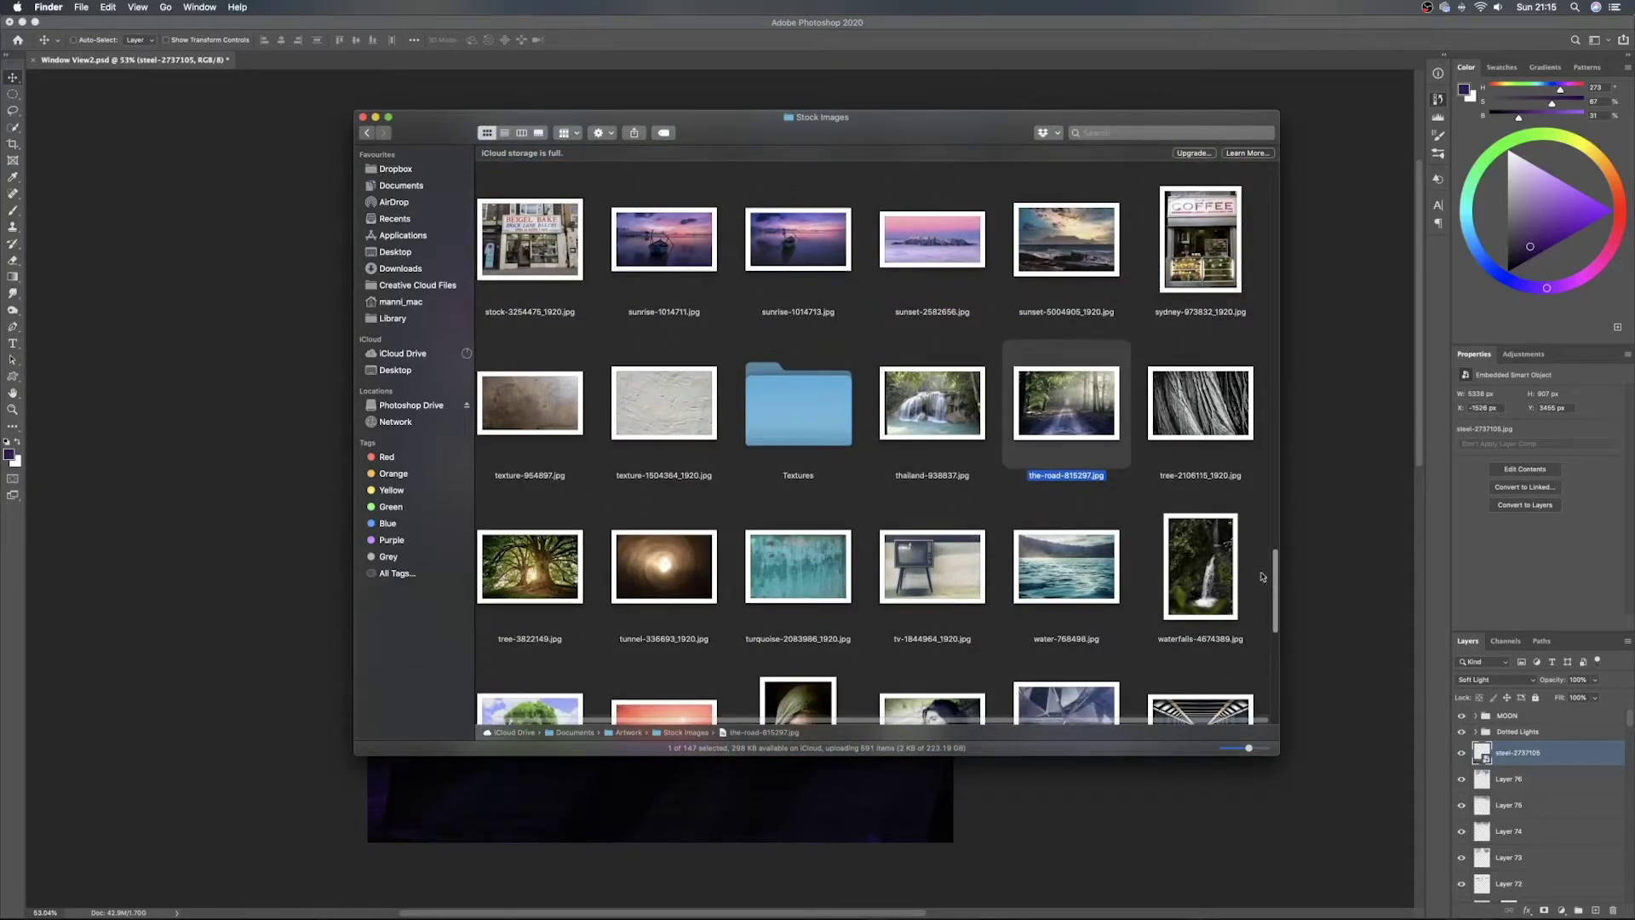
left_click_drag(531, 411, 687, 777)
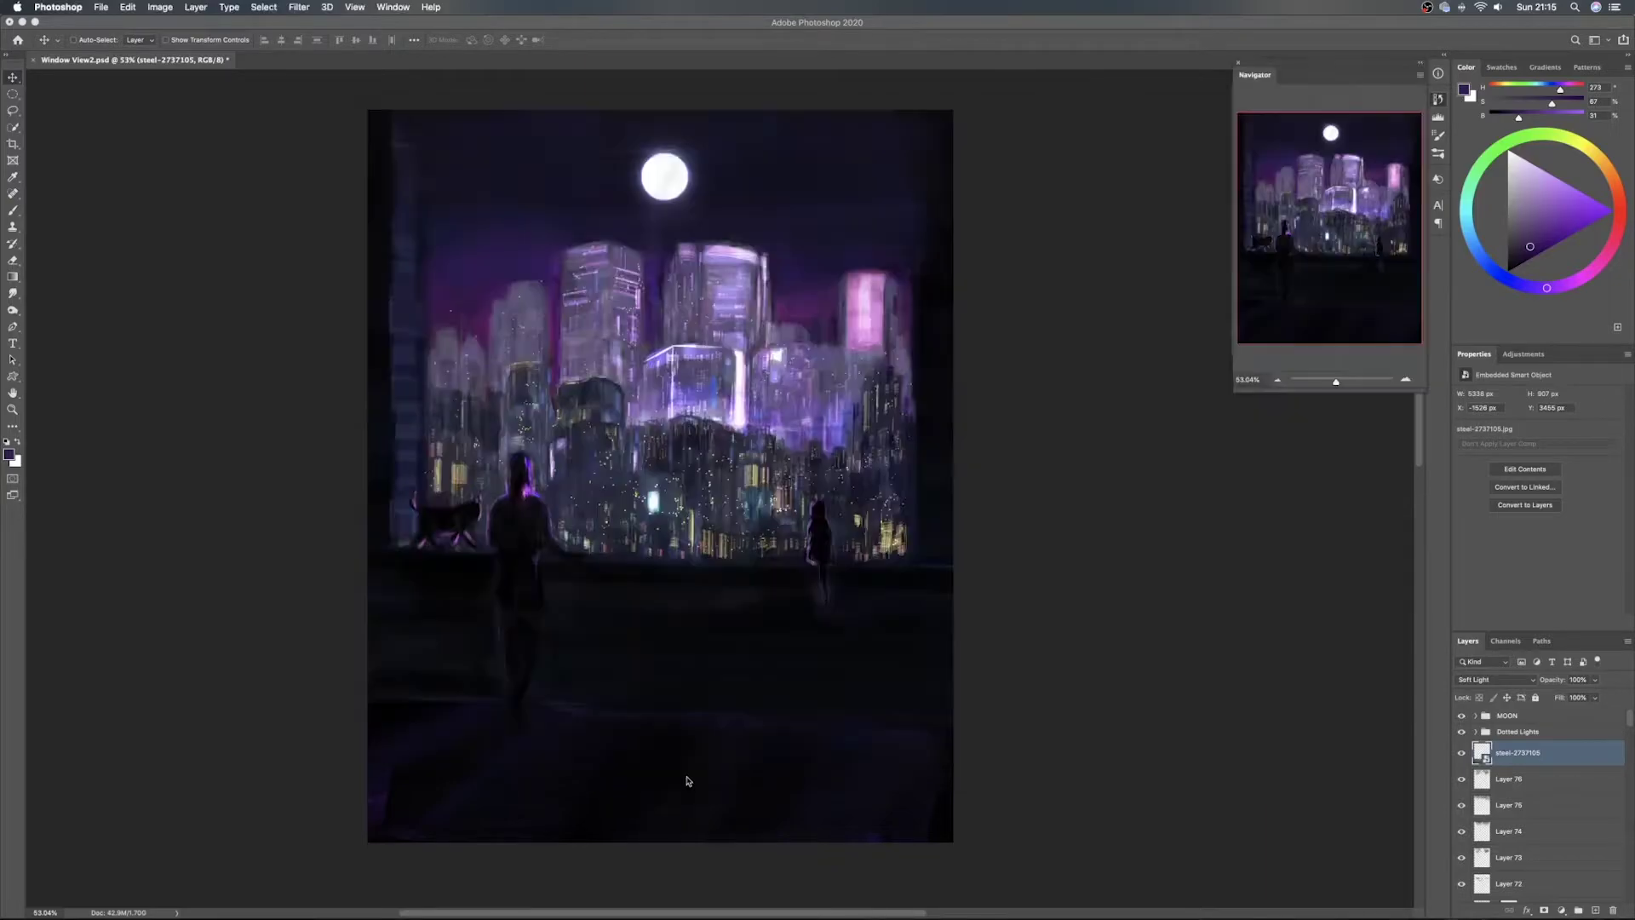
Set the texture-954897 layer to Soft Light and move it about 2440 px down and 200 px right over the floor
left_click(1532, 679)
left_click(1516, 821)
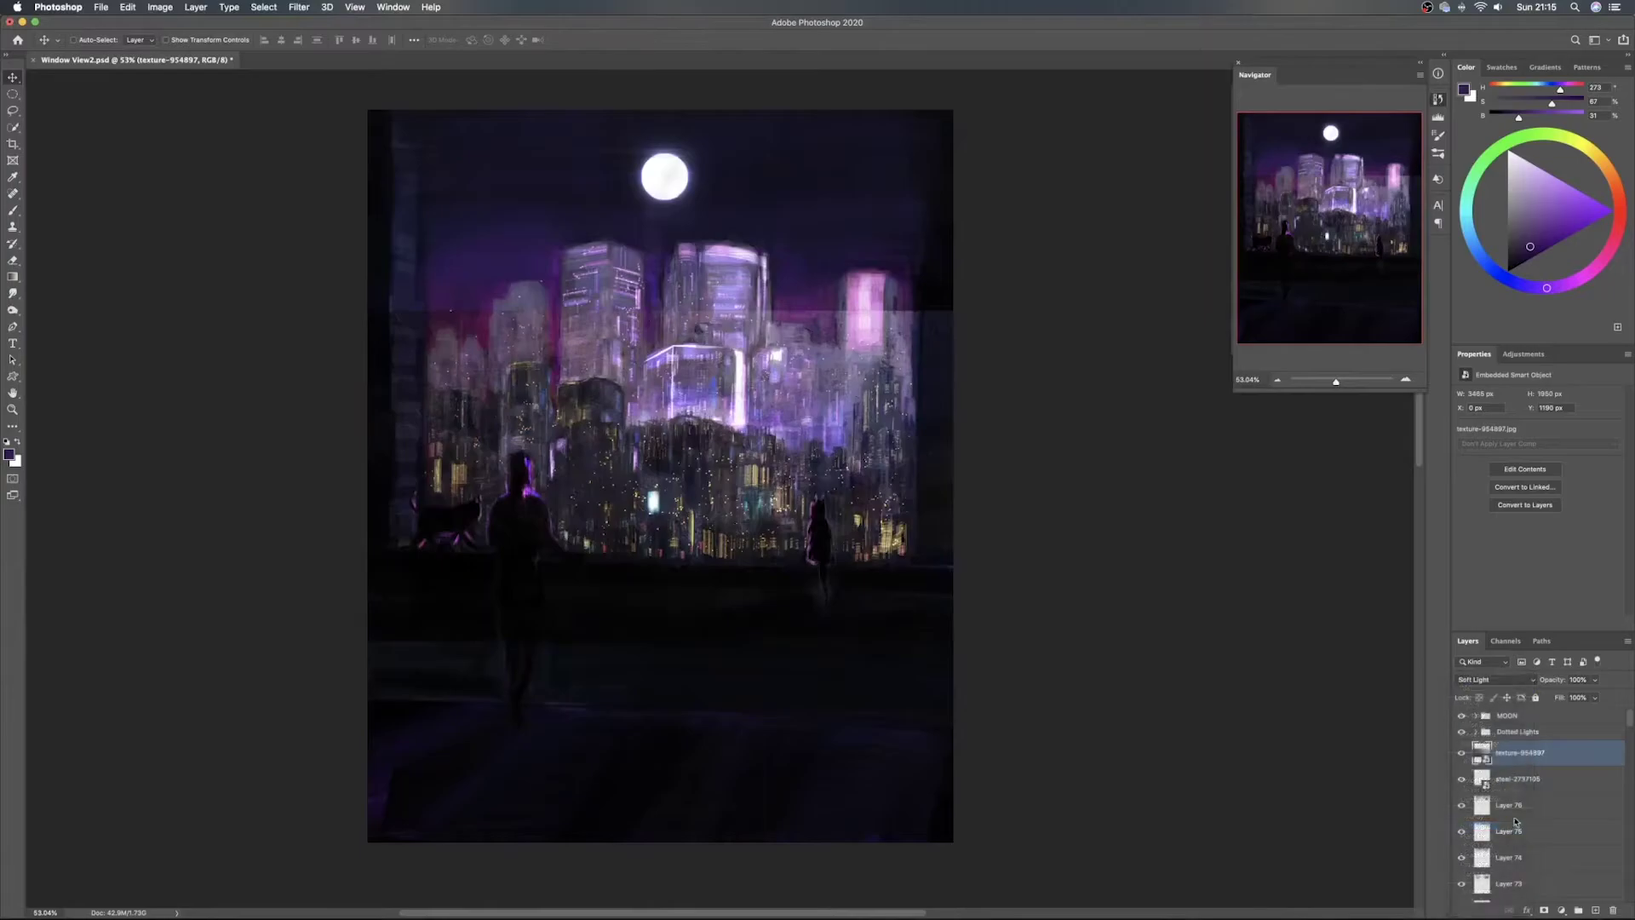
left_click_drag(766, 464, 772, 855)
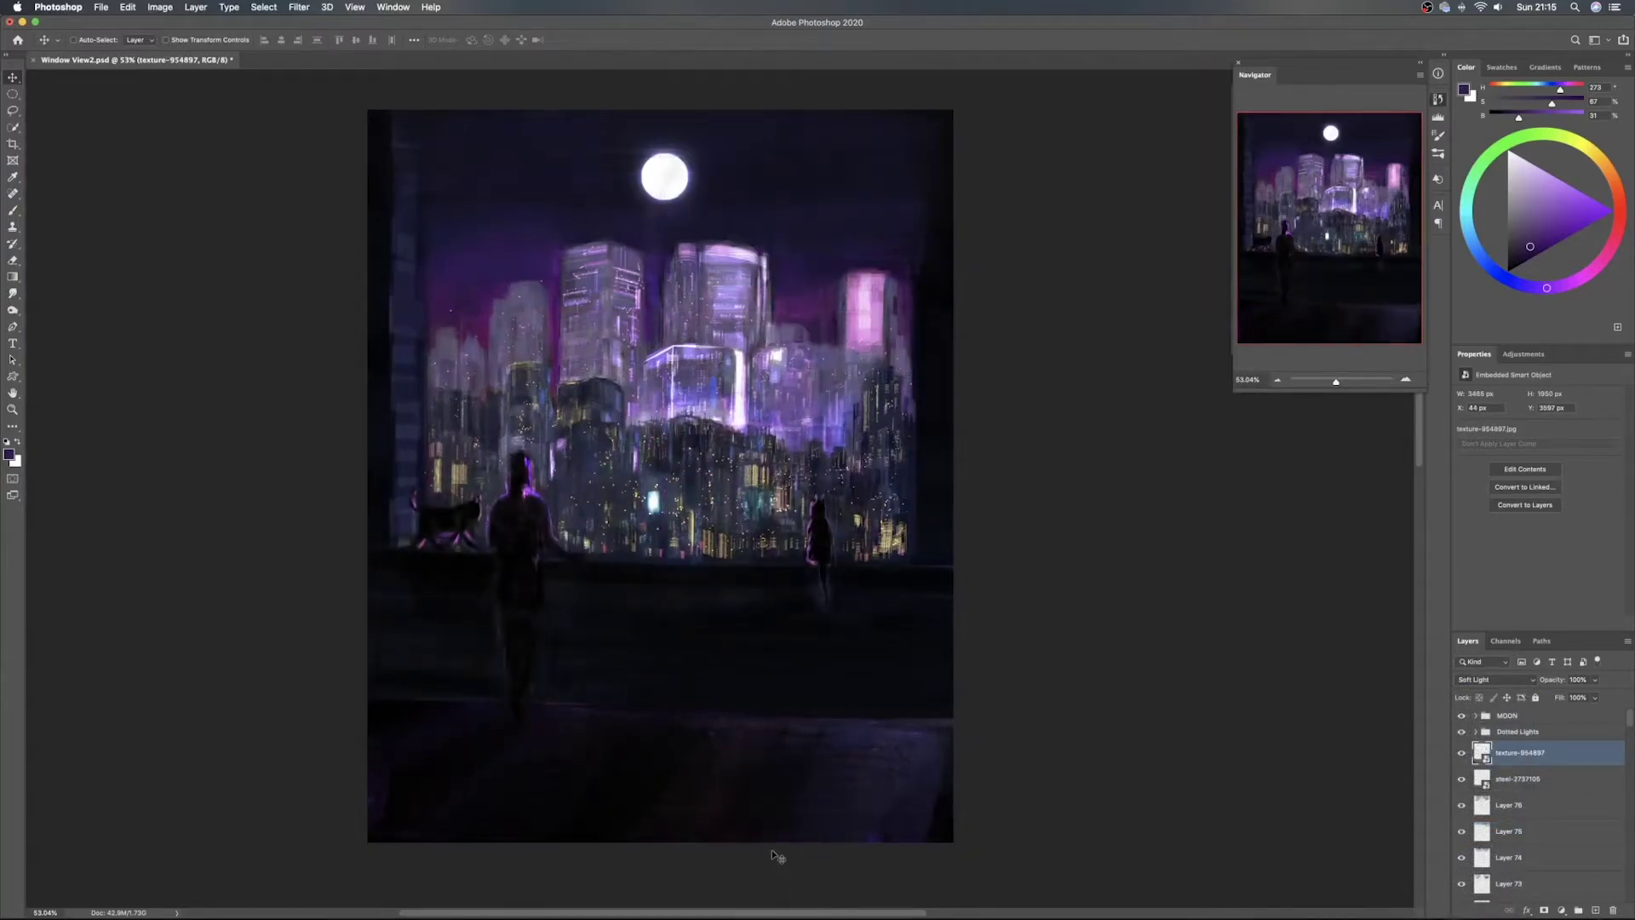
left_click_drag(766, 795, 836, 810)
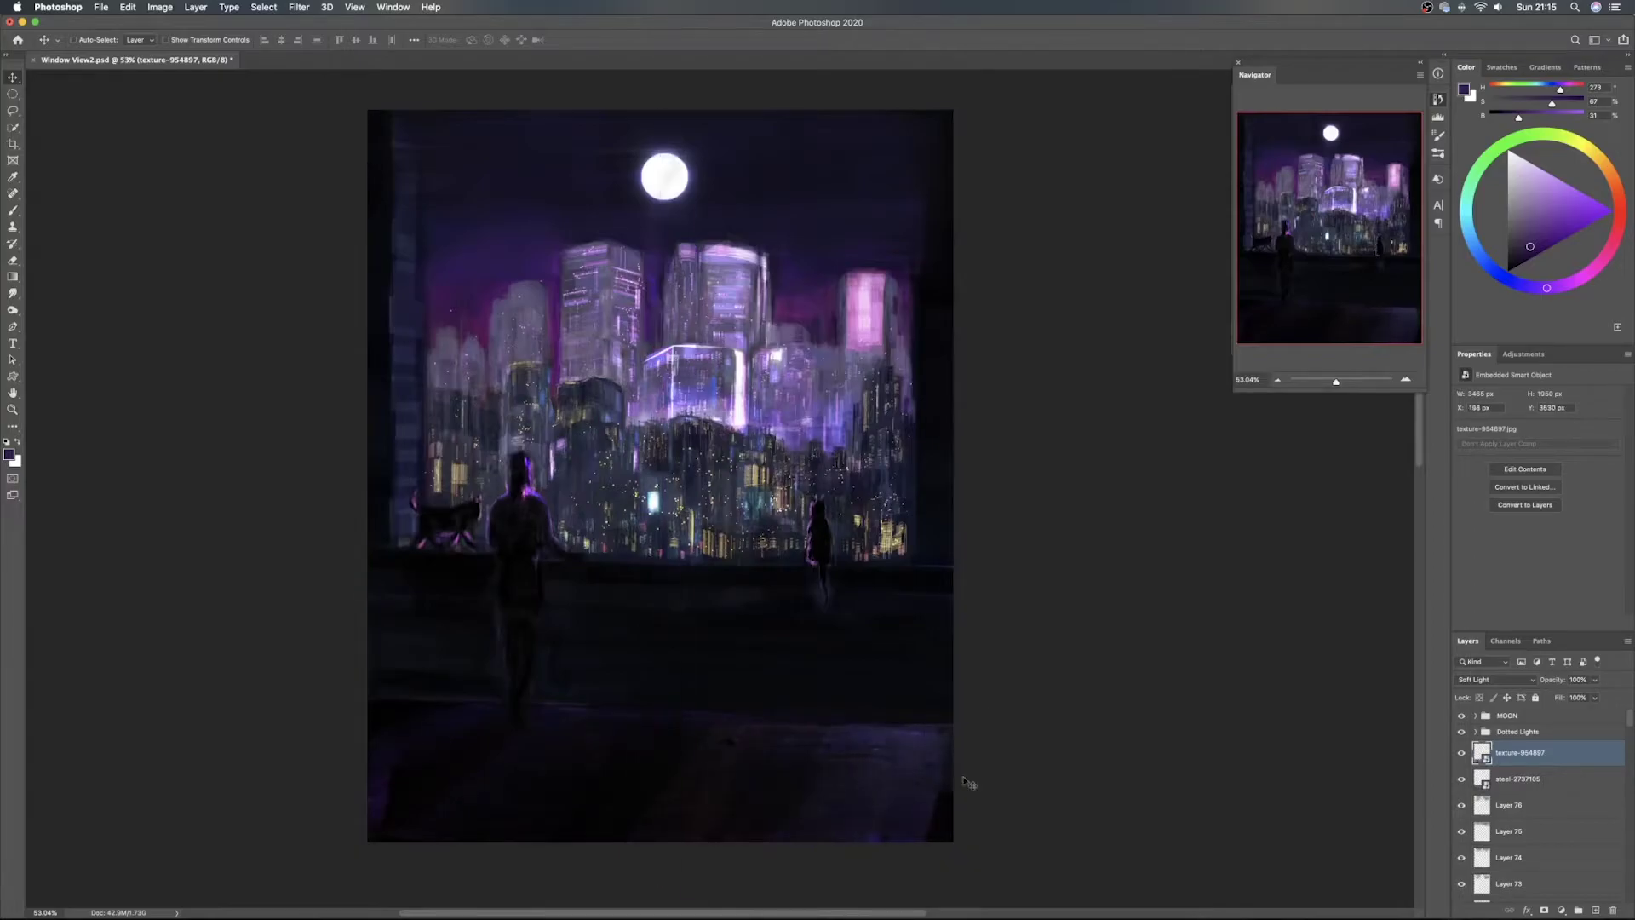
Colorize the texture-954897 layer with Hue/Saturation, using a hue of about 171 and a slightly reduced saturation
key("super+u")
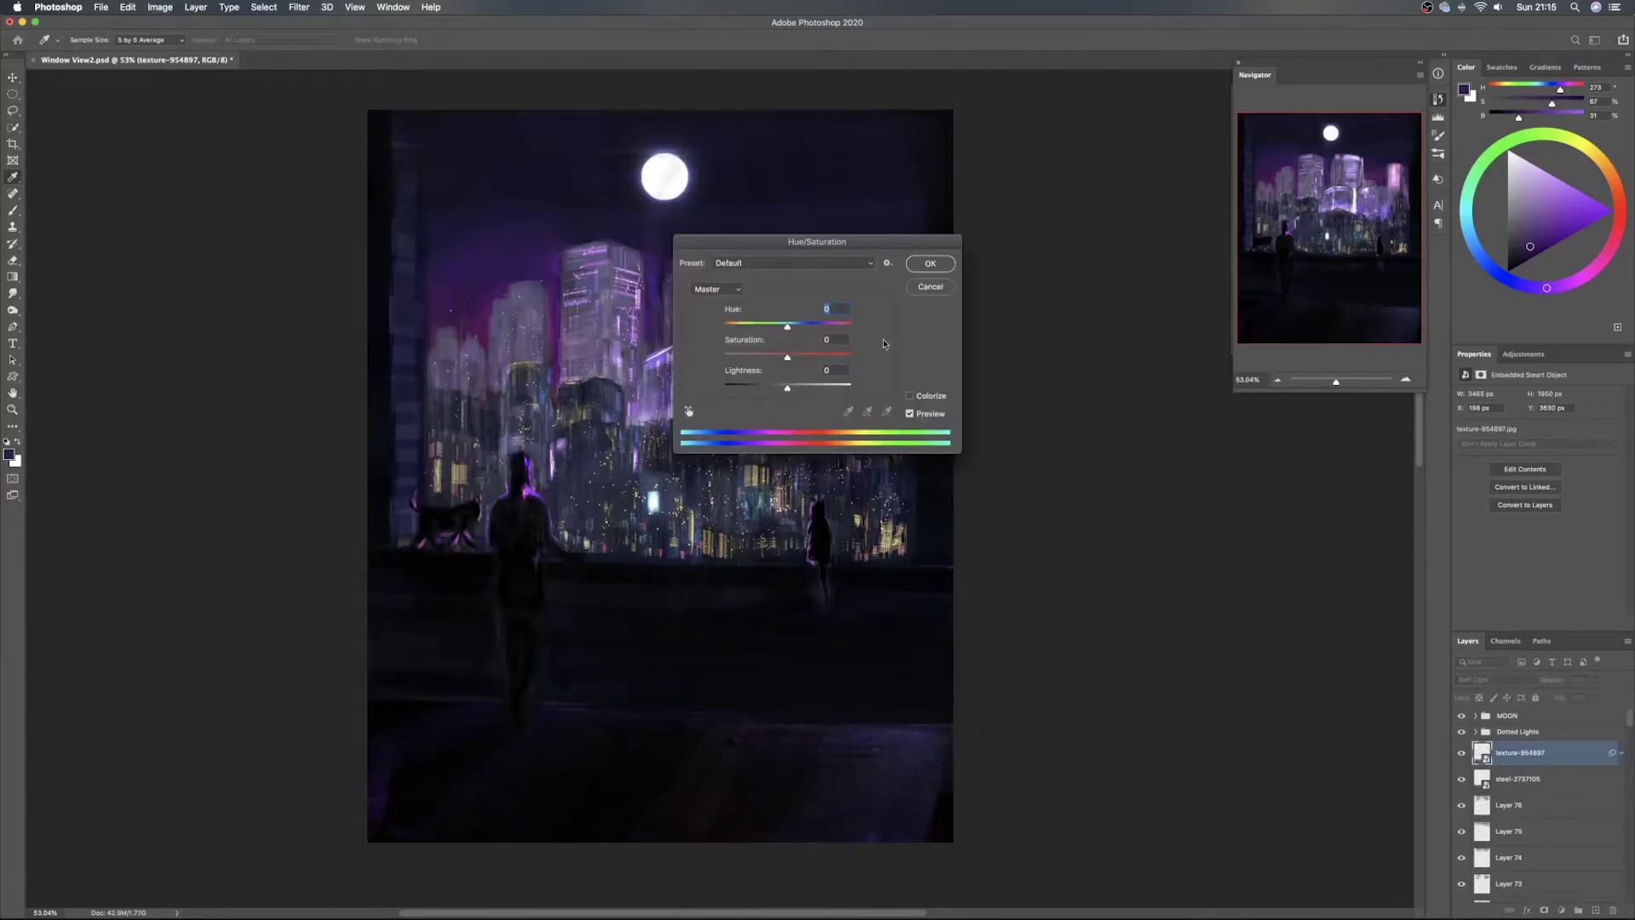
left_click_drag(768, 328, 683, 345)
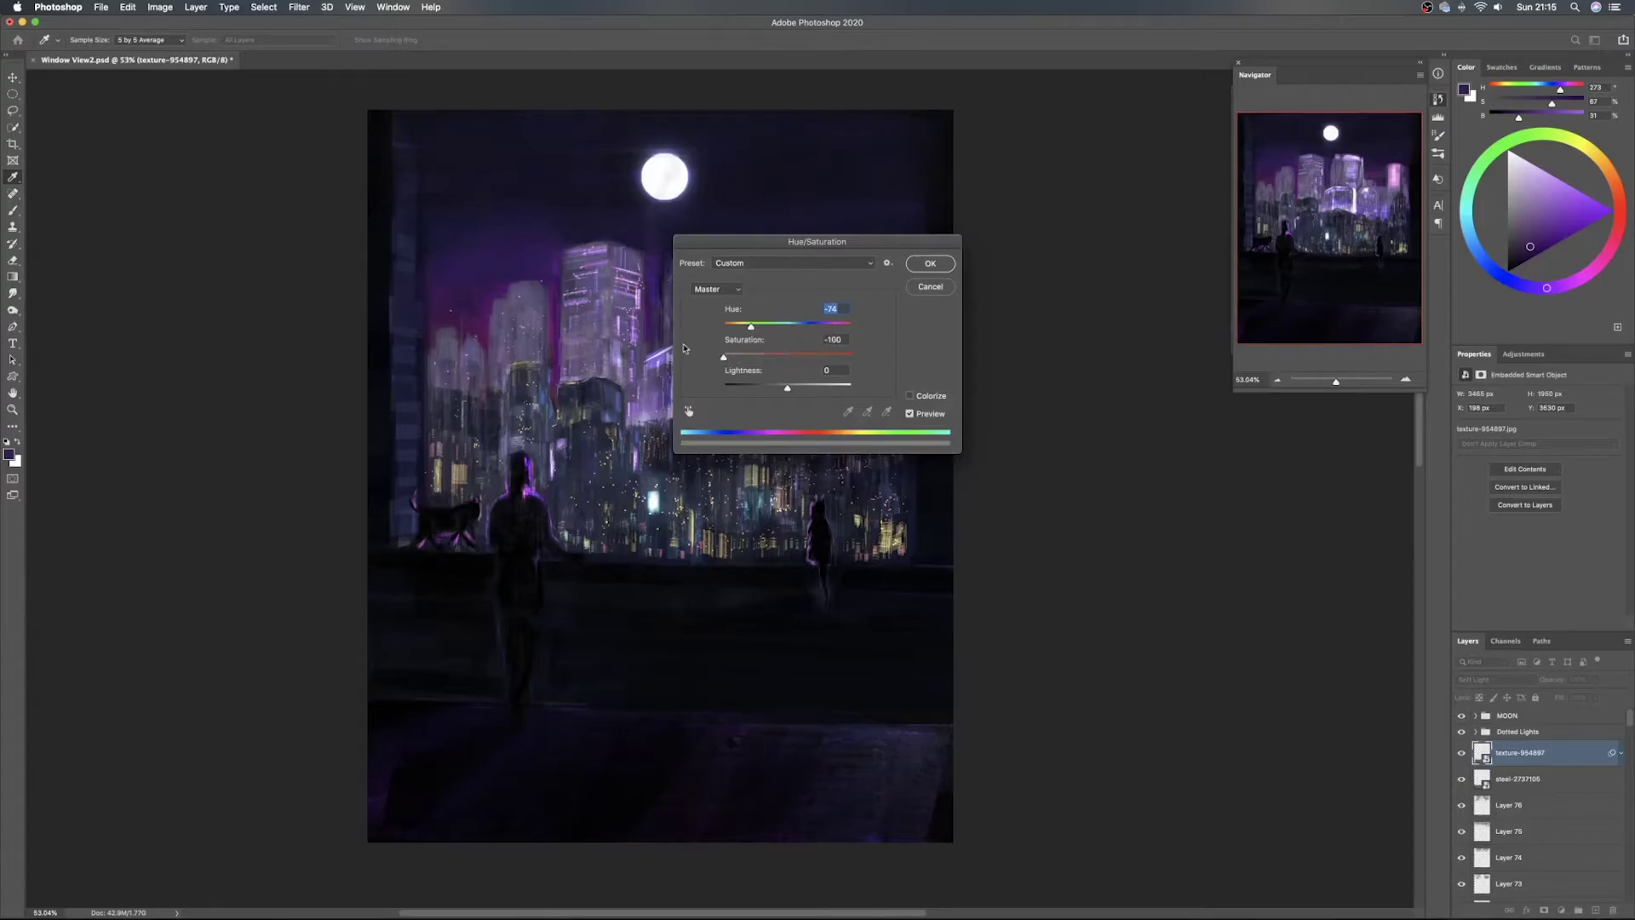
key("Tab")
mouse_move(770, 388)
left_mouse_down()
mouse_move(750, 388)
mouse_move(829, 394)
mouse_move(784, 388)
mouse_move(805, 355)
mouse_move(841, 365)
mouse_move(783, 360)
left_mouse_up()
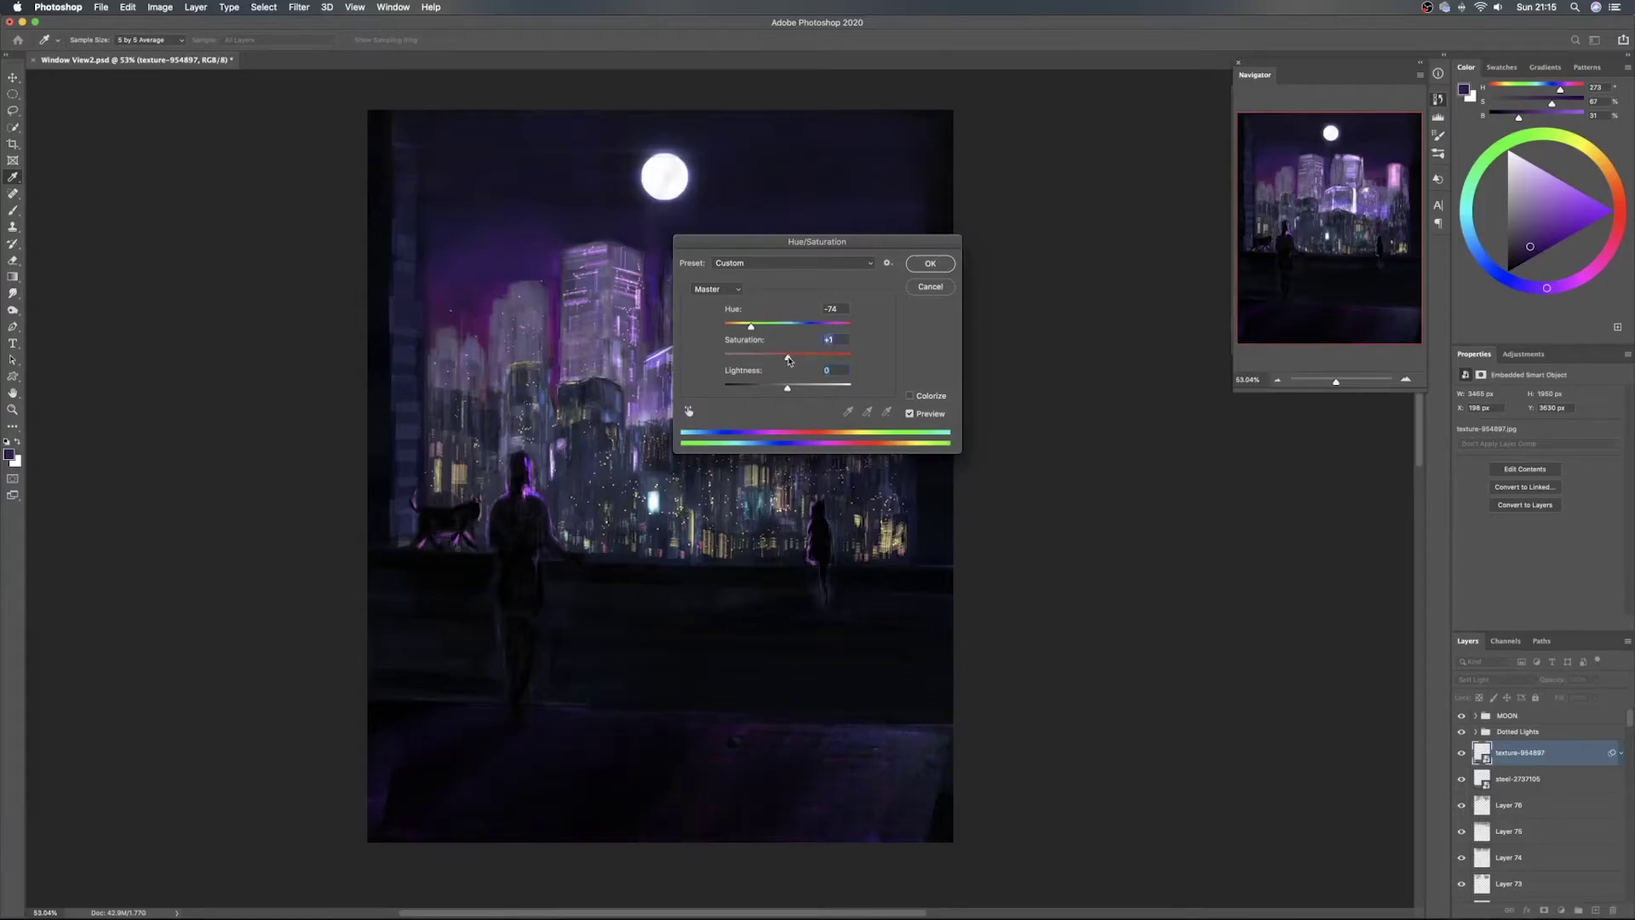
left_click(928, 397)
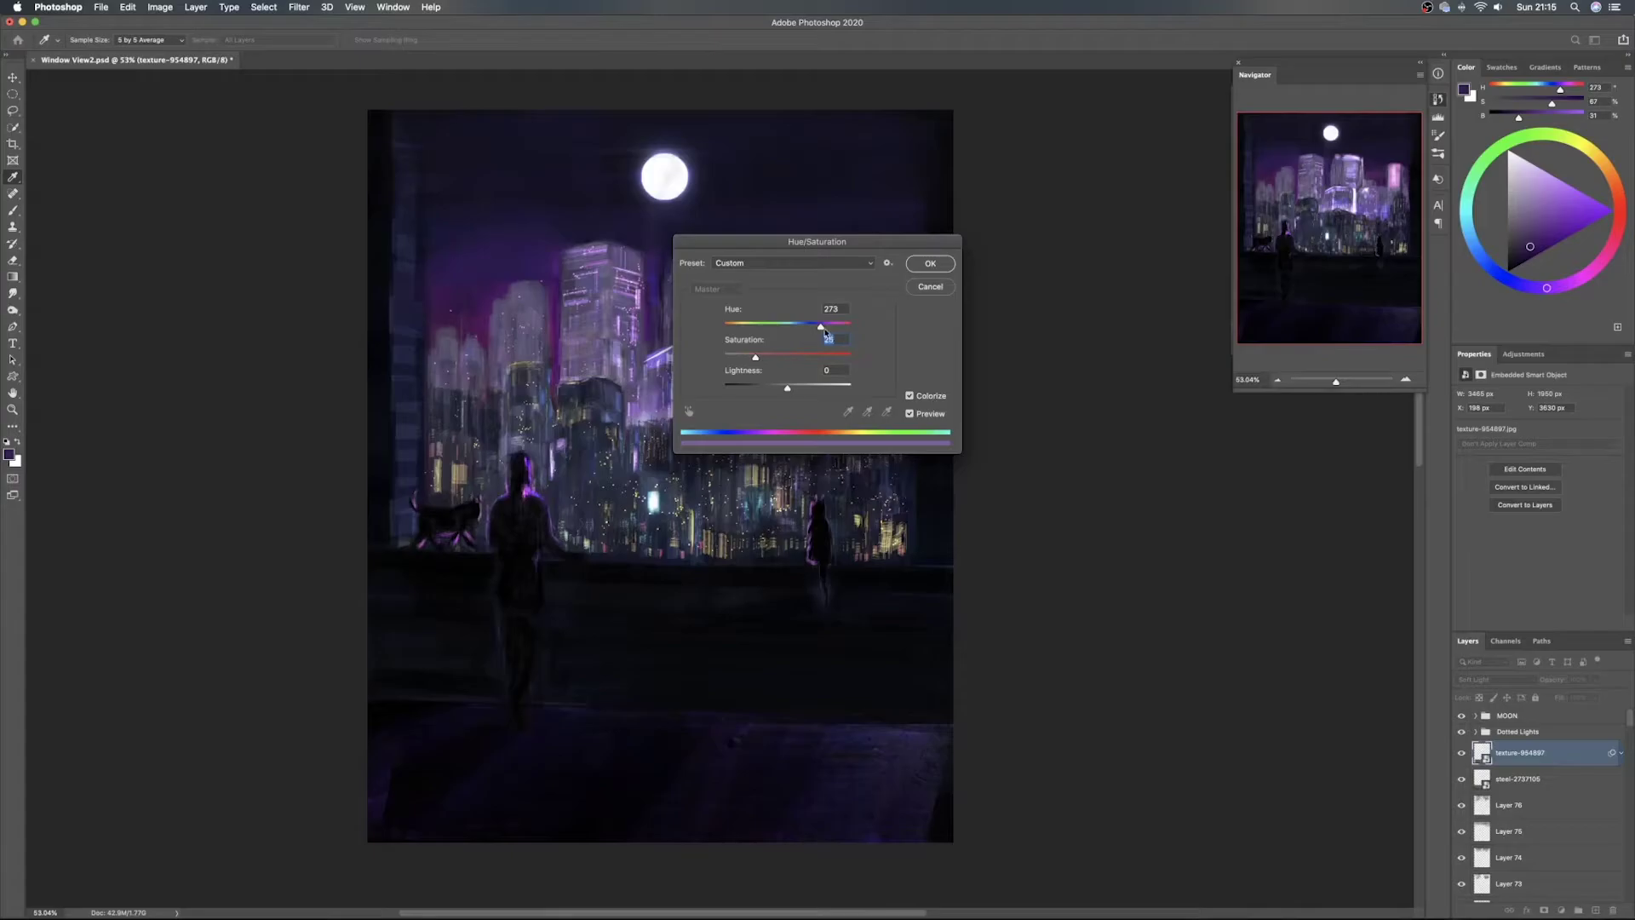
left_click_drag(820, 329, 785, 329)
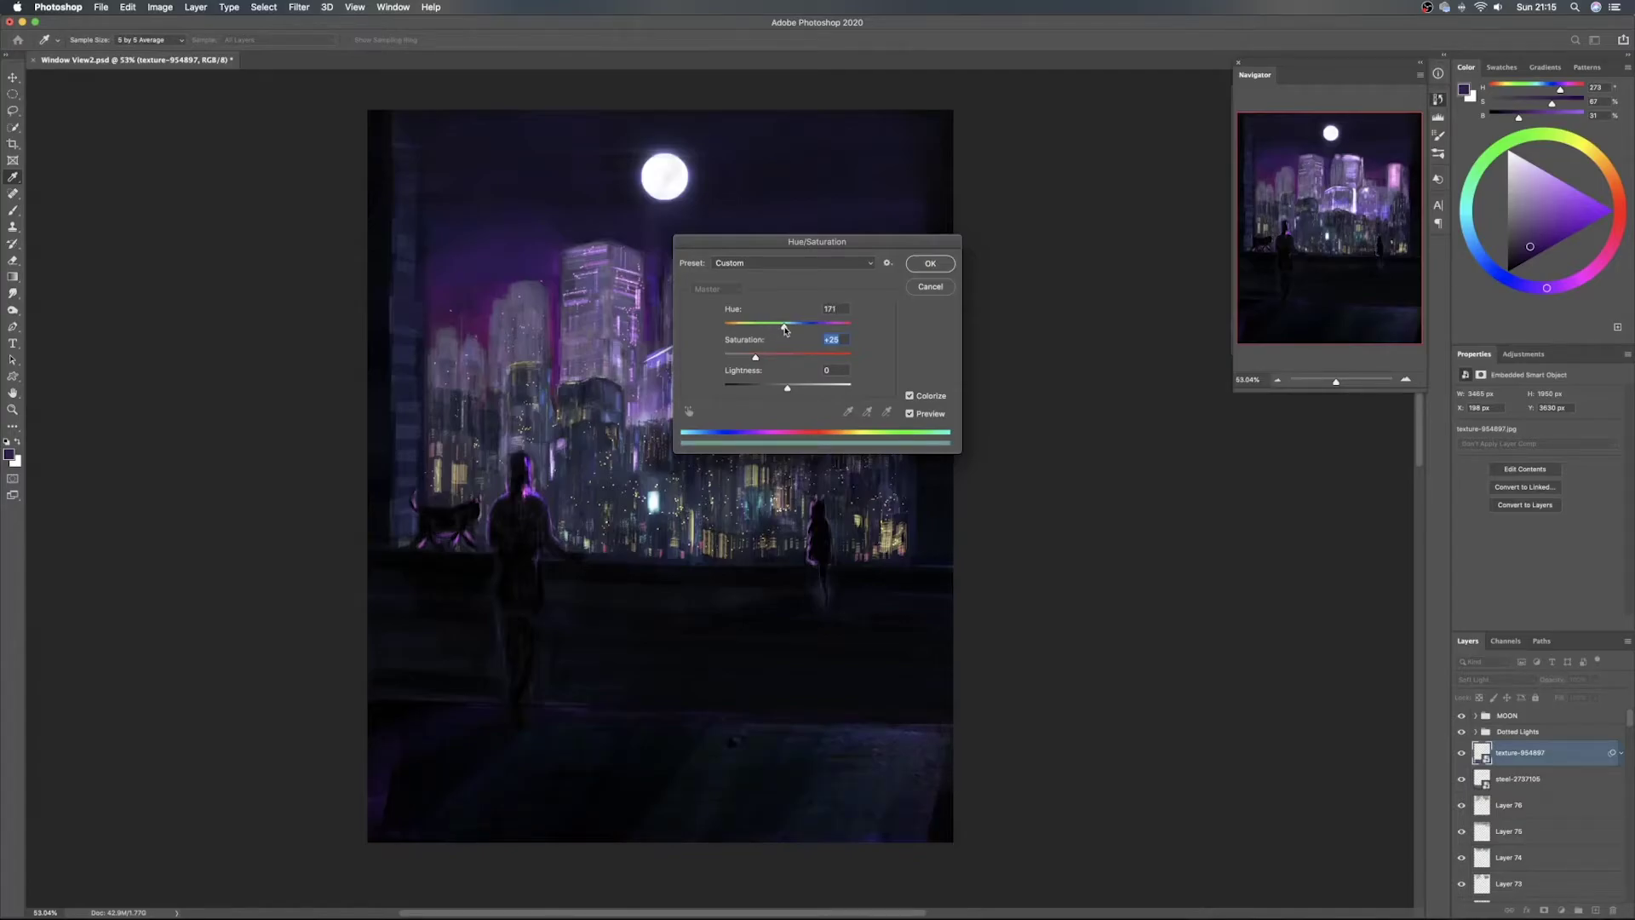
mouse_move(755, 357)
left_mouse_down()
mouse_move(810, 361)
mouse_move(719, 355)
mouse_move(750, 357)
left_mouse_up()
key("Tab")
left_click(931, 265)
Start a free transform on the texture-954897 layer over the floor and look through its transform modes
key("v")
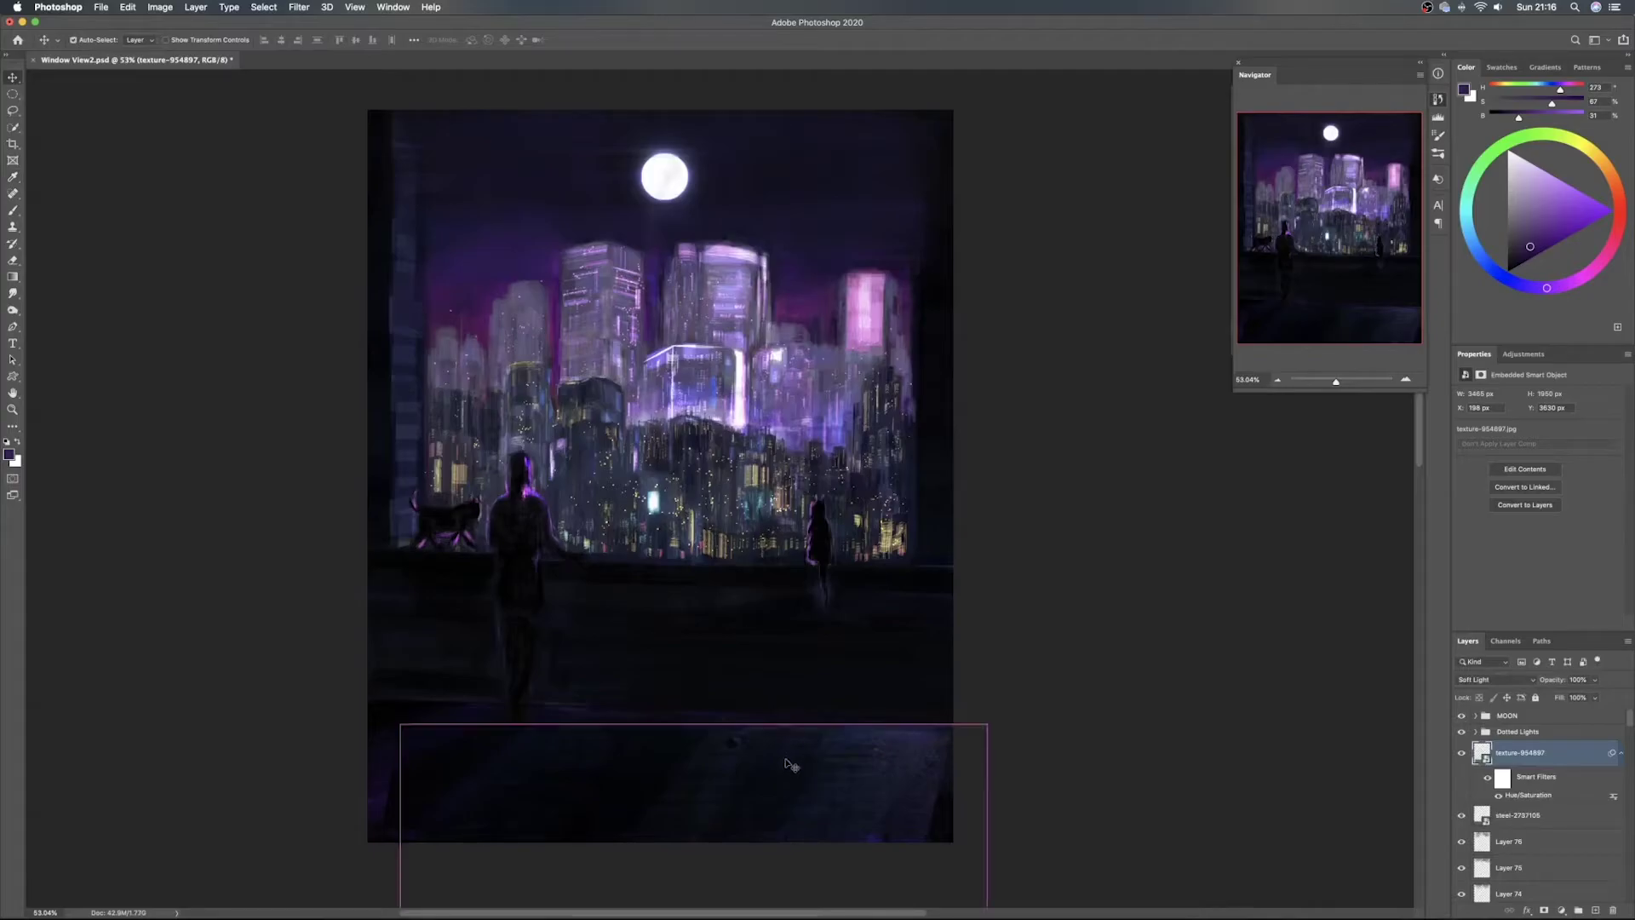
key("super+t")
left_click(919, 317)
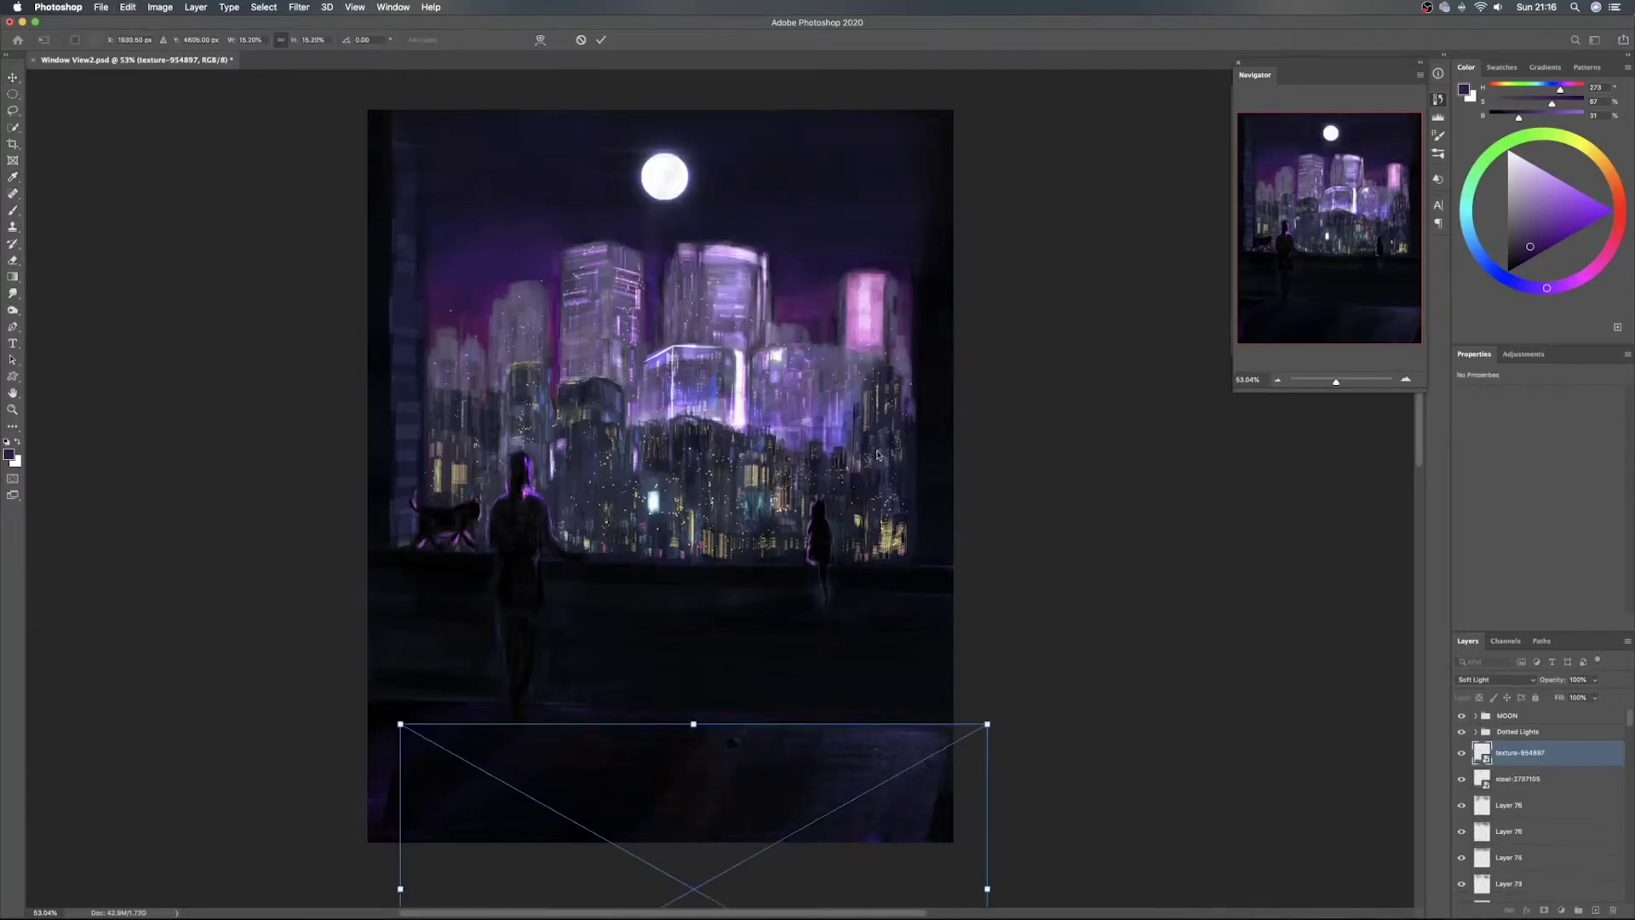
scroll(807, 694, "down", 5)
right_click(733, 488)
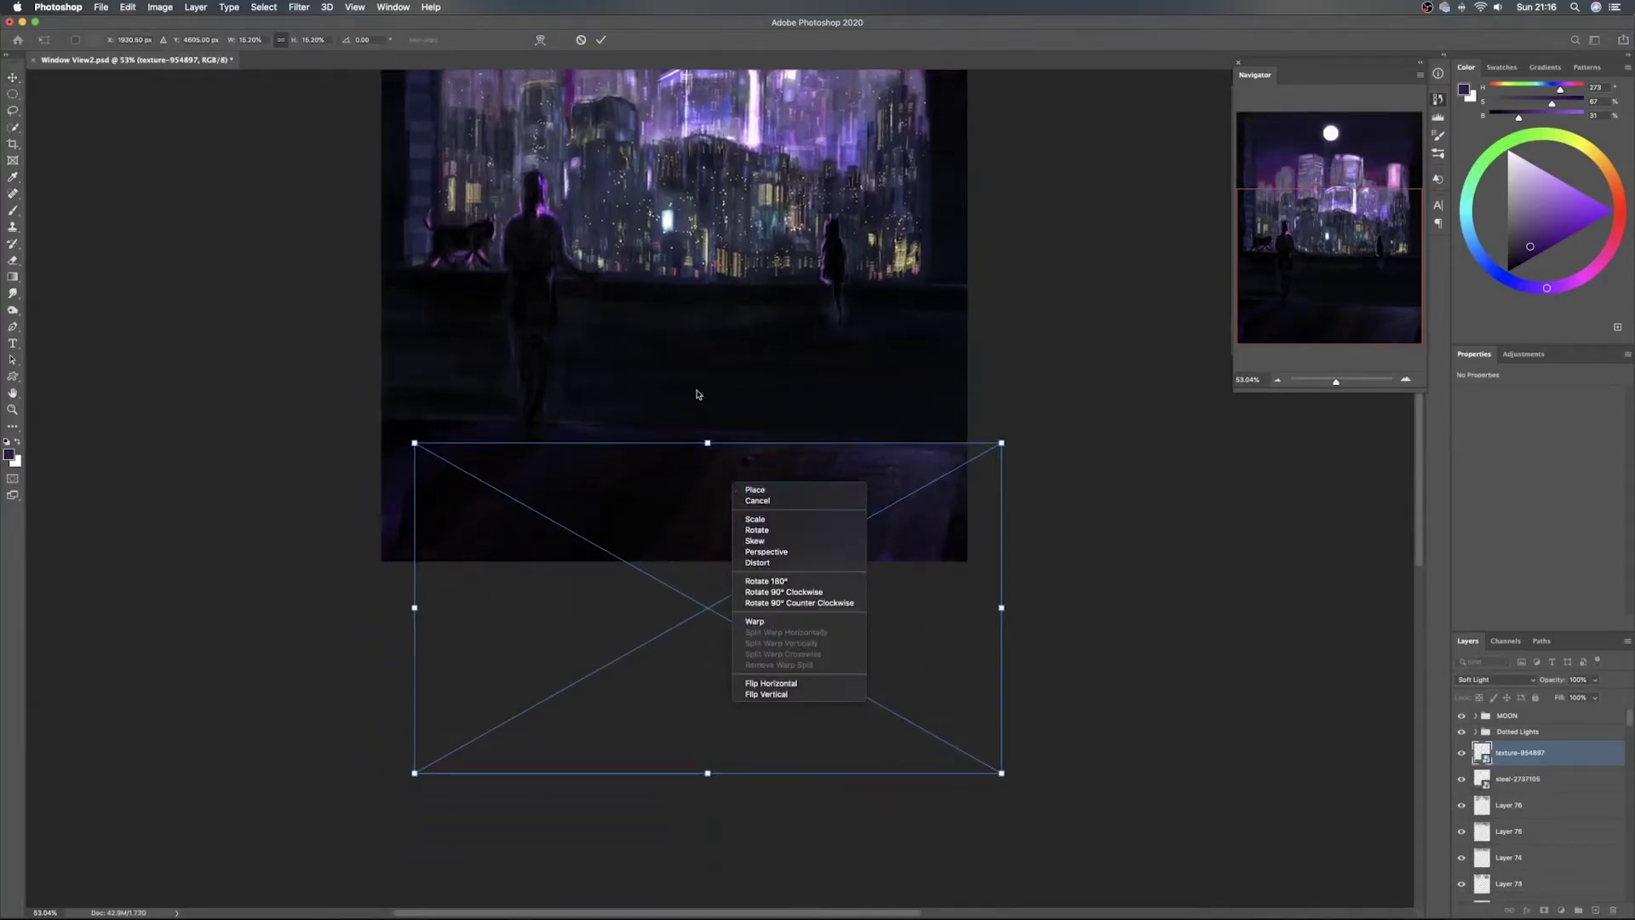
left_click(690, 396)
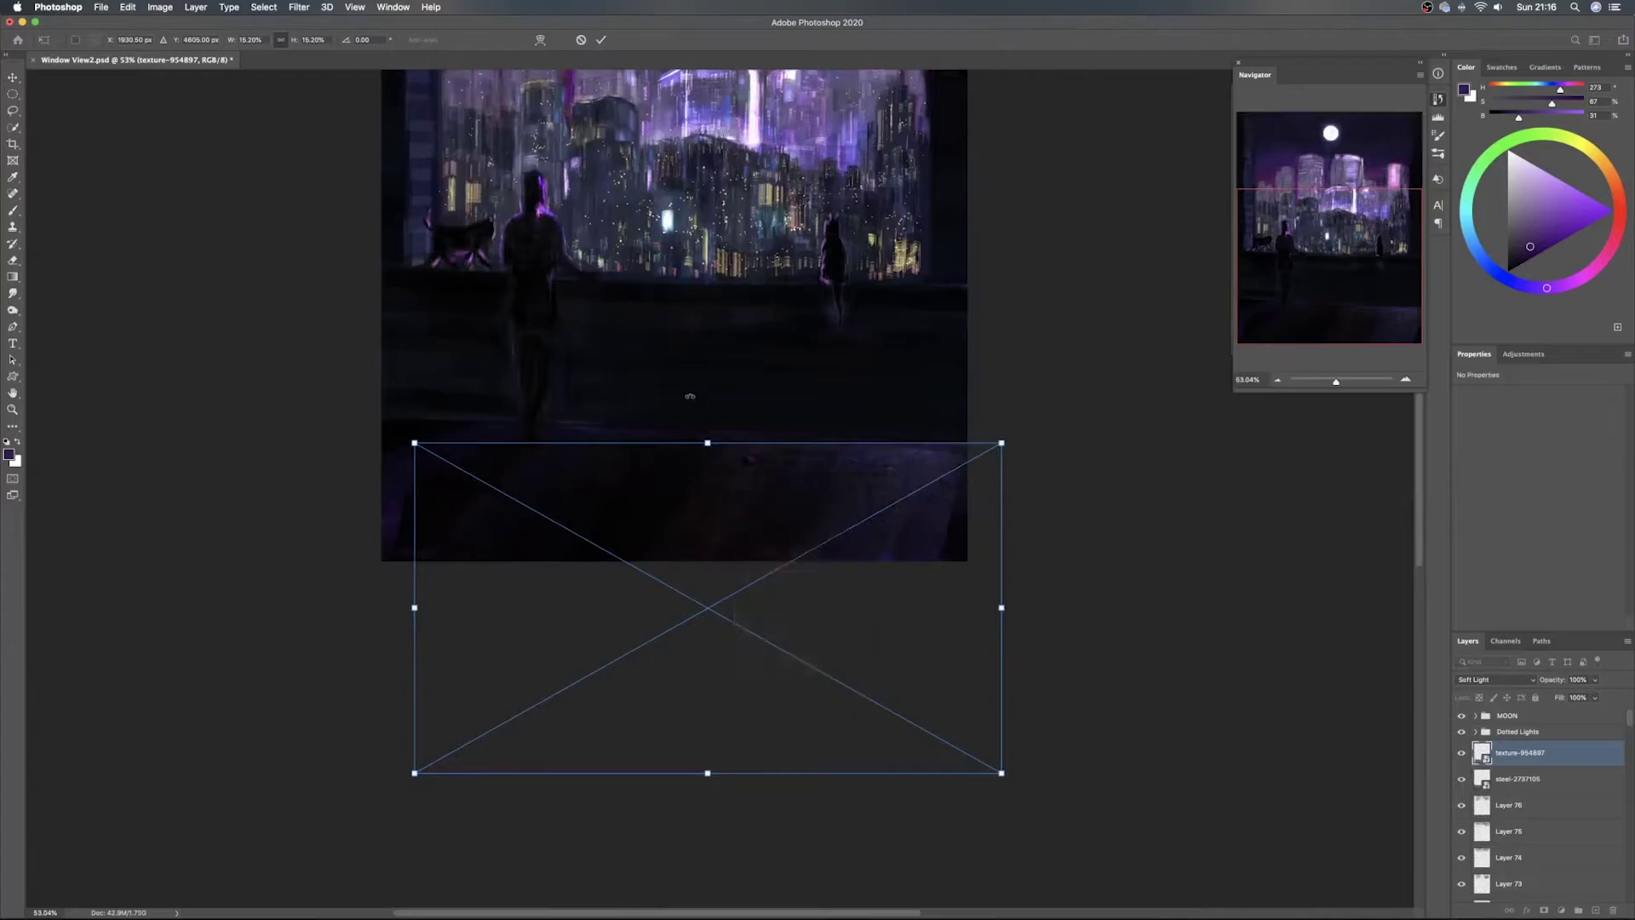
Rasterize the texture-954897 layer and distort it so that its sides extend past both canvas edges
right_click(1571, 753)
left_click(1520, 584)
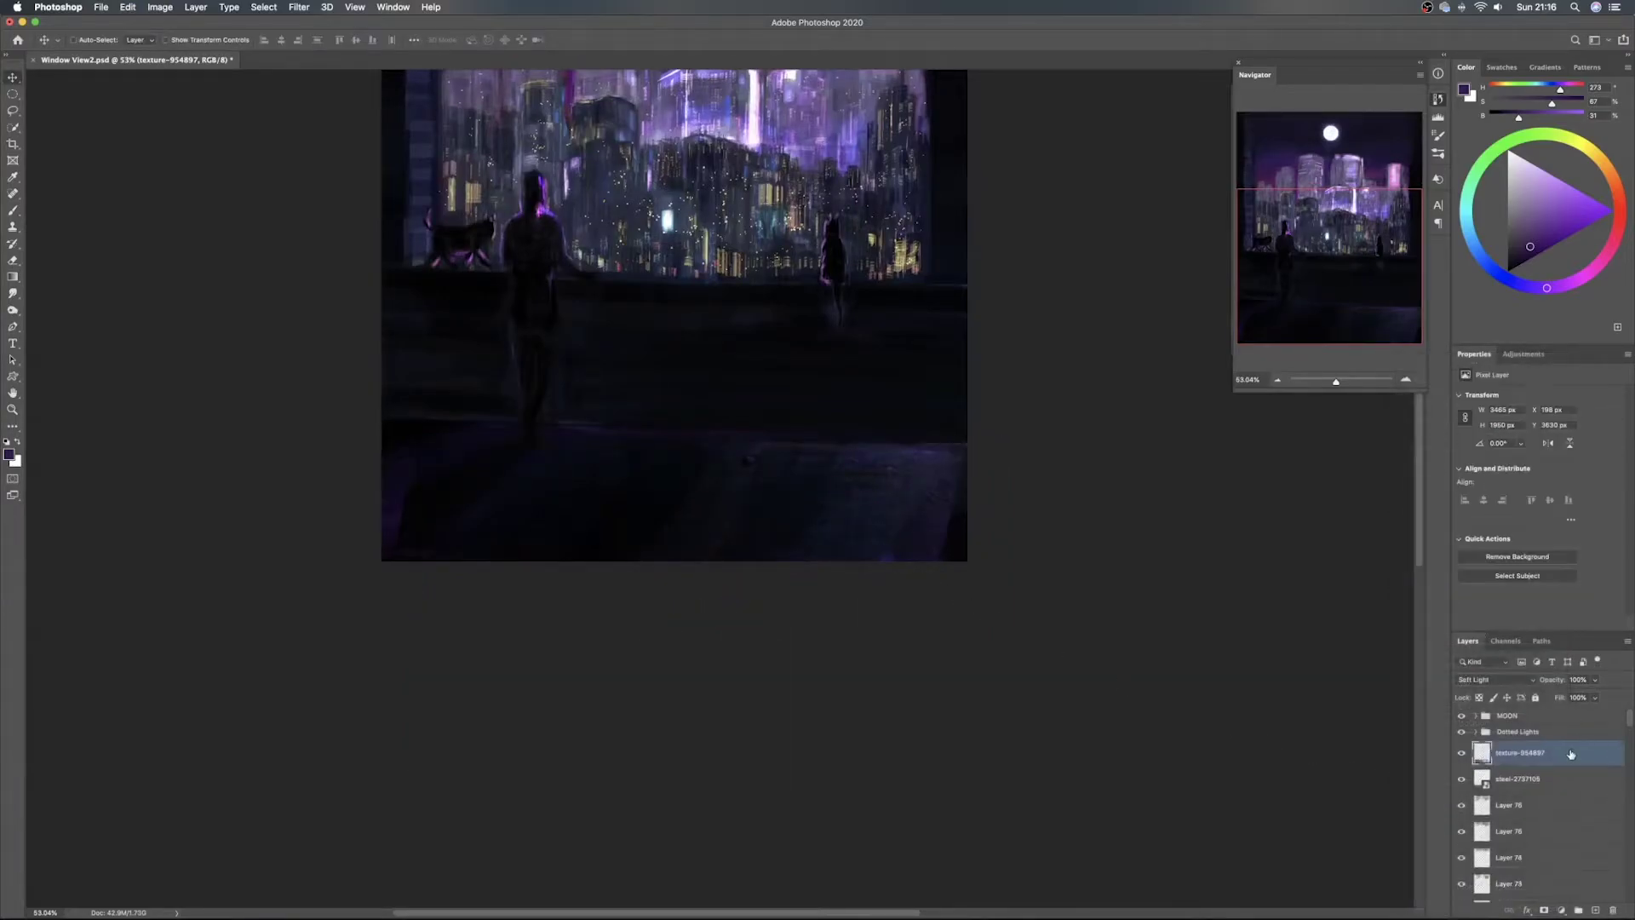
key("ctrl+t")
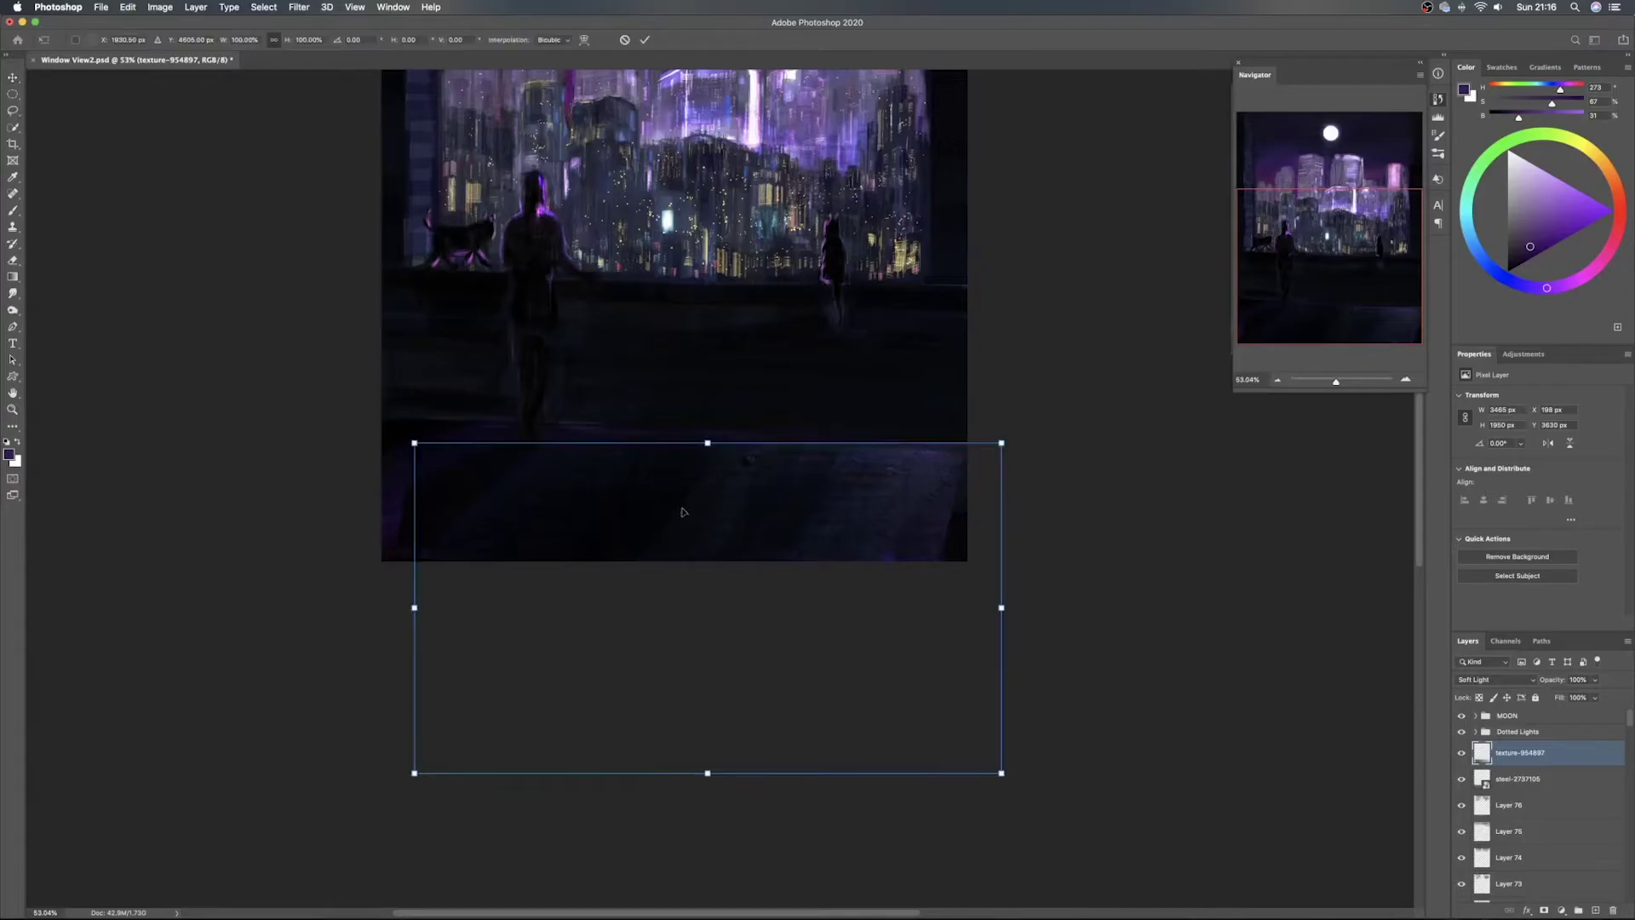
left_click_drag(695, 490, 694, 594)
right_click(711, 613)
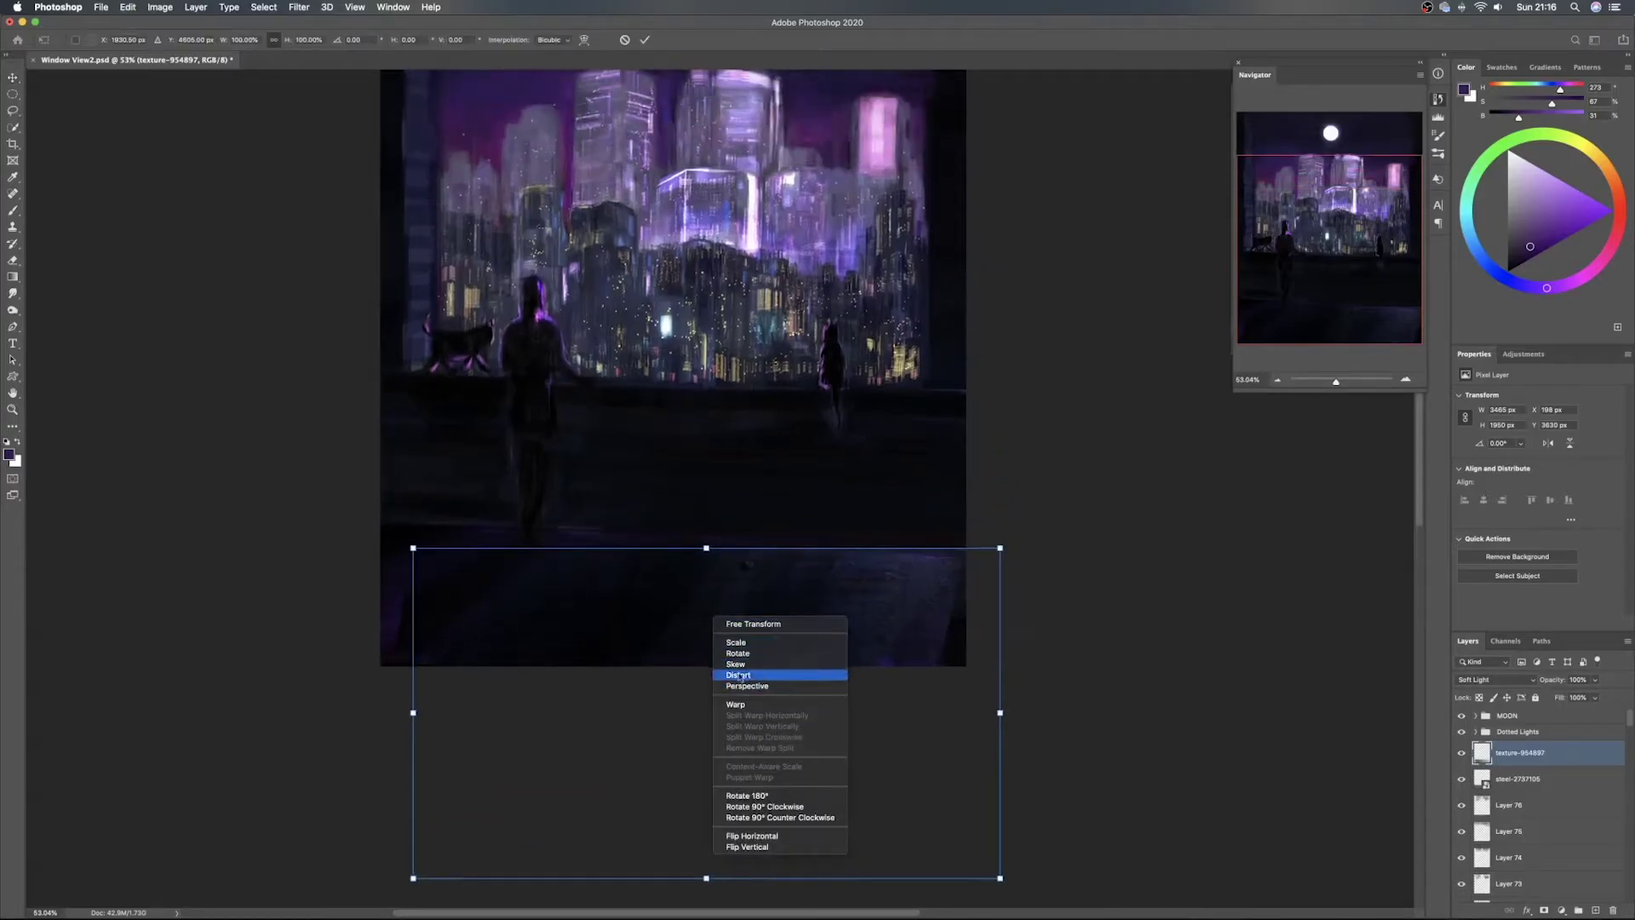
left_click(769, 676)
left_click_drag(413, 712, 317, 681)
left_click_drag(998, 715, 1107, 706)
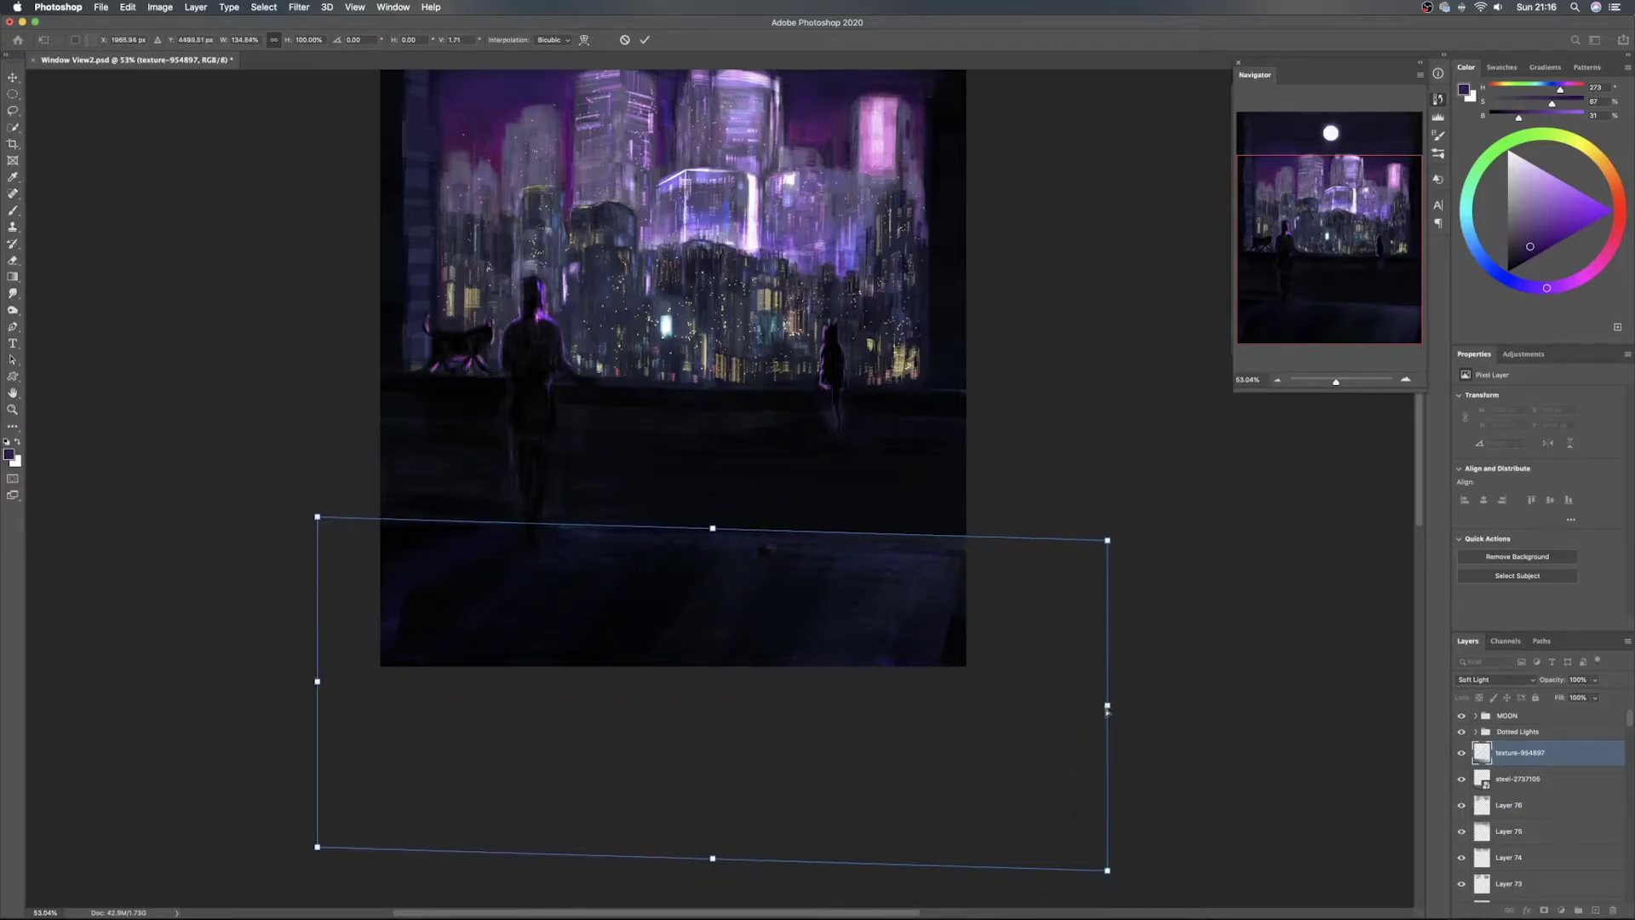
Distort the texture's lower edge upward and spread its bottom corners outward so it lies in perspective on the floor, then apply
left_click_drag(726, 858, 585, 688)
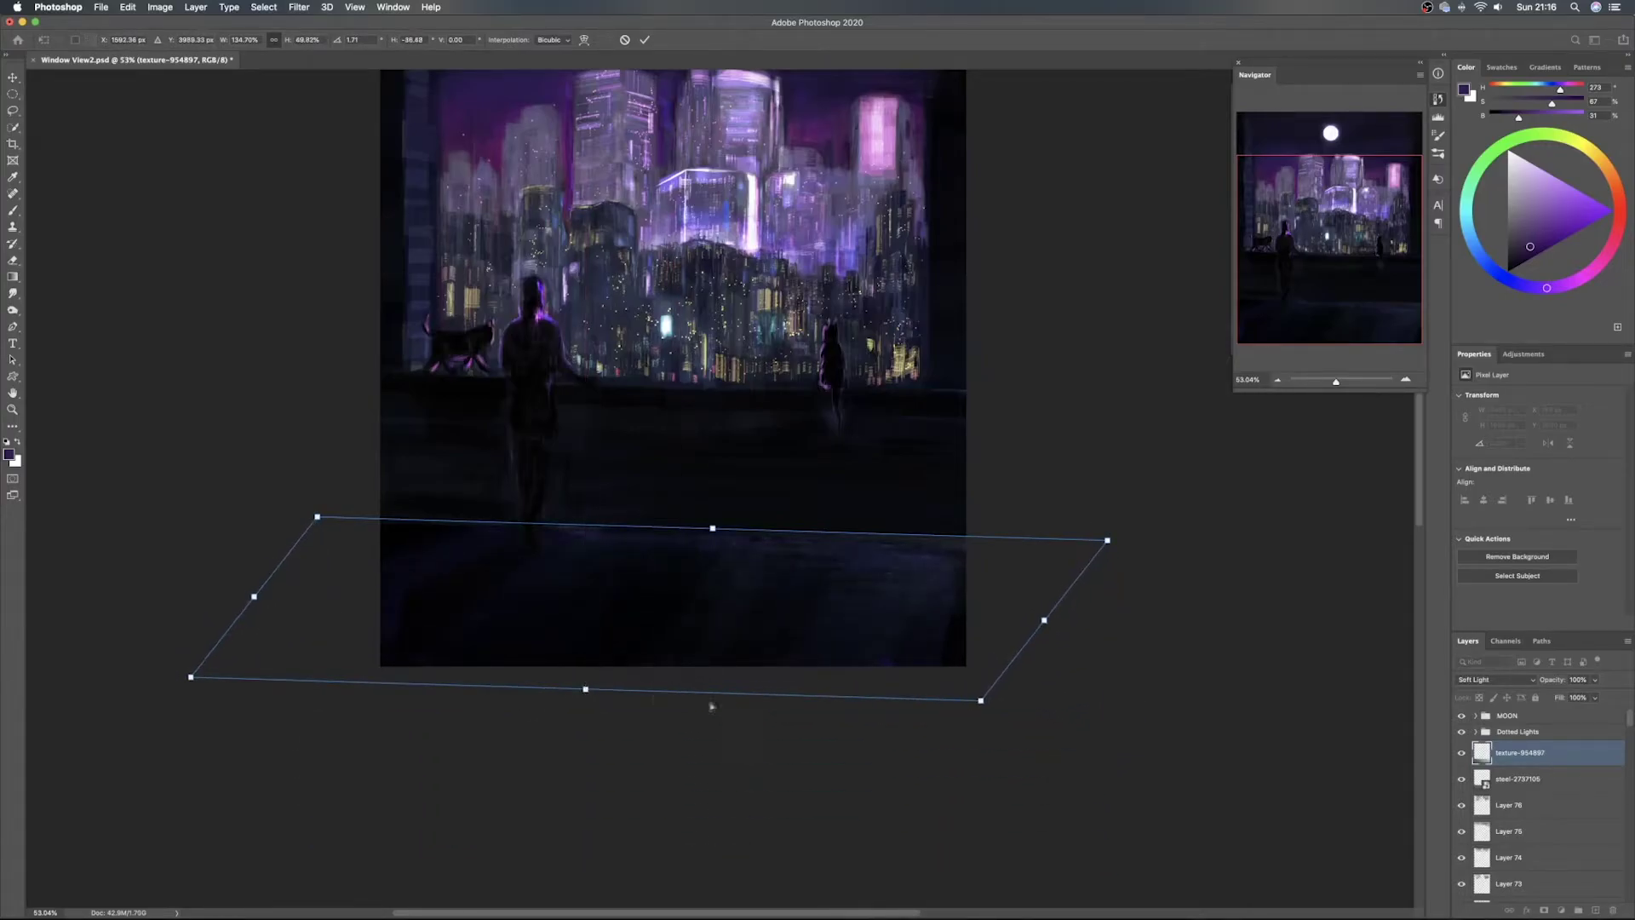
left_click_drag(983, 705, 1174, 728)
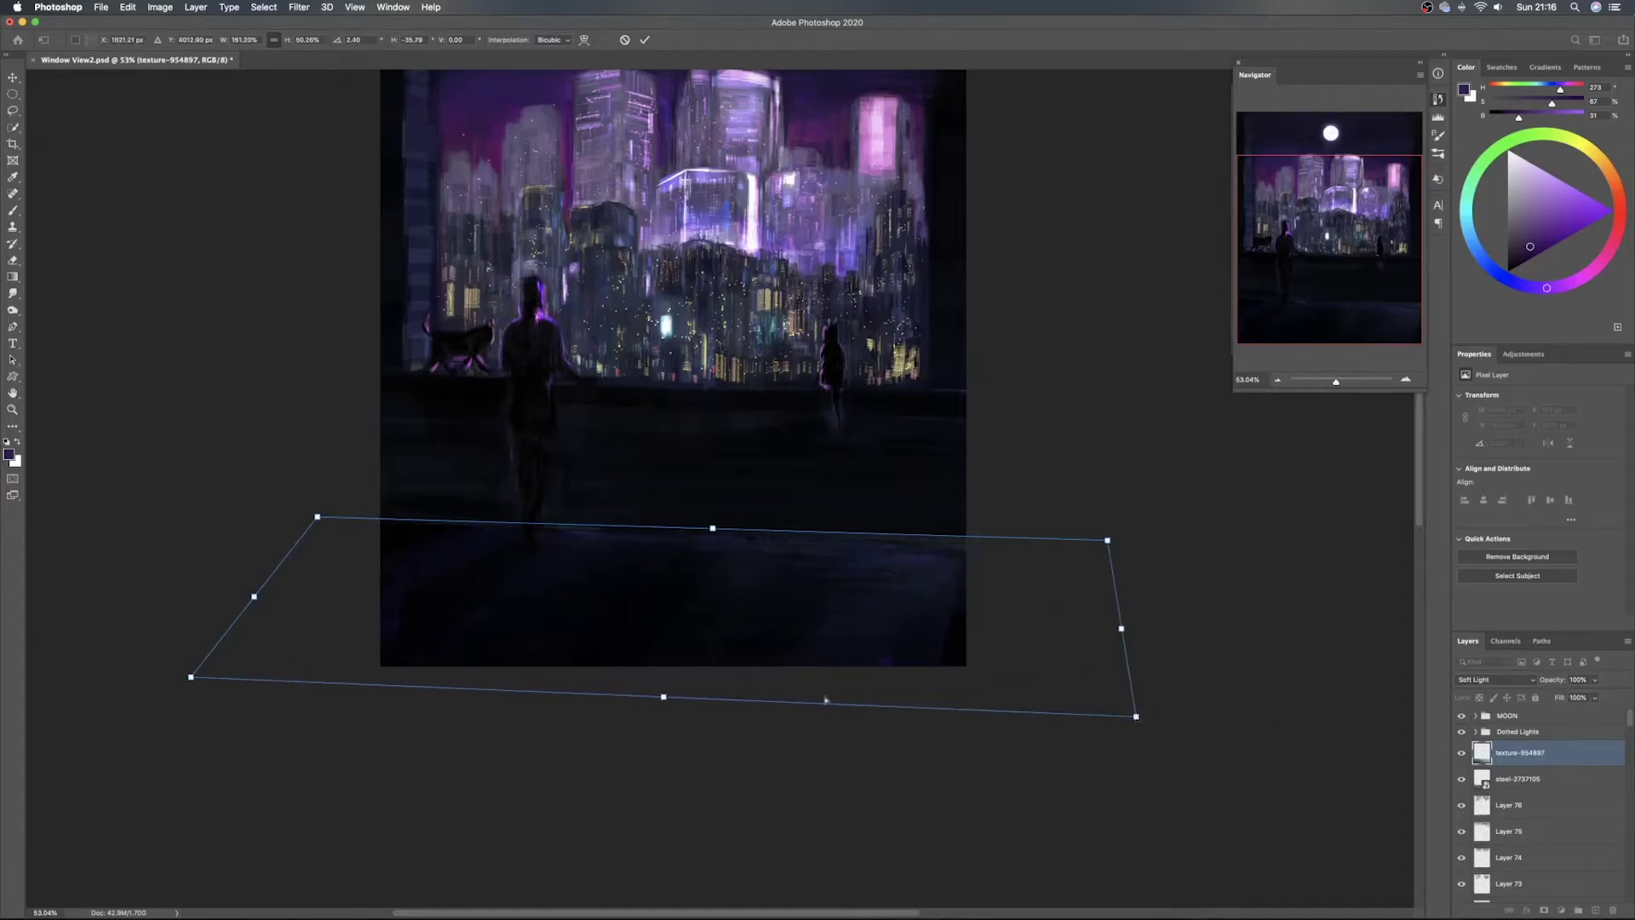
left_click_drag(194, 681, 86, 673)
mouse_move(1136, 717)
left_mouse_down()
mouse_move(1139, 670)
mouse_move(1128, 712)
mouse_move(1083, 703)
mouse_move(1123, 705)
left_mouse_up()
key("Return")
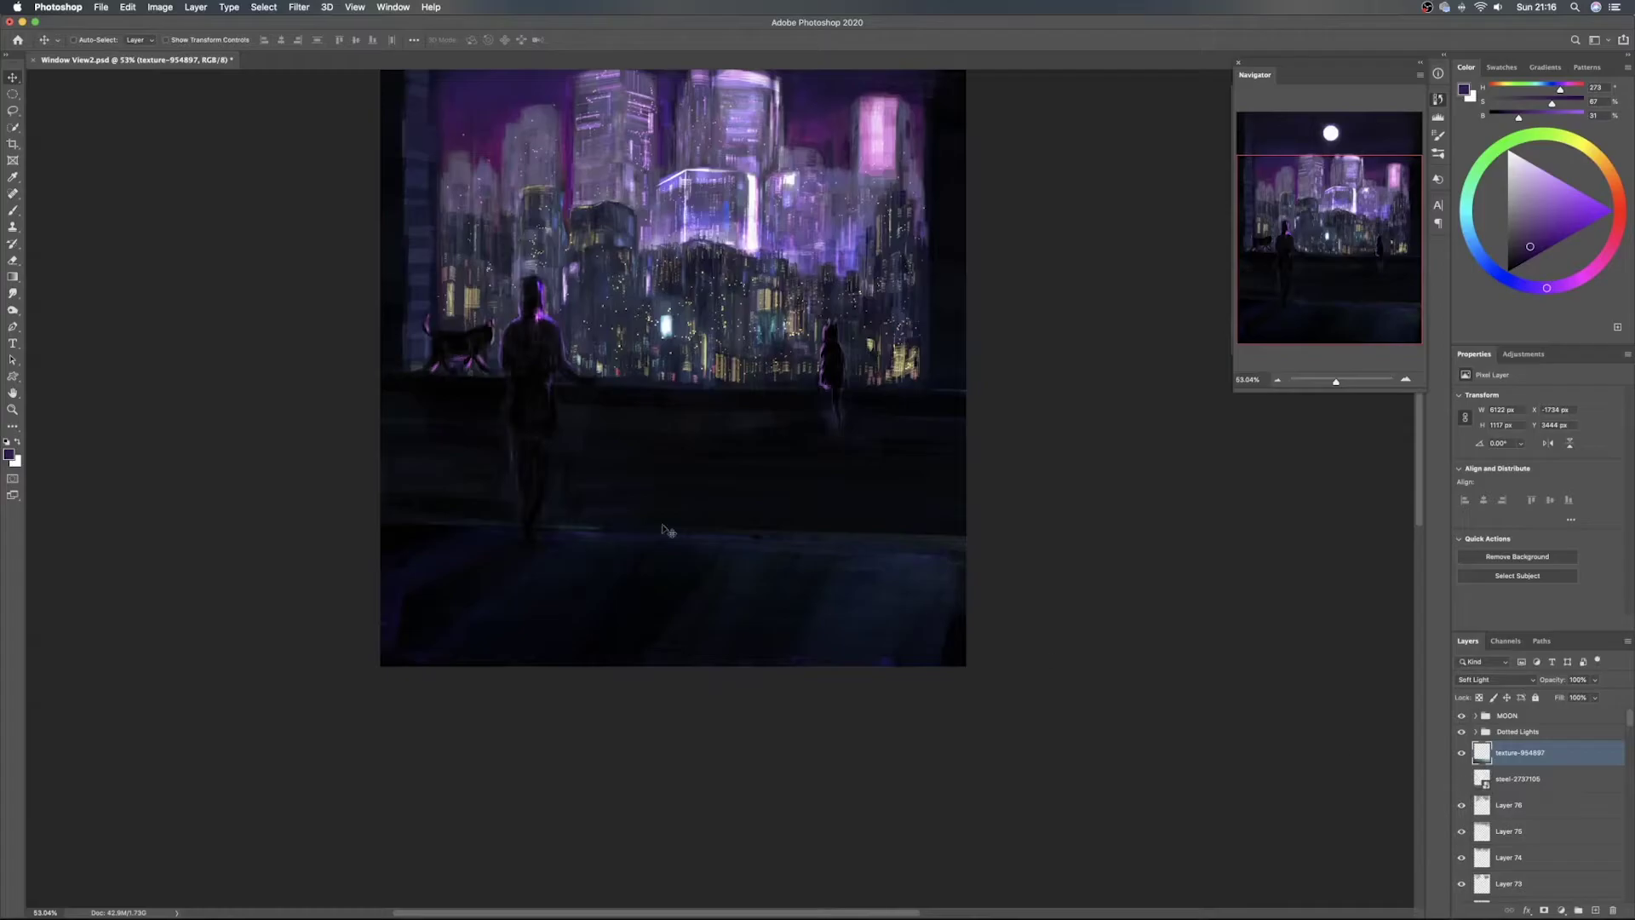
Nudge the floor texture slightly and adjust its upper corner on the far side of the smaller figure with a Perspective transform
left_click_drag(686, 434, 730, 627)
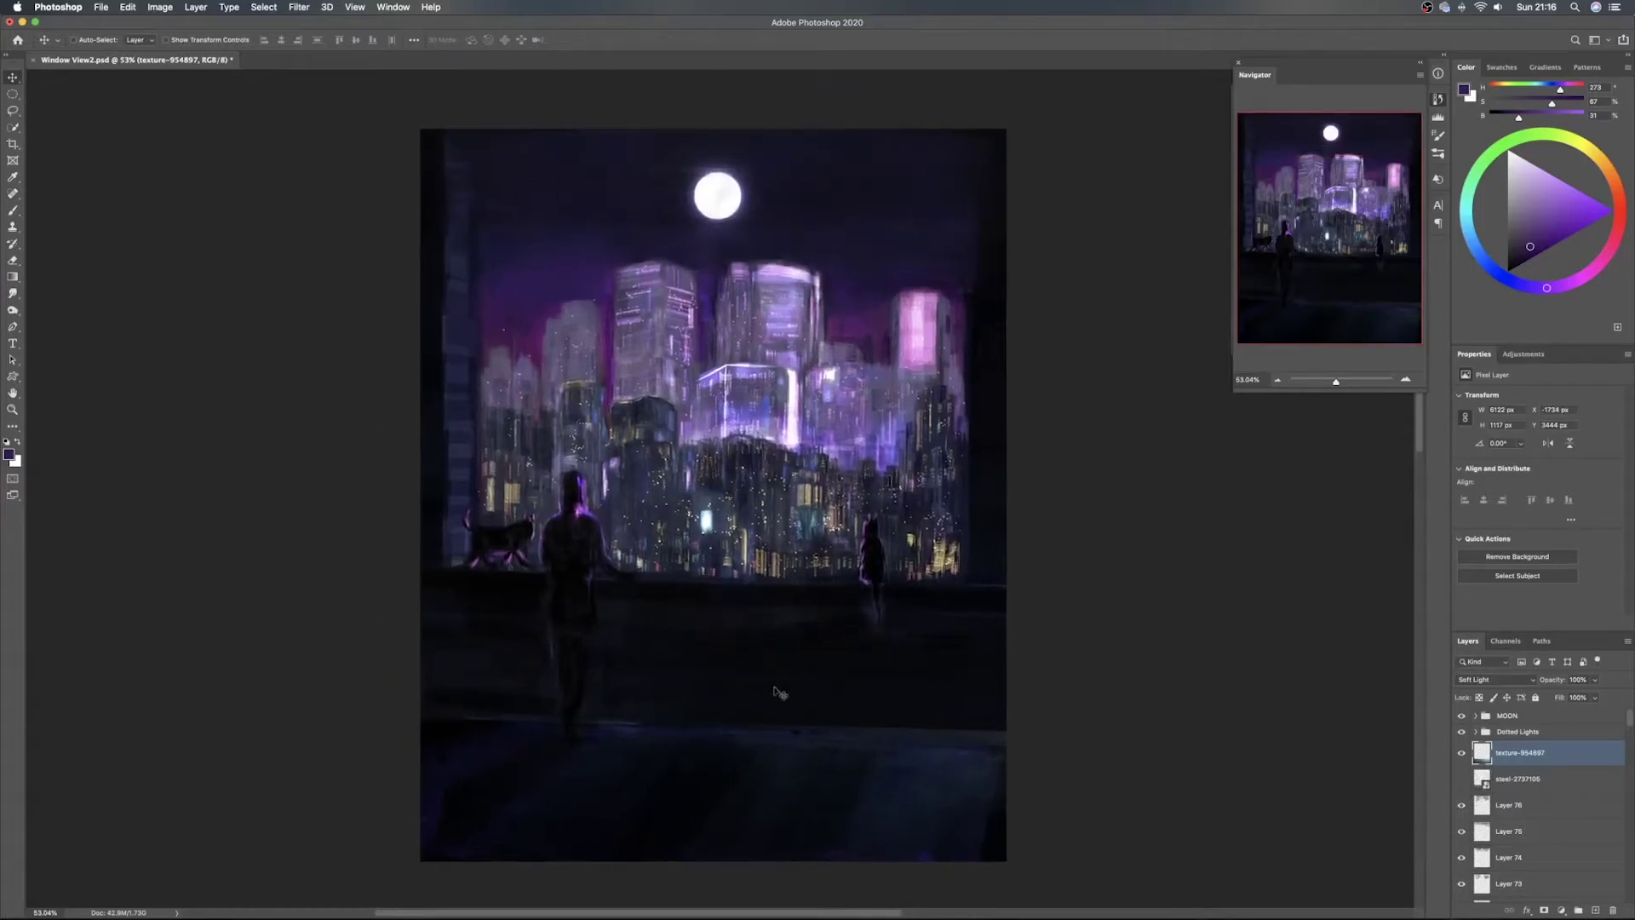
left_click_drag(804, 785, 809, 789)
key("super+t")
right_click(900, 783)
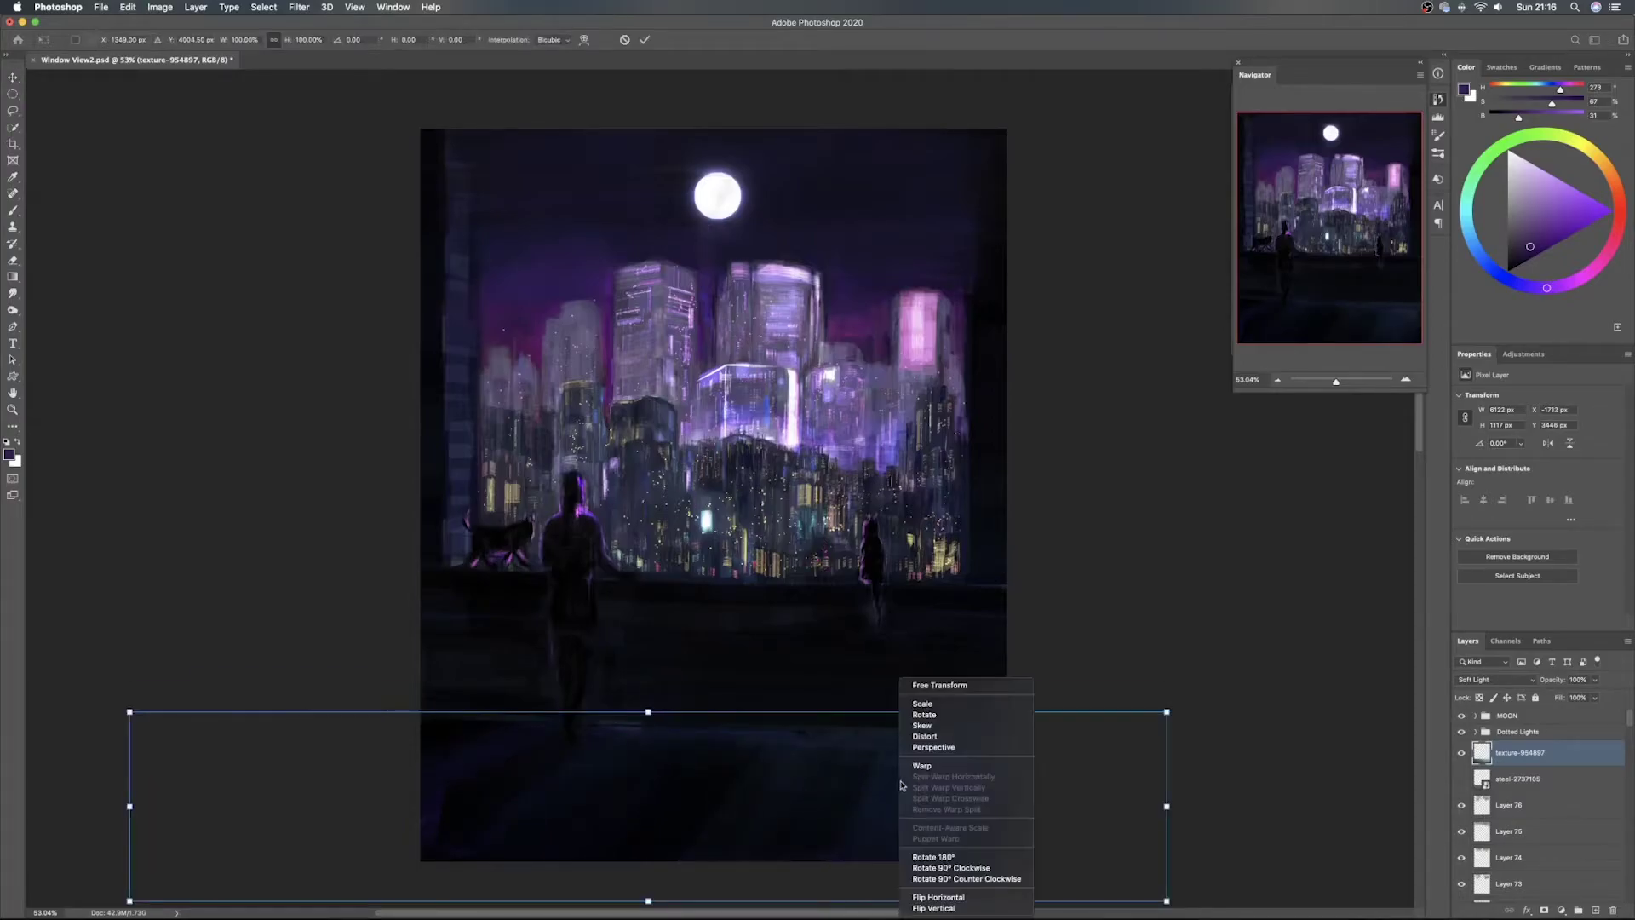
left_click(950, 747)
left_click_drag(1167, 722, 1164, 730)
key("Return")
Warp the floor texture's upper edge so it follows the line where the wall meets the floor
mouse_move(828, 797)
left_mouse_down()
mouse_move(825, 822)
mouse_move(827, 797)
left_mouse_up()
key("ctrl+t")
right_click(824, 797)
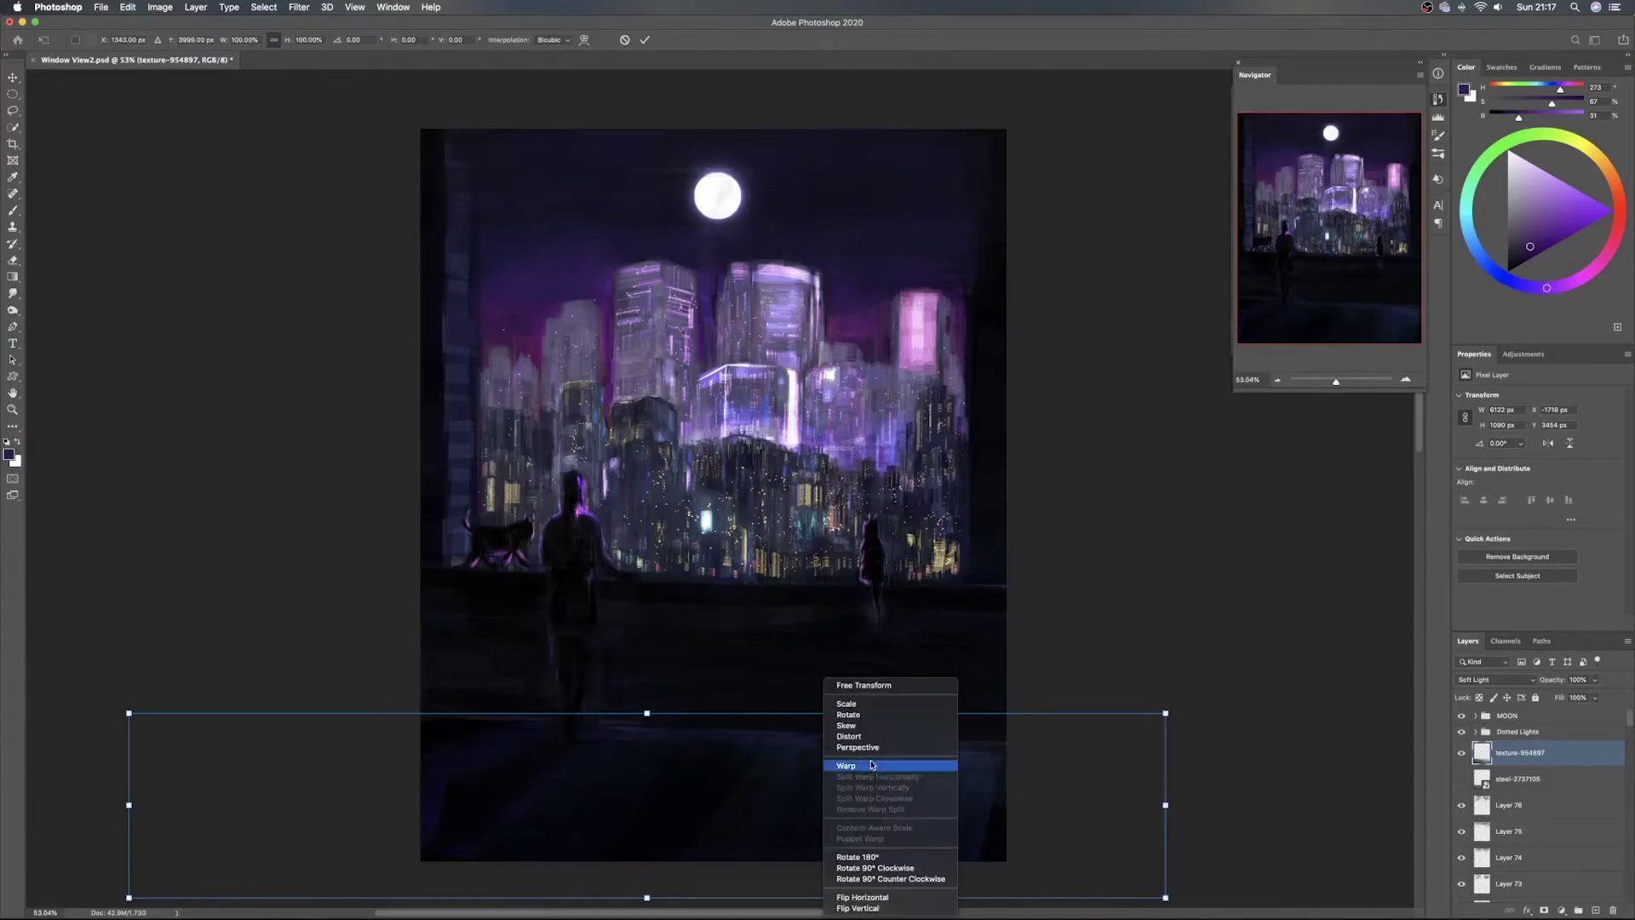
left_click(870, 764)
left_click_drag(1011, 735, 1012, 750)
left_click_drag(720, 738, 676, 724)
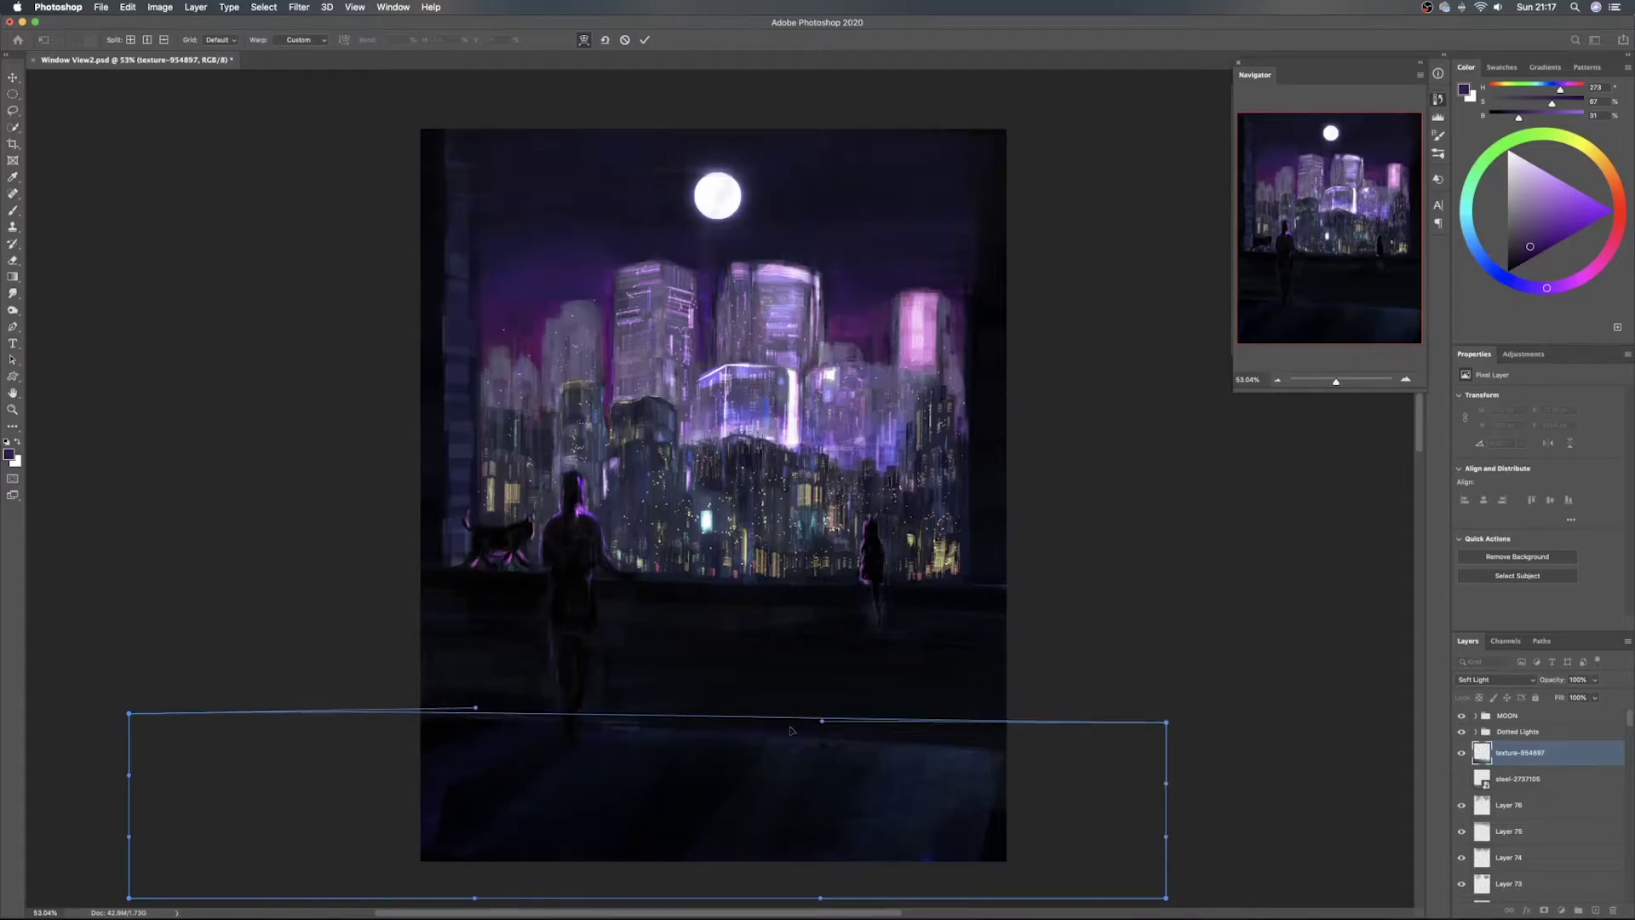
left_click_drag(1045, 737, 1014, 736)
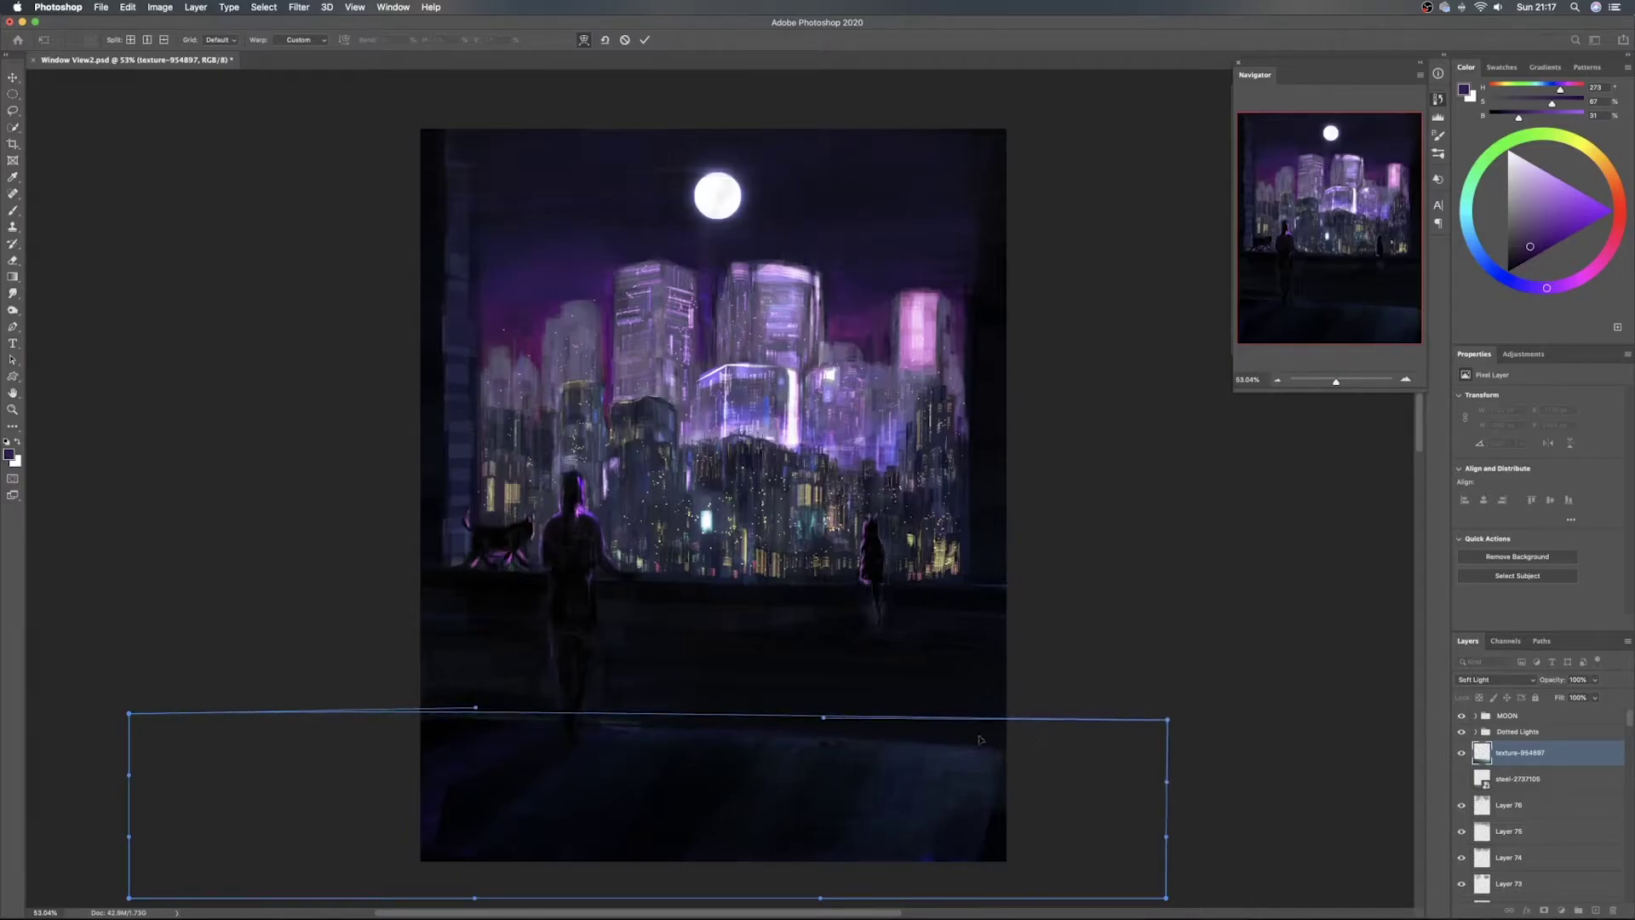
left_click_drag(467, 763, 469, 767)
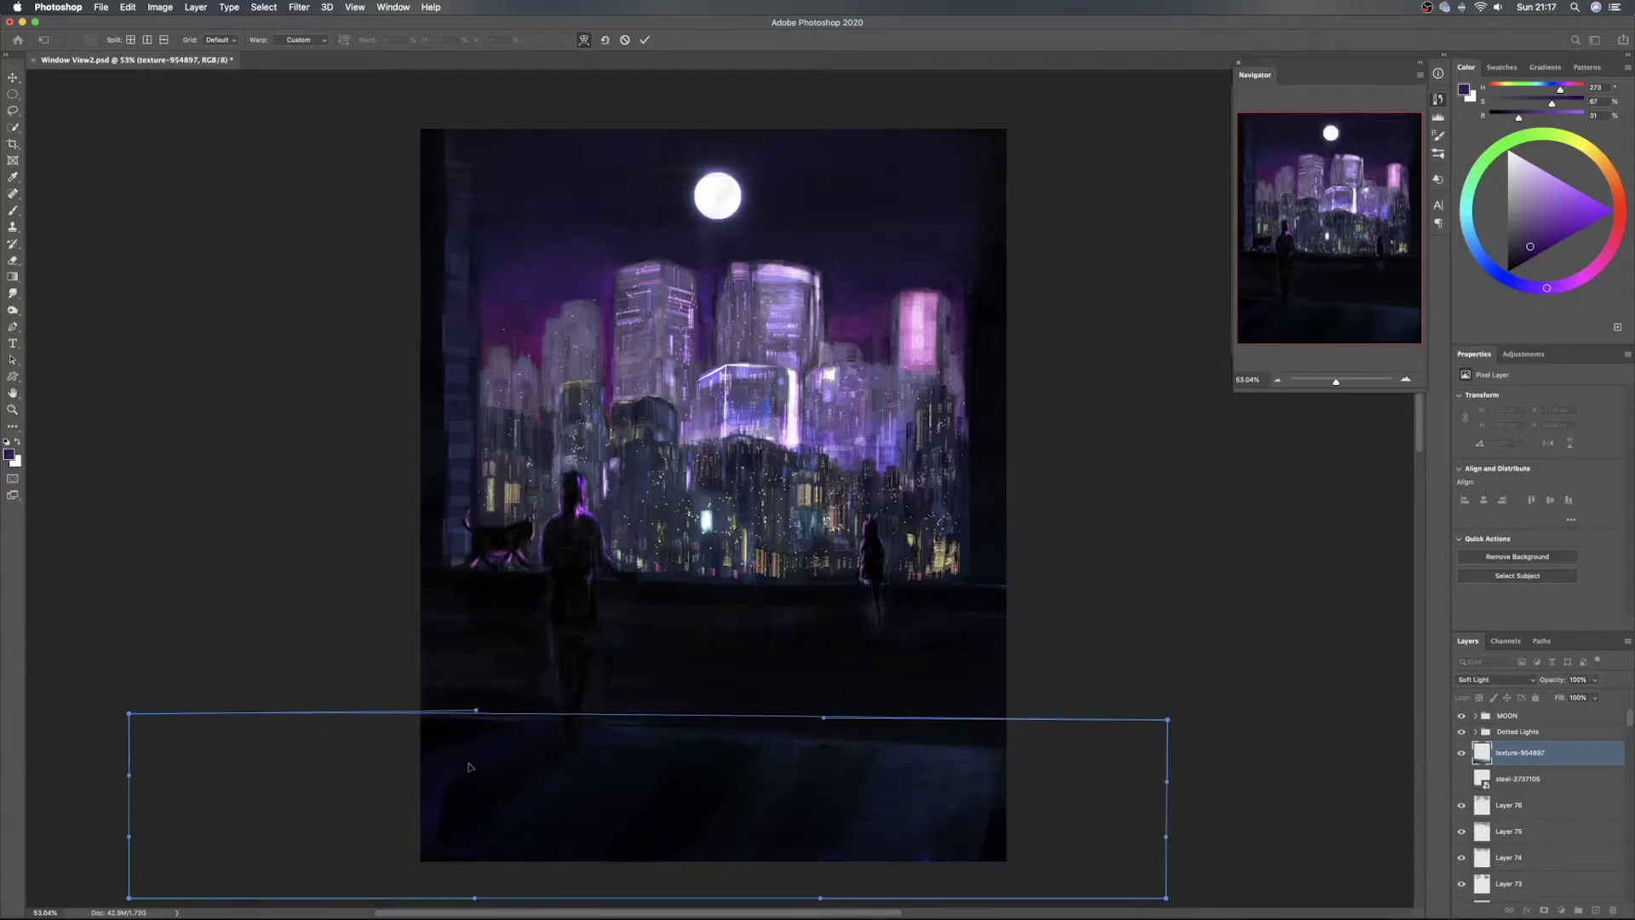
Warp the floor texture's lower-right corner outward, apply the warp, and nudge the texture slightly down
left_click_drag(1151, 881, 1223, 875)
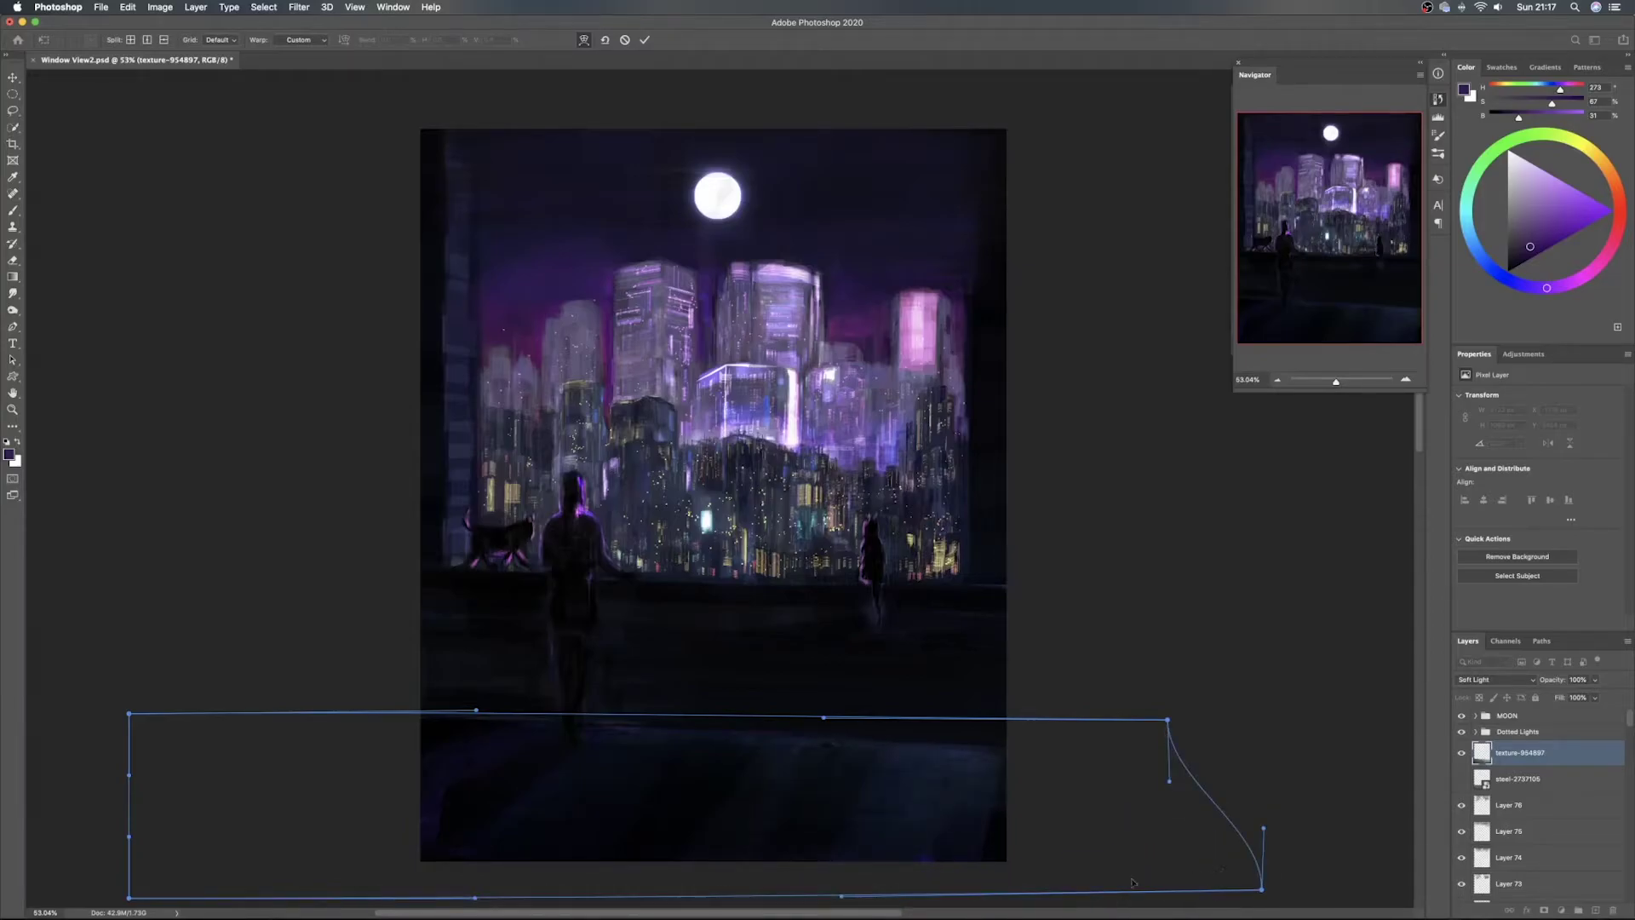
mouse_move(918, 881)
left_mouse_down()
mouse_move(953, 882)
mouse_move(902, 883)
left_mouse_up()
key("Return")
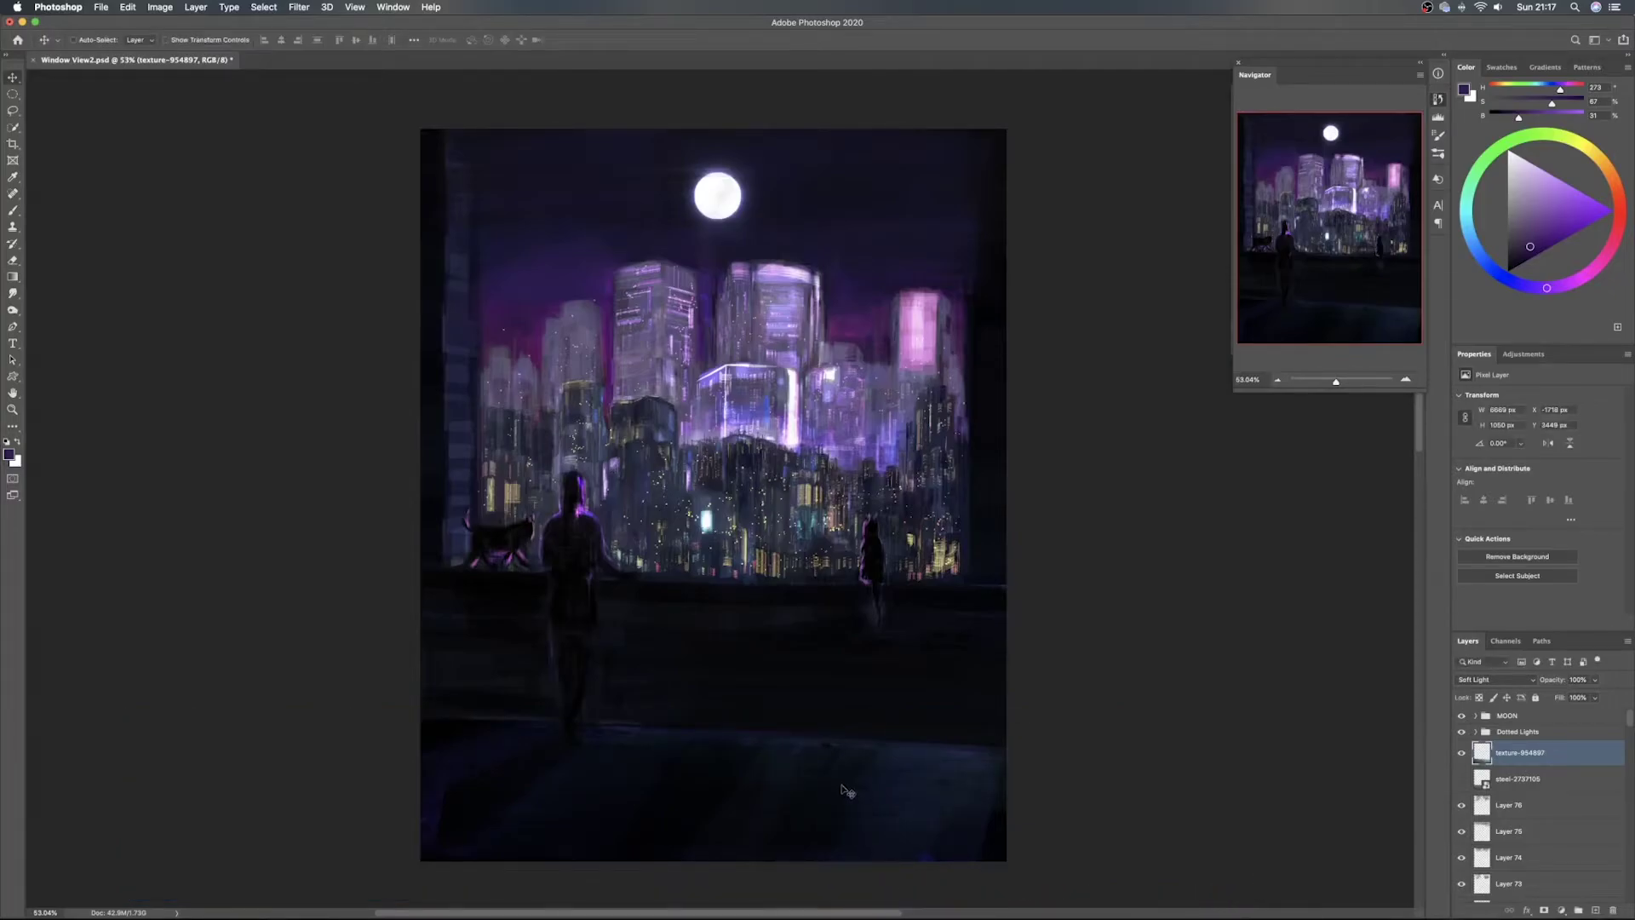
left_click_drag(841, 789, 843, 797)
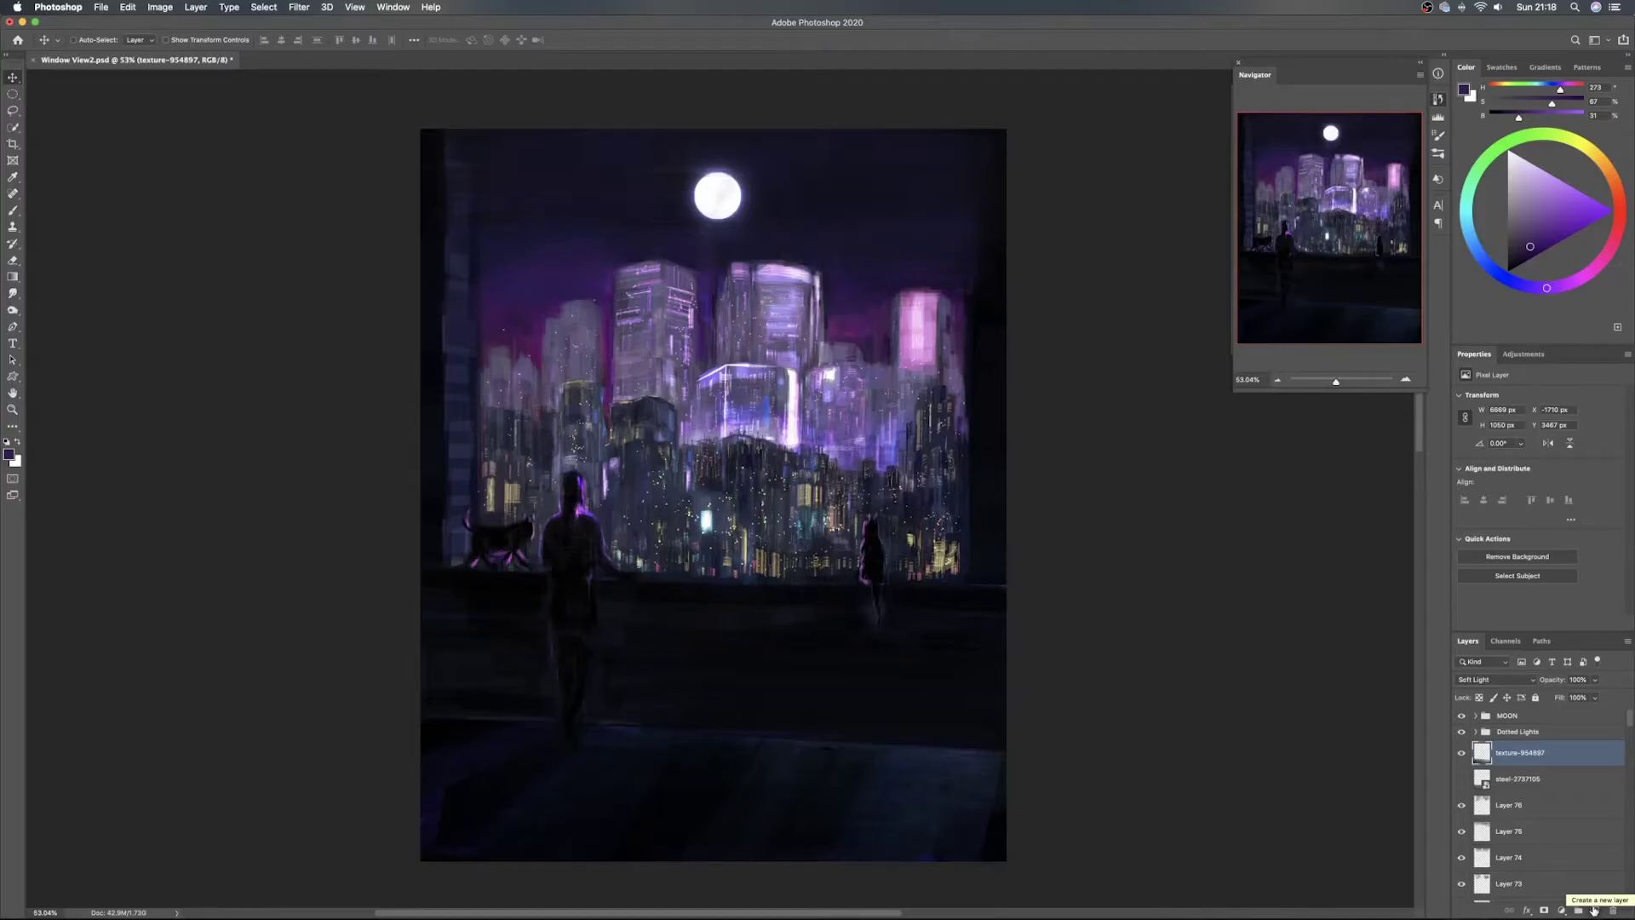
Place machine-1715424_1920.jpg from the Stock Images folder in Finder into the painting and move it over the wall below the window
left_click(464, 892)
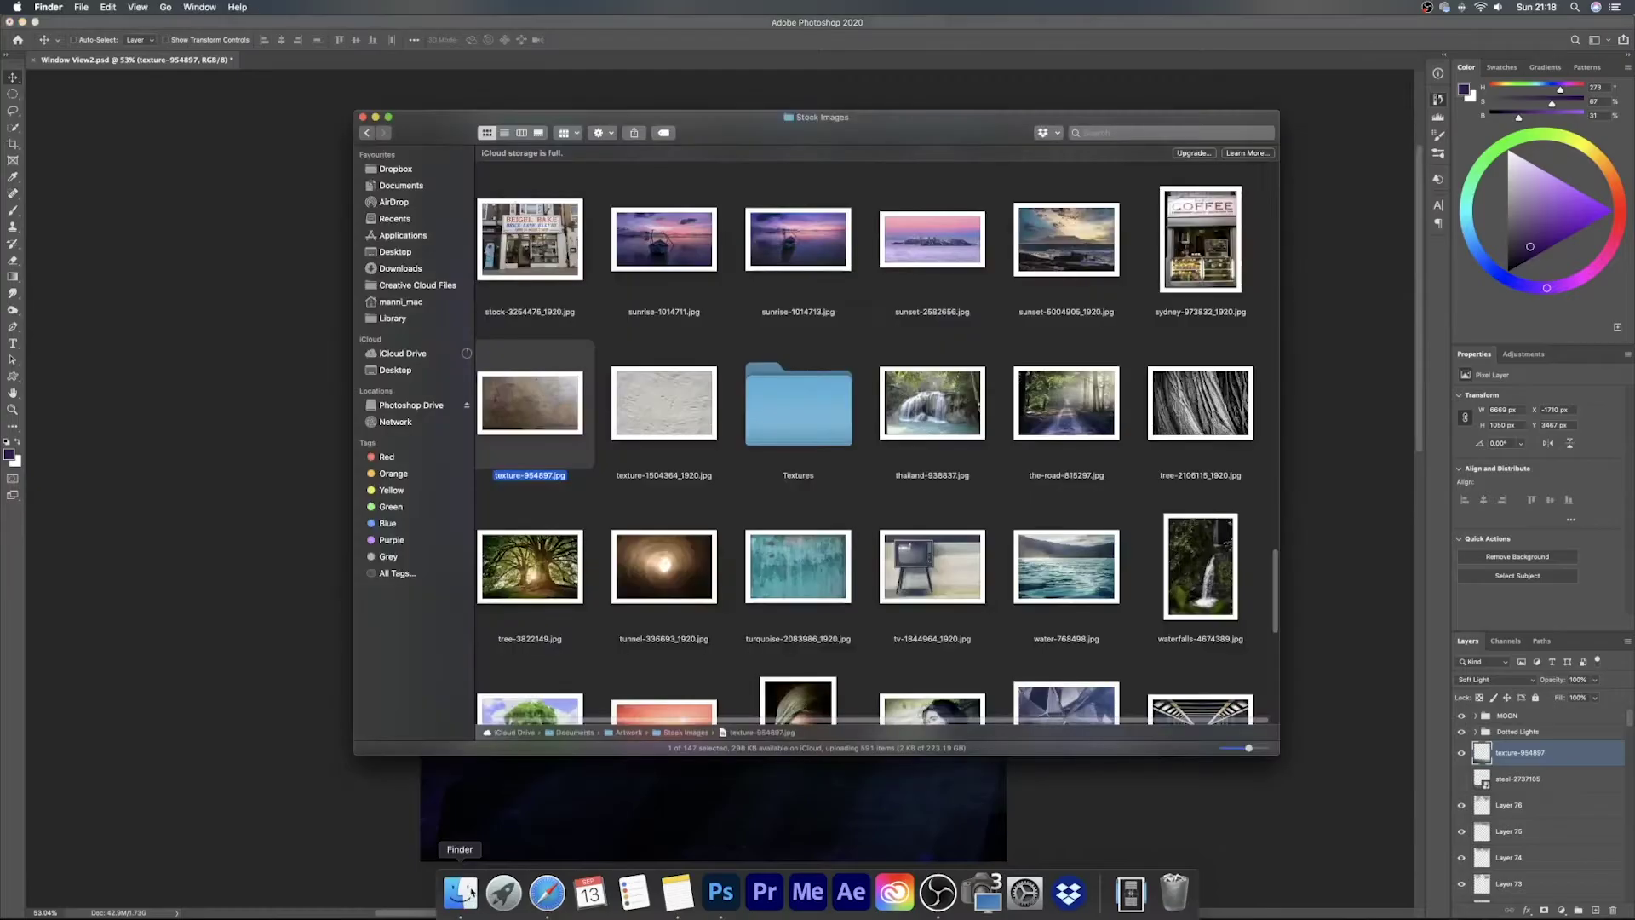
scroll(919, 546, "down", 5)
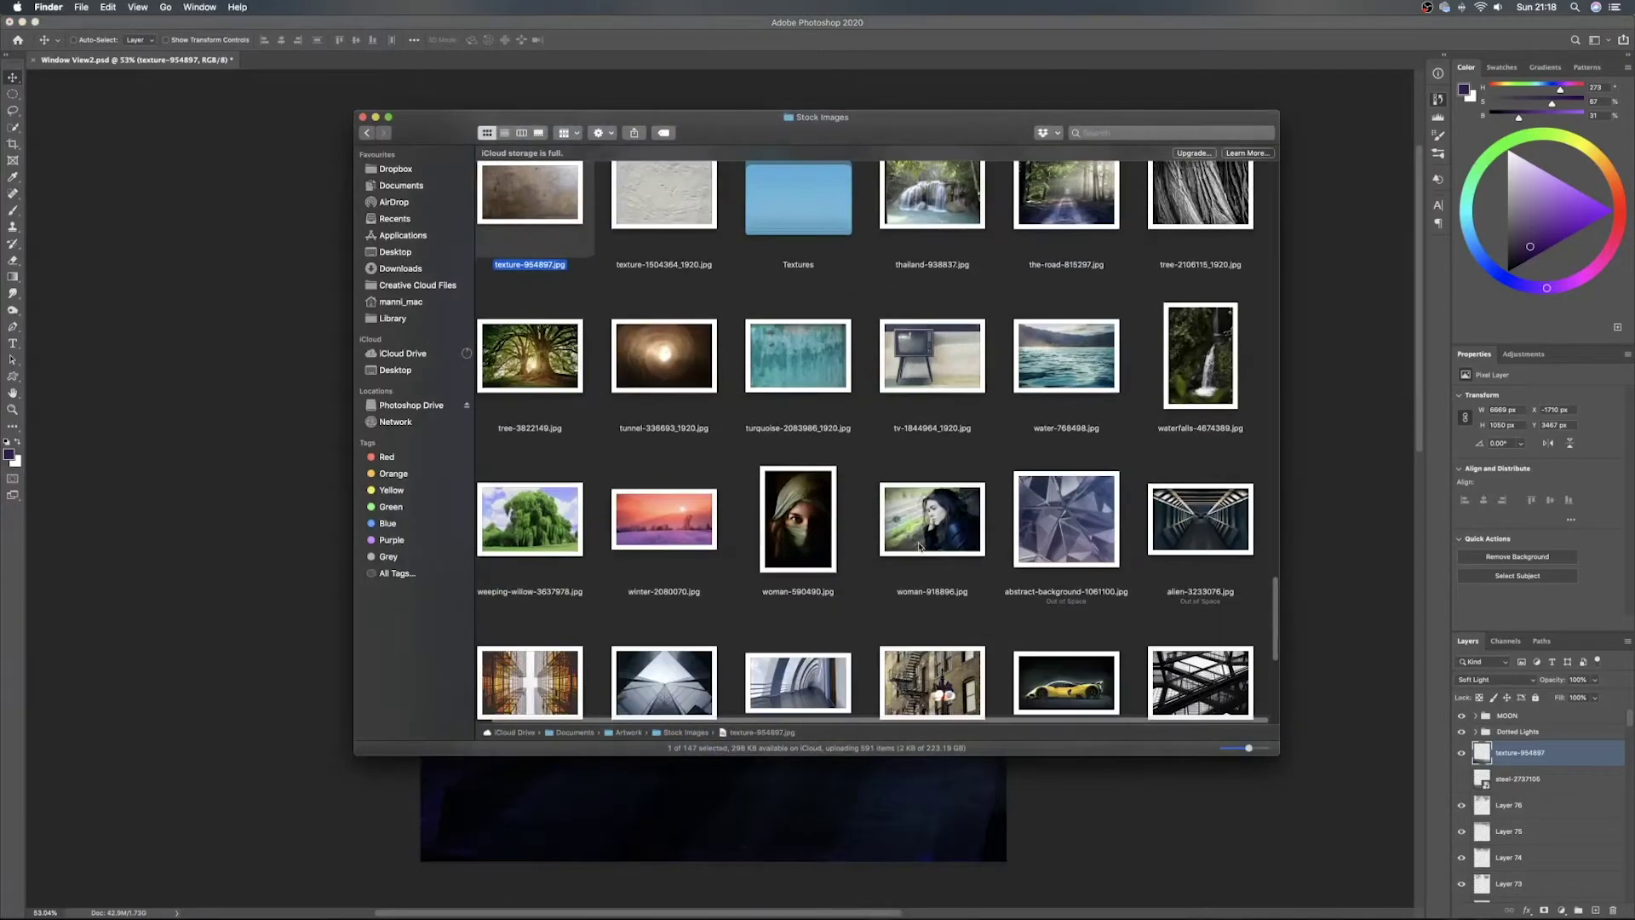
scroll(919, 546, "down", 4)
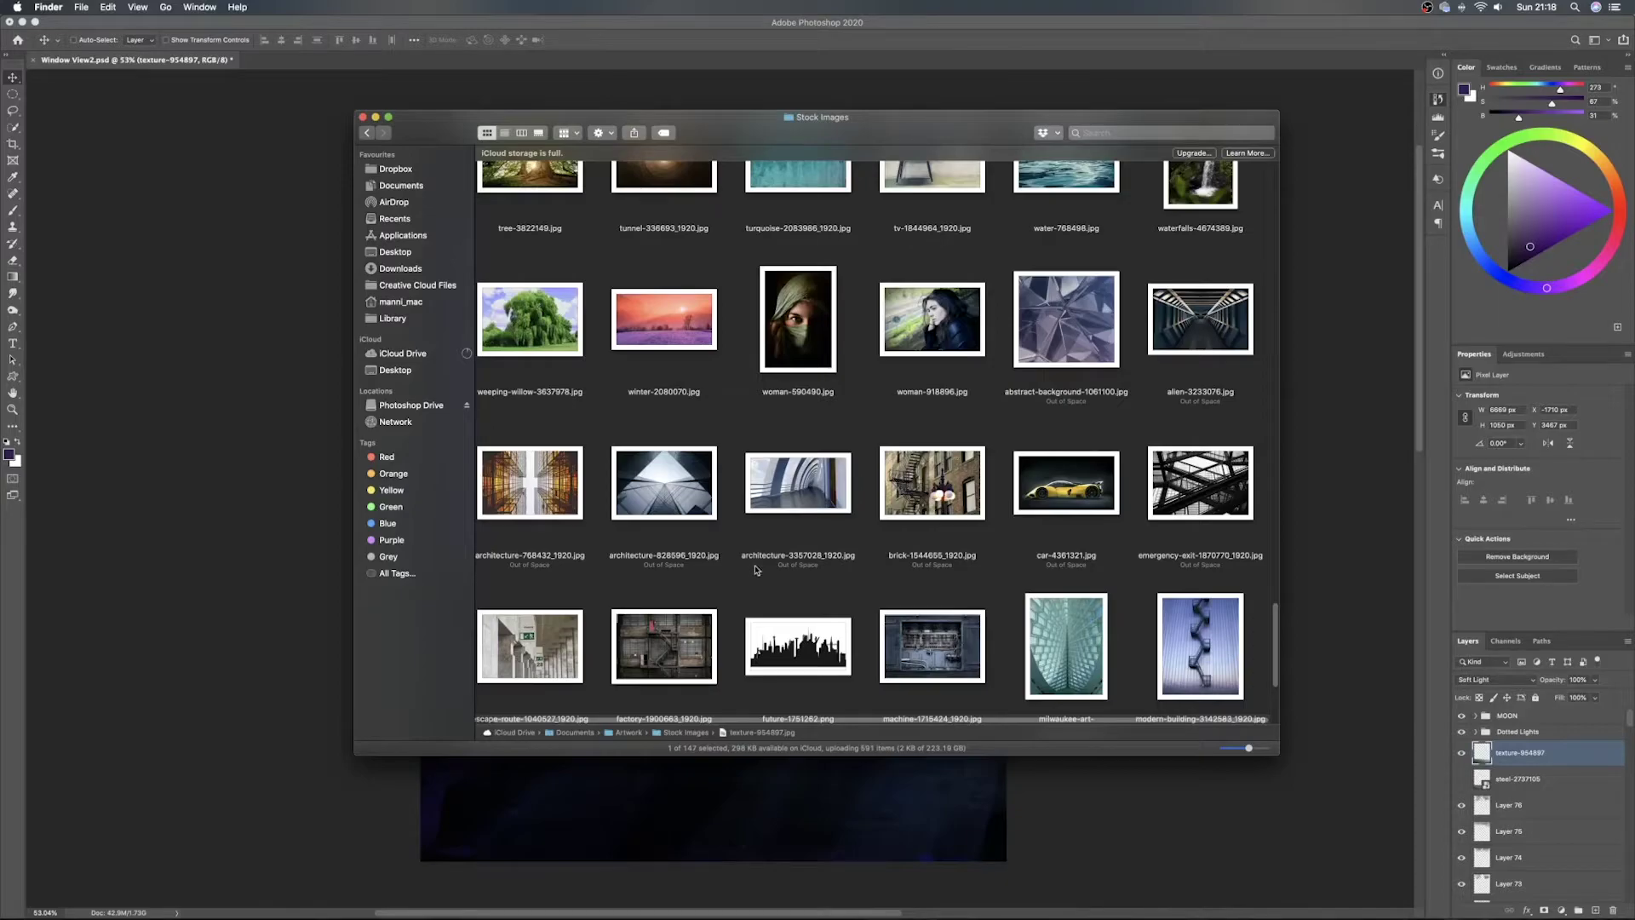
scroll(754, 570, "down", 4)
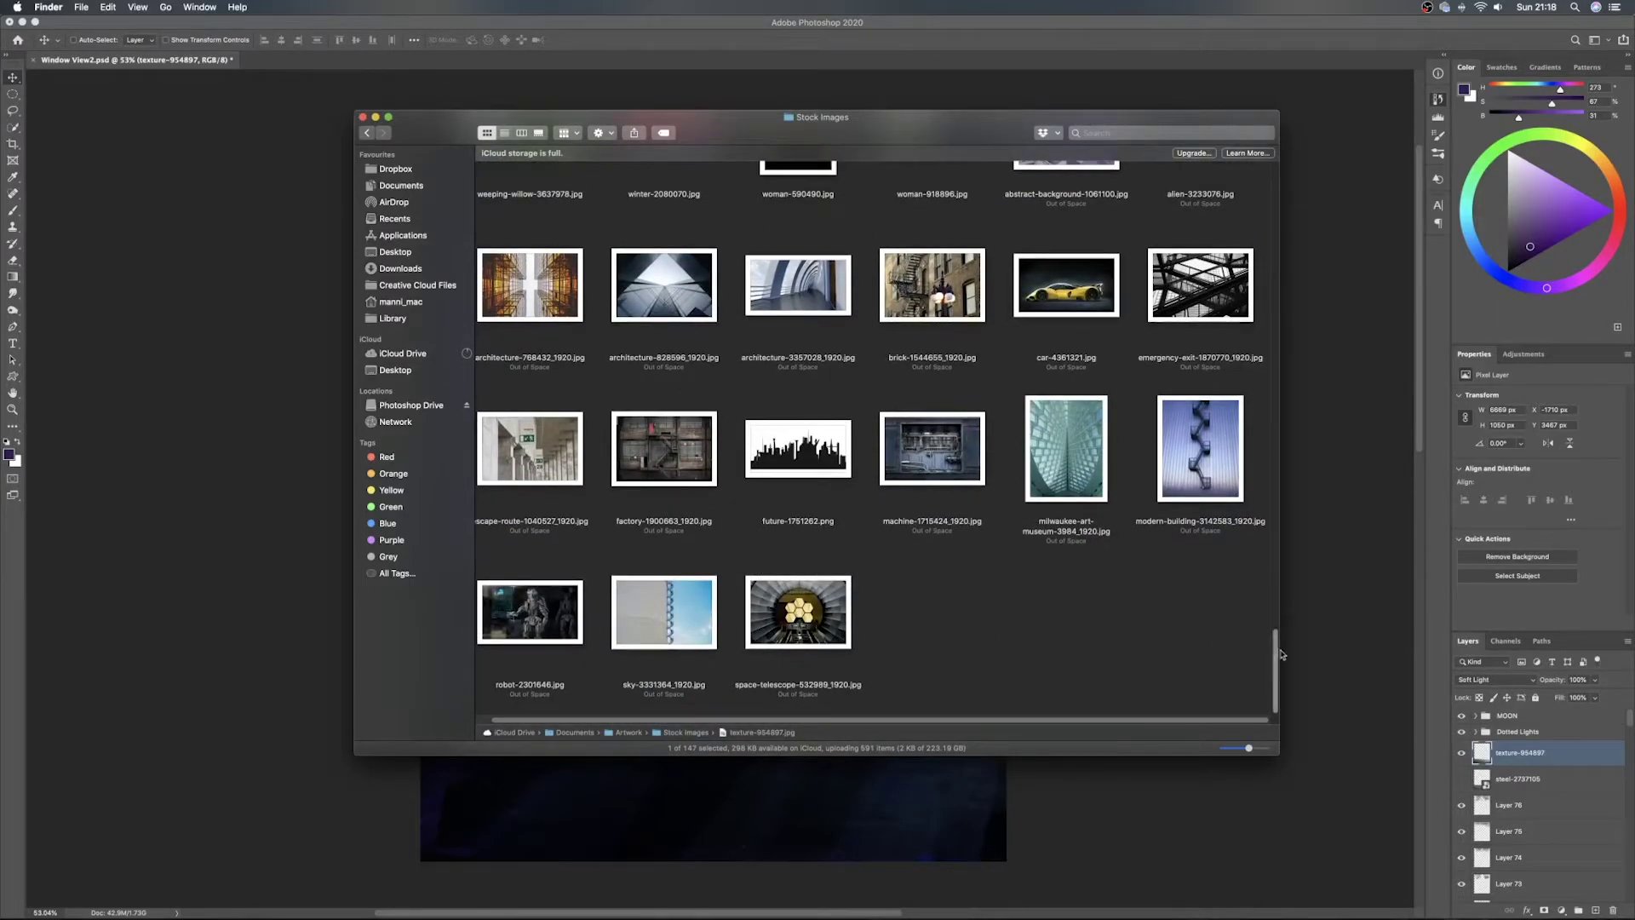
scroll(962, 555, "up", 2)
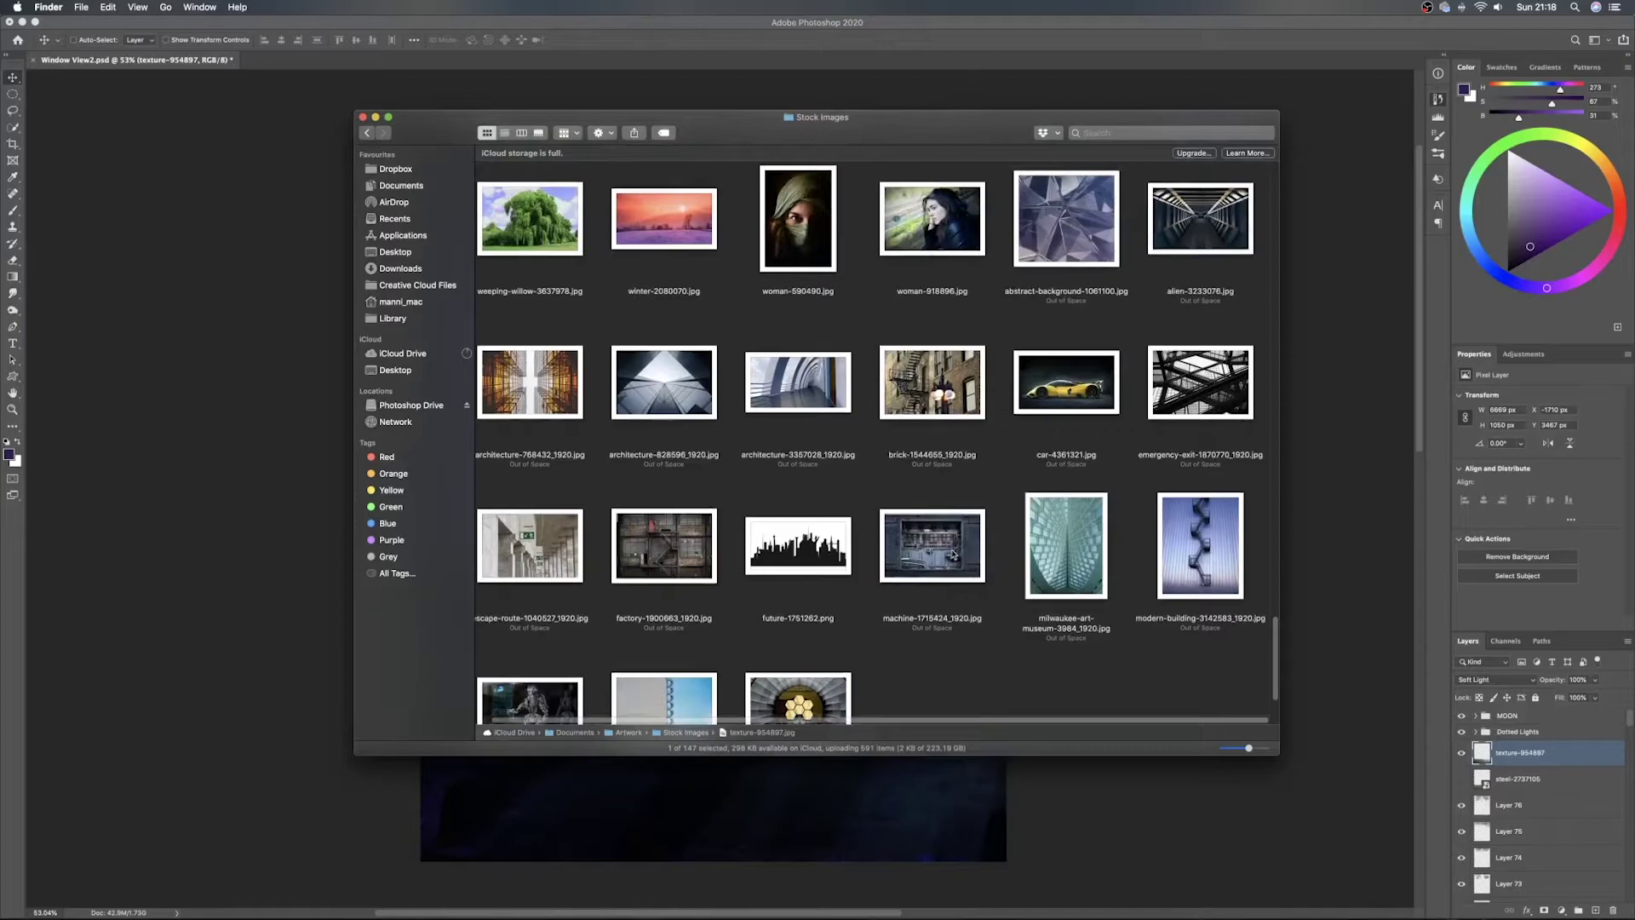
left_click_drag(952, 555, 795, 777)
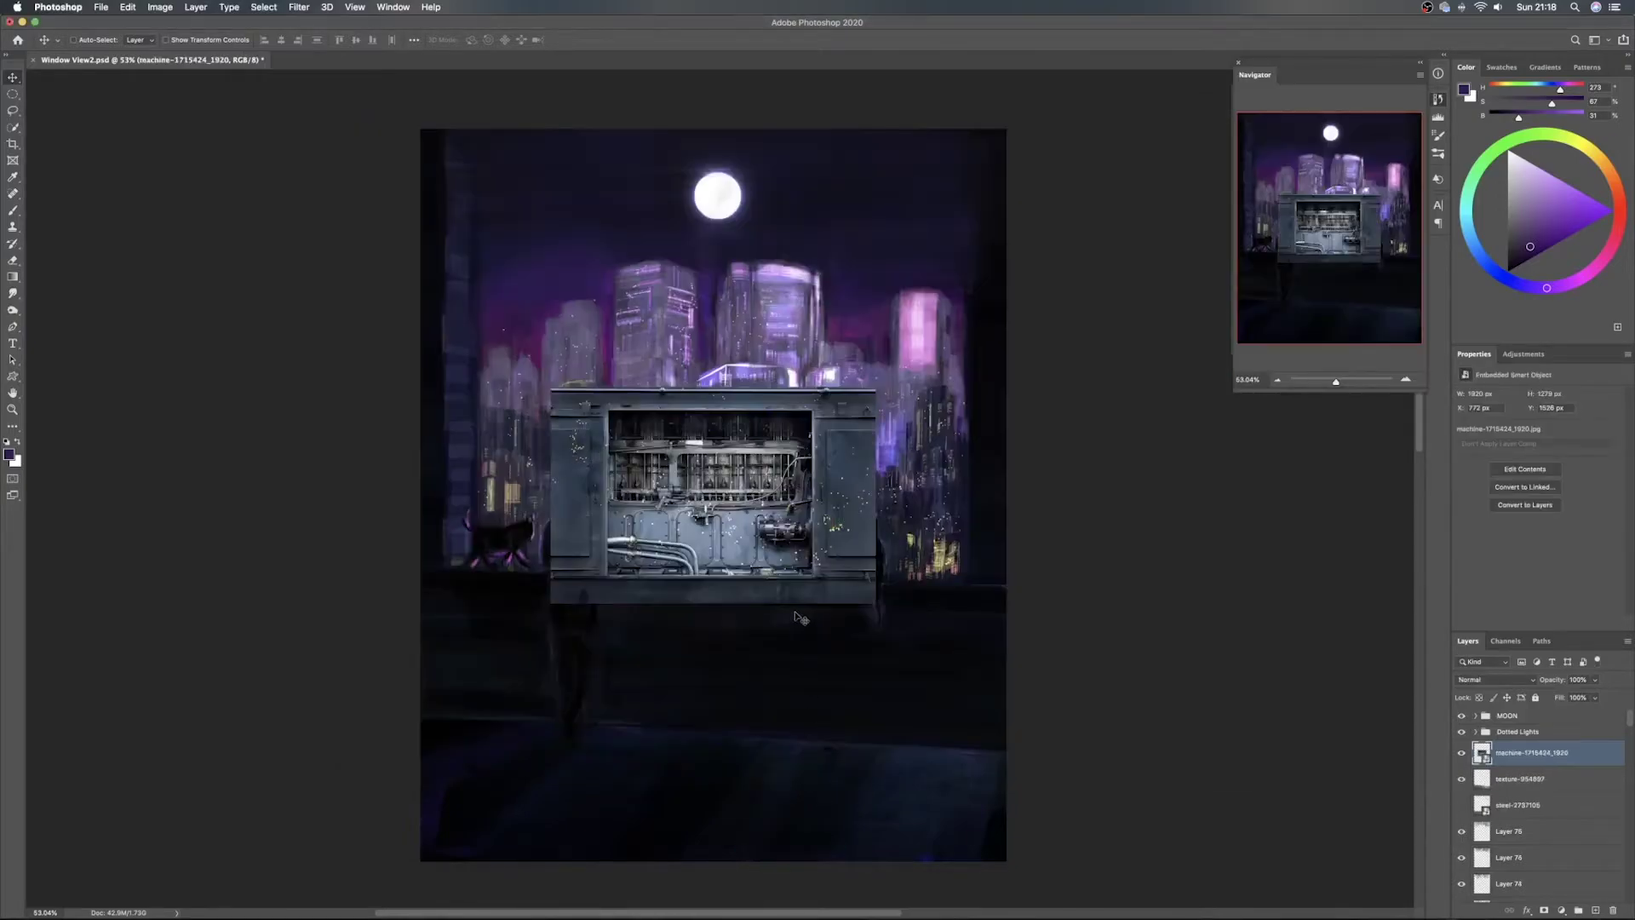
left_click_drag(767, 558, 754, 743)
key("ctrl+t")
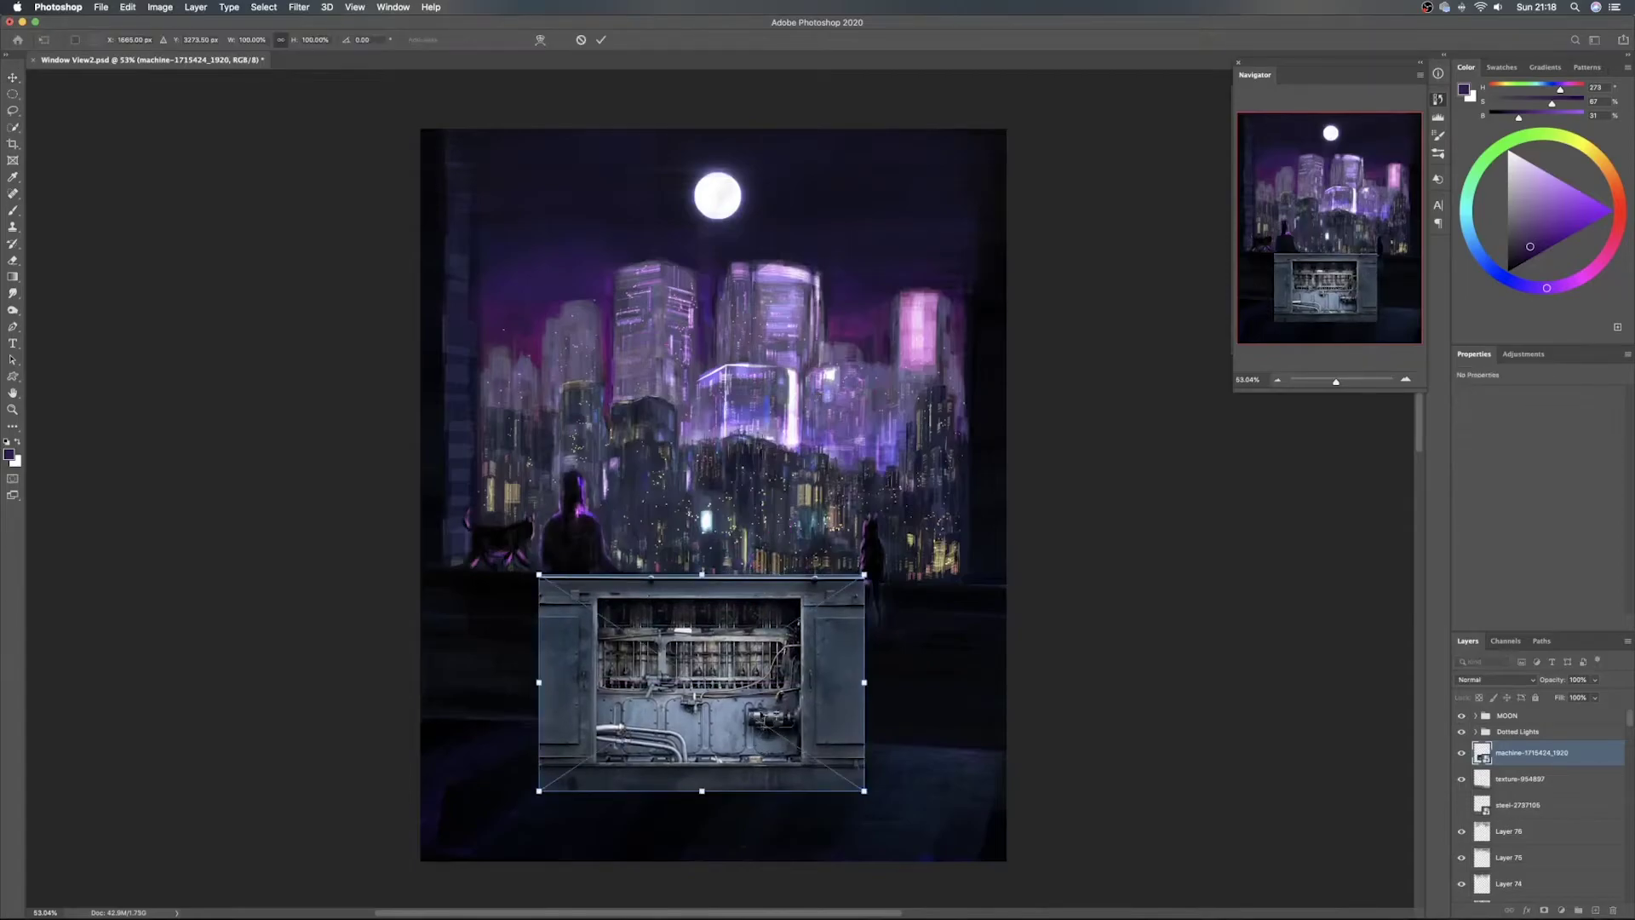
right_click(757, 688)
left_click(1069, 738)
left_click(1070, 737)
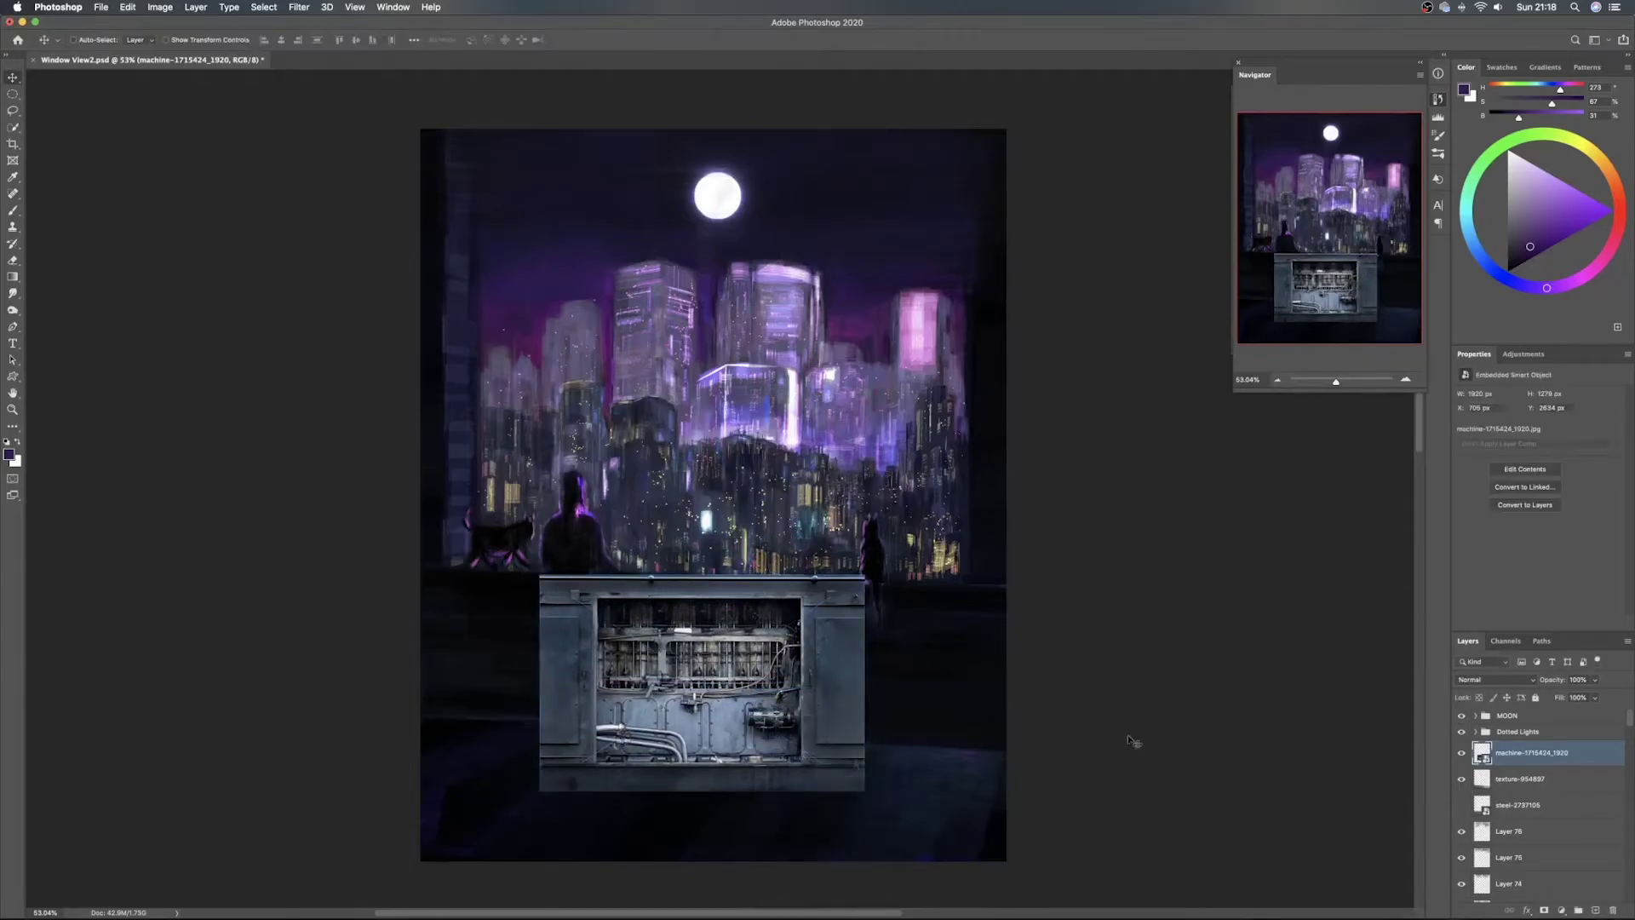
Set the machine image's blend mode to Soft Light and distort its sides to span the canvas width along the window ledge
left_click(1494, 680)
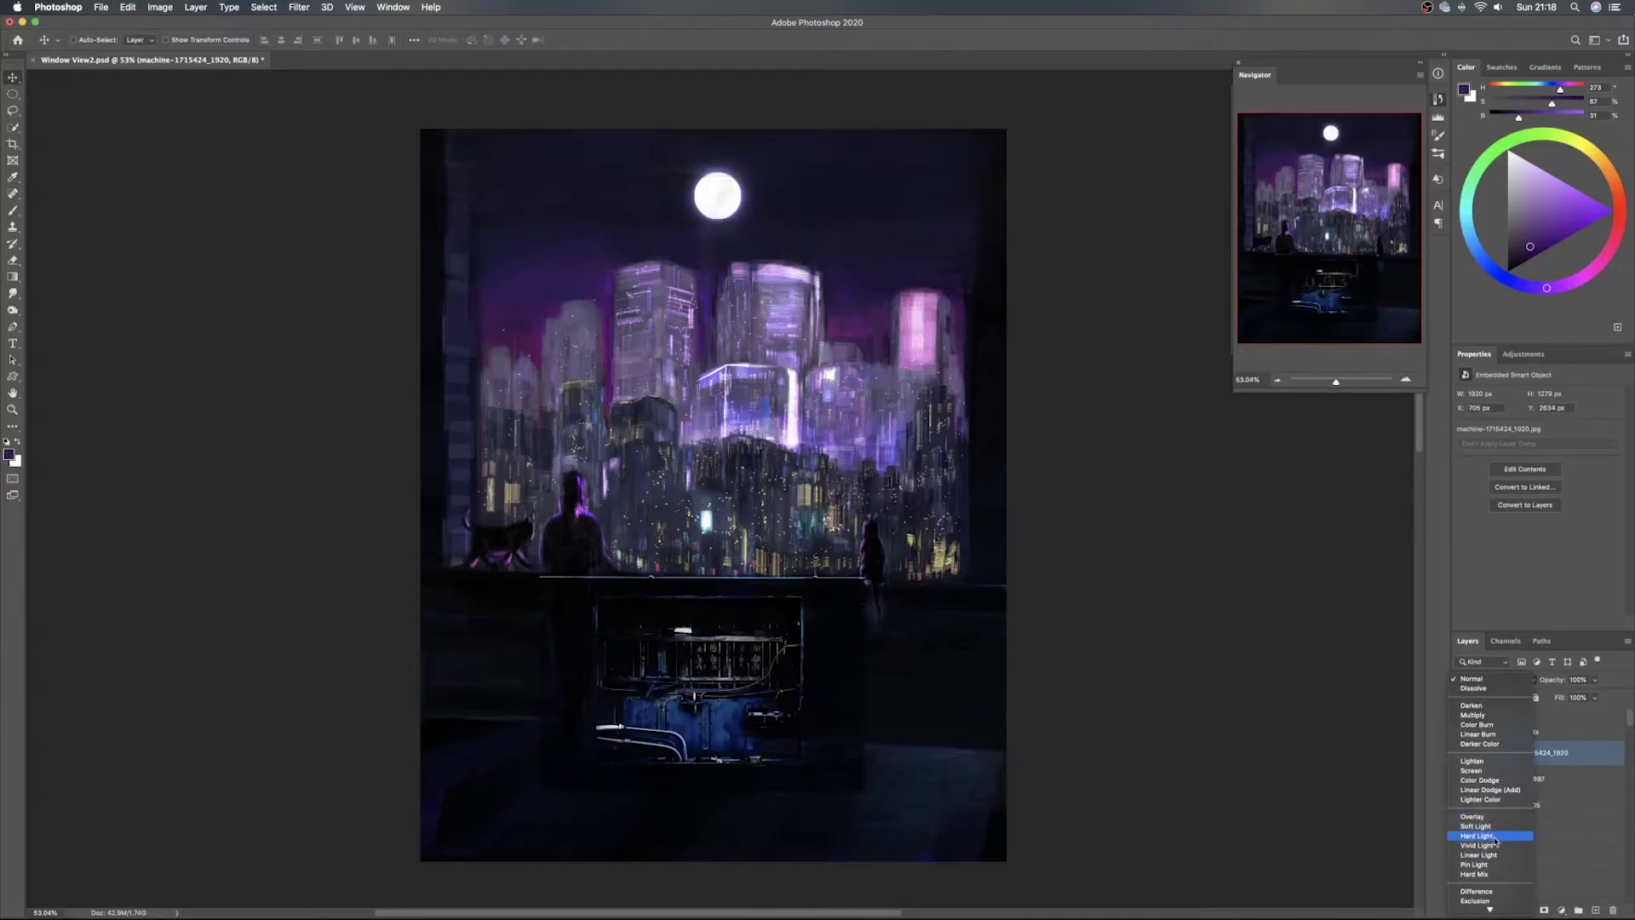
left_click(1480, 825)
key("ctrl+t")
right_click(728, 651)
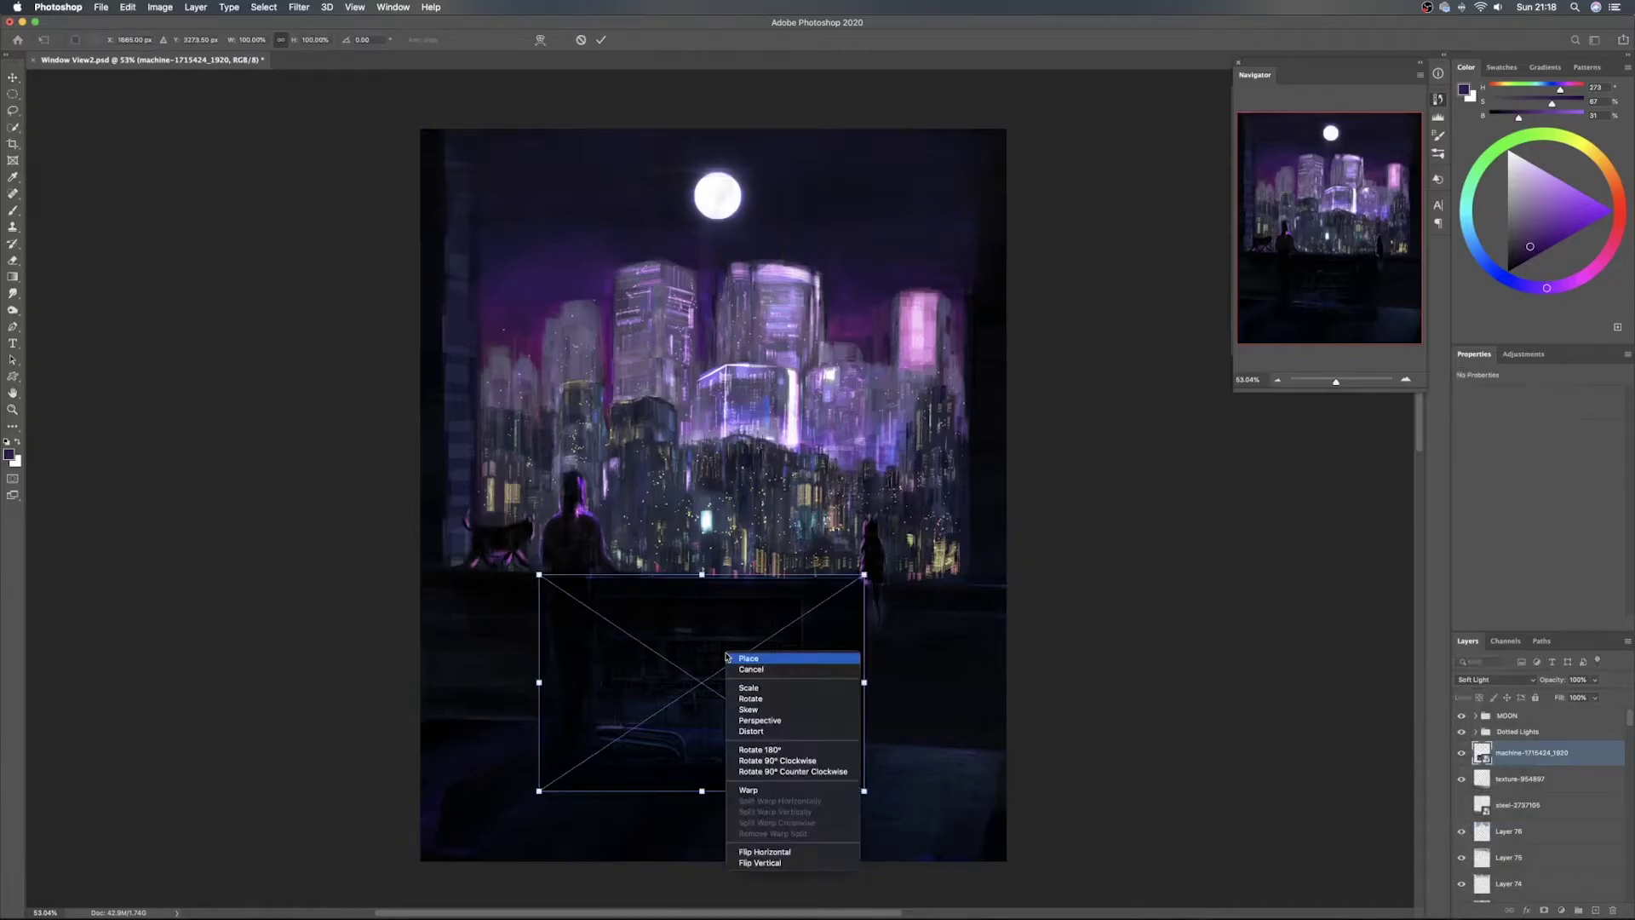
left_click(750, 725)
left_click_drag(538, 682, 374, 675)
left_click_drag(866, 682, 1115, 649)
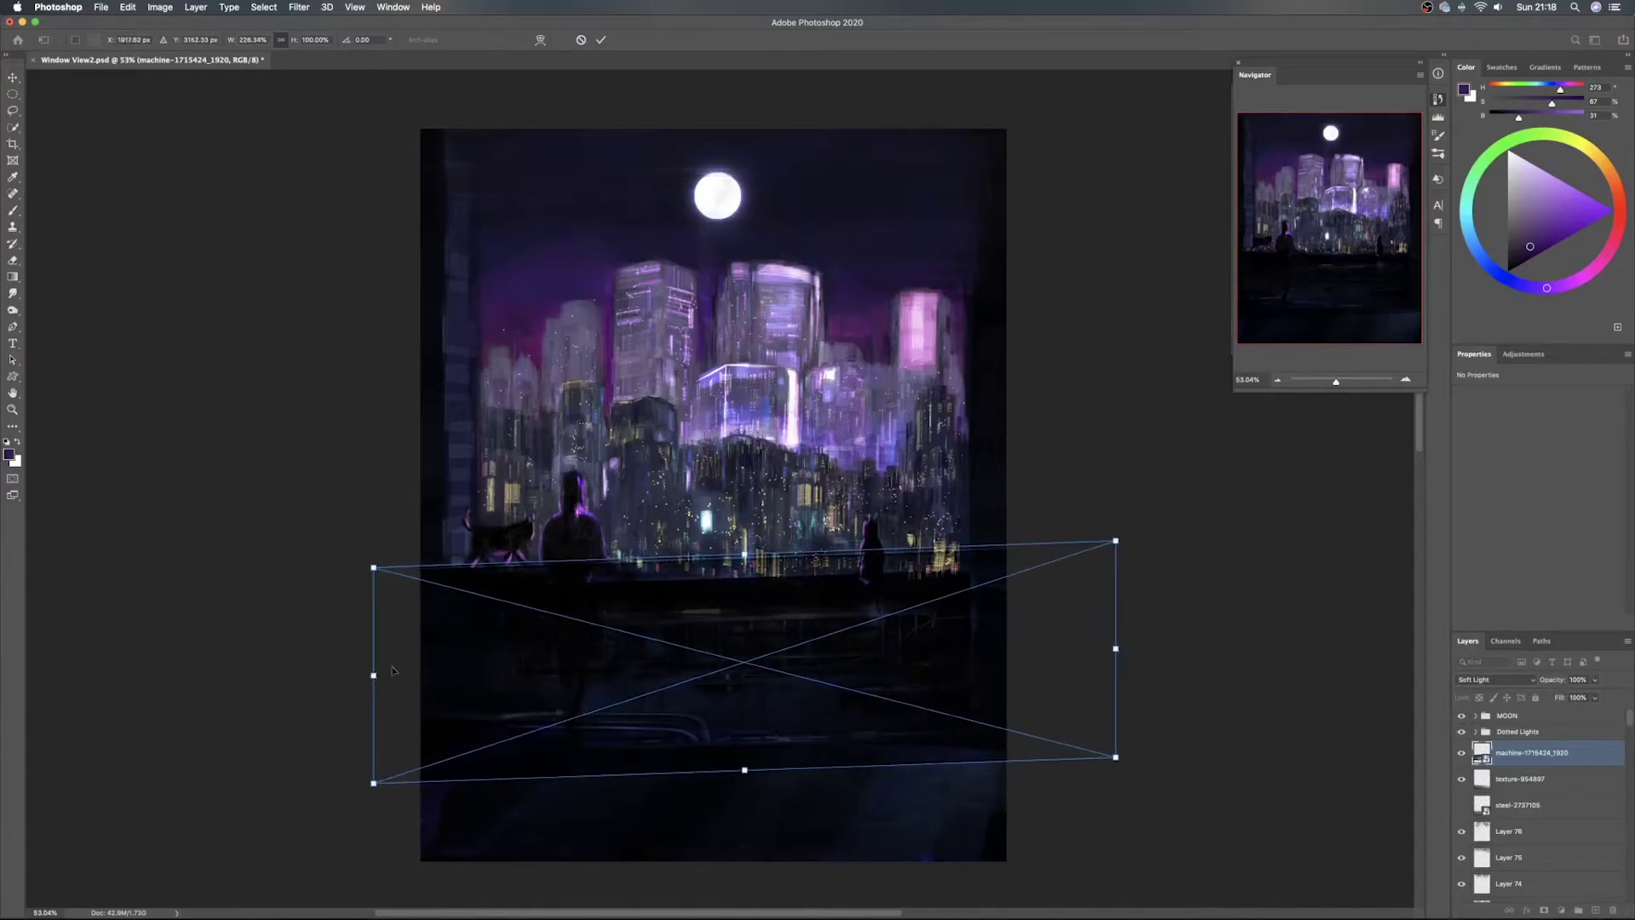
left_click_drag(373, 675, 572, 725)
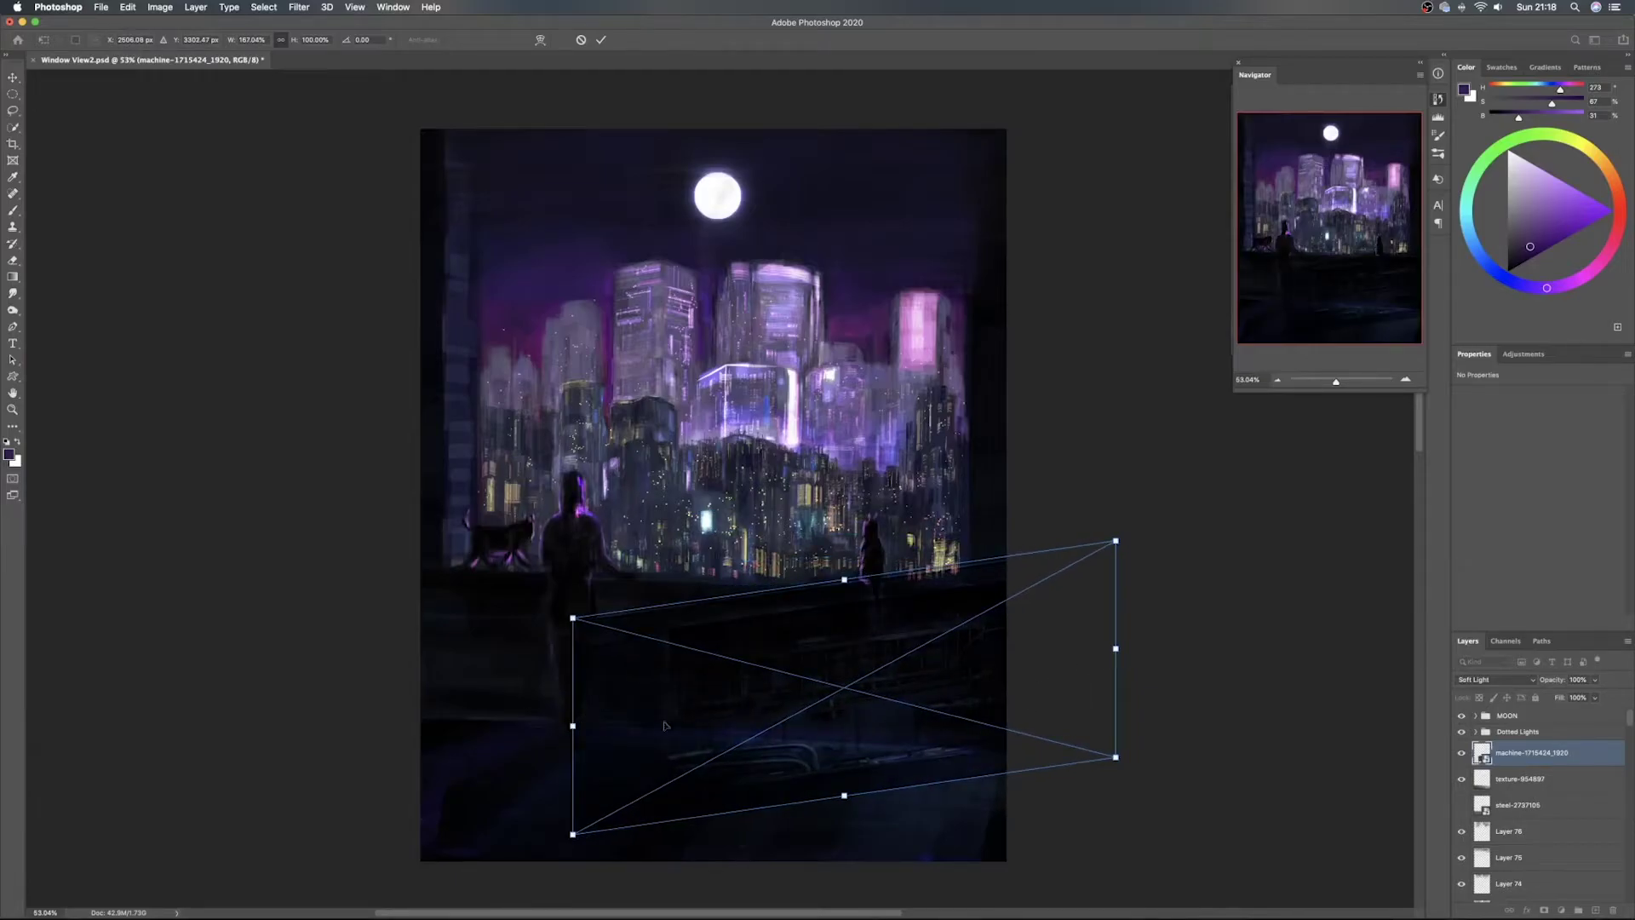
left_click_drag(573, 727, 408, 677)
left_click_drag(1116, 650, 1018, 693)
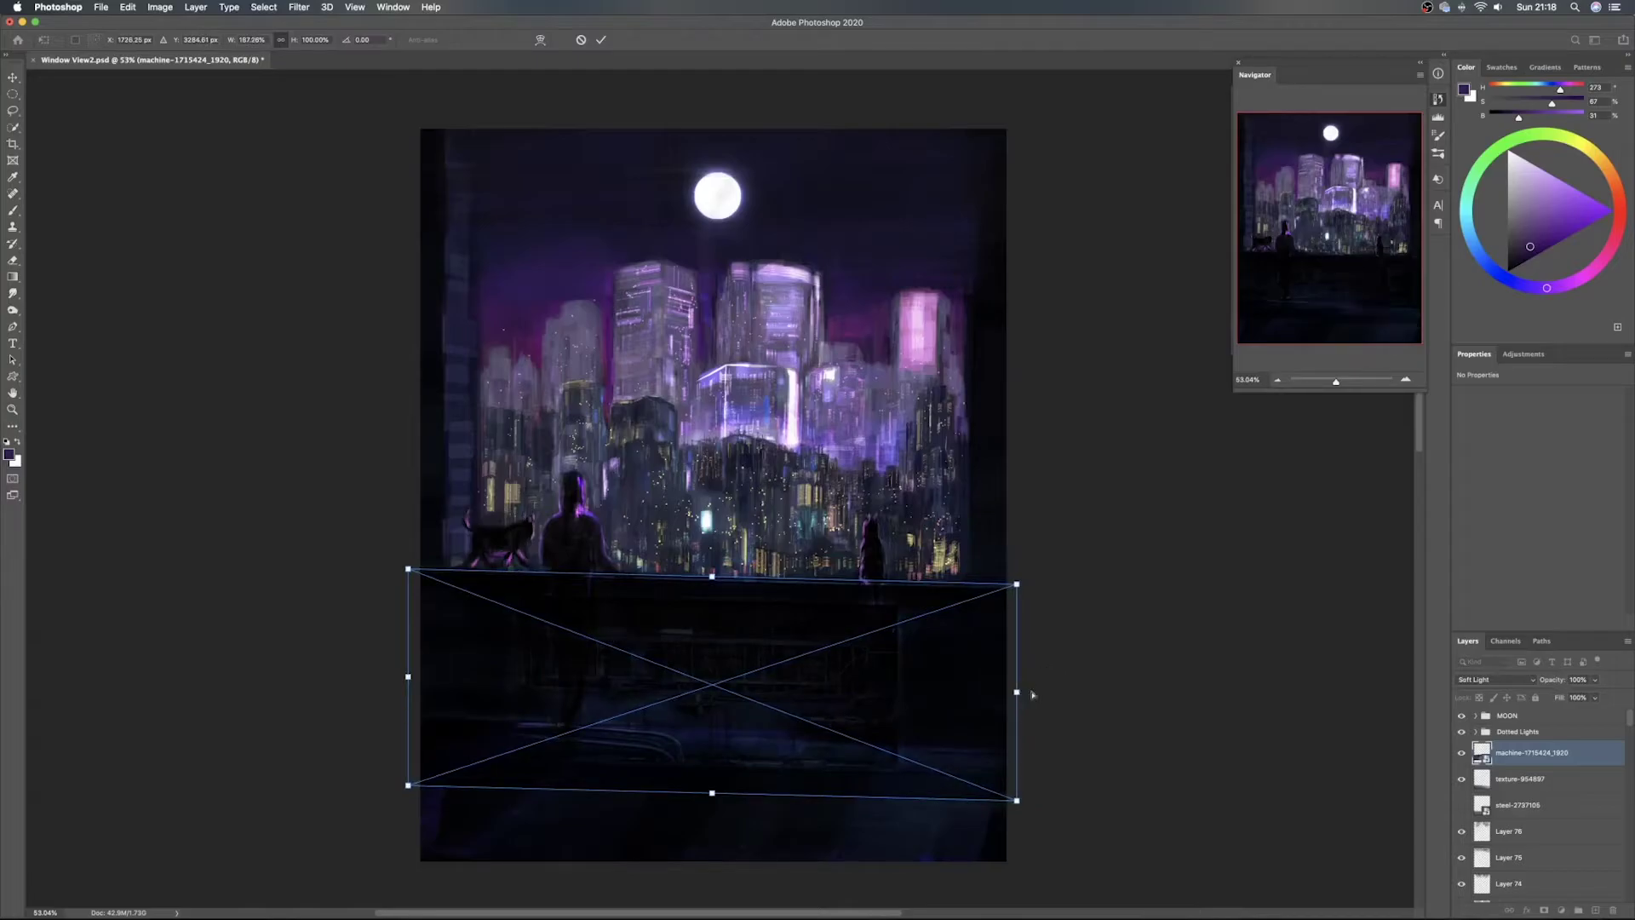
Stretch the machine image's lower edge below the canvas and widen its sides past the canvas edges
left_click_drag(712, 793, 712, 861)
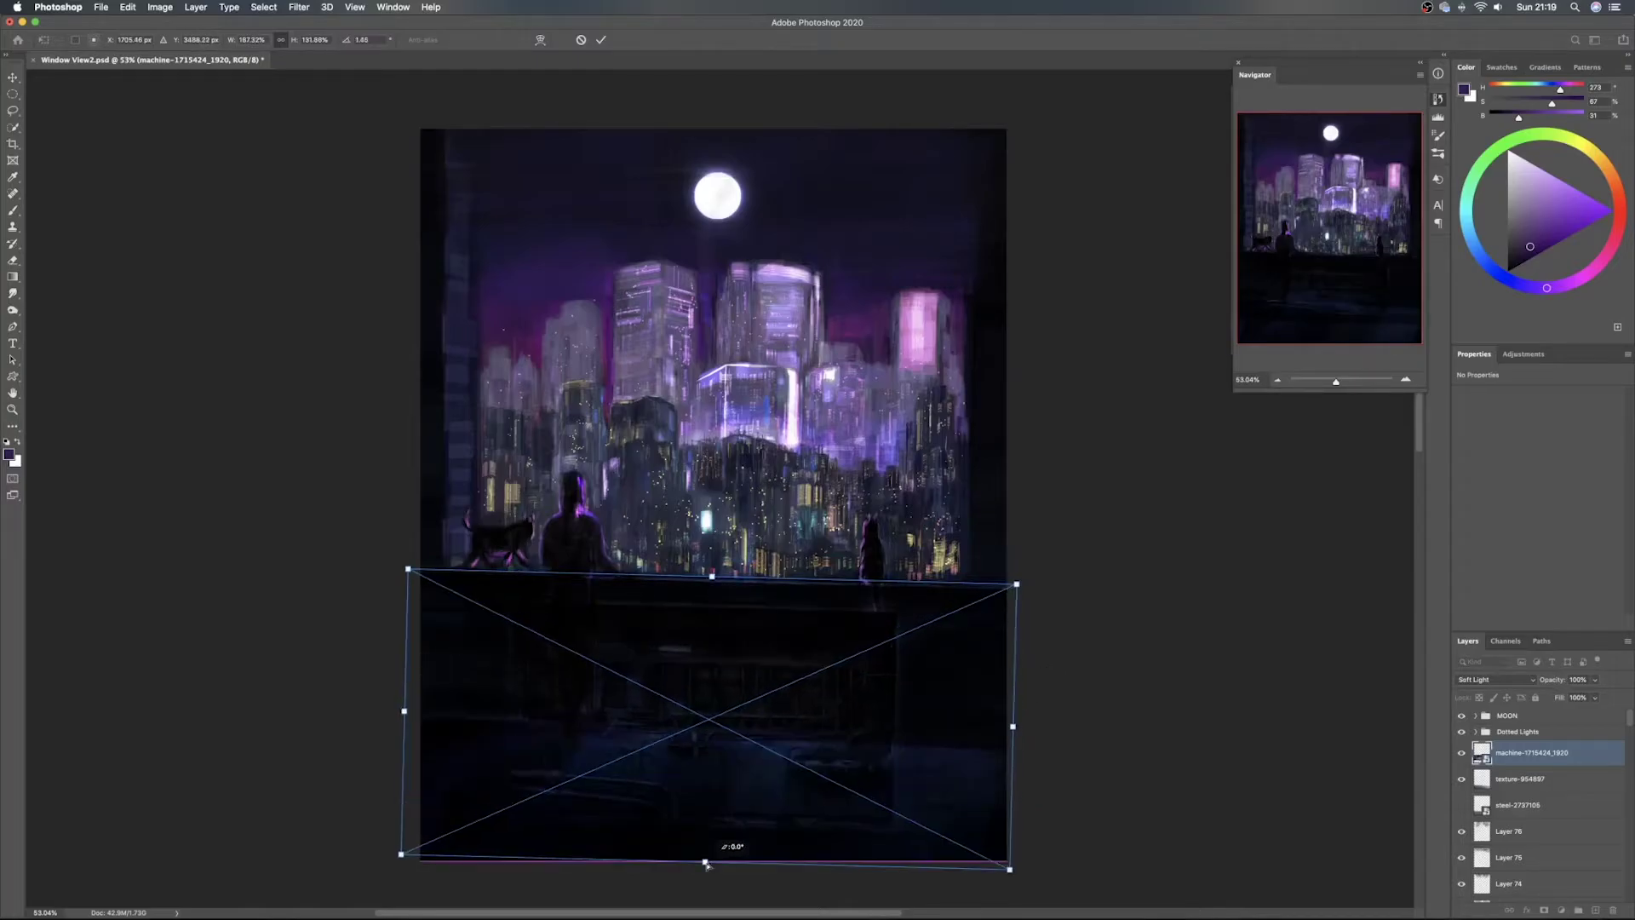
scroll(709, 667, "down", 2)
left_click_drag(709, 667, 661, 804)
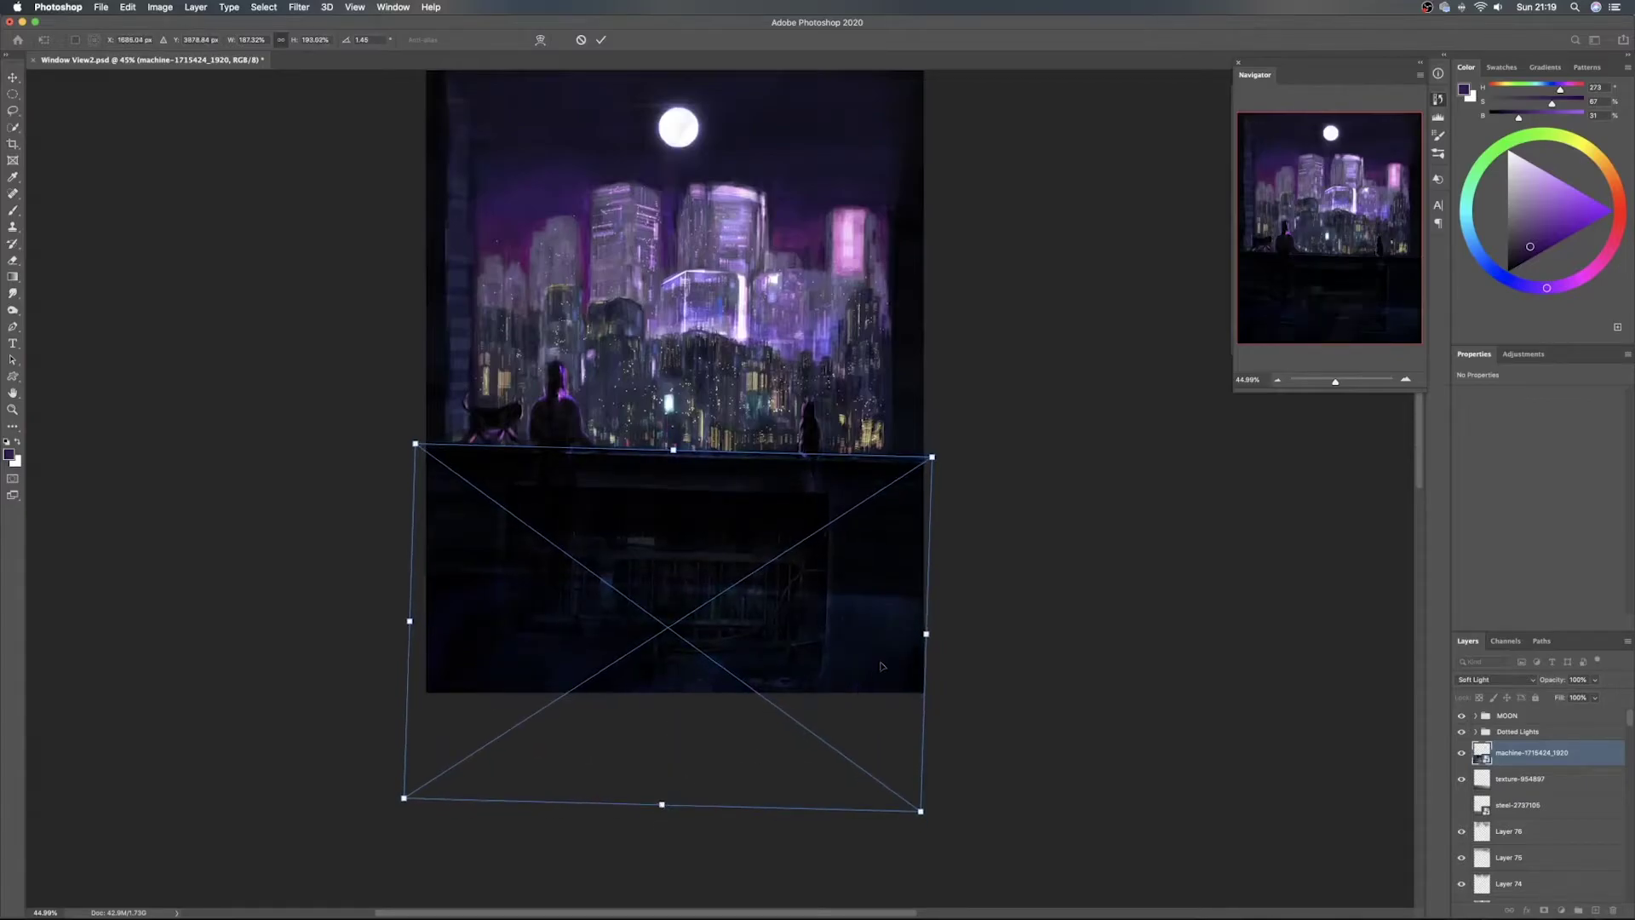
left_click_drag(934, 642, 967, 630)
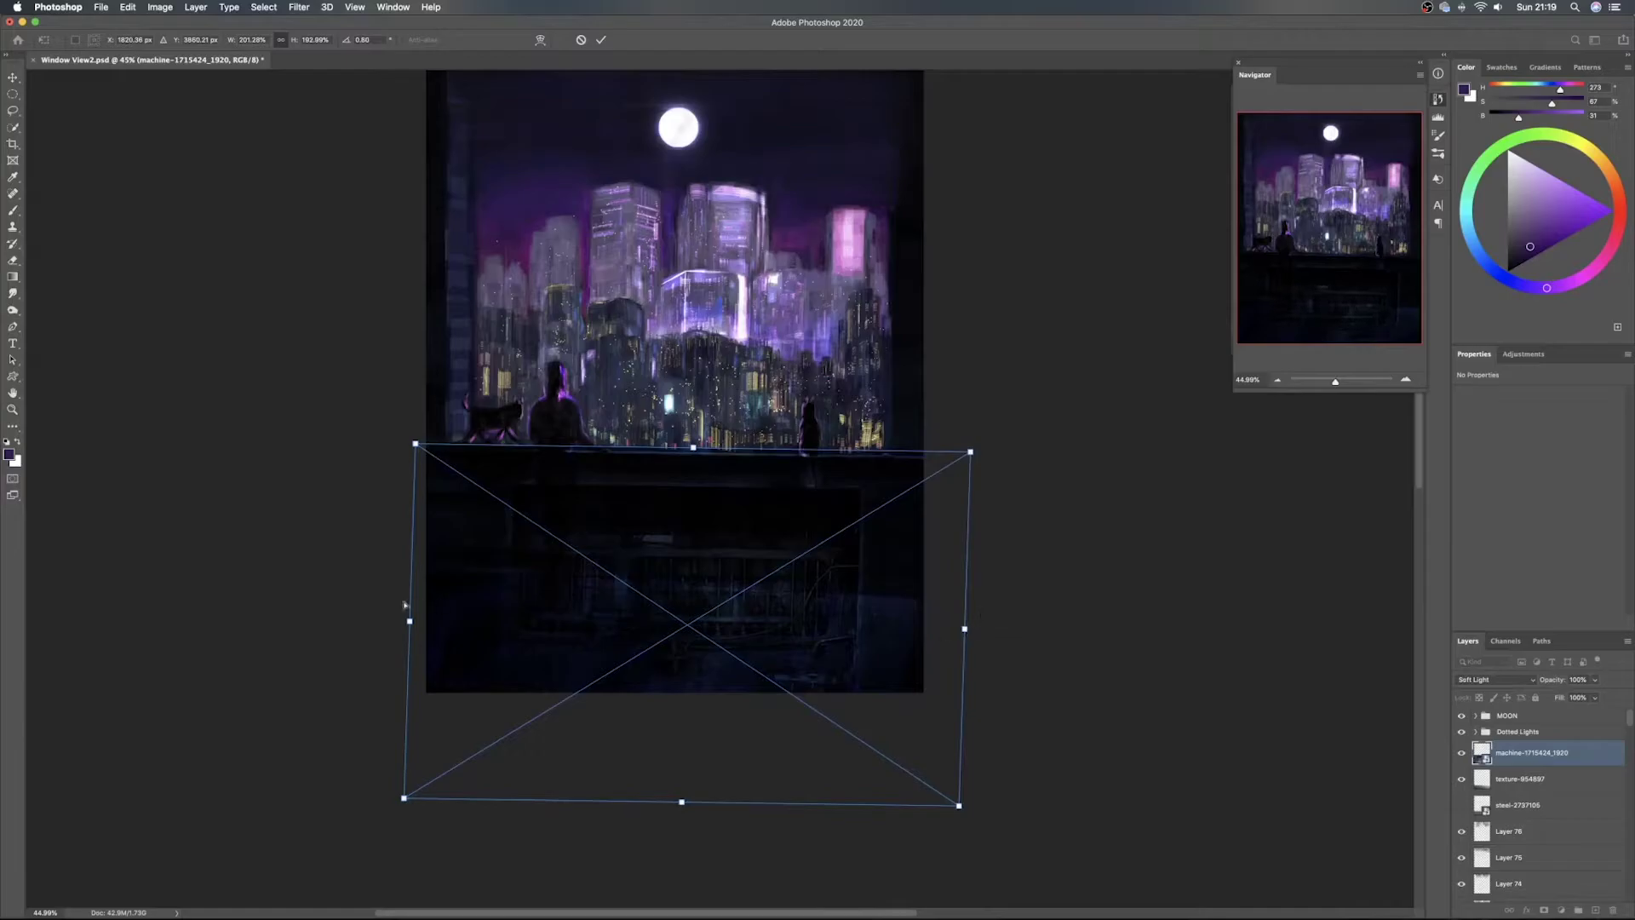
left_click_drag(409, 623, 405, 619)
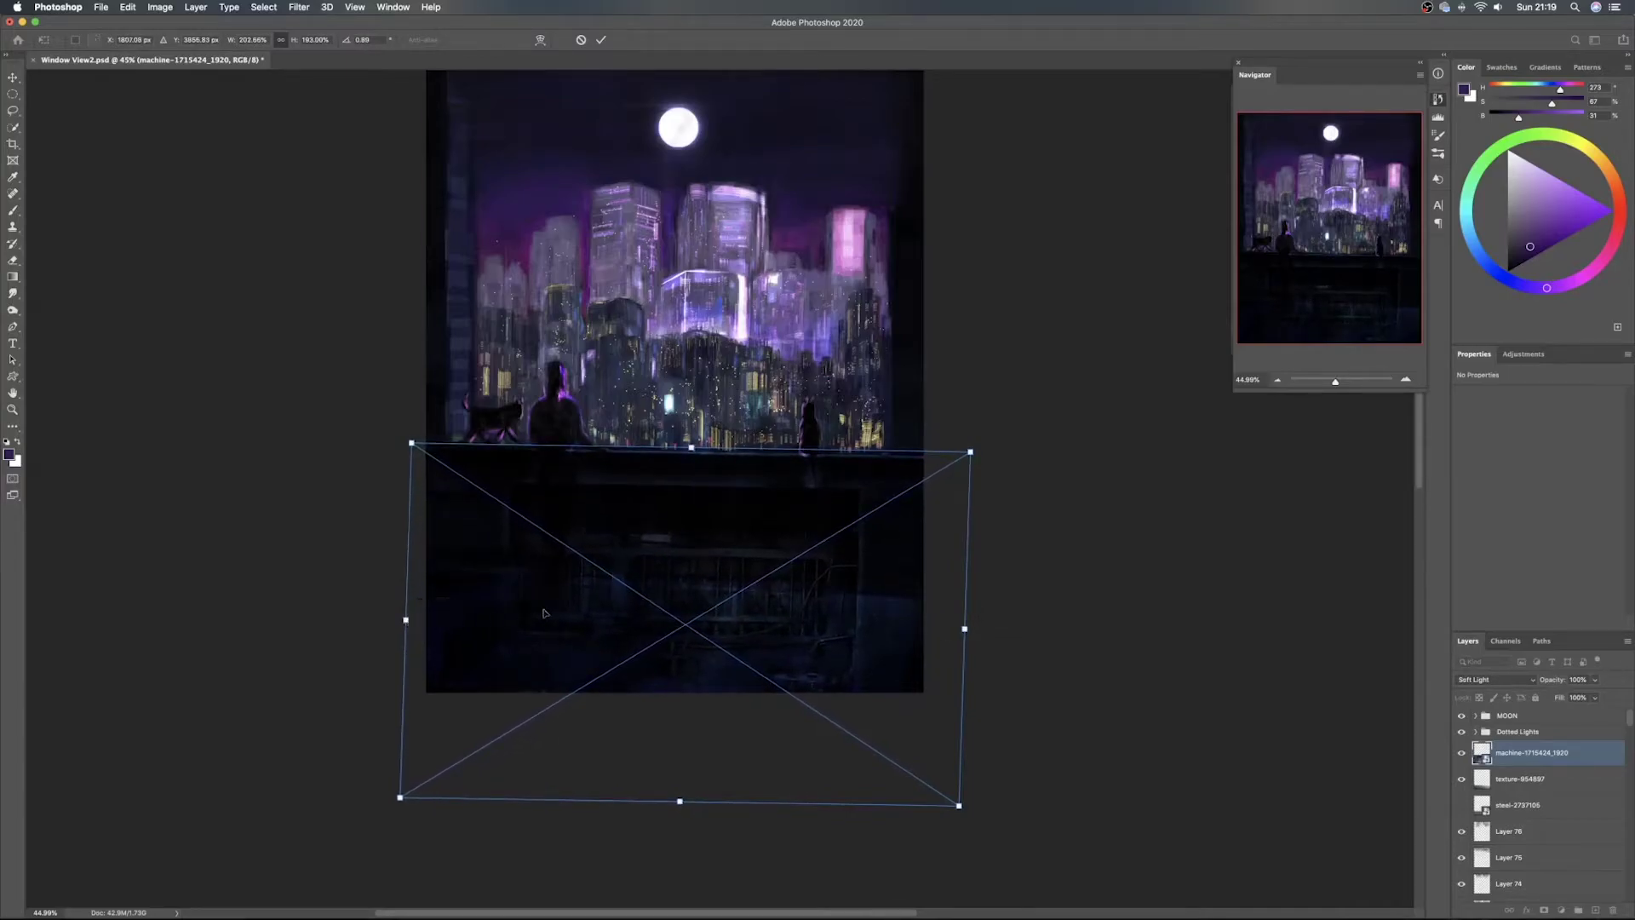
Pull the machine image's lower edge up toward the canvas bottom and bring both of its sides in toward the canvas edges
left_click_drag(962, 809, 959, 746)
left_click_drag(964, 601, 926, 599)
left_click_drag(406, 622, 417, 620)
left_click_drag(665, 773, 658, 722)
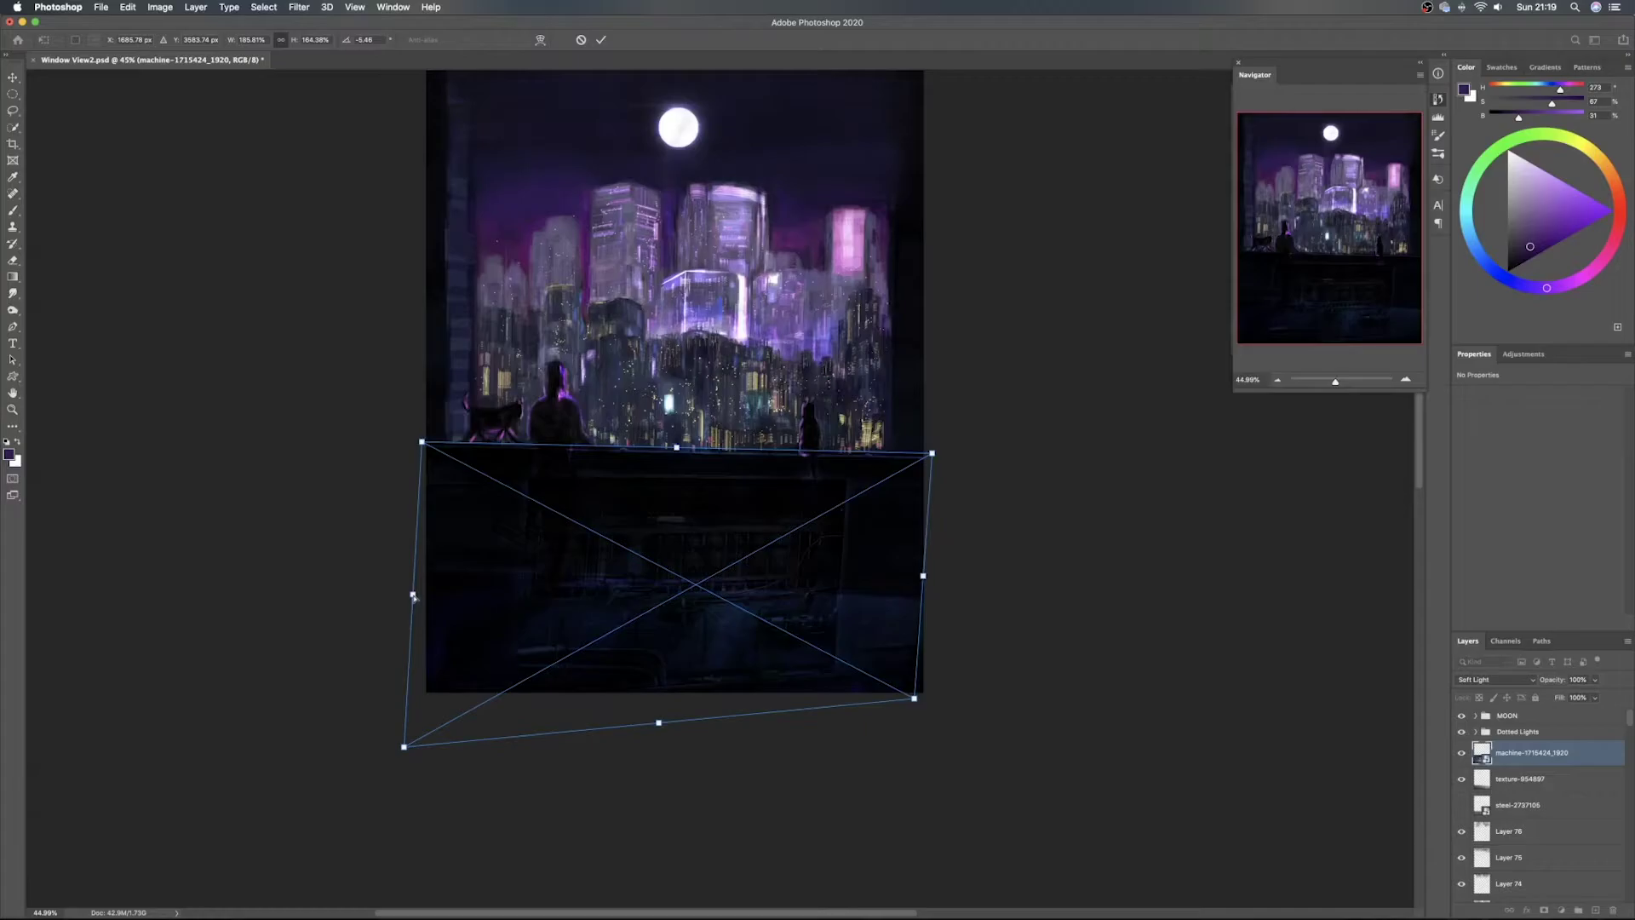
Distort the machine image's lower corners to fit the bottom corners of the canvas and apply the transform
left_click_drag(405, 755, 414, 678)
mouse_move(917, 700)
left_mouse_down()
mouse_move(919, 673)
mouse_move(910, 714)
mouse_move(933, 716)
left_mouse_up()
left_click_drag(415, 680, 425, 676)
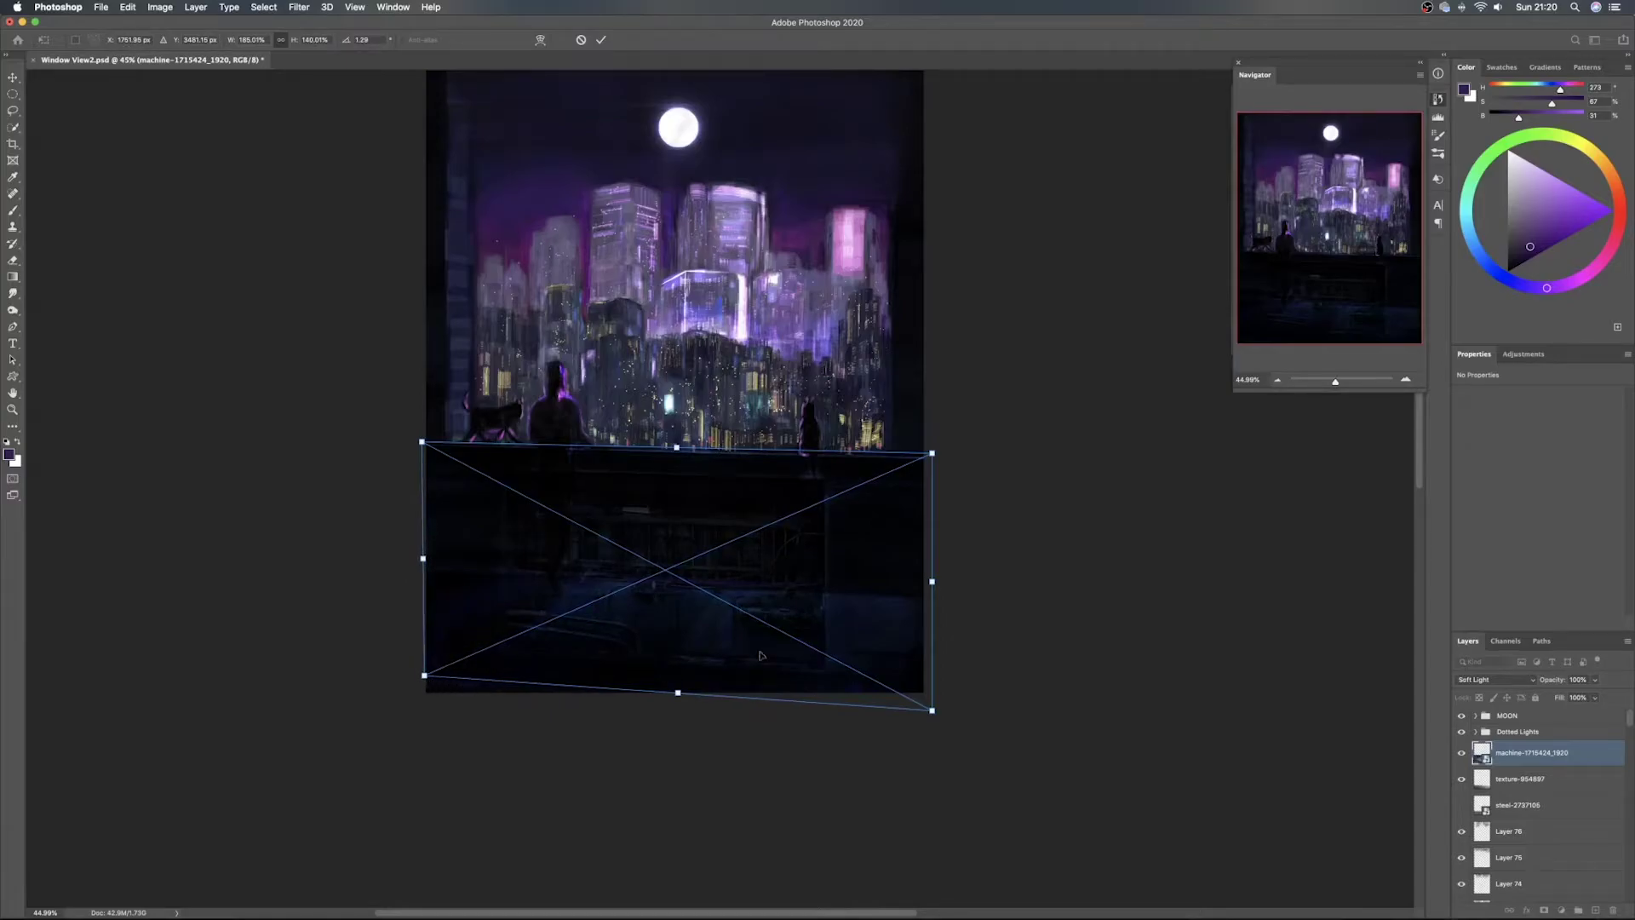
left_click_drag(933, 712, 936, 719)
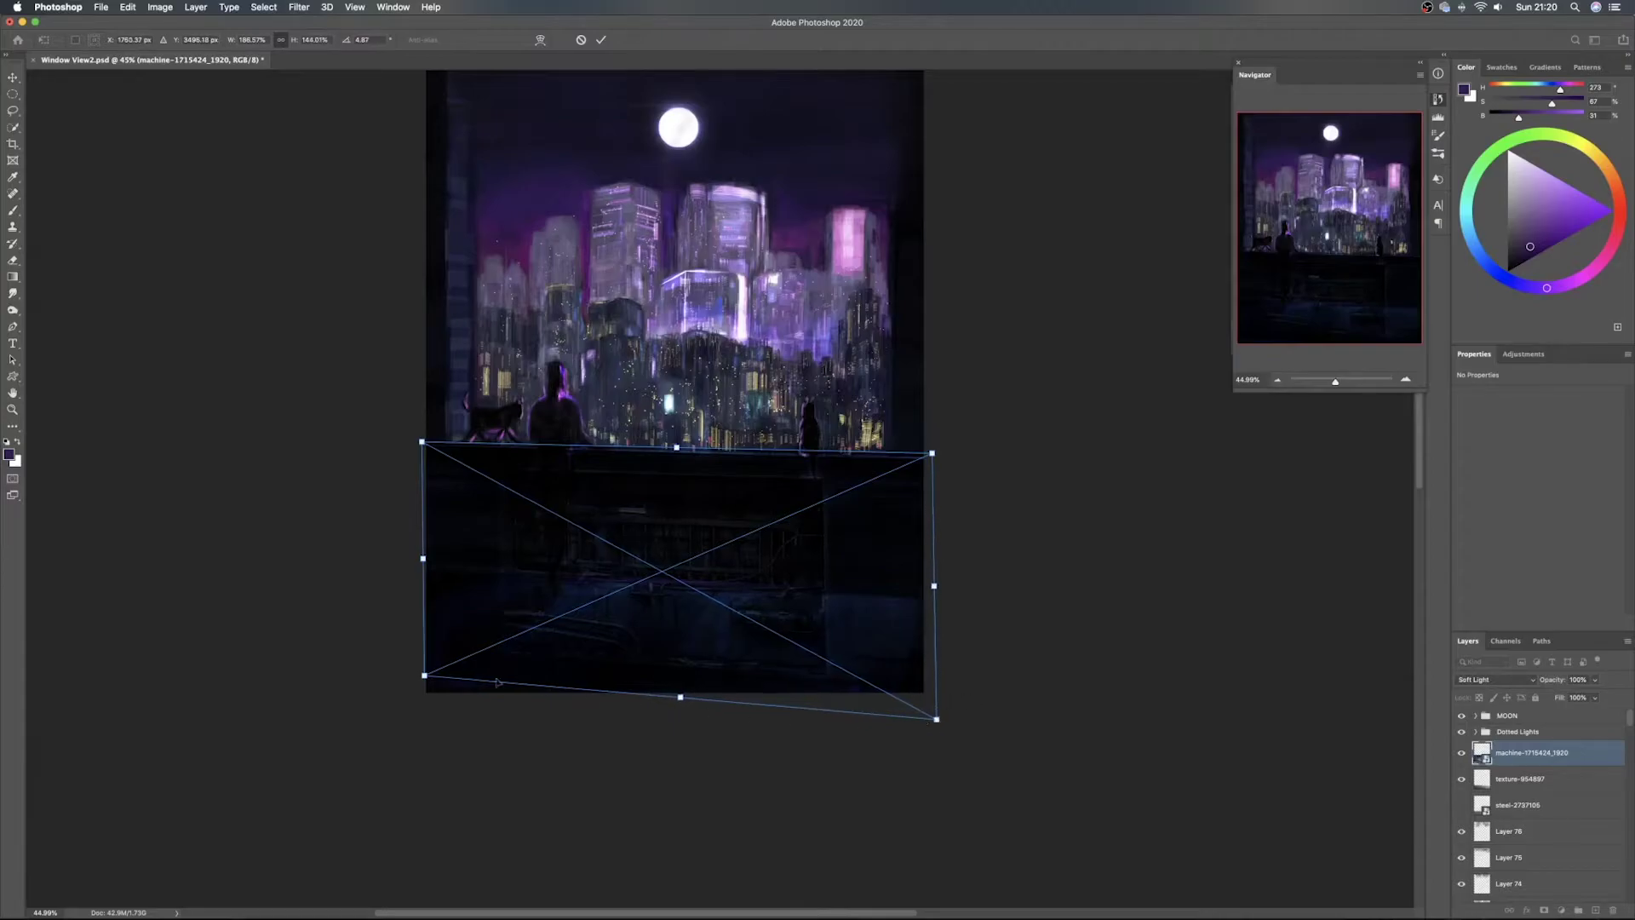
left_click_drag(425, 676, 430, 677)
key("Return")
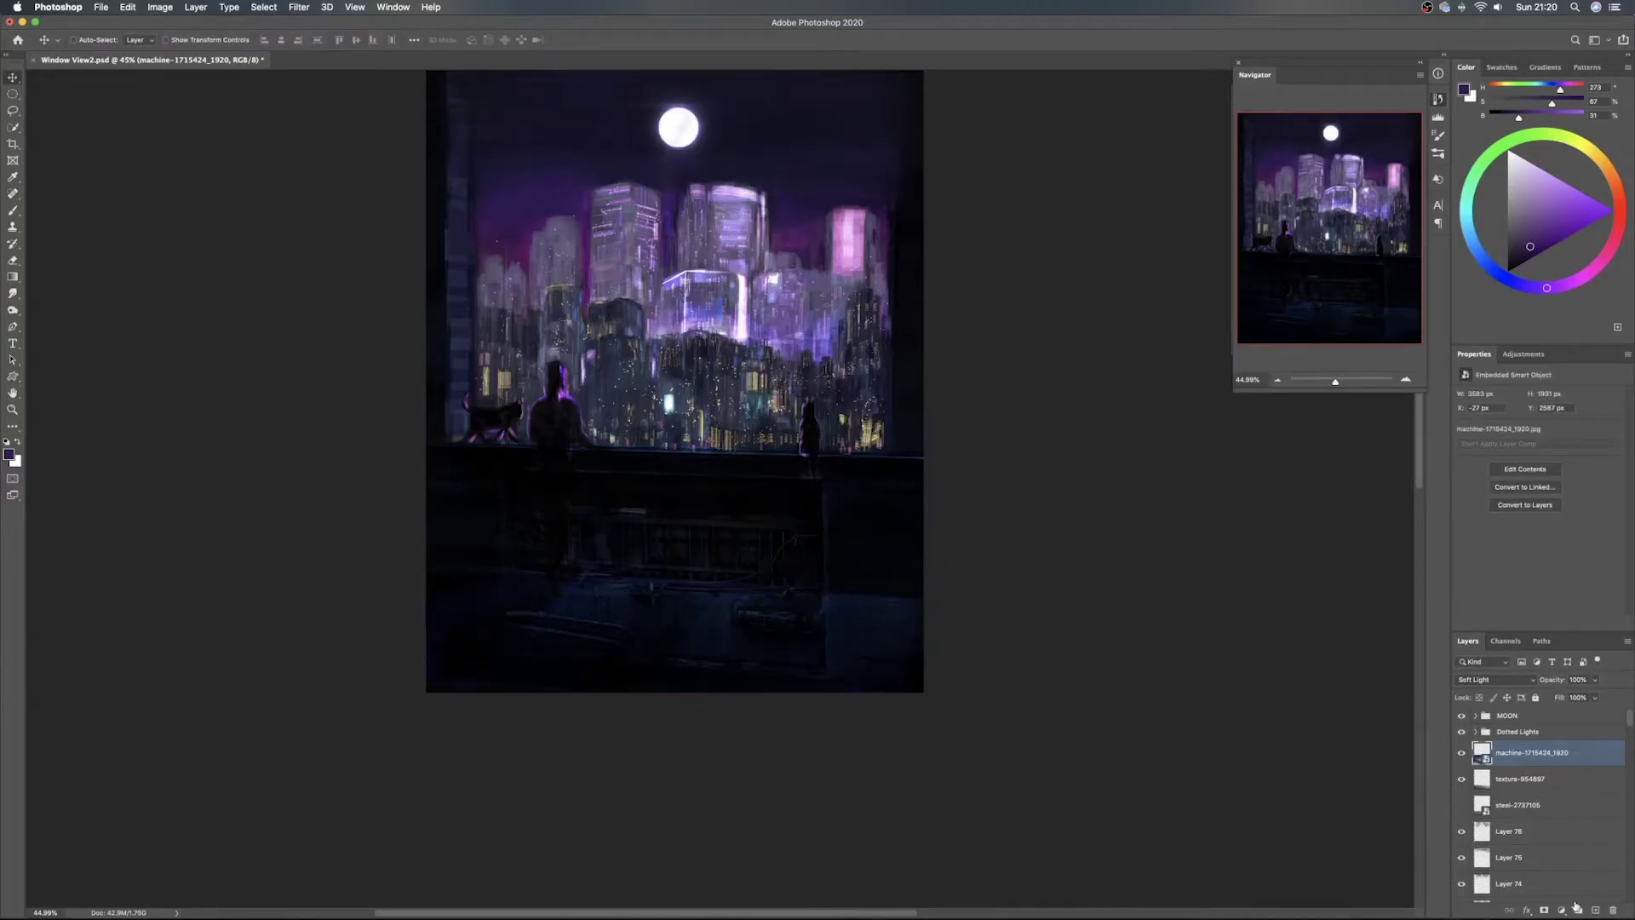
Add a layer mask to the machine layer and choose the Flat Edge Bristle brush from the Curious Atom Brushes
left_click(1543, 911)
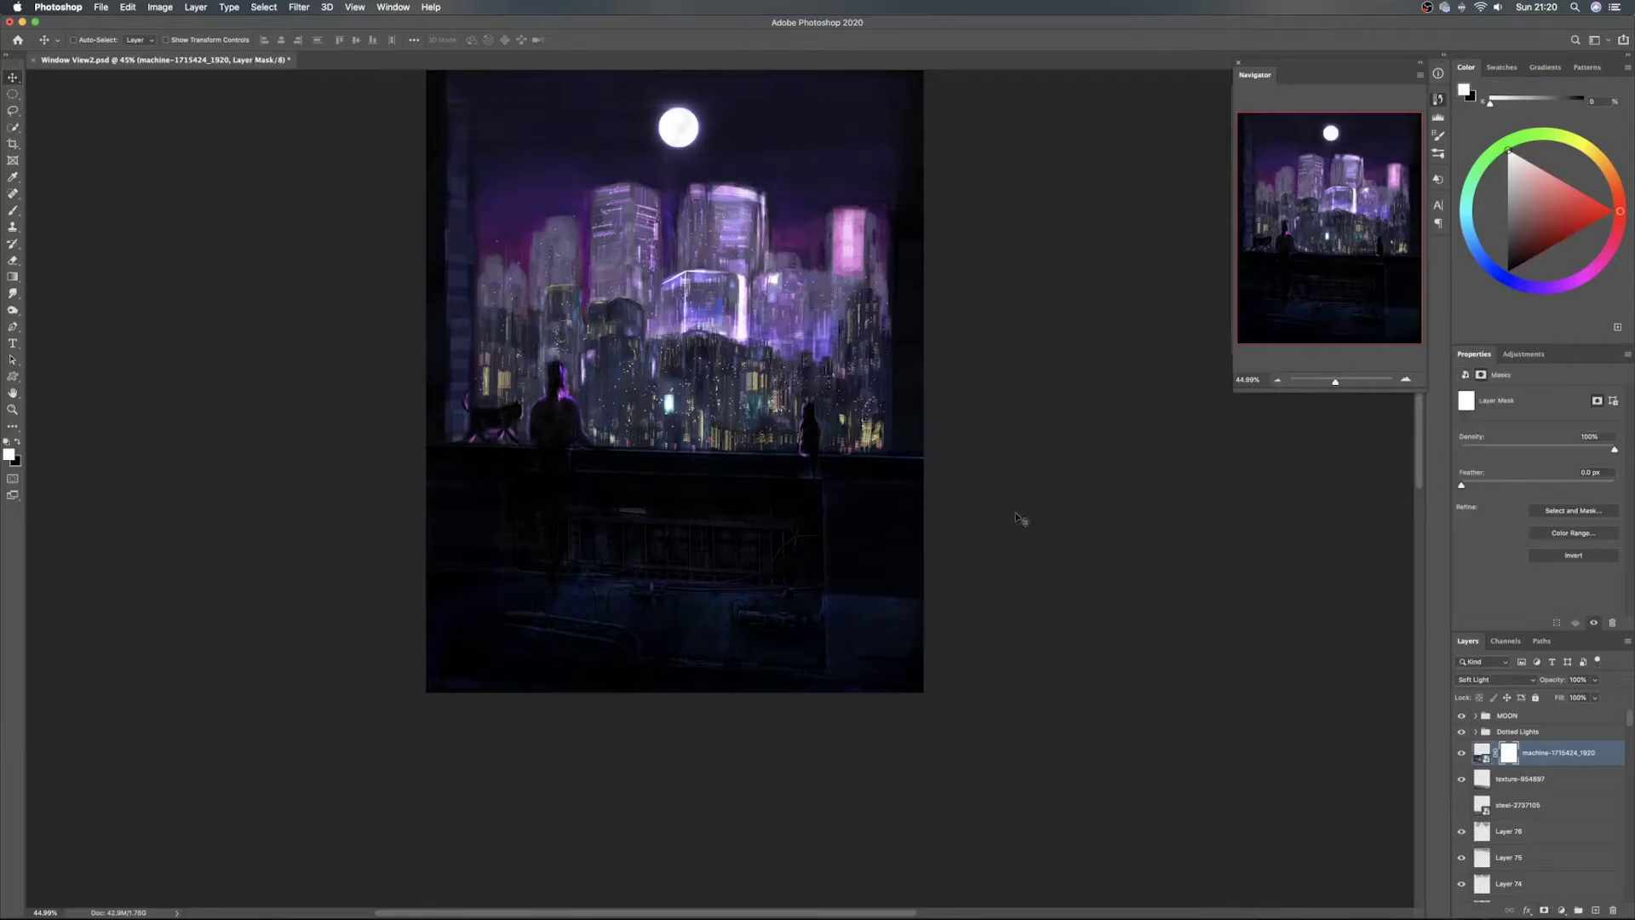
key("b")
right_click(719, 543)
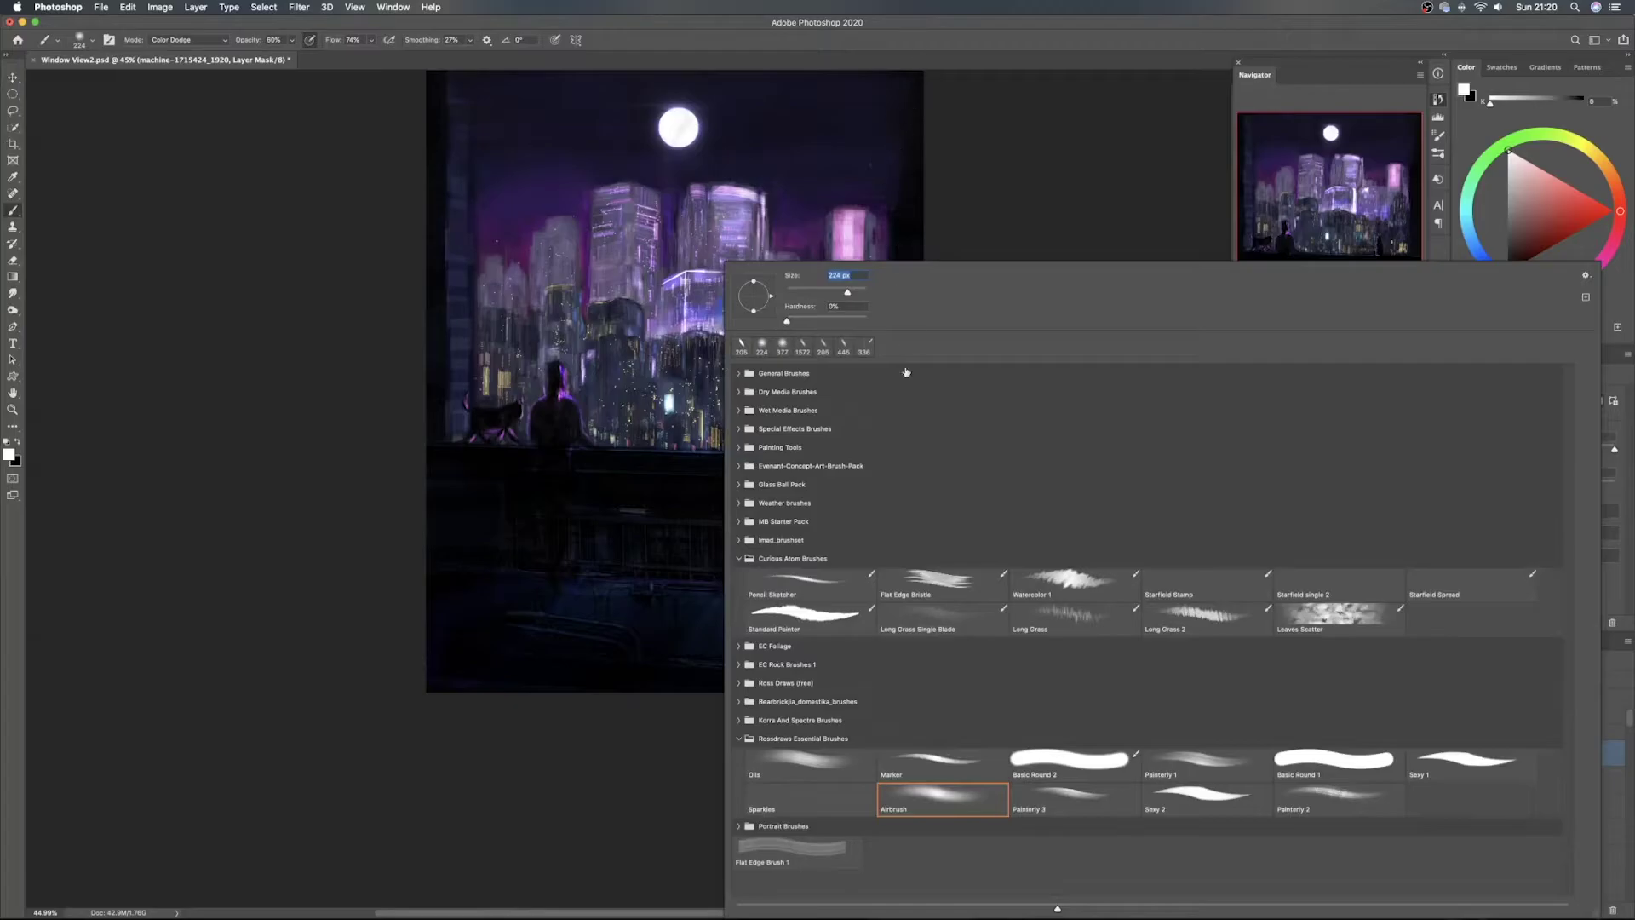
left_click(940, 582)
key("Return")
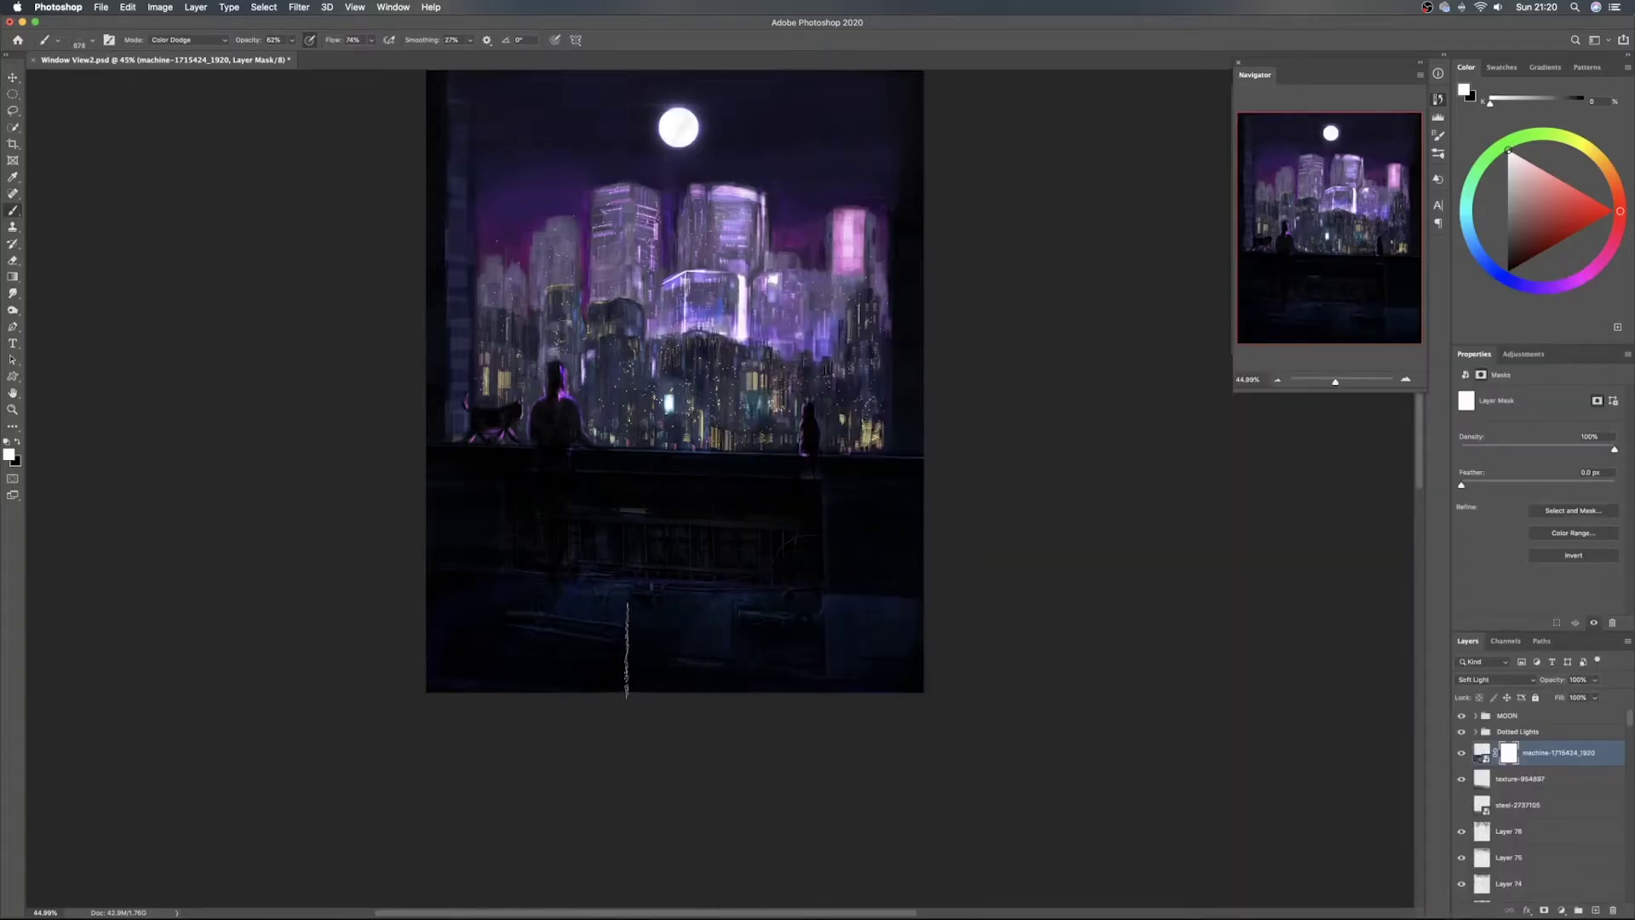
Set the brush to Normal mode with black, mask the machine texture off the floor, and save the document
key("x")
left_click(205, 41)
scroll(206, 44, "up", 5)
left_click(170, 19)
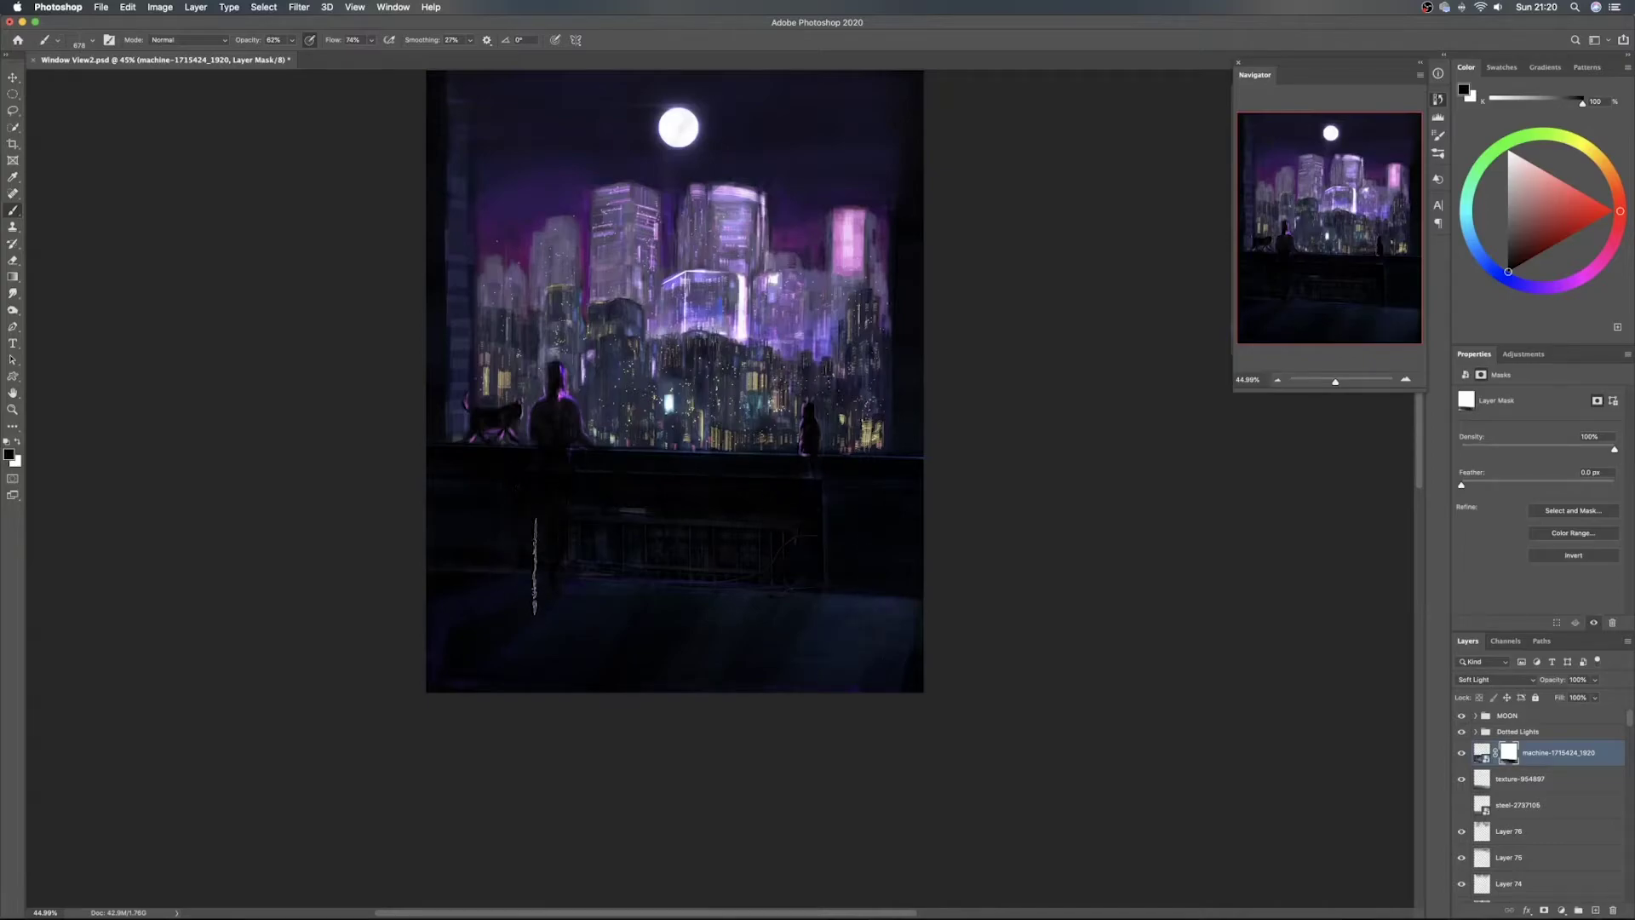
left_click_drag(702, 614, 667, 614)
key("super+s")
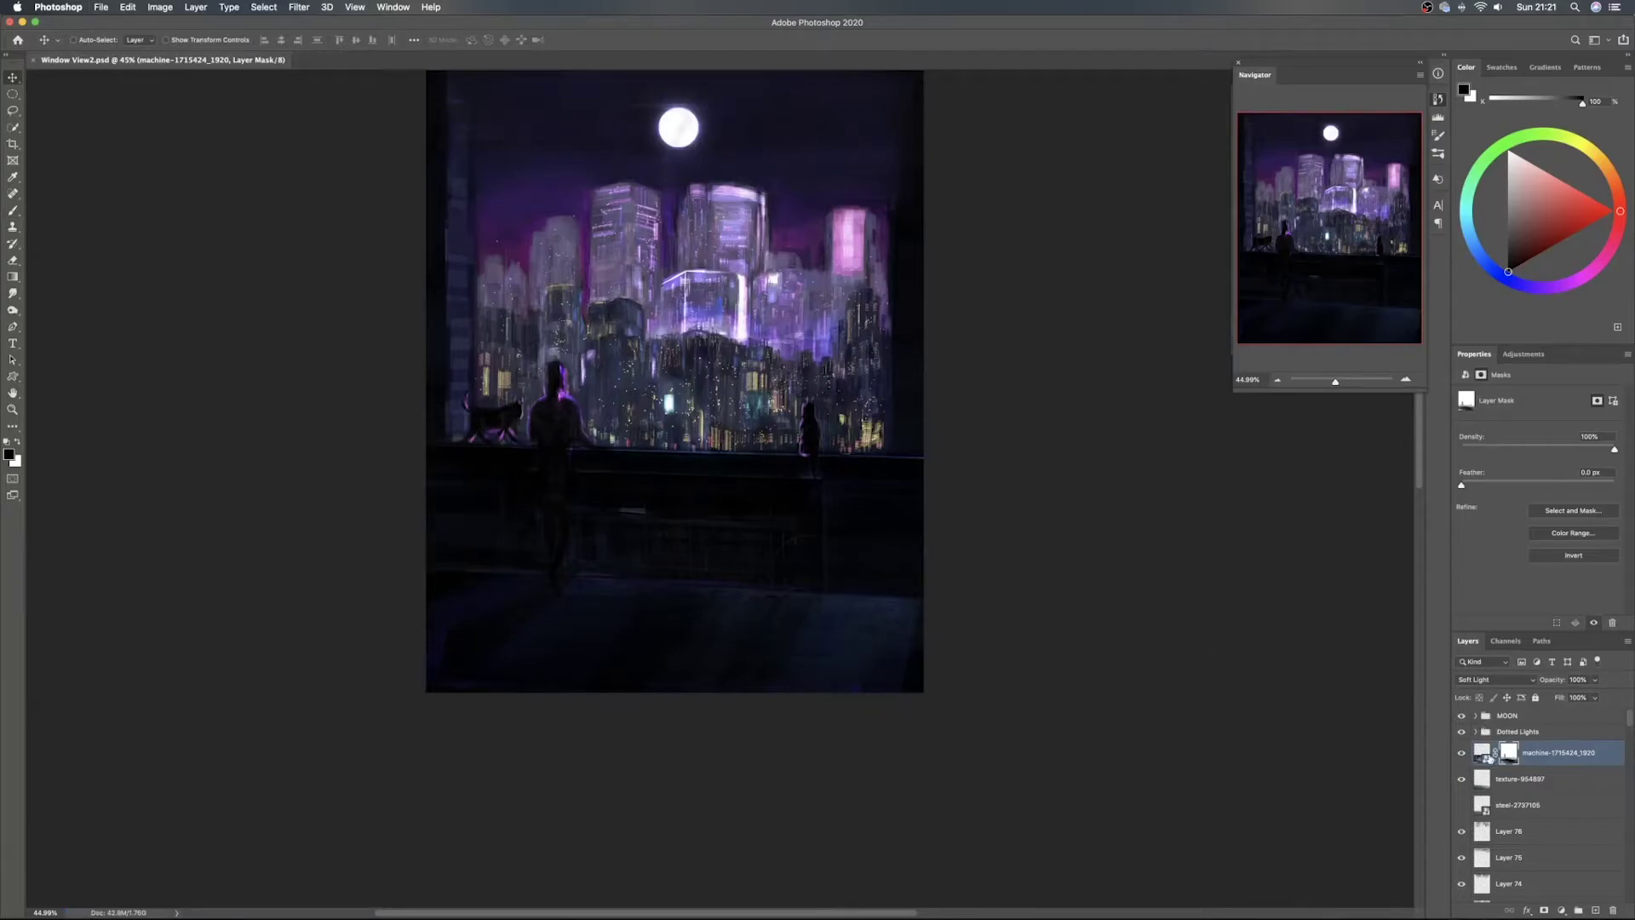
Show the steel-2737105 layer again and lower the opacity of the machine-1715424_1920 layer
left_click(1483, 754)
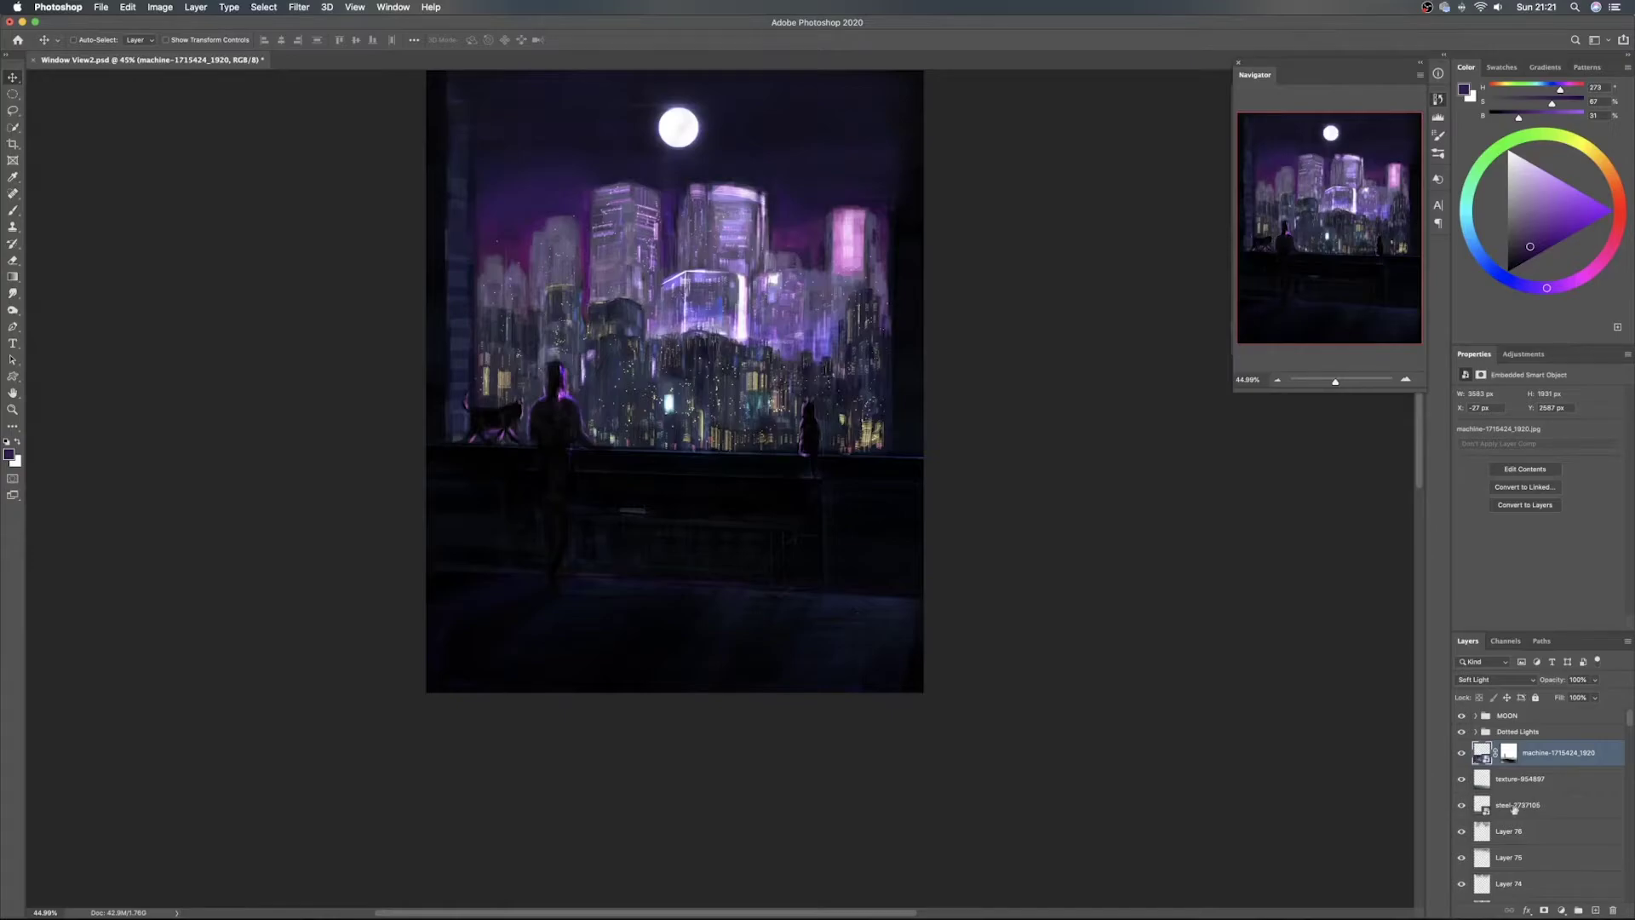
left_click(1565, 808)
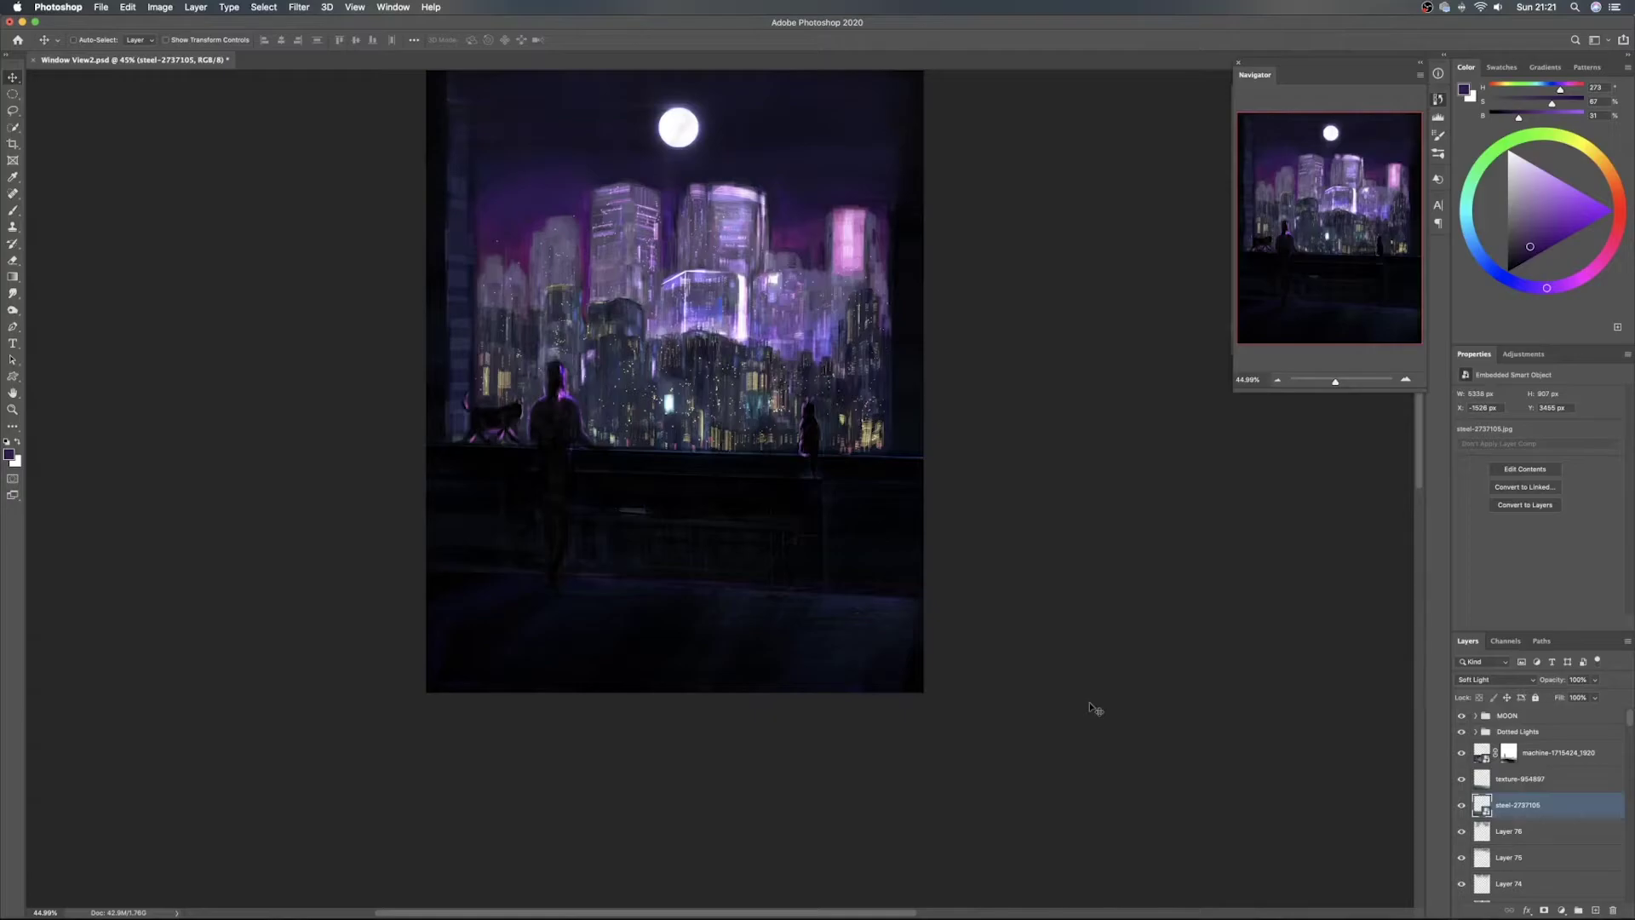
left_click(1556, 749)
left_click_drag(1556, 681, 1405, 682)
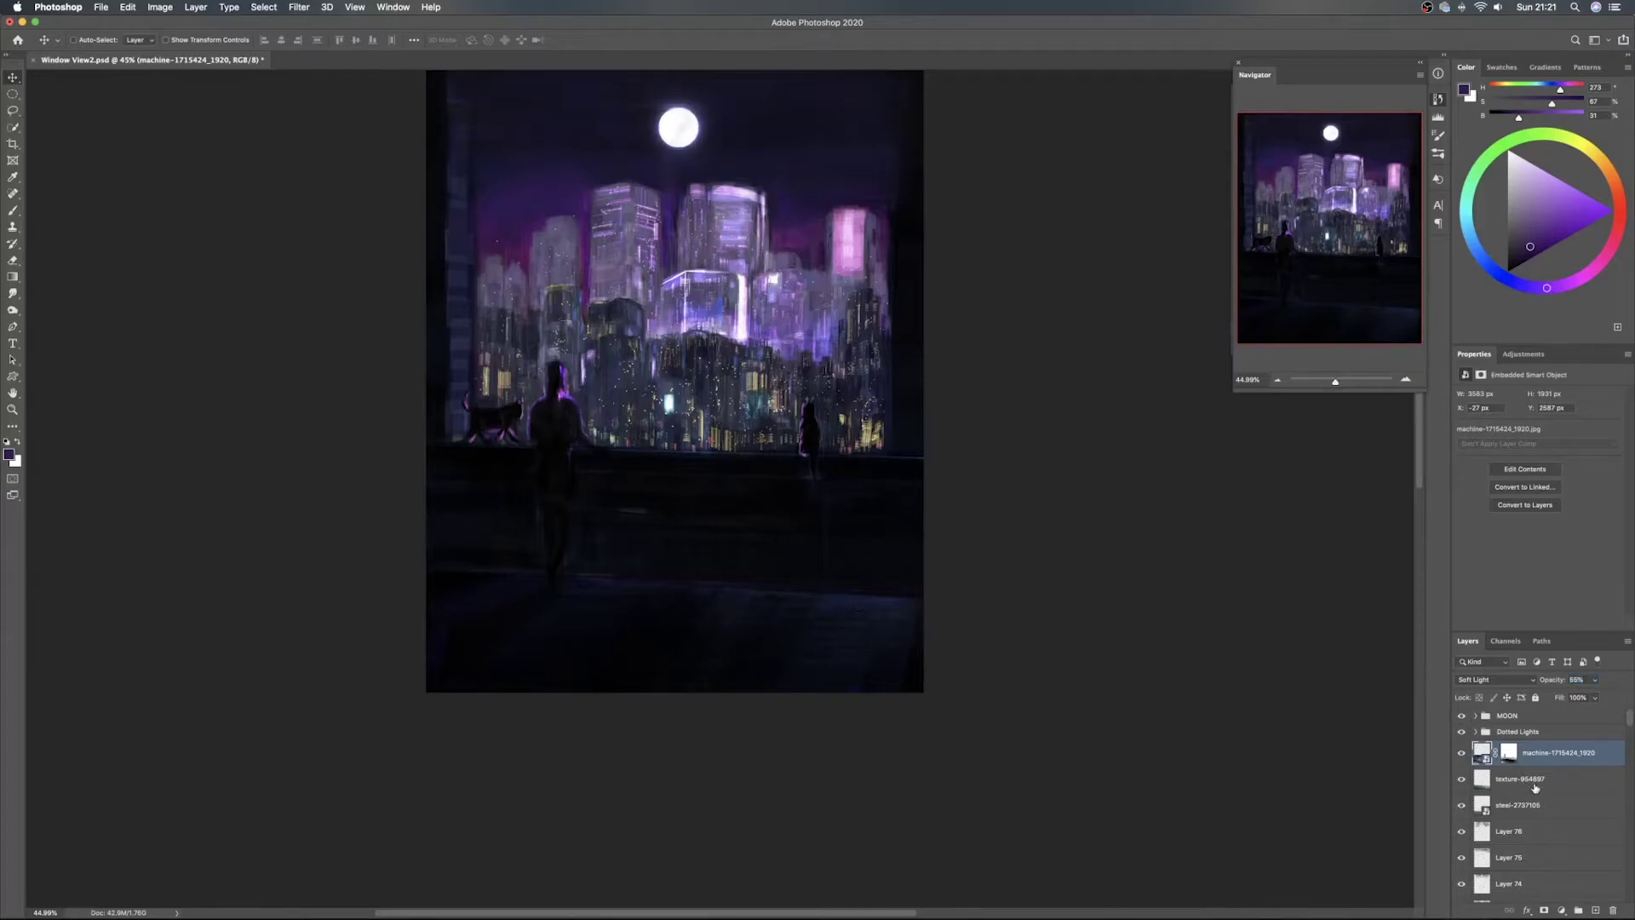
Lower the opacity of the steel-2737105 and texture-954897 layers, and save the document
left_click(1548, 809)
left_click_drag(1558, 685, 1416, 685)
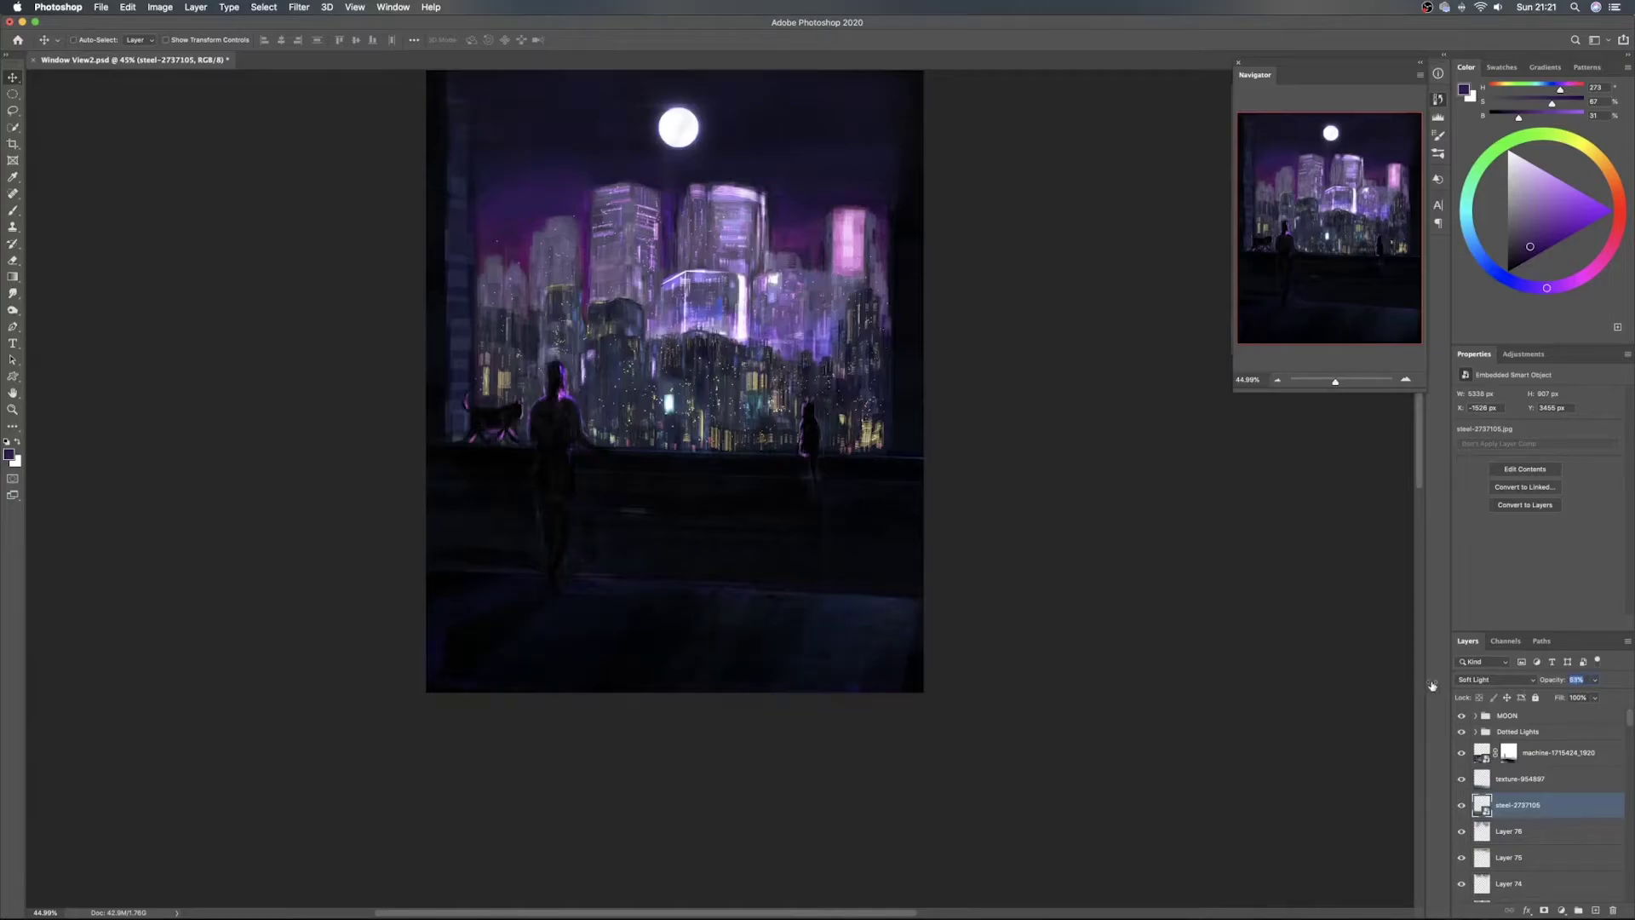
left_click(1570, 777)
left_click_drag(1559, 684, 1356, 684)
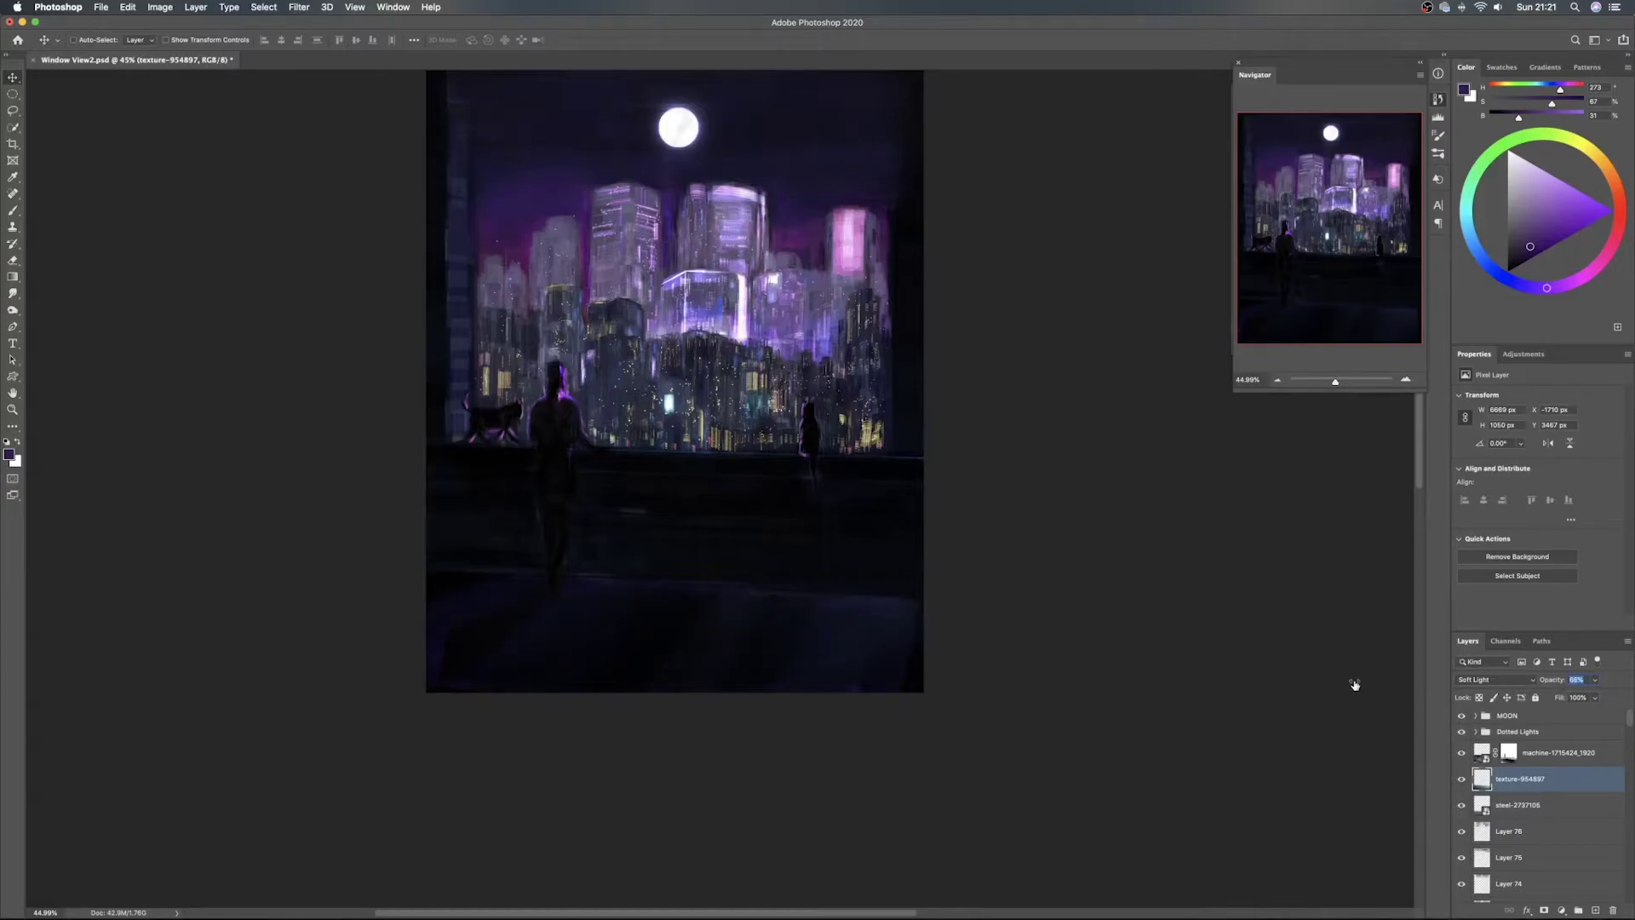
left_click_drag(1355, 685, 1357, 684)
key("super+s")
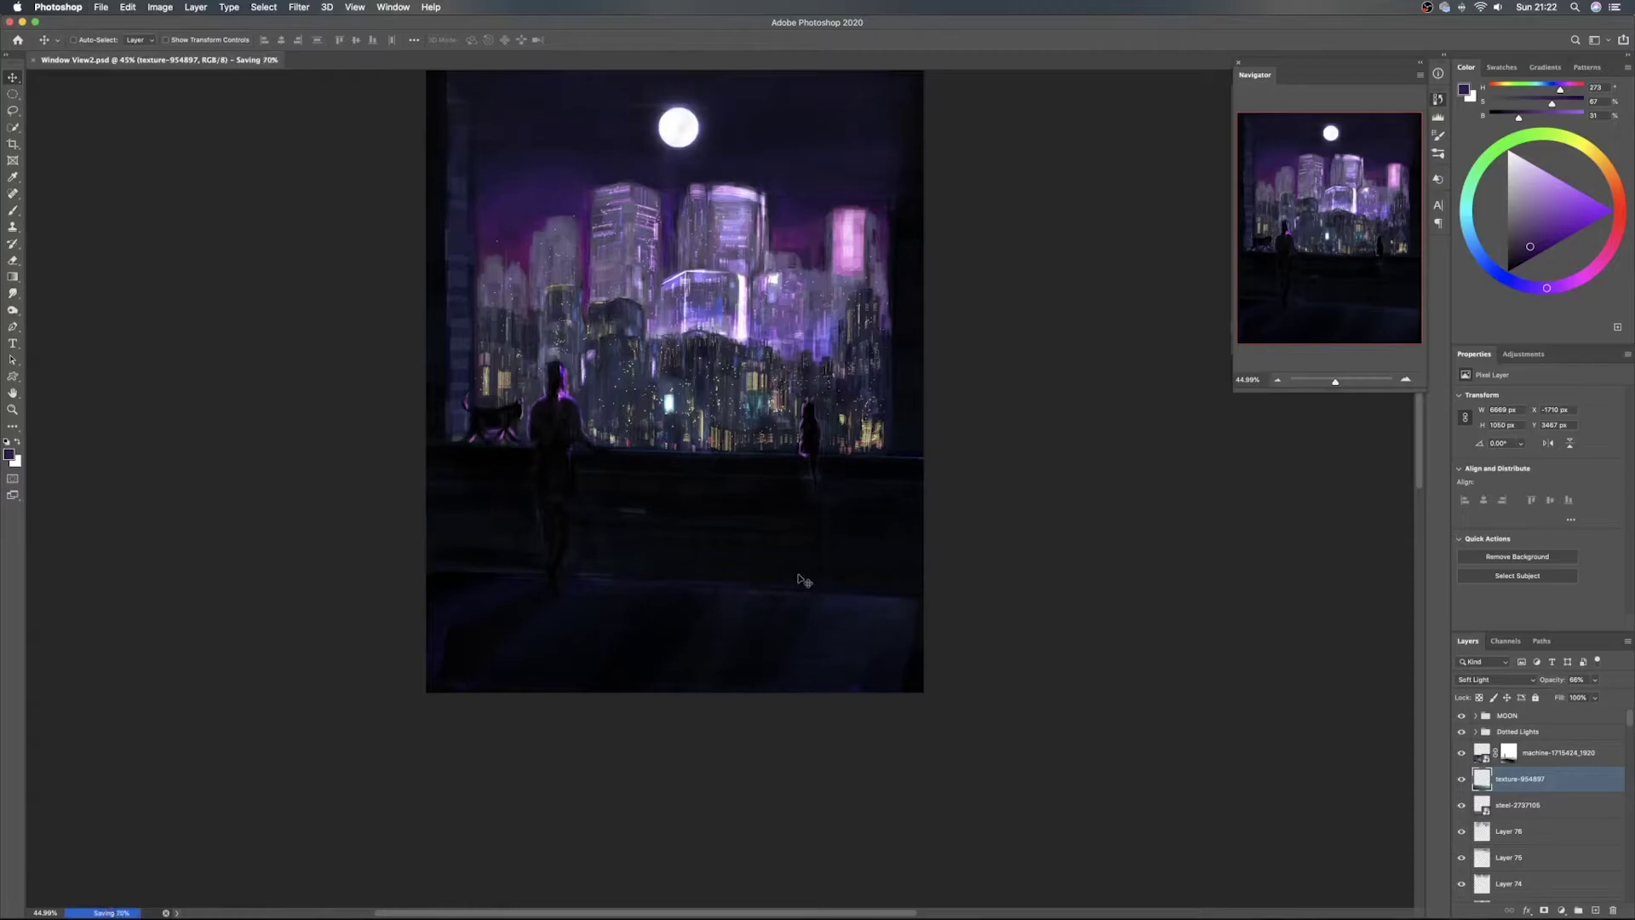
Switch to Finder and place another copy of machine-1715424_1920.jpg from the Stock Images folder into the painting
left_click_drag(756, 474, 757, 579)
scroll(768, 573, "up", 3)
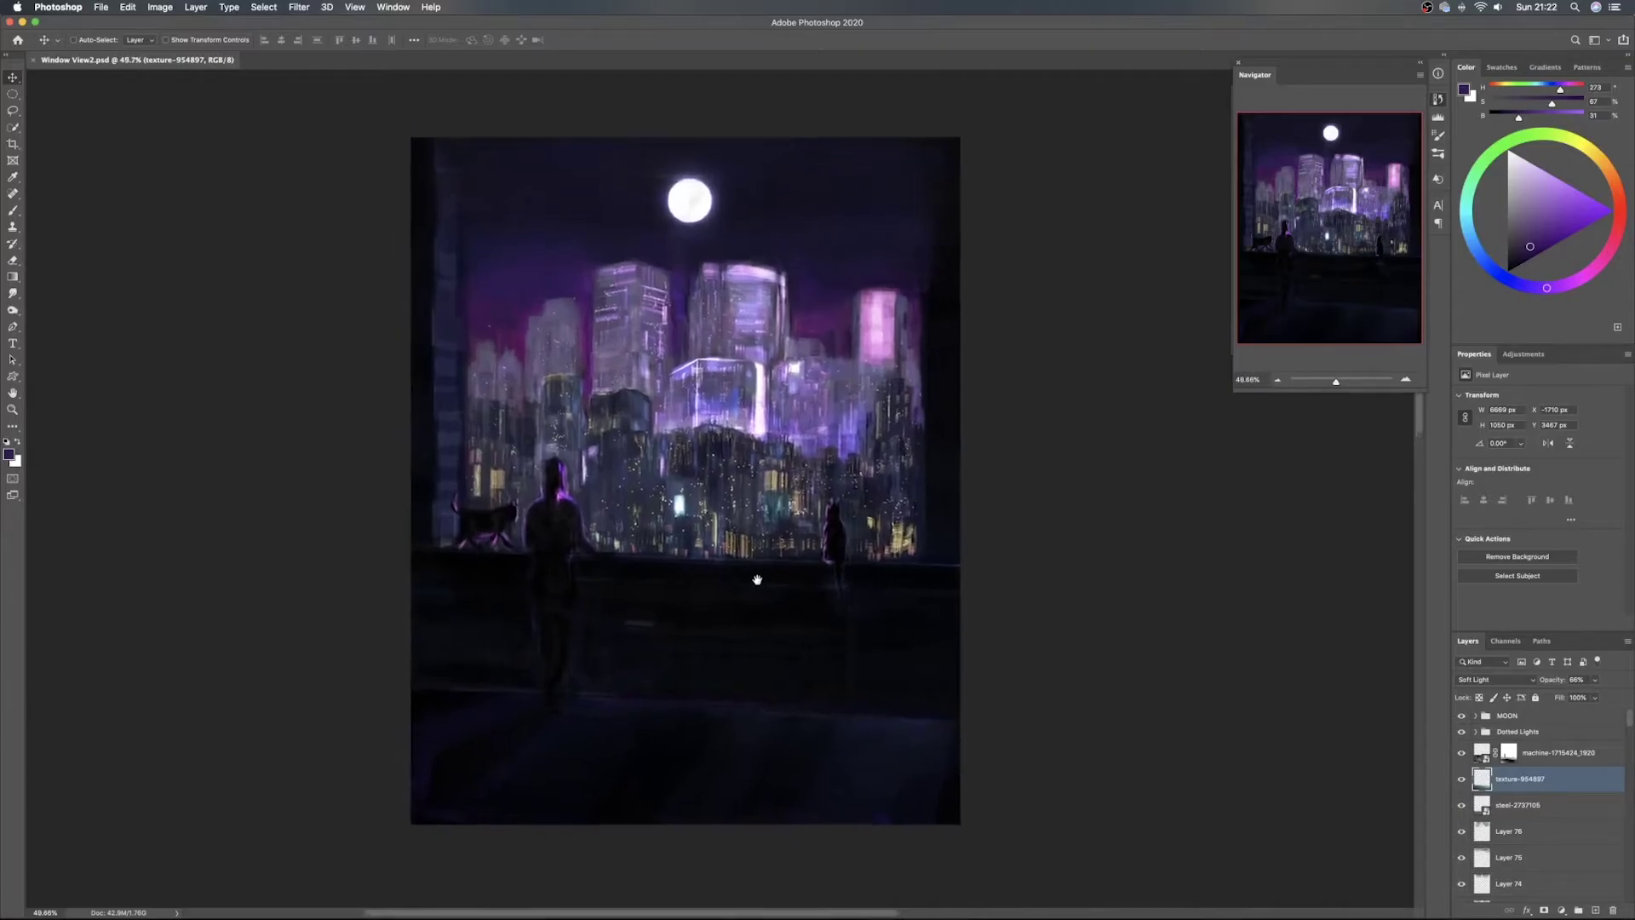
mouse_move(635, 906)
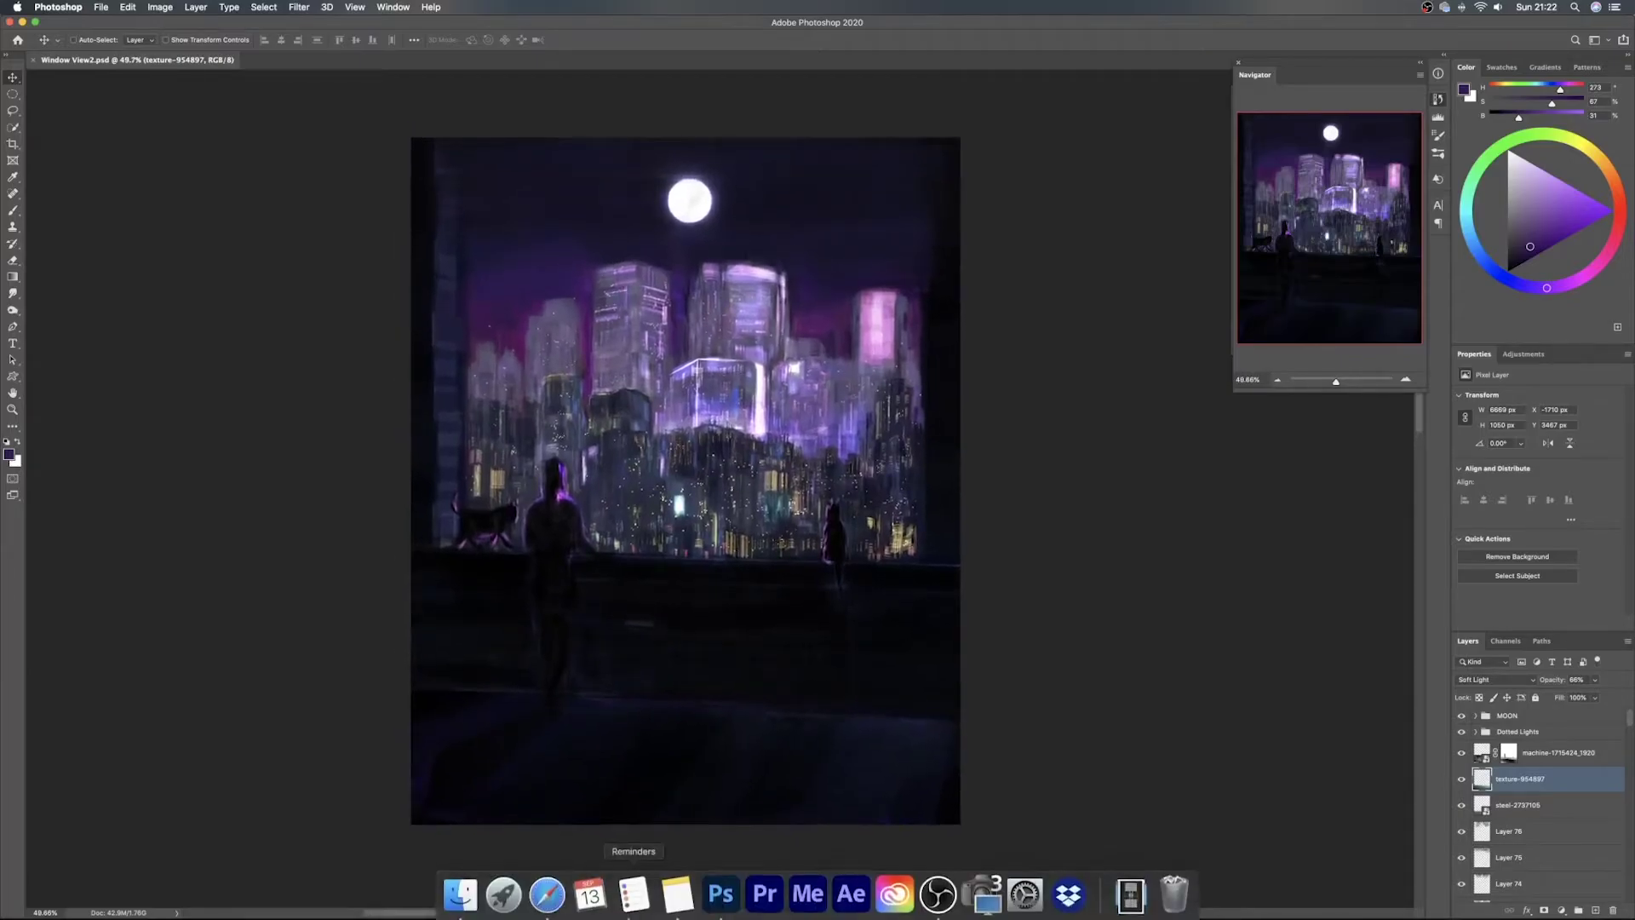
left_click(460, 891)
left_click(950, 407)
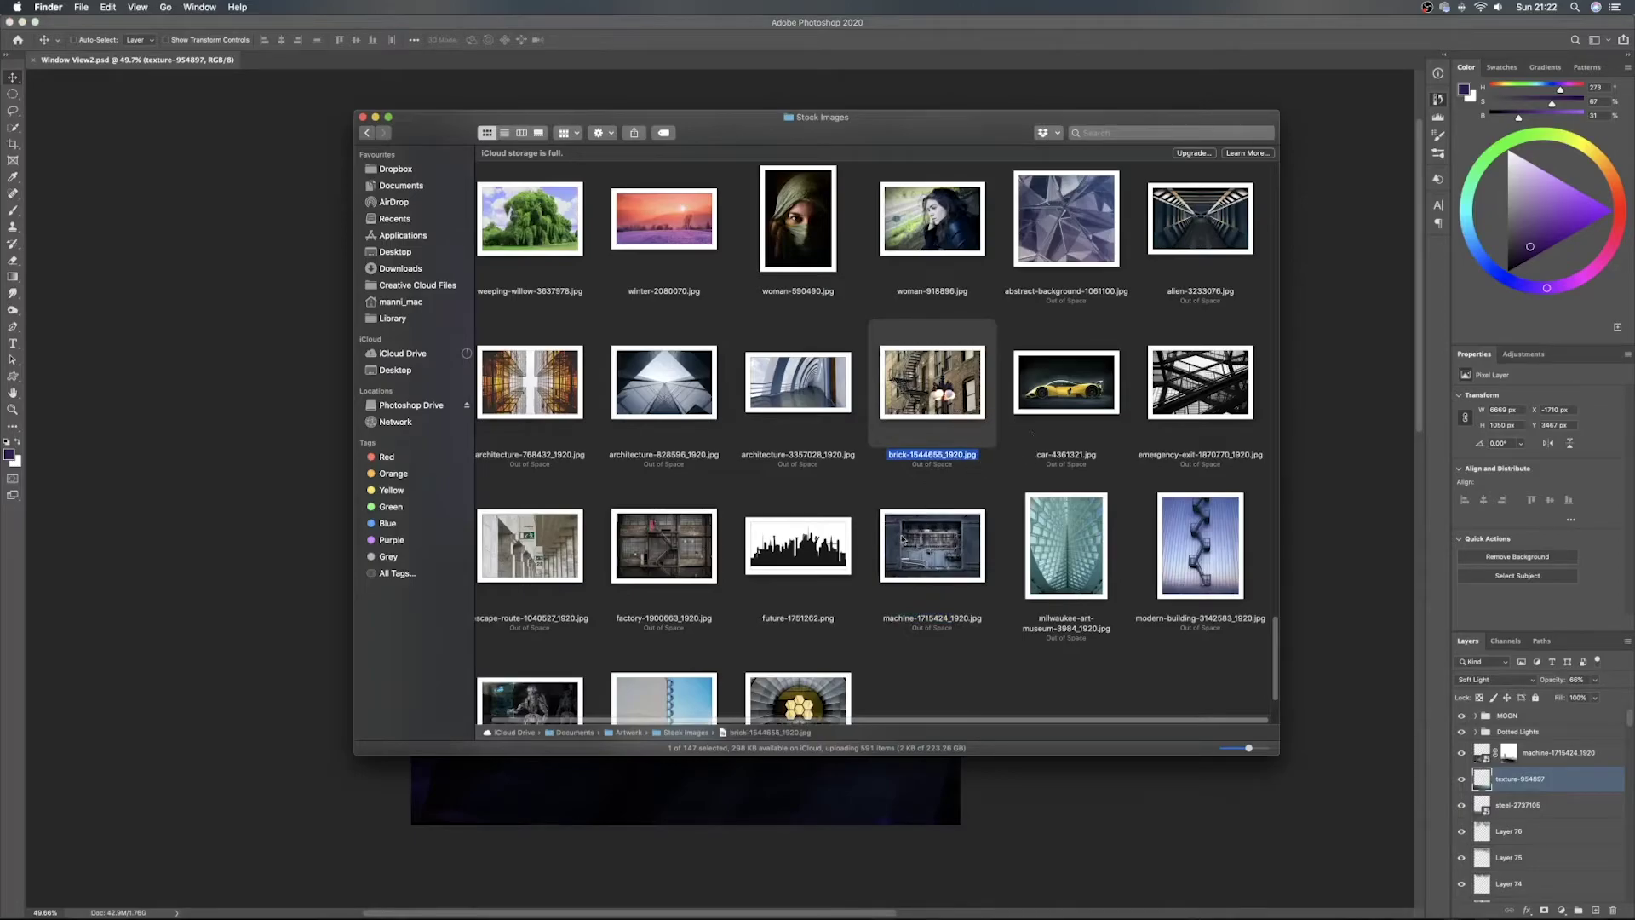
left_click(502, 572)
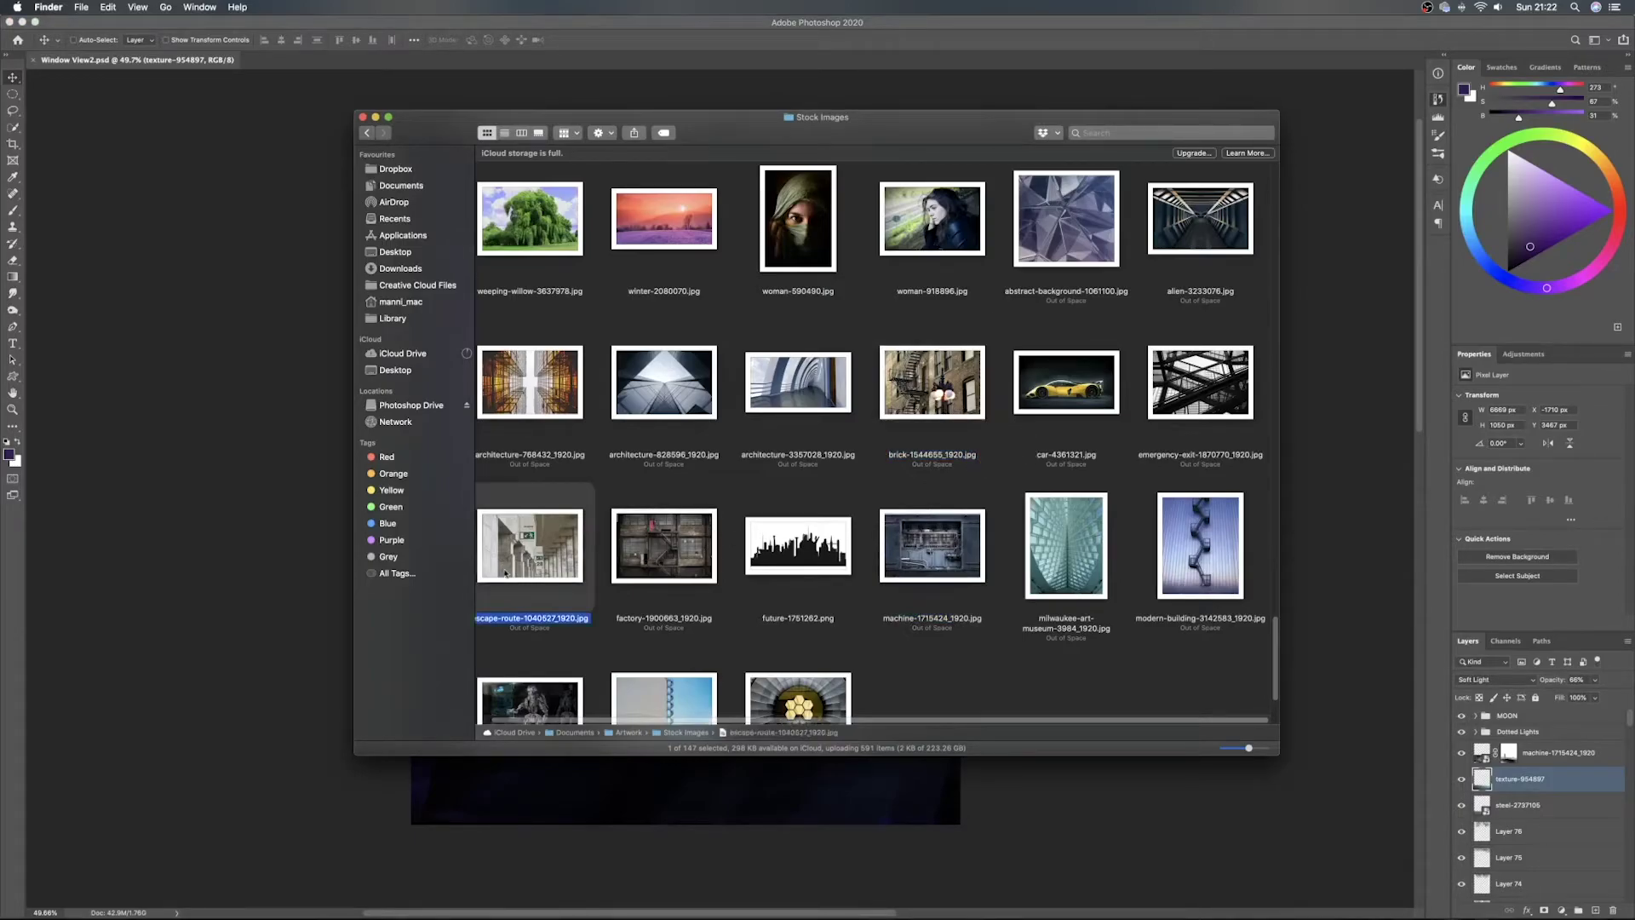
scroll(587, 561, "down", 3)
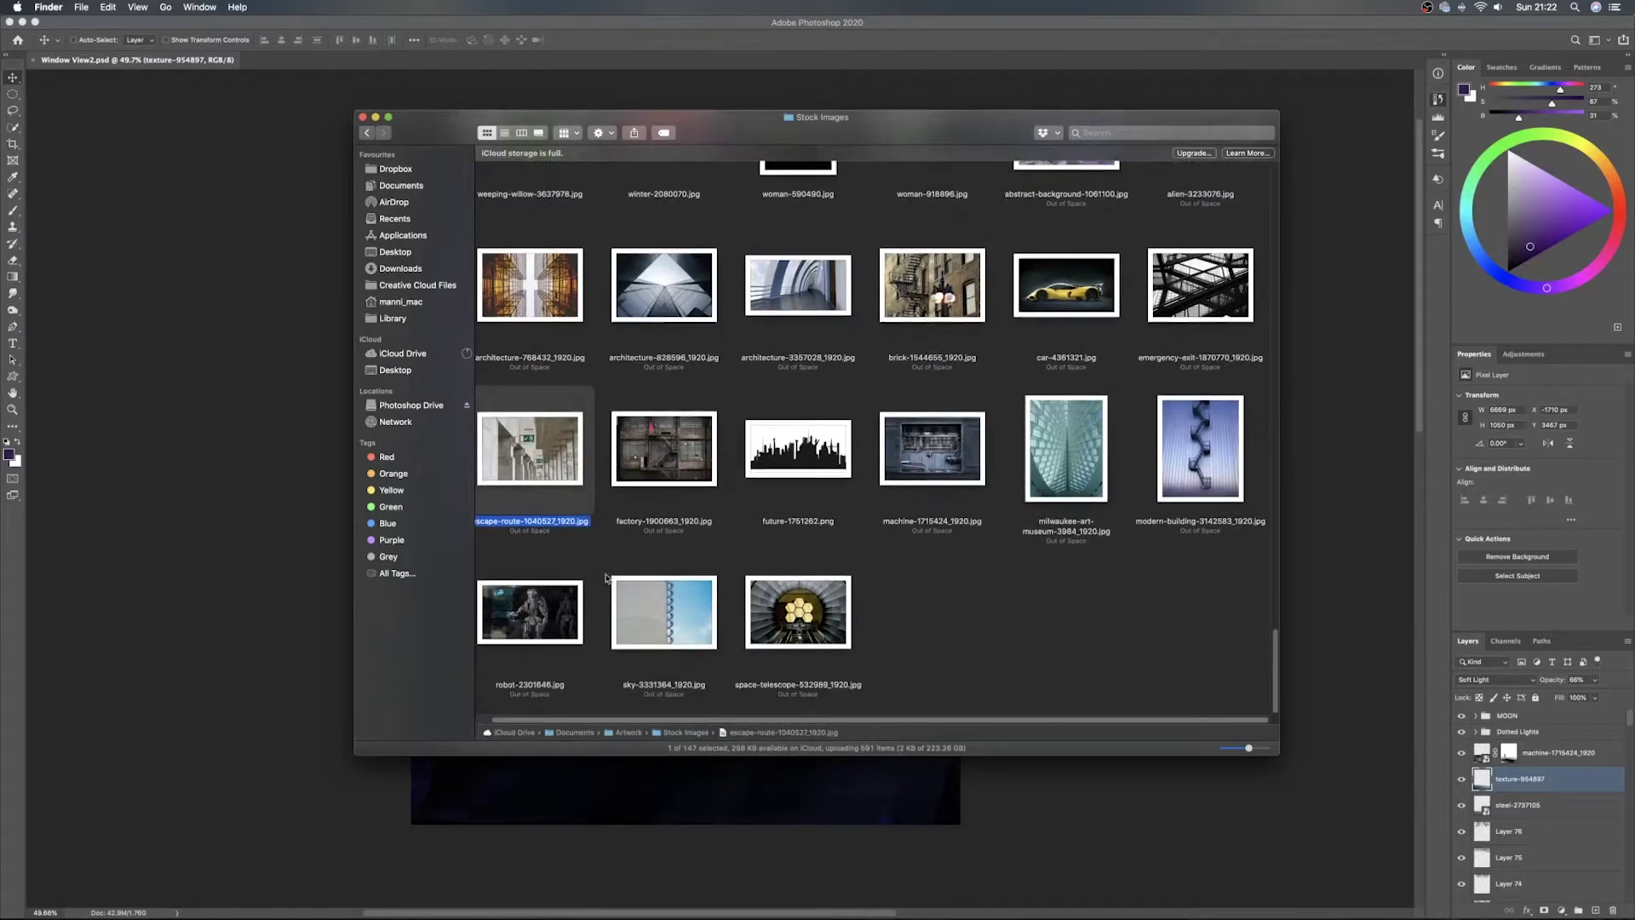
mouse_move(1276, 674)
left_mouse_down()
mouse_move(1290, 598)
mouse_move(1267, 687)
left_mouse_up()
left_click_drag(941, 473, 755, 784)
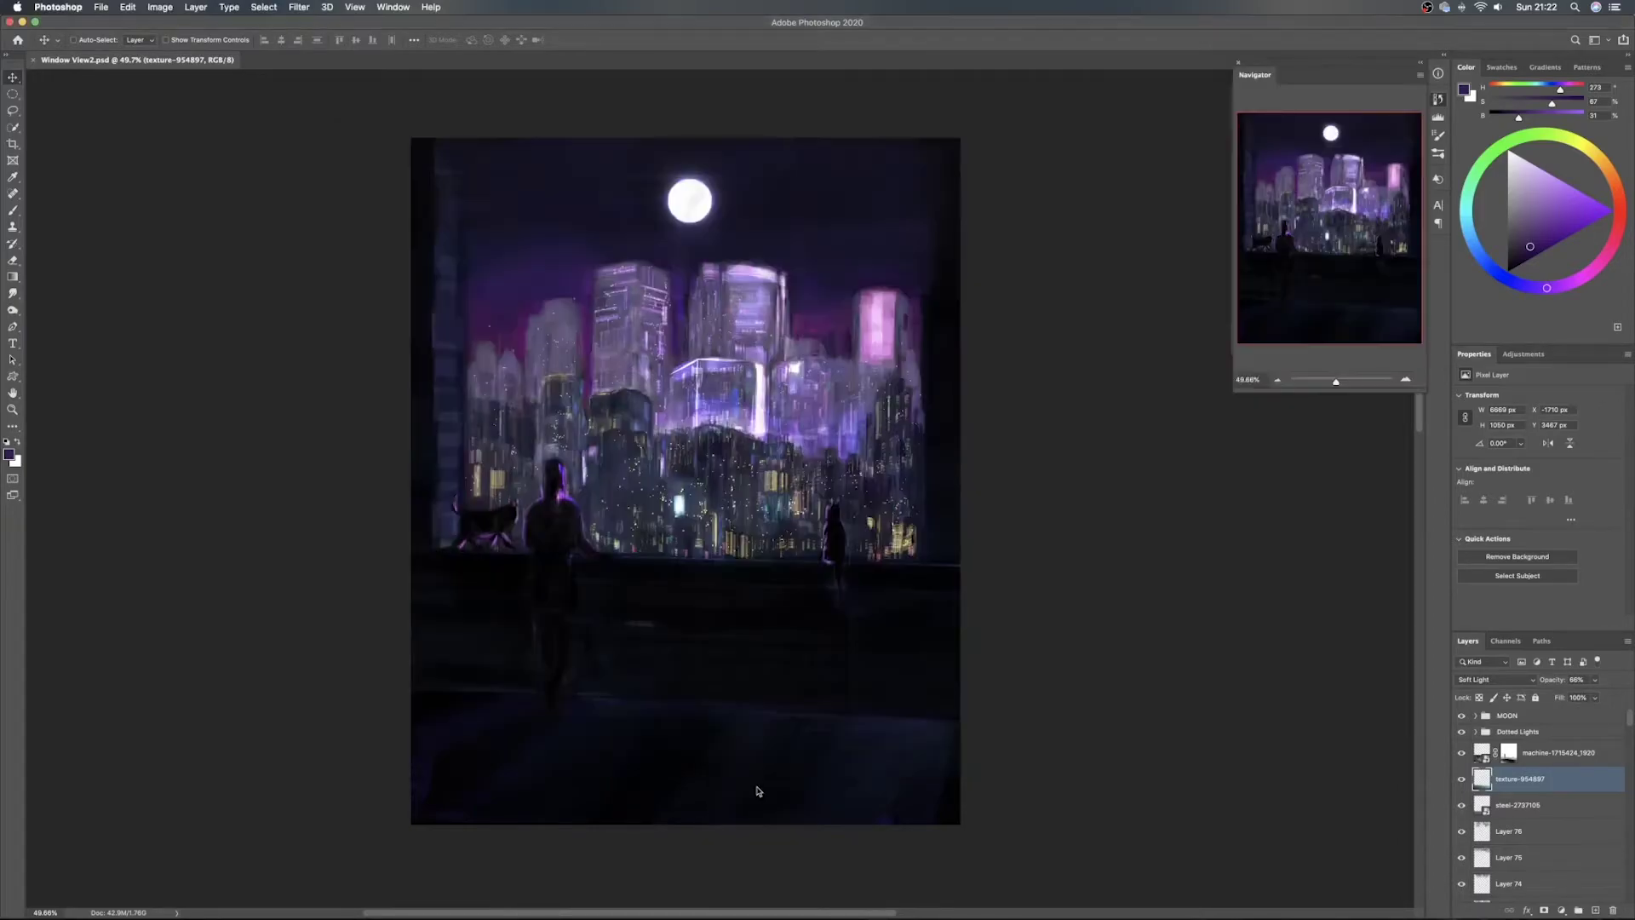
Set the new machine image's blend mode to Soft Light and move it over the upper-left part of the skyline
left_click(1520, 680)
left_click(1485, 825)
left_click_drag(683, 458, 631, 343)
Rotate the new machine image 90° counterclockwise, scale it to about 277%, and shift it toward the left side of the canvas
key("ctrl+t")
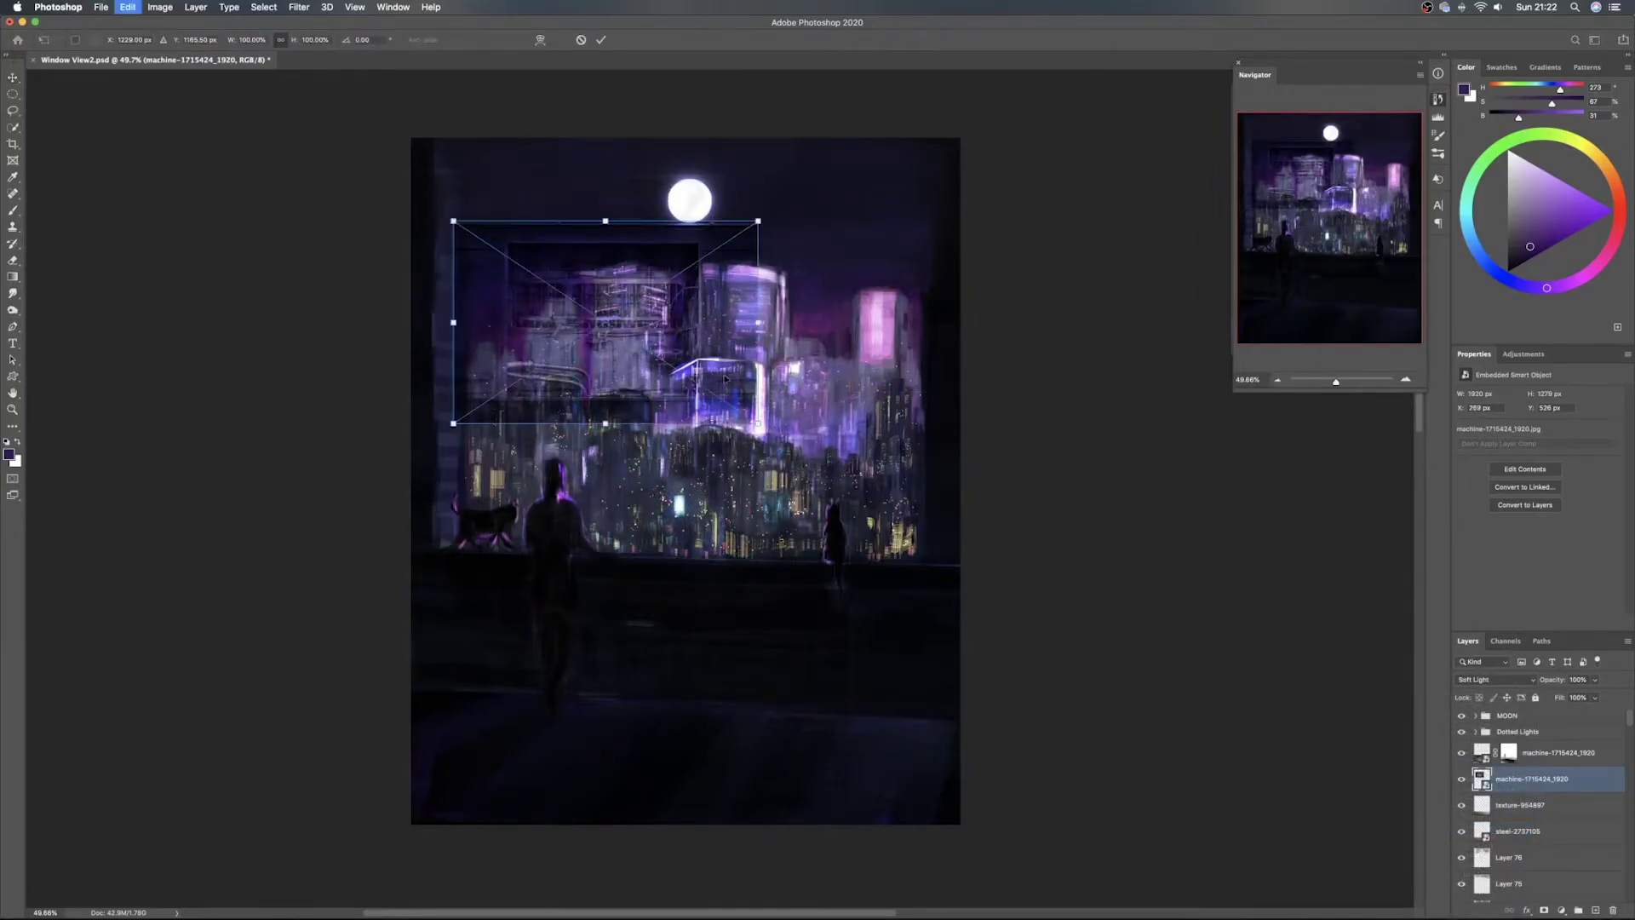
left_click_drag(843, 363, 644, 206)
left_click_drag(707, 322, 1066, 321)
left_click_drag(830, 358, 727, 396)
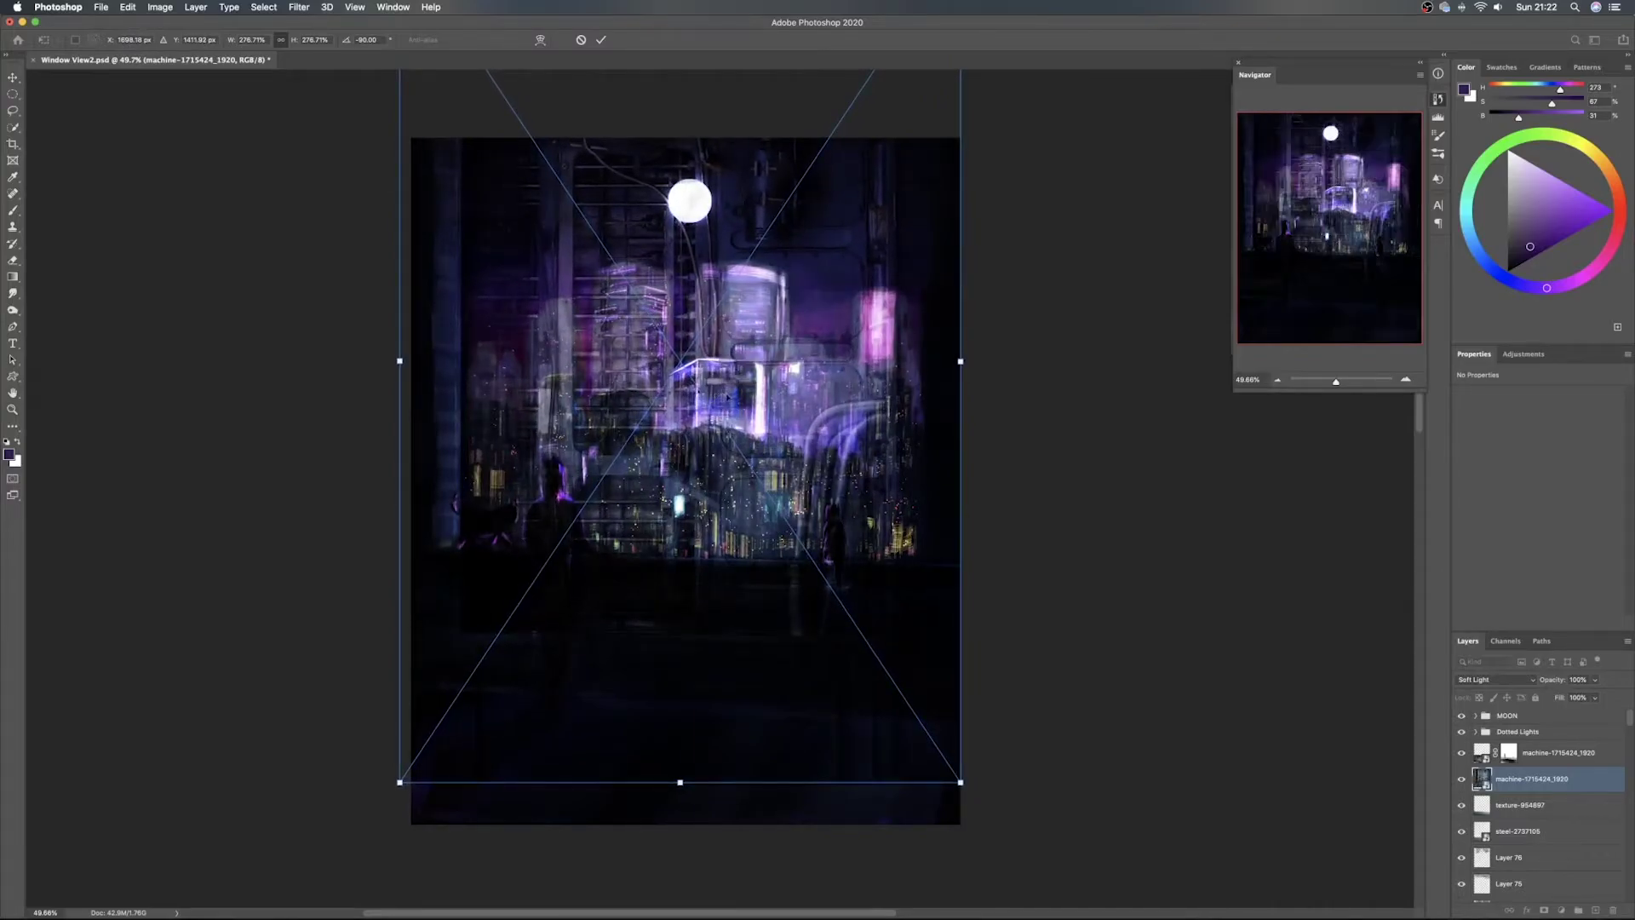
left_click_drag(818, 366, 613, 371)
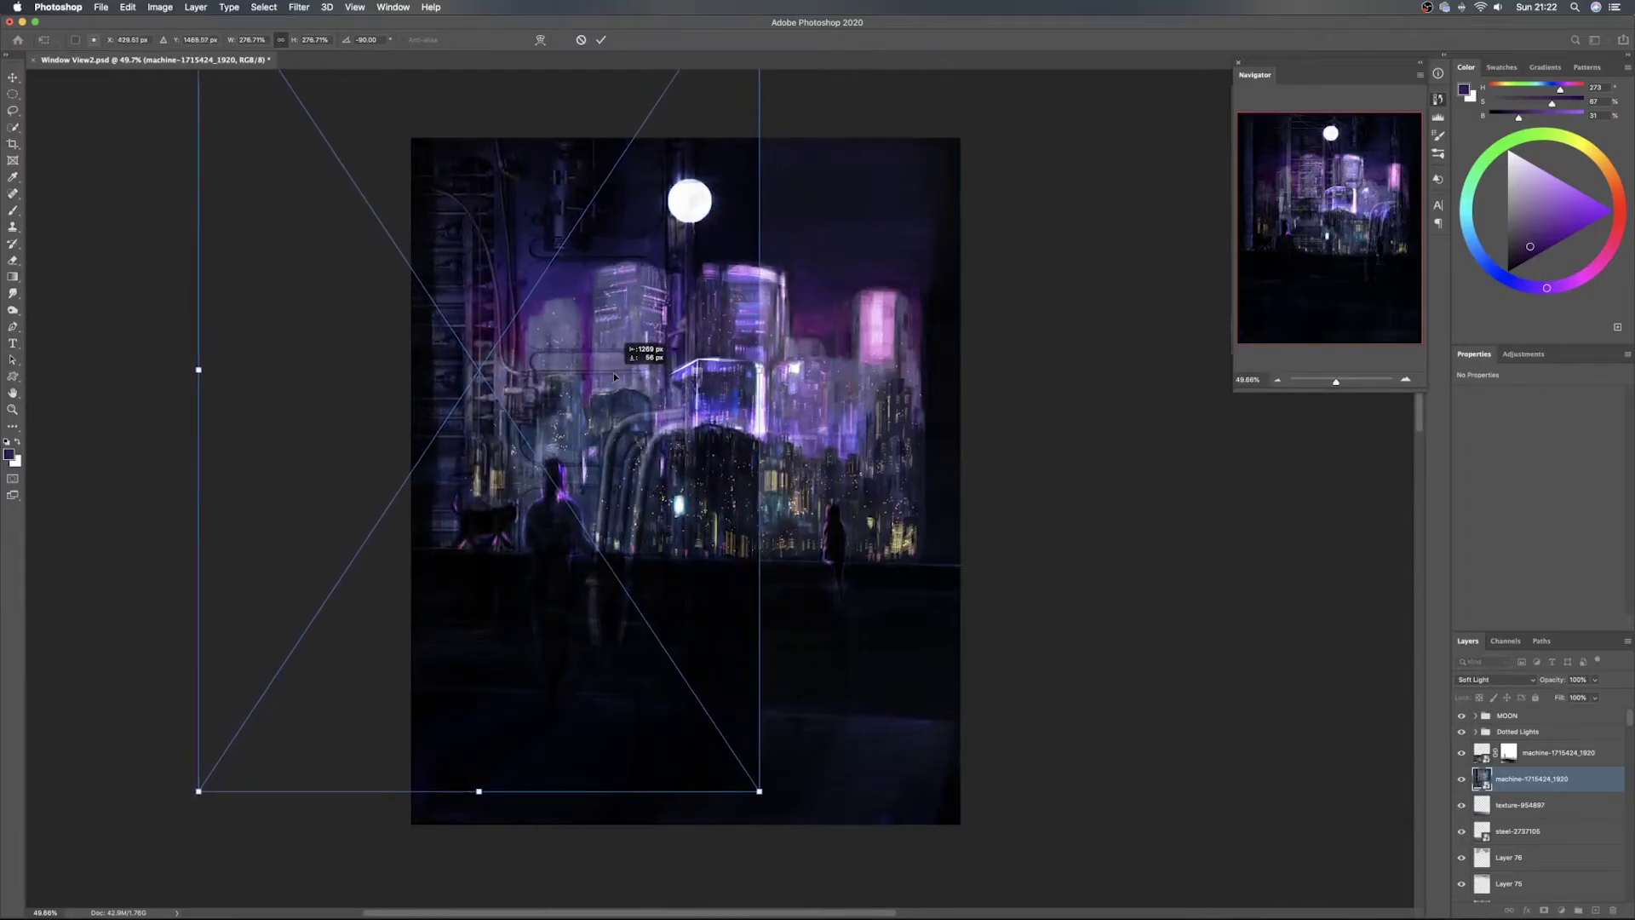
Distort the rotated machine image so its pipes run along the left window frame, and apply the transform
right_click(498, 364)
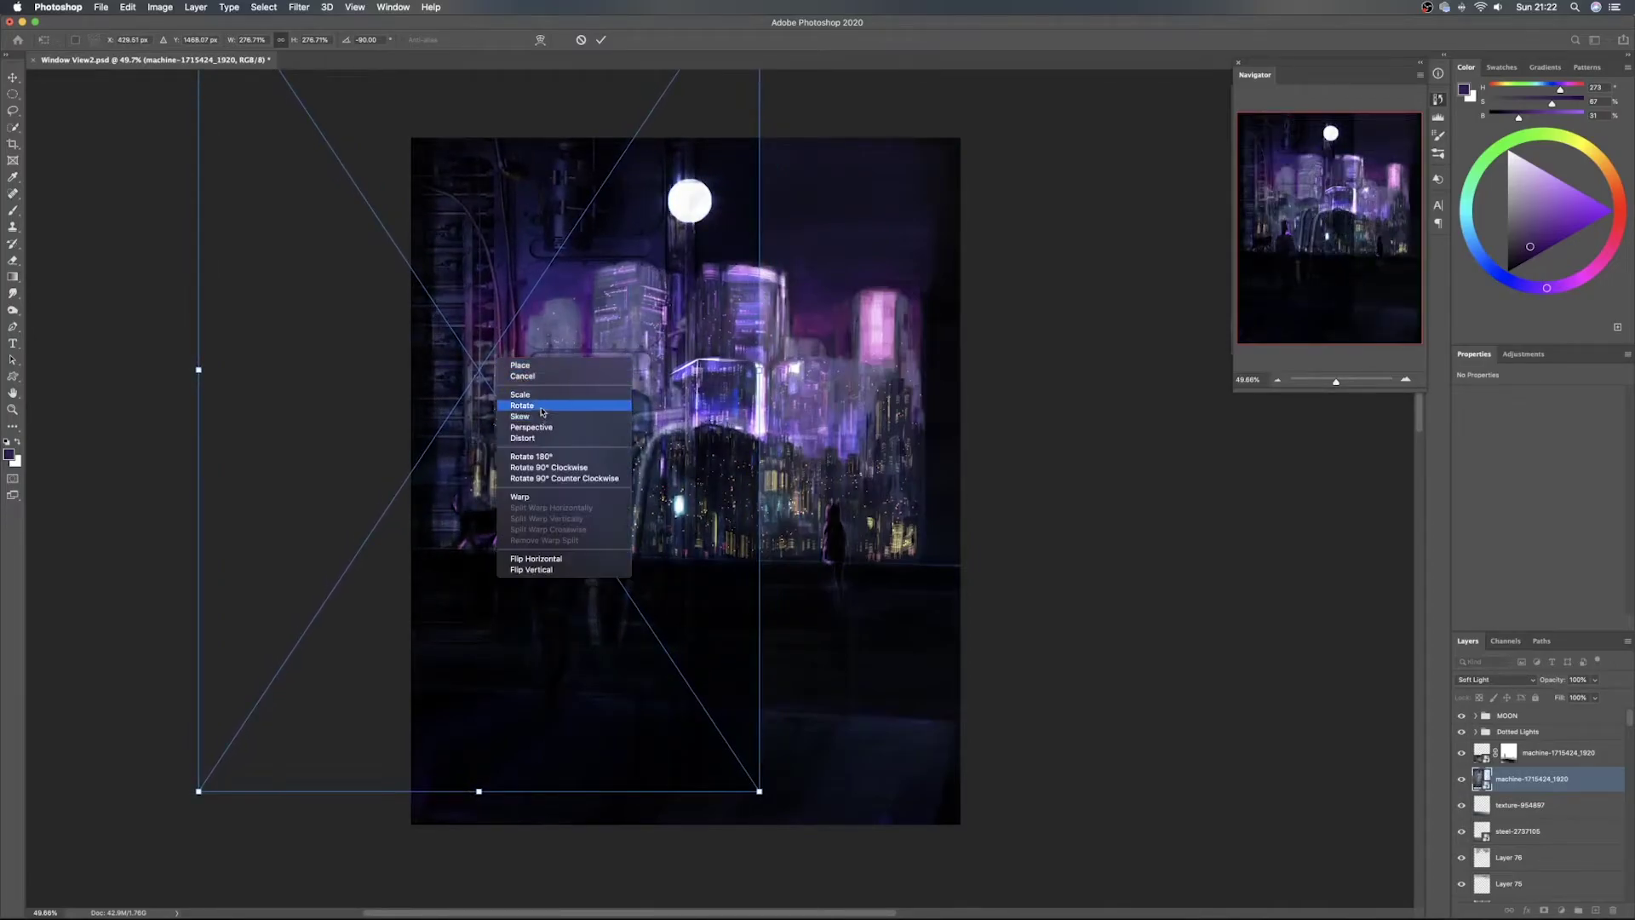
left_click(542, 440)
left_click_drag(562, 361, 548, 428)
left_click_drag(475, 114, 486, 155)
left_click_drag(576, 470, 375, 439)
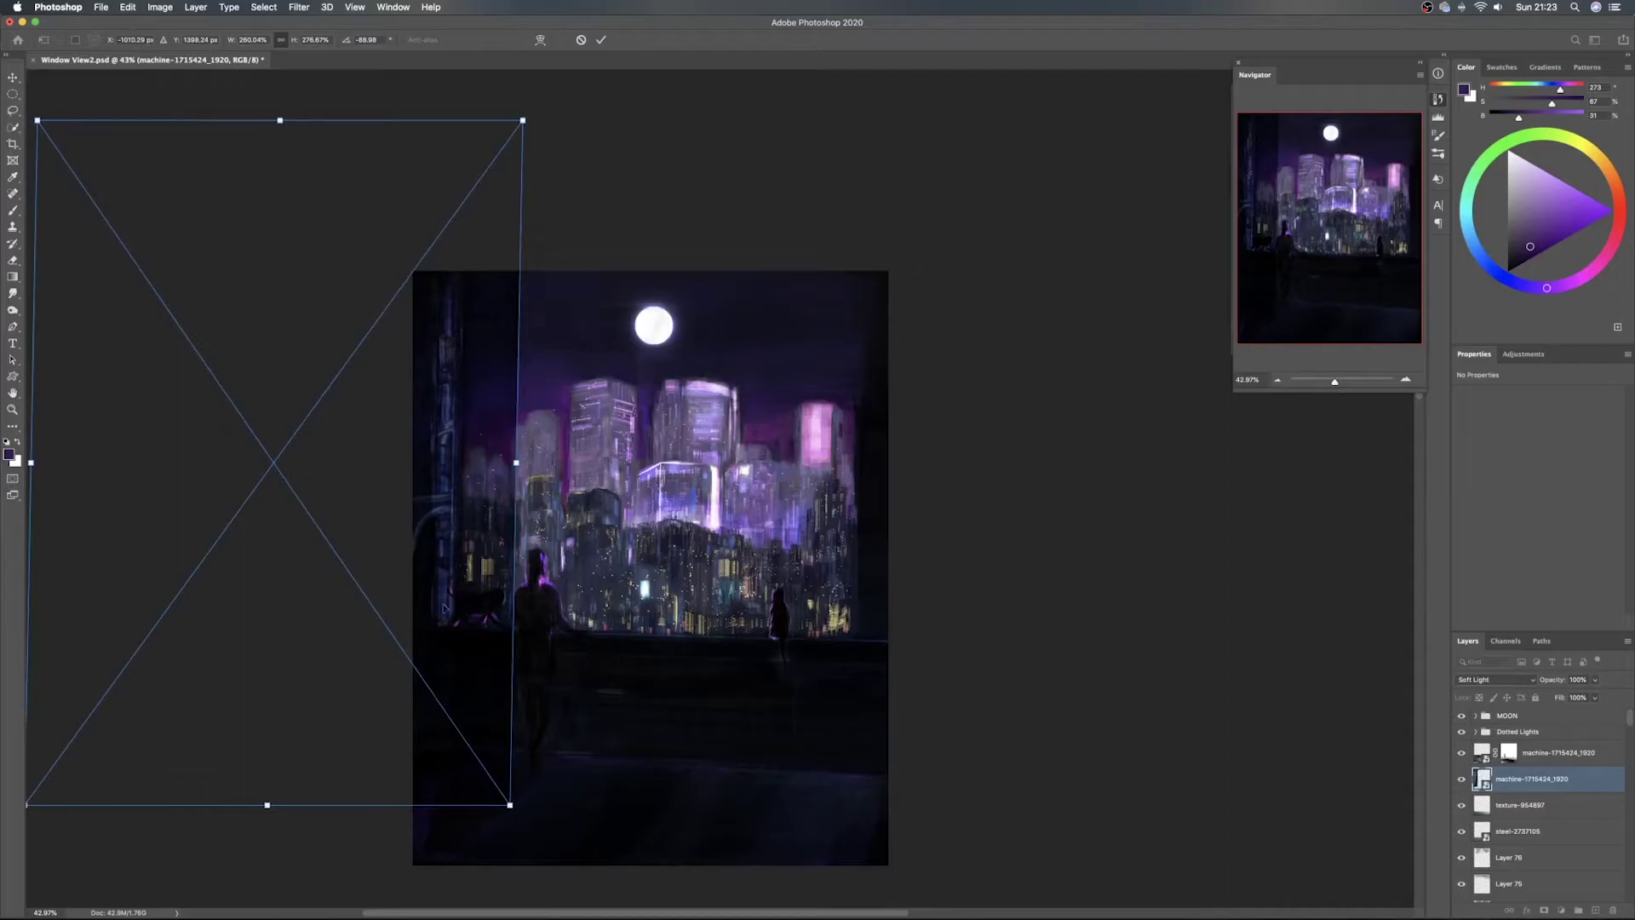
left_click_drag(268, 806, 271, 806)
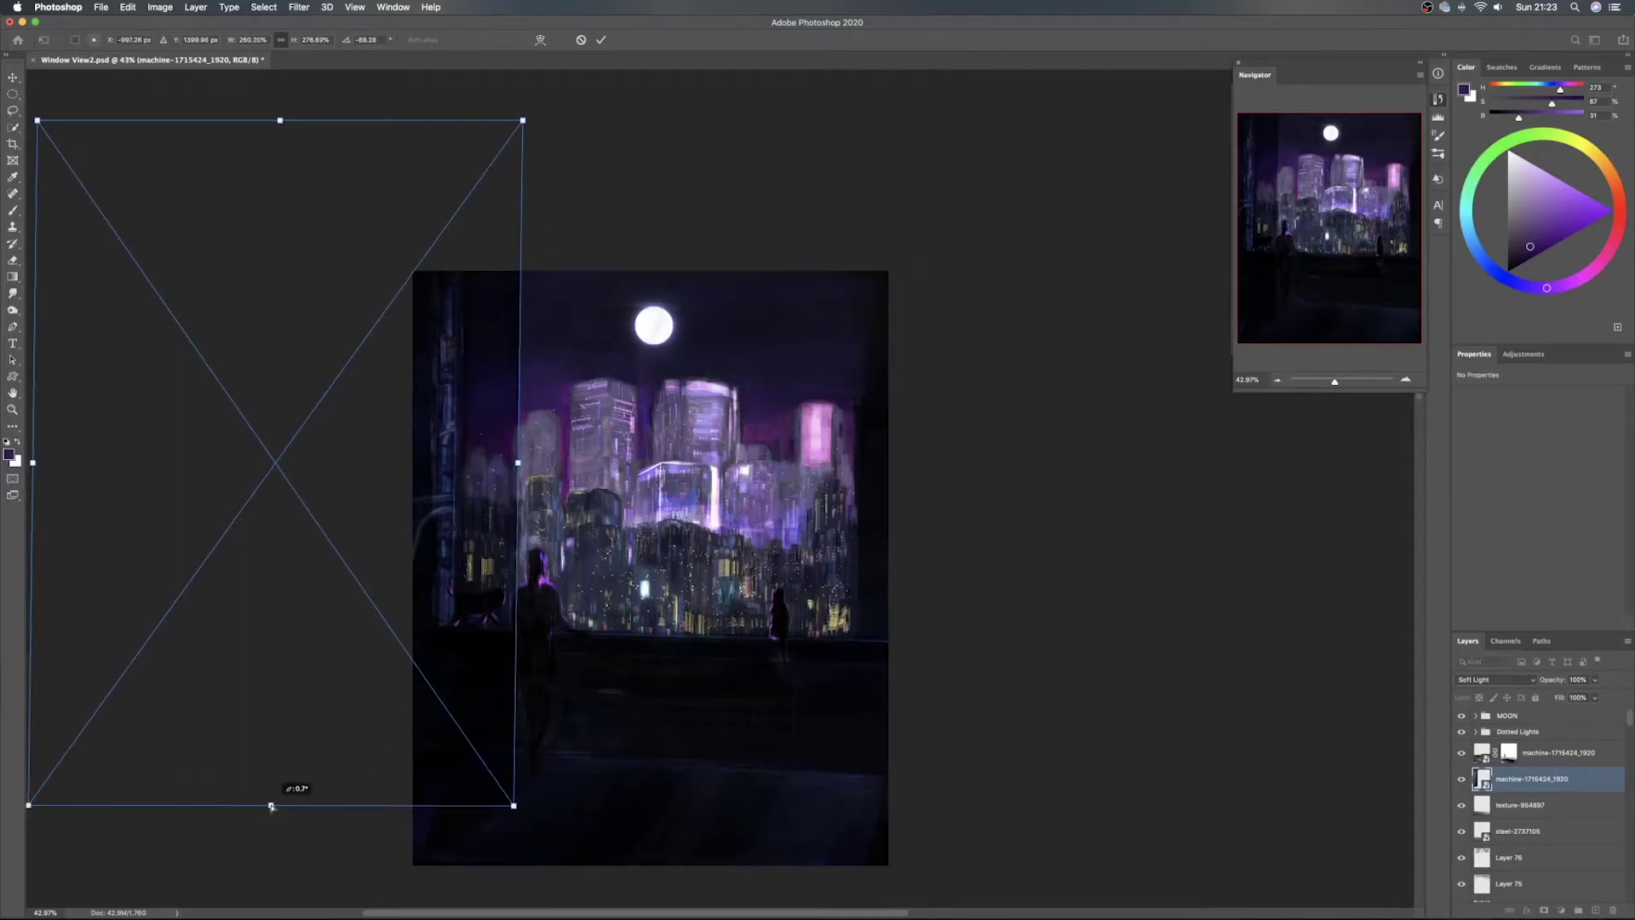
left_click(600, 41)
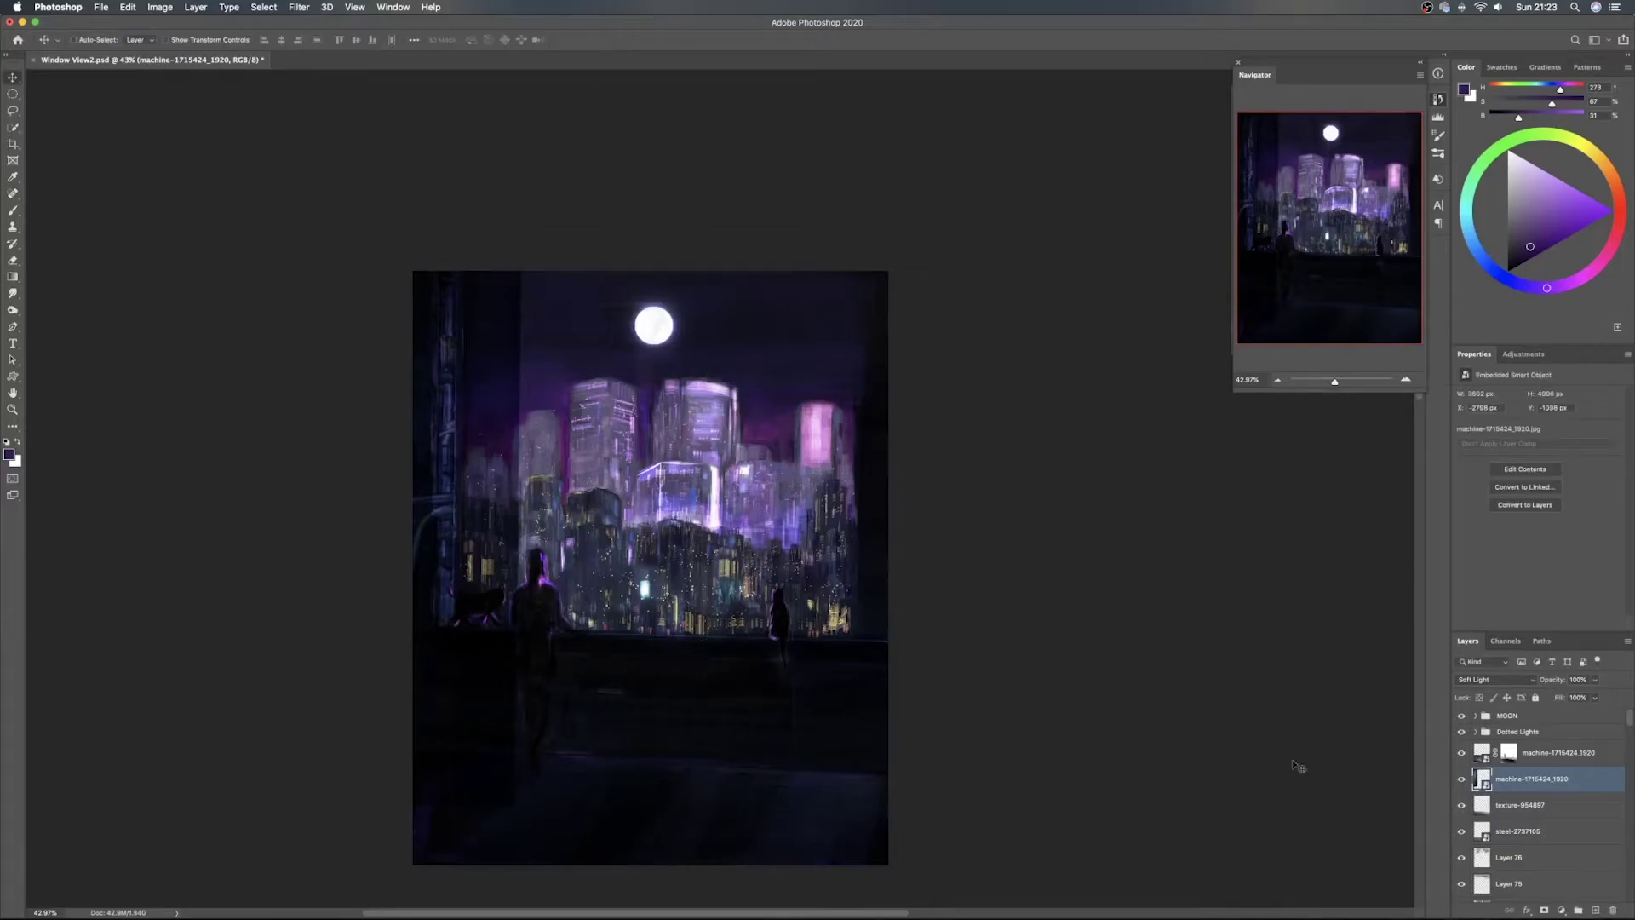
Add an inverted layer mask to the rotated machine layer and paint it white to reveal the texture along the left window frame
left_click(1542, 910)
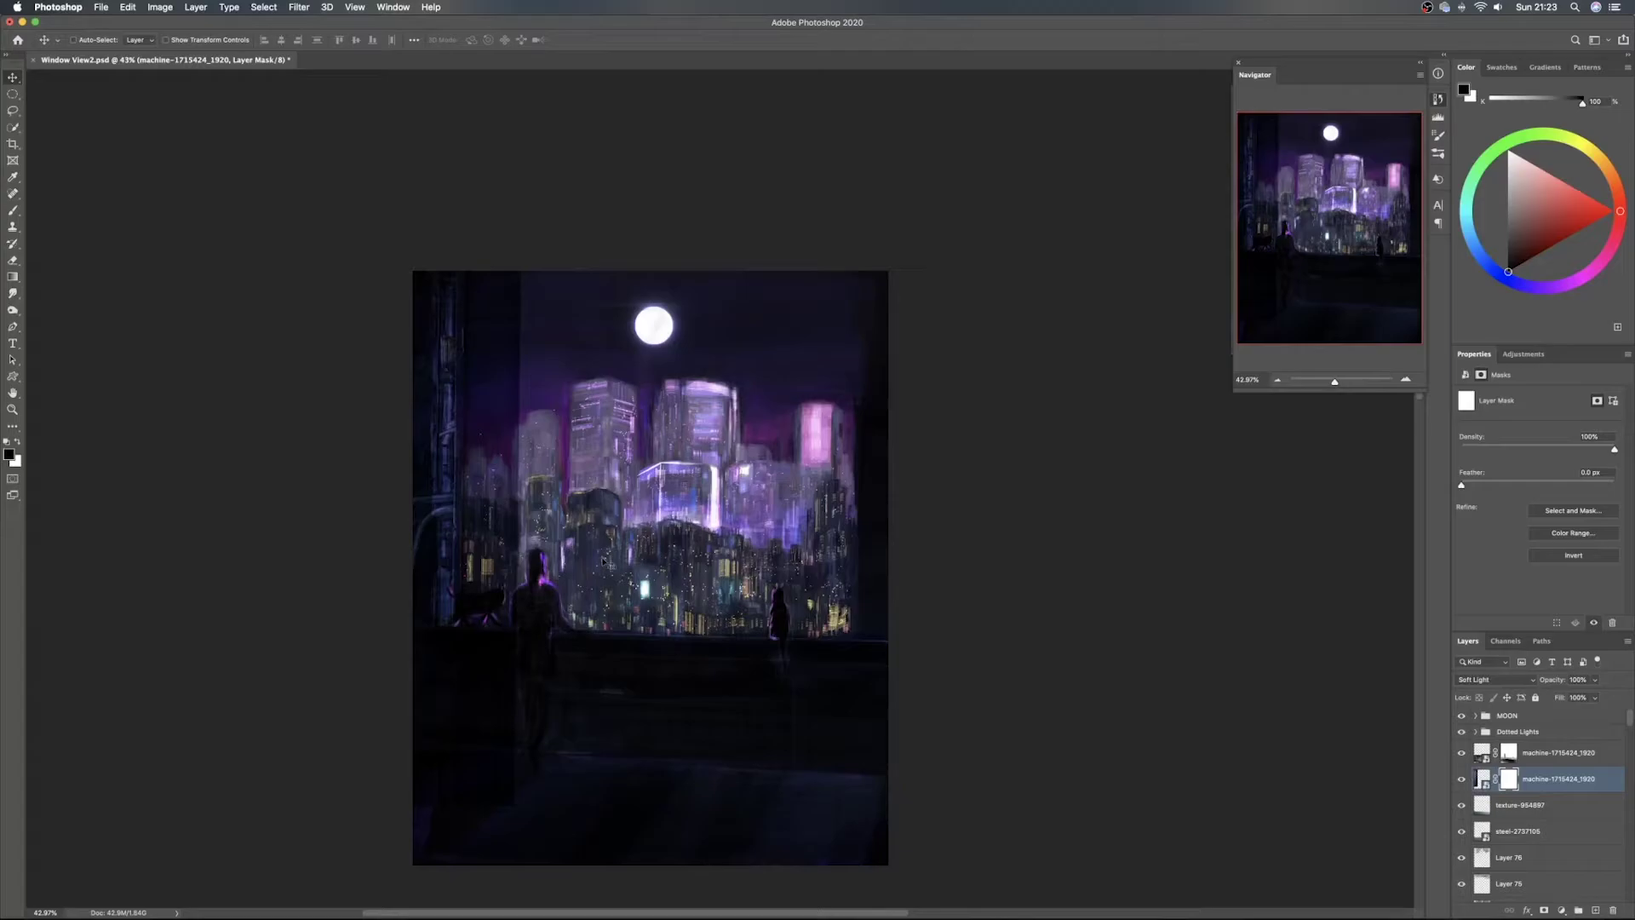
key("super+i")
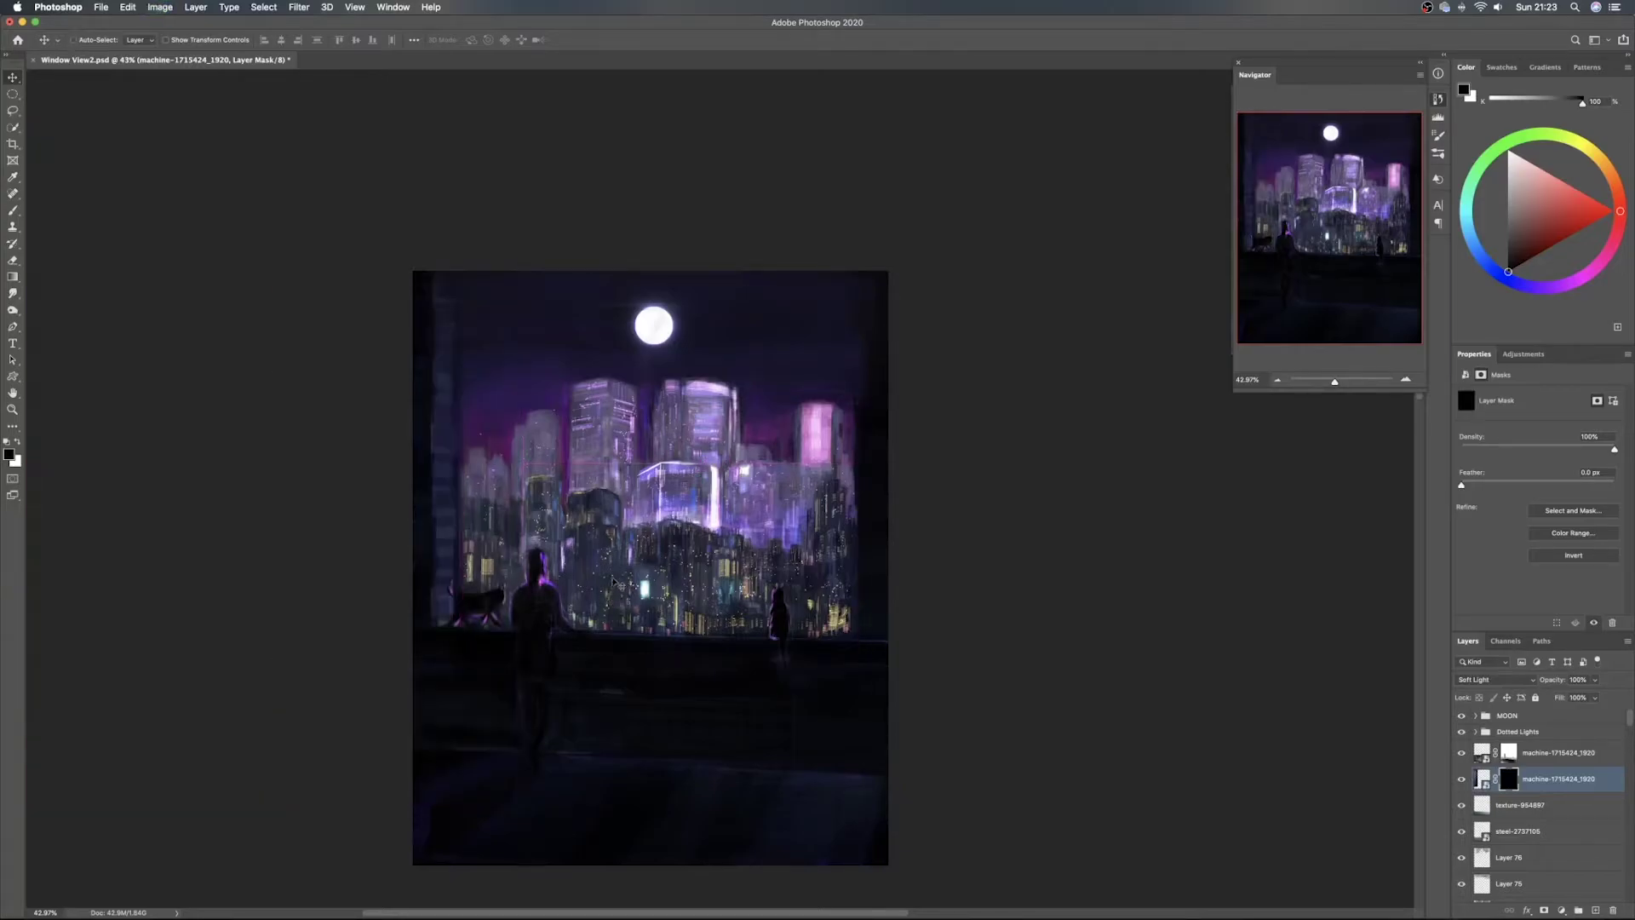
key("e")
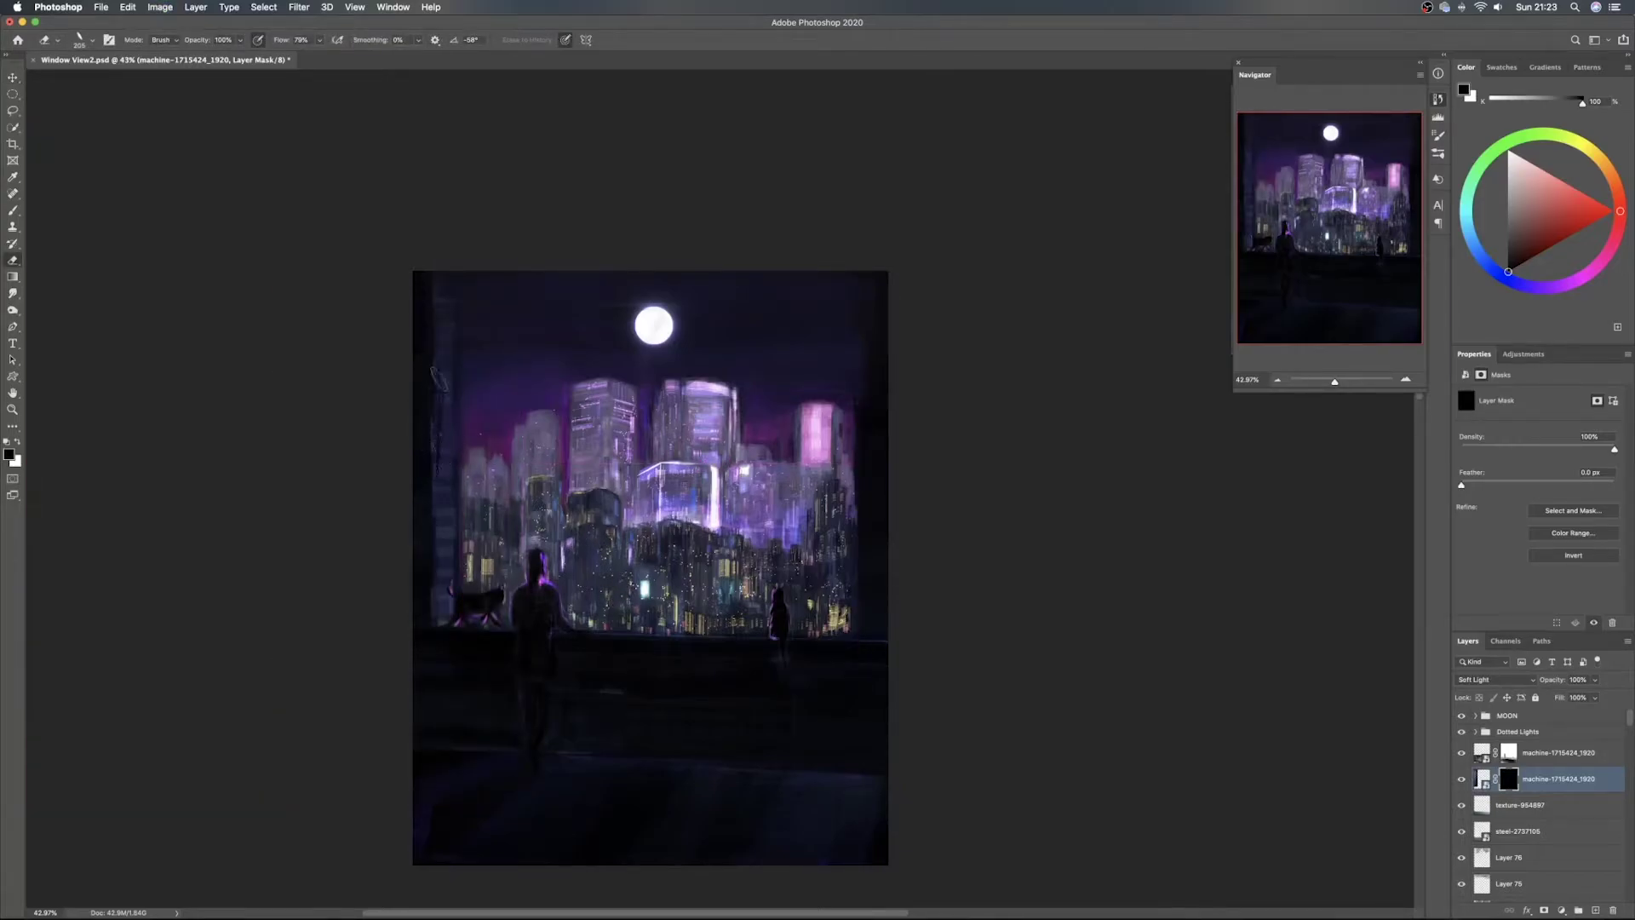
key("super+z")
key("b")
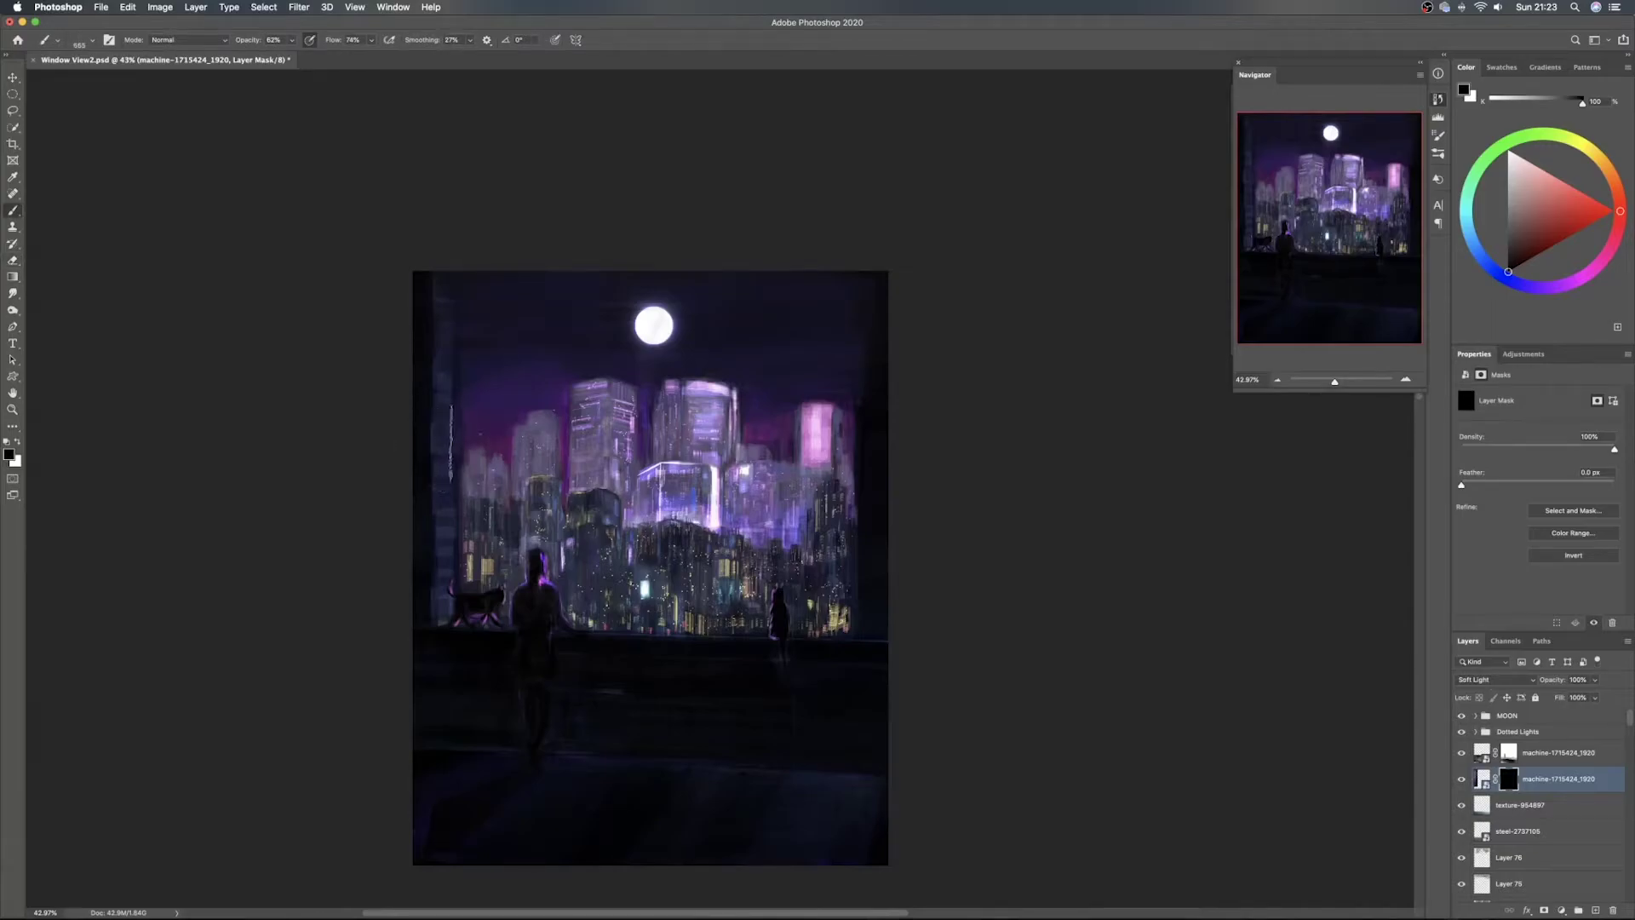
key("x")
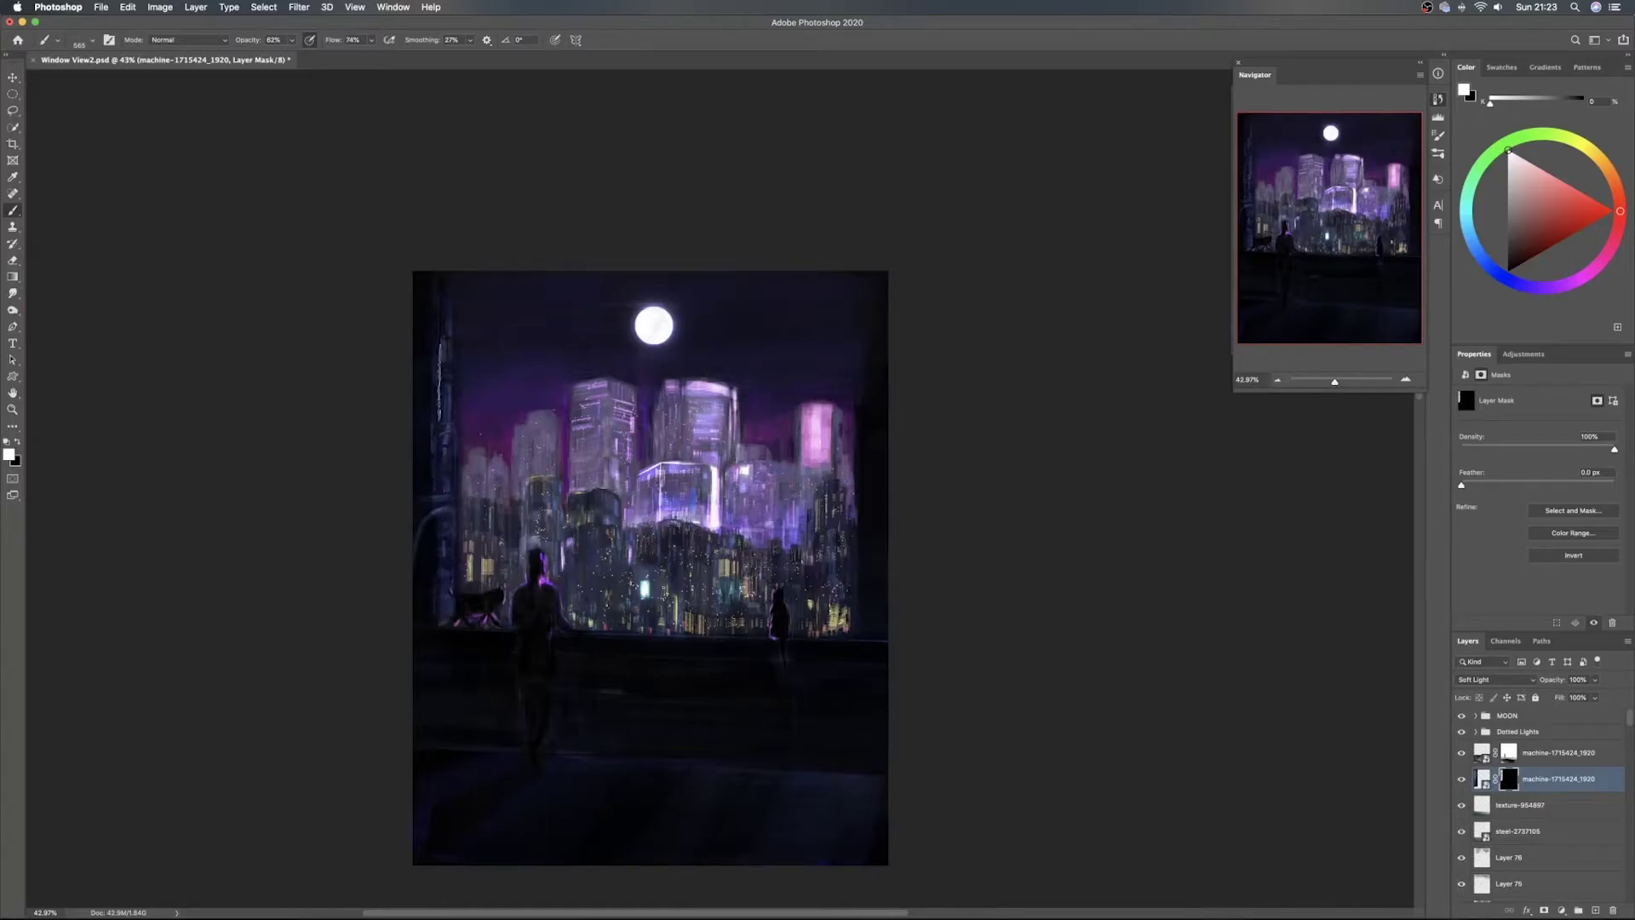
Select the rotated machine image instead of its mask and move it slightly left along the window frame
left_click(1482, 780)
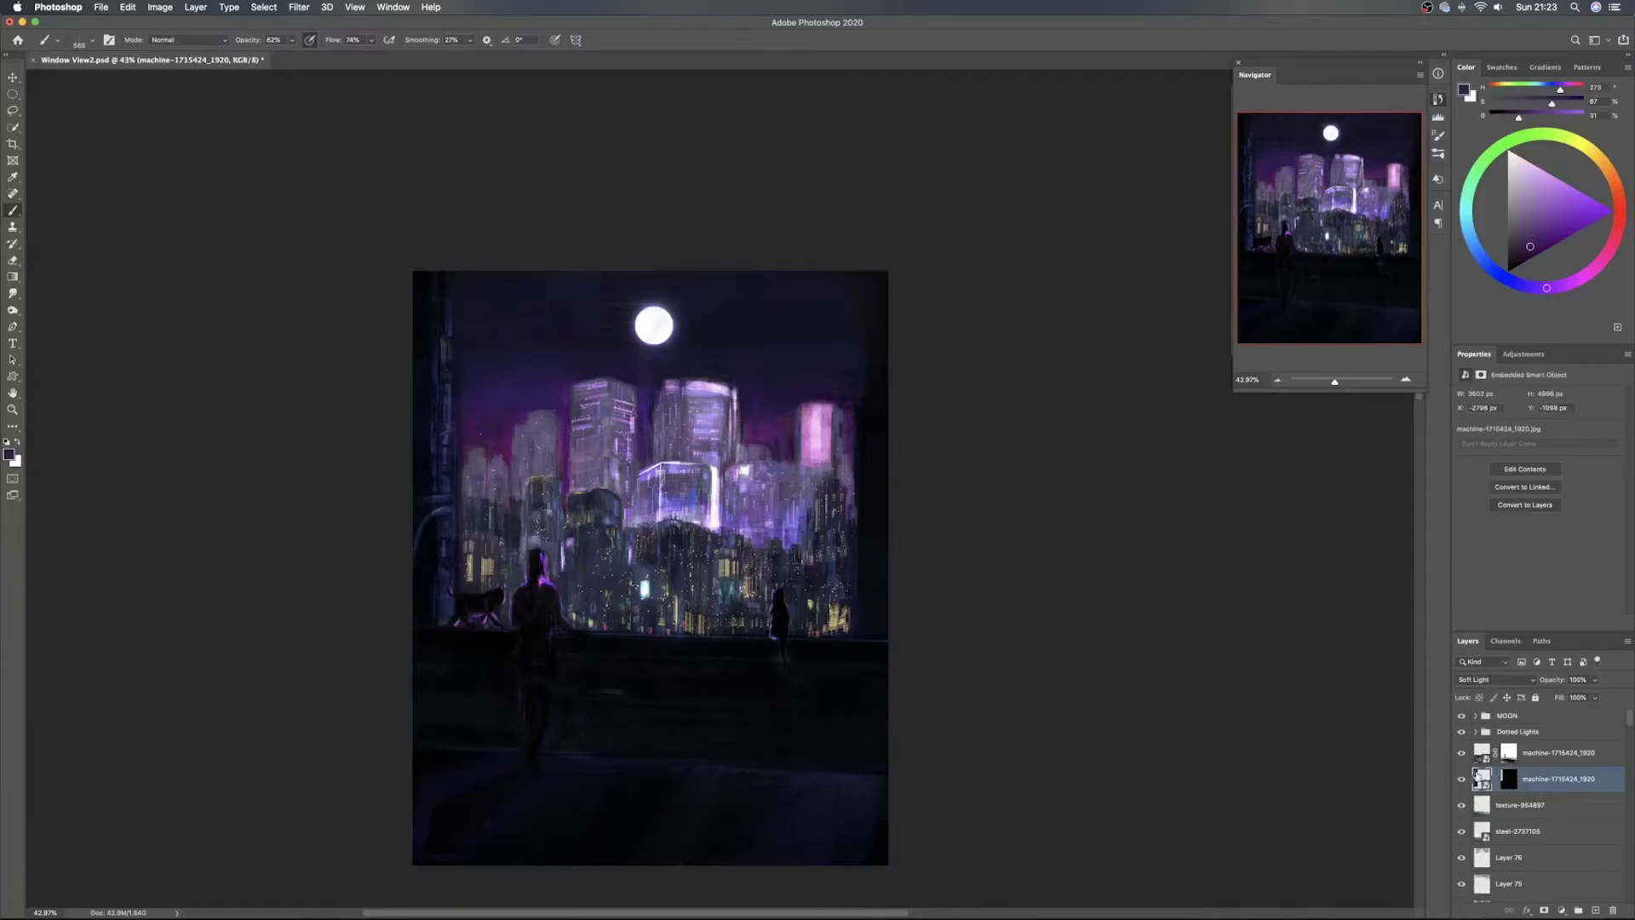
key("v")
mouse_move(475, 494)
left_mouse_down()
mouse_move(597, 483)
mouse_move(445, 498)
left_mouse_up()
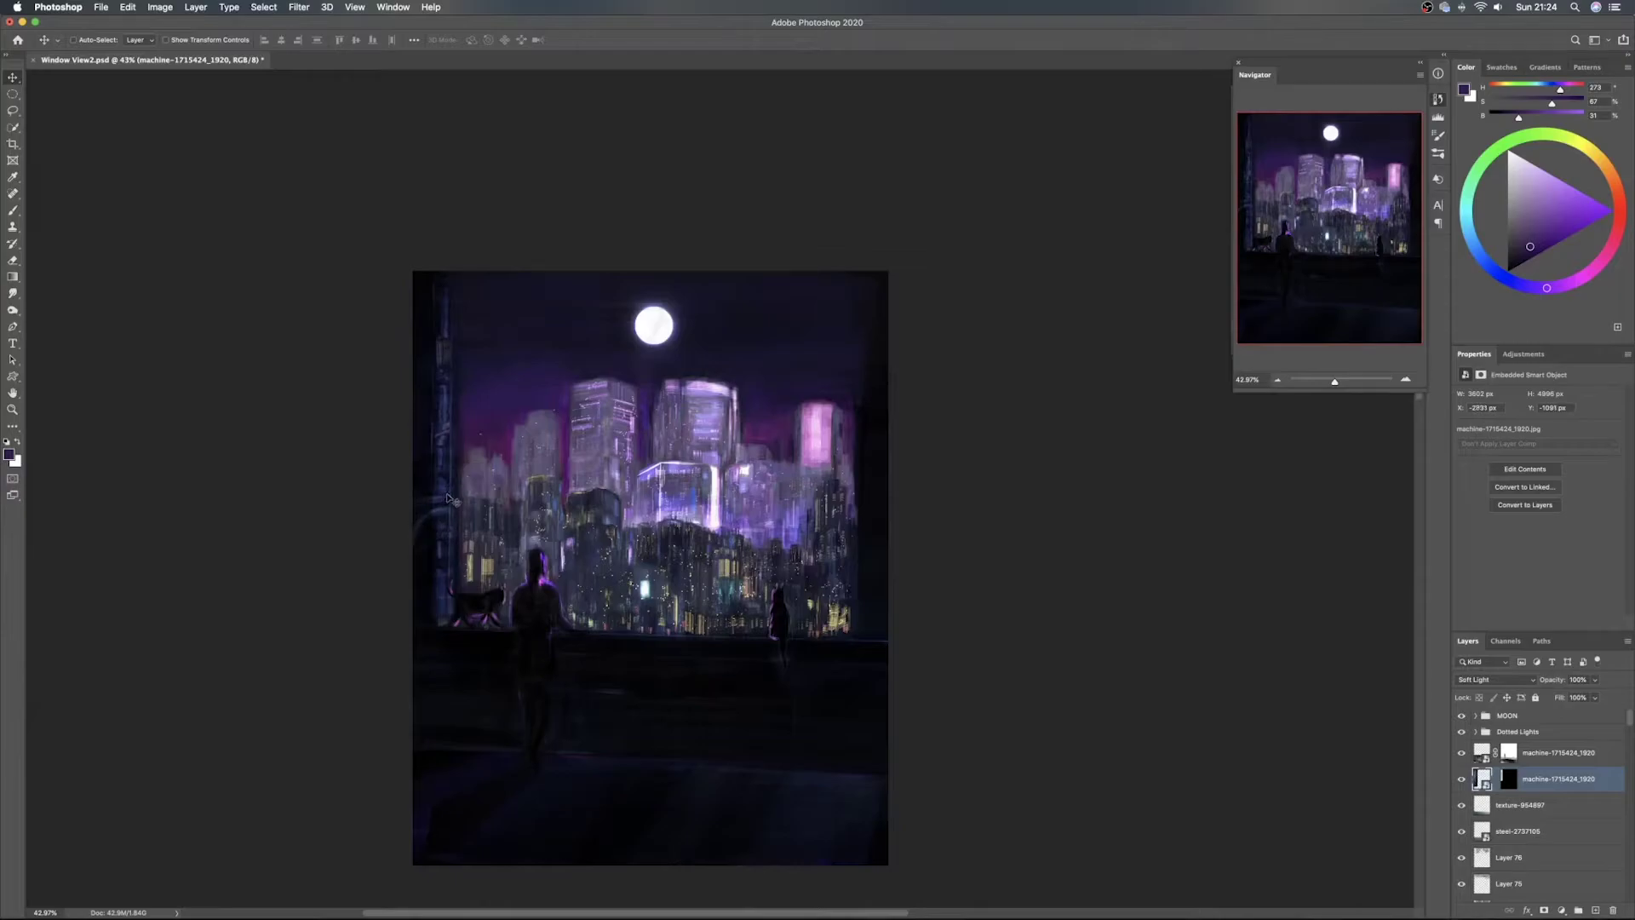
Distort the rotated machine image into a narrow vertical panel over the left part of the canvas, angling its top and bottom edges
key("ctrl+t")
right_click(439, 457)
left_click(480, 537)
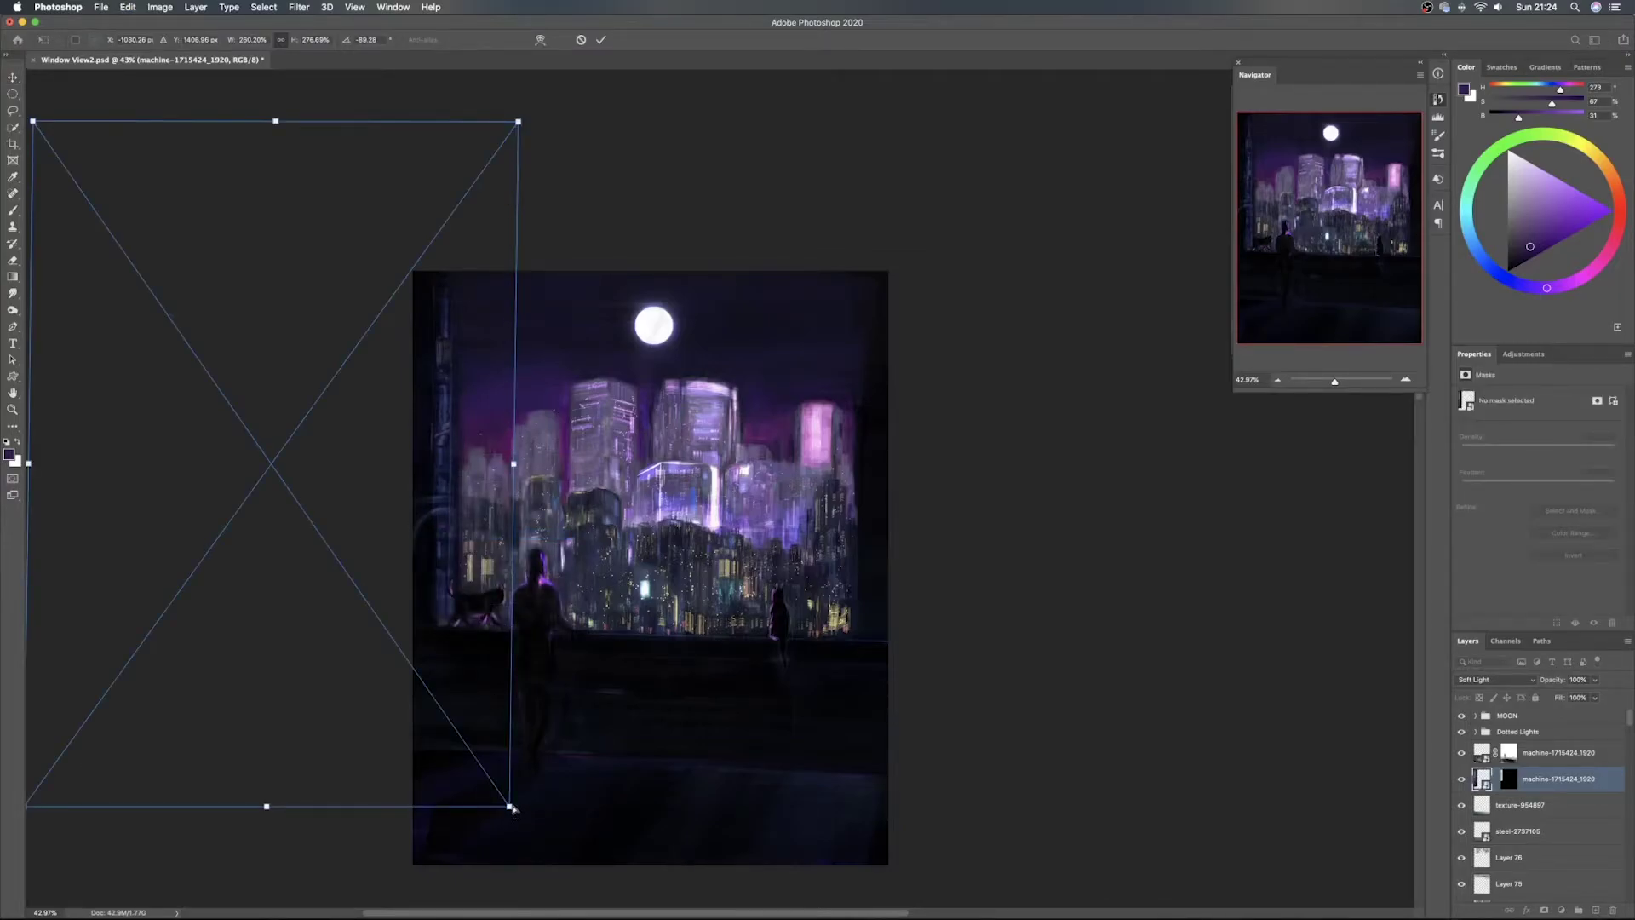
scroll(468, 638, "down", 2)
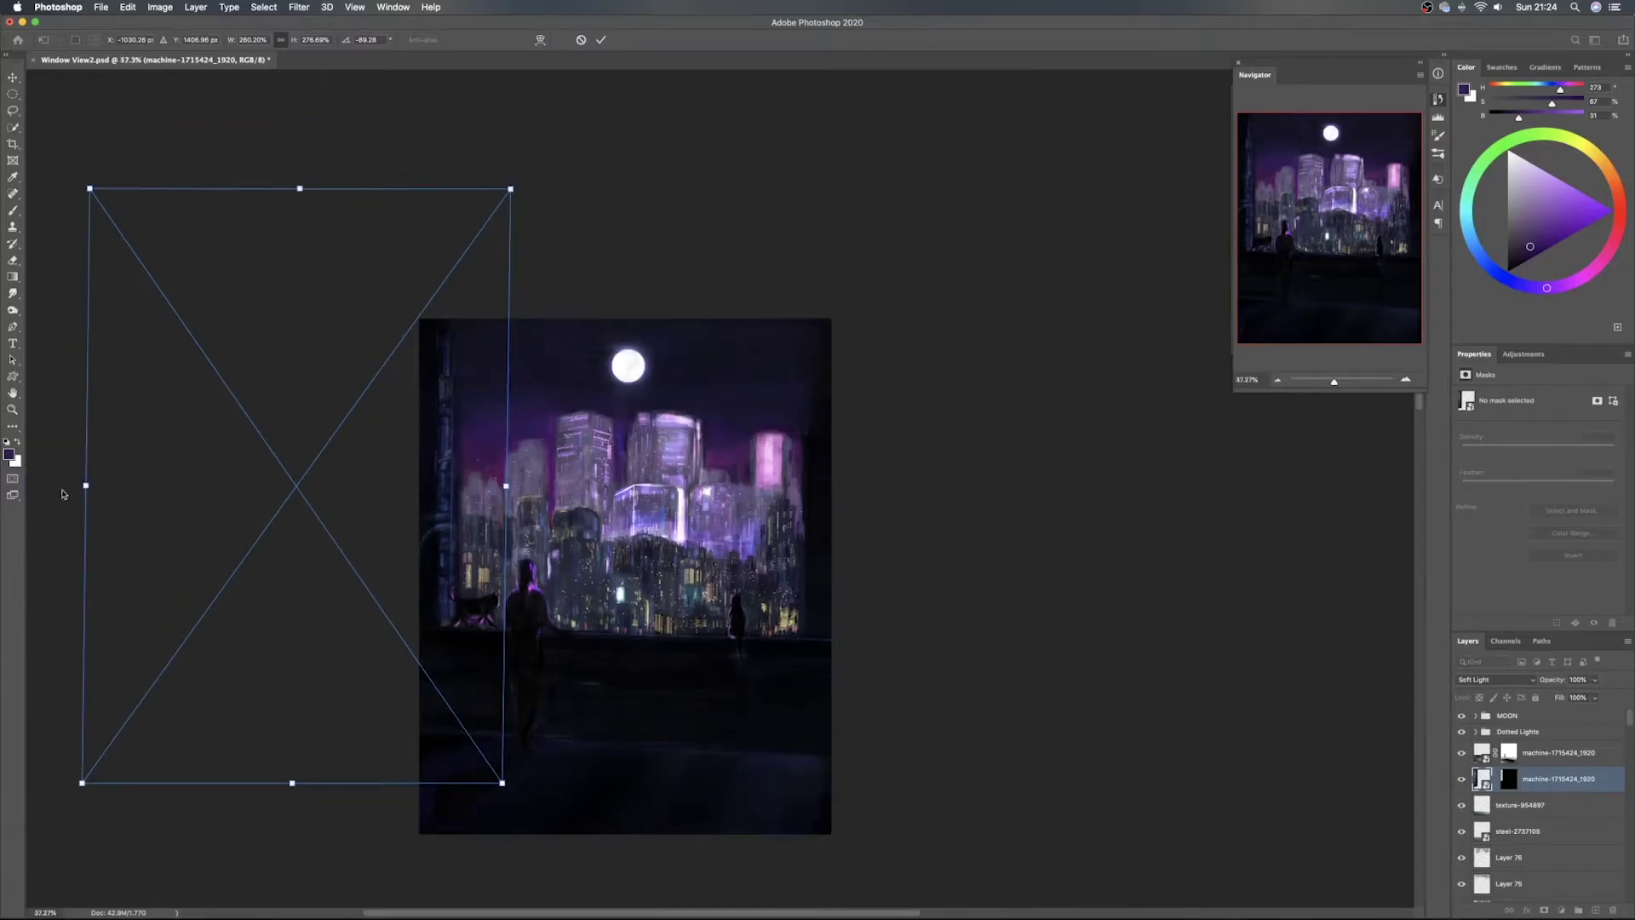
left_click_drag(87, 487, 322, 504)
left_click_drag(452, 572, 538, 571)
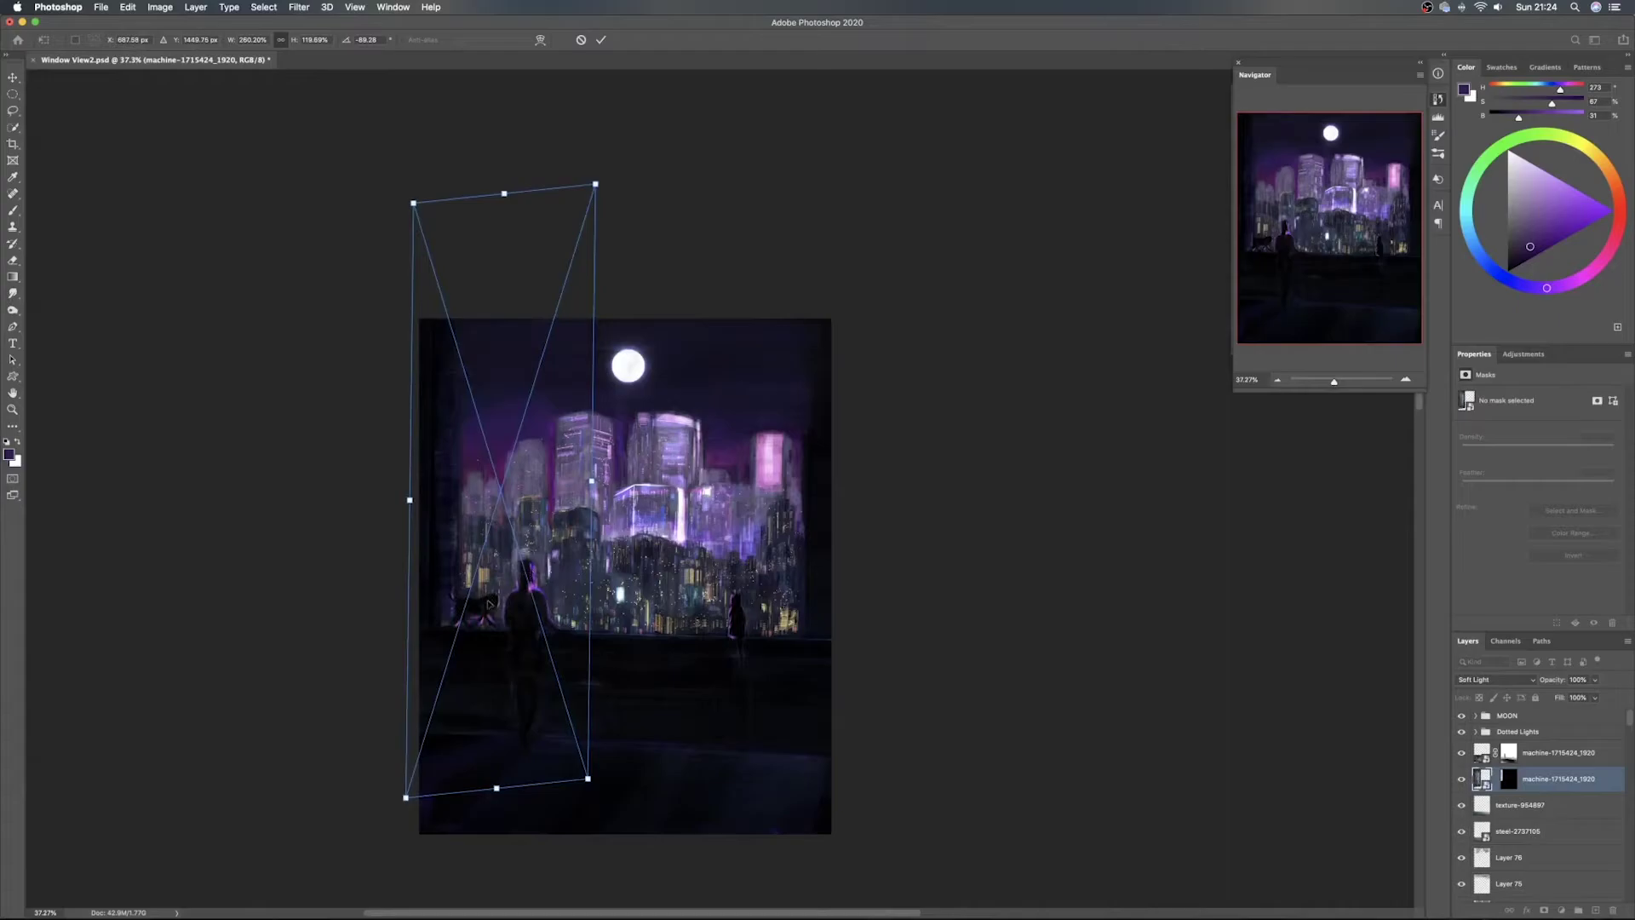
left_click_drag(595, 186, 569, 237)
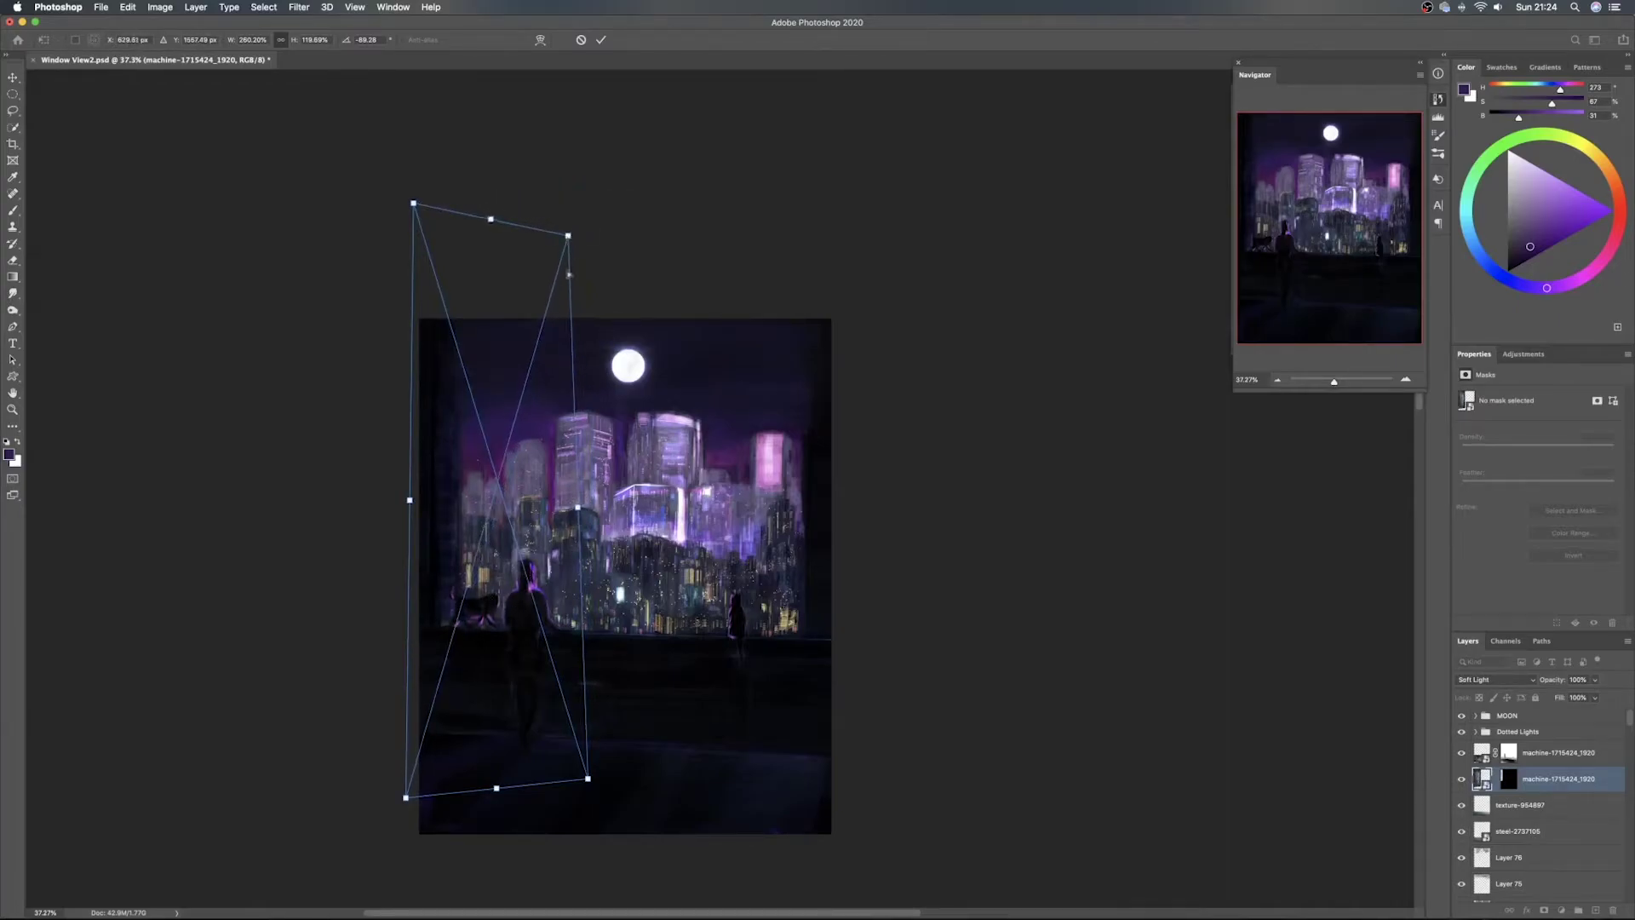
left_click_drag(587, 778, 564, 699)
mouse_move(417, 502)
left_mouse_down()
mouse_move(430, 492)
mouse_move(420, 514)
left_mouse_up()
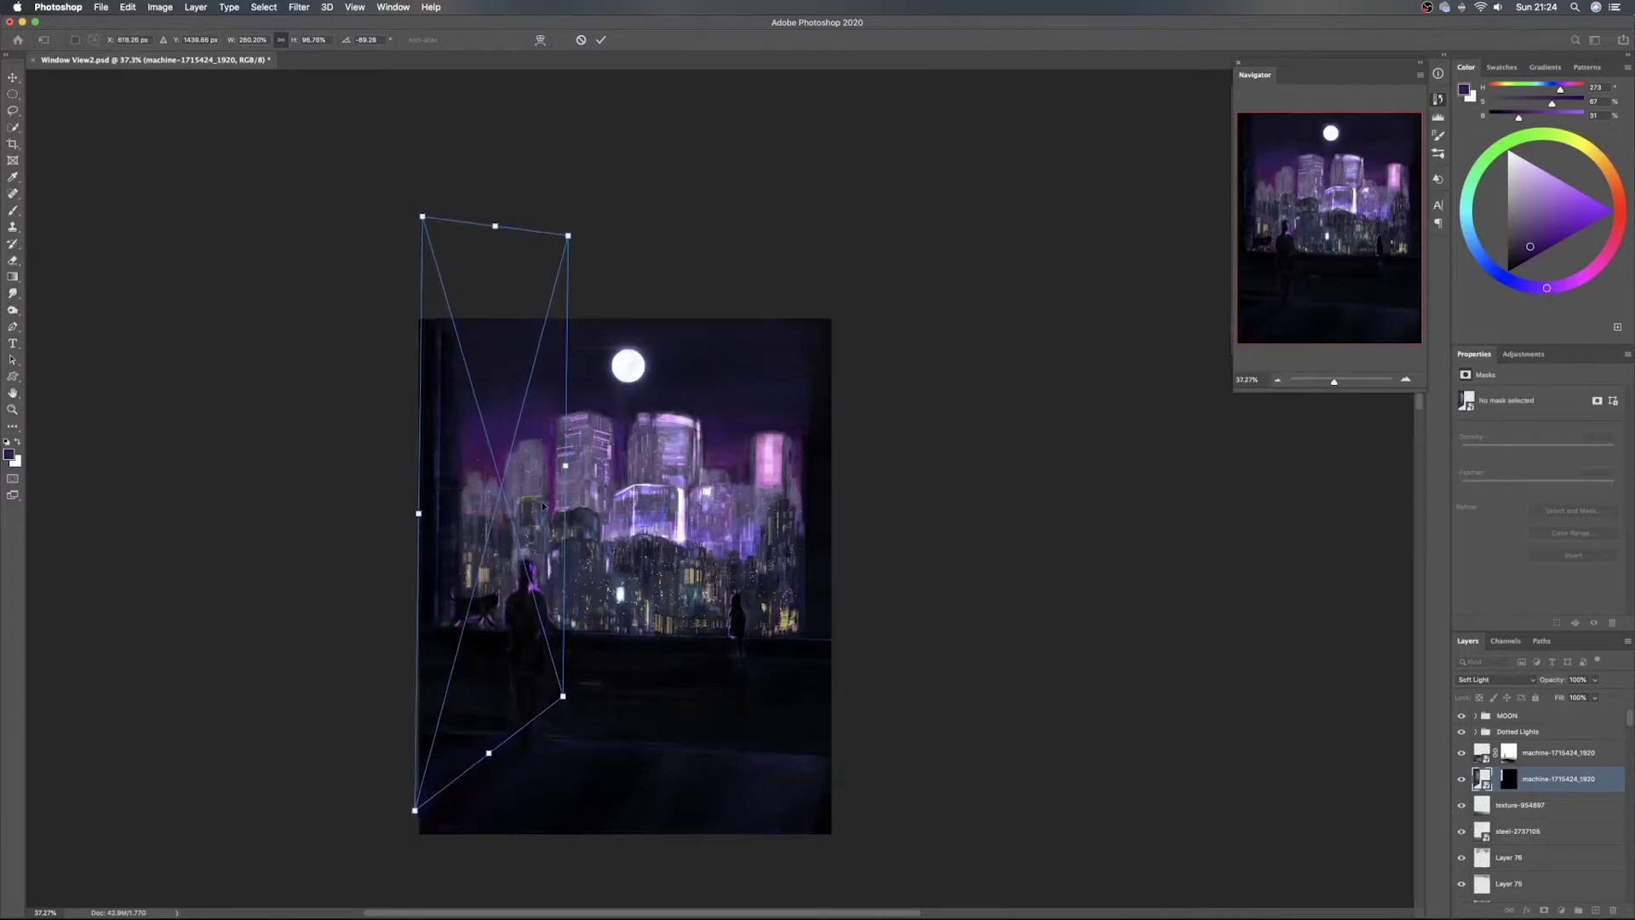
Narrow the machine image further, refine its corners to match the left wall's perspective, and apply the transform
left_click_drag(566, 467, 541, 532)
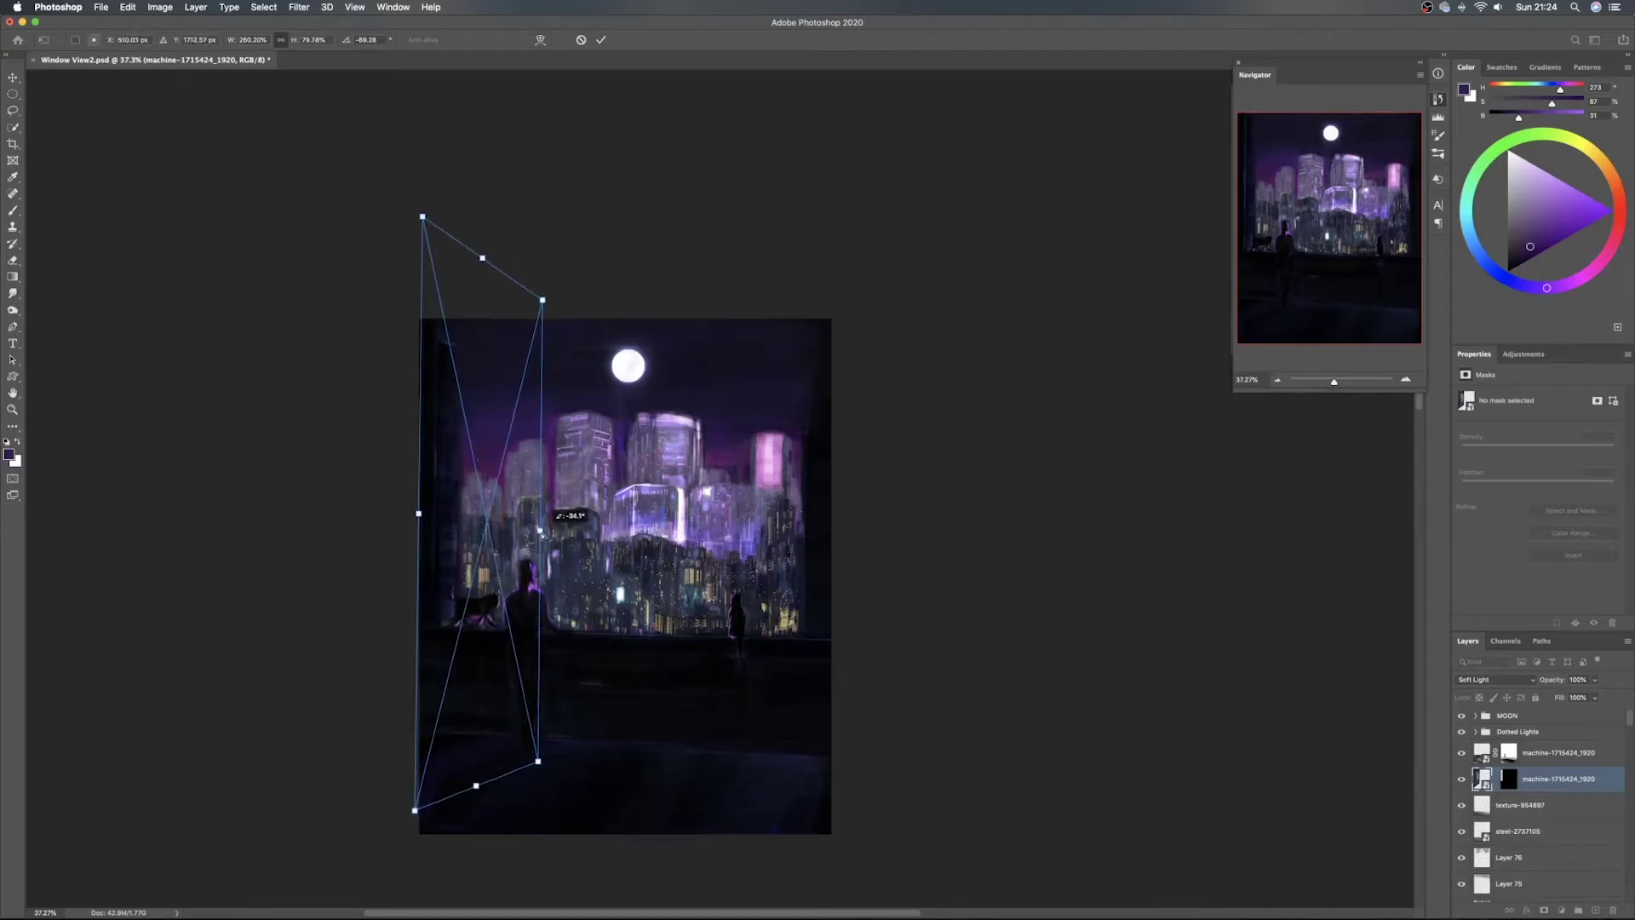
left_click_drag(542, 300, 487, 197)
left_click_drag(539, 764, 543, 741)
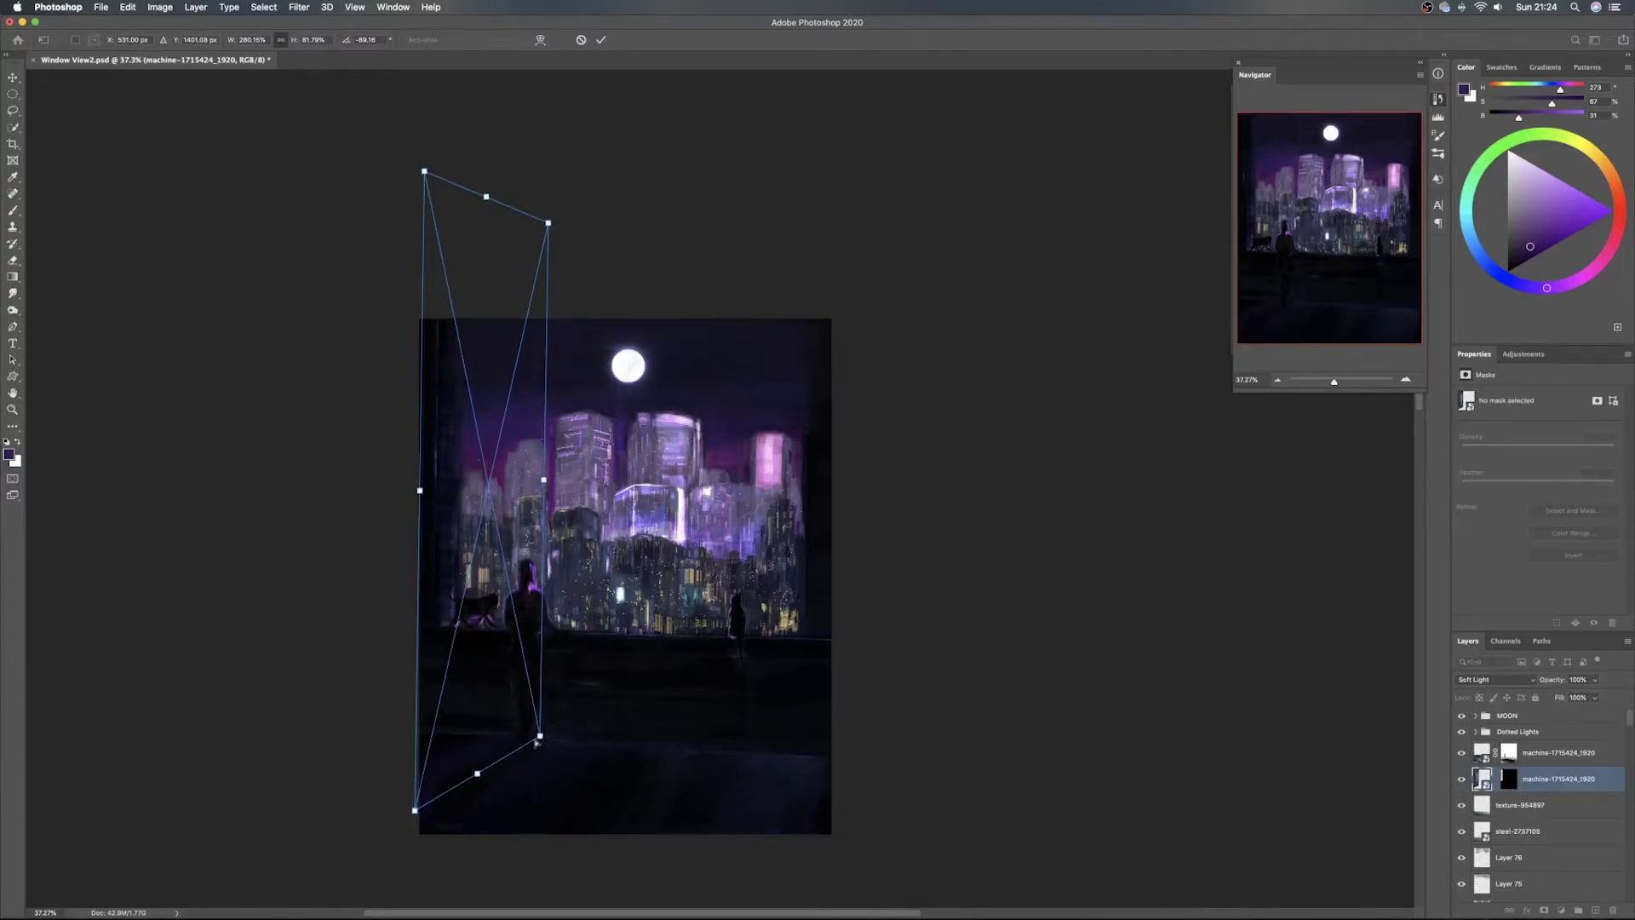
left_click_drag(415, 811, 420, 810)
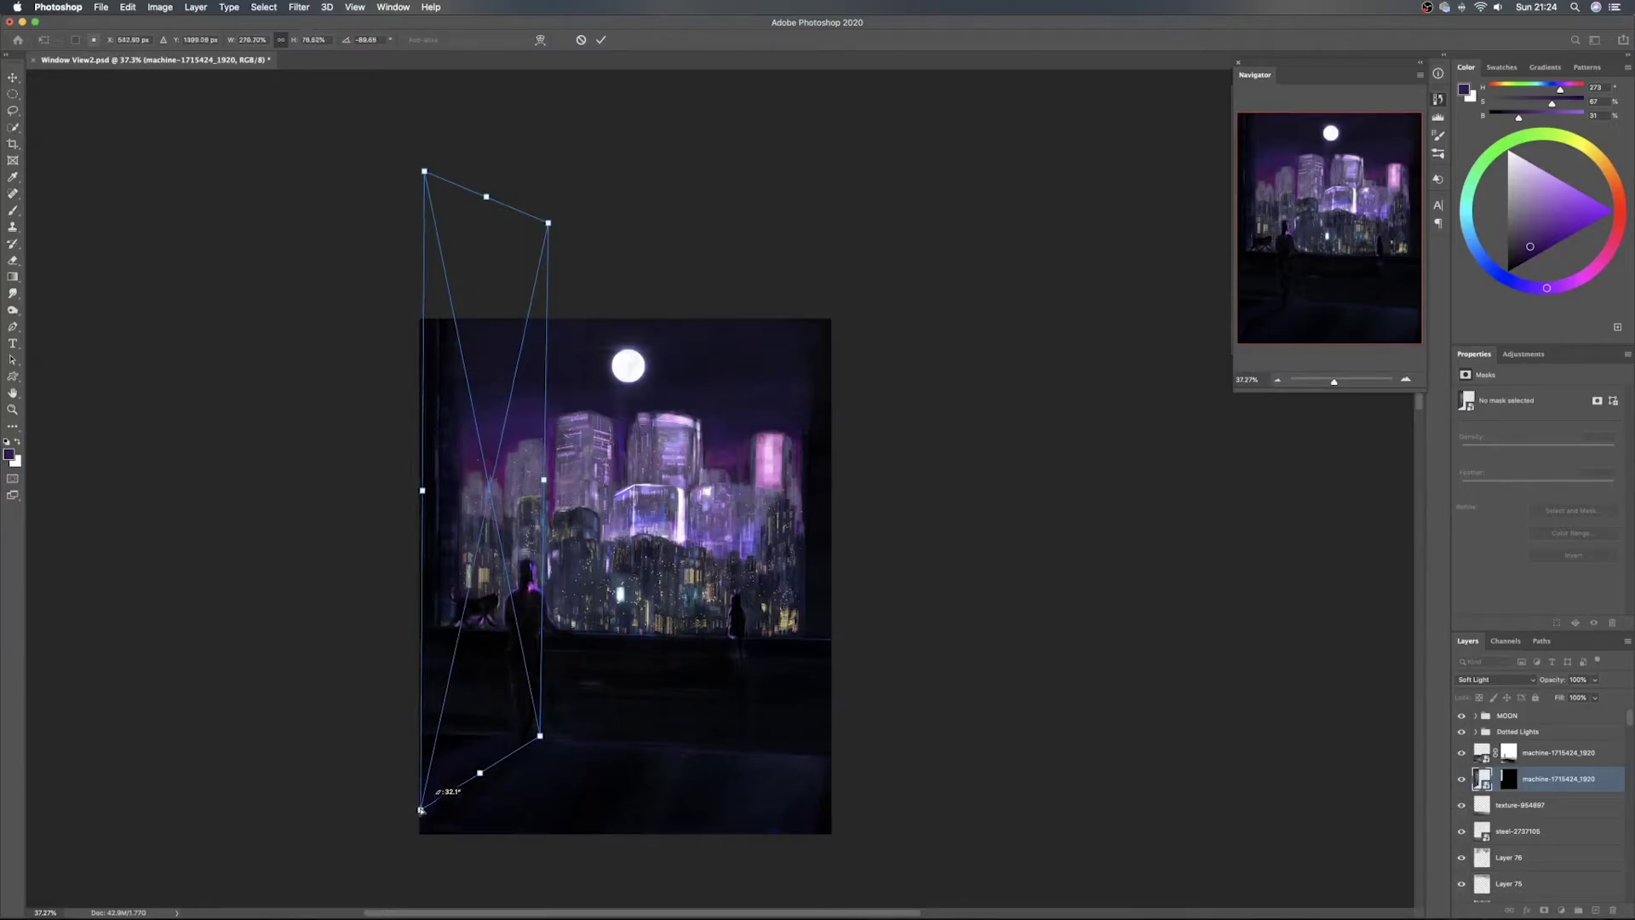
mouse_move(488, 588)
left_mouse_down()
mouse_move(425, 580)
mouse_move(518, 578)
mouse_move(497, 581)
left_mouse_up()
key("Return")
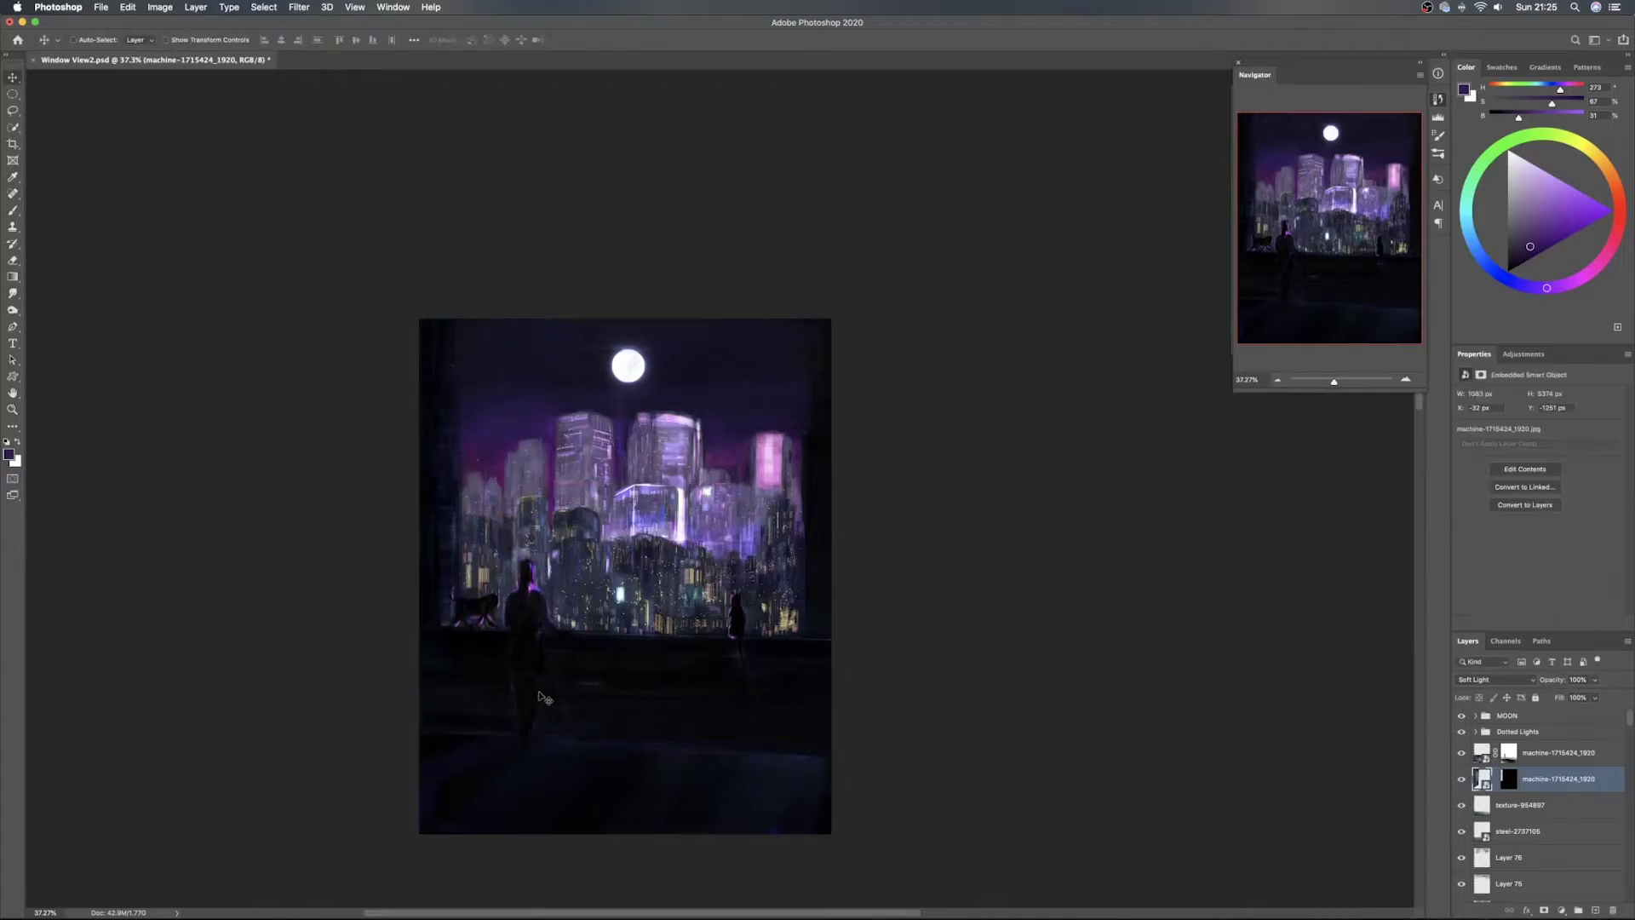
Compare the painting with and without the rotated machine texture, and adjust the layer's opacity
scroll(666, 663, "up", 5)
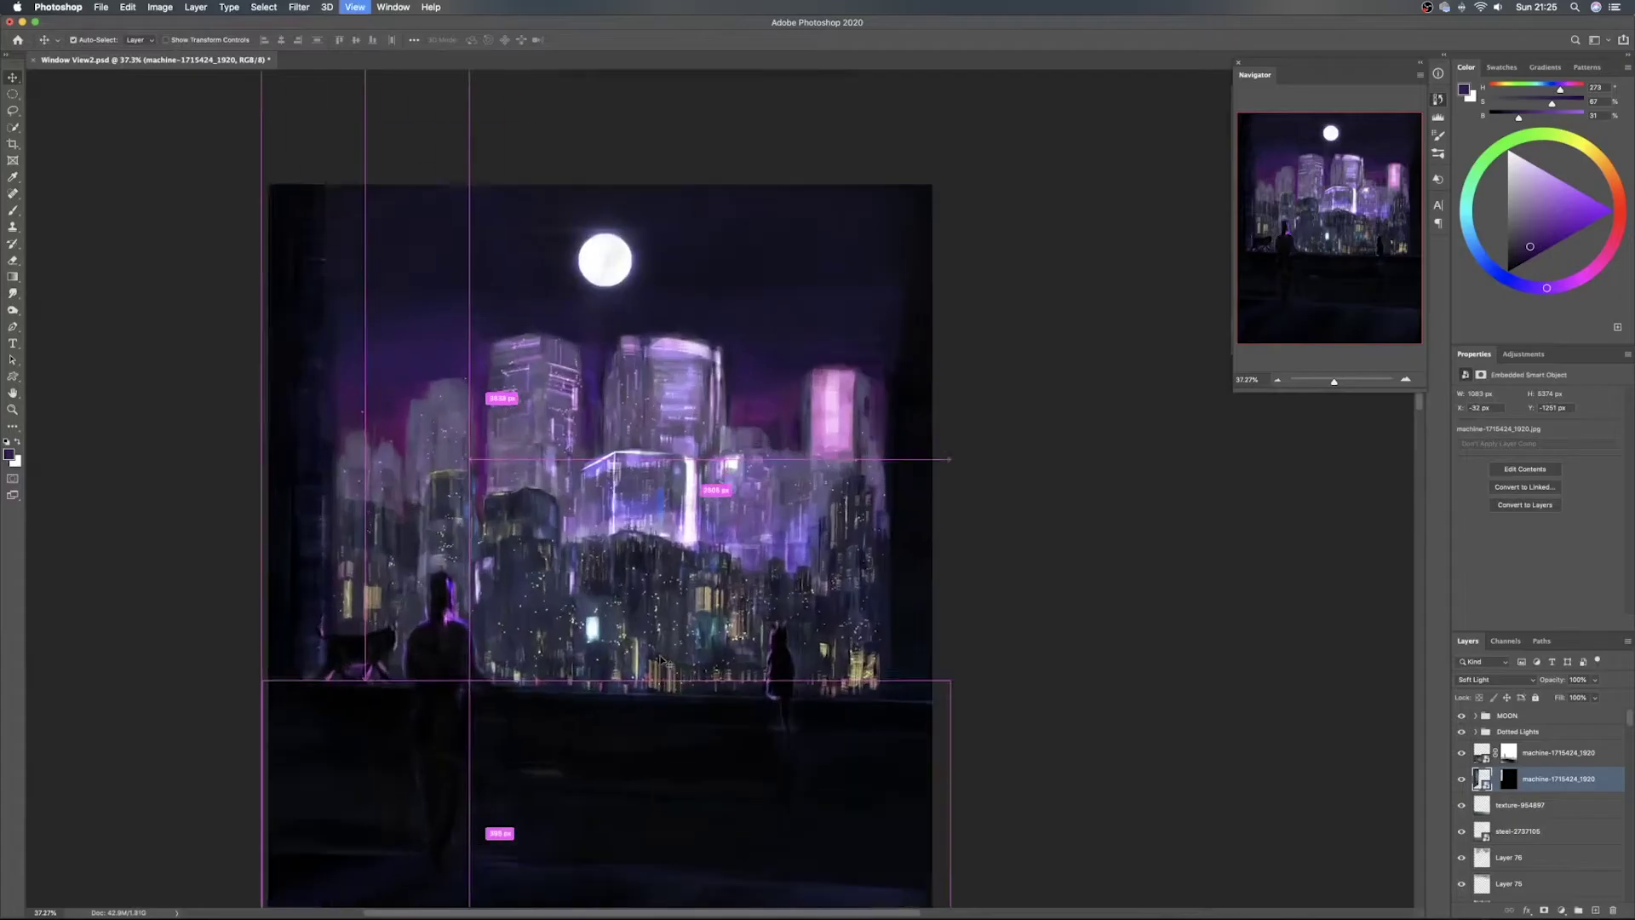
left_click_drag(798, 506, 733, 579)
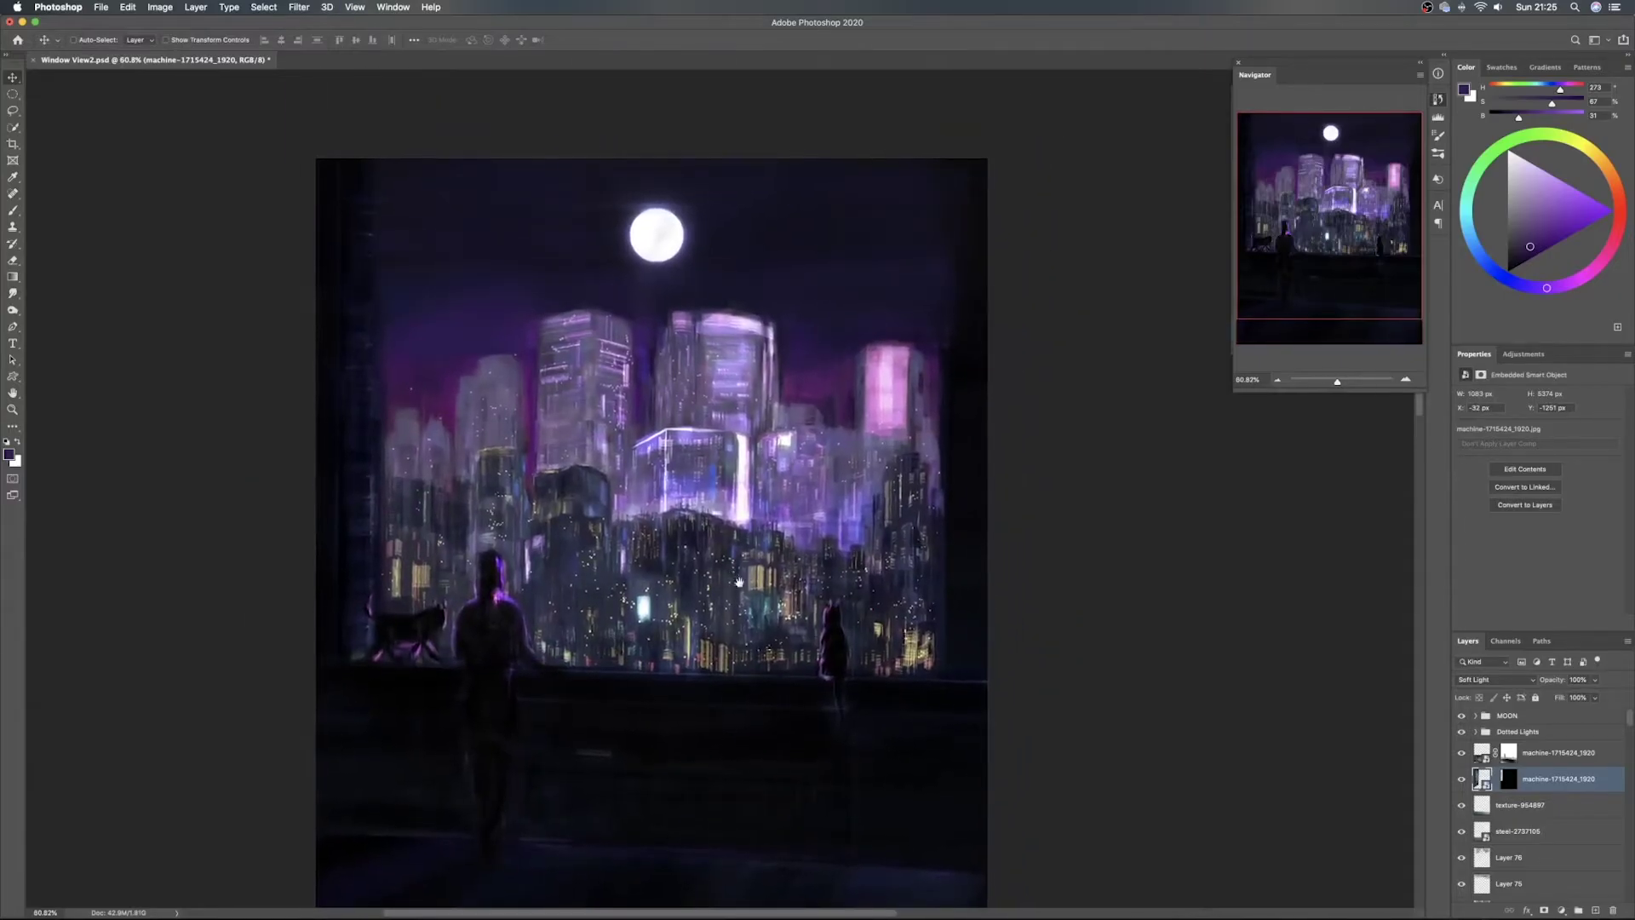
left_click(1461, 778)
left_click(1461, 778)
mouse_move(1530, 684)
left_mouse_down()
mouse_move(1513, 683)
mouse_move(1549, 687)
left_mouse_up()
key("alt+bracketright")
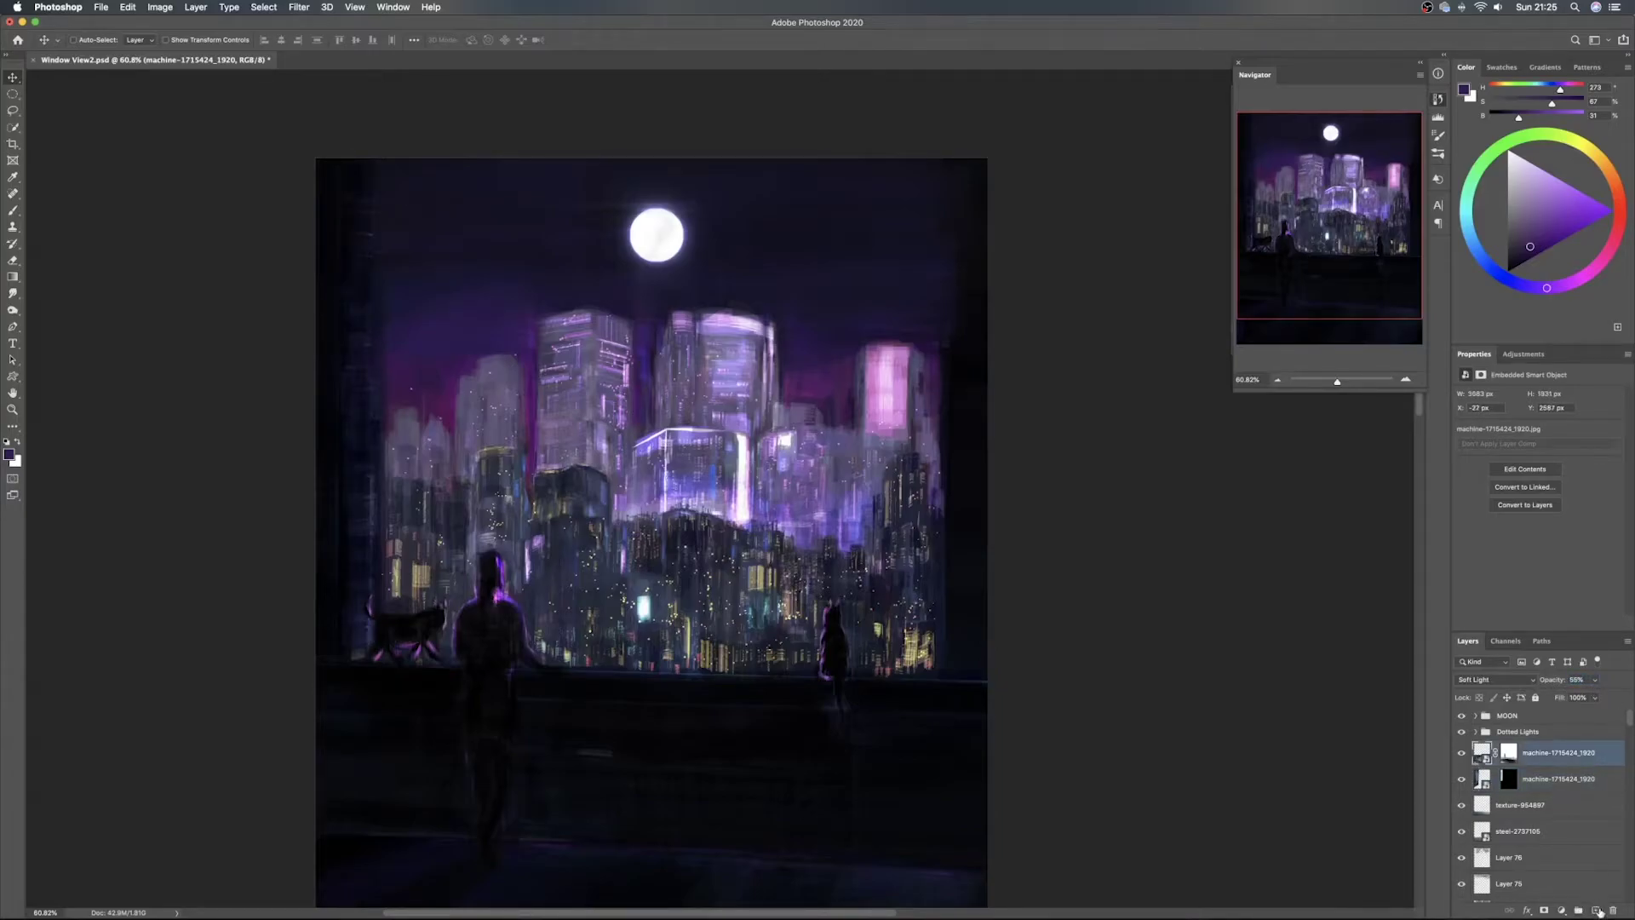
Add a new layer above the texture-954897 layer and brush colours sampled from the left window frame along it
left_click(1565, 808)
key("super+shift+alt+n")
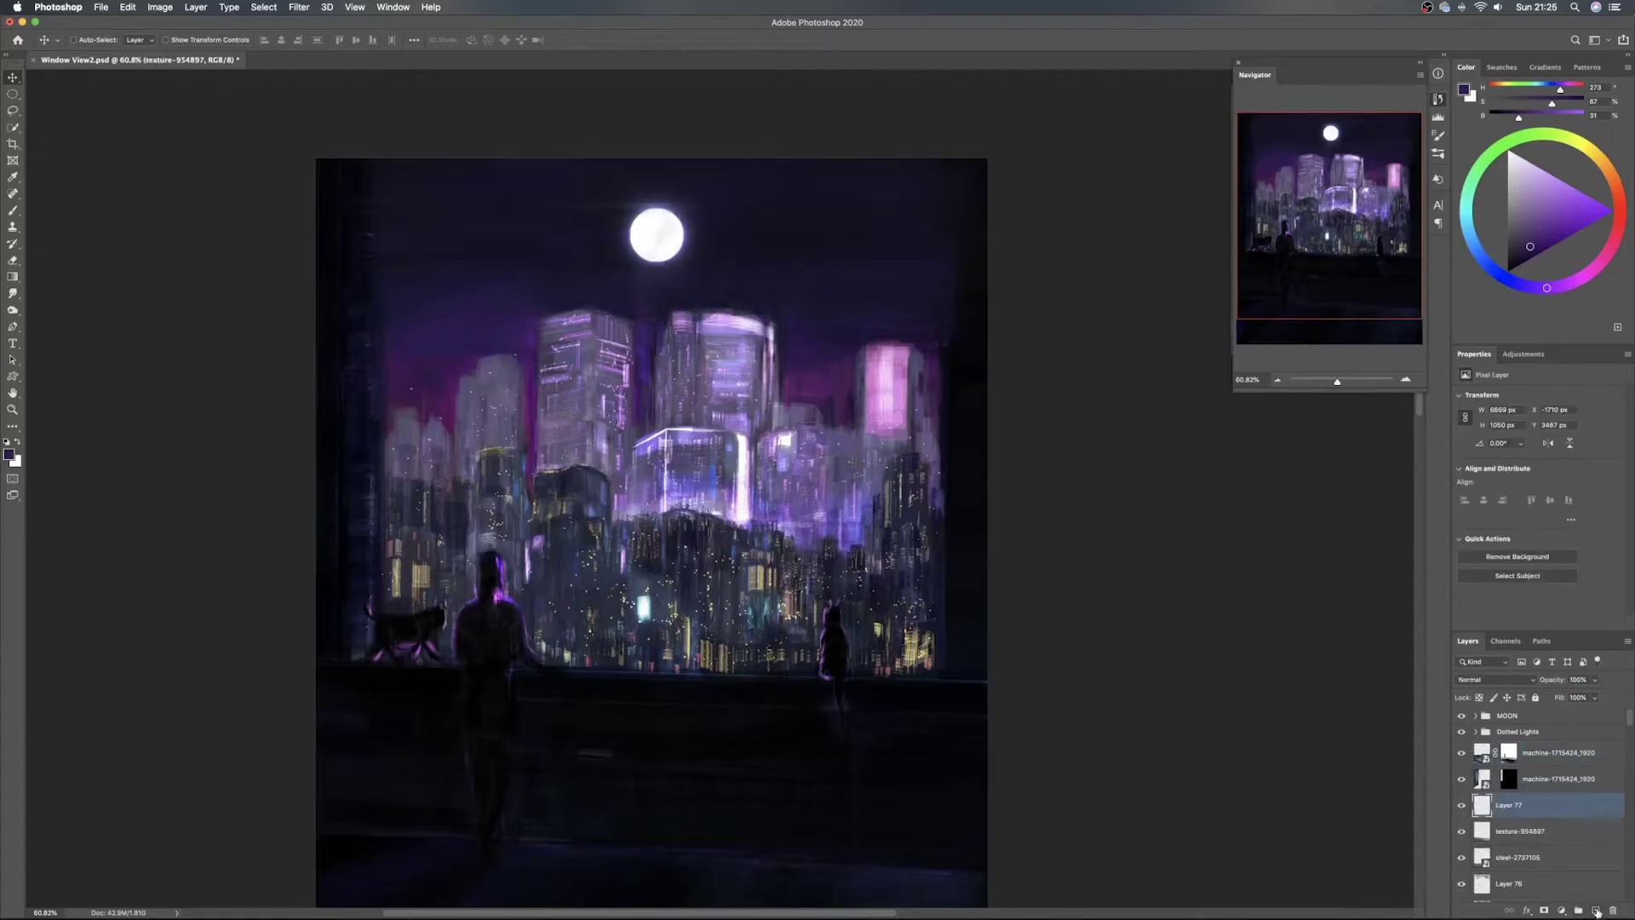
key("b")
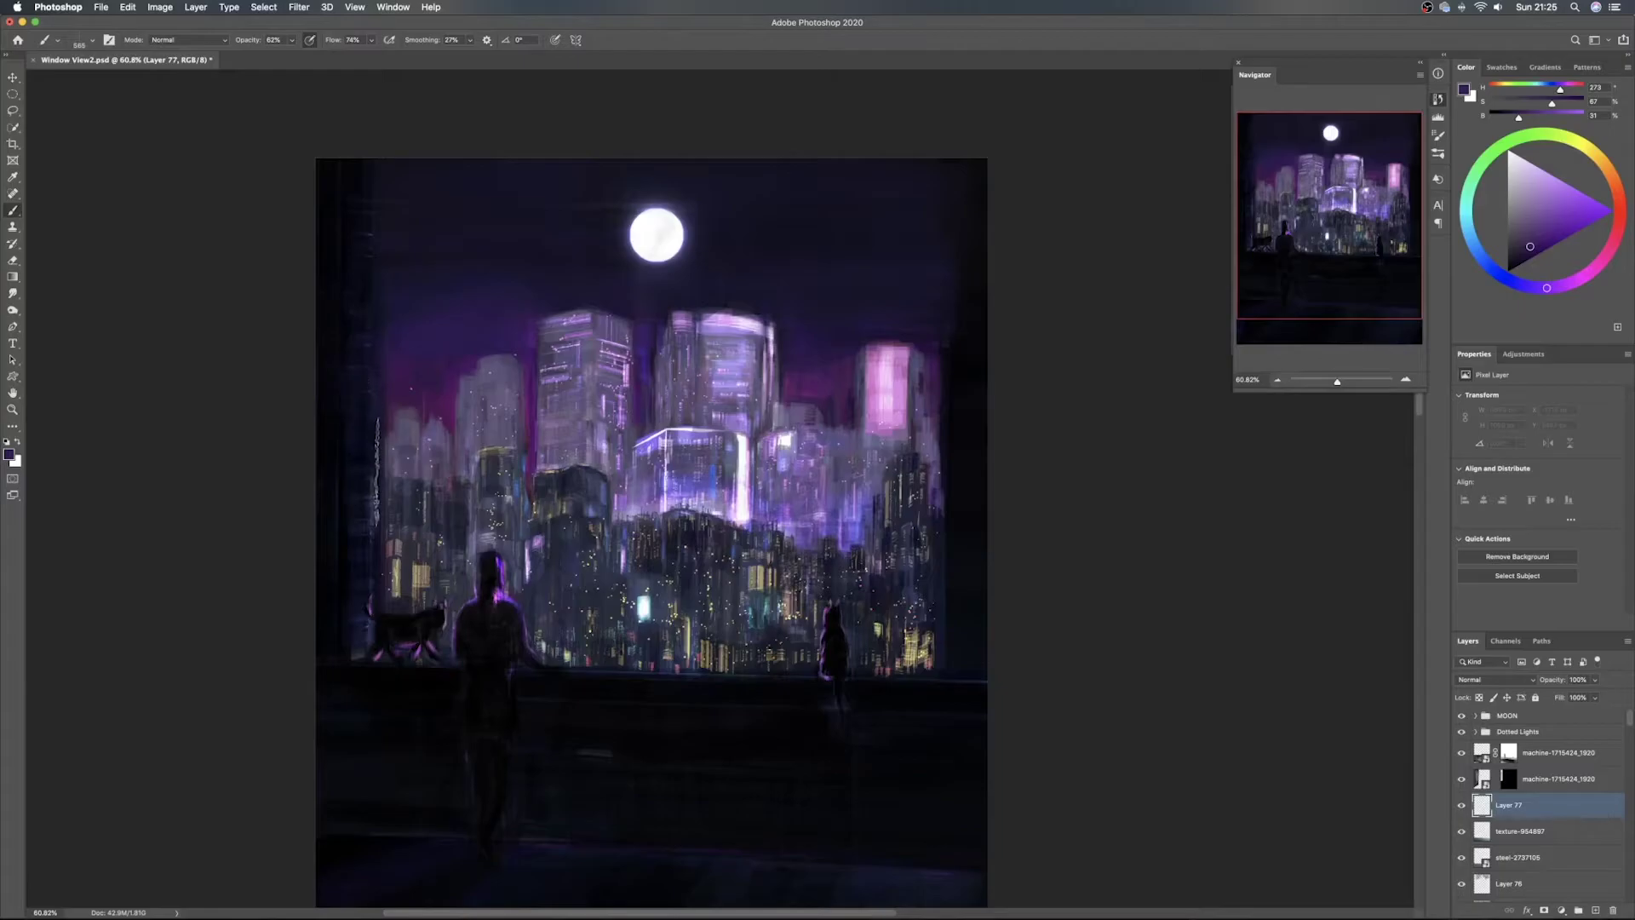
left_click(373, 475, "alt")
mouse_move(373, 477)
left_mouse_down()
mouse_move(373, 514)
mouse_move(373, 390)
mouse_move(373, 448)
left_mouse_up()
mouse_move(373, 347)
left_mouse_down()
mouse_move(379, 189)
mouse_move(372, 596)
mouse_move(340, 609)
mouse_move(374, 579)
mouse_move(340, 555)
mouse_move(377, 492)
mouse_move(345, 472)
mouse_move(375, 405)
mouse_move(347, 377)
mouse_move(373, 322)
mouse_move(347, 258)
mouse_move(373, 205)
mouse_move(366, 657)
mouse_move(340, 662)
mouse_move(360, 653)
mouse_move(337, 654)
mouse_move(329, 604)
left_mouse_up()
left_click(329, 609, "alt")
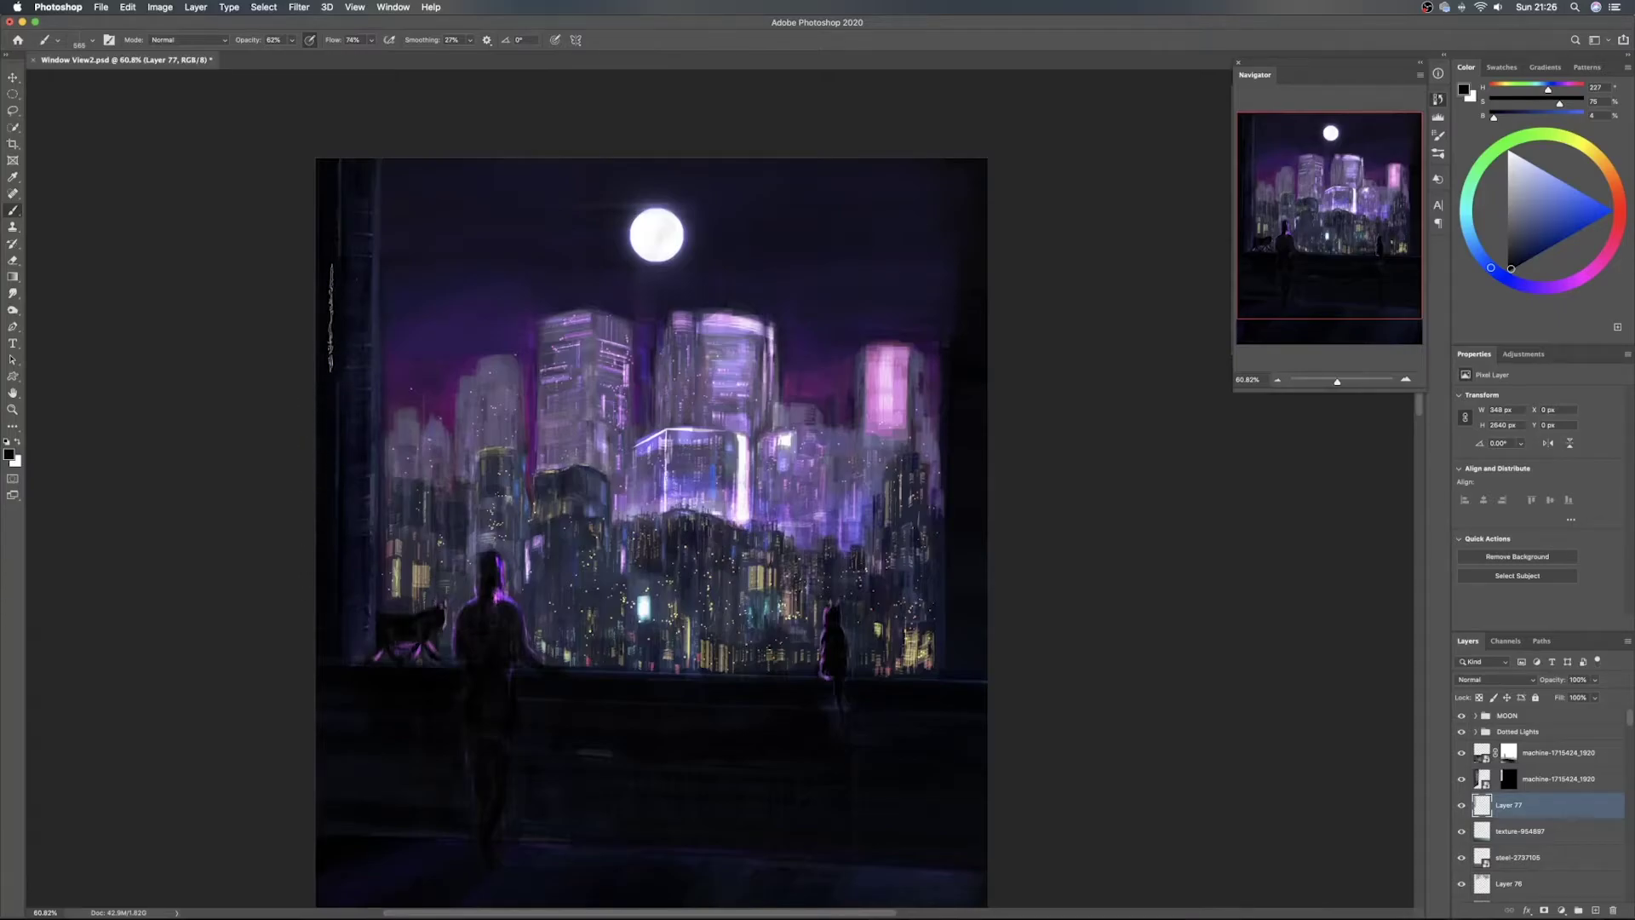
Sample dark blue tones from the left window frame and paint vertical strokes along its outer and inner edges
left_click(341, 204, "alt")
left_click(340, 204, "alt")
left_click_drag(341, 206, 339, 313)
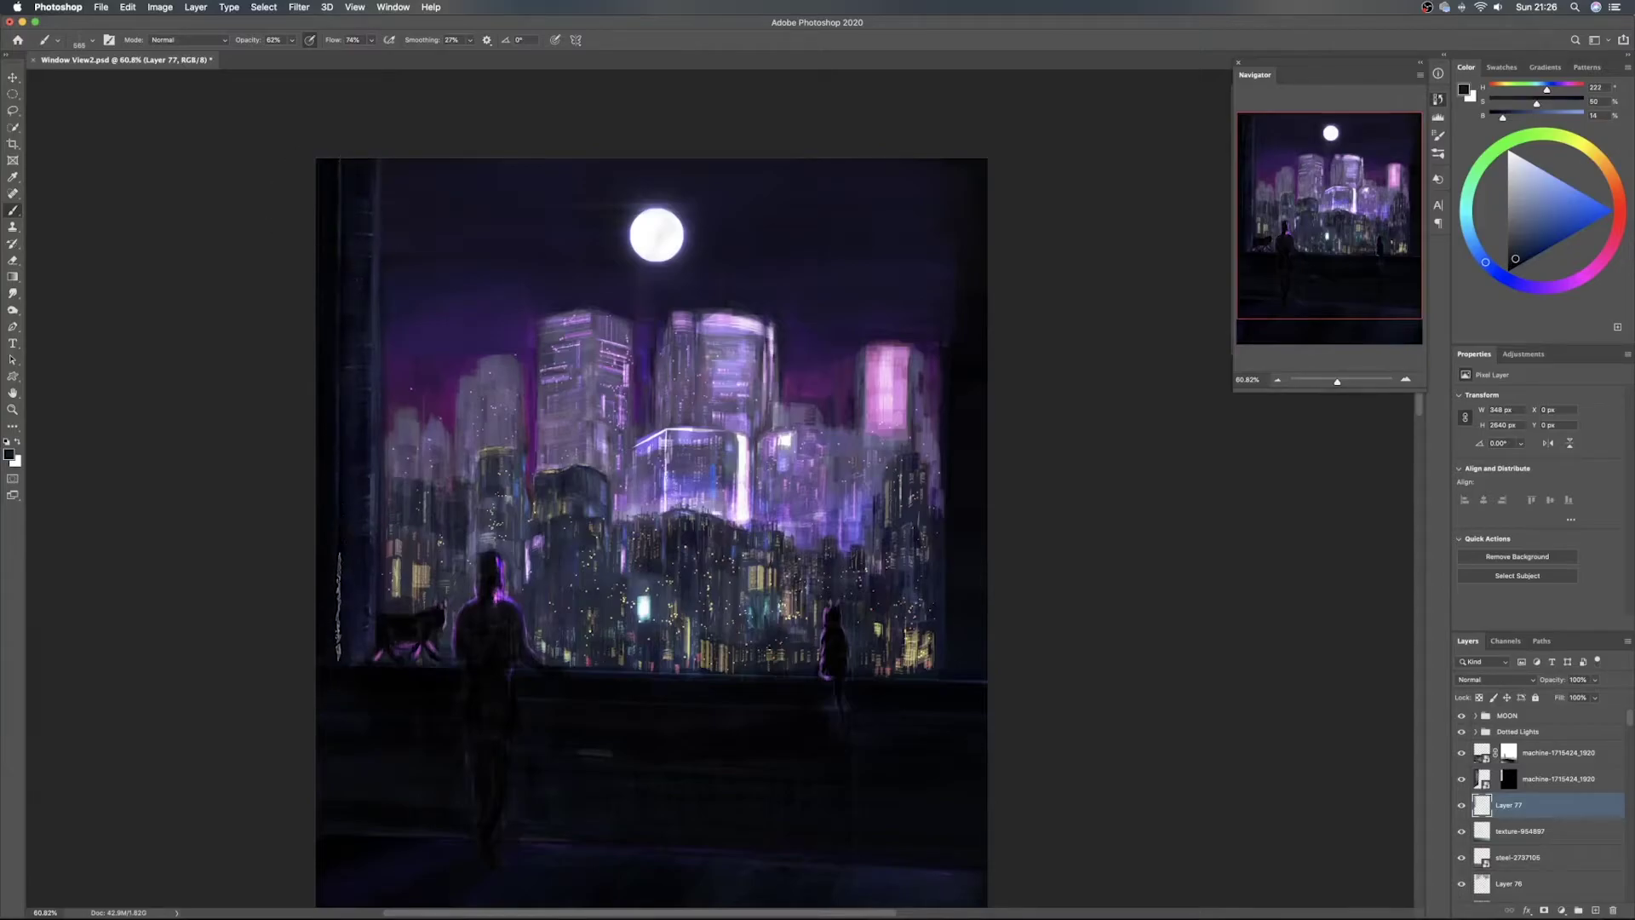
left_click(372, 488, "alt")
left_click_drag(377, 493, 375, 606)
mouse_move(378, 568)
left_mouse_down()
mouse_move(380, 430)
mouse_move(379, 445)
left_mouse_up()
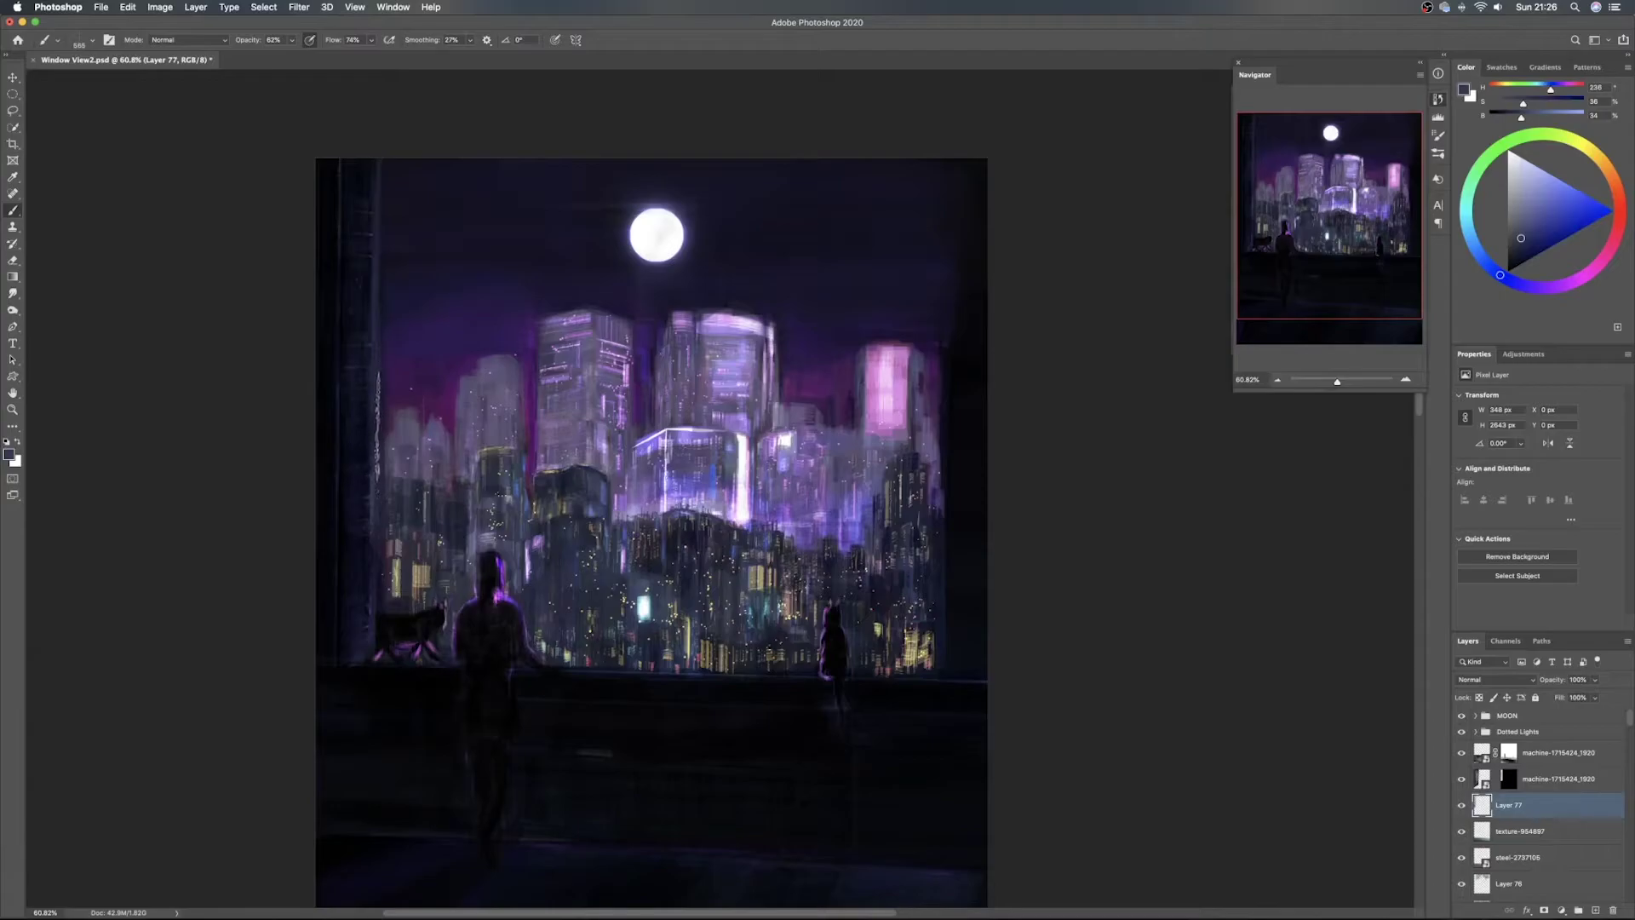
Paint a thin white highlight down the inner edge of the left window frame
key("x")
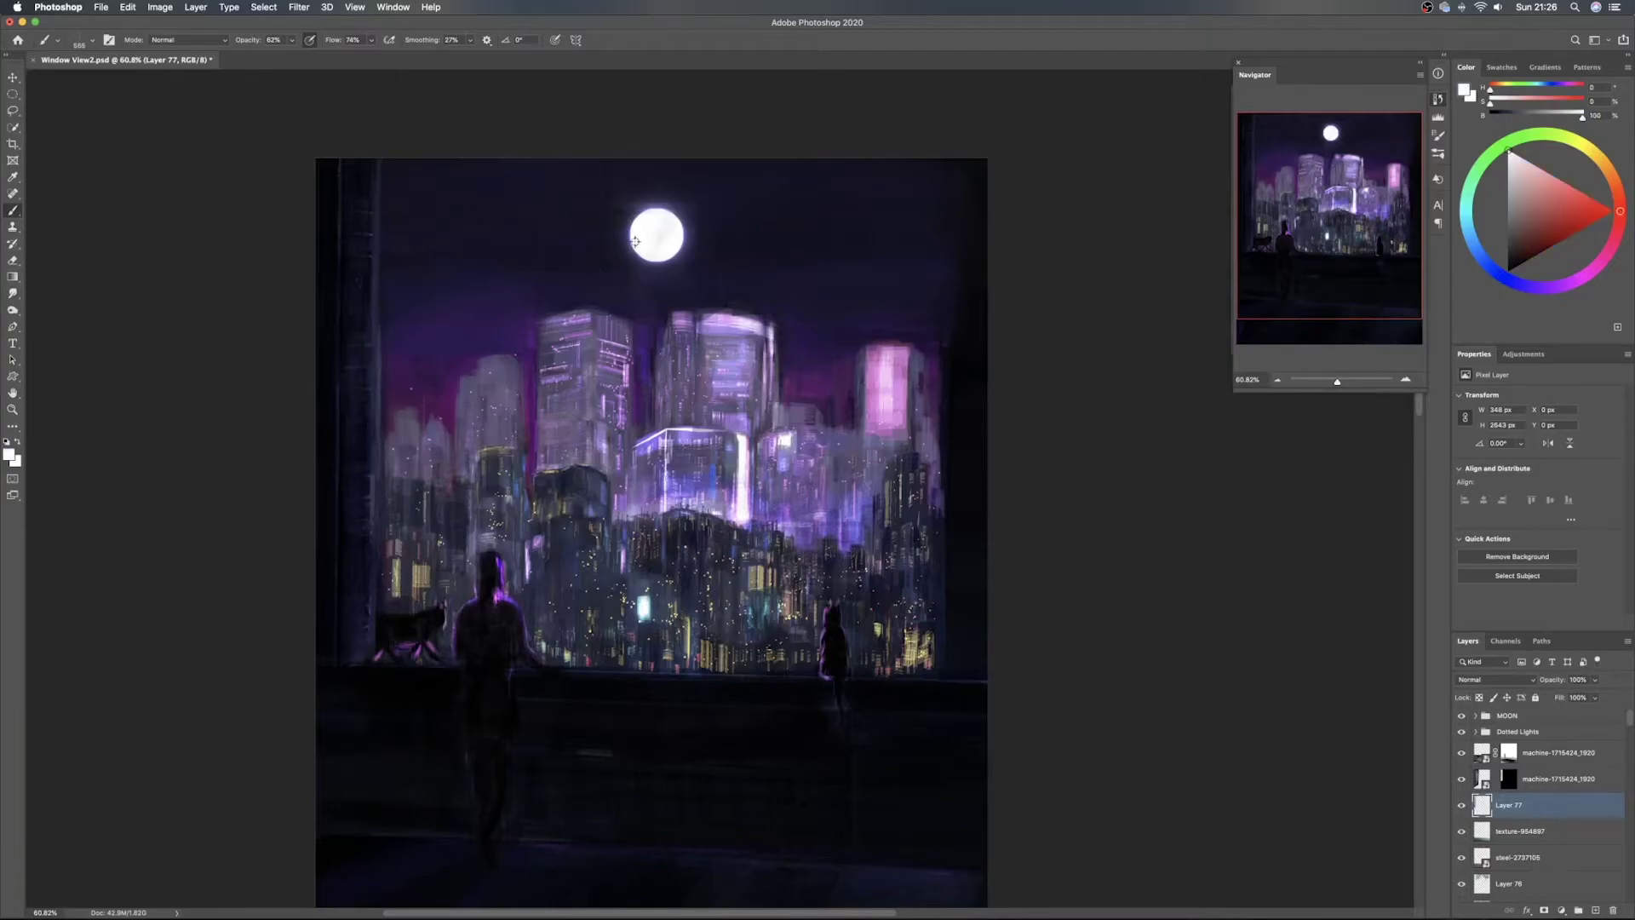
left_click_drag(379, 211, 377, 283)
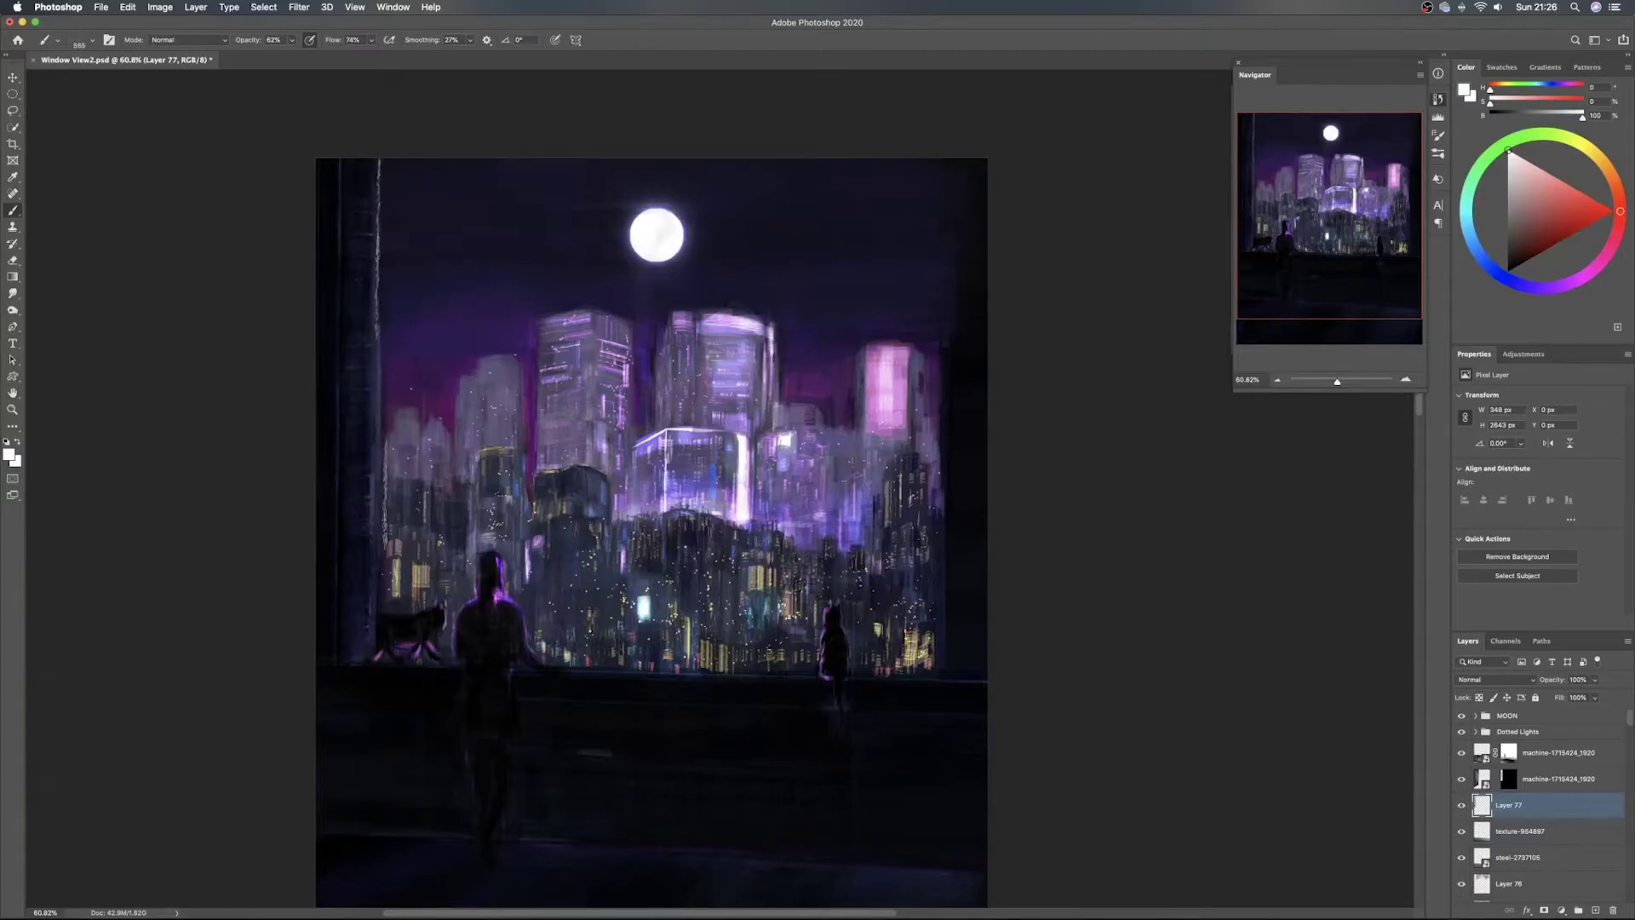
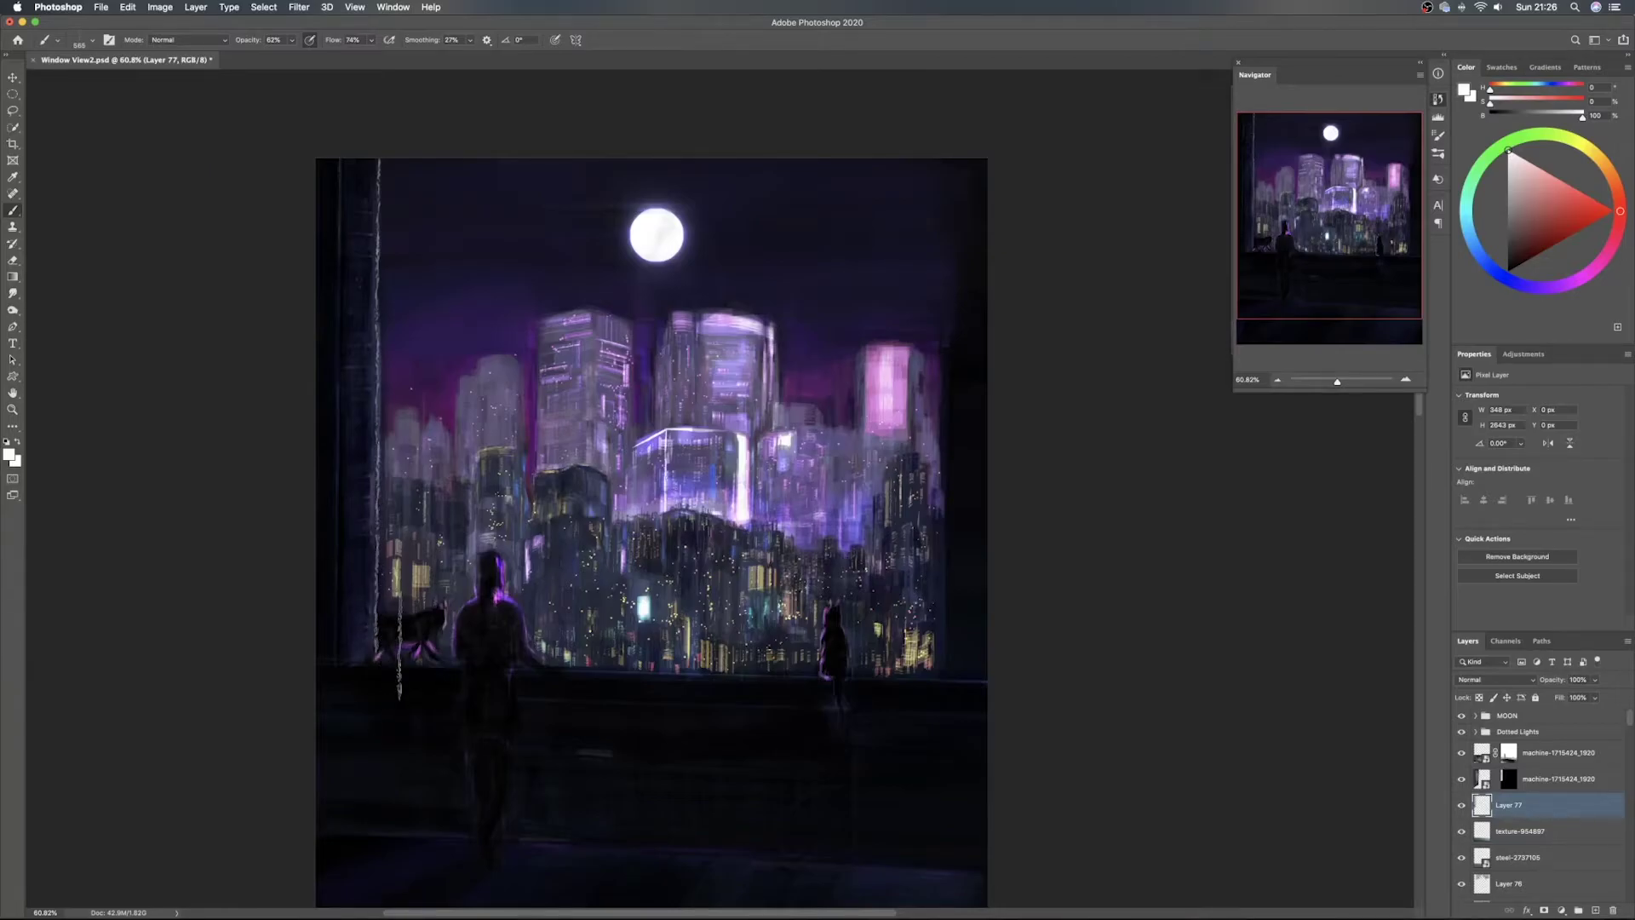
On a new layer, paint a light purple glow down the left window frame's inner edge with the brush in Color Dodge mode
left_click_drag(726, 624, 742, 568)
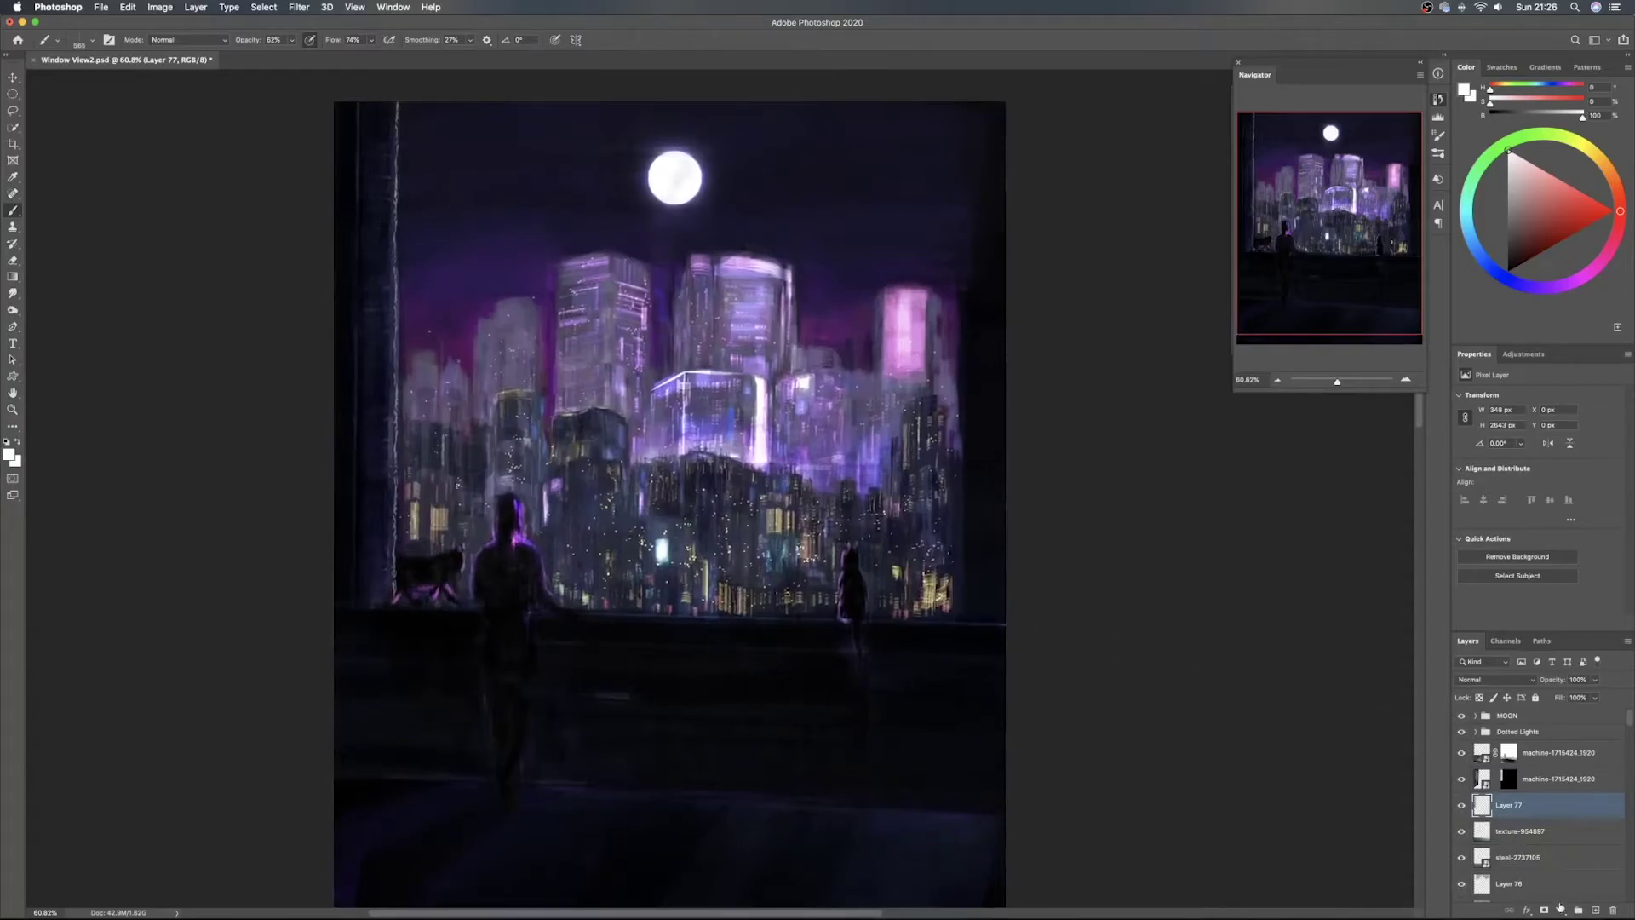
left_click(1595, 910)
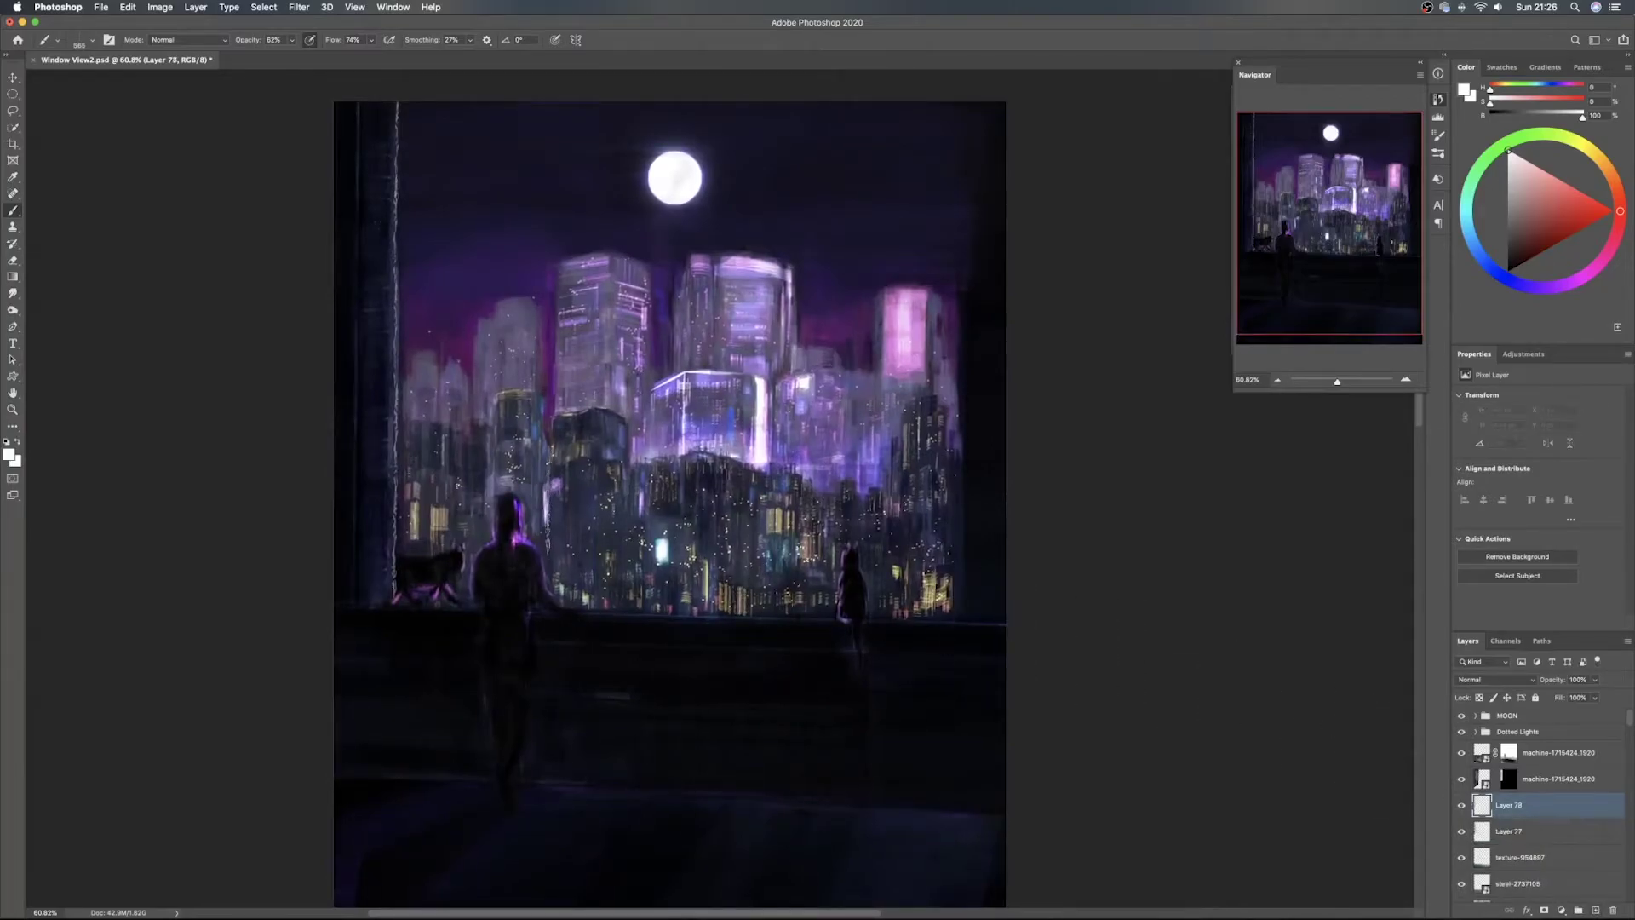
left_click(188, 40)
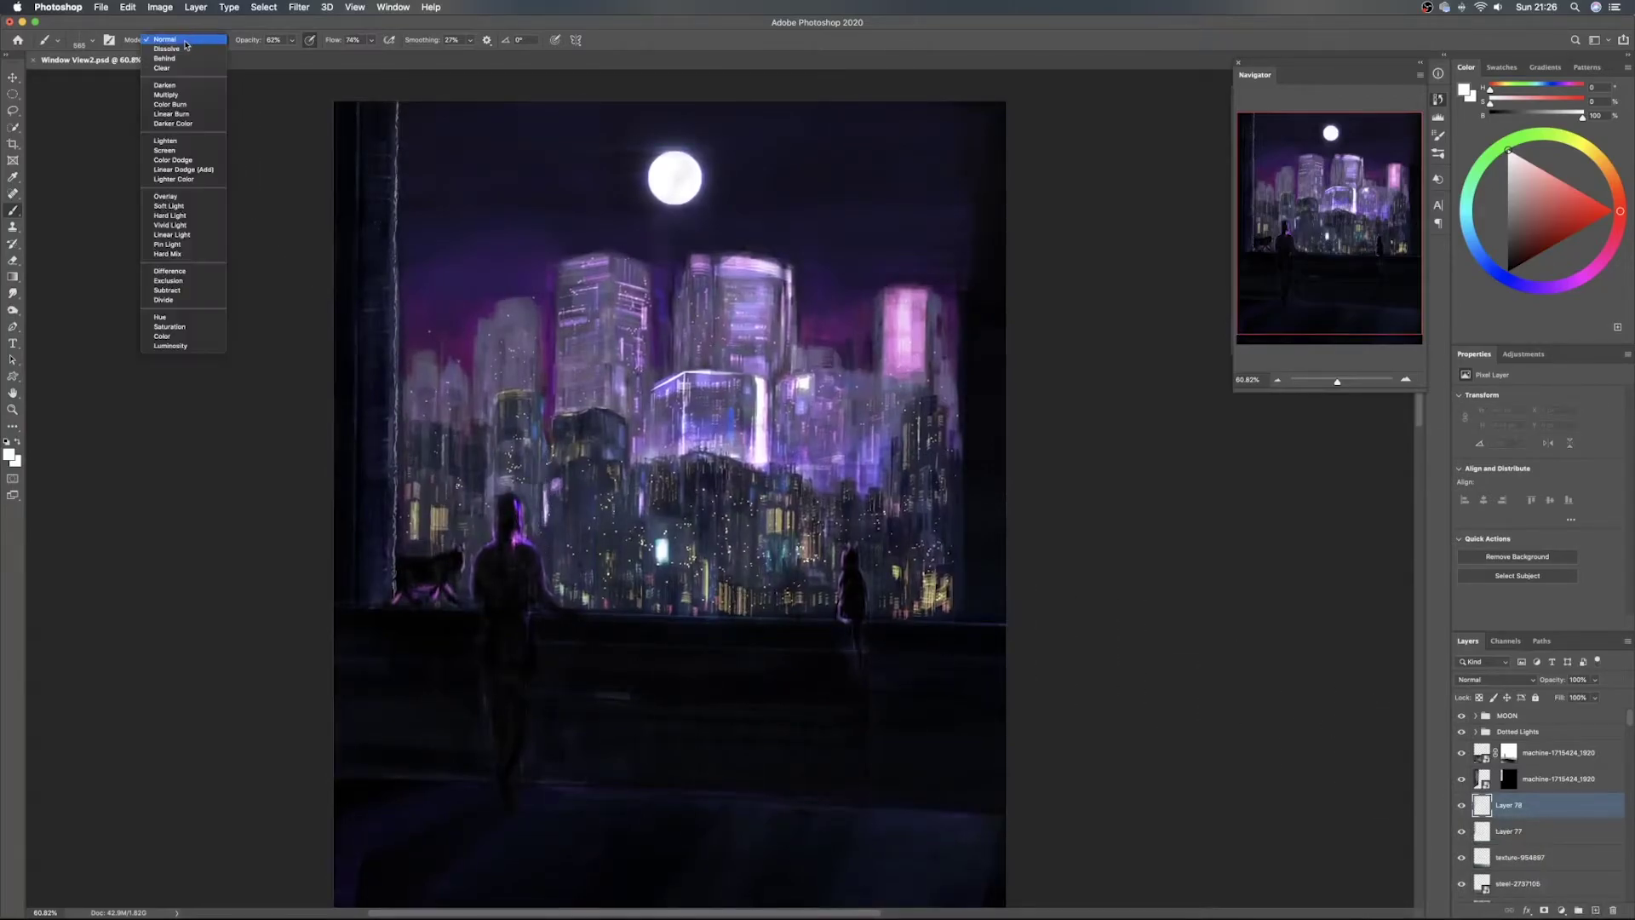
left_click(194, 162)
left_click(515, 503, "alt")
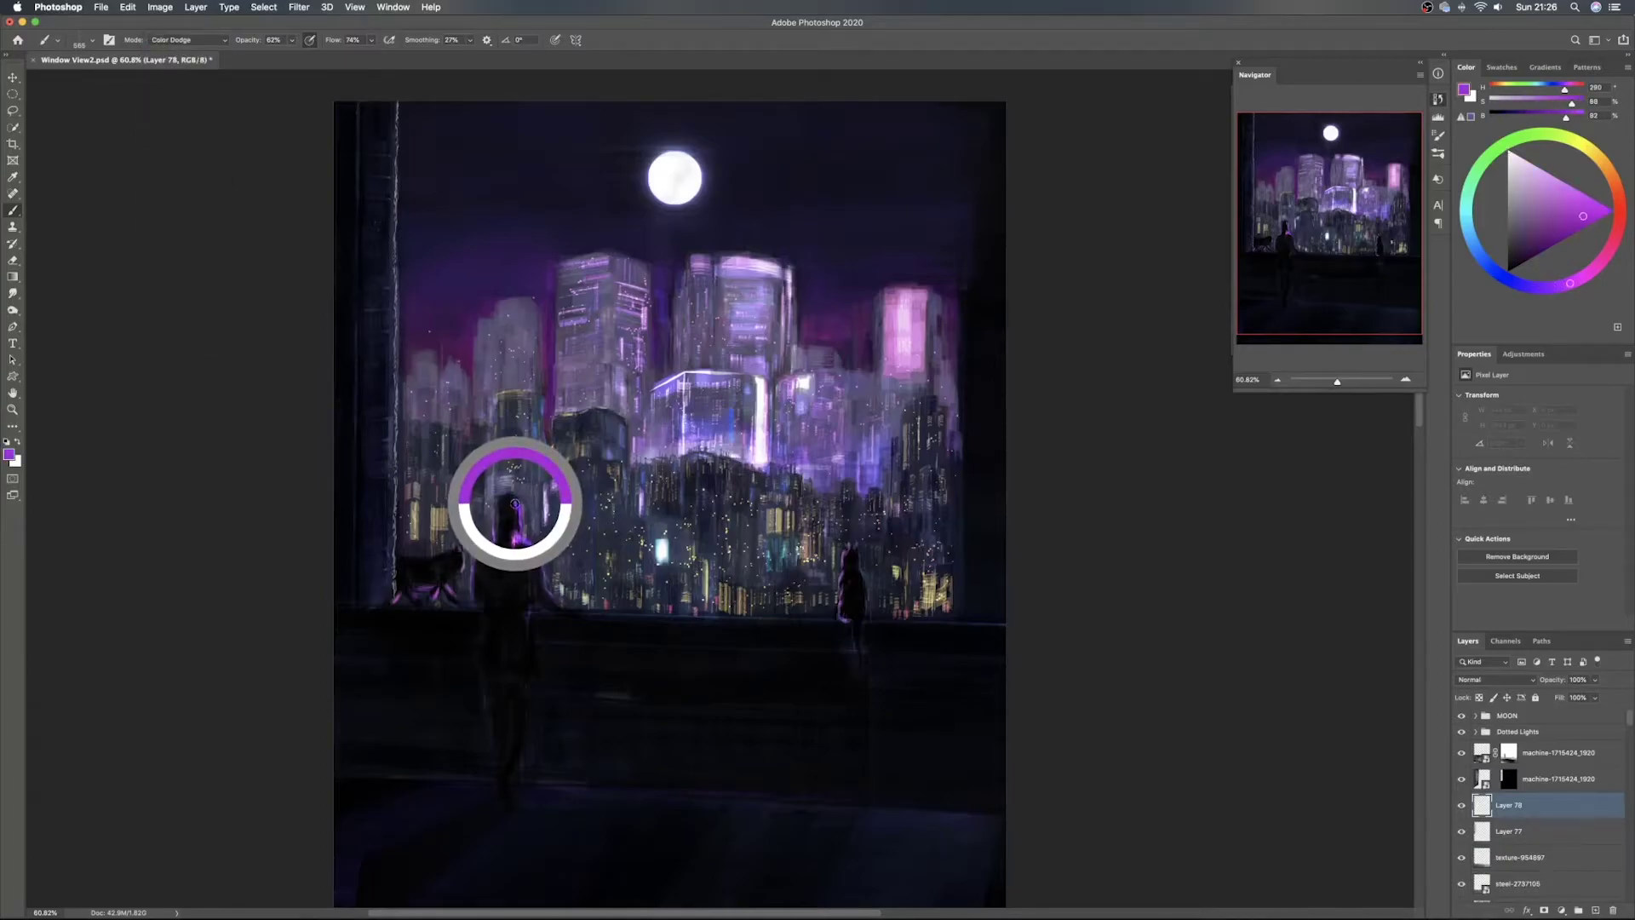
left_click(1557, 195)
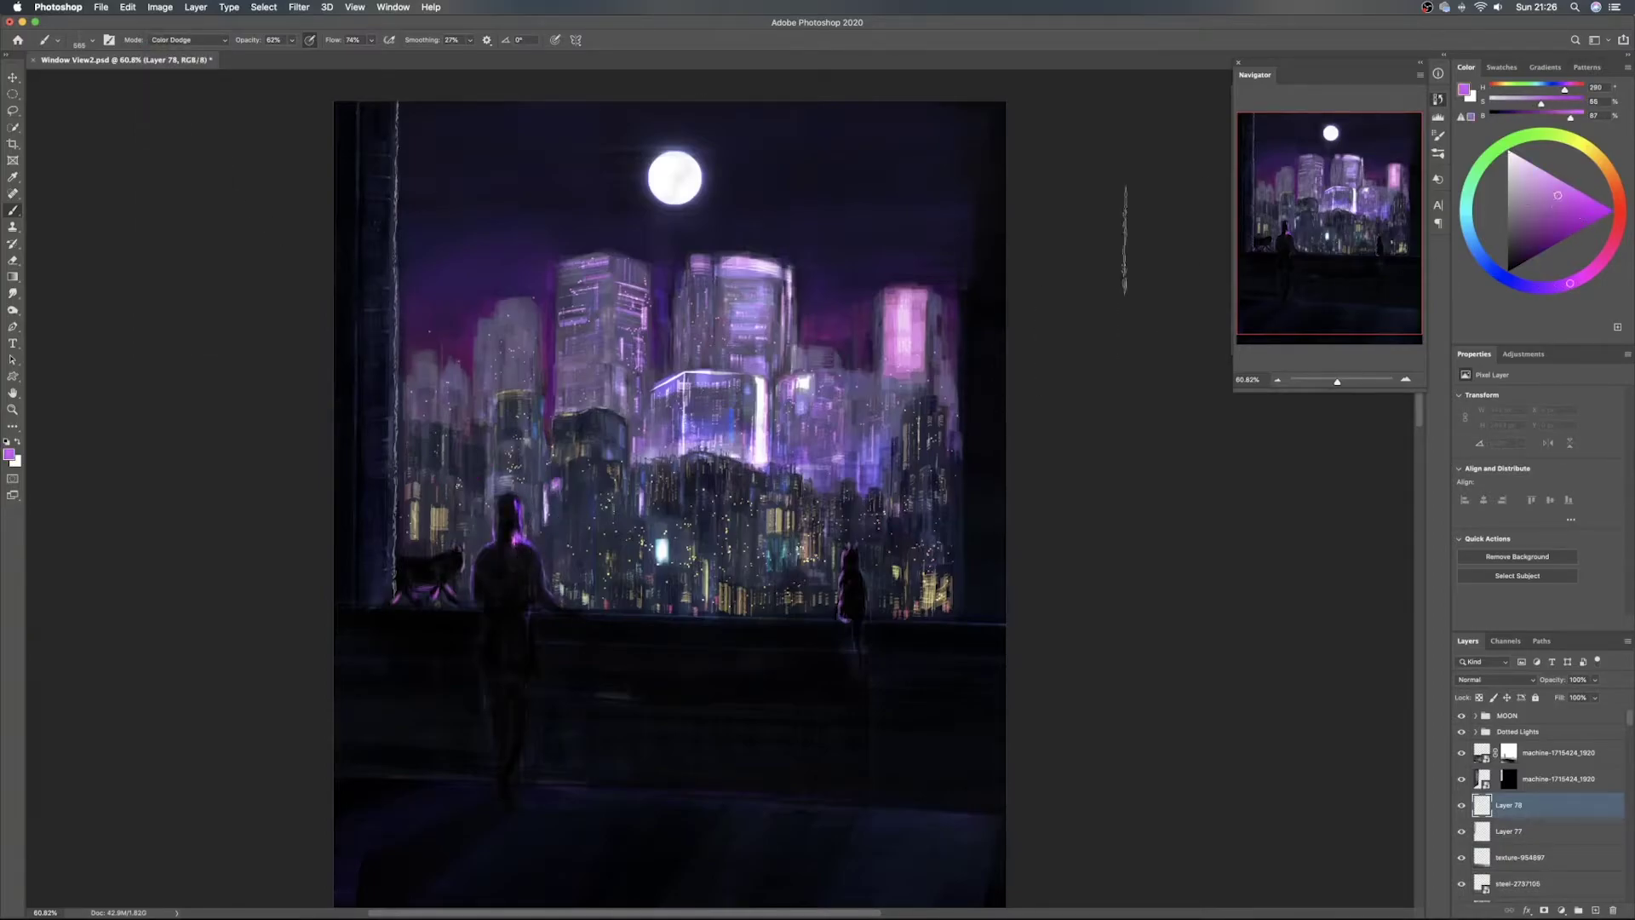
left_click_drag(433, 209, 367, 210)
left_click_drag(395, 129, 397, 124)
left_click_drag(398, 204, 400, 252)
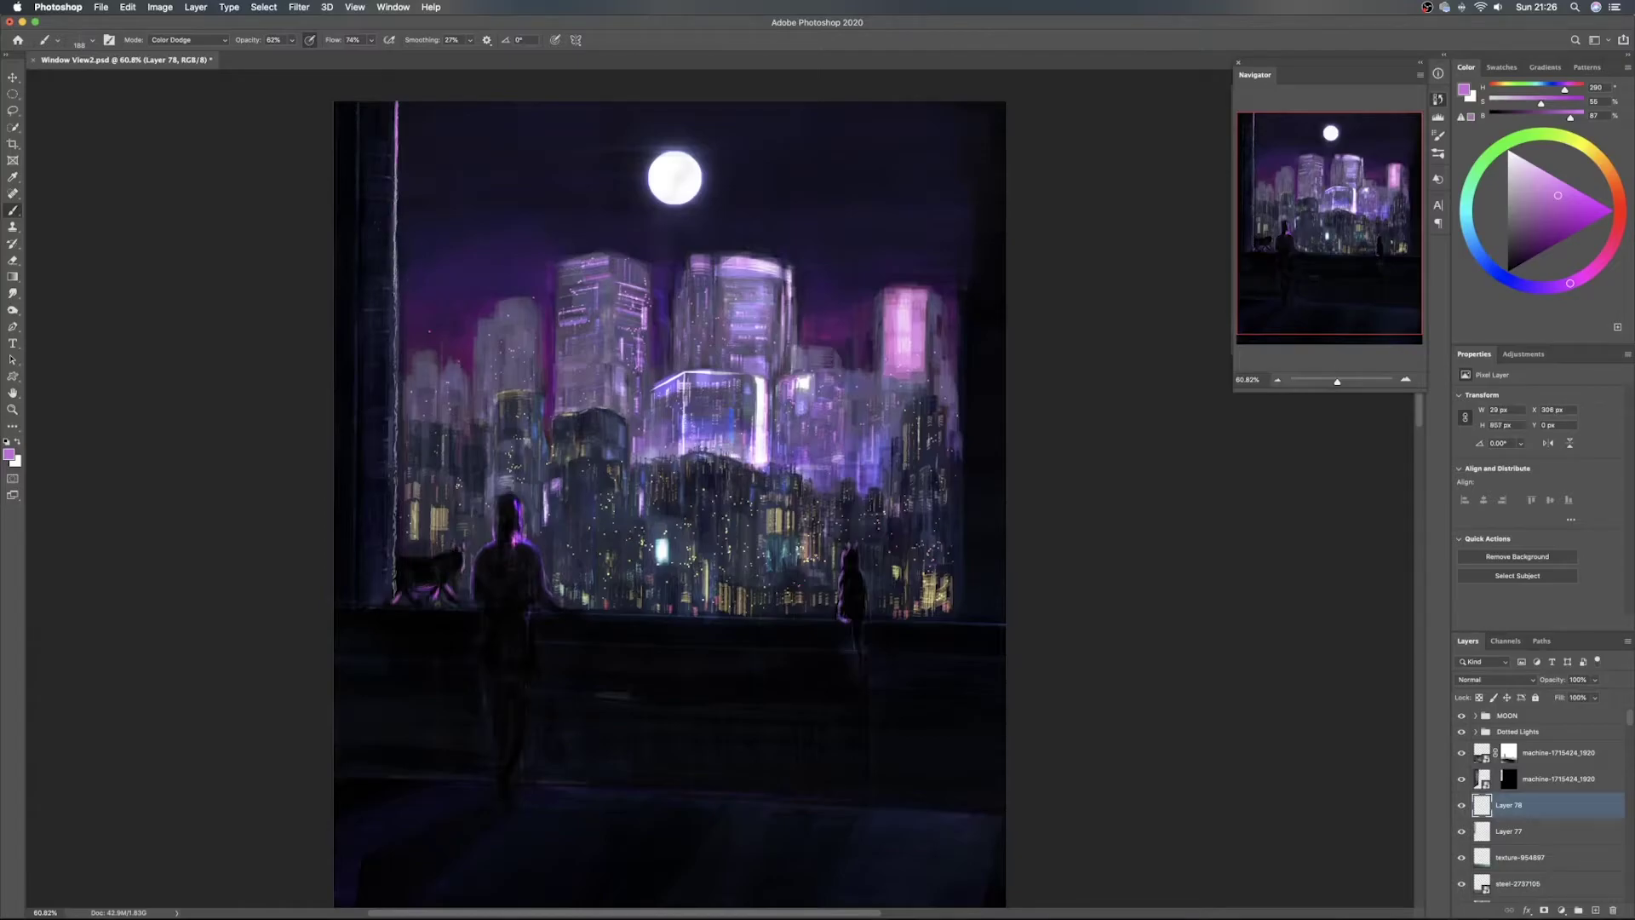
left_click_drag(397, 274, 395, 536)
Toggle the white and purple highlight layers to compare their effect on the left window frame
key("e")
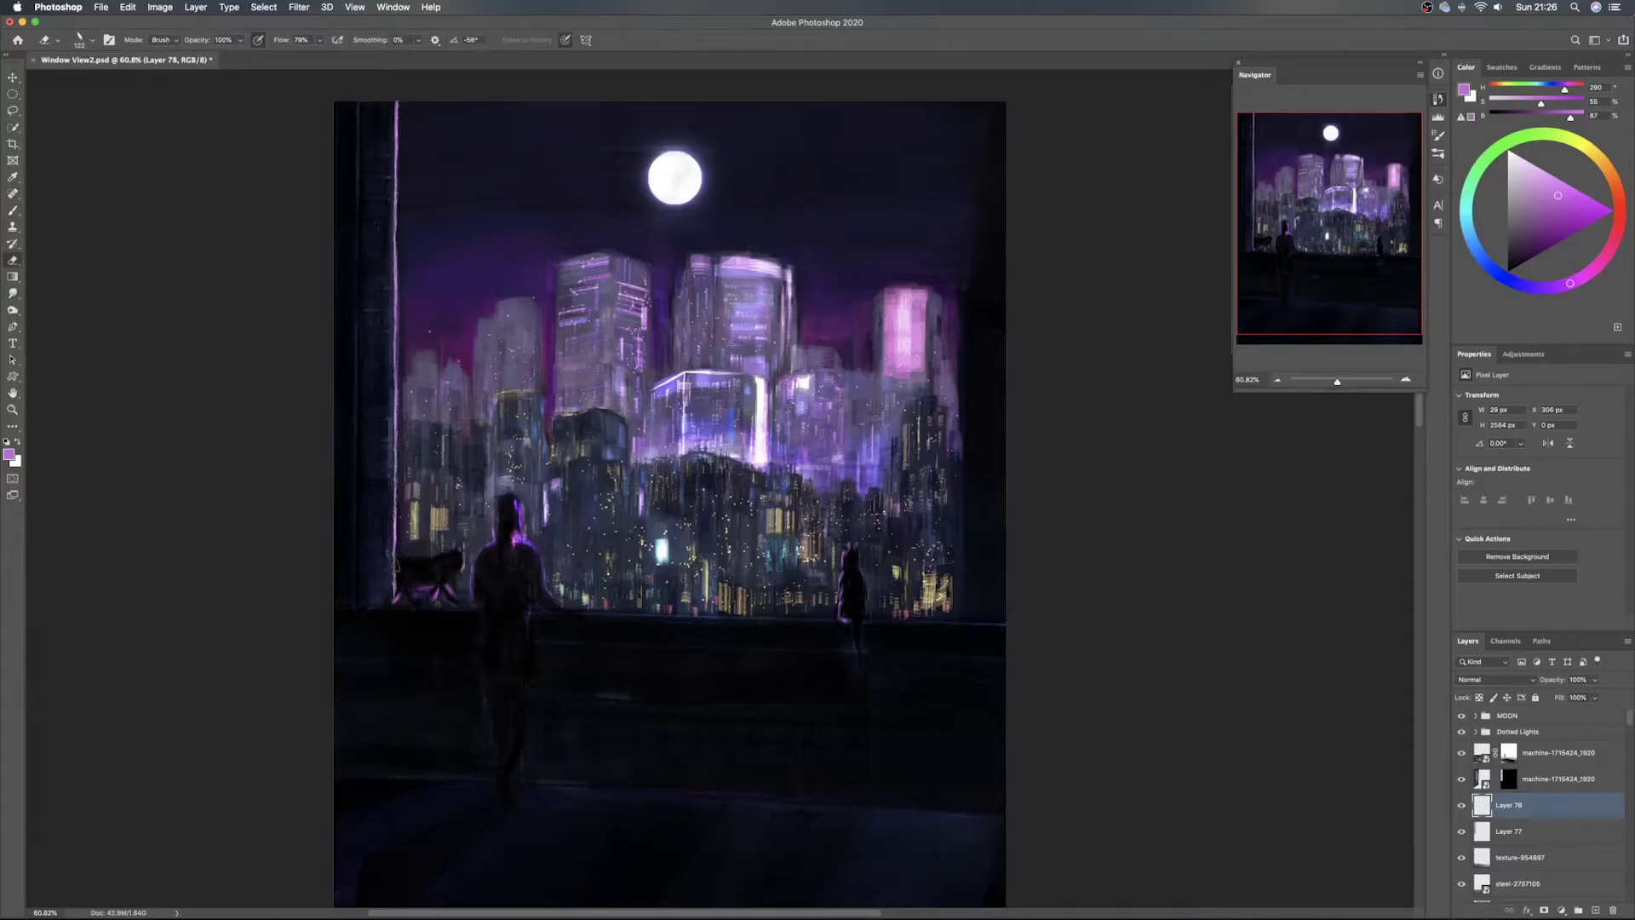
left_click(1524, 830)
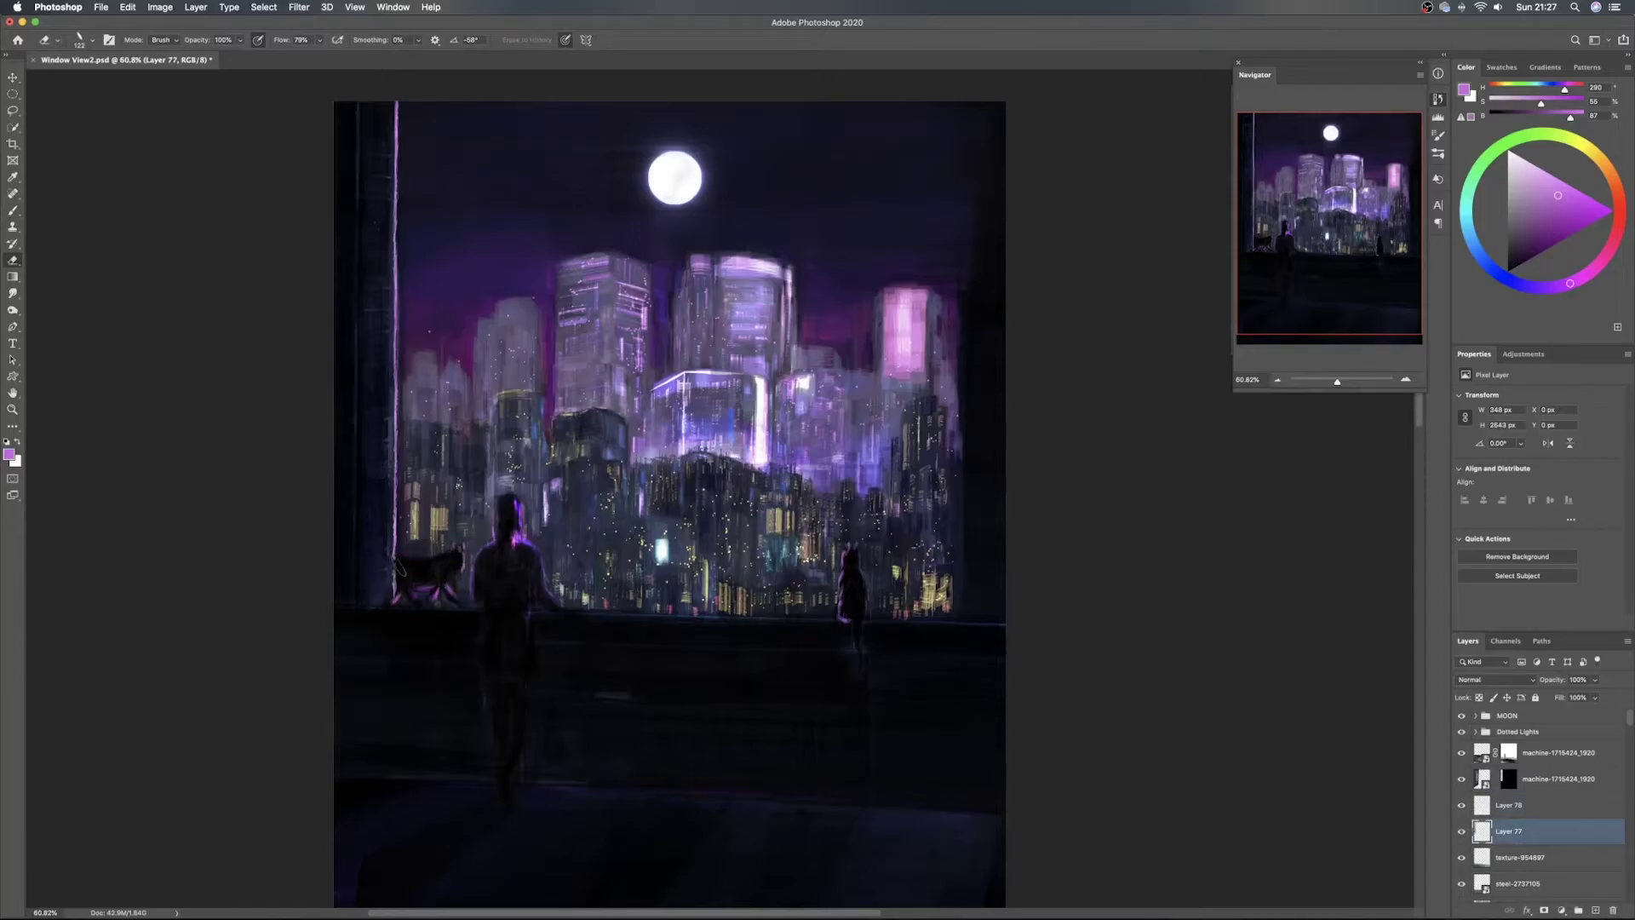
left_click(1461, 832)
left_click(1460, 834)
left_click(1461, 808)
left_click(1461, 807)
left_click(1461, 832)
left_click(1461, 832)
Add a new layer above the purple highlight layer and brush a muted purple at the top of the left window frame
left_click(1541, 811)
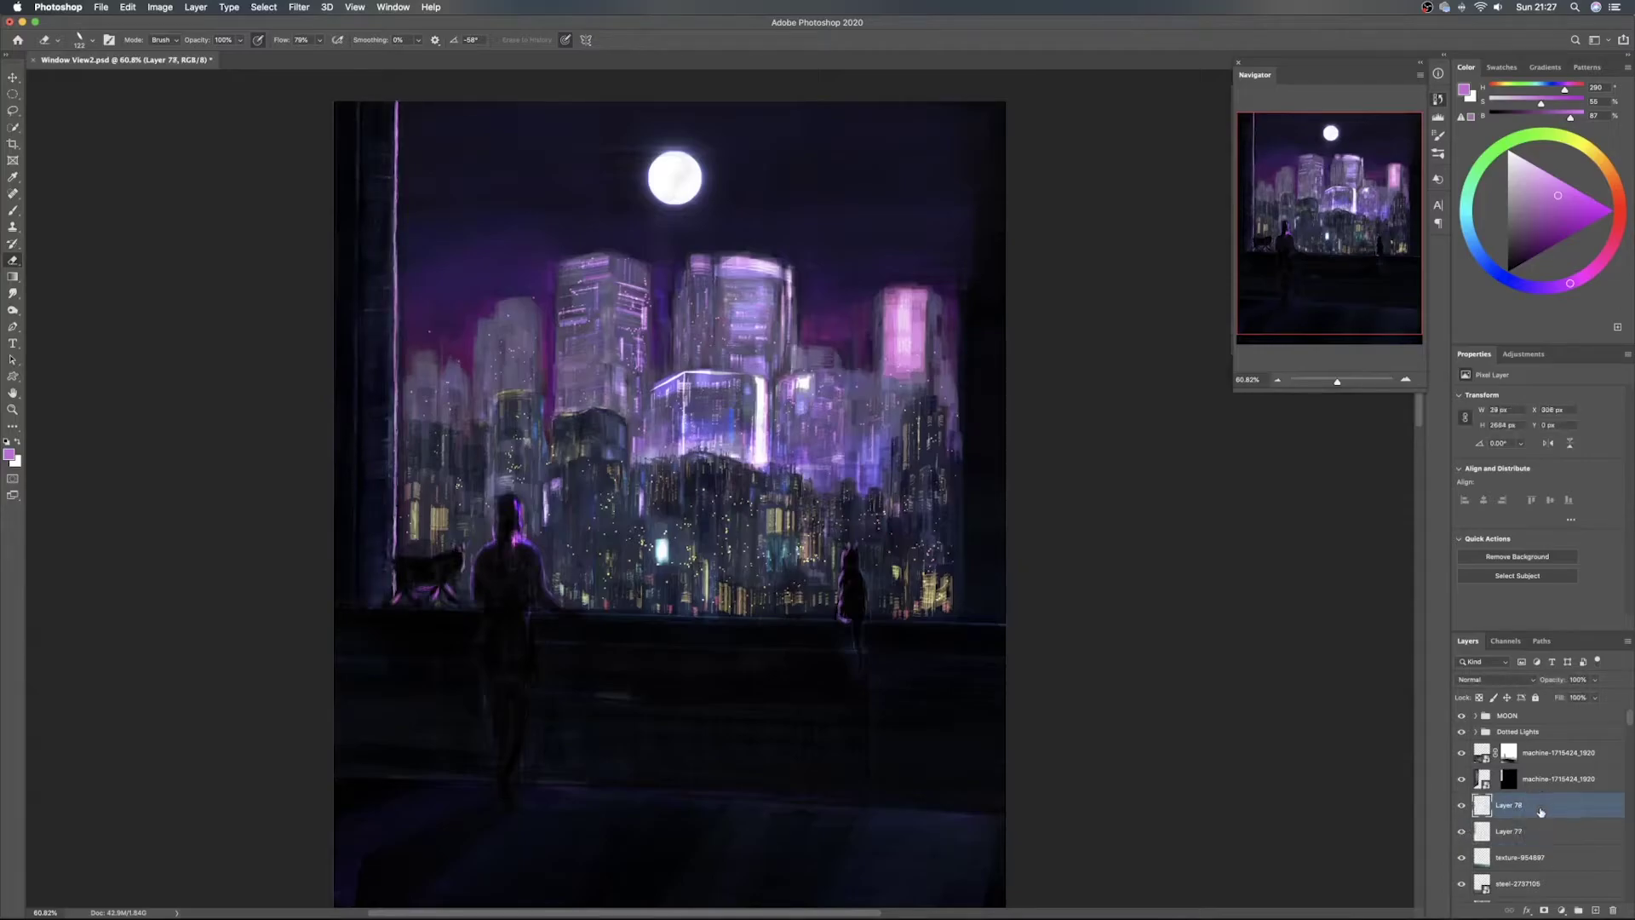
left_click(1594, 909)
key("b")
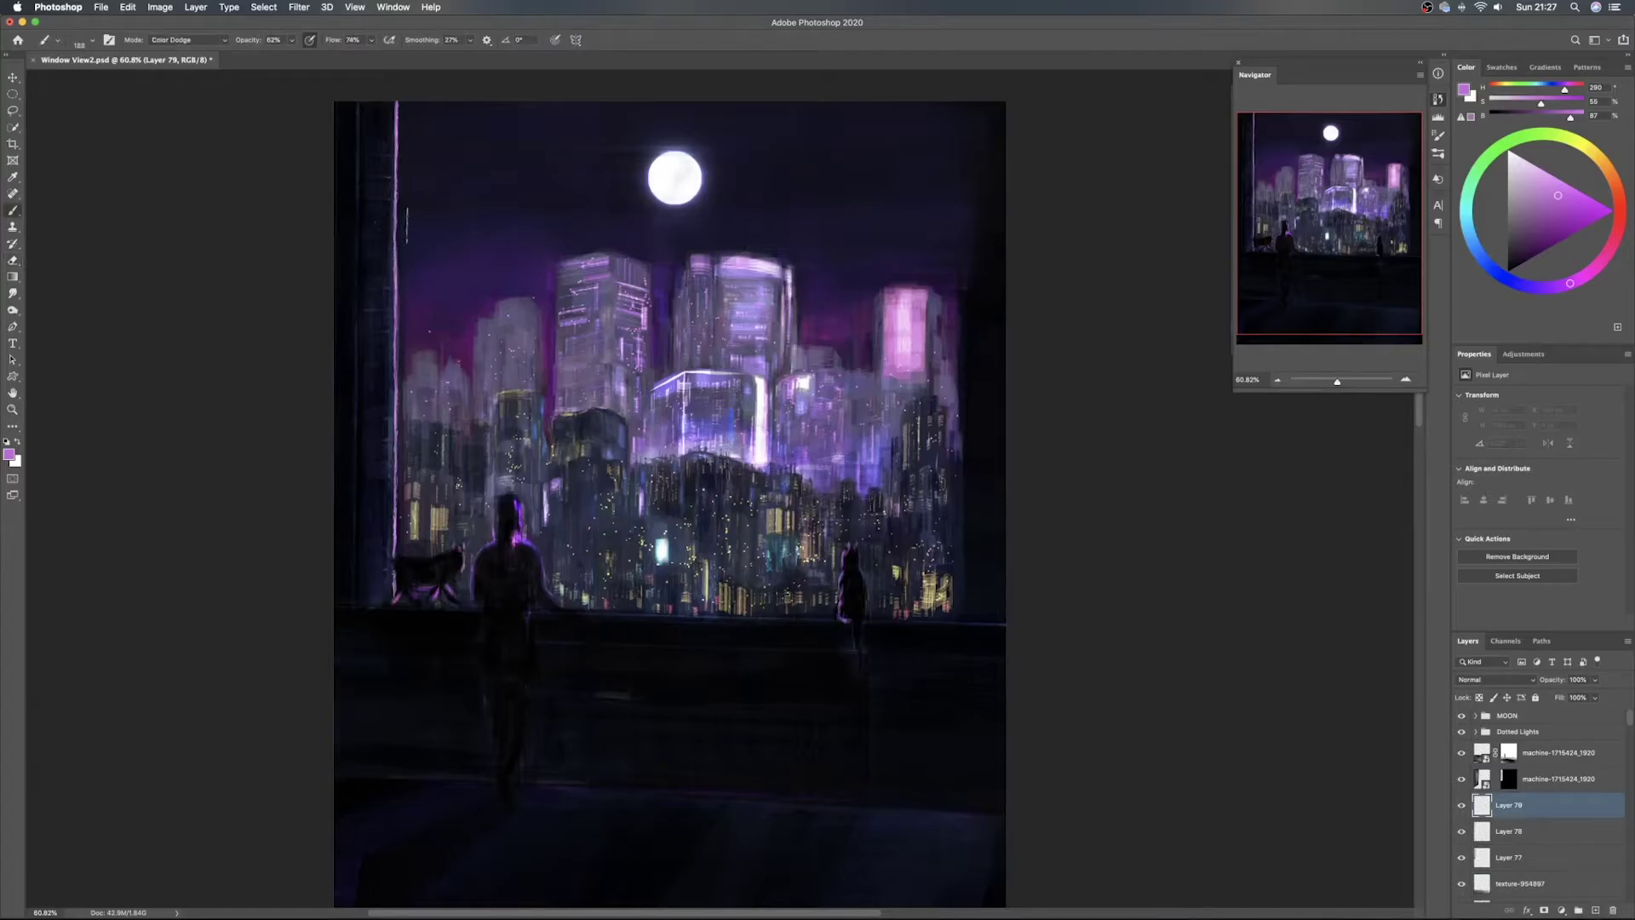
left_click_drag(410, 214, 404, 214)
left_click(1529, 222)
left_click(1527, 223)
left_click_drag(393, 107, 391, 136)
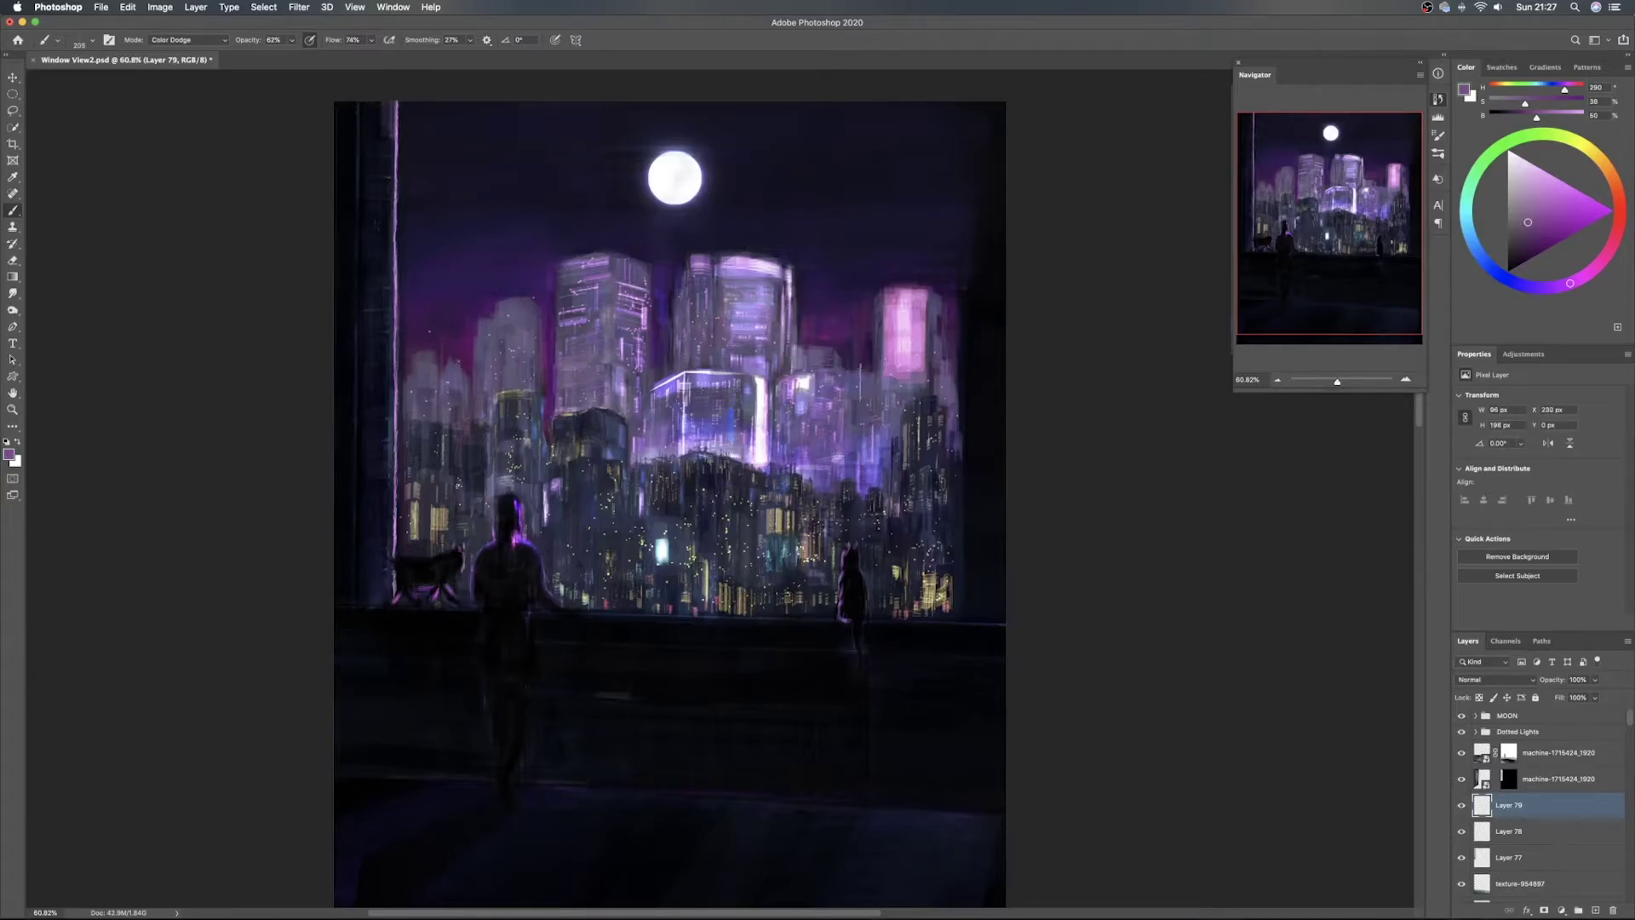
On another new layer, paint muted purple strokes down the left window frame, followed by strokes in a dark blue sampled from its base
left_click(1592, 910)
mouse_move(391, 156)
left_mouse_down()
mouse_move(383, 599)
mouse_move(391, 521)
mouse_move(368, 584)
mouse_move(388, 583)
mouse_move(374, 526)
mouse_move(385, 396)
left_mouse_up()
left_click(367, 588, "alt")
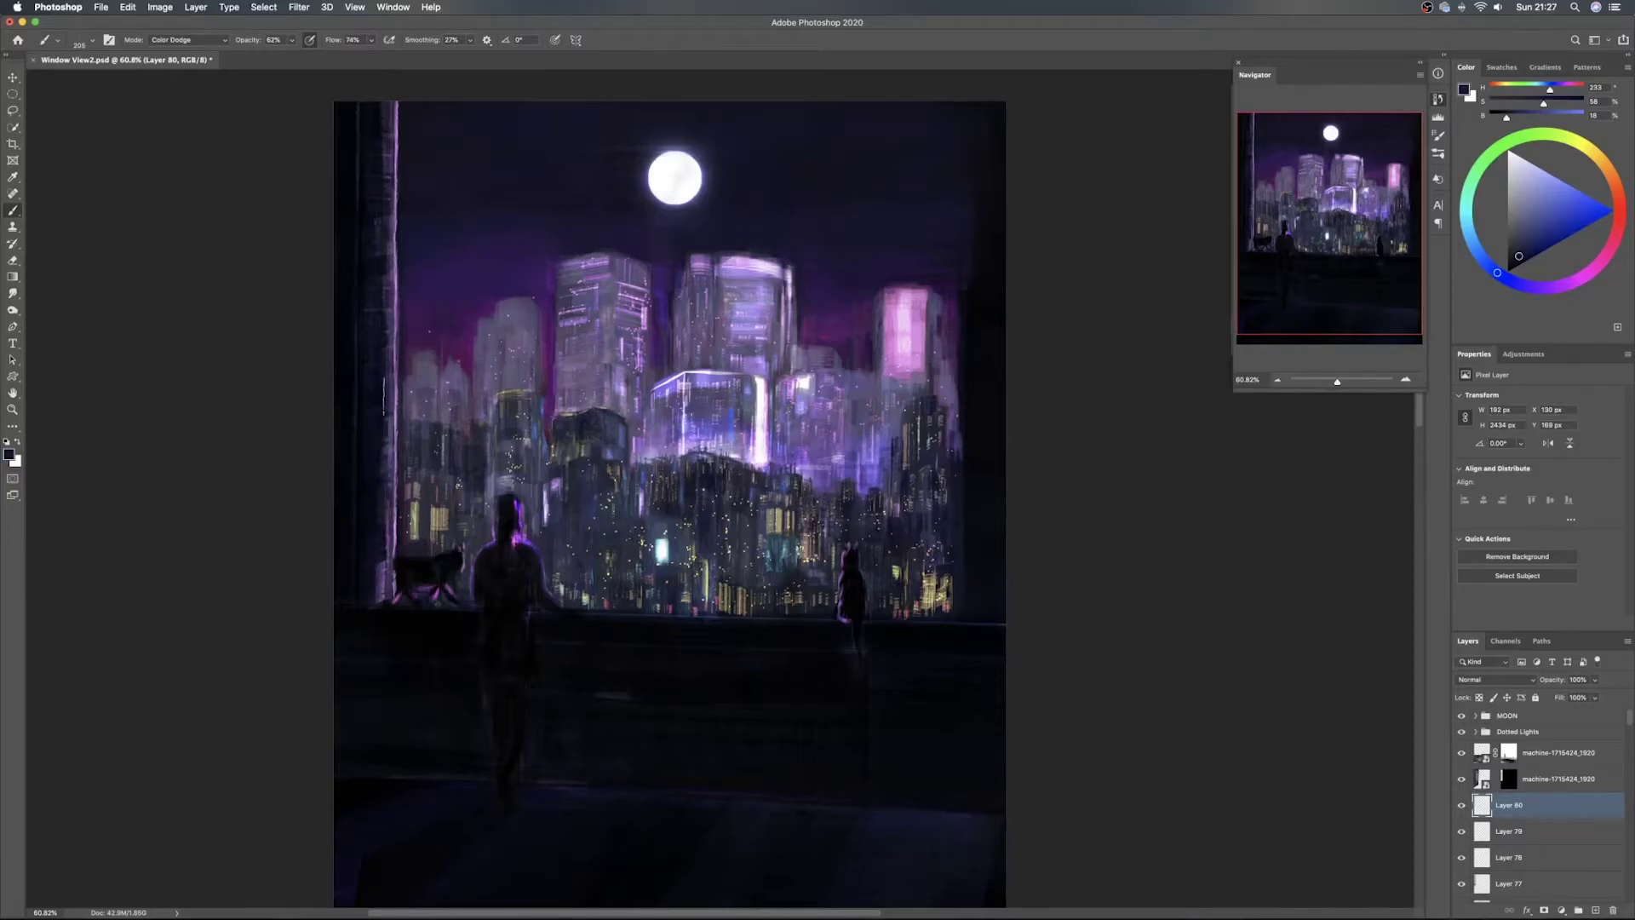
left_click_drag(378, 176, 385, 118)
Add a new layer, paint dark blue over the base of the left window frame beside the animal, and save the document
left_click(1597, 911)
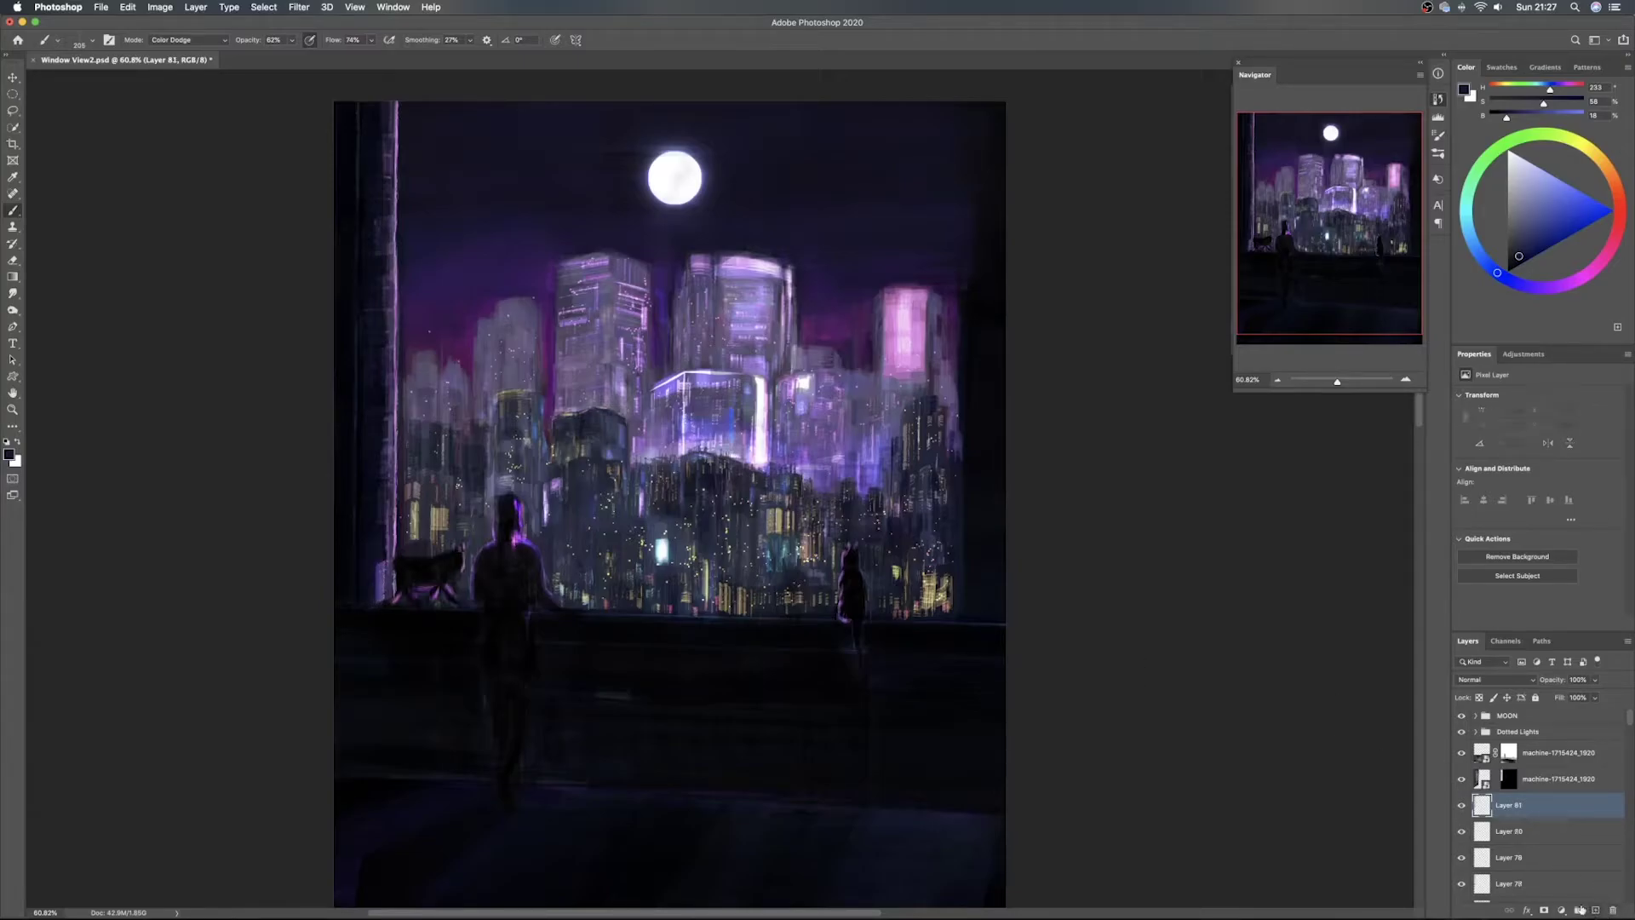
left_click_drag(387, 576, 373, 590)
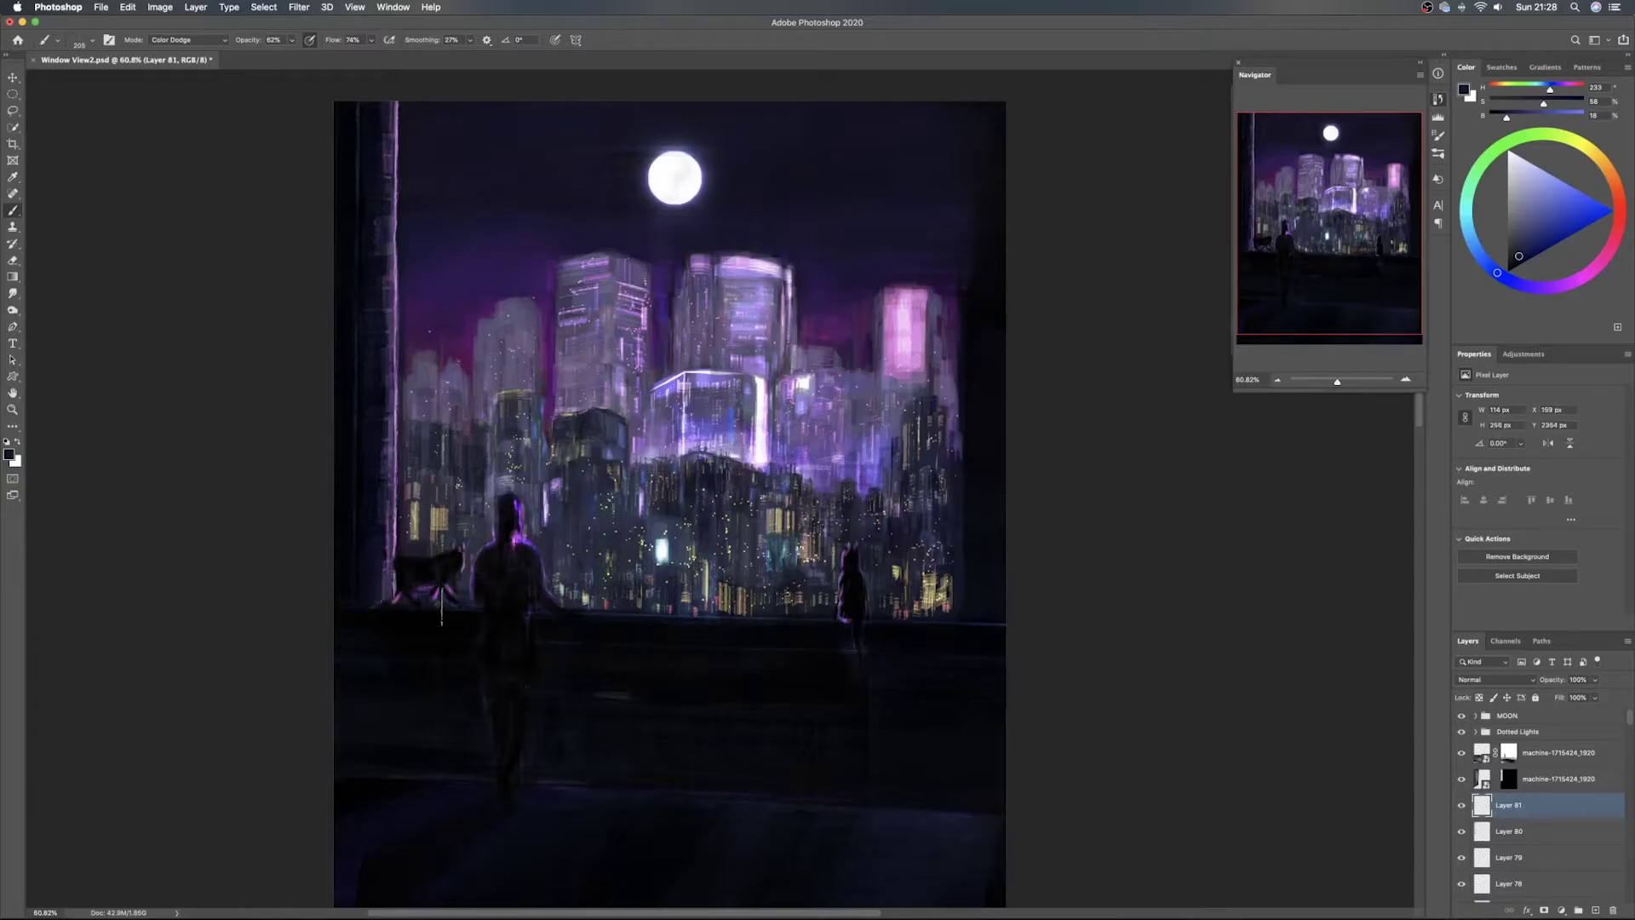
key("v")
key("super+s")
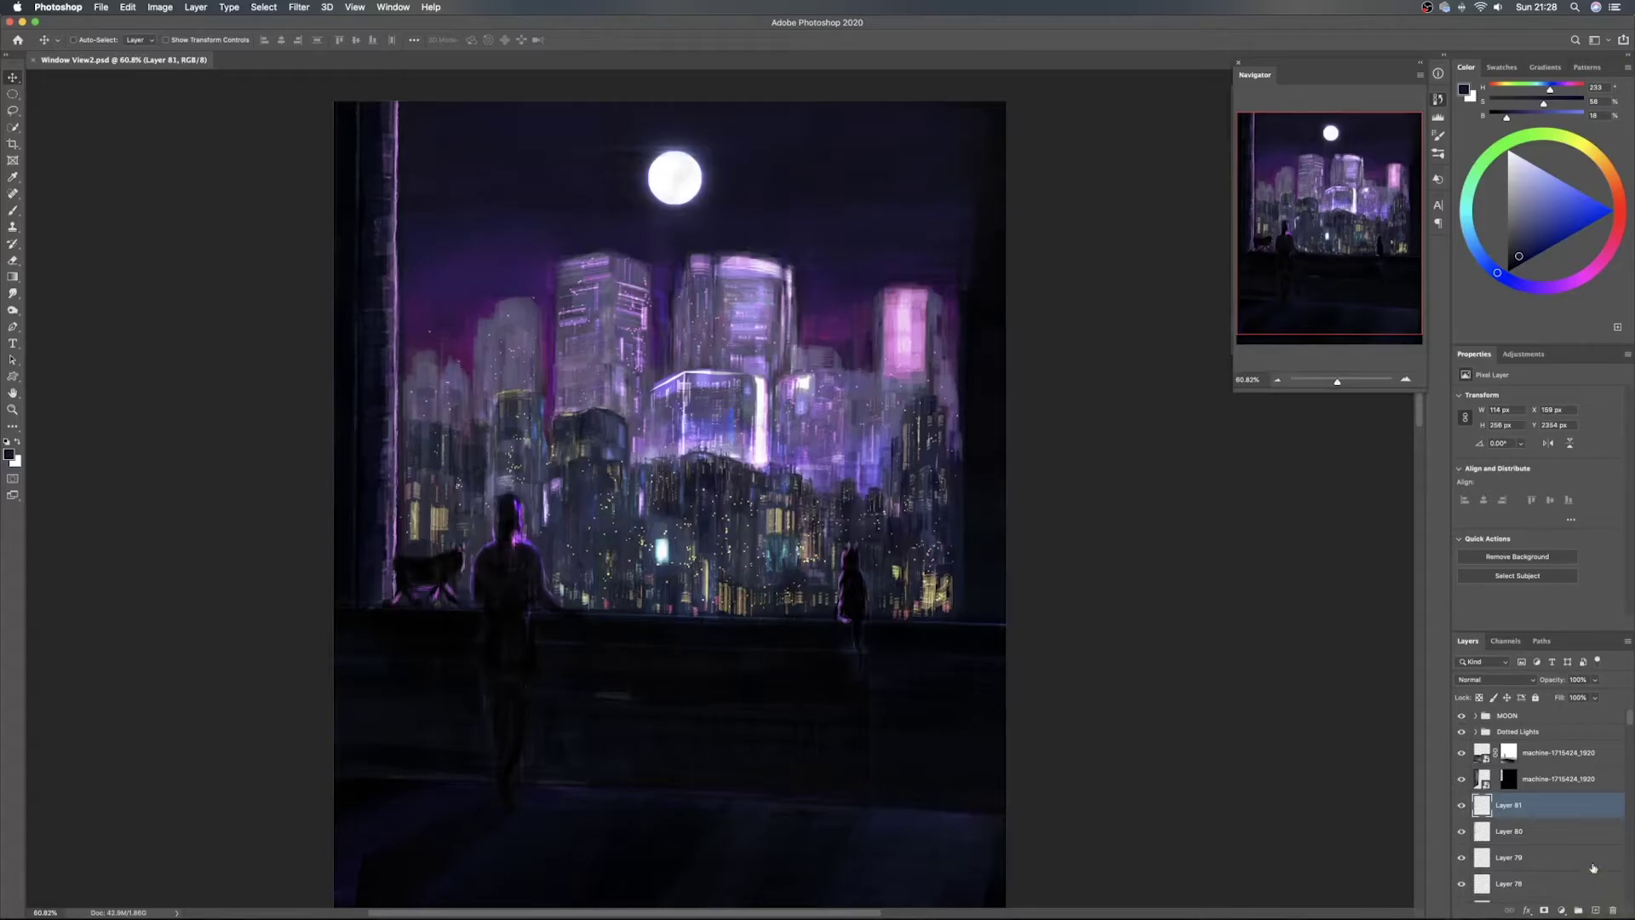
Add a new layer above the two machine stock-photo layers and switch to the Brush tool
left_click(1592, 757)
left_click(1596, 909)
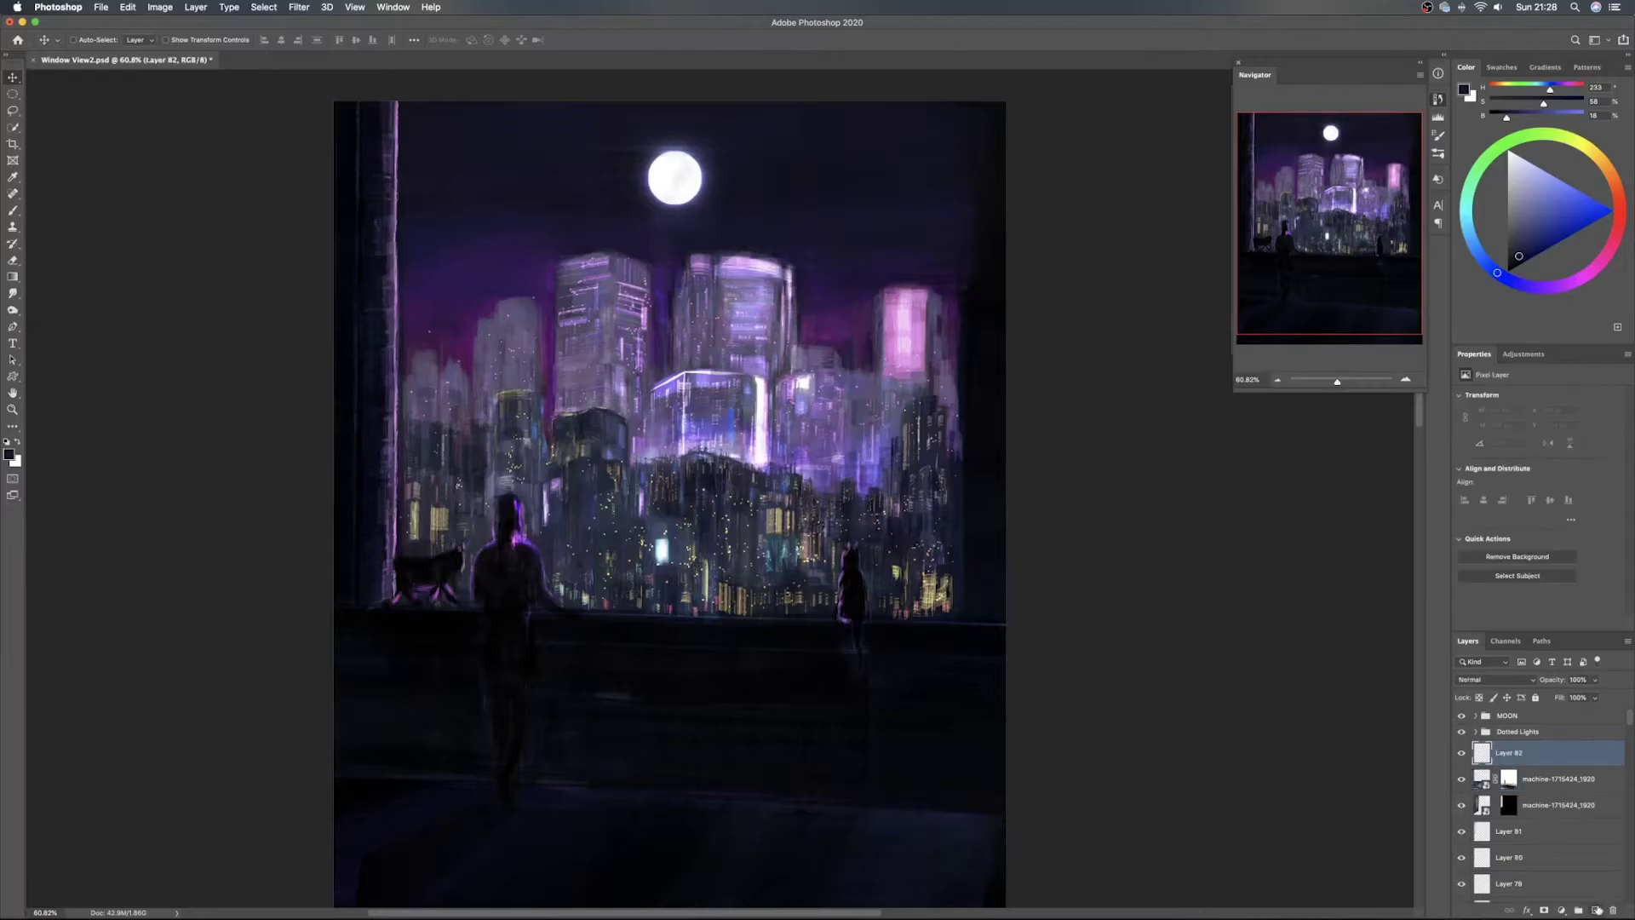
key("b")
left_click_drag(680, 592, 673, 592)
left_click(680, 604, "alt")
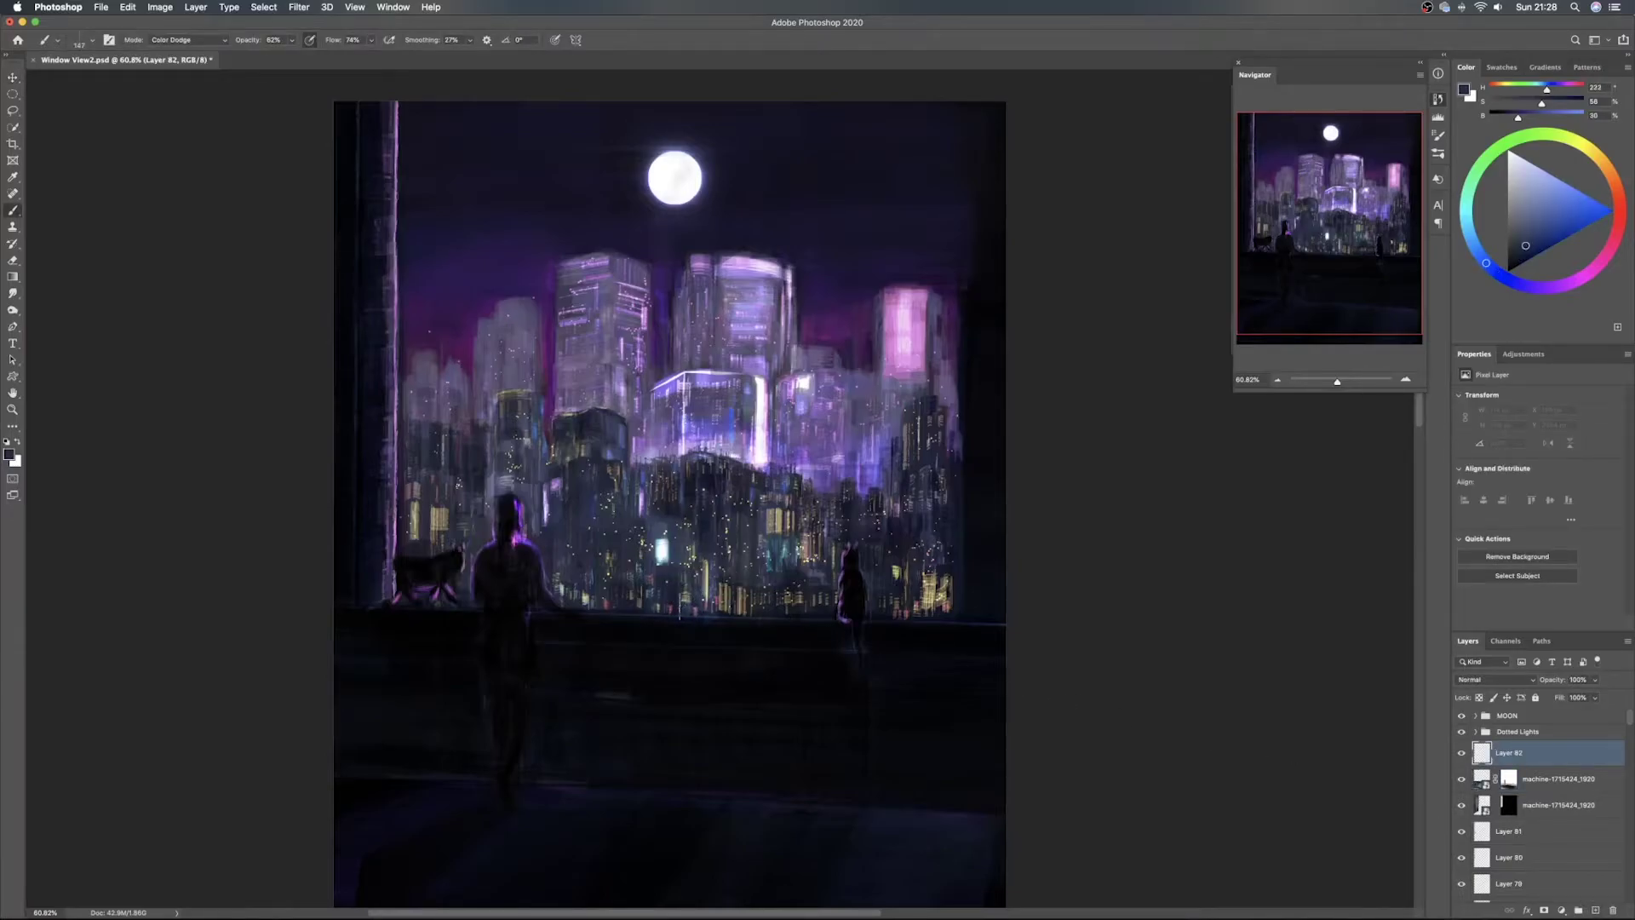
left_click(690, 645)
mouse_move(690, 644)
left_mouse_down()
mouse_move(596, 640)
mouse_move(576, 658)
mouse_move(690, 656)
left_mouse_up()
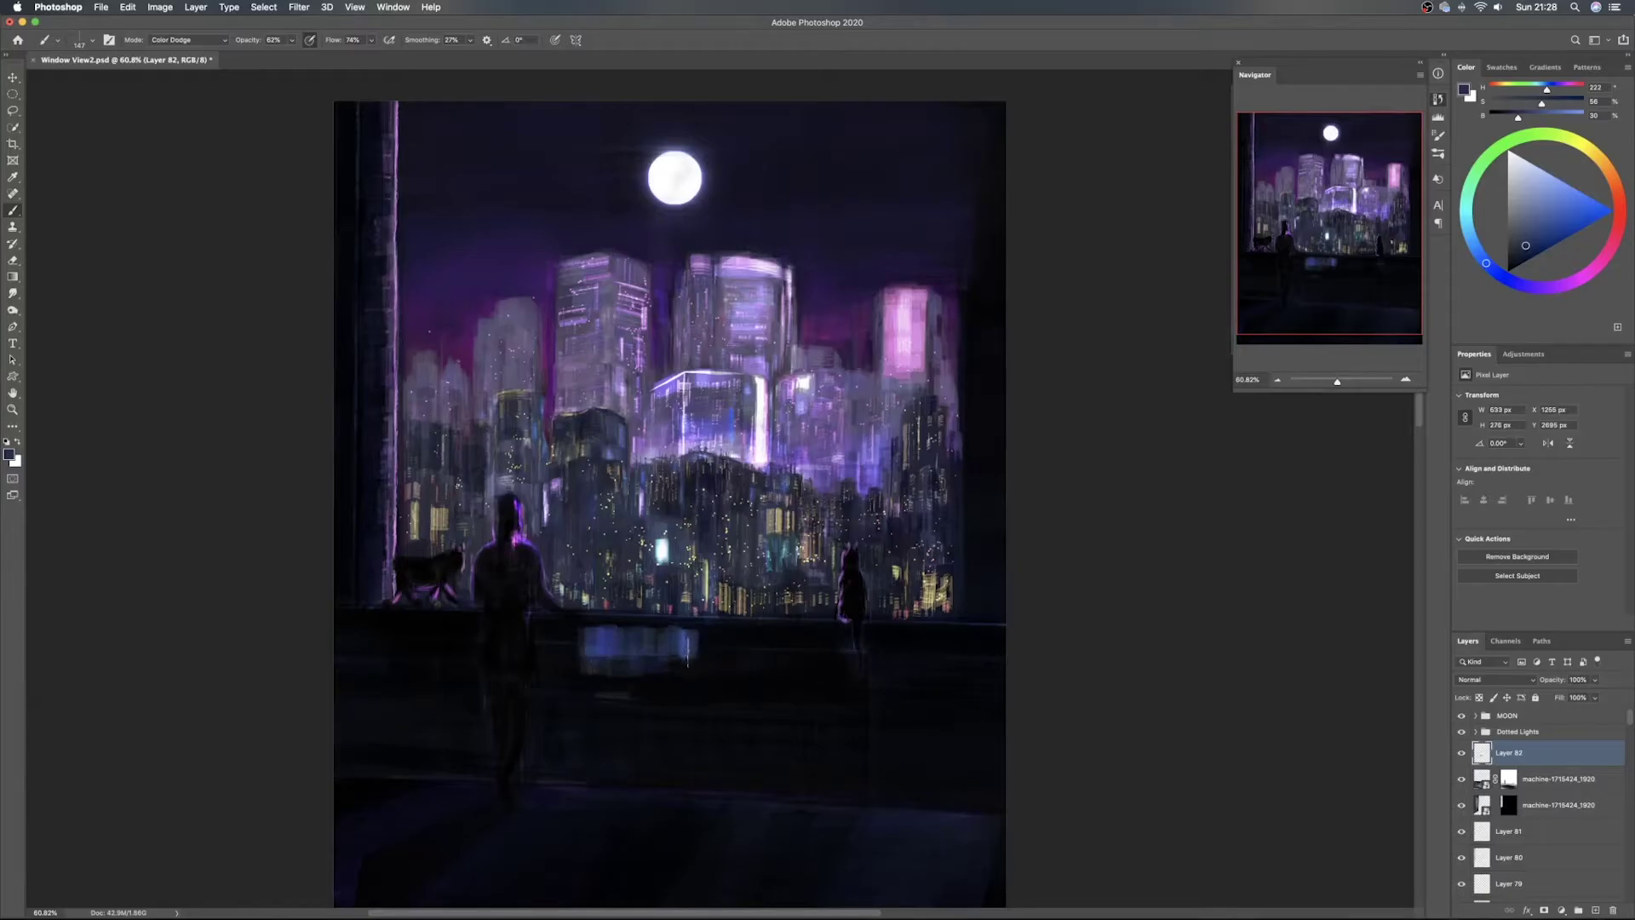
key("super+a")
key("BackSpace")
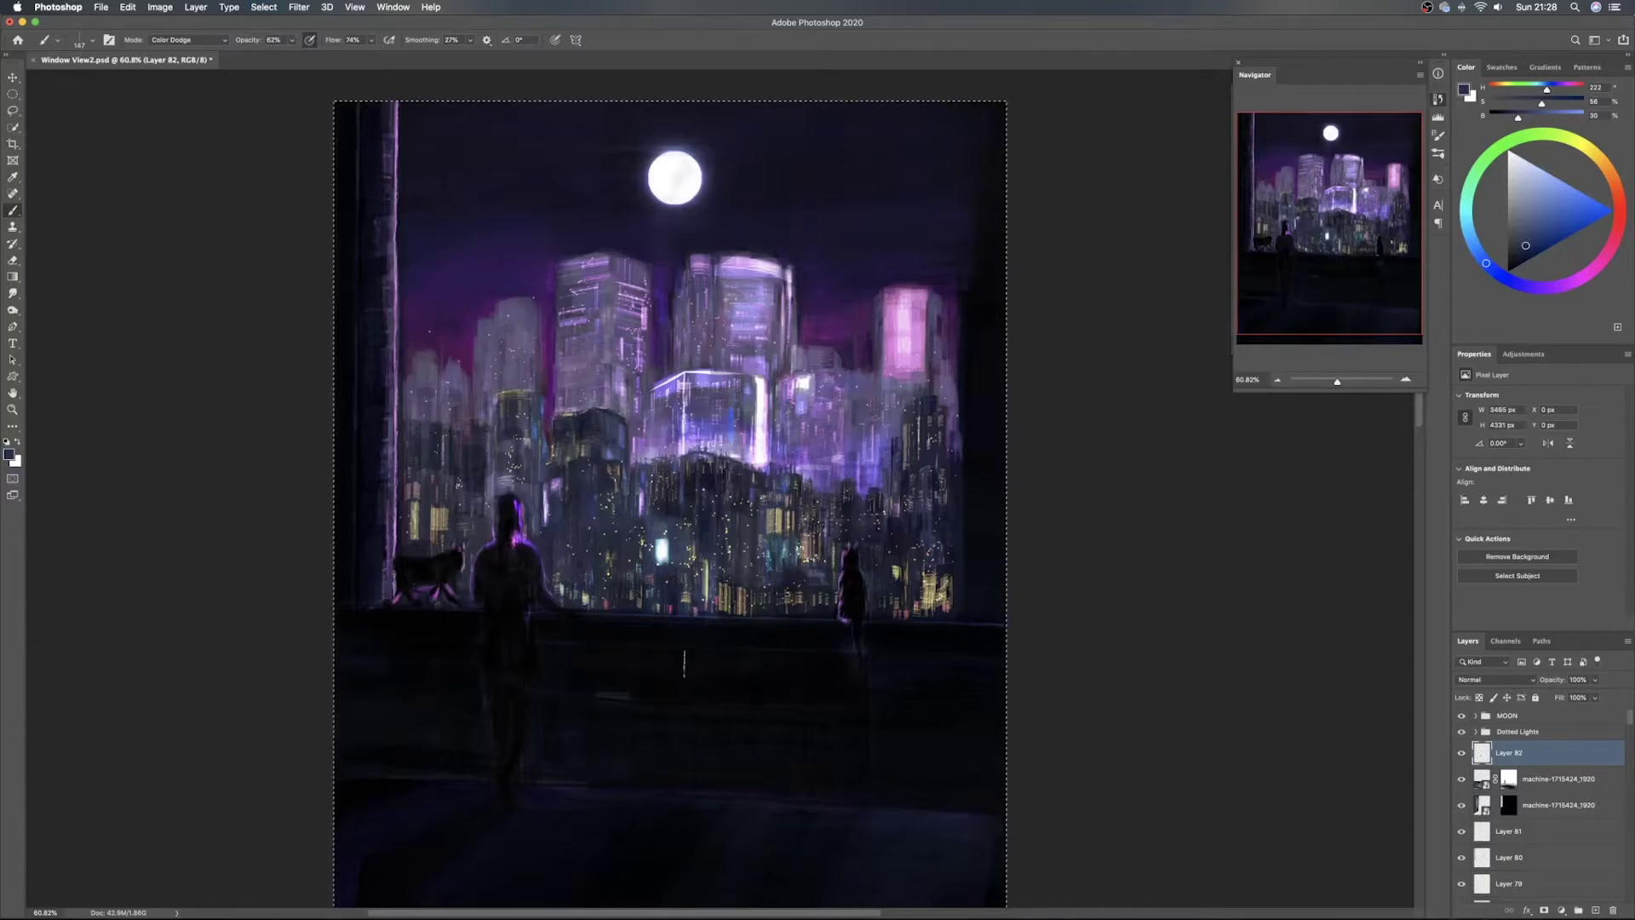
key("super+d")
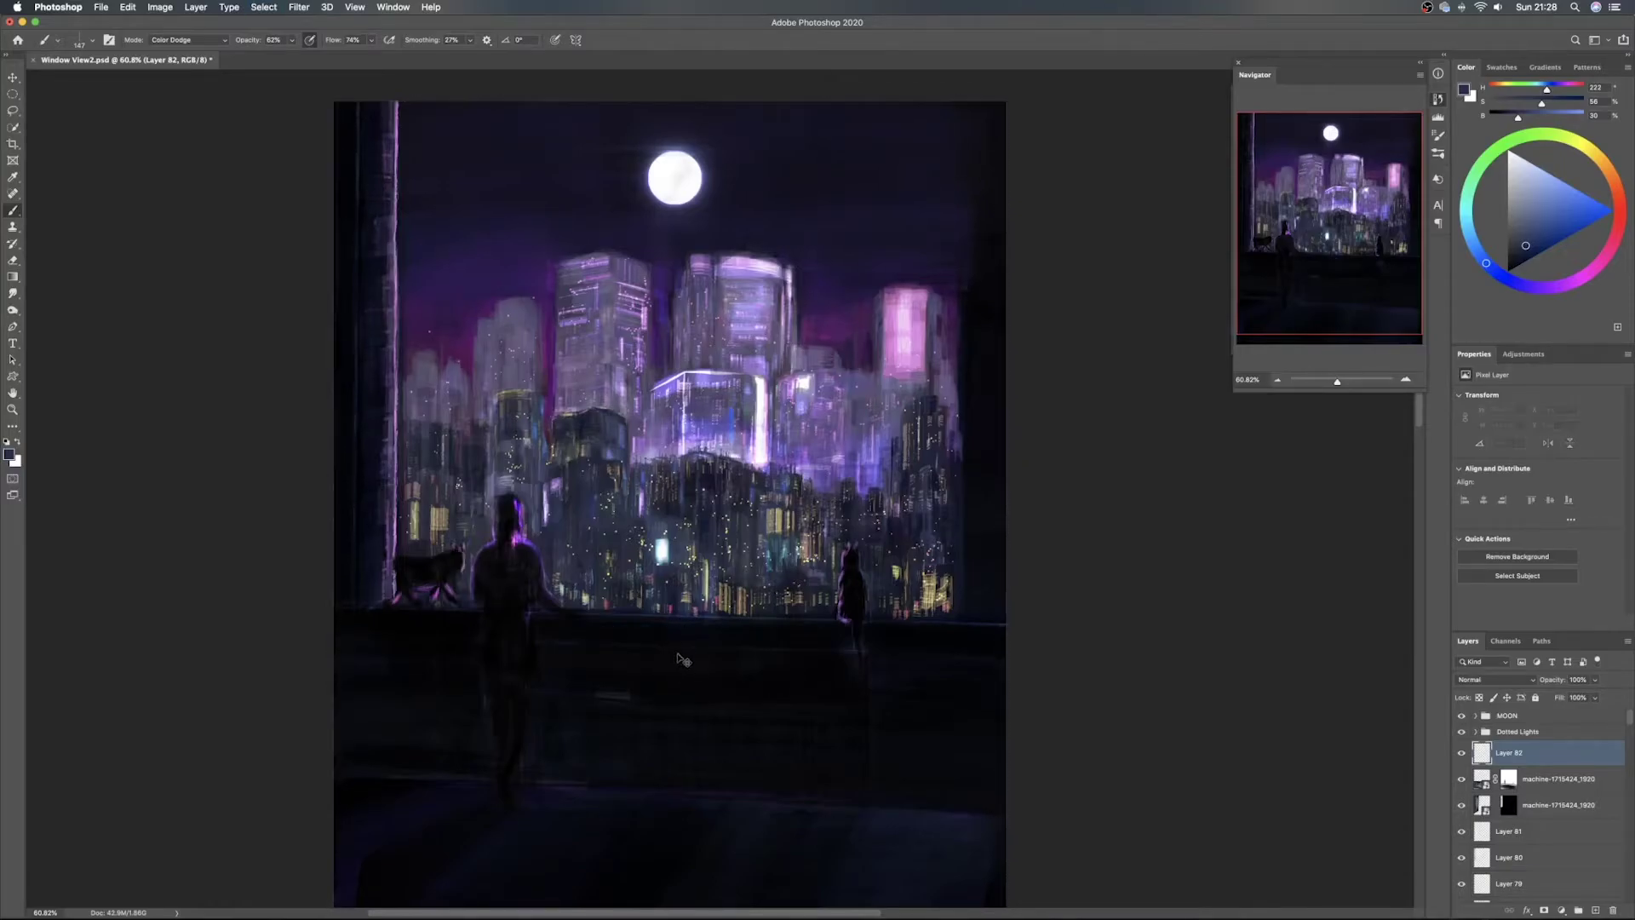
Brush a dark desaturated blue patch in Color Dodge mode on the wall below the right cat
left_click(668, 598, "alt")
left_click(1512, 259)
mouse_move(935, 642)
left_mouse_down()
mouse_move(954, 643)
mouse_move(905, 641)
mouse_move(956, 672)
mouse_move(899, 670)
mouse_move(899, 649)
mouse_move(917, 647)
mouse_move(912, 669)
left_mouse_up()
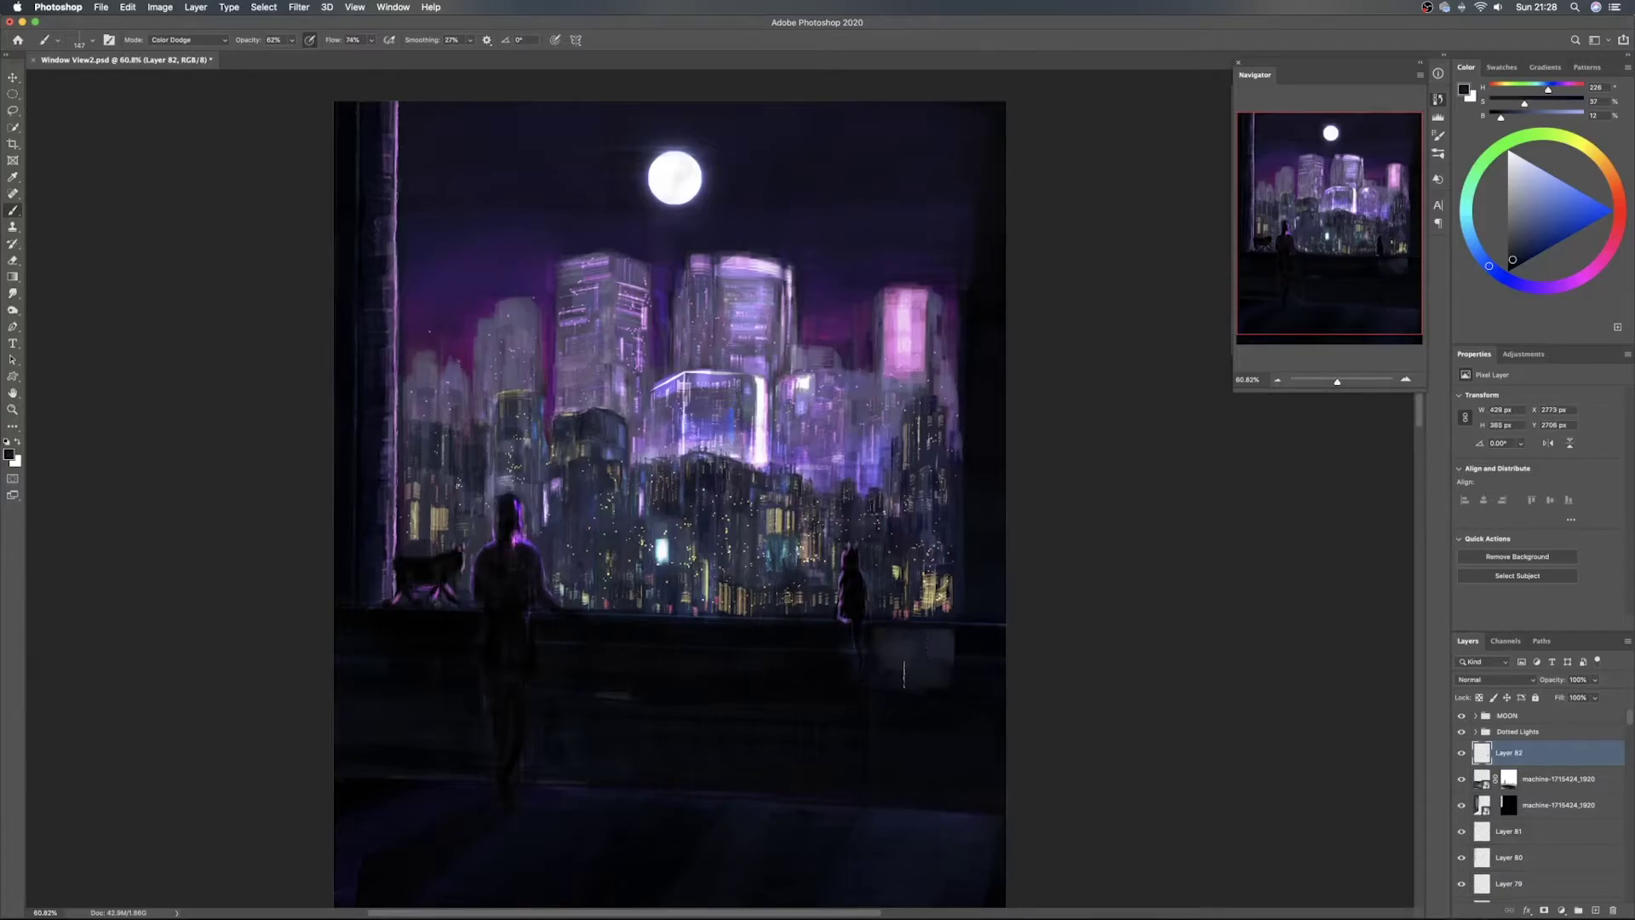
Set the brush to Soft Light with a darker blue and shade over the patch and along the wall below the window sill
left_click(1515, 264)
left_click(181, 41)
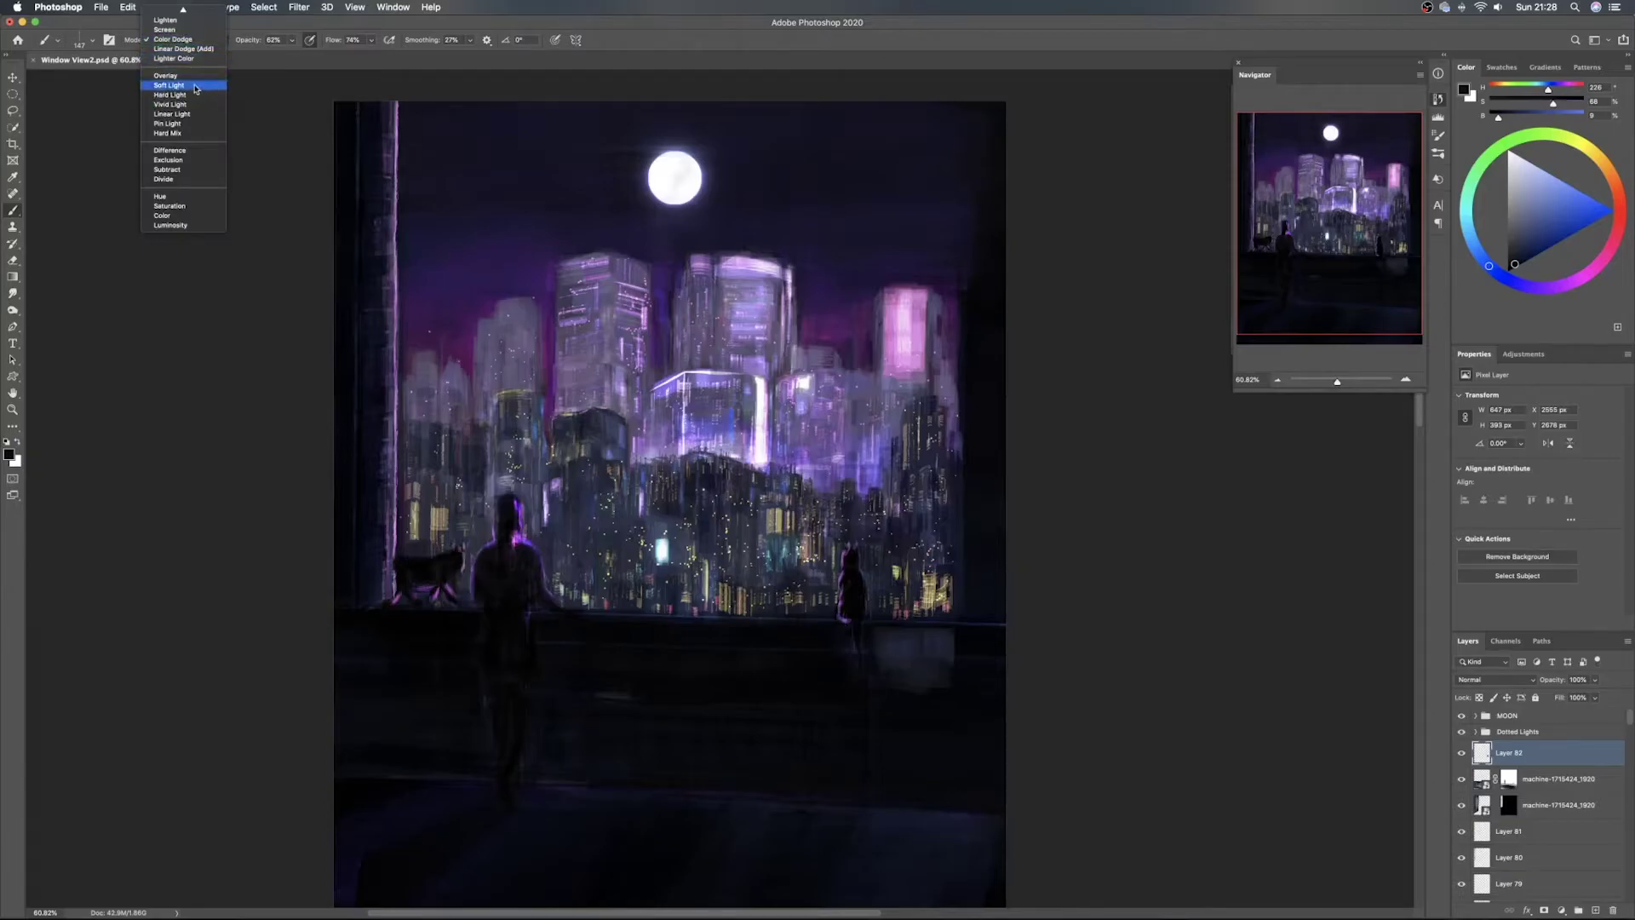
left_click(191, 95)
left_click_drag(881, 648, 946, 651)
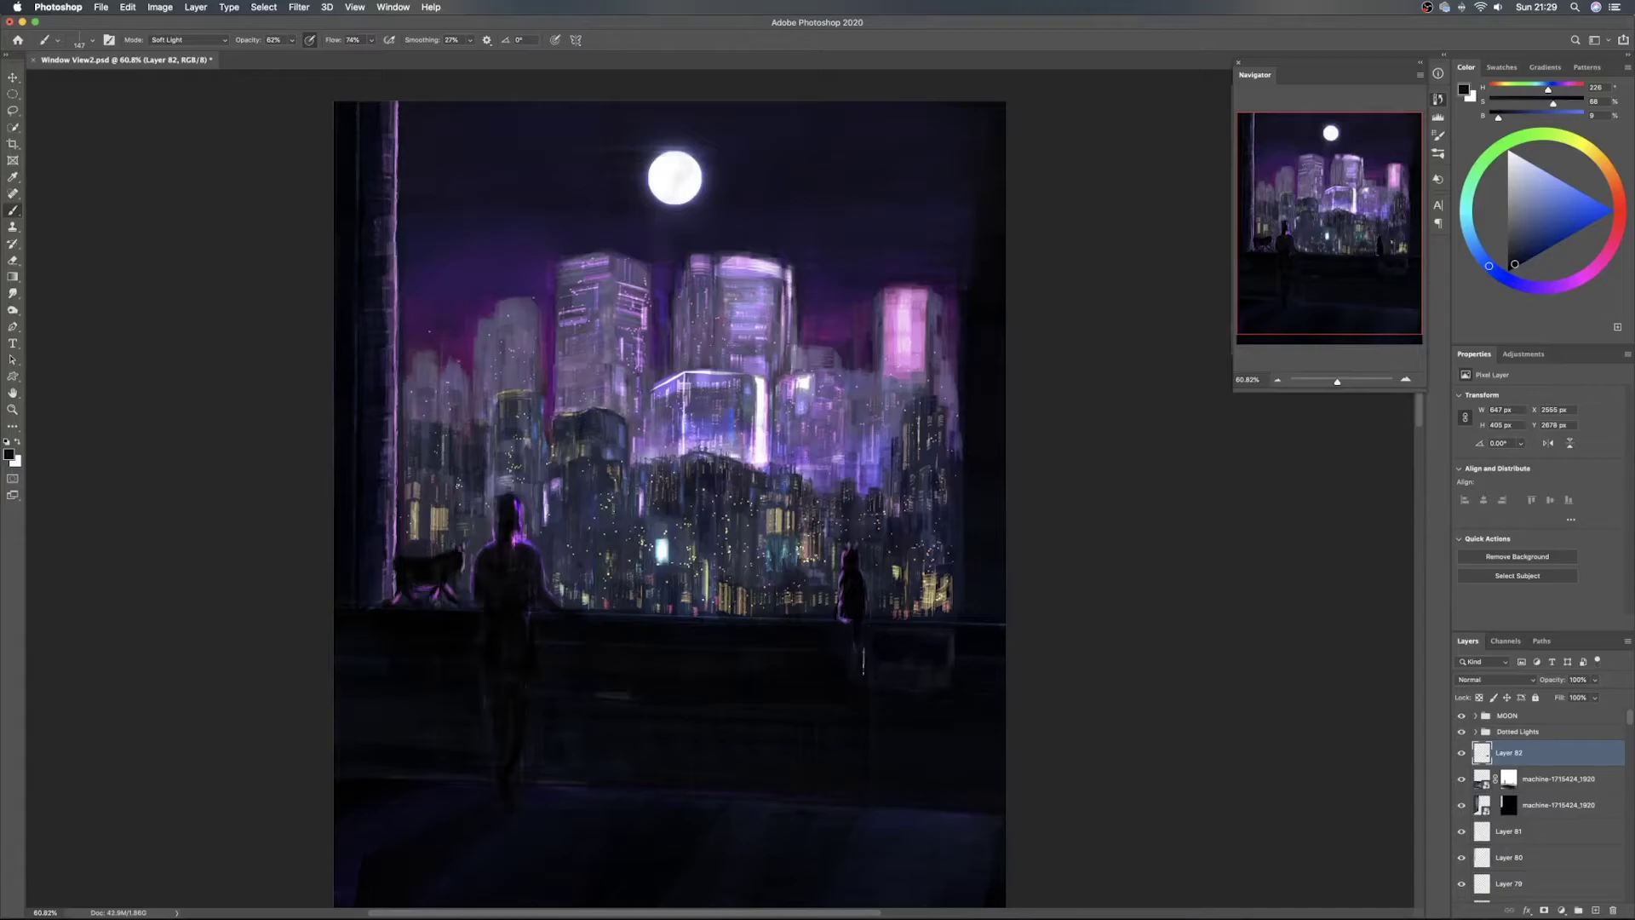
left_click_drag(834, 640, 824, 650)
left_click_drag(692, 643, 782, 651)
left_click_drag(472, 633, 470, 635)
left_click_drag(444, 630, 456, 667)
left_click_drag(829, 693, 918, 694)
key("e")
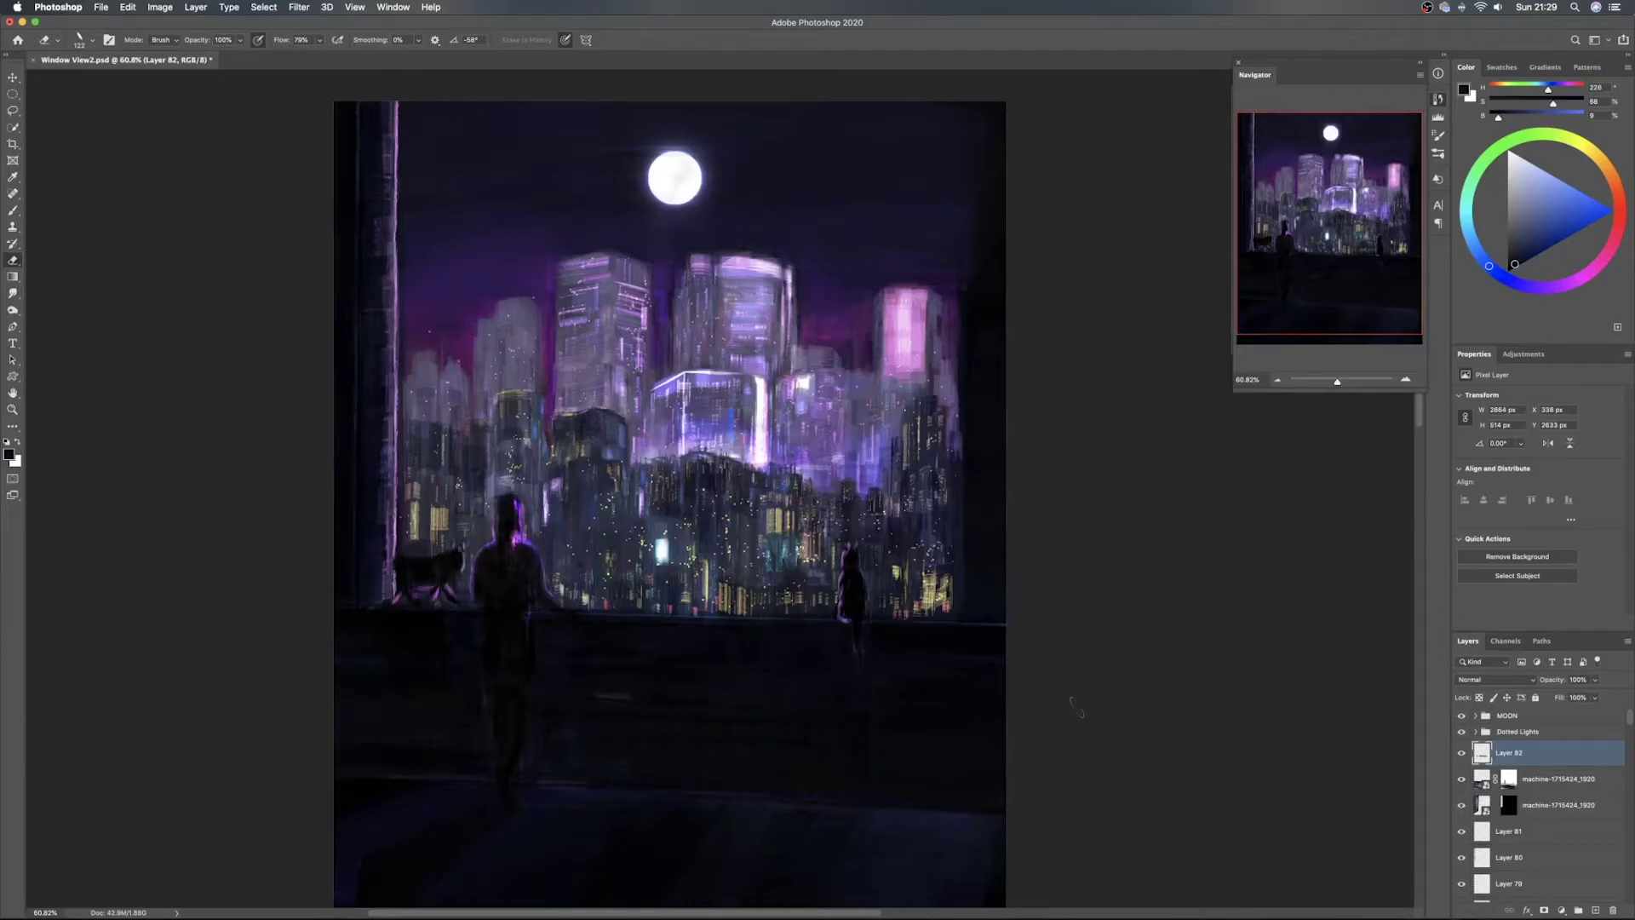
On a new layer, use a Color Dodge brush in a warm brown sampled from the city lights to paint a glowing rectangle below the window
key("b")
left_click(1595, 910)
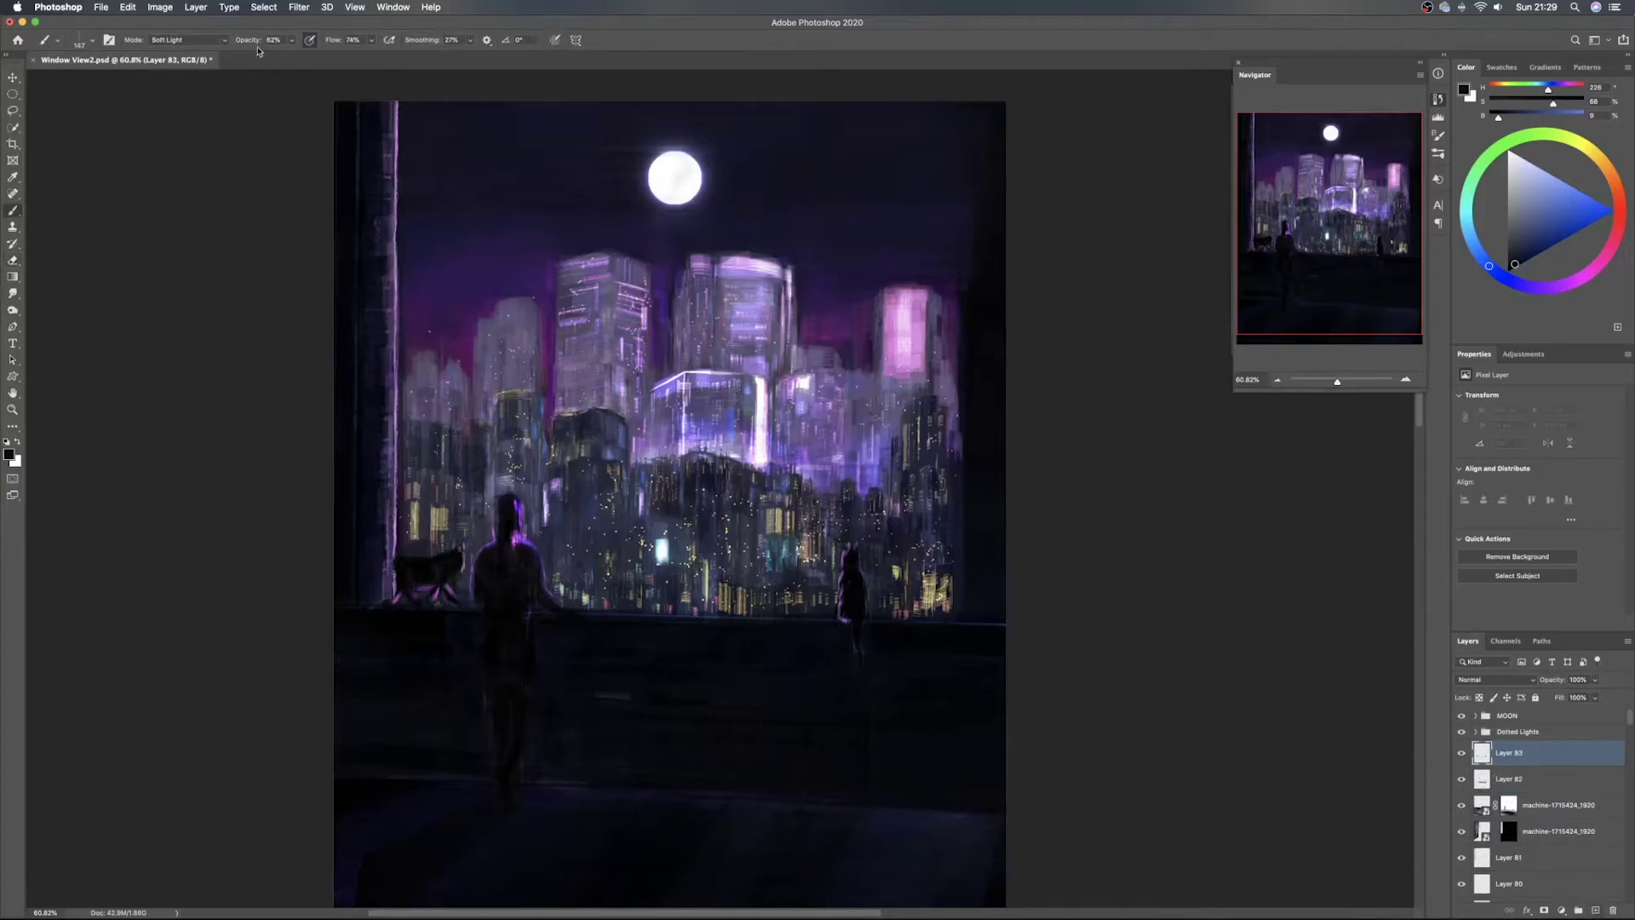
left_click(179, 41)
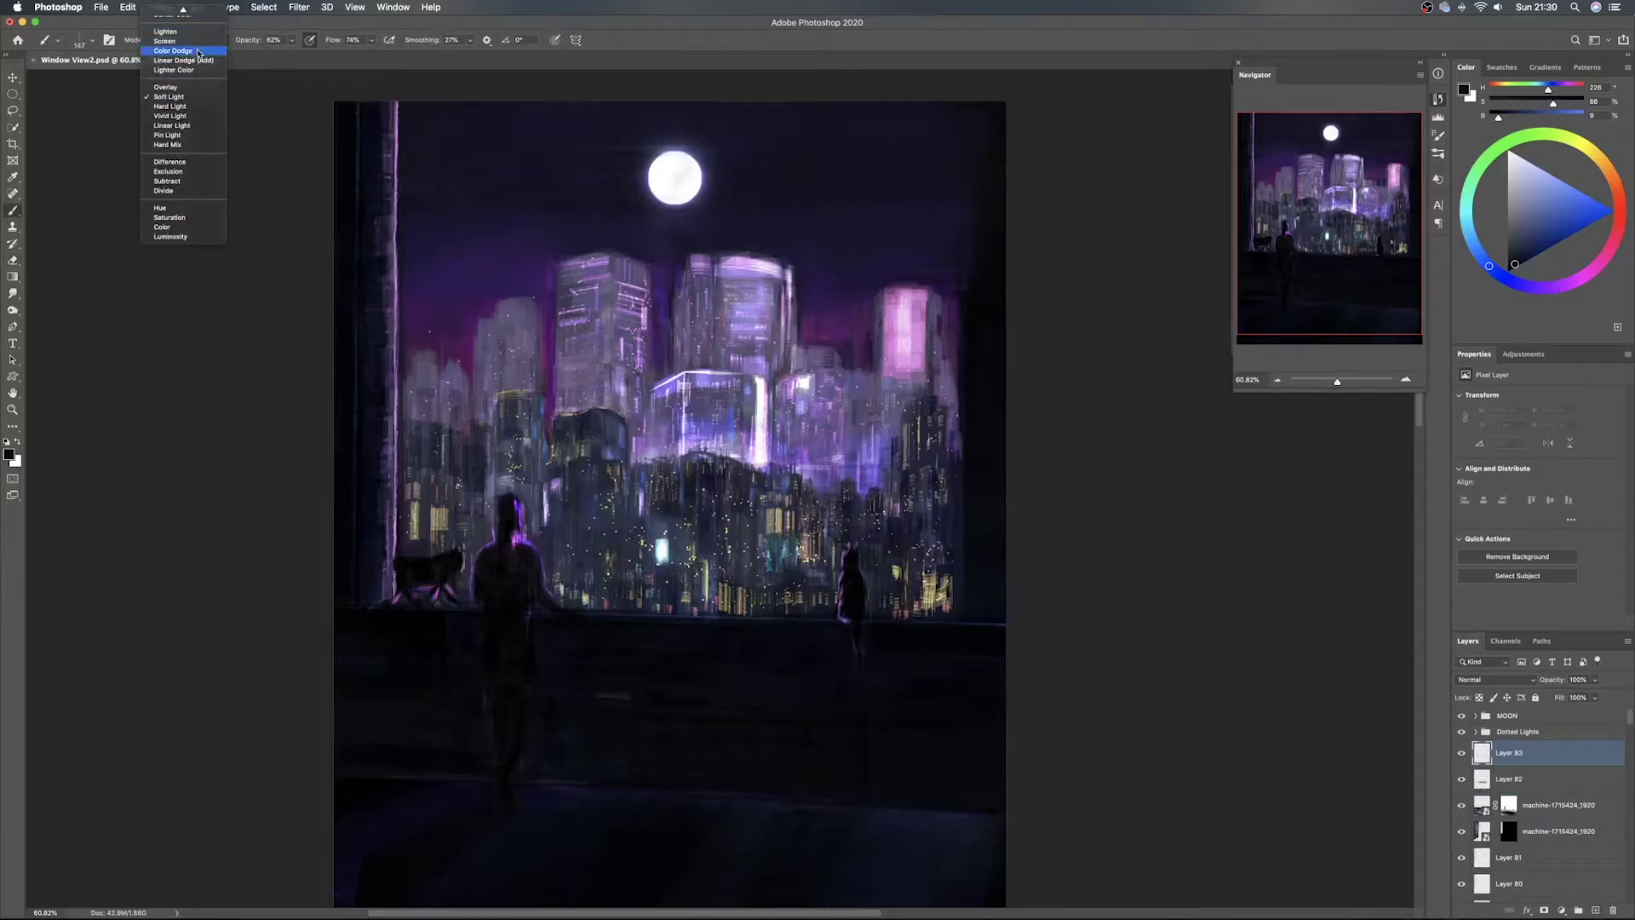
left_click(200, 51)
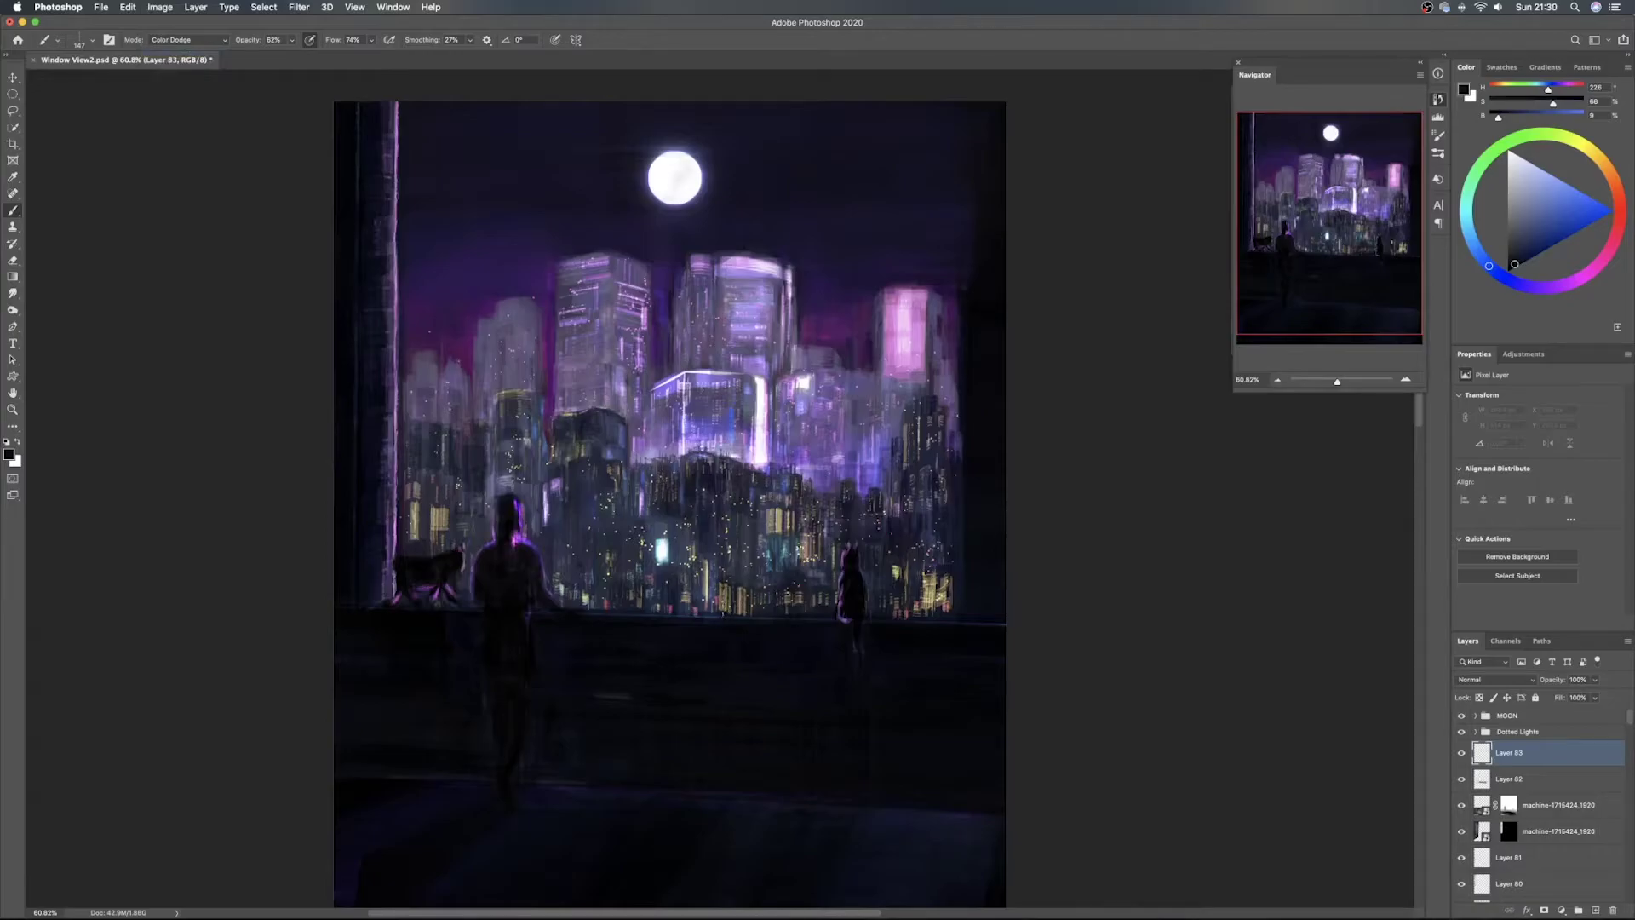
left_click(720, 600, "alt")
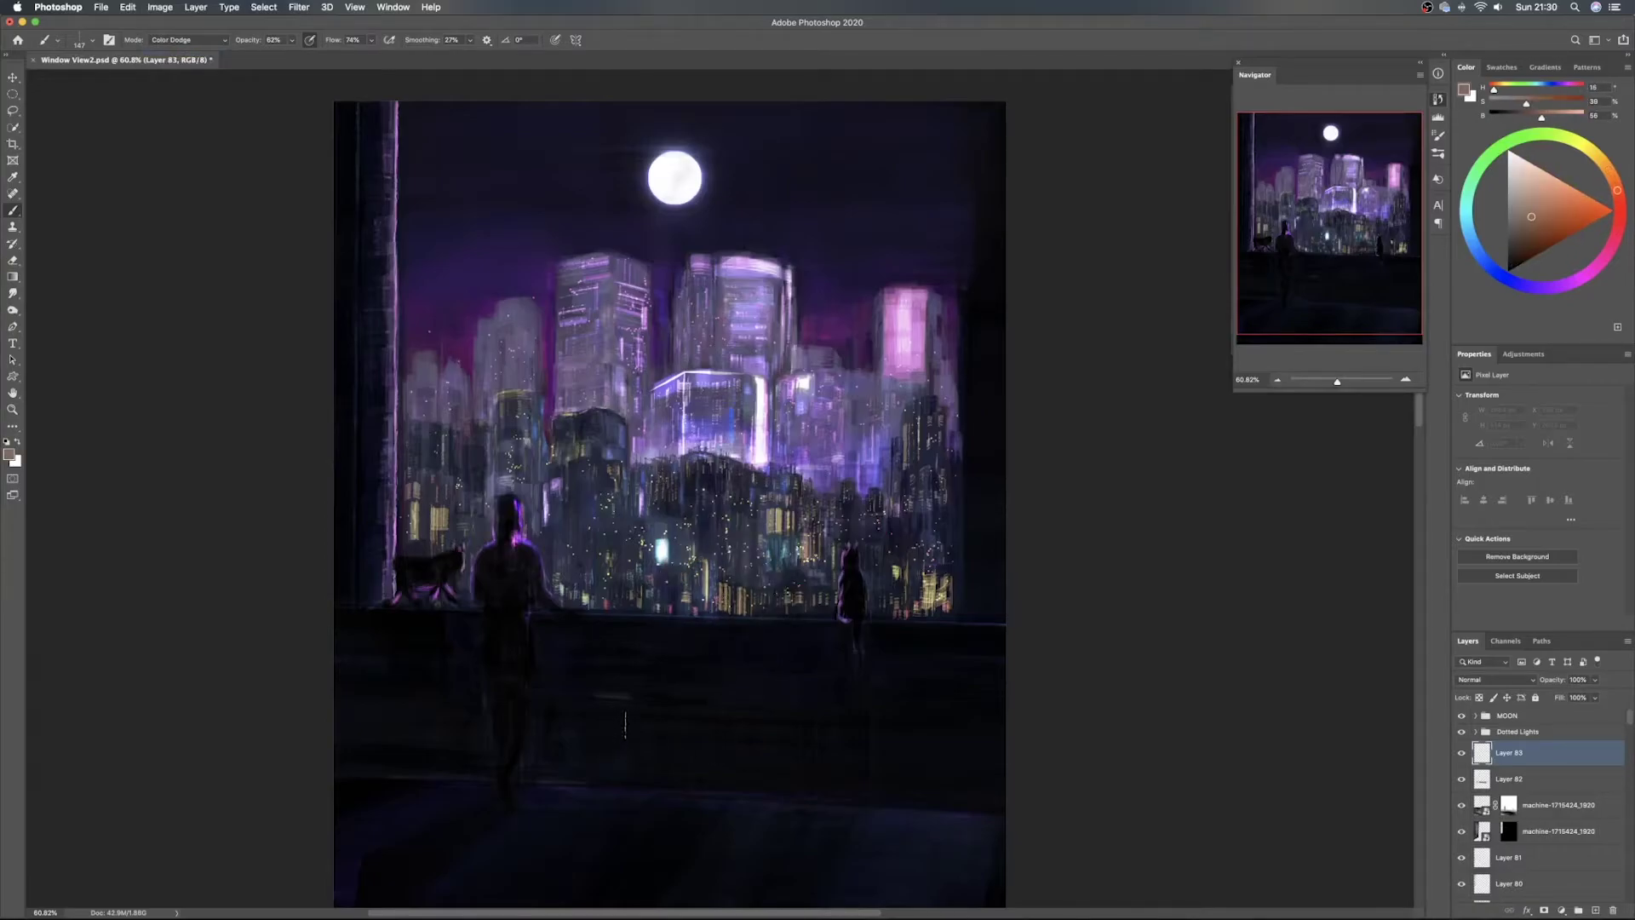
mouse_move(657, 728)
left_mouse_down()
mouse_move(852, 713)
mouse_move(459, 706)
mouse_move(819, 716)
mouse_move(476, 729)
mouse_move(850, 742)
mouse_move(476, 755)
mouse_move(719, 762)
left_mouse_up()
mouse_move(826, 773)
left_mouse_down()
mouse_move(600, 761)
mouse_move(867, 777)
mouse_move(864, 706)
mouse_move(867, 753)
mouse_move(870, 731)
mouse_move(869, 755)
mouse_move(865, 700)
mouse_move(852, 723)
mouse_move(707, 739)
left_mouse_up()
mouse_move(514, 771)
left_mouse_down()
mouse_move(861, 775)
mouse_move(873, 732)
mouse_move(519, 698)
mouse_move(681, 694)
mouse_move(455, 685)
mouse_move(698, 681)
left_mouse_up()
mouse_move(535, 702)
left_mouse_down()
mouse_move(858, 699)
mouse_move(822, 682)
mouse_move(472, 691)
mouse_move(767, 681)
mouse_move(511, 672)
mouse_move(858, 675)
mouse_move(598, 678)
mouse_move(664, 681)
mouse_move(654, 767)
mouse_move(711, 681)
mouse_move(707, 718)
mouse_move(766, 681)
mouse_move(747, 736)
mouse_move(807, 681)
mouse_move(796, 736)
left_mouse_up()
mouse_move(645, 707)
left_mouse_down()
mouse_move(578, 681)
mouse_move(608, 676)
mouse_move(575, 680)
mouse_move(591, 698)
mouse_move(534, 674)
mouse_move(555, 681)
mouse_move(540, 706)
mouse_move(502, 674)
mouse_move(749, 672)
left_mouse_up()
mouse_move(583, 661)
left_mouse_down()
mouse_move(839, 673)
mouse_move(466, 663)
mouse_move(856, 672)
mouse_move(872, 758)
mouse_move(839, 698)
mouse_move(855, 766)
mouse_move(646, 741)
mouse_move(454, 748)
left_mouse_up()
left_click_drag(452, 657, 446, 747)
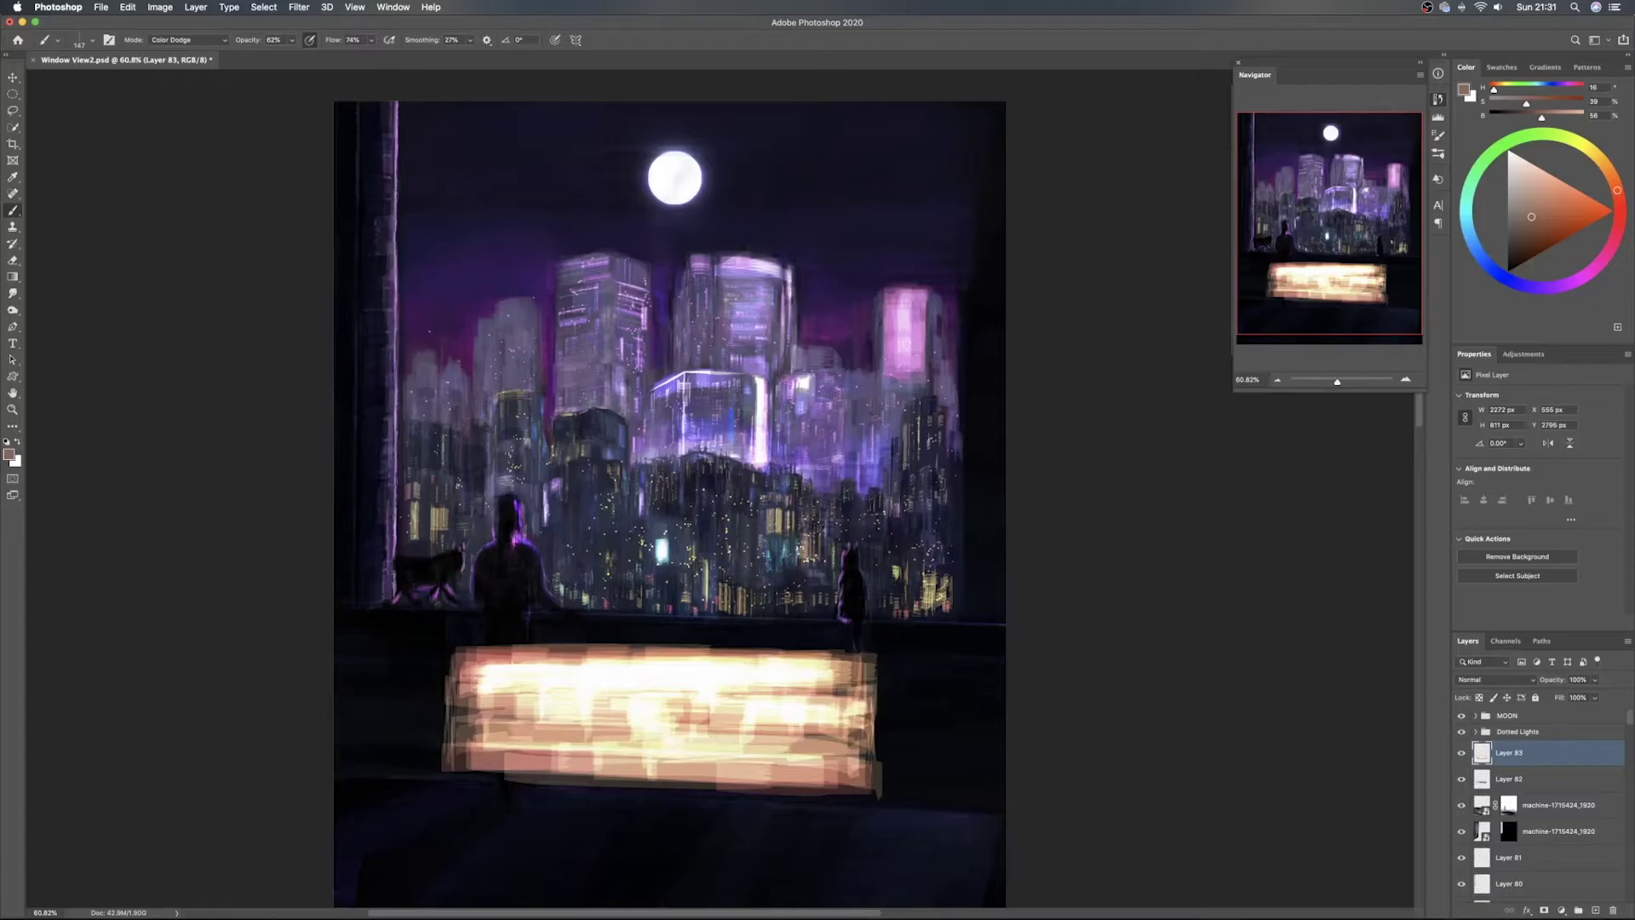
mouse_move(460, 652)
left_mouse_down()
mouse_move(464, 762)
mouse_move(793, 716)
left_mouse_up()
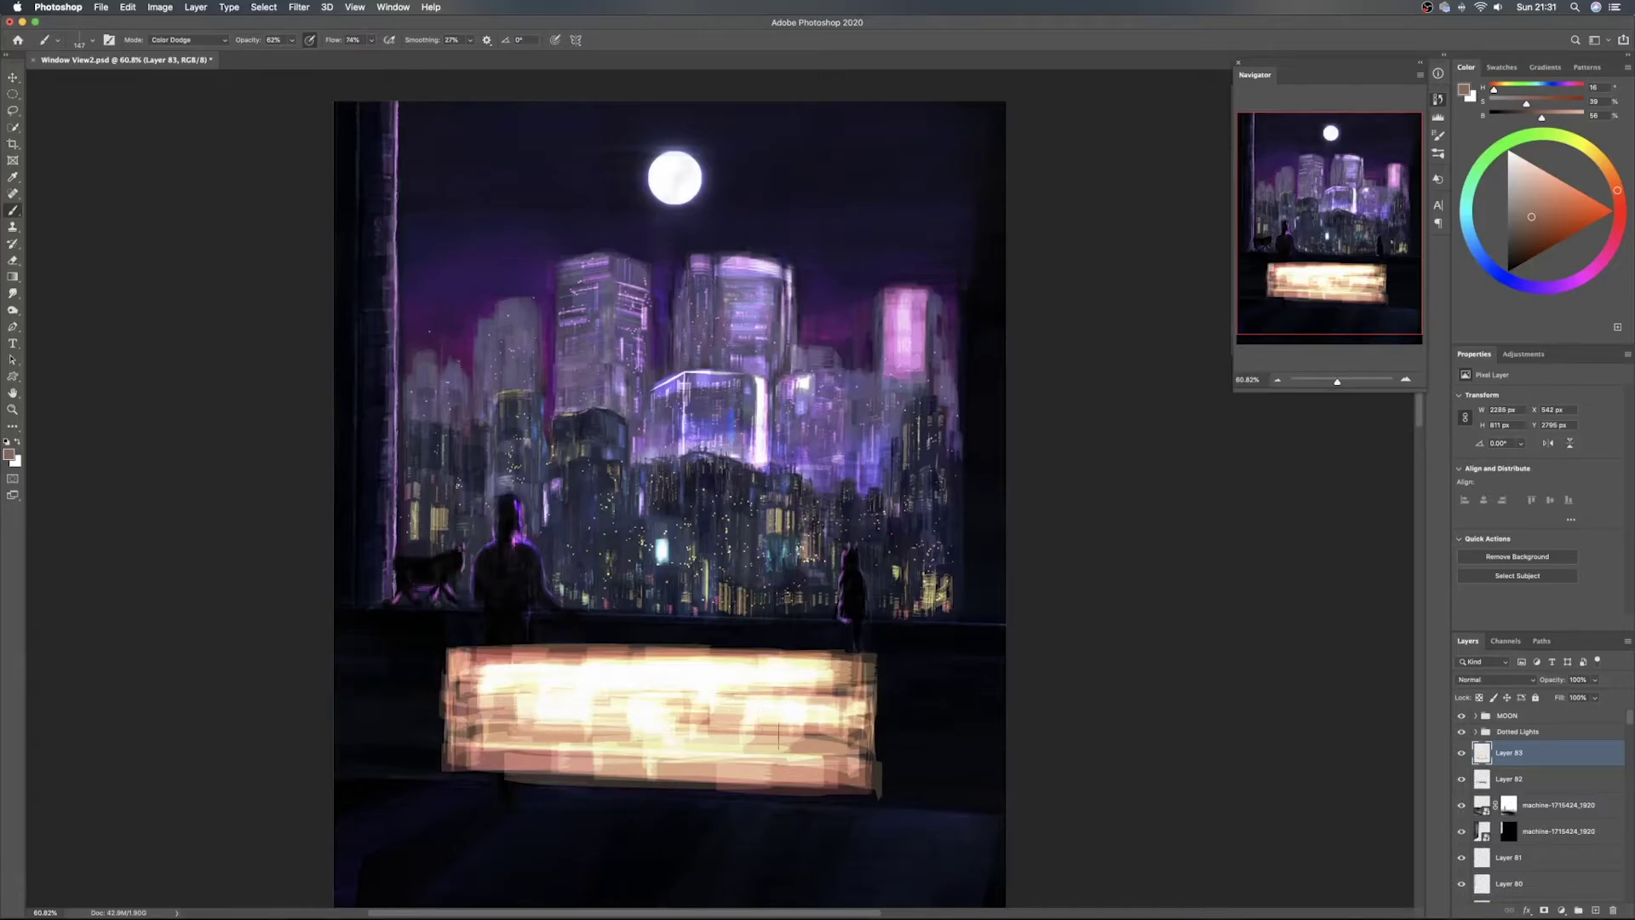
Outline the glowing rectangle with the Polygonal Lasso, delete the rough paint outside the outline, and deselect
left_click(12, 111)
left_click(55, 123)
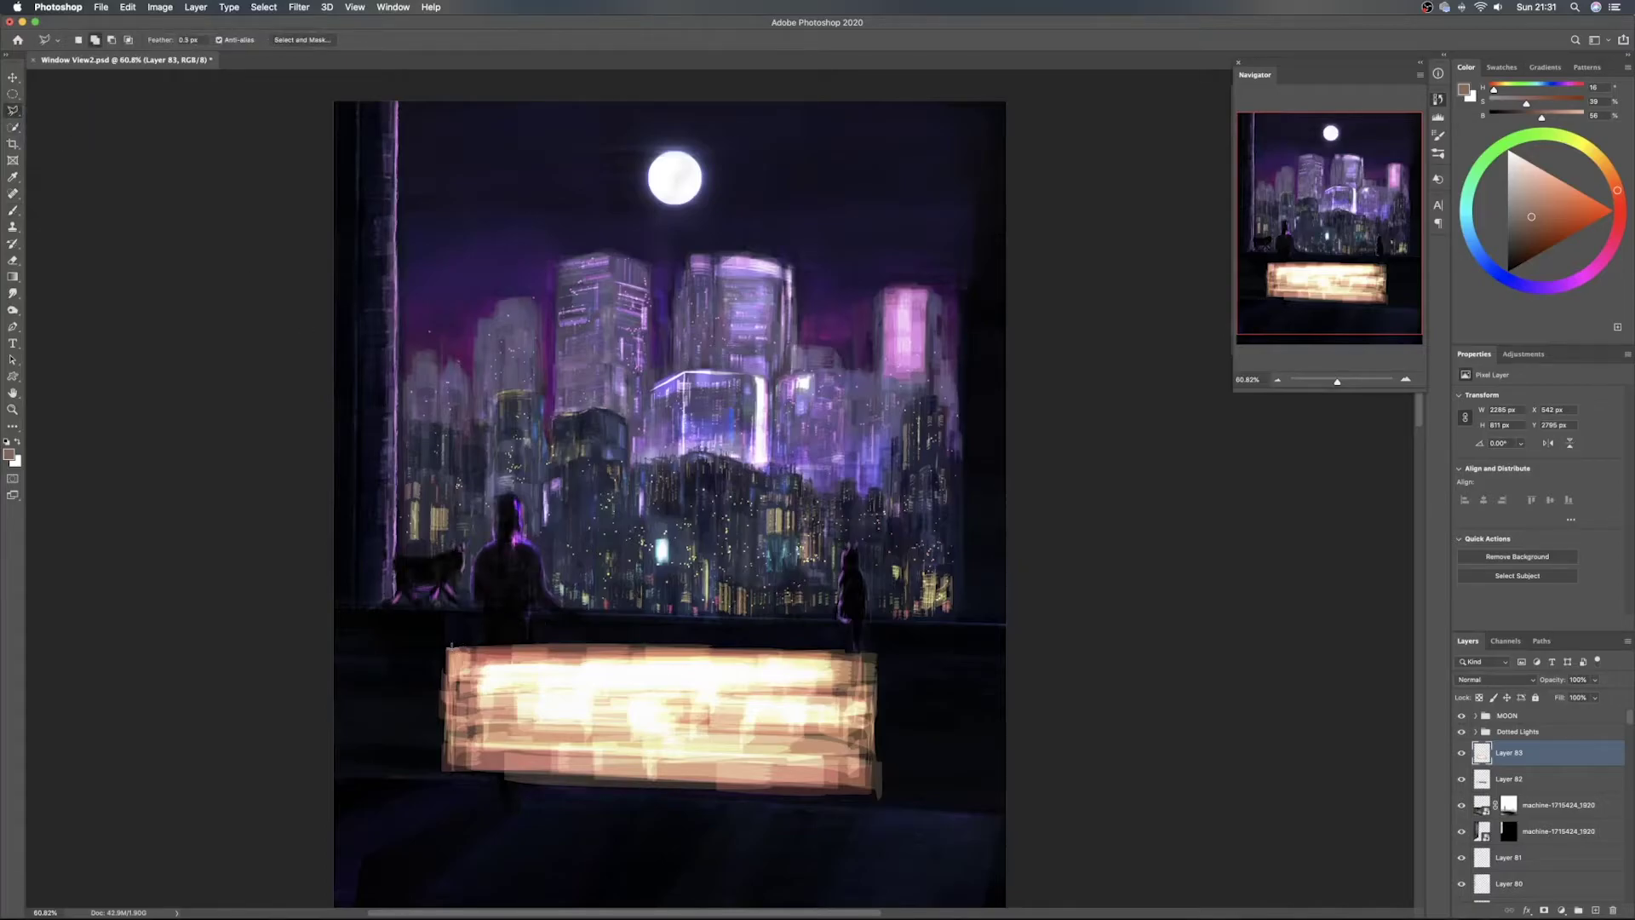
left_click(459, 652)
left_click(864, 656)
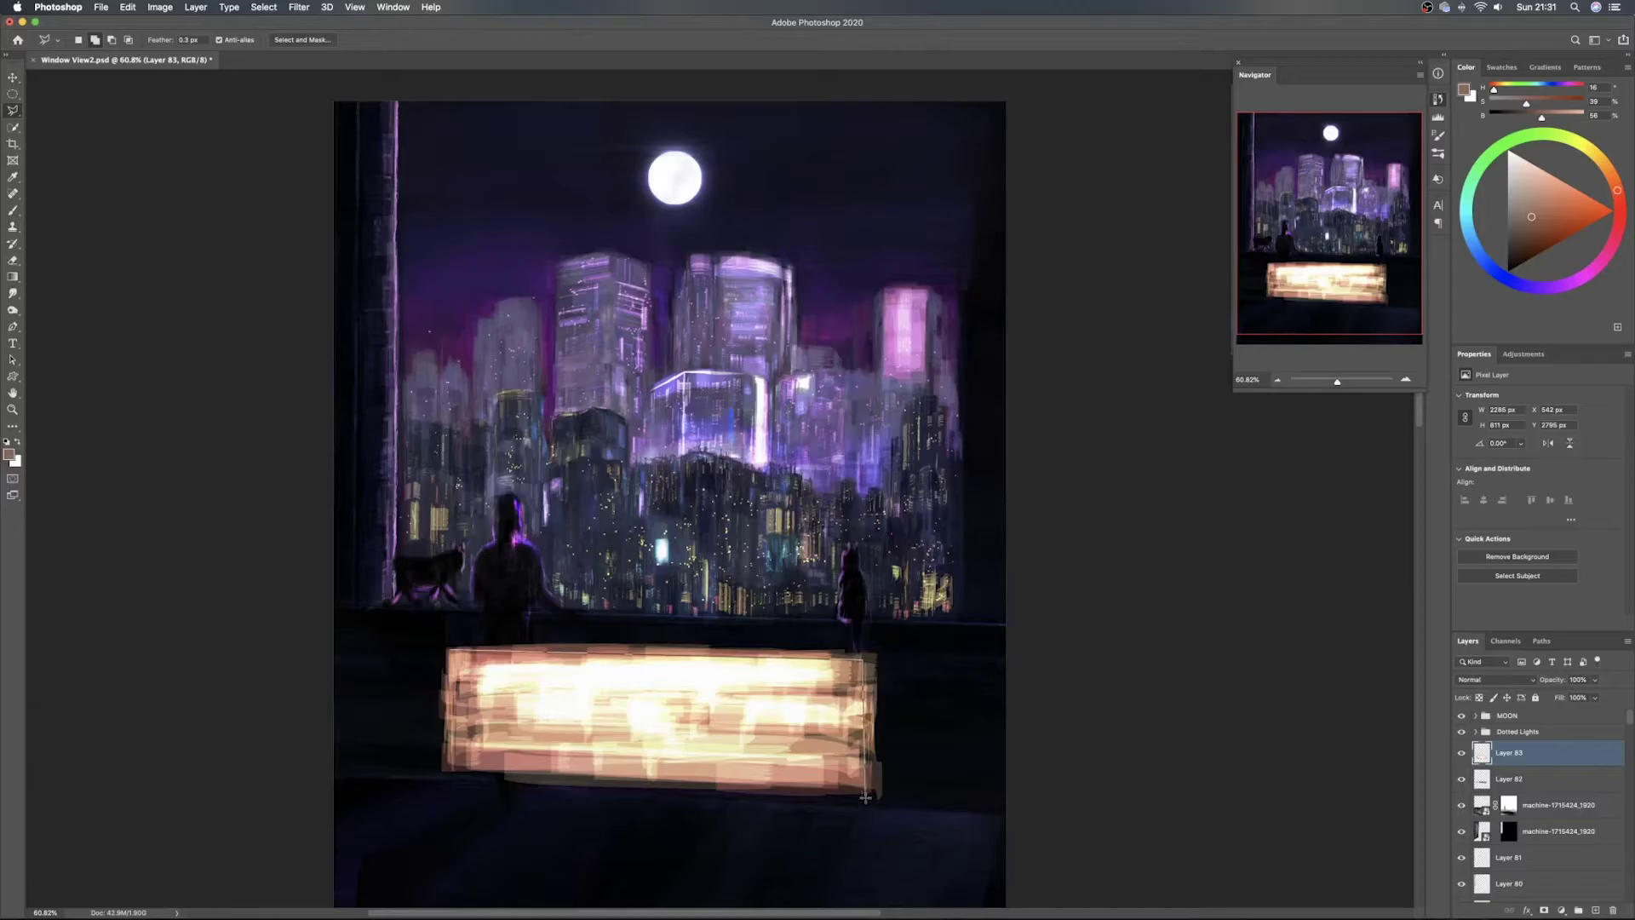
left_click(864, 800)
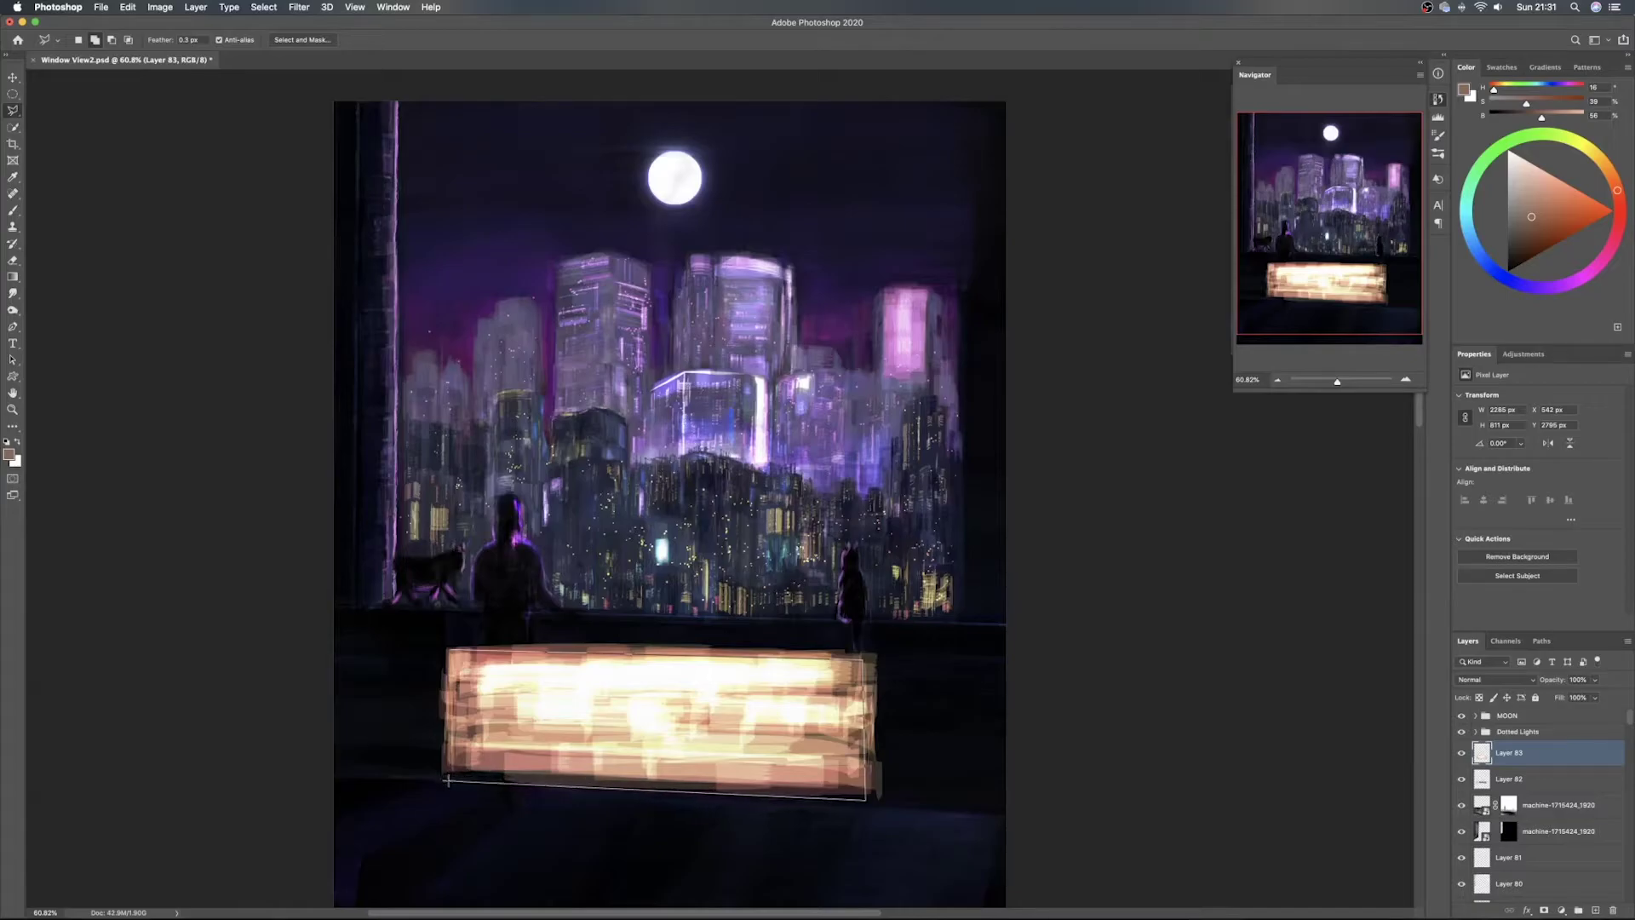
left_click(449, 780)
left_click(450, 650)
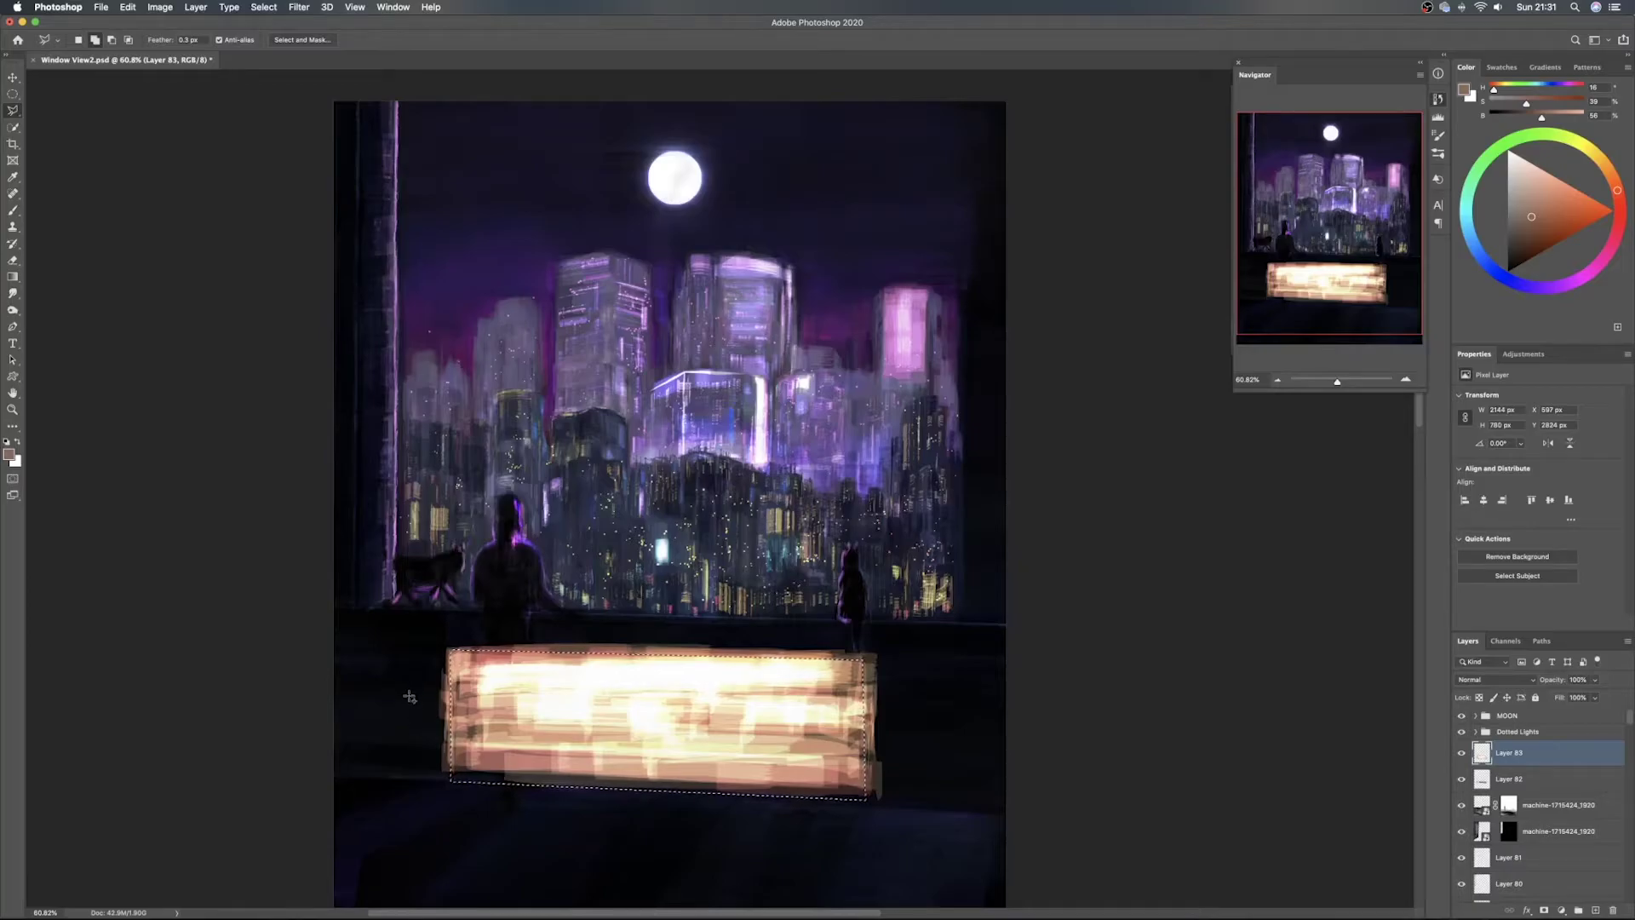
key("super+shift+i")
key("BackSpace")
key("super+d")
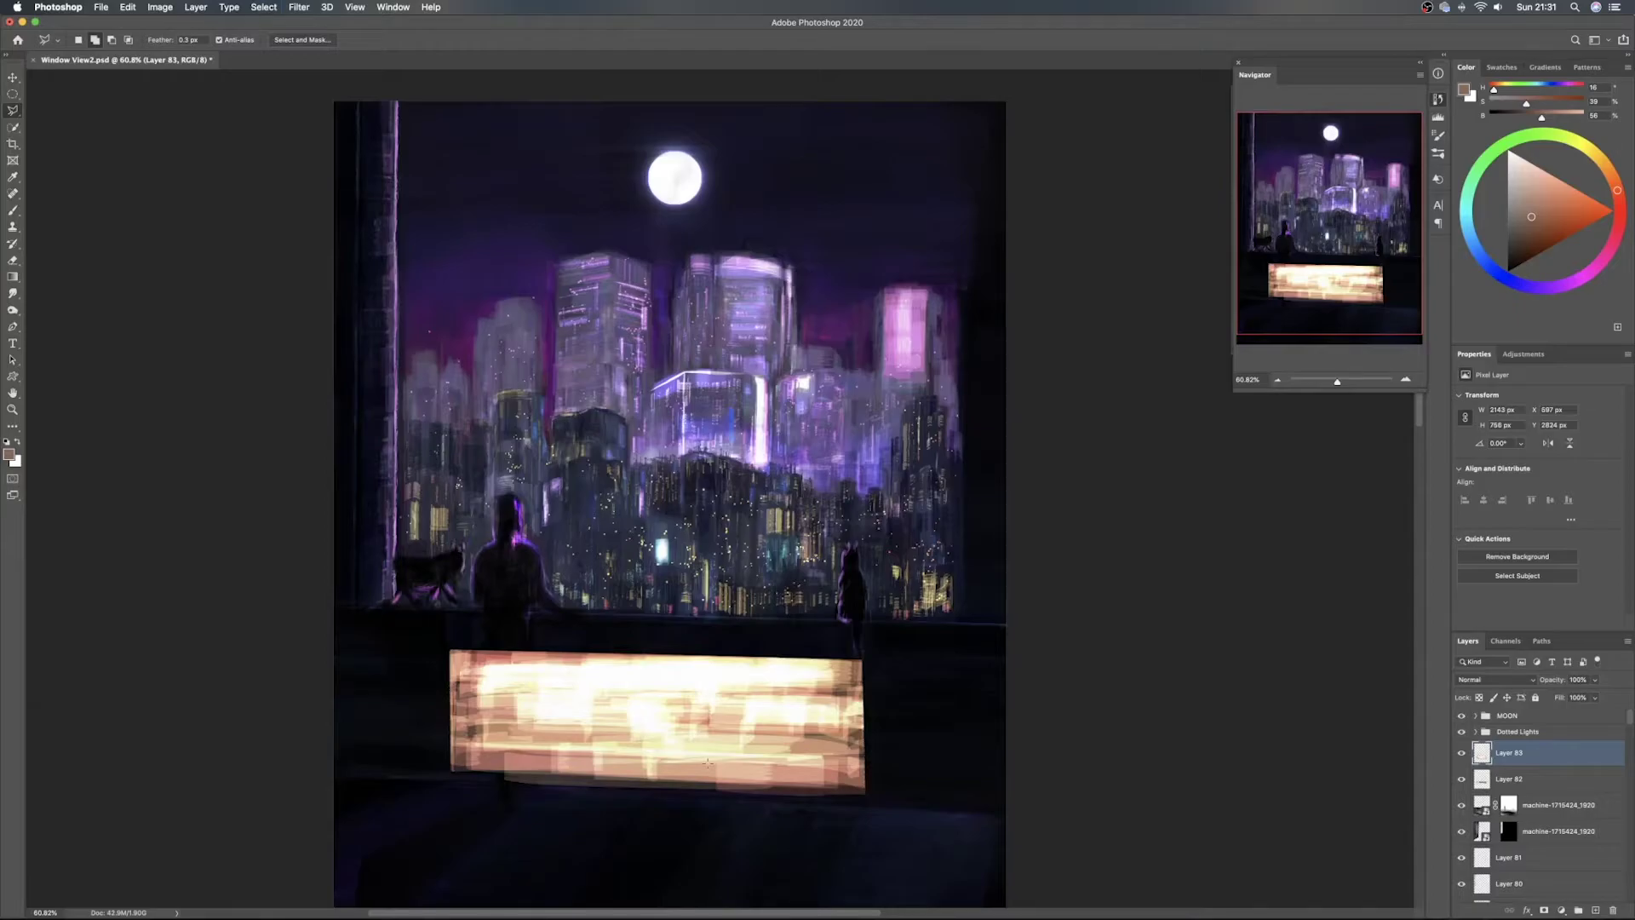
Add a layer mask to the glowing rectangle and erase the area covering the standing figure's legs
scroll(971, 760, "up", 1)
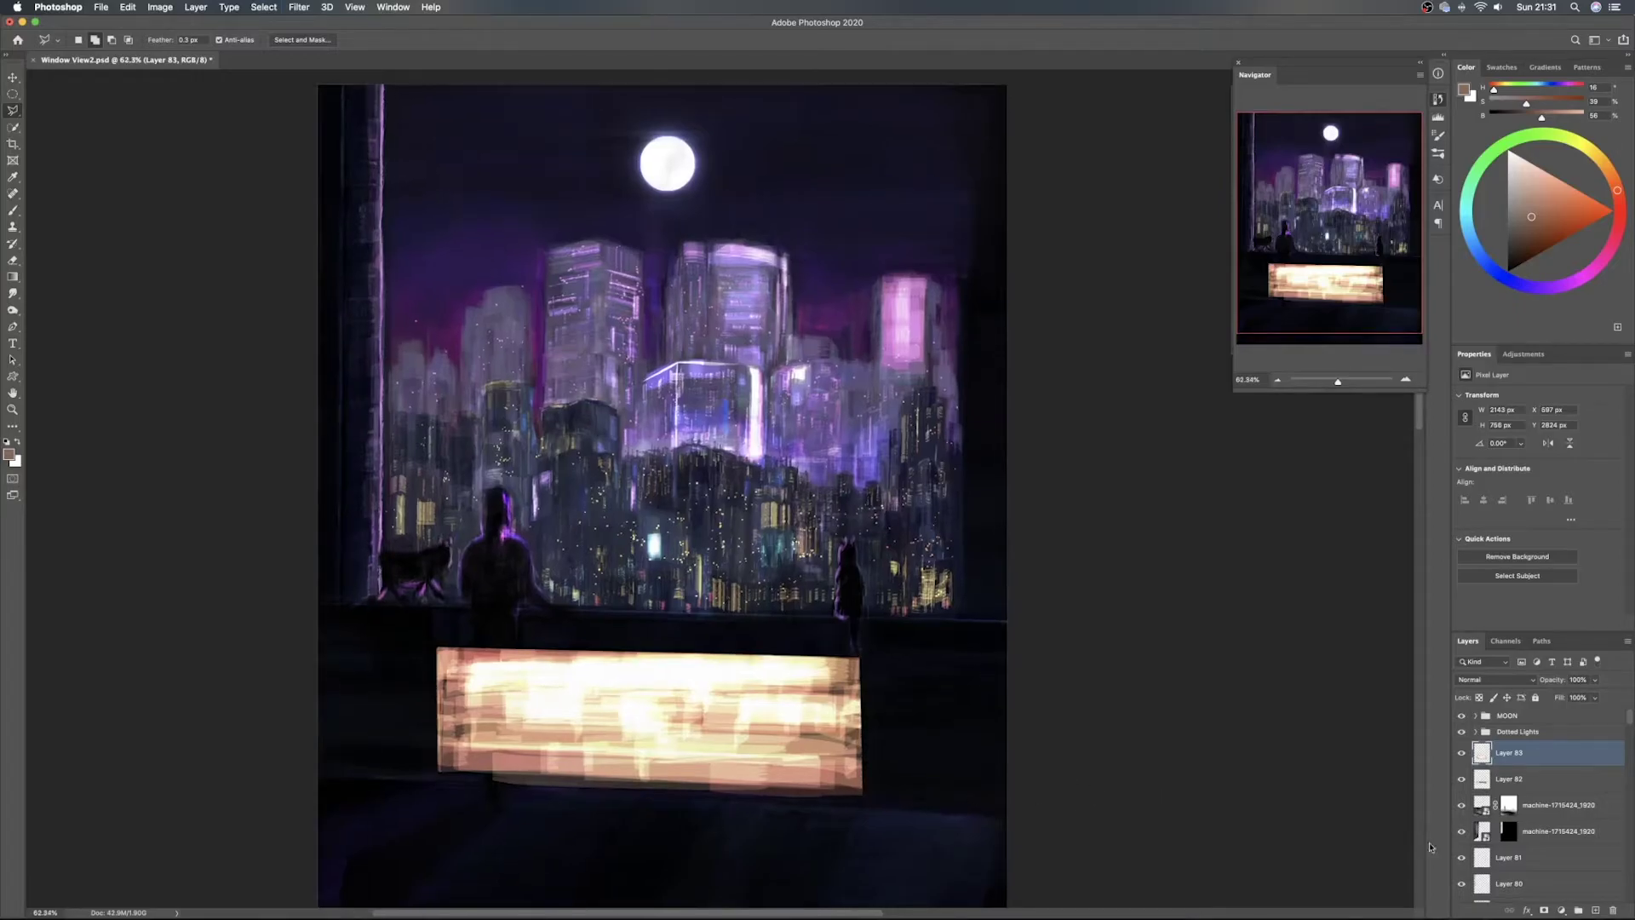
left_click(1544, 909)
key("e")
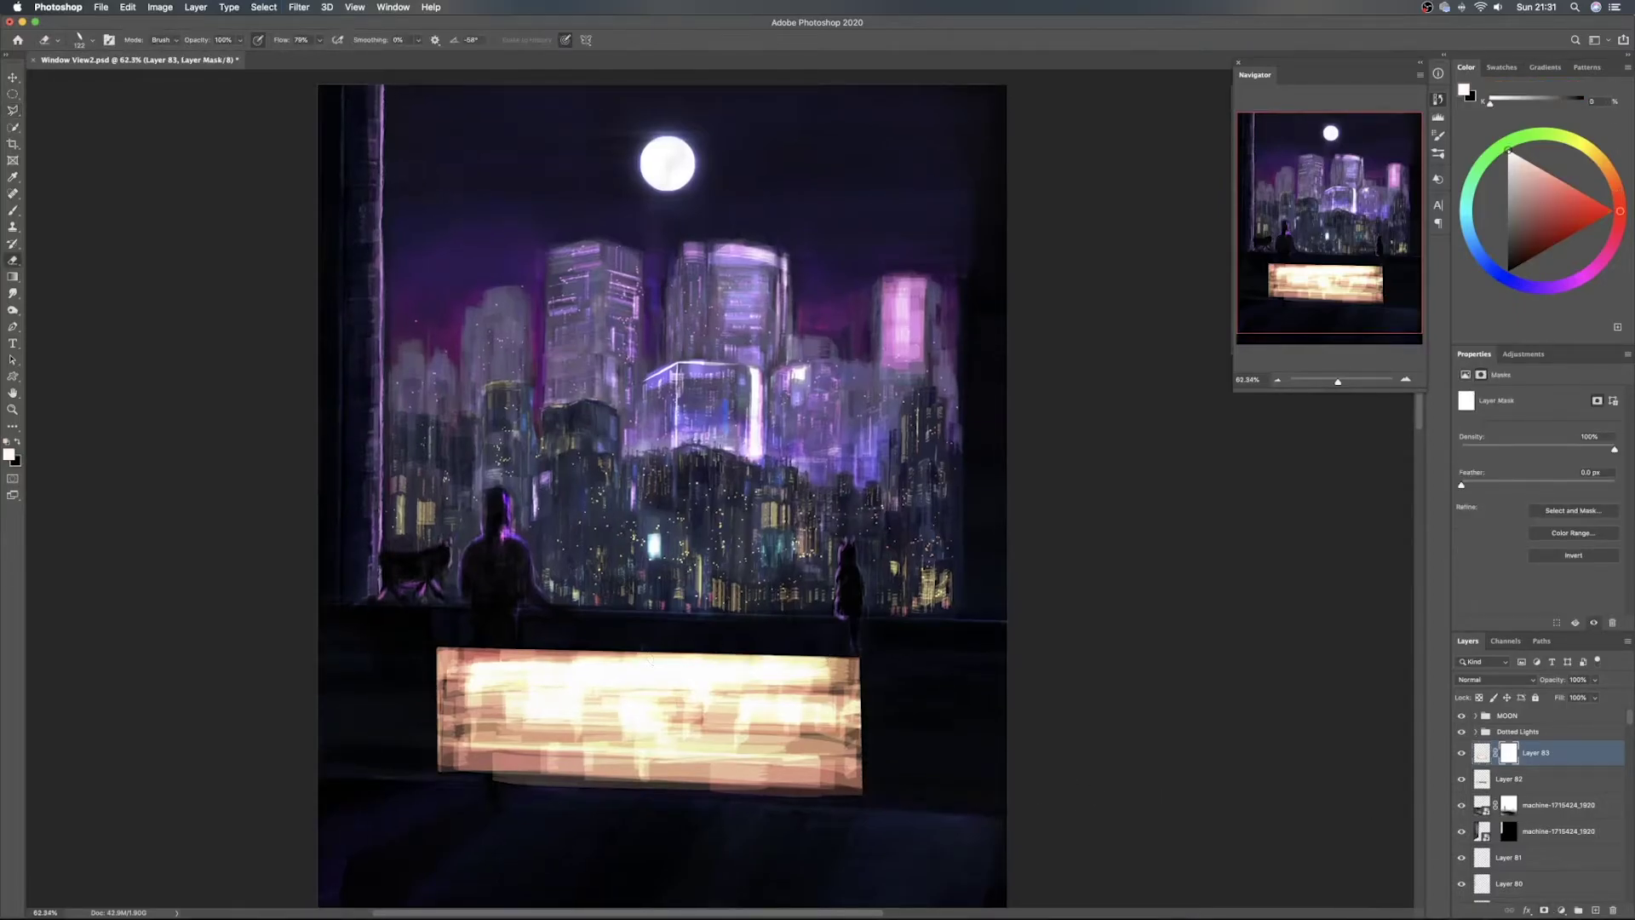
mouse_move(487, 632)
left_mouse_down()
mouse_move(490, 694)
mouse_move(484, 651)
mouse_move(502, 677)
mouse_move(509, 662)
mouse_move(494, 770)
mouse_move(487, 715)
mouse_move(496, 797)
mouse_move(490, 671)
mouse_move(482, 771)
left_mouse_up()
left_click_drag(498, 699, 506, 790)
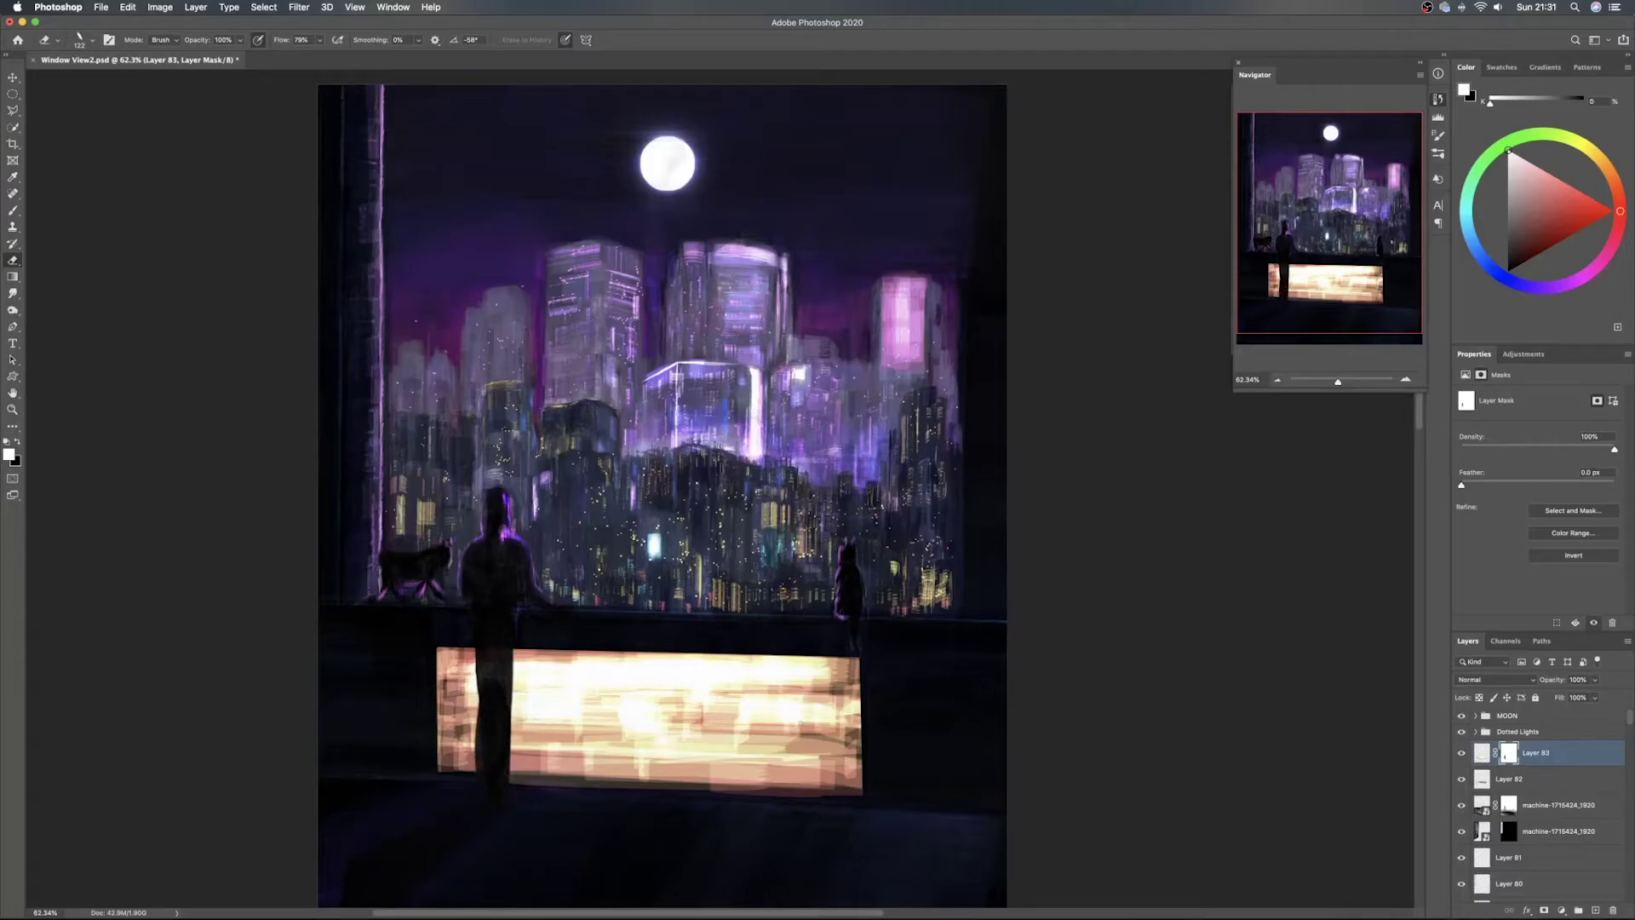
Compare the wall with and without the glowing rectangle by toggling its layer and dropping its opacity to 0% and back to 100%
left_click(1461, 753)
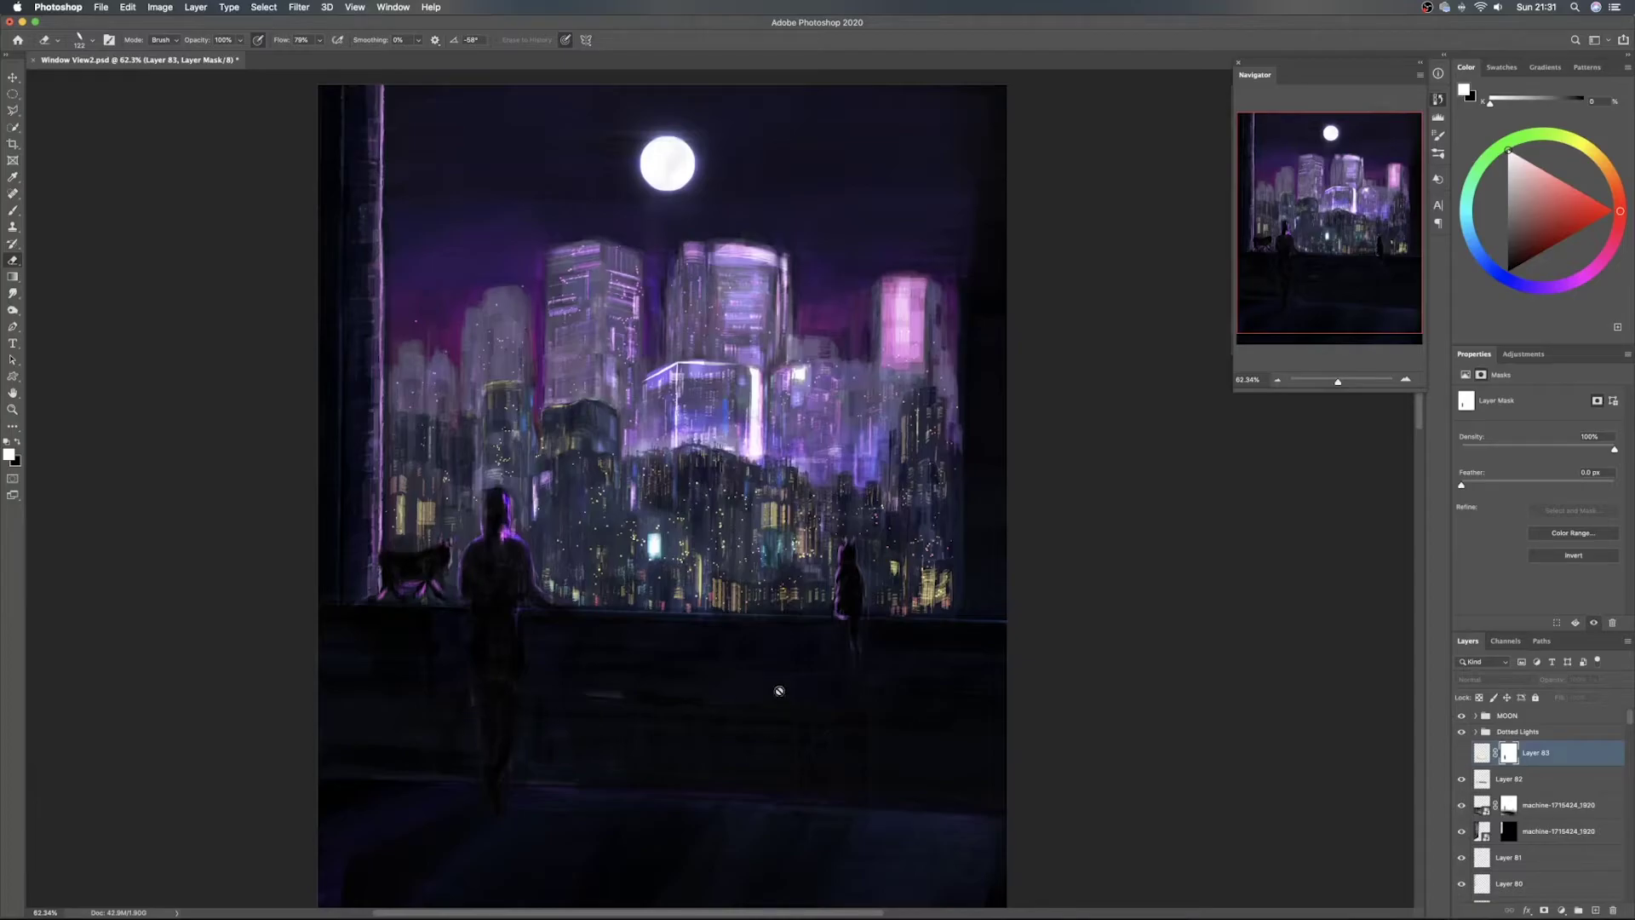
left_click(1462, 755)
left_click_drag(1556, 682, 1479, 692)
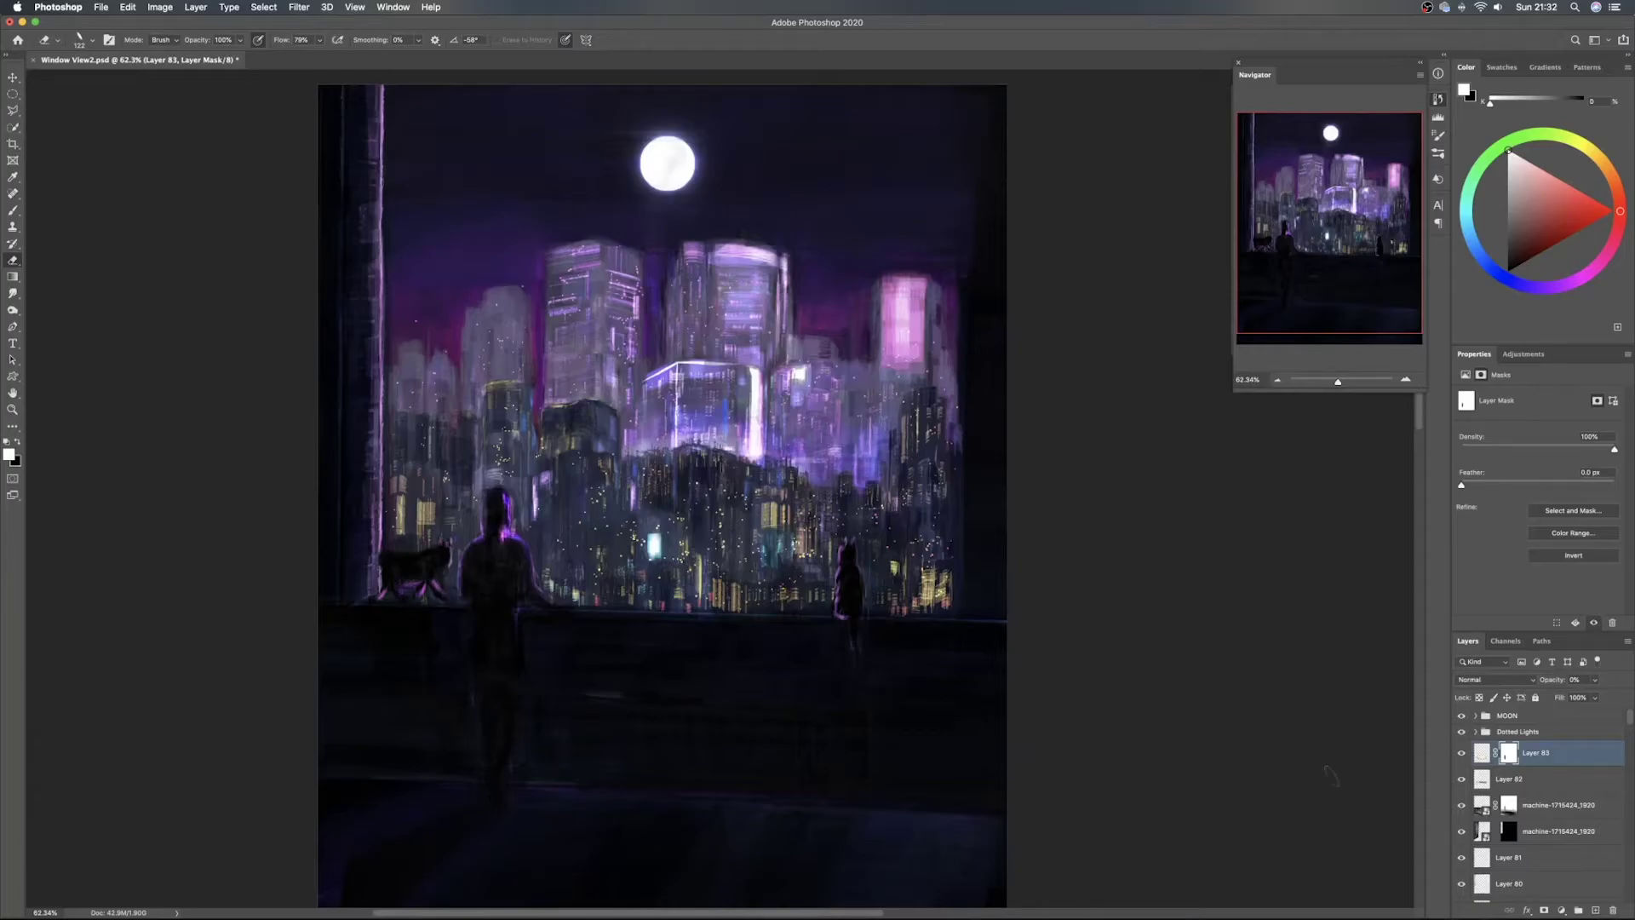
left_click(1512, 781)
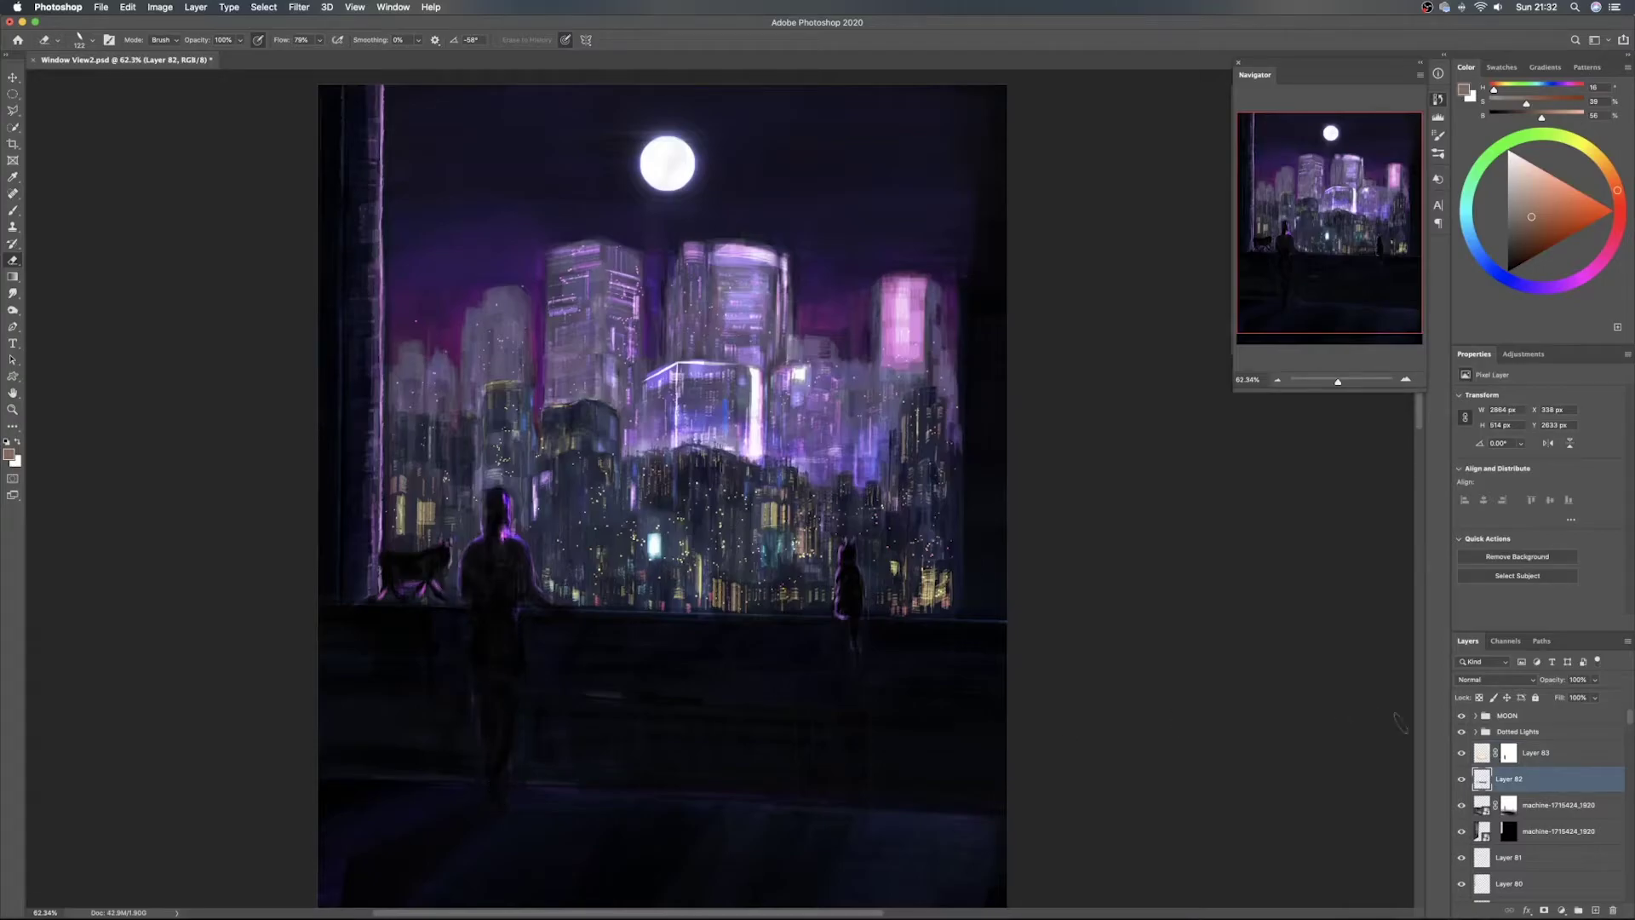
left_click(1539, 755)
left_click(1462, 753)
left_click_drag(1553, 683, 1608, 686)
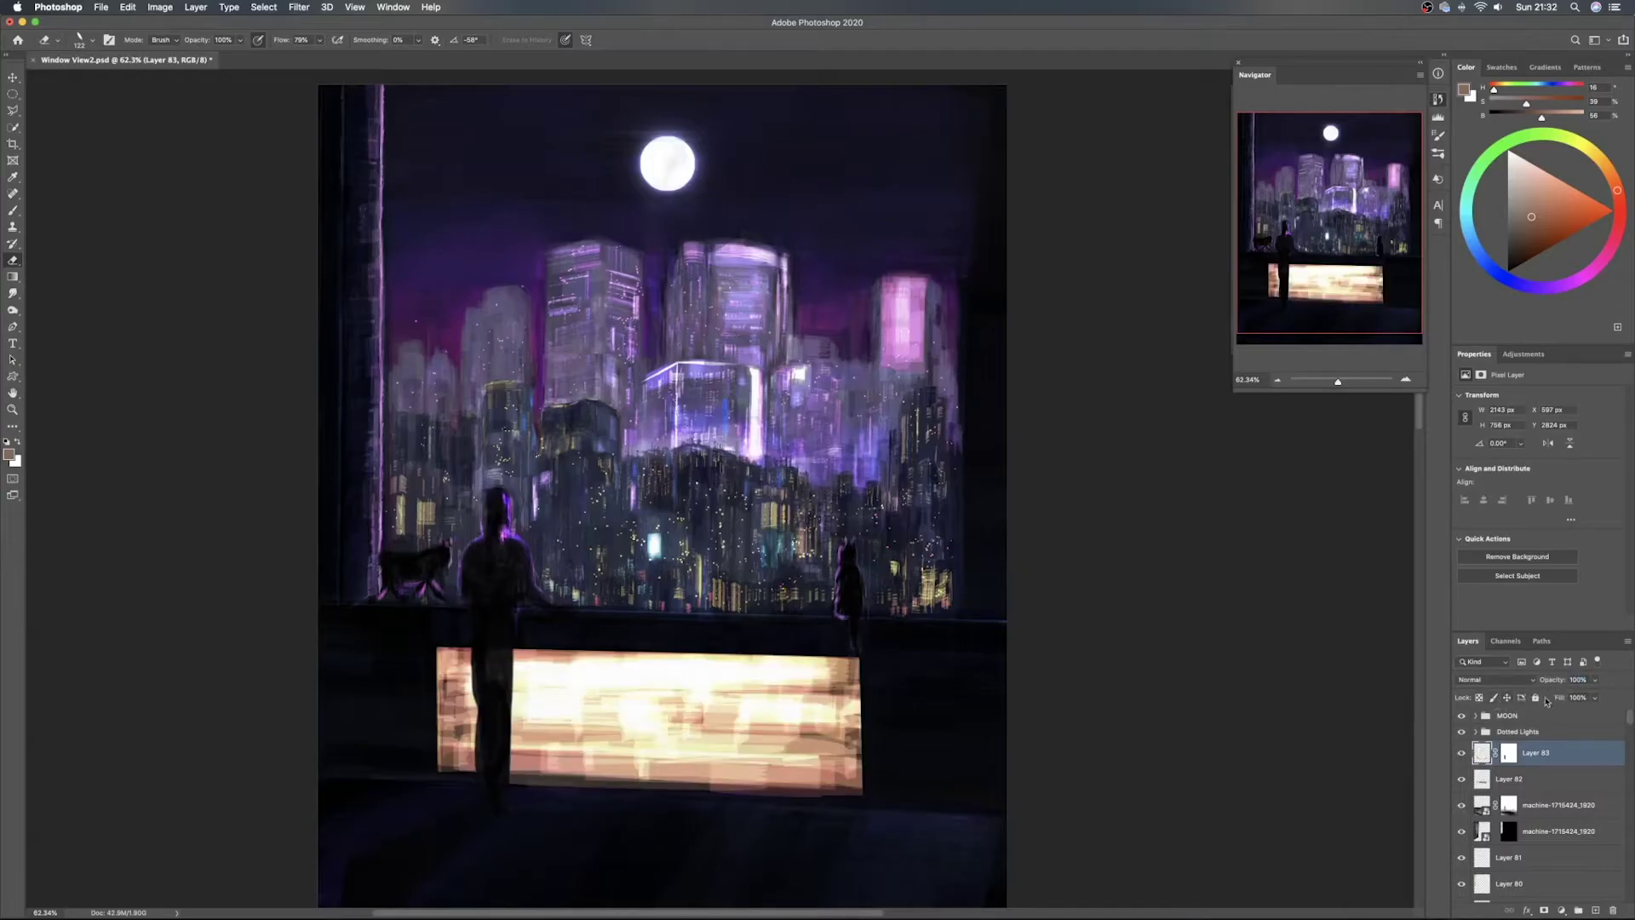
Lower the glowing rectangle layer's opacity to 30% and refine its mask around the standing figure's legs
left_click_drag(1557, 680, 1541, 678)
type("30")
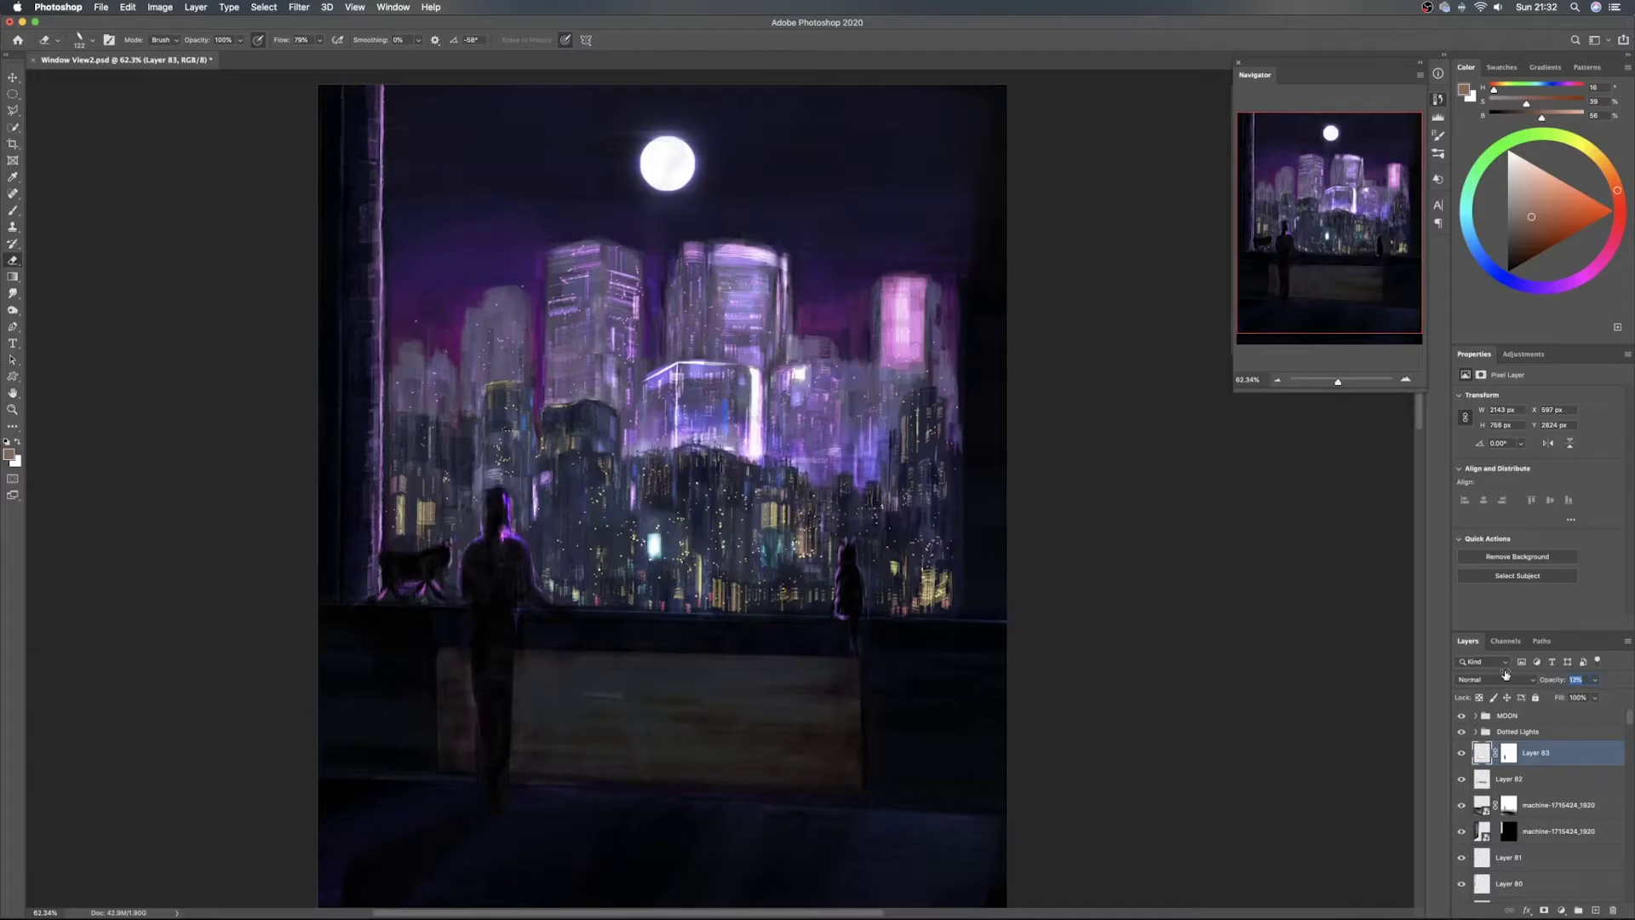
left_click(1506, 754)
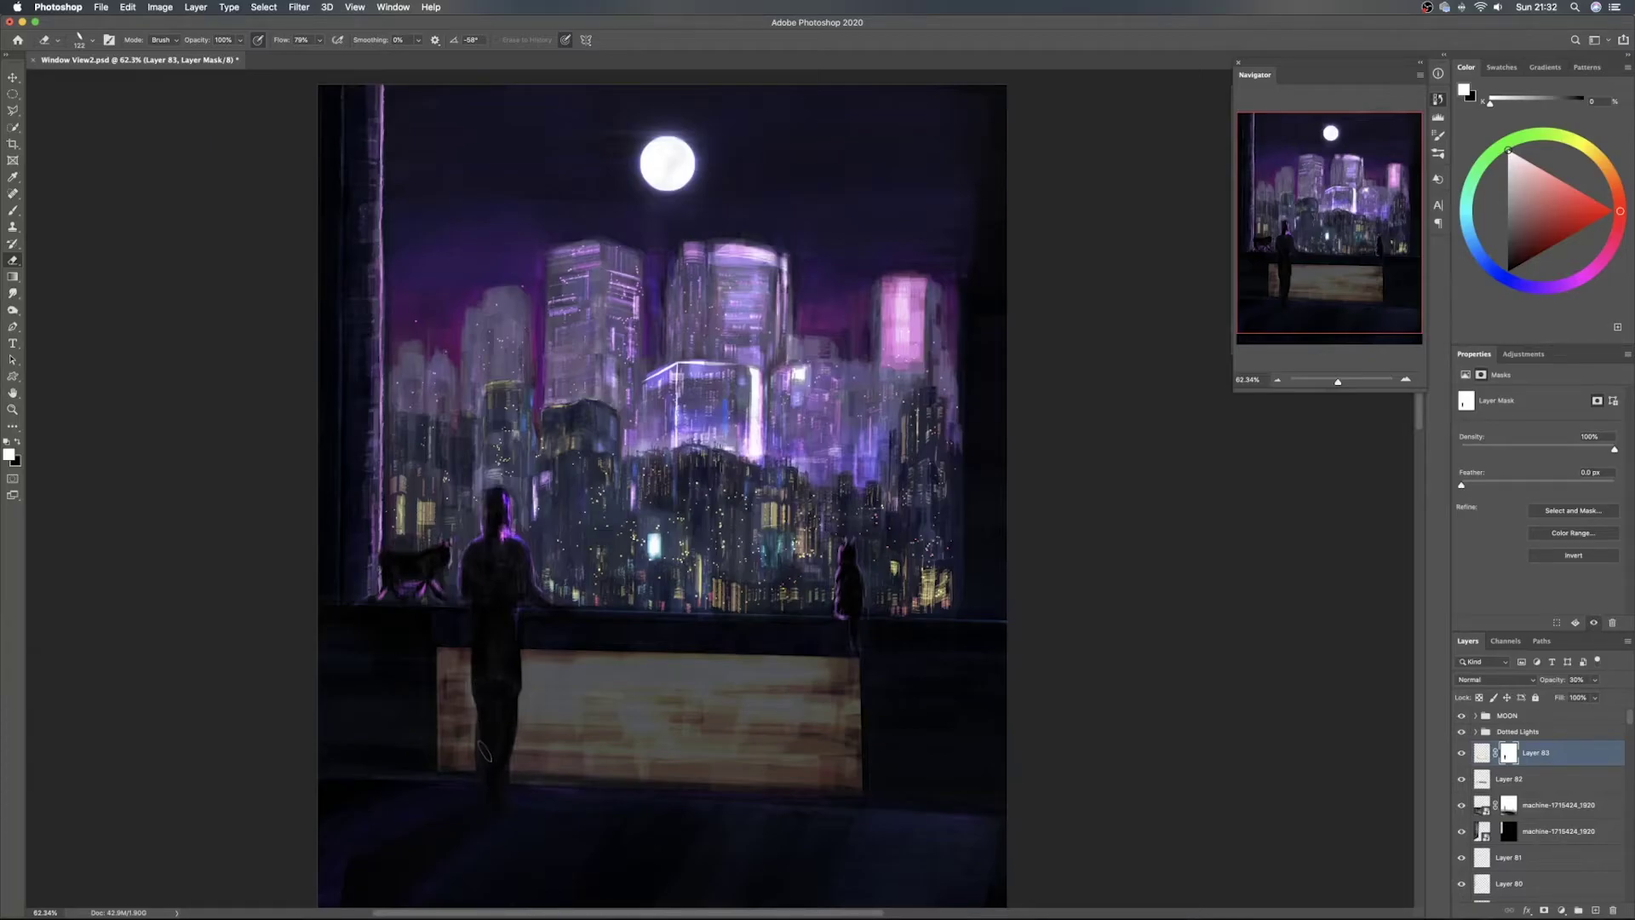
key("b")
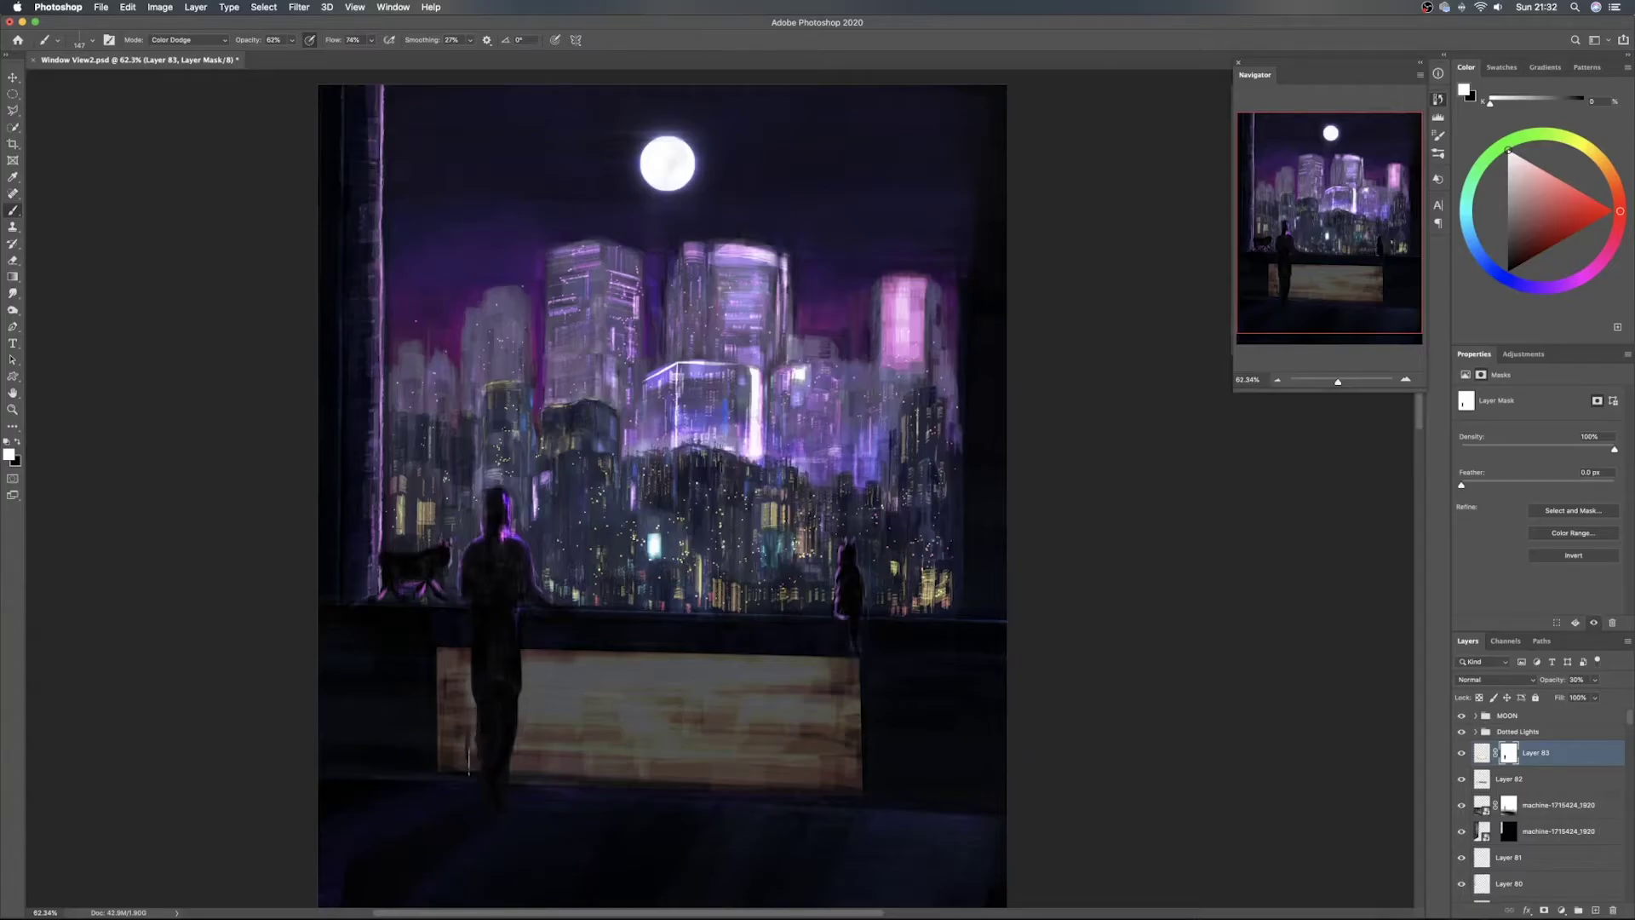
left_click_drag(516, 779, 504, 780)
left_click_drag(694, 679, 724, 679)
Restore the glowing rectangle layer to 100% opacity and save the document
left_click_drag(1550, 680, 1603, 687)
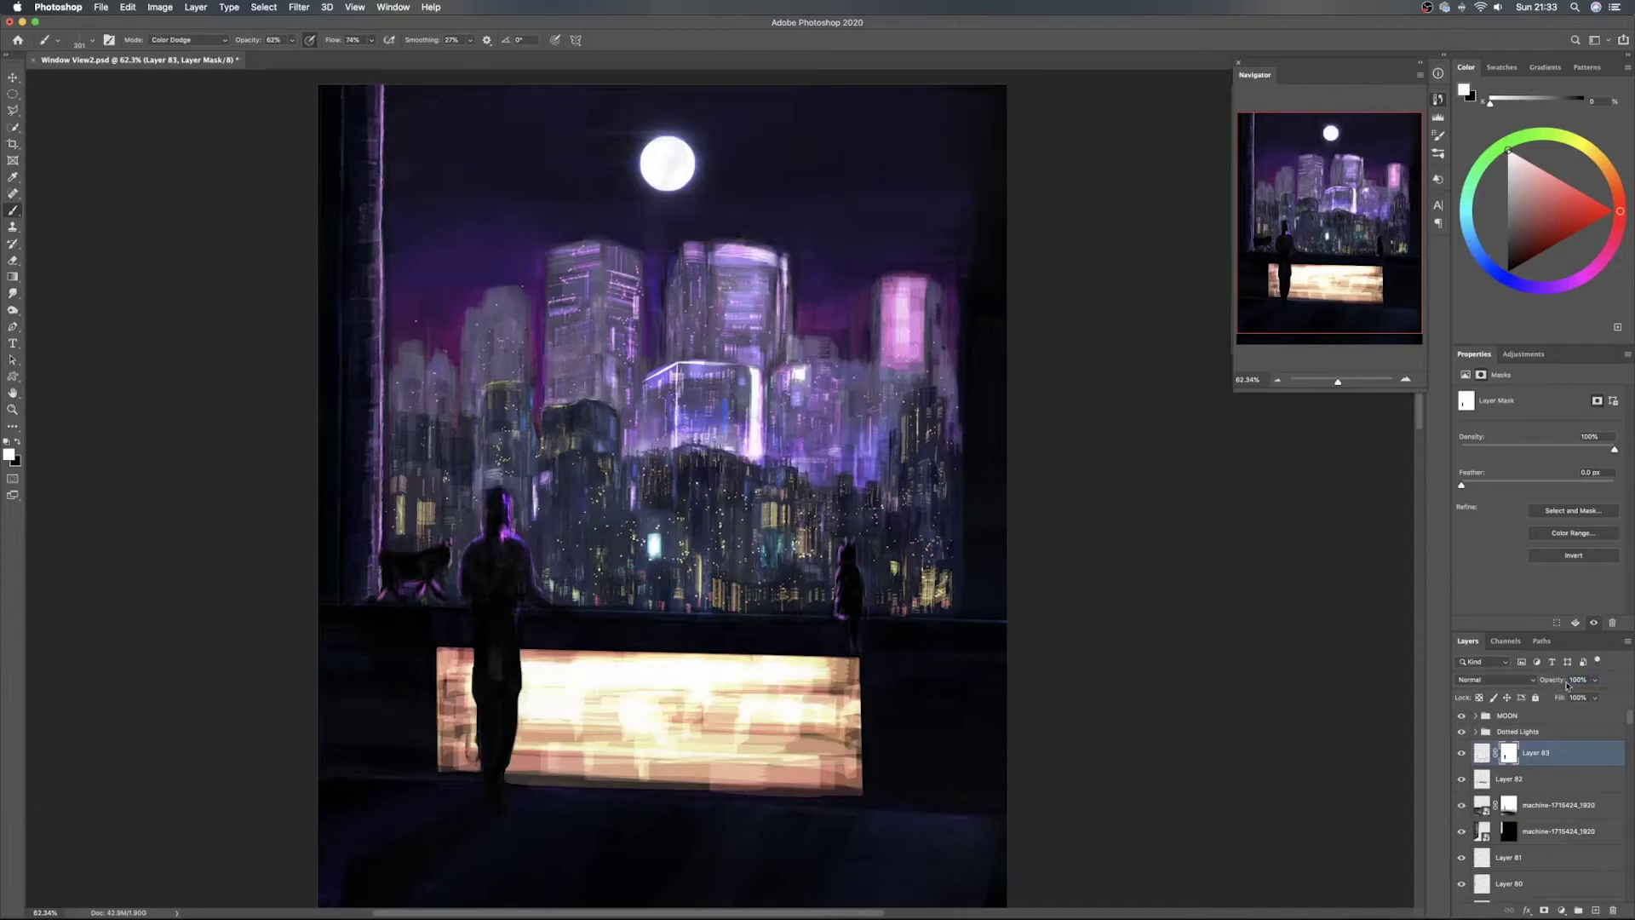
key("v")
key("super+s")
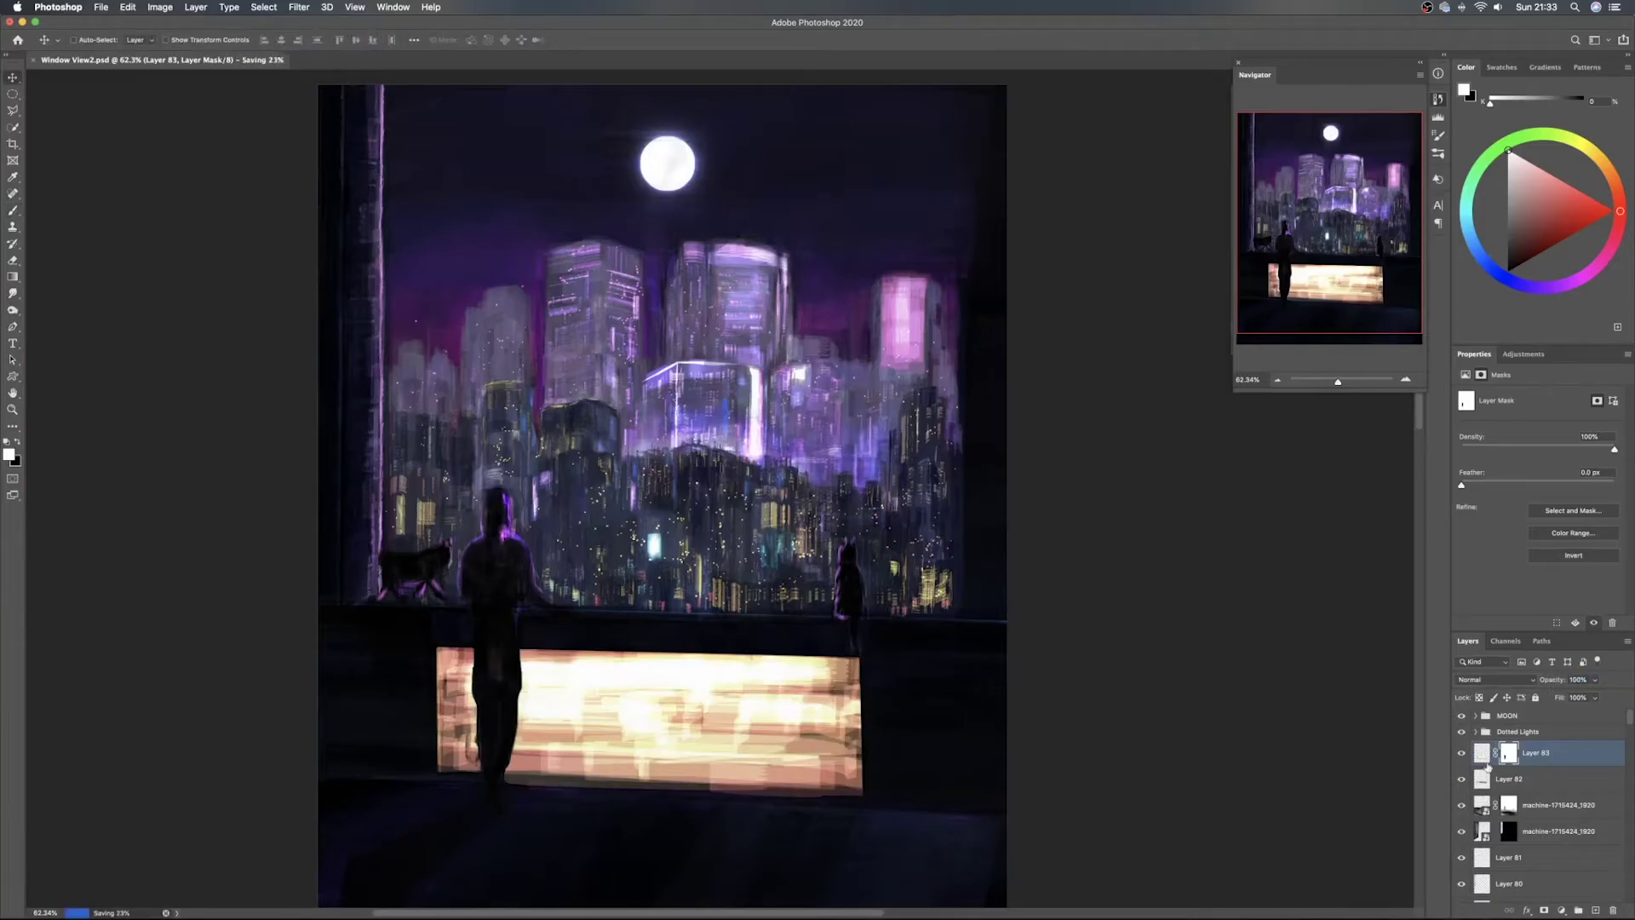
Shift the glowing rectangle layer's hue from orange to pink and darken it slightly with Hue/Saturation
left_click(1481, 752)
key("super+u")
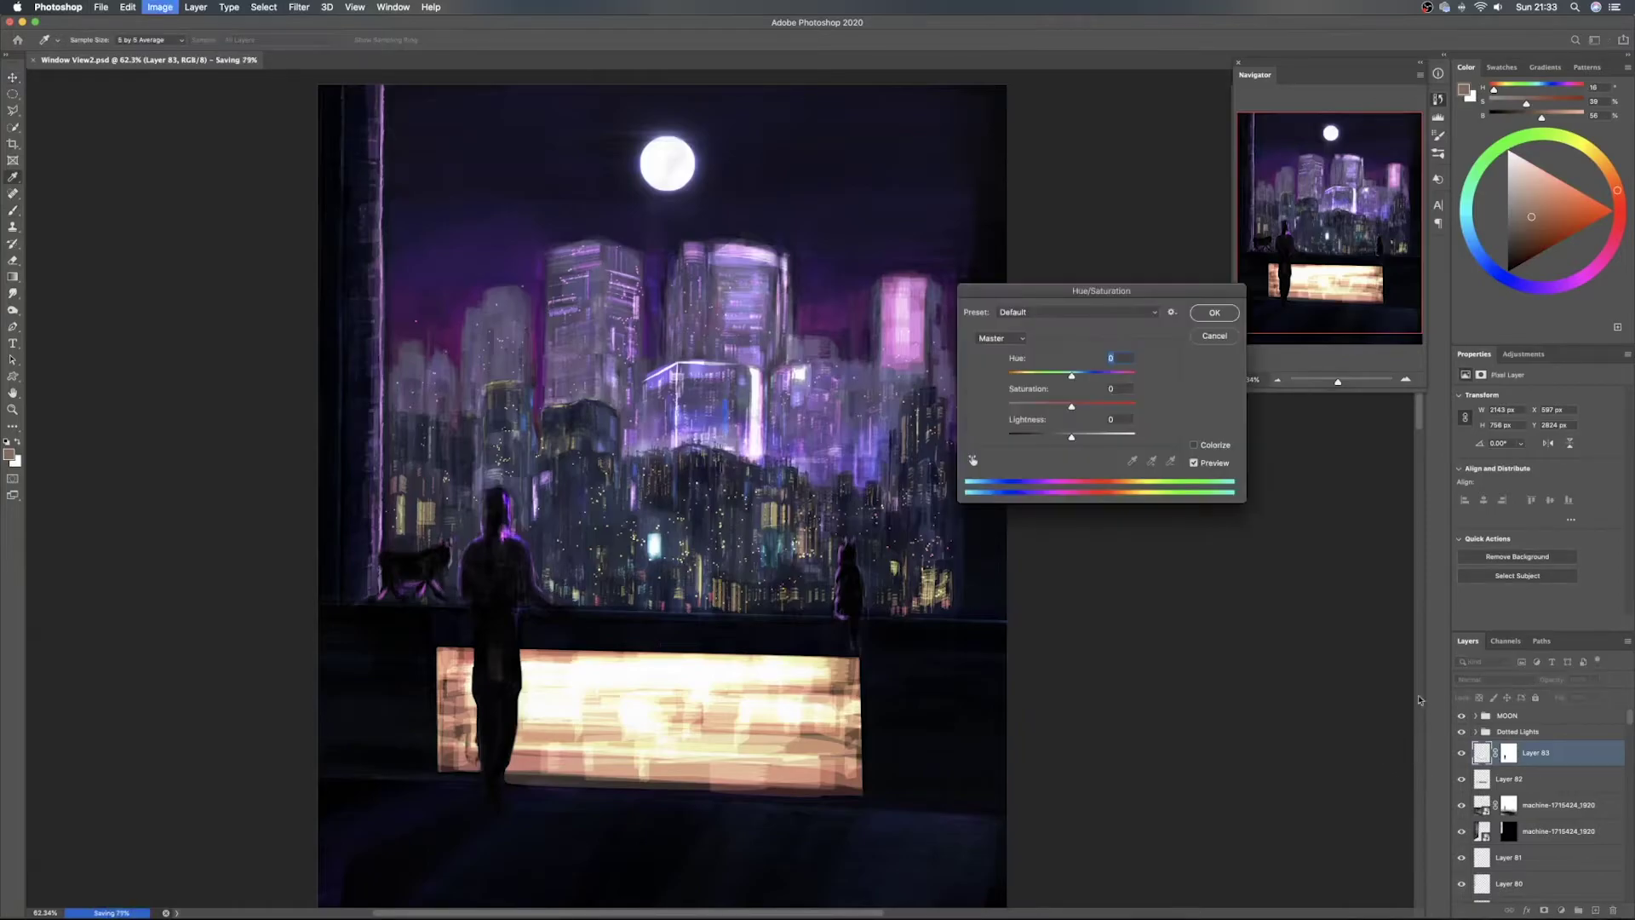
mouse_move(1071, 375)
left_mouse_down()
mouse_move(1025, 378)
mouse_move(1039, 377)
left_mouse_up()
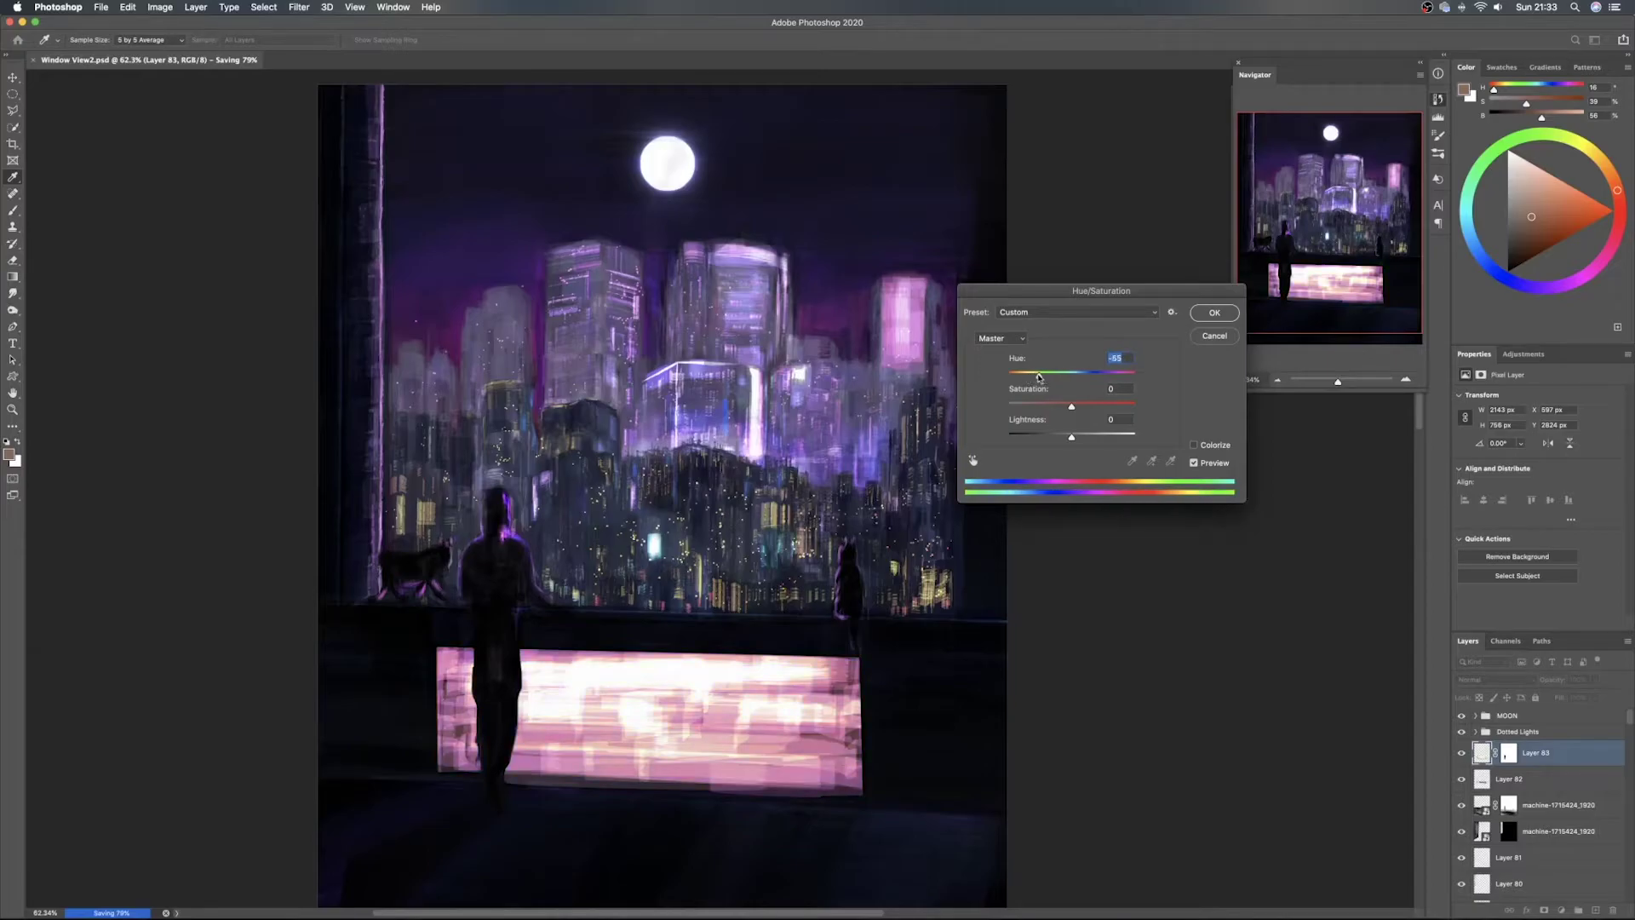
mouse_move(1071, 436)
left_mouse_down()
mouse_move(1022, 437)
mouse_move(1062, 440)
mouse_move(1047, 439)
left_mouse_up()
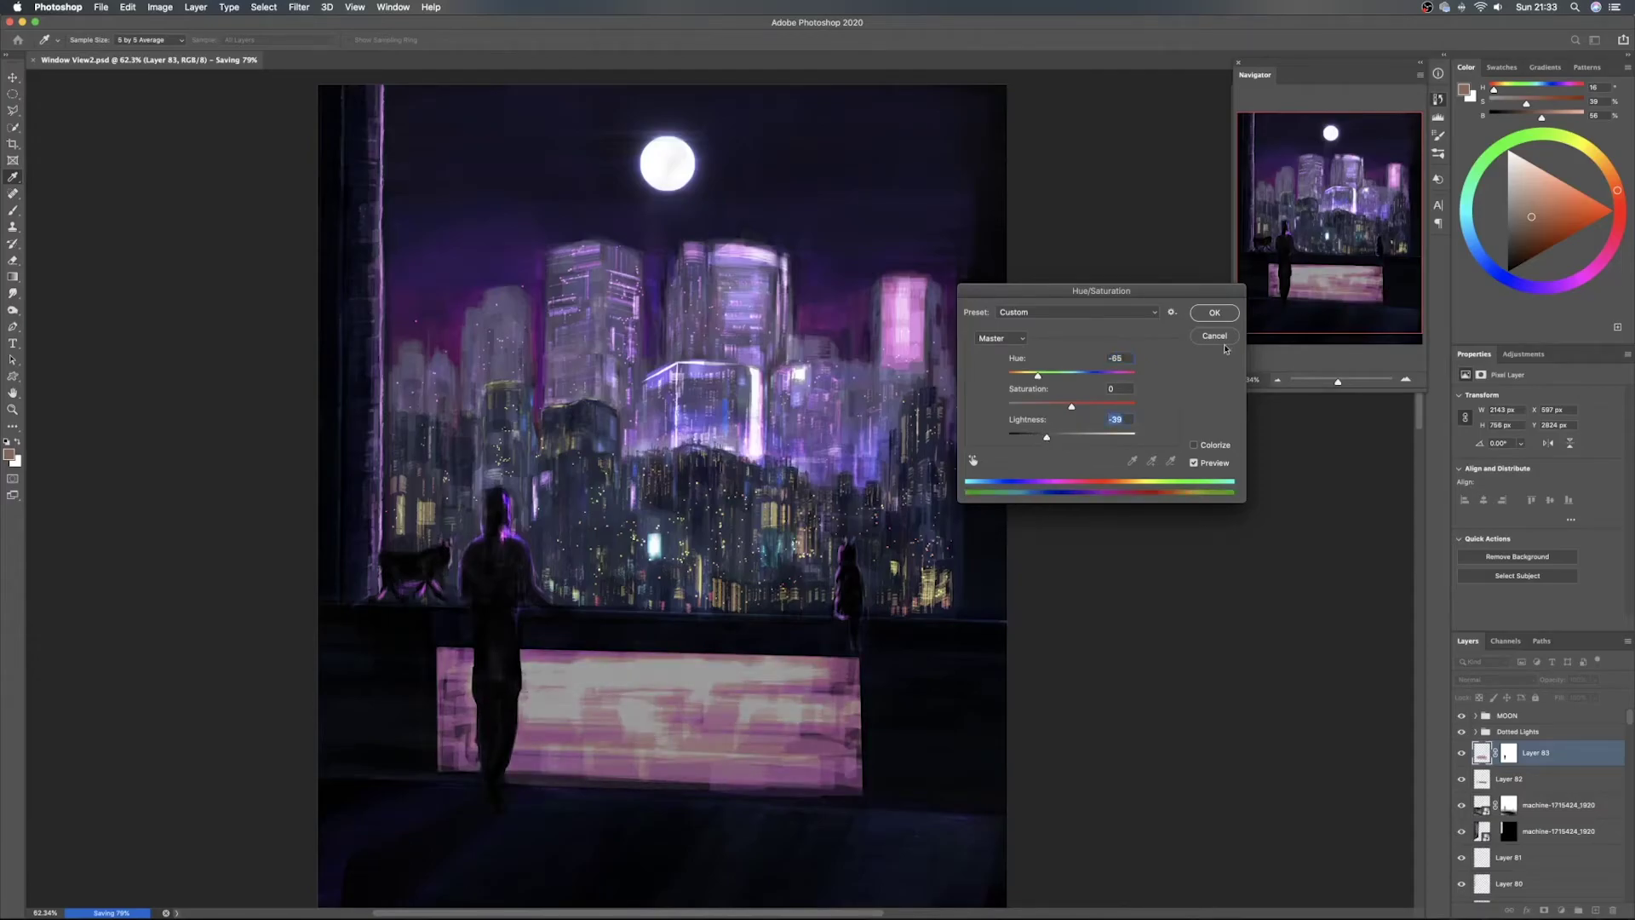
left_click(1061, 439)
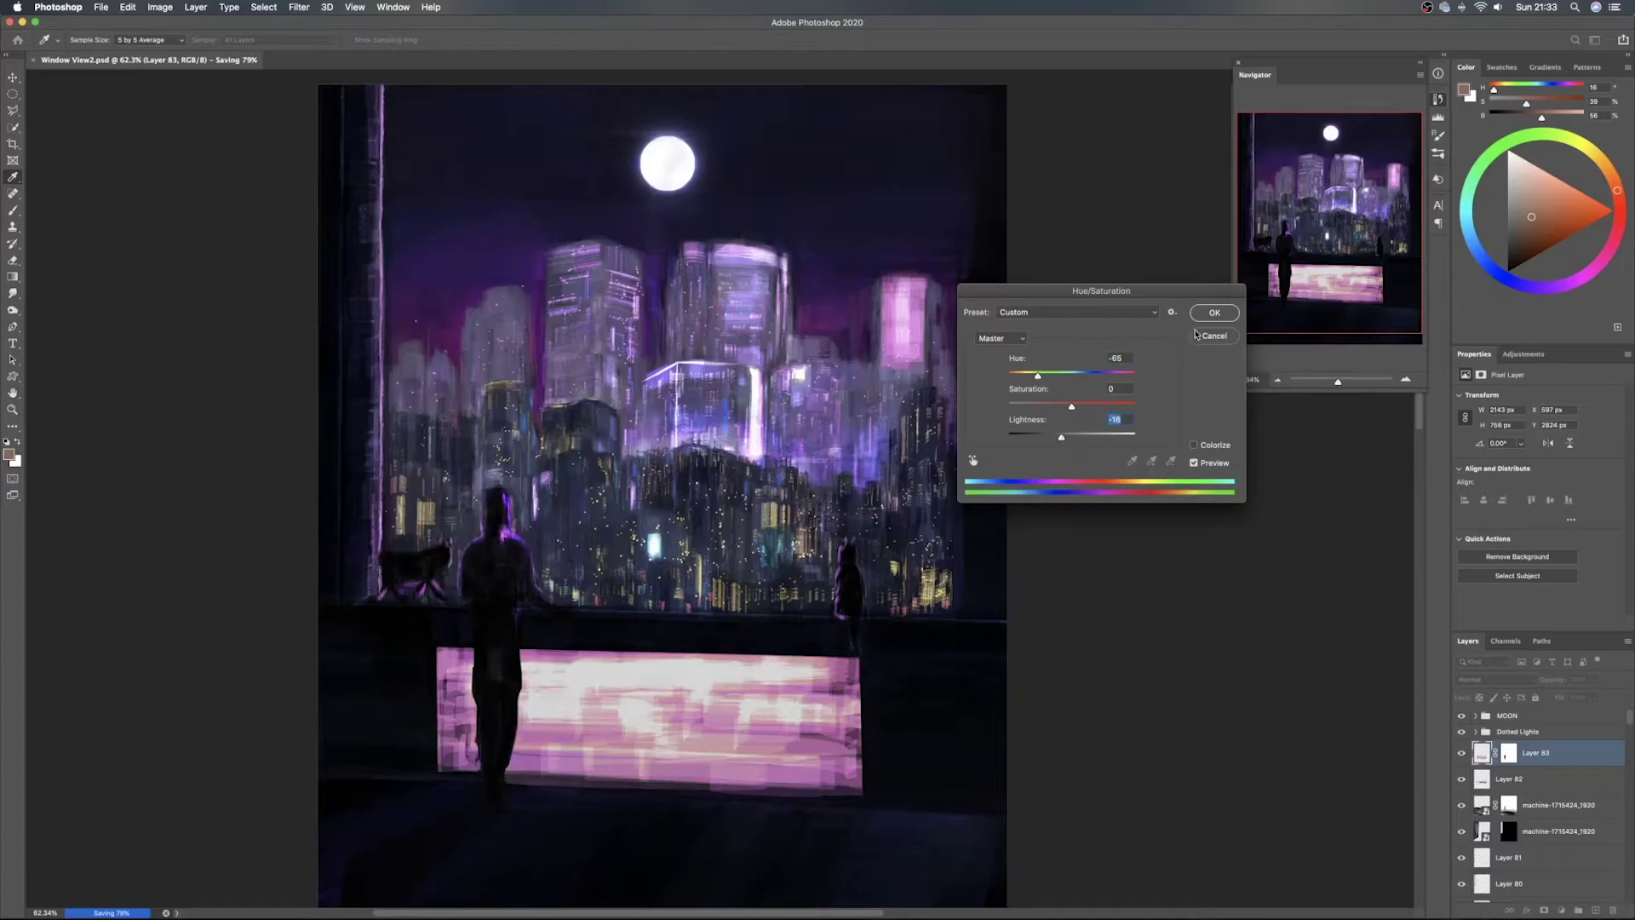
left_click(1214, 313)
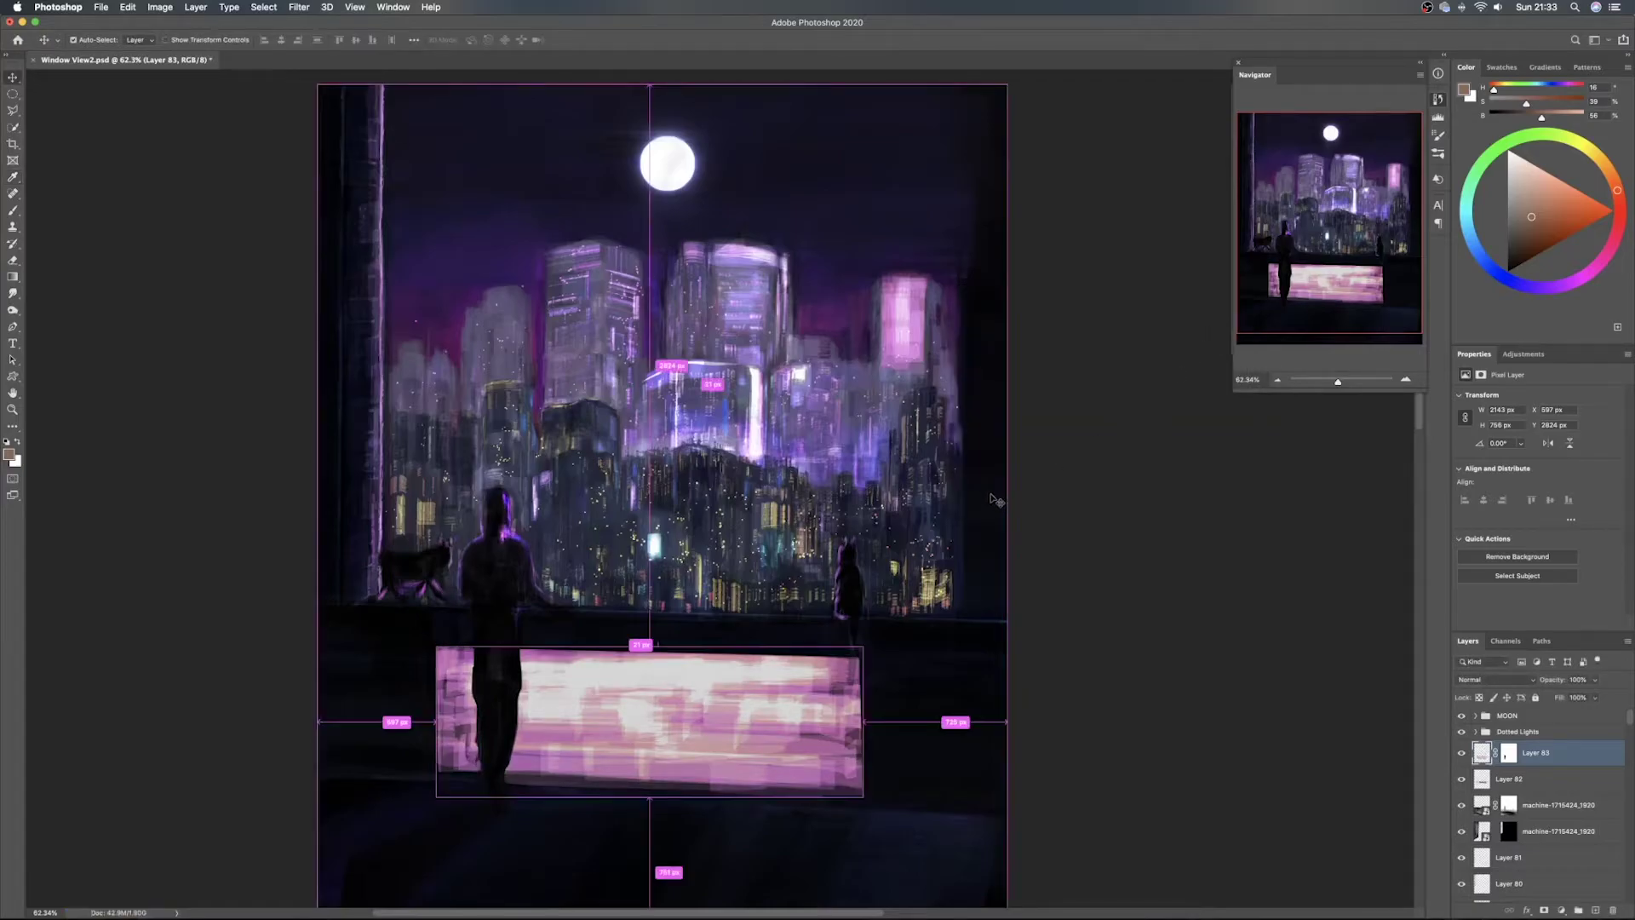
Adjust the shadows and highlights of the pink rectangle layer with a custom RGB curve and save the document
key("super+m")
left_click_drag(1206, 381, 1208, 399)
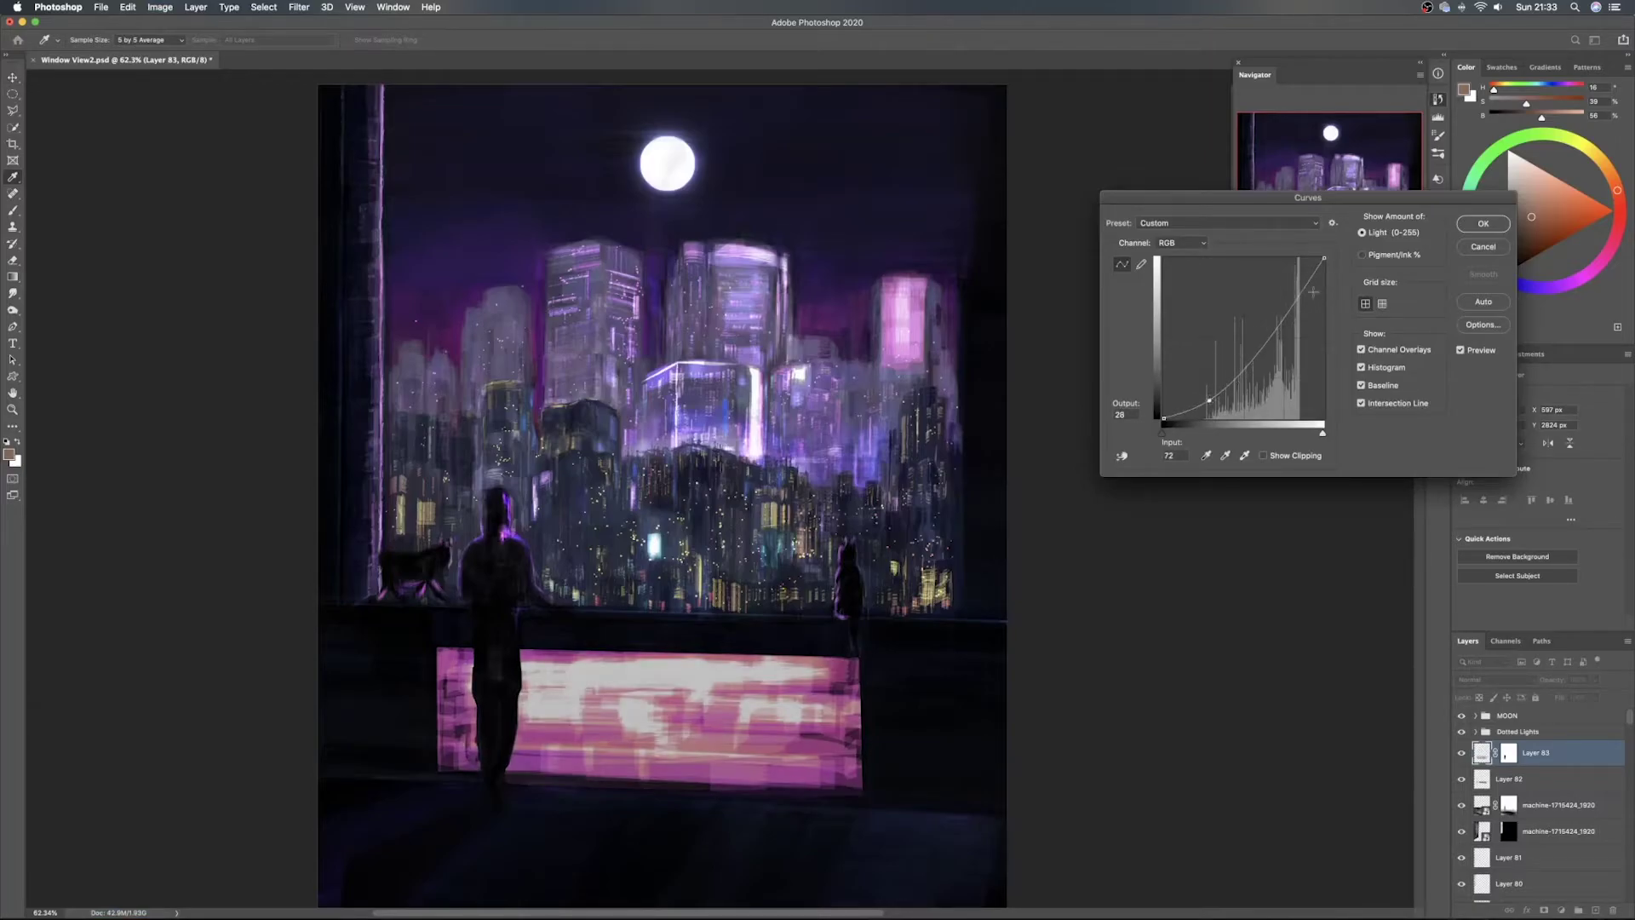
mouse_move(1280, 317)
left_mouse_down()
mouse_move(1278, 290)
mouse_move(1295, 319)
mouse_move(1286, 308)
left_mouse_up()
mouse_move(1164, 418)
left_mouse_down()
mouse_move(1164, 398)
mouse_move(1187, 420)
mouse_move(1201, 393)
left_mouse_up()
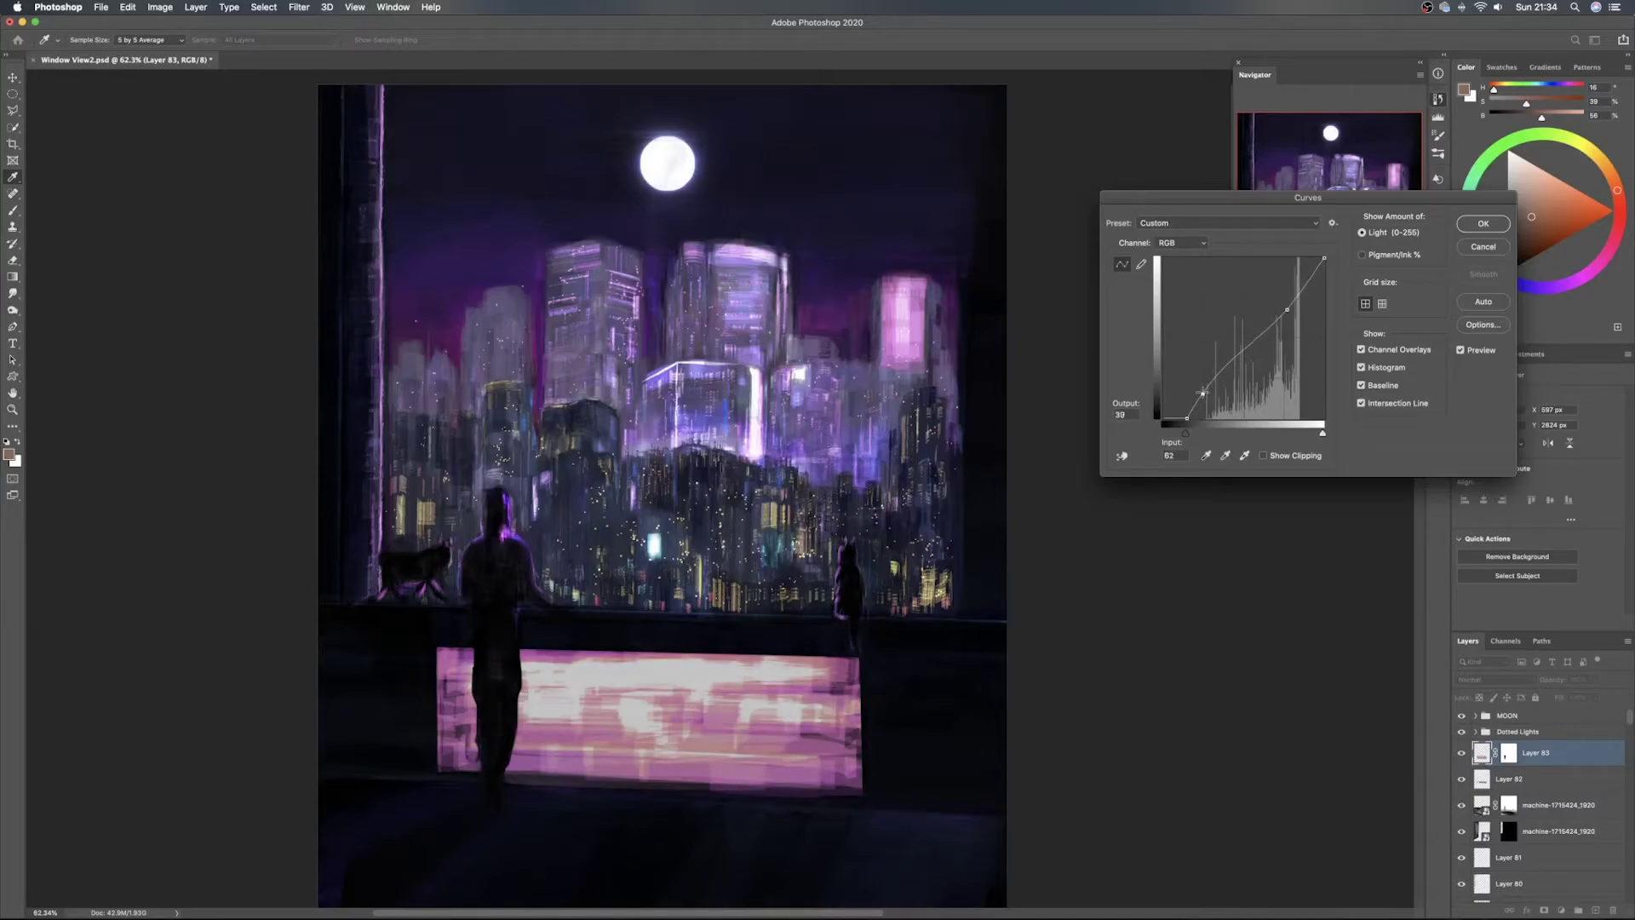
left_click(1483, 224)
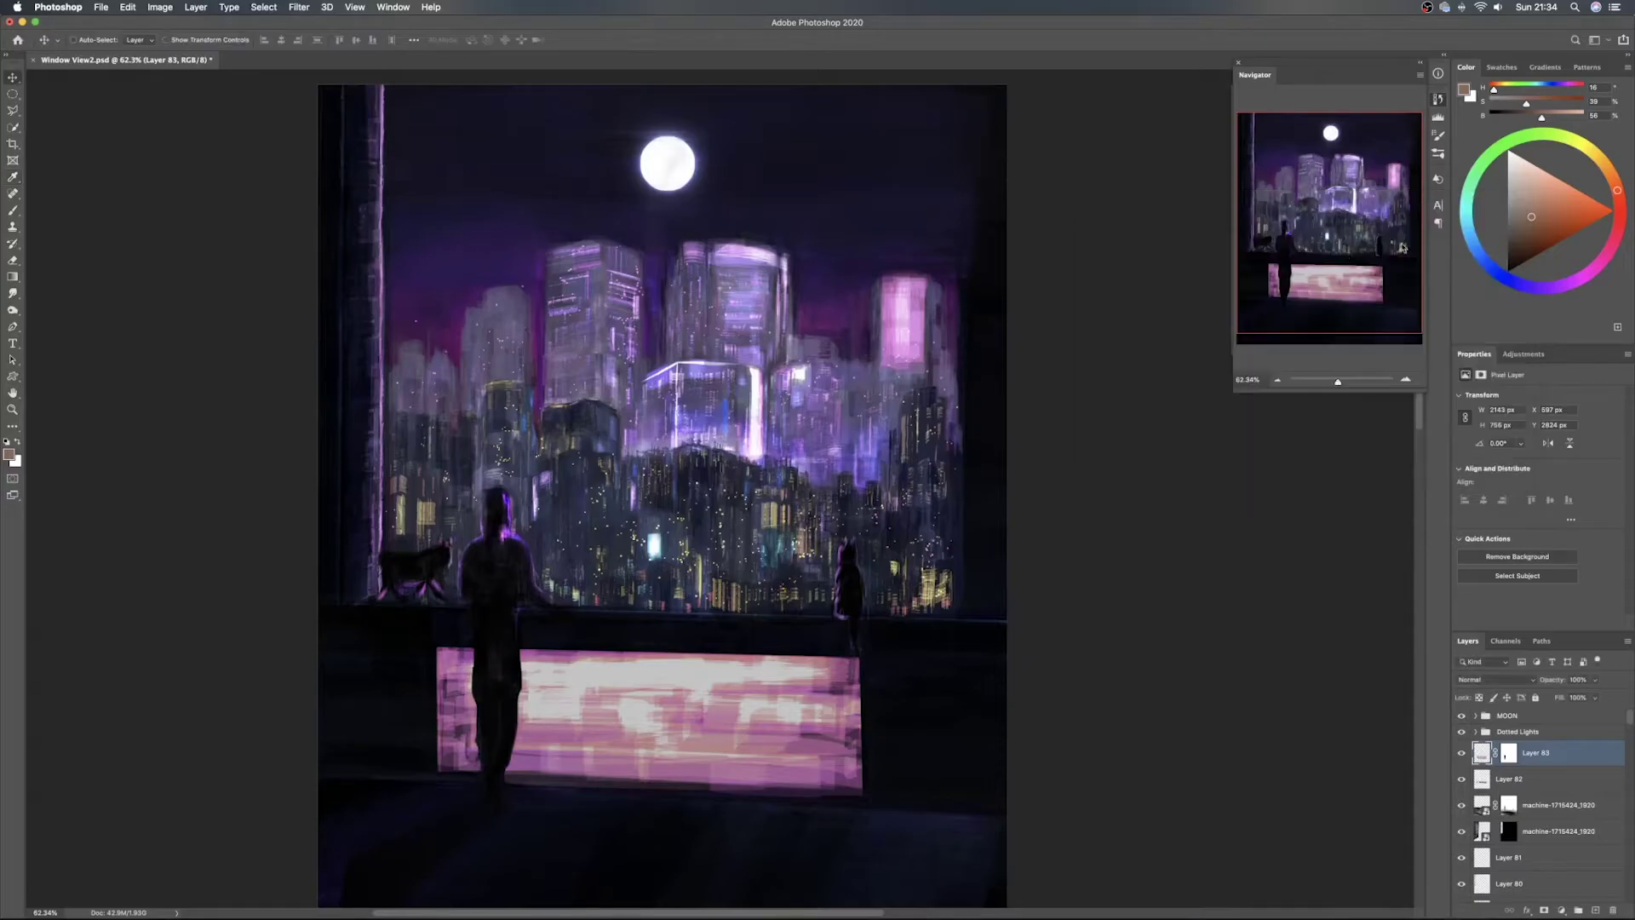
key("super+s")
Distort the pink rectangle by slightly shifting its two upper corners and apply the transform
key("super+t")
right_click(779, 689)
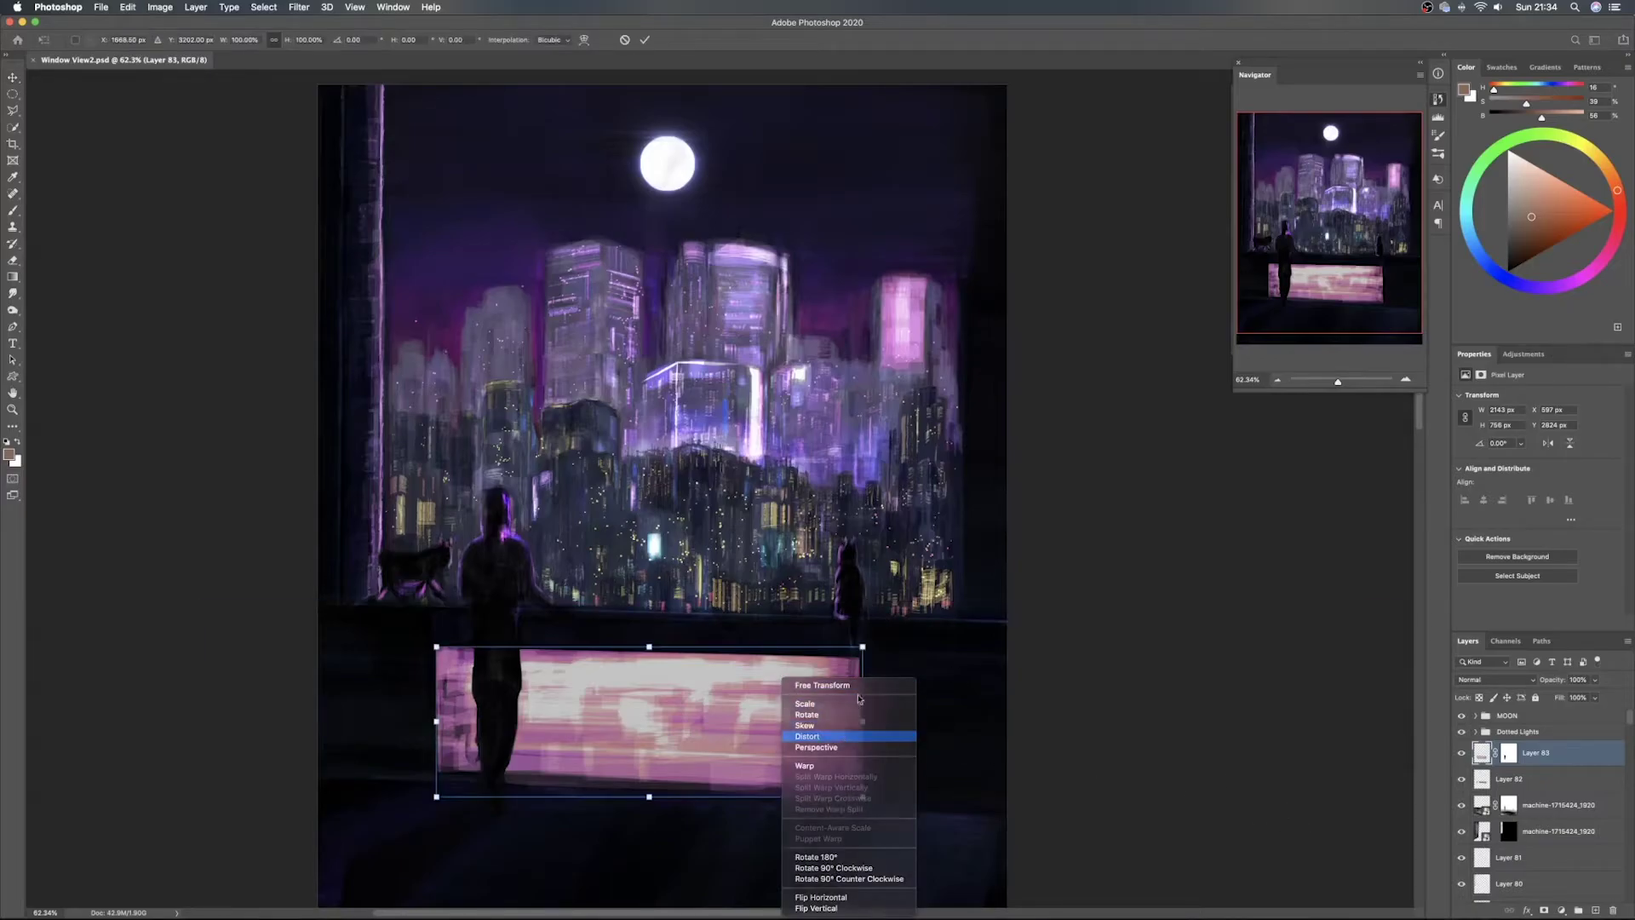
left_click(844, 738)
left_click_drag(864, 651, 862, 647)
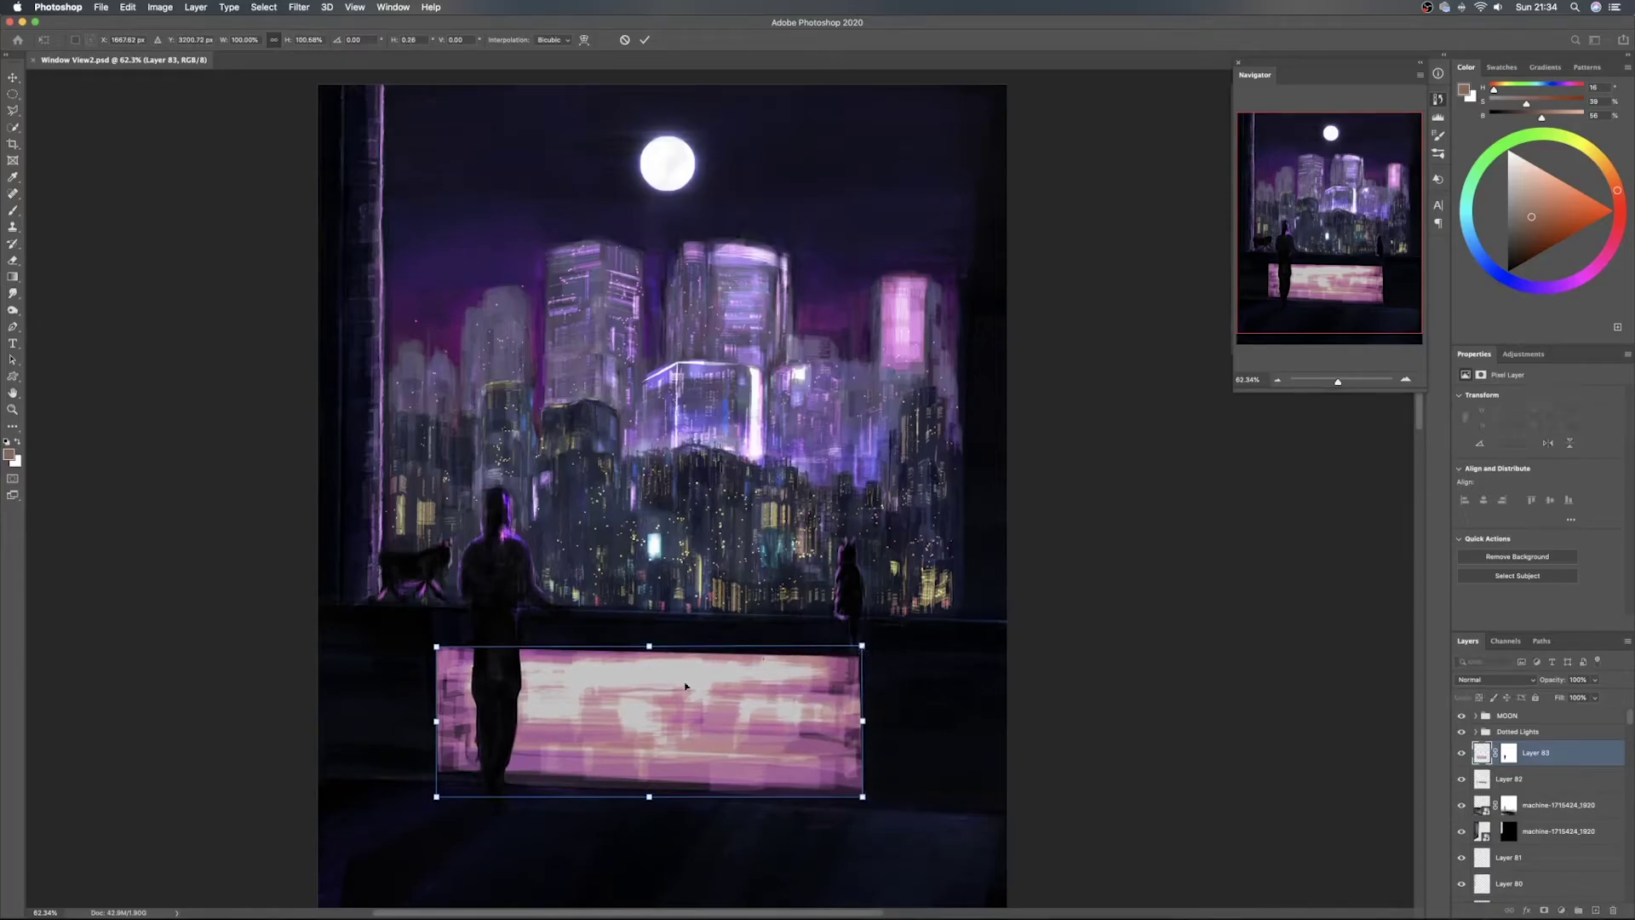
left_click_drag(431, 653, 436, 649)
key("Return")
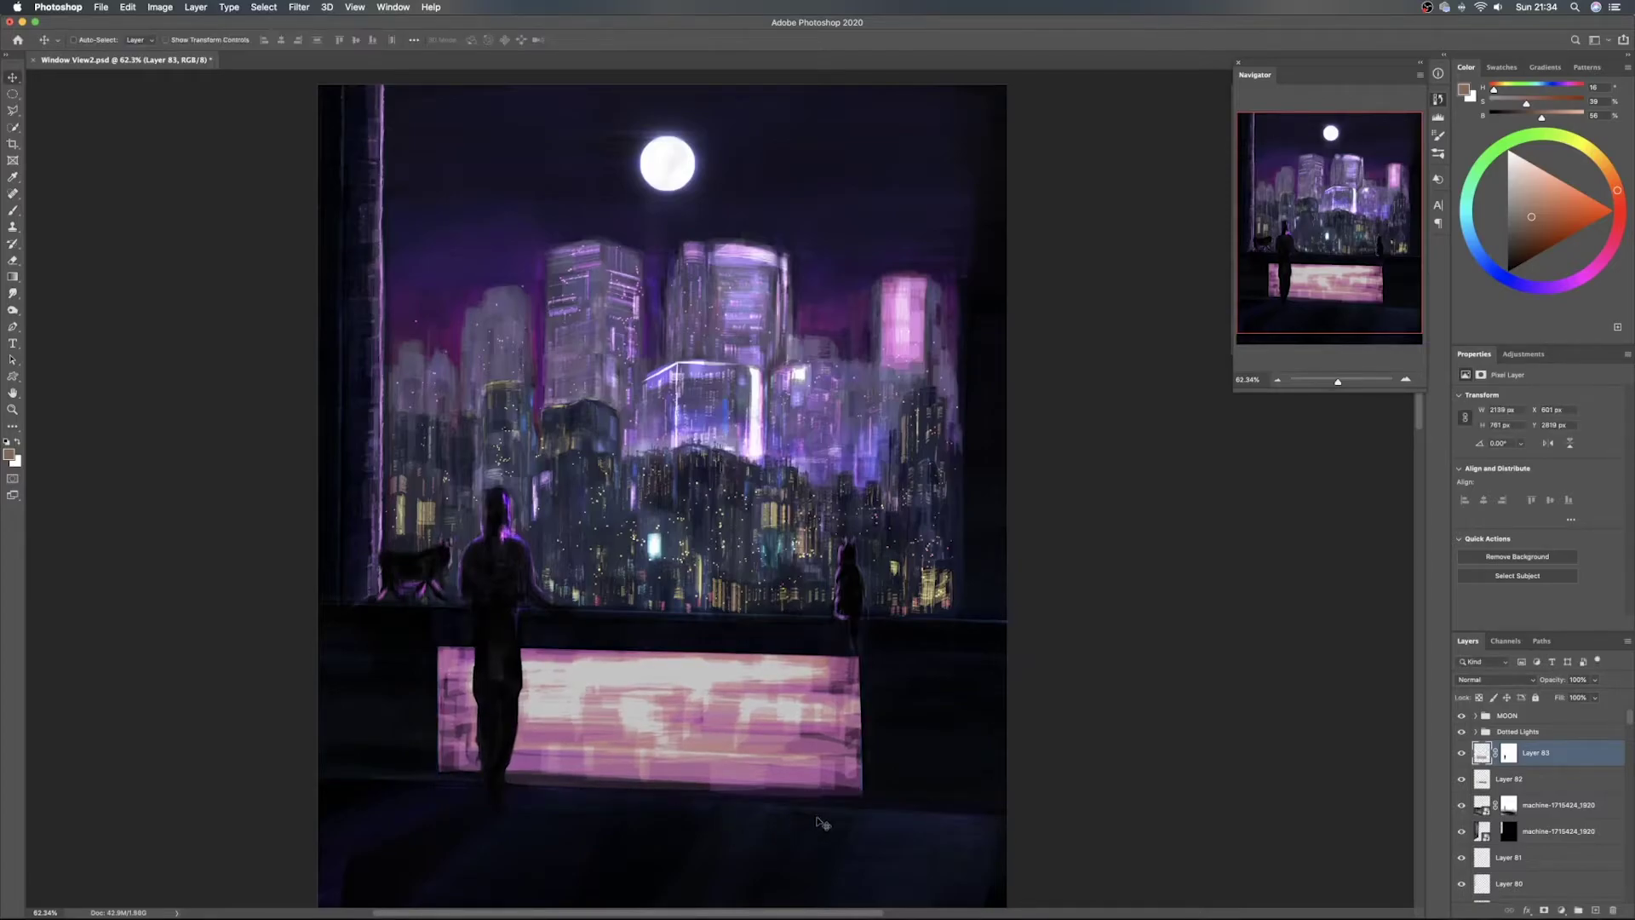
Add a new layer above the pink rectangle and move Layer 82 between them
left_click_drag(886, 722, 902, 681)
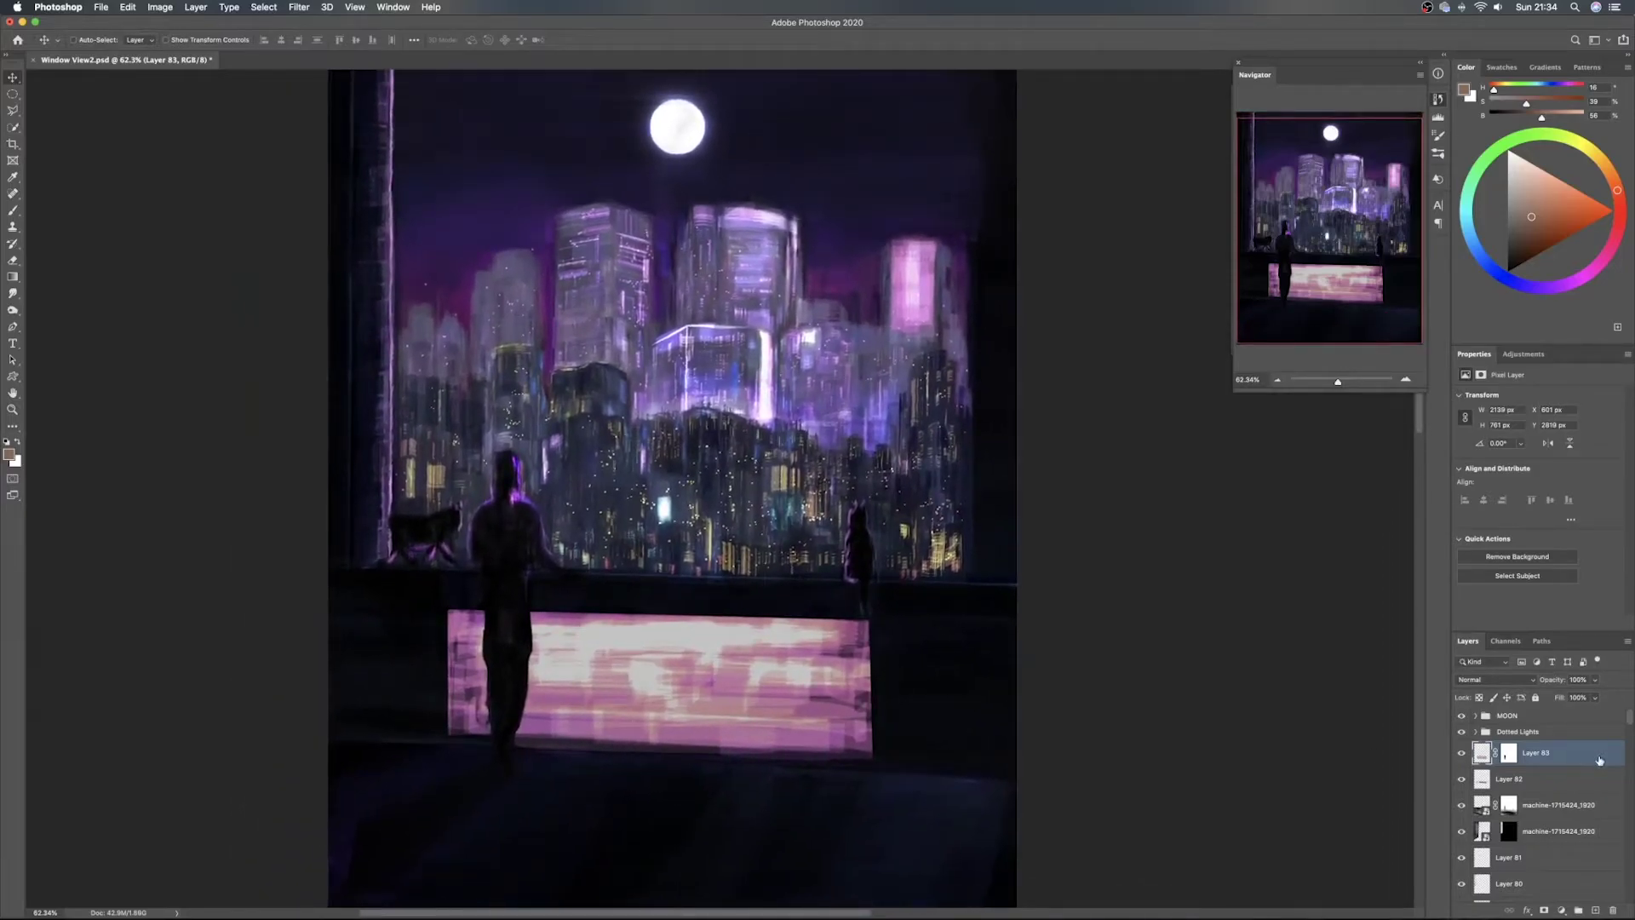
left_click(1595, 910)
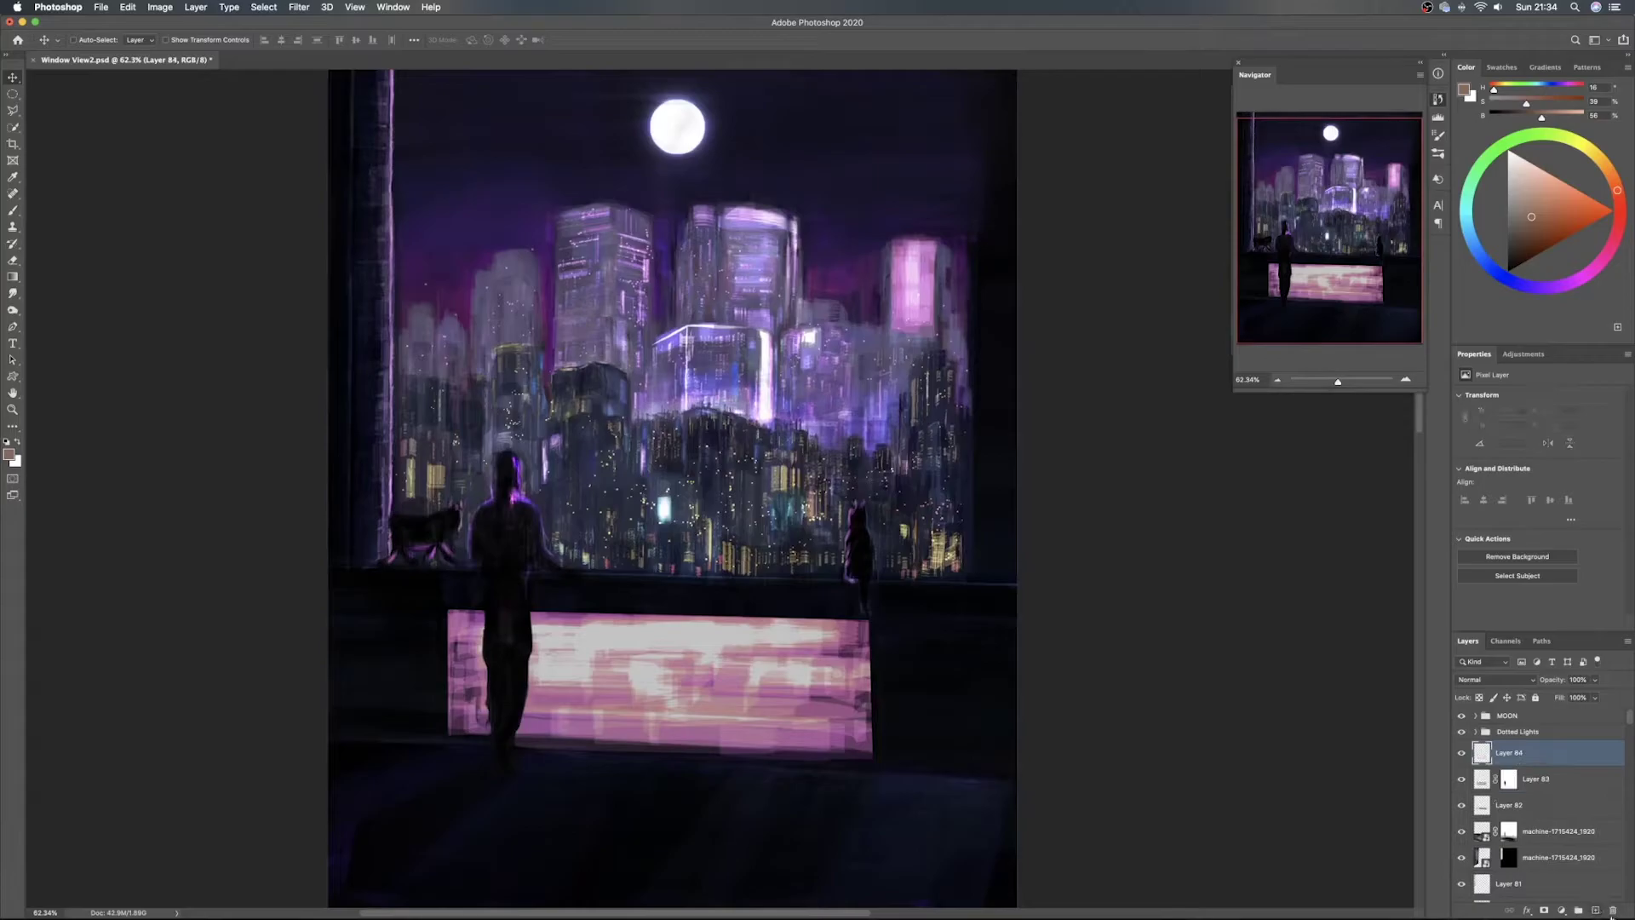
left_click_drag(1538, 815, 1558, 776)
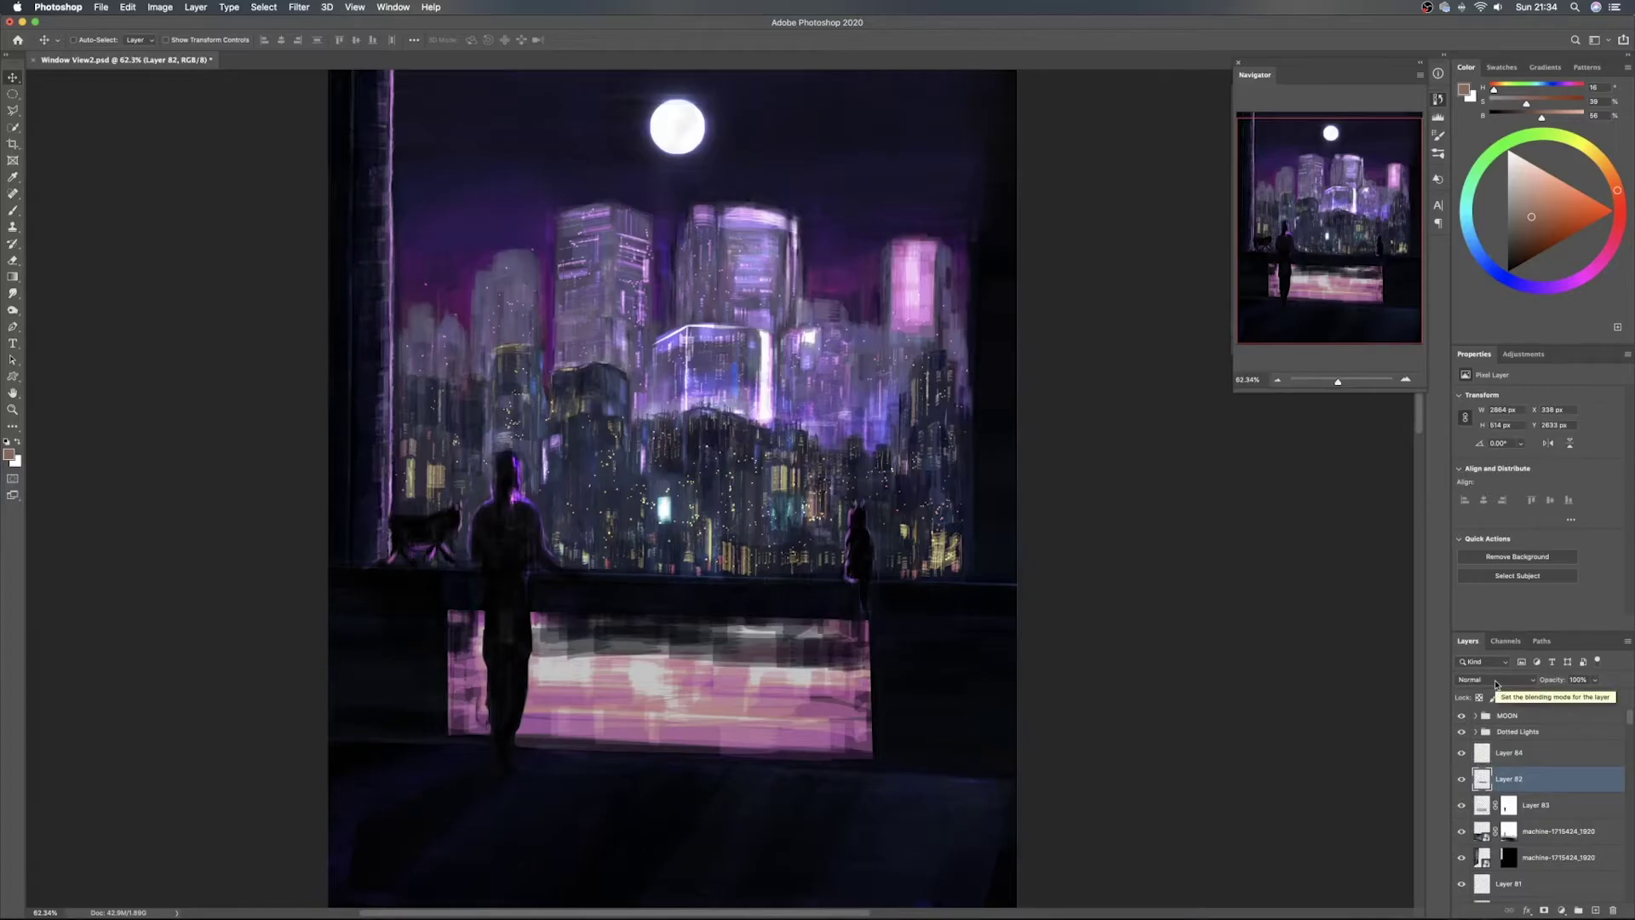
Paint a dark blue jagged skyline reflection over the upper part of the pink panel with a Soft Light brush on Layer 82
key("b")
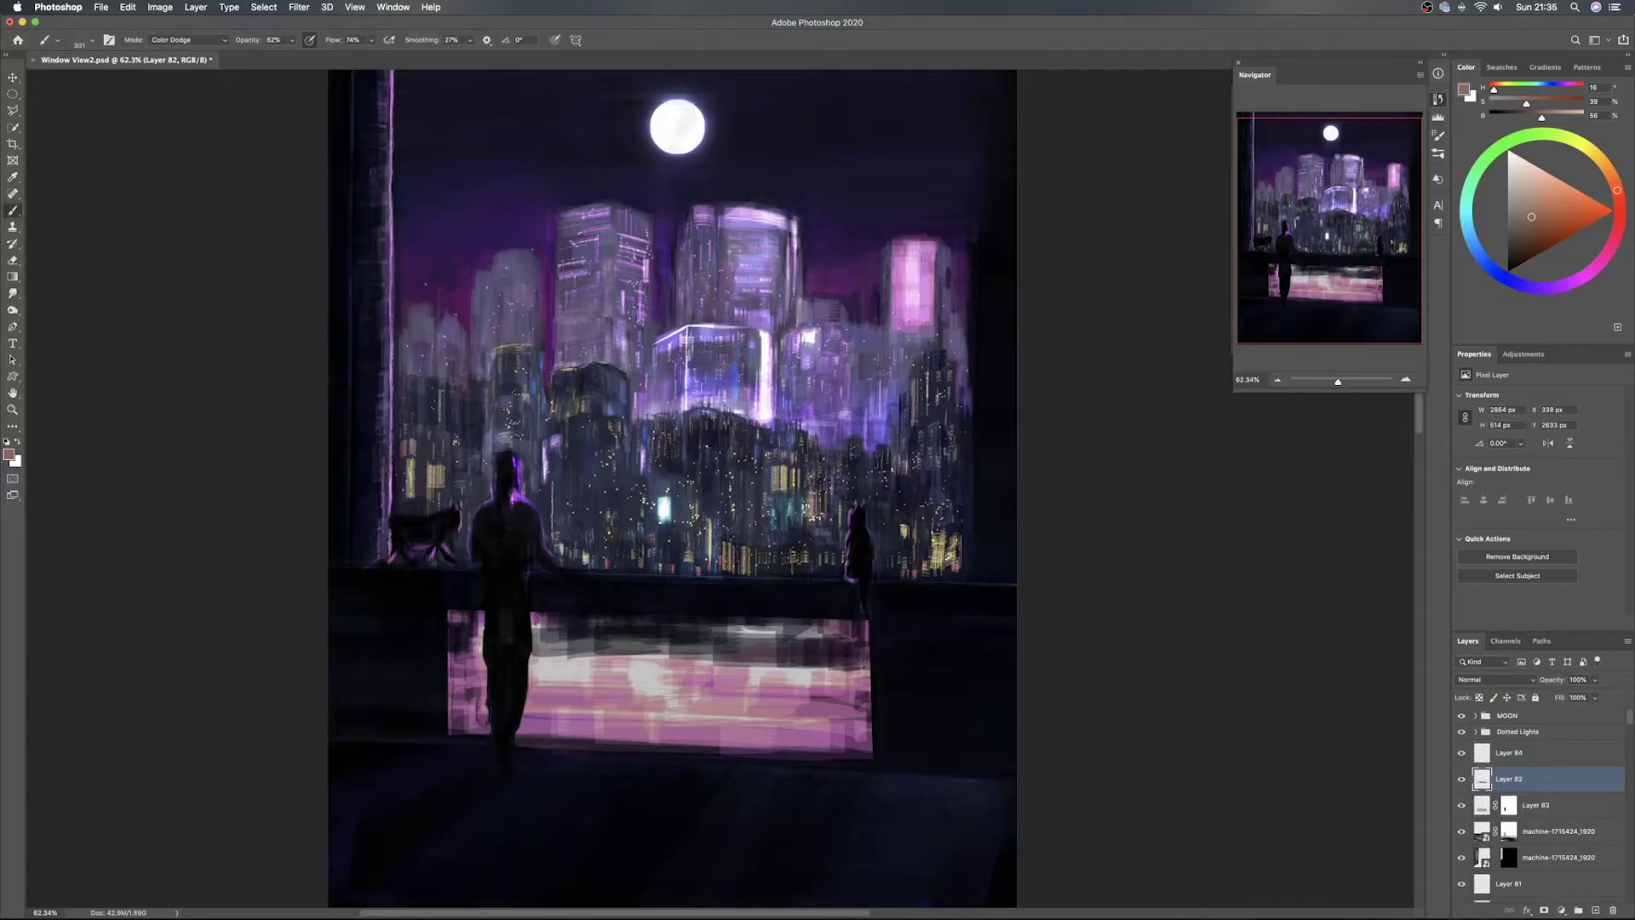
left_click(210, 42)
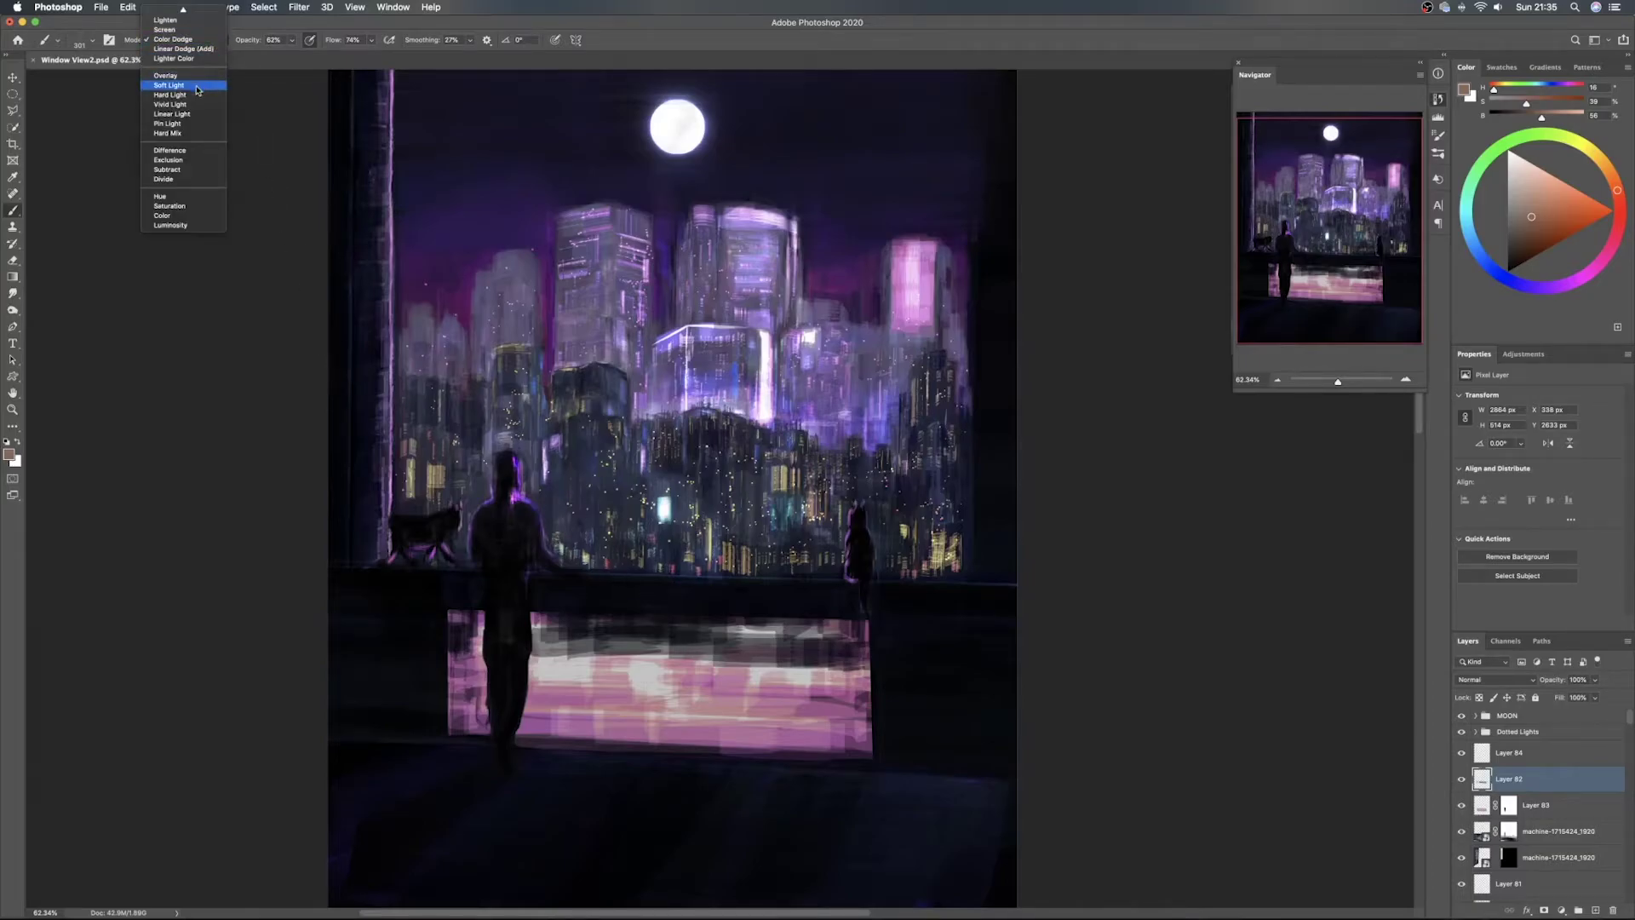
left_click(199, 85)
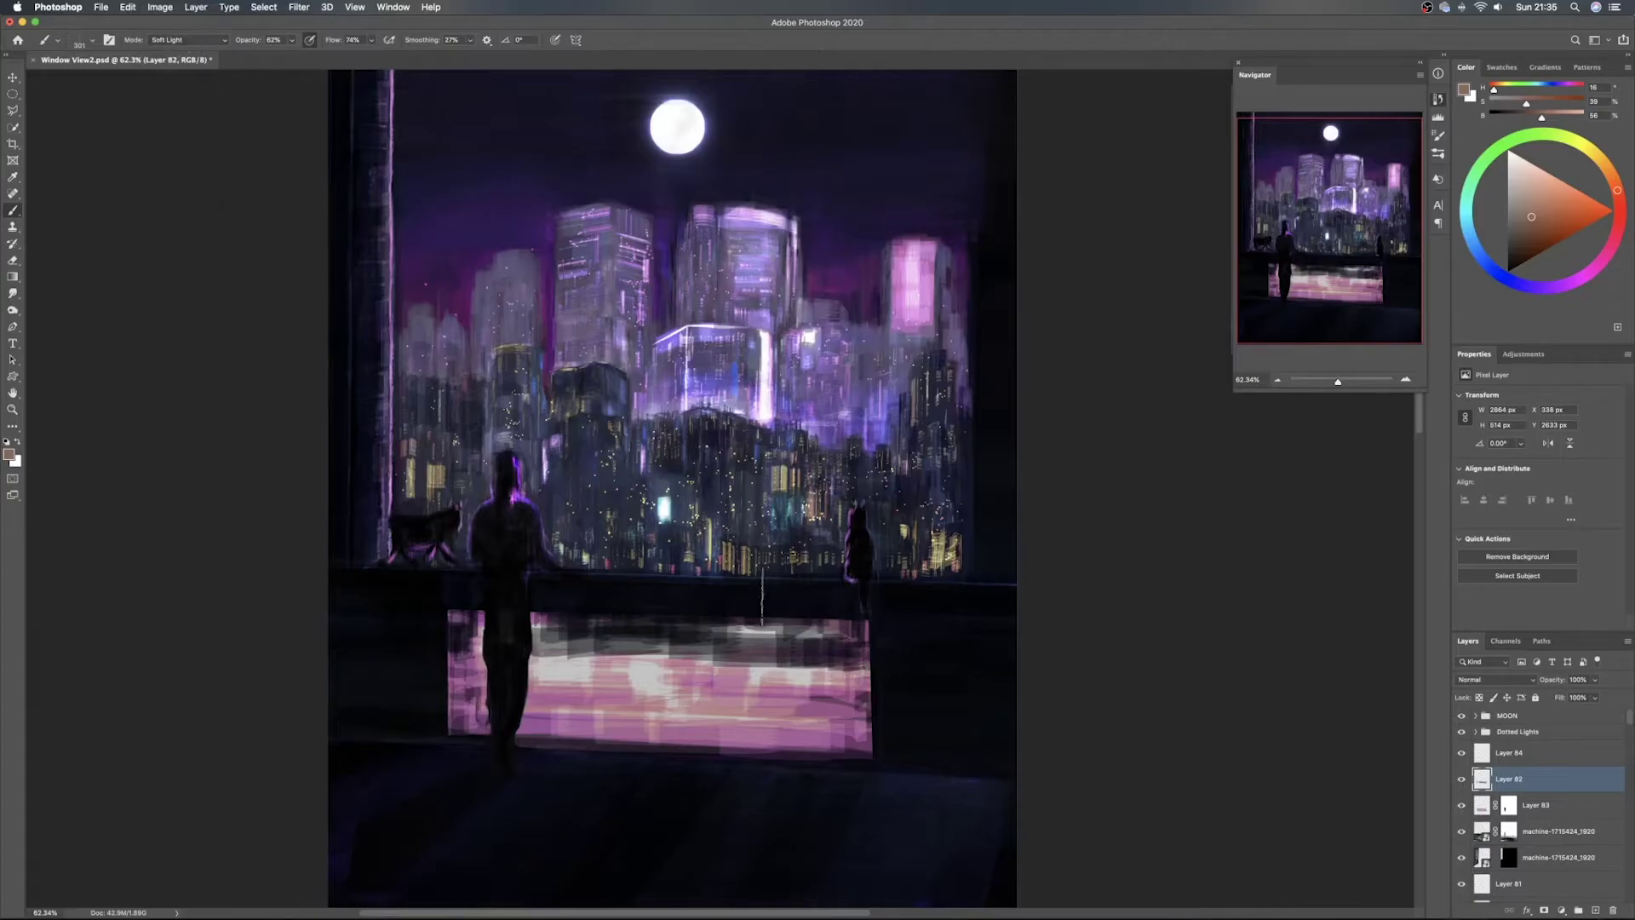
left_click(812, 647, "alt")
mouse_move(750, 633)
left_mouse_down()
mouse_move(704, 632)
mouse_move(843, 630)
mouse_move(744, 634)
left_mouse_up()
left_click(690, 565, "alt")
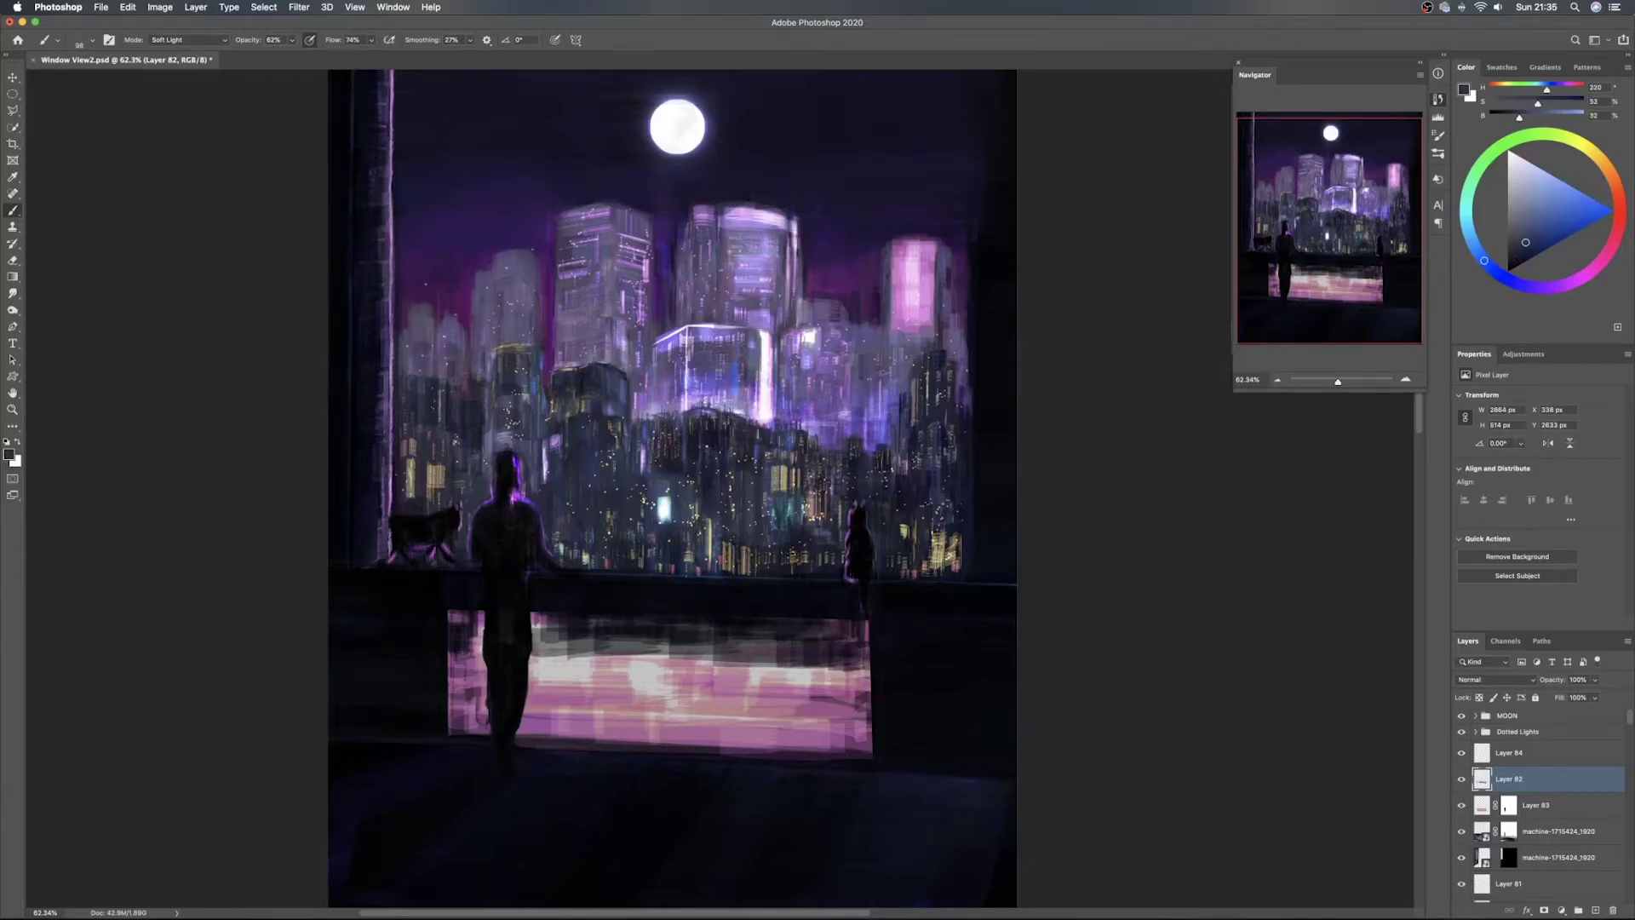
mouse_move(628, 620)
left_mouse_down()
mouse_move(533, 621)
mouse_move(545, 638)
mouse_move(453, 616)
mouse_move(479, 659)
mouse_move(452, 670)
left_mouse_up()
mouse_move(538, 634)
left_mouse_down()
mouse_move(535, 664)
mouse_move(565, 634)
mouse_move(590, 645)
mouse_move(568, 651)
mouse_move(594, 657)
mouse_move(585, 666)
mouse_move(618, 629)
mouse_move(632, 647)
mouse_move(664, 627)
mouse_move(654, 658)
mouse_move(725, 630)
mouse_move(728, 673)
mouse_move(805, 630)
mouse_move(799, 663)
mouse_move(831, 673)
mouse_move(811, 631)
left_mouse_up()
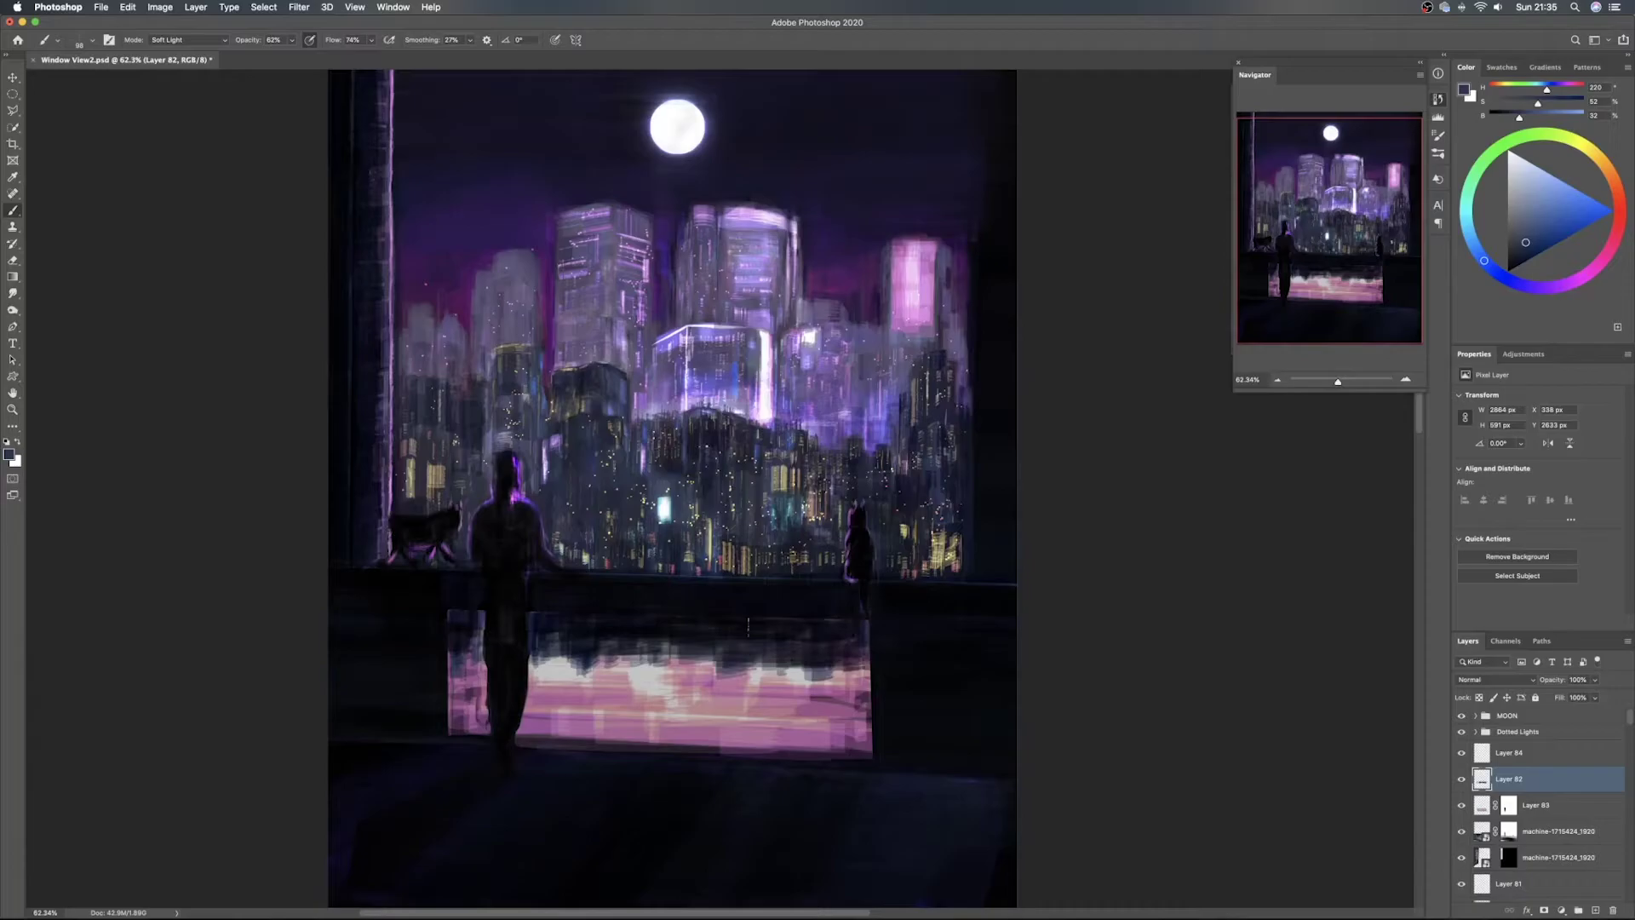
left_click_drag(830, 663, 856, 678)
Paint a thin light-purple highlight along the panel's upper edge on a new layer, using the flat bristle brush turned horizontal
left_click(1595, 910)
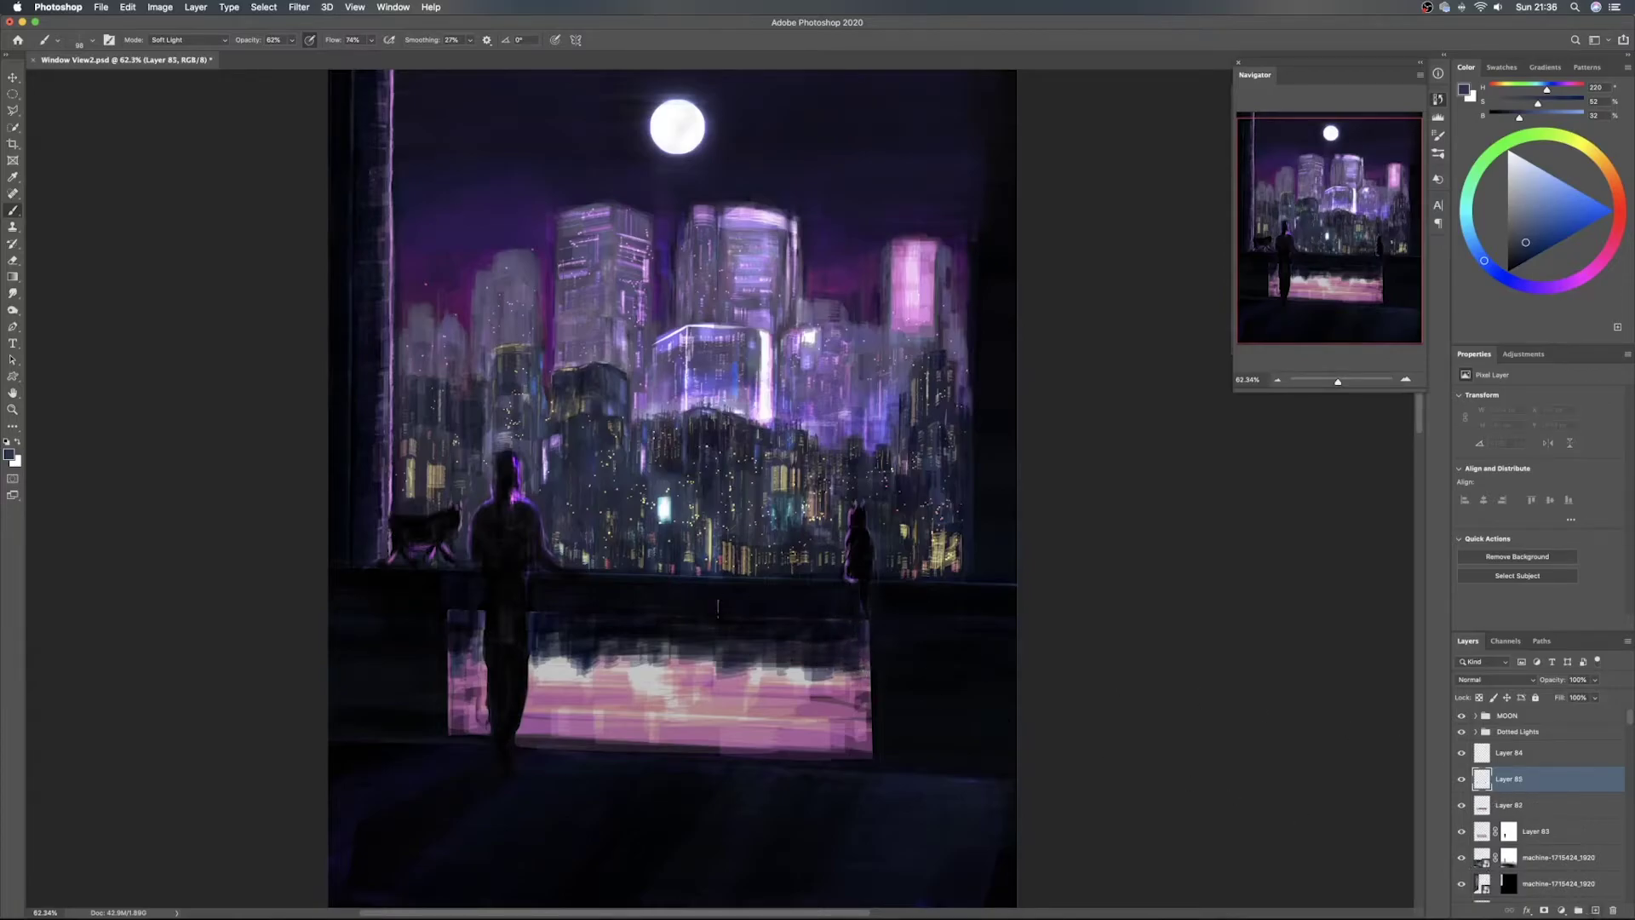
right_click(724, 587)
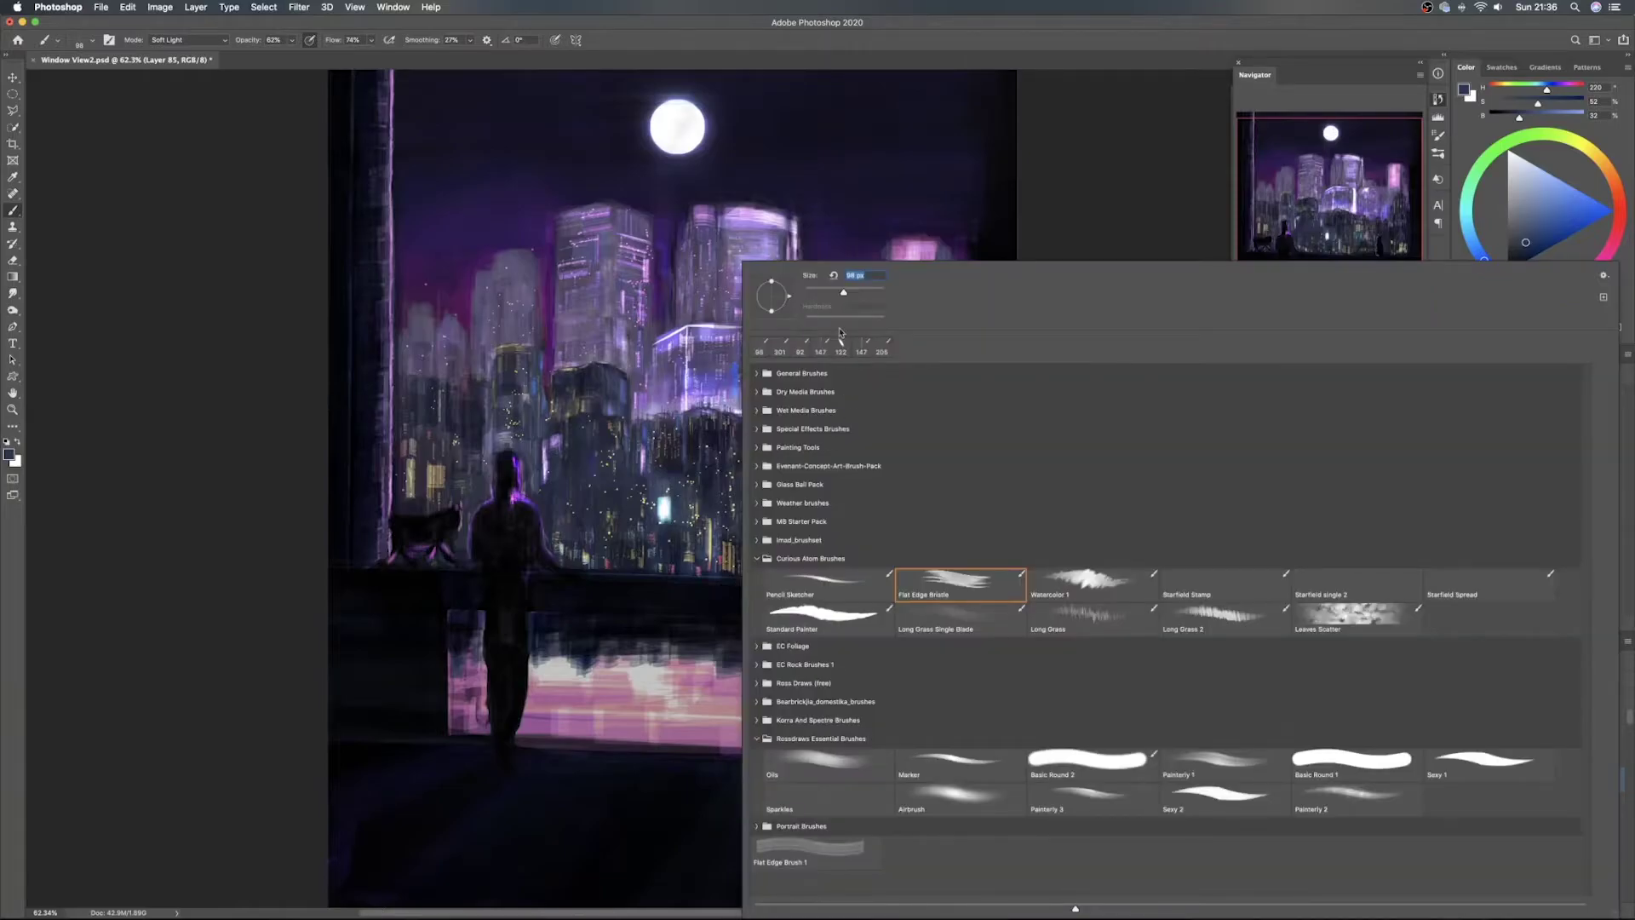
left_click_drag(791, 296, 771, 320)
left_click(1507, 220)
left_click_drag(1542, 230, 1560, 188)
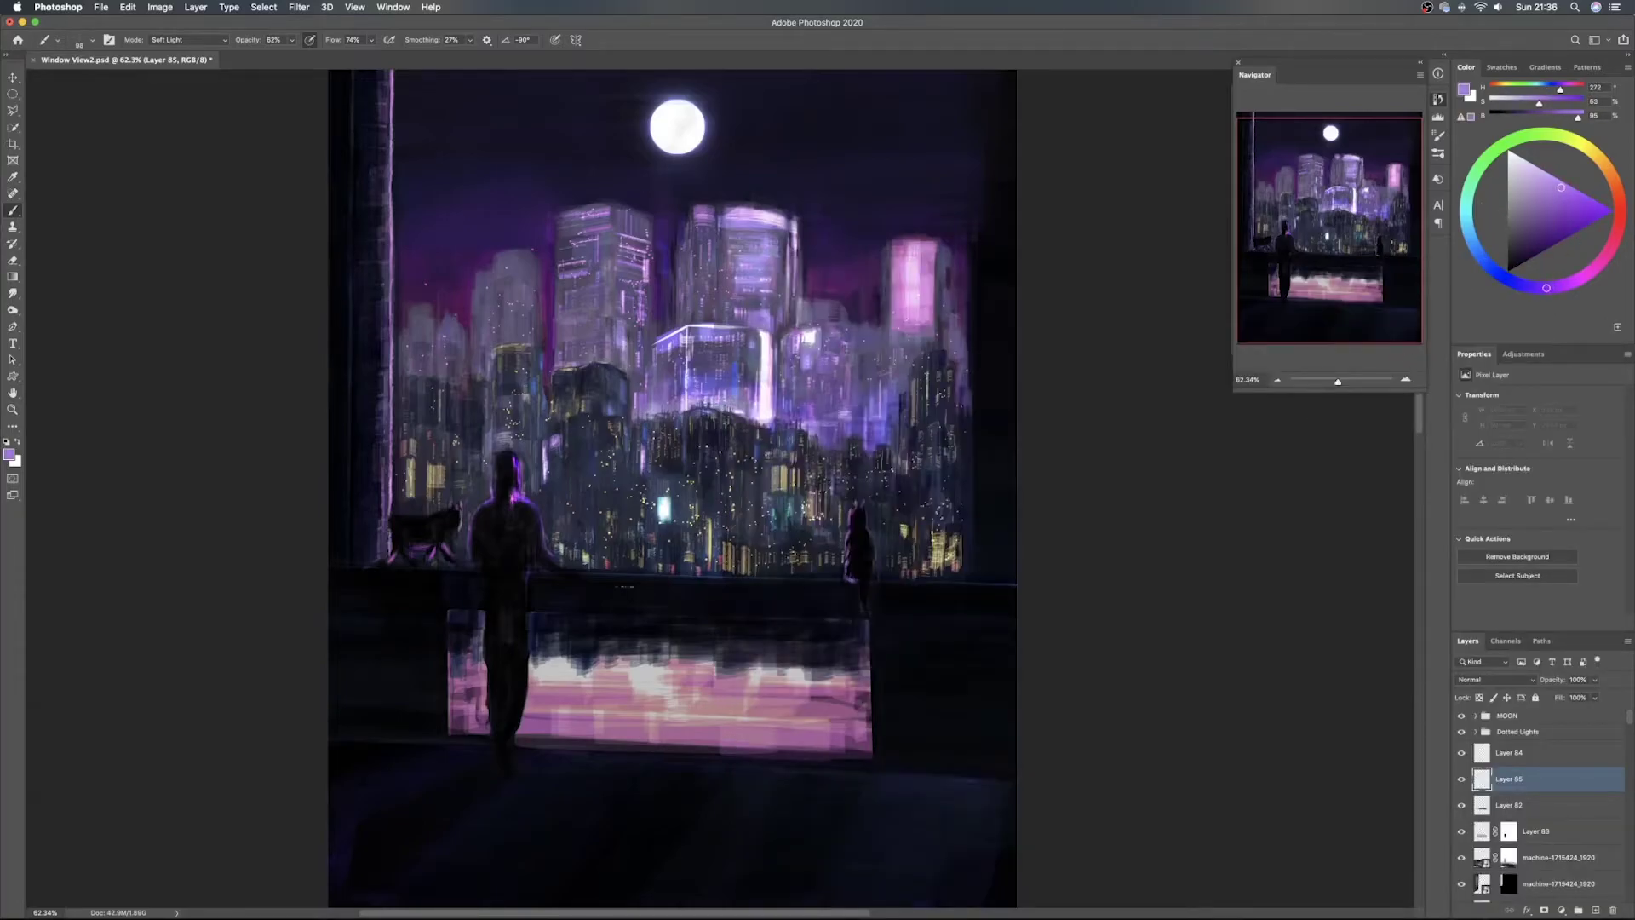
left_click_drag(465, 617, 477, 611)
left_click_drag(584, 613, 868, 619)
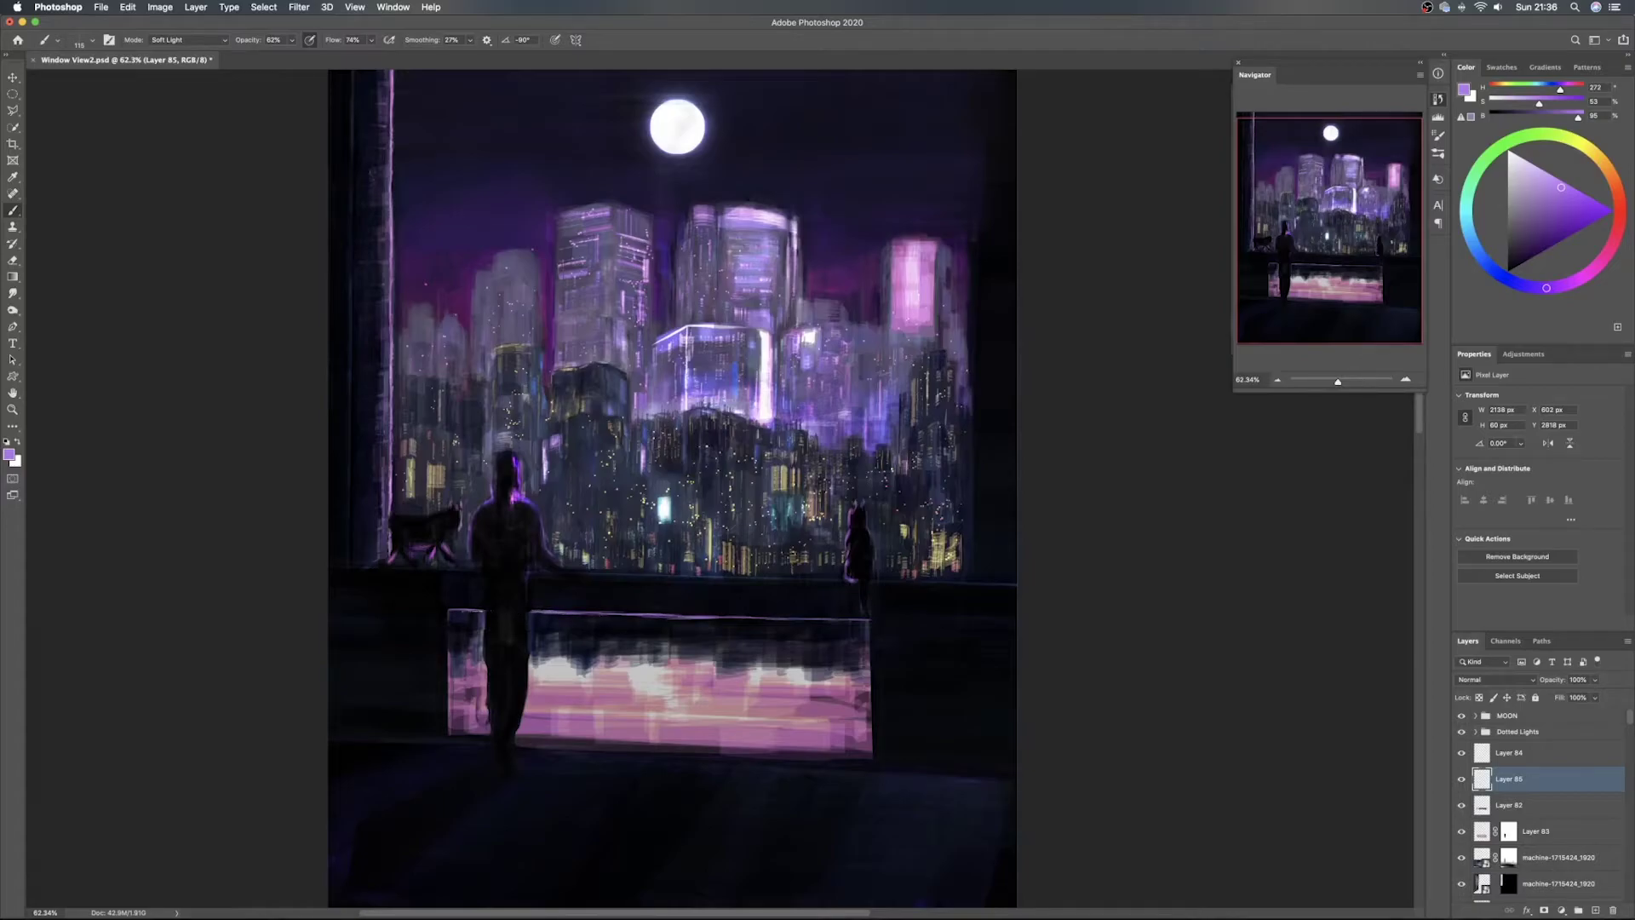
Turn the flat bristle brush upright and paint purple highlights down both side edges of the panel
right_click(460, 630)
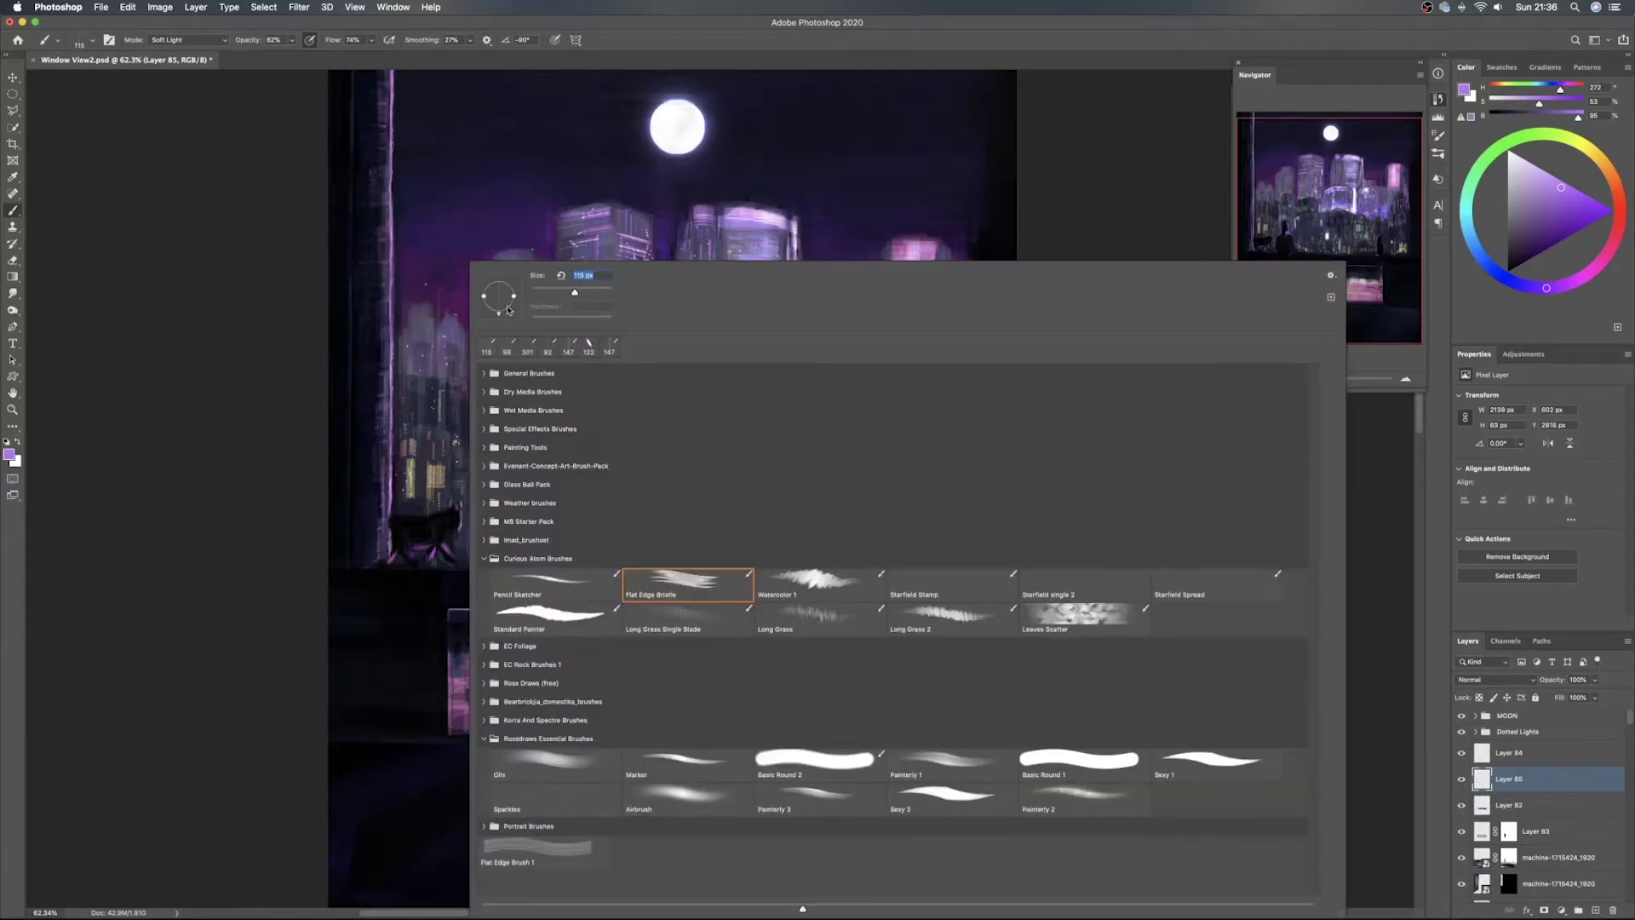
left_click_drag(500, 315, 534, 312)
left_click_drag(447, 611, 447, 738)
left_click_drag(867, 625, 873, 753)
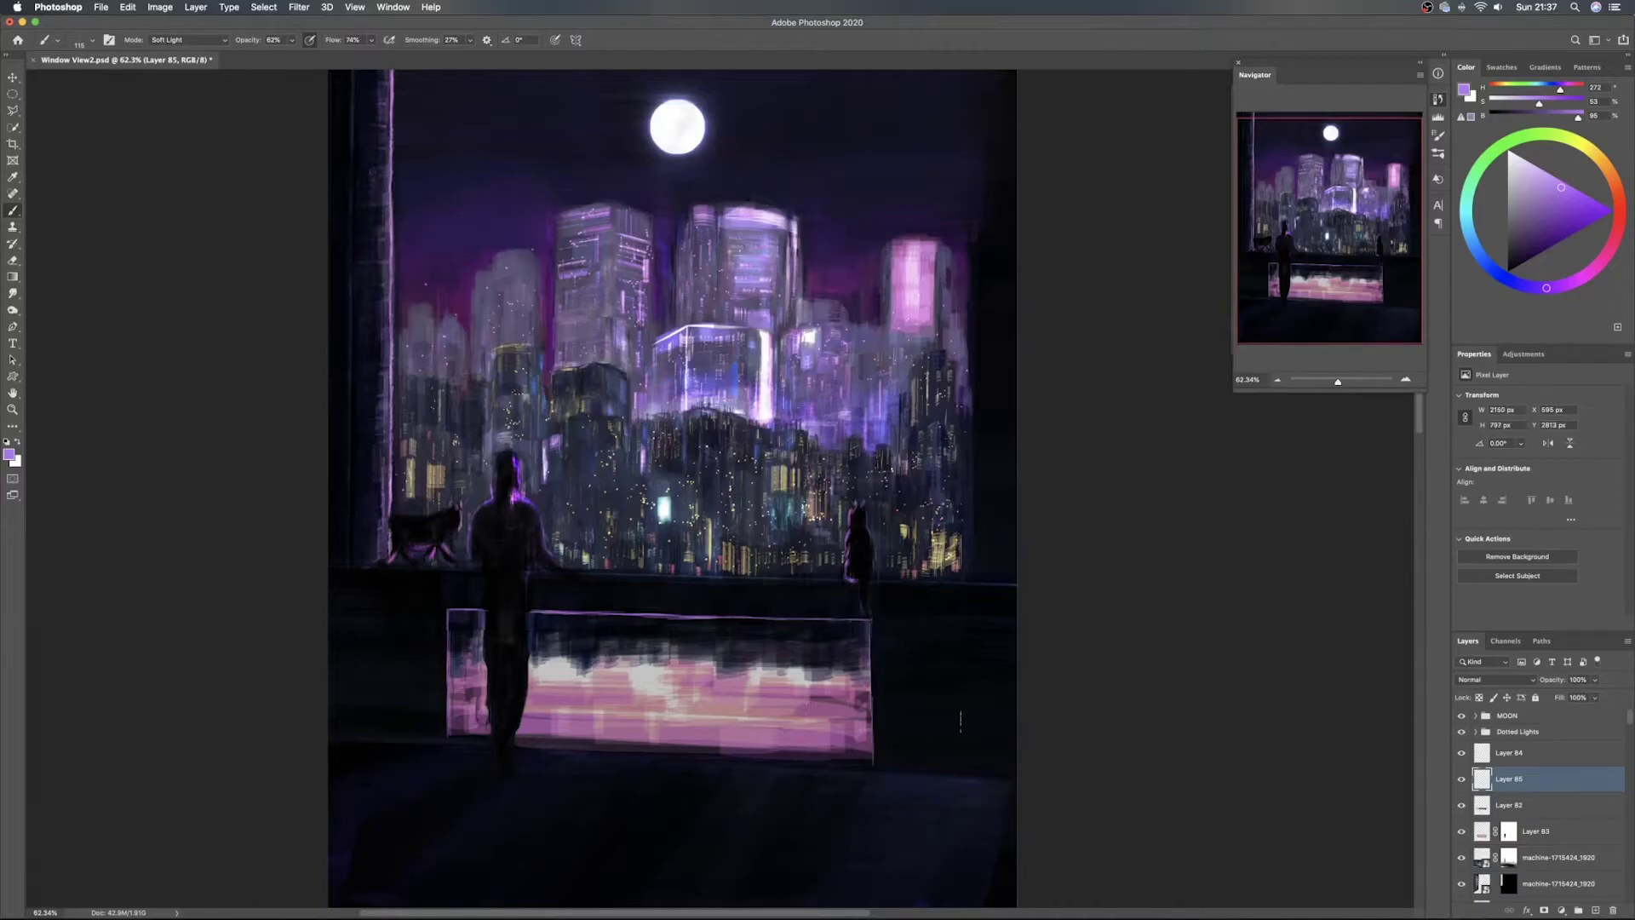
mouse_move(1551, 680)
left_mouse_down()
mouse_move(1479, 675)
mouse_move(1574, 685)
left_mouse_up()
On a new layer, paint near-black strokes along the panel's upper and side edges to clean up the purple outline, and save the document
right_click(715, 620)
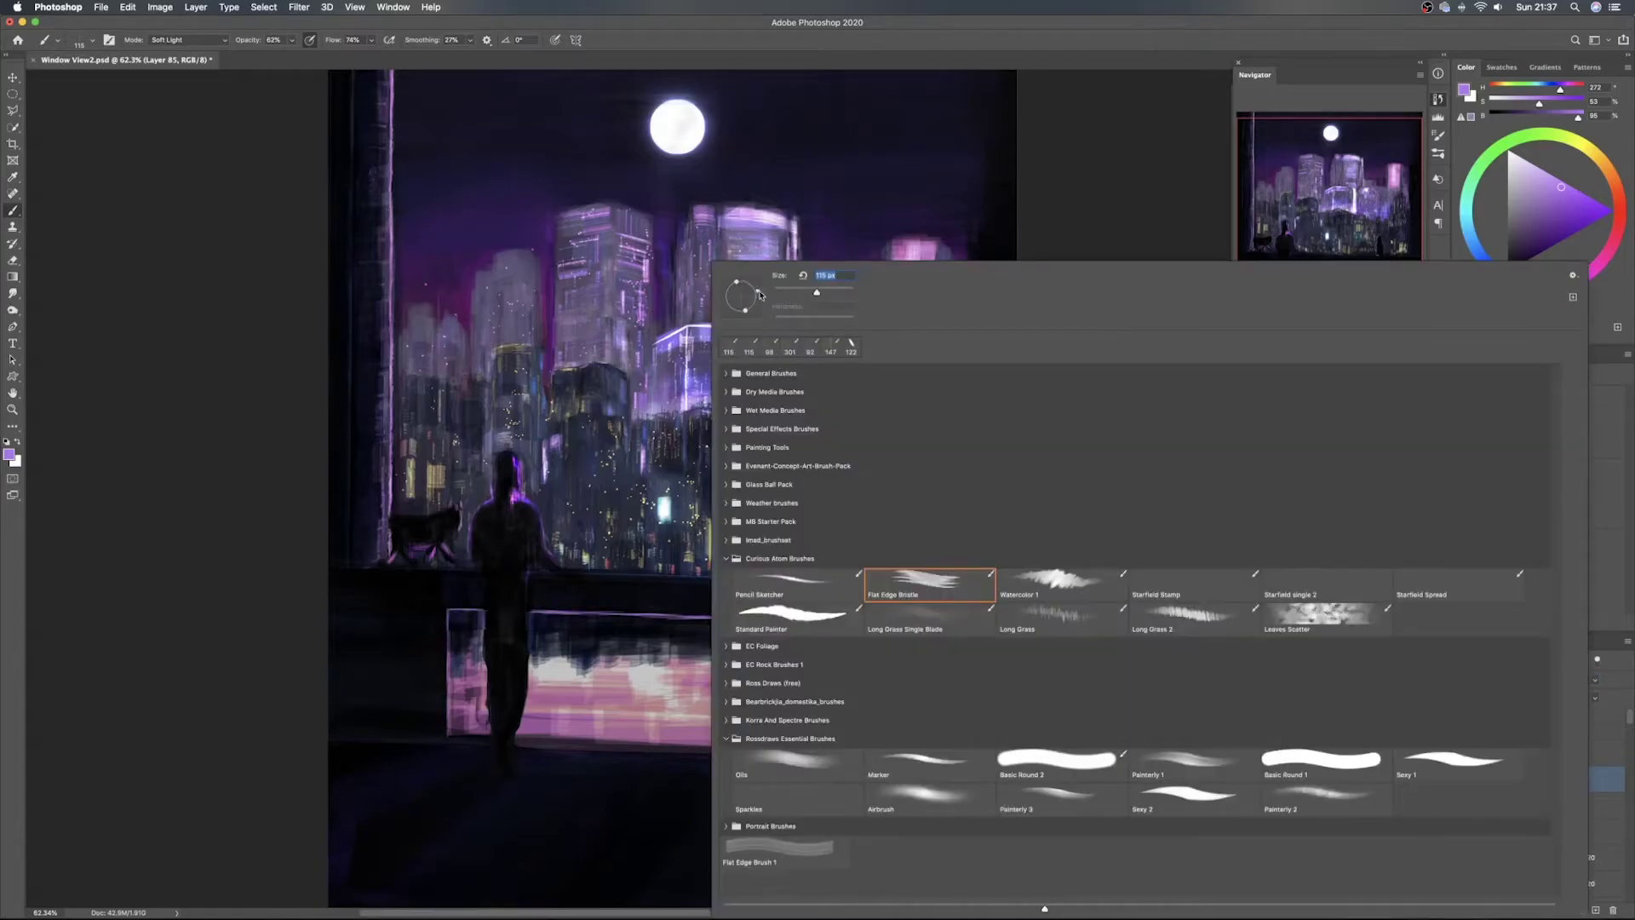
left_click_drag(742, 317, 739, 322)
left_click(619, 612)
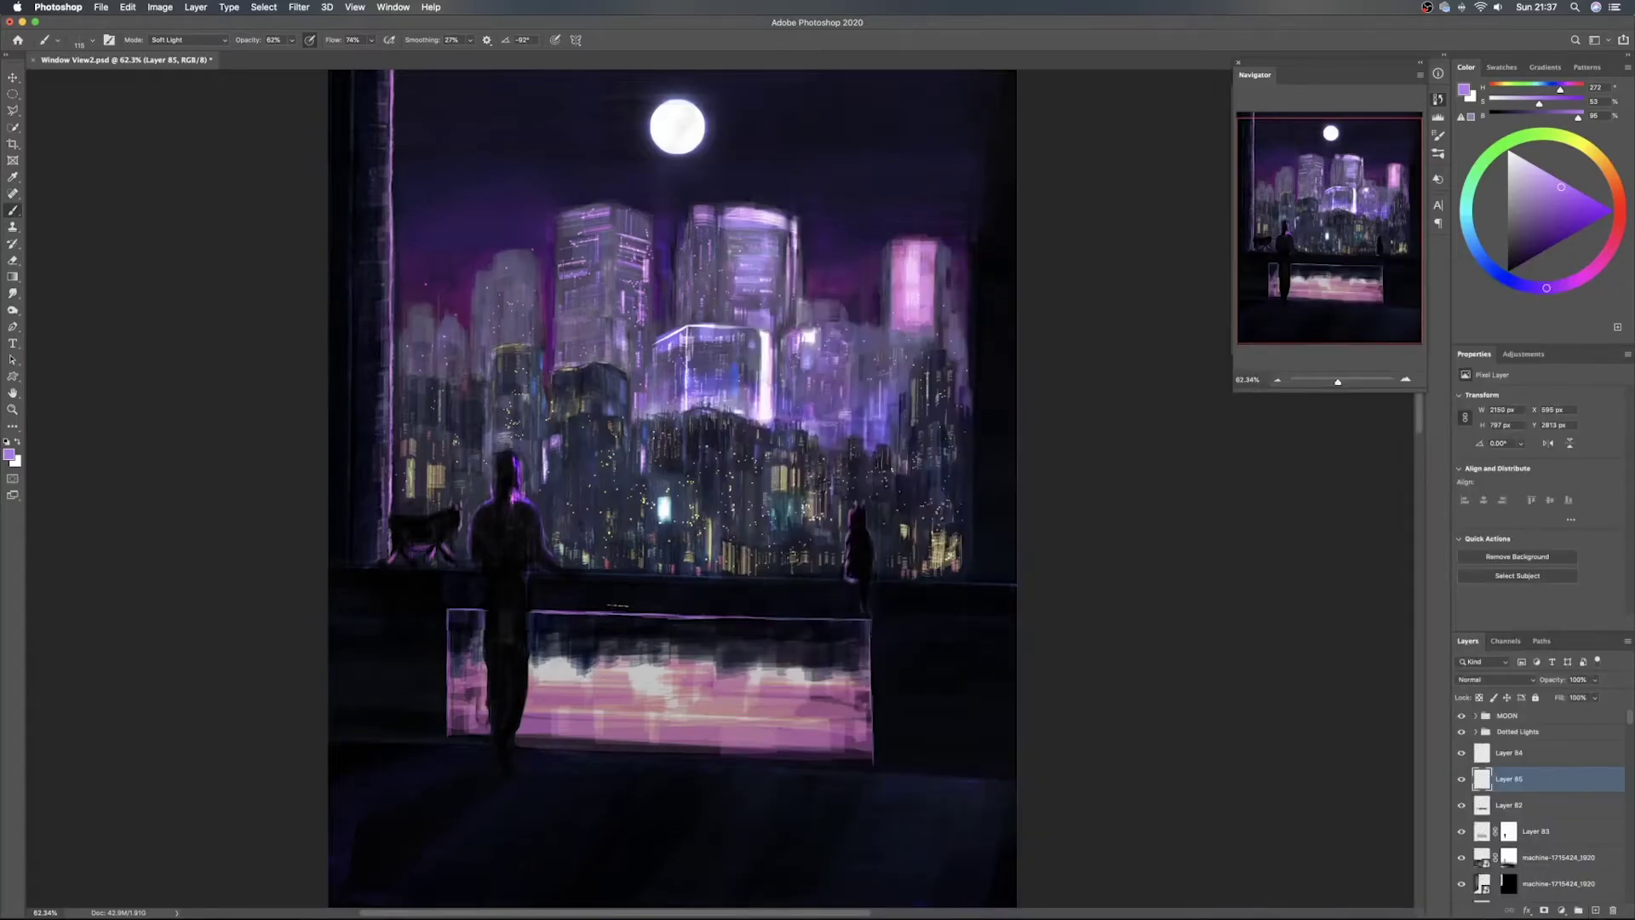
left_click(619, 613, "alt")
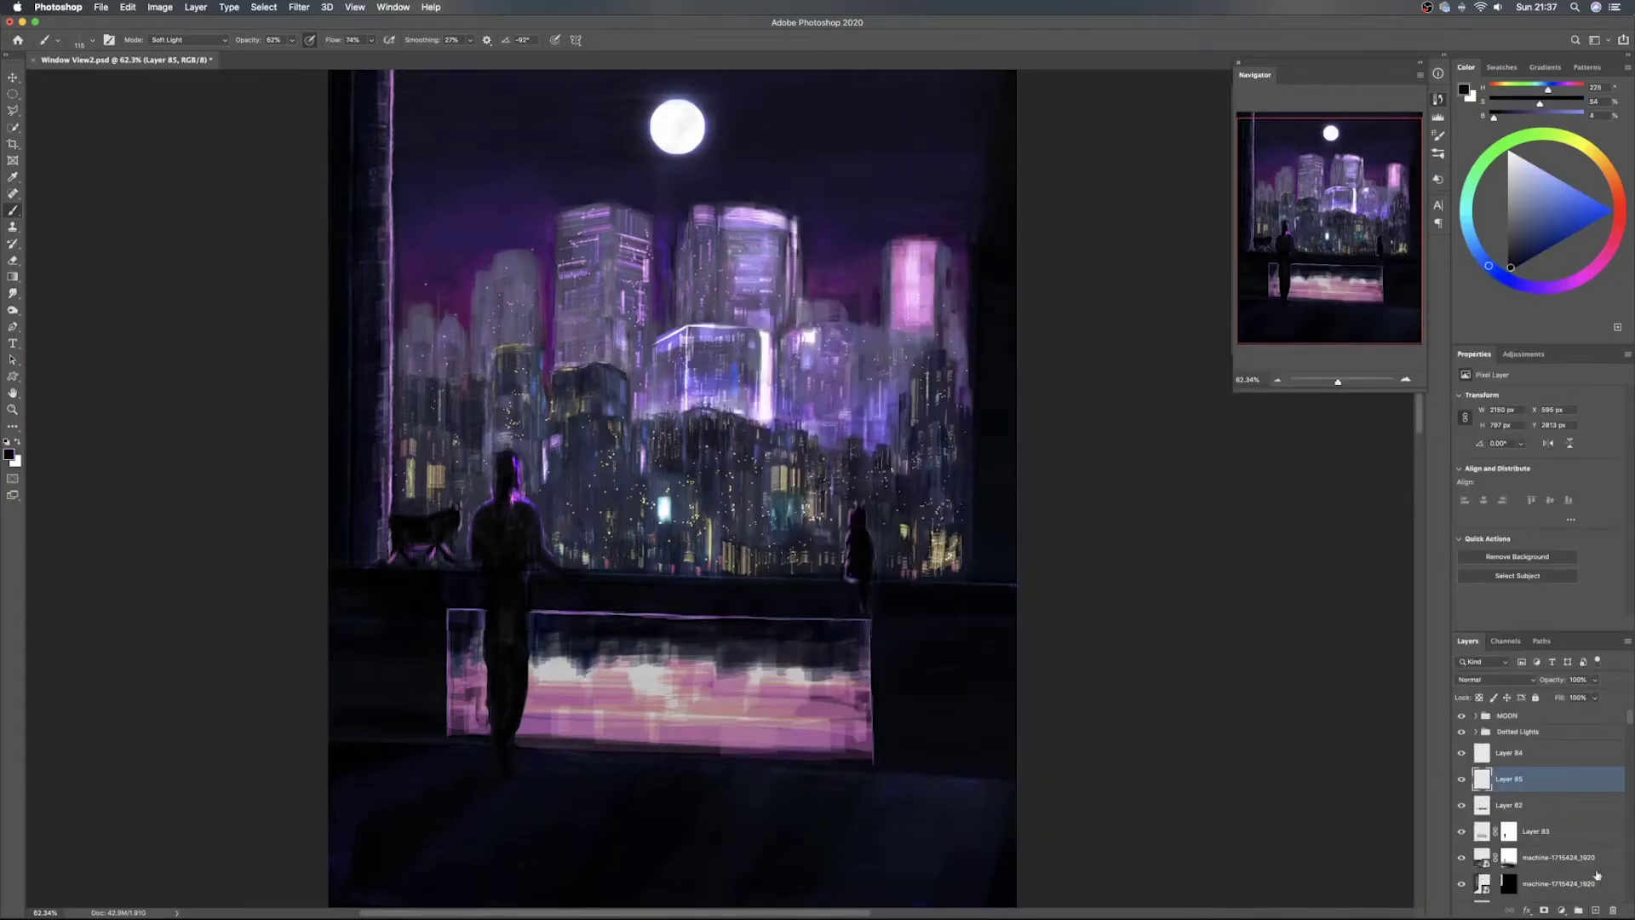
left_click(1594, 909)
mouse_move(492, 602)
left_mouse_down()
mouse_move(460, 604)
mouse_move(598, 616)
left_mouse_up()
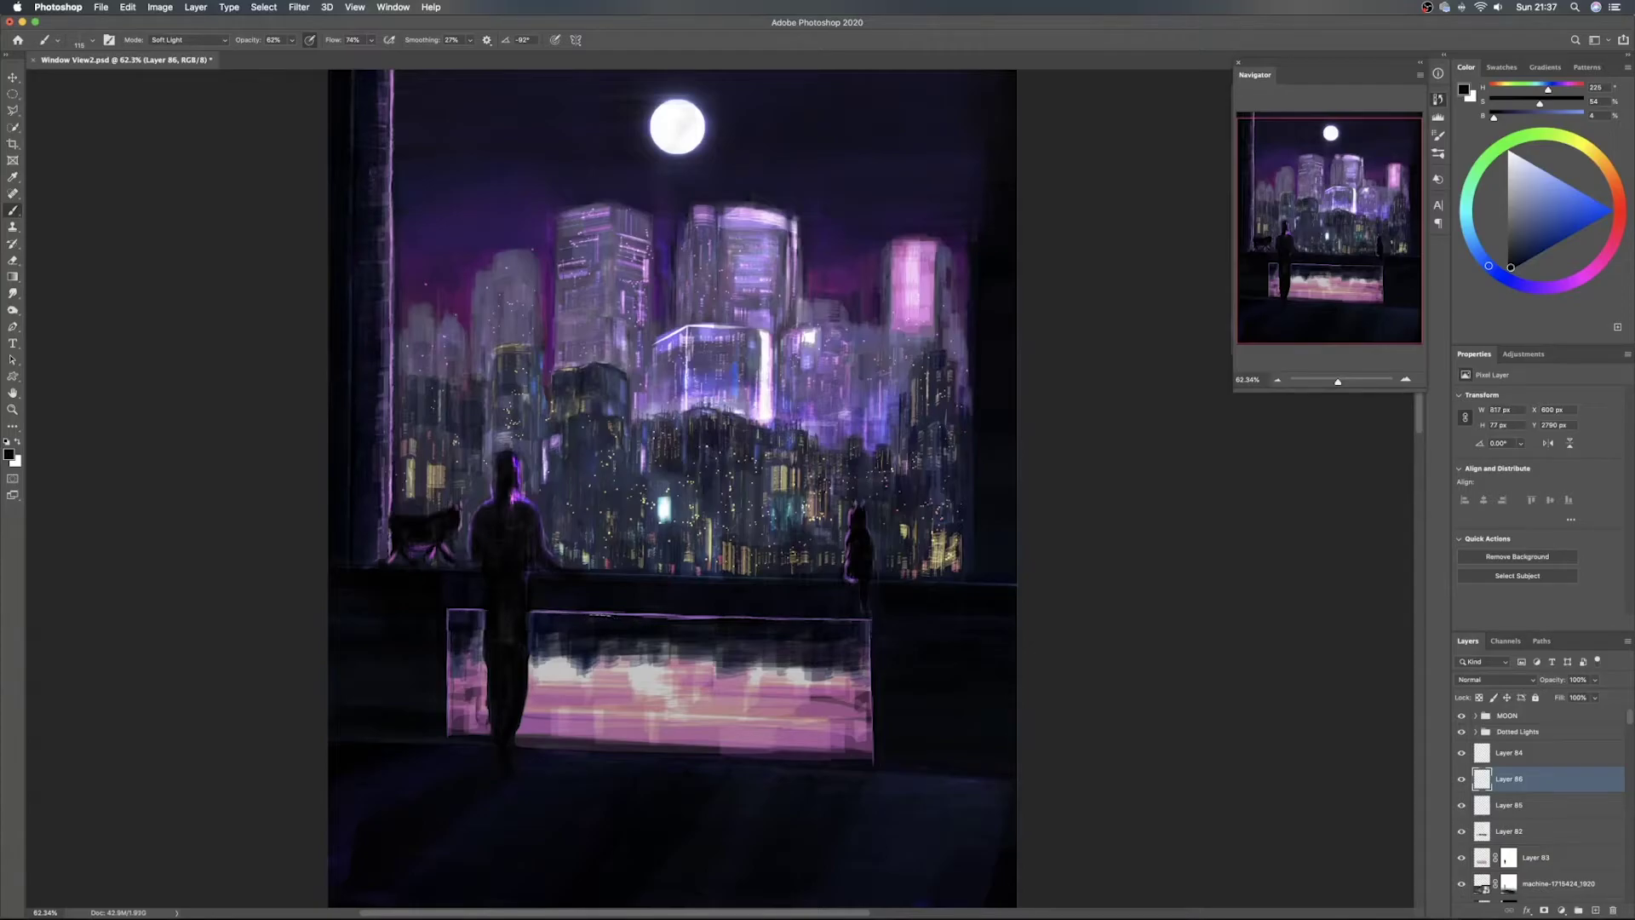
mouse_move(603, 611)
left_mouse_down()
mouse_move(864, 621)
mouse_move(838, 623)
left_mouse_up()
left_click_drag(879, 628, 882, 763)
left_click_drag(436, 730, 436, 668)
left_click_drag(439, 608, 444, 628)
key("super+s")
Lasso the lower city buildings in the window, copy them to a new layer and move it above Layer 84
key("l")
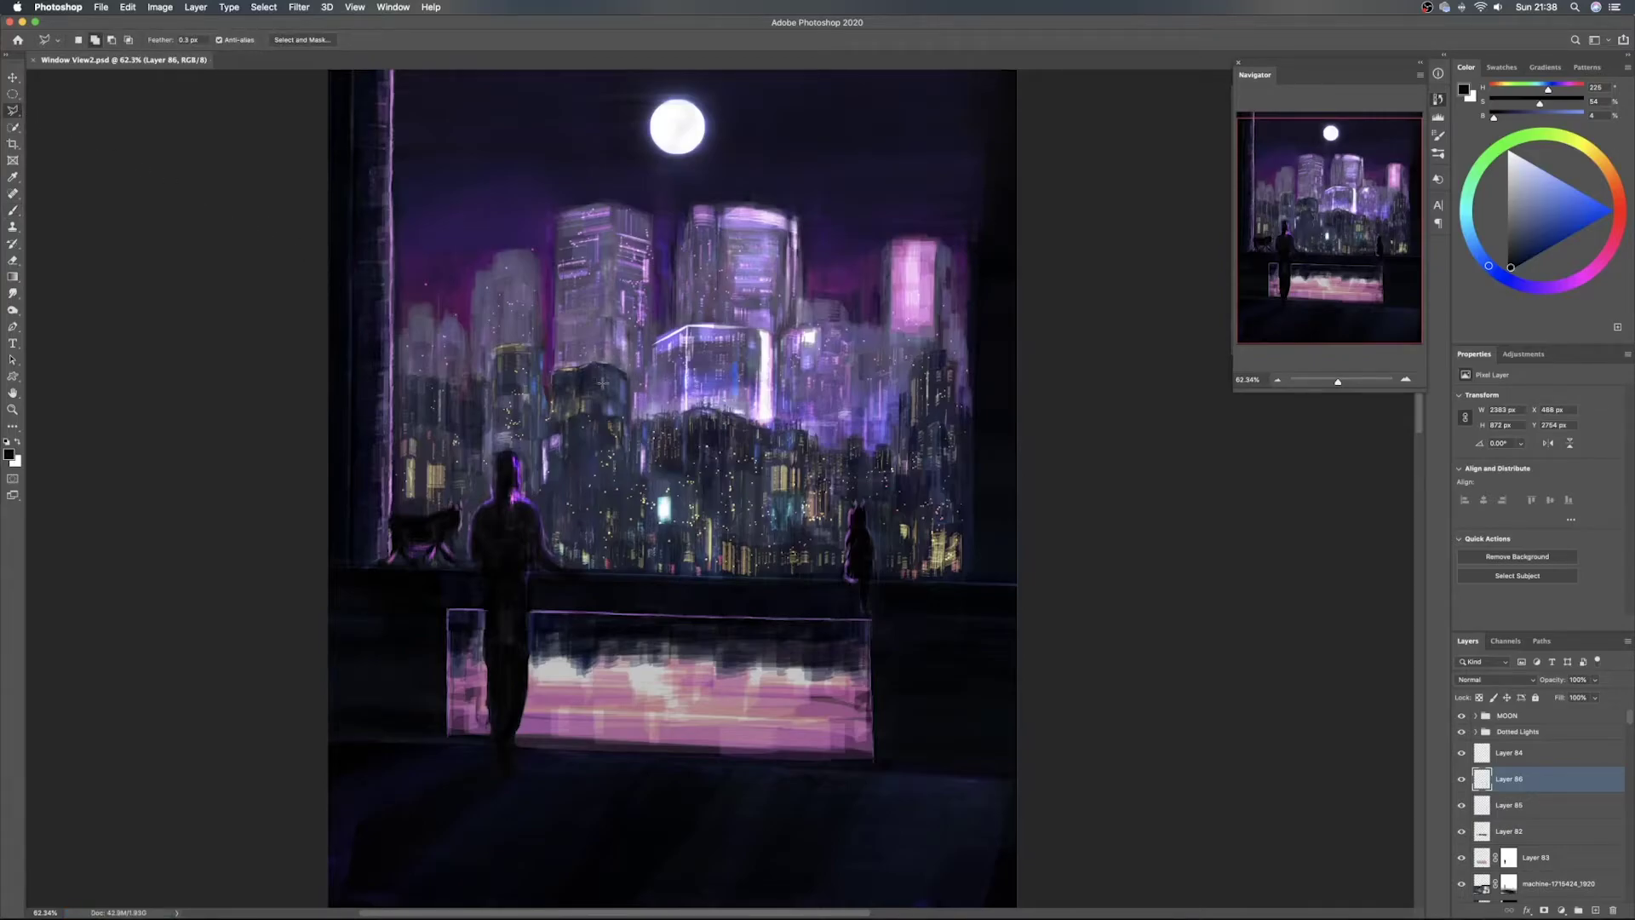
mouse_move(602, 366)
left_mouse_down()
mouse_move(532, 345)
mouse_move(489, 362)
mouse_move(483, 438)
mouse_move(532, 453)
mouse_move(554, 512)
mouse_move(600, 562)
mouse_move(742, 565)
mouse_move(555, 540)
mouse_move(577, 567)
mouse_move(845, 577)
mouse_move(848, 502)
mouse_move(867, 504)
mouse_move(884, 564)
mouse_move(969, 578)
mouse_move(968, 407)
mouse_move(894, 381)
mouse_move(817, 426)
mouse_move(656, 385)
left_mouse_up()
key("super+j")
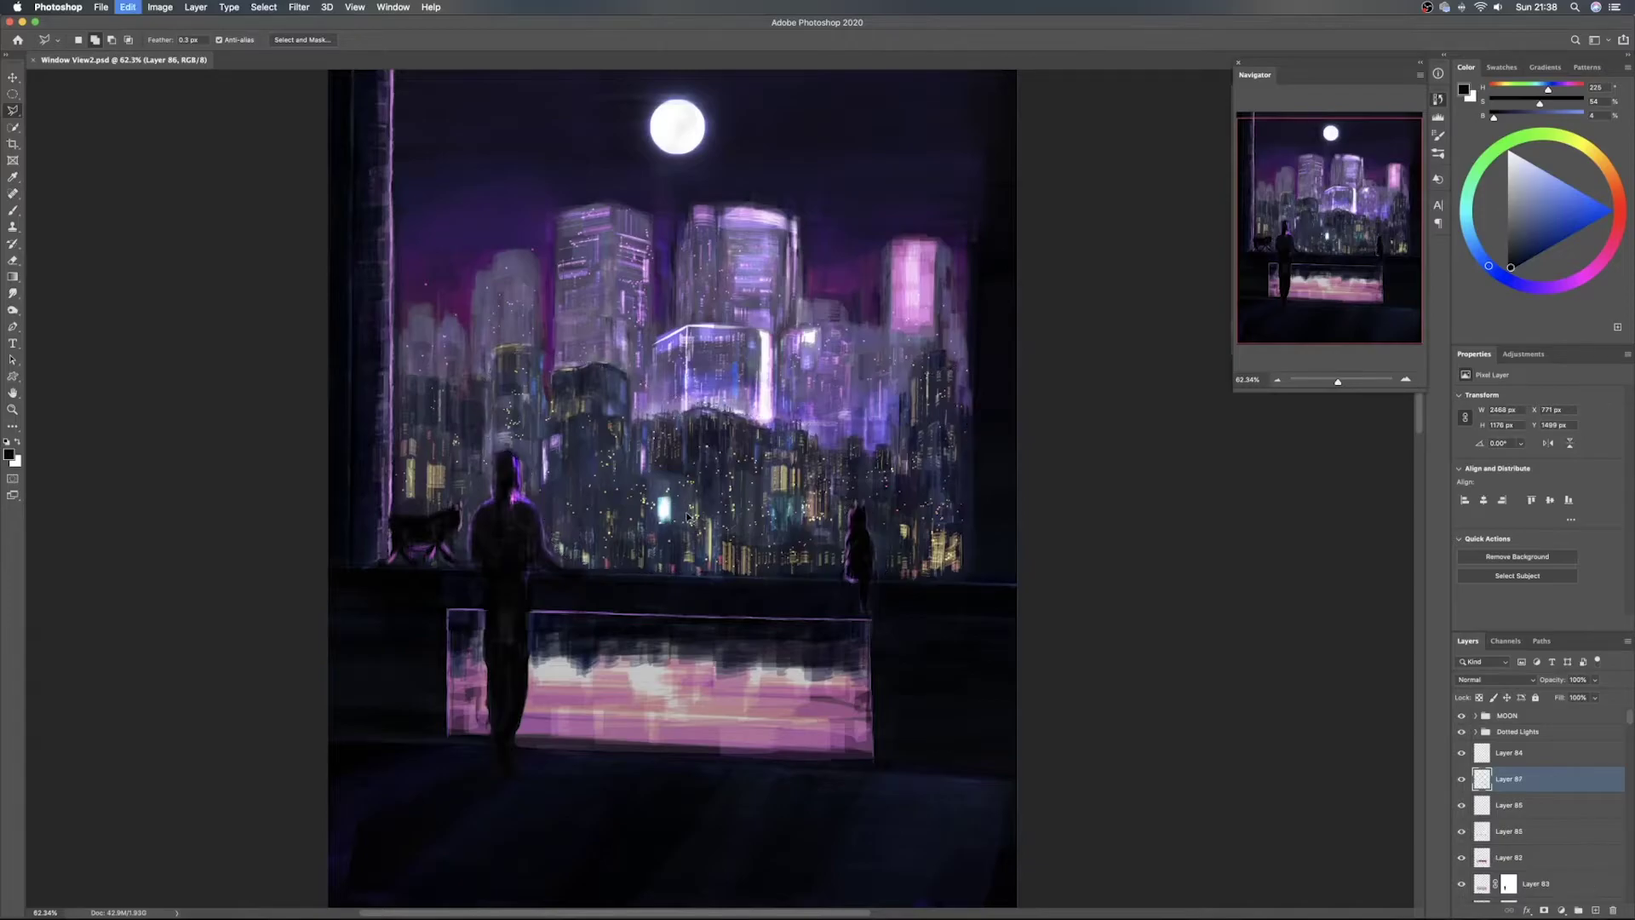
key("v")
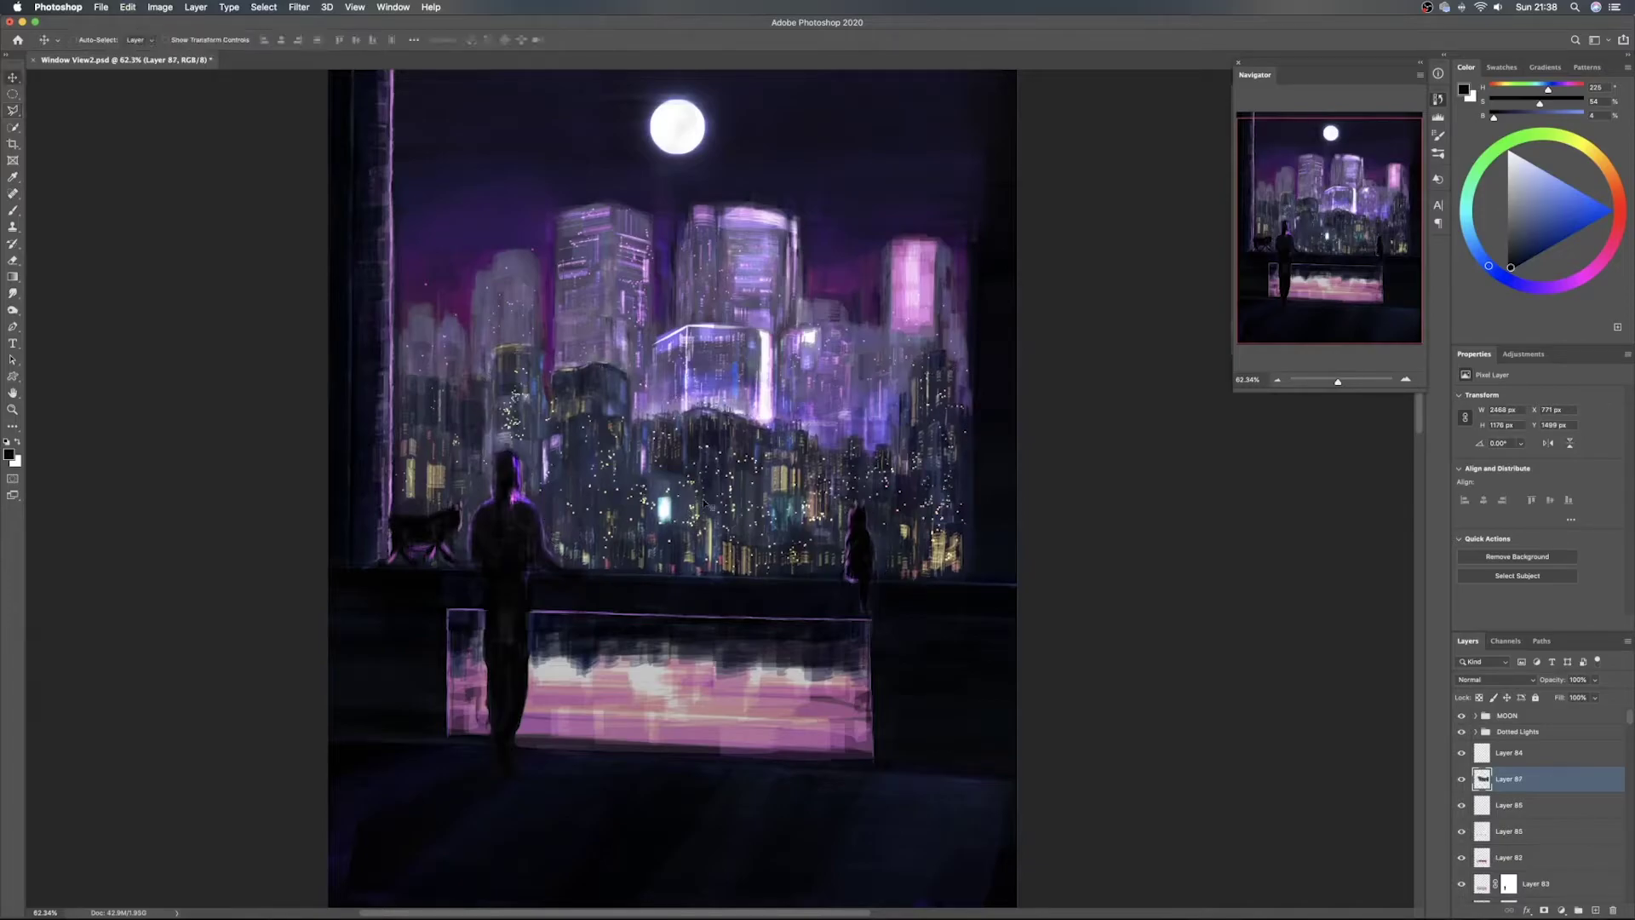
left_click_drag(1523, 779, 1551, 755)
Flip the copied city buildings vertically with Free Transform and move them down over the glowing panel
key("super+t")
right_click(691, 492)
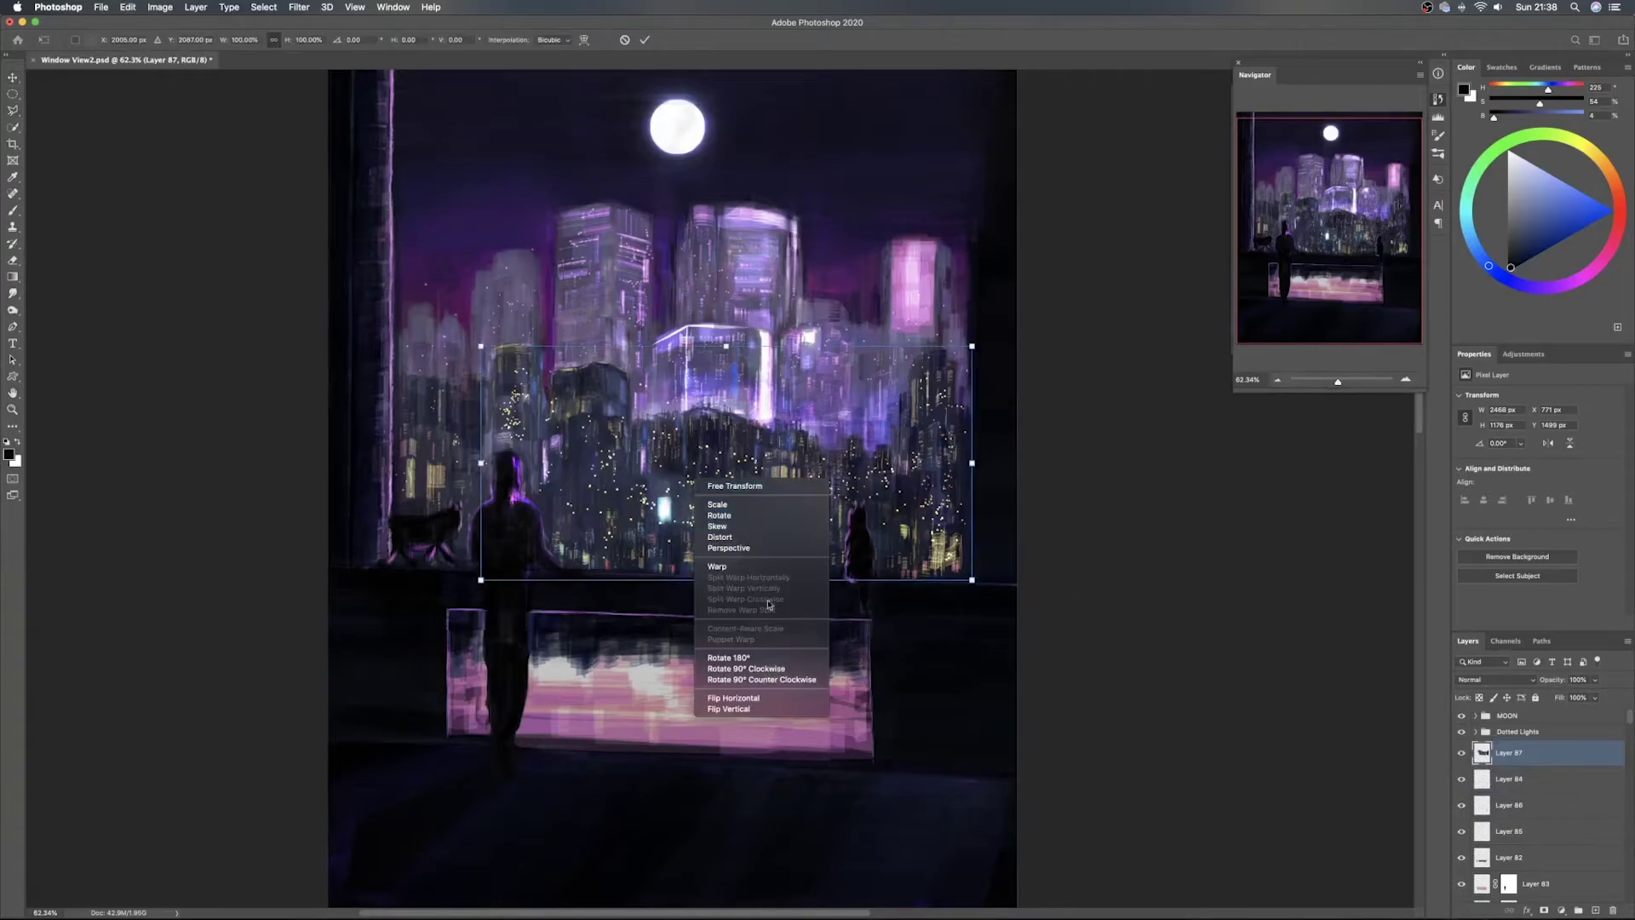
left_click(758, 714)
left_click_drag(741, 479, 685, 731)
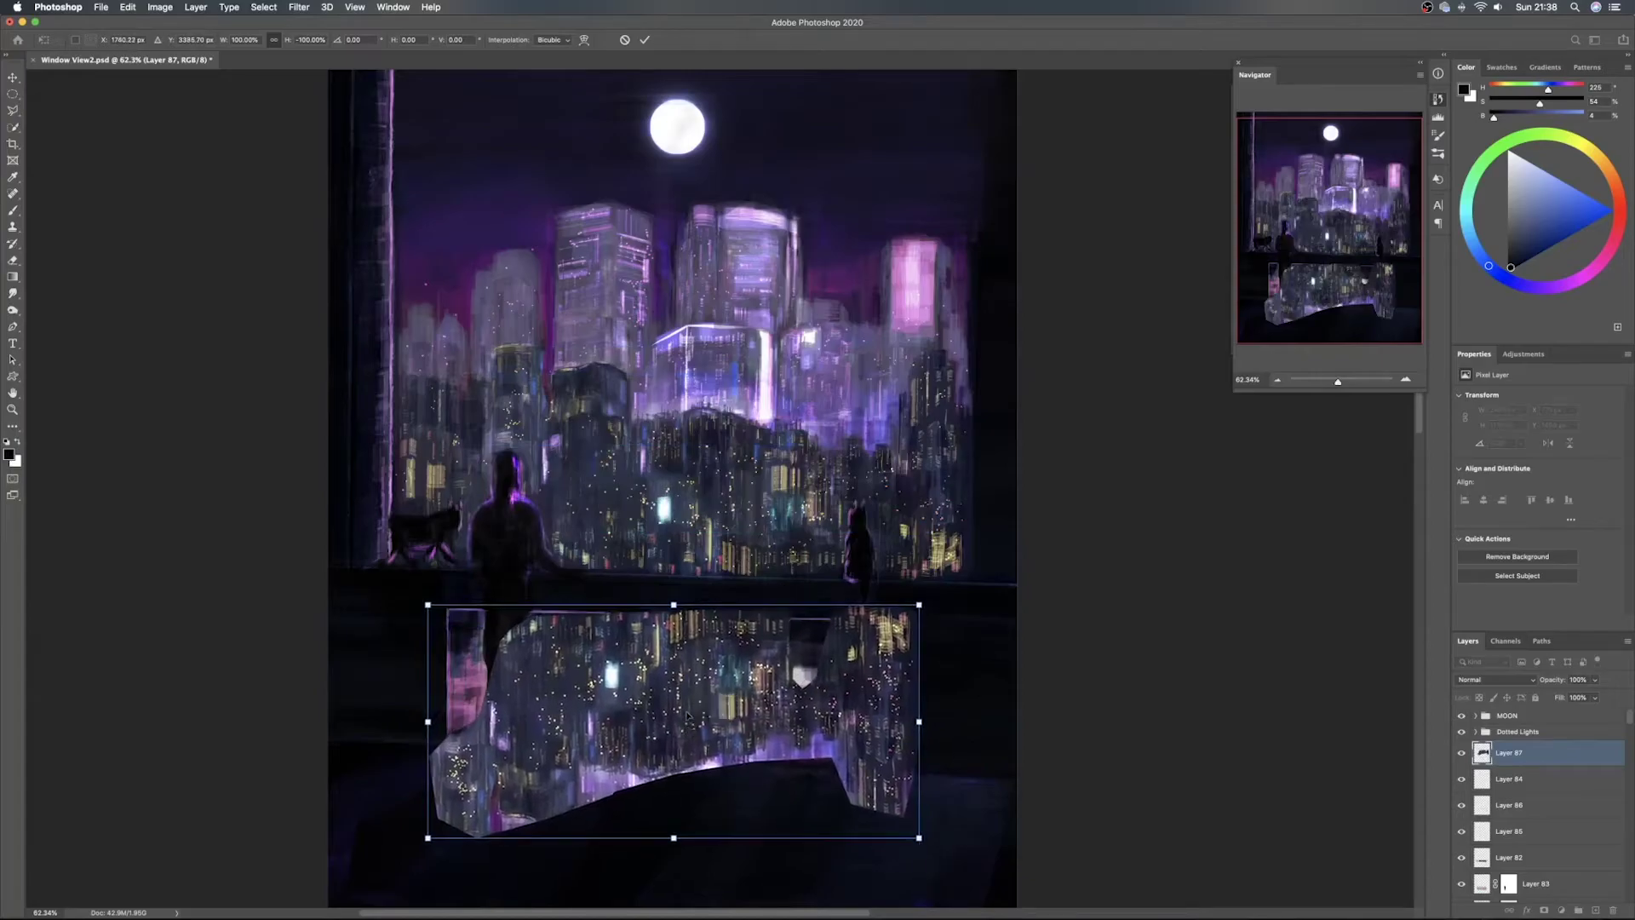
Skew and squash the flipped buildings to follow the panel's slanted perspective, and apply the transform
right_click(698, 731)
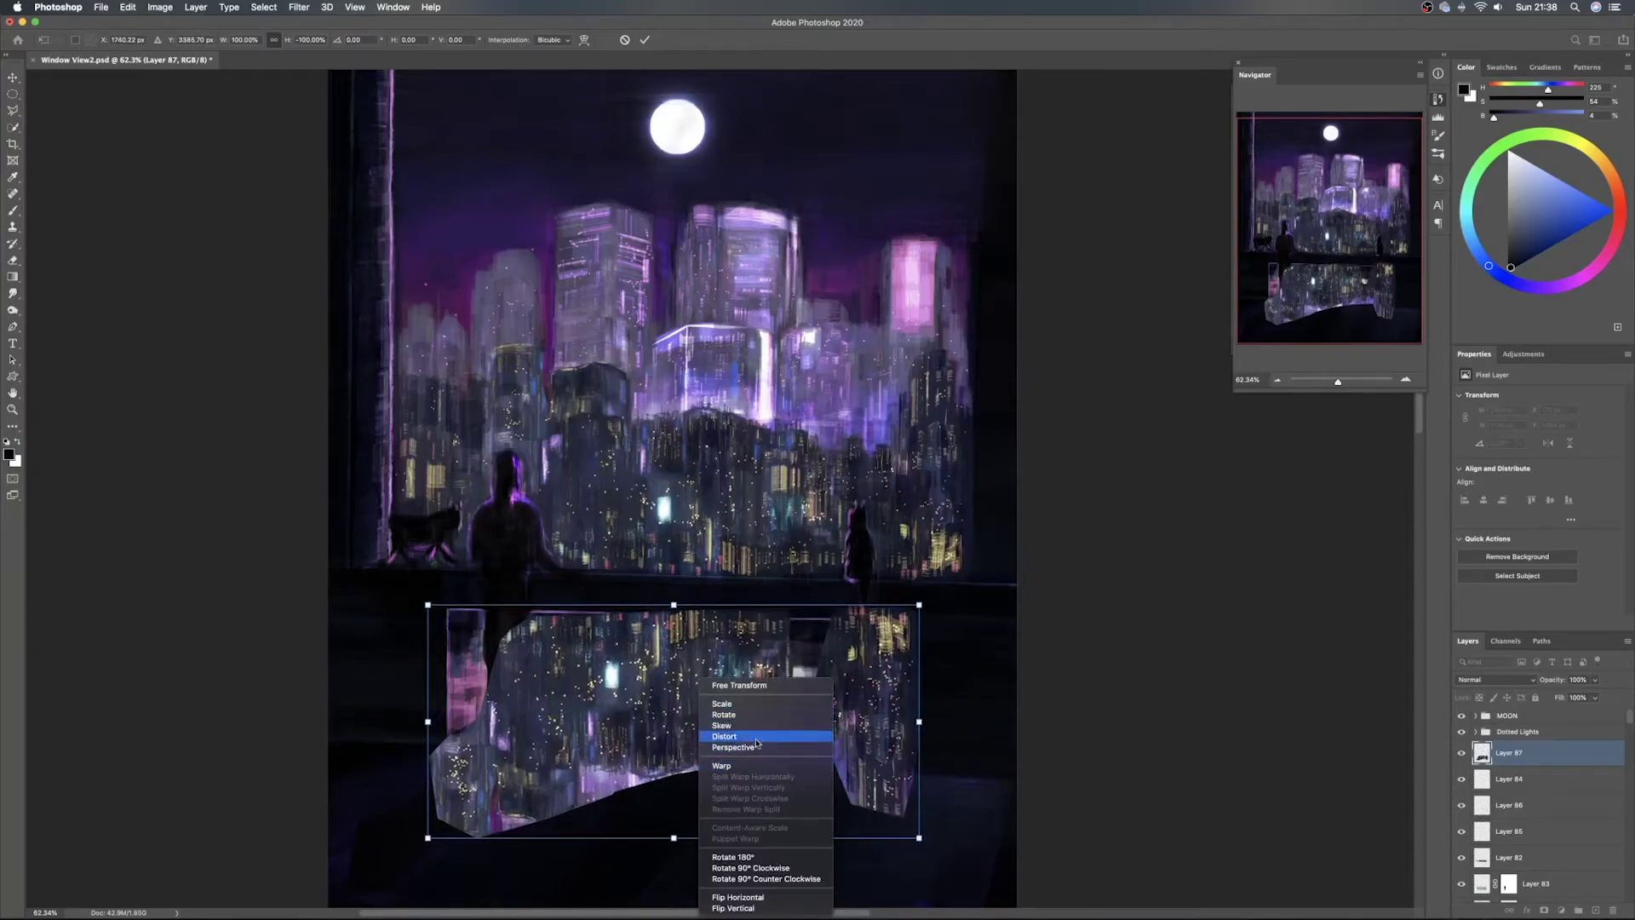
left_click(723, 725)
mouse_move(919, 721)
left_mouse_down()
mouse_move(912, 739)
mouse_move(968, 744)
mouse_move(877, 734)
mouse_move(999, 734)
mouse_move(868, 737)
mouse_move(903, 734)
left_mouse_up()
mouse_move(666, 611)
left_mouse_down()
mouse_move(677, 598)
mouse_move(668, 612)
left_mouse_up()
left_click_drag(665, 848, 666, 815)
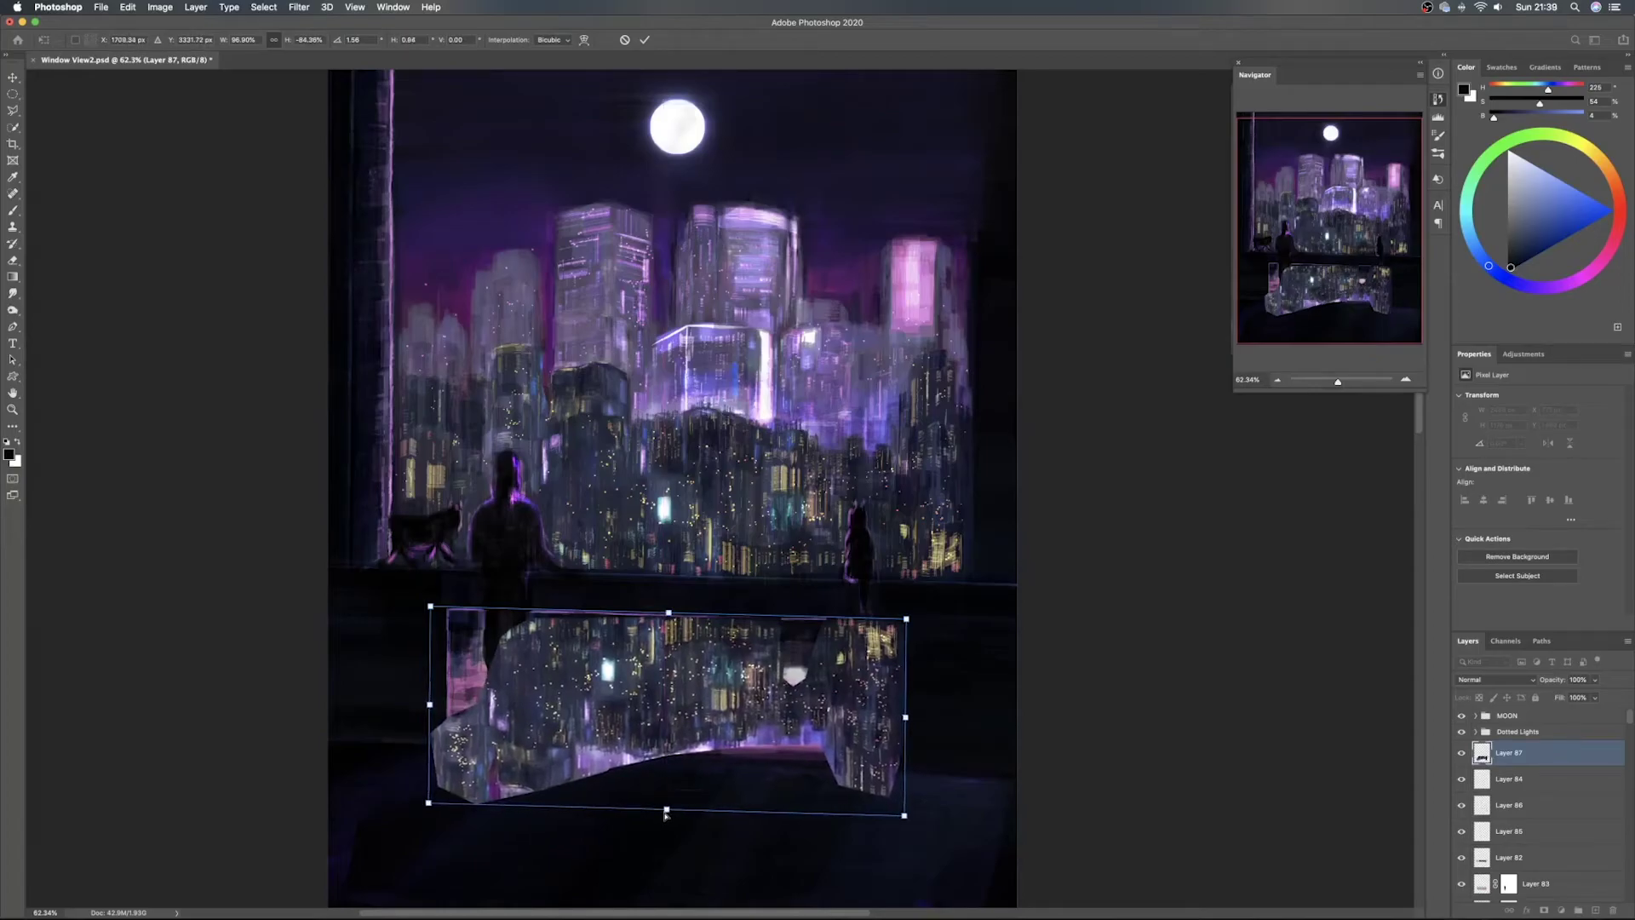
left_click_drag(428, 718, 435, 700)
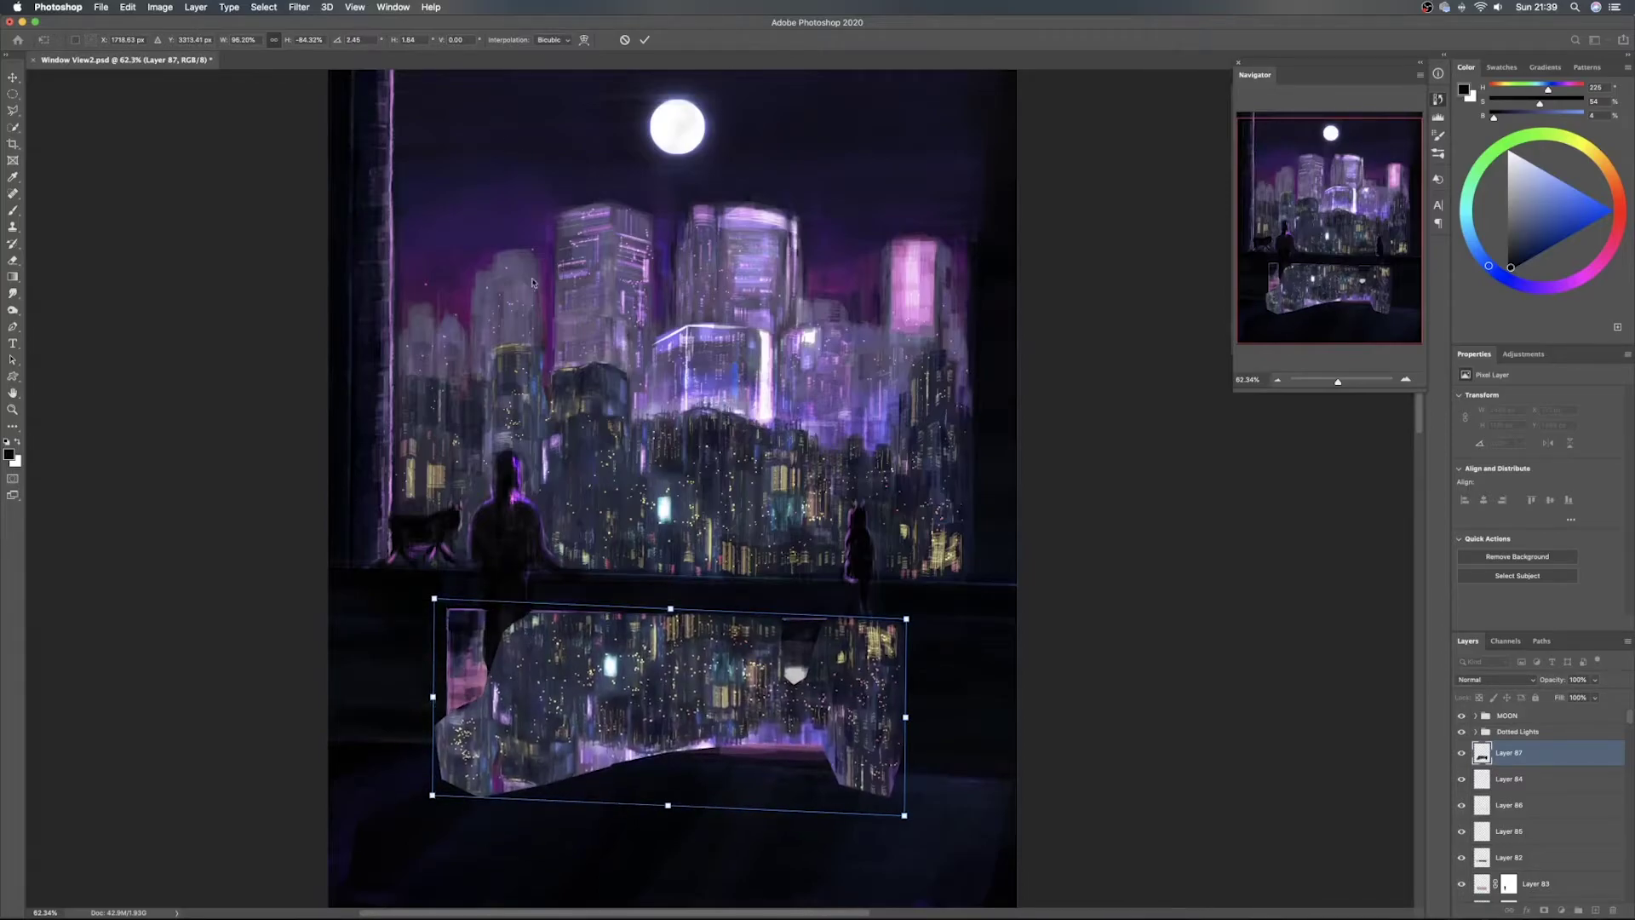
left_click_drag(905, 820, 907, 824)
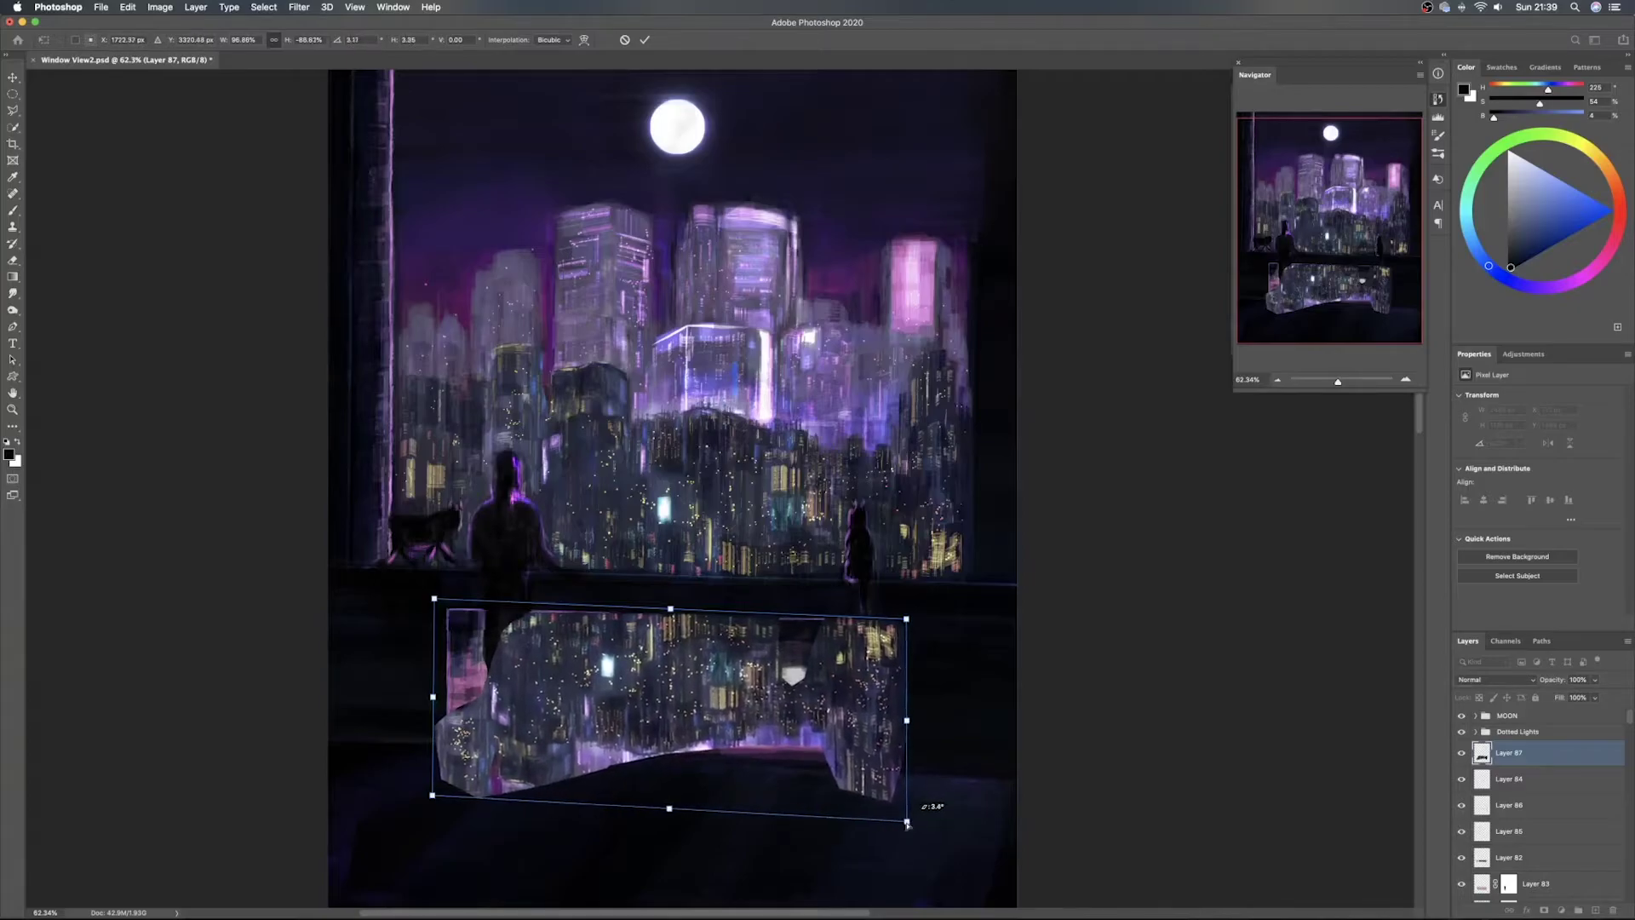
left_click_drag(905, 722, 902, 720)
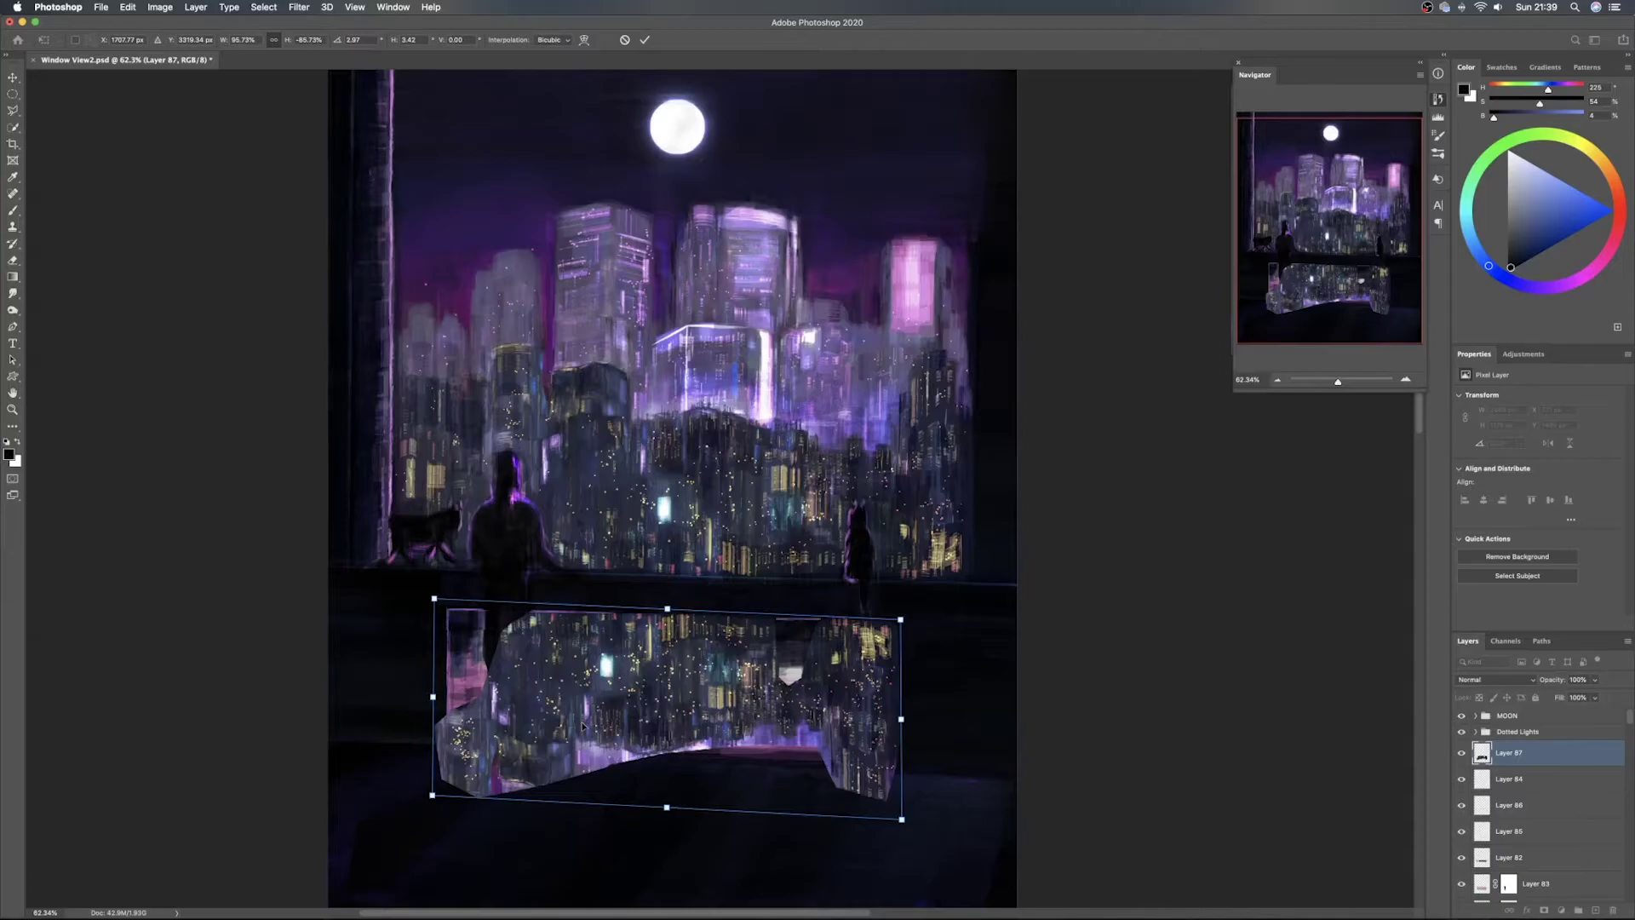
left_click_drag(423, 799, 428, 798)
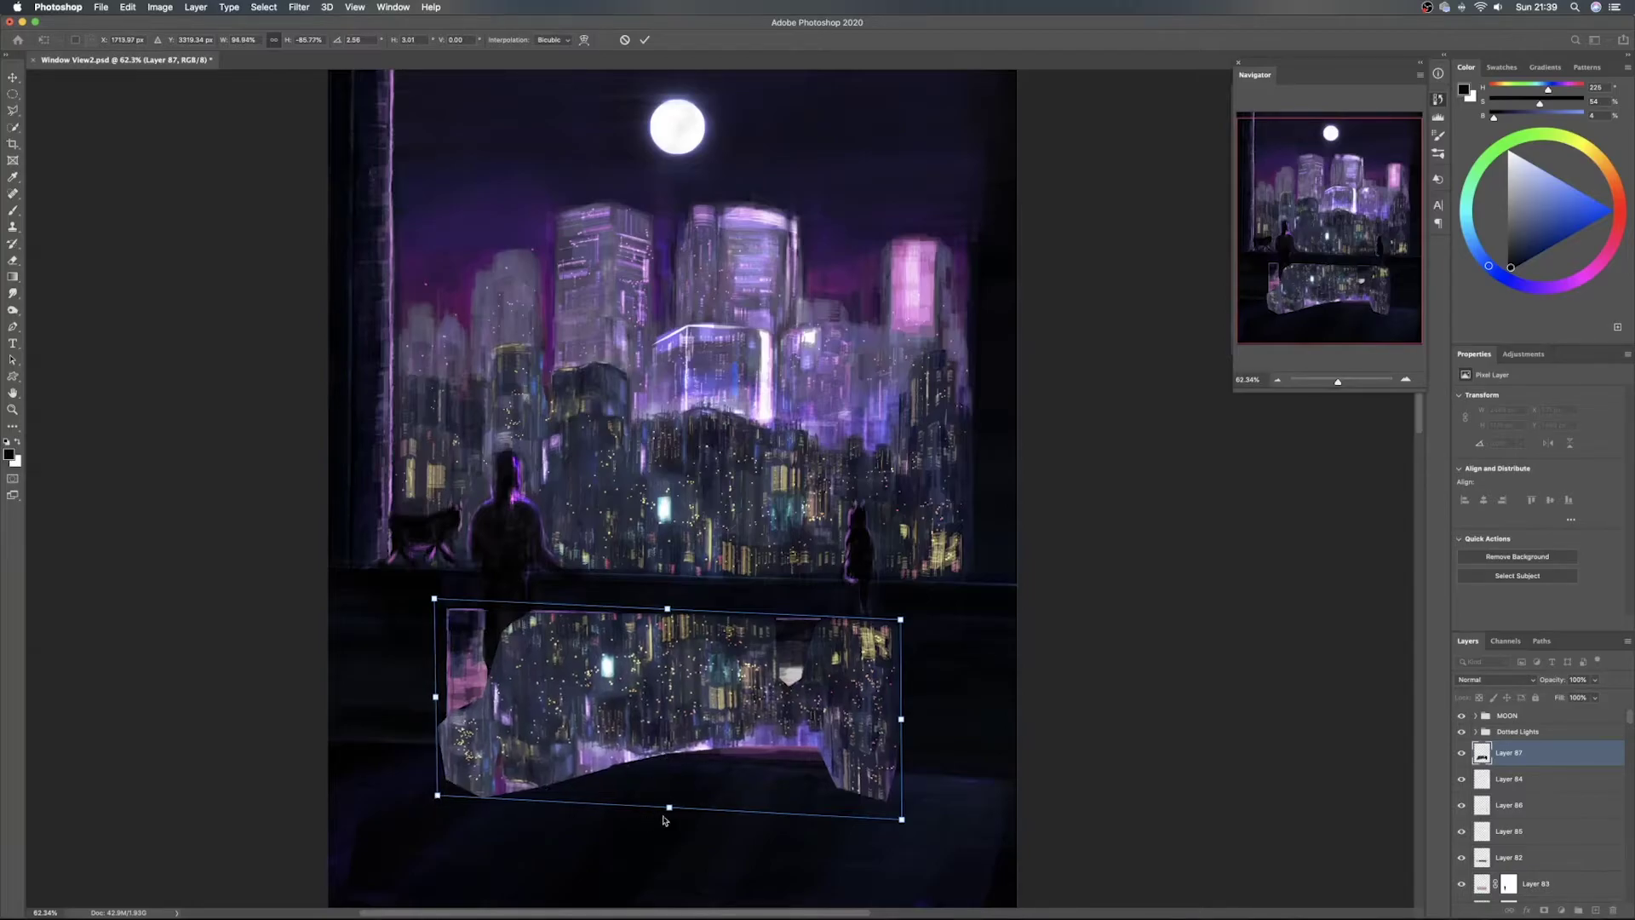
left_click_drag(669, 807, 667, 807)
key("Return")
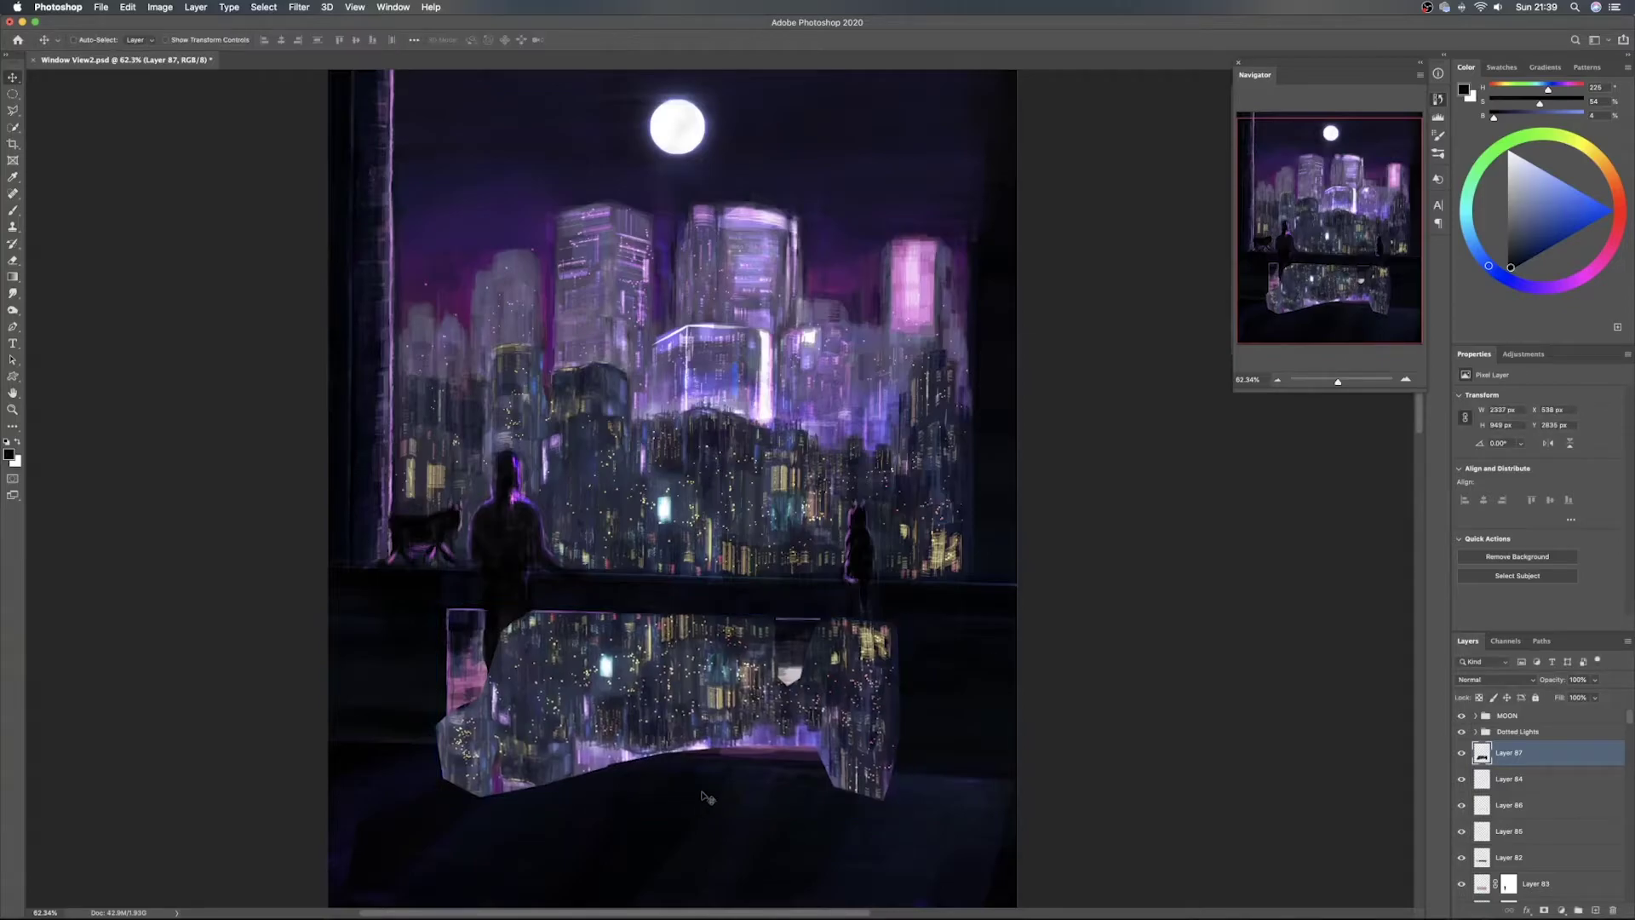
Set the flipped buildings layer's blend mode to Lighten and add a layer mask to it
left_click(1513, 679)
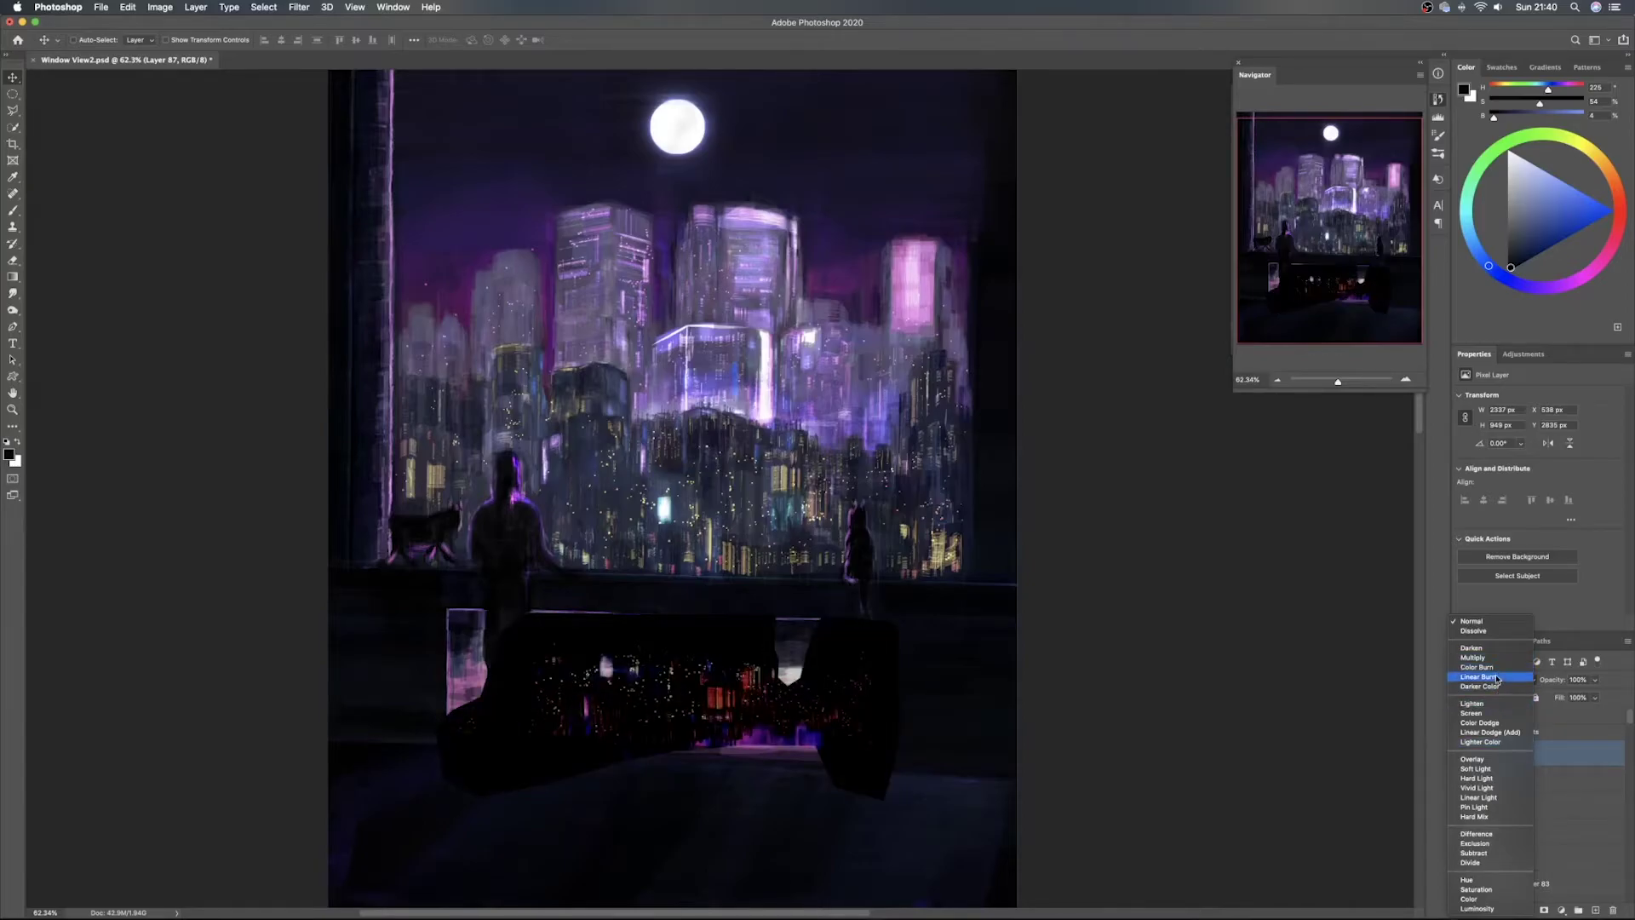
left_click(1494, 706)
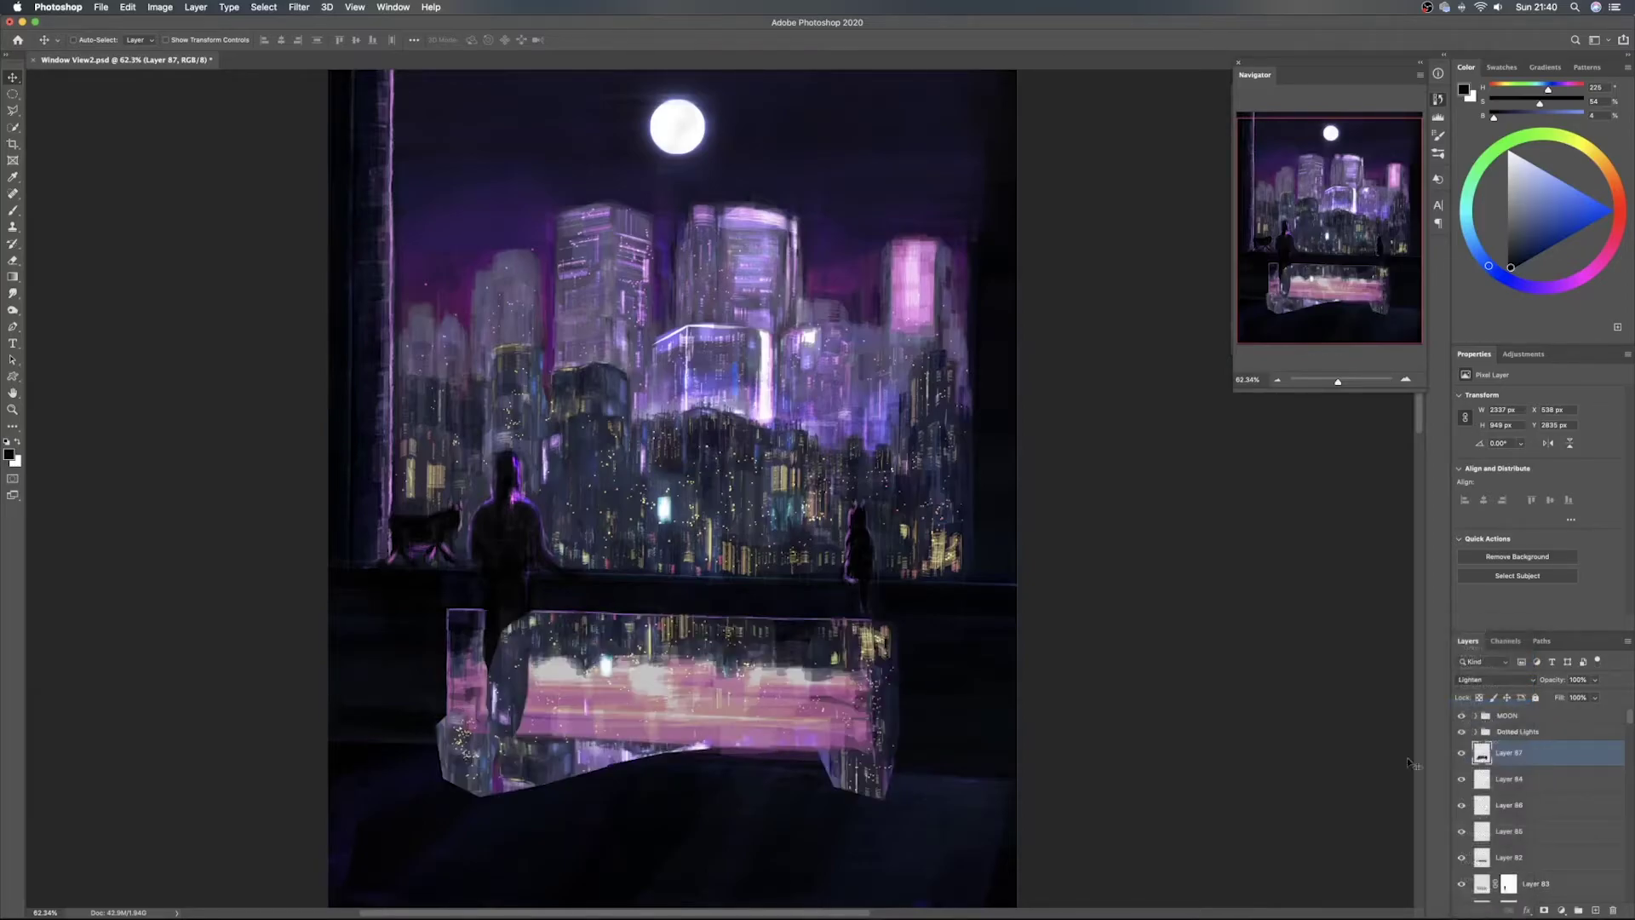
left_click(1544, 910)
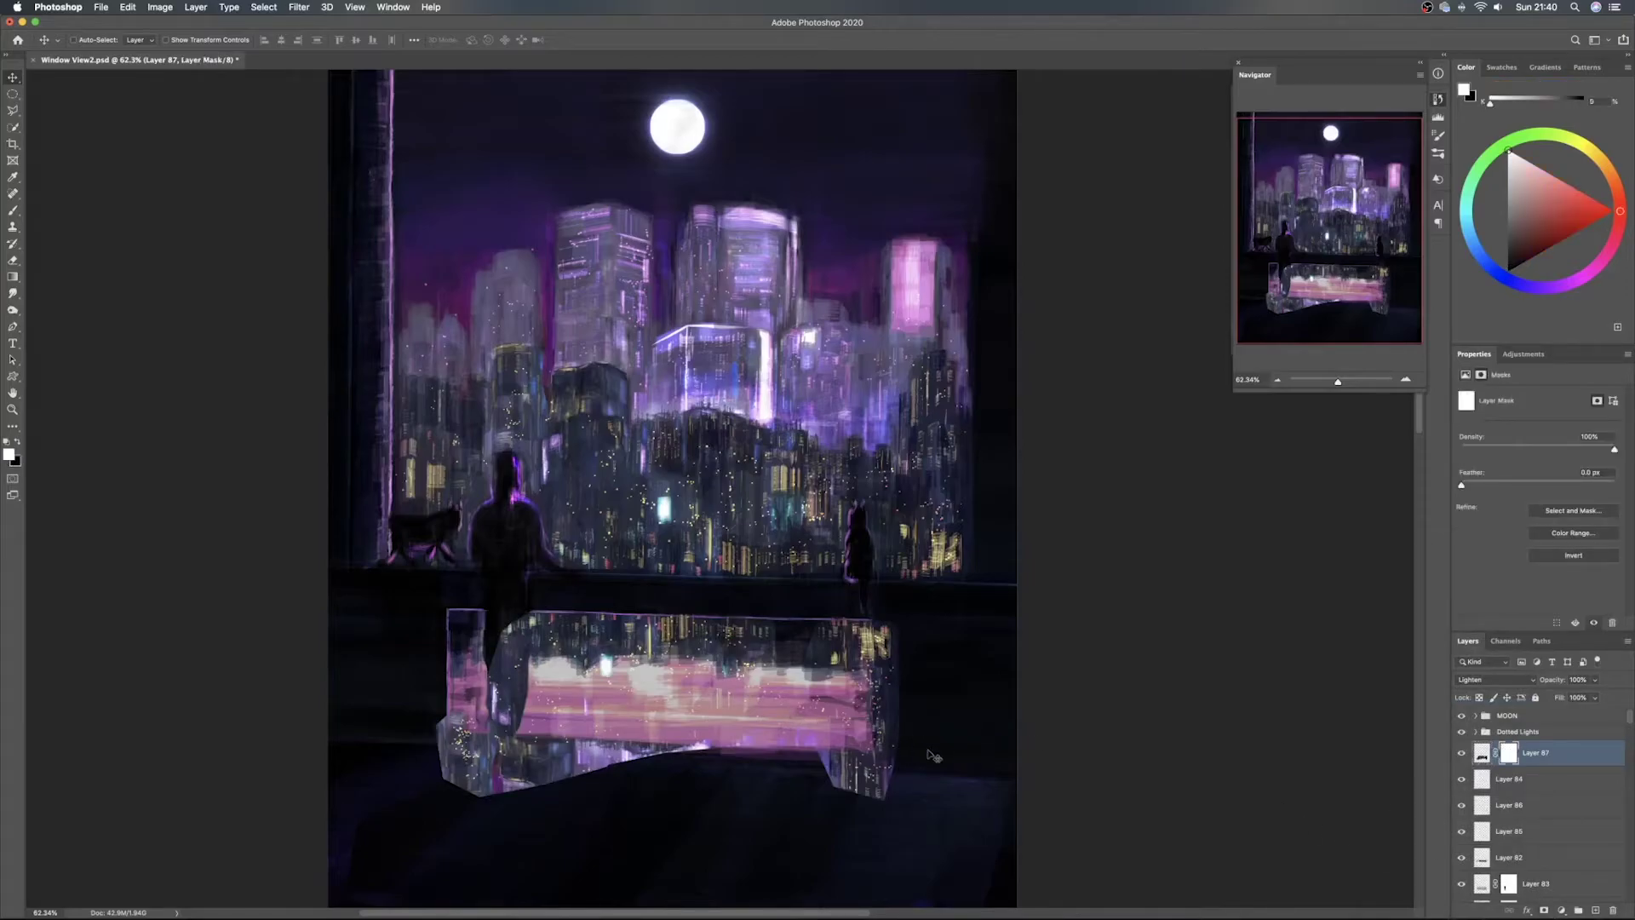
Erase on the layer mask to hide the flipped buildings below and beside the panel and over the standing figure
key("e")
left_click_drag(592, 761, 653, 762)
left_click_drag(741, 797, 413, 774)
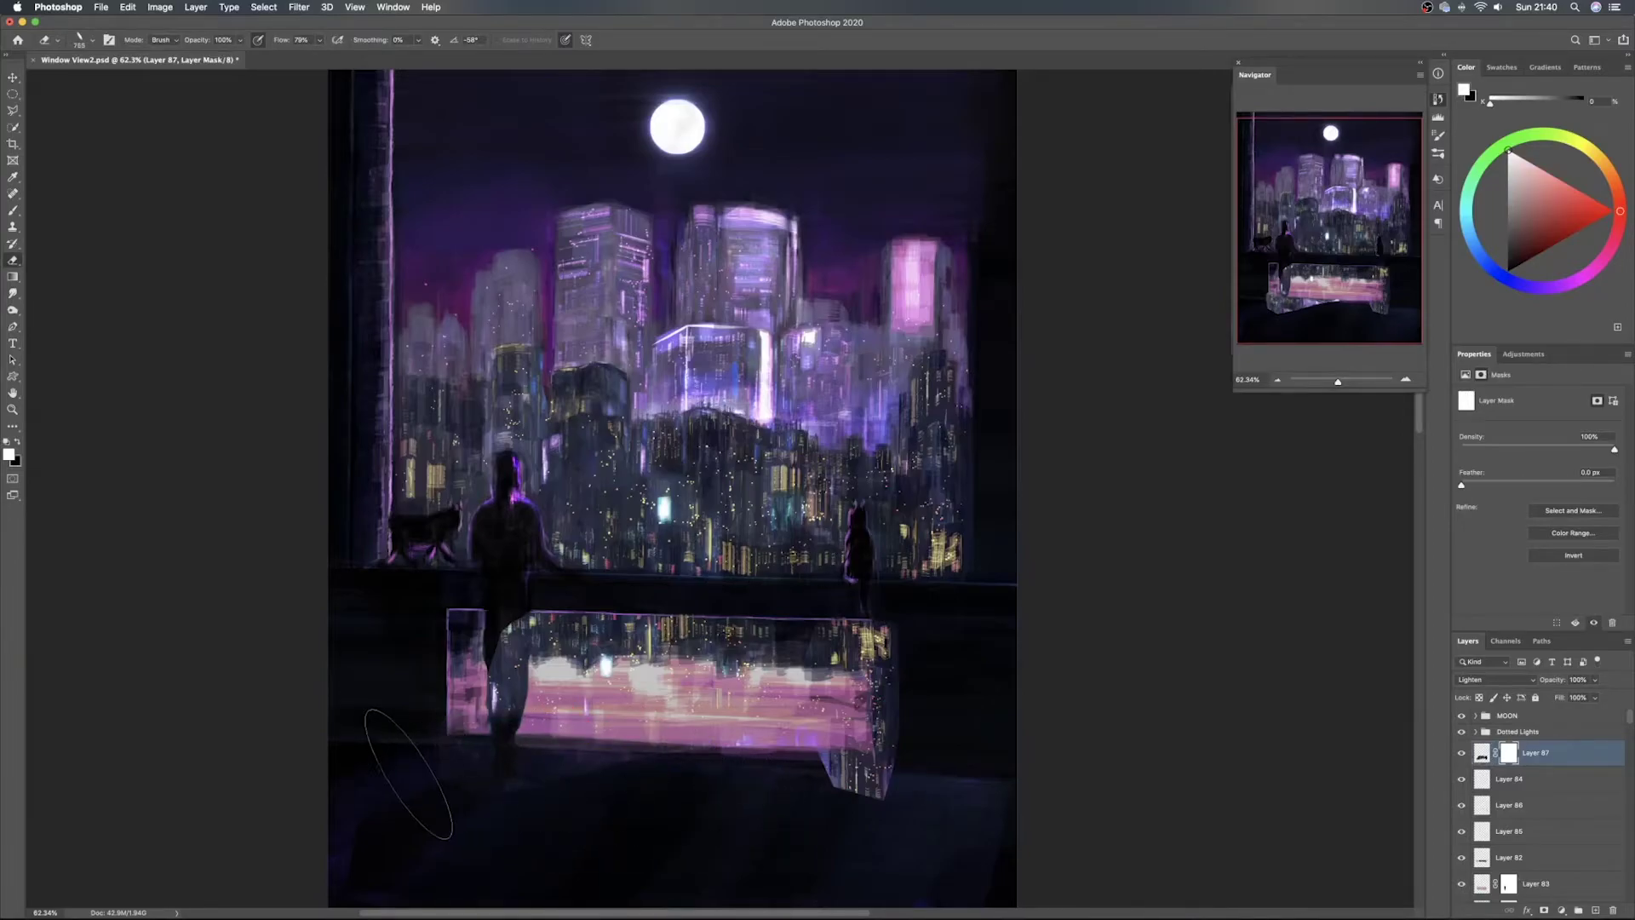
key("super+z")
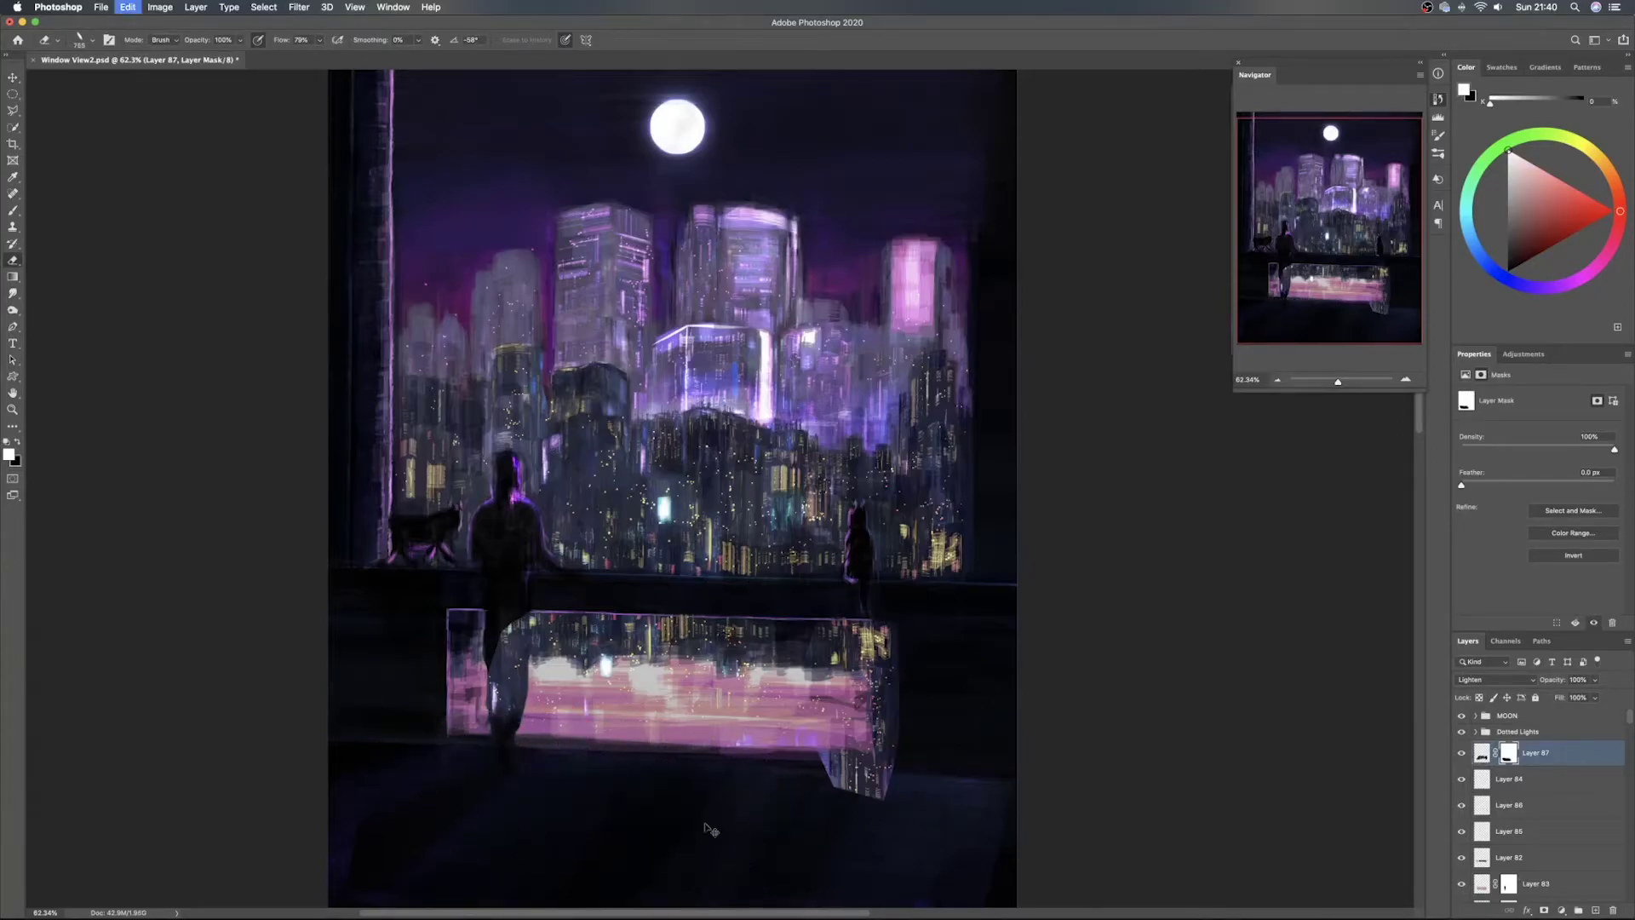
key("super+z")
mouse_move(425, 791)
left_mouse_down()
mouse_move(641, 803)
mouse_move(568, 810)
mouse_move(521, 838)
mouse_move(726, 791)
mouse_move(520, 821)
mouse_move(551, 795)
mouse_move(505, 776)
mouse_move(460, 724)
left_mouse_up()
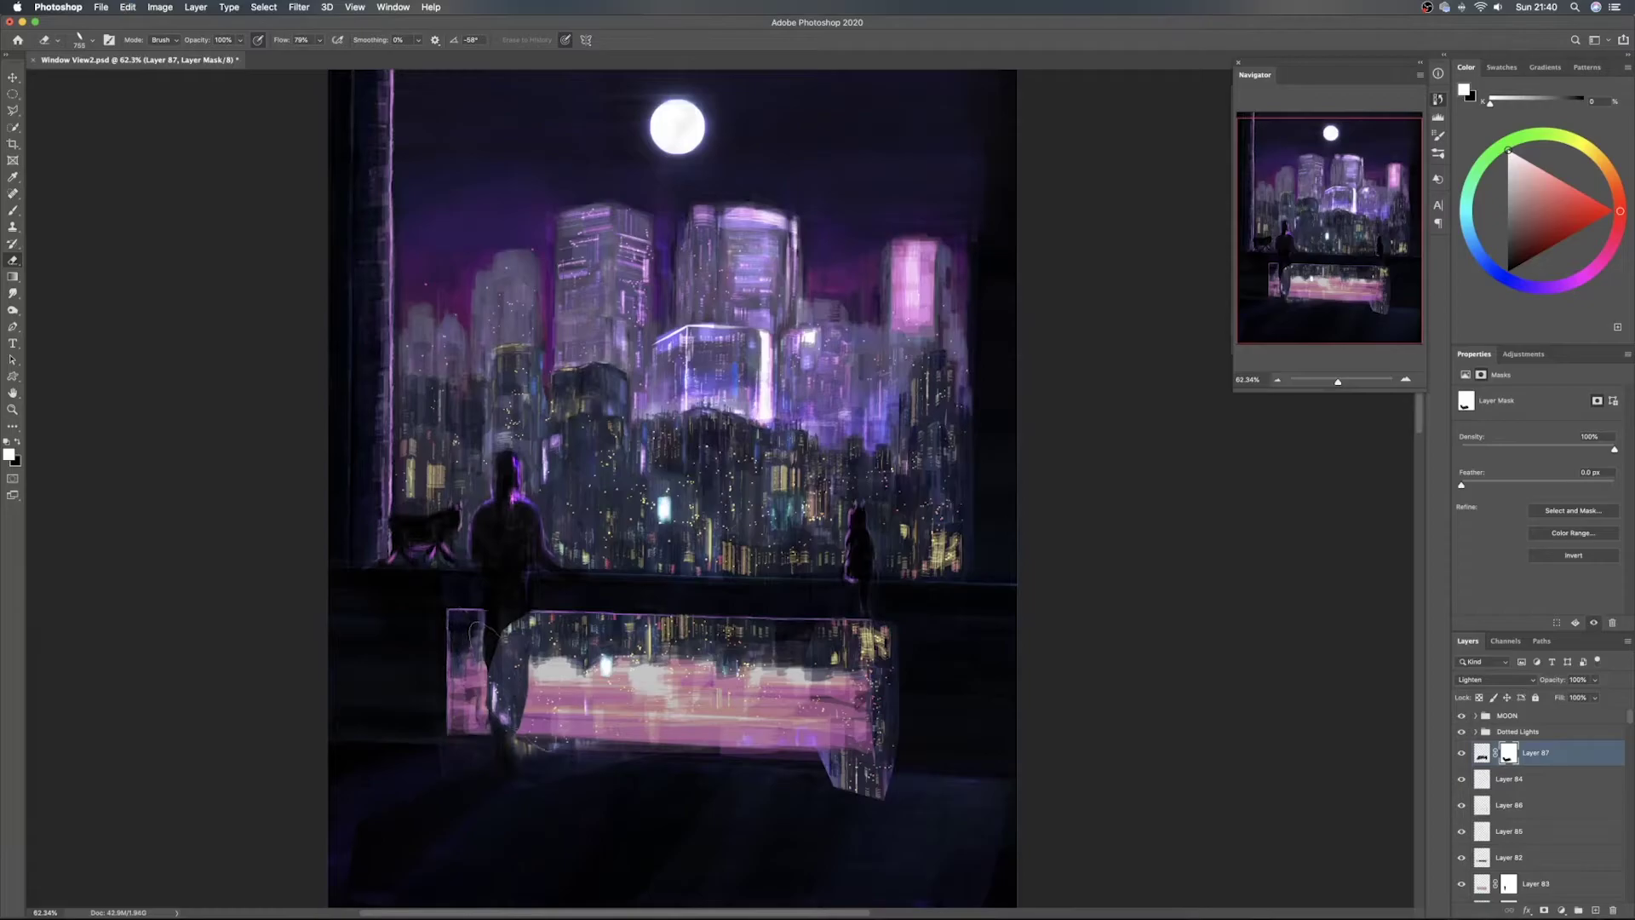
left_click_drag(540, 679, 487, 680)
mouse_move(511, 615)
left_mouse_down()
mouse_move(504, 745)
mouse_move(515, 597)
mouse_move(509, 652)
left_mouse_up()
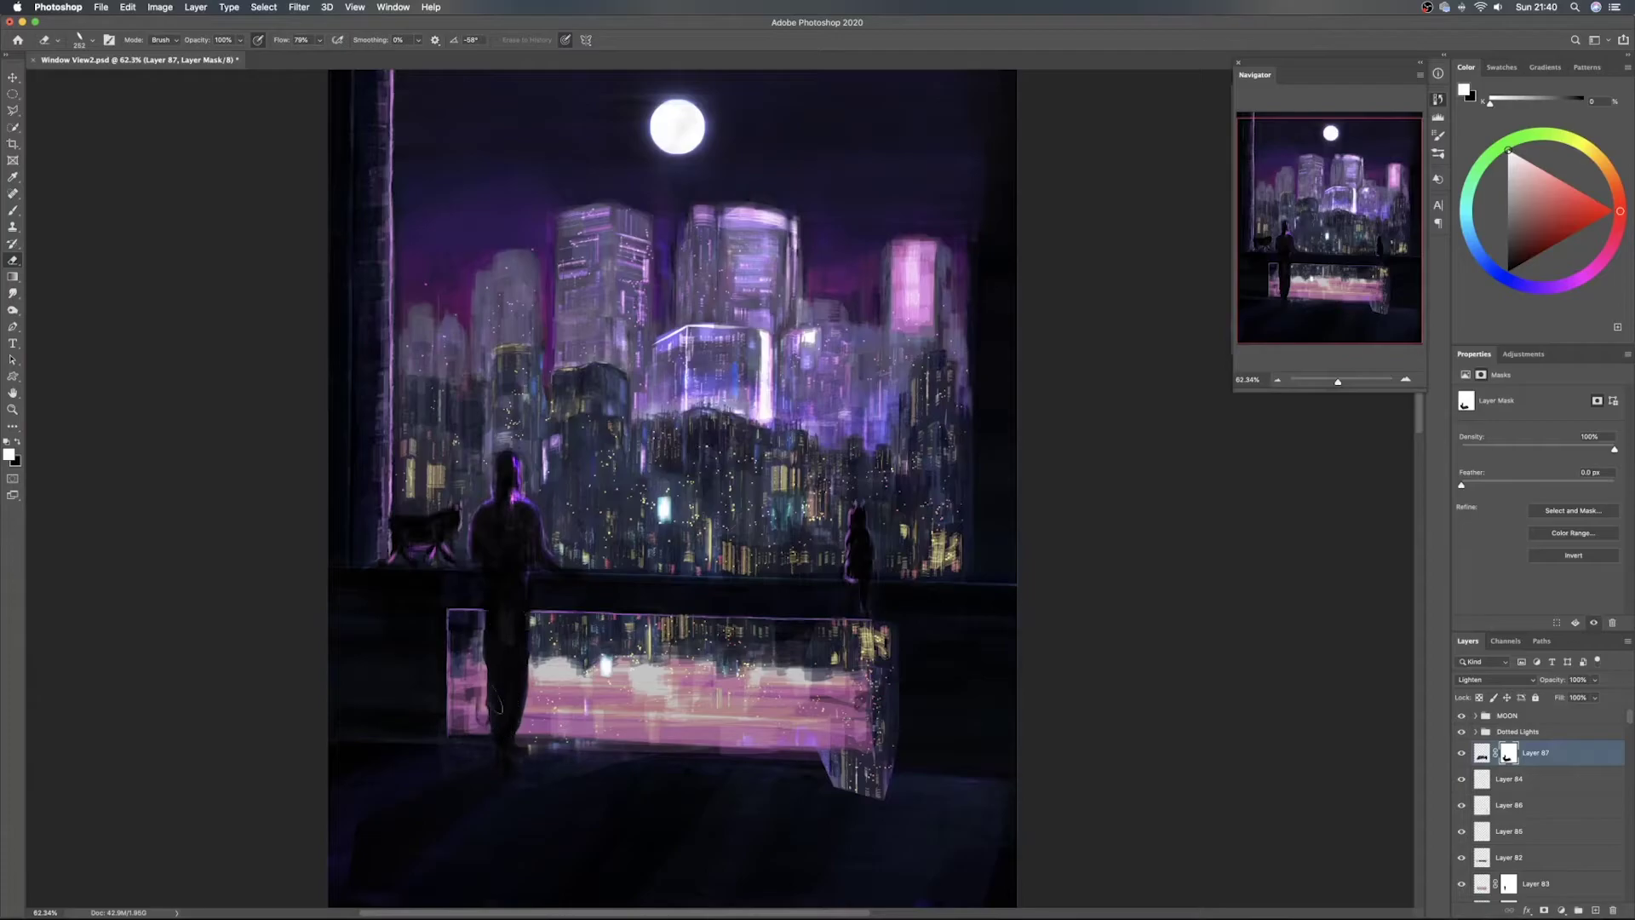
left_click_drag(594, 743, 533, 748)
mouse_move(822, 754)
left_mouse_down()
mouse_move(805, 790)
mouse_move(869, 773)
mouse_move(902, 790)
mouse_move(894, 639)
mouse_move(882, 698)
mouse_move(886, 643)
mouse_move(882, 672)
left_mouse_up()
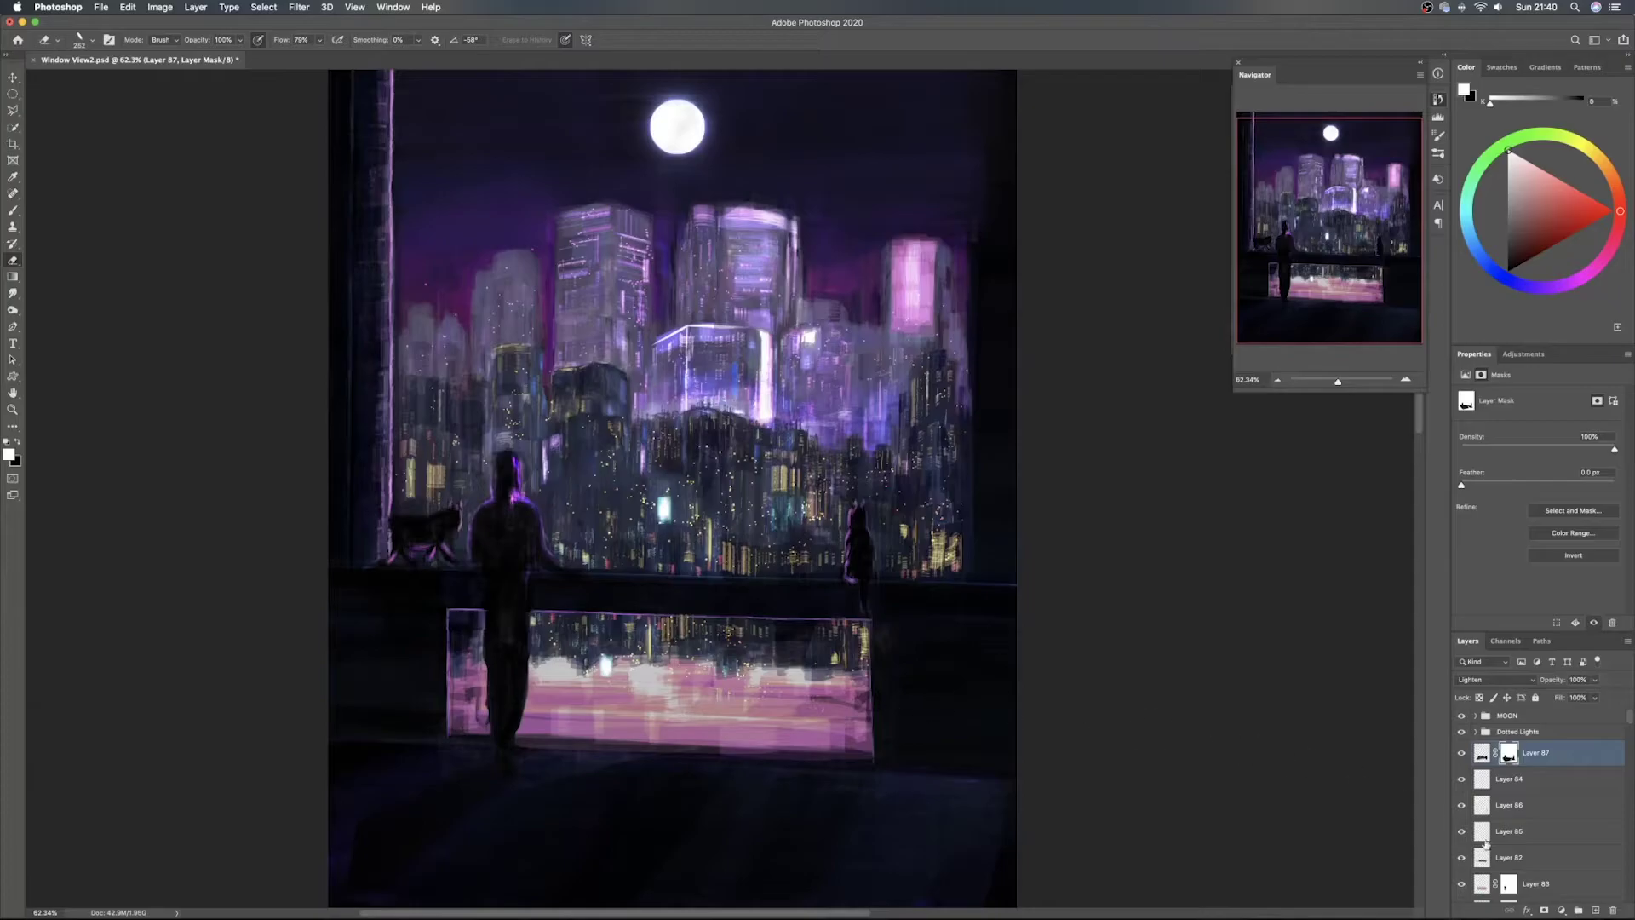
Clone building lights on Layer 87 into the gaps at the panel's upper right and far left with the Clone Stamp
left_click(1481, 755)
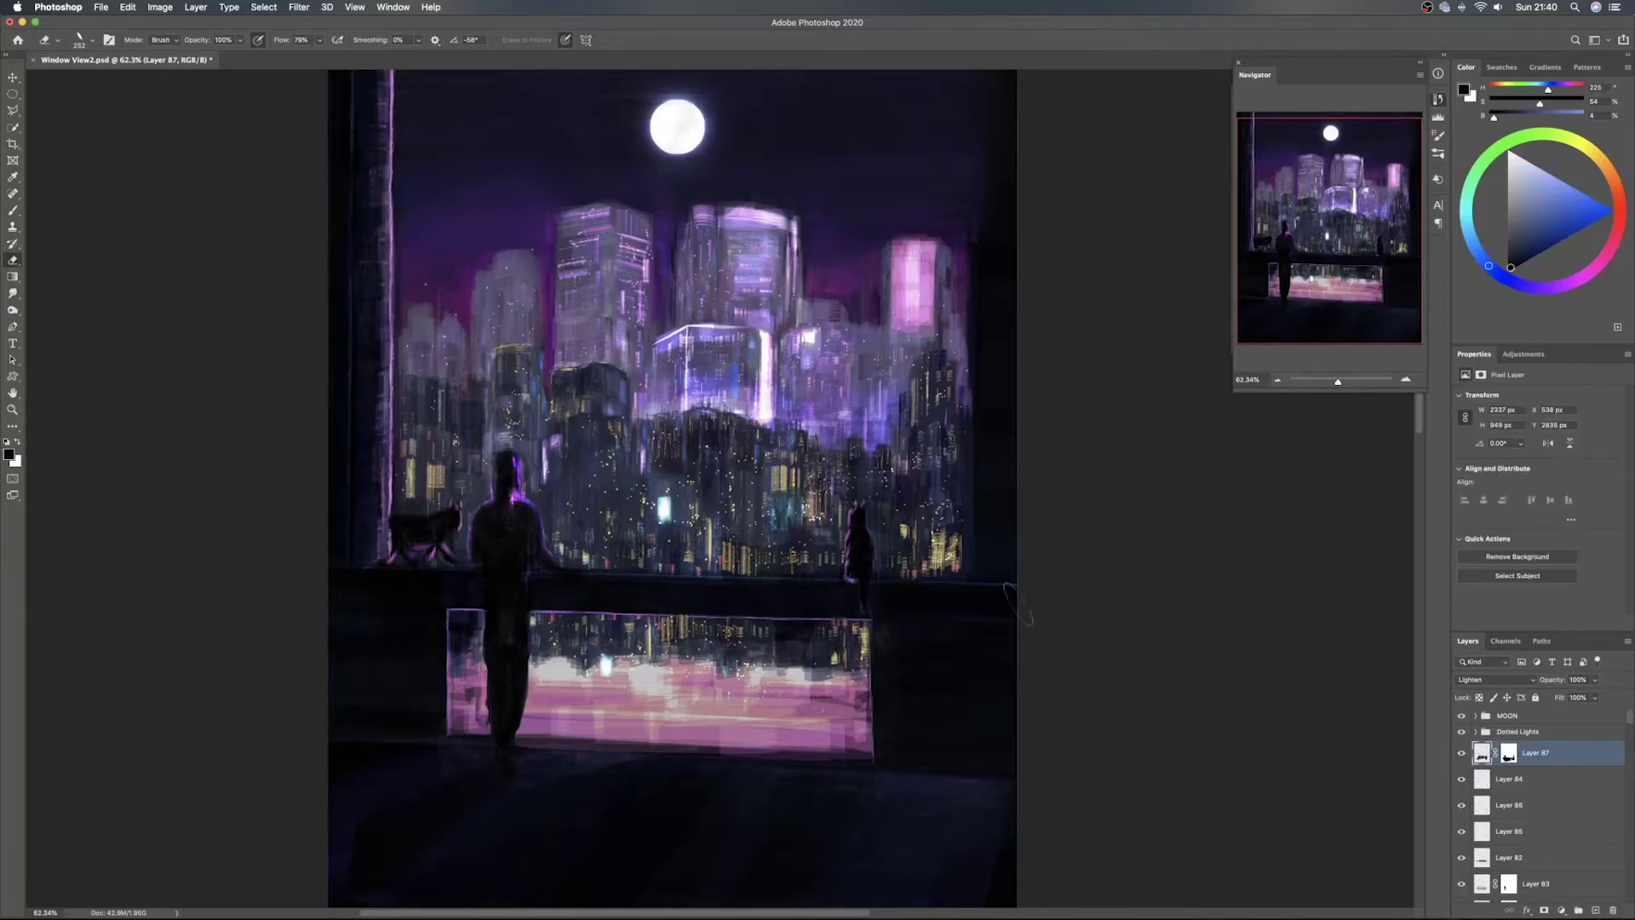
left_click(13, 226)
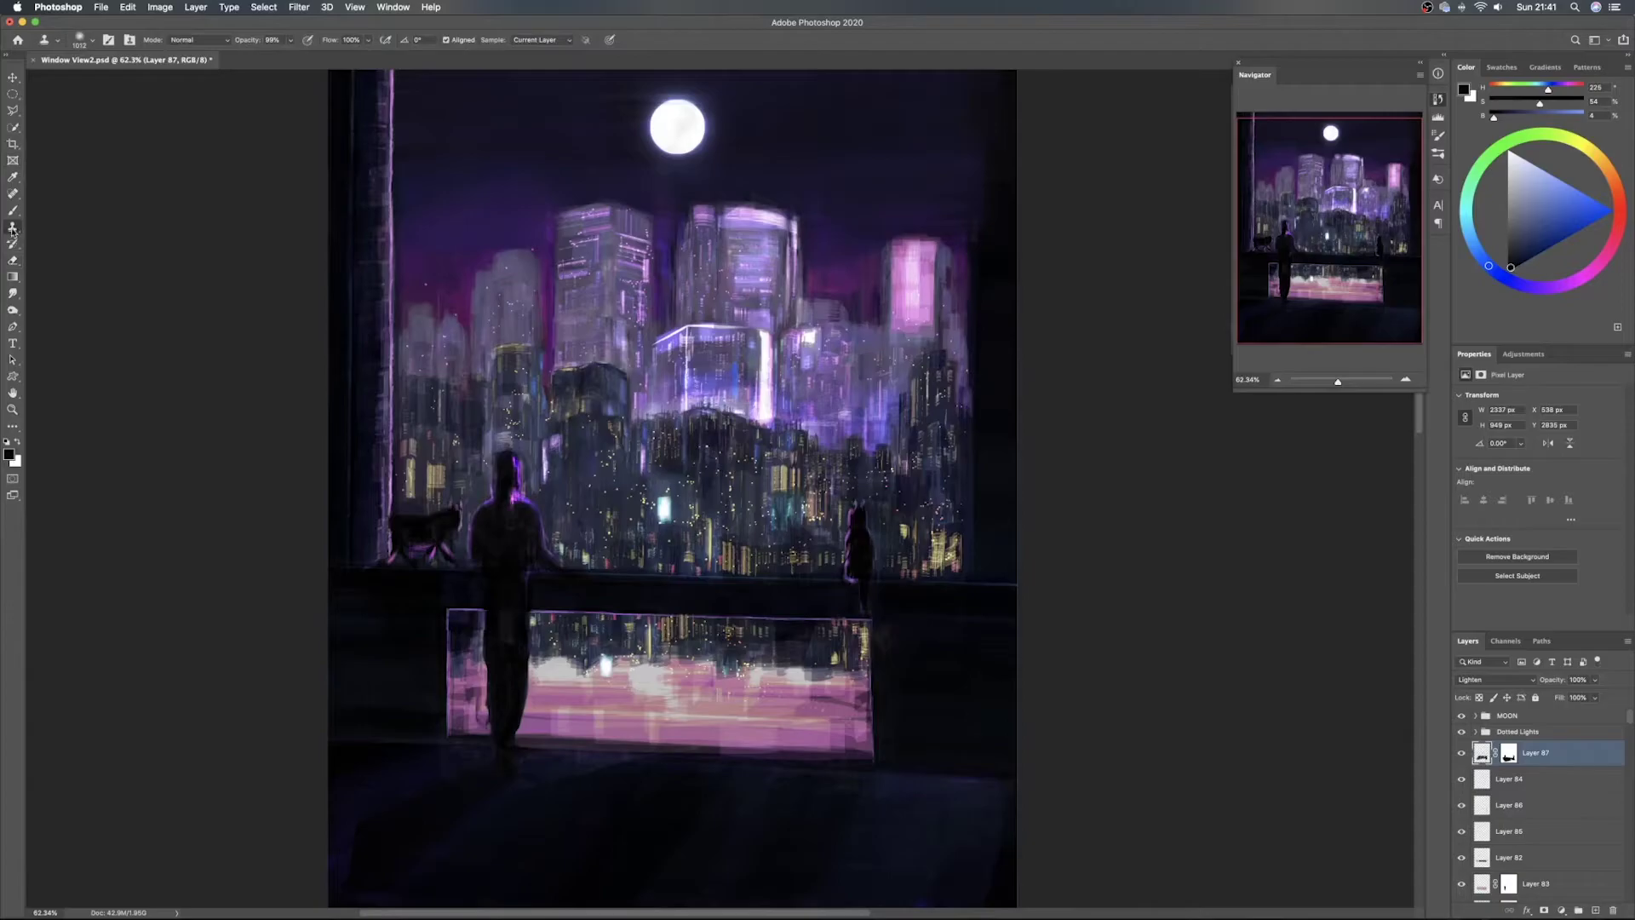
mouse_move(757, 661)
left_mouse_down()
mouse_move(583, 663)
mouse_move(694, 649)
mouse_move(633, 628)
mouse_move(791, 640)
left_mouse_up()
left_click(633, 632, "alt")
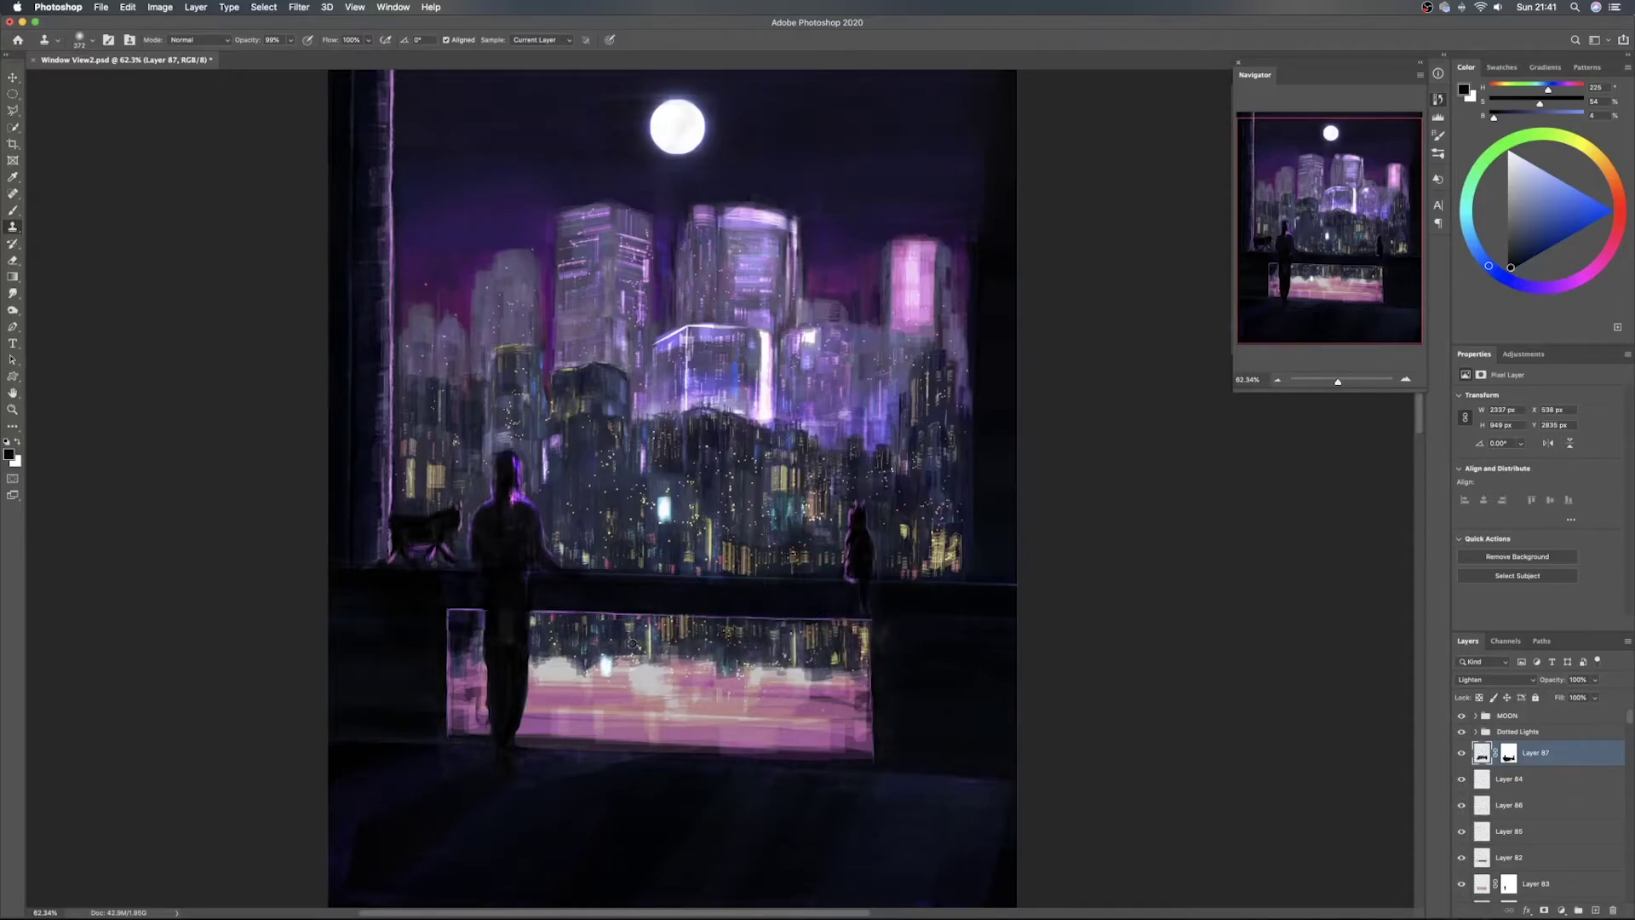
mouse_move(476, 633)
left_mouse_down()
mouse_move(465, 654)
mouse_move(462, 626)
mouse_move(464, 710)
left_mouse_up()
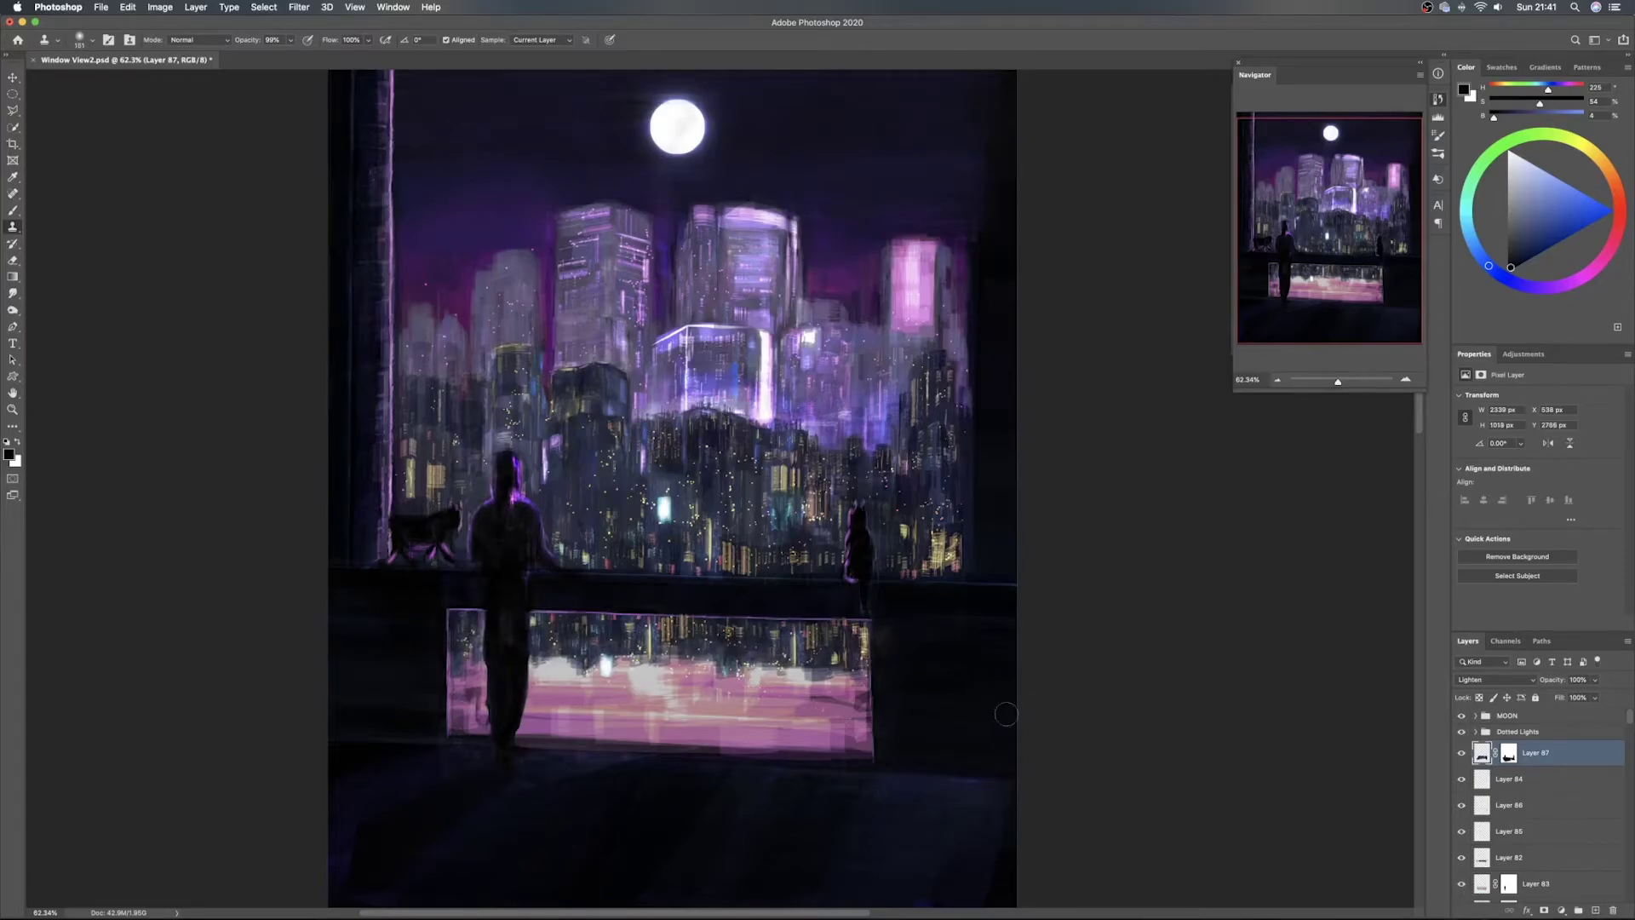
Increase the reflected buildings' contrast with Curves, using points at input 99, output 23 and input 145, output 197
key("b")
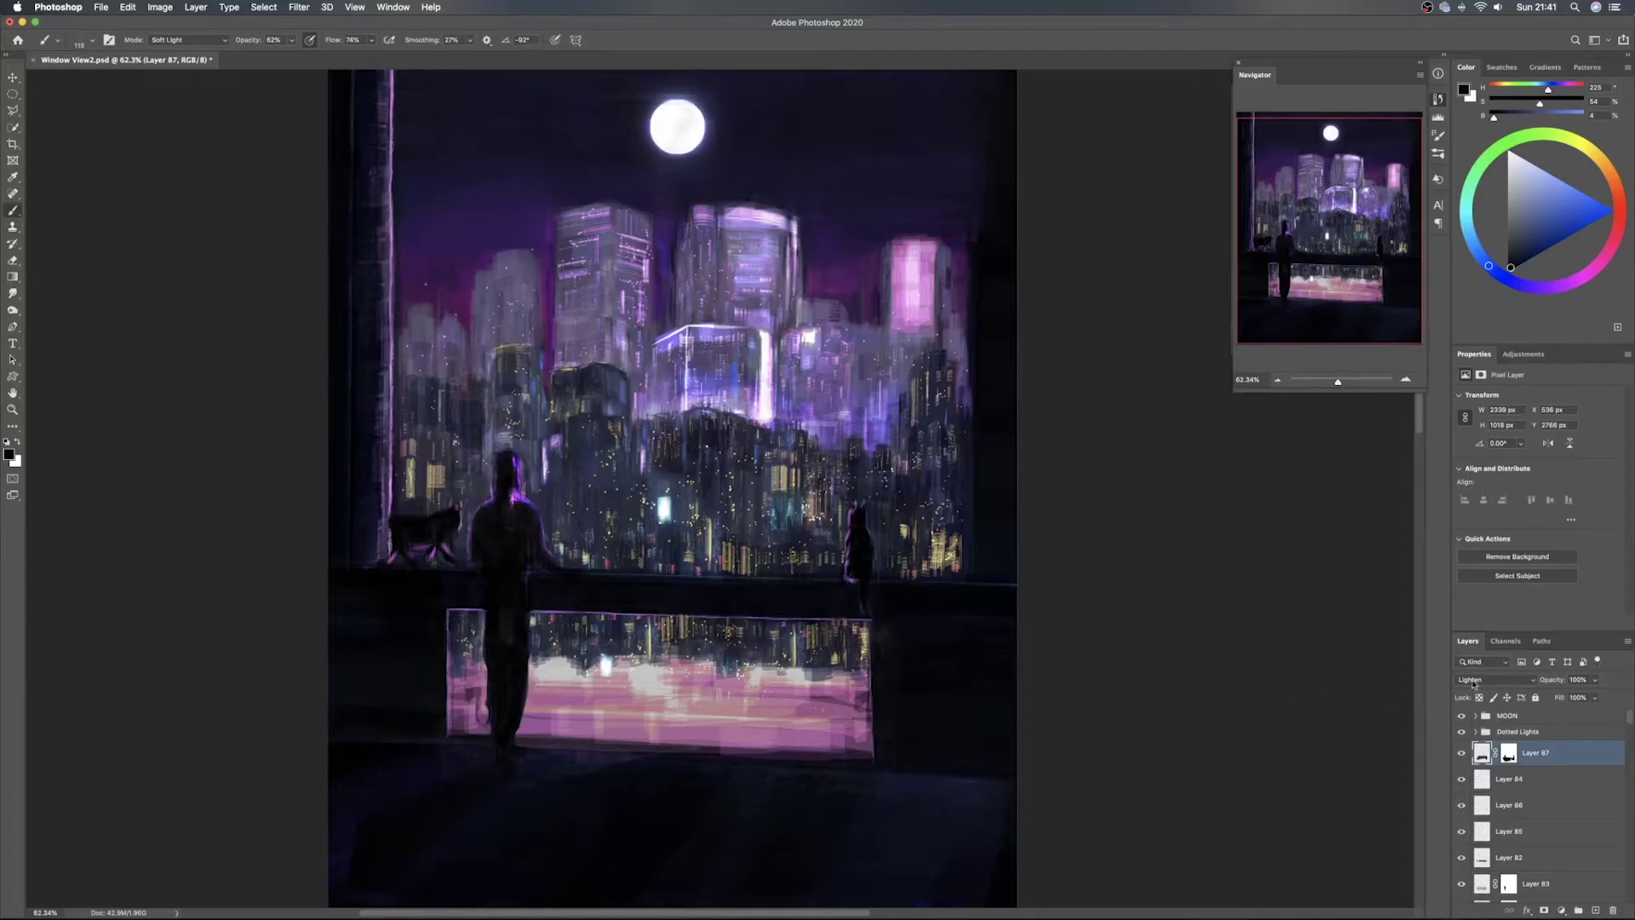
key("ctrl+m")
left_click_drag(1199, 380, 1212, 395)
left_click_drag(1282, 317, 1264, 300)
mouse_move(1211, 397)
left_mouse_down()
mouse_move(1195, 379)
mouse_move(1226, 402)
left_mouse_up()
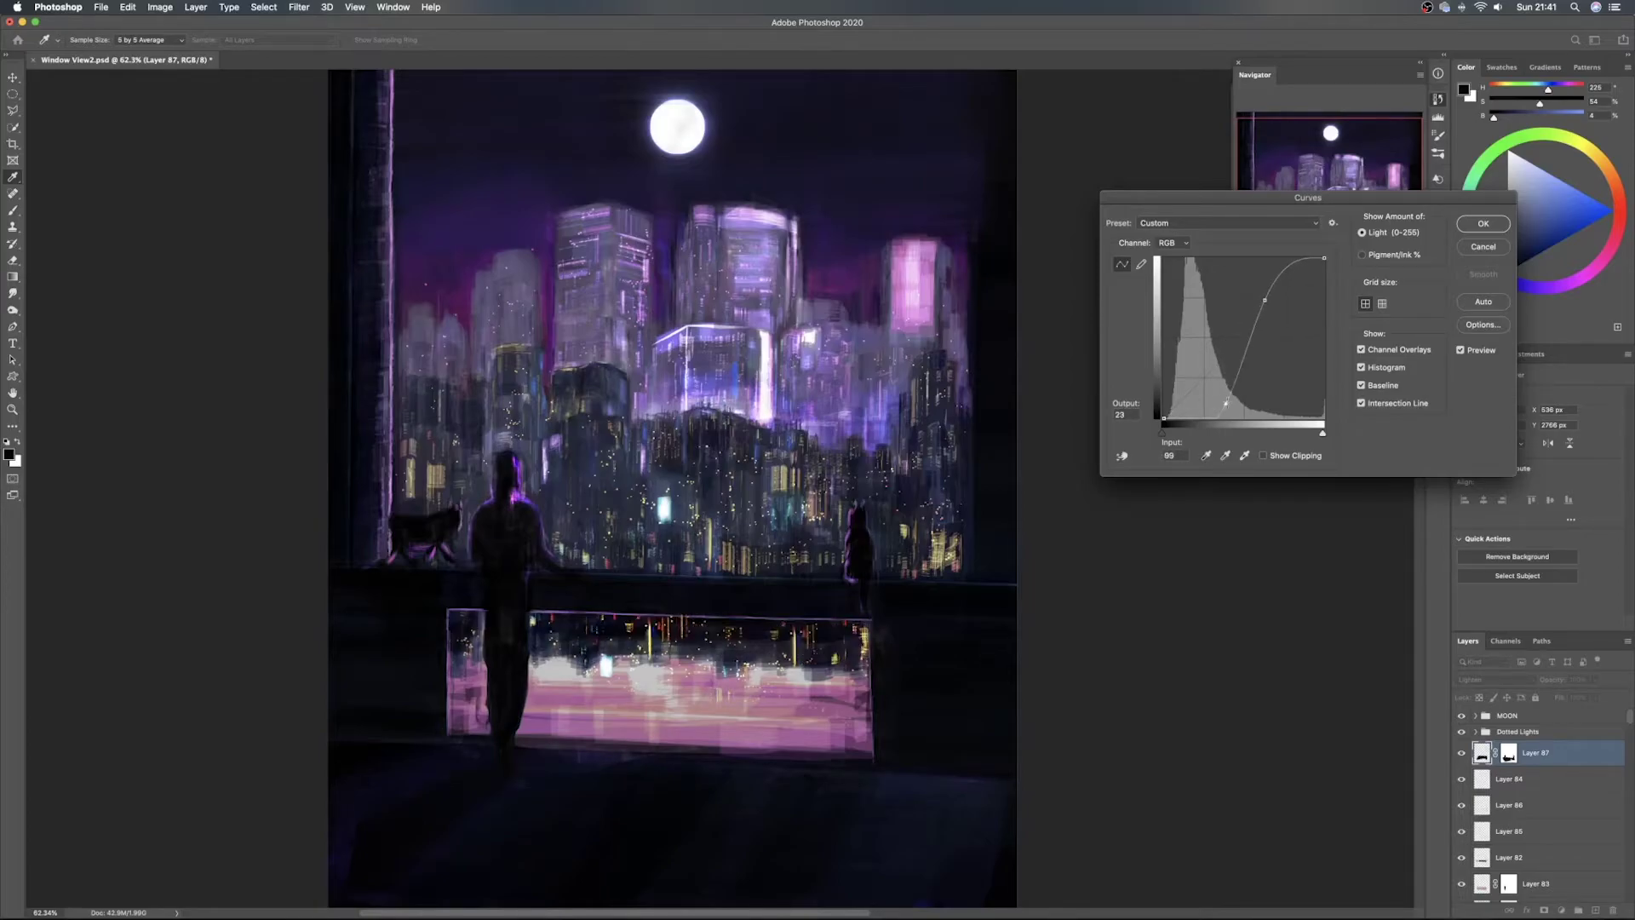
left_click_drag(1264, 300, 1260, 296)
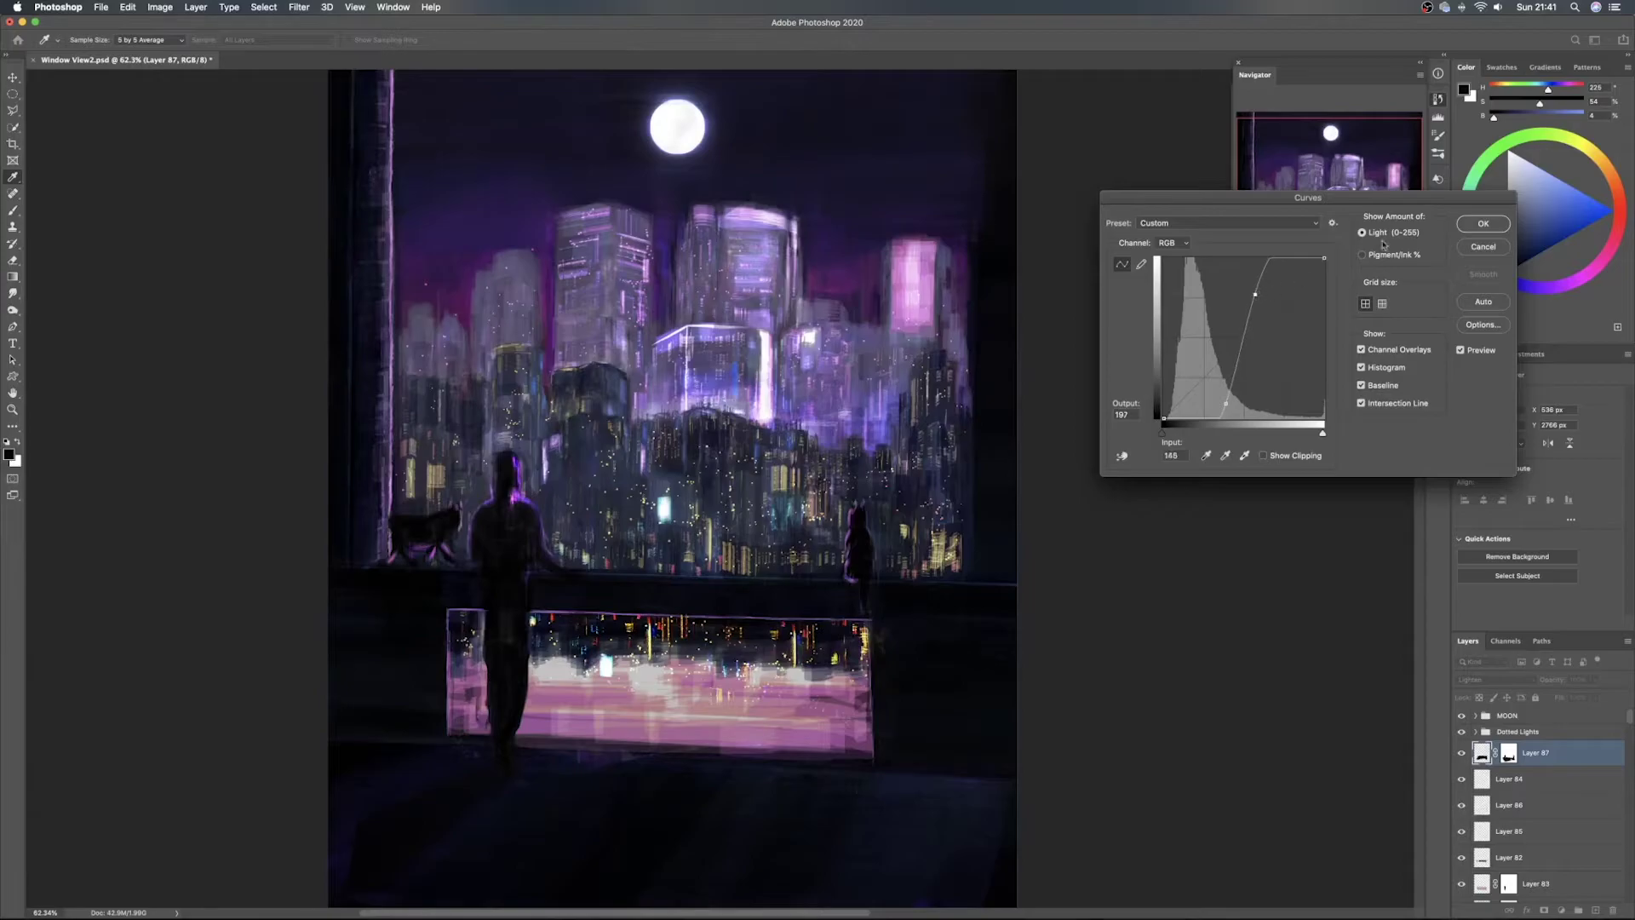
left_click(1483, 223)
Try a lower opacity and other blend modes on Layer 87, settling on Lighten at 80% opacity
left_click_drag(1560, 683, 1510, 684)
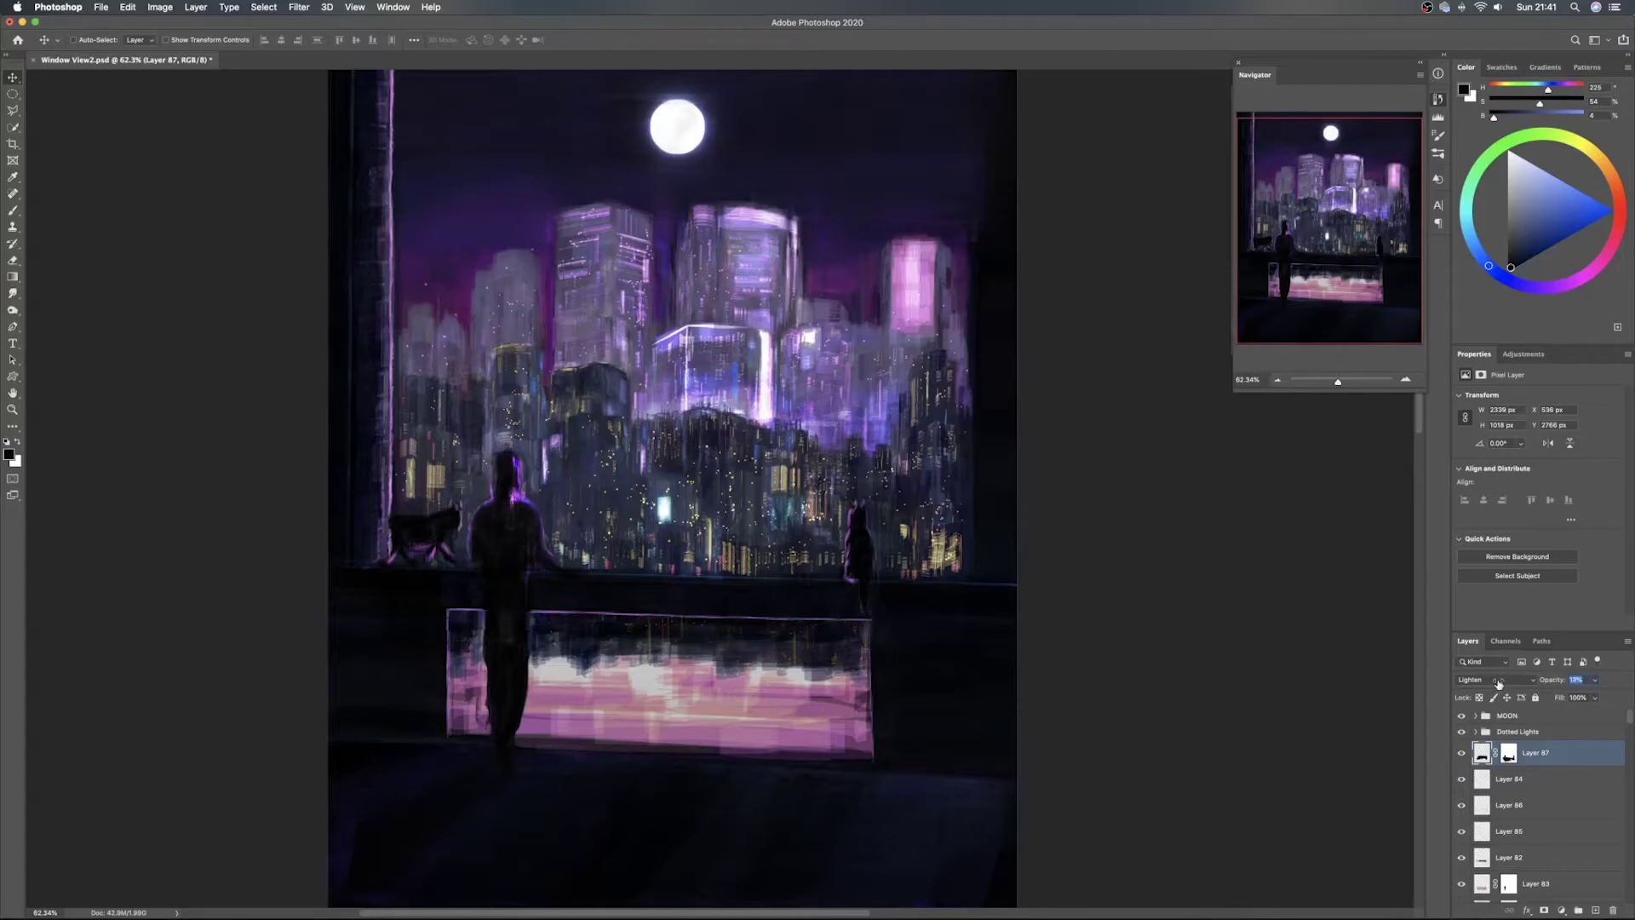
left_click_drag(1498, 683, 1499, 684)
left_click(1499, 679)
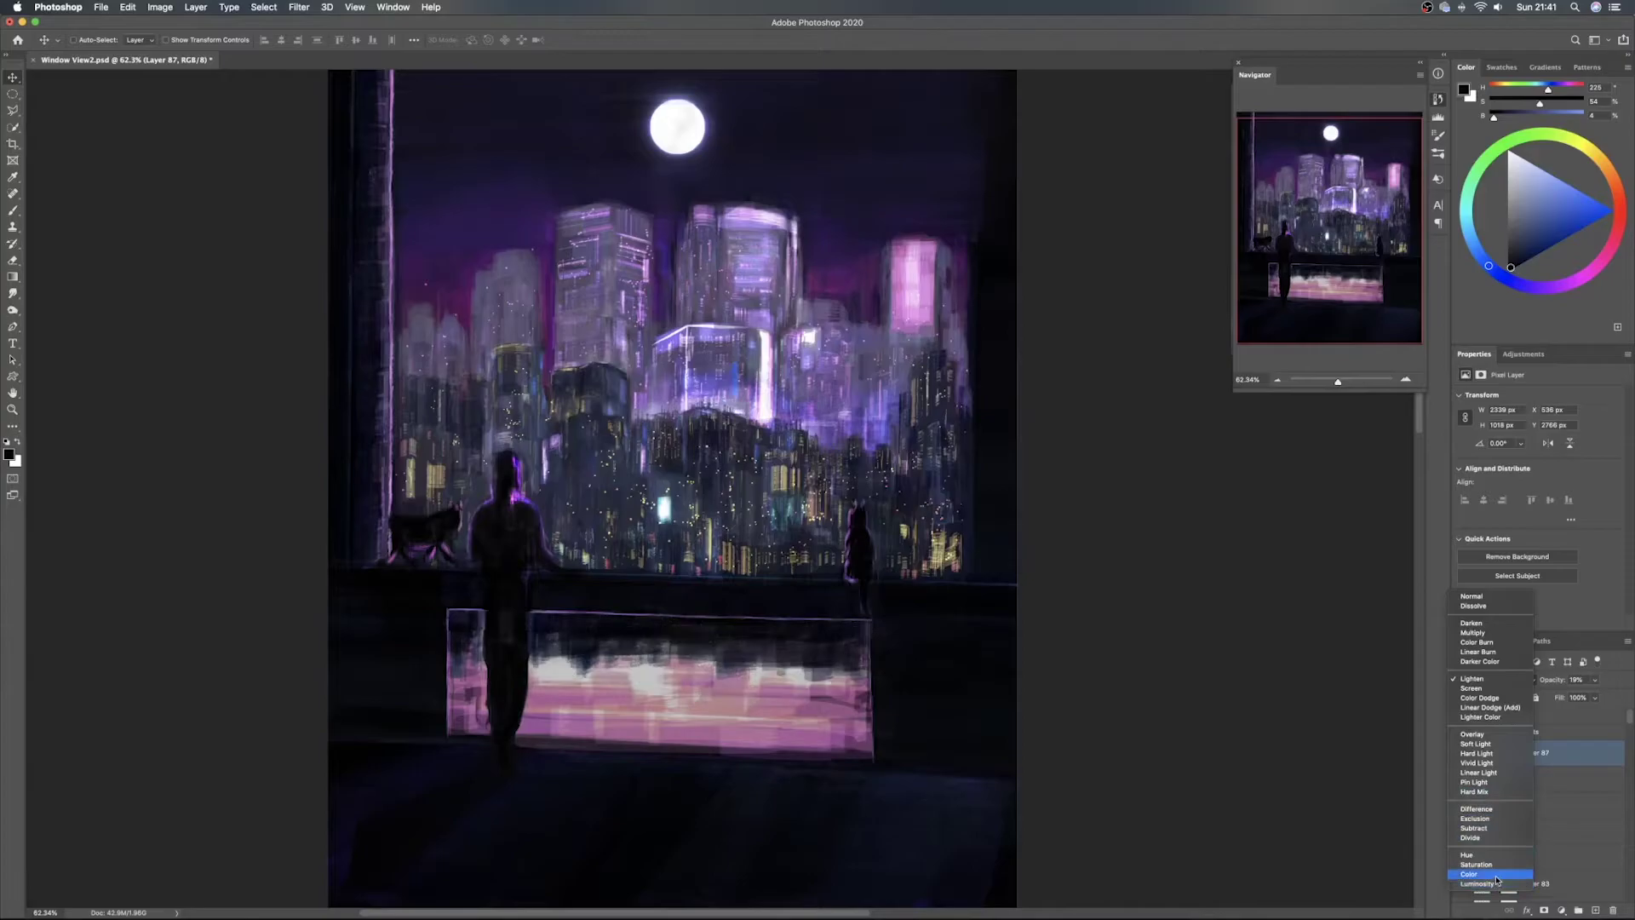
left_click(1502, 679)
left_click_drag(1551, 684, 1596, 684)
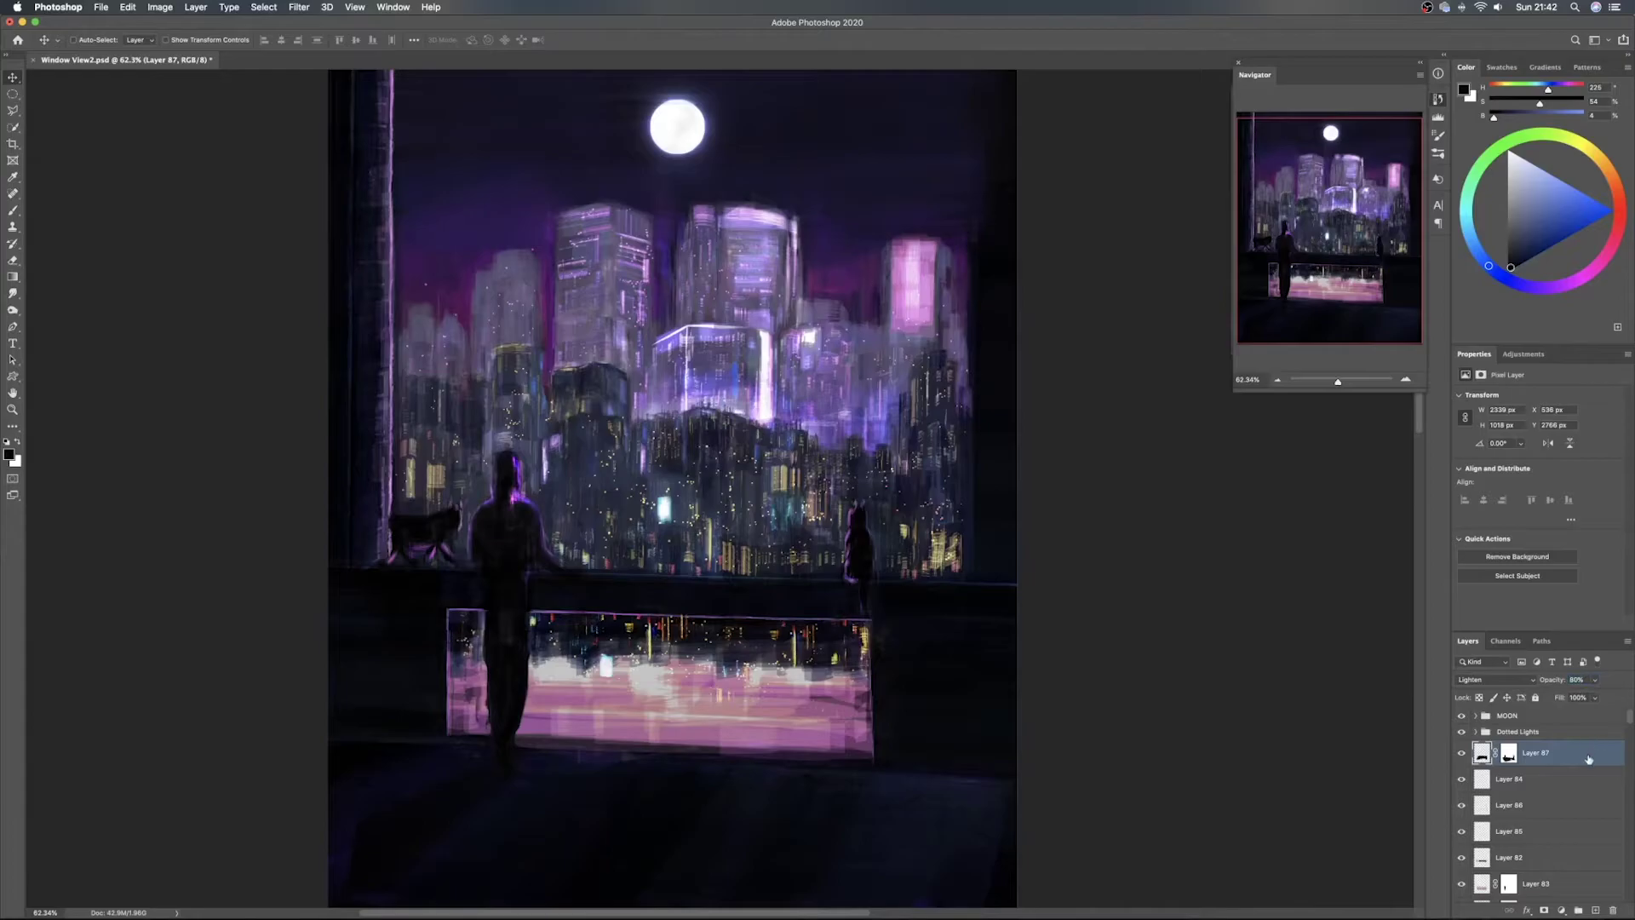
Adjust the Blend If ranges in Layer 87's blending options and apply them
double_click(1589, 754)
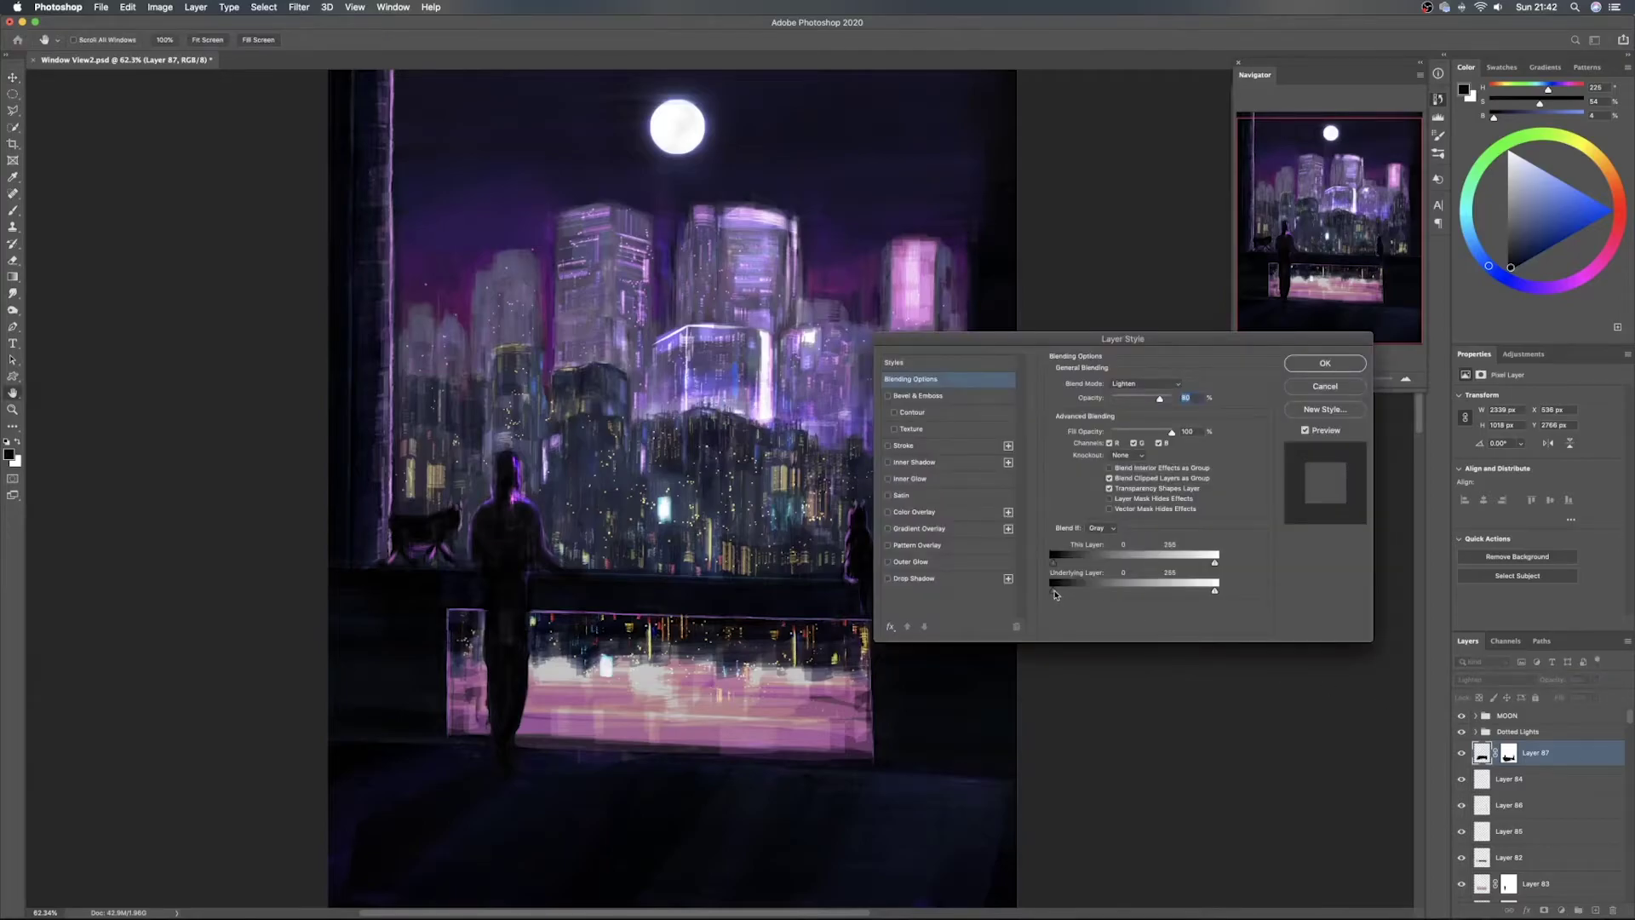
mouse_move(1054, 592)
left_mouse_down()
mouse_move(1121, 599)
mouse_move(1026, 598)
left_mouse_up()
mouse_move(1214, 567)
left_mouse_down()
mouse_move(1126, 569)
mouse_move(1226, 569)
left_mouse_up()
mouse_move(1054, 567)
left_mouse_down()
mouse_move(1179, 567)
mouse_move(1037, 568)
mouse_move(1141, 569)
mouse_move(1053, 567)
mouse_move(1145, 596)
mouse_move(1060, 593)
left_mouse_up()
left_click(1337, 365)
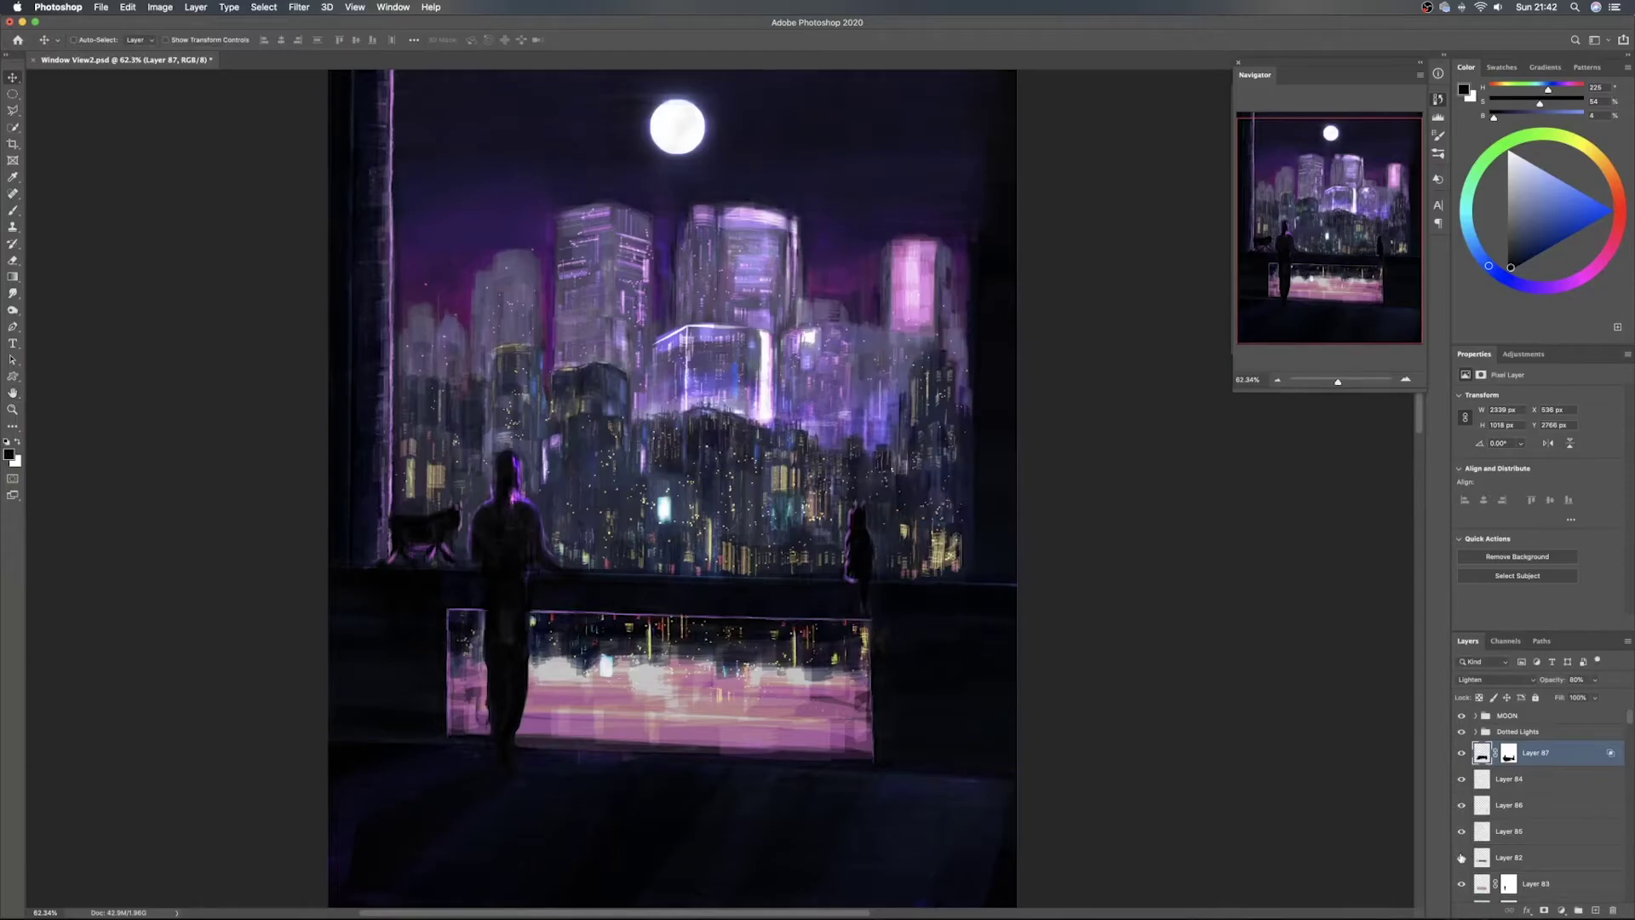
Check Layer 82's contribution by toggling its visibility, then lower its opacity and set its blend mode to Linear Light
left_click(1461, 858)
left_click(1543, 855)
left_click(1461, 858)
left_click_drag(1554, 681, 1488, 681)
left_click(1488, 681)
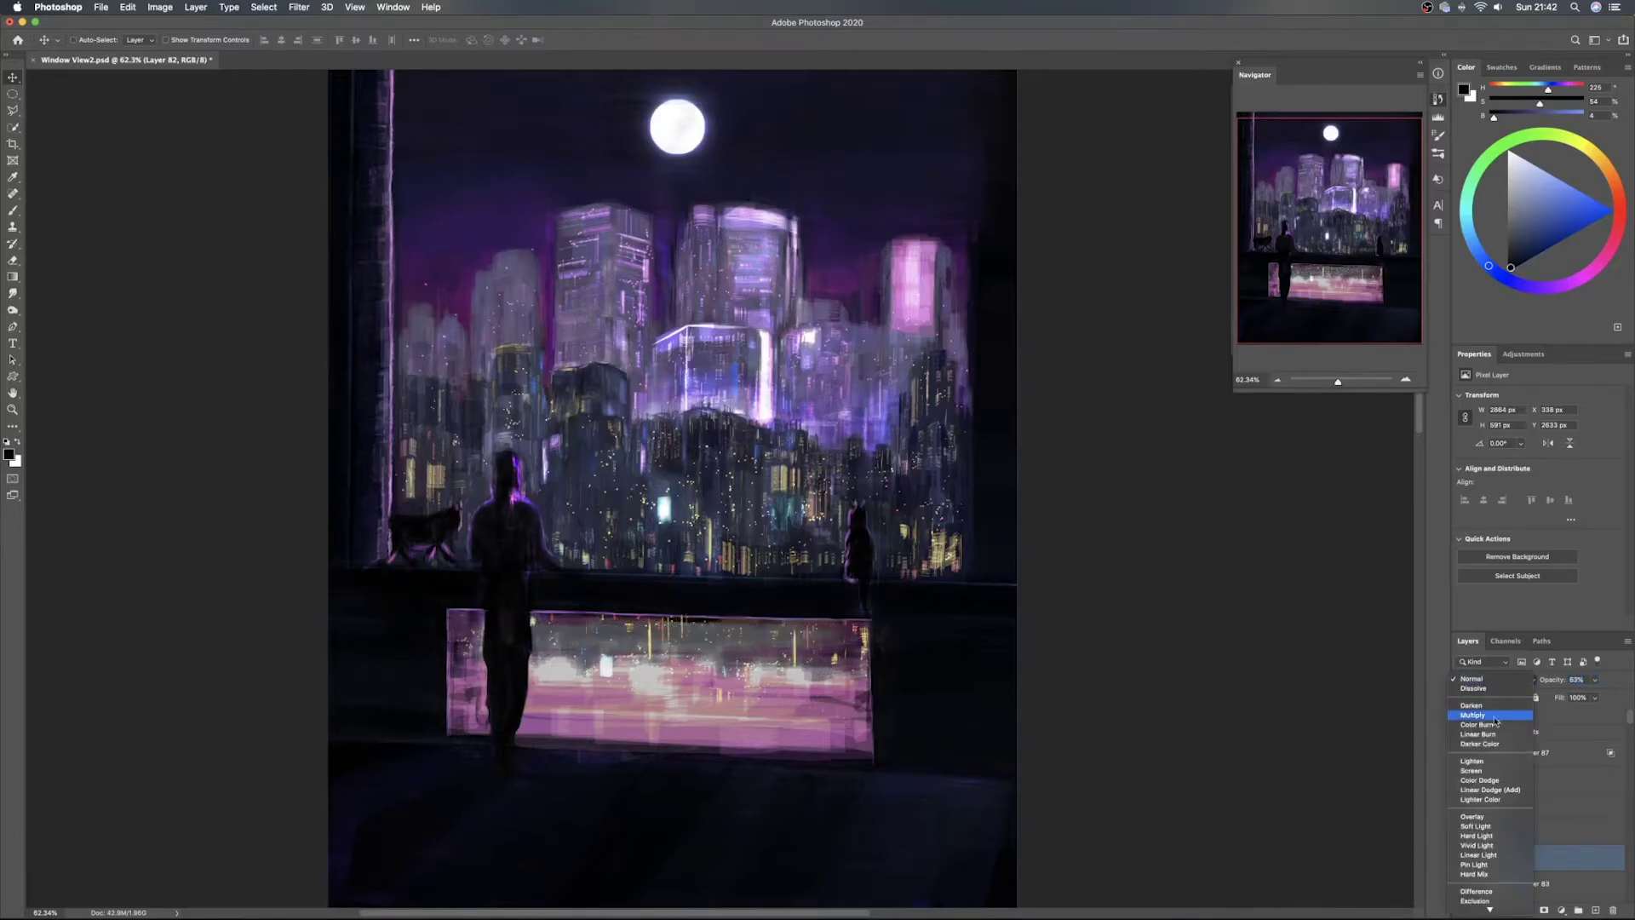
left_click(1502, 858)
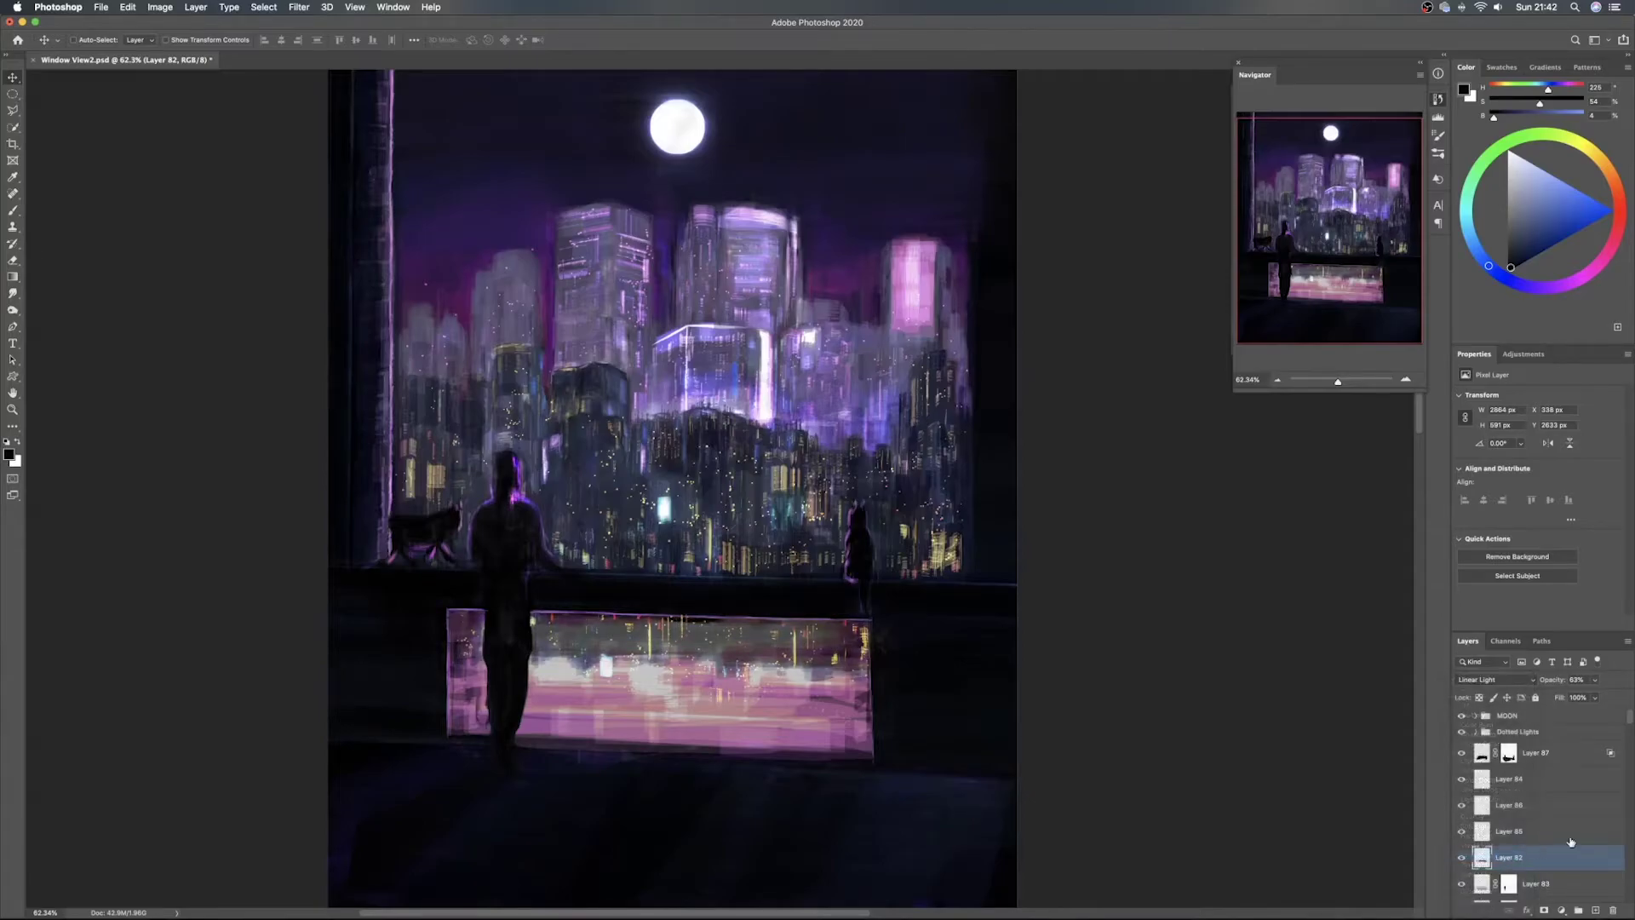
Compare the panel with Layer 84 hidden and shown, and set Layer 87 to 100% opacity and Screen blending
left_click(1462, 779)
left_click(1462, 779)
left_click(1575, 752)
left_click_drag(1555, 682, 1631, 679)
left_click(1499, 679)
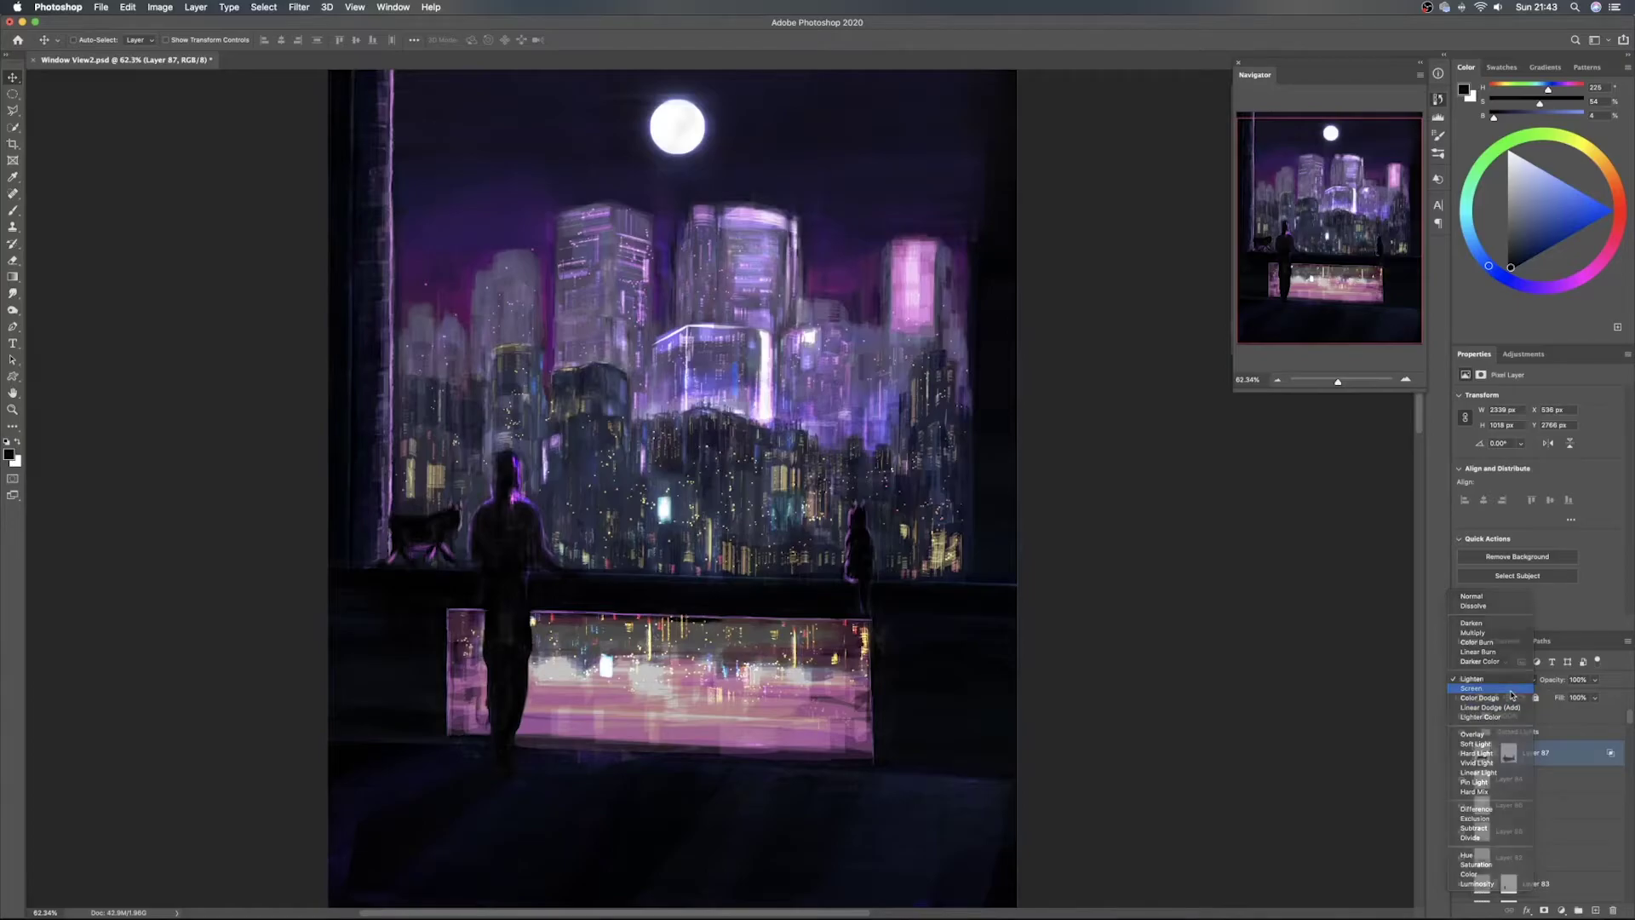
left_click(1511, 694)
Target Layer 87's mask with the brush and swapped colours, save the document, and add a new layer above Layer 87
left_click(1508, 752)
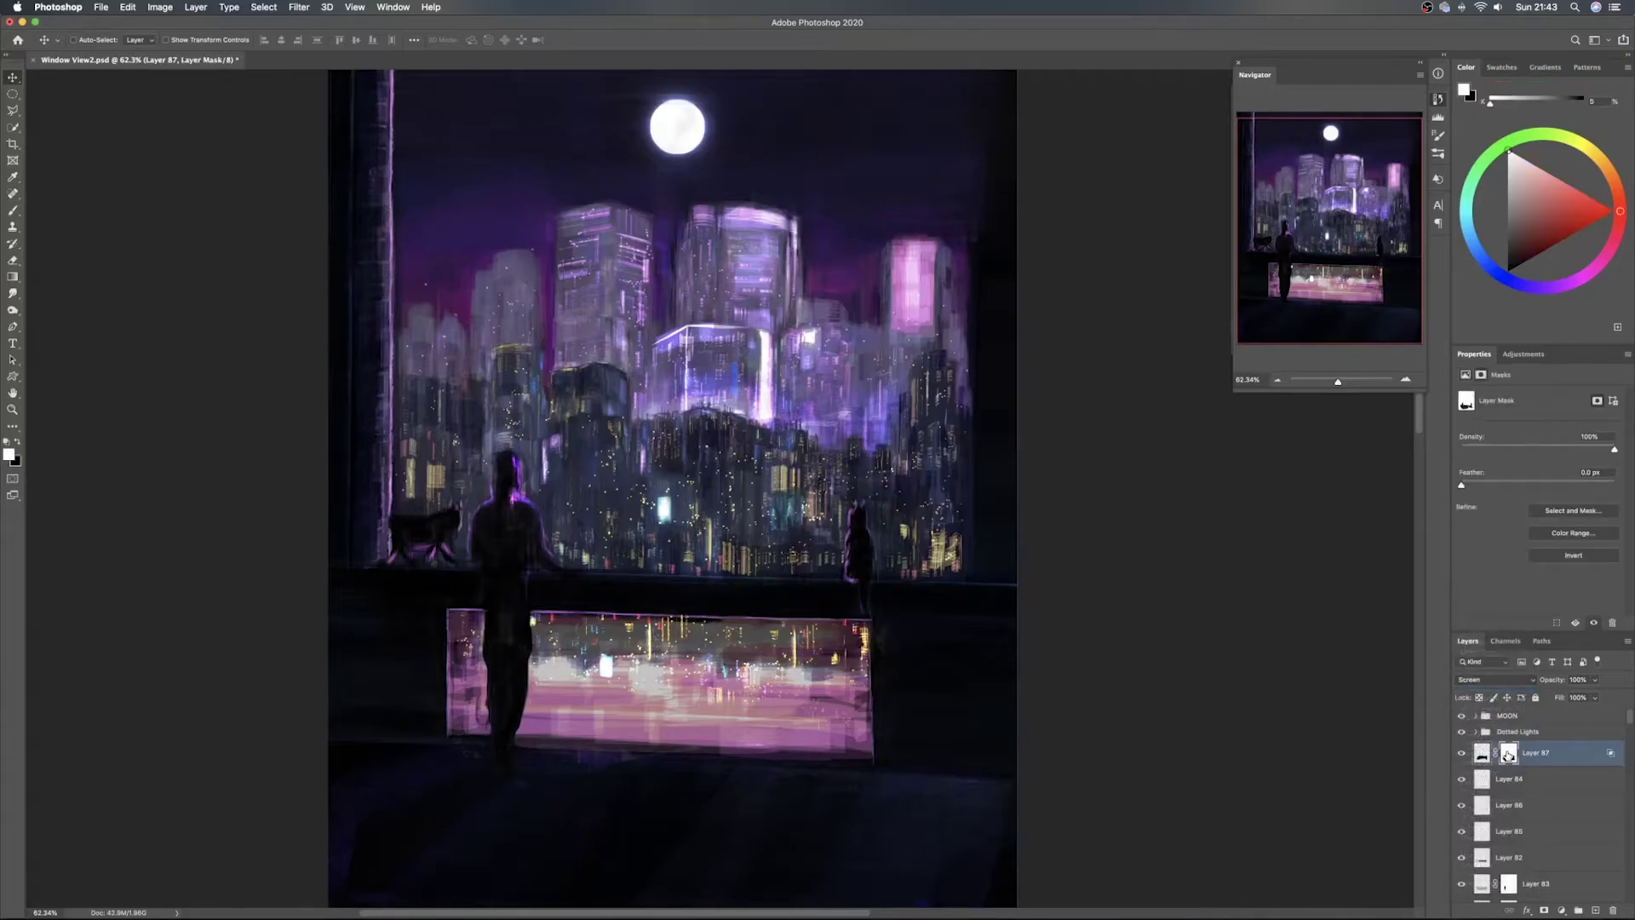
key("b")
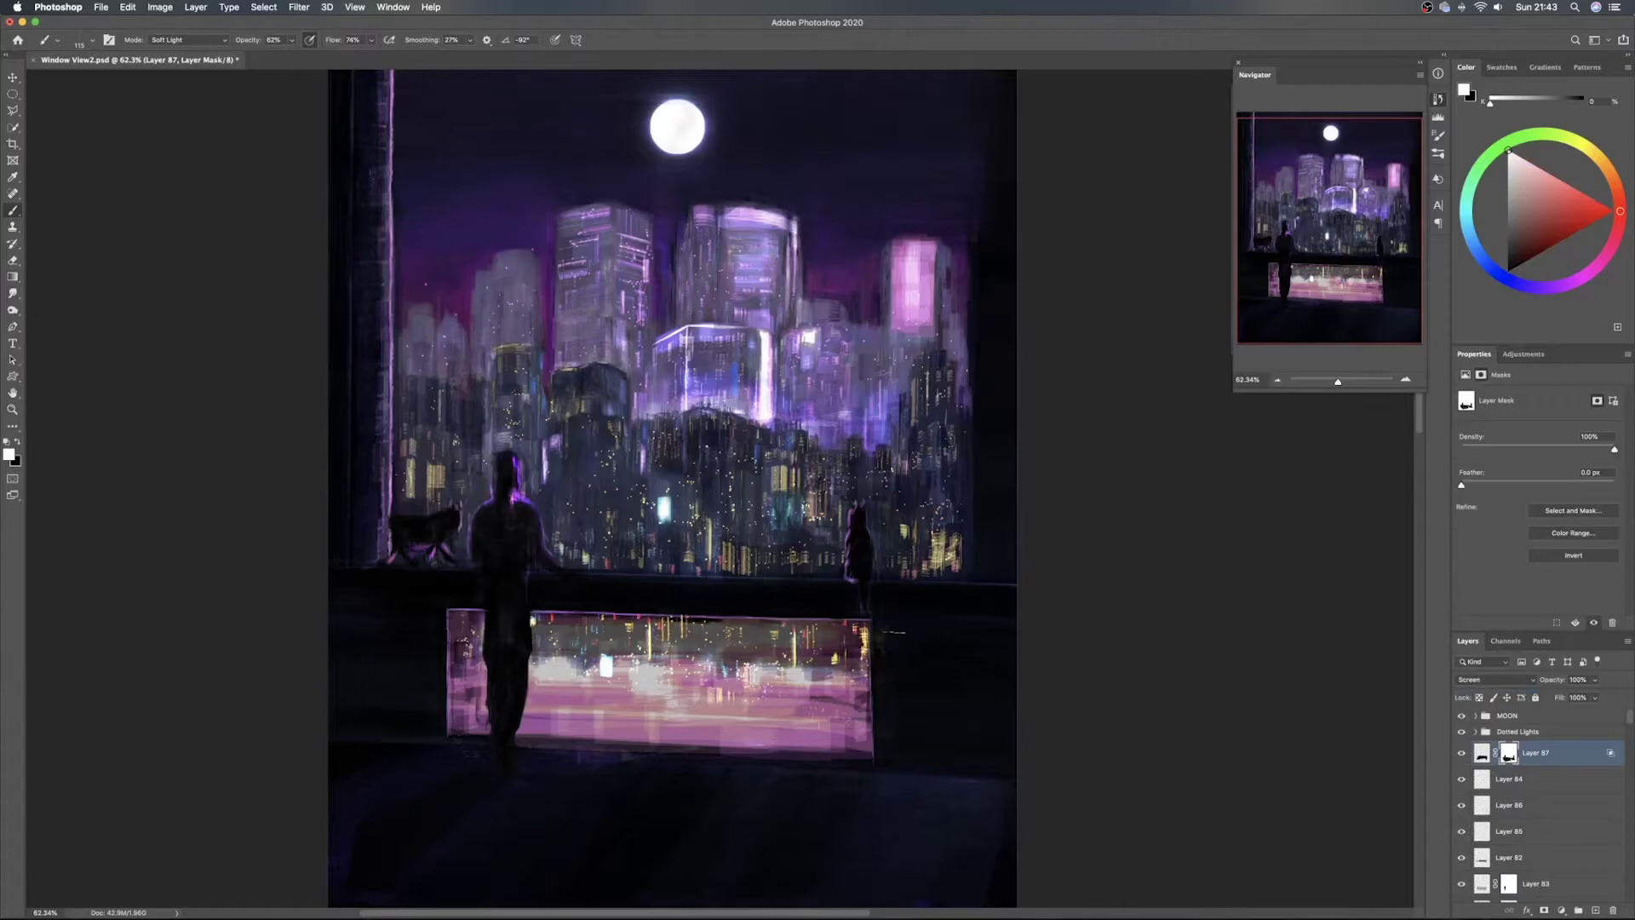
key("x")
key("super+s")
left_click(1594, 910)
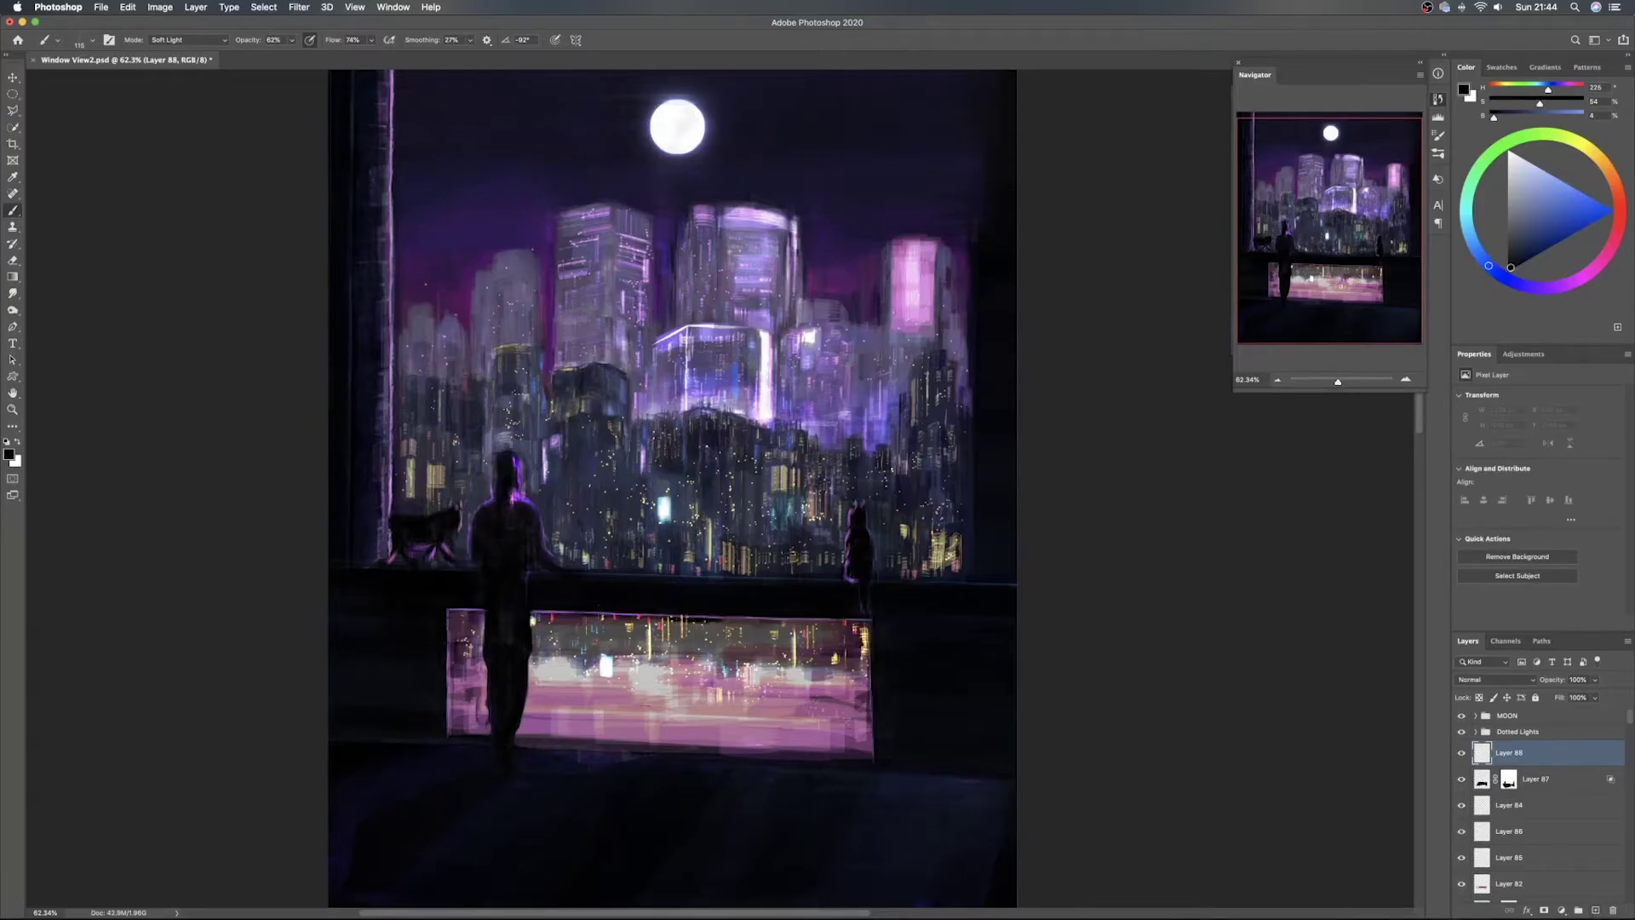
With a large Color Dodge brush and purple sampled from the standing figure's rim light, paint separate diagonal light shafts across the floor
left_click_drag(771, 792, 841, 790)
left_click(512, 494, "alt")
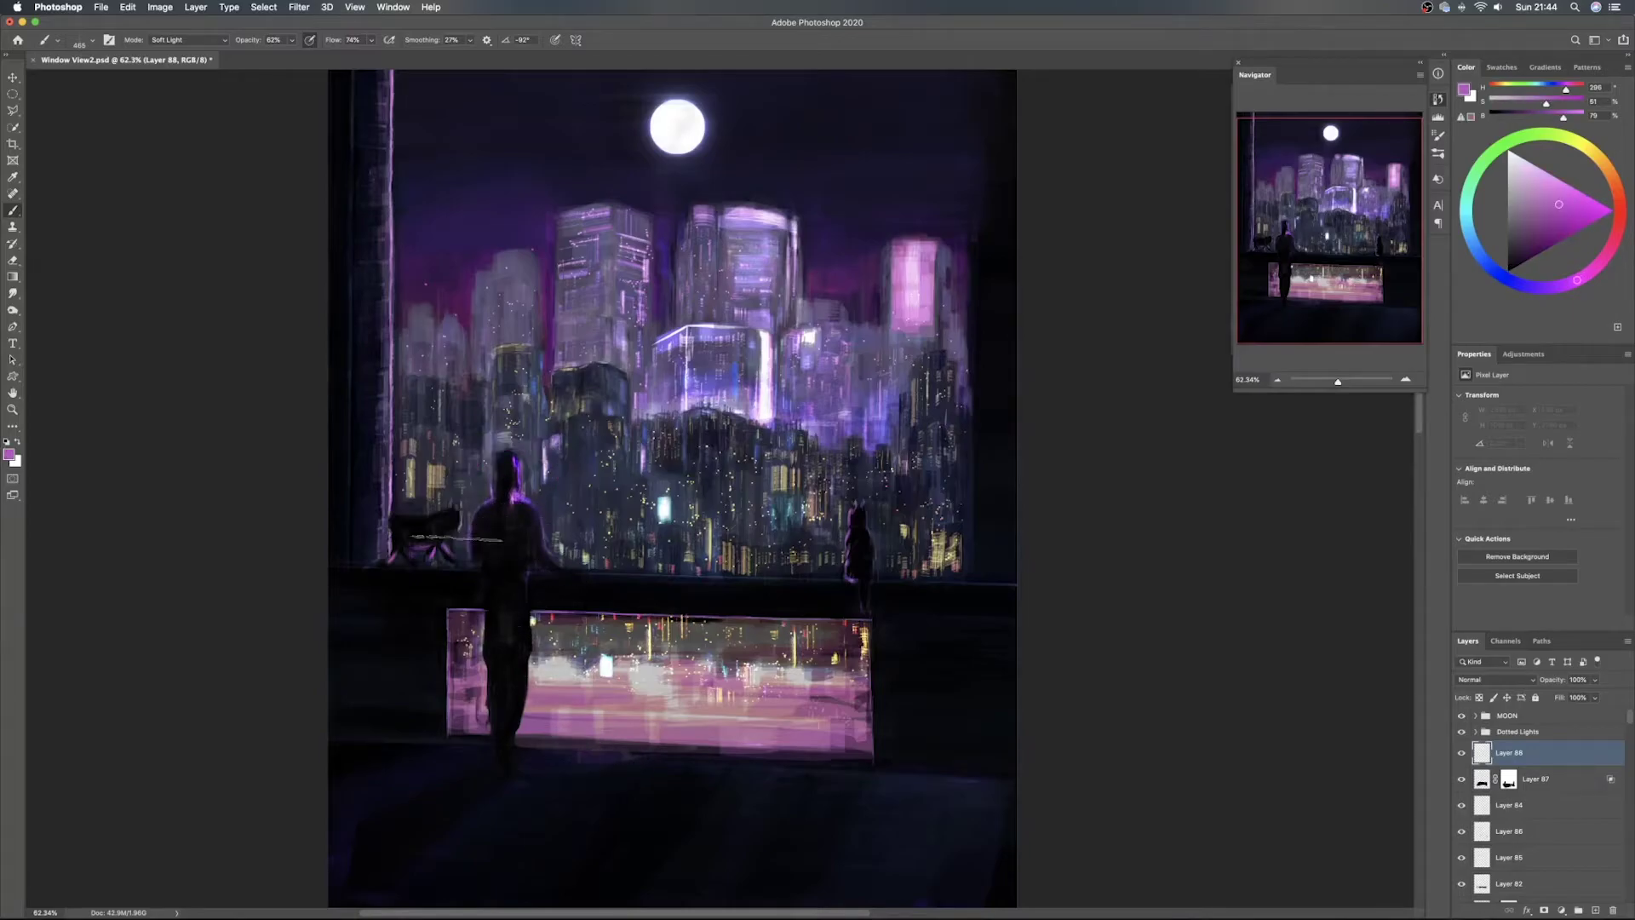
left_click(205, 41)
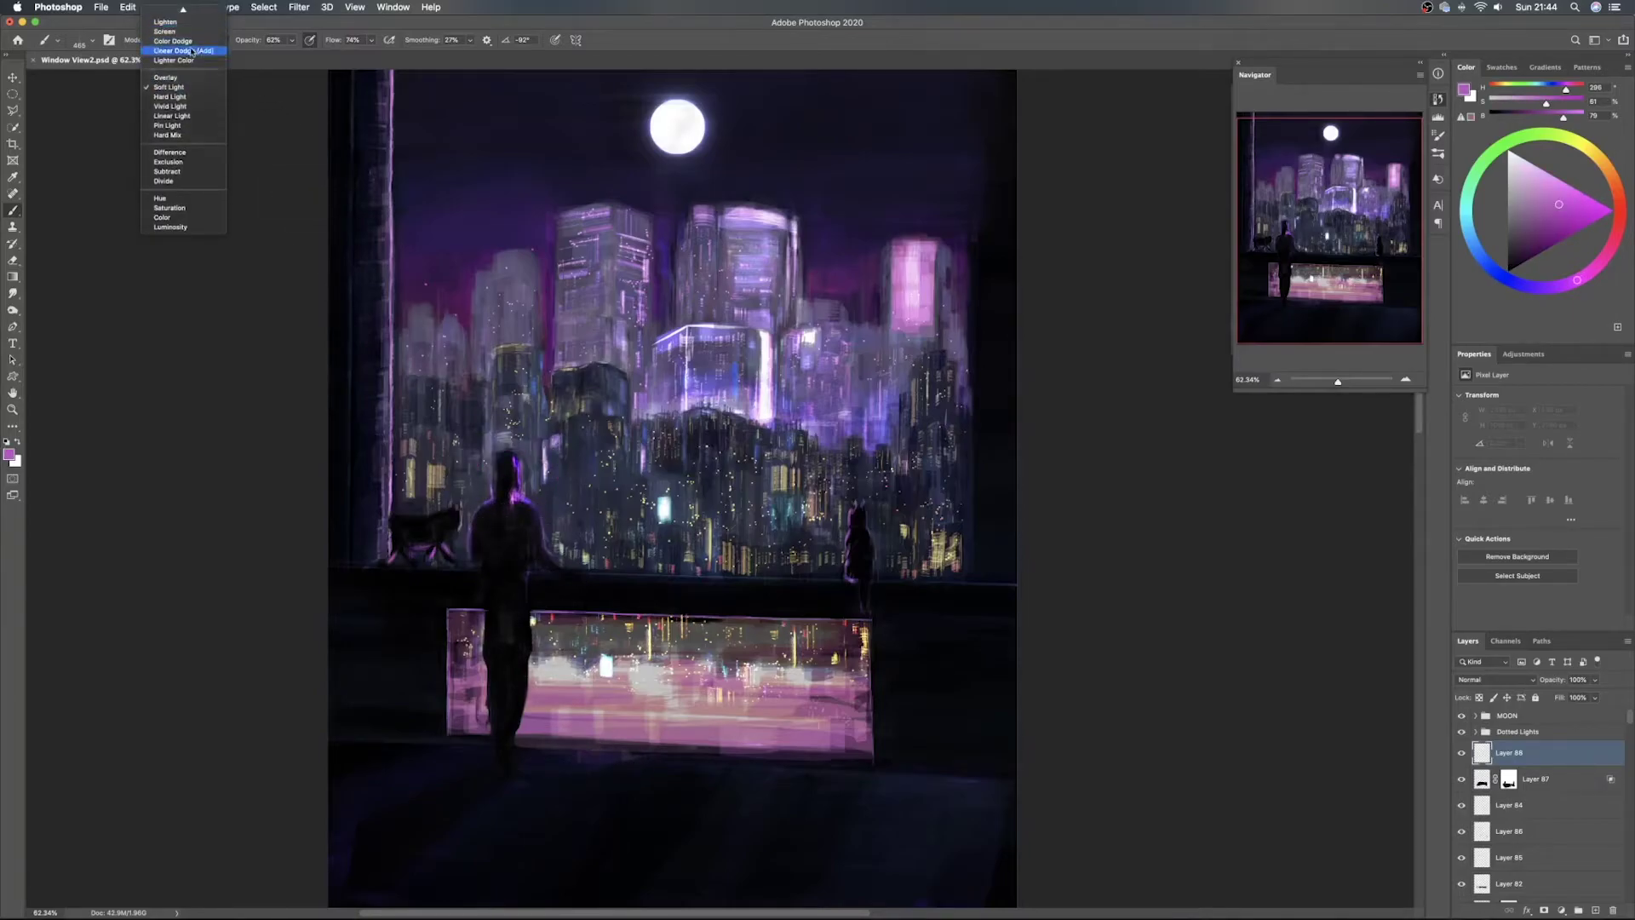
left_click(186, 49)
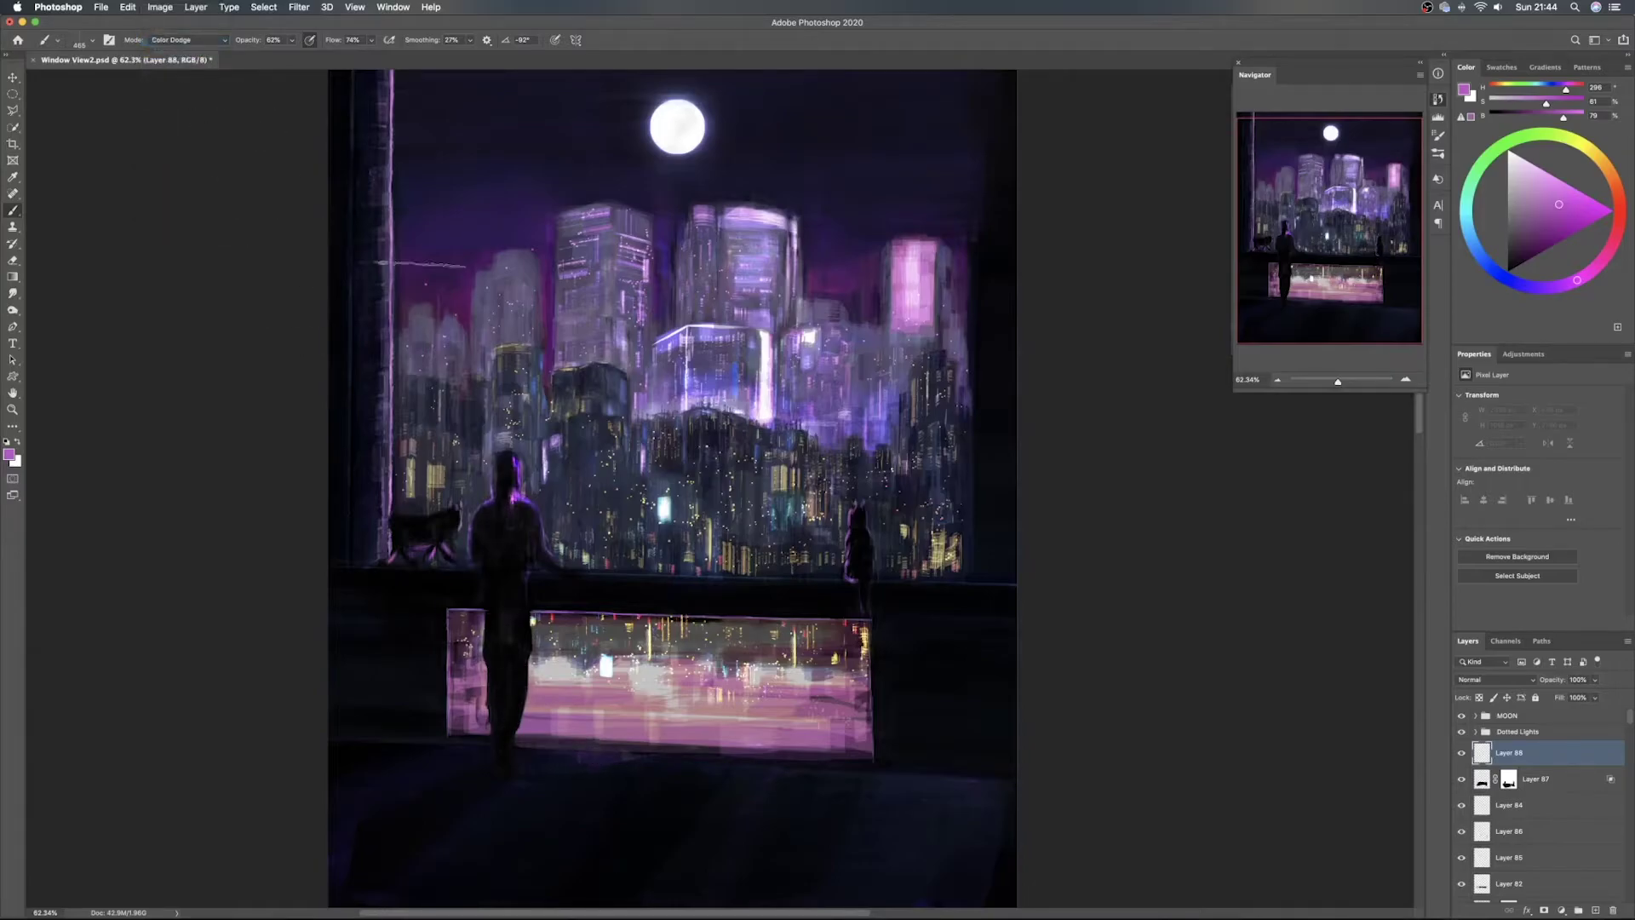
left_click_drag(594, 750, 470, 884)
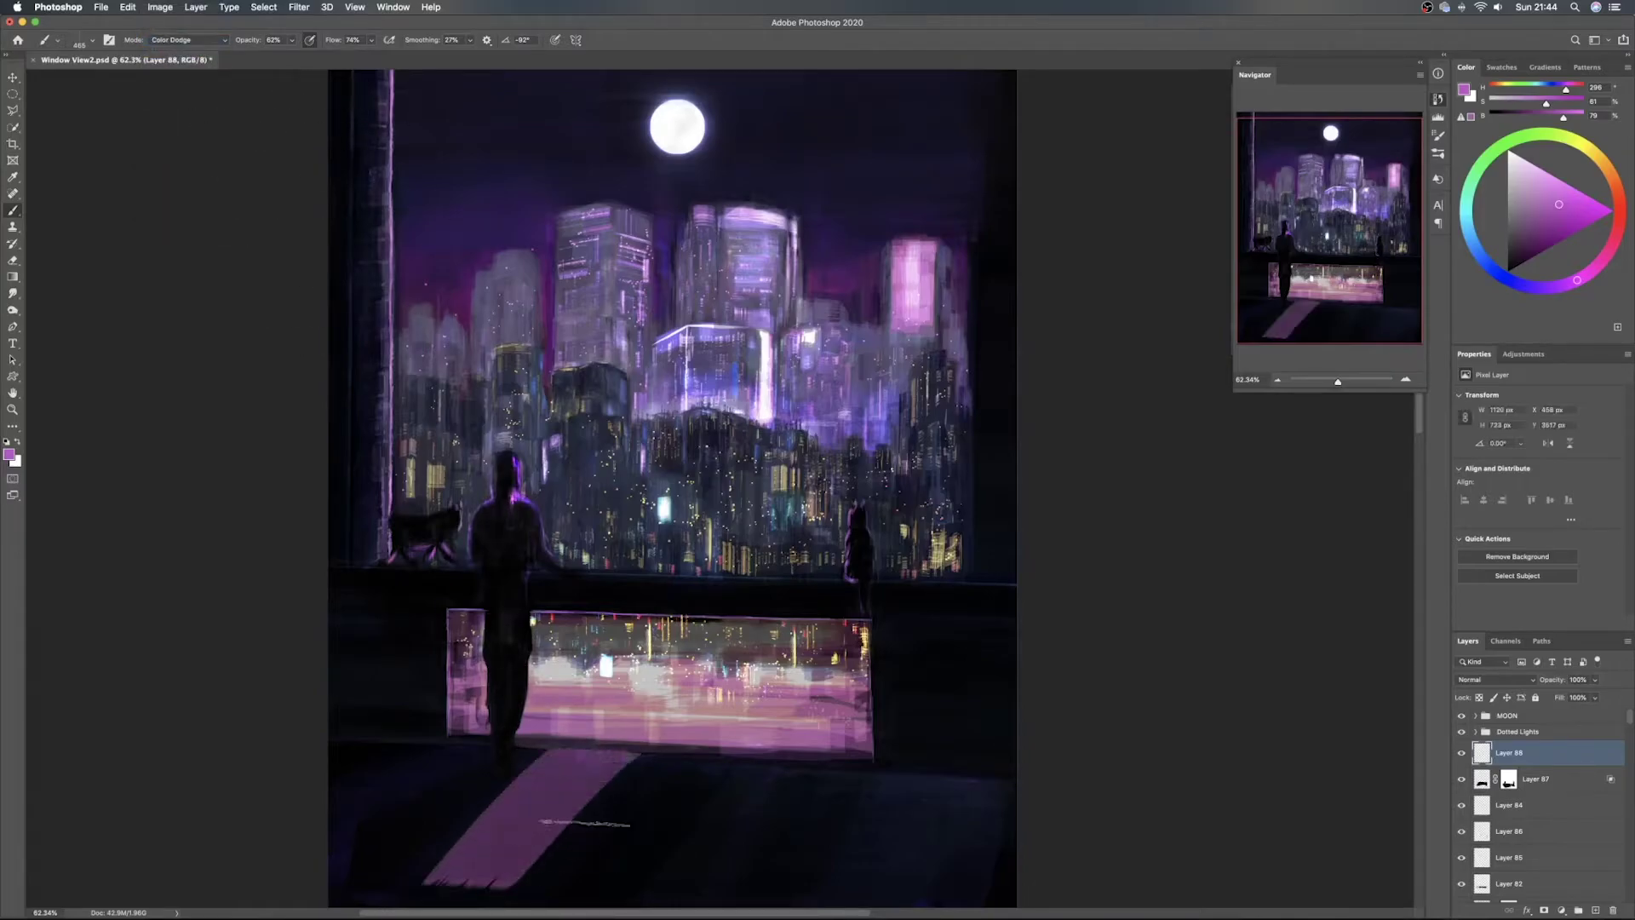
left_click_drag(653, 754, 603, 862)
left_click_drag(722, 758, 690, 830)
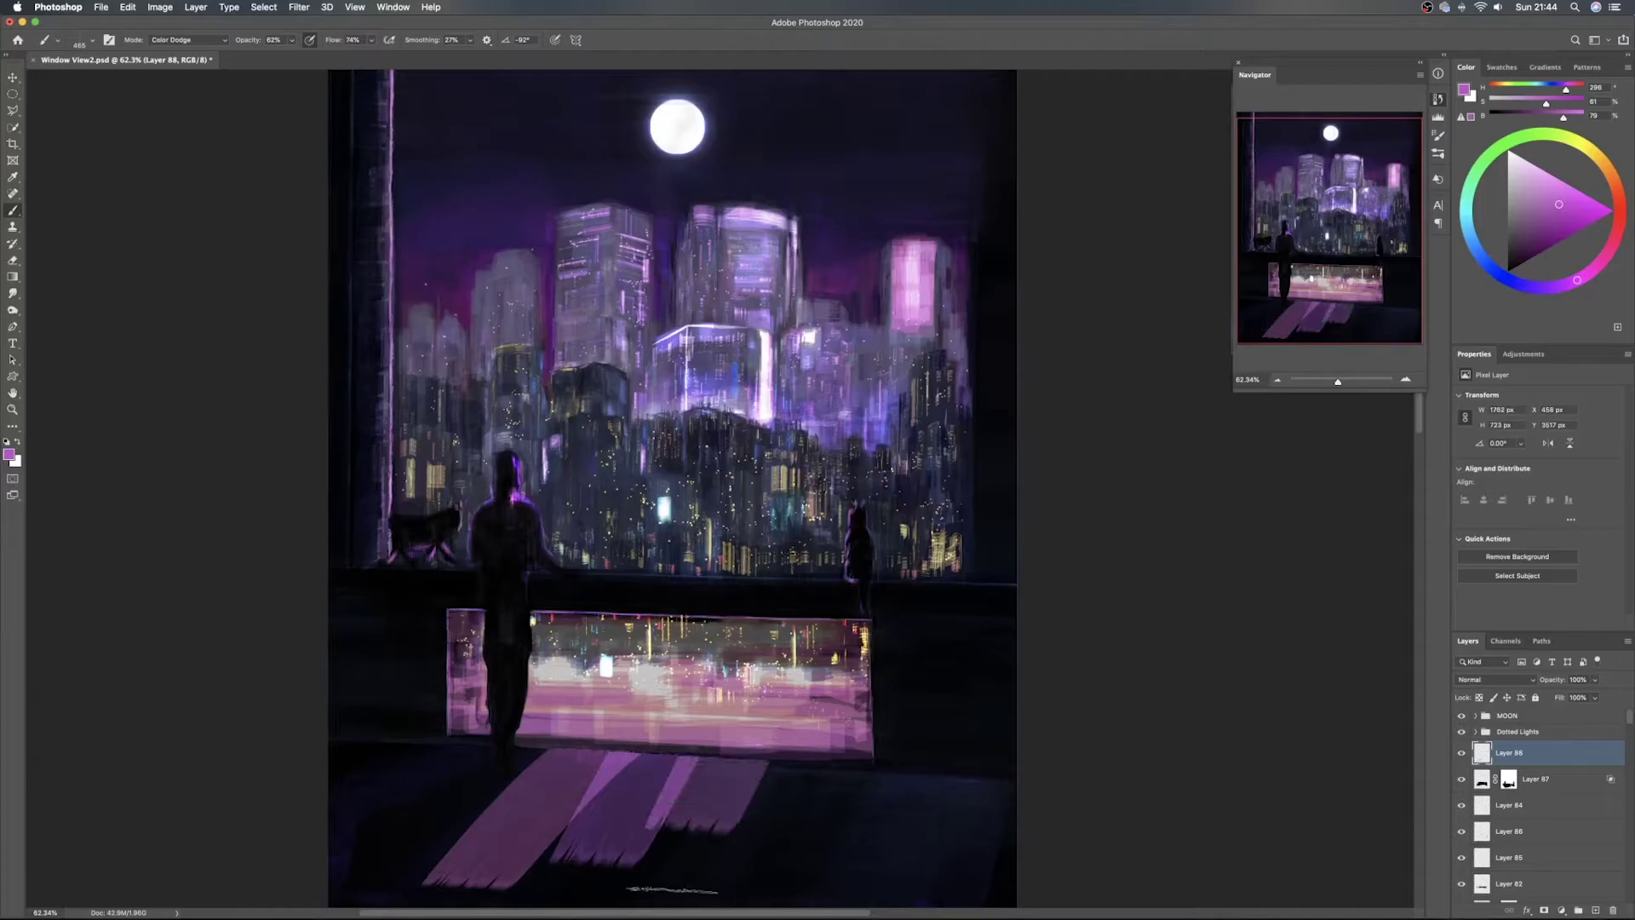
mouse_move(819, 766)
left_mouse_down()
mouse_move(777, 848)
mouse_move(785, 868)
left_mouse_up()
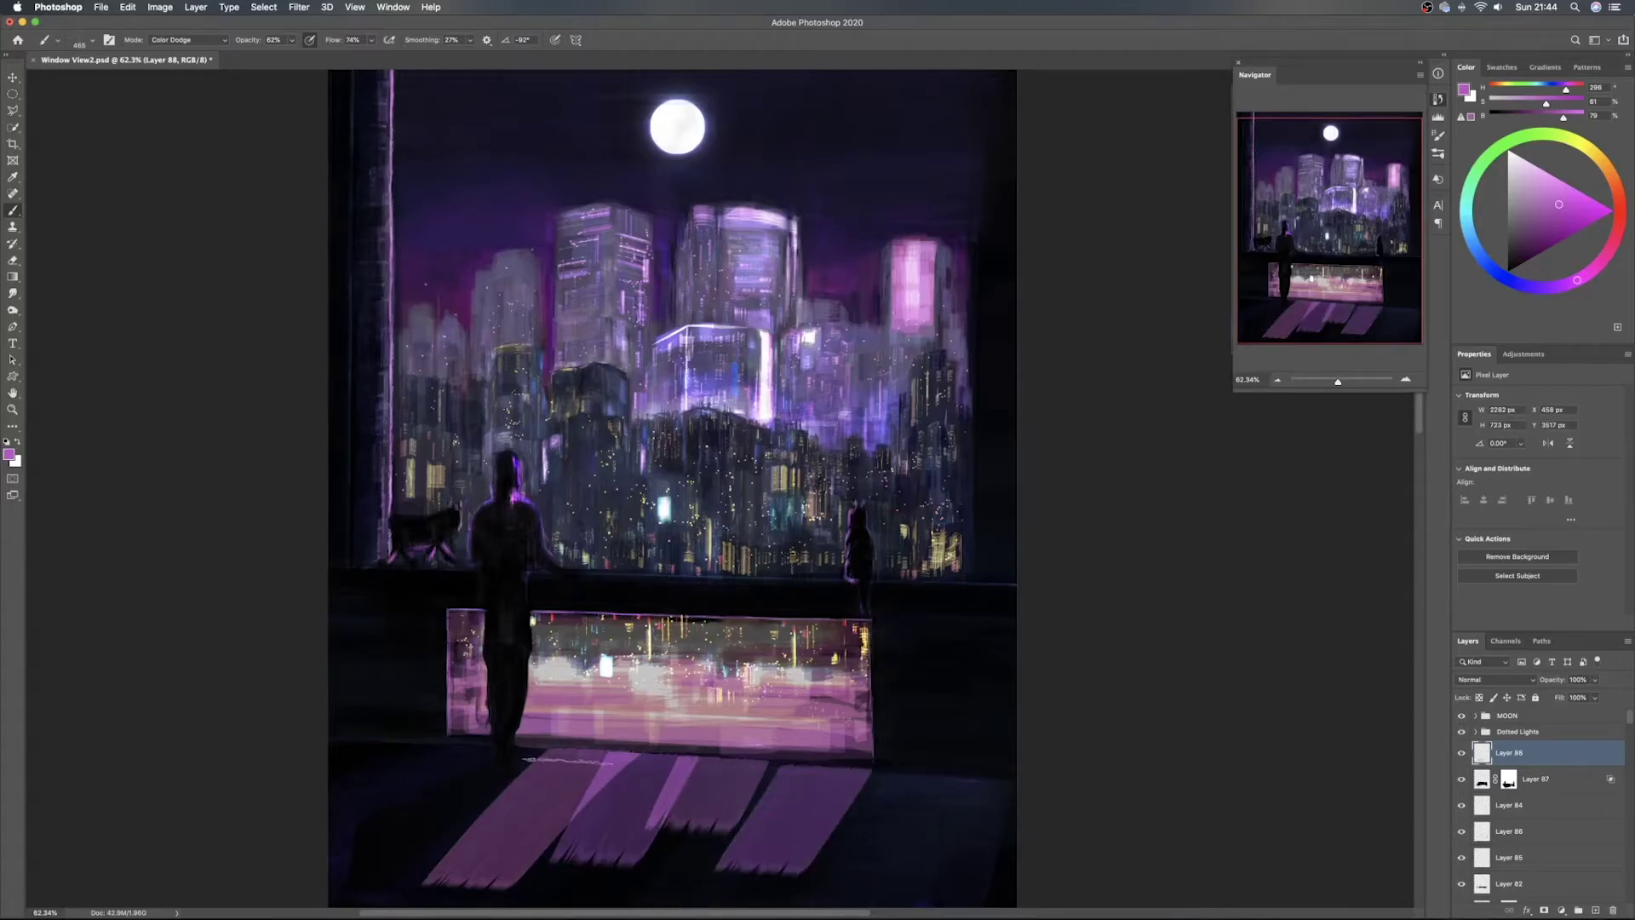
left_click_drag(460, 747, 387, 845)
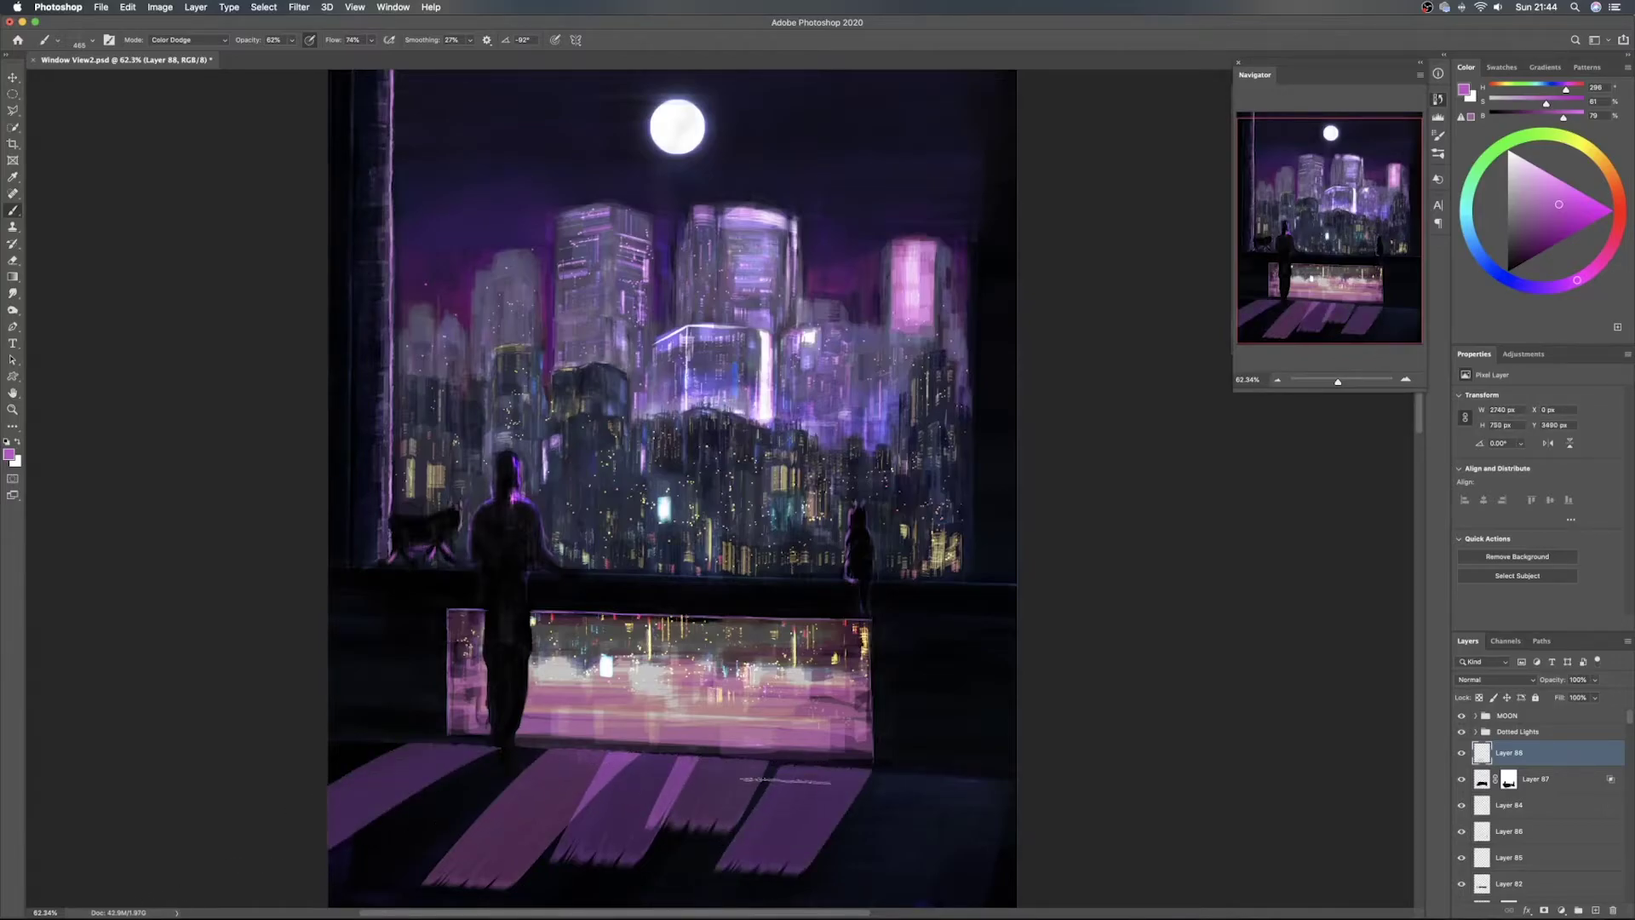
Build up overlapping purple strokes between the shafts to form a bright slanted patch of window light on the floor
left_click_drag(787, 764, 700, 897)
left_click_drag(833, 774, 804, 845)
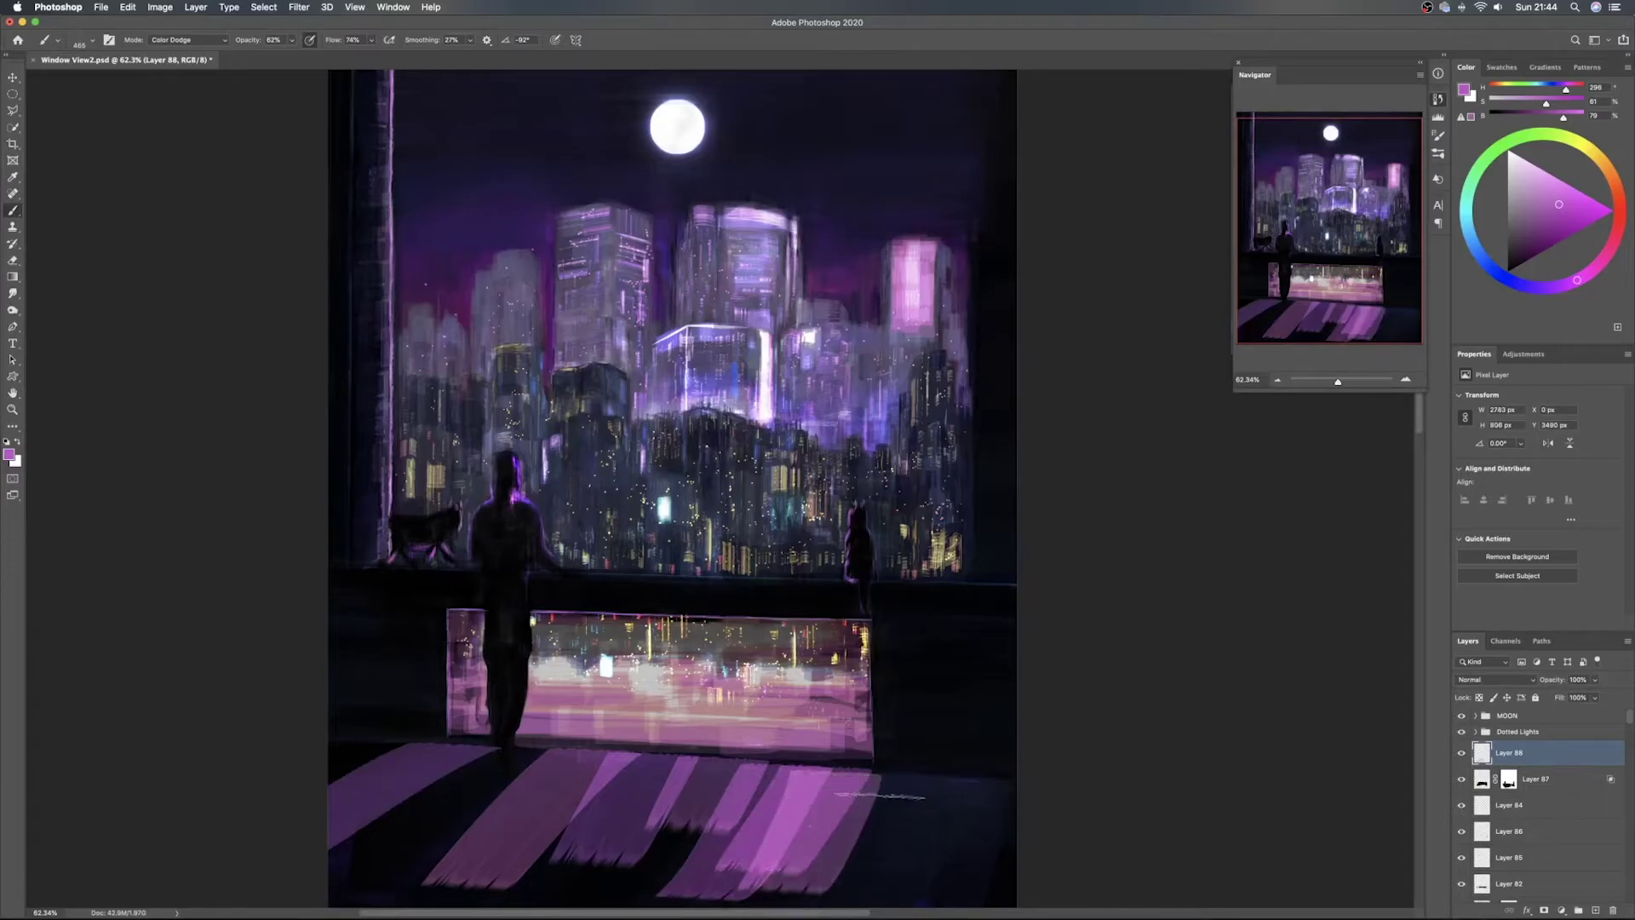
left_click_drag(732, 786, 606, 892)
mouse_move(674, 807)
left_mouse_down()
mouse_move(529, 899)
mouse_move(472, 900)
left_mouse_up()
left_click_drag(649, 782, 484, 886)
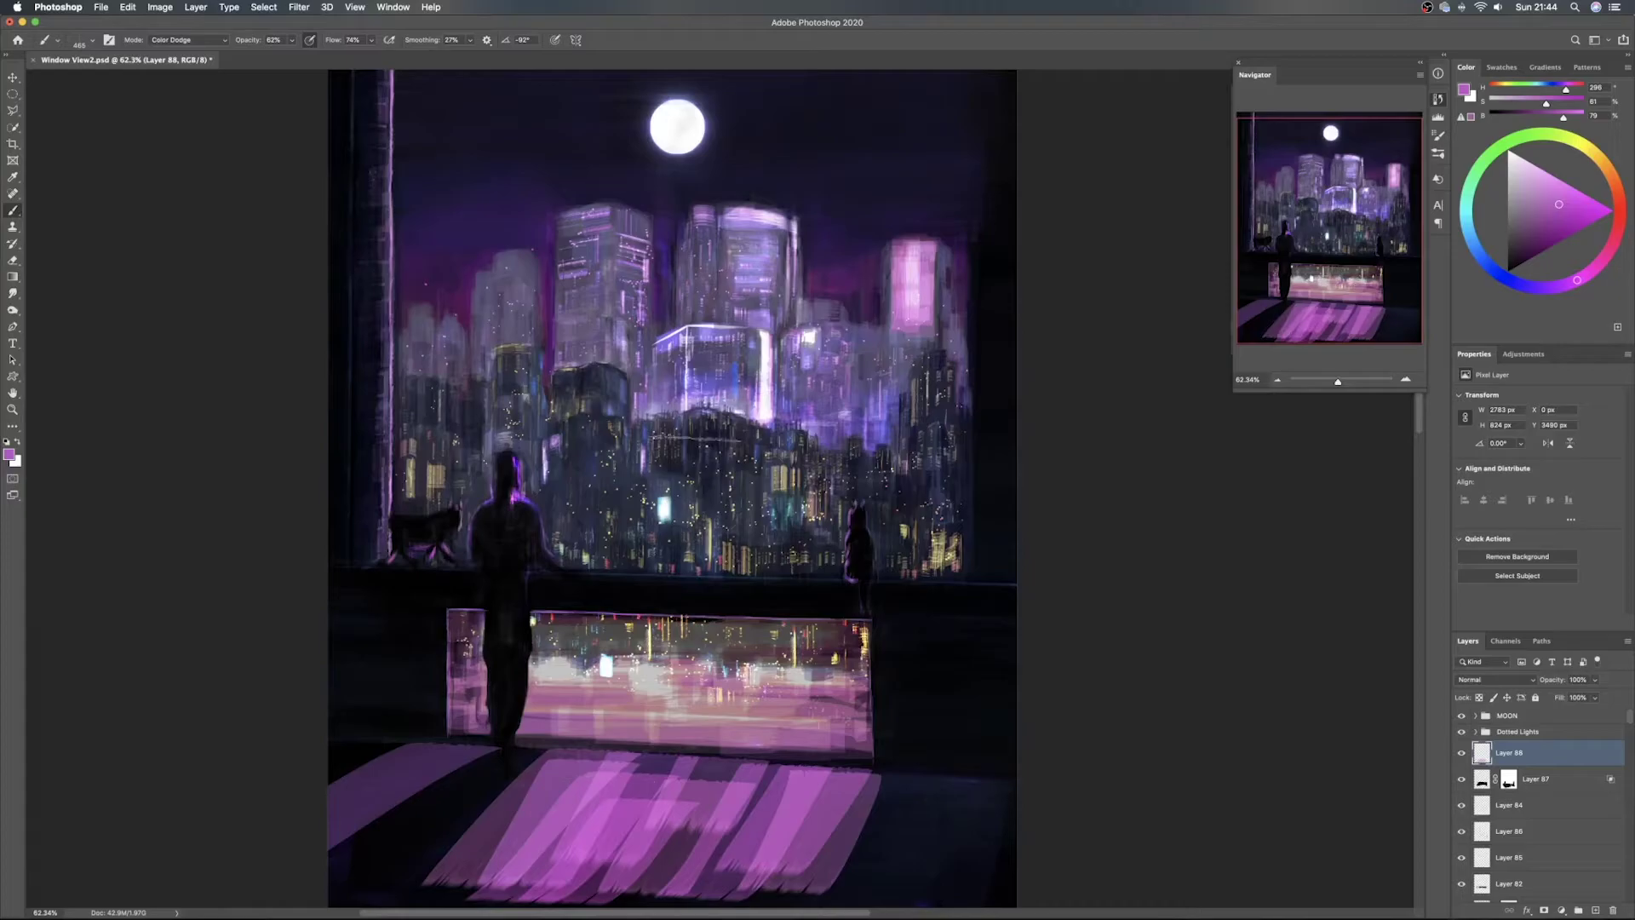
mouse_move(539, 797)
left_mouse_down()
mouse_move(486, 887)
mouse_move(553, 811)
mouse_move(549, 892)
mouse_move(688, 887)
mouse_move(785, 800)
mouse_move(802, 892)
left_mouse_up()
mouse_move(839, 771)
left_mouse_down()
mouse_move(779, 906)
mouse_move(709, 904)
left_mouse_up()
left_click_drag(747, 772, 611, 906)
mouse_move(689, 770)
left_mouse_down()
mouse_move(562, 914)
mouse_move(596, 766)
mouse_move(545, 886)
mouse_move(468, 766)
mouse_move(426, 753)
mouse_move(285, 851)
left_mouse_up()
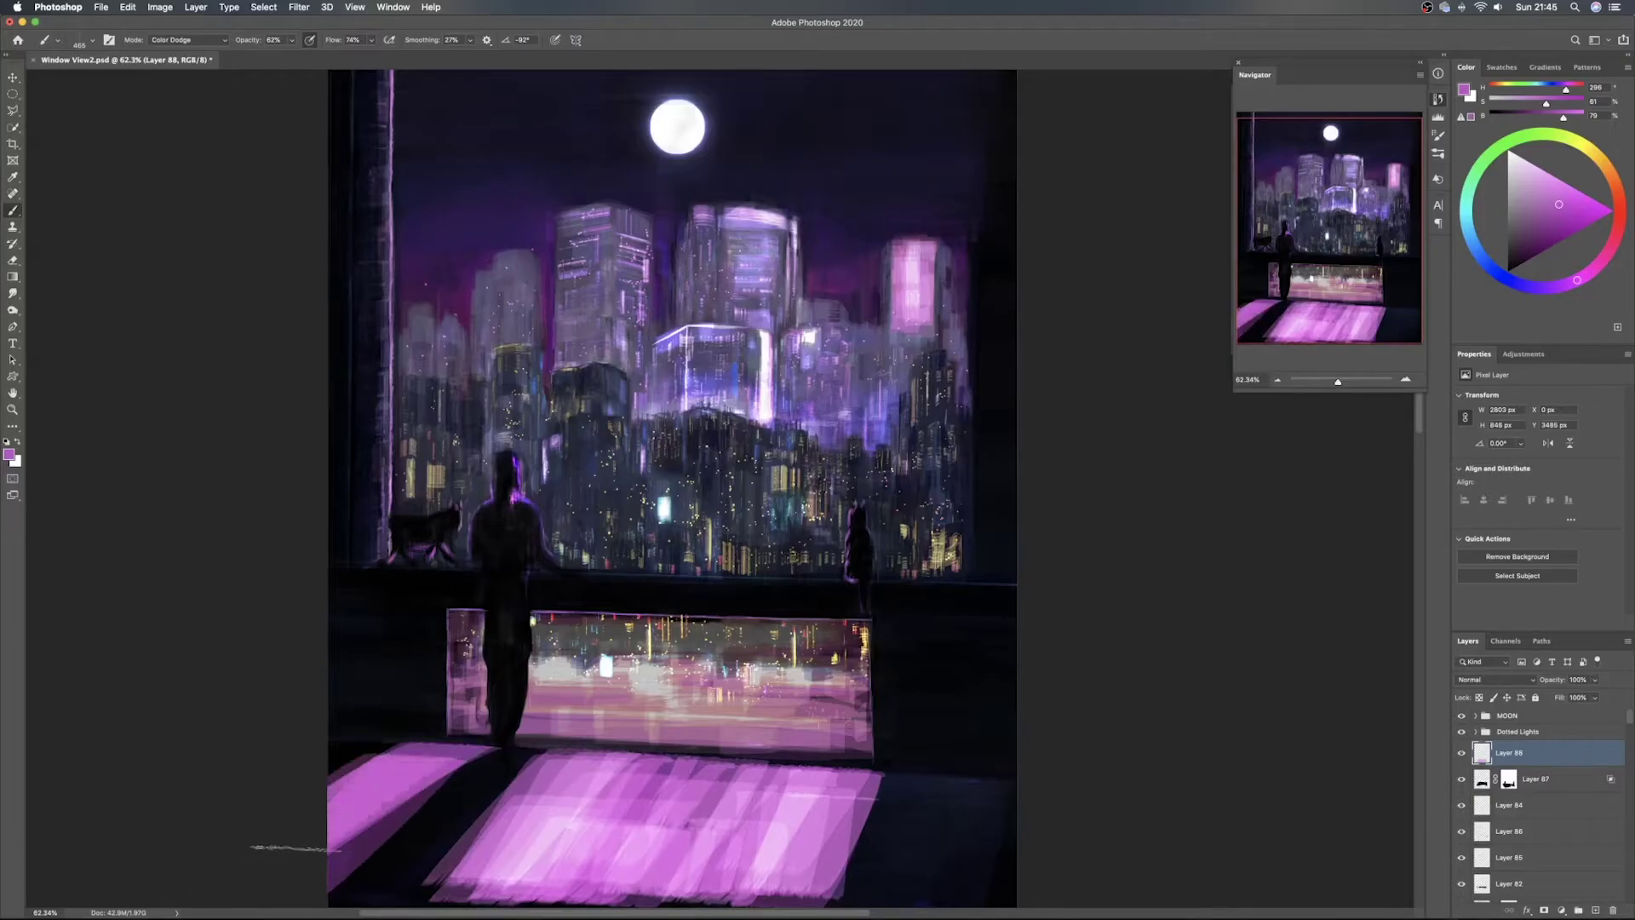
Try Layer 88 in Saturation blend mode with a small positive hue shift in Hue/Saturation
left_click(1502, 677)
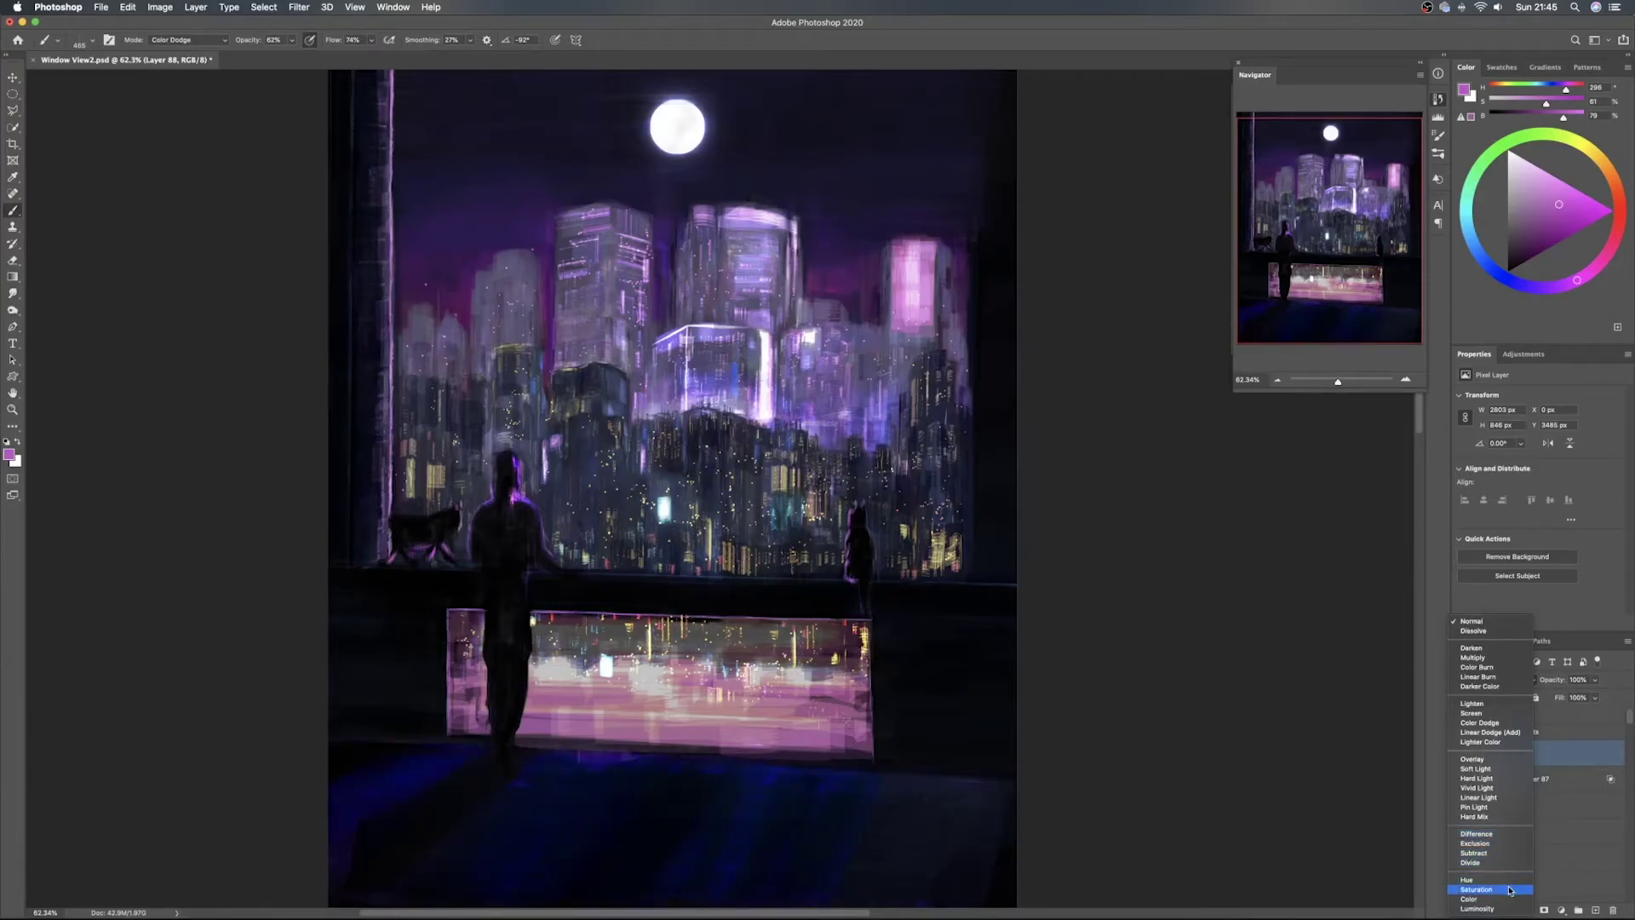
left_click(1510, 891)
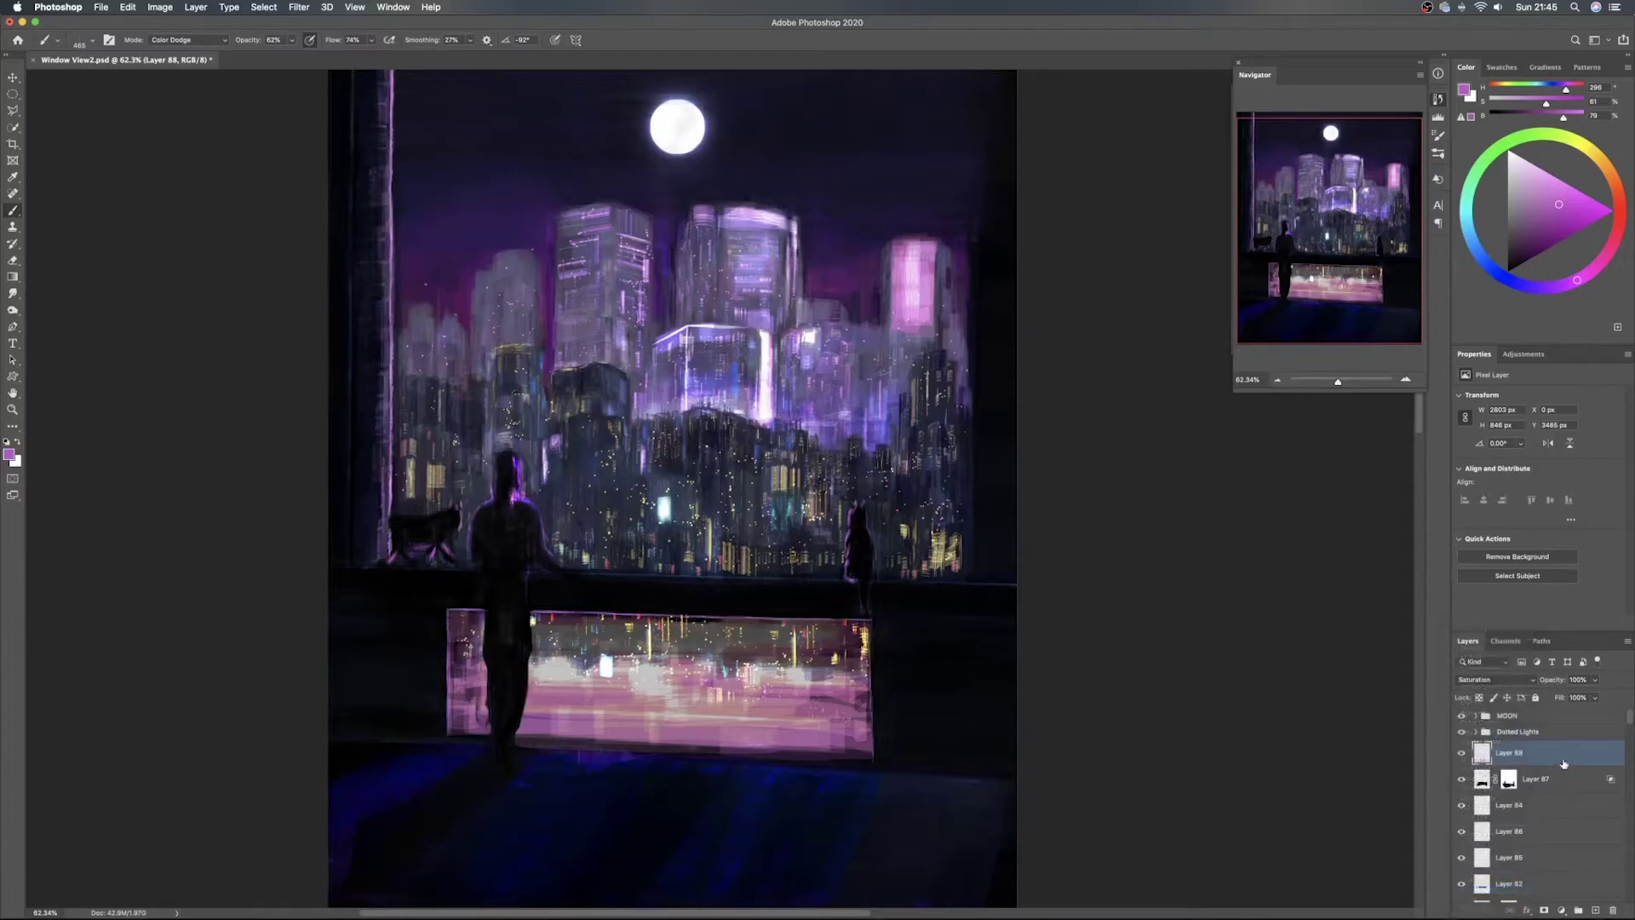
key("super+u")
mouse_move(1071, 376)
left_mouse_down()
mouse_move(1028, 378)
mouse_move(1135, 377)
mouse_move(1080, 377)
left_mouse_up()
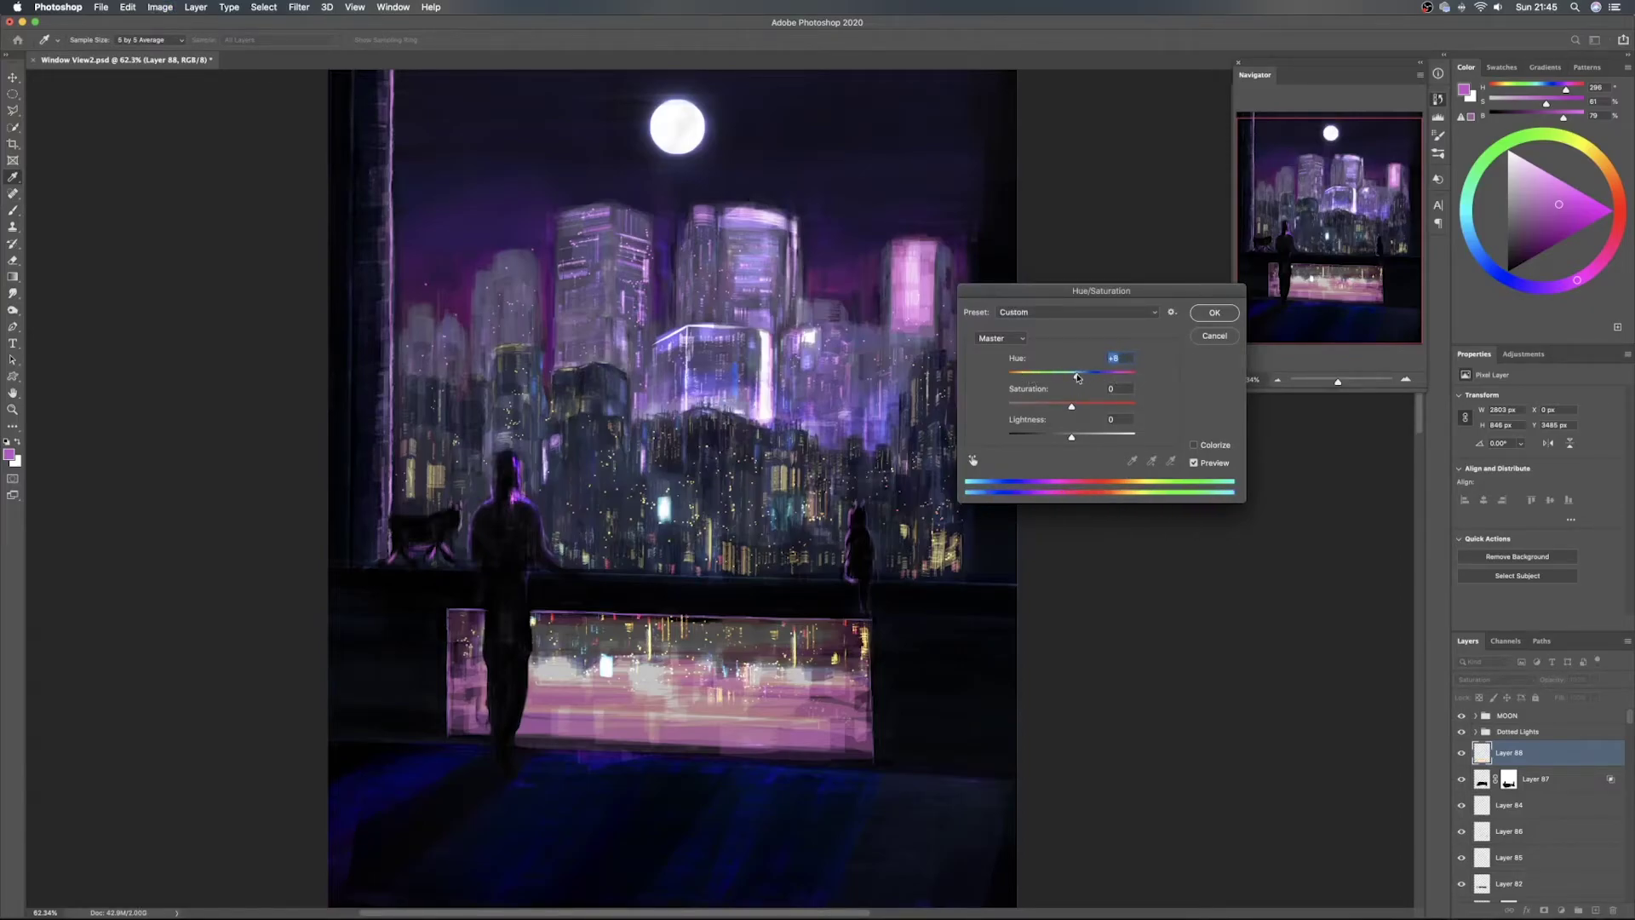
left_click(1214, 337)
Set Layer 88's blend mode to Color and apply a Hue/Saturation adjustment with a negative hue shift and reduced saturation
left_click(1486, 680)
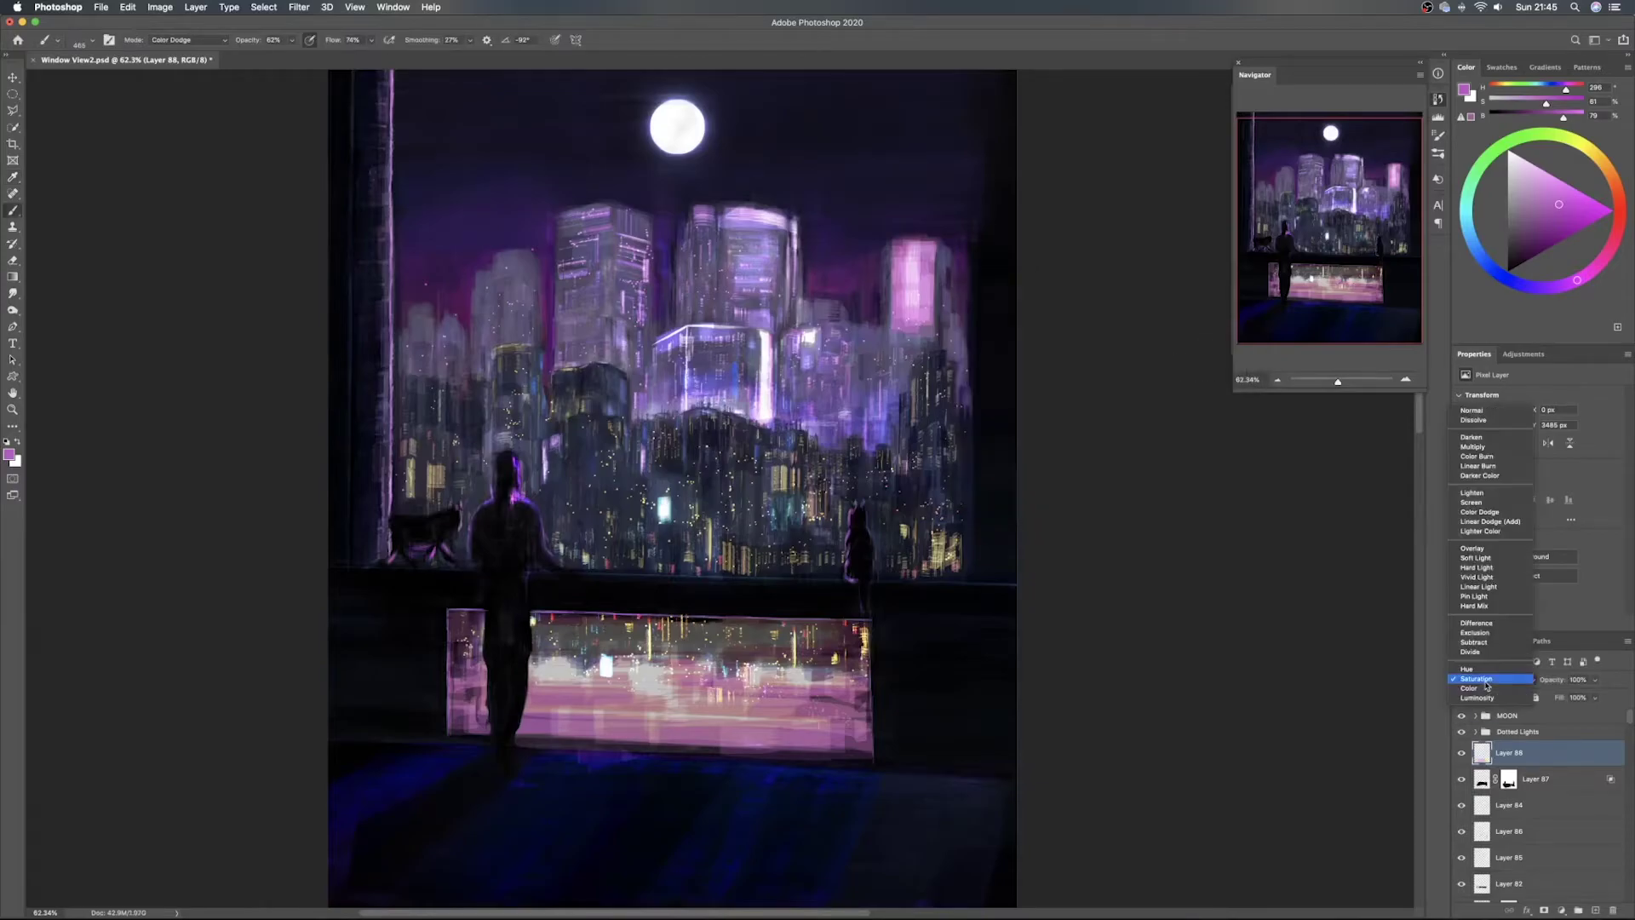
left_click(1486, 688)
key("super+u")
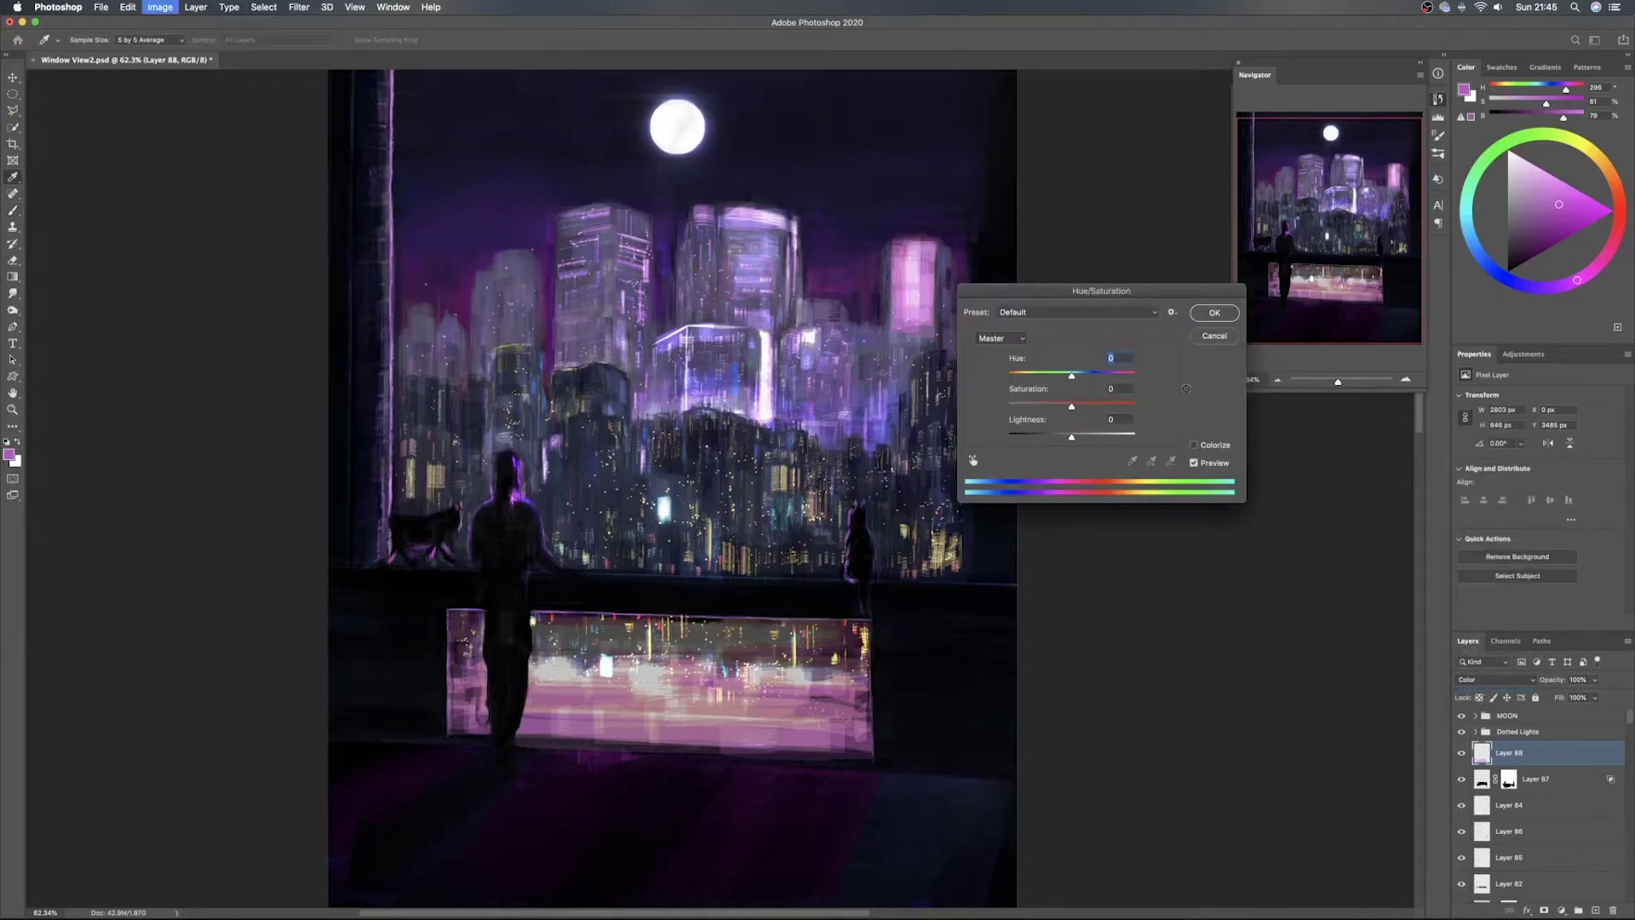
mouse_move(1071, 375)
left_mouse_down()
mouse_move(1102, 378)
mouse_move(993, 376)
mouse_move(1061, 382)
mouse_move(1037, 407)
mouse_move(1095, 412)
mouse_move(1073, 407)
mouse_move(1090, 440)
mouse_move(1030, 439)
mouse_move(1131, 440)
mouse_move(1074, 439)
mouse_move(1149, 414)
mouse_move(1039, 410)
mouse_move(1104, 407)
mouse_move(1048, 377)
mouse_move(1008, 403)
mouse_move(1035, 405)
mouse_move(1063, 380)
mouse_move(1032, 379)
mouse_move(1049, 381)
left_mouse_up()
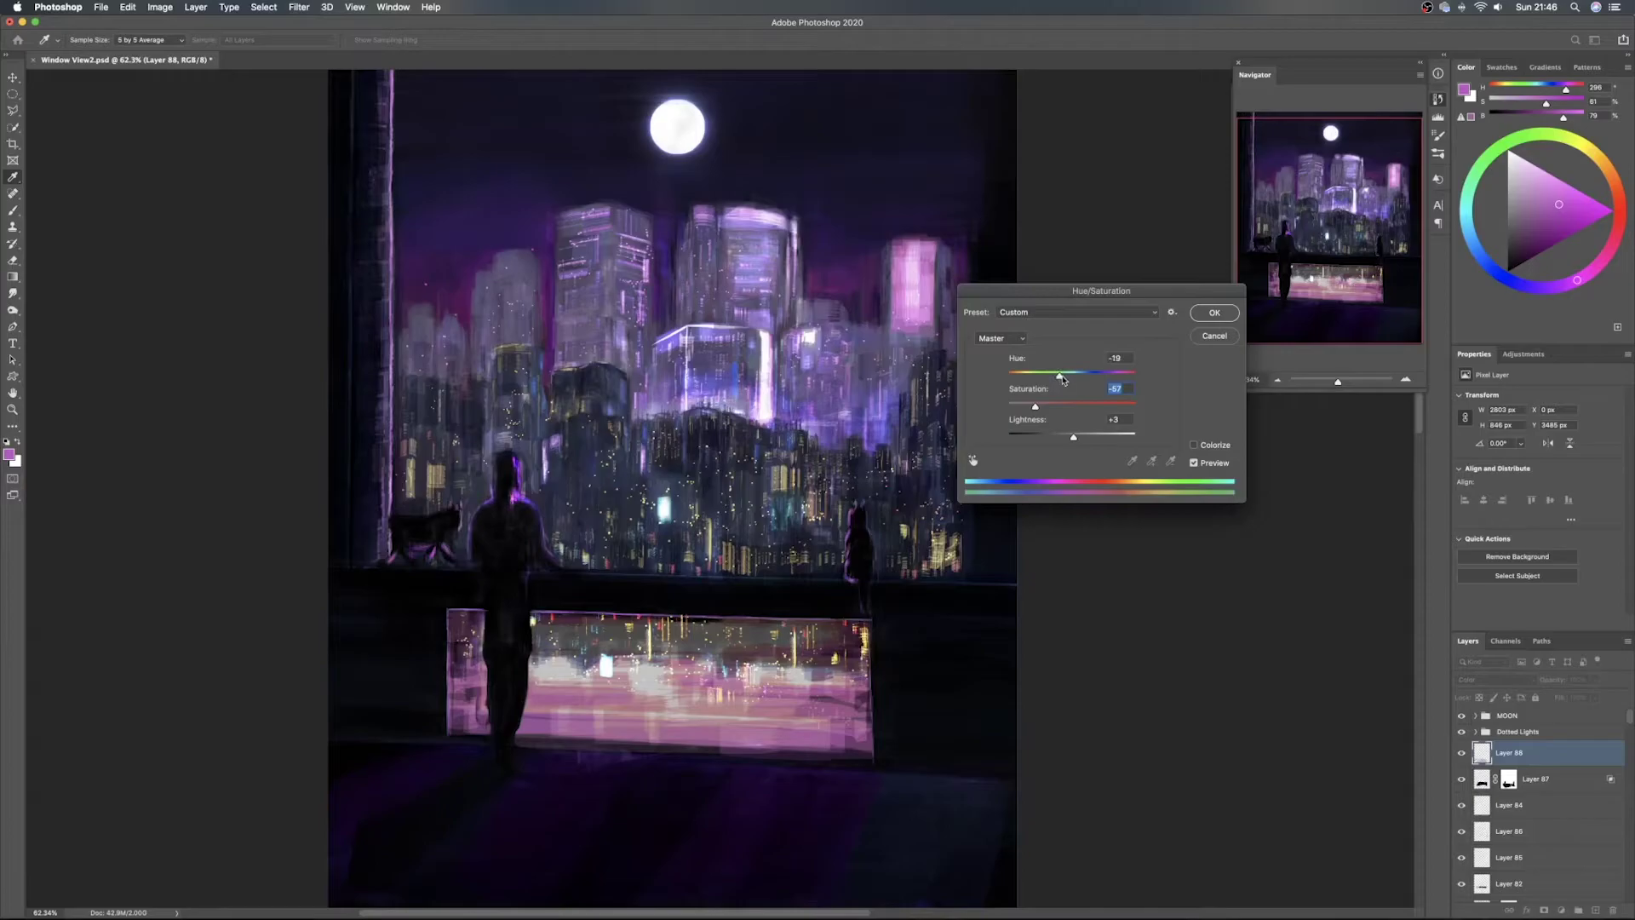
left_click_drag(1065, 380, 1039, 380)
left_click(1214, 312)
Try Layer 88 in Hue blend mode with Hue +65 and Saturation +47 in Hue/Saturation
left_click(1530, 681)
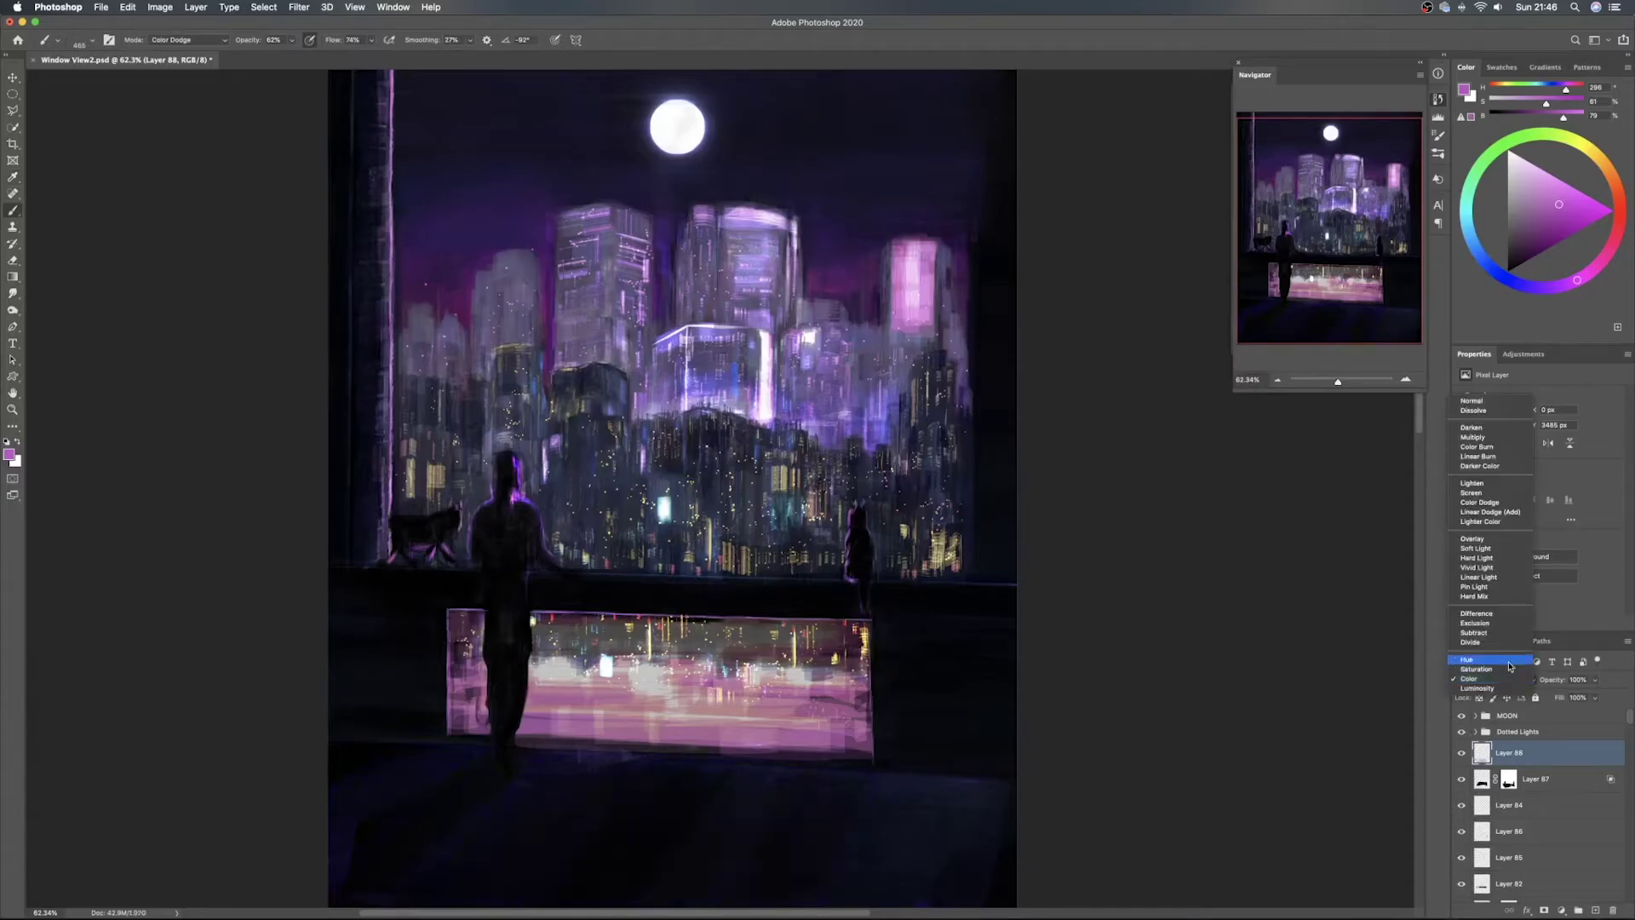
left_click(1509, 662)
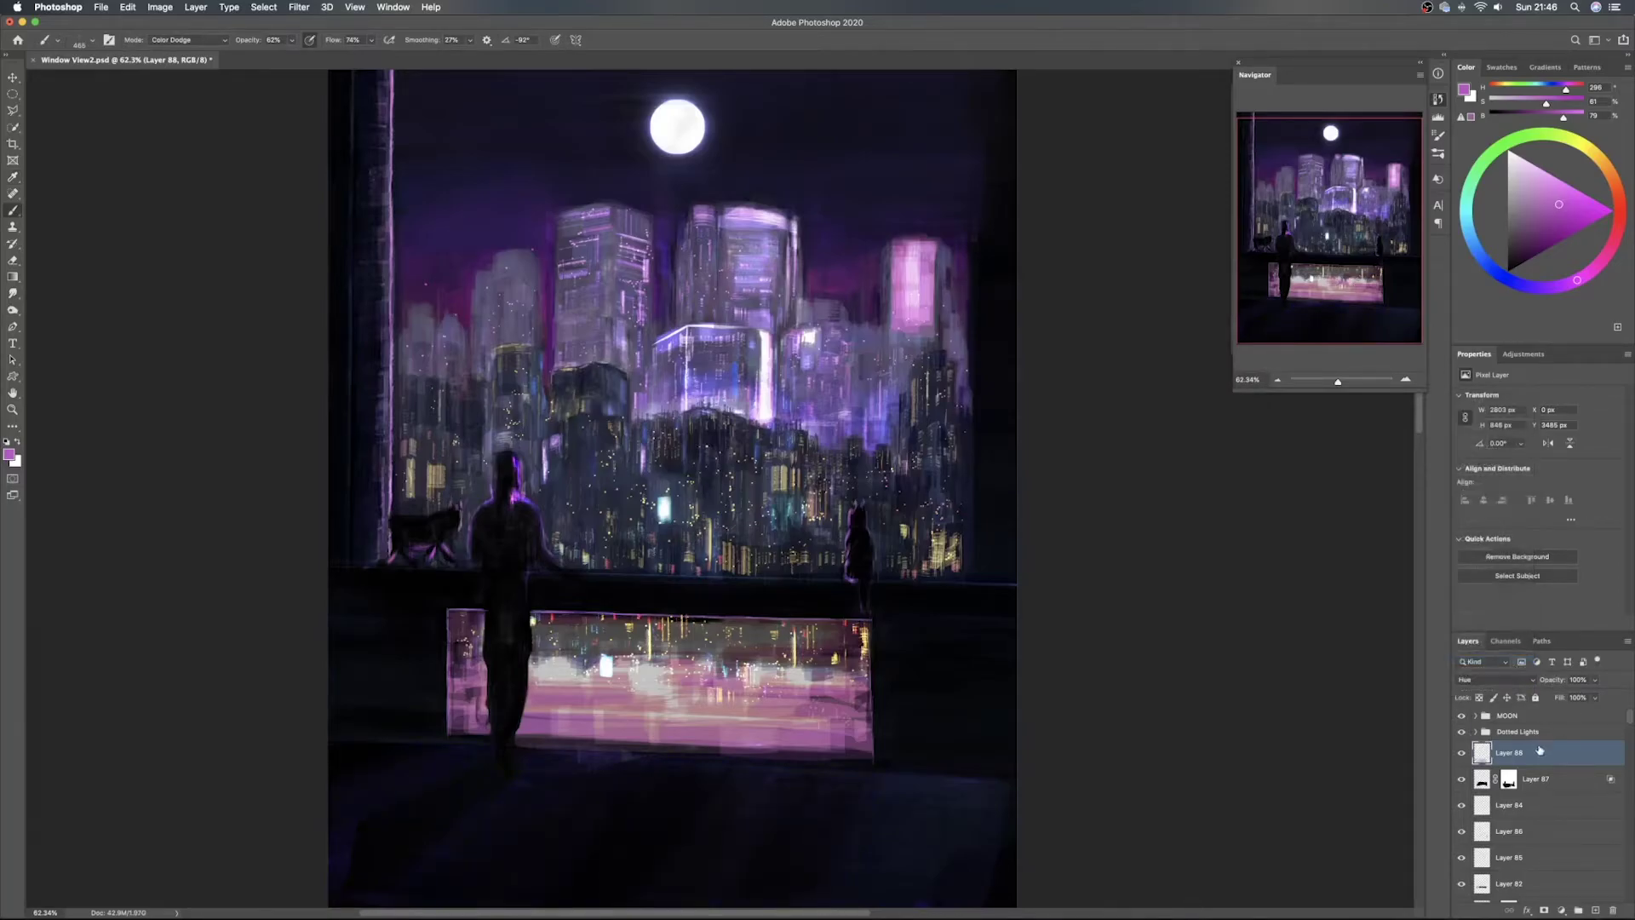
key("super+u")
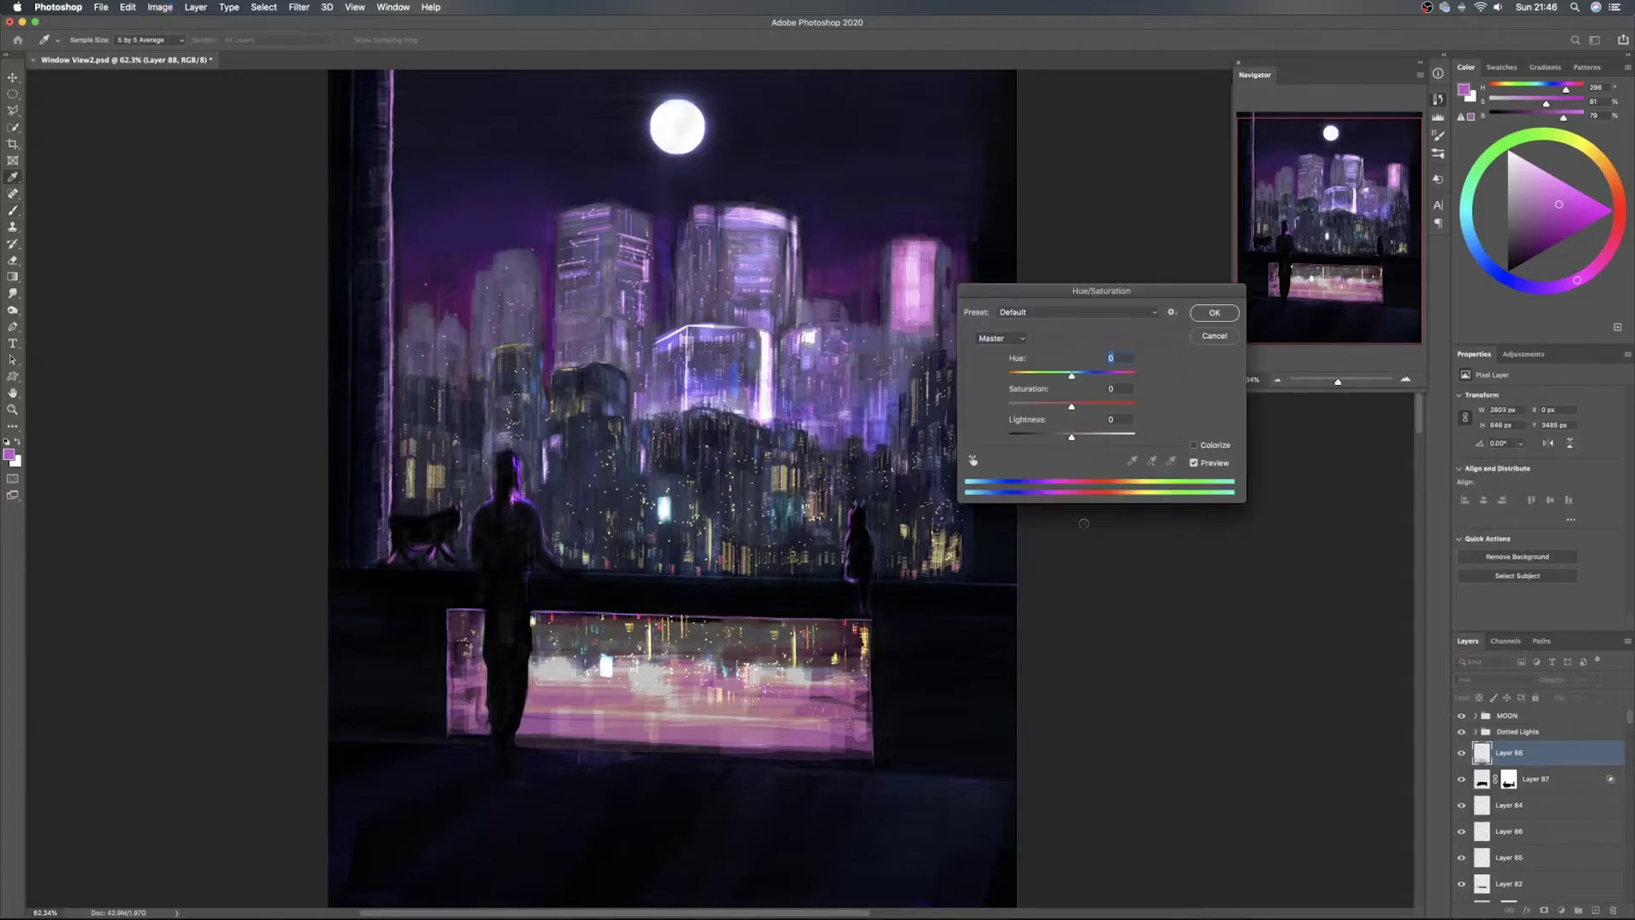
mouse_move(1072, 434)
left_mouse_down()
mouse_move(1095, 440)
mouse_move(1033, 438)
mouse_move(1071, 439)
left_mouse_up()
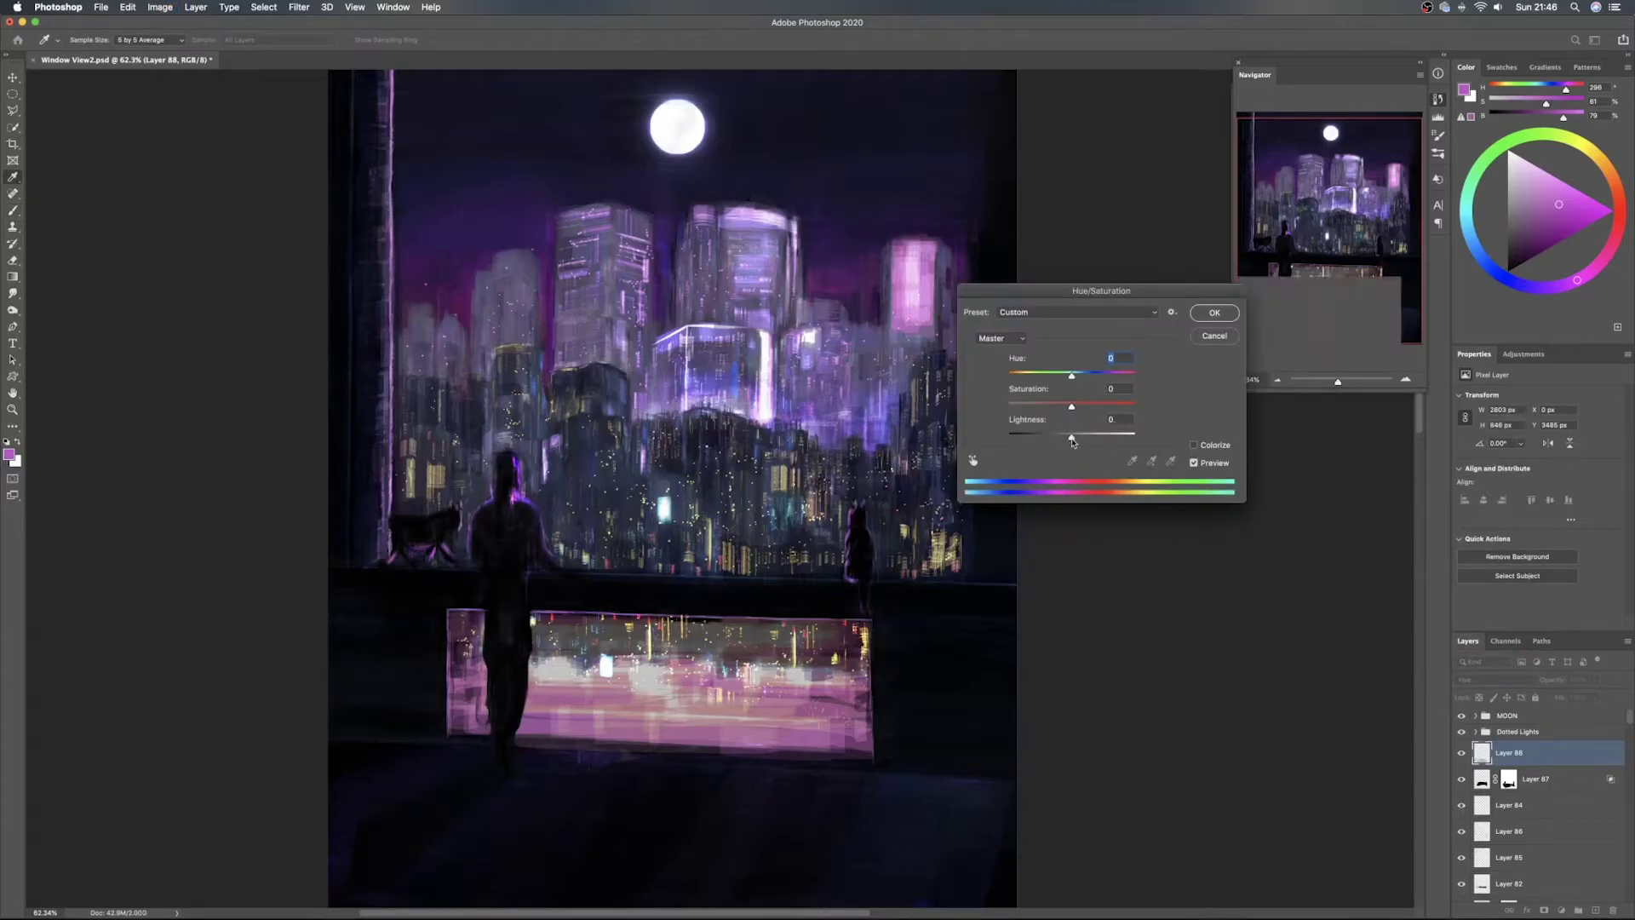
left_click_drag(1072, 377, 1101, 407)
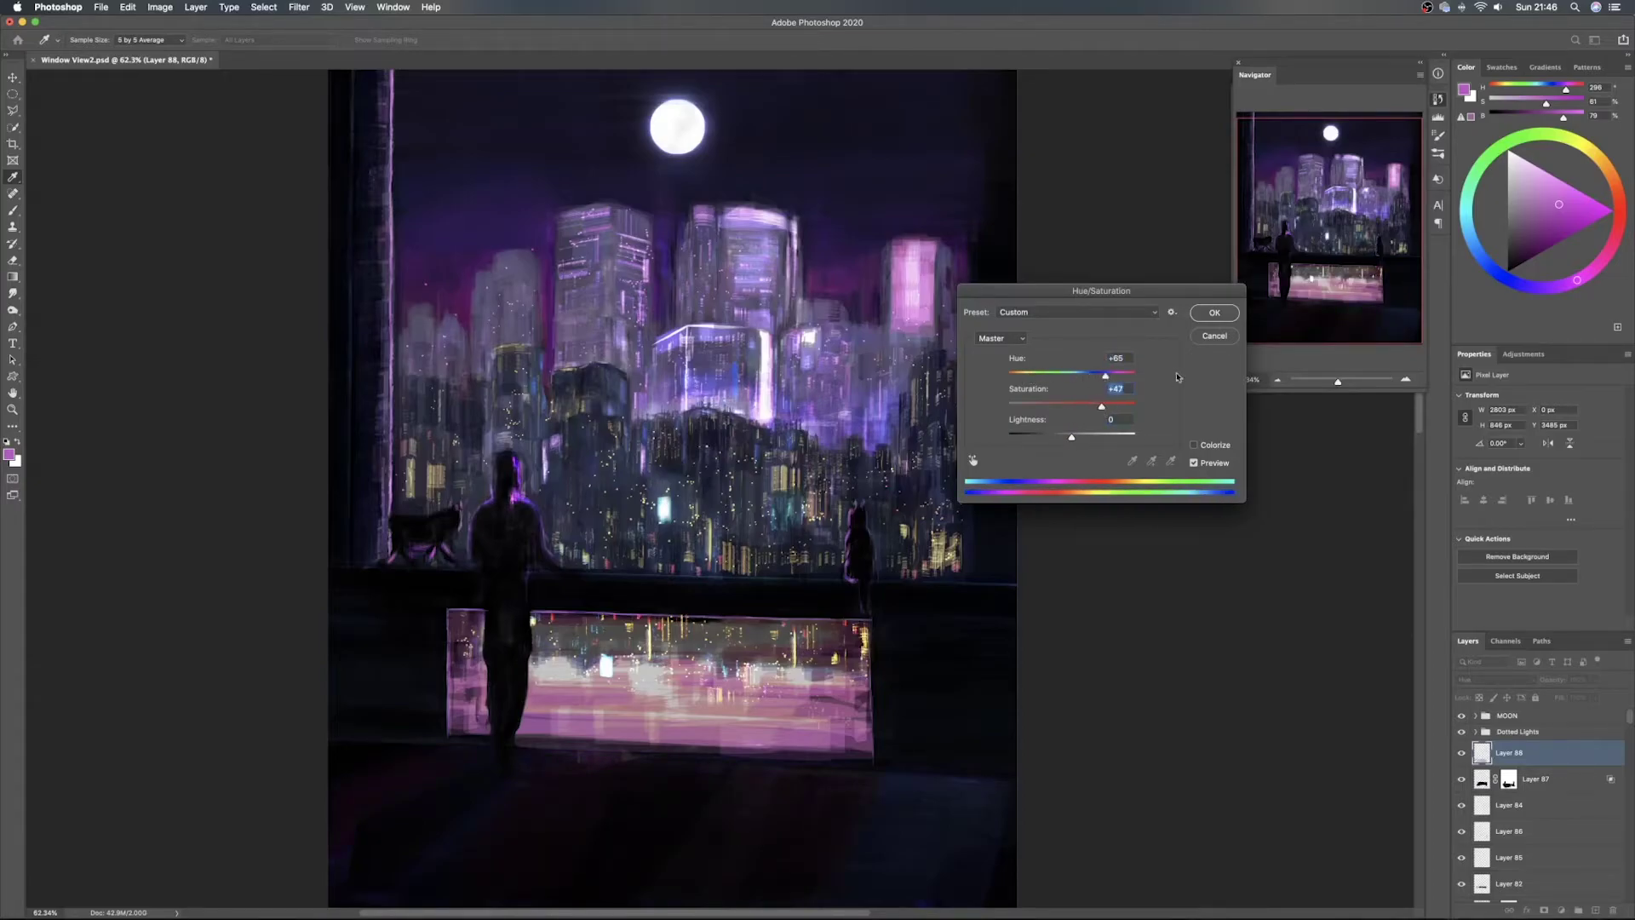
left_click(1216, 338)
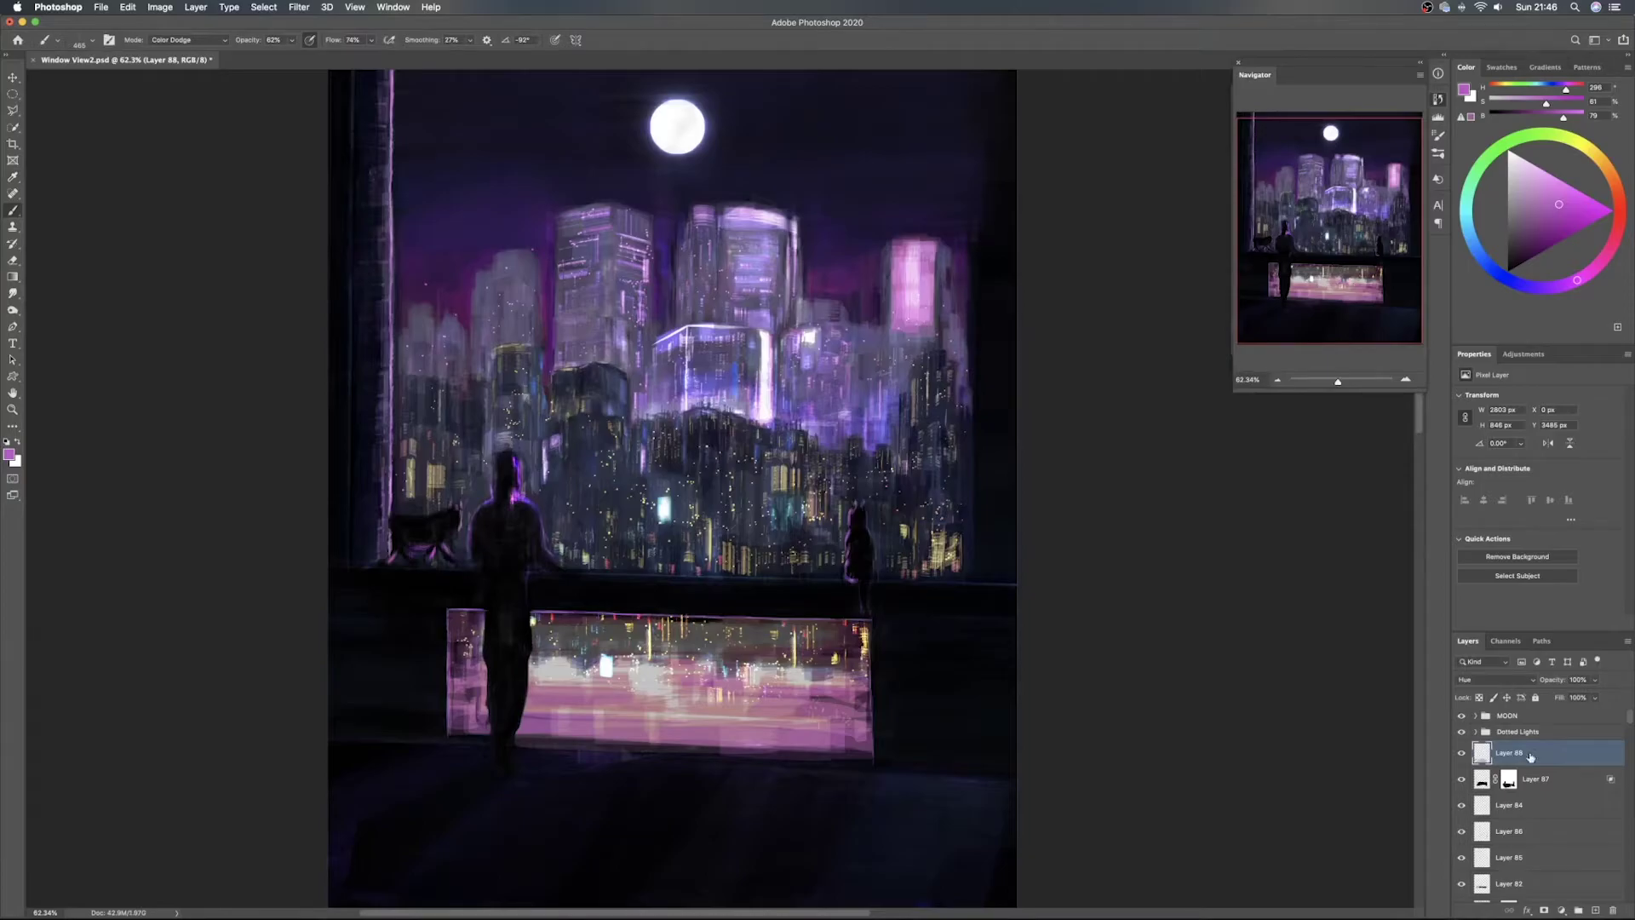
Adjust Layer 88's tones with Curves and set its blend mode to Color Dodge
key("super+m")
left_click_drag(1260, 321, 1256, 282)
left_click_drag(1201, 360, 1202, 383)
left_click(1483, 248)
left_click(1492, 678)
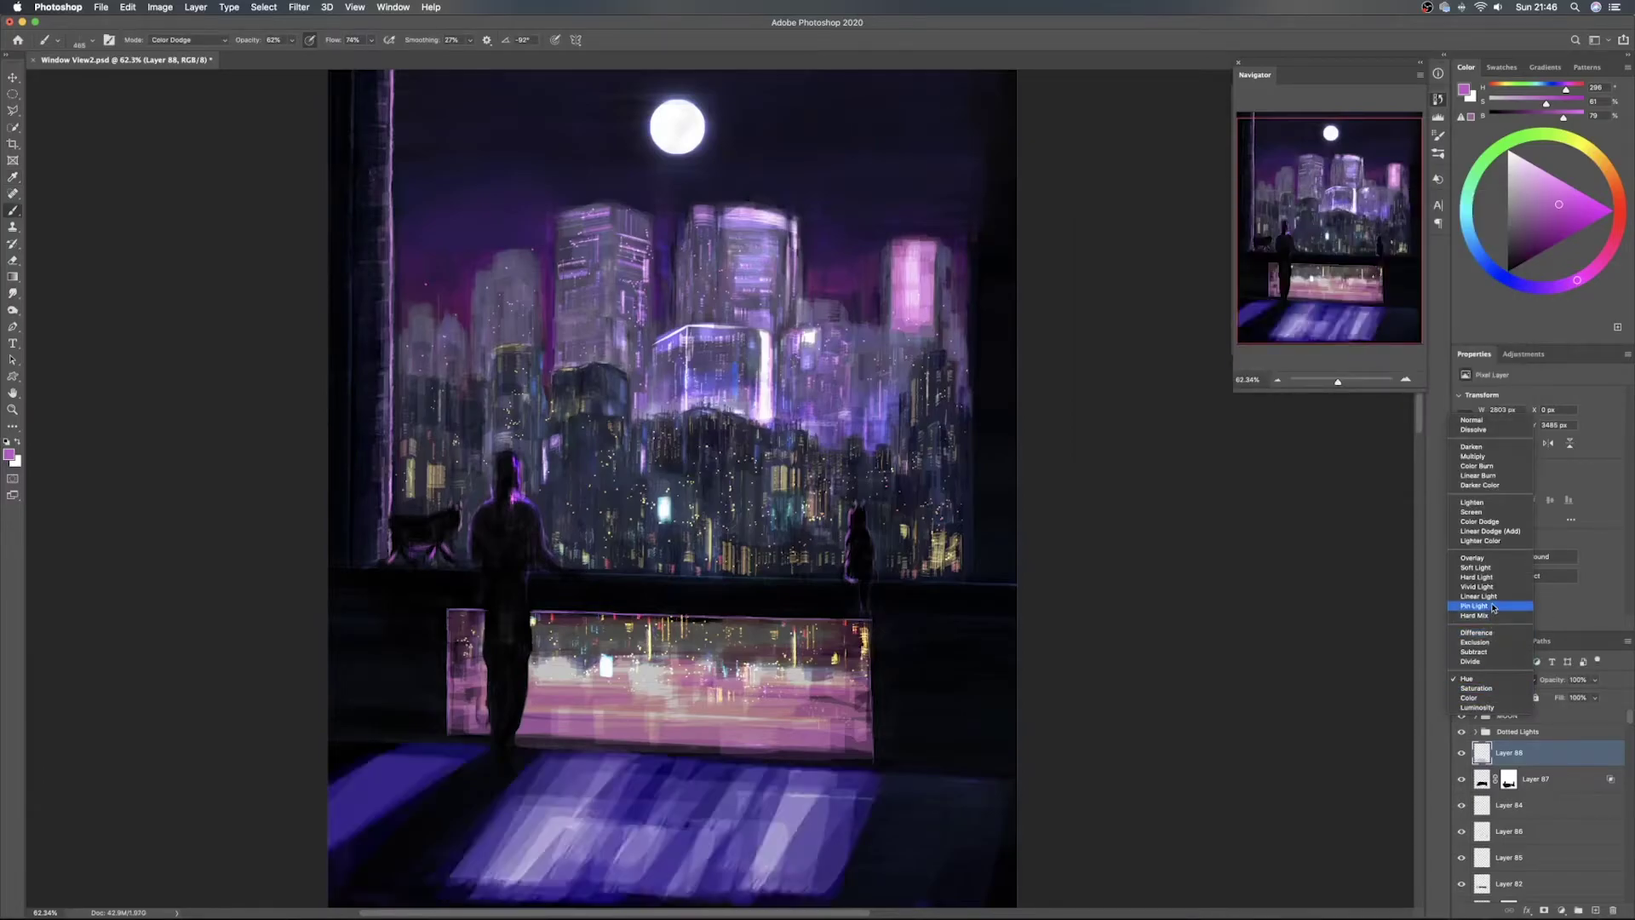
left_click(1509, 522)
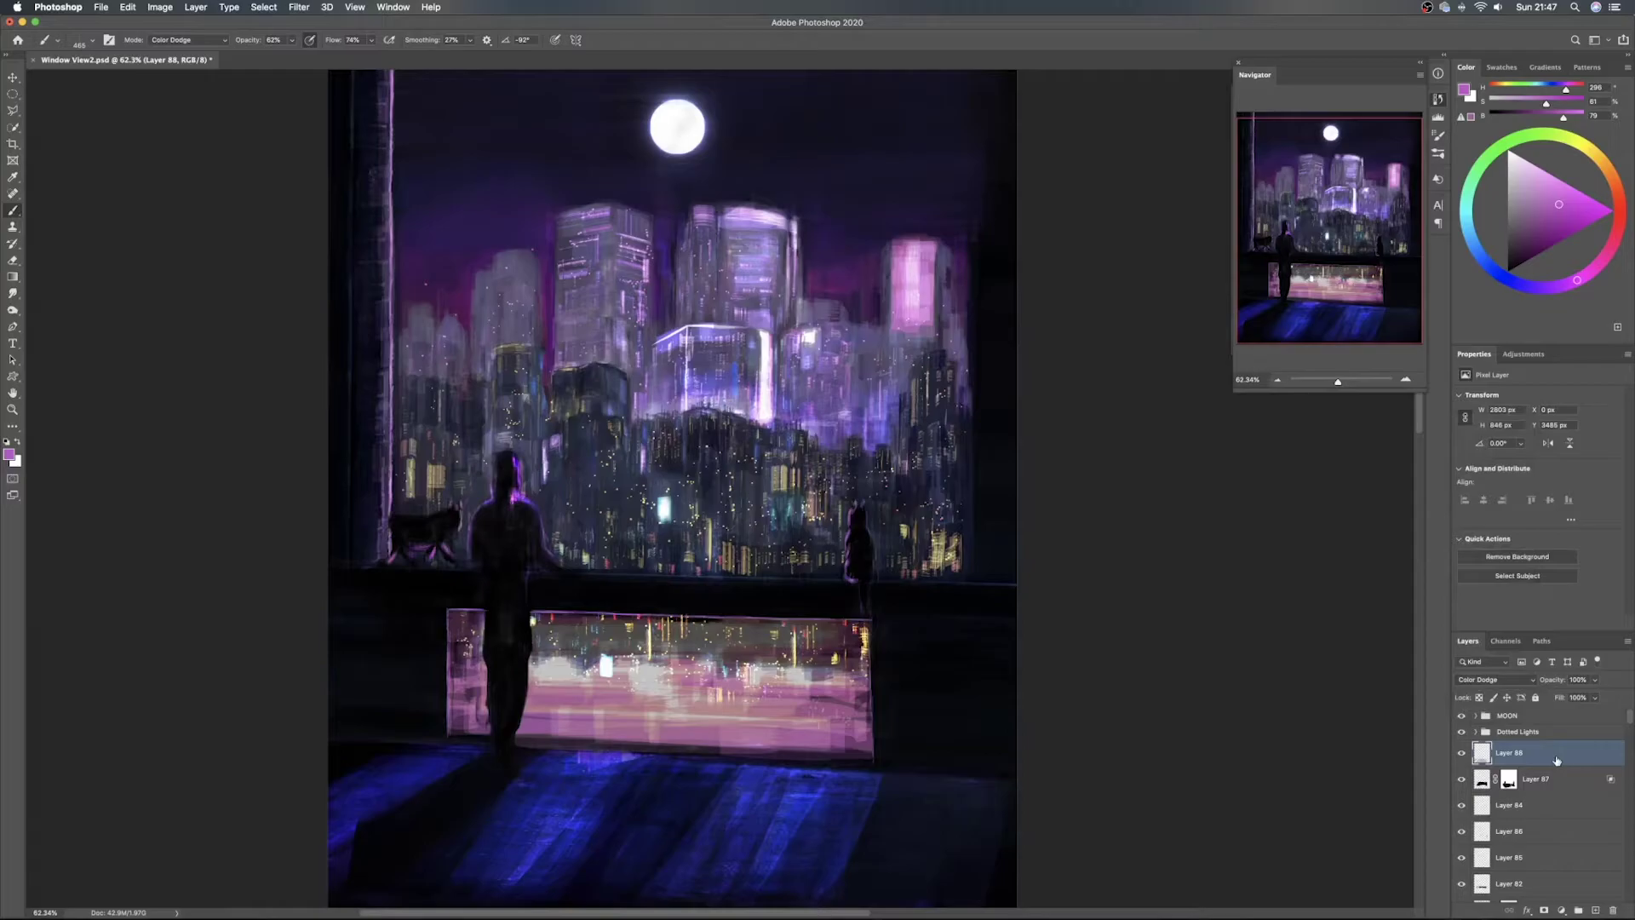
Tone the blue floor light on Layer 88 down to a dim, muted glow with Hue/Saturation, and save the document
key("super+u")
mouse_move(1072, 373)
left_mouse_down()
mouse_move(1051, 377)
mouse_move(1108, 384)
mouse_move(1068, 409)
mouse_move(1013, 408)
mouse_move(1104, 438)
mouse_move(1034, 437)
mouse_move(1064, 439)
left_mouse_up()
left_click(1214, 312)
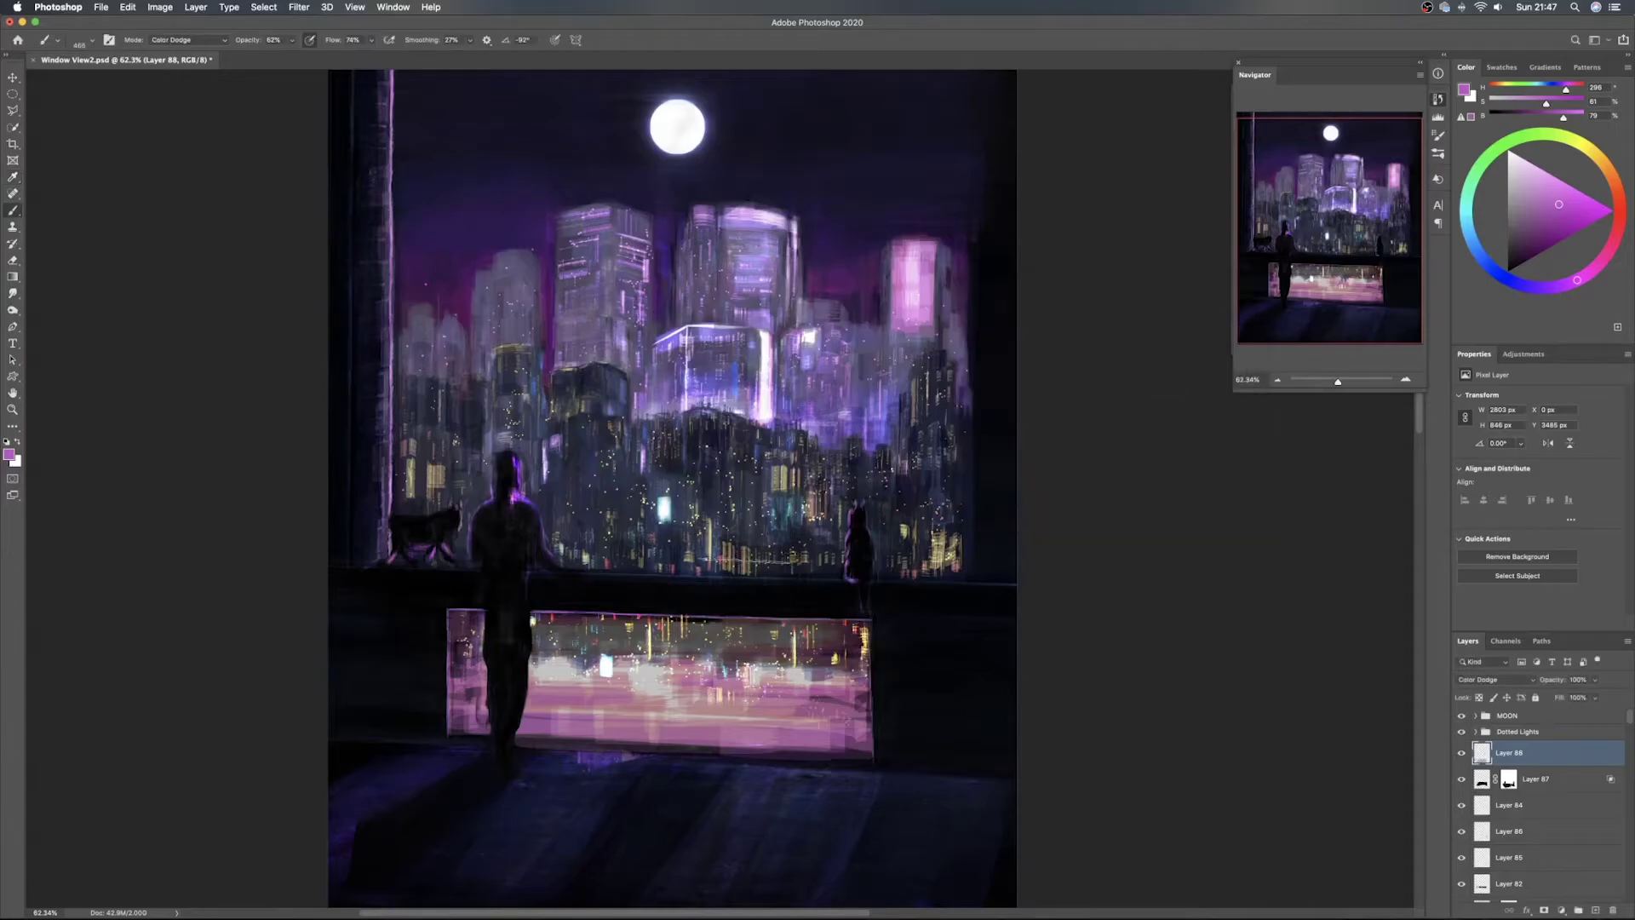
key("v")
key("super+s")
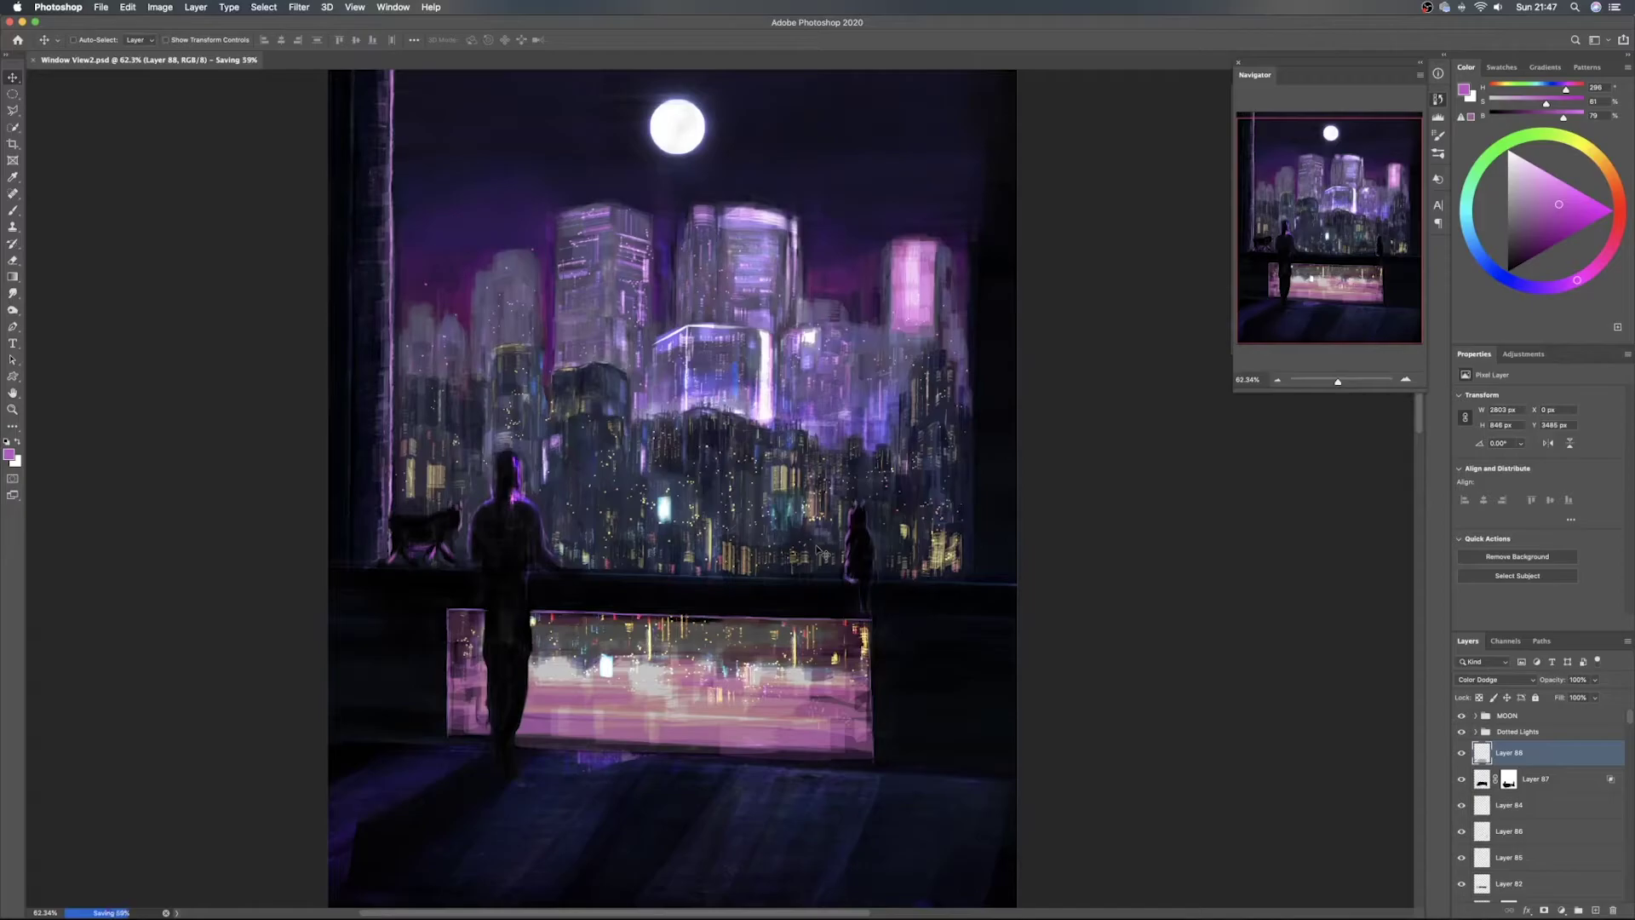
Add a new layer above Layer 88 and set the Flat Edge Bristle brush to 75 px with a 180° angle
scroll(761, 542, "down", 2)
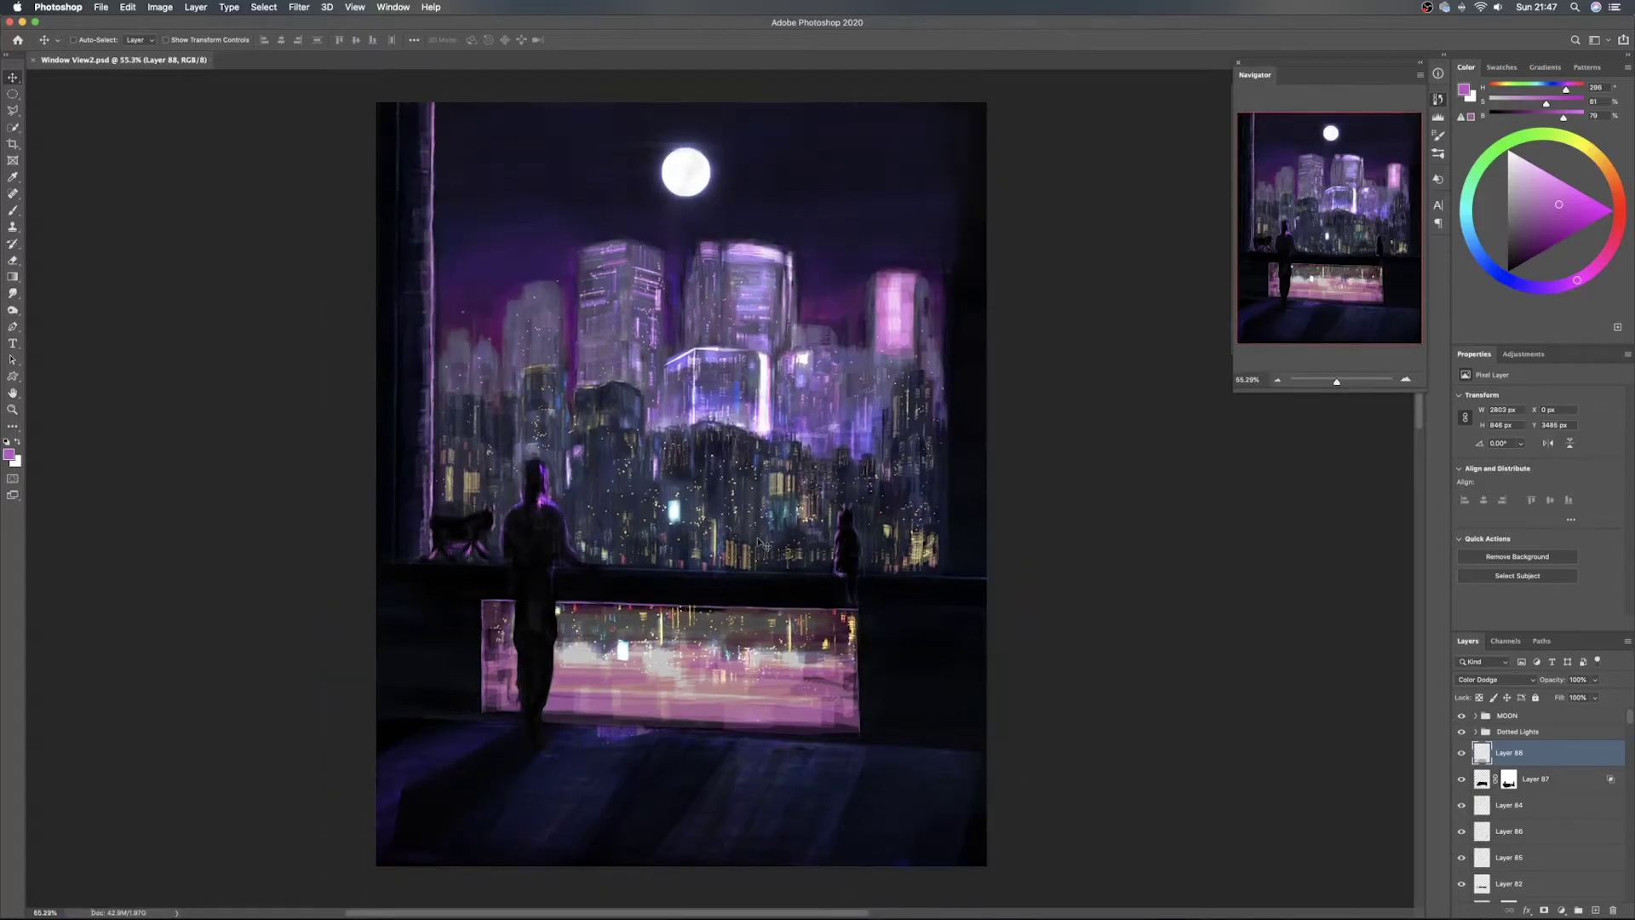
left_click(1597, 909)
key("b")
left_click_drag(830, 586, 911, 587)
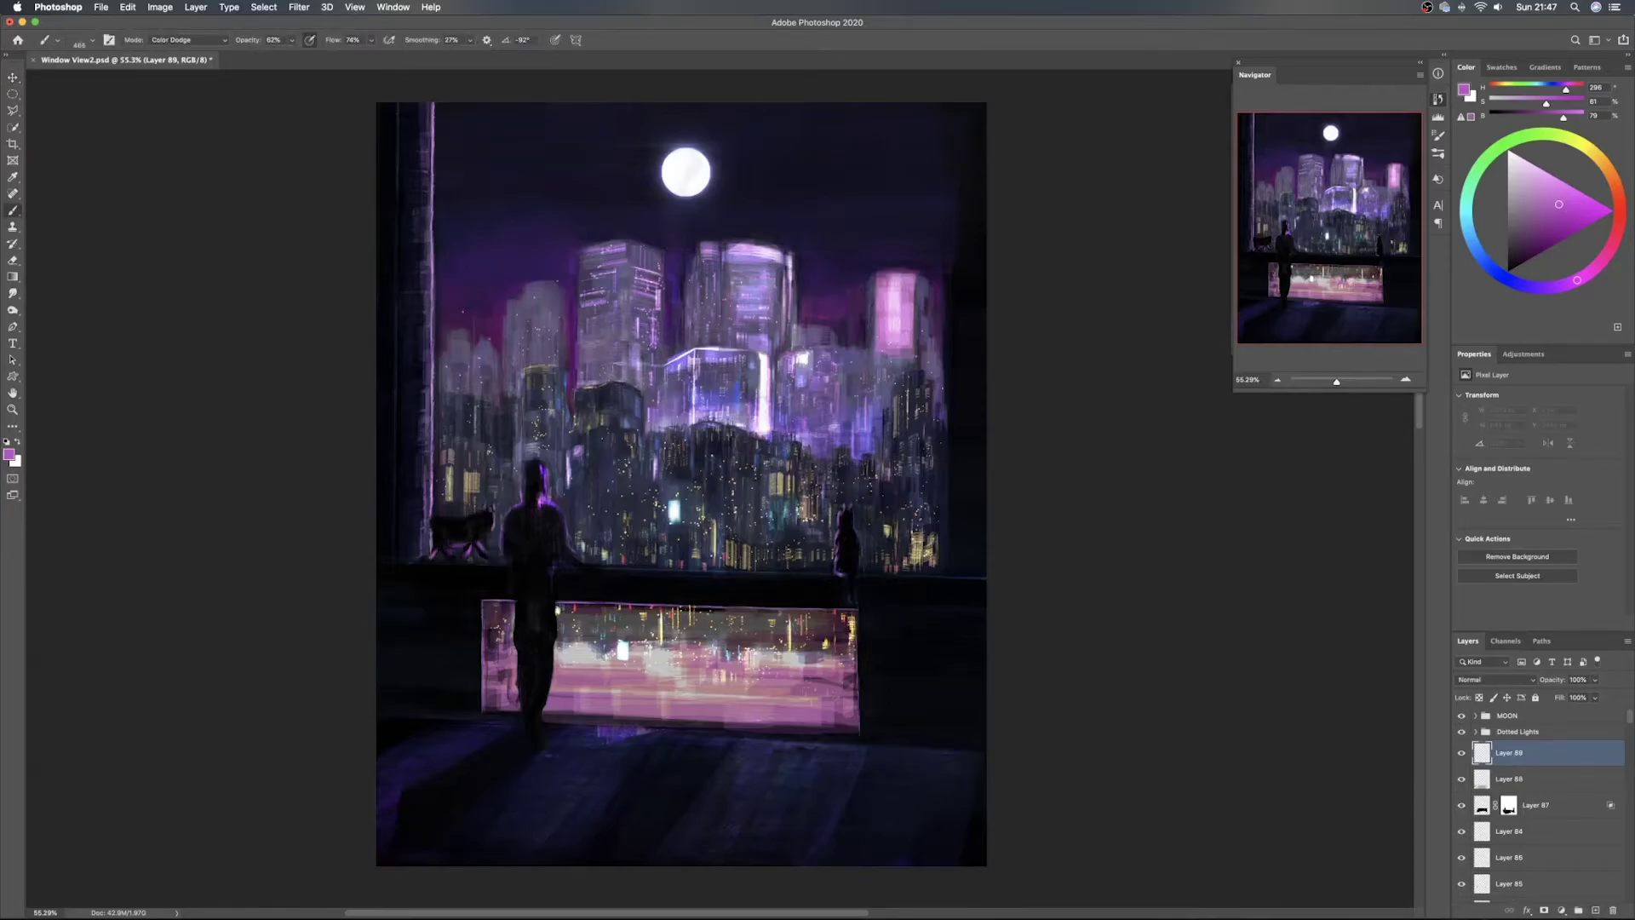
right_click(668, 264)
mouse_move(680, 306)
left_mouse_down()
mouse_move(669, 293)
mouse_move(754, 292)
left_mouse_up()
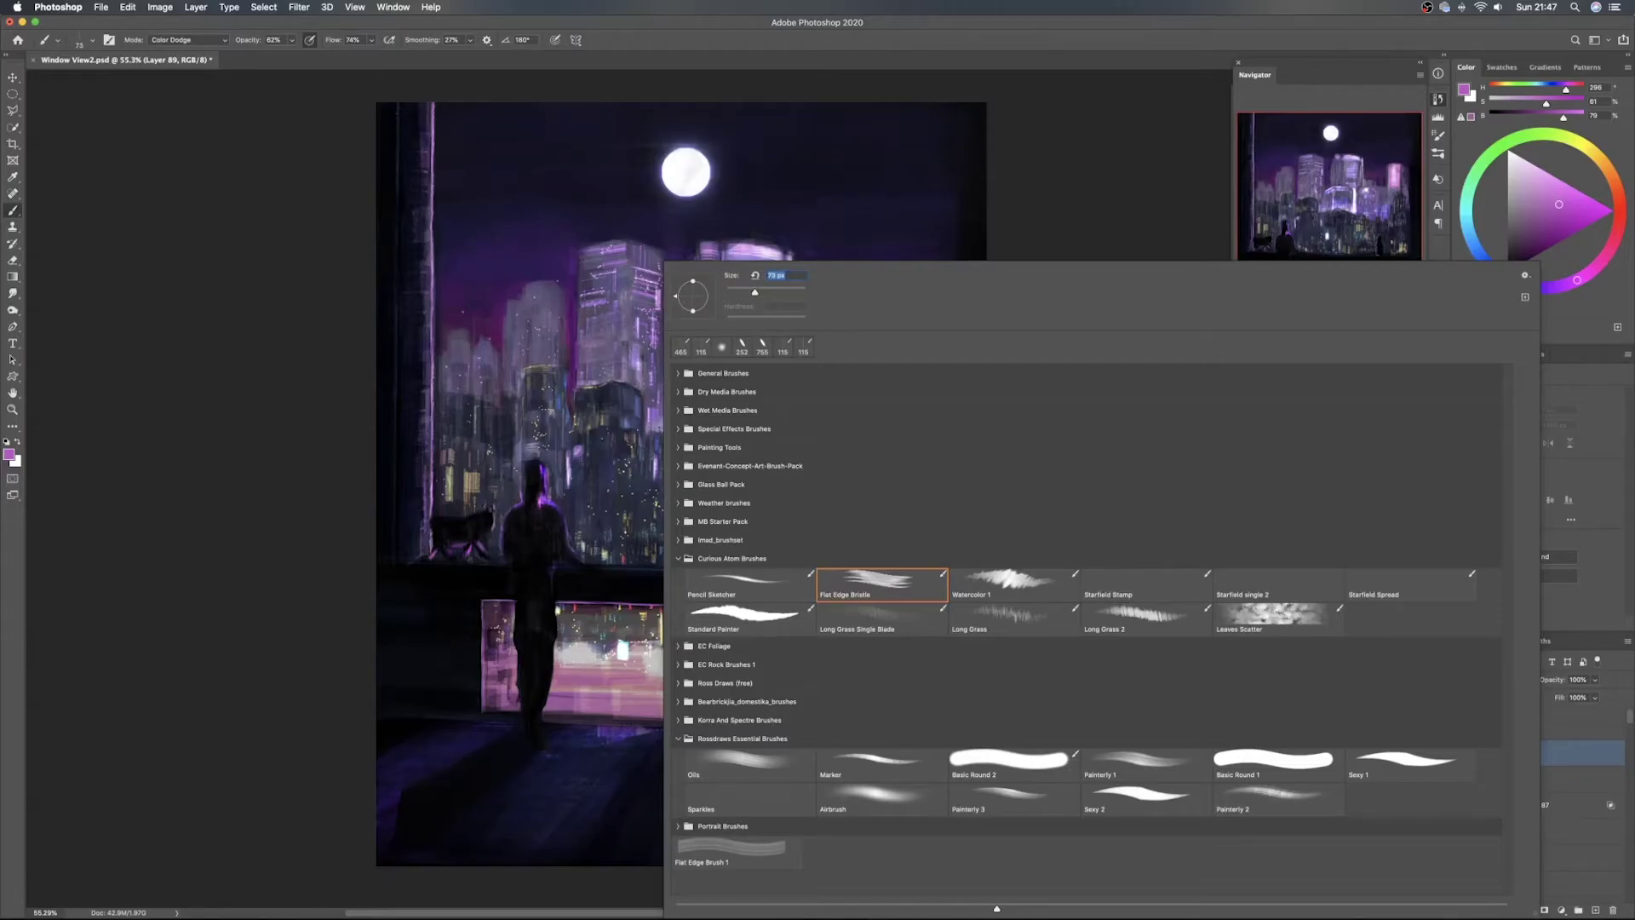
left_click(1022, 32)
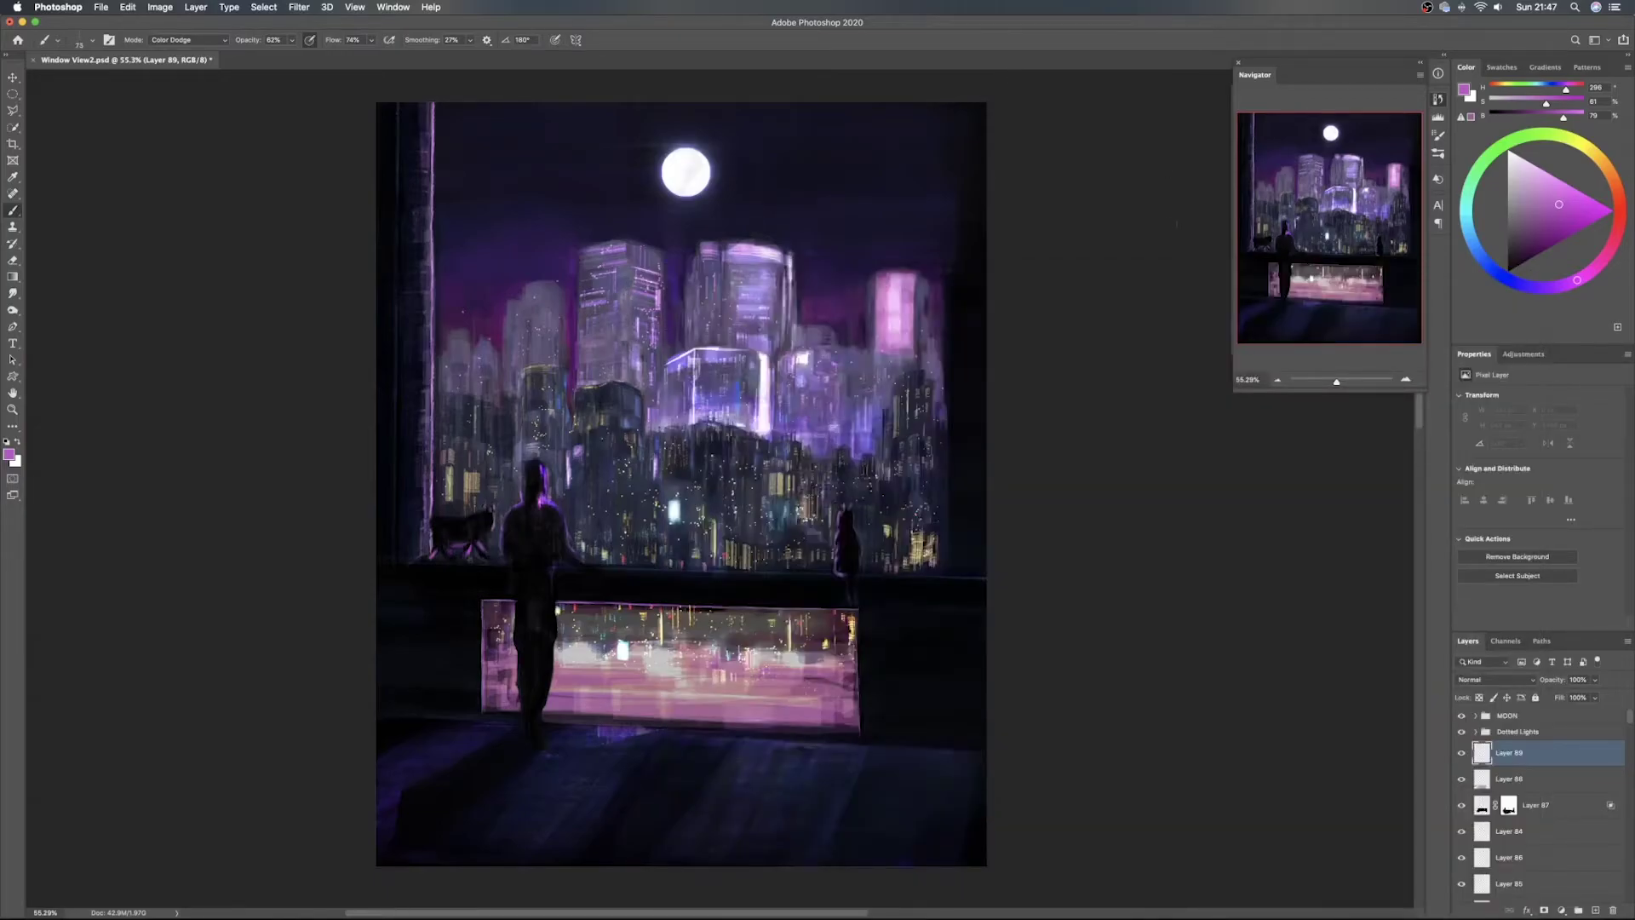
Choose a light violet and paint glowing highlights on the towers at the skyline's left and a bright light right of the central buildings
left_click(1466, 227)
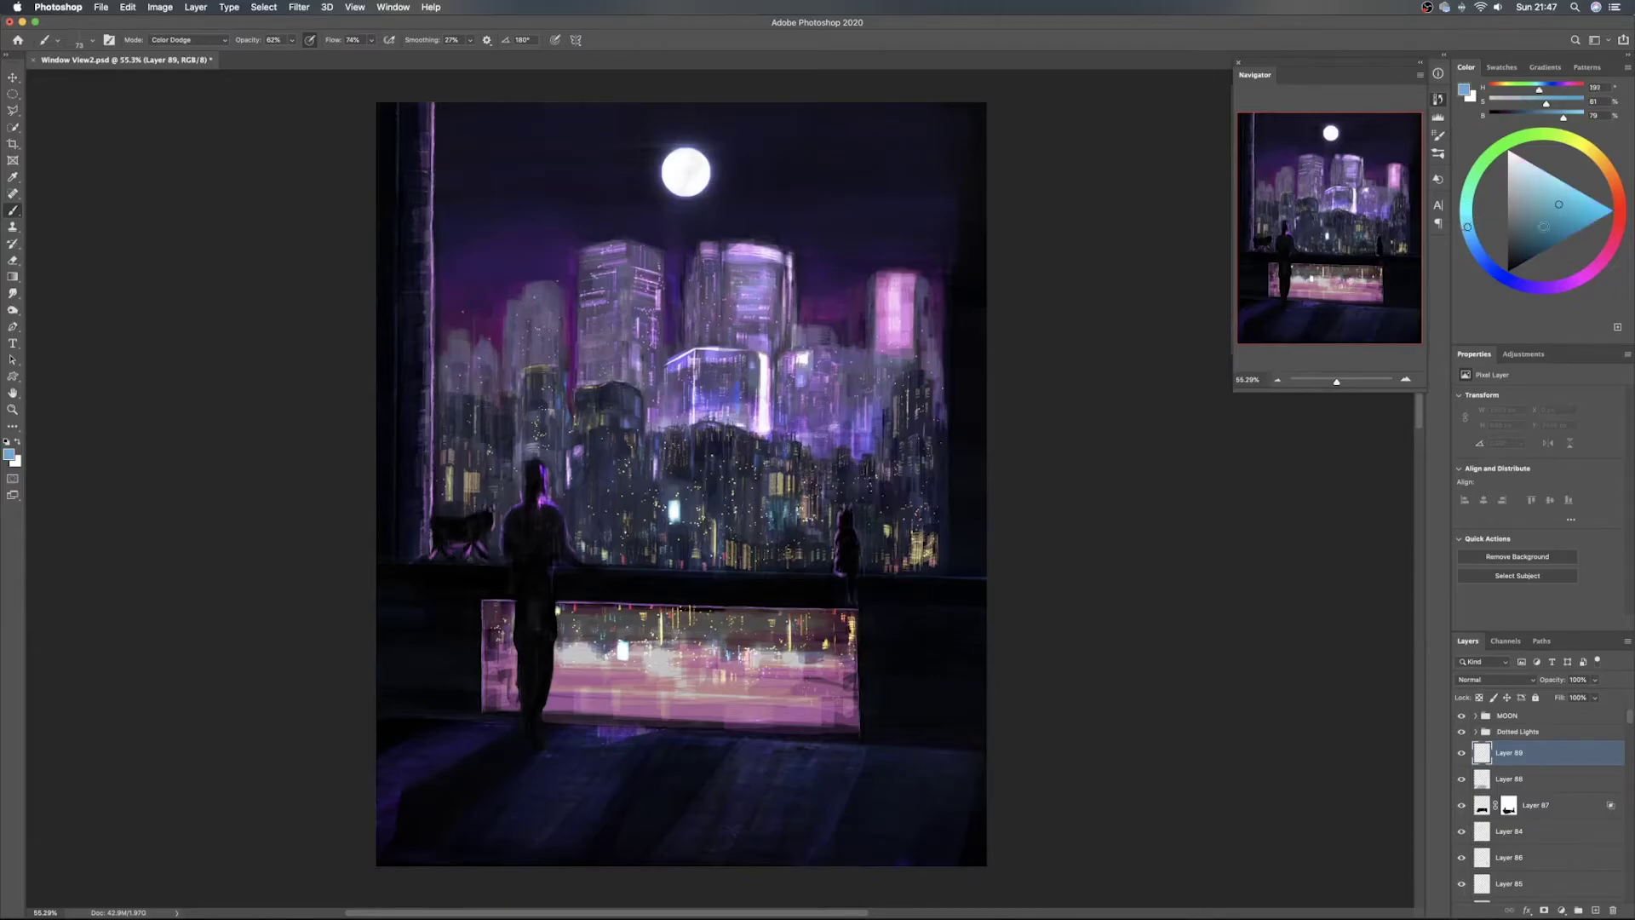
left_click(1554, 285)
left_click(1545, 188)
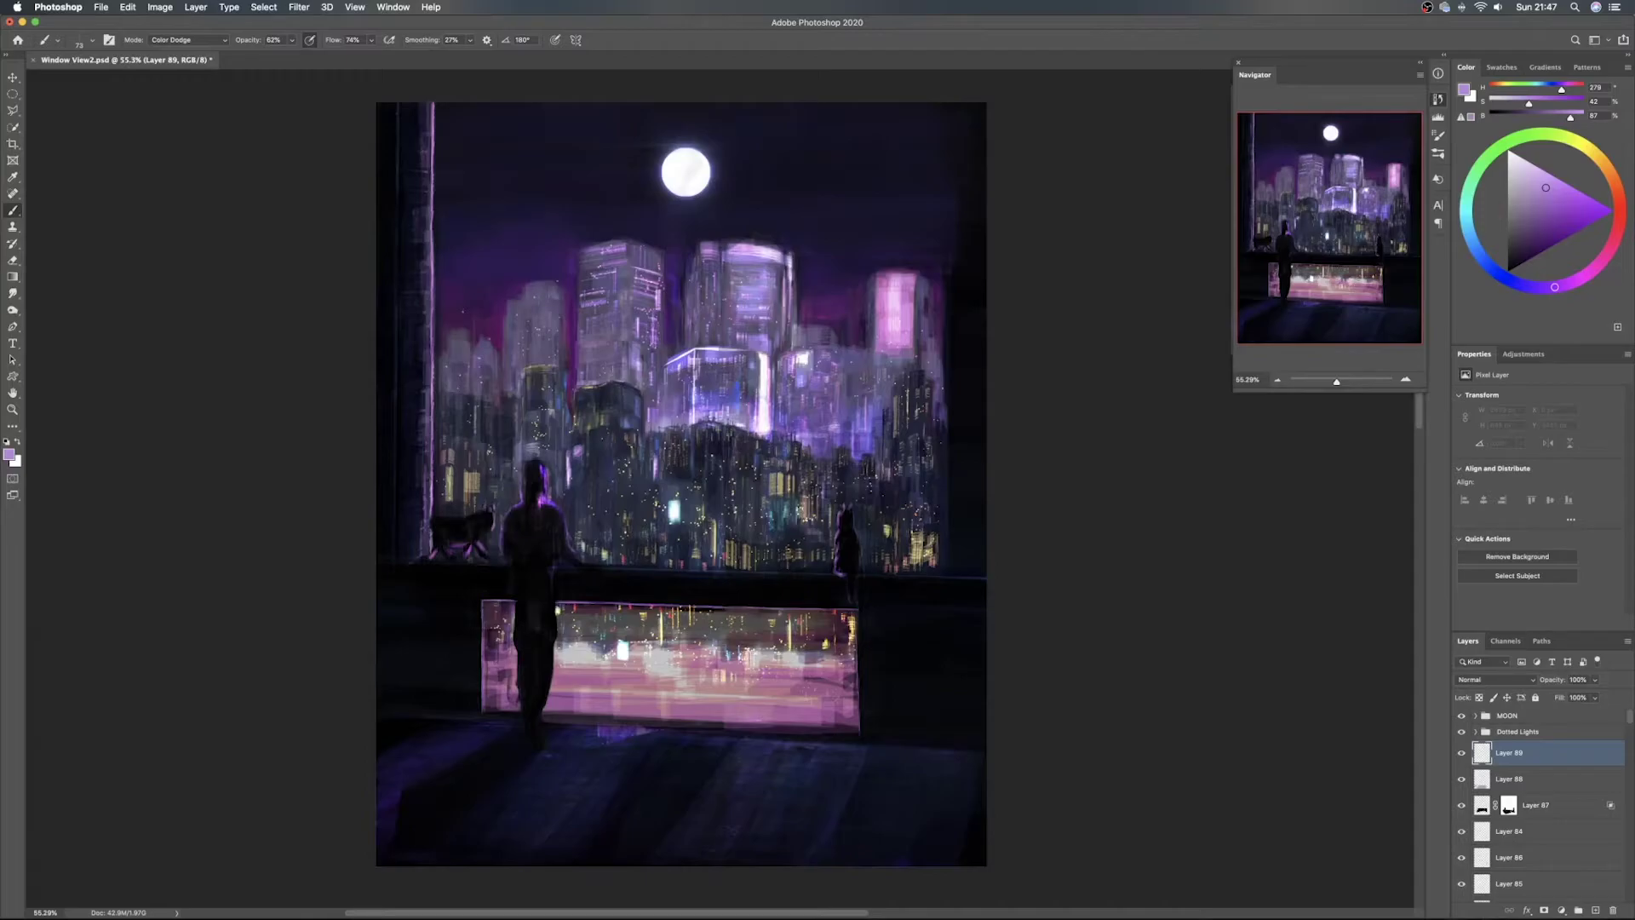
key("super+z")
left_click_drag(554, 288, 554, 300)
left_click_drag(547, 333, 554, 346)
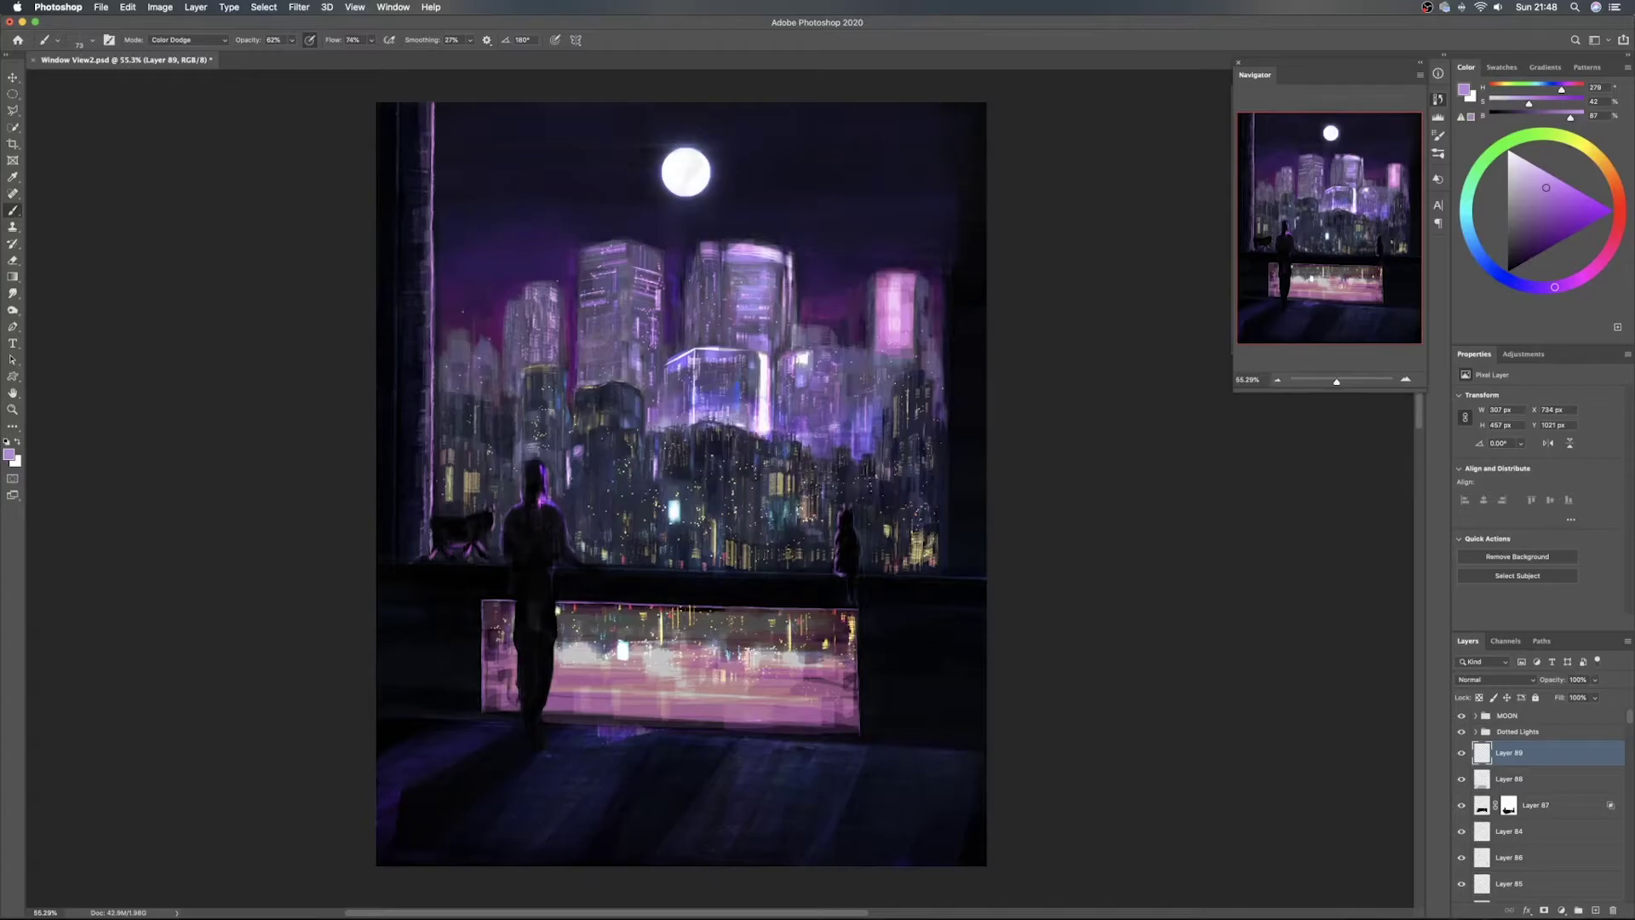
left_click_drag(509, 319, 509, 361)
left_click_drag(811, 334, 824, 334)
Switch to light blue and add lit-window accents to the buildings right of centre and the distant towers on the left
left_click(1470, 230)
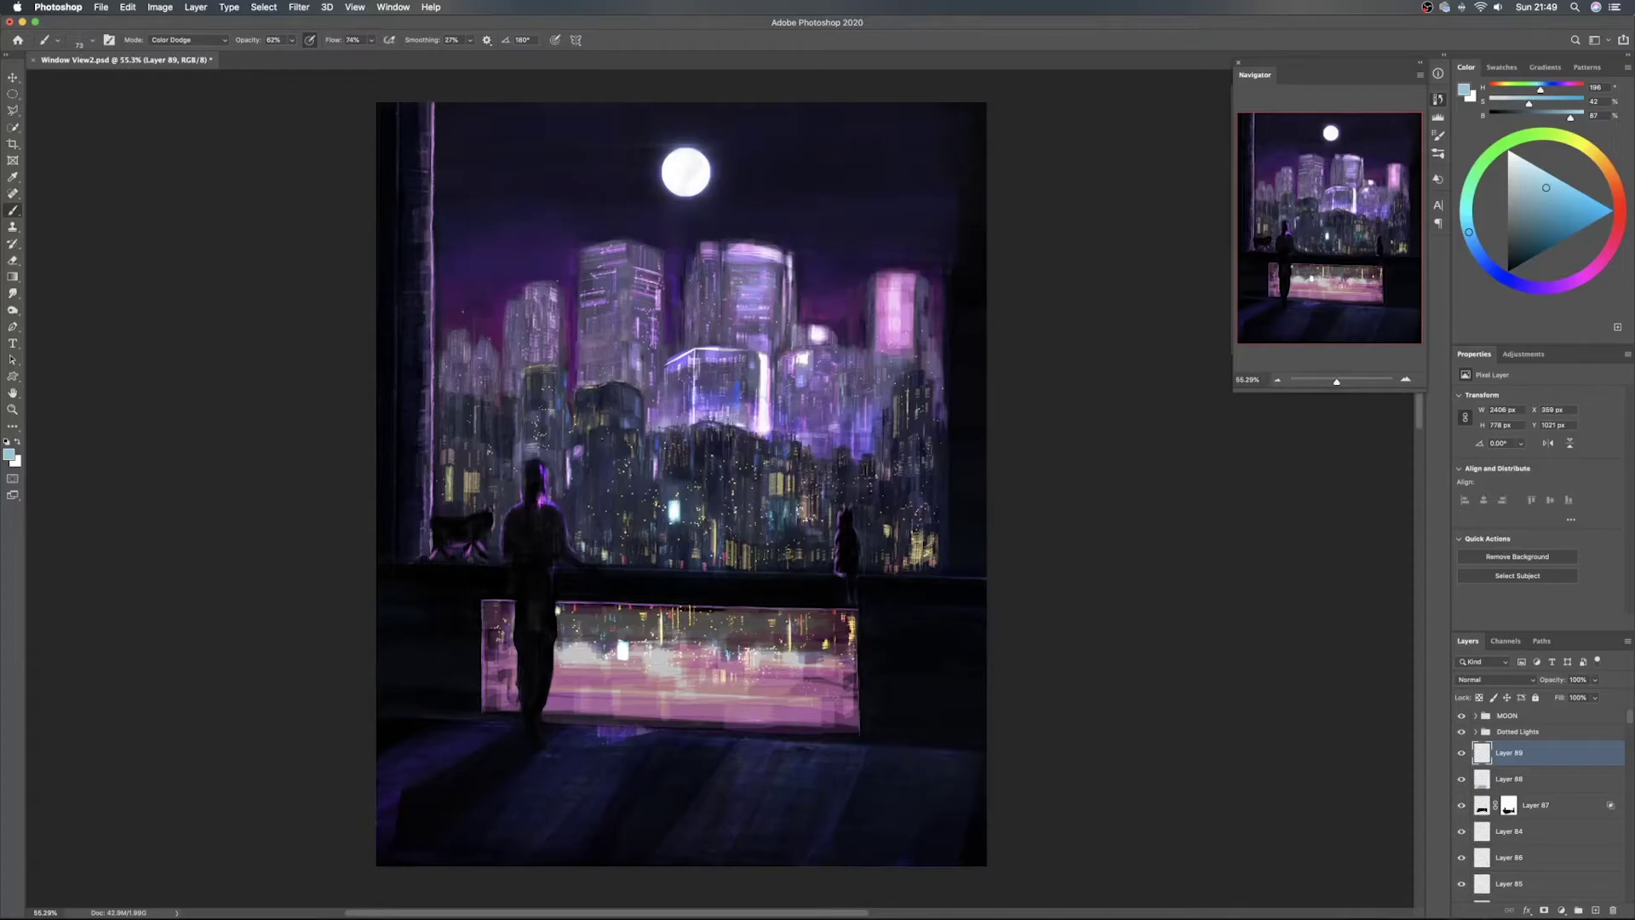
left_click_drag(831, 401, 813, 401)
mouse_move(494, 349)
left_mouse_down()
mouse_move(519, 349)
mouse_move(537, 322)
left_mouse_up()
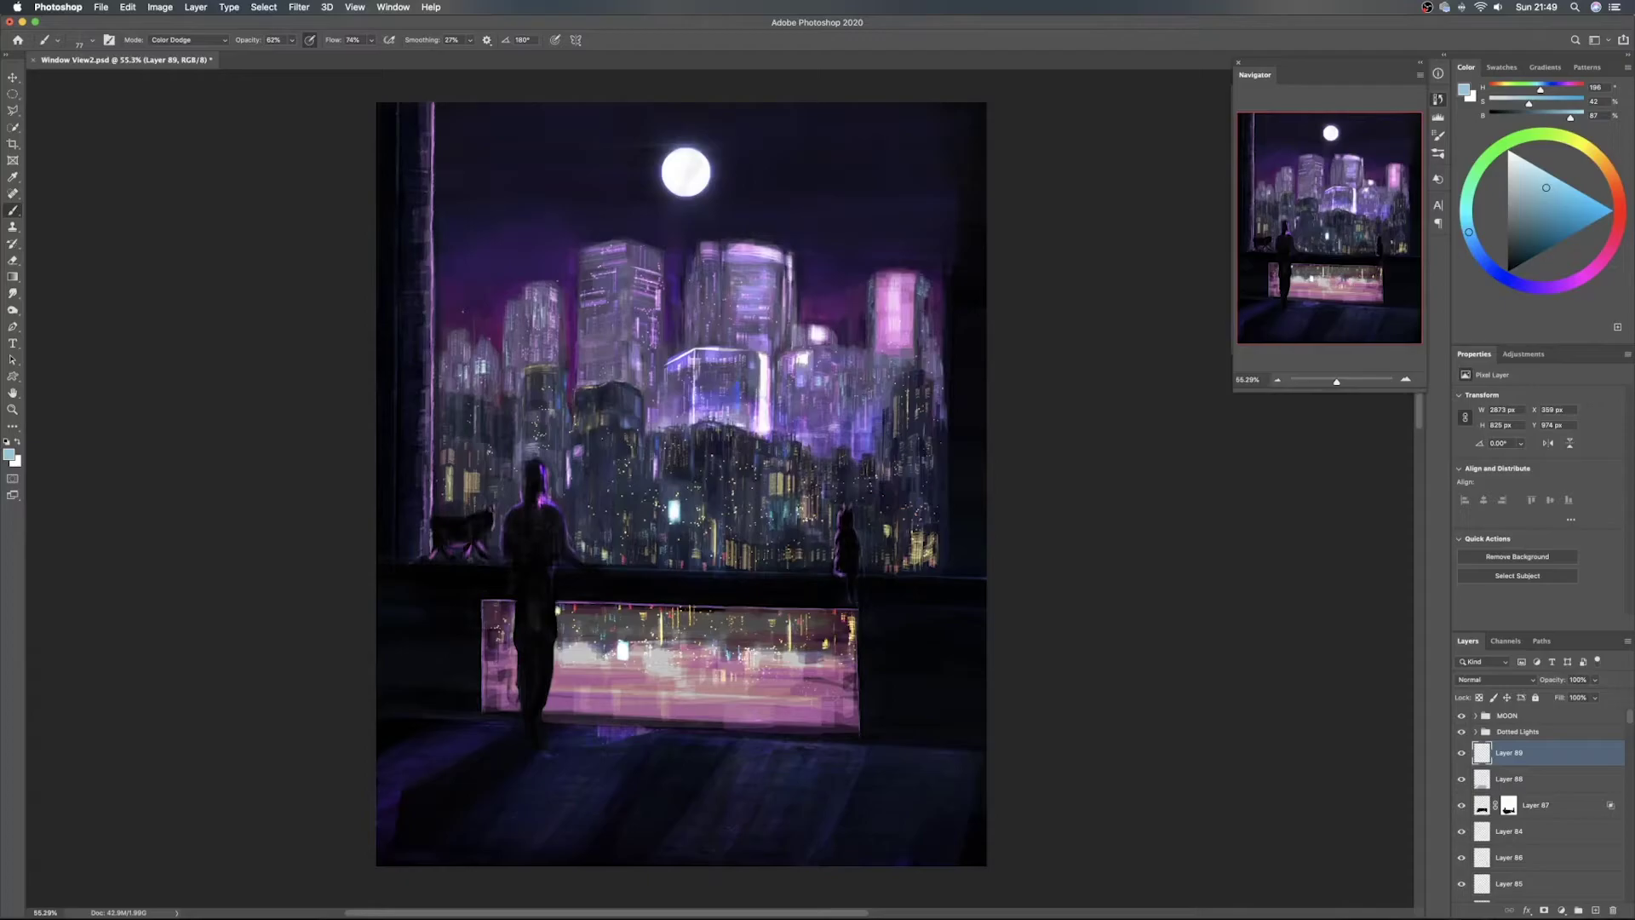
Finish the light blue accent on the far-left towers, add a new layer above Layer 89, and paint sampled muted violet on the central tower's roofline
left_click_drag(447, 370, 447, 388)
left_click(1595, 910)
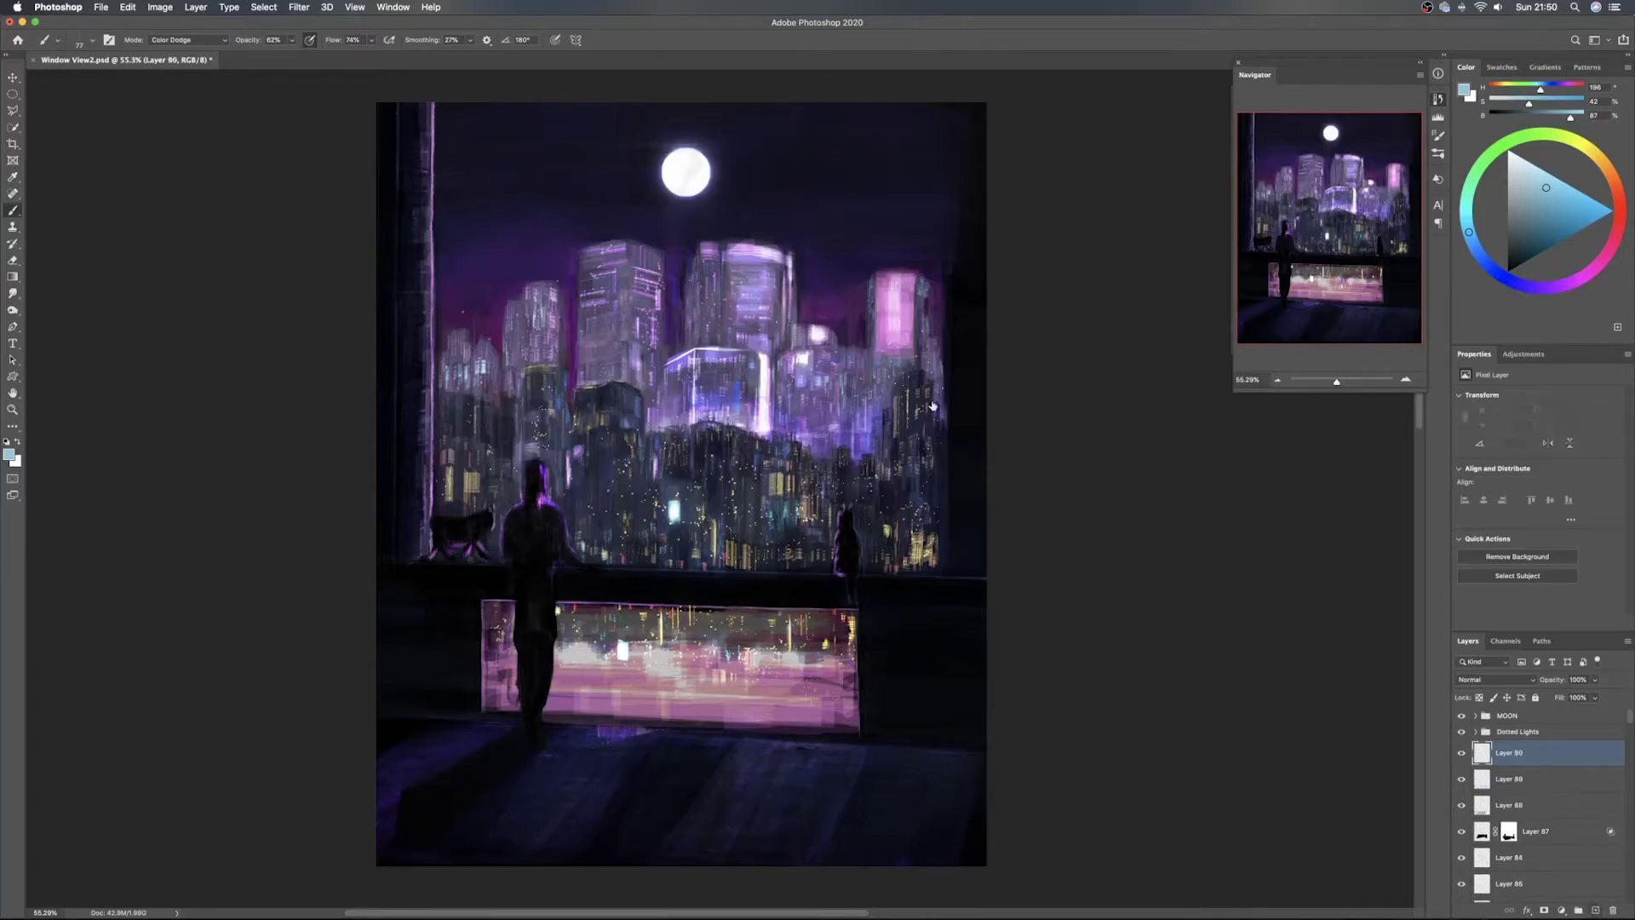
left_click_drag(830, 331, 808, 330)
left_click(823, 369, "alt")
mouse_move(722, 240)
left_mouse_down()
mouse_move(737, 240)
mouse_move(705, 246)
left_mouse_up()
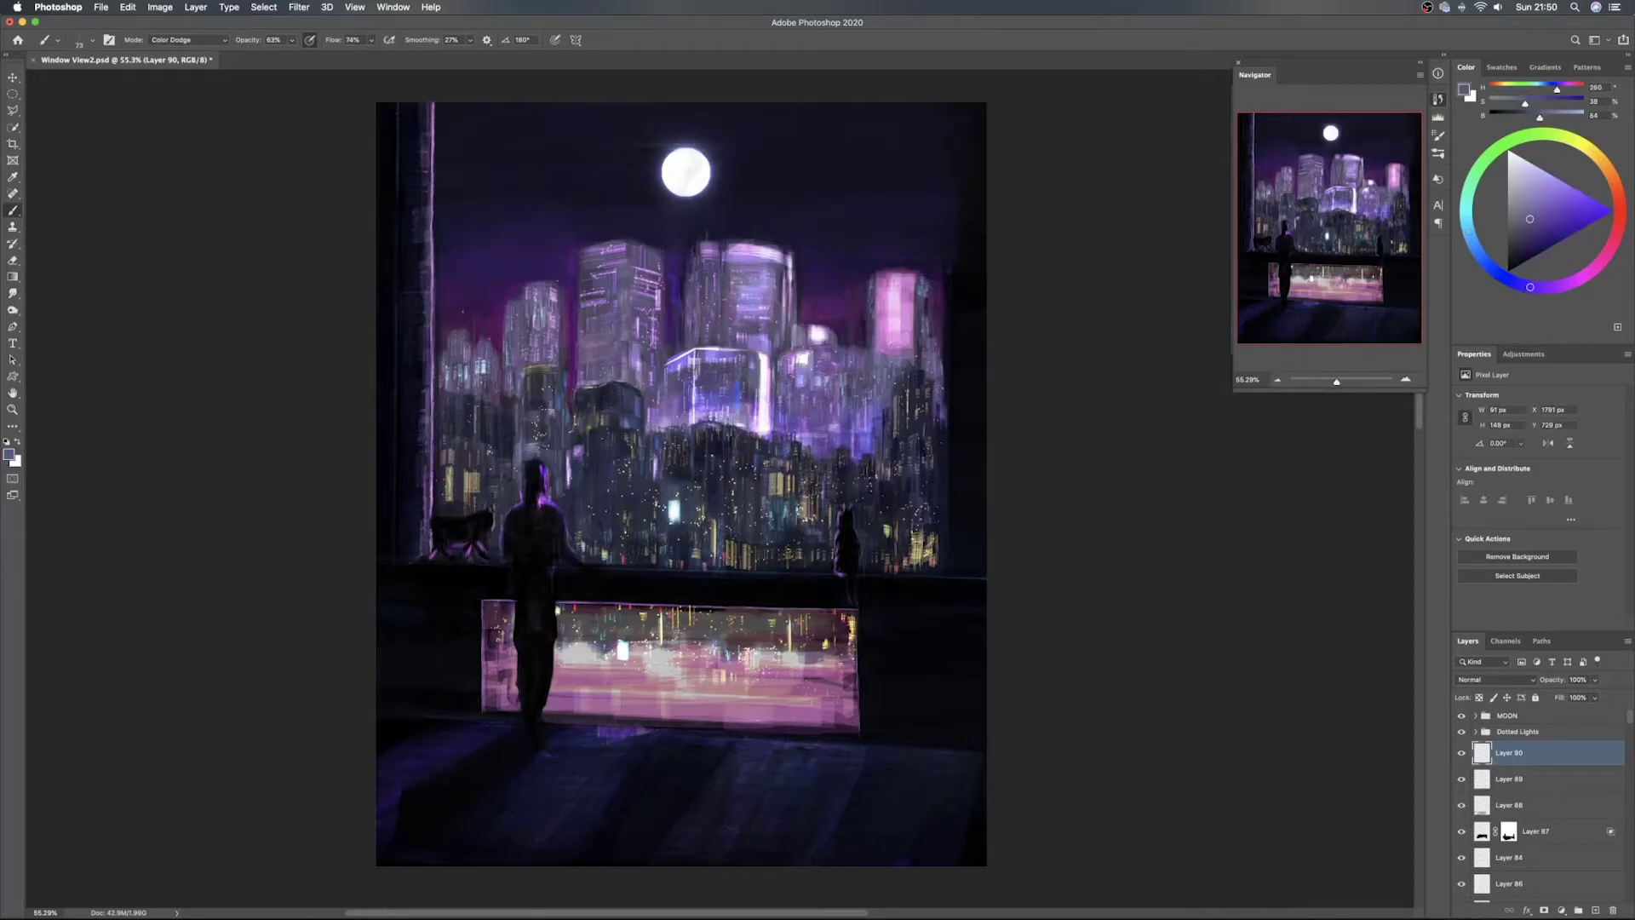
Set the brush mode to Soft Light and paint a sampled dark violet along the roof of the tall tower left of centre
left_click(190, 40)
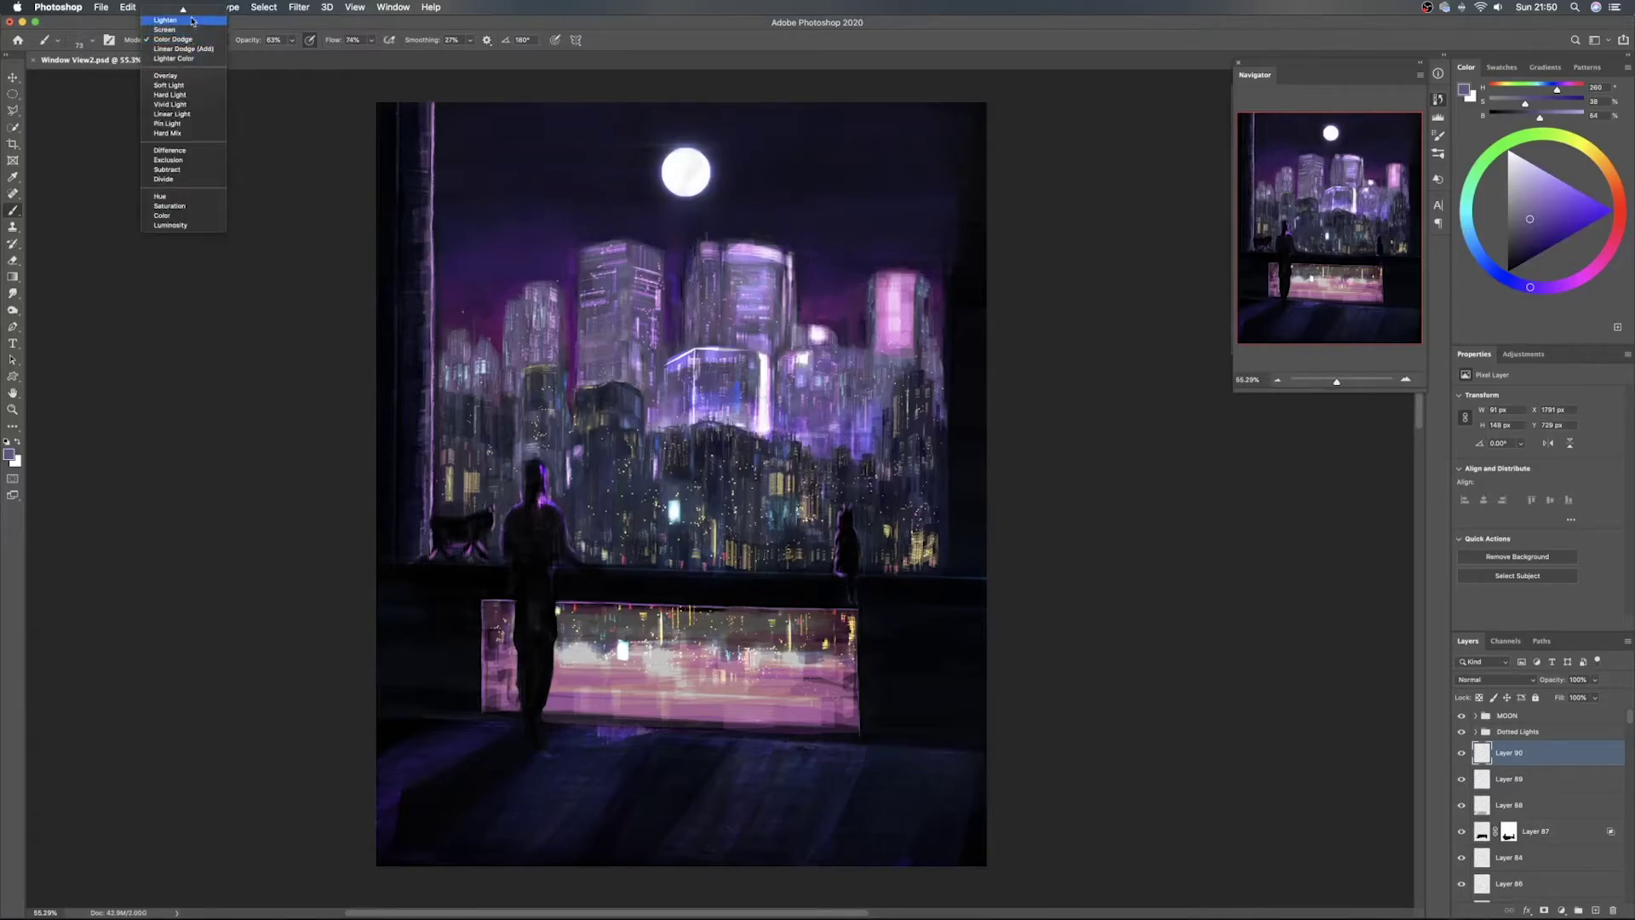
left_click(197, 134)
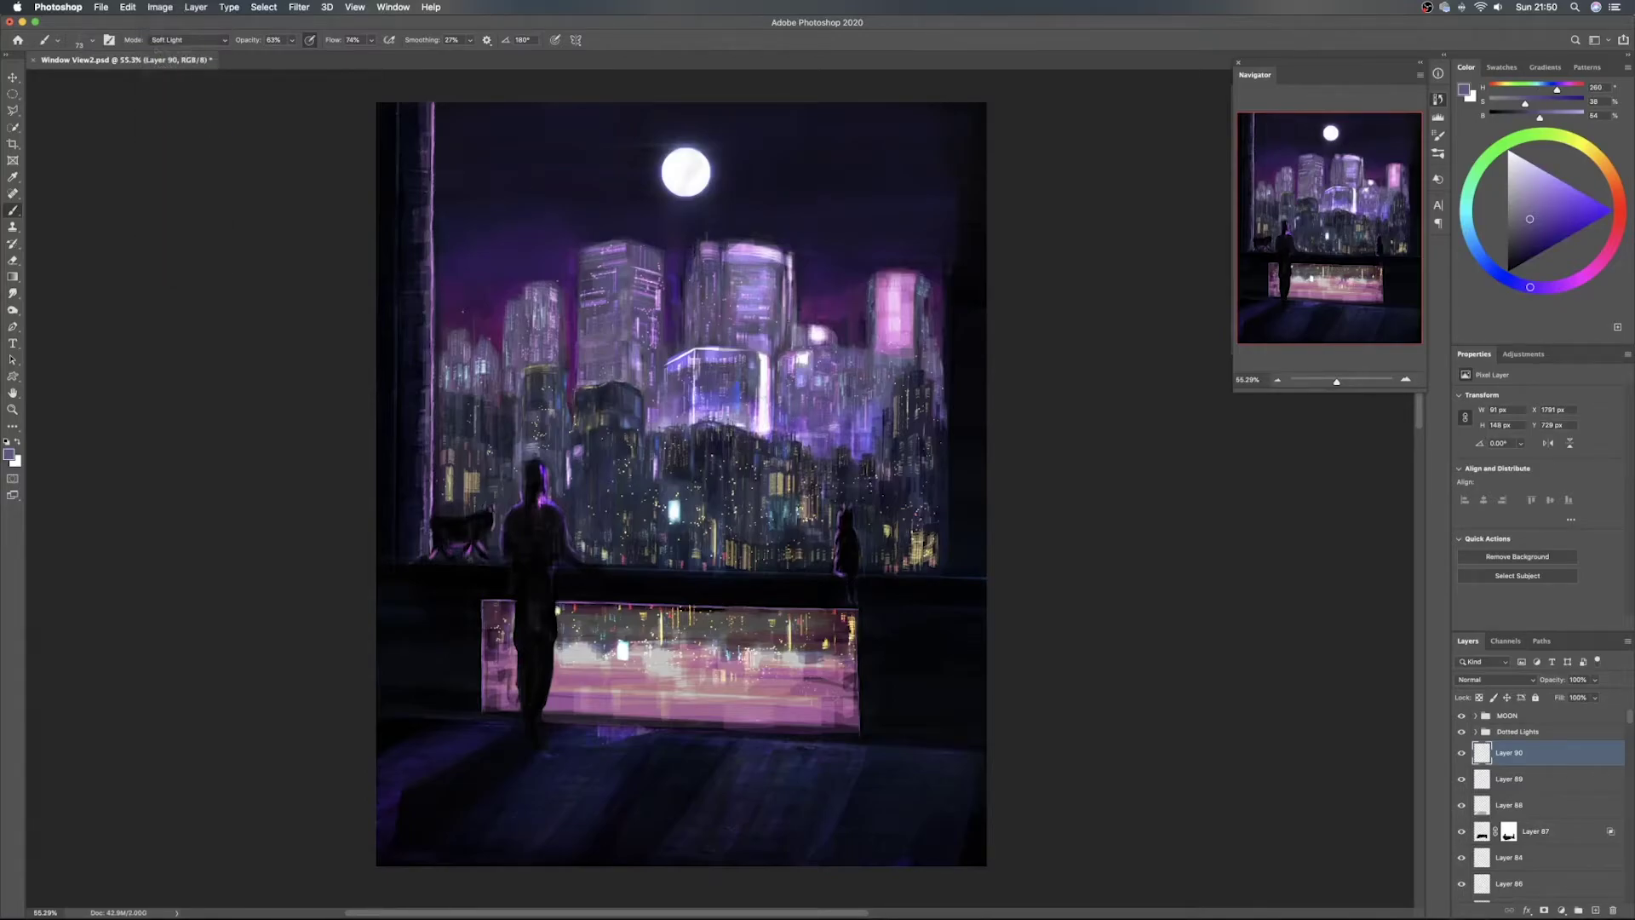
left_click(578, 272, "alt")
left_click_drag(593, 247, 652, 244)
left_click_drag(611, 243, 599, 241)
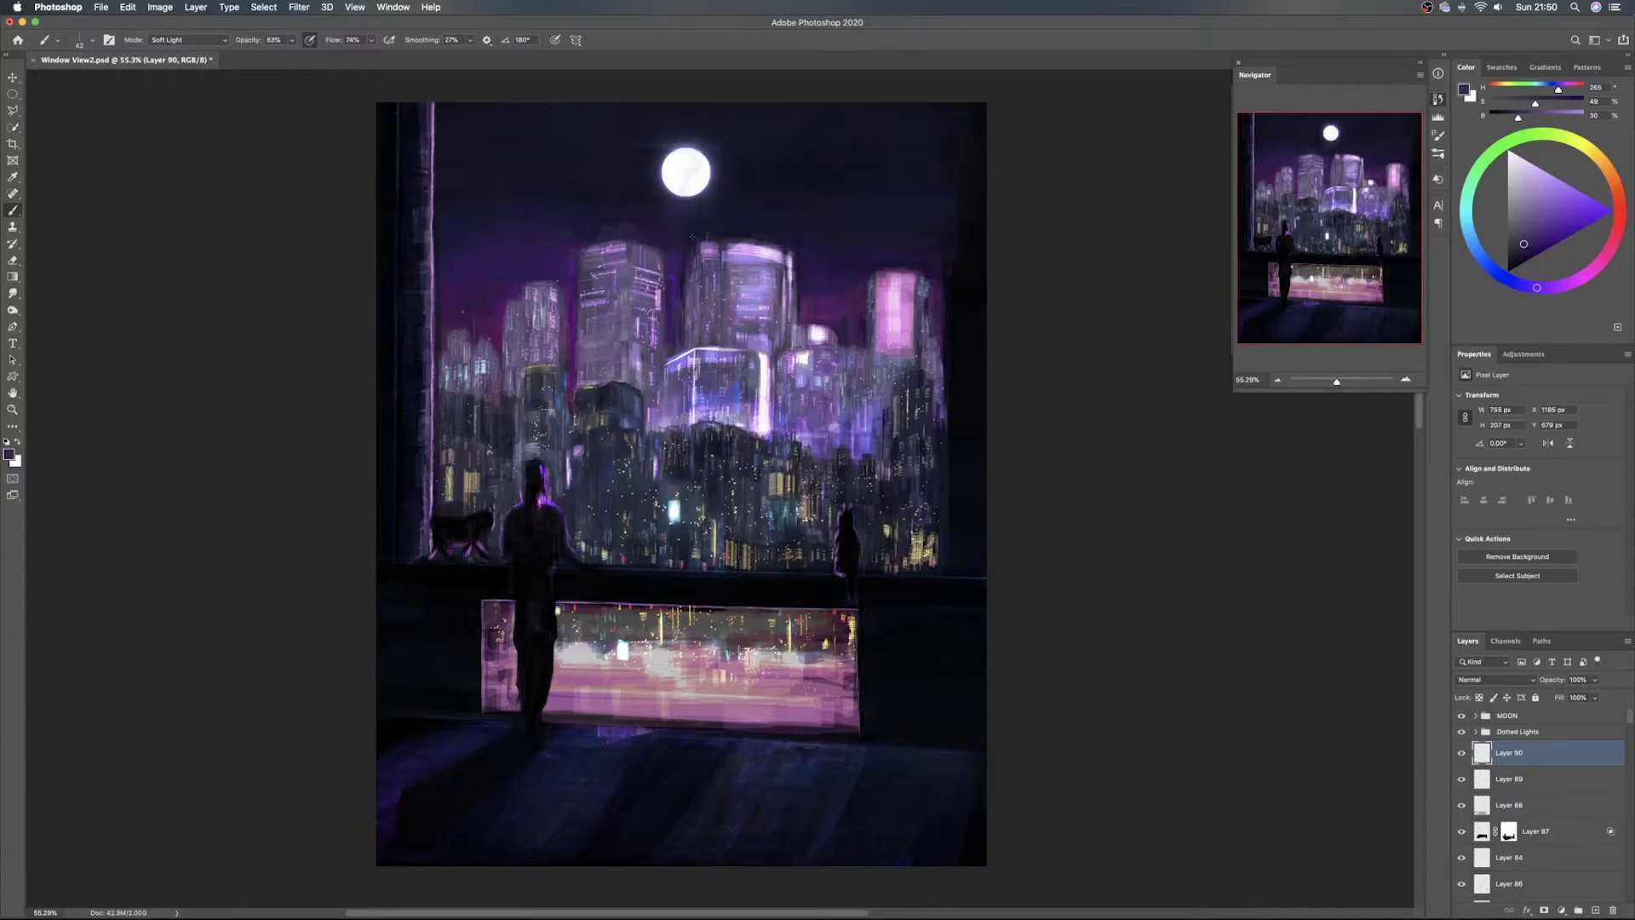
Dab dark violet-blue tones along the roof of the tall central tower to soften its top edge
left_click_drag(733, 246, 742, 242)
left_click(744, 234)
left_click(742, 234)
left_click(729, 243)
left_click(756, 237)
left_click(756, 231, "alt")
left_click(764, 242)
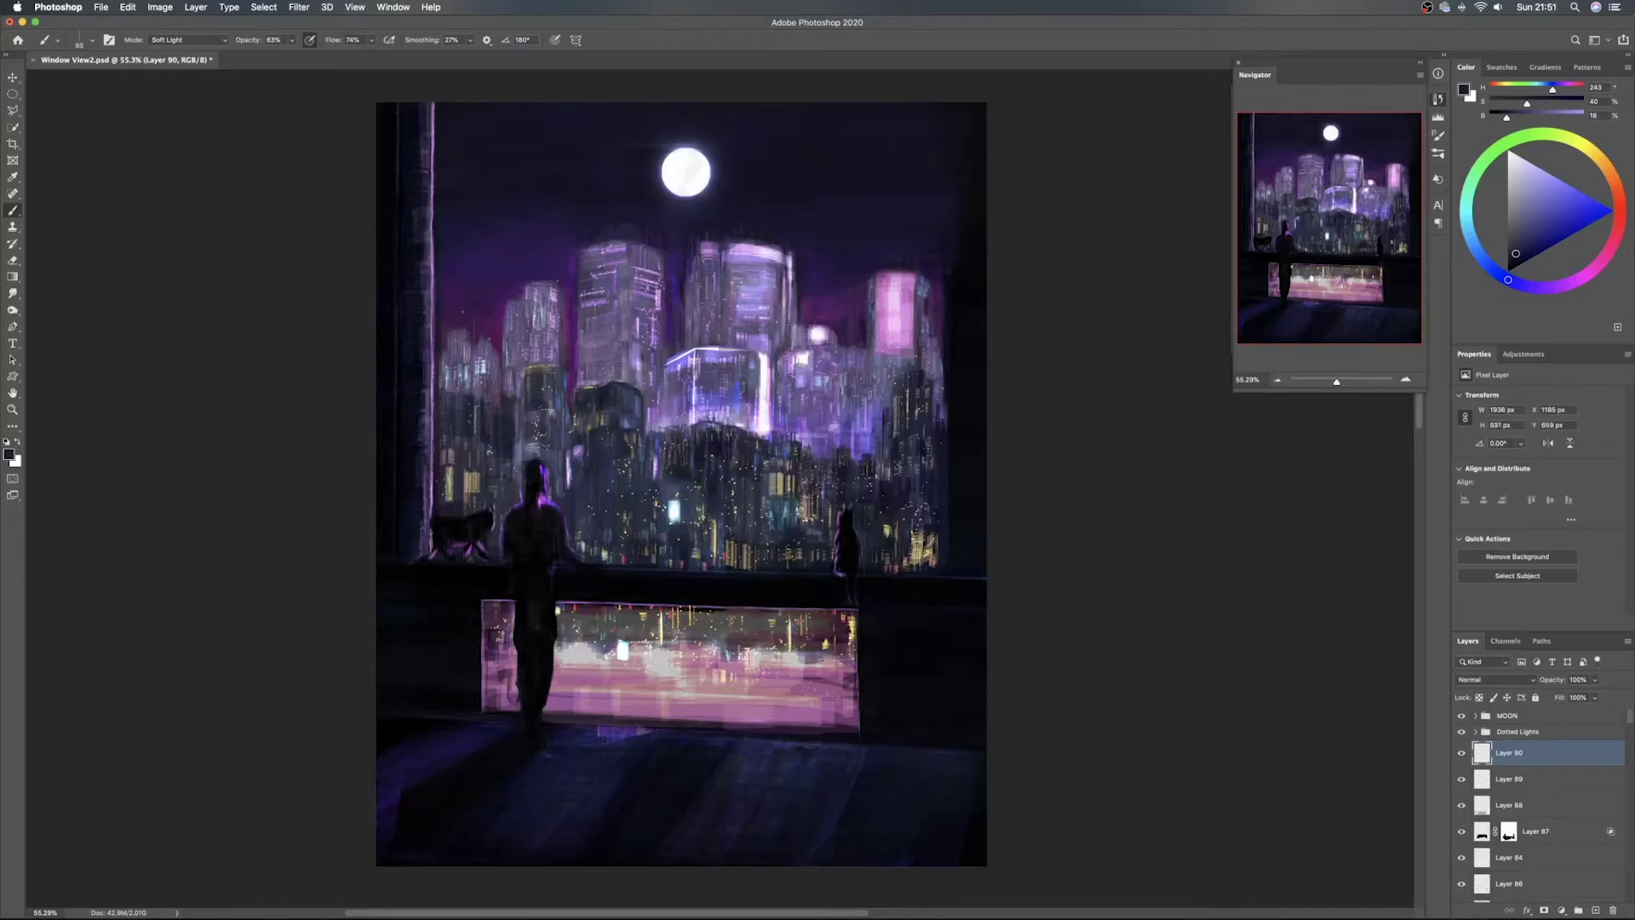
Adjust the brush size and soften the tops of the shorter towers on the skyline's left with sampled muted violets
left_click_drag(814, 316, 815, 316)
key("bracketright")
key("bracketright")
key("bracketright")
key("bracketright")
key("bracketright")
key("bracketleft")
key("bracketright")
left_click_drag(545, 276, 534, 286)
left_click(558, 284, "alt")
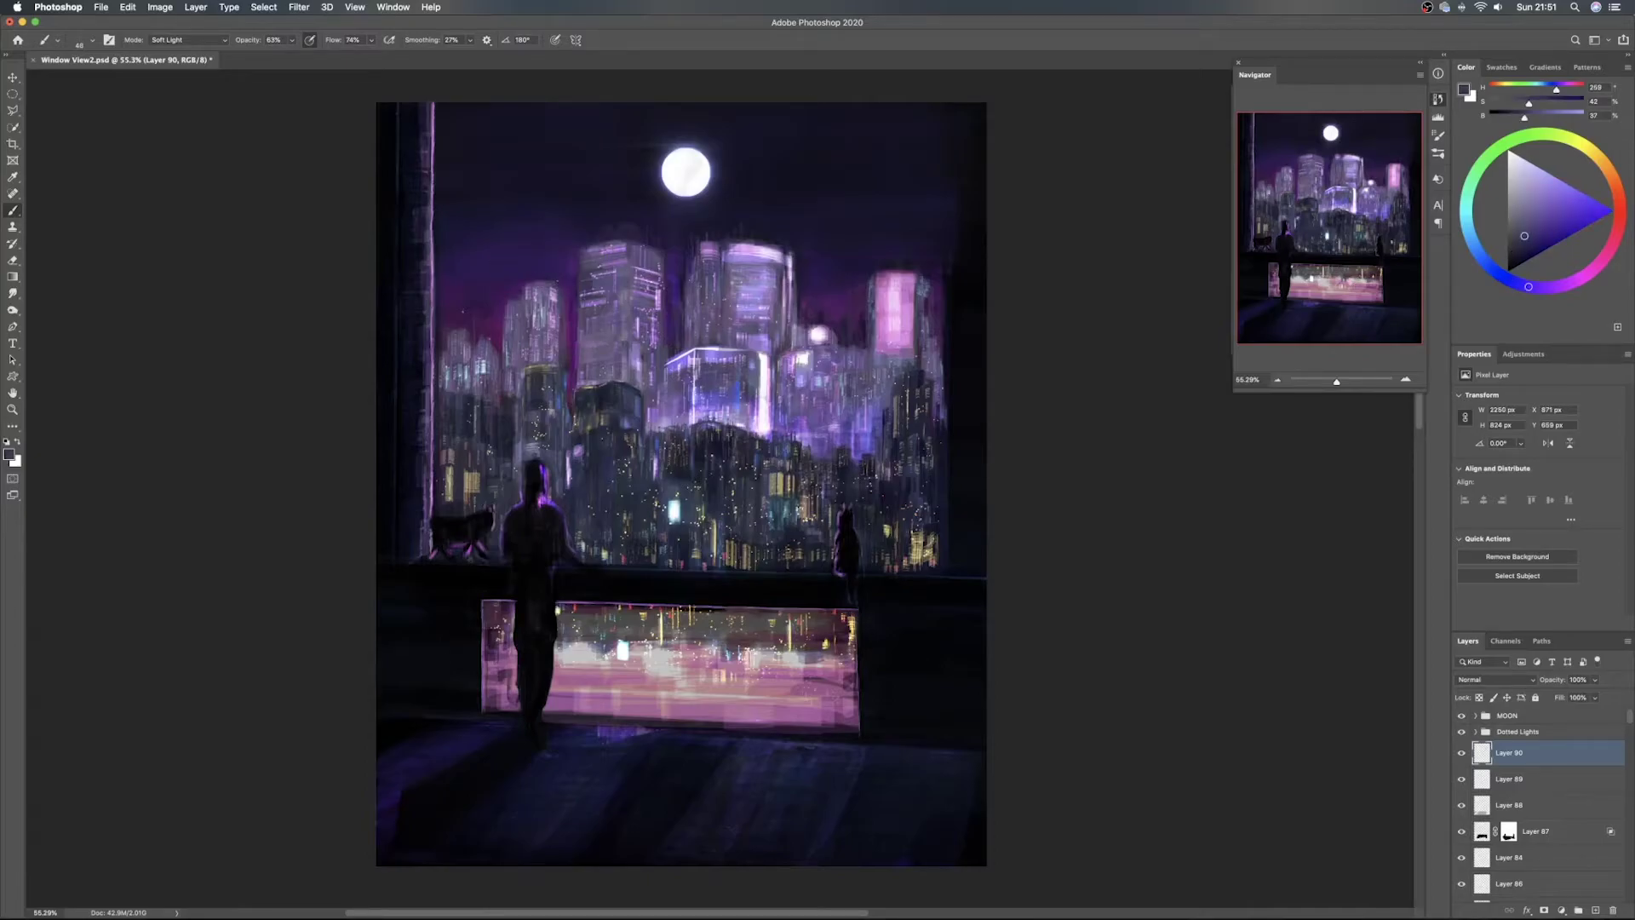
left_click_drag(541, 284, 530, 290)
left_click(541, 273, "alt")
left_click(466, 339, "alt")
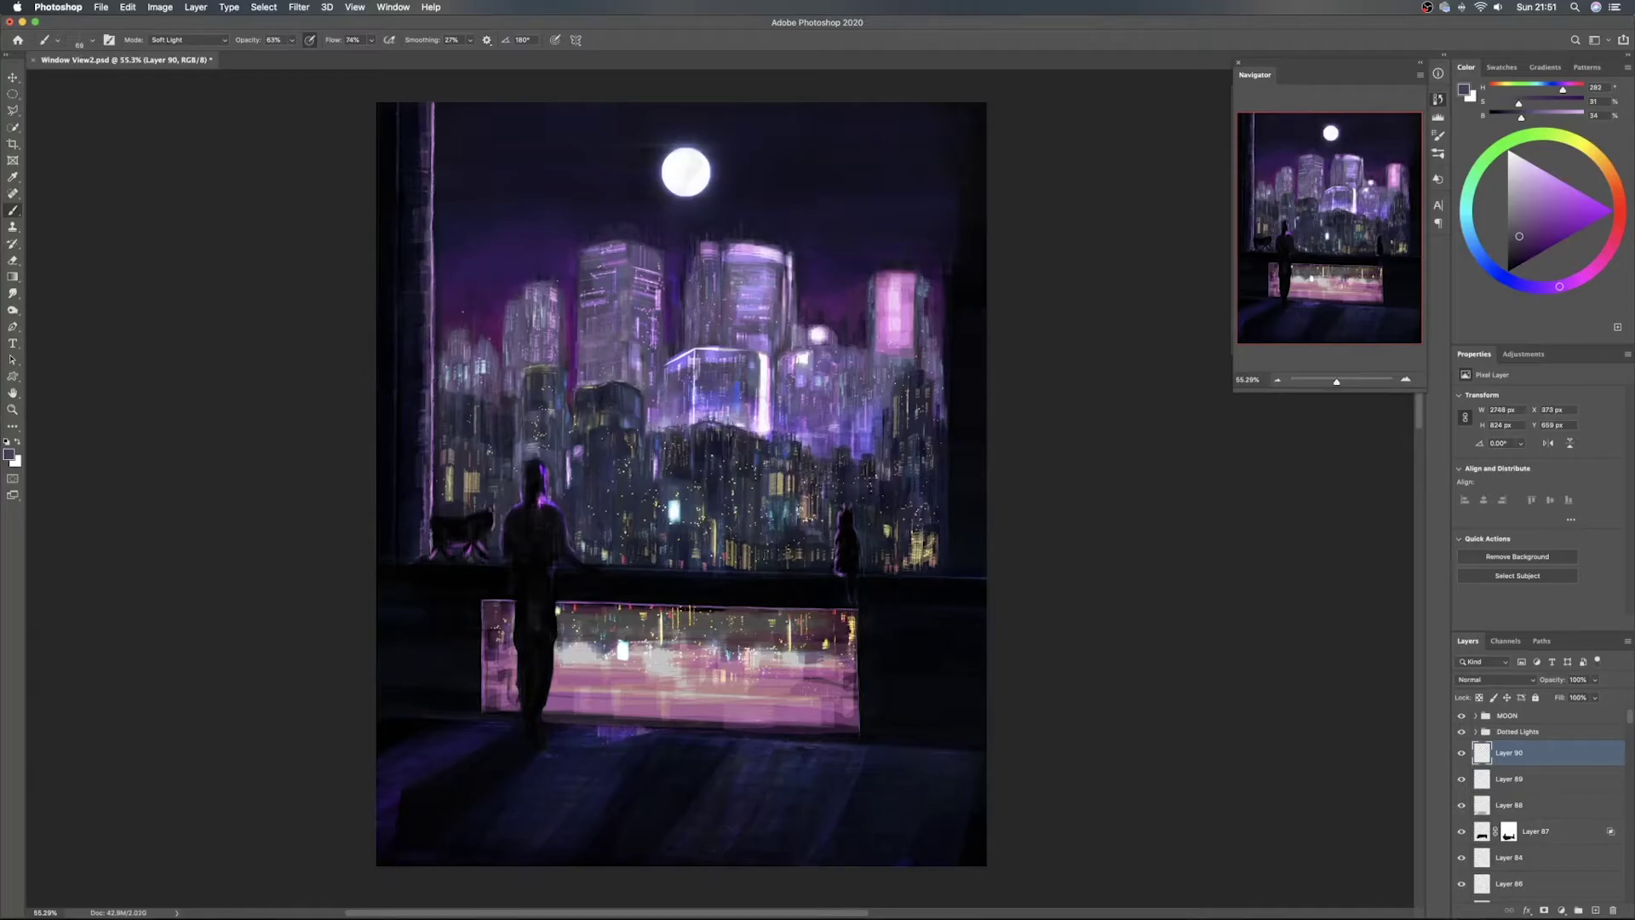
Enlarge the brush, lower its opacity, and glaze sampled dark purples into the sky just above the towers
left_click(496, 335, "alt")
key(".")
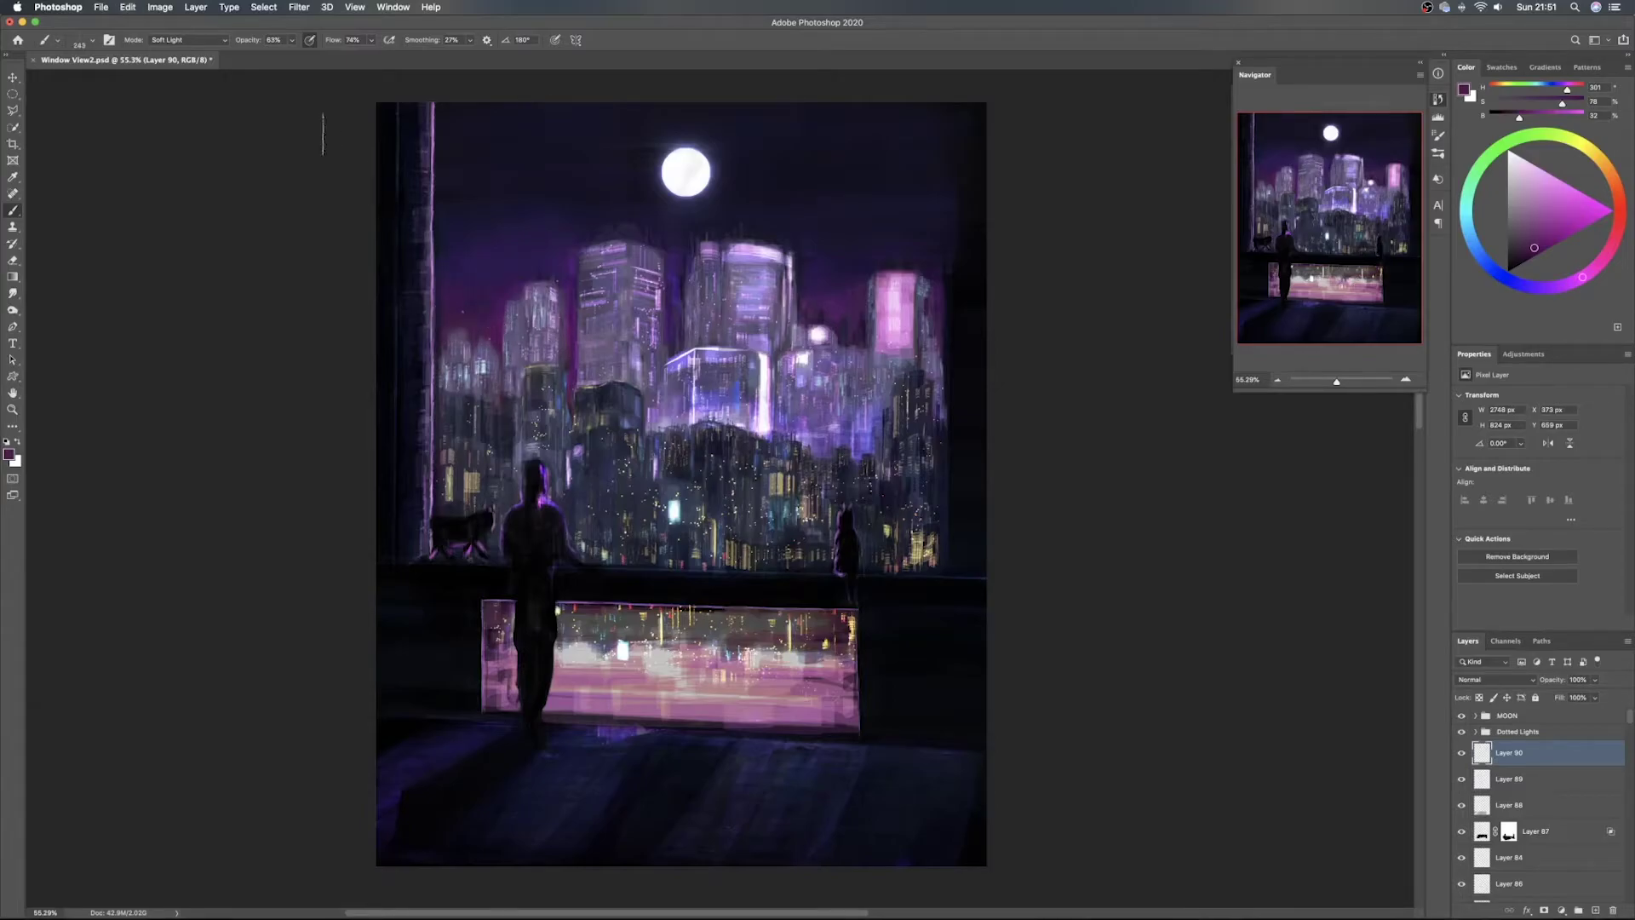
left_click_drag(257, 41, 230, 46)
left_click(583, 223, "alt")
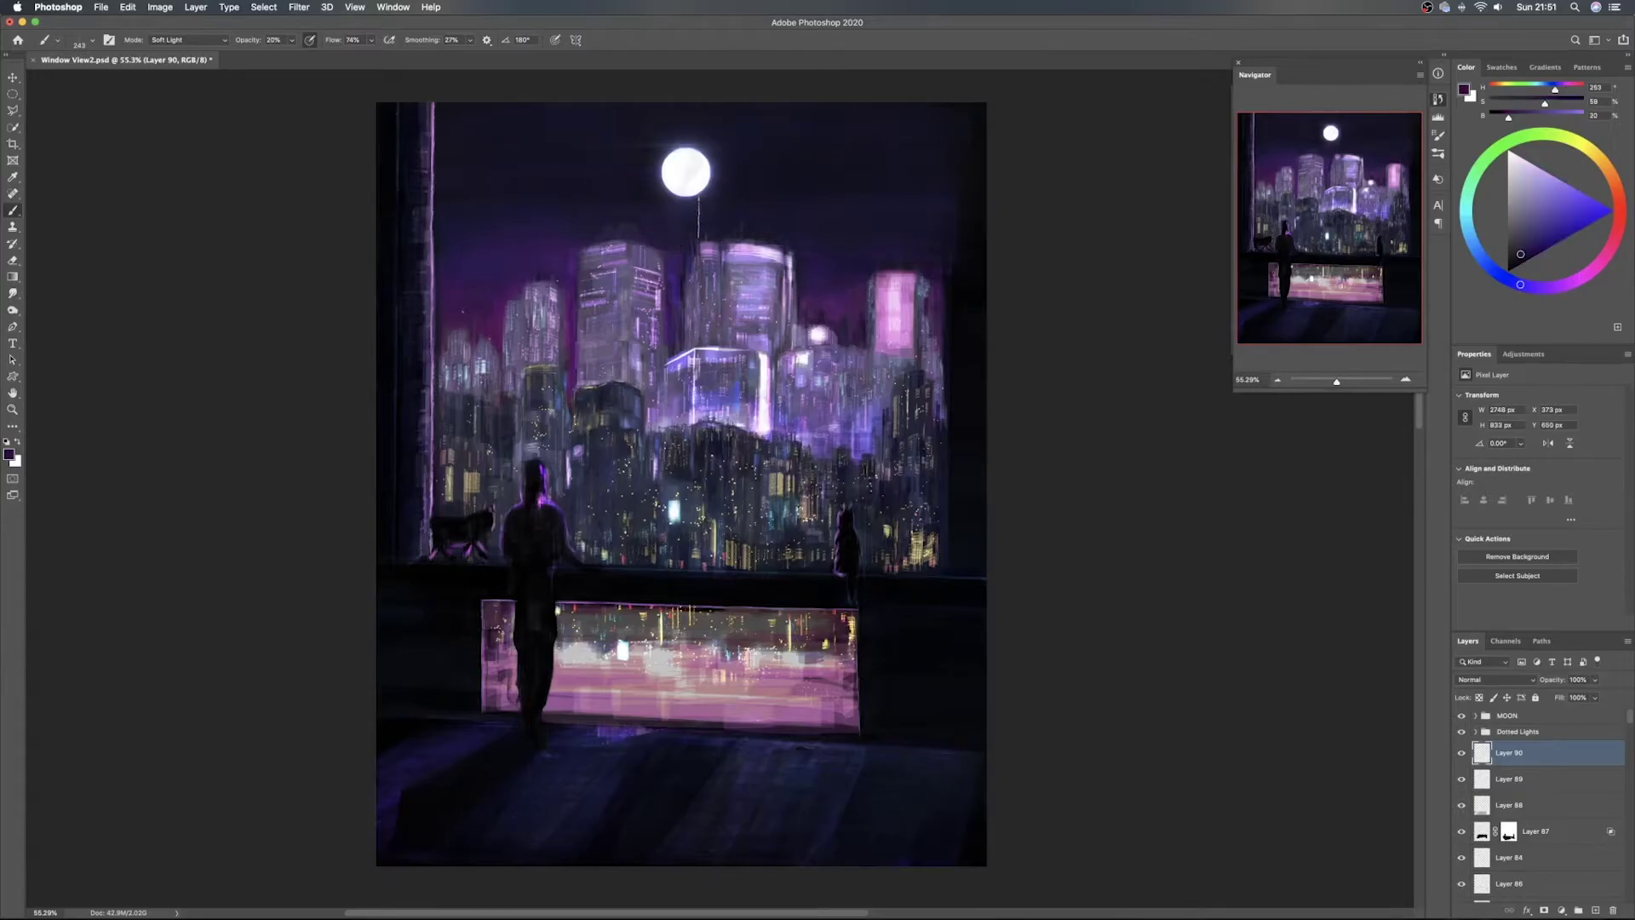
left_click(865, 259, "alt")
Add a new layer above Layer 90, sample a blue-violet beside the moon, and size the brush for fine details on the central tower's roof
left_click(1594, 910)
left_click(713, 173, "alt")
left_click_drag(712, 172, 712, 167)
key("z")
left_click_drag(718, 237, 725, 238)
key("b")
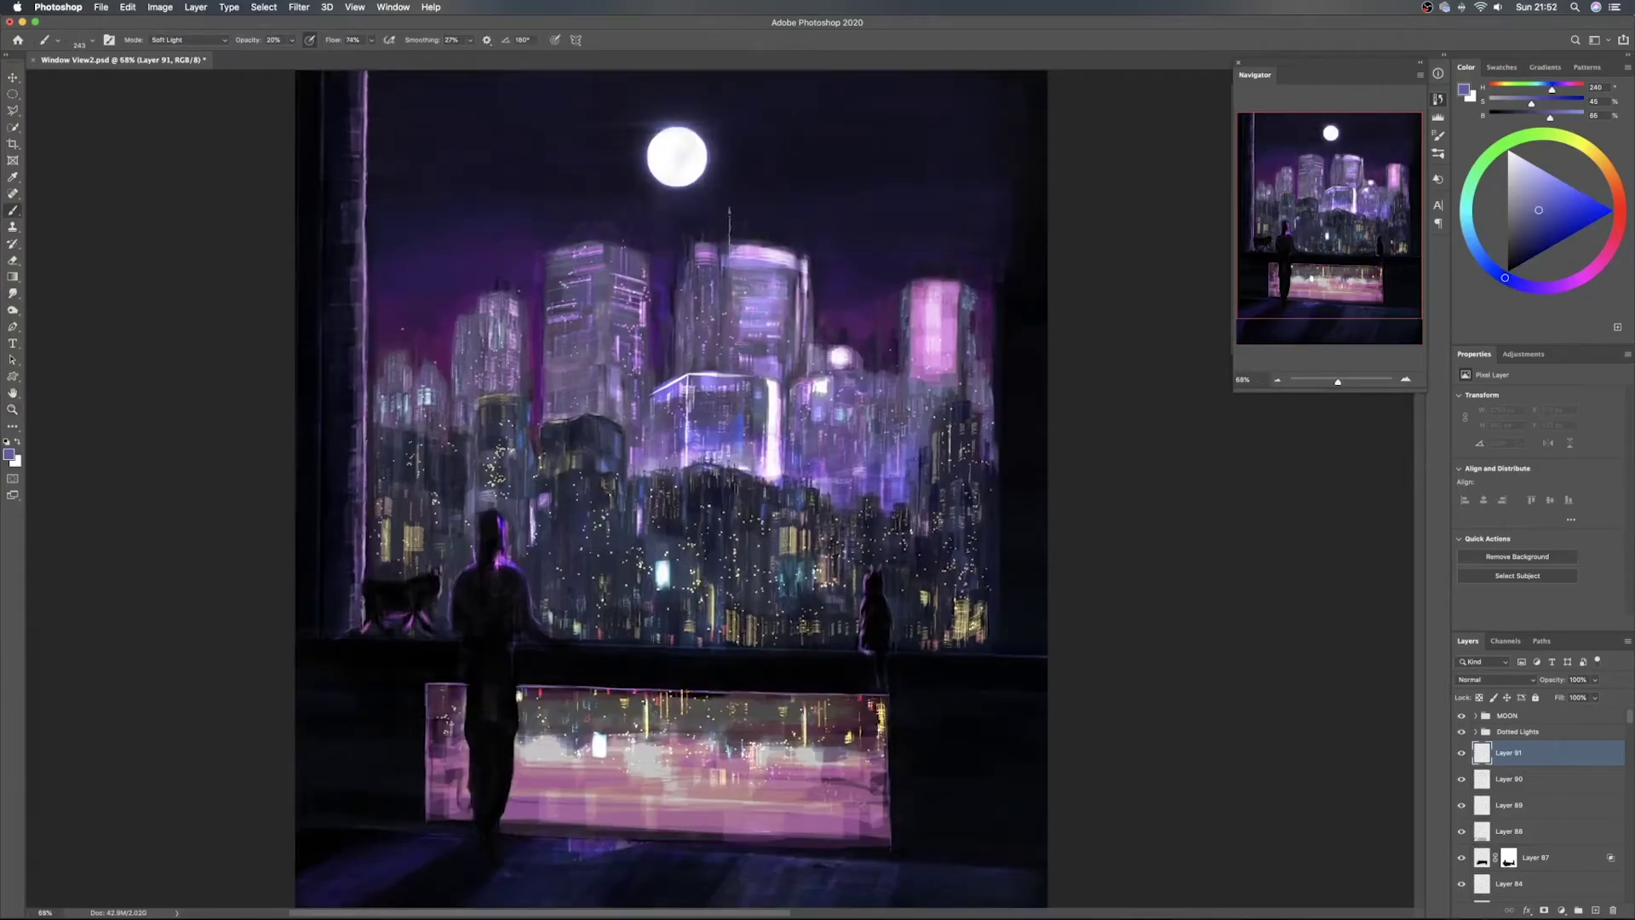
left_click(721, 233)
key("super+z")
left_click_drag(735, 231, 697, 234)
Raise the brush opacity, set its mode to Color Dodge, and paint thin glowing spires on the central towers' roofs
left_click_drag(244, 41, 253, 43)
left_click(186, 40)
left_click(183, 57)
left_click(744, 226)
left_click_drag(723, 240, 719, 239)
left_click(703, 233)
Paint glowing blue-violet rooftop details on the tall tower left of centre with a resized brush
key("bracketright")
key("bracketright")
key("bracketright")
left_click(633, 239)
left_click(631, 237)
left_click(634, 239)
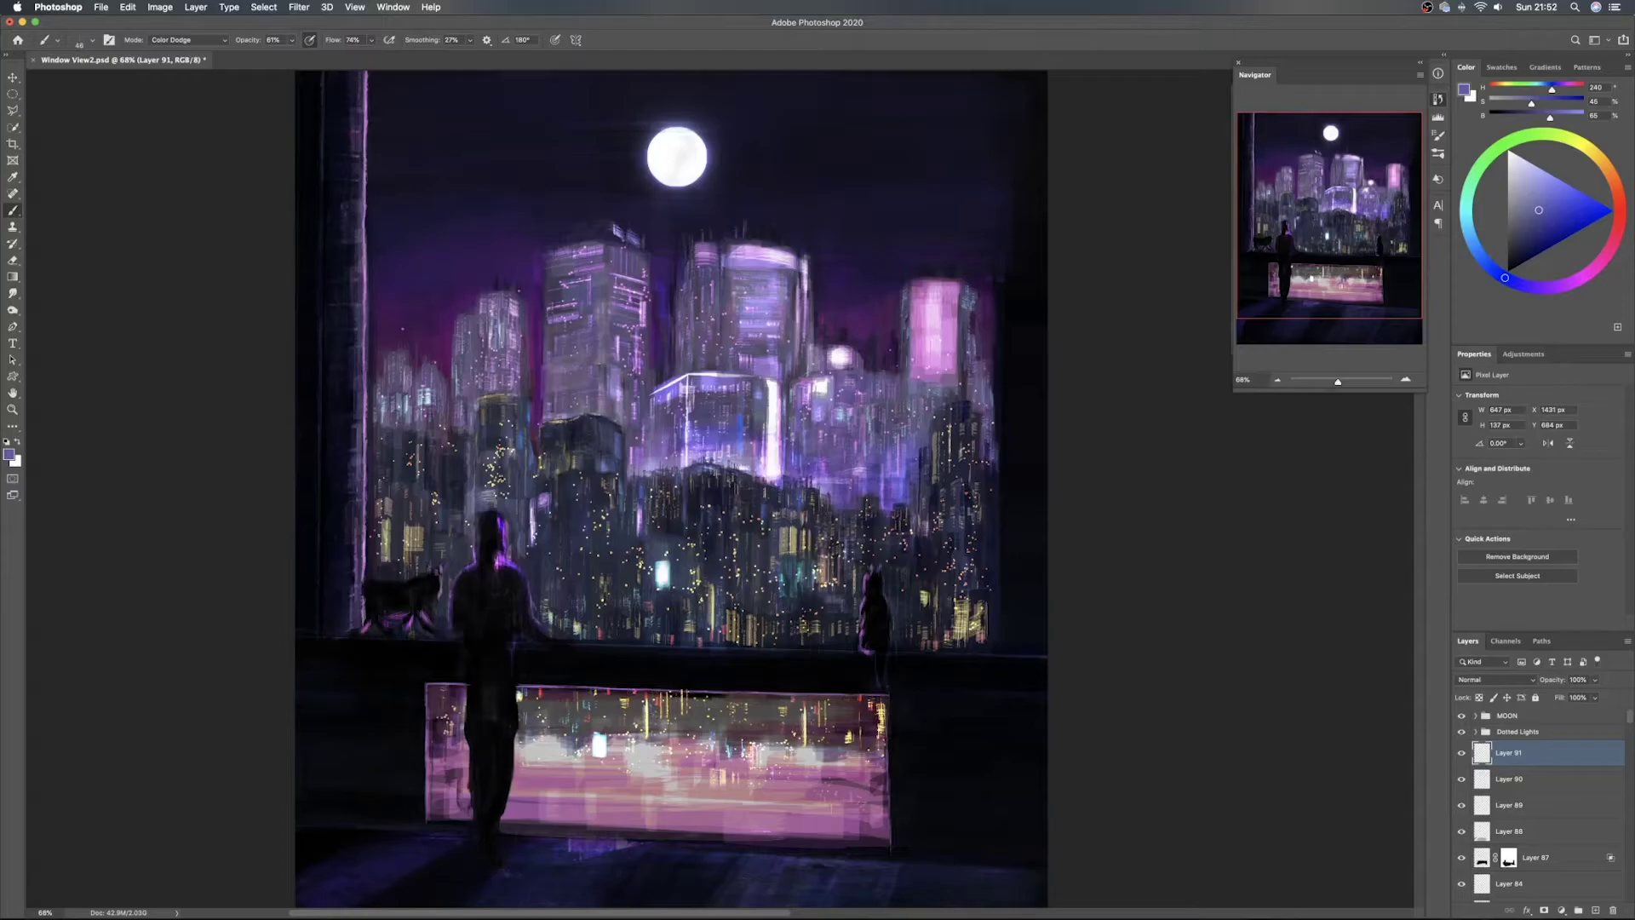
left_click_drag(637, 242, 632, 237)
Add small glowing spires to the pink tower and the towers on the skyline's left, and save the document
left_click_drag(914, 271, 917, 276)
left_click_drag(516, 284, 510, 286)
left_click_drag(418, 353, 423, 353)
left_click(450, 361, "alt")
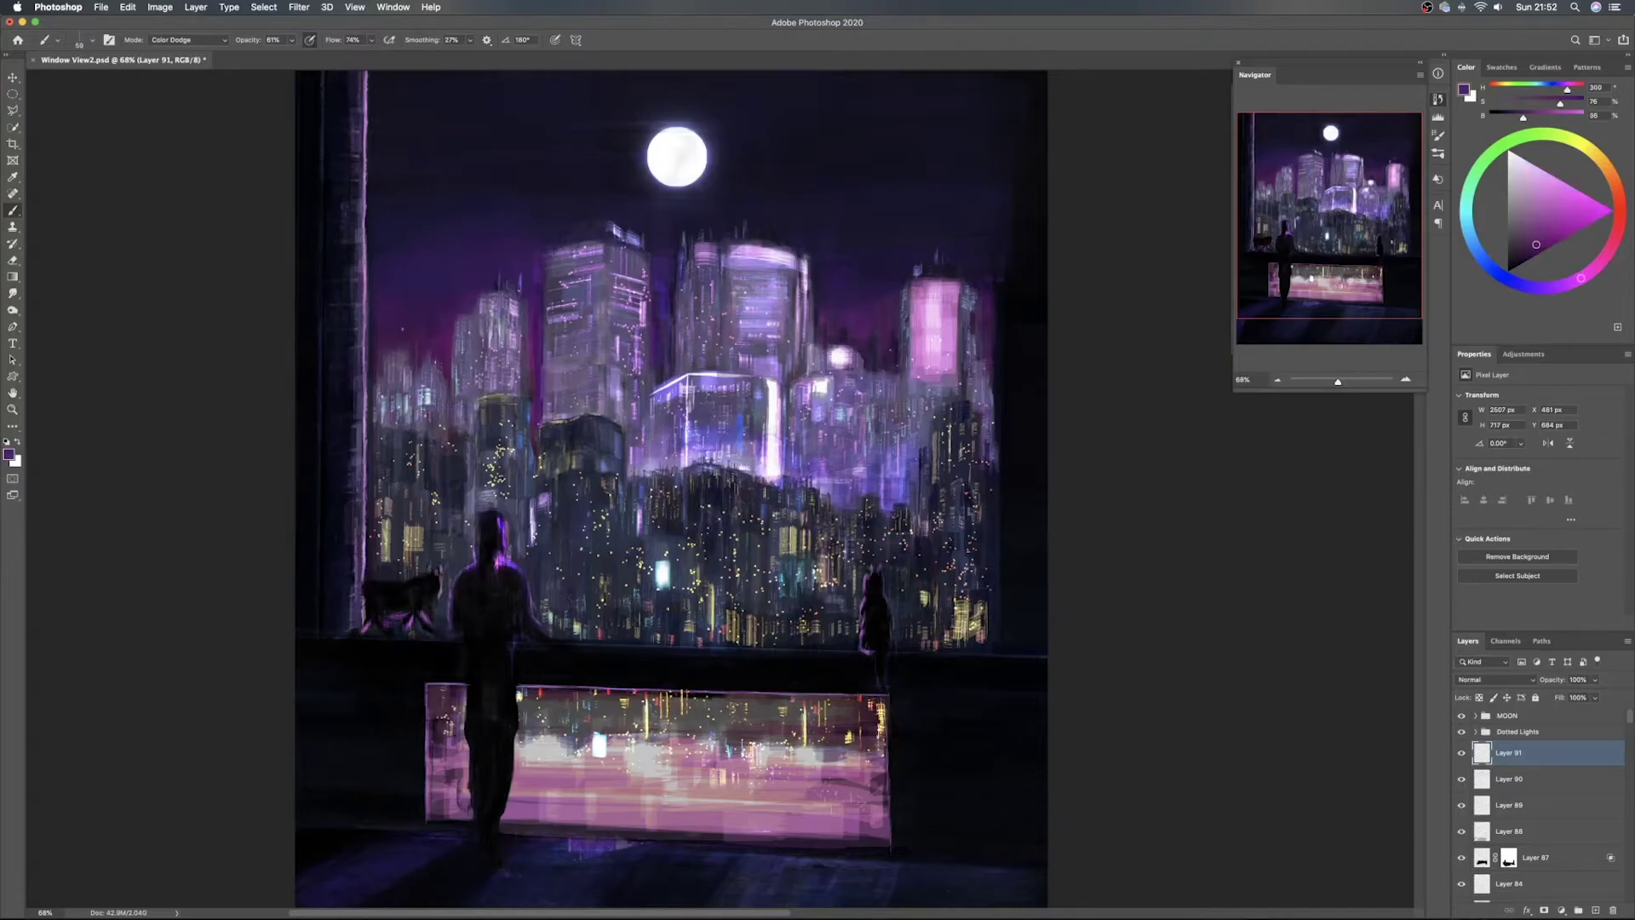
key("v")
key("super+s")
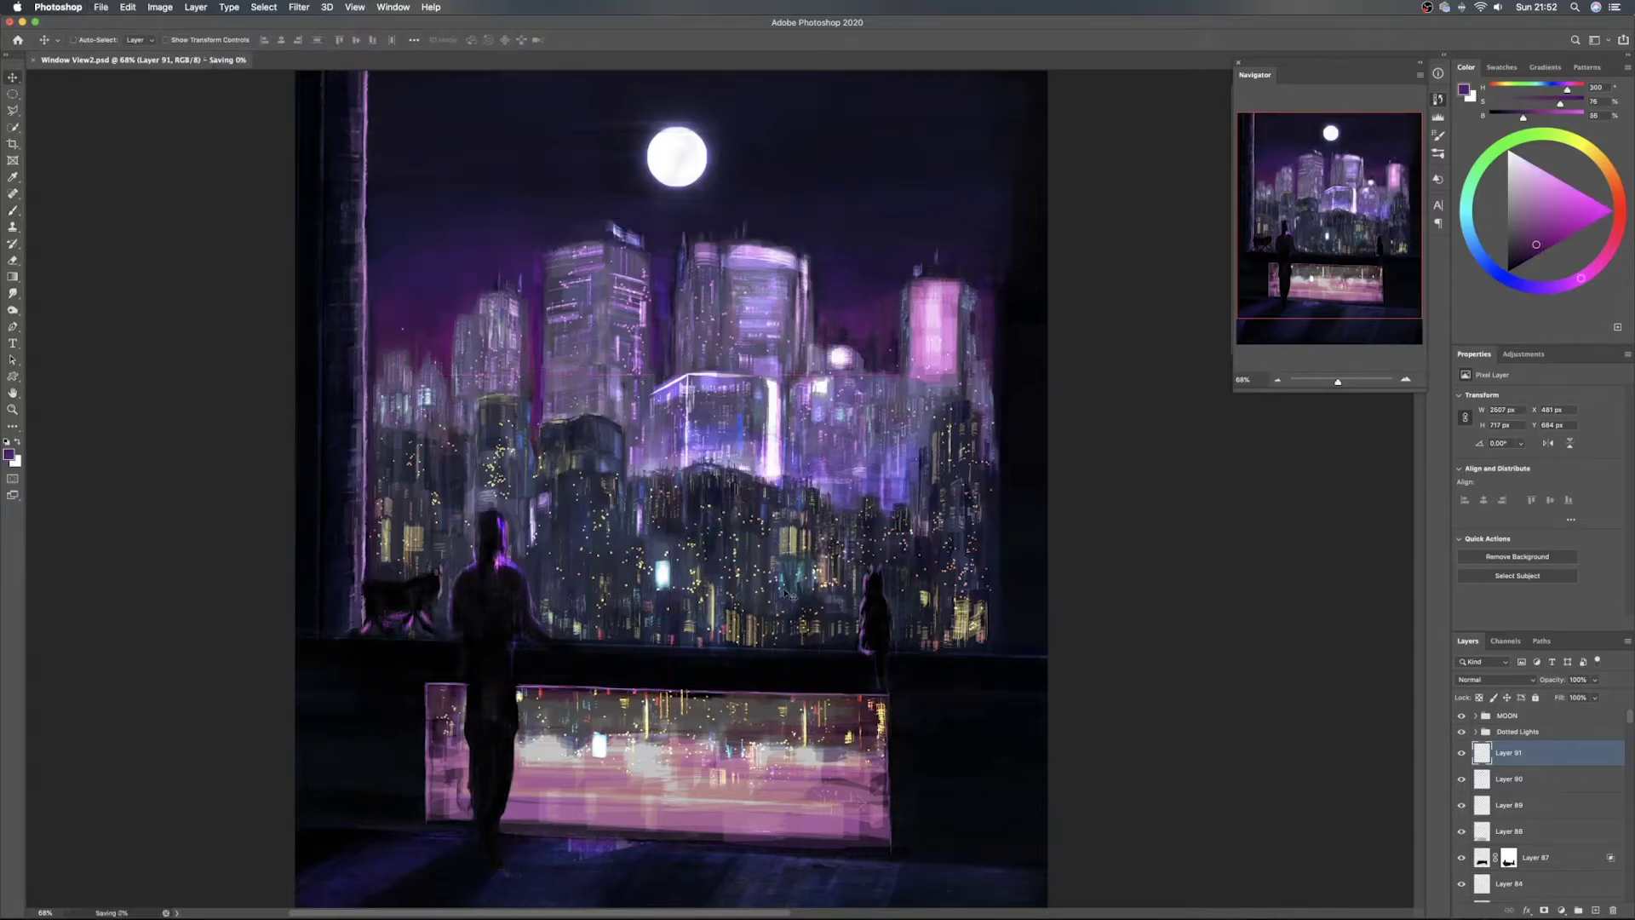
scroll(783, 570, "down", 1)
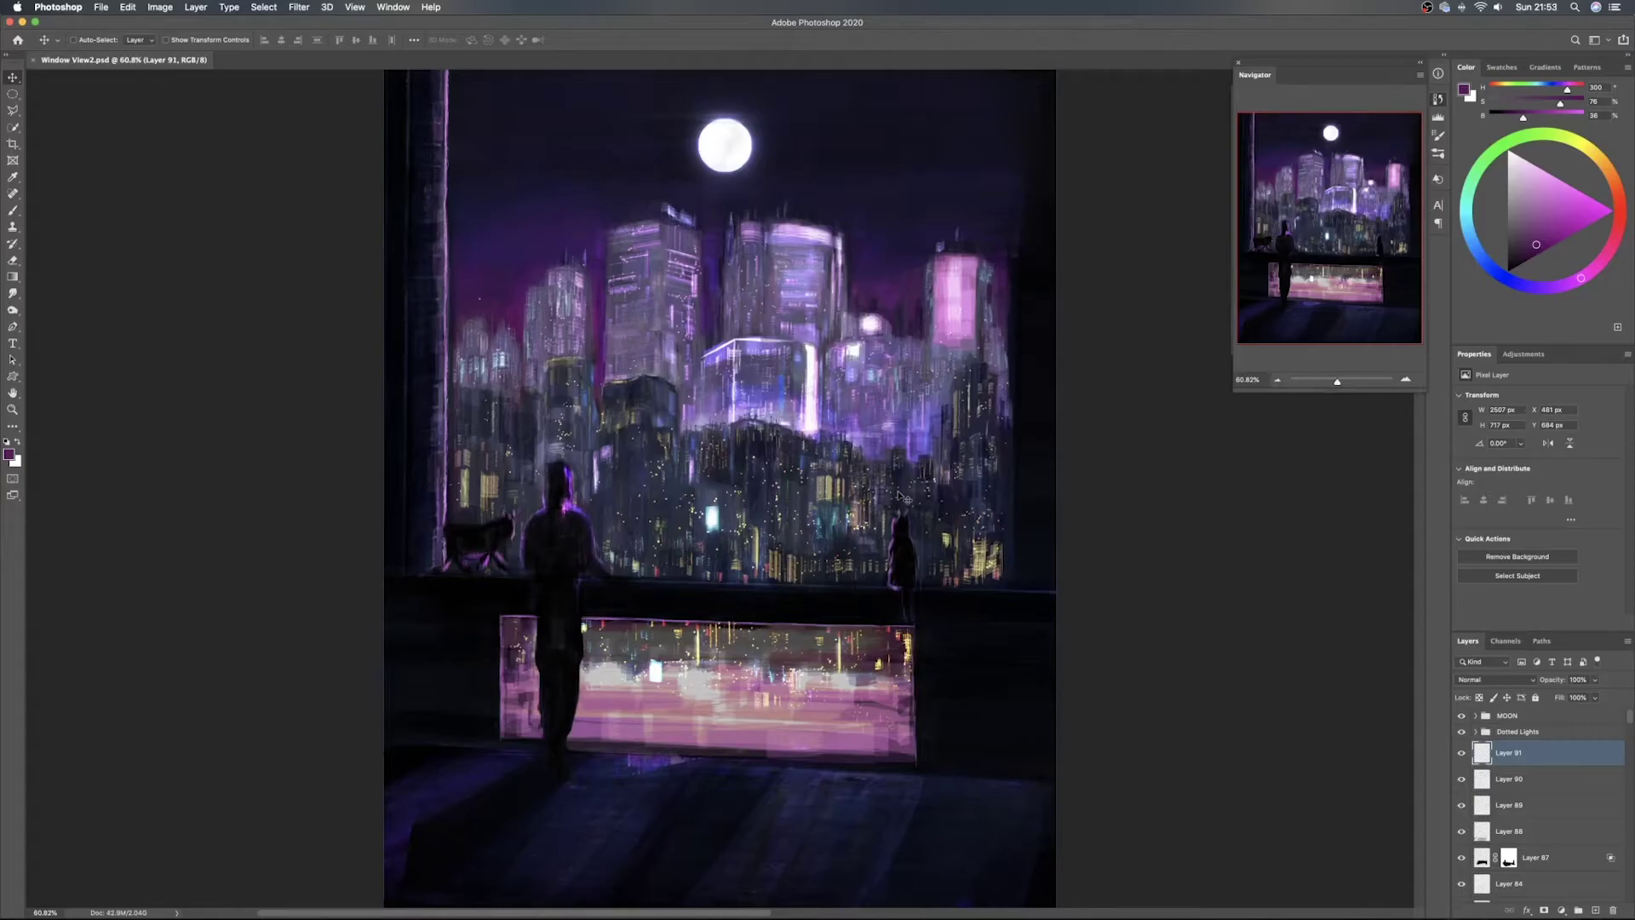
left_click(1427, 11)
left_click(1447, 72)
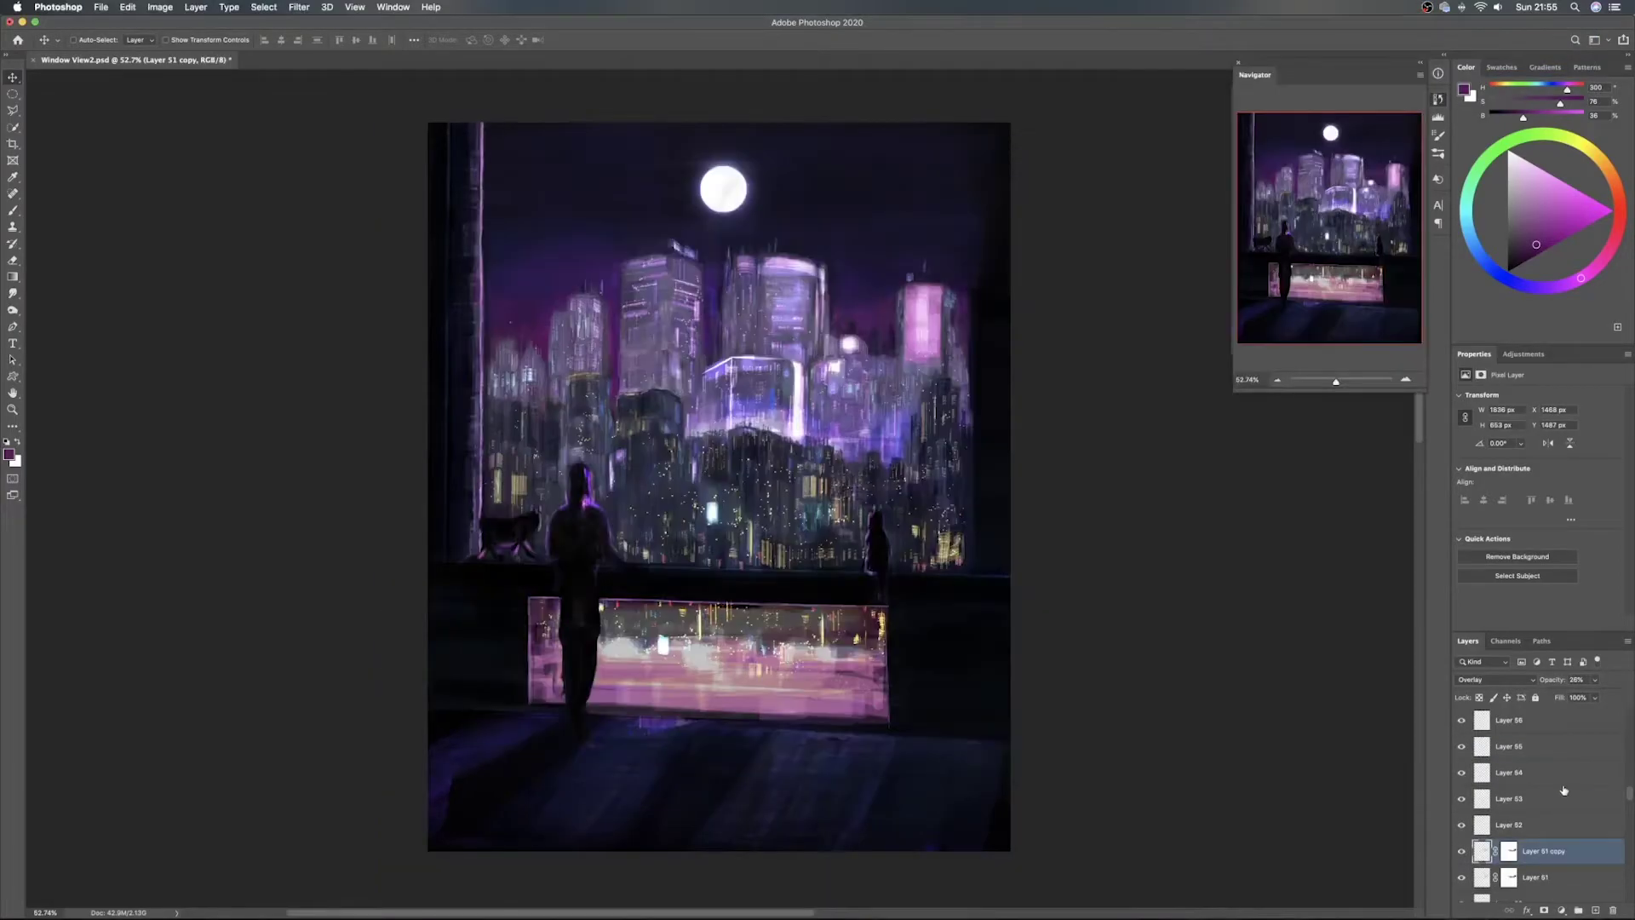
Select Layer 91 in the layer stack, add a new layer above it, and ready a resized brush
left_click(1564, 783)
scroll(1571, 766, "up", 10)
scroll(1576, 743, "up", 5)
left_click(1563, 756)
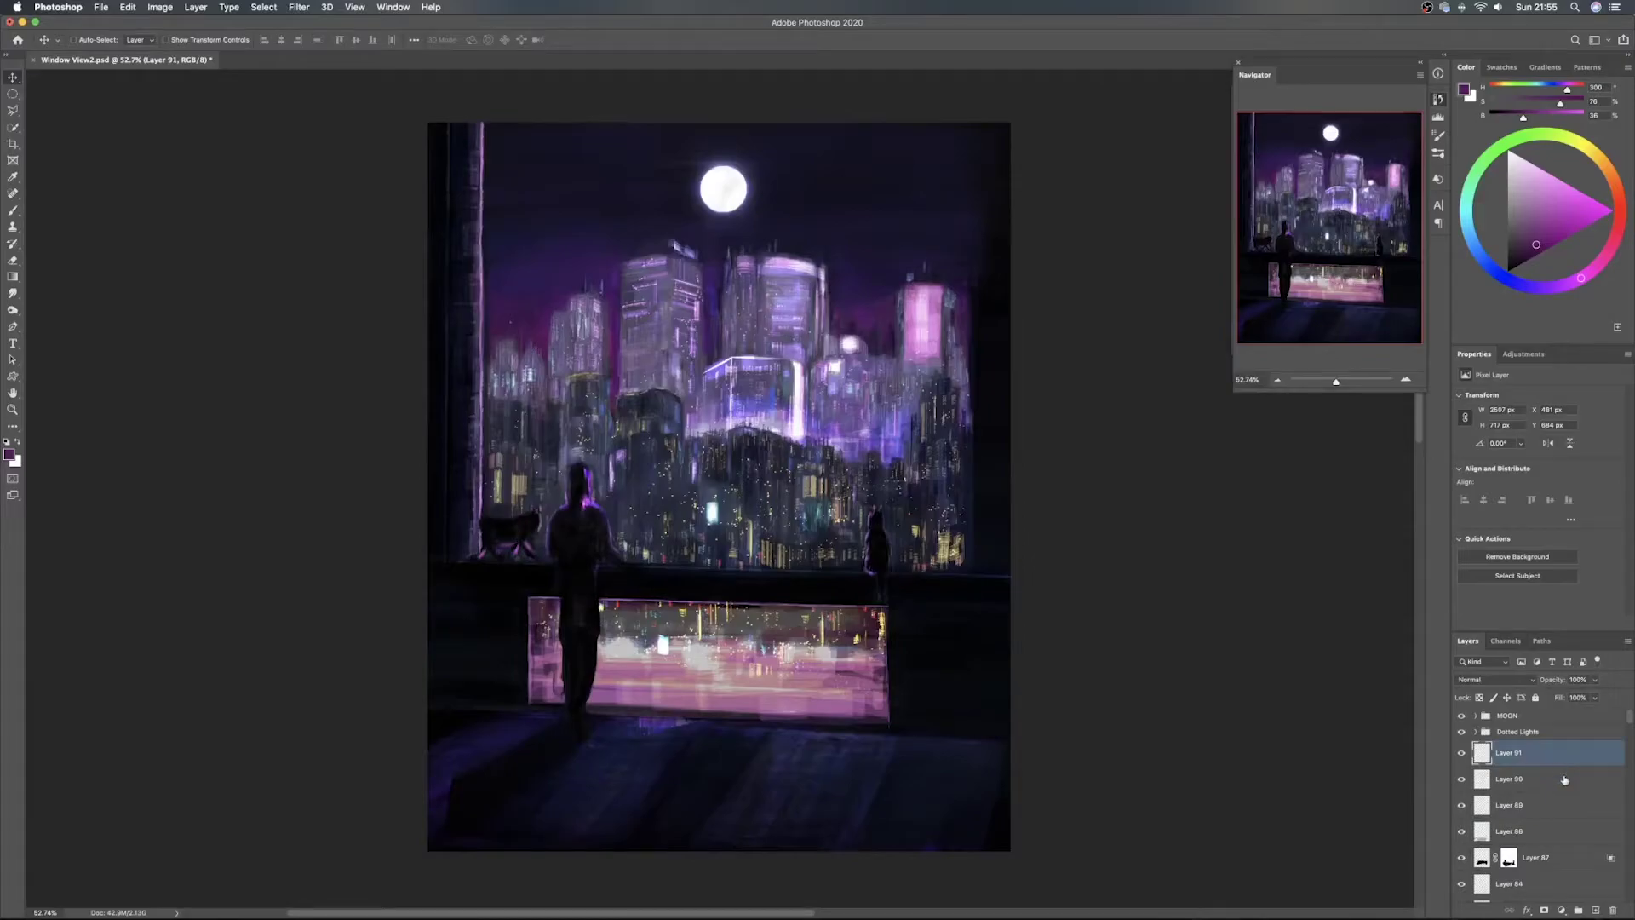
left_click(1596, 910)
key("b")
left_click_drag(723, 516, 734, 515)
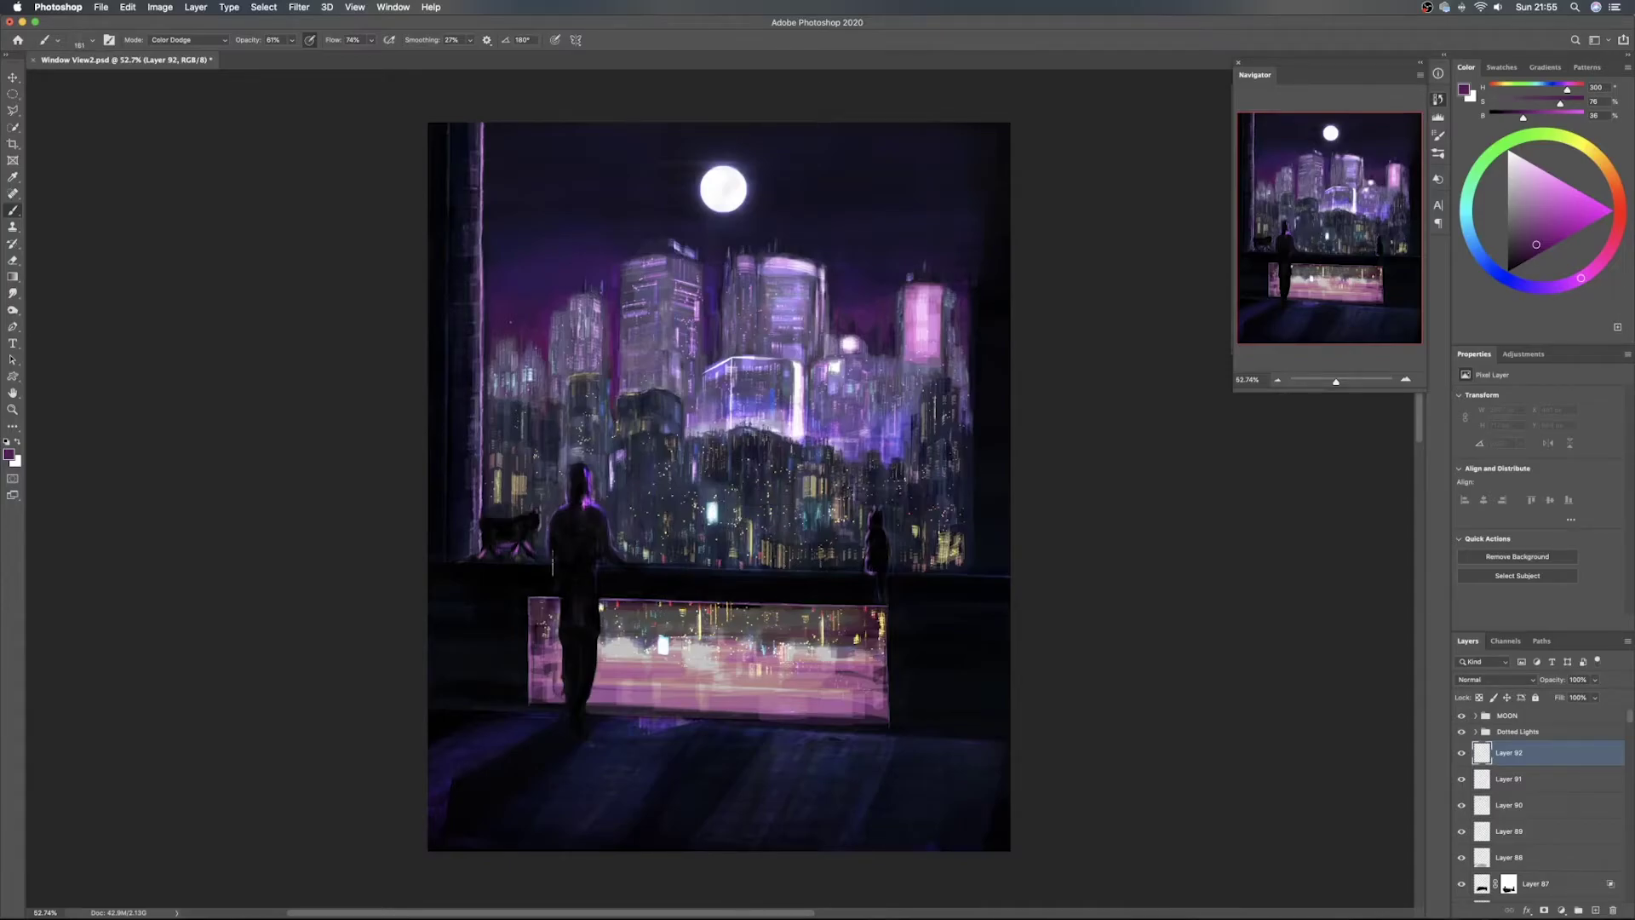
key("l")
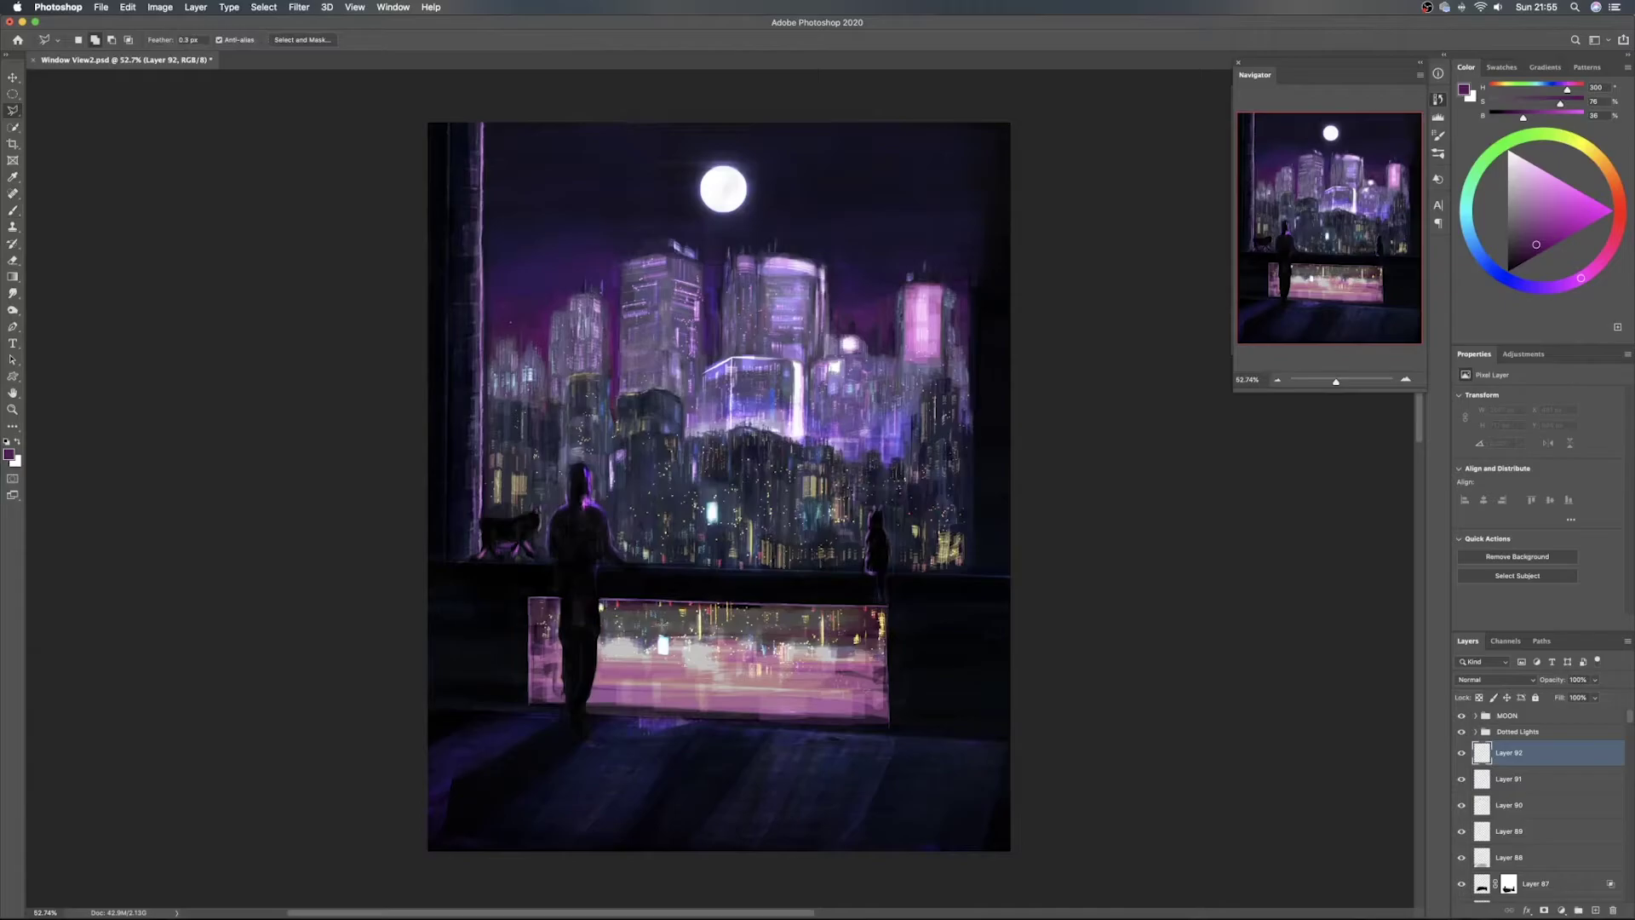
left_click(661, 626)
left_click(645, 638)
left_click(641, 667)
left_click(671, 670)
left_click(689, 641)
left_click(681, 620)
left_click(661, 626)
key("ctrl+d")
Cut the bright window's reflection out of Layer 87 with a polygonal selection and paste it onto its own layer
scroll(1478, 835, "down", 2)
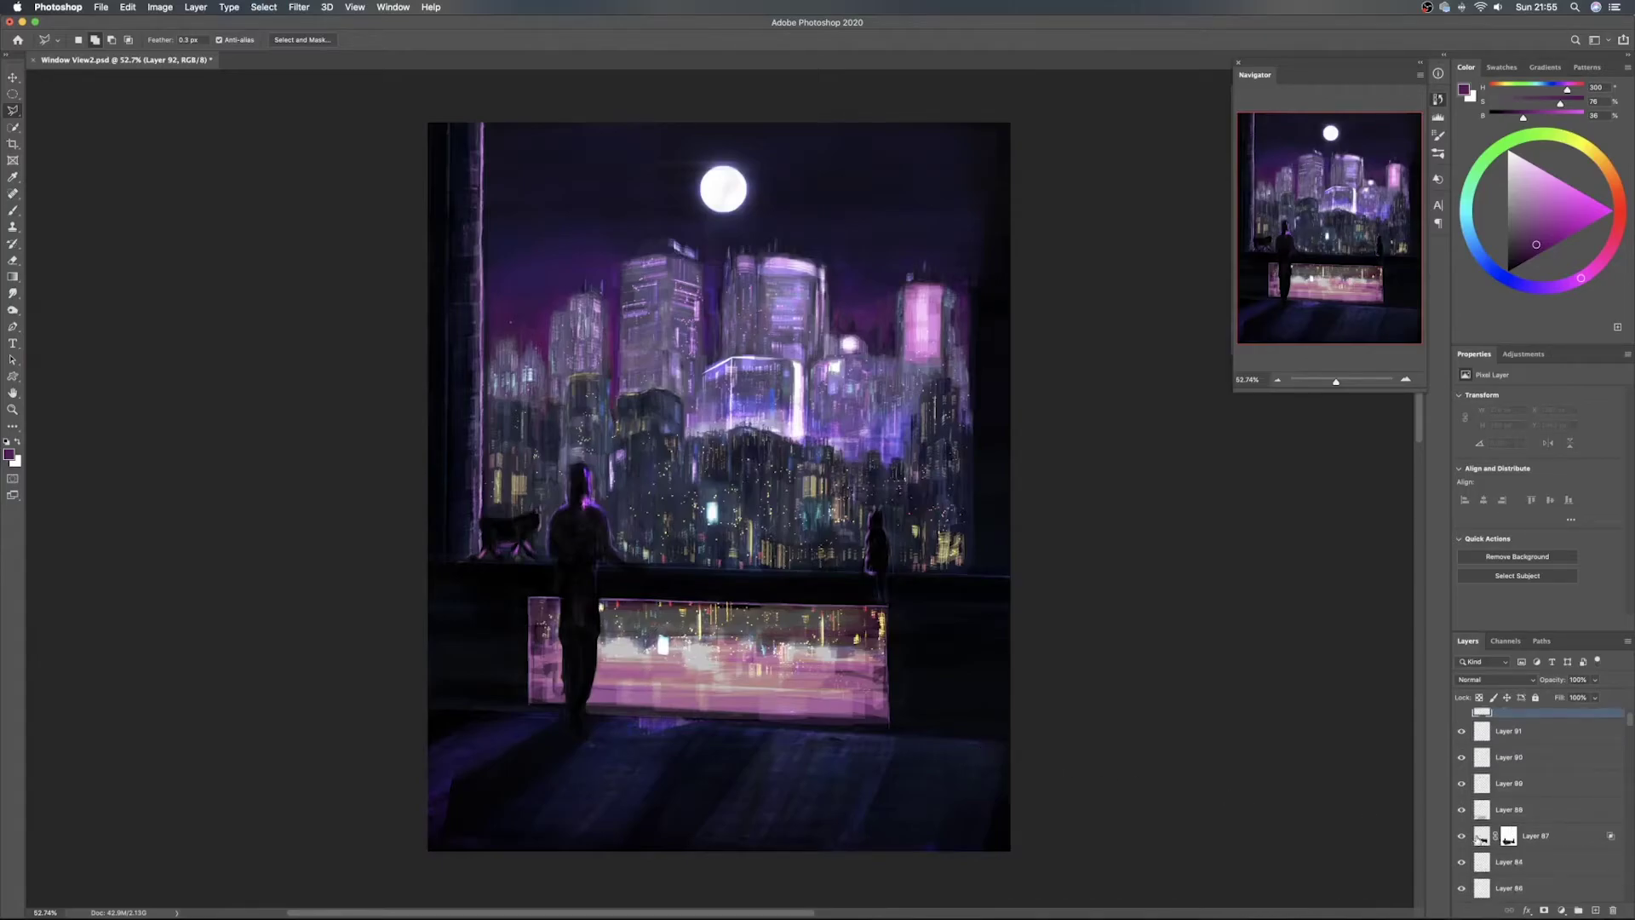
left_click(1461, 839)
left_click(1461, 839)
left_click(1560, 839)
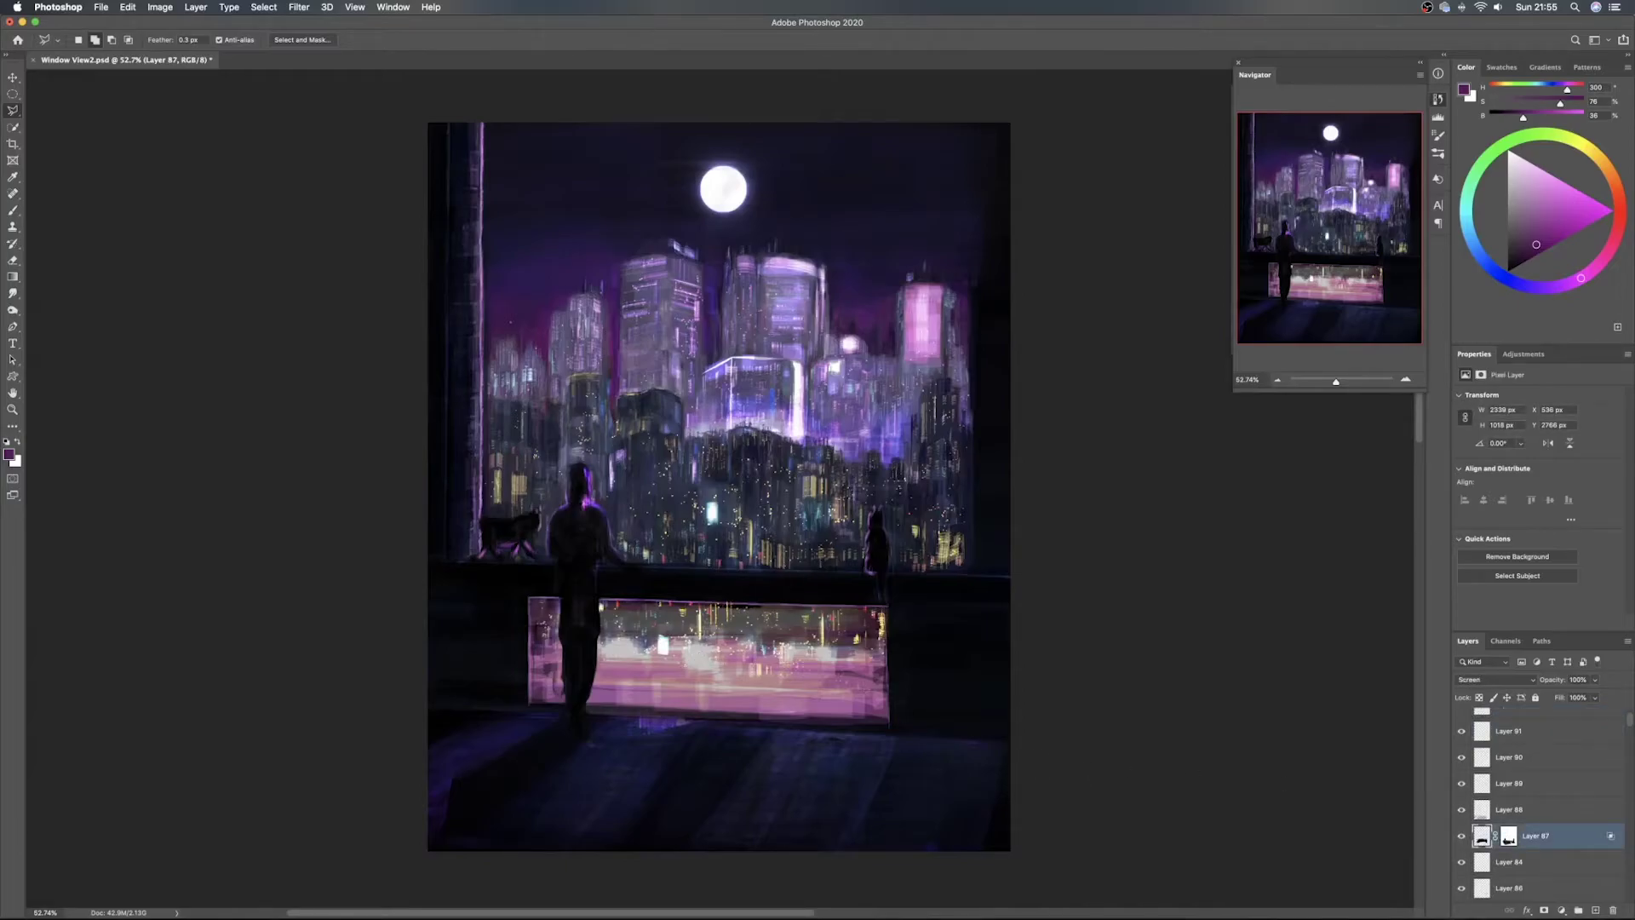
left_click(644, 646)
left_click(647, 672)
left_click(679, 673)
left_click(688, 641)
double_click(681, 631)
key("Delete")
key("super+d")
key("super+v")
Move the pasted reflection into the floor reflection directly beneath the bright lit window and set its layer's blend mode to Screen
key("v")
left_click_drag(727, 487, 720, 664)
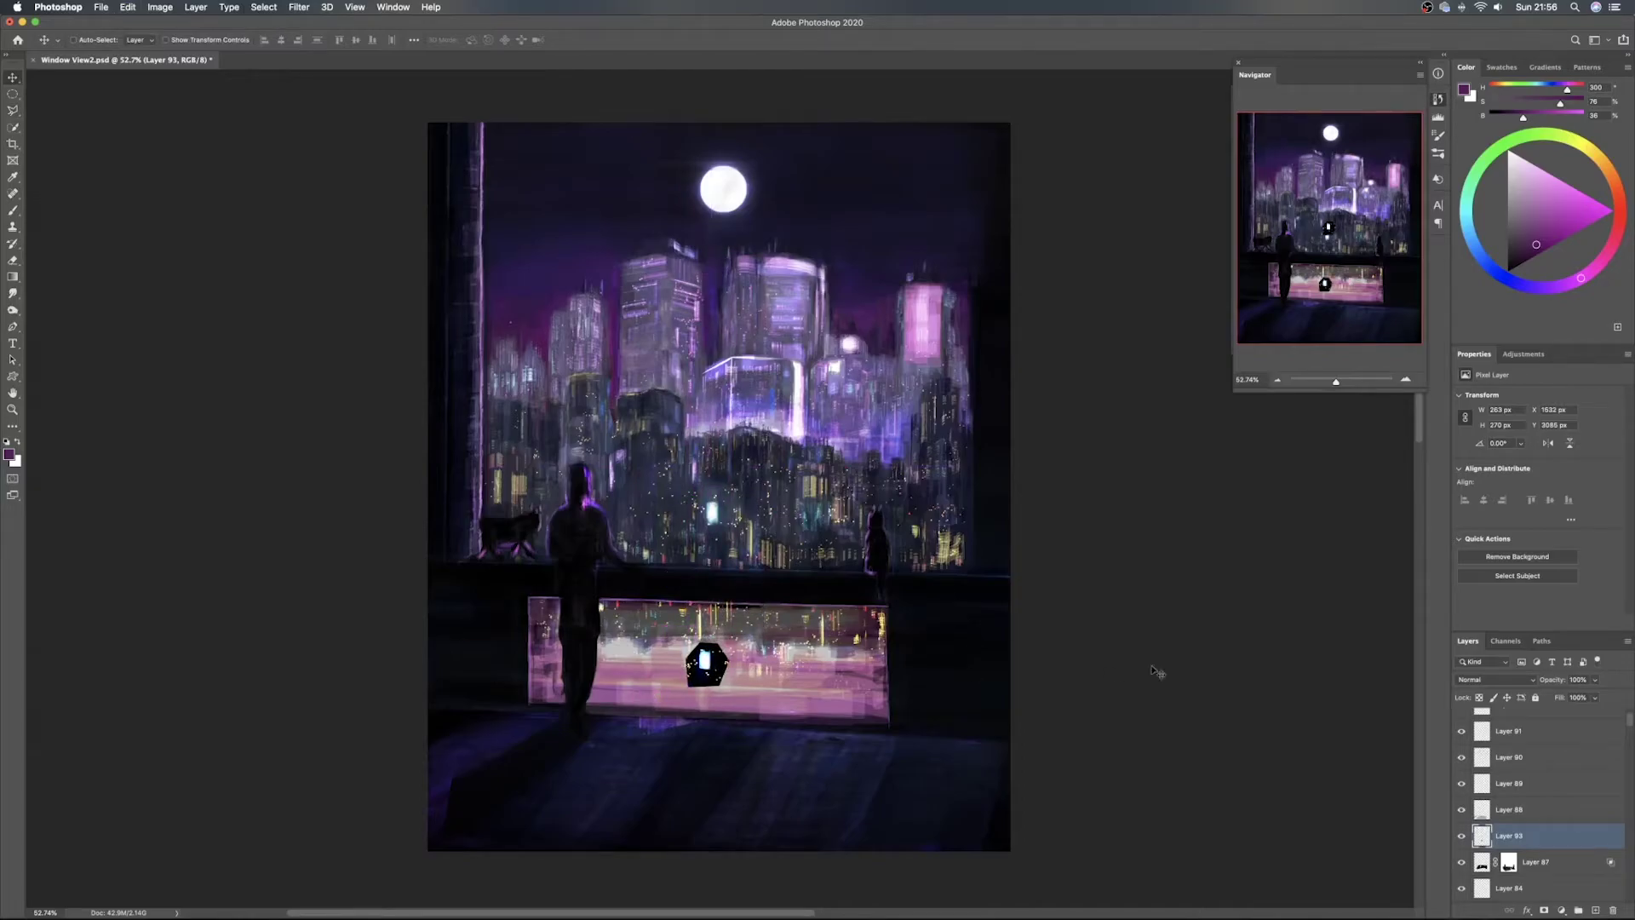
left_click(1507, 683)
left_click(1499, 771)
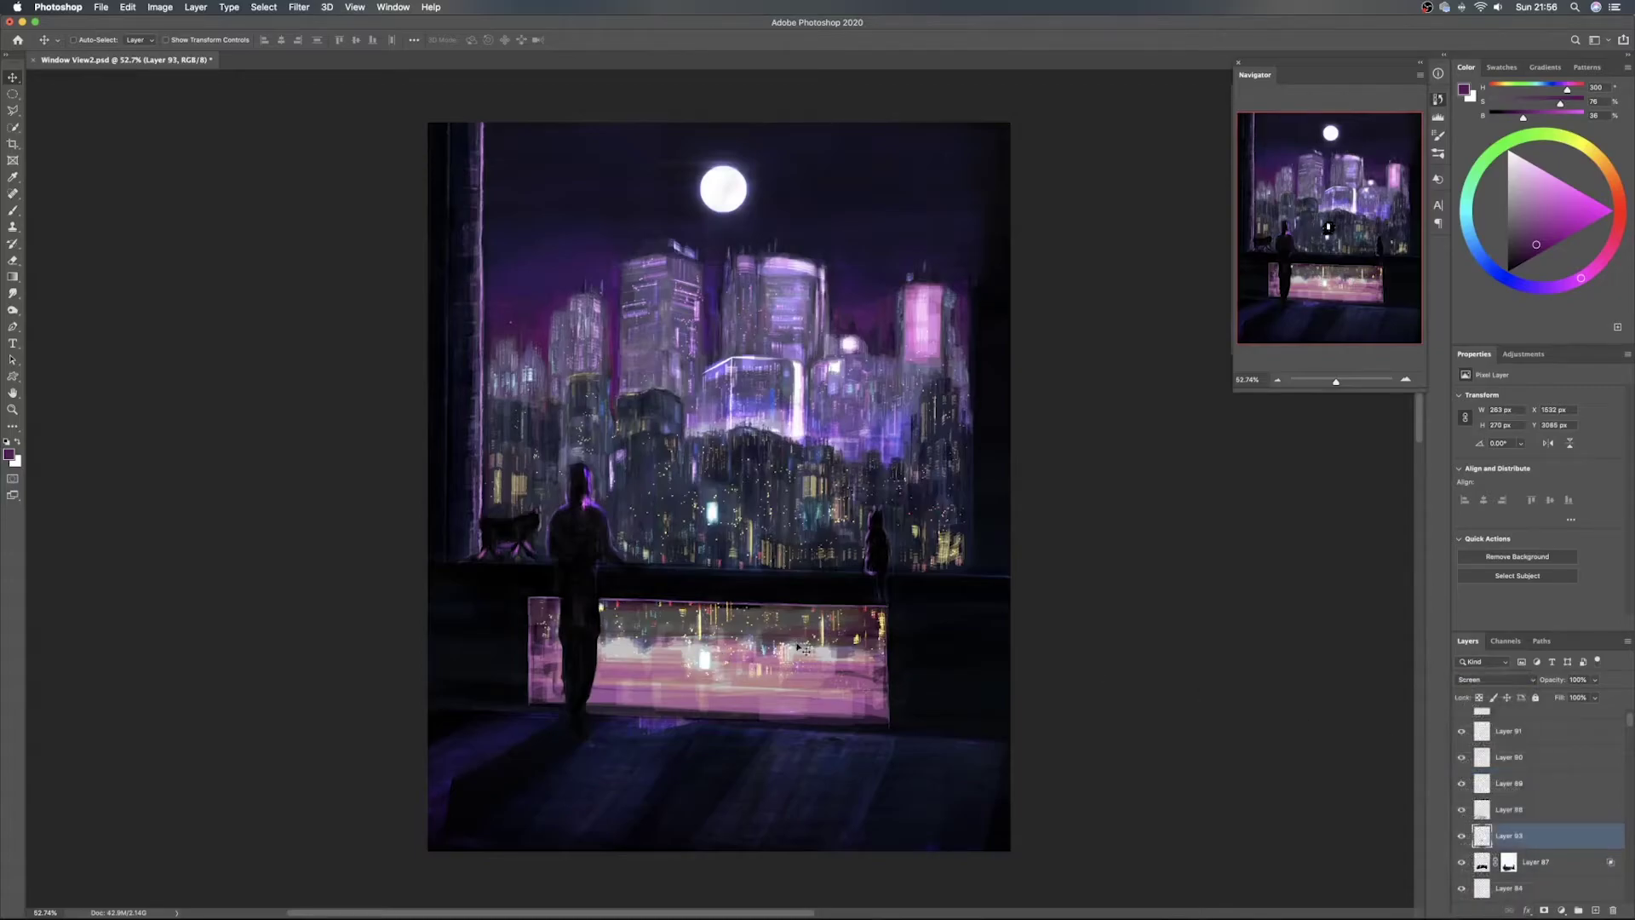
mouse_move(711, 673)
left_mouse_down()
mouse_move(730, 749)
mouse_move(714, 521)
mouse_move(716, 704)
left_mouse_up()
scroll(1578, 766, "up", 3)
left_click(1581, 758)
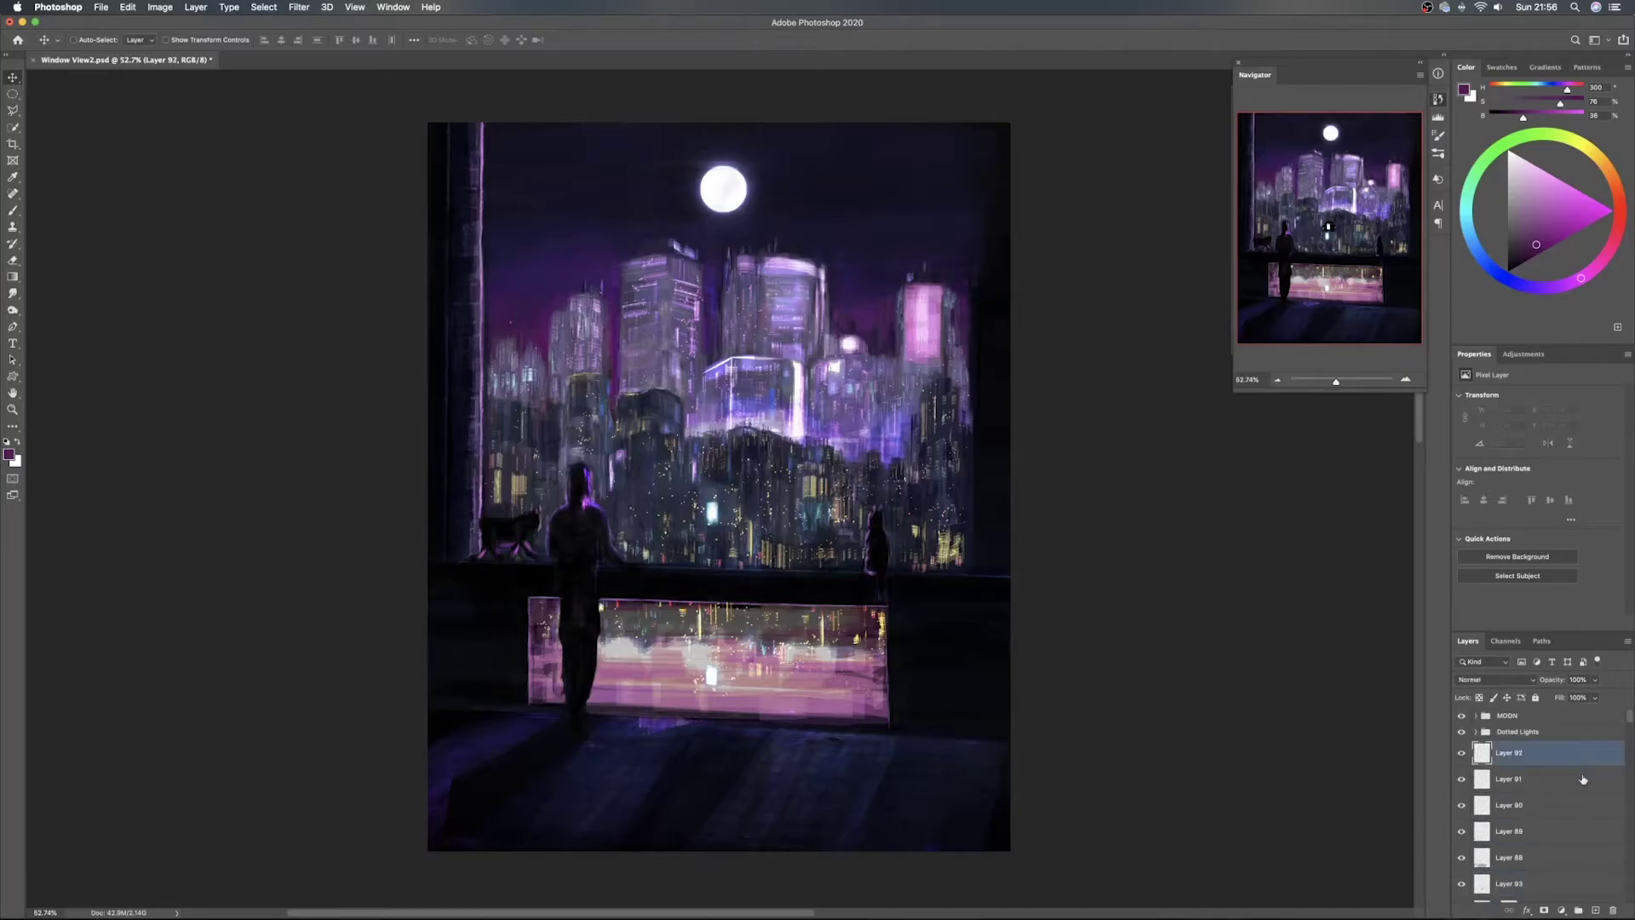
left_click(1597, 918)
left_click(1585, 888)
scroll(1559, 809, "down", 3)
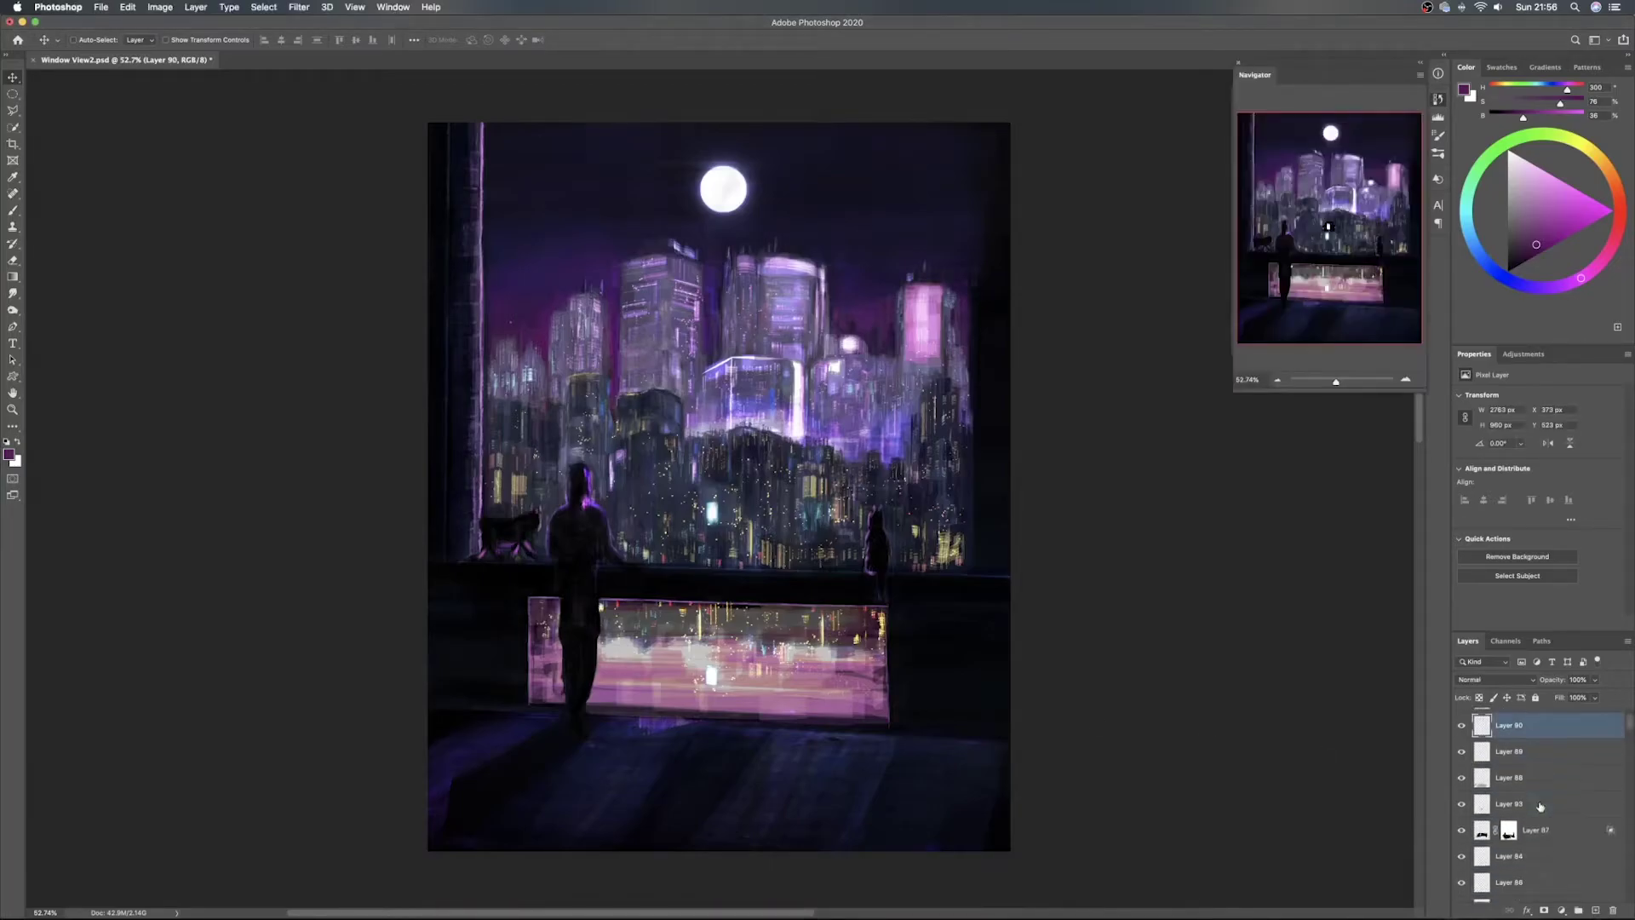
left_click(1566, 829)
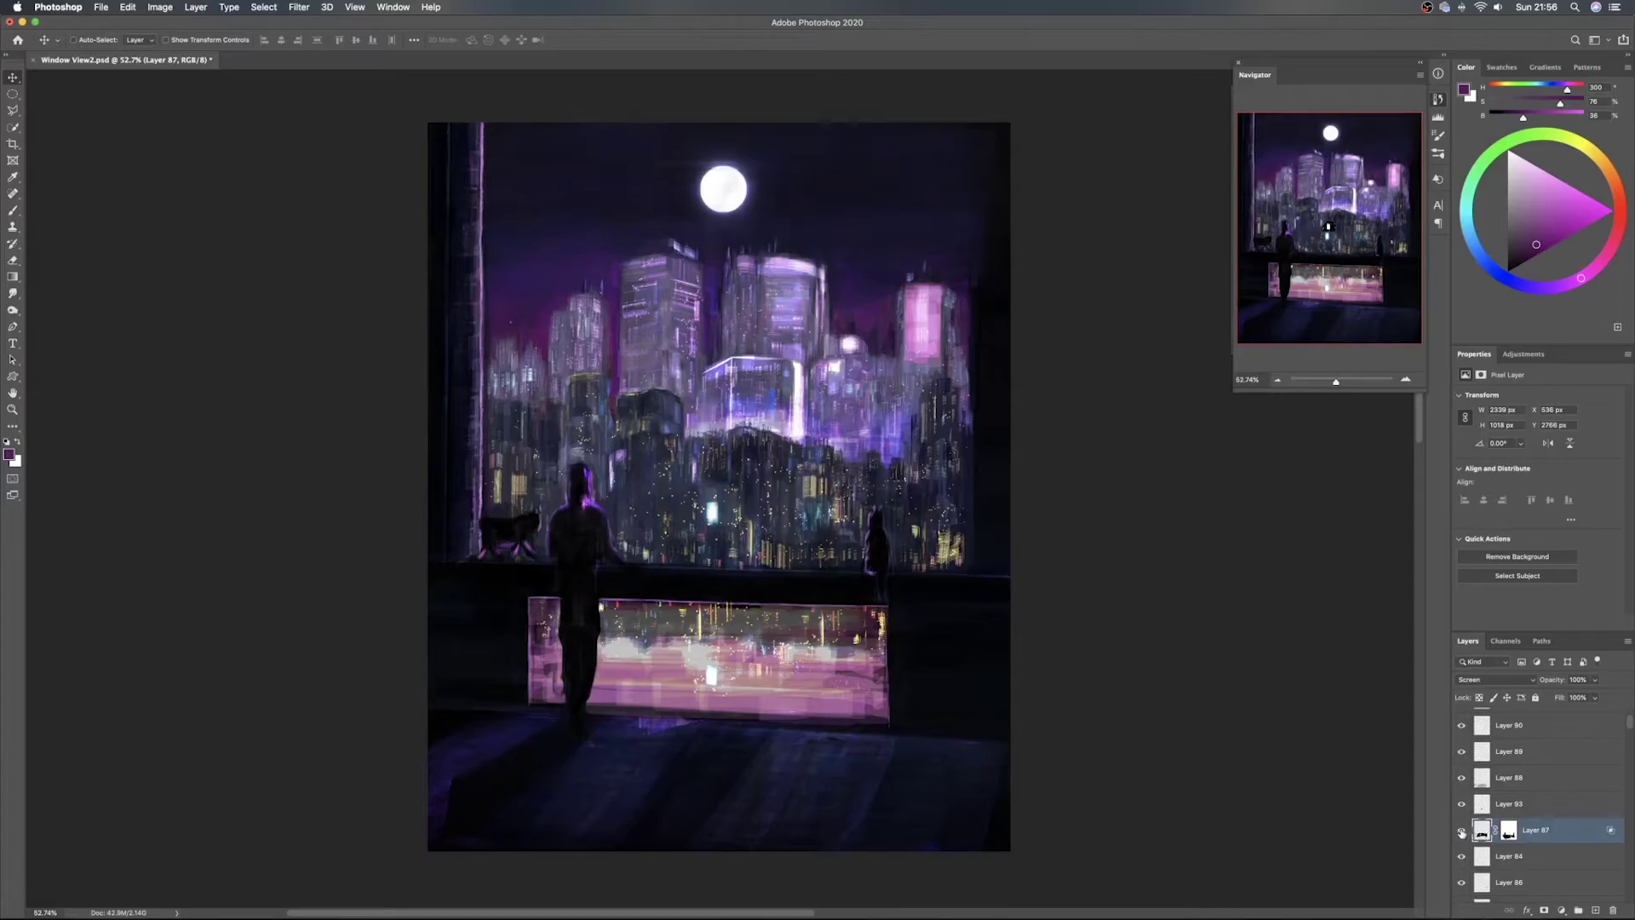
scroll(1542, 806, "up", 2)
left_click(1551, 754)
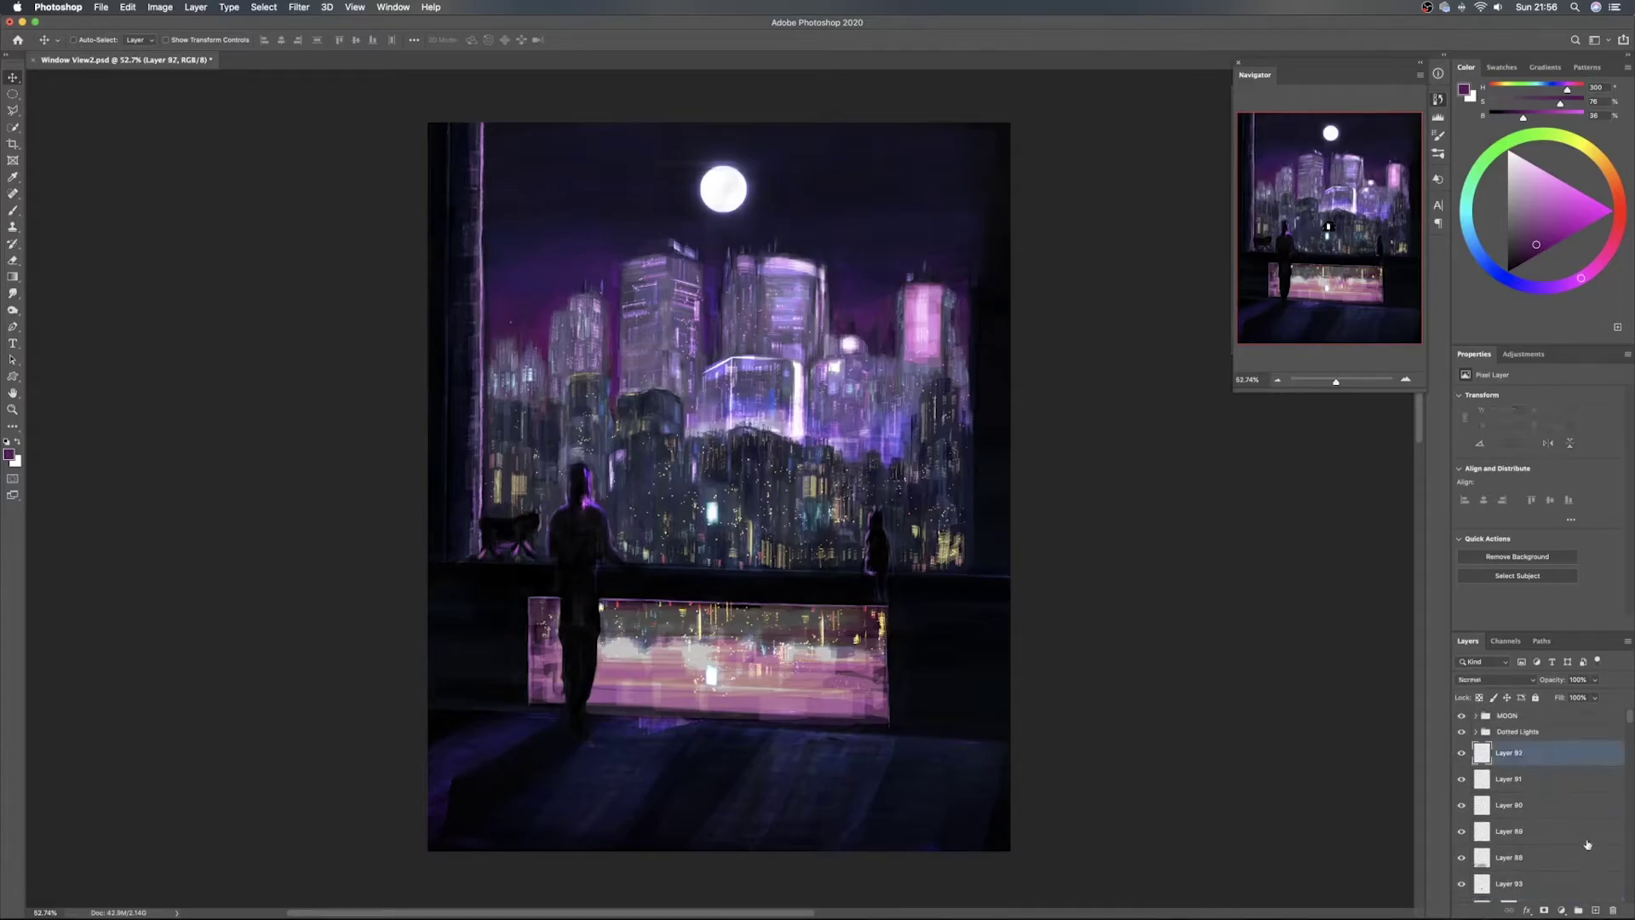
left_click(1596, 910)
left_click(1480, 779, "super")
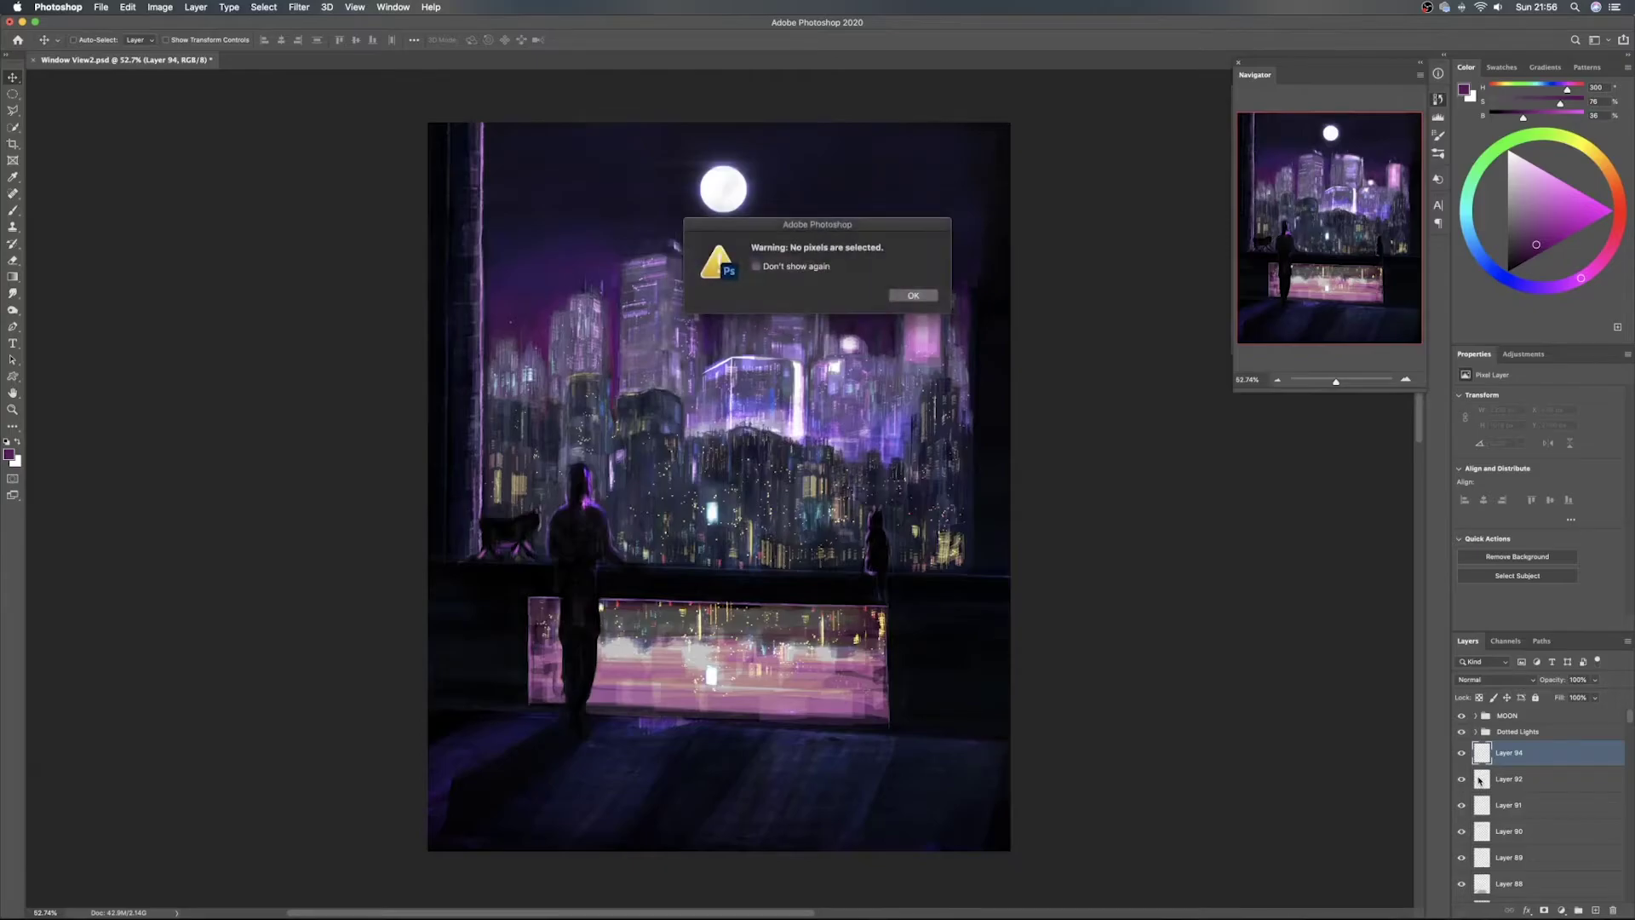
key("Return")
left_click(1565, 779)
left_click(1567, 757)
key("Delete")
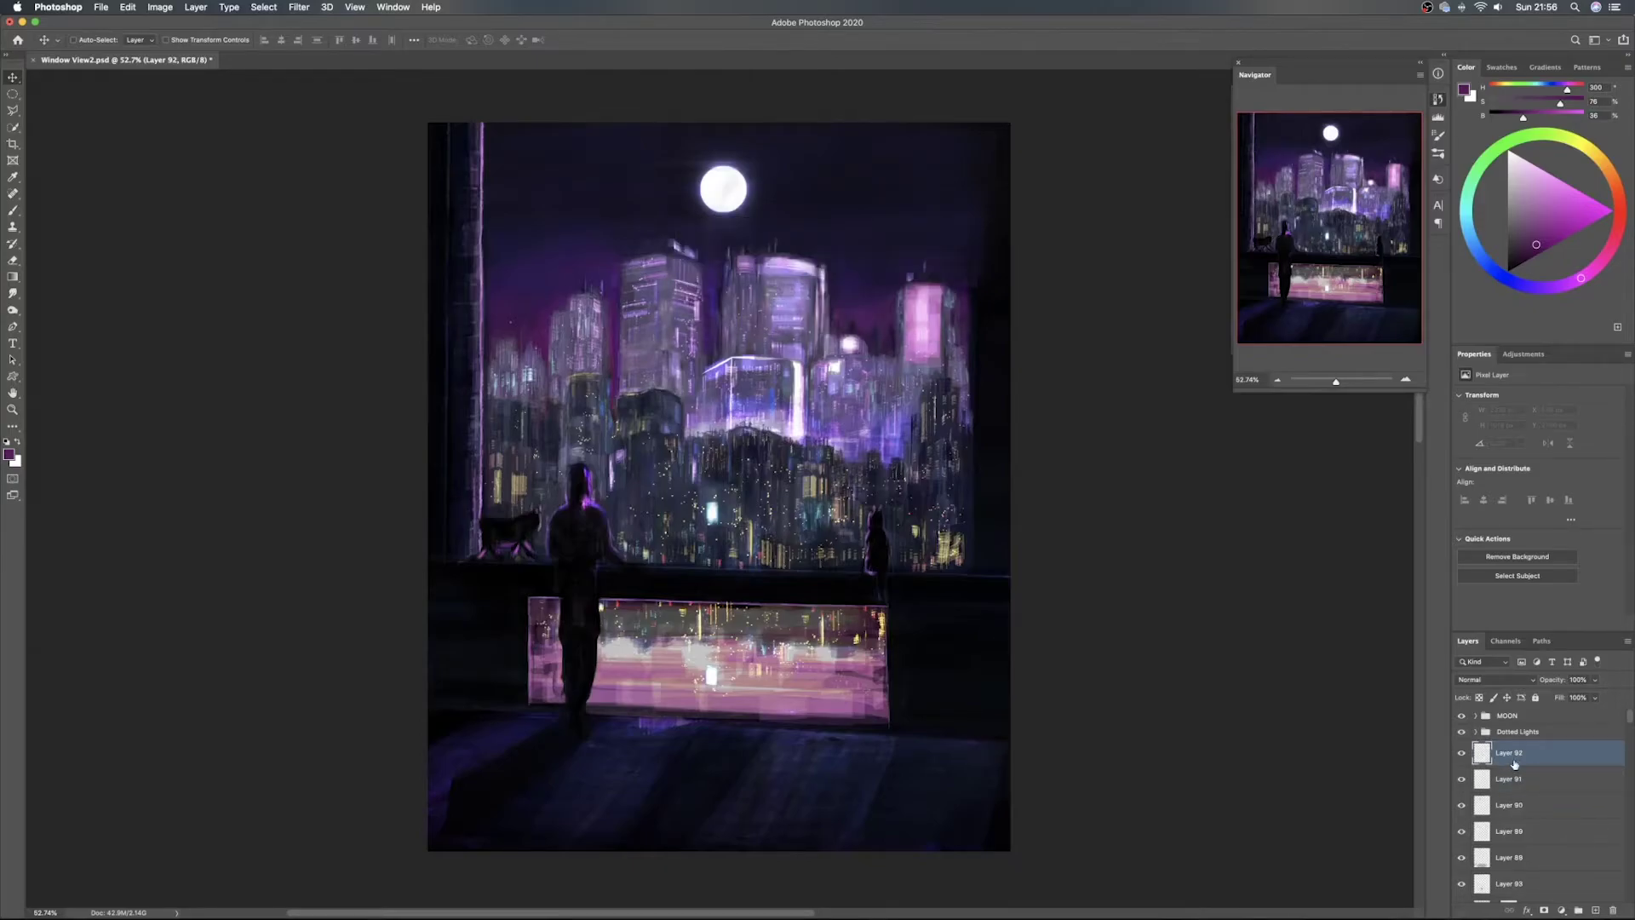
Save the document and paint sampled dark blue over the buildings just above the bright lit window, using Overlay brush mode on Layer 92
key("super+s")
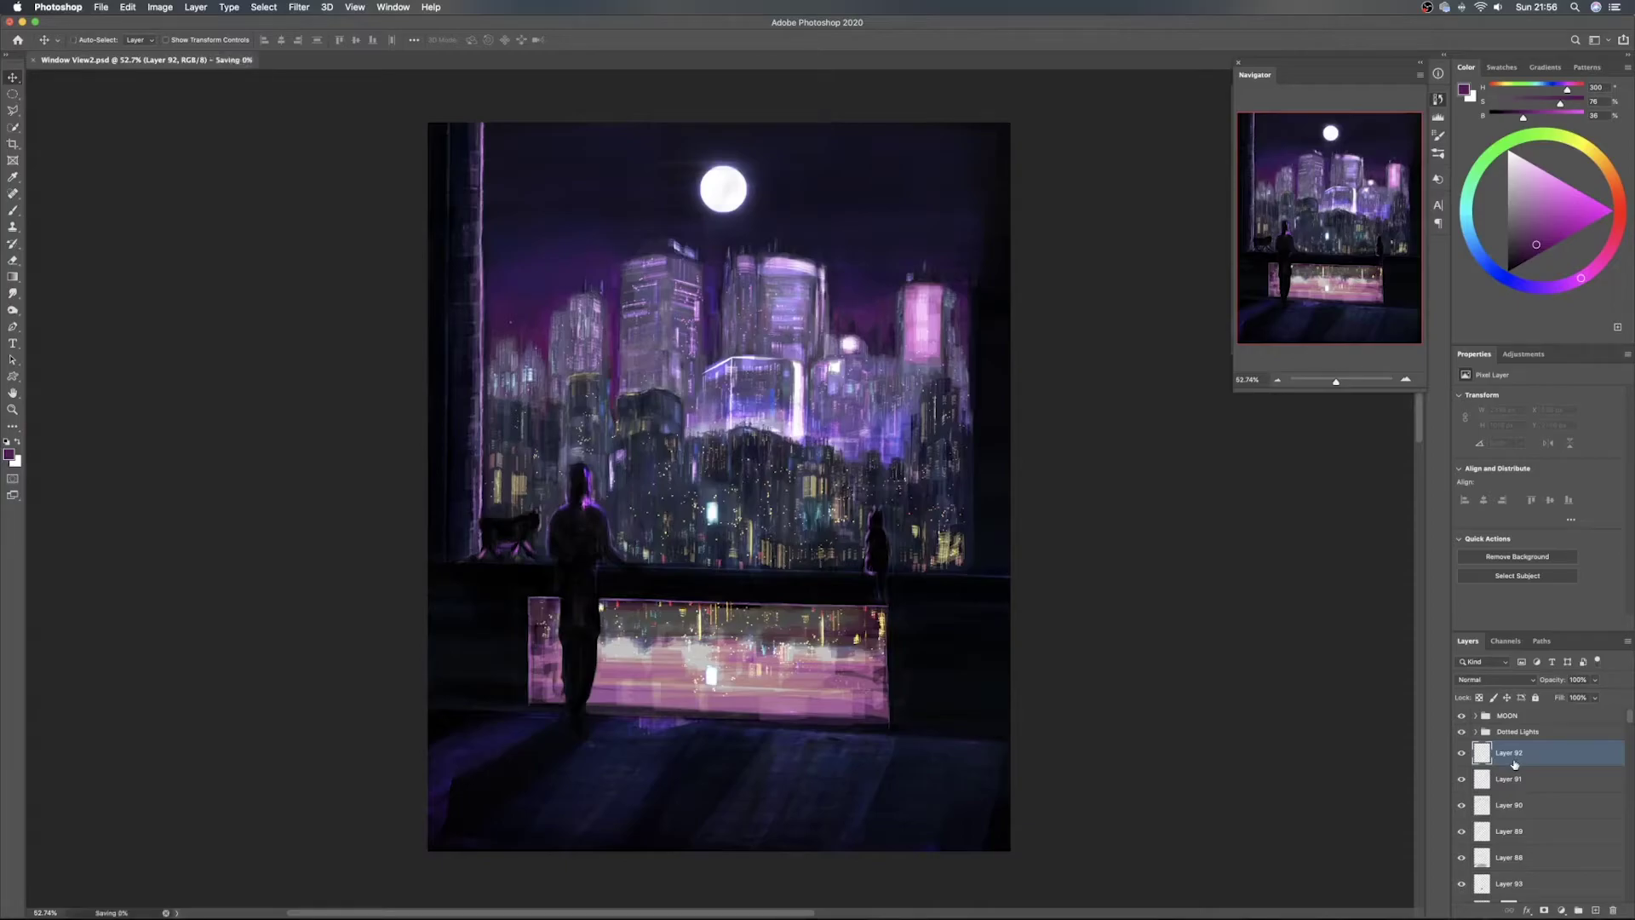
key("b")
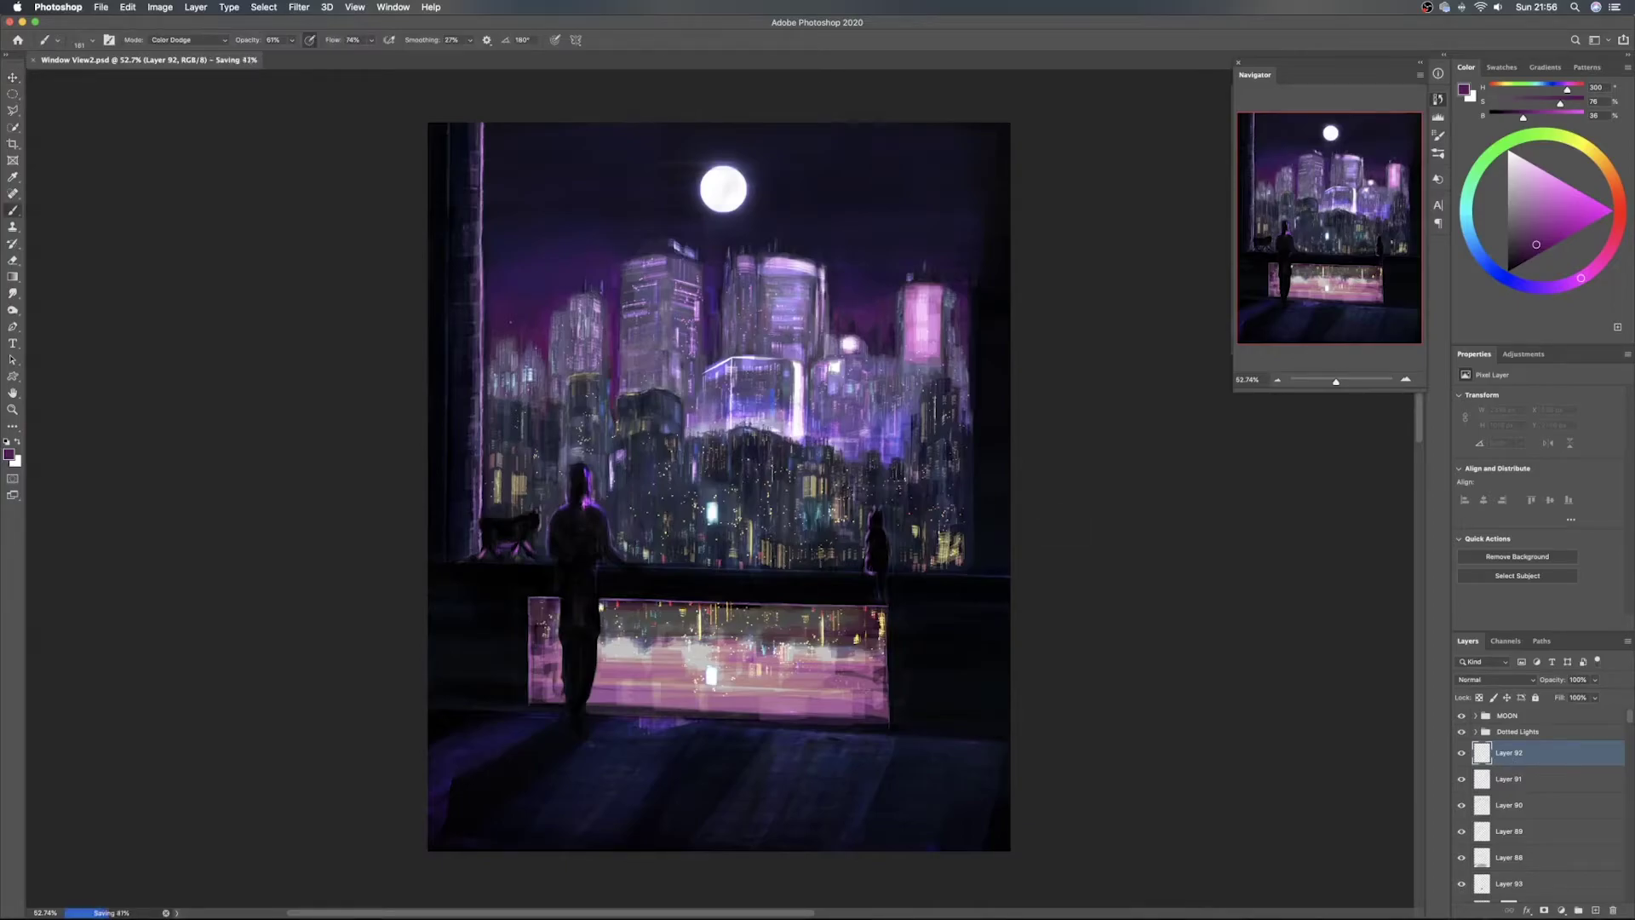
left_click(754, 451, "alt")
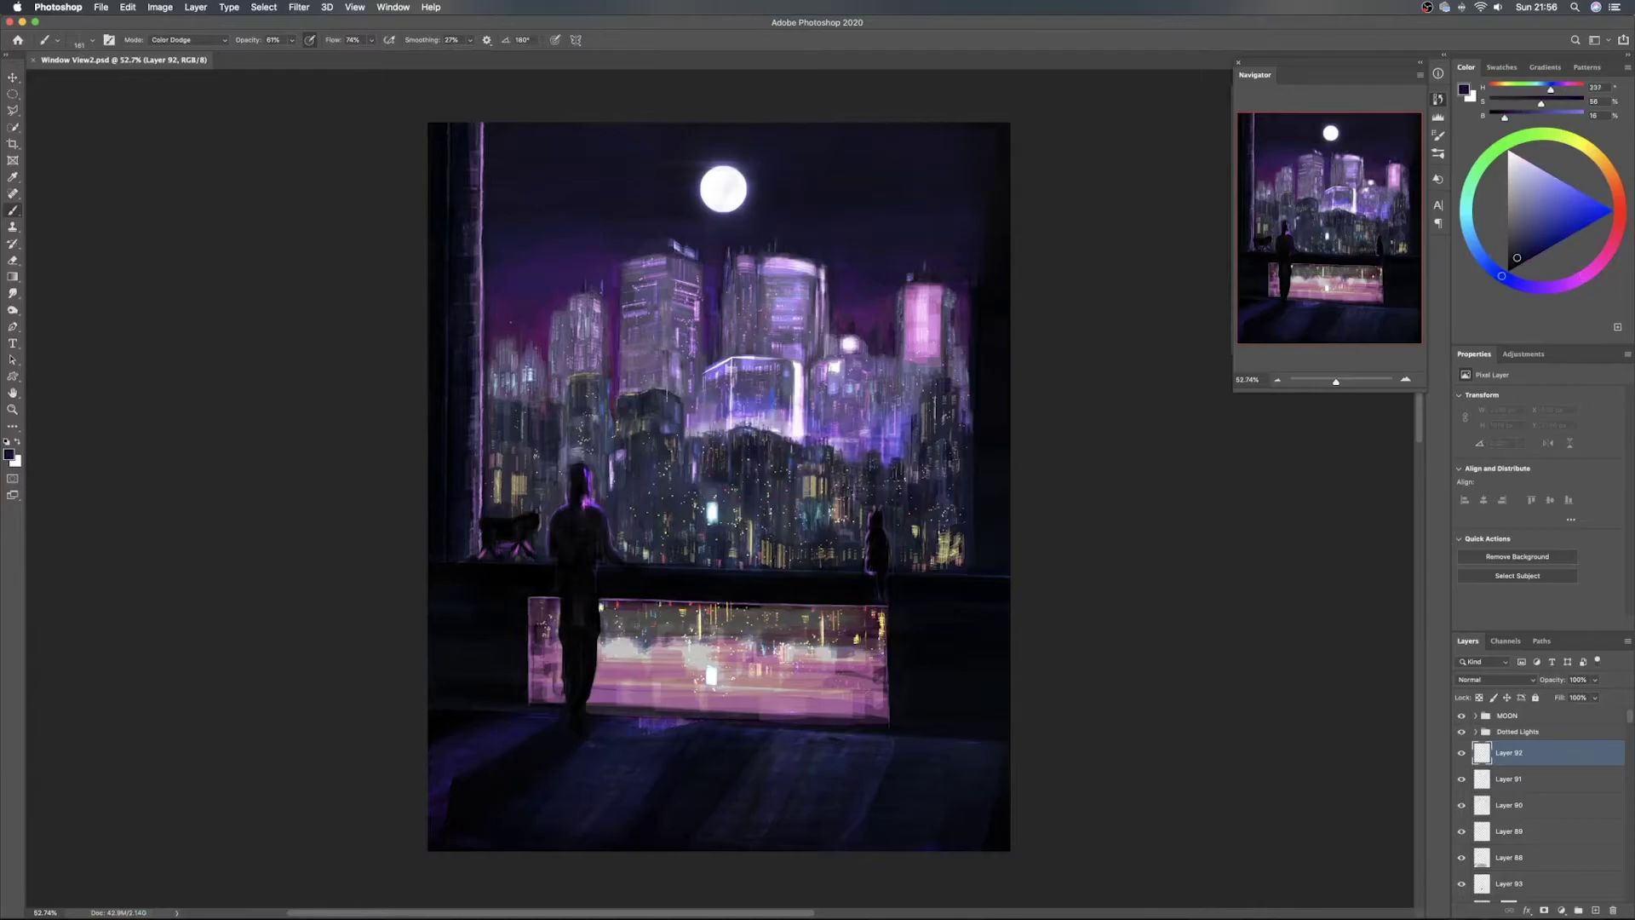
left_click(205, 40)
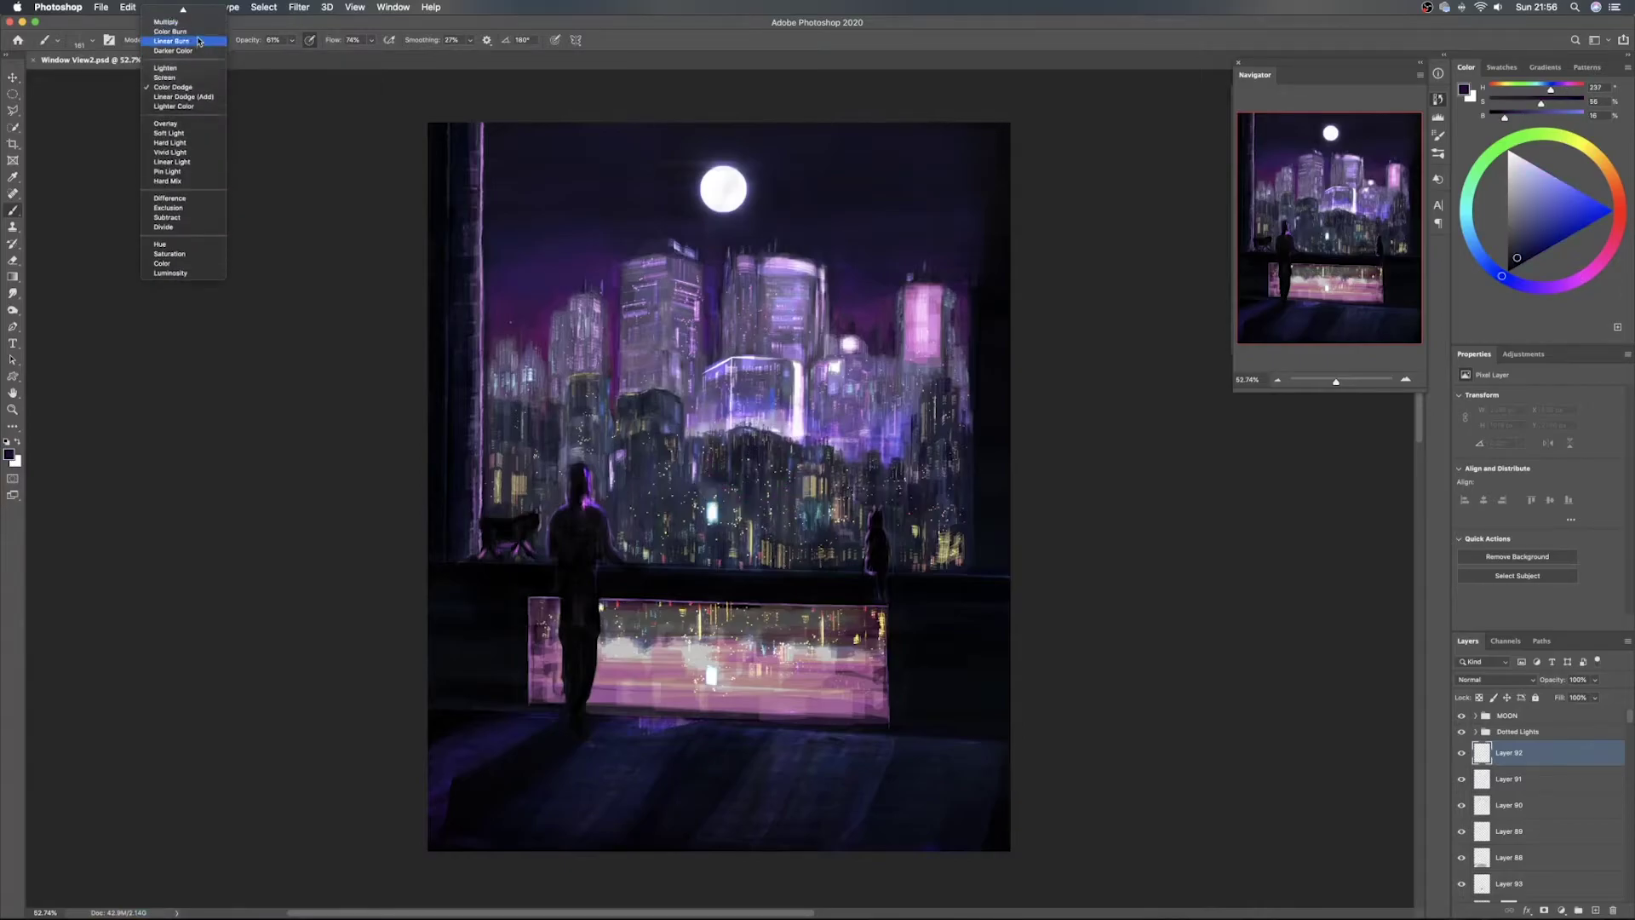
left_click(213, 124)
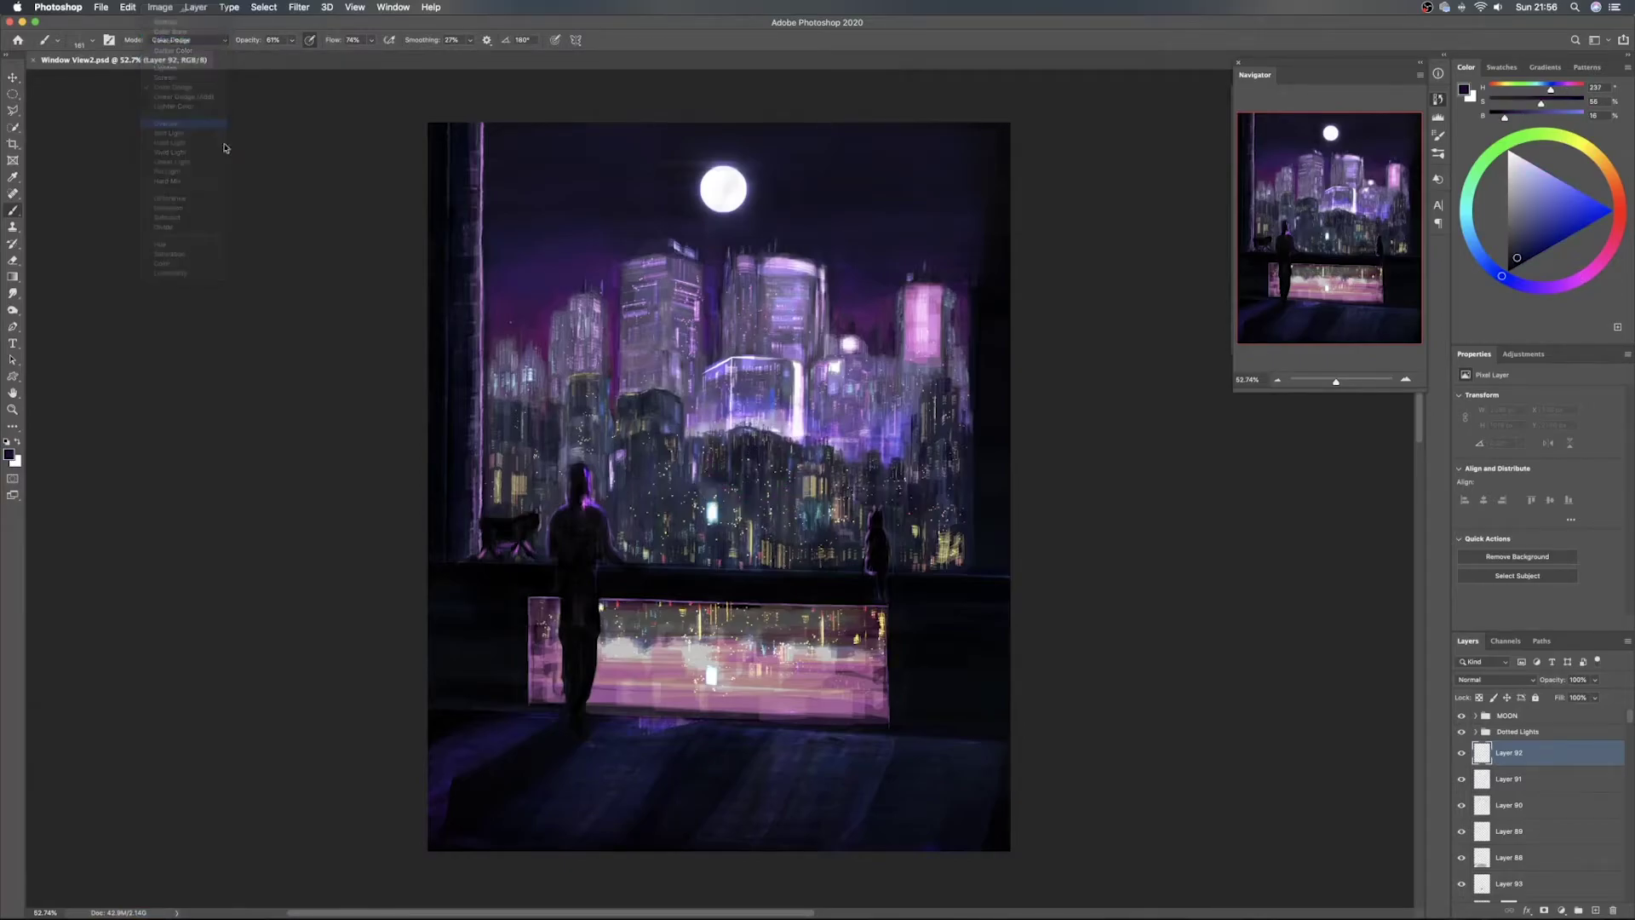
left_click_drag(708, 504, 700, 493, "ctrl+alt")
left_click(704, 488)
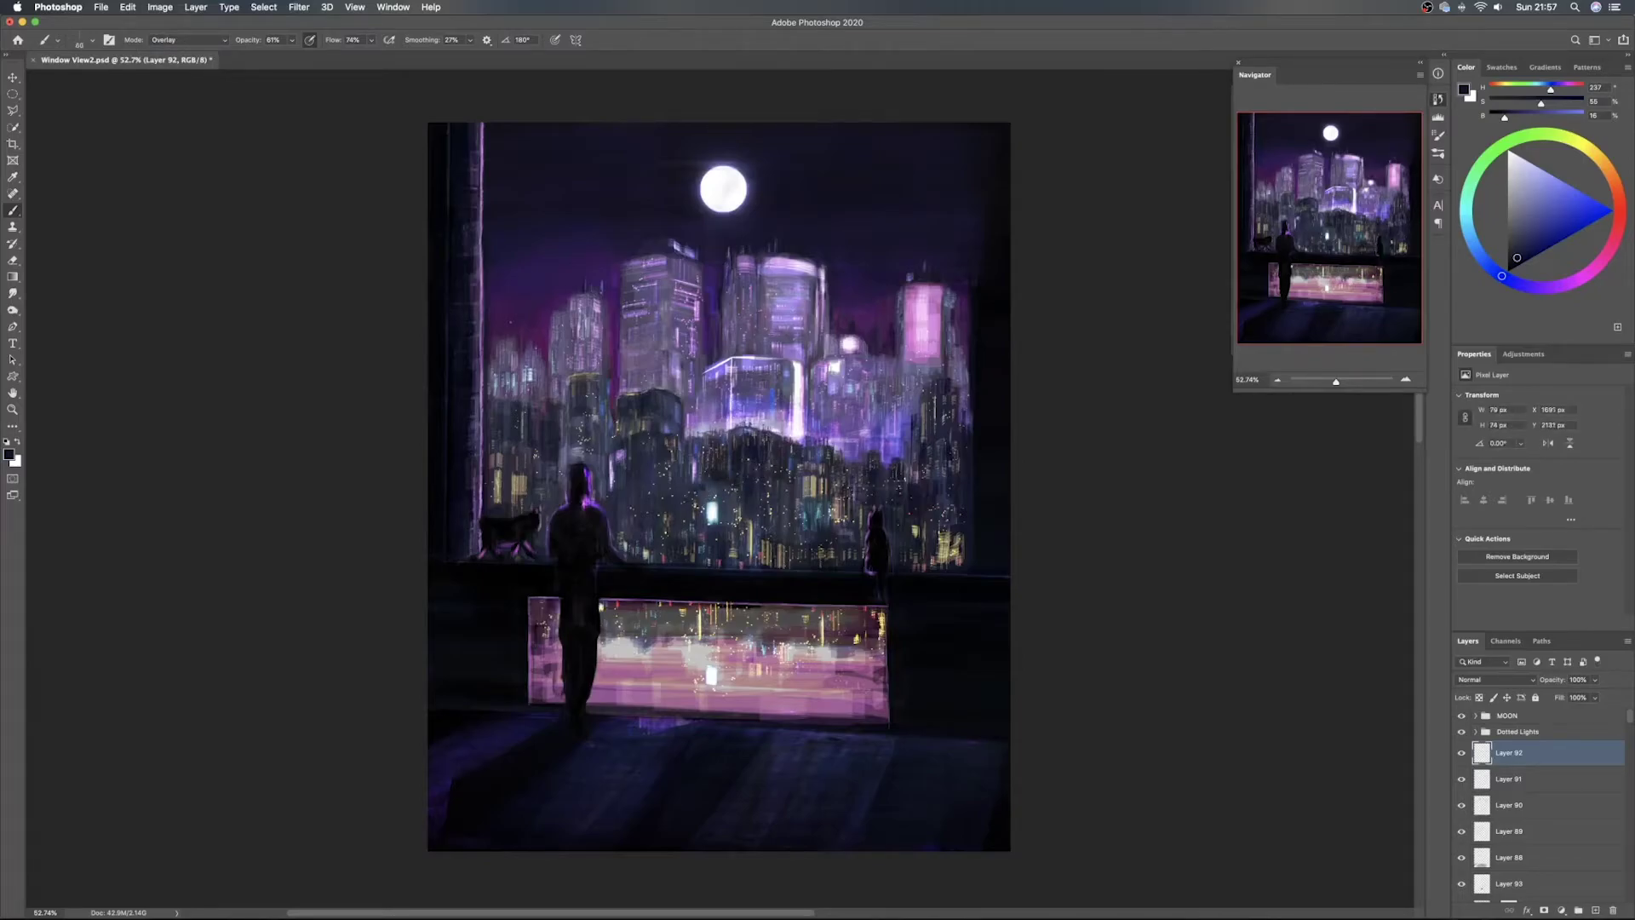
left_click_drag(715, 489, 715, 503)
Set the brush mode to Color Dodge and paint varied dark blue shades over the buildings beside the bright lit window
left_click(1516, 251)
left_click(179, 40)
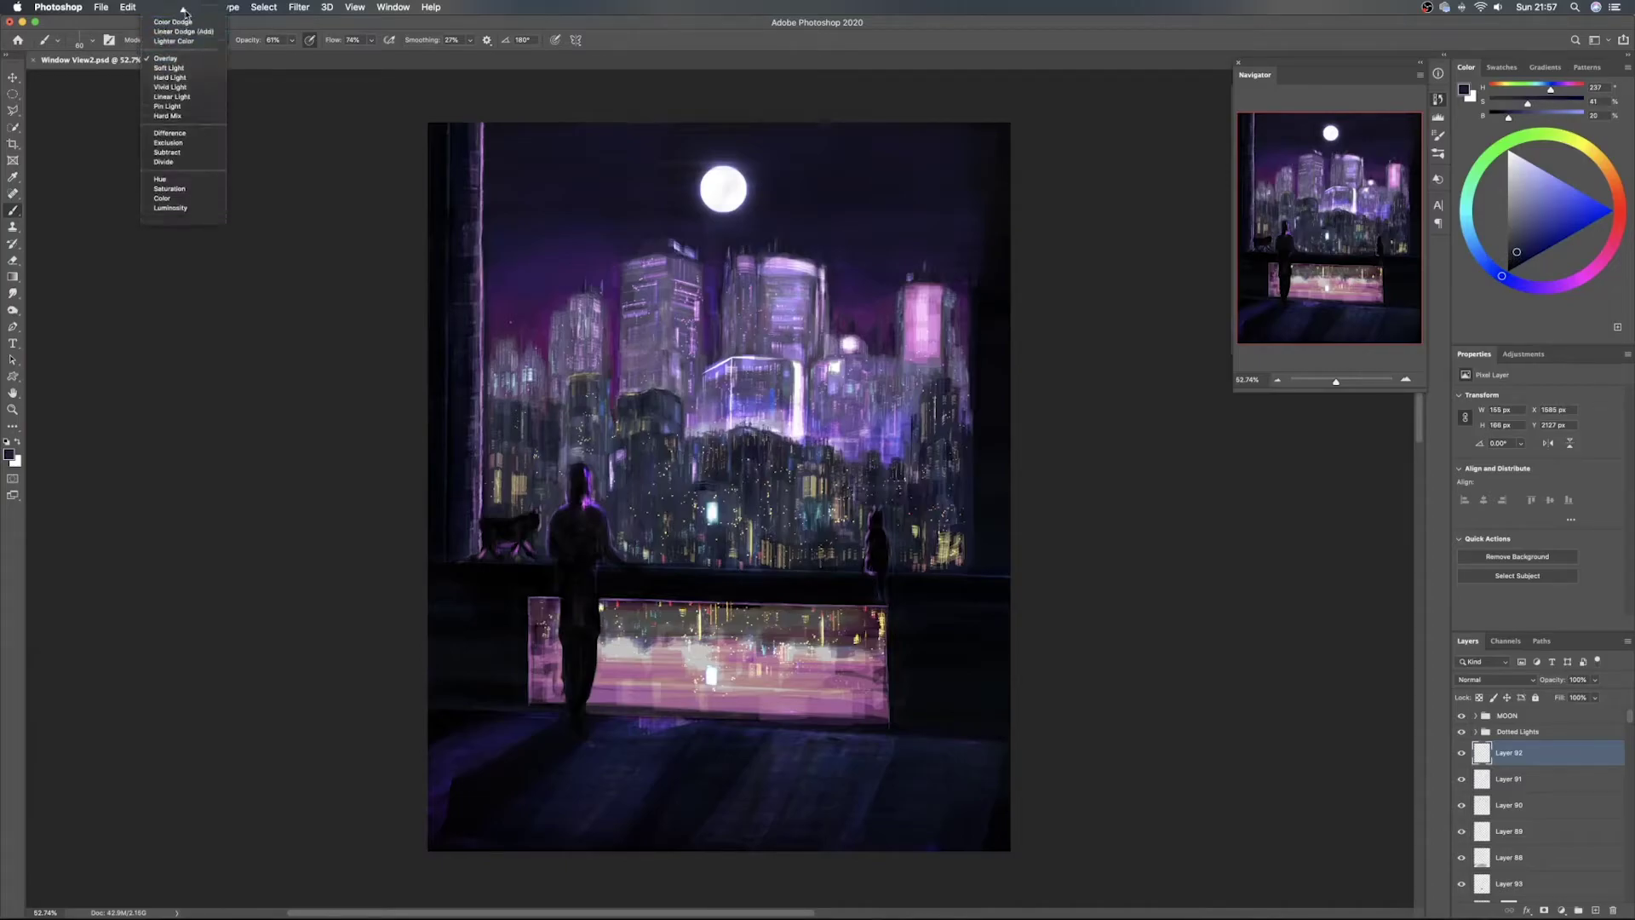
left_click(182, 17)
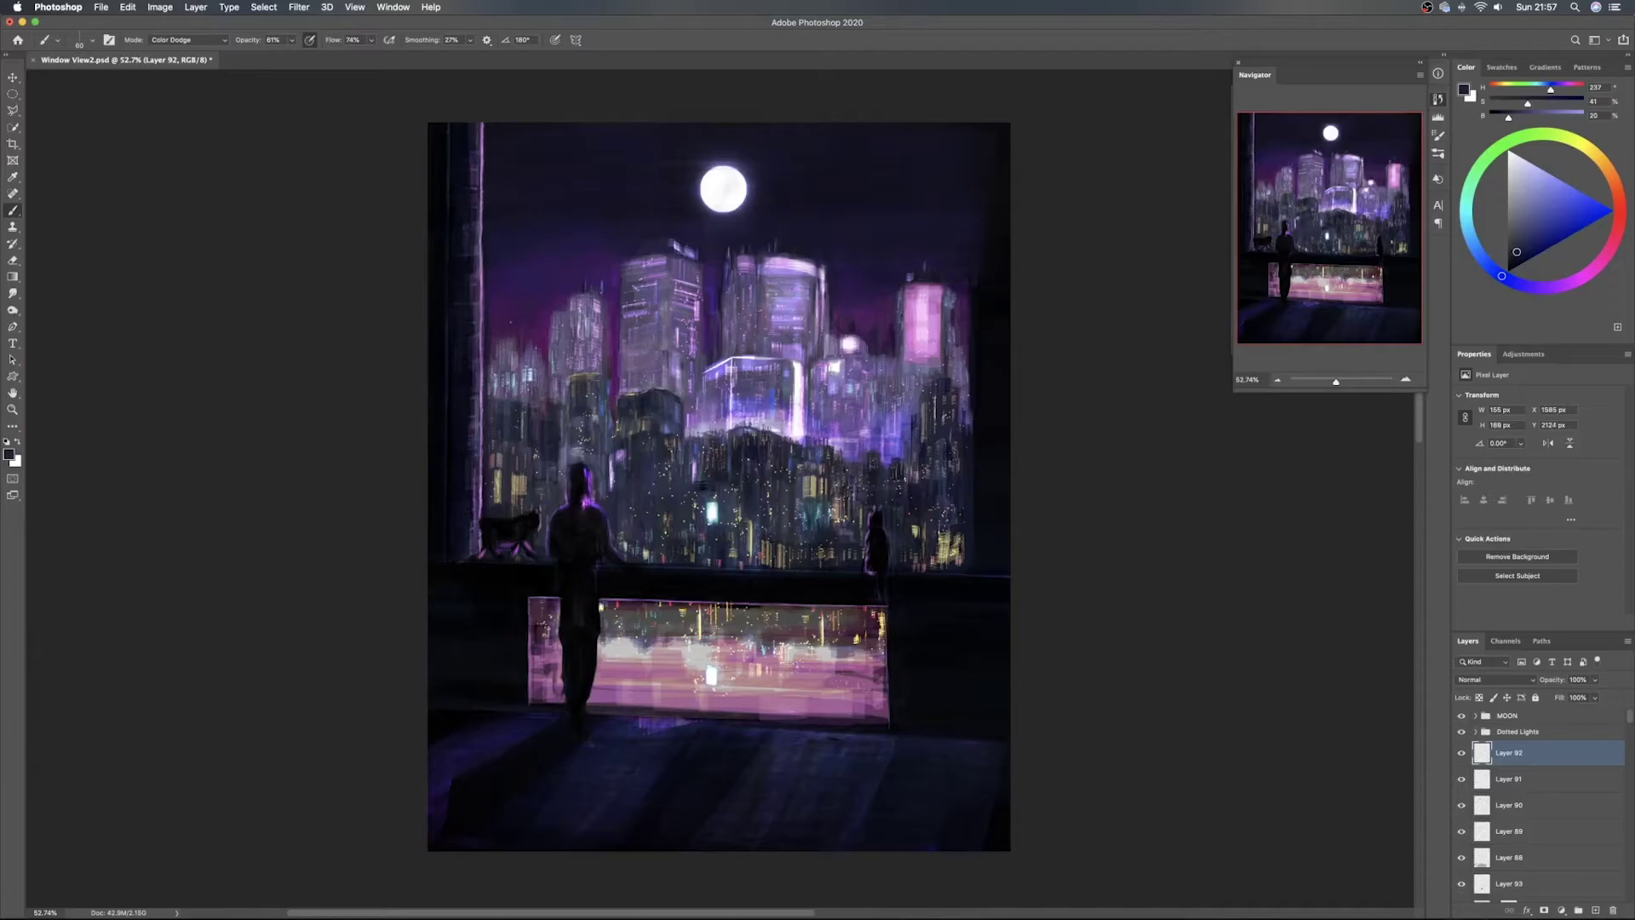
left_click_drag(715, 495, 728, 495)
left_click_drag(1515, 251, 1516, 257)
left_click_drag(742, 497, 751, 496)
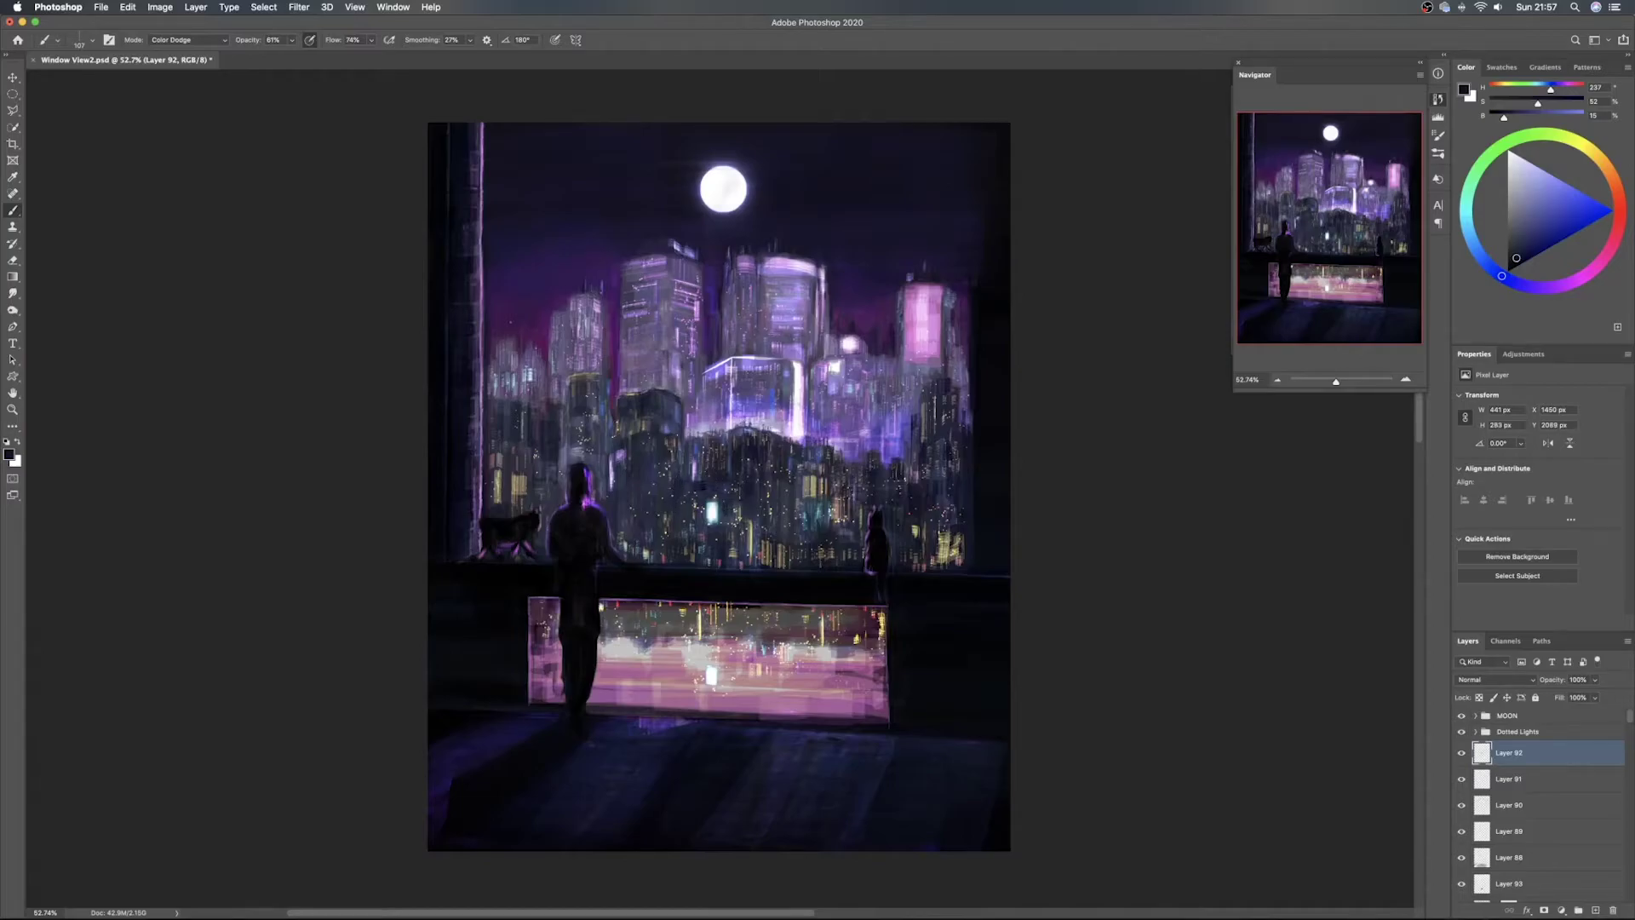
left_click_drag(735, 502, 741, 501)
left_click_drag(741, 502, 749, 501)
left_click(1514, 256)
left_click_drag(744, 500, 728, 500)
Set the brush mode to Soft Light and deepen the dark domed building in the center, resampling its dark blue
left_click(187, 40)
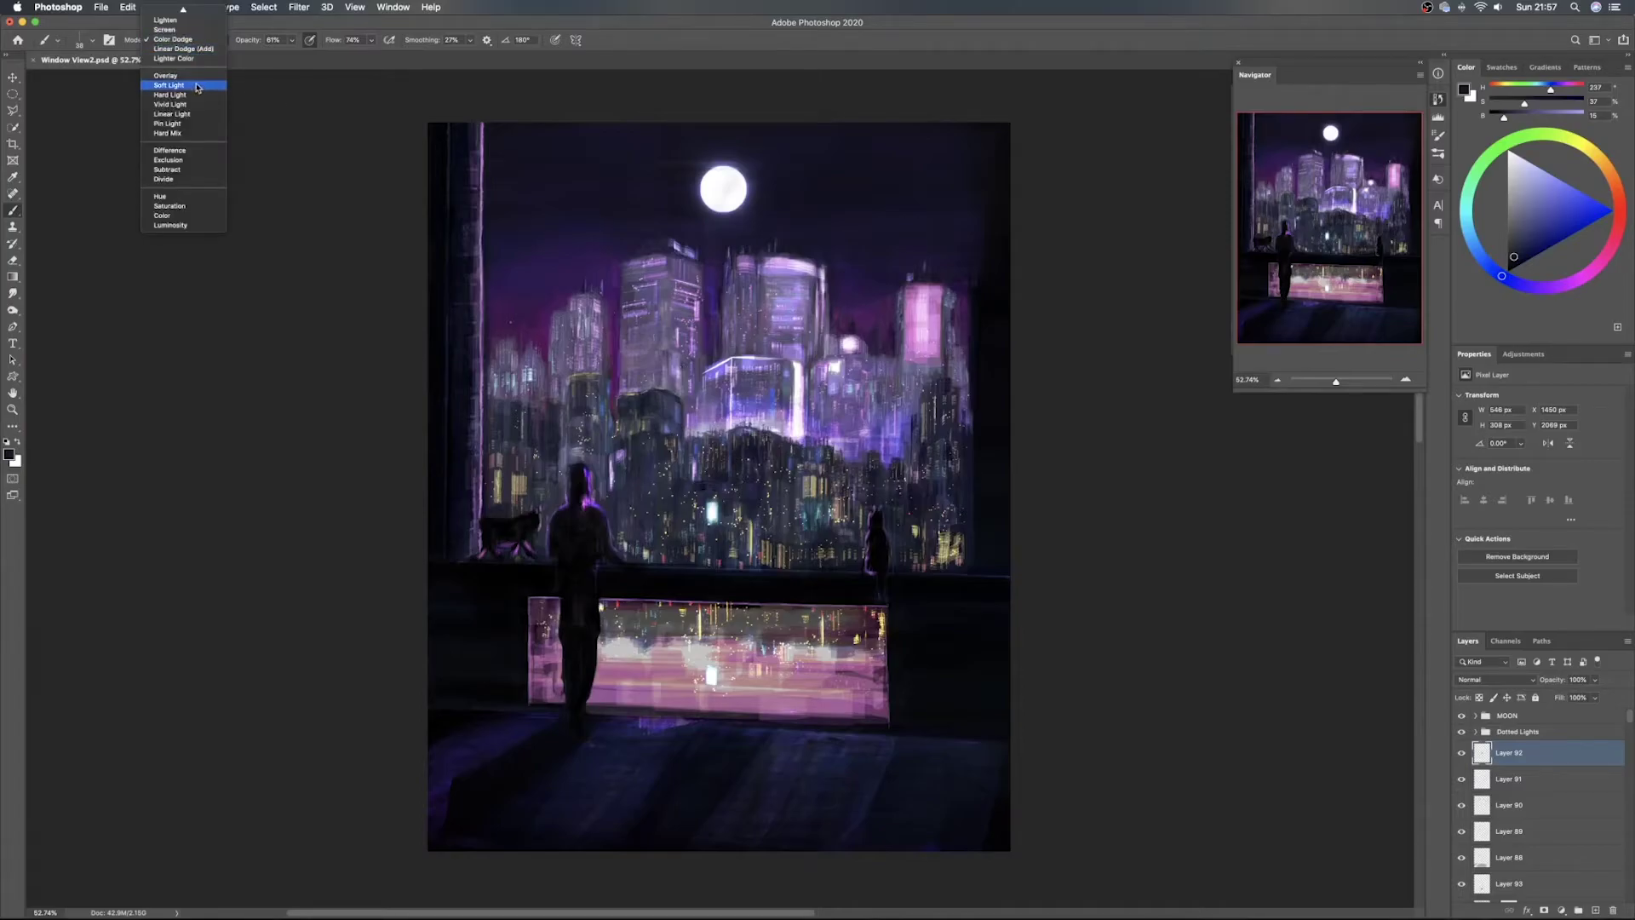
left_click(200, 89)
left_click_drag(756, 500, 753, 500)
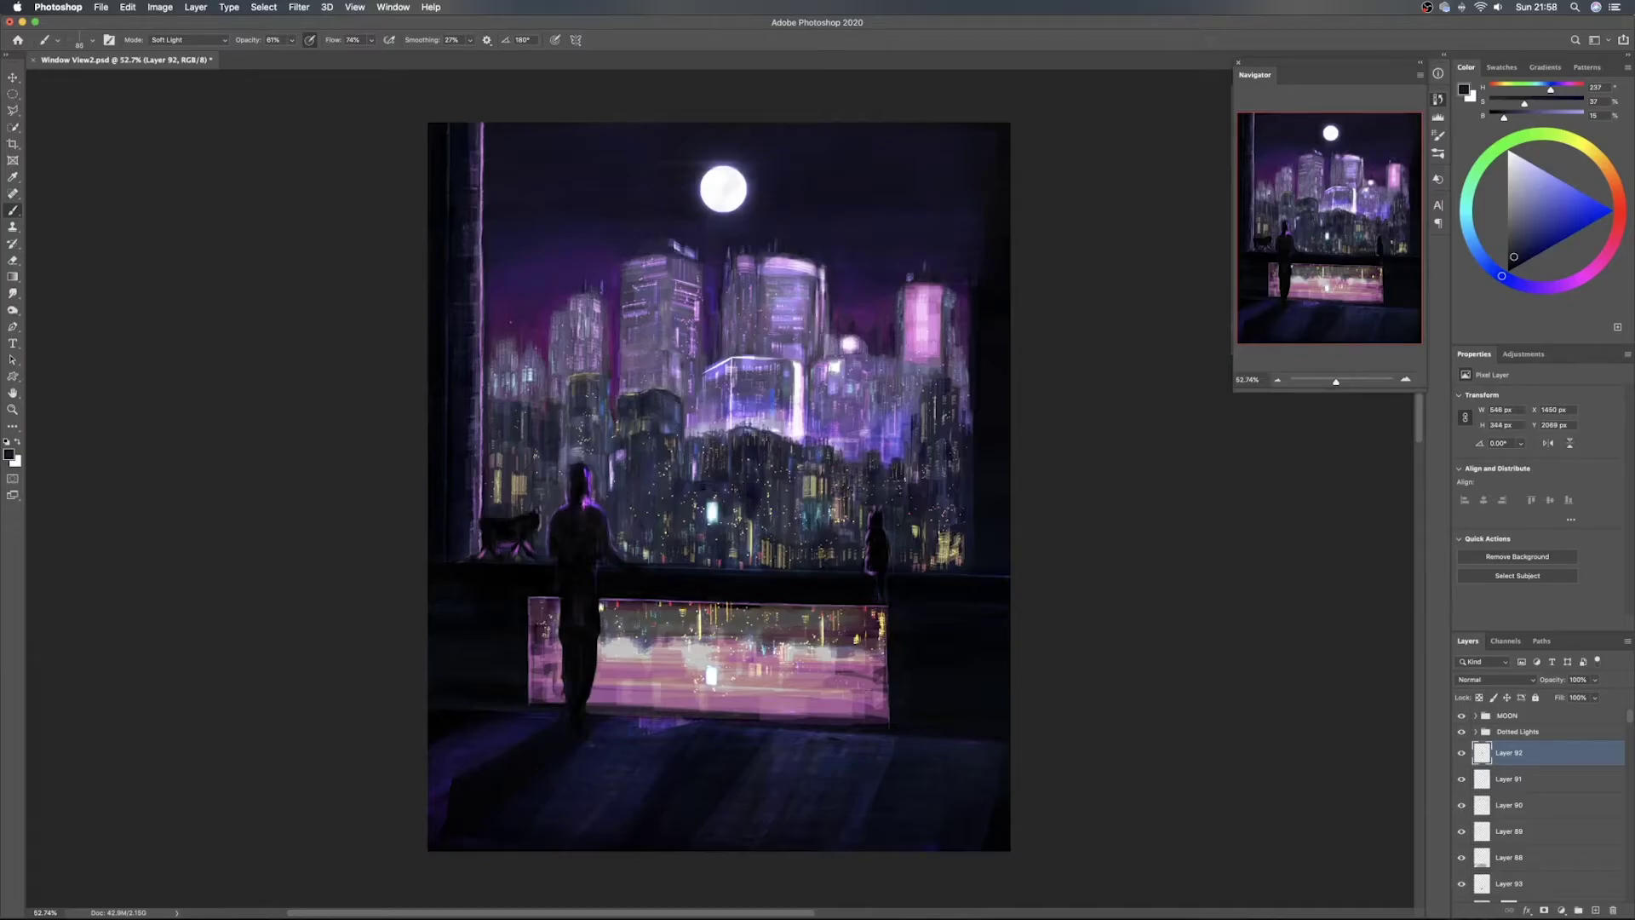
key("super+z")
left_click(782, 519)
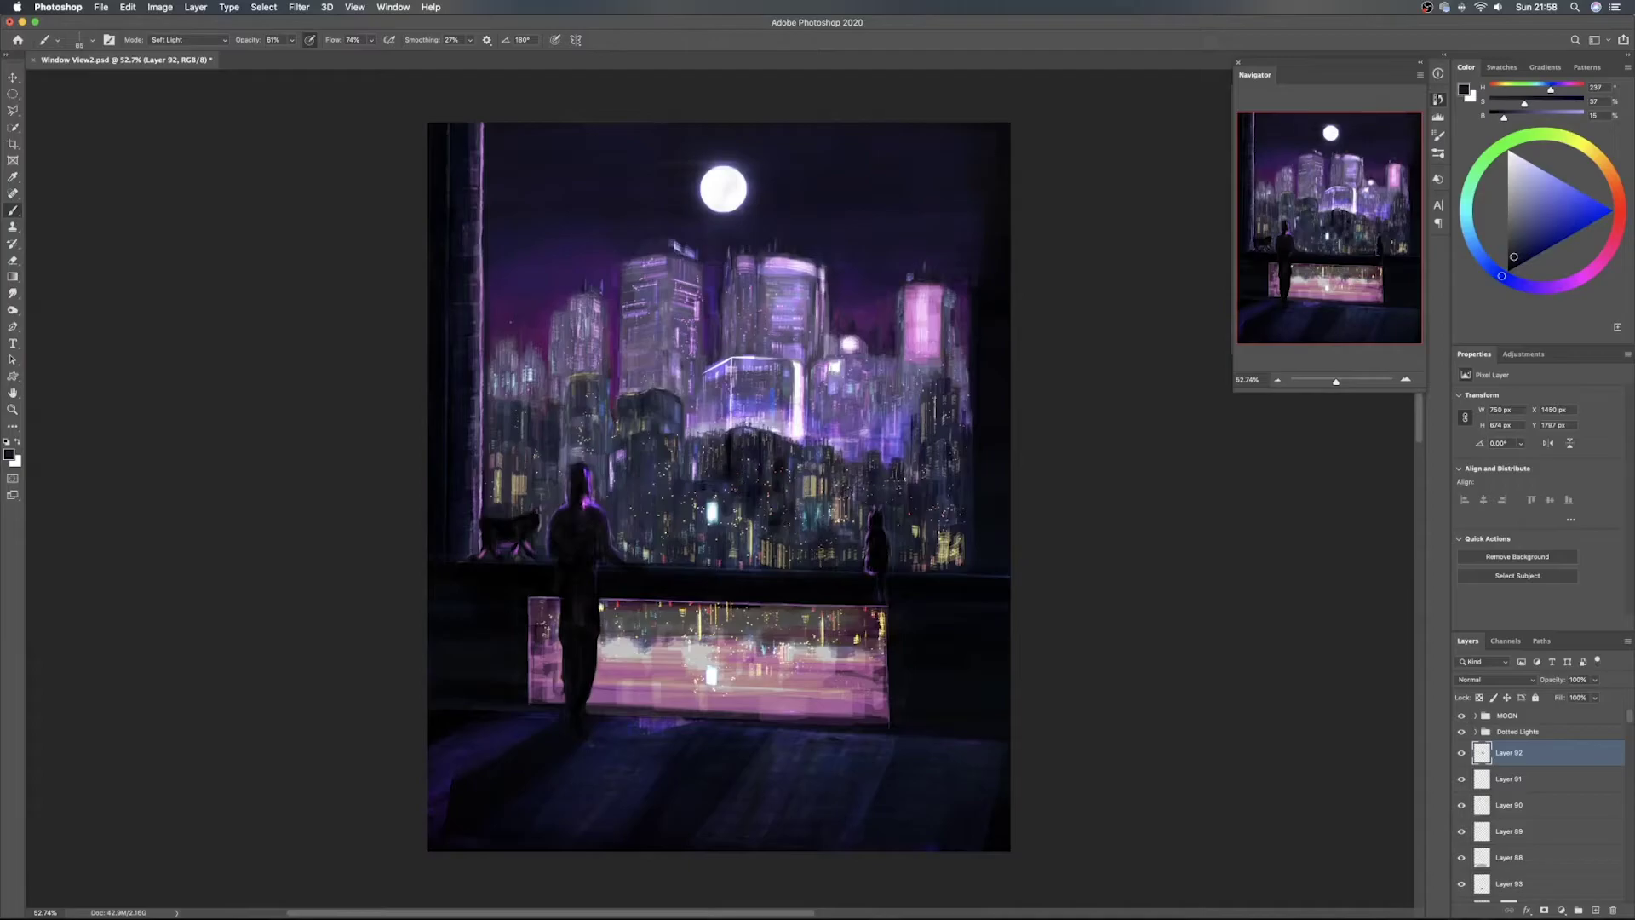
left_click_drag(1524, 236, 1521, 215)
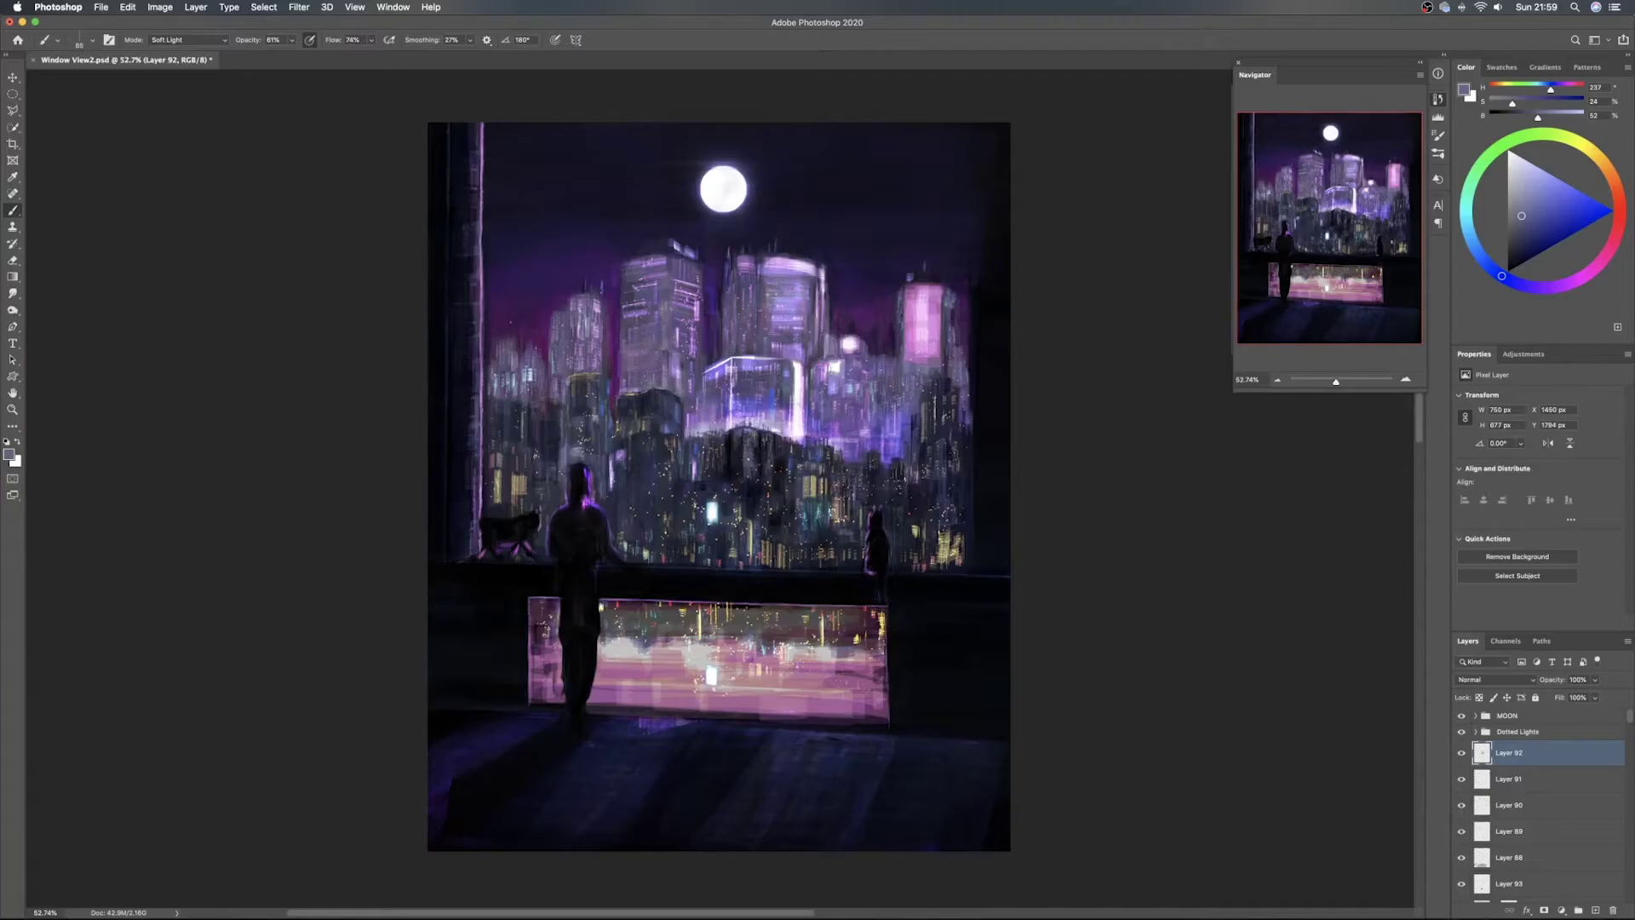
left_click(738, 460, "alt")
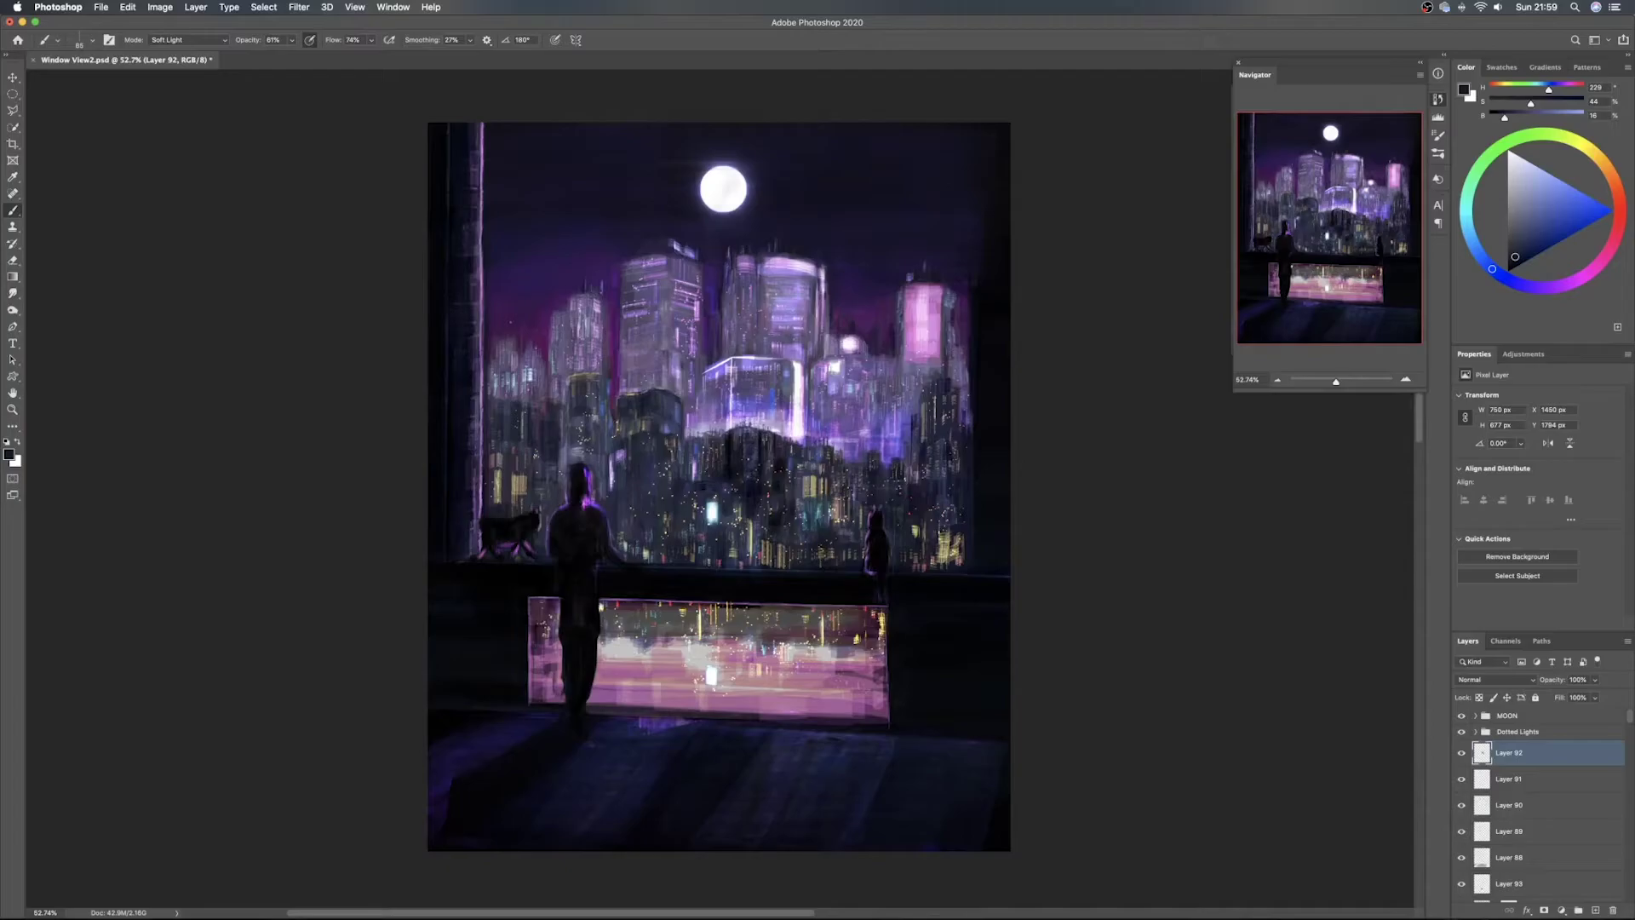
Lower Layer 92's opacity to 81% in Normal blend mode and compare the painting with the layer hidden and shown
left_click(1461, 755)
left_click(1461, 755)
left_click(1460, 756)
left_click(1461, 753)
left_click_drag(1552, 680, 1392, 681)
left_click(1499, 682)
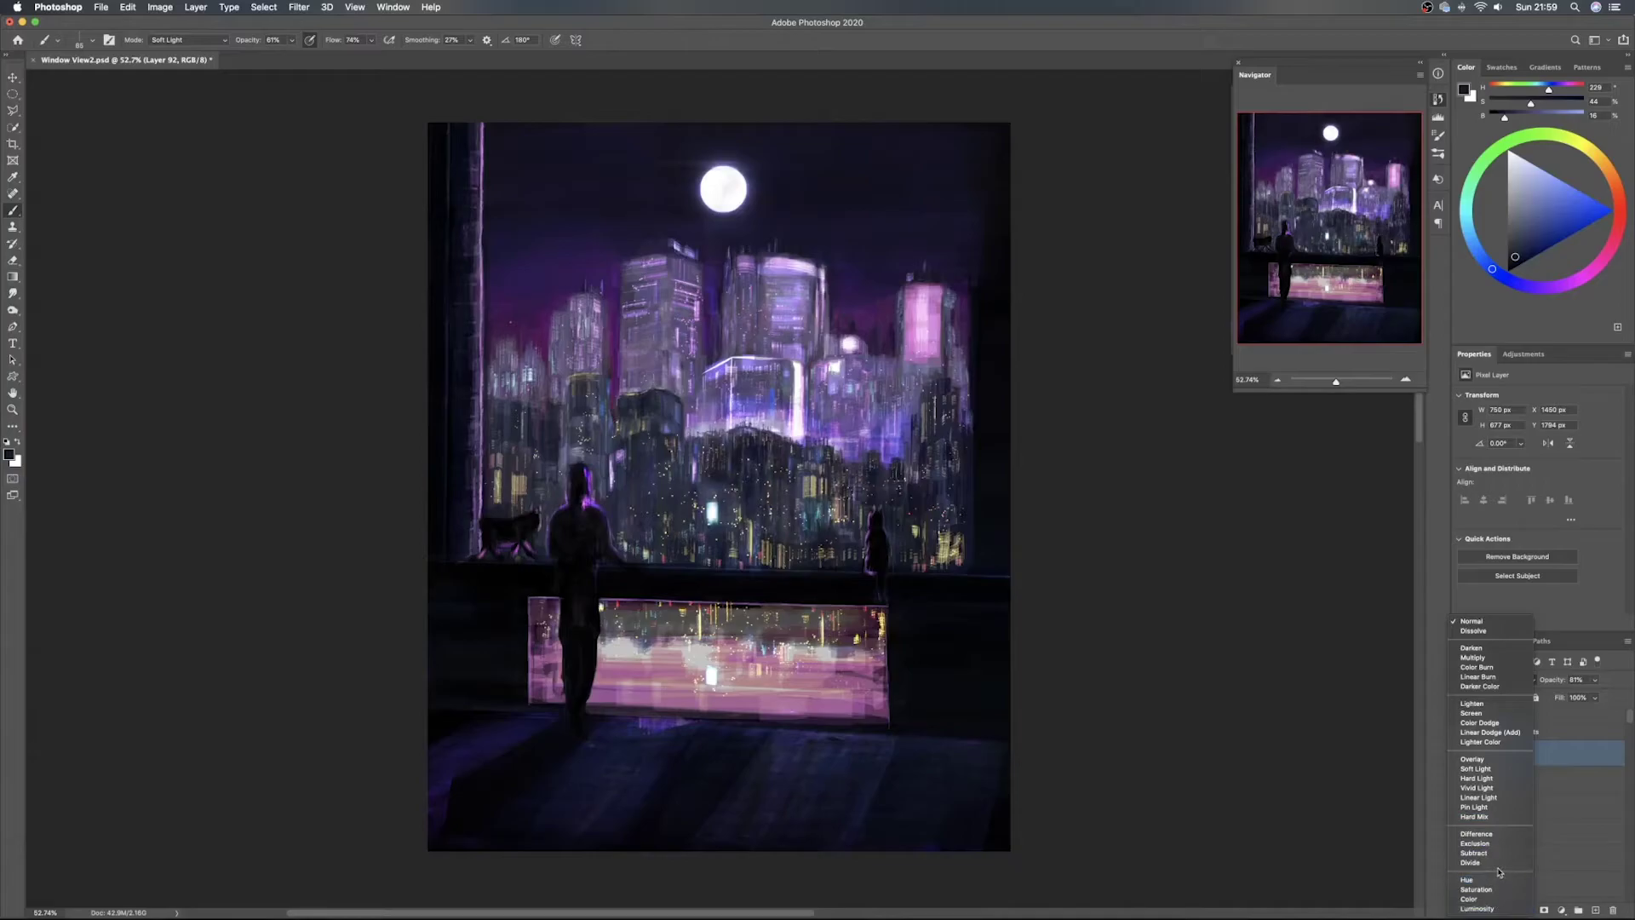
left_click(1503, 624)
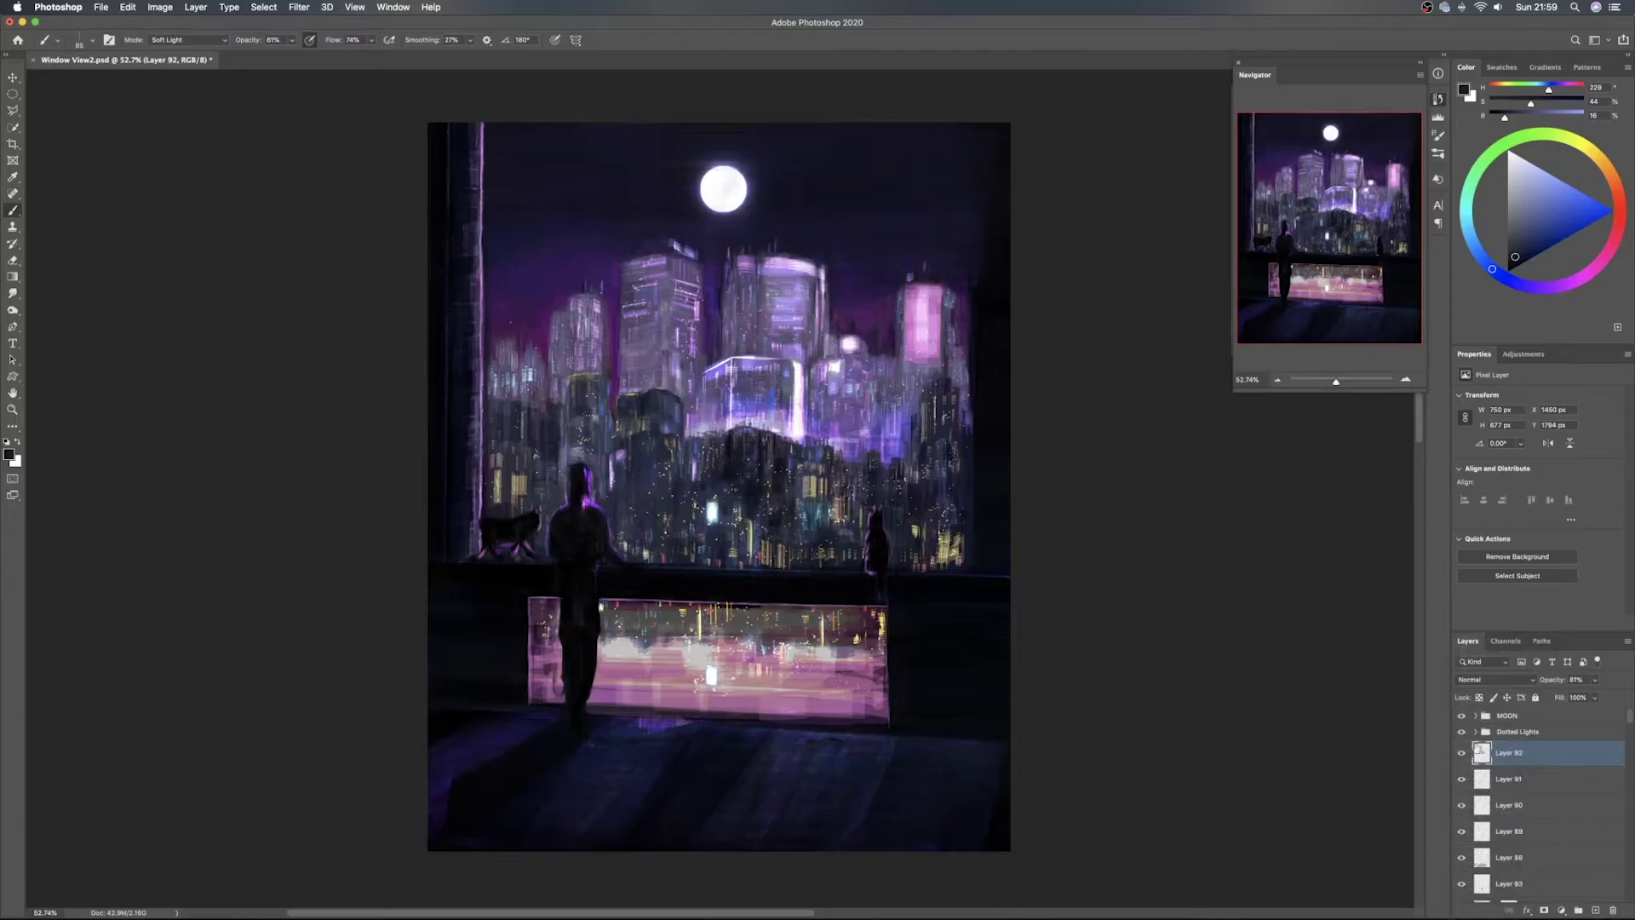
left_click(1462, 753)
left_click(1462, 752)
left_click(1462, 753)
left_click(1462, 753)
left_click(1462, 752)
left_click(1462, 752)
Add a new layer and paint pale lavender highlights on the rounded building beside the man, using Color Dodge brush mode
left_click(1595, 910)
left_click(193, 41)
left_click(193, 45)
left_click_drag(674, 399, 673, 413)
left_click(796, 402, "alt")
mouse_move(677, 402)
left_mouse_down()
mouse_move(678, 438)
mouse_move(674, 407)
left_mouse_up()
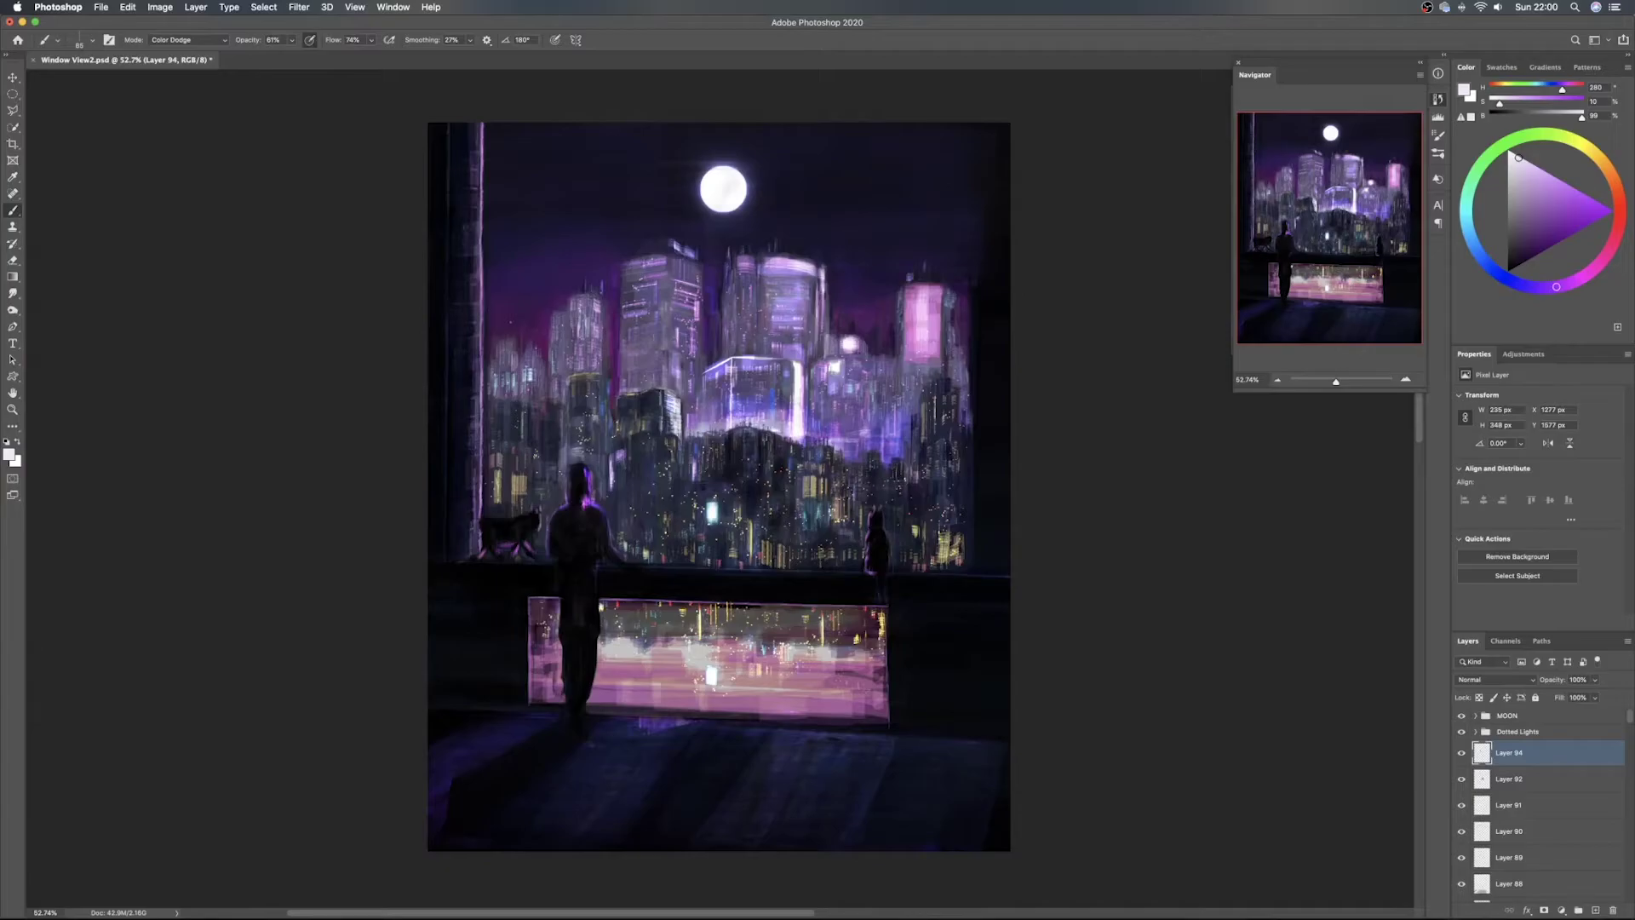
Sample a dark blue from the rounded building and paint downward strokes along its right side on another new layer
left_click(671, 421, "alt")
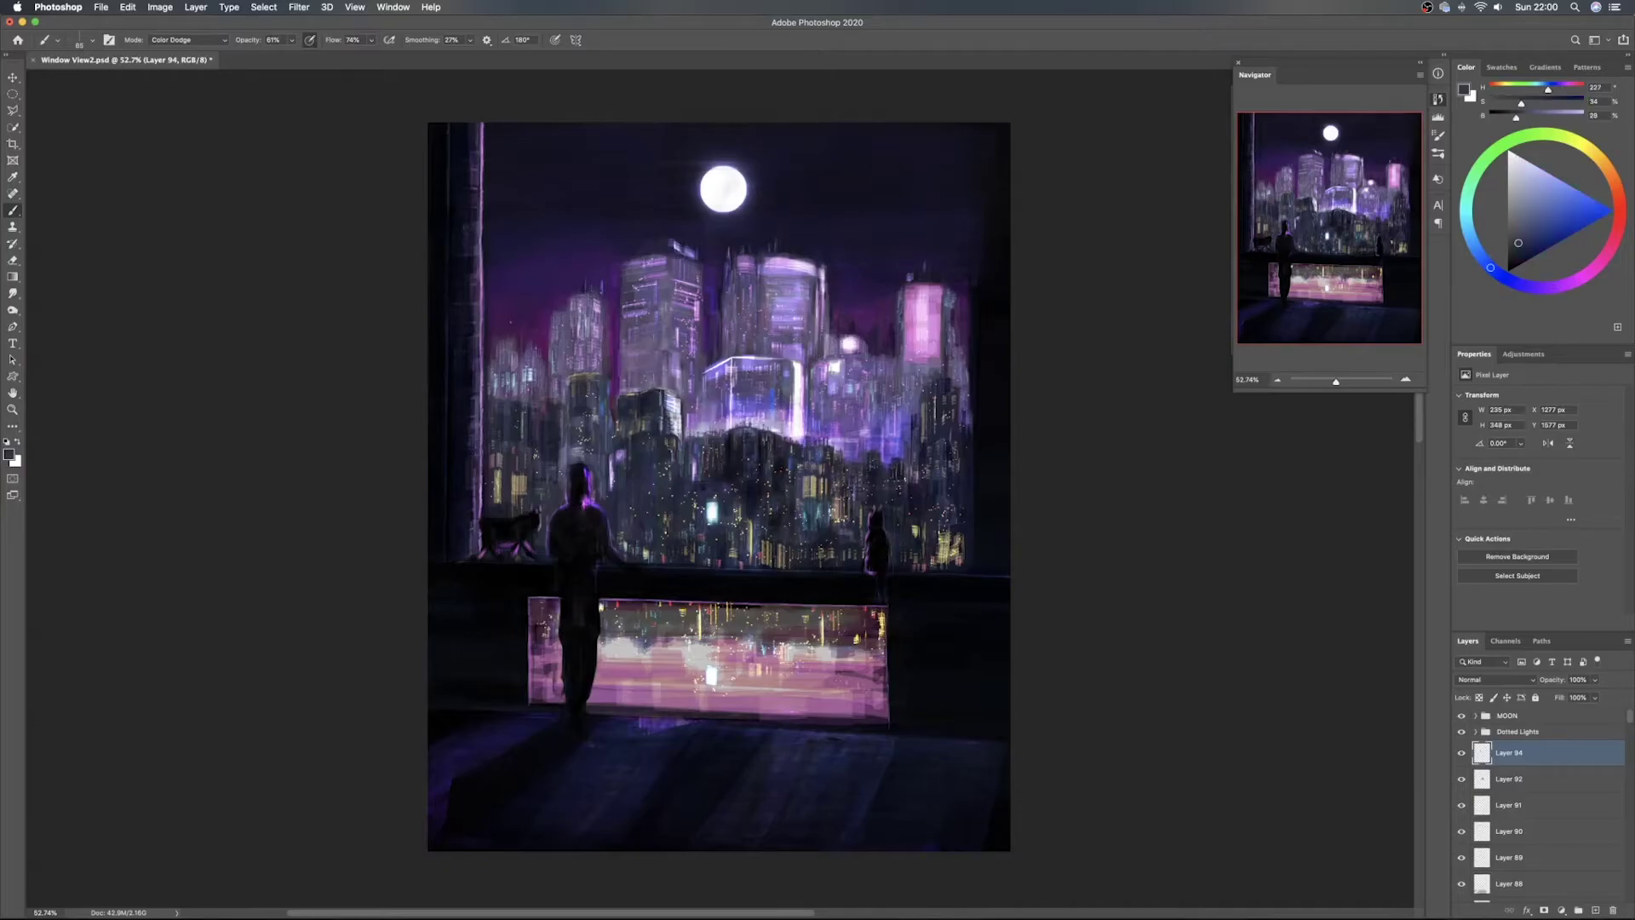
left_click(656, 399, "alt")
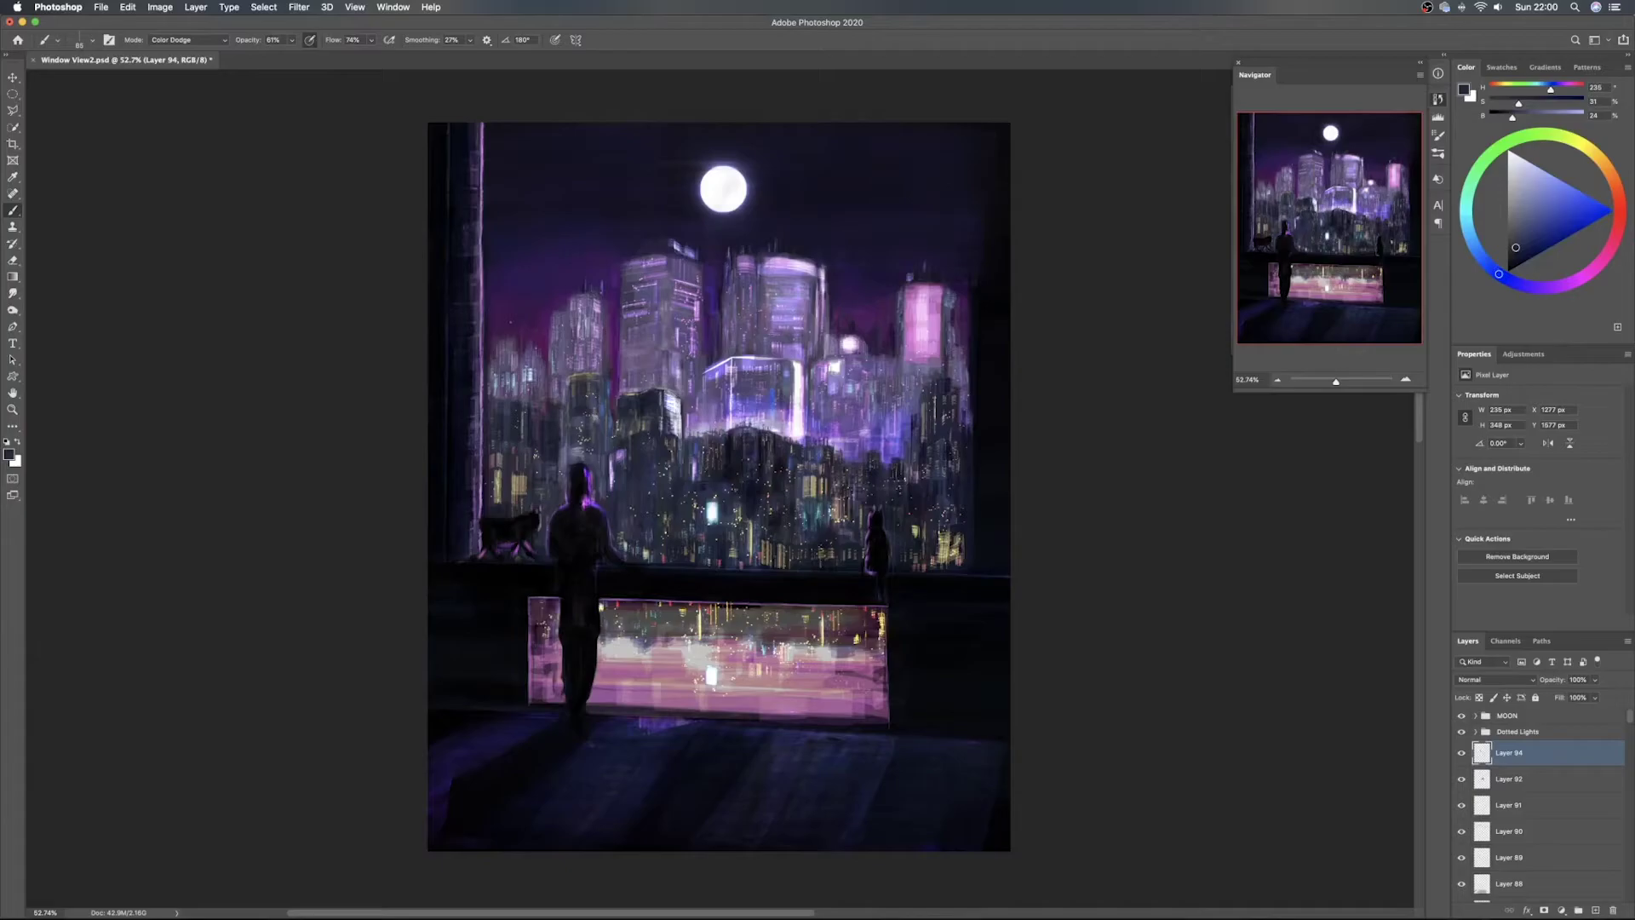
left_click(1595, 910)
left_click_drag(671, 391, 675, 430)
left_click_drag(673, 425, 674, 450)
Paint warm peach lights across the rounded building on a new layer and thin them out with a resized eraser
left_click(1597, 908)
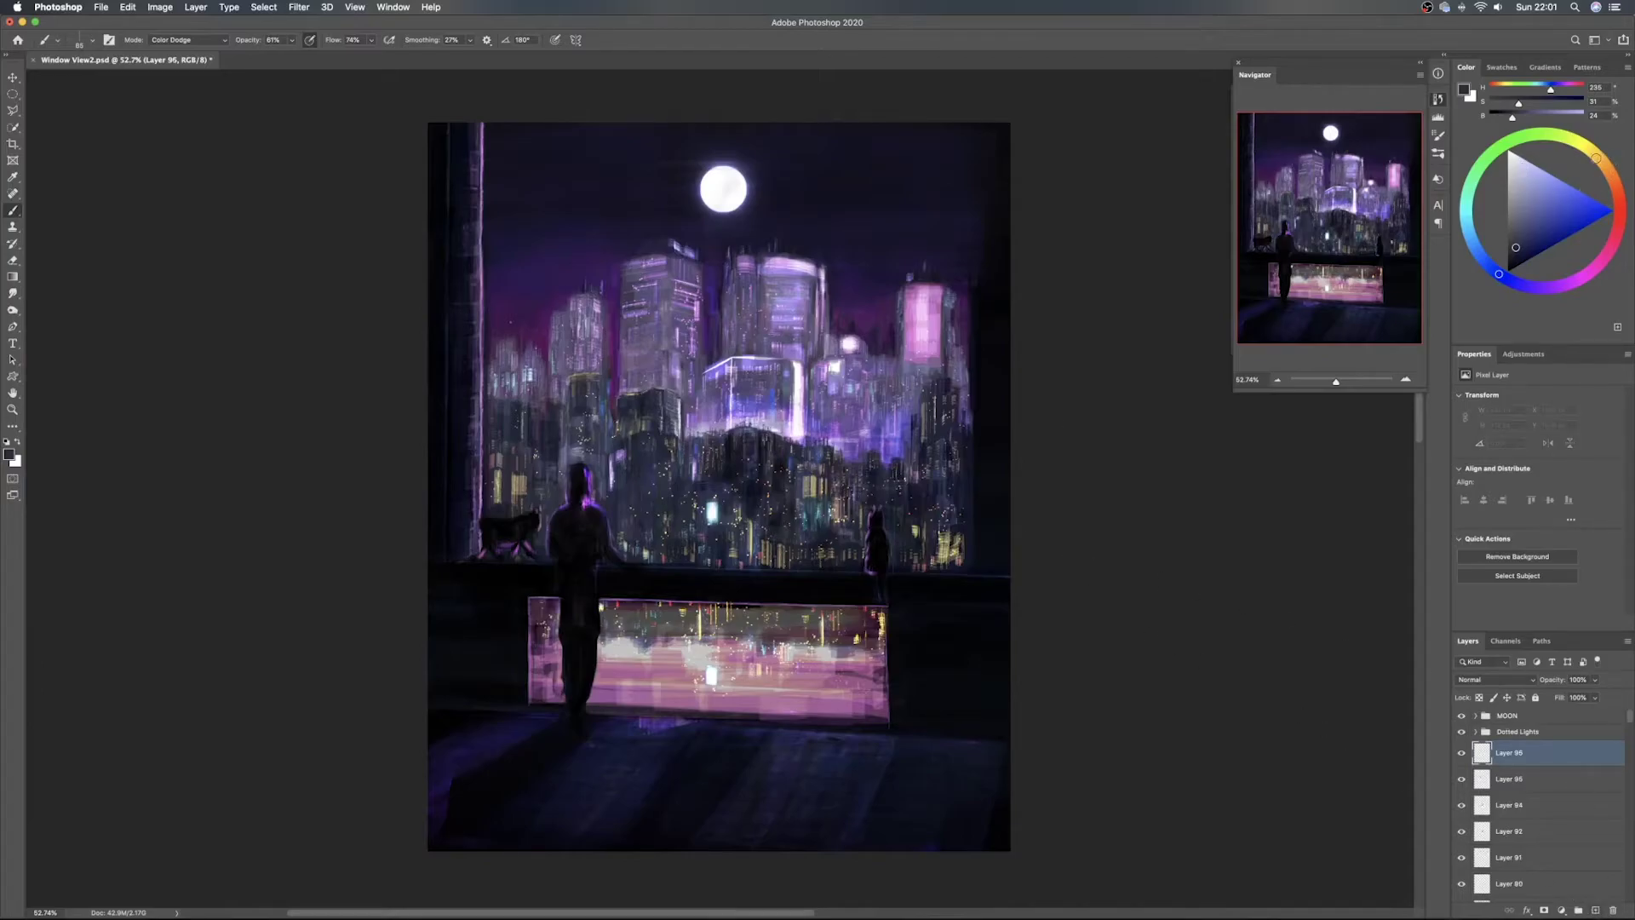
left_click_drag(1595, 158, 1609, 172)
left_click(1541, 212)
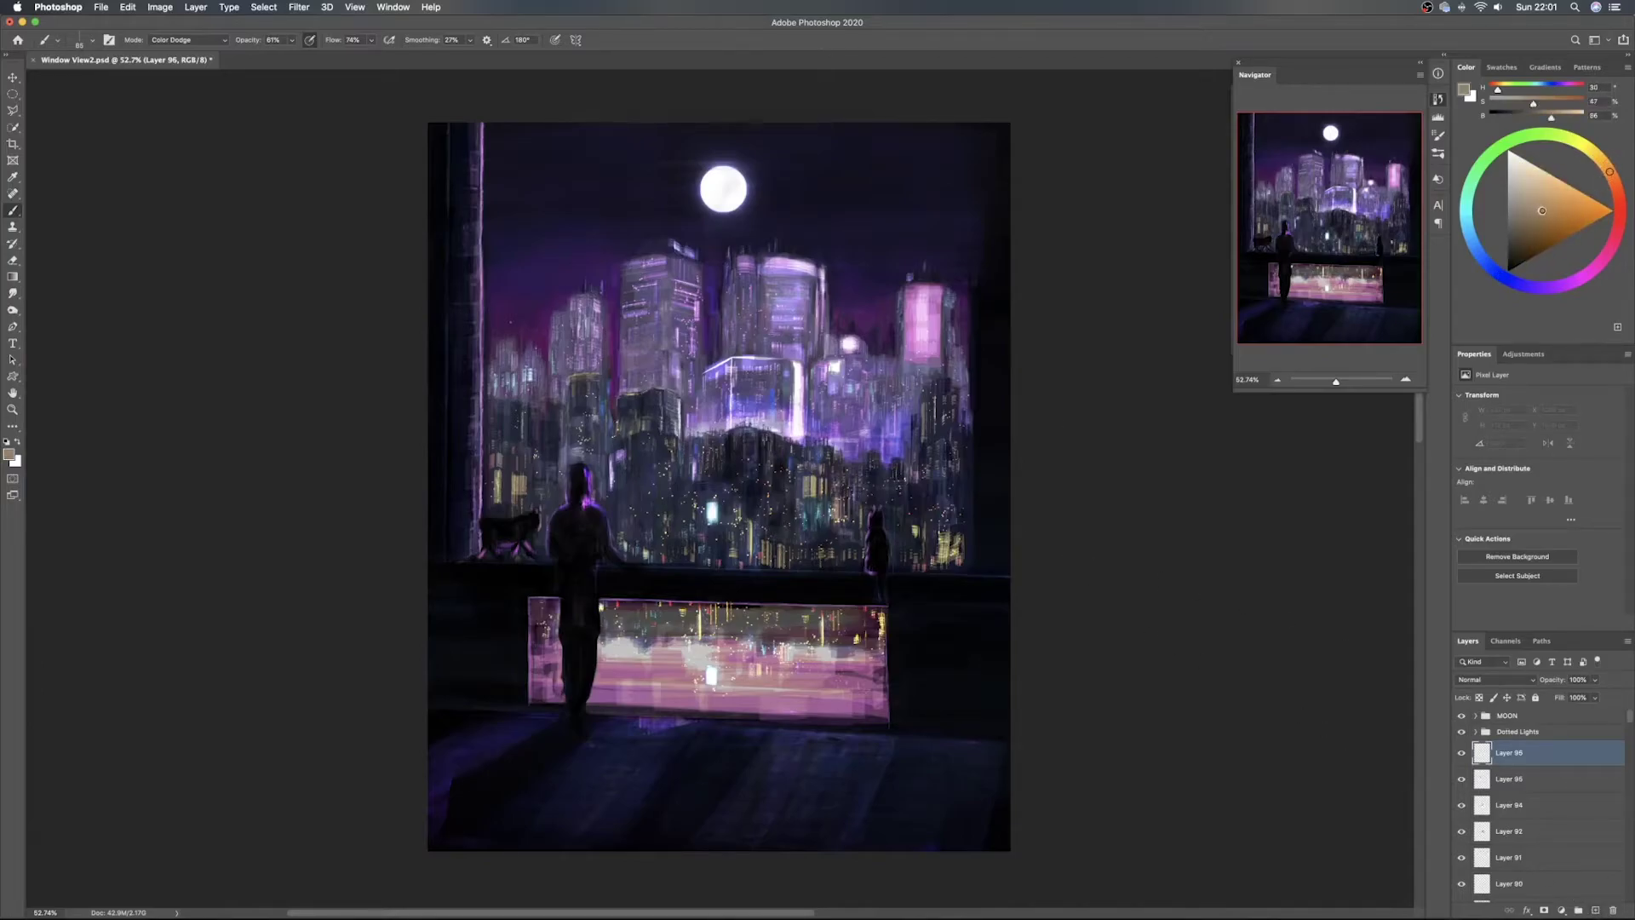
left_click(1544, 189)
left_click_drag(670, 402, 670, 417)
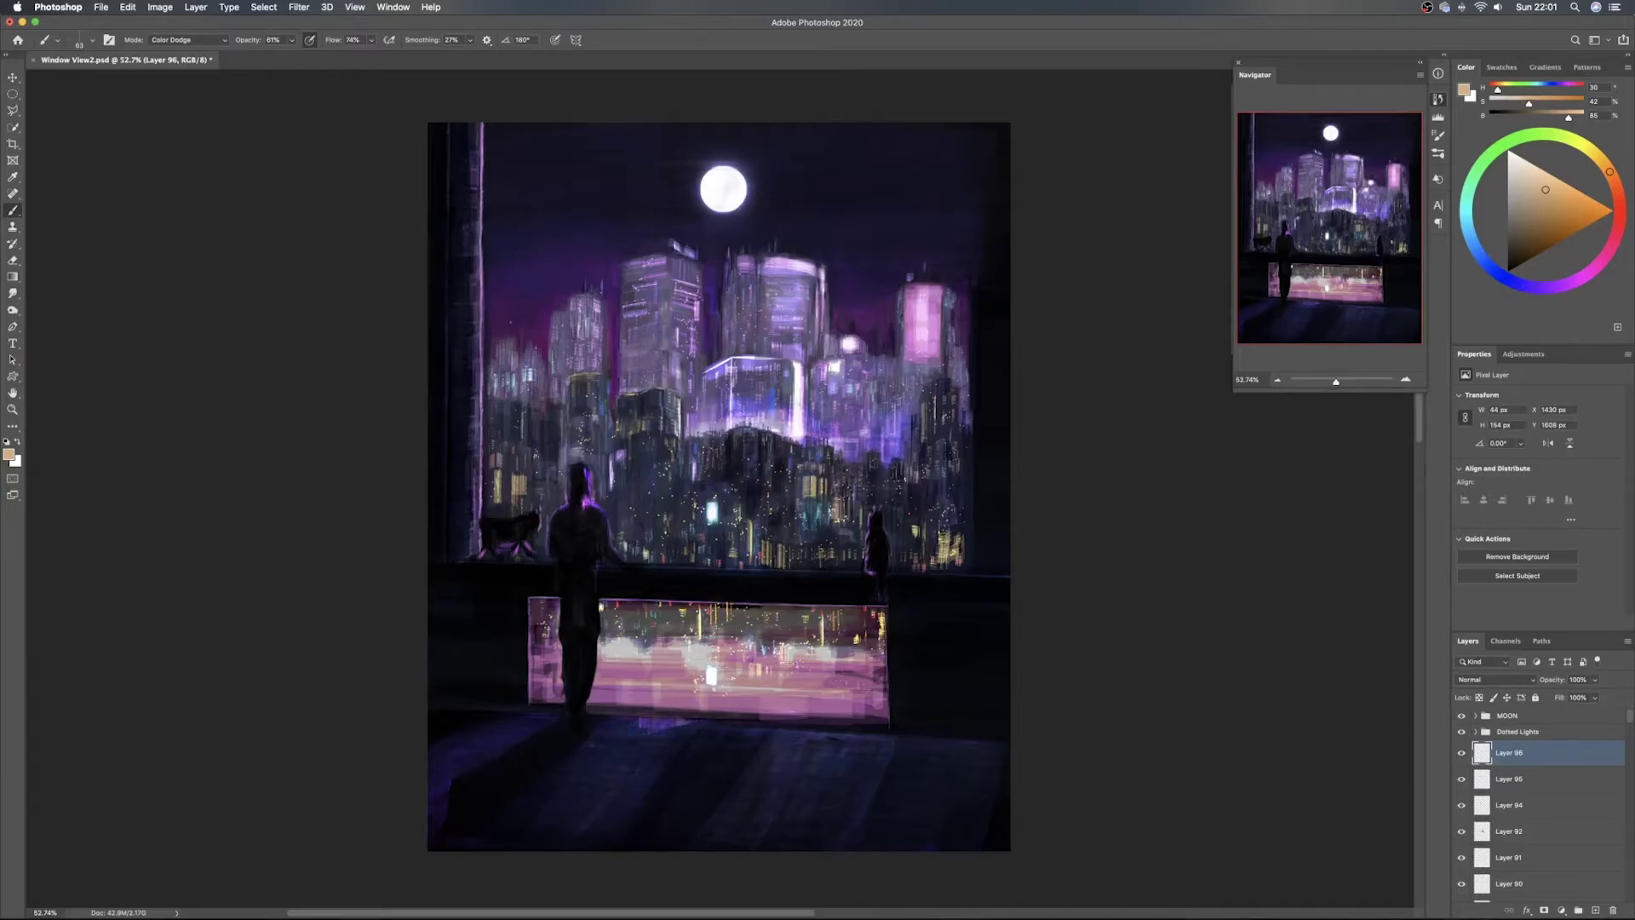
mouse_move(674, 412)
left_mouse_down()
mouse_move(636, 403)
mouse_move(656, 404)
left_mouse_up()
left_click_drag(638, 397, 627, 400)
key("e")
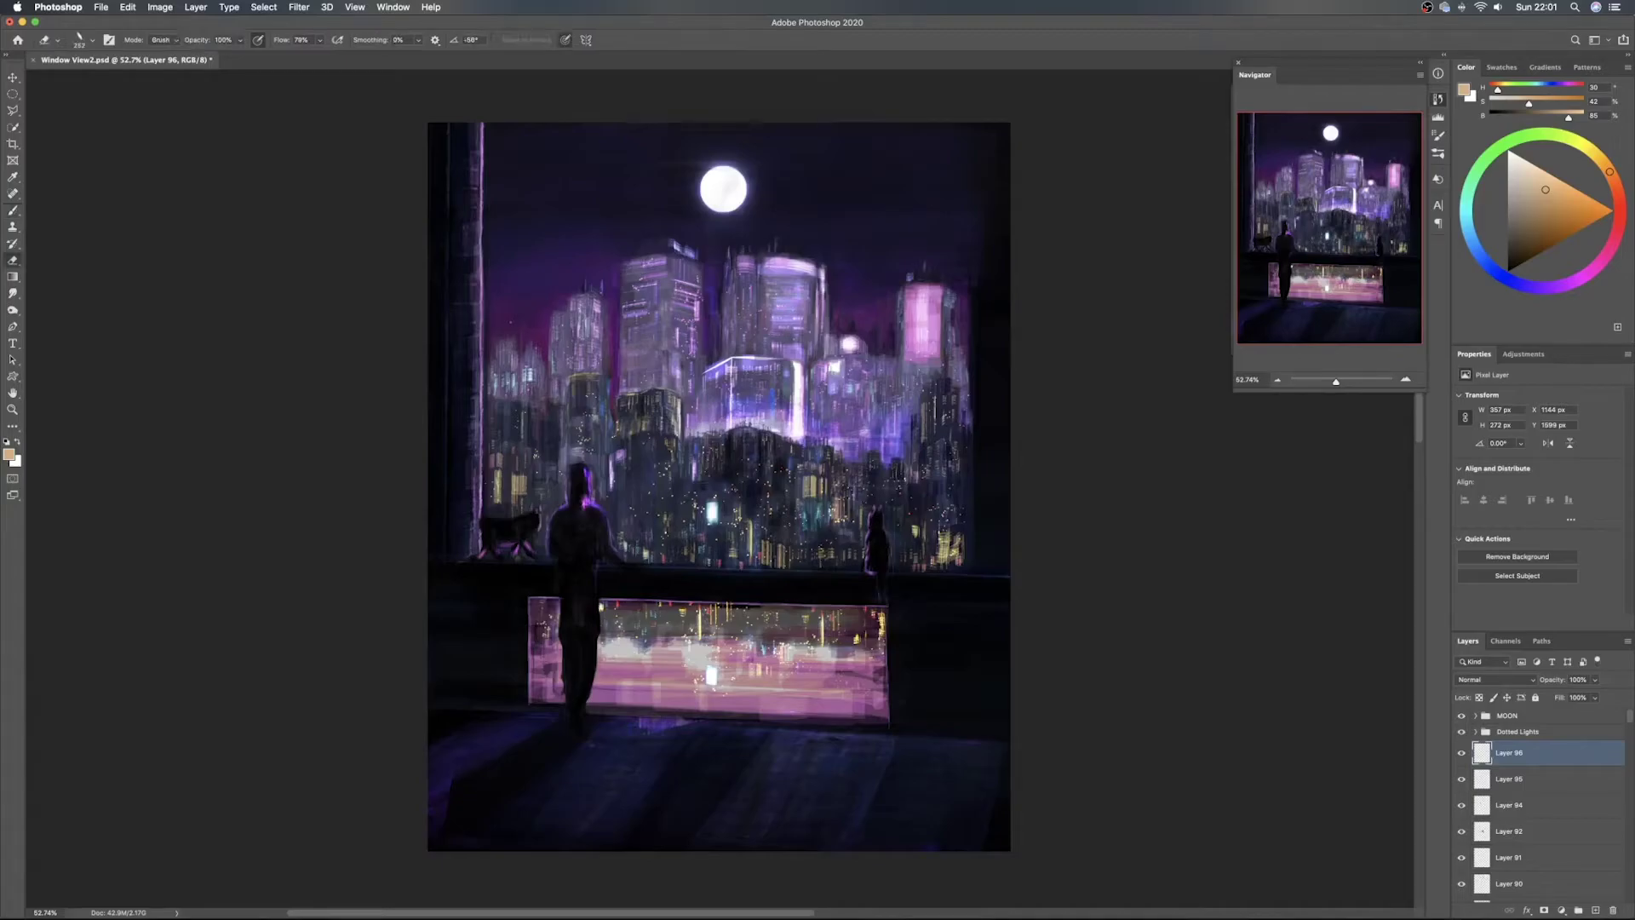
left_click_drag(661, 415, 634, 418, "ctrl+alt")
left_click_drag(652, 404, 650, 418)
Paint light blue lights on the rounded building, rotating the brush tip and alternating with the eraser to refine them
key("b")
left_click(1467, 225)
left_click_drag(1528, 218, 1564, 182)
left_click_drag(660, 424, 677, 425)
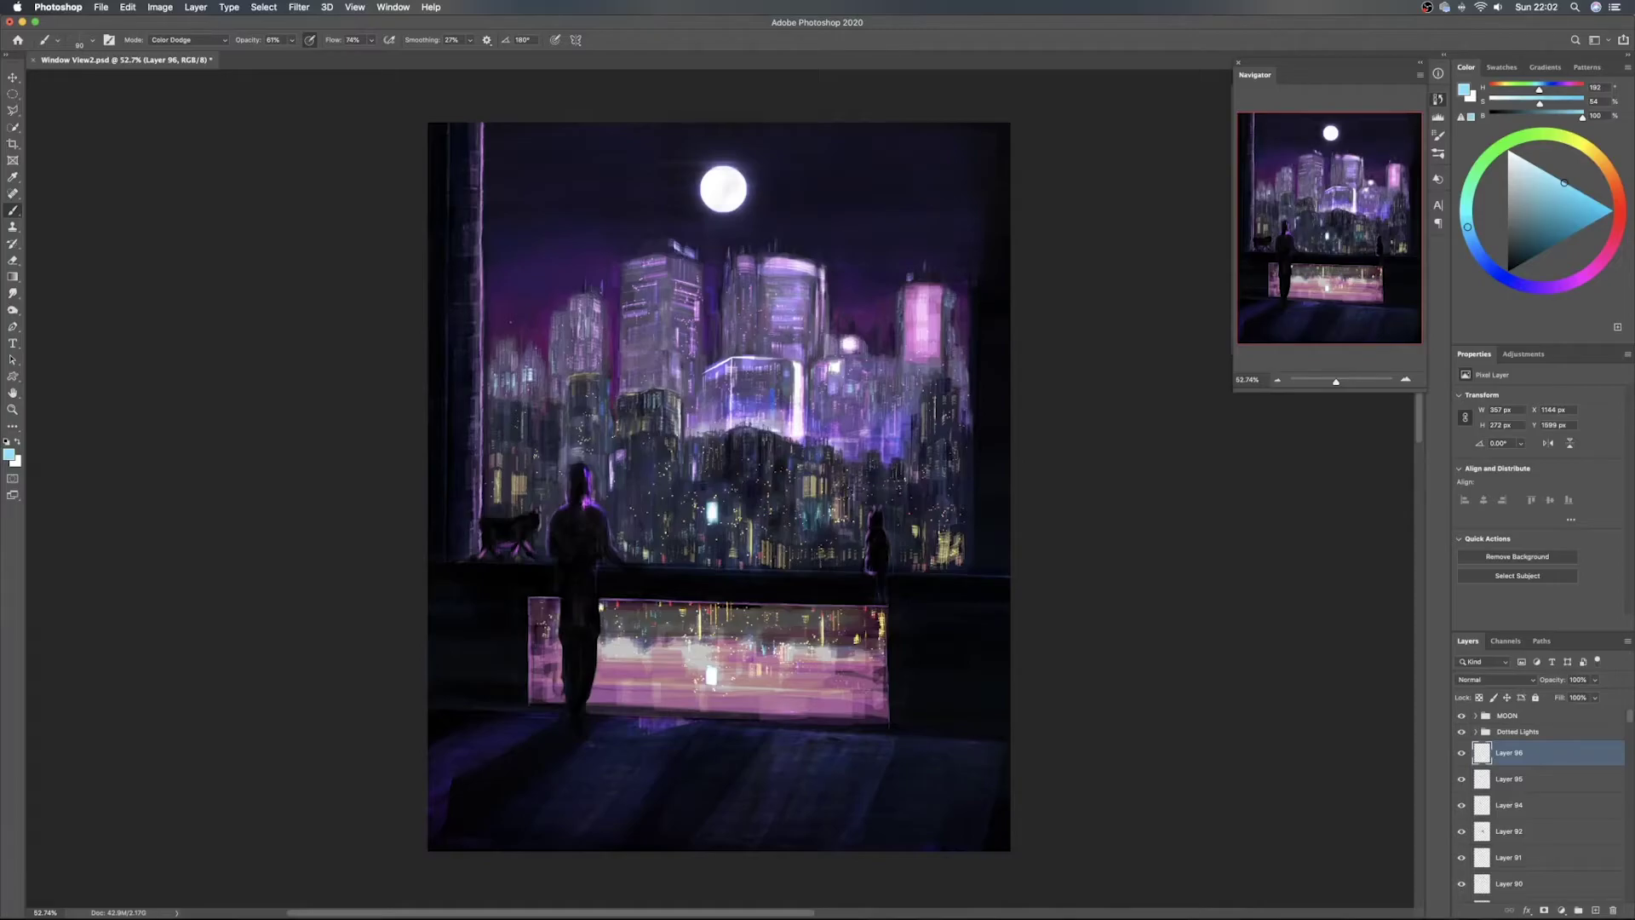
right_click(670, 417)
left_click_drag(687, 299, 696, 314)
key("Return")
key("e")
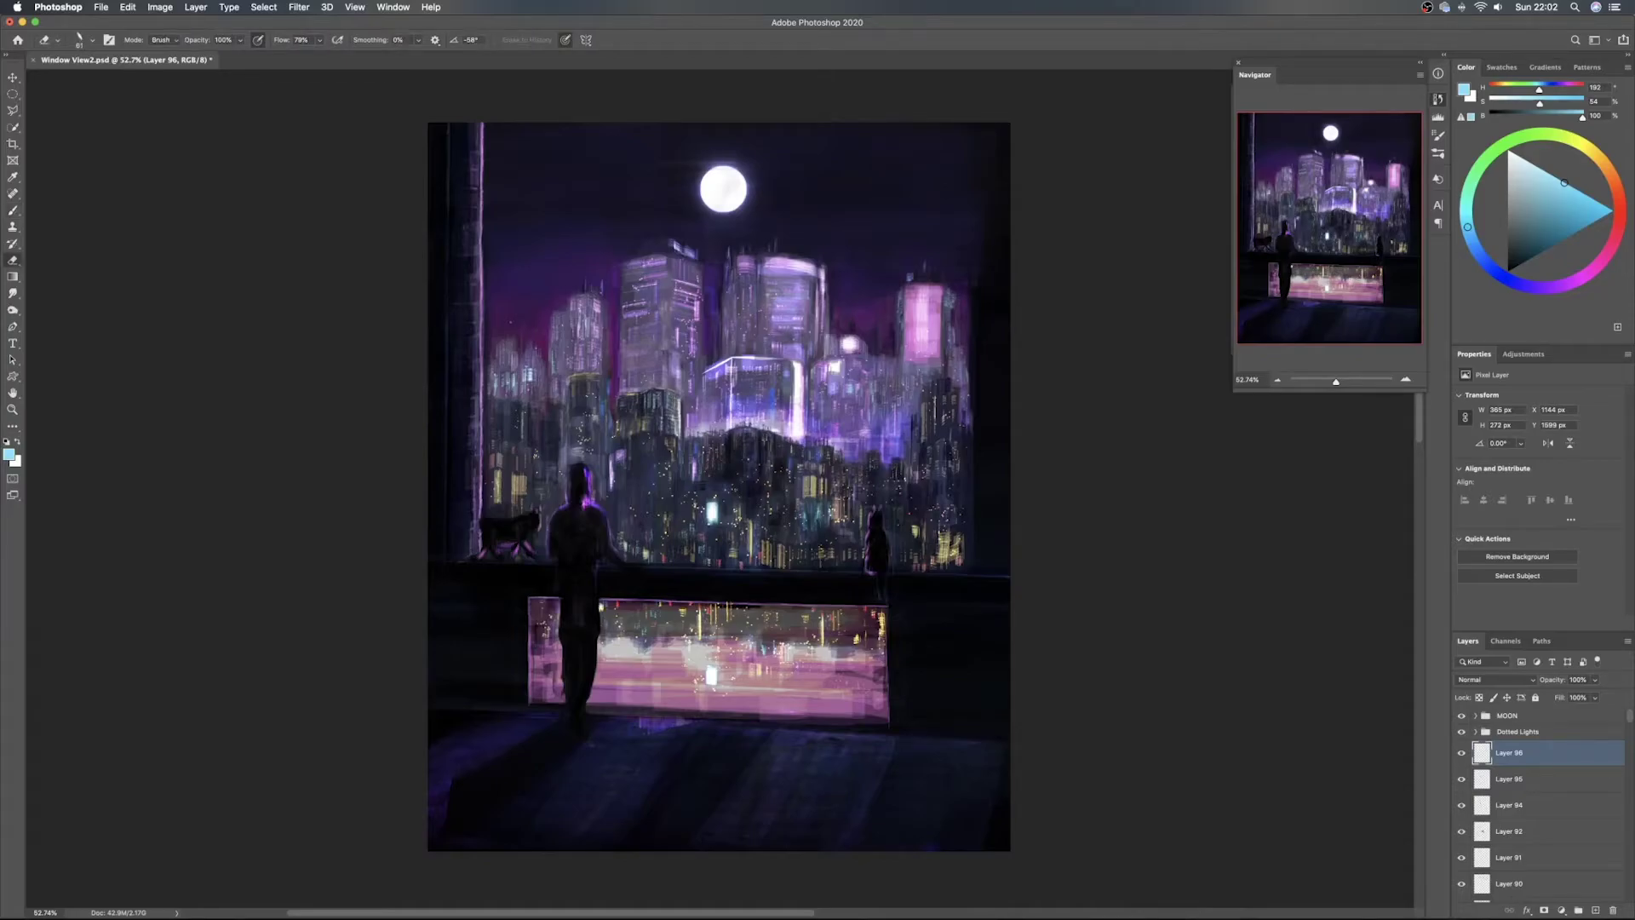
key("b")
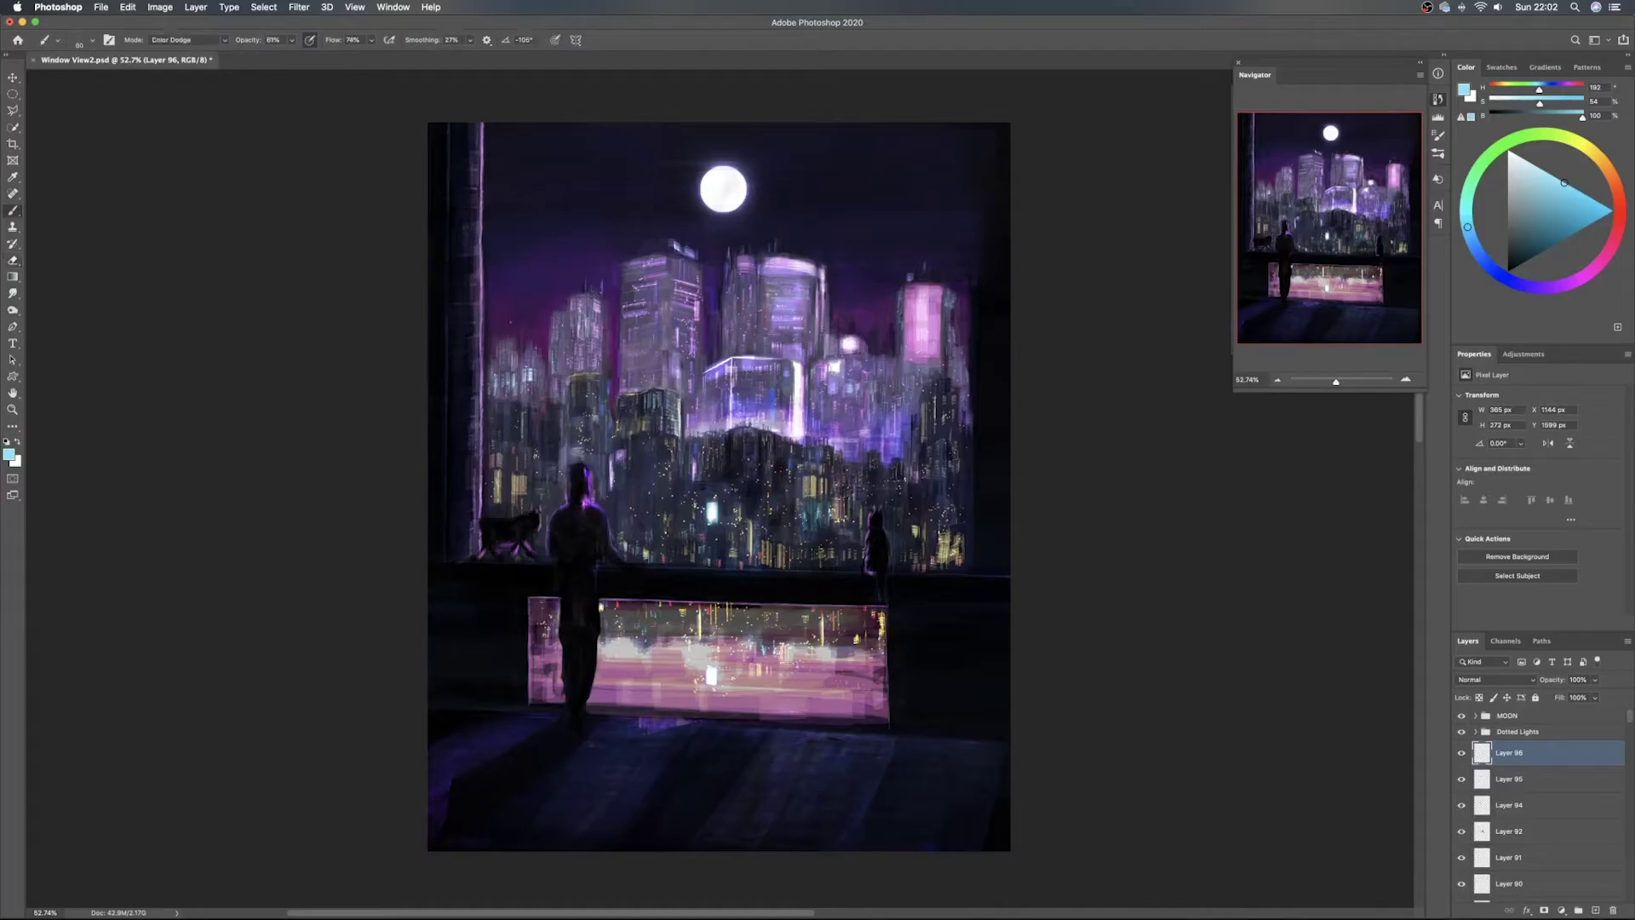
key("e")
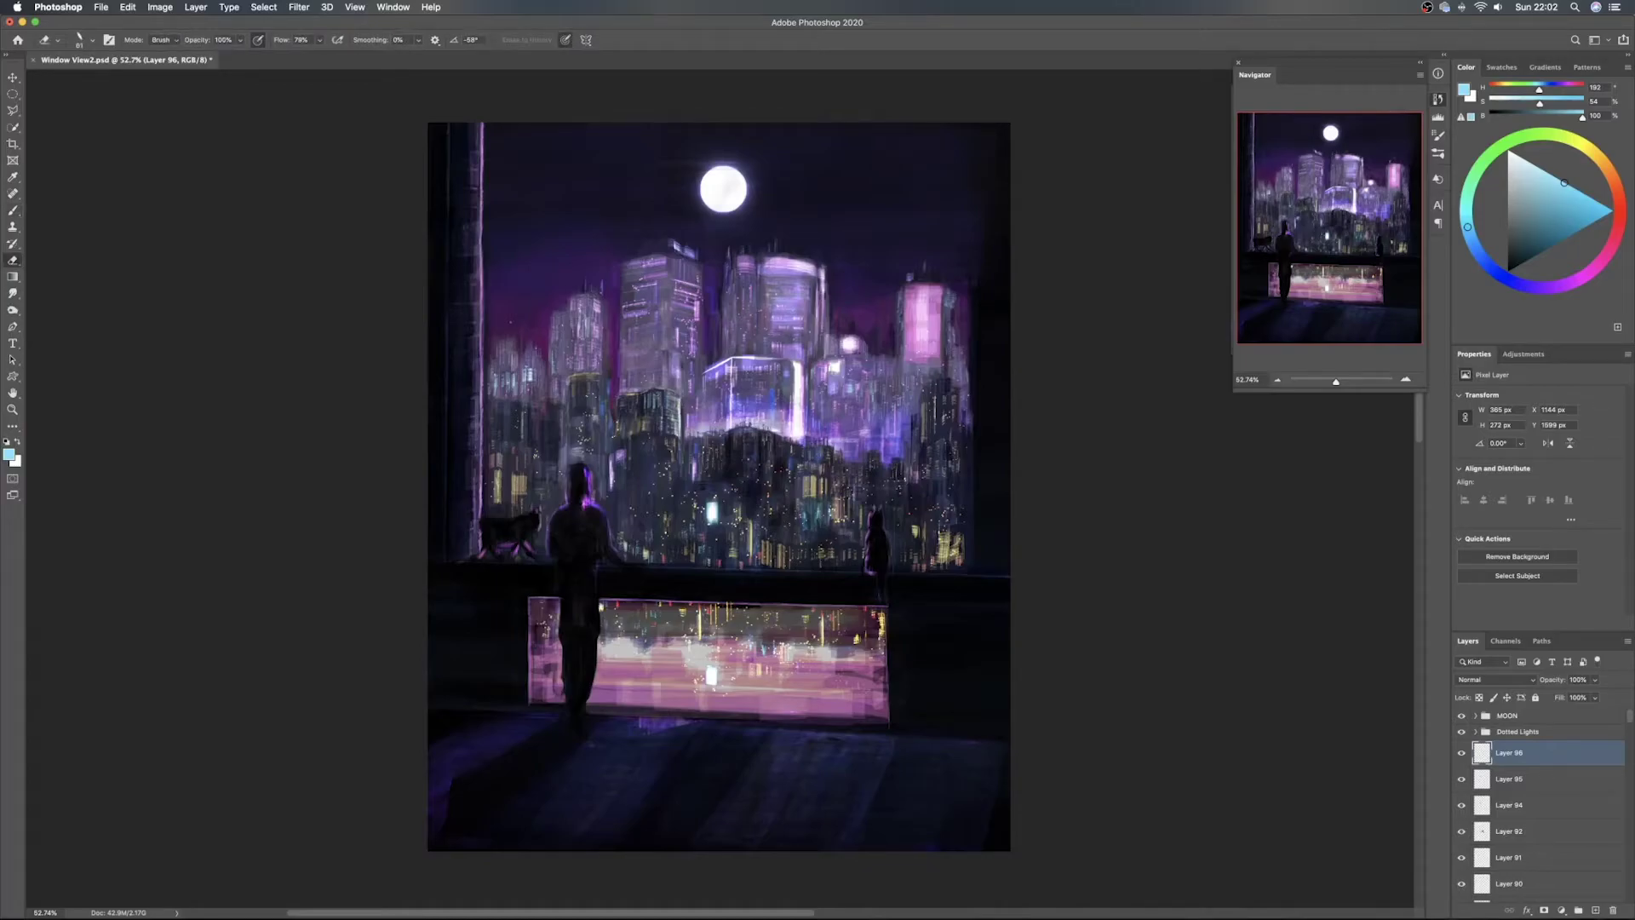
key("b")
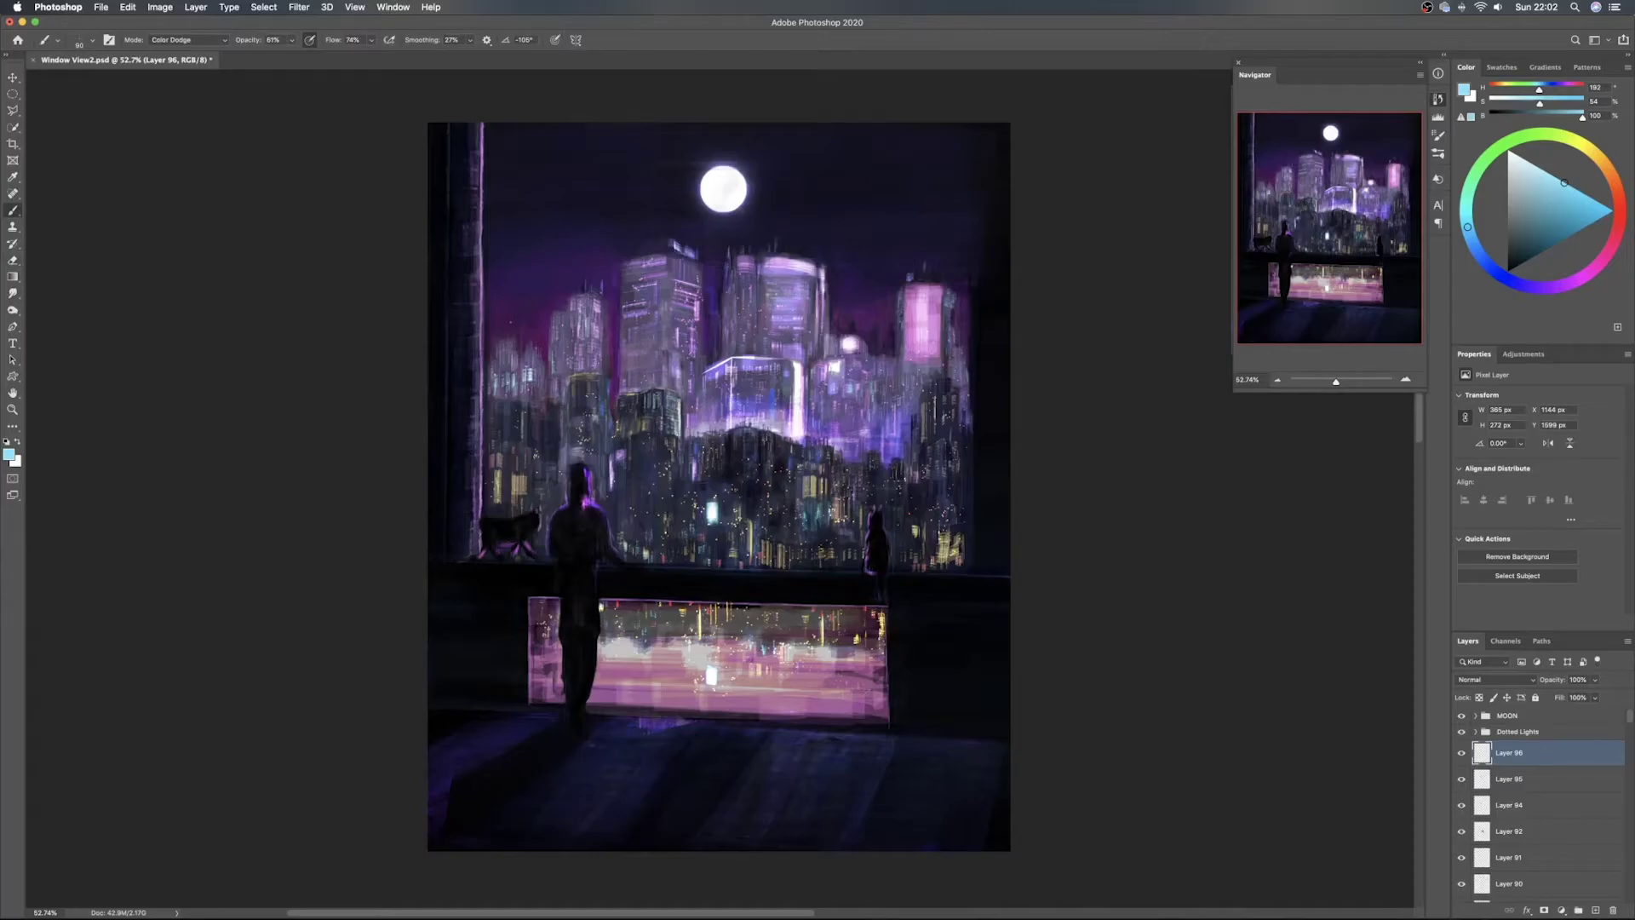
Add light blue lights to the dark domed building in the center, refine them with the eraser, and save the document
left_click_drag(752, 444, 751, 443)
left_click(750, 434)
left_click(749, 456)
key("e")
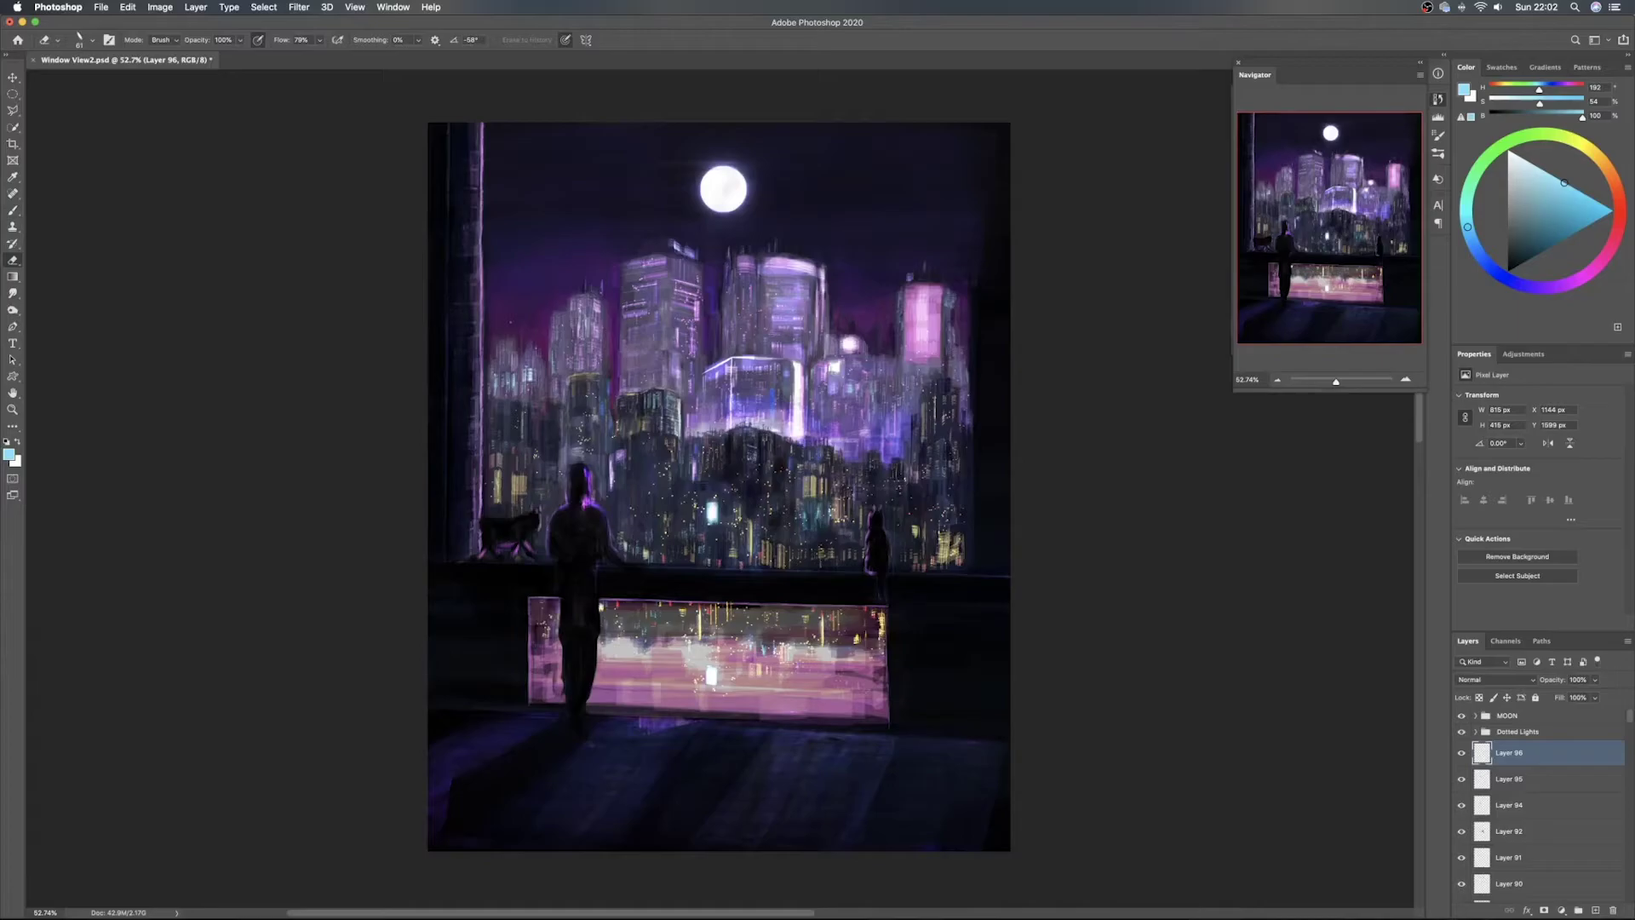
key("b")
key("e")
key("b")
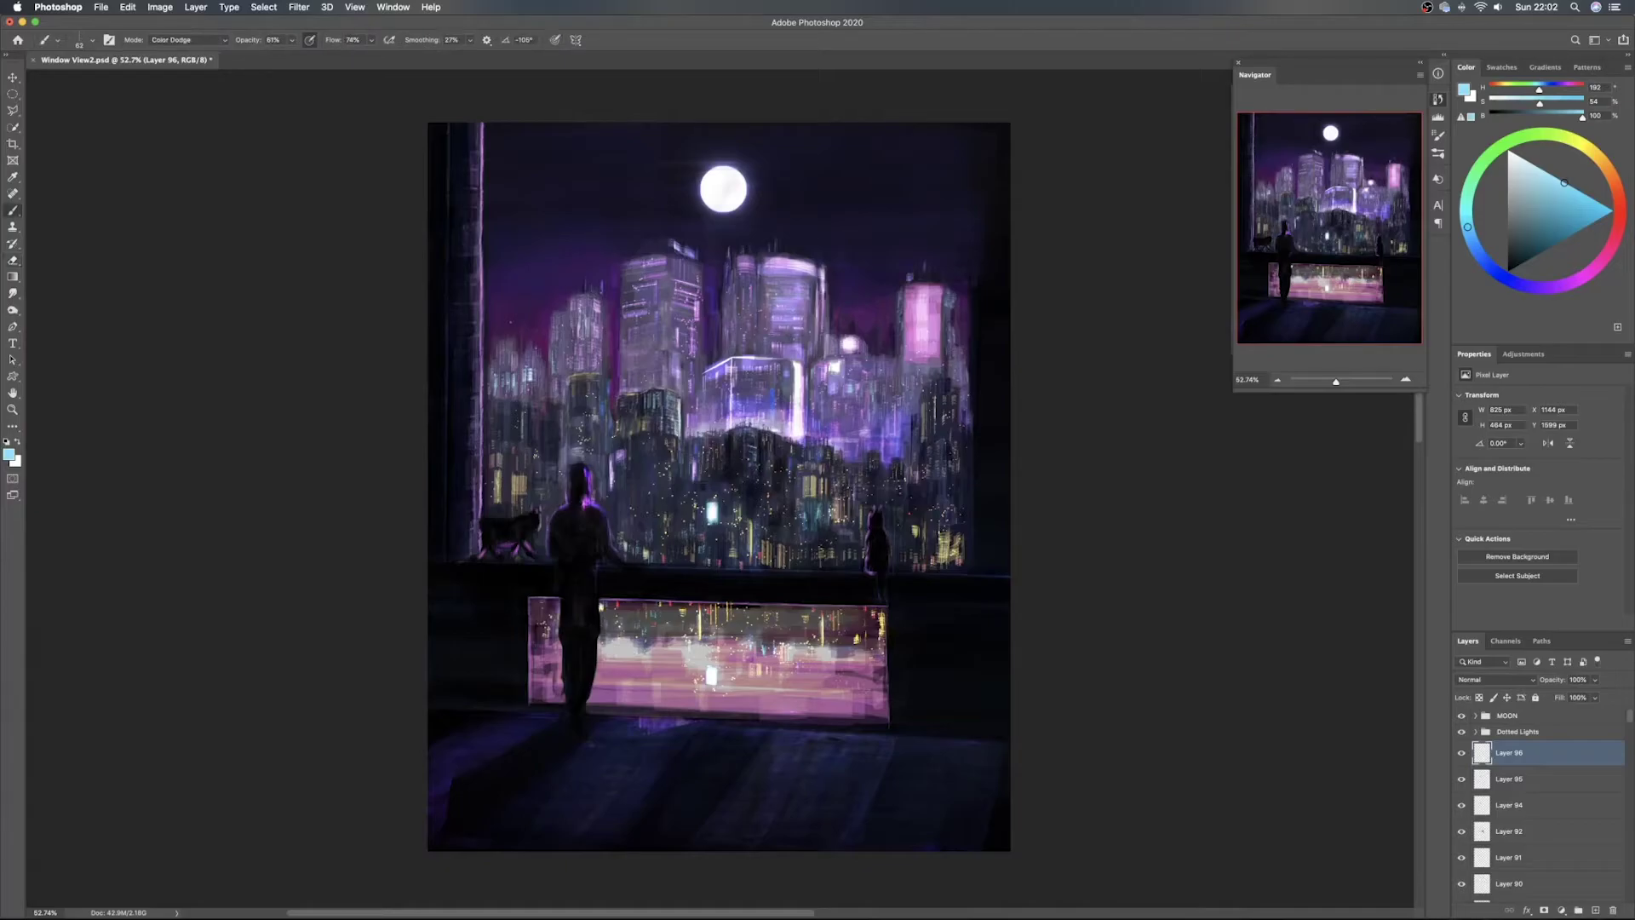
key("e")
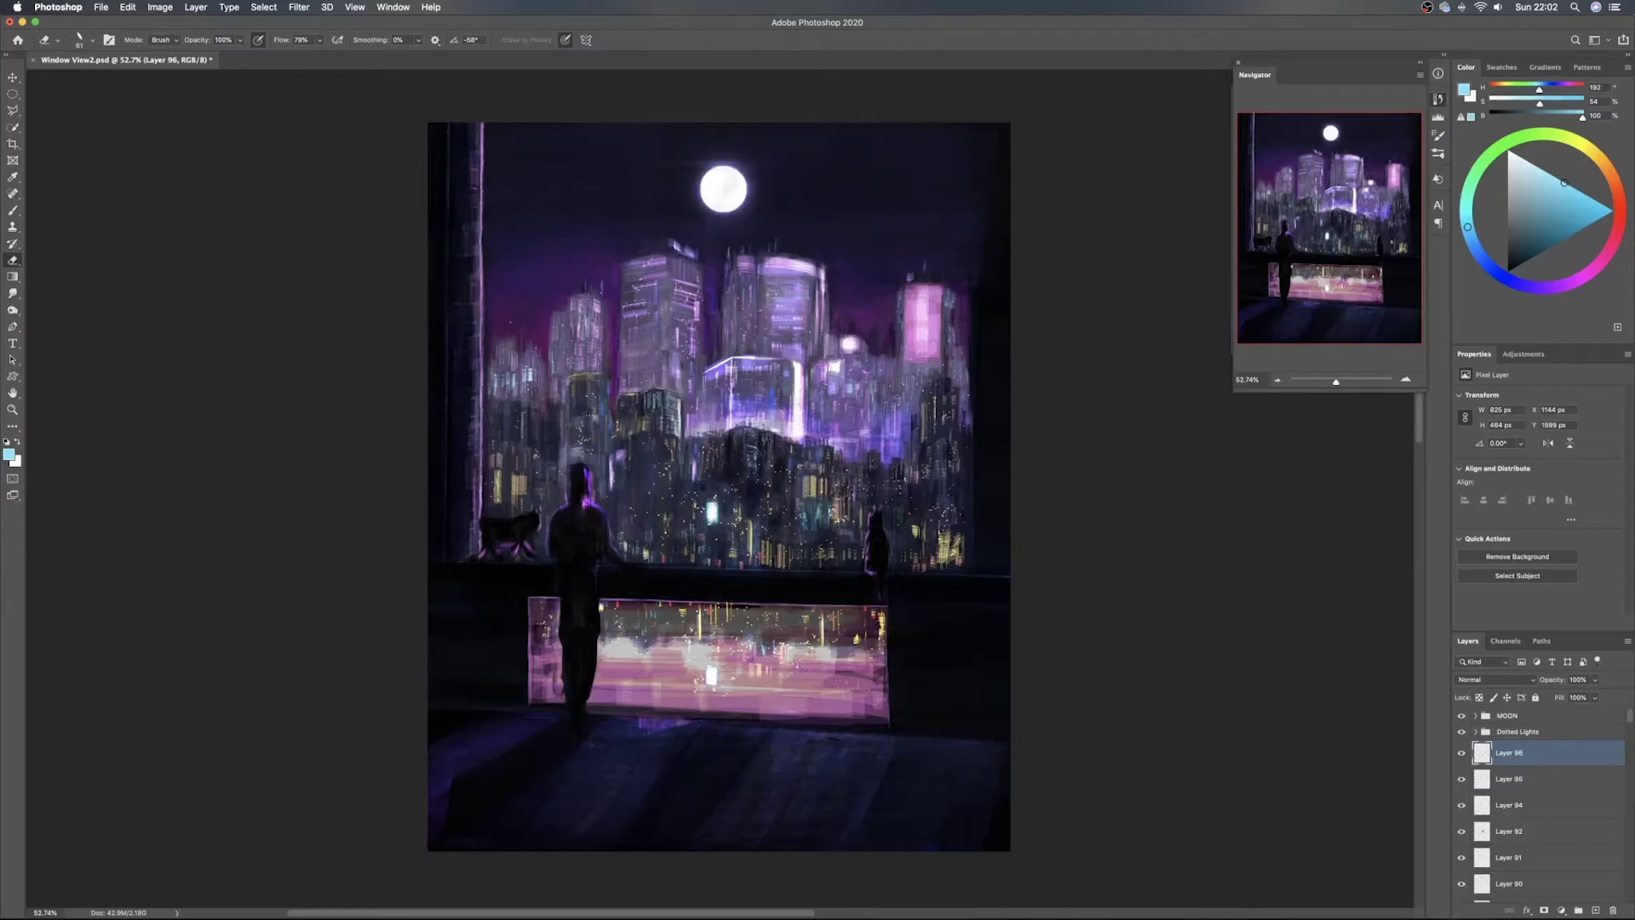
key("b")
key("super+s")
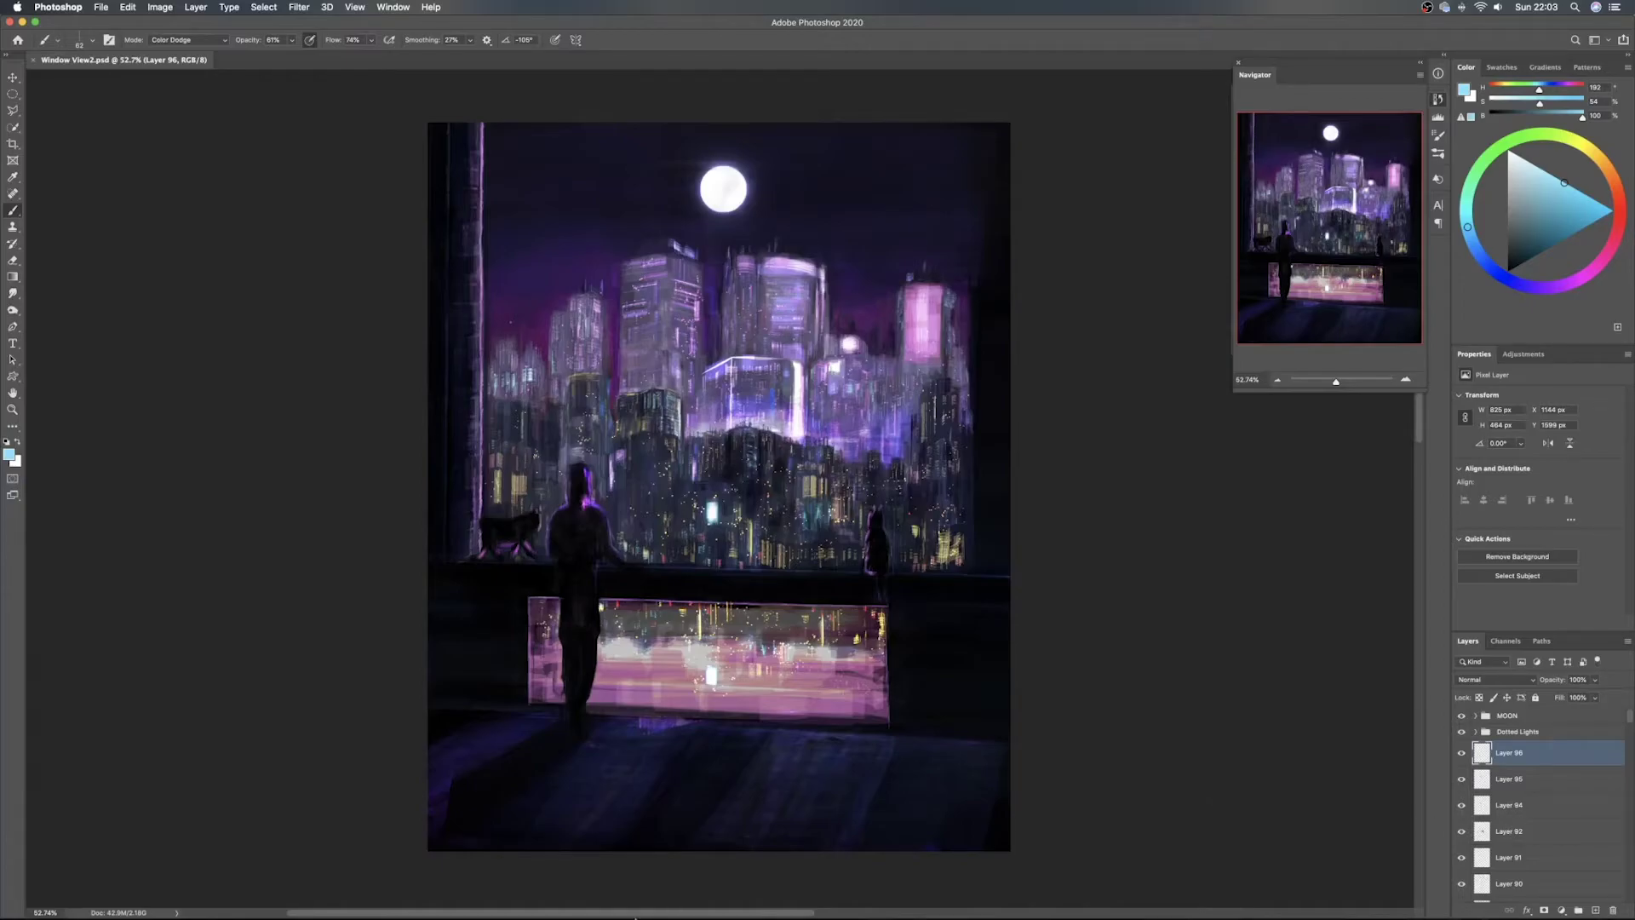
Place milwaukee-art-museum-3984_1920.jpg from the Stock Images folder in Finder into the Photoshop painting and blend it as Soft Light
mouse_move(635, 917)
left_click(460, 891)
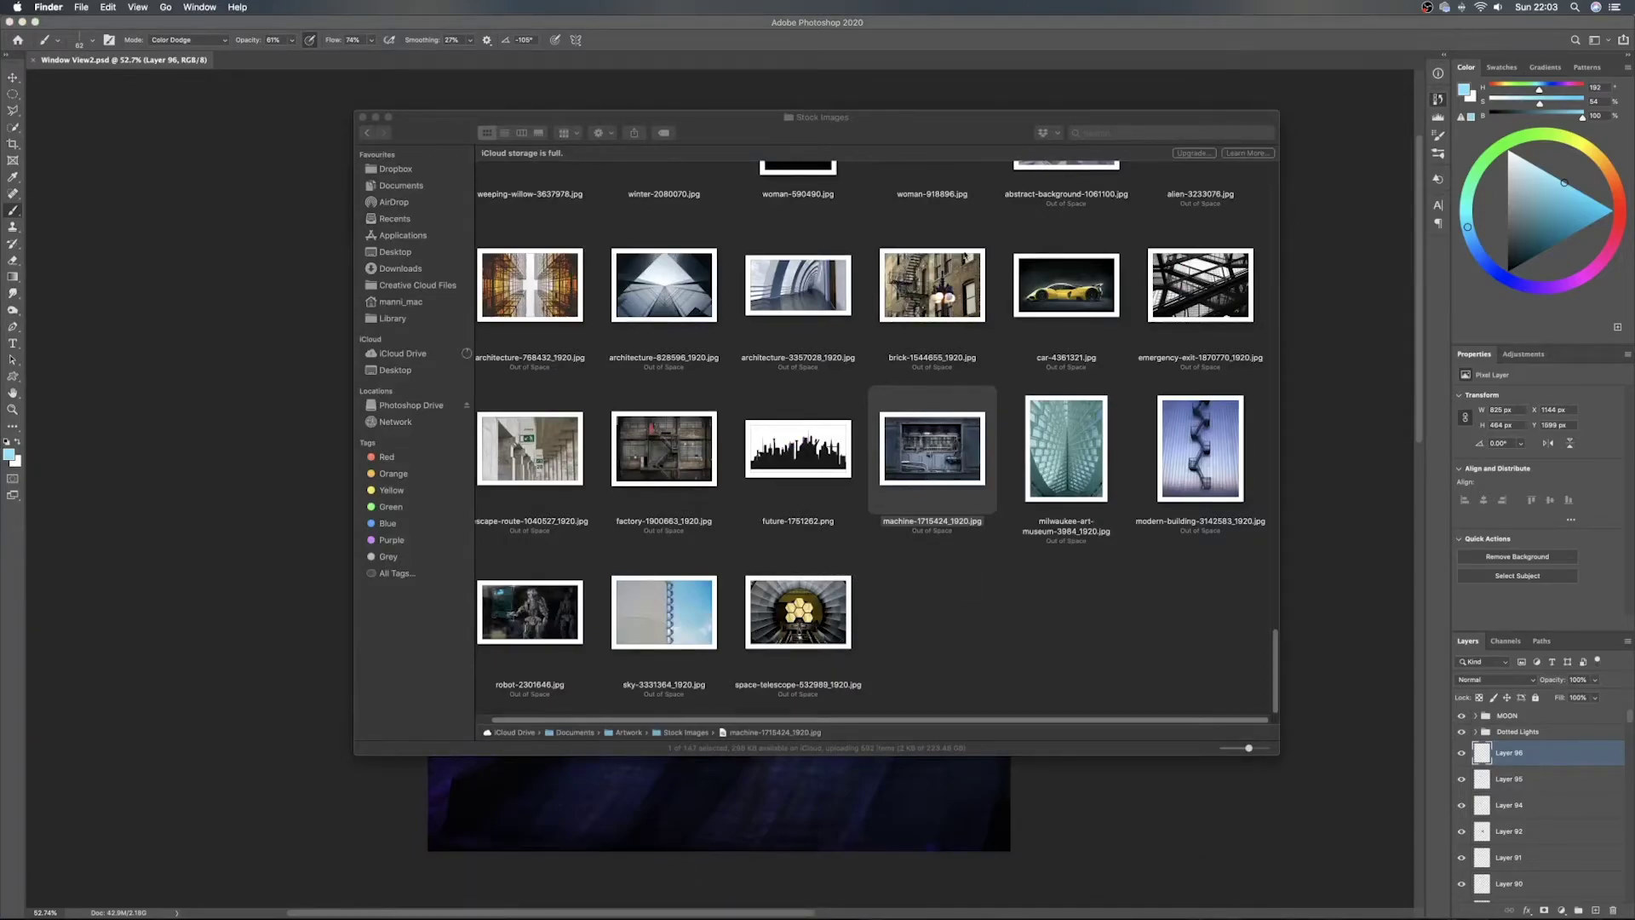
left_click_drag(721, 130, 1030, 133)
left_click_drag(1403, 506, 550, 434)
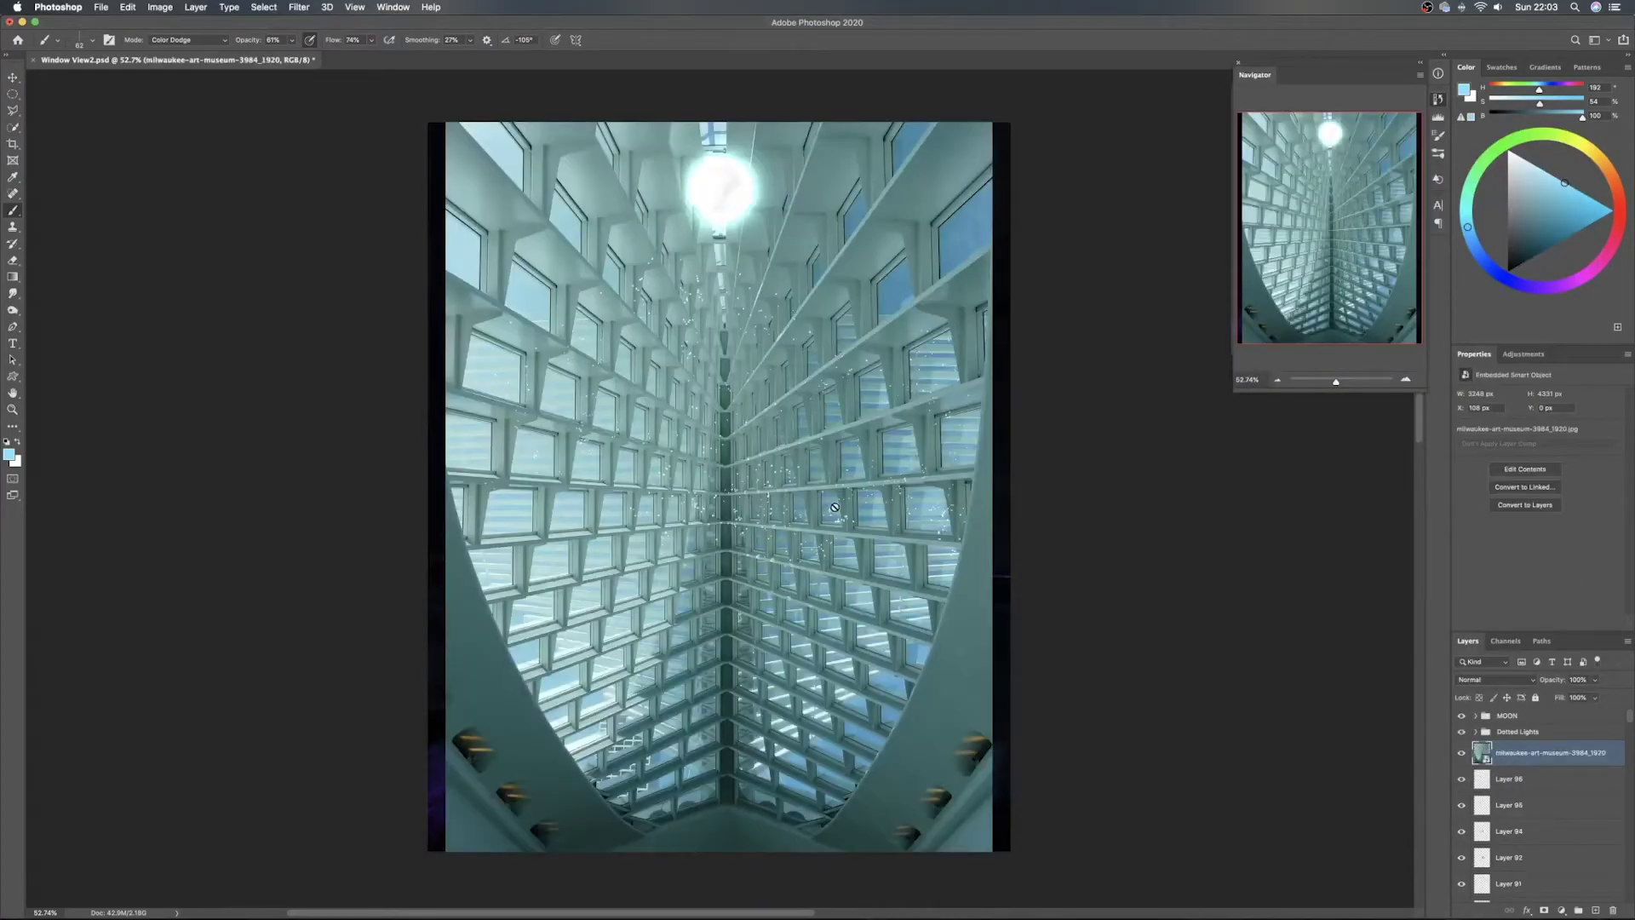
left_click(1503, 679)
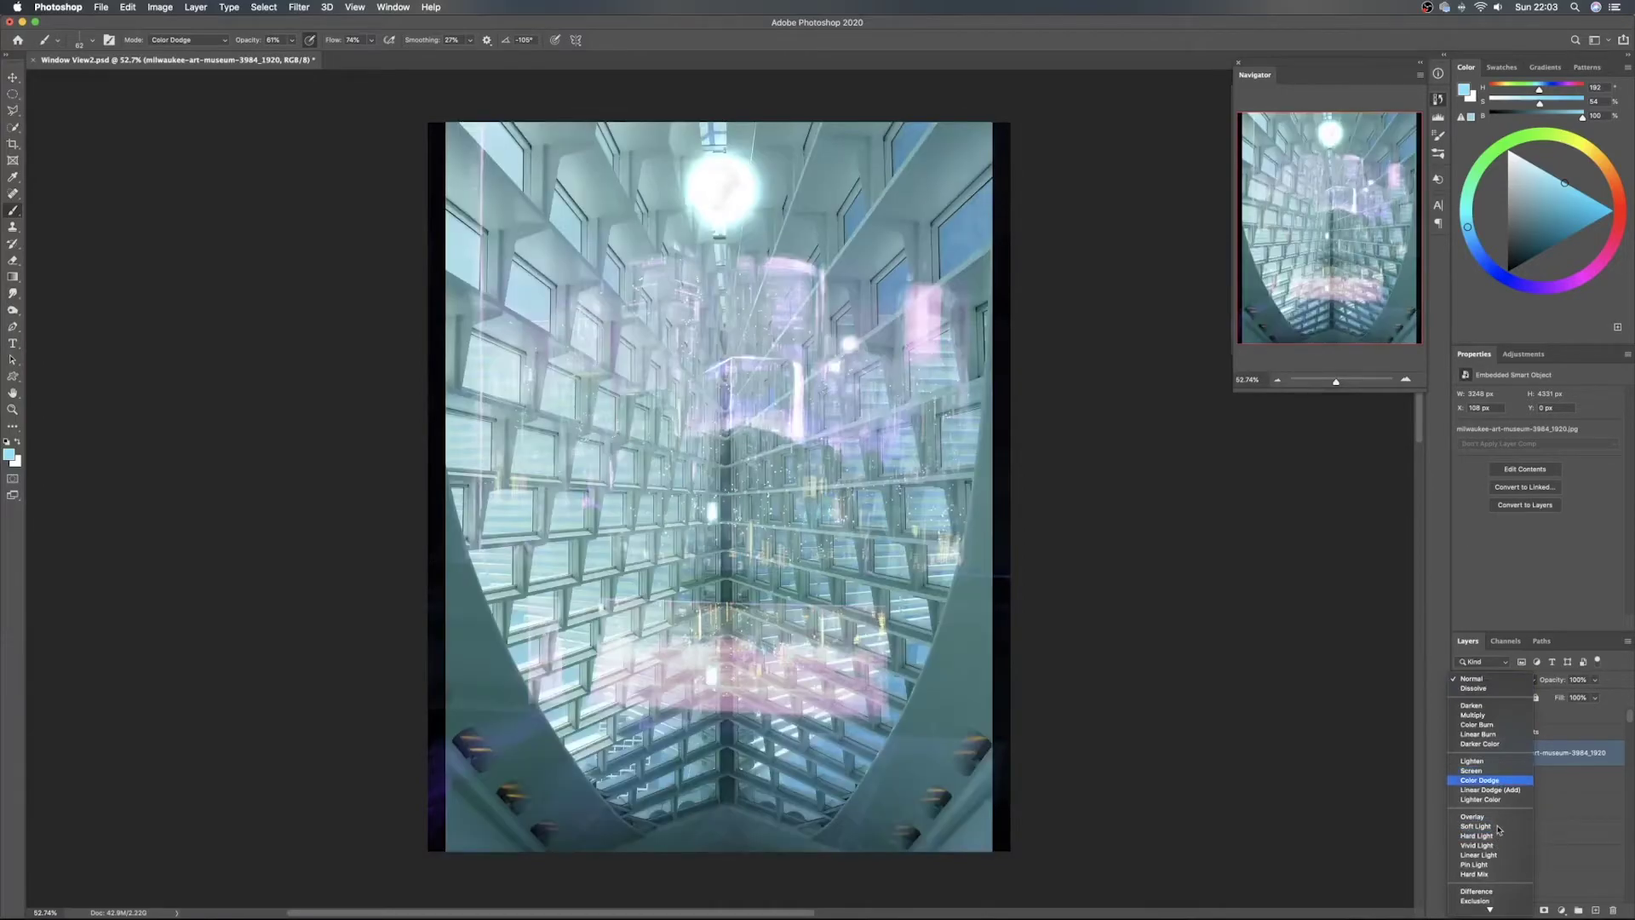
left_click(1498, 831)
Scale the museum photo down to about 5.5% and position it over the dark buildings beside the central dome
key("super+t")
left_click_drag(992, 122, 560, 698)
left_click_drag(523, 761, 787, 379)
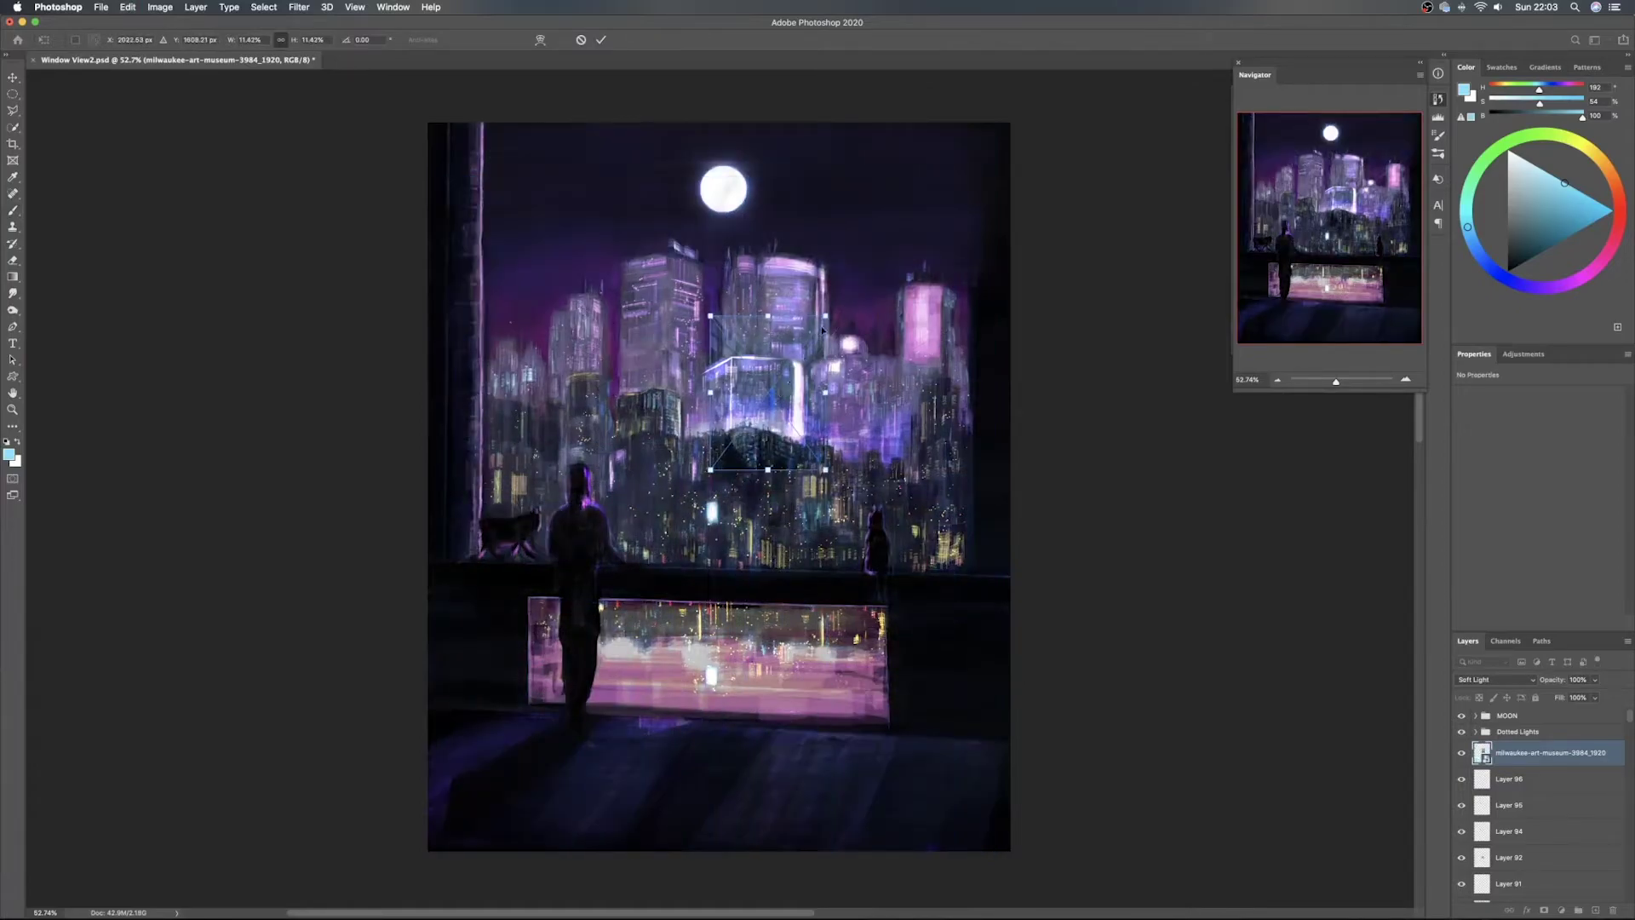
left_click_drag(825, 316, 685, 493)
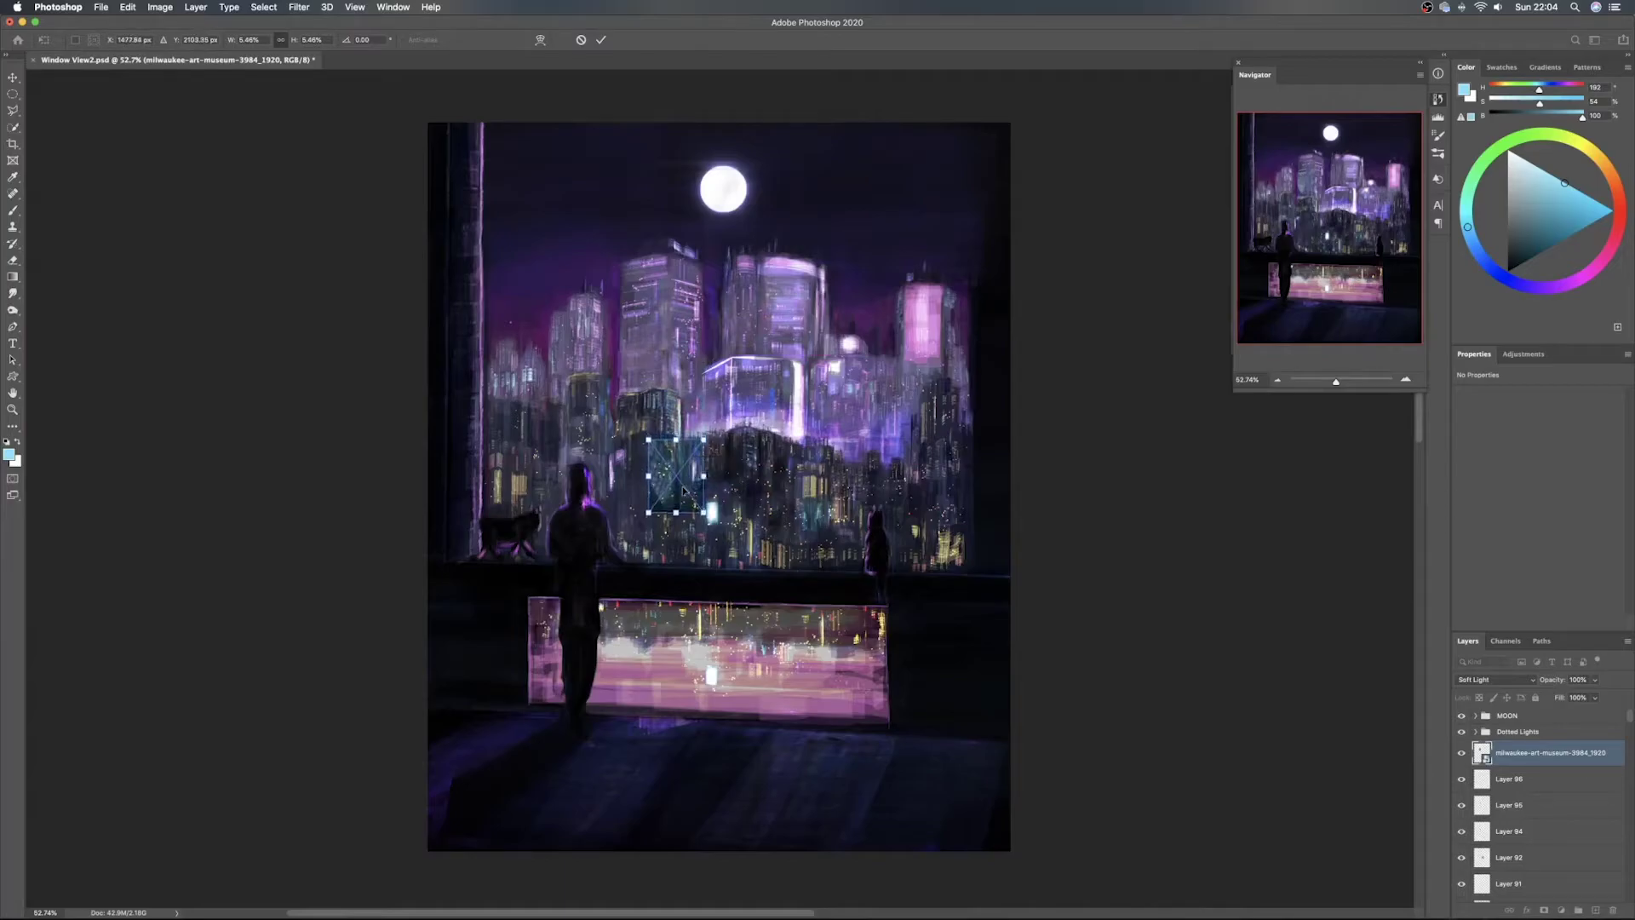
Distort the museum photo, shortening it and reshaping its corners to suit the dark building's perspective
right_click(686, 500)
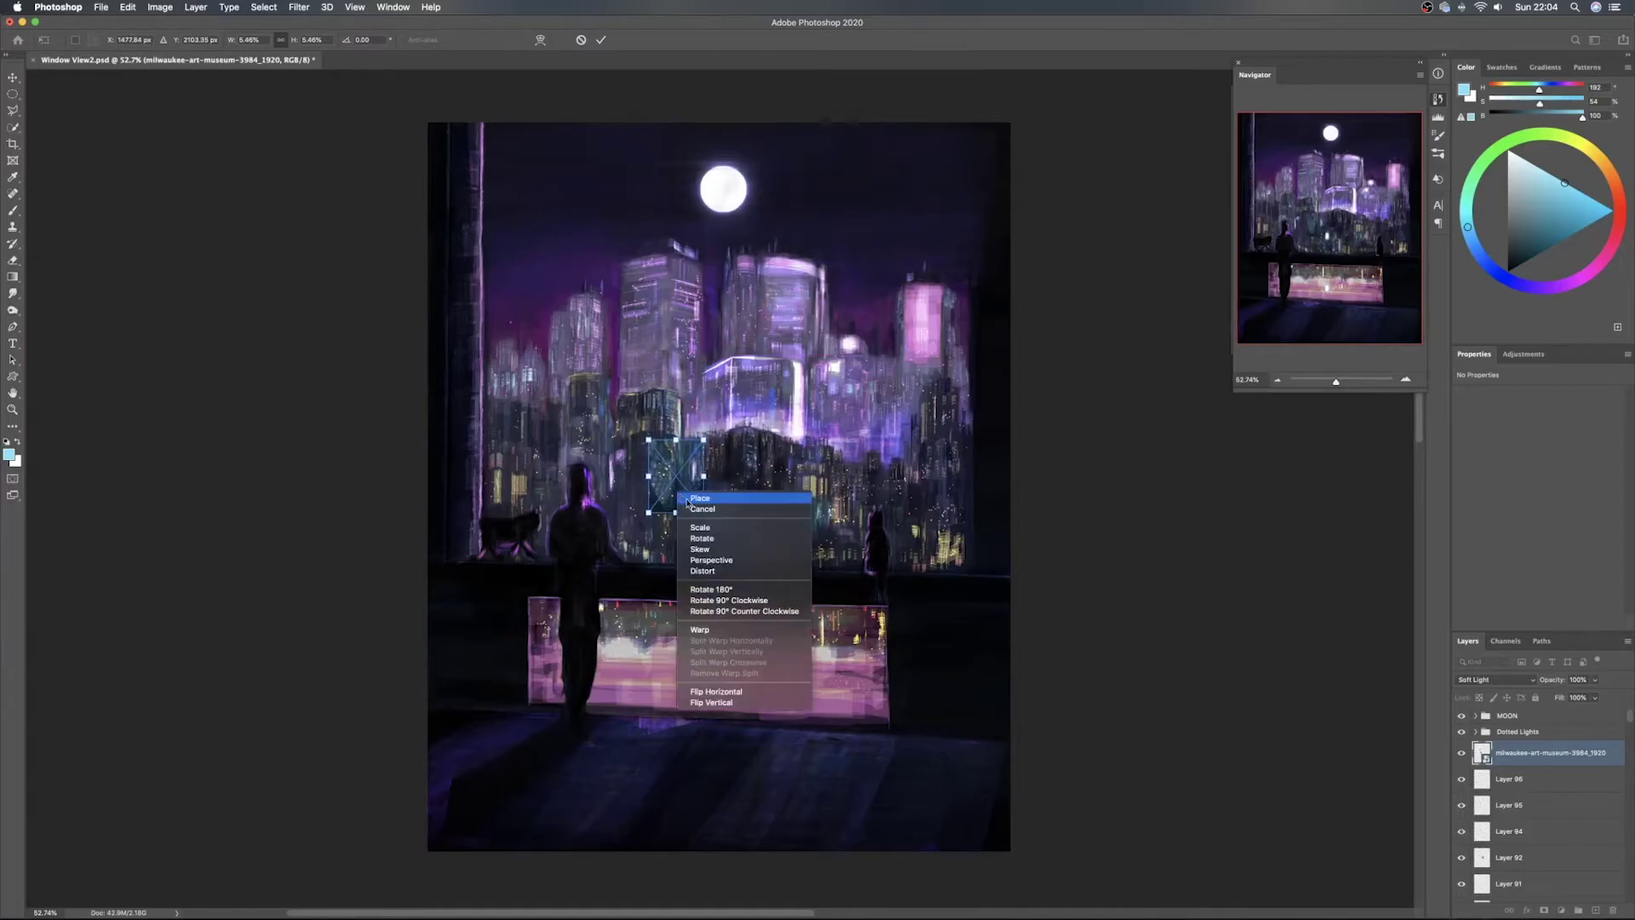
left_click(719, 571)
left_click_drag(676, 512, 678, 495)
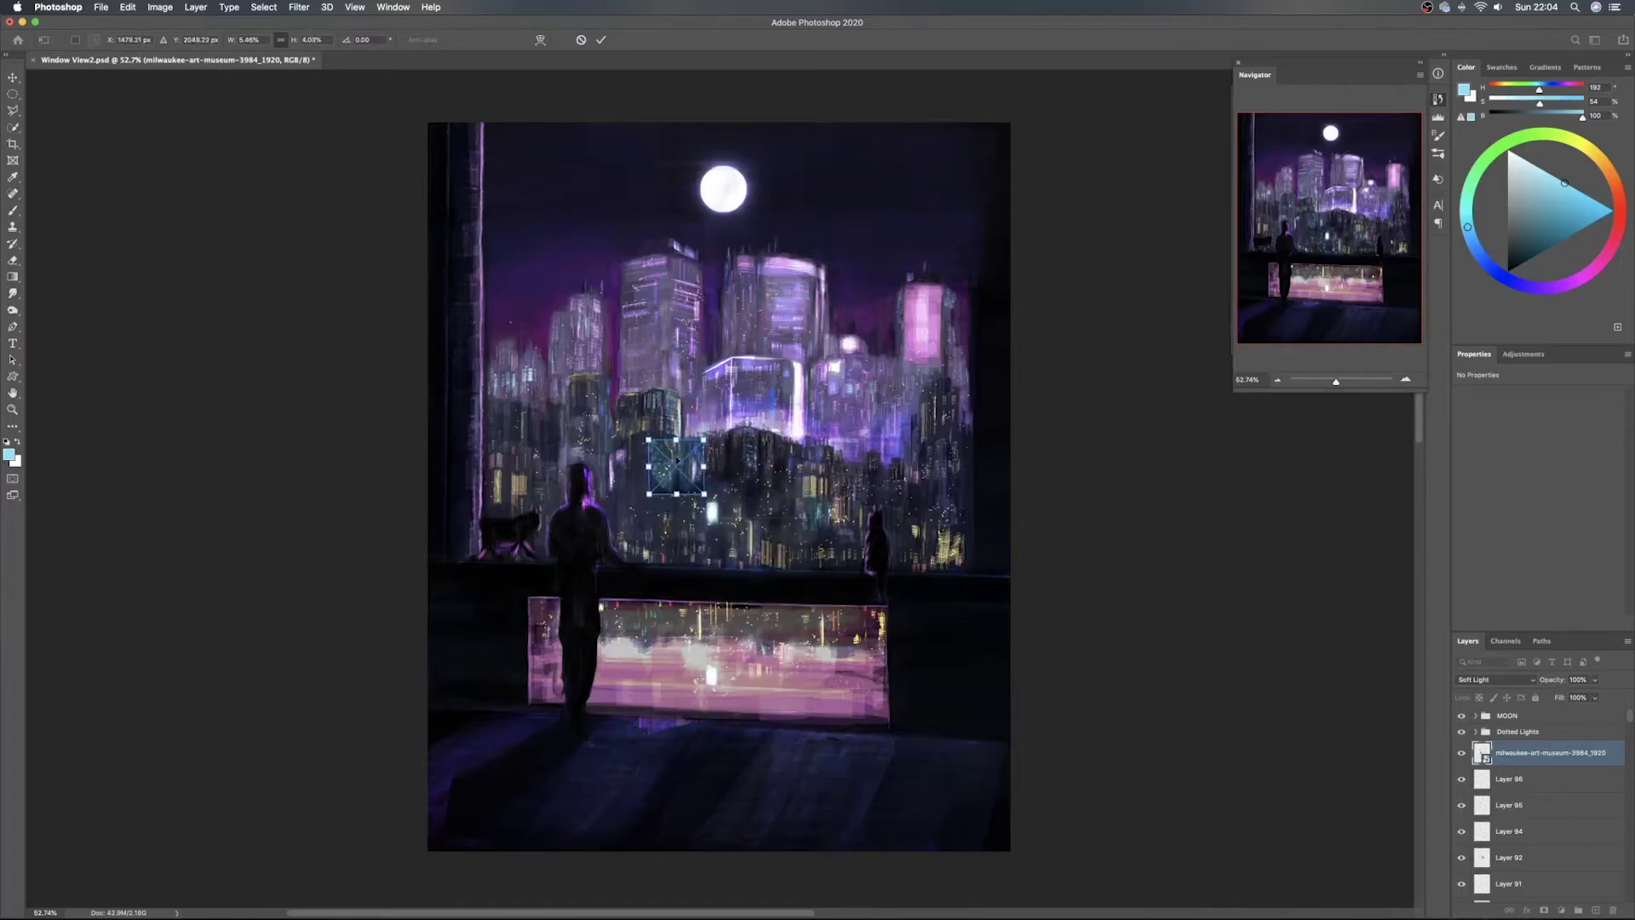
mouse_move(649, 440)
left_mouse_down()
mouse_move(728, 460)
mouse_move(706, 477)
mouse_move(685, 464)
mouse_move(712, 487)
mouse_move(712, 465)
mouse_move(658, 444)
left_mouse_up()
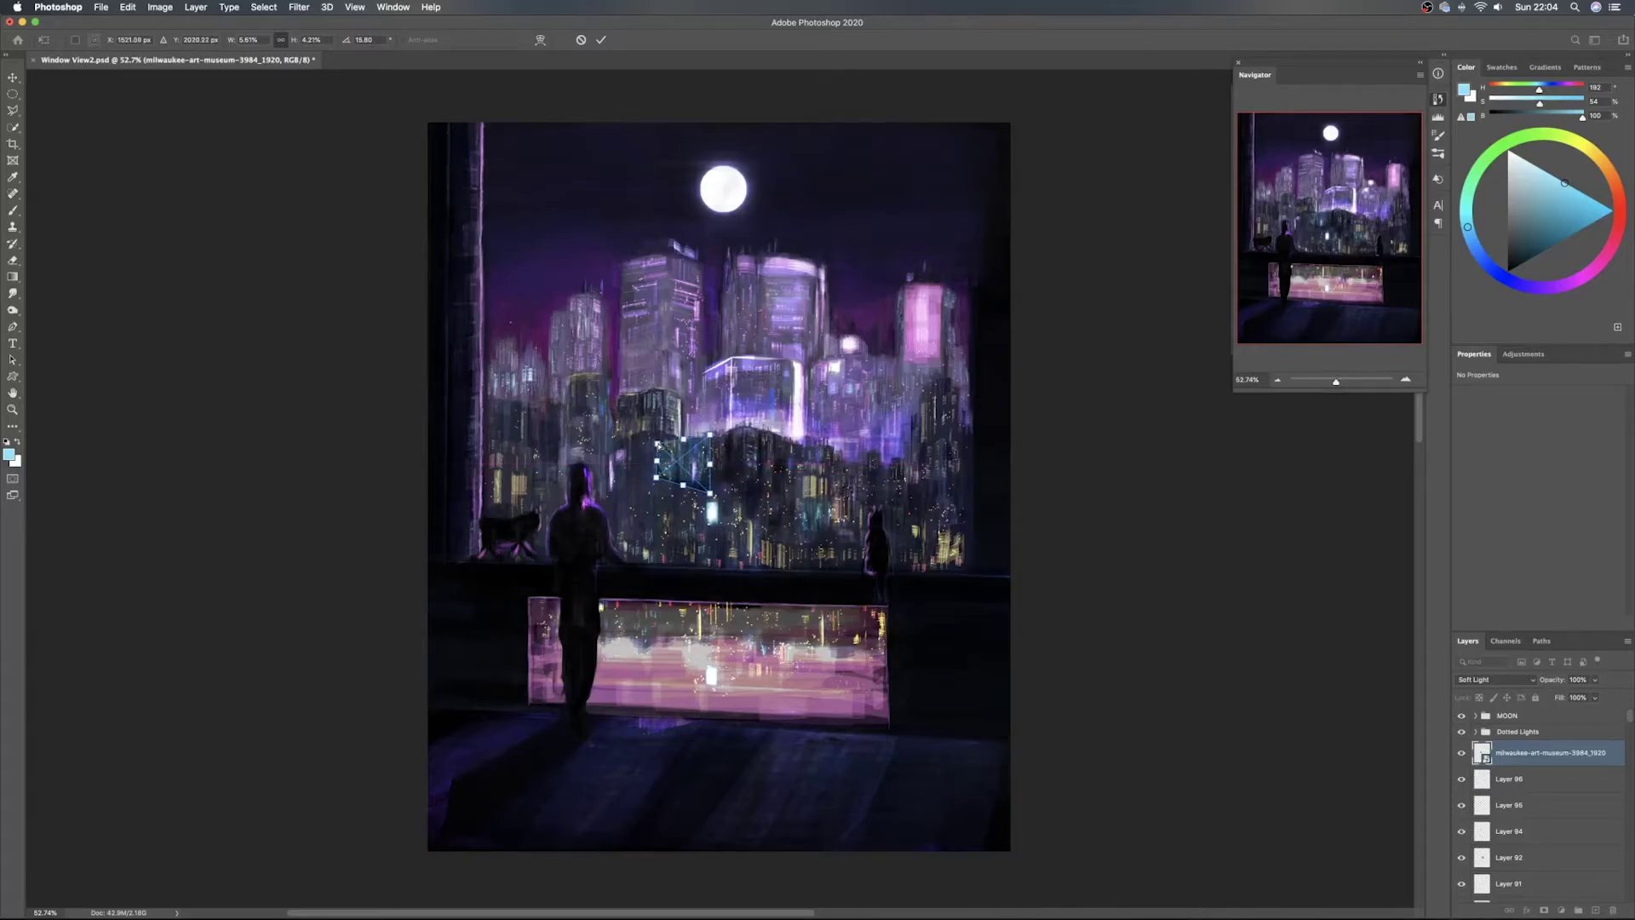
key("Return")
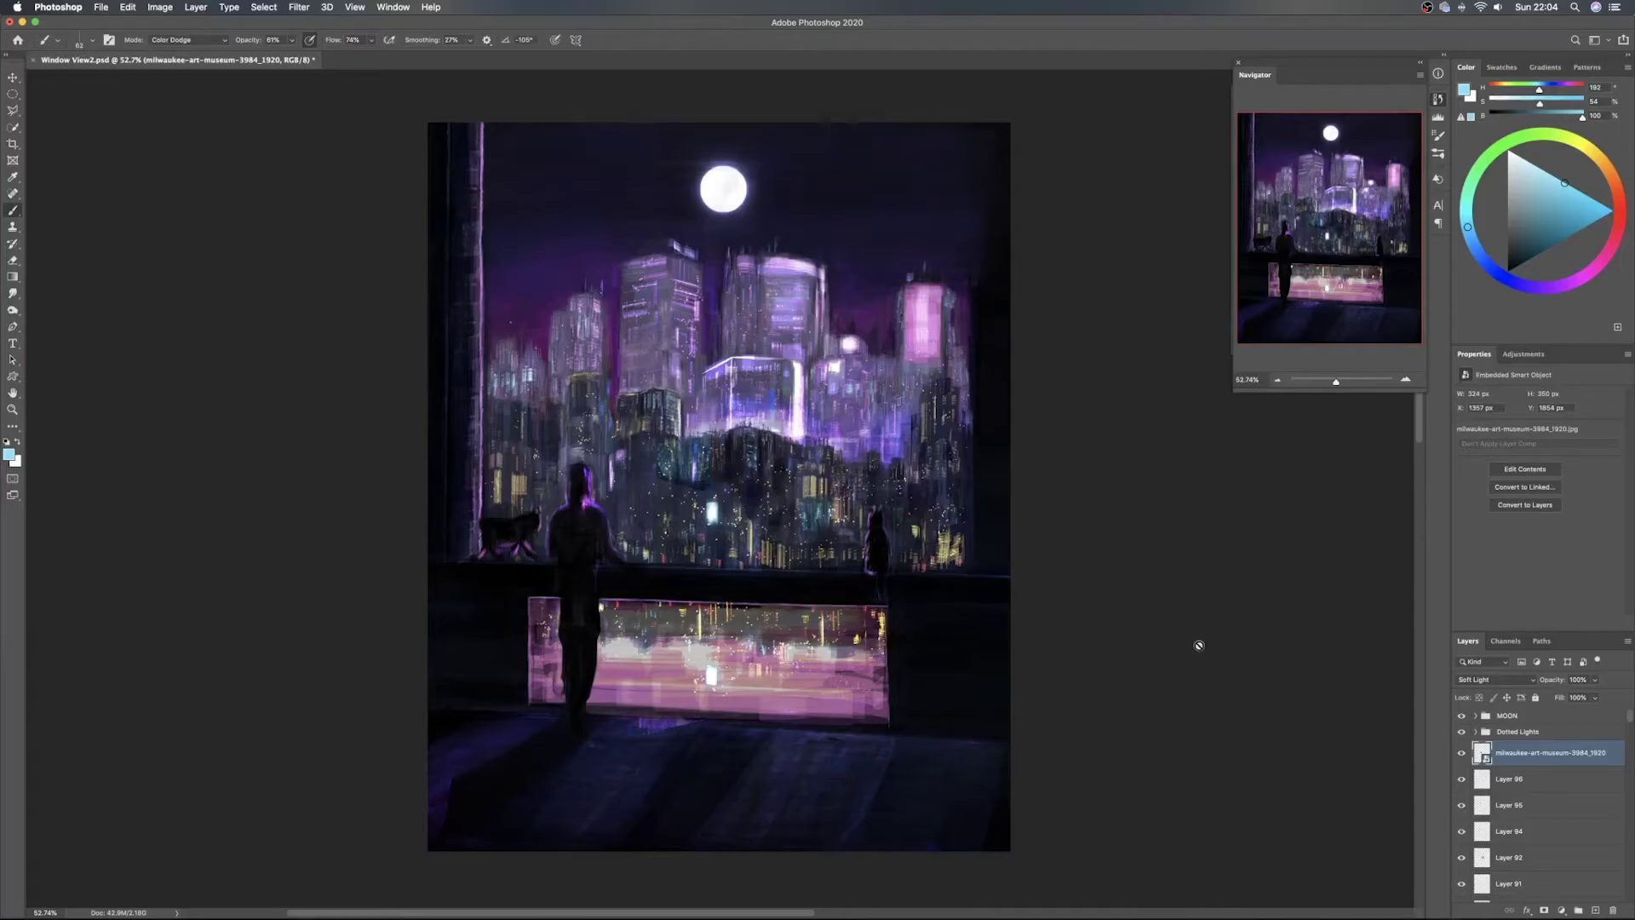
Change the museum photo's blend mode to Vivid Light and add a layer mask to it
left_click(1495, 680)
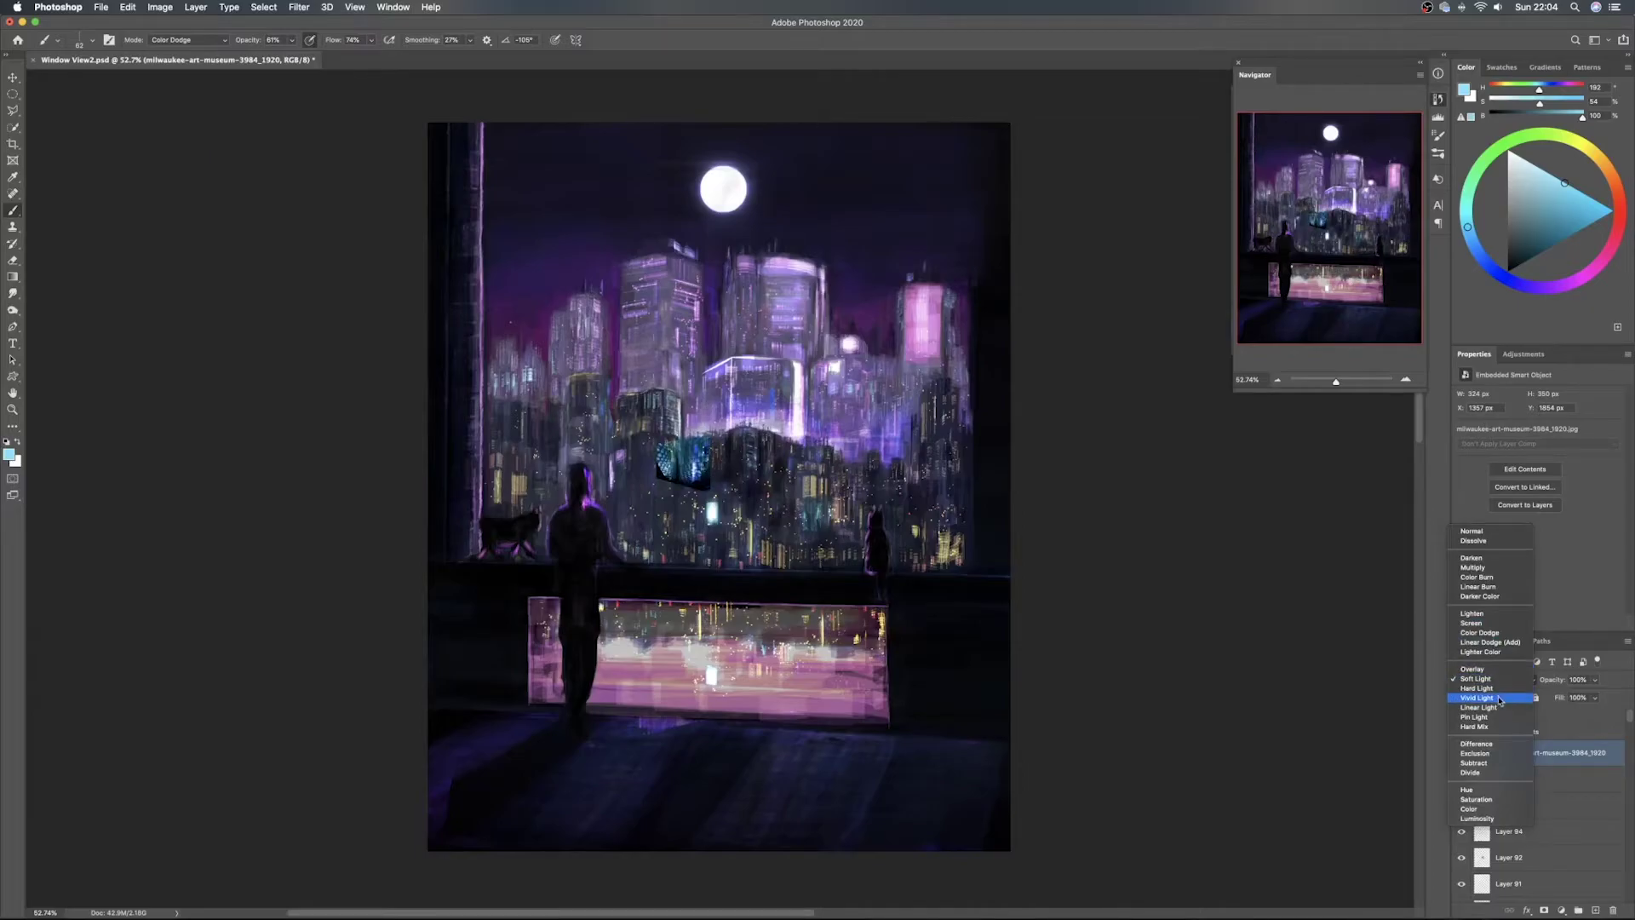
left_click(1499, 700)
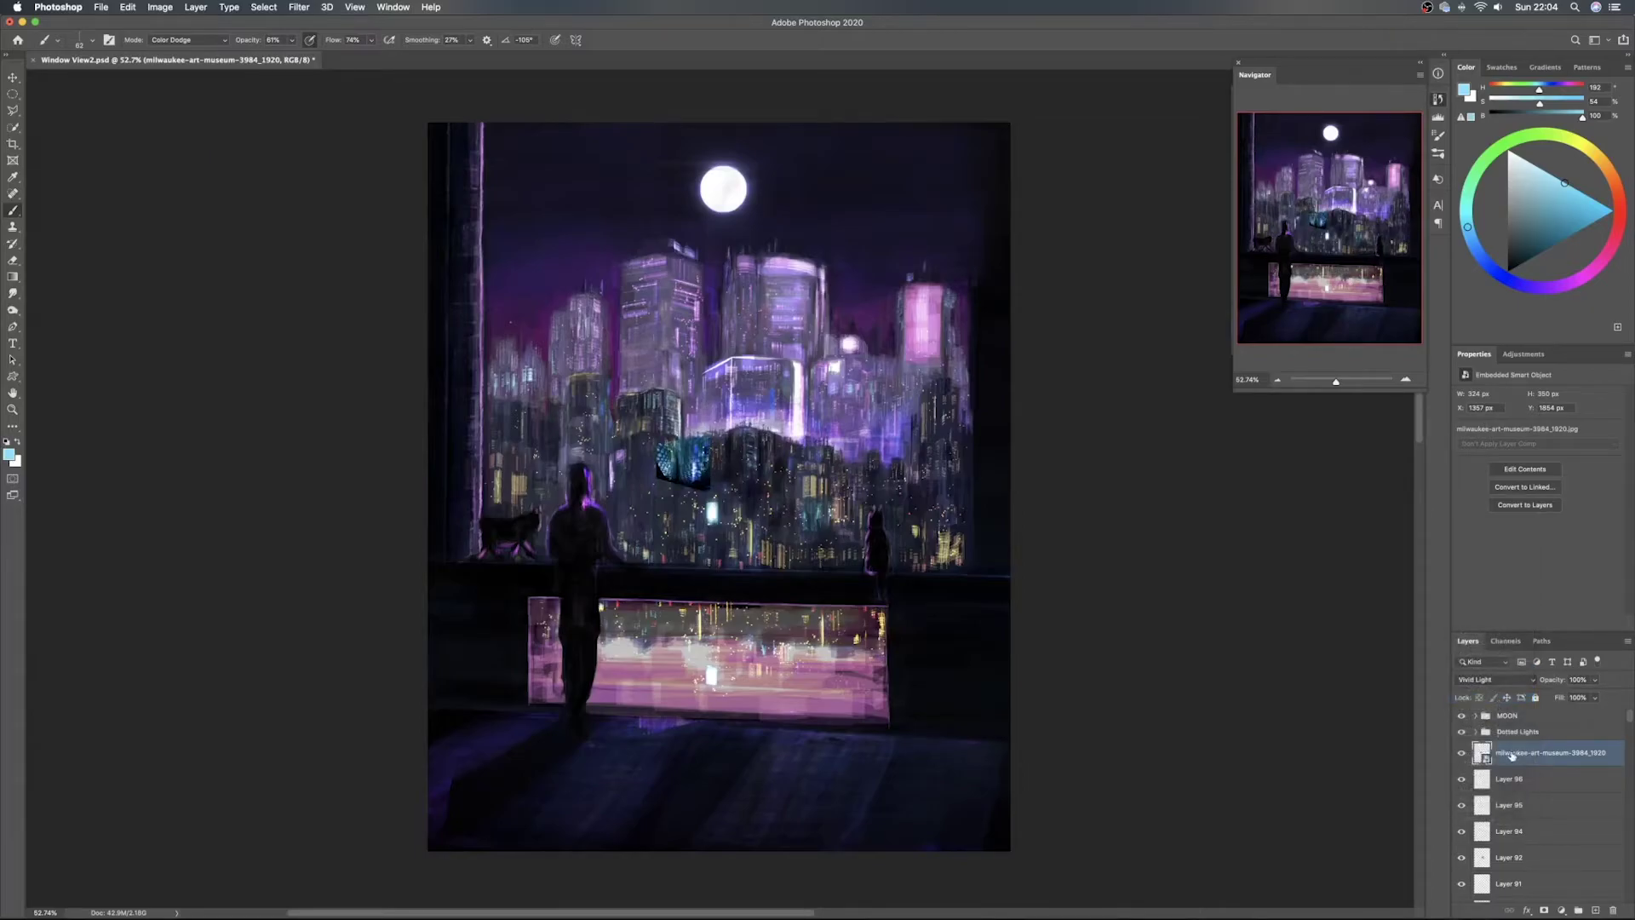
left_click(1544, 910)
key("e")
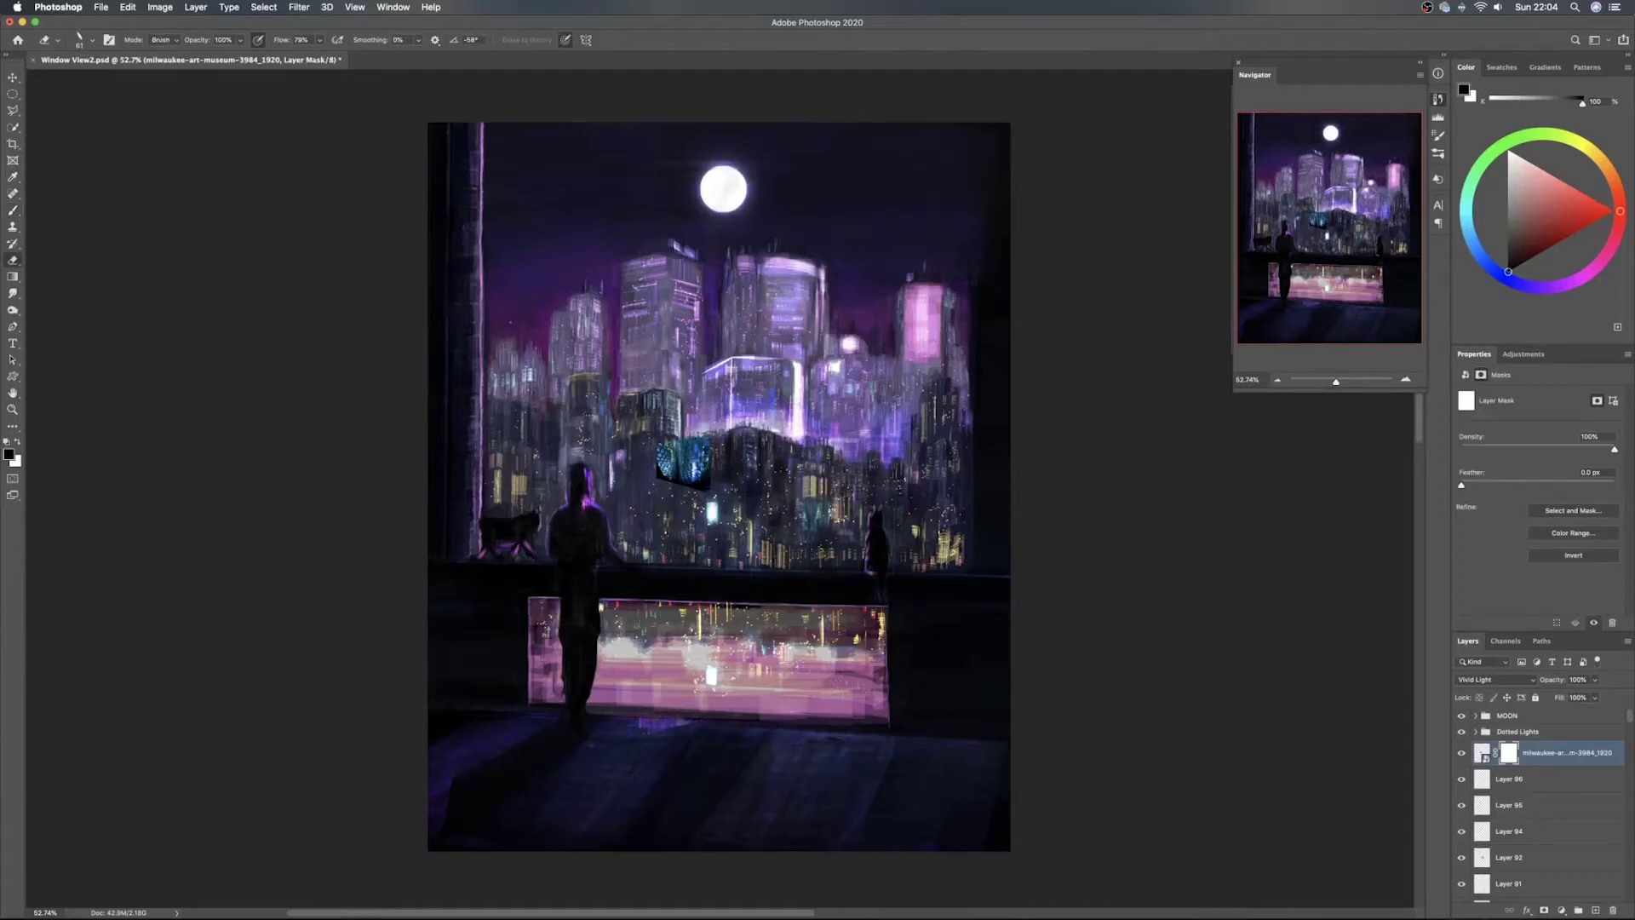
Raise the Blend If black point for This Layer to around mid-range to hide the museum photo's dark areas
double_click(1622, 760)
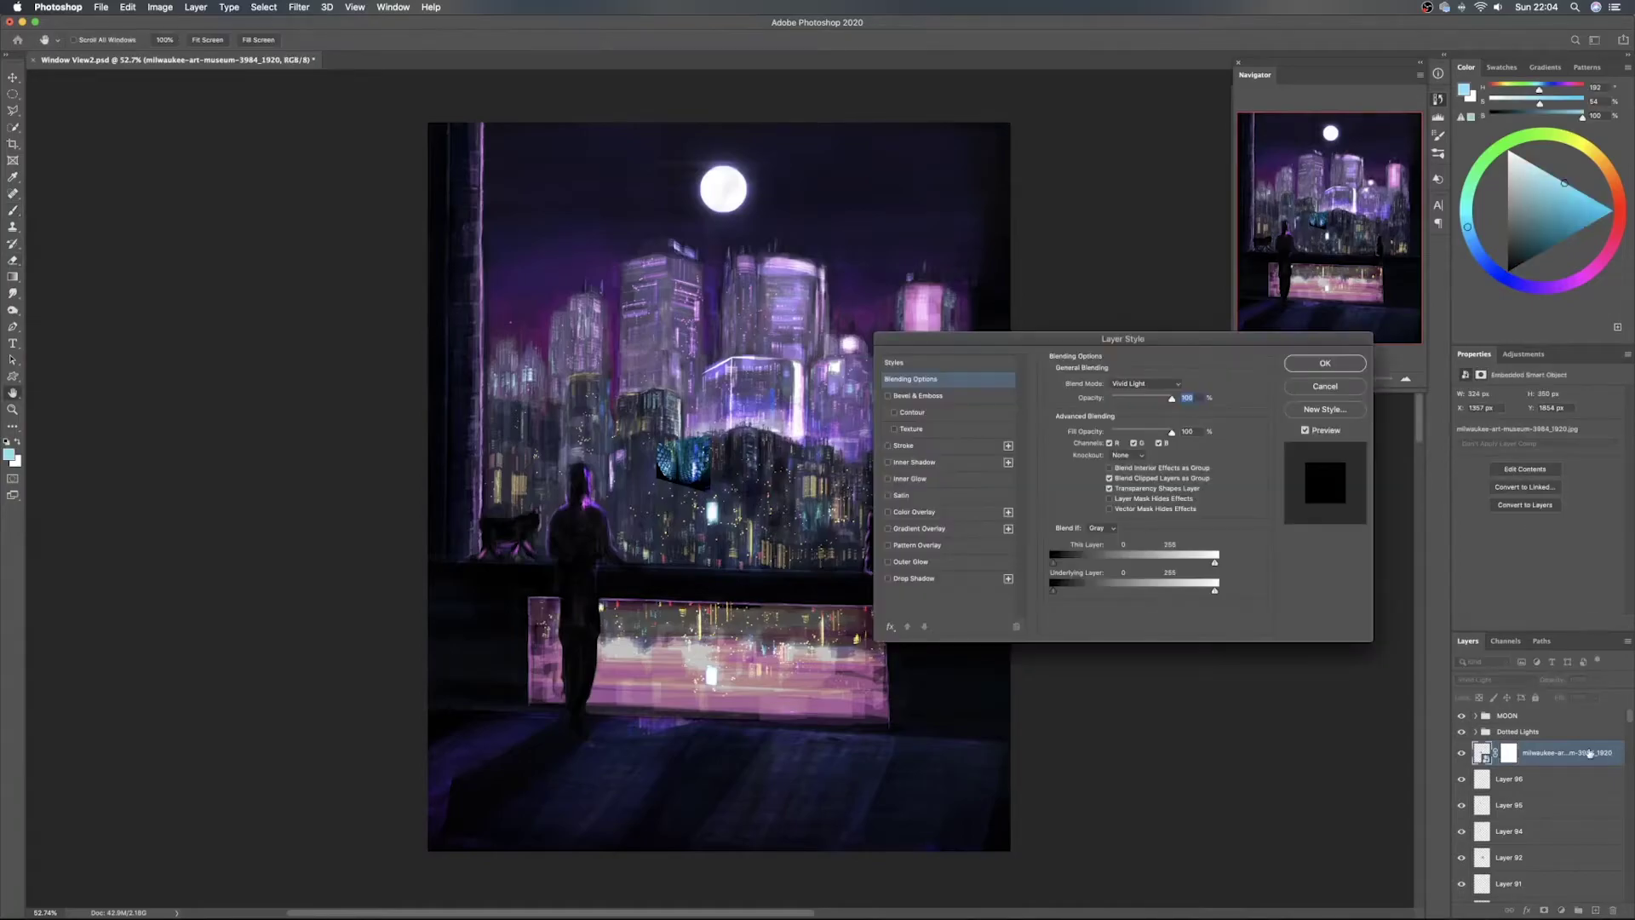
left_click_drag(1054, 563, 1134, 568)
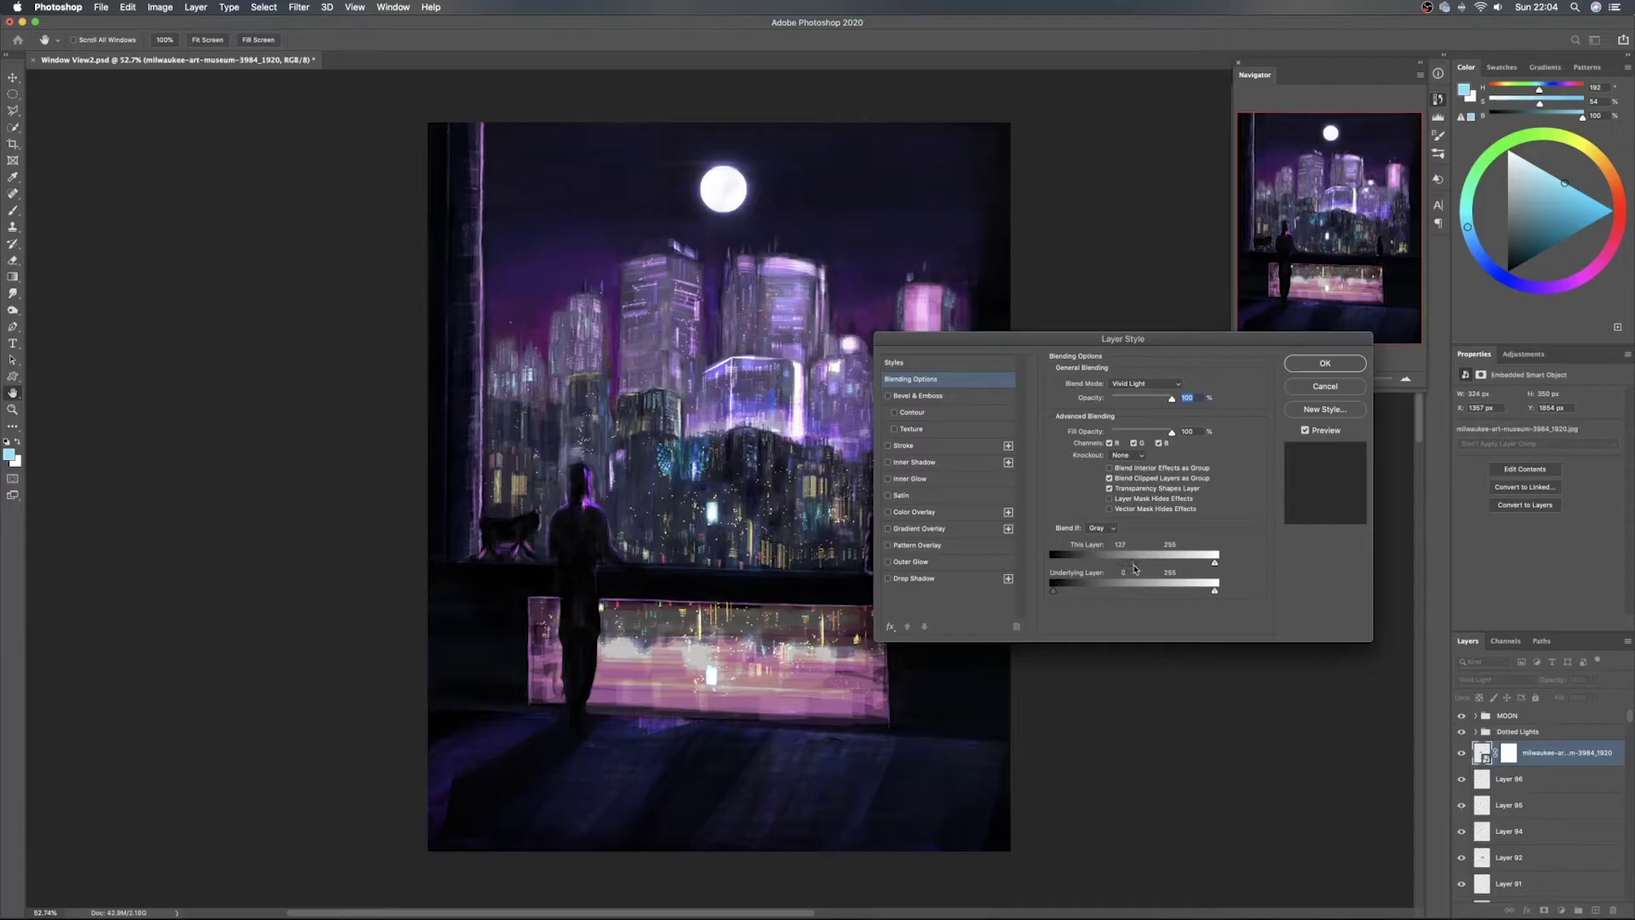
left_click(1324, 362)
Set the brush to Normal mode and paint black on the museum photo's mask to soften its edges
key("e")
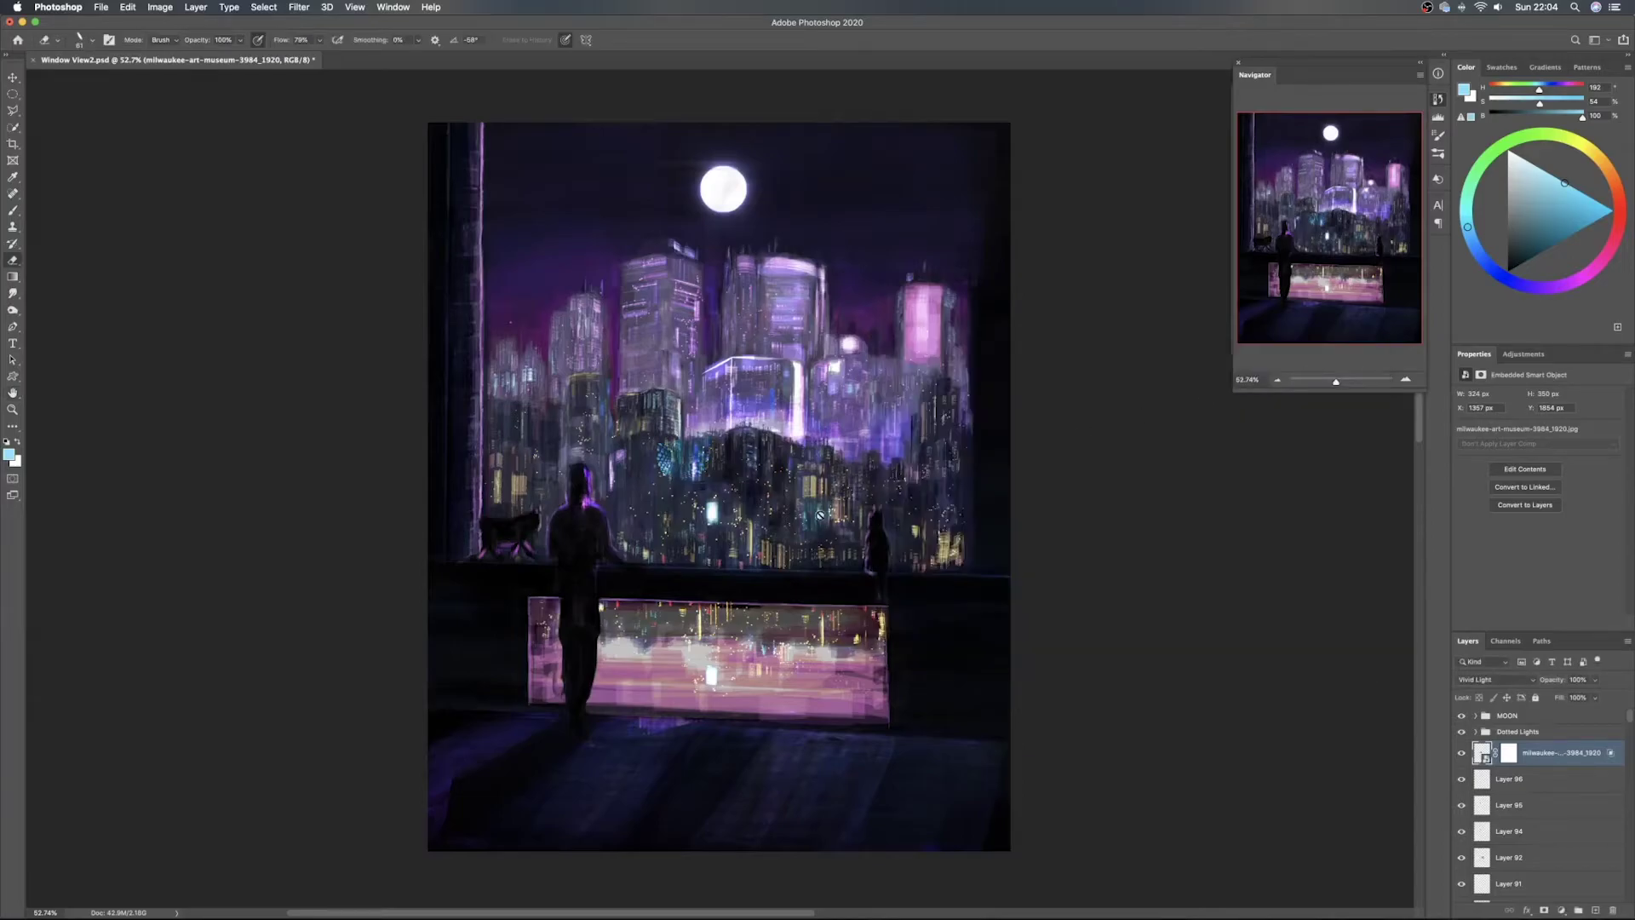
key("b")
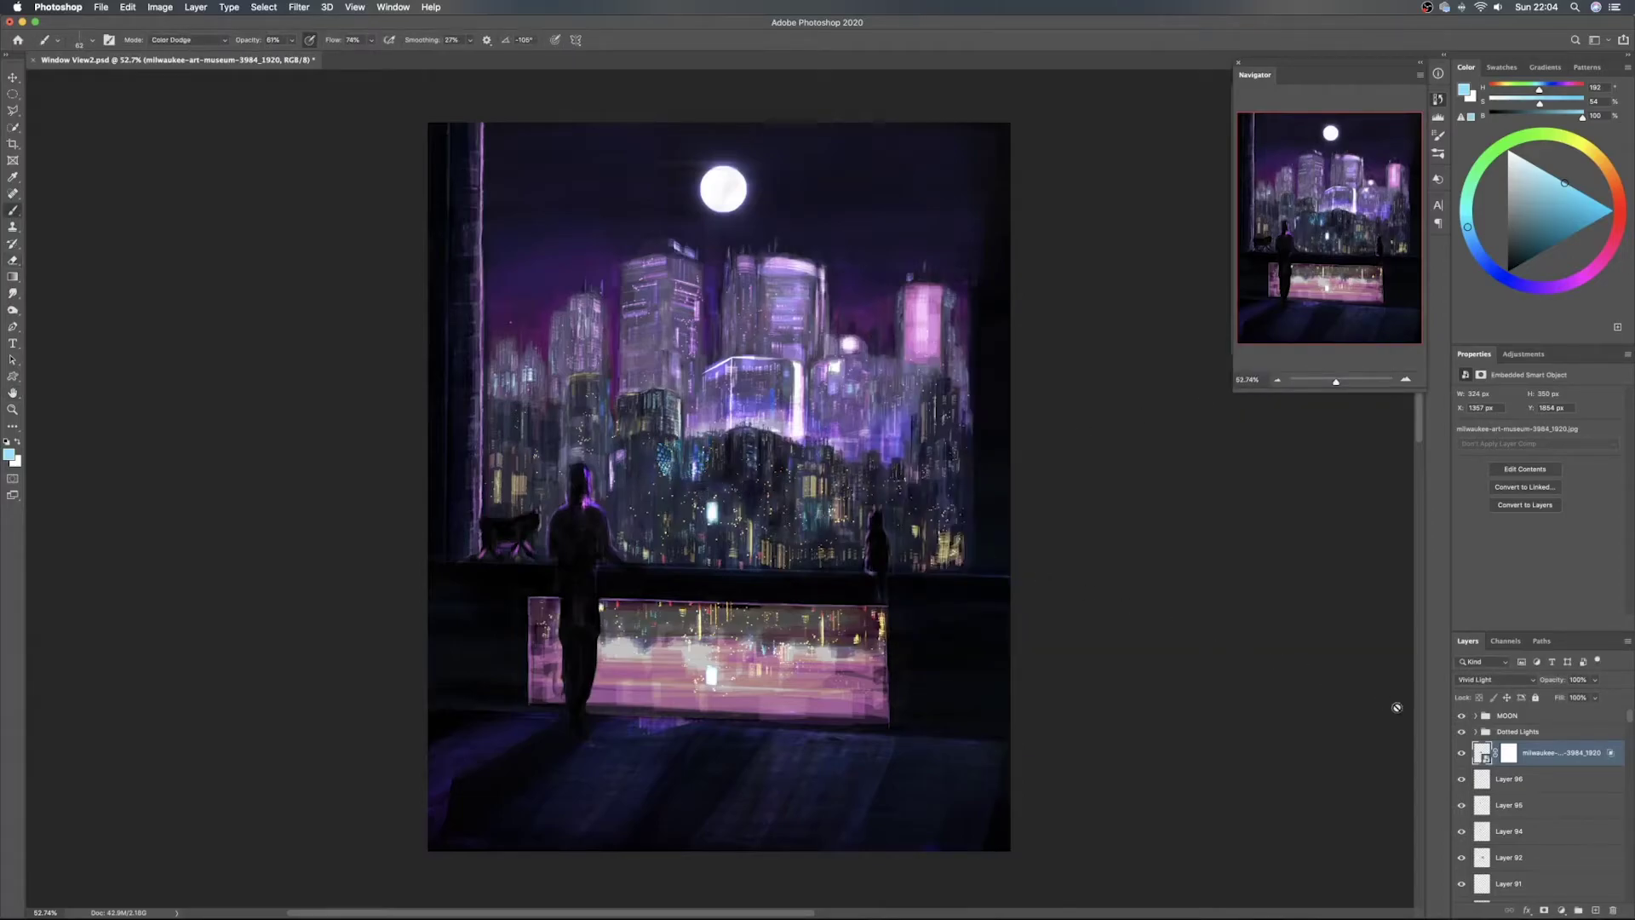
left_click(1507, 754)
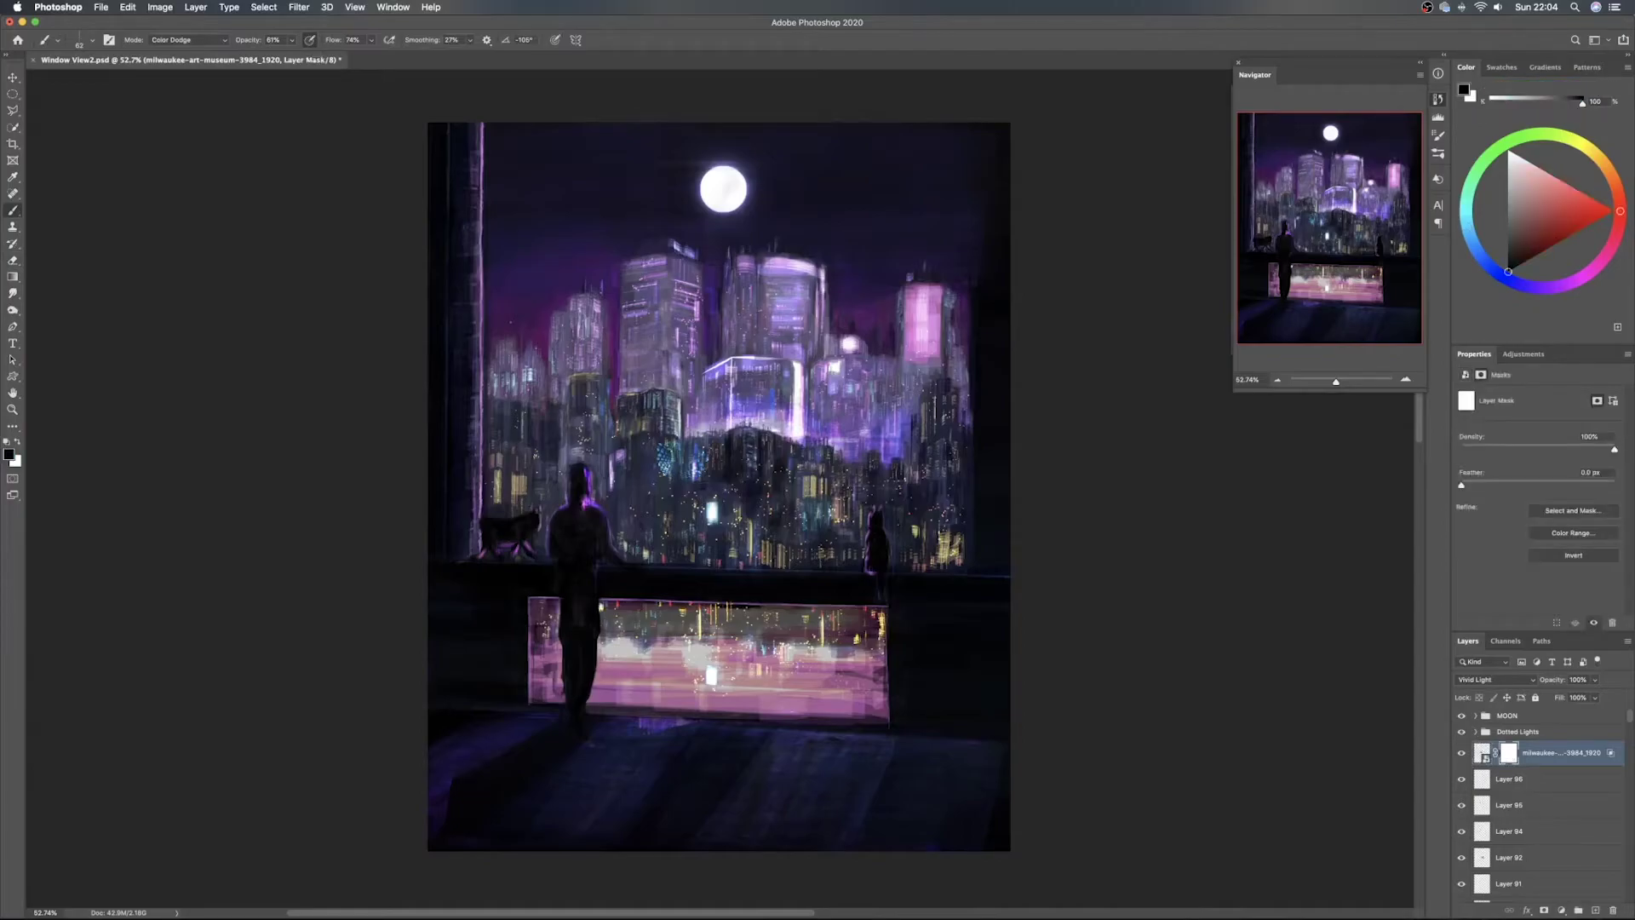
left_click_drag(670, 498, 691, 492)
key("x")
left_click(181, 40)
left_click(186, 12)
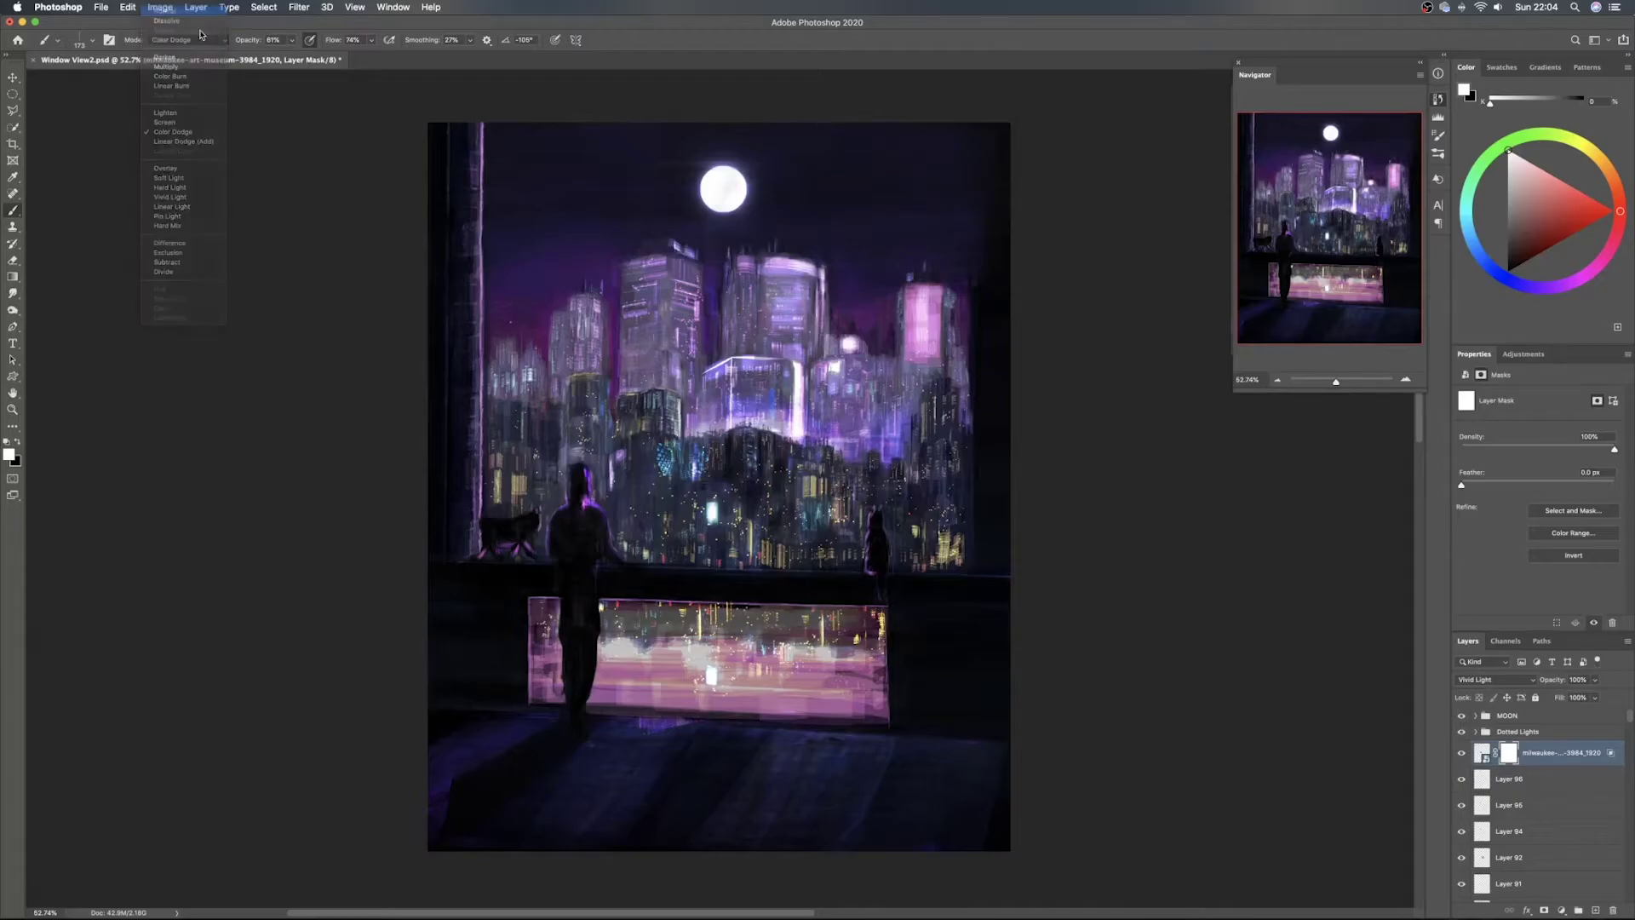
key("x")
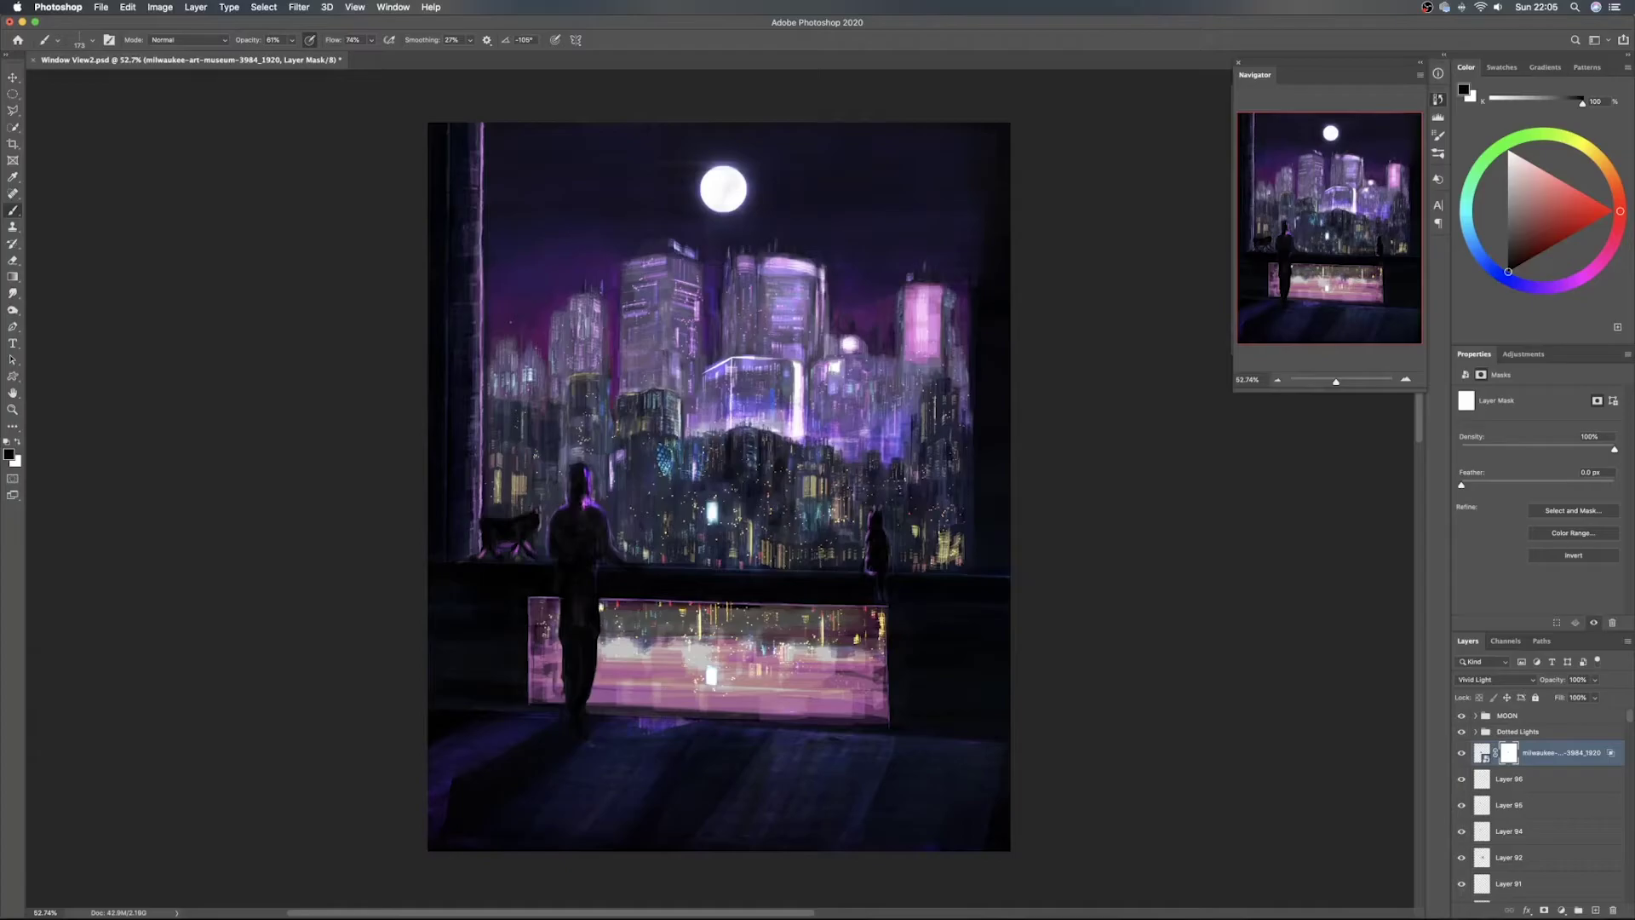
left_click_drag(679, 477, 659, 466)
left_click_drag(682, 454, 677, 453)
Distort the masked museum photo again, adjusting its corners and sides to change the texture's perspective
key("super+t")
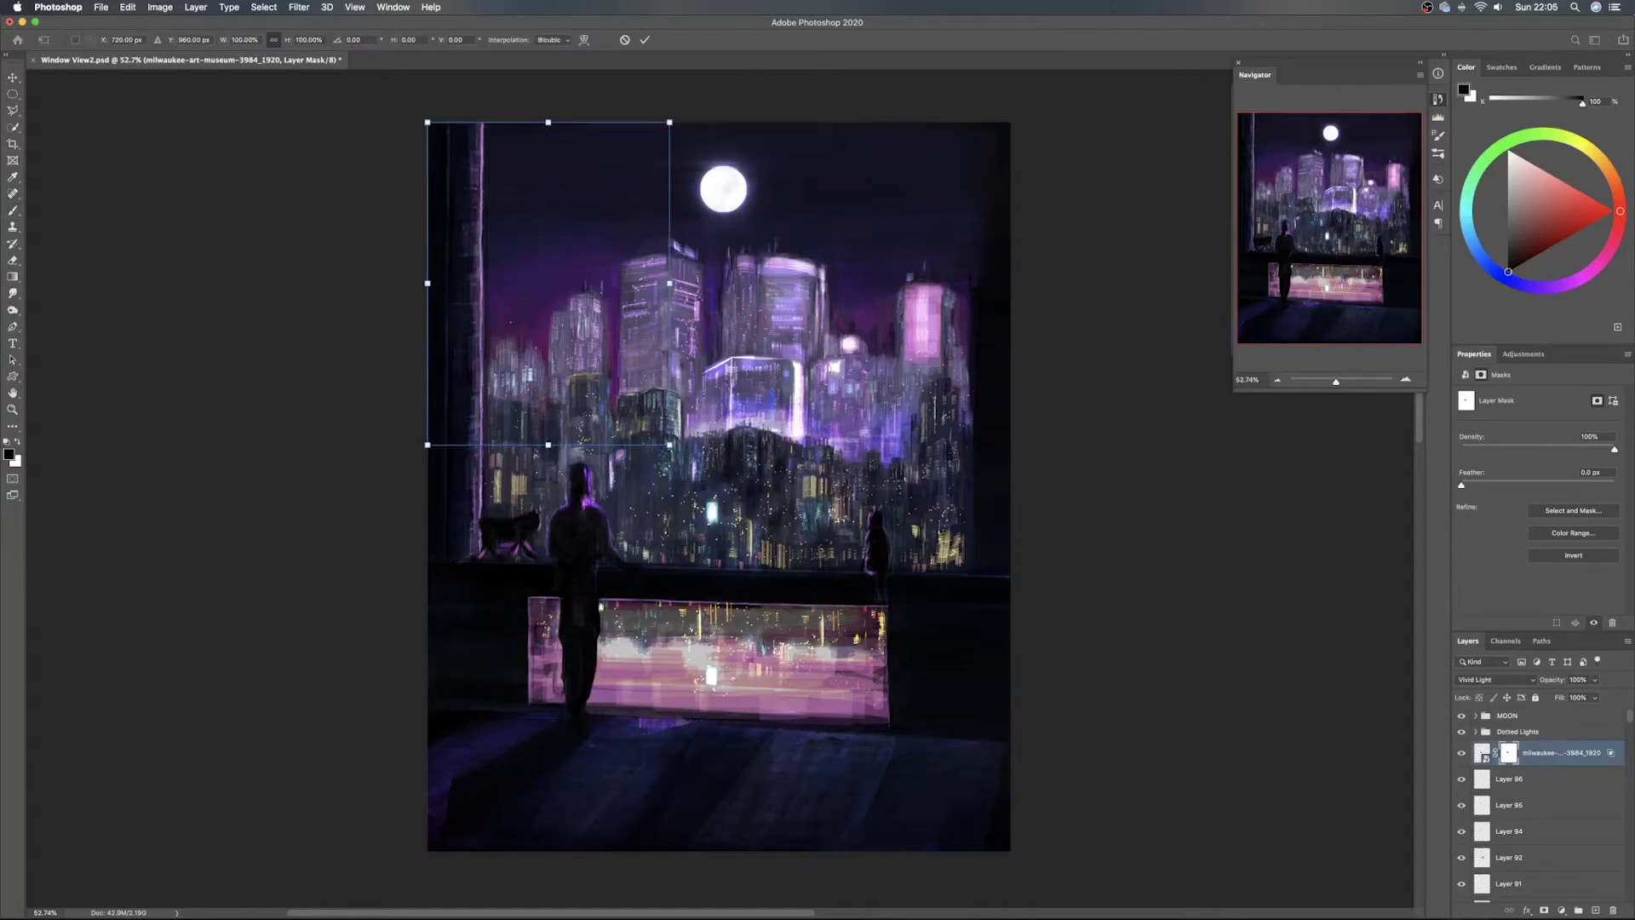
key("Return")
left_click(1481, 753)
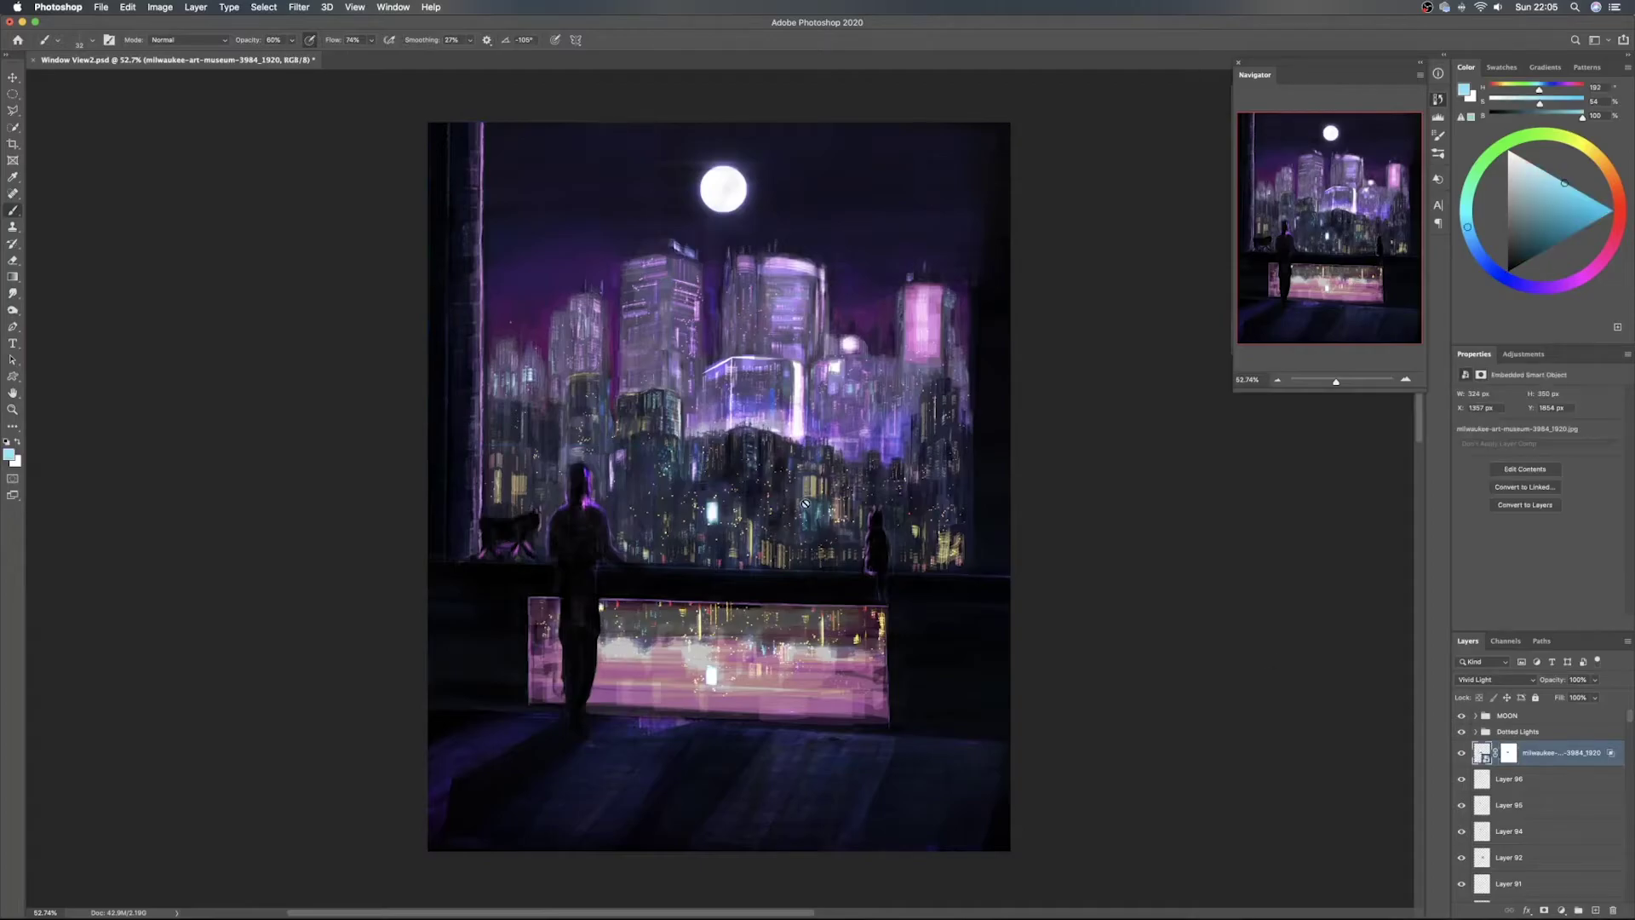
key("super+t")
right_click(584, 366)
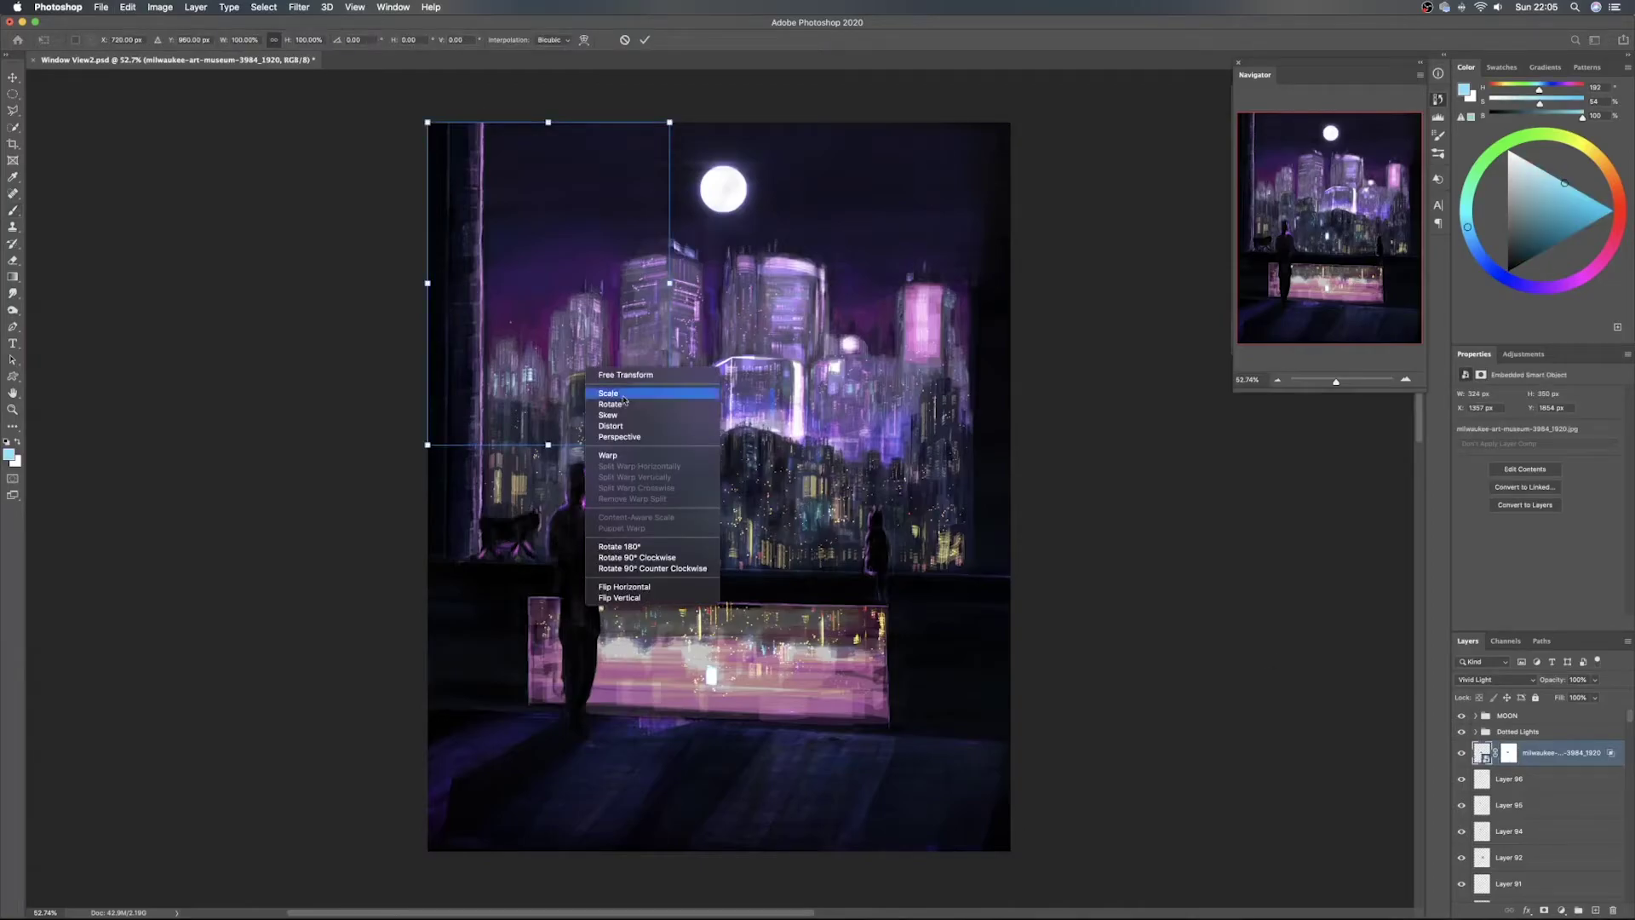
left_click(681, 424)
left_click_drag(669, 444, 677, 433)
left_click_drag(430, 125, 423, 175)
left_click_drag(548, 150, 525, 151)
left_click_drag(598, 247, 583, 249)
left_click_drag(414, 450, 430, 525)
key("Return")
Flip the museum texture and move it onto the dark building just right of the standing figure
key("b")
key("v")
left_click_drag(696, 461, 590, 414)
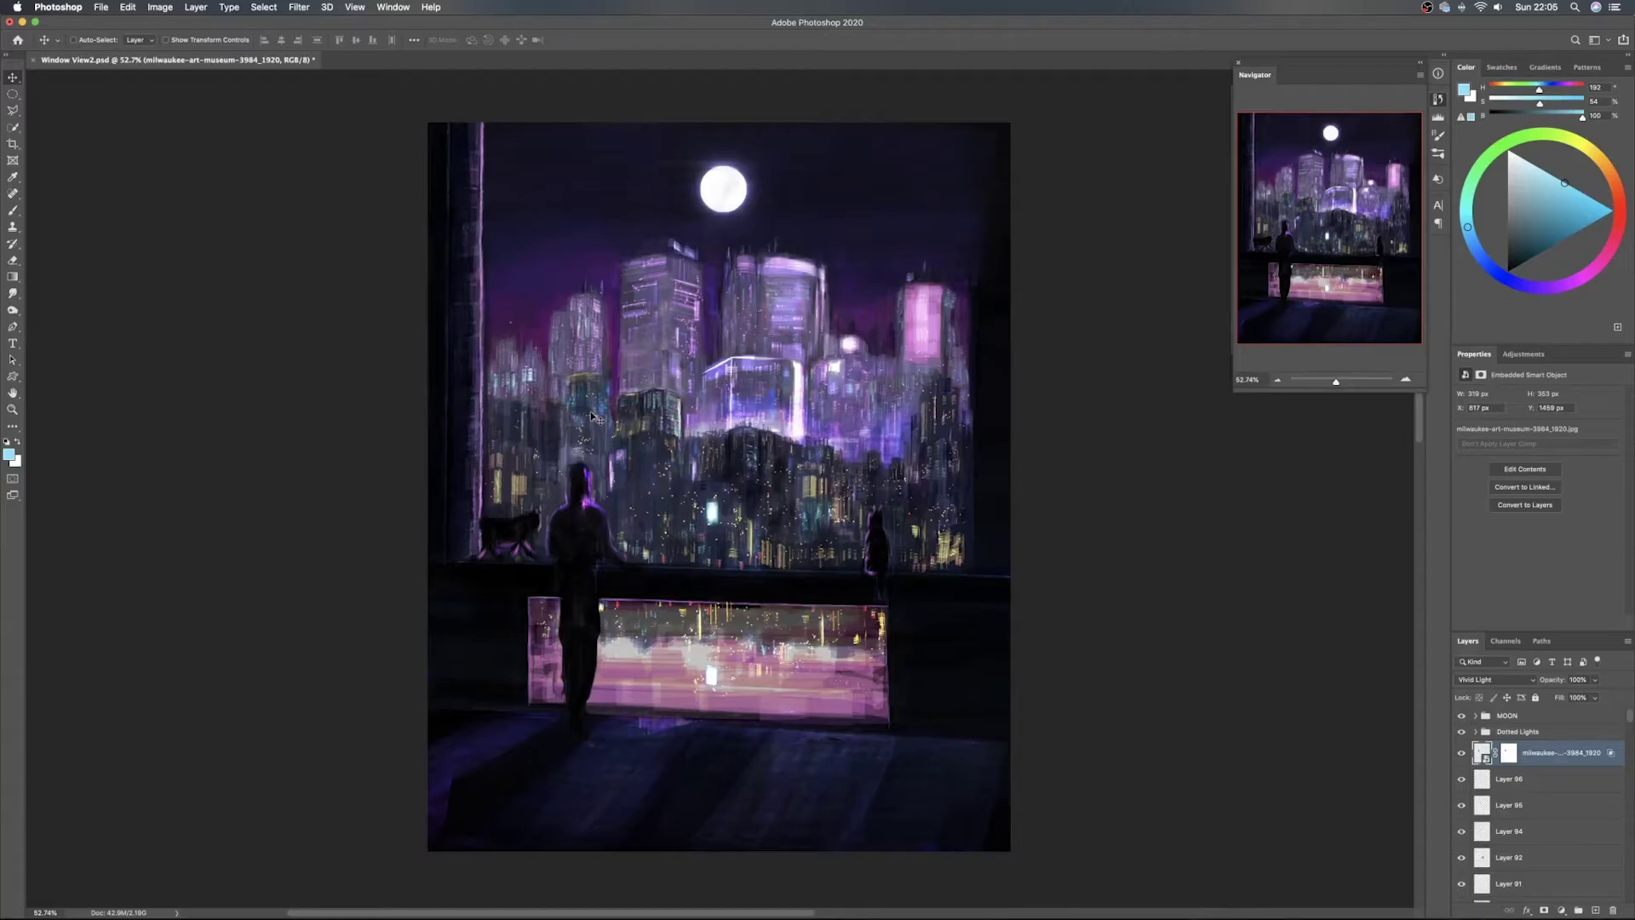
key("super+t")
right_click(593, 397)
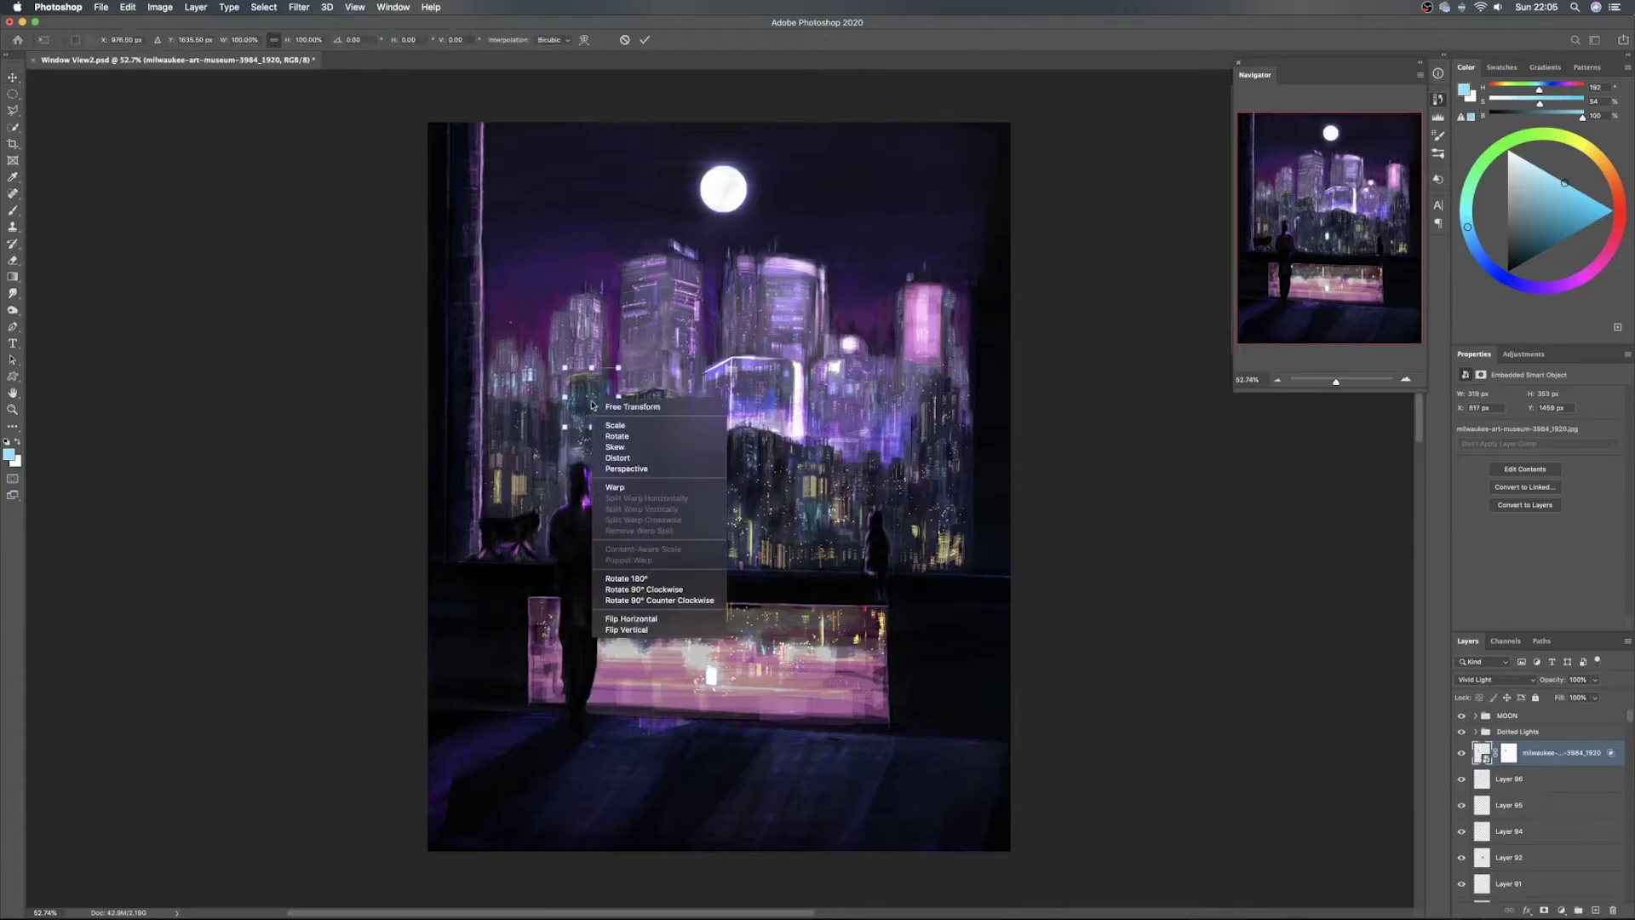
left_click(659, 624)
left_click_drag(601, 410, 647, 464)
key("Return")
Select the museum texture's layer mask and resize the brush for touching it up
key("e")
key("b")
left_click(1508, 754)
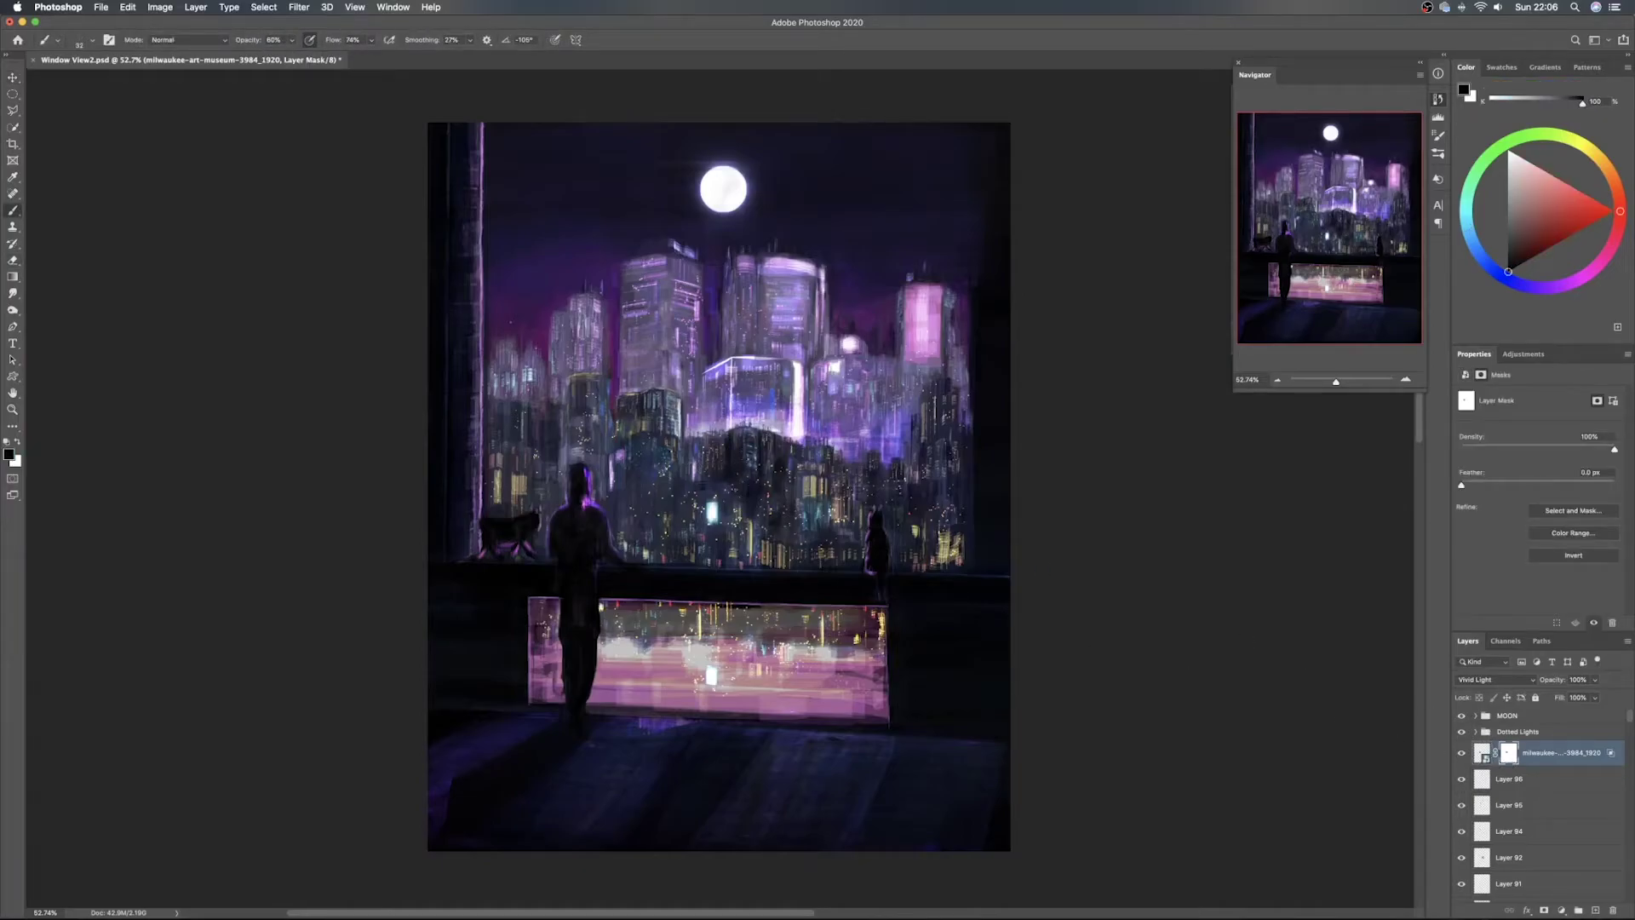
left_click_drag(632, 457, 645, 456, "ctrl+alt")
Duplicate the museum texture and reposition it over the dark buildings to the right of the figure
key("v")
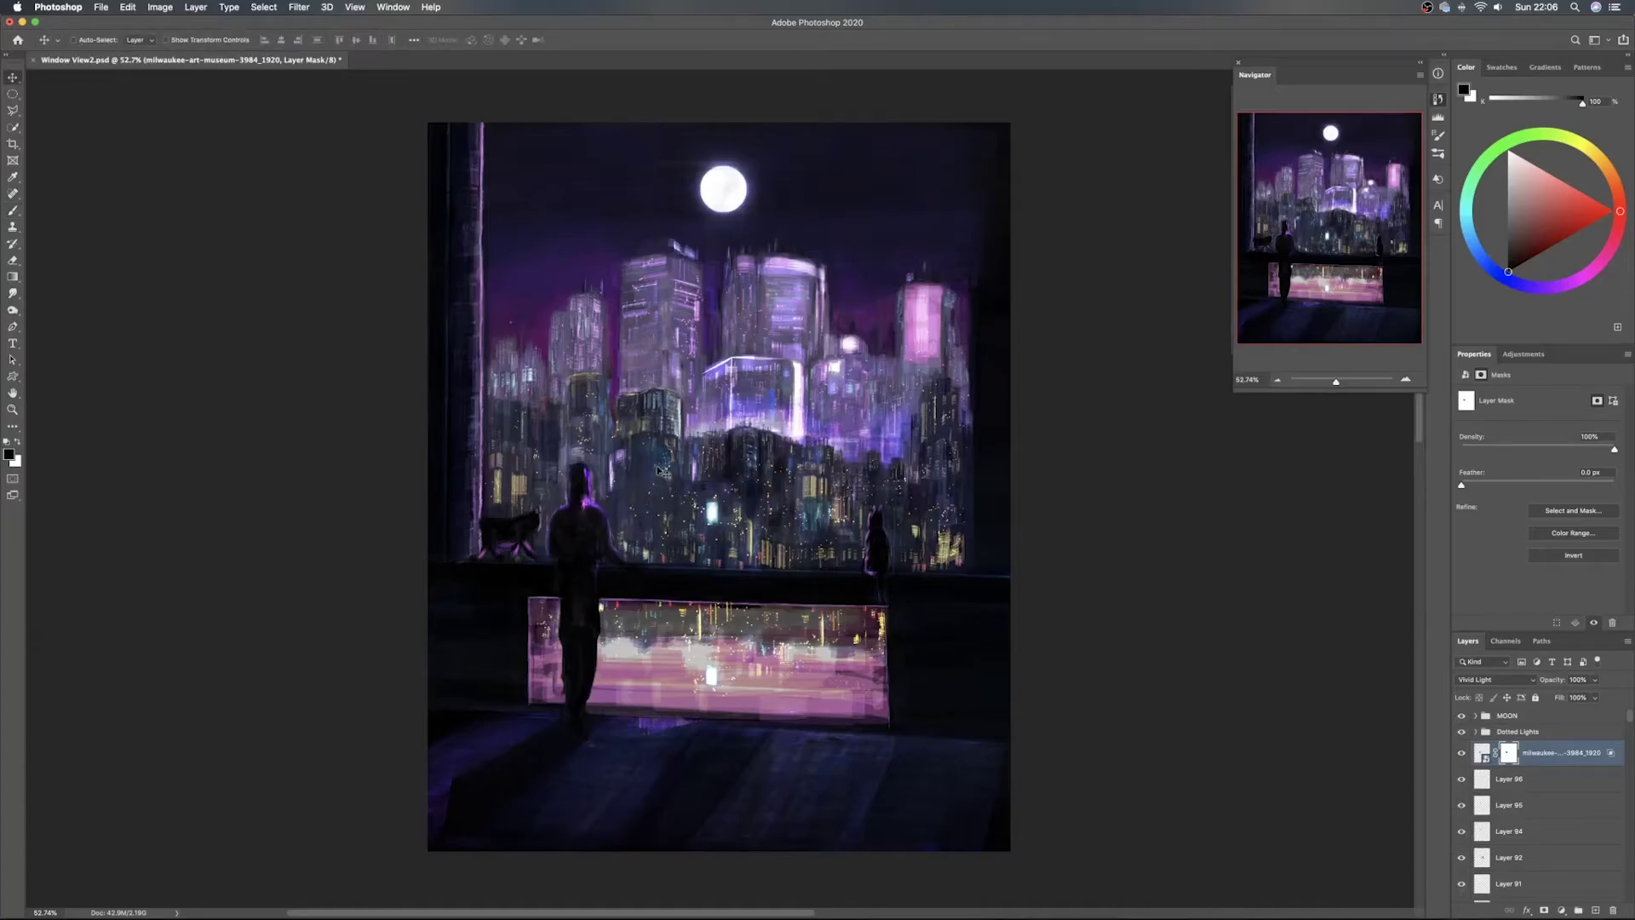
left_click_drag(668, 467, 666, 506)
key("super+t")
key("Return")
Flip the texture copy horizontally and move it across to the dark buildings at the skyline's far right
key("cmd+t")
right_click(617, 441)
left_click(664, 661)
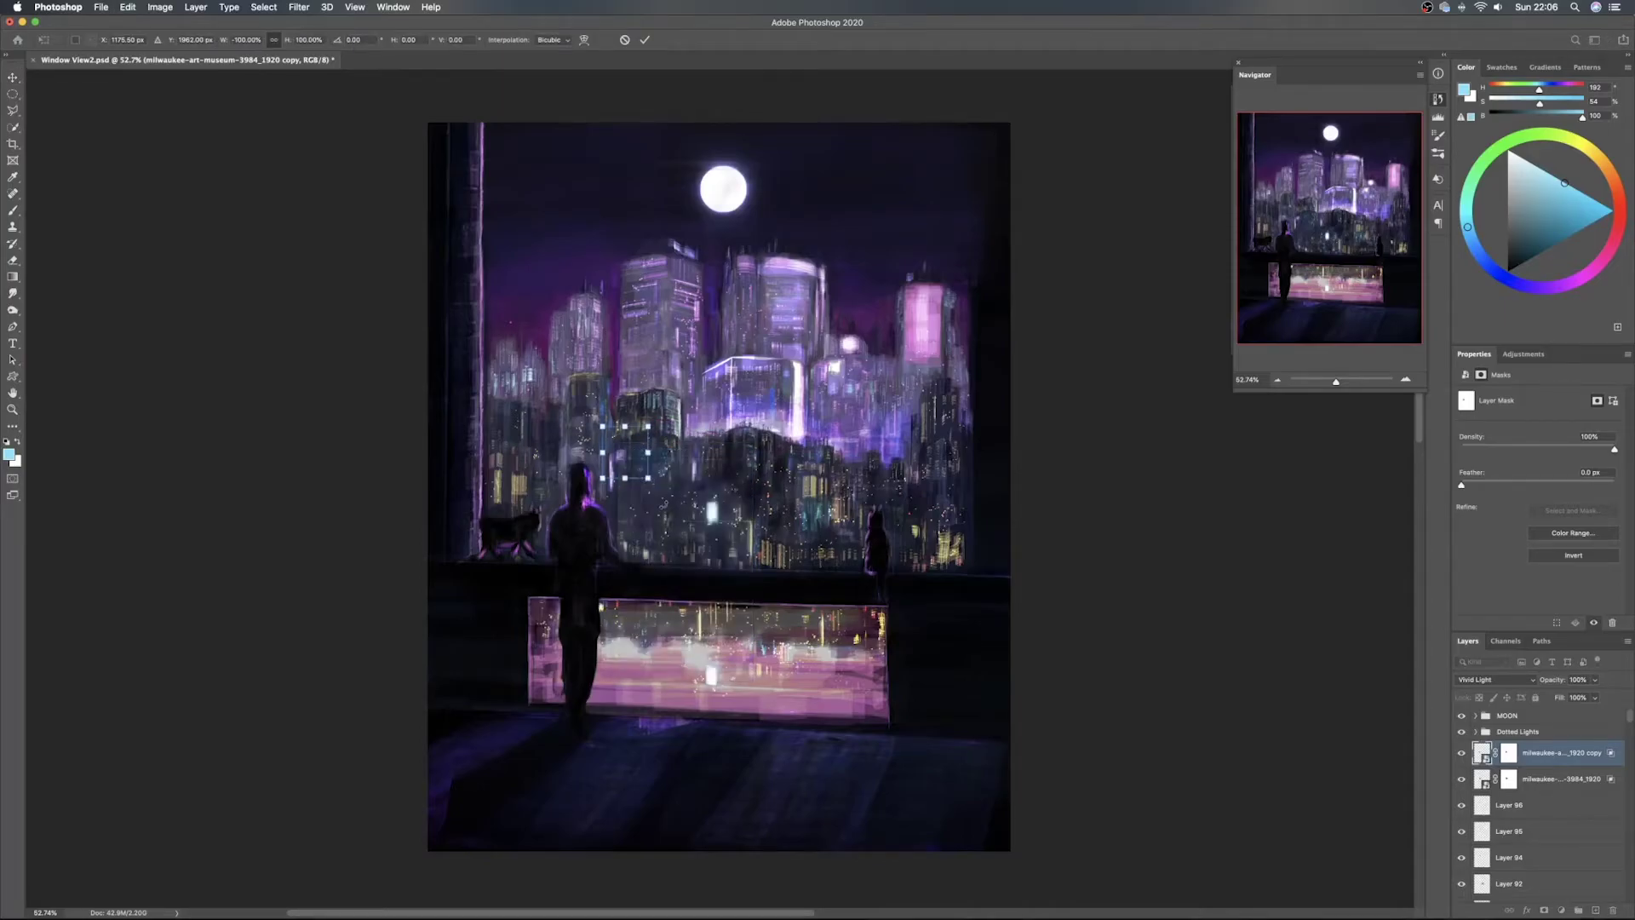
left_click_drag(649, 457, 620, 508)
key("Return")
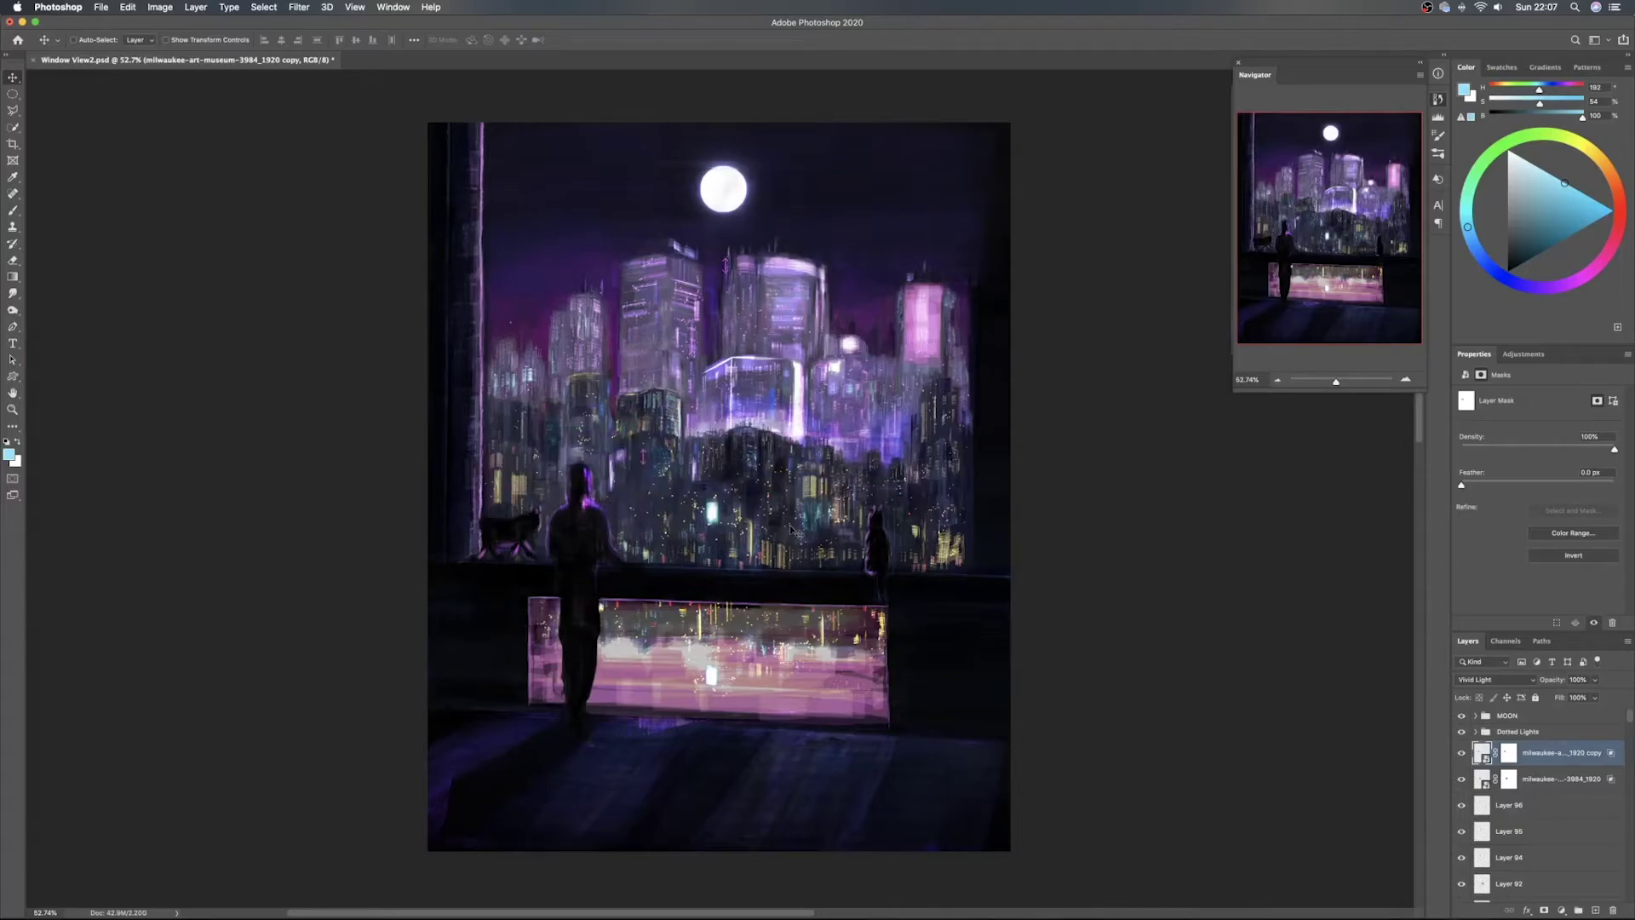
left_click_drag(655, 514, 963, 434)
left_click_drag(949, 491, 954, 542)
Find the myeongdong-4119806_1920.jpg city photo in the Stock Images folder and place it into the Photoshop painting
left_click(498, 890)
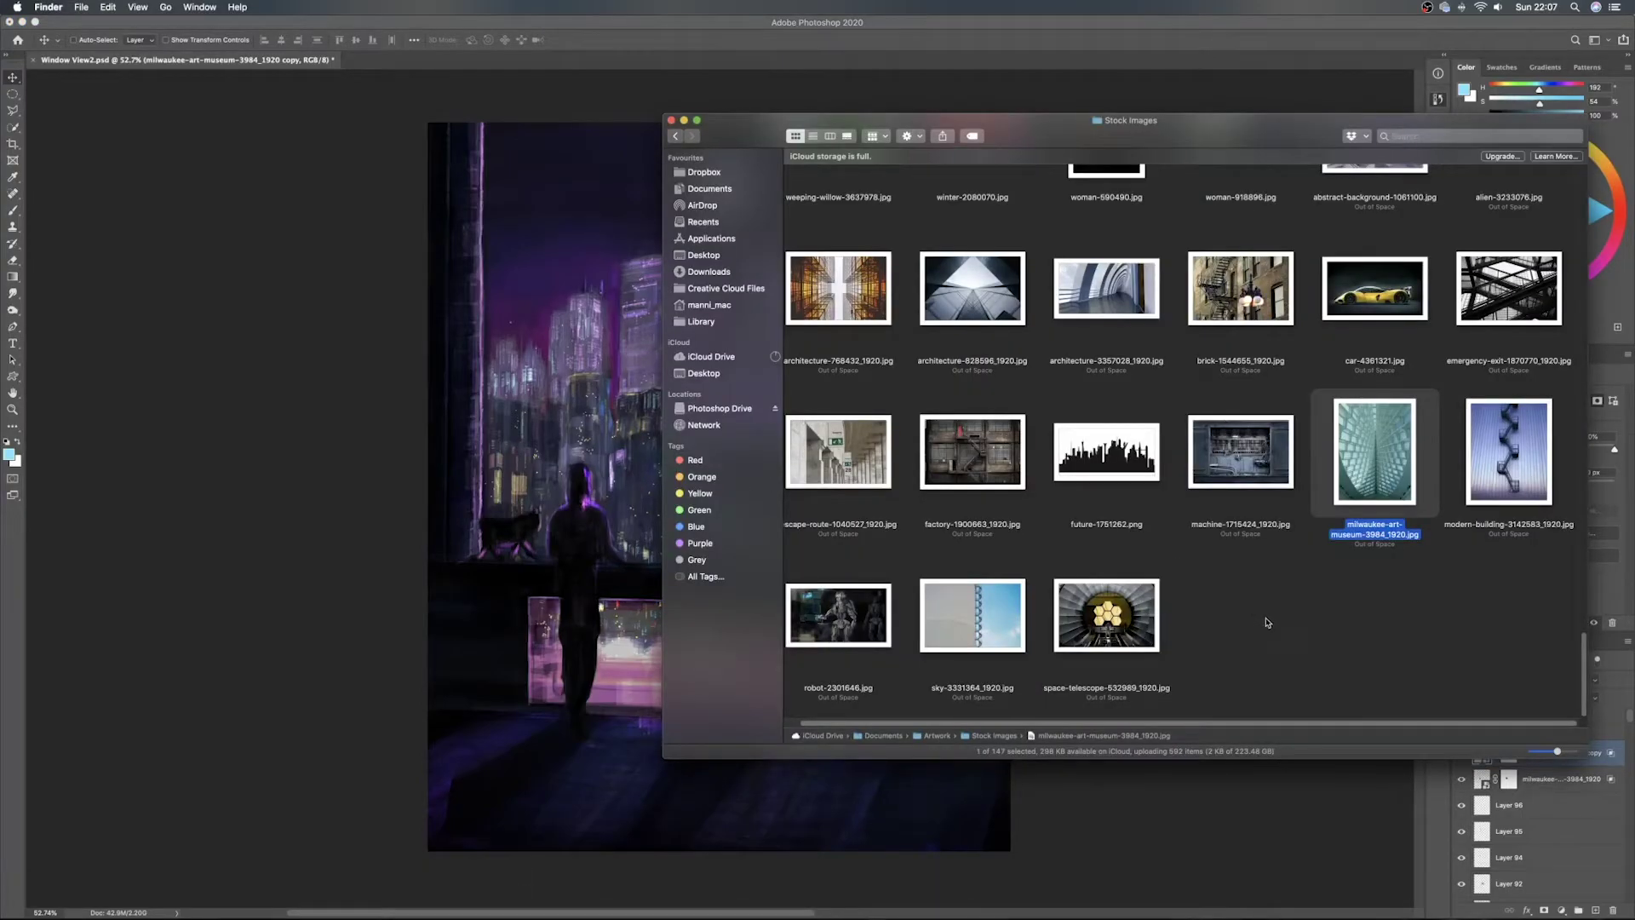
scroll(1263, 624, "up", 4)
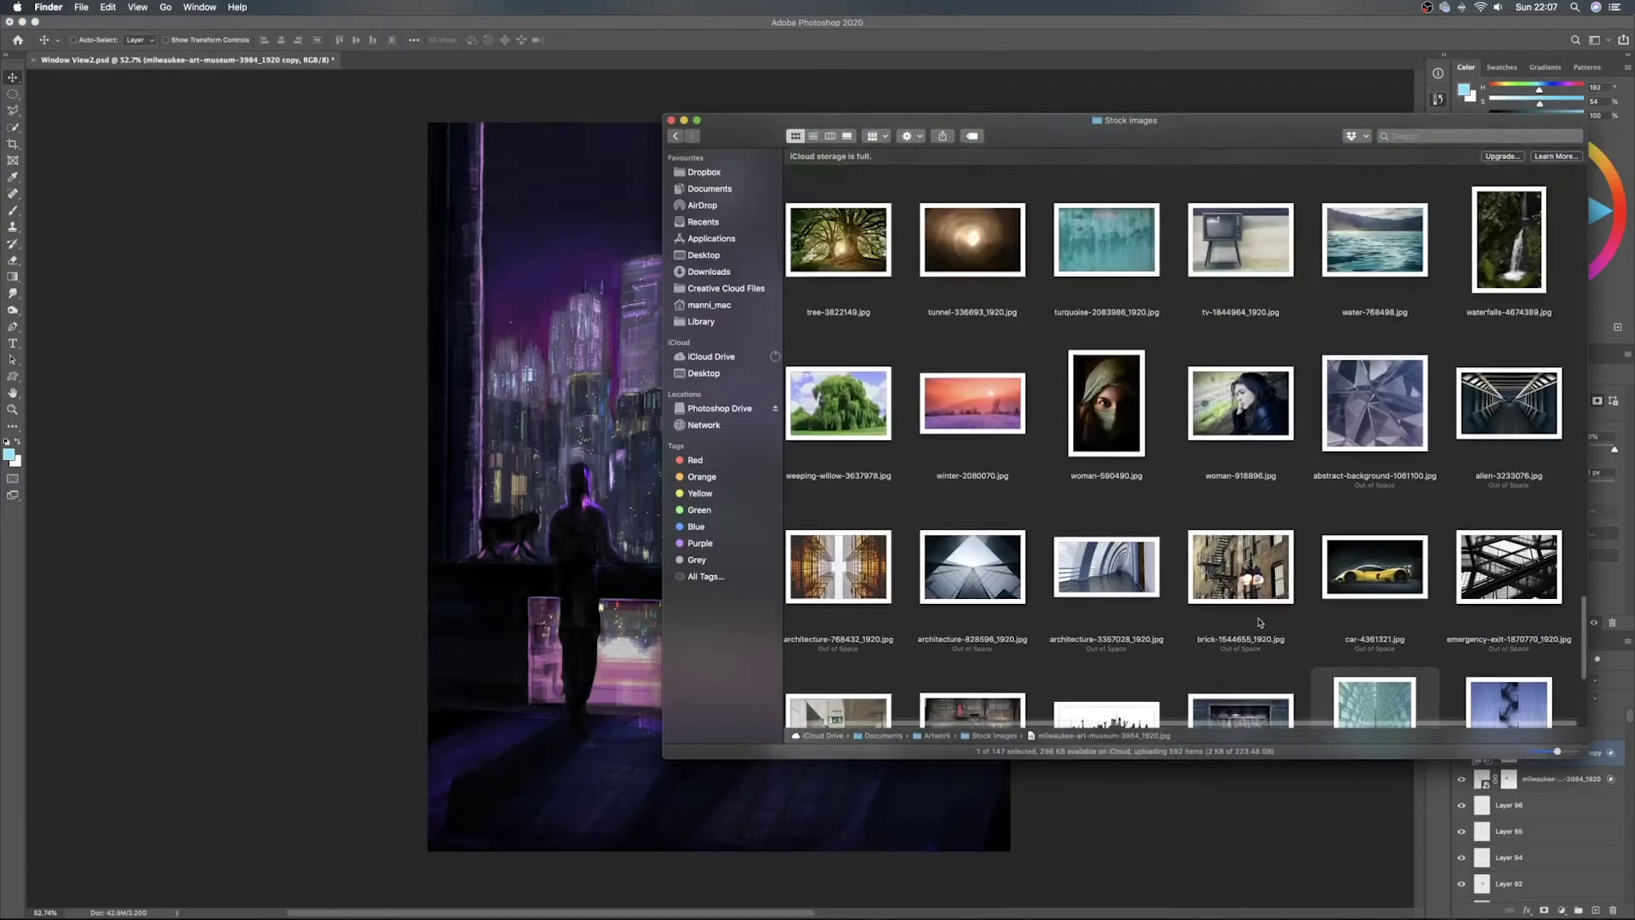
scroll(1258, 622, "up", 6)
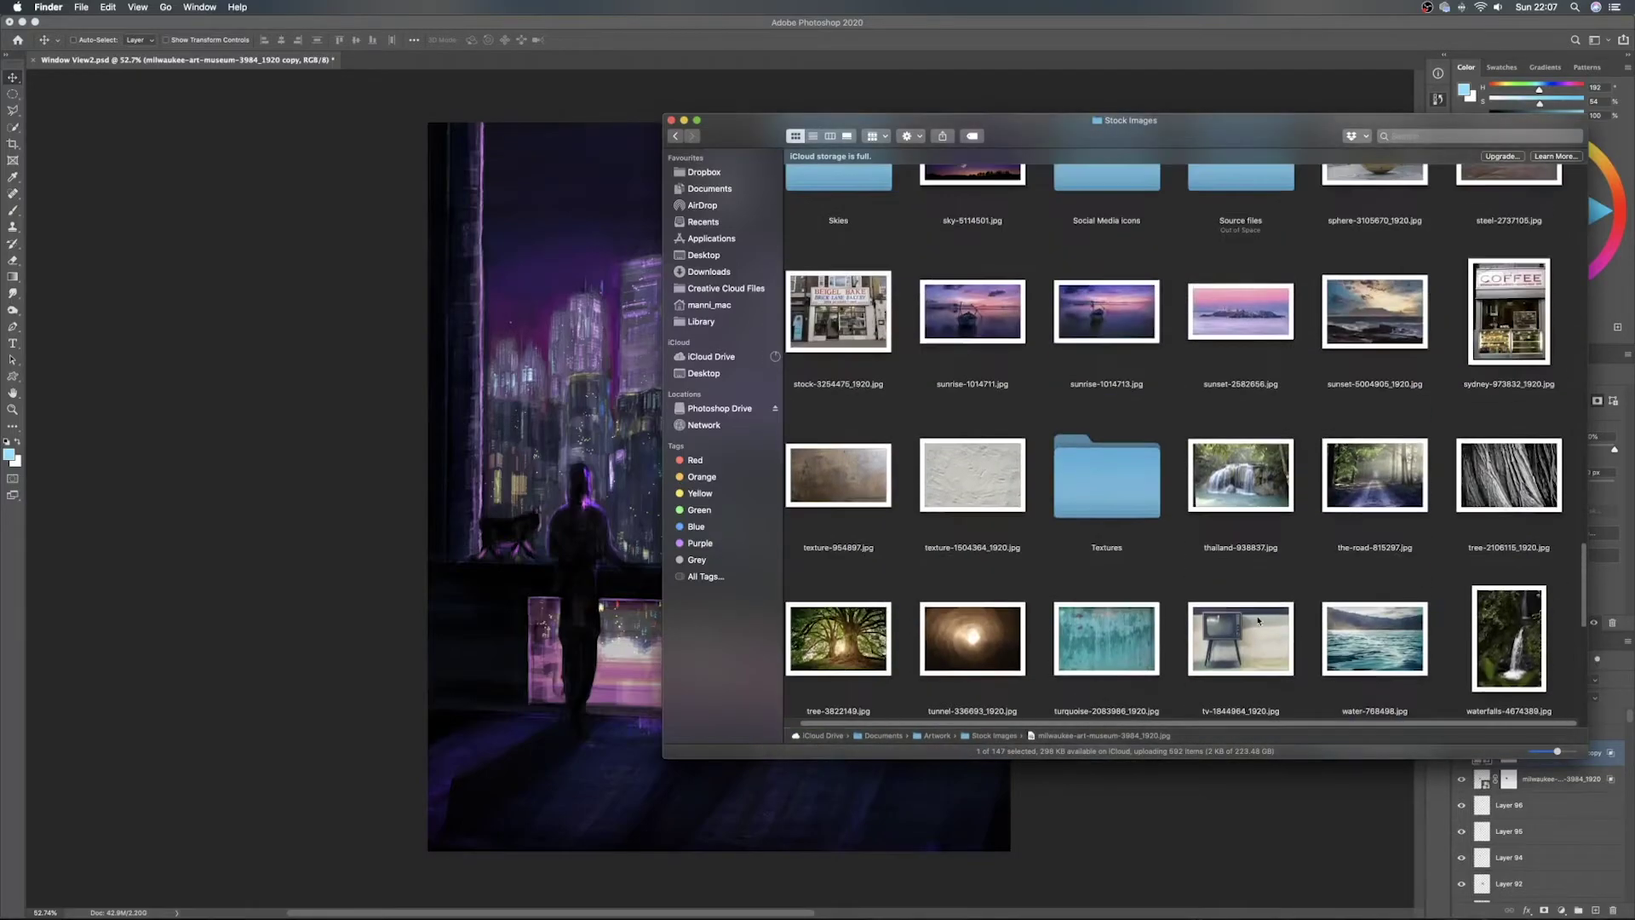
scroll(1258, 621, "up", 3)
scroll(1257, 620, "up", 6)
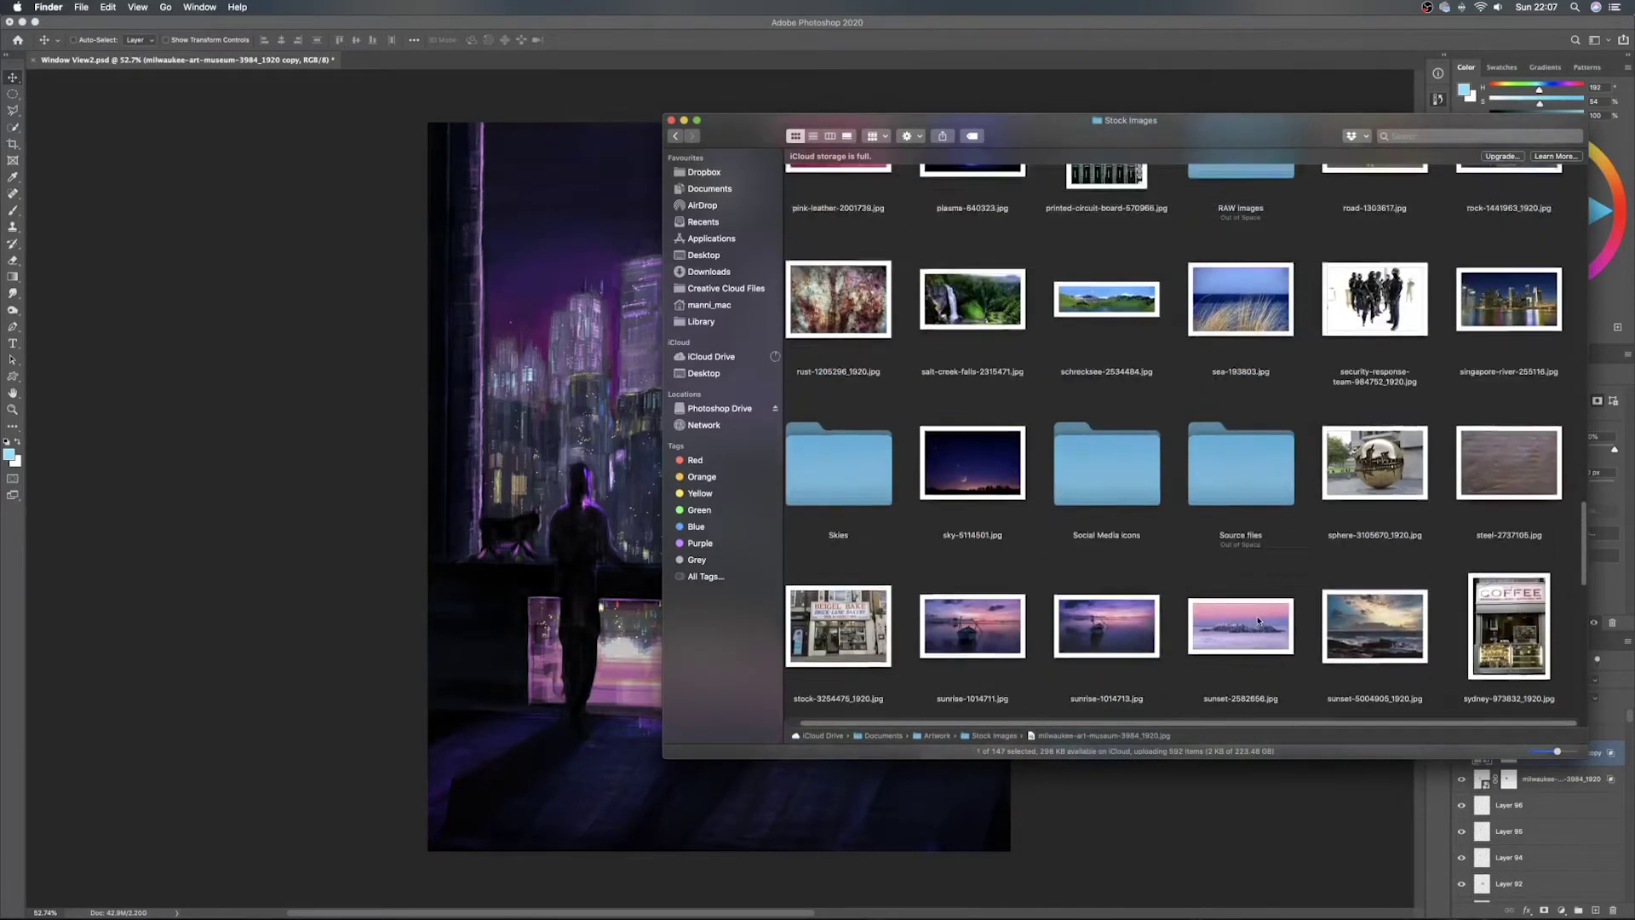
scroll(1255, 619, "up", 2)
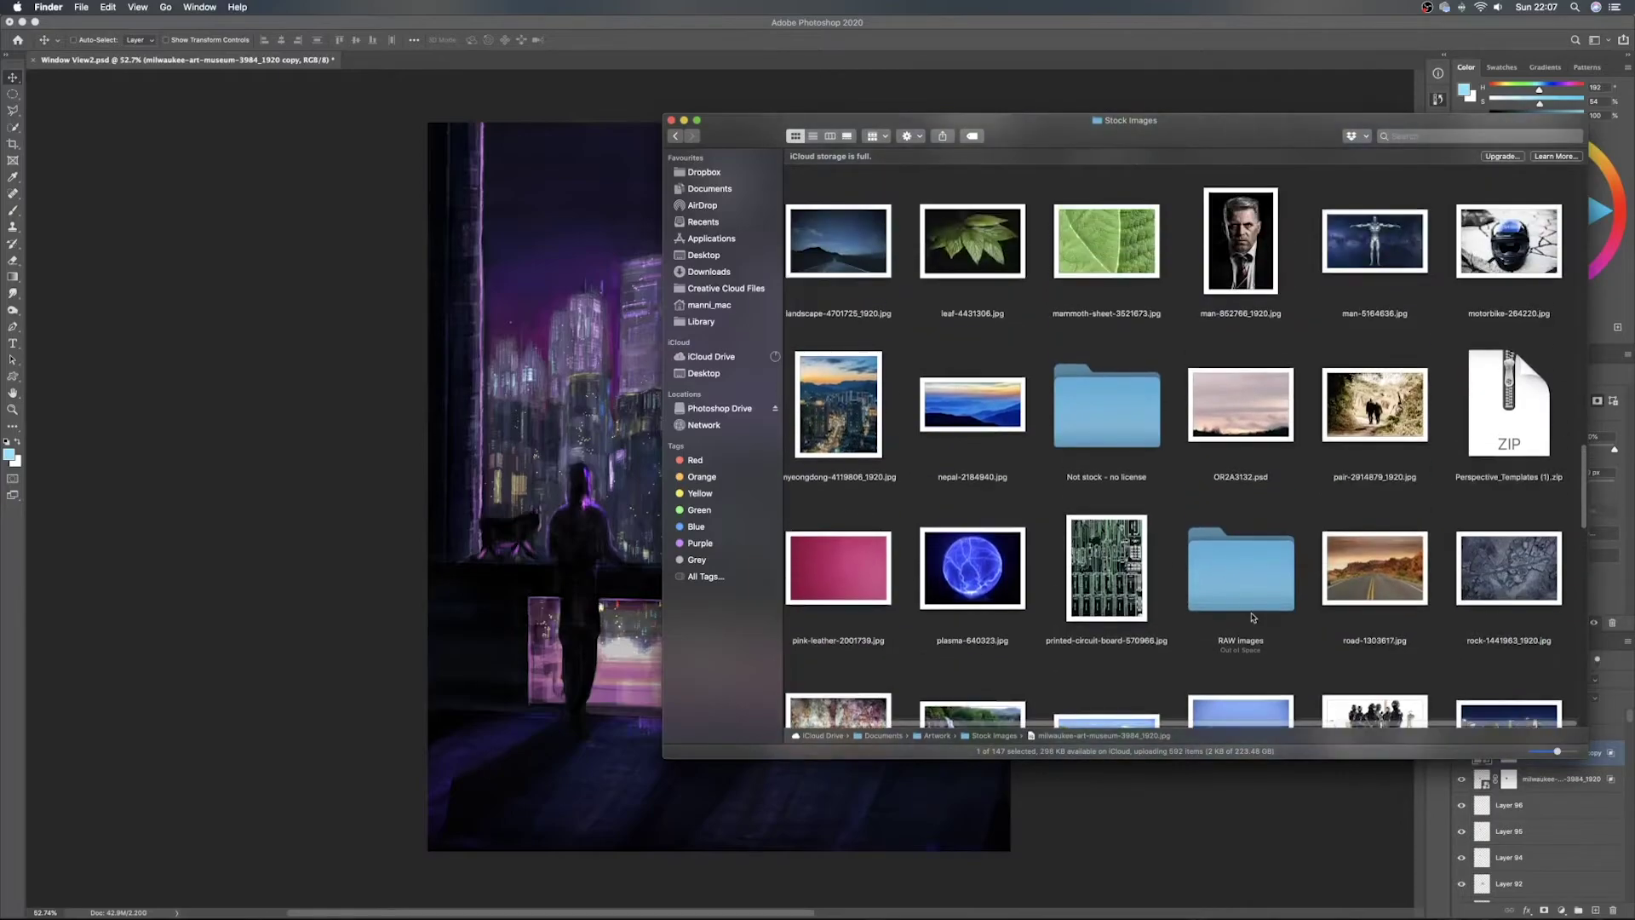
left_click_drag(837, 404, 643, 435)
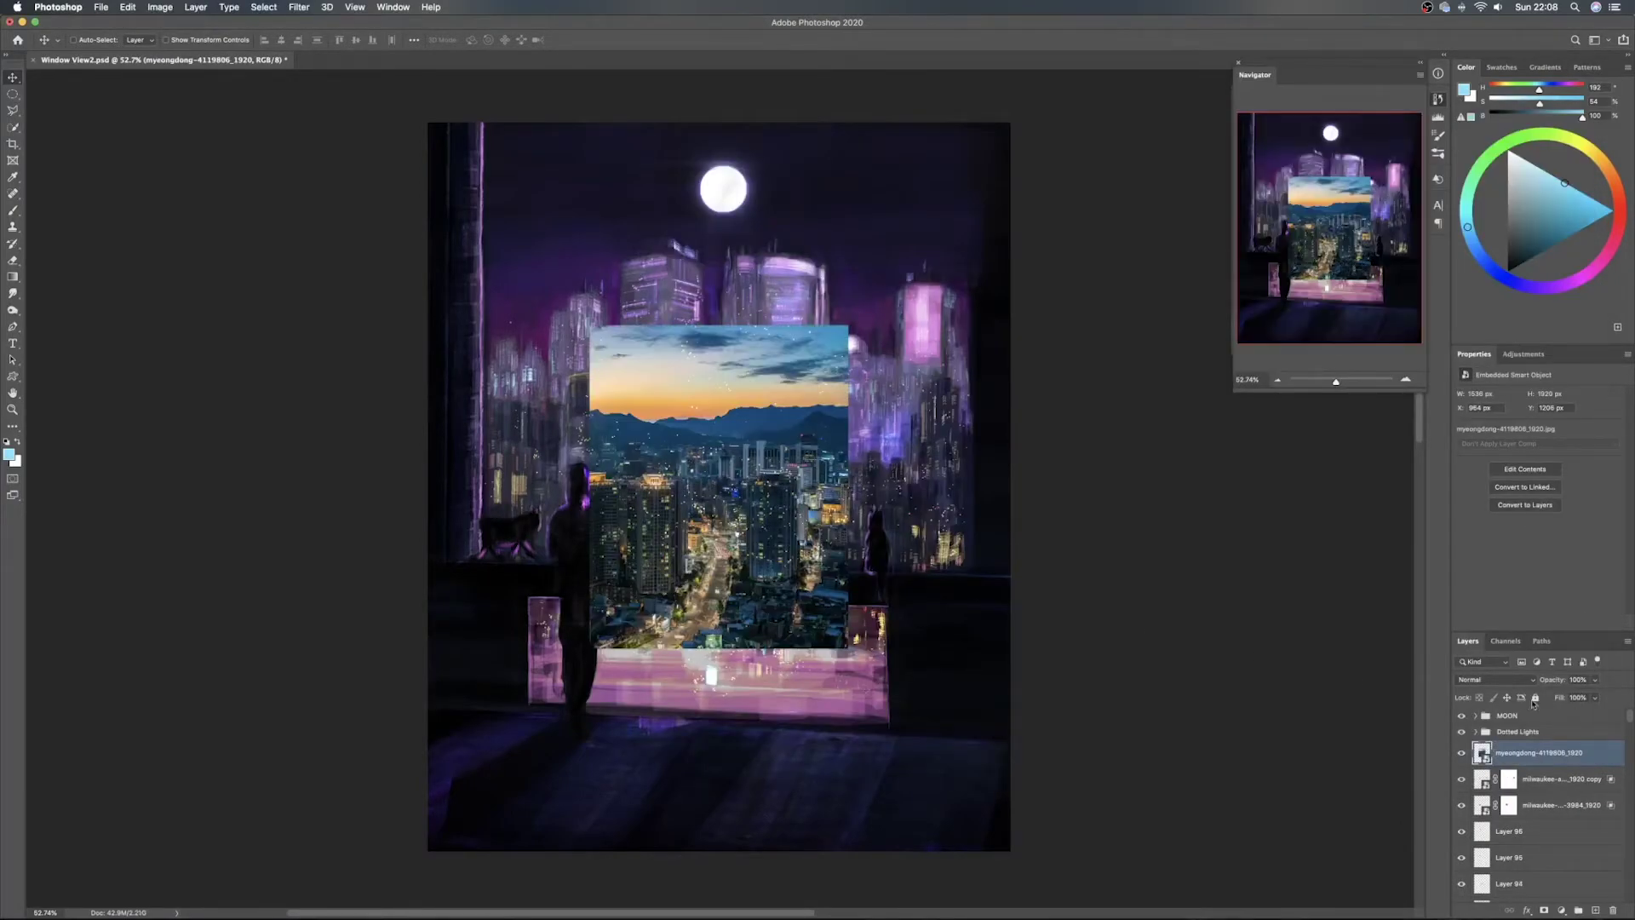
Set the city photo's blend mode to Soft Light and move it up over the tall buildings on the skyline's left half
left_click(1498, 680)
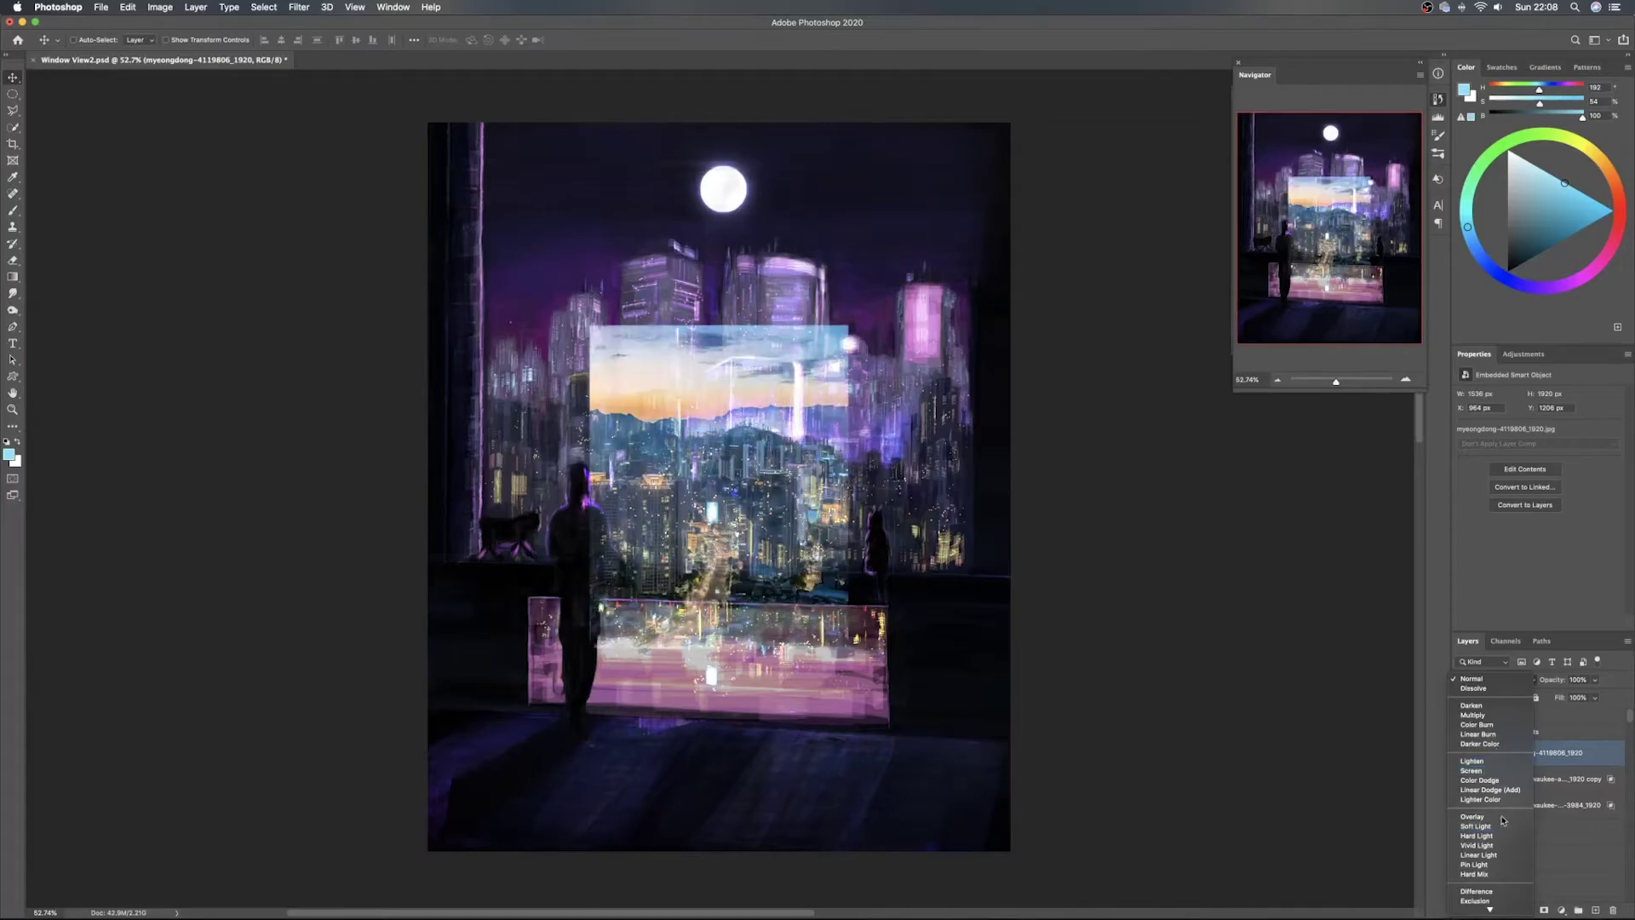
left_click(1476, 825)
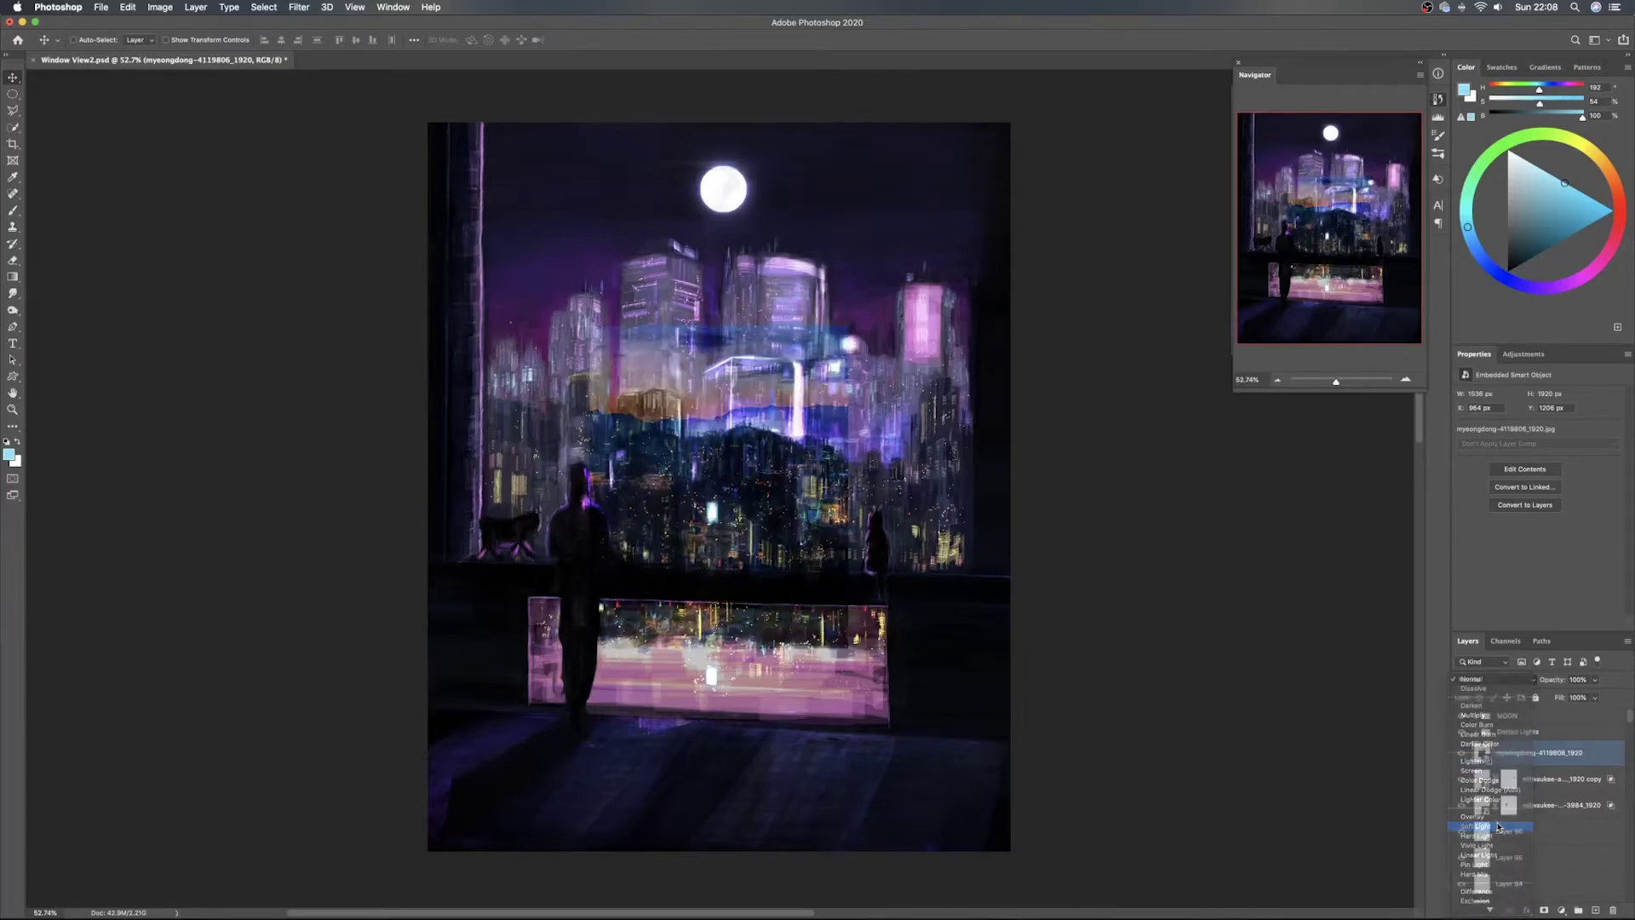
left_click_drag(785, 514, 705, 337)
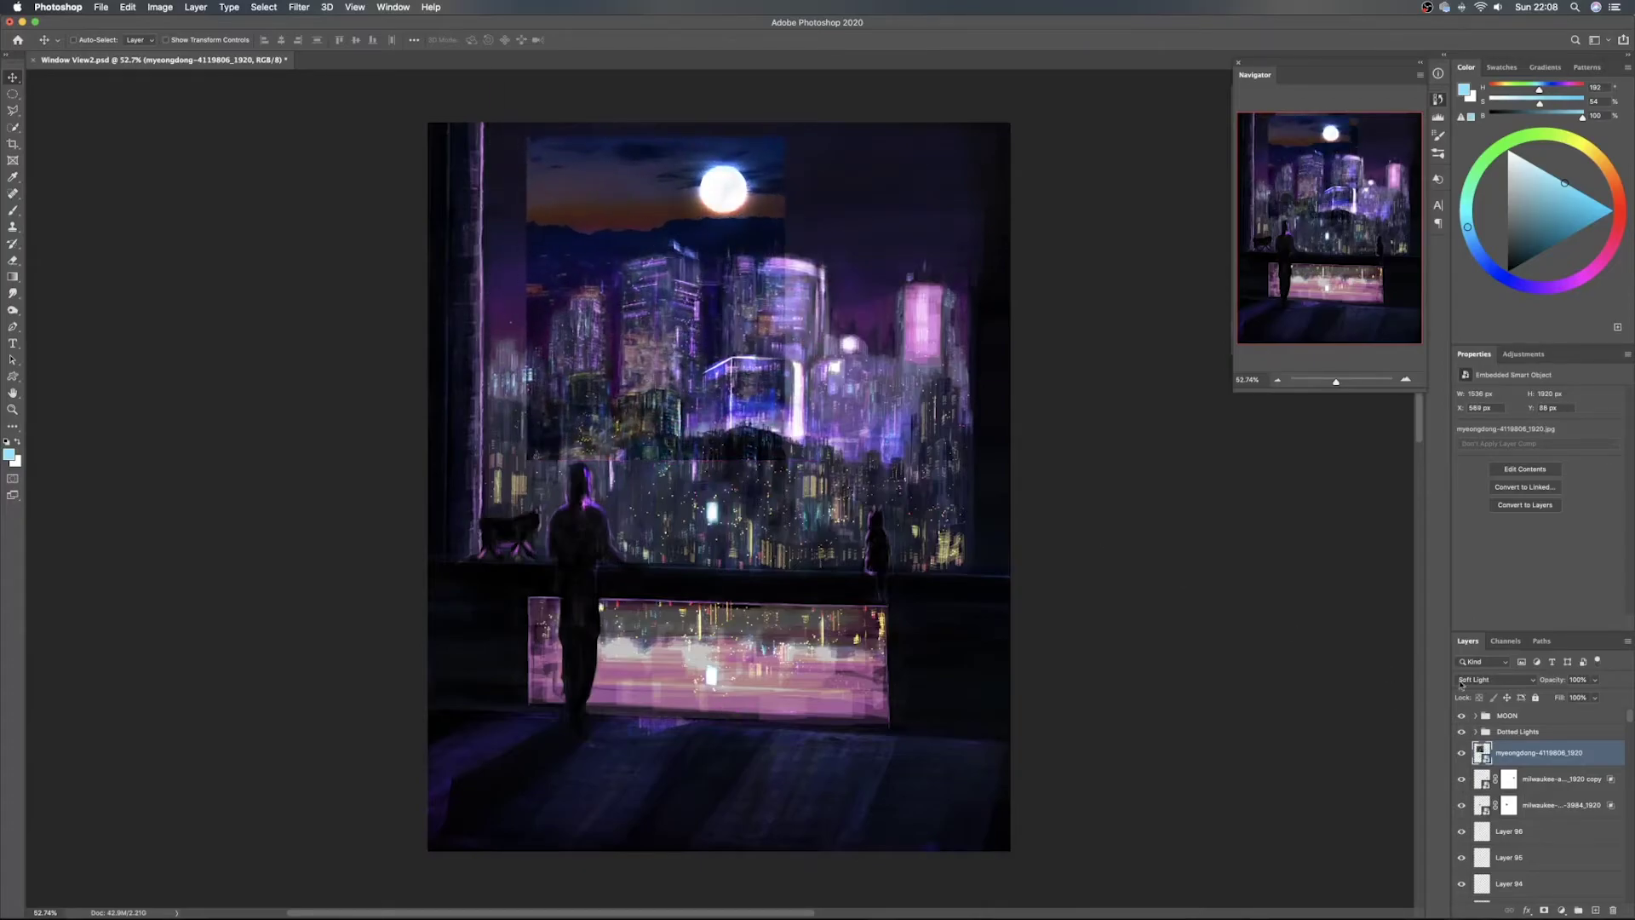
Try Hard Light blending on the city photo and move it over the skyline's right half beside the moon
left_click(1491, 680)
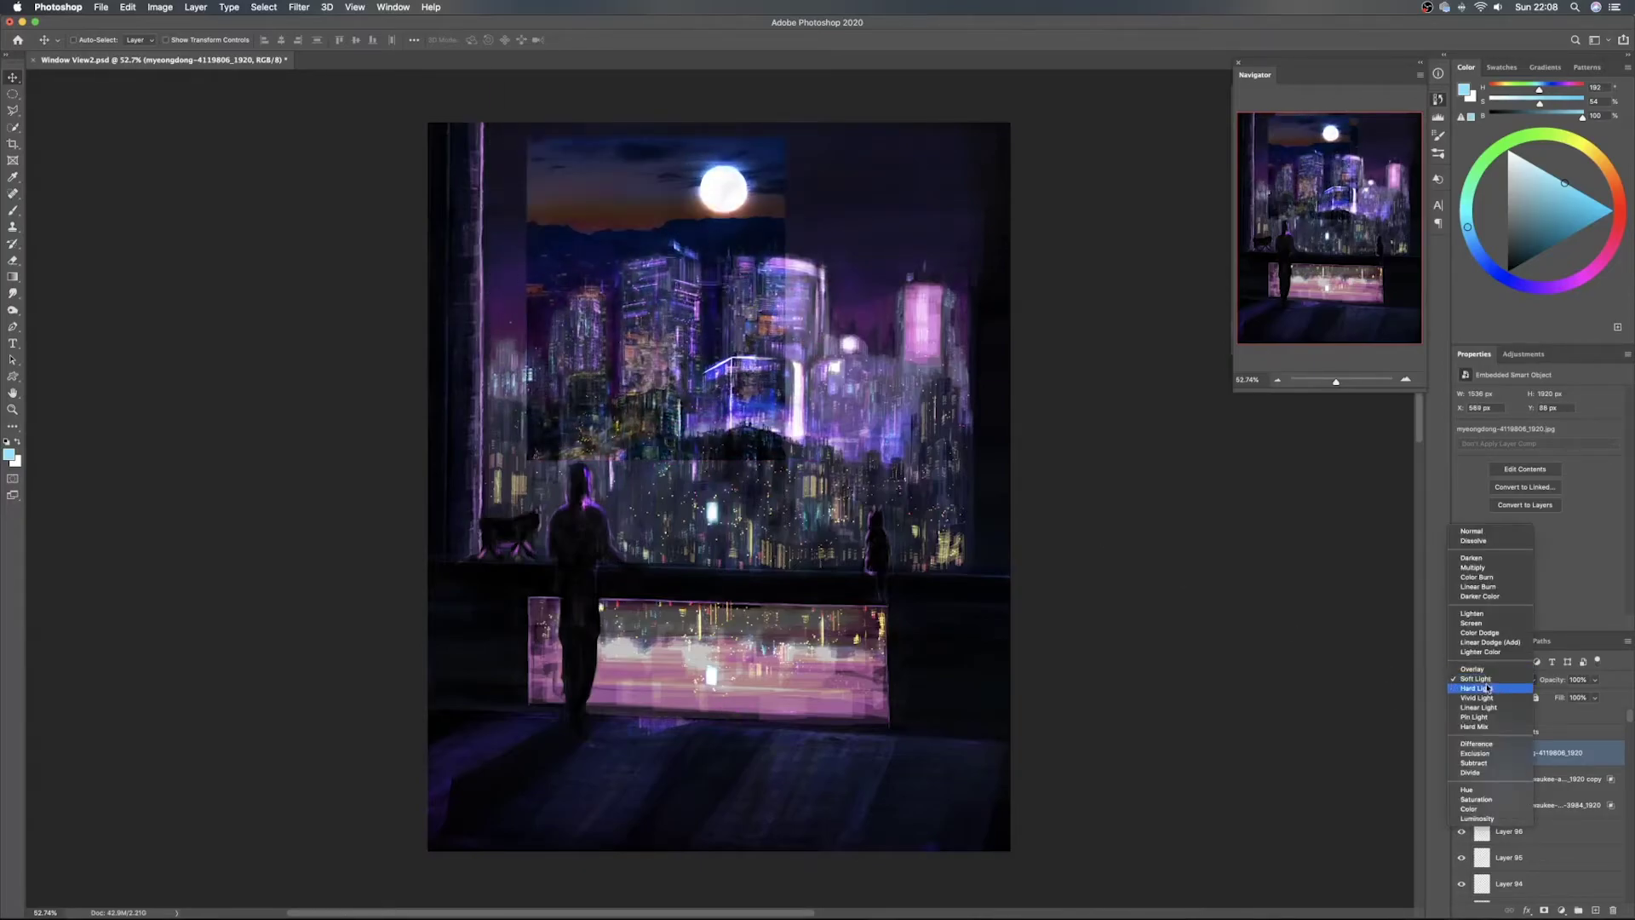
left_click(1487, 689)
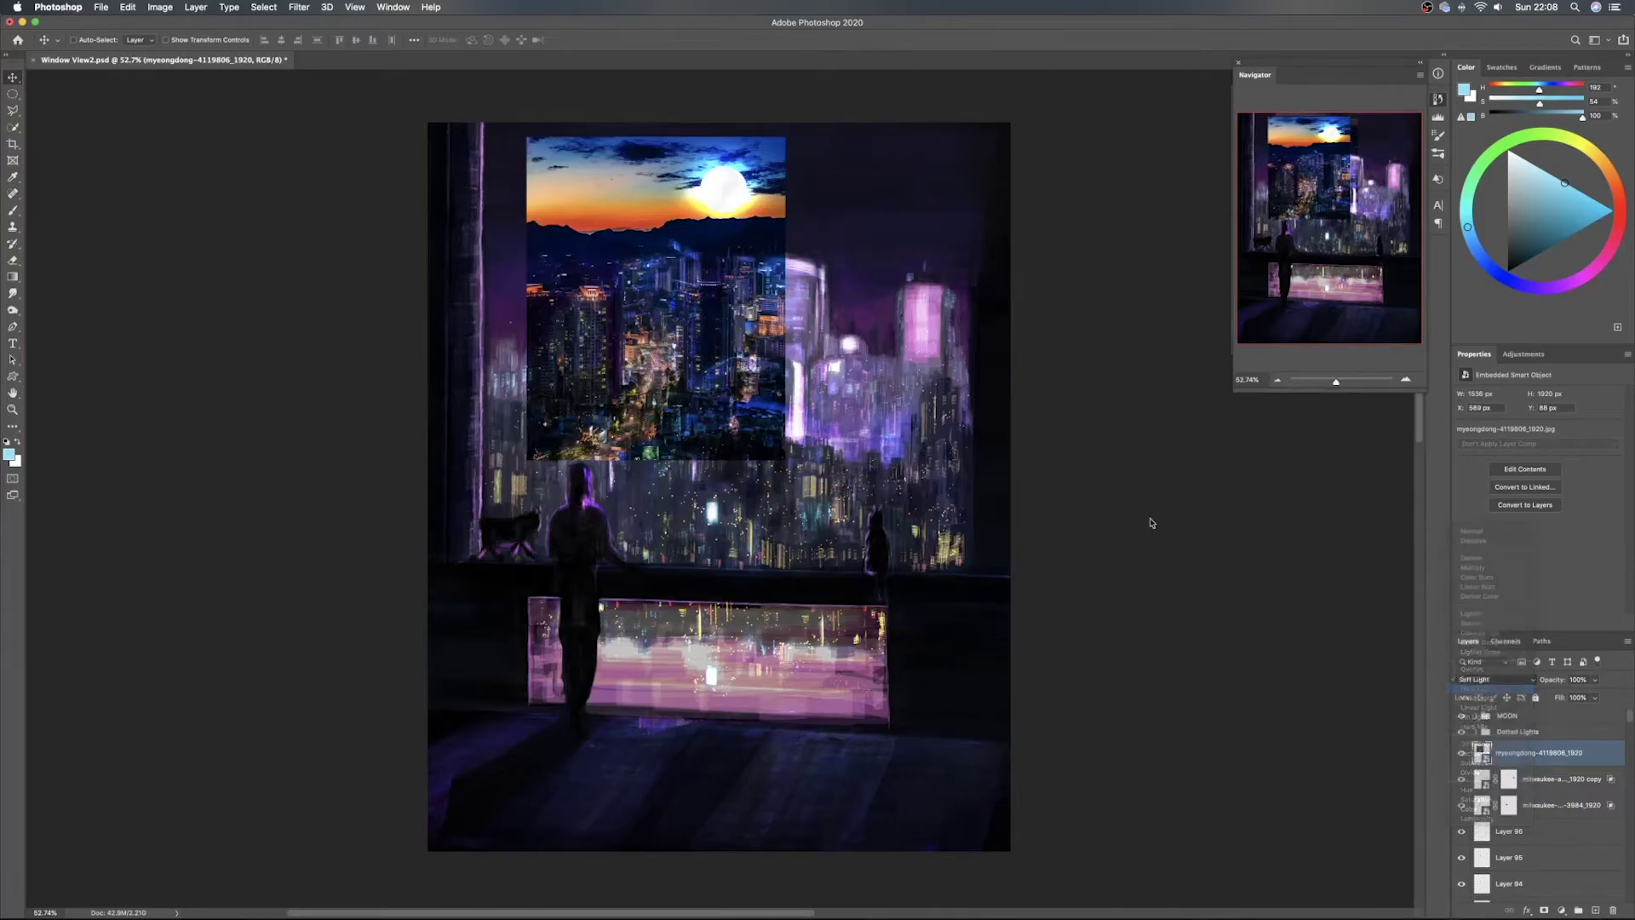
left_click_drag(625, 339, 800, 414)
left_click_drag(888, 489, 926, 407)
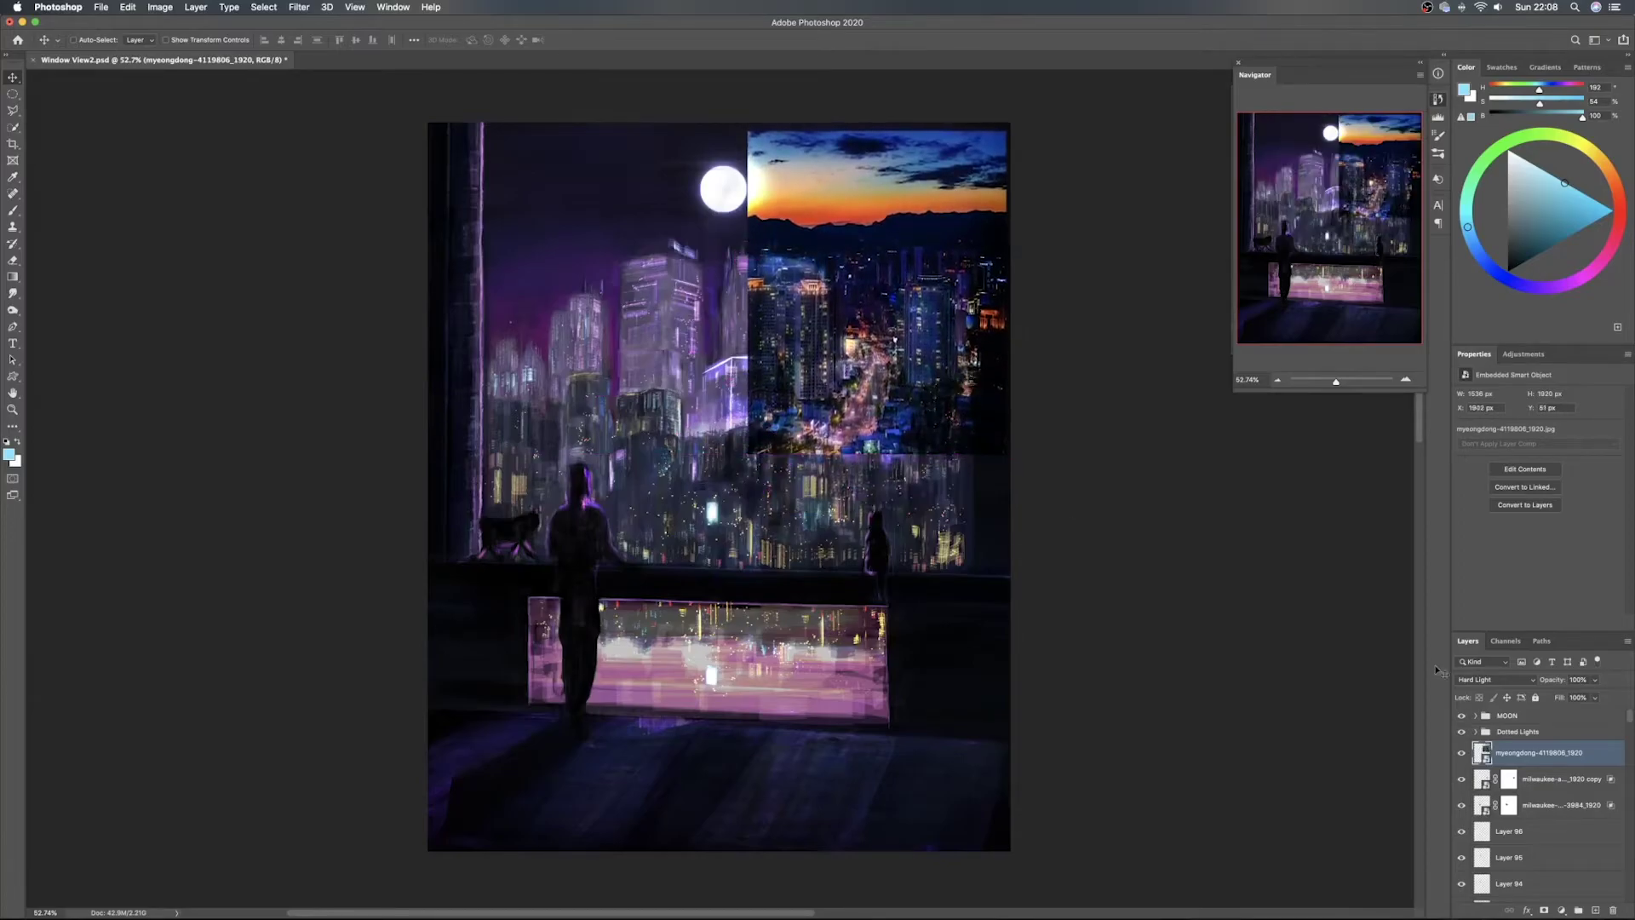
Set the city photo's blend mode to Color Dodge and shift it over the central towers
left_click(1530, 678)
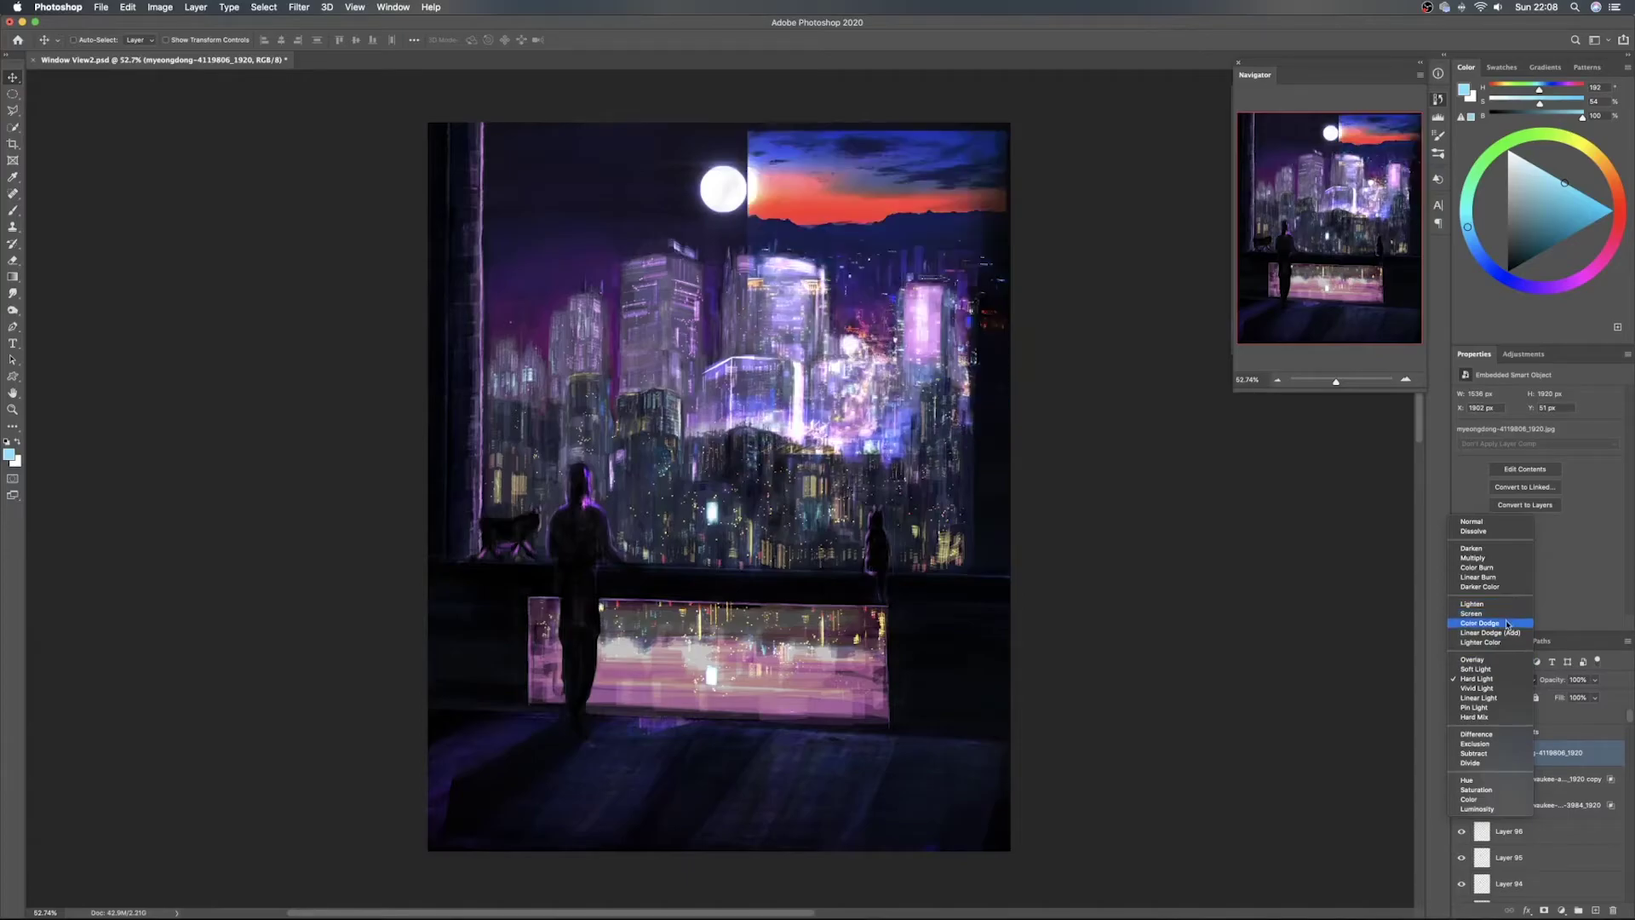
left_click(1506, 624)
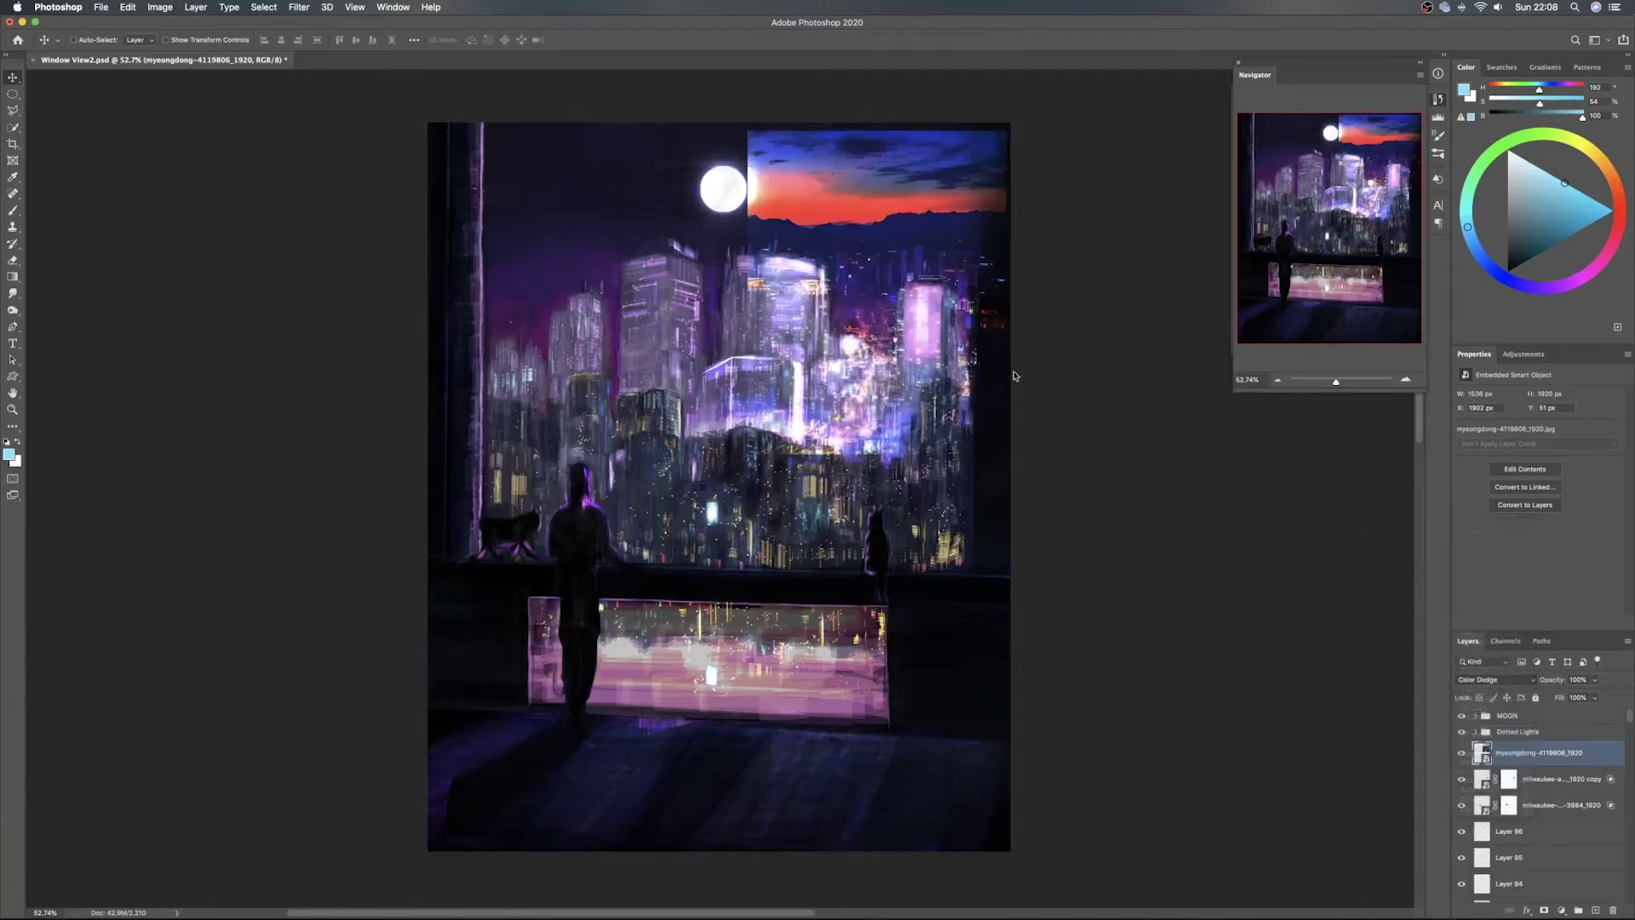
mouse_move(925, 344)
left_mouse_down()
mouse_move(883, 365)
mouse_move(941, 359)
mouse_move(778, 359)
mouse_move(778, 336)
mouse_move(689, 375)
mouse_move(830, 630)
mouse_move(792, 605)
mouse_move(799, 536)
mouse_move(763, 507)
mouse_move(774, 540)
mouse_move(828, 469)
mouse_move(835, 377)
left_mouse_up()
Add a layer mask to the city photo and mask out its sunset sky and mountains around the moon
left_click(1541, 911)
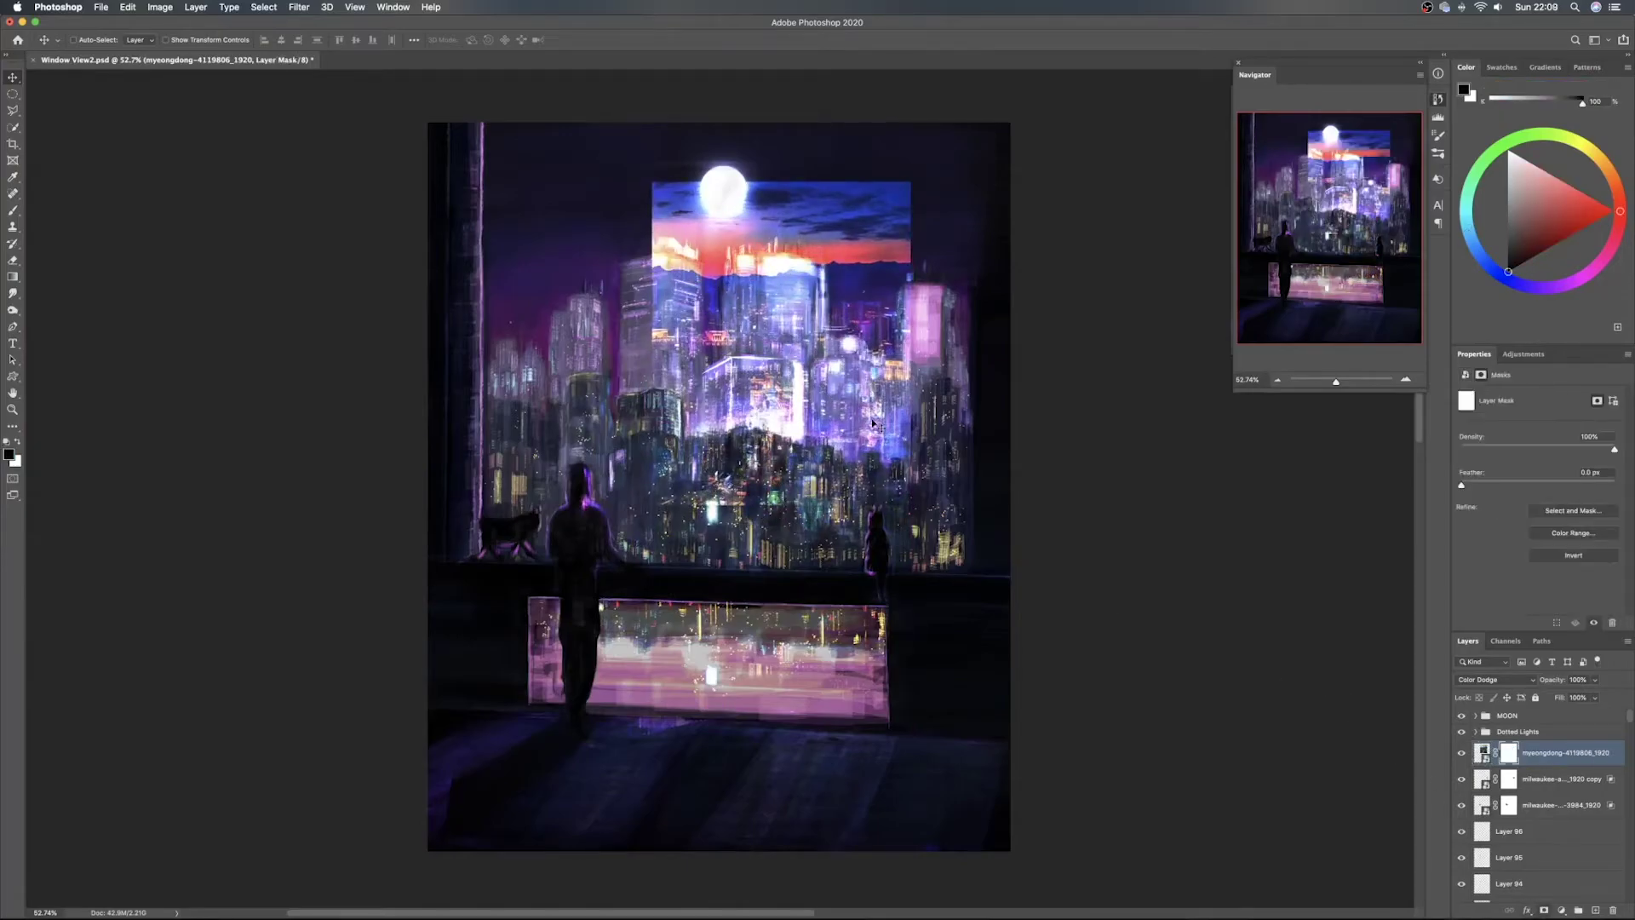
key("e")
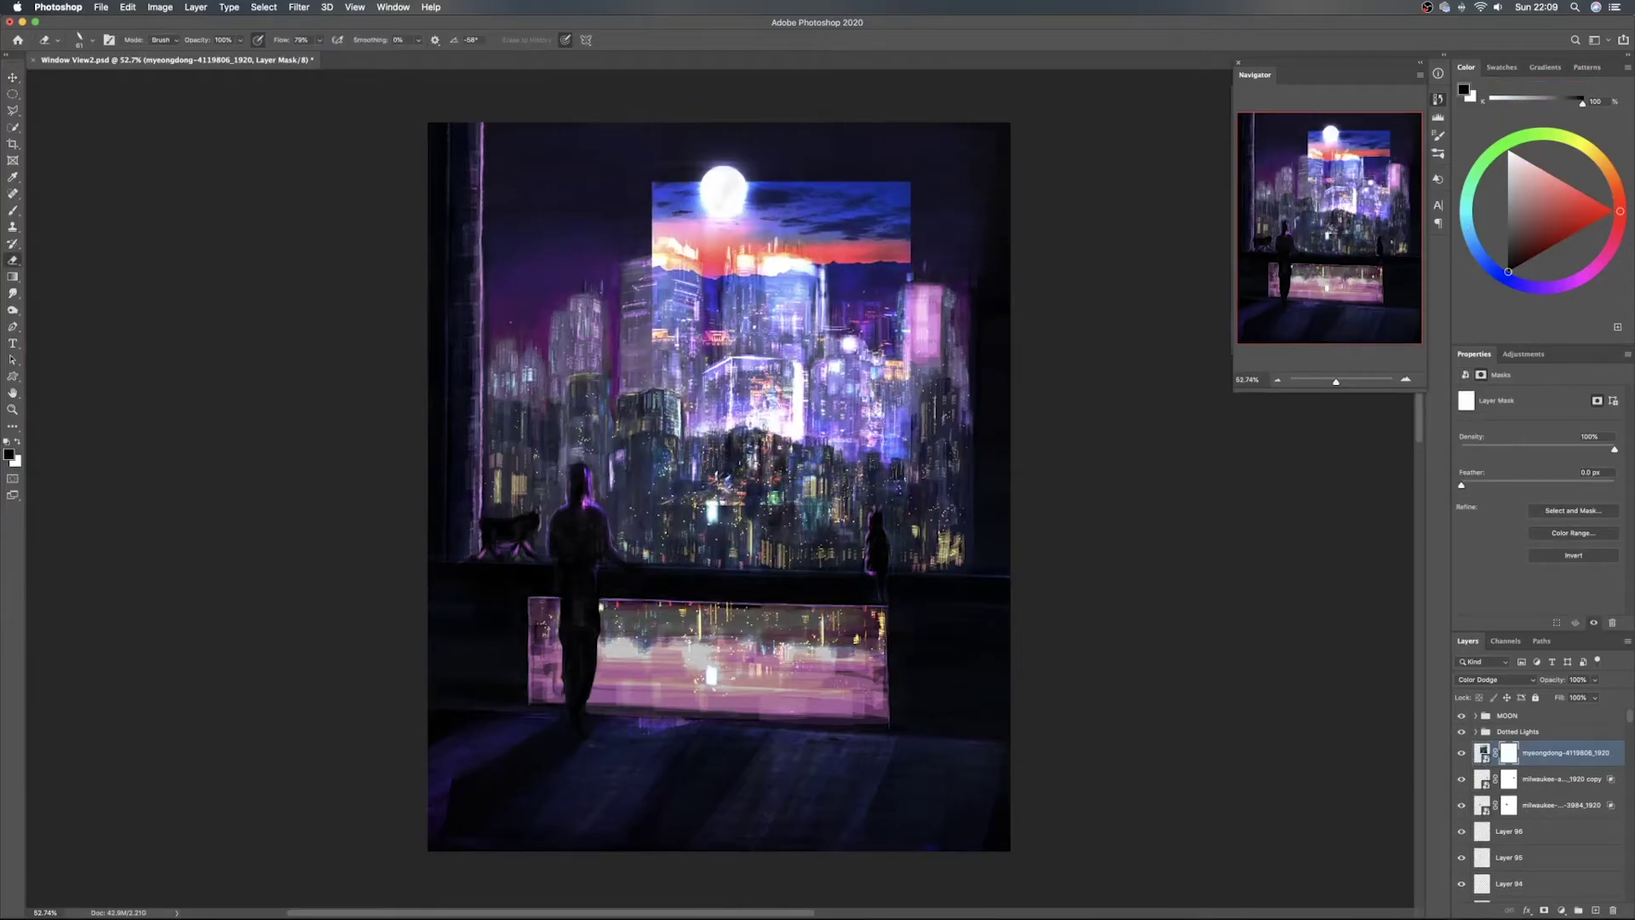
key("x")
left_click_drag(902, 196, 665, 207)
mouse_move(666, 207)
left_mouse_down()
mouse_move(868, 183)
mouse_move(613, 230)
mouse_move(759, 243)
left_mouse_up()
mouse_move(613, 230)
left_mouse_down()
mouse_move(920, 228)
mouse_move(780, 228)
mouse_move(729, 256)
mouse_move(891, 240)
mouse_move(805, 251)
mouse_move(822, 253)
mouse_move(750, 234)
mouse_move(608, 236)
mouse_move(916, 248)
mouse_move(811, 260)
mouse_move(882, 247)
mouse_move(635, 239)
mouse_move(788, 235)
mouse_move(658, 232)
left_mouse_up()
Move the masked city photo over the central towers and return its blend mode to Normal
key("v")
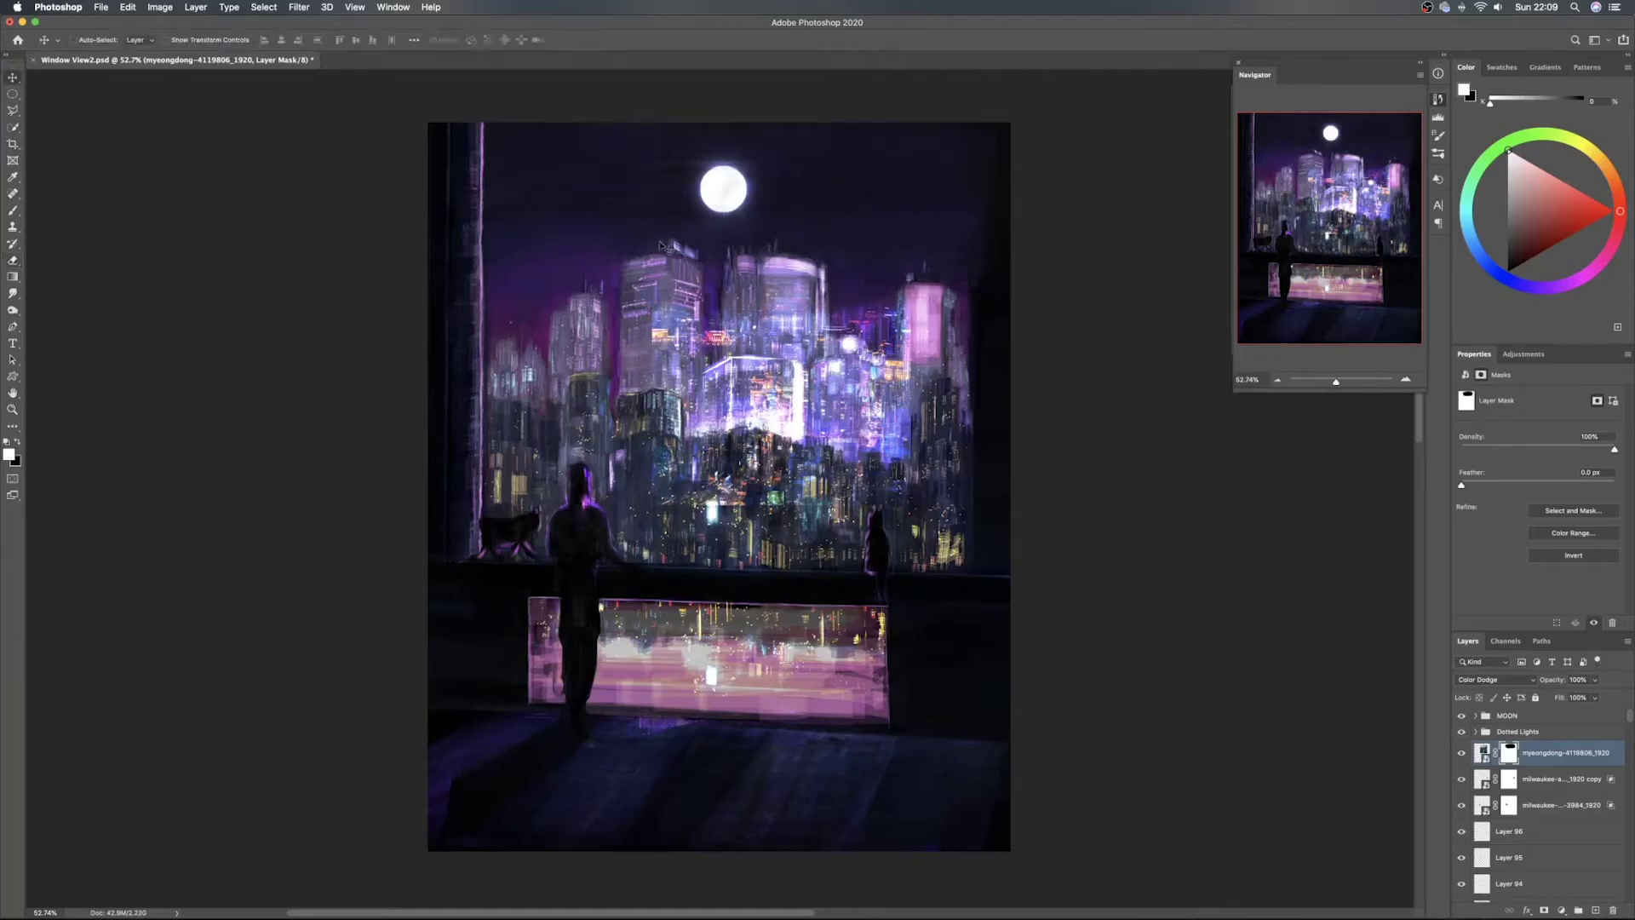
left_click_drag(799, 391, 757, 330)
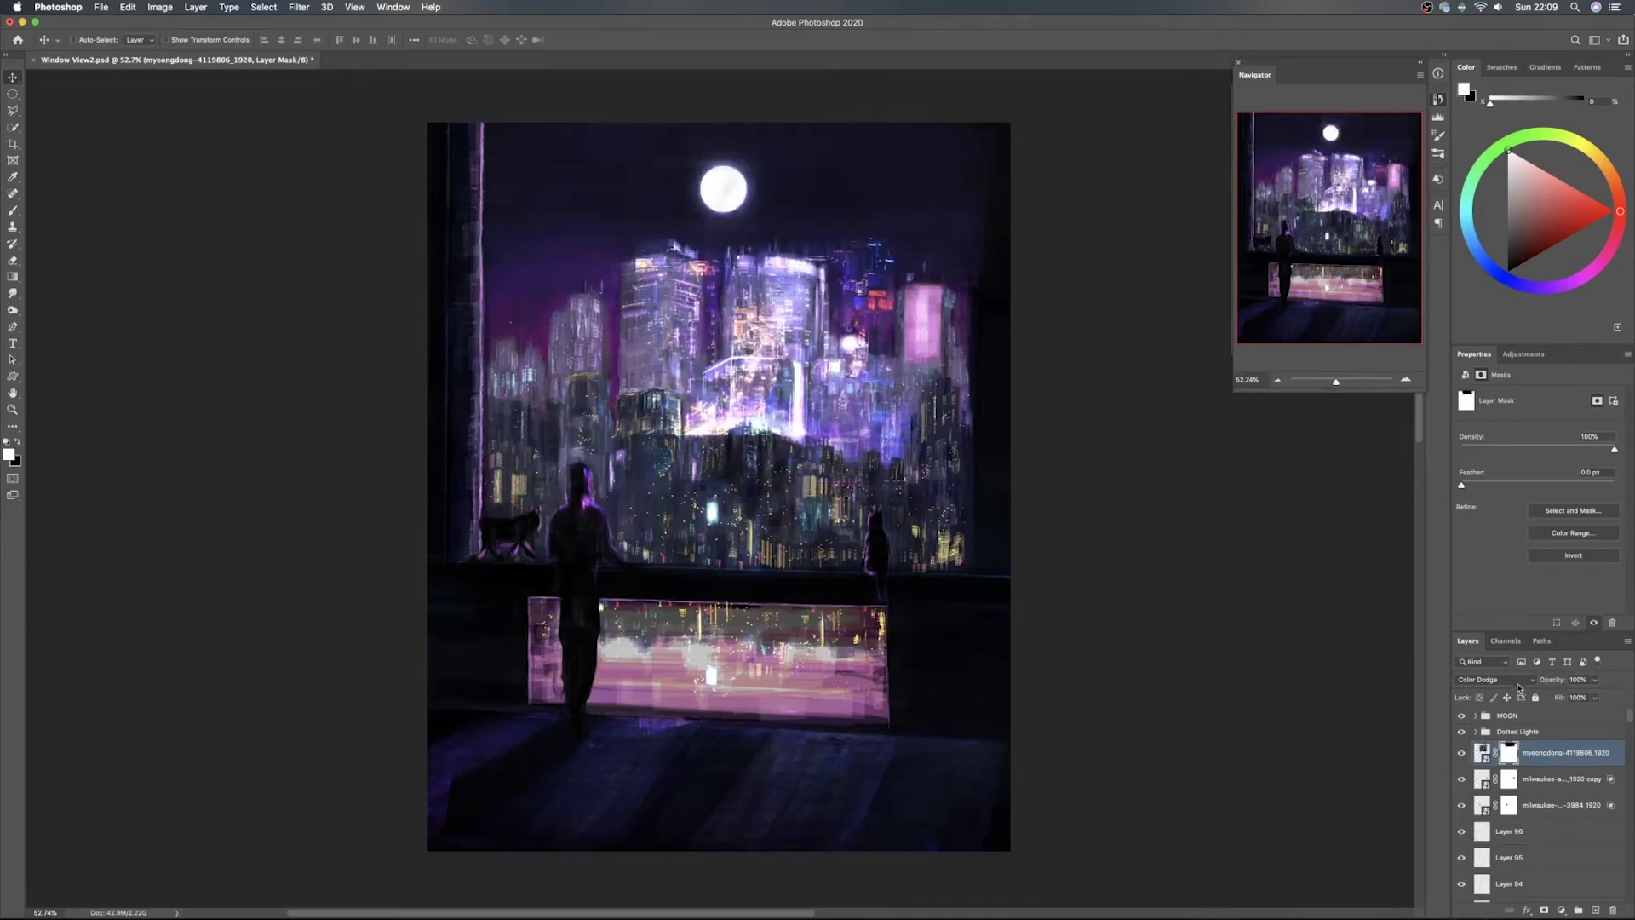
left_click(1496, 679)
left_click(1502, 581)
left_click_drag(750, 364, 695, 449)
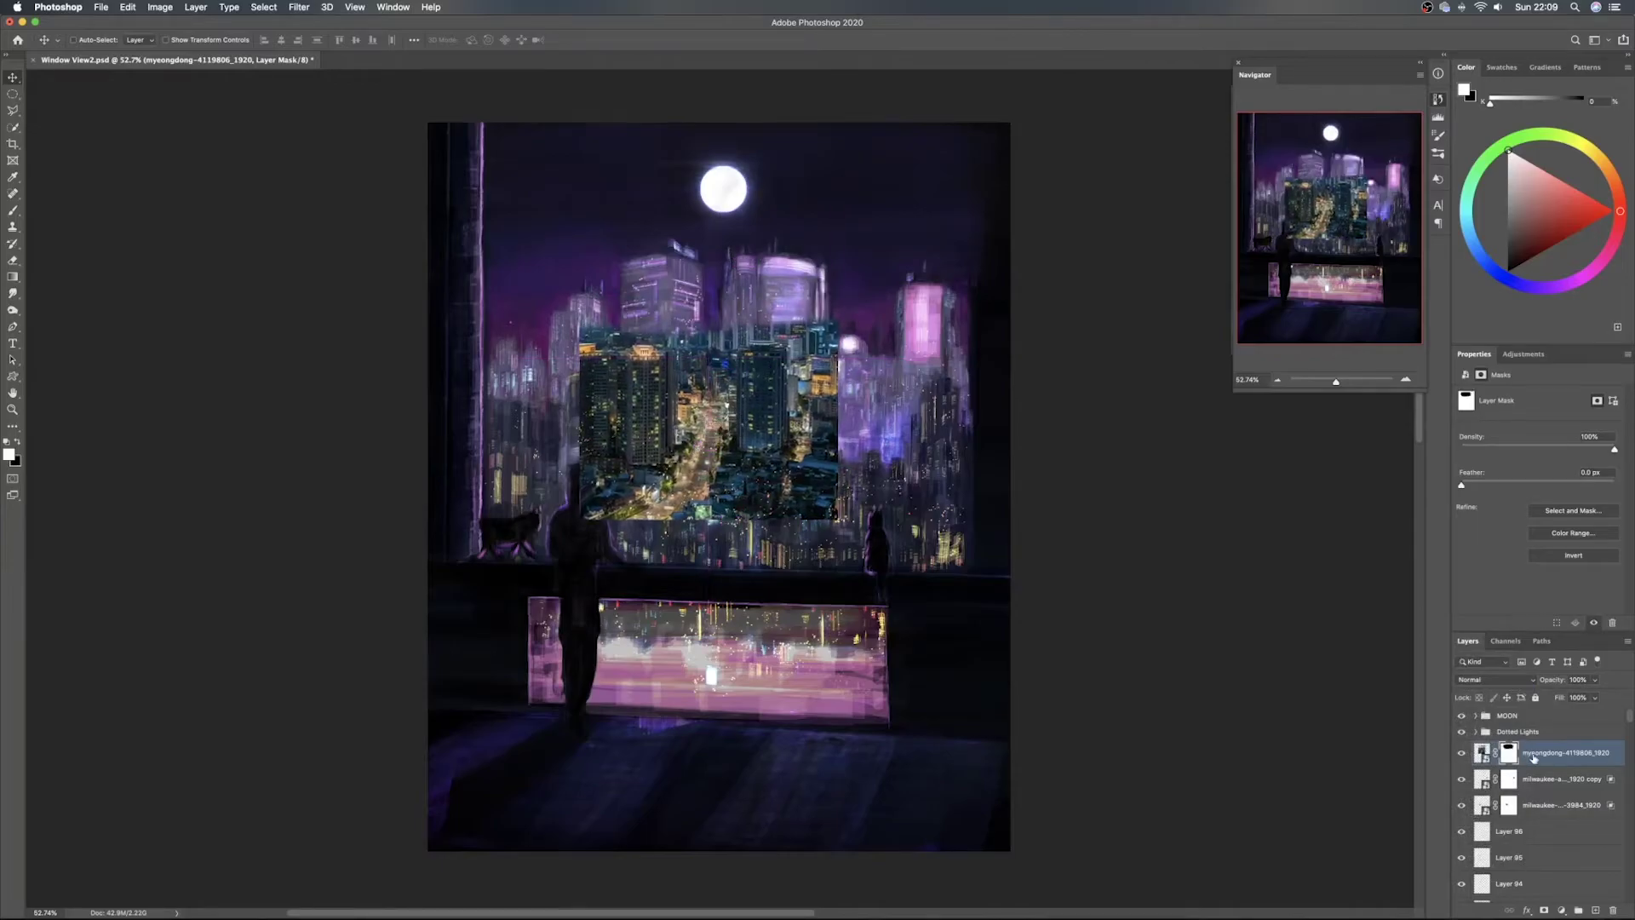
Enlarge the city photo with Free Transform and reposition it across most of the window view
left_click(1509, 753, "shift")
left_click(1509, 753, "shift")
key("super+t")
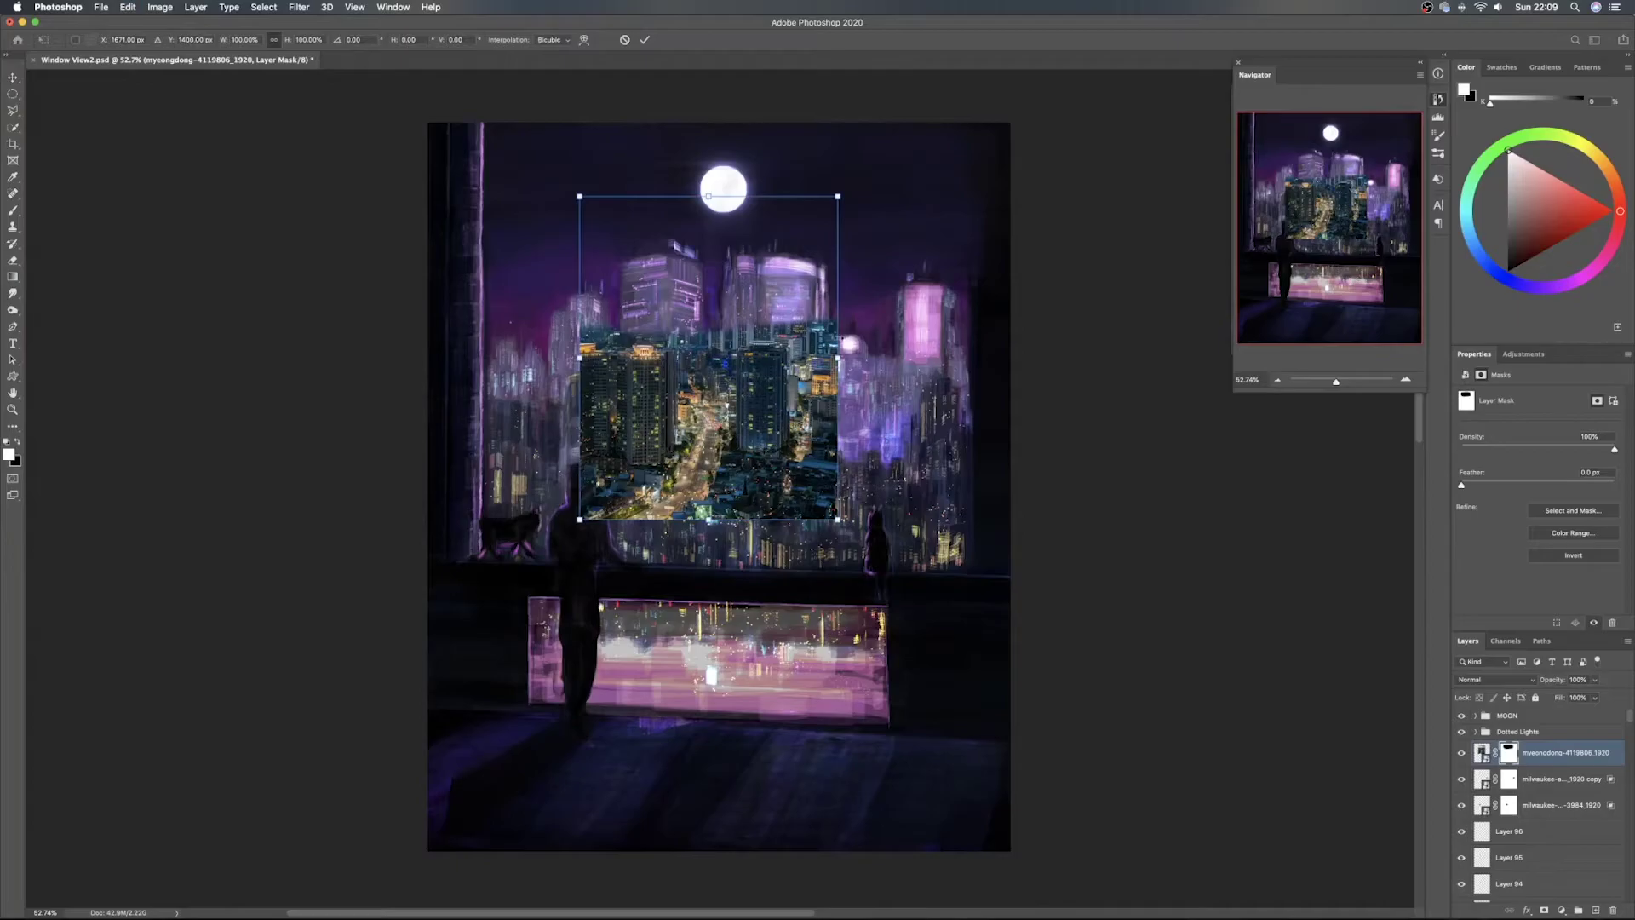
left_click_drag(838, 359, 1062, 359)
left_click_drag(845, 448, 690, 375)
key("Return")
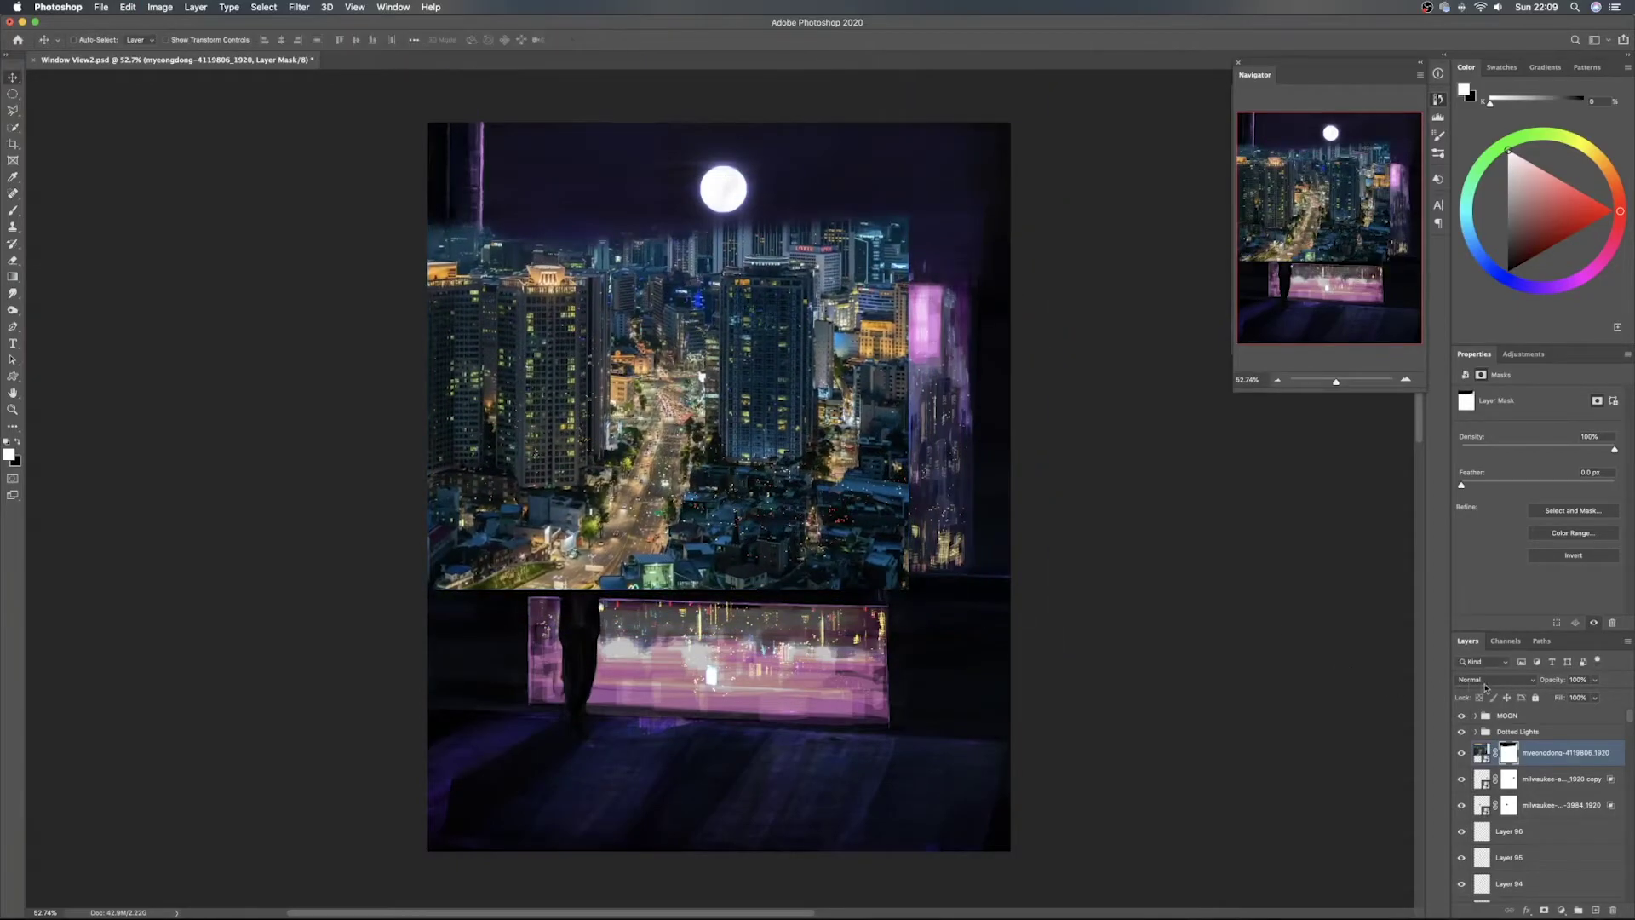
Blend the enlarged city photo in Soft Light and move it down toward the skyline's right side
left_click(1486, 680)
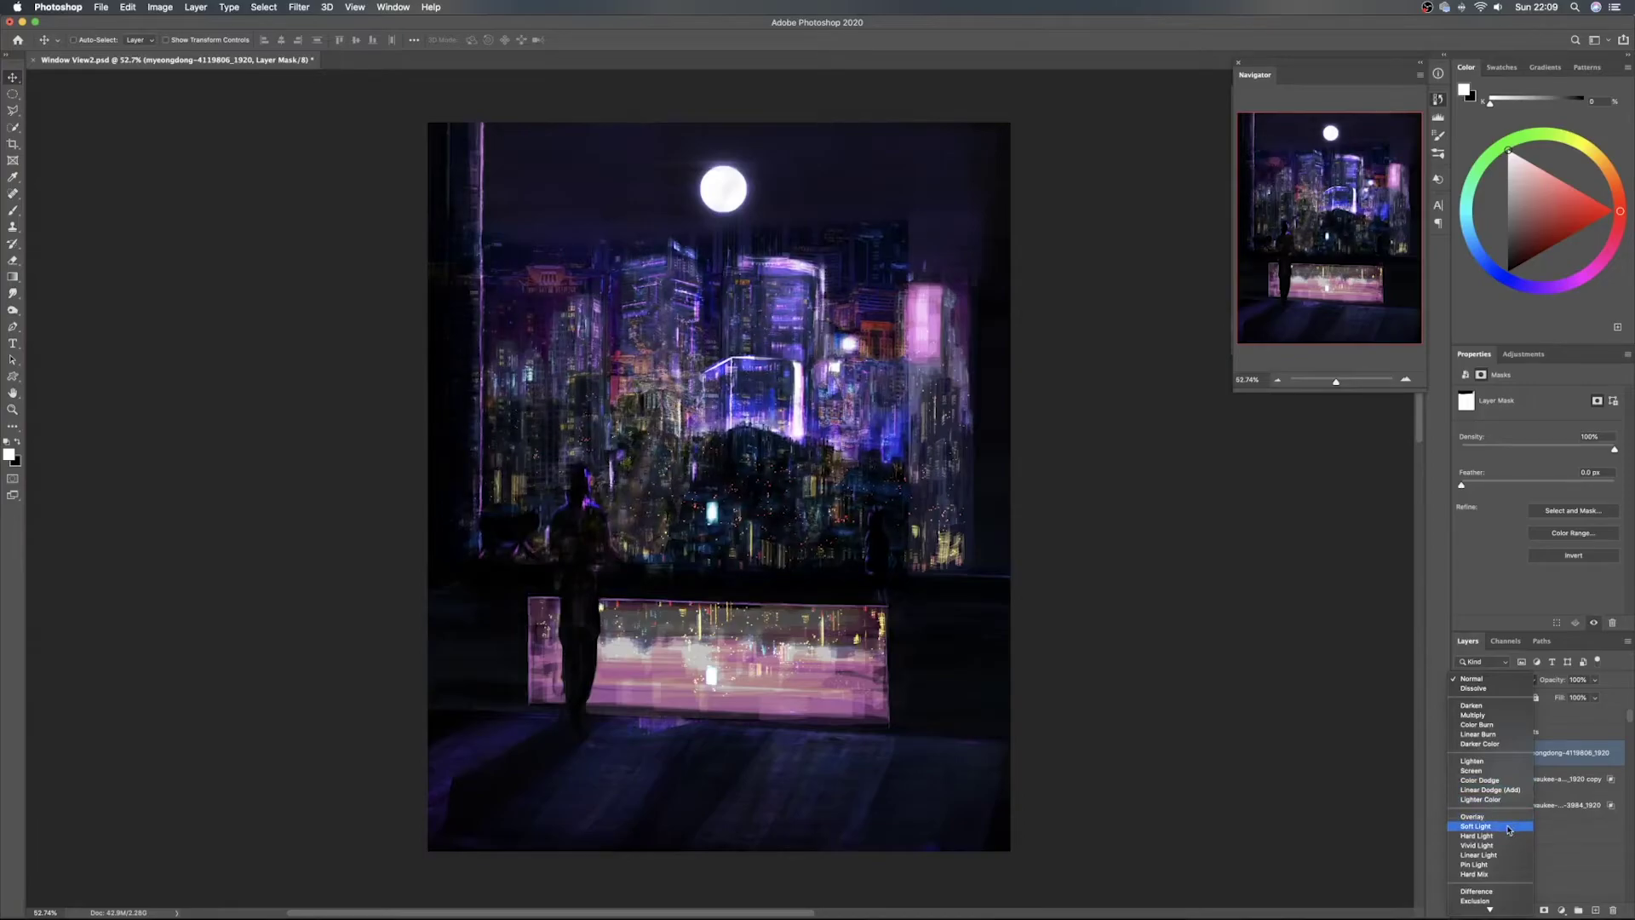
left_click(1508, 831)
left_click_drag(756, 345, 812, 516)
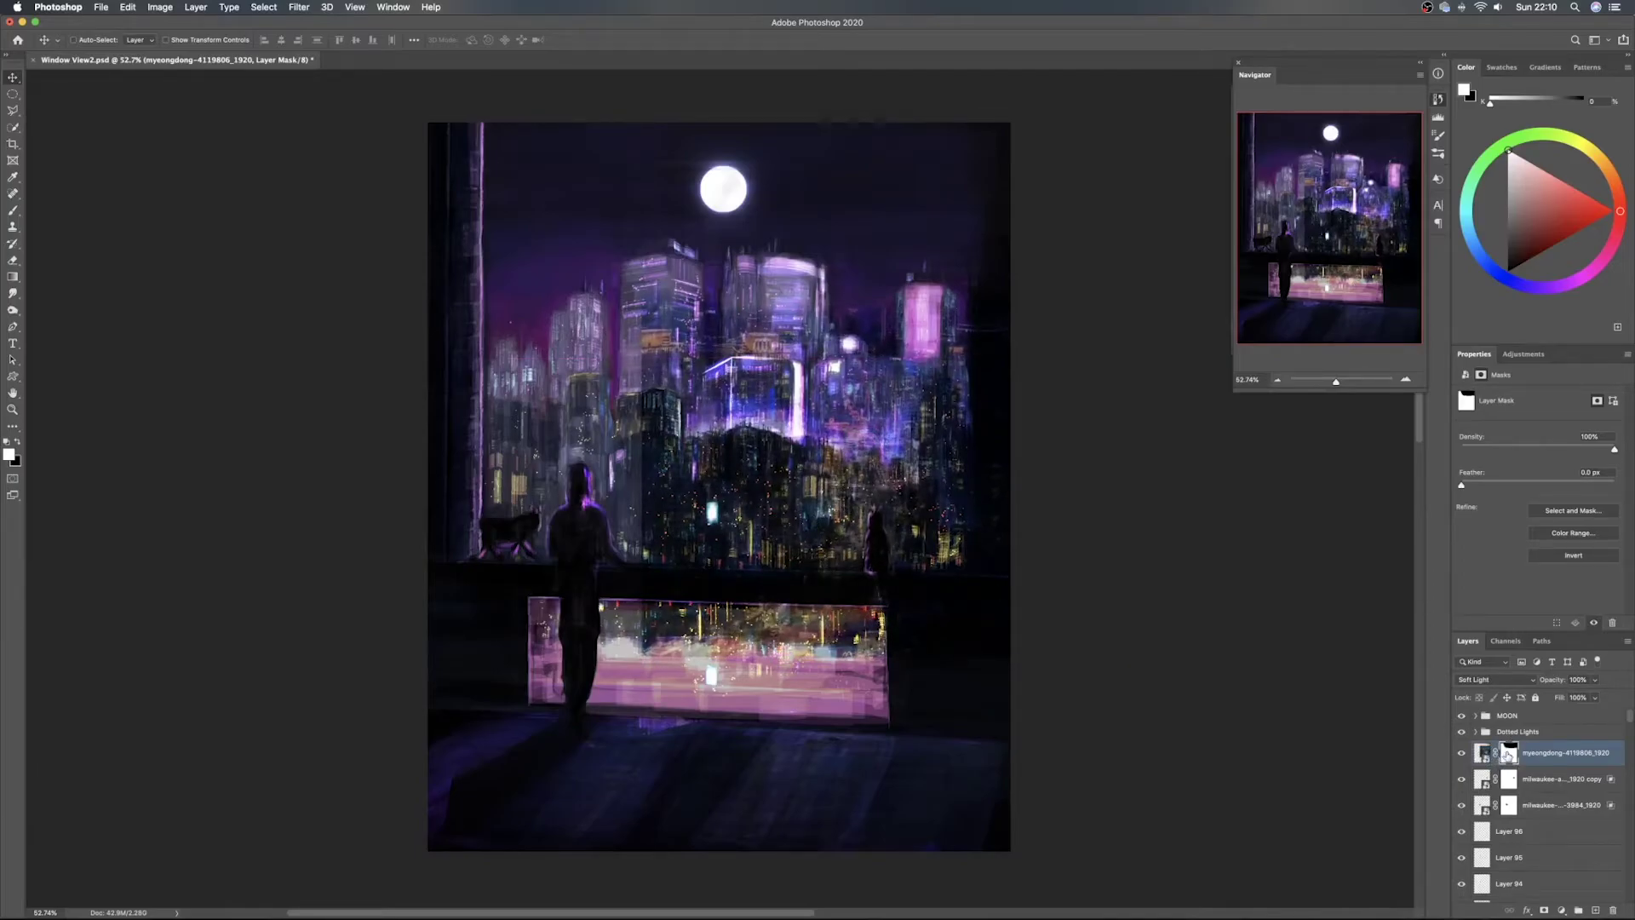
Delete the city photo's existing layer mask and add a fresh white one
left_click(1507, 753, "shift")
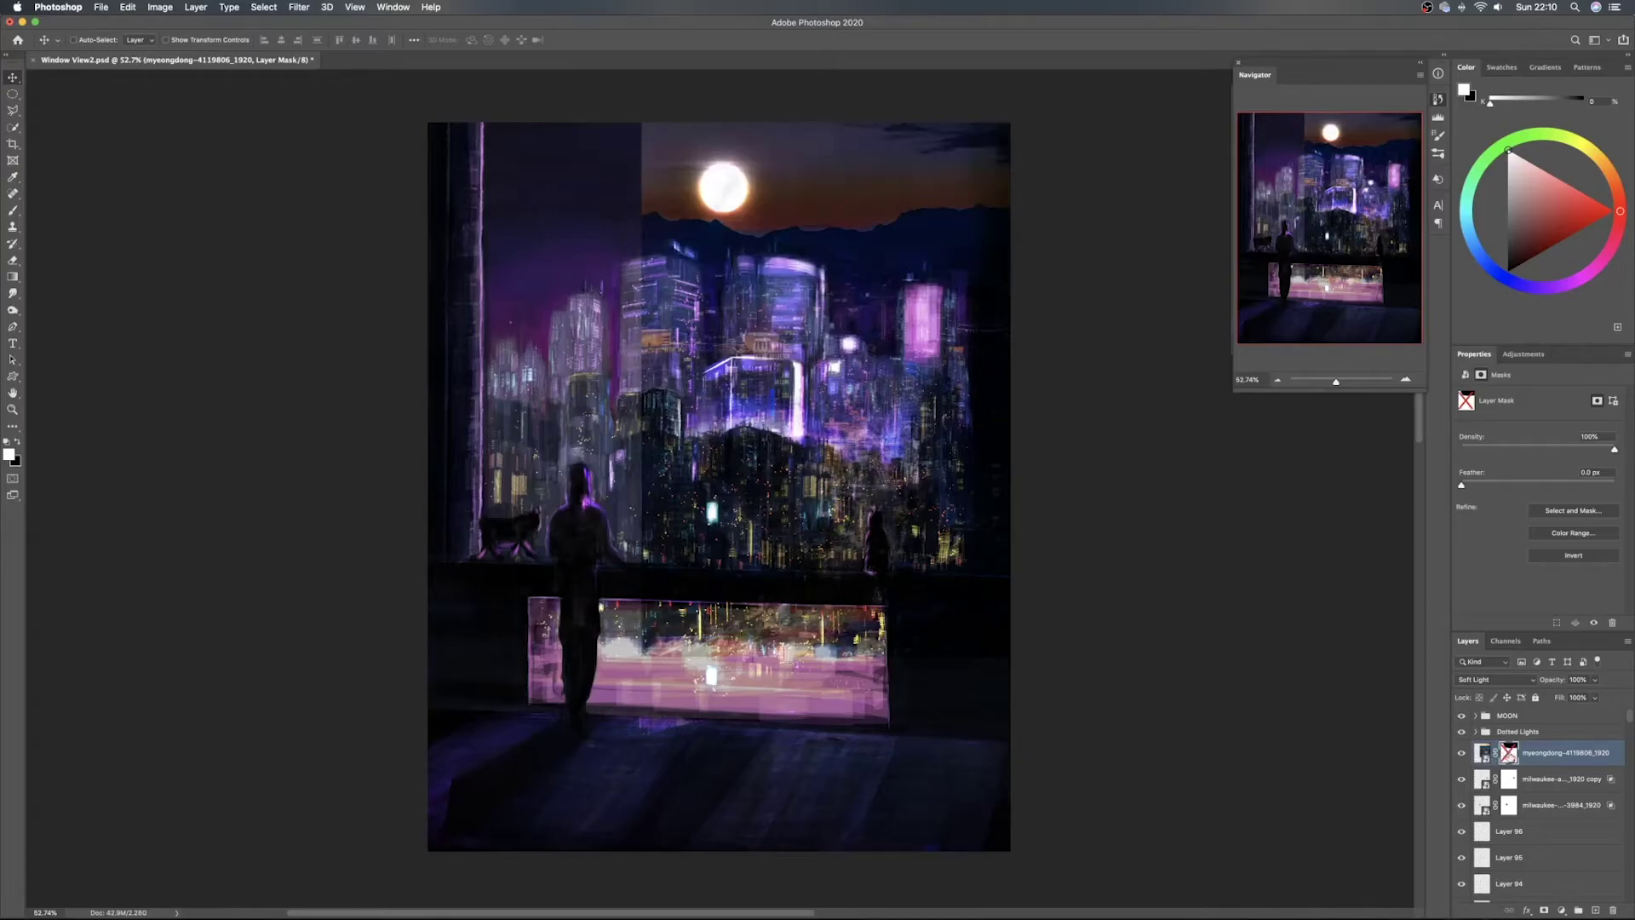
left_click(1508, 753, "shift")
right_click(1509, 756)
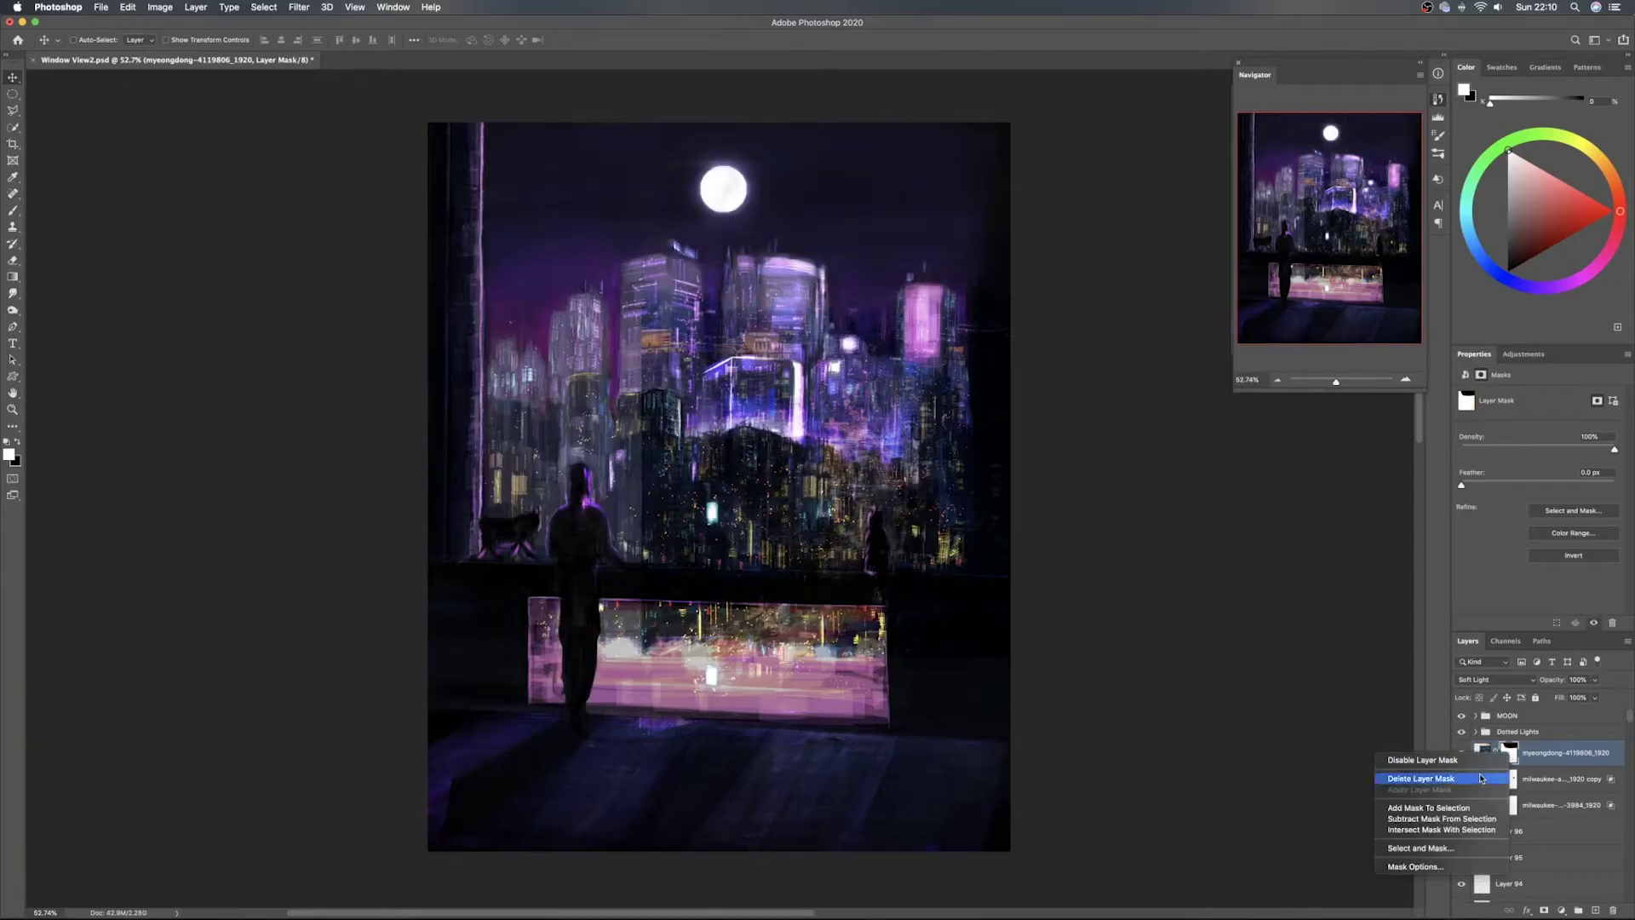
left_click(1447, 776)
left_click(1544, 910)
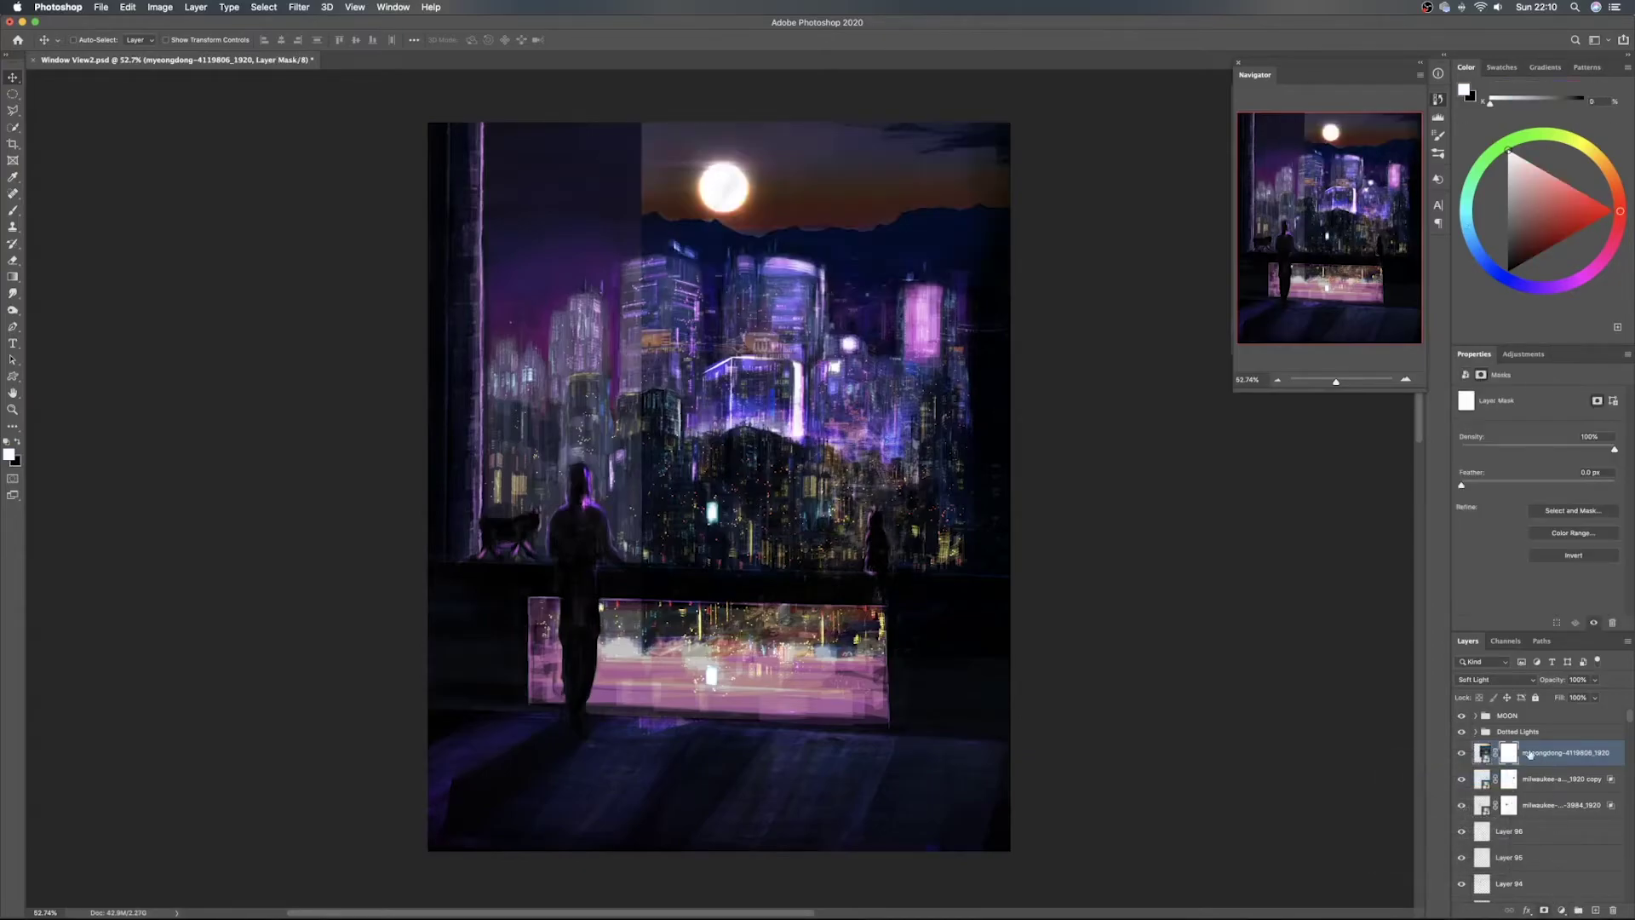
Center the city photo over the skyline and distort it so its lower edge spreads wider than its upper edge
left_click_drag(878, 481, 696, 467)
key("ctrl+t")
right_click(749, 460)
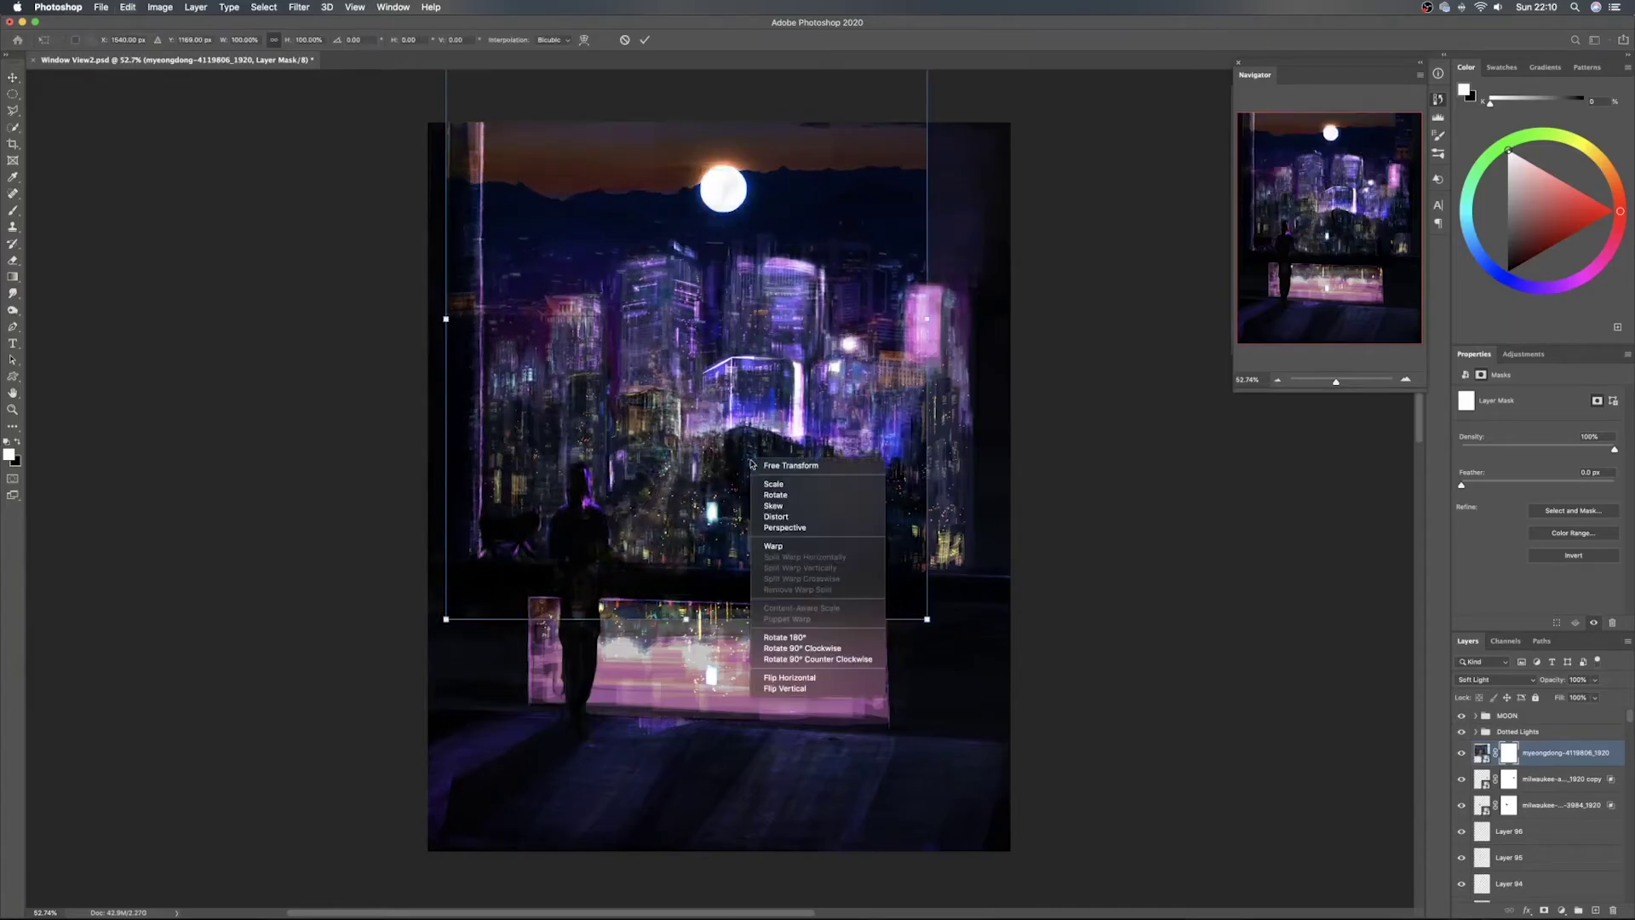
left_click(804, 517)
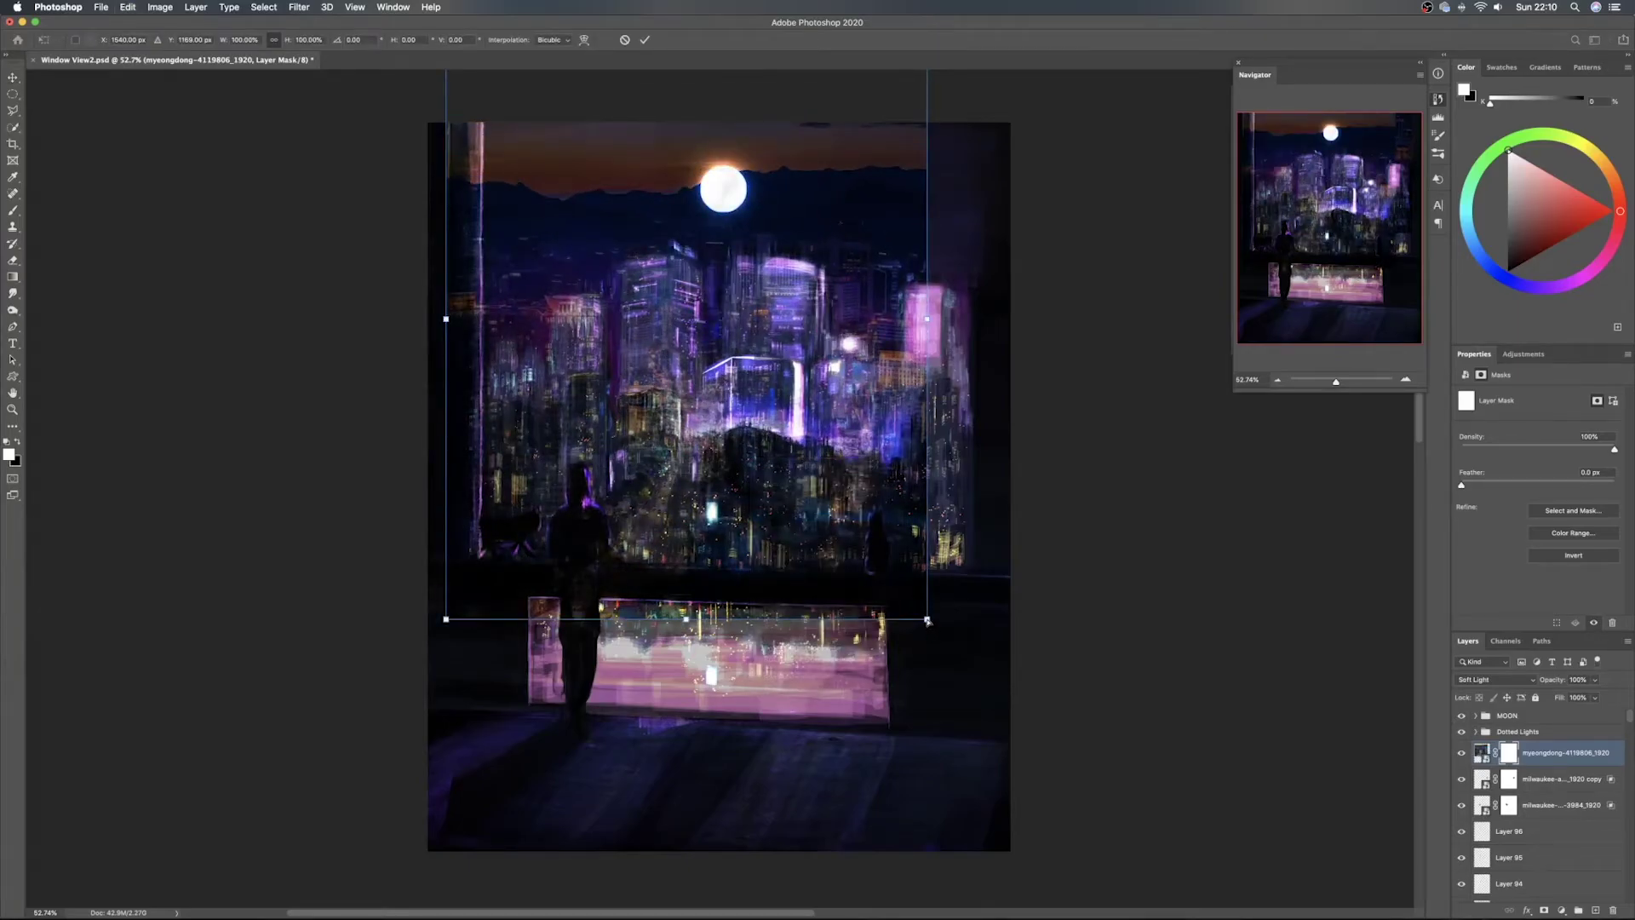
left_click_drag(928, 620, 980, 626)
left_click_drag(446, 620, 401, 614)
left_click_drag(826, 433, 846, 451)
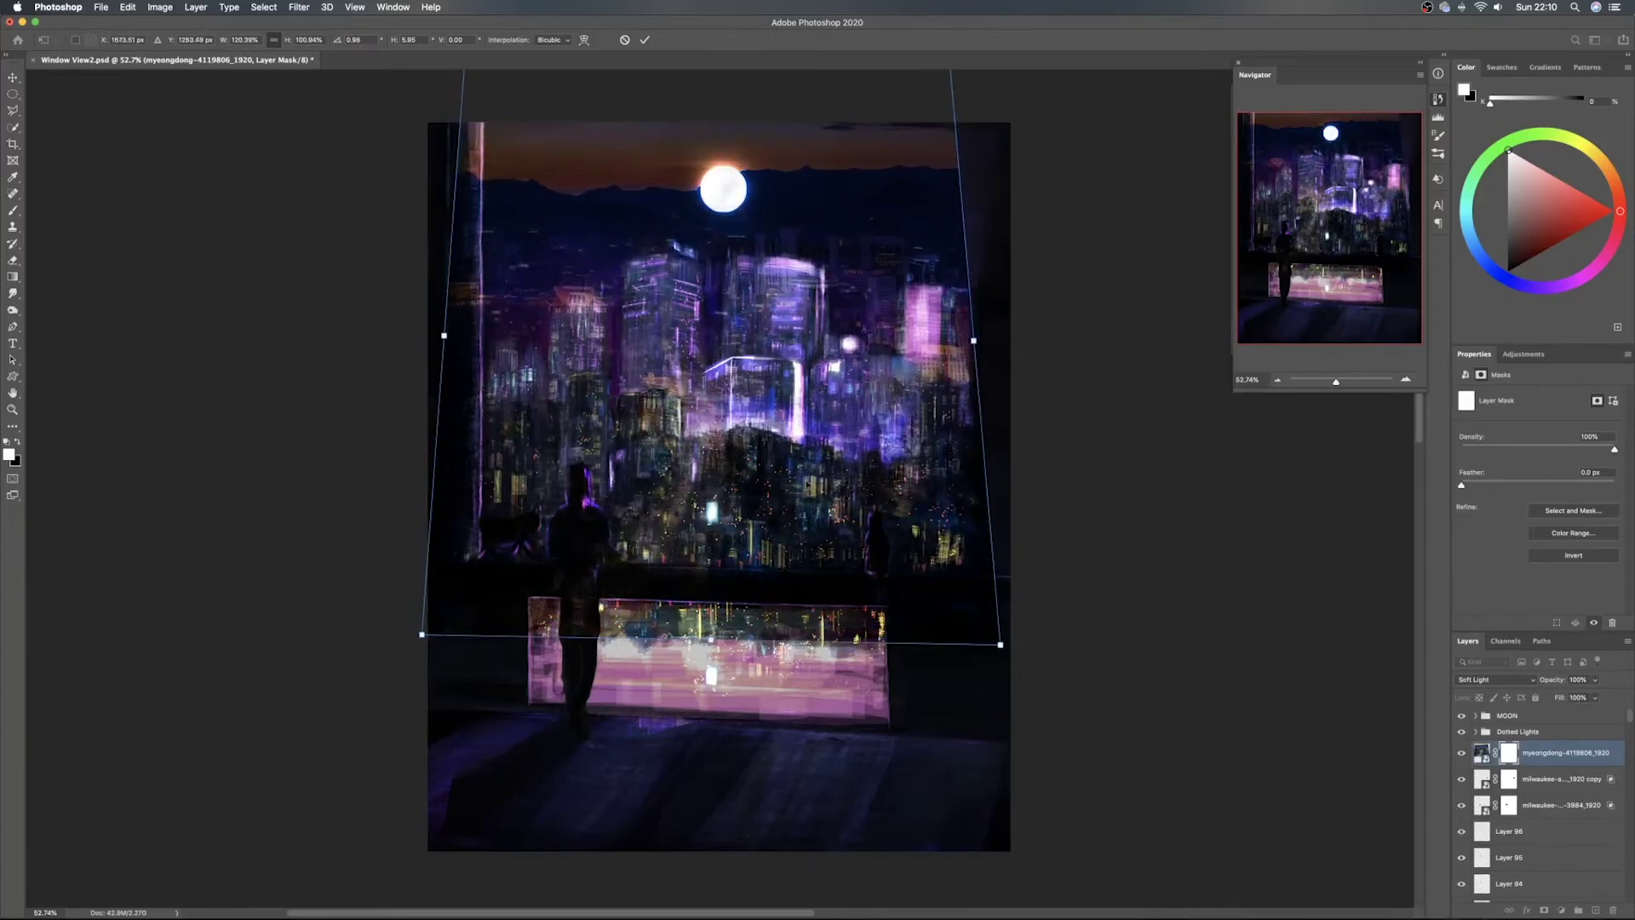
left_click_drag(710, 642, 698, 642)
mouse_move(745, 442)
left_mouse_down()
mouse_move(748, 468)
mouse_move(746, 453)
left_mouse_up()
key("Return")
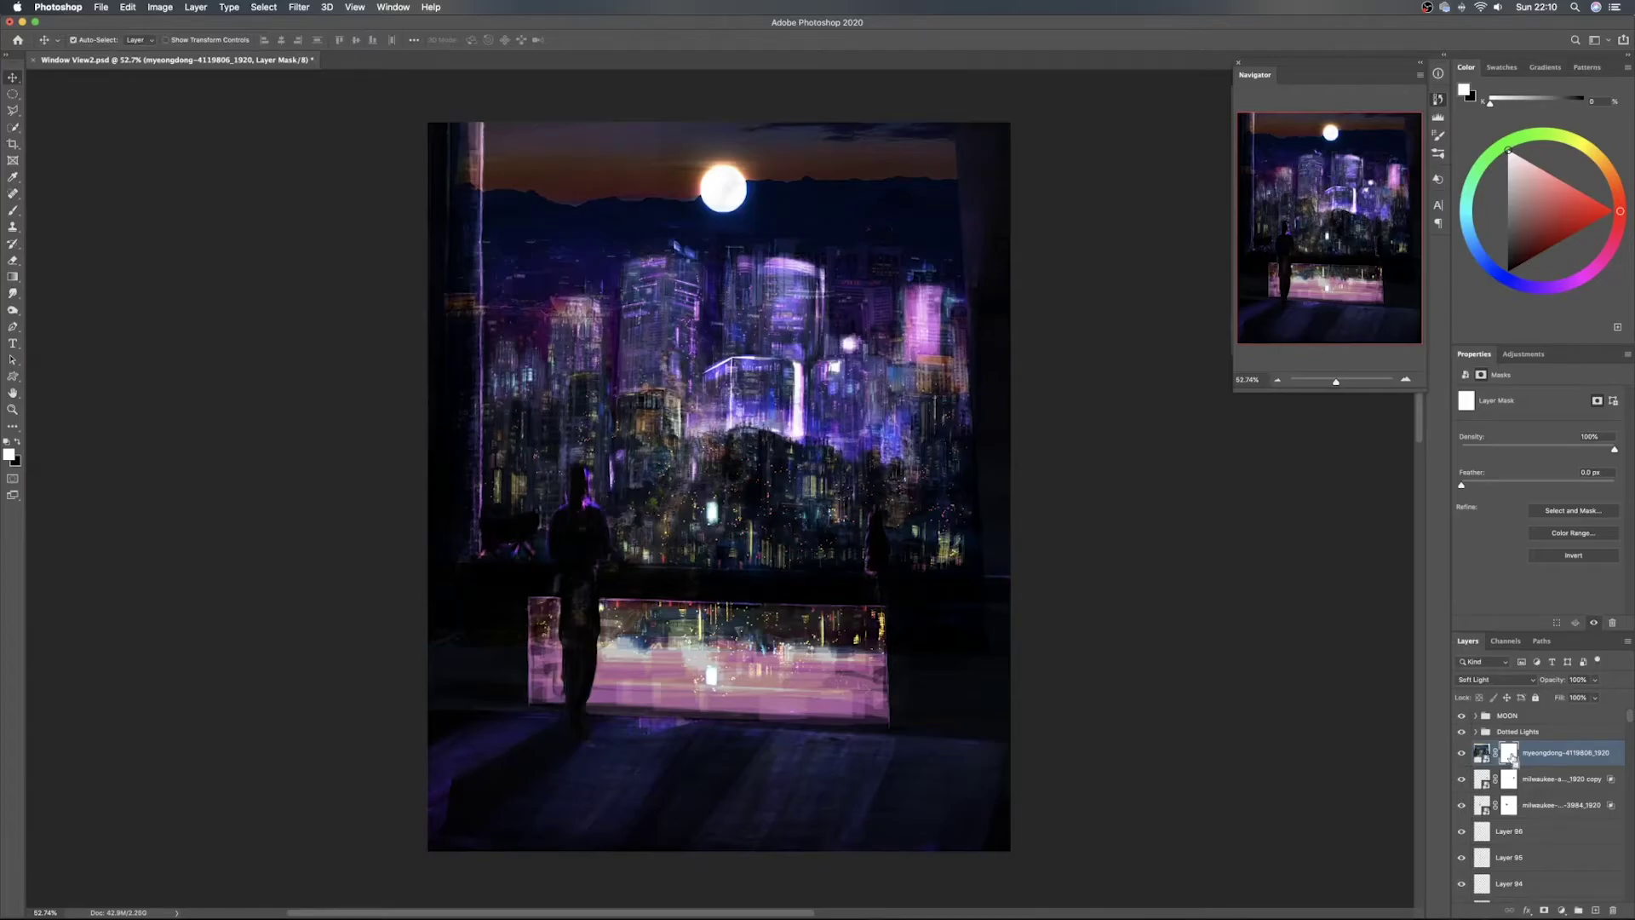
Invert the city photo's mask to black and paint its texture back over the tall and dark buildings above and beside the figure
key("super+i")
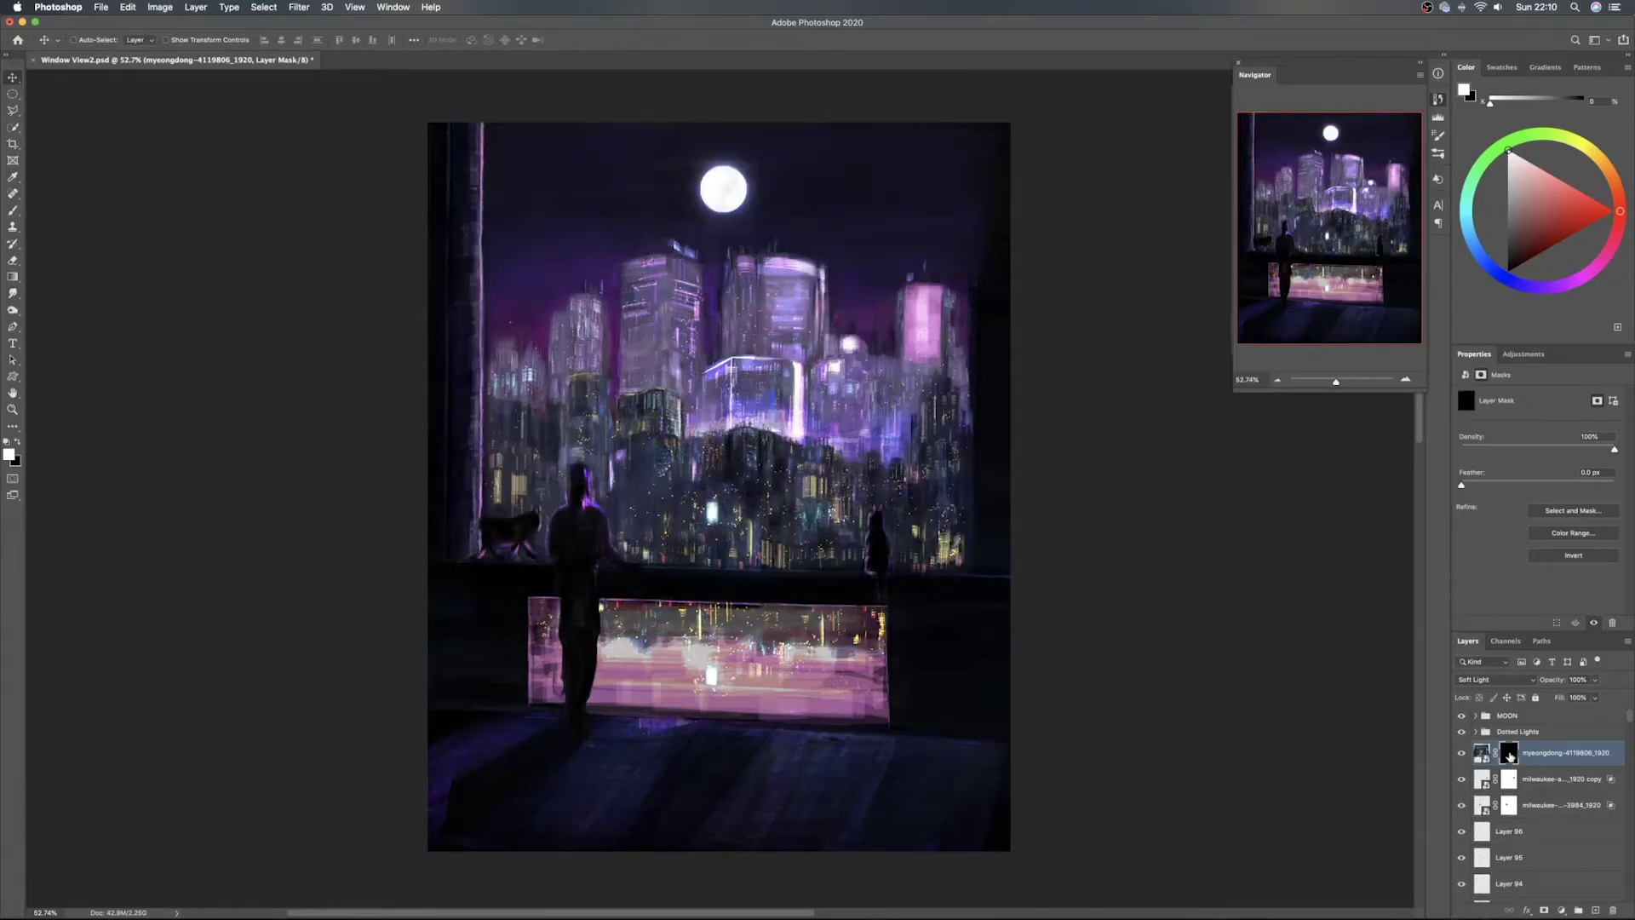
key("b")
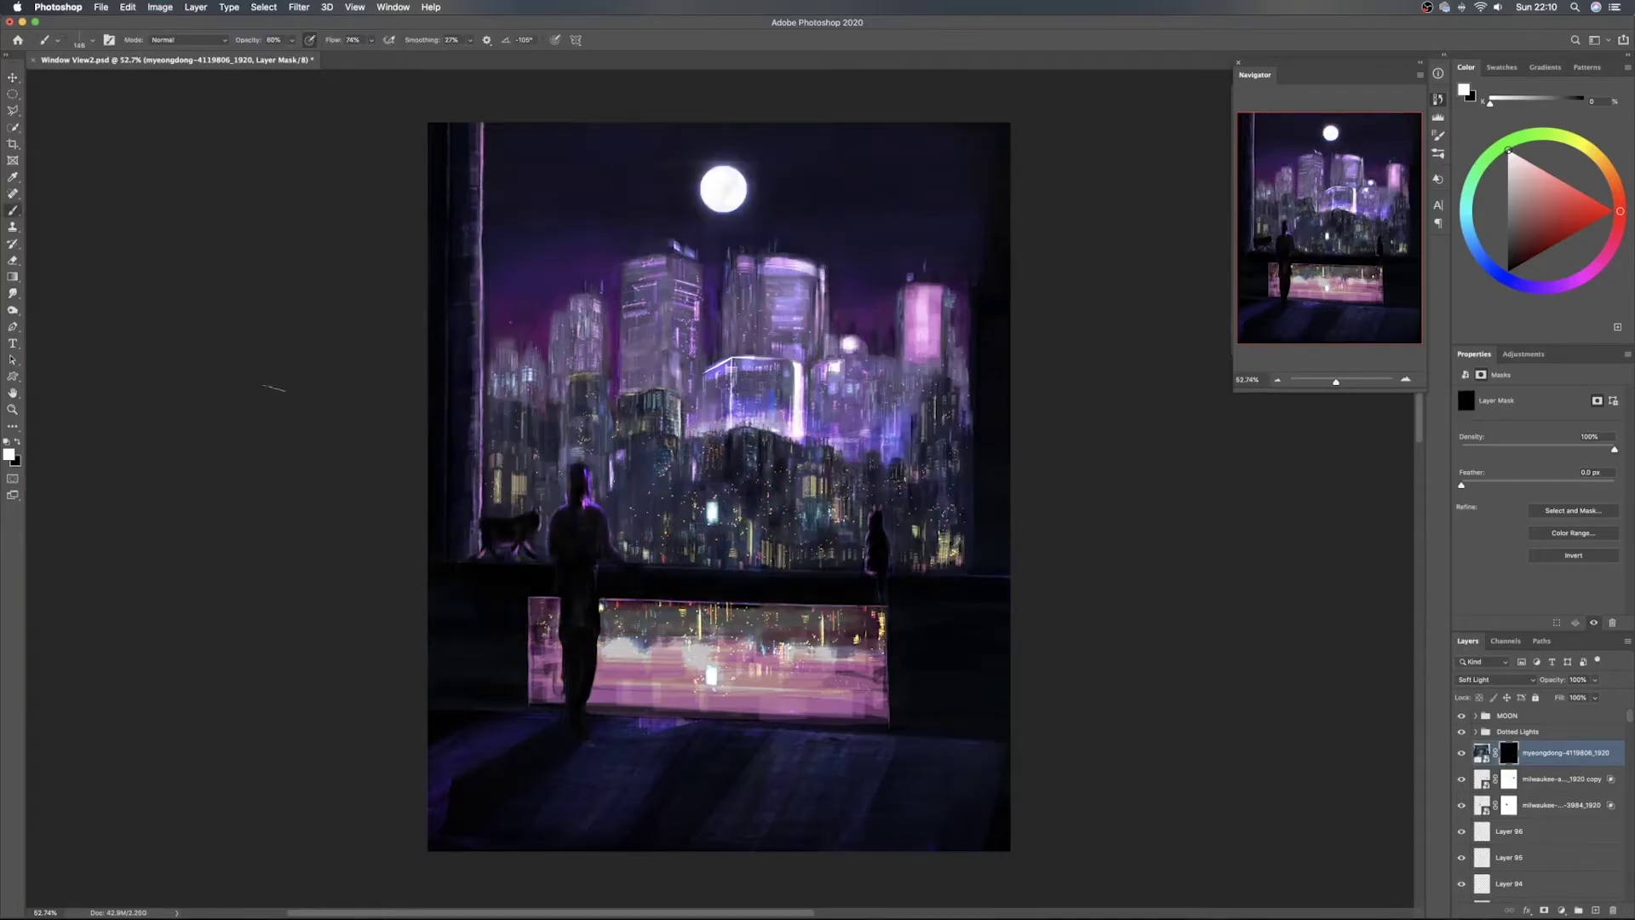
left_click_drag(661, 304, 651, 376)
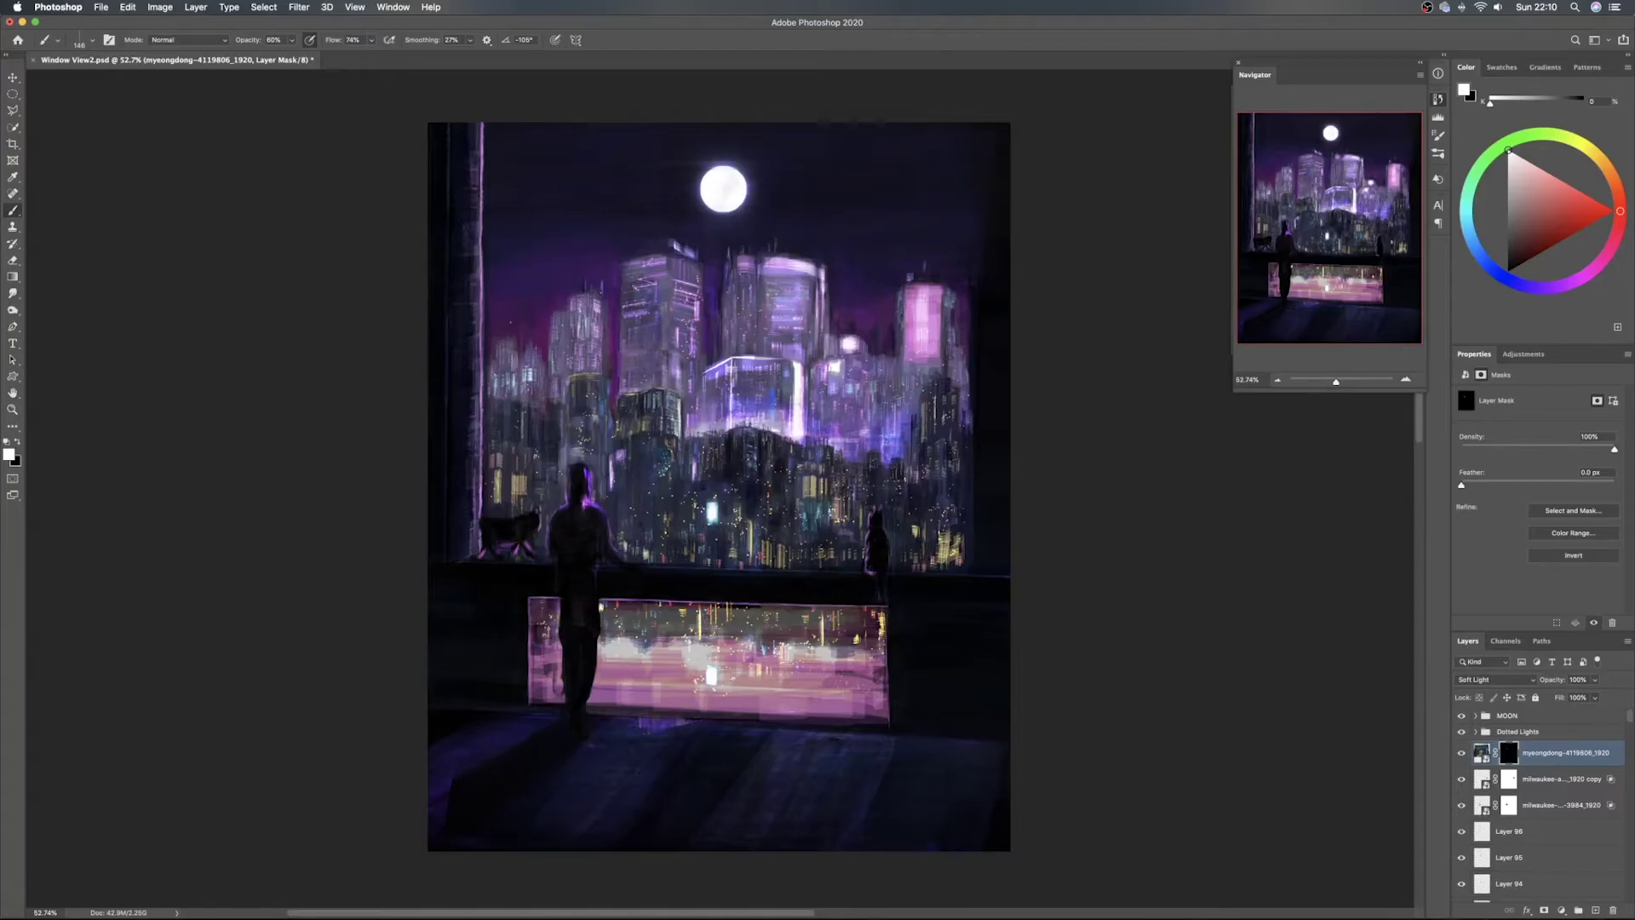
left_click_drag(674, 288, 681, 376)
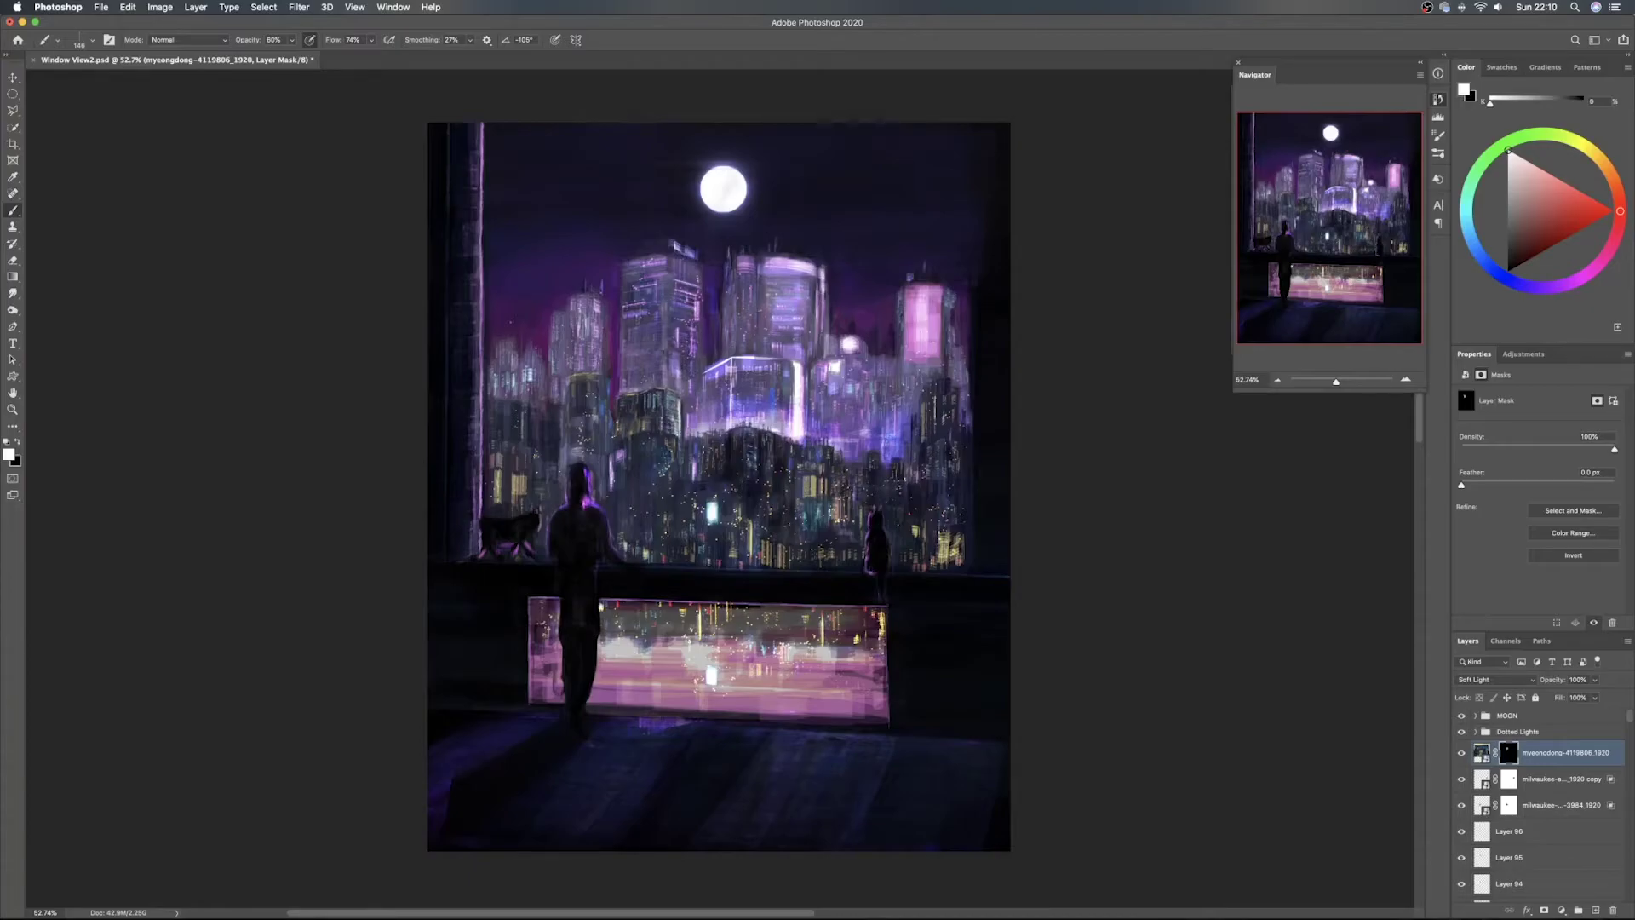
left_click_drag(593, 388, 594, 434)
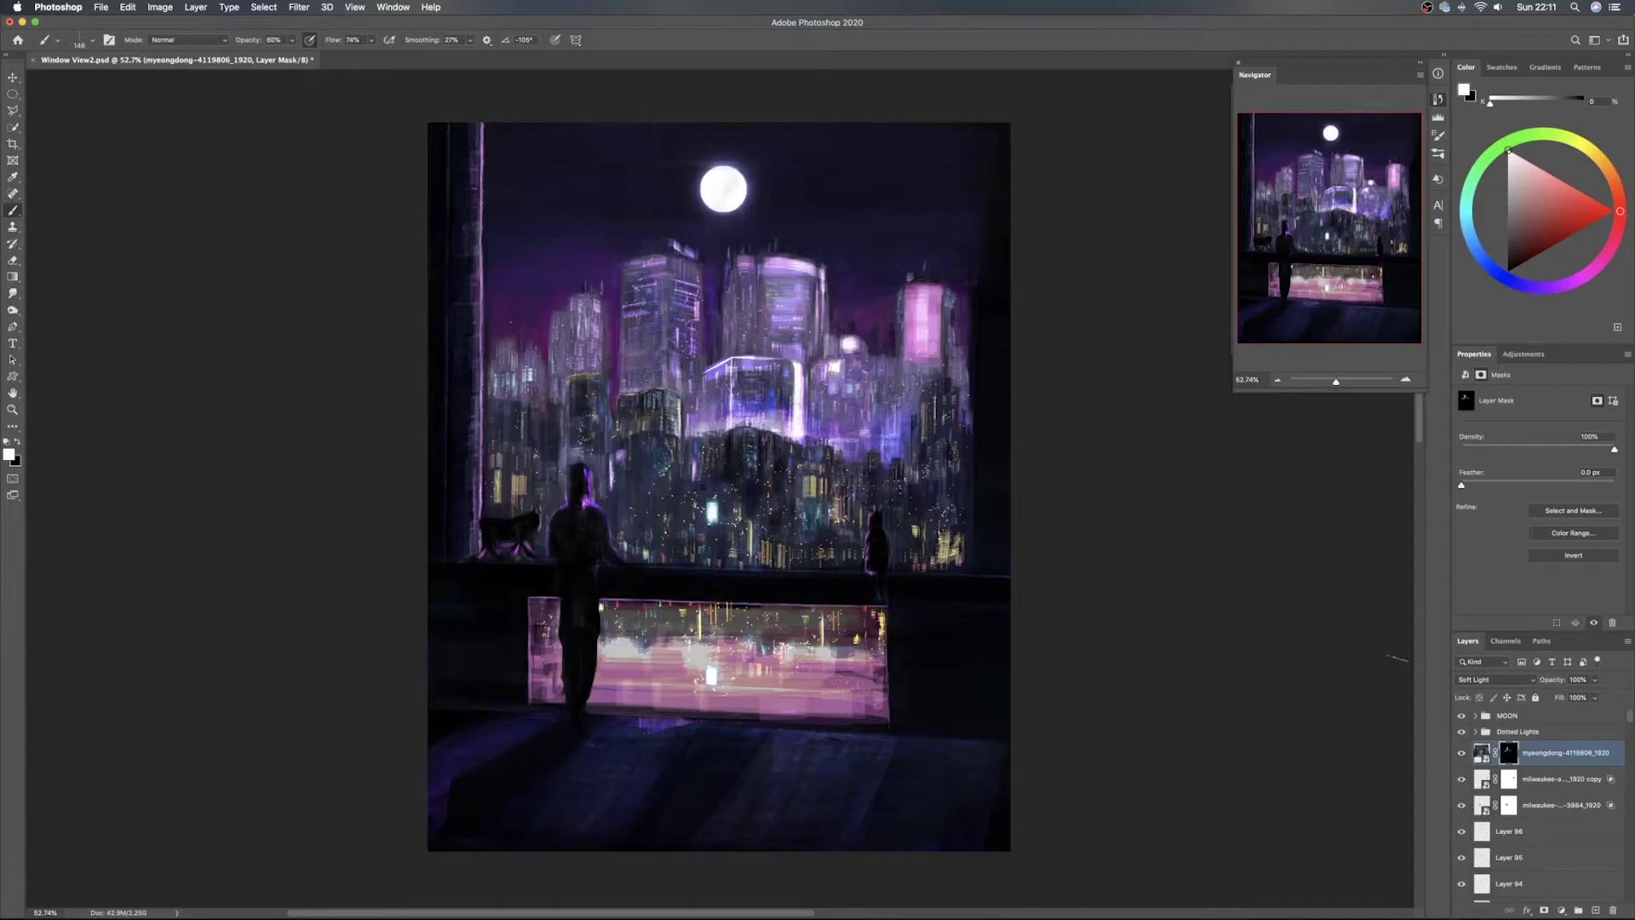
Open the blend mode choices for the masked city photo
left_click(1482, 681)
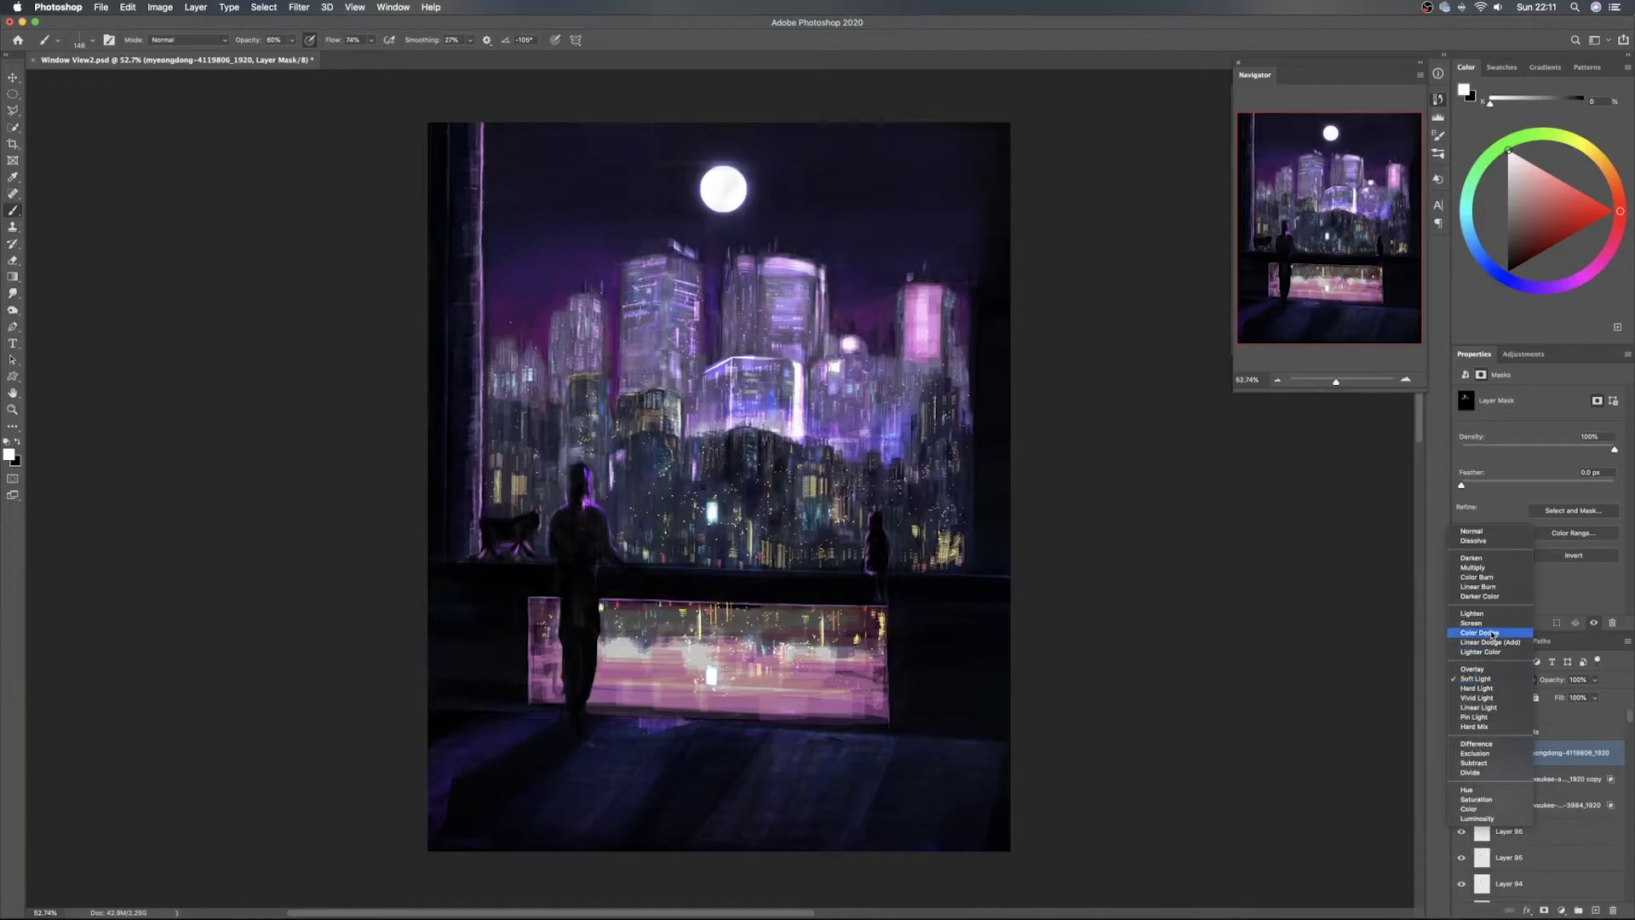
Set the myeongdong layer to Vivid Light and paint its mask white over the central round tower and the pink tower
left_click(1491, 702)
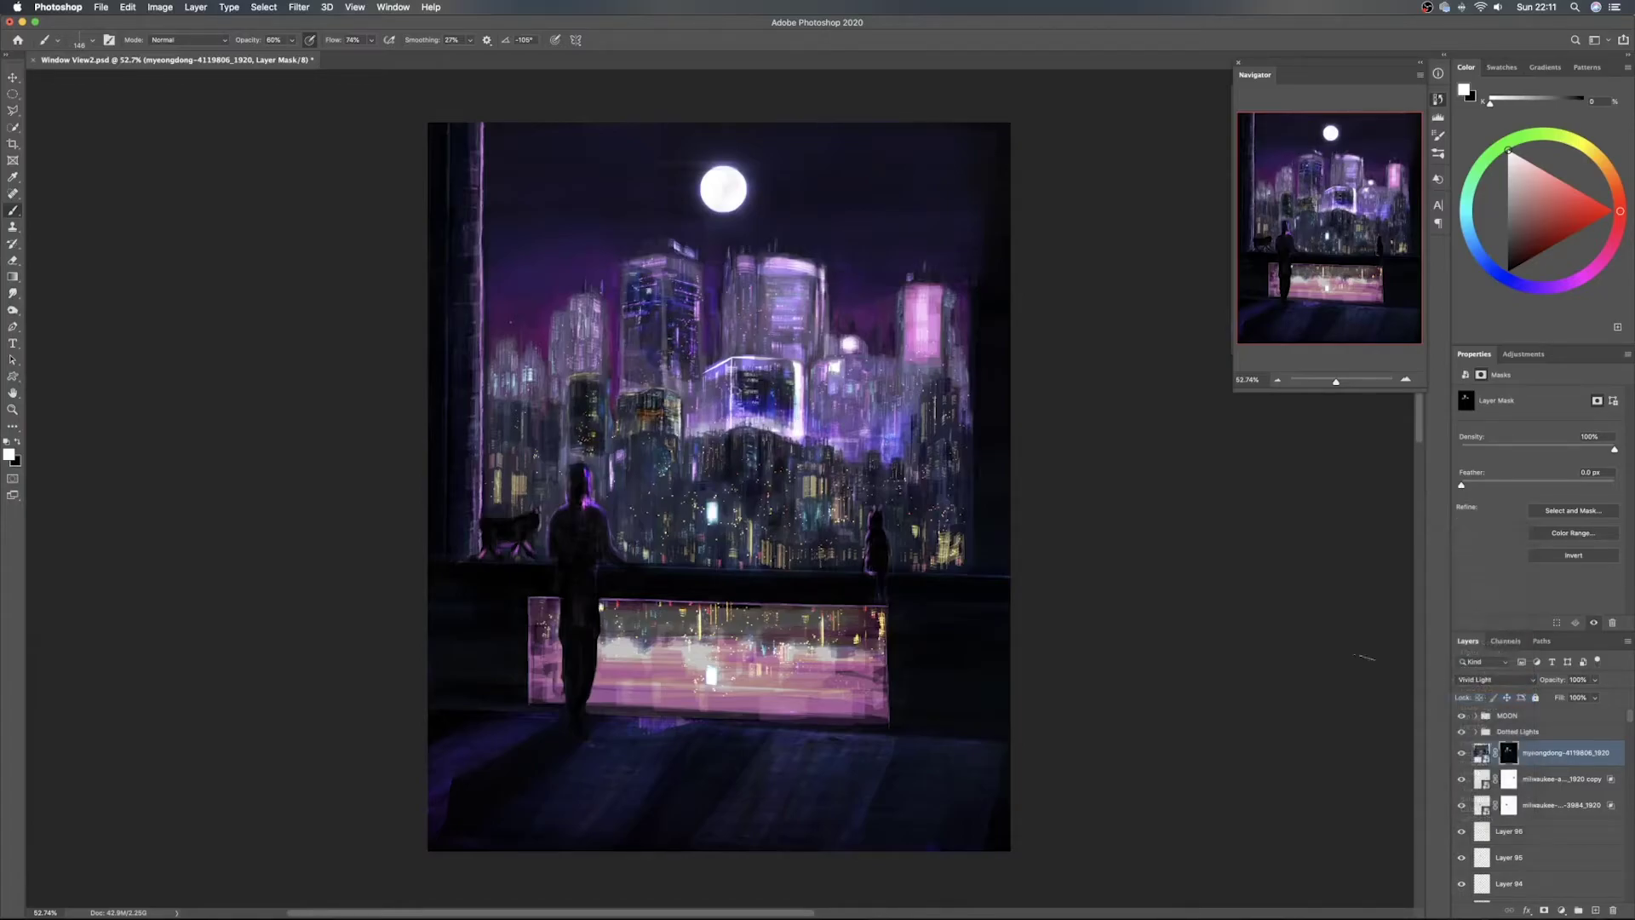
mouse_move(797, 279)
left_mouse_down()
mouse_move(799, 337)
mouse_move(760, 322)
mouse_move(747, 343)
mouse_move(737, 294)
mouse_move(749, 271)
mouse_move(802, 323)
mouse_move(790, 354)
left_mouse_up()
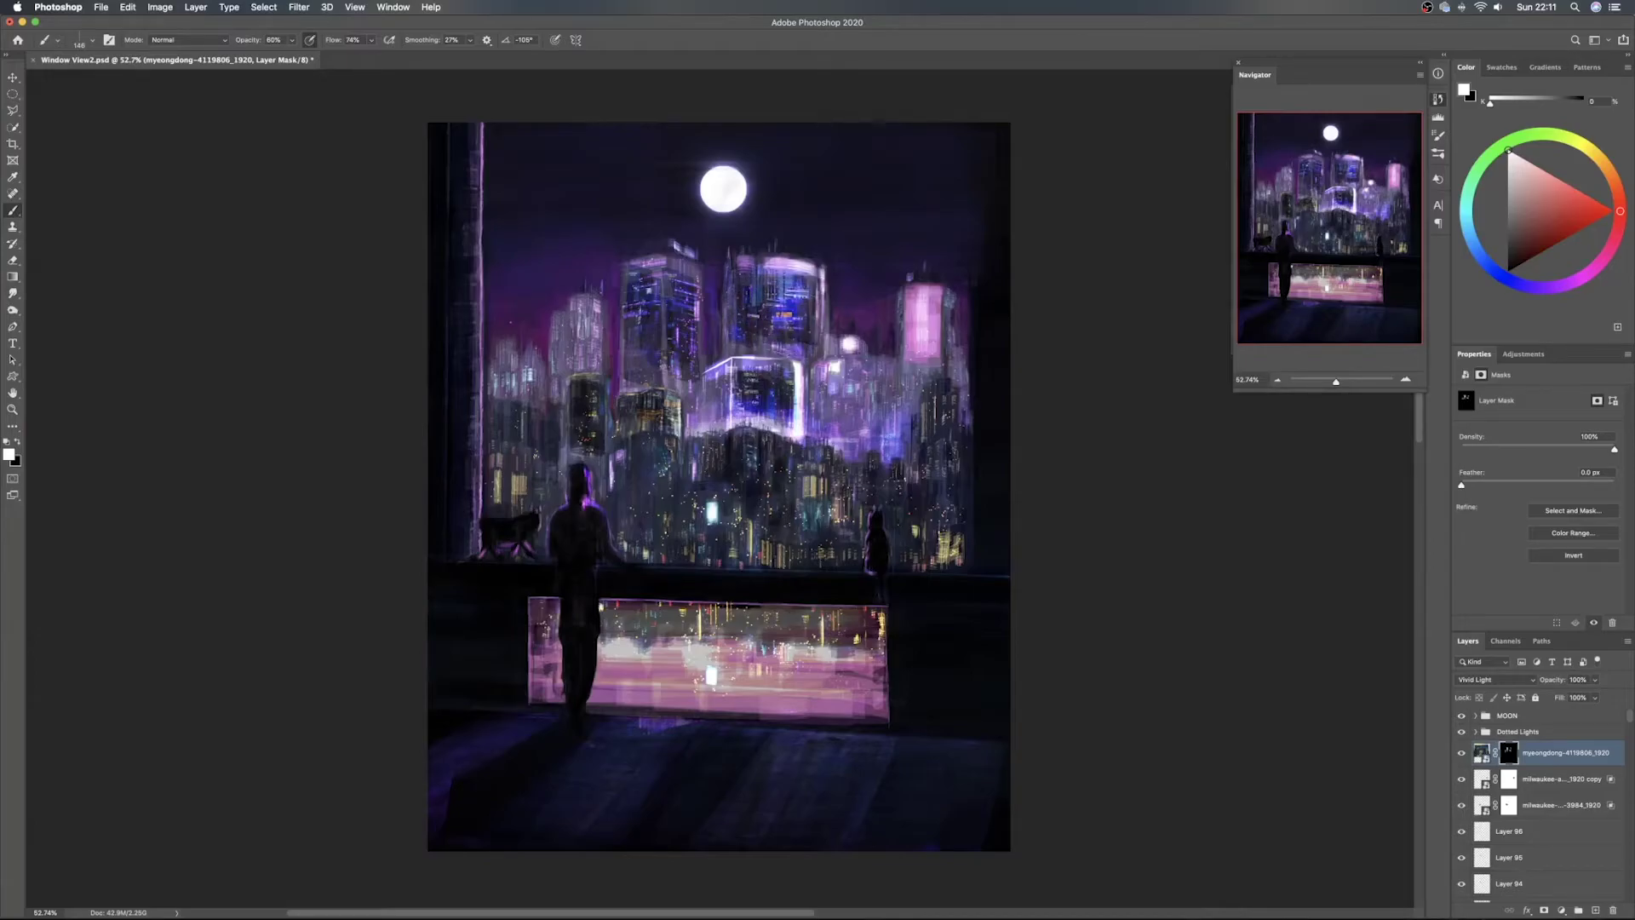
mouse_move(906, 294)
left_mouse_down()
mouse_move(909, 353)
mouse_move(943, 298)
mouse_move(947, 354)
left_mouse_up()
left_click_drag(939, 458, 913, 458)
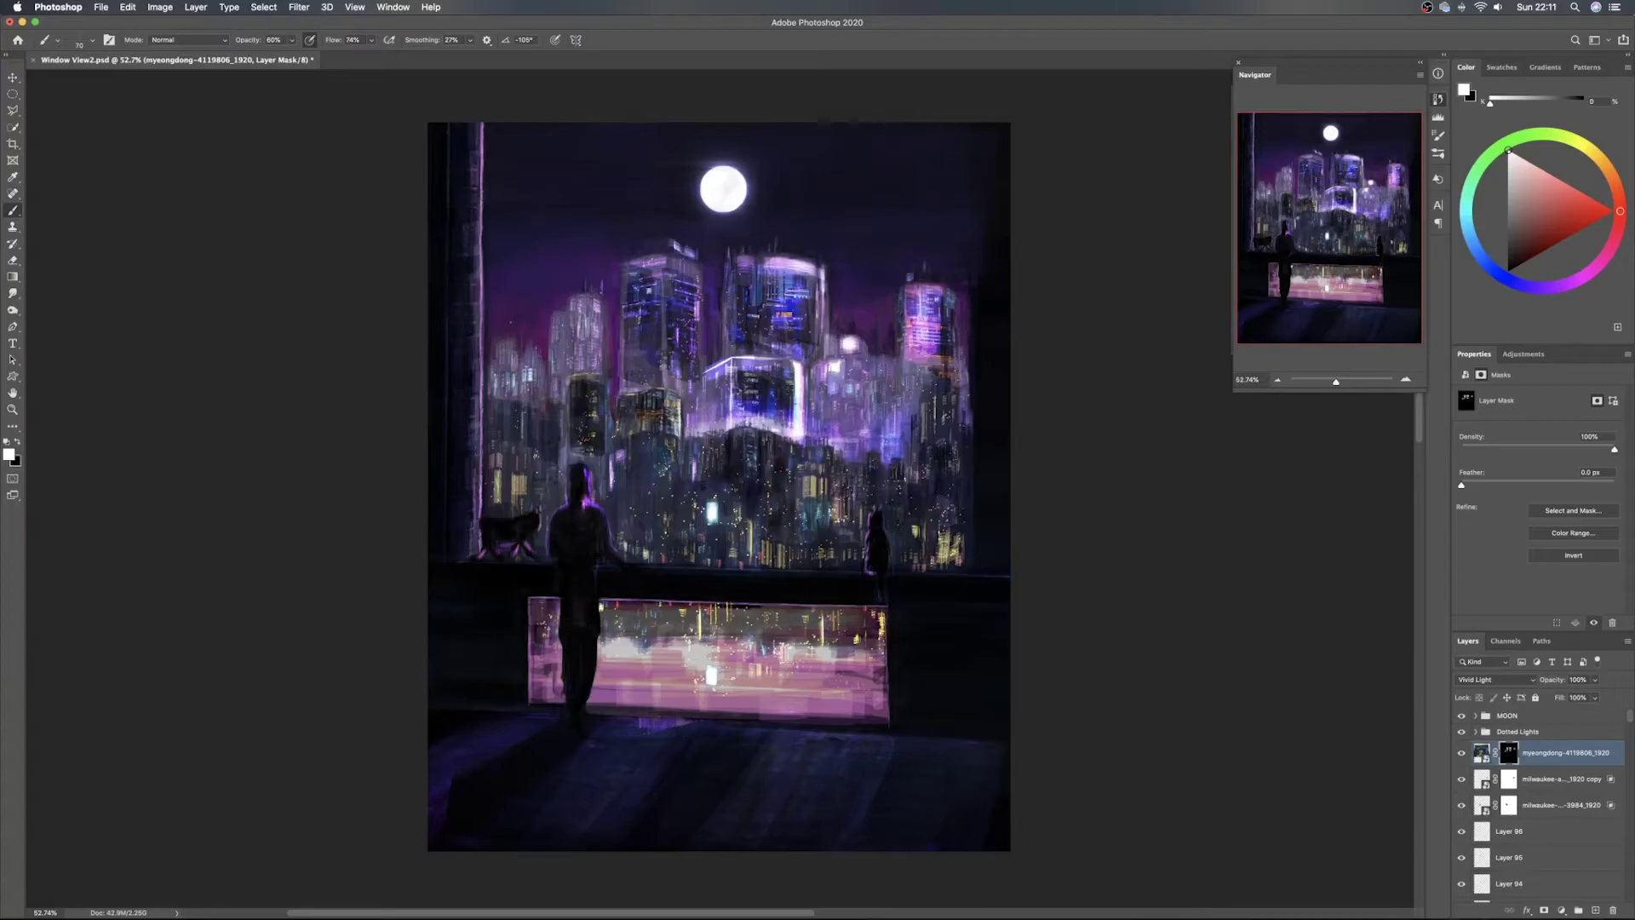
Paint white on the myeongdong layer mask over the lower central buildings and the low buildings beside the window's left frame
left_click_drag(793, 462, 794, 504)
mouse_move(771, 435)
left_mouse_down()
mouse_move(773, 494)
mouse_move(751, 479)
left_mouse_up()
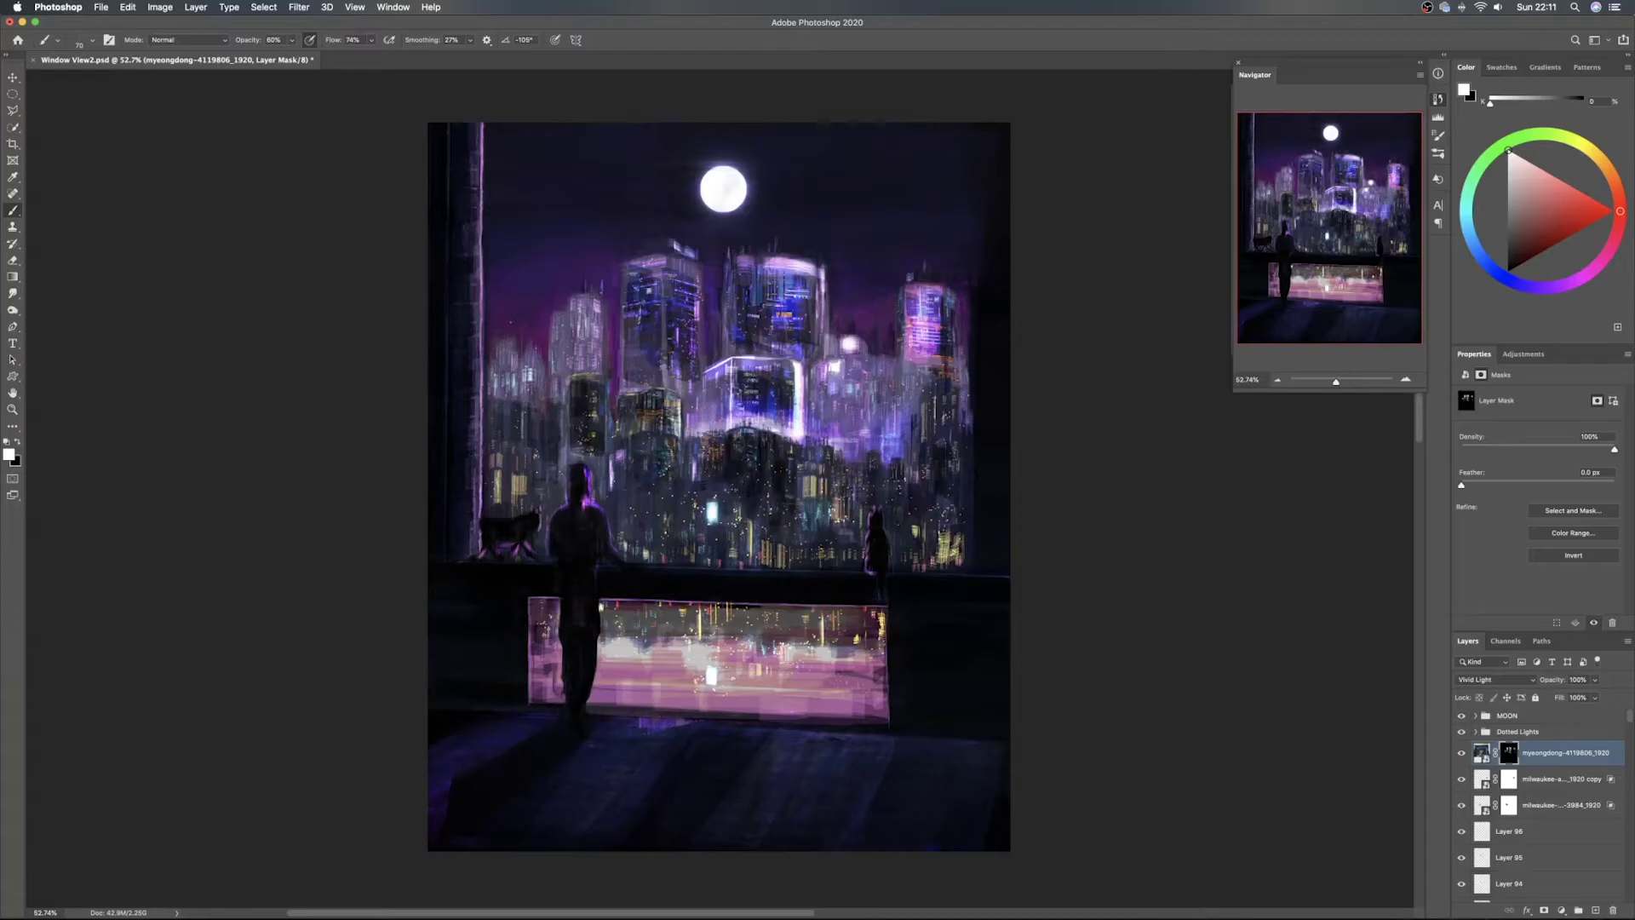
mouse_move(538, 417)
left_mouse_down()
mouse_move(550, 468)
mouse_move(525, 476)
left_mouse_up()
left_click_drag(513, 441, 513, 474)
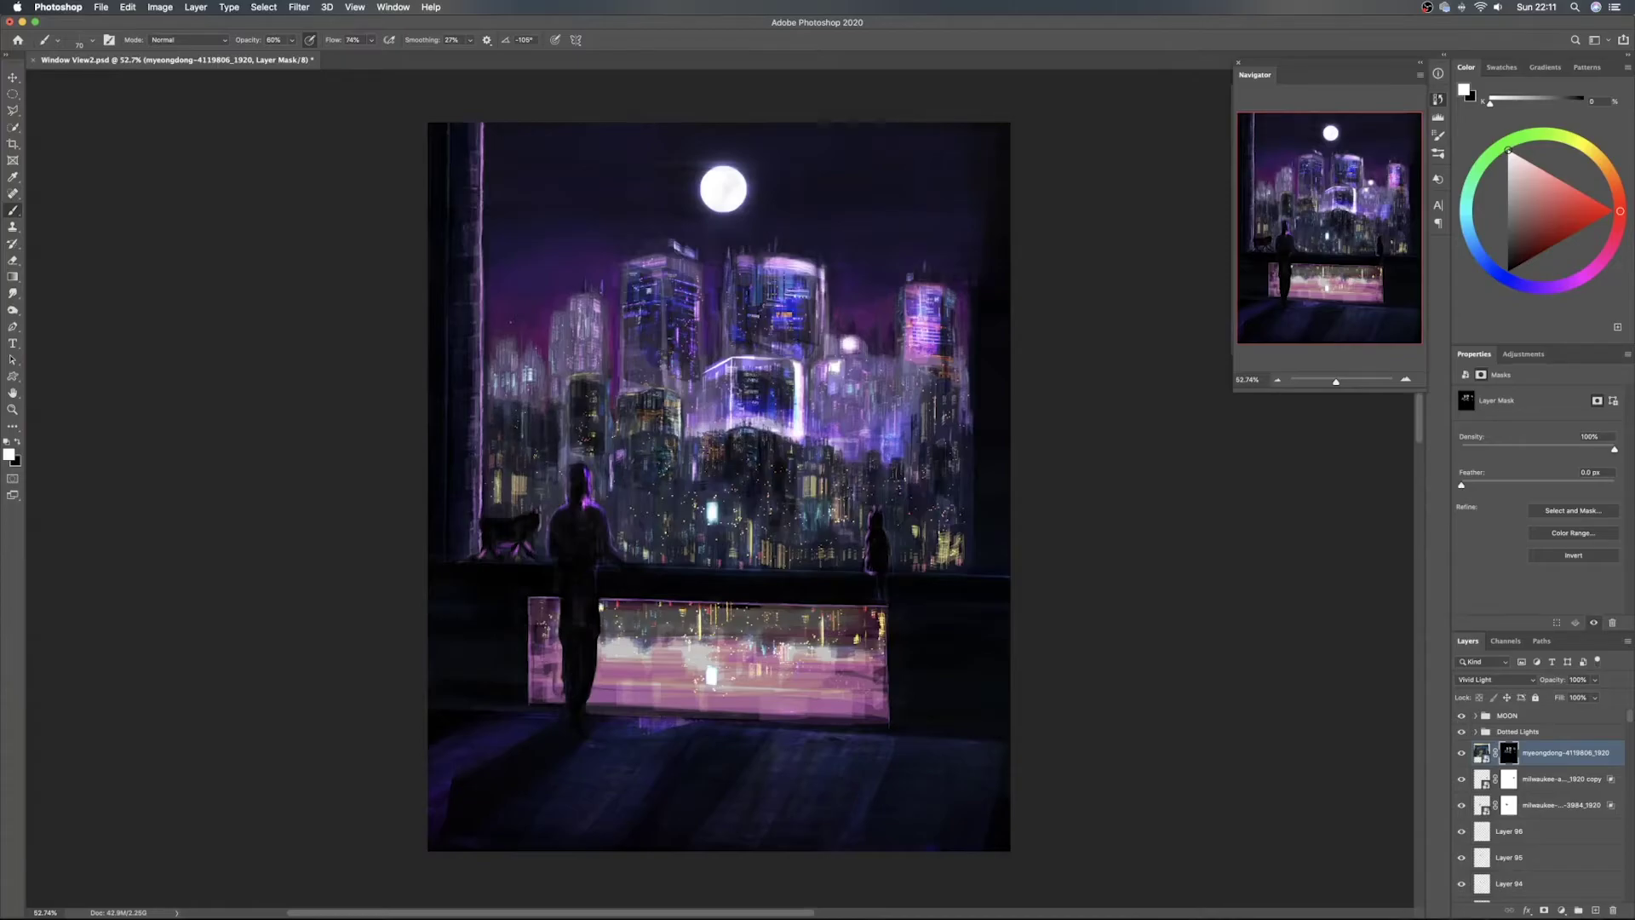
left_click_drag(530, 385, 533, 460)
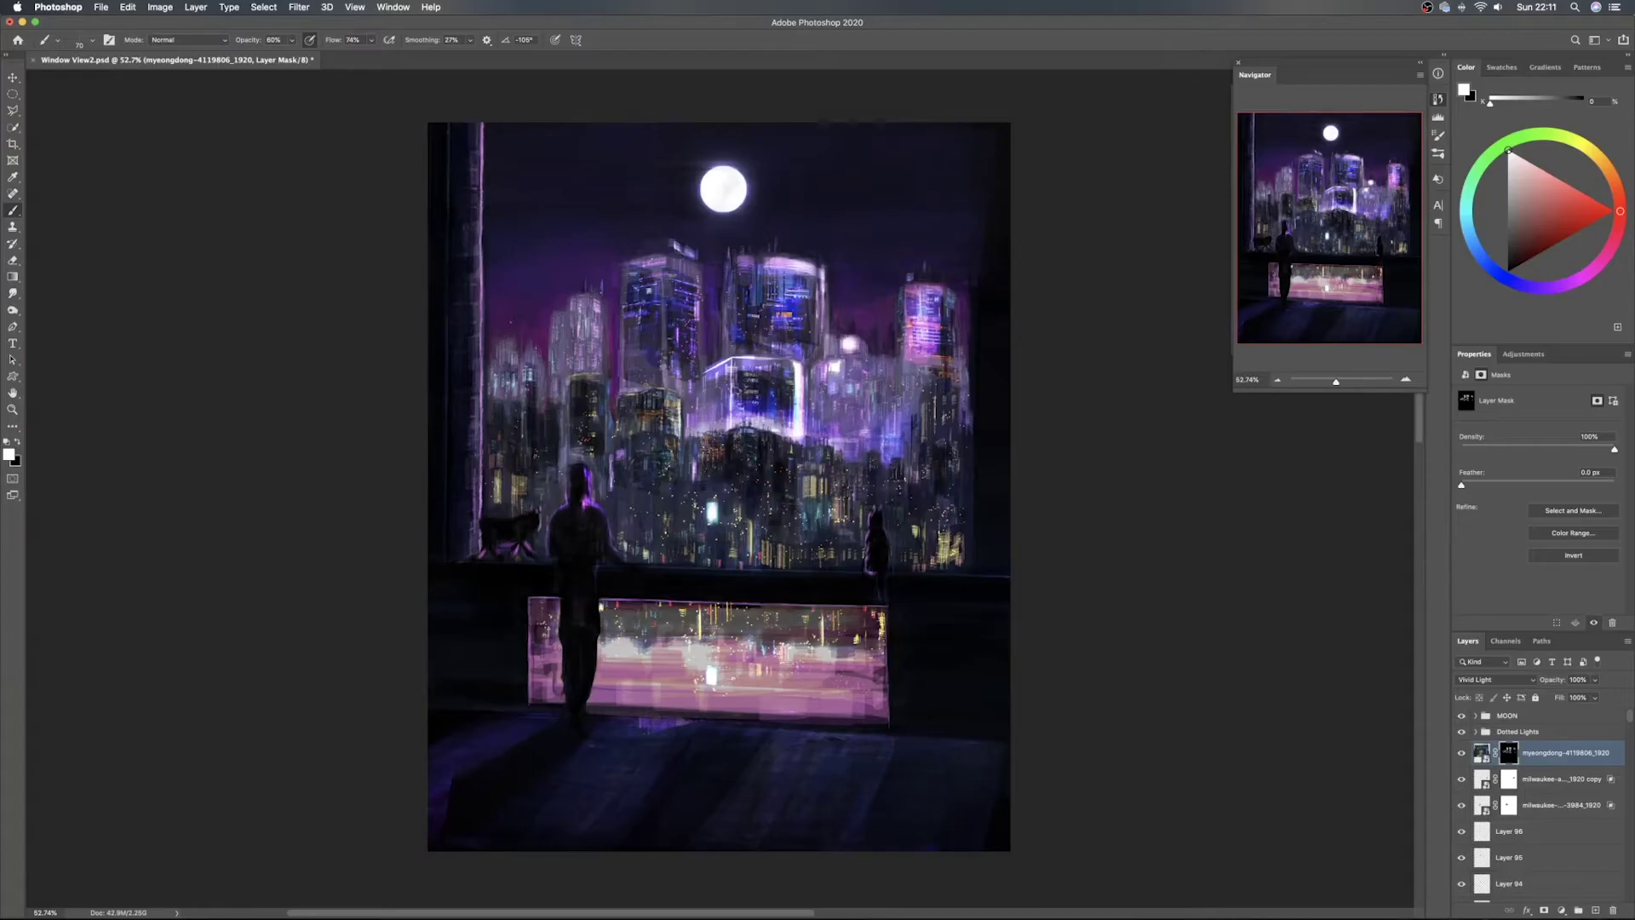
Reveal more city texture by painting white on the layer mask across the left skyline and the tall central towers
mouse_move(504, 352)
left_mouse_down()
mouse_move(505, 397)
mouse_move(514, 388)
left_mouse_up()
left_click_drag(529, 360, 530, 395)
left_click_drag(558, 328, 558, 392)
mouse_move(565, 325)
left_mouse_down()
mouse_move(566, 369)
mouse_move(582, 376)
left_mouse_up()
mouse_move(592, 321)
left_mouse_down()
mouse_move(591, 375)
mouse_move(565, 378)
mouse_move(630, 418)
mouse_move(630, 368)
left_mouse_up()
left_click_drag(659, 270, 659, 354)
left_click_drag(682, 265, 685, 325)
left_click_drag(695, 266, 695, 325)
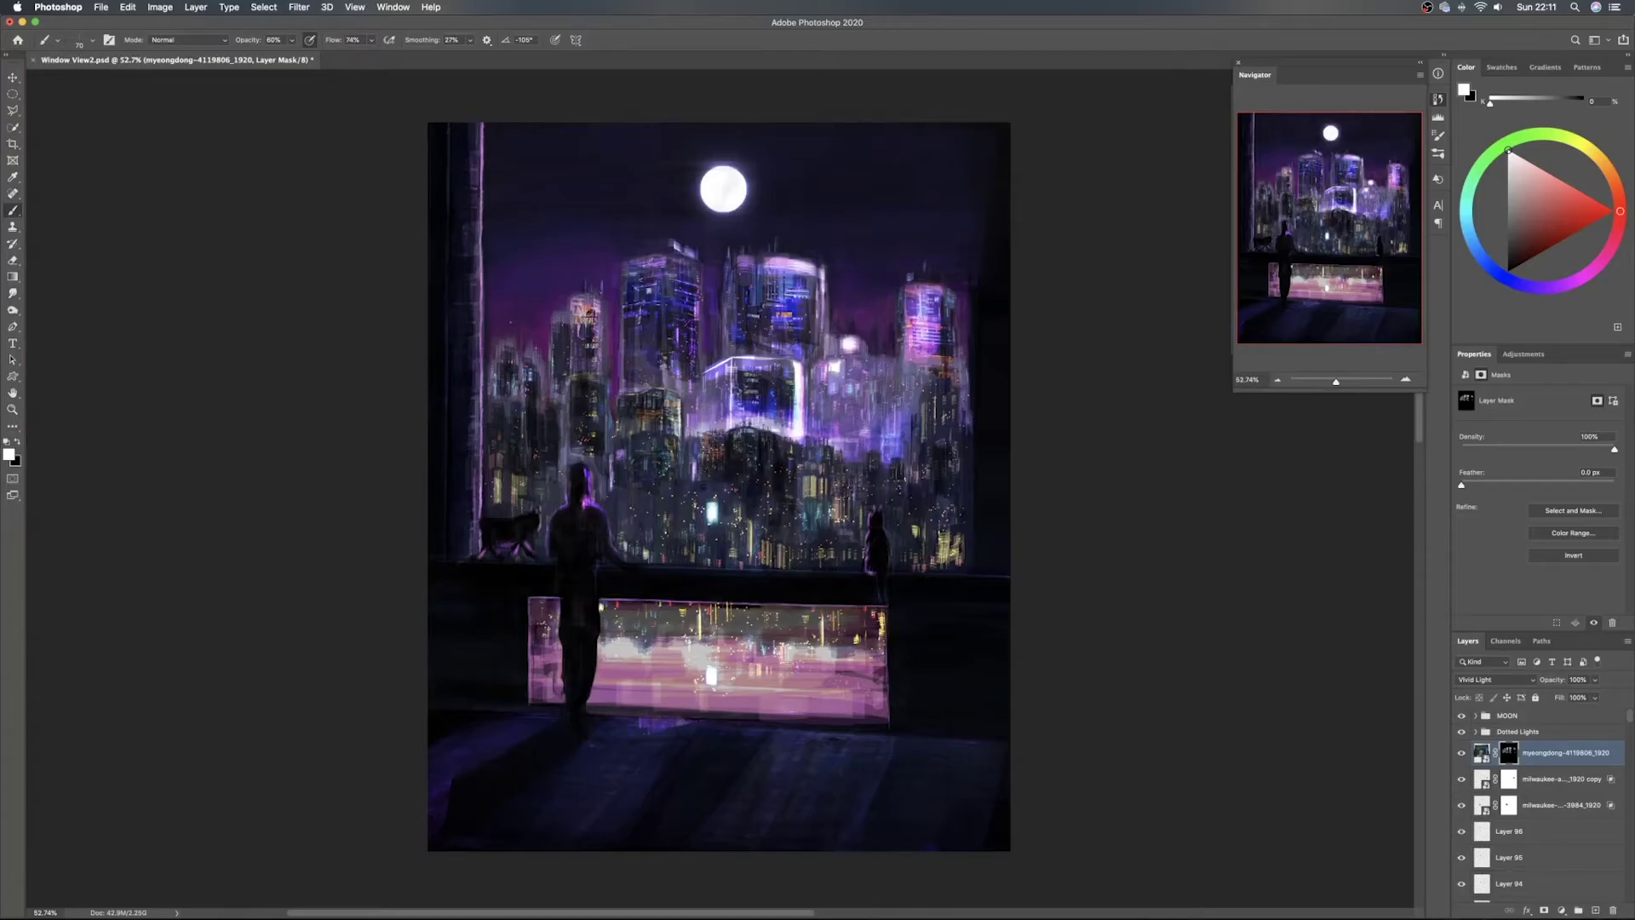
left_click_drag(625, 319, 626, 383)
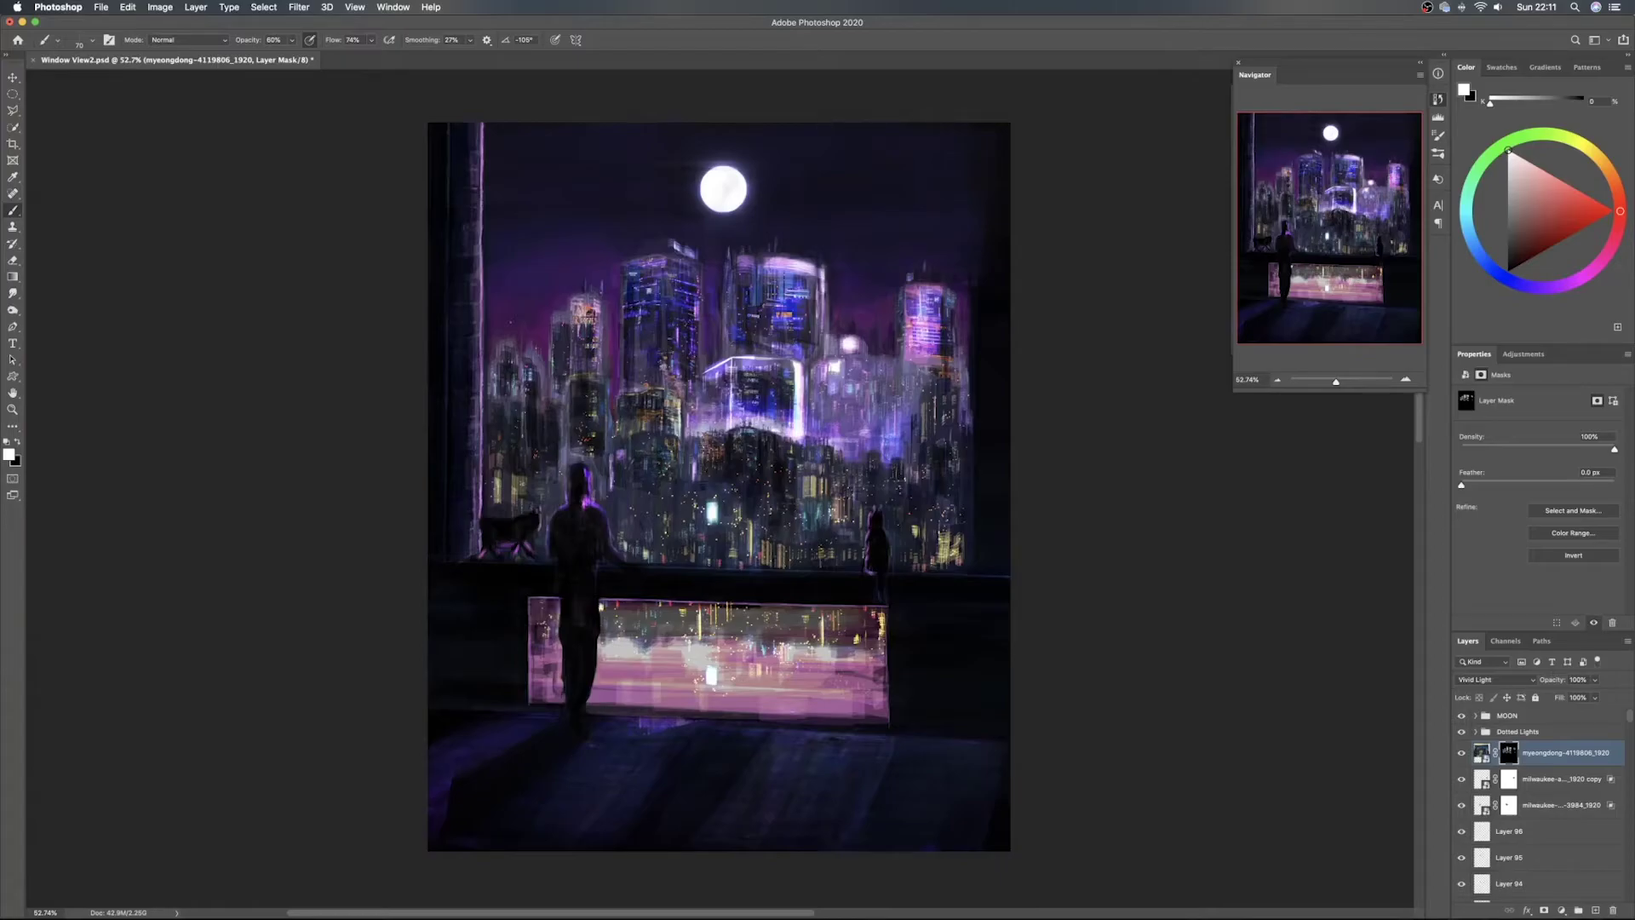
left_click_drag(729, 354, 736, 274)
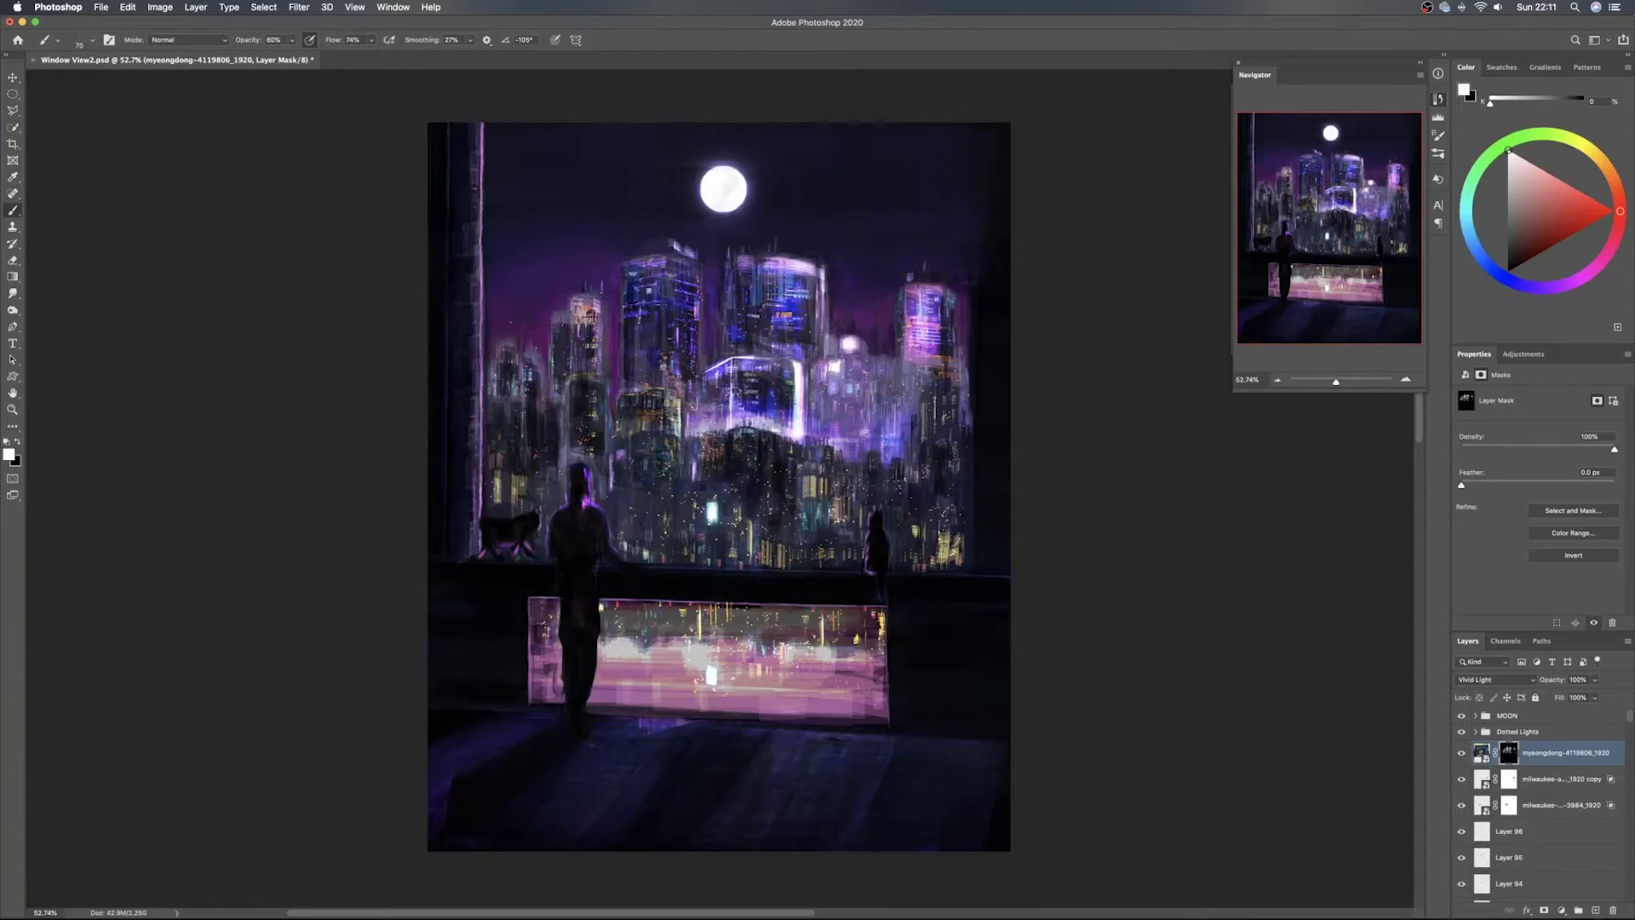
left_click_drag(805, 271, 817, 329)
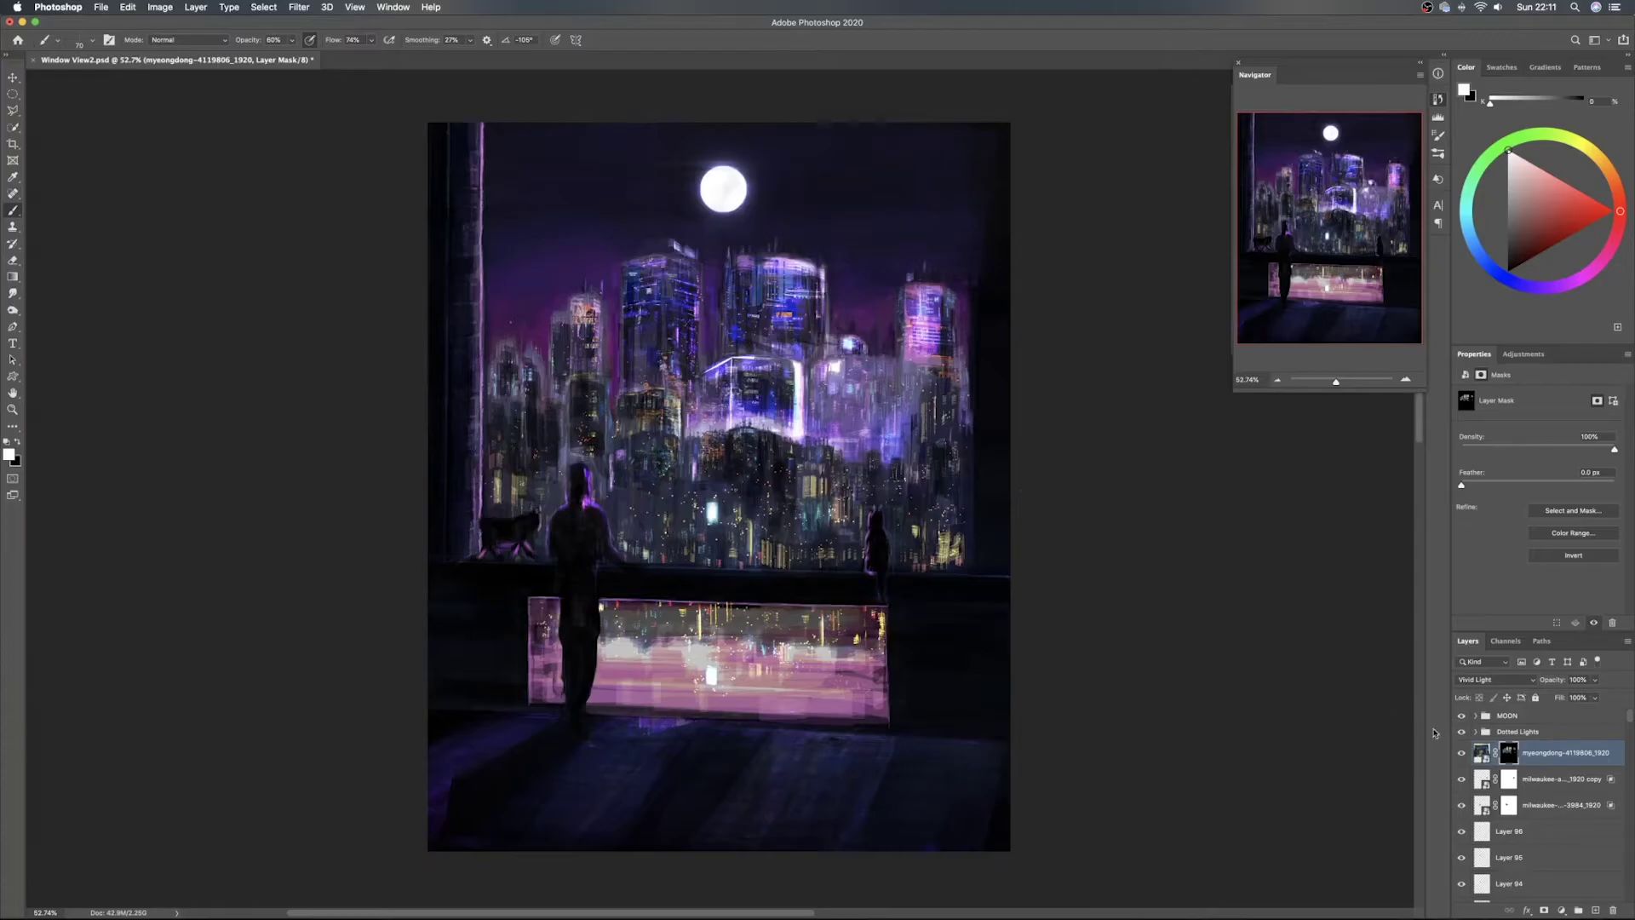
Change the myeongdong layer's blend mode to Screen and toggle its visibility to compare the effect
left_click(1462, 754)
left_click(1462, 753)
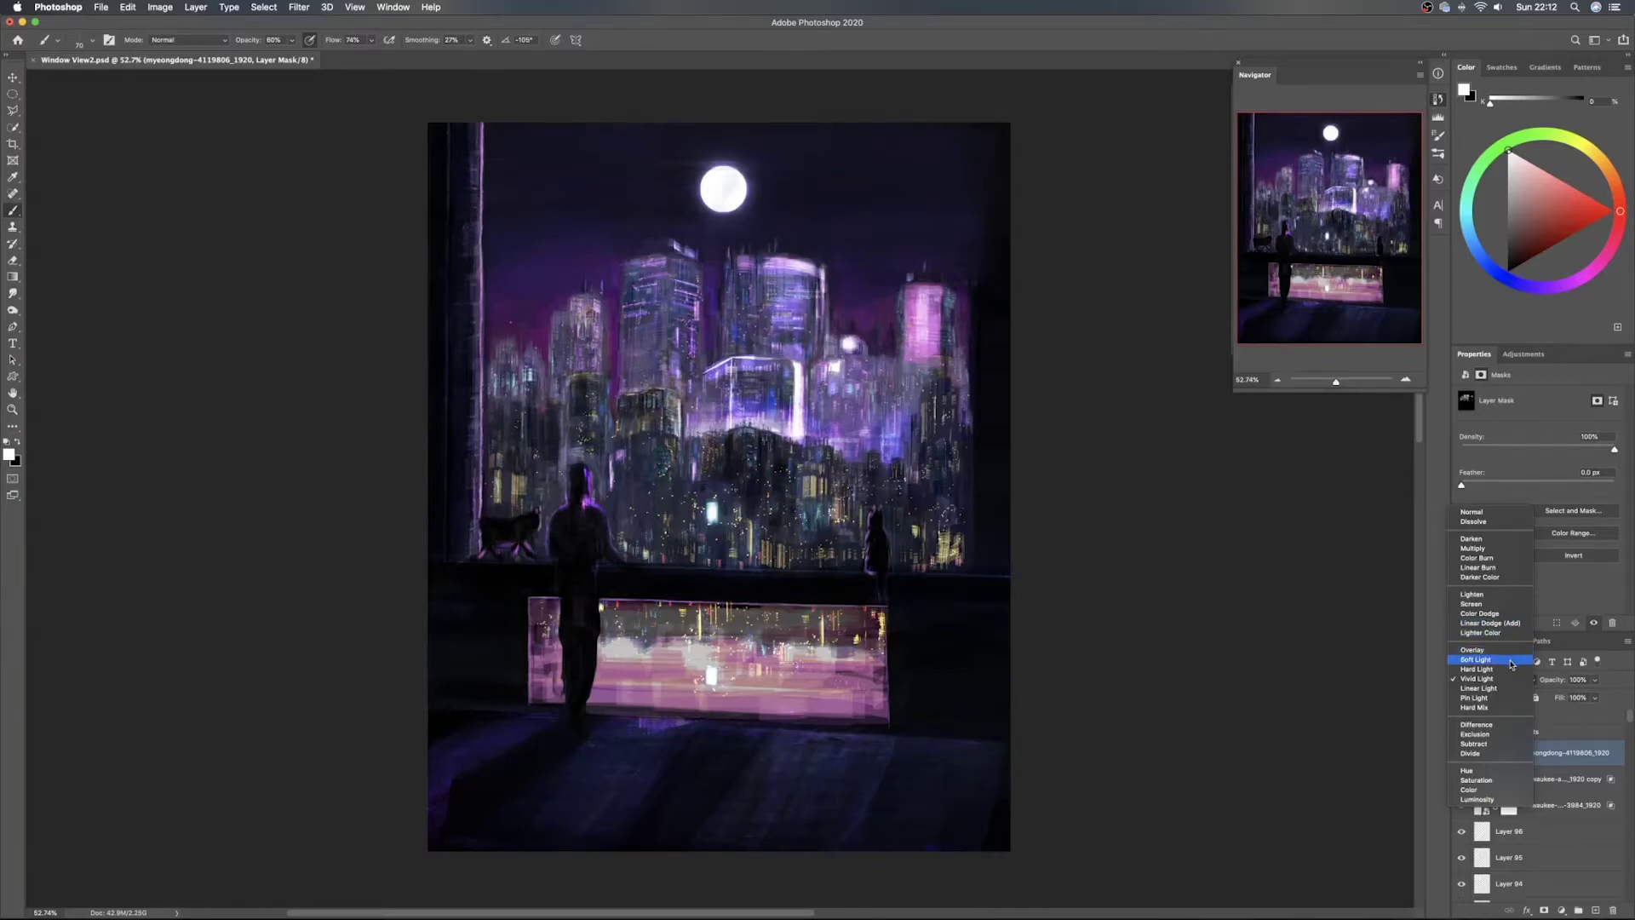
left_click(1511, 610)
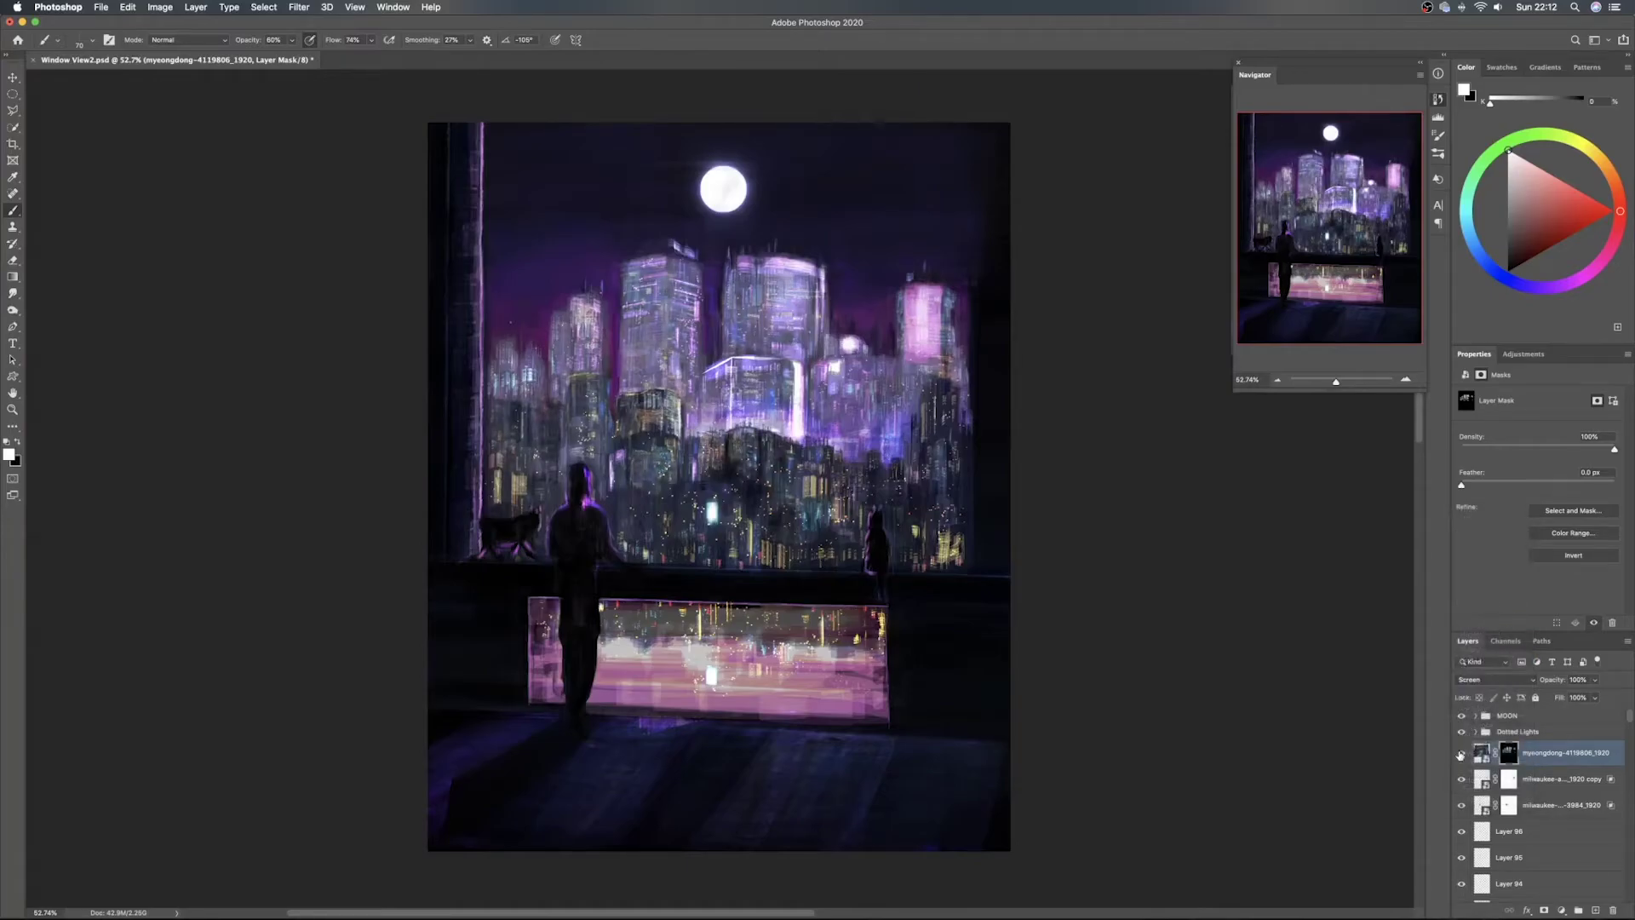
left_click(1461, 753)
left_click(1461, 753)
Lower the myeongdong layer's opacity to 18% and compare the painting with the layer hidden and shown
left_click_drag(1563, 684, 1369, 682)
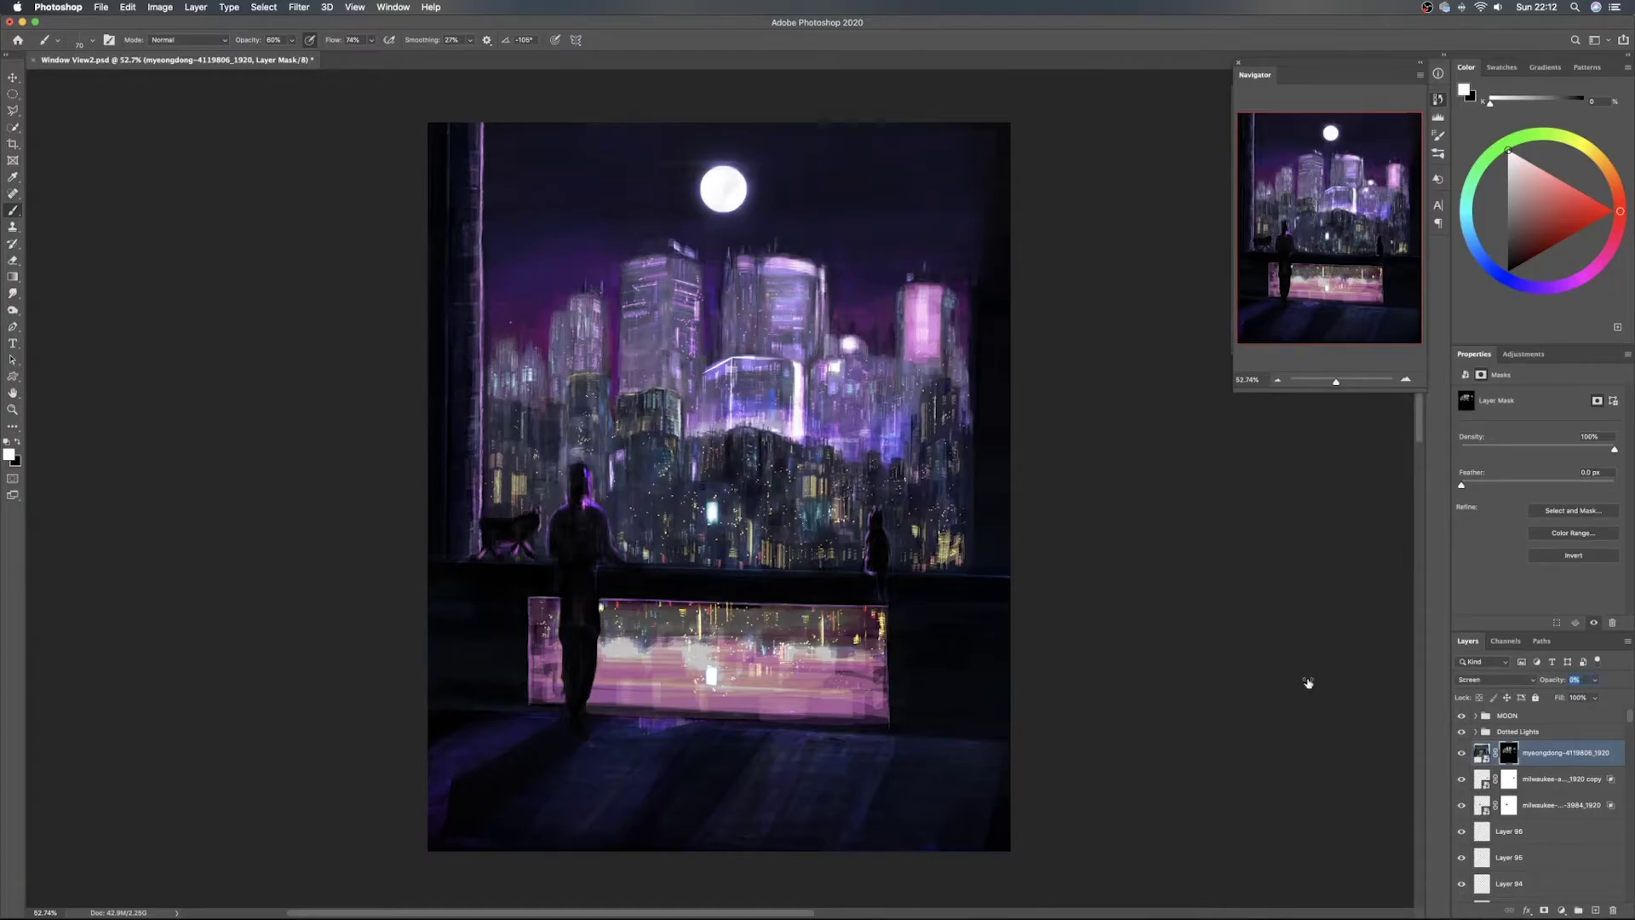
mouse_move(1332, 681)
left_mouse_down()
mouse_move(1417, 684)
mouse_move(1160, 671)
left_mouse_up()
left_click(1458, 755)
left_click(1457, 754)
Switch to Finder, browse the Stock Images folder and place the nebula image AdobeStock_73005526.jpeg into the painting
left_click(470, 890)
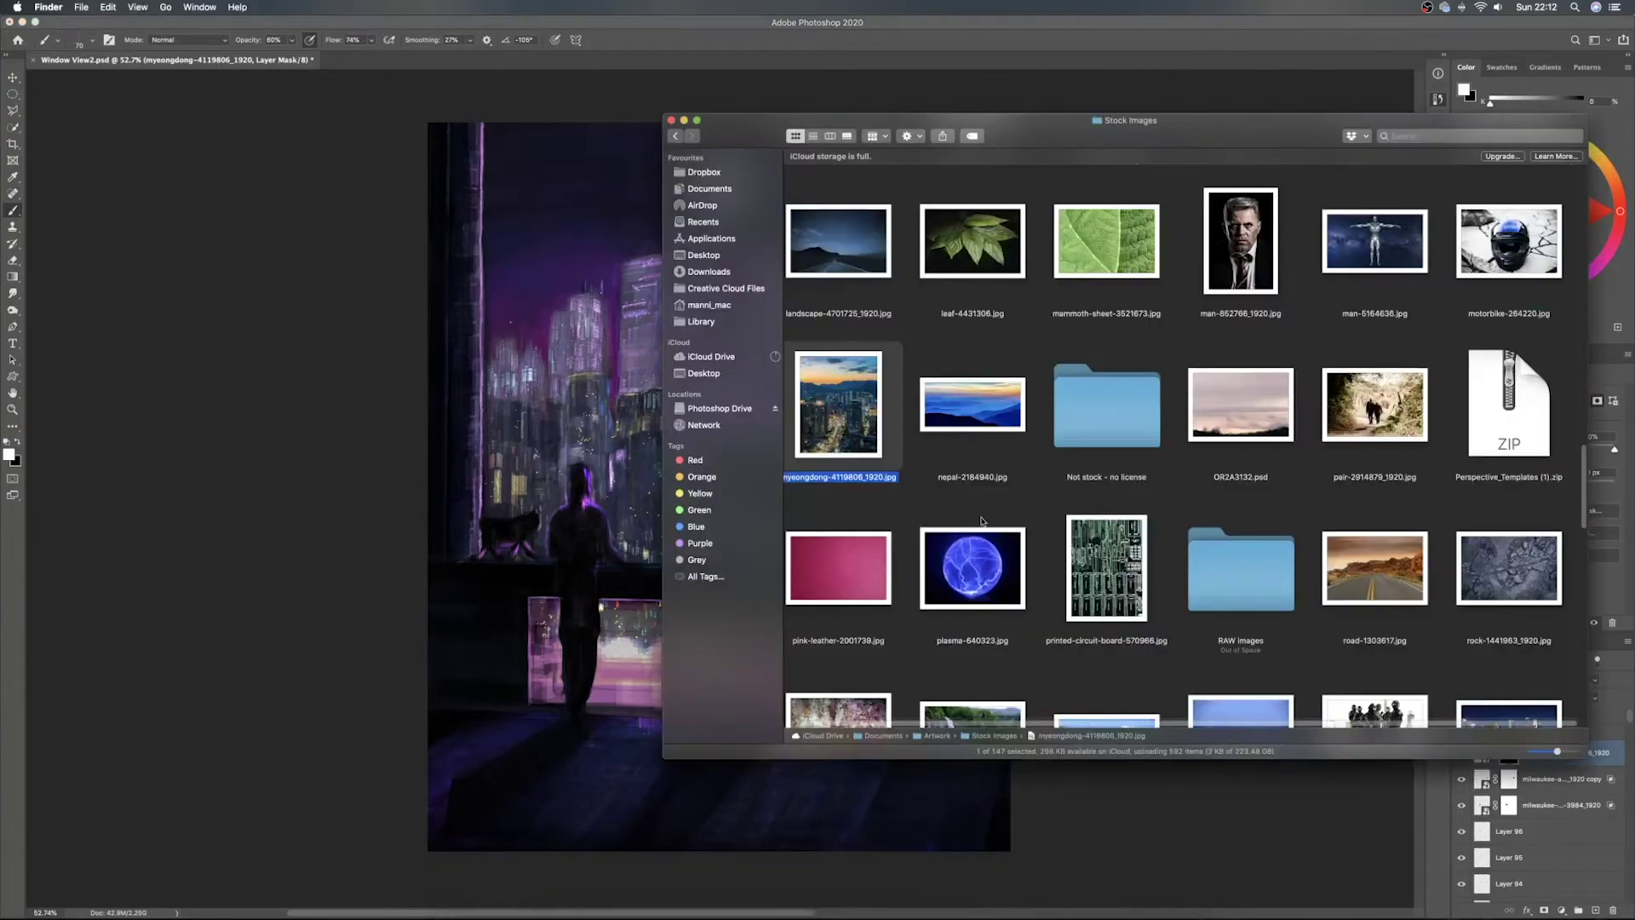
left_click(1081, 502)
scroll(1049, 498, "up", 5)
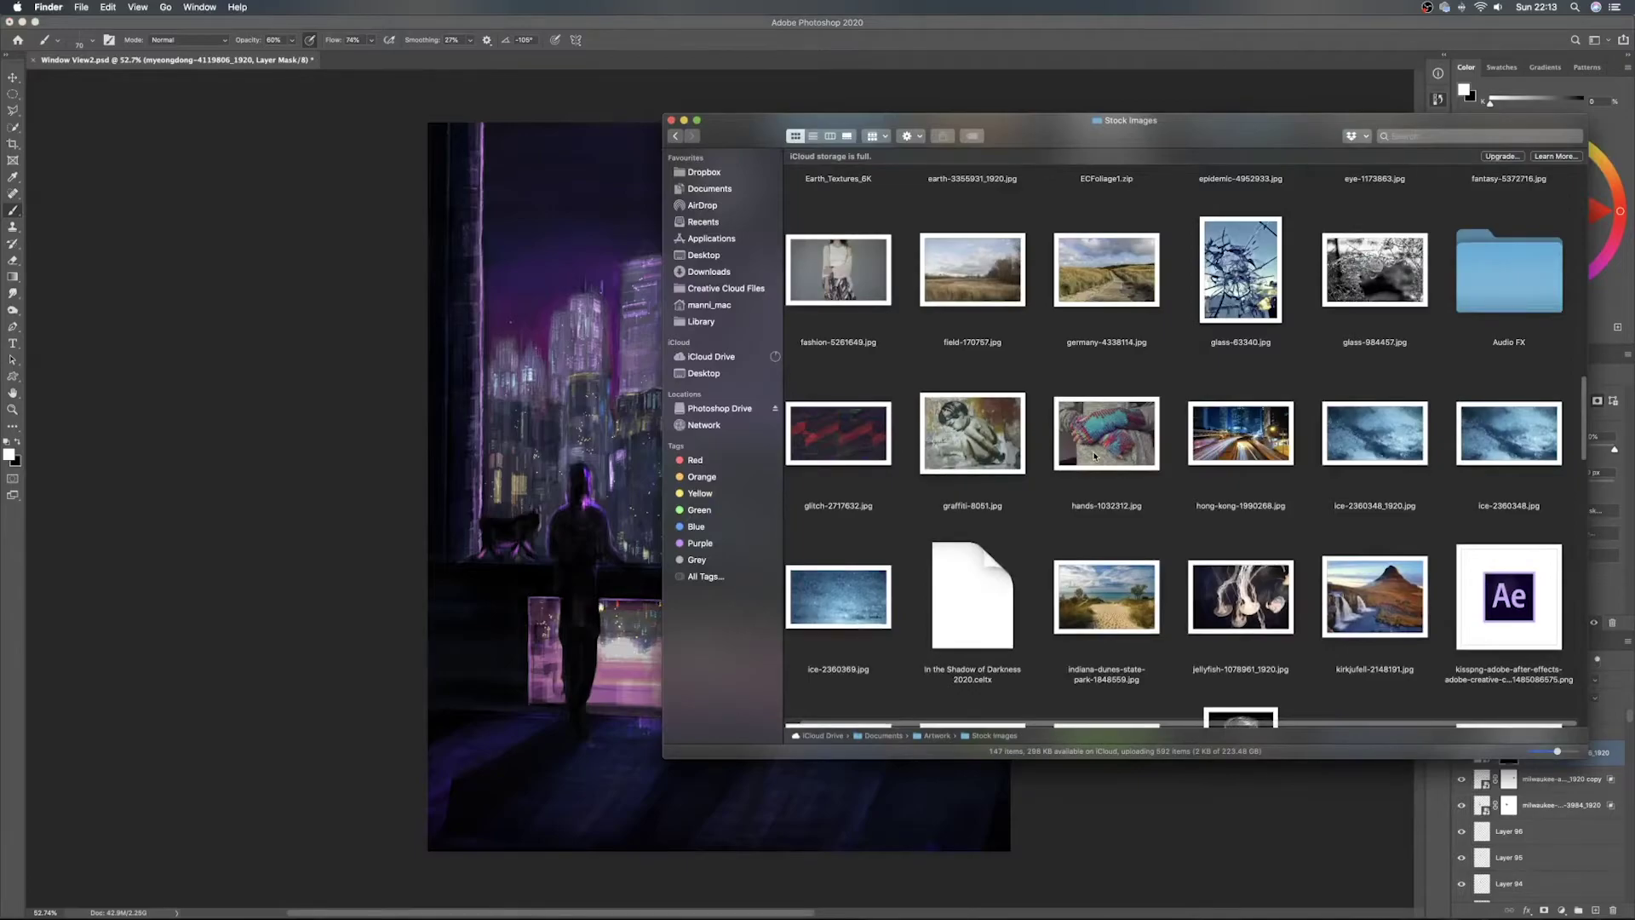
scroll(1094, 457, "up", 8)
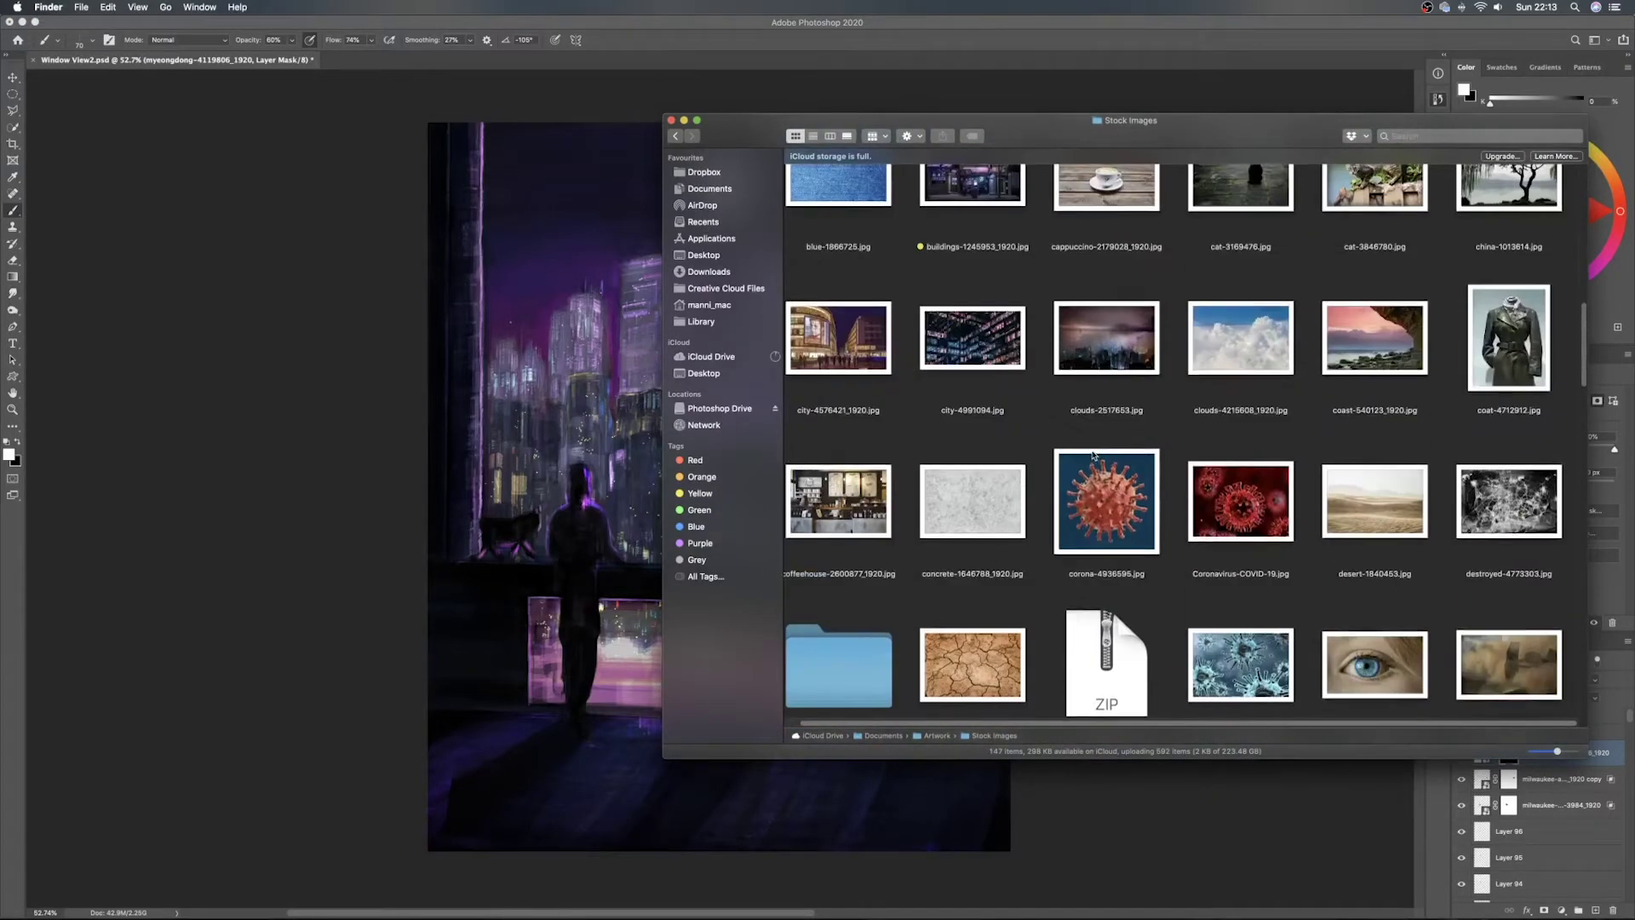
scroll(1092, 456, "down", 3)
scroll(1092, 456, "up", 5)
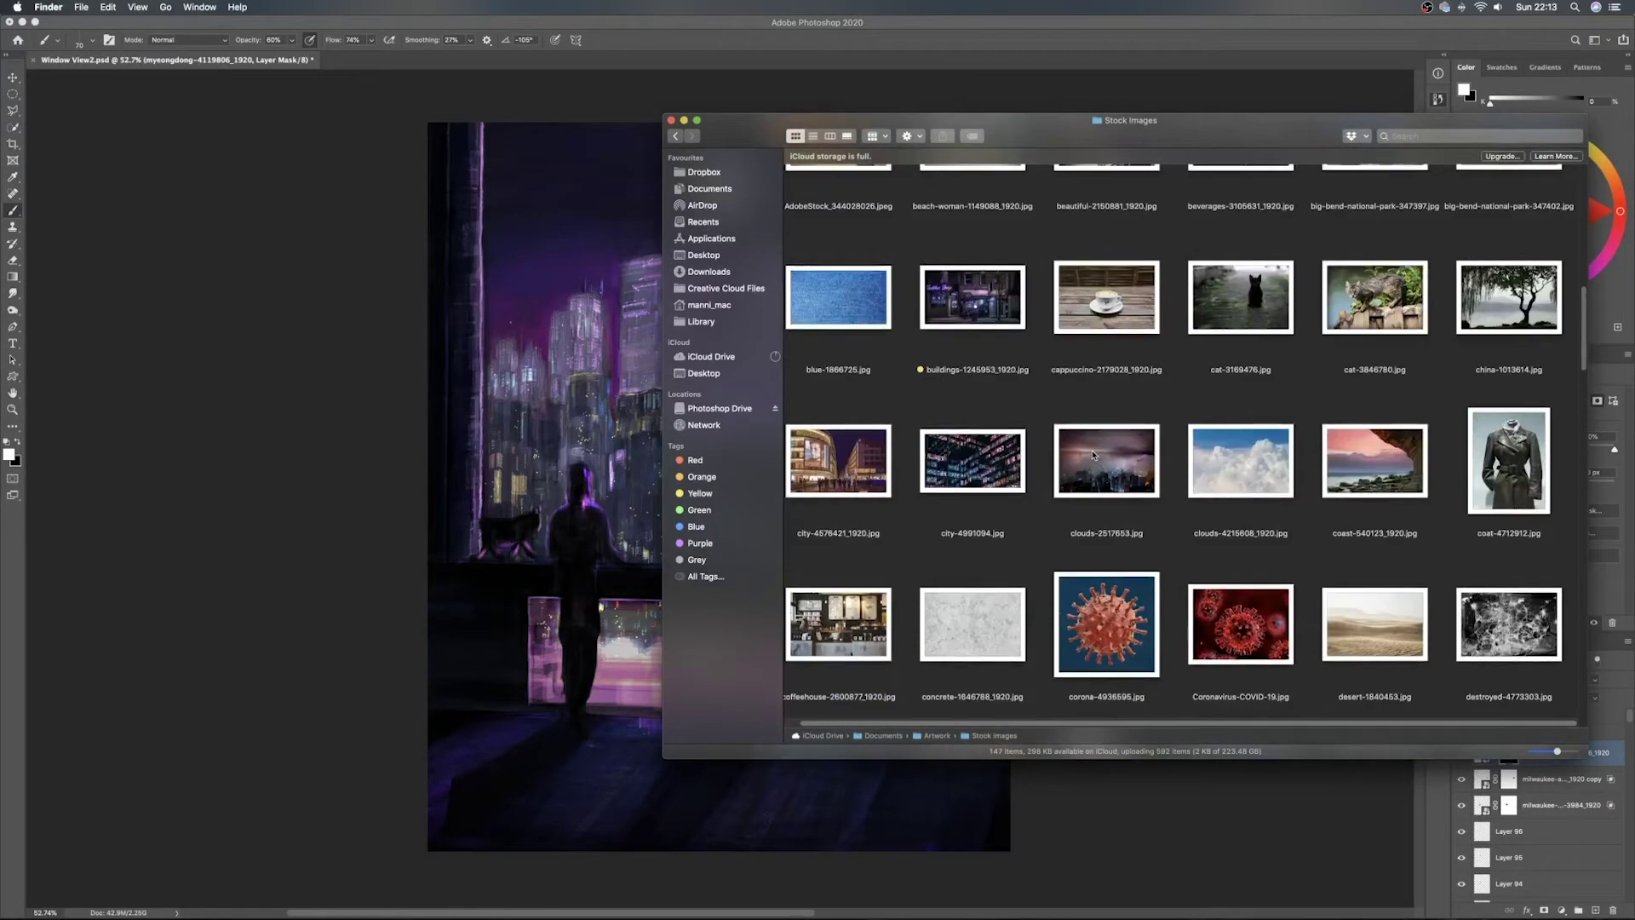
scroll(1093, 456, "up", 3)
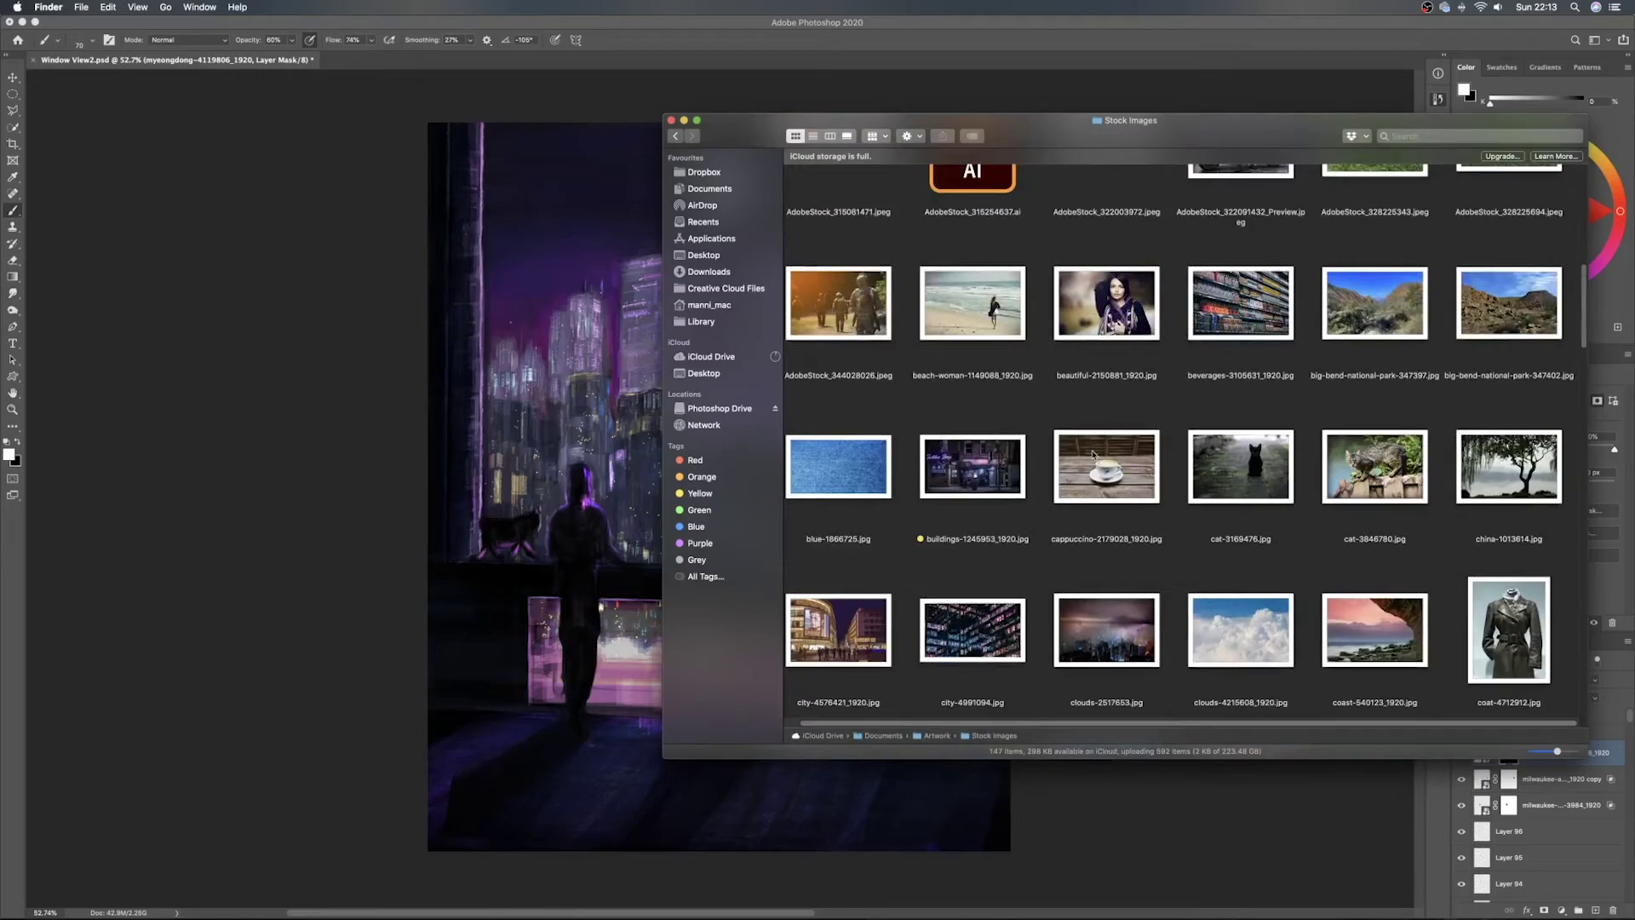
scroll(1093, 392, "up", 5)
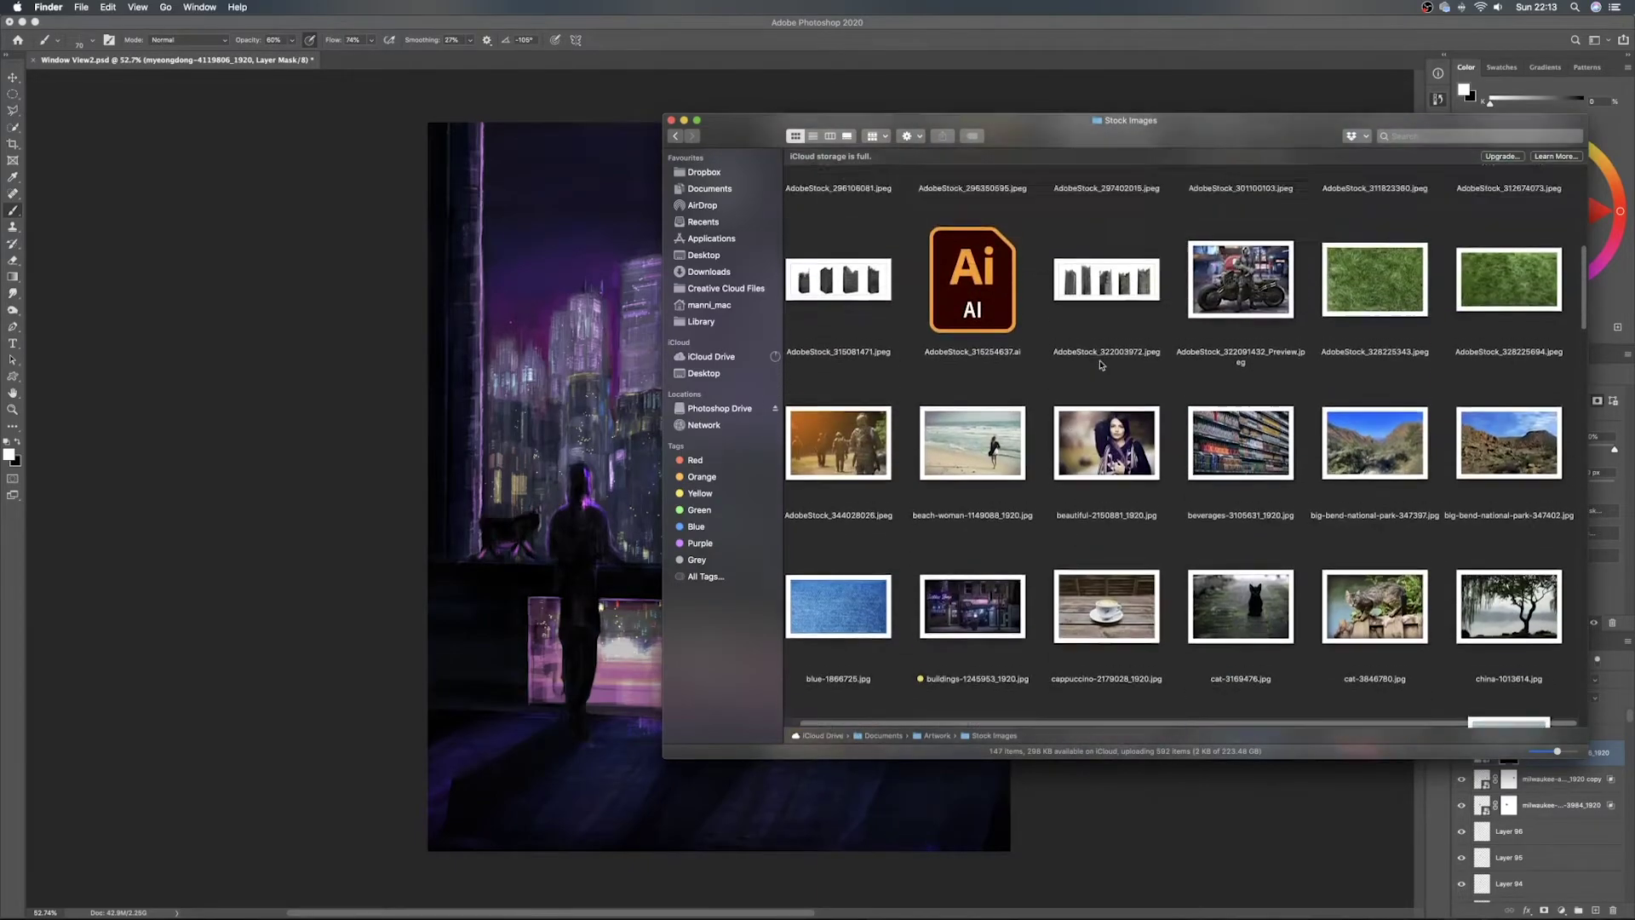
scroll(1184, 371, "up", 3)
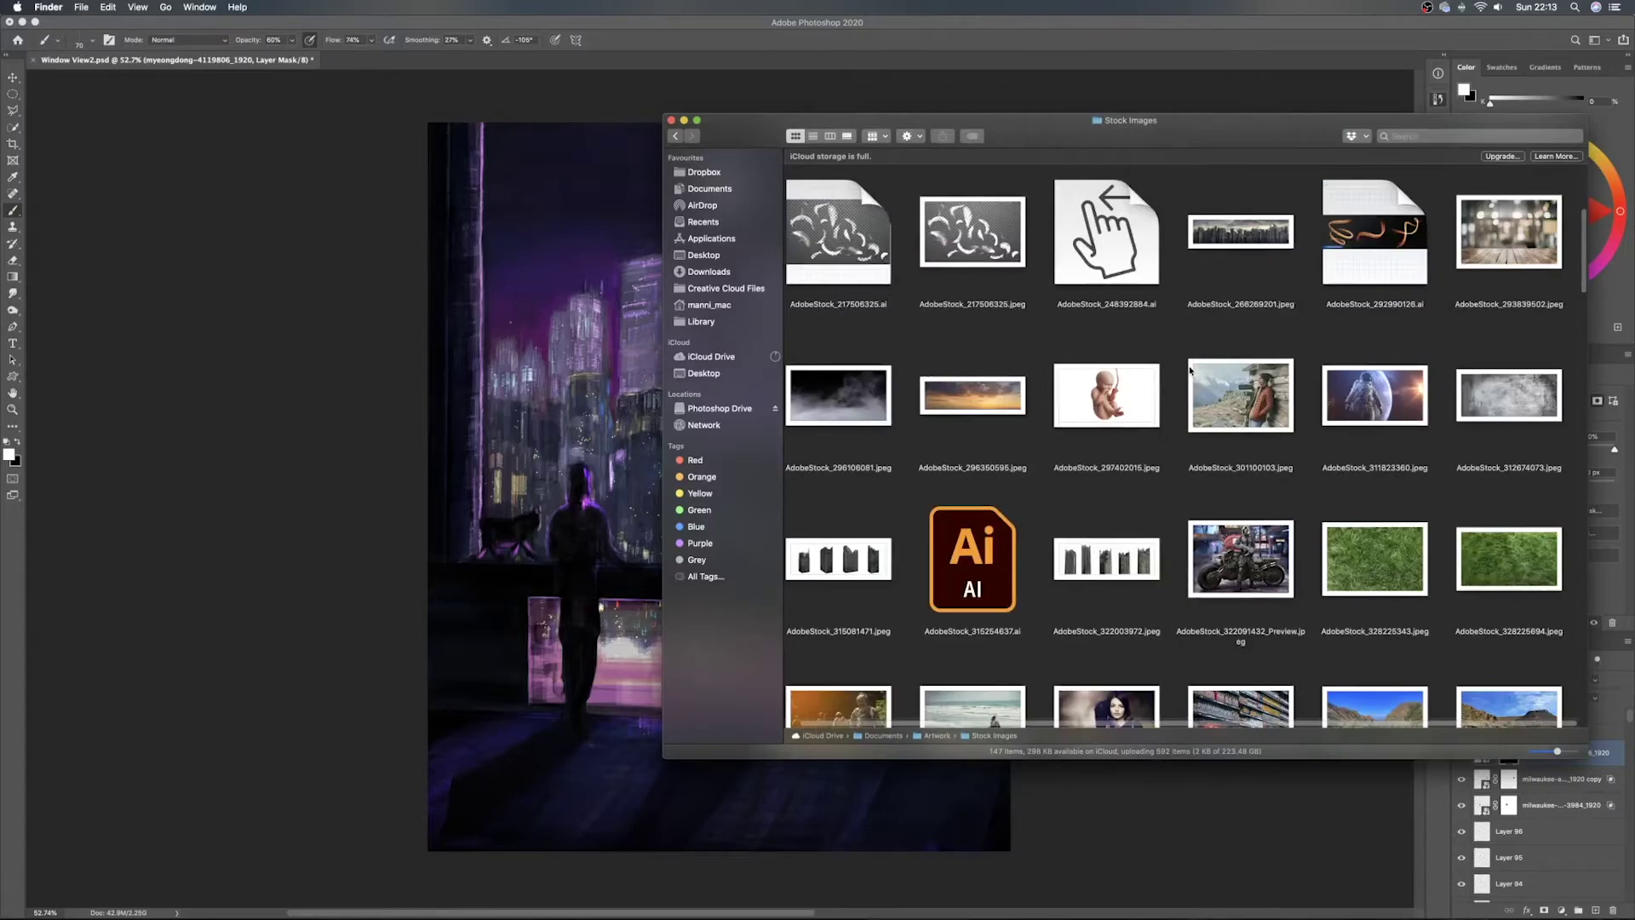
scroll(1369, 380, "up", 6)
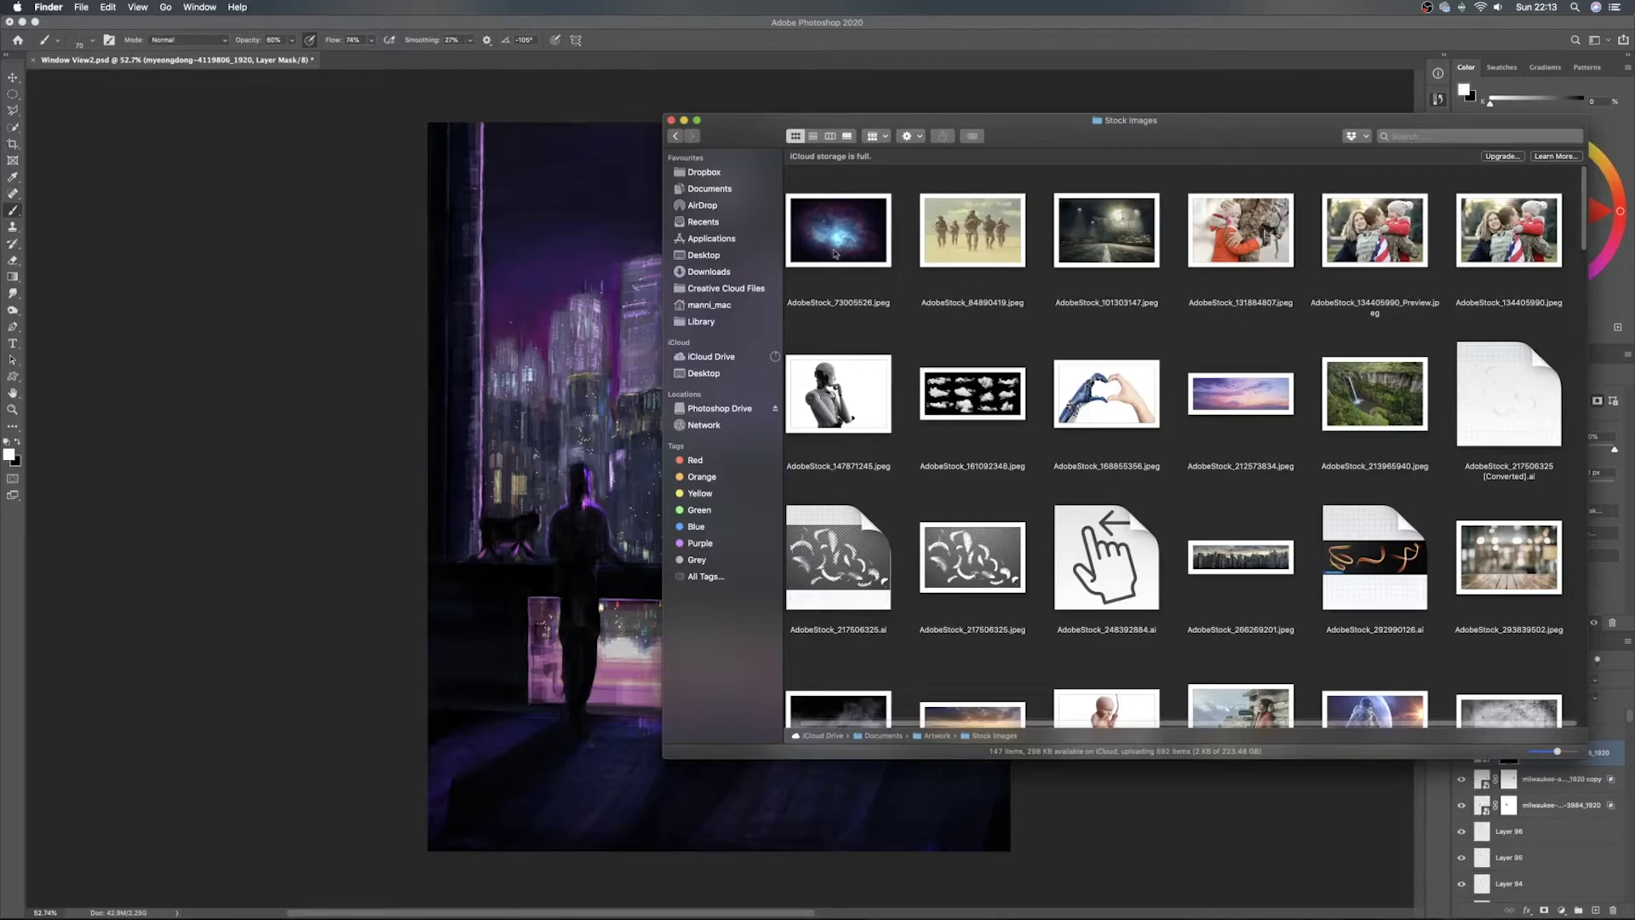
left_click_drag(829, 239, 854, 372)
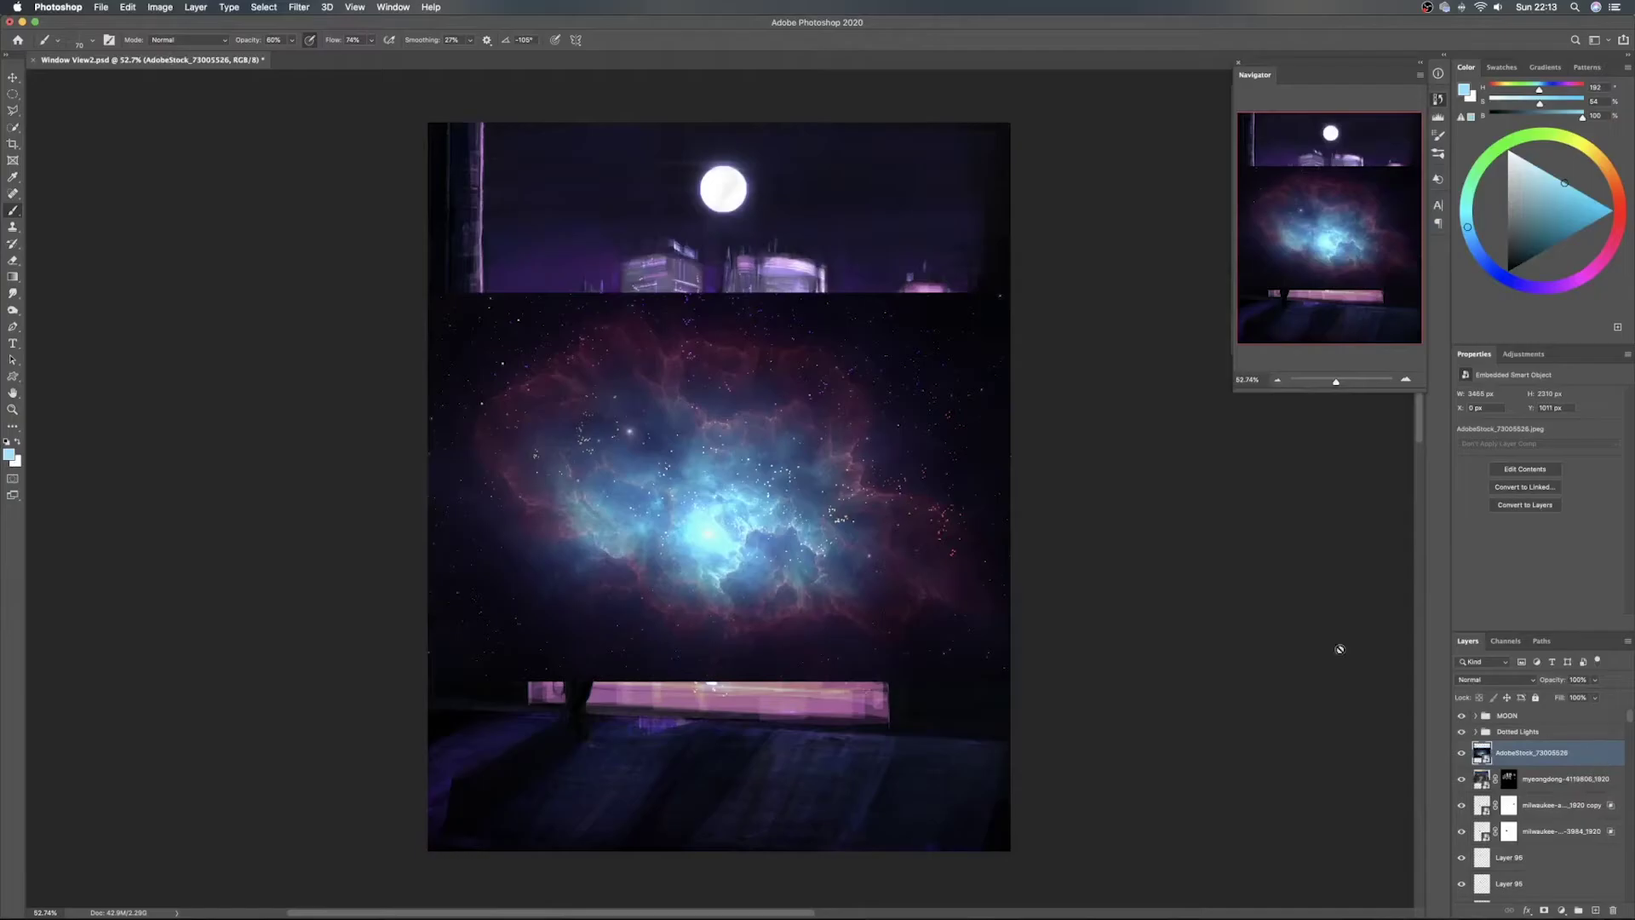
Move the nebula image up over the night sky around the moon
key("v")
left_click_drag(834, 539, 860, 252)
left_click_drag(931, 350, 916, 322)
Preview blend modes such as Hard Mix and Color Dodge on the nebula layer and delete the layer
left_click(1494, 679)
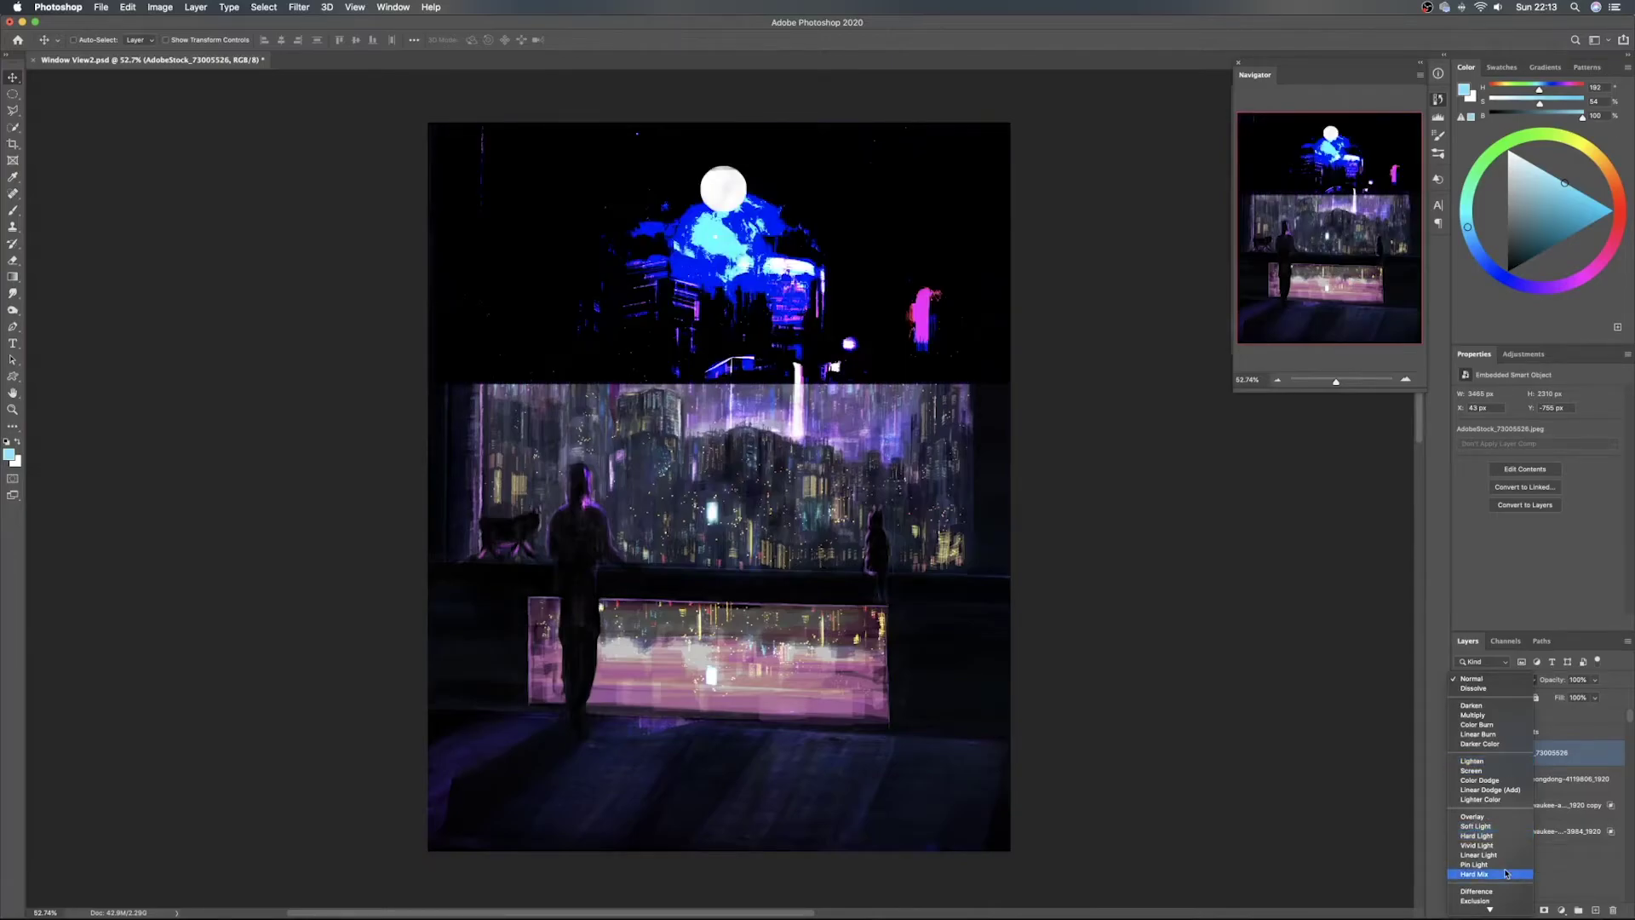
key("Down")
key("Down")
key("Down")
key("Down")
key("Down")
key("Down")
key("Down")
key("Down")
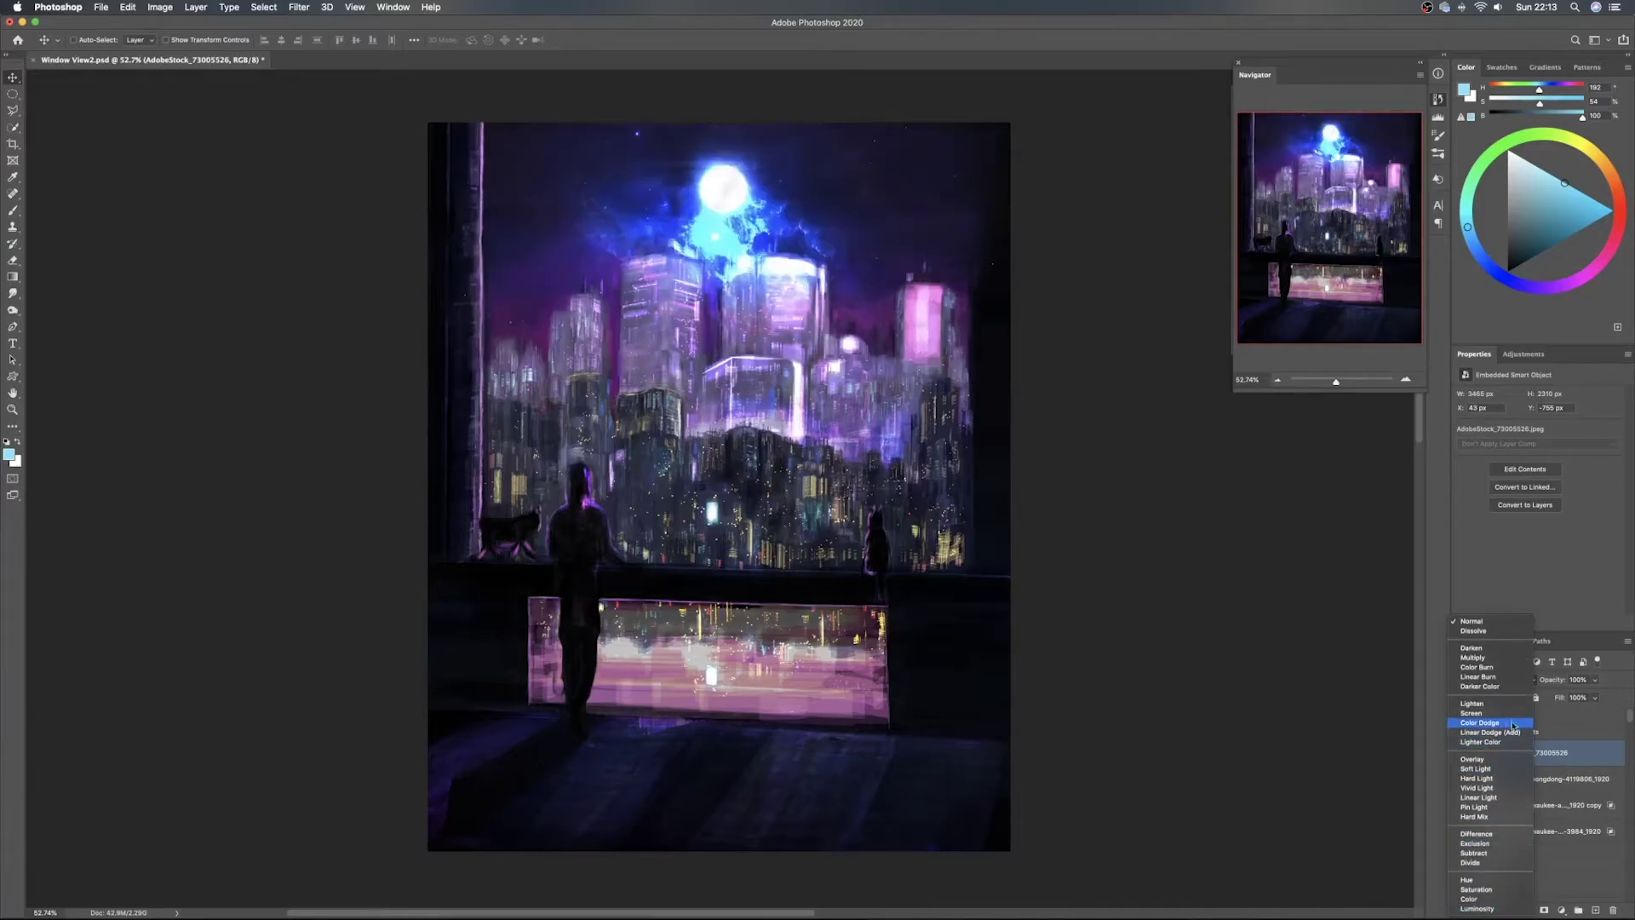
left_click(1585, 750)
key("Delete")
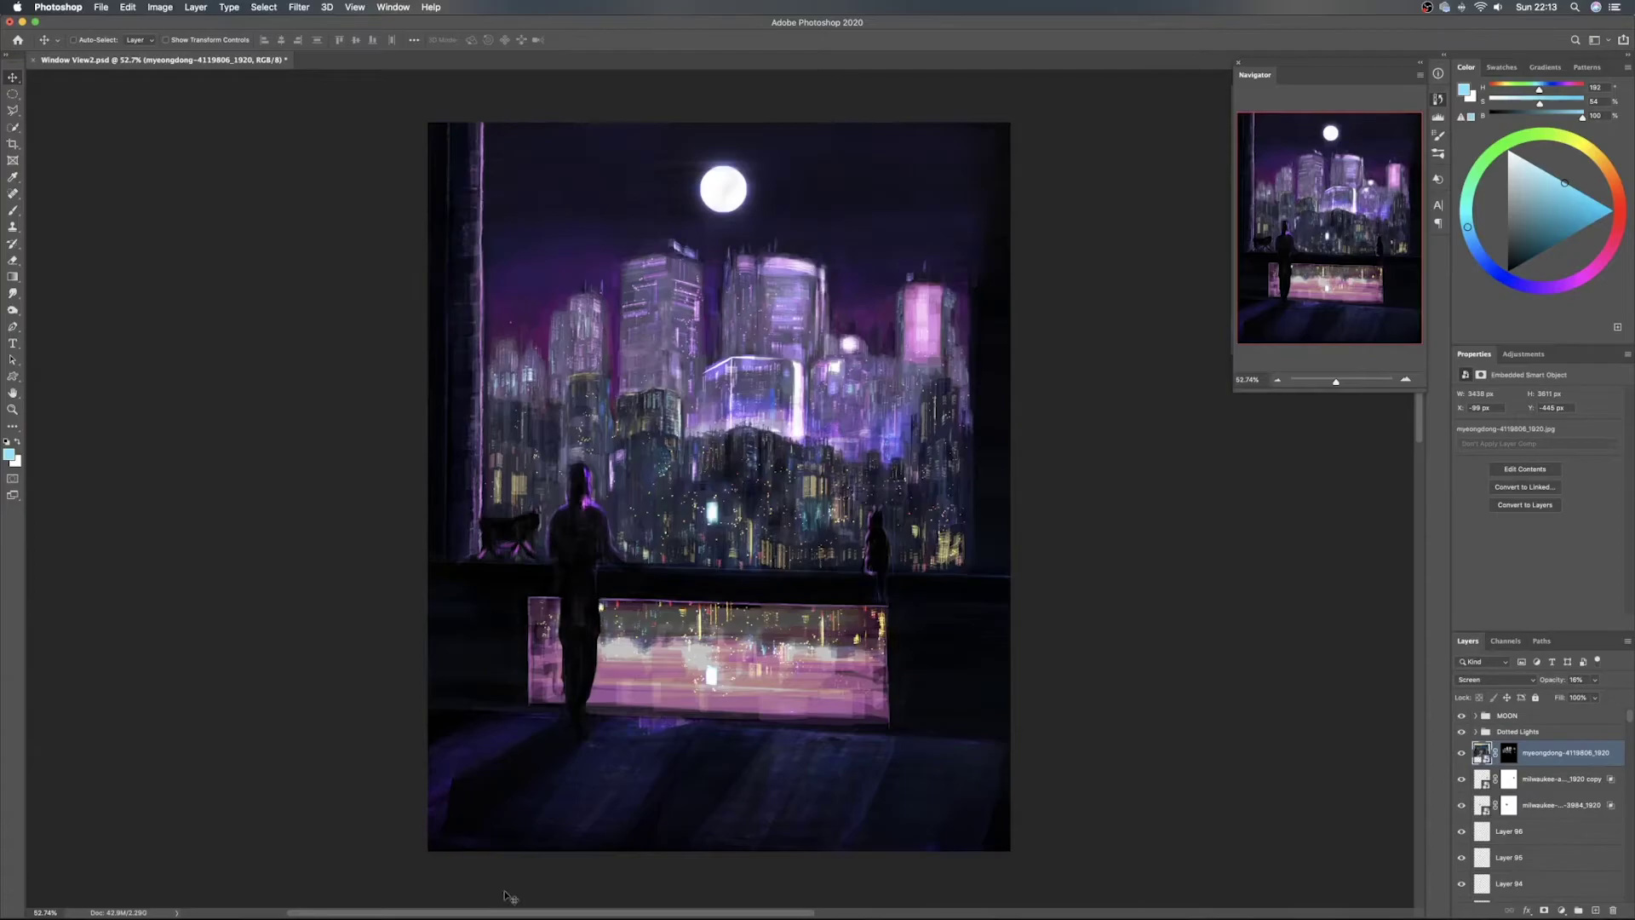
Switch to Finder, place city-4576421_1920.jpg from the Stock Images folder into the painting and move it over the right-hand buildings
left_click(461, 892)
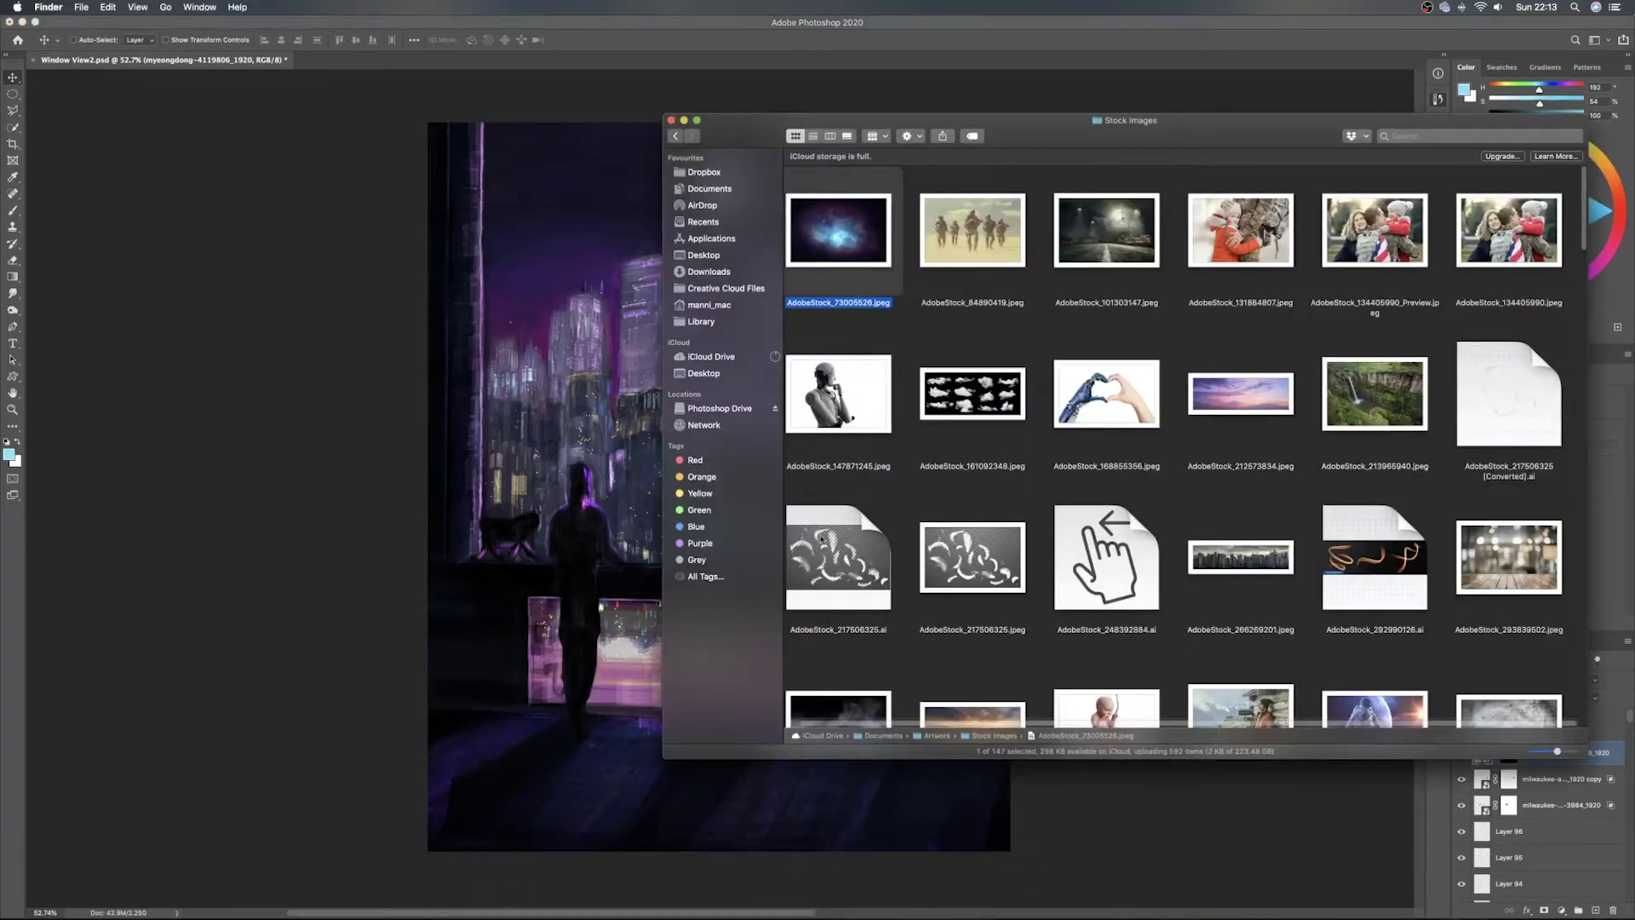
left_click_drag(1574, 213, 1567, 342)
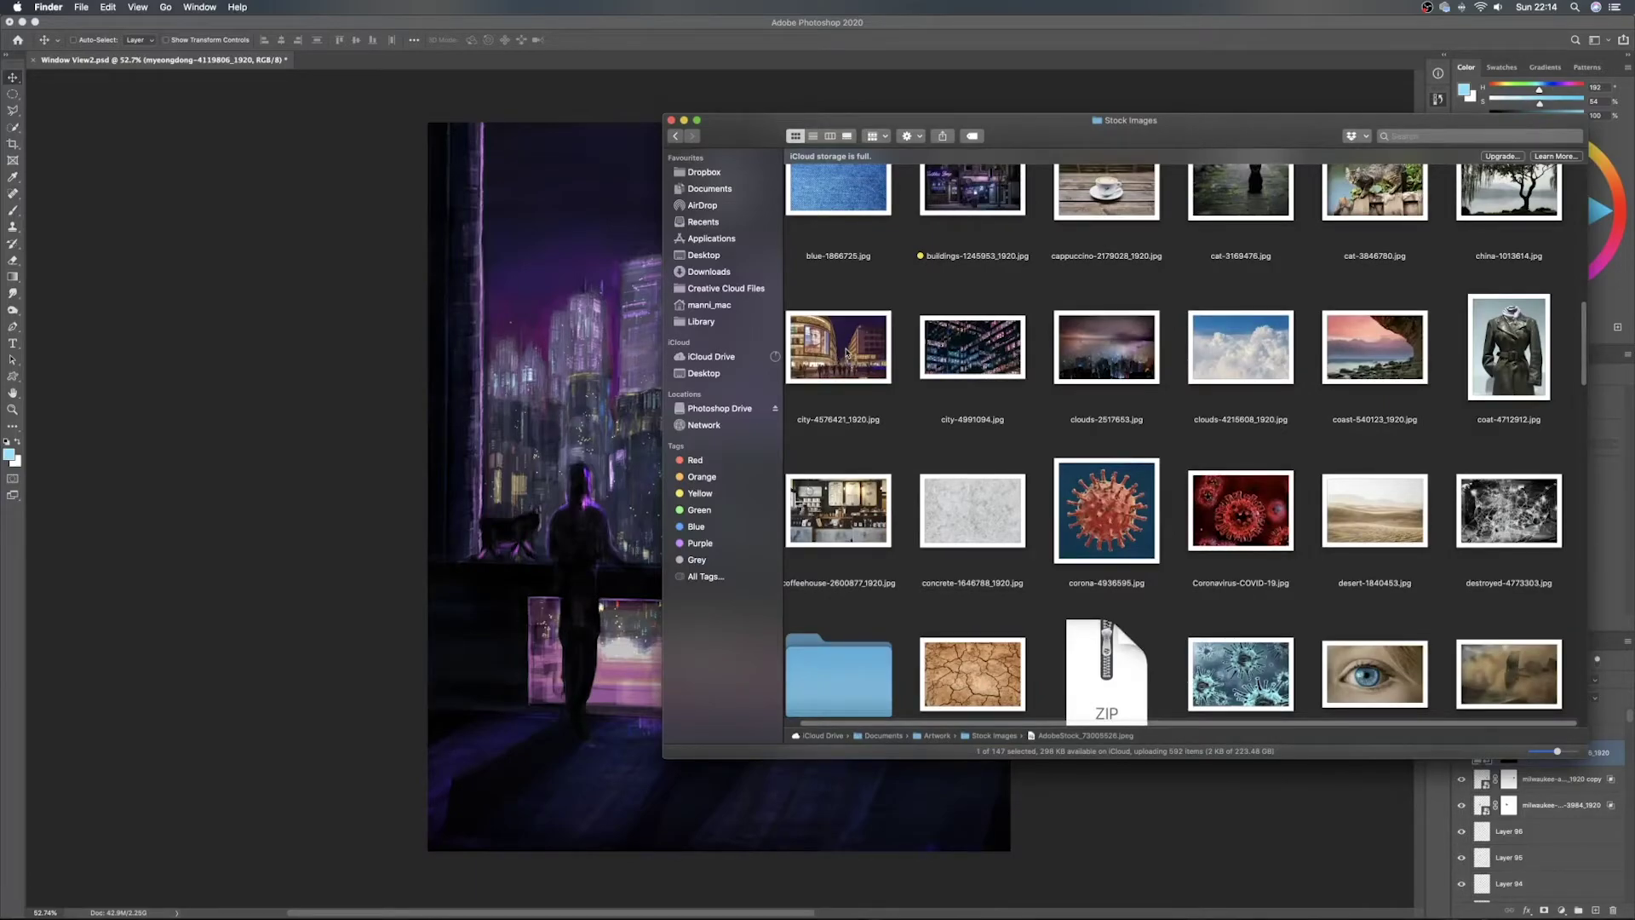
left_click_drag(840, 350, 651, 366)
left_click_drag(661, 514, 890, 399)
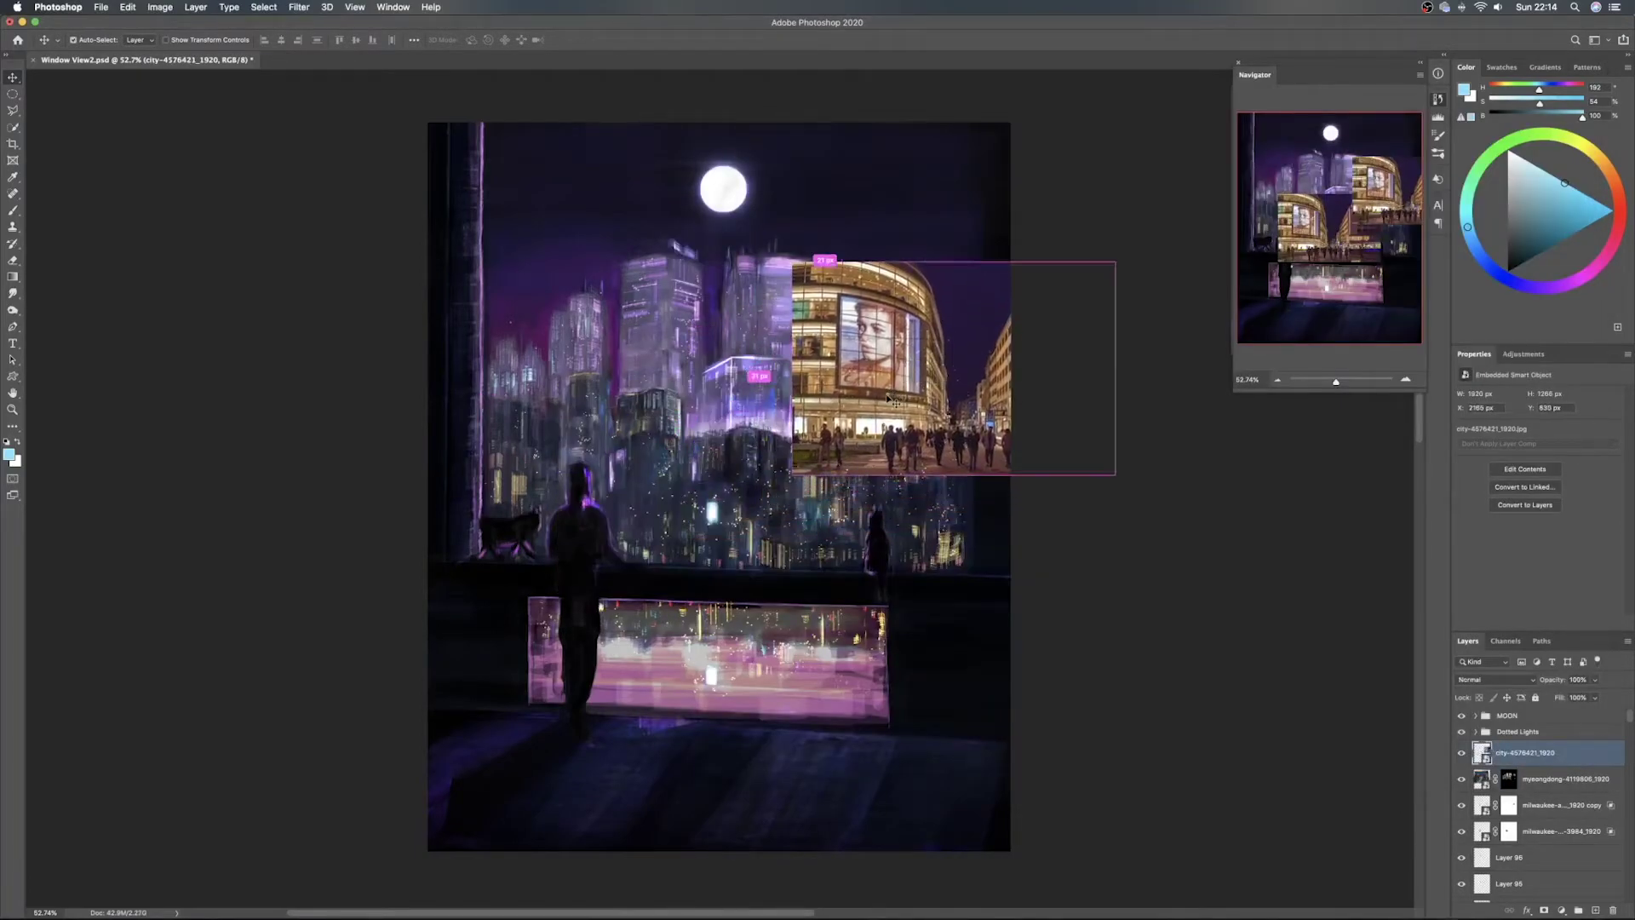
Flip the placed city image horizontally and move it over the lower skyline
right_click(890, 369)
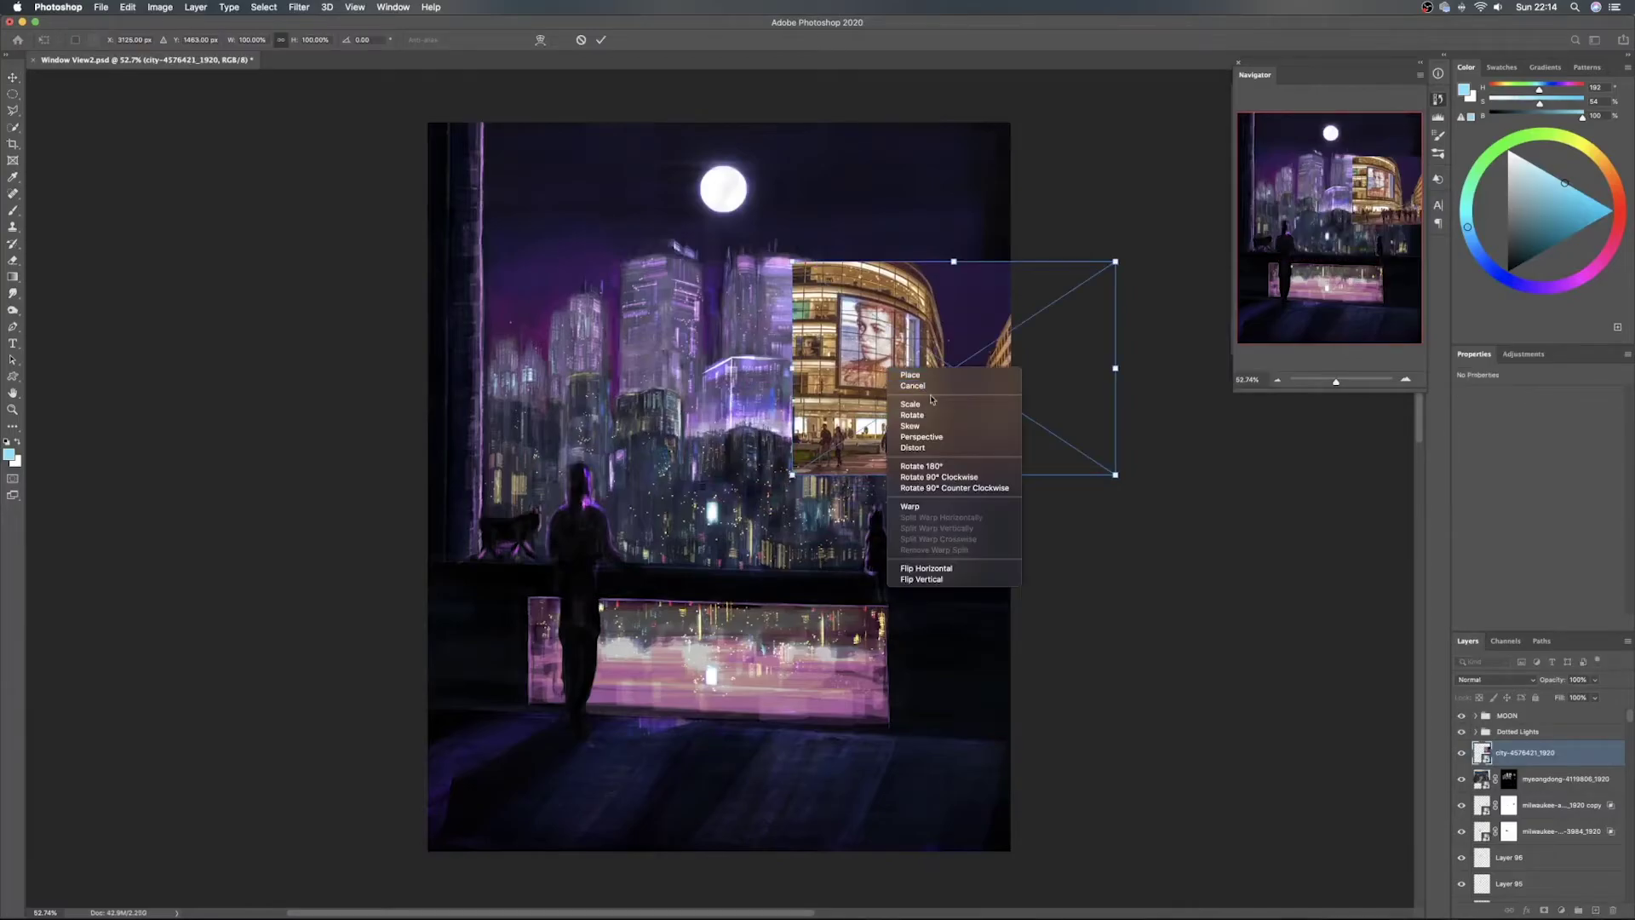
left_click(952, 567)
left_click_drag(922, 412, 746, 521)
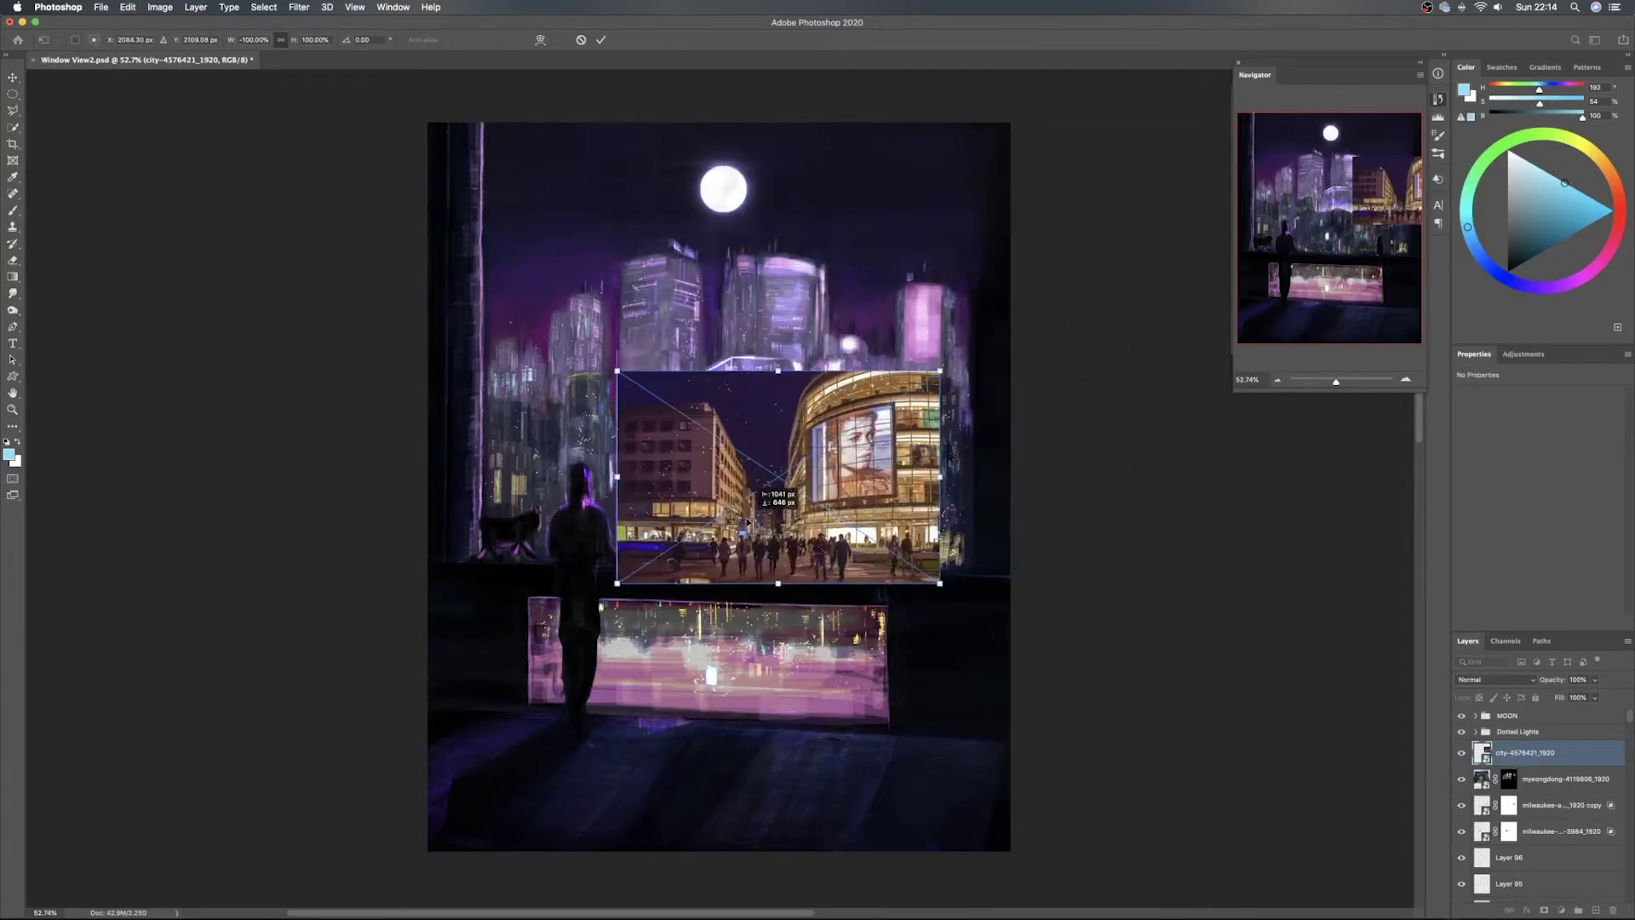
key("Return")
Set the city image layer to Color Dodge and position its round building over the pink tower
left_click(1496, 680)
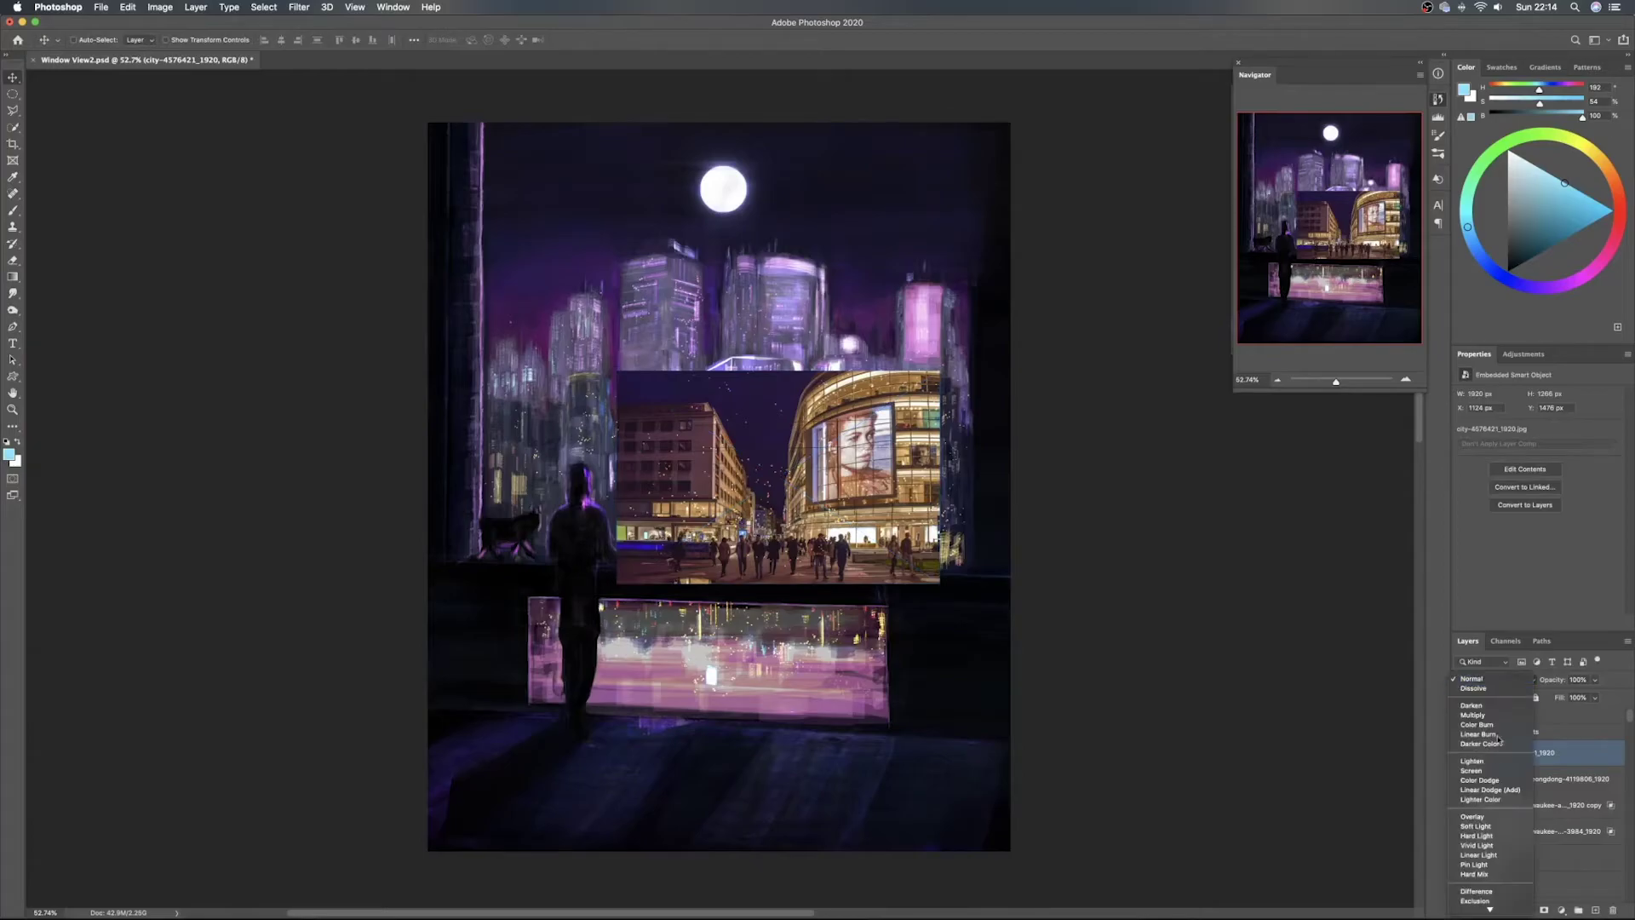
left_click(1498, 781)
mouse_move(852, 470)
left_mouse_down()
mouse_move(881, 357)
mouse_move(902, 349)
left_mouse_up()
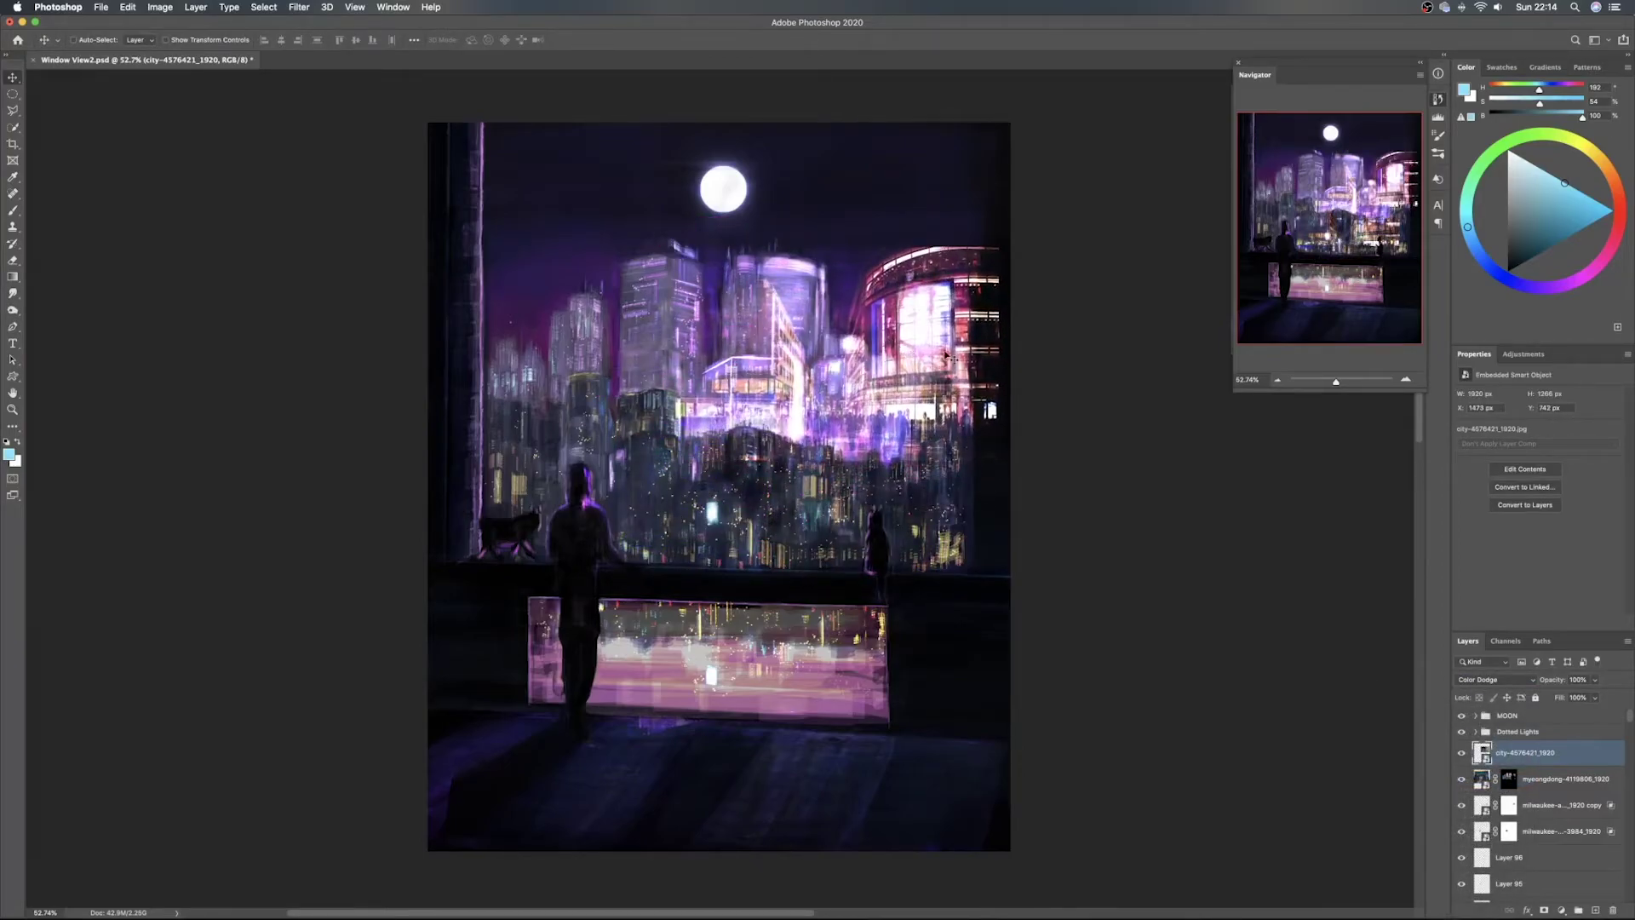
Scale the city image down to about 1145 px wide and distort it so its round building fits over the pink tower
key("super+t")
left_click_drag(1001, 249, 866, 343)
left_click_drag(829, 423, 868, 395)
right_click(929, 356)
left_click(976, 432)
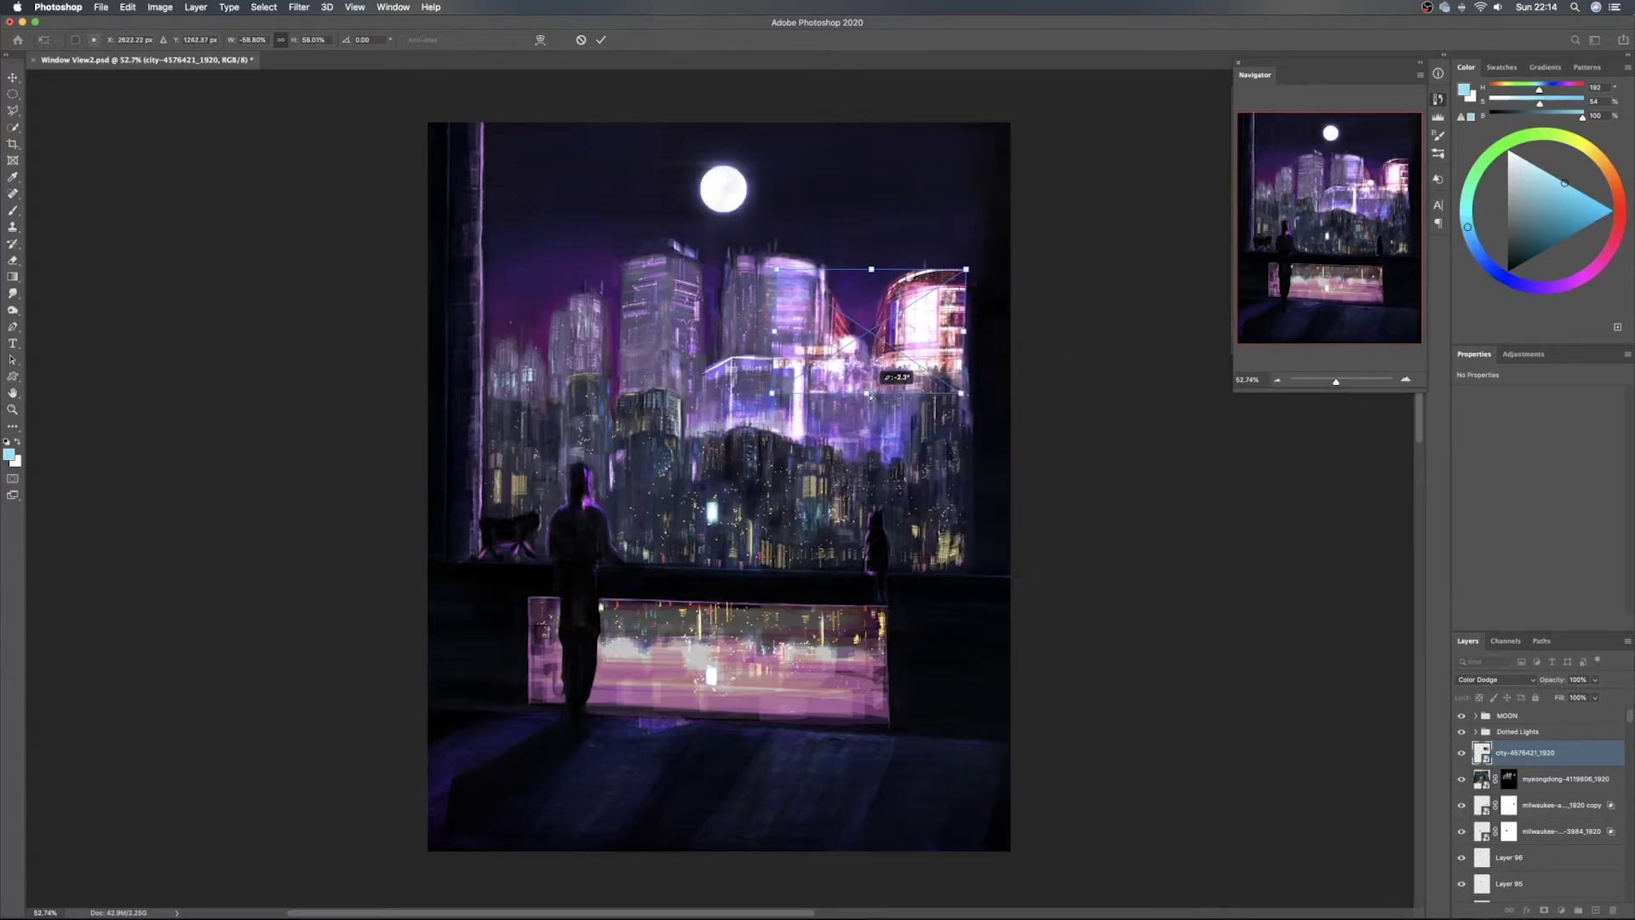
left_click_drag(871, 270, 946, 323)
left_click_drag(871, 388, 872, 432)
left_click_drag(913, 388, 915, 375)
key("Return")
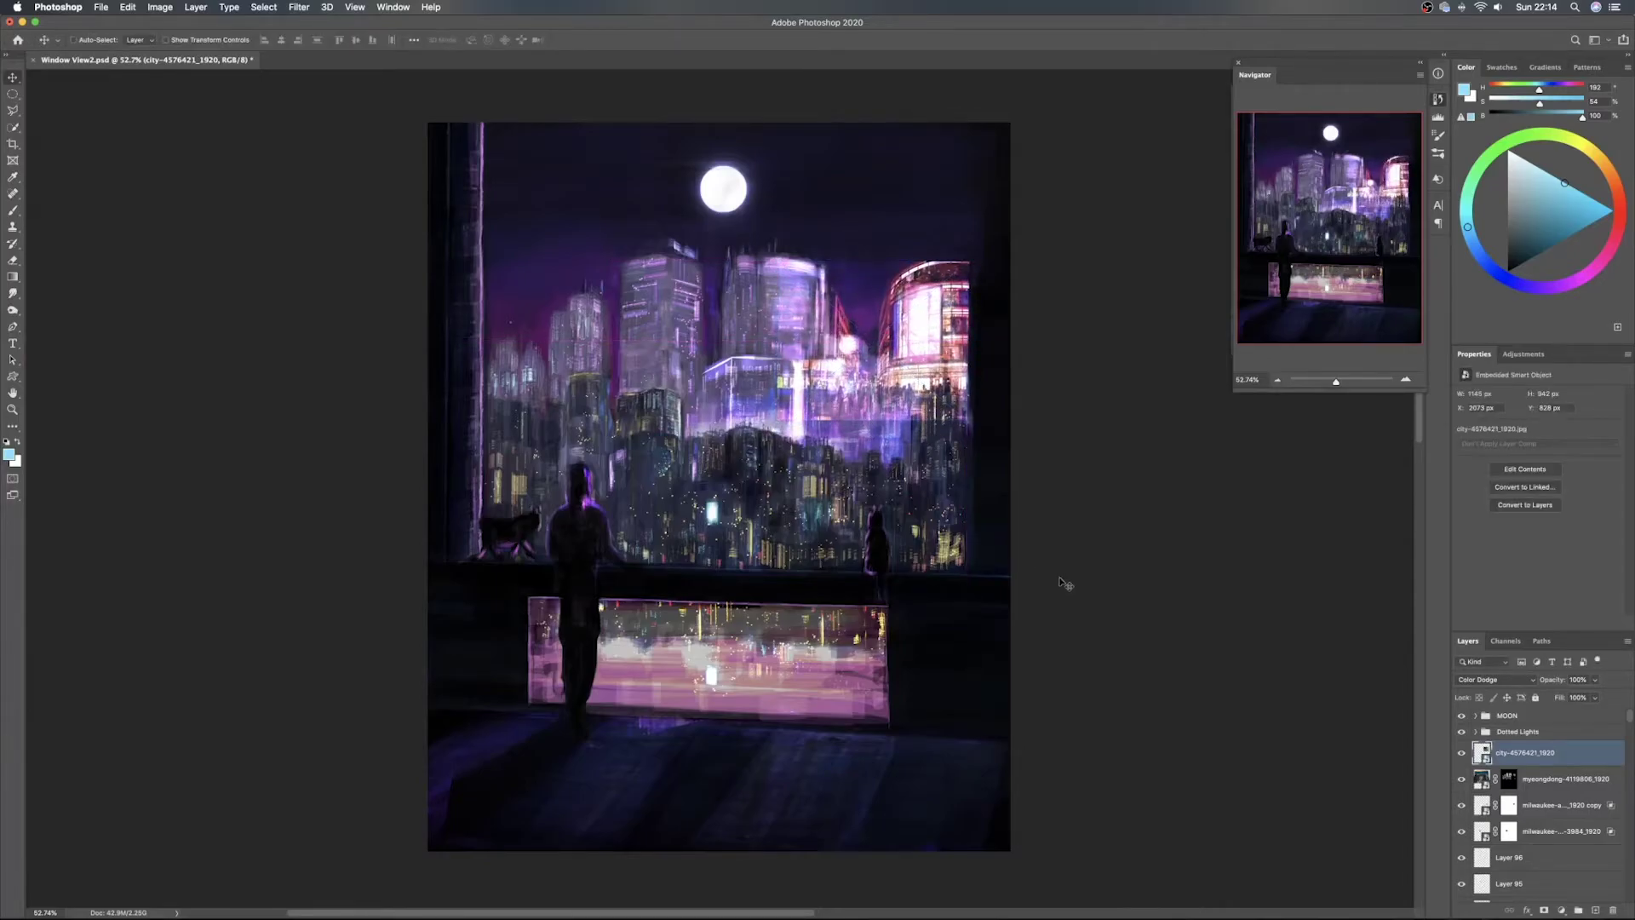
Set the city image layer to Overlay, add a layer mask to it and invert the mask
left_click(1492, 679)
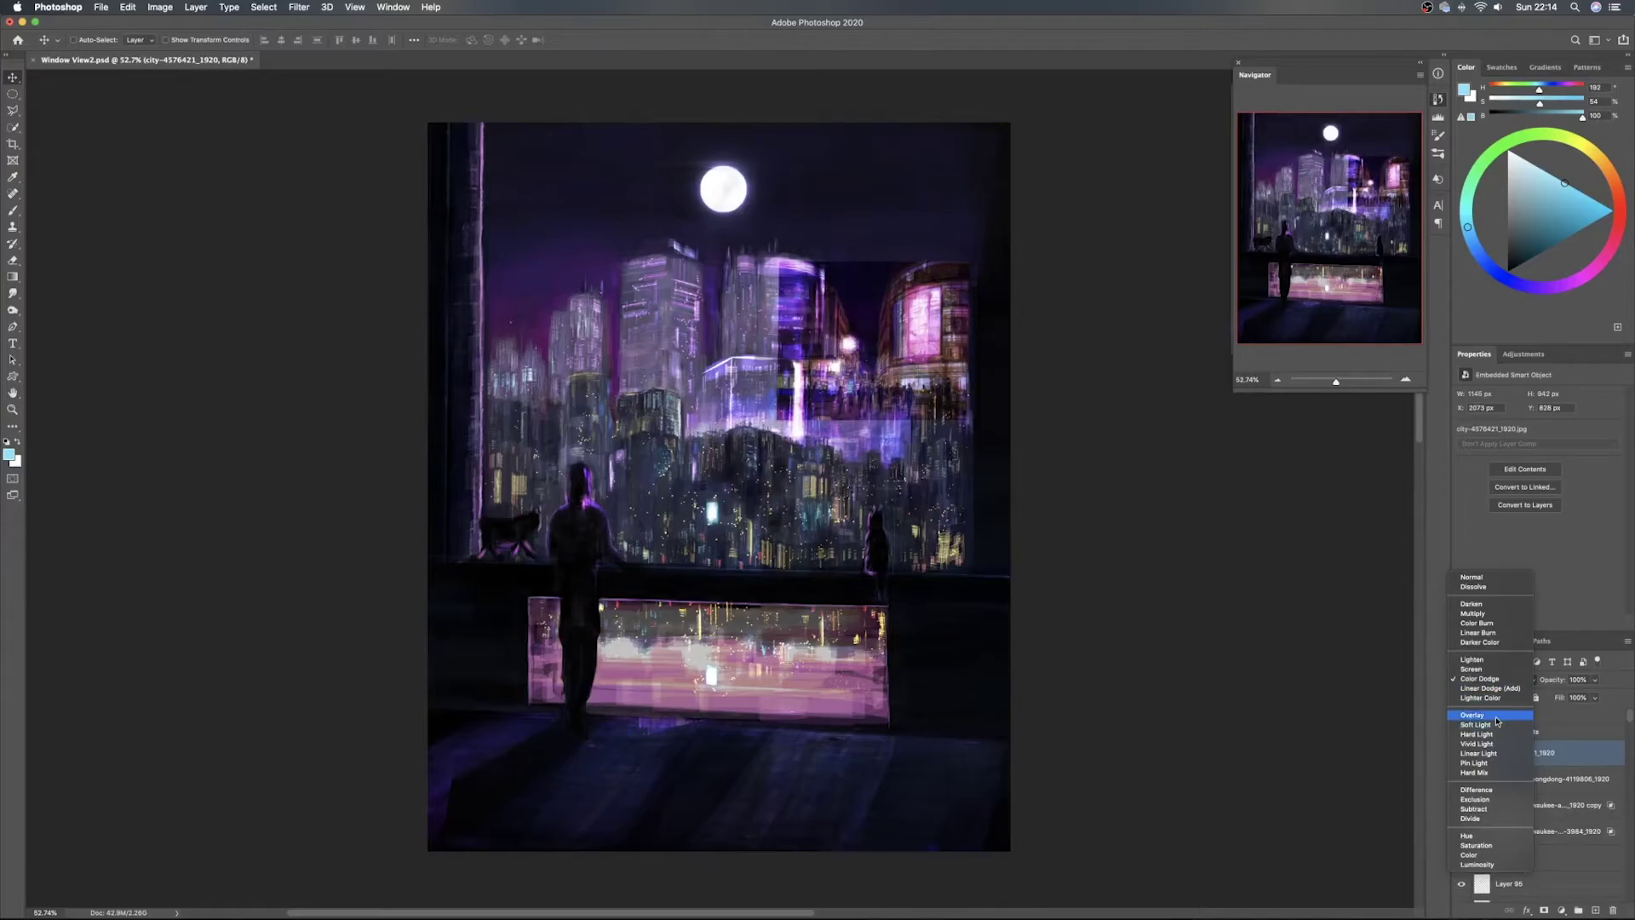
left_click(1497, 718)
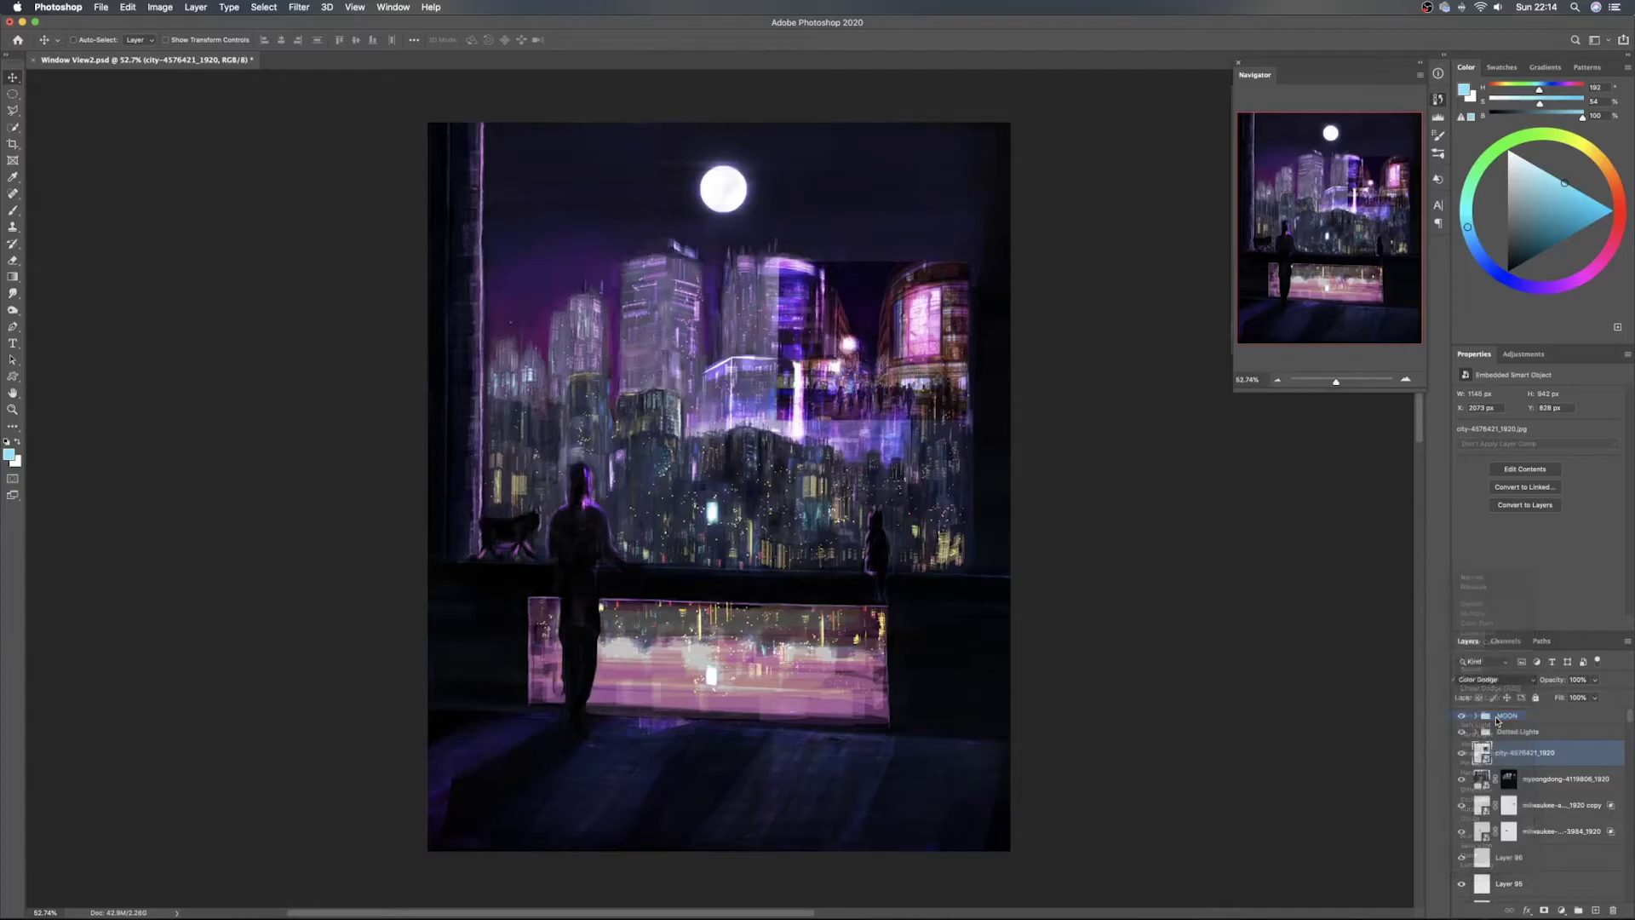
left_click(1543, 910)
key("super+i")
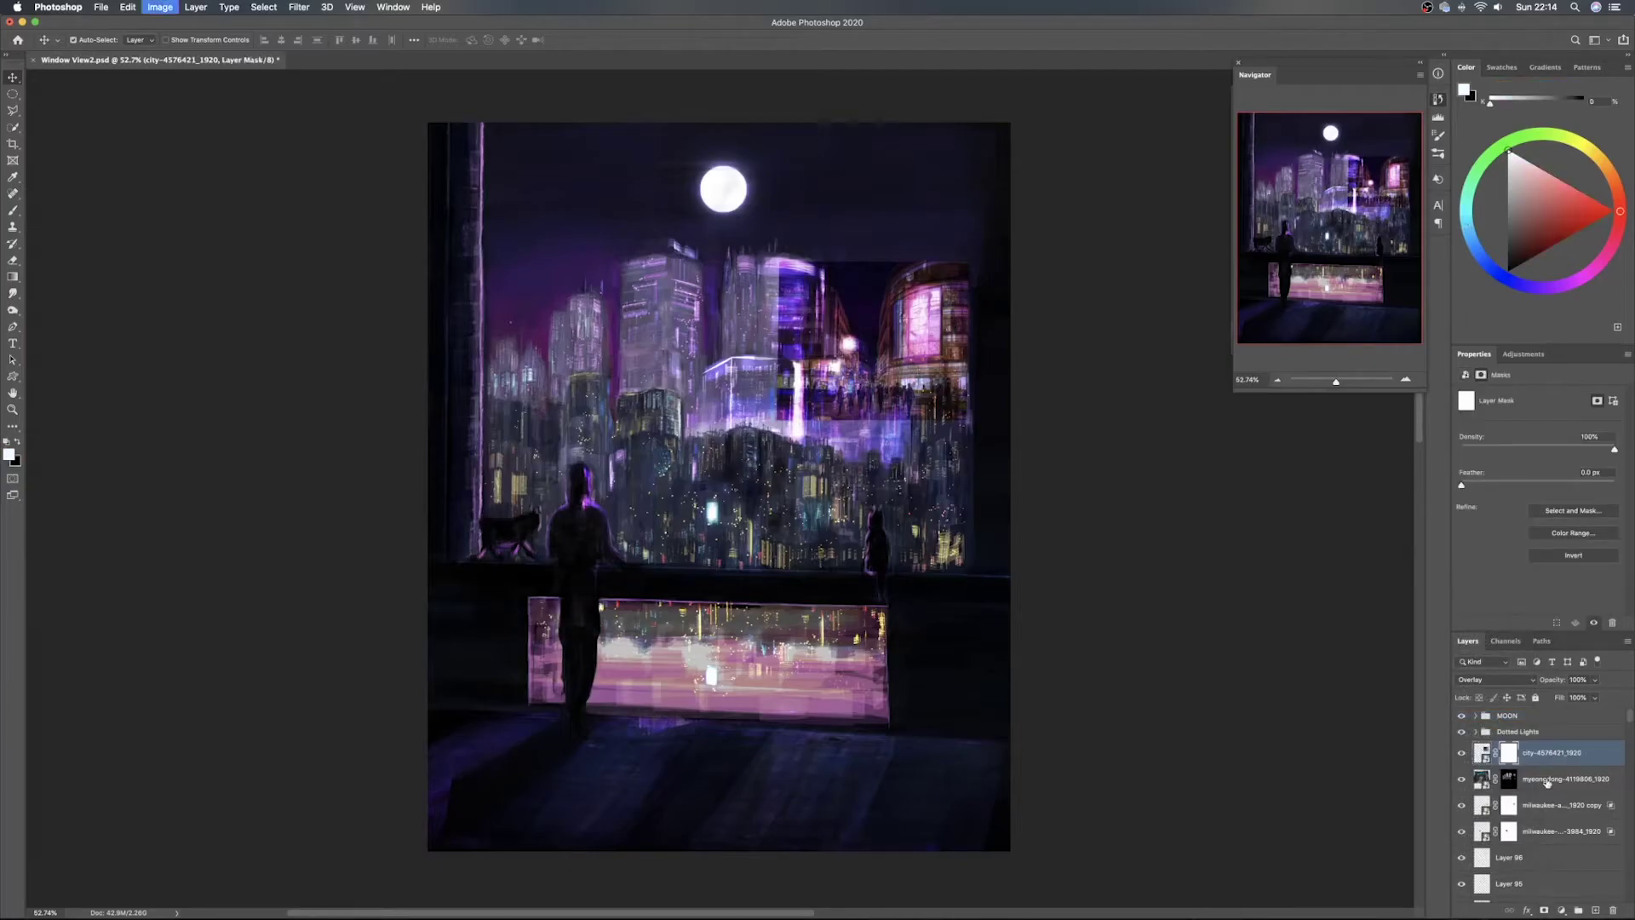
Brush white on the city layer's mask to reveal the photo over the pink tower, undoing the trial strokes beforehand
key("e")
key("b")
left_click_drag(923, 318, 906, 318, "ctrl+alt")
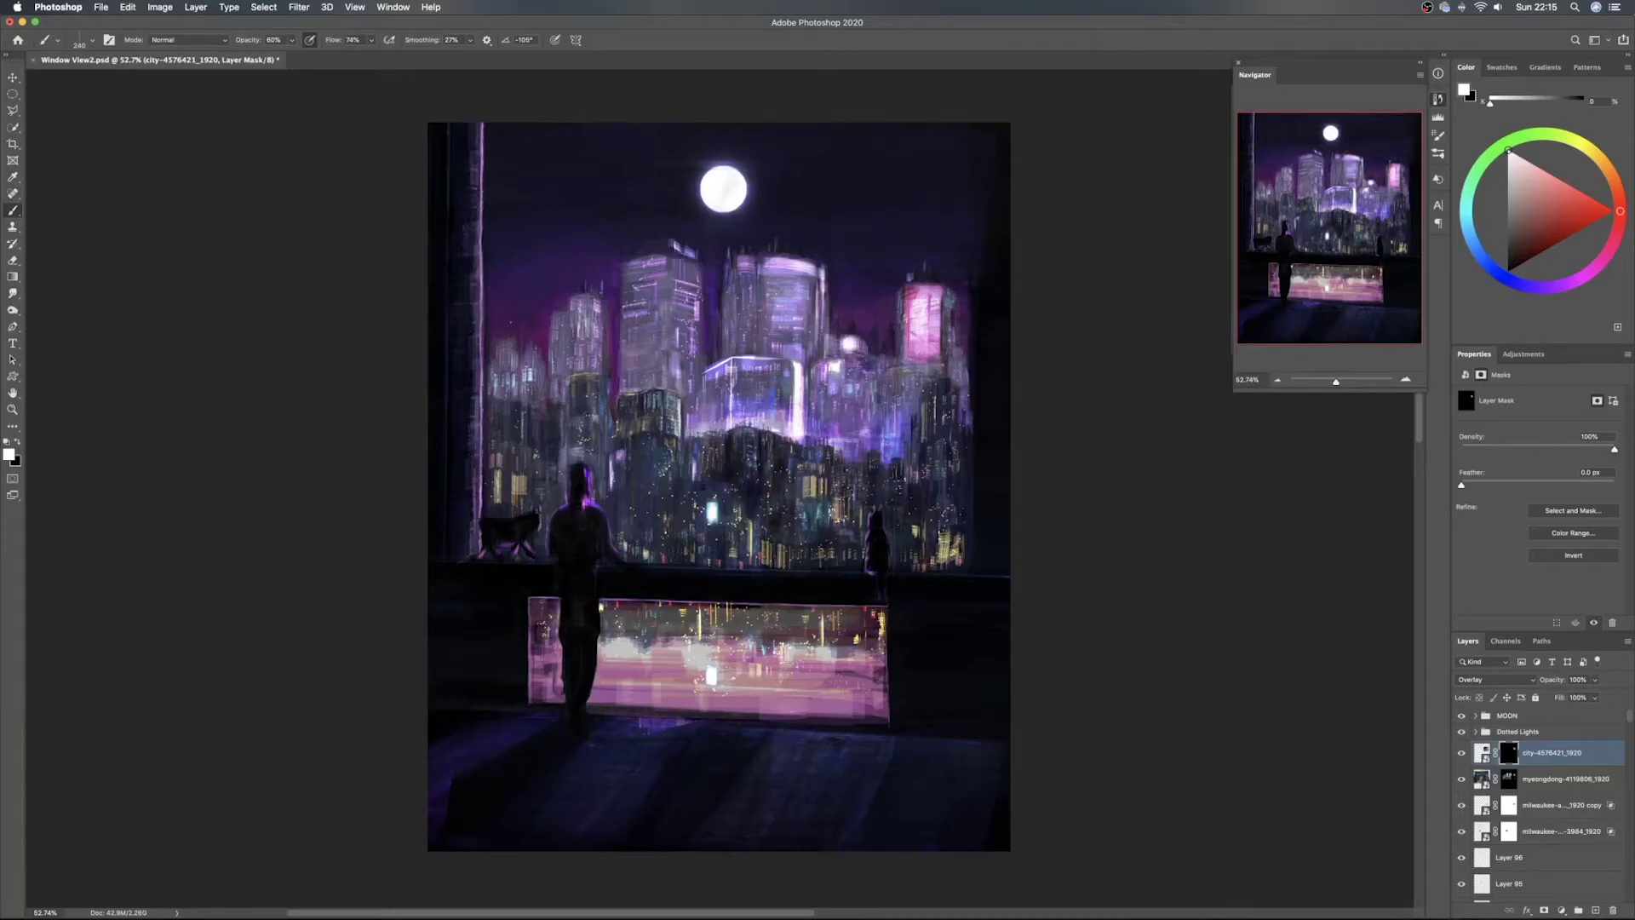
left_click_drag(823, 375, 855, 396)
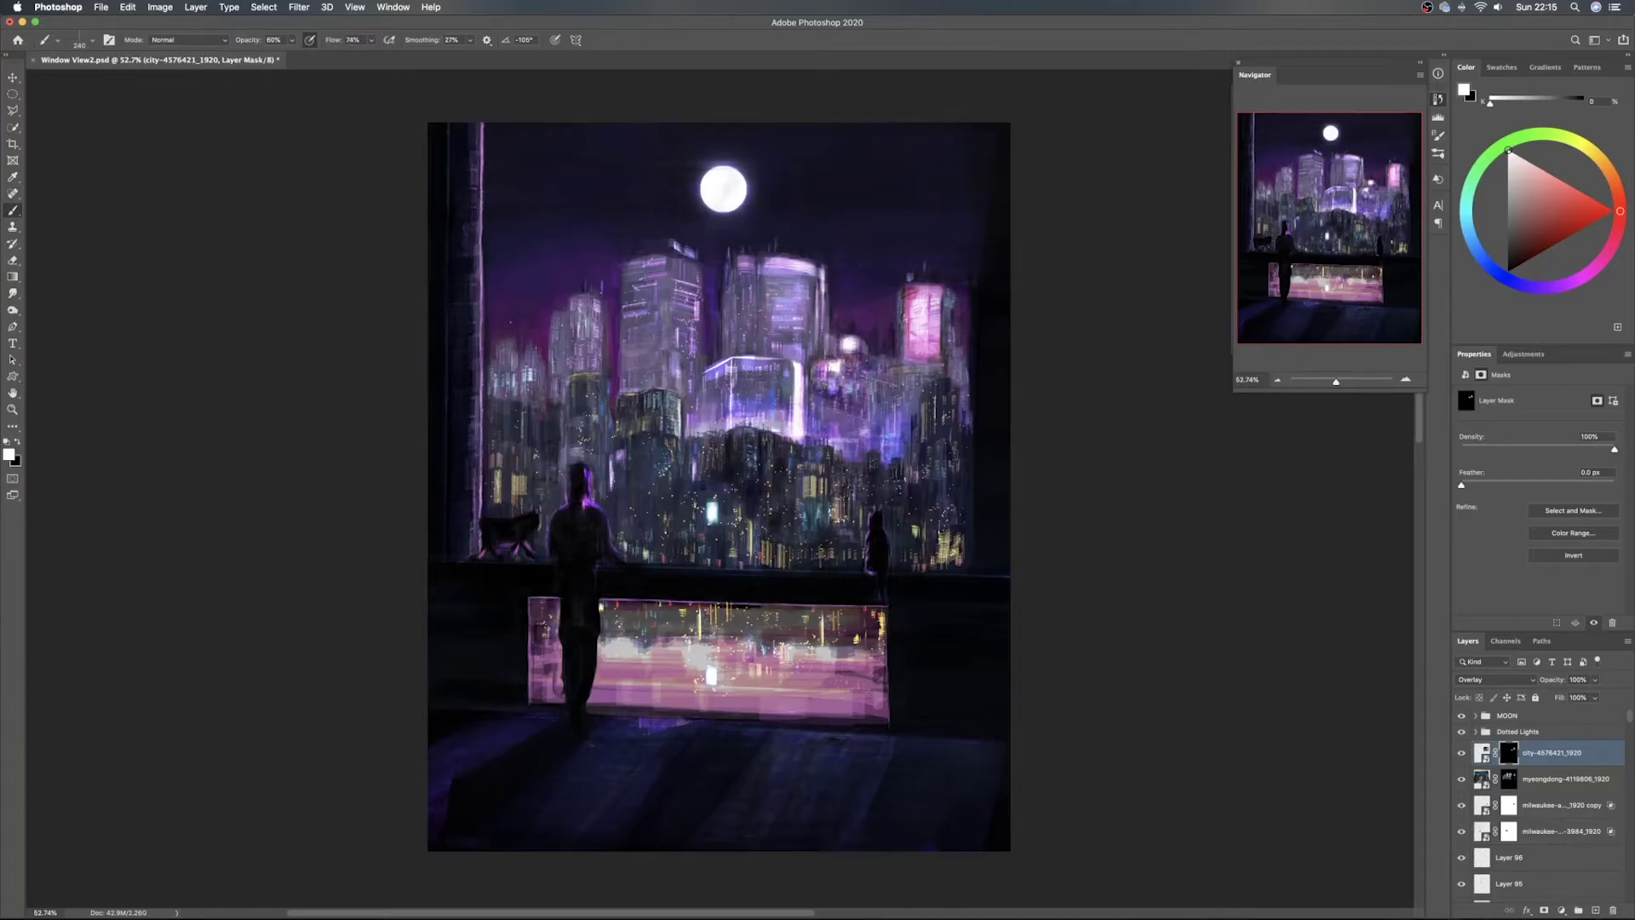
key("super+z")
key("super+z")
key("super+z")
key("super+z")
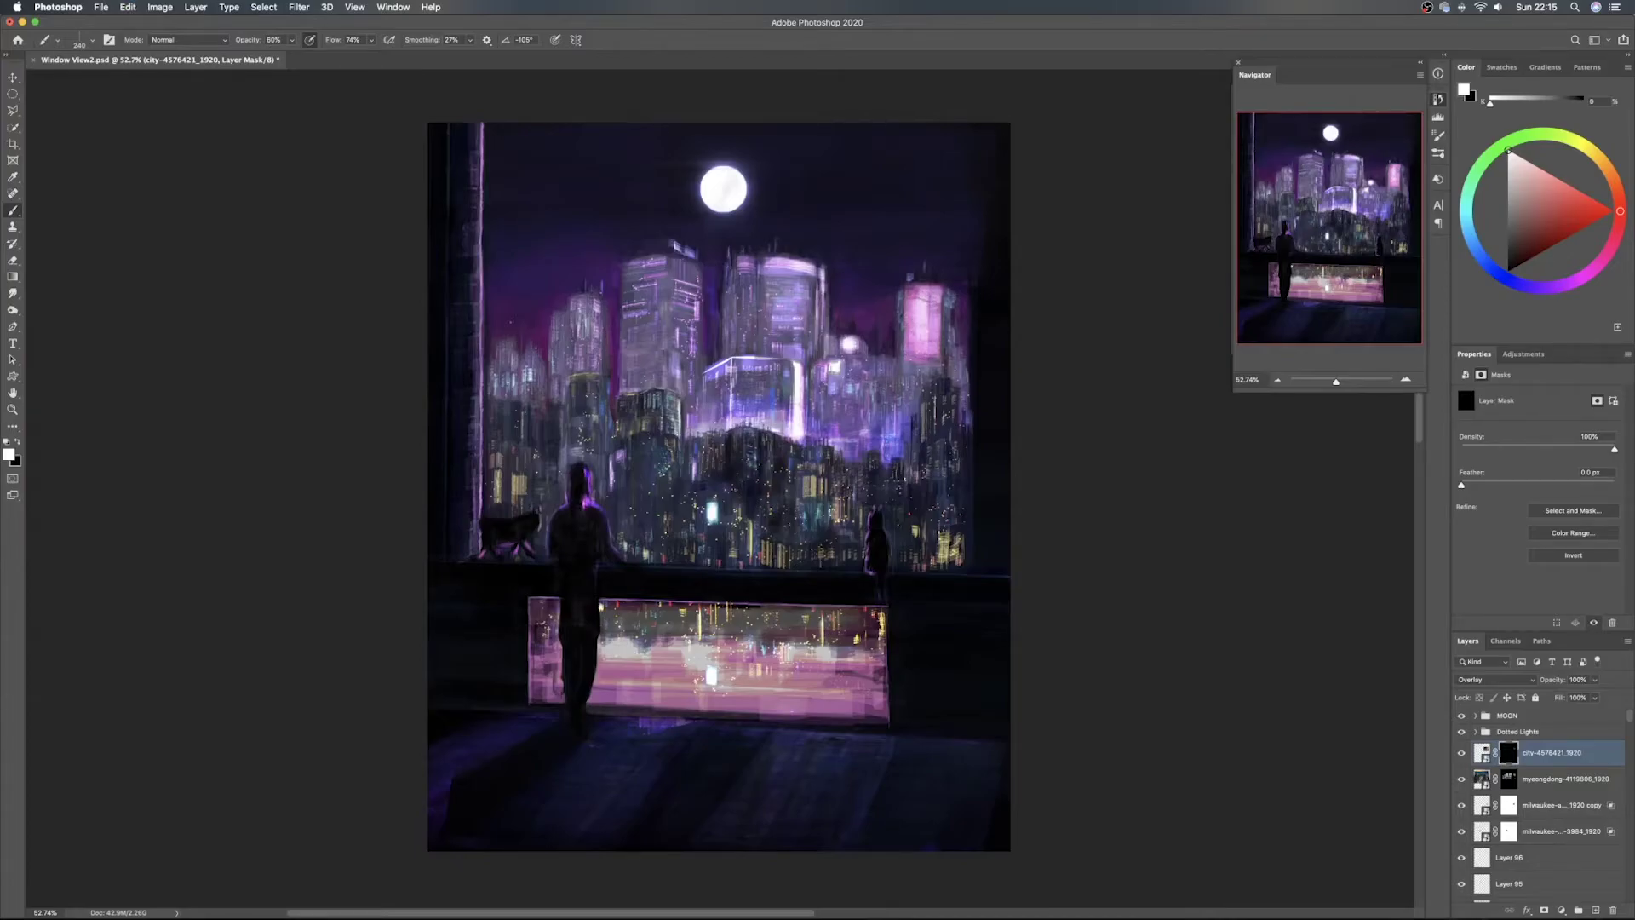
left_click_drag(922, 303, 892, 303)
key("v")
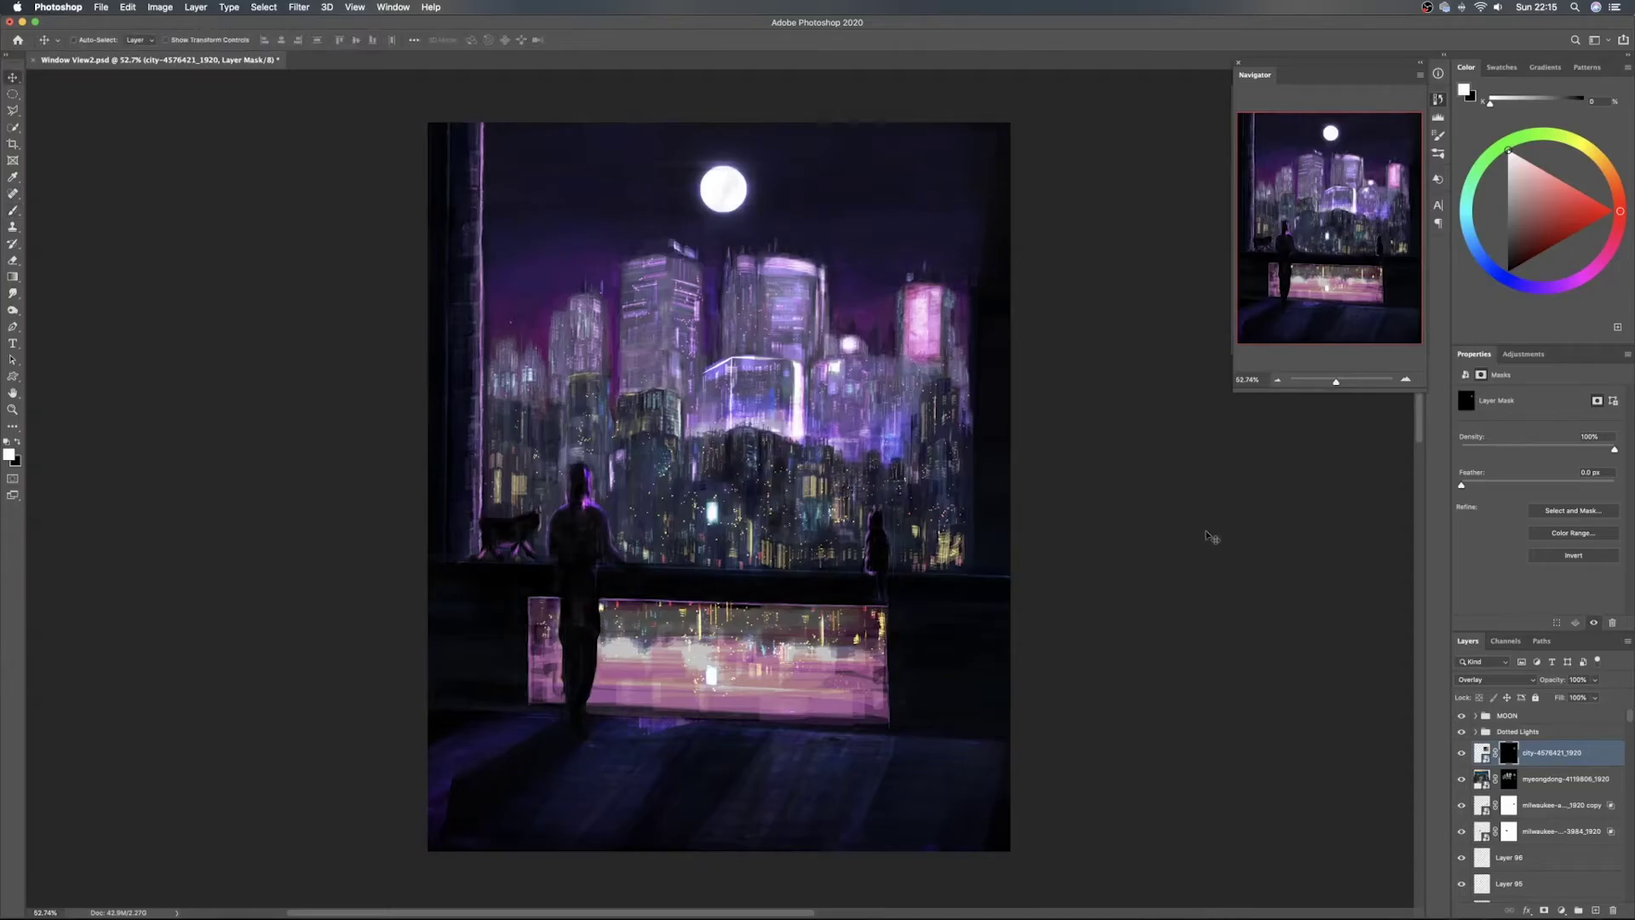
Apply the Paint Daubs filter to the city image with a reduced brush size, sharpness 1 and the Wide Sharp brush type
left_click(314, 8)
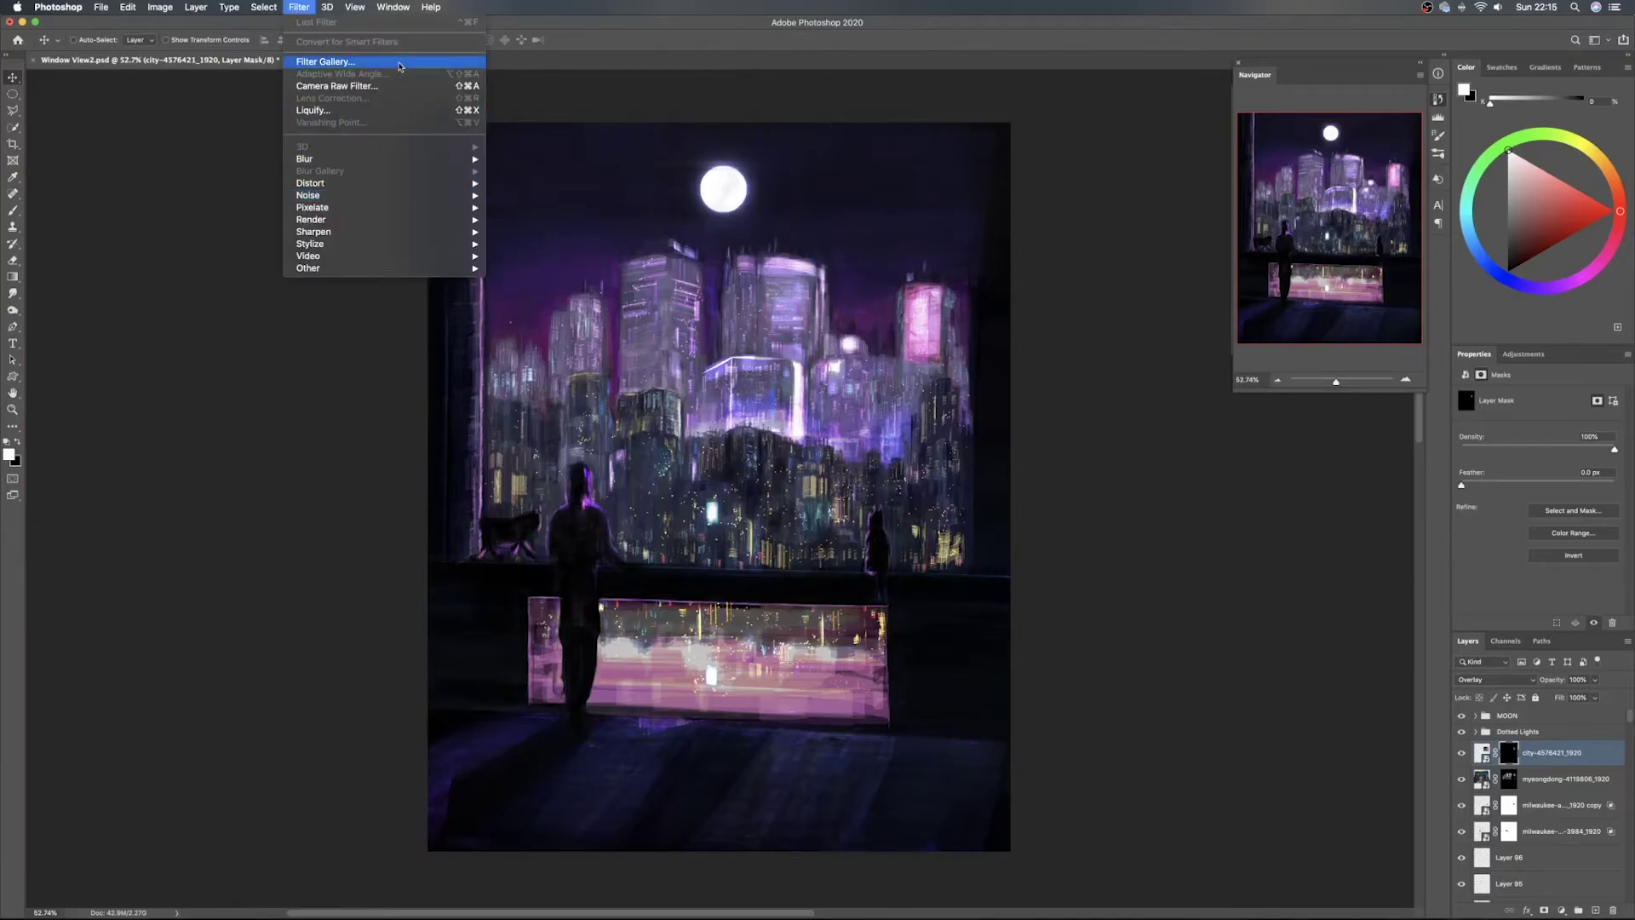
left_click(1482, 753)
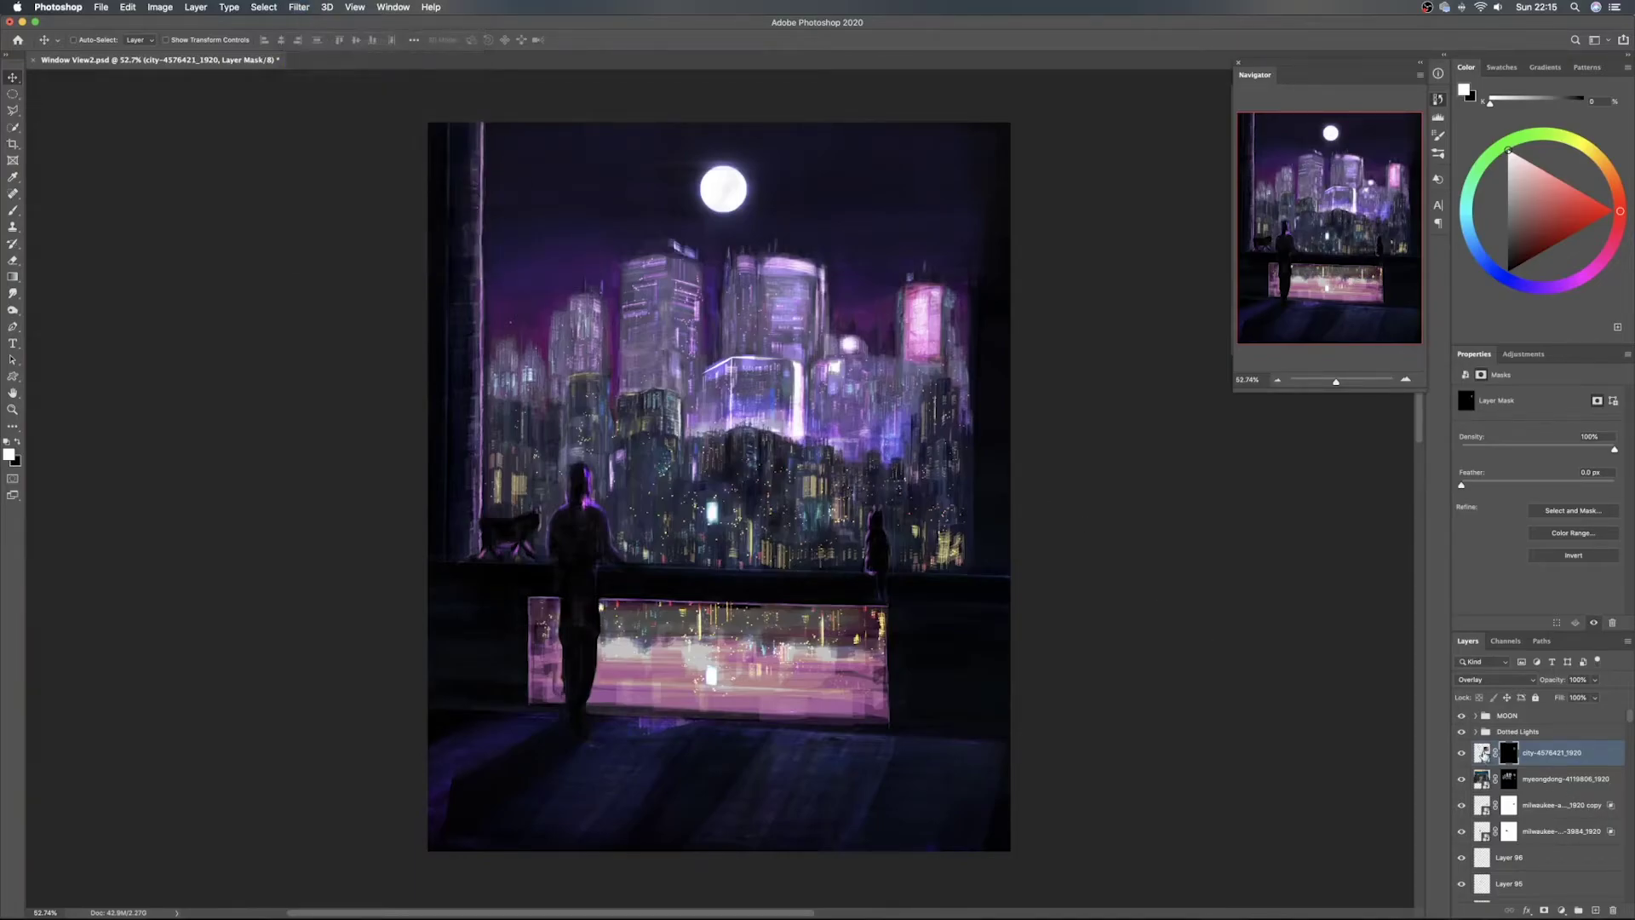
left_click(300, 8)
left_click(324, 61)
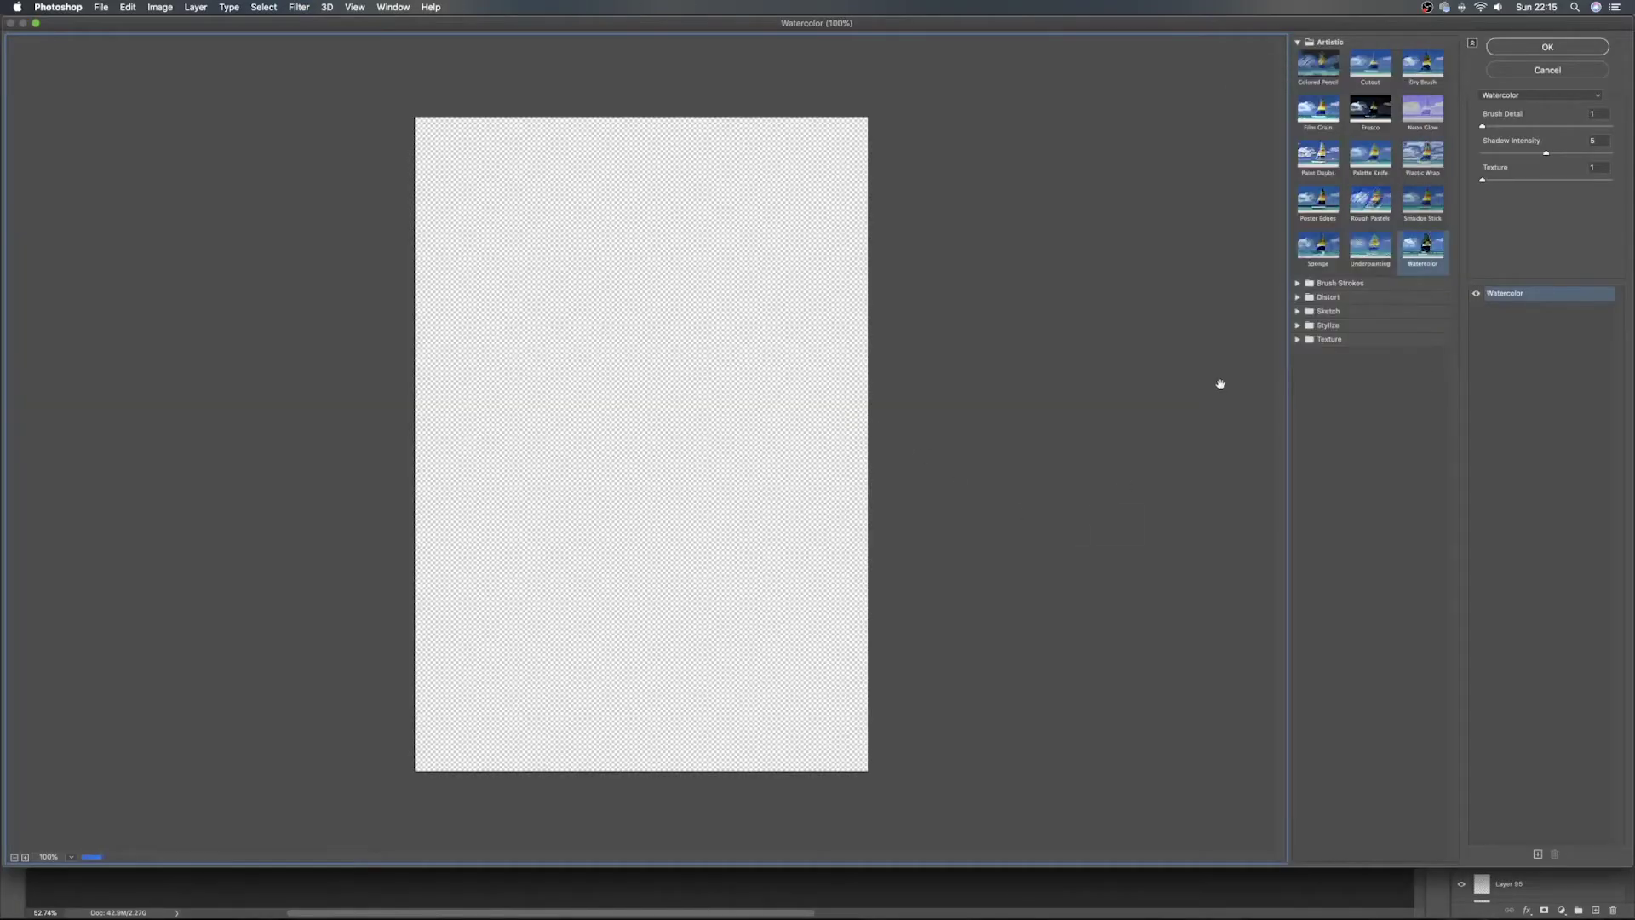
left_click(1320, 163)
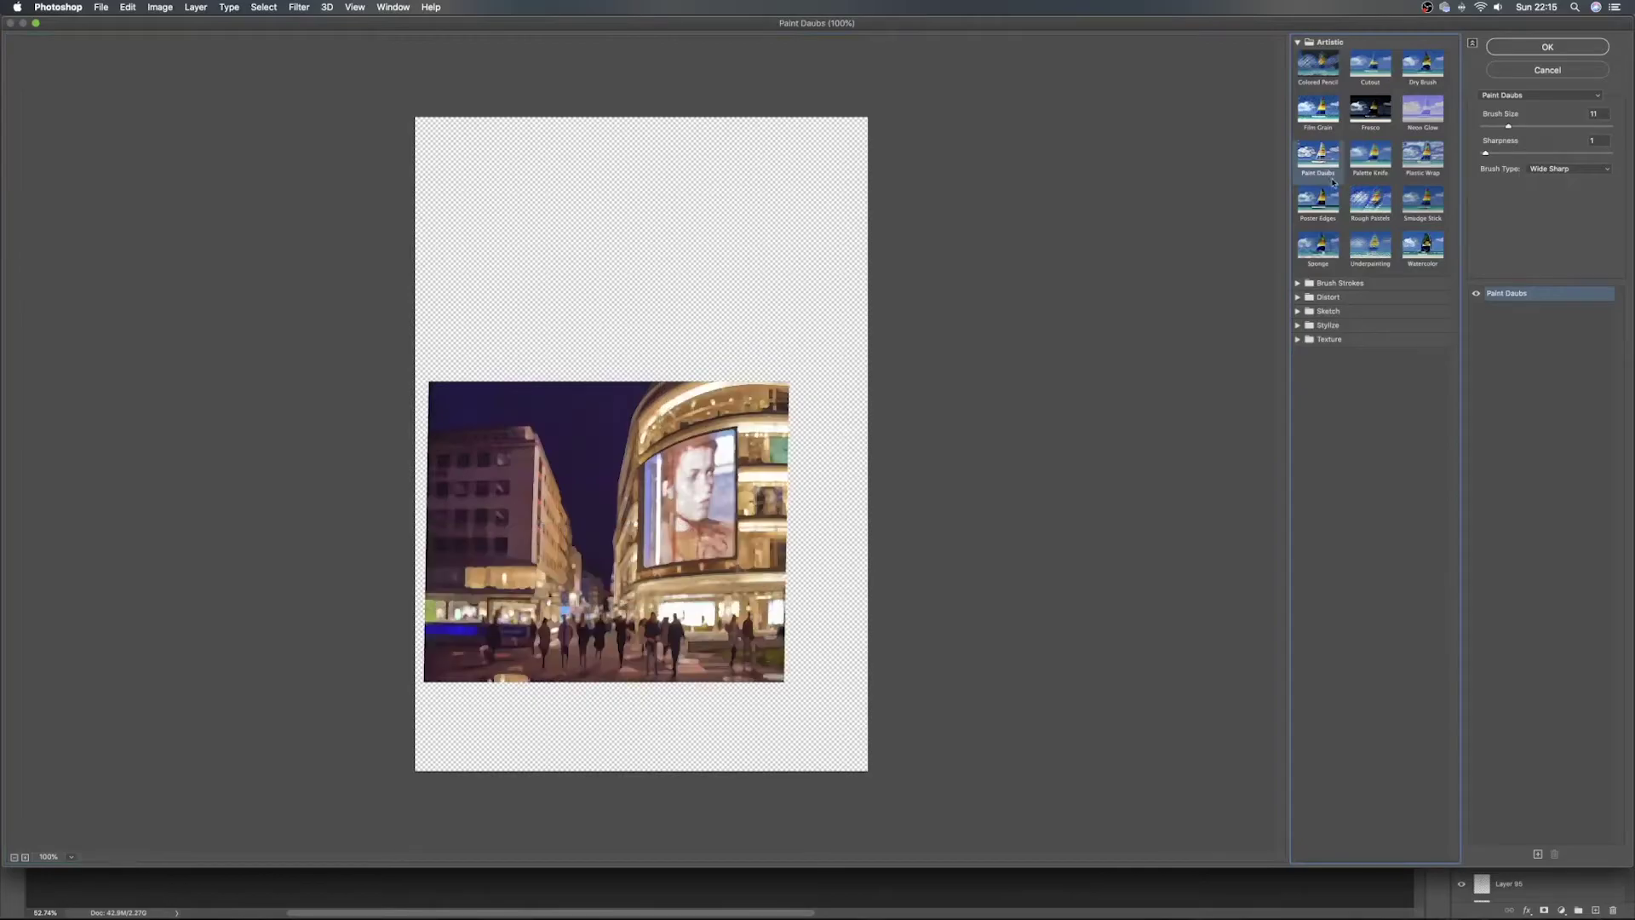
left_click_drag(1508, 127, 1485, 126)
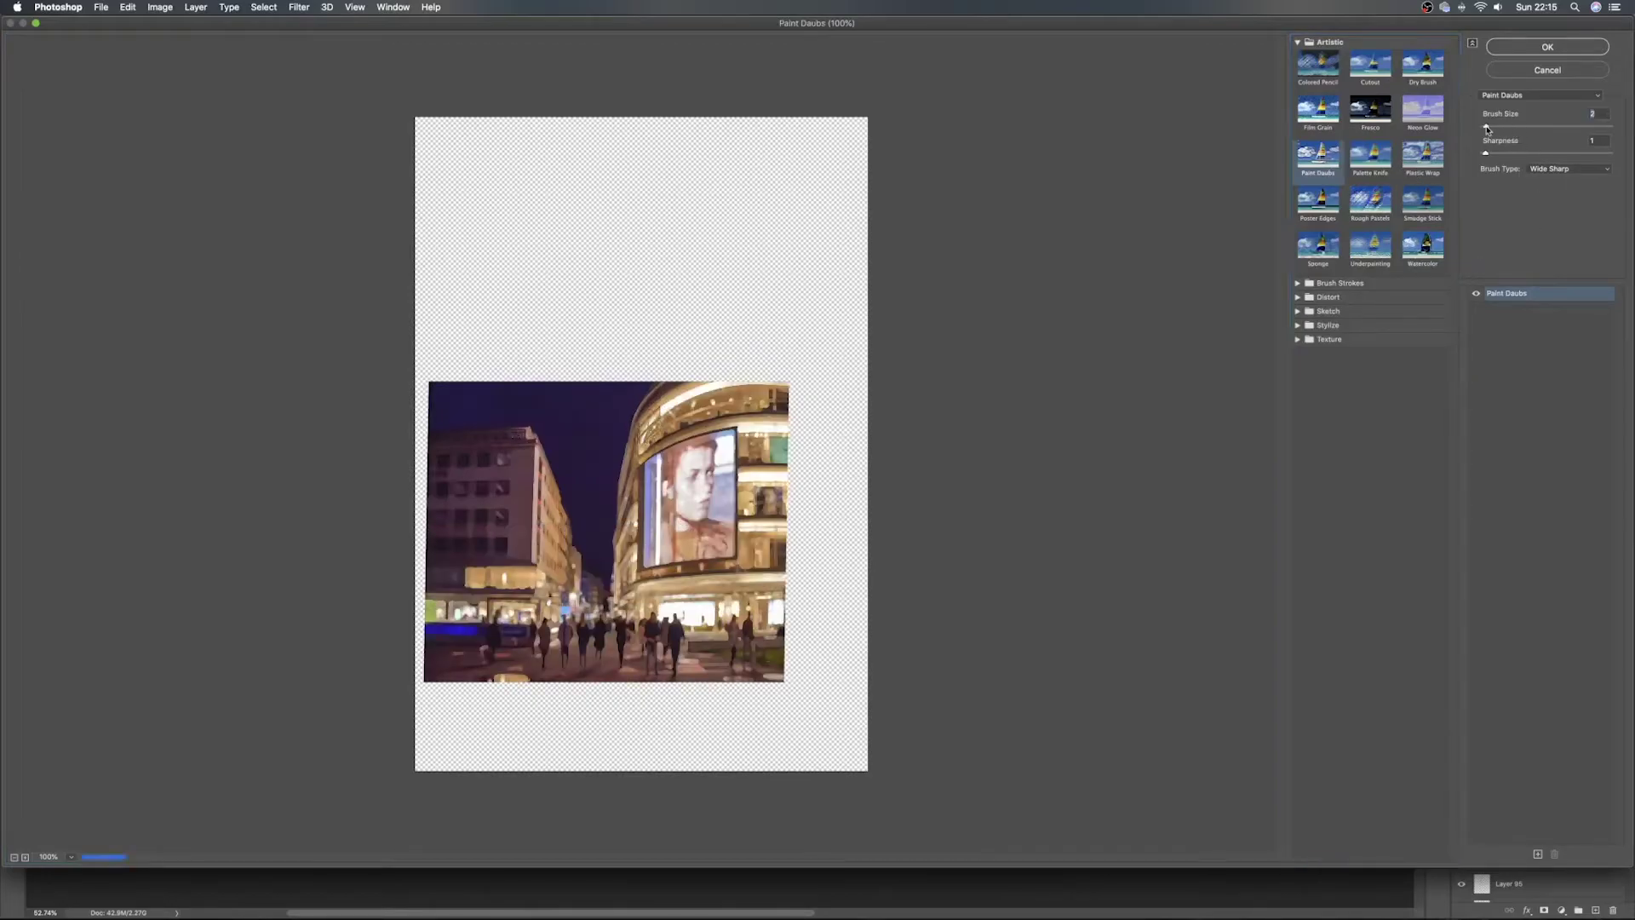
left_click(1496, 126)
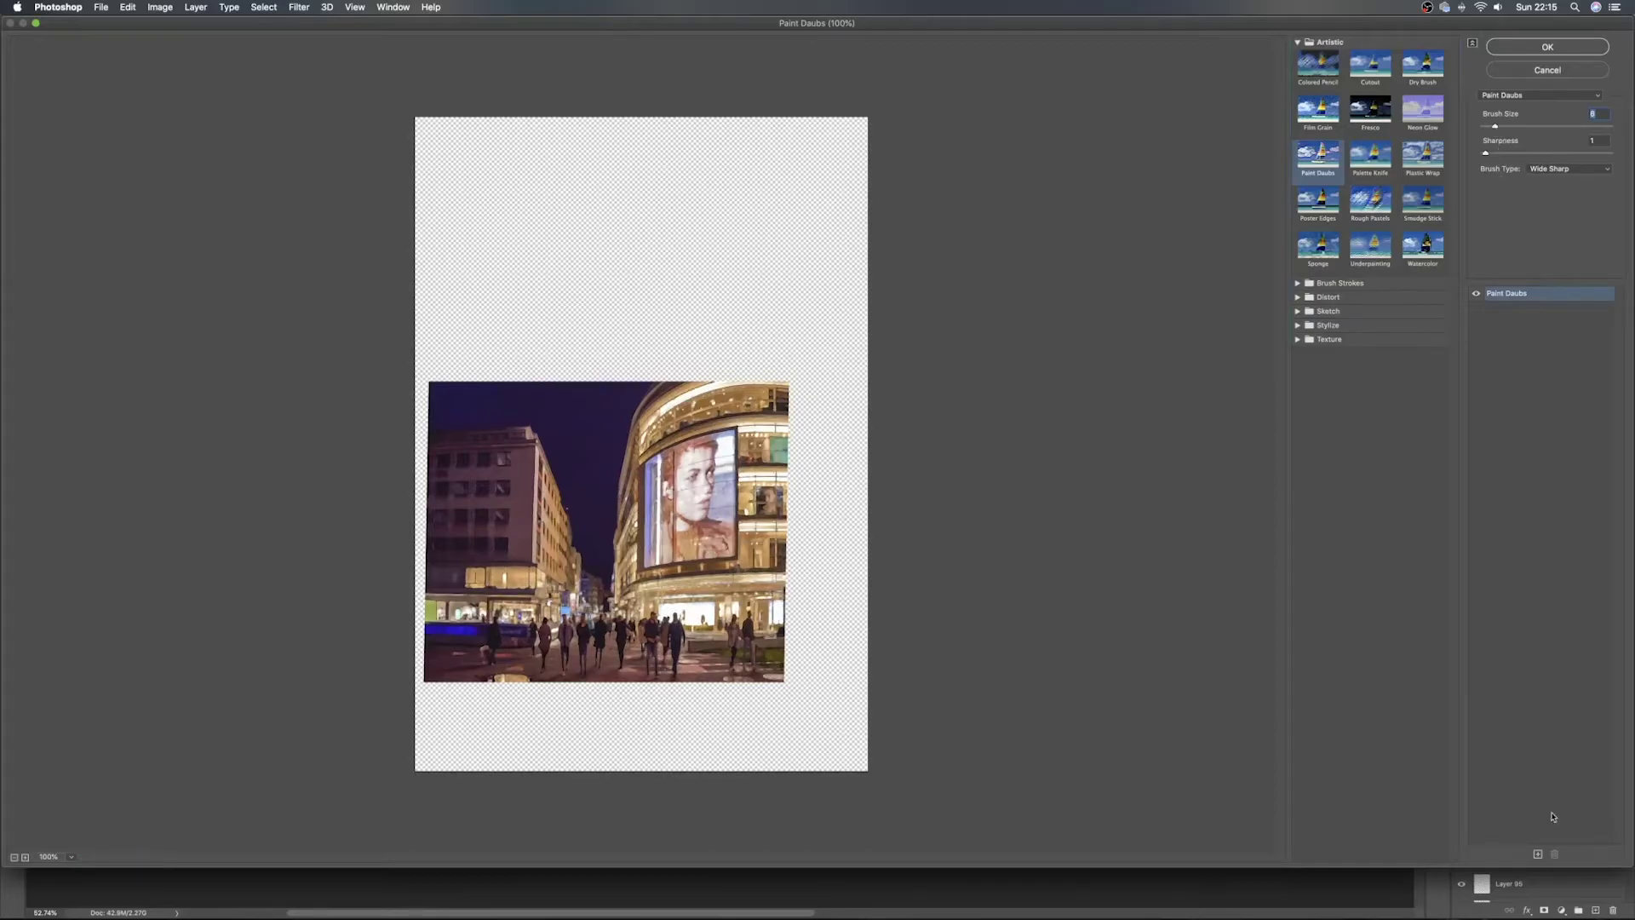
left_click(1575, 44)
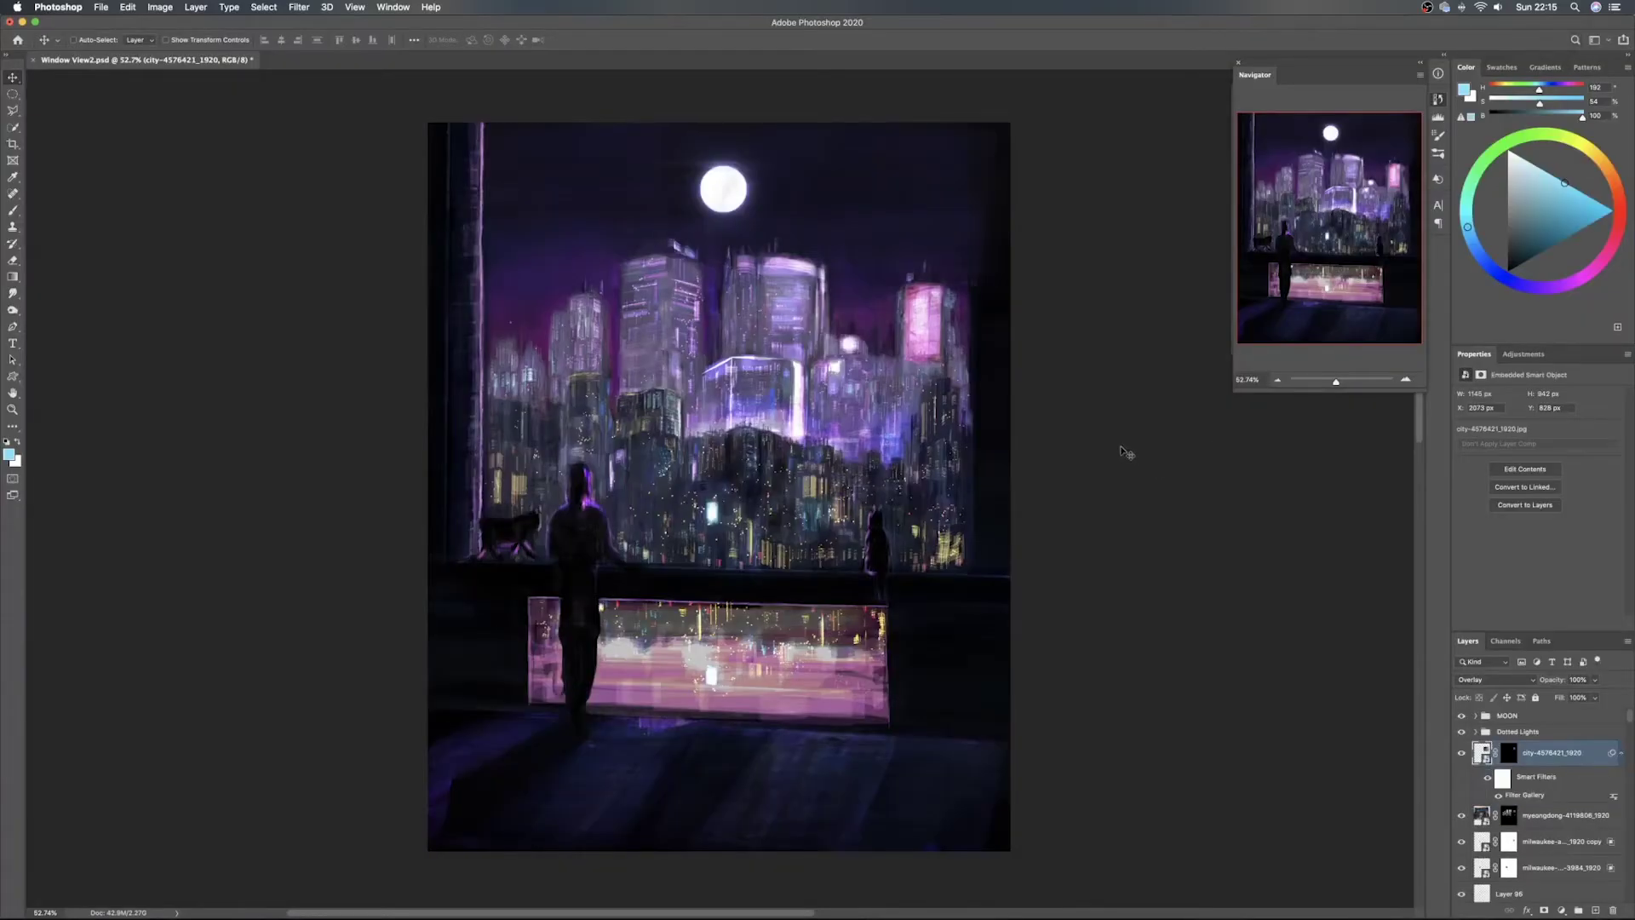
Compare the skyline with the filtered city image layer hidden and shown, keeping its Overlay blending
left_click(1491, 680)
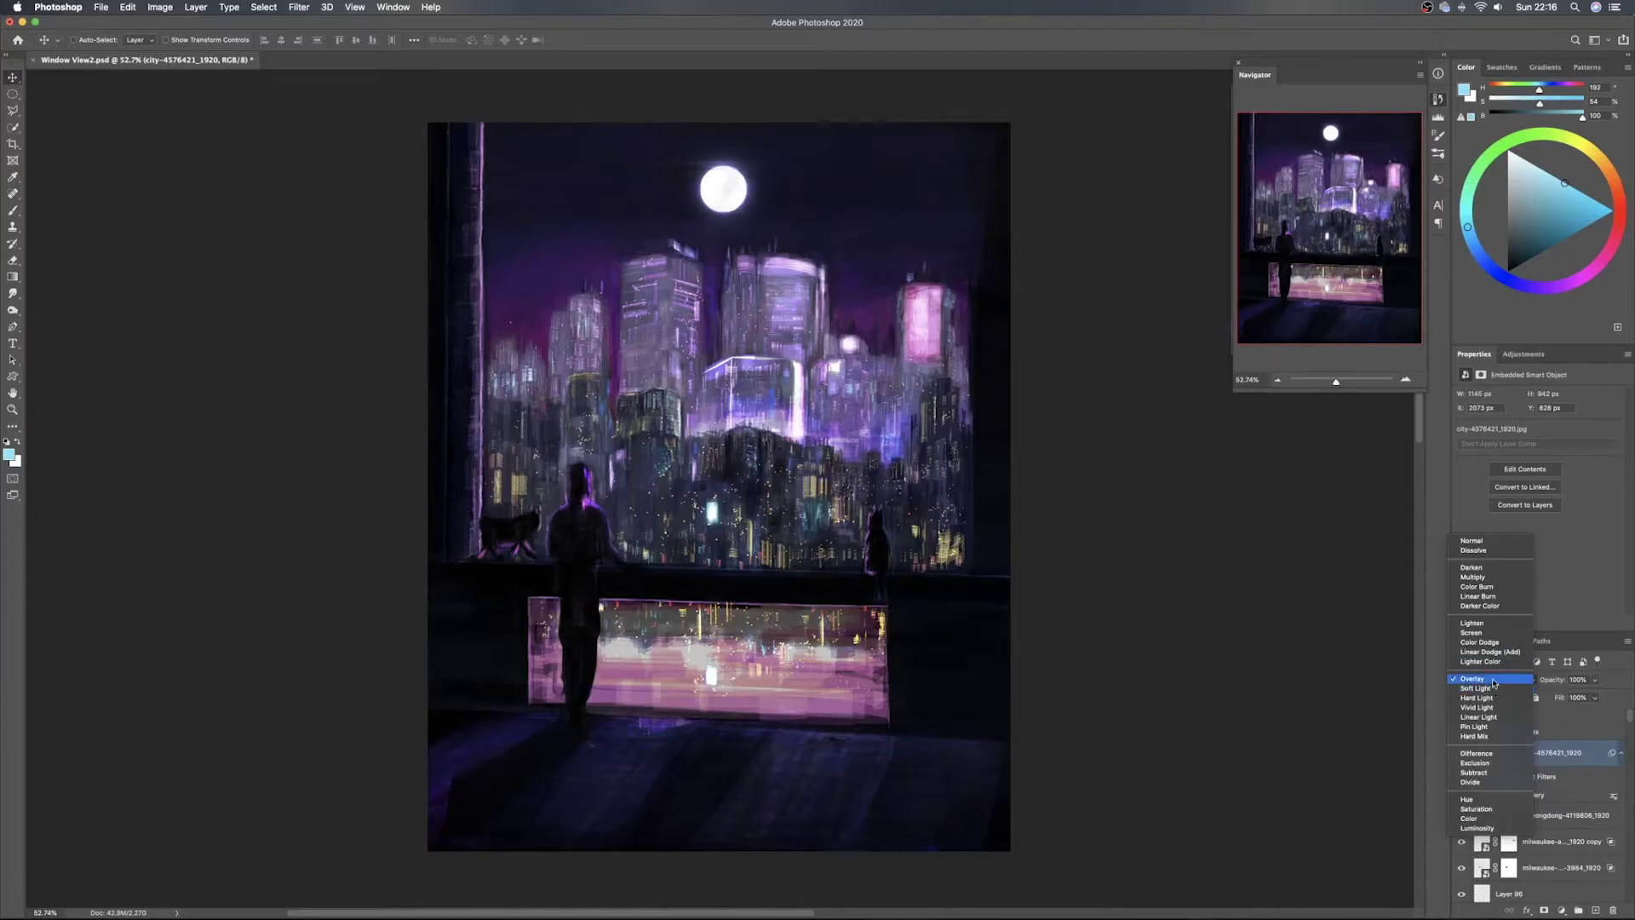
left_click(1493, 682)
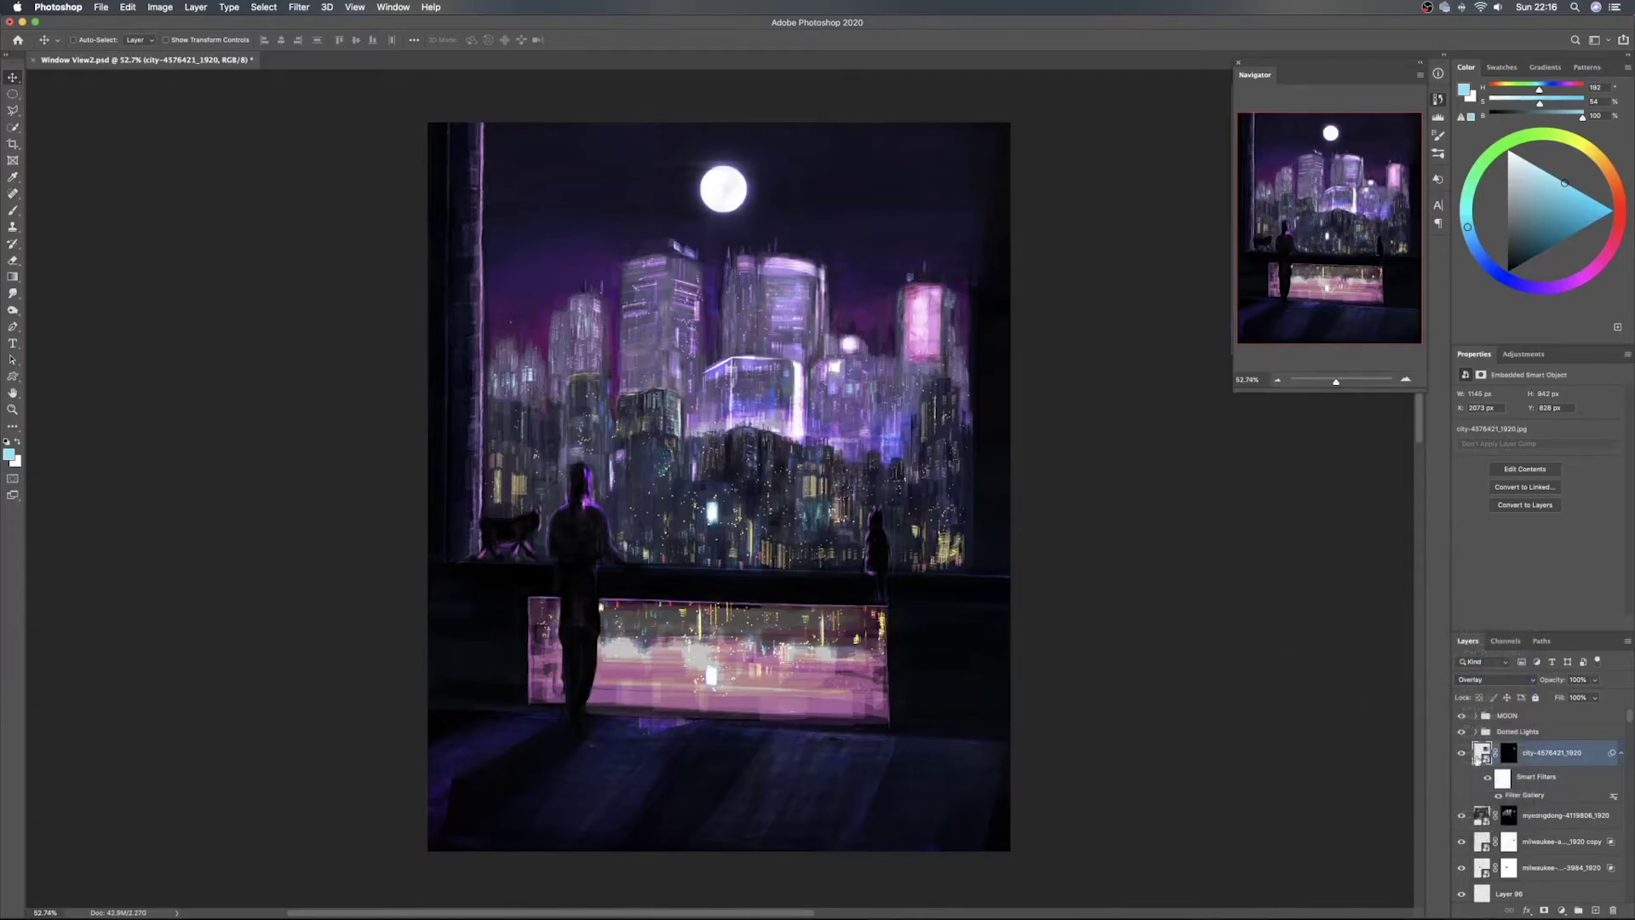
left_click(1460, 757)
left_click(1460, 757)
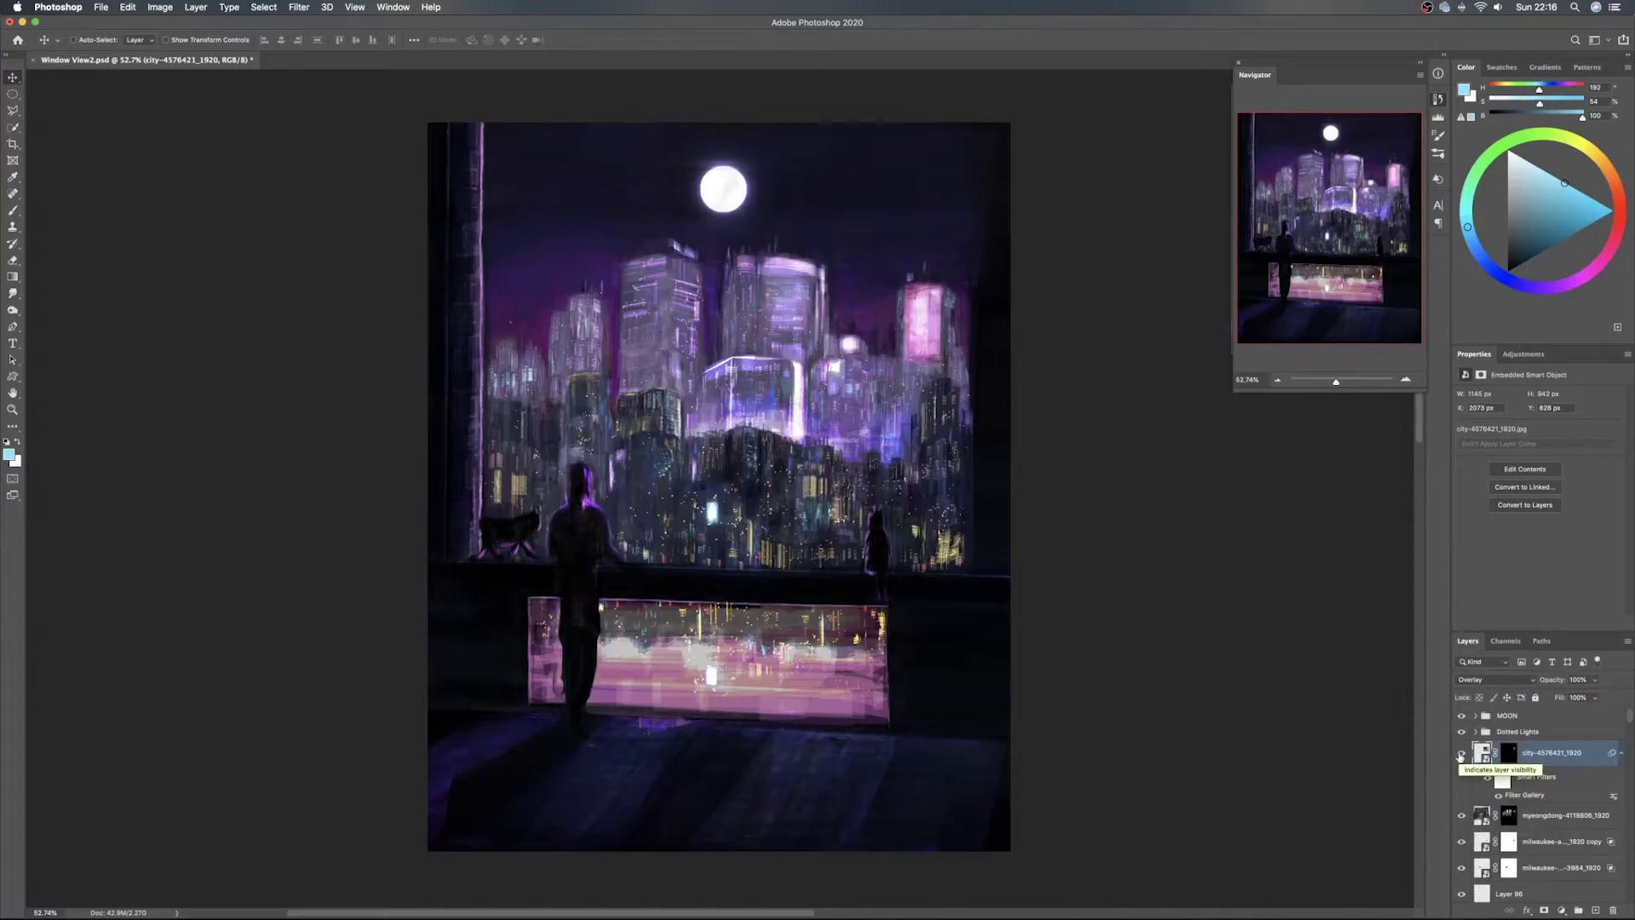
Activate the city layer's mask, make black the painting color and save the painting
left_click(1508, 753)
key("b")
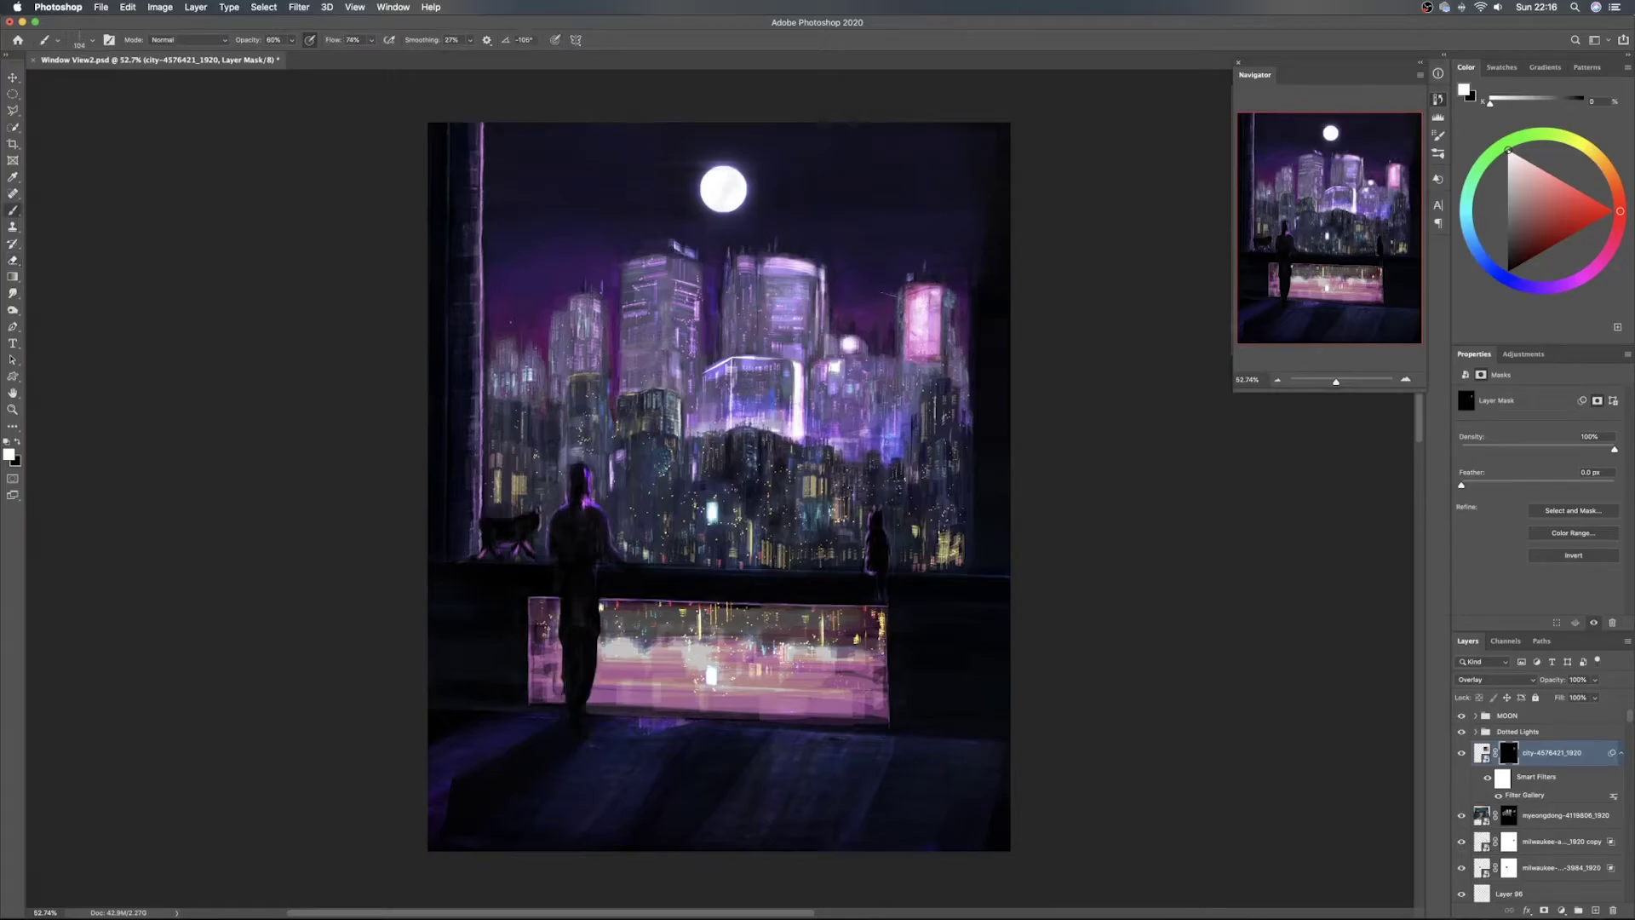
key("x")
key("v")
key("ctrl+s")
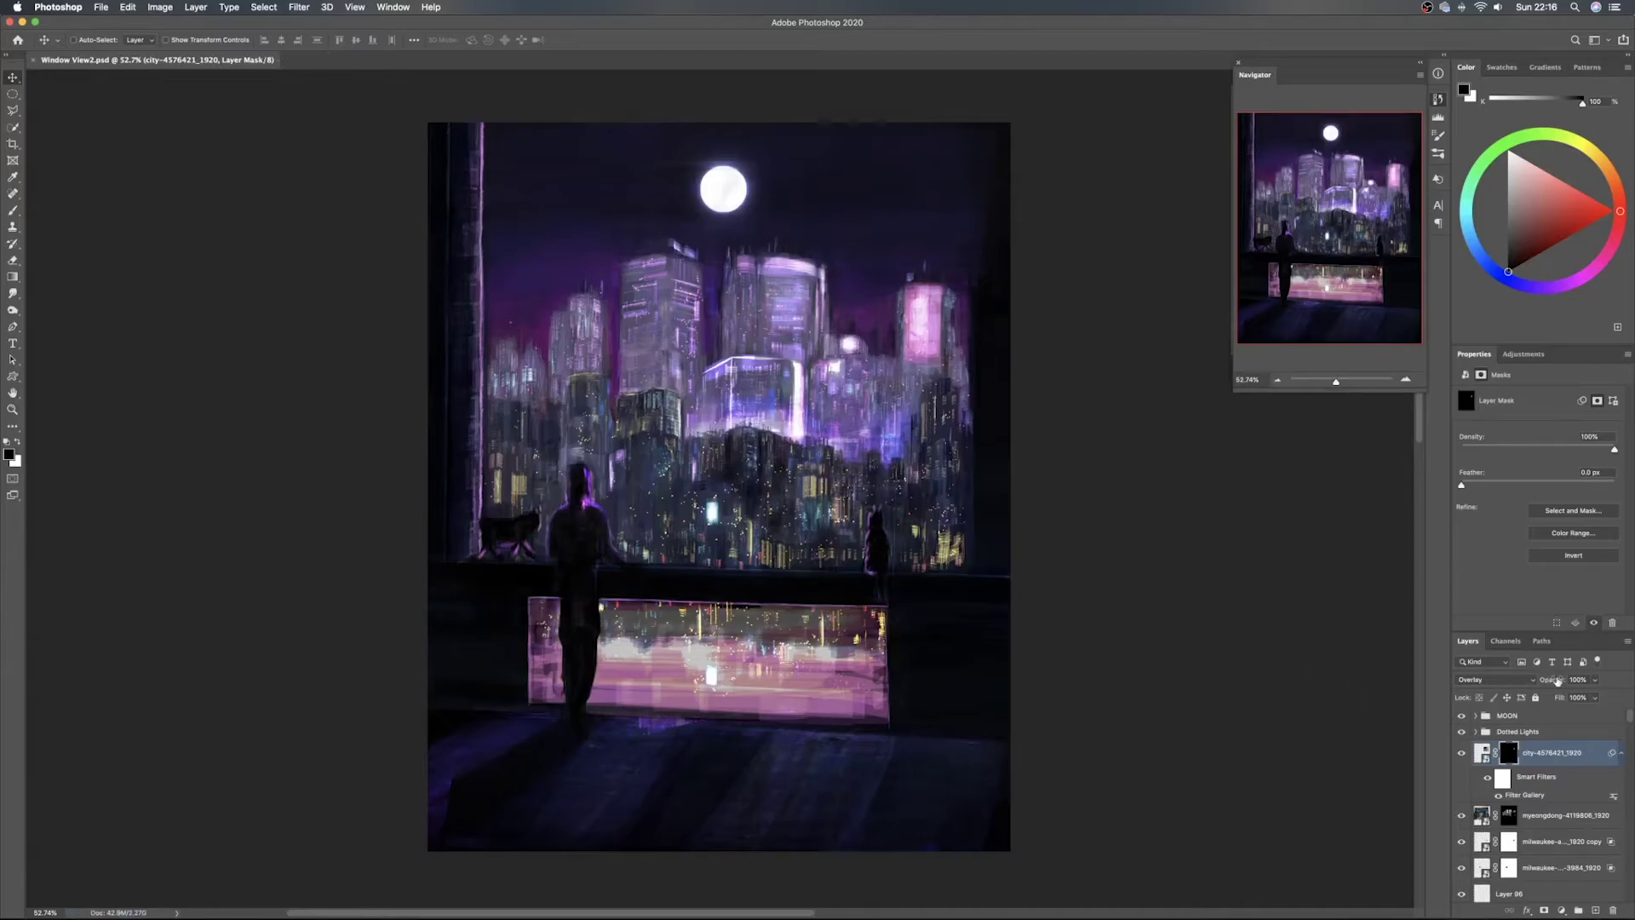
Try the Color Dodge blend mode and different opacities on the city image layer
left_click_drag(1556, 680, 1597, 687)
left_click(1497, 679)
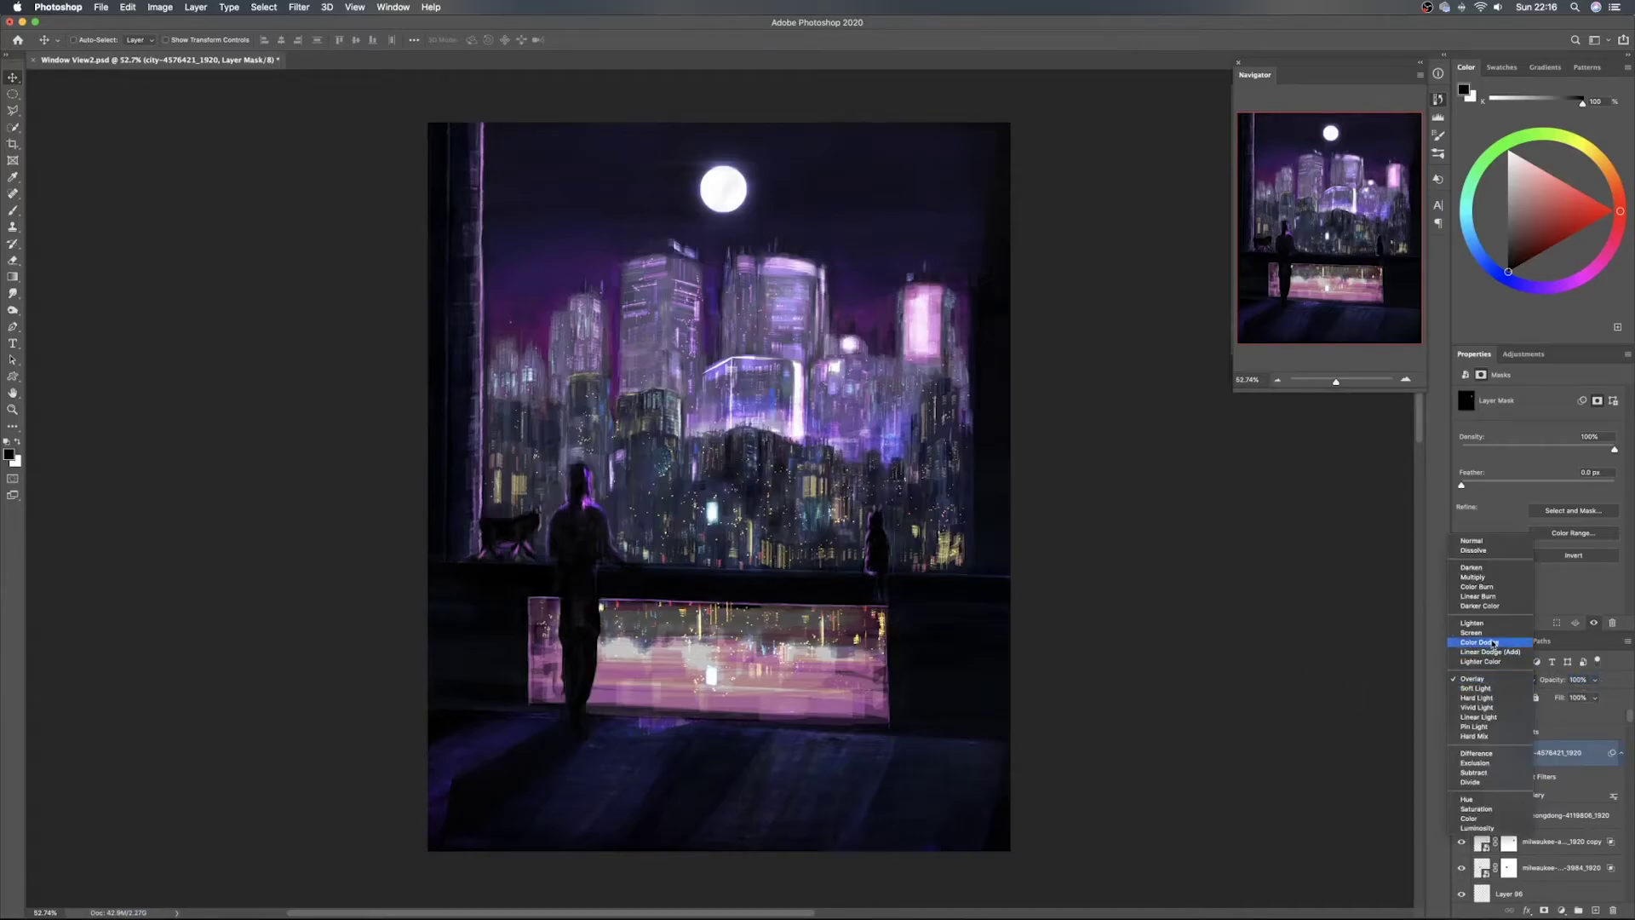
left_click(1492, 643)
mouse_move(1558, 682)
left_mouse_down()
mouse_move(1525, 684)
mouse_move(1558, 685)
left_mouse_up()
Set the city image layer to Vivid Light, lower its opacity and save the painting
left_click(1497, 680)
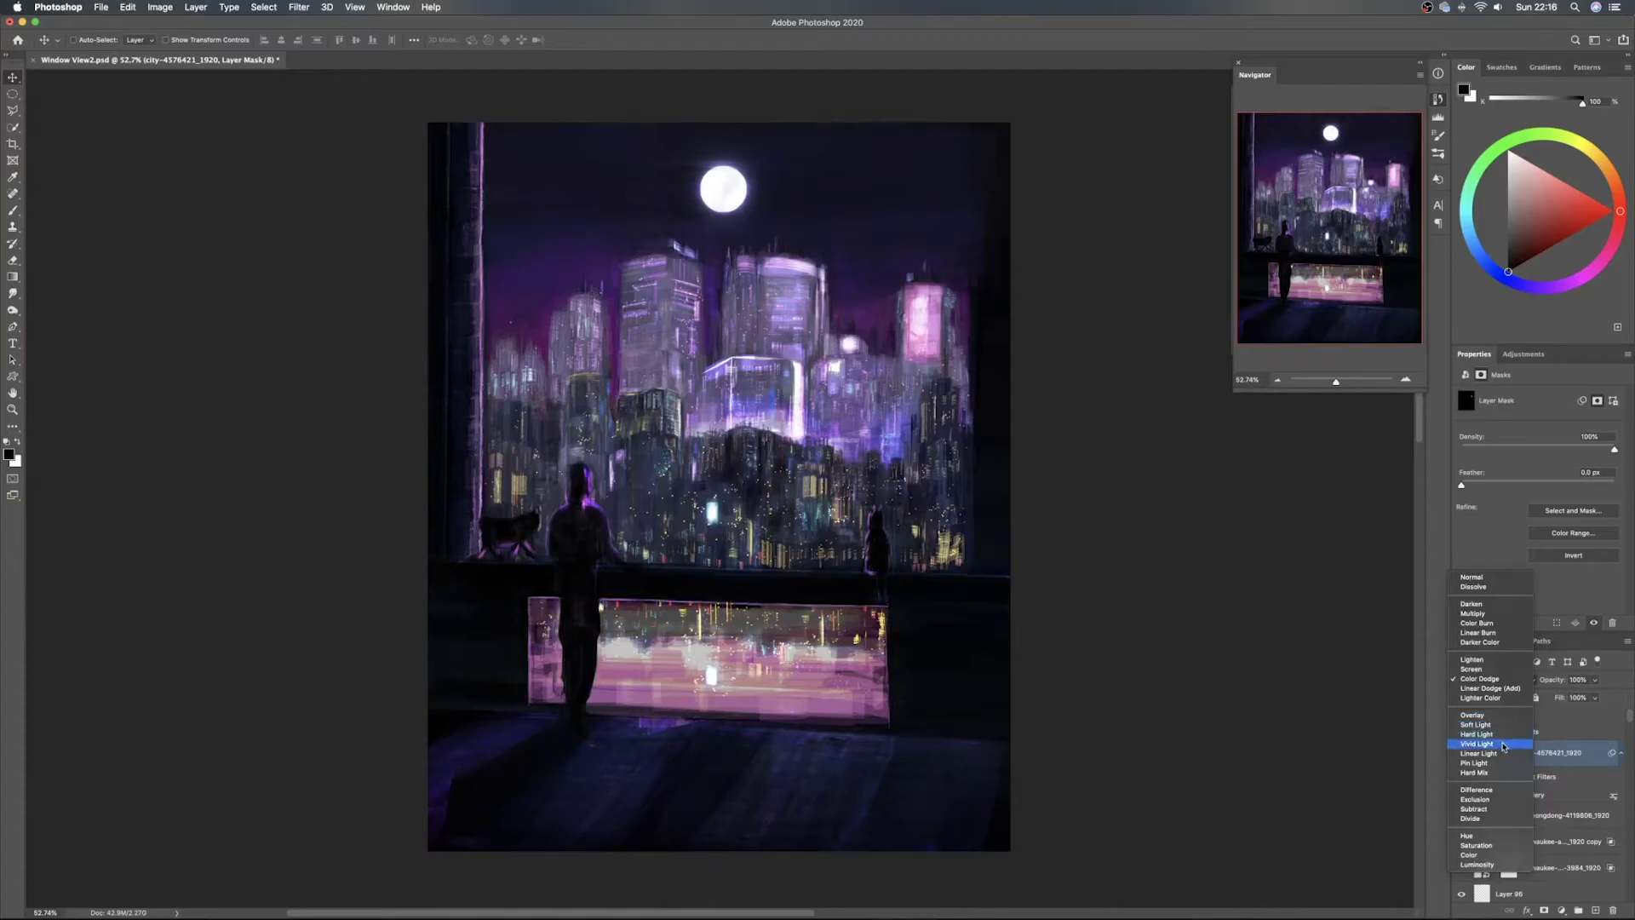
left_click(1502, 747)
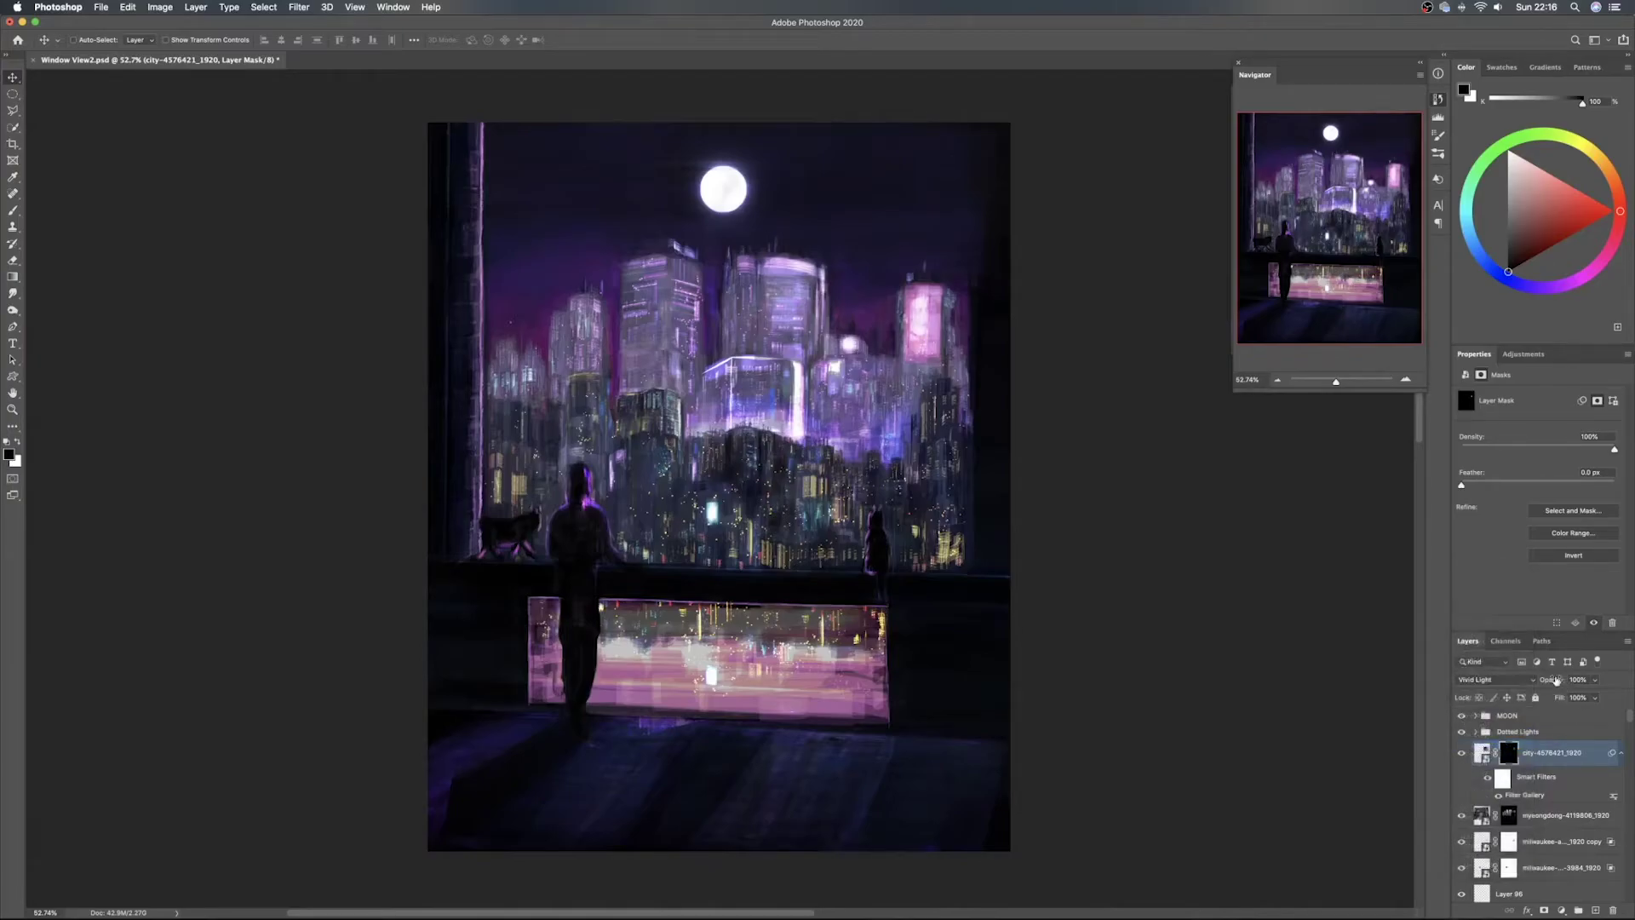
left_click_drag(1478, 681, 1511, 683)
key("super+s")
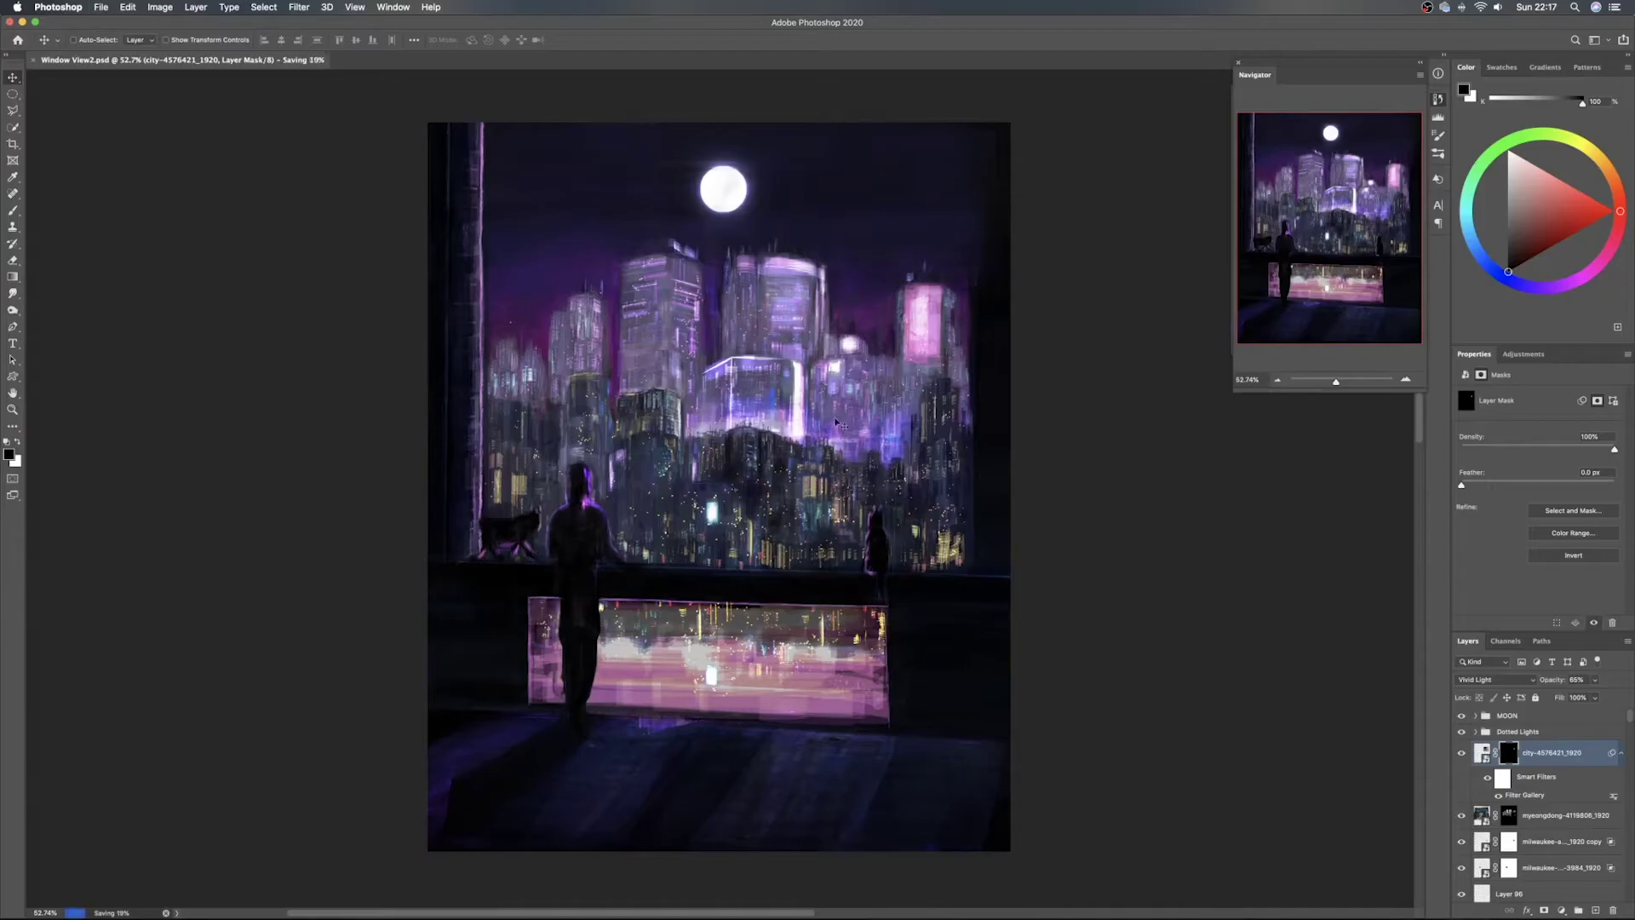
Compare the whole painting with the Dotted Lights group hidden and shown
scroll(839, 419, "down", 3)
scroll(872, 413, "up", 3)
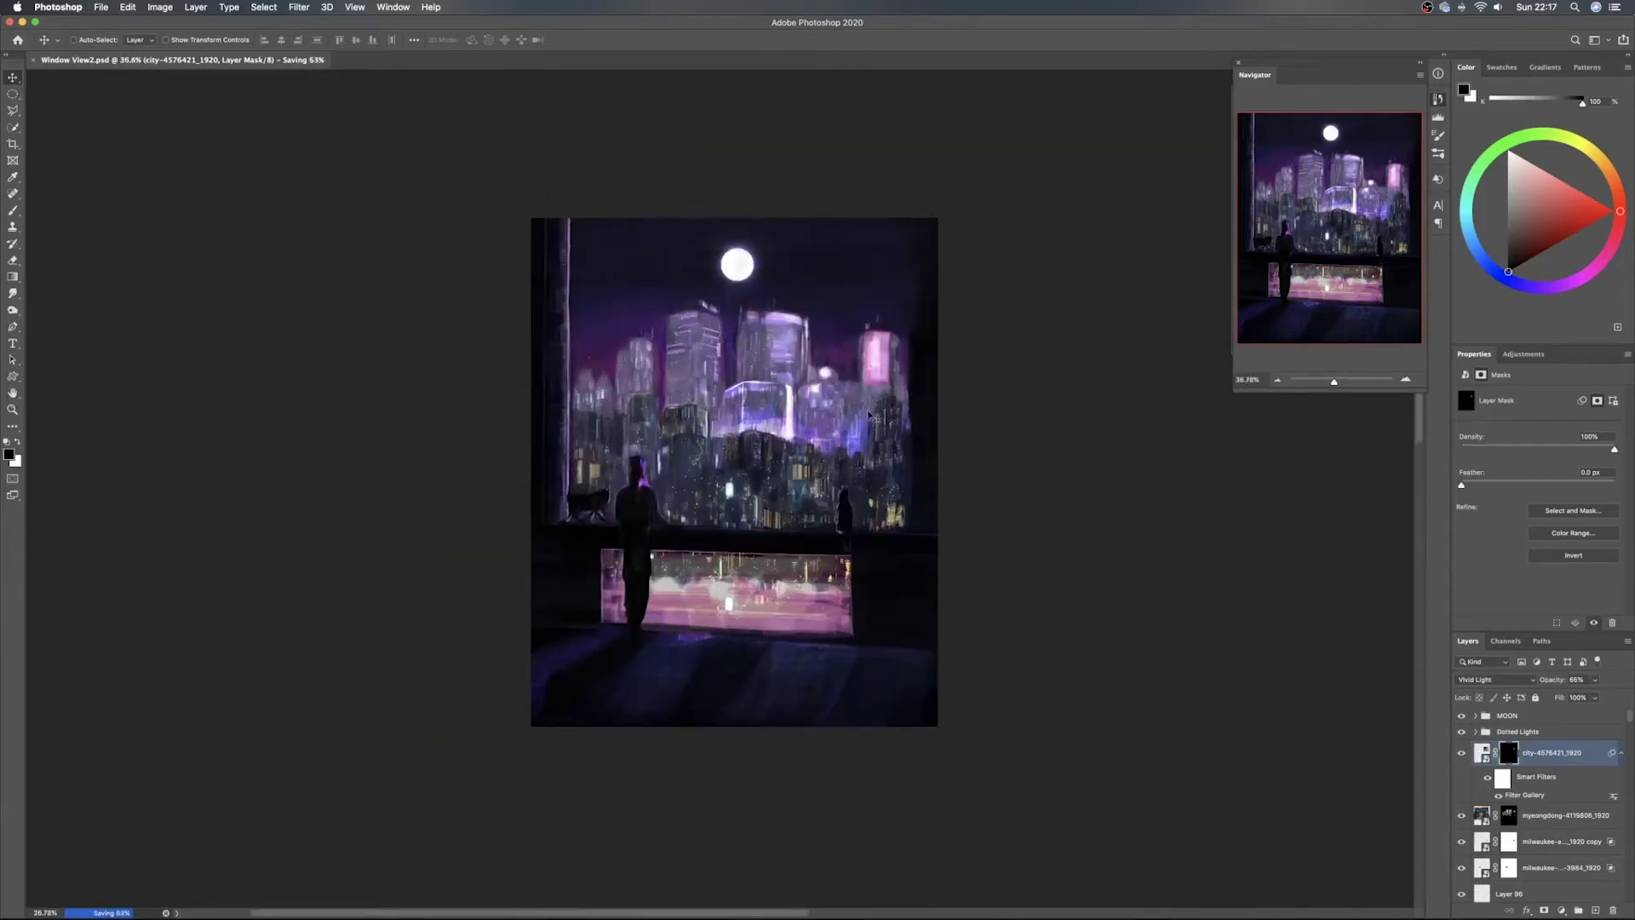
left_click_drag(782, 620, 797, 612)
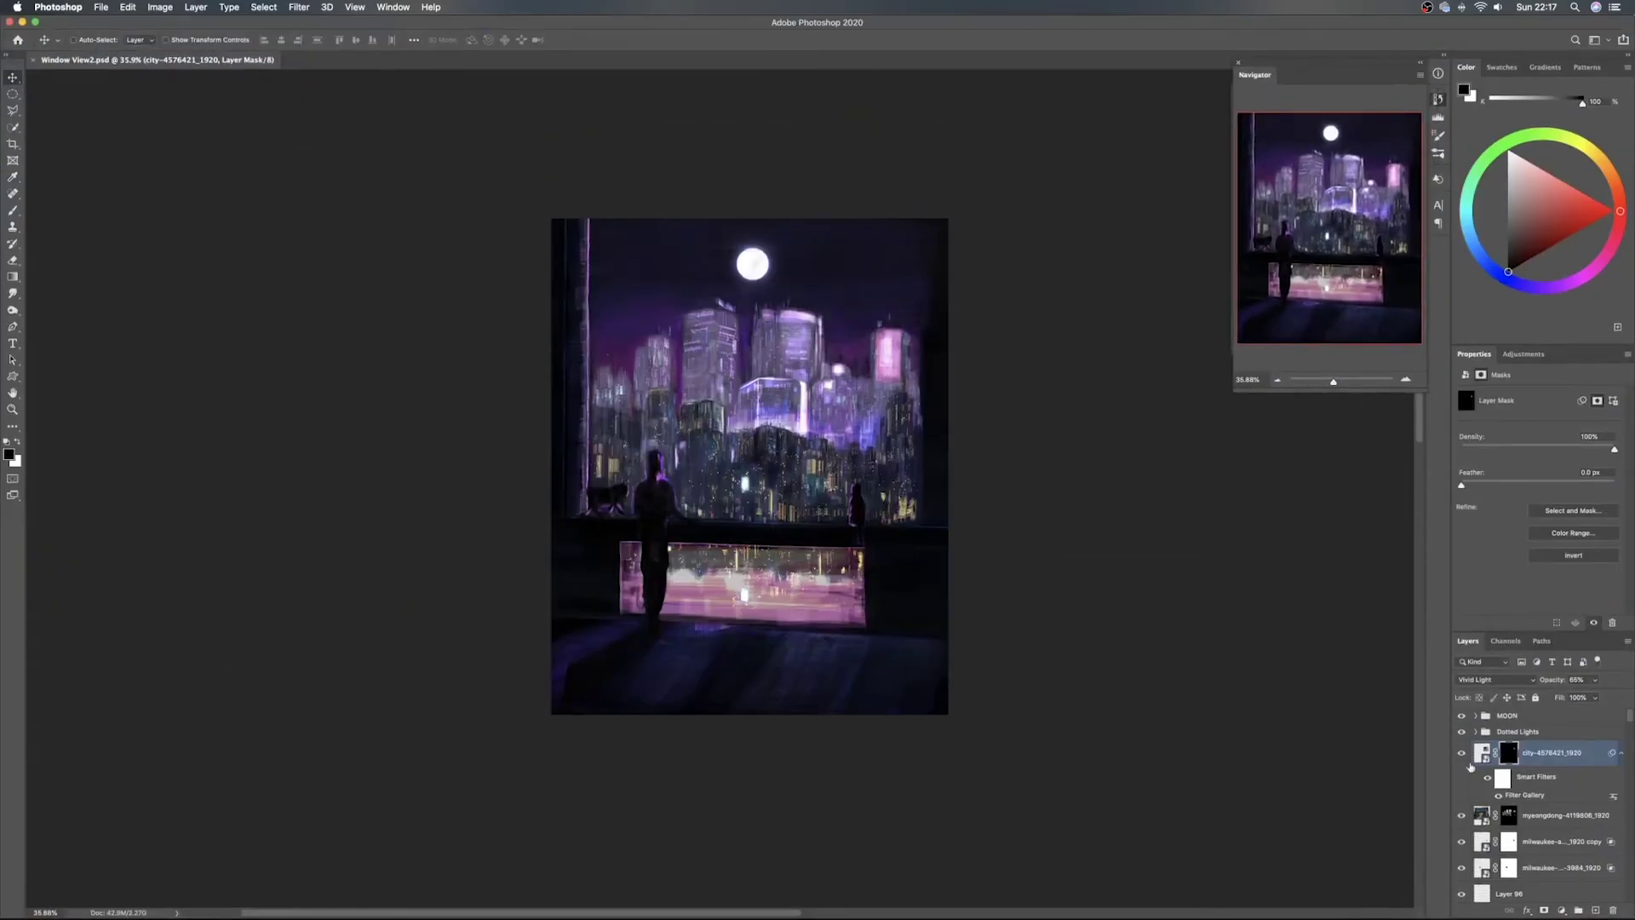
left_click(1461, 731)
left_click(1461, 732)
Reduce the Dotted Lights group's opacity to 60%, comparing it with the previous setting
left_click(1563, 731)
left_click_drag(1558, 683, 1415, 685)
left_click_drag(1551, 680, 1633, 680)
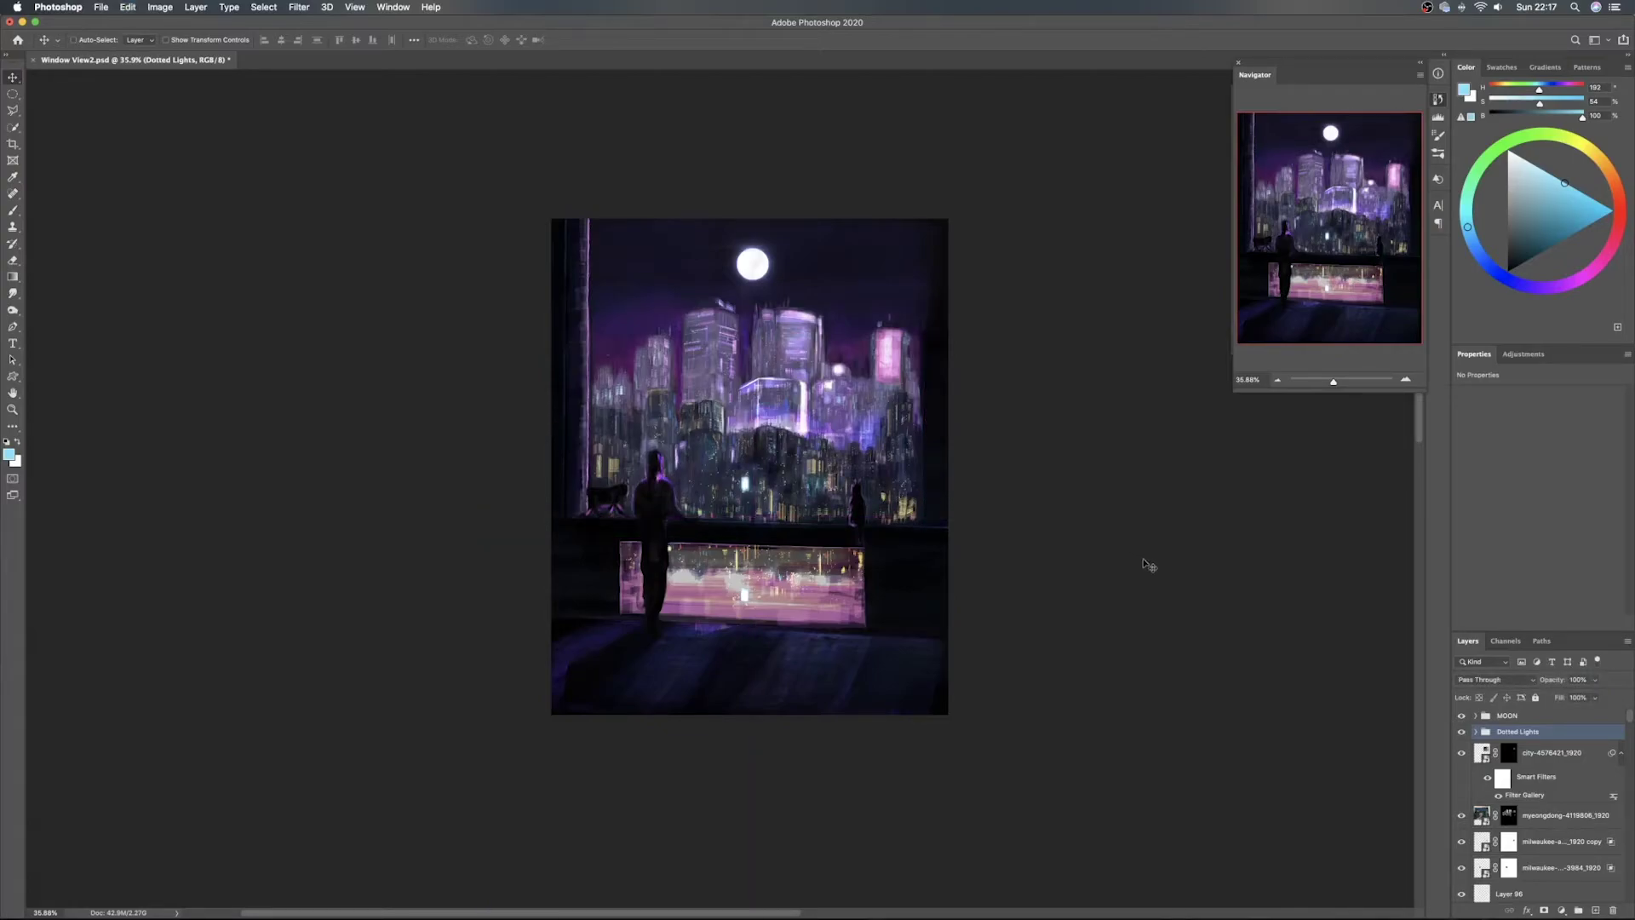
left_click_drag(1555, 680, 1527, 681)
key("6")
key("6")
key("super+z")
key("super+shift+z")
key("super+z")
Check the dimmed lights over the skyline and save the painting
scroll(790, 470, "up", 2)
scroll(785, 471, "up", 4)
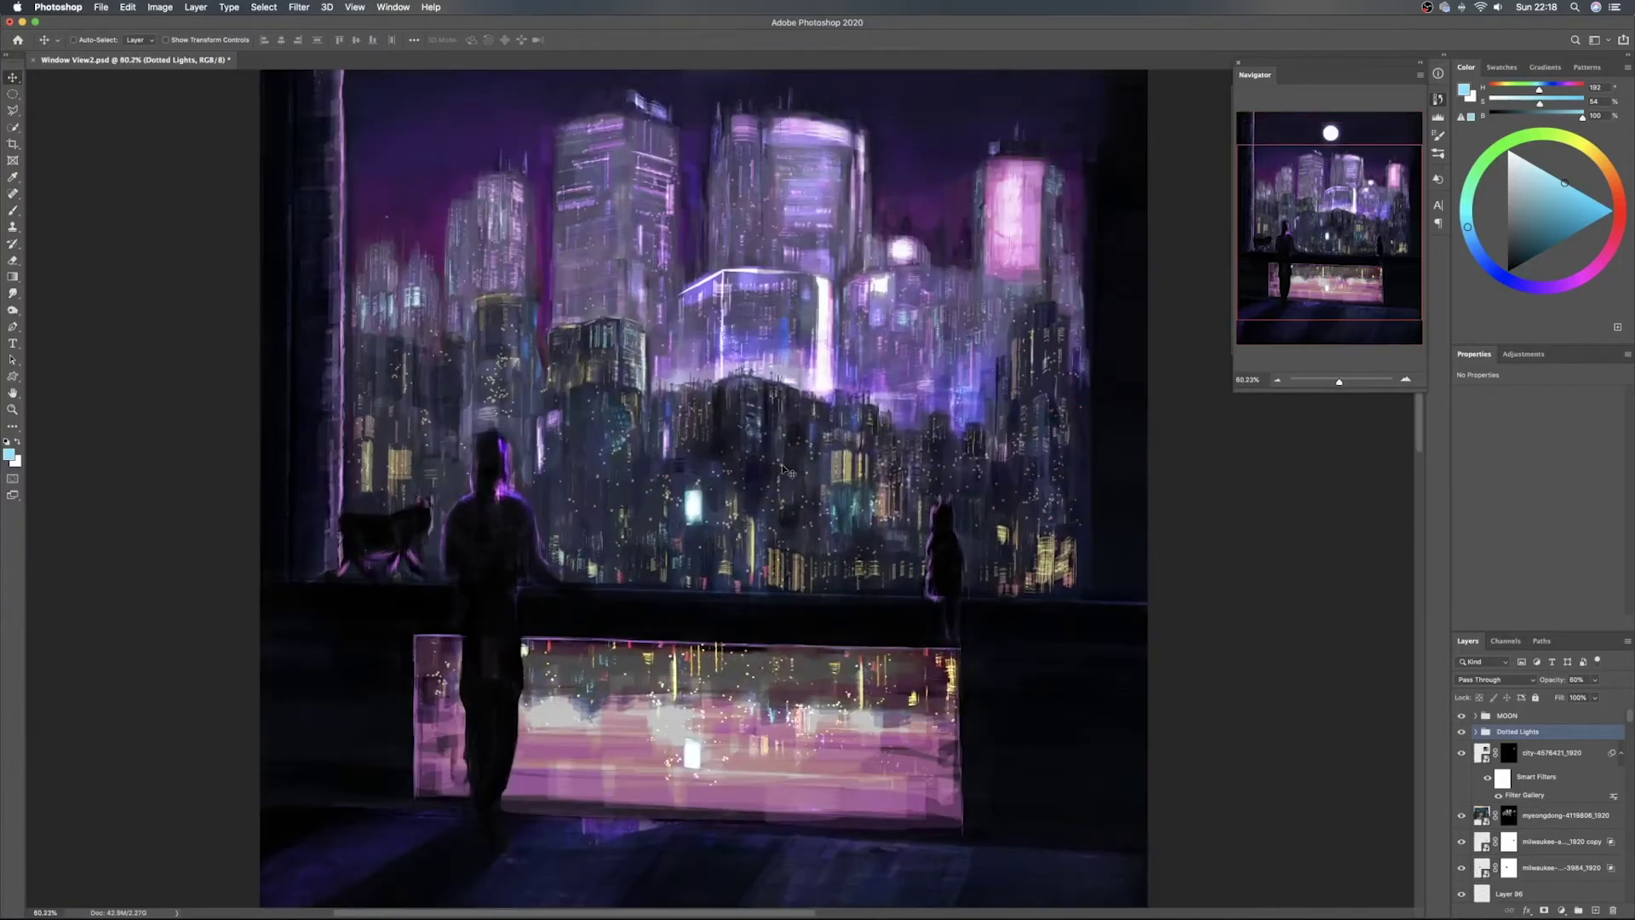
scroll(785, 471, "down", 4)
left_click_drag(801, 438, 797, 450)
scroll(797, 448, "up", 3)
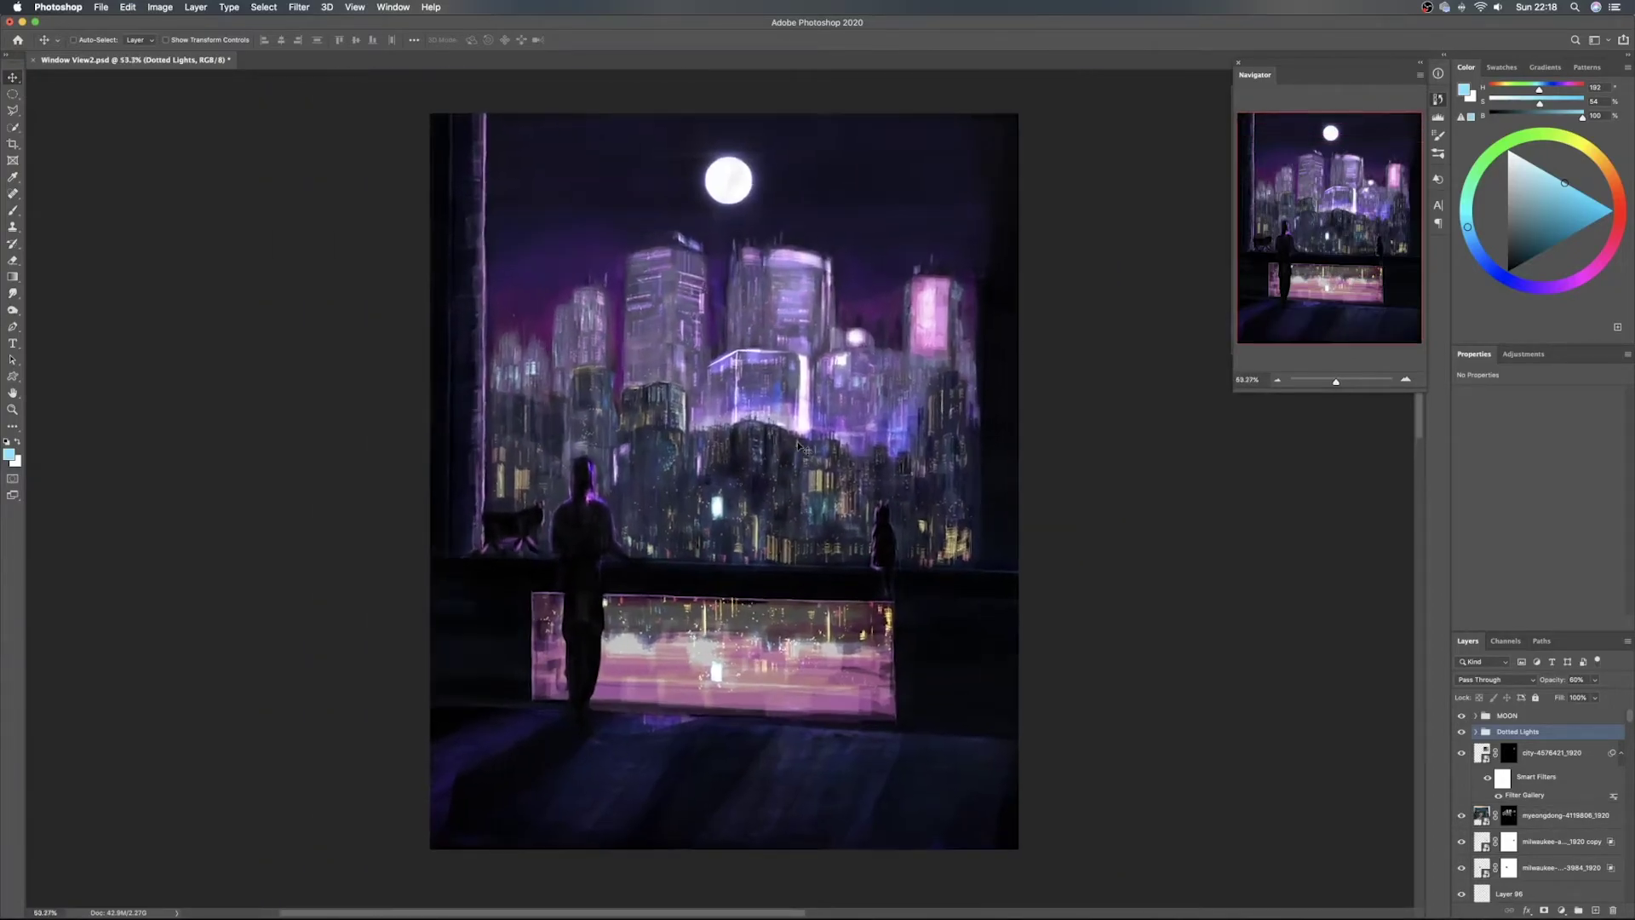
key("super+s")
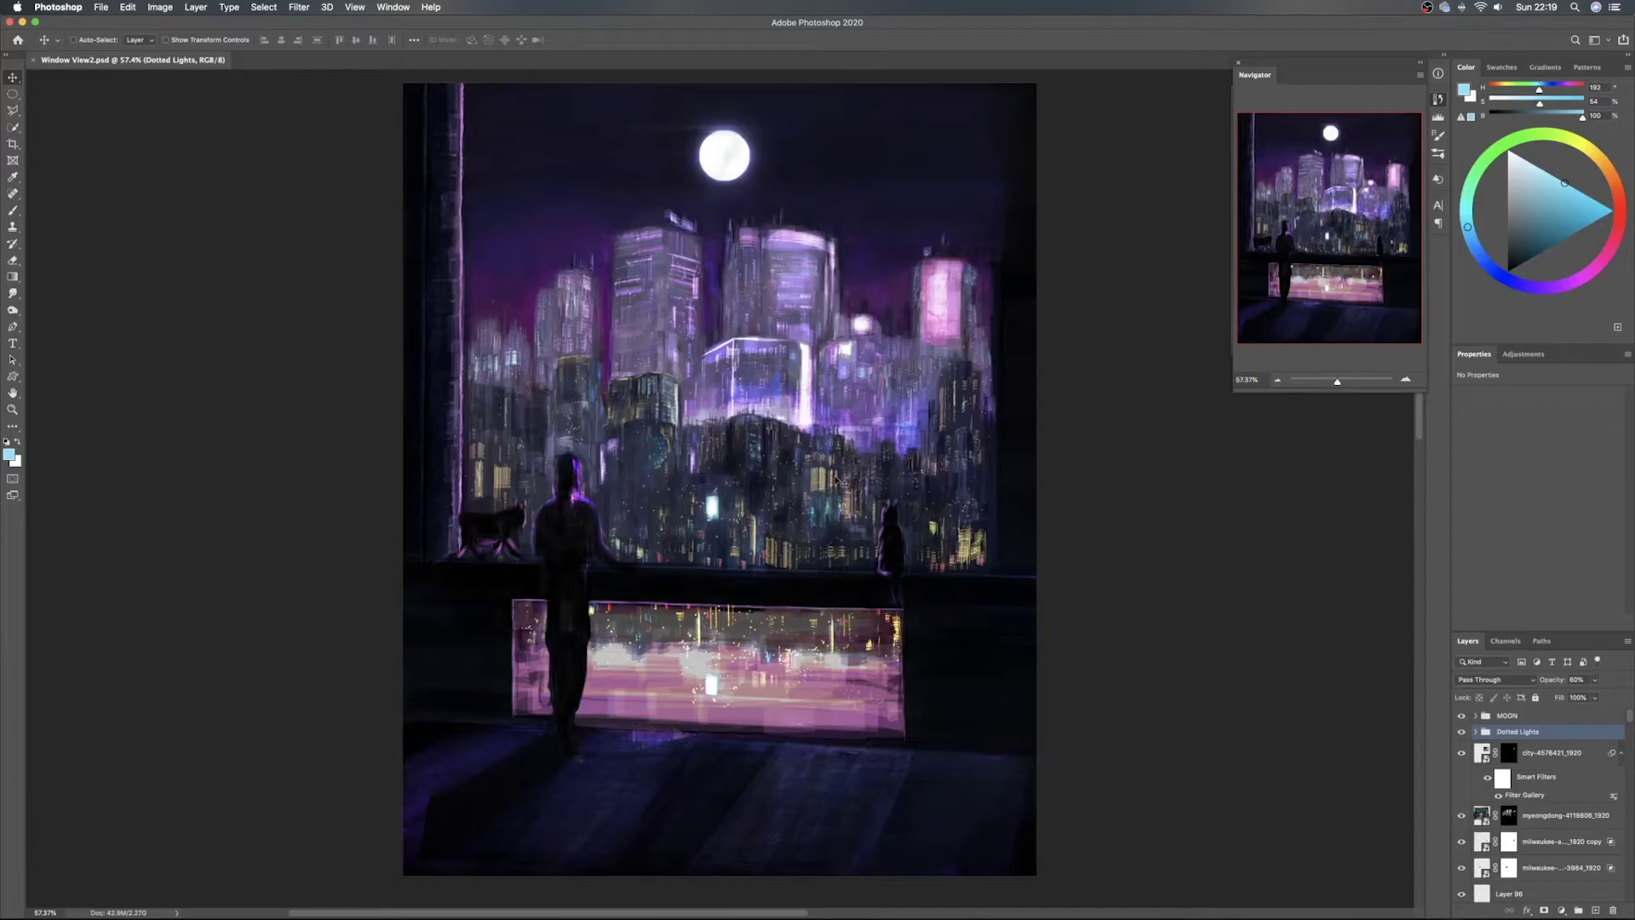
Add a new layer, move it above the MOON group and switch to the Eraser tool
scroll(837, 479, "down", 5)
scroll(919, 511, "up", 3)
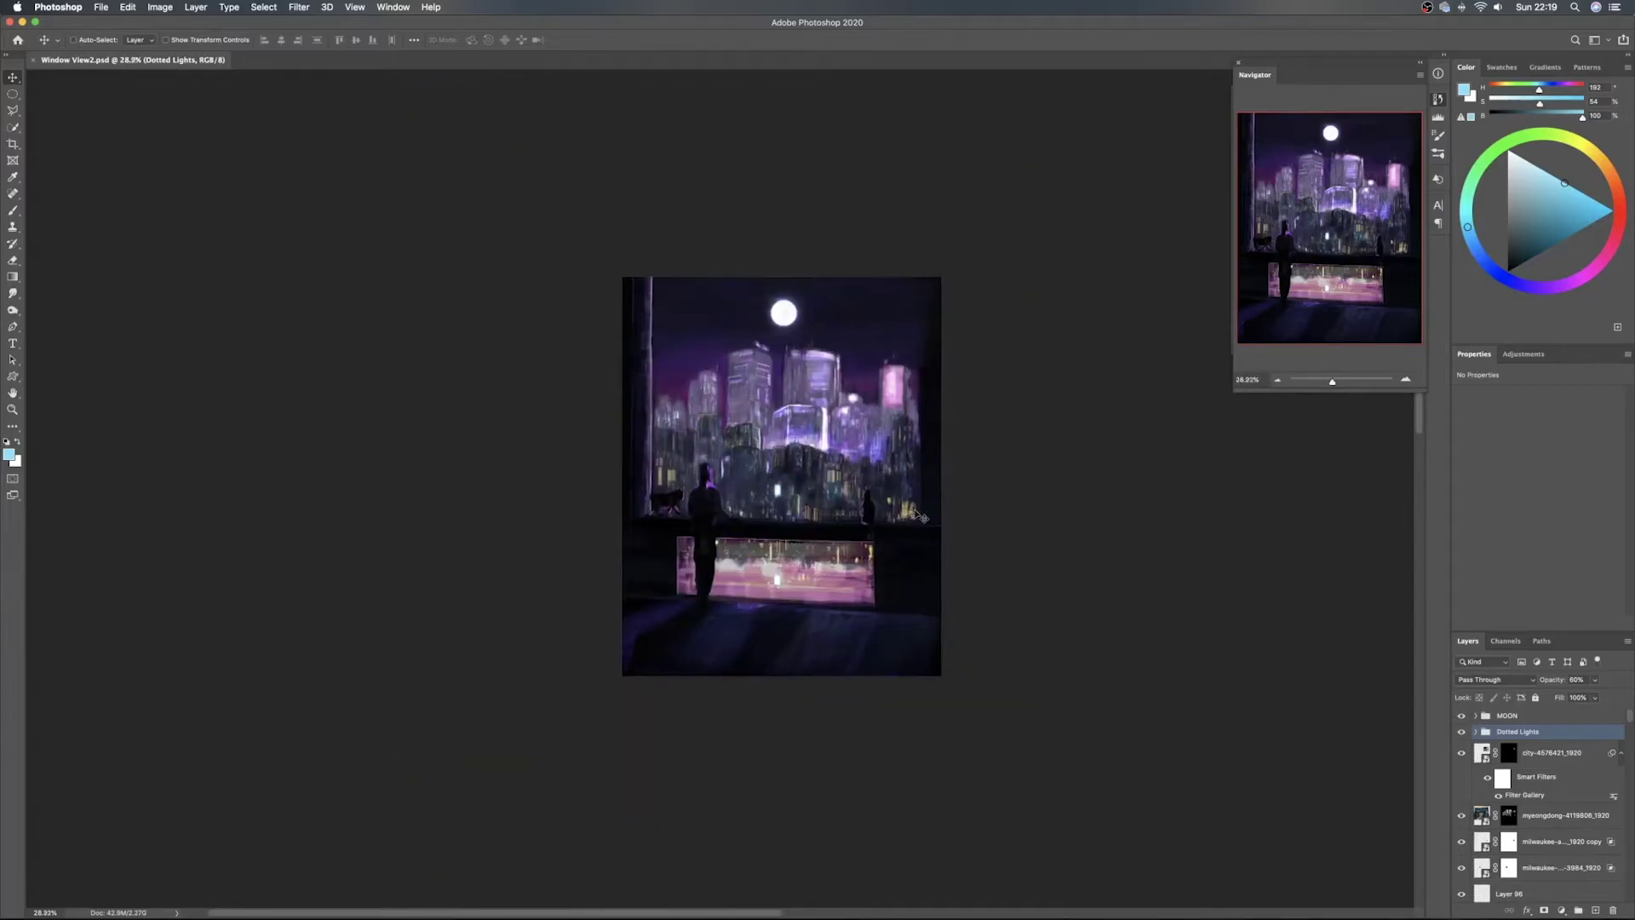
scroll(891, 362, "up", 1)
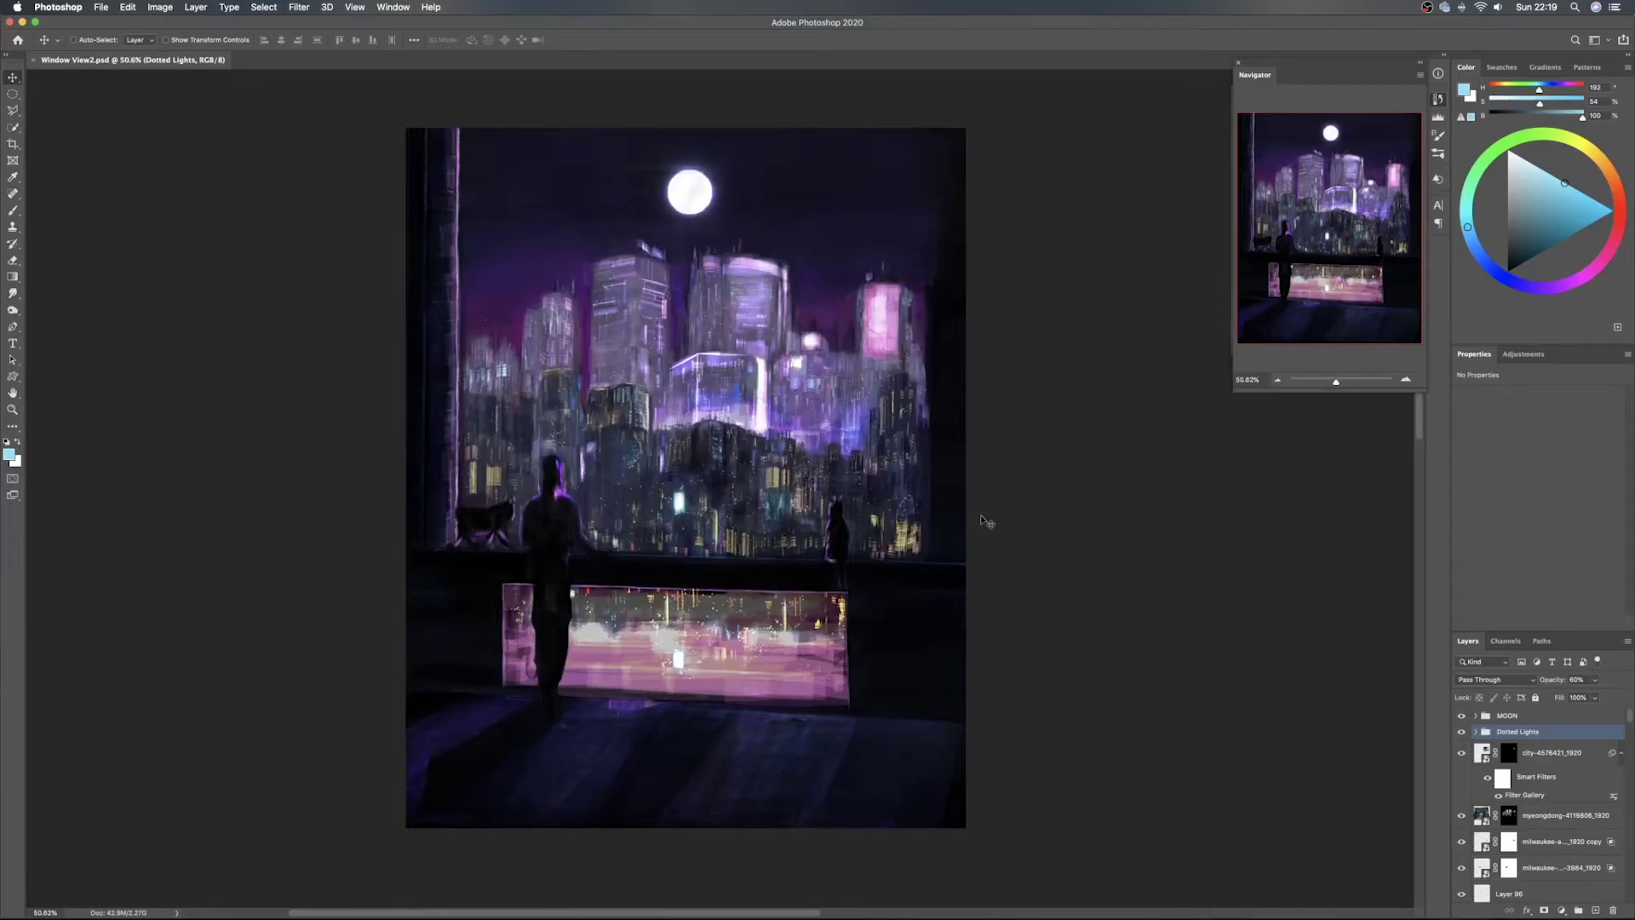
scroll(910, 567, "up", 1)
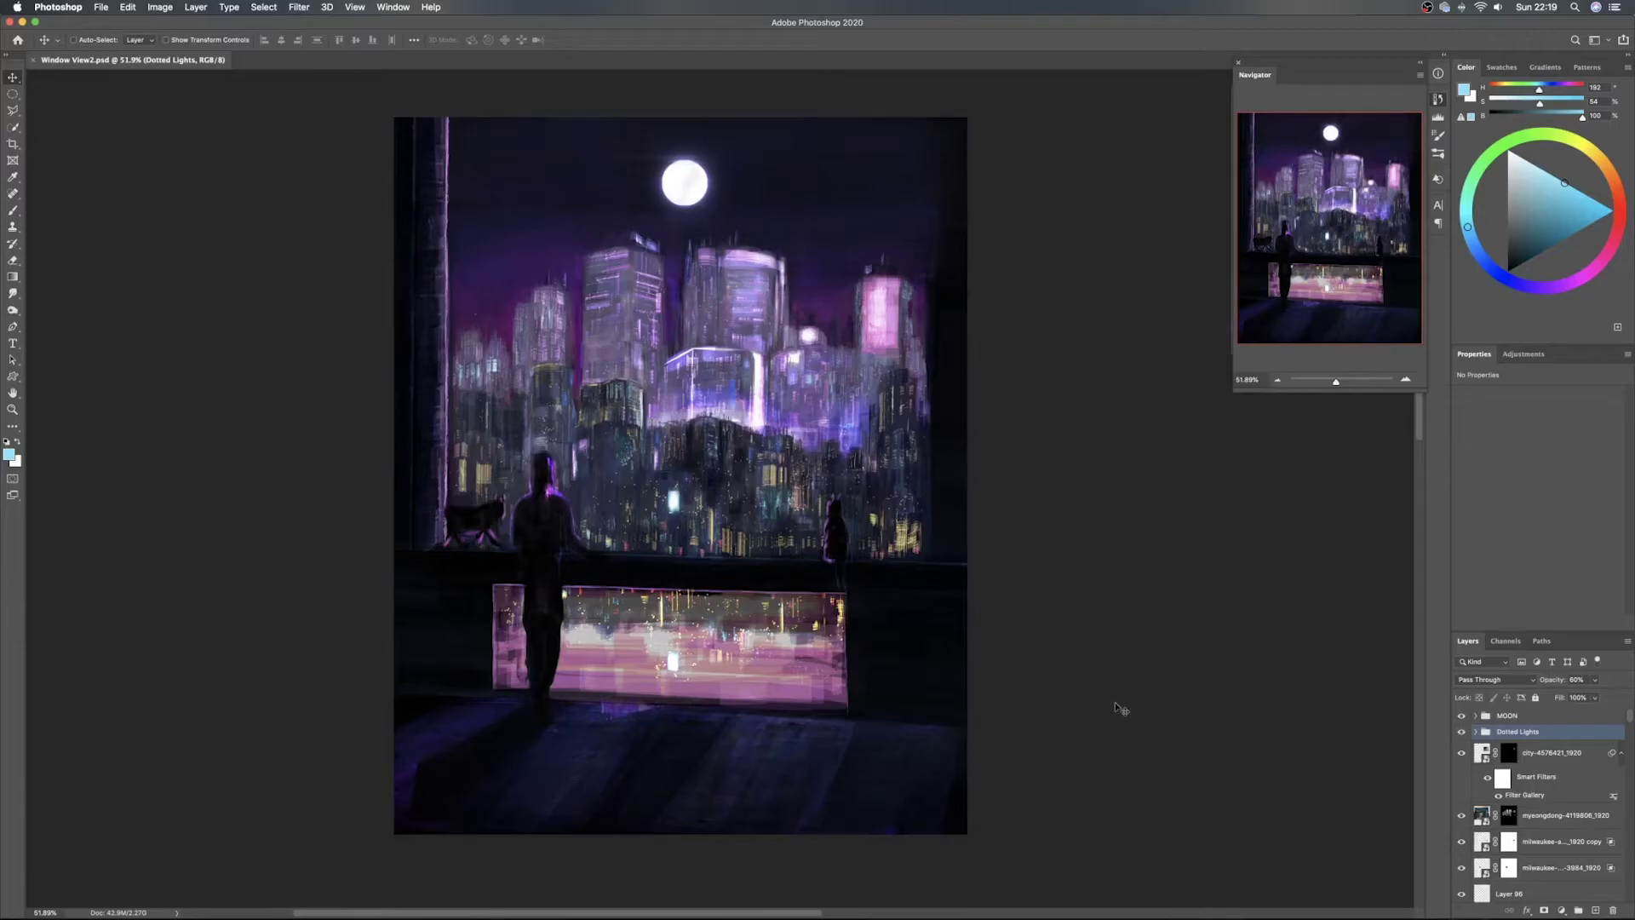
left_click(1595, 915)
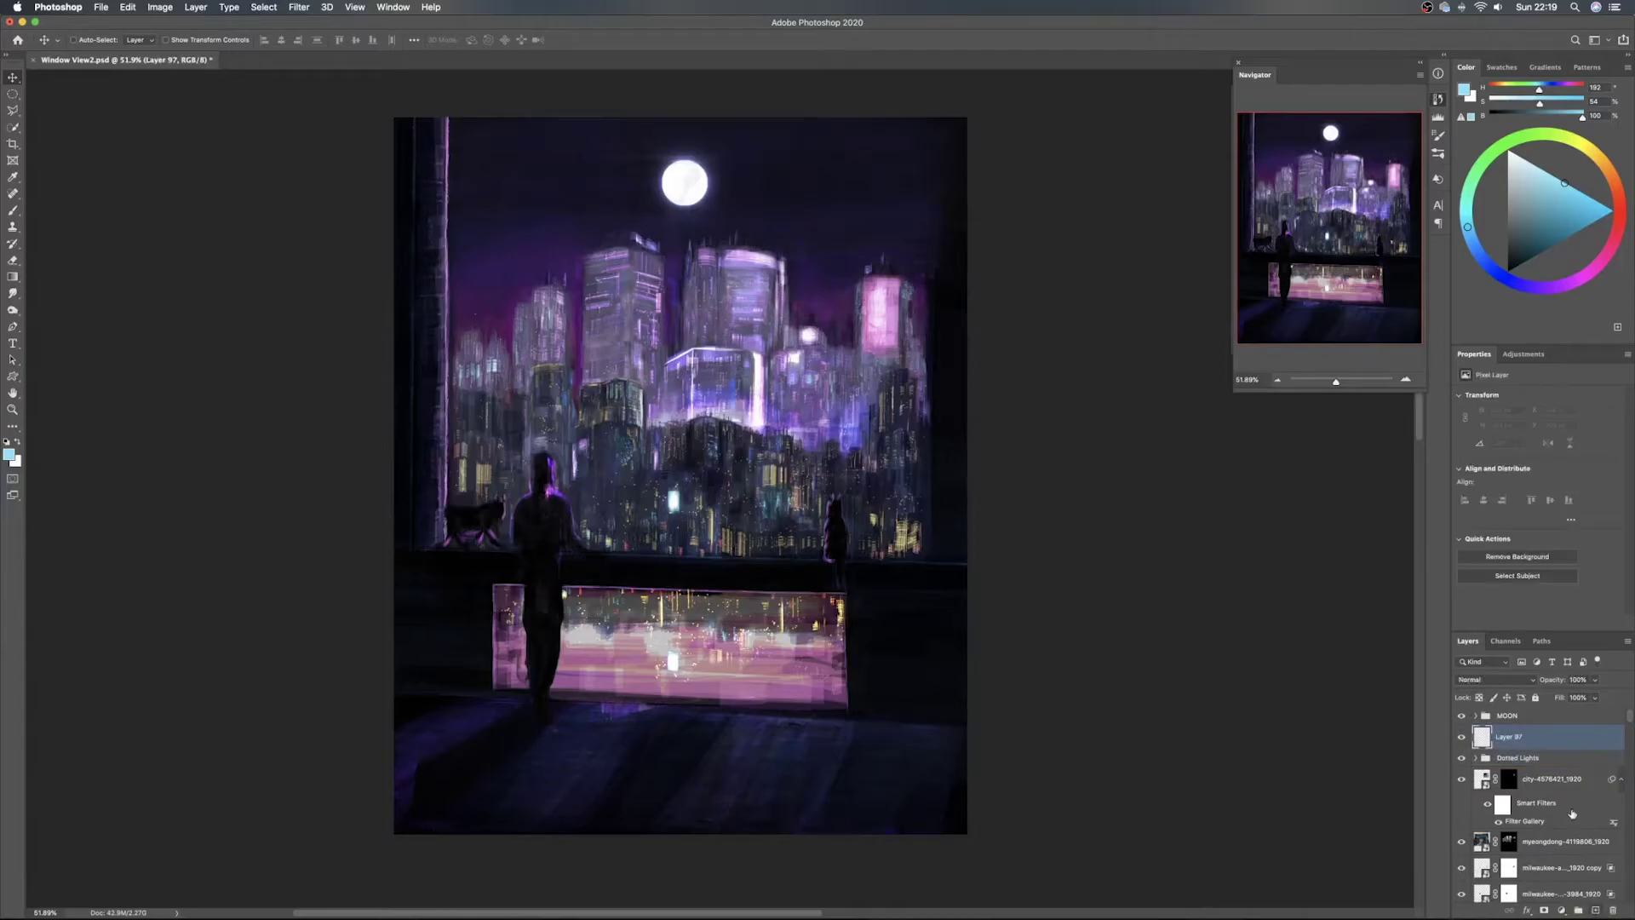
left_click_drag(1559, 750, 1557, 711)
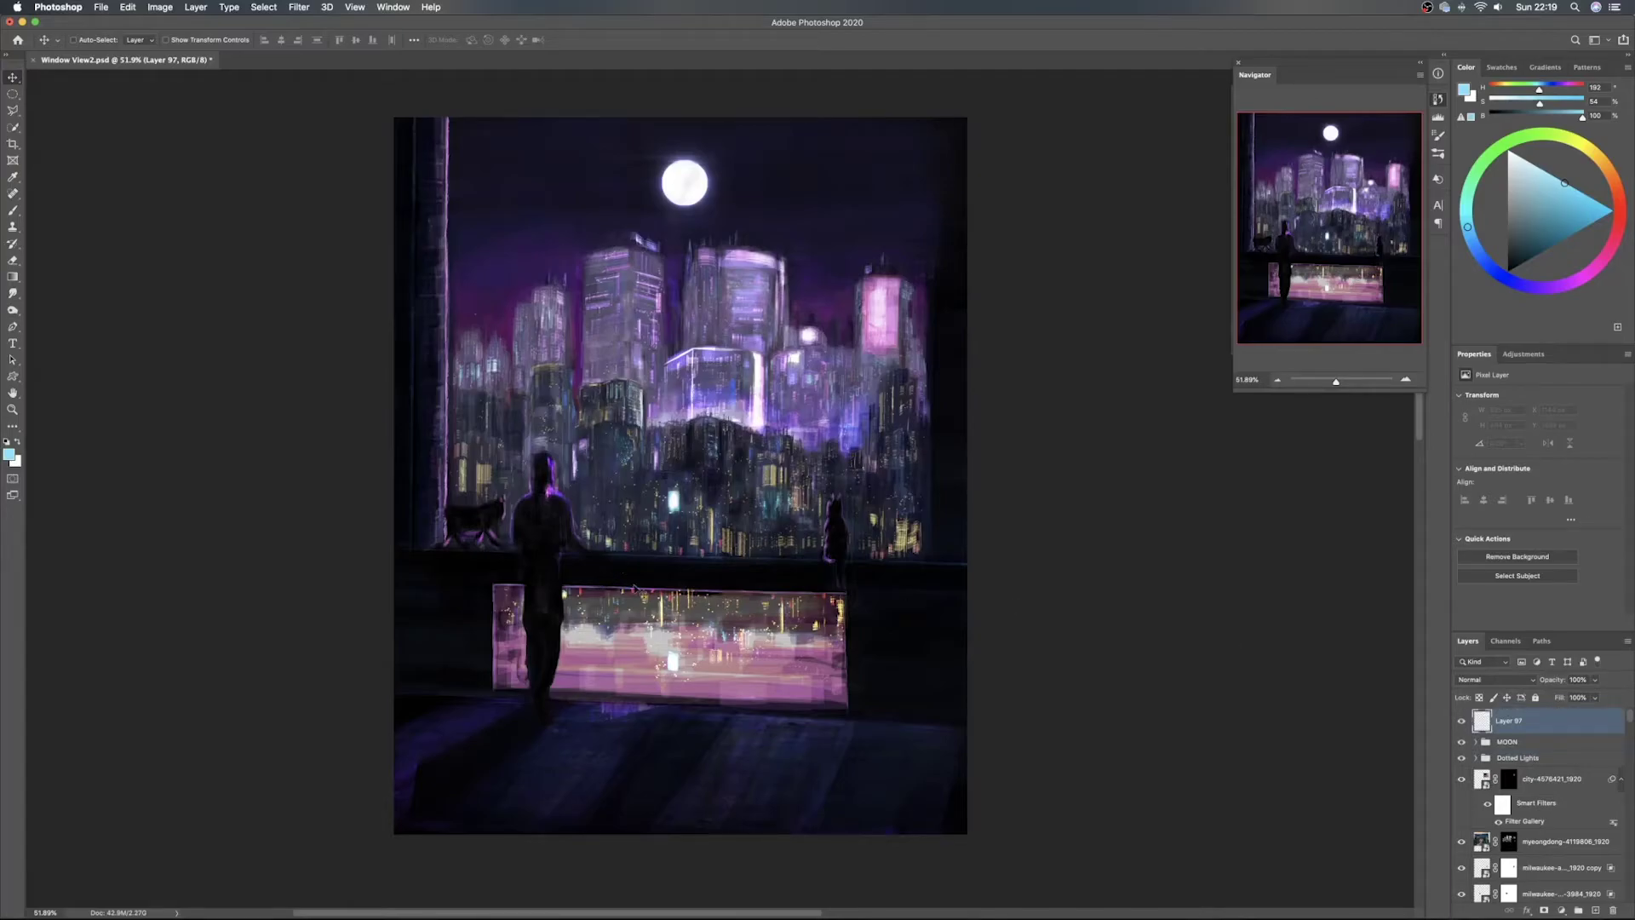
key("e")
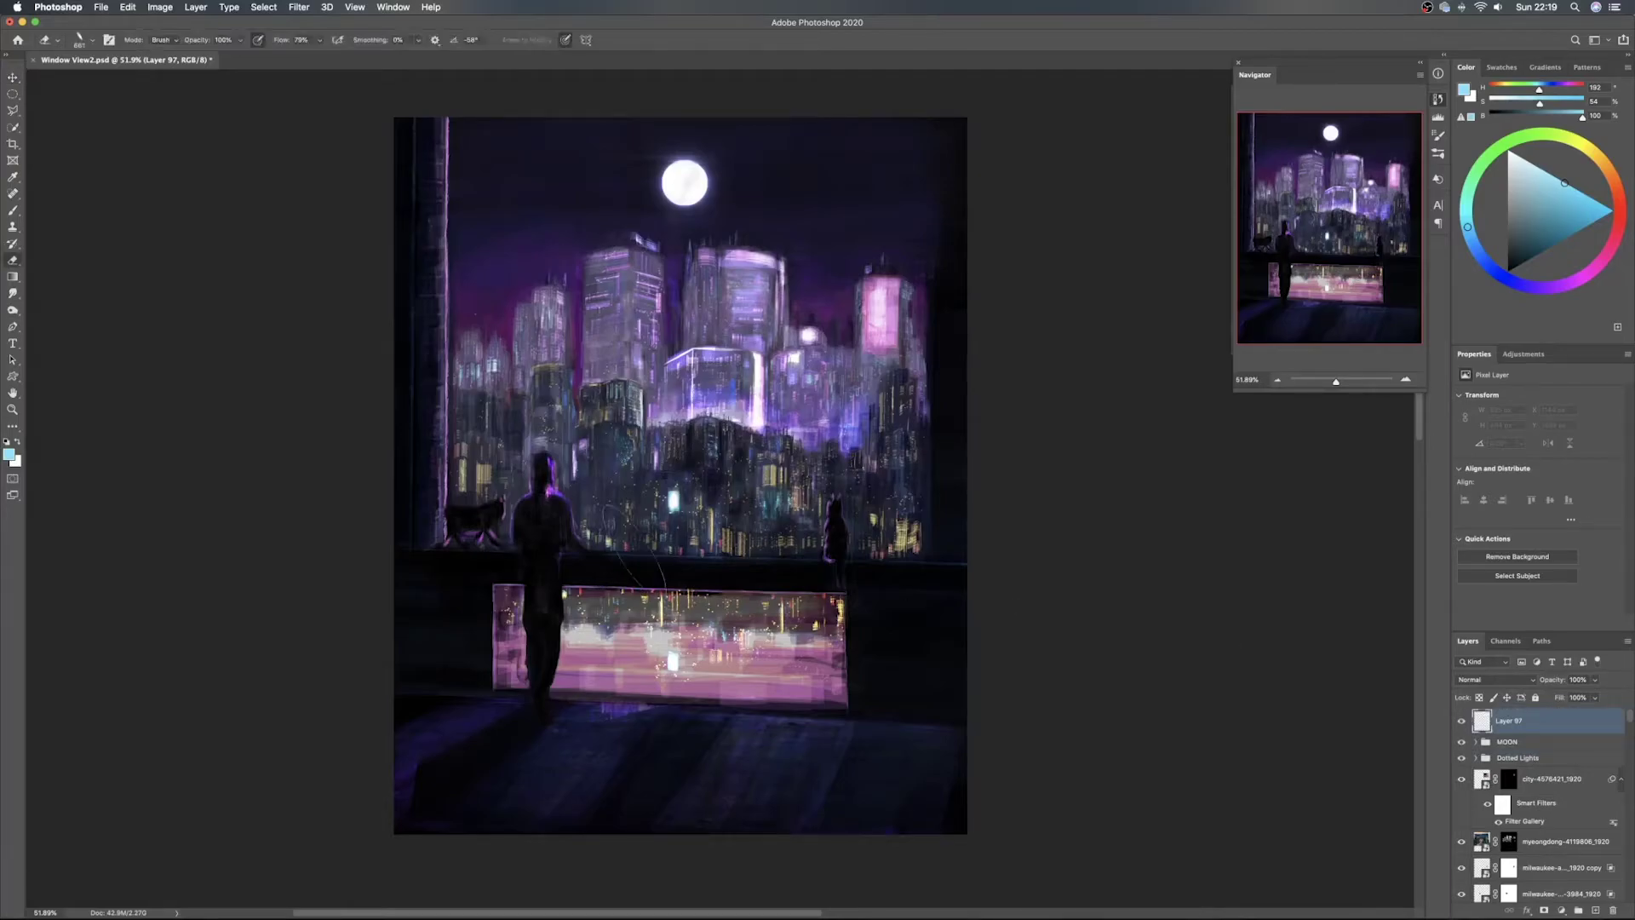
Choose a brush preset, shrink the brush and paint strands in the standing figure's hair with sampled purple and near-black
right_click(631, 508)
double_click(833, 589)
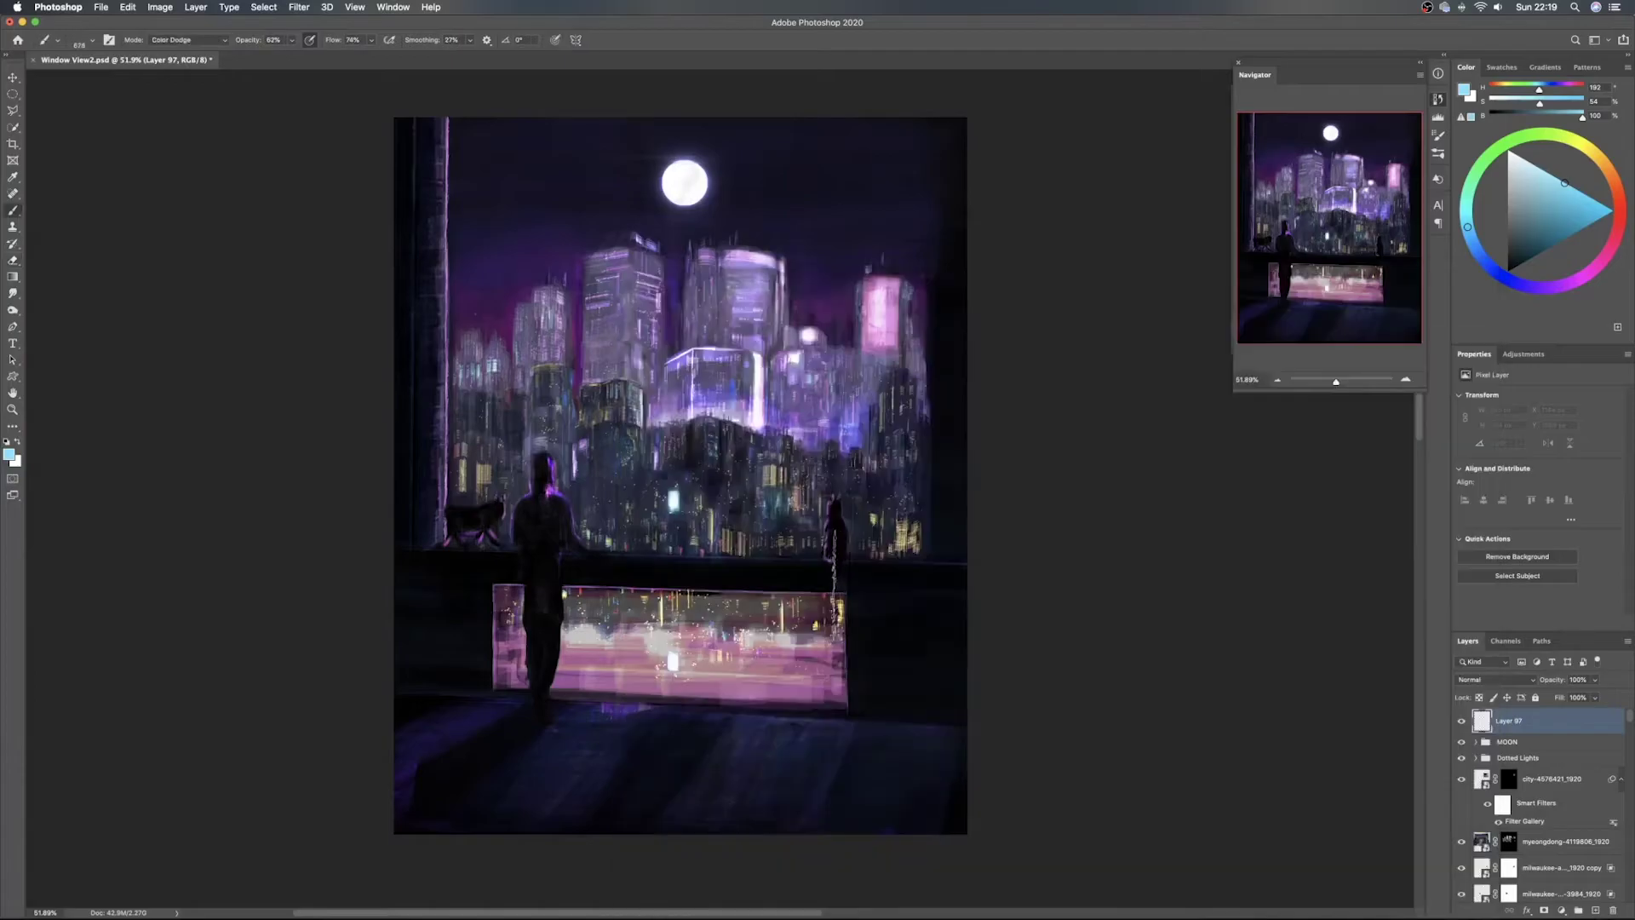
left_click_drag(572, 511, 486, 527)
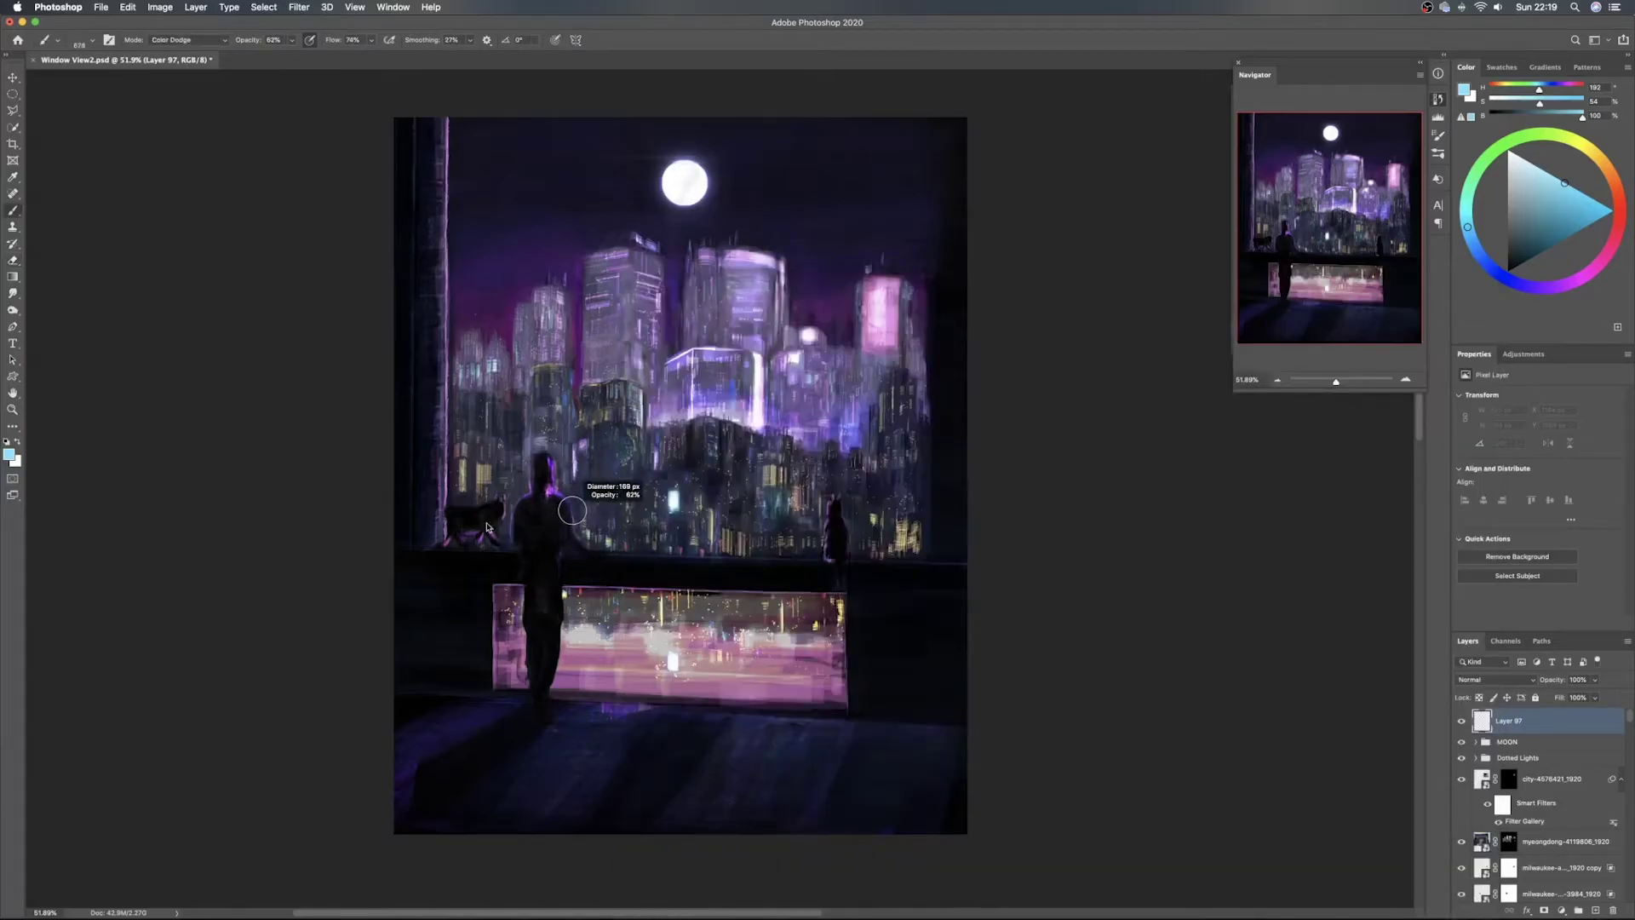
left_click(545, 489, "alt")
left_click_drag(545, 479, 537, 492)
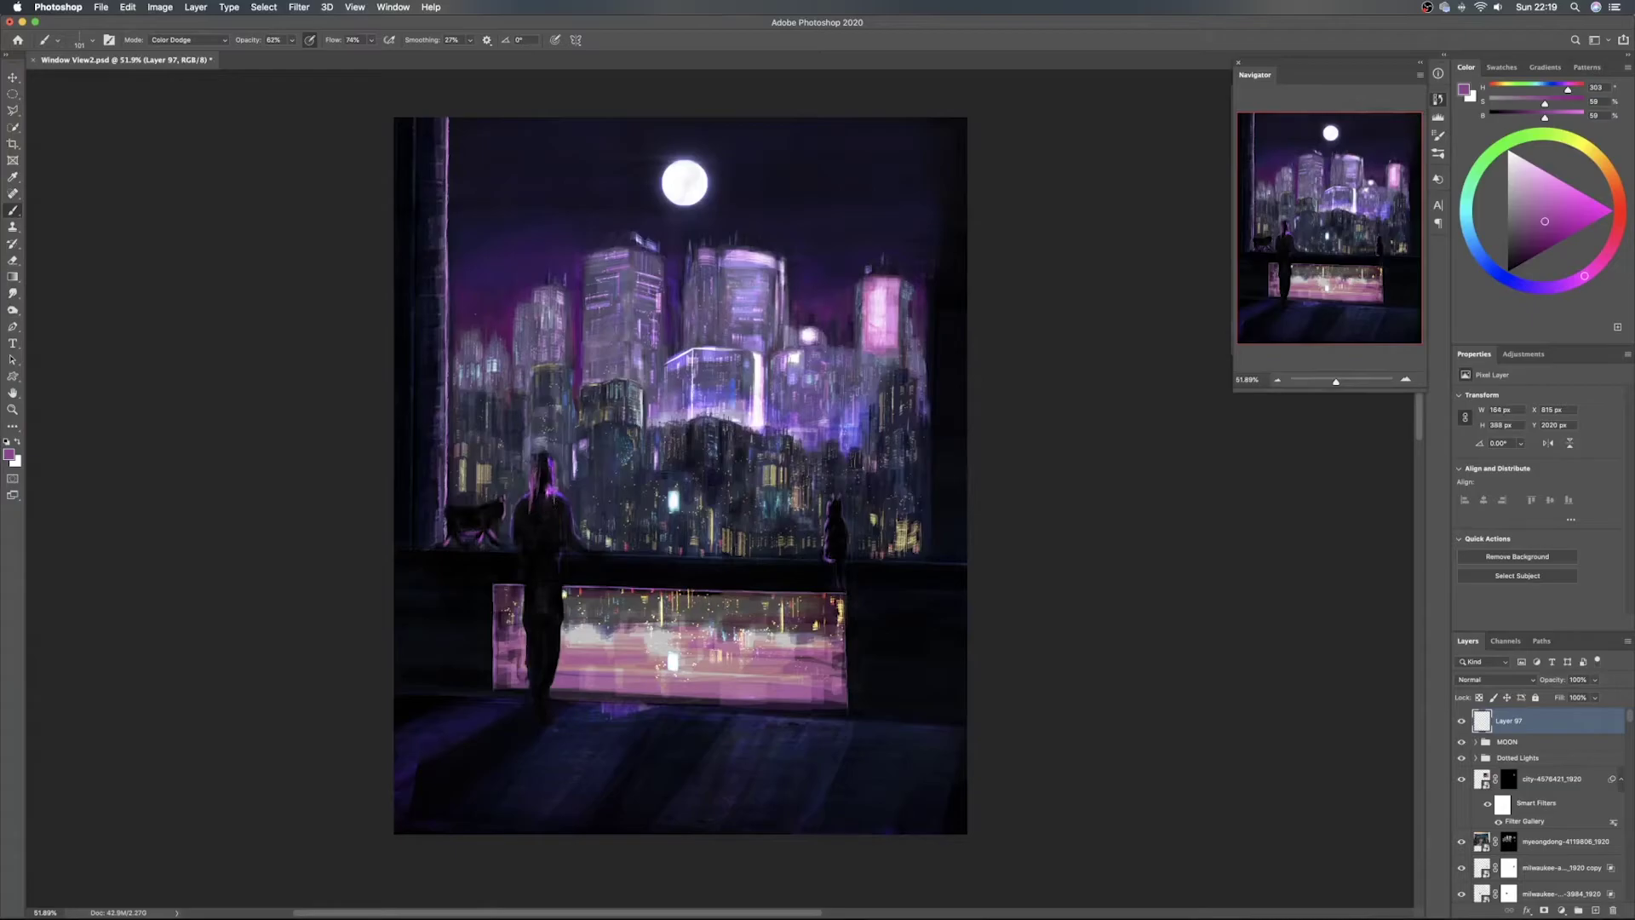
left_click(544, 476, "alt")
left_click_drag(545, 474, 547, 496)
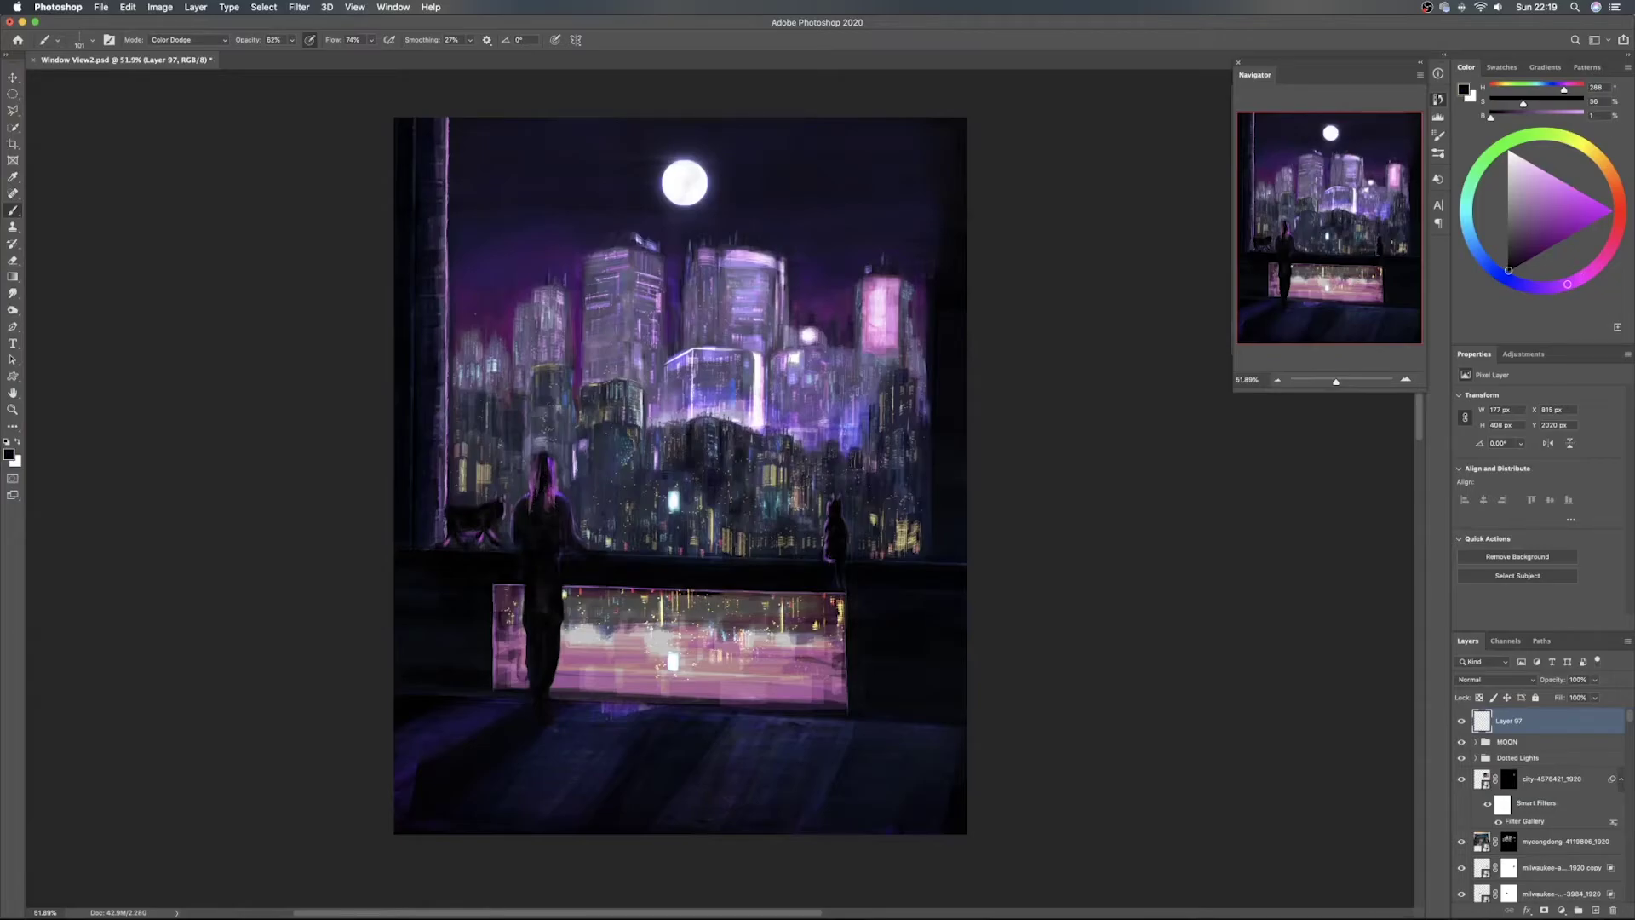
Paint purple rim light over the figure's shoulders and arm, and tidy the hand at the ledge with sampled dark and the eraser
left_click(530, 493, "alt")
mouse_move(532, 502)
left_mouse_down()
mouse_move(514, 518)
mouse_move(571, 506)
mouse_move(595, 551)
mouse_move(578, 550)
left_mouse_up()
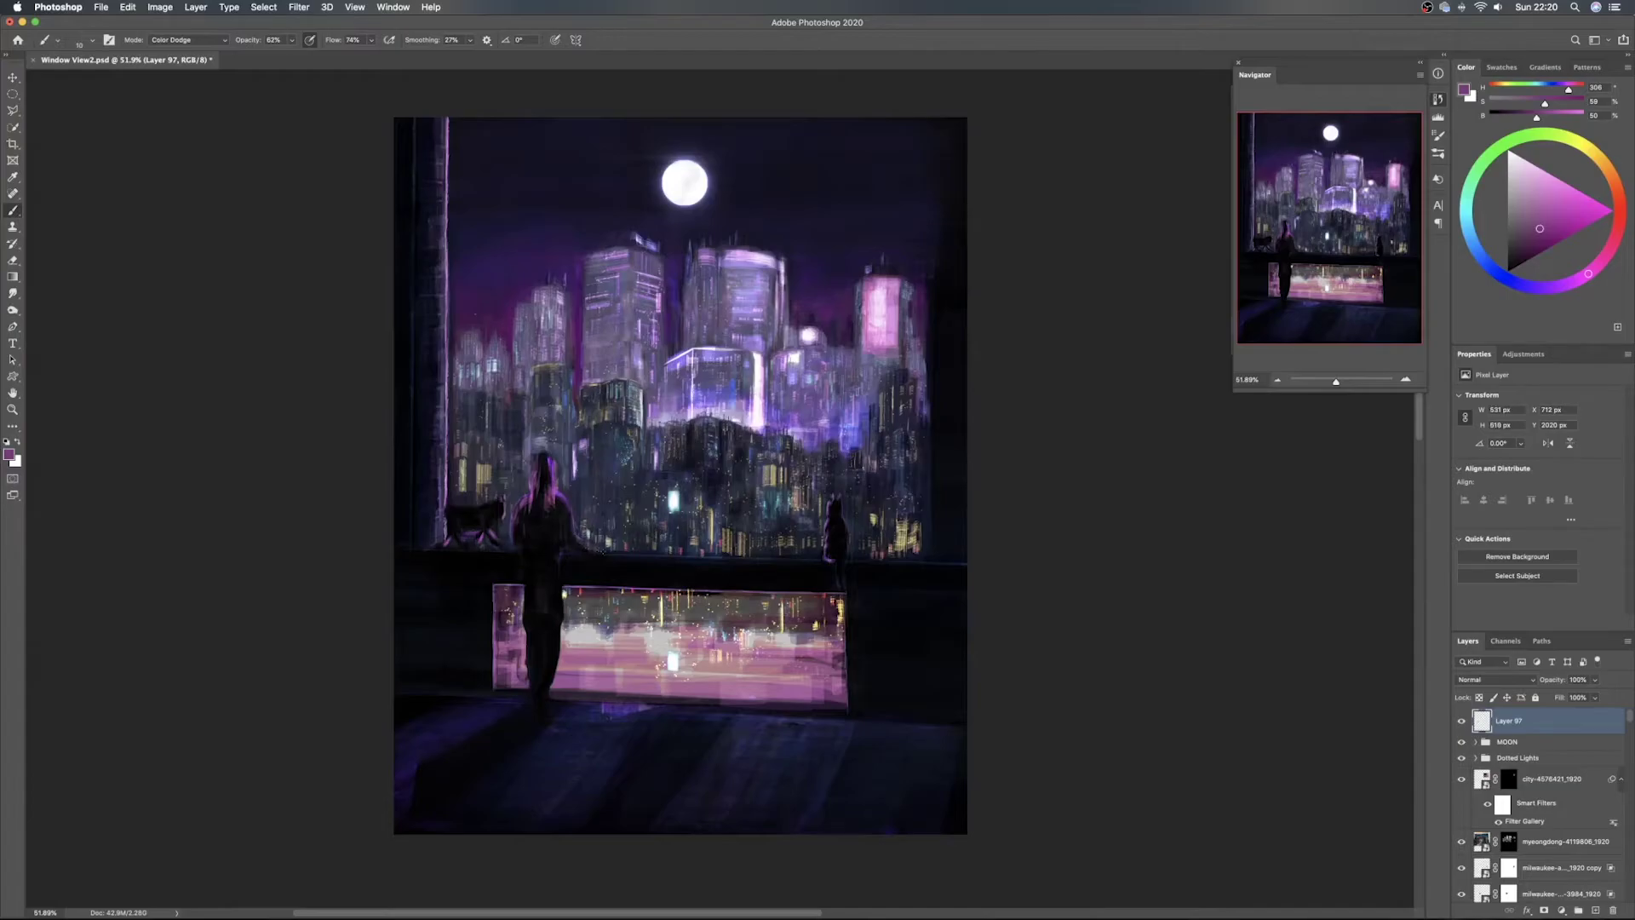
left_click(579, 550, "alt")
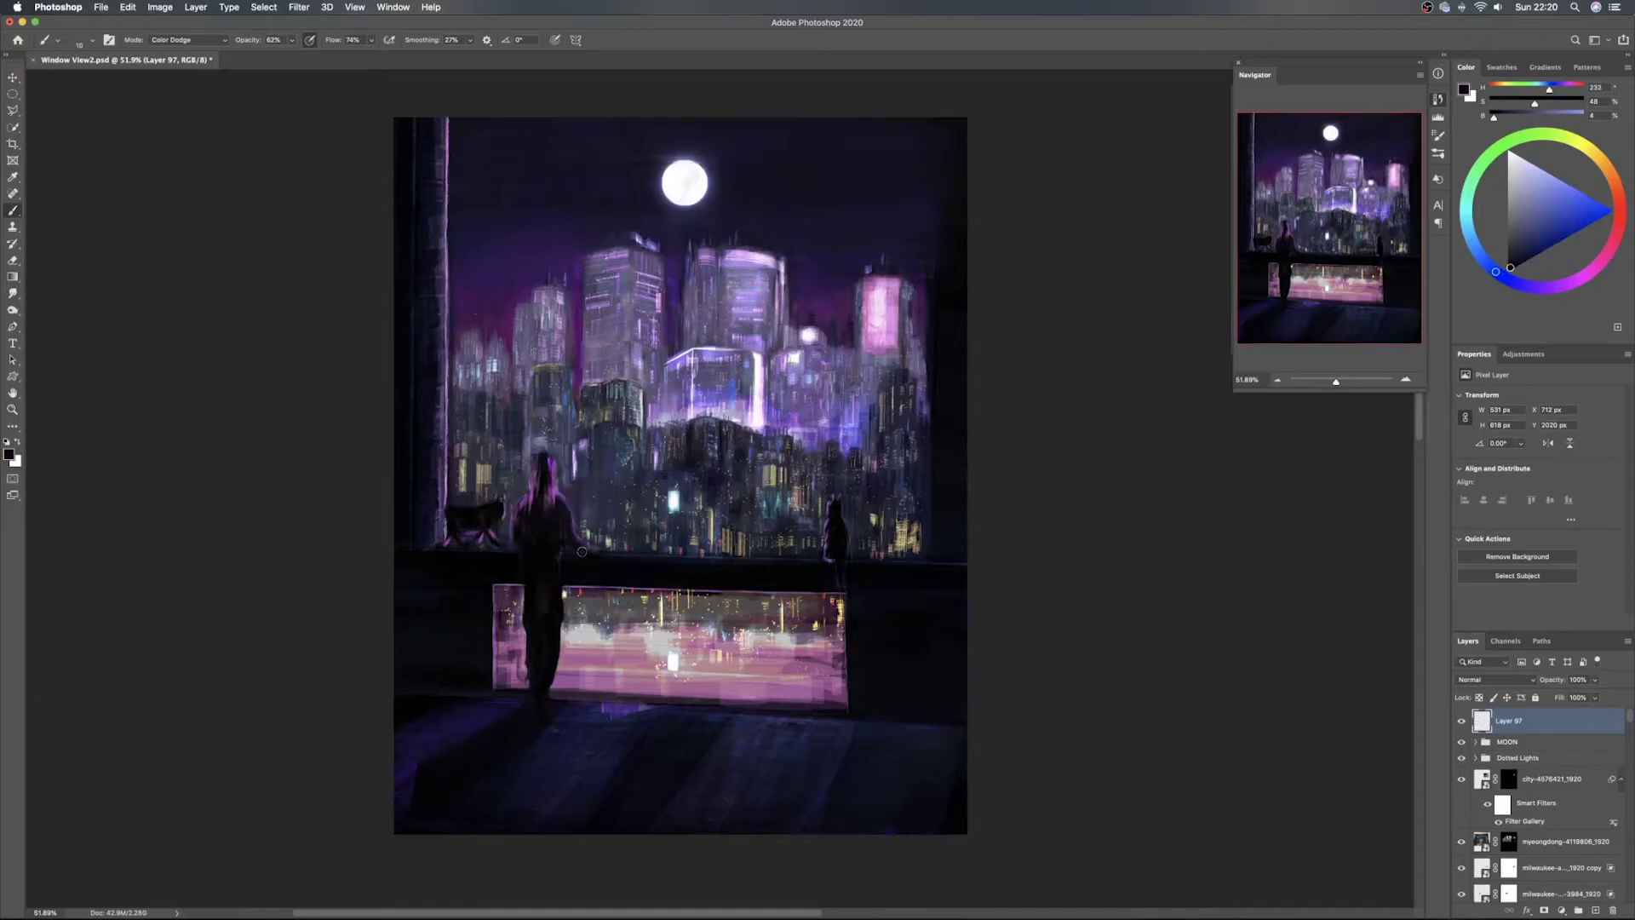
left_click_drag(593, 554, 594, 551)
key("e")
left_click_drag(593, 552, 630, 552)
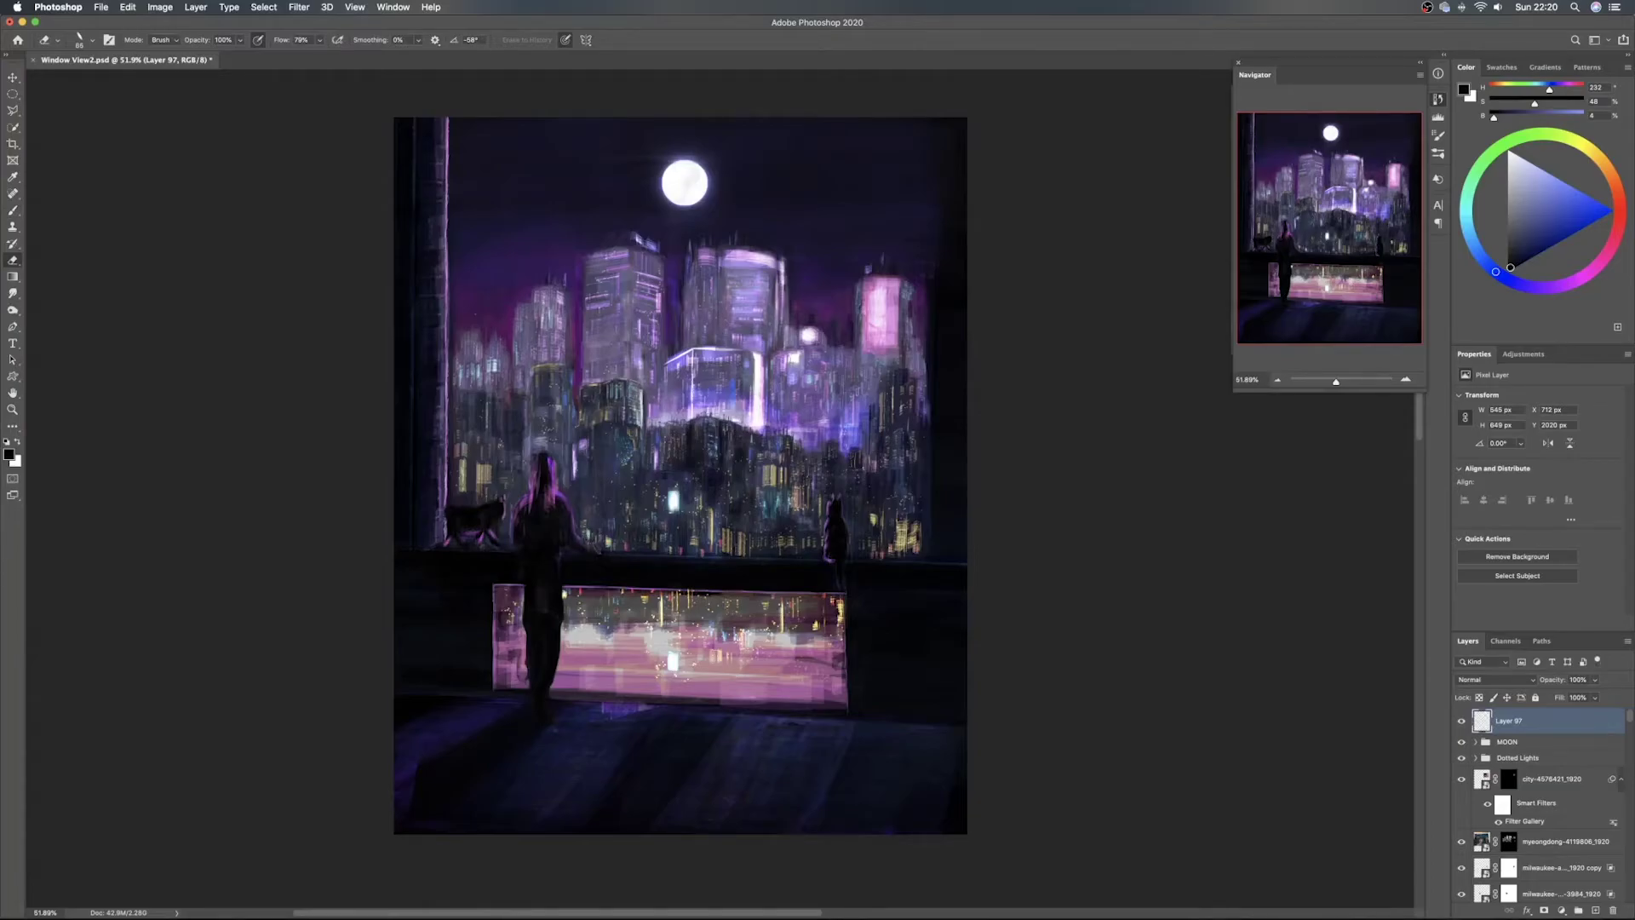
Retouch the hand with a sampled dark violet and paint muted purple light around the figure's elbow and waist
key("b")
left_click(587, 548, "alt")
left_click_drag(585, 552, 587, 551)
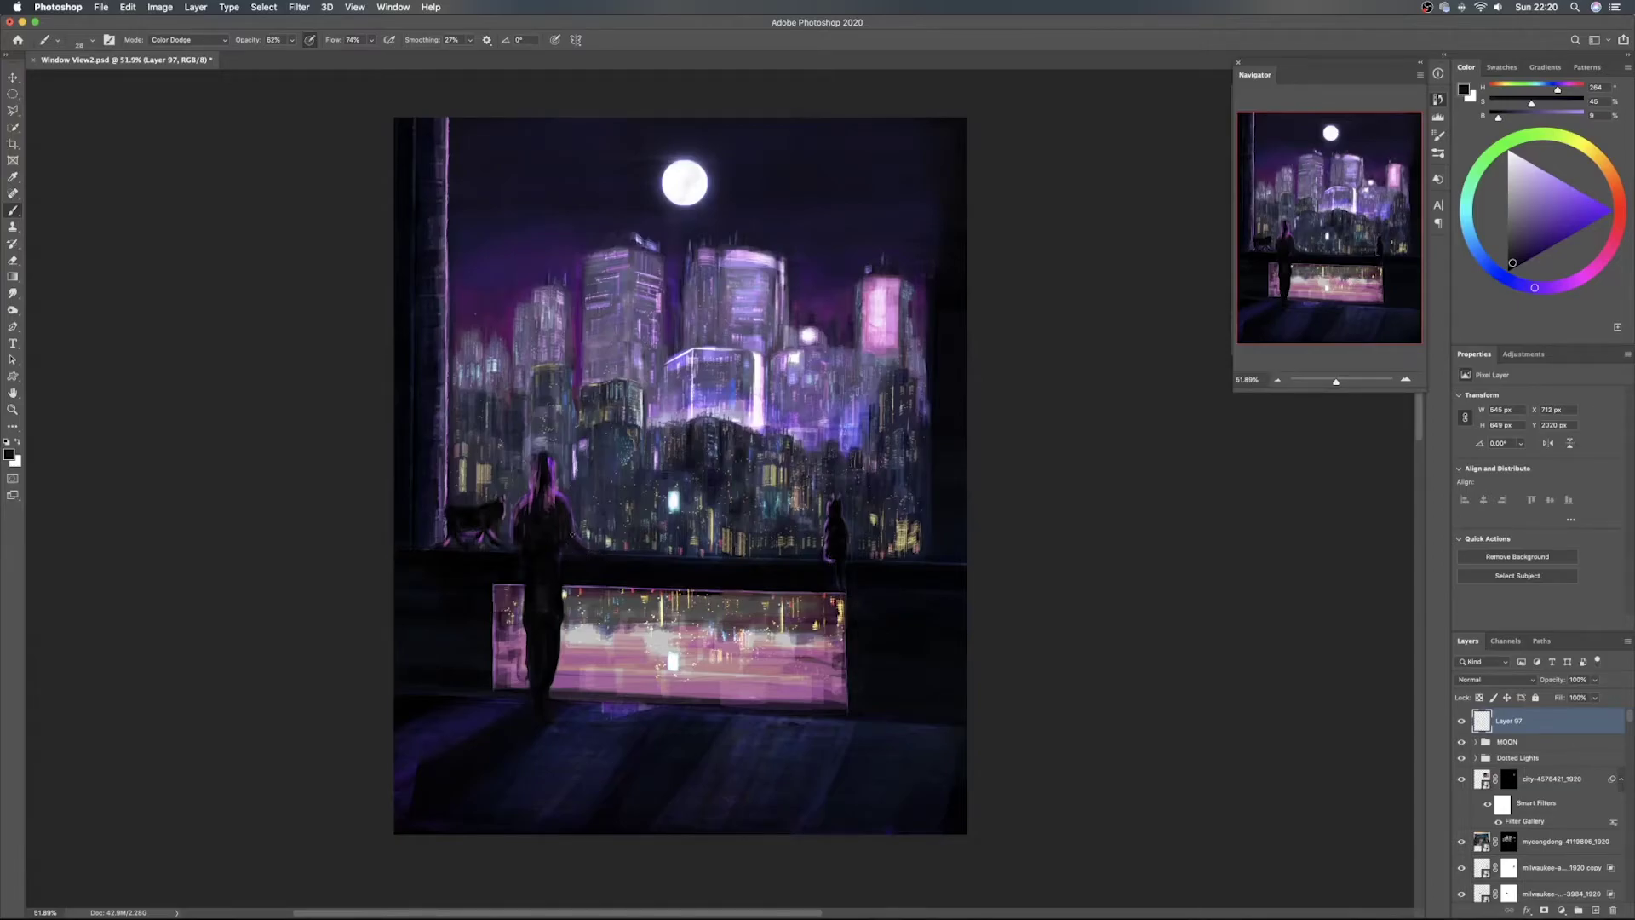
left_click(572, 532, "alt")
left_click_drag(565, 543, 561, 542)
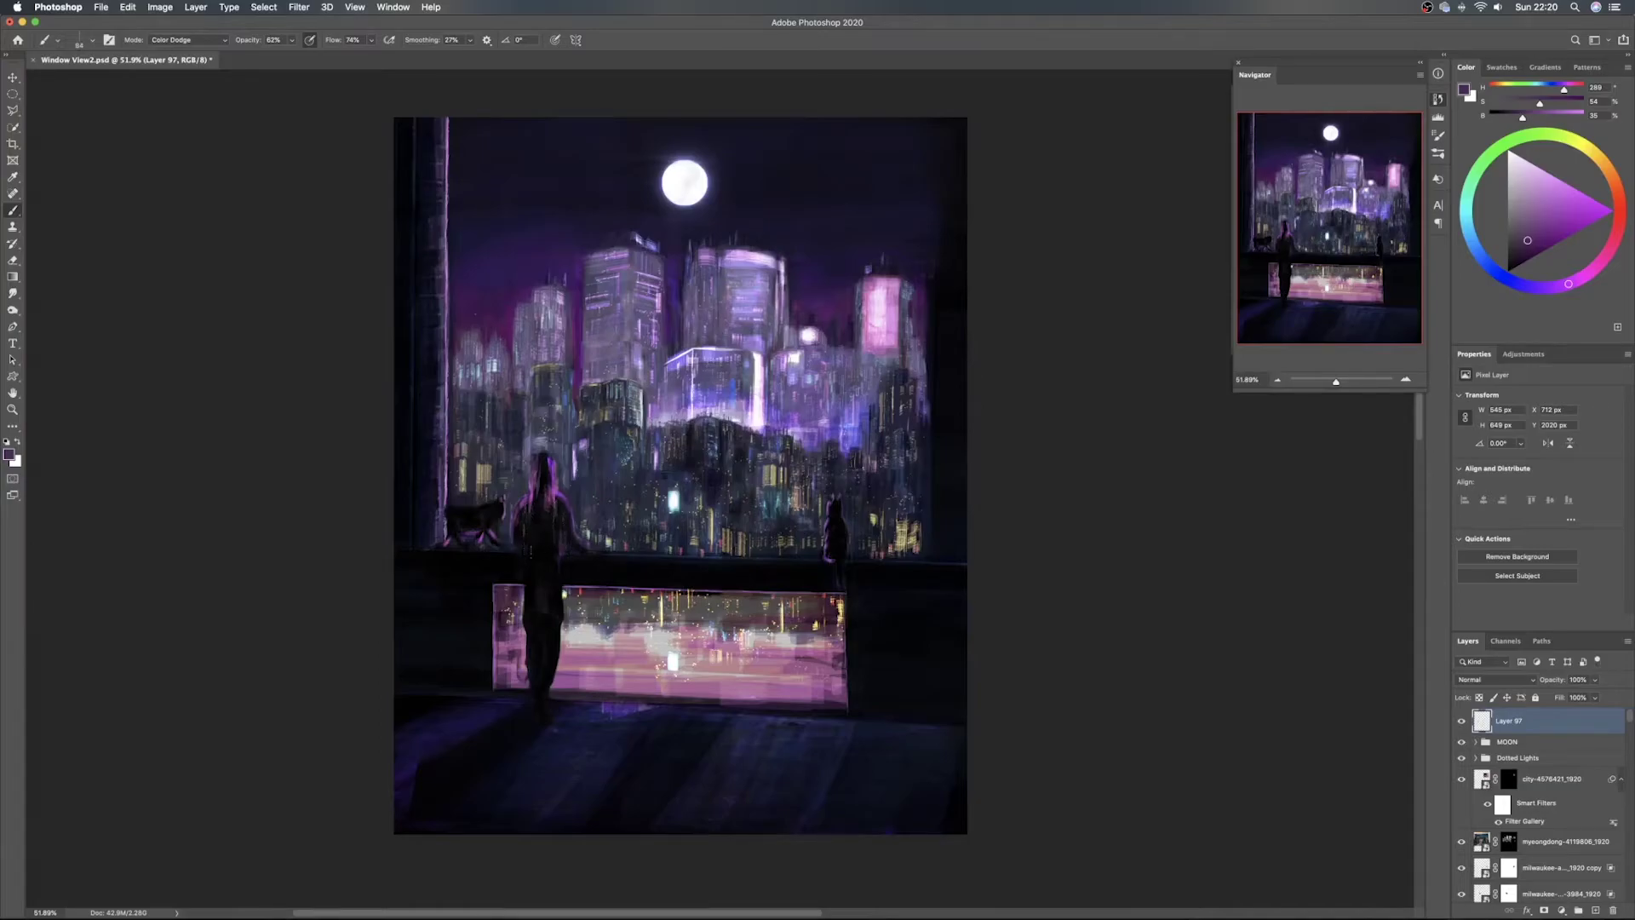
left_click_drag(551, 552, 565, 549)
key("e")
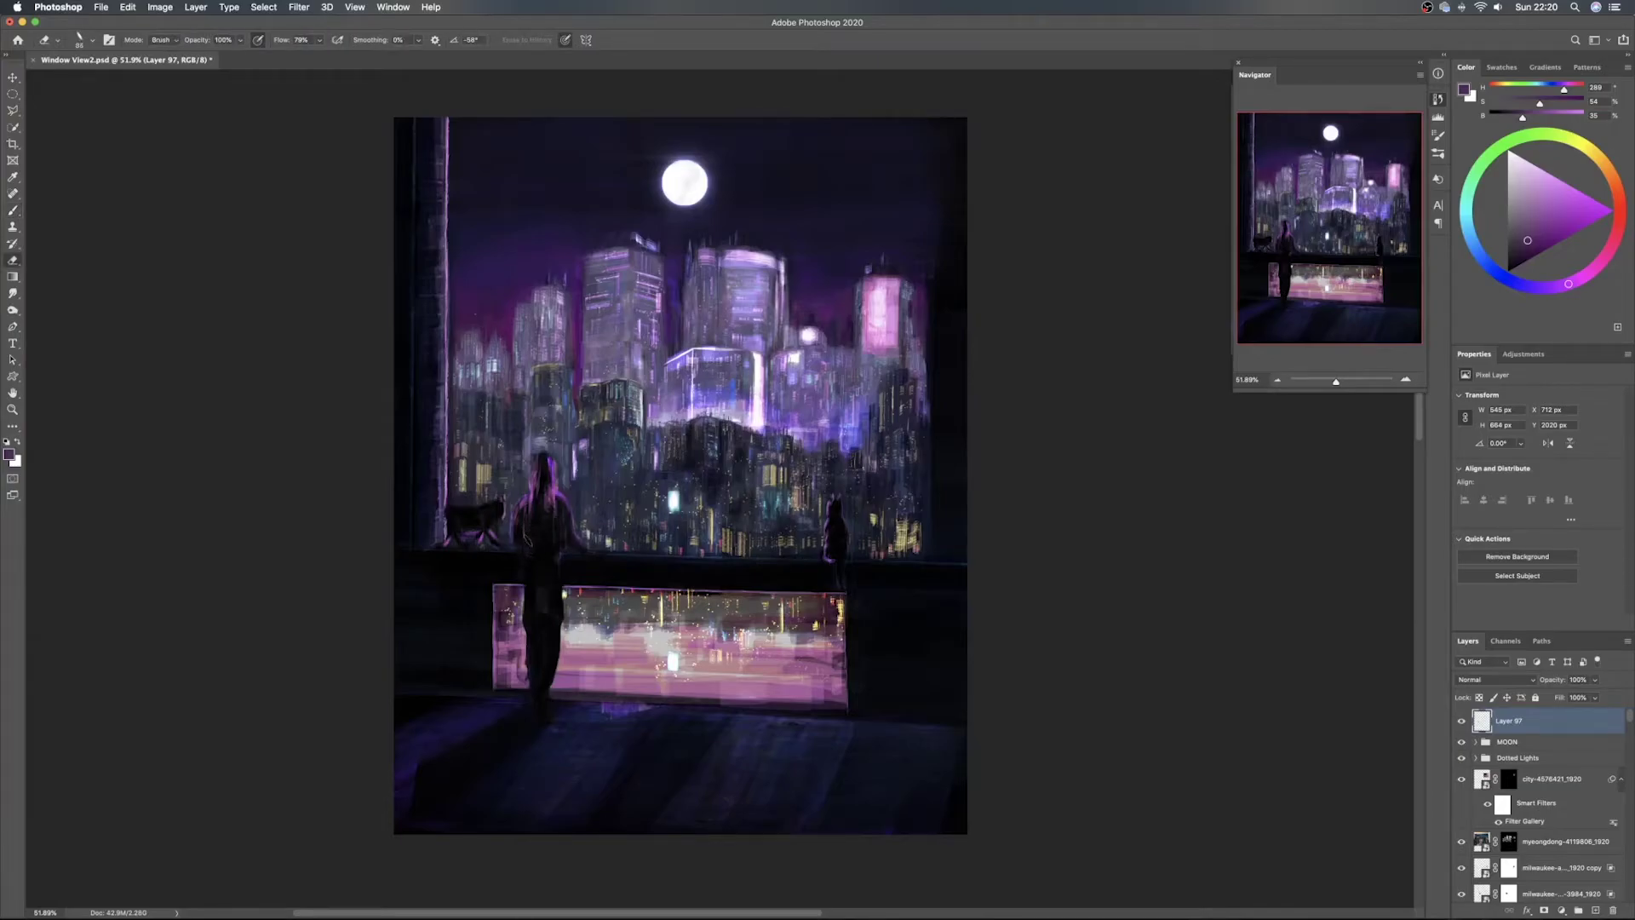
key("b")
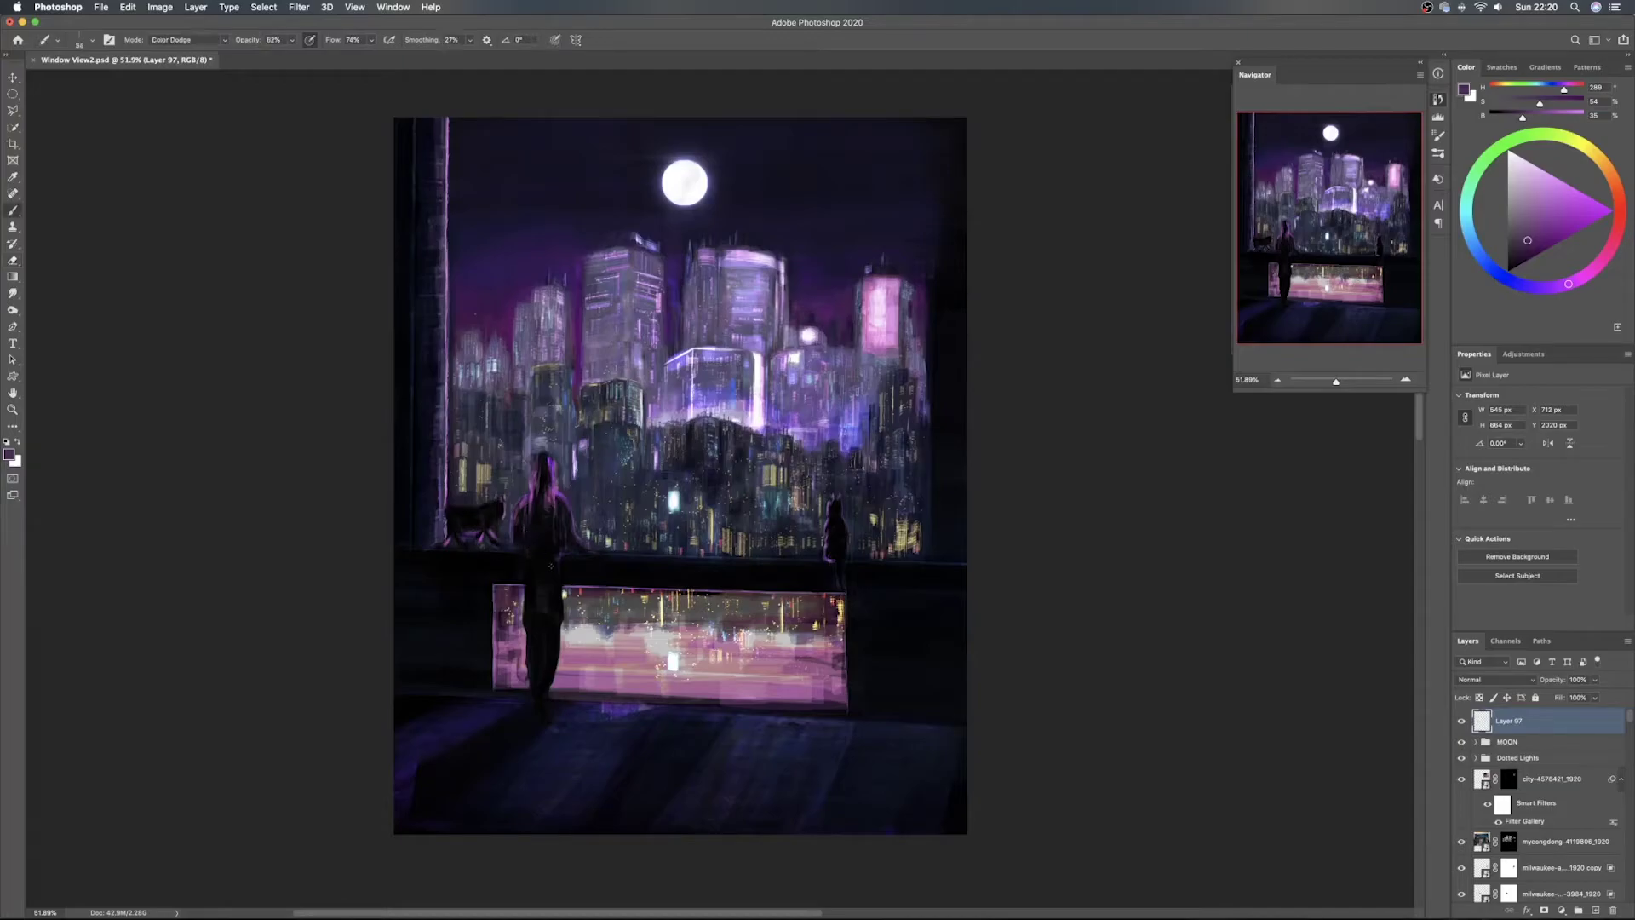
Outline the figure's hips, legs and feet with muted purple rim light
left_click_drag(560, 565, 561, 622)
left_click_drag(562, 666, 543, 698)
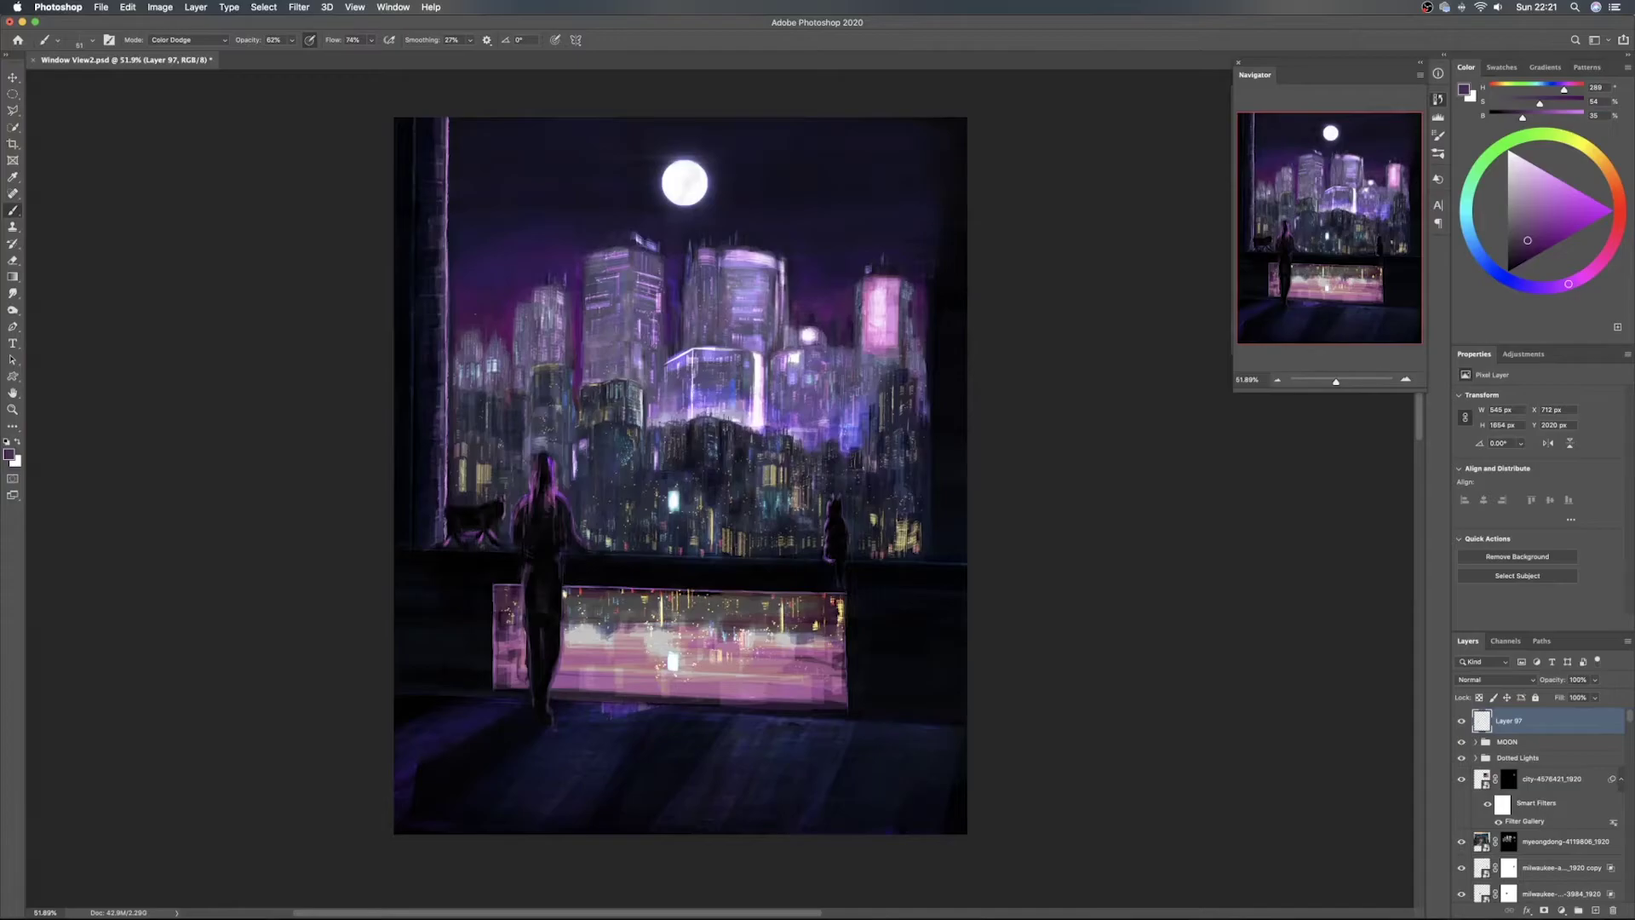
key("e")
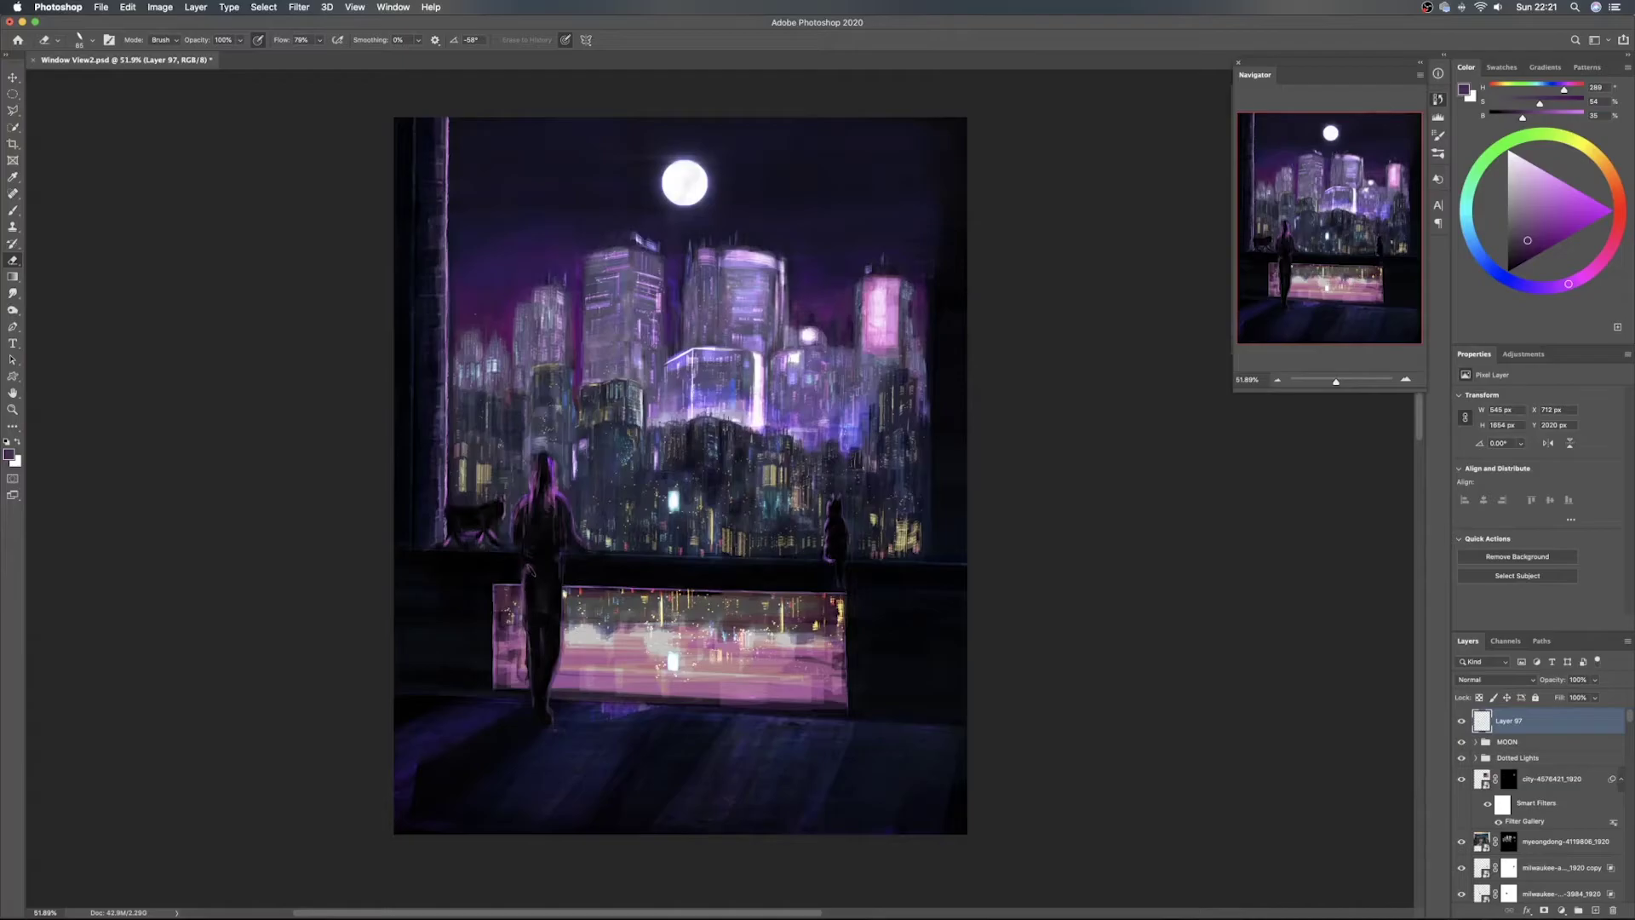
key("b")
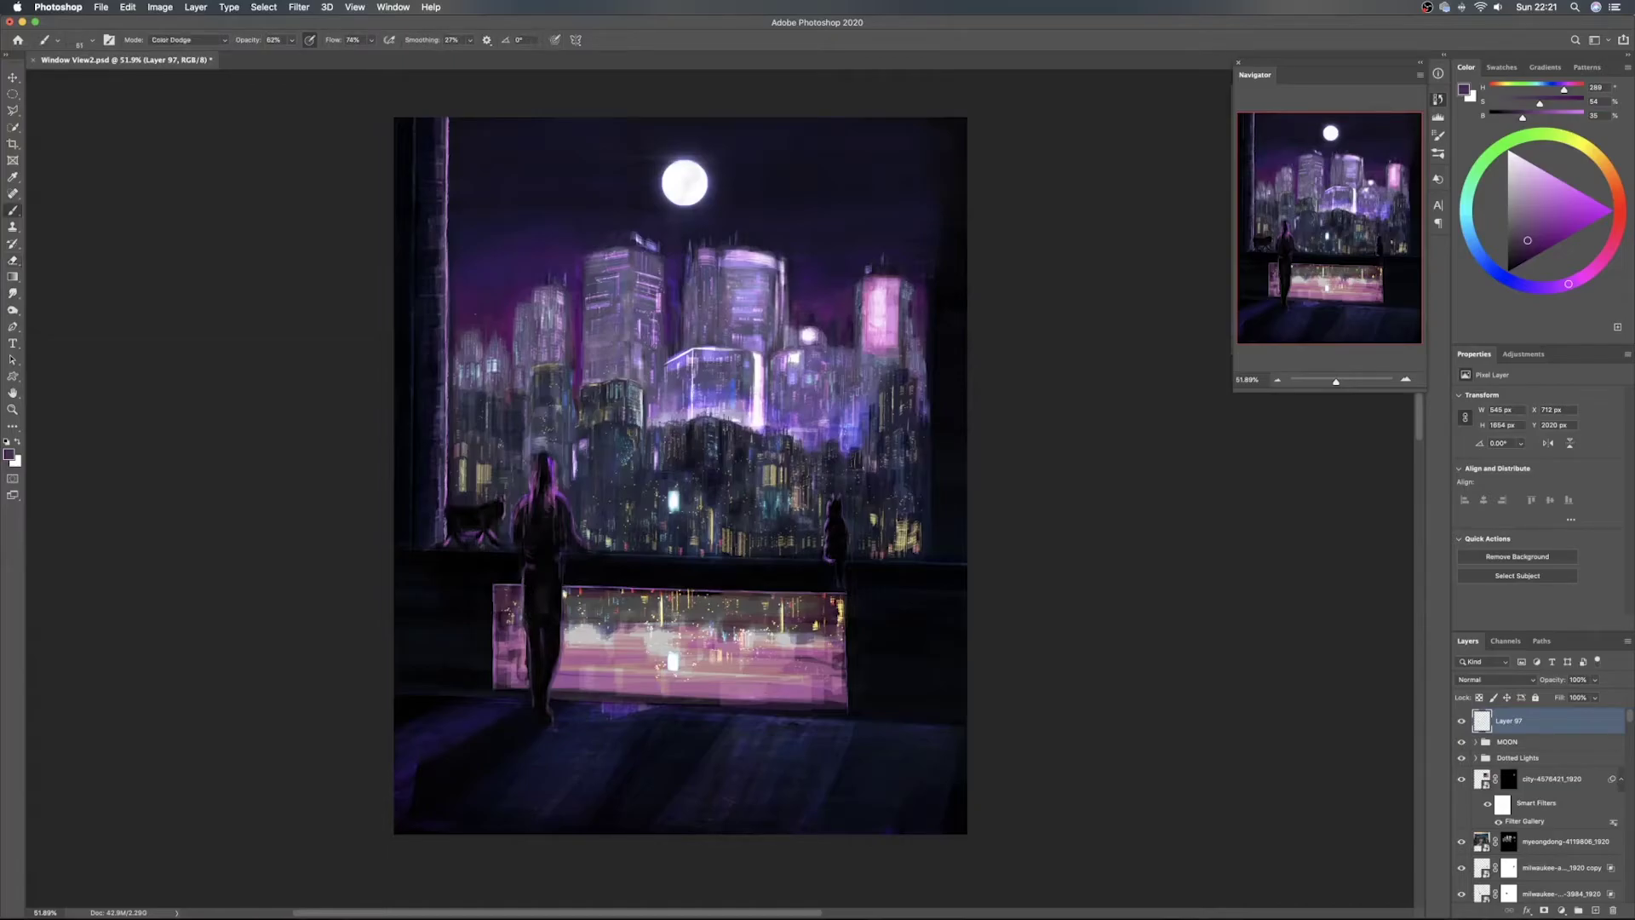
Add a new layer and paint the figure's hips and thighs in sampled near-black to shape a skirt
left_click(1596, 909)
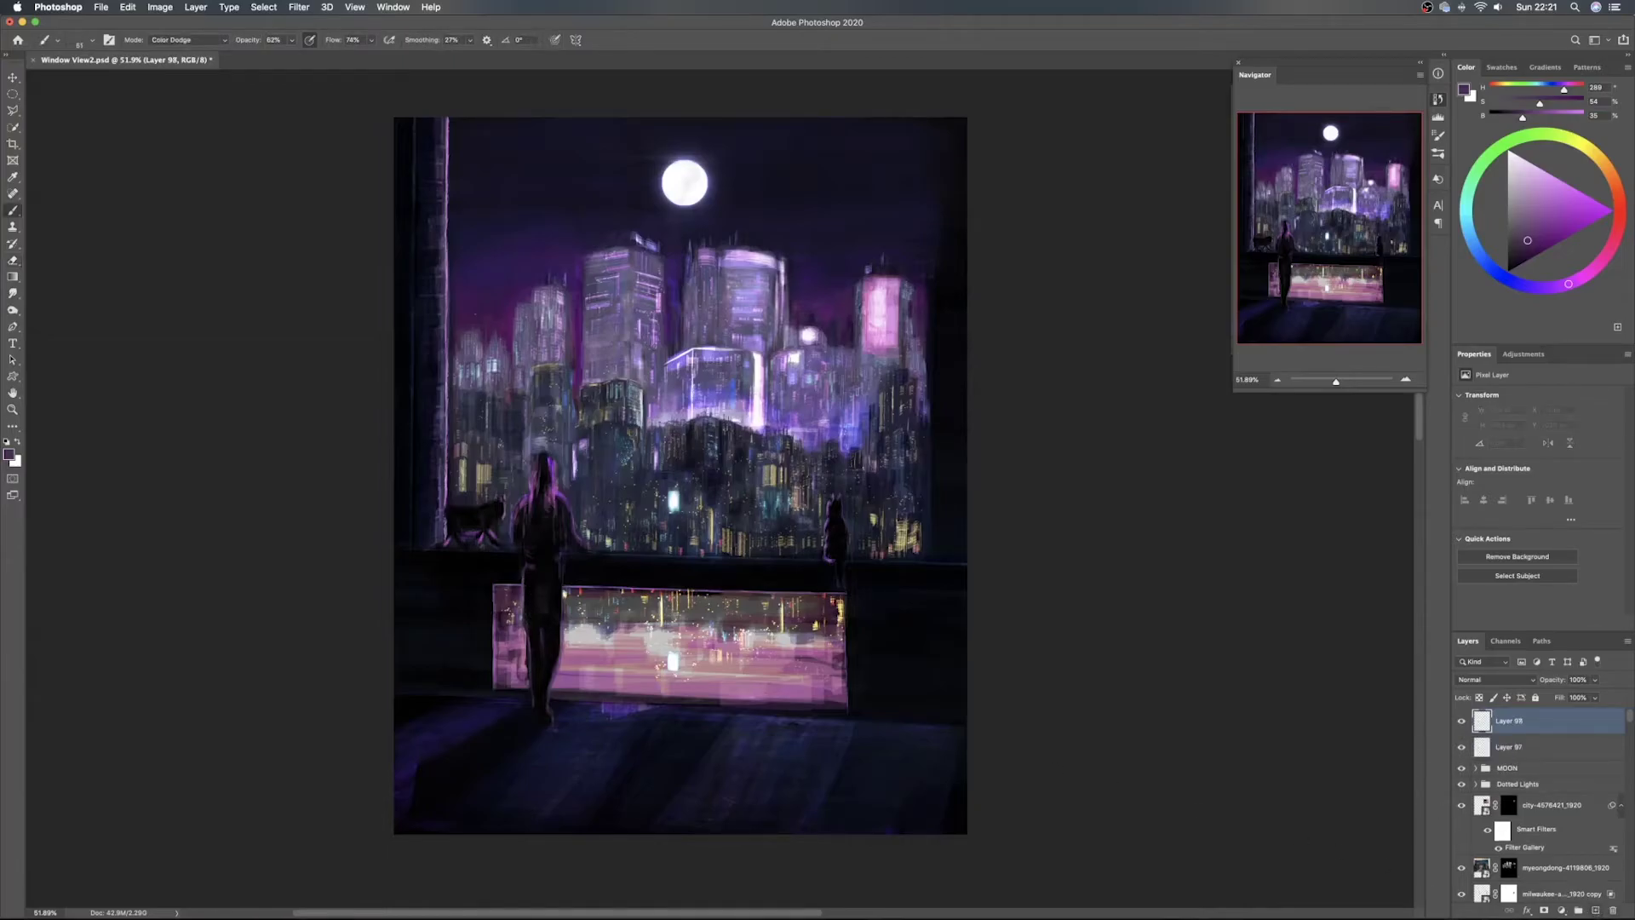
left_click(552, 581, "alt")
left_click(553, 593)
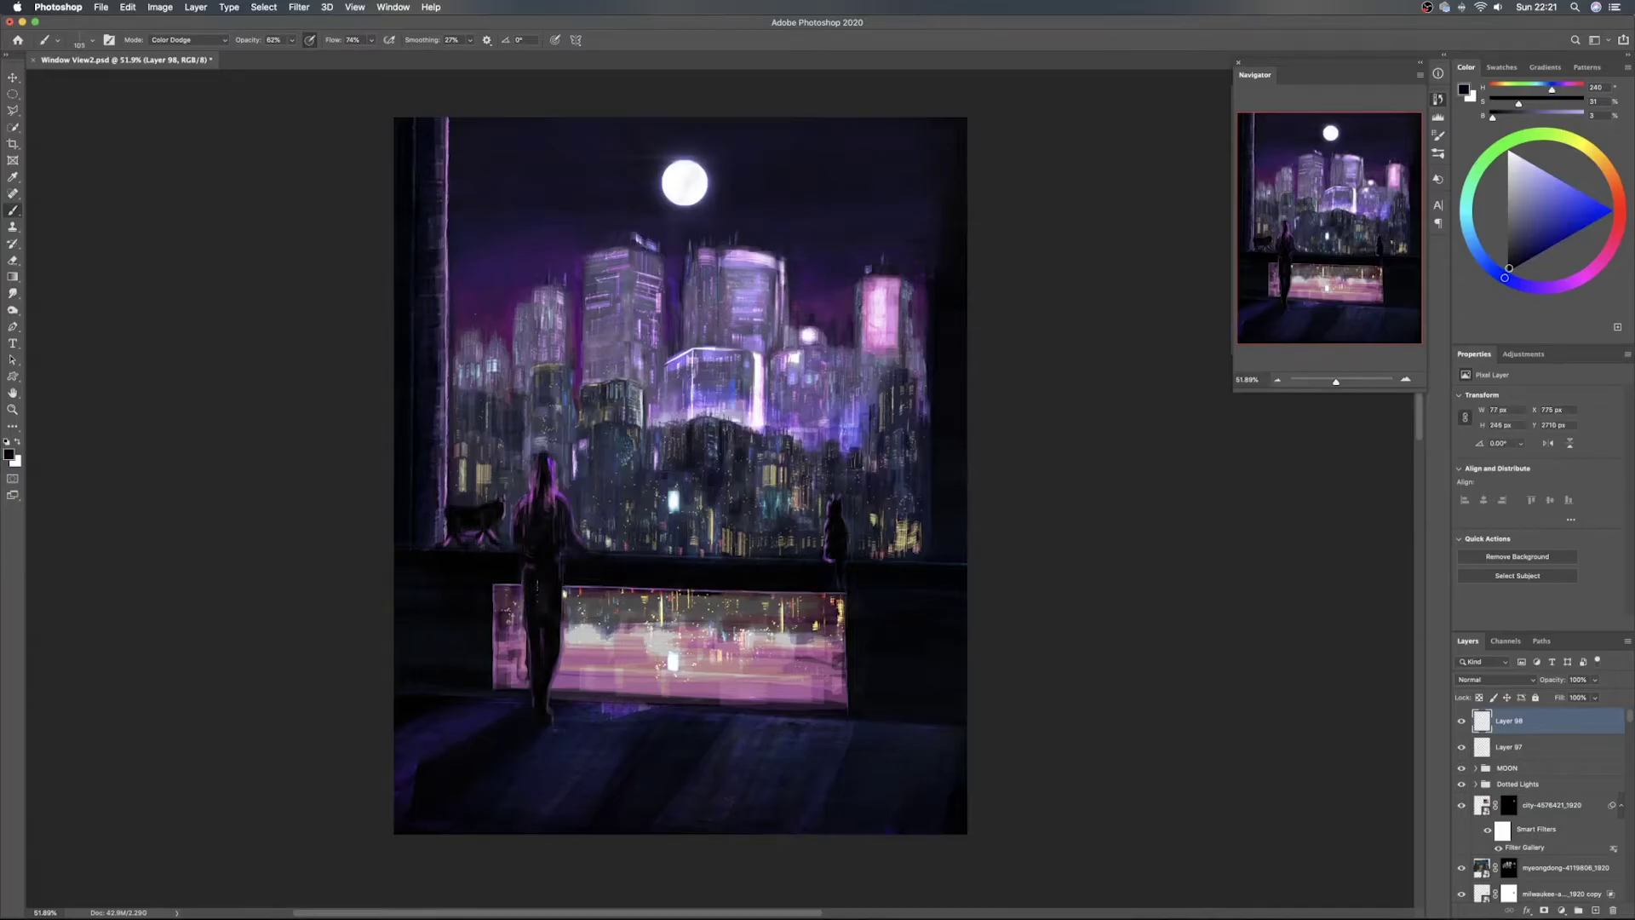
mouse_move(562, 593)
left_mouse_down()
mouse_move(537, 614)
mouse_move(542, 643)
left_mouse_up()
left_click_drag(554, 596, 552, 592)
left_click_drag(551, 591, 553, 576)
left_click_drag(523, 595, 525, 618)
Paint sampled pink beside the figure's legs, darken the back and hair with near-black, and save the painting
left_click(518, 638, "alt")
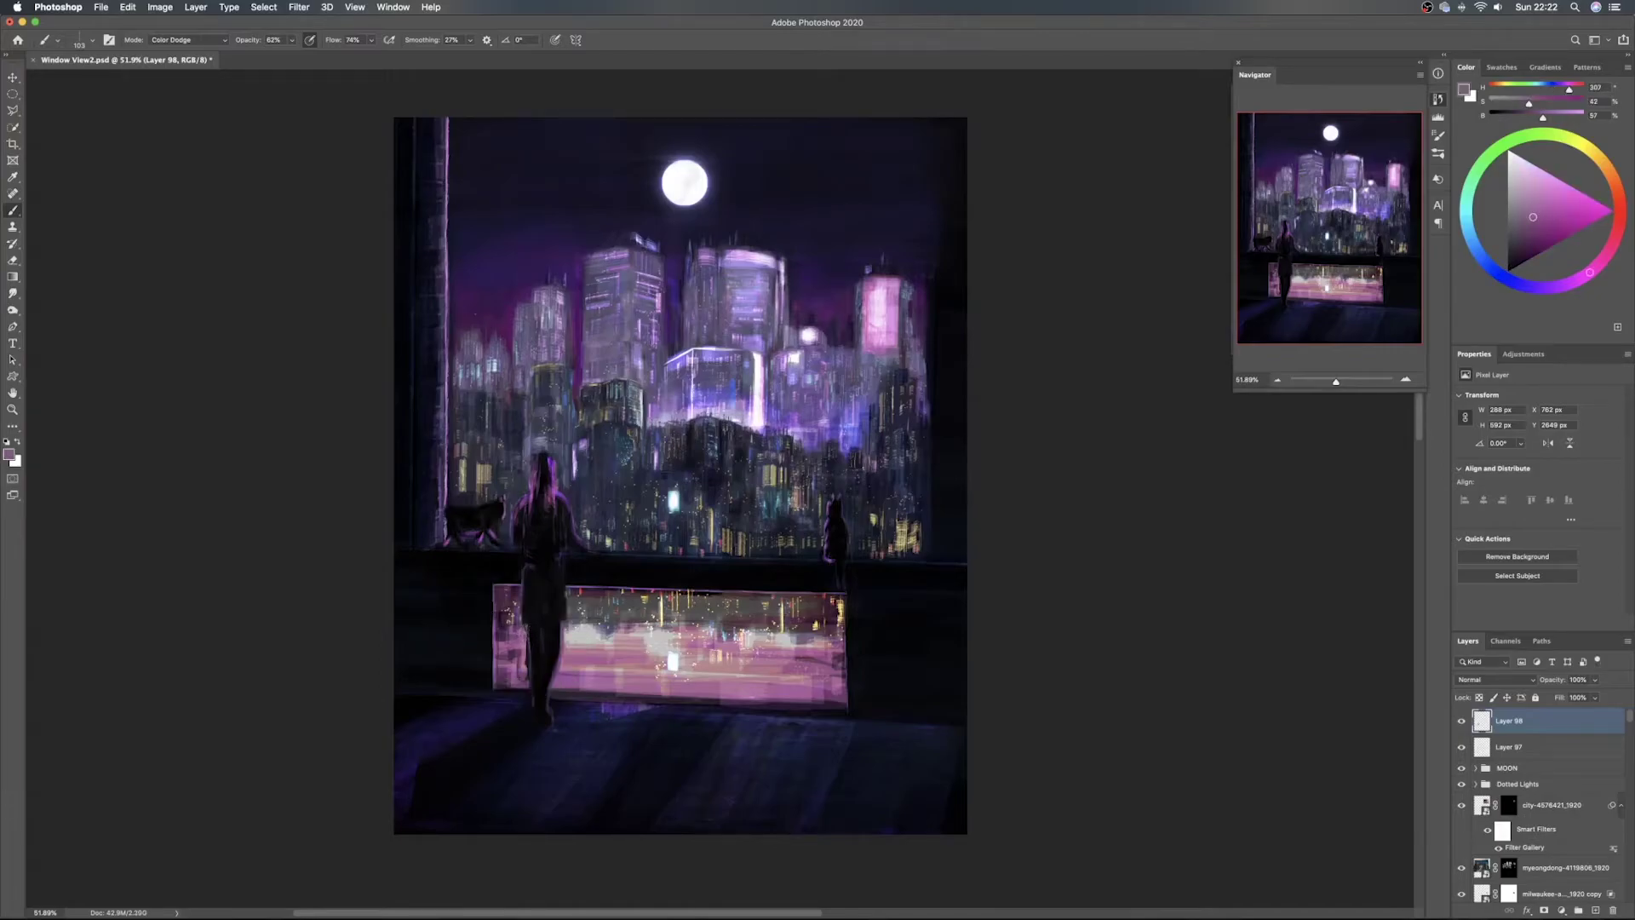
mouse_move(523, 628)
left_mouse_down()
mouse_move(527, 682)
mouse_move(519, 632)
left_mouse_up()
left_click(531, 635, "alt")
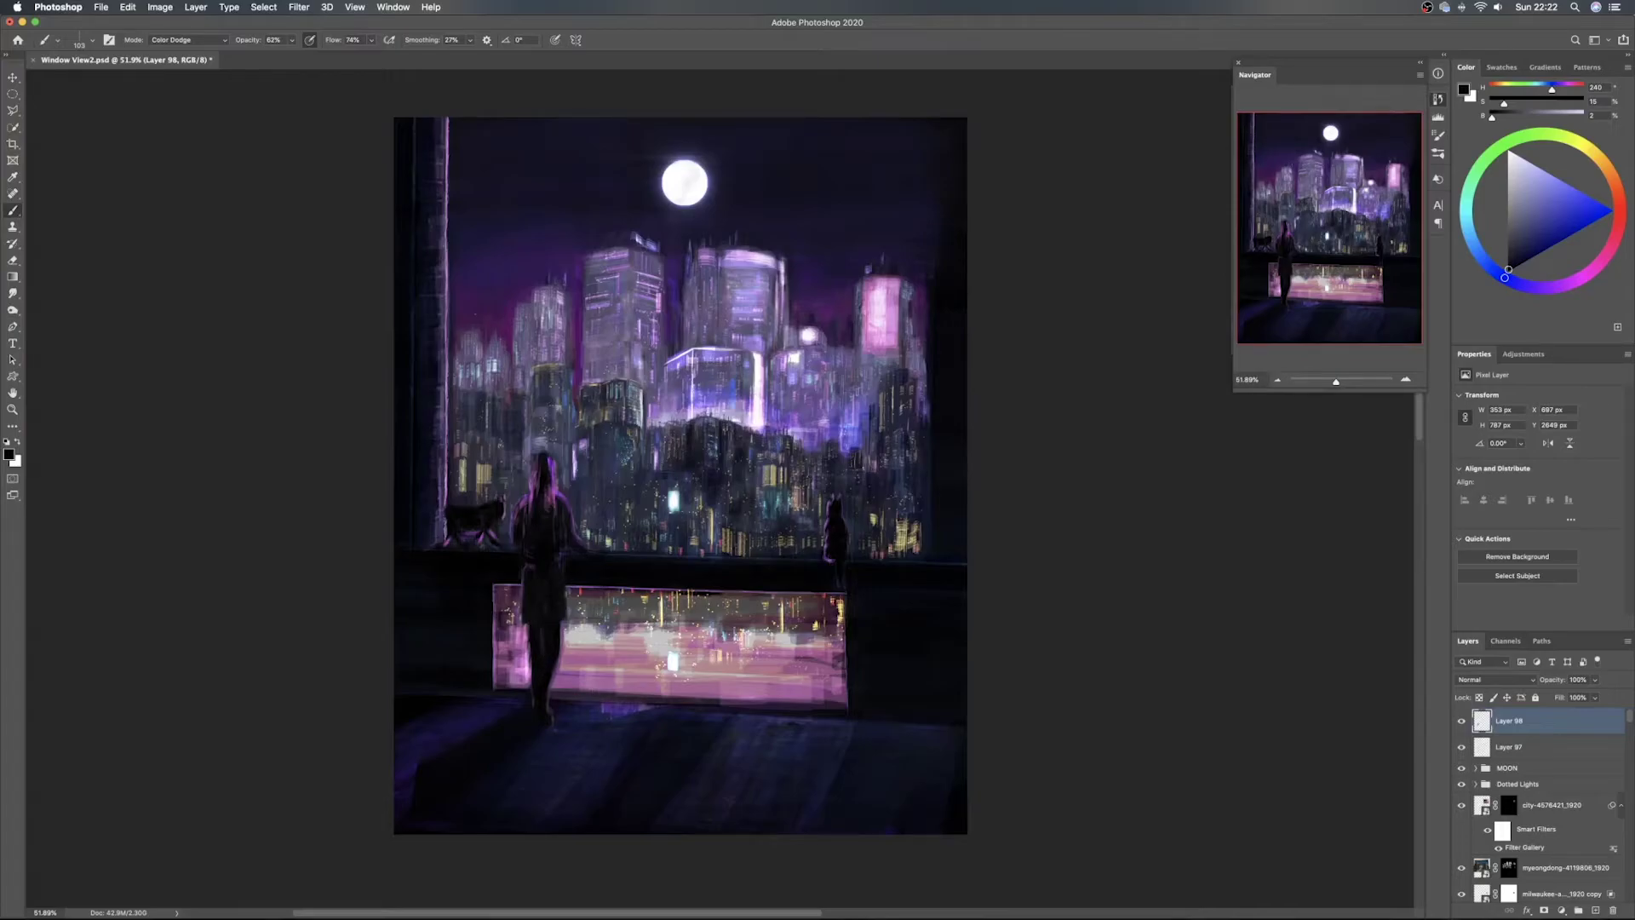
left_click_drag(534, 521, 533, 549)
left_click_drag(535, 468, 544, 502)
key("super+s")
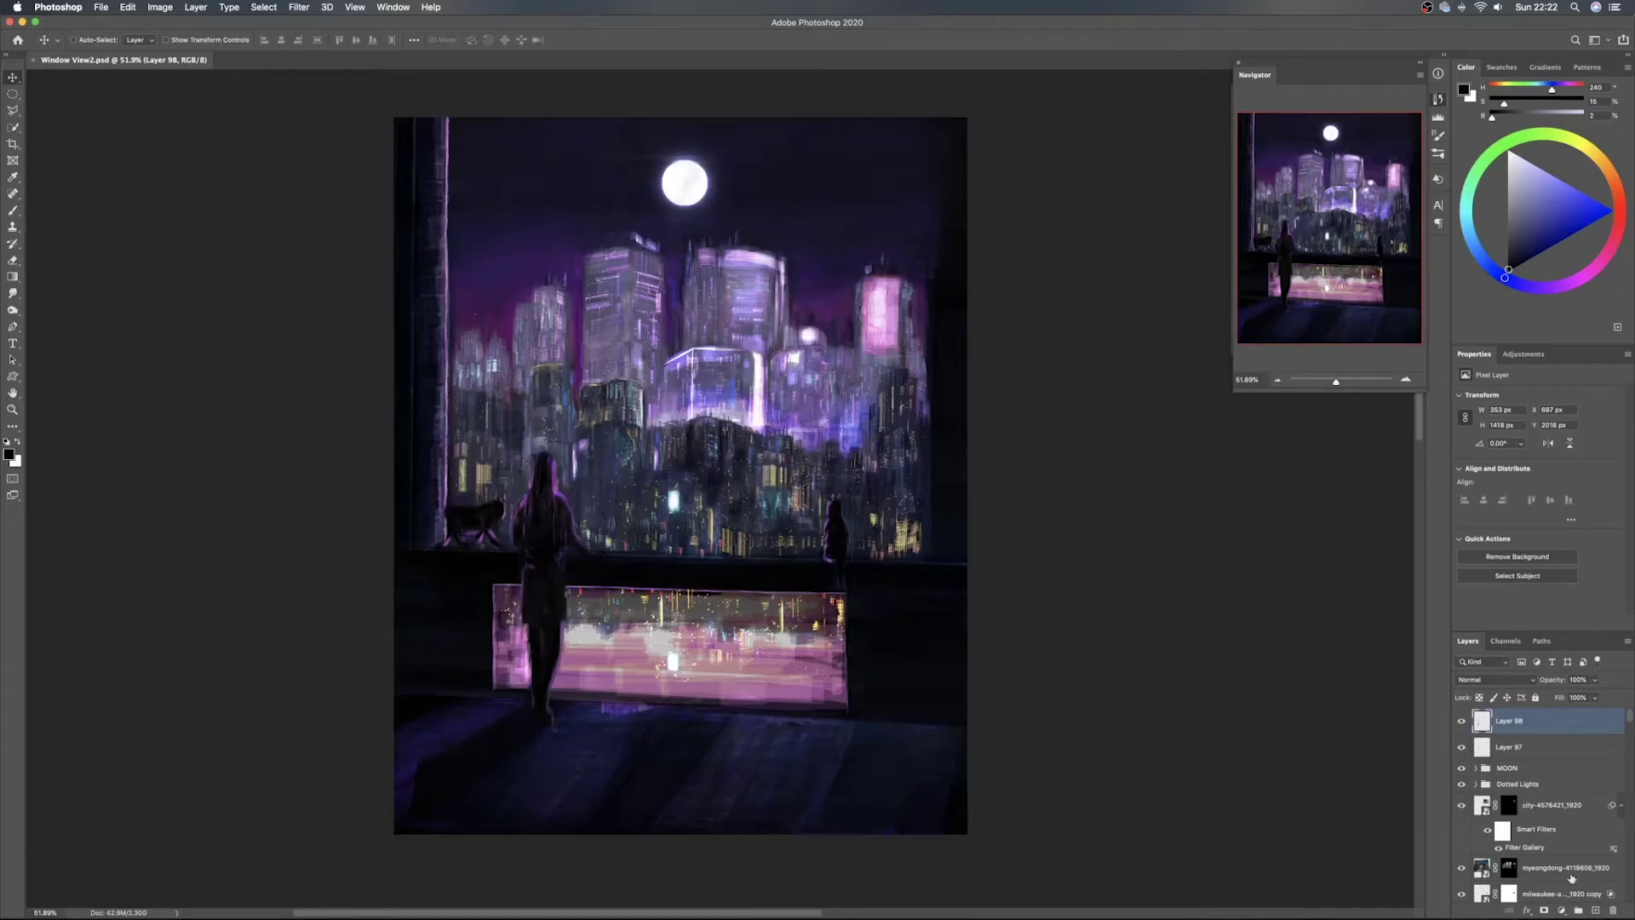
Add another layer and paint purple strands and edge highlights through the figure's long hair, using a color sampled from it
left_click(1595, 909)
key("b")
left_click_drag(574, 474, 558, 476)
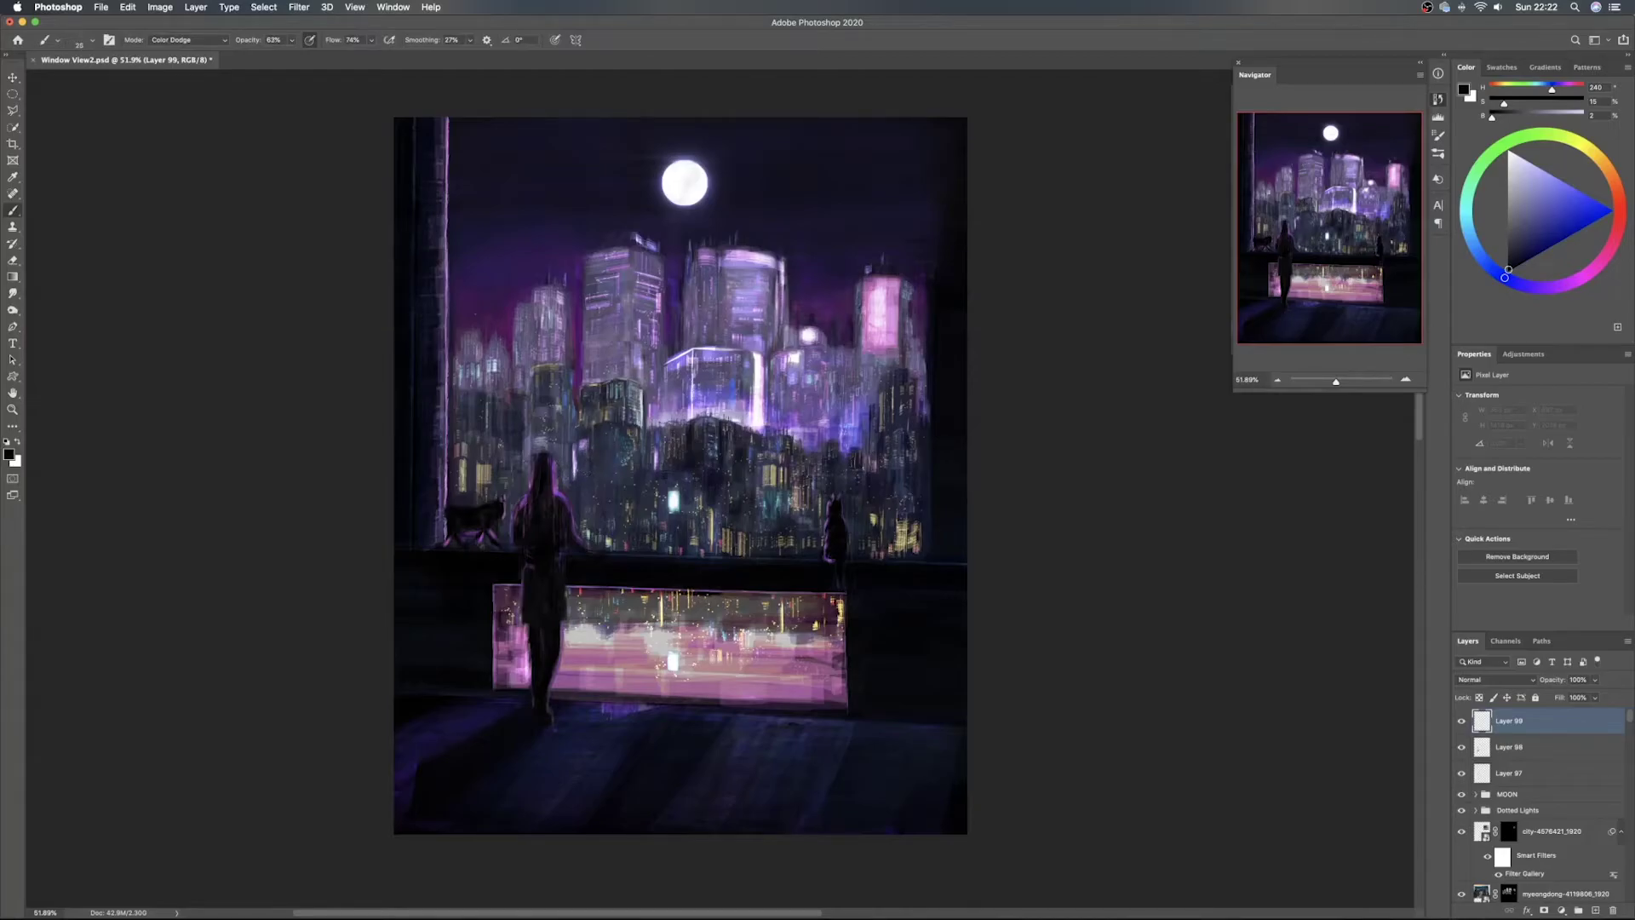
left_click(553, 471, "alt")
left_click_drag(559, 476, 555, 476)
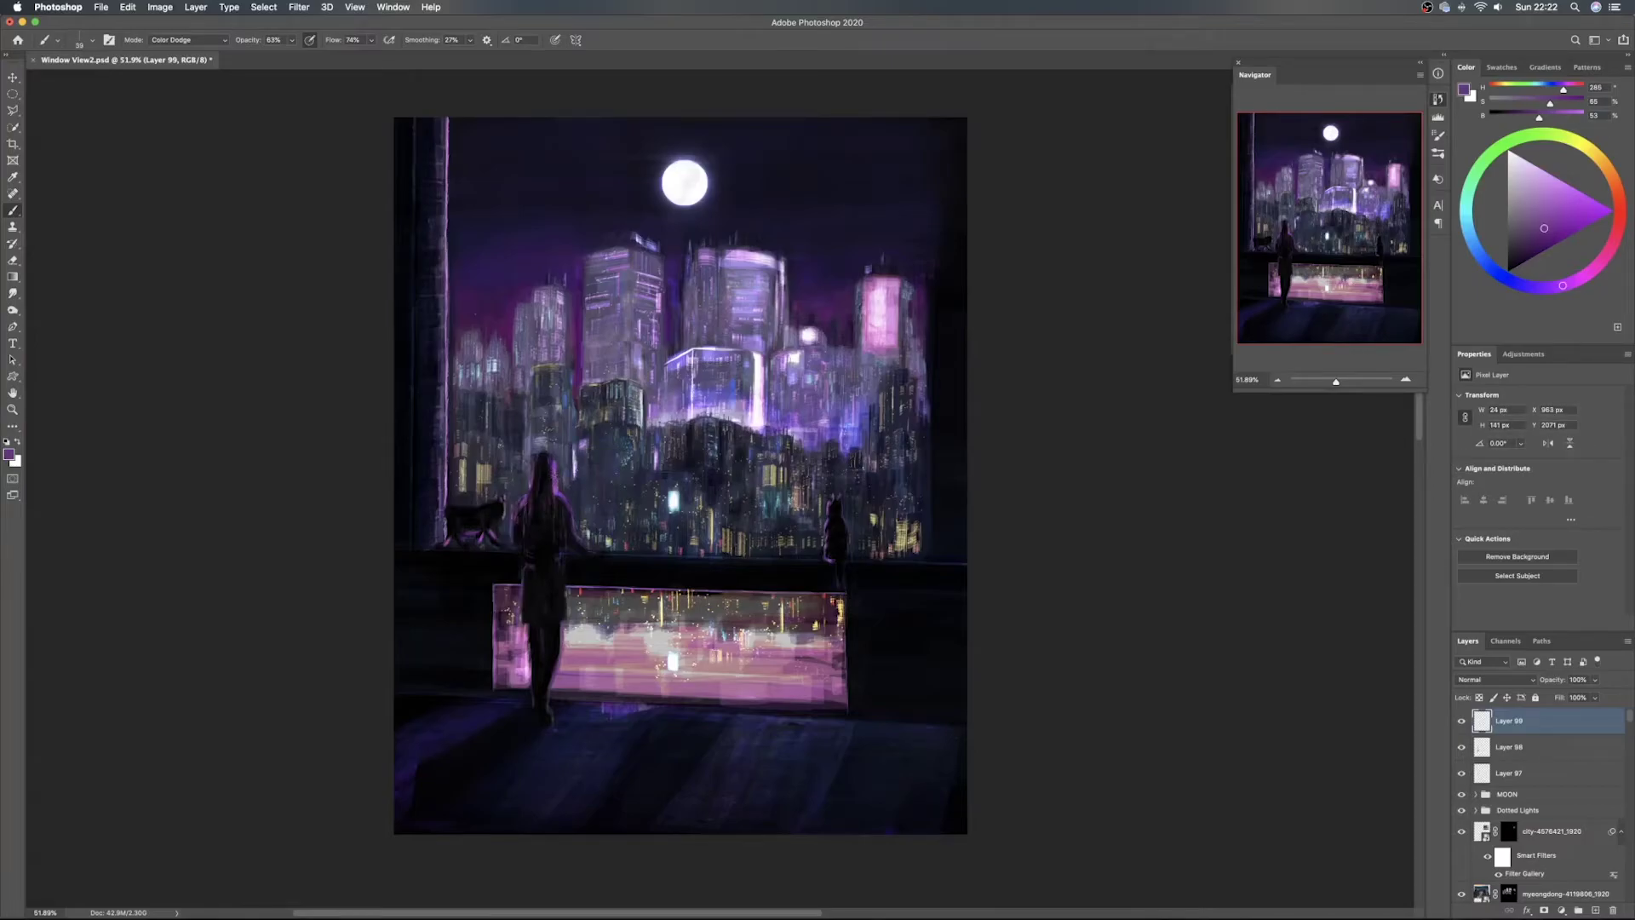
left_click_drag(553, 461, 555, 472)
left_click_drag(546, 464, 525, 494)
left_click_drag(539, 523, 538, 529)
left_click_drag(542, 467, 540, 491)
left_click(545, 474, "alt")
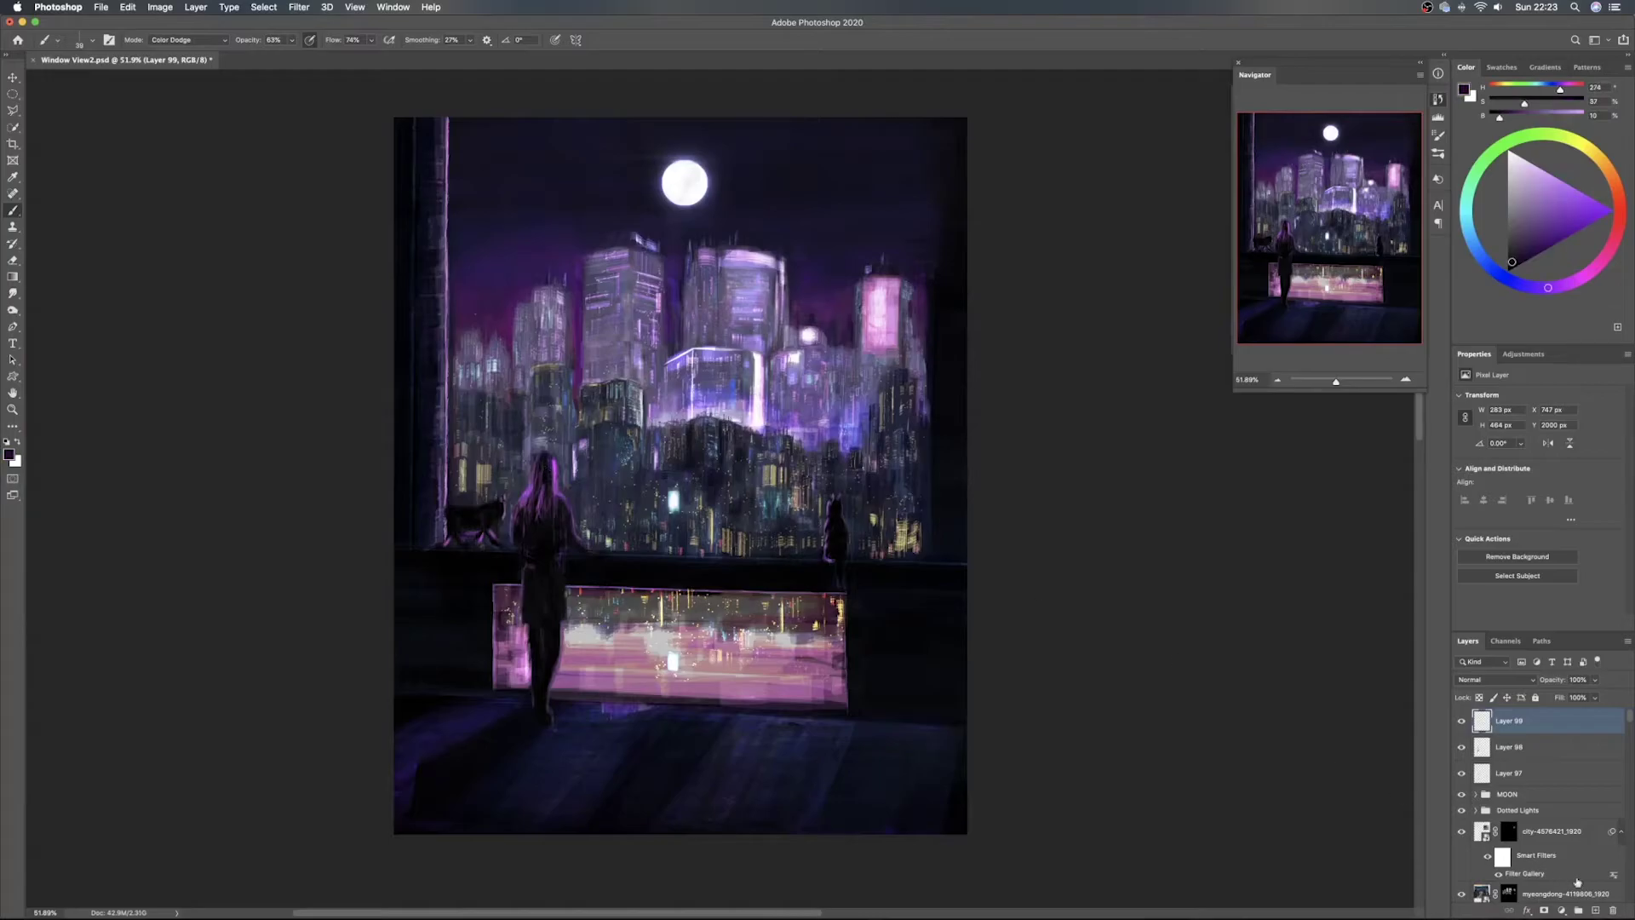
Add a new layer and paint dark strands through the figure's hair to break up the purple highlights
left_click(1595, 910)
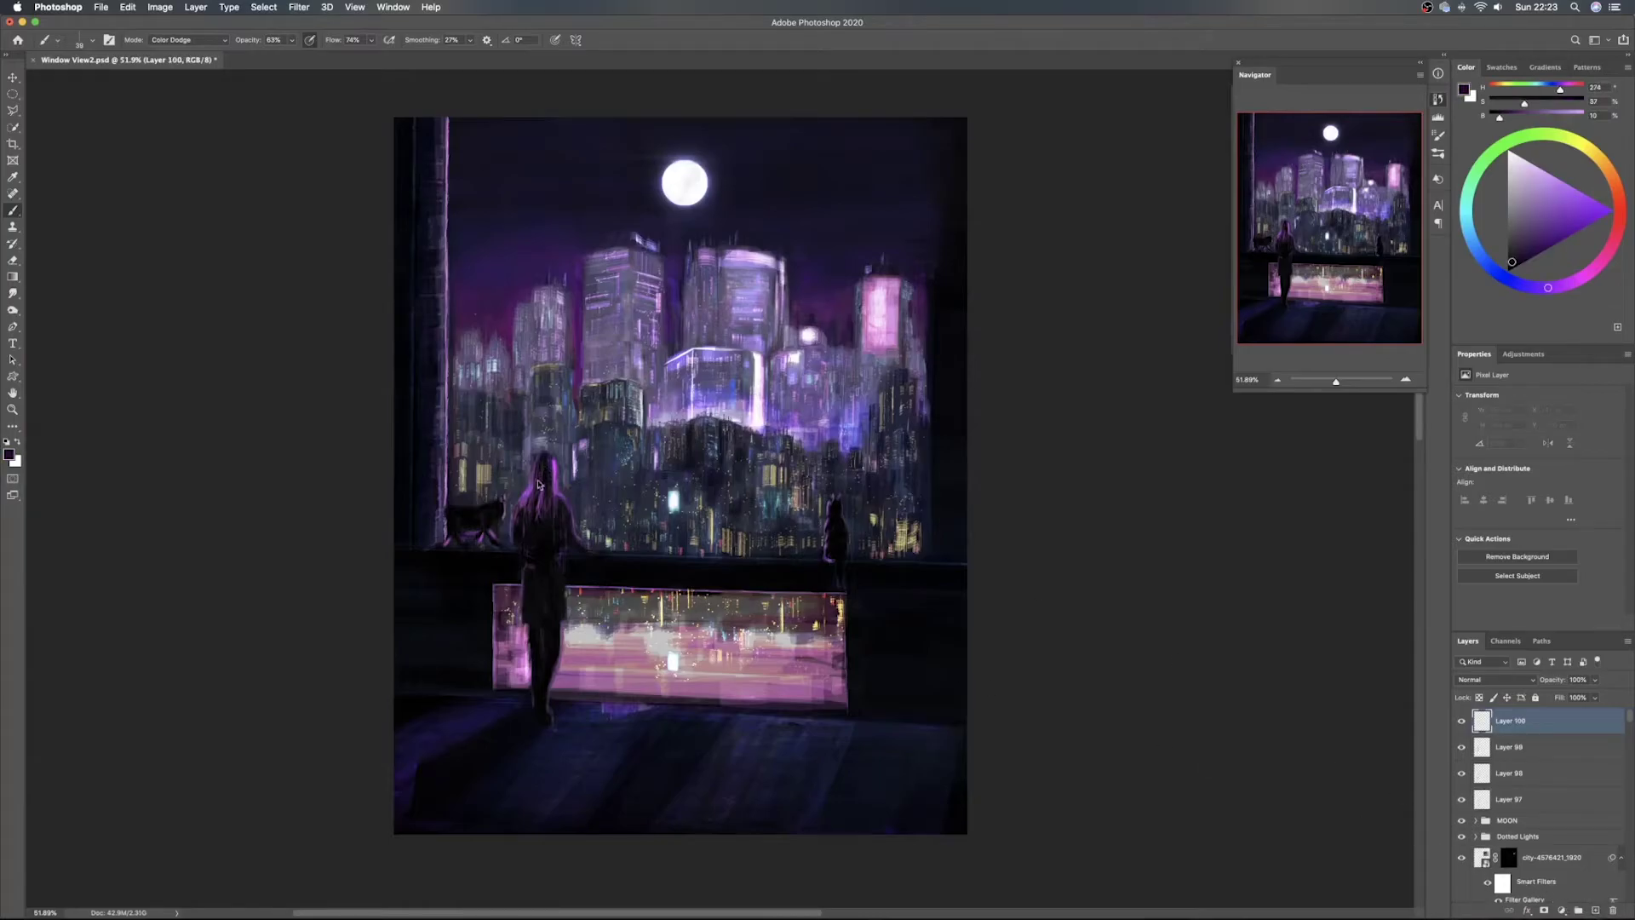
left_click_drag(540, 462, 541, 503)
mouse_move(531, 485)
left_mouse_down()
mouse_move(524, 502)
mouse_move(545, 518)
left_mouse_up()
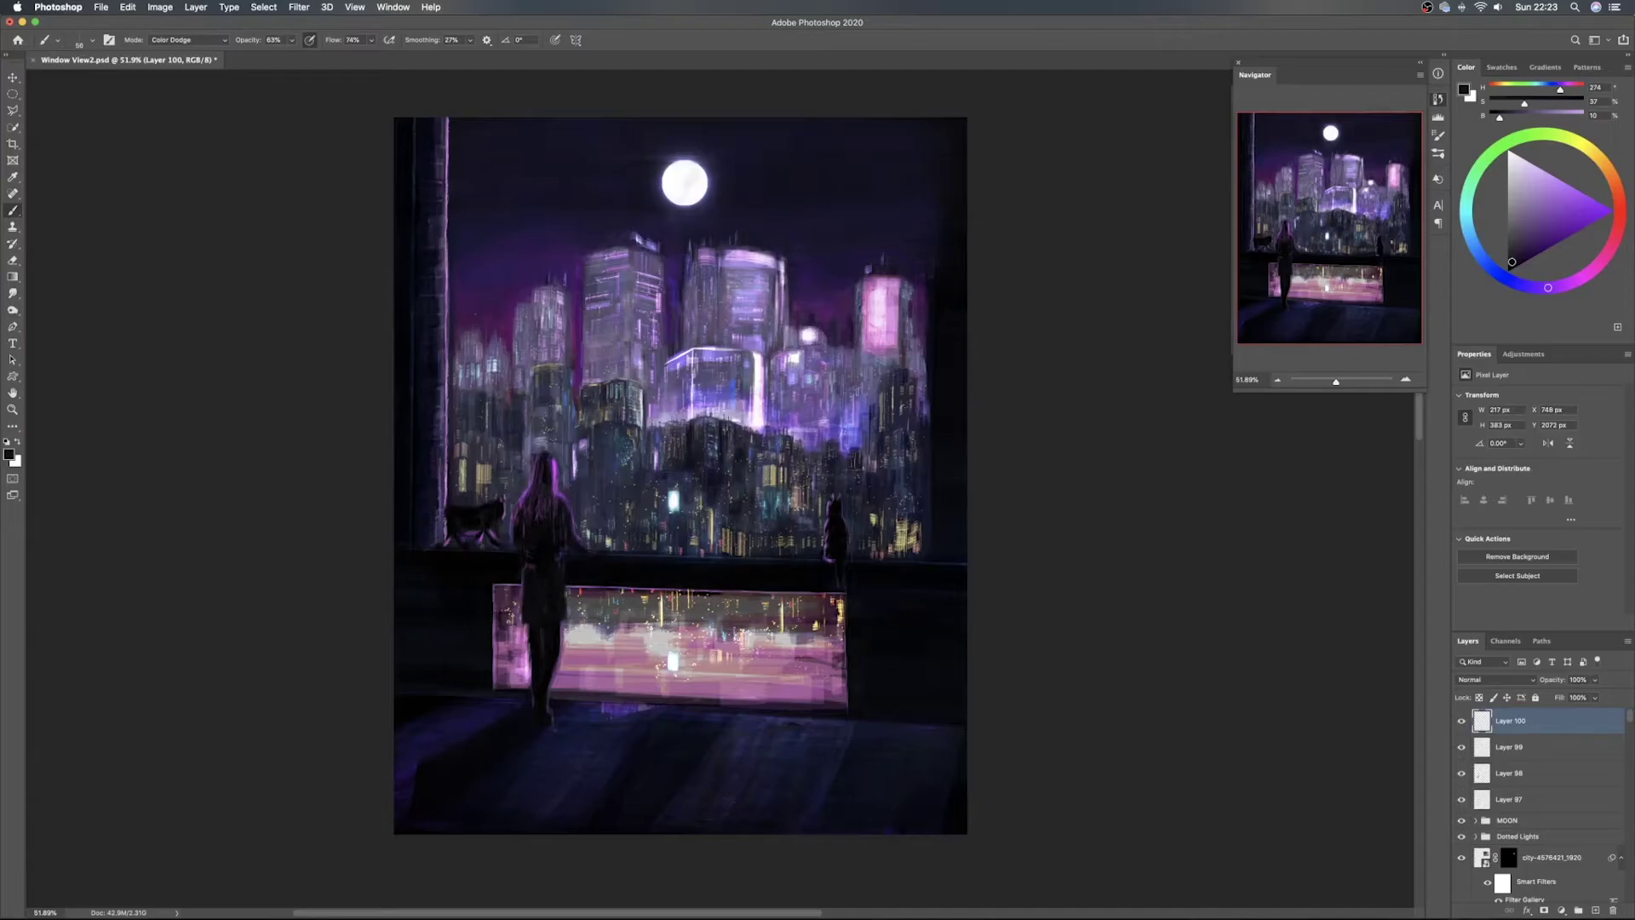
Paint the skirt, leg edges and arm edge in bright magenta-purple sampled from the hair highlight
left_click(554, 467, "alt")
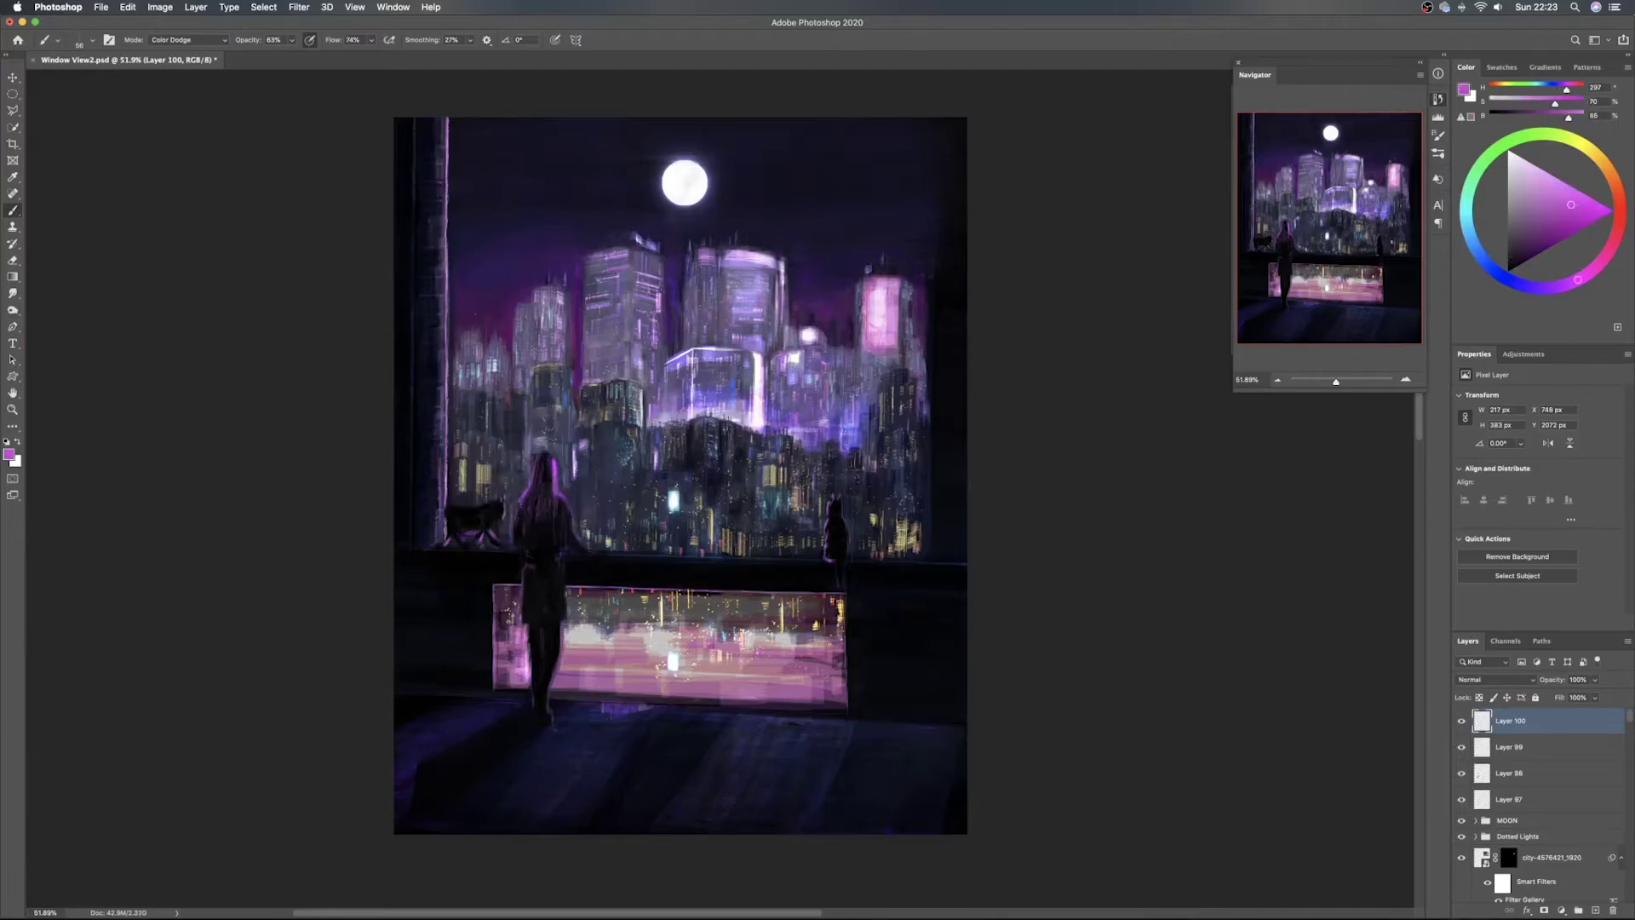
mouse_move(533, 568)
left_mouse_down()
mouse_move(528, 600)
mouse_move(557, 579)
mouse_move(560, 606)
mouse_move(530, 611)
mouse_move(529, 647)
mouse_move(528, 606)
mouse_move(536, 682)
left_mouse_up()
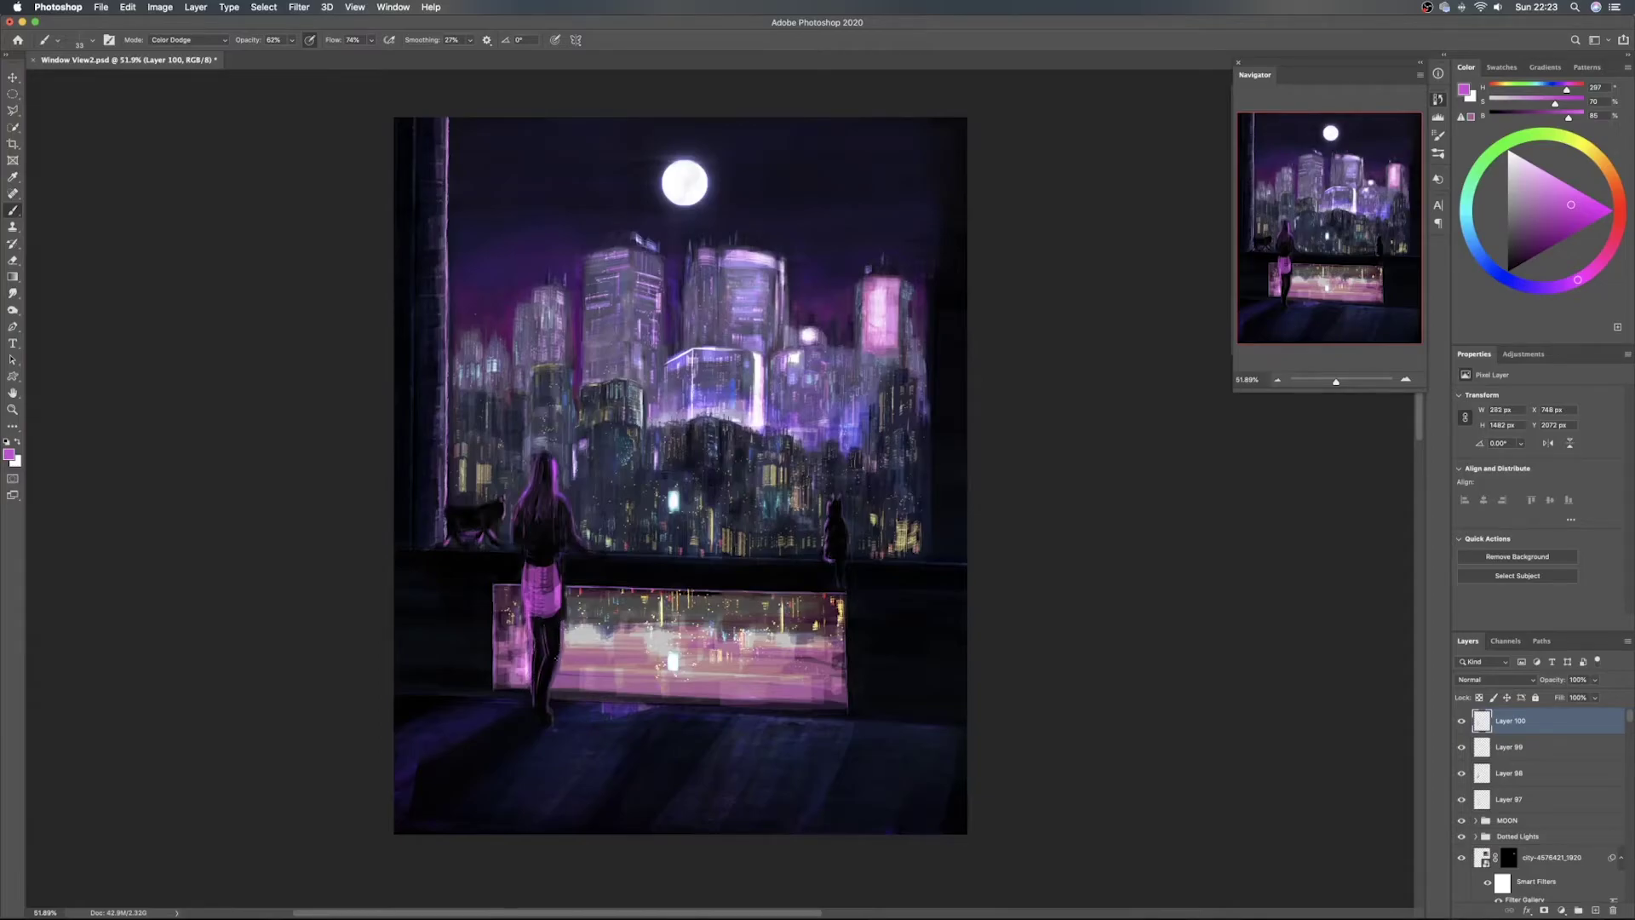
left_click_drag(562, 567, 561, 593)
left_click_drag(518, 524, 521, 541)
Add a new layer and shade the inside of the bright skirt with a dark purple sampled from the figure's waist
left_click(1596, 910)
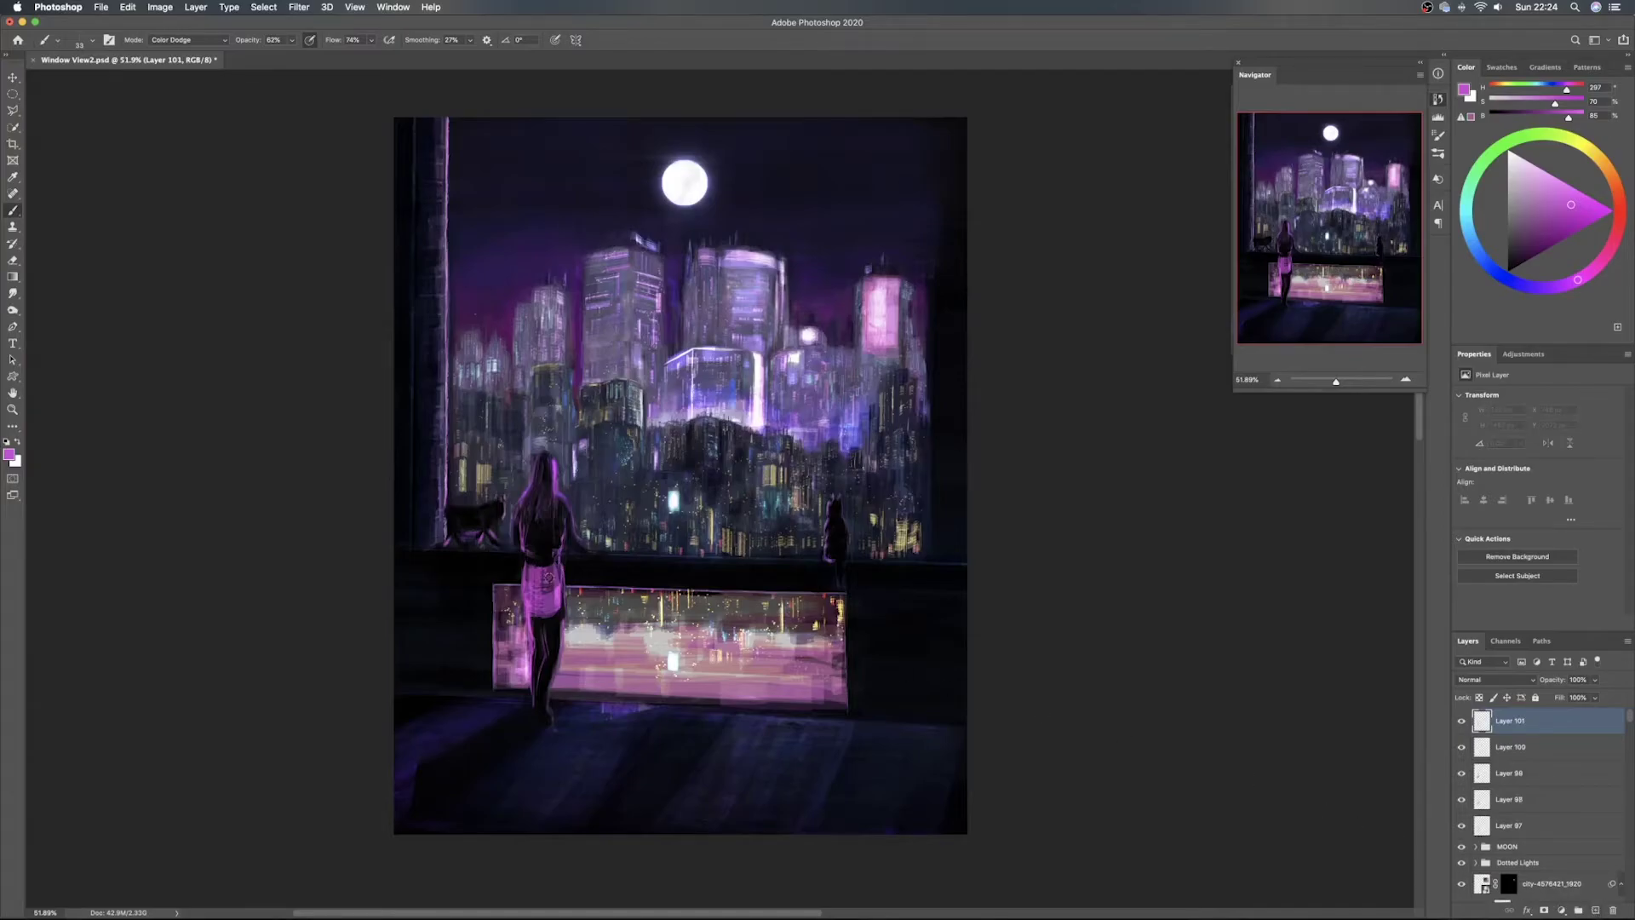
left_click(535, 551, "alt")
left_click_drag(538, 575, 534, 605)
mouse_move(543, 582)
left_mouse_down()
mouse_move(553, 612)
mouse_move(529, 610)
left_mouse_up()
left_click_drag(541, 598, 541, 610)
mouse_move(549, 586)
left_mouse_down()
mouse_move(548, 608)
mouse_move(538, 585)
mouse_move(560, 584)
mouse_move(525, 612)
left_mouse_up()
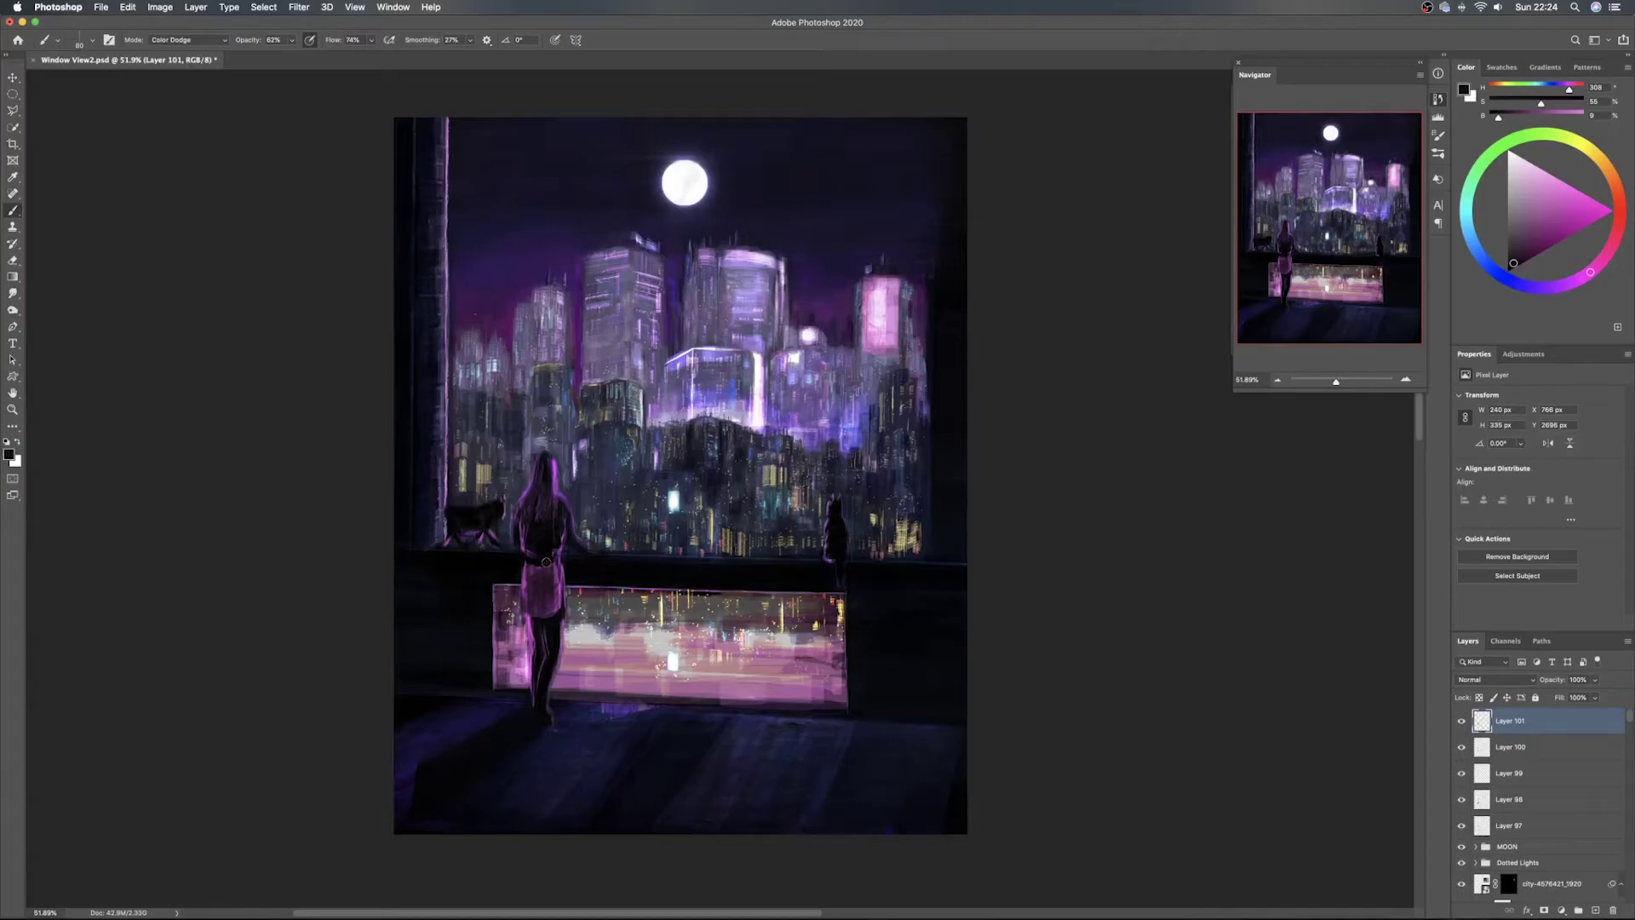
Deepen the skirt, waist and lower back with sampled near-black on another new layer
left_click(546, 562, "alt")
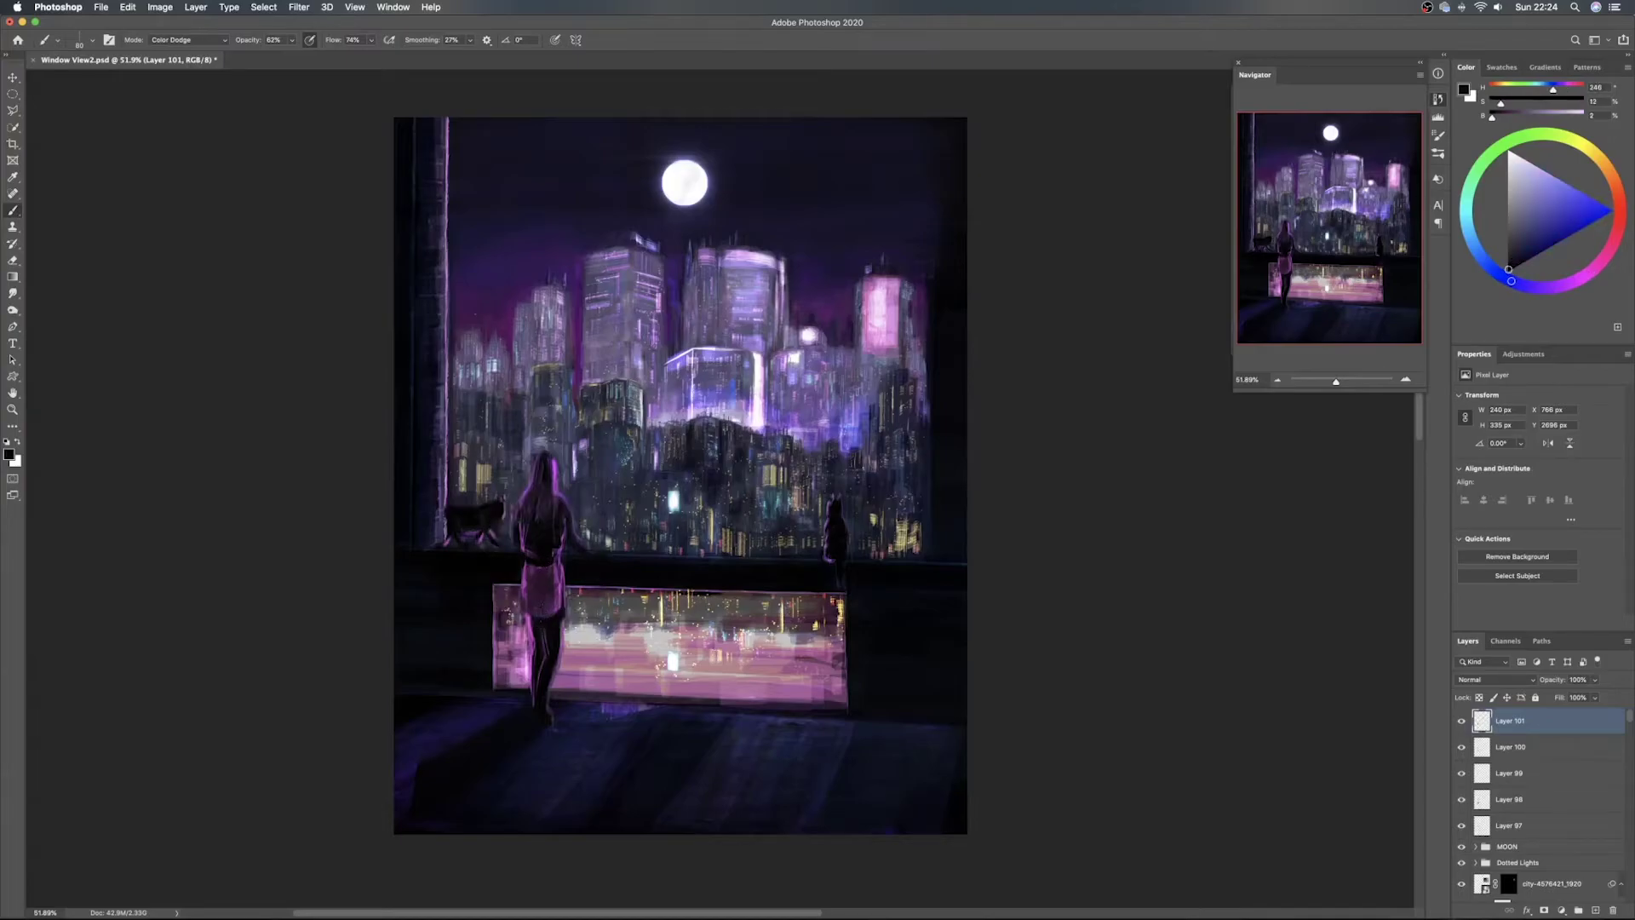
left_click(1595, 909)
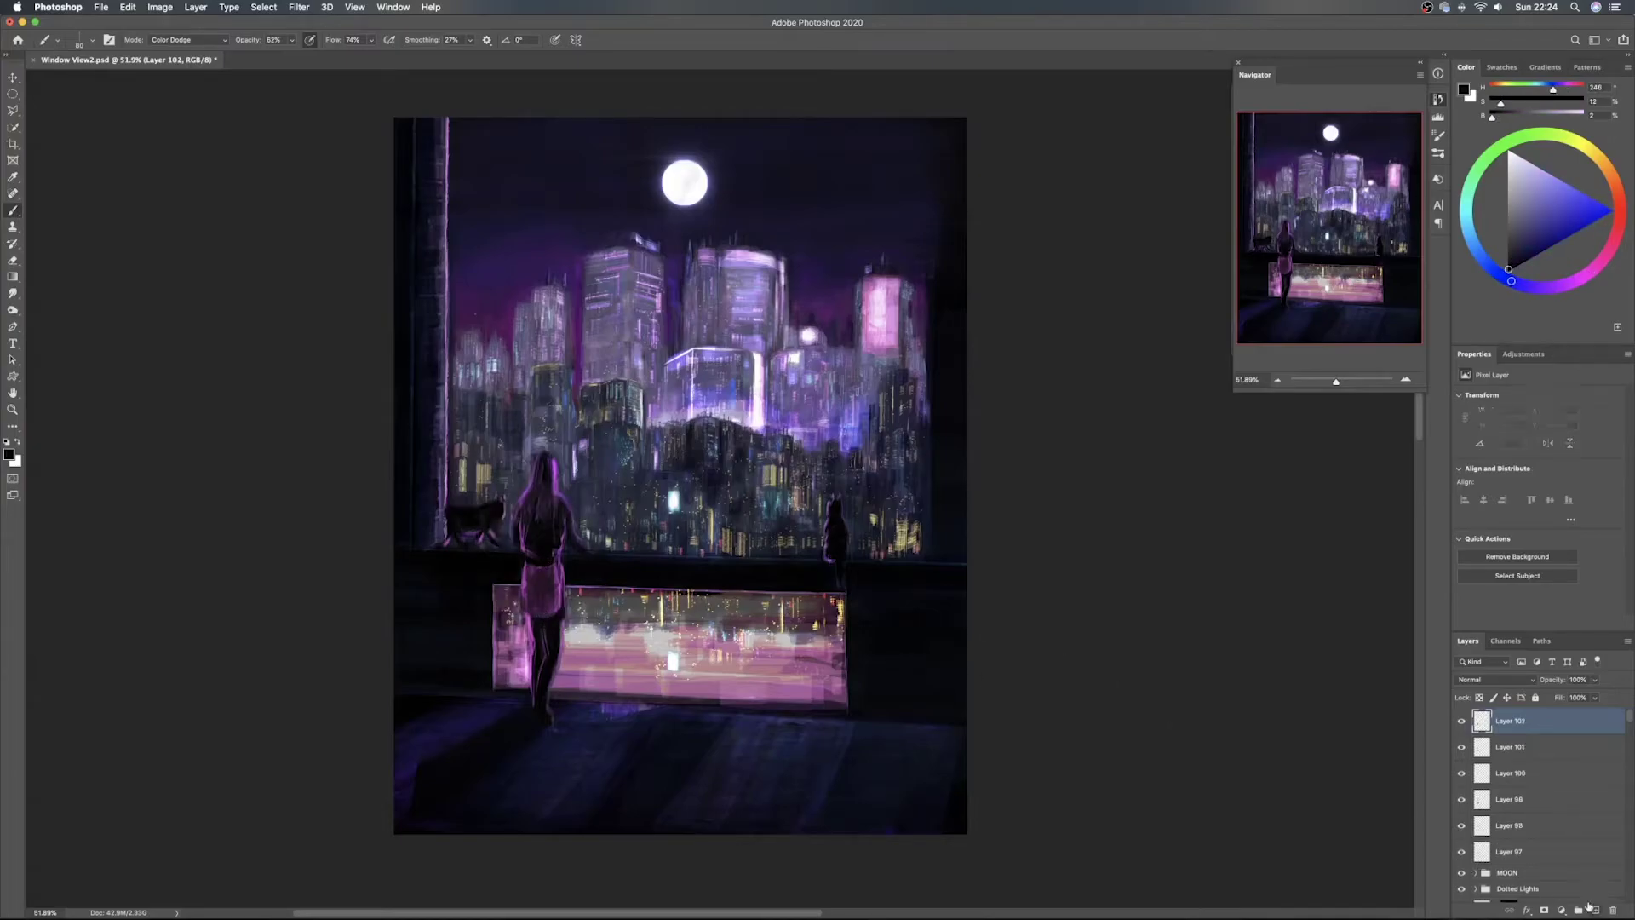
left_click_drag(544, 567, 558, 614)
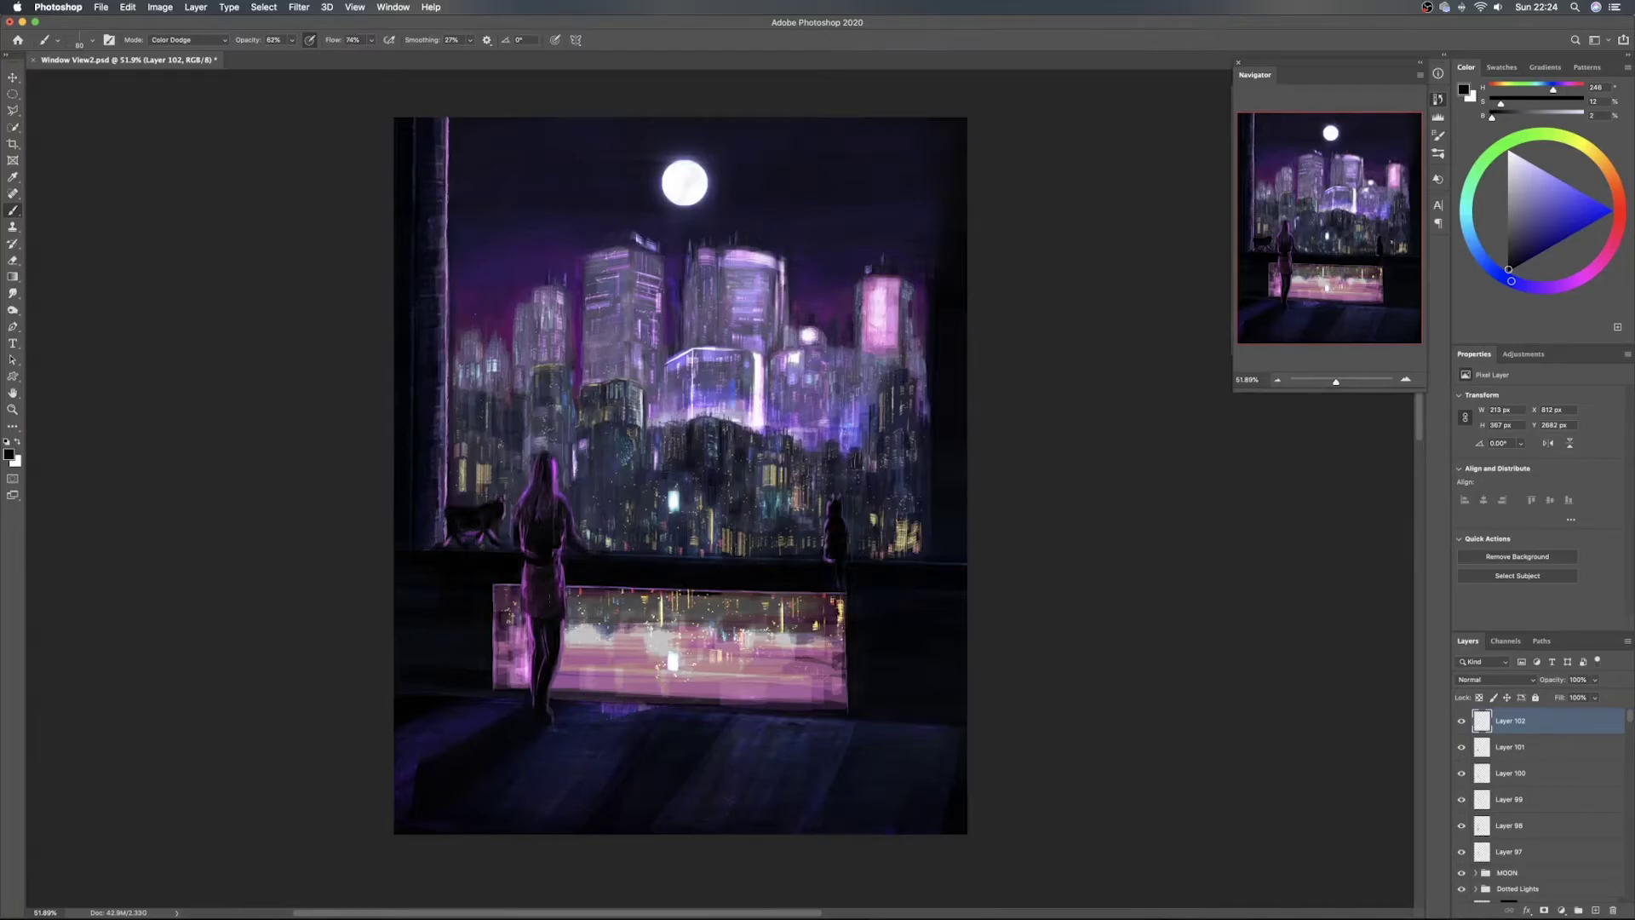
mouse_move(528, 573)
left_mouse_down()
mouse_move(526, 592)
mouse_move(542, 570)
left_mouse_up()
mouse_move(543, 554)
left_mouse_down()
mouse_move(522, 542)
mouse_move(562, 543)
left_mouse_up()
Sample the city's blue-violet, darken it to 15% brightness, refine the figure's hair and shoulder contour on a new layer, and sample the rim-light purple
left_click(561, 488, "alt")
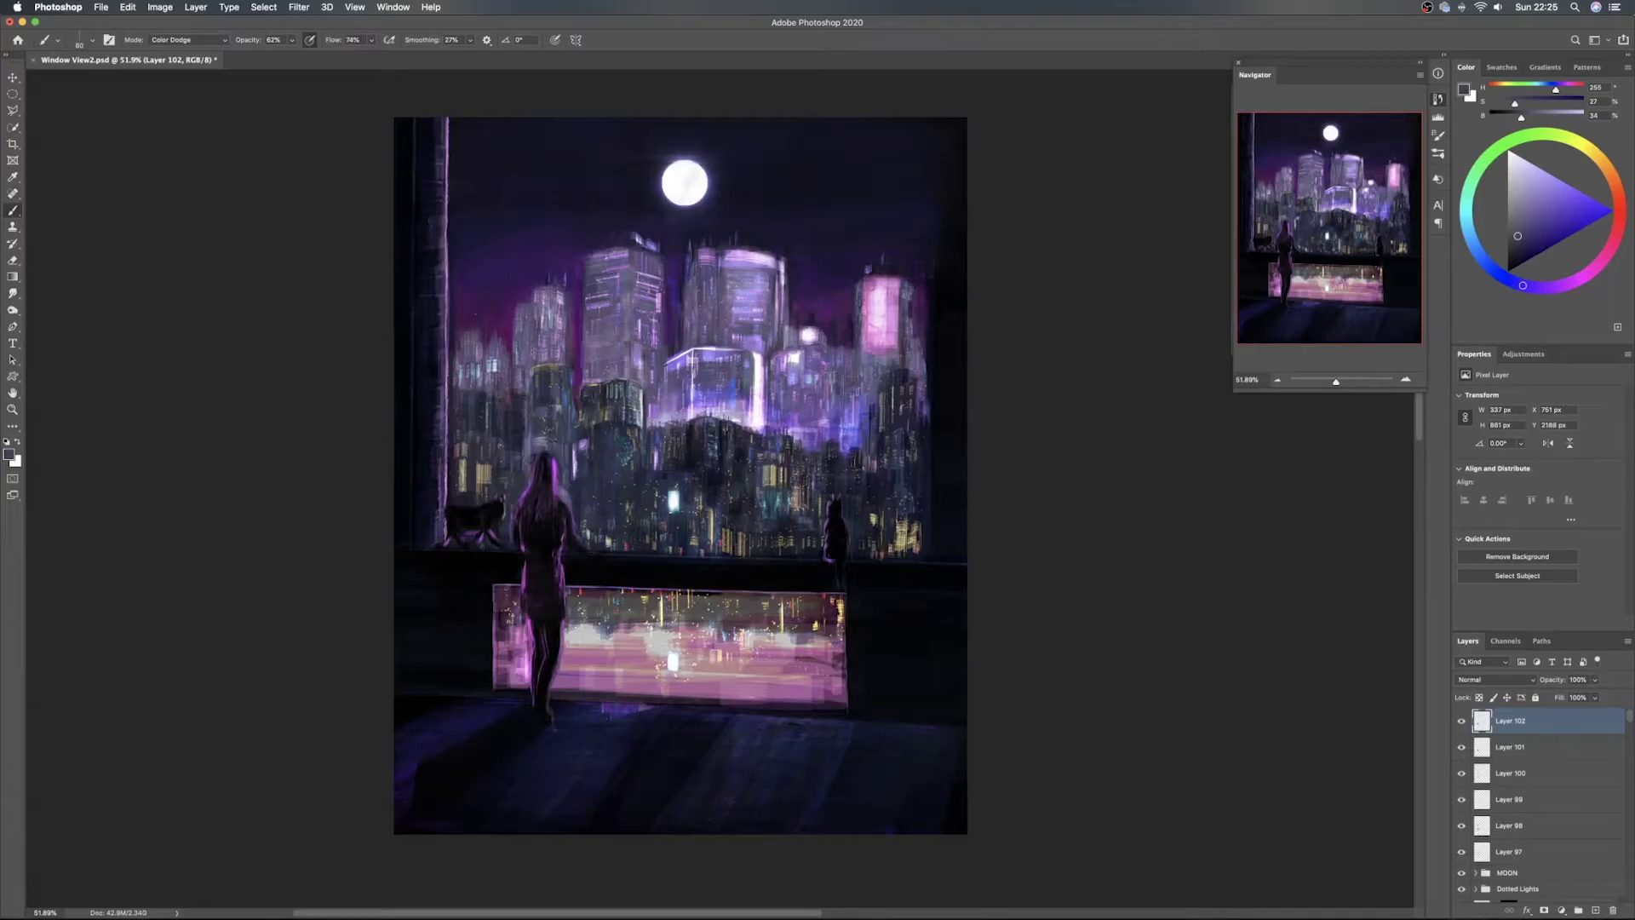
left_click_drag(1520, 246, 1515, 258)
left_click(1595, 911)
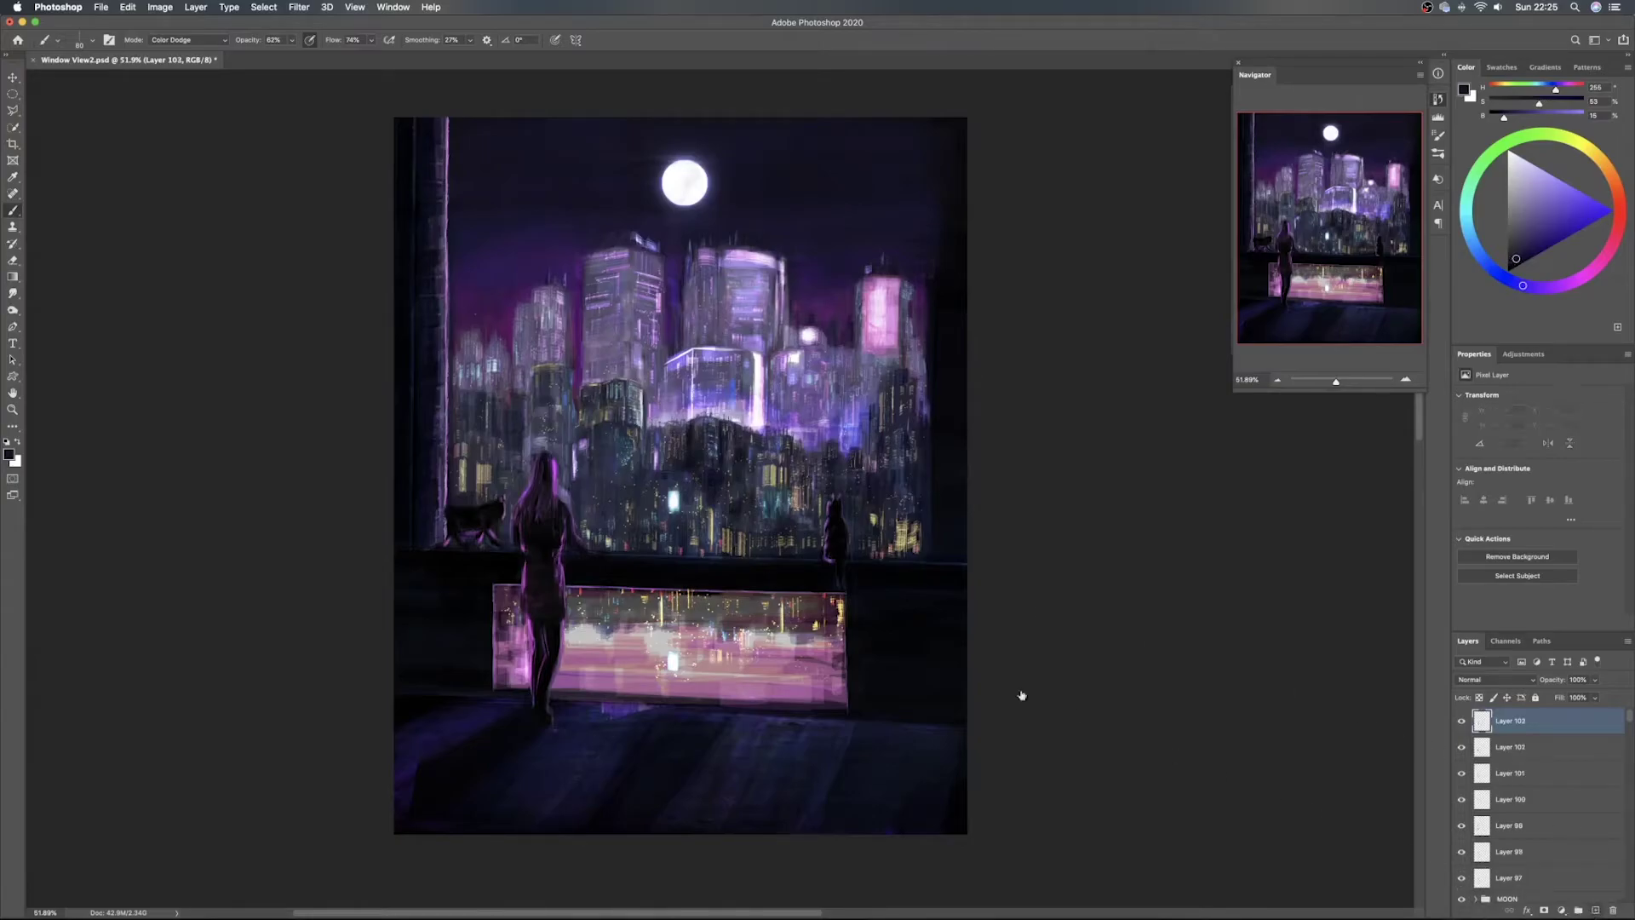
left_click_drag(562, 485, 568, 512)
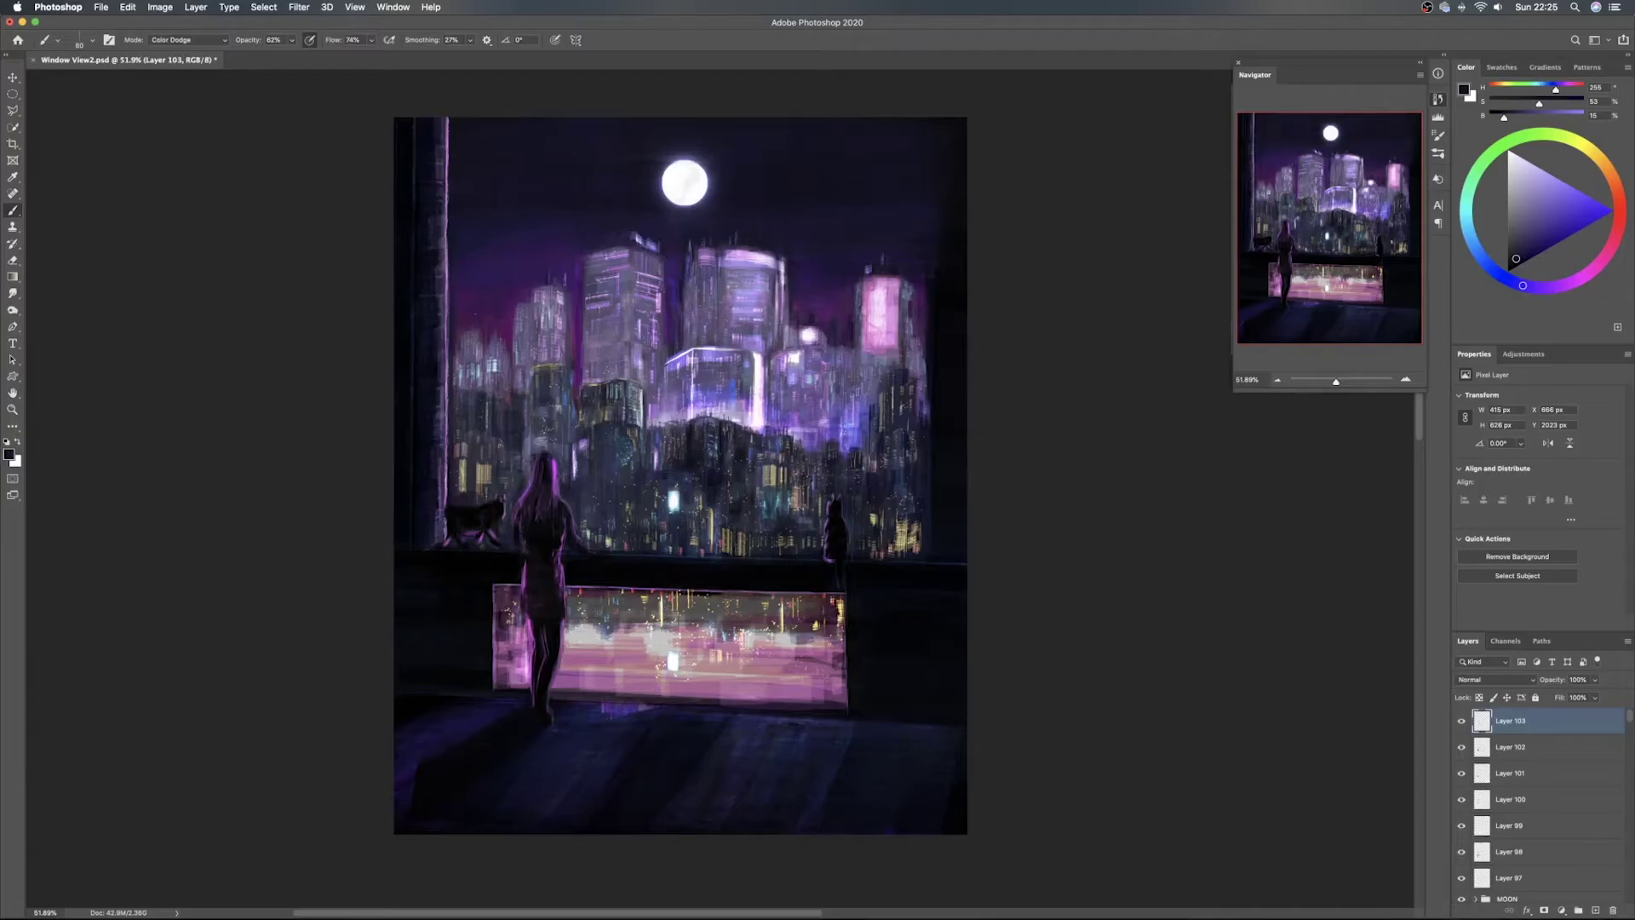
left_click(562, 545, "alt")
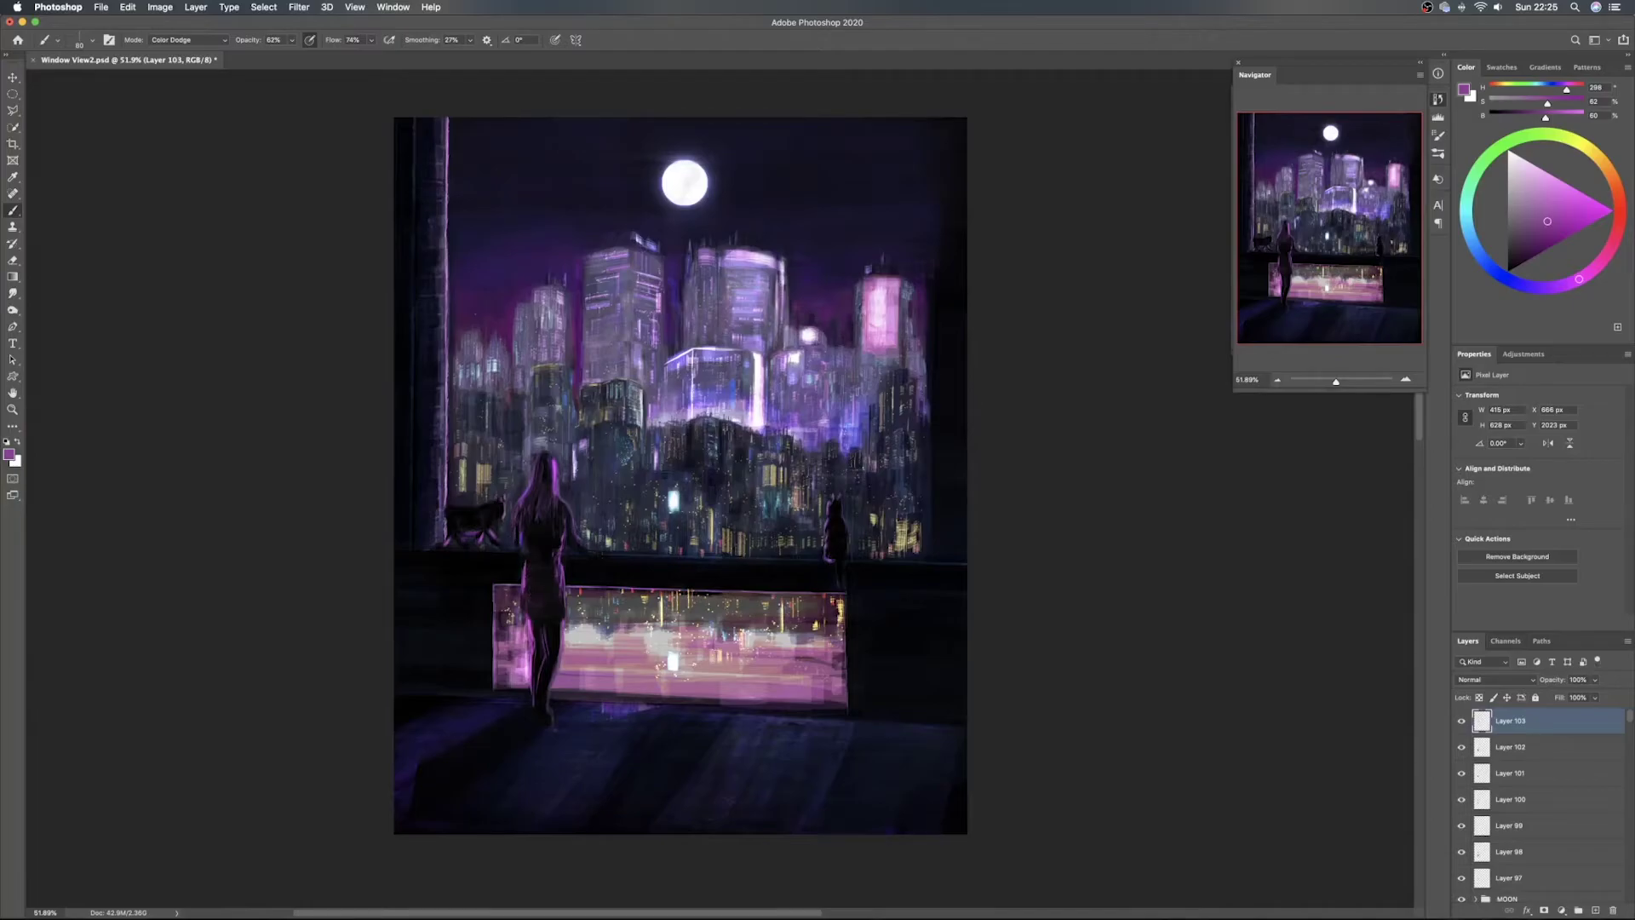
Paint a purple rim along the figure's right forearm and hand, sample dark blue beside it, and trim the hand's edge
left_click_drag(578, 541, 593, 551)
left_click_drag(588, 548, 590, 554)
left_click(612, 551, "alt")
left_click_drag(612, 553, 607, 553)
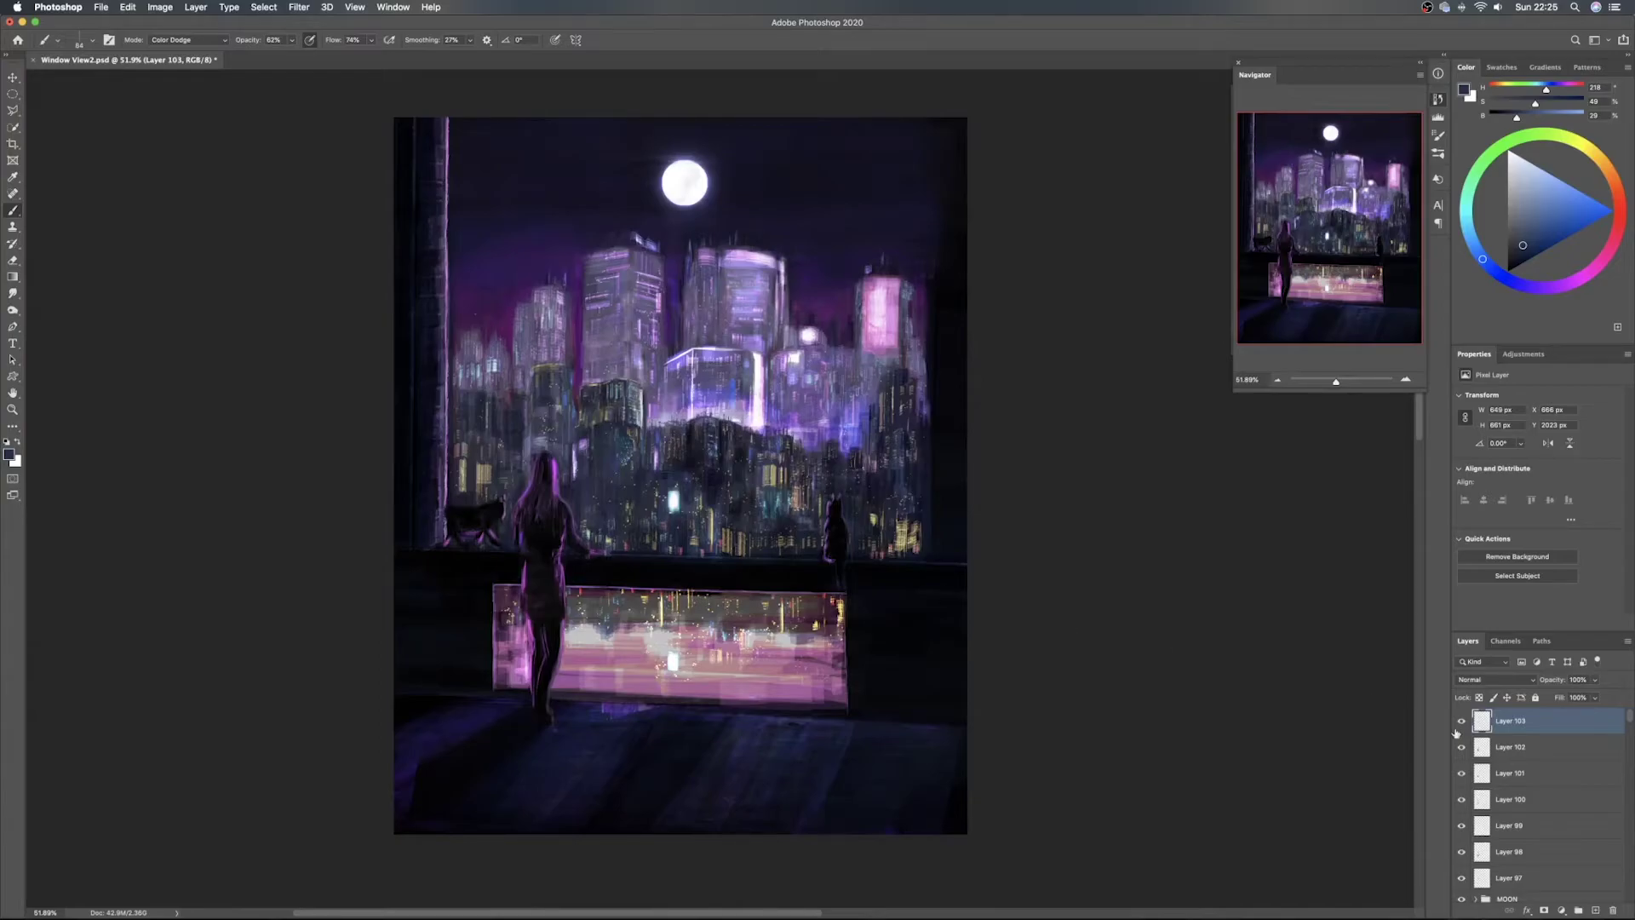
Add a new layer and refine the hand on the ledge with colours sampled from the hand and the city behind it
left_click(1596, 909)
left_click(594, 552, "alt")
left_click(593, 551)
left_click_drag(601, 540, 601, 542)
left_click(594, 552)
left_click(598, 528, "alt")
left_click(598, 540)
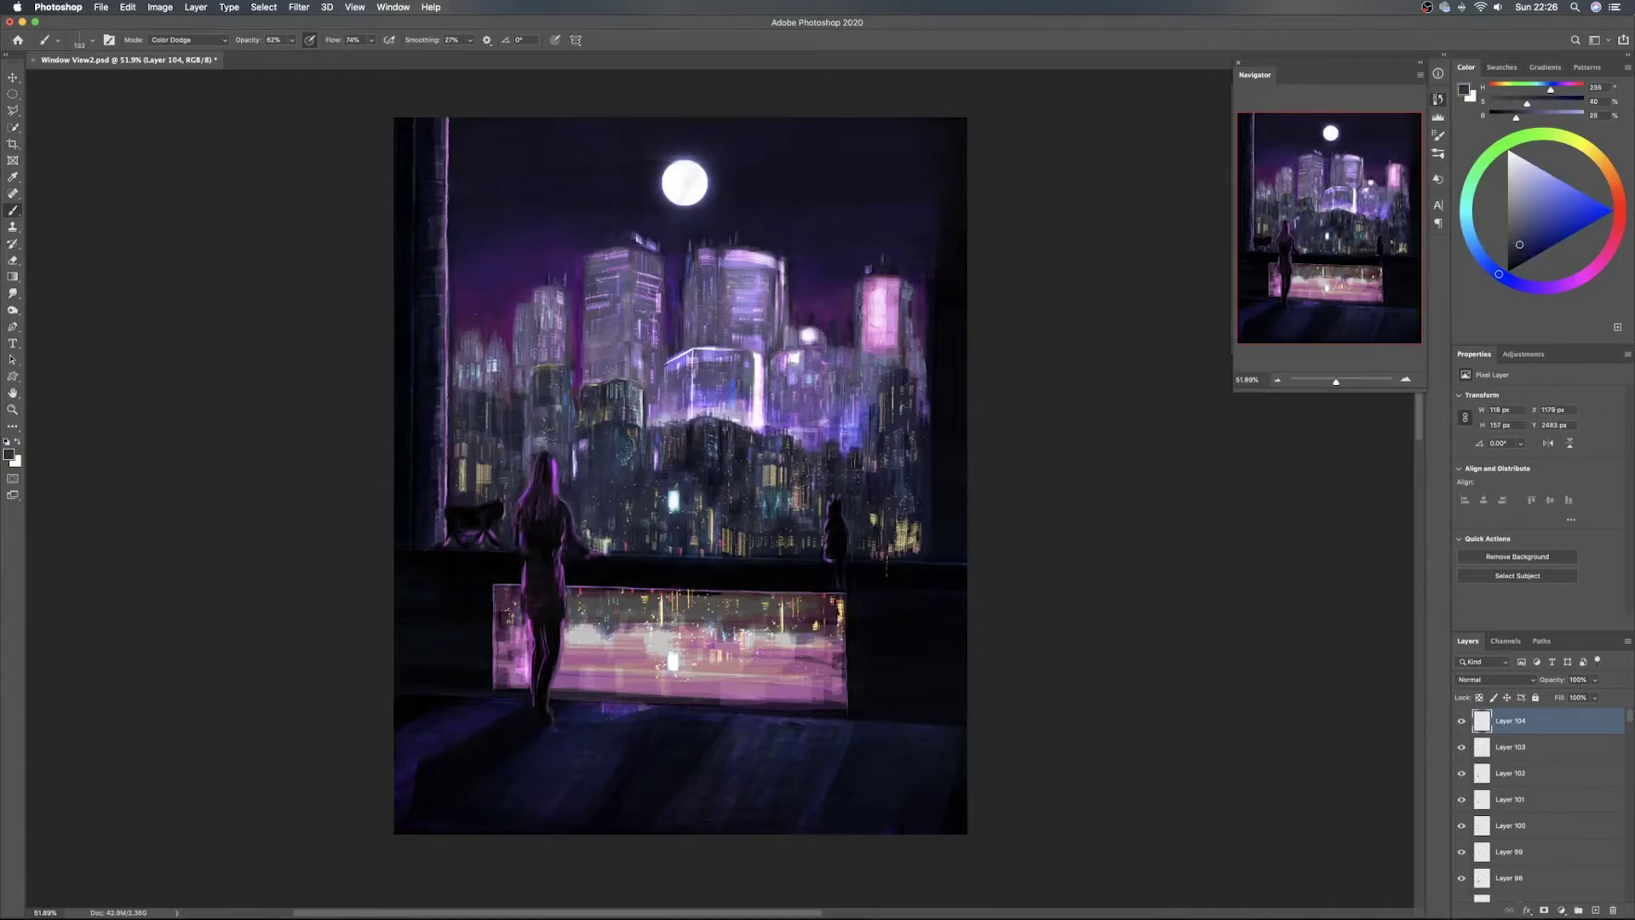
Darken the blue to 15% brightness and rework the figure's right hand and forearm outline on additional new layers
left_click(1594, 909)
left_click(593, 551)
left_click(597, 549)
left_click(1517, 259)
left_click(1594, 910)
left_click(592, 552)
mouse_move(590, 526)
left_mouse_down()
mouse_move(591, 550)
mouse_move(606, 552)
mouse_move(585, 543)
mouse_move(593, 530)
mouse_move(617, 547)
mouse_move(582, 543)
left_mouse_up()
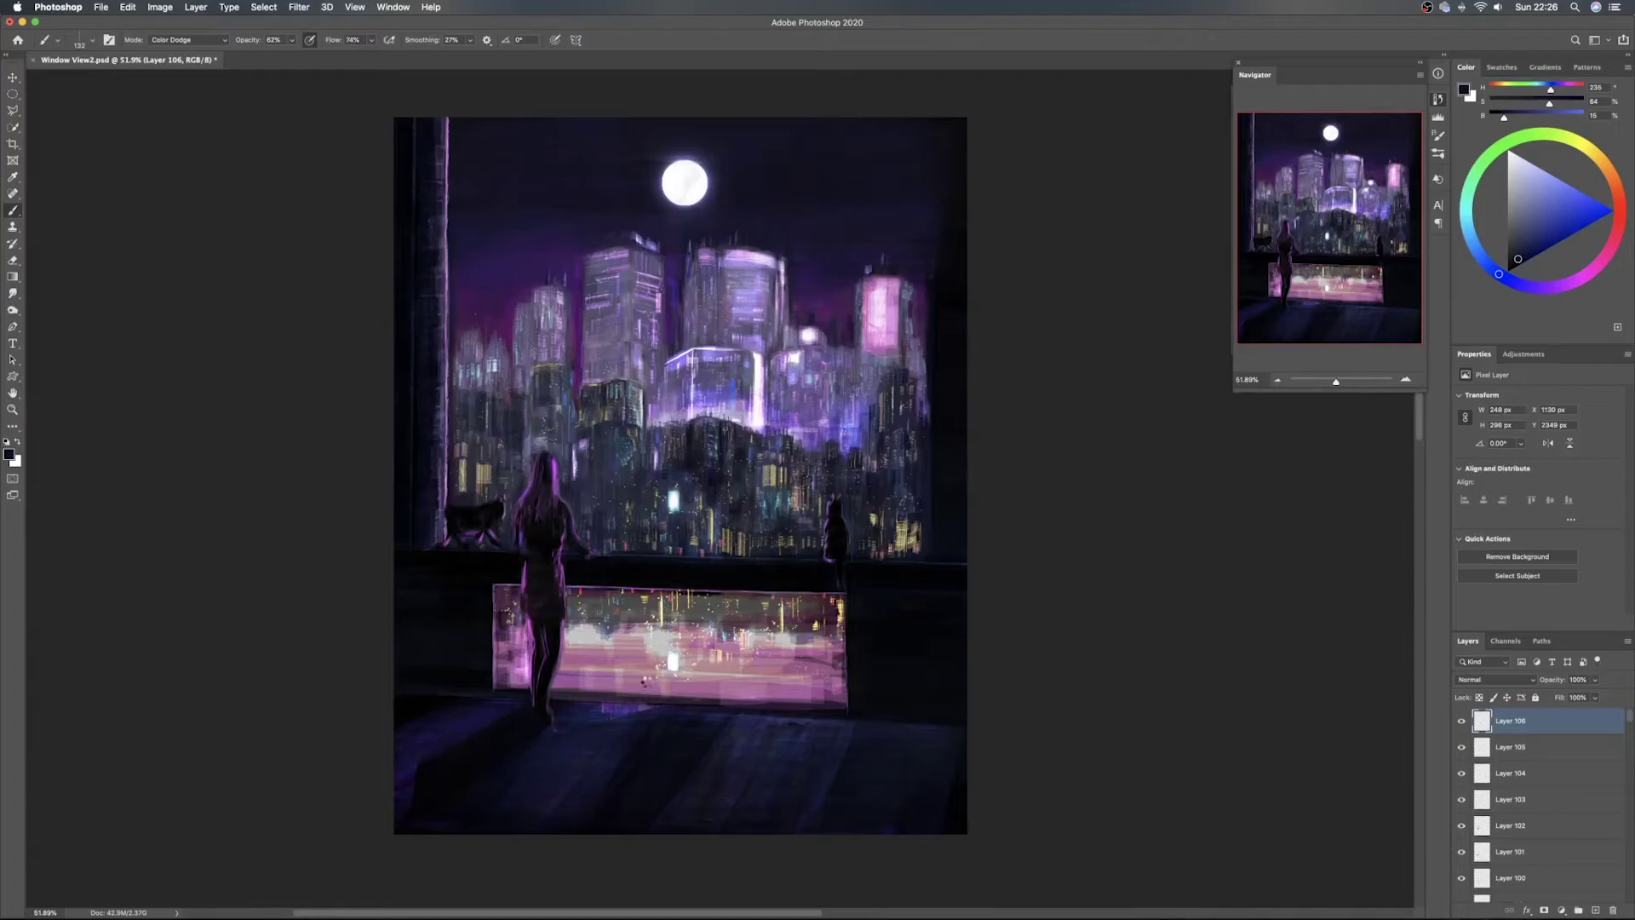
Check the composition with the canvas flipped horizontally, restore its orientation, and save the document
key("super+shift+h")
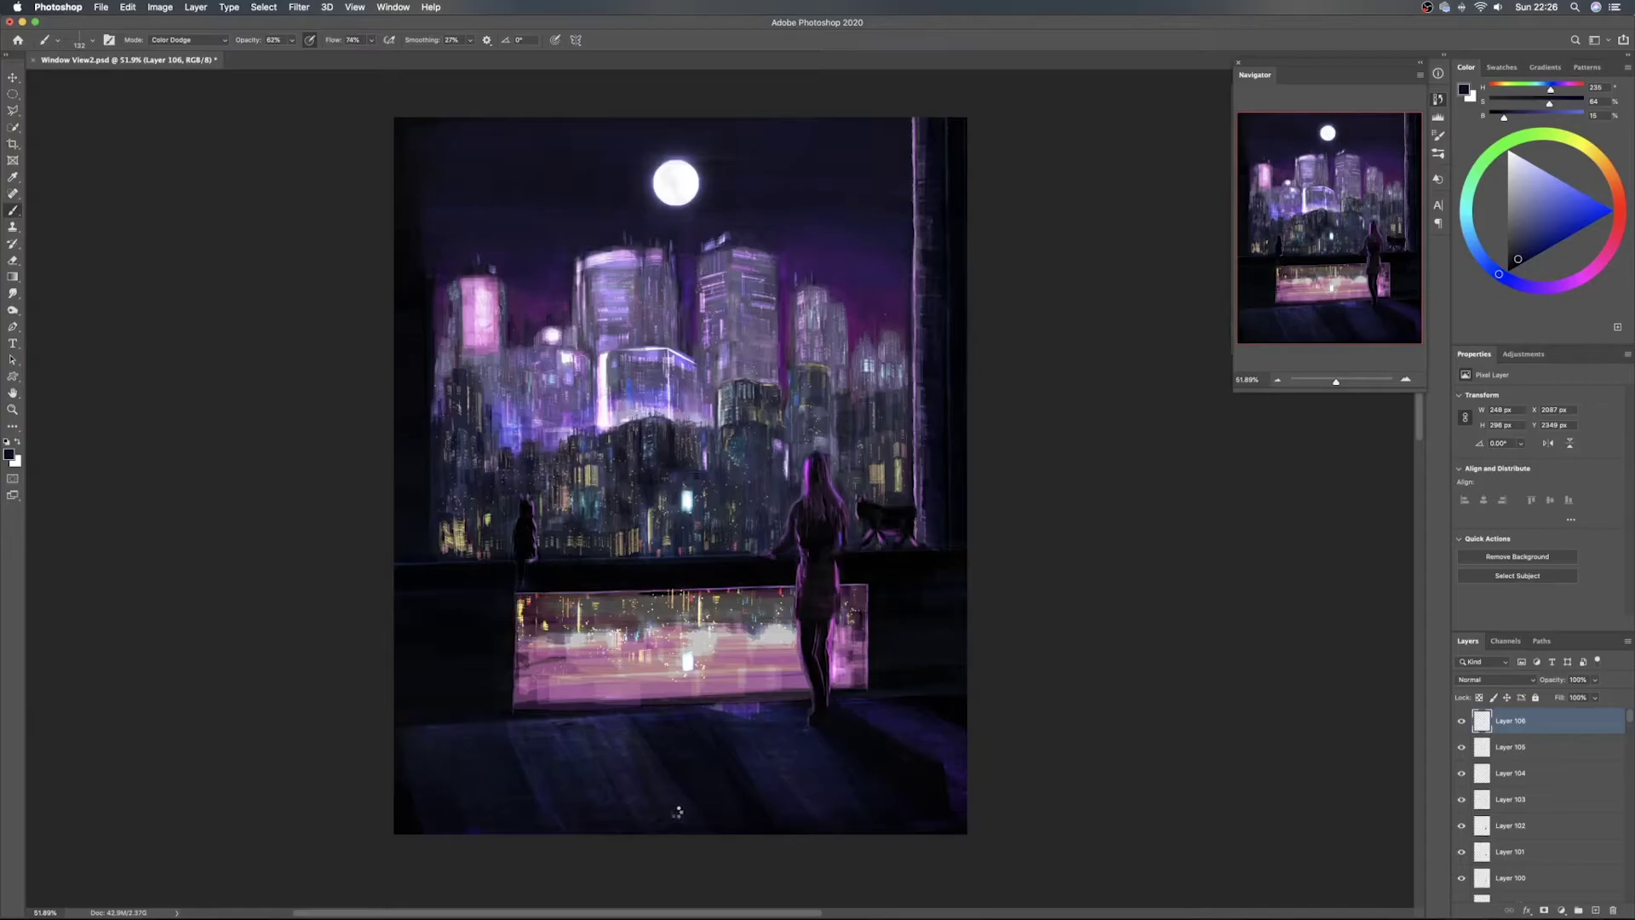
key("super+shift+h")
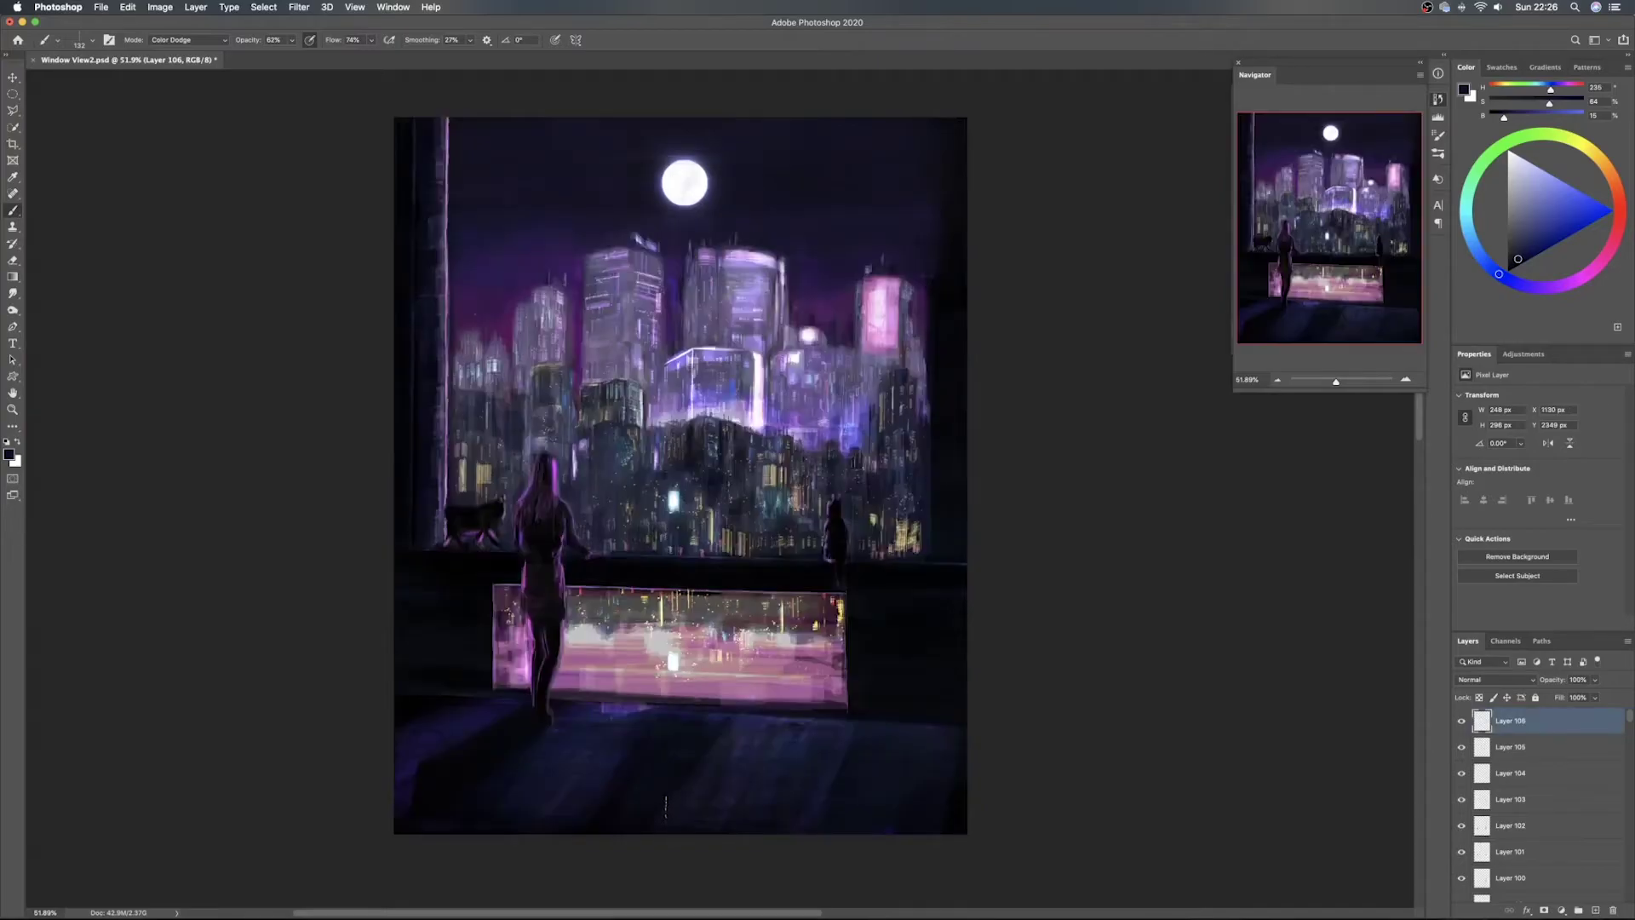
key("v")
key("super+s")
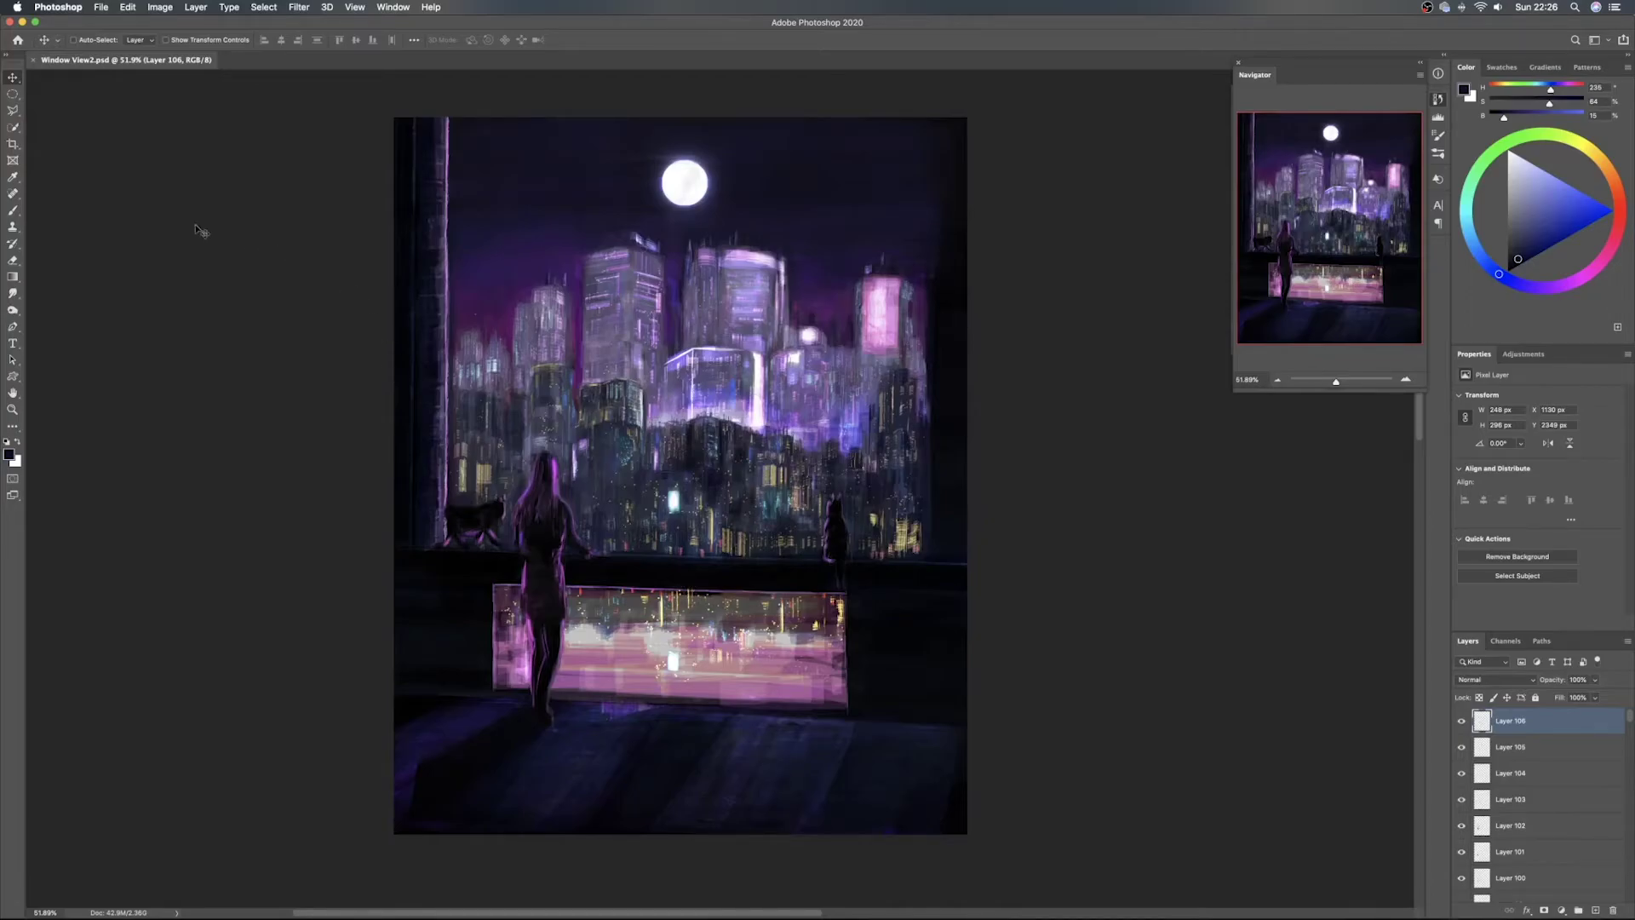
Outline the figure's head and hair with the Polygonal Lasso and copy that area onto its own new layer
left_click(13, 110)
left_click(543, 436)
left_click(520, 466)
left_click(520, 495)
left_click(530, 516)
left_click(555, 513)
left_click(564, 498)
left_click(573, 474)
left_click(571, 445)
double_click(569, 434)
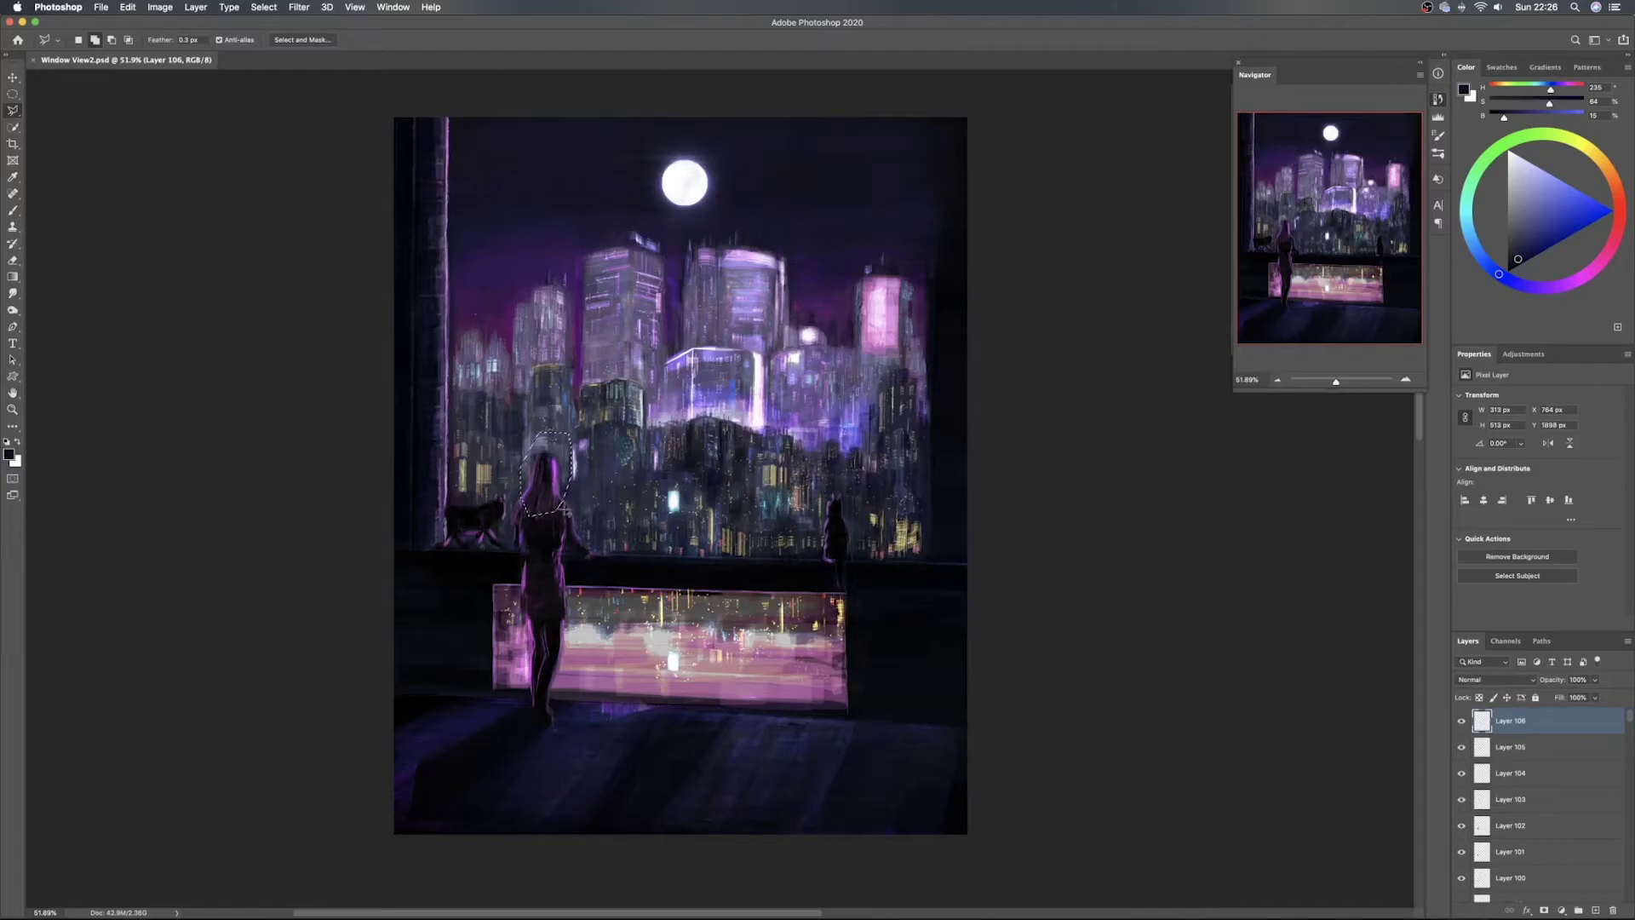
key("super+c")
key("super+v")
key("v")
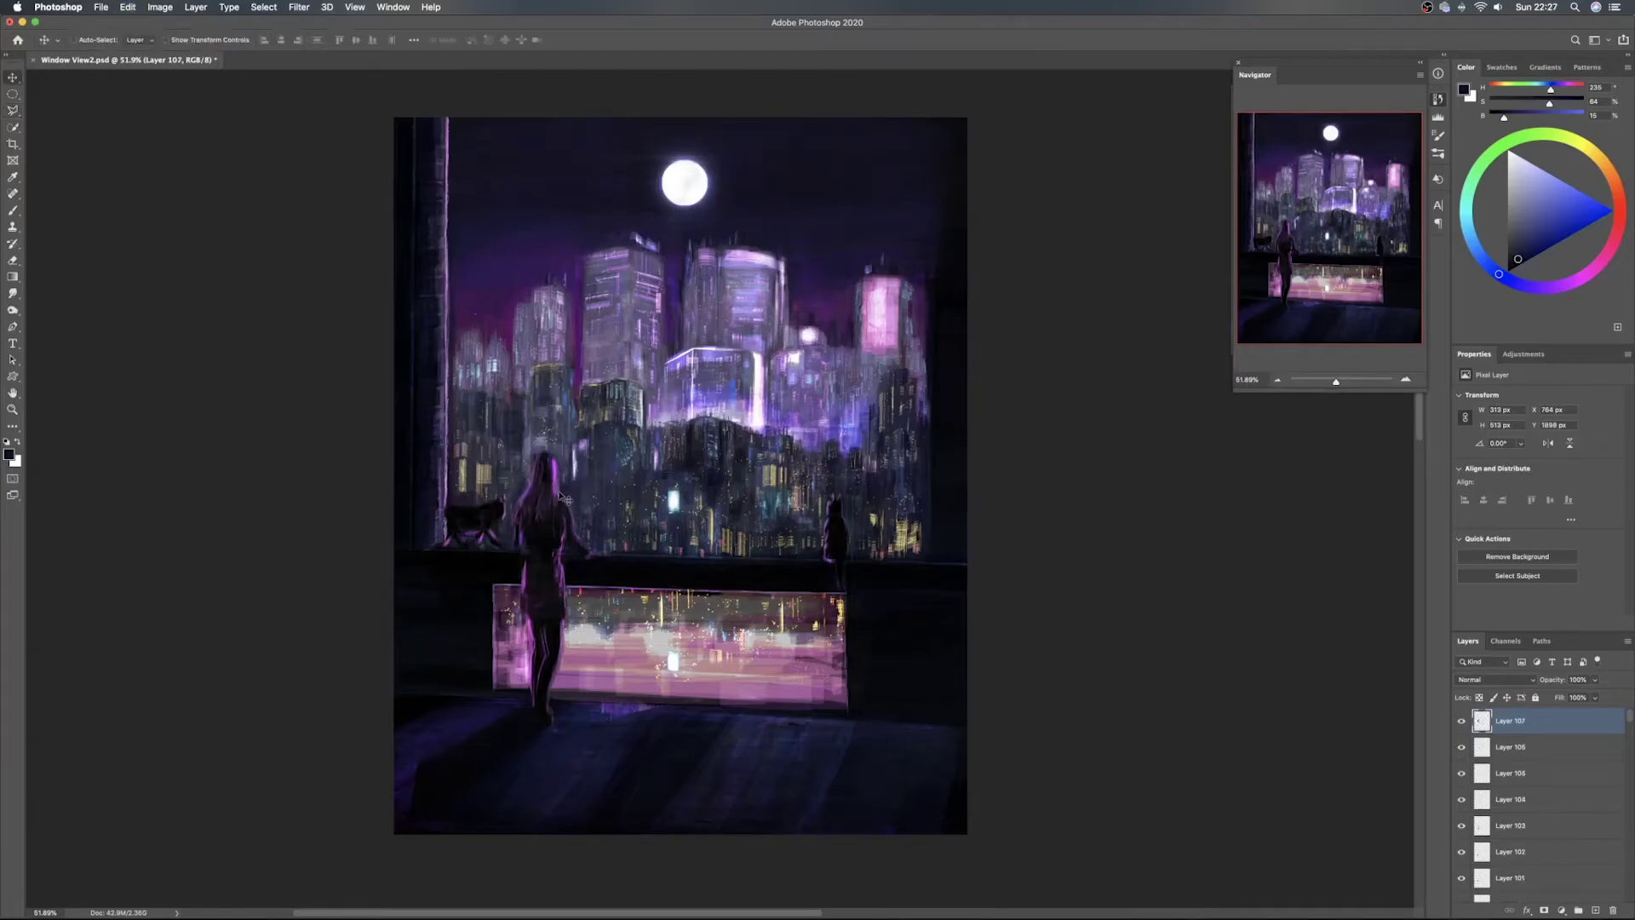
left_click_drag(555, 489, 550, 492)
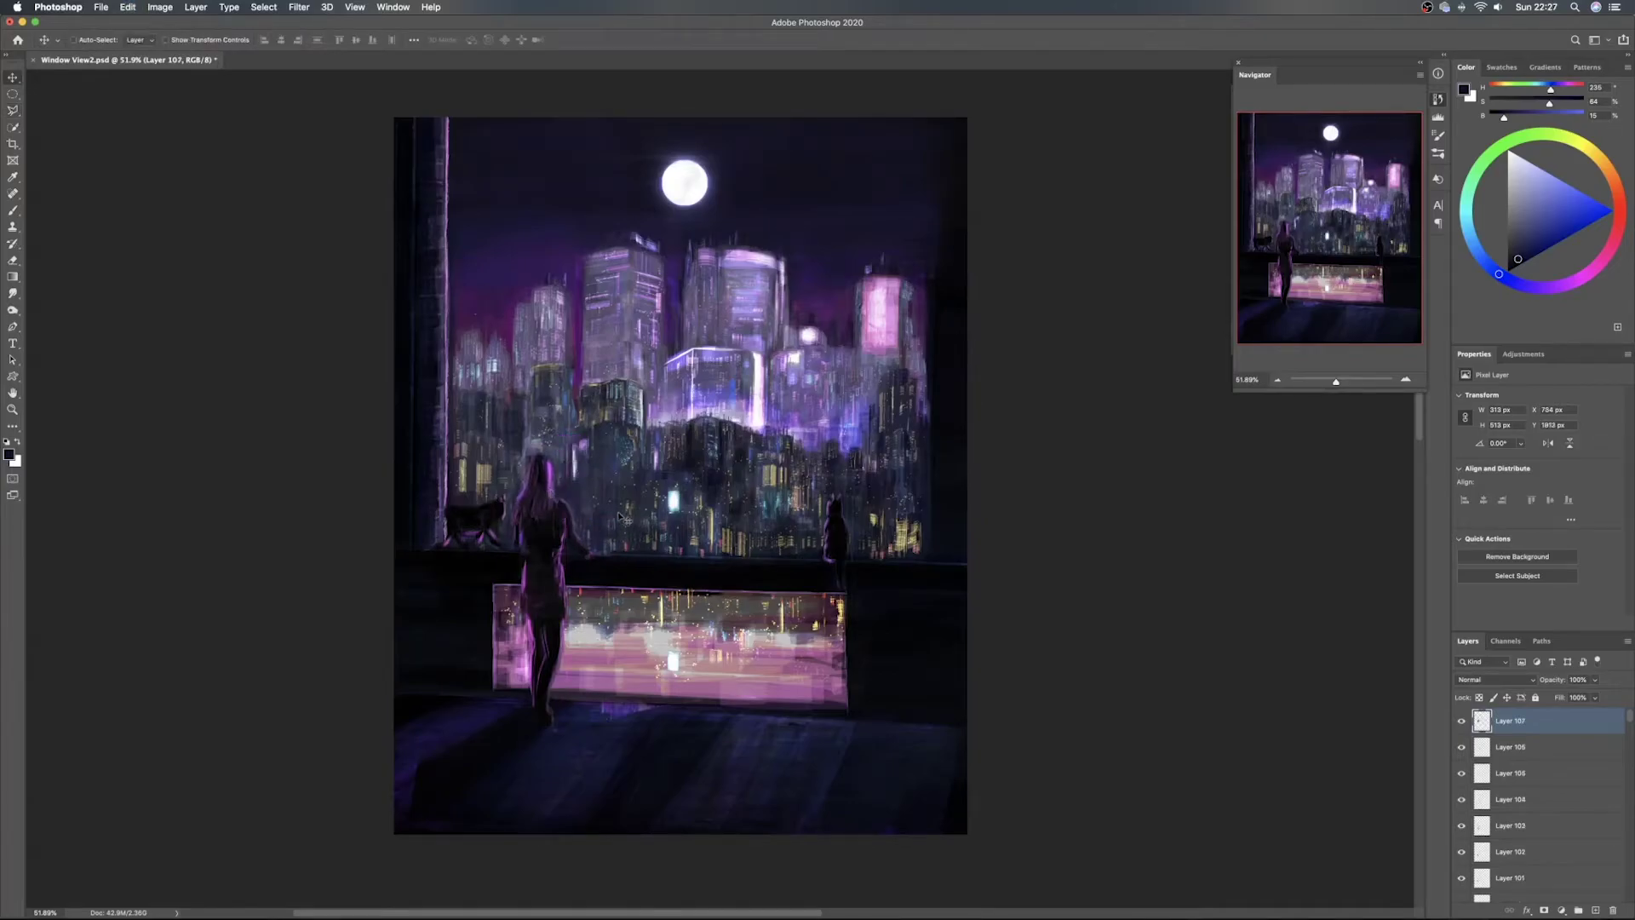
key("super+z")
key("super+shift+z")
key("super+z")
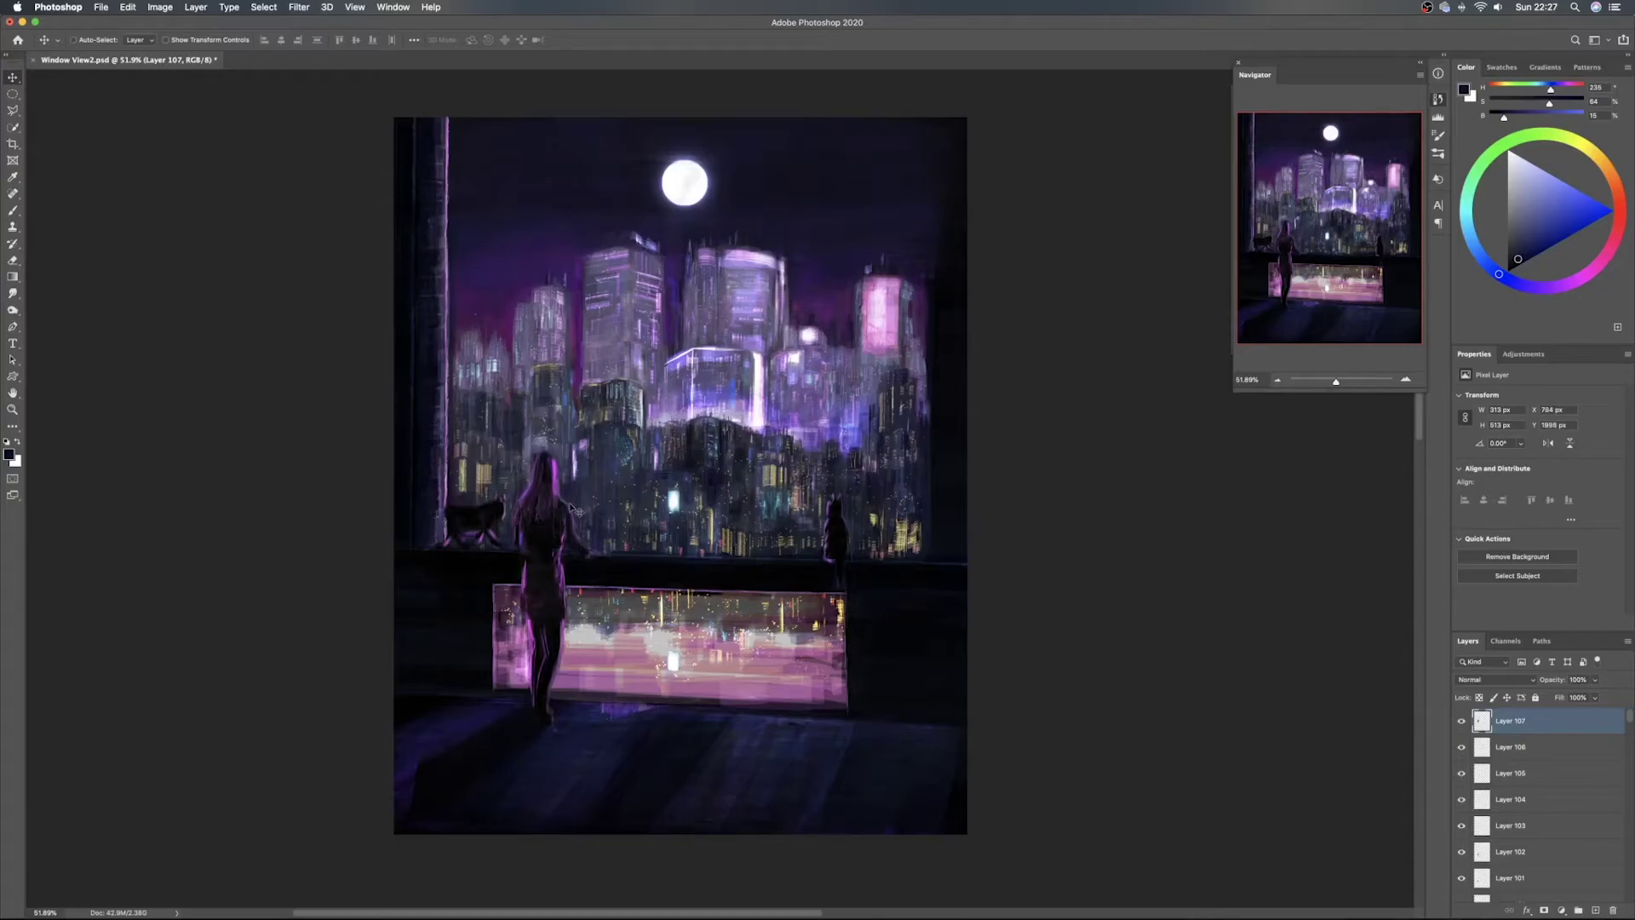
Move the copied head and hair slightly down and left to lower the figure's head
left_click_drag(564, 490, 557, 549)
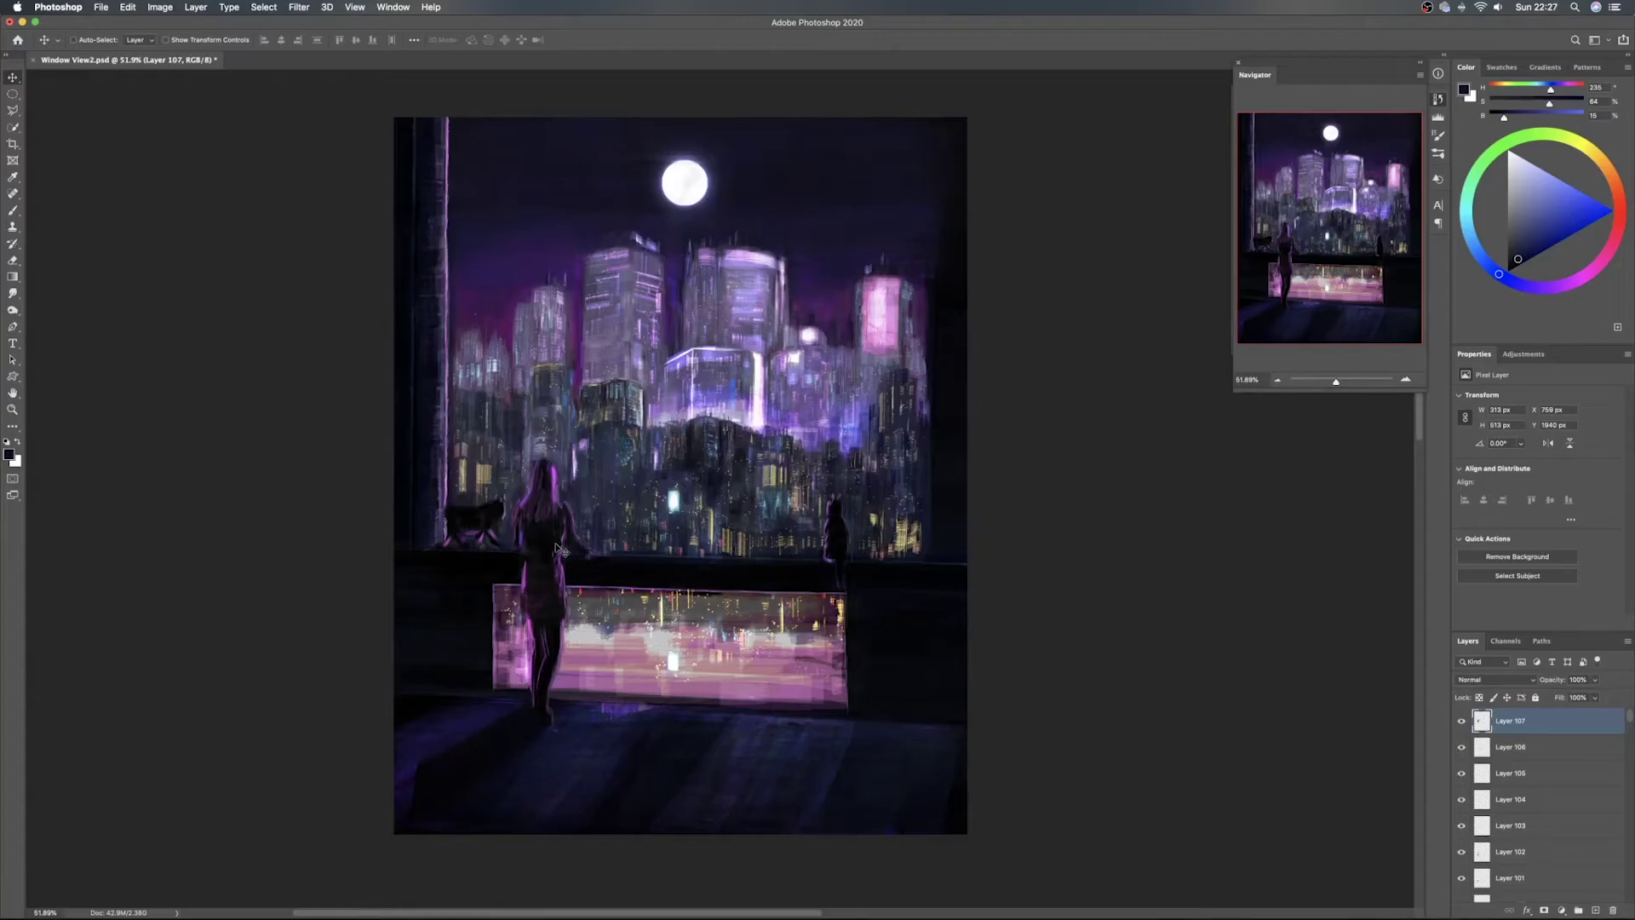
left_click_drag(556, 548, 555, 546)
Clean up the shoulder, hair and top-of-head contours on a new layer with dark tones sampled from the surrounding city
left_click(1591, 913)
key("b")
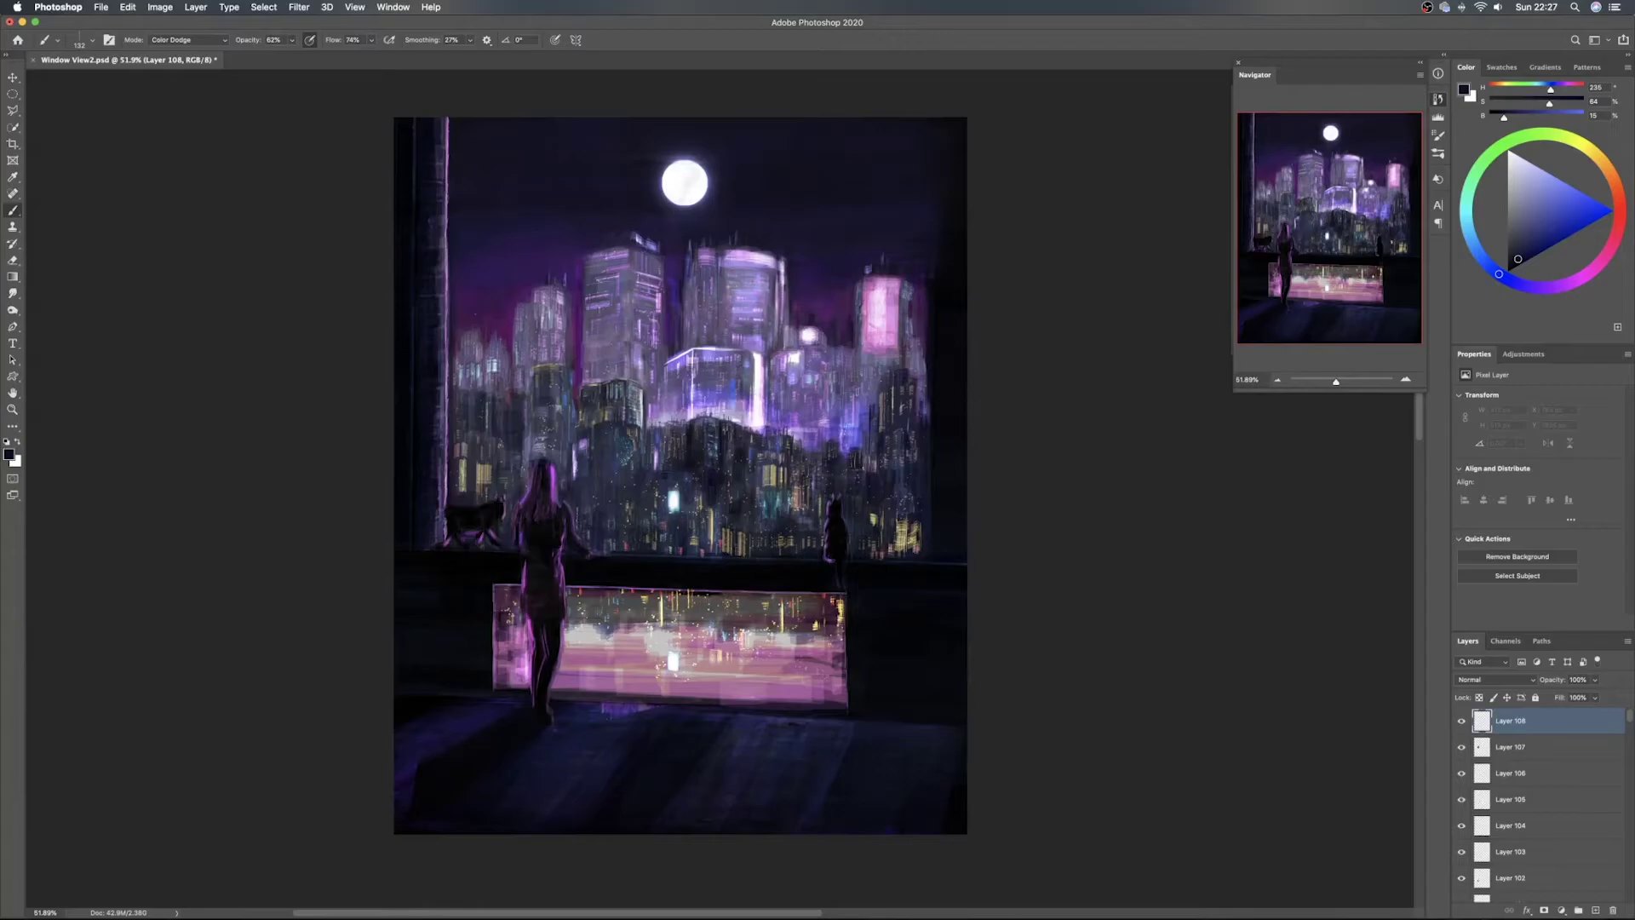
left_click_drag(569, 504, 563, 504)
left_click_drag(572, 499, 570, 528)
left_click(575, 499, "alt")
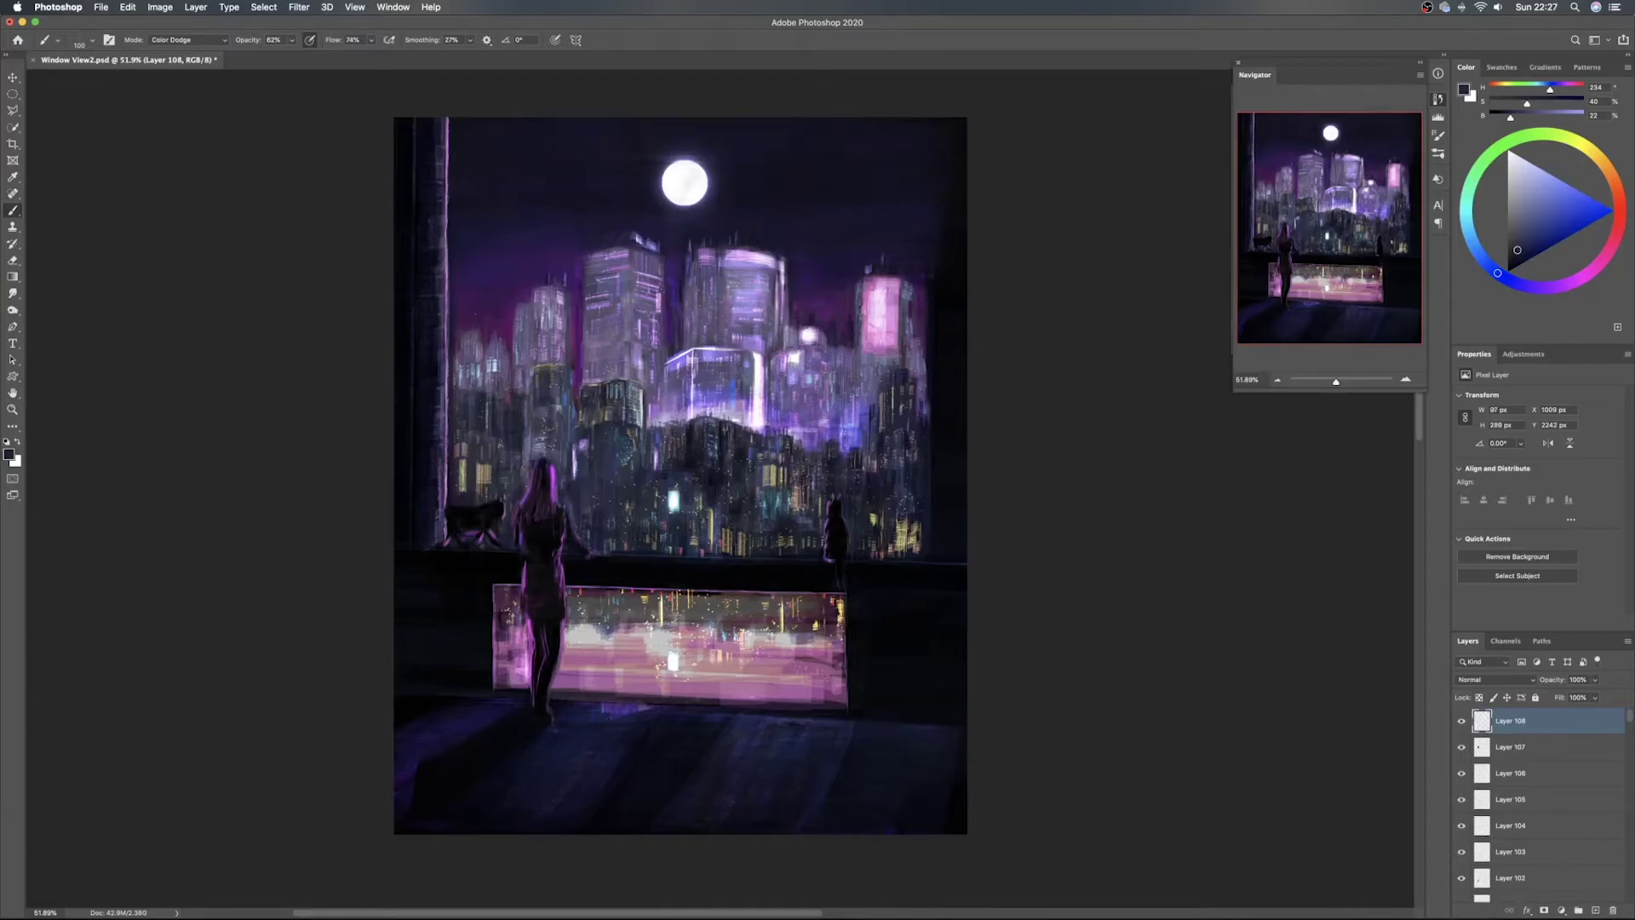
mouse_move(521, 503)
left_mouse_down()
mouse_move(519, 521)
mouse_move(528, 460)
mouse_move(562, 463)
left_mouse_up()
left_click(559, 440, "alt")
left_click_drag(549, 461, 543, 470)
left_click(541, 474, "alt")
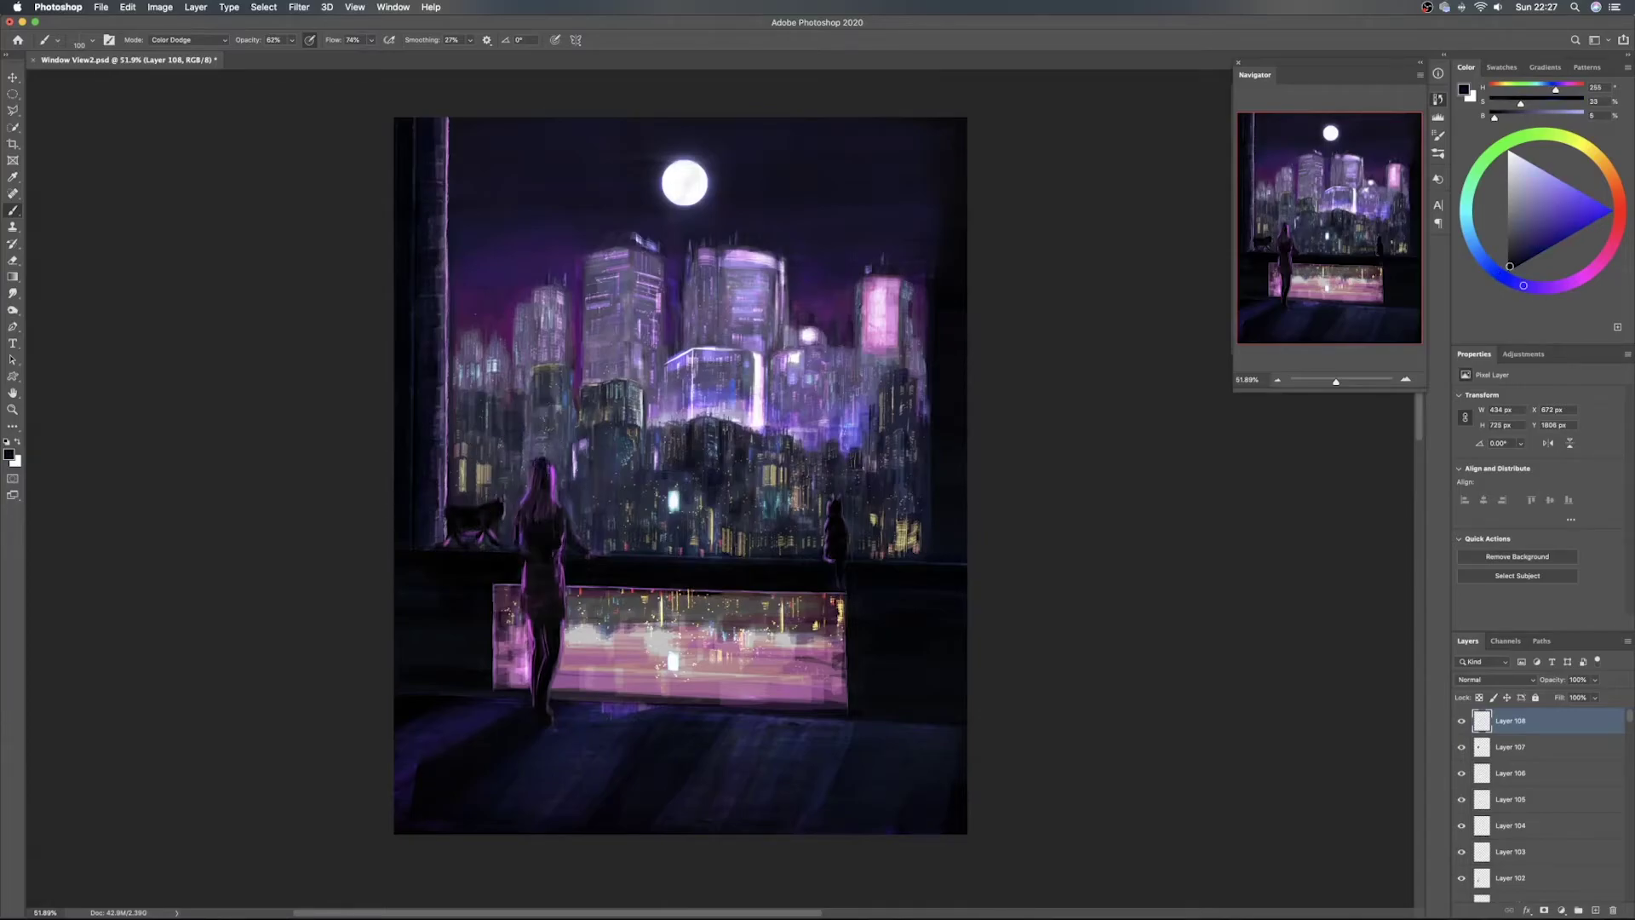
Paint purple highlights at the top of the head with the sampled hair colour, and sample near-black from the back
left_click(553, 478, "alt")
left_click_drag(547, 468, 532, 467)
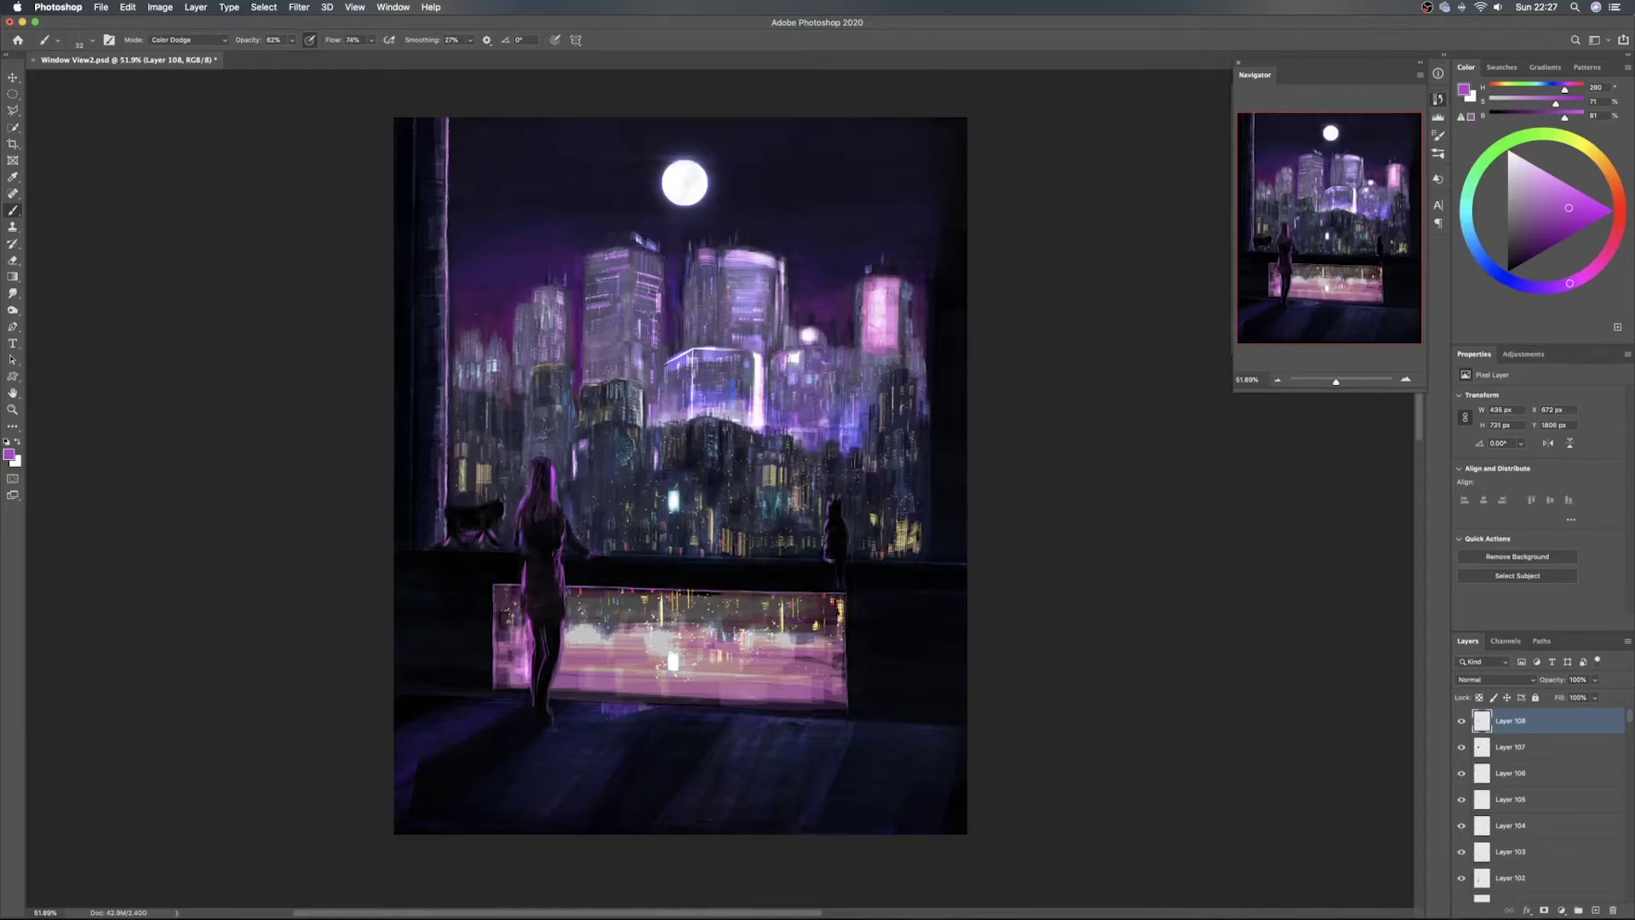
left_click(559, 527, "alt")
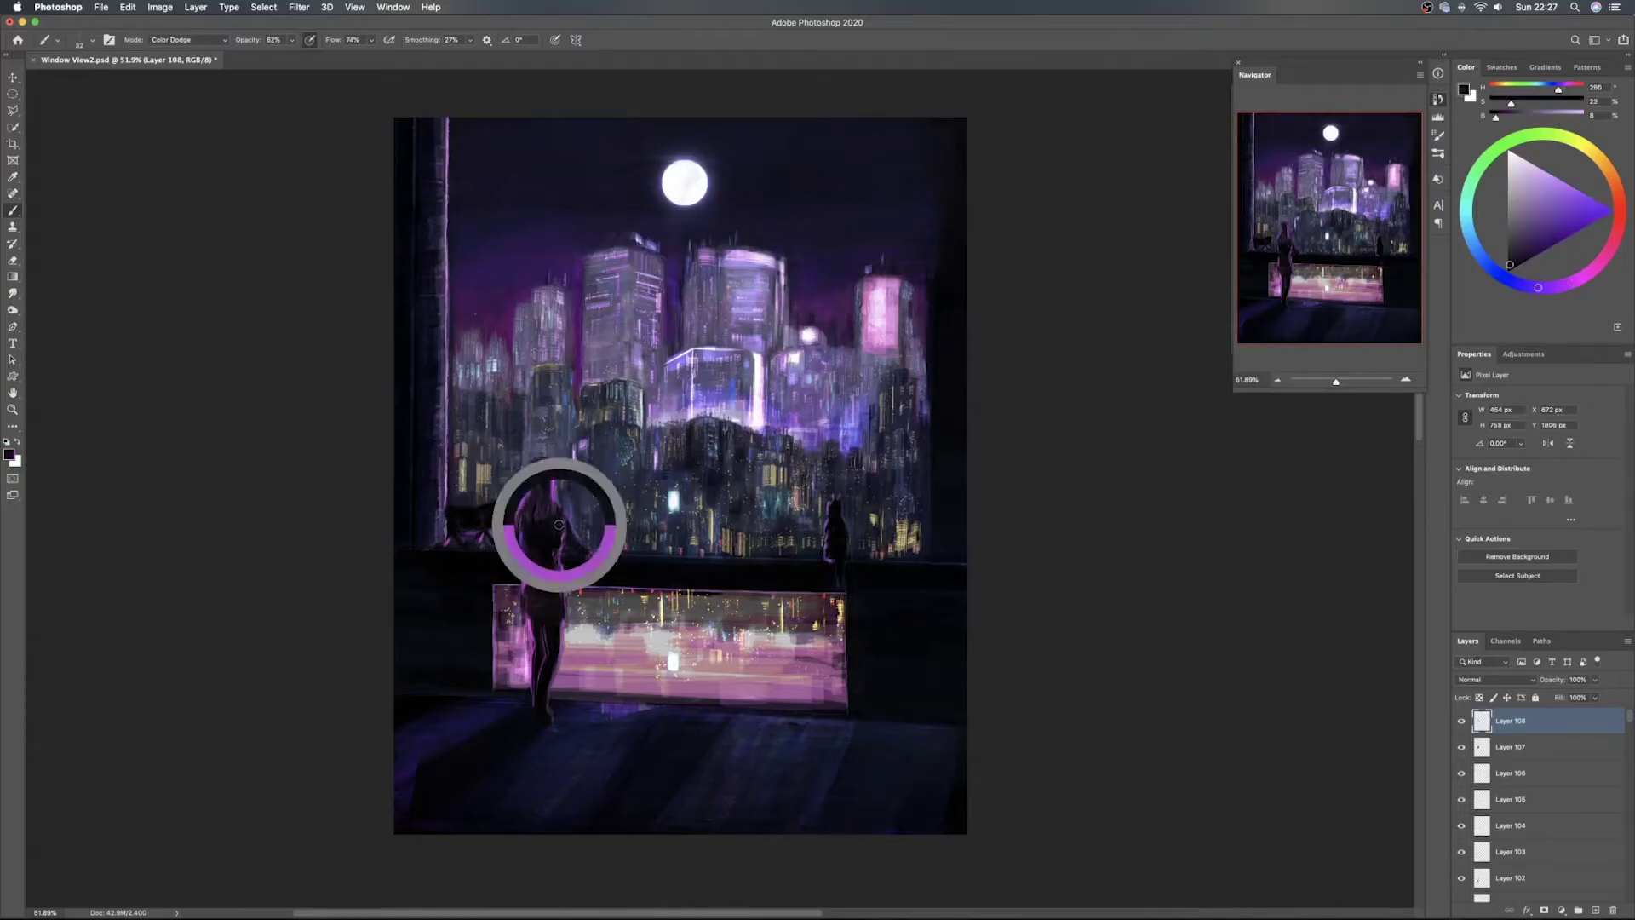
On a new layer, darken the right forearm with near-black and trim the top of the head with sampled city dark blue
left_click(1595, 910)
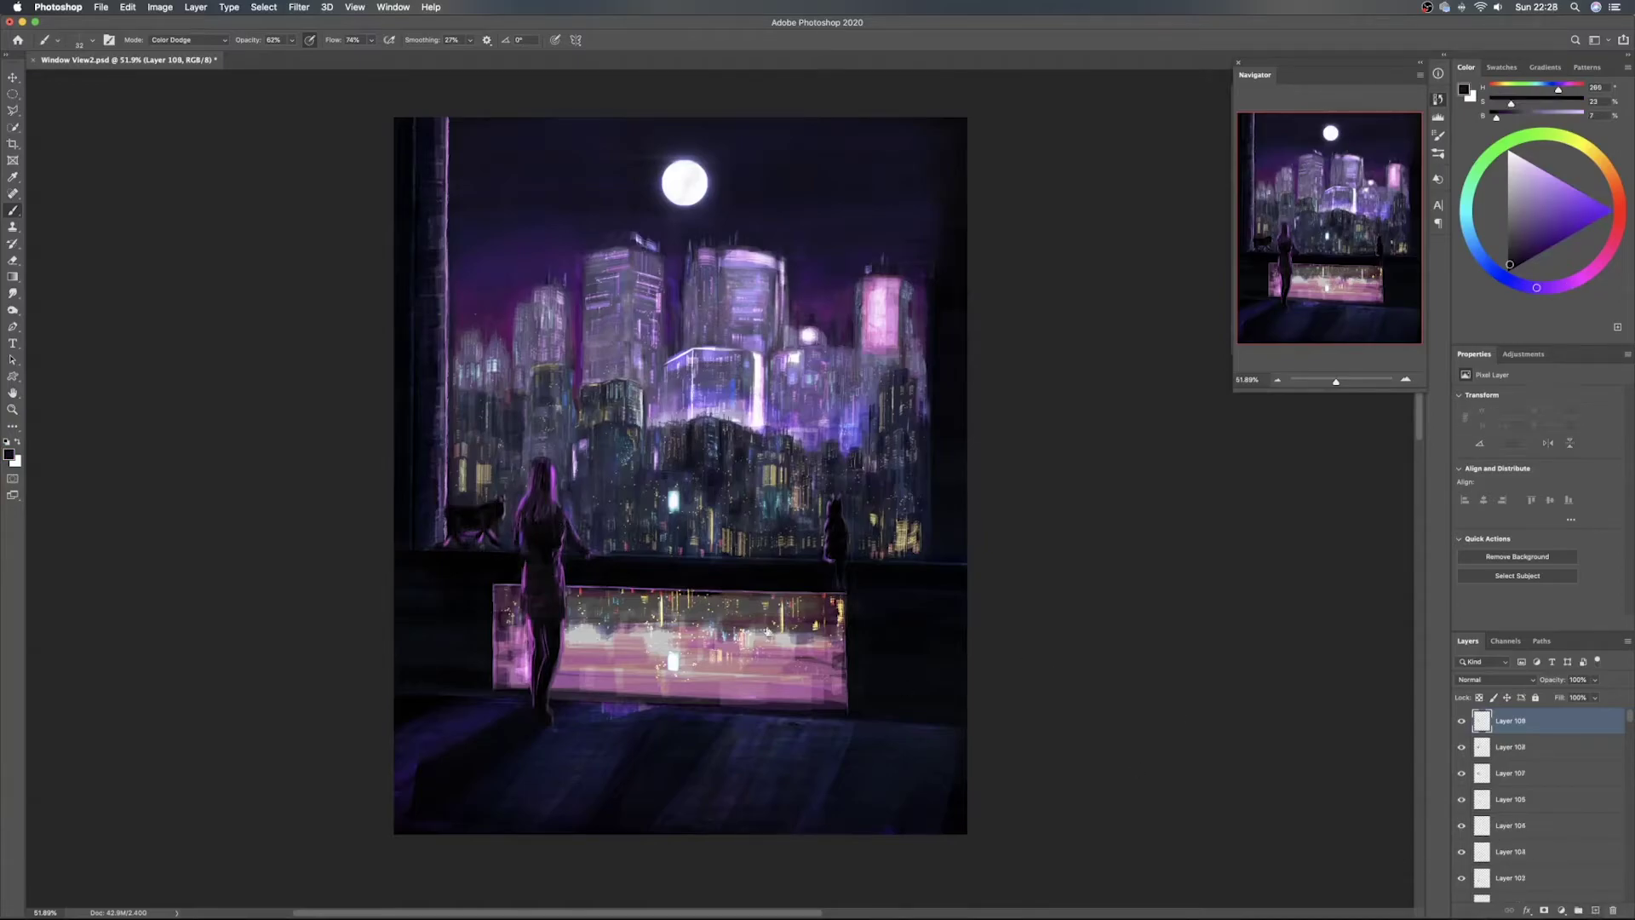
mouse_move(571, 541)
left_mouse_down()
mouse_move(566, 523)
mouse_move(587, 554)
left_mouse_up()
left_click(516, 433, "alt")
mouse_move(540, 457)
left_mouse_down()
mouse_move(536, 477)
mouse_move(525, 464)
left_mouse_up()
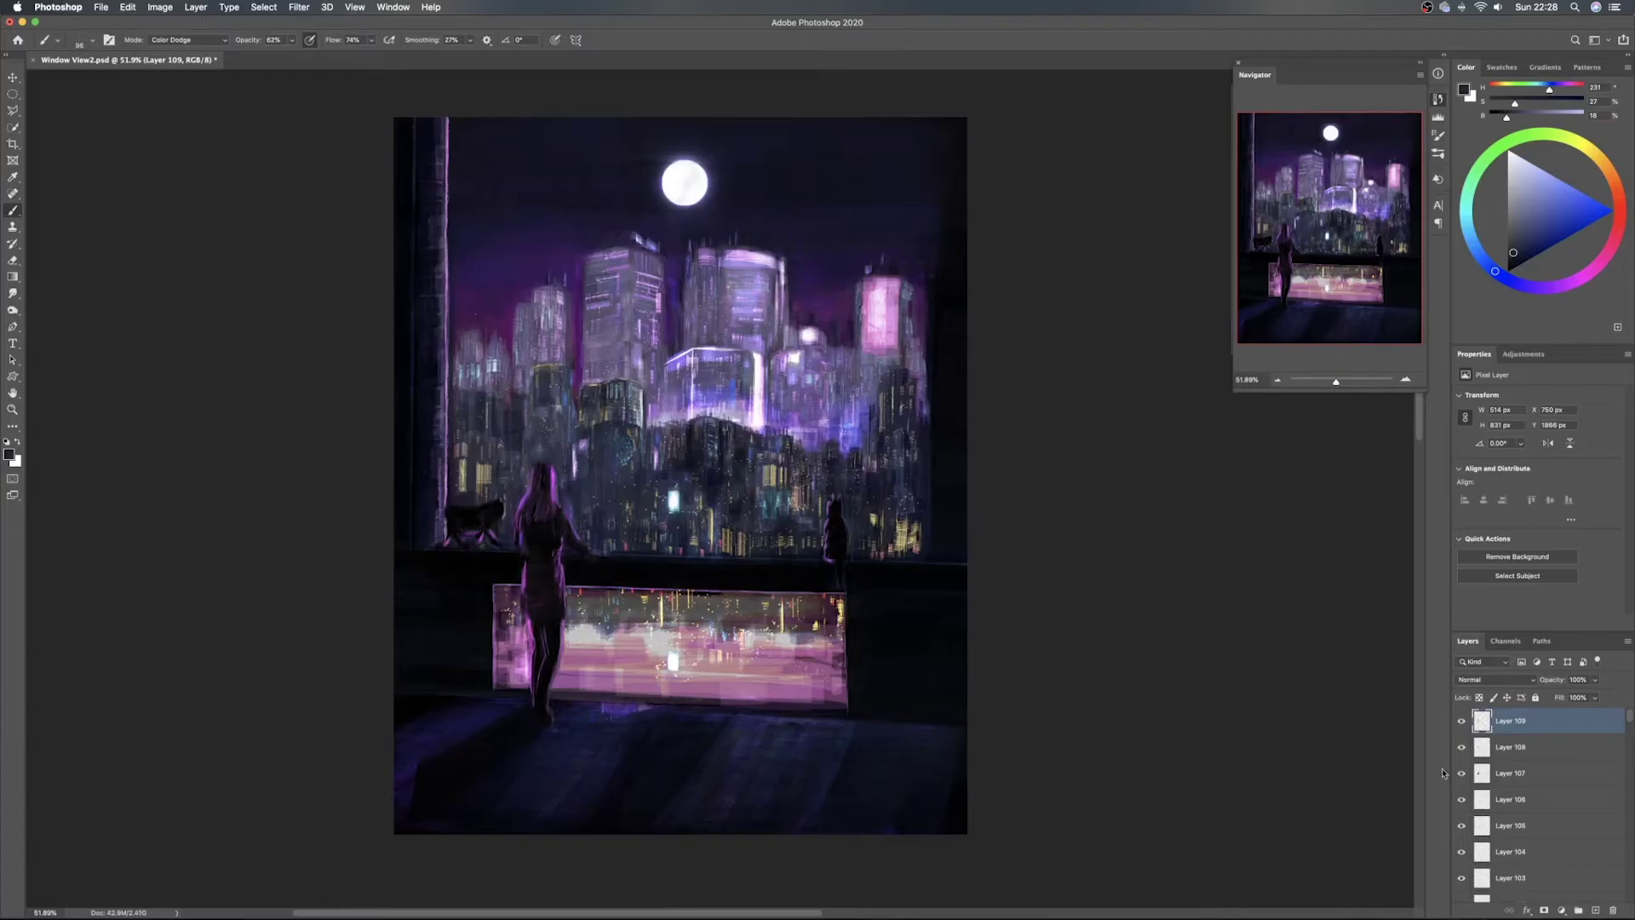
Add a new layer and paint light orange strokes above the figure's head, rotating the brush tip to -87°
left_click(1596, 910)
left_click(1596, 168)
left_click(1561, 194)
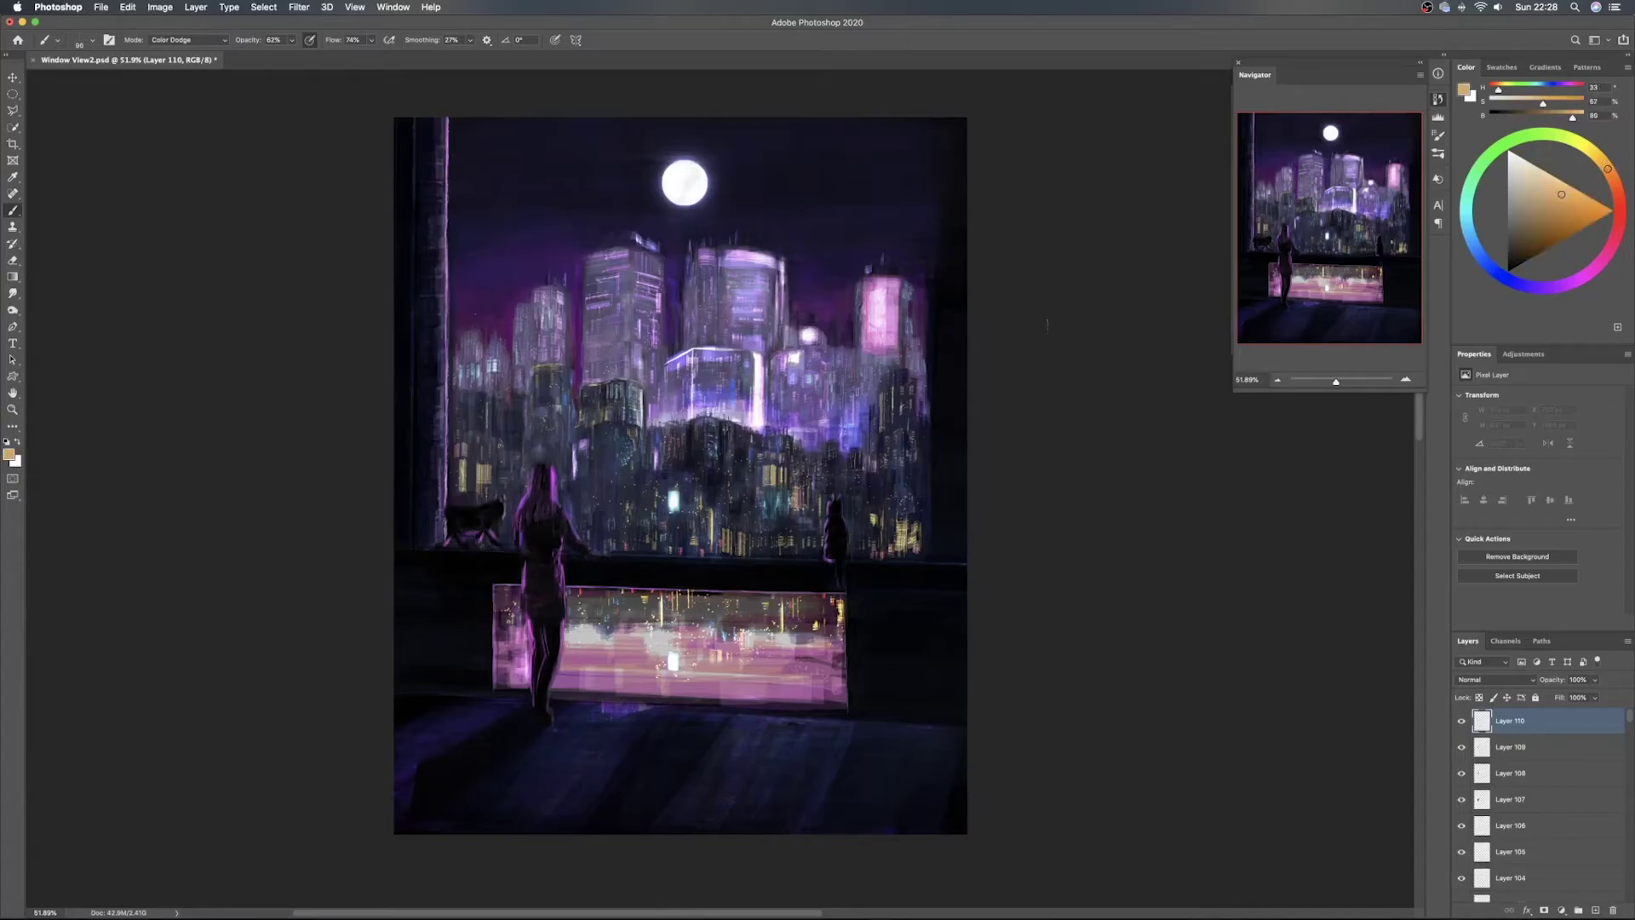
left_click_drag(540, 455, 535, 460)
right_click(539, 446)
left_click_drag(590, 295, 576, 315)
left_click_drag(537, 444, 541, 454)
Rotate the brush tip to -179°, add more orange strokes above the figure's head, and save the document
right_click(542, 449)
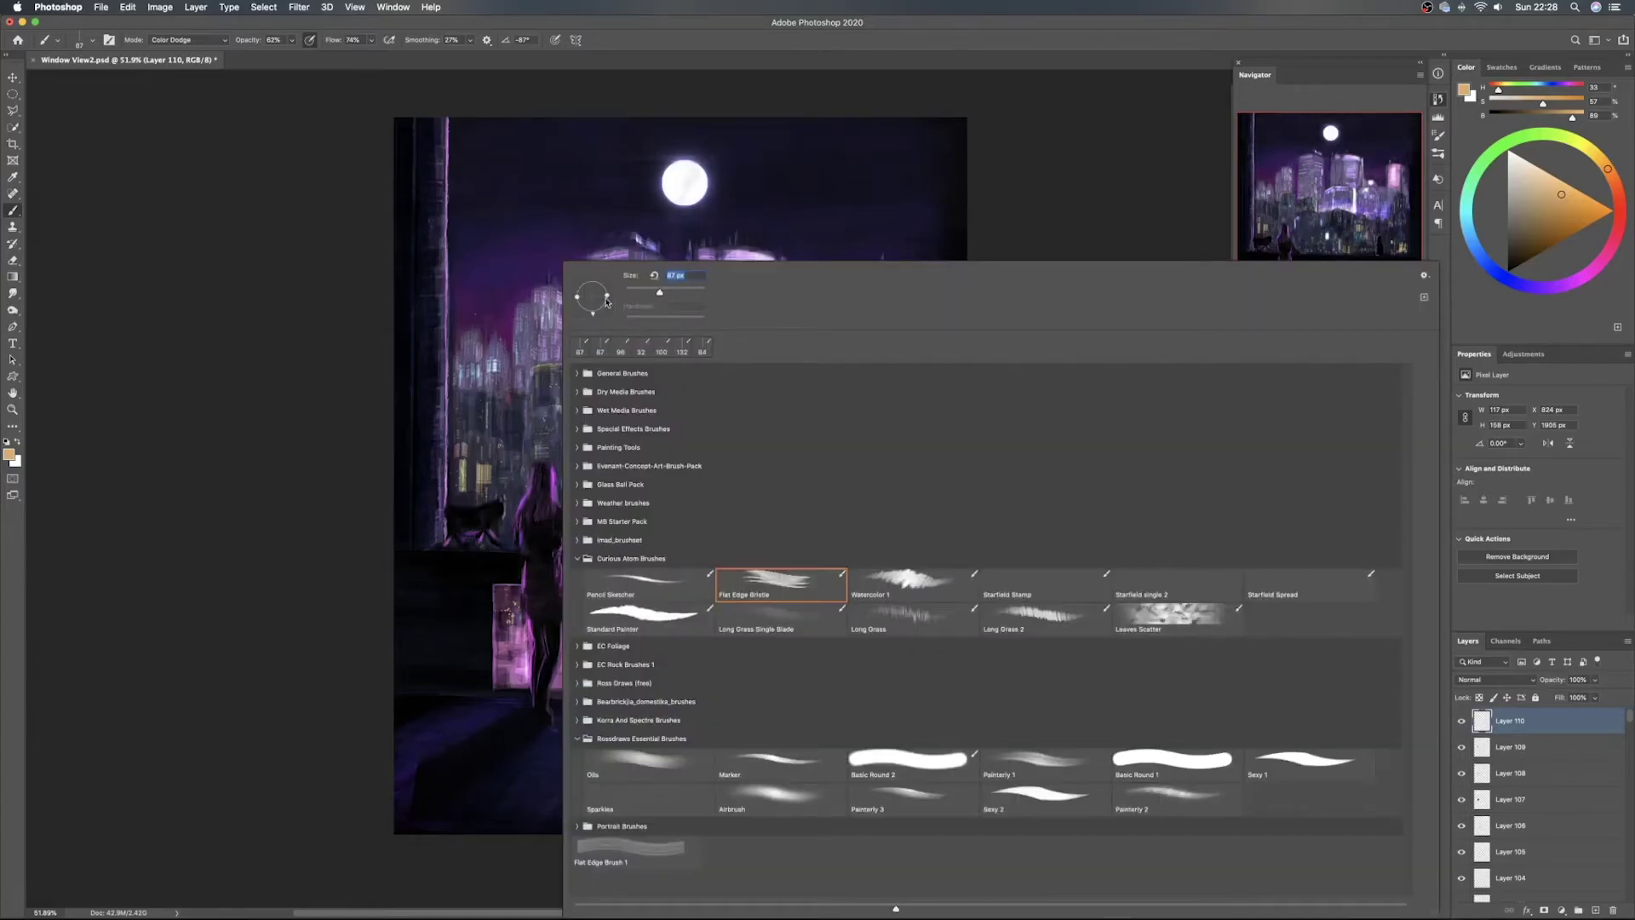
mouse_move(608, 301)
left_mouse_down()
mouse_move(596, 320)
mouse_move(574, 296)
left_mouse_up()
key("Return")
left_click_drag(545, 449, 549, 431)
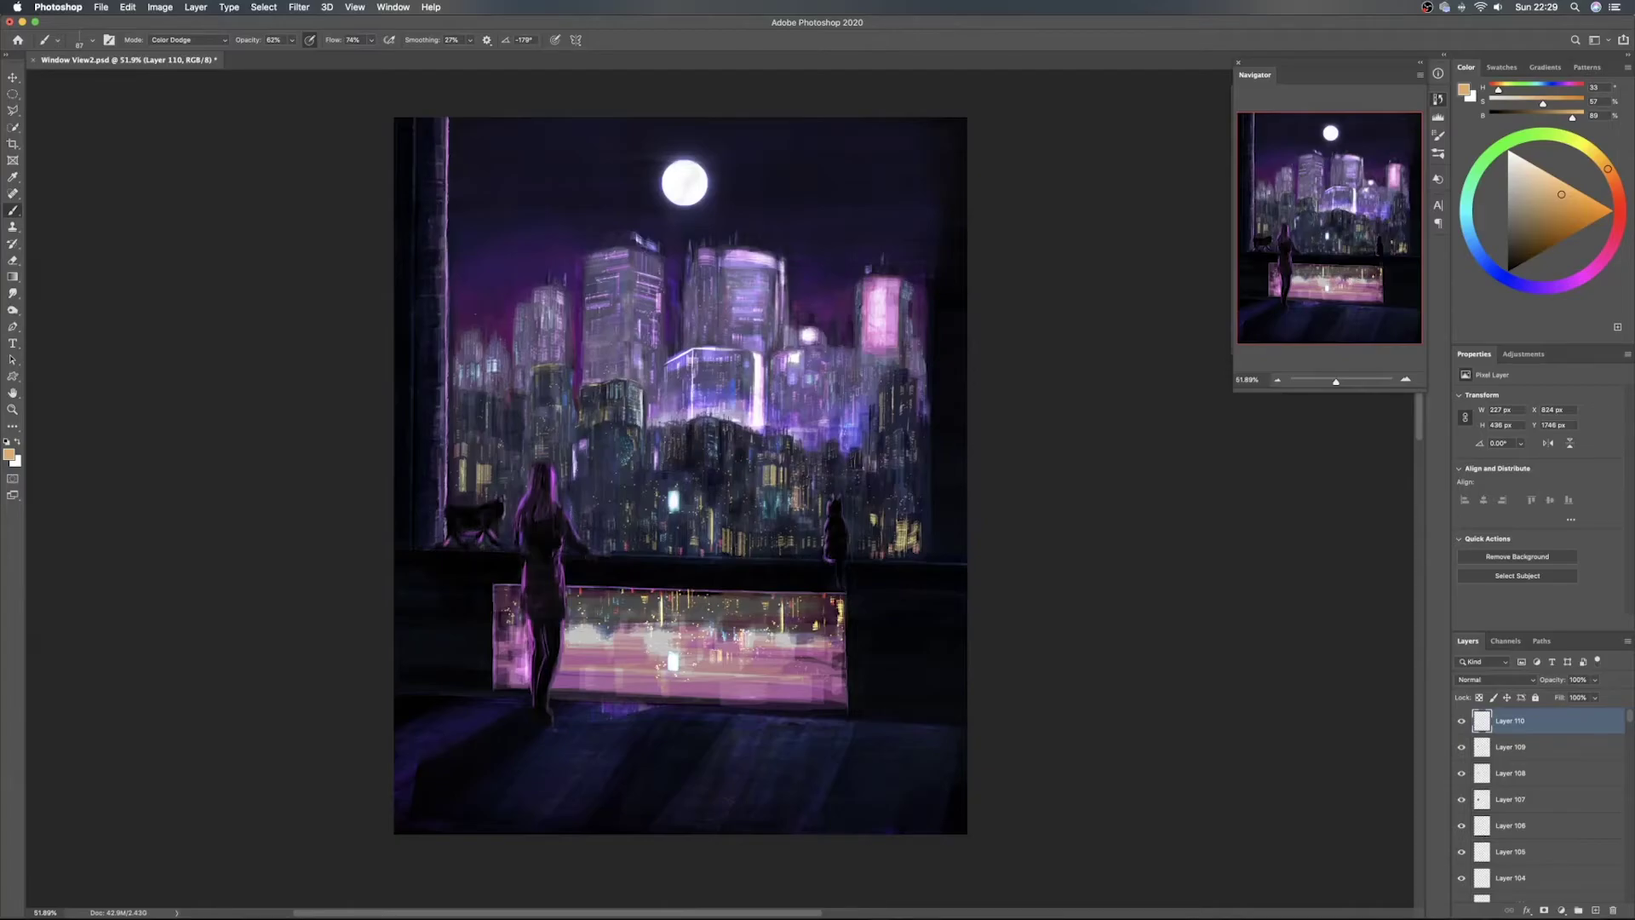
key("v")
key("super+s")
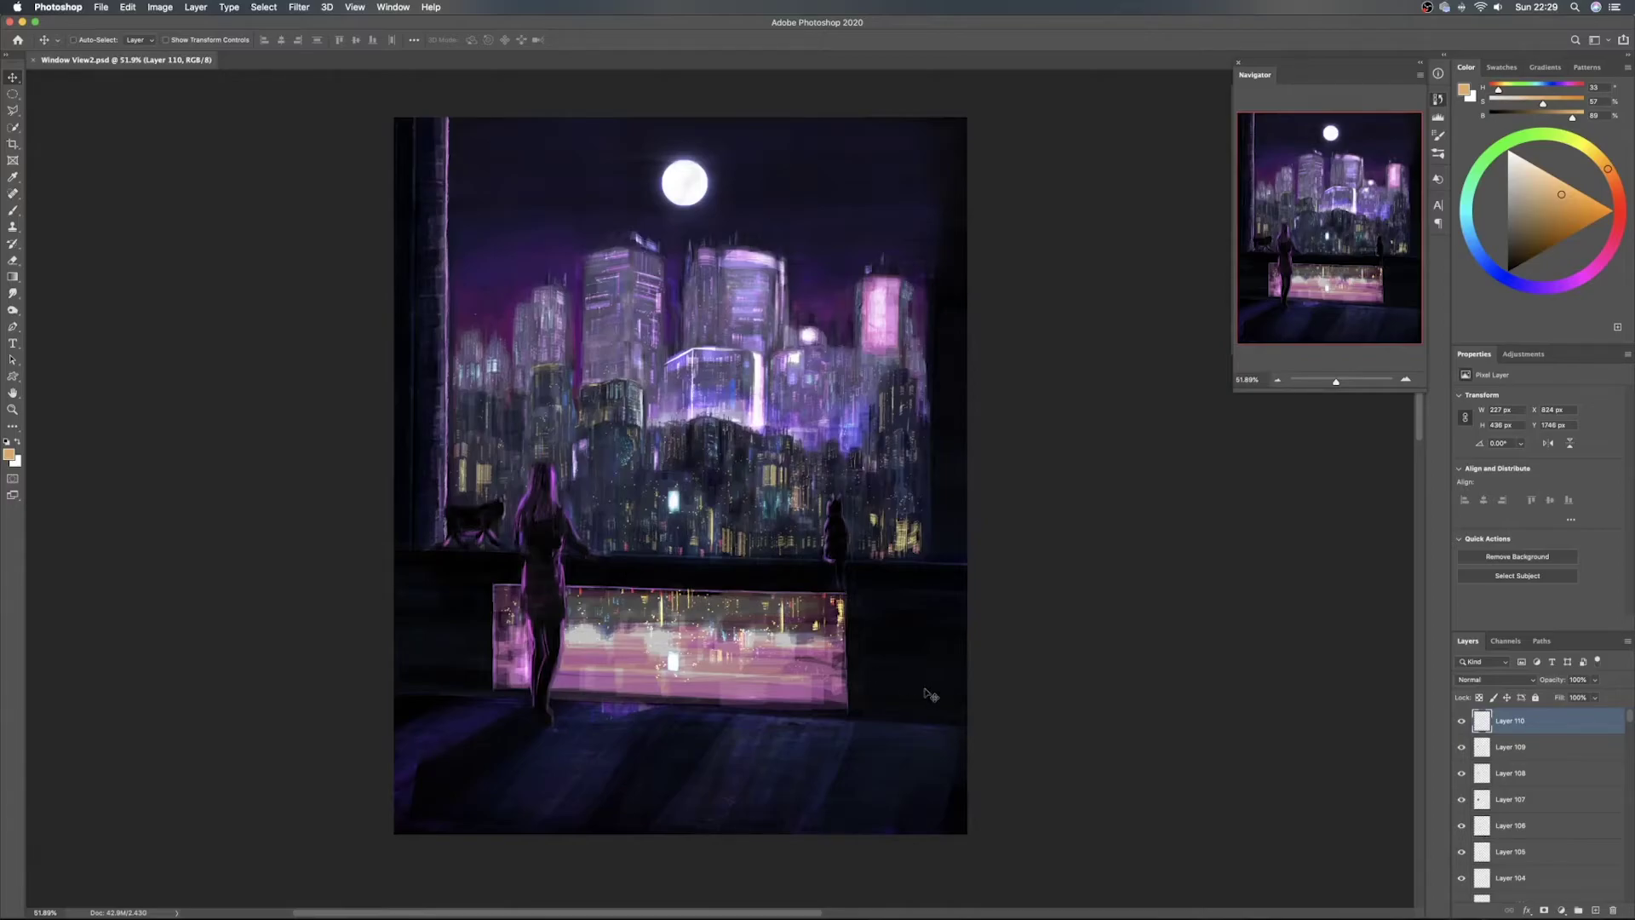
Darken the figure's hair on a new layer with near-black sampled from the window ledge, and save the document
left_click(1596, 909)
mouse_move(1461, 749)
left_mouse_down()
mouse_move(1462, 830)
mouse_move(1463, 737)
left_mouse_up()
left_click(1462, 748)
key("b")
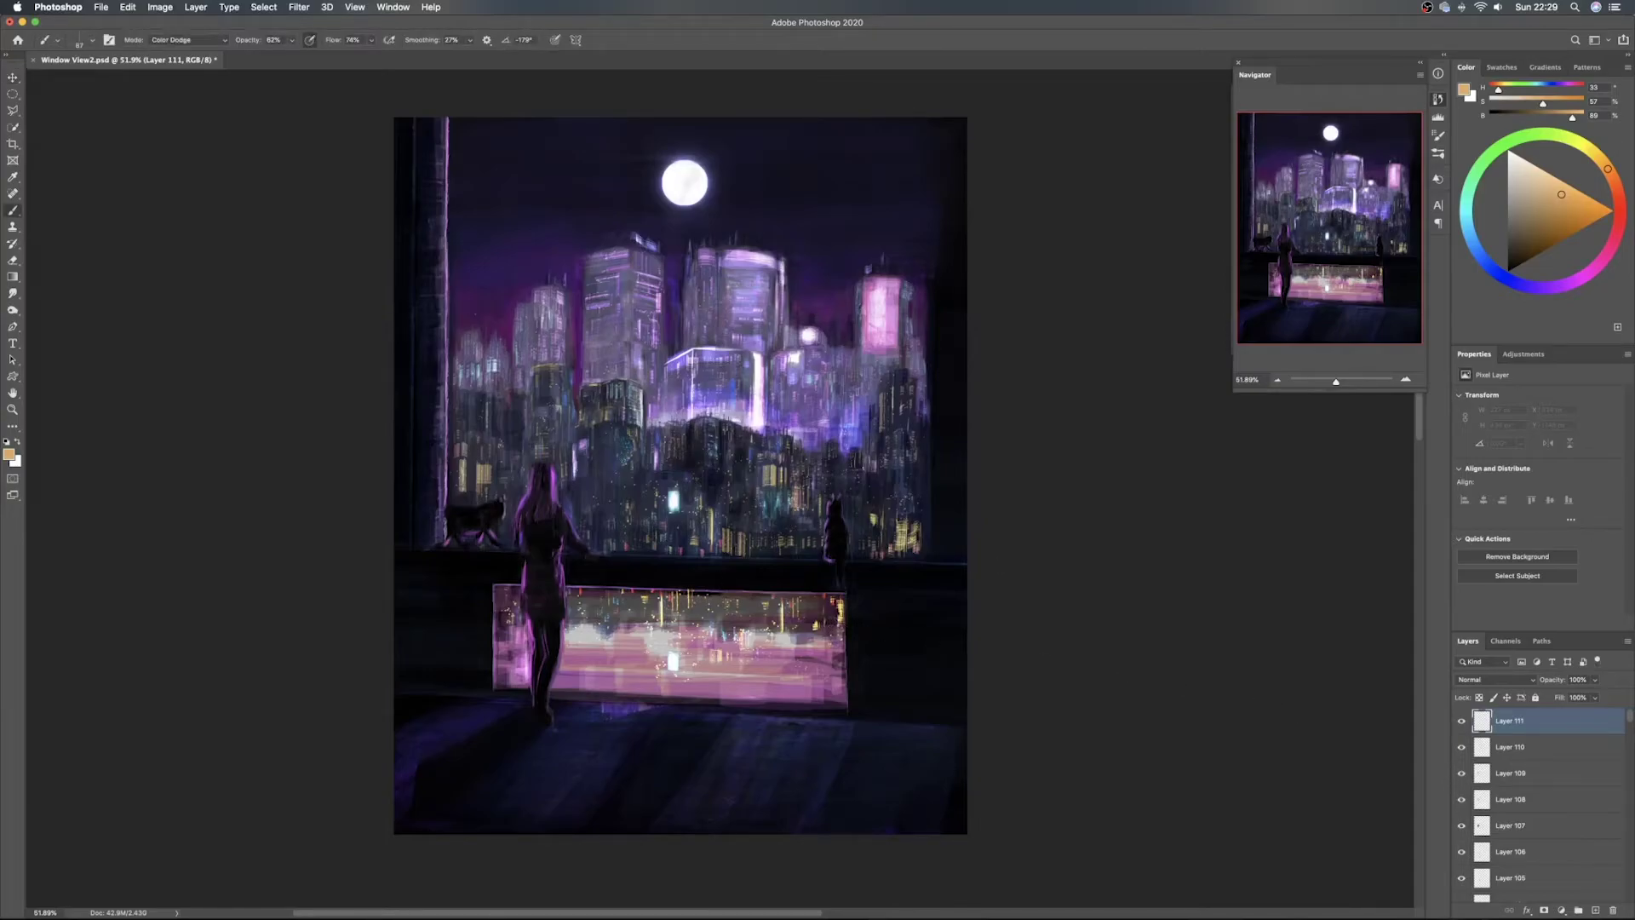
left_click(654, 576, "alt")
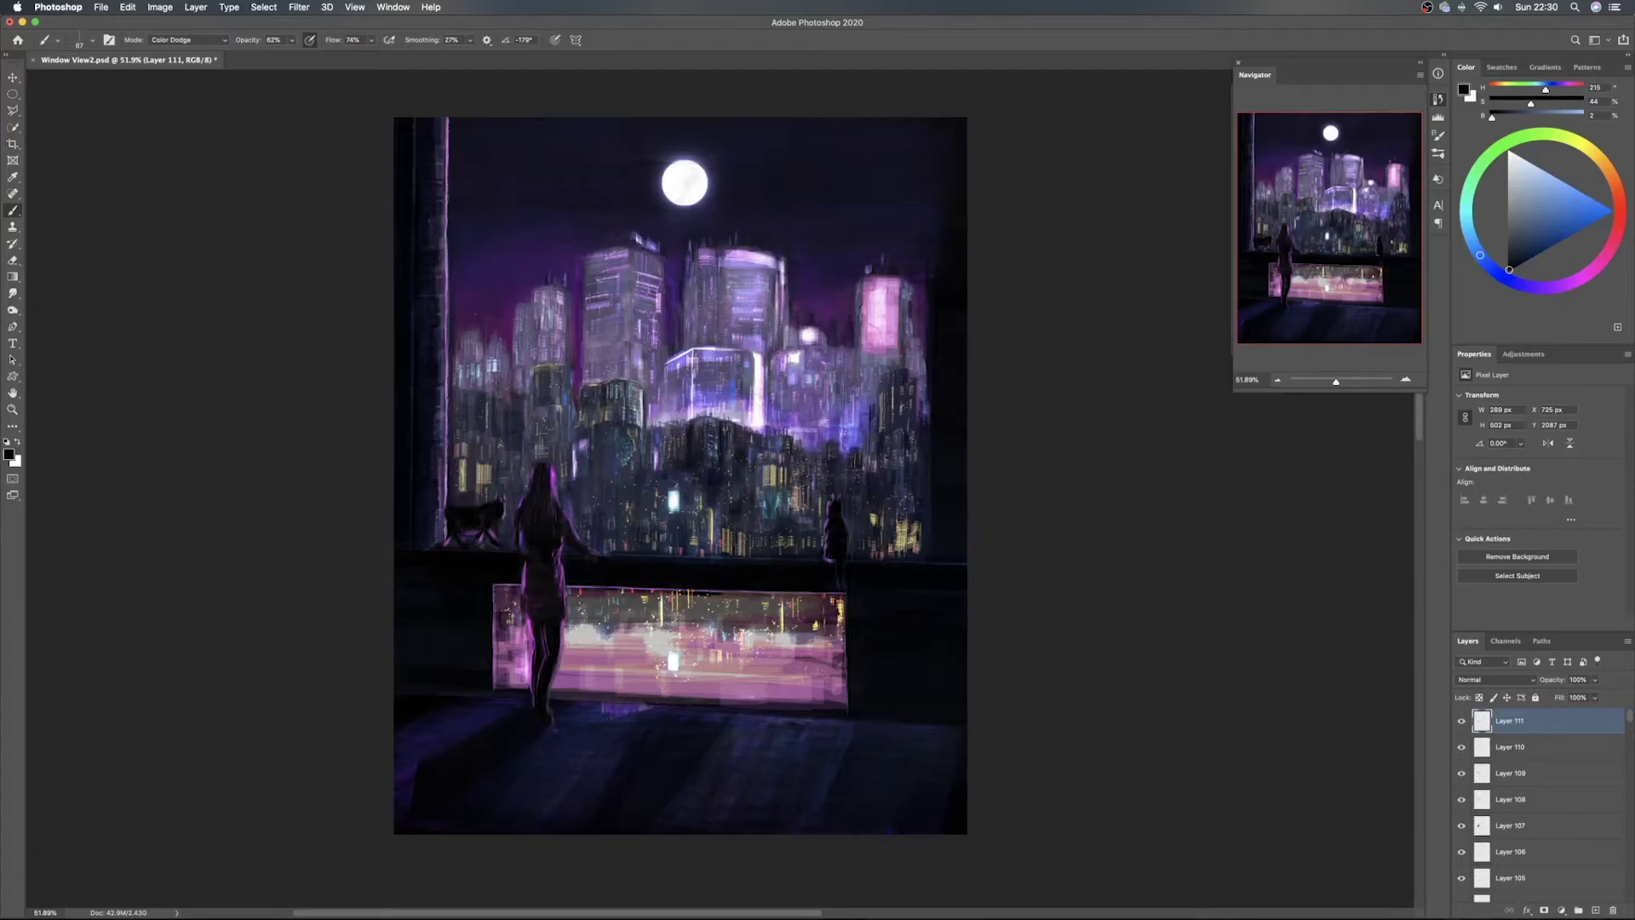
key("v")
key("super+s")
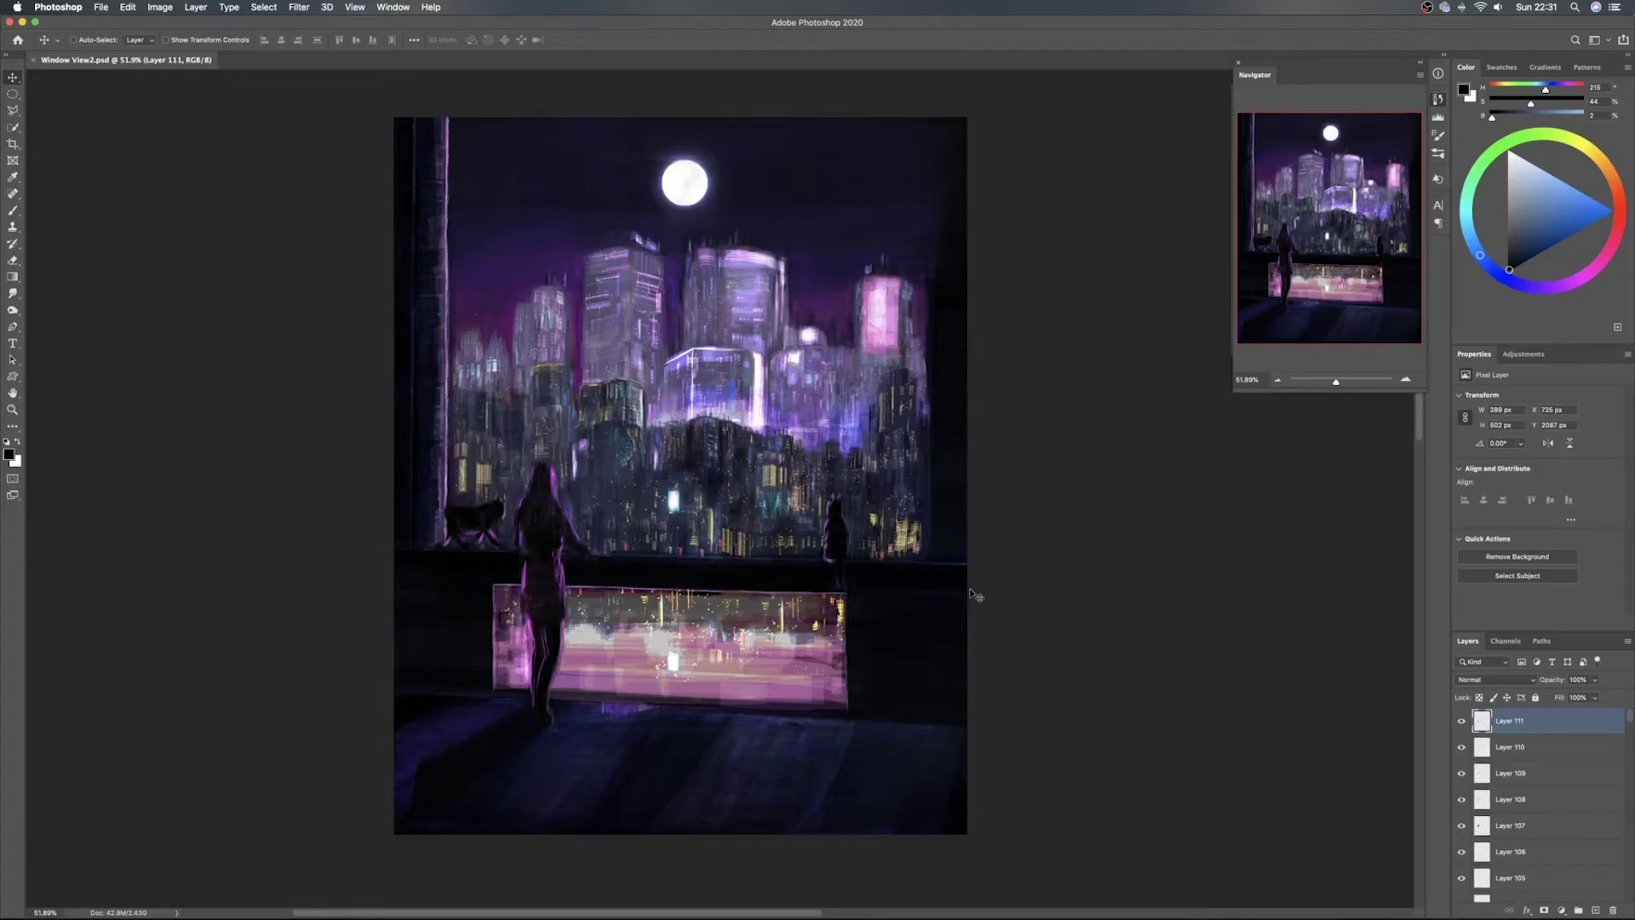
Reshape the walking cat's hindquarters and tail on new layers with sampled near-black and dark violet, and save the document
left_click(1596, 910)
key("b")
left_click(466, 514, "alt")
left_click_drag(467, 510, 449, 513)
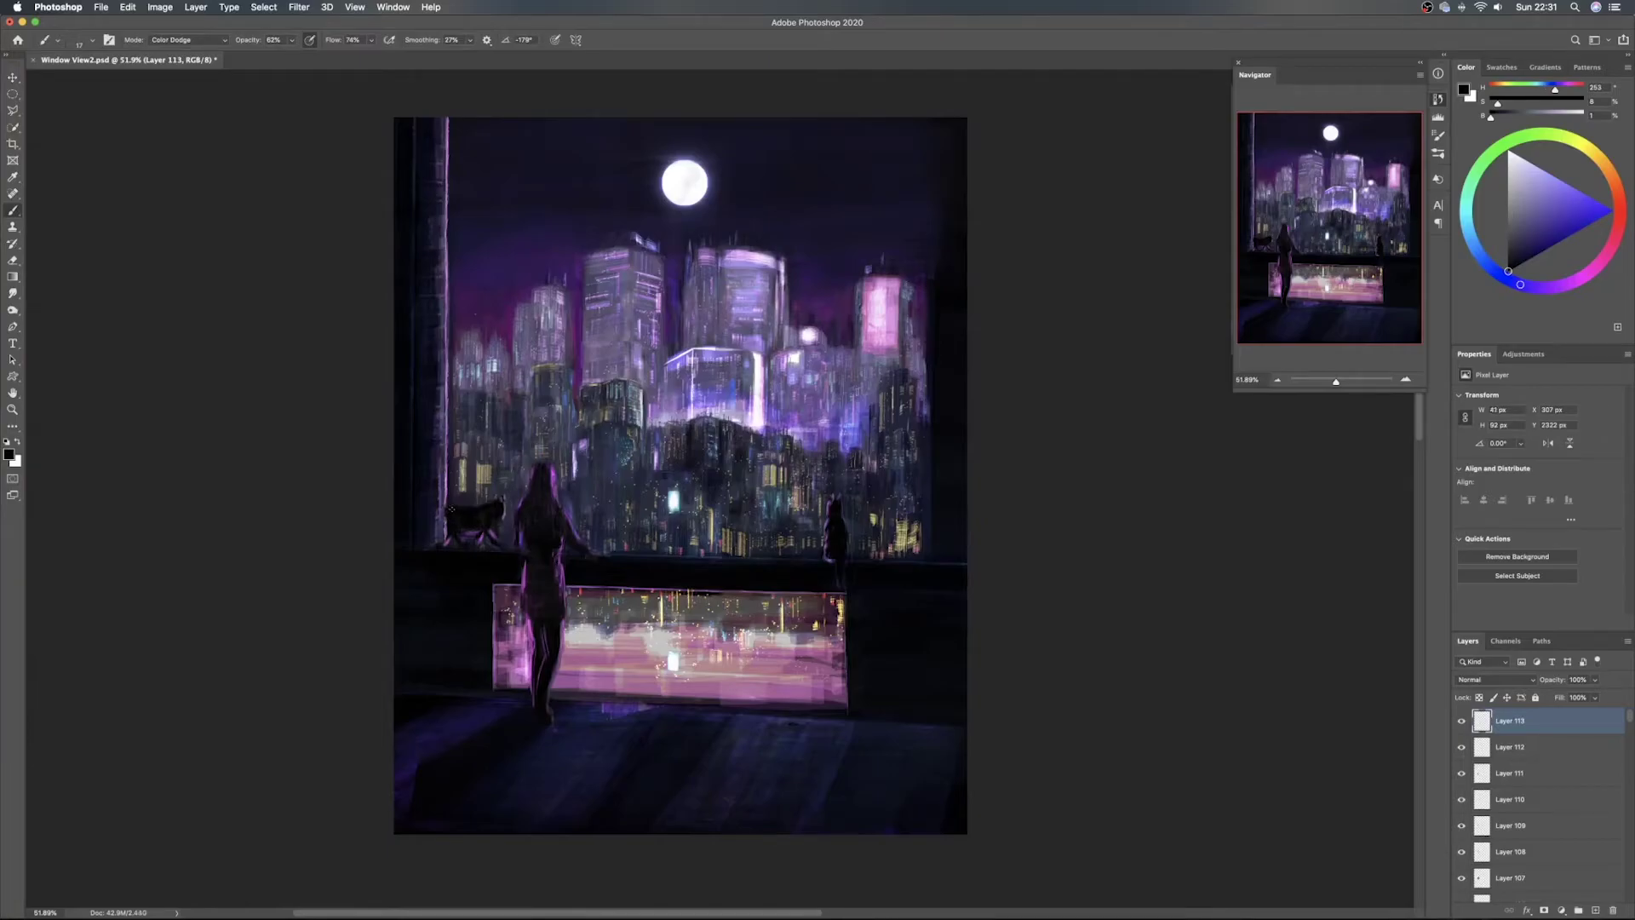
left_click_drag(451, 508, 442, 532)
left_click_drag(447, 509, 422, 533)
left_click(455, 499, "alt")
left_click(444, 497, "alt")
left_click_drag(450, 500, 445, 500)
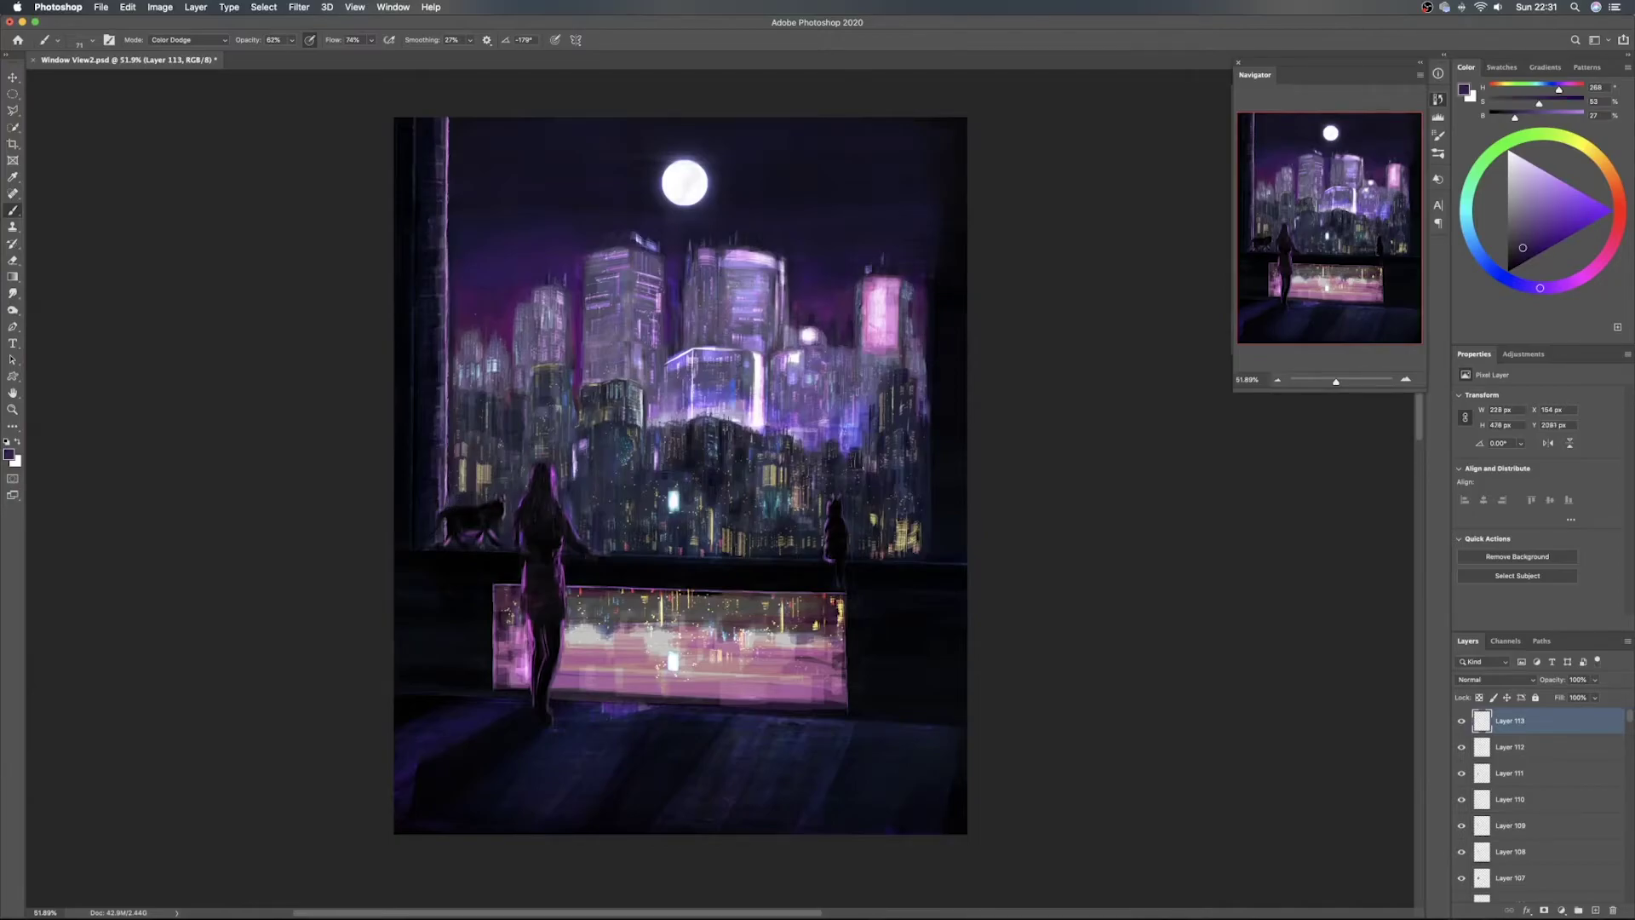
key("super+s")
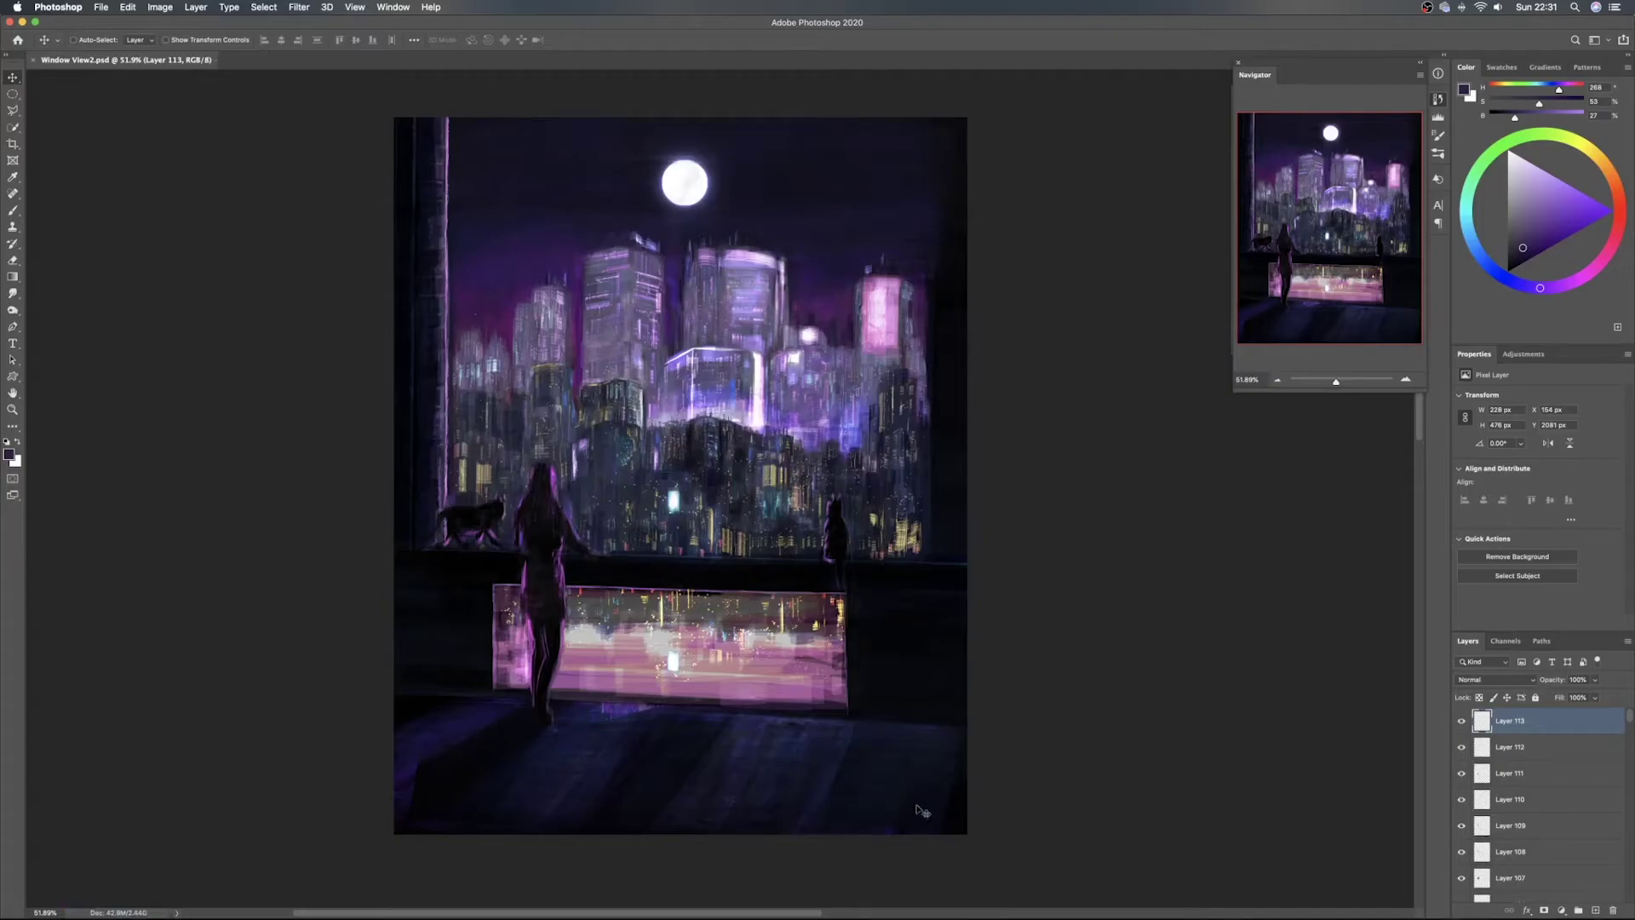
On a new layer, paint slanted light violet patches of window light across the floor with an enlarged, rotated Flat Edge Bristle brush
left_click(1598, 911)
key("b")
right_click(758, 550)
left_click_drag(753, 297, 771, 317)
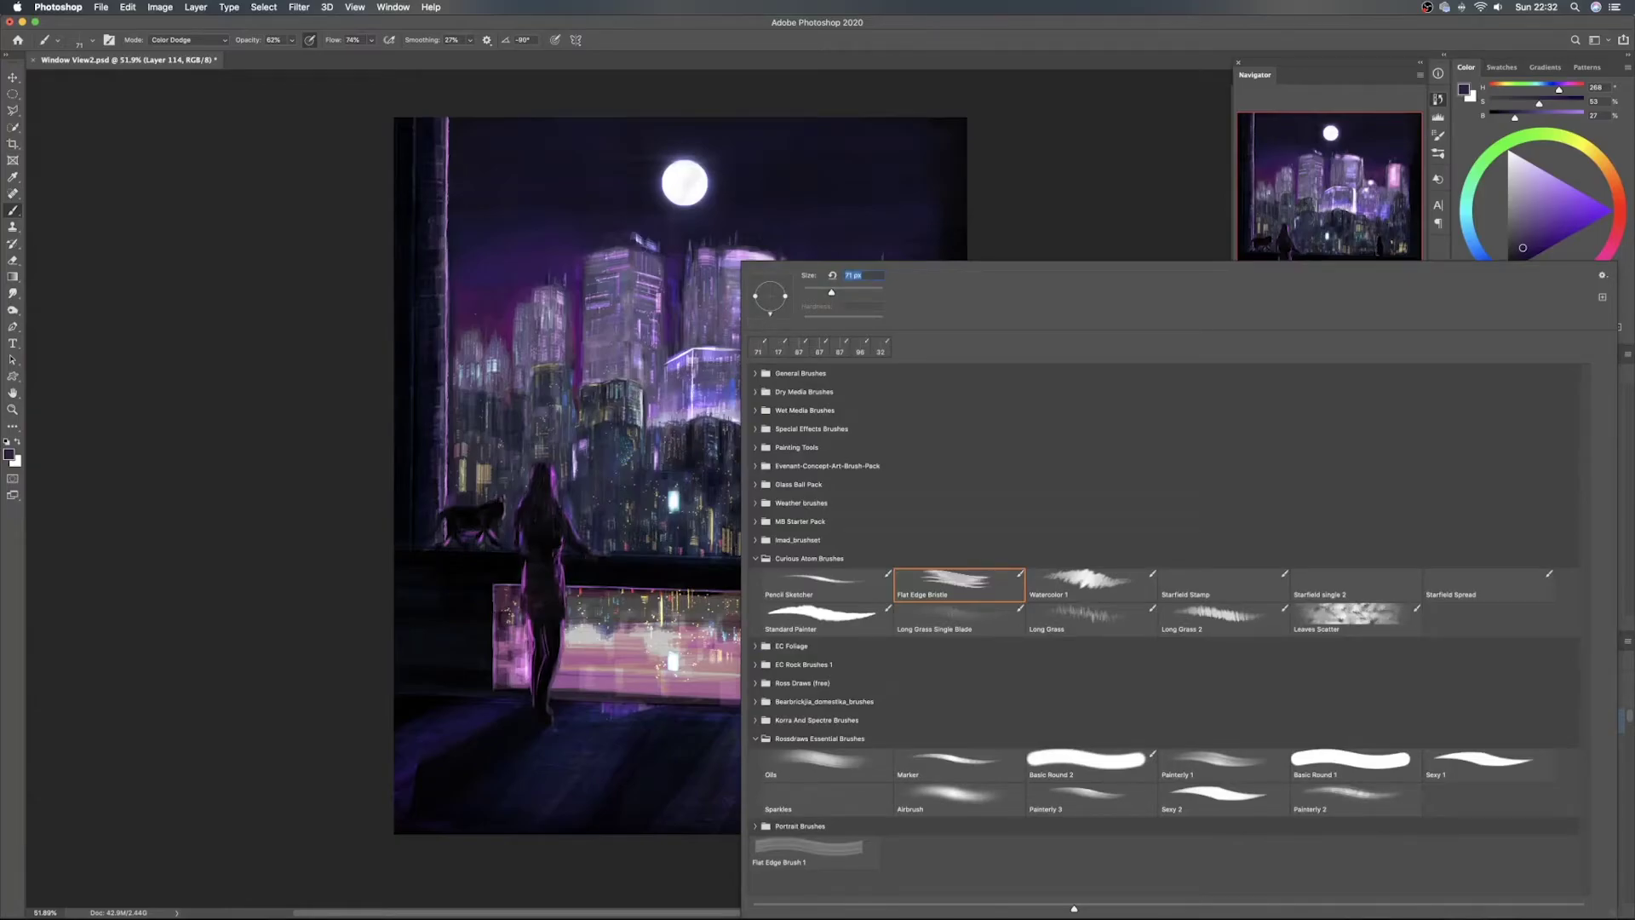
left_click_drag(771, 317, 771, 322)
left_click(867, 293)
left_click(667, 706)
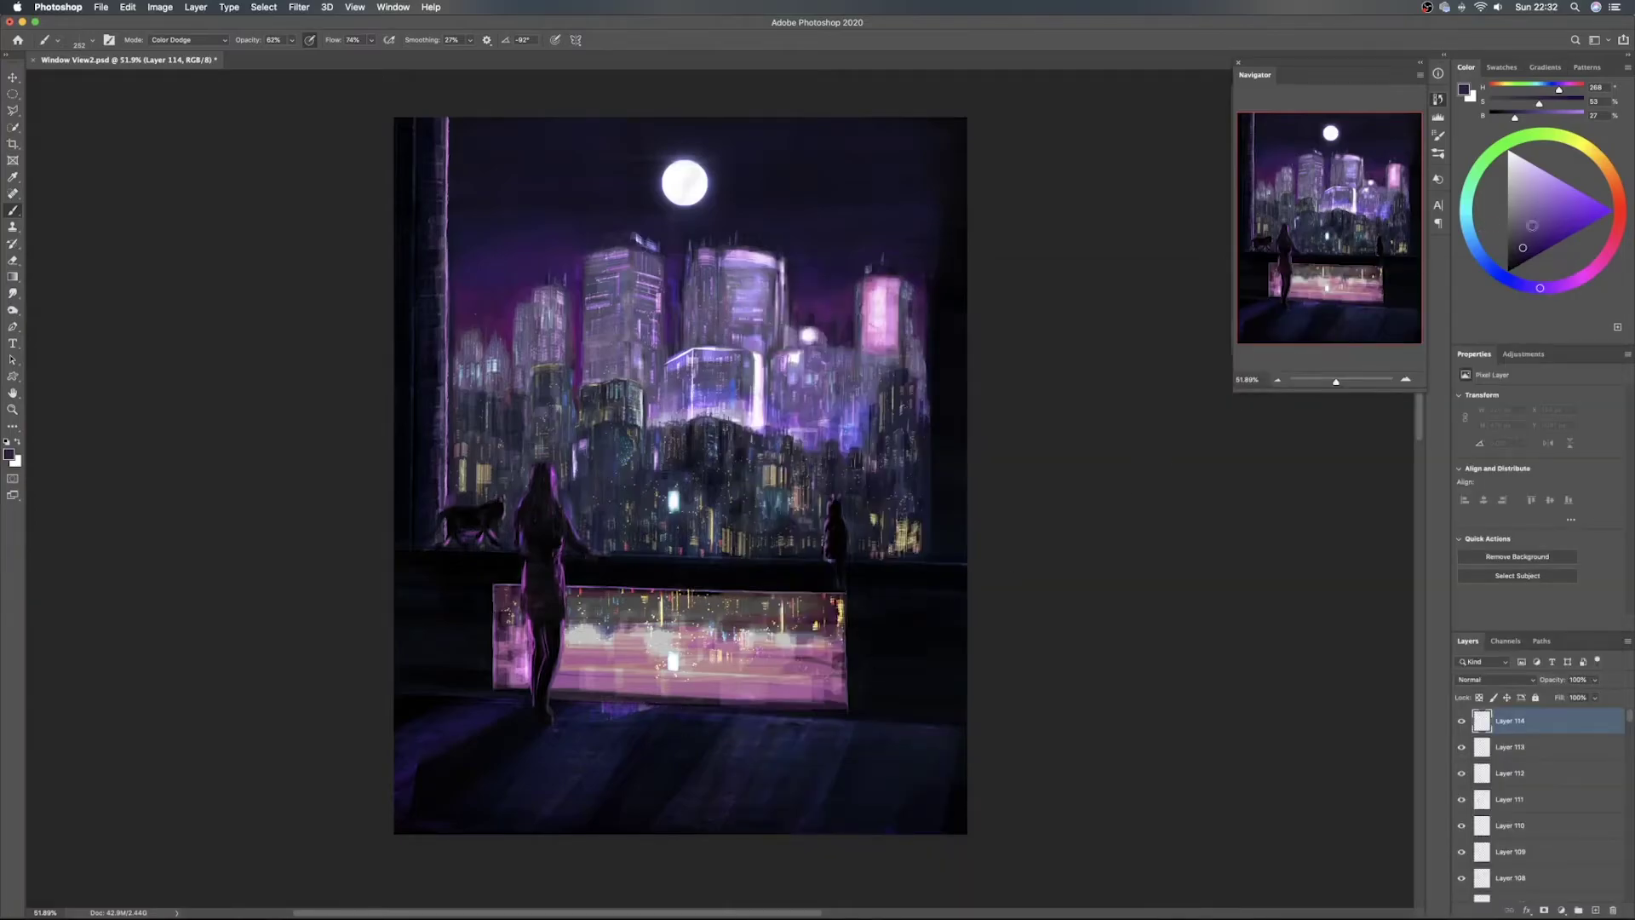
left_click(1551, 288)
left_click_drag(1555, 219, 1549, 196)
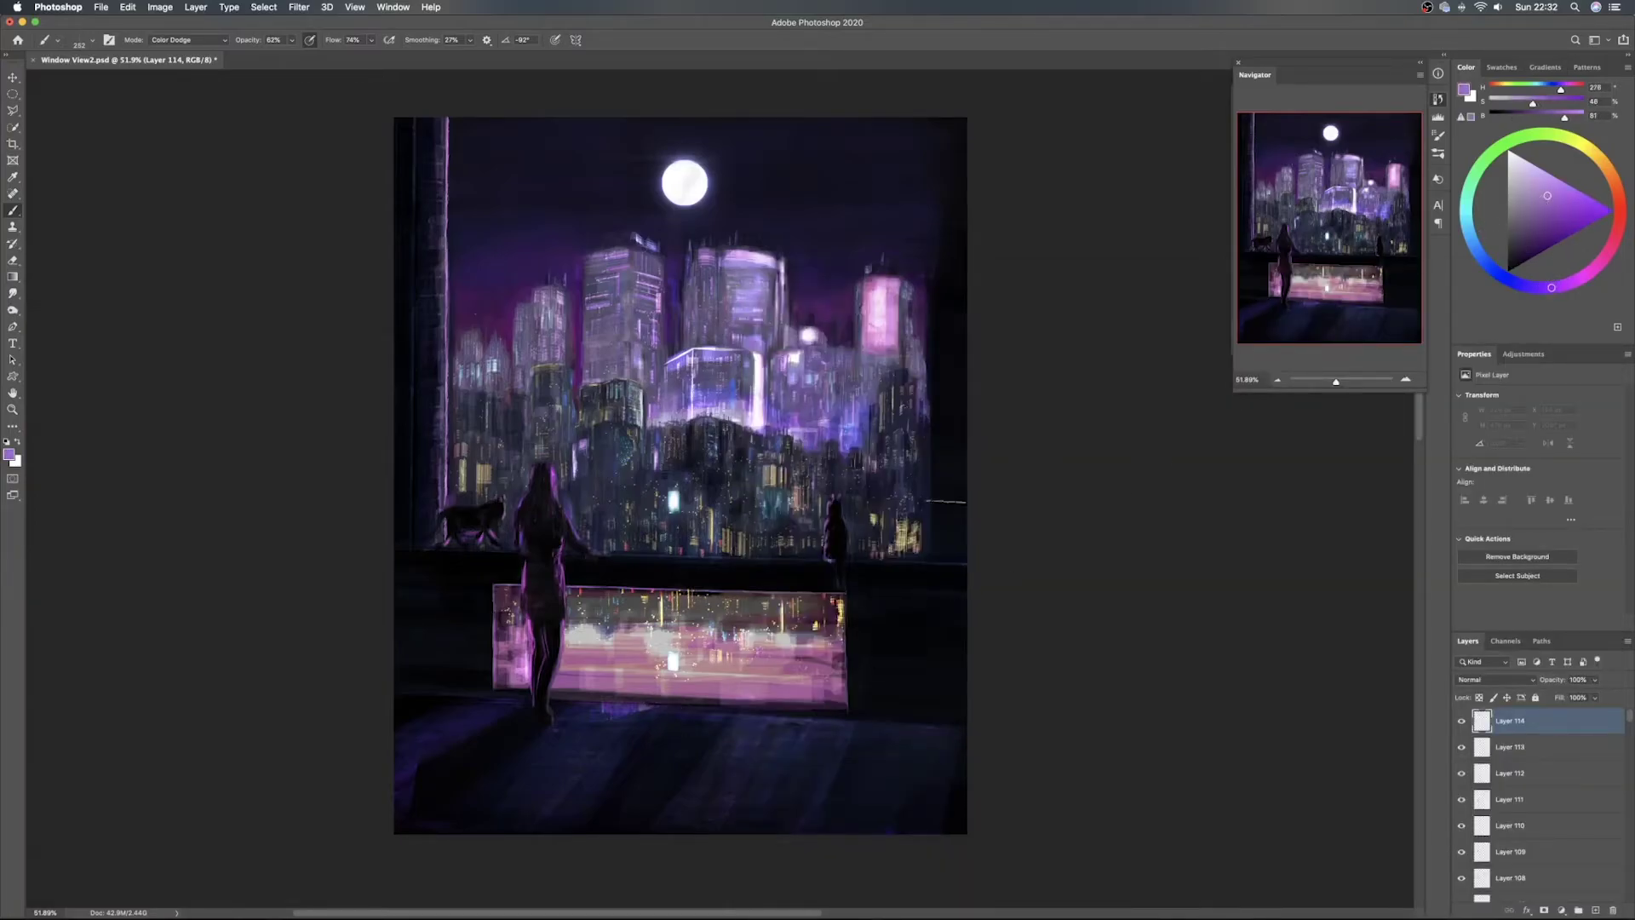
mouse_move(510, 697)
left_mouse_down()
mouse_move(589, 703)
mouse_move(567, 724)
mouse_move(654, 702)
mouse_move(615, 723)
mouse_move(697, 703)
mouse_move(681, 708)
mouse_move(843, 720)
mouse_move(698, 794)
mouse_move(638, 770)
mouse_move(609, 783)
mouse_move(655, 723)
mouse_move(620, 751)
mouse_move(617, 736)
mouse_move(592, 760)
mouse_move(591, 736)
mouse_move(536, 759)
left_mouse_up()
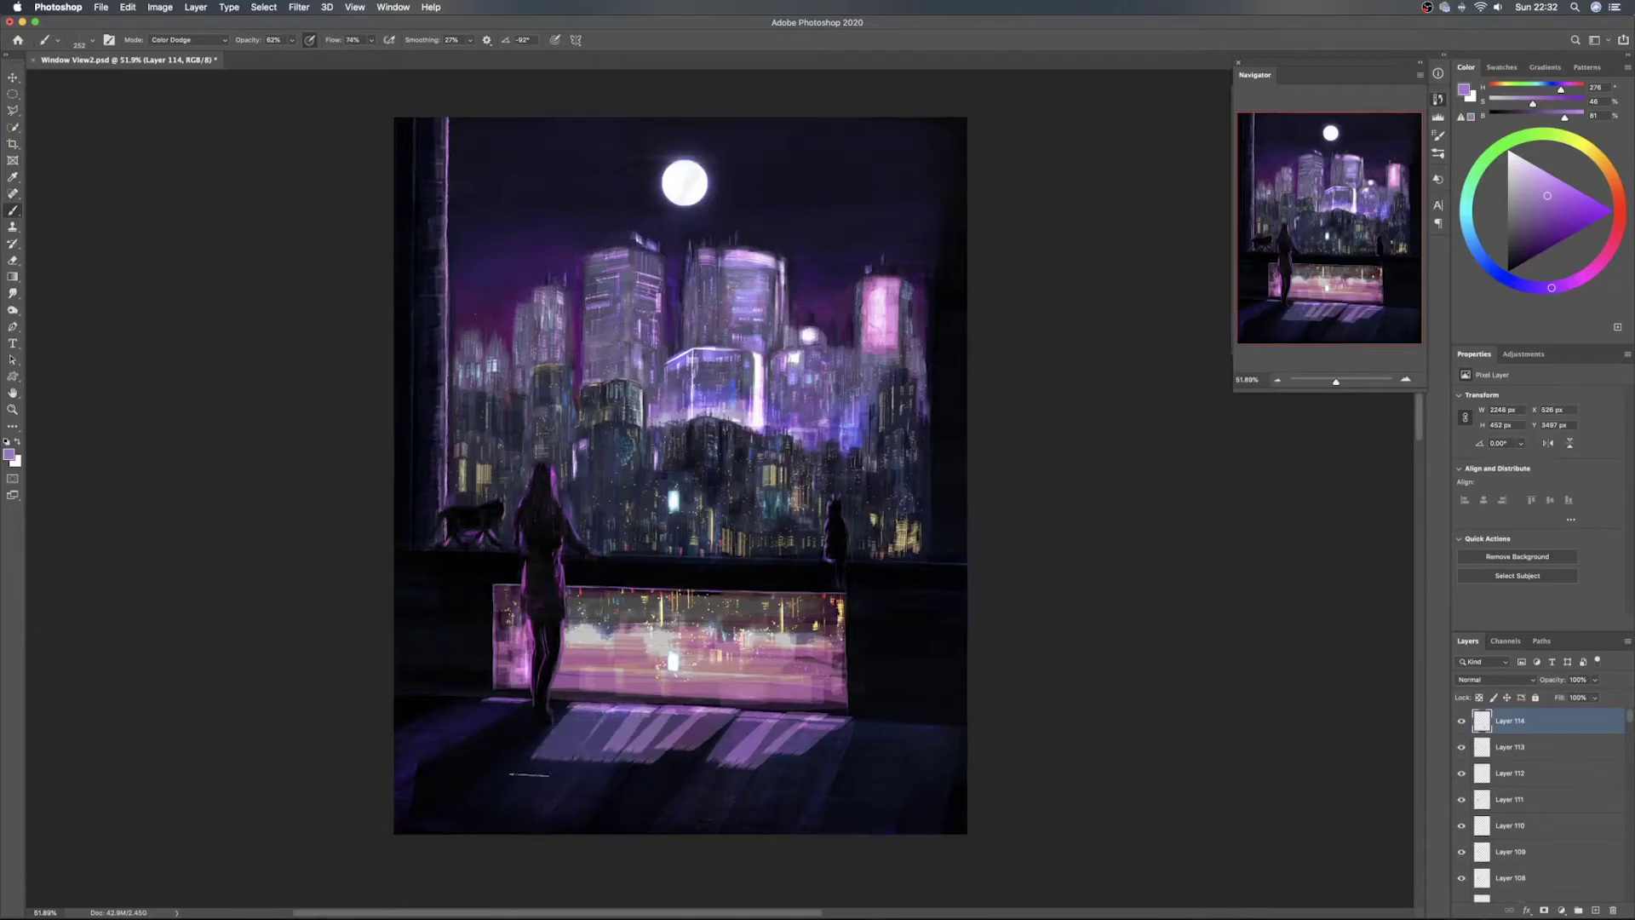
left_click_drag(520, 701, 417, 754)
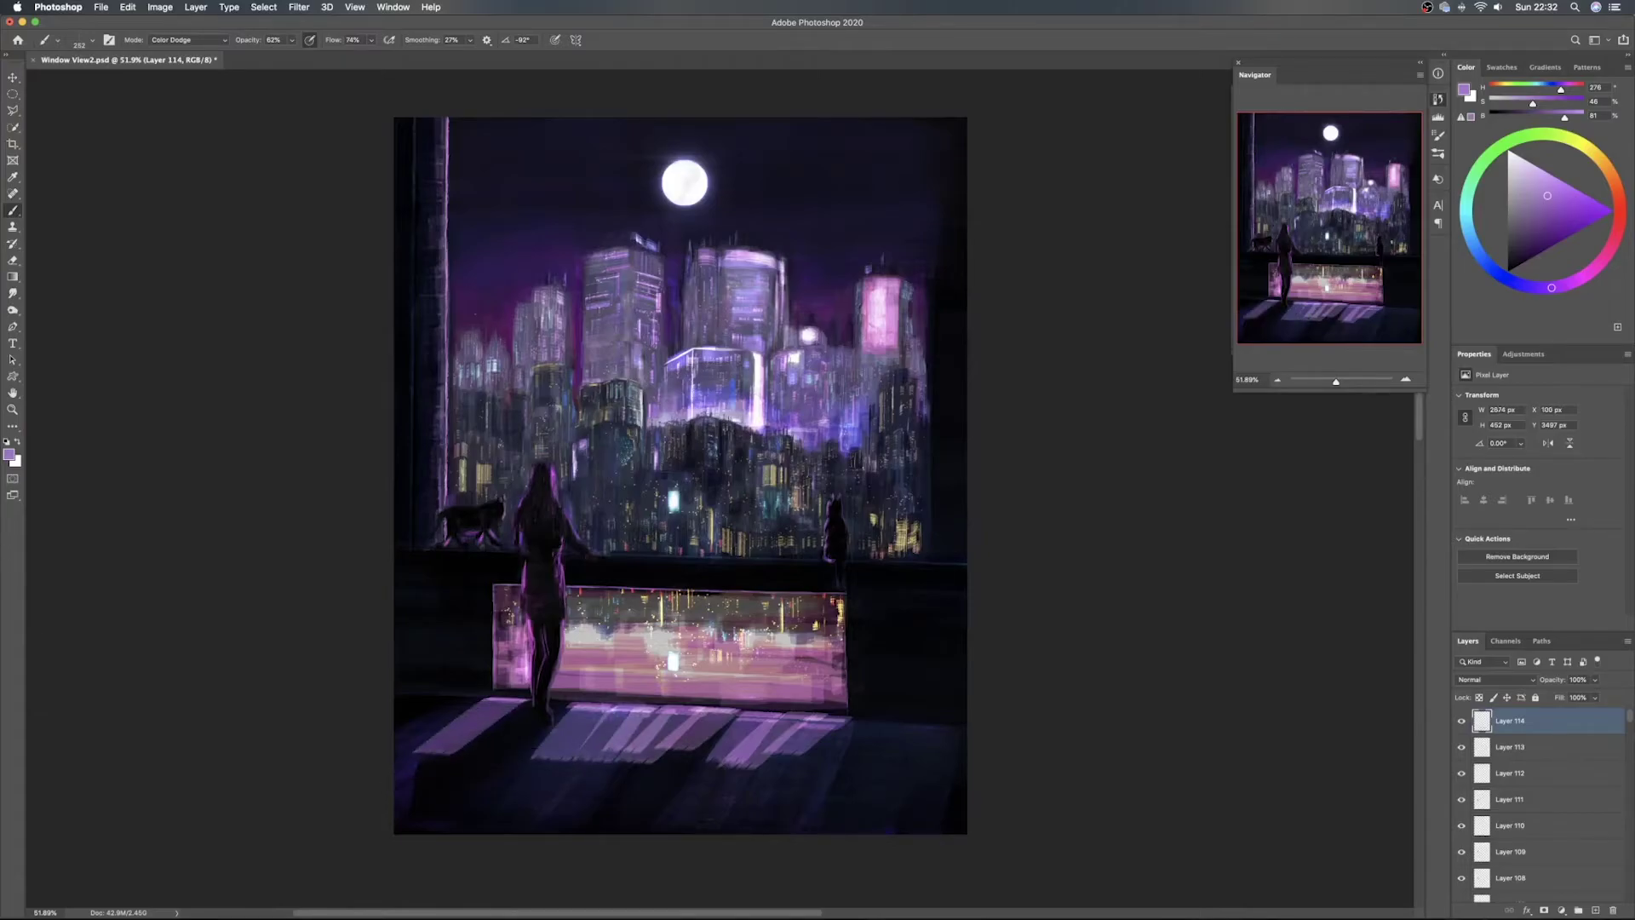
Lower the opacity of the violet floor light layer to 32%, keeping its blend mode at Normal
key("v")
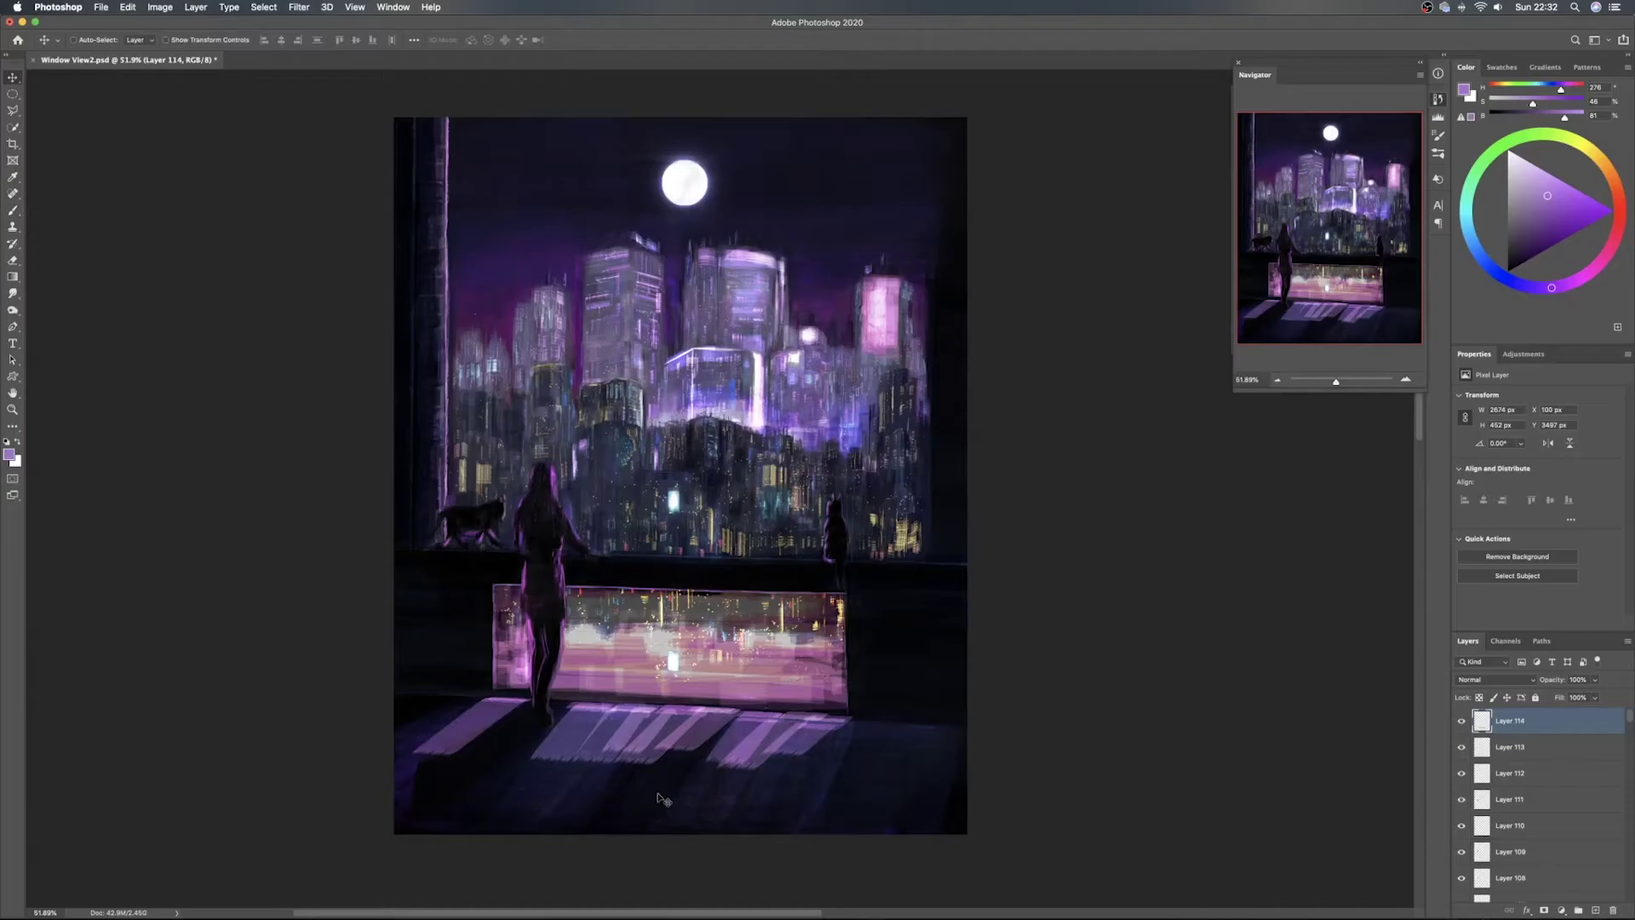
left_click(1498, 680)
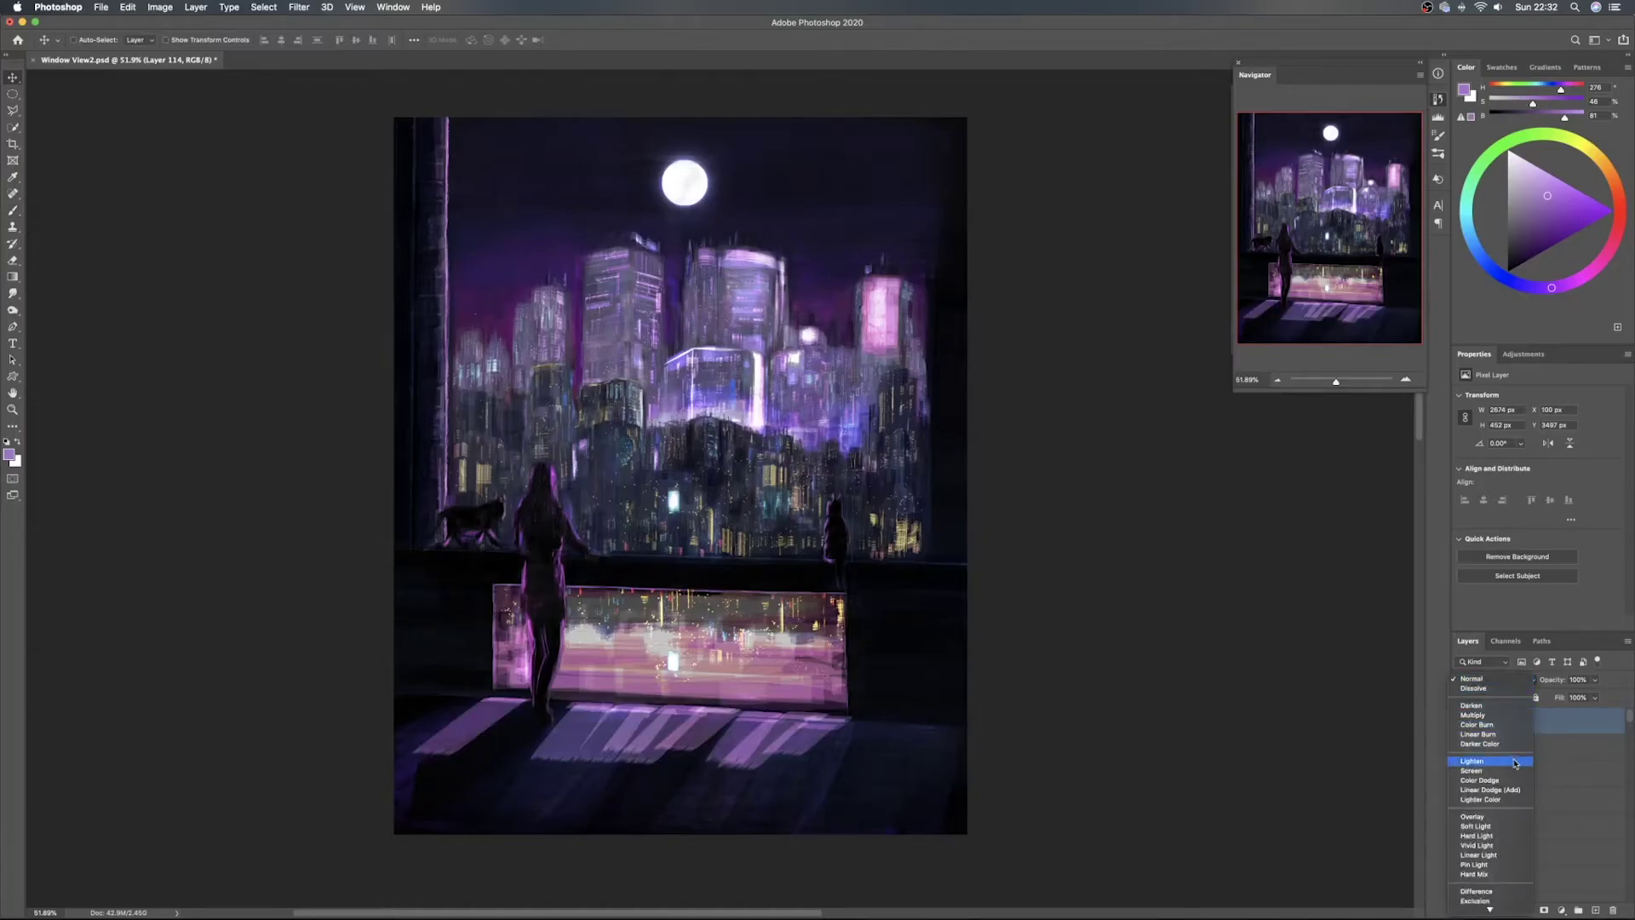
left_click(1503, 682)
left_click_drag(1557, 682, 1501, 683)
type("32")
key("Return")
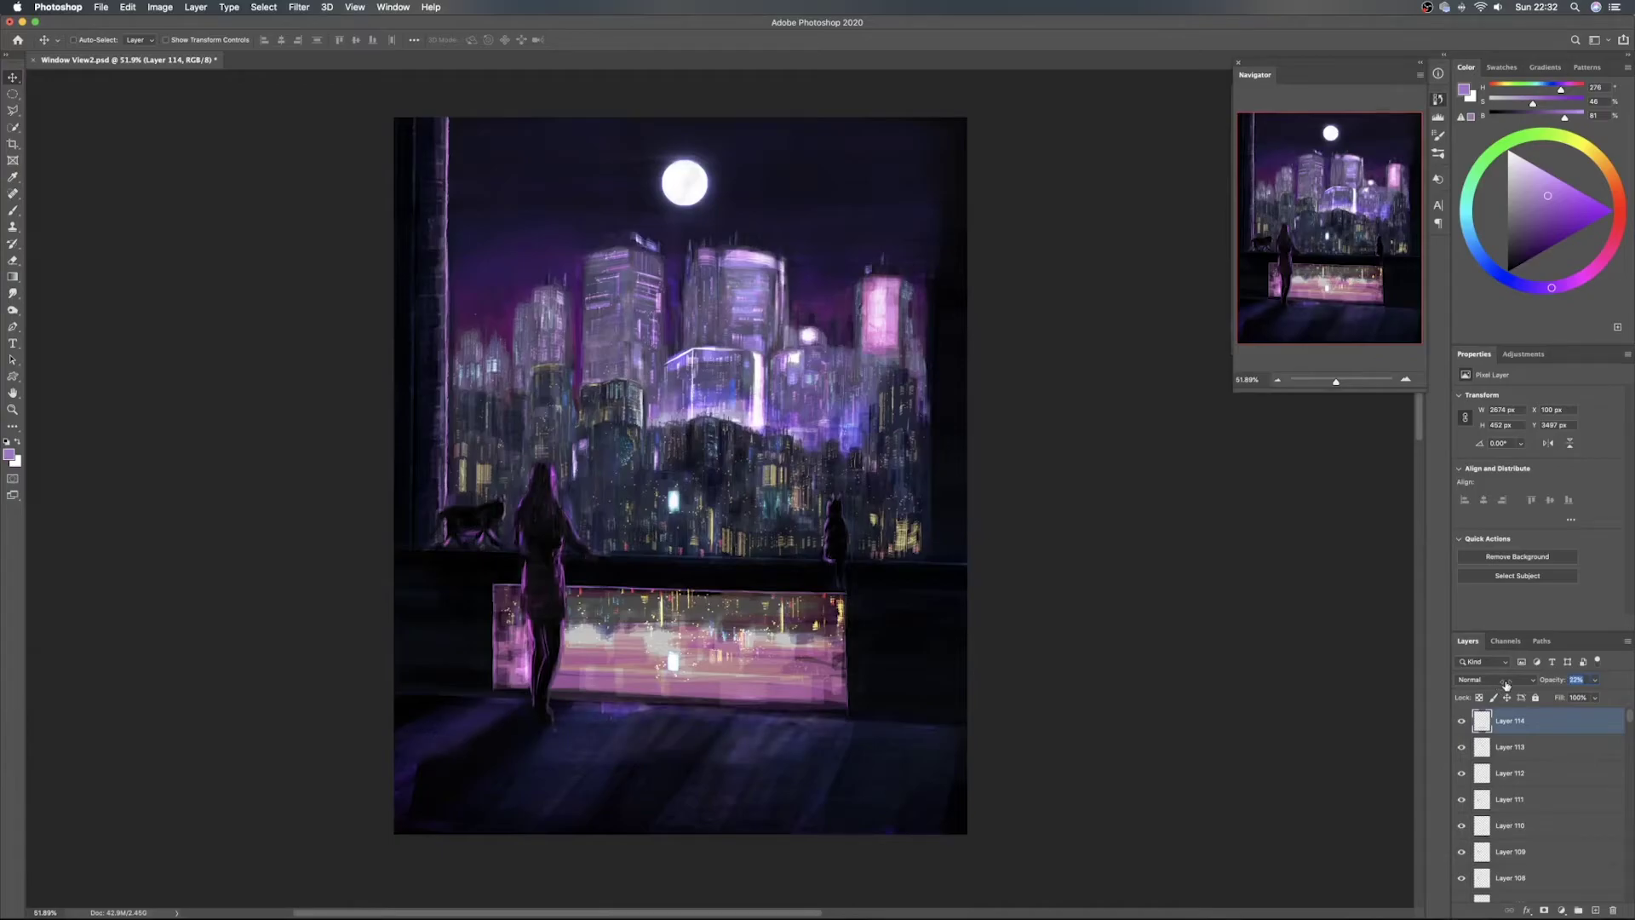
On a new layer, soften the floor light around the figure with the Airbrush, using dark navy sampled from the floor
left_click(1595, 910)
key("b")
right_click(753, 554)
left_click(948, 802)
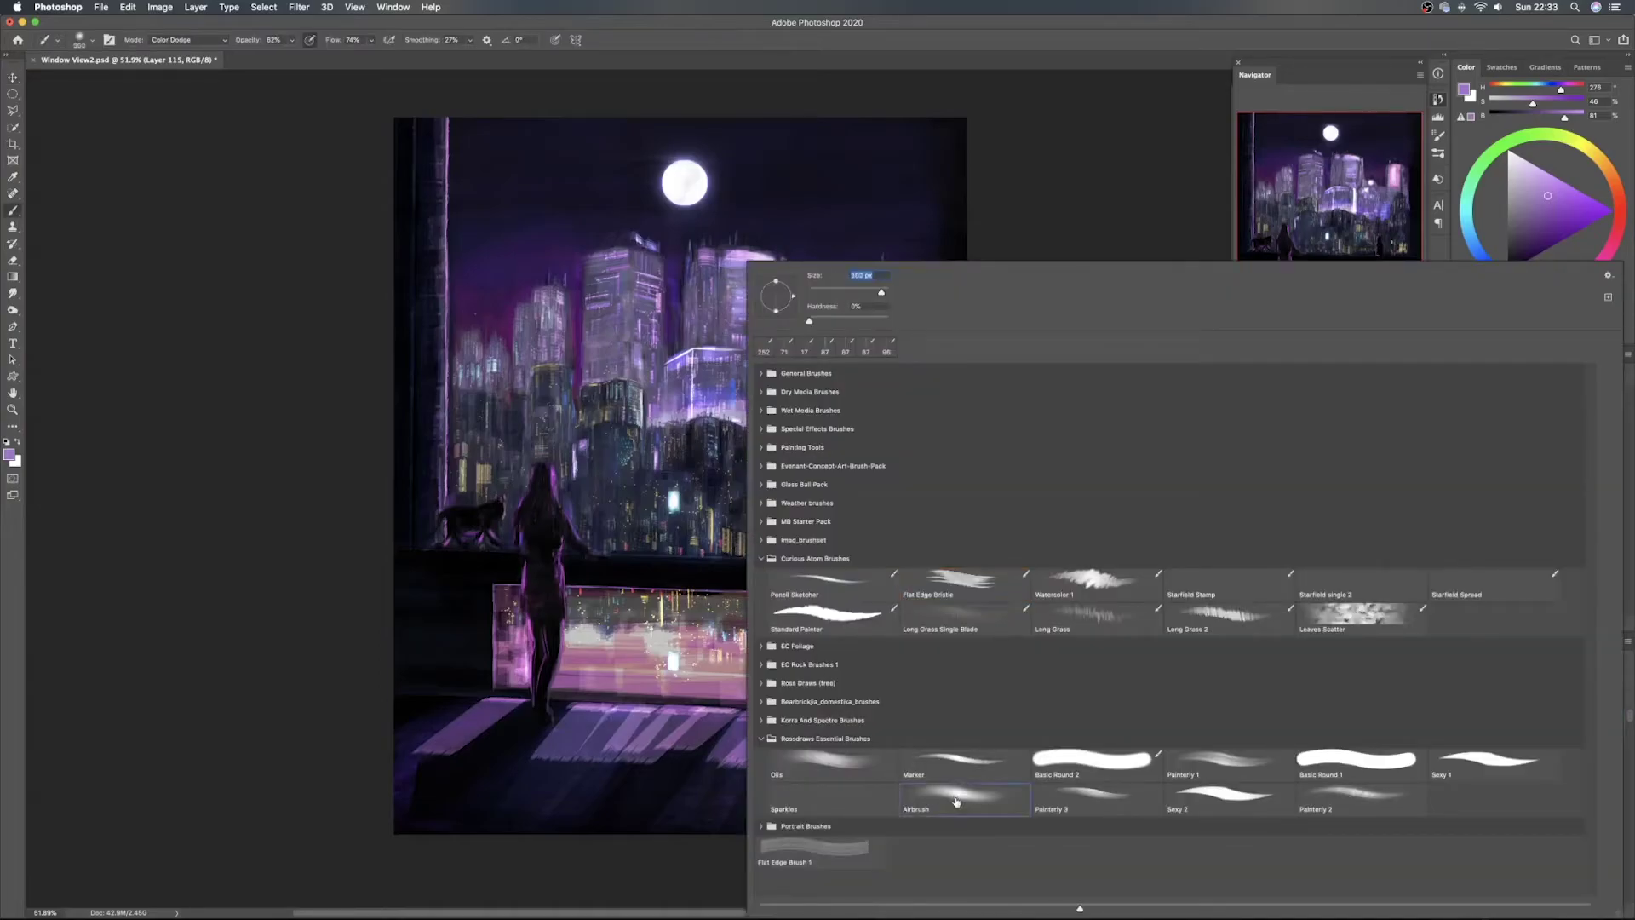
key("Return")
mouse_move(737, 733)
left_mouse_down()
mouse_move(684, 753)
mouse_move(696, 774)
mouse_move(595, 744)
mouse_move(689, 742)
mouse_move(619, 712)
mouse_move(558, 734)
mouse_move(535, 771)
mouse_move(594, 746)
mouse_move(609, 767)
mouse_move(532, 765)
mouse_move(797, 769)
mouse_move(678, 756)
mouse_move(884, 747)
mouse_move(672, 774)
mouse_move(552, 765)
mouse_move(801, 772)
mouse_move(705, 733)
mouse_move(375, 754)
mouse_move(459, 730)
mouse_move(441, 750)
mouse_move(404, 755)
mouse_move(466, 727)
mouse_move(556, 755)
mouse_move(542, 749)
mouse_move(749, 730)
mouse_move(616, 733)
mouse_move(853, 741)
mouse_move(648, 733)
mouse_move(676, 762)
mouse_move(835, 769)
mouse_move(666, 767)
mouse_move(929, 775)
mouse_move(730, 752)
mouse_move(955, 773)
mouse_move(570, 799)
mouse_move(628, 794)
mouse_move(521, 785)
mouse_move(843, 825)
mouse_move(747, 807)
mouse_move(999, 799)
mouse_move(765, 733)
mouse_move(845, 732)
mouse_move(575, 736)
mouse_move(530, 747)
mouse_move(498, 787)
mouse_move(749, 796)
mouse_move(408, 747)
mouse_move(482, 735)
mouse_move(402, 730)
mouse_move(343, 828)
mouse_move(490, 727)
mouse_move(358, 788)
mouse_move(944, 759)
mouse_move(712, 732)
left_mouse_up()
left_click(695, 774, "alt")
left_click(405, 747, "alt")
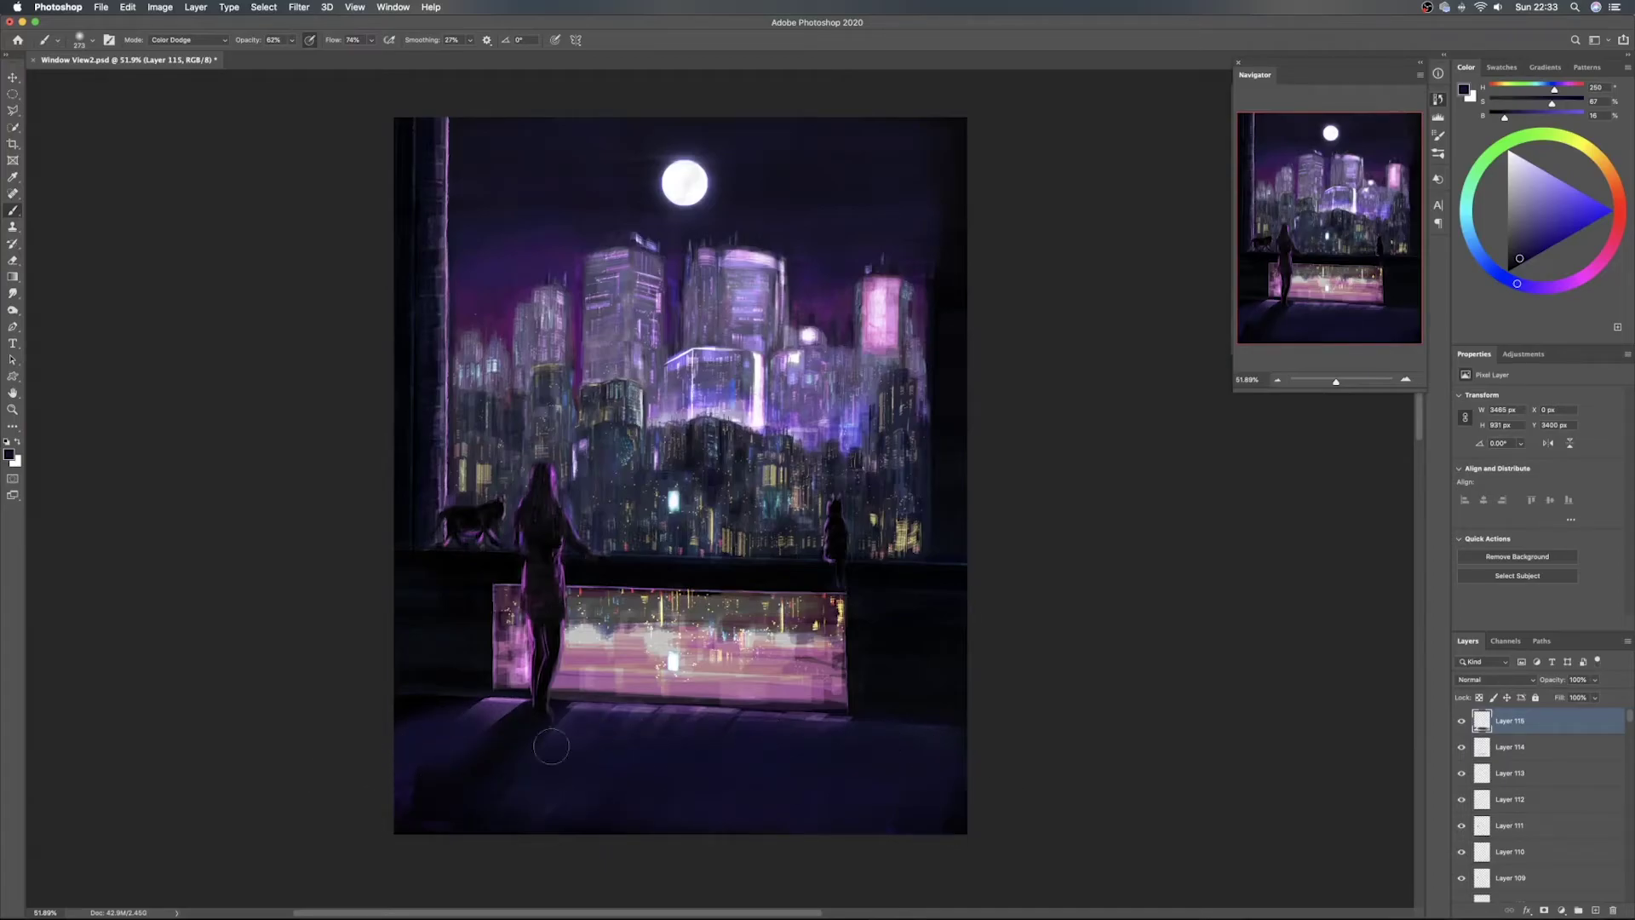
mouse_move(514, 732)
left_mouse_down()
mouse_move(465, 710)
mouse_move(509, 723)
mouse_move(493, 727)
left_mouse_up()
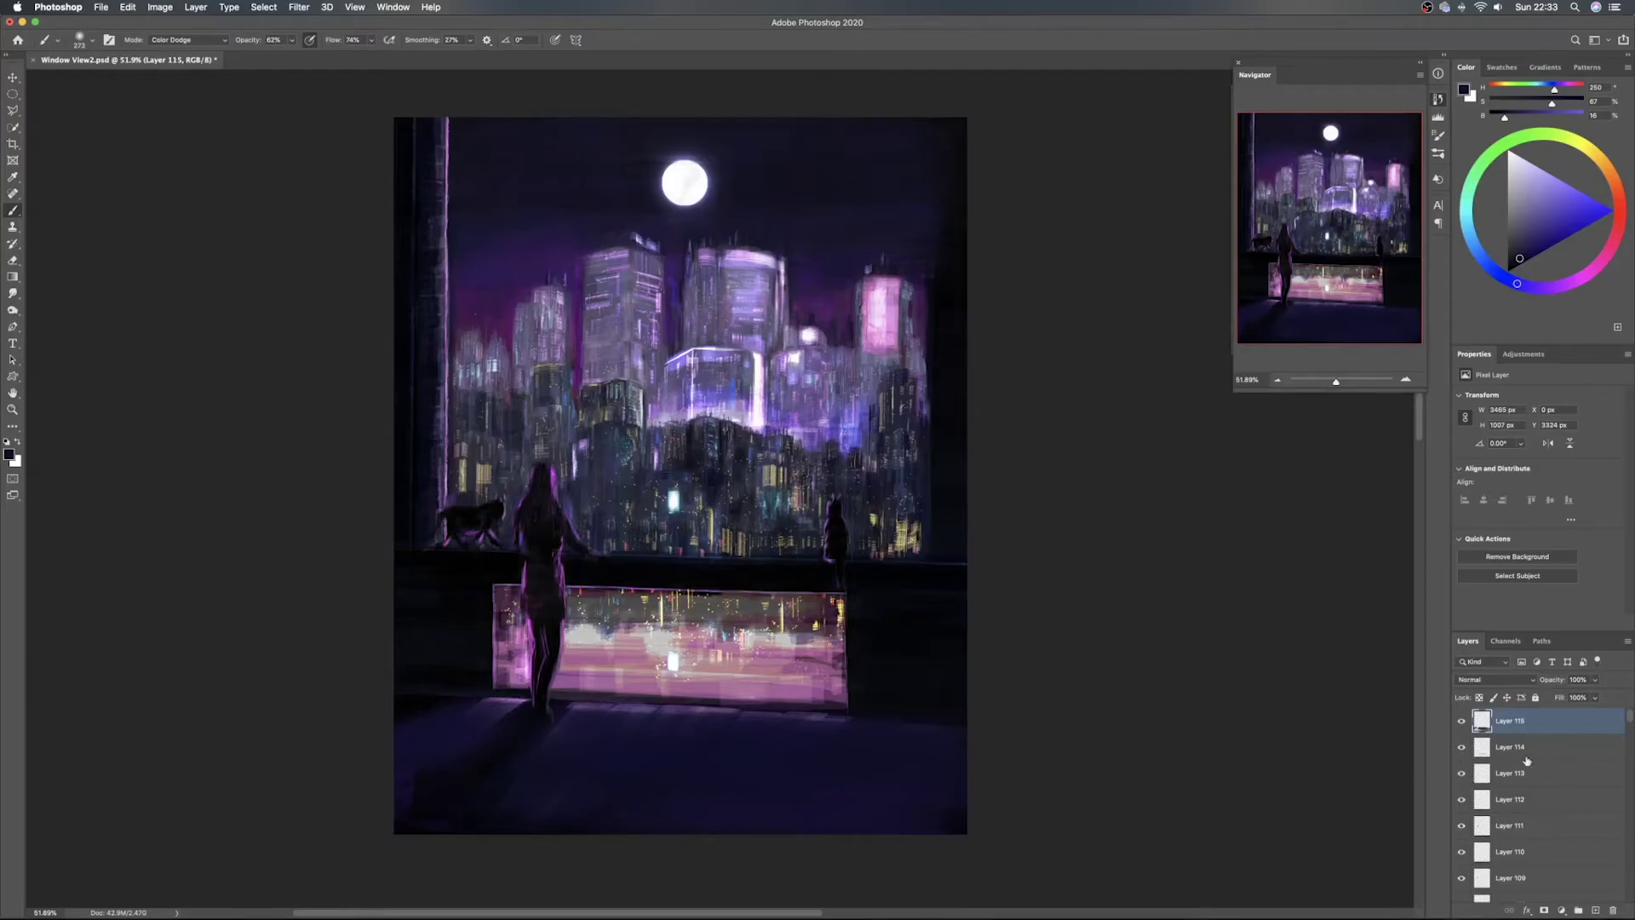
Merge the airbrushed floor layer with the light patches layer below and set the merged layer's blend mode to Color Dodge
left_click_drag(1473, 749, 1559, 753)
left_click(1549, 715)
left_click(1563, 746, "shift")
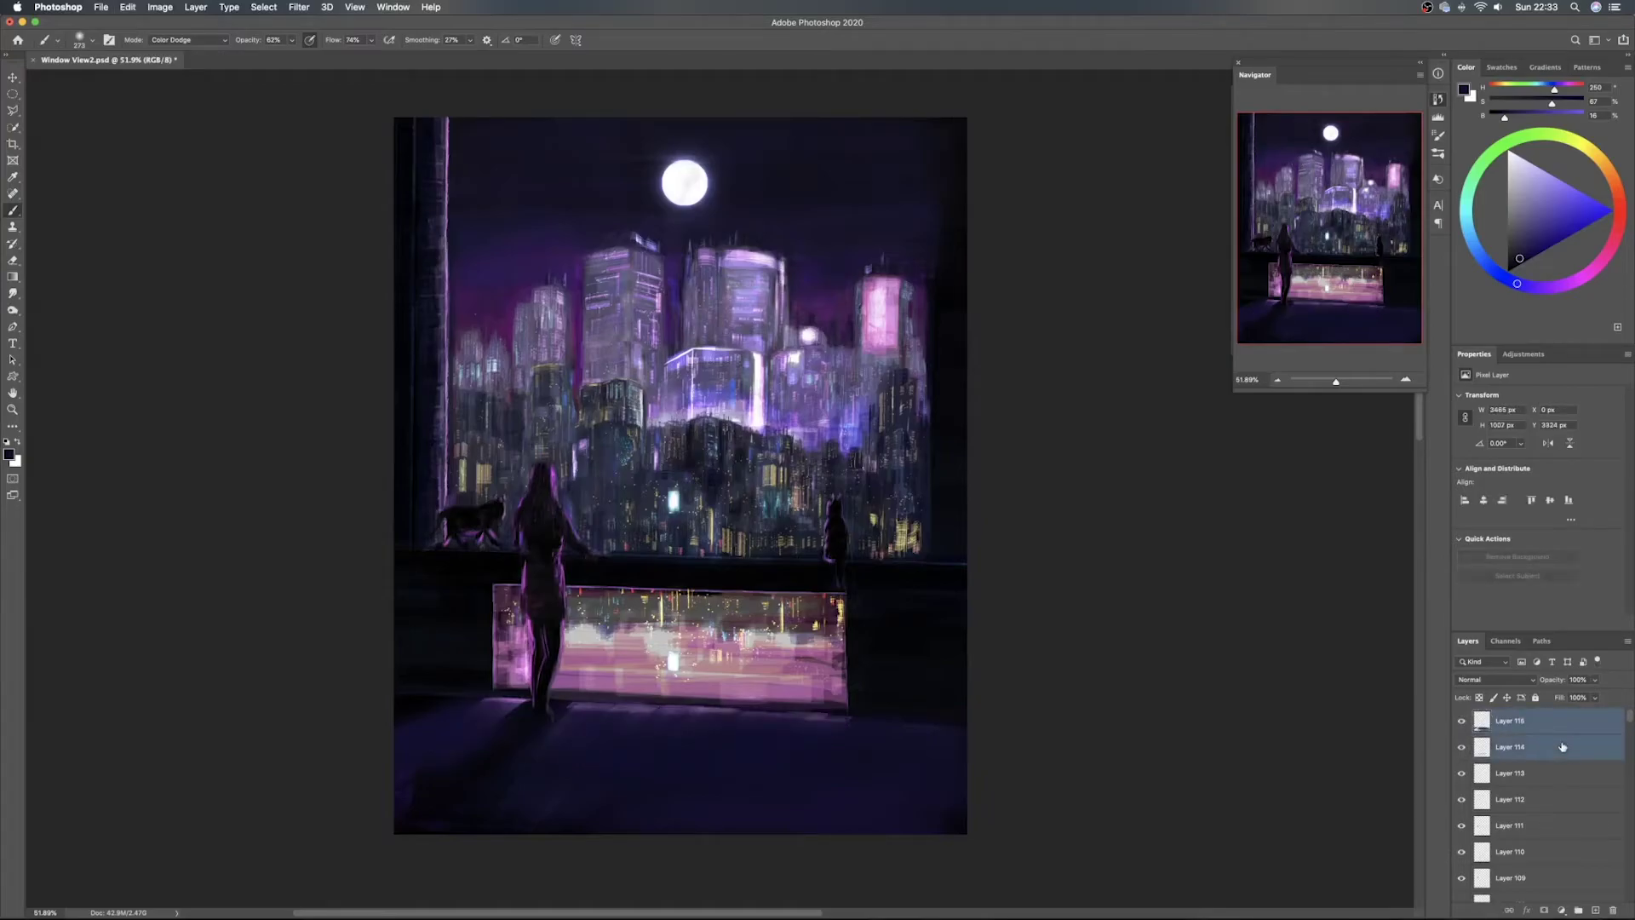
left_click(1533, 721)
left_click(1494, 679)
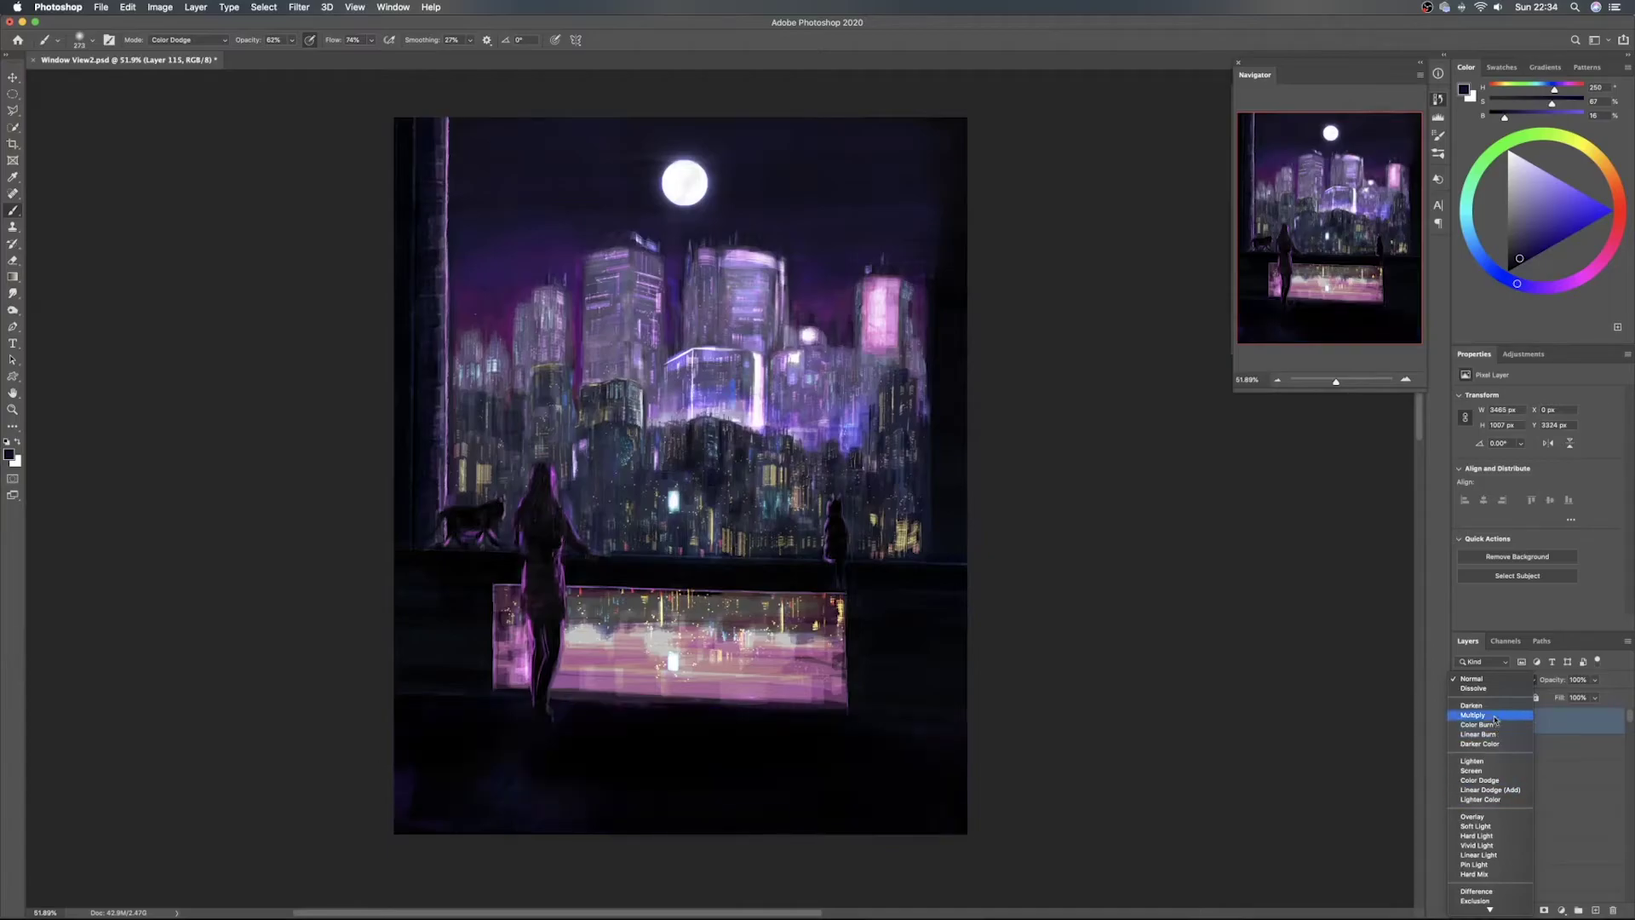
left_click(1513, 780)
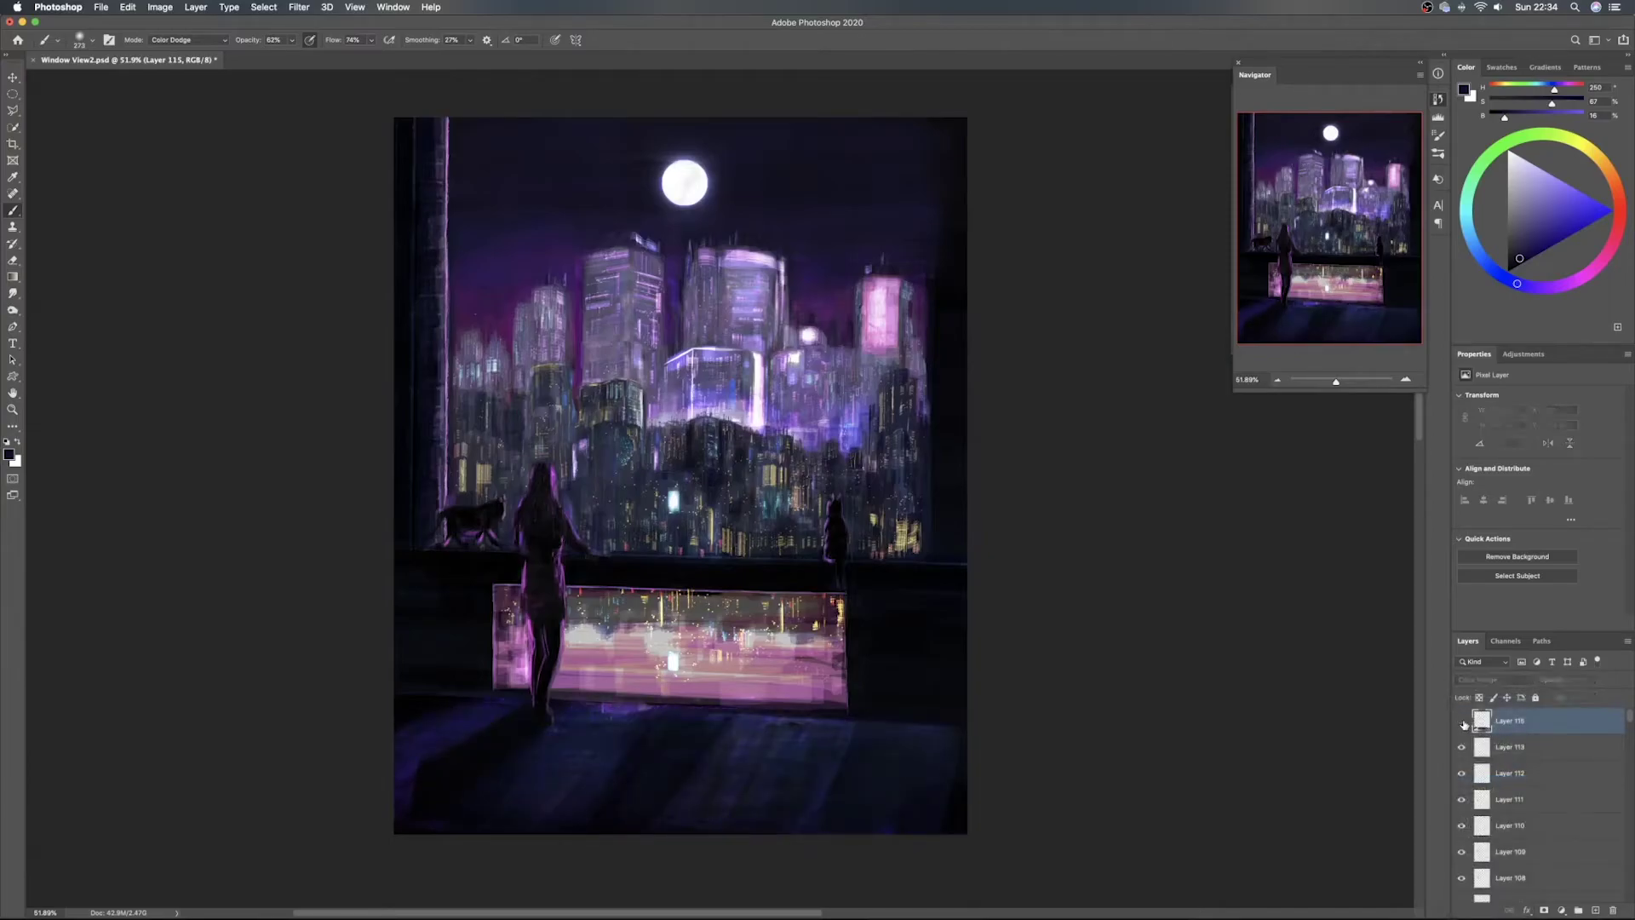
Compare the floor with the merged Color Dodge layer hidden and shown, and save the document
left_click(1463, 723)
left_click(1463, 723)
left_click(1463, 722)
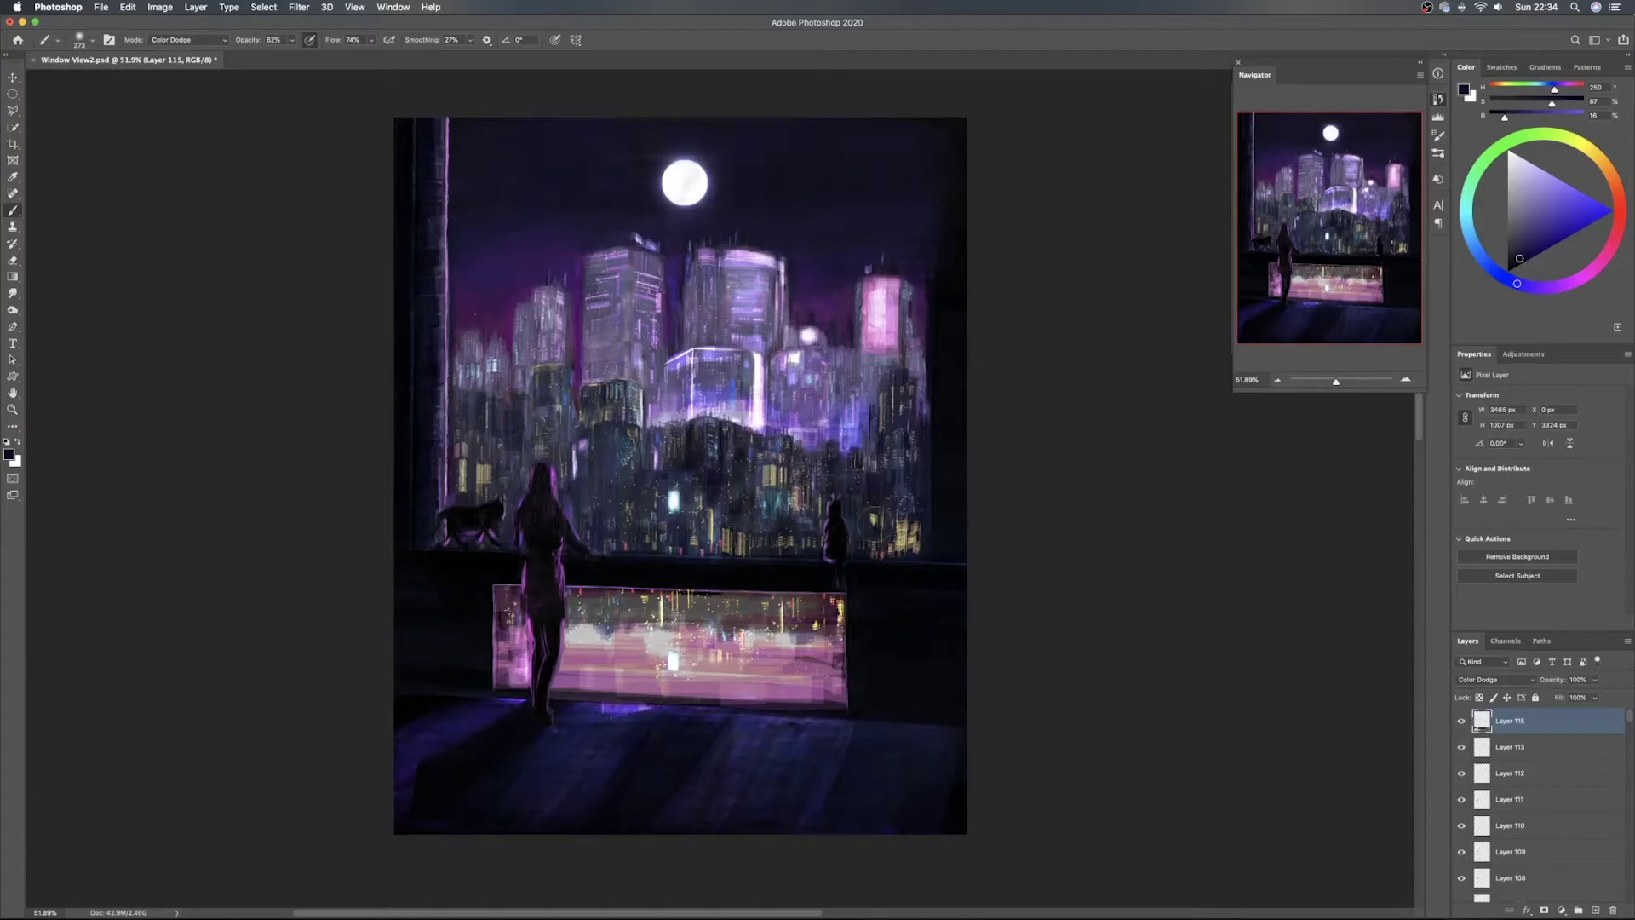
key("v")
key("super+s")
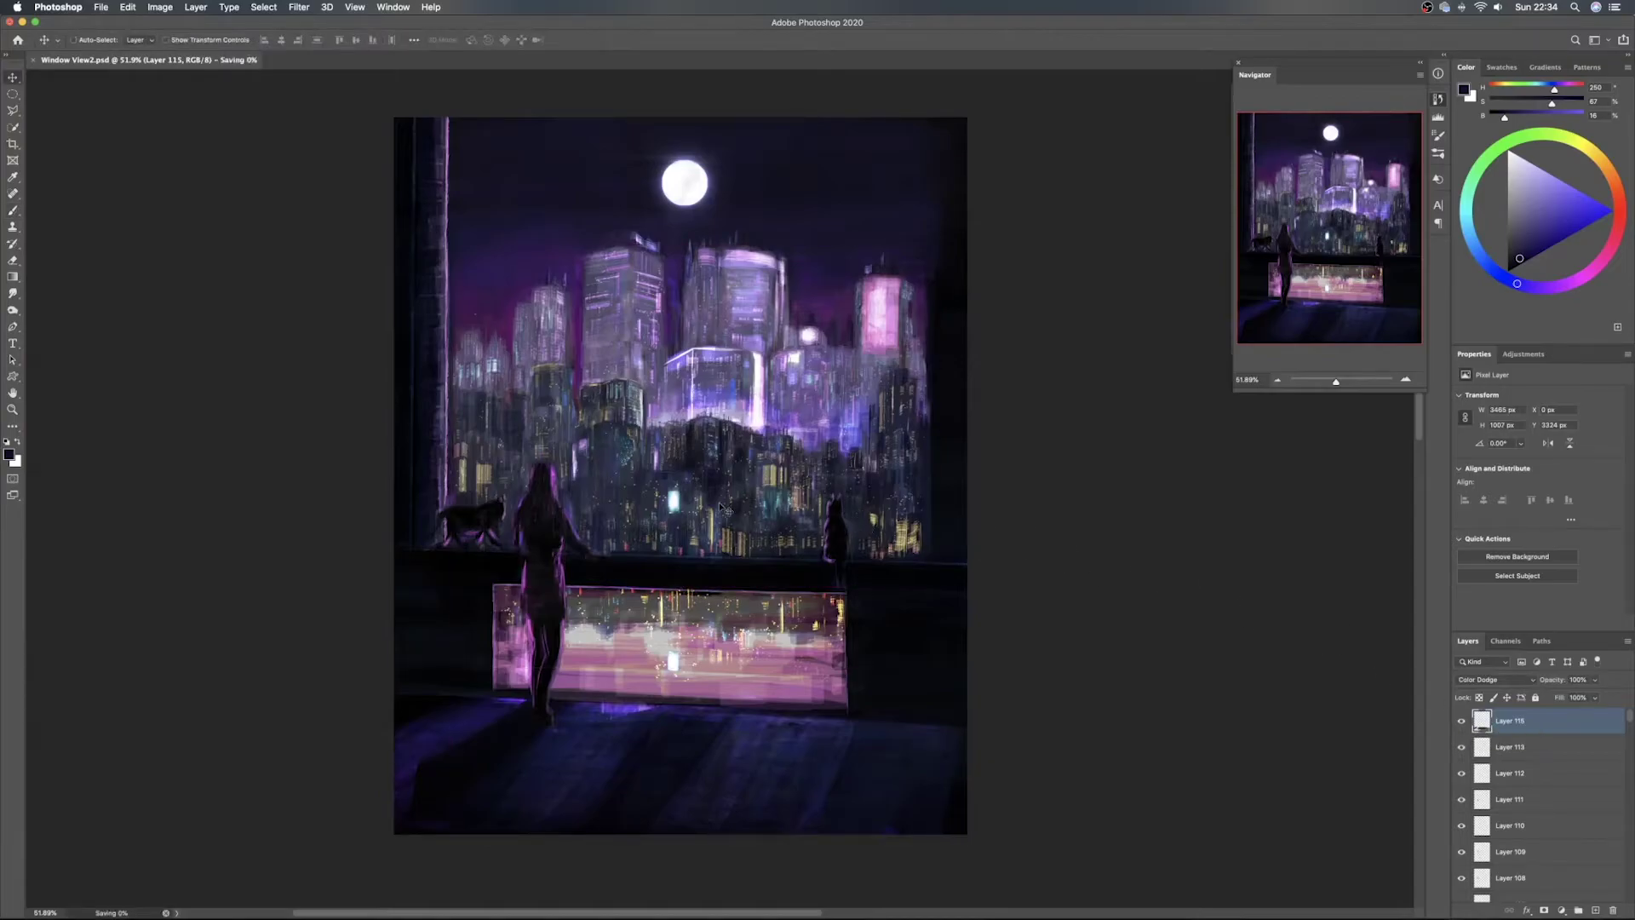
Add a new layer and prepare a thin Normal-mode brush with a light violet colour for handwriting
scroll(728, 508, "down", 1)
scroll(793, 482, "up", 1)
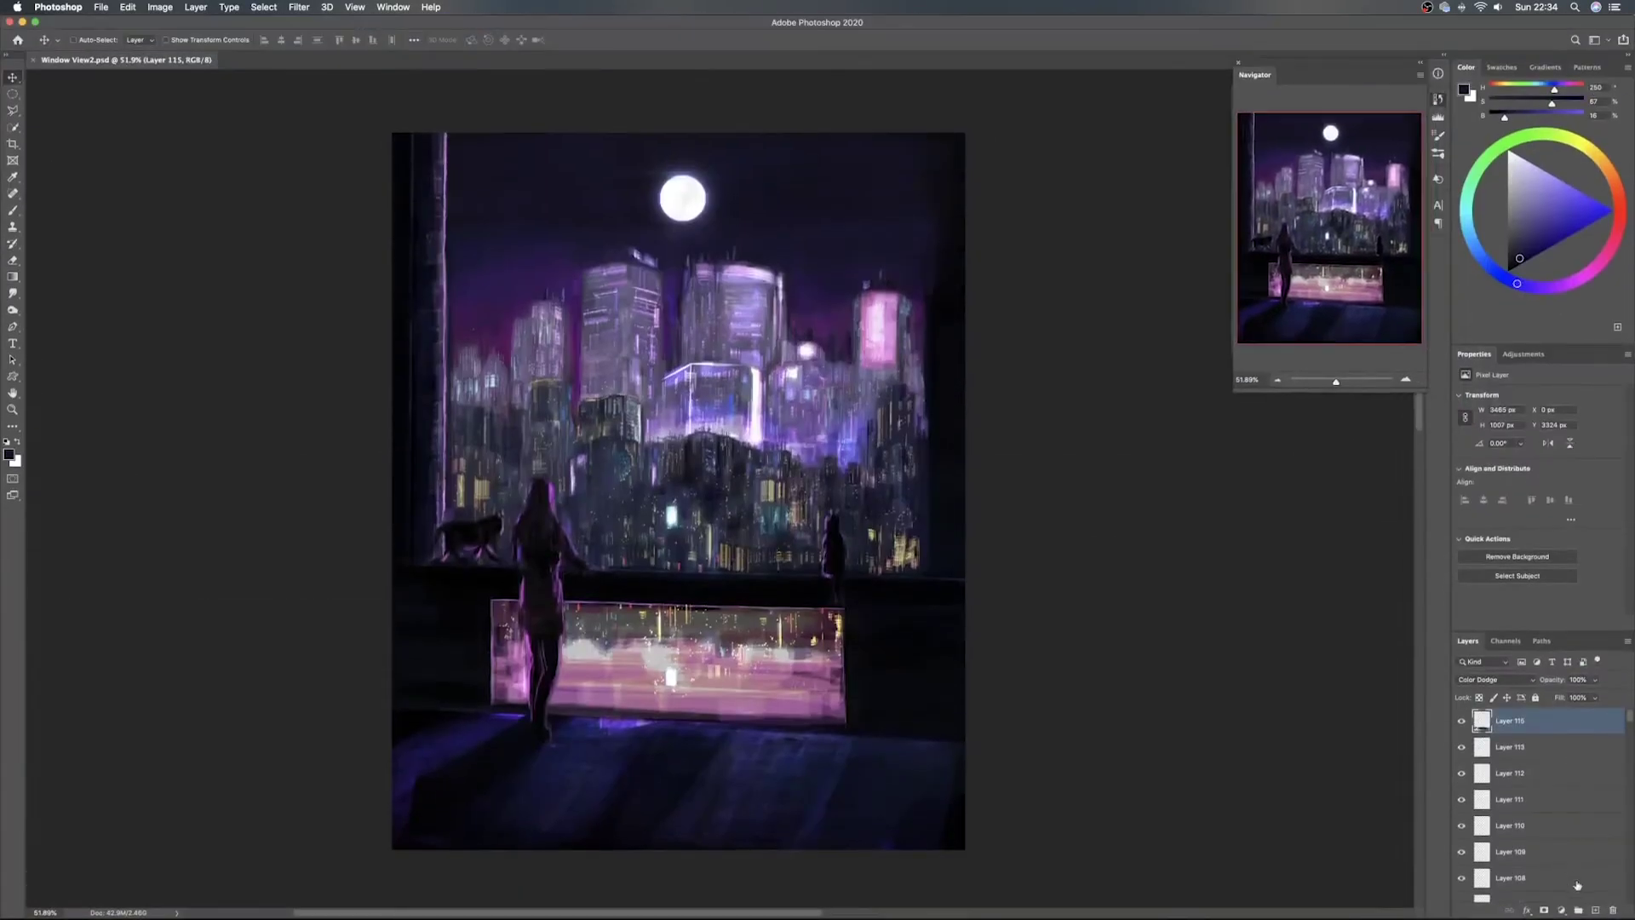
left_click(1595, 910)
key("b")
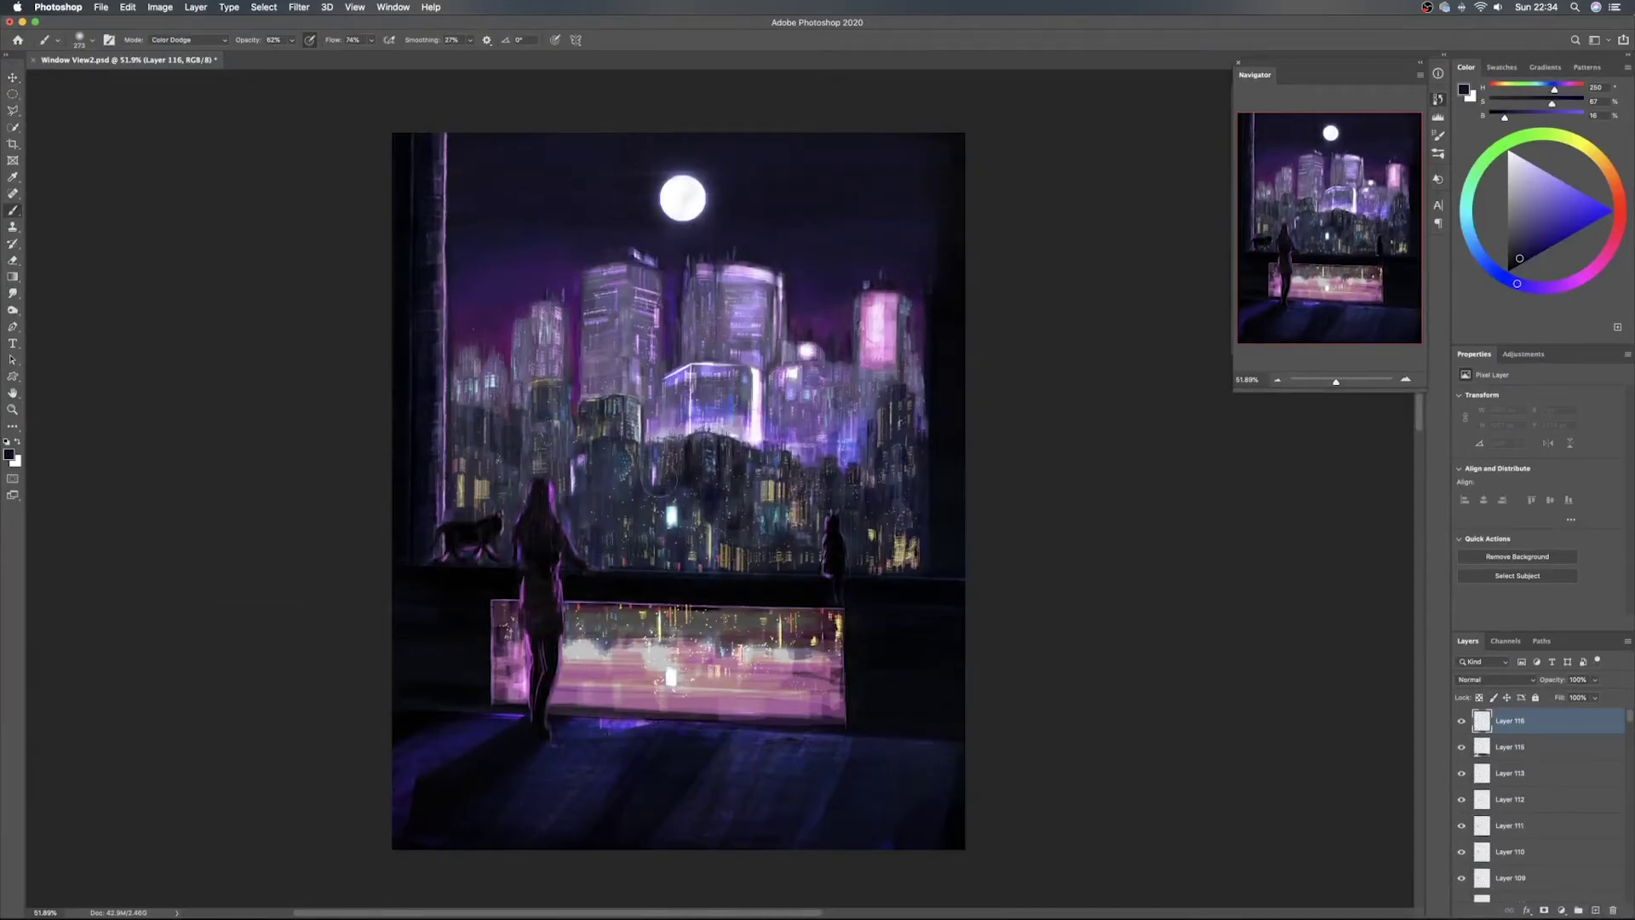
right_click(668, 477)
double_click(752, 590)
left_click(1541, 189)
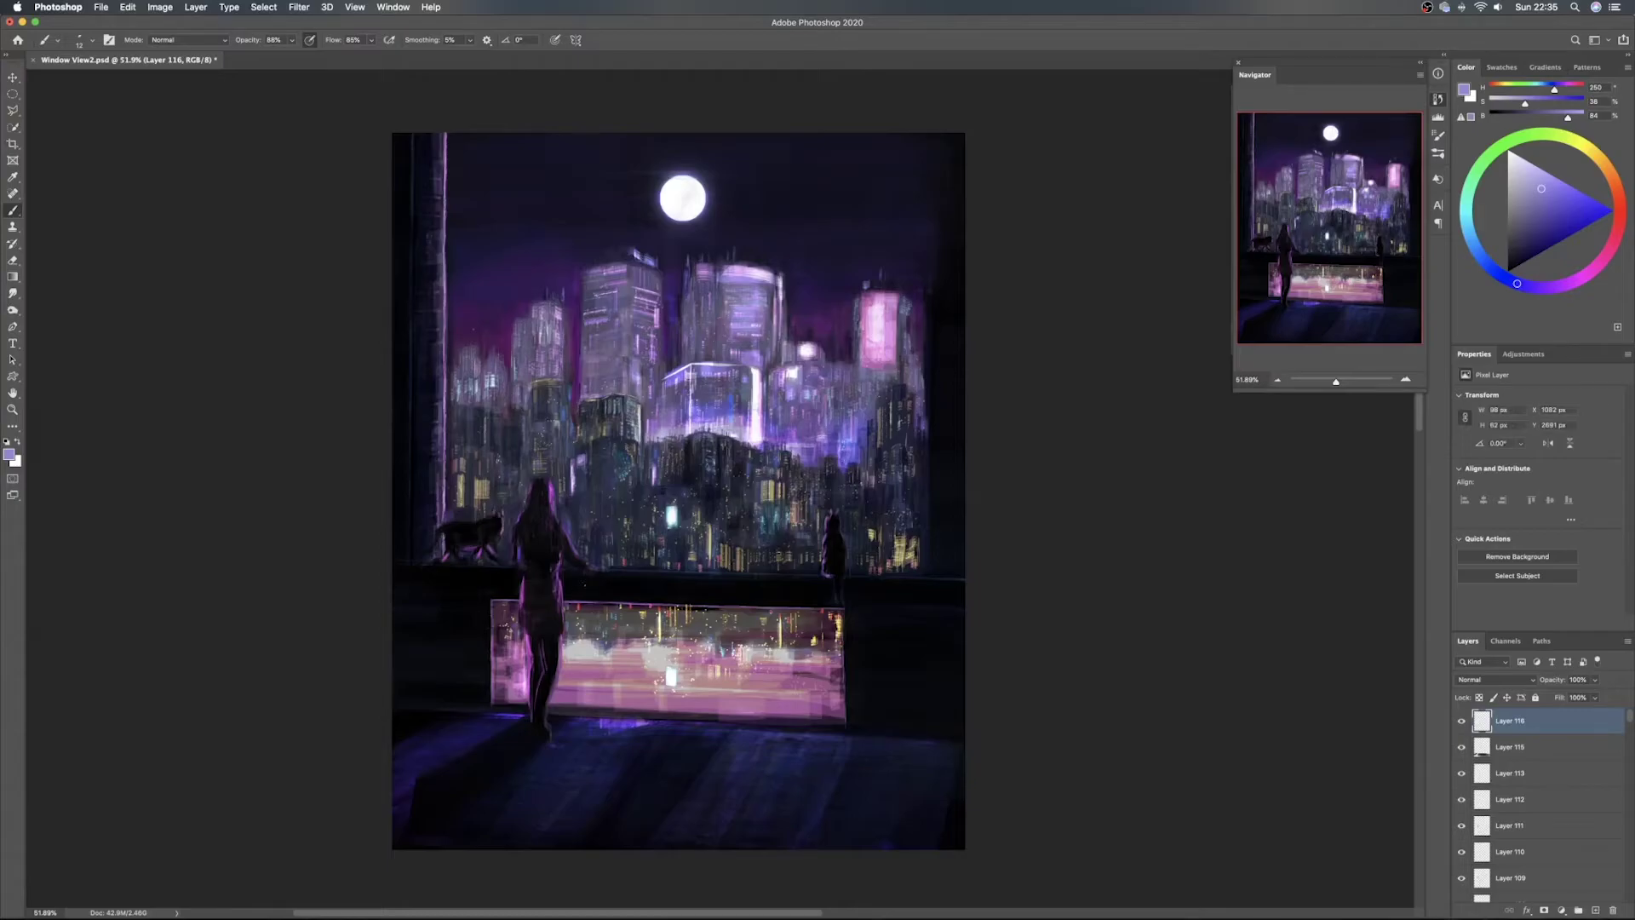
left_click_drag(602, 579, 606, 581)
key("super+a")
key("BackSpace")
key("super+d")
Handwrite "Life stands still for nobody" along the window ledge beside the figure and shift the lettering slightly
left_click_drag(583, 580, 587, 591)
left_click(13, 77)
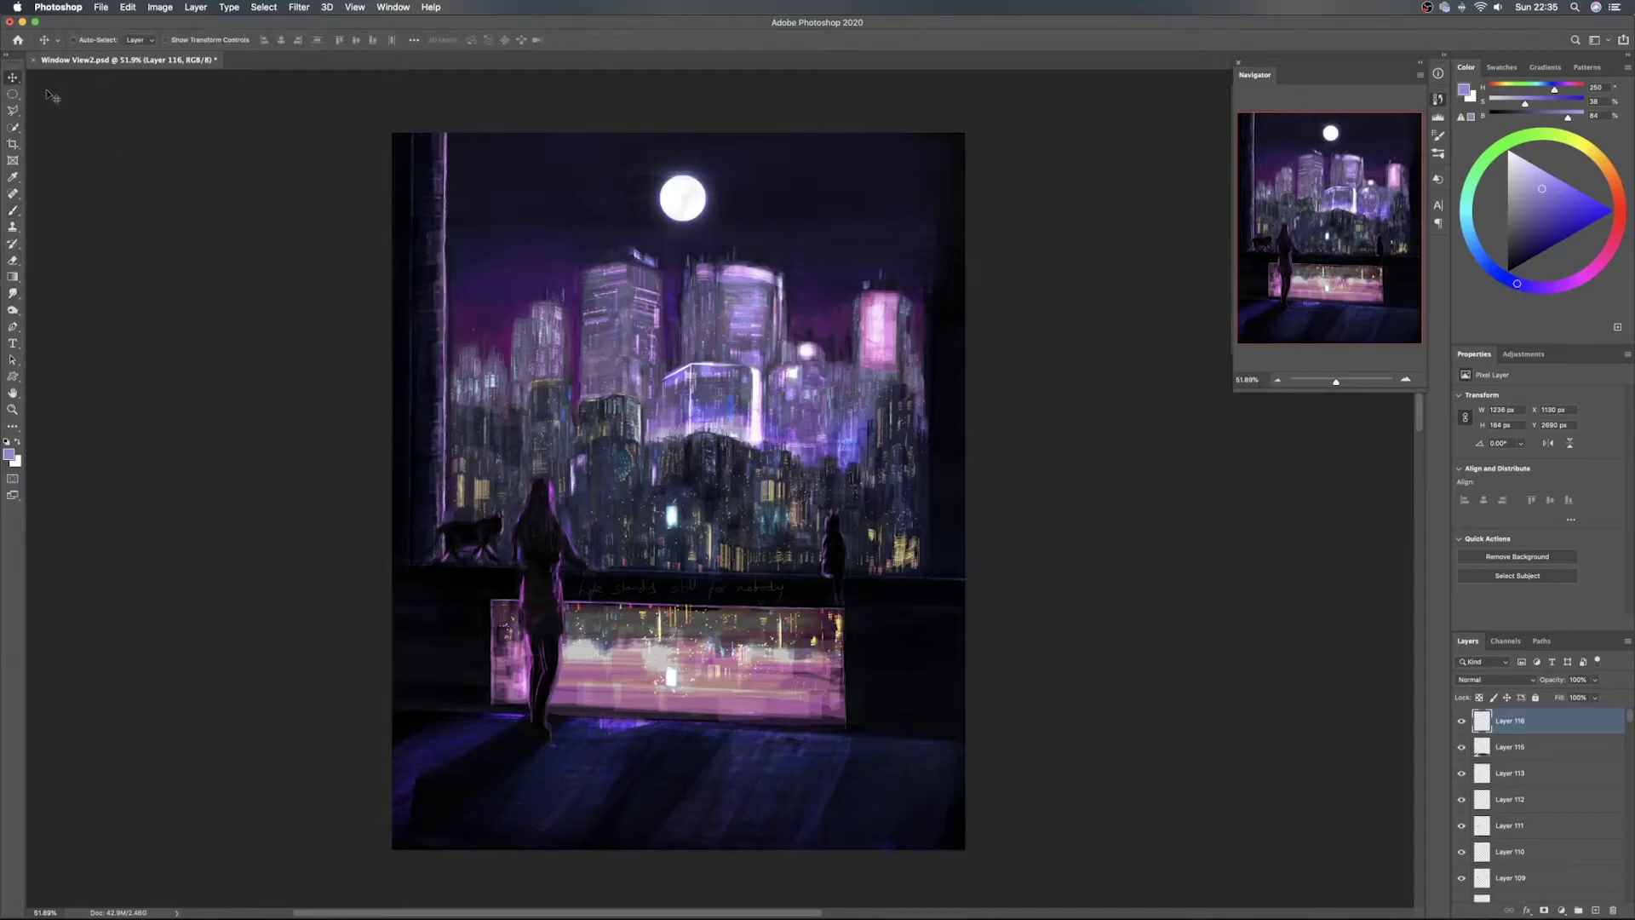
mouse_move(675, 588)
left_mouse_down()
mouse_move(569, 552)
mouse_move(553, 567)
mouse_move(579, 485)
mouse_move(677, 533)
mouse_move(681, 591)
left_mouse_up()
Adjust the lettering with Curves, raising the midtones and moving the black point inward
key("super+m")
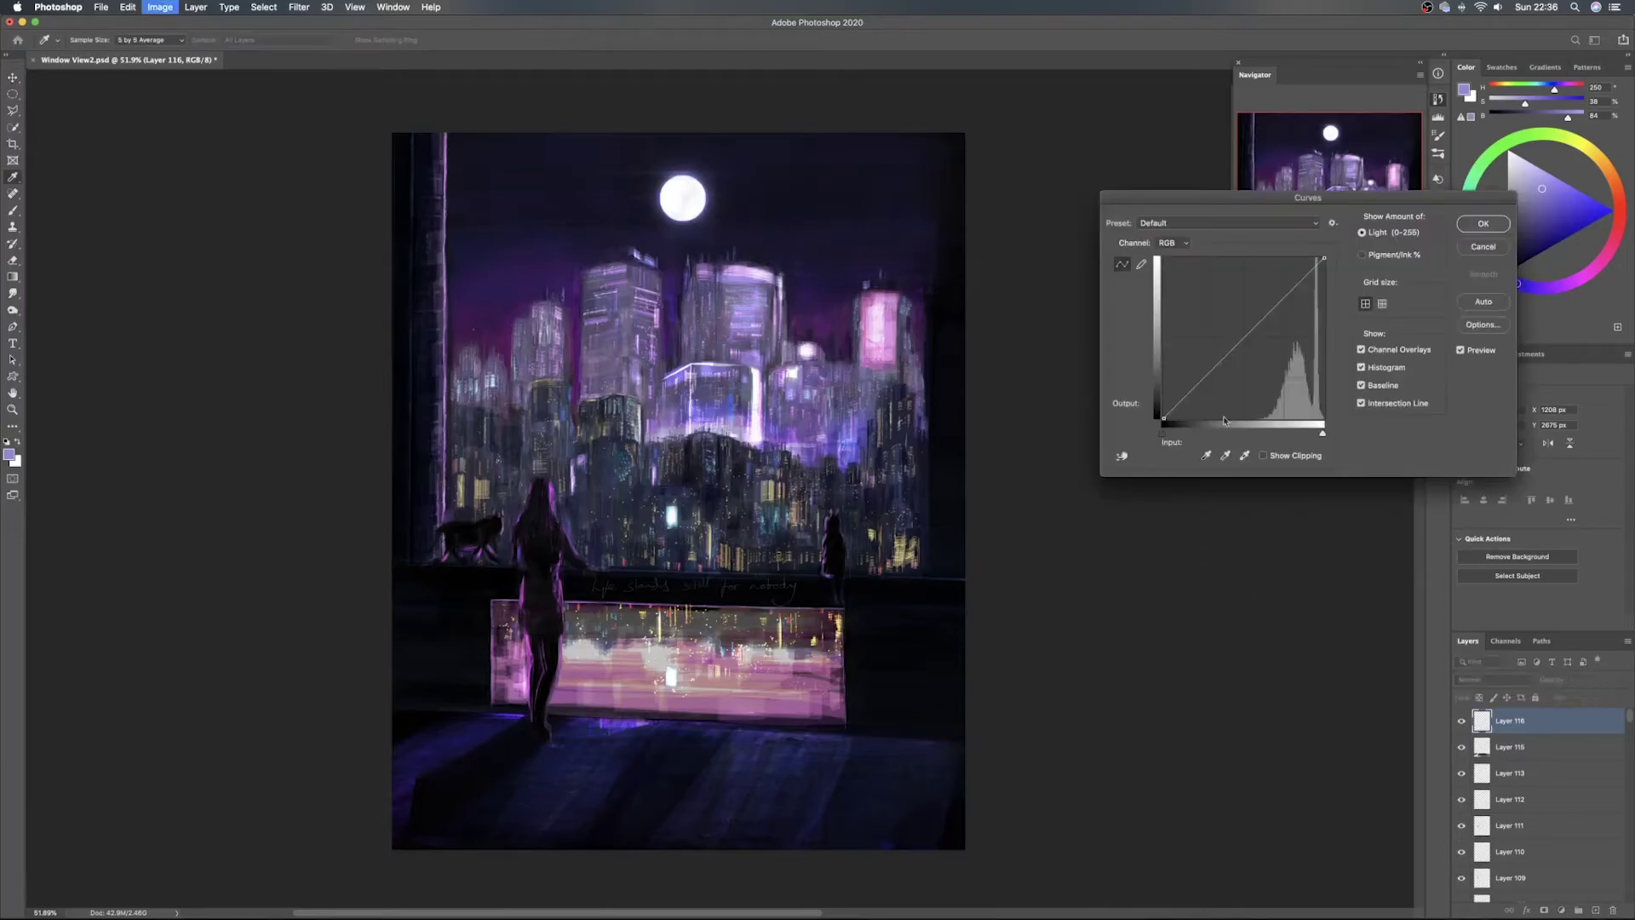
left_click_drag(1244, 337, 1244, 287)
left_click_drag(1162, 431, 1204, 428)
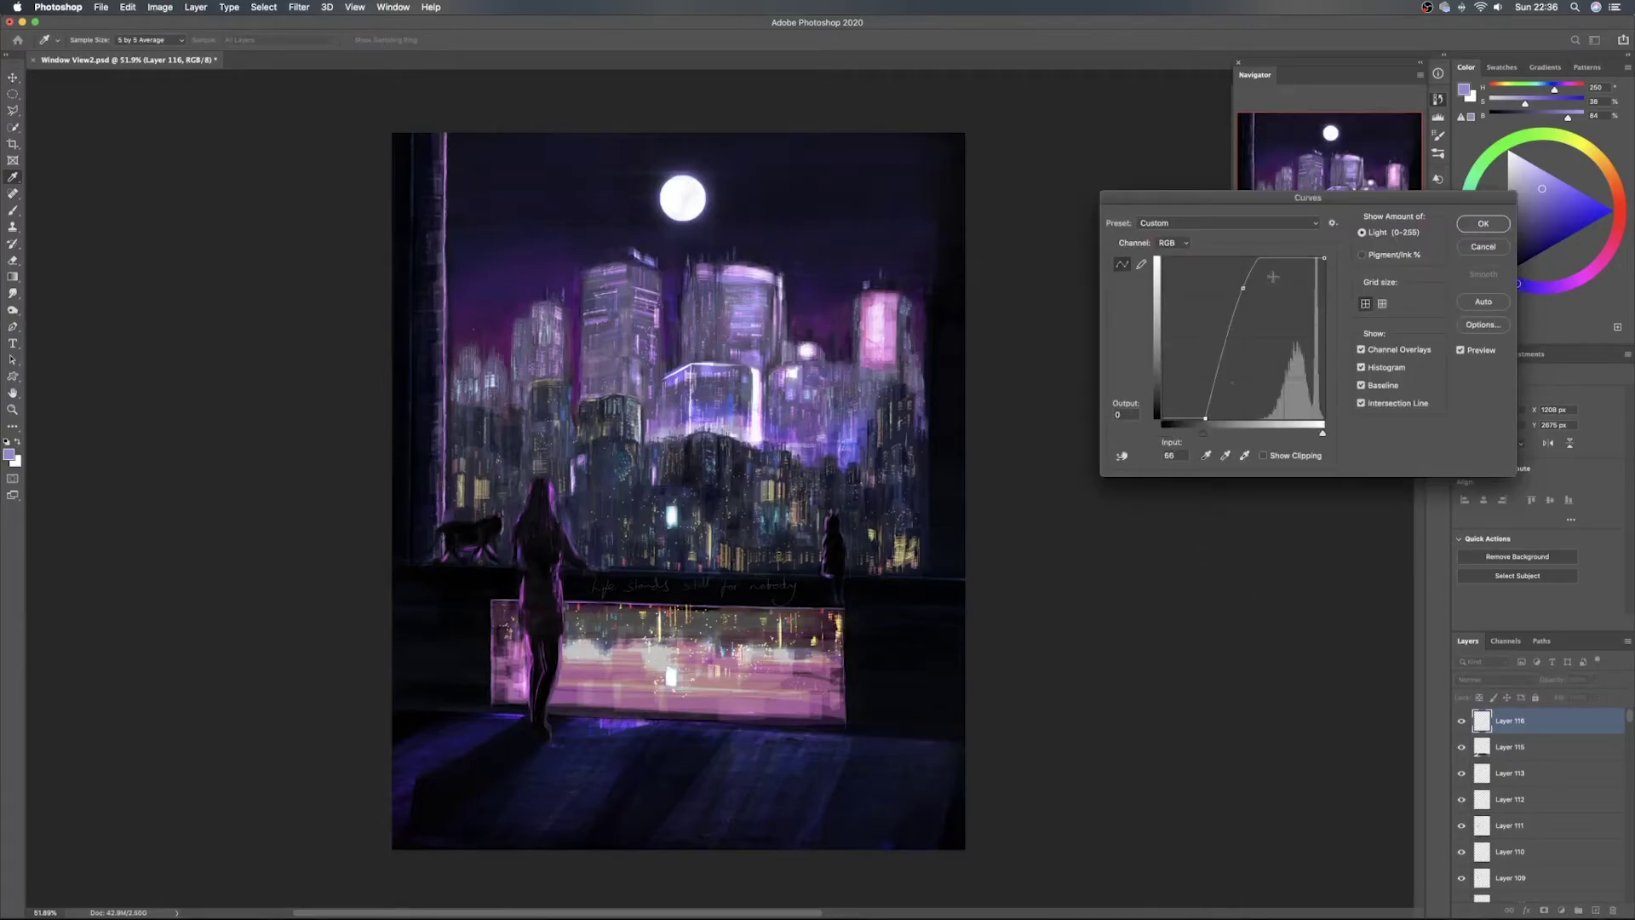
left_click(1482, 224)
Duplicate the lettering layer and merge both copies to strengthen the writing, keeping the Normal blend mode
key("super+j")
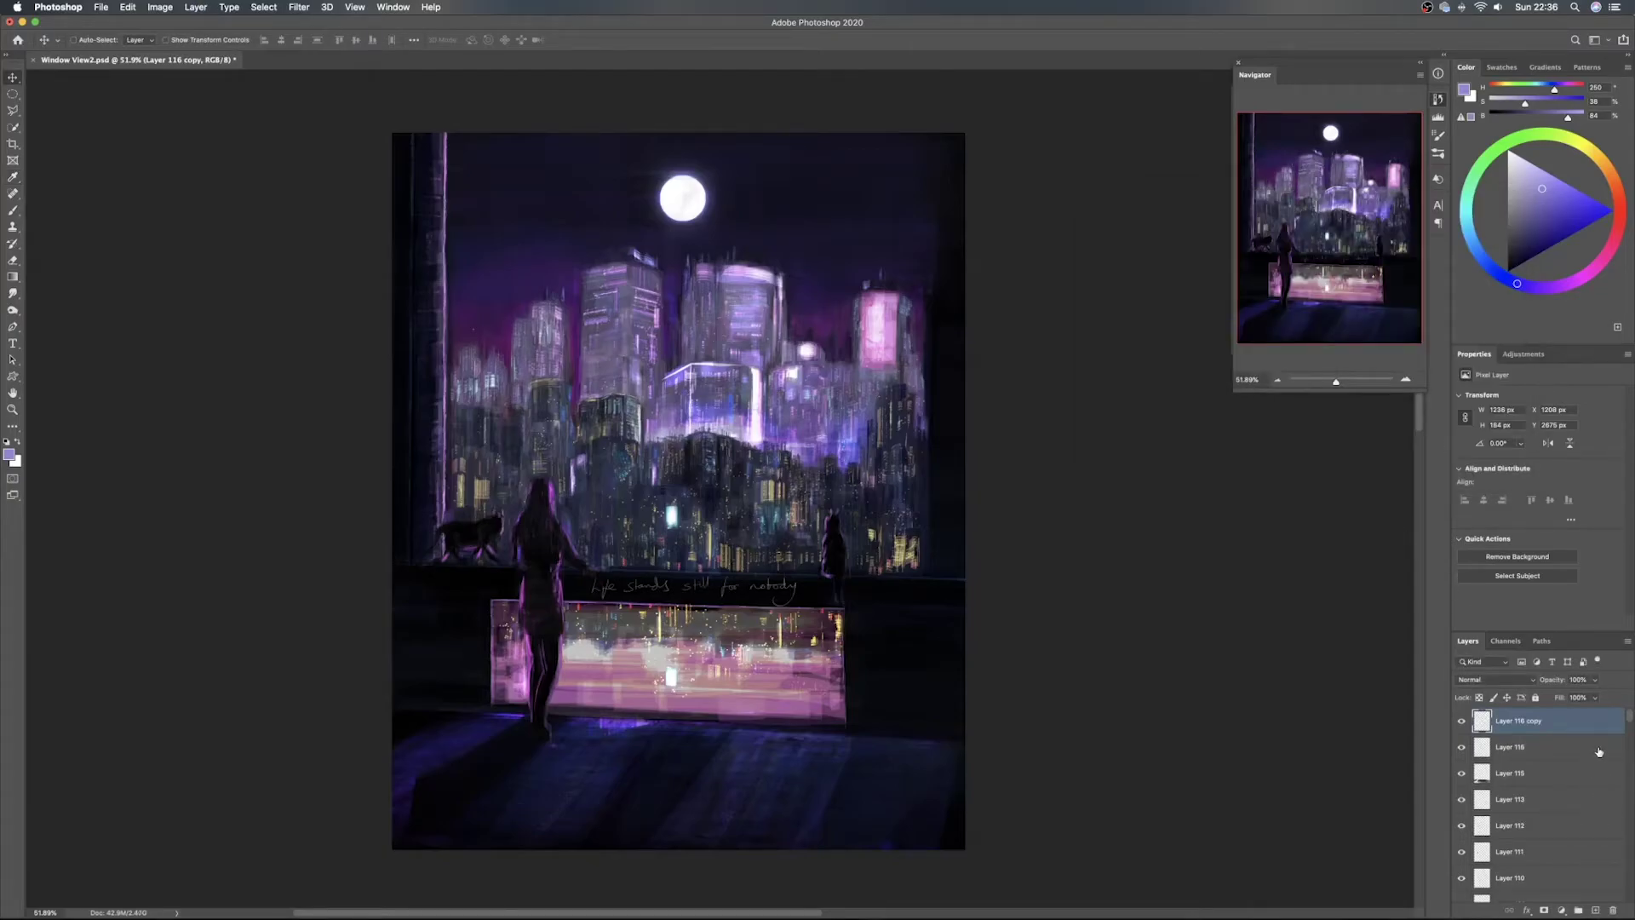
left_click(1599, 750, "shift")
key("super+e")
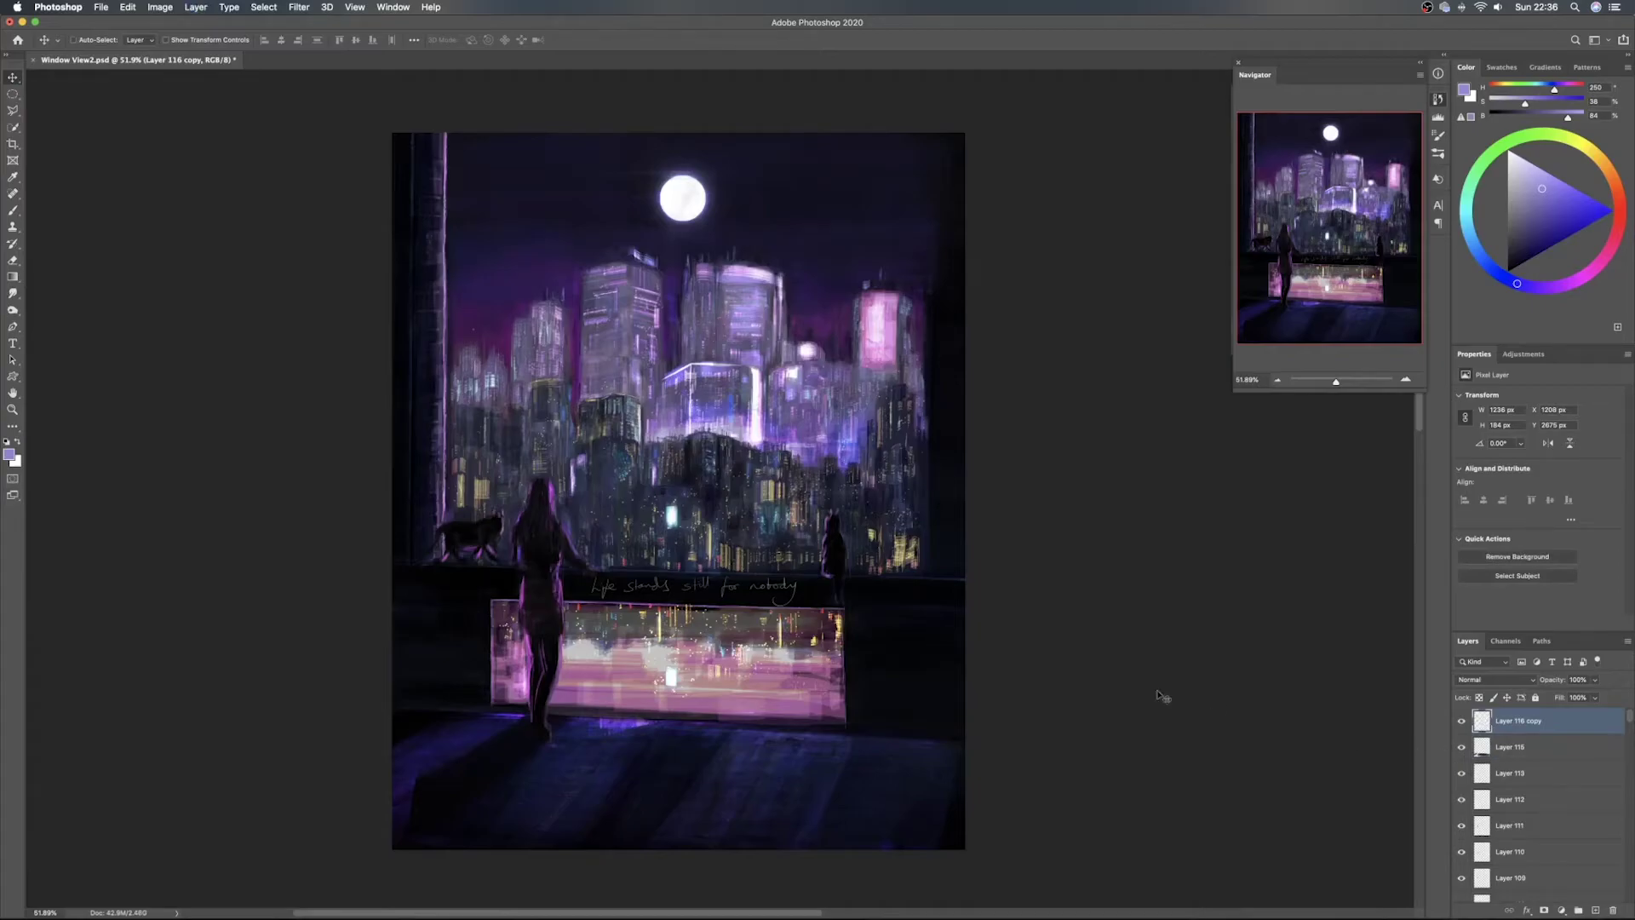
left_click(1469, 679)
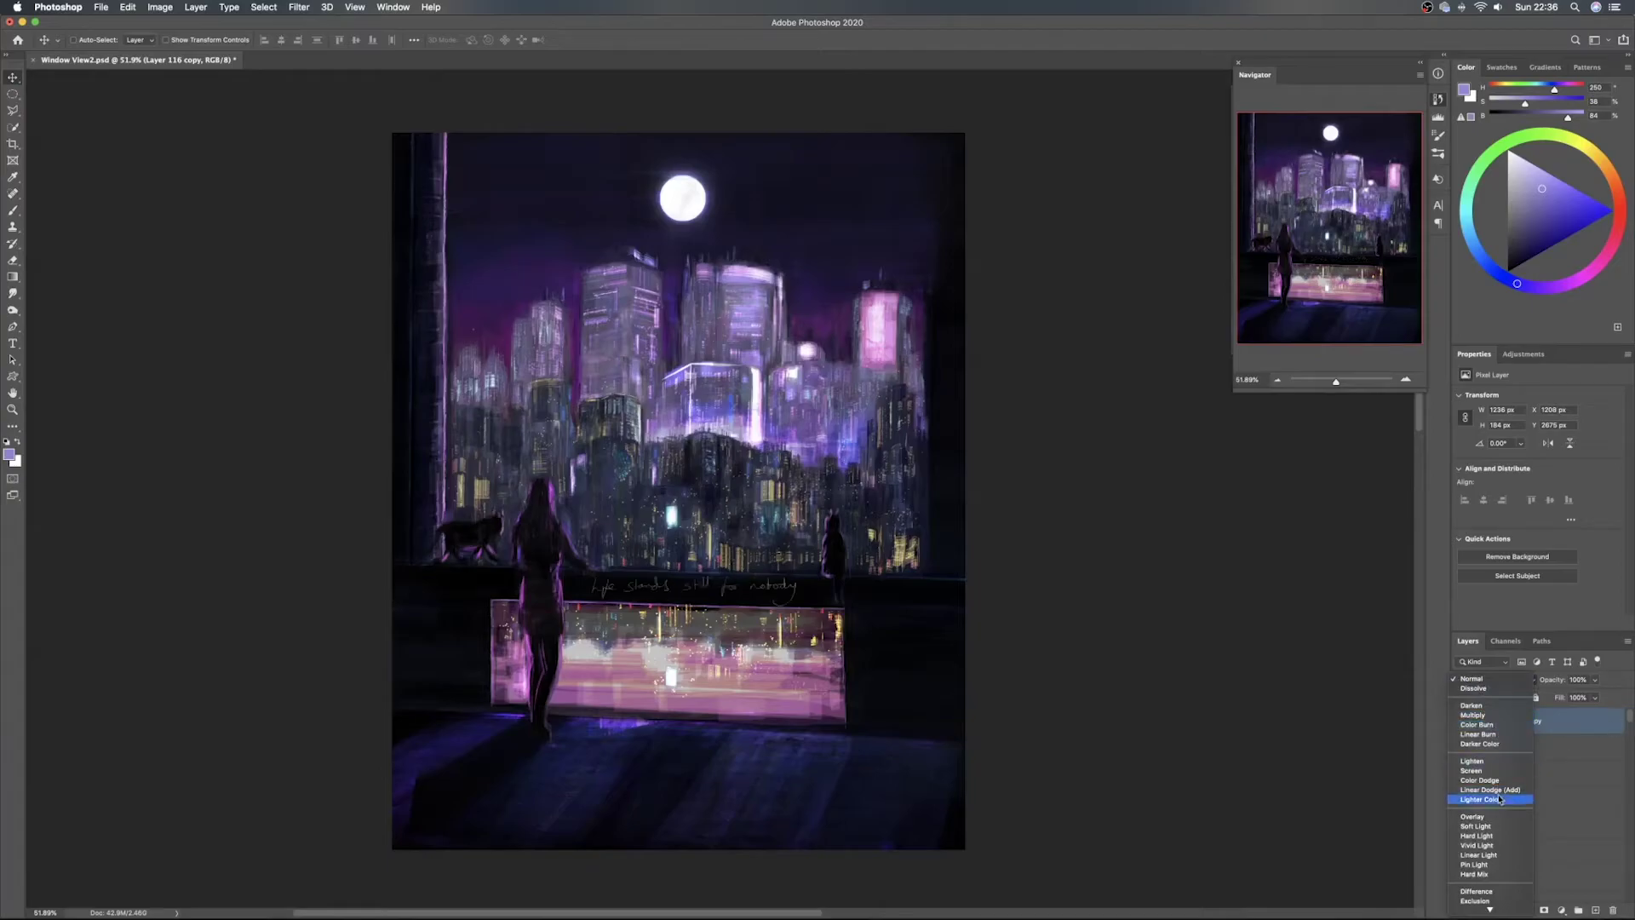
left_click(1574, 713)
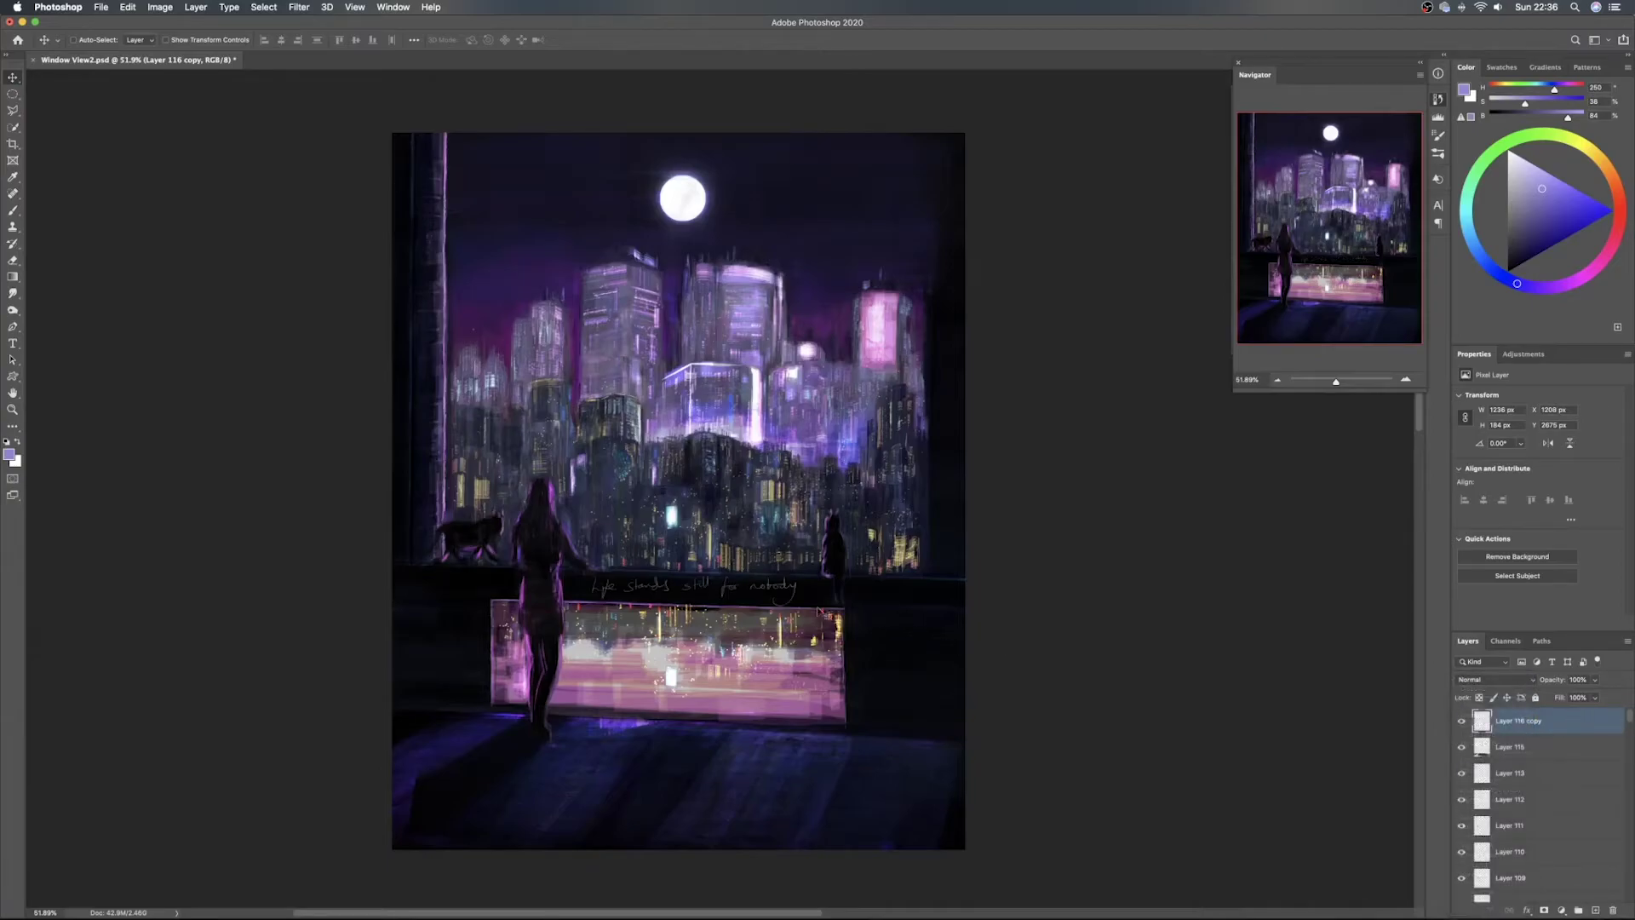
Rotate and shrink the lettering and move it from the ledge down onto the floor below the window
left_click_drag(775, 587, 756, 595)
key("ctrl+t")
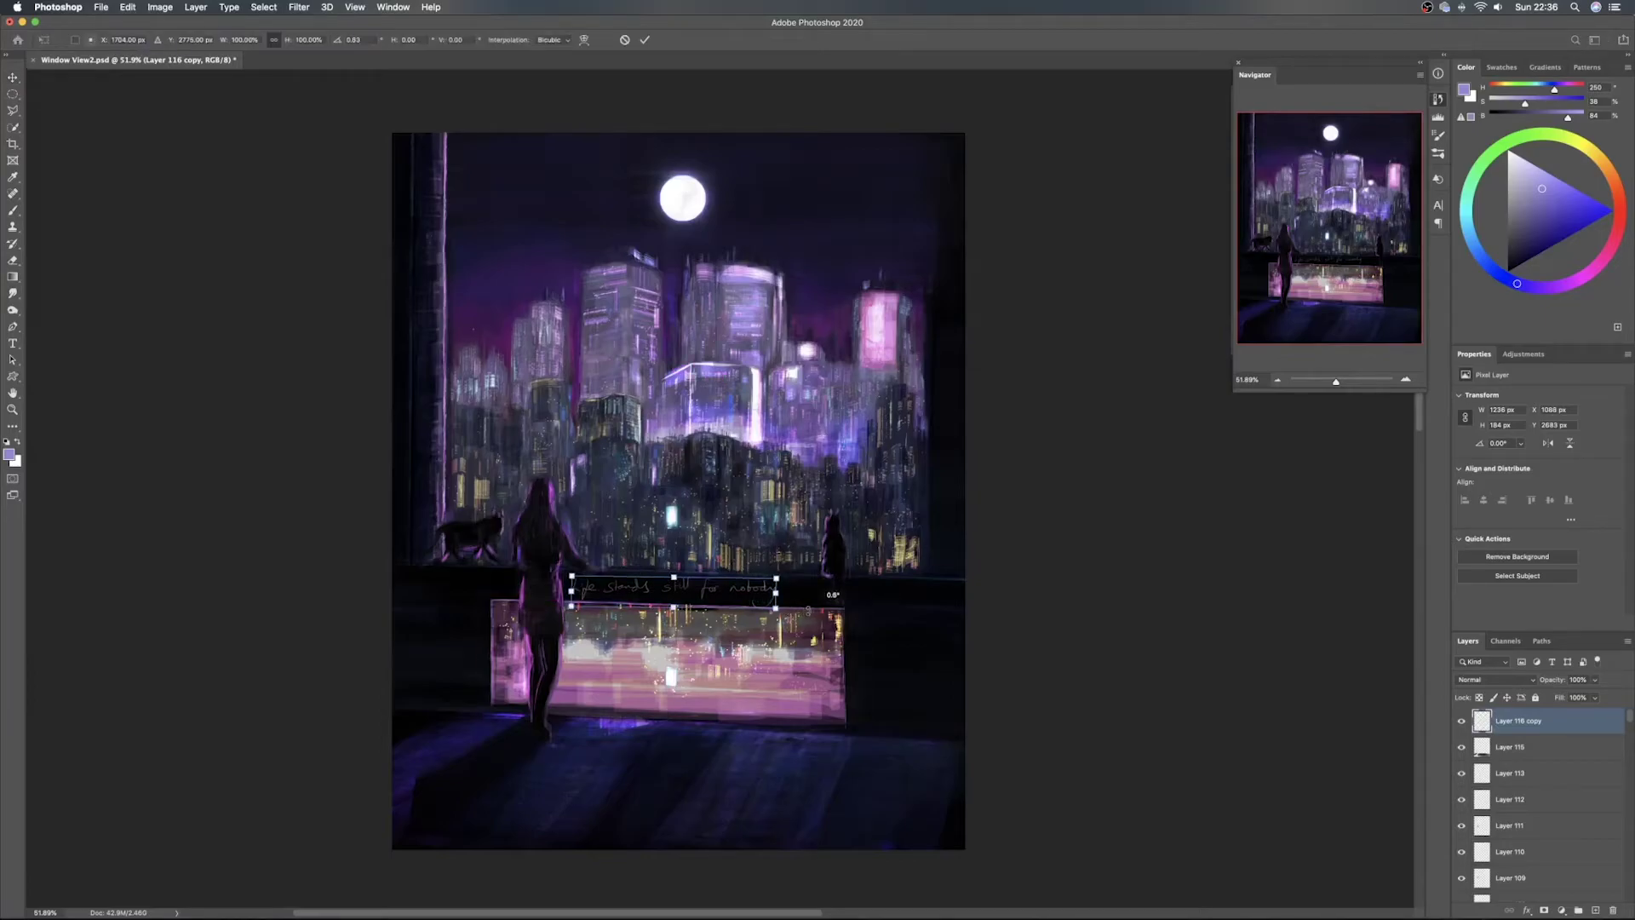
key("Return")
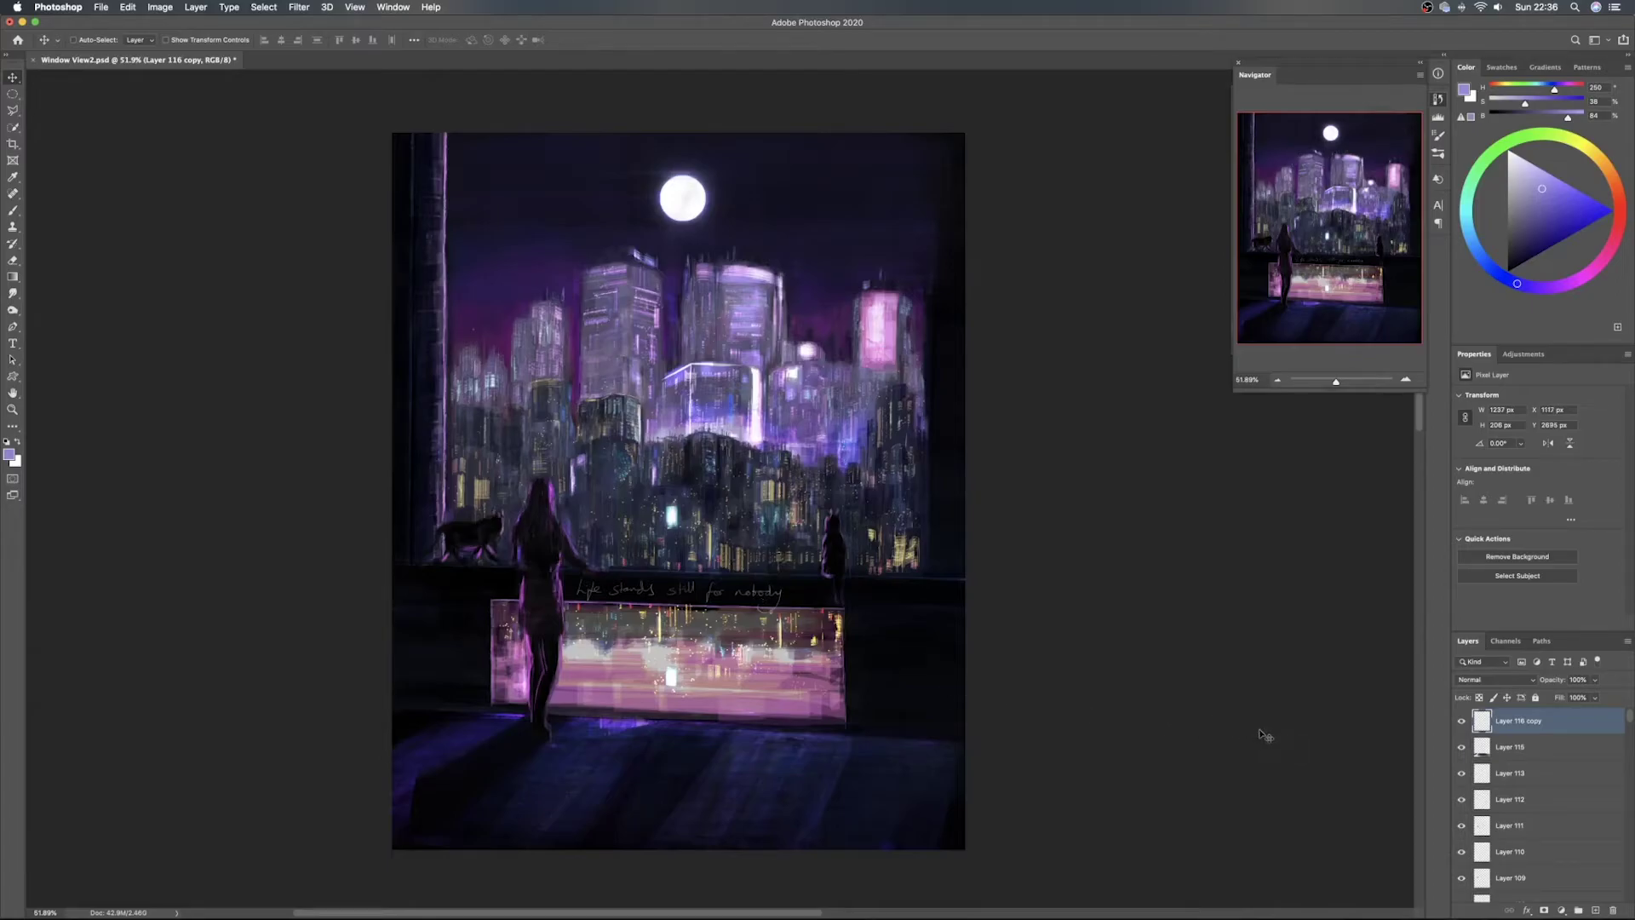
key("ctrl+t")
left_click_drag(784, 595, 798, 789)
key("Return")
Lasso "for nobody" into a second line and place the two-line lettering on the dark wall beside the lower window
key("l")
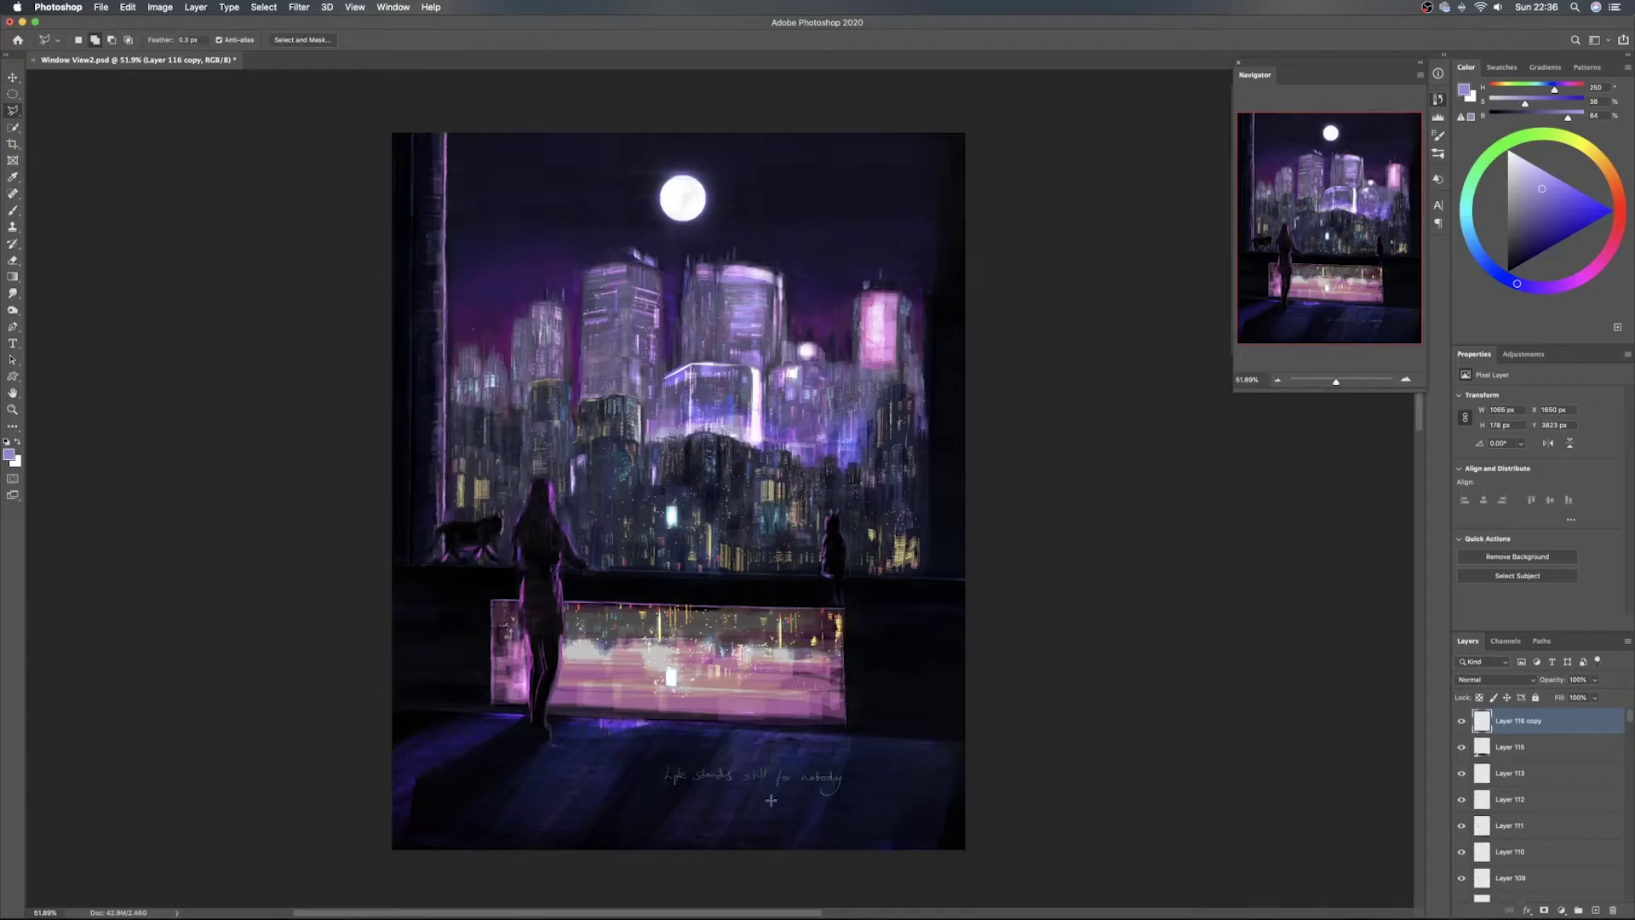
left_click(845, 761)
left_click(845, 804)
left_click(769, 801)
left_click(776, 750)
key("v")
mouse_move(837, 771)
left_mouse_down()
mouse_move(759, 811)
mouse_move(745, 798)
mouse_move(902, 658)
mouse_move(942, 653)
left_mouse_up()
key("super+t")
key("Return")
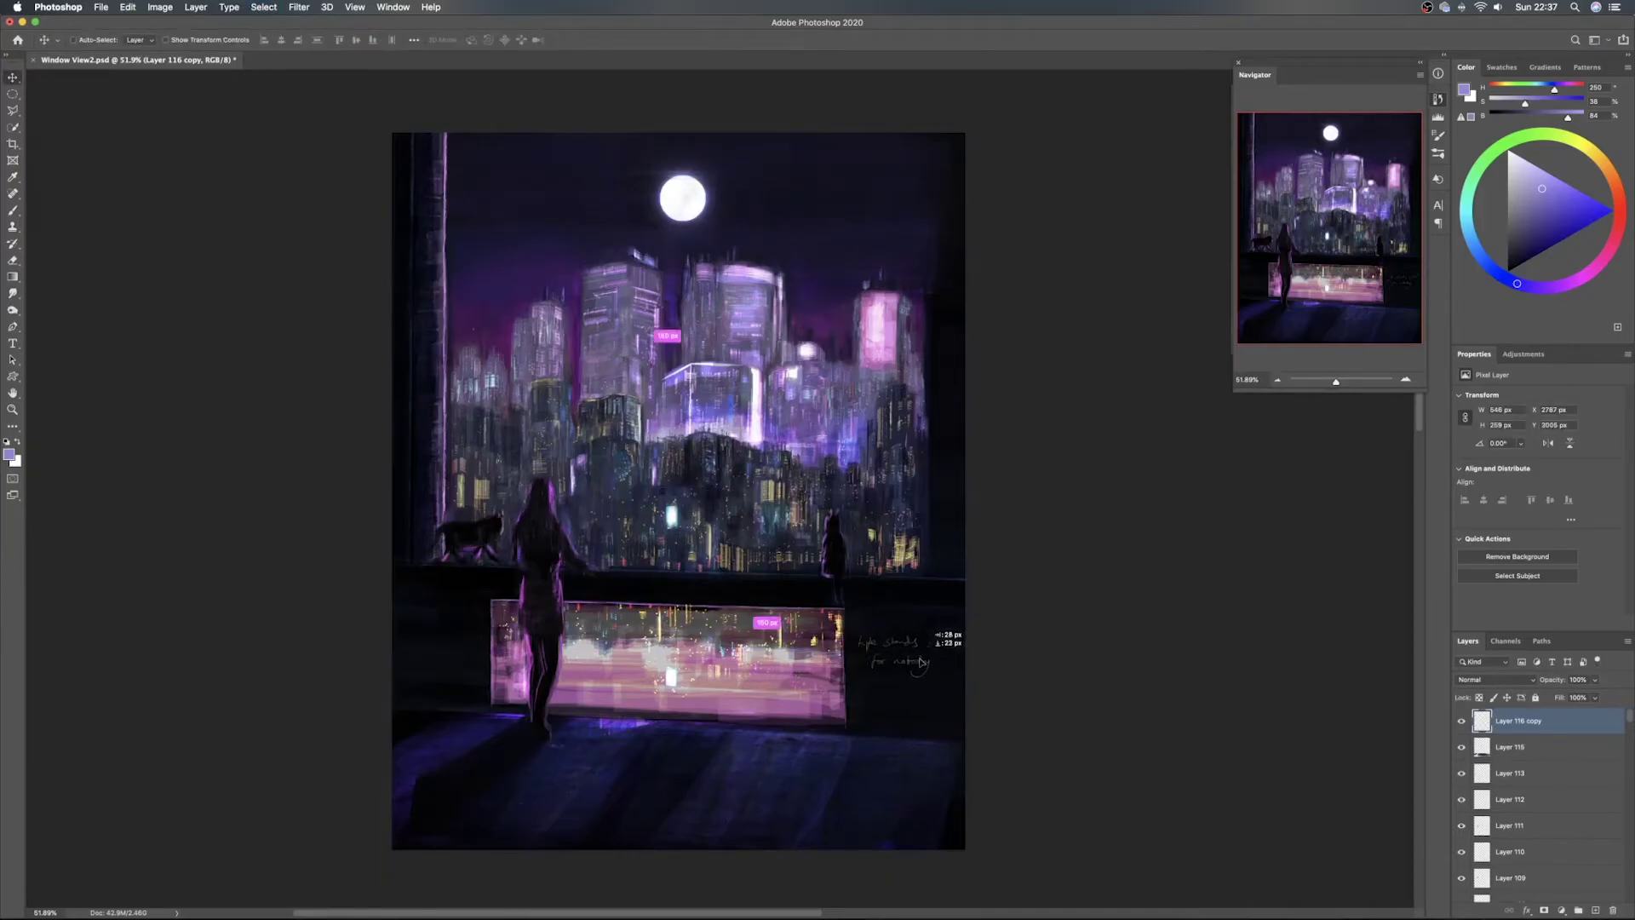
Lower the lettering layer's opacity to 62%, leaving its blend mode at Normal
mouse_move(1560, 686)
left_mouse_down()
mouse_move(1512, 684)
mouse_move(1532, 684)
left_mouse_up()
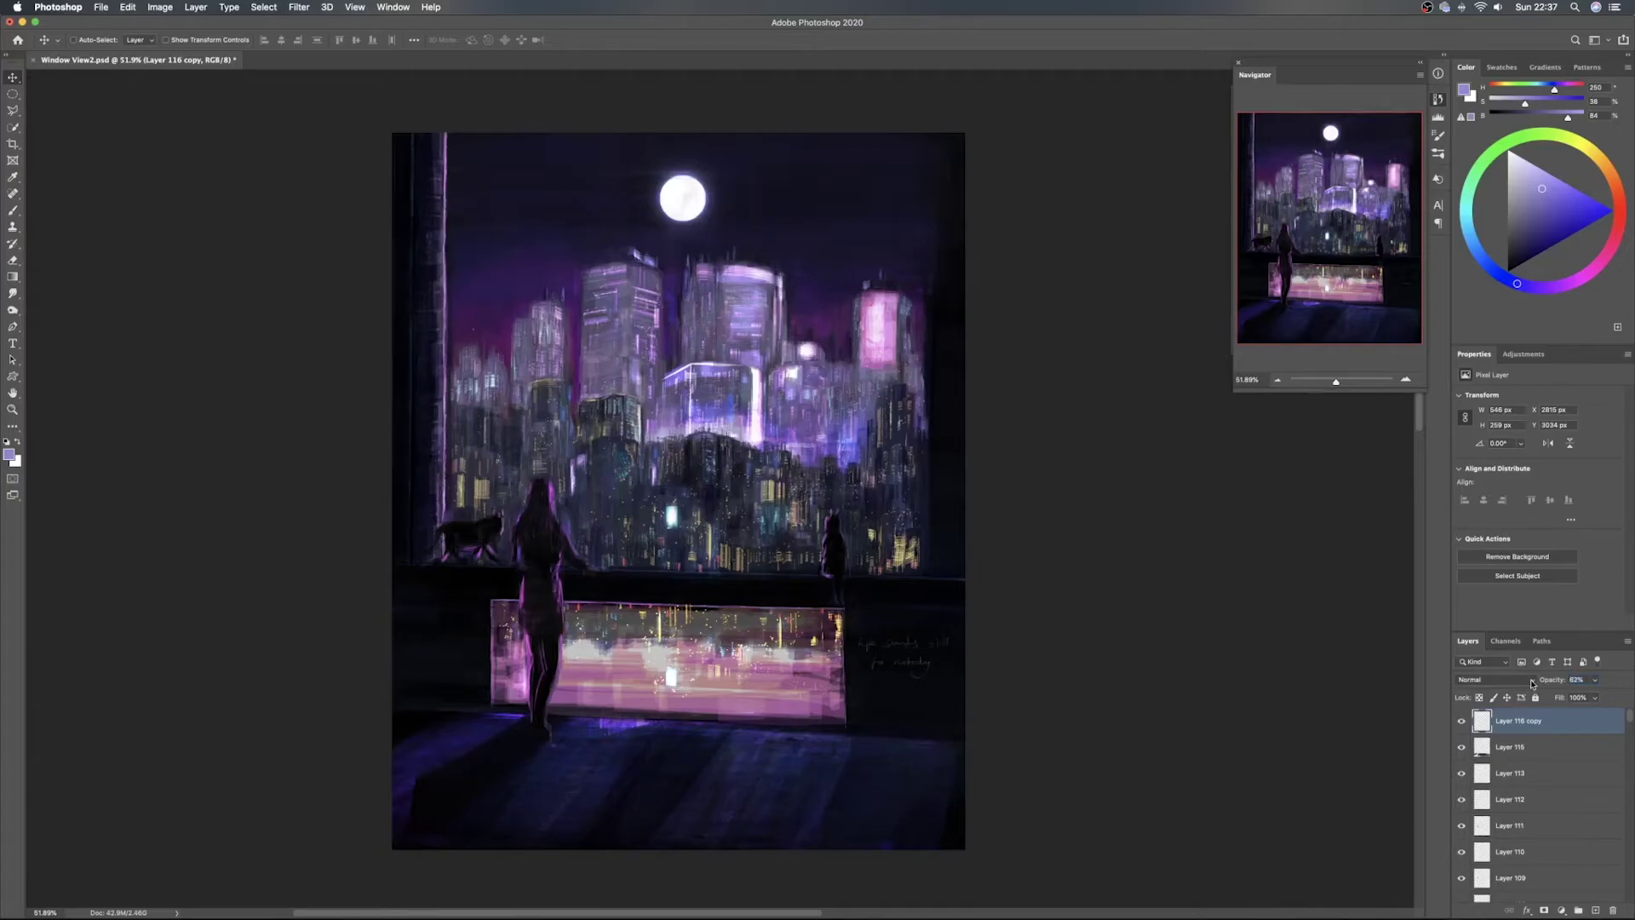
left_click(1484, 680)
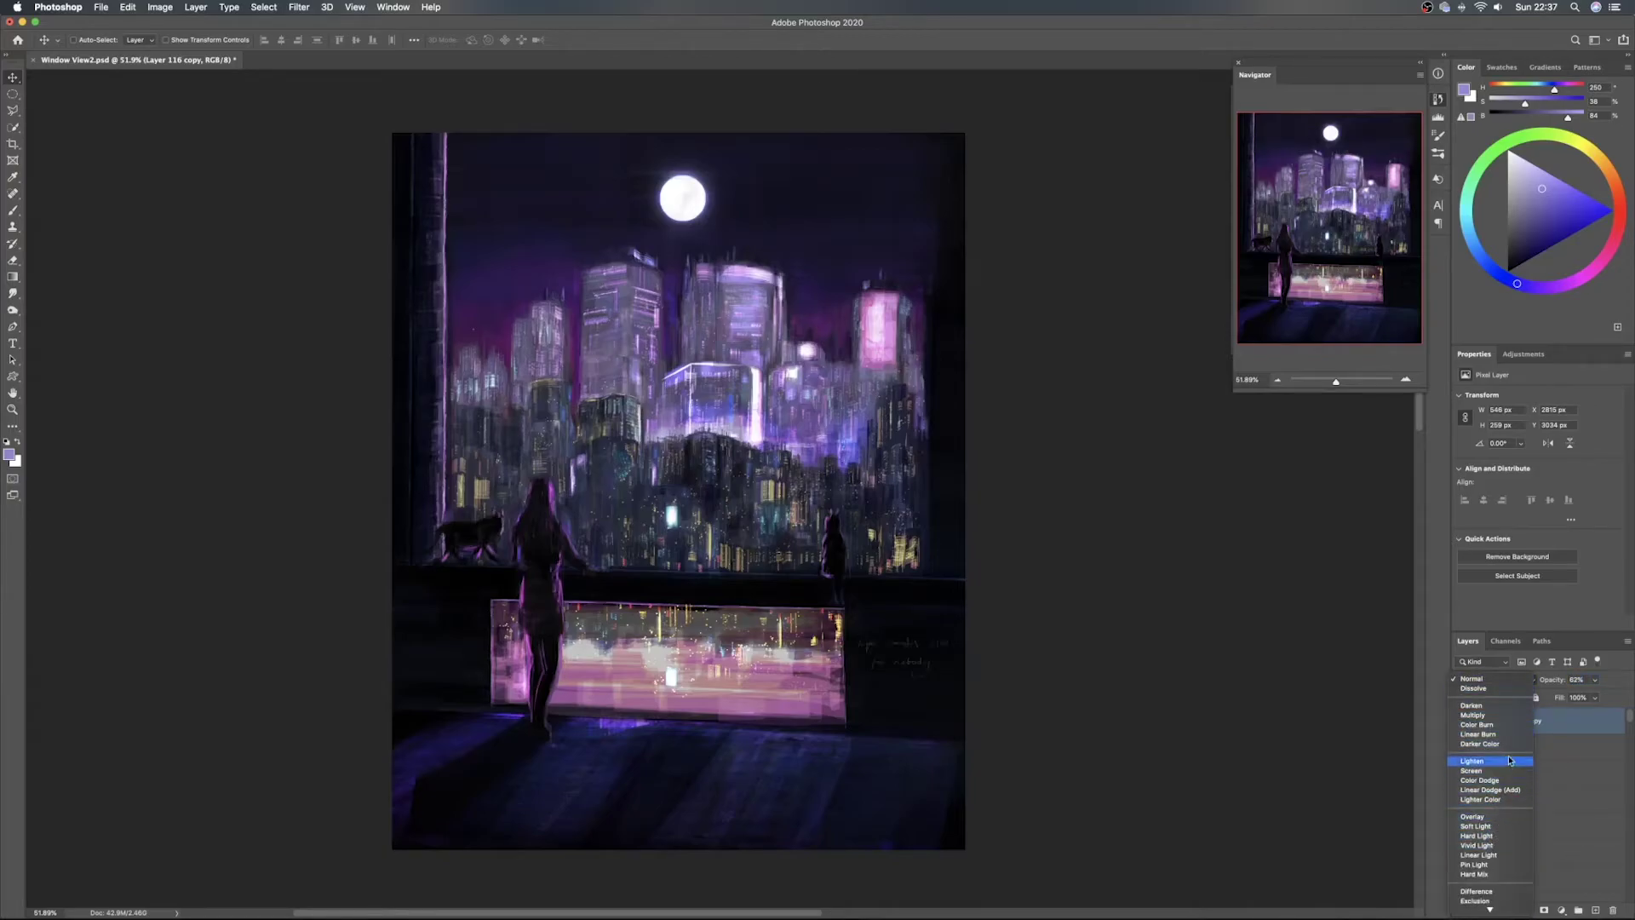
left_click(1574, 724)
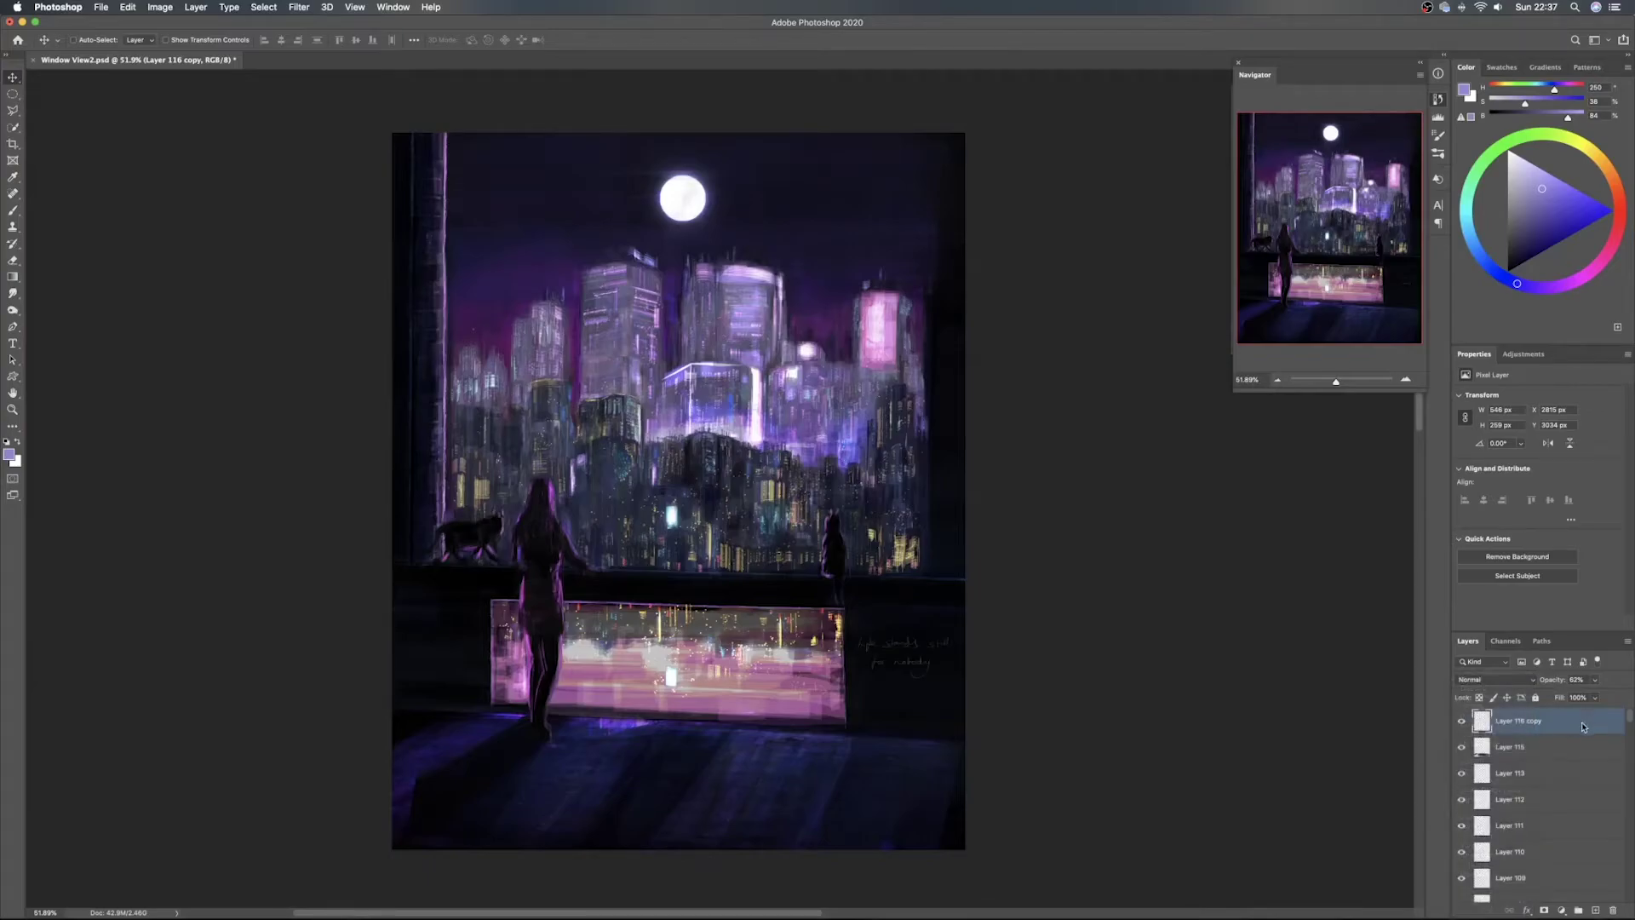
double_click(1583, 724)
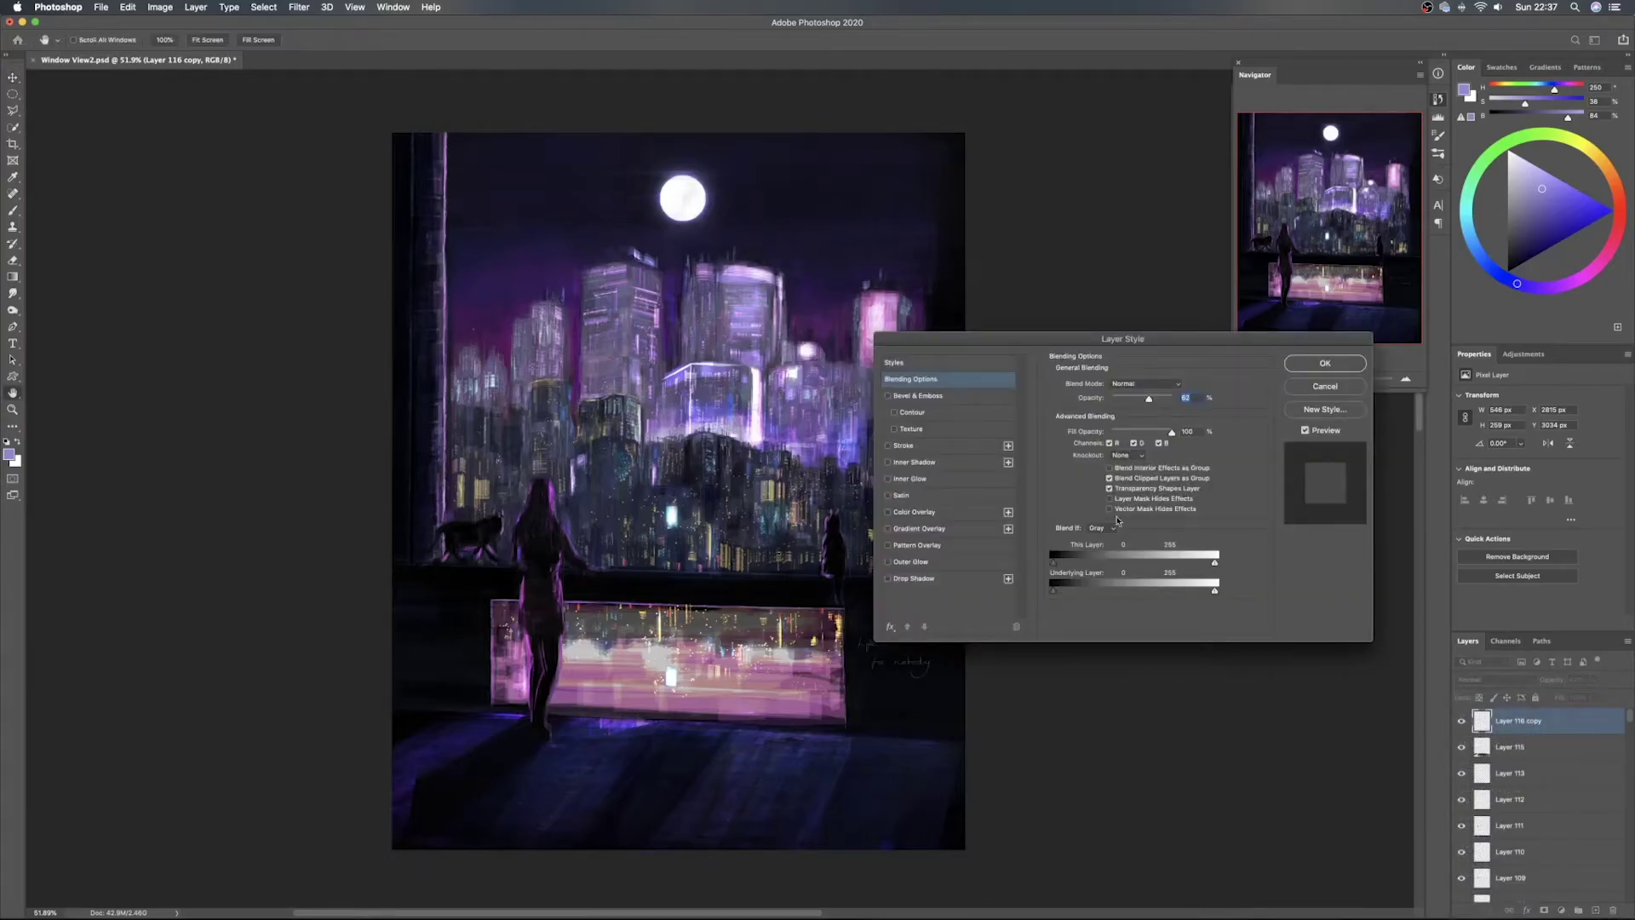
left_click(911, 561)
left_click_drag(979, 337, 1046, 255)
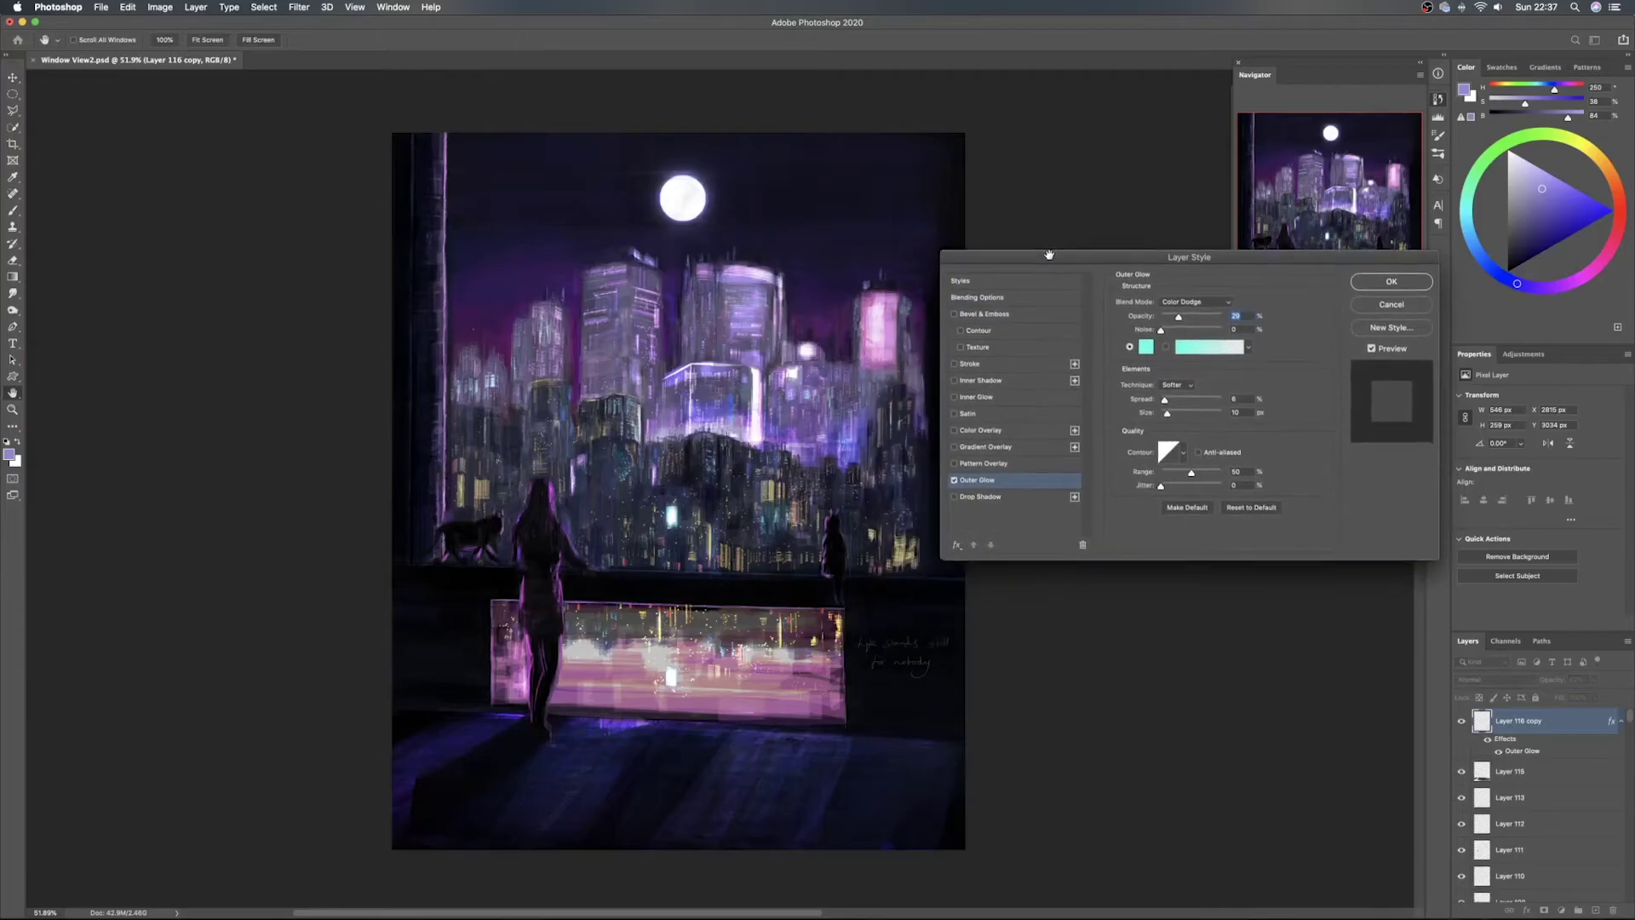
left_click_drag(1204, 315, 1211, 317)
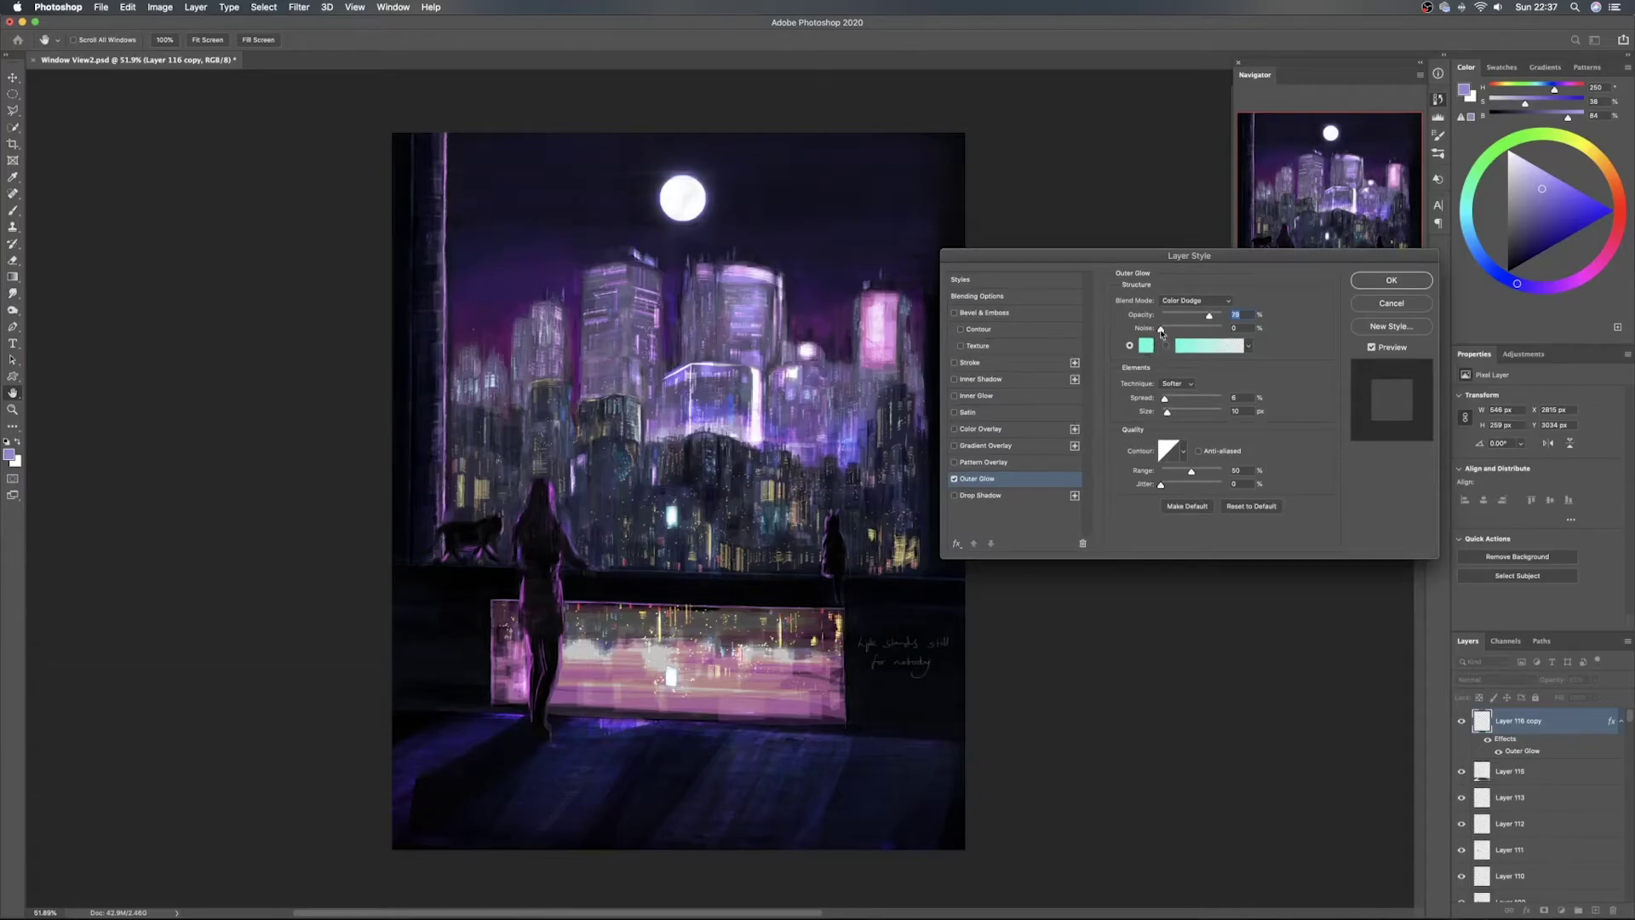
left_click_drag(1189, 415, 1178, 414)
left_click(1391, 303)
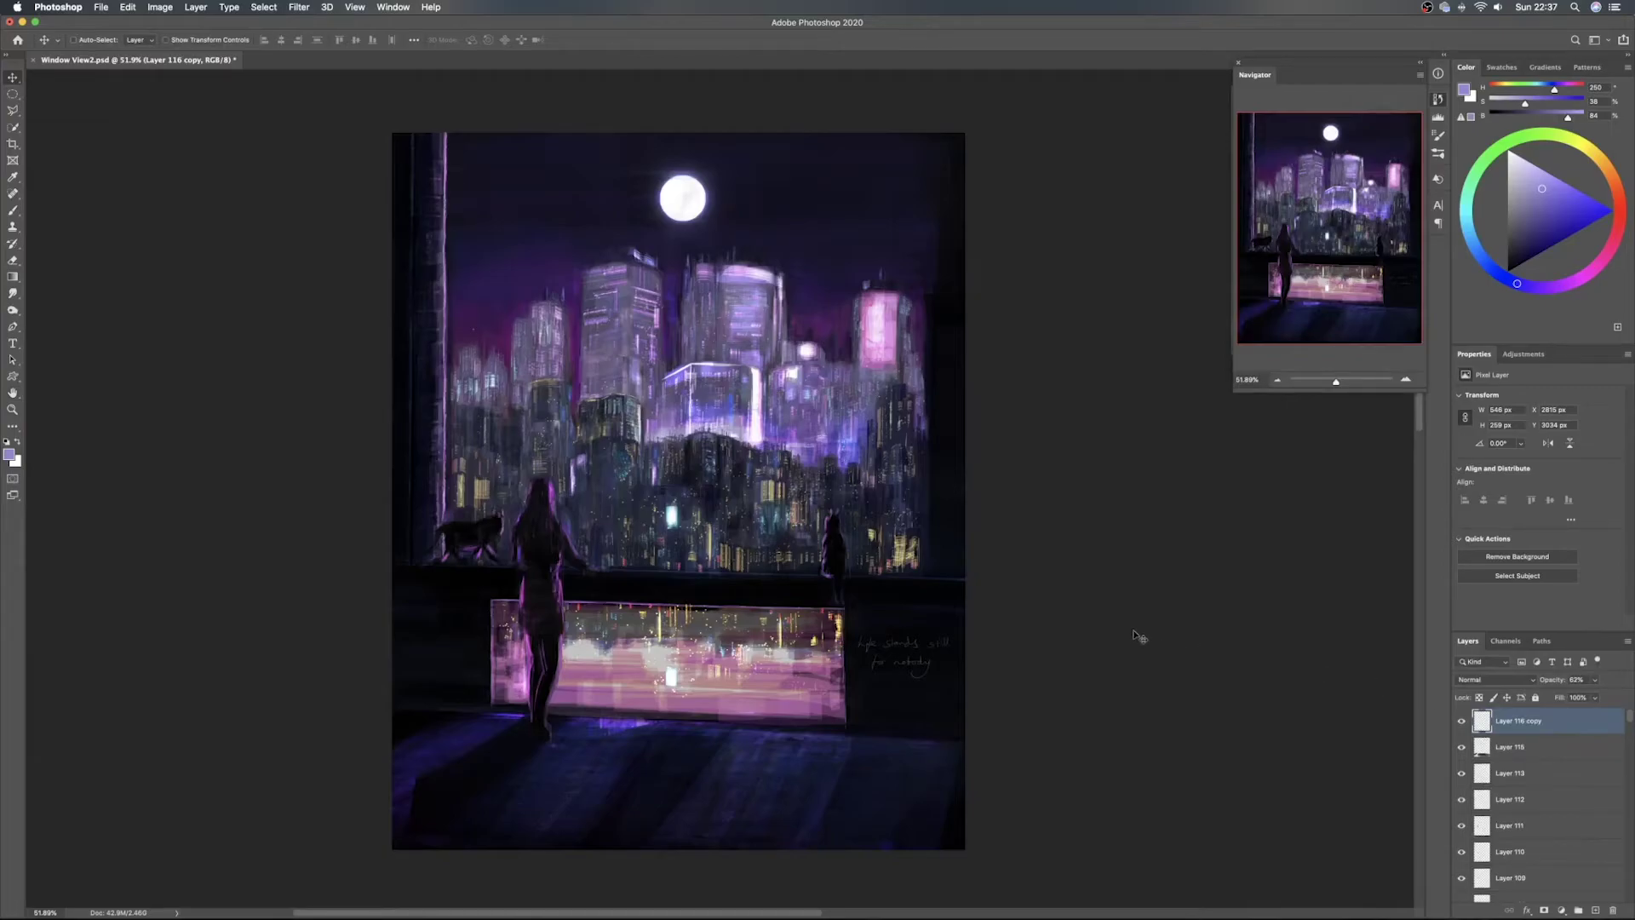
Nudge the lettering slightly on the wall beside the lower window and save the document
left_click_drag(927, 666, 926, 662)
left_click_drag(921, 659, 921, 666)
key("b")
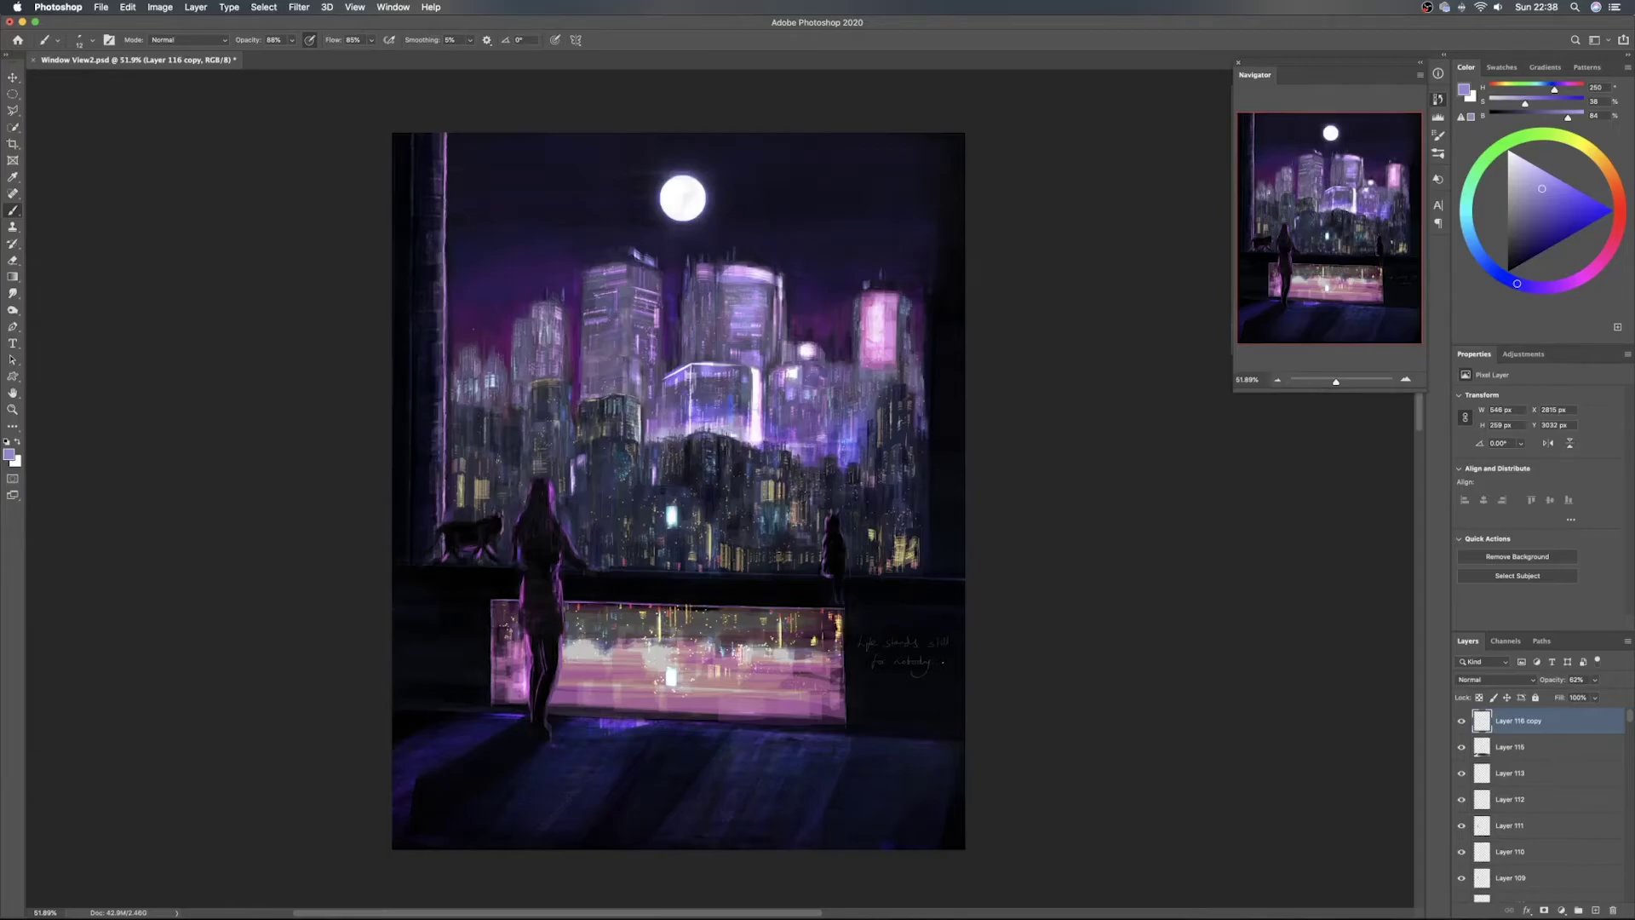
key("v")
key("super+s")
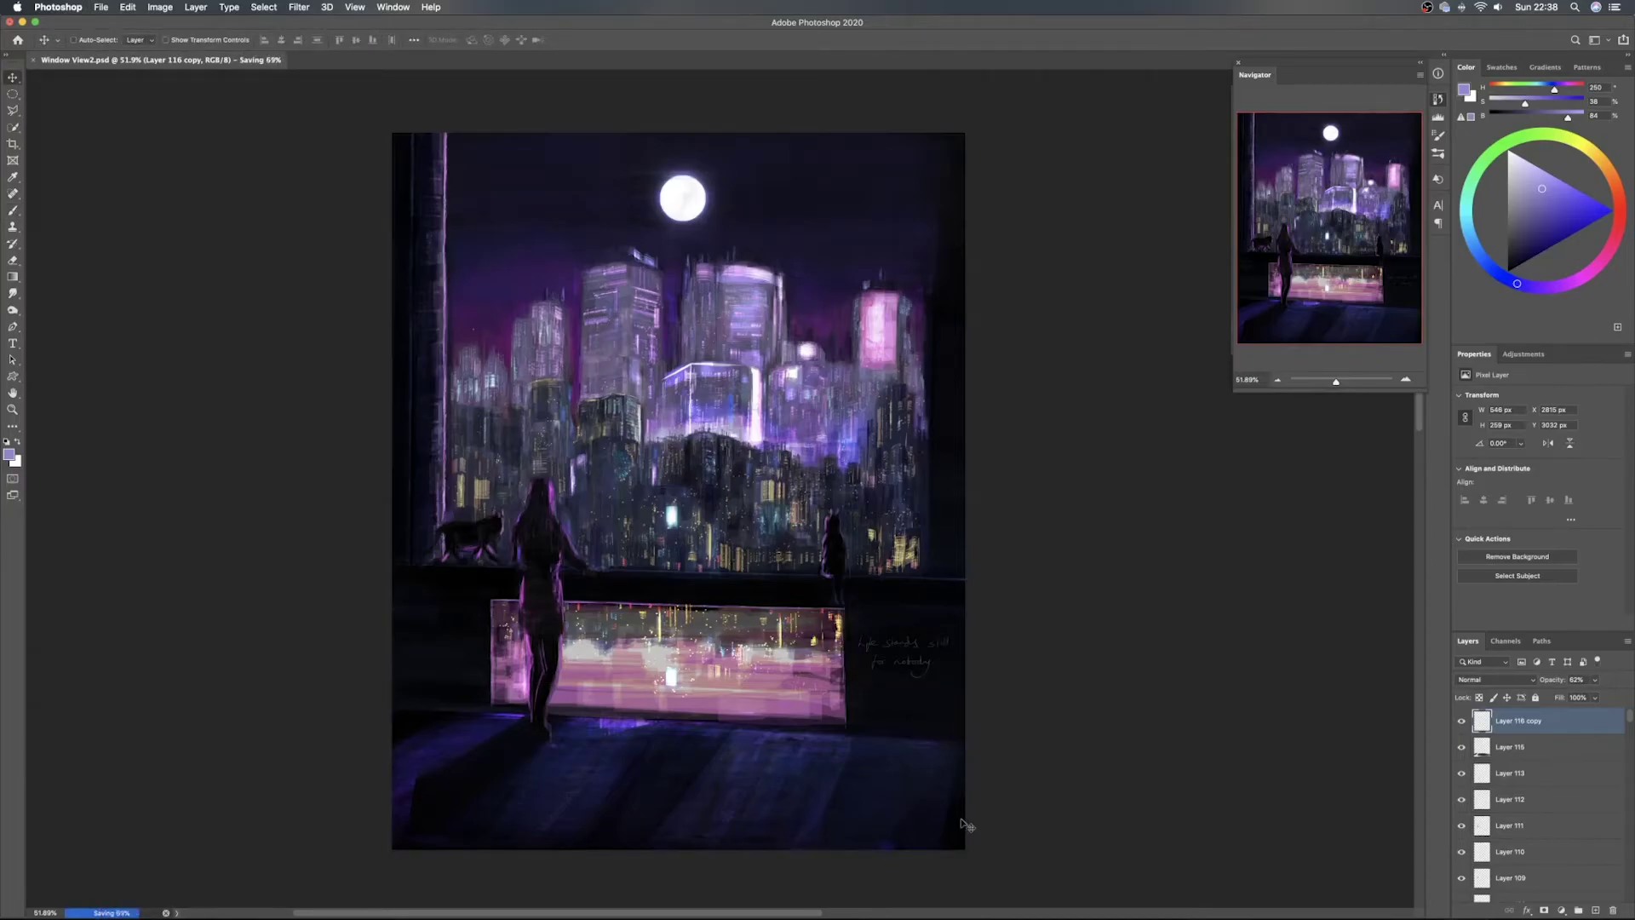
key("super+m")
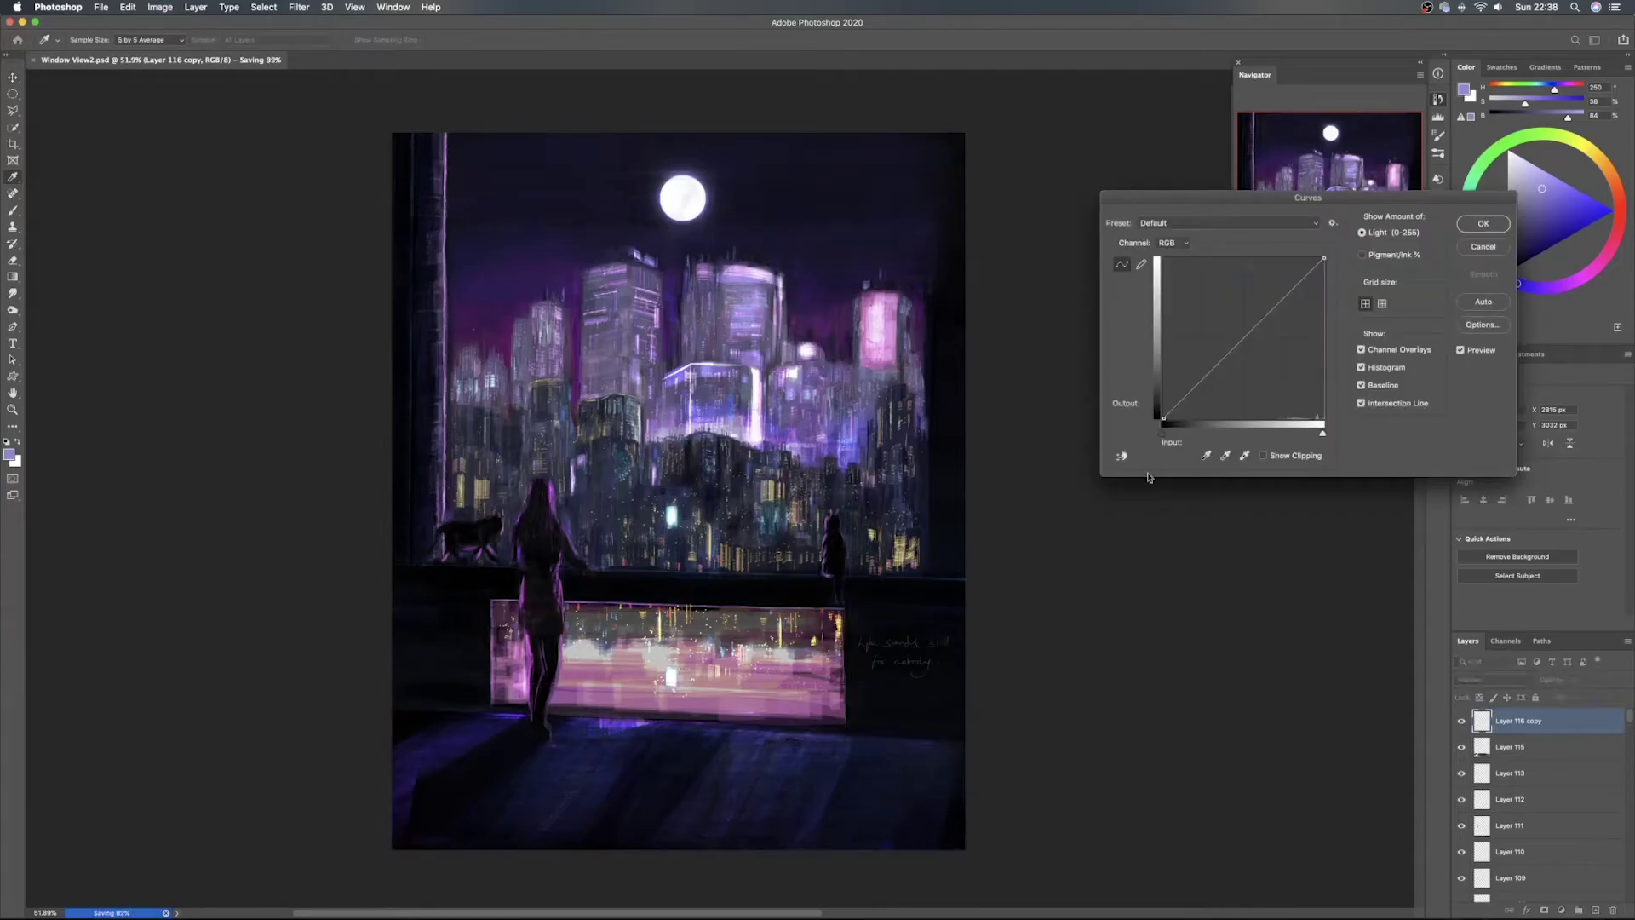
left_click(1483, 247)
key("super+u")
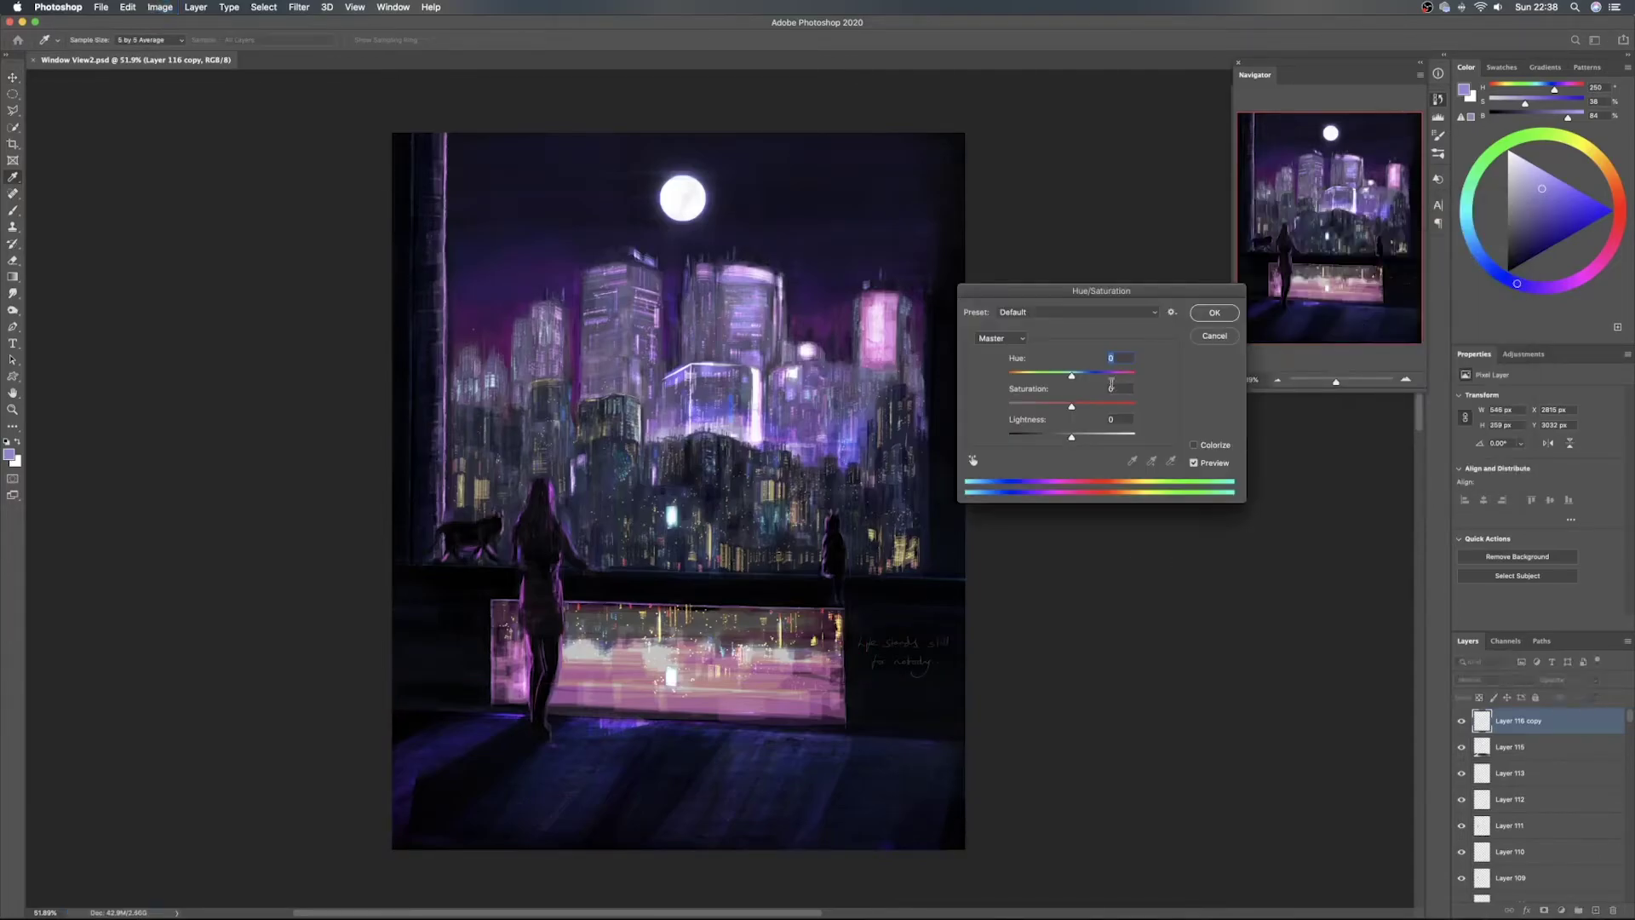
left_click_drag(1074, 436, 1171, 448)
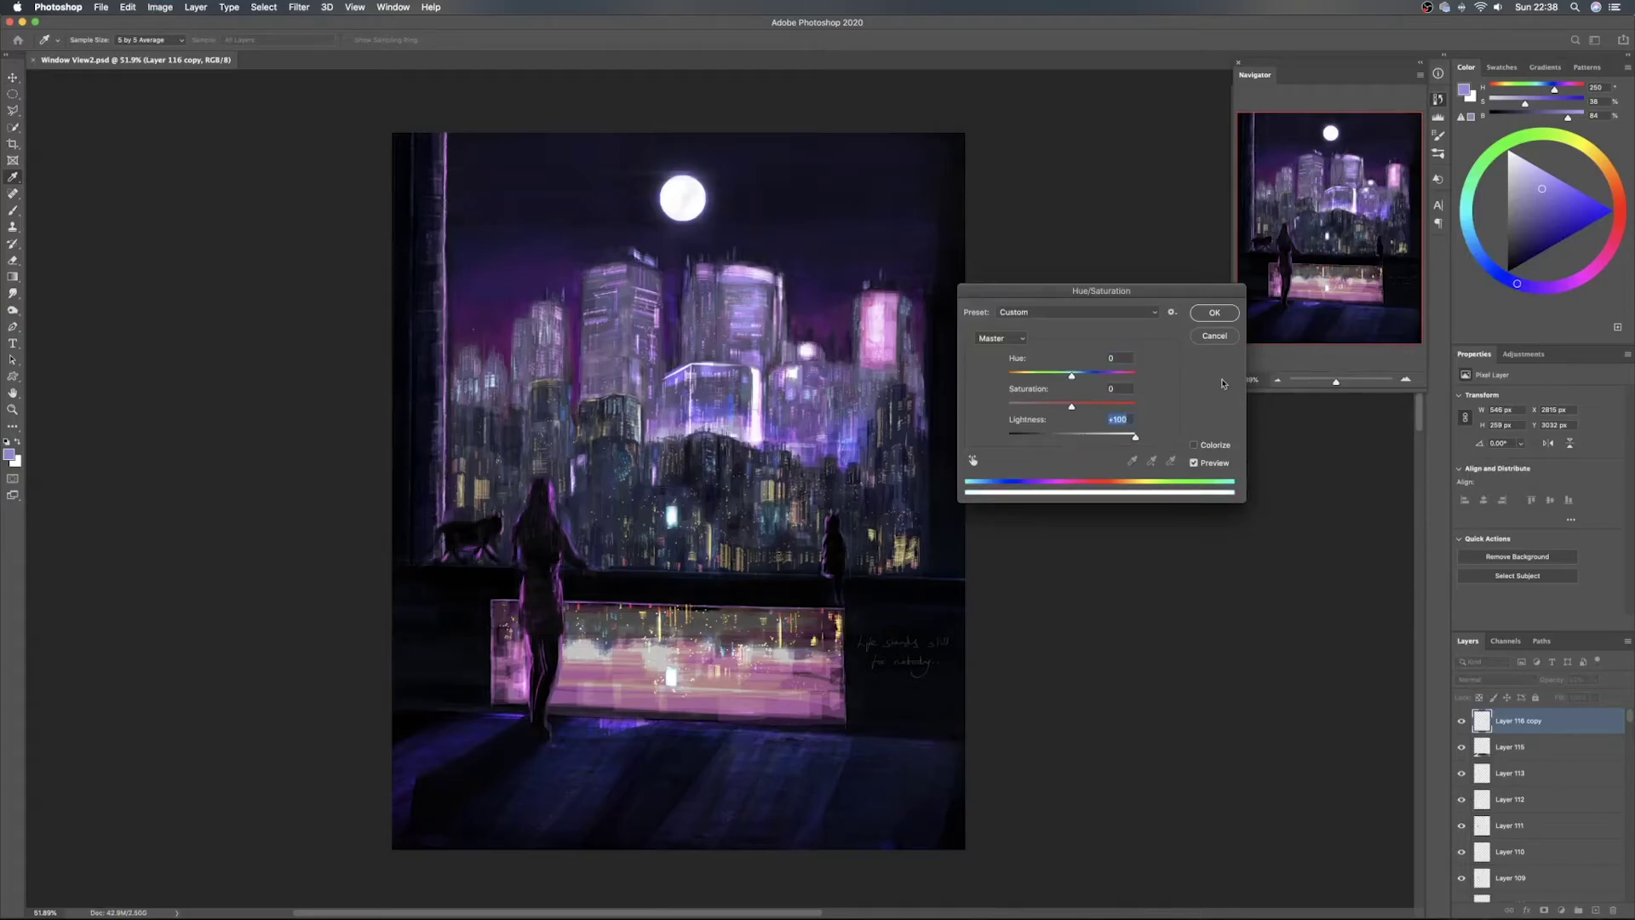
left_click(1214, 336)
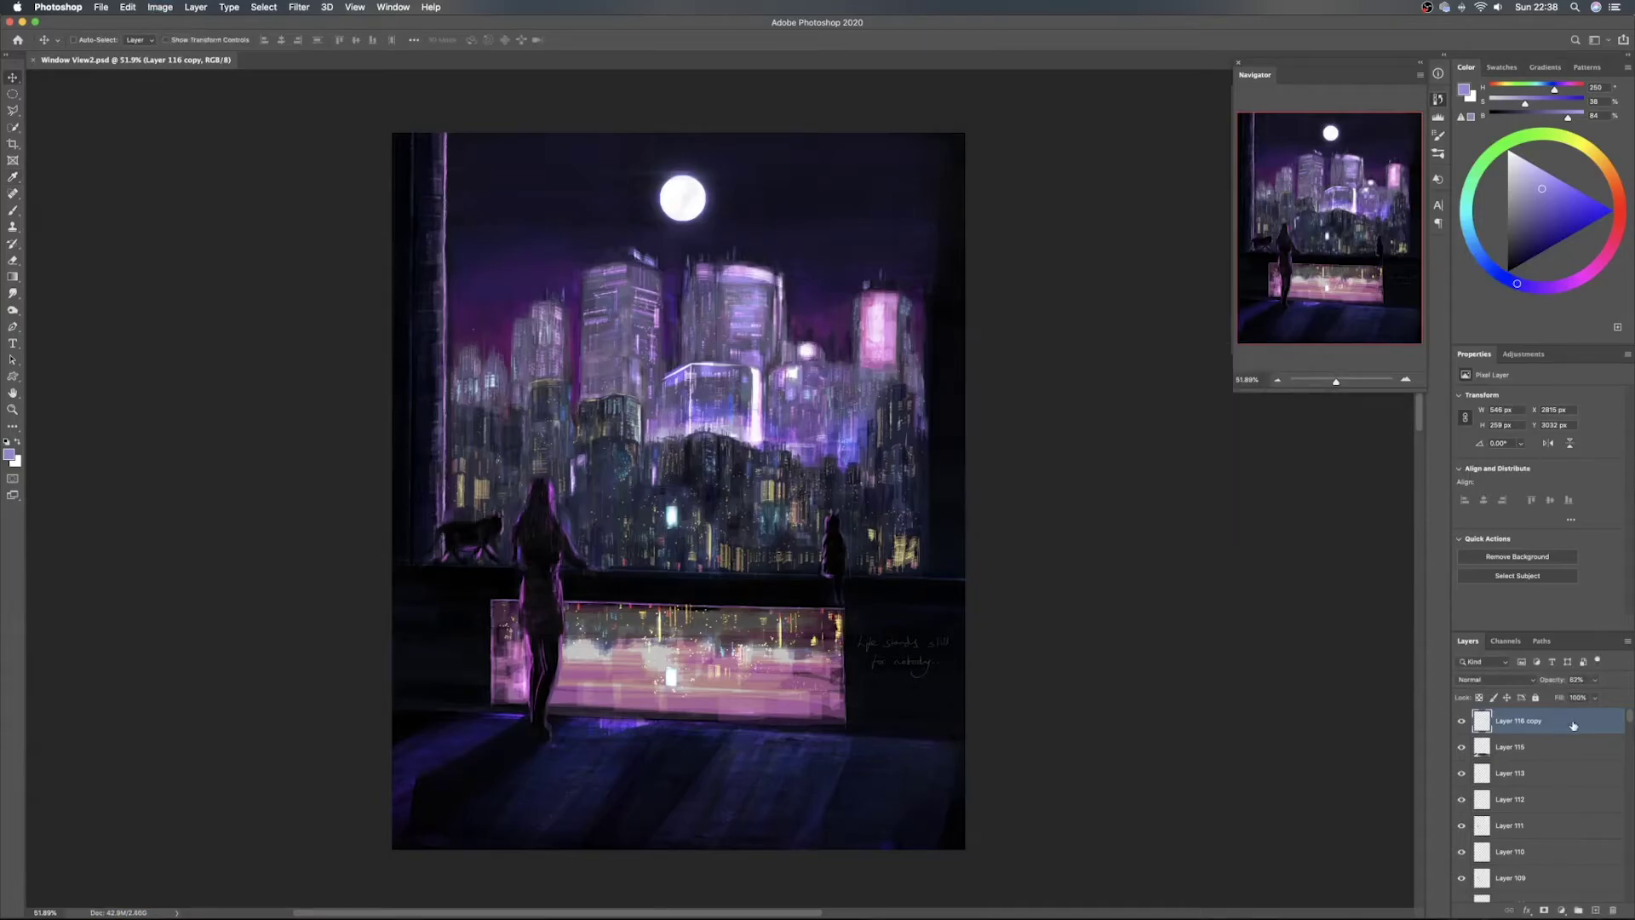
Try strengthening the lettering by stacking five duplicates of its layer, and delete those copies
key("super+j")
key("super+j")
key("super+j")
key("super+j")
key("super+j")
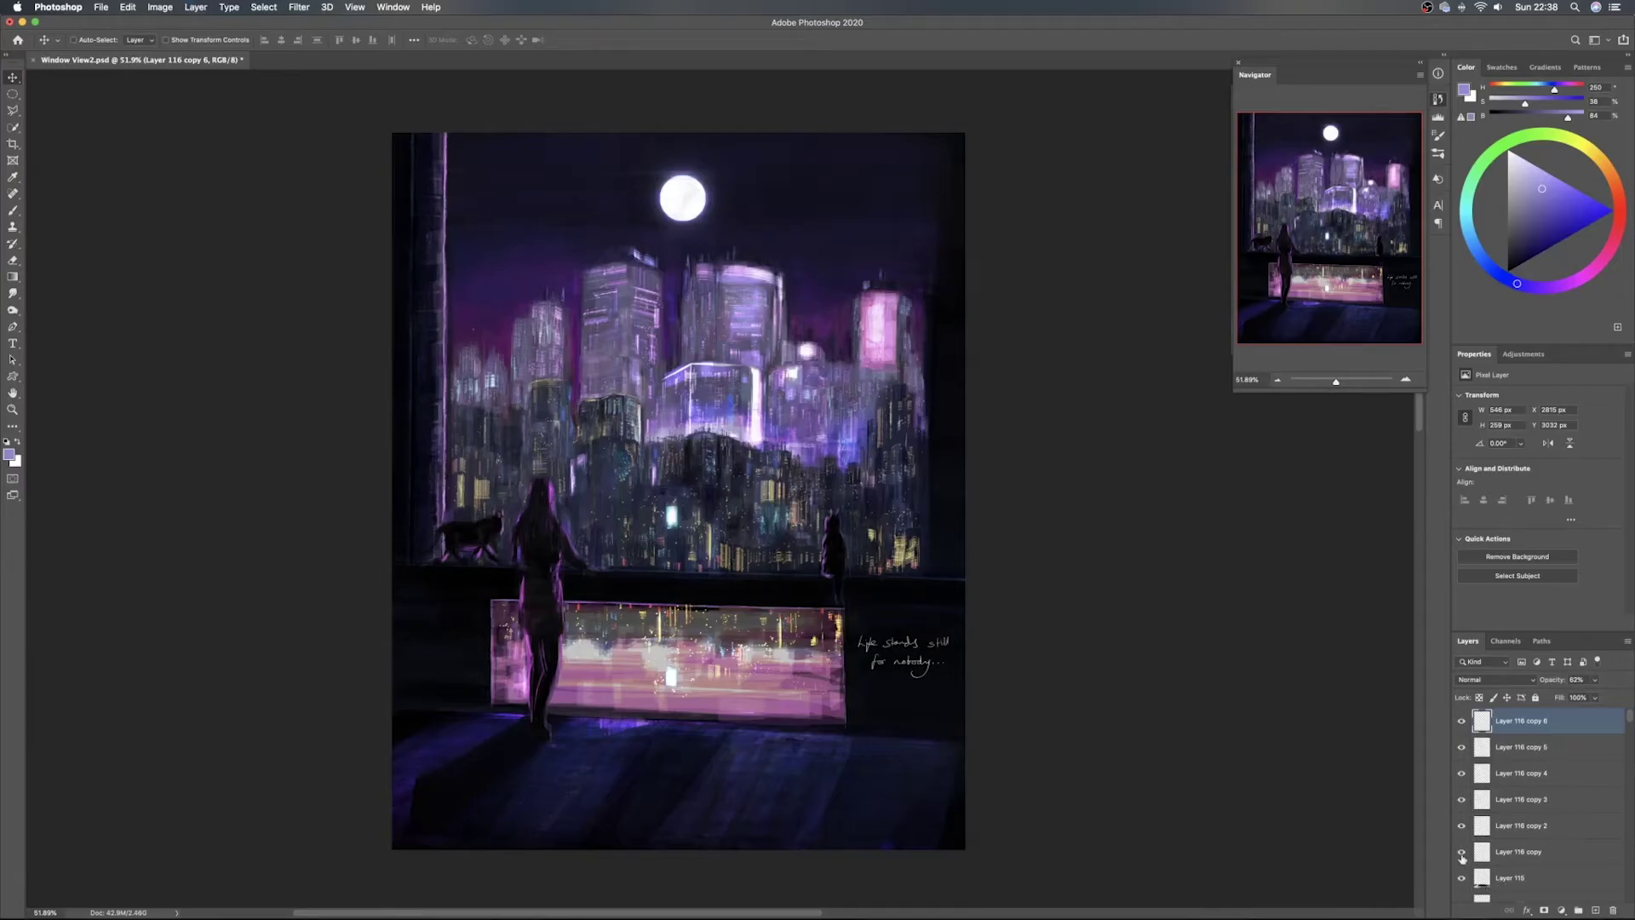
left_click(1568, 852, "shift")
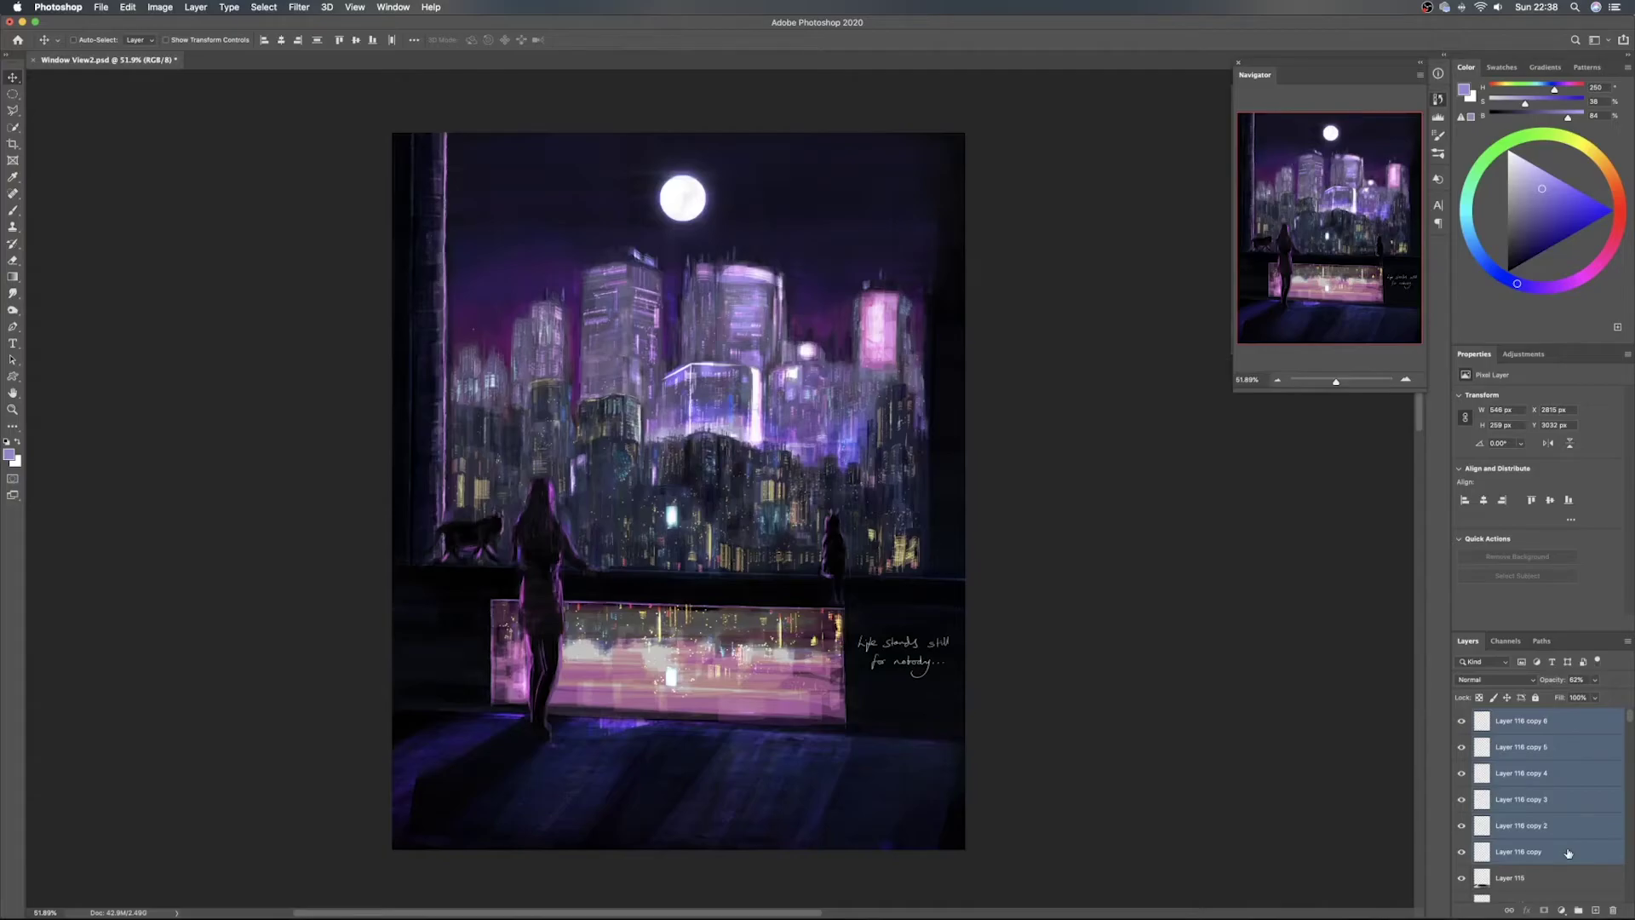
left_click(1568, 827)
left_click(1579, 729, "shift")
key("Delete")
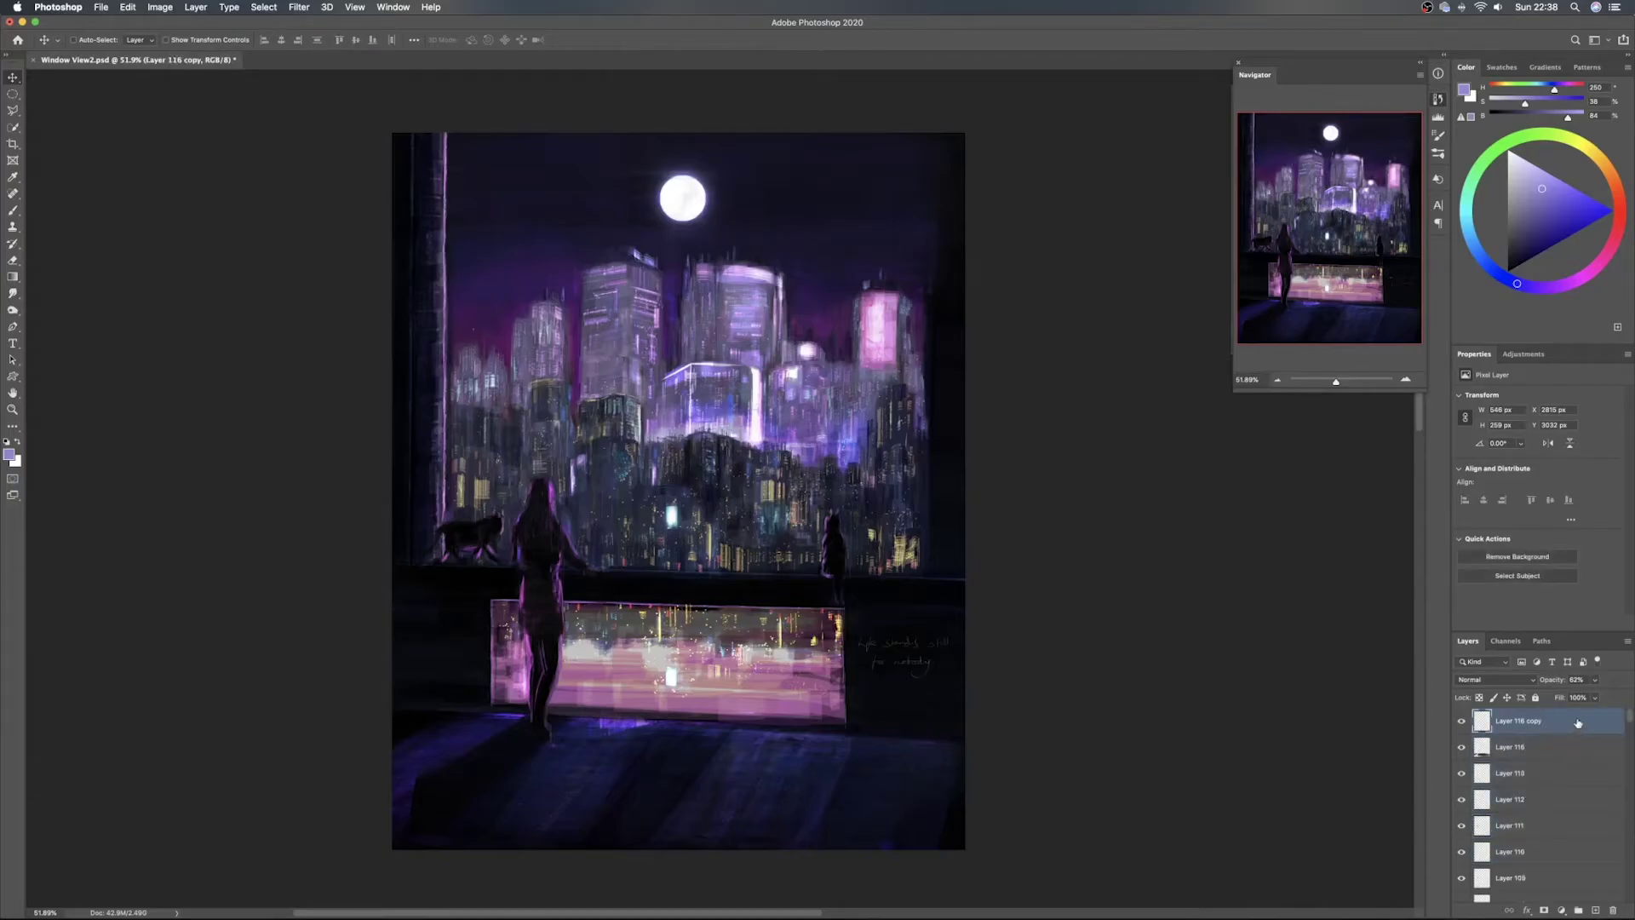
Add a white Color Overlay with Vivid Light blending to the lettering layer and raise the layer's opacity to 100%
double_click(1578, 722)
left_click(986, 430)
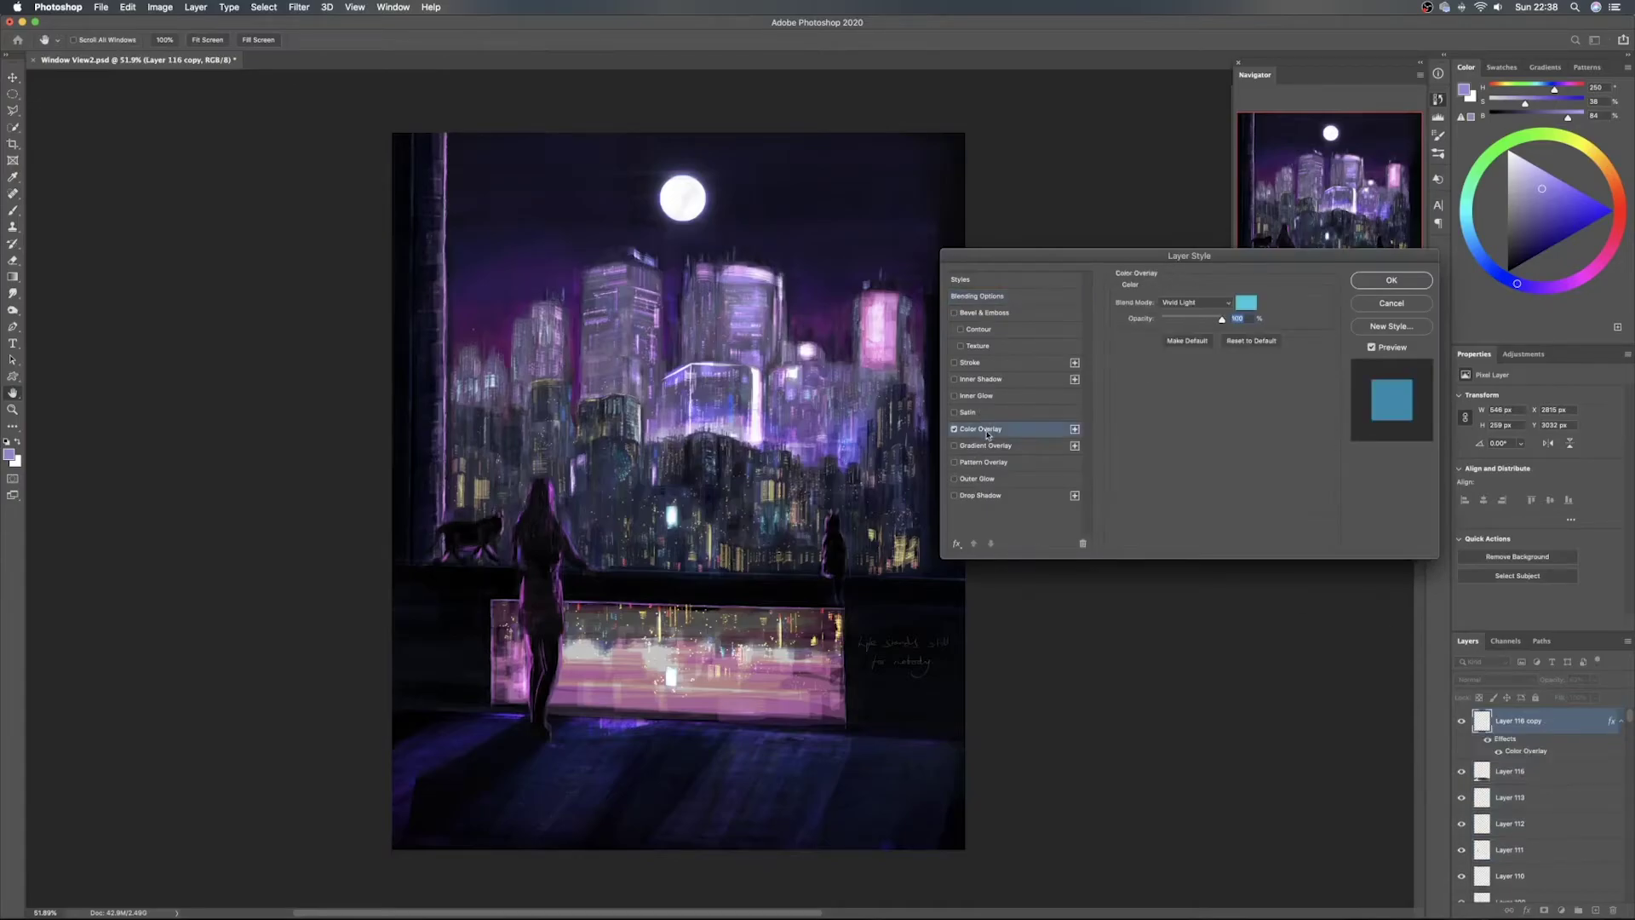
left_click(1246, 302)
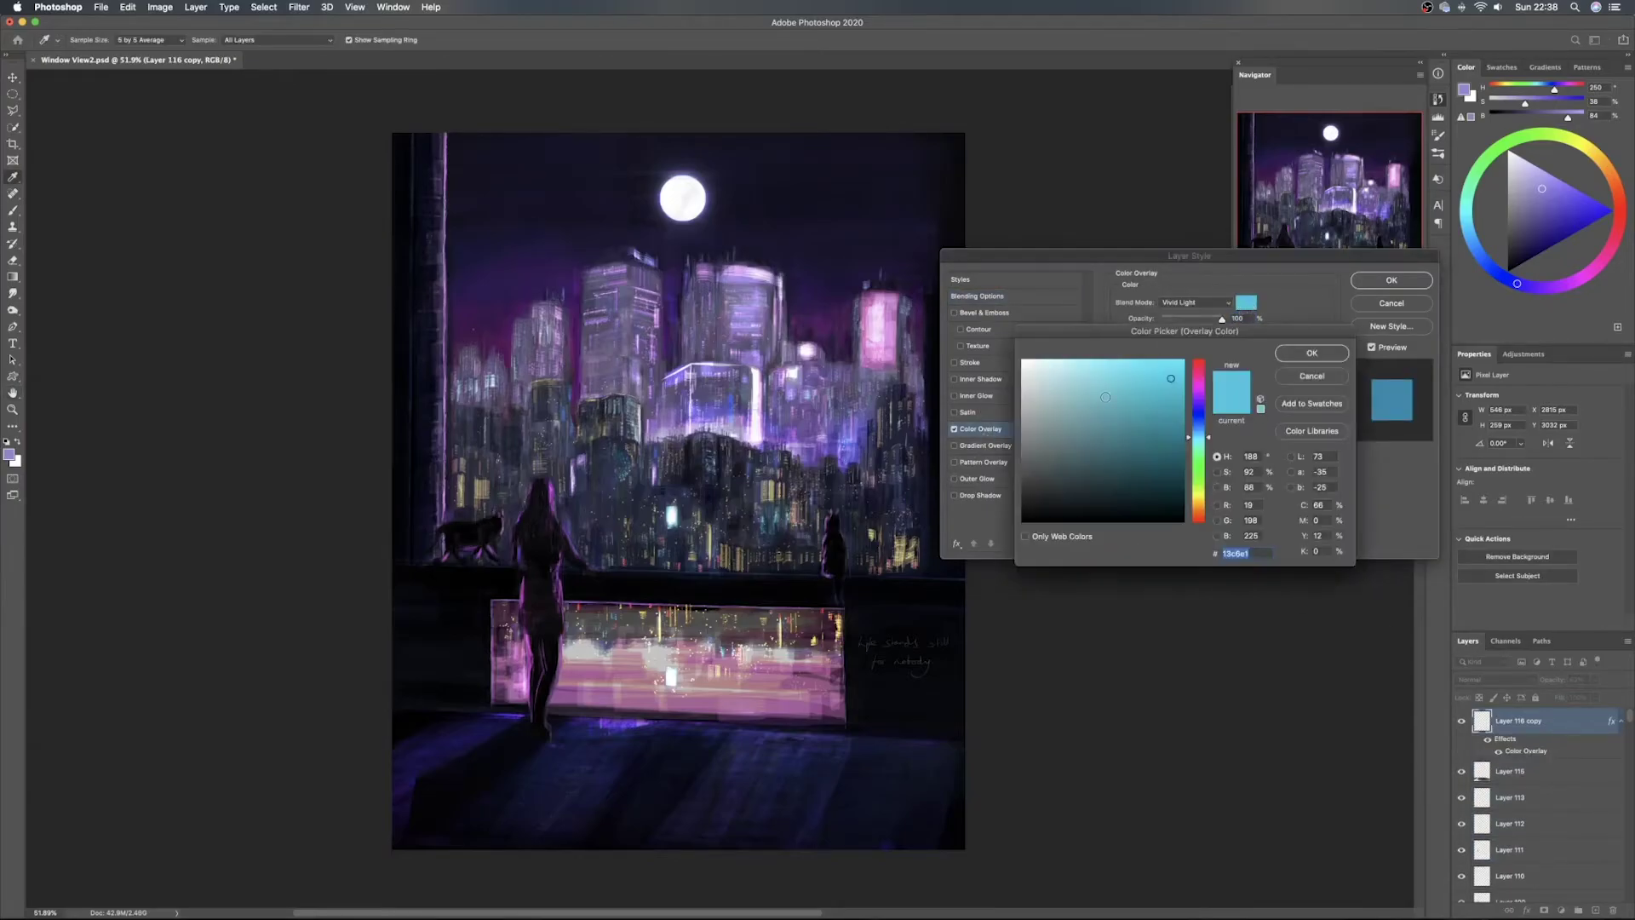
left_click_drag(1105, 396, 1022, 360)
left_click(1311, 353)
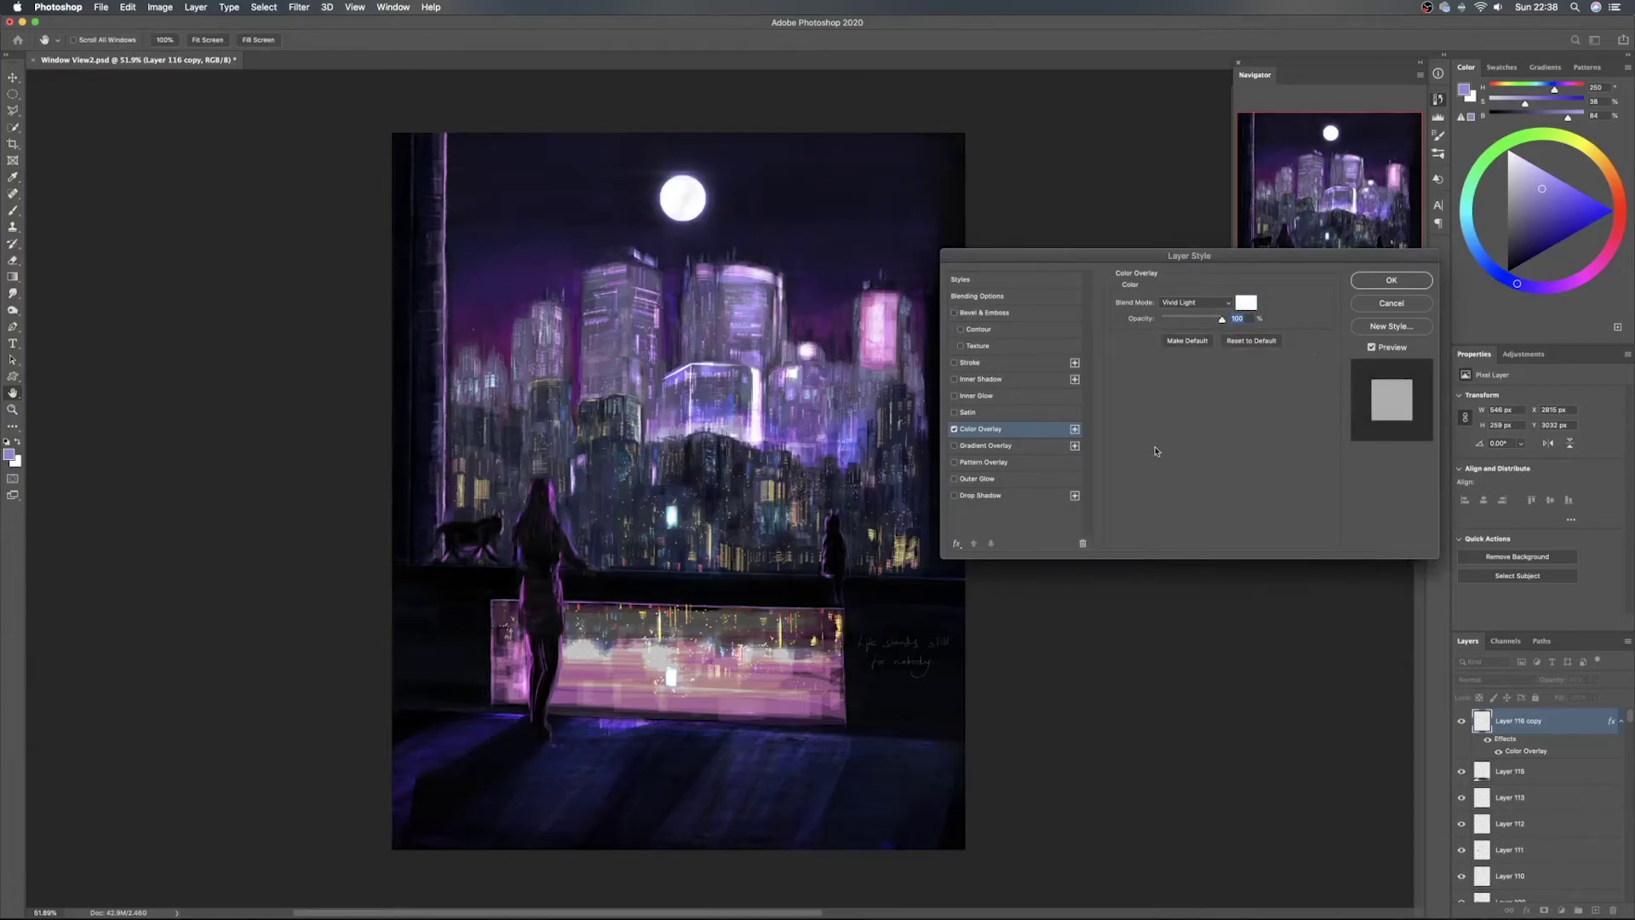
left_click(1388, 281)
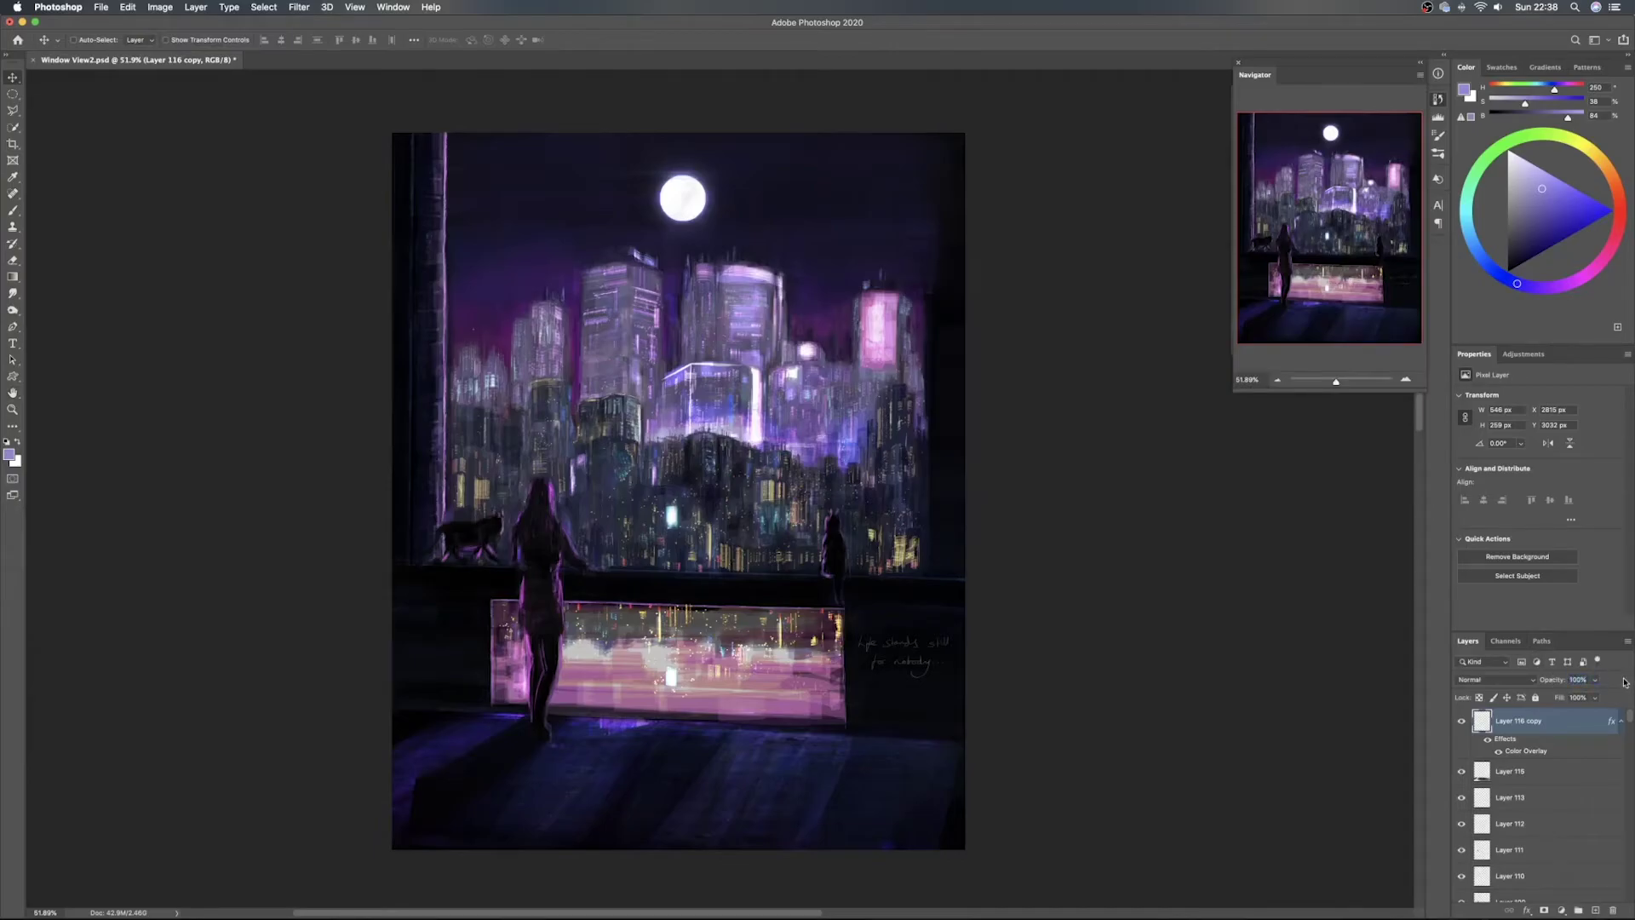
Switch the lettering's Color Overlay blend mode to Normal and compare the lettering with the overlay off and on
double_click(1588, 727)
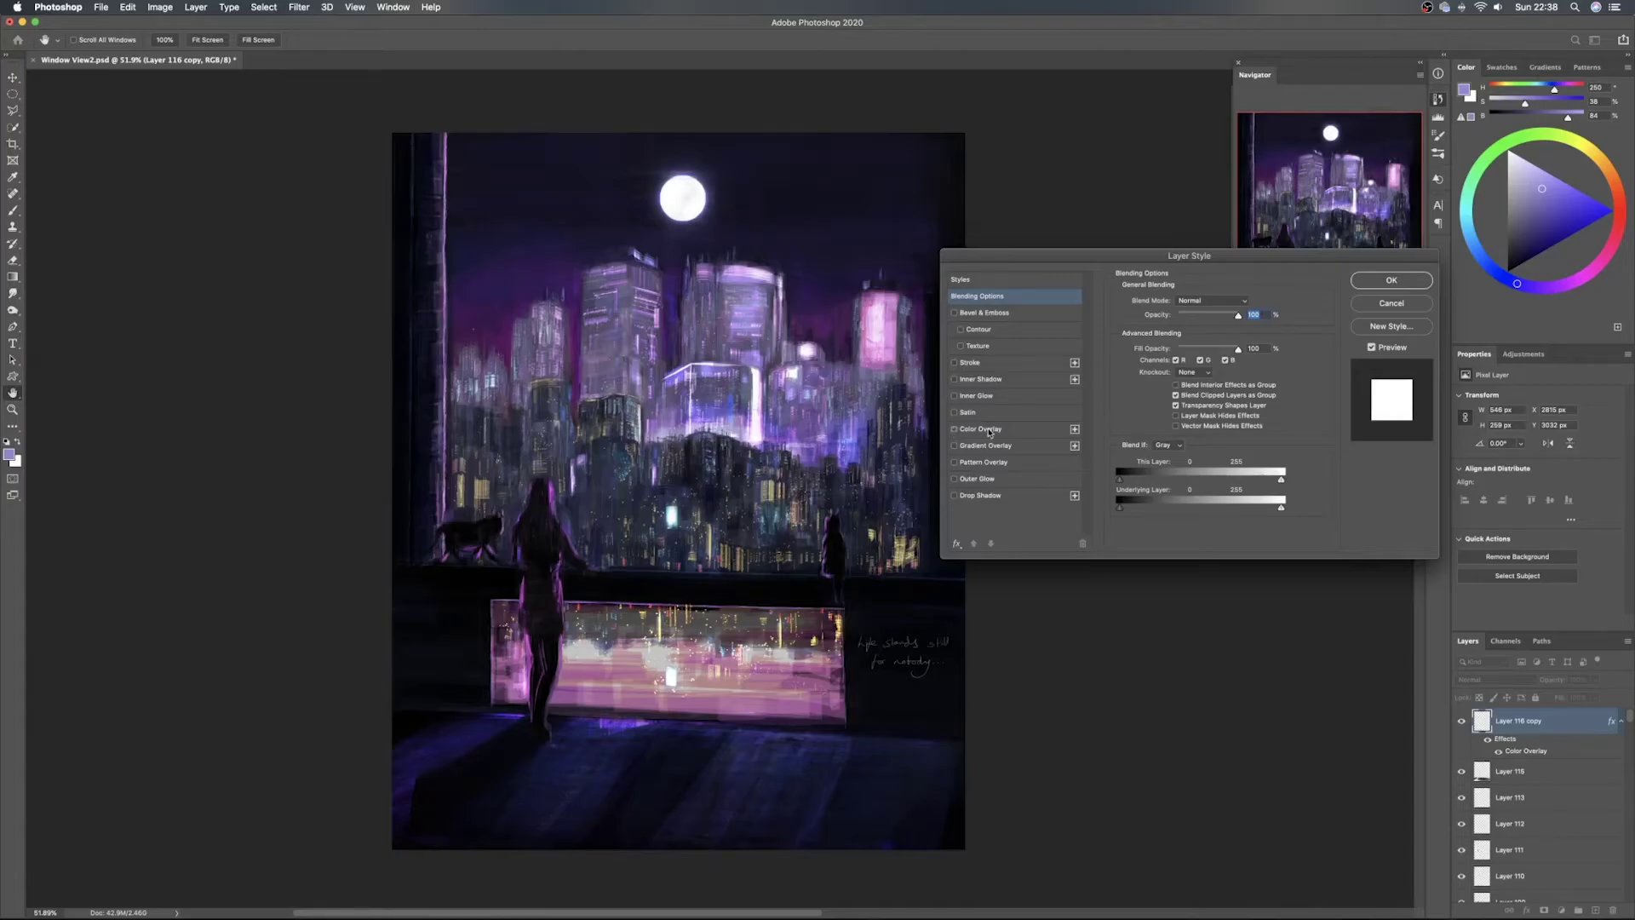
left_click(992, 430)
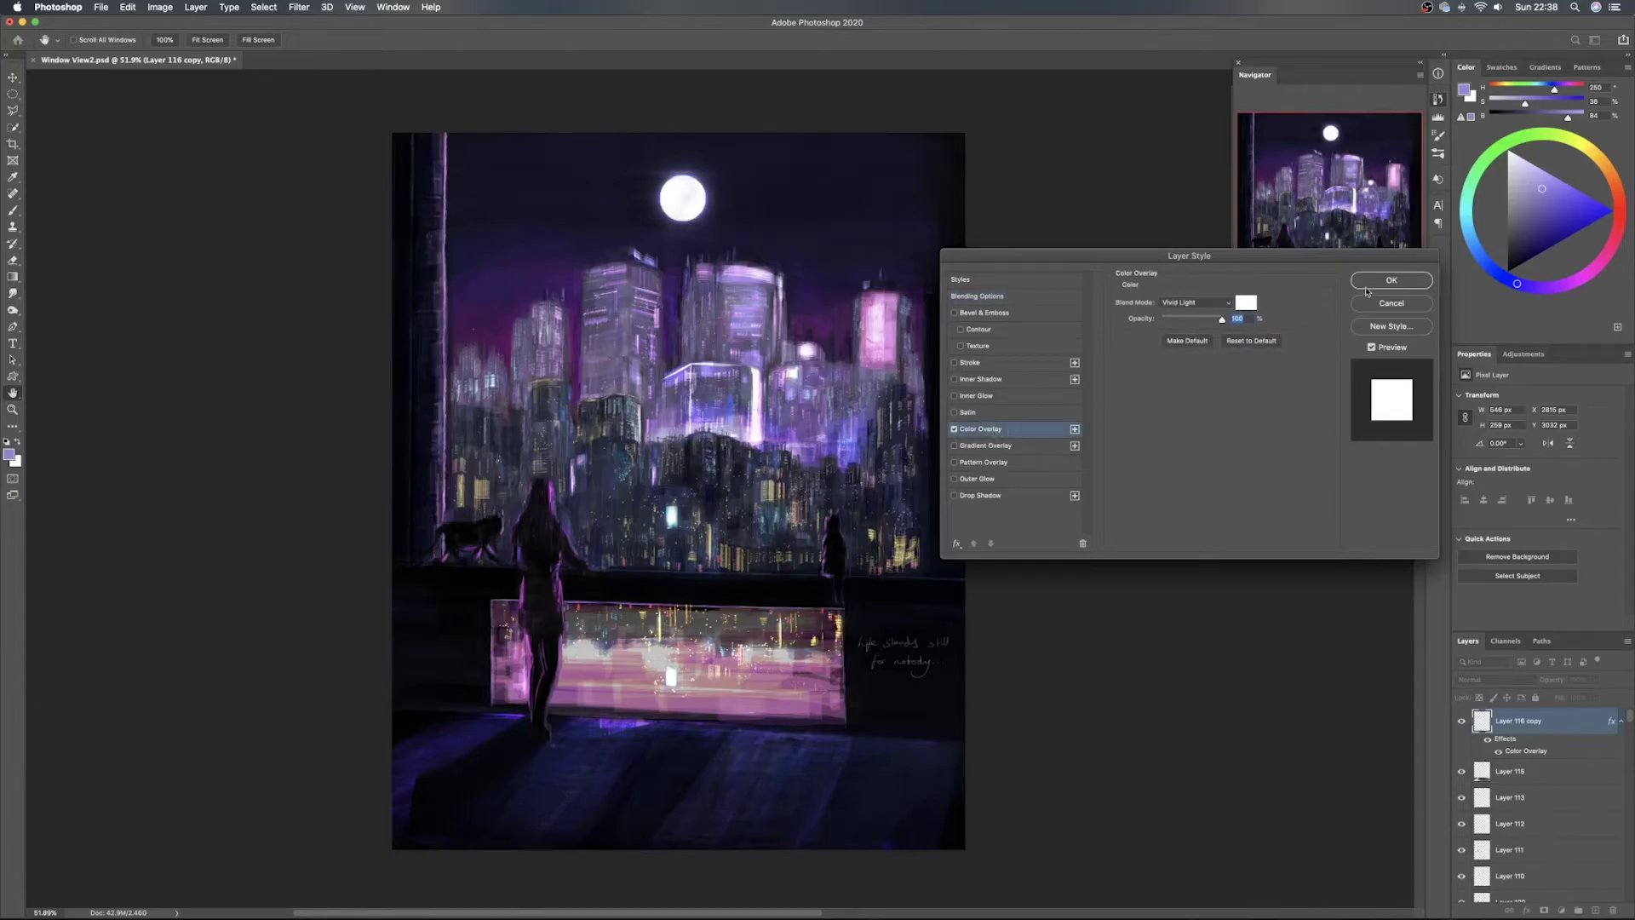
left_click(1225, 304)
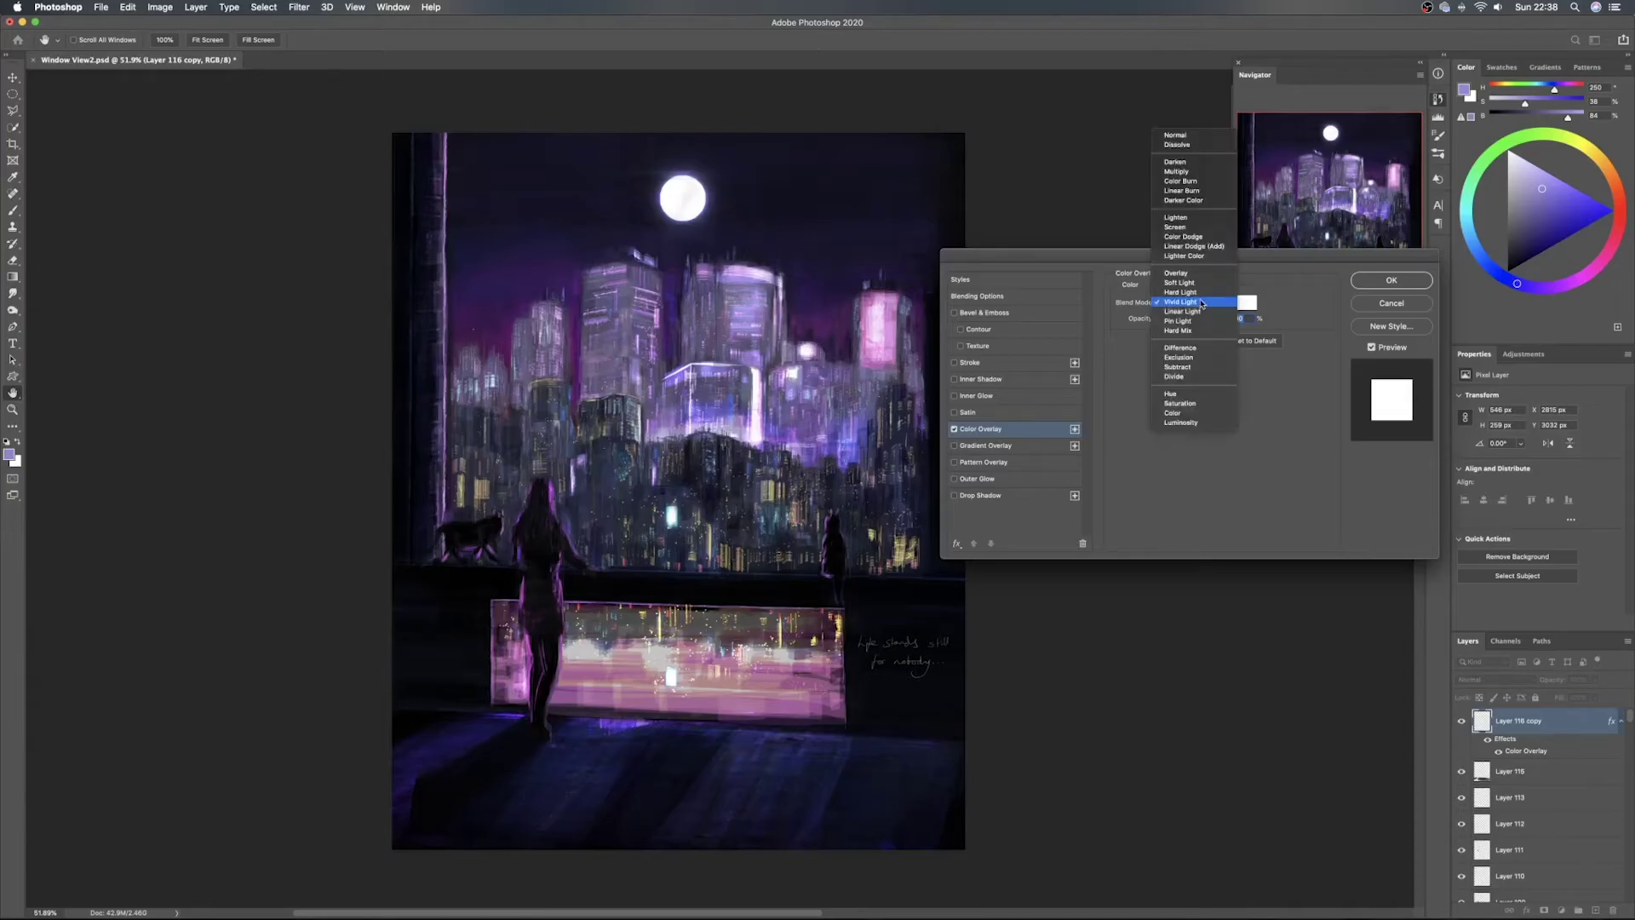
left_click(1200, 137)
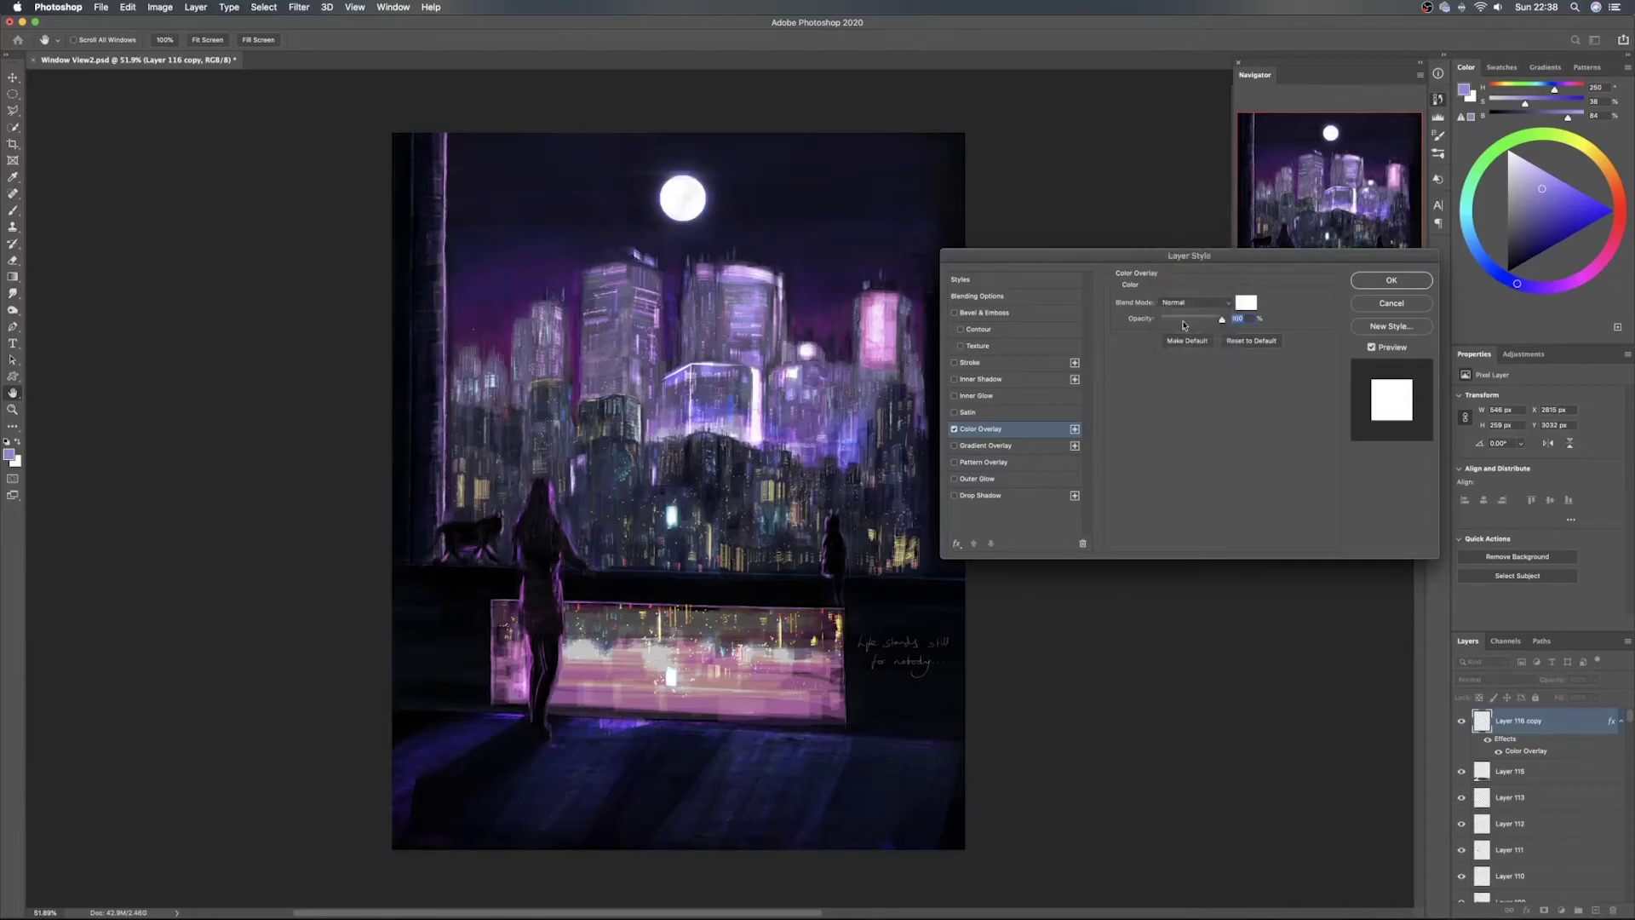
left_click(954, 430)
left_click(954, 430)
Try pink and violet tints for the lettering's Color Overlay and apply light lavender #d4b7ff
left_click(1243, 304)
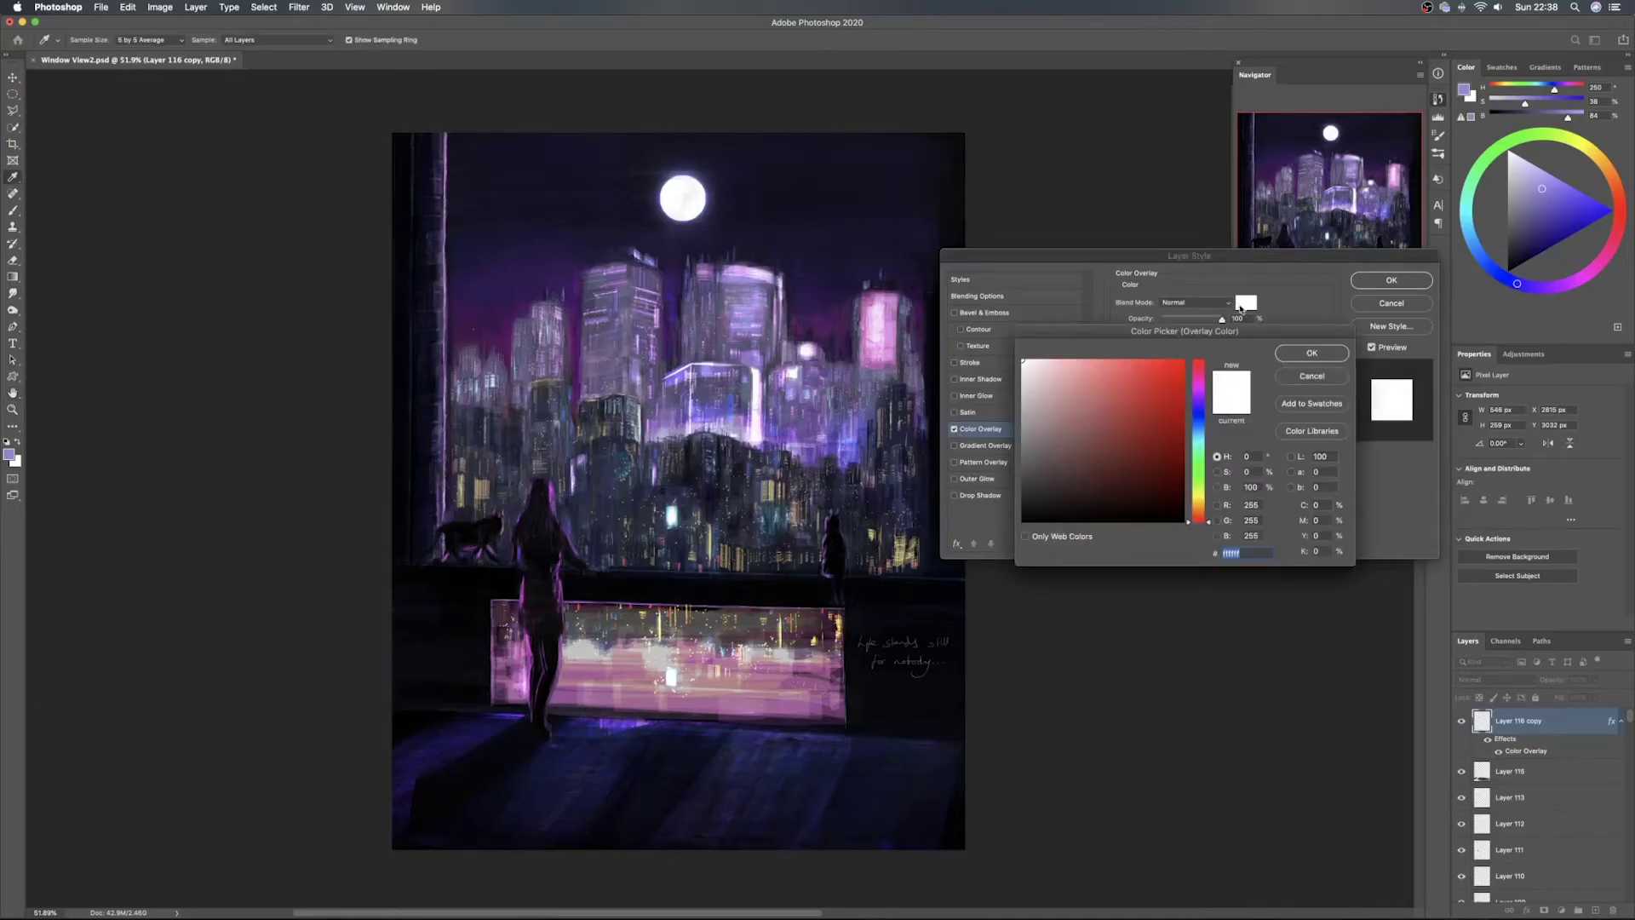
left_click(1169, 400)
left_click(1198, 382)
left_click_drag(1141, 388, 1071, 349)
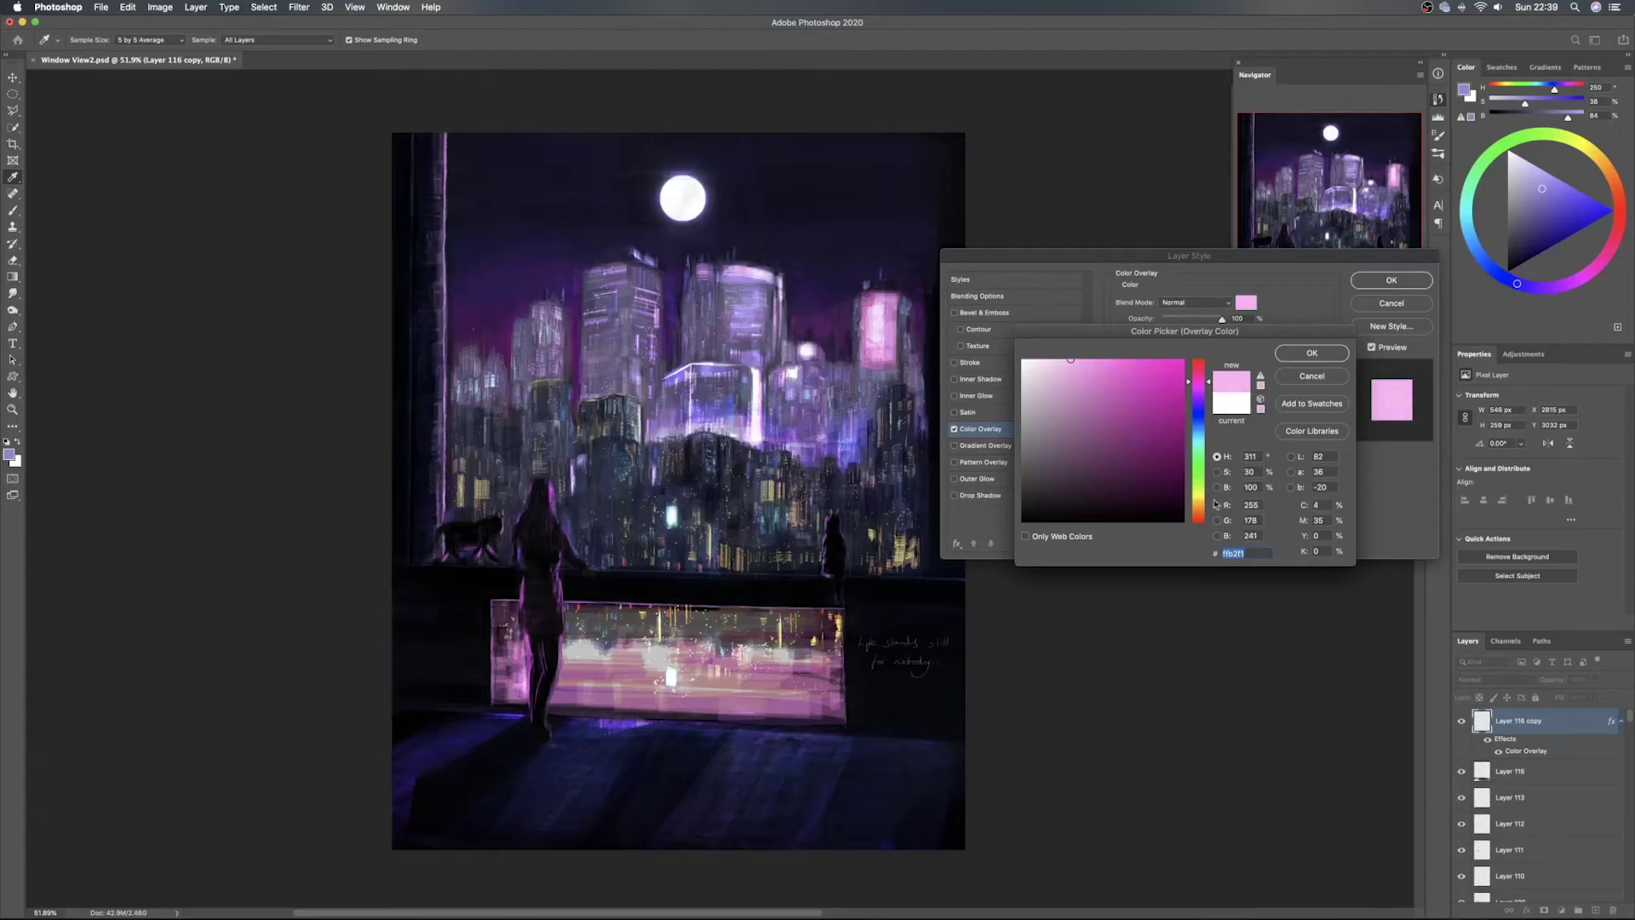
left_click(1199, 494)
left_click(1031, 364)
left_click_drag(1202, 490, 1201, 405)
left_click(1050, 361)
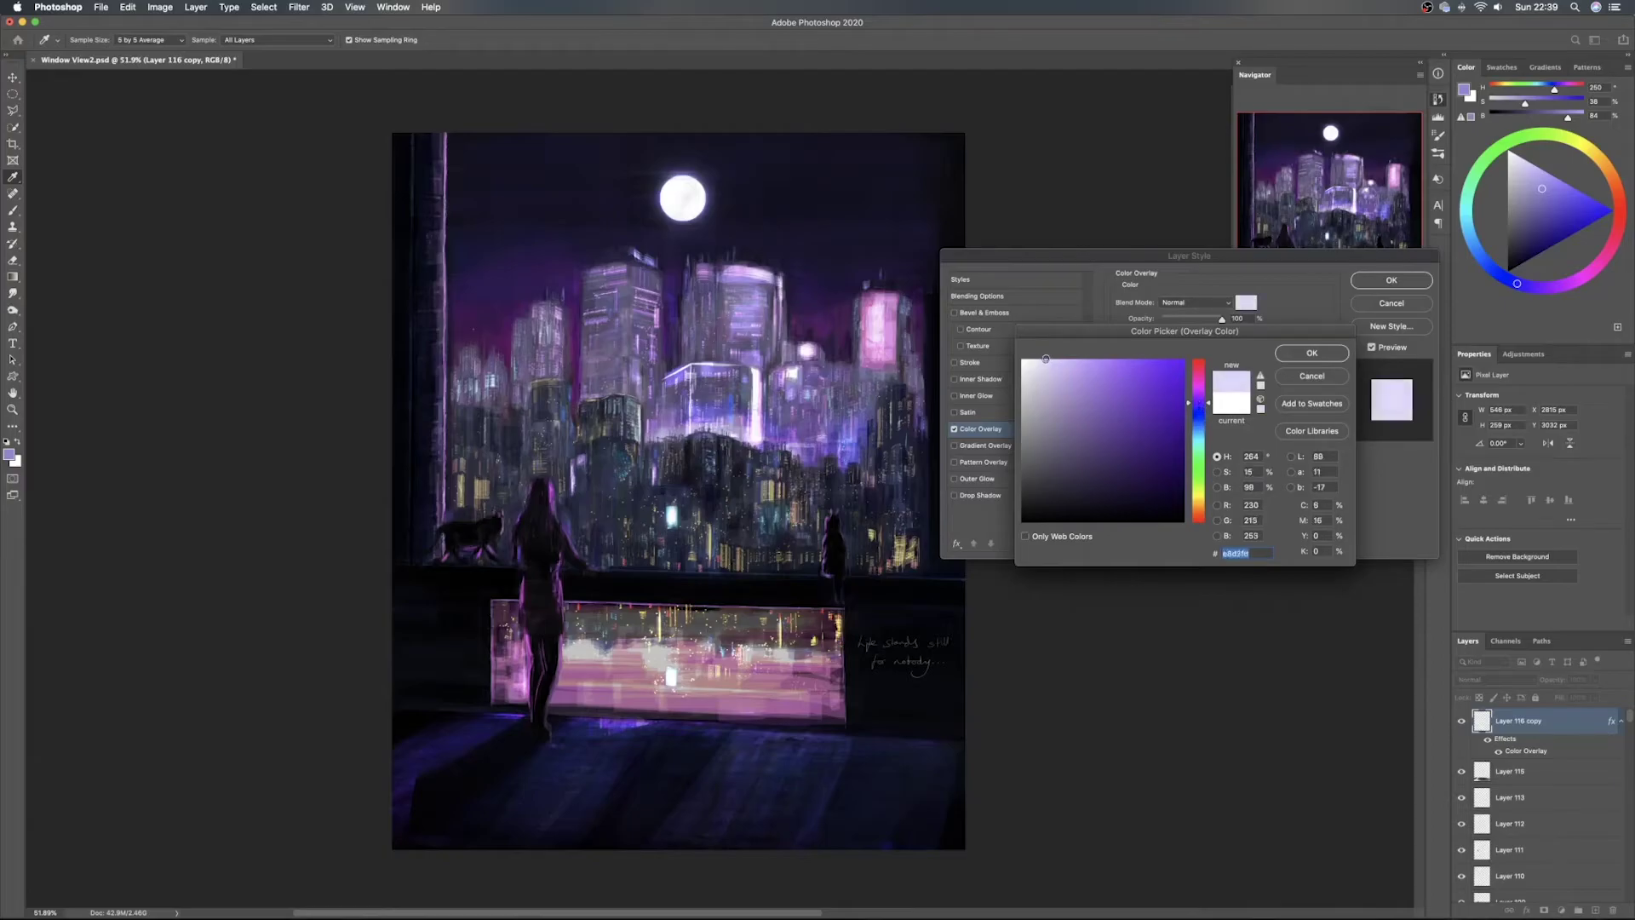
left_click_drag(1059, 366, 1066, 351)
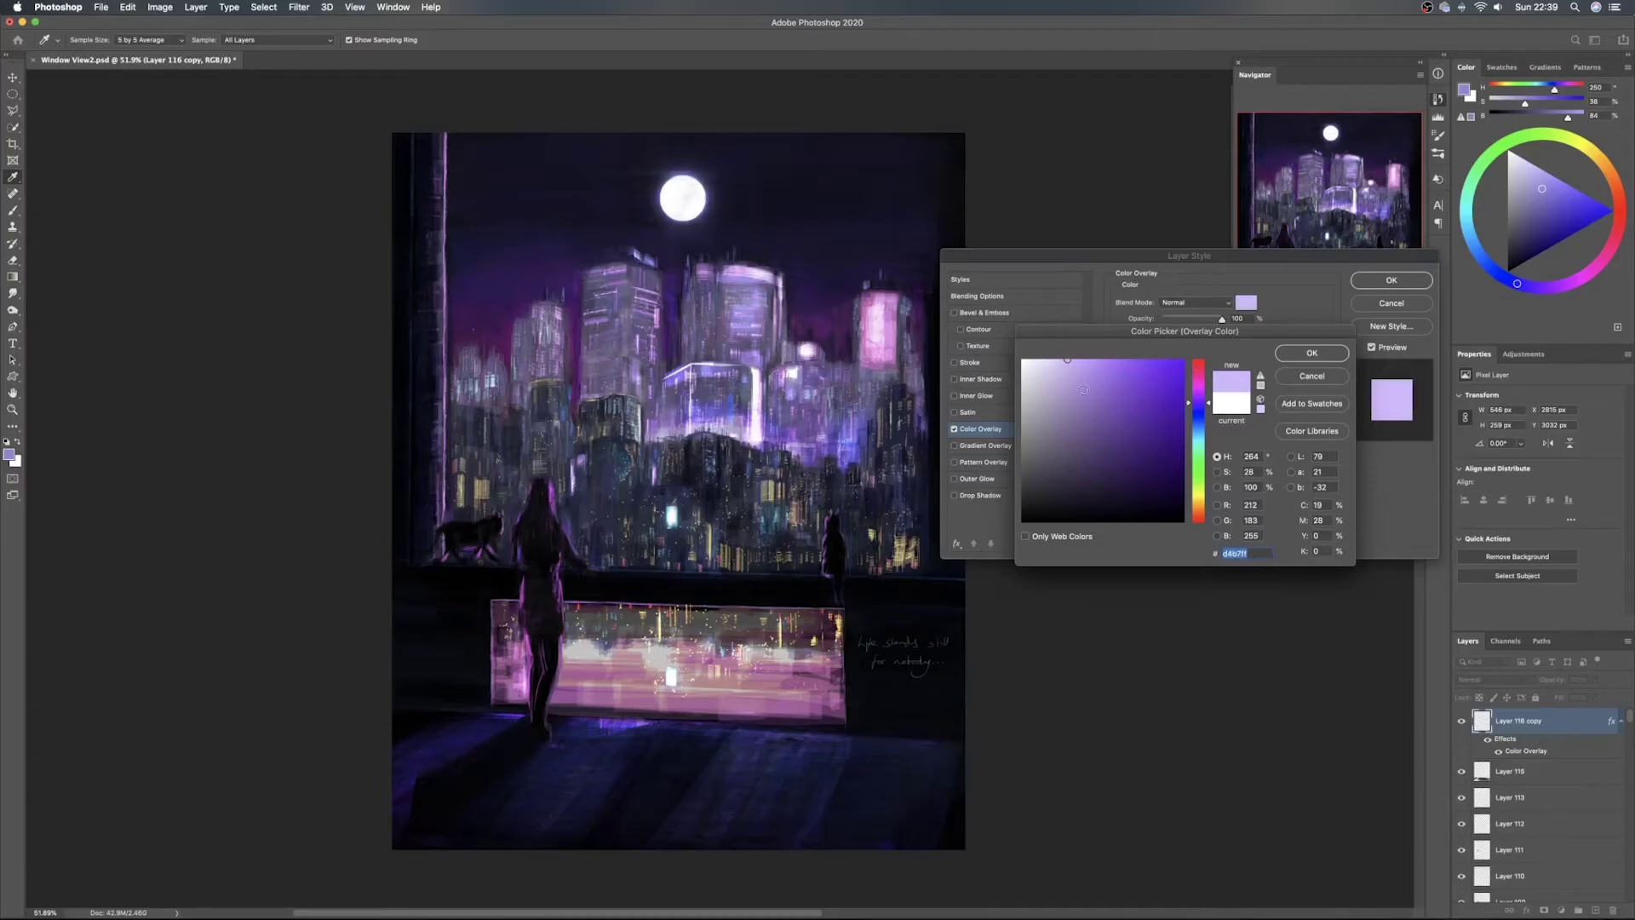
left_click(1312, 355)
left_click(1391, 280)
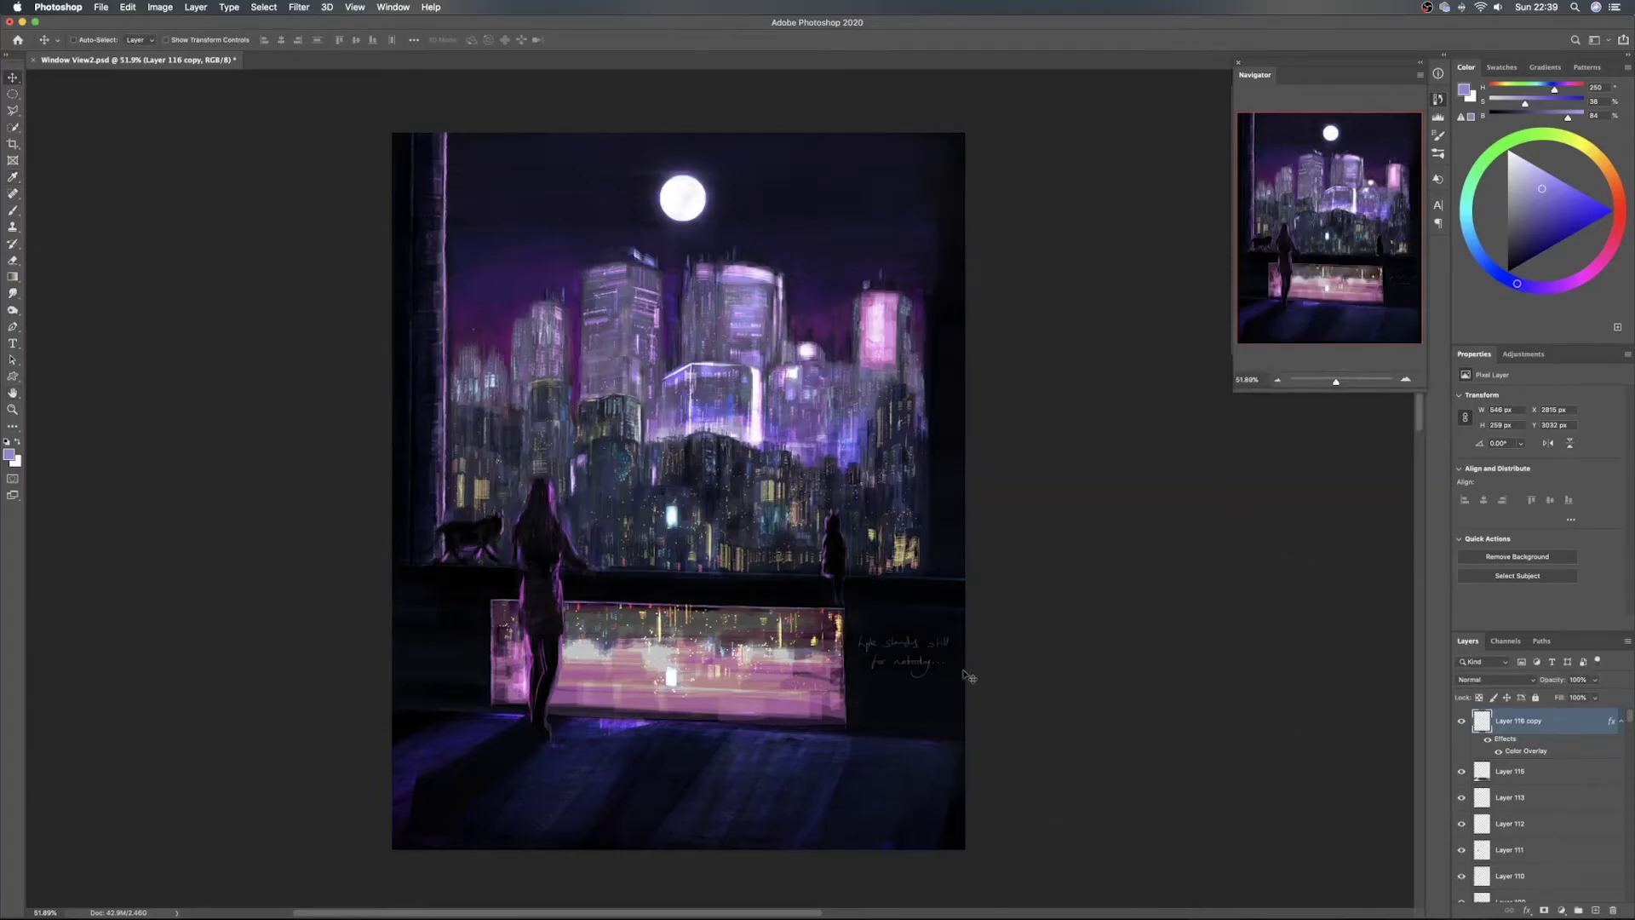
Transform the lettering so that its far end slants slightly upward along the wall
key("super+t")
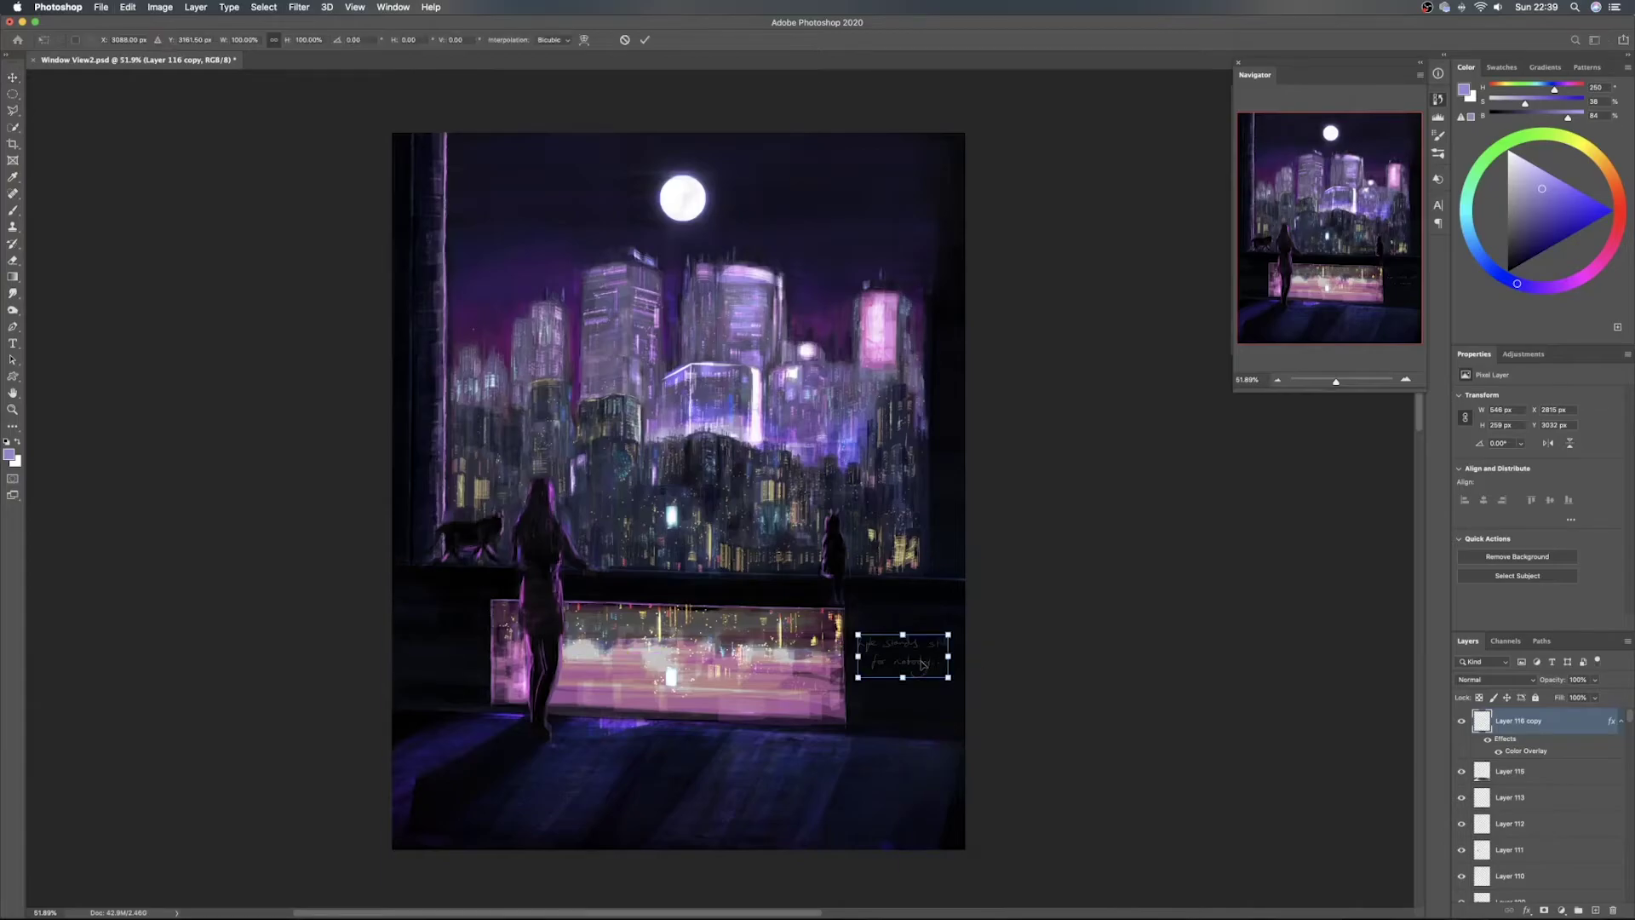
right_click(922, 662)
left_click(968, 718)
mouse_move(948, 657)
left_mouse_down()
mouse_move(947, 683)
mouse_move(947, 650)
left_mouse_up()
key("Return")
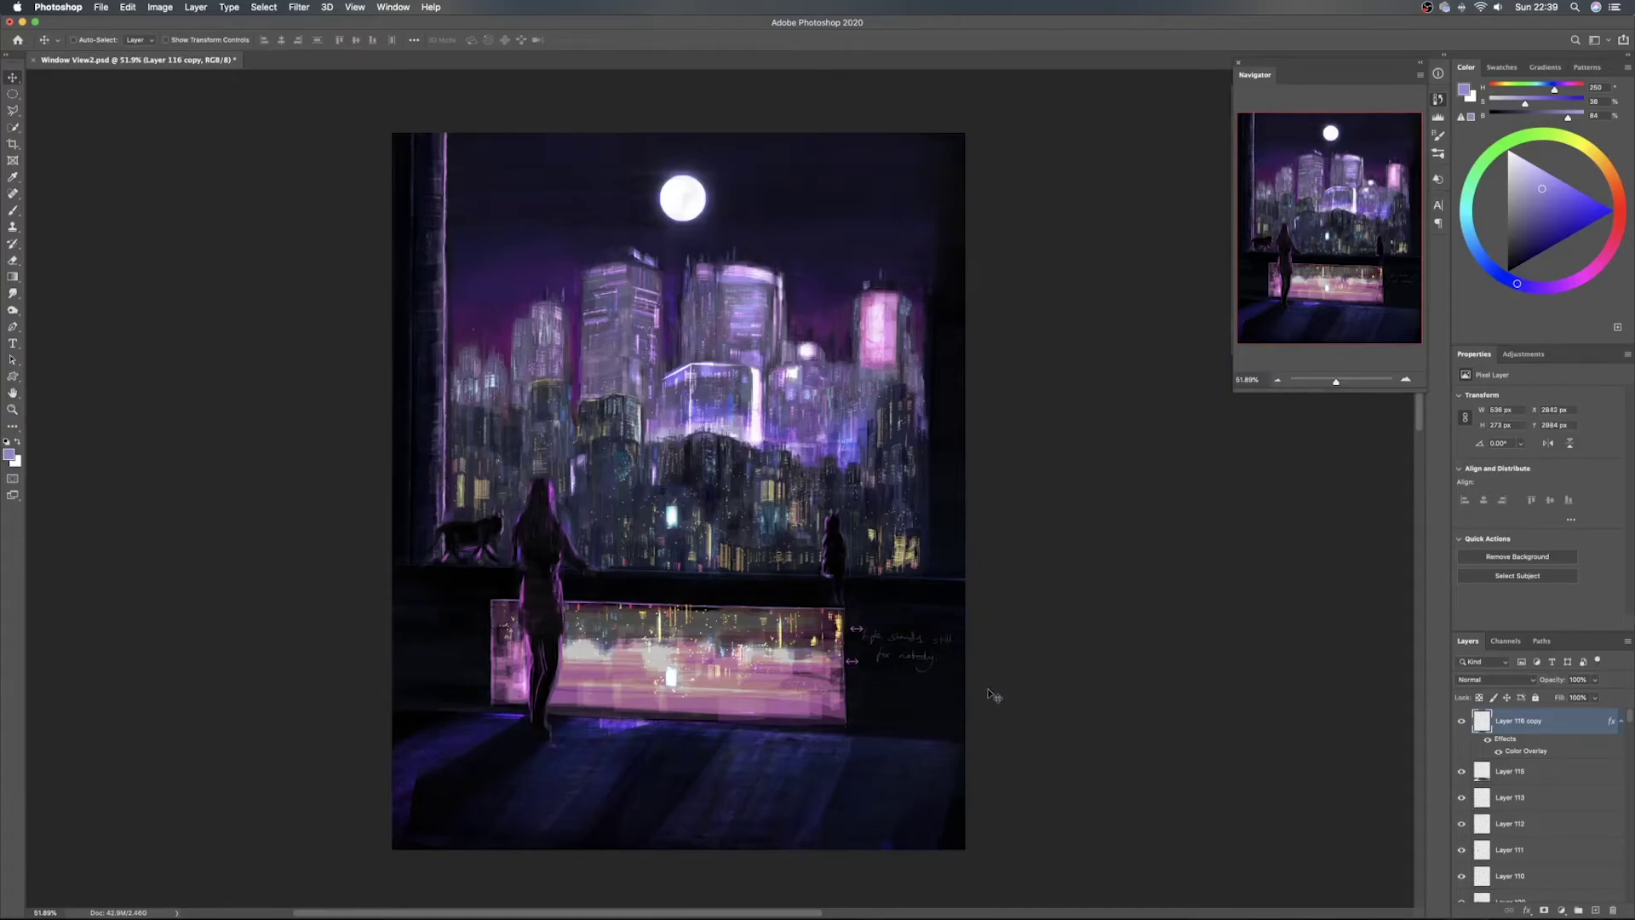
Readjust the lettering's transform and fine-tune its position on the dark wall beside the lower window
left_click(1576, 783)
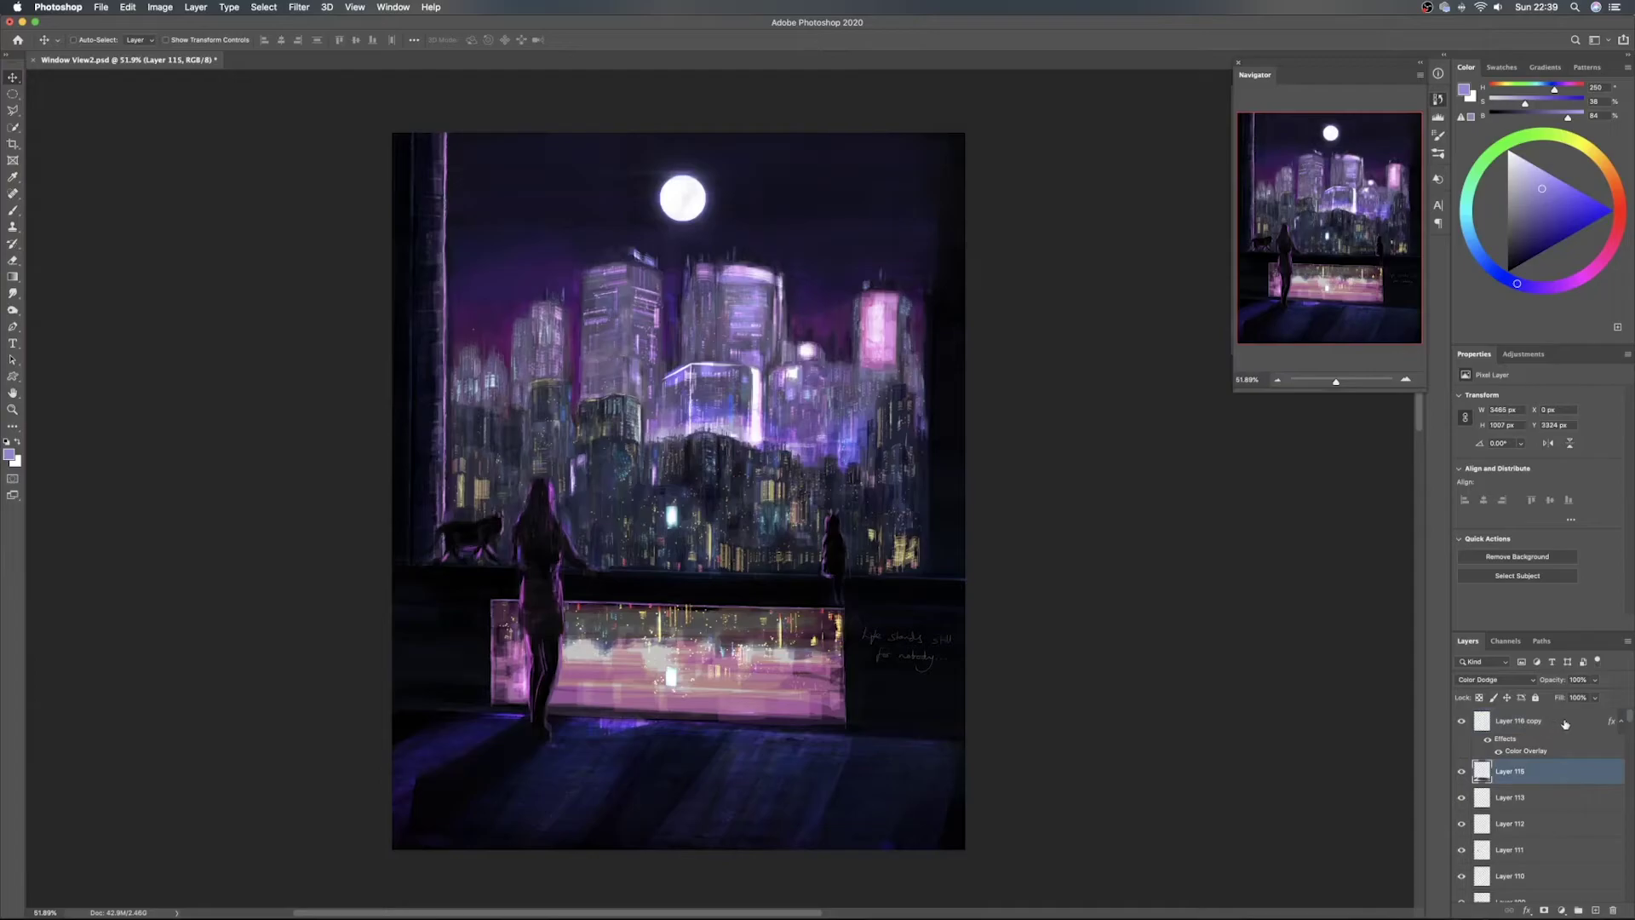
left_click(1565, 723)
left_click_drag(931, 657, 927, 665)
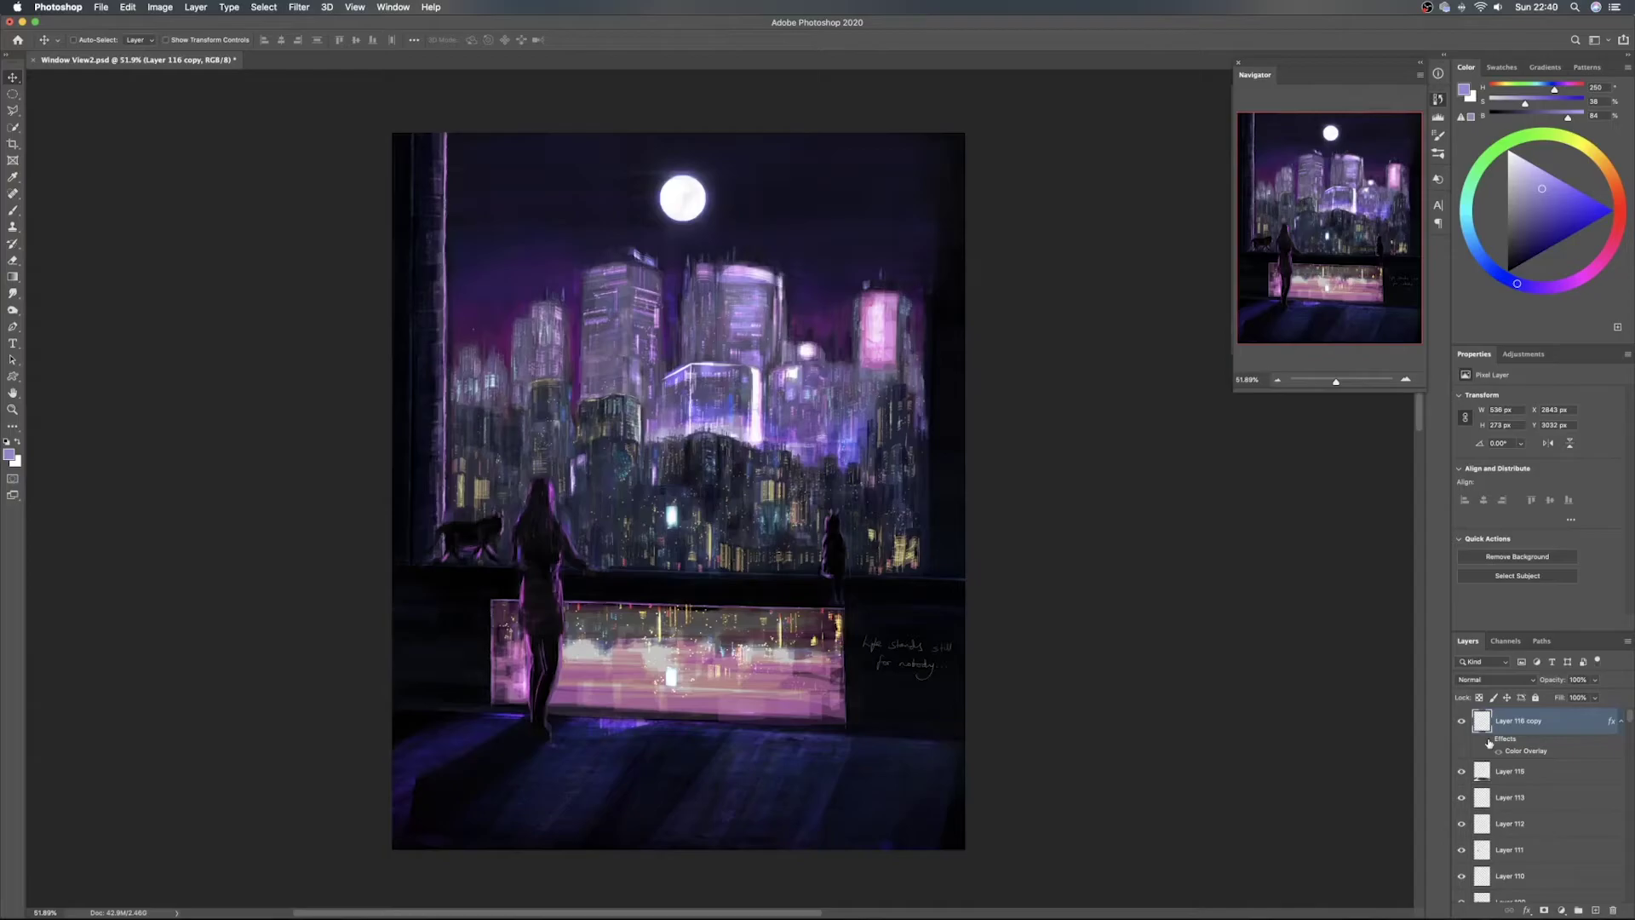
key("super+t")
key("Return")
left_click_drag(934, 663, 928, 661)
mouse_move(918, 668)
left_mouse_down()
mouse_move(672, 602)
mouse_move(715, 622)
mouse_move(462, 630)
mouse_move(907, 647)
mouse_move(928, 692)
left_mouse_up()
Look through the layer stack and examine the wall lettering, the standing figure and the walking cat up close
scroll(1565, 770, "down", 15)
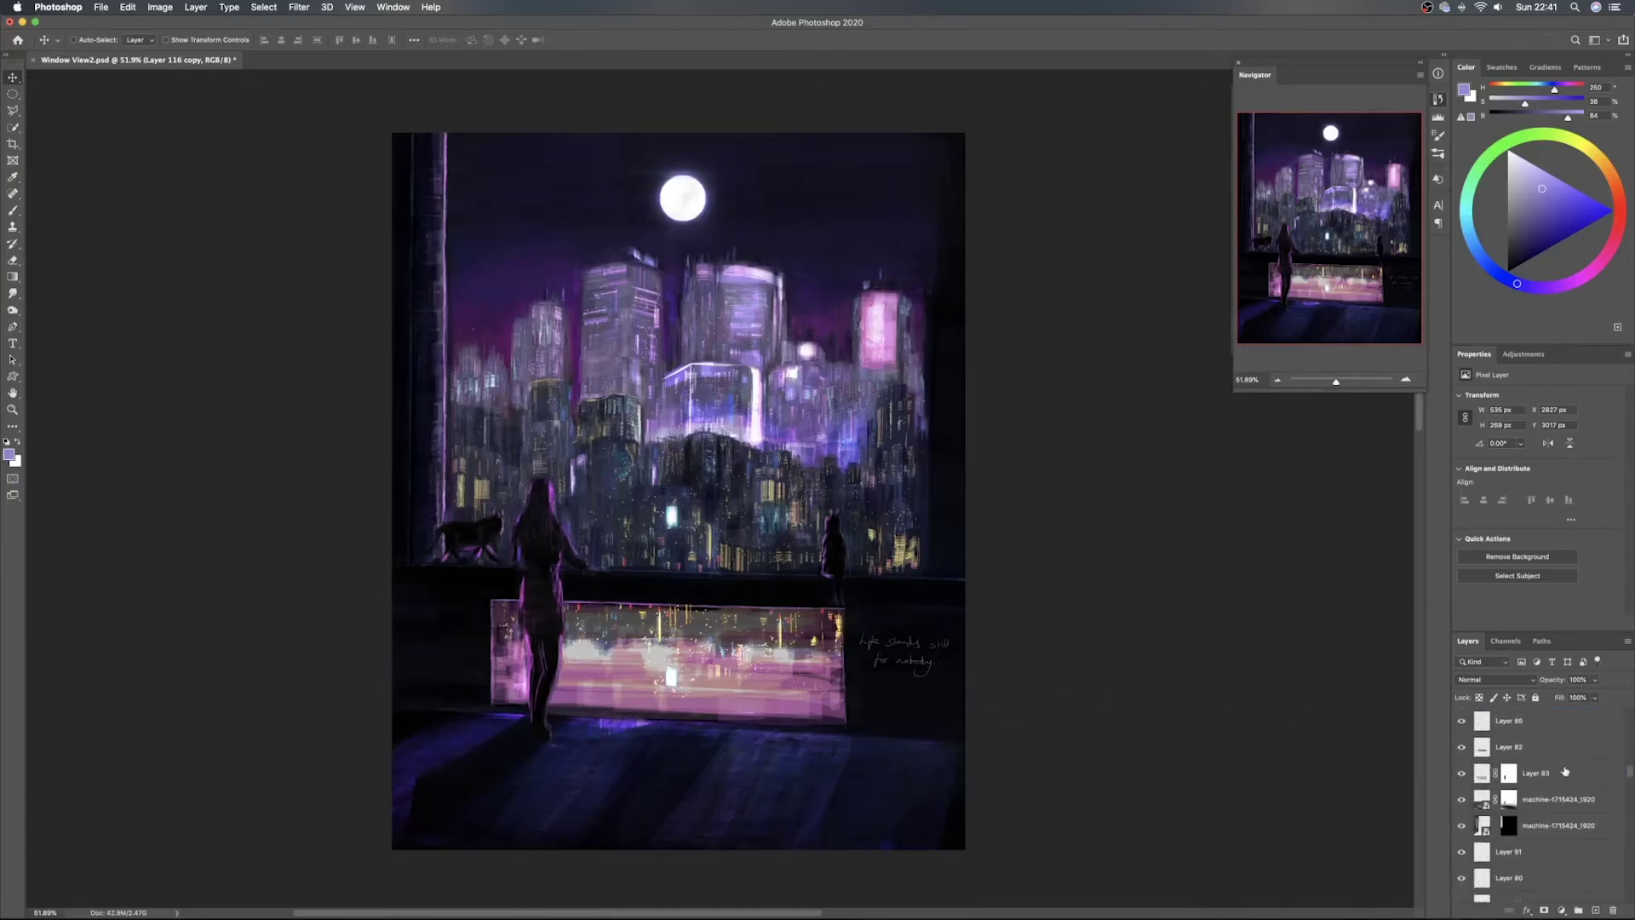
scroll(1567, 773, "down", 20)
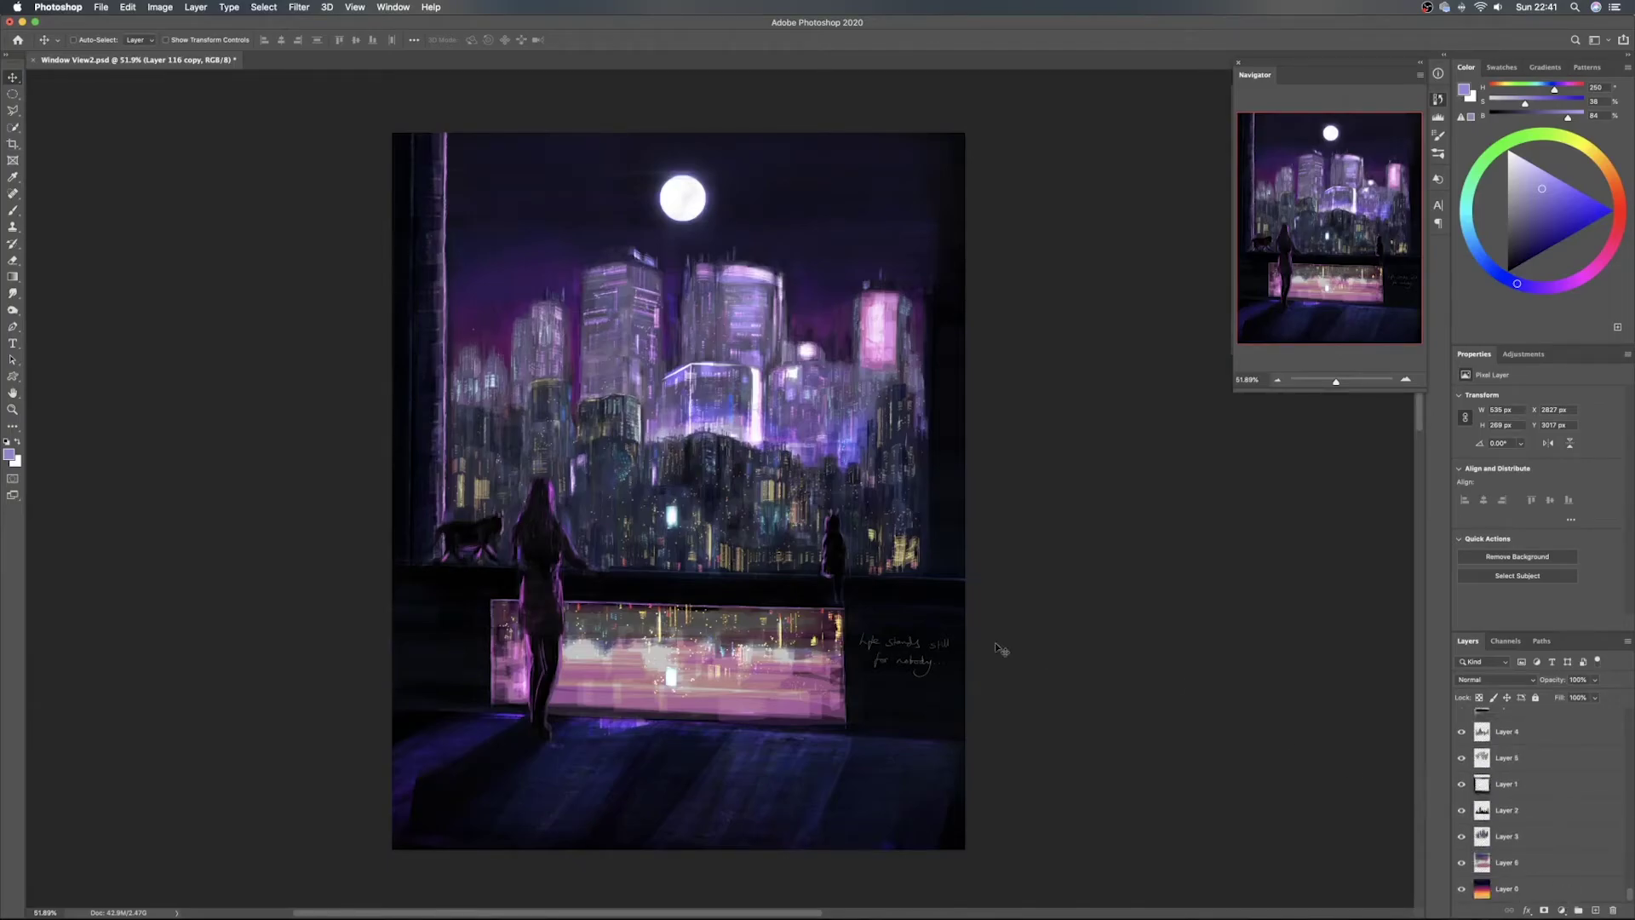
scroll(936, 630, "up", 5)
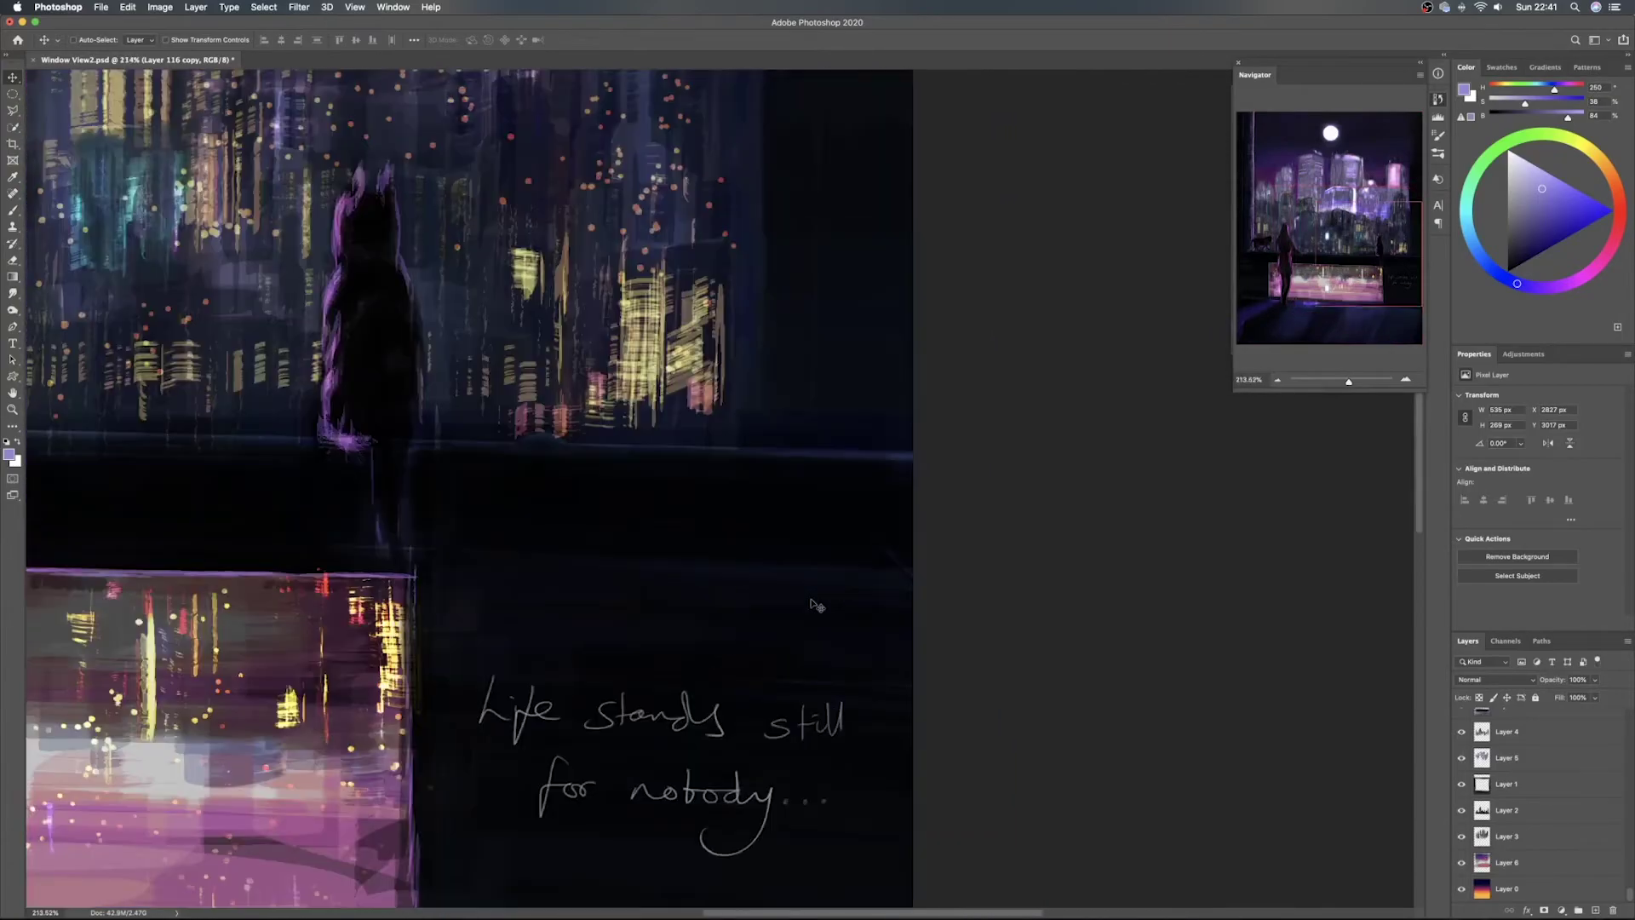
left_click_drag(787, 603, 876, 616)
scroll(817, 599, "down", 6)
left_click_drag(692, 587, 1023, 598)
scroll(766, 566, "up", 7)
scroll(852, 528, "down", 5)
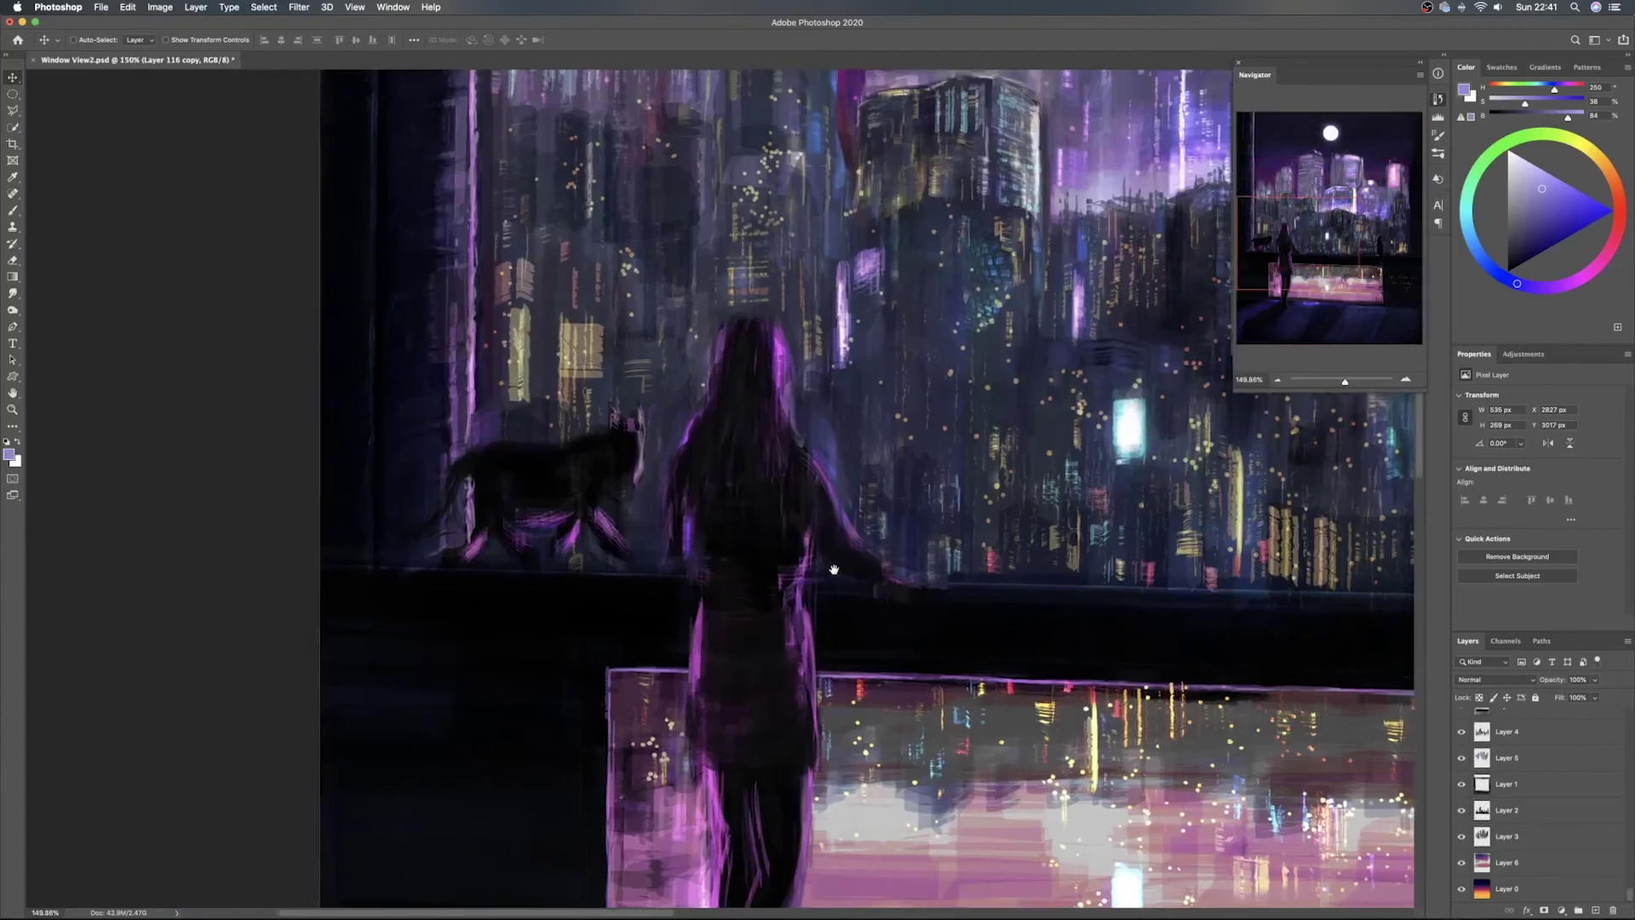
scroll(877, 477, "left", 3)
mouse_move(885, 462)
left_mouse_down()
mouse_move(821, 536)
mouse_move(788, 391)
mouse_move(821, 451)
left_mouse_up()
scroll(792, 406, "down", 2)
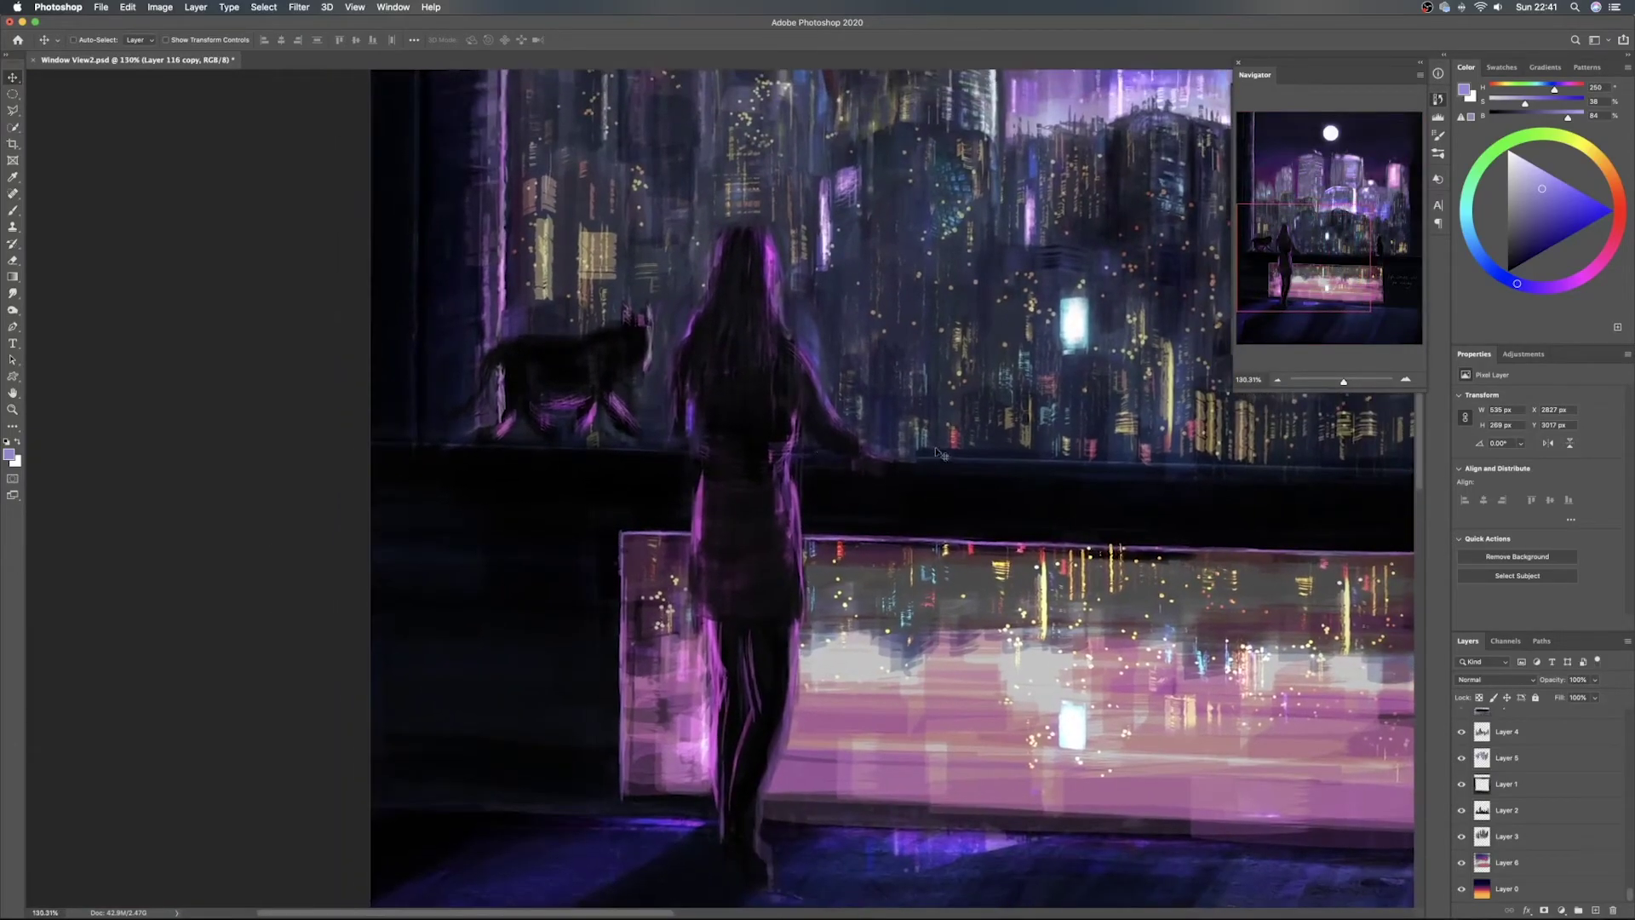
Examine the skyline, moon, seated cat and window reflections up close, and view the whole painting again
scroll(962, 452, "up", 5)
scroll(937, 511, "right", 4)
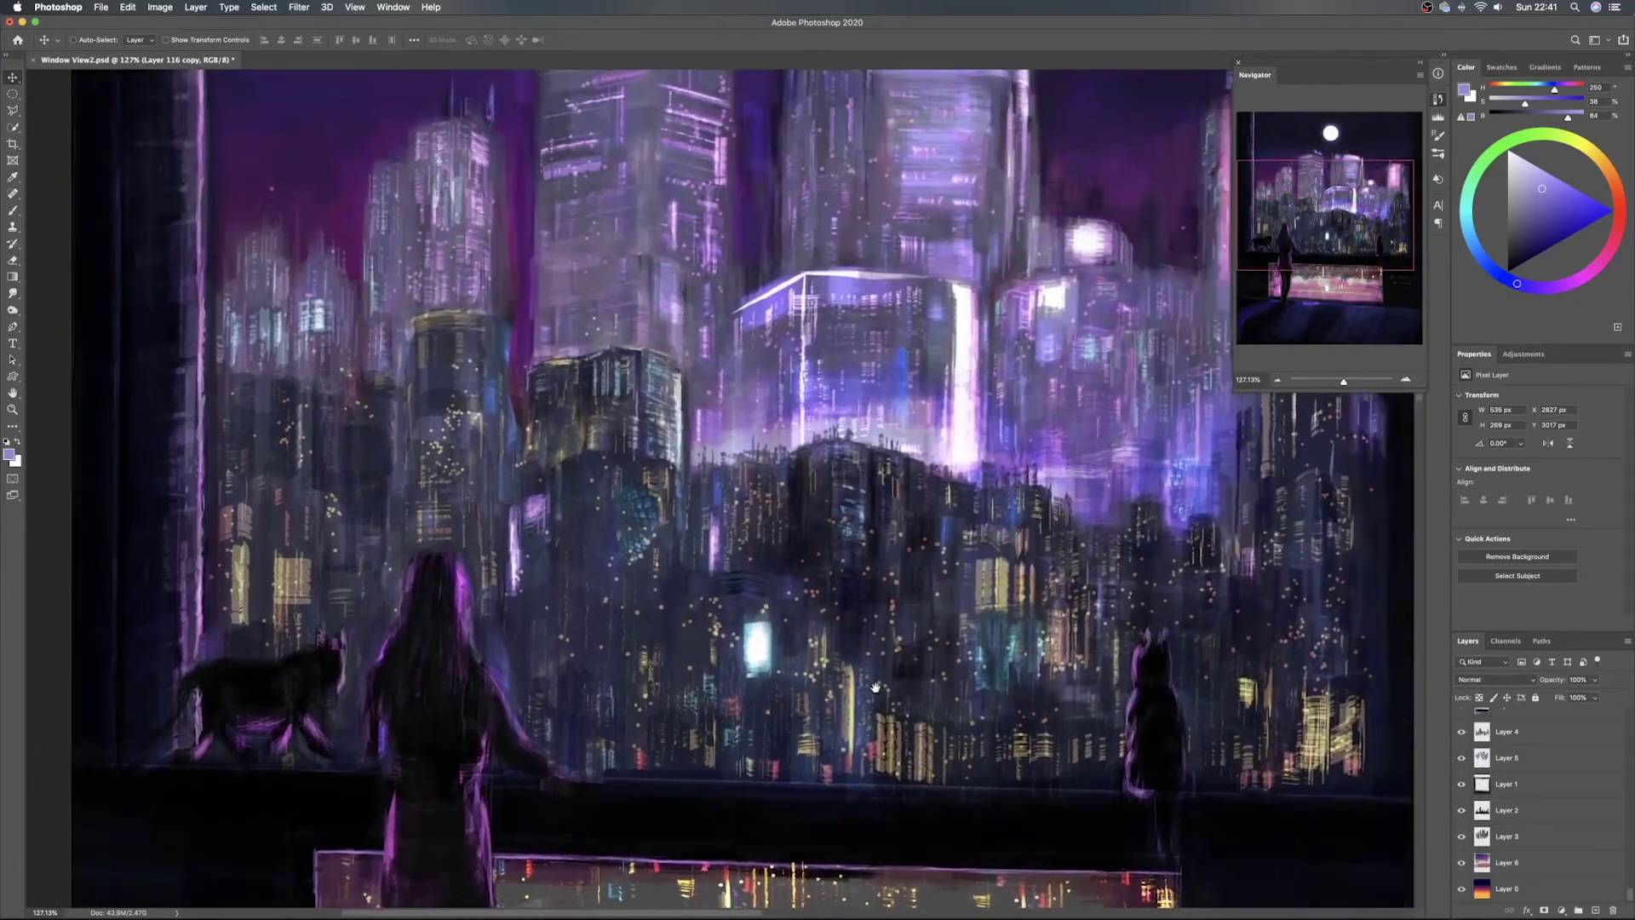
mouse_move(876, 686)
left_mouse_down()
mouse_move(847, 913)
mouse_move(646, 873)
mouse_move(720, 917)
mouse_move(781, 913)
left_mouse_up()
scroll(782, 544, "down", 2)
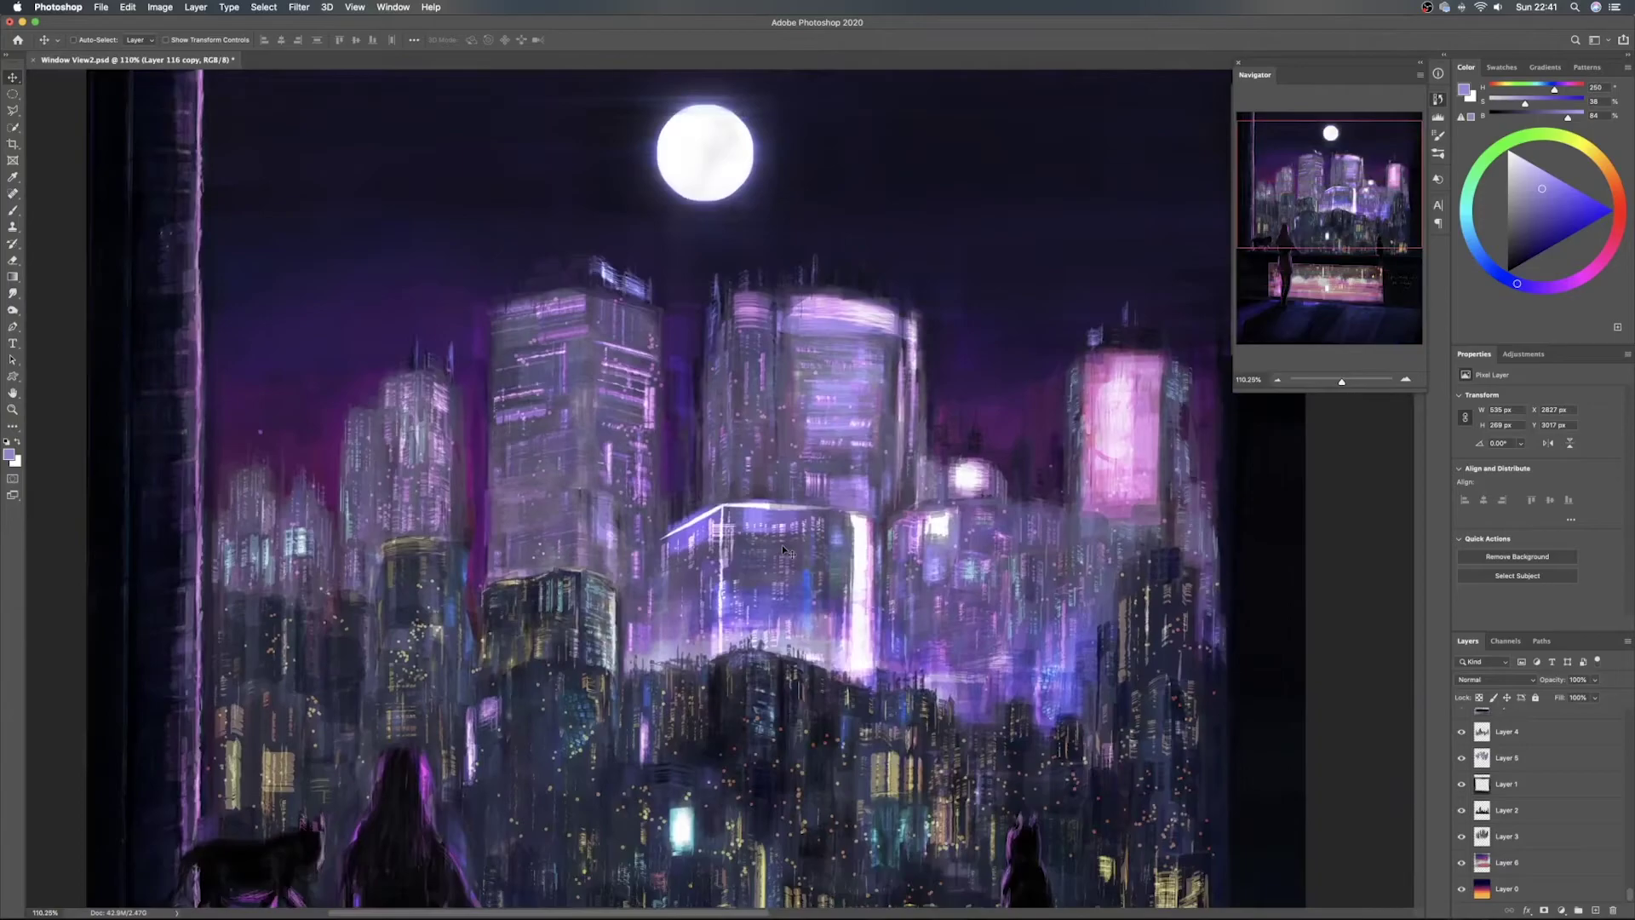
left_click_drag(781, 544, 757, 675)
scroll(756, 675, "up", 6)
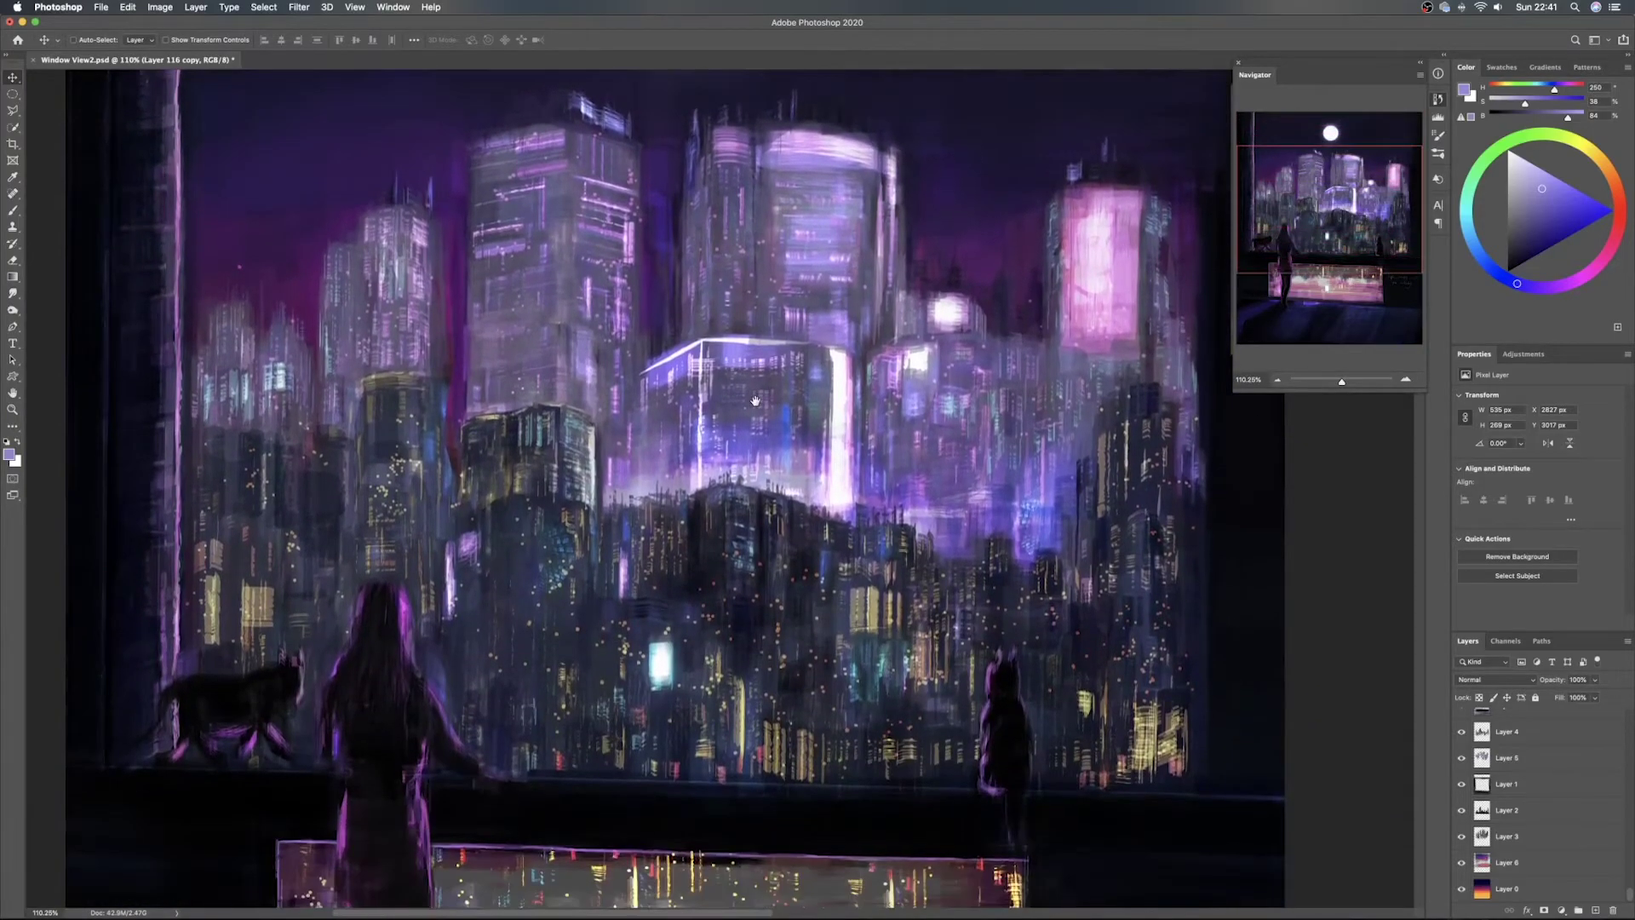
scroll(751, 669, "down", 3)
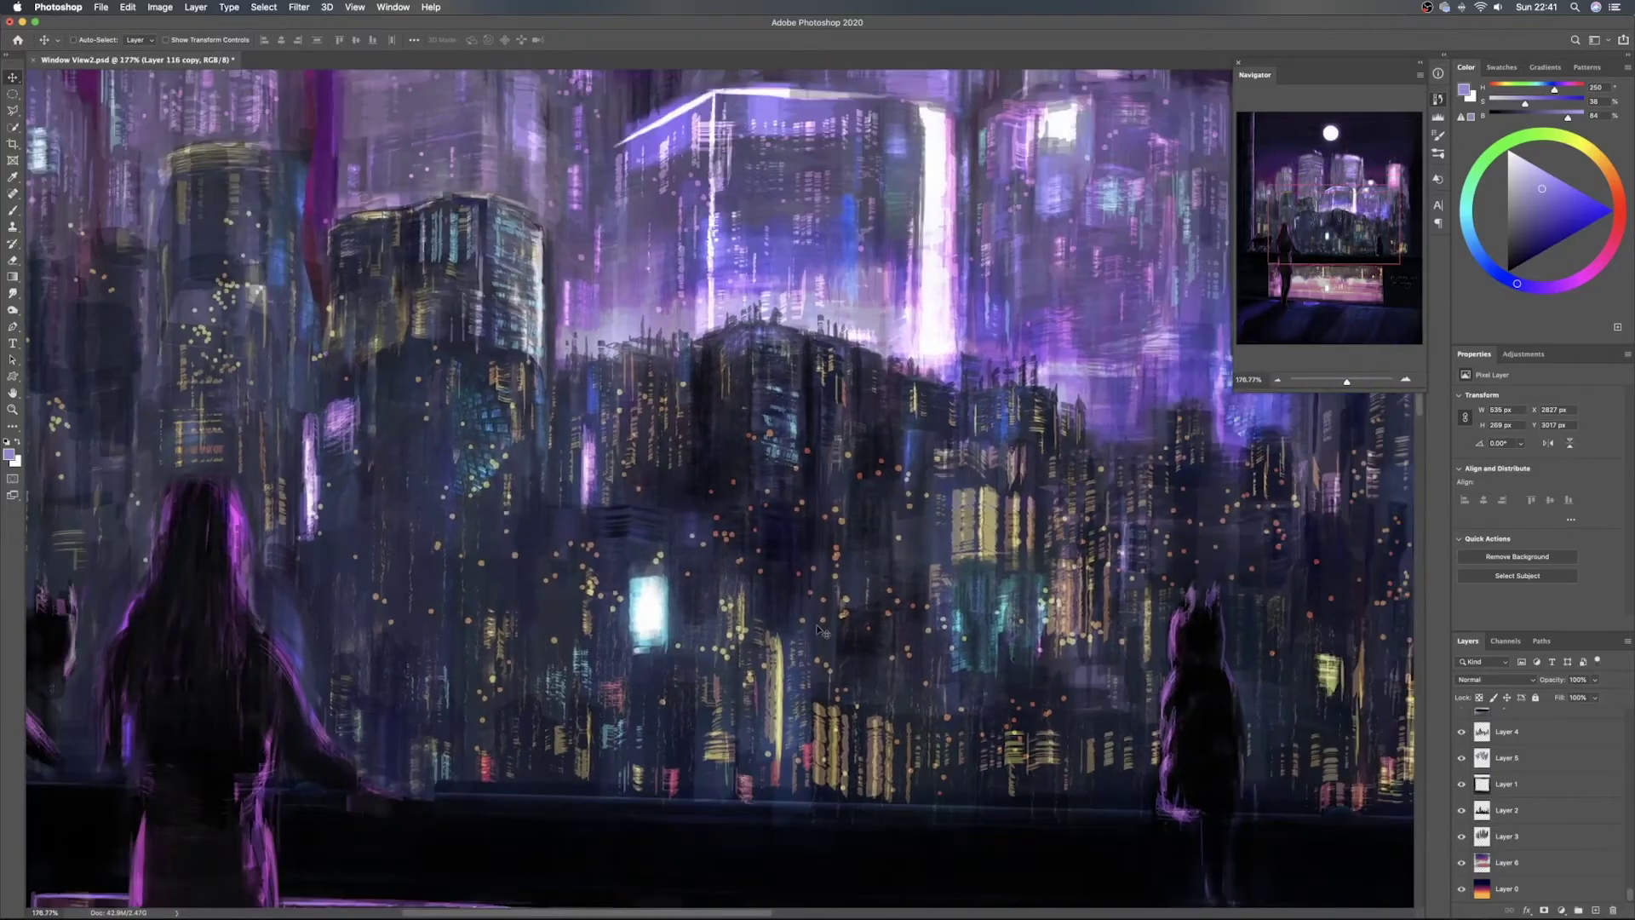
left_click_drag(819, 631, 859, 673)
scroll(852, 552, "down", 2)
left_click_drag(556, 570, 967, 398)
scroll(1030, 470, "down", 5)
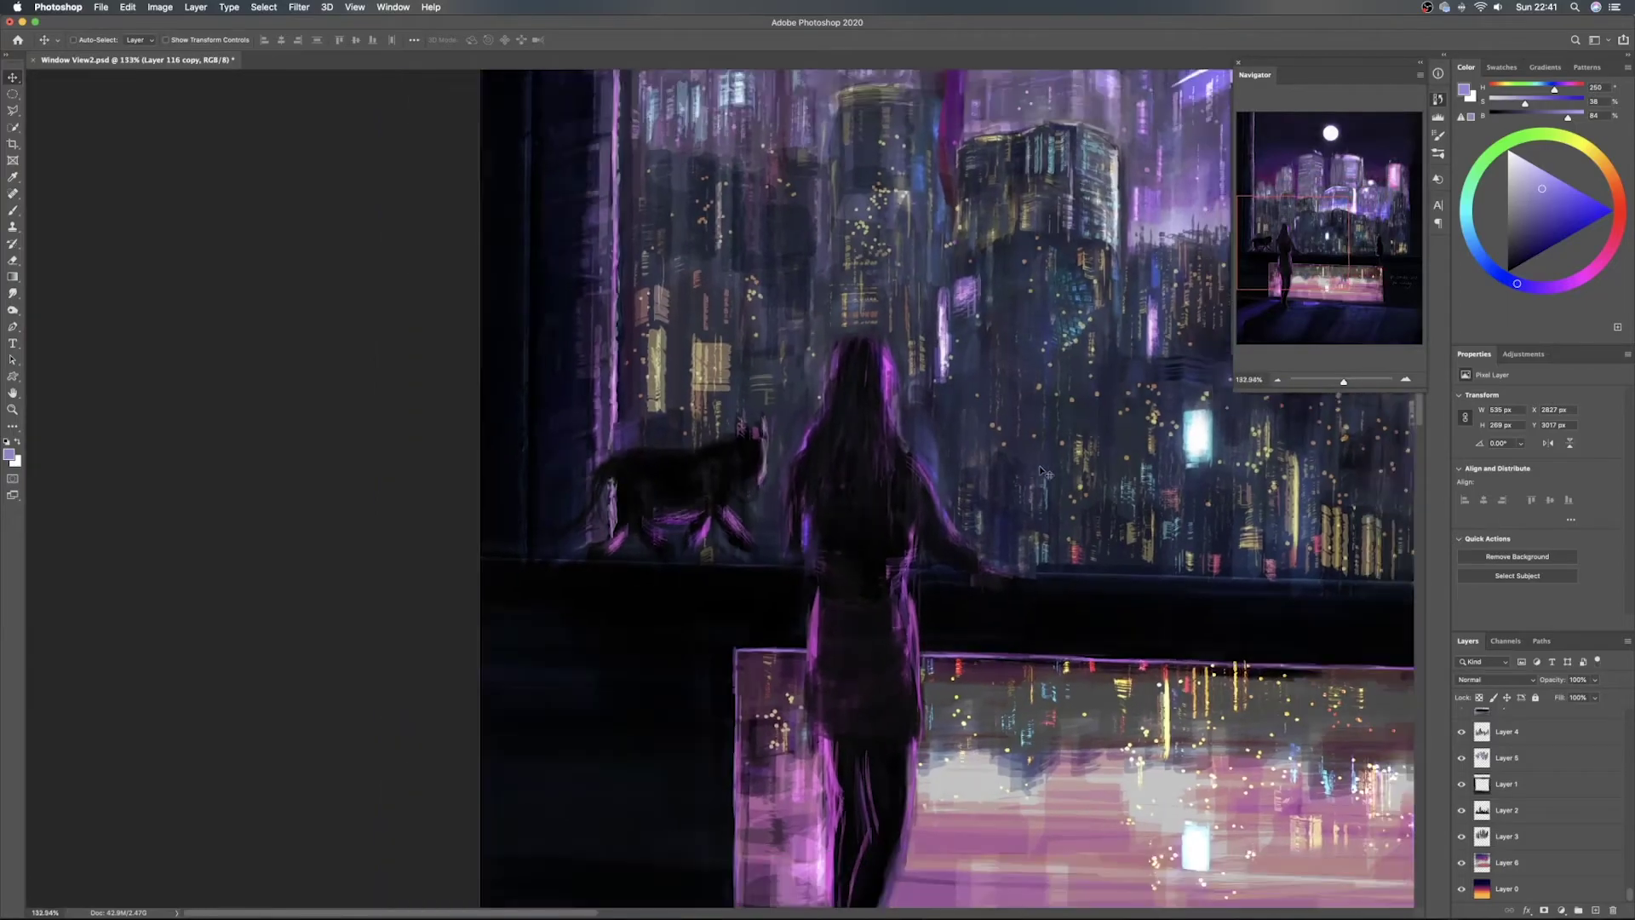
scroll(648, 525, "down", 5)
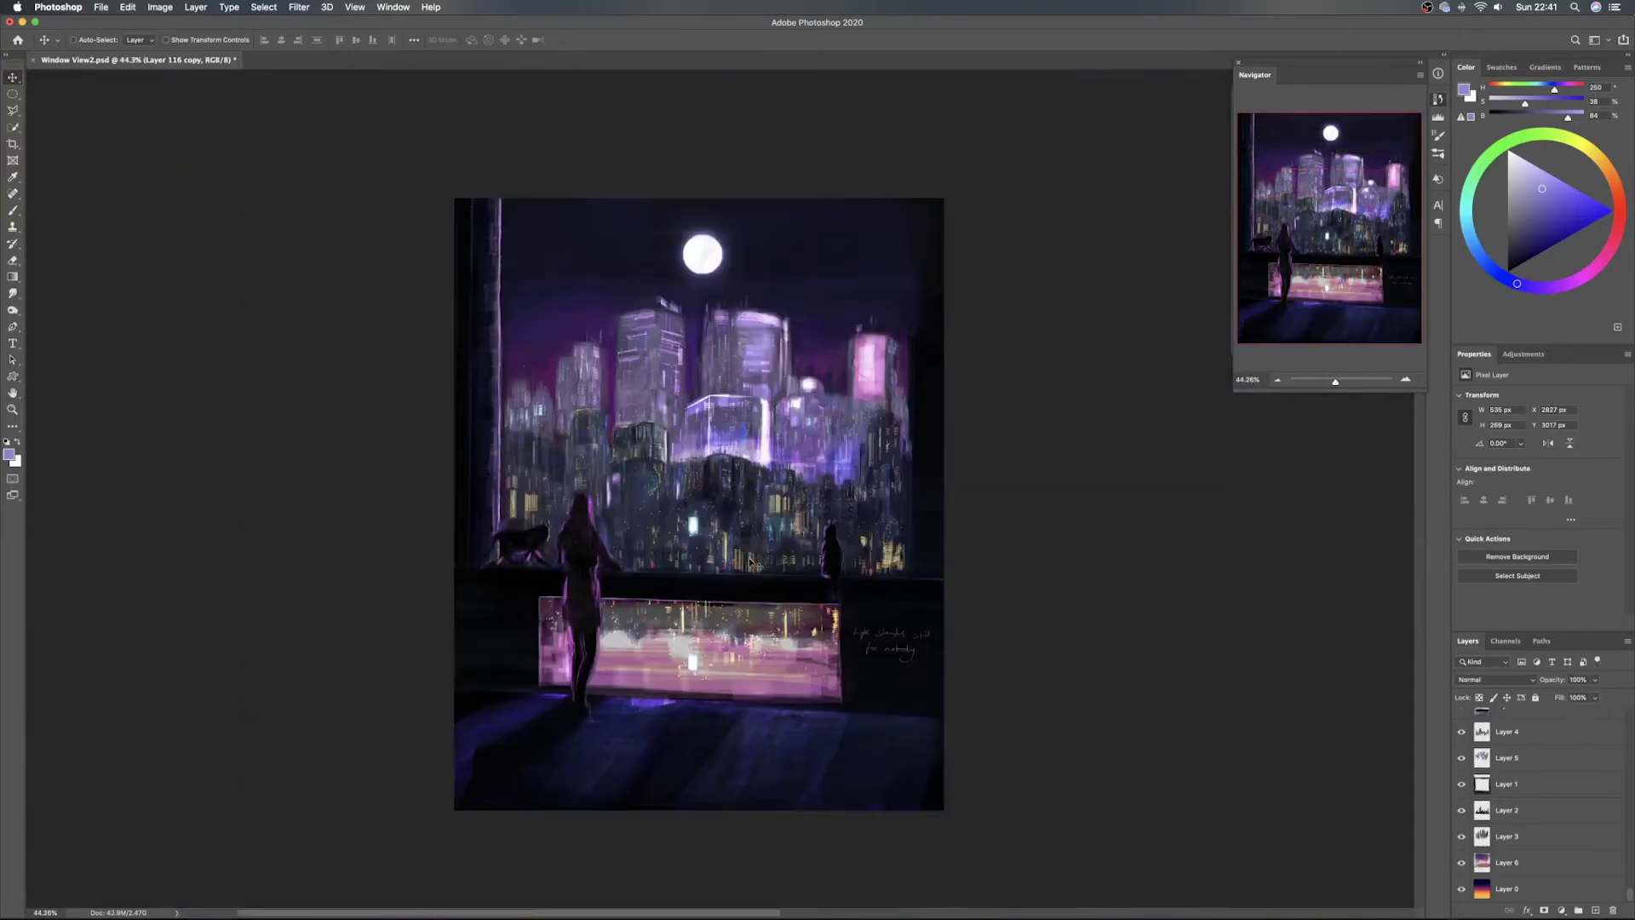
Move the MOON group across the night sky toward the pink-lit tower
scroll(723, 553, "up", 5)
scroll(752, 562, "down", 4)
left_click_drag(743, 558, 724, 551)
scroll(724, 551, "down", 1)
left_click_drag(718, 483, 718, 488)
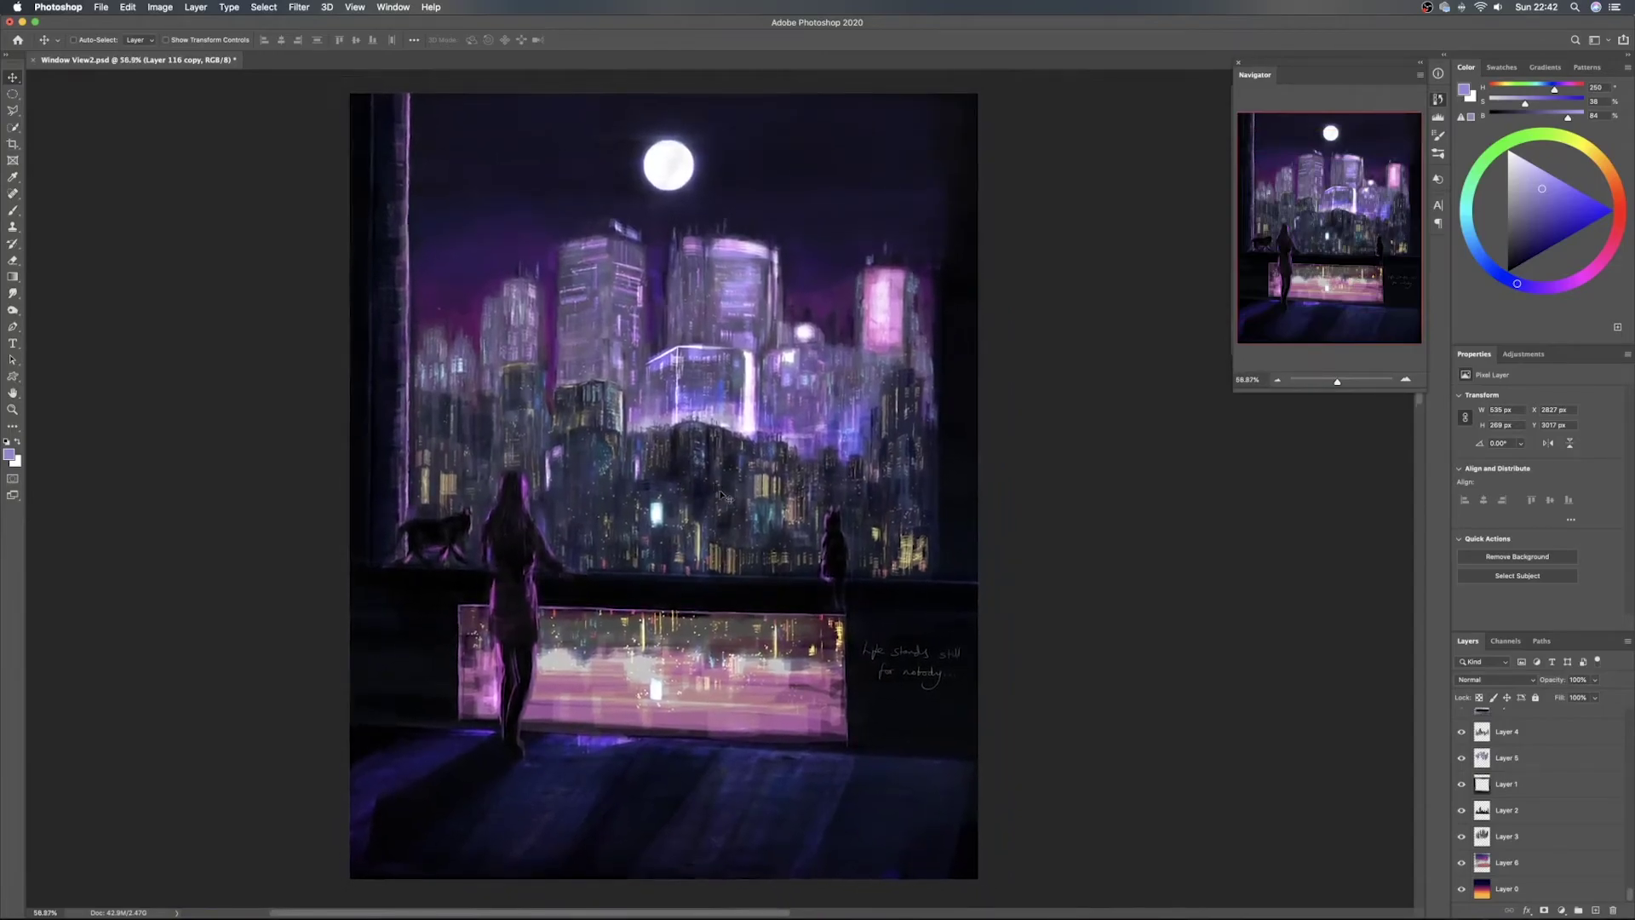
scroll(1631, 768, "up", 5)
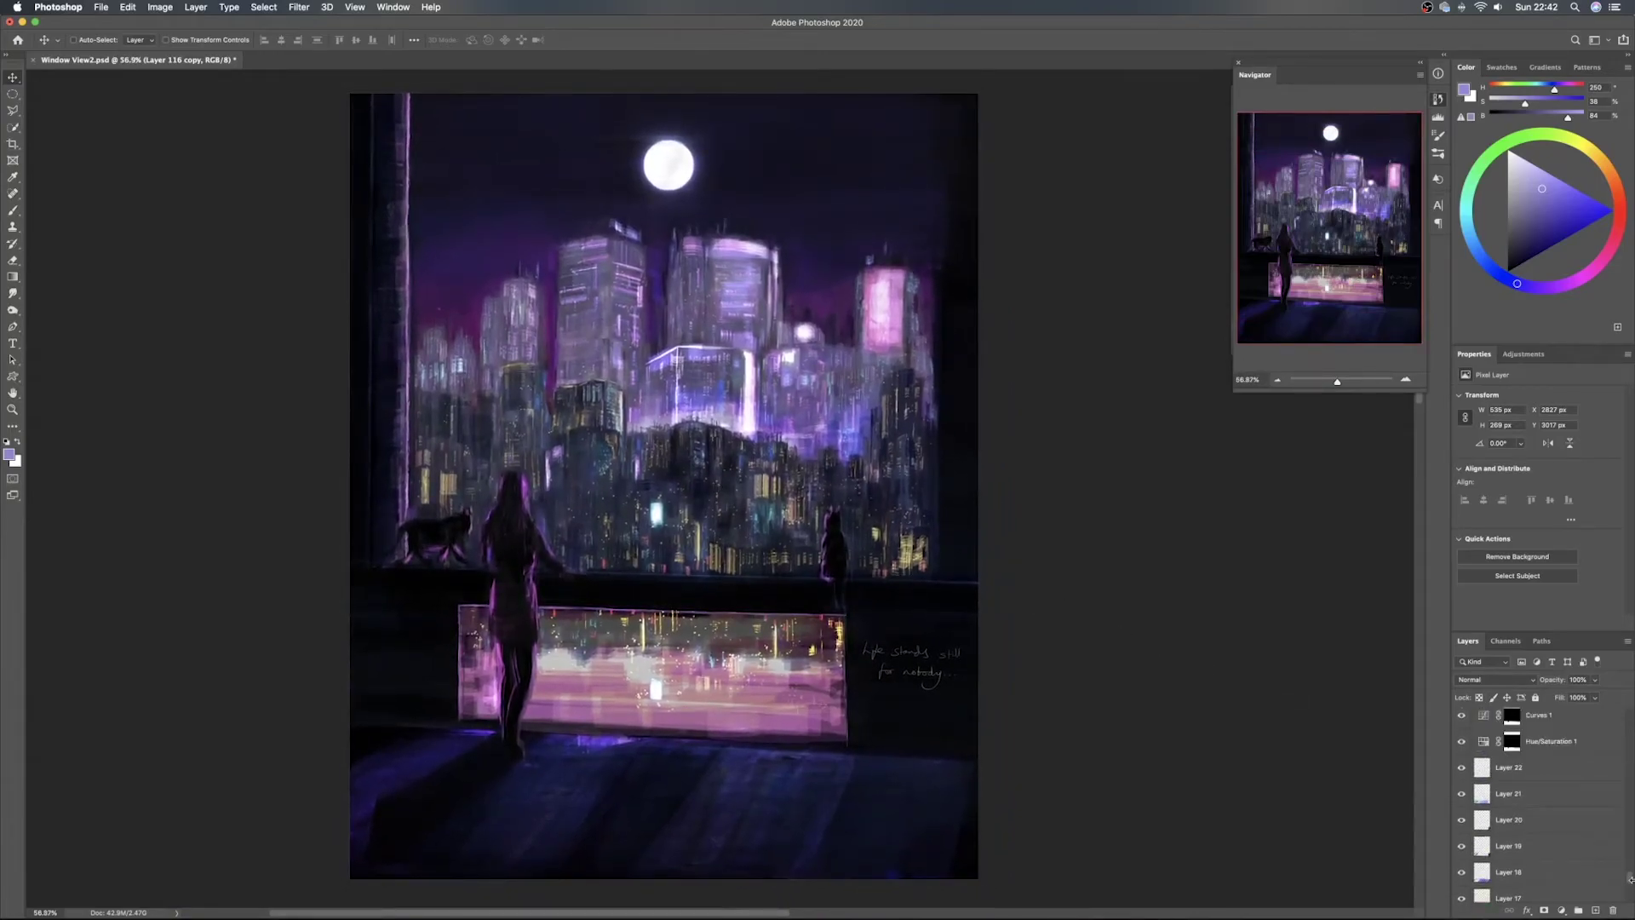
left_click_drag(1631, 882, 1633, 703)
scroll(1541, 779, "down", 5)
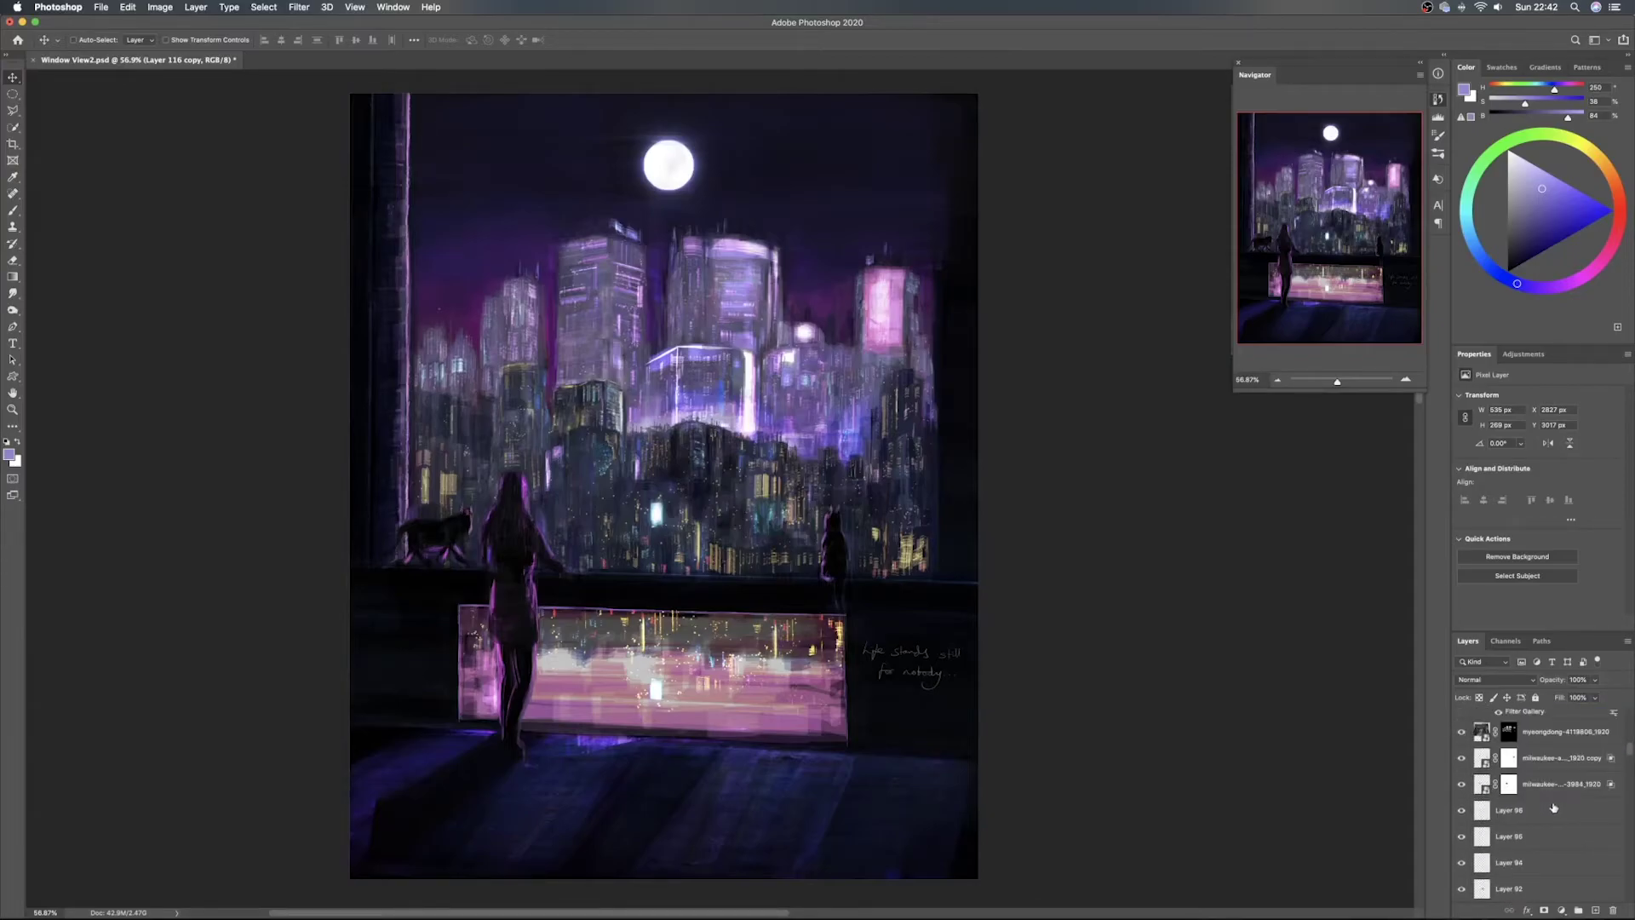
scroll(1553, 810, "up", 3)
left_click(1545, 785)
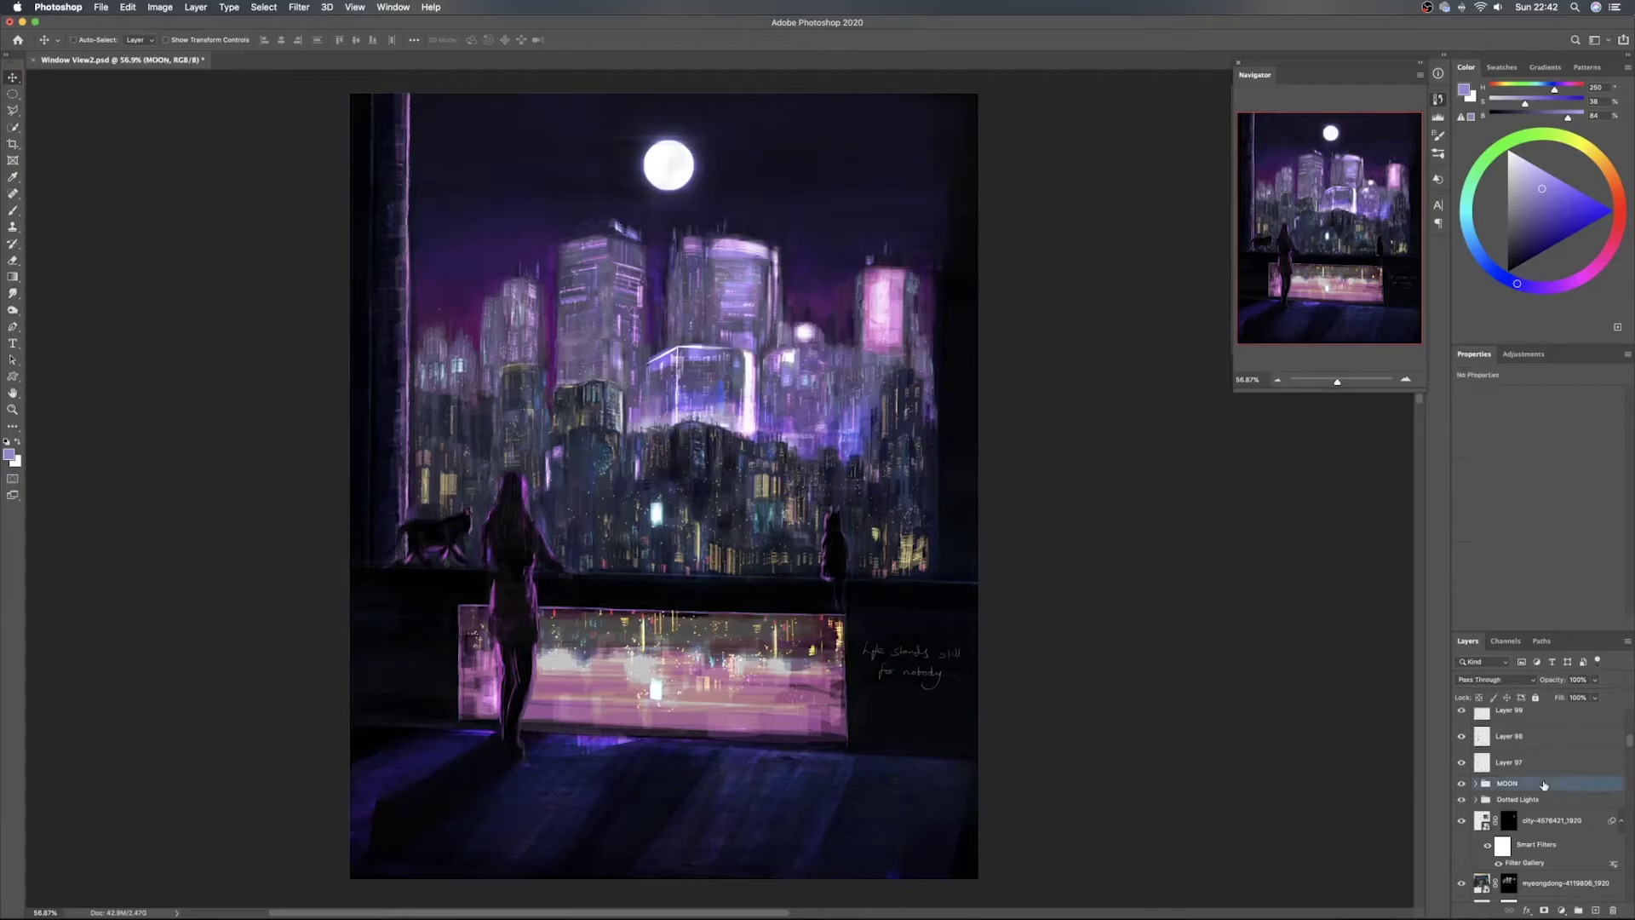
left_click_drag(686, 179, 862, 173)
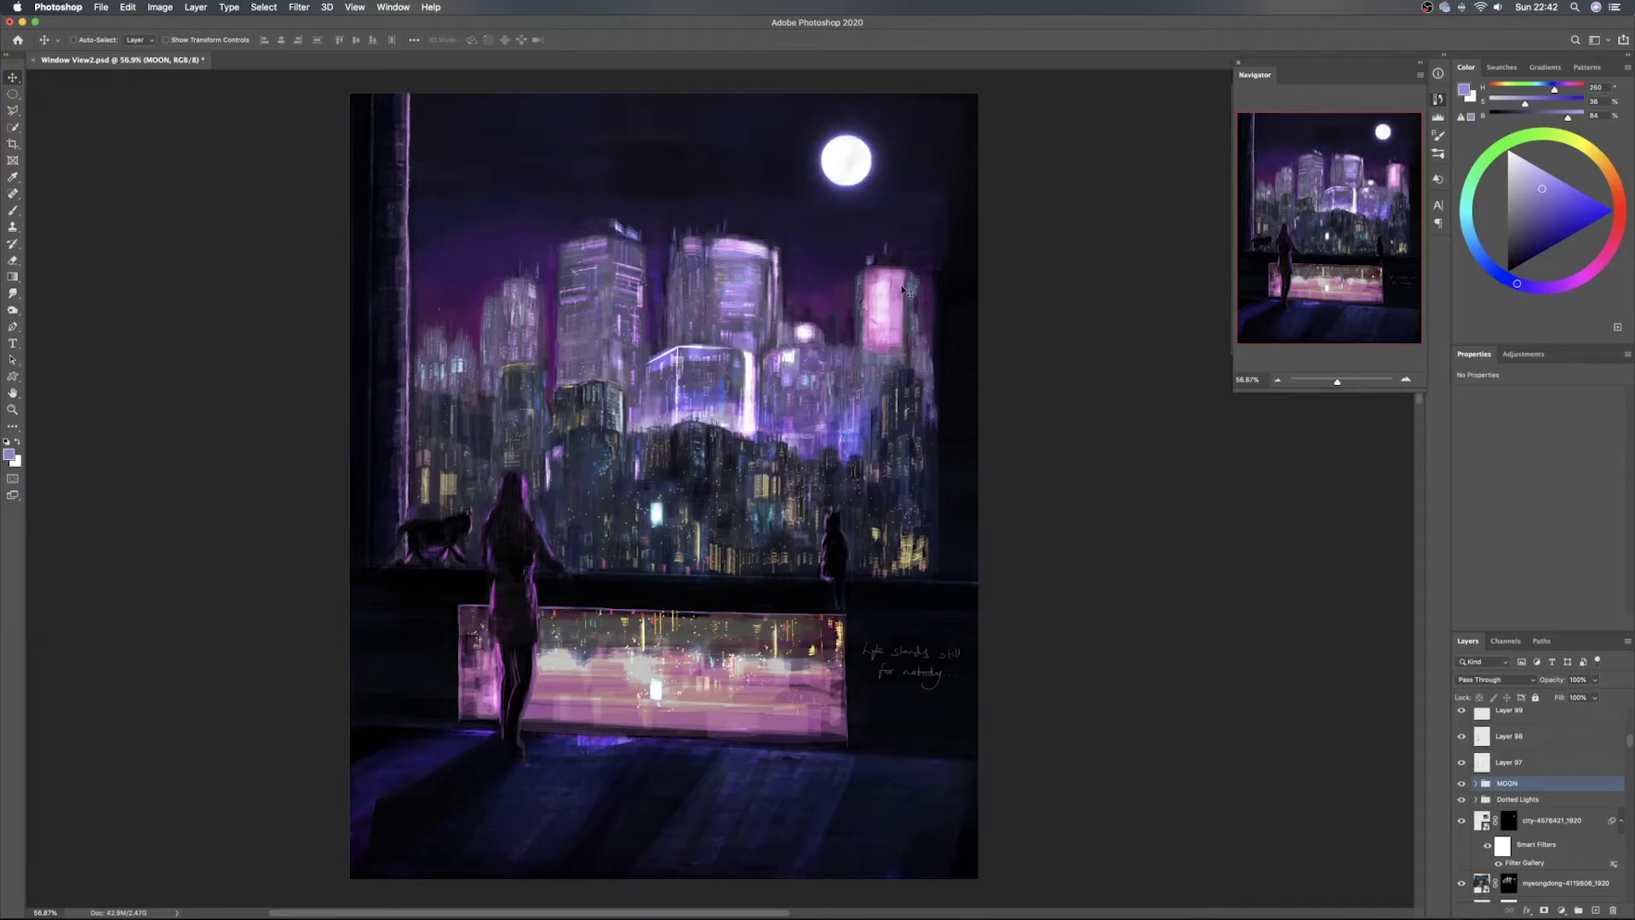
Compare the moon's old and new positions, nudge it slightly down and back toward the centre, and save the painting
key("ctrl+z")
key("ctrl+shift+z")
left_click_drag(865, 161, 825, 189)
key("cmd+s")
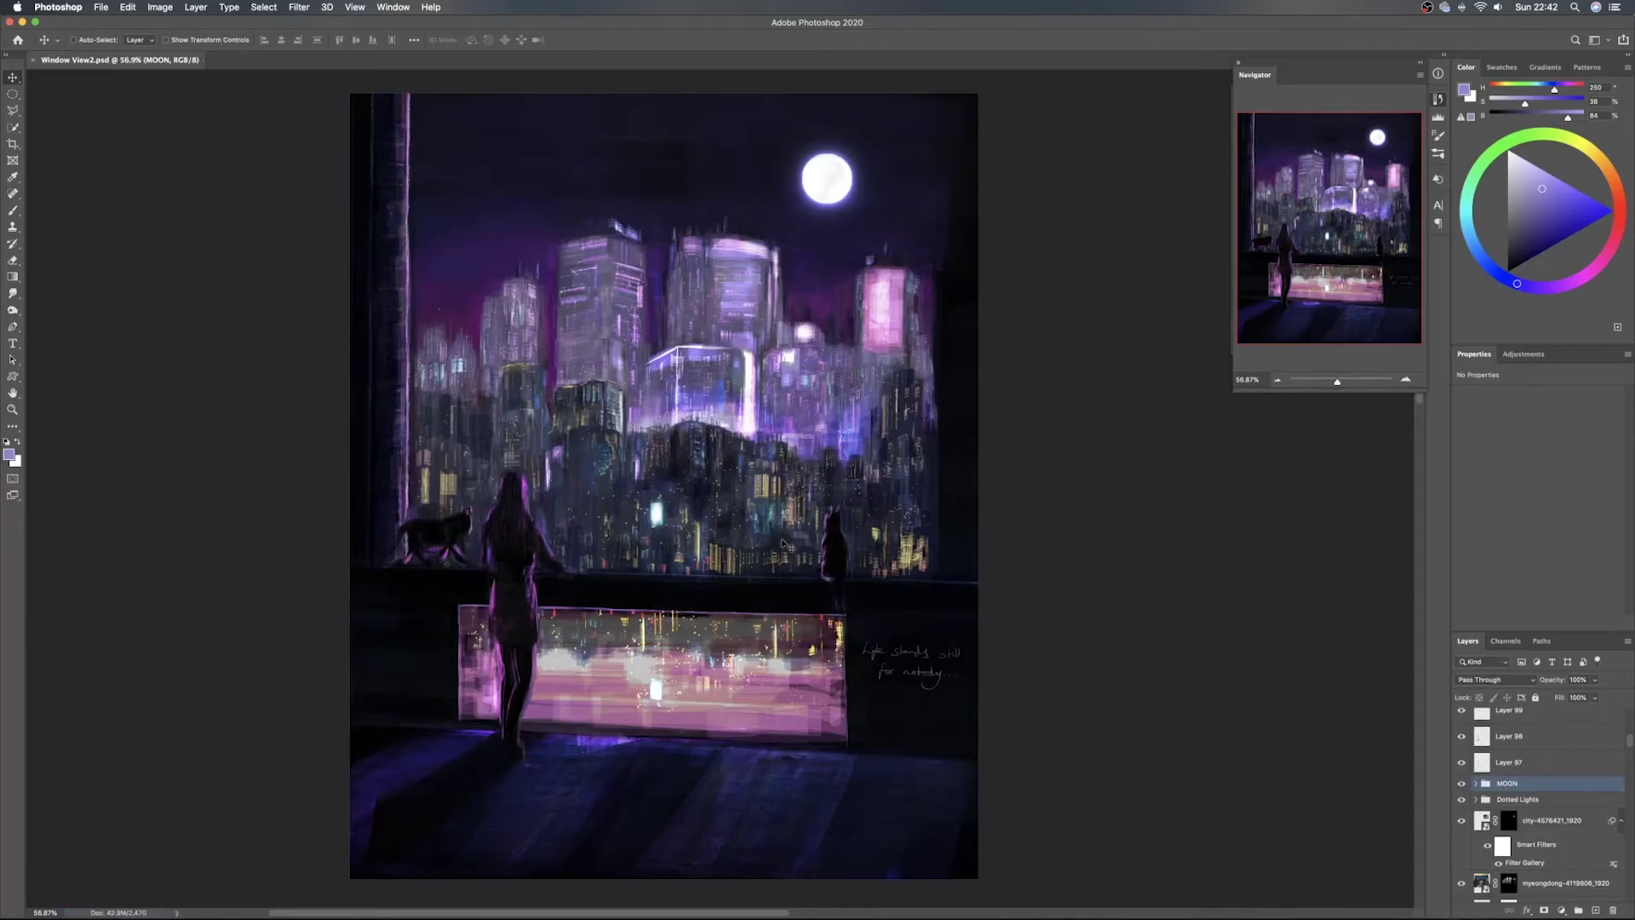
Convert the whole layer stack, from Layer 116 copy down to Layer 0, into one smart object
left_click_drag(1631, 740, 1632, 911)
left_click(1571, 725)
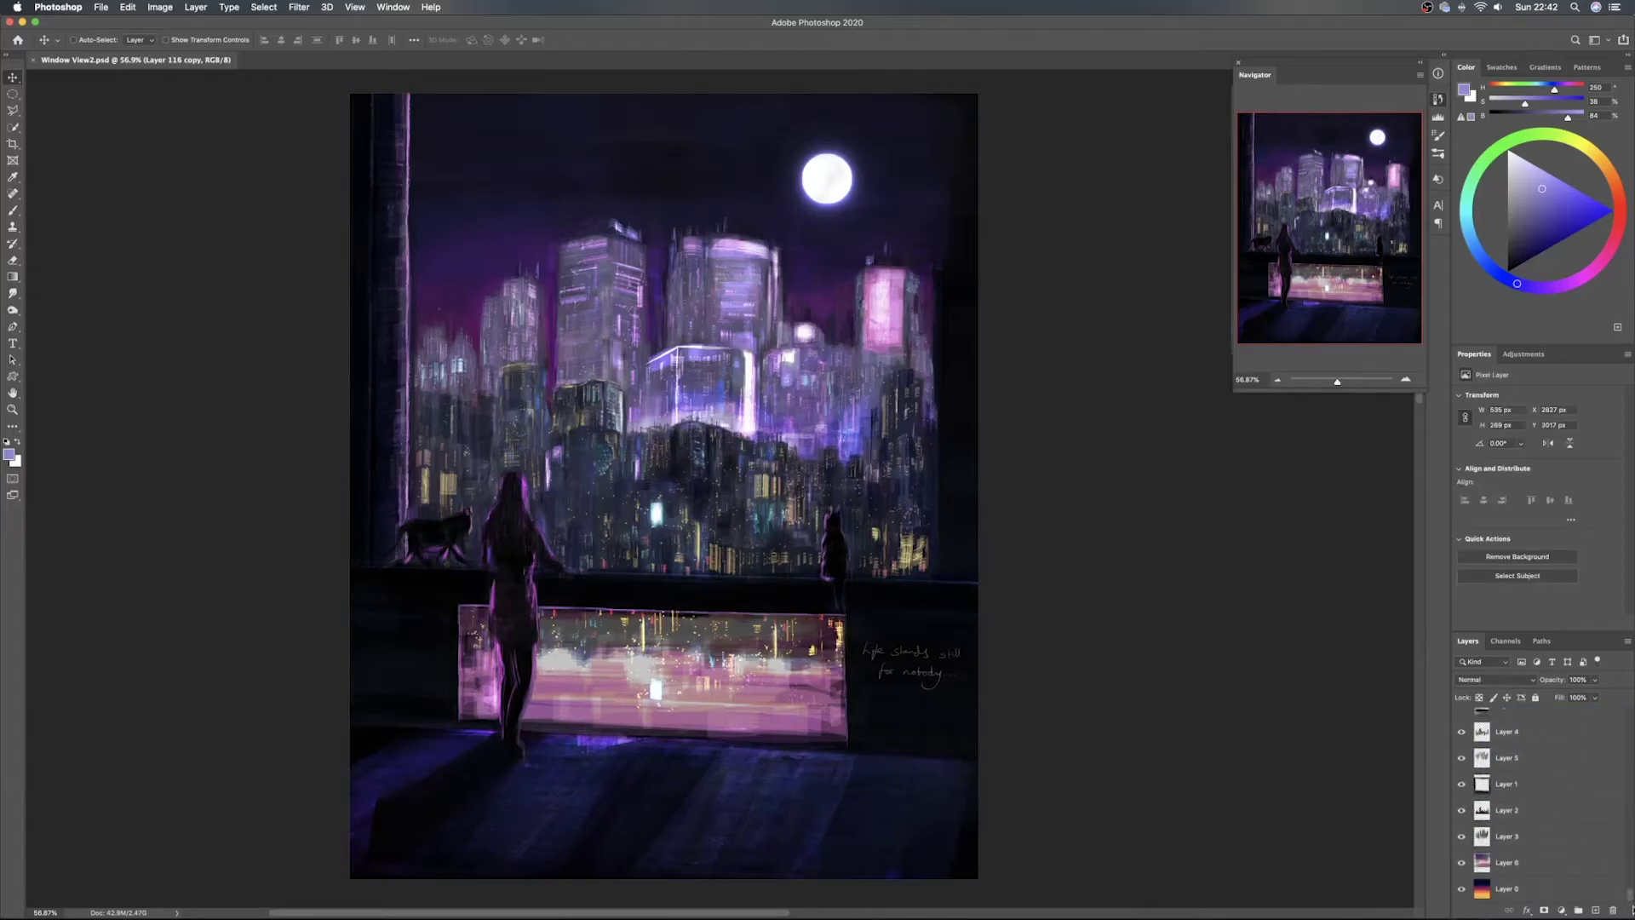
left_click(1548, 894, "shift")
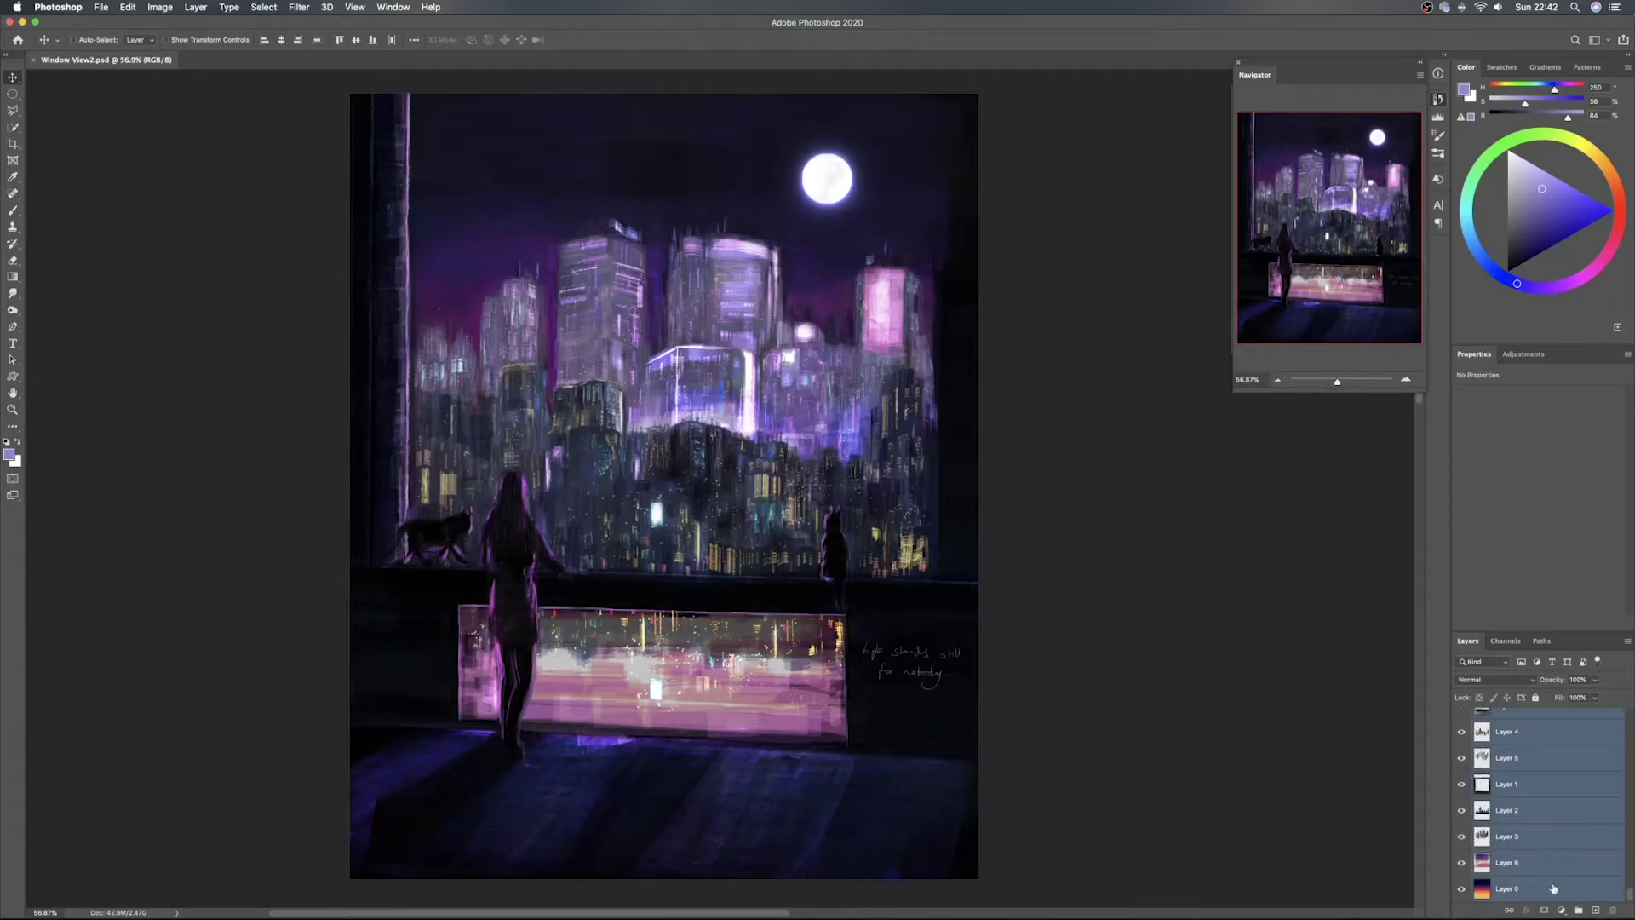
right_click(1553, 888)
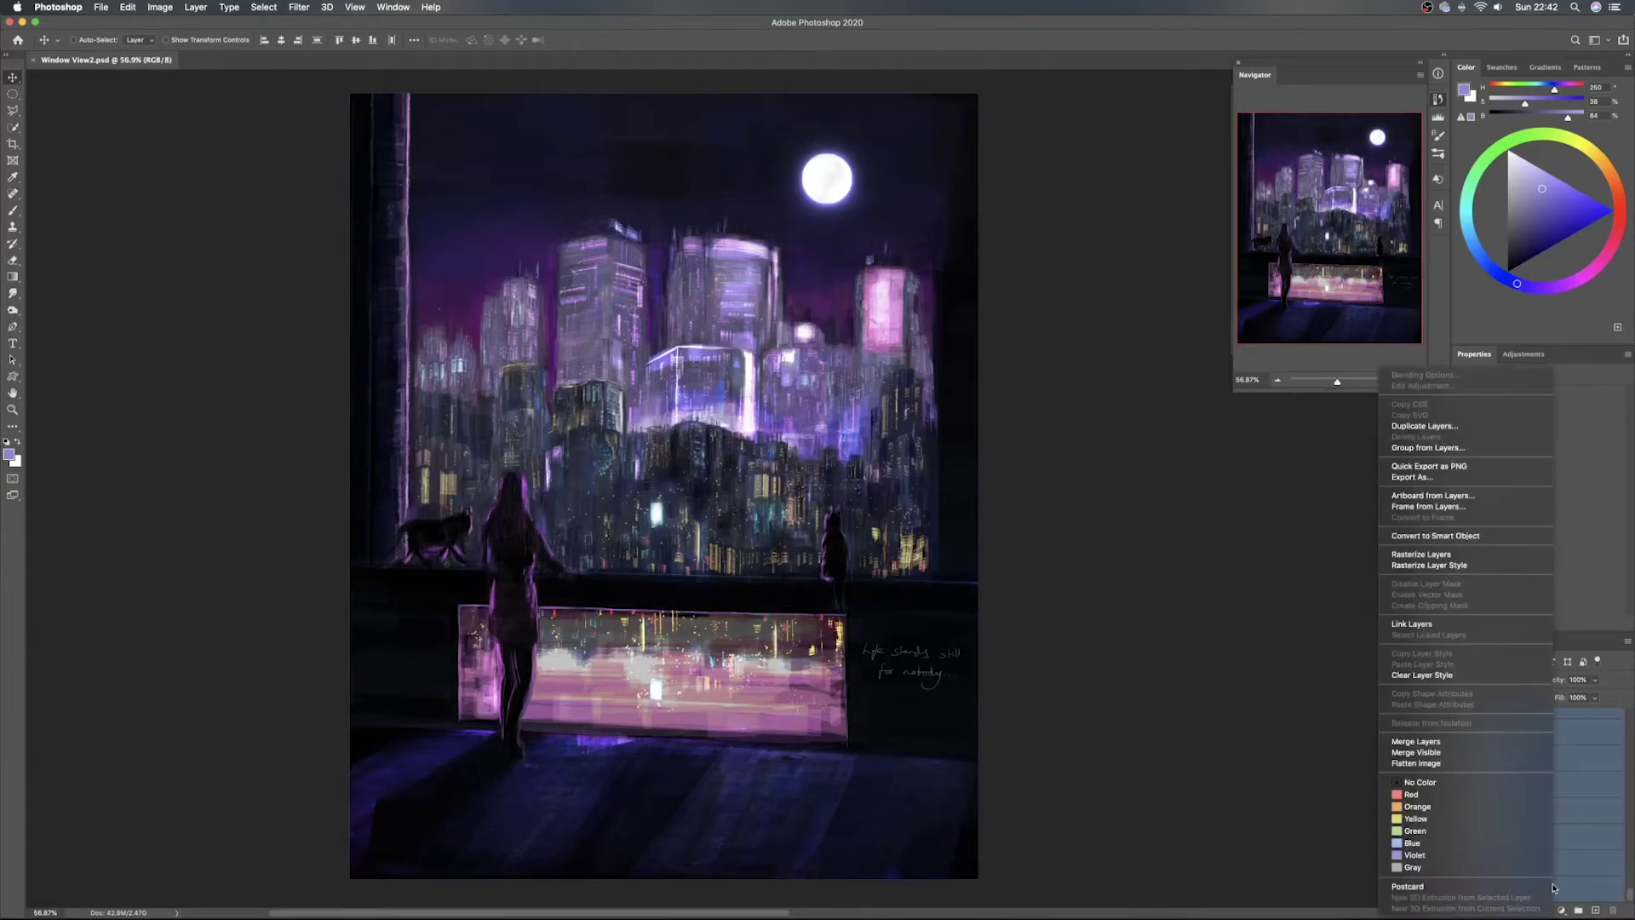
left_click(1470, 537)
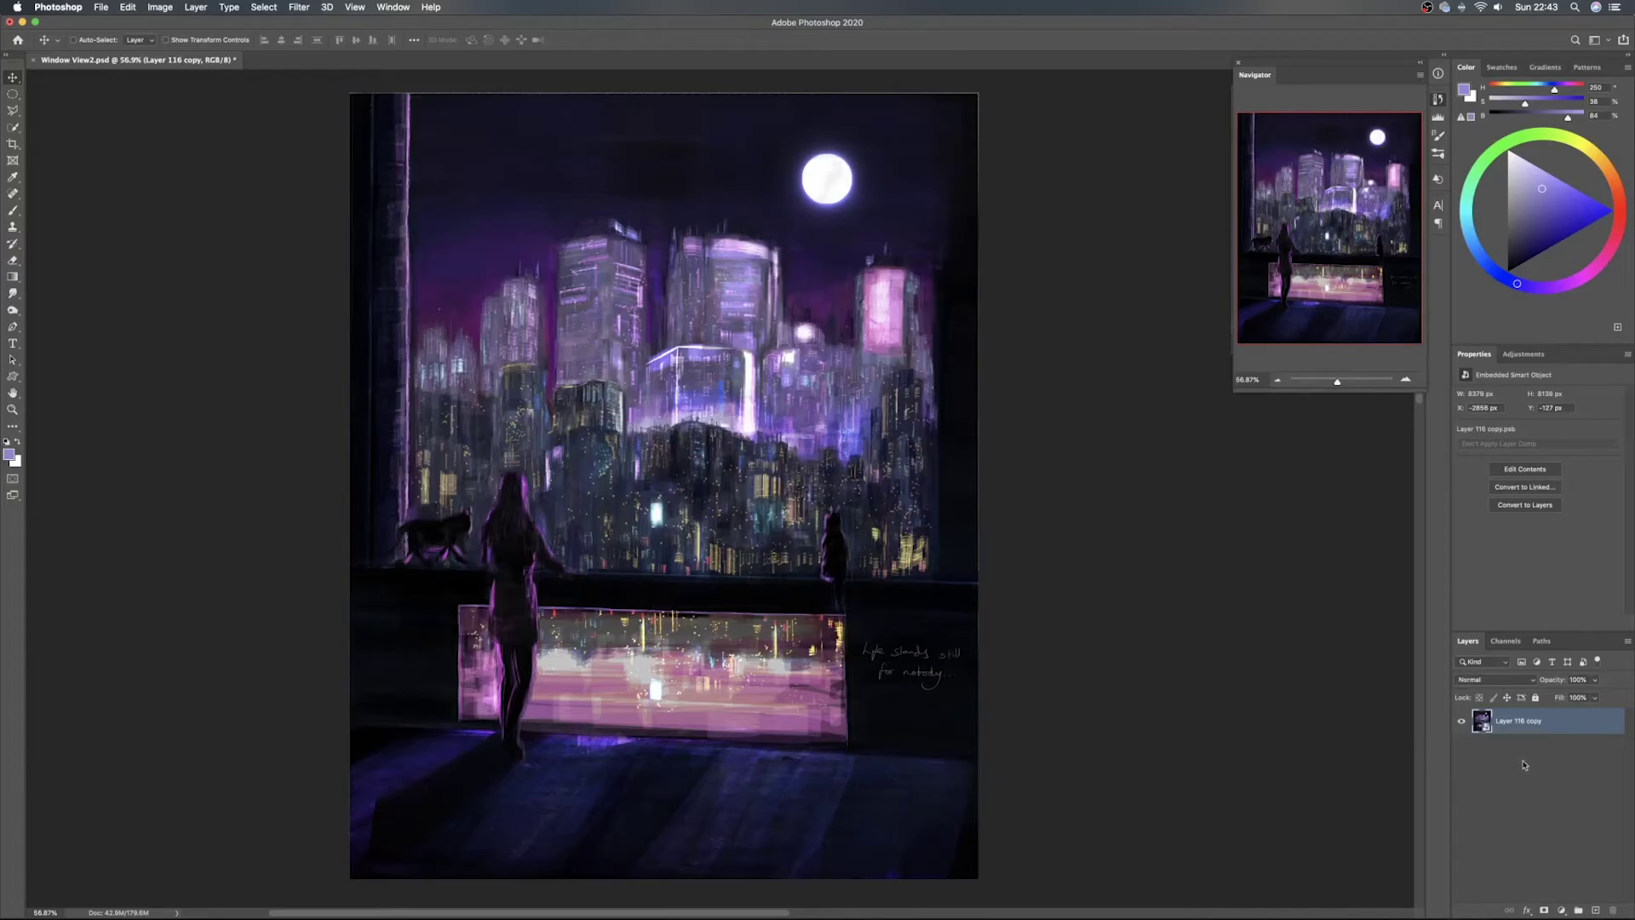
Save the document as a new Photoshop file named Window View3.psd
left_click(100, 7)
left_click(128, 158)
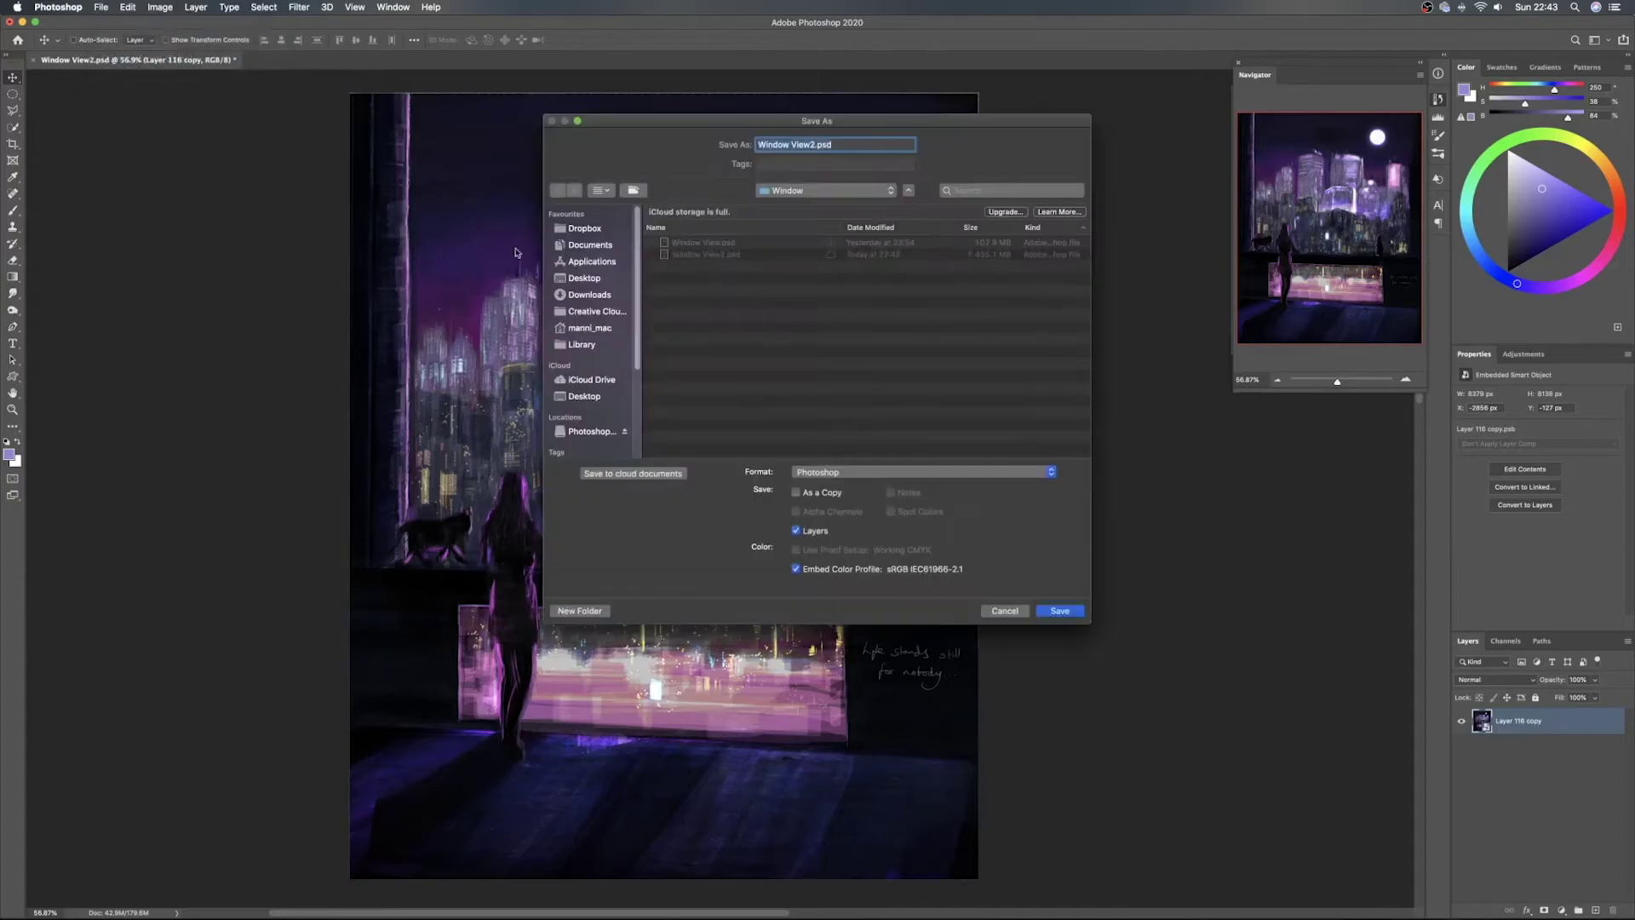
left_click(814, 146)
key("BackSpace")
type("3")
key("Return")
Examine the moon, skyline, figure and lower window up close, and view the whole painting again
scroll(745, 503, "up", 2)
scroll(942, 302, "up", 10)
left_click_drag(1040, 307, 737, 848)
scroll(562, 584, "down", 2)
left_click_drag(562, 585, 912, 803)
scroll(781, 649, "down", 6)
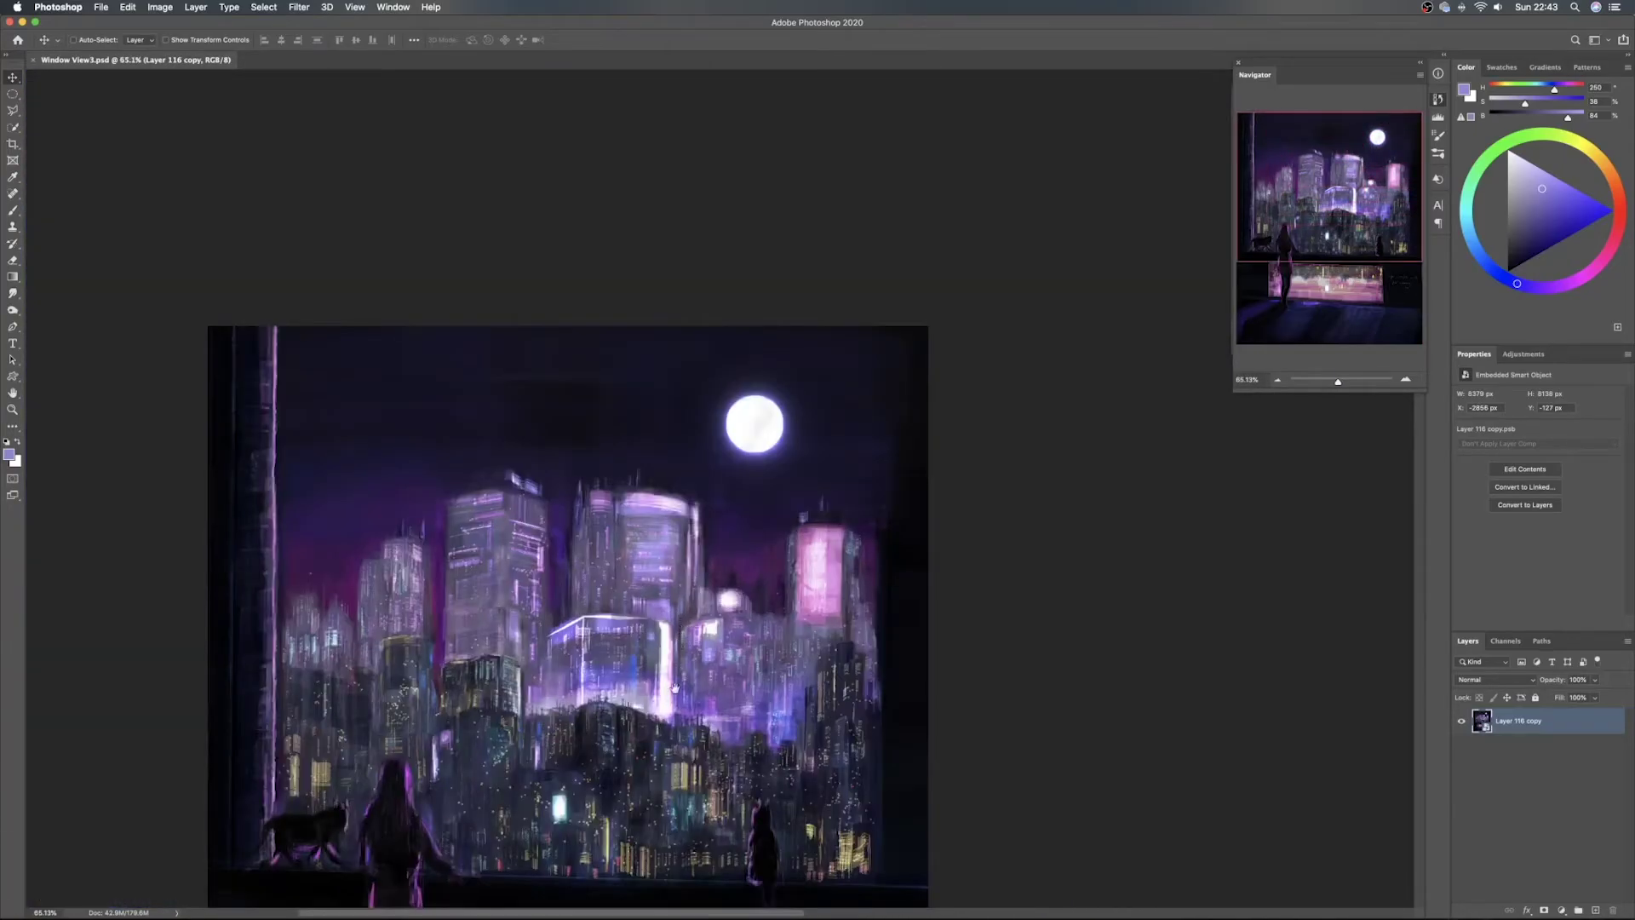
left_click_drag(674, 688, 767, 413)
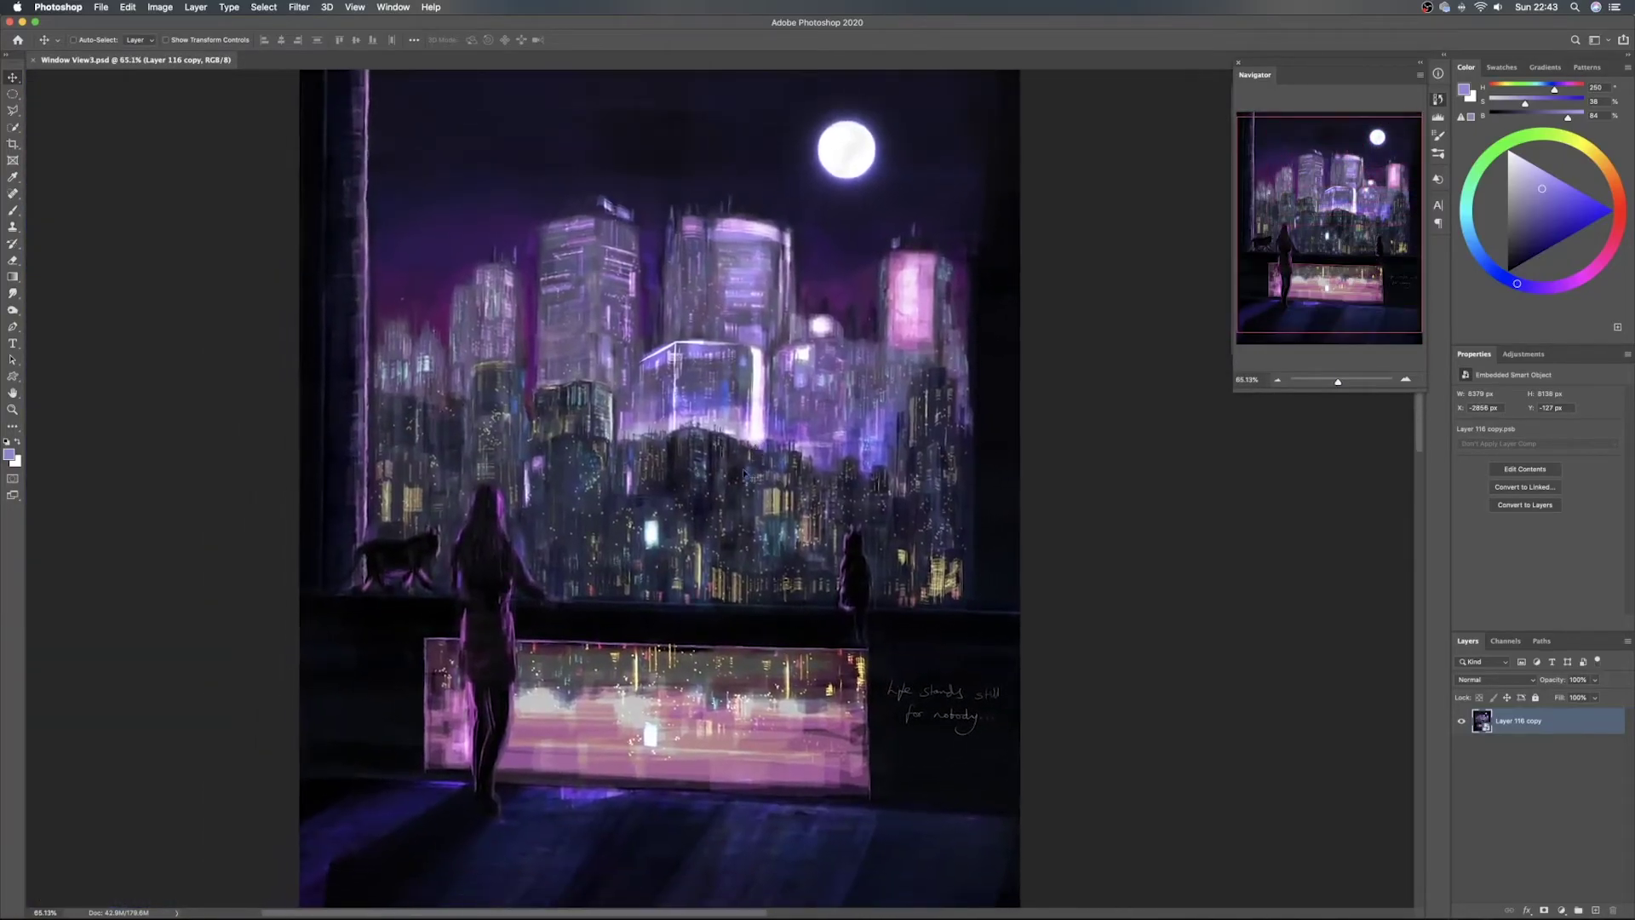
scroll(727, 523, "down", 2)
left_click_drag(708, 566, 757, 546)
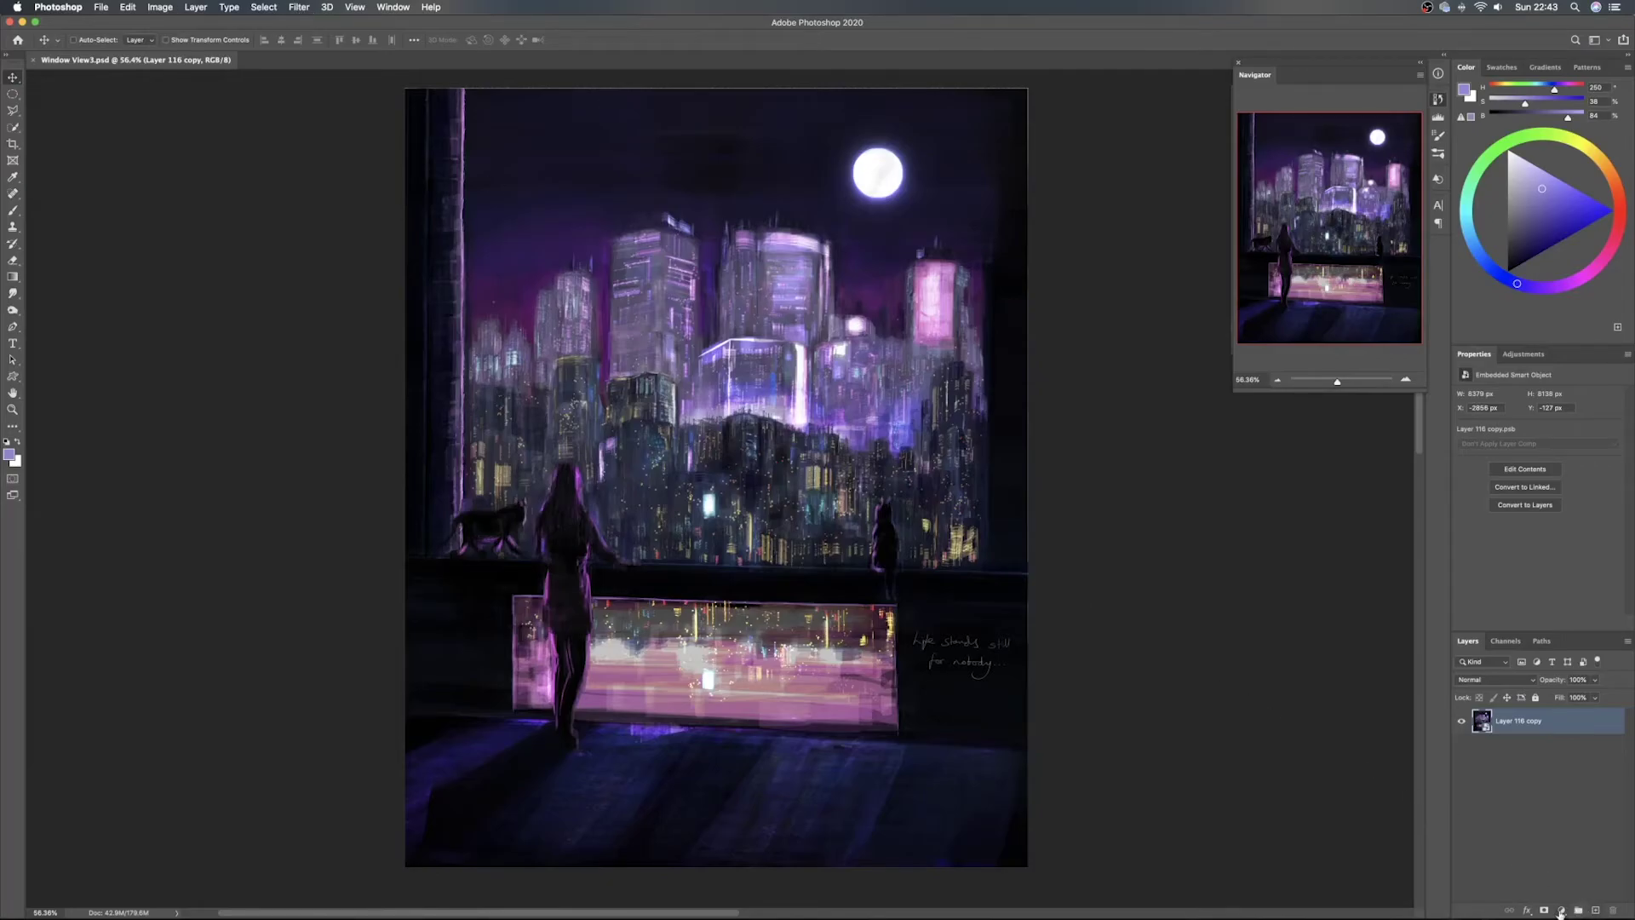
left_click(297, 8)
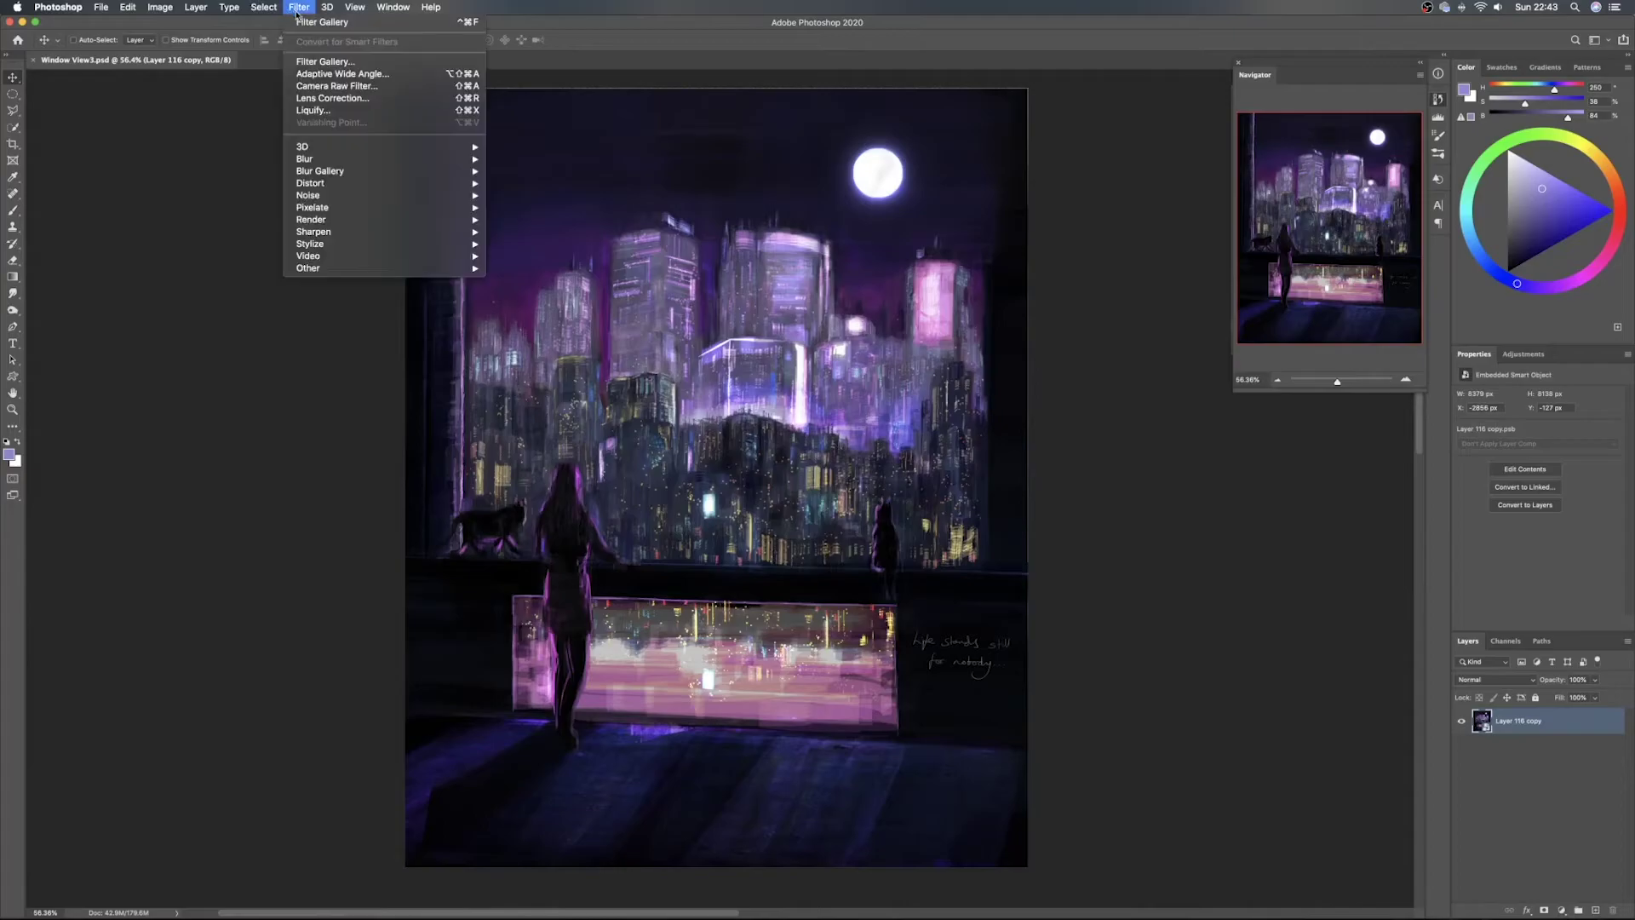
left_click(604, 311)
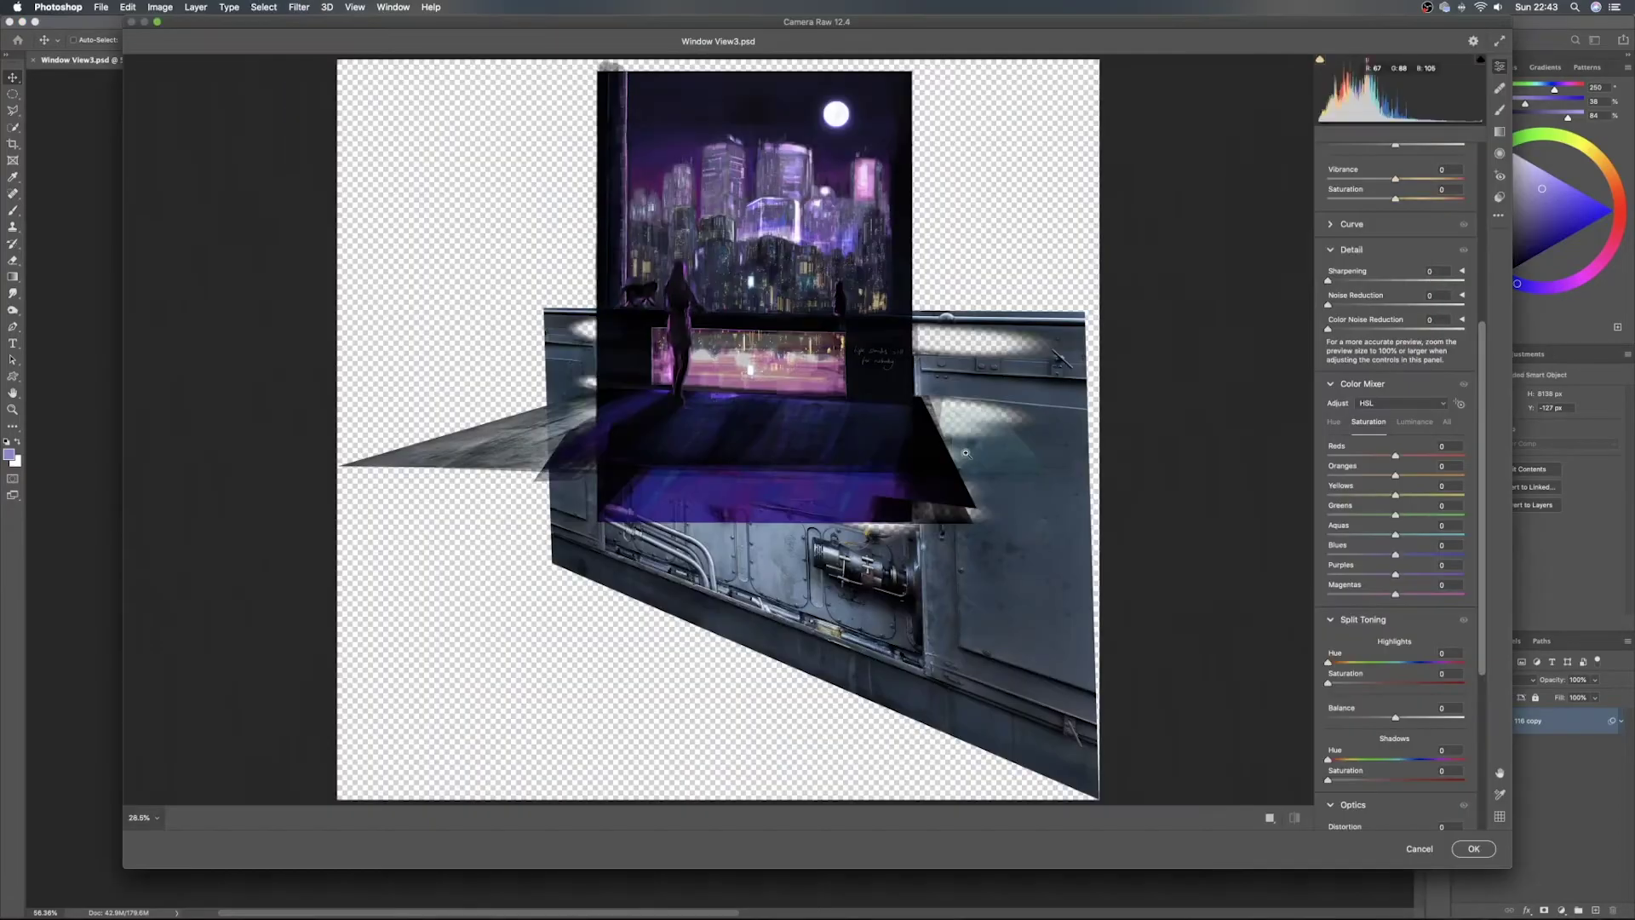
left_click_drag(802, 122, 854, 168)
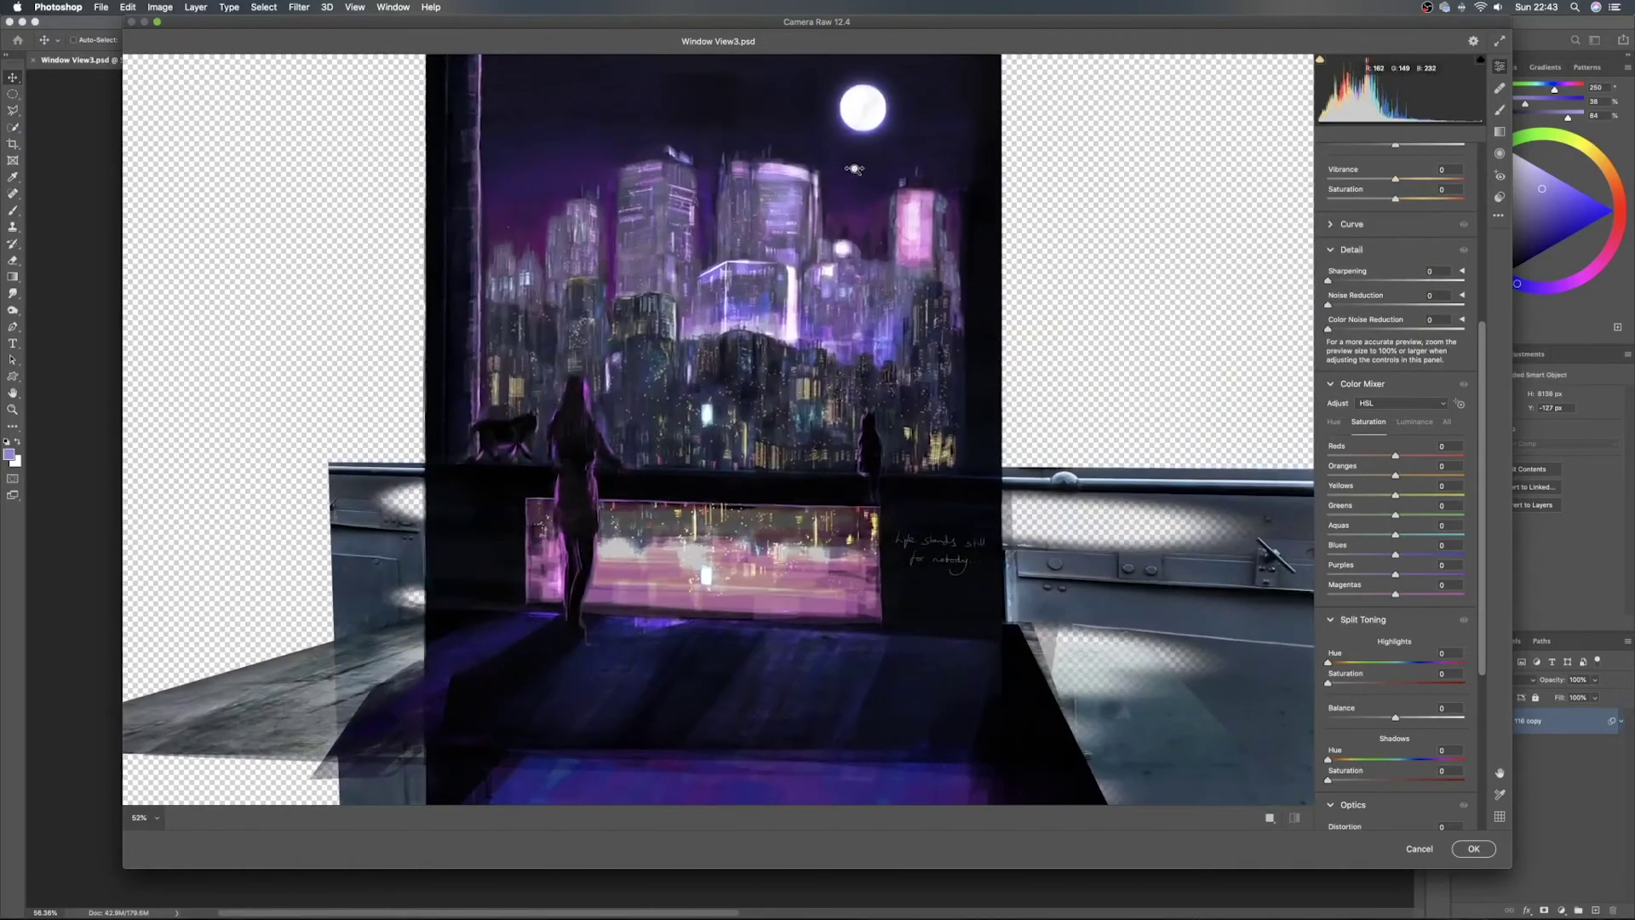
scroll(827, 281, "down", 2)
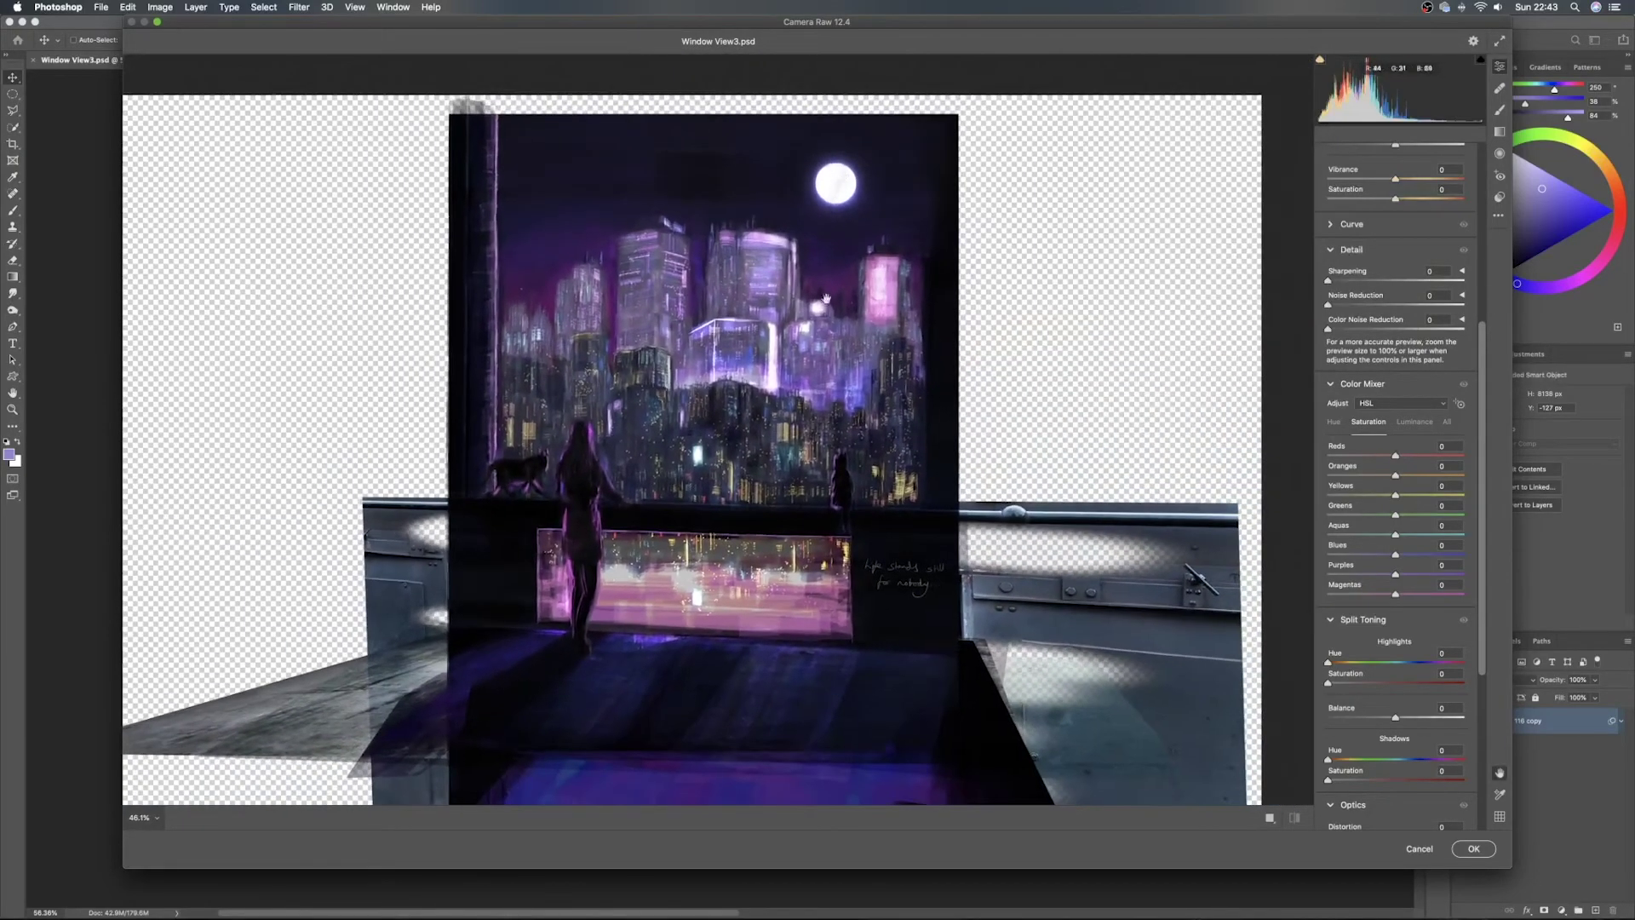
scroll(826, 281, "down", 2)
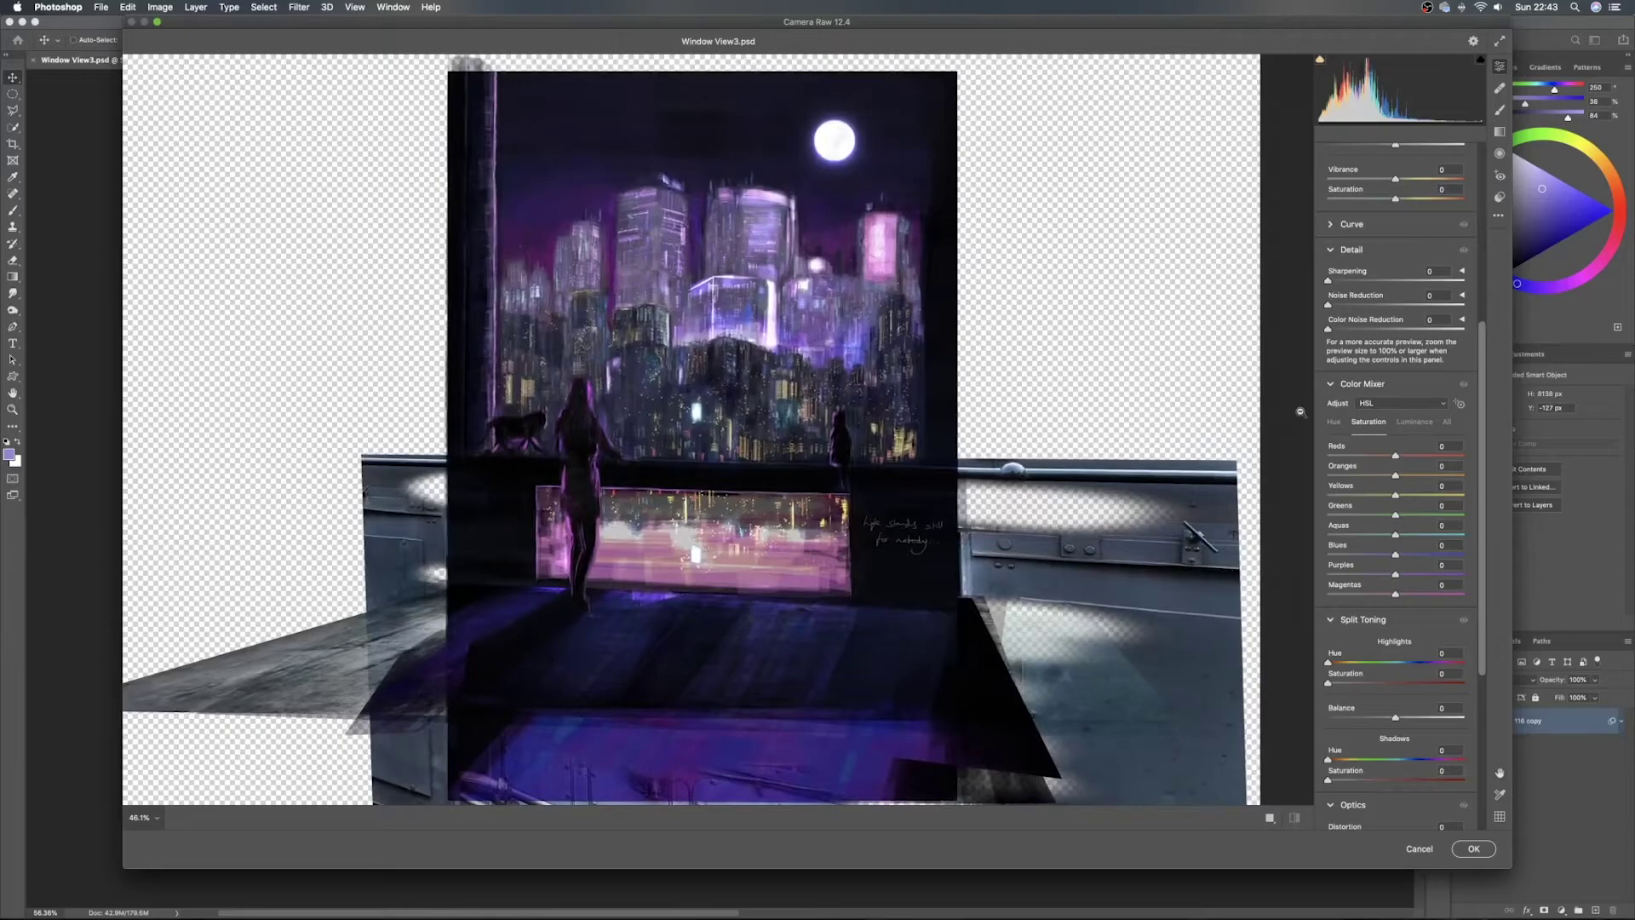
left_click(1429, 852)
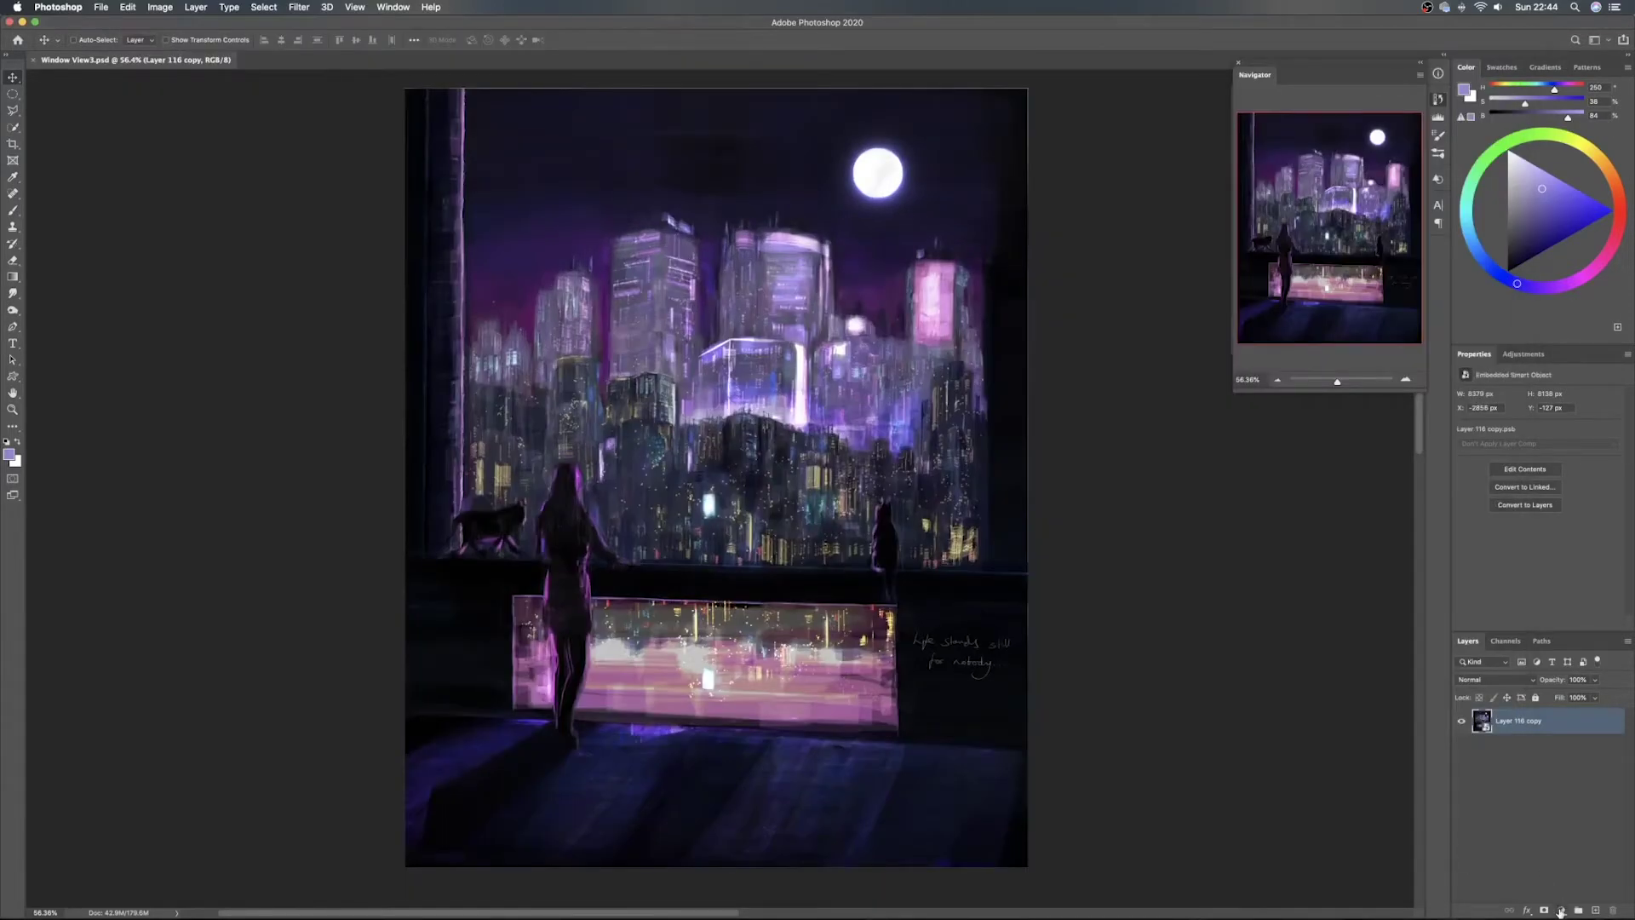
Add a Hue/Saturation adjustment over the painting and shift the overall hue toward warm magenta and orange tones
left_click(1561, 910)
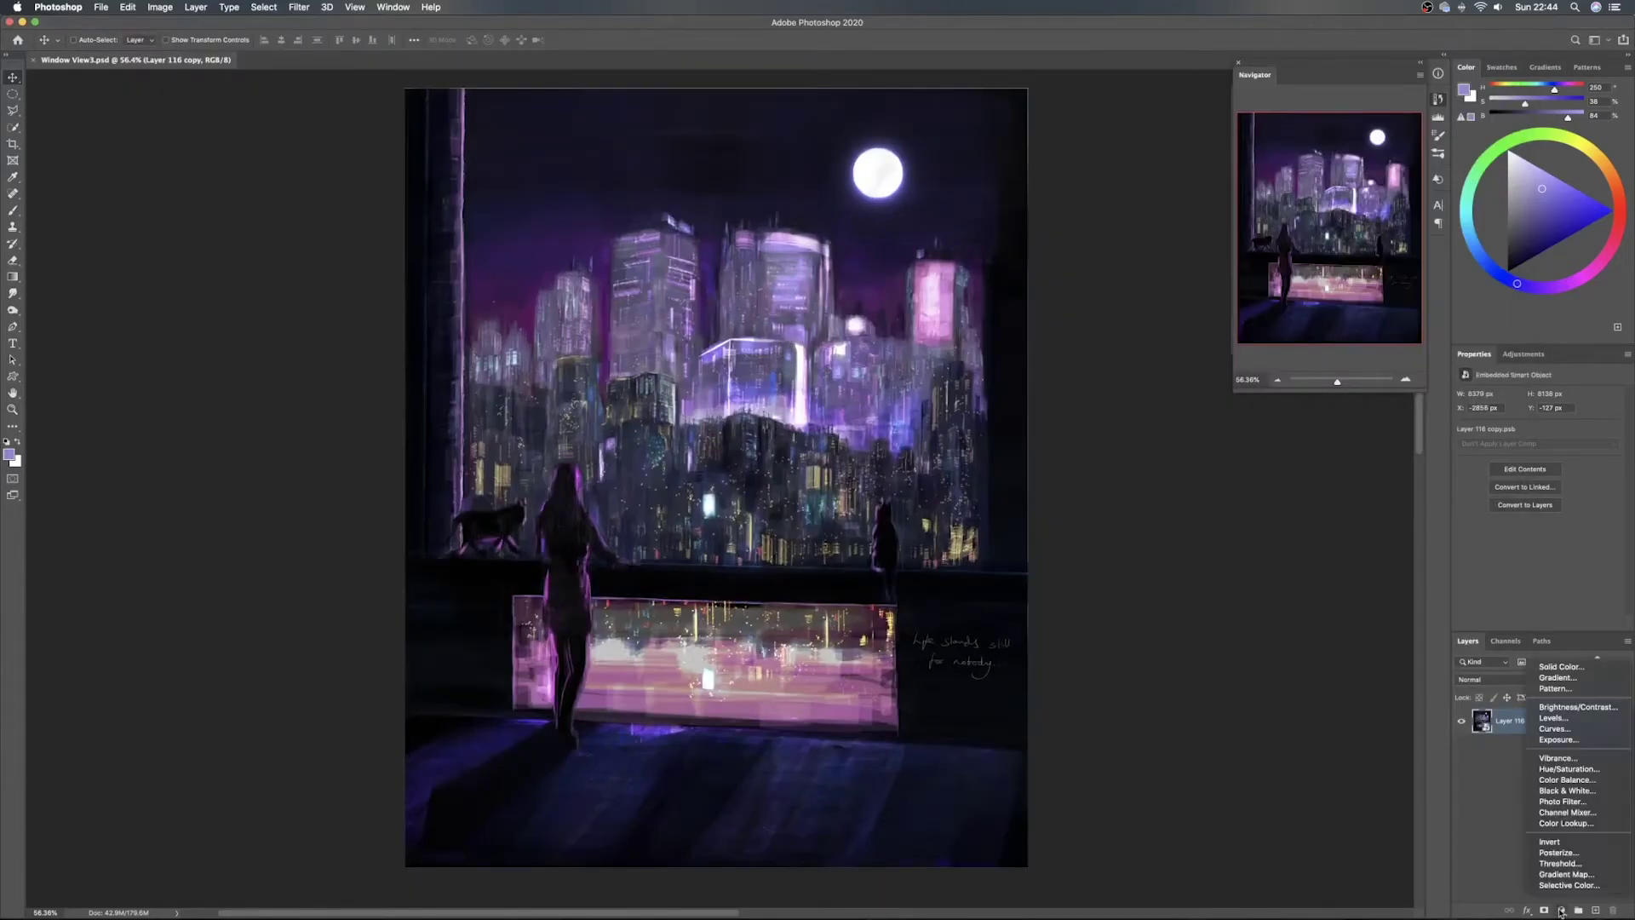
left_click(1576, 770)
mouse_move(1537, 443)
left_mouse_down()
mouse_move(1486, 446)
mouse_move(1535, 449)
mouse_move(1513, 450)
left_mouse_up()
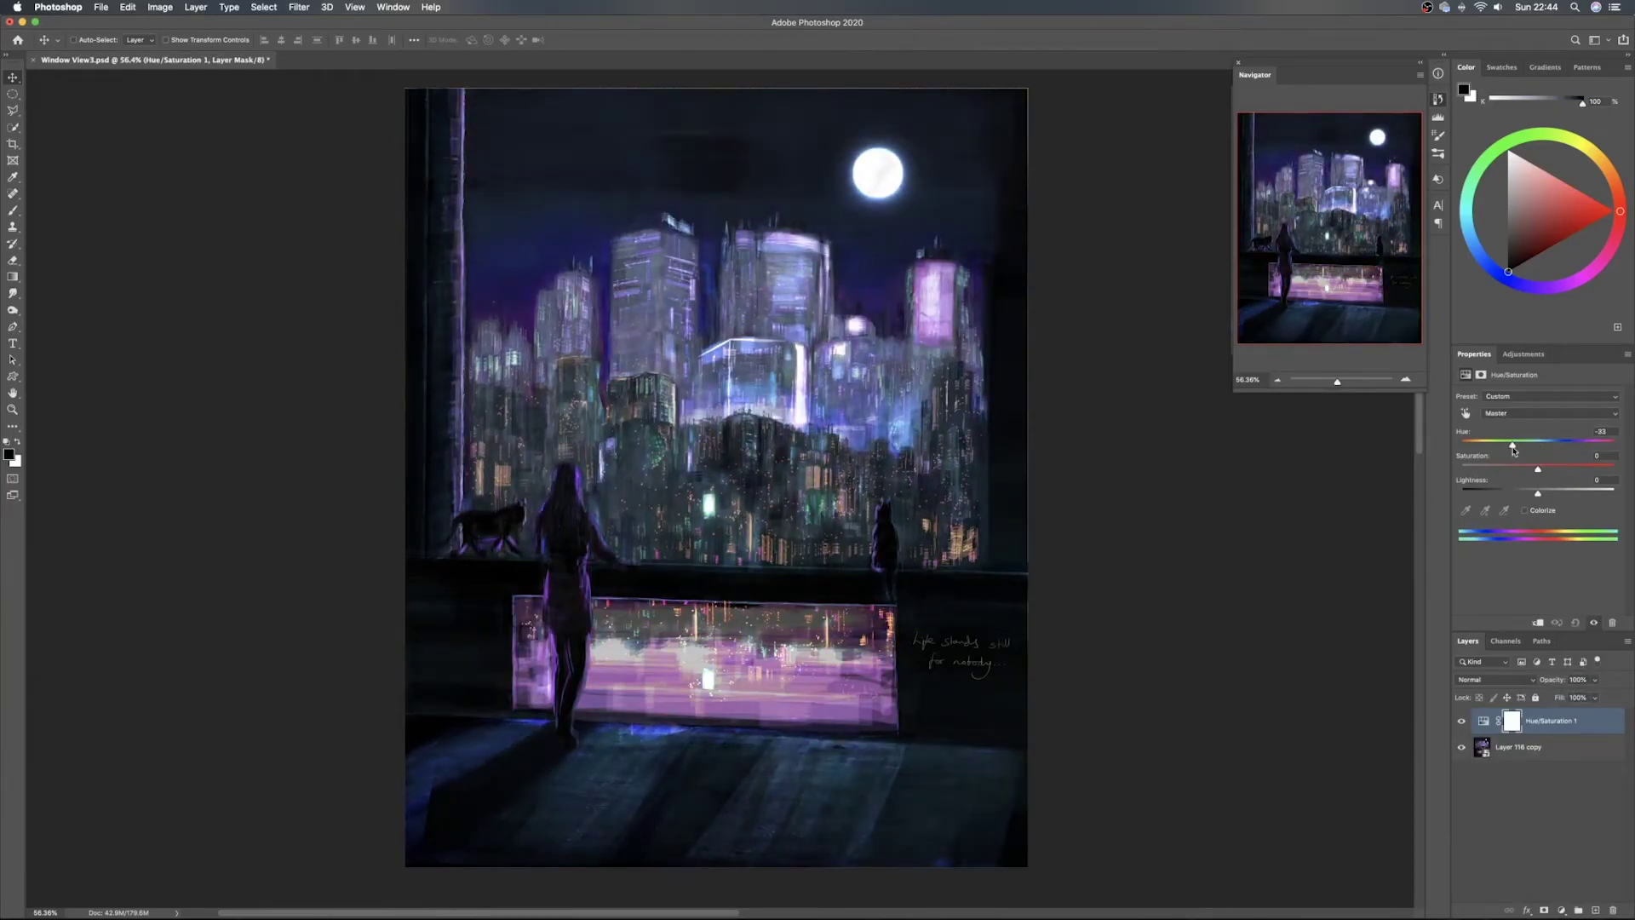
left_click_drag(1512, 449, 1578, 453)
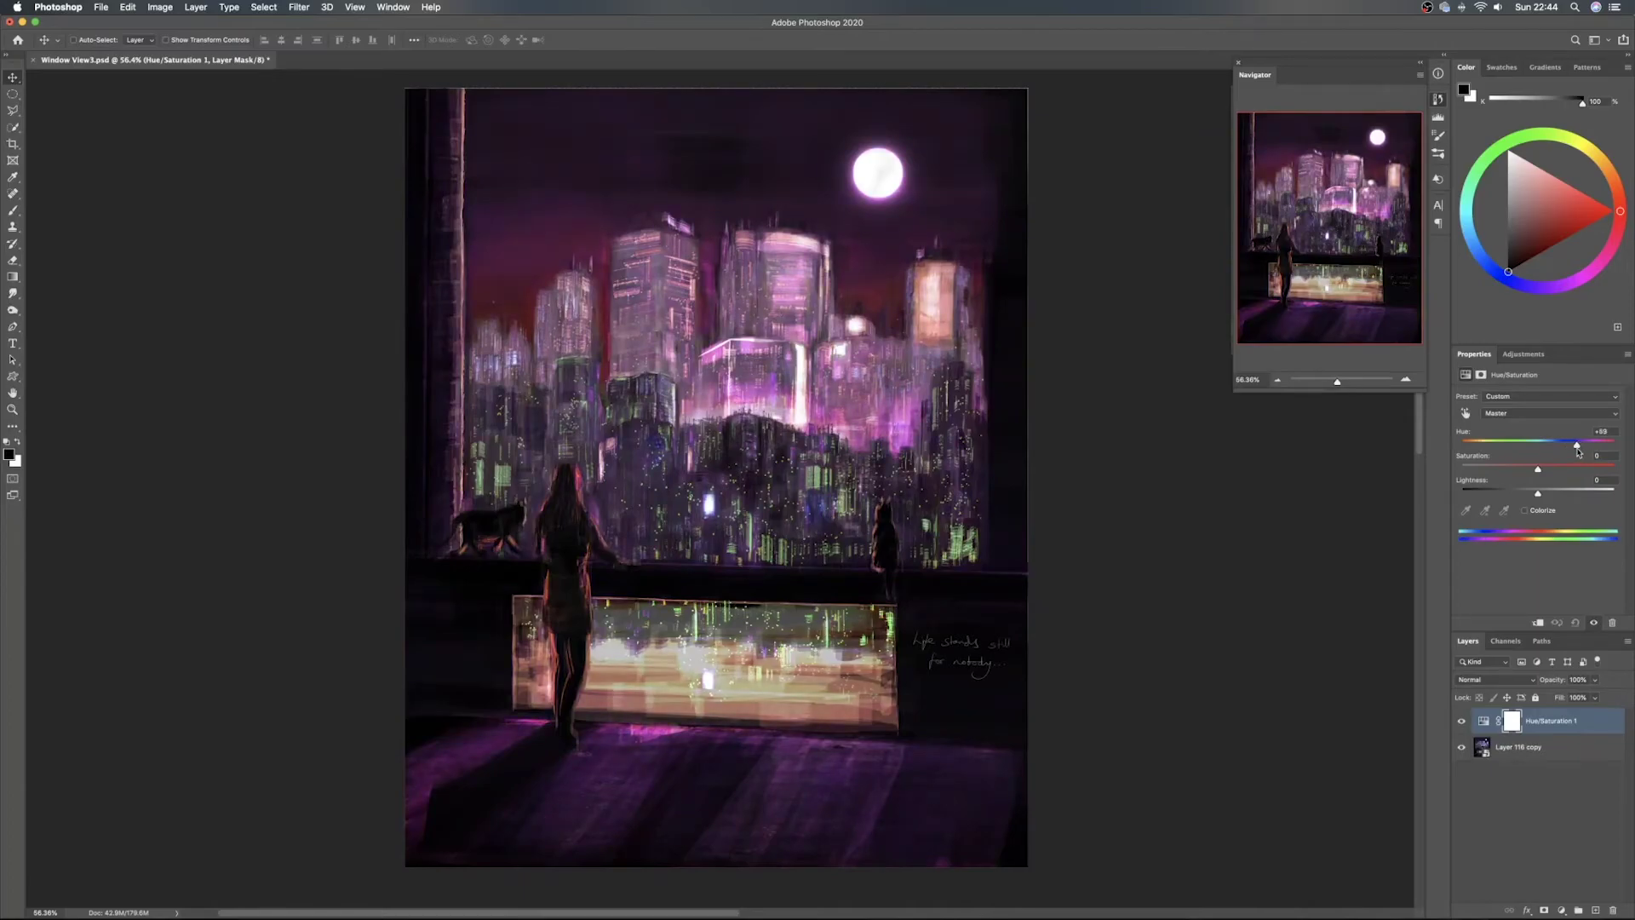
Hide the Hue/Saturation layer and add a Color Lookup adjustment above the painting using the 2Strip.look 3DLUT
left_click(1551, 753)
left_click(1461, 721)
left_click(1560, 910)
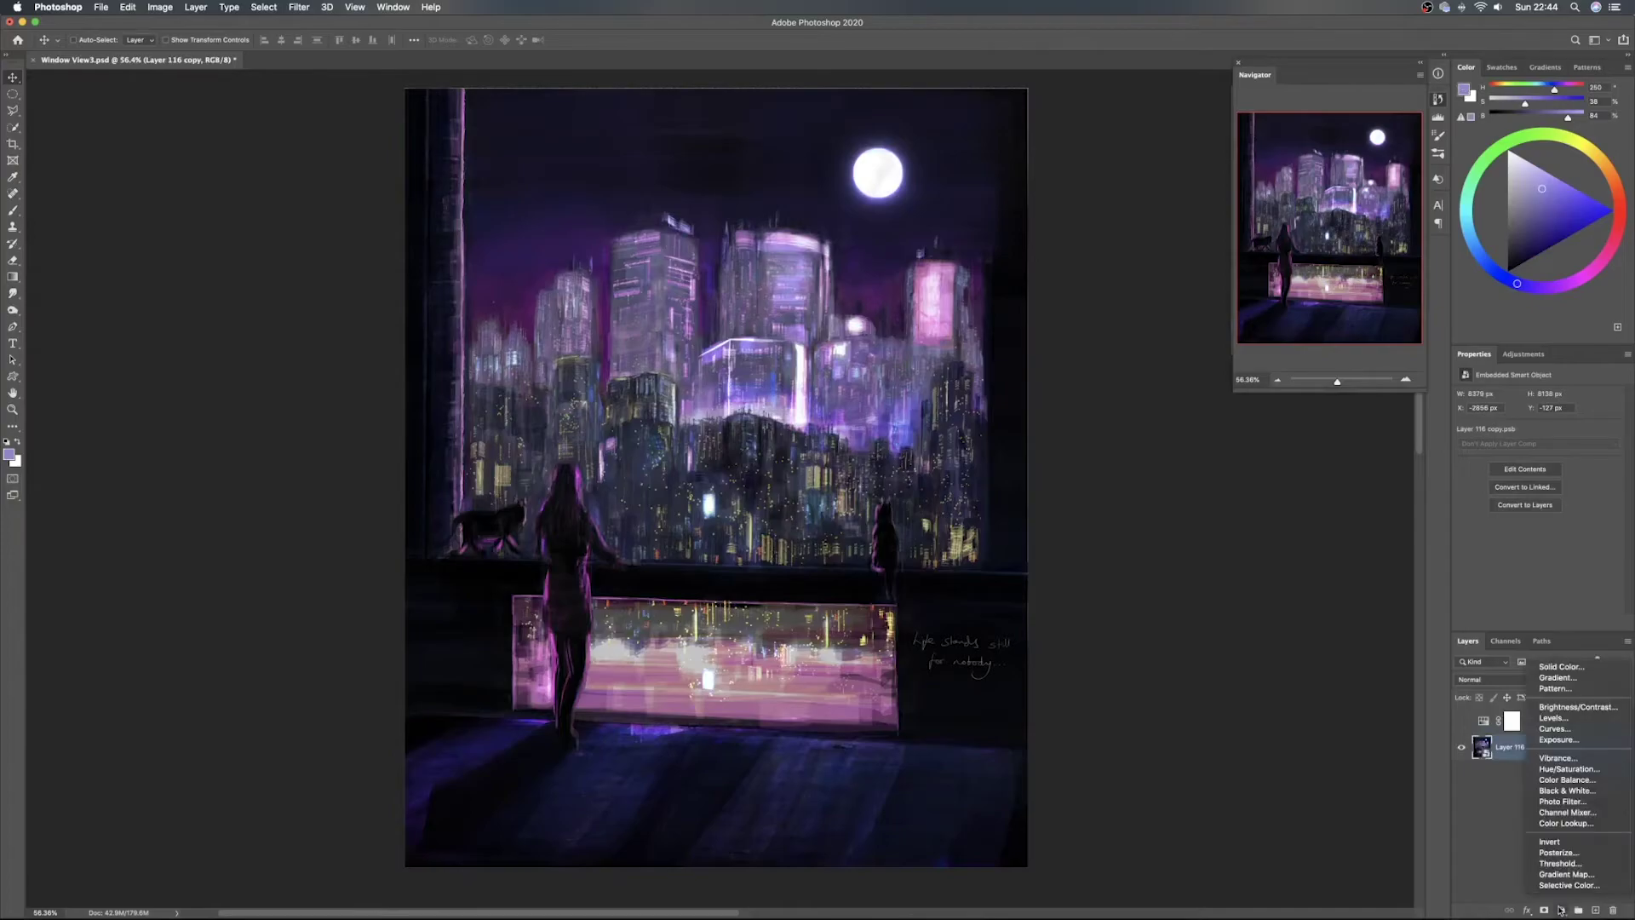
left_click(1567, 823)
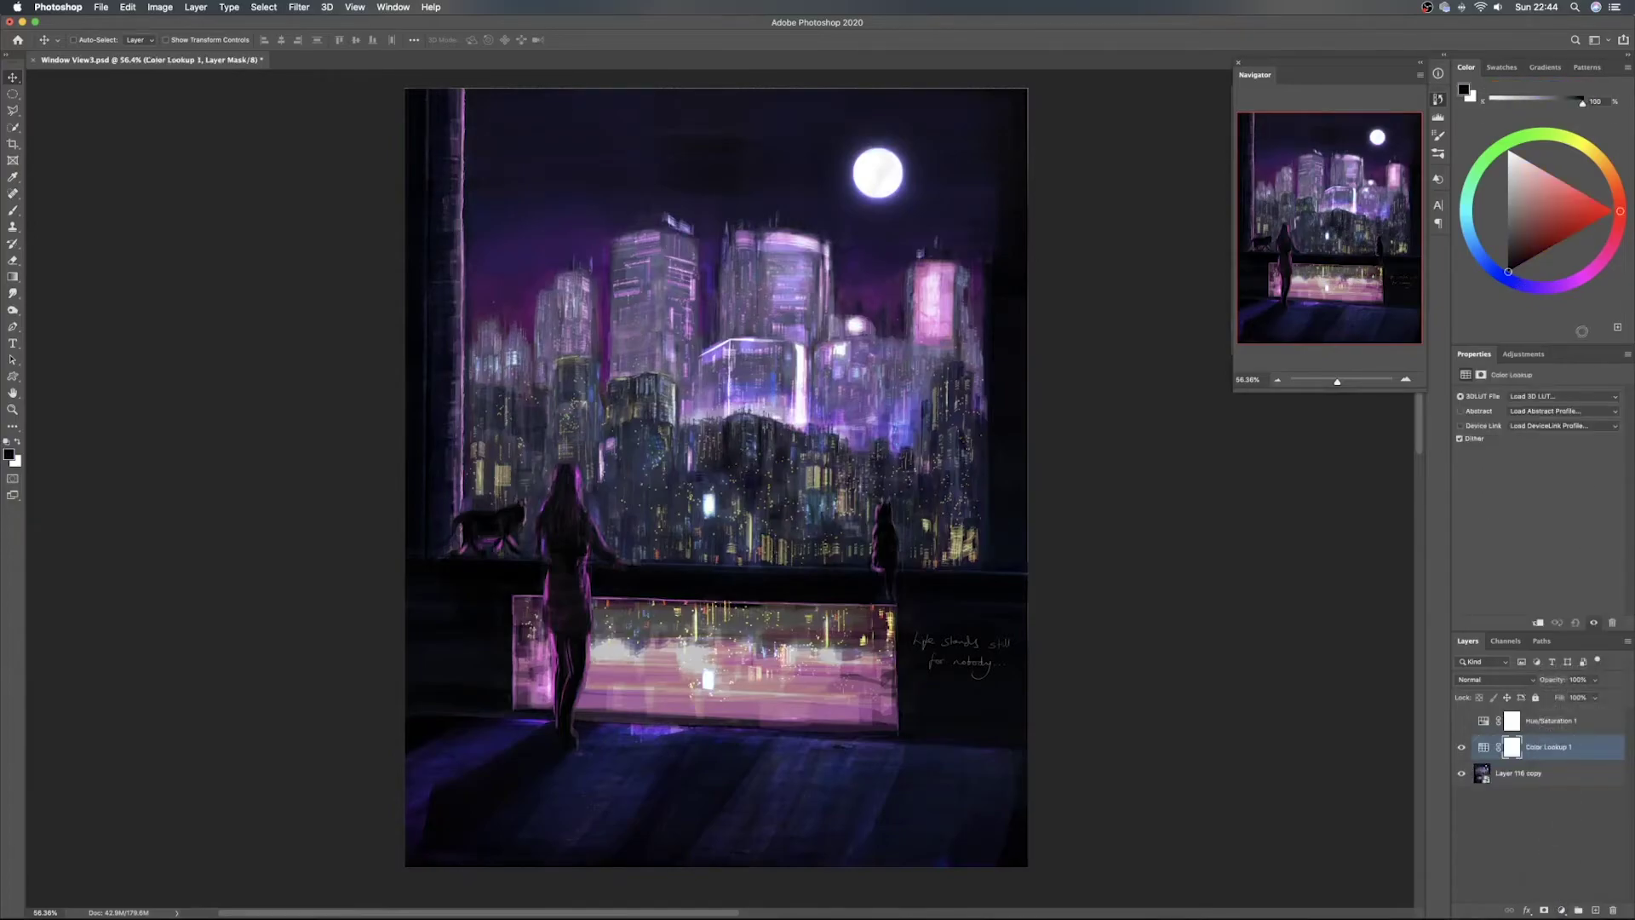
left_click(1543, 397)
left_click(1533, 425)
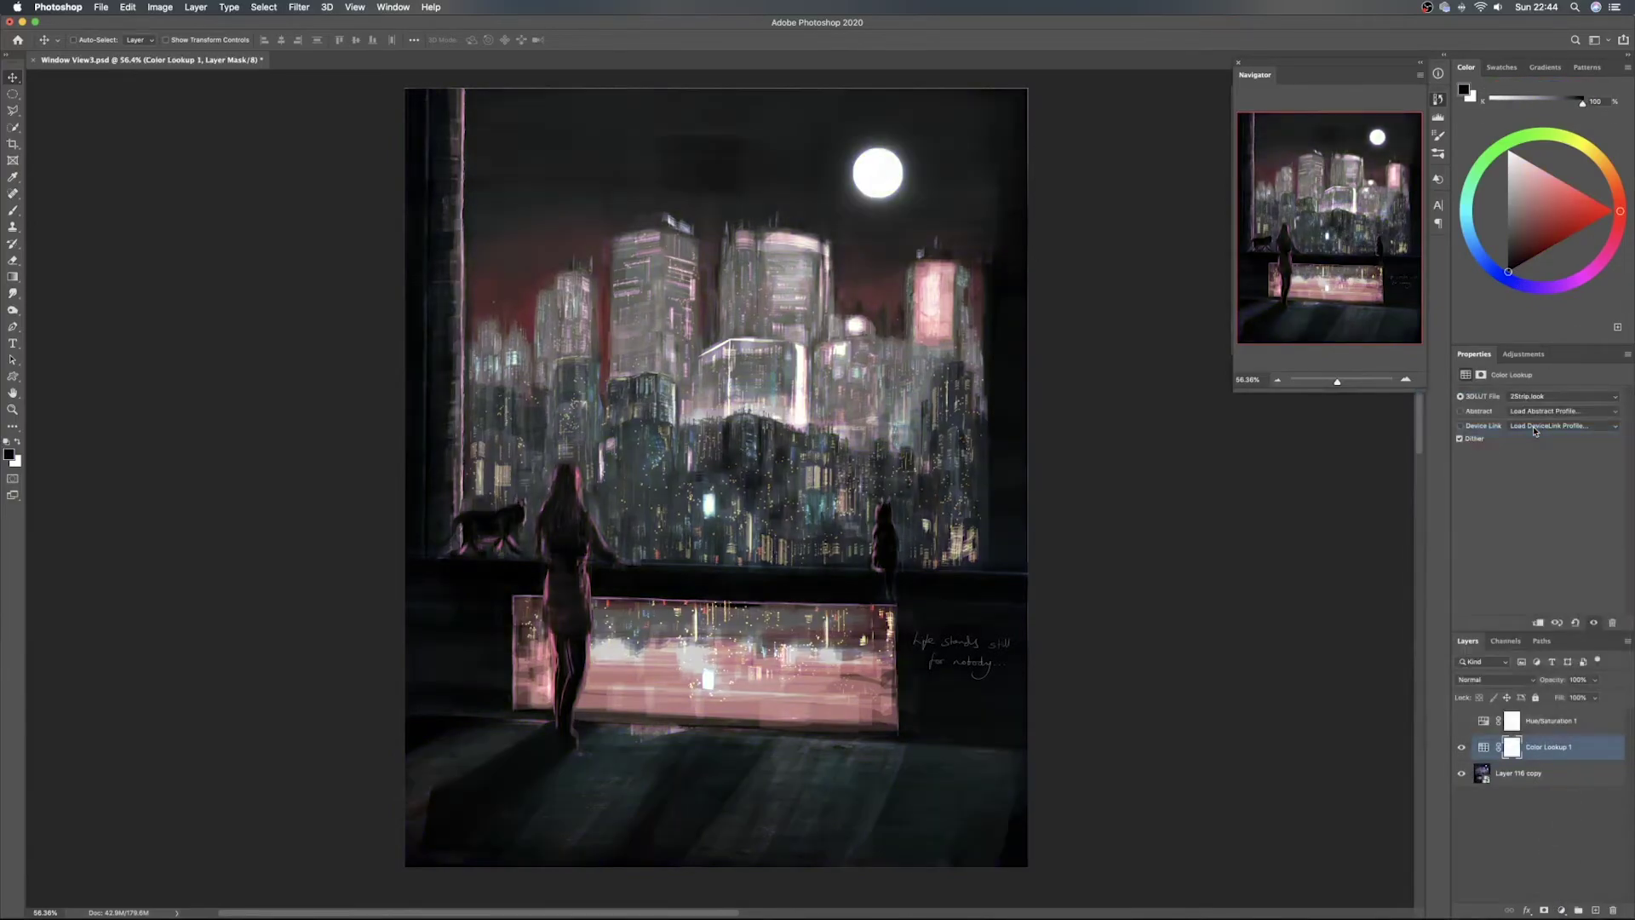
Show the Hue/Saturation layer again, try other overall hues and reset the adjustment to its default values
left_click(1462, 722)
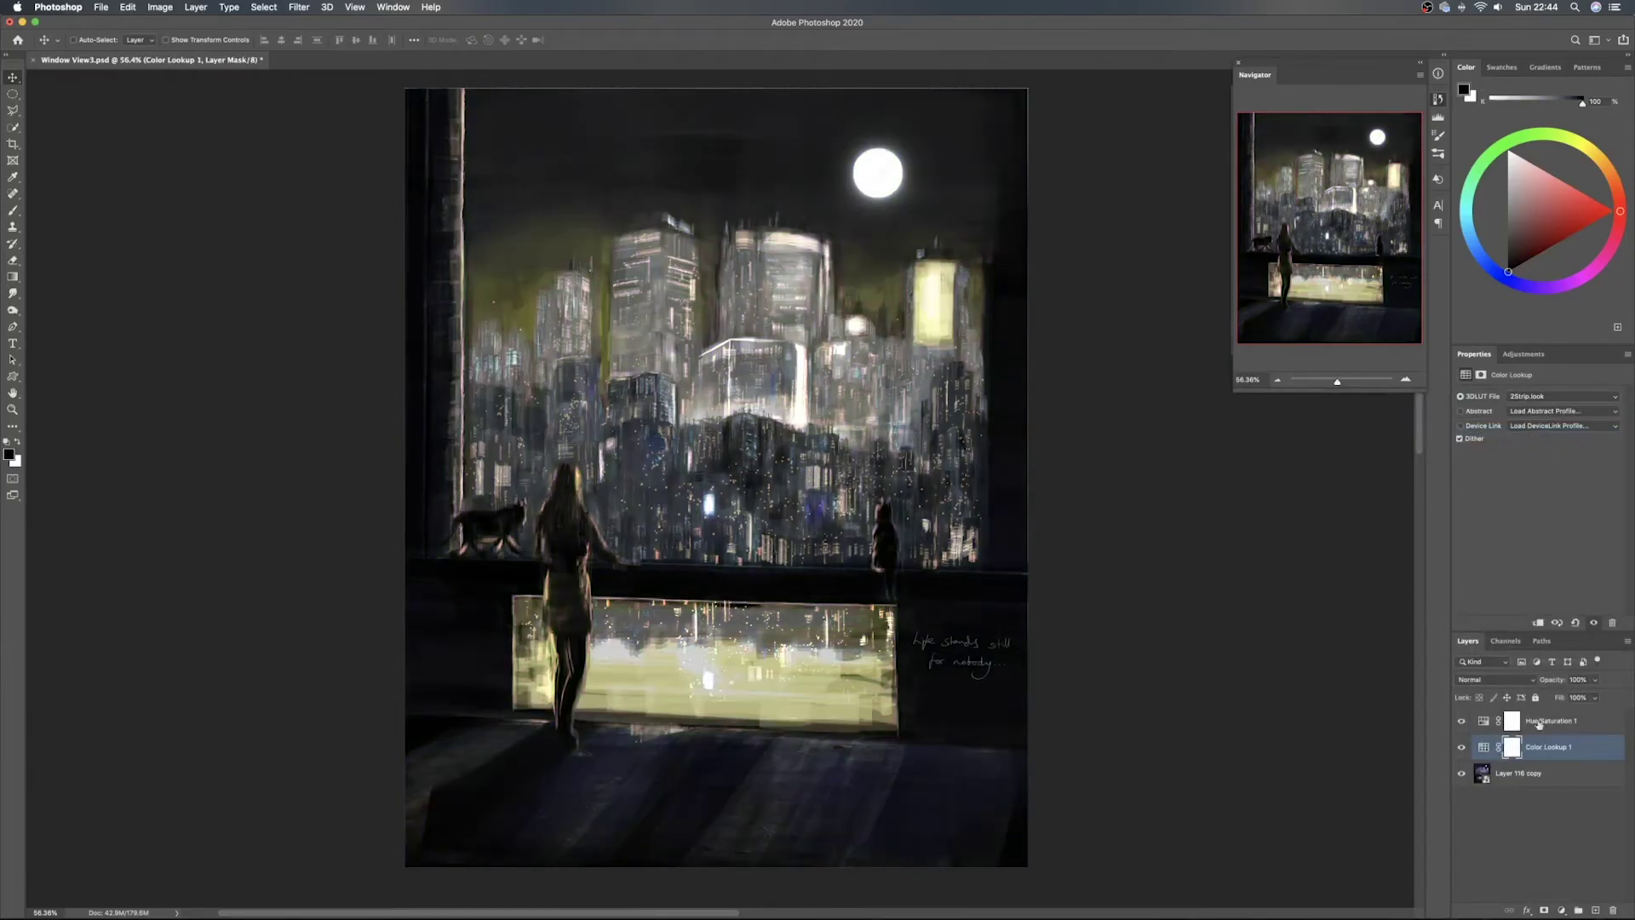
left_click(1556, 724)
left_click_drag(1574, 445, 1538, 451)
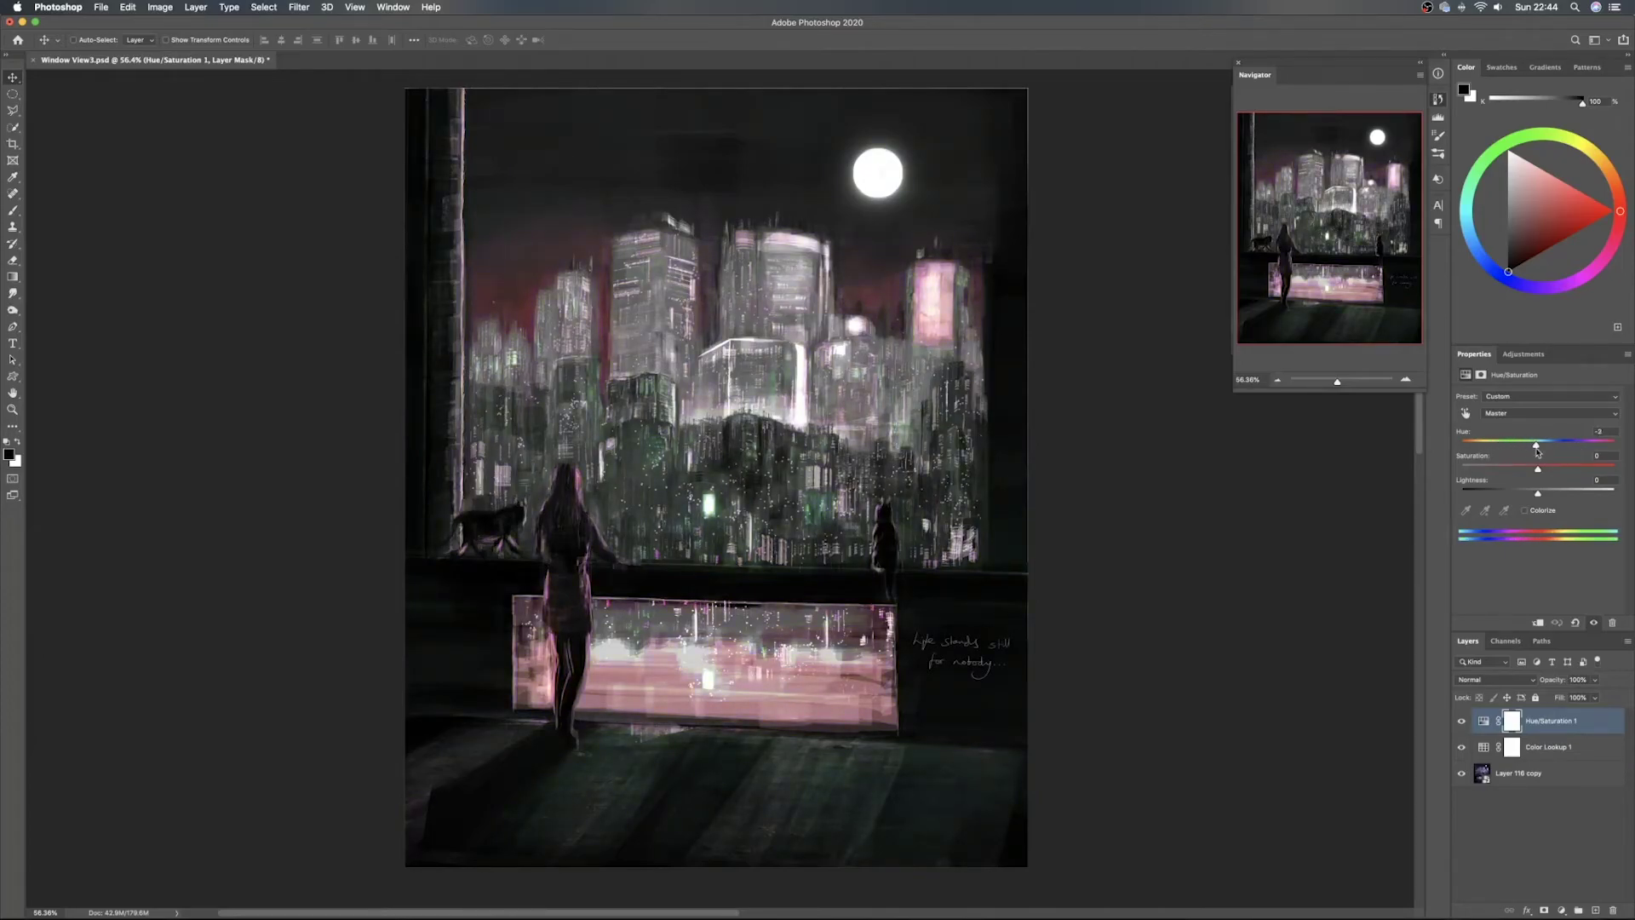
left_click(1575, 622)
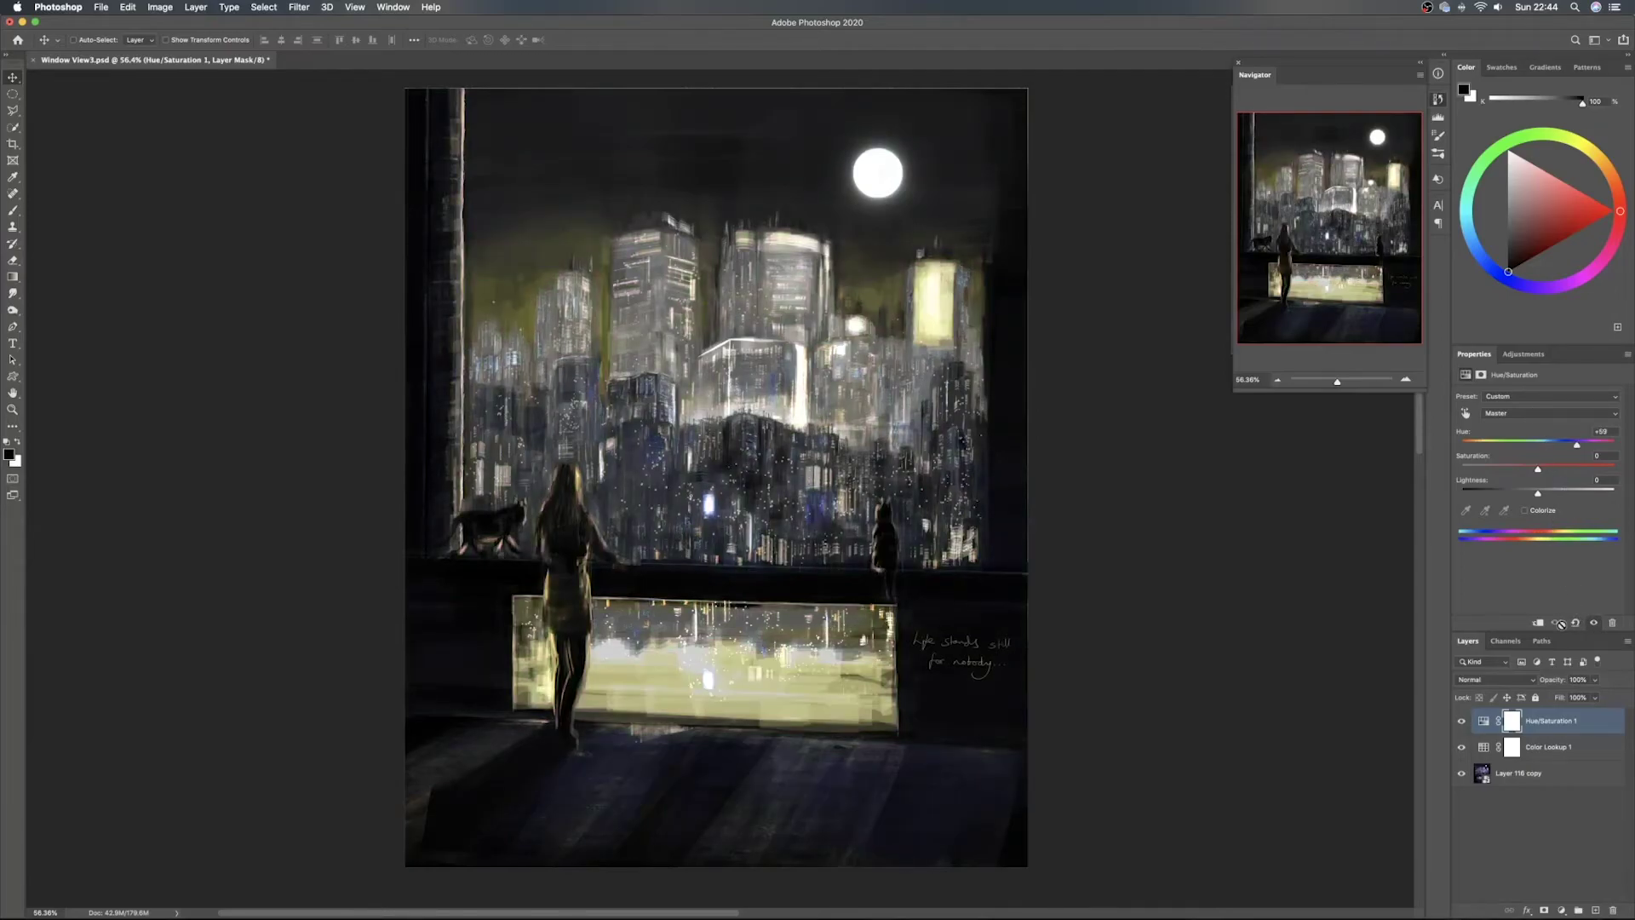
left_click(1575, 622)
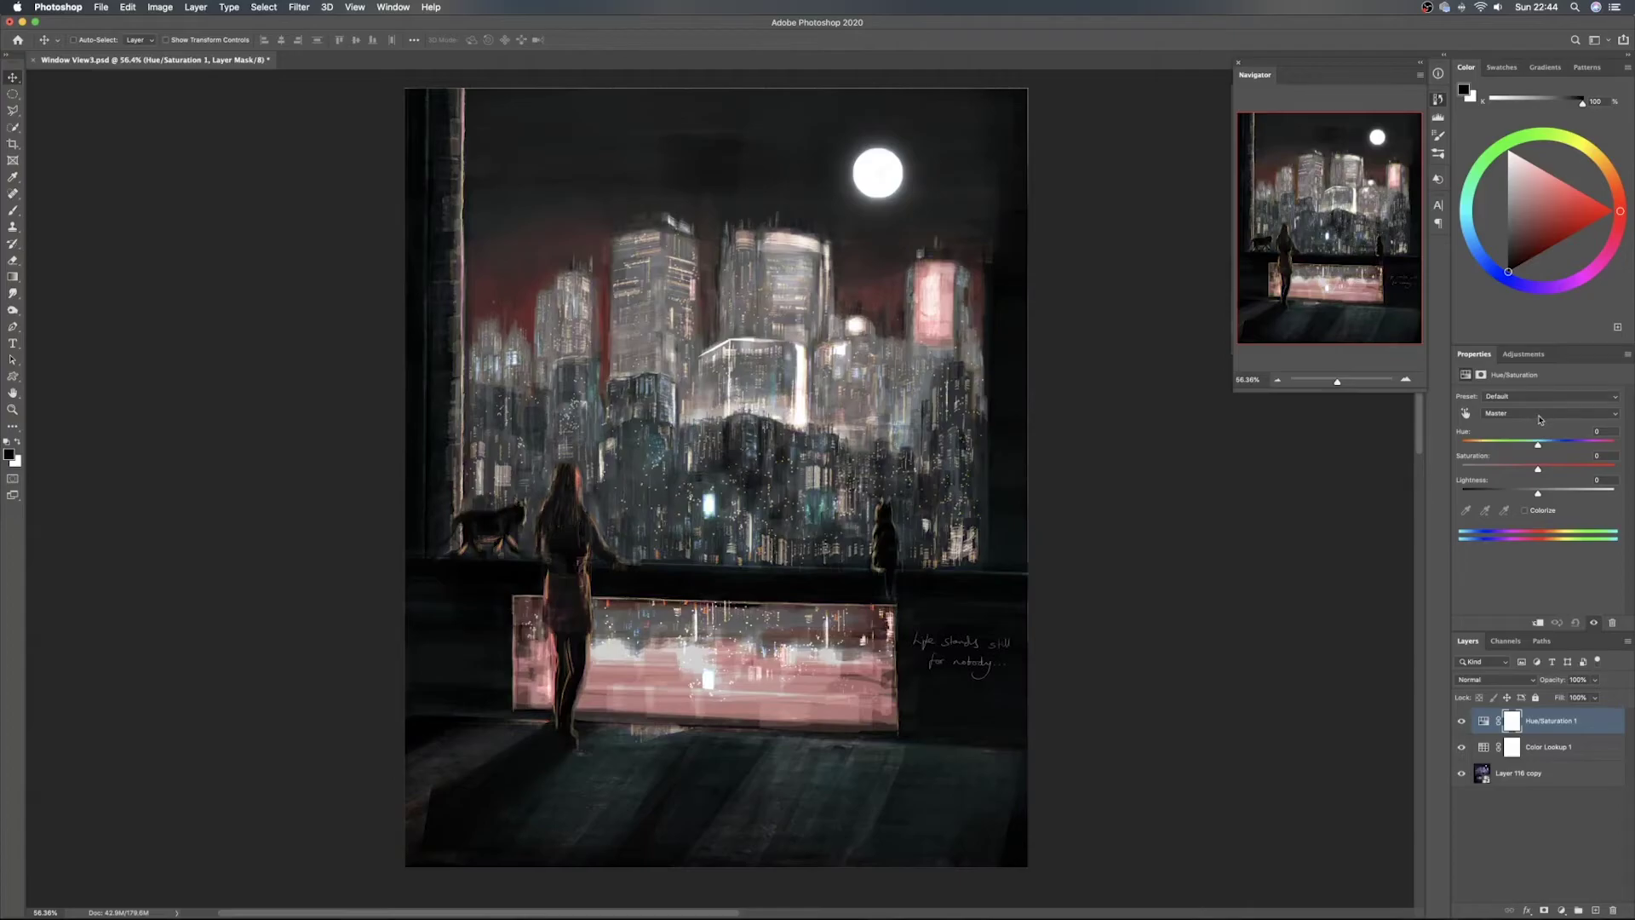
Limit the Hue/Saturation adjustment to the Reds and shift their hue to -43, toward magenta
left_click(1539, 414)
left_click(1539, 431)
left_click(1540, 412)
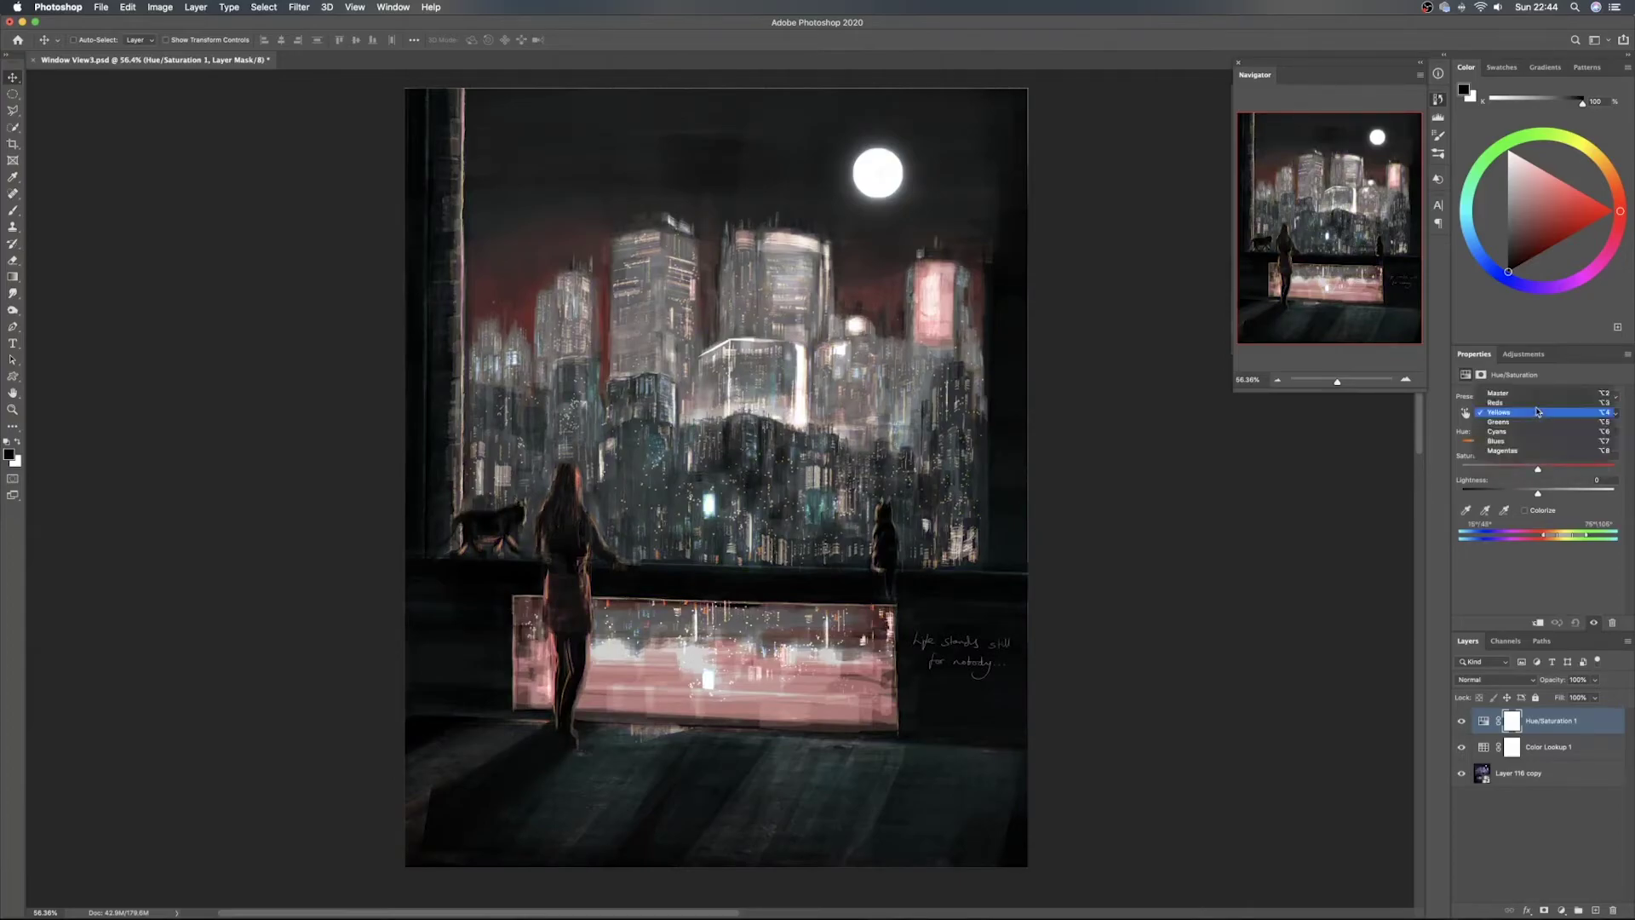
left_click(1538, 404)
mouse_move(1538, 442)
left_mouse_down()
mouse_move(1463, 446)
mouse_move(1566, 444)
mouse_move(1493, 451)
mouse_move(1507, 452)
left_mouse_up()
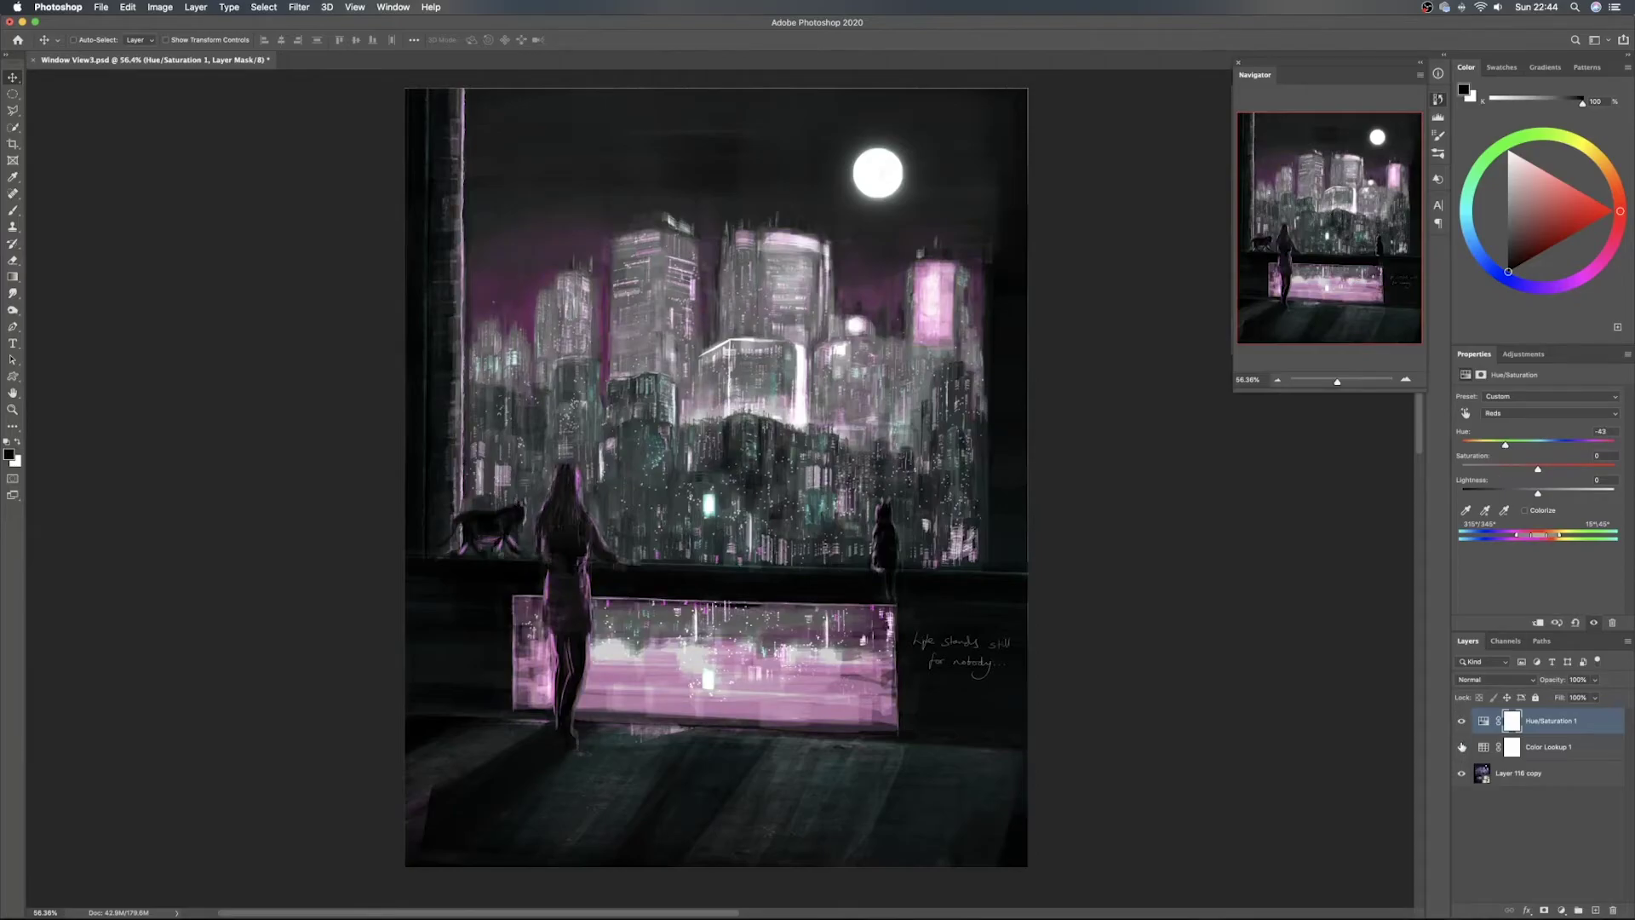
Compare the painting with the Color Lookup and Hue/Saturation layers switched off and on
left_click(1461, 746)
left_click(1462, 723)
left_click(1463, 730)
left_click(1461, 748)
left_click(1462, 747)
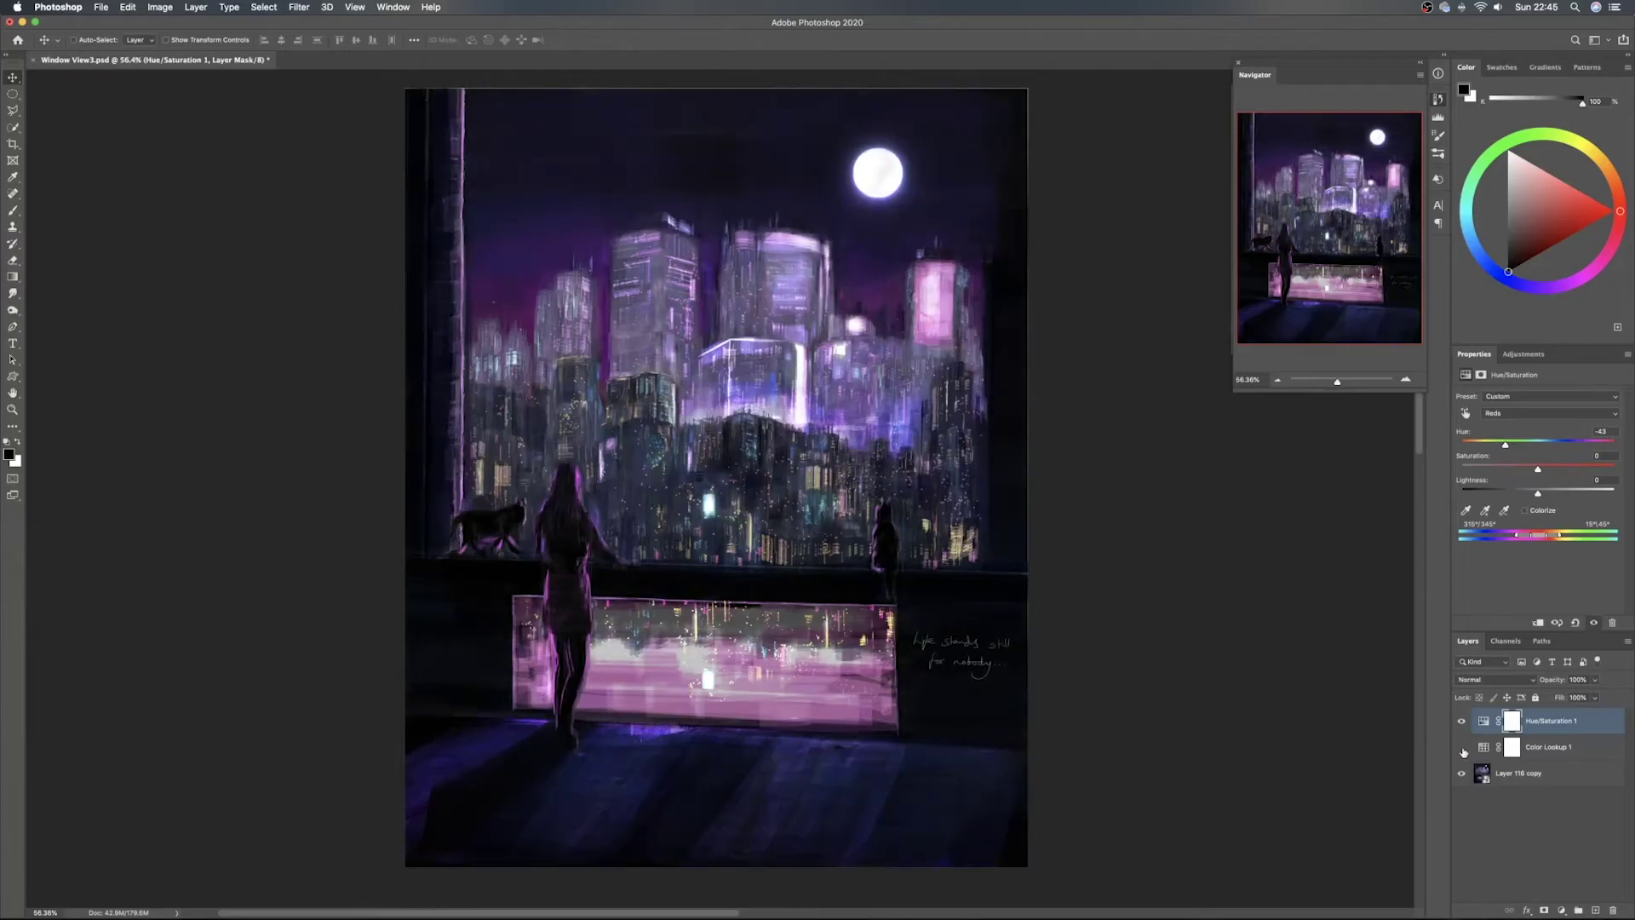
left_click(1462, 747)
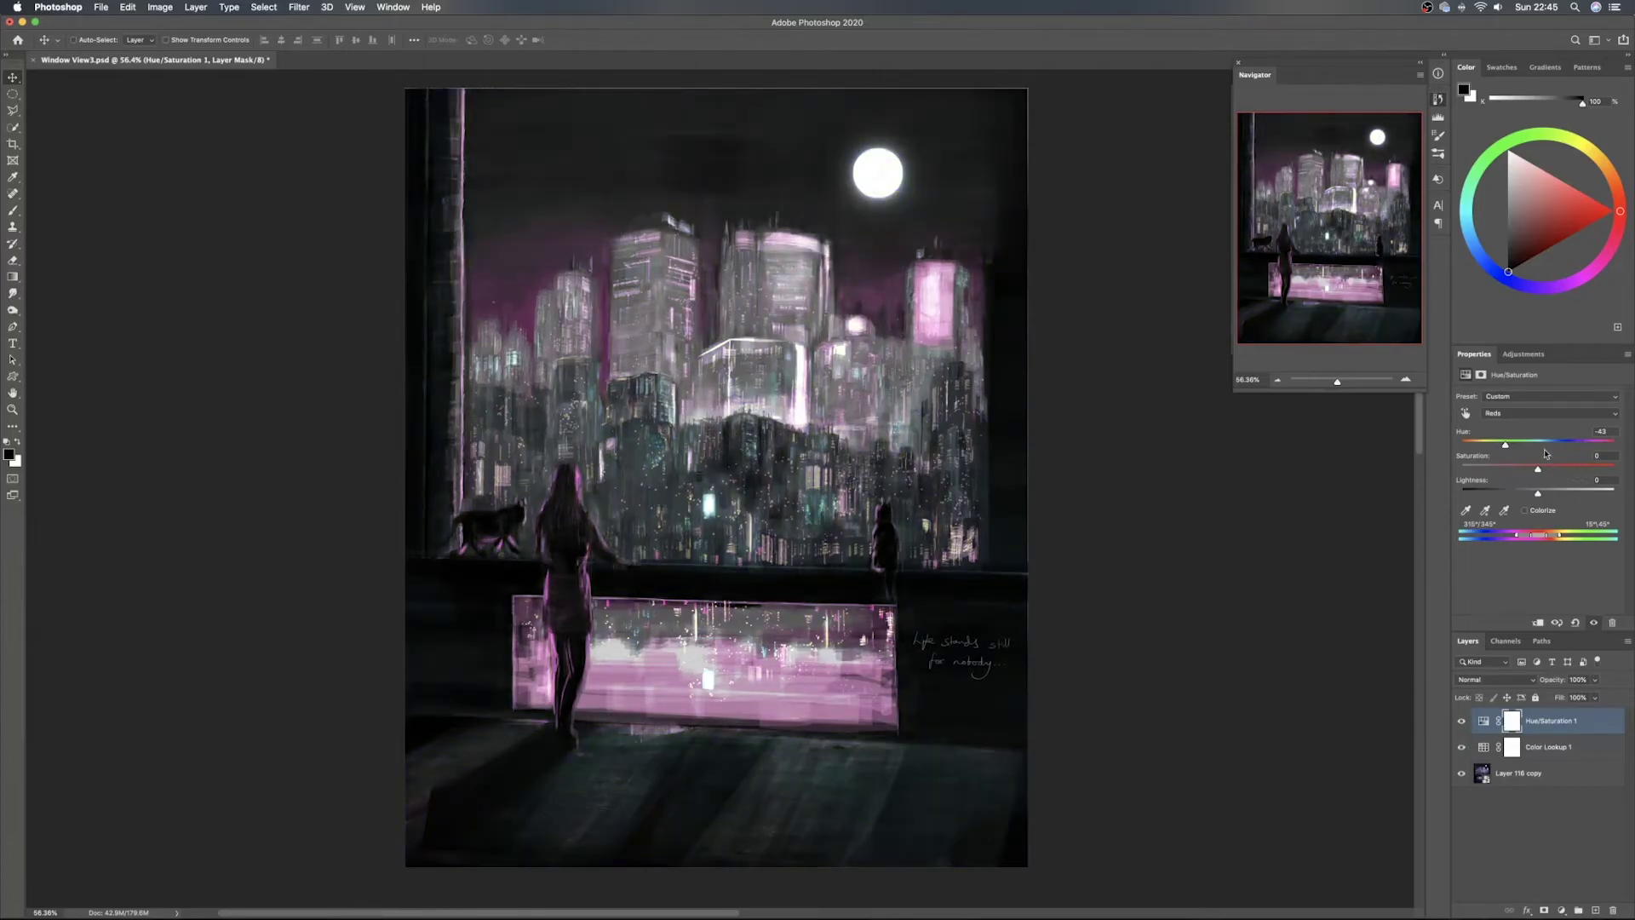
Try shifting the hue of the Cyans far negative in the Hue/Saturation adjustment so the teal areas turn warm brown
left_click(1532, 417)
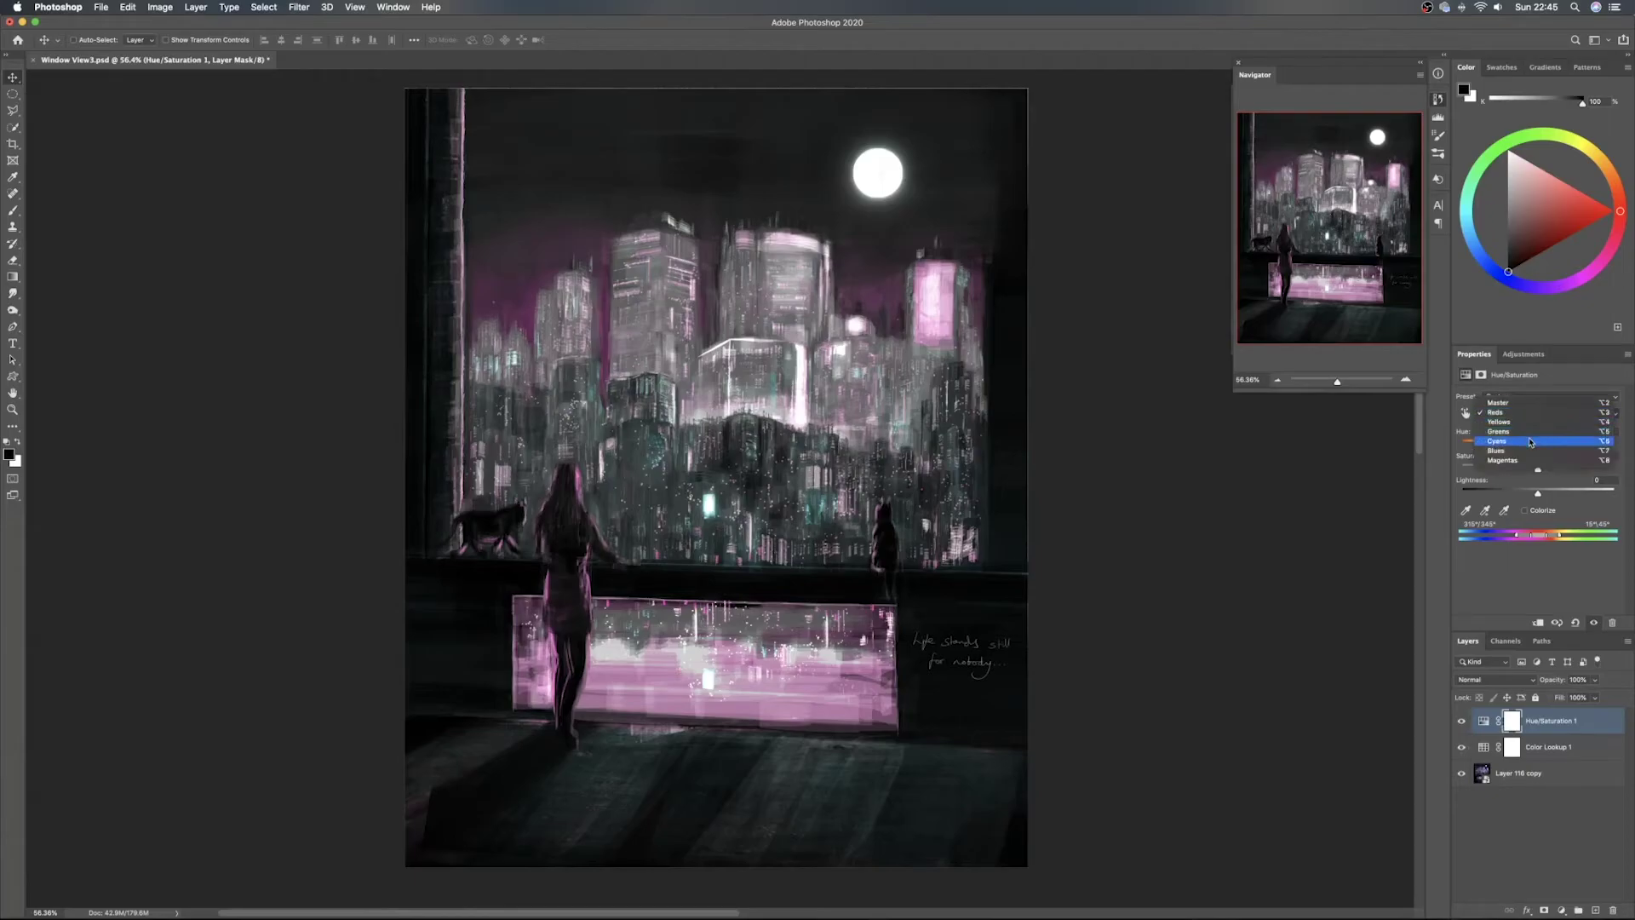
left_click(1530, 442)
left_click_drag(1537, 446, 1471, 449)
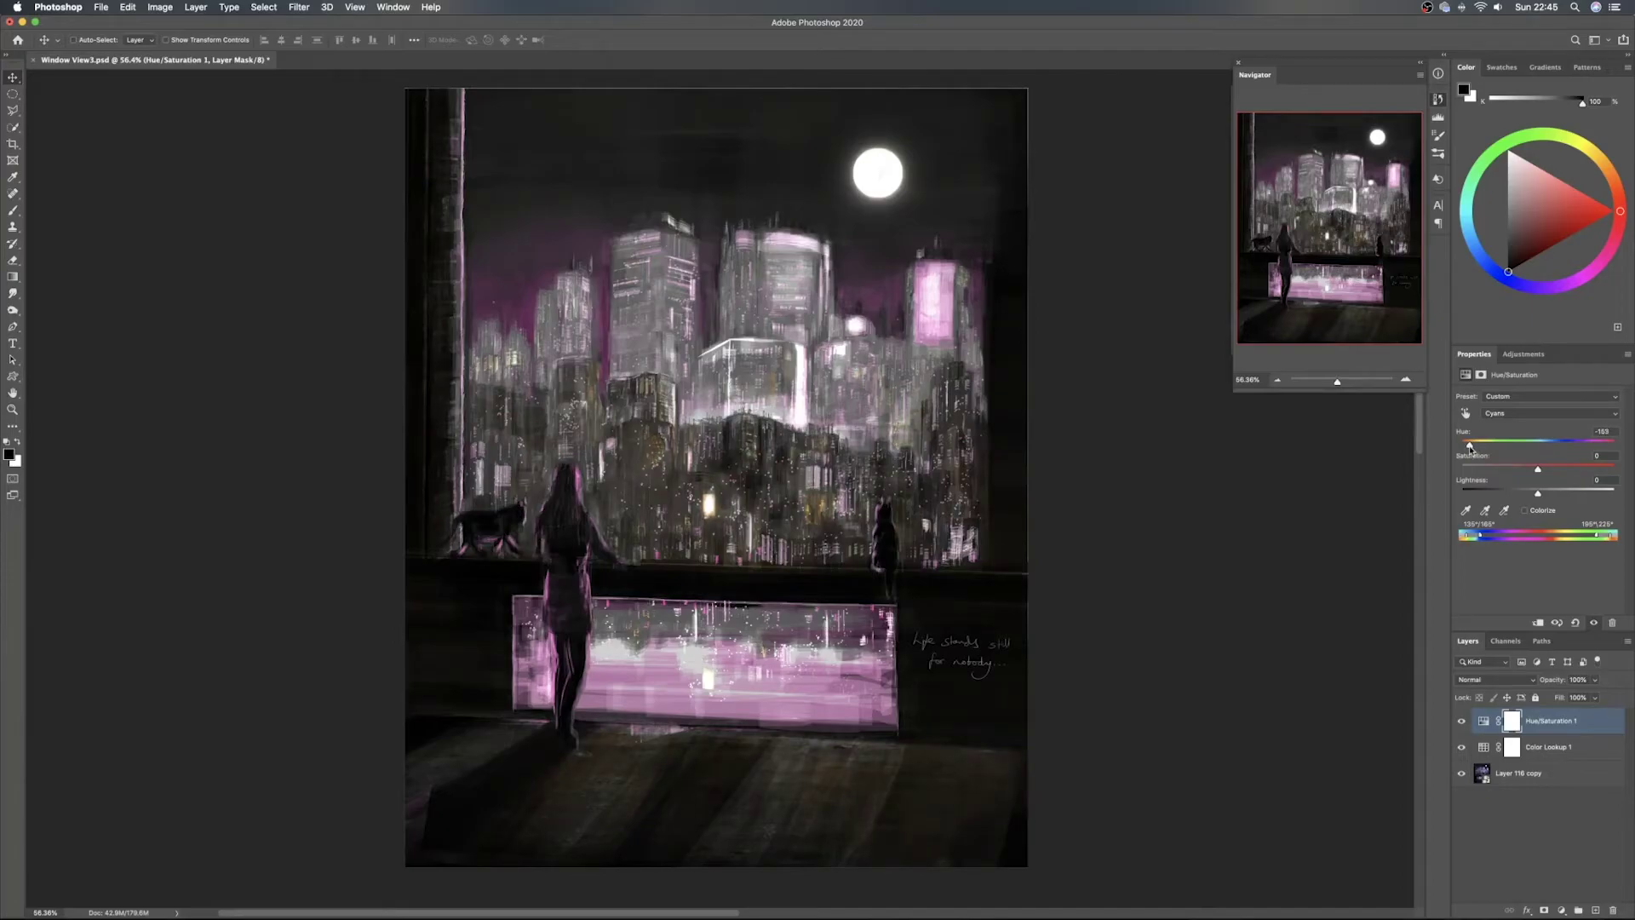
Try other hues for the Reds in the Hue/Saturation adjustment, first +167 toward green and back to slightly below zero
left_click(1530, 415)
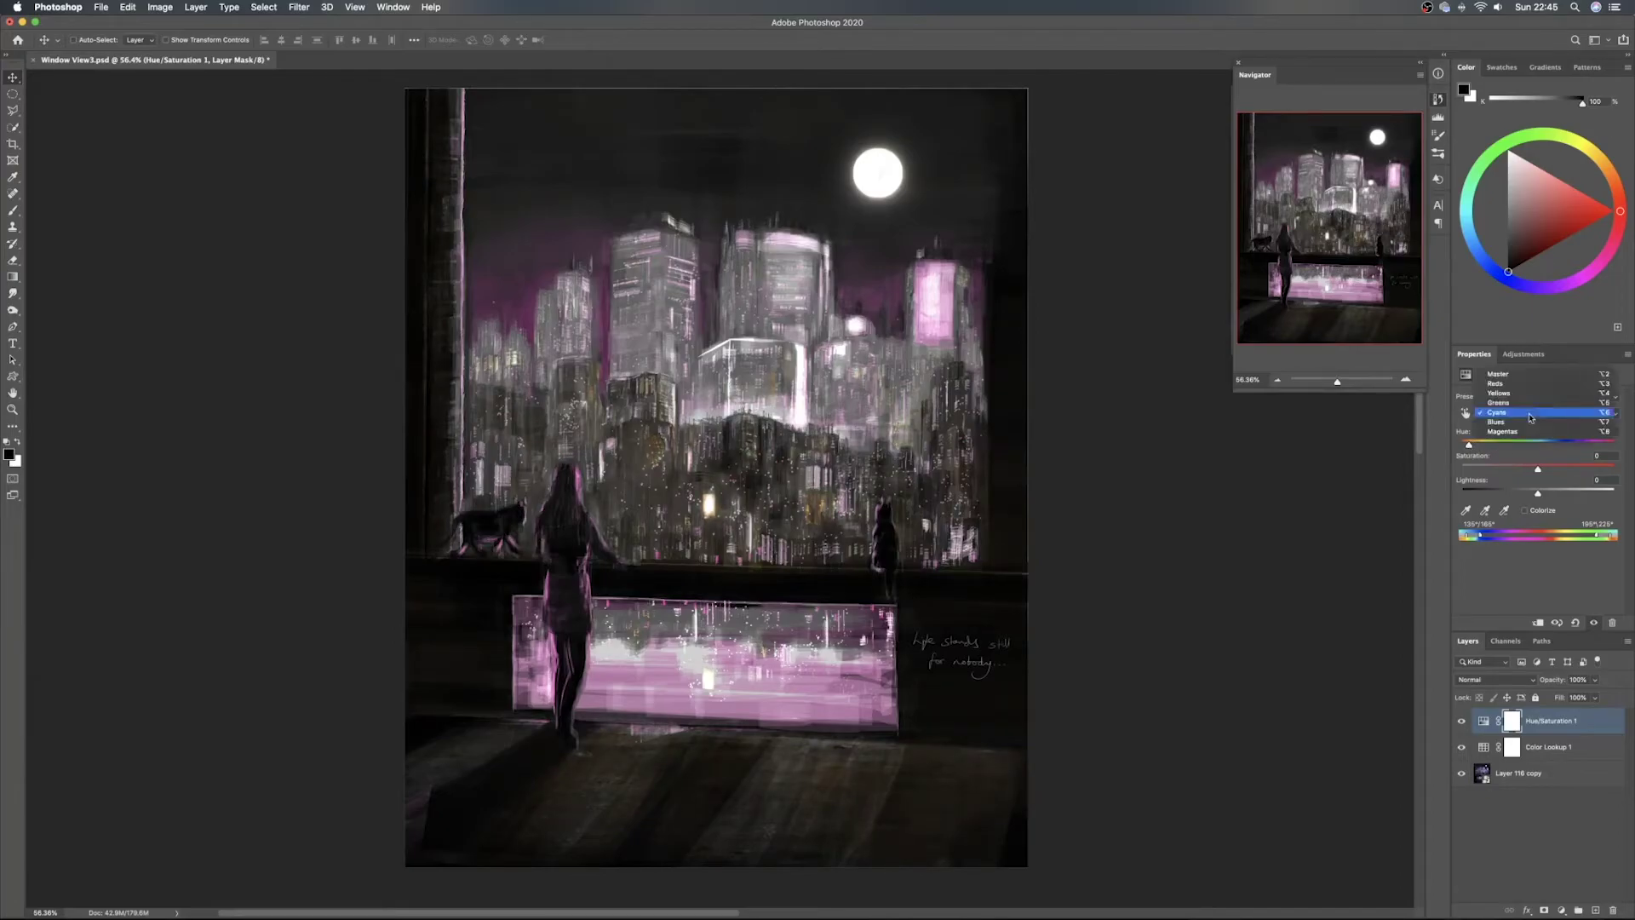
left_click(1524, 384)
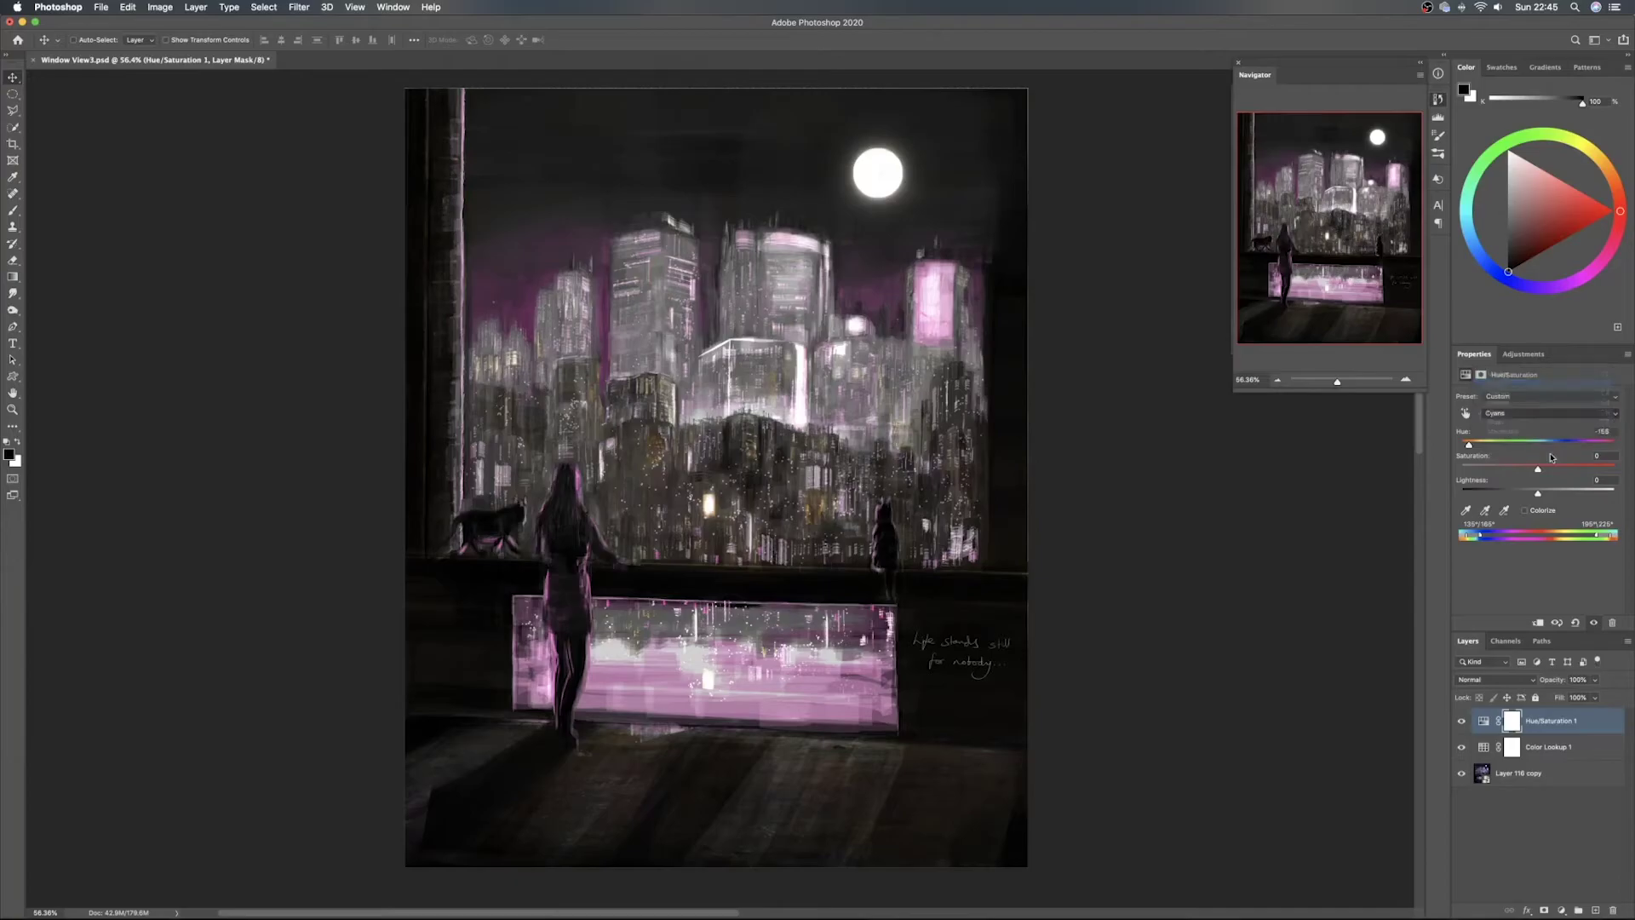
left_click_drag(1545, 451, 1611, 454)
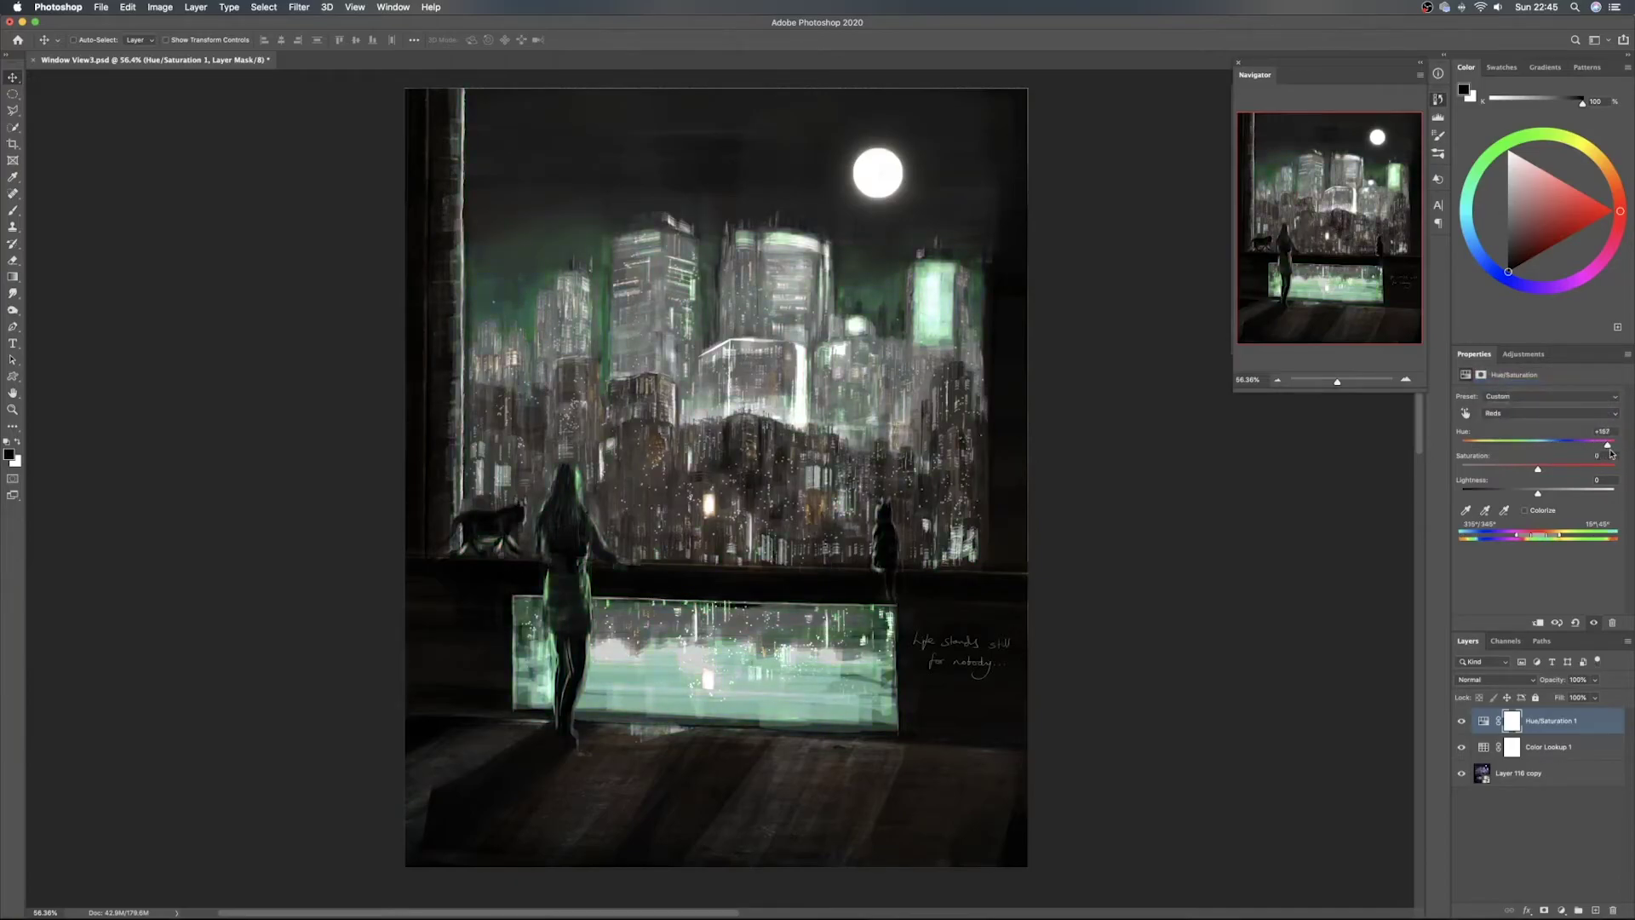
left_click_drag(1612, 453, 1533, 457)
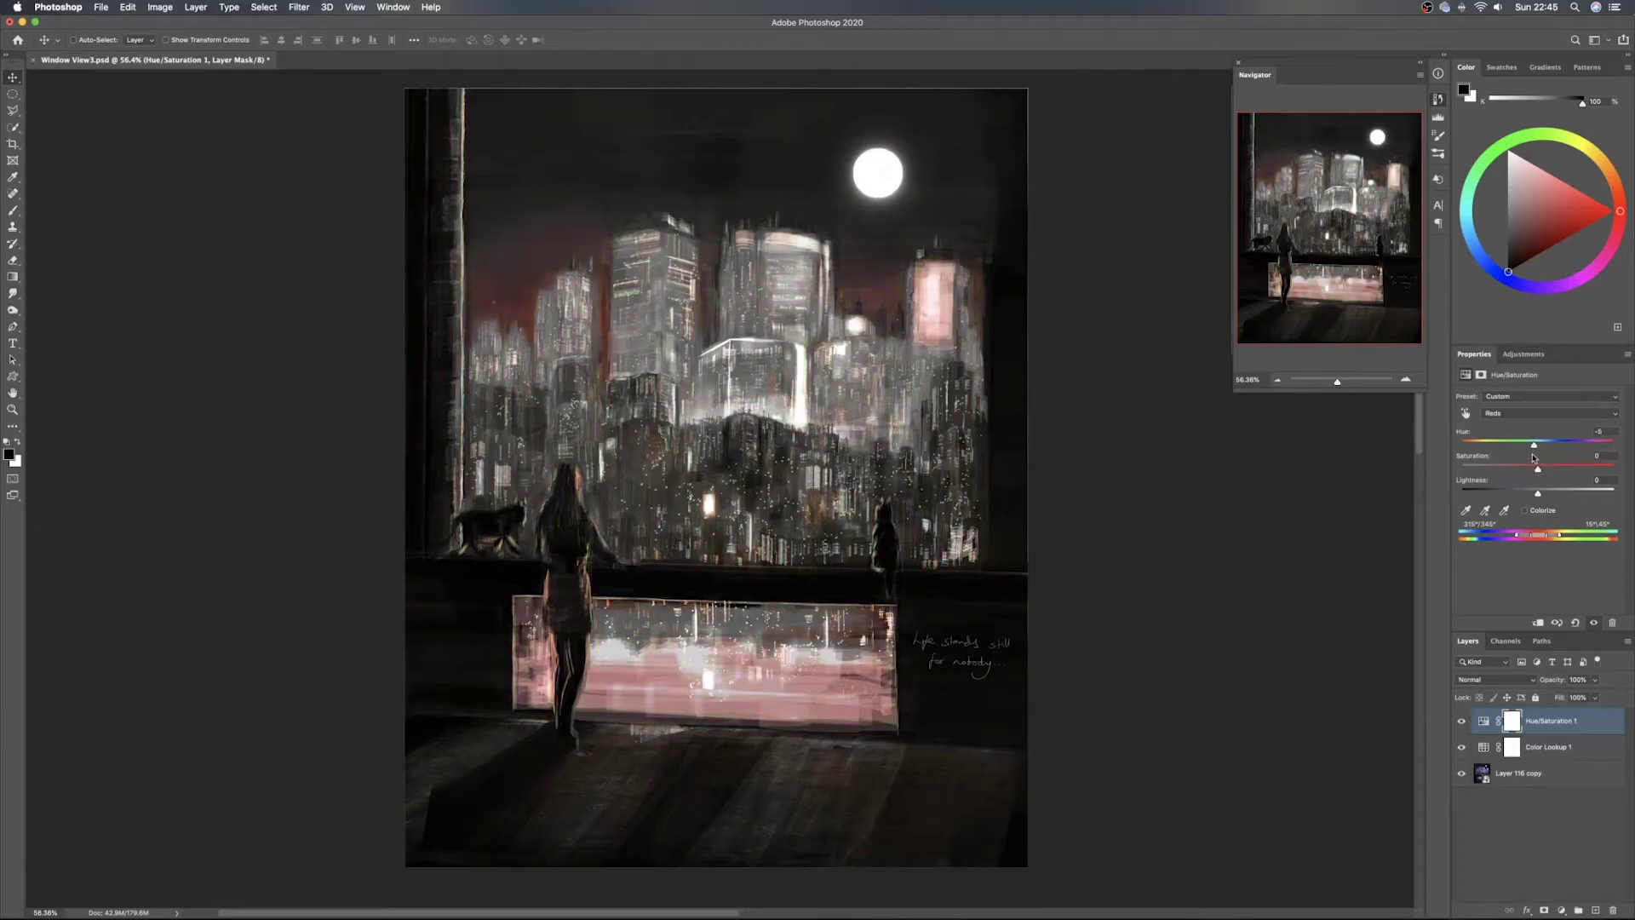
Delete the Color Lookup and Hue/Saturation adjustment layers
left_click(1586, 750)
key("Delete")
left_click(1579, 720)
key("Delete")
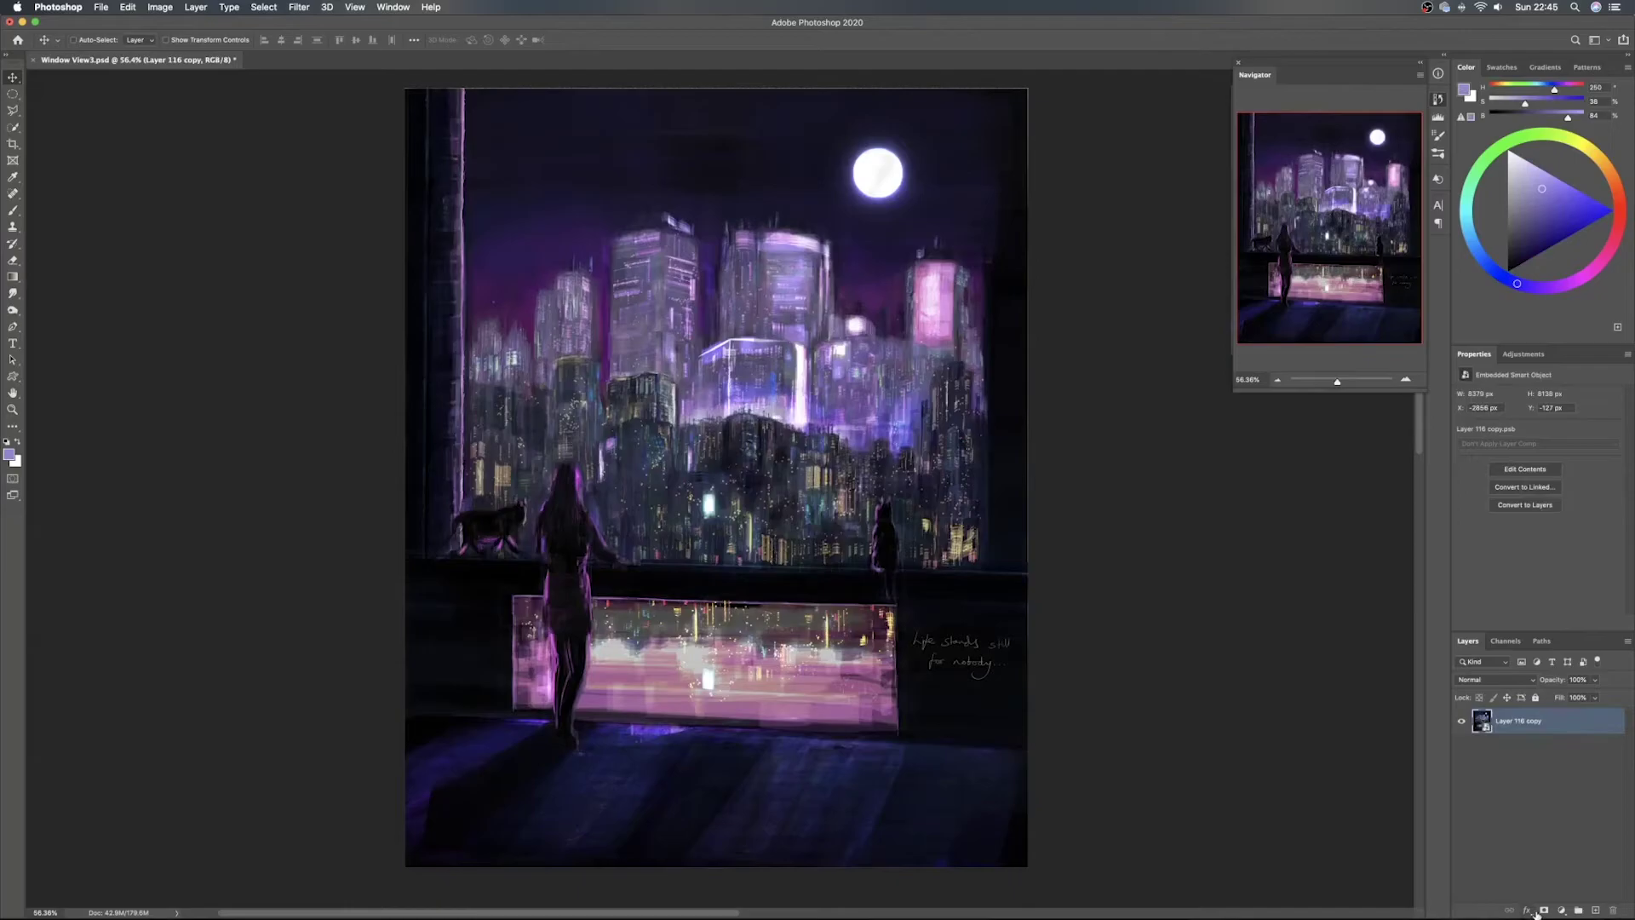
Add a Curves adjustment above the painting with a shadow point and an upper point at input 177, output 158
left_click(1563, 911)
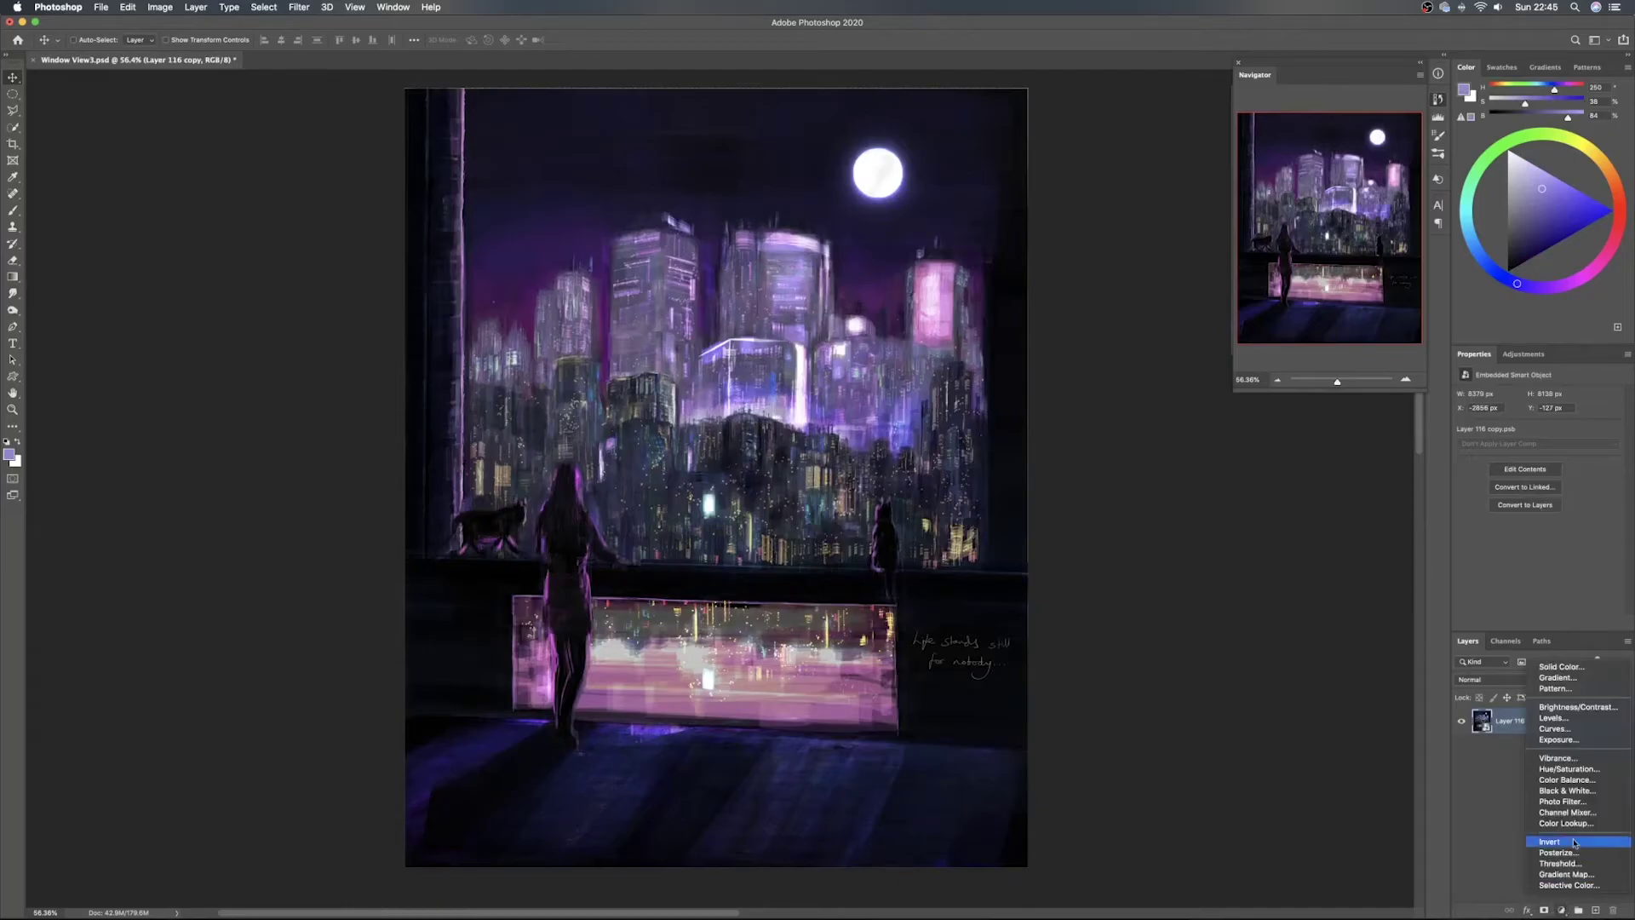
left_click(1579, 730)
left_click_drag(1513, 527, 1520, 534)
mouse_move(1568, 485)
left_mouse_down()
mouse_move(1568, 458)
mouse_move(1581, 483)
left_mouse_up()
mouse_move(1520, 534)
left_mouse_down()
mouse_move(1512, 517)
mouse_move(1509, 532)
left_mouse_up()
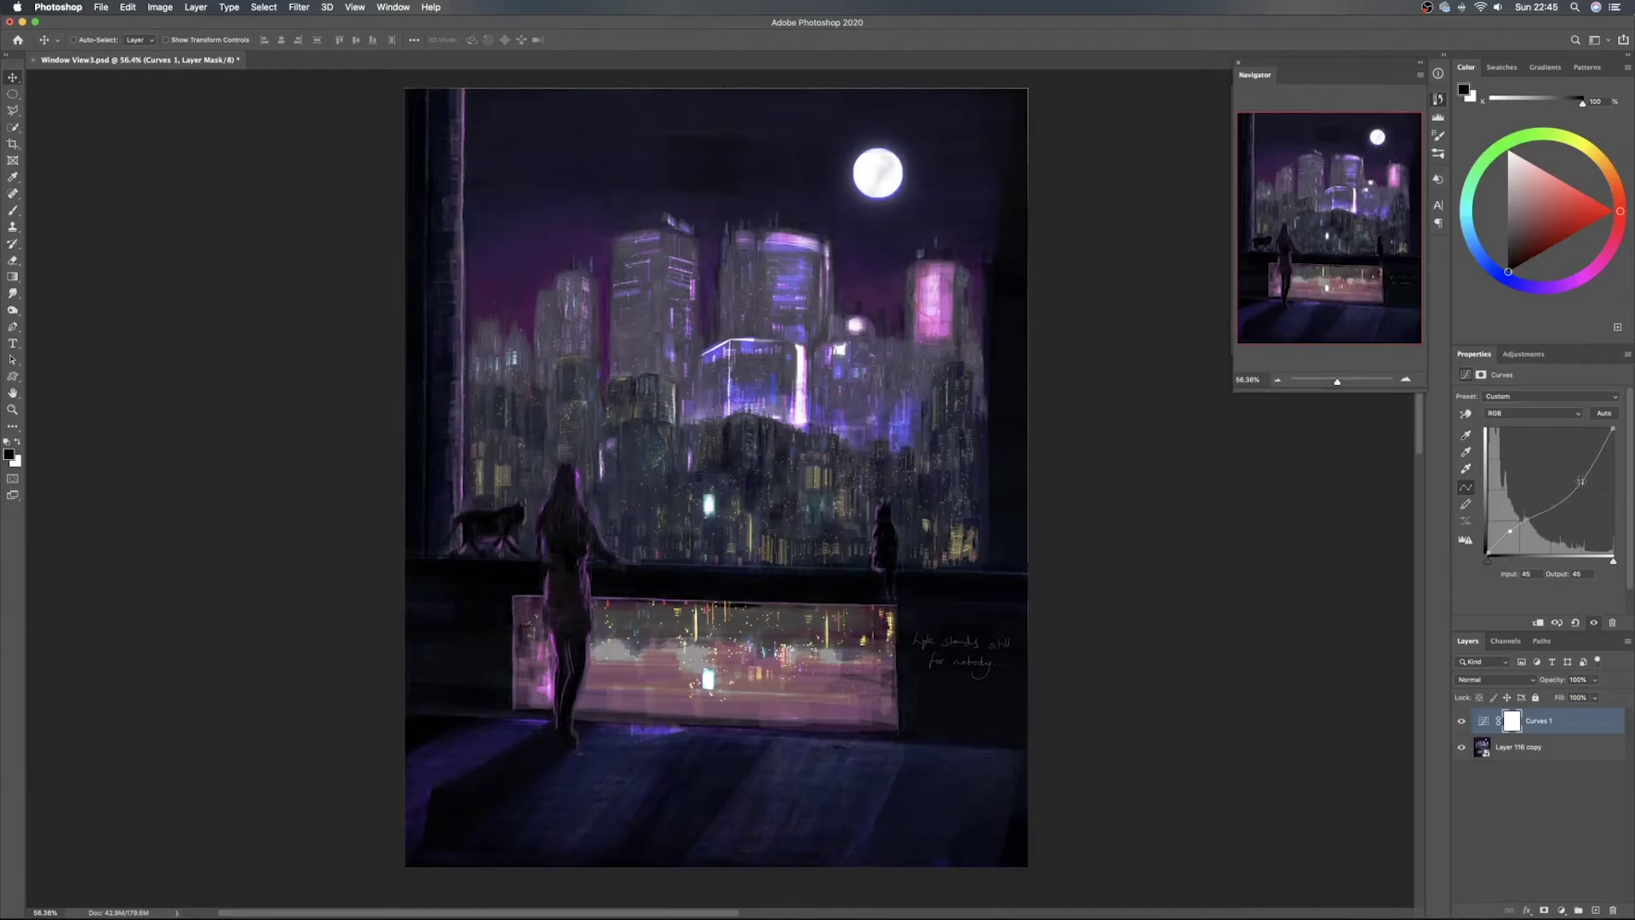
mouse_move(1581, 481)
left_mouse_down()
mouse_move(1565, 460)
mouse_move(1574, 473)
left_mouse_up()
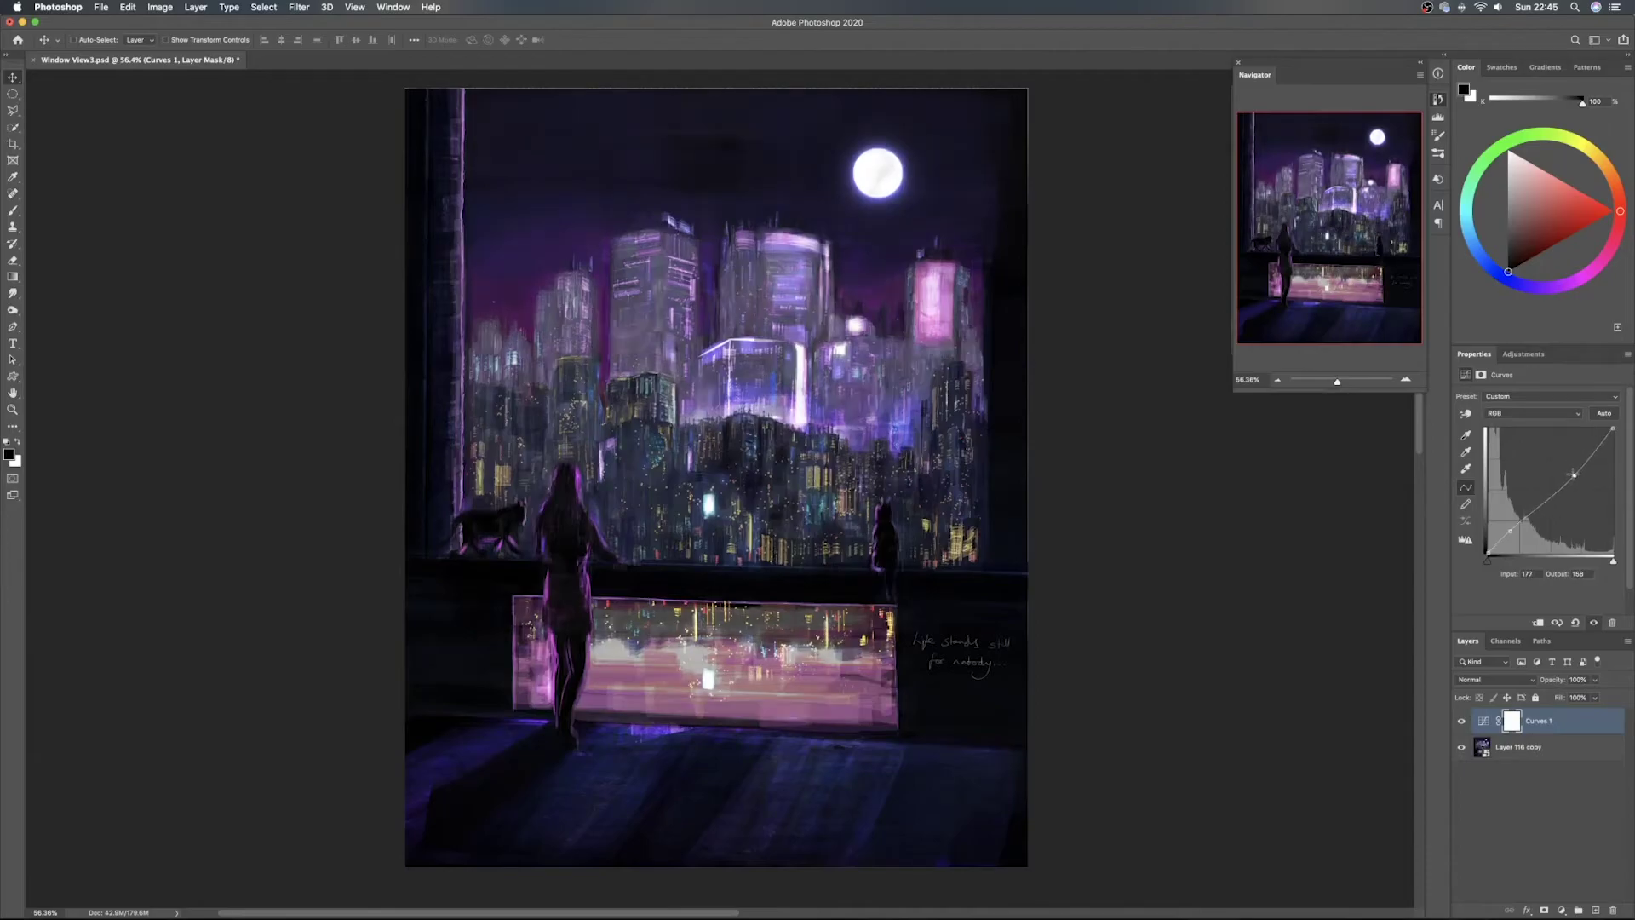
Compare the painting with the Curves adjustment switched off and on repeatedly, leaving it visible
left_click(1461, 722)
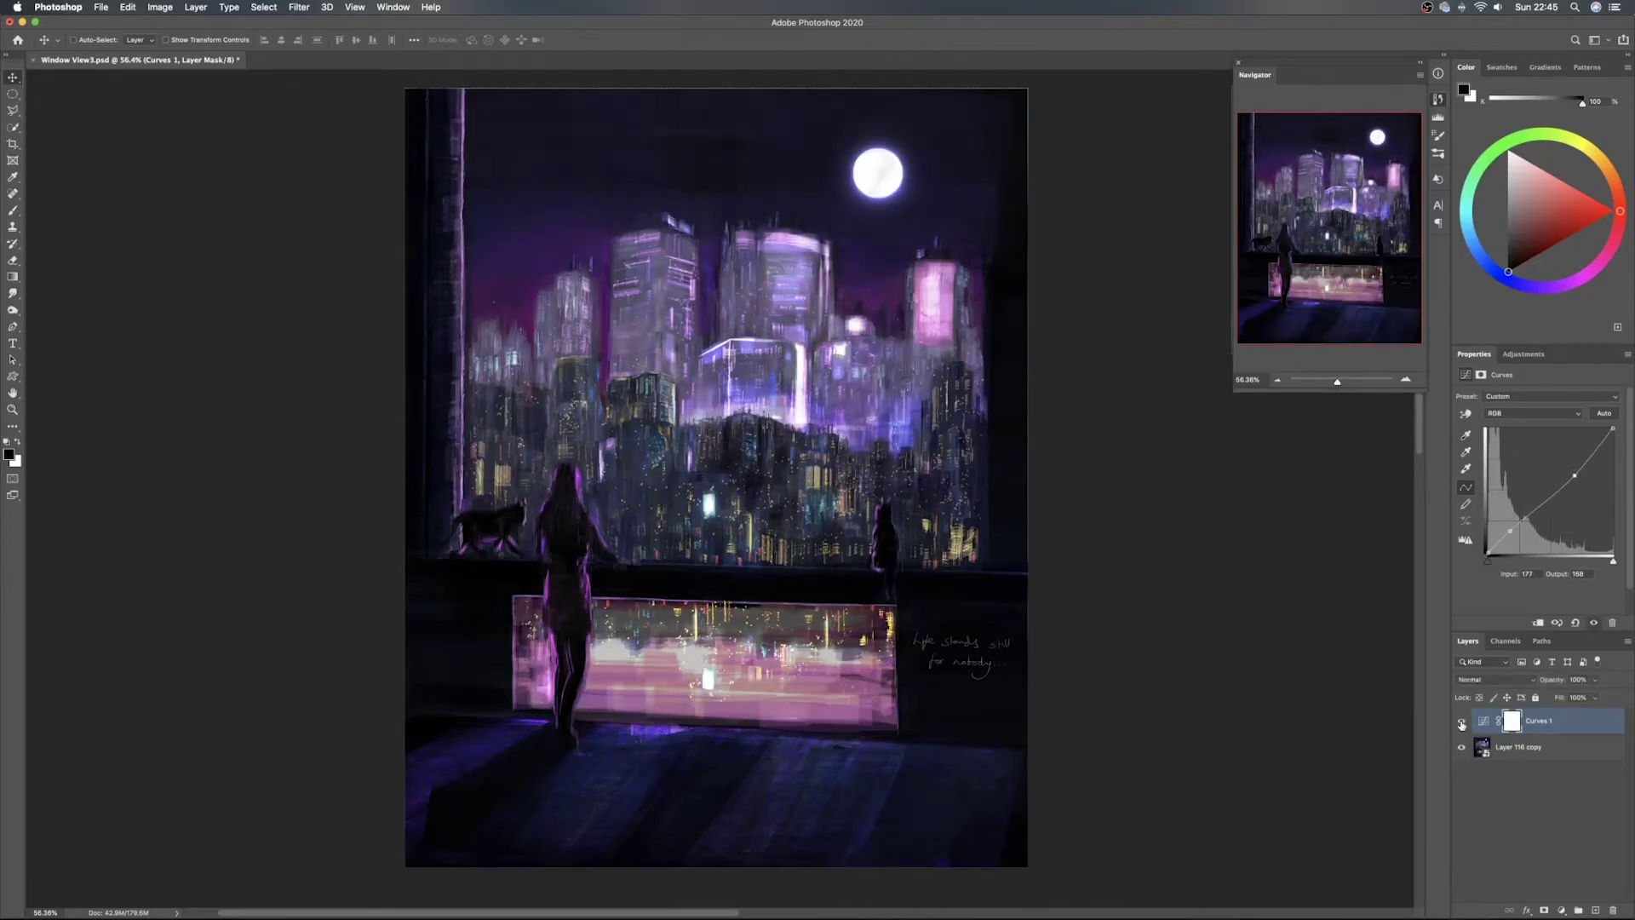
left_click(1461, 722)
left_click(1461, 722)
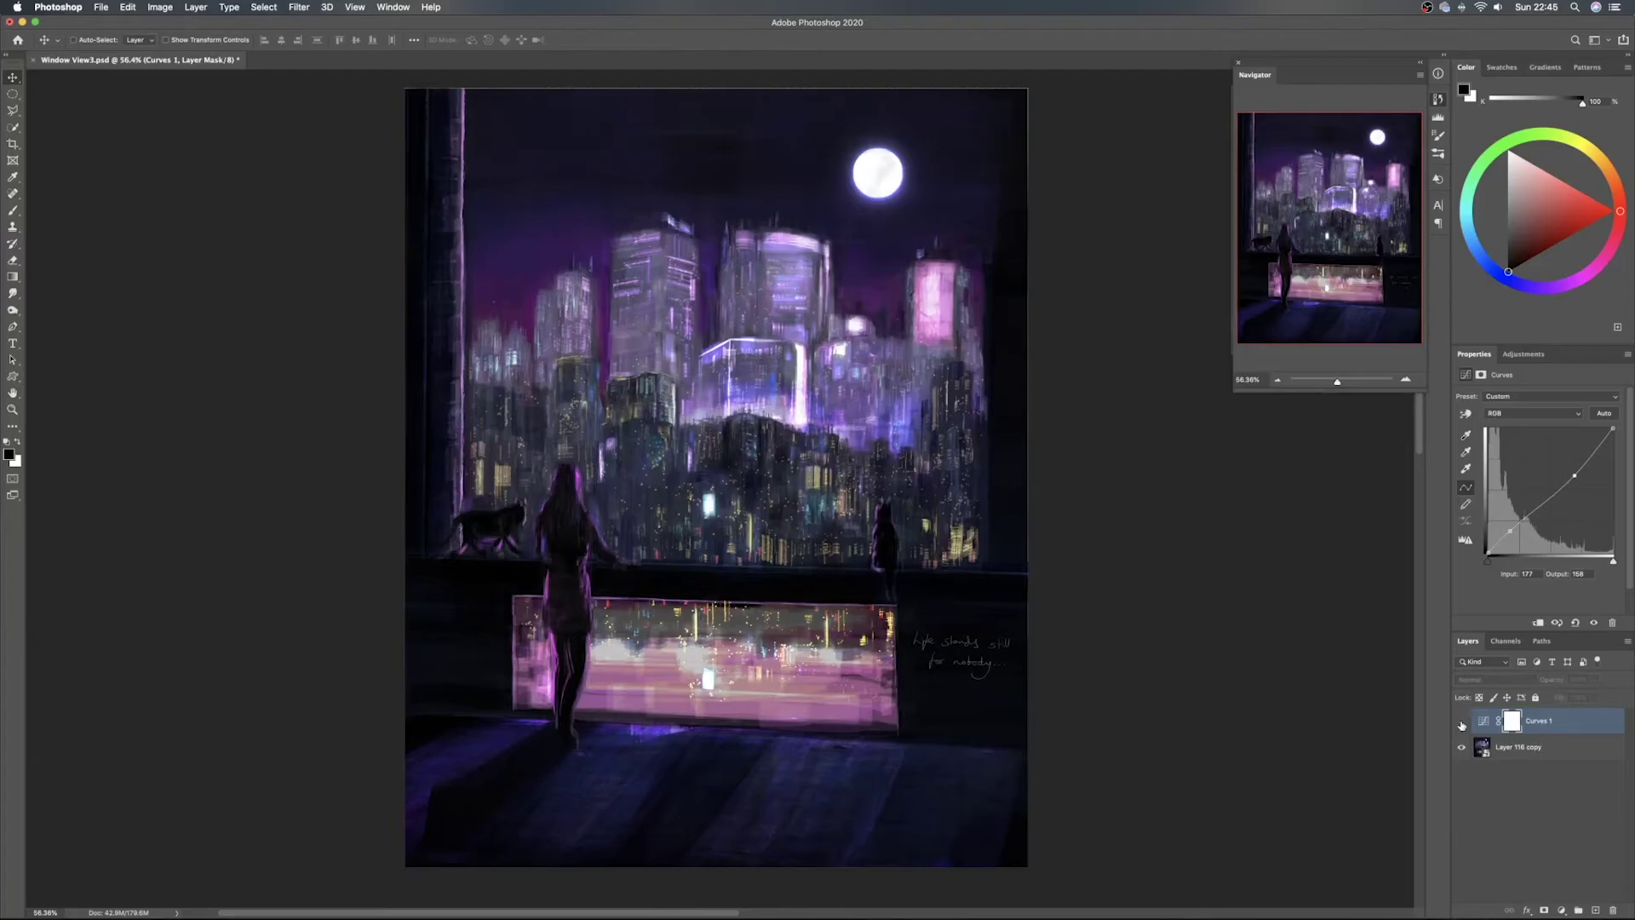
left_click(1461, 723)
left_click(1461, 723)
left_click(1461, 723)
left_click(1461, 723)
left_click(1461, 723)
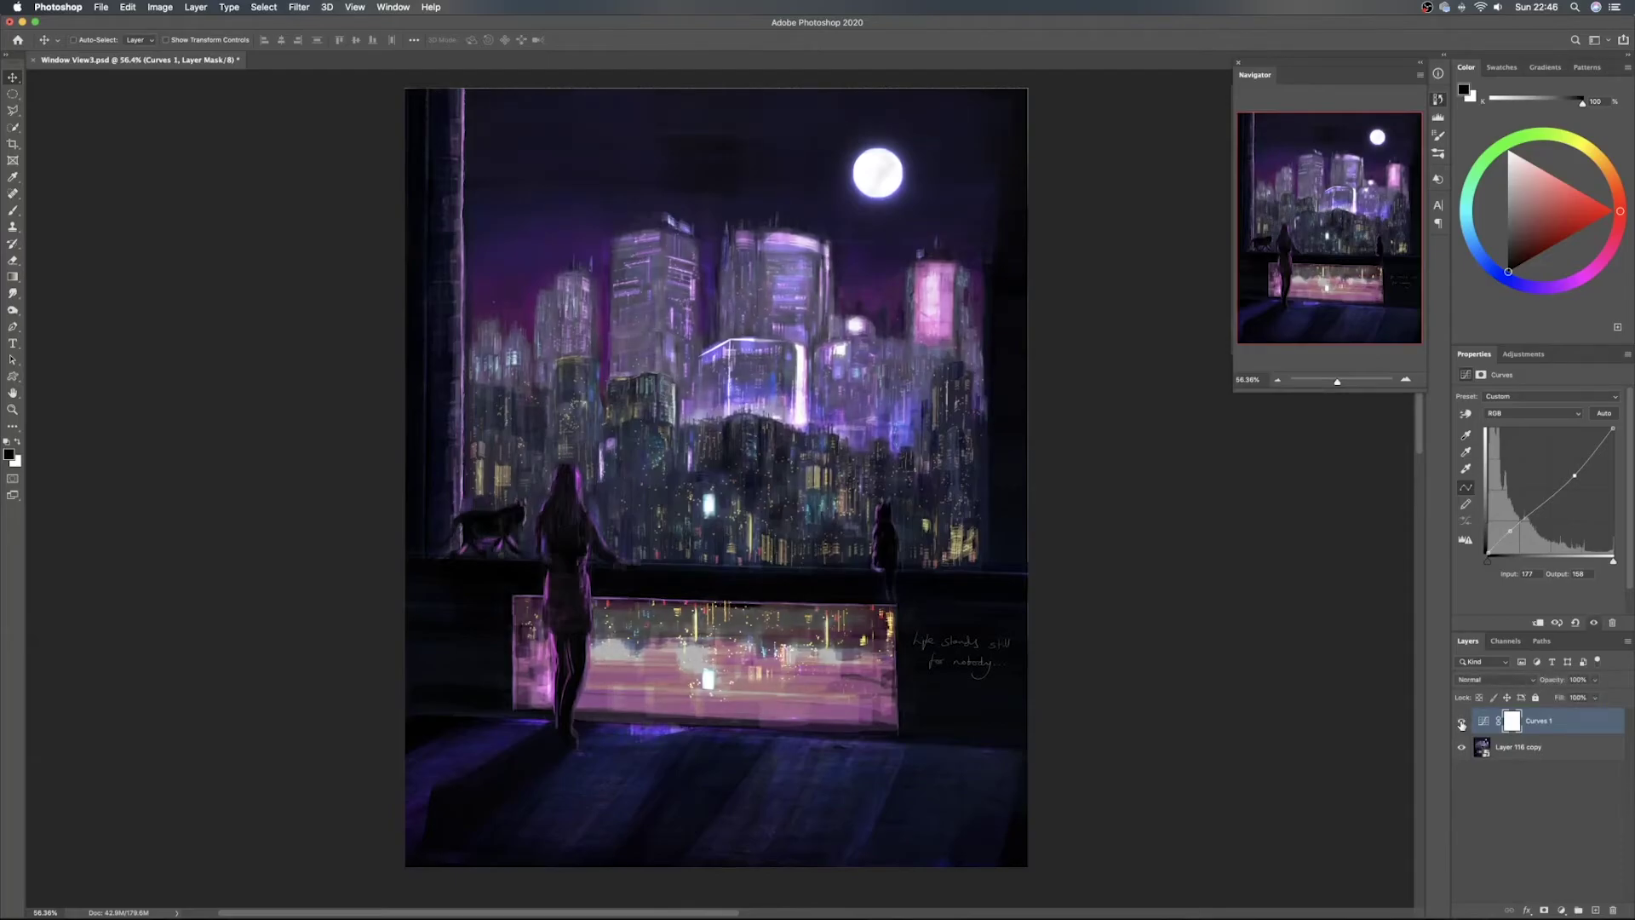
left_click(1461, 723)
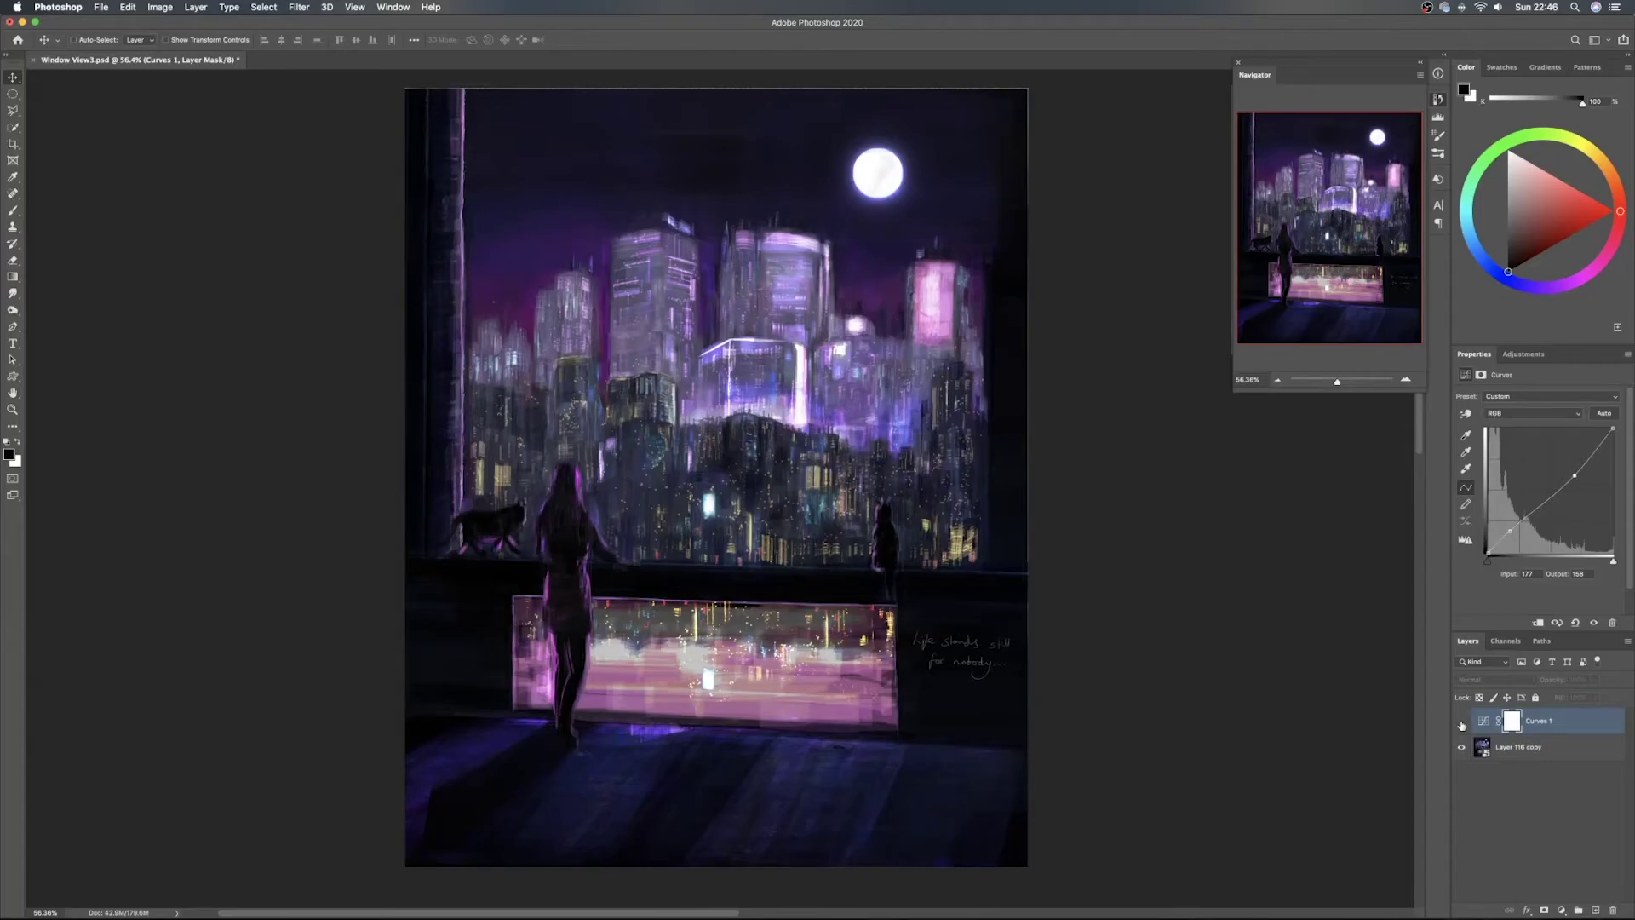
left_click(1461, 723)
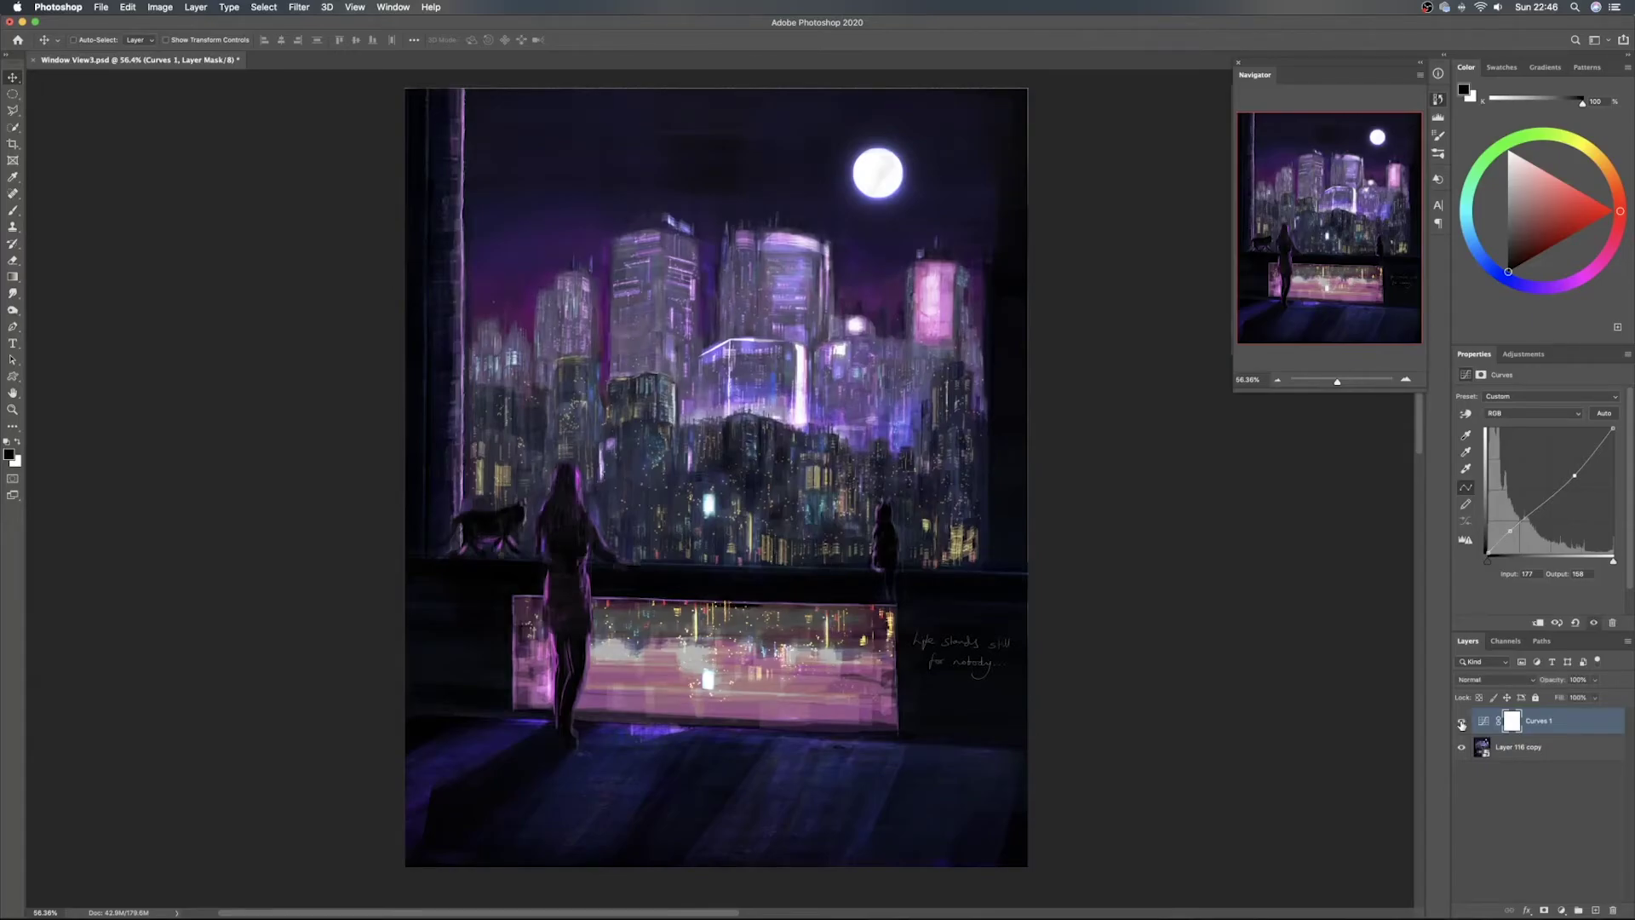
left_click(1461, 723)
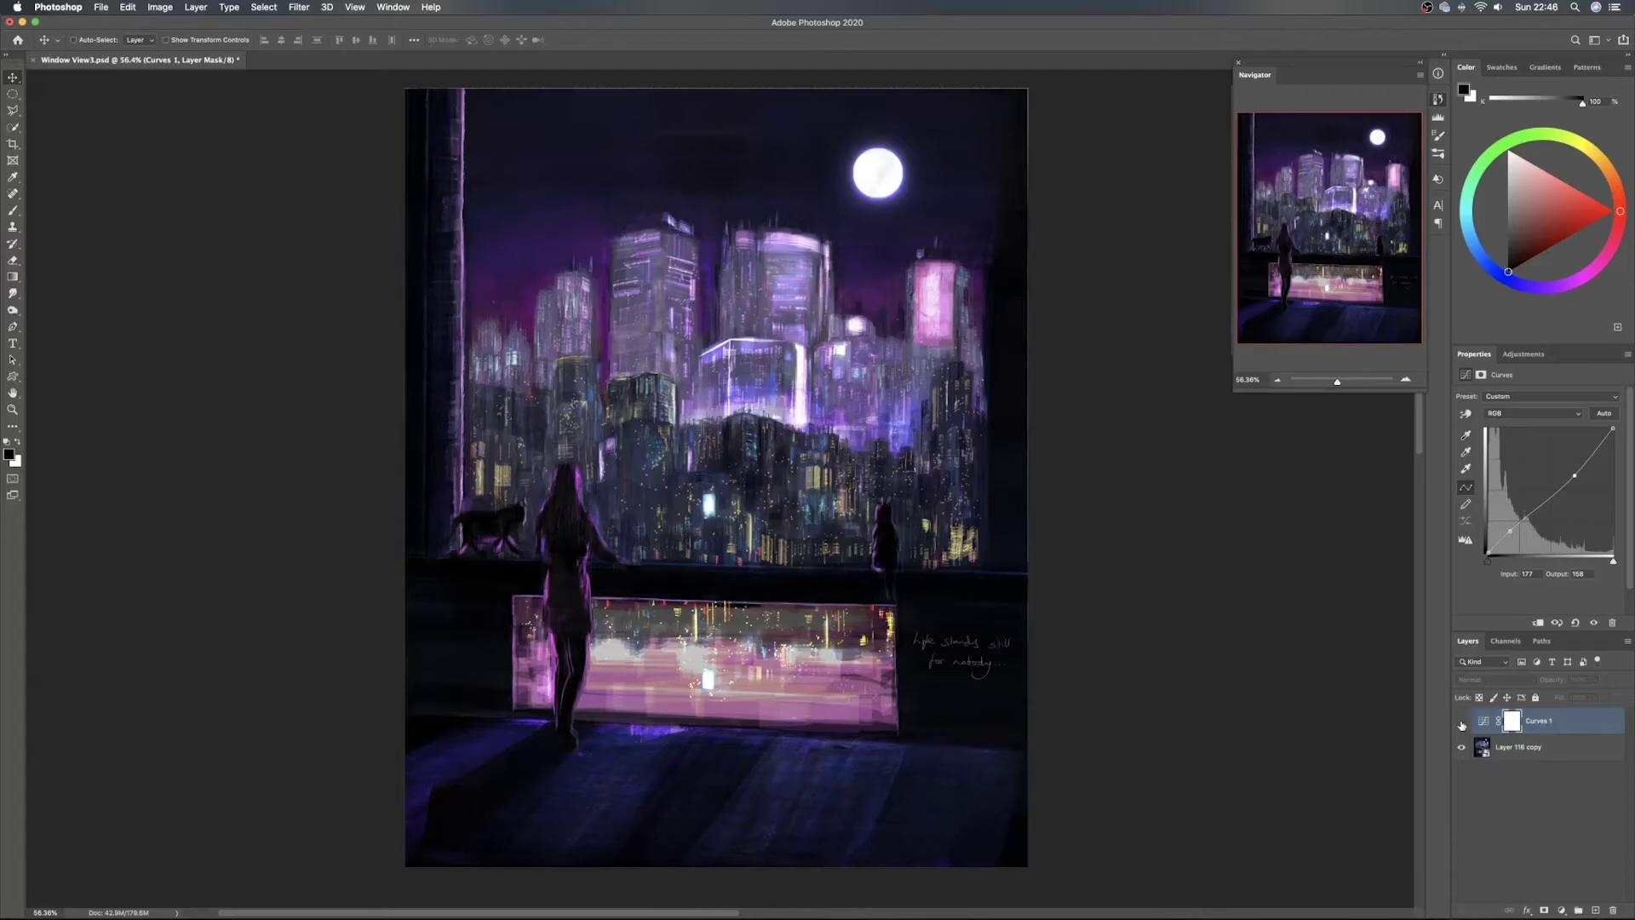
left_click(1461, 723)
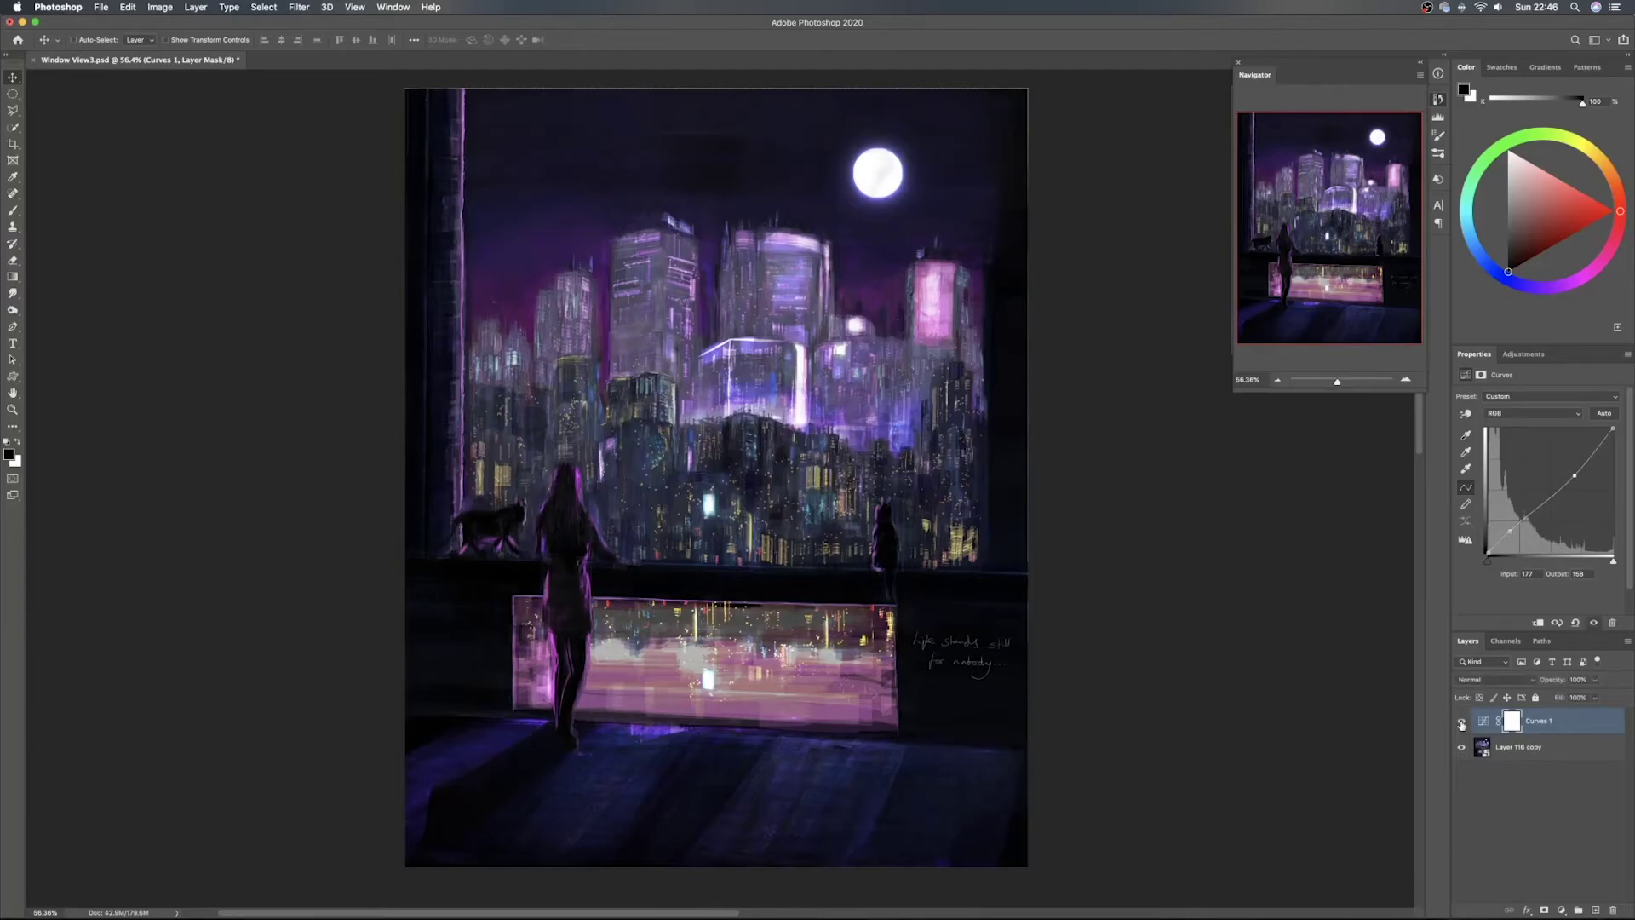
Add a new layer between the painting and the Curves adjustment and set its blend mode to Color Dodge
left_click(1571, 748)
left_click(1593, 910)
left_click(1466, 678)
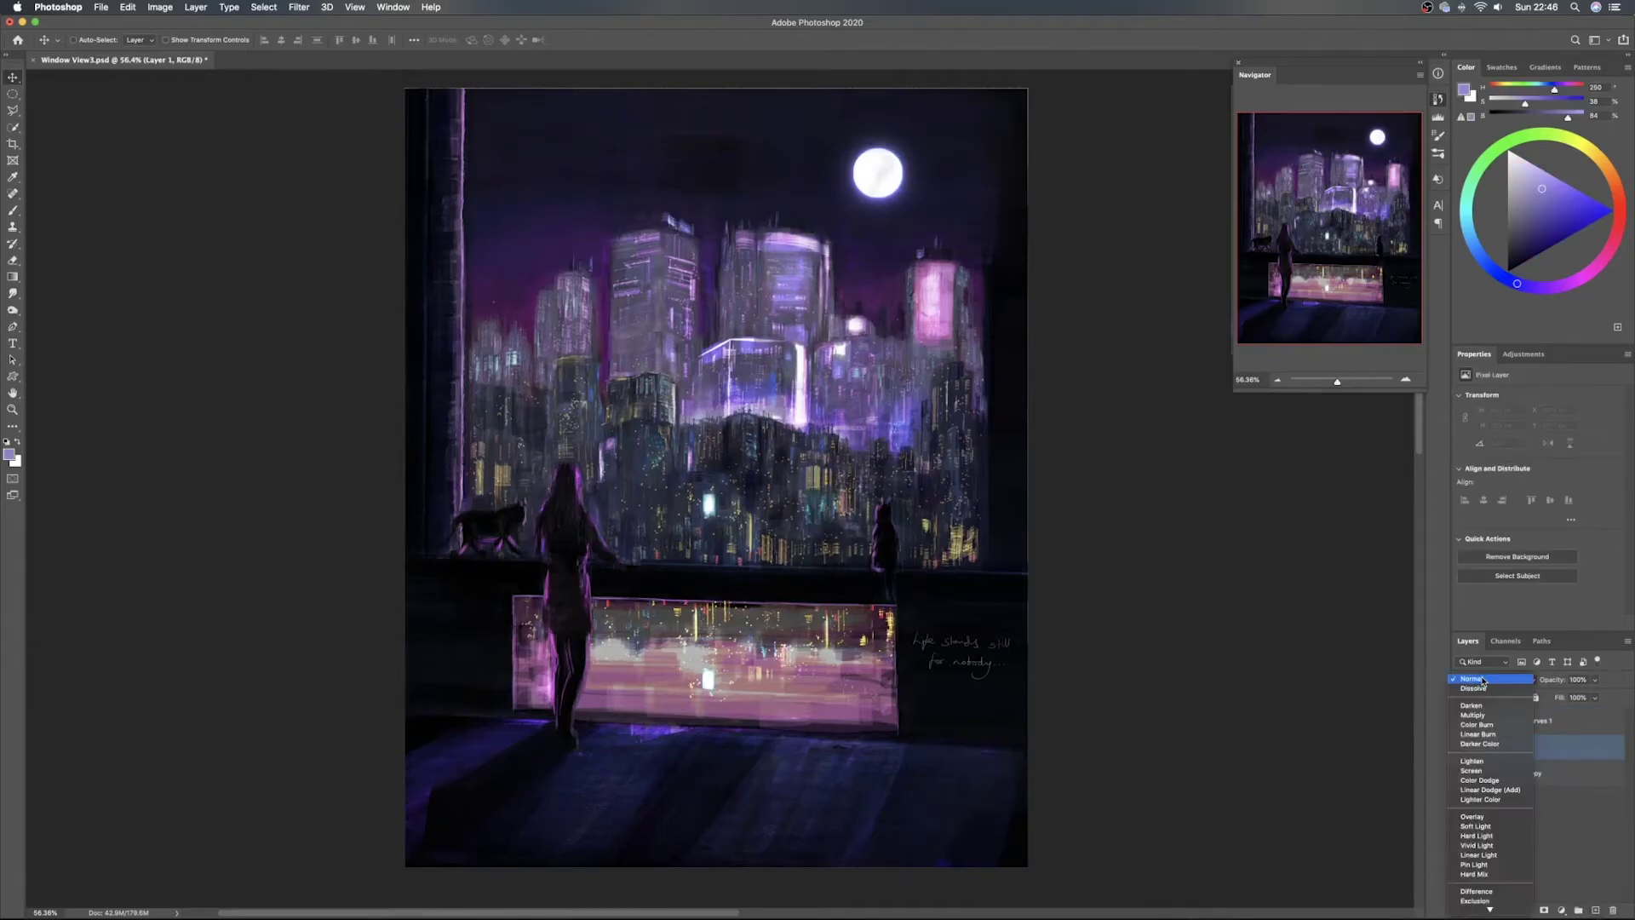
left_click(1482, 780)
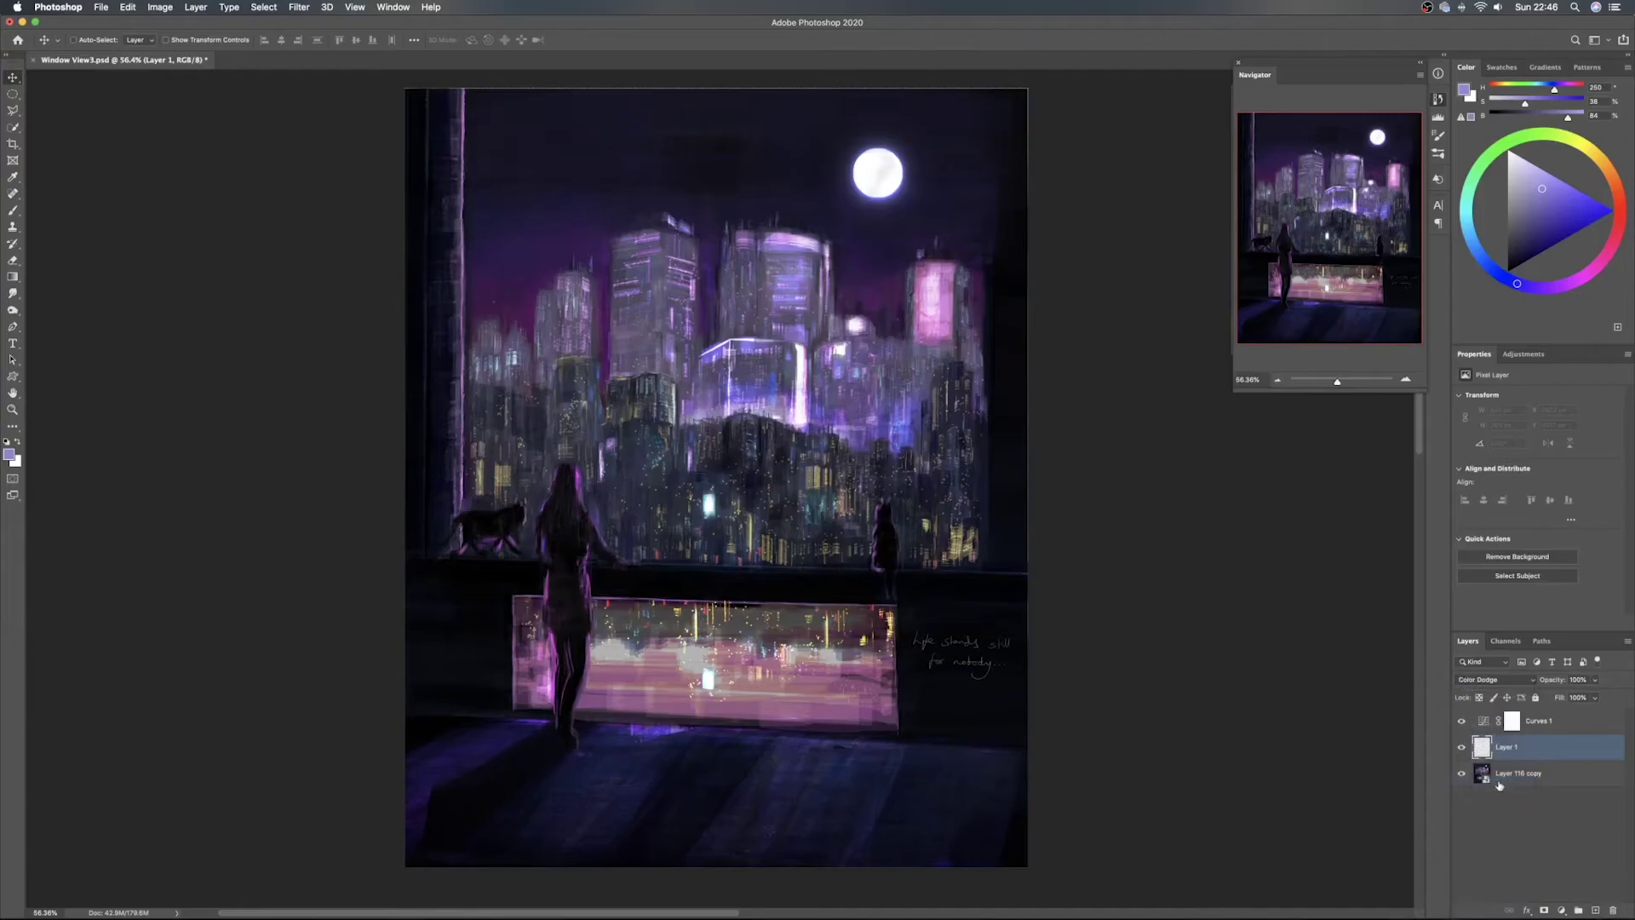
Choose the Airbrush from the Rossdraws Essential Brushes and set the brush's painting mode to Color Dodge
key("b")
right_click(877, 477)
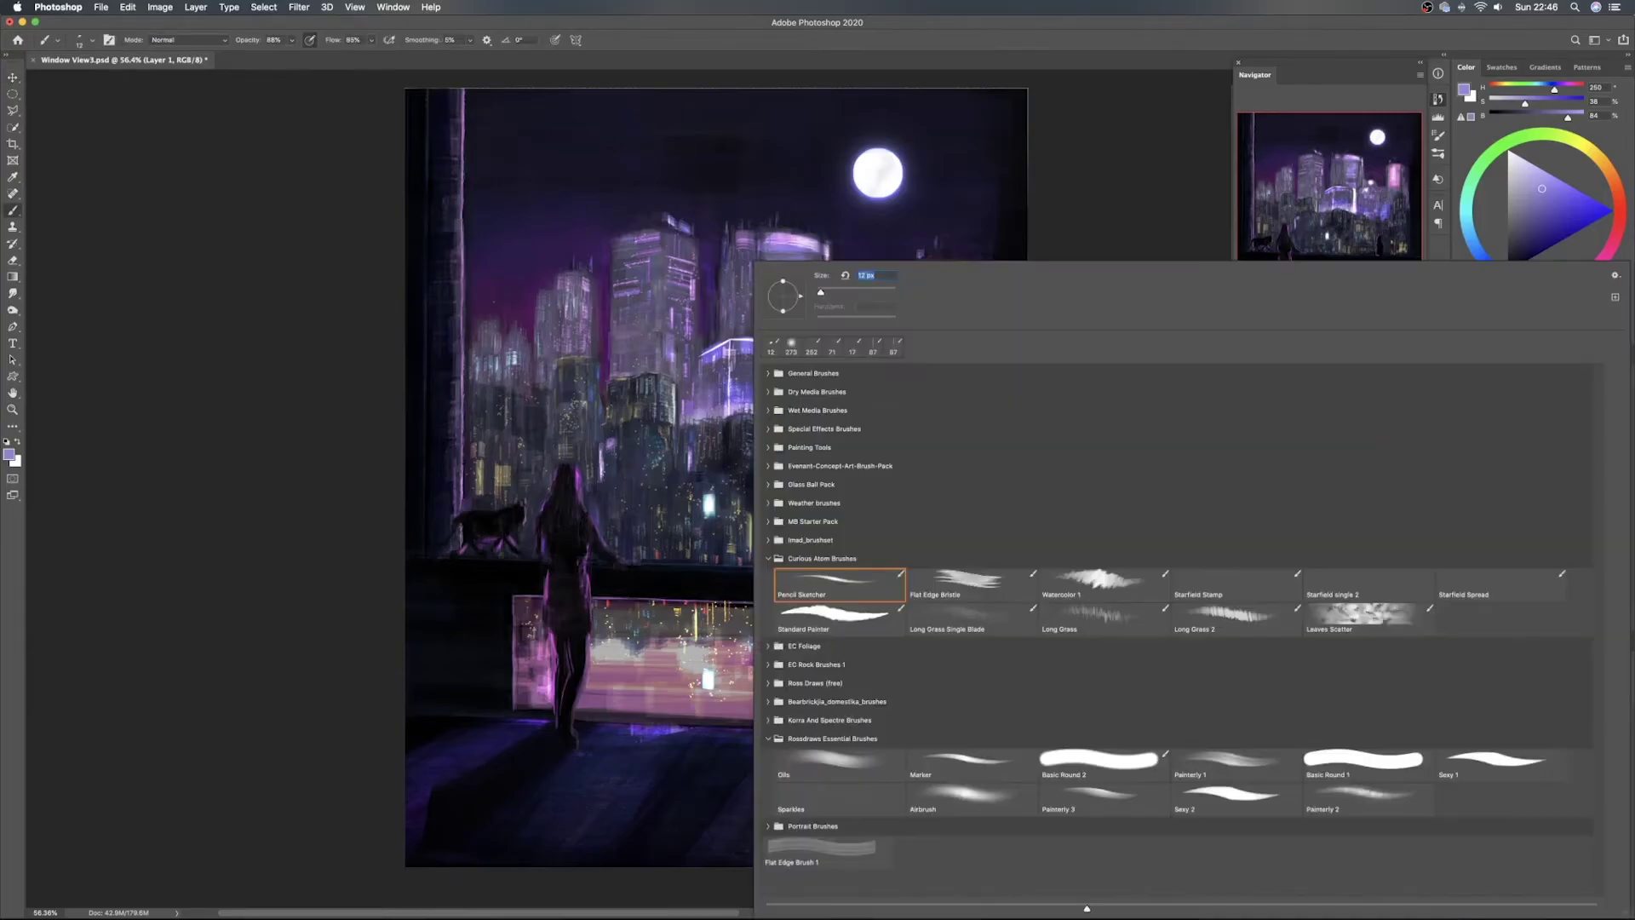
double_click(957, 794)
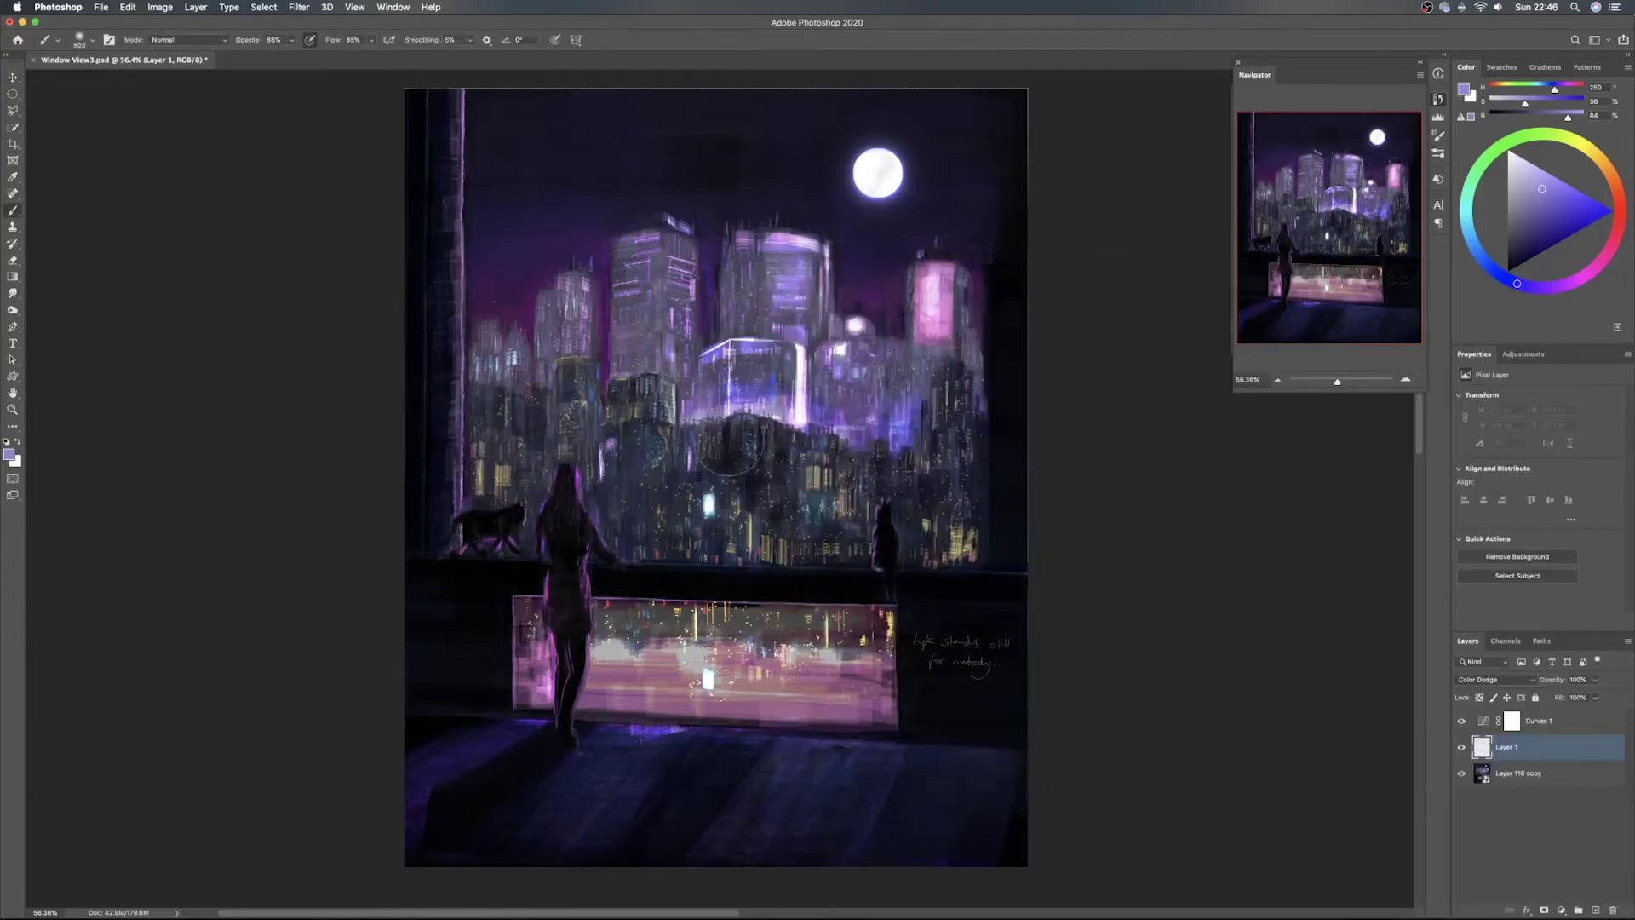
left_click(190, 40)
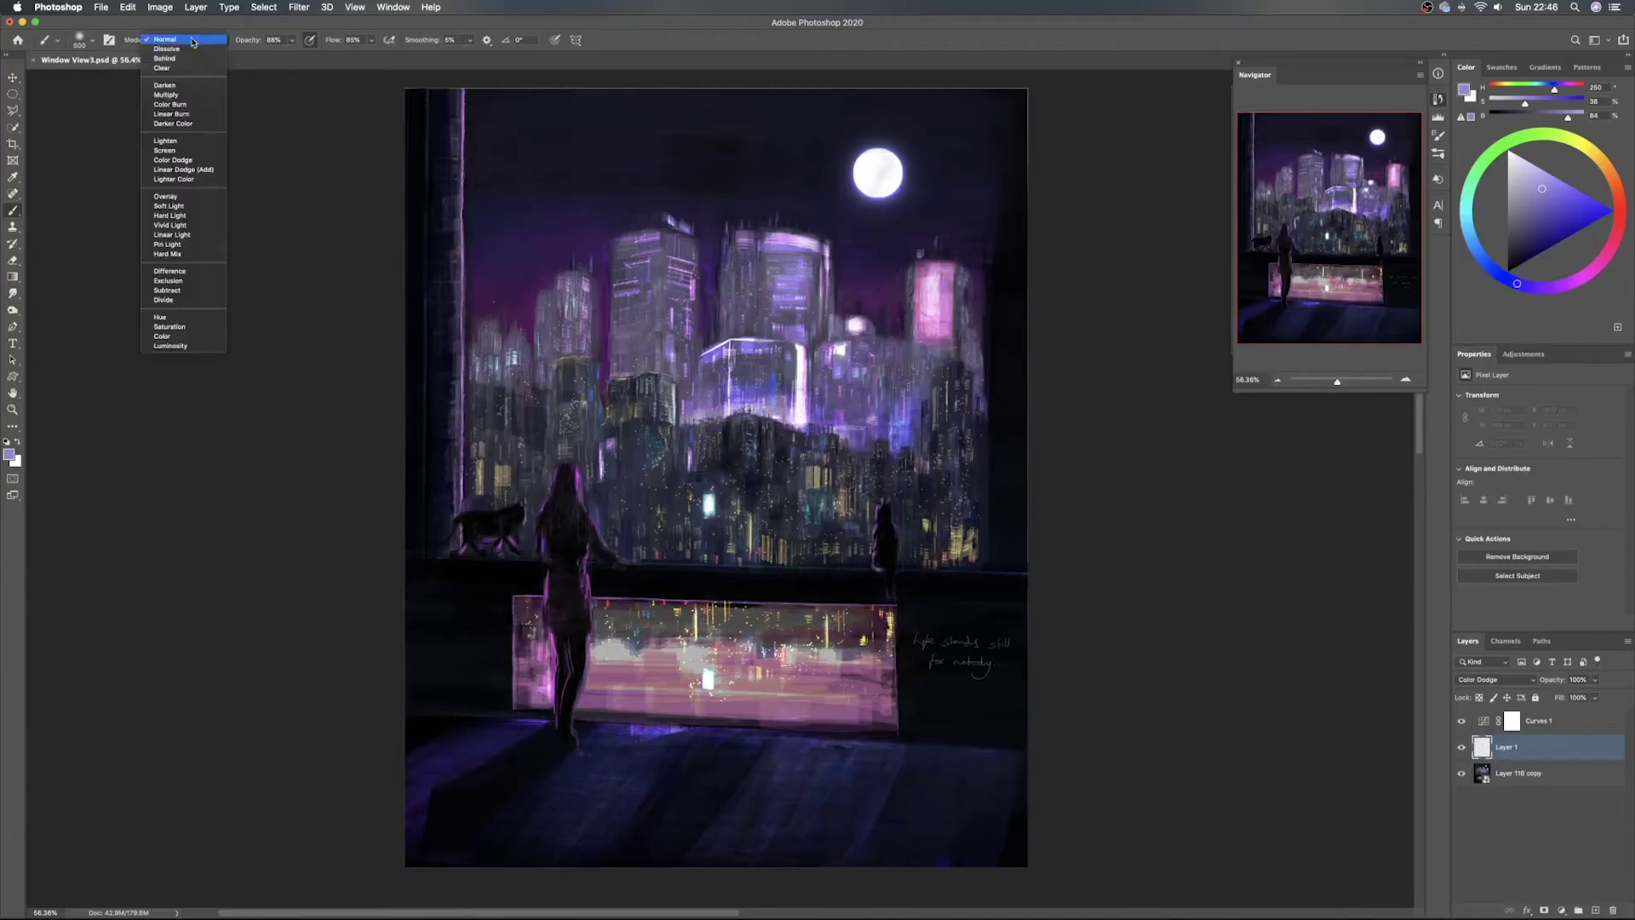
left_click(212, 165)
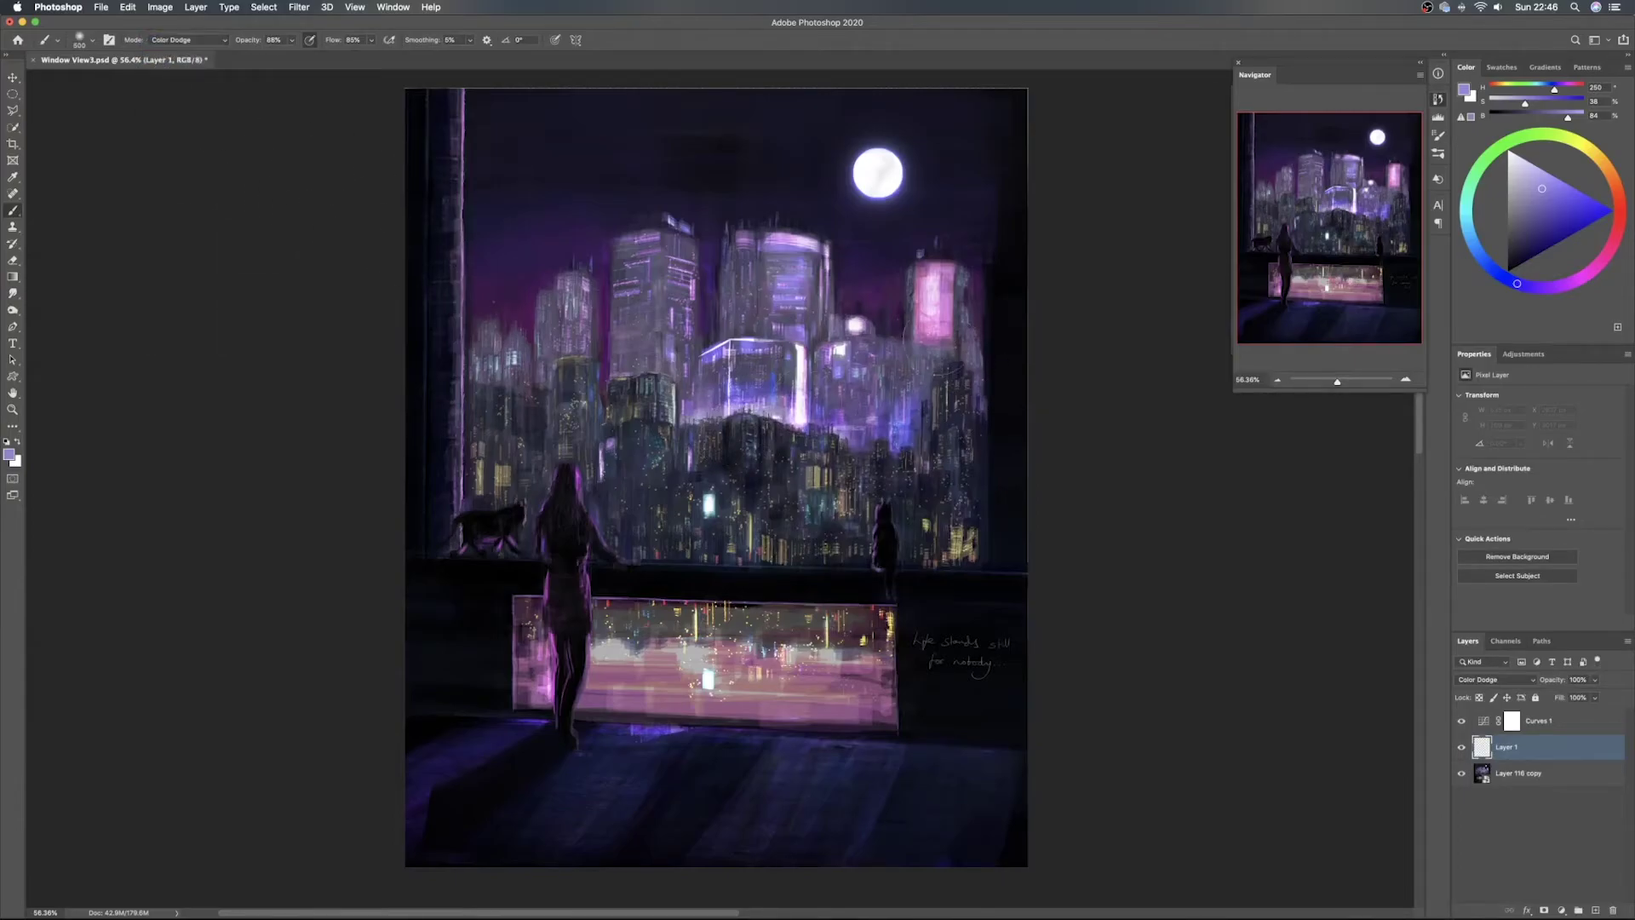
Try soft lavender glow strokes over the lower city buildings on the Color Dodge layer
left_click_drag(923, 332, 749, 561)
key("super+z")
left_click_drag(841, 481, 949, 566)
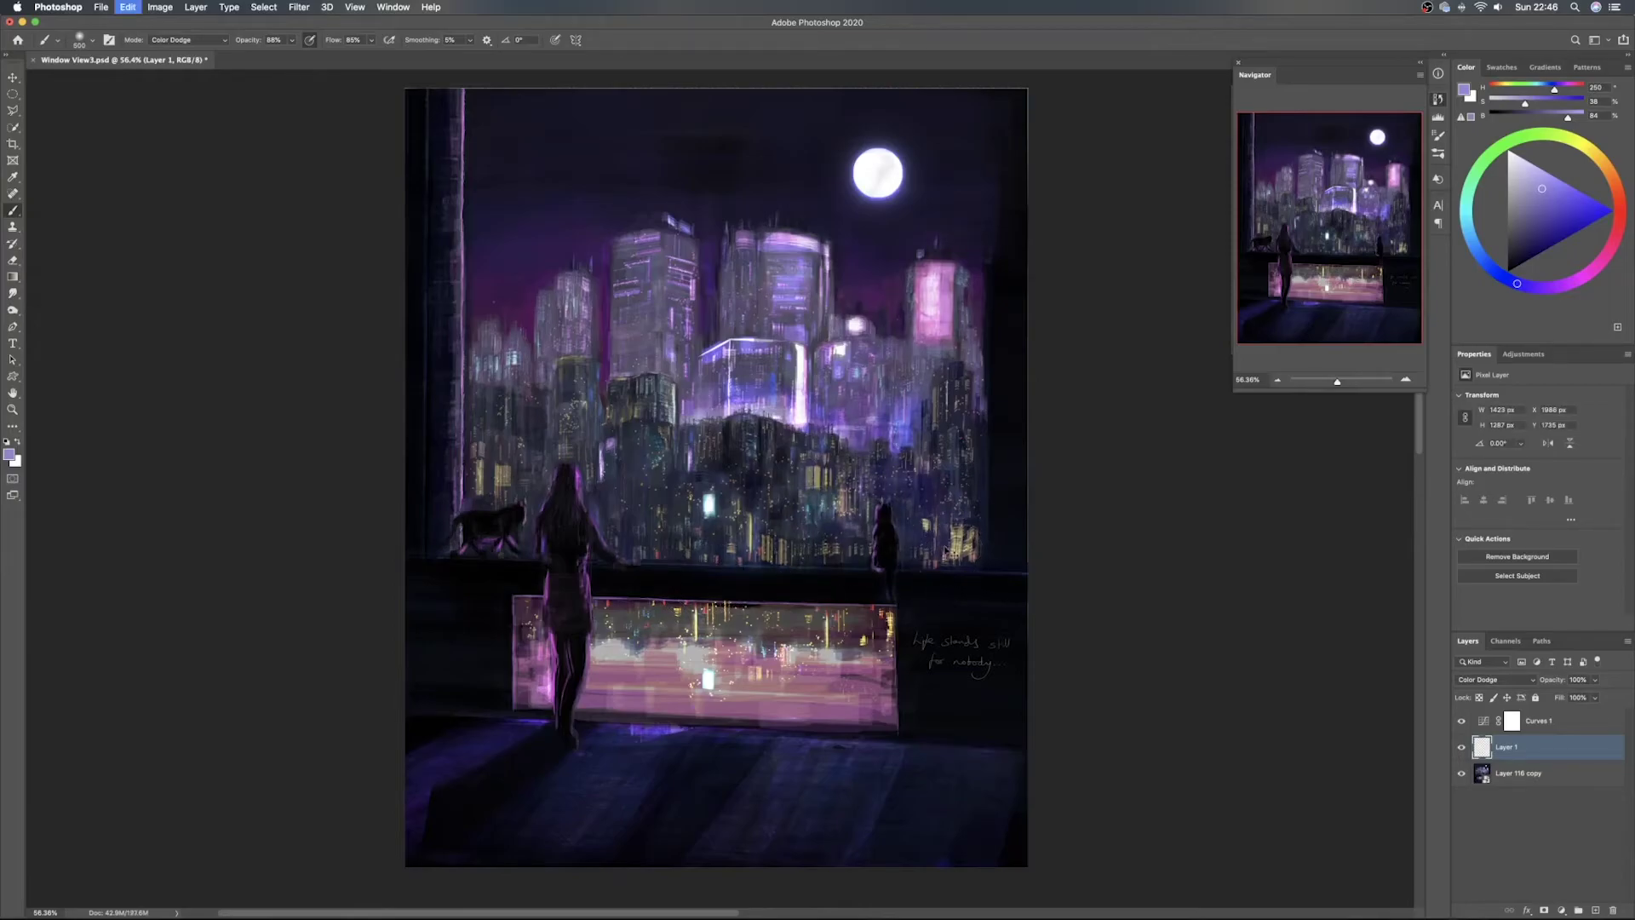
Pick an orange with hue 23 and paint a soft glow across the lower city buildings, redoing the stroke until it fits
left_click(1574, 188)
left_click(1612, 182)
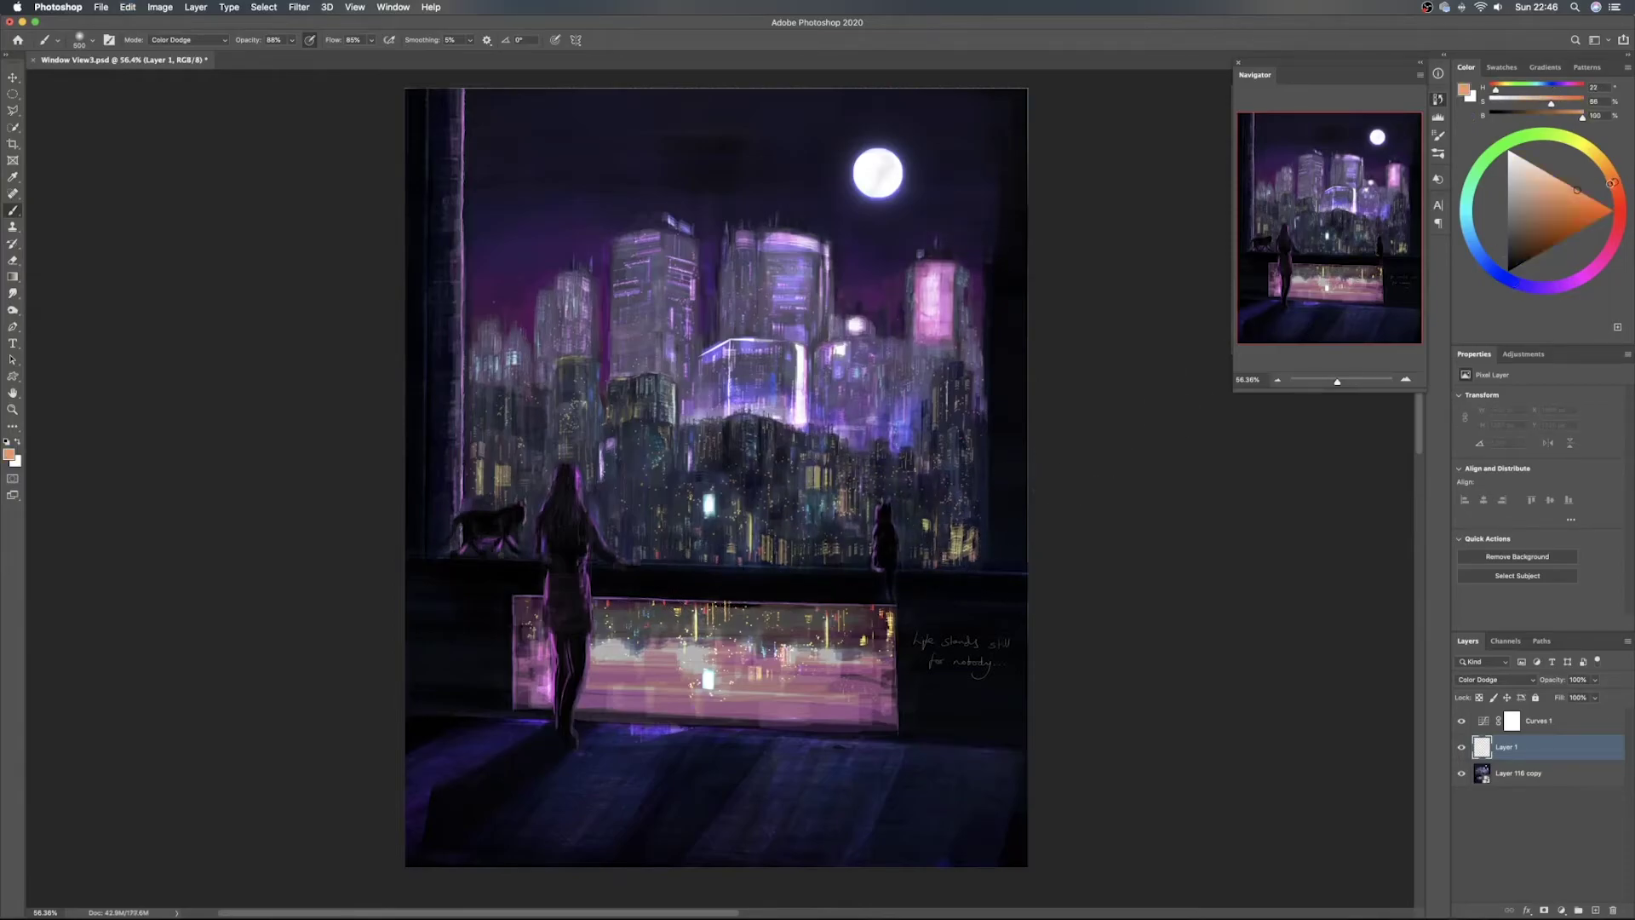
left_click_drag(907, 481, 913, 566)
key("super+z")
mouse_move(917, 498)
left_mouse_down()
mouse_move(880, 462)
mouse_move(827, 529)
left_mouse_up()
key("super+z")
left_click_drag(651, 517, 969, 428)
key("super+z")
mouse_move(902, 481)
left_mouse_down()
mouse_move(838, 515)
mouse_move(703, 534)
left_mouse_up()
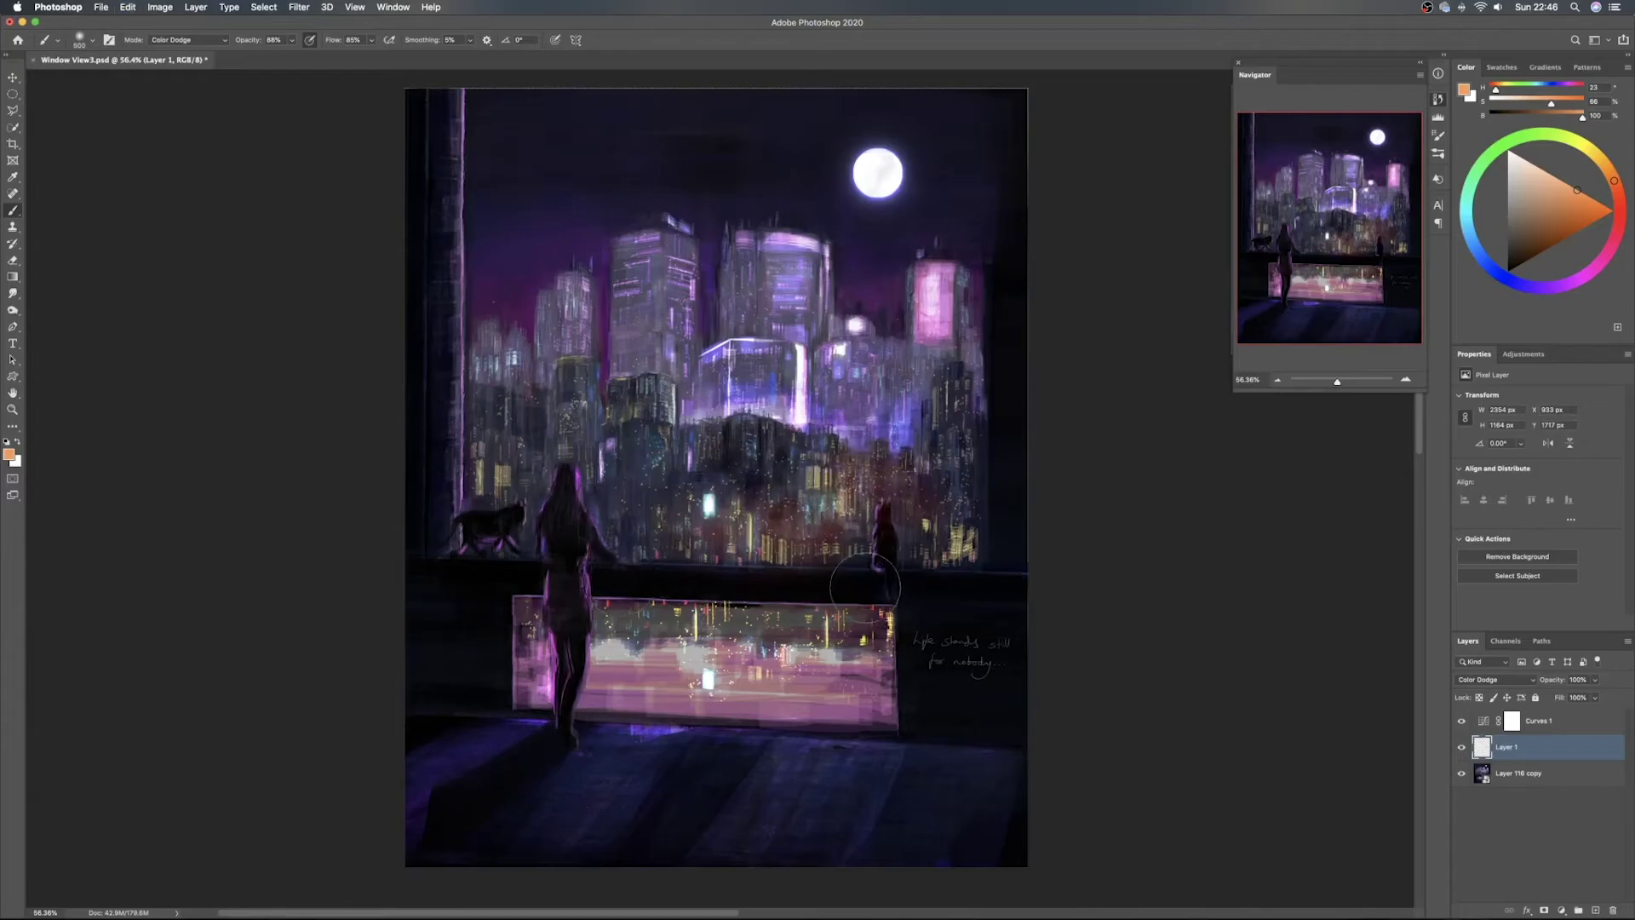
key("super+z")
mouse_move(891, 552)
left_mouse_down()
mouse_move(907, 519)
mouse_move(860, 485)
mouse_move(749, 528)
mouse_move(503, 521)
left_mouse_up()
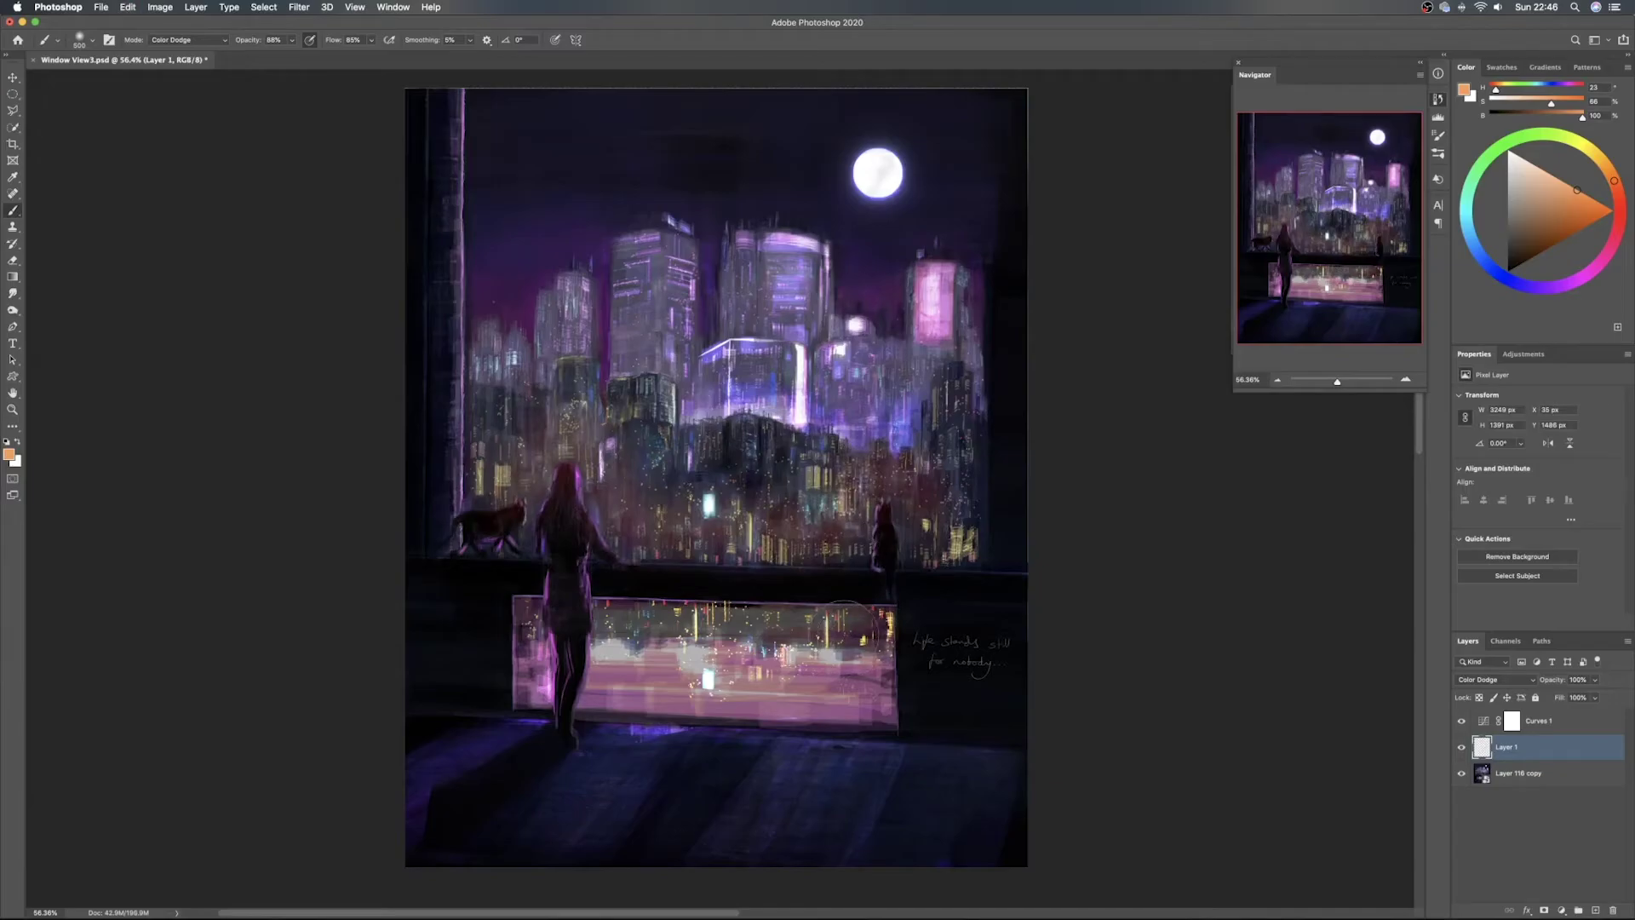
Compare the skyline without and with the orange glow by undoing and redoing the stroke, keeping the glow
key("super+z")
key("super+shift+z")
key("super+z")
key("super+shift+z")
Try a different hue for the orange glow layer with Hue/Saturation and cancel the change
key("super+u")
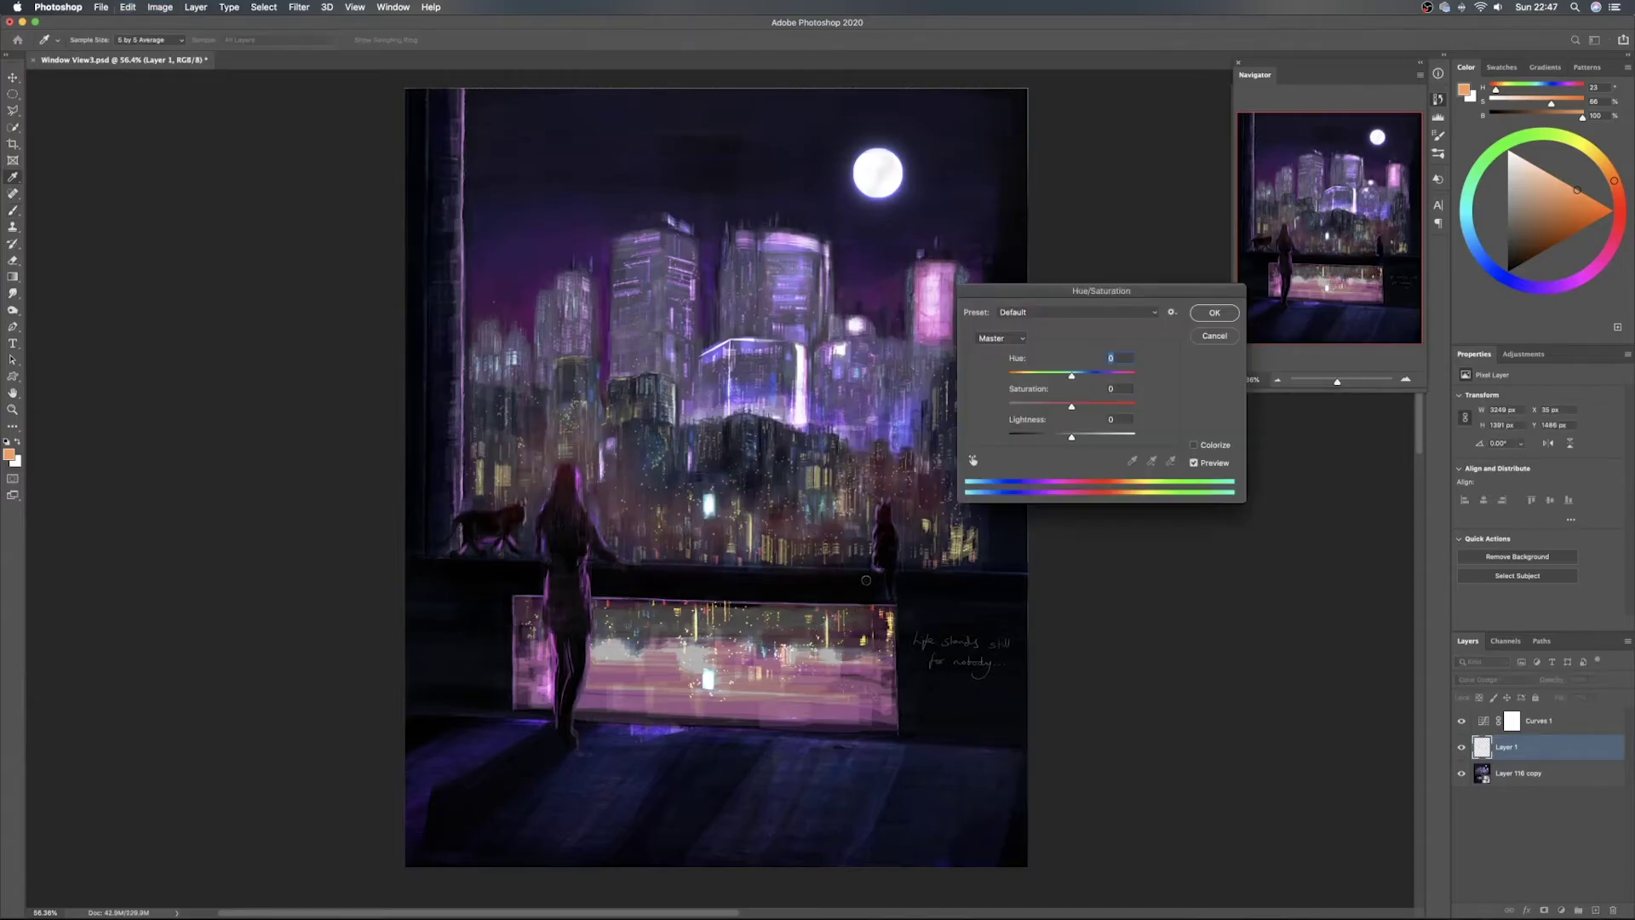
mouse_move(1072, 378)
left_mouse_down()
mouse_move(1021, 378)
mouse_move(1102, 378)
mouse_move(1024, 377)
mouse_move(1067, 383)
left_mouse_up()
left_click(1214, 337)
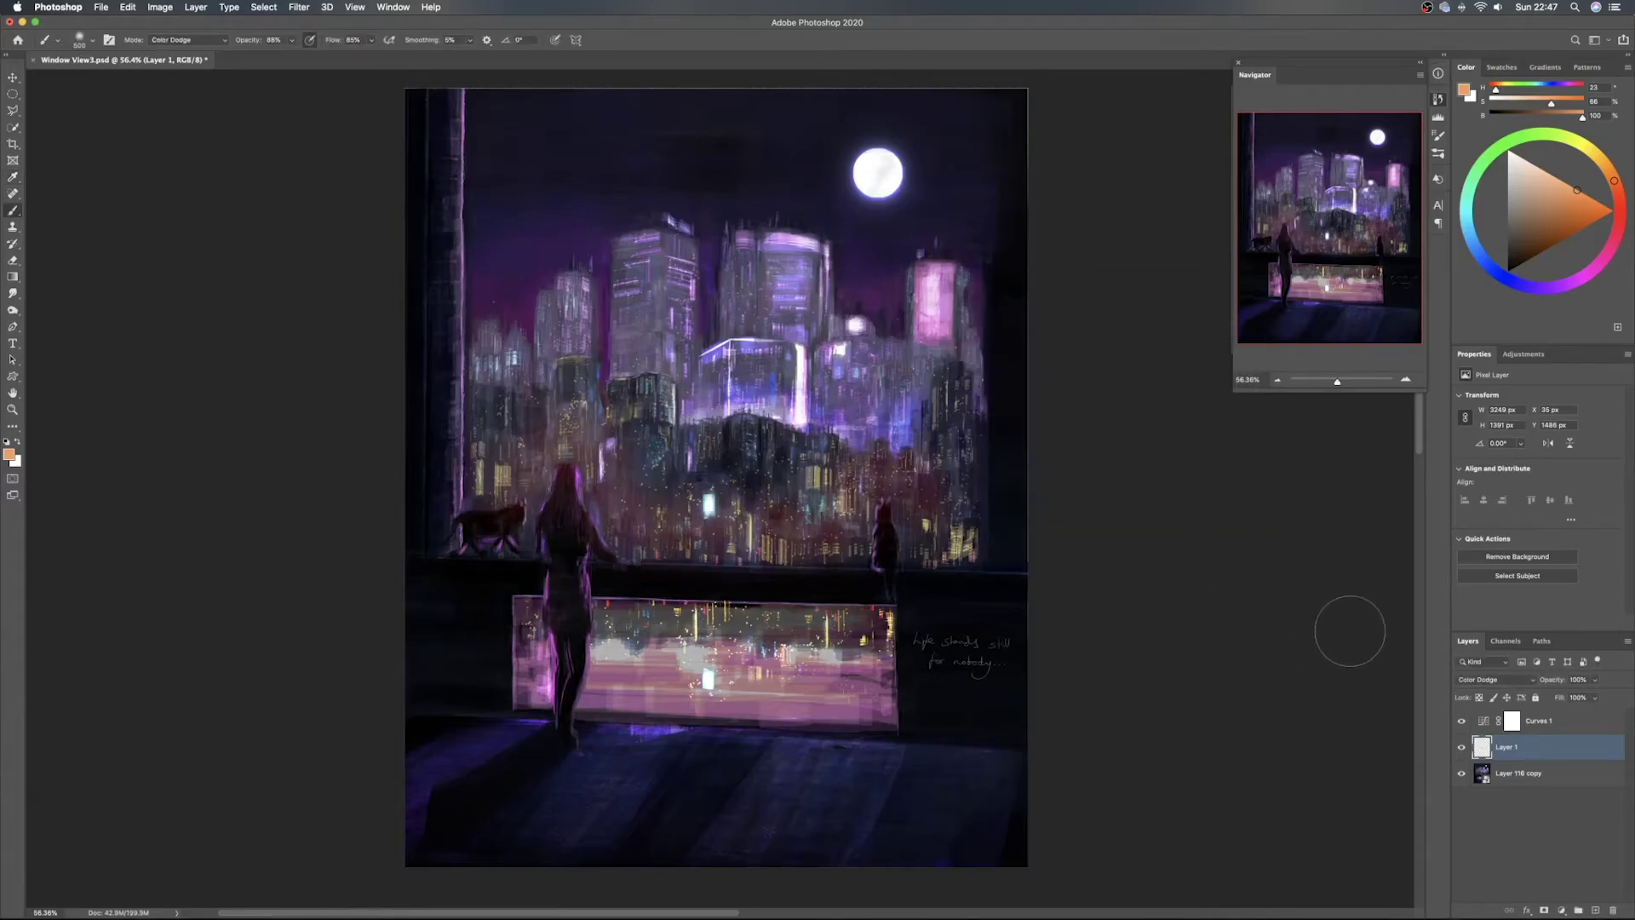
Add another layer above the orange glow layer and set its blend mode to Color Dodge
left_click(1596, 910)
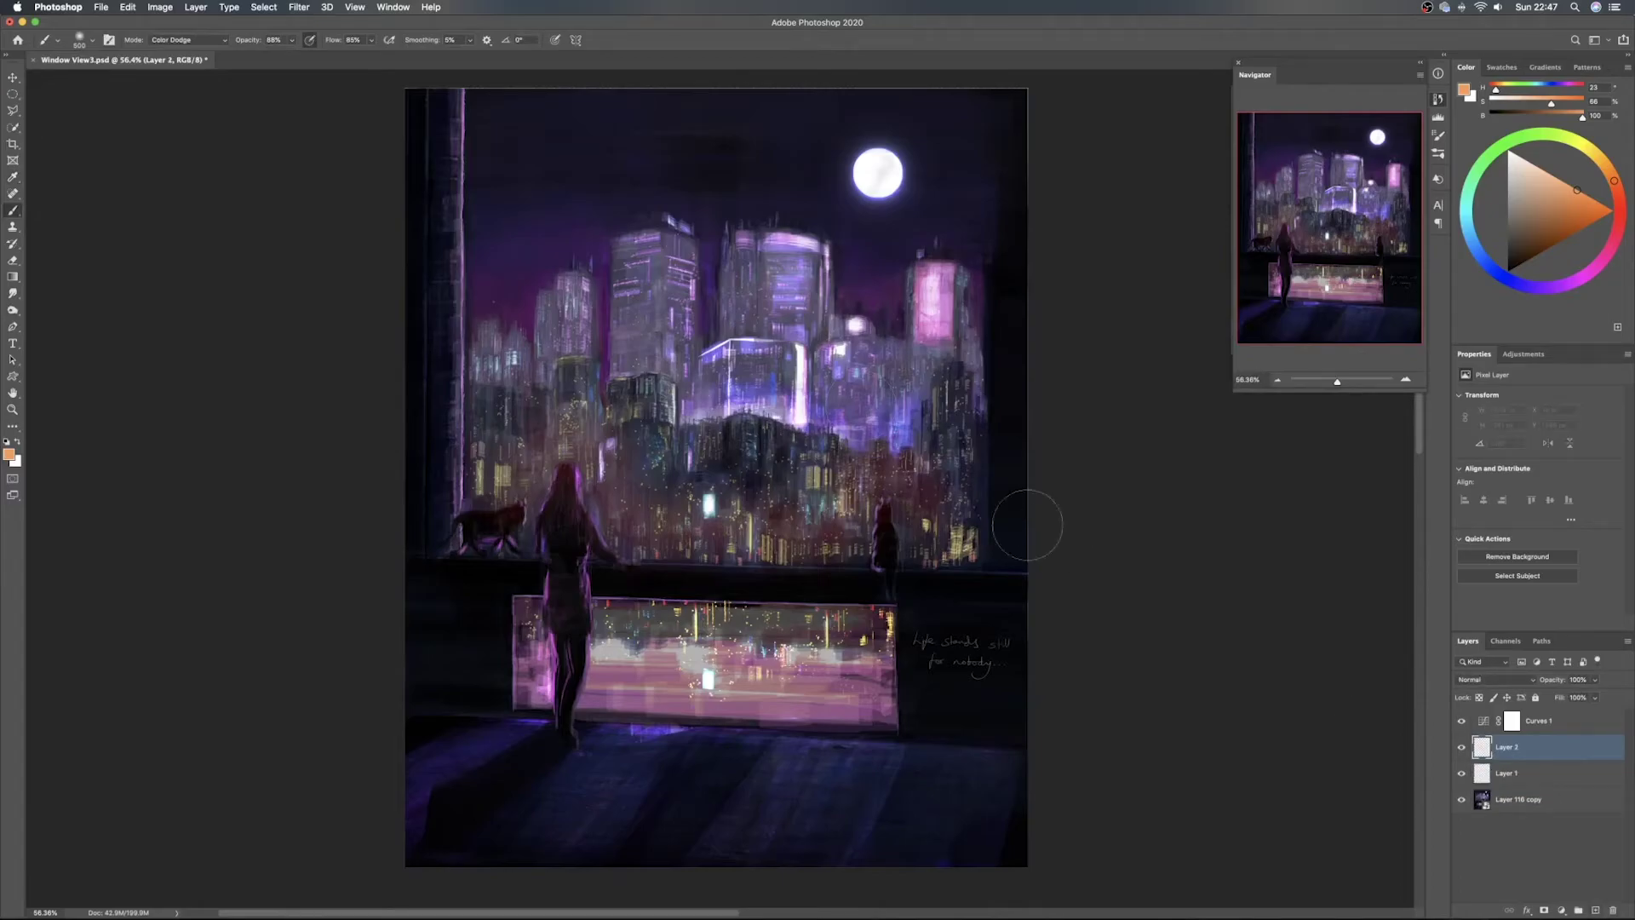
left_click(1494, 678)
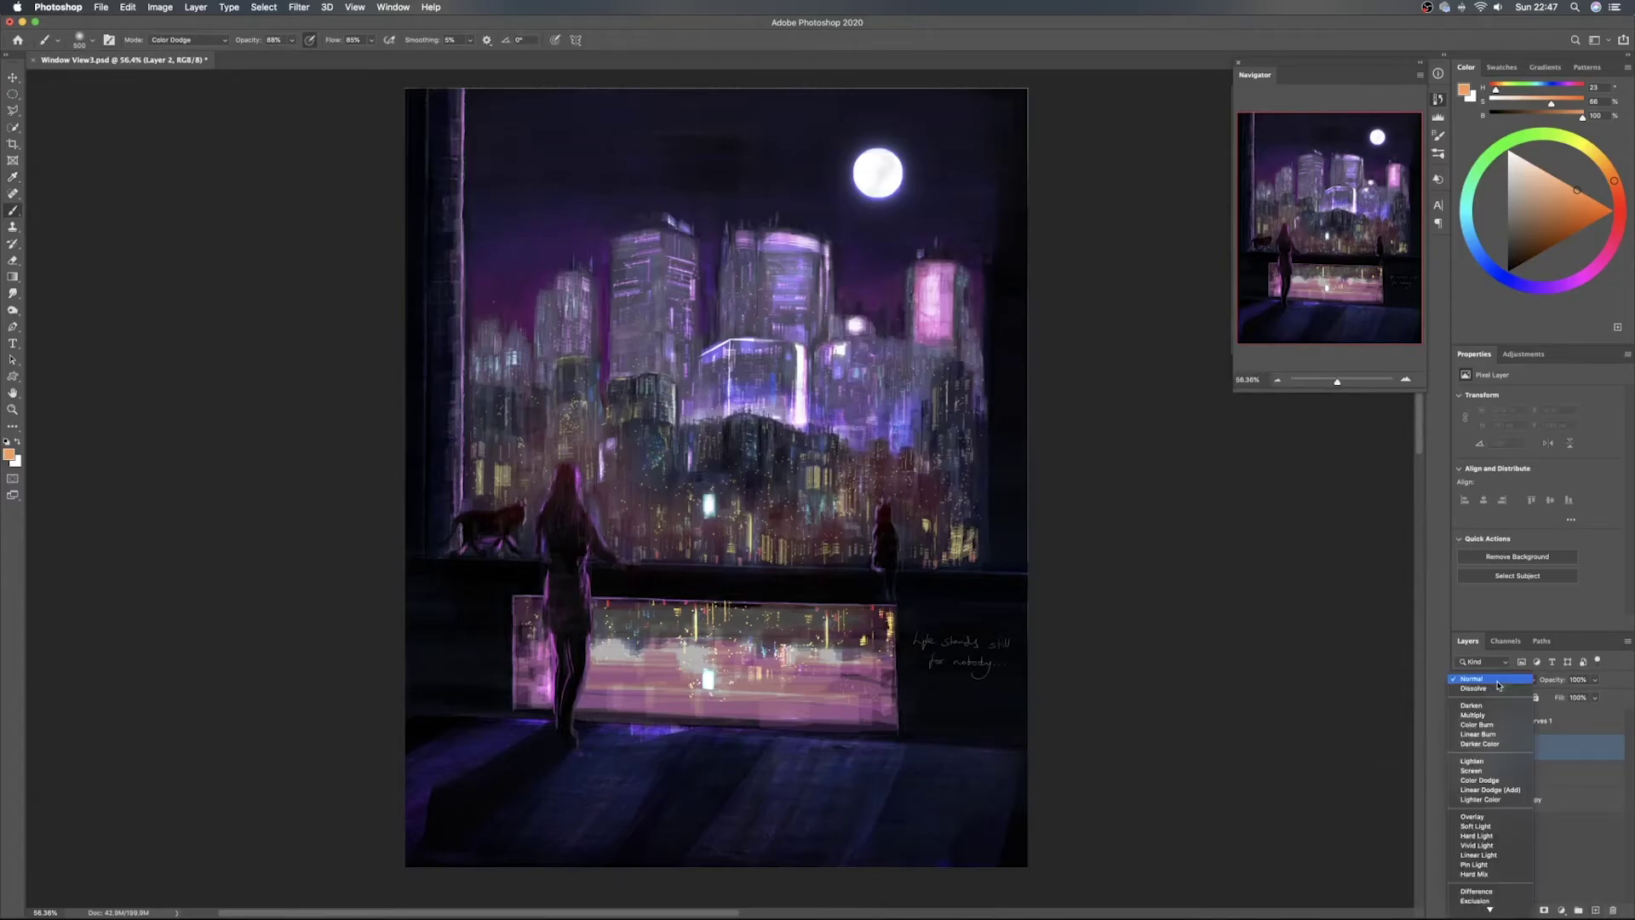
left_click(1489, 781)
Try a soft cyan glow stroke across the middle of the city buildings on the new layer, and undo it
mouse_move(1583, 177)
left_mouse_down()
mouse_move(1586, 141)
mouse_move(1467, 219)
mouse_move(1466, 204)
left_mouse_up()
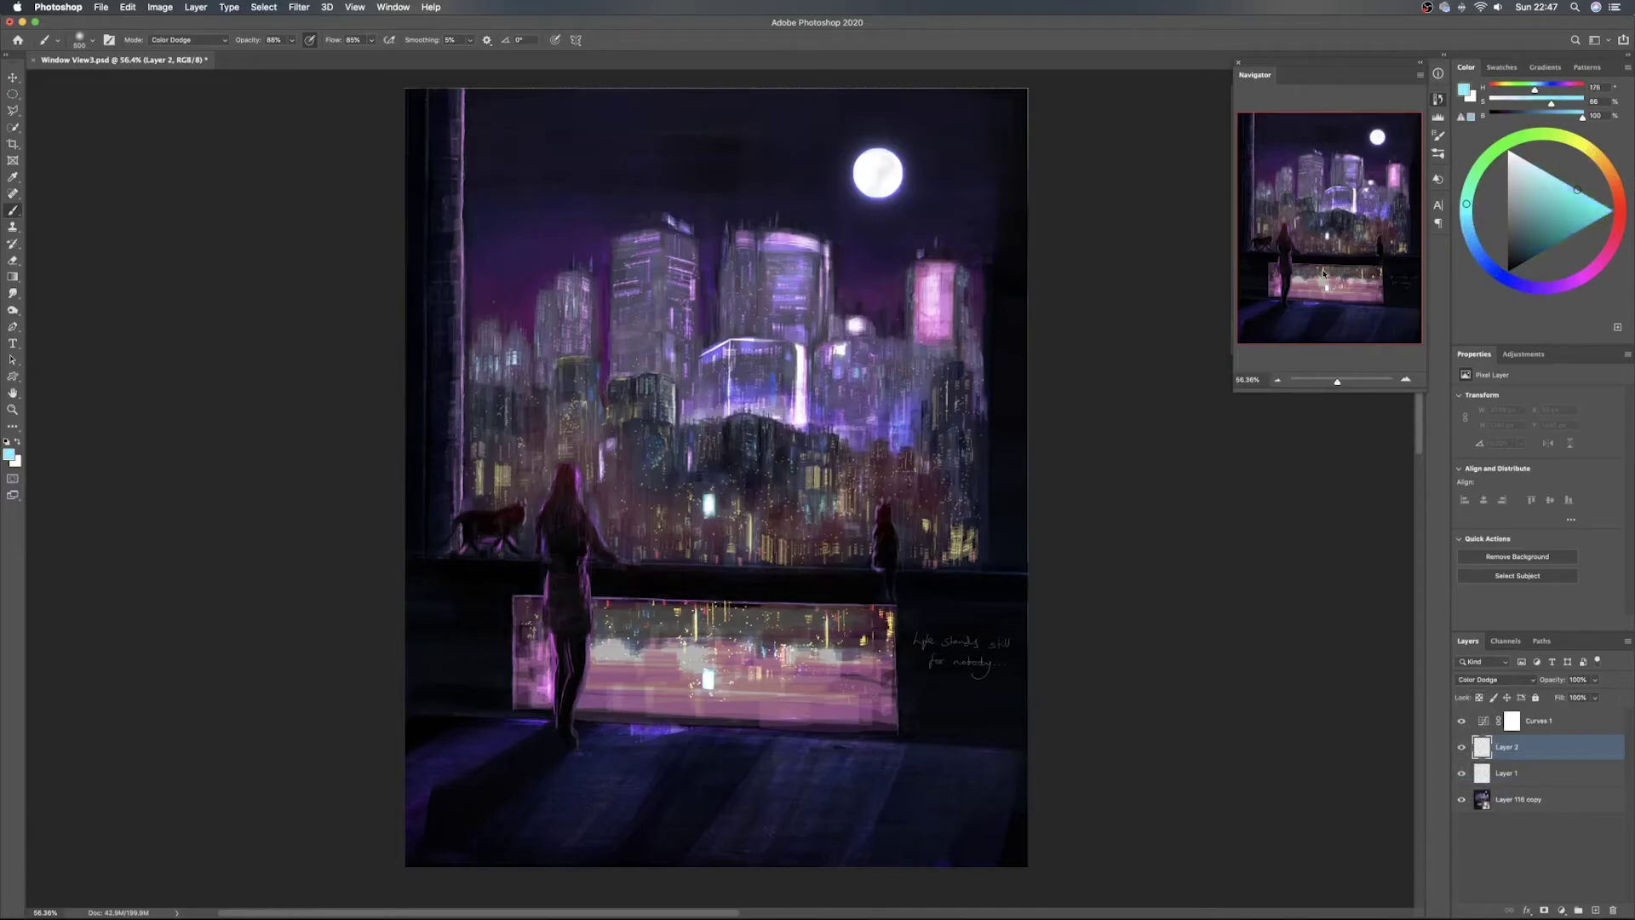
left_click_drag(500, 430, 979, 387)
key("super+z")
Try warm orange glow strokes across the mid-height city buildings on Layer 2, and undo them
left_click(1607, 170)
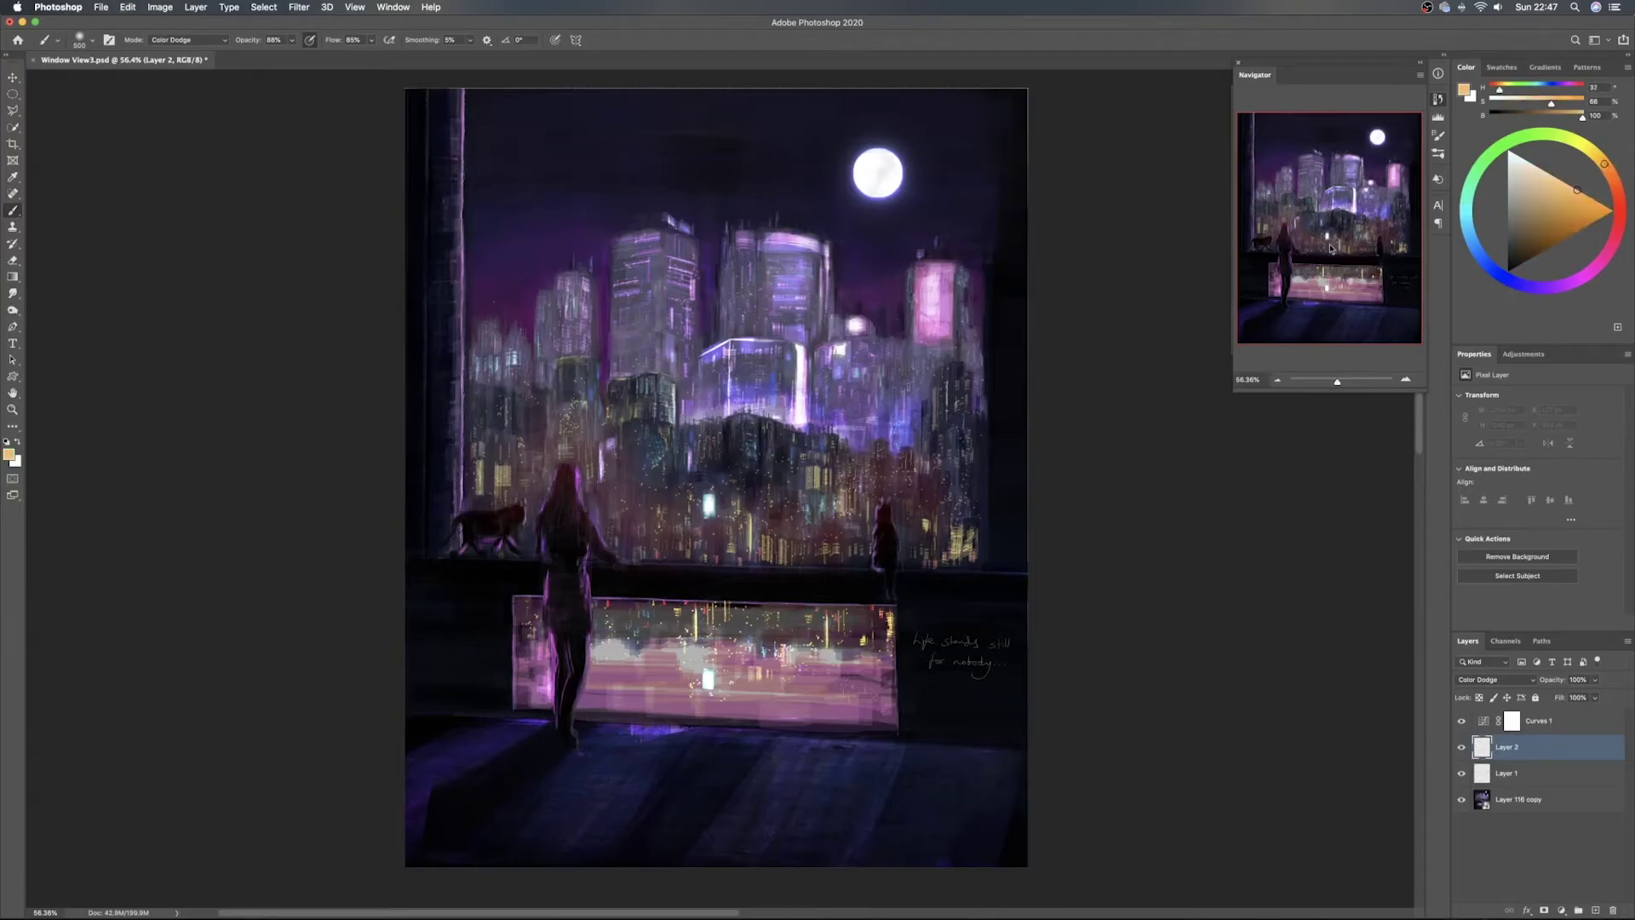
mouse_move(518, 401)
left_mouse_down()
mouse_move(957, 351)
mouse_move(934, 378)
mouse_move(950, 401)
mouse_move(559, 436)
left_mouse_up()
key("super+z")
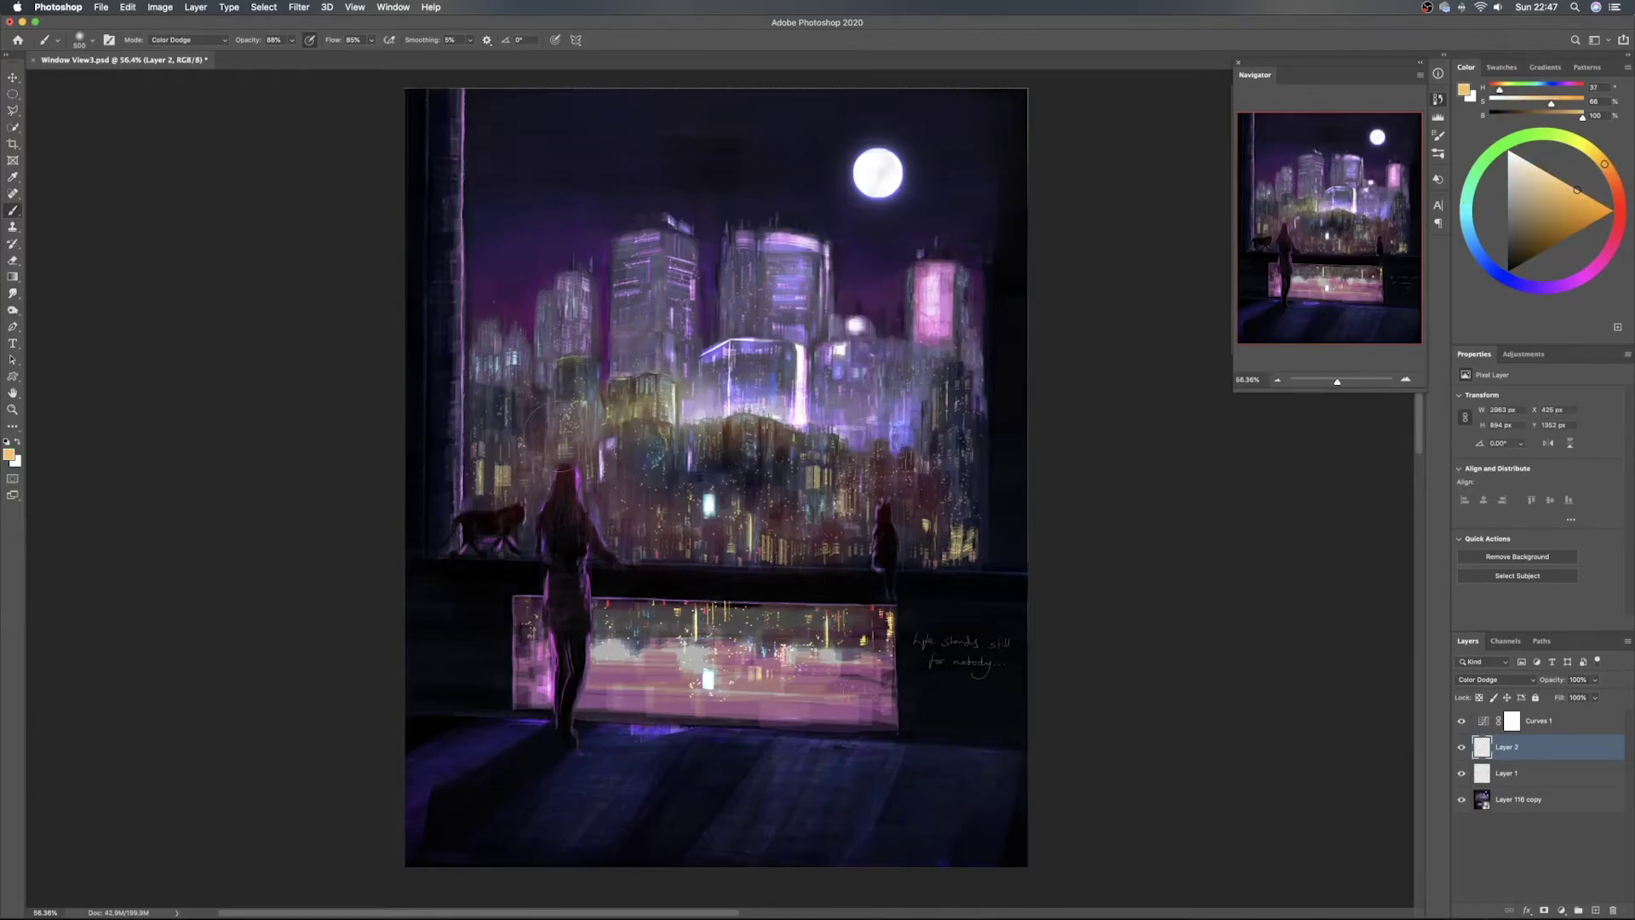
key("super+z")
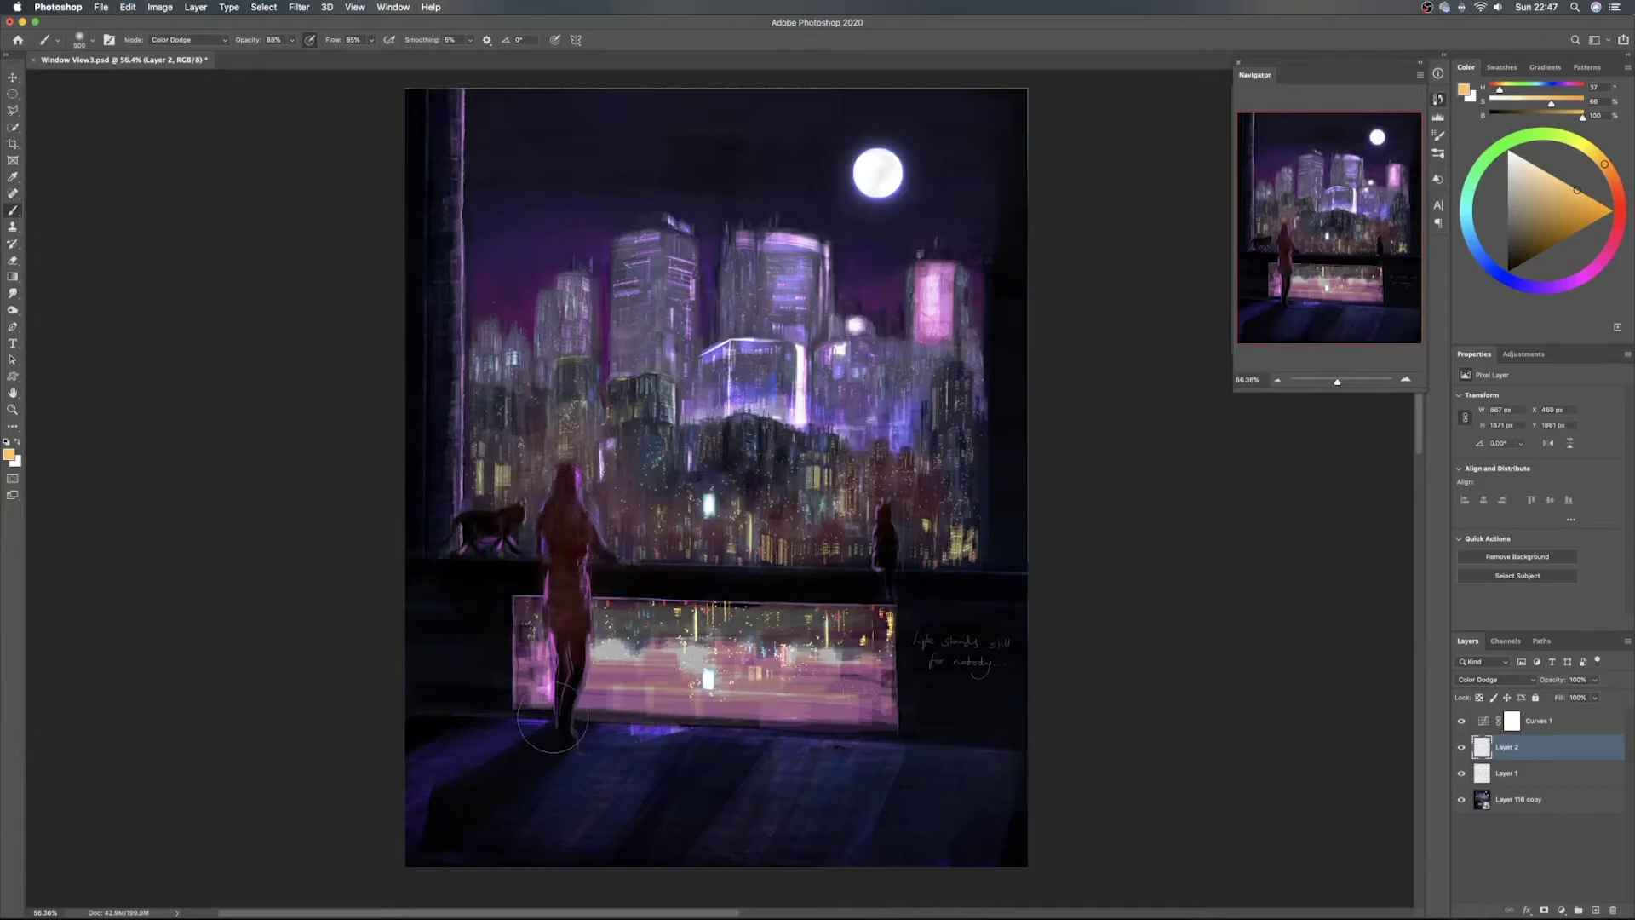
Try warm orange glow strokes over the woman's silhouette, her arm and the seated cat, and undo them
left_click_drag(555, 534, 521, 732)
key("super+z")
mouse_move(572, 600)
left_mouse_down()
mouse_move(589, 477)
mouse_move(578, 721)
left_mouse_up()
key("super+z")
key("super+z")
left_click_drag(887, 527, 888, 580)
key("super+z")
mouse_move(591, 521)
left_mouse_down()
mouse_move(566, 521)
mouse_move(626, 554)
left_mouse_up()
key("super+z")
left_click_drag(565, 481, 553, 655)
key("super+z")
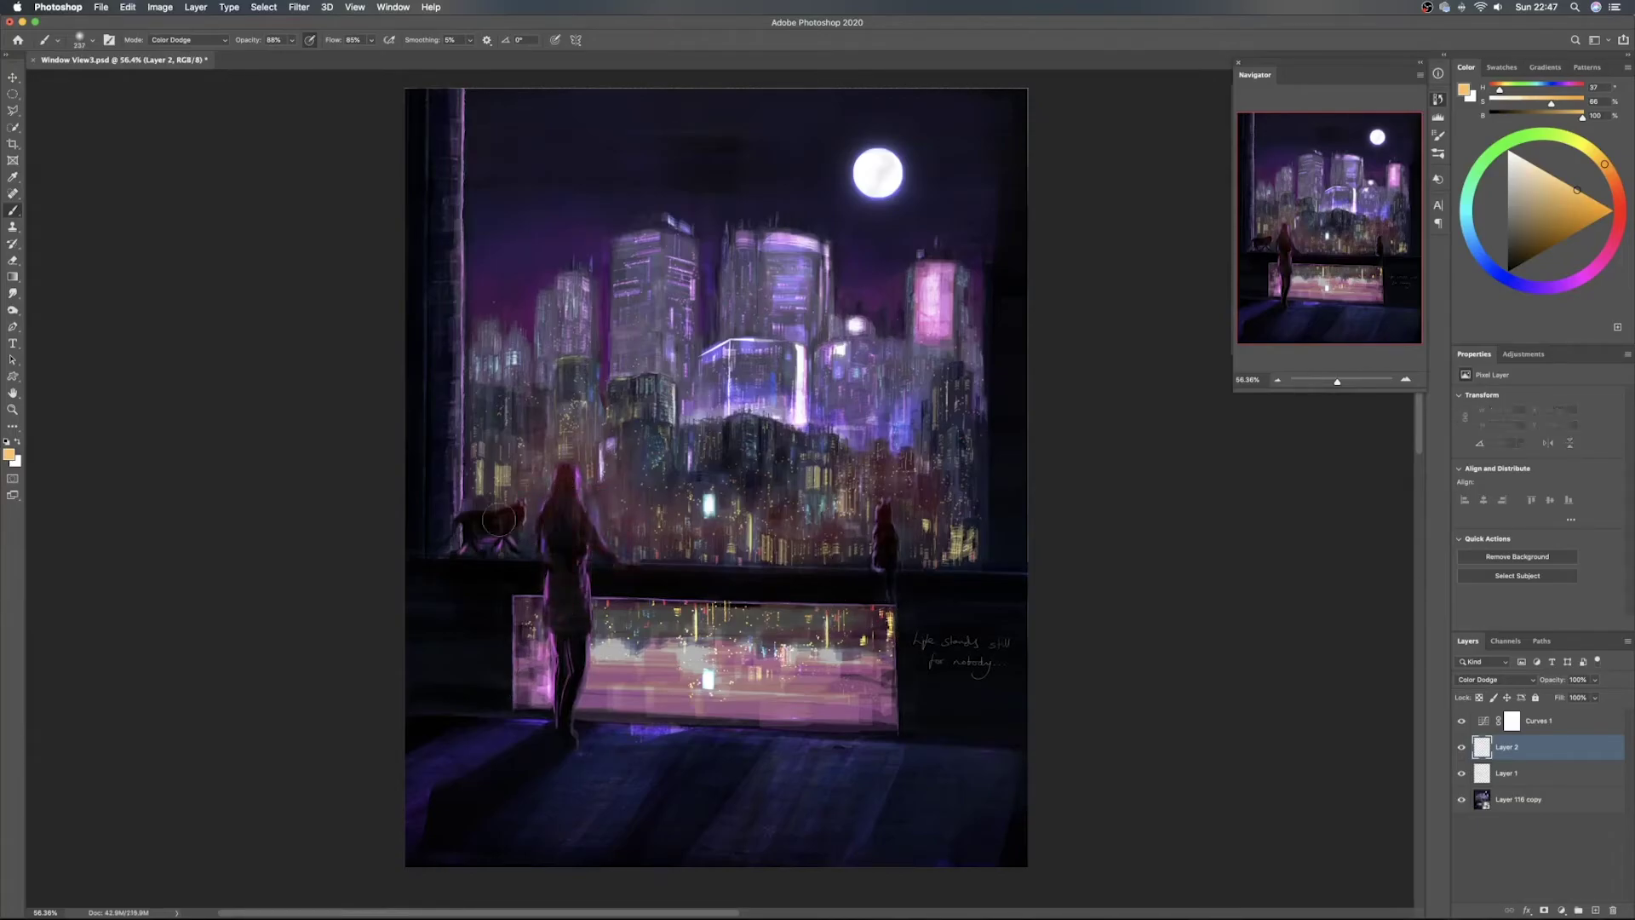
key("super+z")
Paint a small orange glow on the woman's hair and shoulder with a smaller brush, undoing the trial strokes on the seated cat
left_click_drag(576, 468, 572, 558)
key("super+z")
left_click_drag(567, 477, 592, 558)
key("super+z")
mouse_move(576, 598)
left_mouse_down()
mouse_move(591, 510)
mouse_move(599, 574)
mouse_move(565, 487)
left_mouse_up()
mouse_move(881, 533)
left_mouse_down()
mouse_move(894, 510)
mouse_move(877, 549)
mouse_move(862, 538)
left_mouse_up()
key("super+z")
key("super+z")
left_click_drag(883, 511, 881, 521)
key("super+z")
key("super+z")
left_click_drag(573, 483, 607, 563)
Try broad orange and pink glow strokes over the skyline and near the moon with an enlarged brush, undoing each one
left_click_drag(637, 397, 765, 397, "ctrl+alt")
left_click_drag(600, 340, 869, 347)
key("super+z")
left_click(1614, 239)
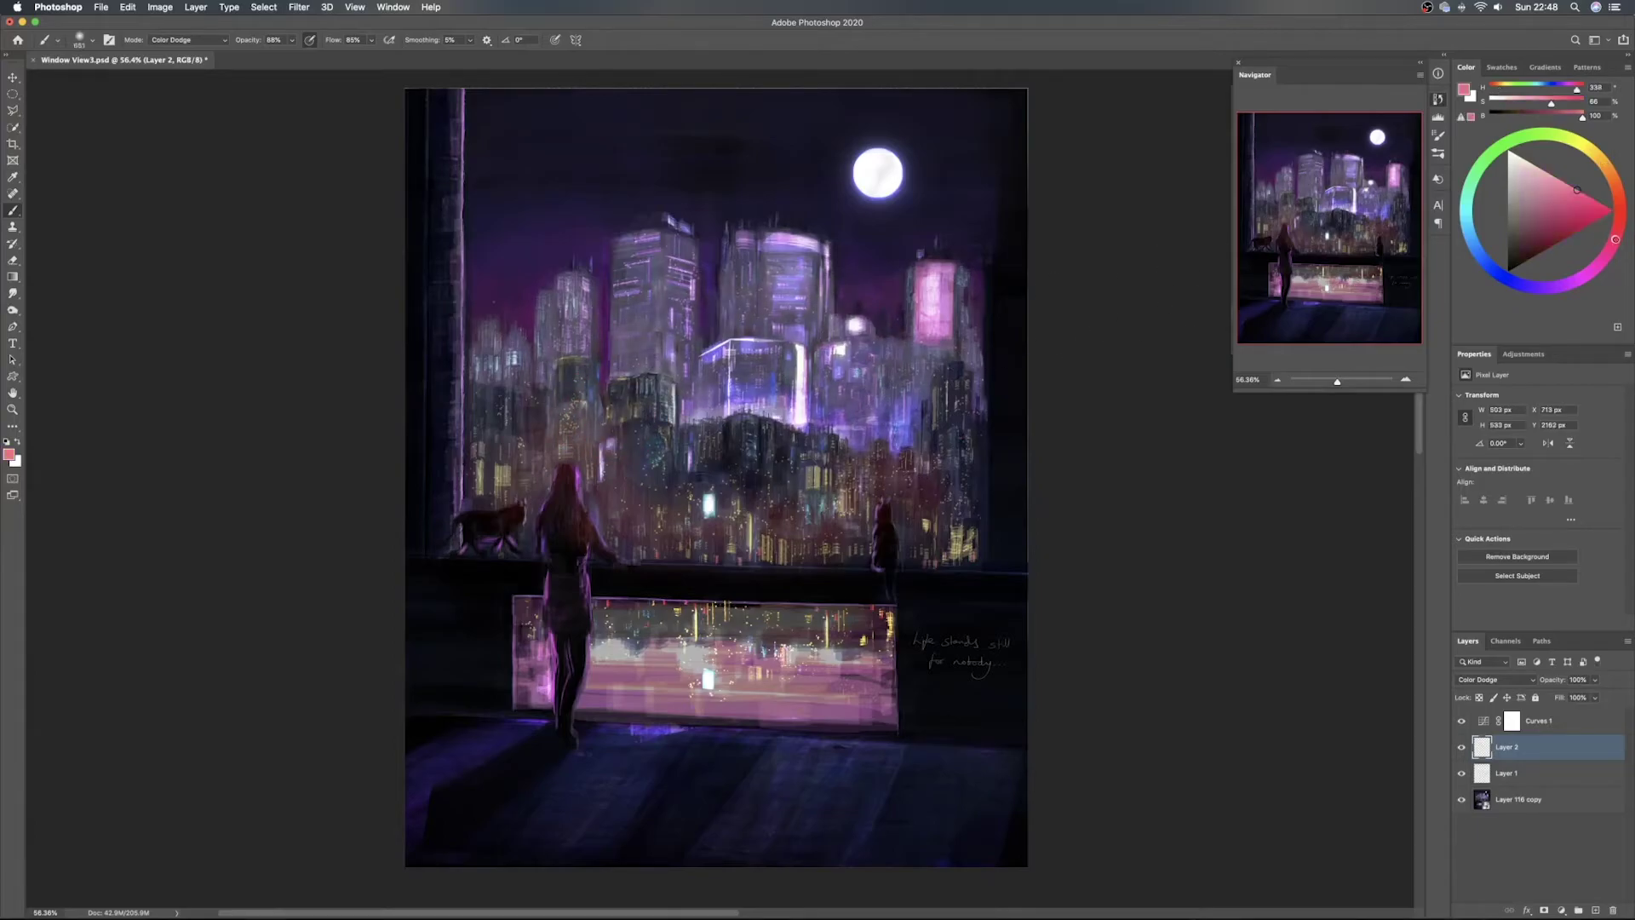
mouse_move(648, 381)
left_mouse_down()
mouse_move(881, 379)
mouse_move(558, 428)
left_mouse_up()
key("super+z")
key("super+z")
left_click_drag(928, 198, 854, 234)
key("super+z")
Try pale cyan glow strokes over the moon, sky, towers and left window frame, undoing each one
left_click(1539, 168)
left_click(1465, 207)
left_click(886, 183)
key("super+z")
left_click_drag(809, 189, 544, 223)
key("super+z")
left_click_drag(656, 254, 987, 257)
key("super+z")
left_click_drag(913, 308, 383, 327)
key("super+z")
mouse_move(478, 144)
left_mouse_down()
mouse_move(499, 558)
mouse_move(441, 487)
mouse_move(444, 119)
left_mouse_up()
key("super+z")
key("super+z")
Try pale cyan glow strokes across the floor below the window, undoing each one
left_click_drag(458, 649, 767, 796)
key("super+z")
mouse_move(1009, 781)
left_mouse_down()
mouse_move(742, 798)
mouse_move(329, 866)
left_mouse_up()
key("super+z")
mouse_move(409, 784)
left_mouse_down()
mouse_move(832, 766)
mouse_move(1088, 789)
left_mouse_up()
key("super+z")
left_click_drag(705, 732, 292, 755)
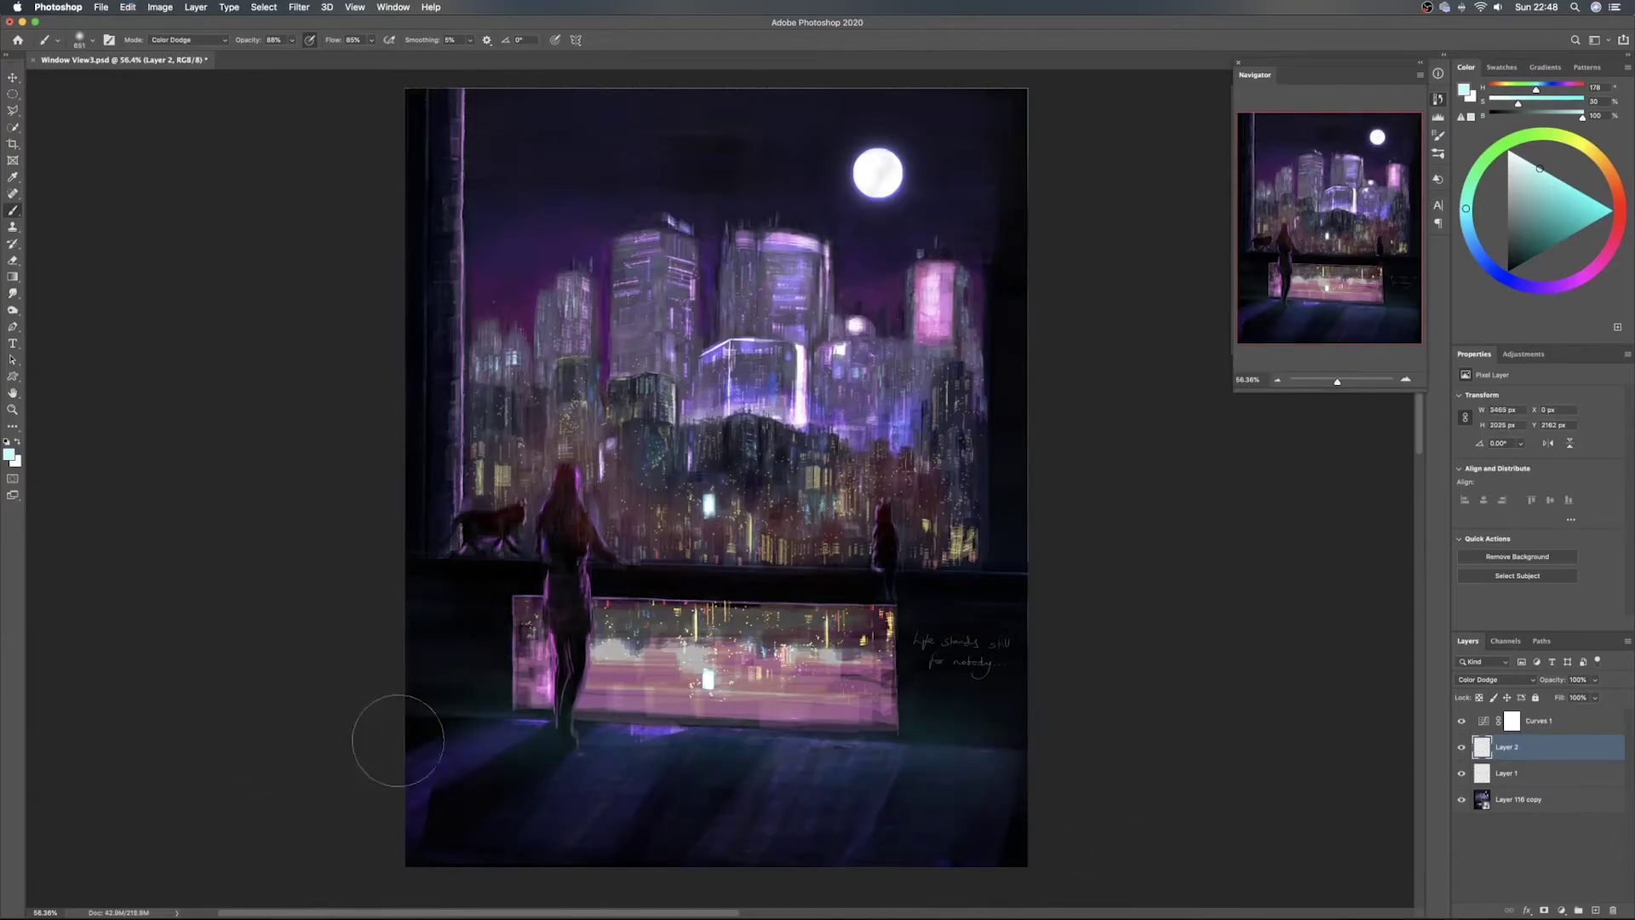
key("super+z")
key("super+z")
mouse_move(732, 741)
left_mouse_down()
mouse_move(878, 750)
mouse_move(515, 835)
left_mouse_up()
key("super+z")
left_click_drag(822, 758, 340, 817)
key("super+z")
left_click_drag(831, 767, 453, 858)
key("super+z")
mouse_move(805, 765)
left_mouse_down()
mouse_move(645, 791)
mouse_move(464, 859)
left_mouse_up()
key("super+z")
Try pale magenta and violet glow strokes across the floor and up to the window ledge, undoing each one
left_click(1581, 278)
left_click_drag(843, 758, 583, 860)
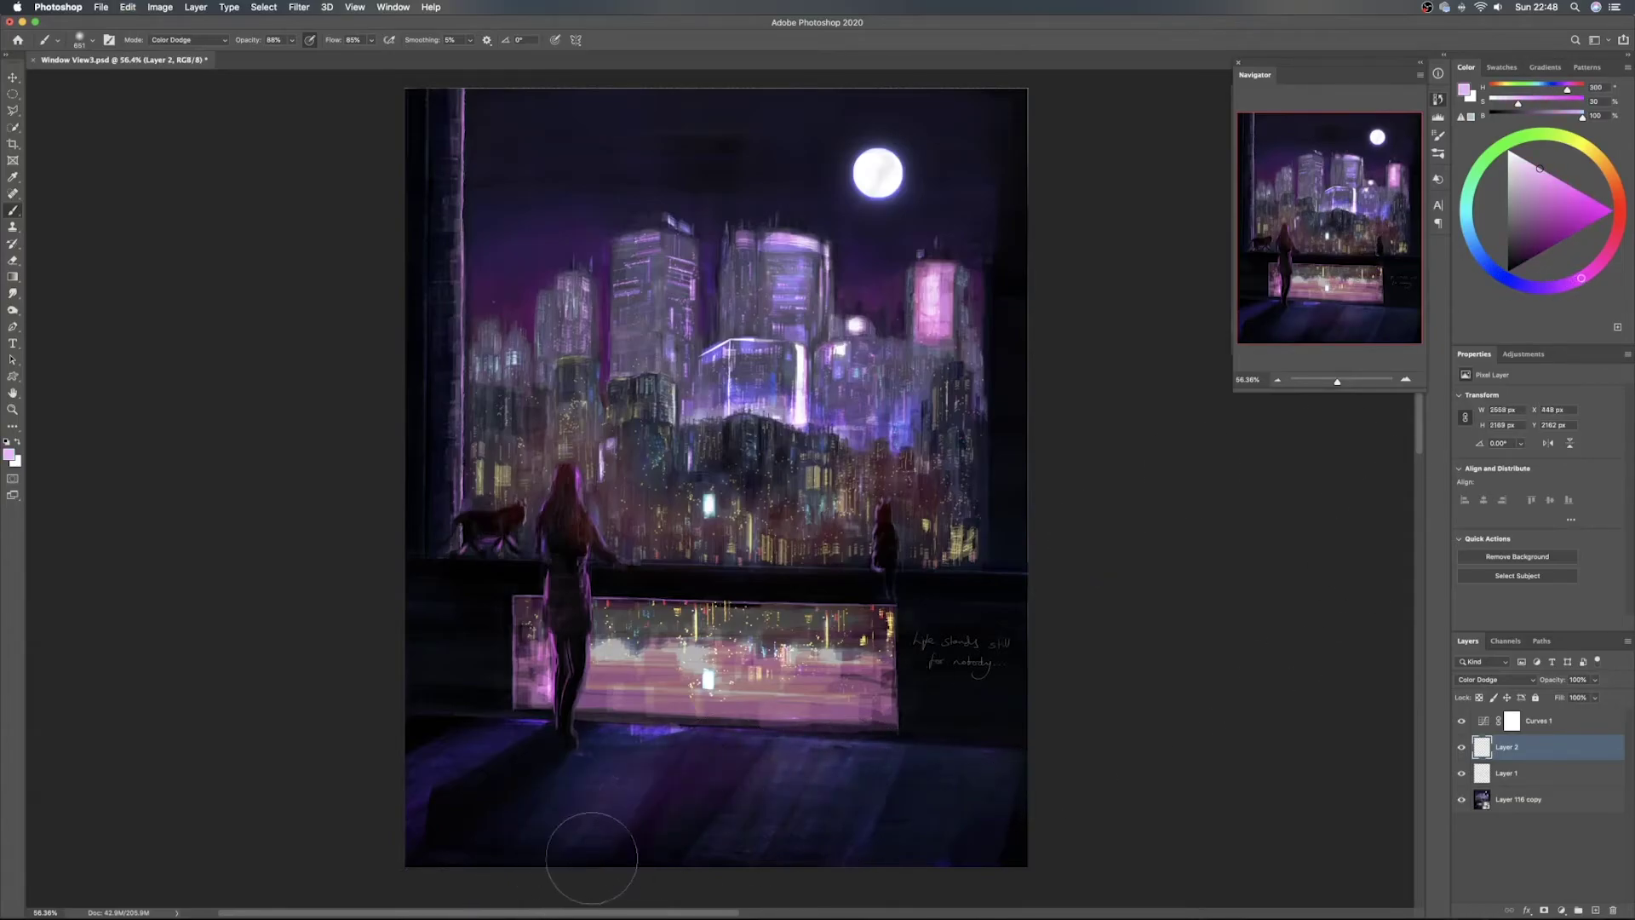
key("super+z")
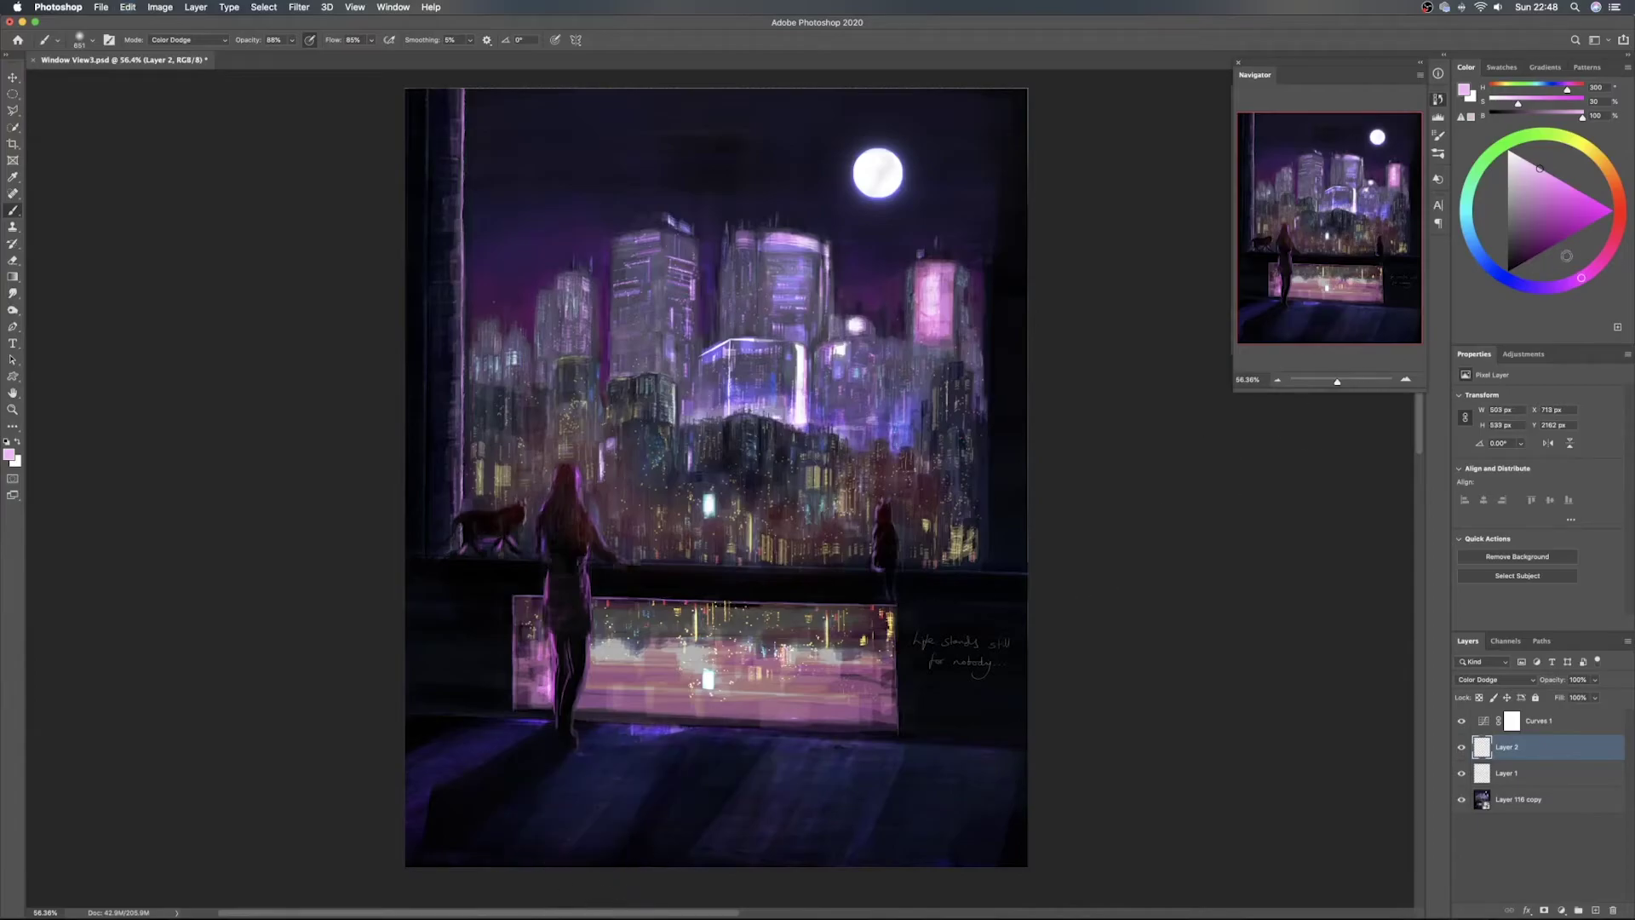
left_click(1540, 288)
left_click_drag(792, 766, 525, 879)
key("super+z")
left_click_drag(651, 760, 869, 757)
key("super+z")
left_click_drag(924, 558, 823, 558)
key("super+z")
left_click_drag(639, 748, 989, 541)
key("super+z")
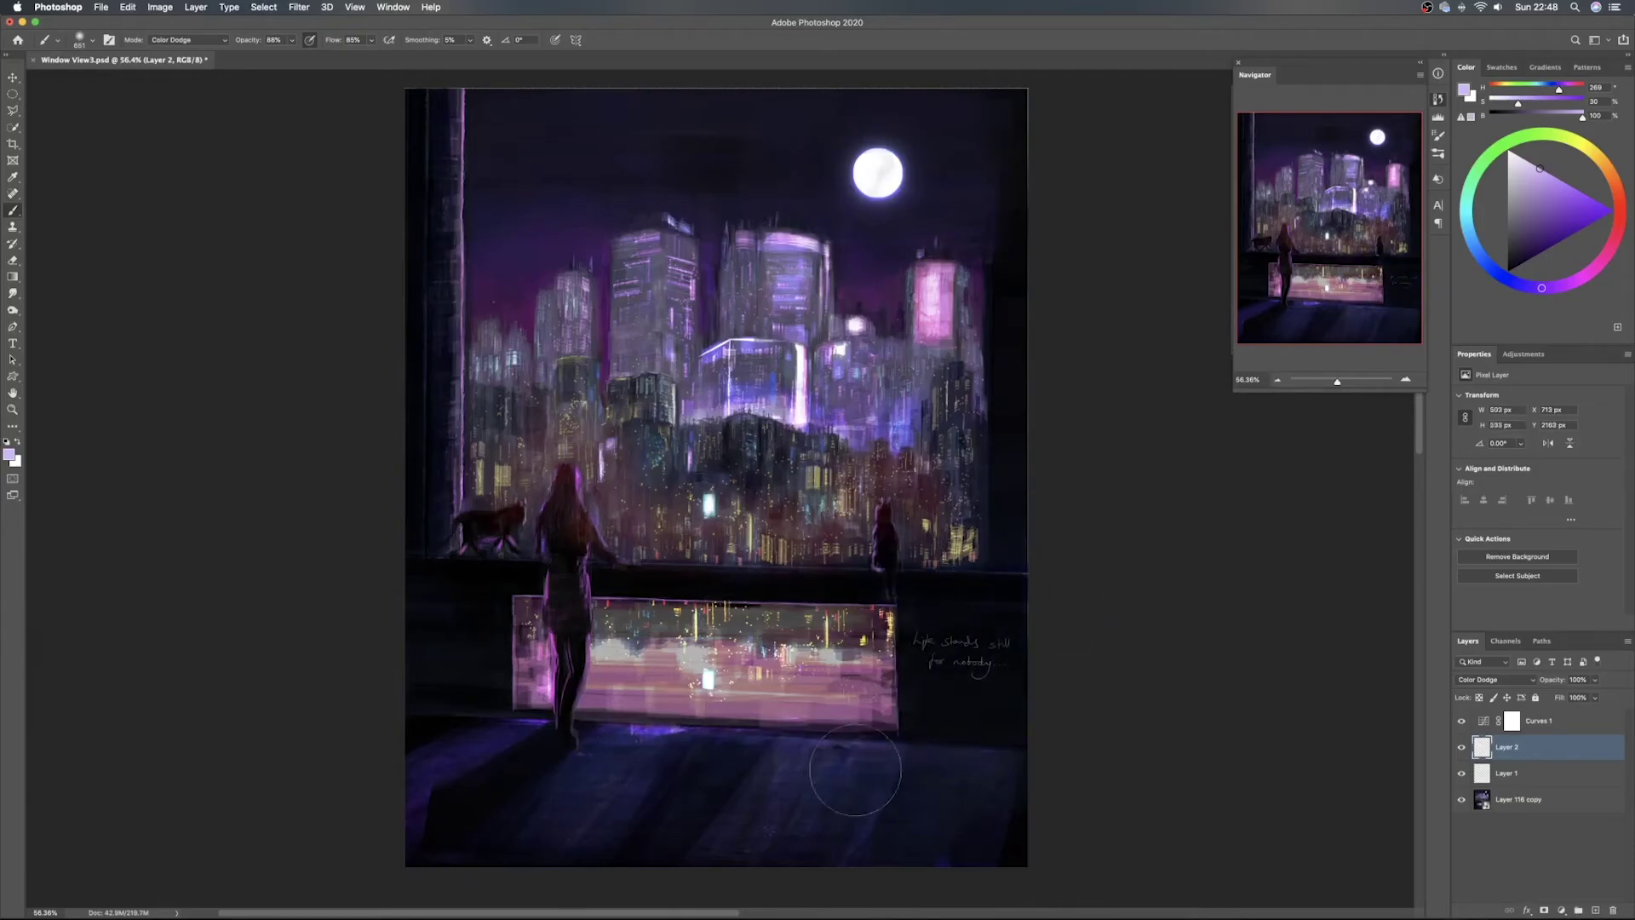
Try pale violet glow strokes up the right and left sides of the window frame, and undo them
mouse_move(911, 692)
left_mouse_down()
mouse_move(915, 610)
mouse_move(1021, 279)
left_mouse_up()
key("super+z")
left_click_drag(953, 670, 1053, 179)
key("super+z")
mouse_move(445, 613)
left_mouse_down()
mouse_move(446, 315)
mouse_move(446, 349)
left_mouse_up()
key("super+z")
left_click_drag(425, 281, 417, 106)
key("super+z")
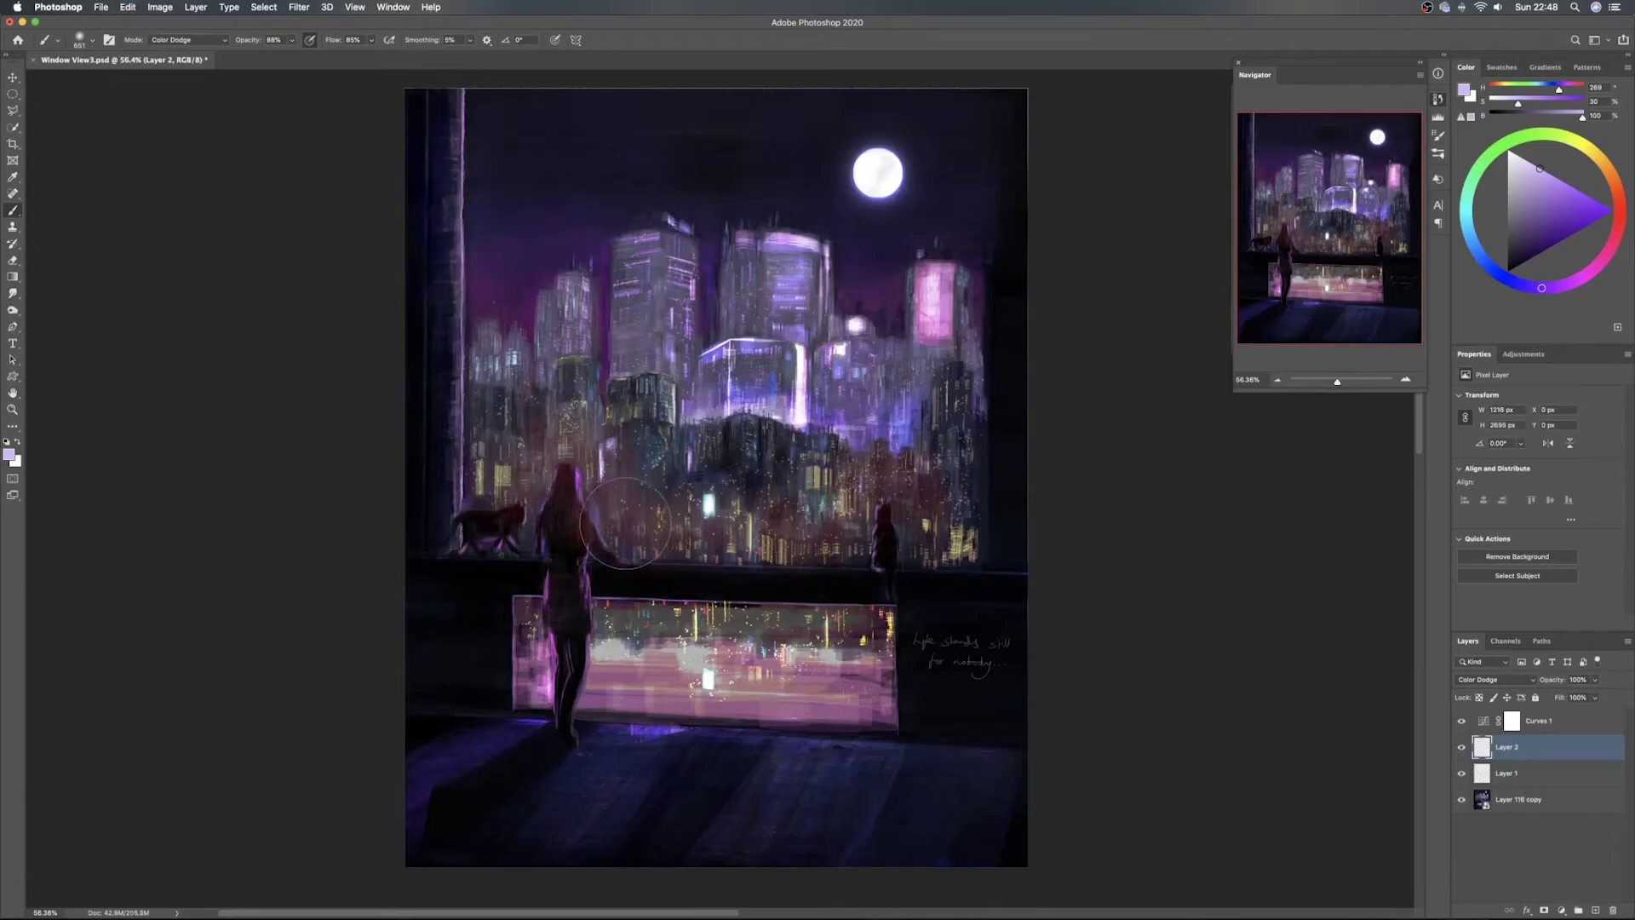
key("super+z")
key("super+z")
key("super+shift+z")
key("super+z")
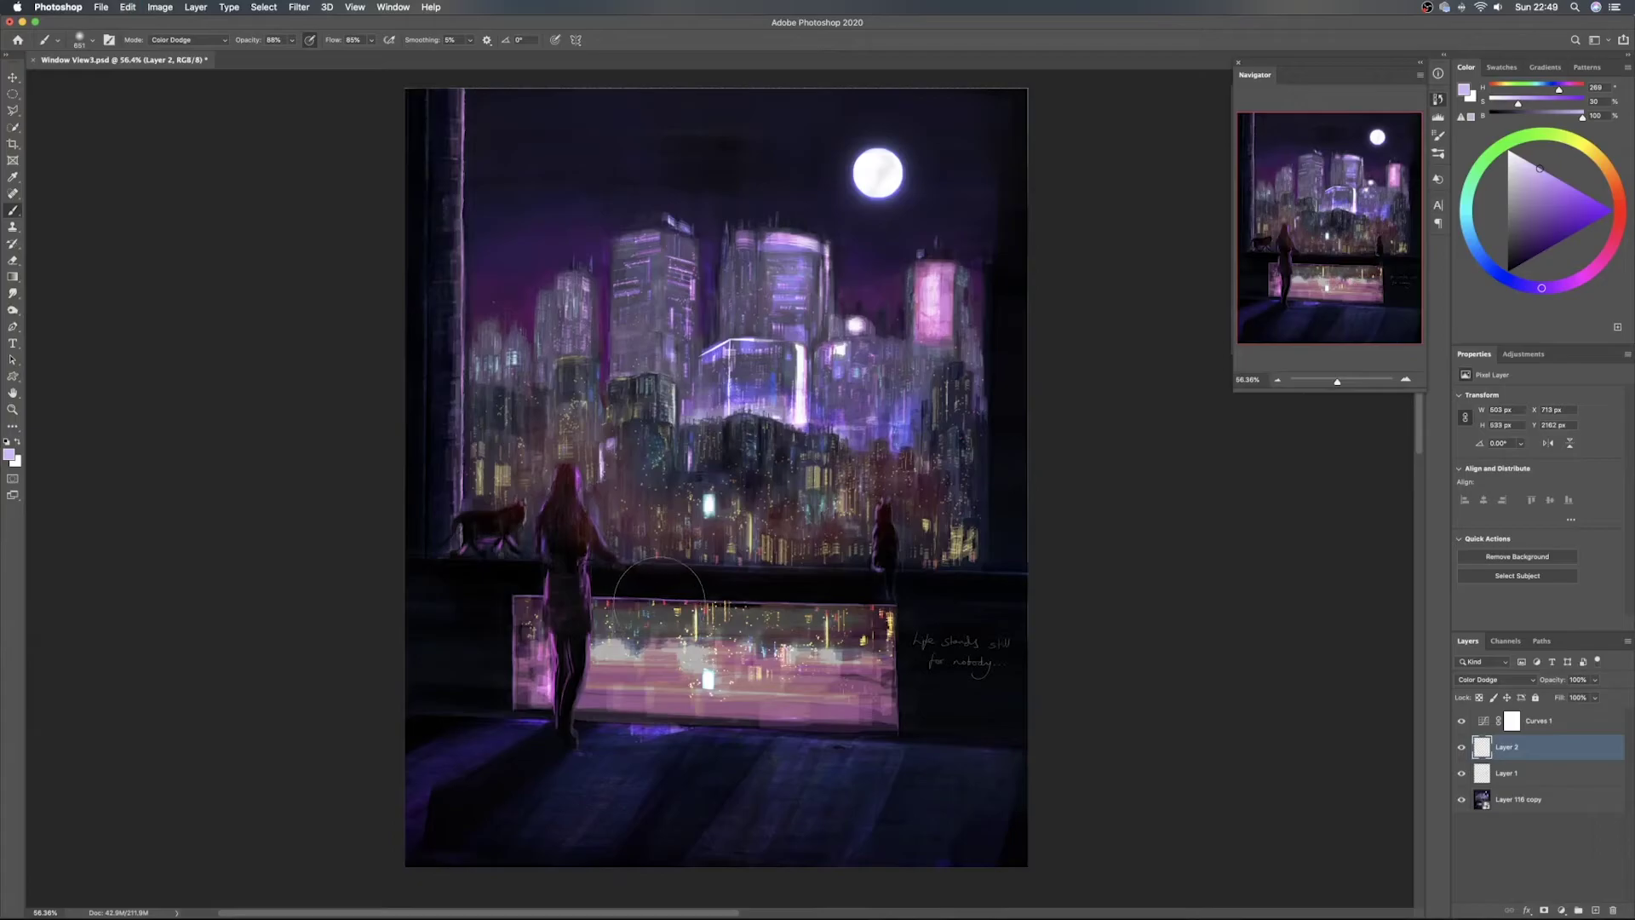
Check the orange glow by toggling Layer 1, and erase its upper part over the mid-height buildings with a large eraser
left_click(1461, 773)
left_click(1461, 774)
left_click(1462, 774)
left_click(1462, 774)
left_click(1506, 773)
key("e")
left_click_drag(628, 374, 804, 375)
mouse_move(724, 400)
left_mouse_down()
mouse_move(697, 169)
mouse_move(763, 155)
left_mouse_up()
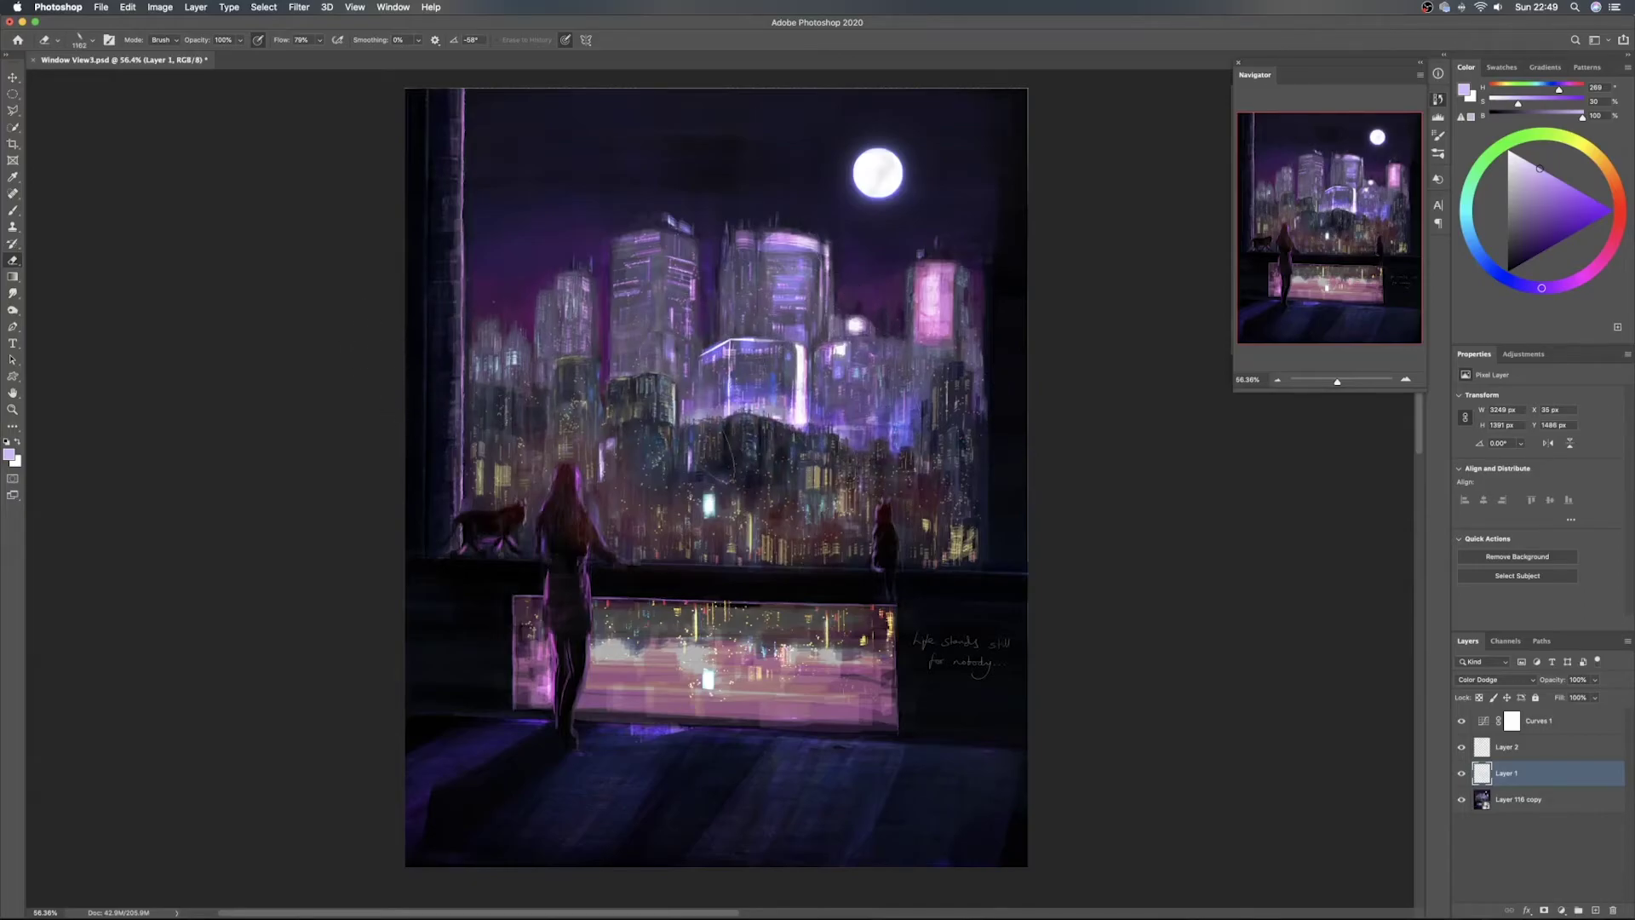
Erase the orange glow on Layer 1 around the woman's head and compare the painting with and without that layer
left_click(638, 459)
left_click_drag(601, 542, 441, 516)
left_click_drag(572, 485, 557, 490)
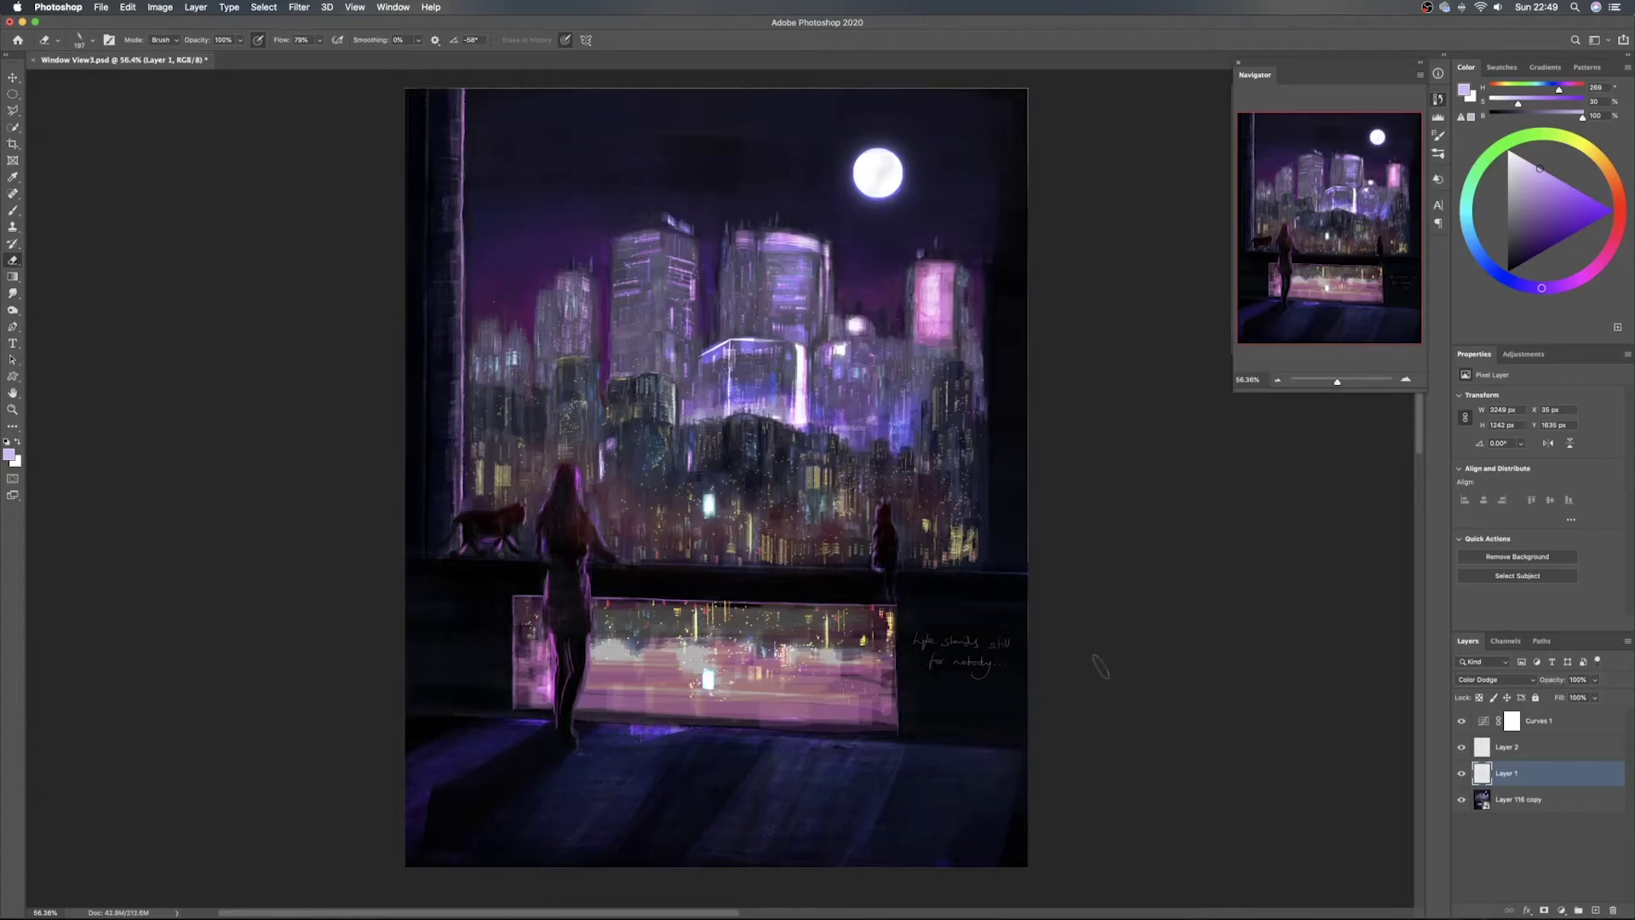
left_click(1462, 775)
left_click(1462, 775)
Add a new layer directly above the Layer 118 copy layer and hide Layer 1
left_click(1586, 810)
key("alt+shift+super+n")
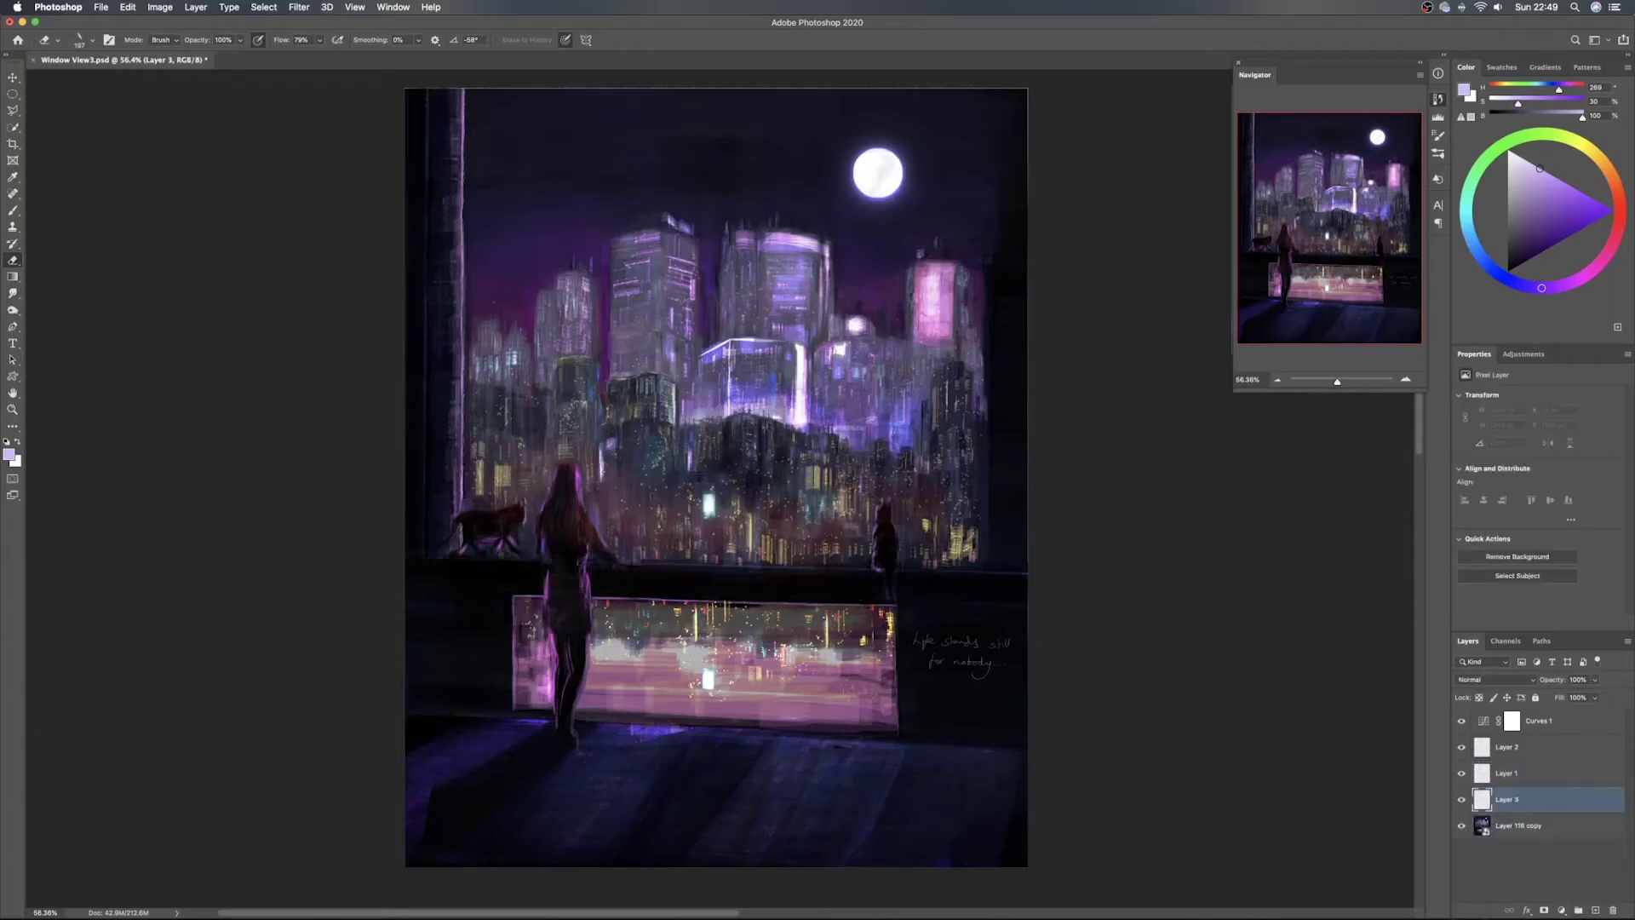
left_click(1461, 773)
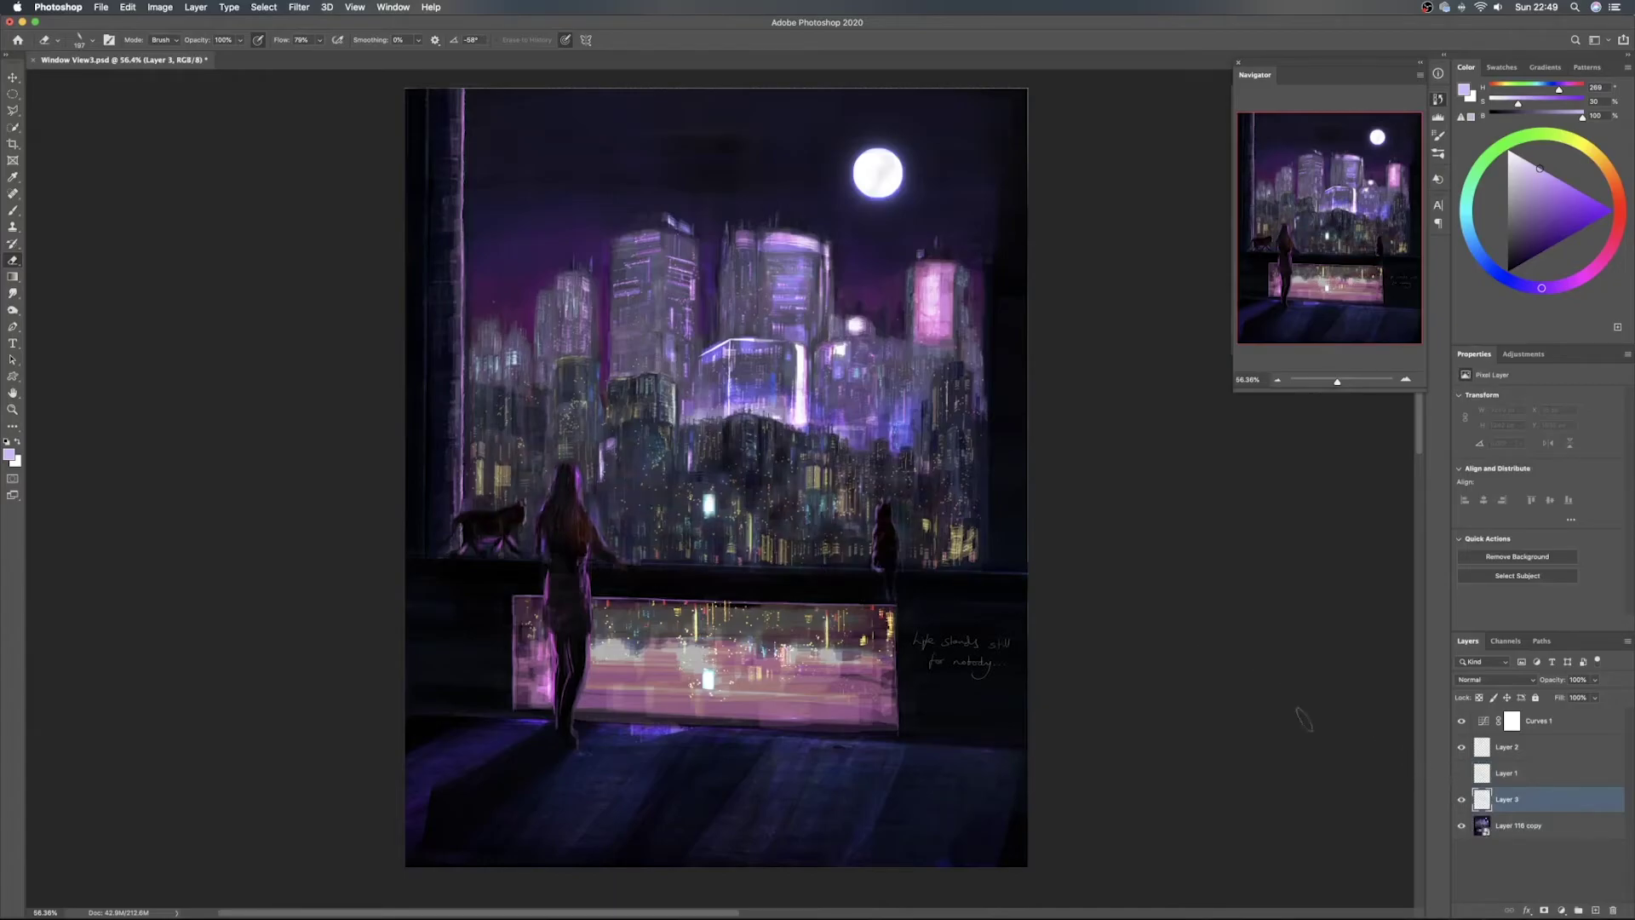
Choose the Airbrush and touch up the area beside the woman's arm on the new layer, sampling dark colours from the painting
key("b")
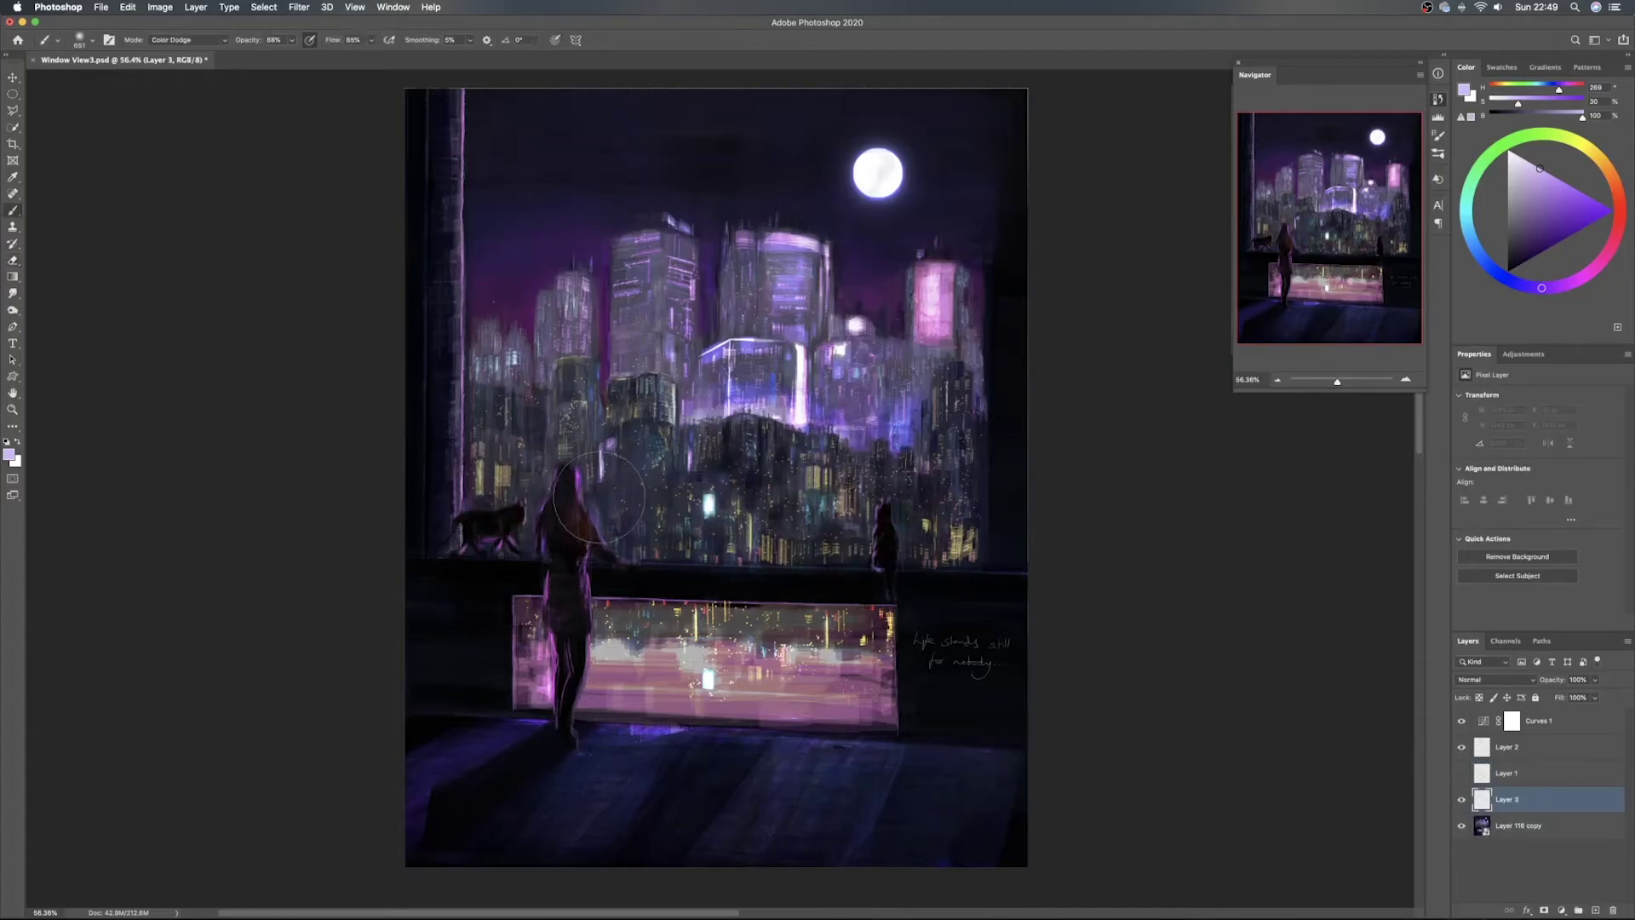
right_click(609, 511)
double_click(822, 799)
mouse_move(636, 511)
left_mouse_down()
mouse_move(556, 521)
mouse_move(626, 533)
left_mouse_up()
left_click(630, 545, "alt")
left_click(639, 579, "alt")
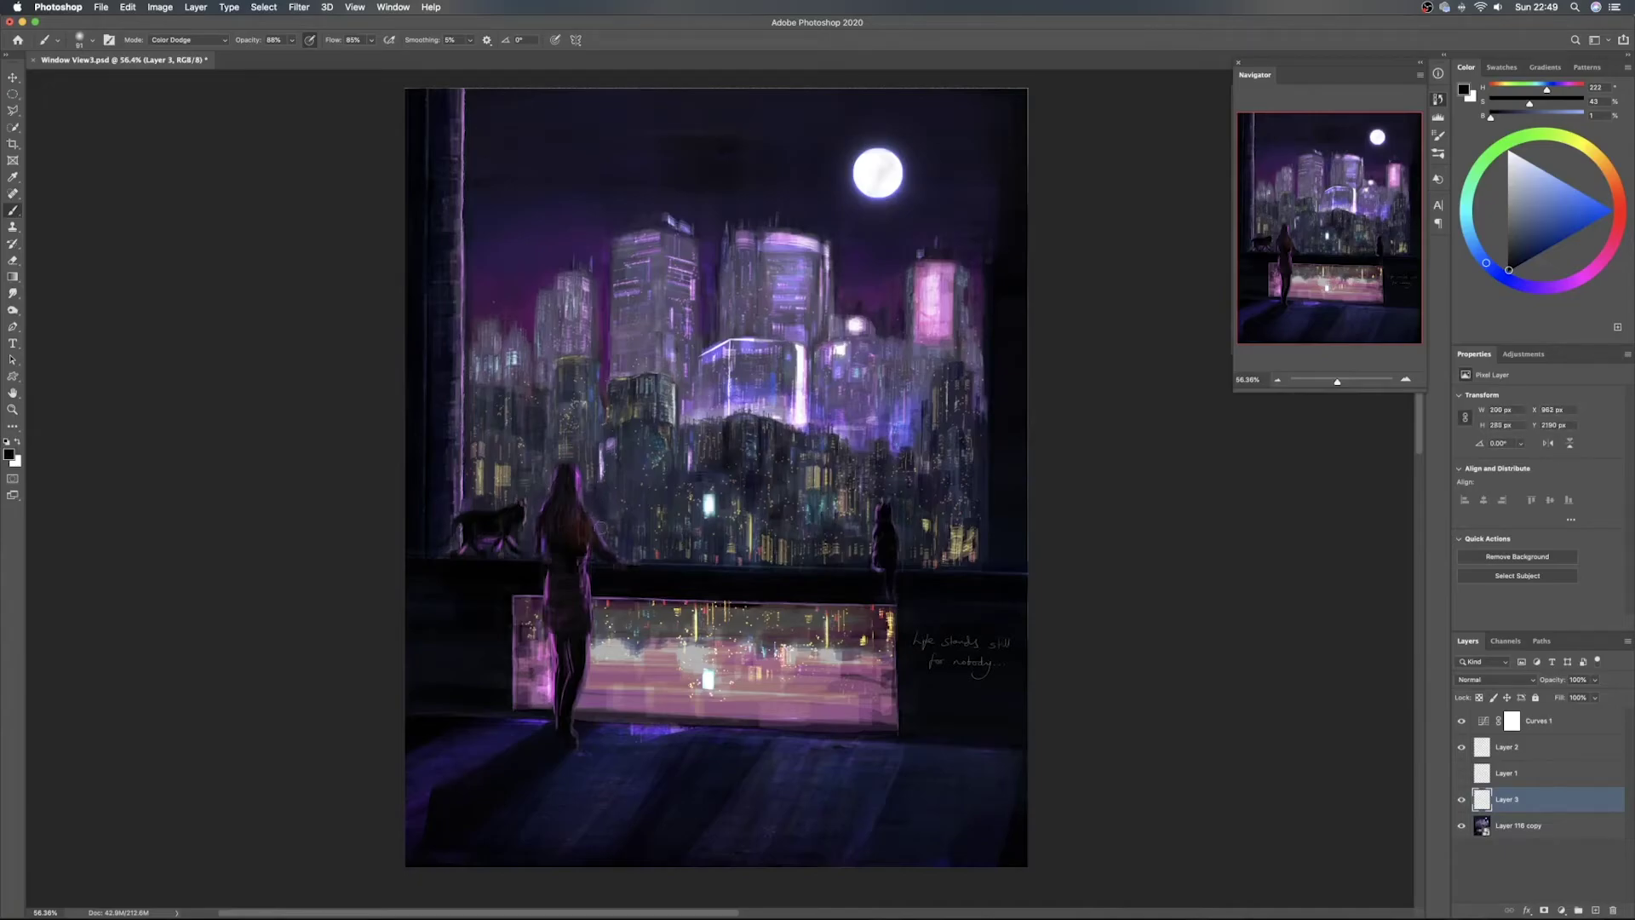
Paint a sampled dark blue down the buildings beside the woman's head, and erase the overlap on her figure
left_click(598, 502, "alt")
left_click_drag(598, 424, 587, 504)
key("e")
left_click_drag(577, 496, 576, 521)
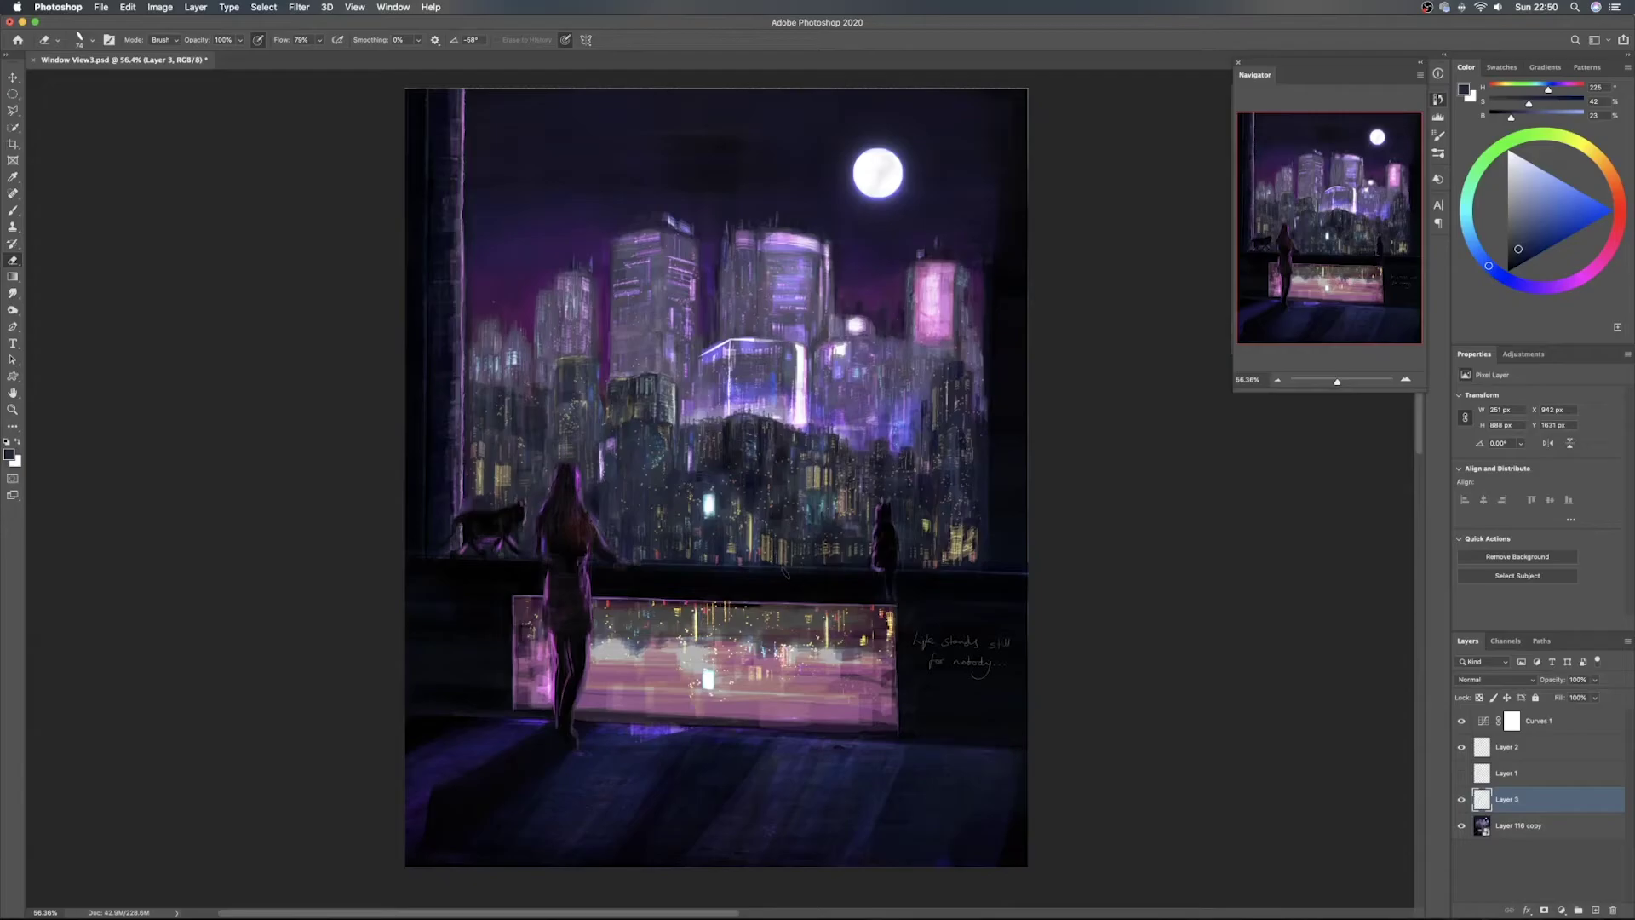
Choose the Flat Edge Bristle brush at a reduced size and pick a light orange as the painting colour
key("b")
right_click(896, 601)
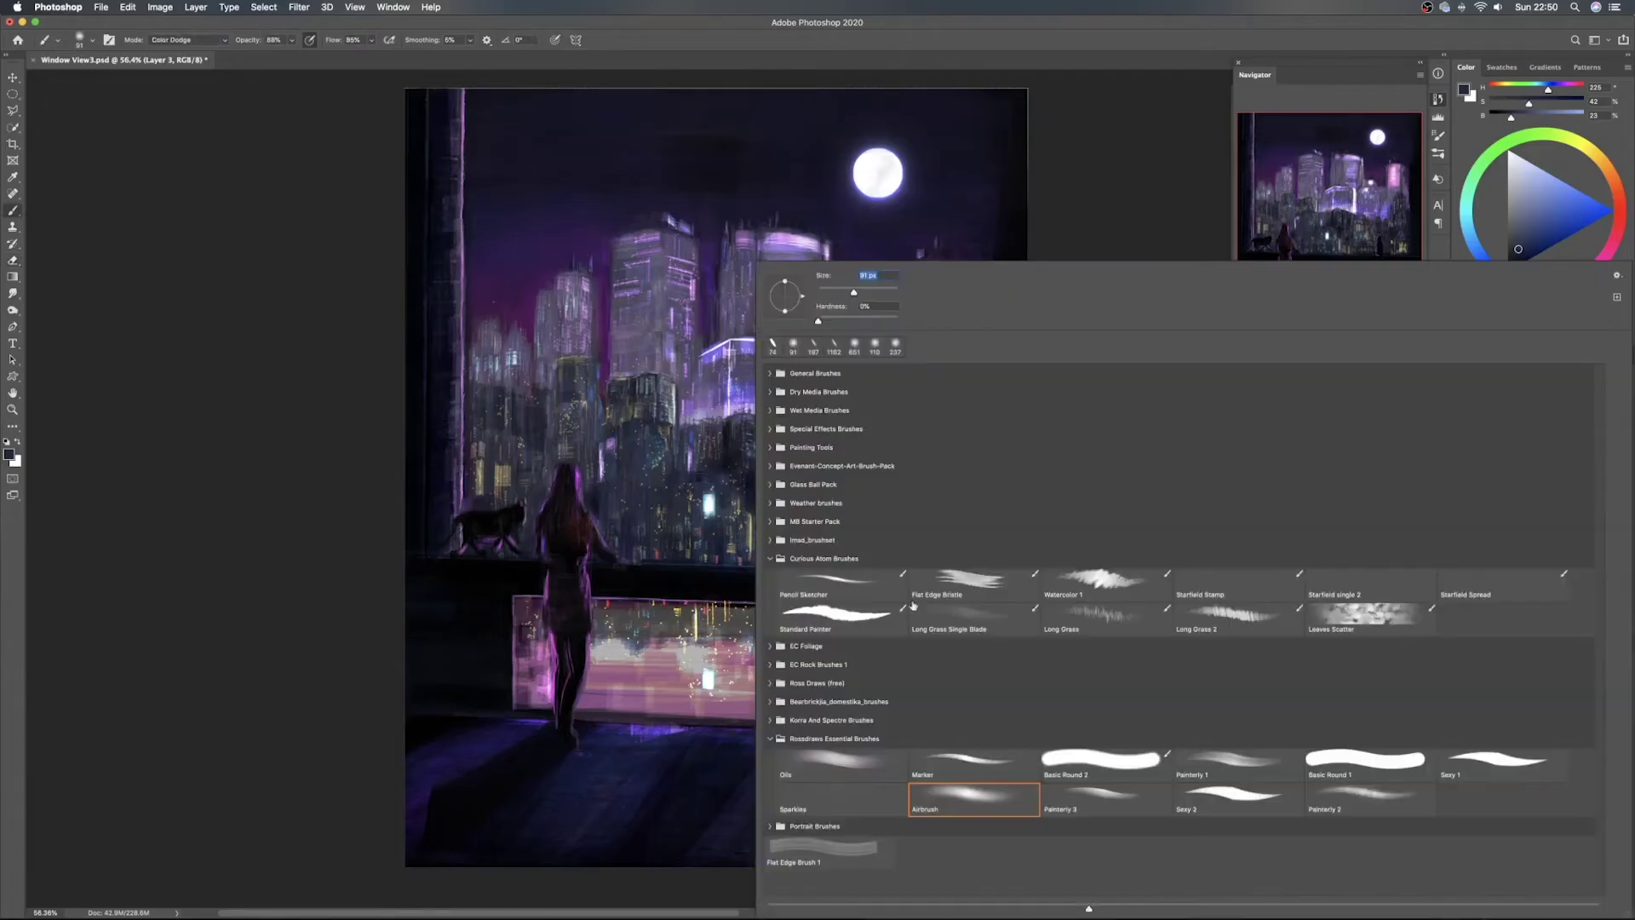
double_click(987, 579)
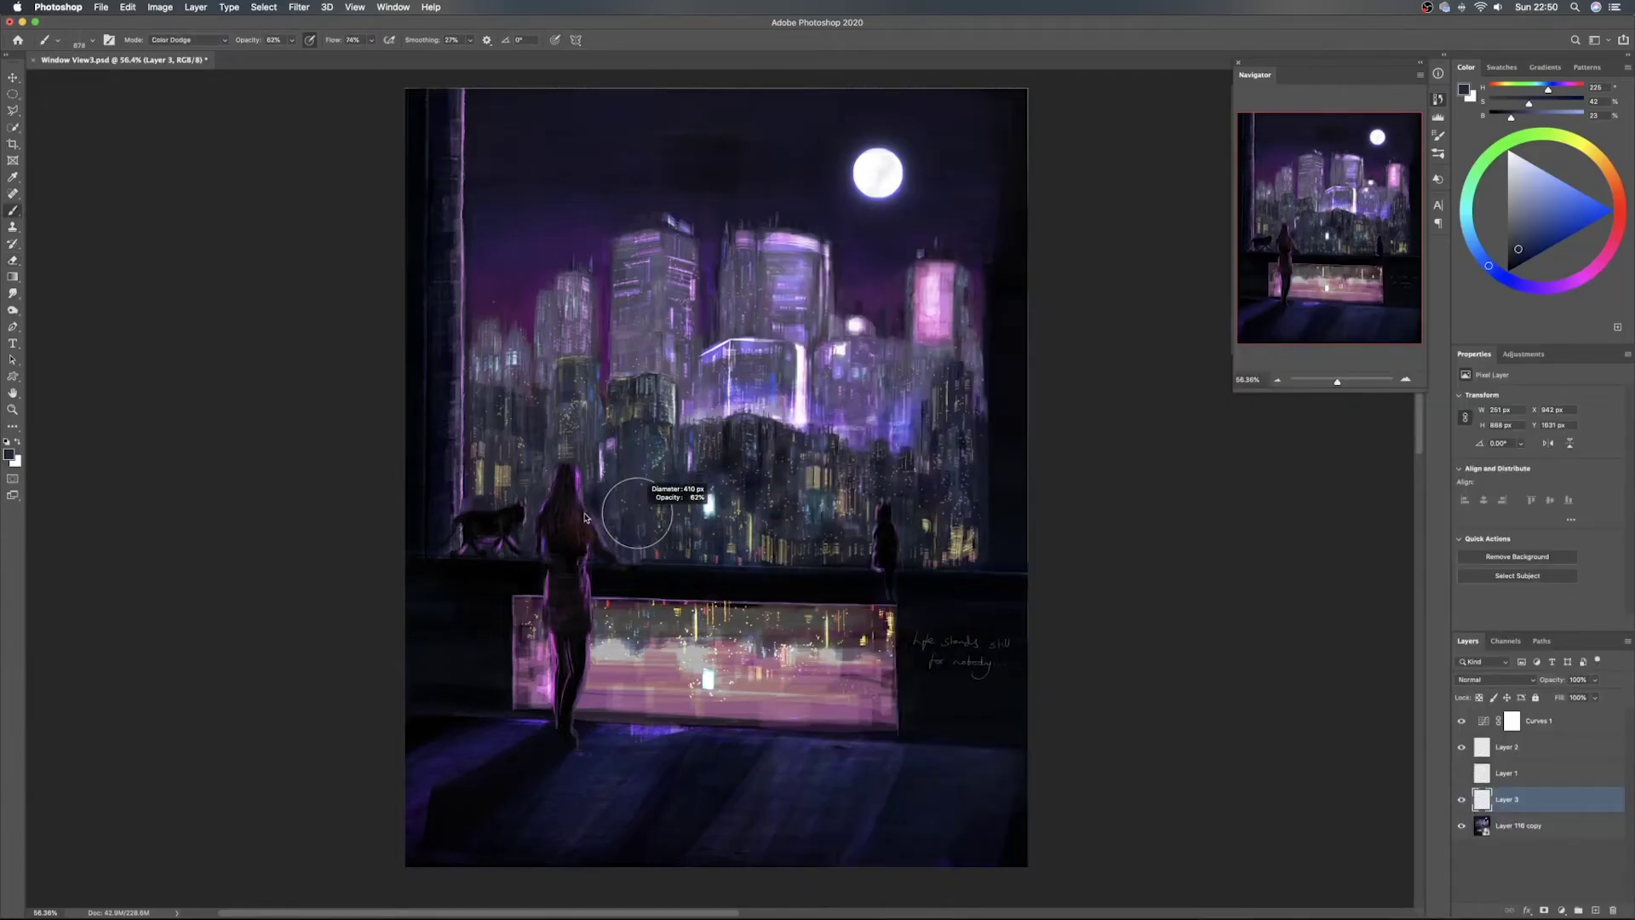
left_click_drag(532, 516, 528, 516)
left_click(1608, 173)
left_click(1561, 184)
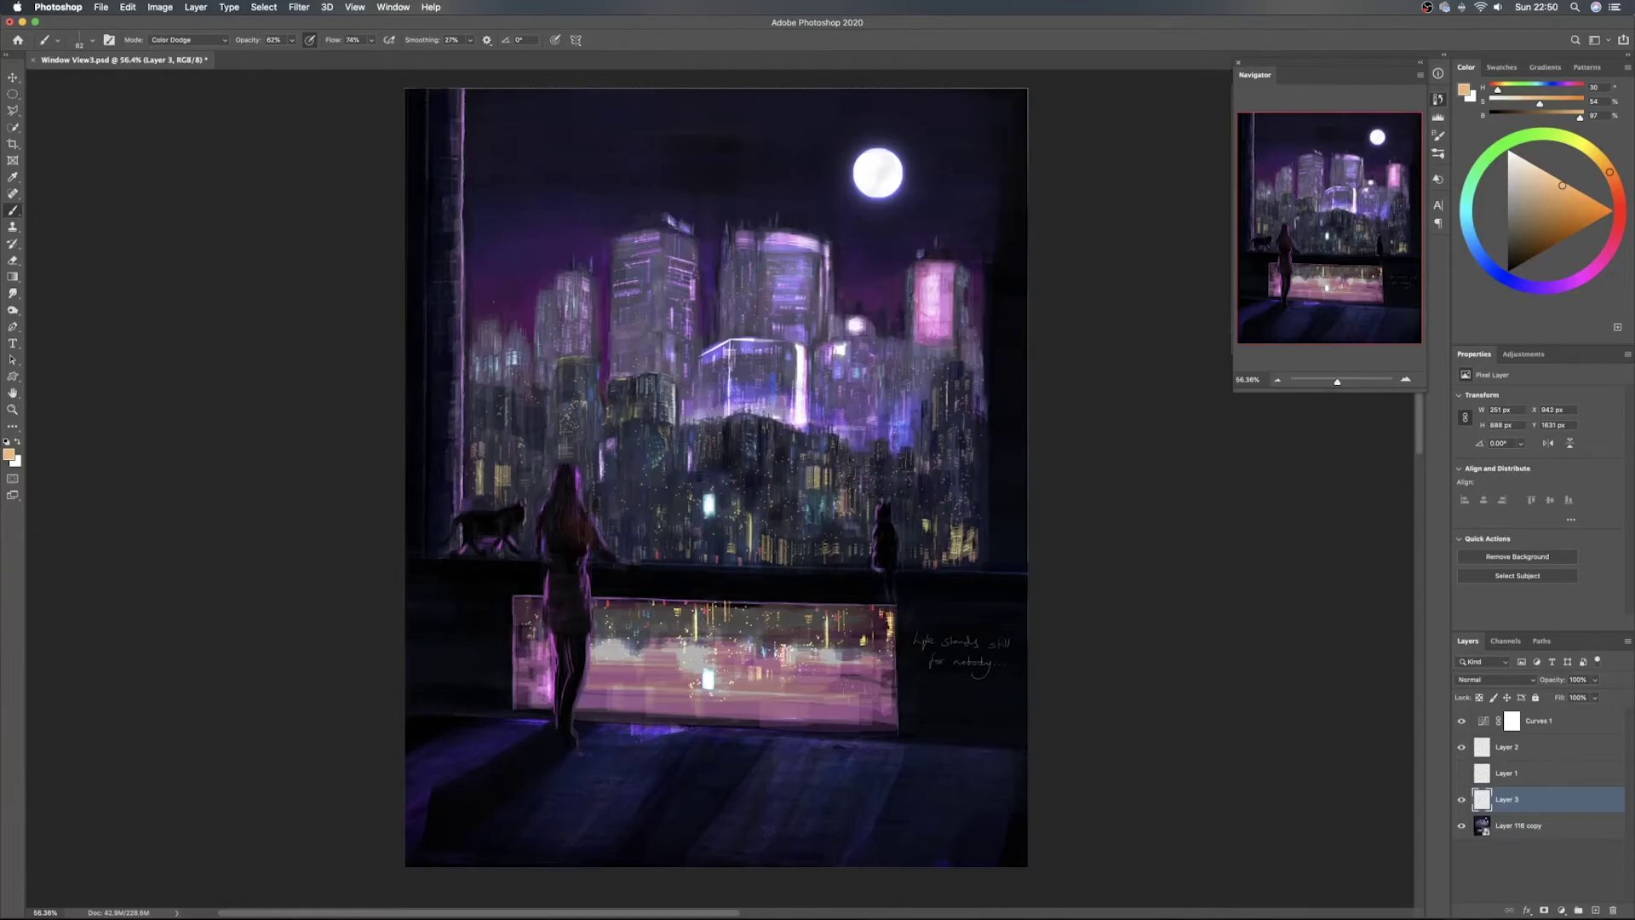
Compare the painting with and without the orange glow on Layer 1, and leave the layer shown
left_click(1462, 774)
left_click(1462, 774)
left_click(1462, 774)
left_click(1462, 774)
left_click(1462, 774)
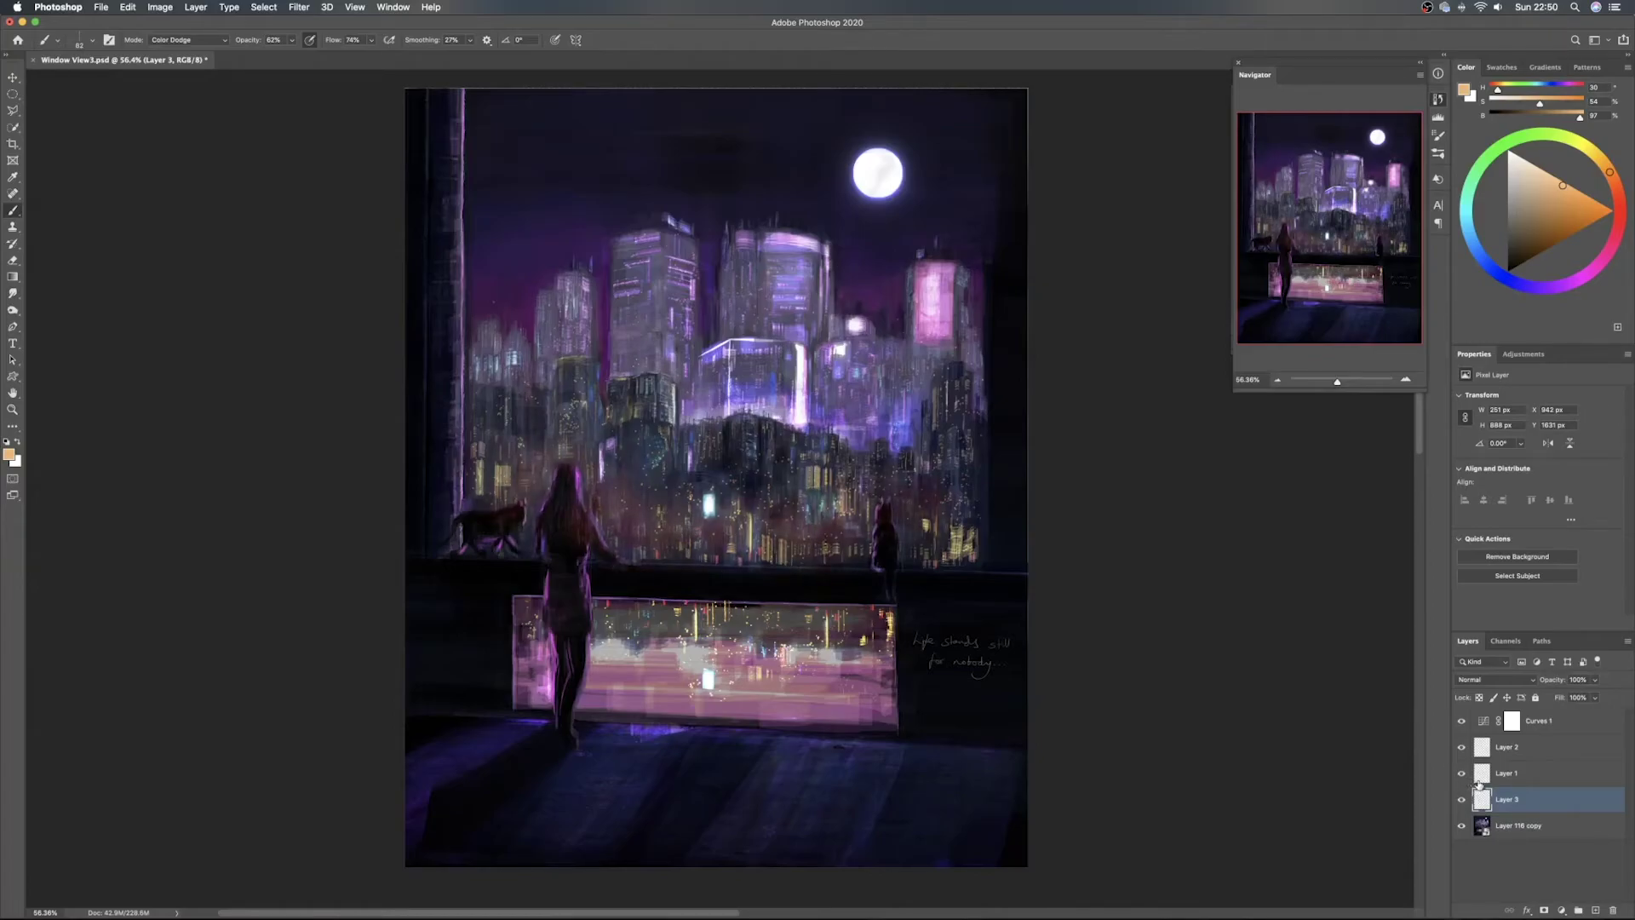
Erase the orange glow from the seated cat on Layer 1, checking it by hiding and showing the layer
left_click(1507, 773)
key("e")
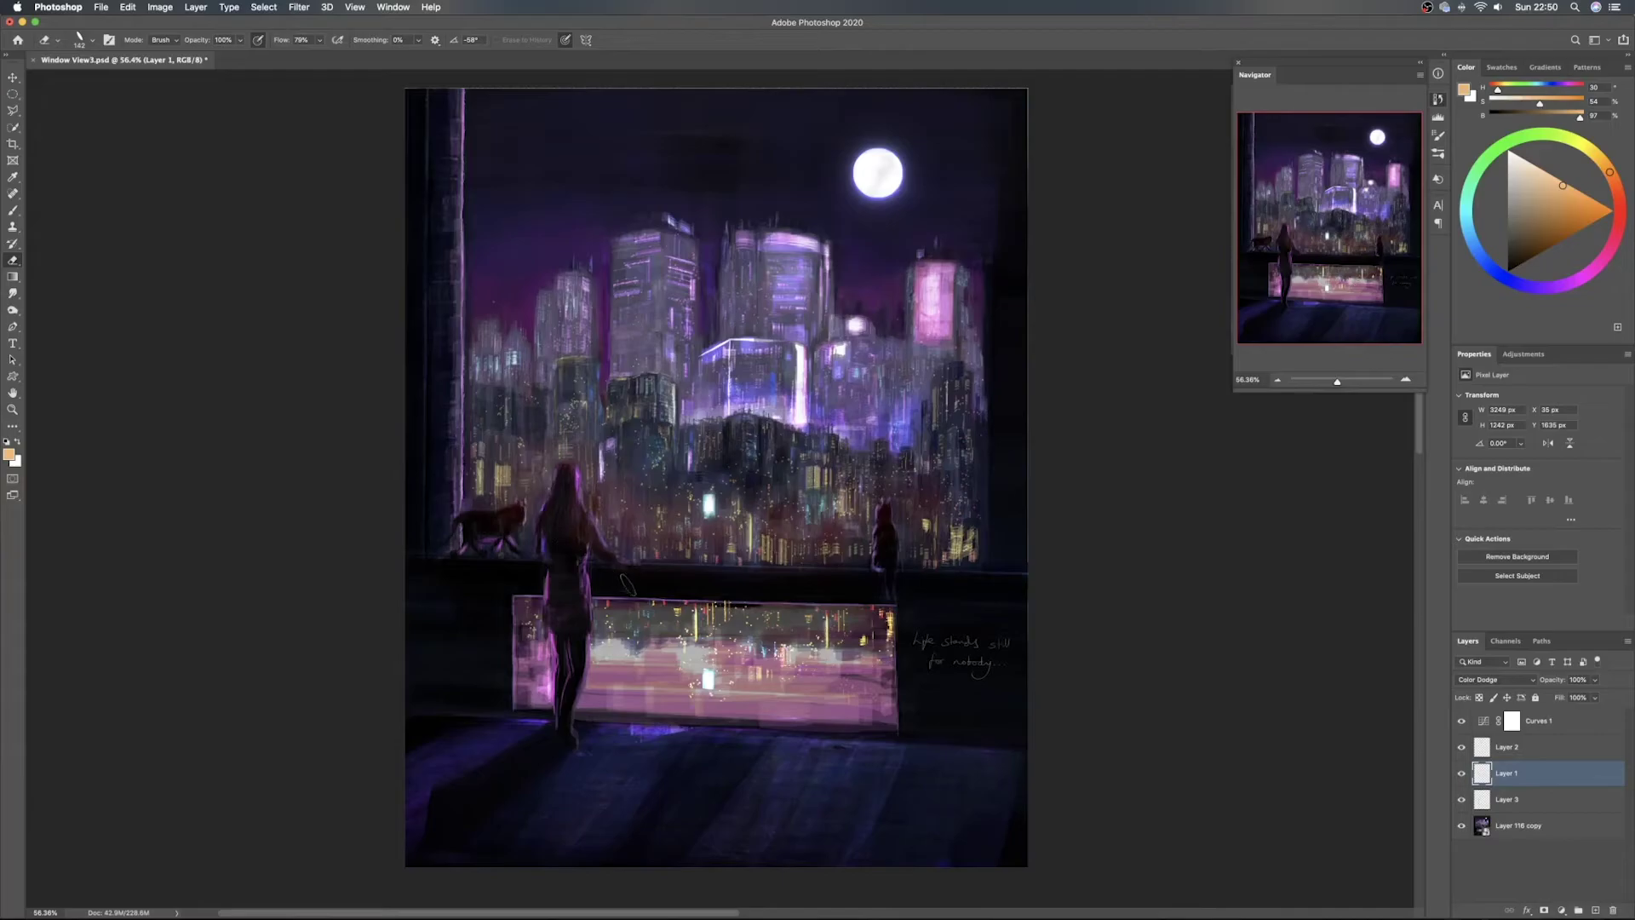
left_click(1462, 775)
left_click(1462, 775)
left_click(1462, 774)
left_click(1461, 775)
left_click_drag(884, 518, 874, 518)
Compare the painting with and without Layer 1 once more, and save the document
left_click(1461, 773)
left_click(1461, 774)
left_click(1460, 777)
left_click(1457, 778)
key("v")
key("super+s")
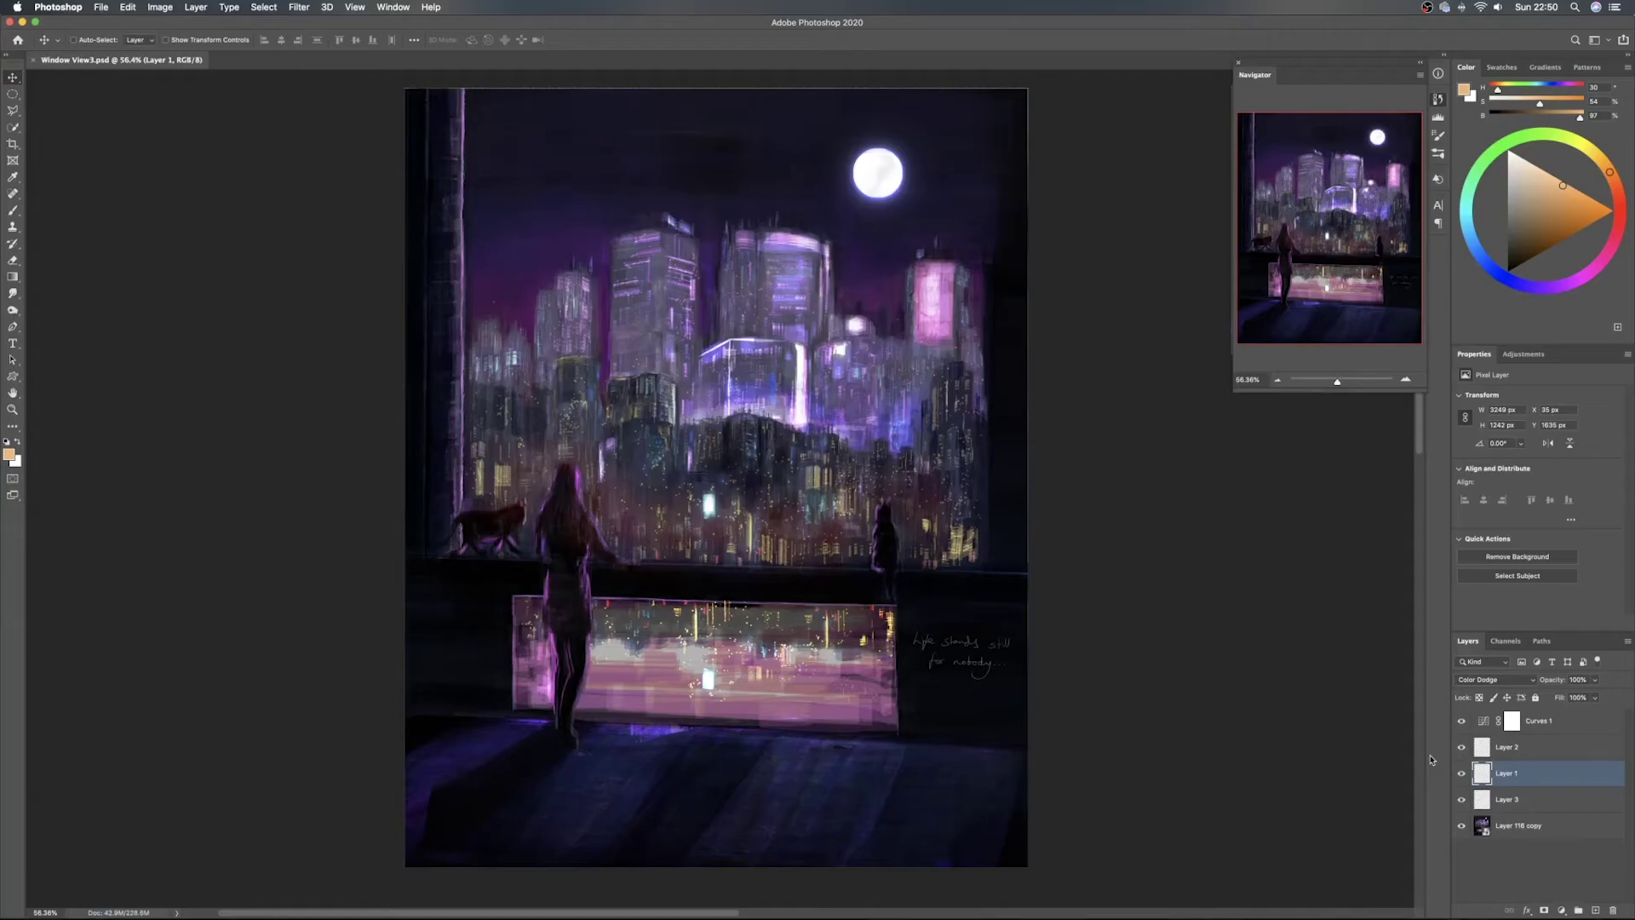
Undo a trial merge of Layer 2 with the layer below, check Layer 2's effect and delete it
left_click(1521, 748)
key("super+e")
key("super+z")
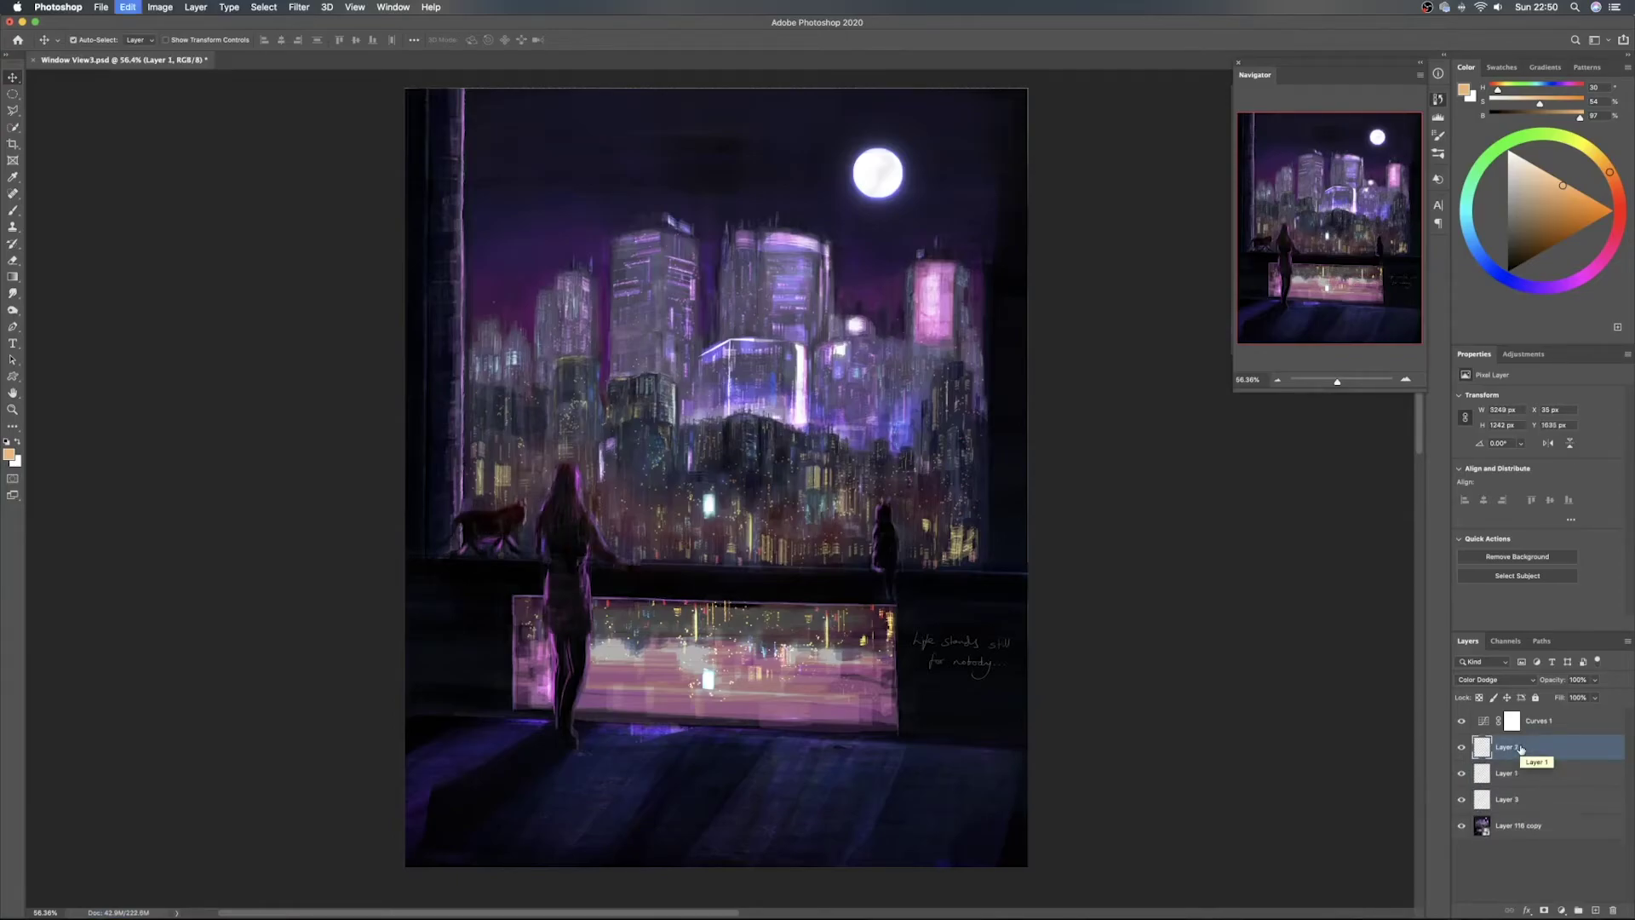
left_click(1461, 748)
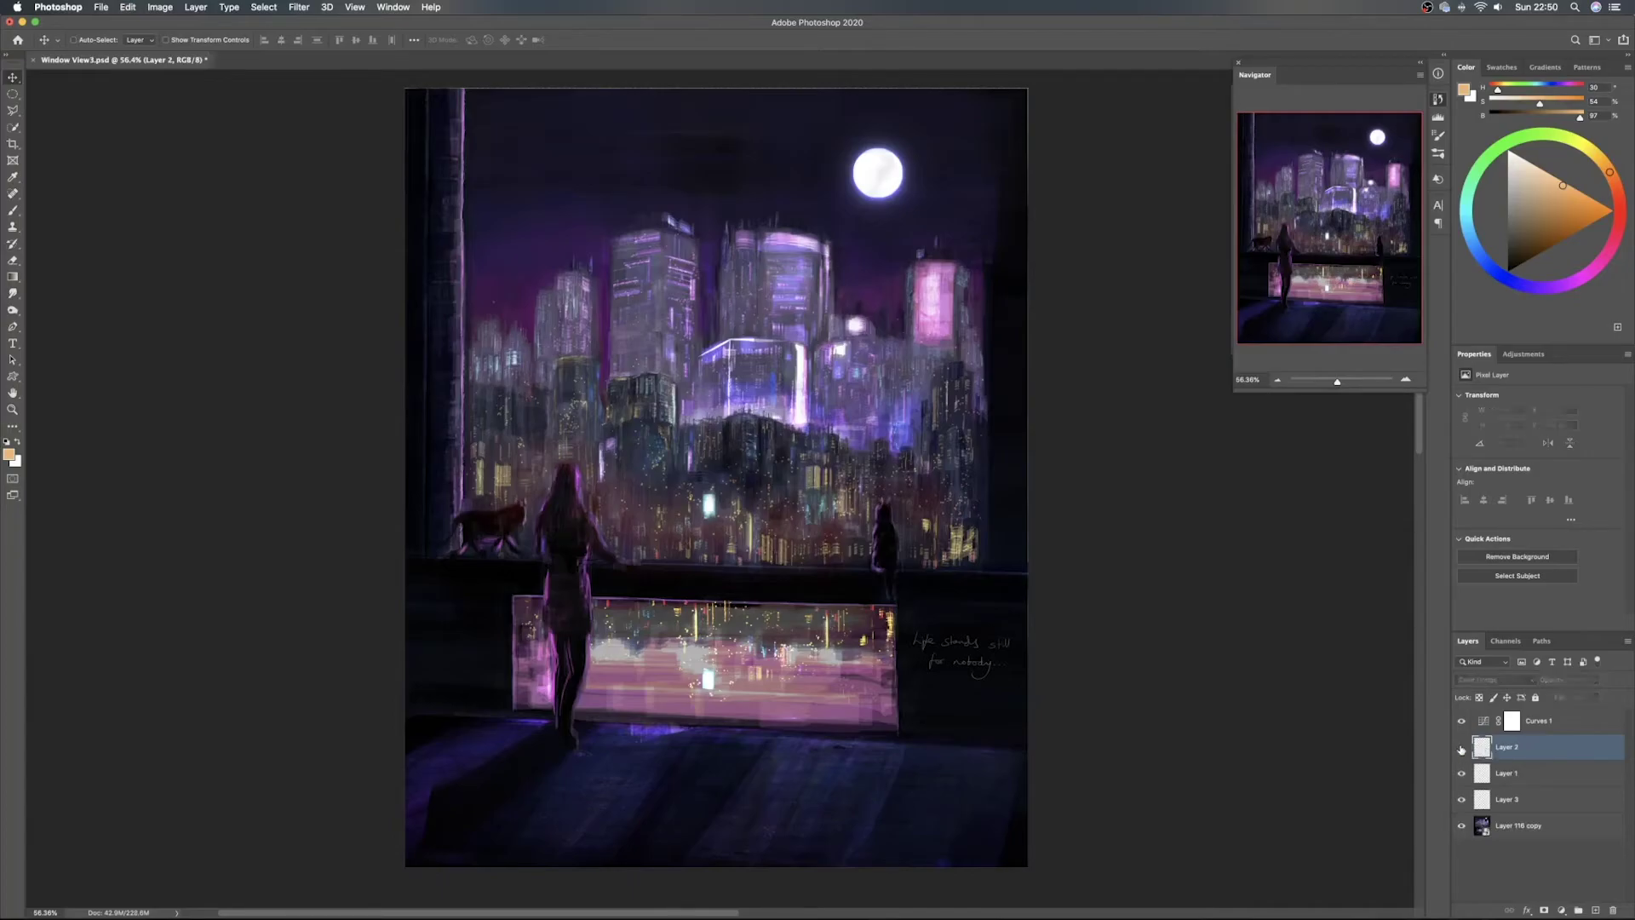
left_click(1461, 748)
key("BackSpace")
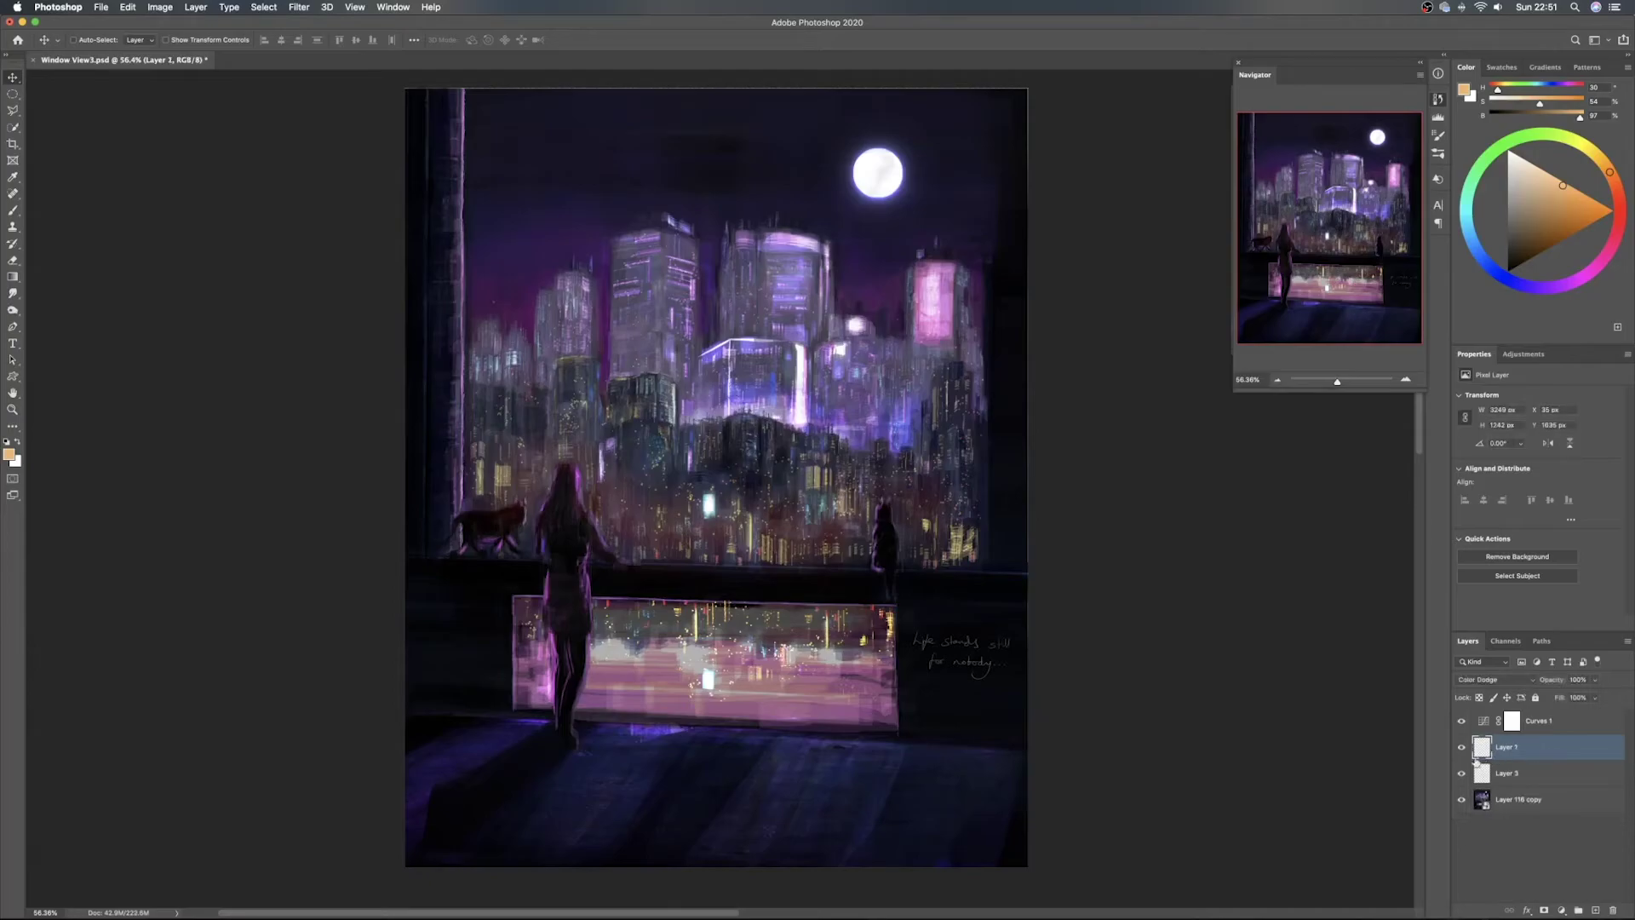
Examine the orange glow's effect on the city by hiding and showing Layer 1
left_click(1461, 748)
left_click(1461, 747)
left_click(1461, 747)
left_click(1461, 747)
left_click(1461, 757)
left_click(1461, 757)
Place the stock image city-4991094.jpg above Layer 1 and set its blend mode to Soft Light
left_click(459, 898)
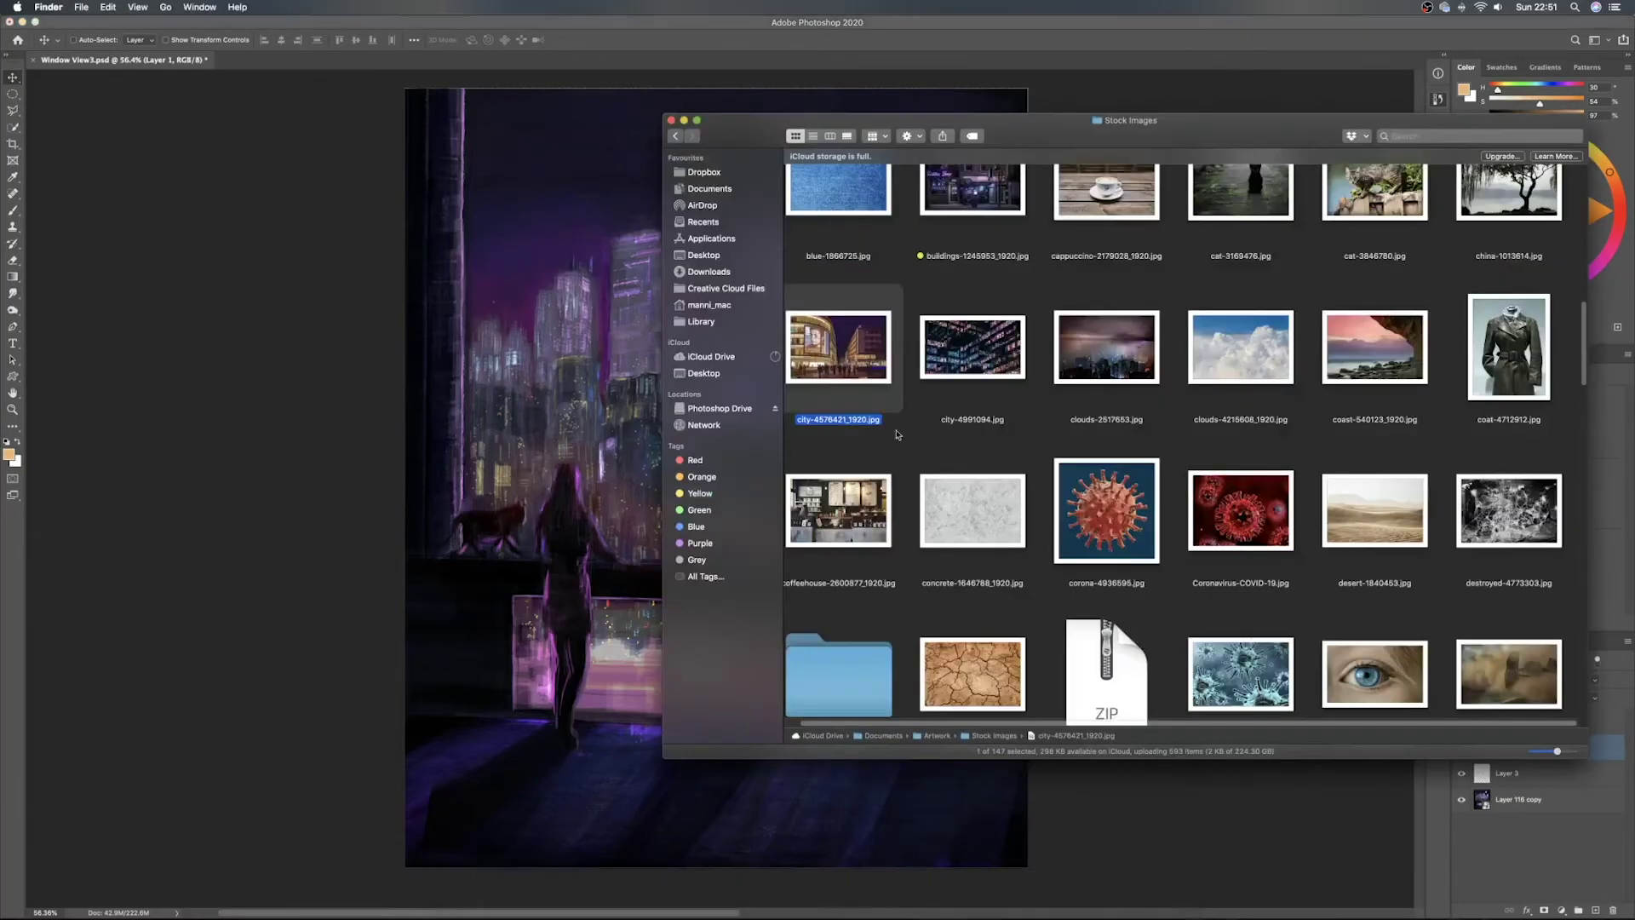
scroll(1107, 392, "up", 2)
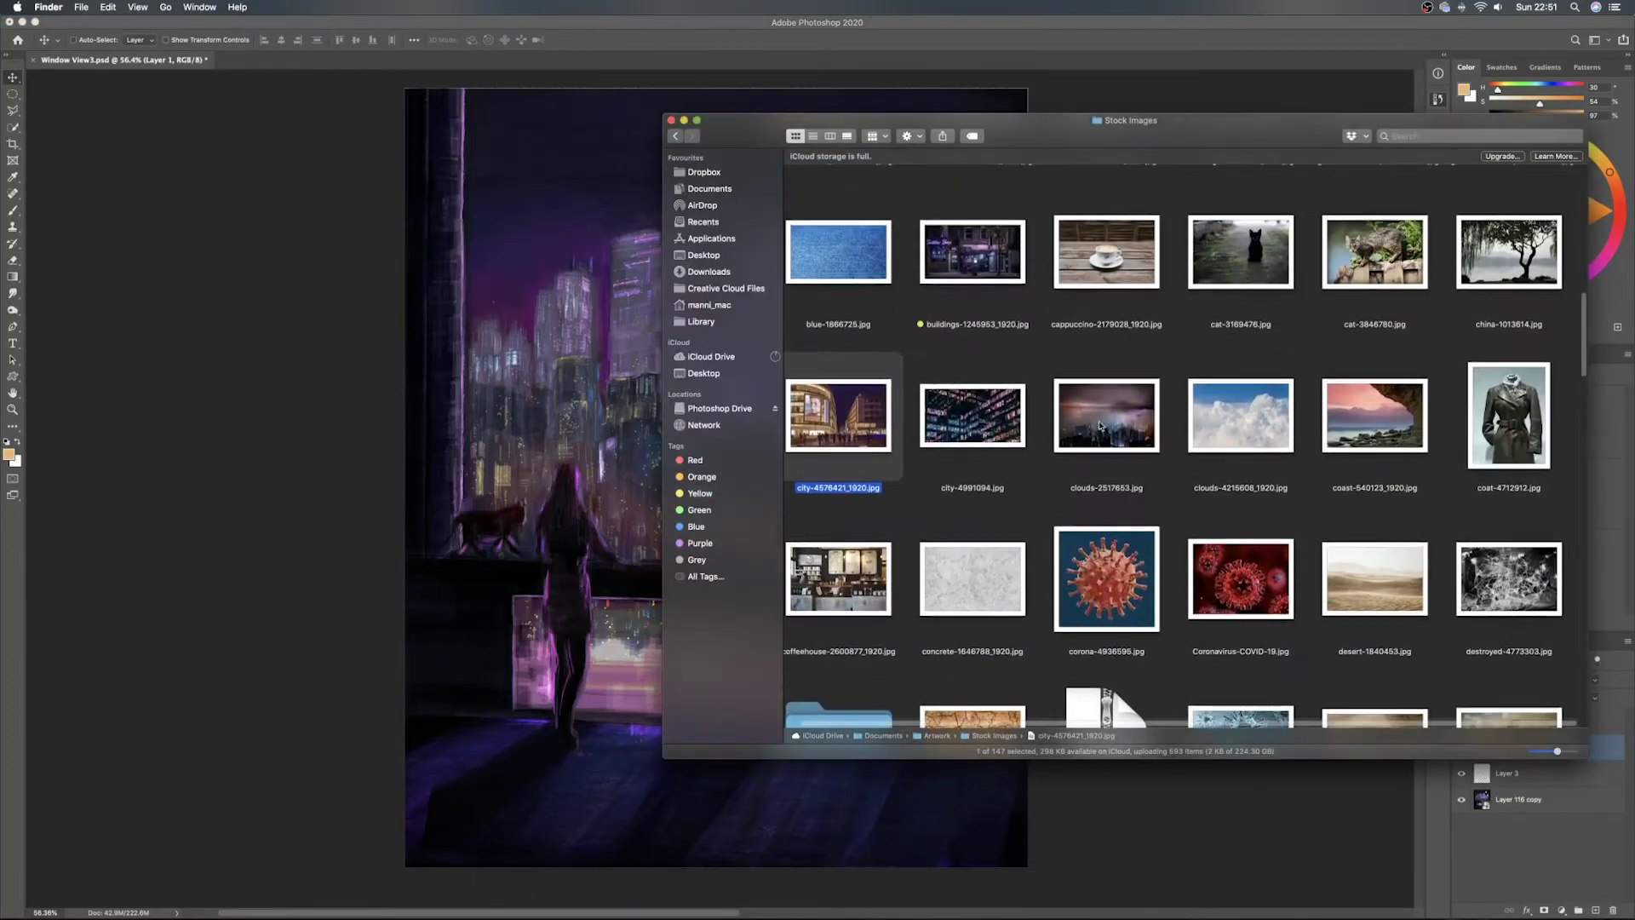
left_click_drag(971, 414, 643, 434)
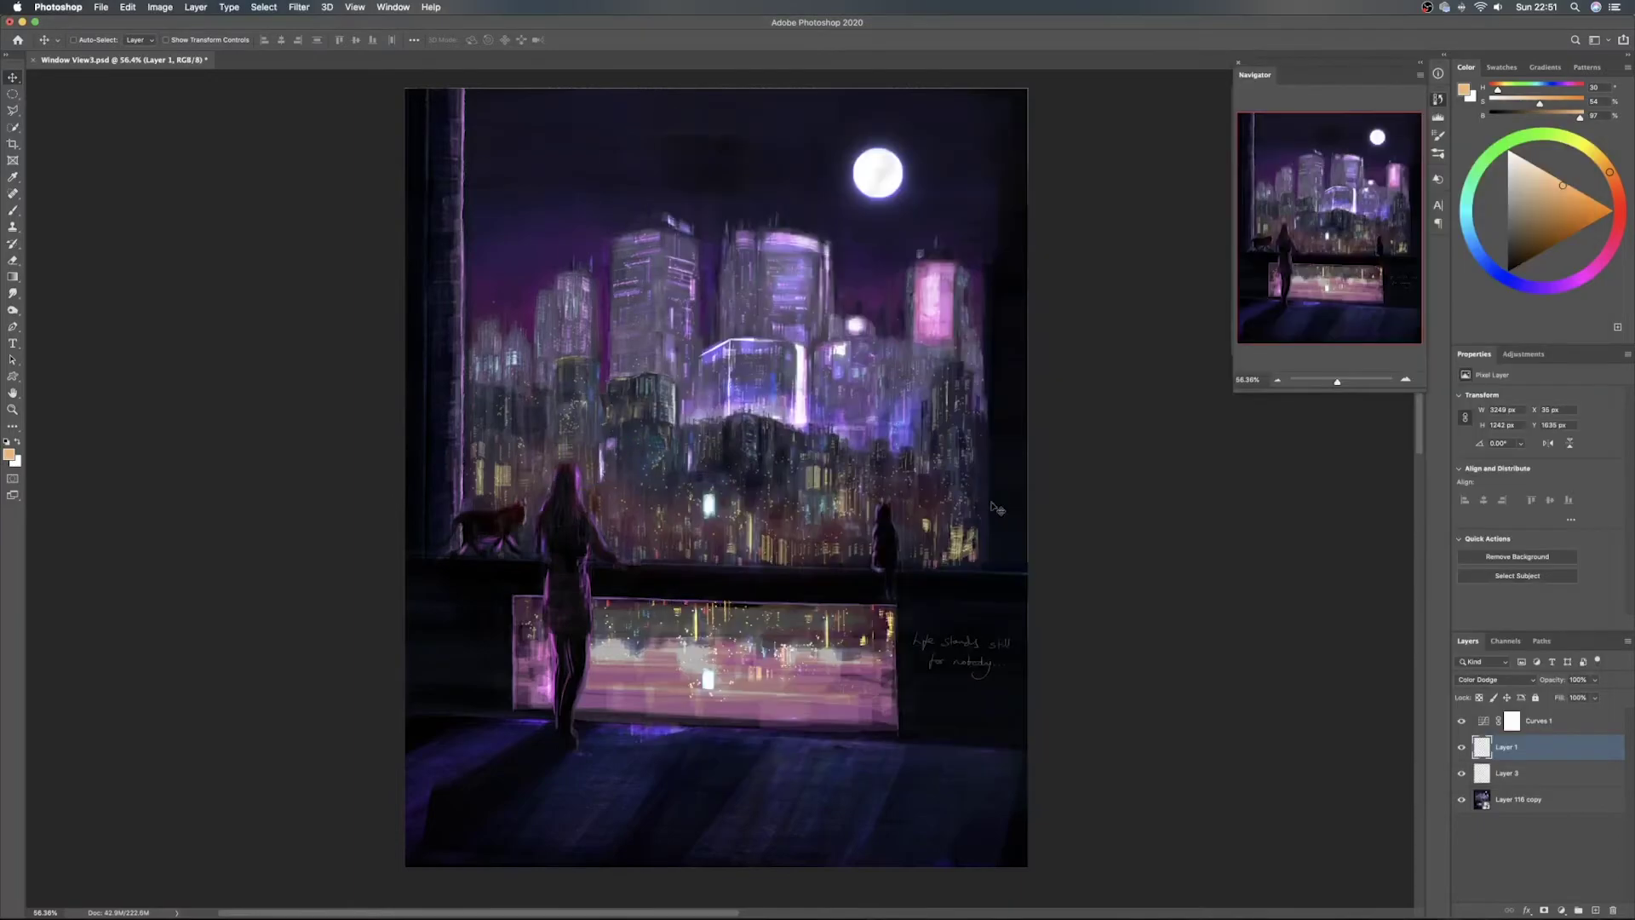
left_click(1512, 680)
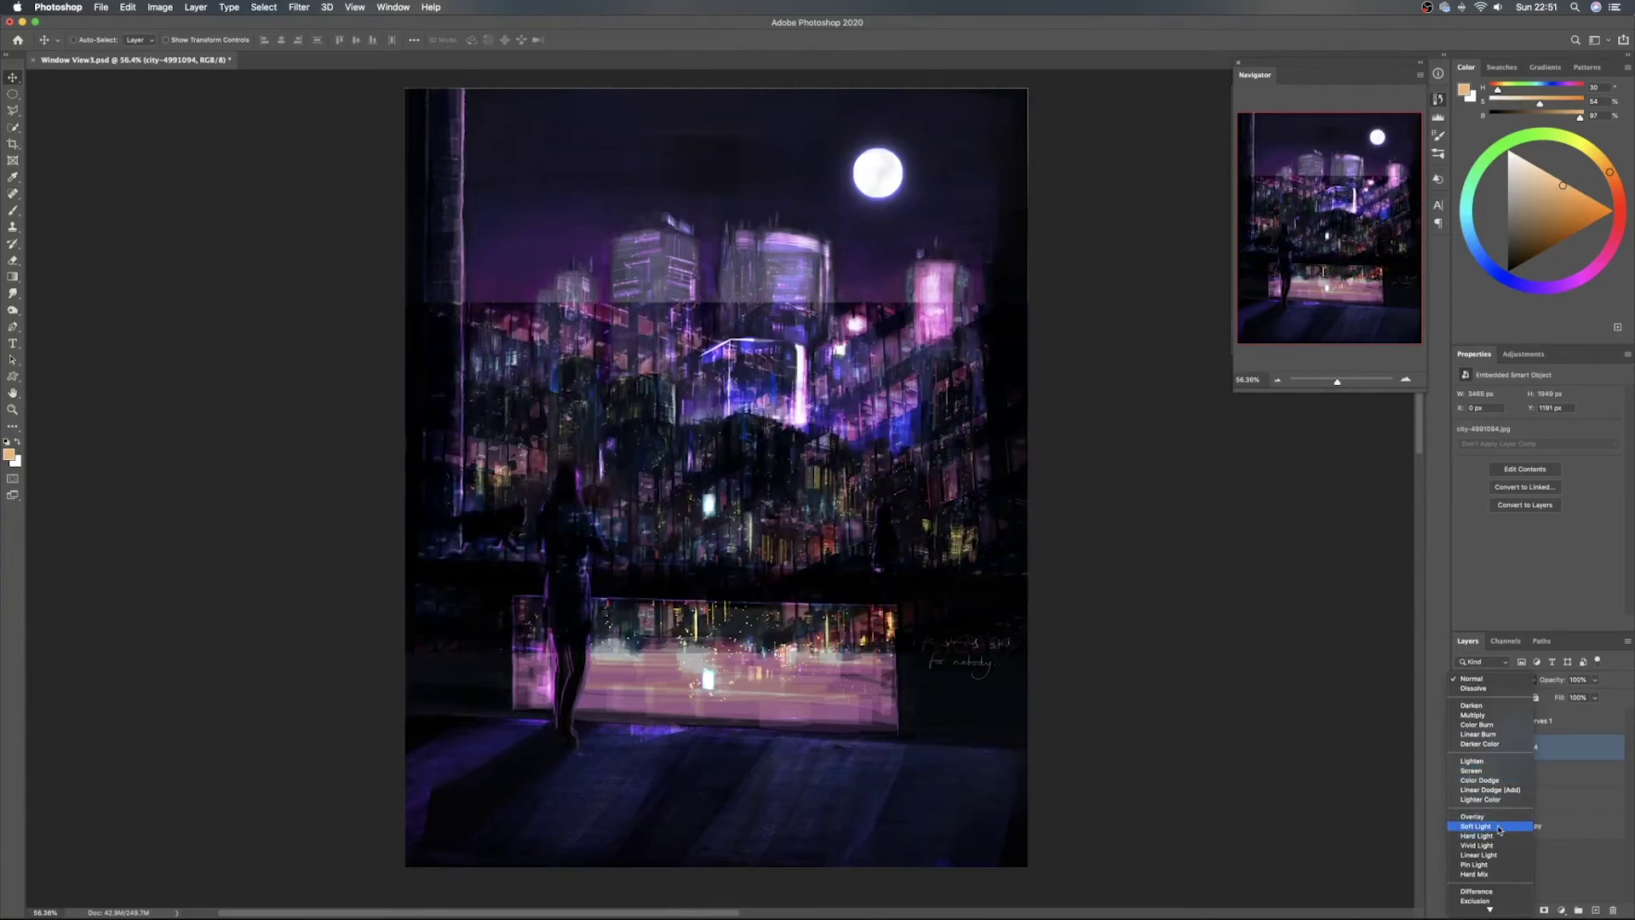
left_click(1499, 830)
Shrink and reshape the city-4991094 photo to fit over the buildings beside the bright purple-edged block
key("super+t")
left_click_drag(406, 303, 847, 547)
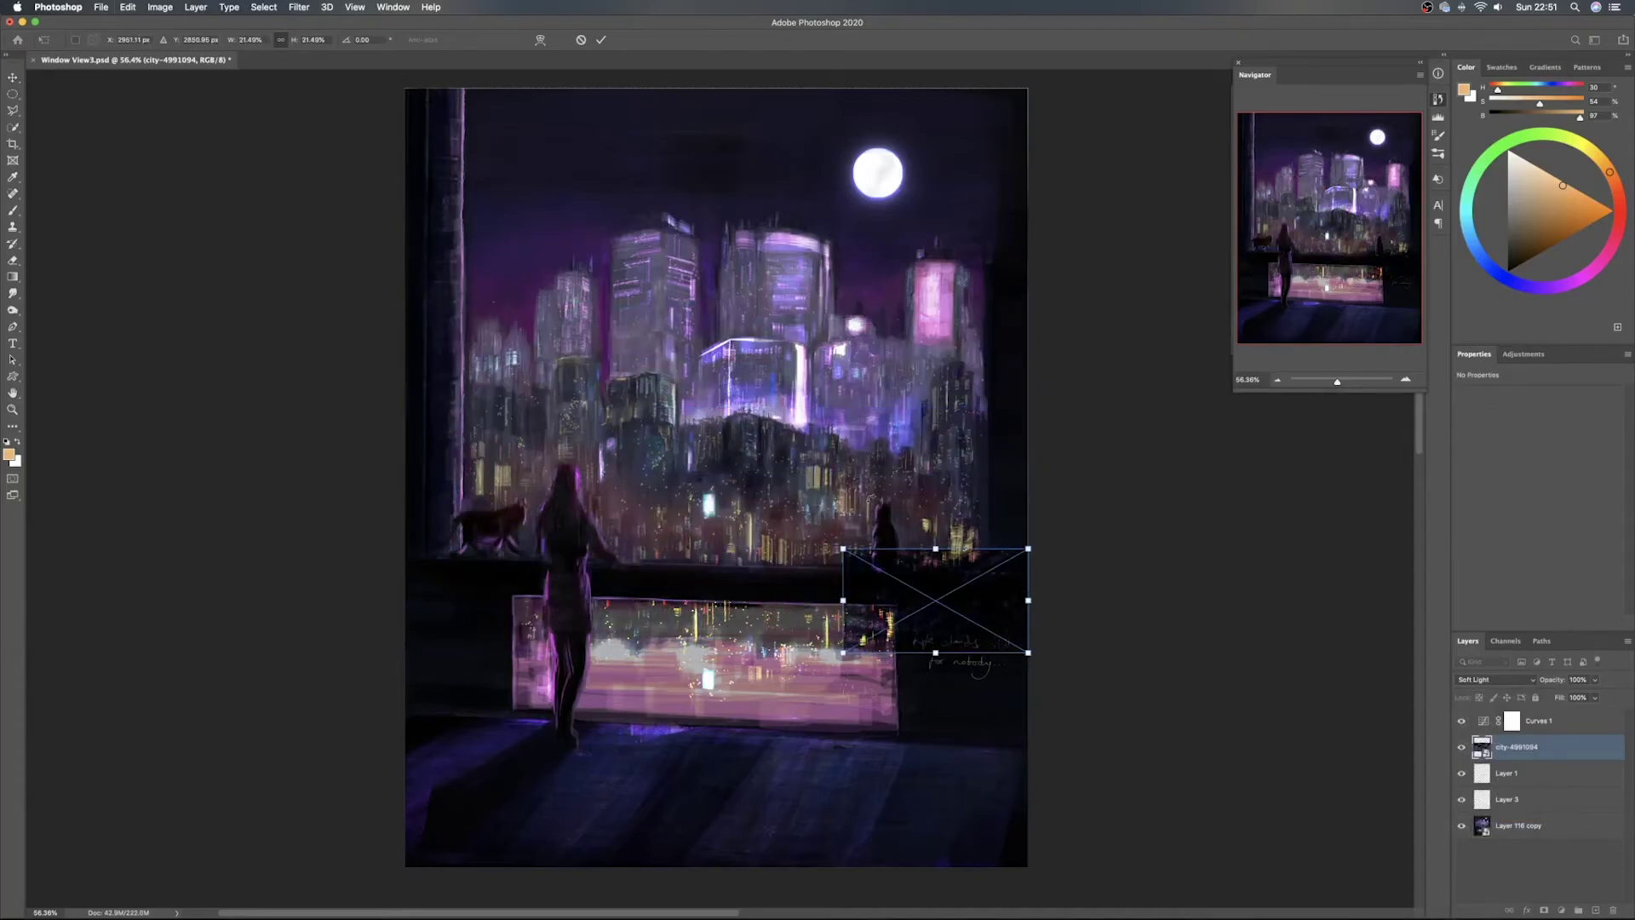
left_click_drag(983, 602, 915, 392)
right_click(886, 376)
left_click(926, 455)
left_click_drag(879, 337, 879, 350)
left_click_drag(884, 410, 868, 434)
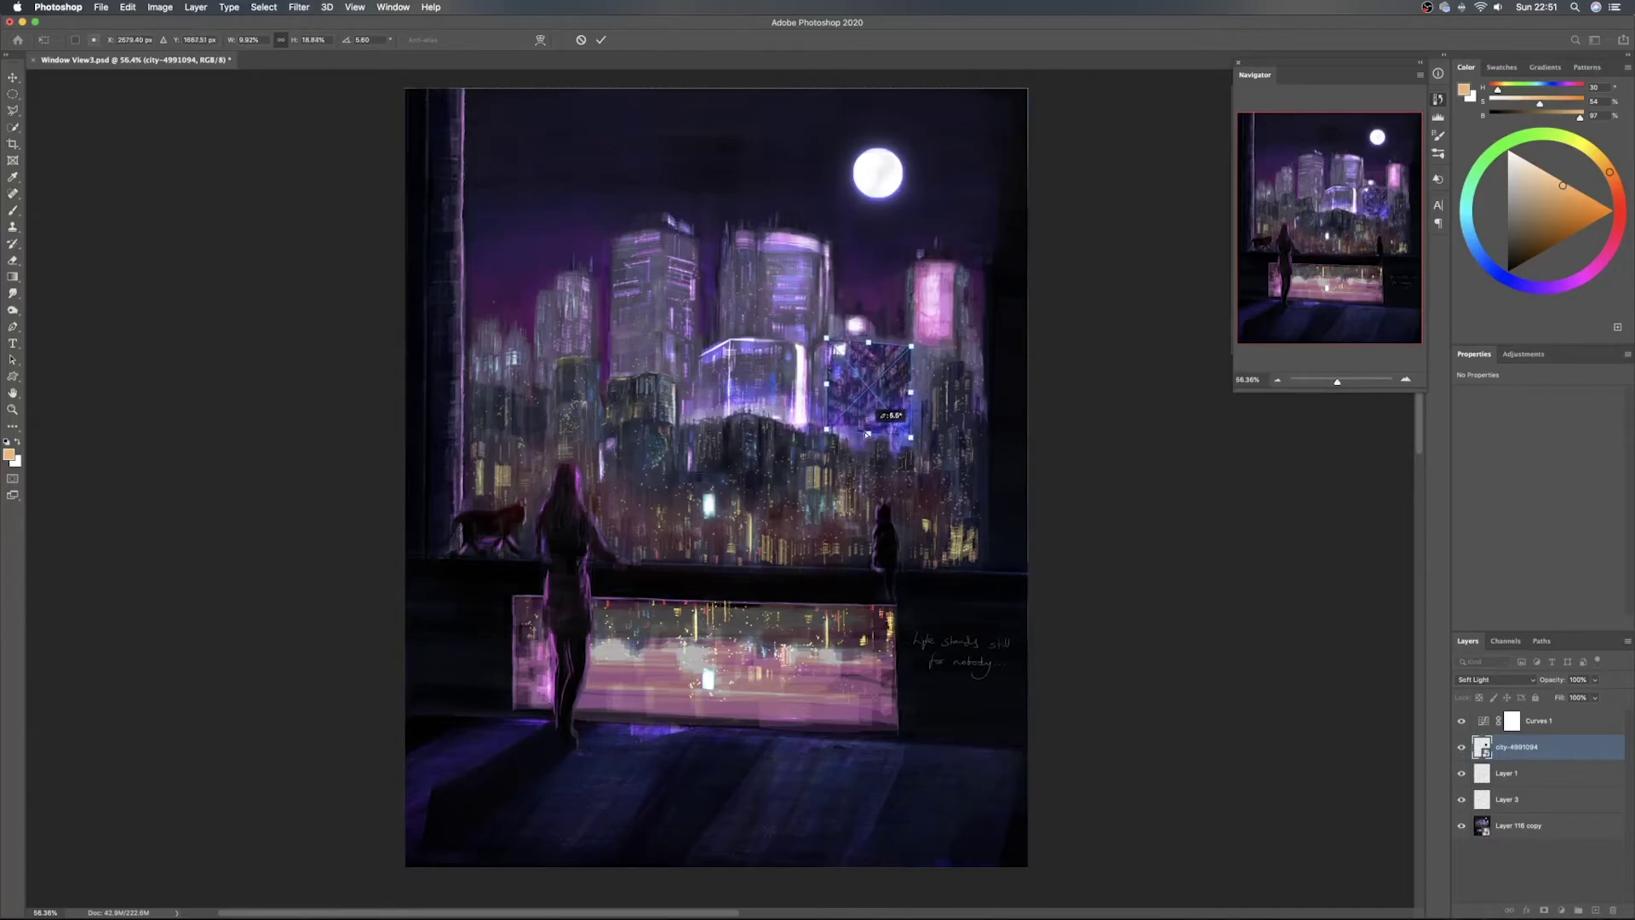
key("Return")
mouse_move(880, 420)
left_mouse_down()
mouse_move(954, 329)
mouse_move(788, 289)
mouse_move(824, 512)
mouse_move(824, 366)
mouse_move(825, 515)
mouse_move(695, 300)
mouse_move(595, 337)
mouse_move(860, 393)
mouse_move(902, 477)
mouse_move(911, 390)
mouse_move(847, 382)
mouse_move(887, 392)
left_mouse_up()
mouse_move(887, 393)
left_mouse_down()
mouse_move(901, 368)
mouse_move(876, 397)
left_mouse_up()
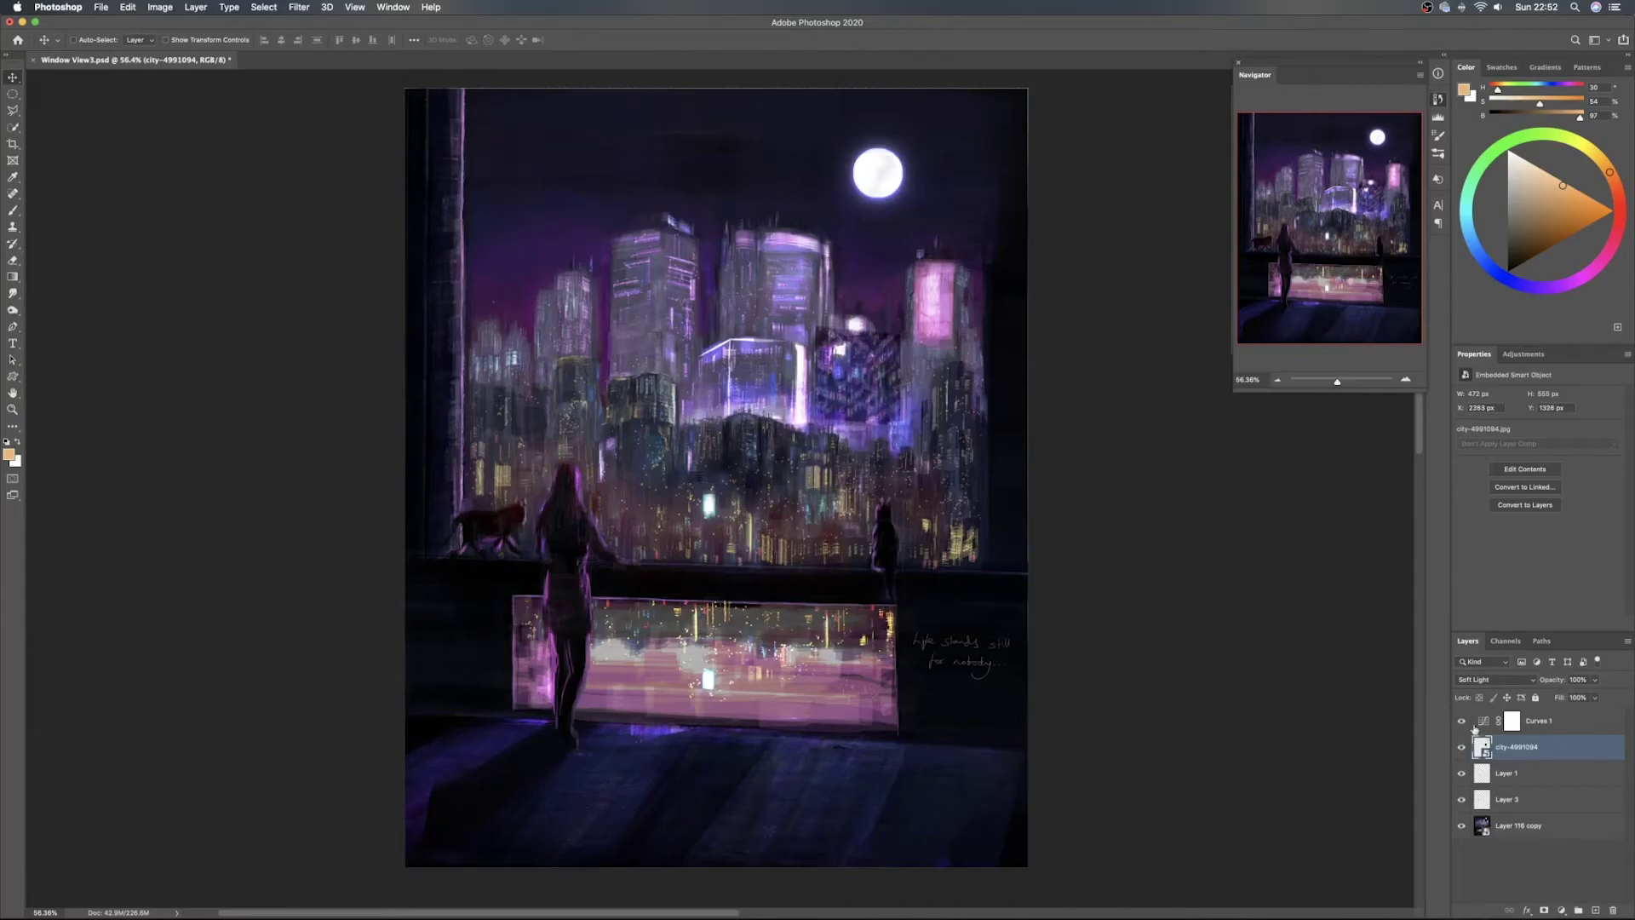
Try revealing the city-4991094 photo through an inverted mask with a white Normal-mode brush, and delete the layer
left_click(1544, 911)
key("super+i")
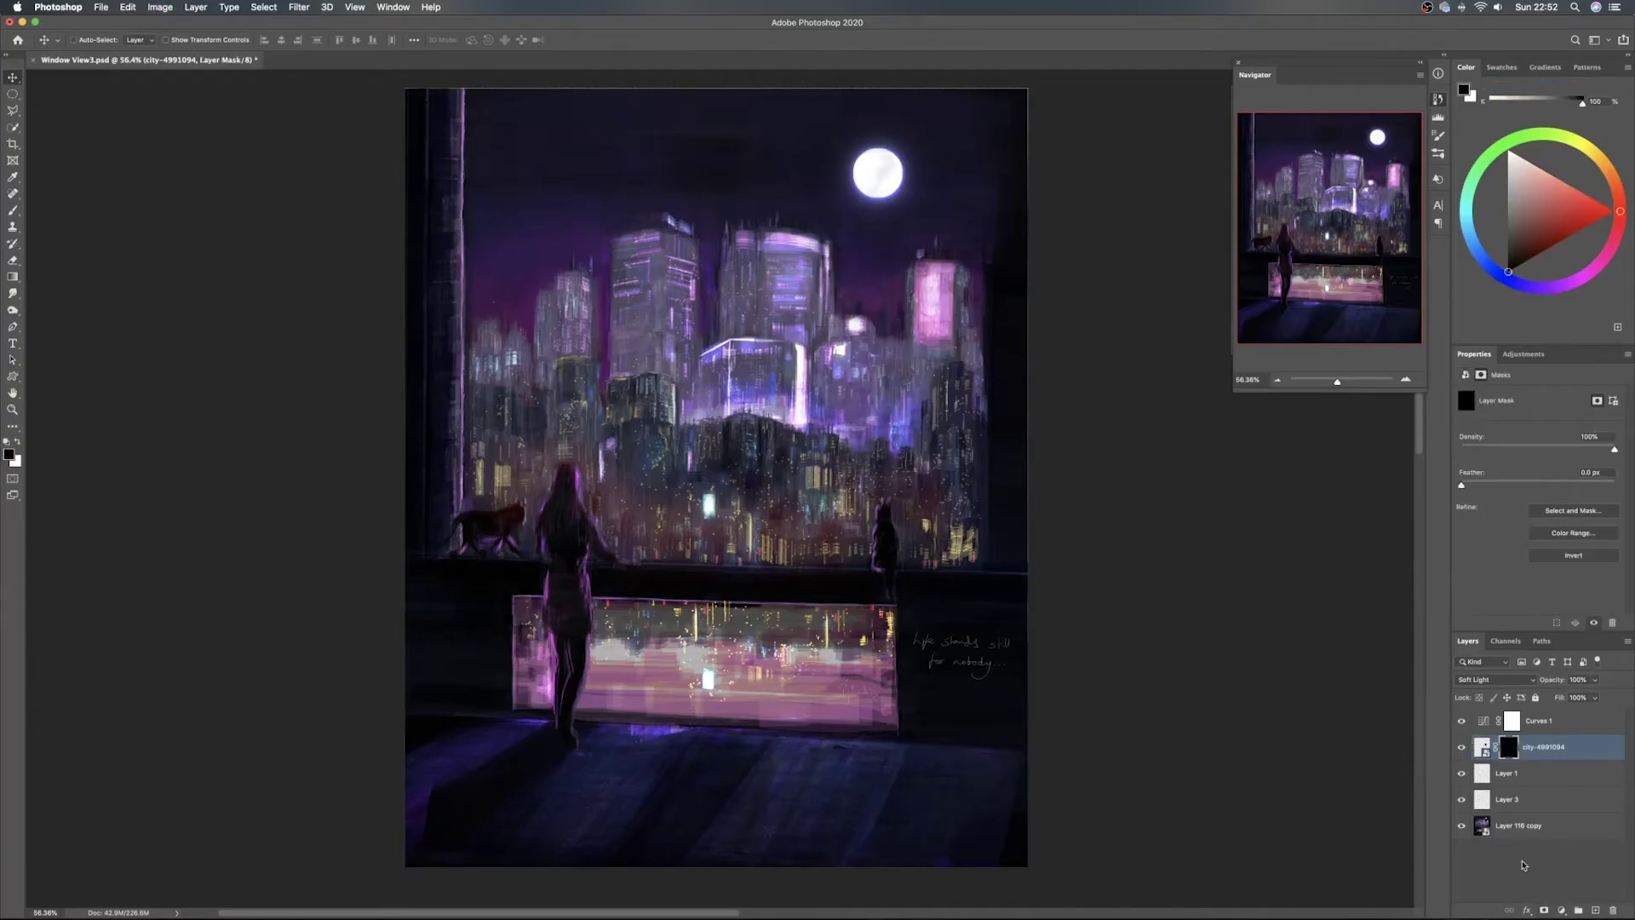
key("b")
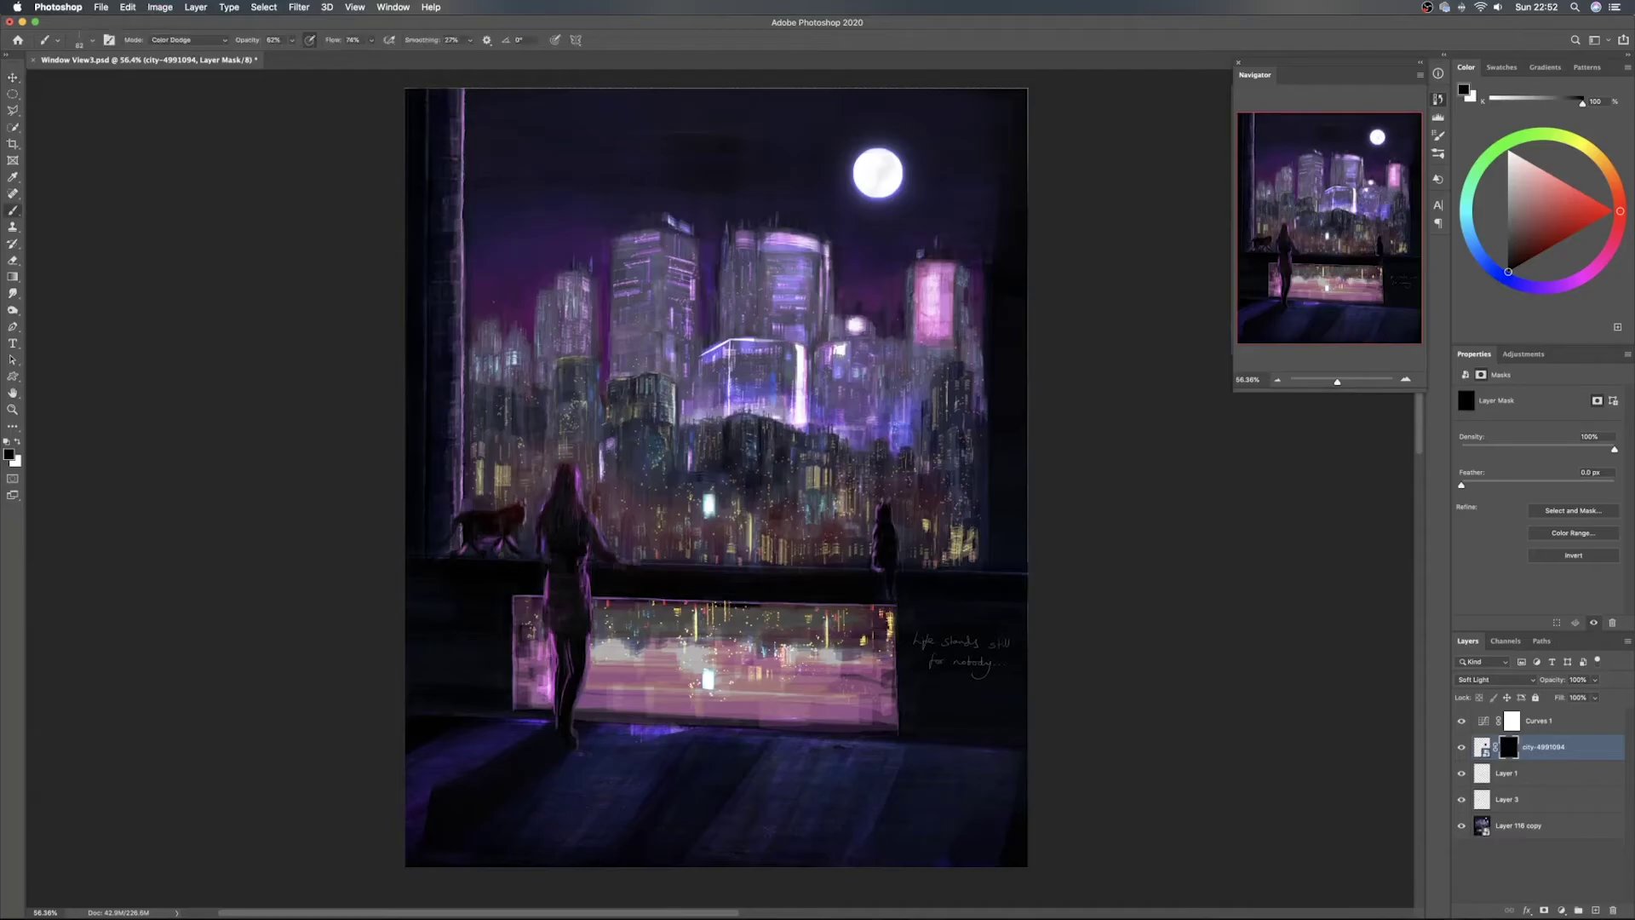
left_click_drag(848, 381, 861, 380, "ctrl+alt")
key("x")
left_click(220, 41)
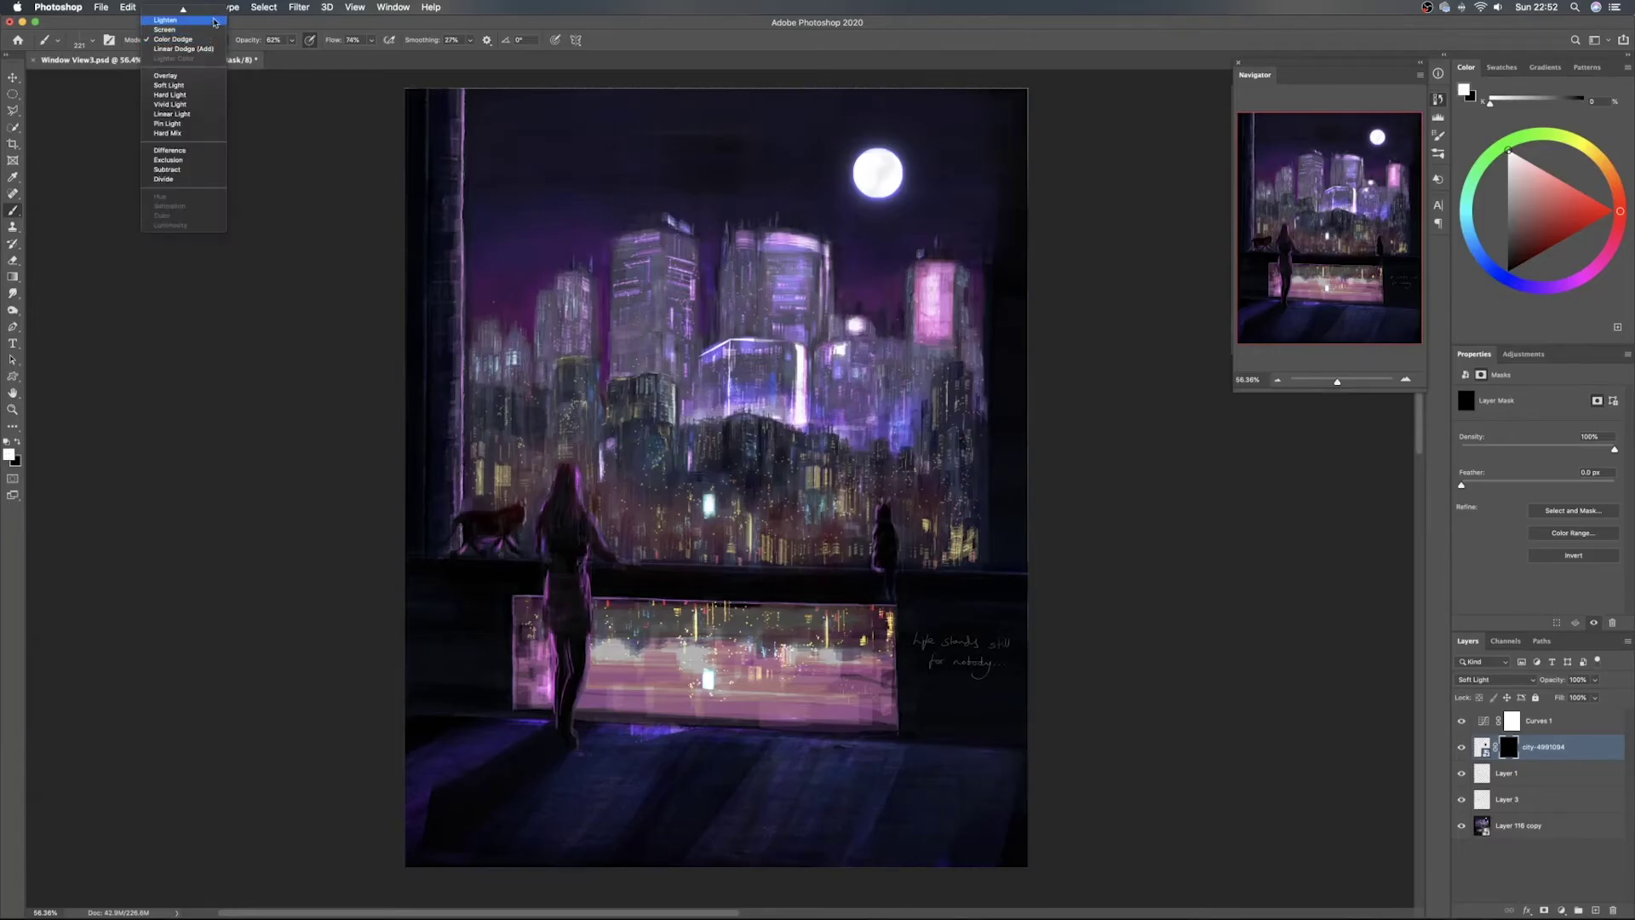
left_click(171, 17)
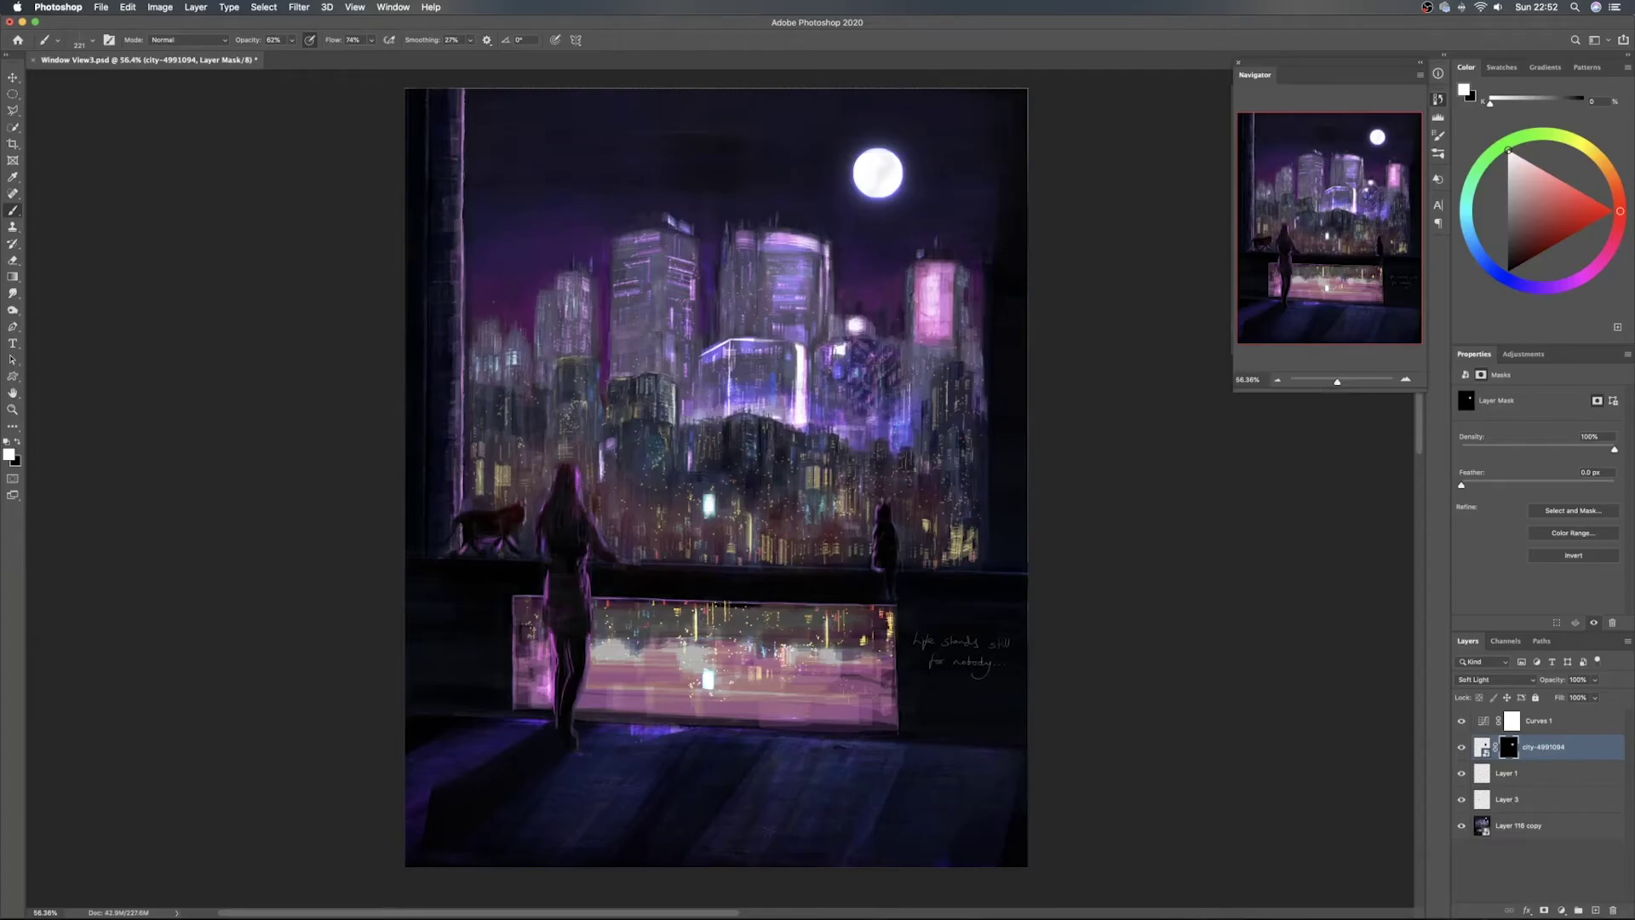
key("Delete")
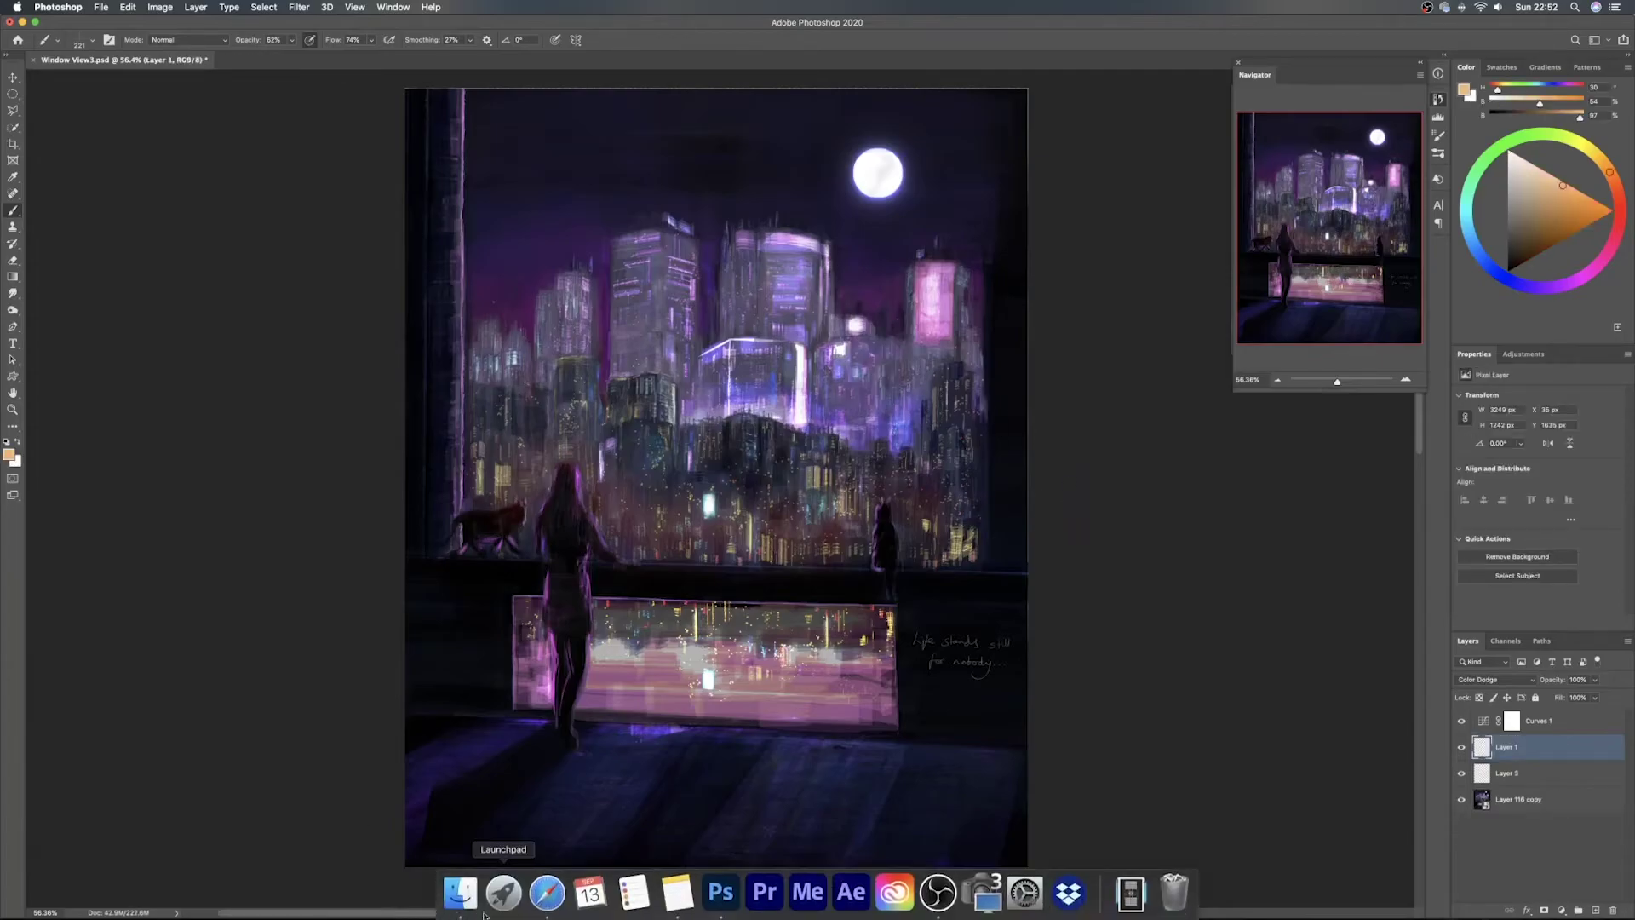
Place the stock image clouds-2517653.jpg above Layer 1 and set it to Soft Light, keeping it a smart object
left_click(460, 891)
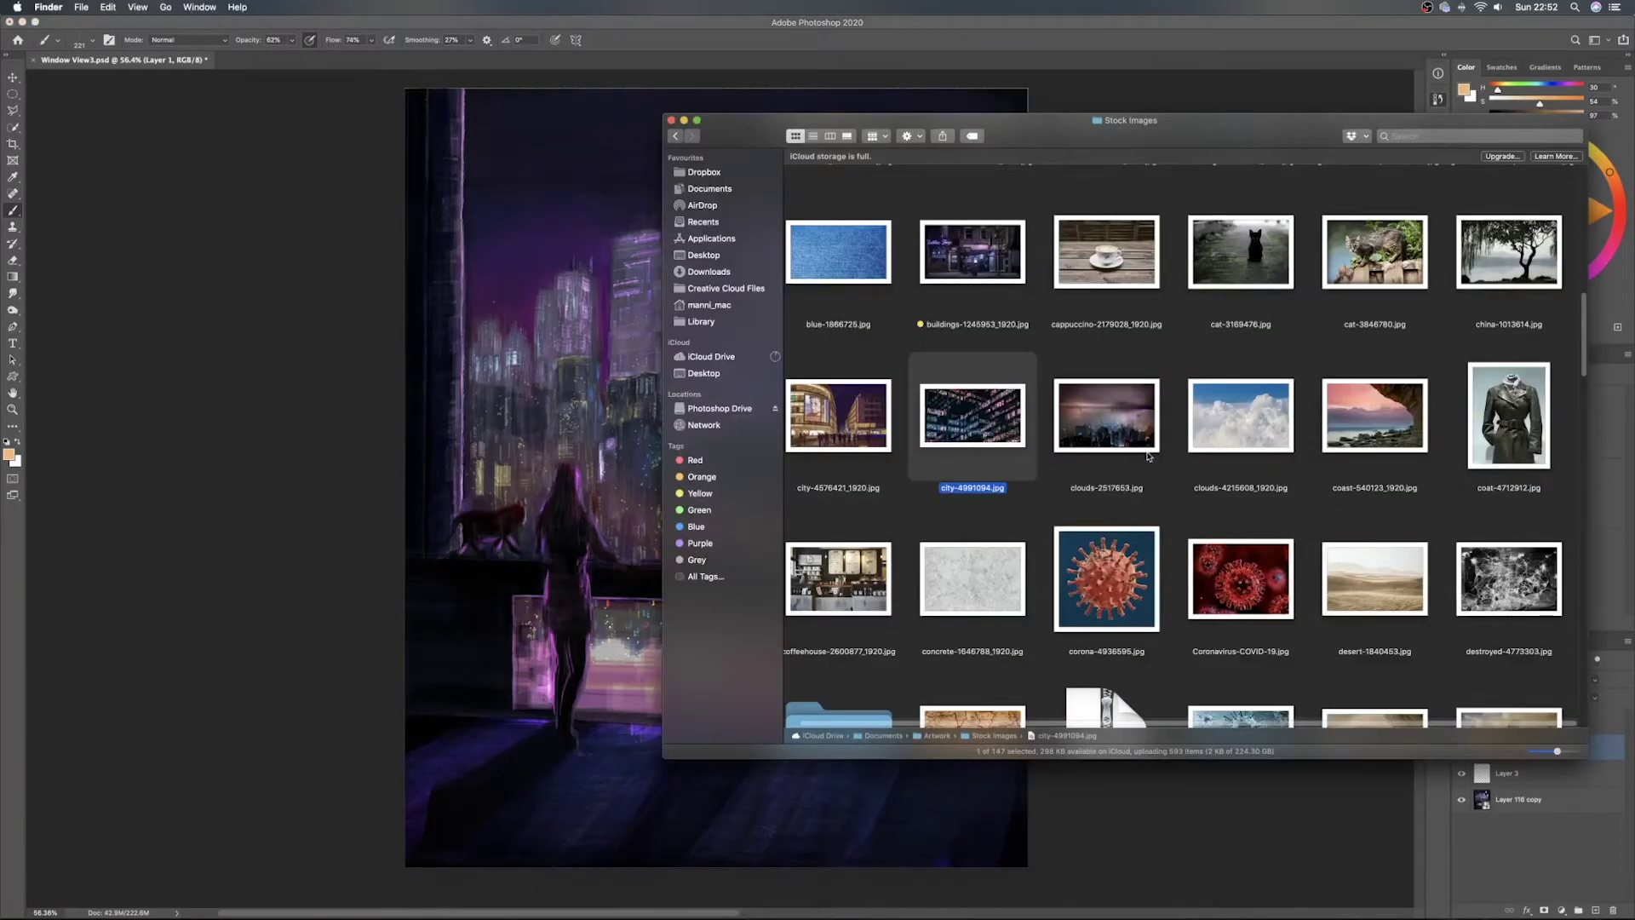
scroll(1113, 435, "up", 10)
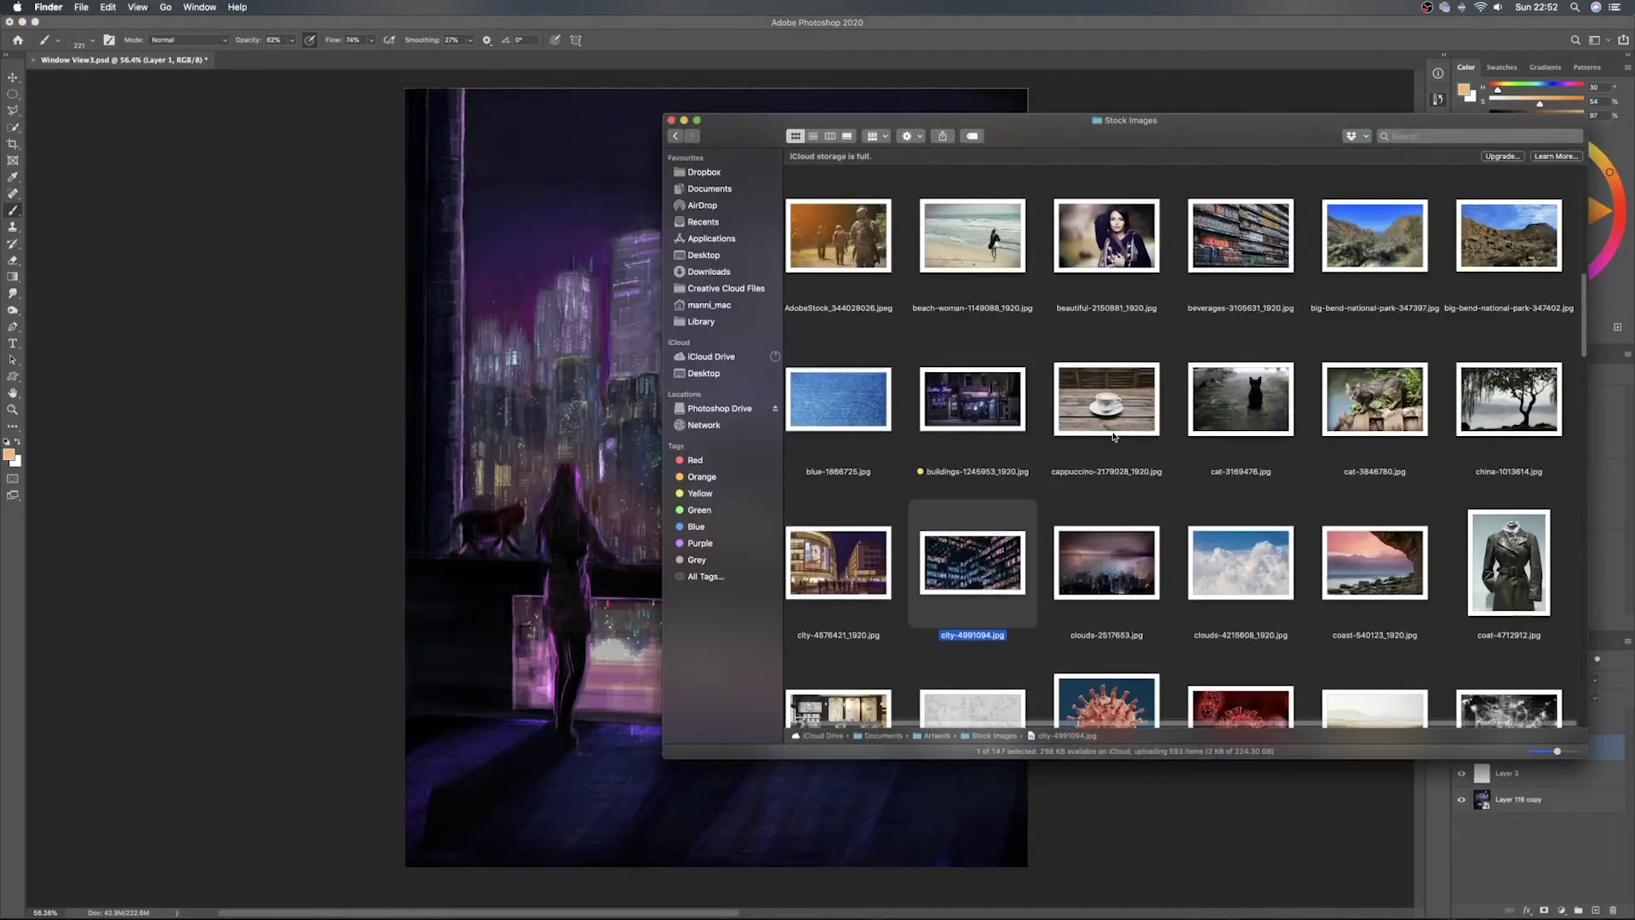
scroll(1113, 435, "up", 5)
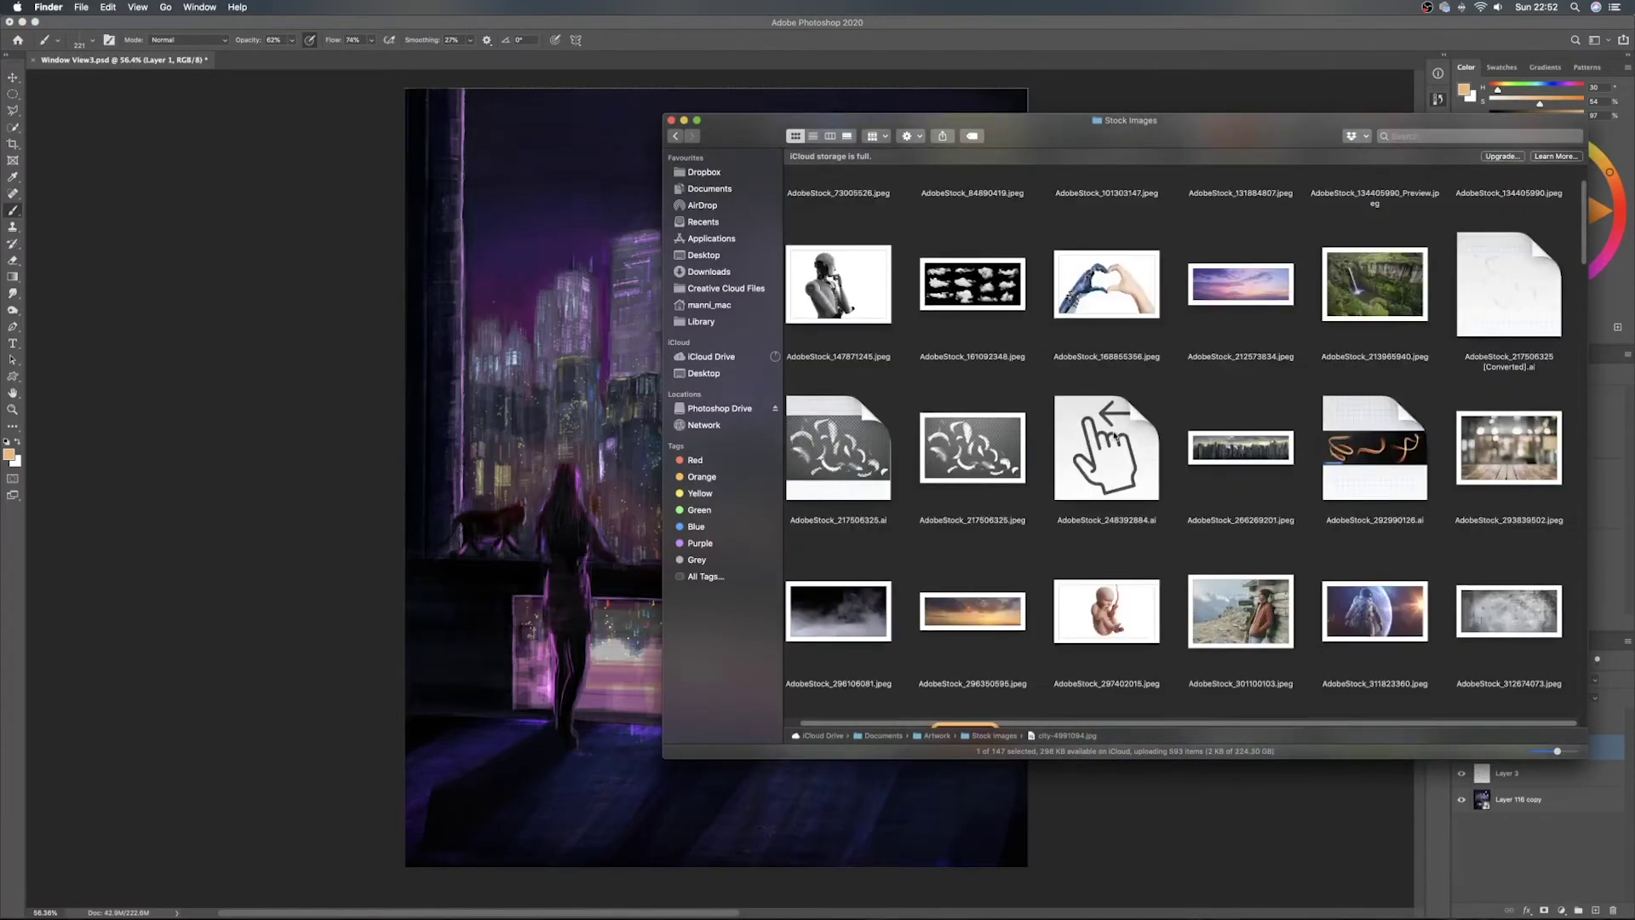
scroll(1112, 435, "down", 15)
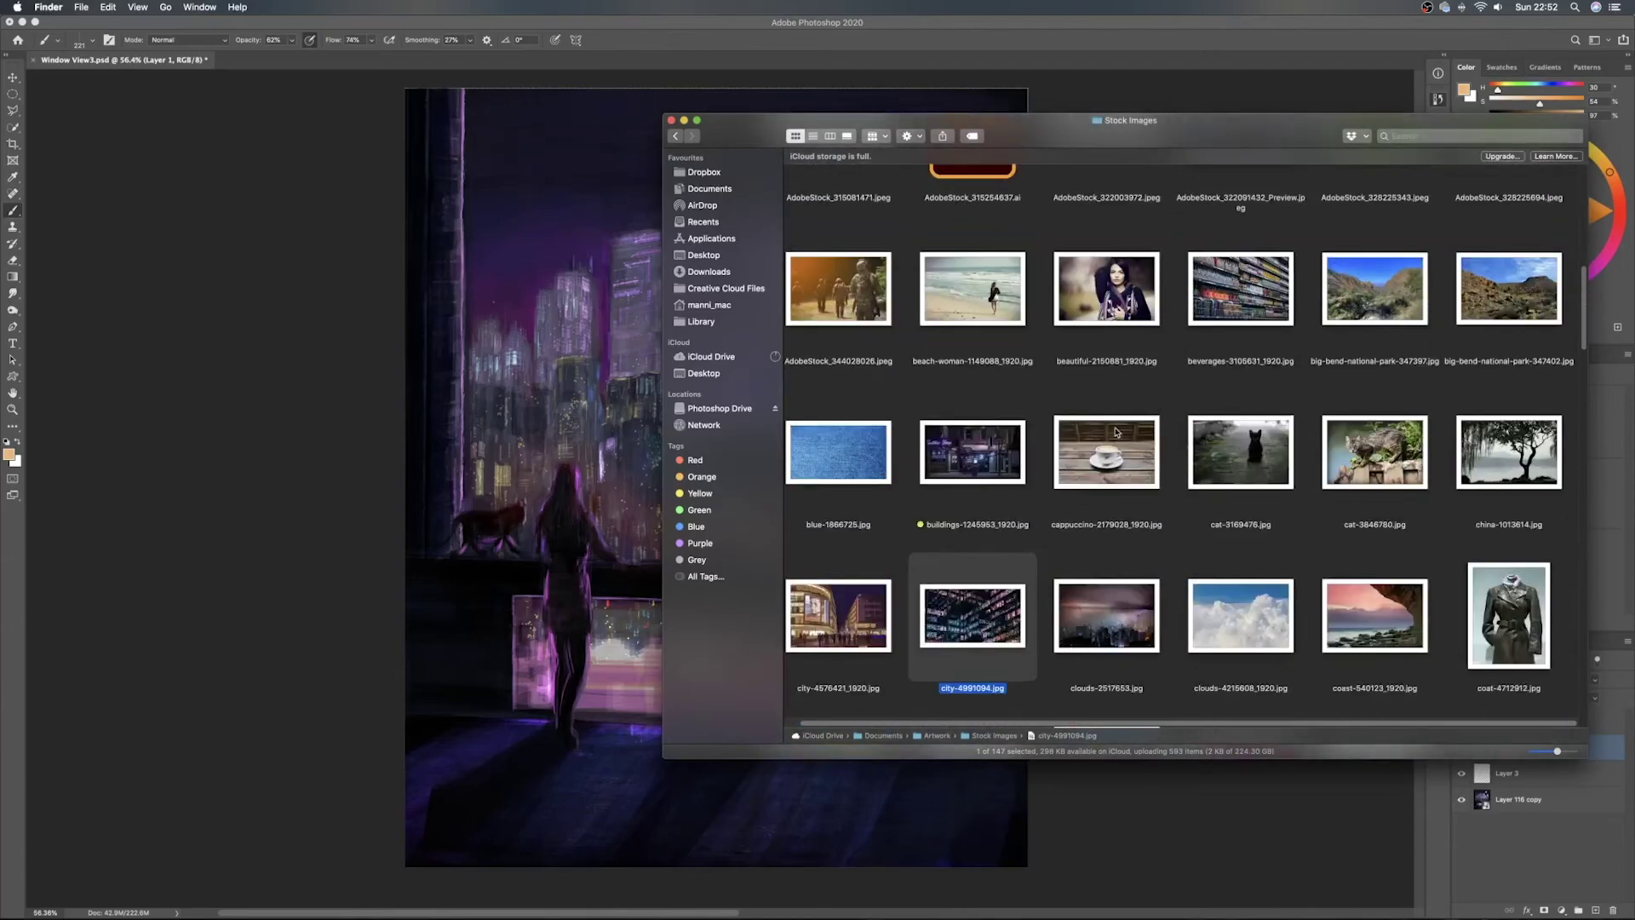
left_click_drag(972, 448, 647, 408)
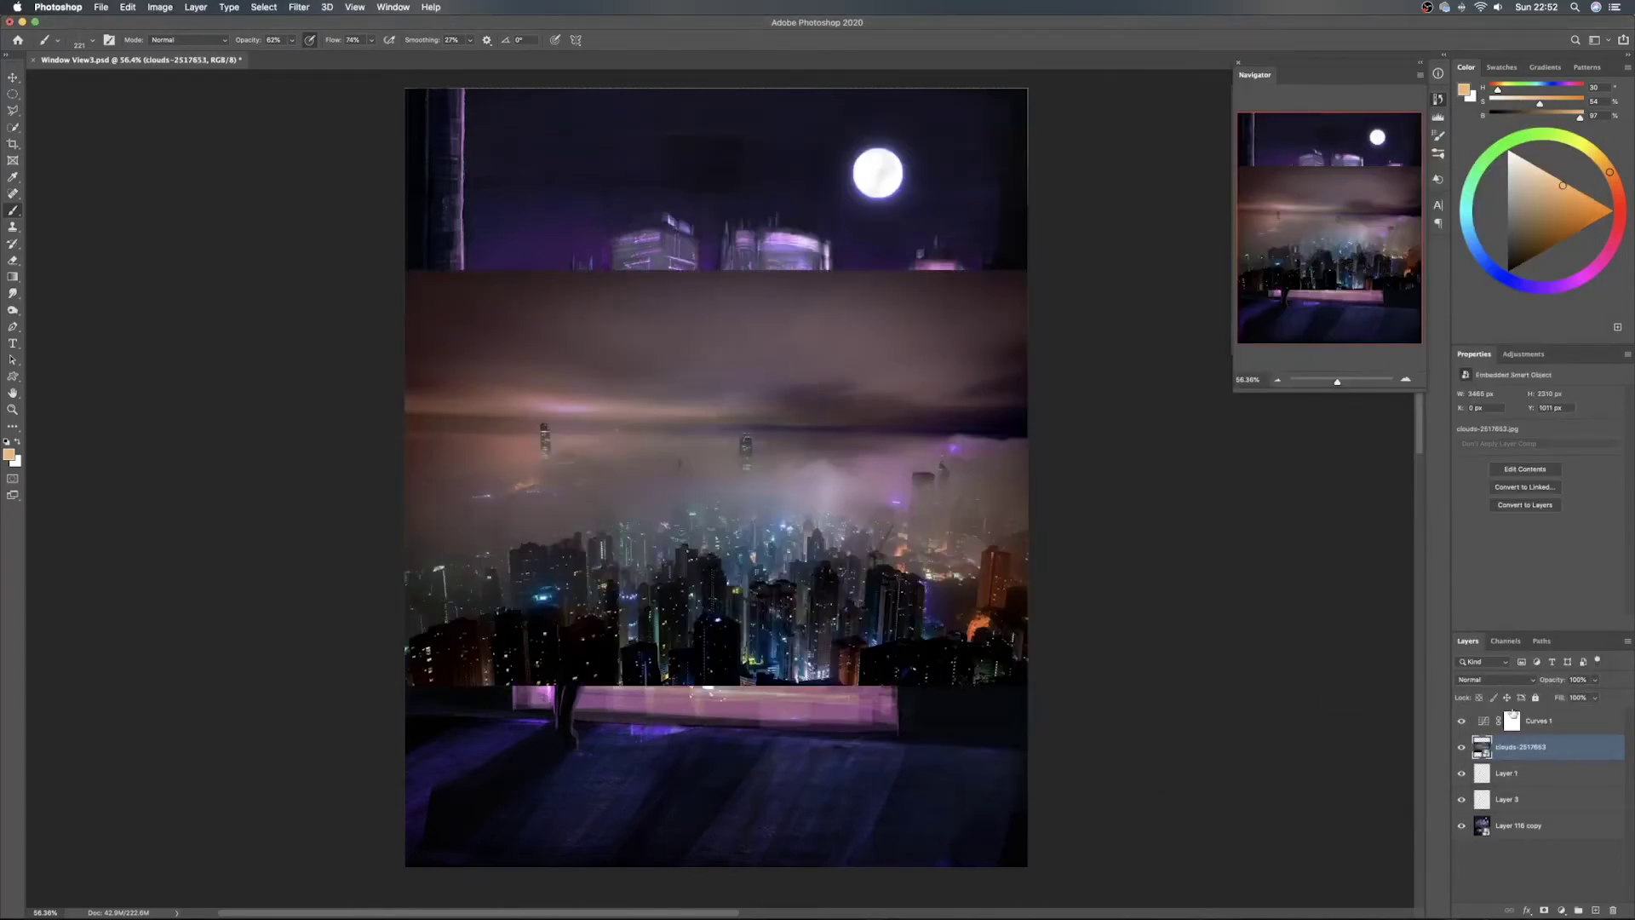
left_click(1497, 679)
left_click(1496, 826)
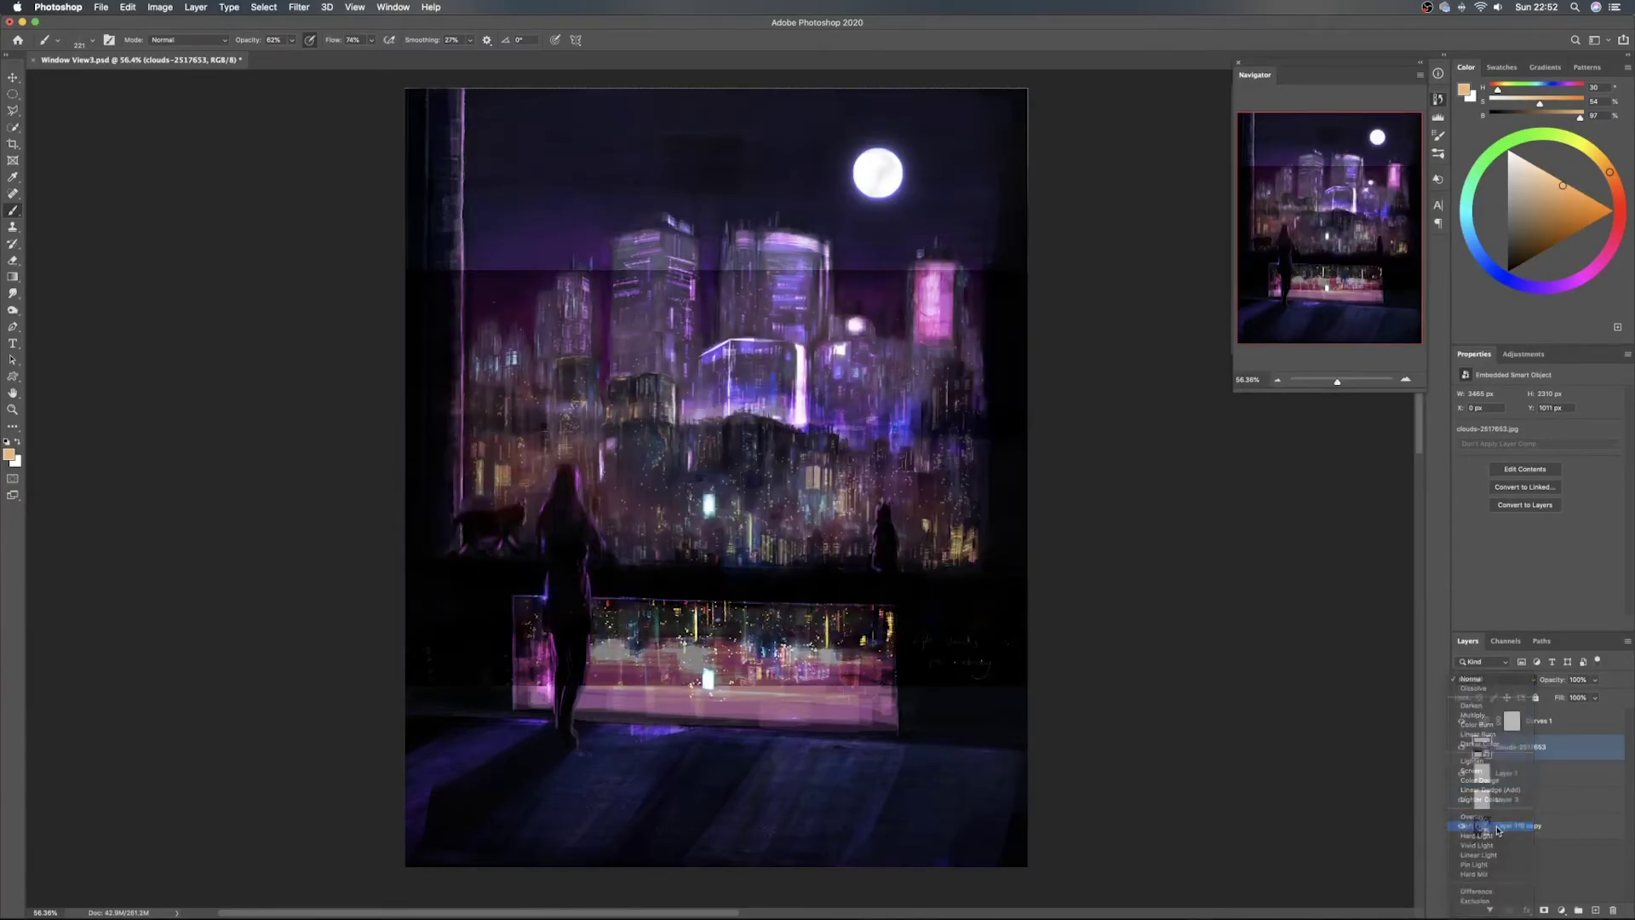
left_click(917, 393)
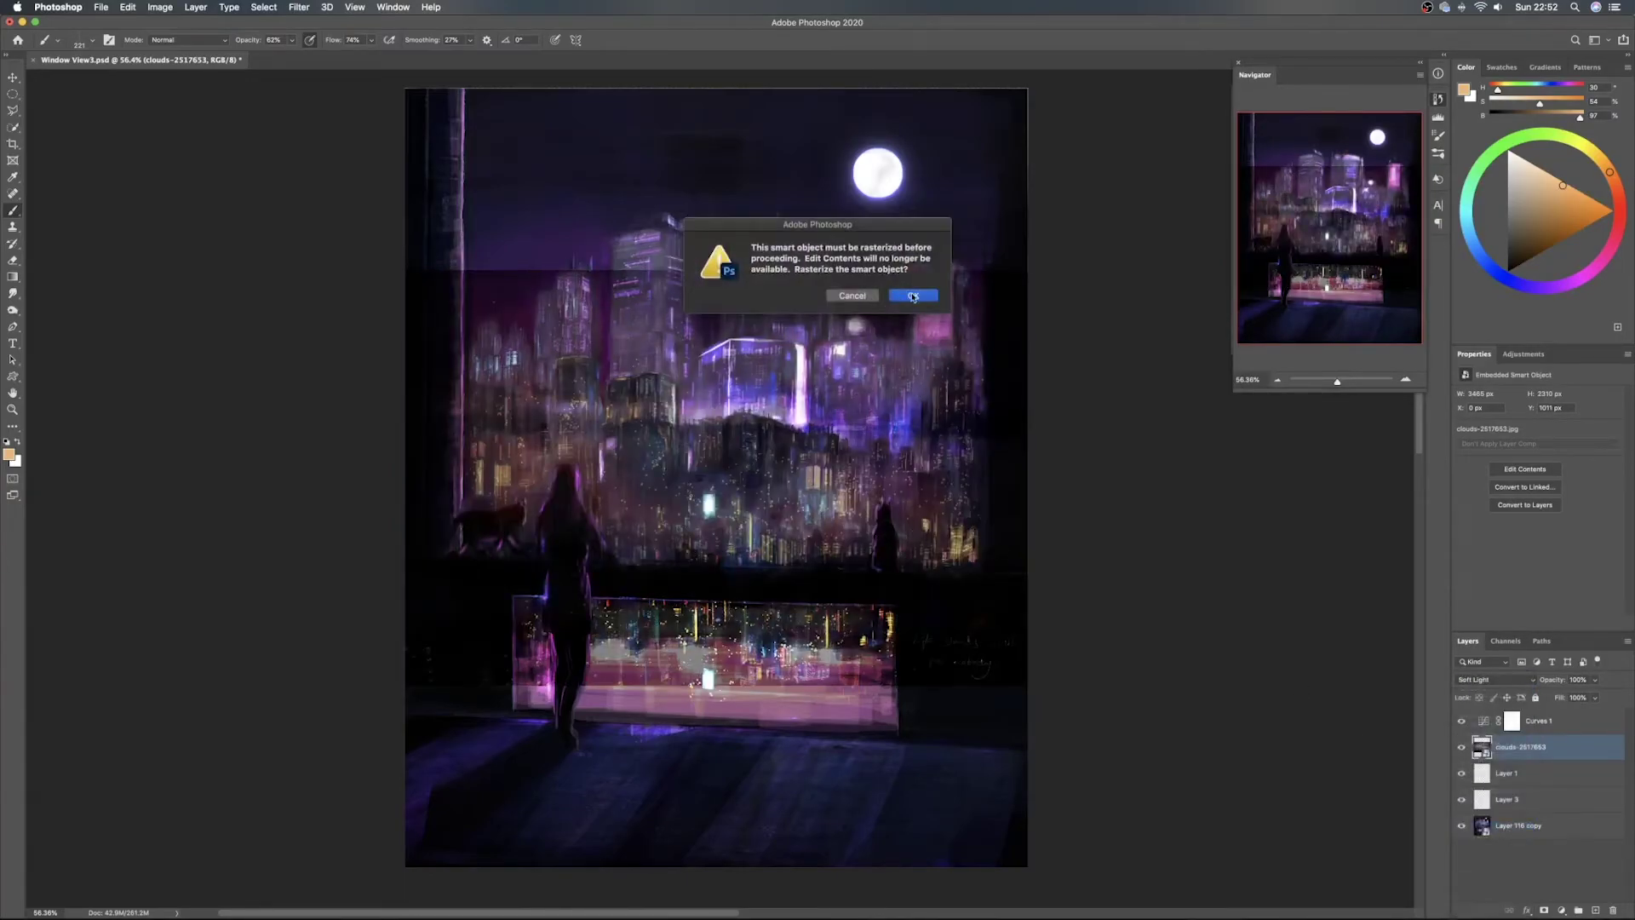
left_click(850, 295)
Move and distort the clouds-2517653 photo so its buildings overlap the painted skyline beneath the moon
key("v")
mouse_move(770, 515)
left_mouse_down()
mouse_move(845, 308)
mouse_move(778, 297)
mouse_move(769, 335)
mouse_move(778, 287)
mouse_move(830, 294)
mouse_move(768, 299)
mouse_move(781, 170)
mouse_move(759, 312)
mouse_move(750, 217)
mouse_move(770, 285)
mouse_move(743, 621)
mouse_move(756, 742)
left_mouse_up()
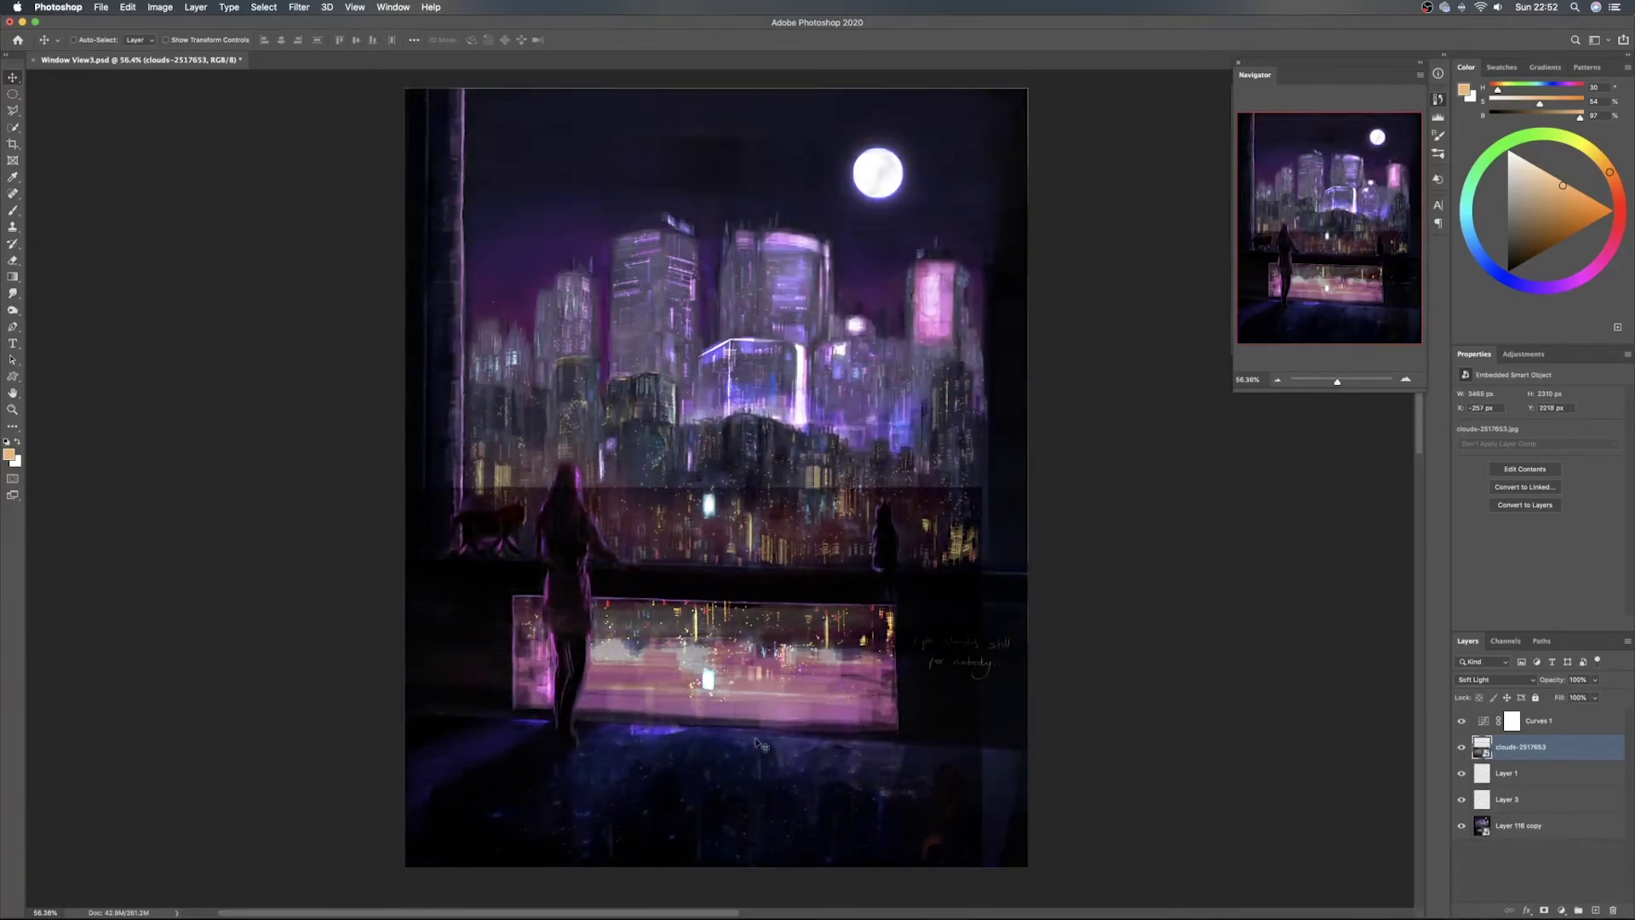
key("super+t")
right_click(820, 739)
left_click(898, 816)
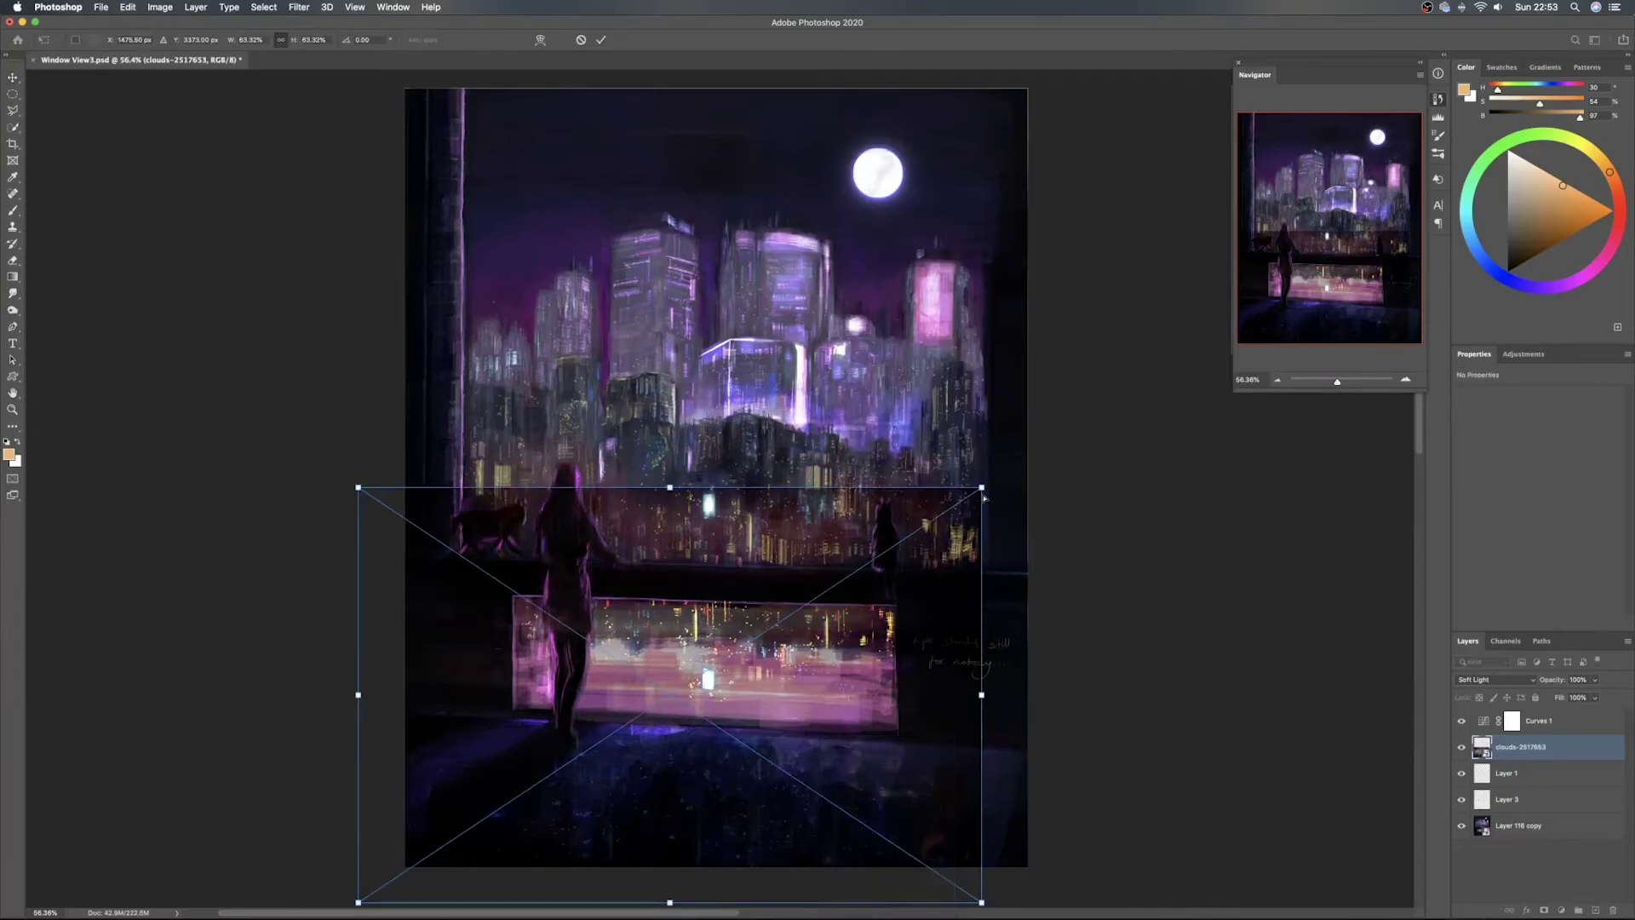
left_click_drag(984, 490, 945, 491)
left_click_drag(889, 792, 964, 375)
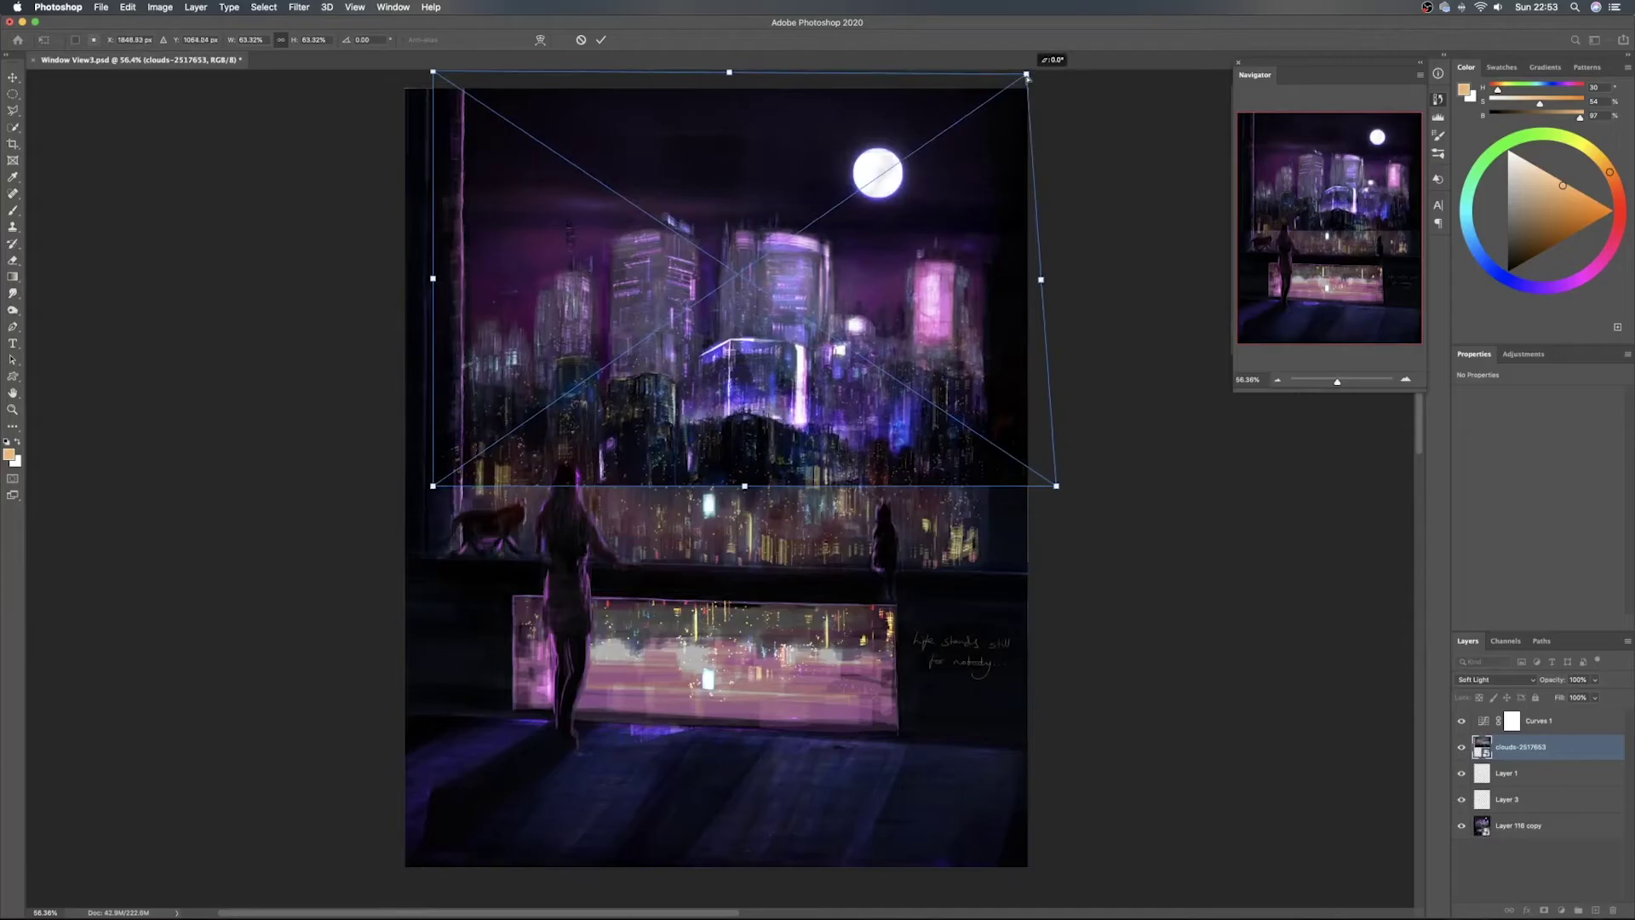
left_click_drag(717, 333, 920, 337)
left_click_drag(634, 73, 686, 78)
left_click_drag(884, 302, 835, 259)
key("Return")
Brighten the clouds-2517653 photo with a two-point Curves adjustment that raises input 33 to output 118
key("super+m")
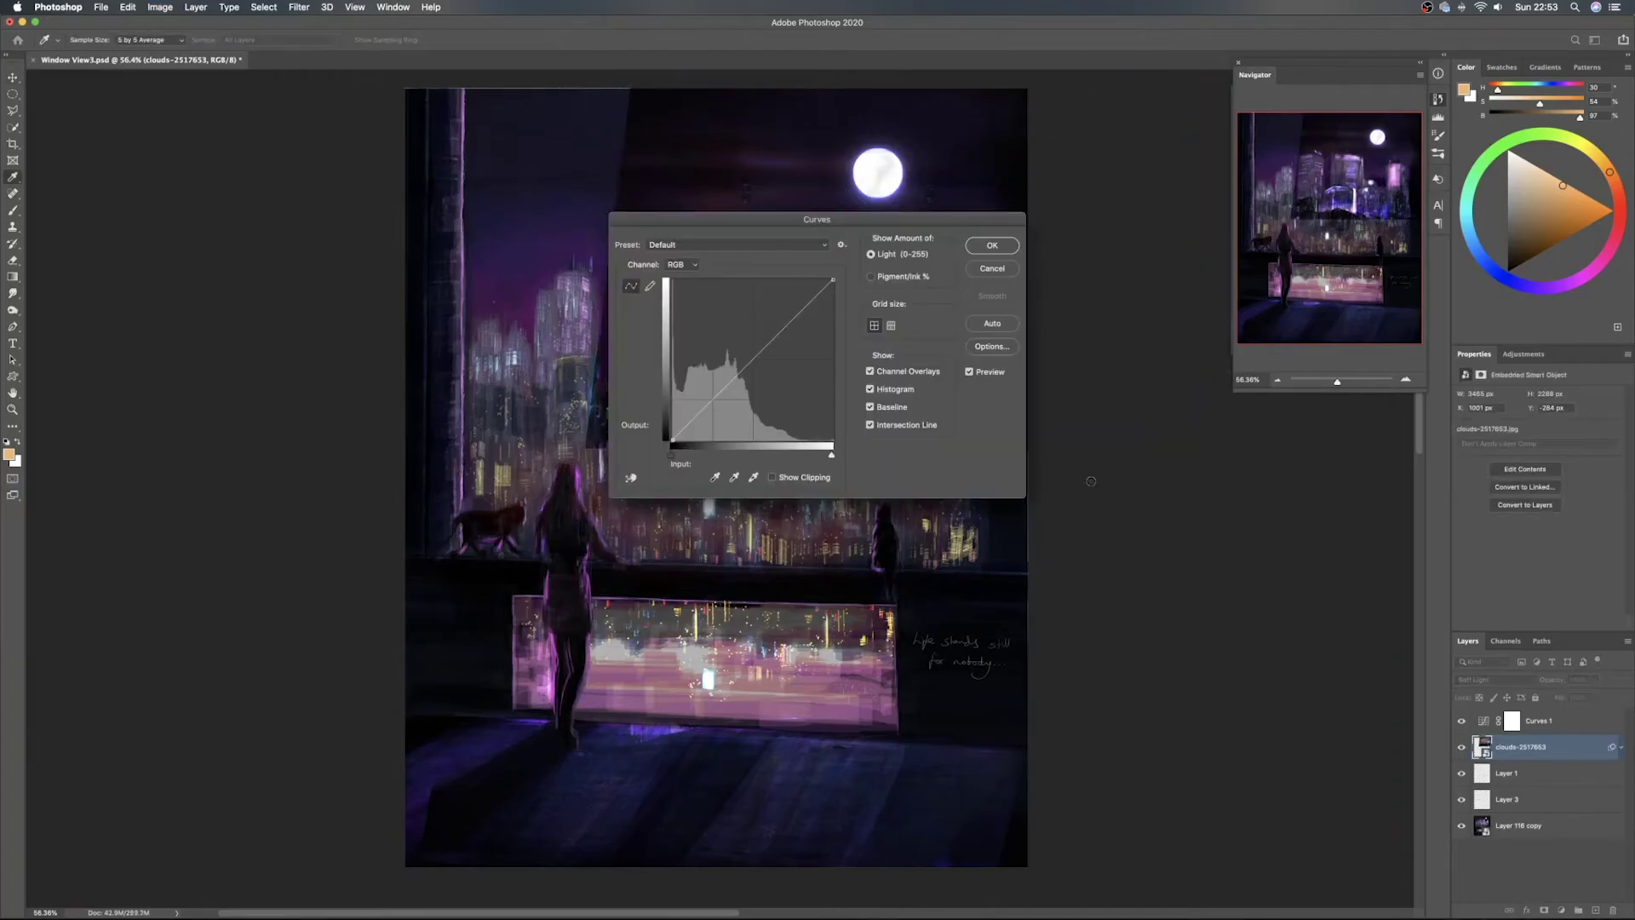
left_click_drag(871, 215, 1214, 505)
left_click_drag(1104, 642, 1104, 600)
left_click_drag(1040, 689, 1035, 656)
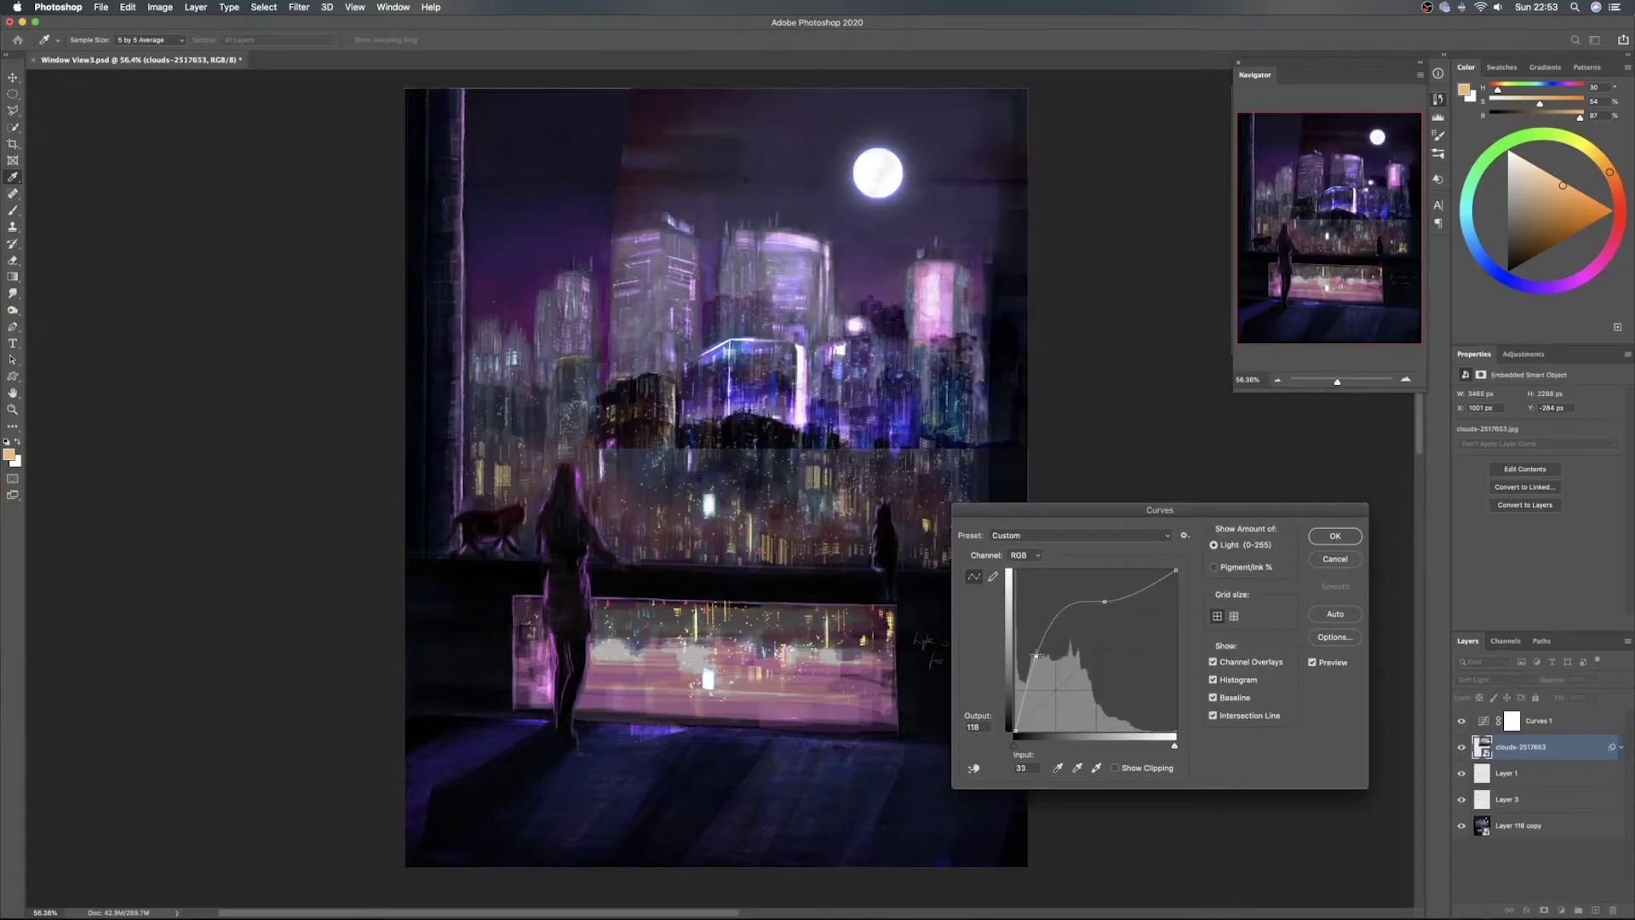
left_click(1335, 535)
Add an inverted layer mask to the clouds-2517653 photo and brush its lights into the buildings beneath the moon
left_click(1545, 910)
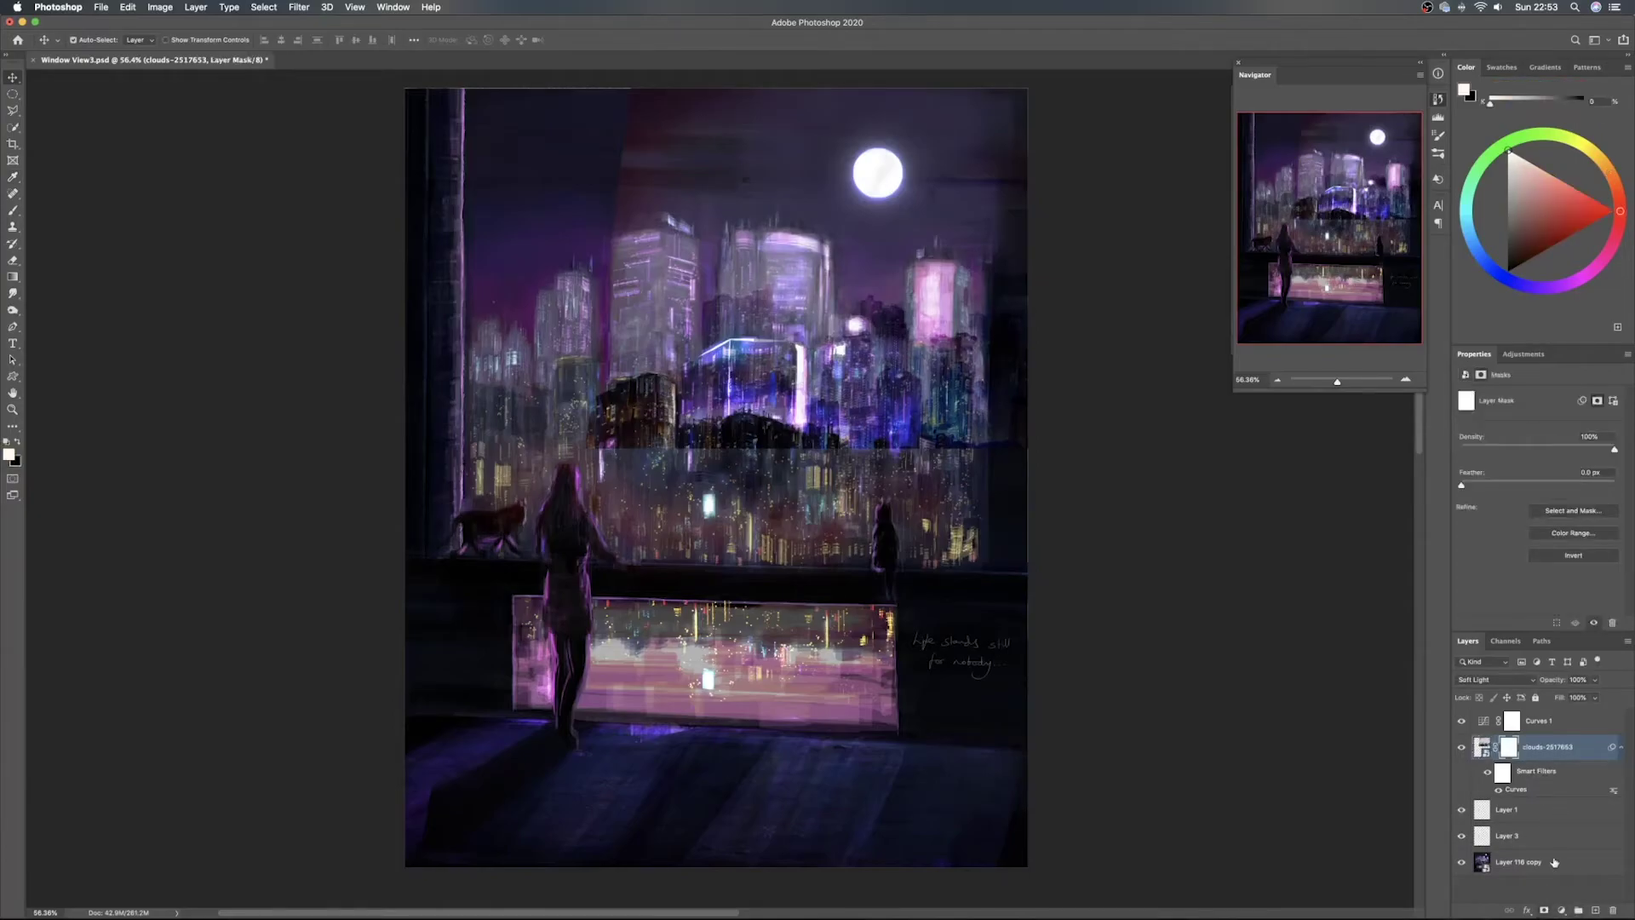
key("super+i")
key("b")
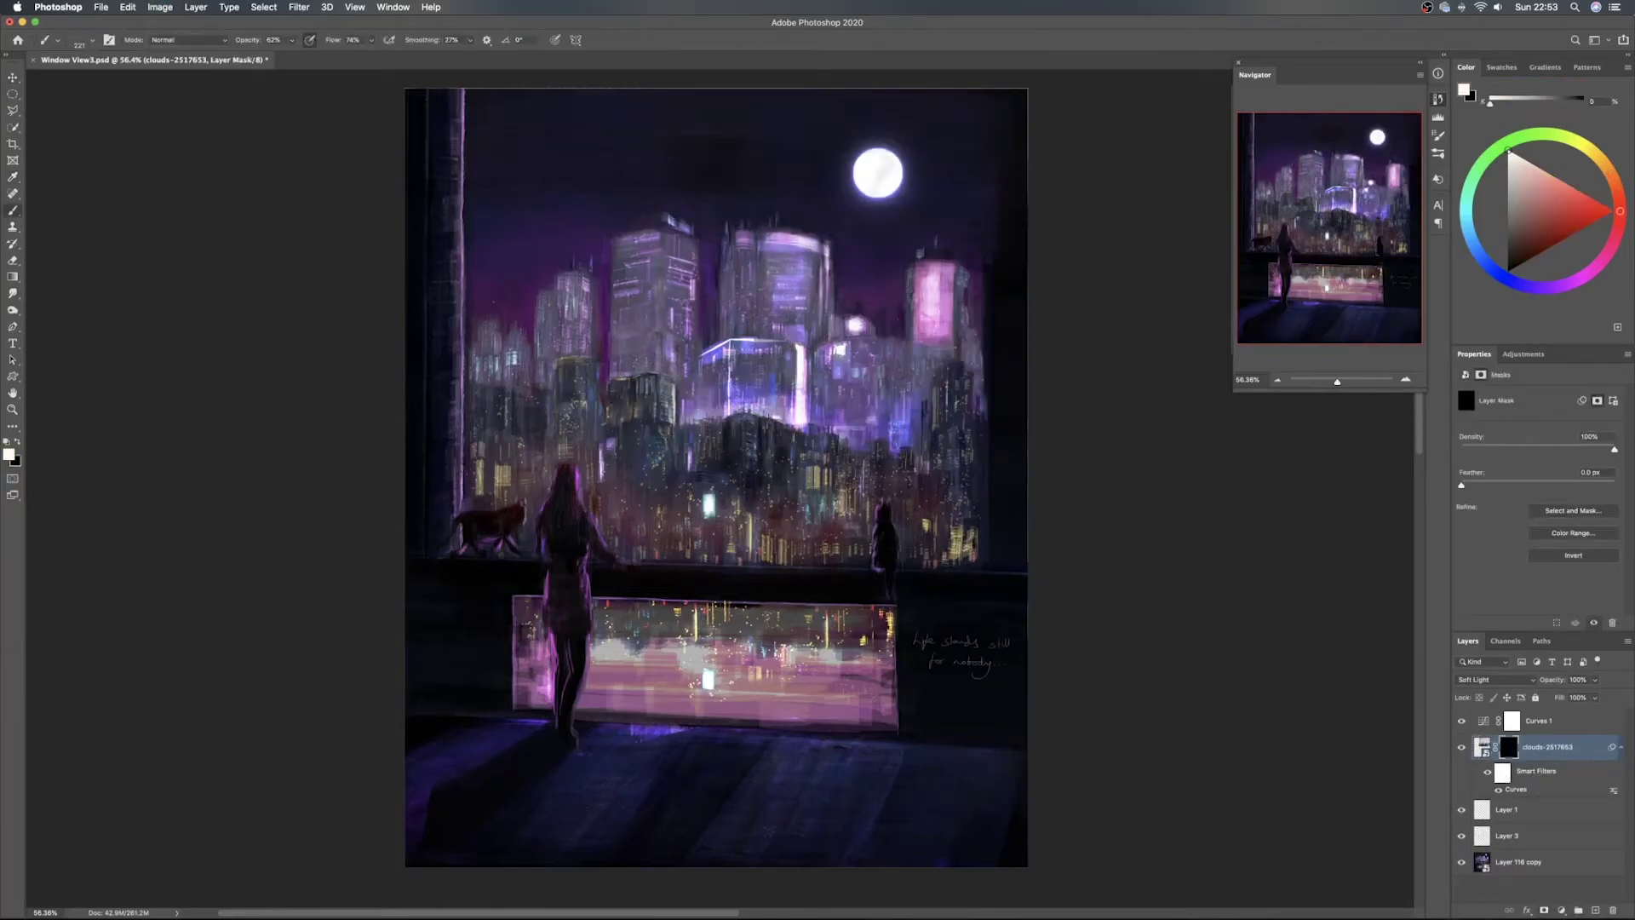
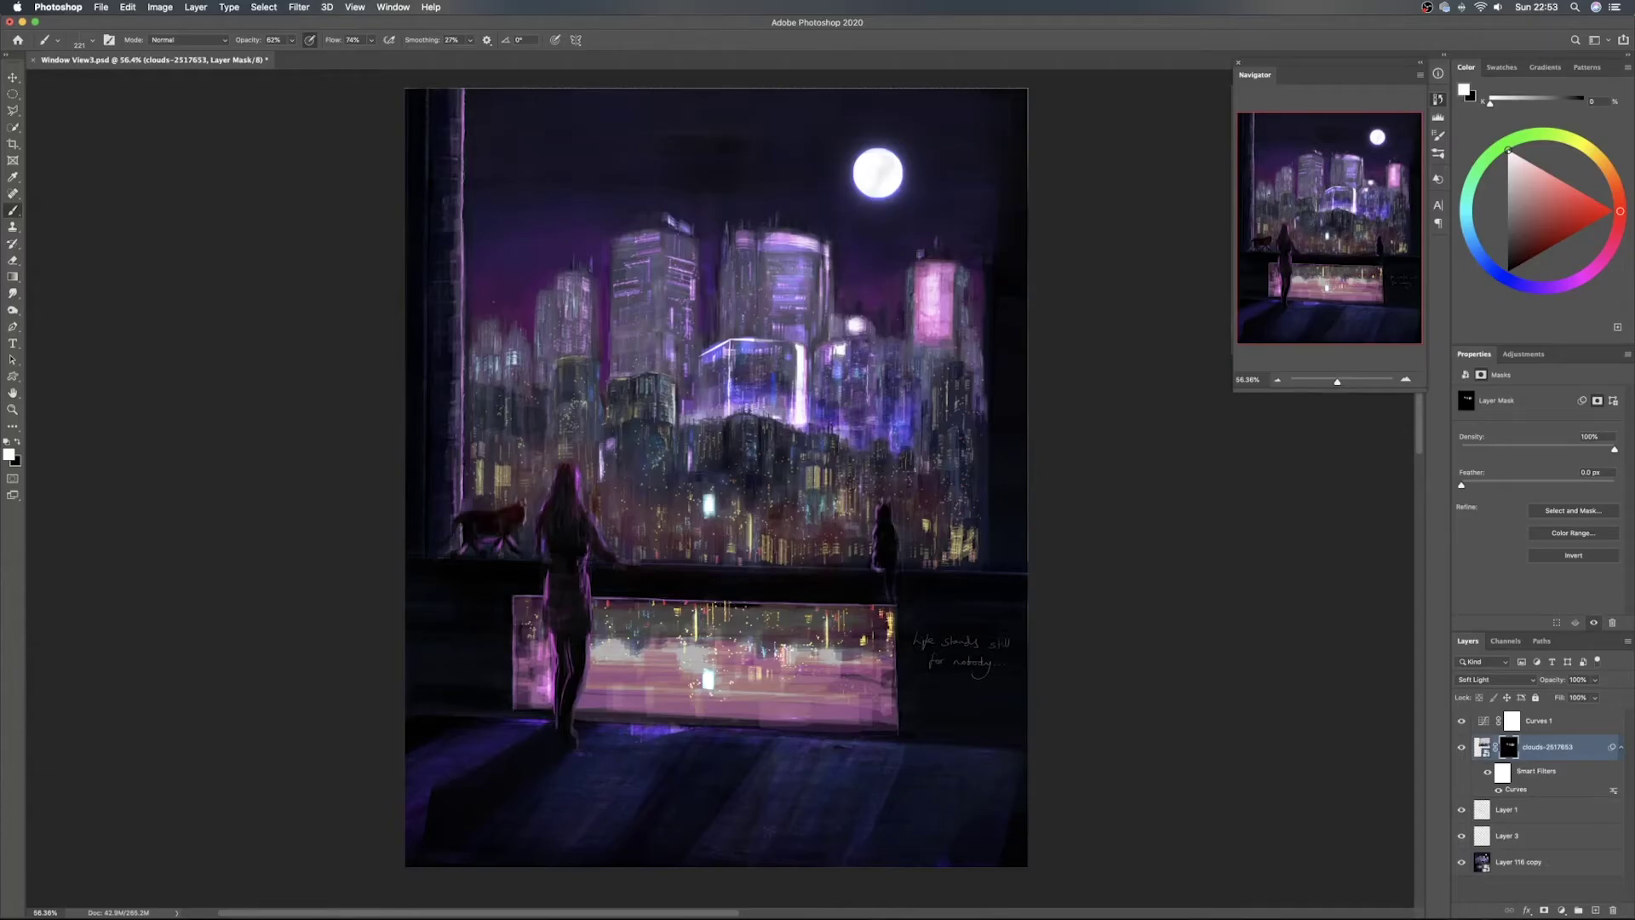
Compare the skyline with and without the clouds-2517653 layer and preview other blend modes, keeping Soft Light
key("v")
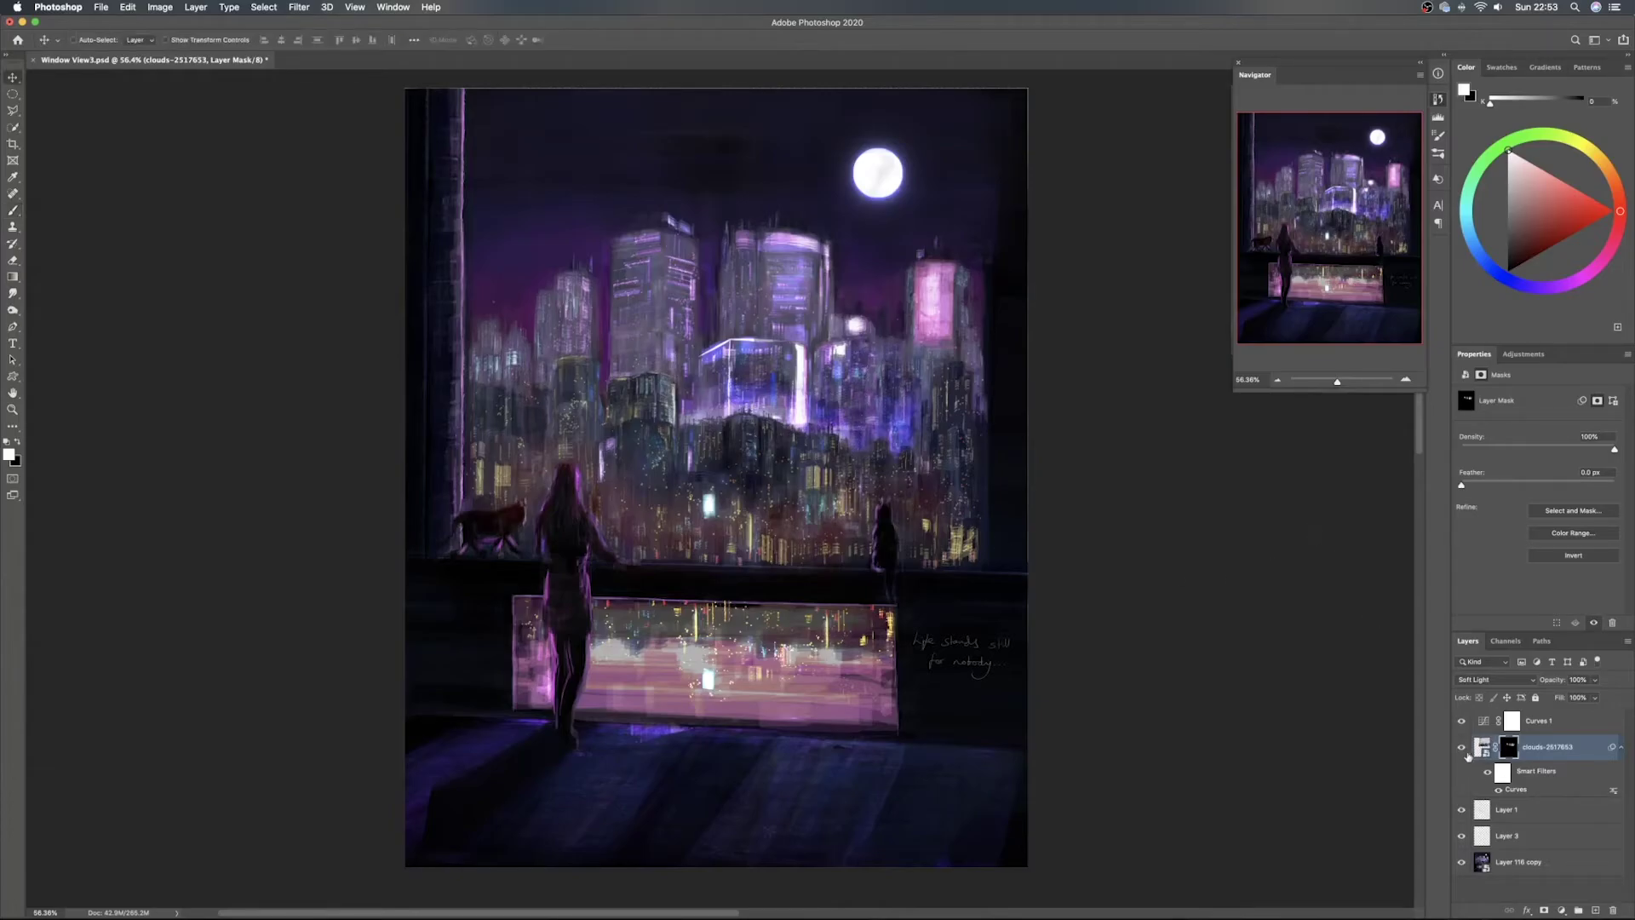
left_click(1462, 749)
left_click(1462, 748)
left_click(1461, 749)
left_click(1461, 748)
left_click(1494, 680)
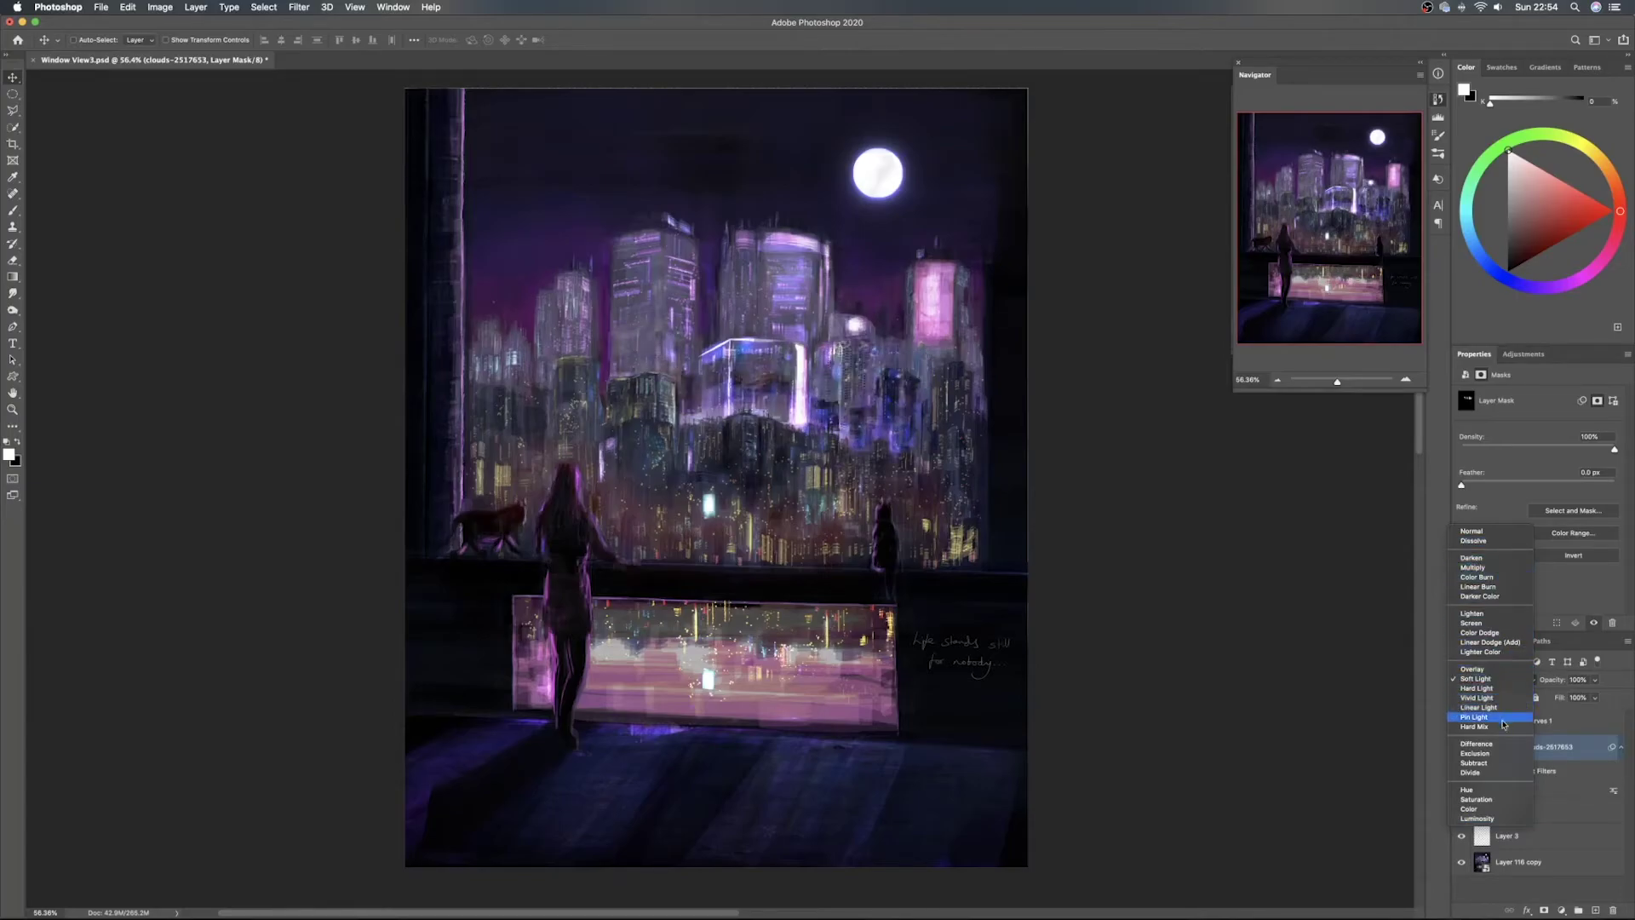
left_click(1503, 684)
Reduce the clouds-2517653 layer's opacity to 77%, checking its effect by hiding and showing the layer
left_click_drag(1552, 680, 1313, 666)
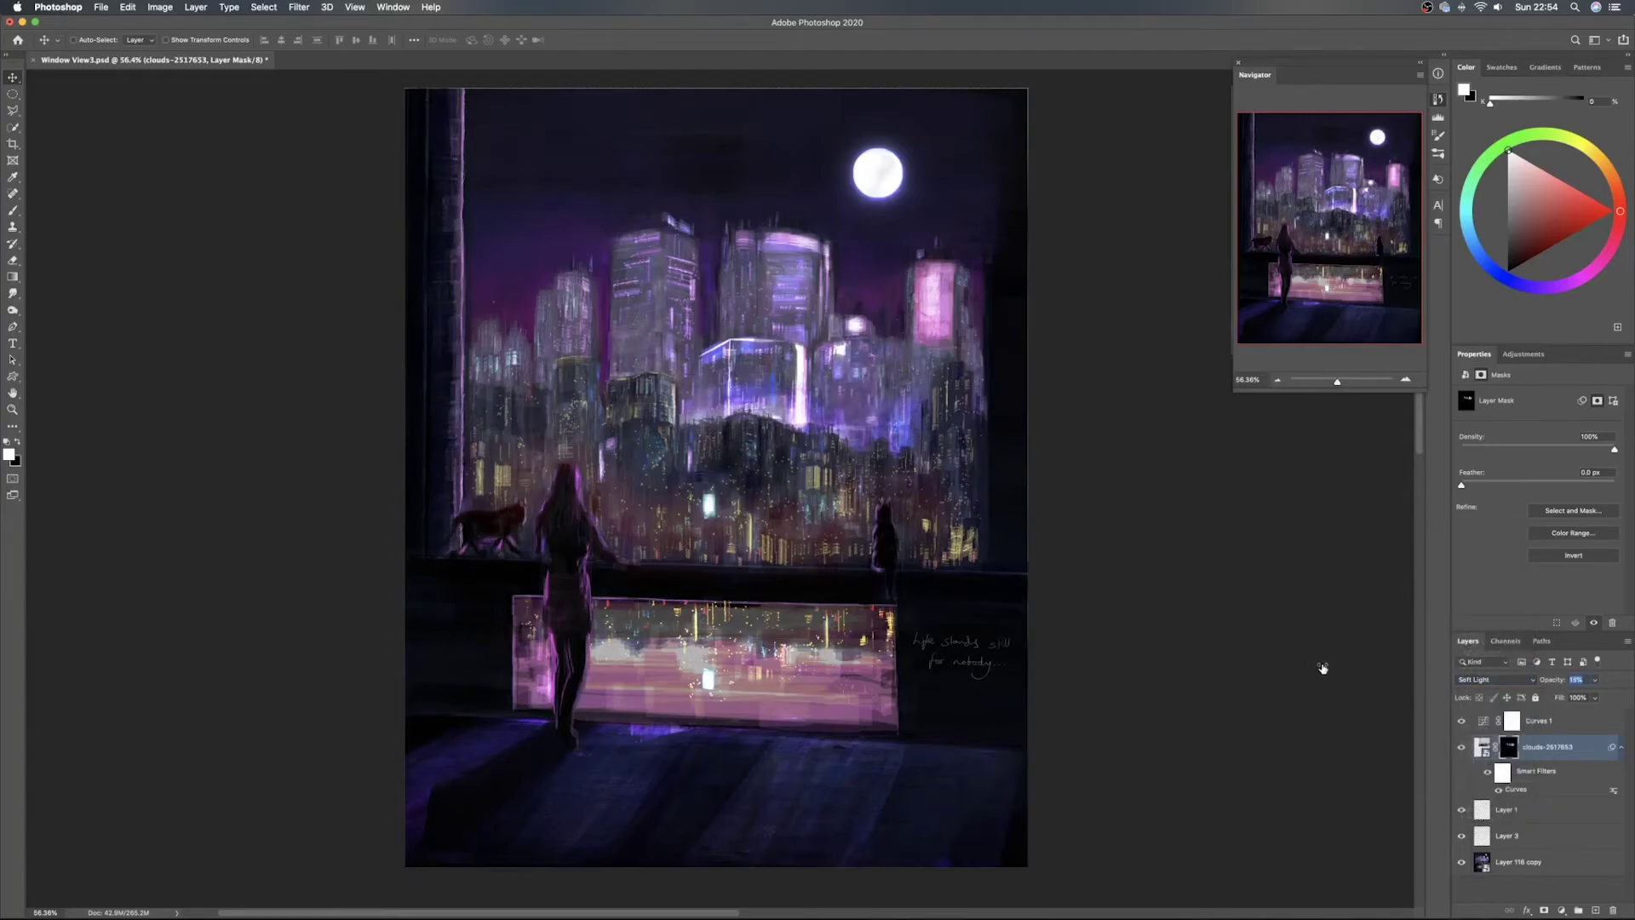
left_click_drag(1330, 669, 1360, 670)
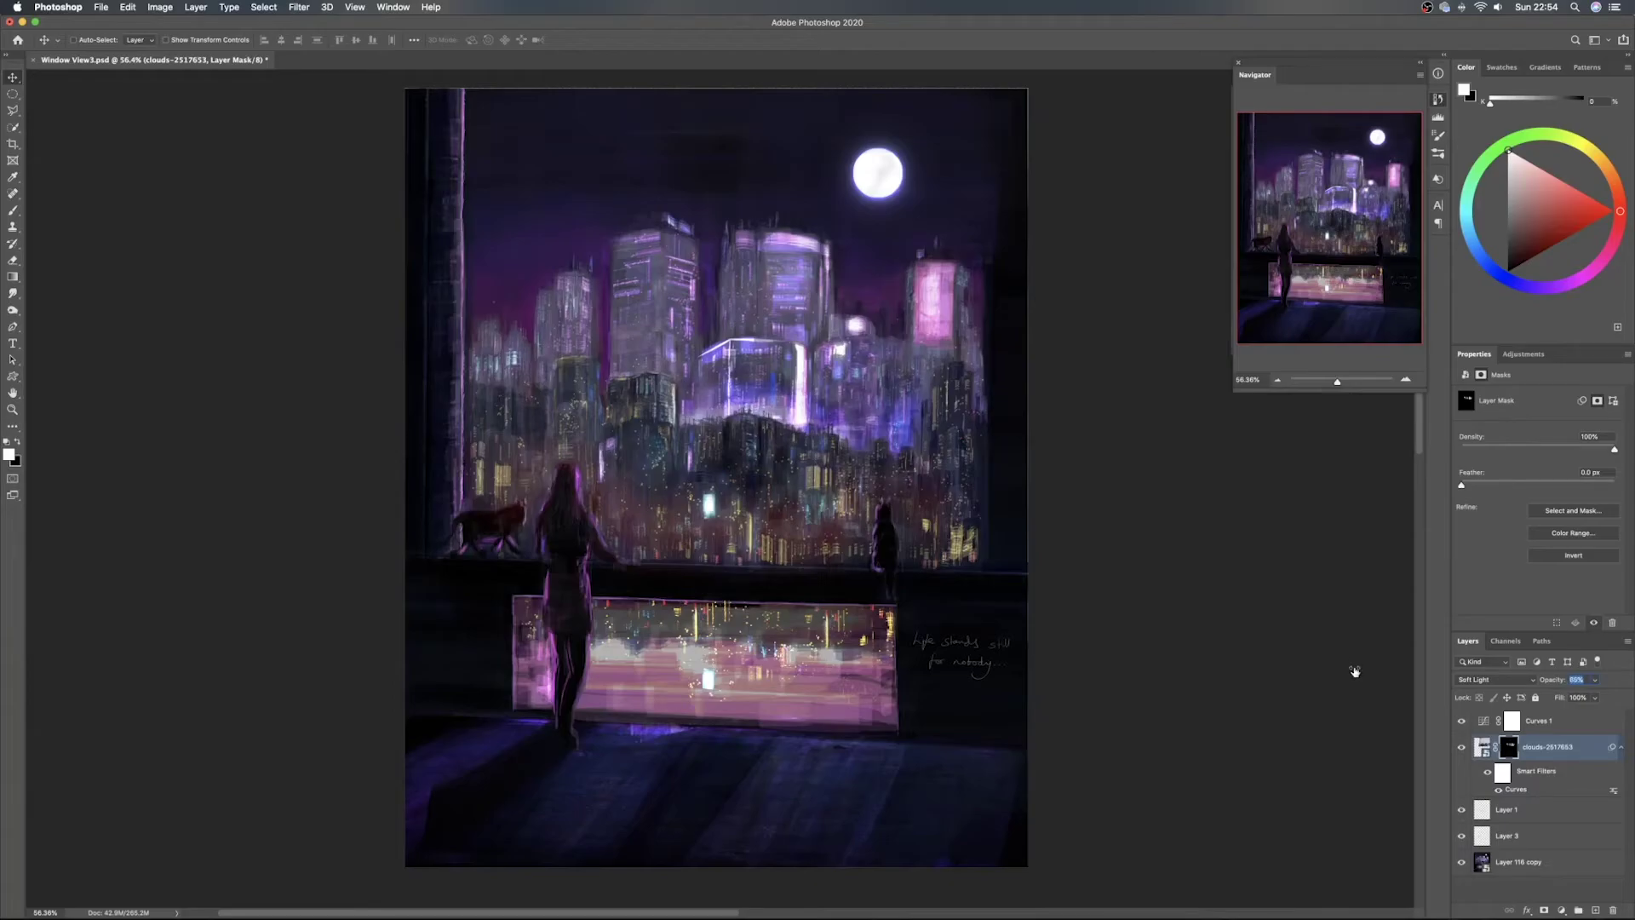
left_click(1460, 748)
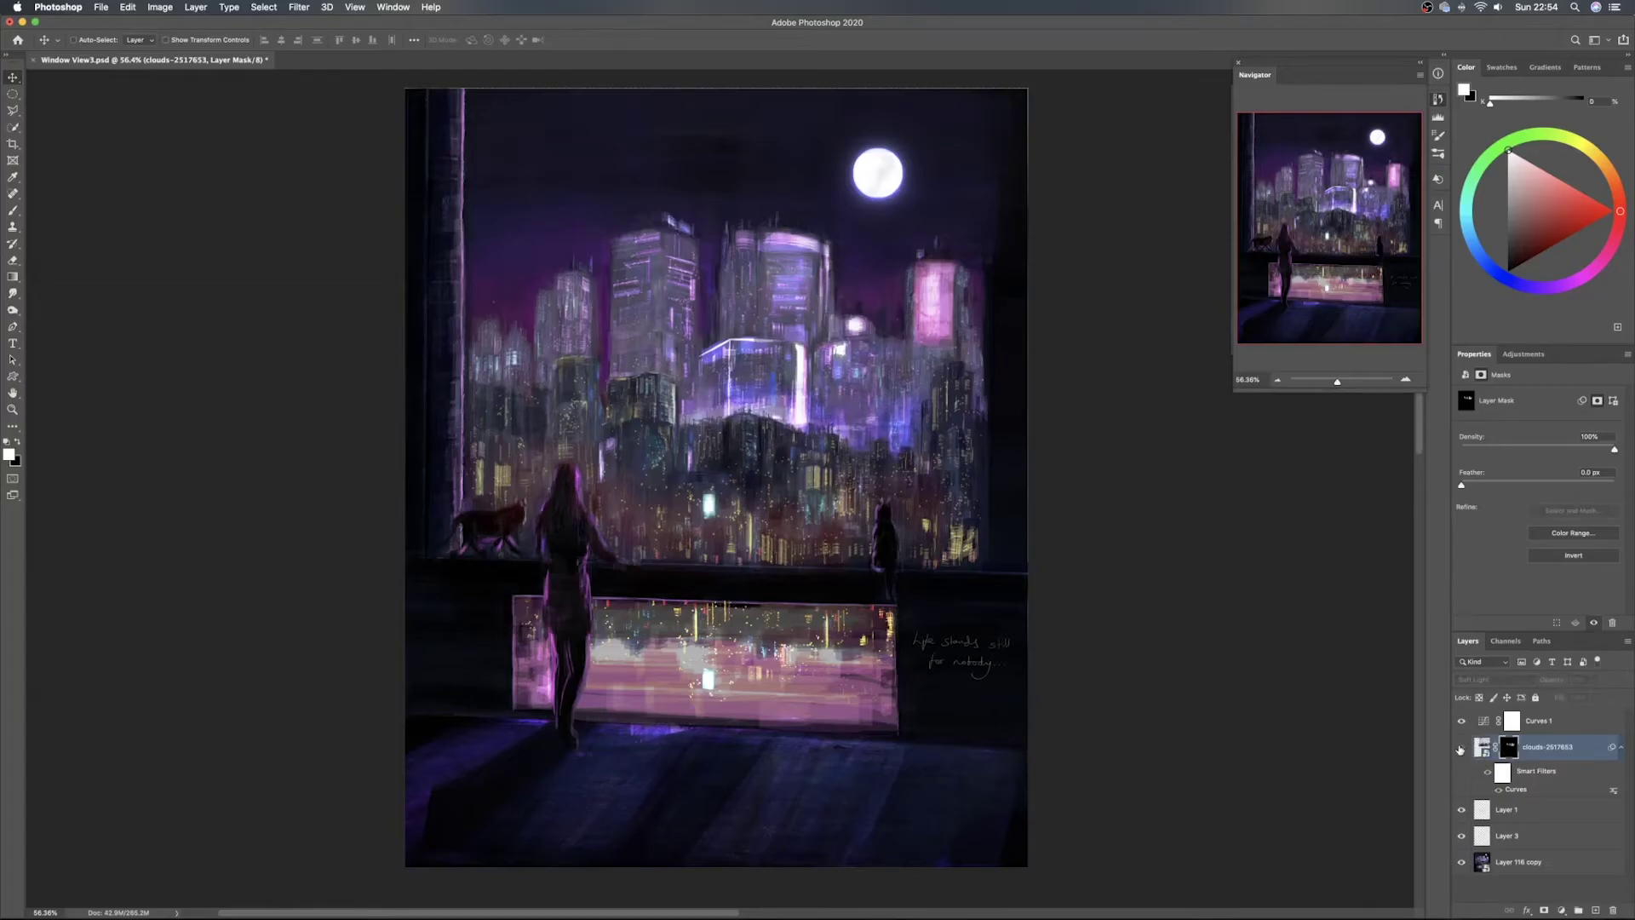
left_click(1460, 747)
left_click_drag(1563, 674, 1565, 684)
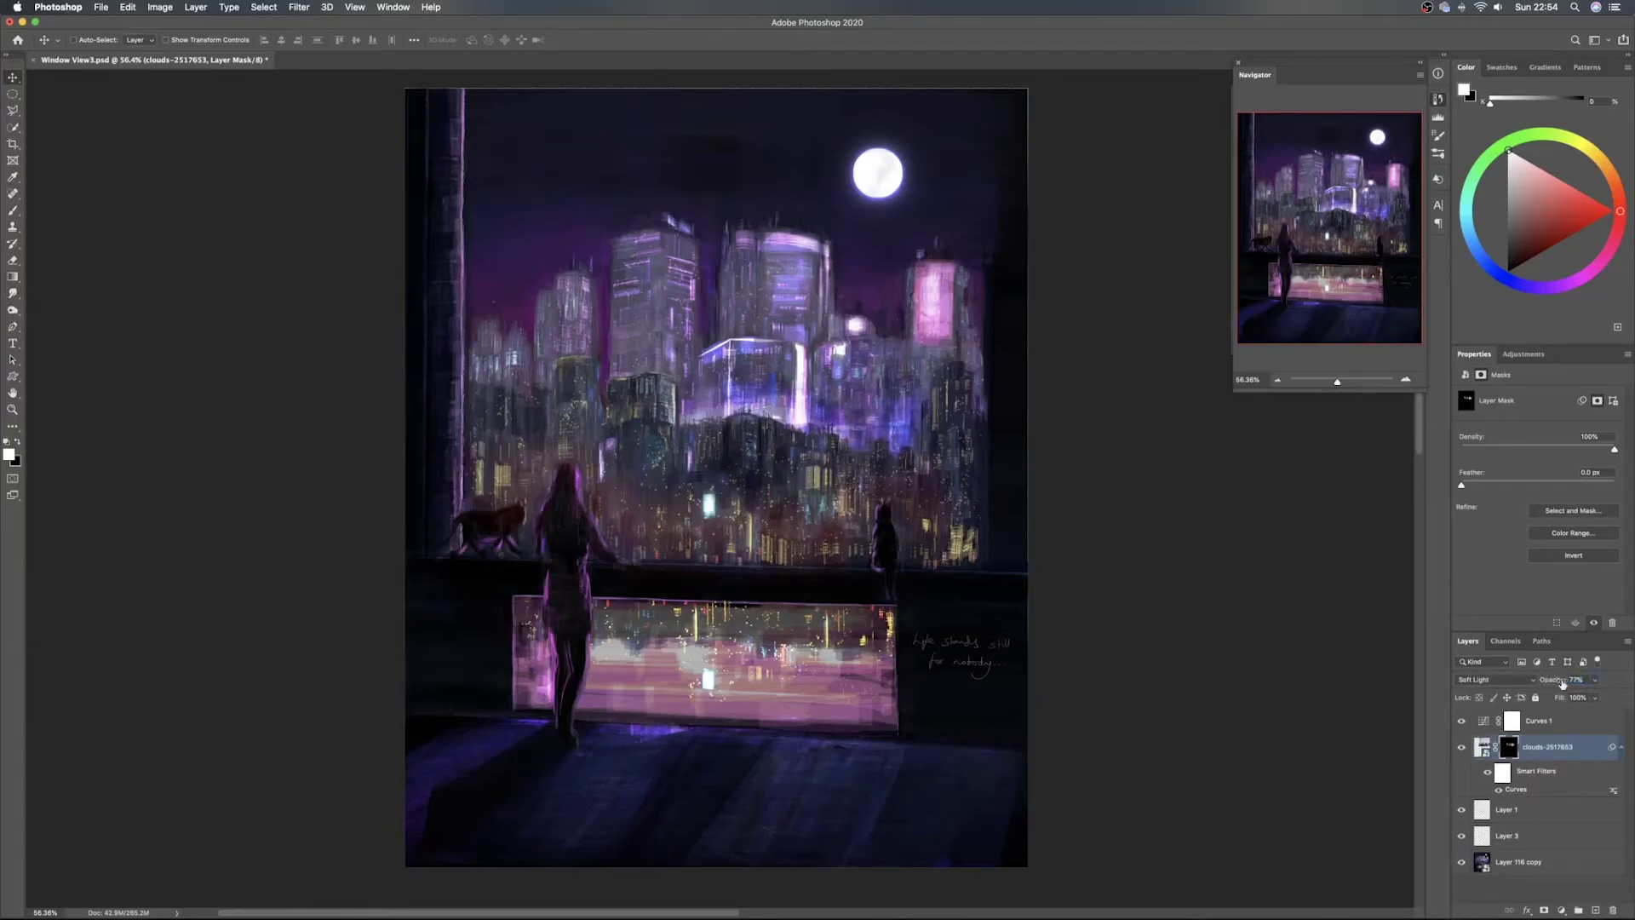
Erase broad areas of the clouds-2517653 mask across the sky and skyline, comparing the result with the layer hidden
key("e")
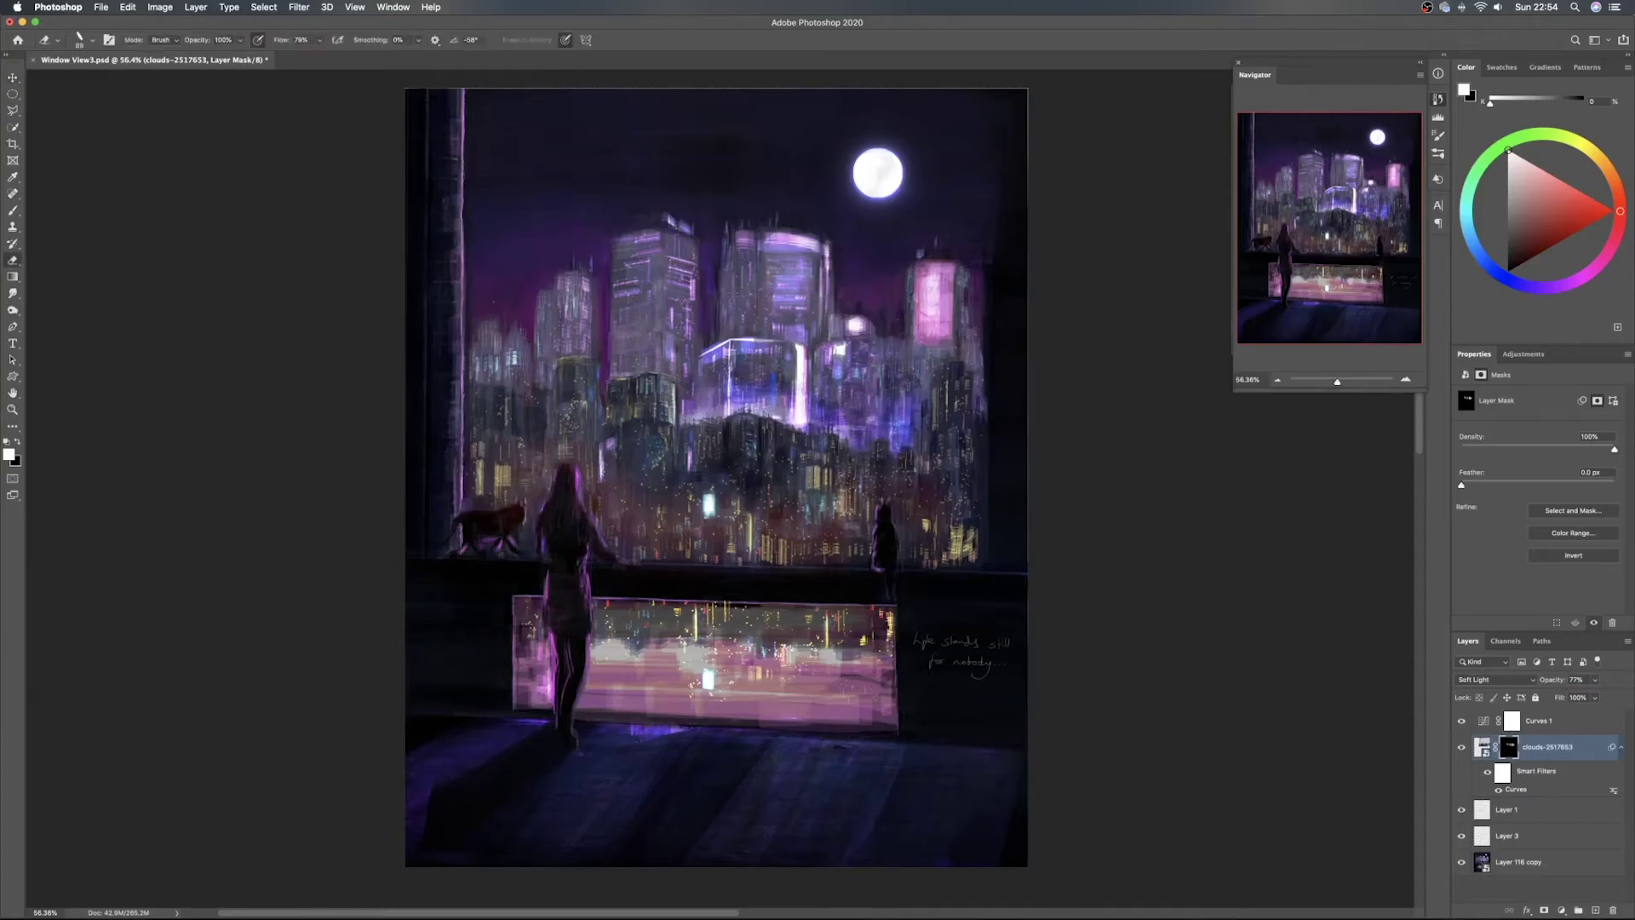
key("x")
mouse_move(771, 391)
left_mouse_down()
mouse_move(800, 391)
mouse_move(722, 416)
mouse_move(751, 410)
mouse_move(748, 316)
left_mouse_up()
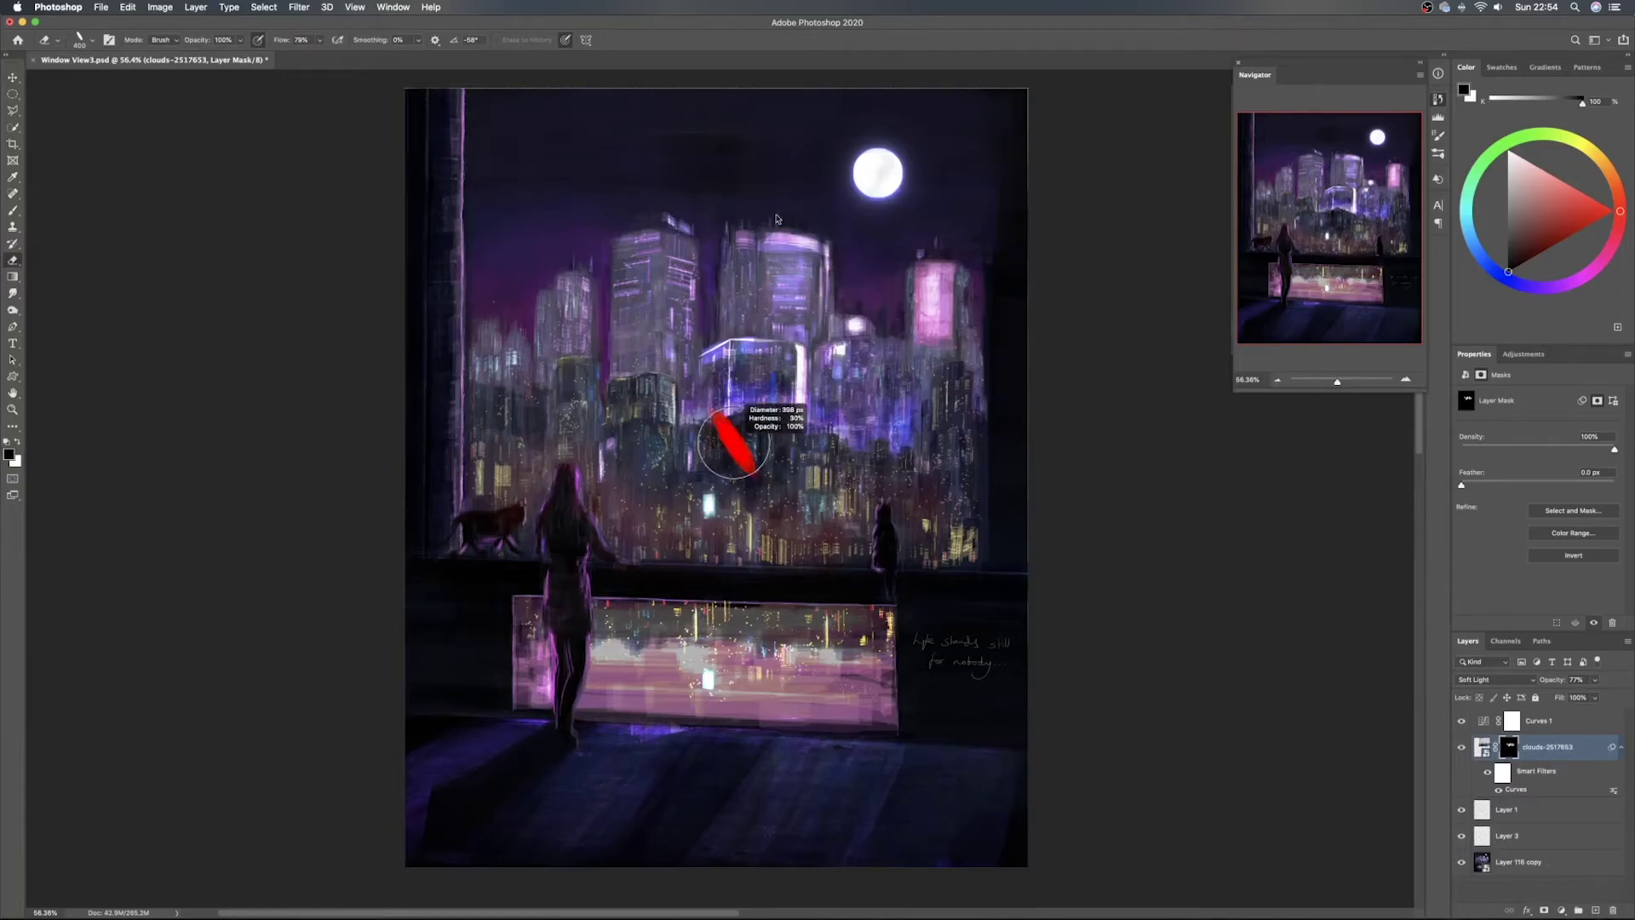
left_click_drag(775, 228, 777, 147)
mouse_move(688, 443)
left_mouse_down()
mouse_move(724, 443)
mouse_move(637, 400)
left_mouse_up()
mouse_move(668, 281)
left_mouse_down()
mouse_move(685, 230)
mouse_move(924, 183)
mouse_move(945, 223)
mouse_move(795, 168)
mouse_move(507, 128)
mouse_move(395, 203)
mouse_move(381, 366)
left_mouse_up()
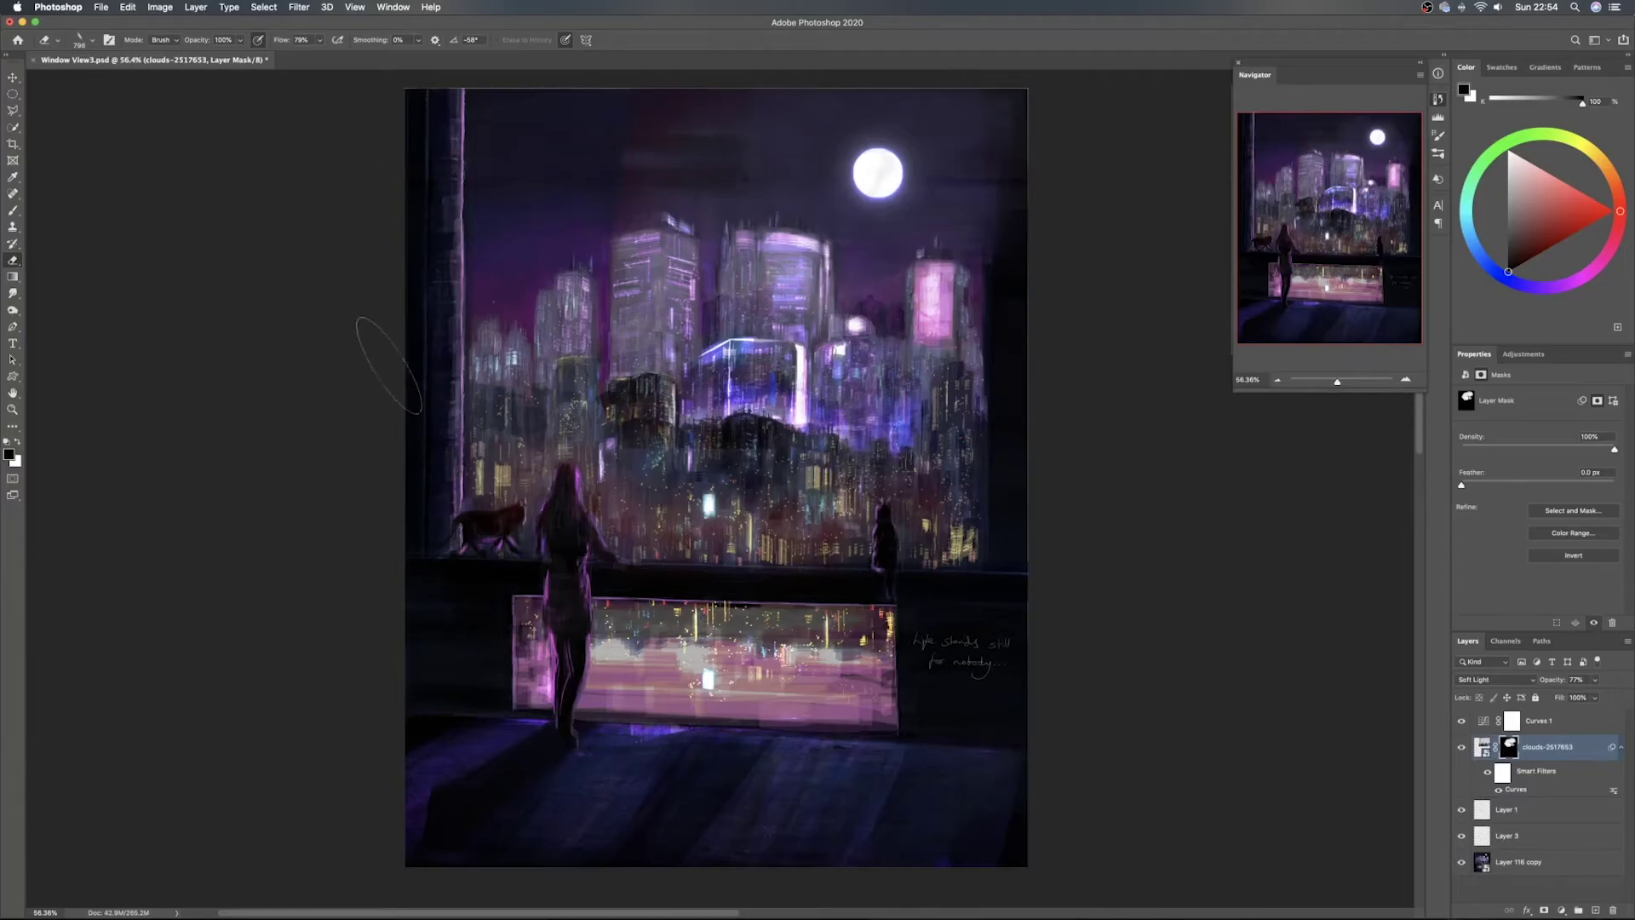
left_click(1460, 753)
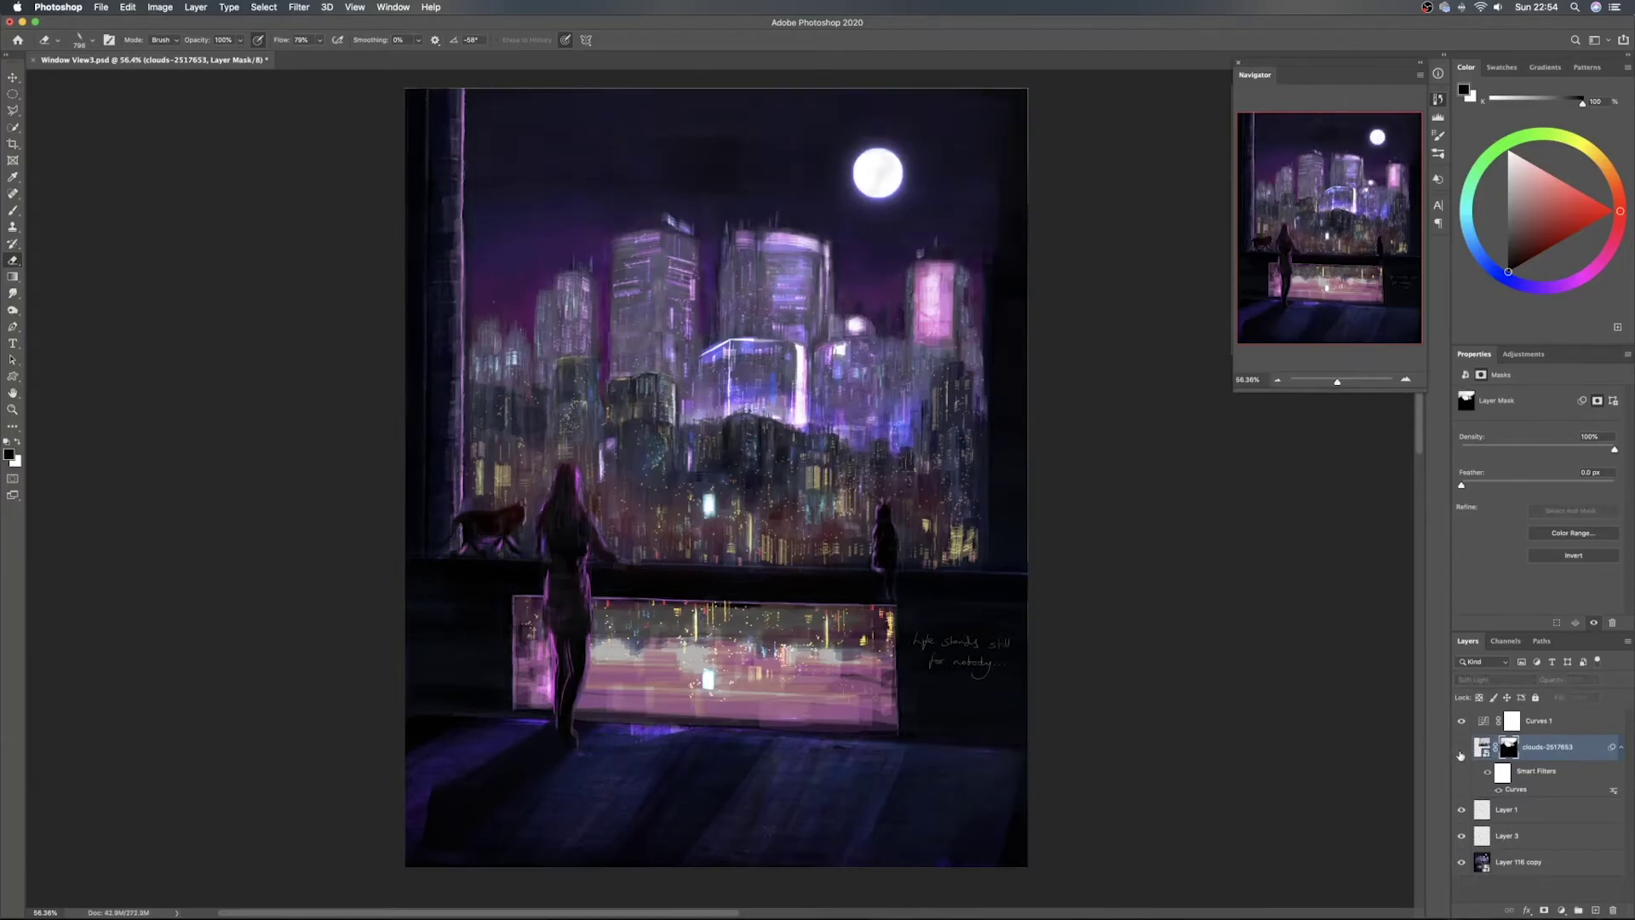
left_click(1460, 750)
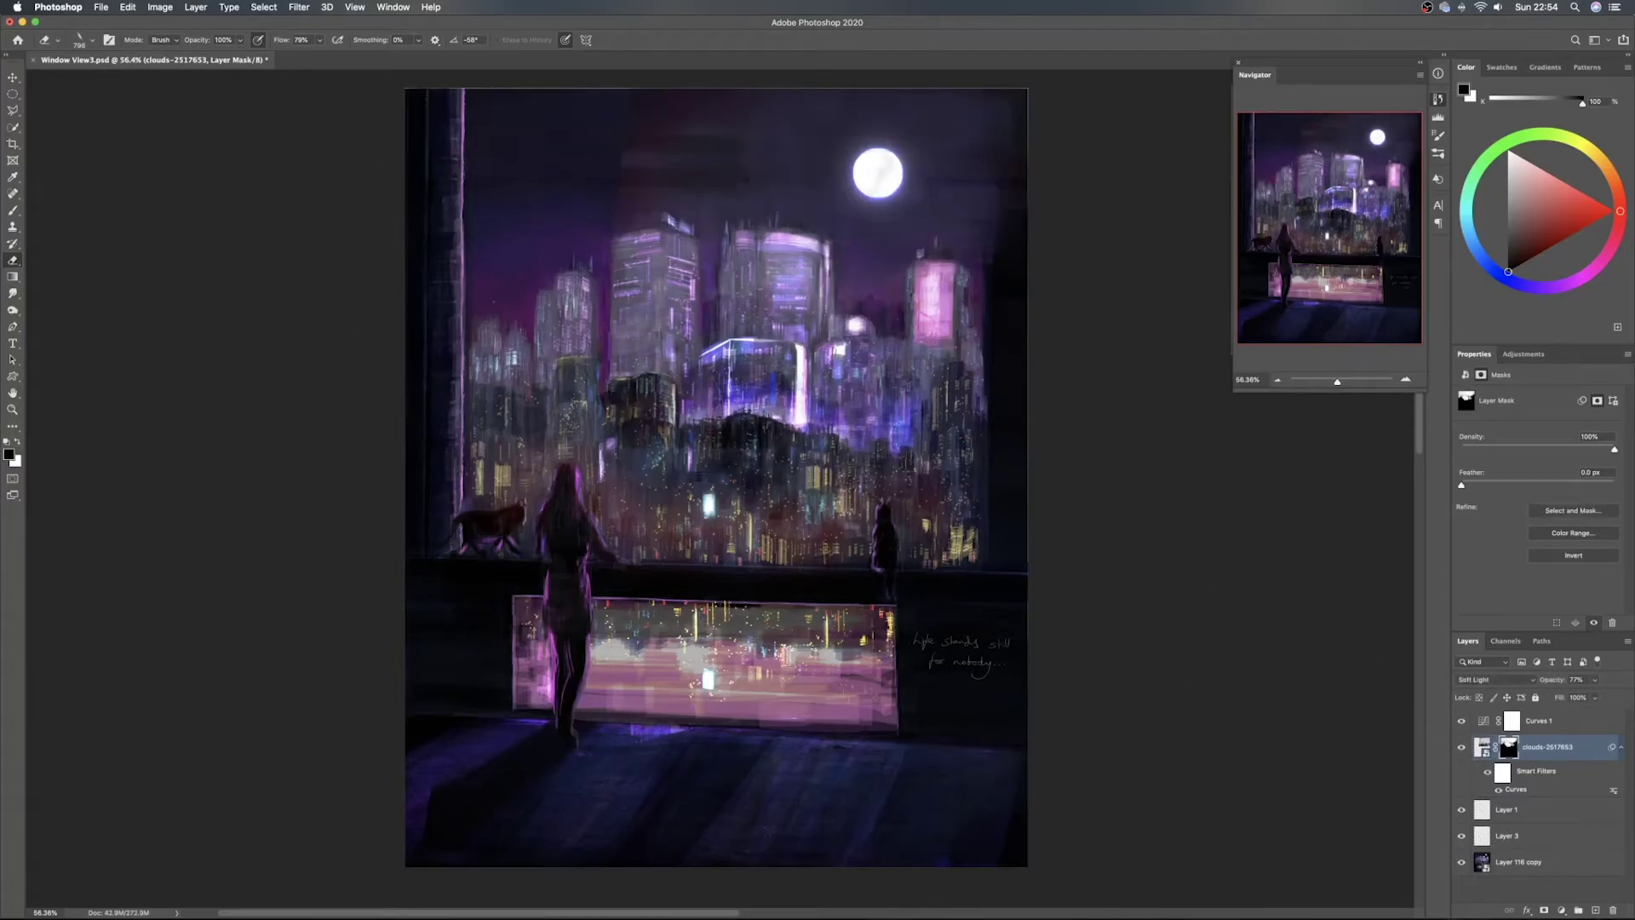
Mask the clouds-2517653 photo back out of the sky and around the central buildings with the Eraser
key("x")
left_click_drag(540, 211, 669, 149)
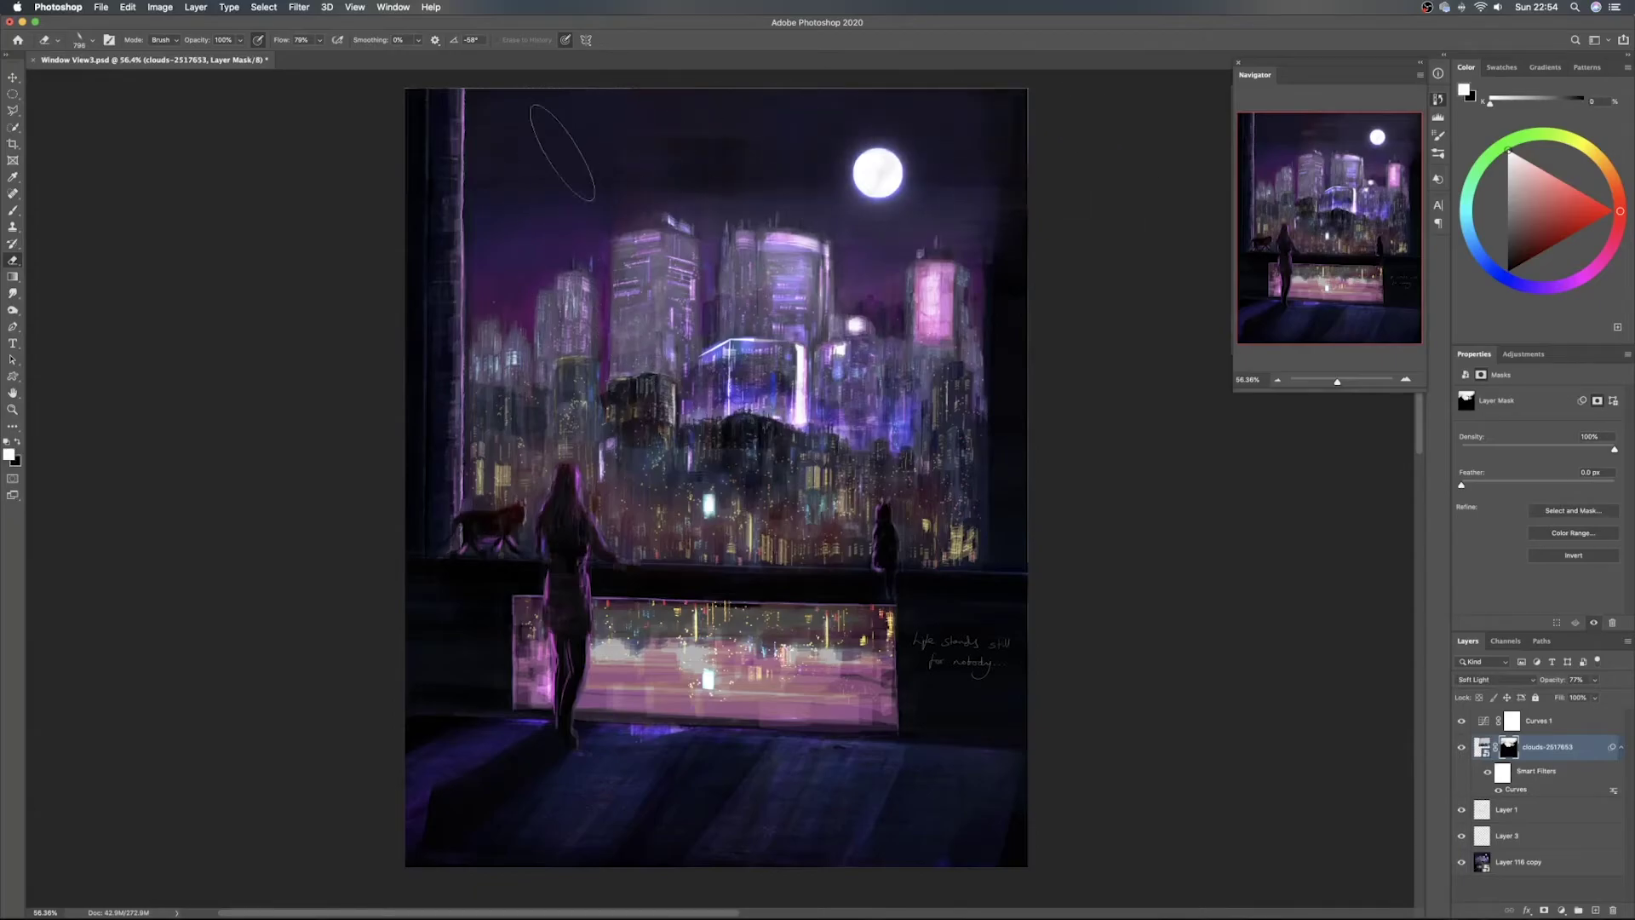
left_click_drag(936, 161, 682, 183)
left_click_drag(672, 379, 750, 395)
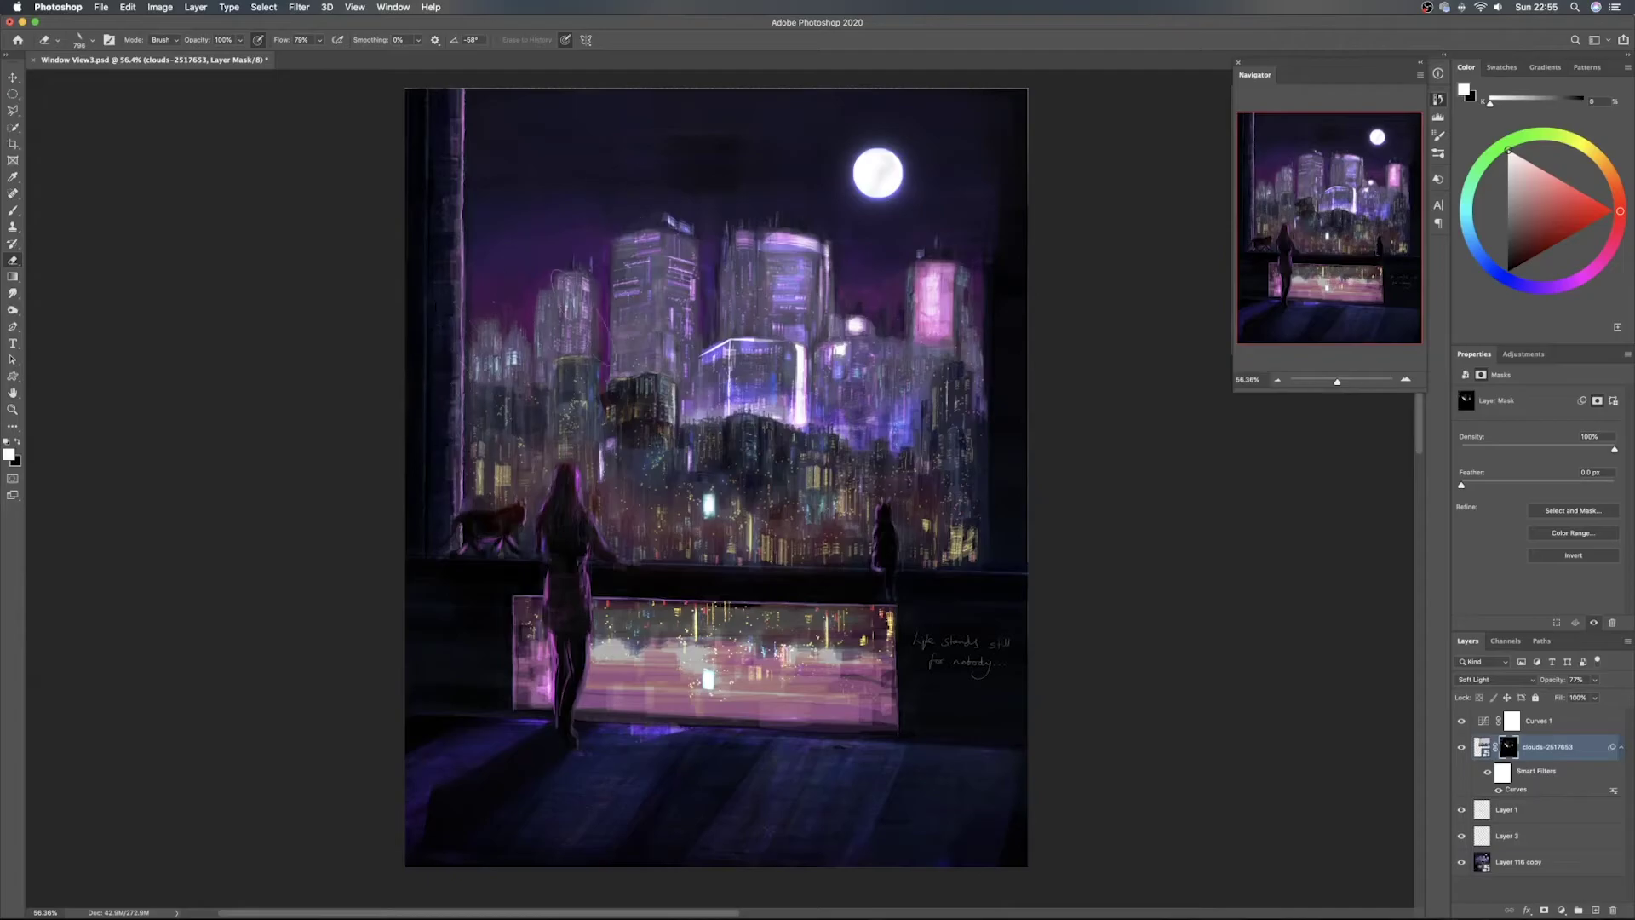
mouse_move(615, 394)
left_mouse_down()
mouse_move(634, 419)
mouse_move(741, 464)
left_mouse_up()
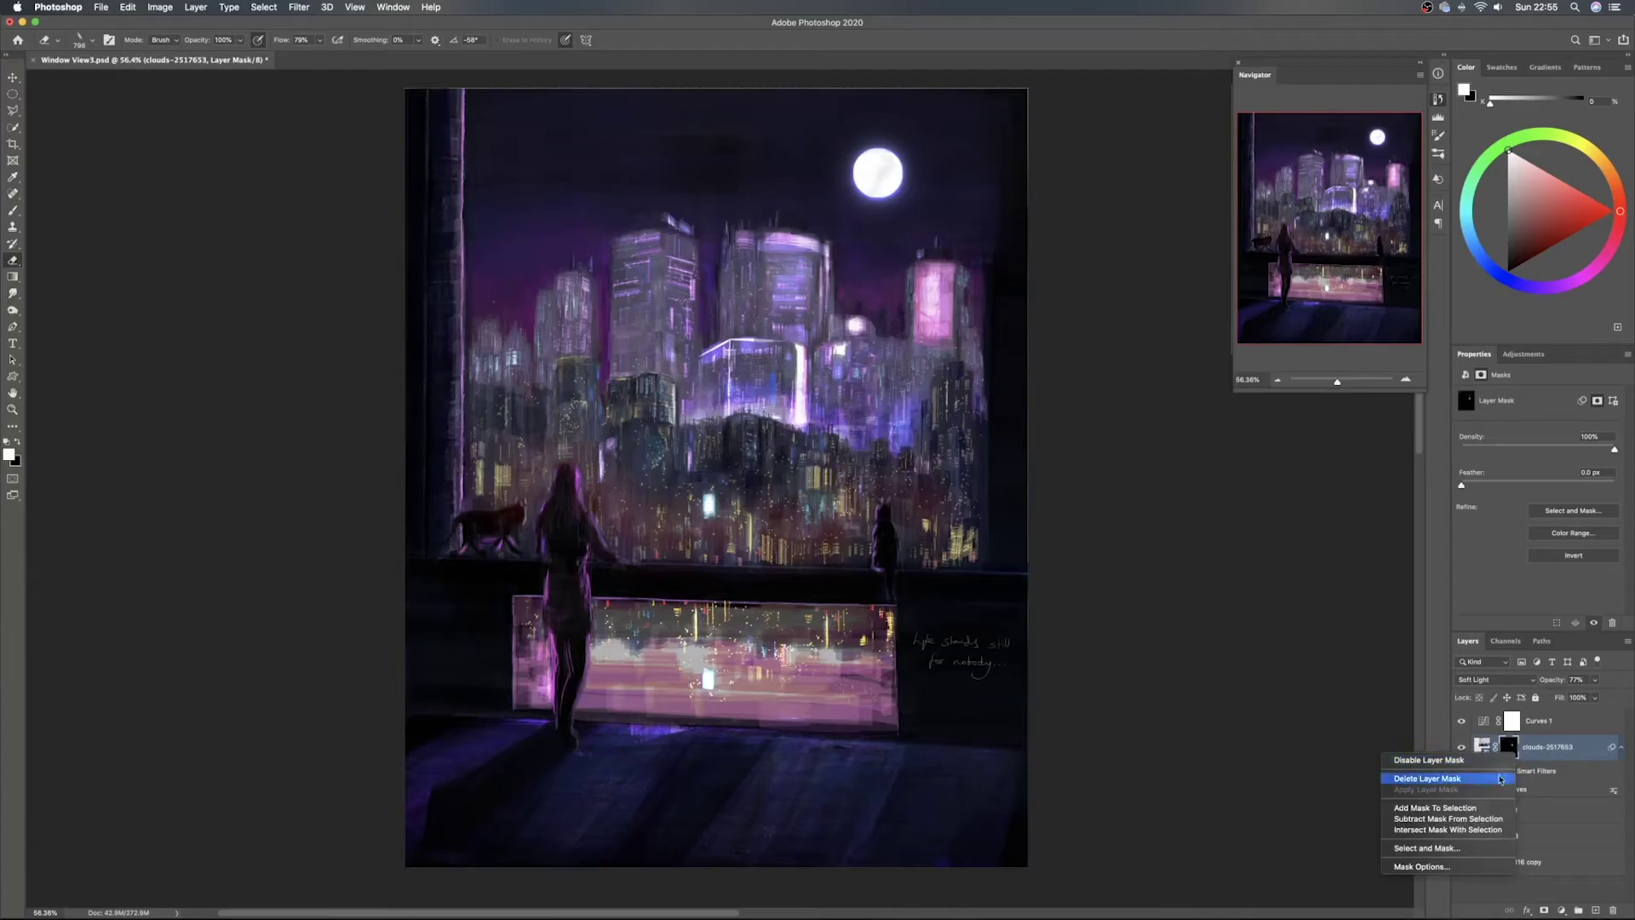
Replace the clouds-2517653 layer's mask with a new inverted layer mask
left_click(1482, 779)
left_click(1545, 909)
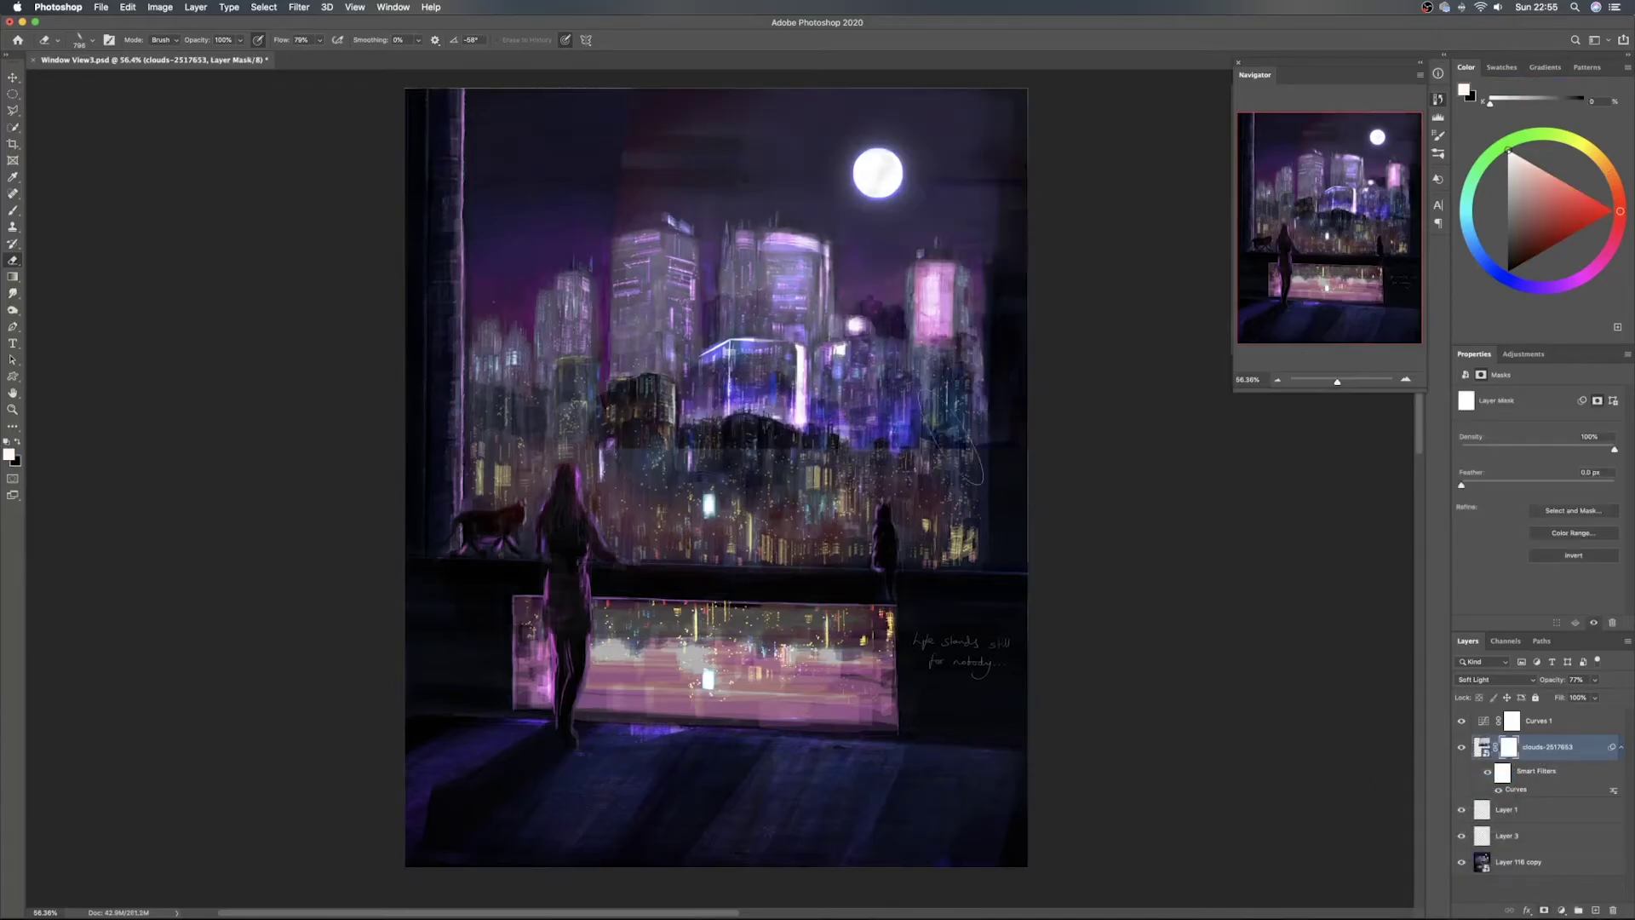
key("super+i")
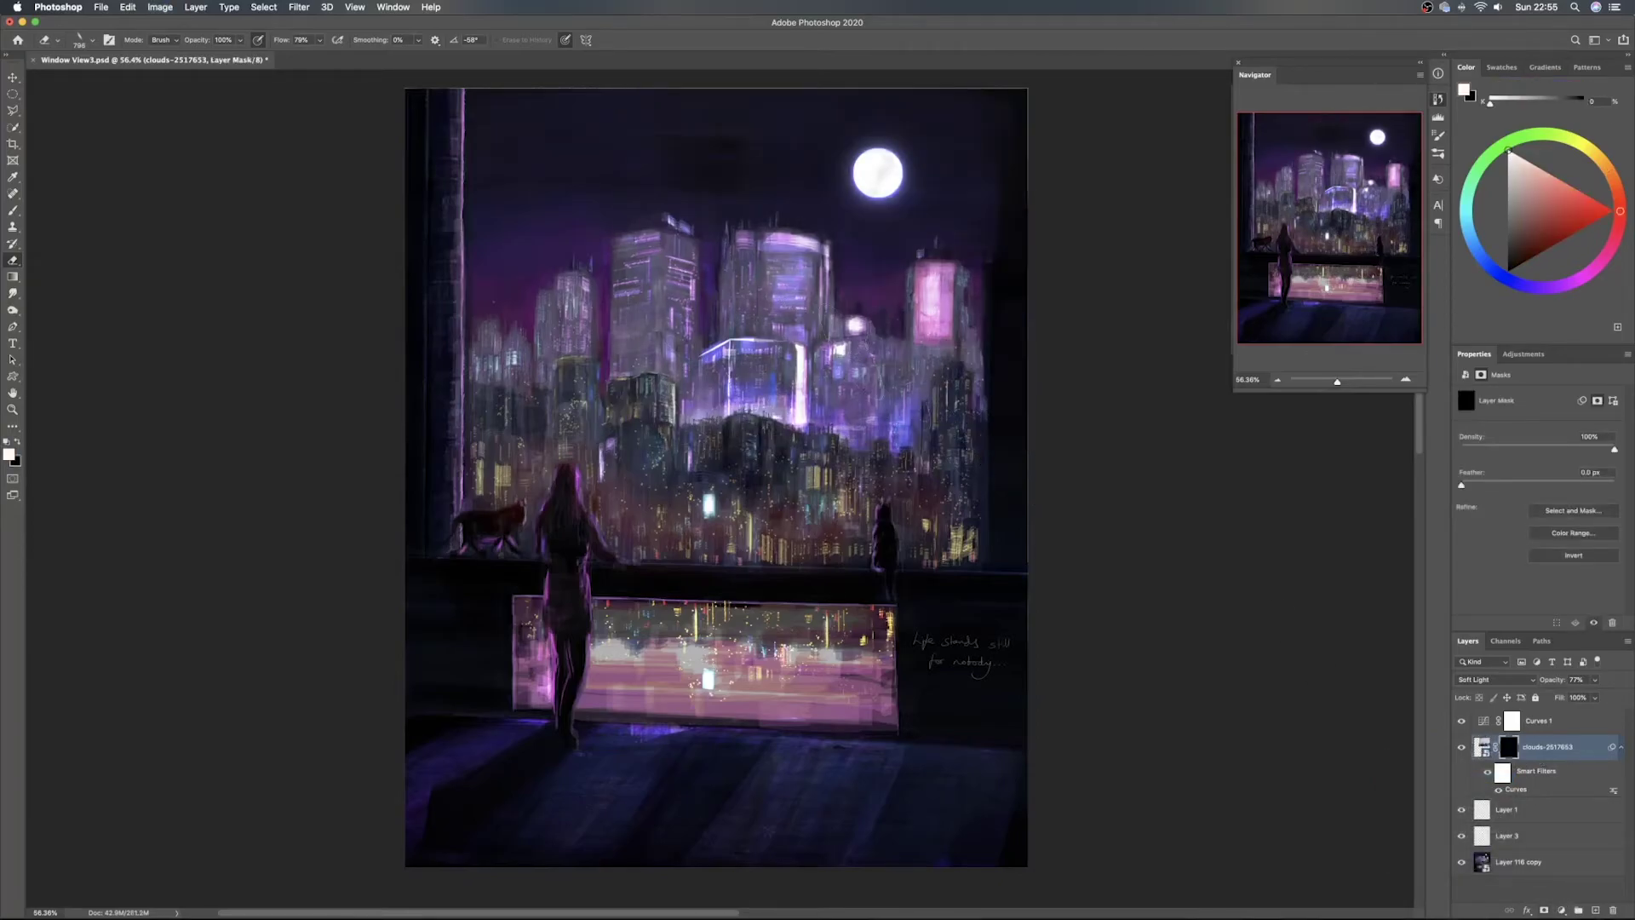
Erase the new mask over the buildings beneath the moon to blend in the photo's lights there
left_click_drag(874, 406, 787, 406)
key("x")
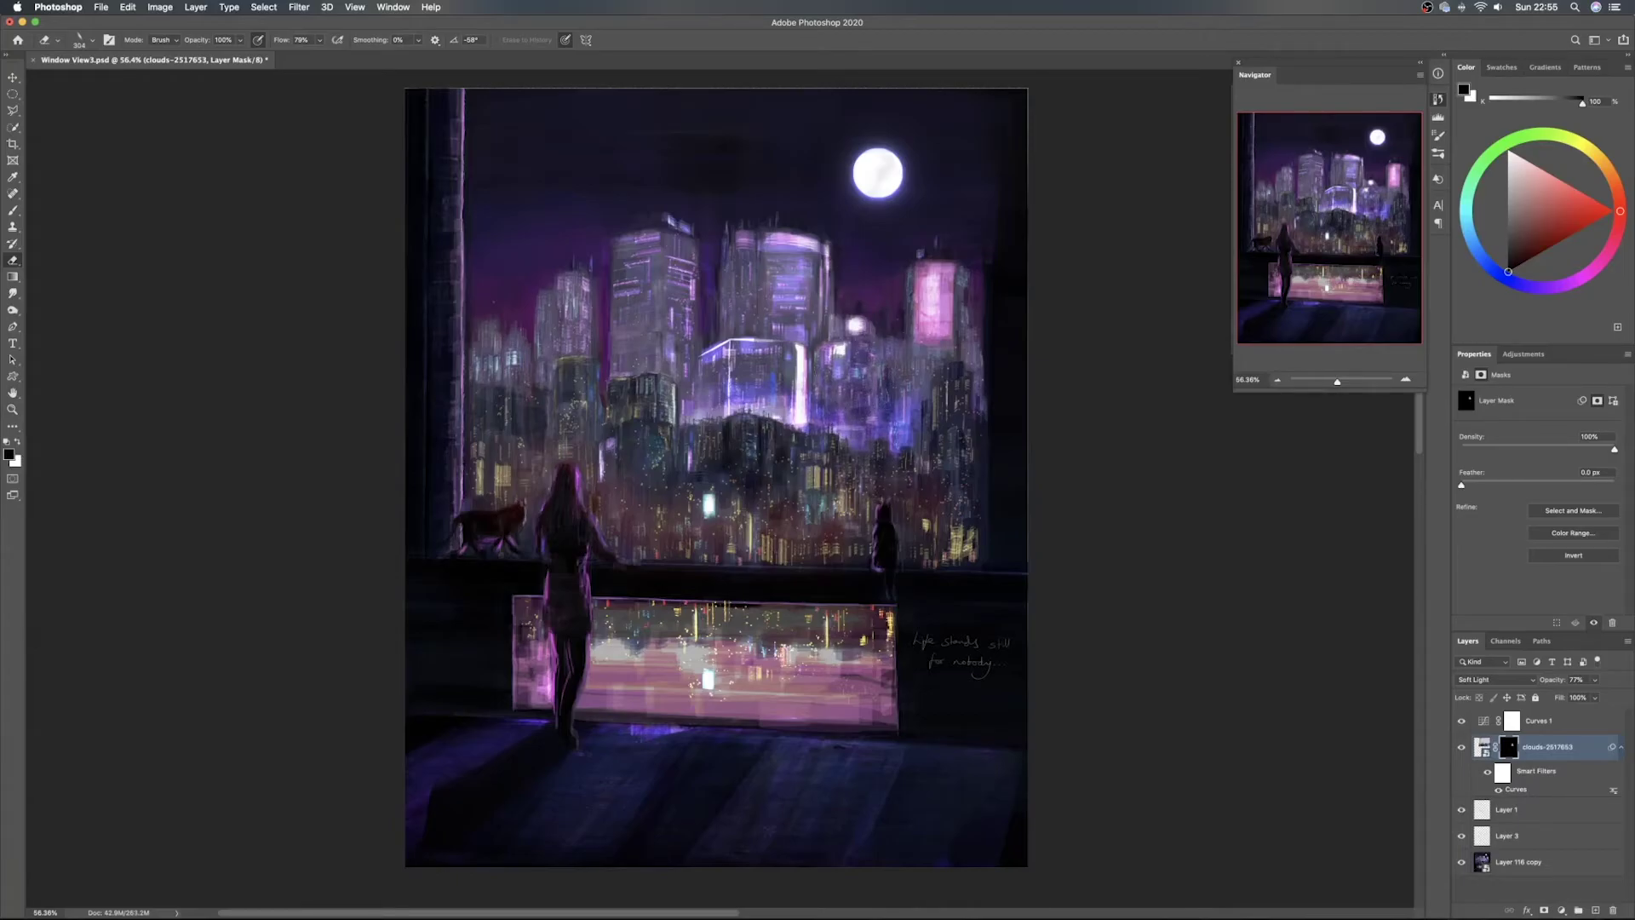
key("x")
key("x")
key("b")
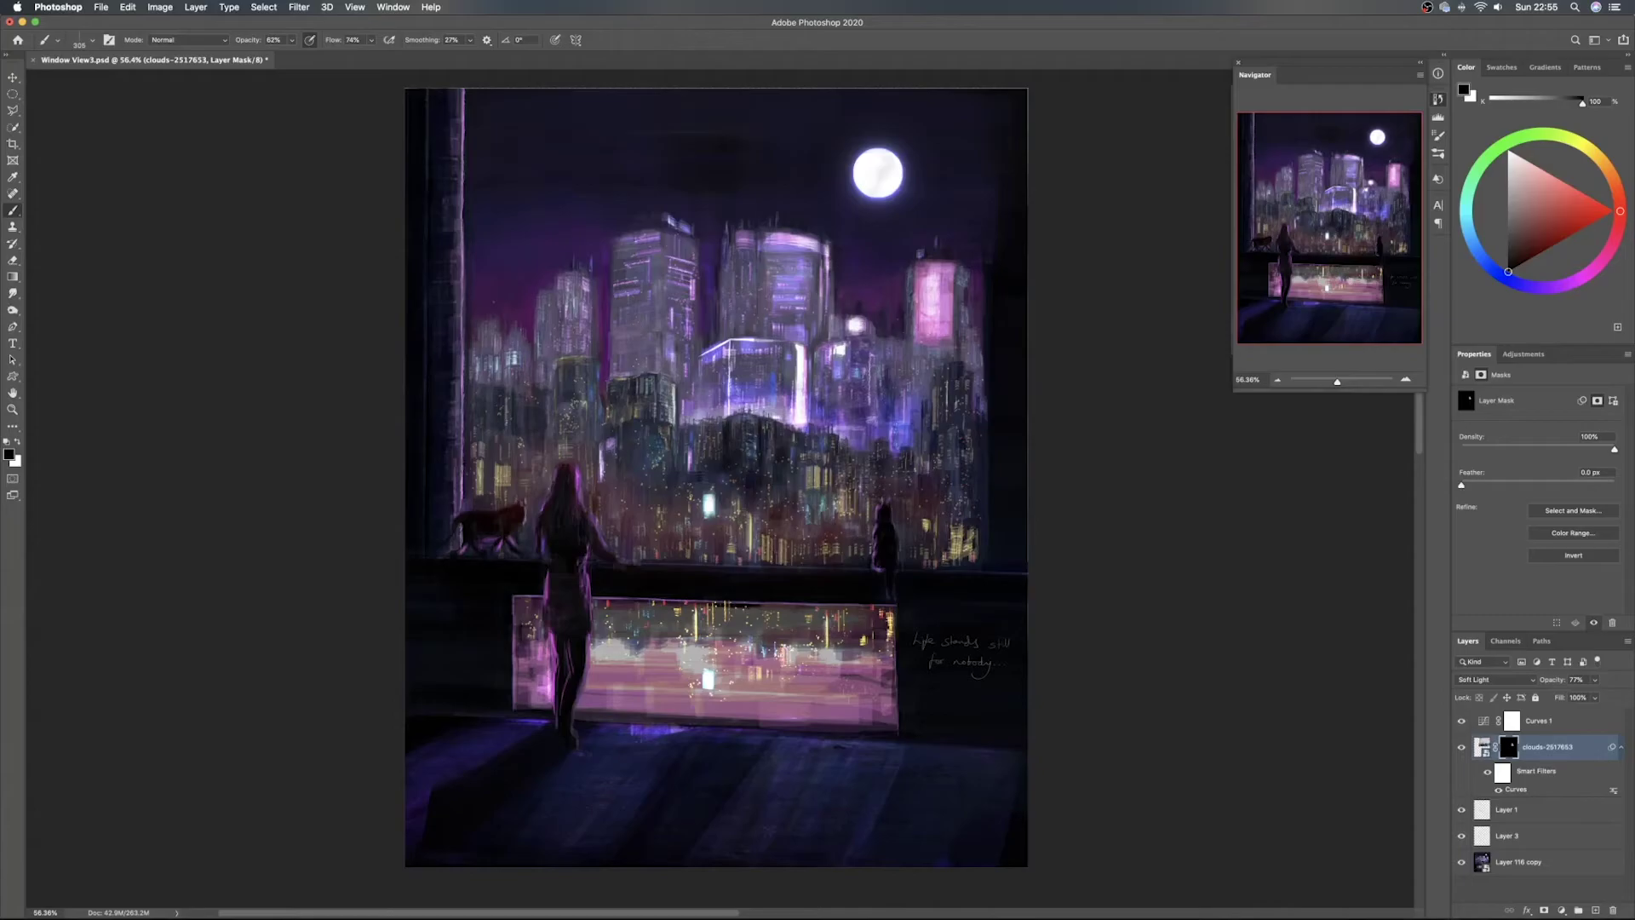
Set the brush opacity to 100% and try another Eraser stroke on the mask beneath the moon, undoing it
right_click(838, 440)
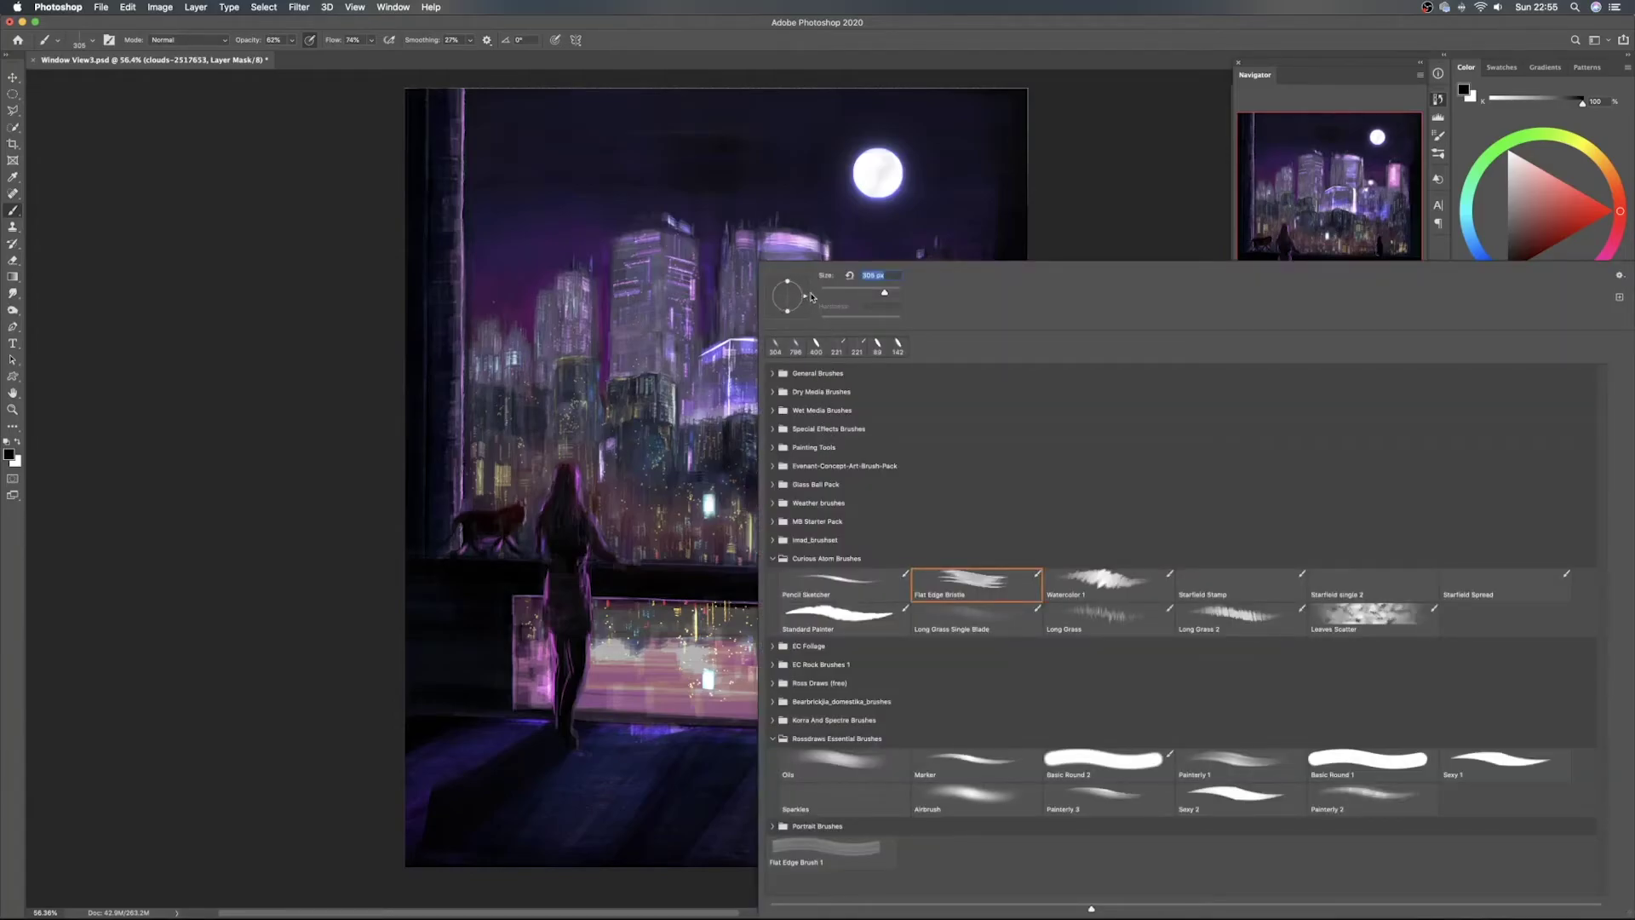
left_click(915, 198)
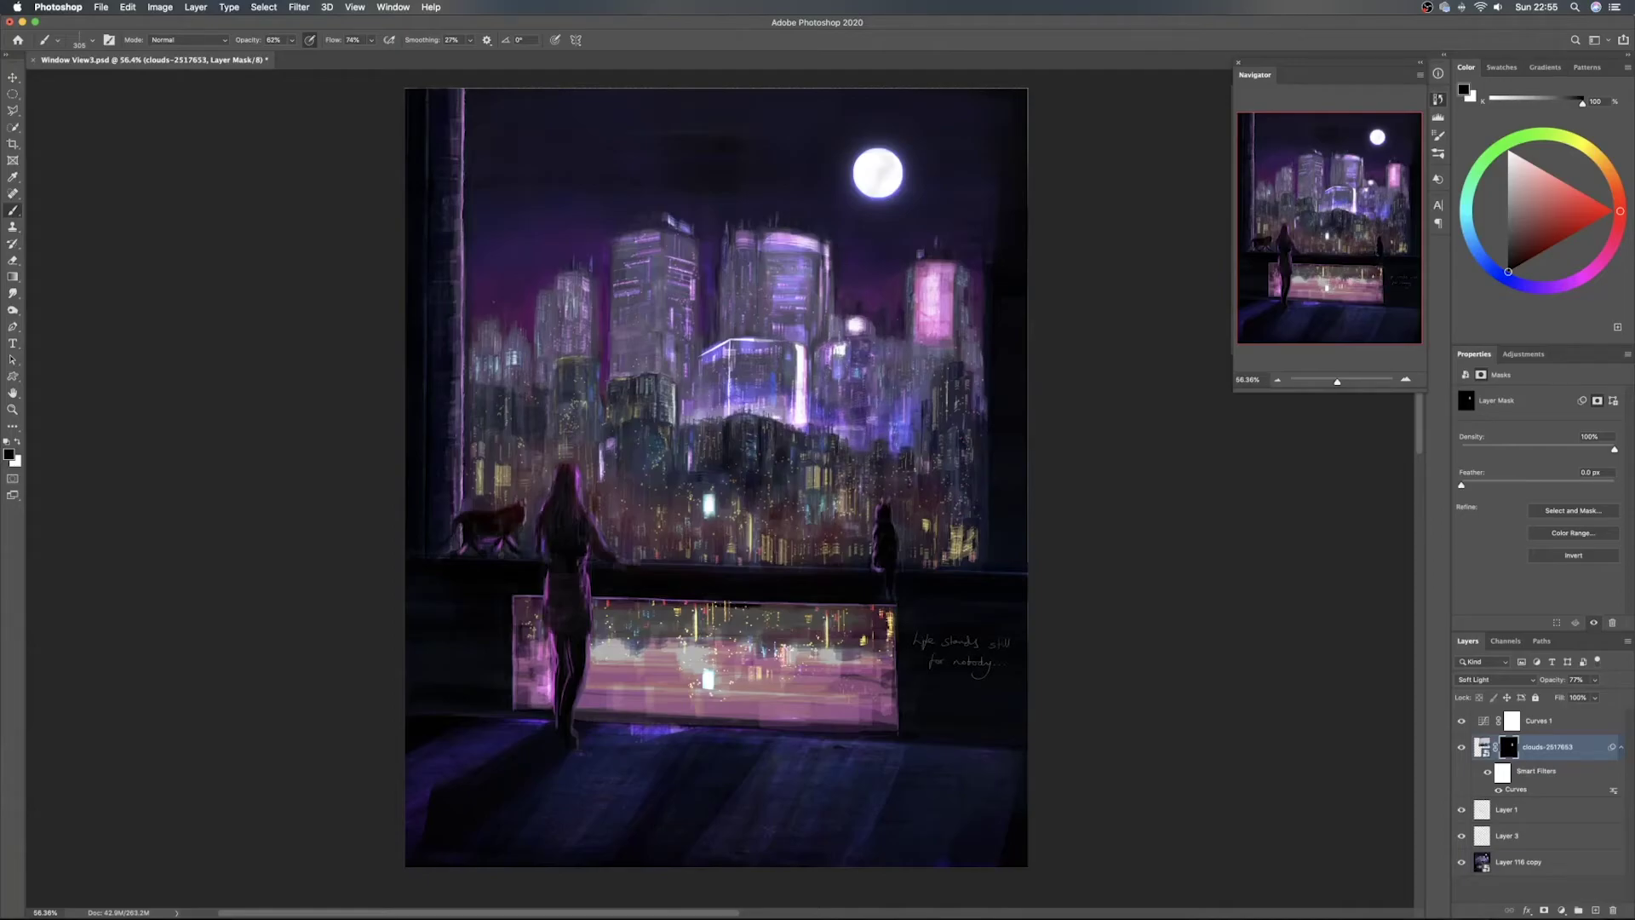
key("0")
key("e")
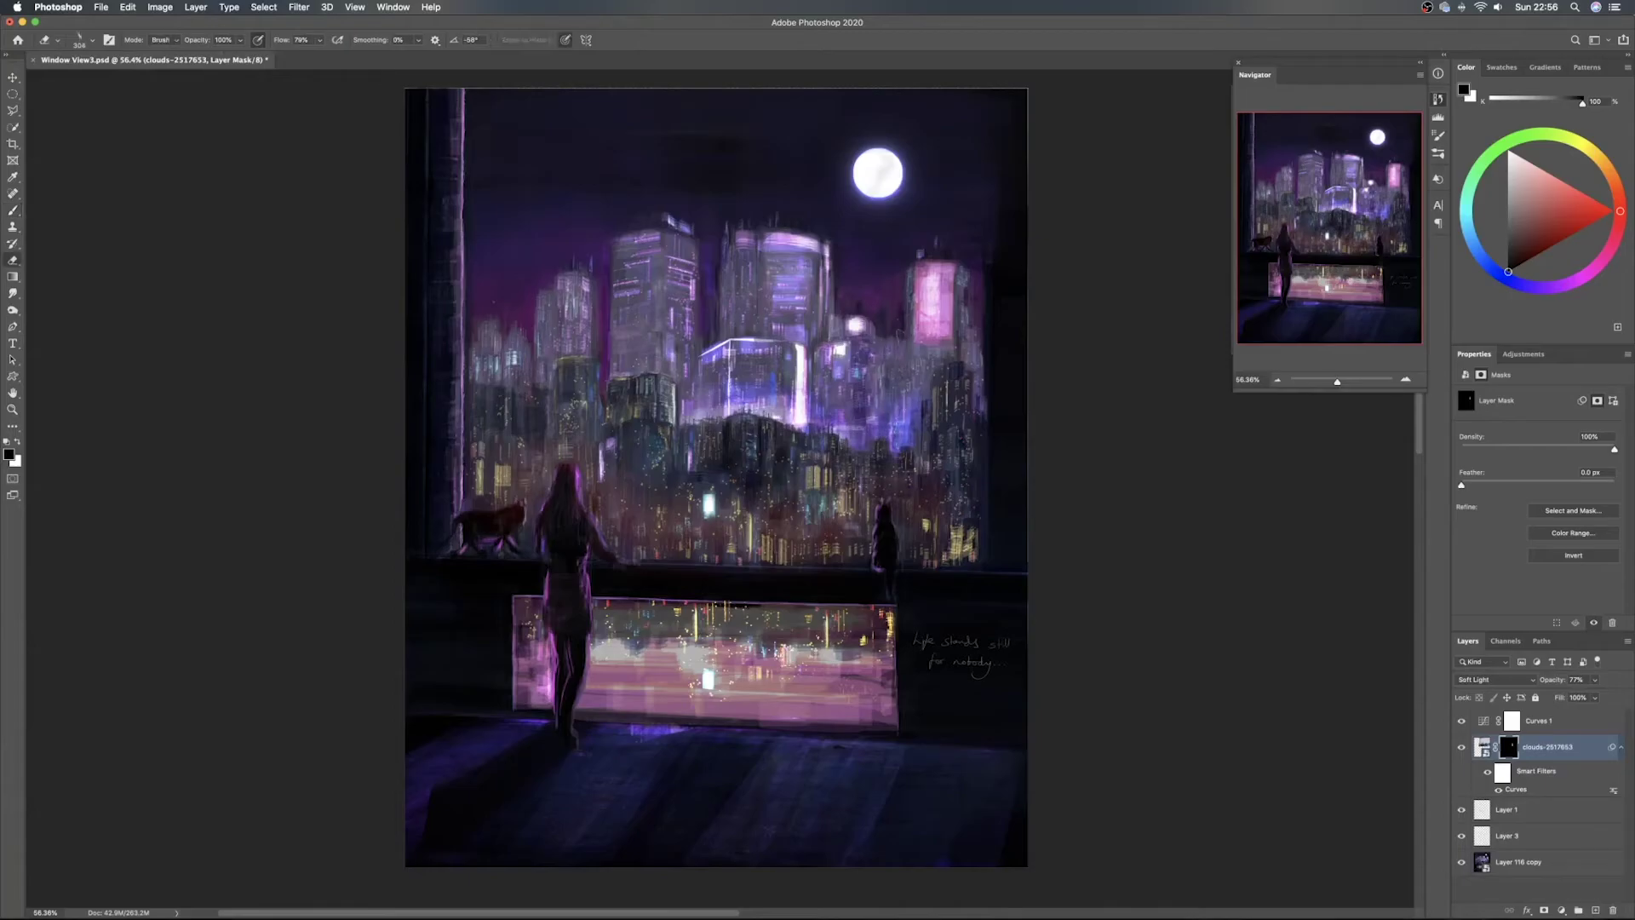
mouse_move(909, 417)
left_mouse_down()
mouse_move(914, 446)
mouse_move(899, 337)
left_mouse_up()
key("super+z")
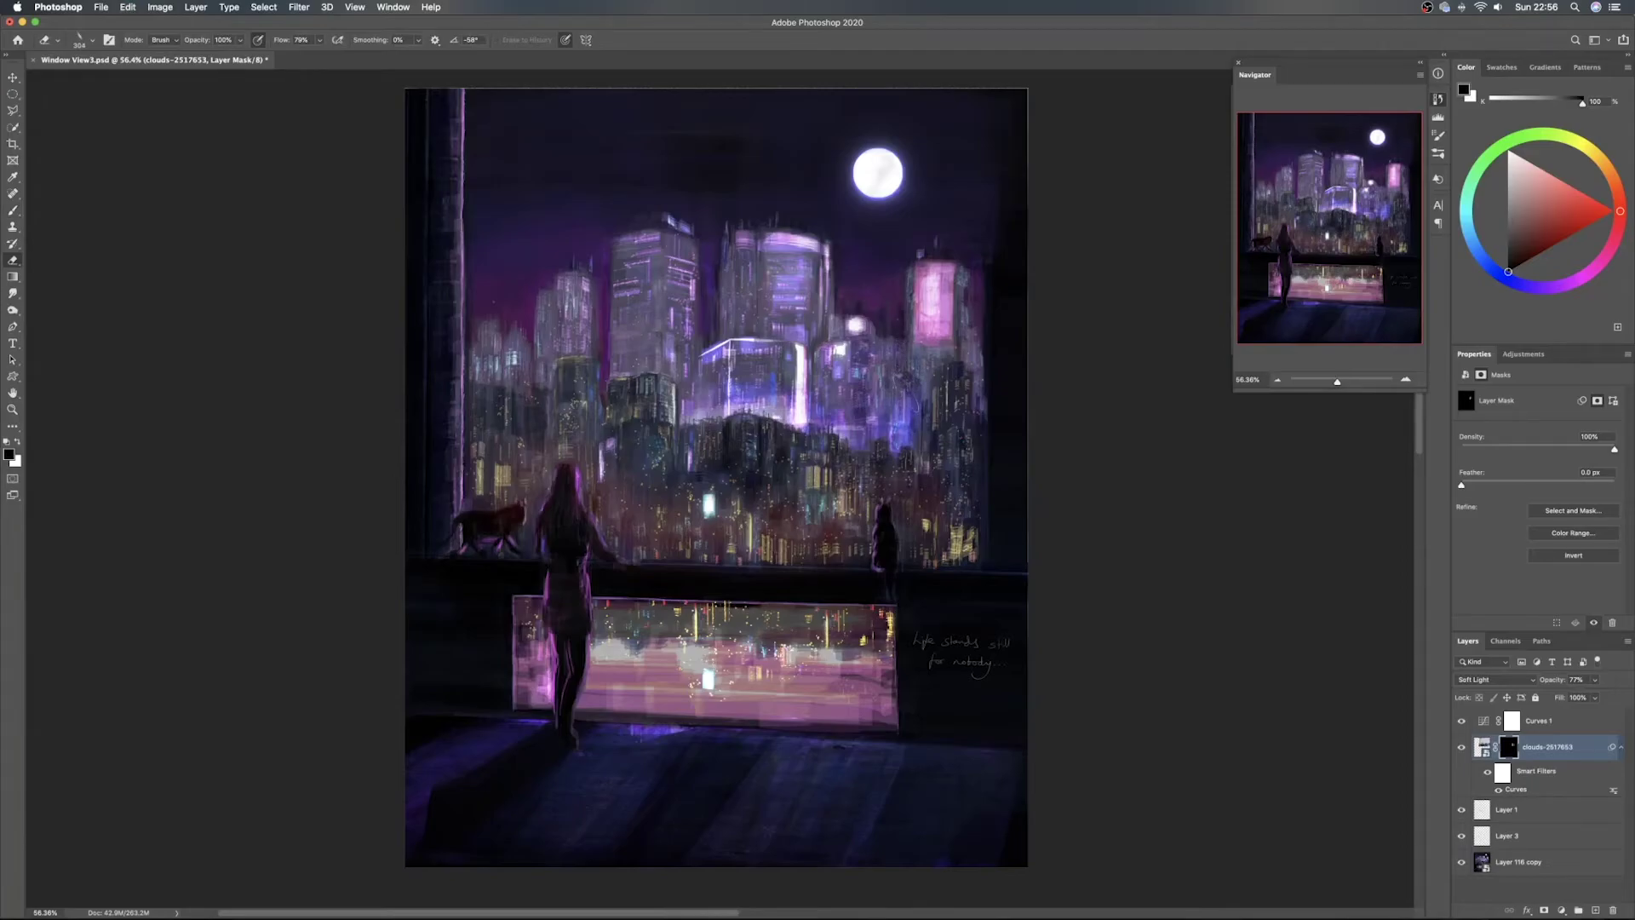
key("b")
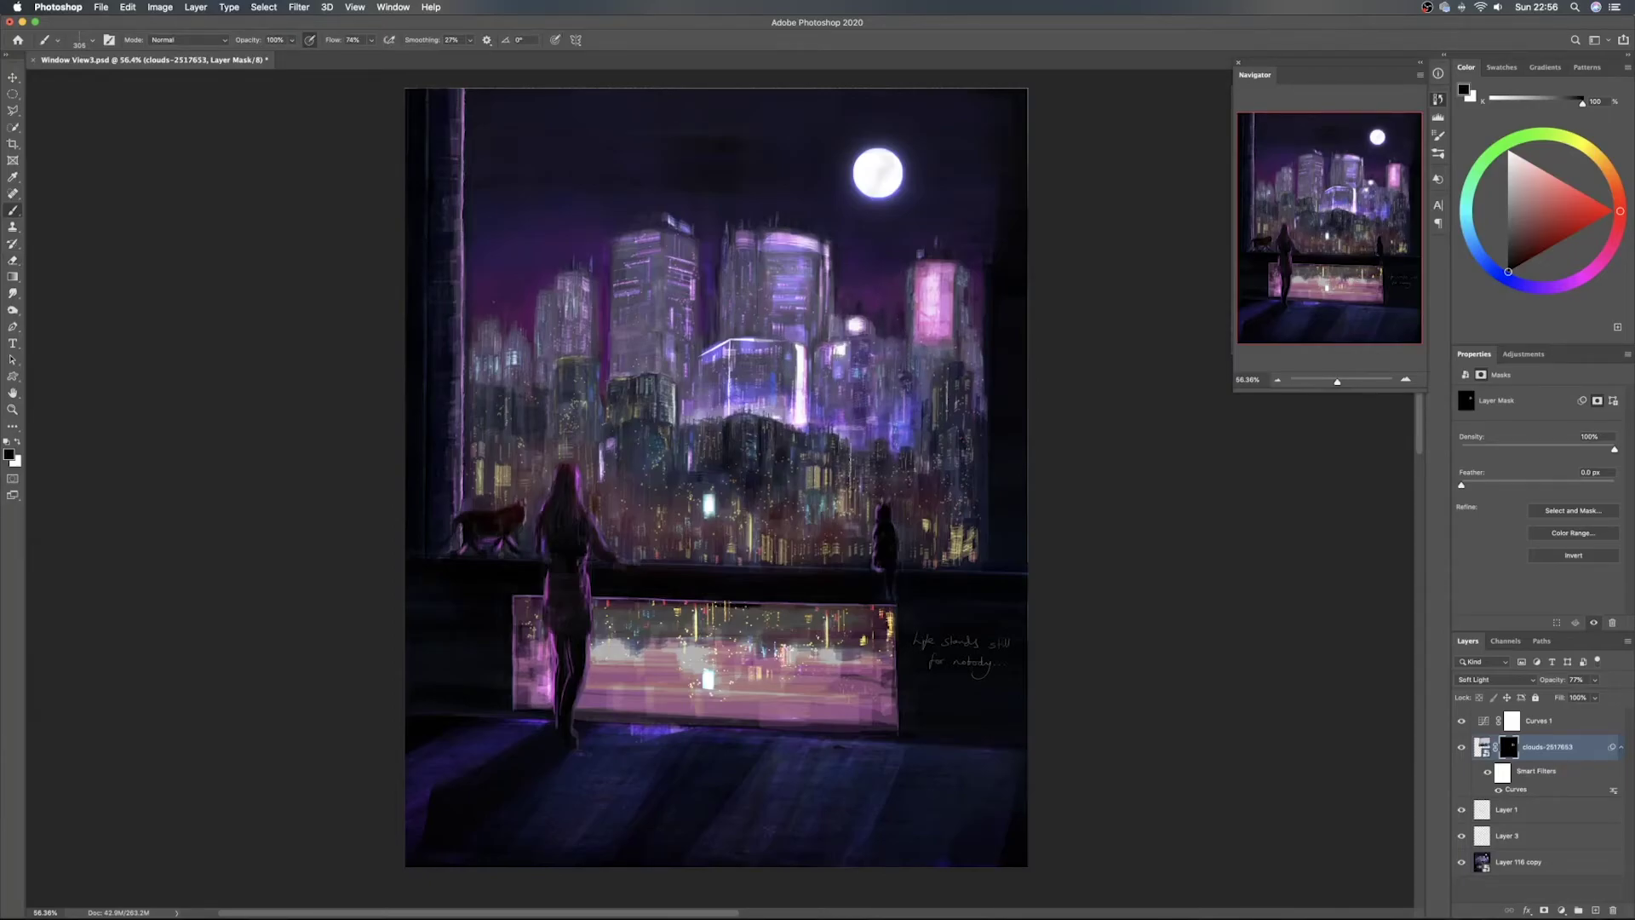
Compare the buildings beneath the moon with the clouds-2517653 layer hidden and shown
key("v")
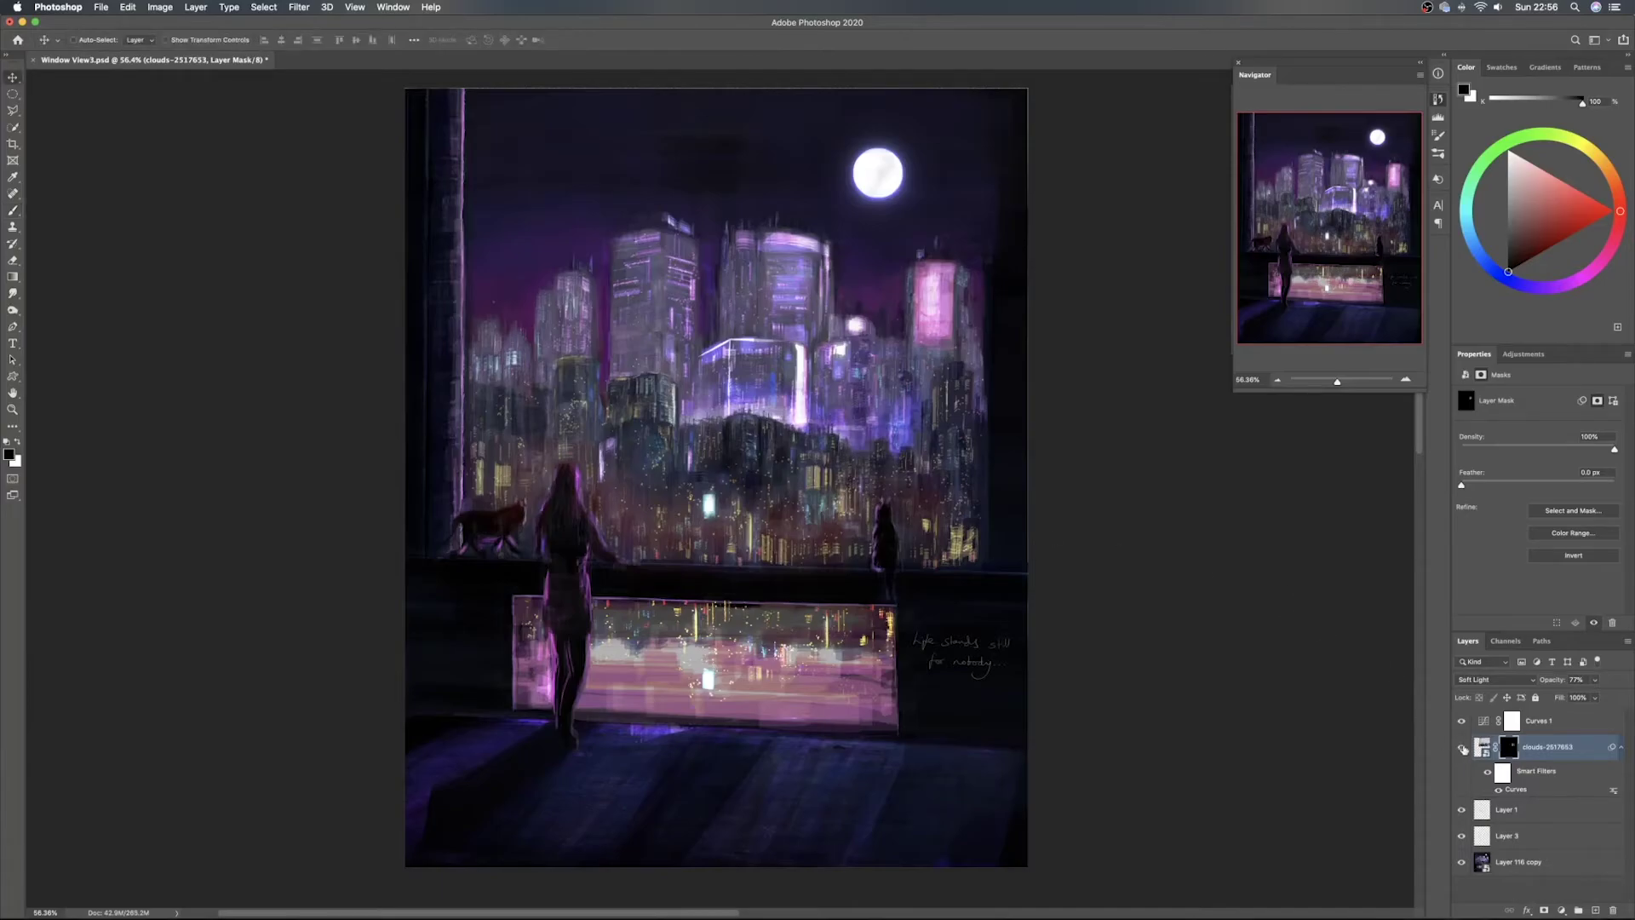
left_click(1462, 747)
left_click(1461, 748)
left_click(1462, 748)
left_click(1462, 747)
left_click(1462, 747)
left_click(1462, 747)
left_click(1462, 747)
left_click(1462, 748)
left_click_drag(913, 387, 886, 442)
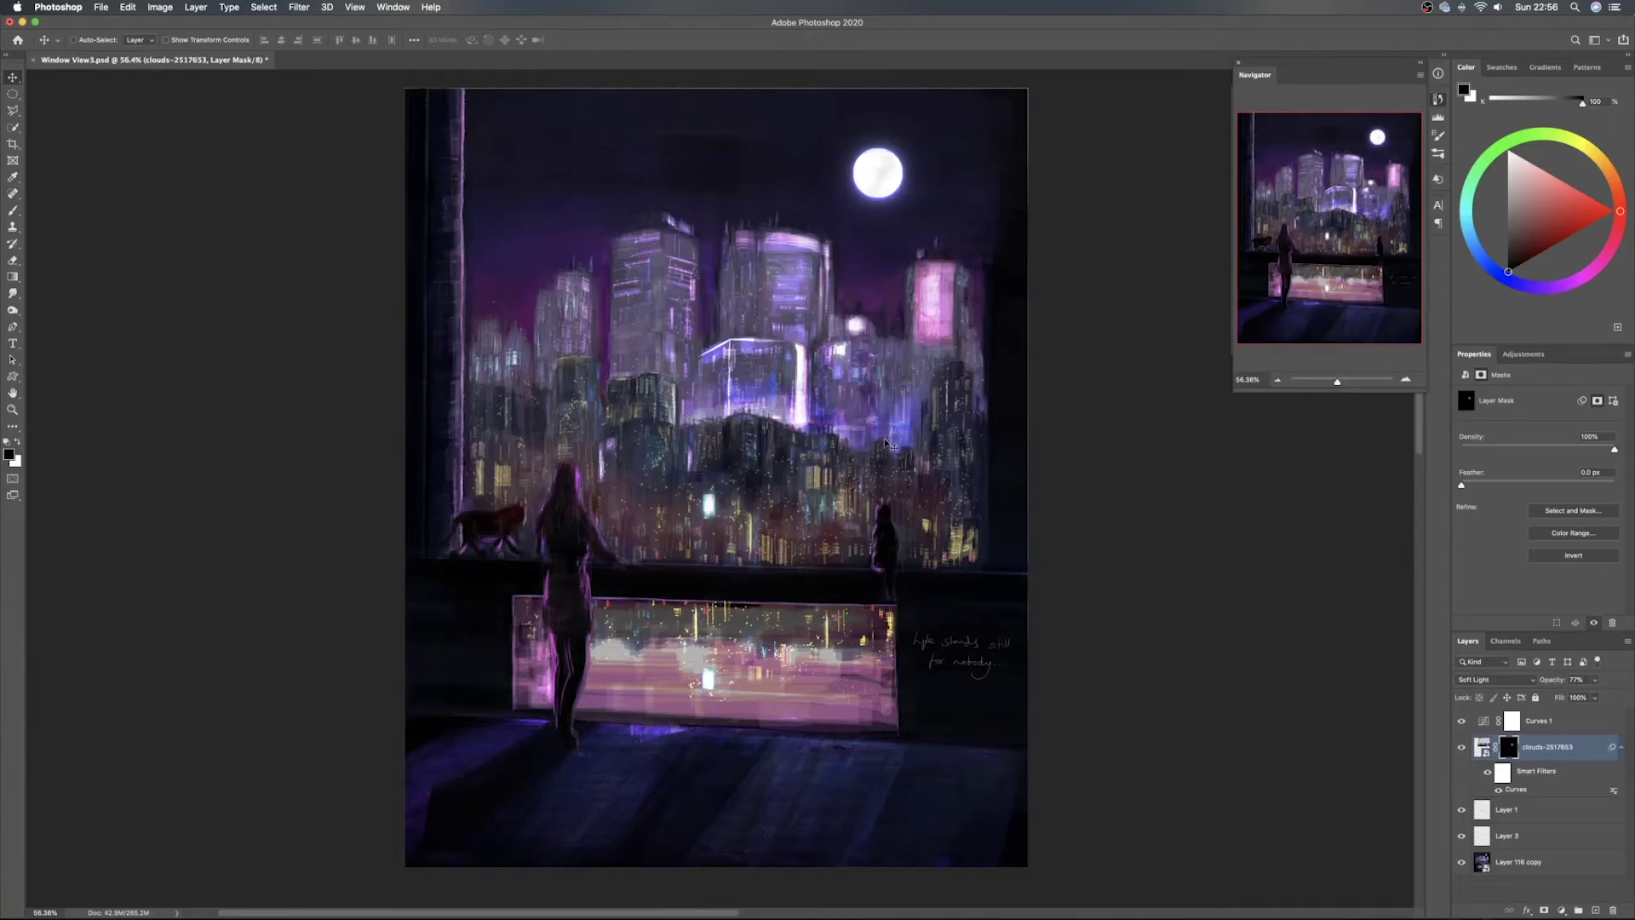
mouse_move(888, 439)
left_mouse_down()
mouse_move(873, 439)
mouse_move(888, 439)
left_mouse_up()
Save the painting and recheck the clouds-2517653 layer's effect by hiding and showing it
key("ctrl+s")
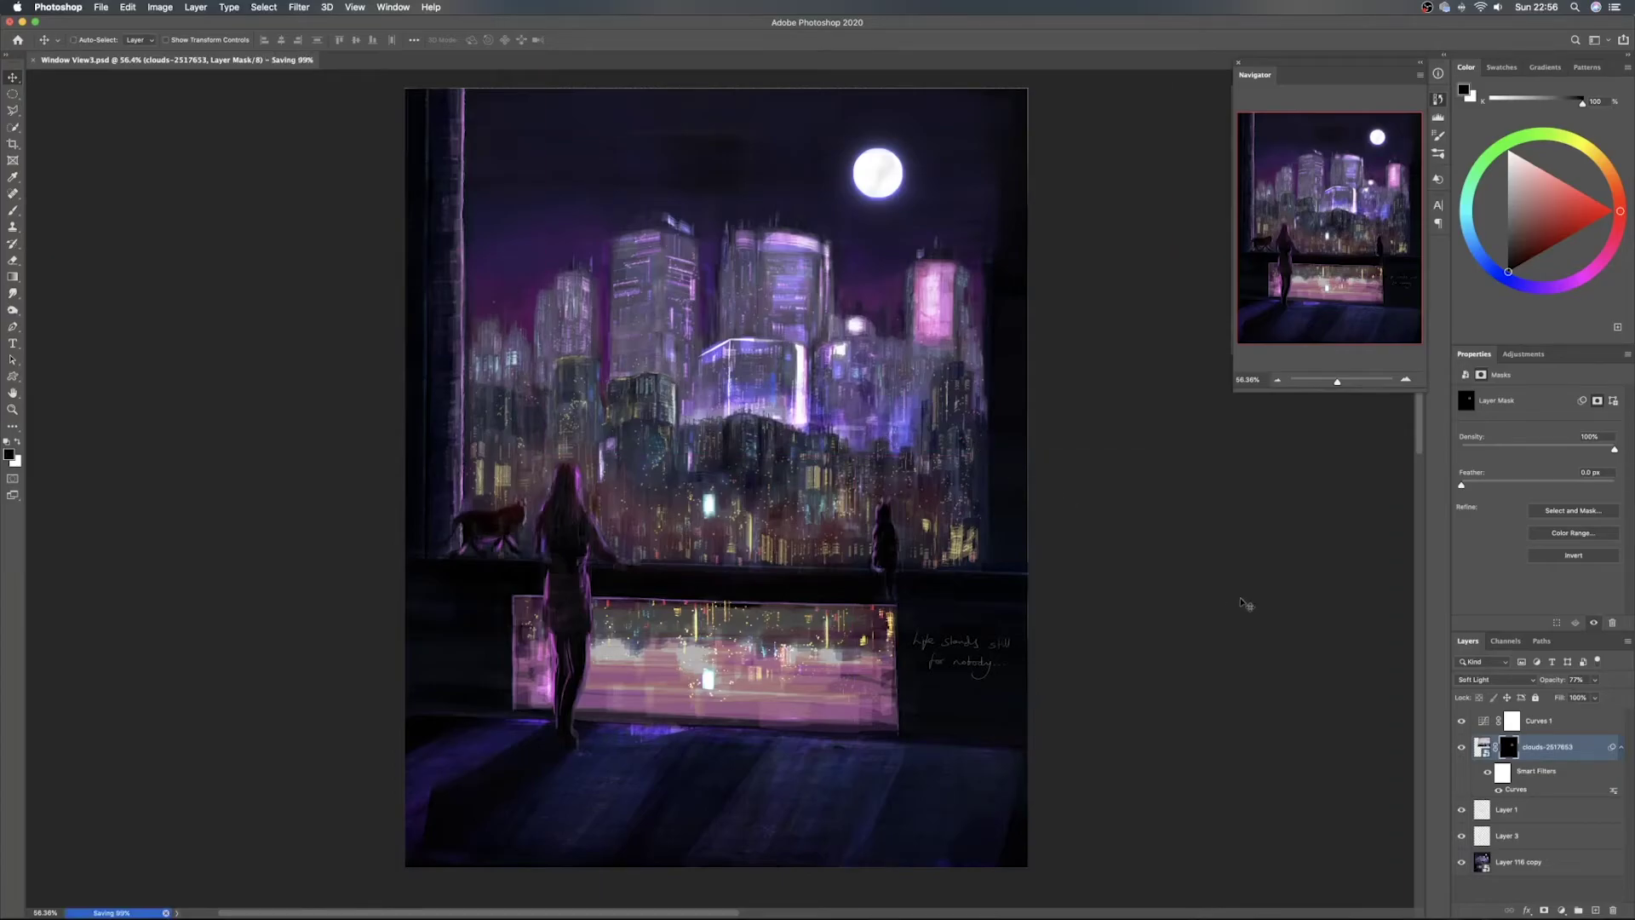
left_click(1460, 747)
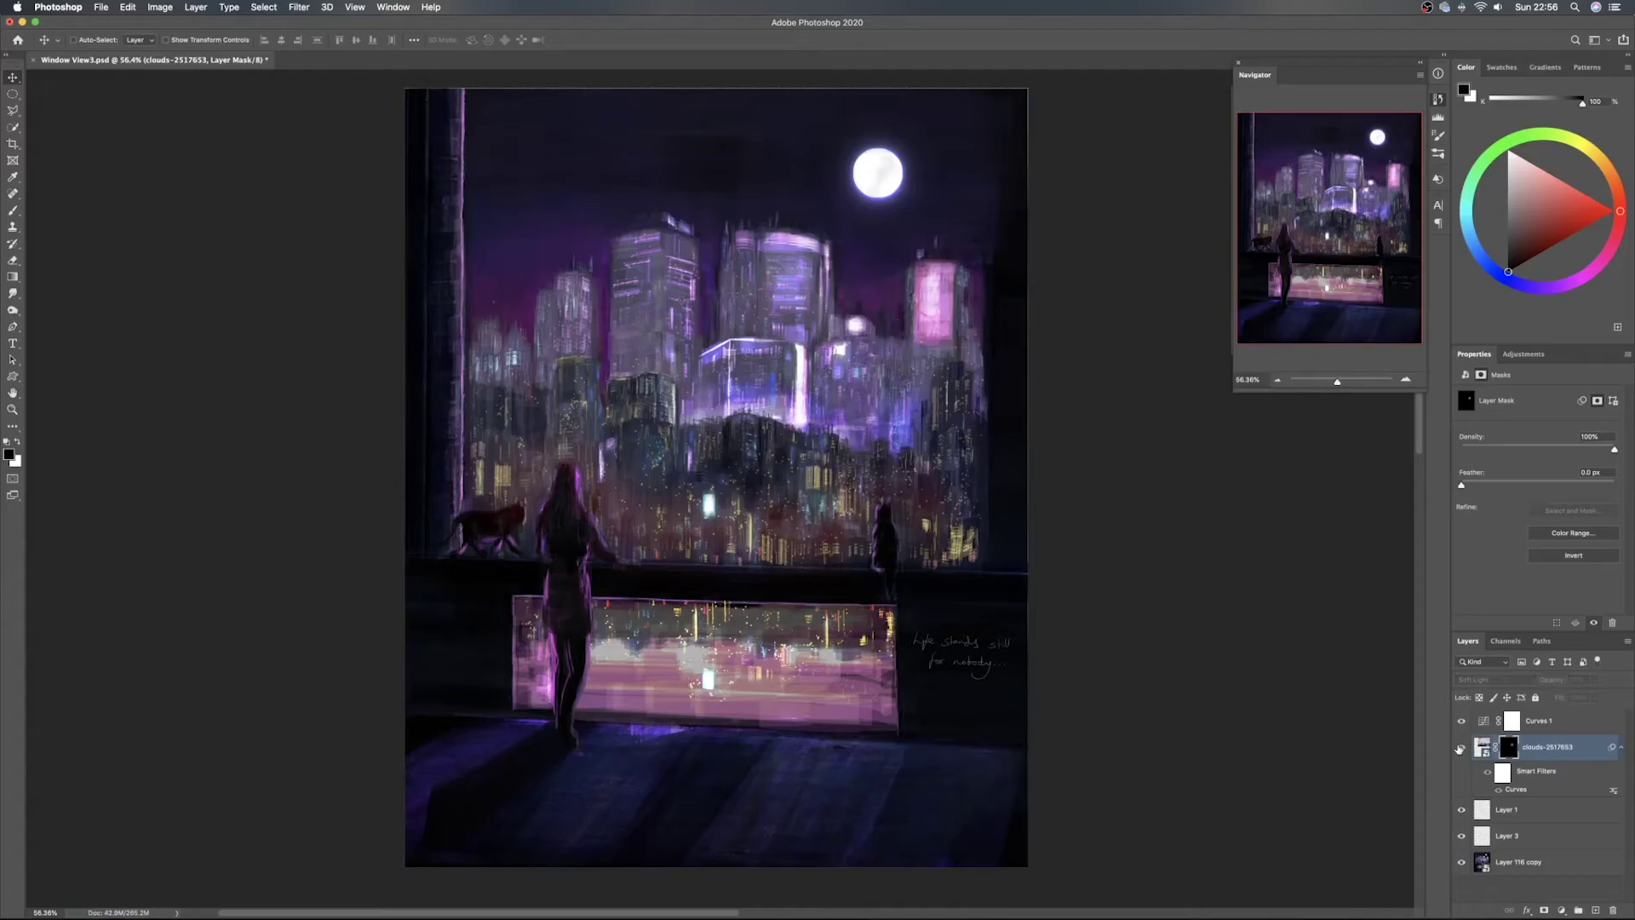
left_click(1459, 747)
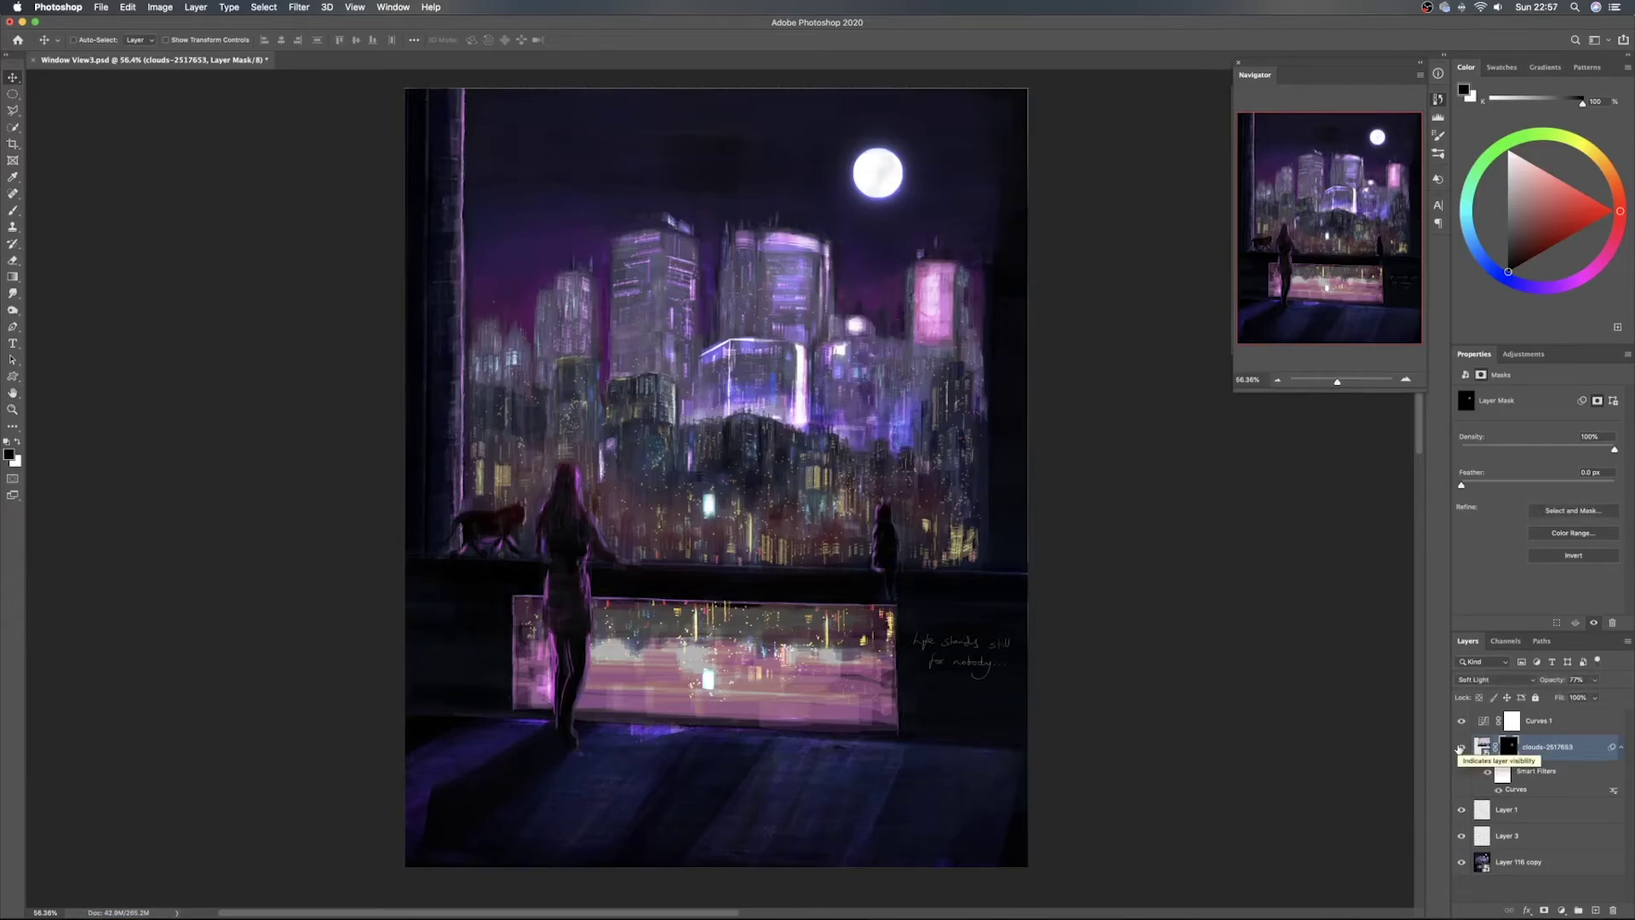
Add a new layer above the clouds-2517653 photo and set up the Airbrush at 52% opacity
left_click(1595, 910)
key("b")
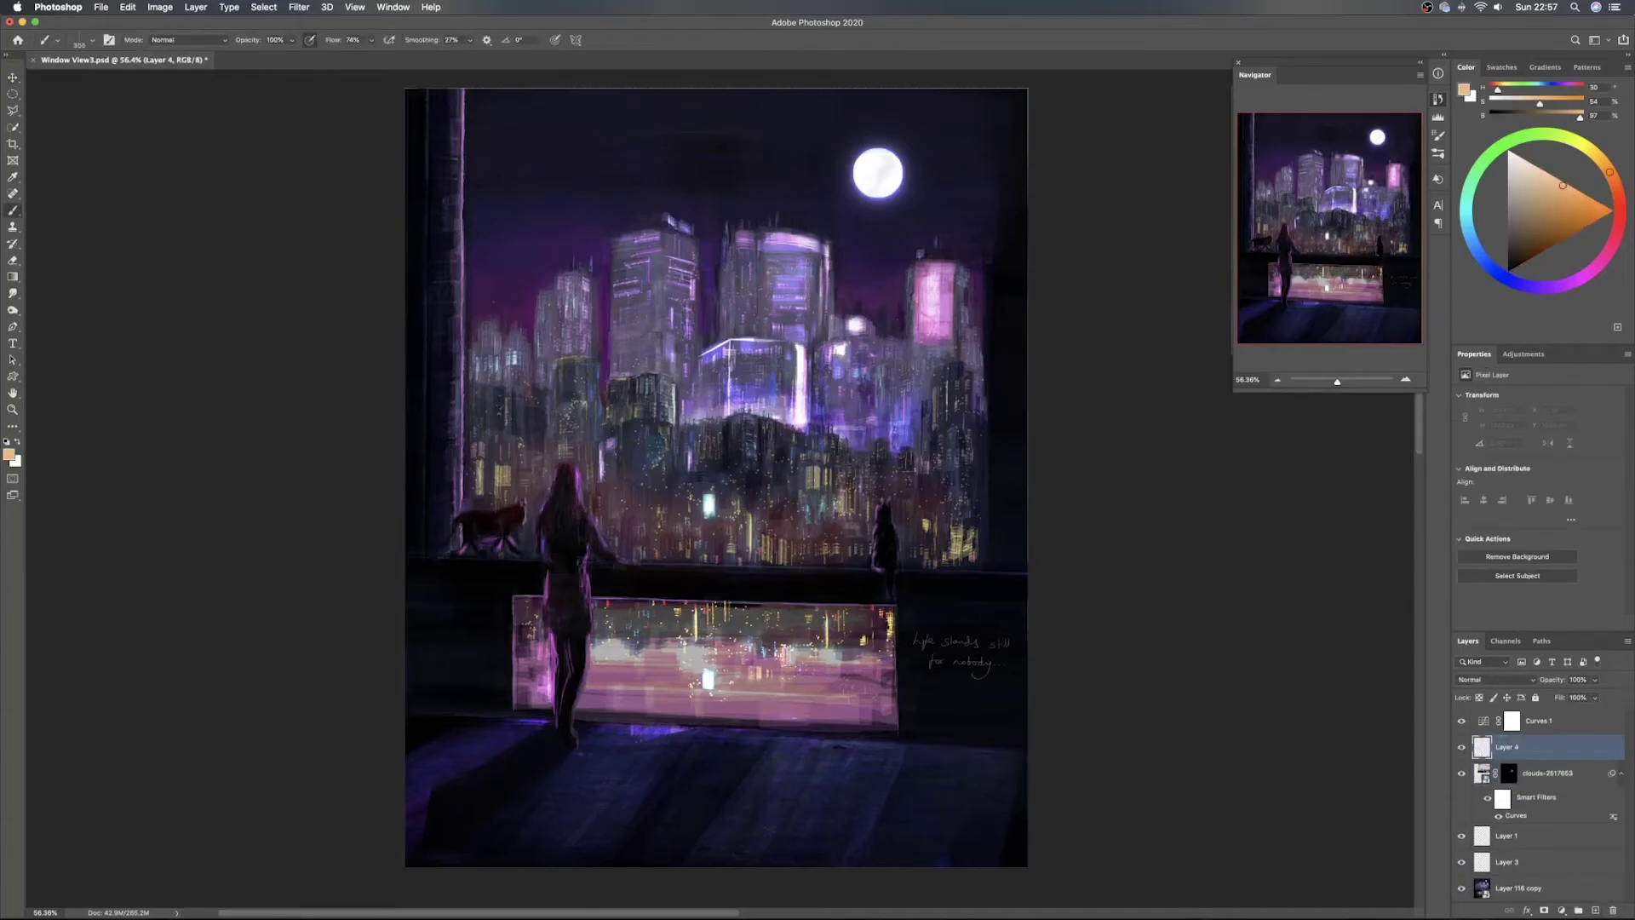
right_click(714, 265)
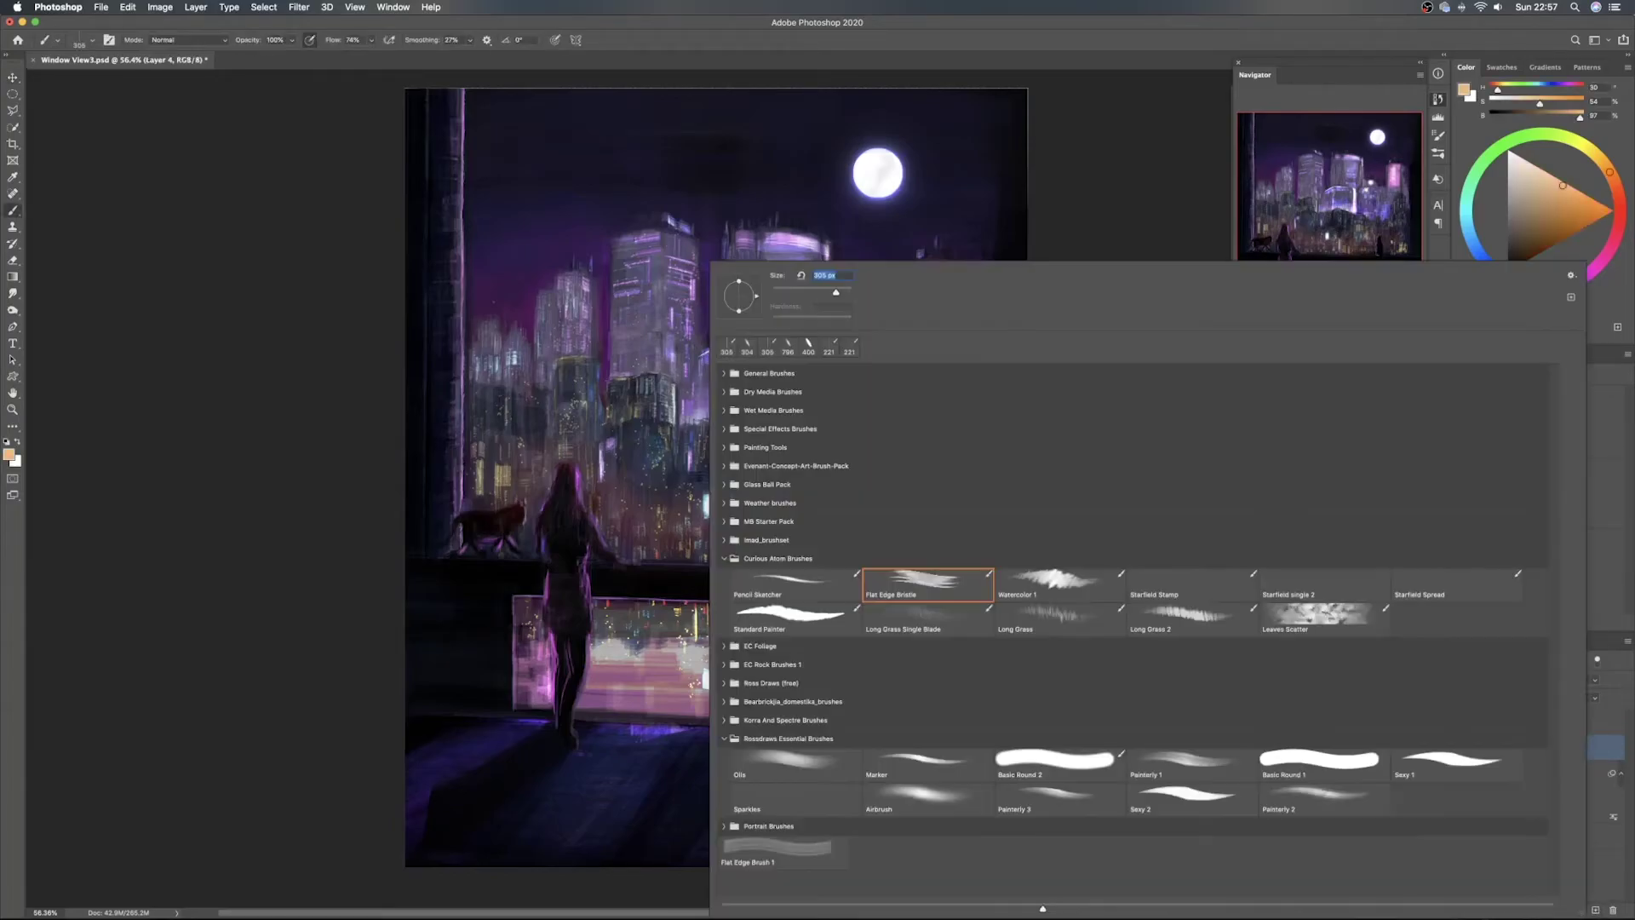
double_click(944, 796)
left_click_drag(250, 43, 242, 44)
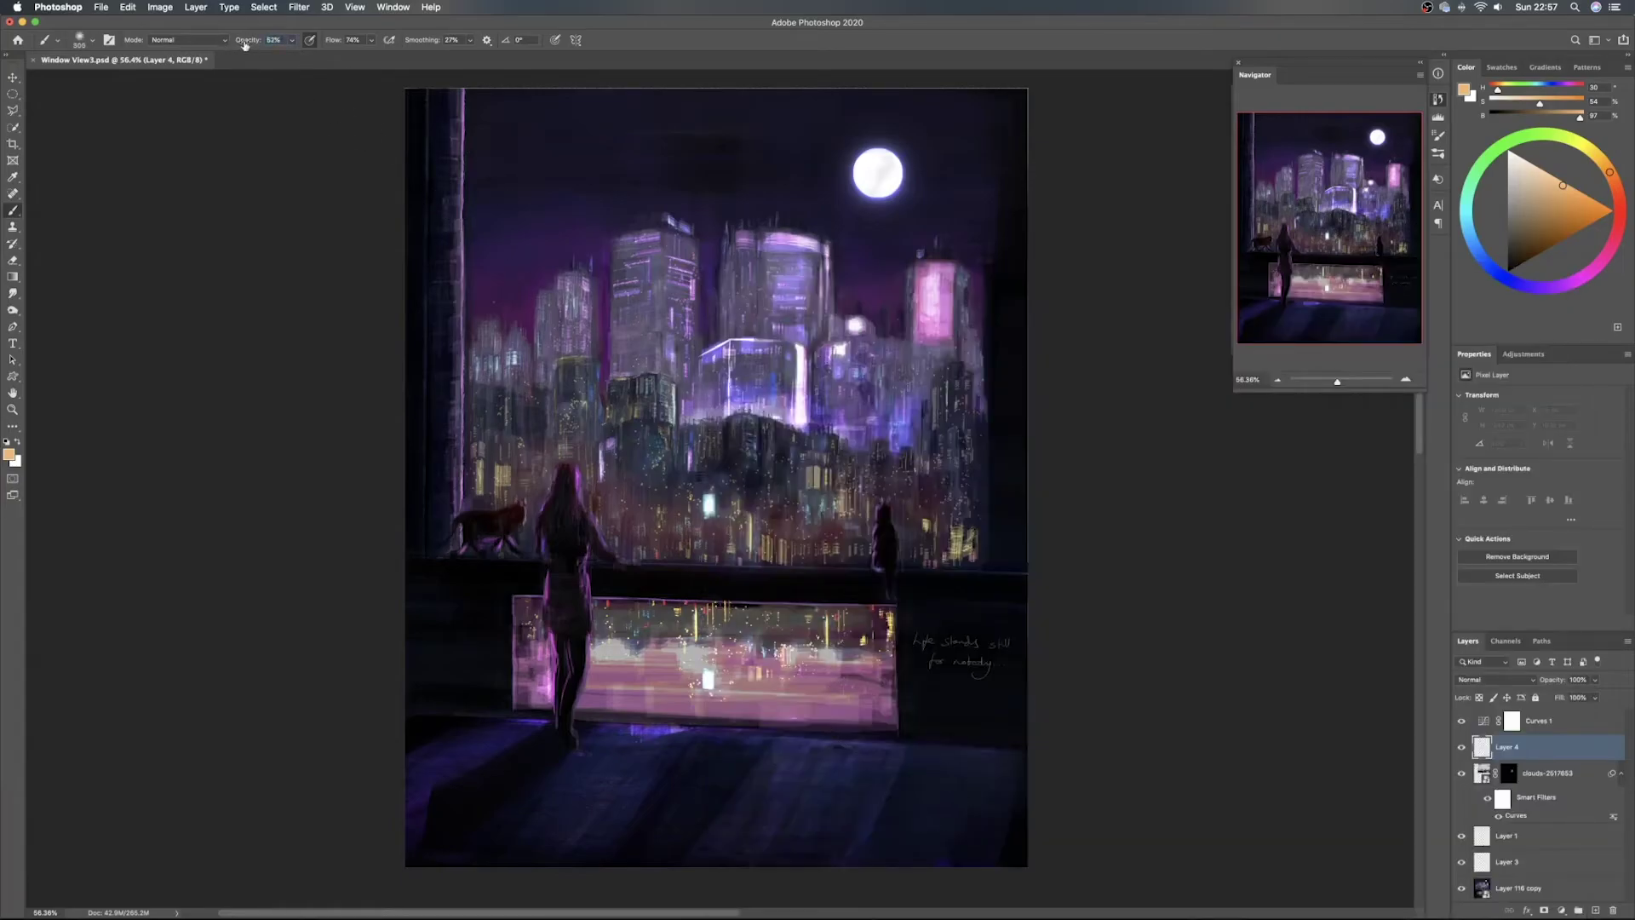
Sample a dark purple from the sky beside the towers and airbrush soft haze across the upper buildings and horizon
left_click(602, 245, "alt")
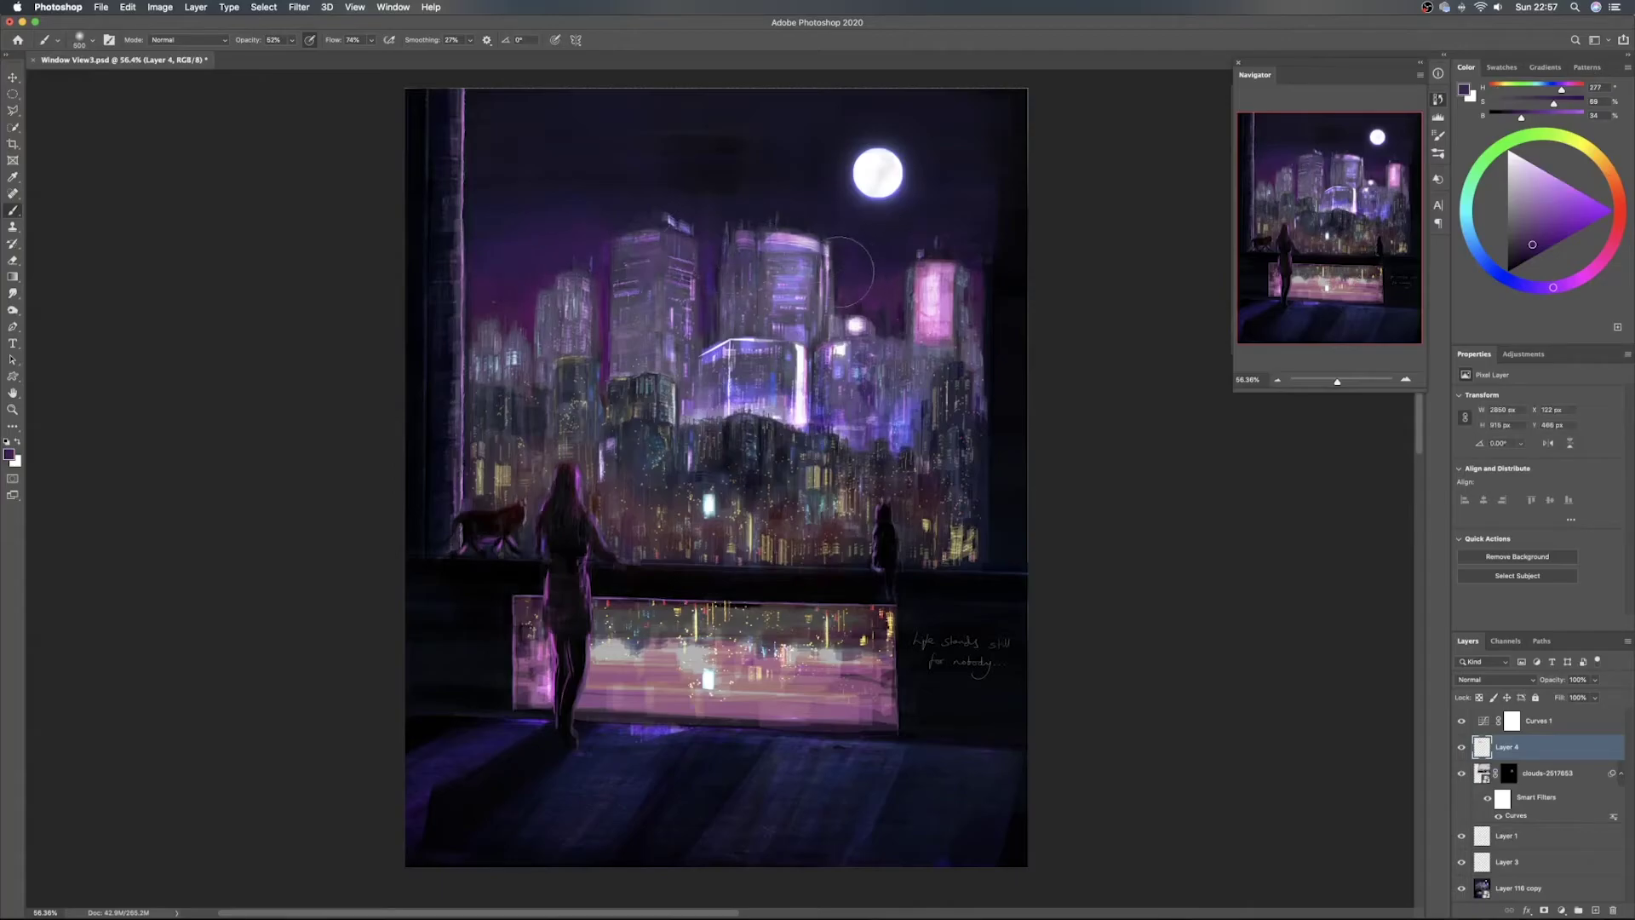
mouse_move(526, 294)
left_mouse_down()
mouse_move(506, 307)
mouse_move(734, 277)
mouse_move(882, 281)
mouse_move(637, 300)
mouse_move(816, 315)
mouse_move(827, 280)
mouse_move(585, 265)
mouse_move(648, 324)
mouse_move(543, 298)
mouse_move(472, 304)
left_mouse_up()
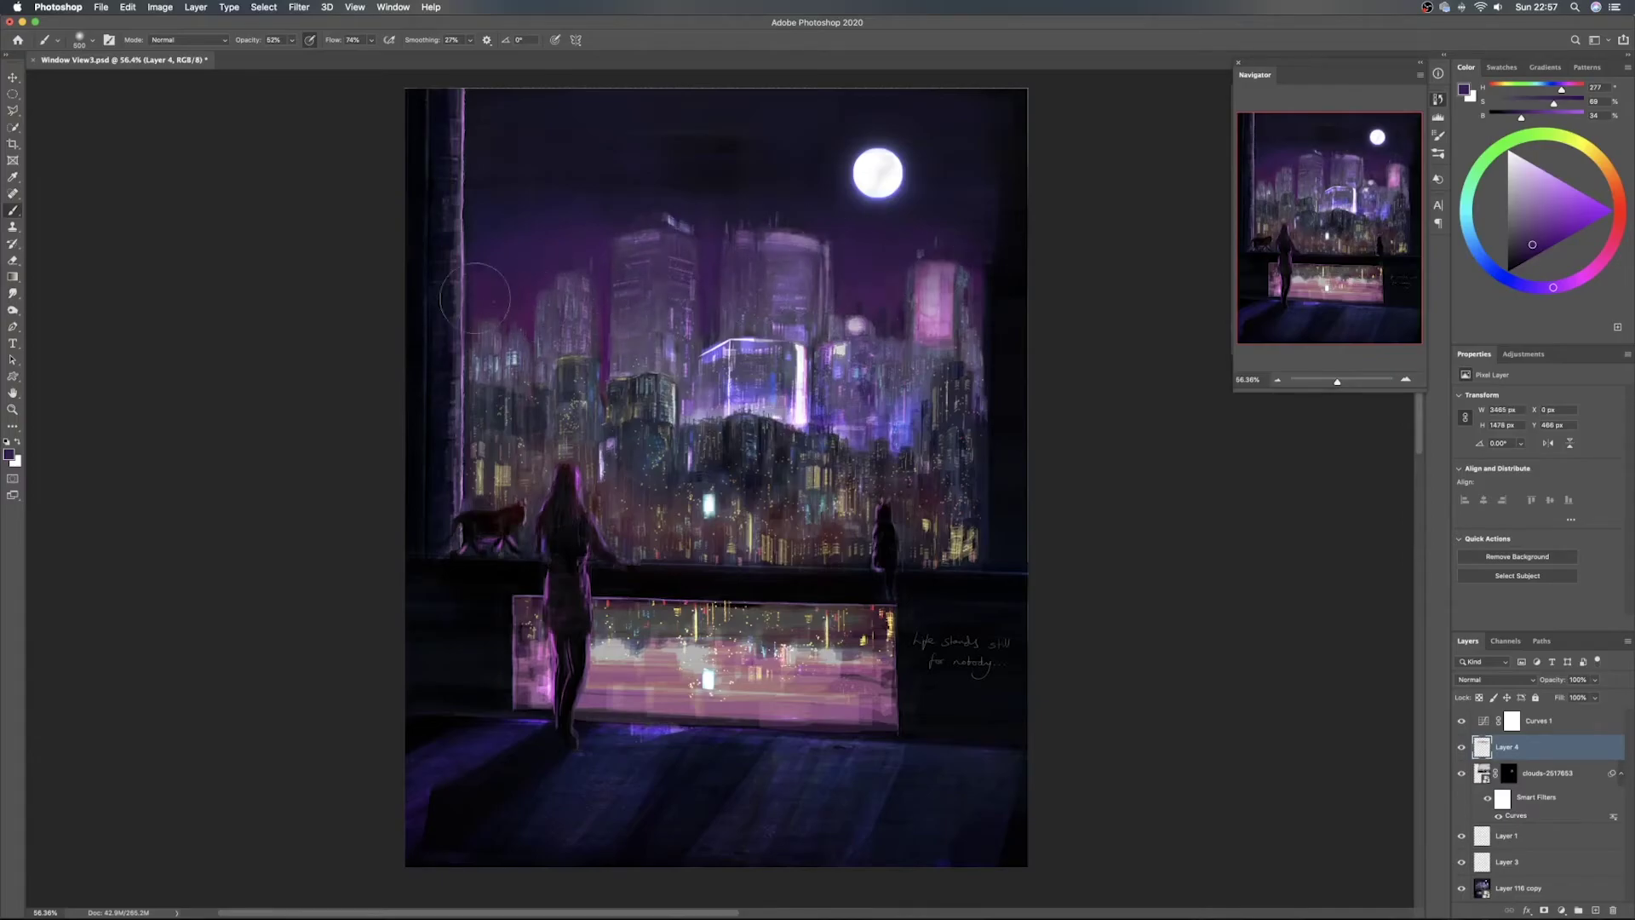
mouse_move(935, 304)
left_mouse_down()
mouse_move(823, 270)
mouse_move(1001, 243)
left_mouse_up()
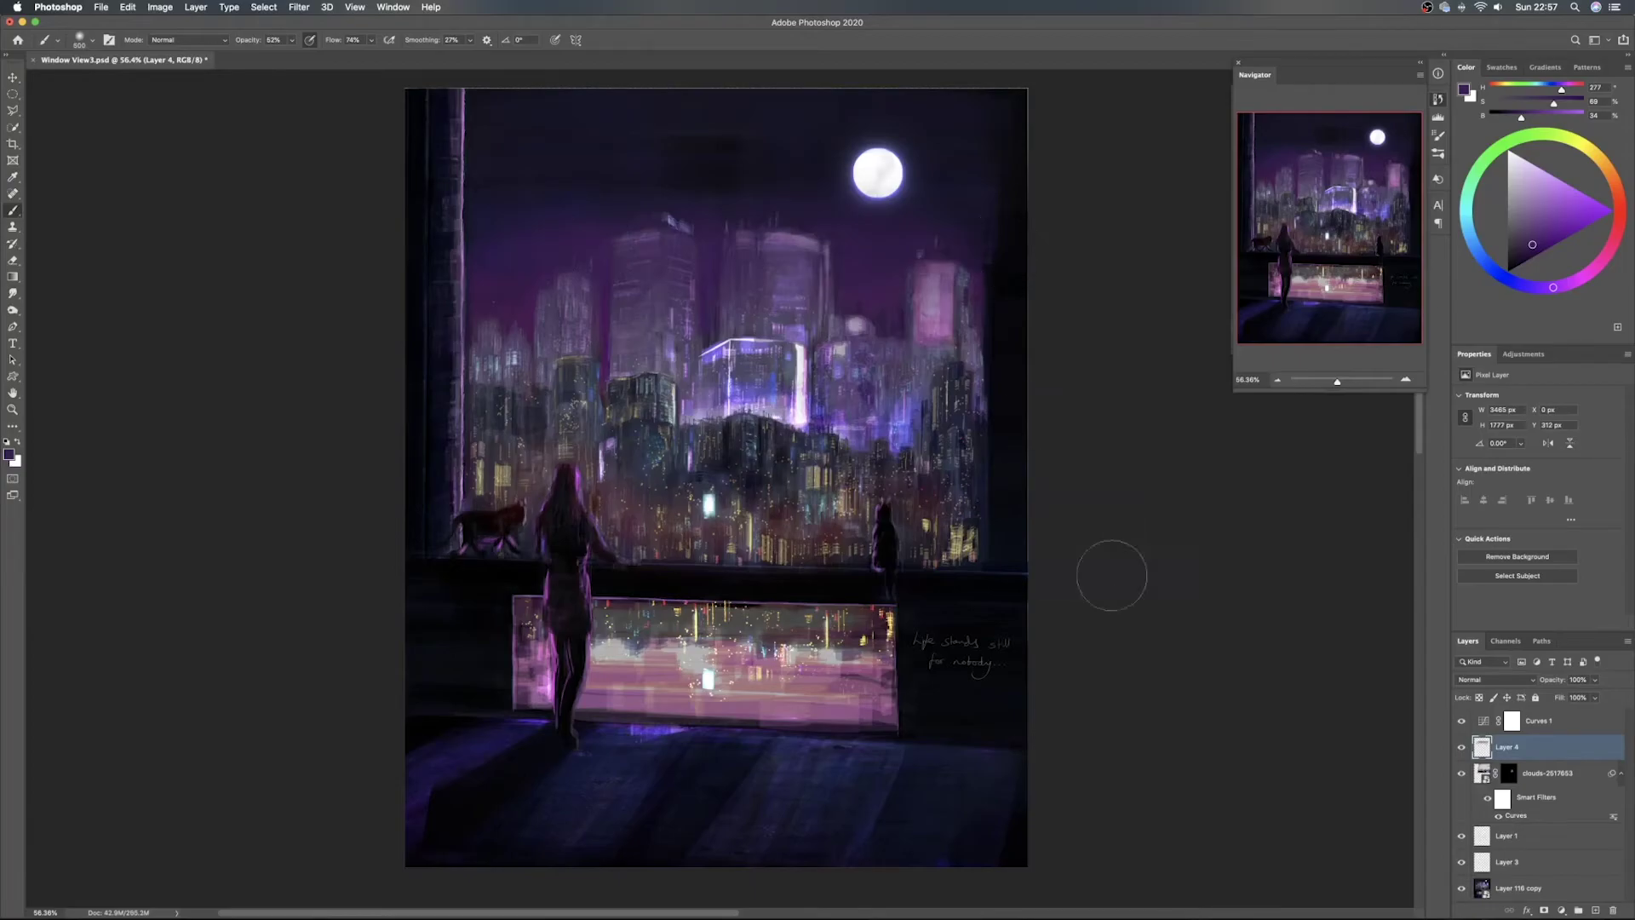
Set the purple haze layer's blend mode to Color Dodge and compare the skyline with it hidden and shown
left_click(1522, 680)
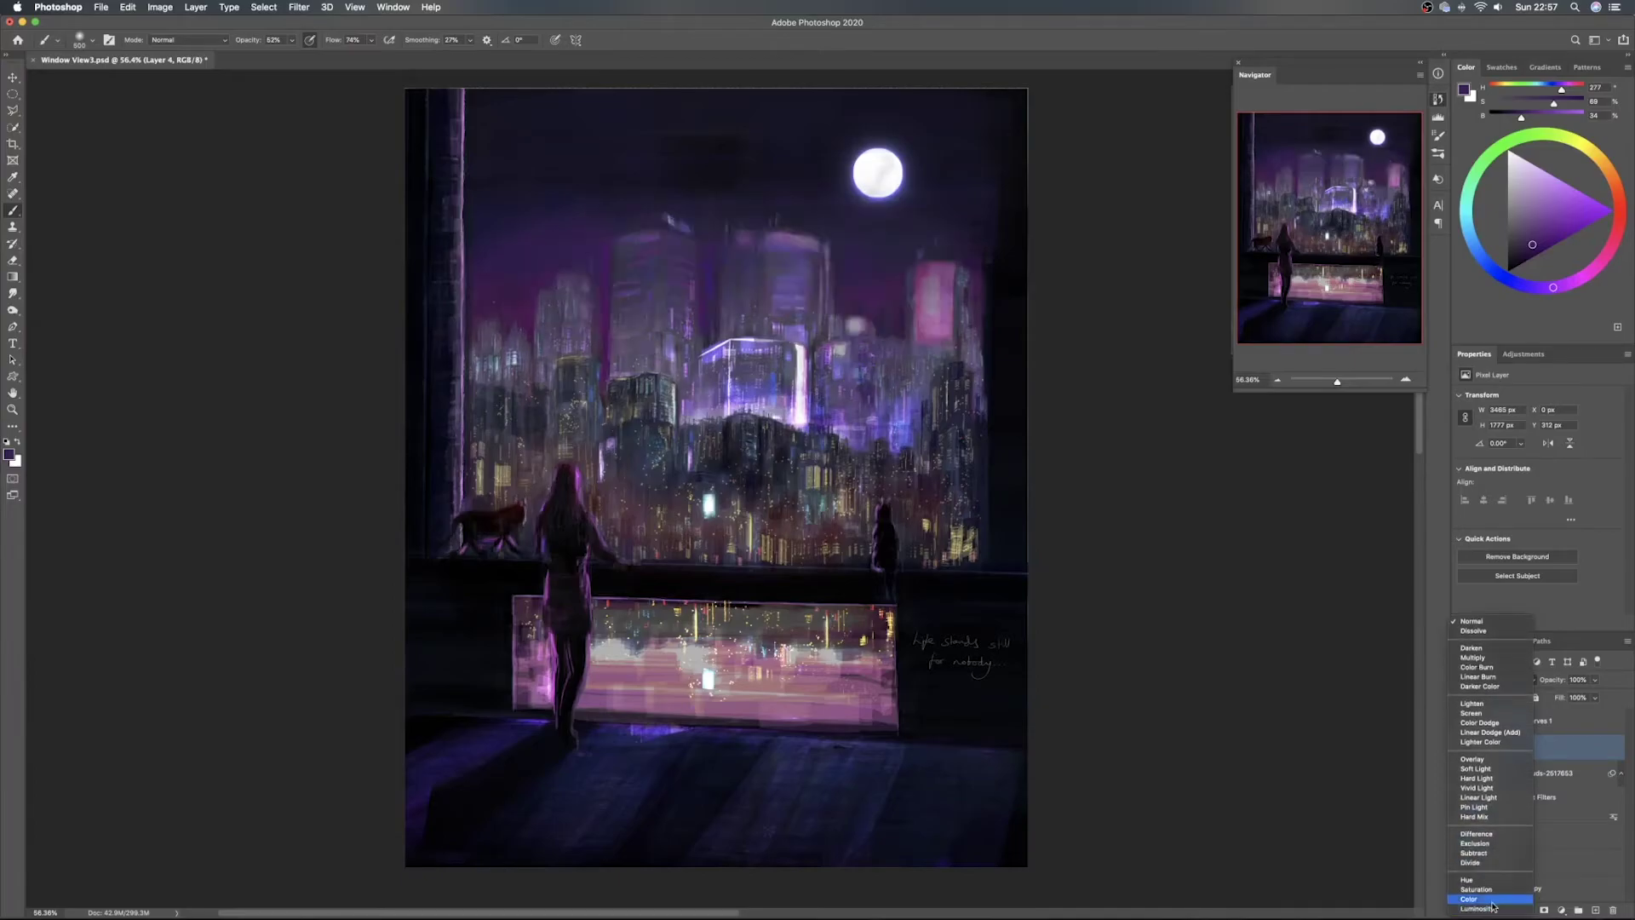
left_click(1524, 728)
left_click(1462, 746)
left_click(1462, 747)
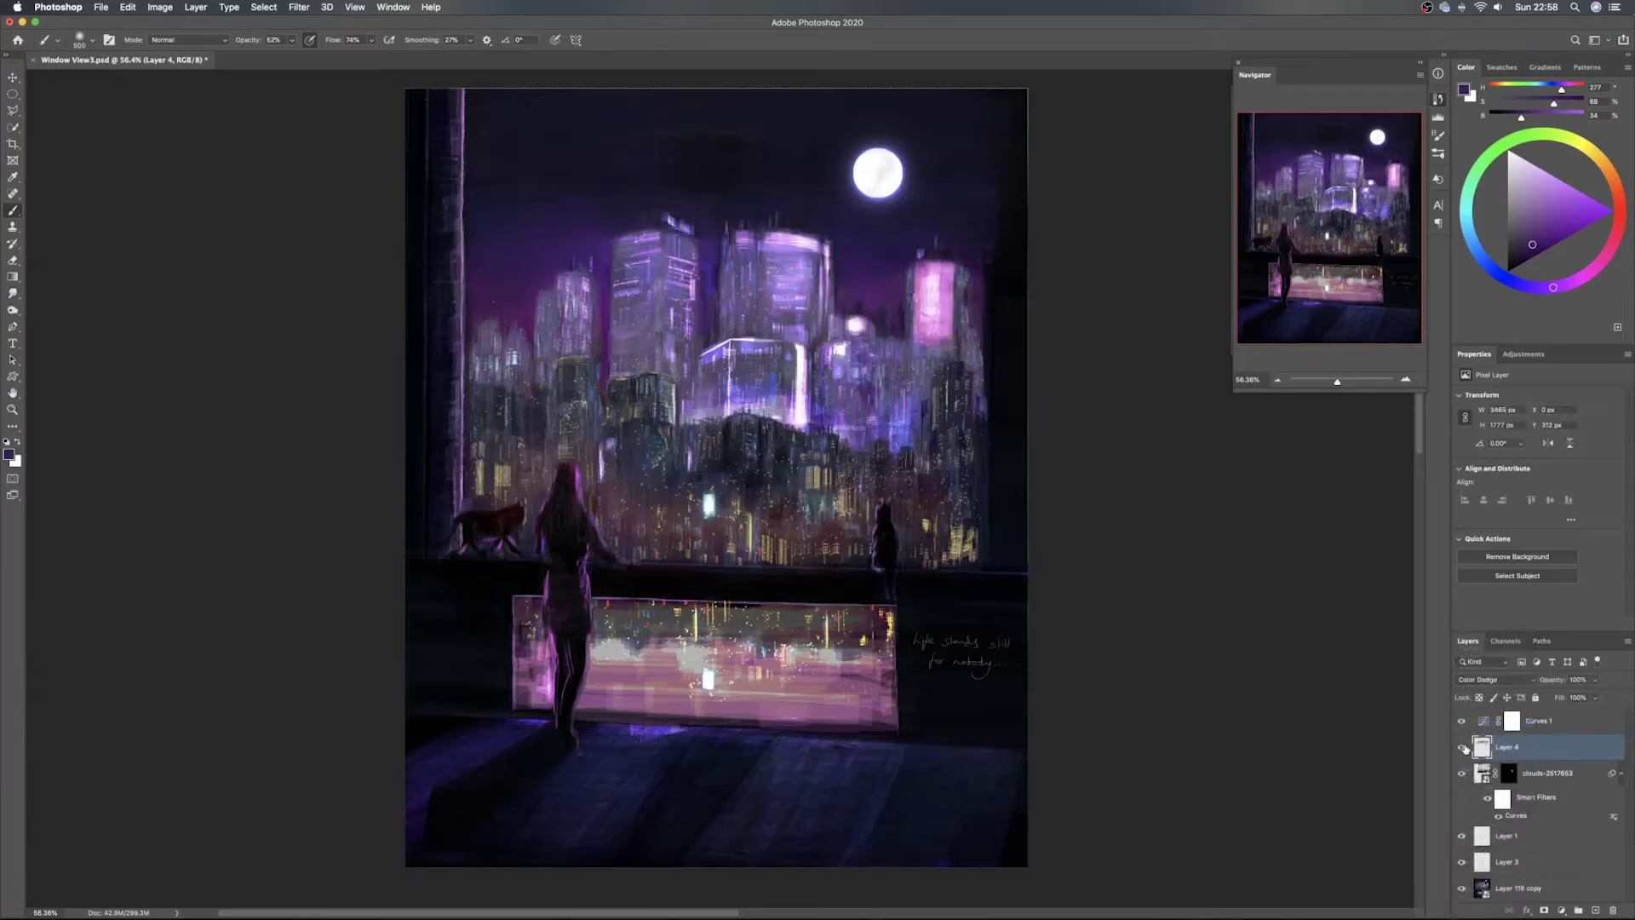
Open a Hue/Saturation adjustment for the purple haze layer
key("super+u")
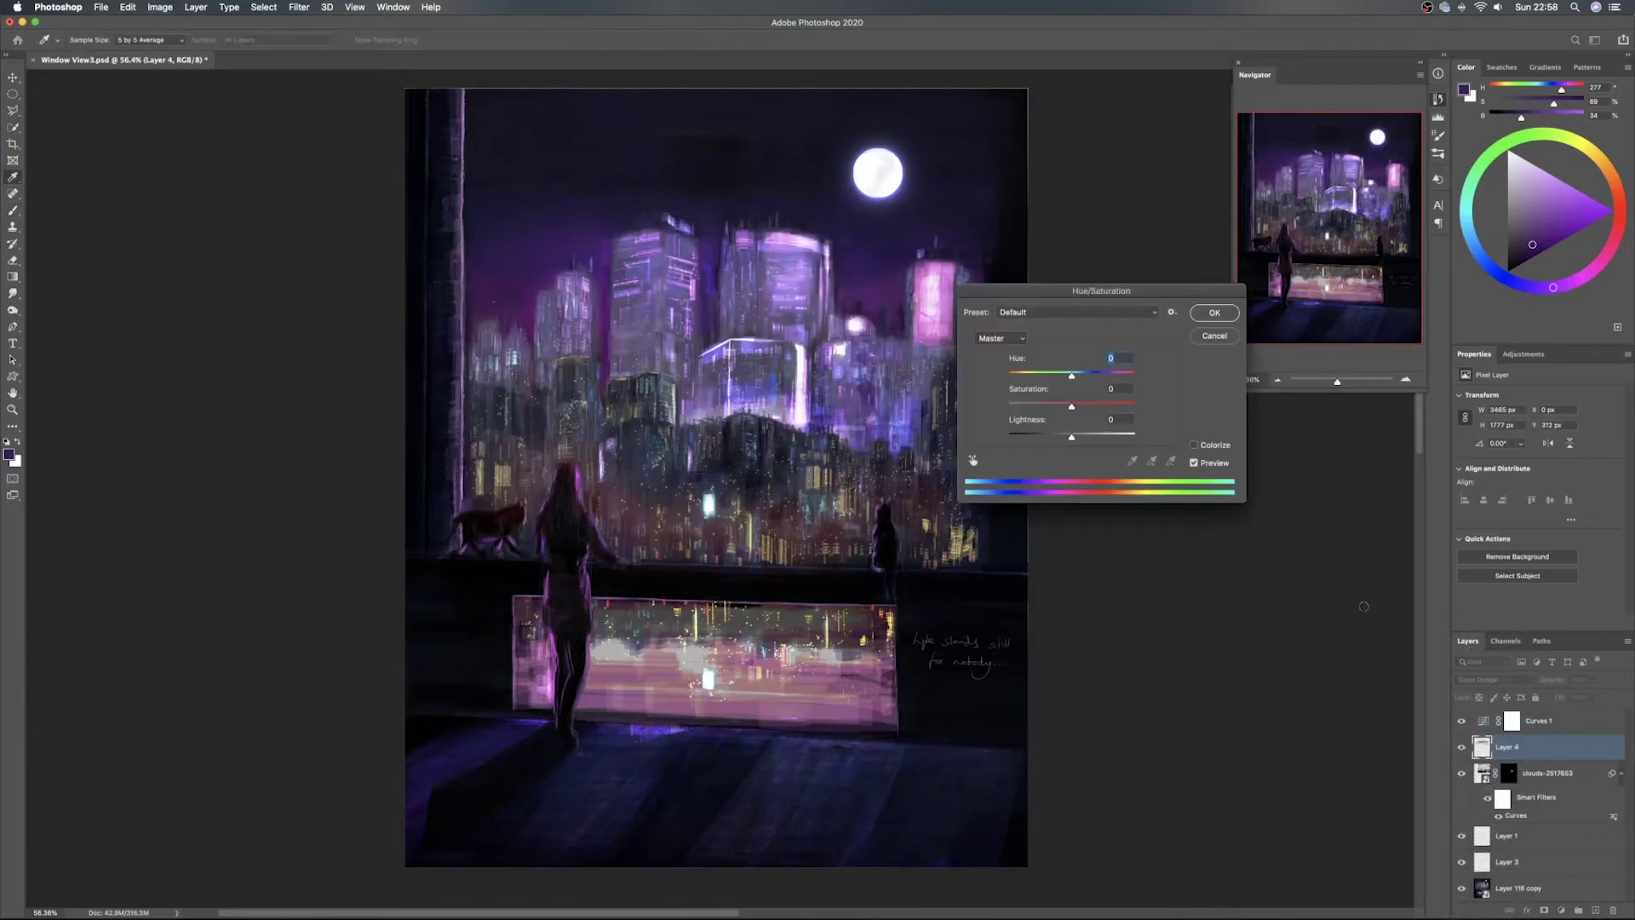
mouse_move(1071, 437)
left_mouse_down()
mouse_move(1137, 449)
mouse_move(1008, 439)
mouse_move(1043, 441)
mouse_move(1005, 407)
mouse_move(1073, 411)
left_mouse_up()
left_click(1214, 337)
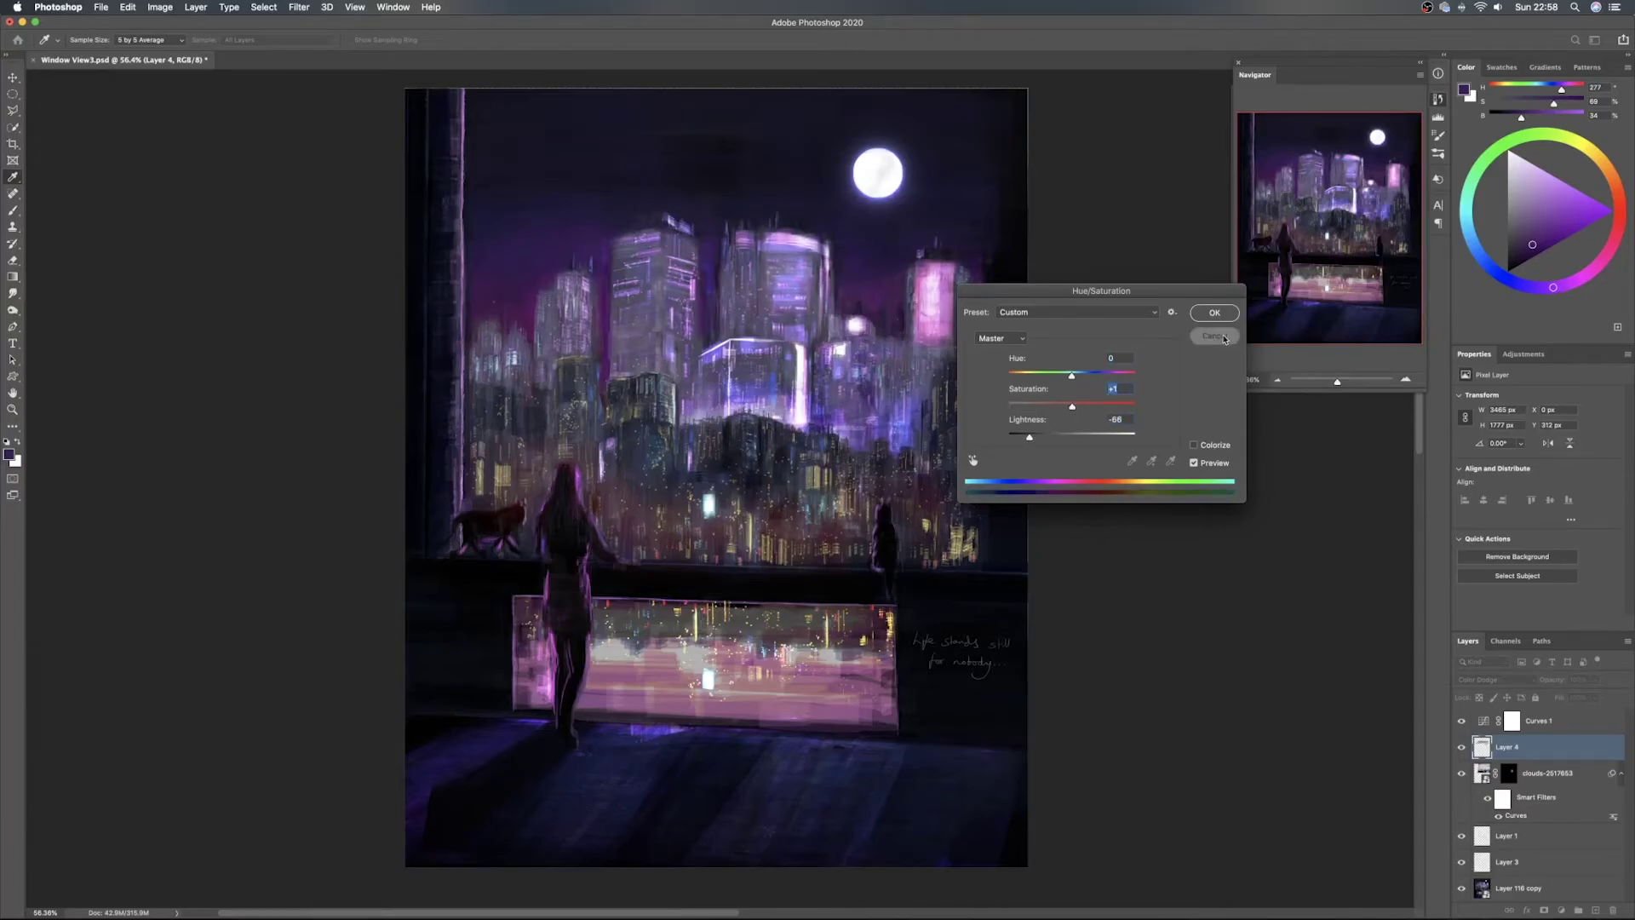
key("b")
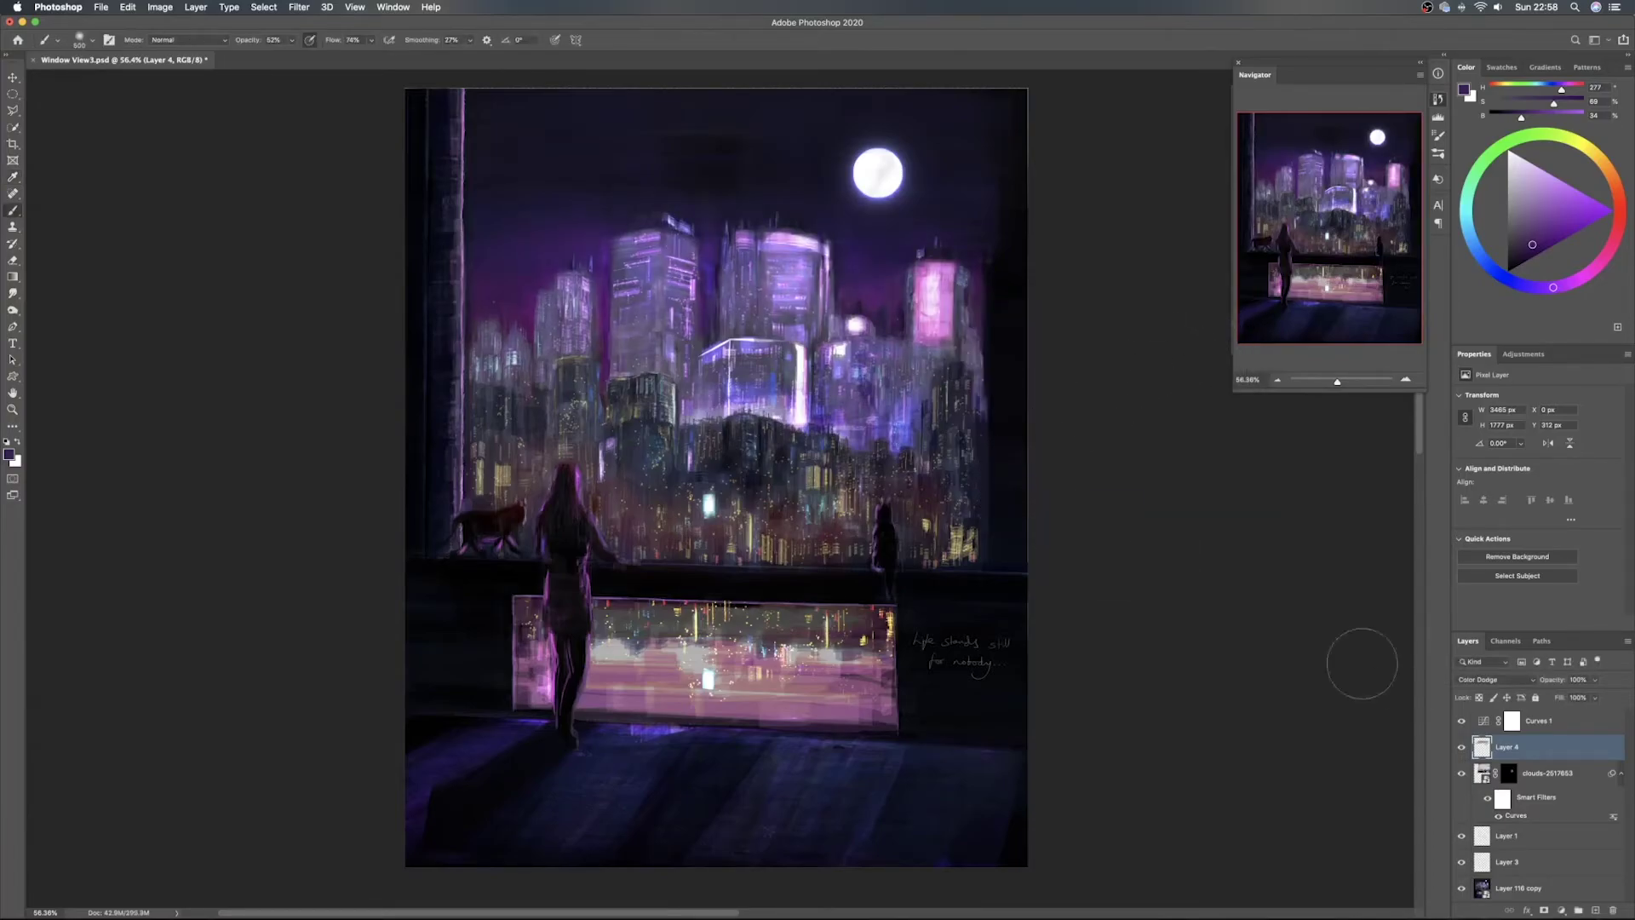
Switch Layer 4's blend mode to Soft Light and compare the painting with the layer hidden and shown
left_click(1495, 679)
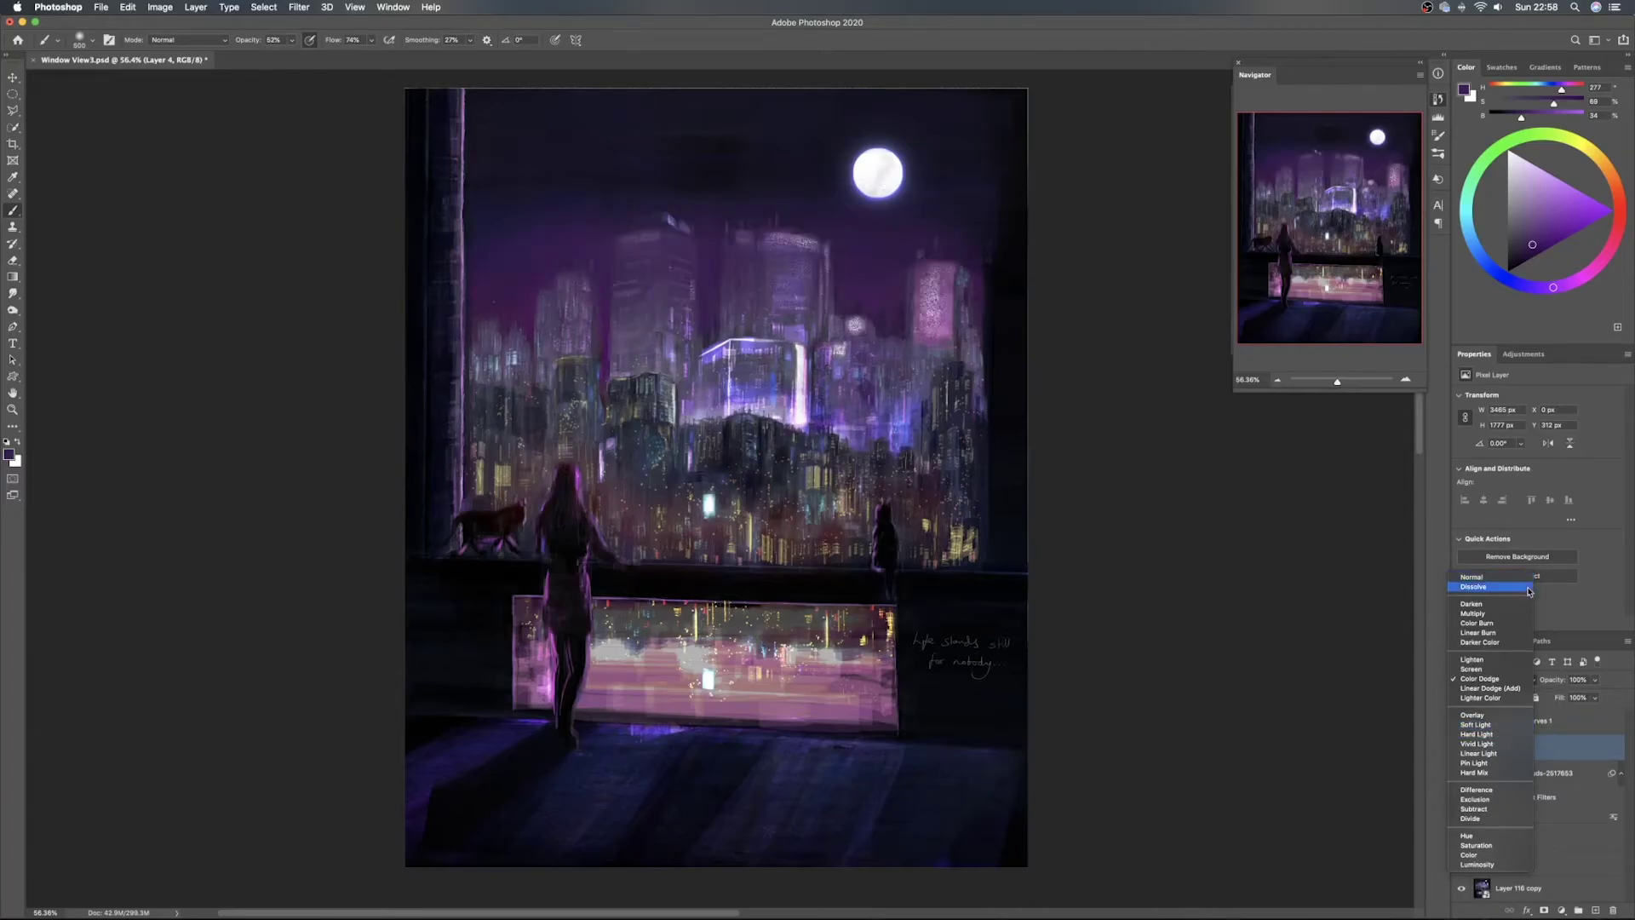
left_click(1475, 725)
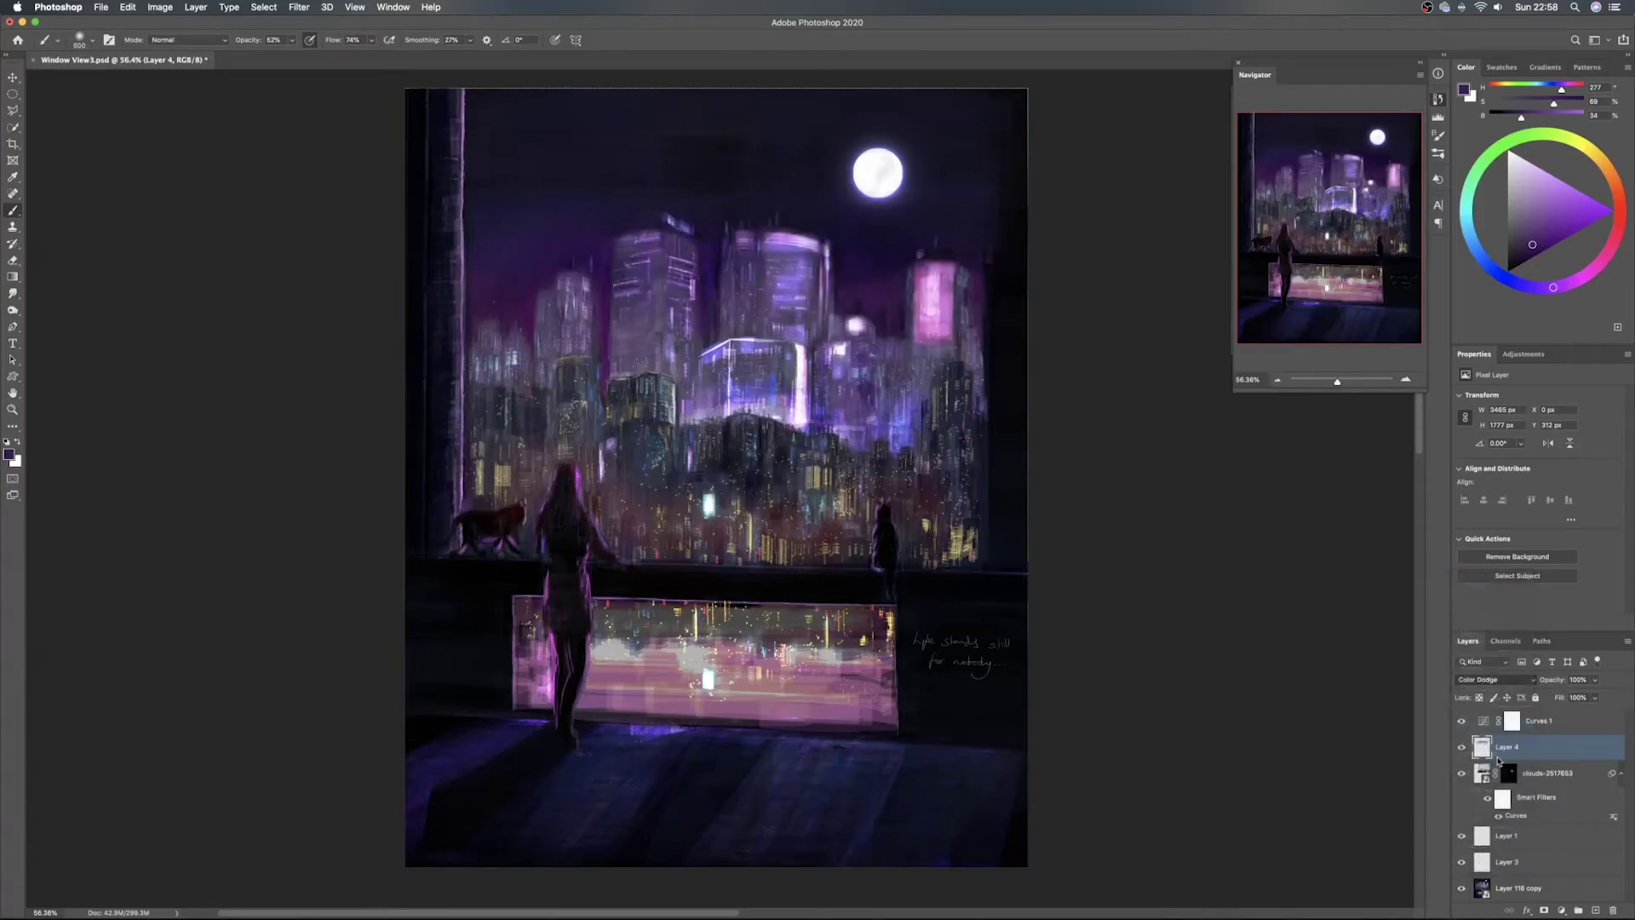
left_click(1460, 750)
left_click(1460, 750)
left_click(1460, 750)
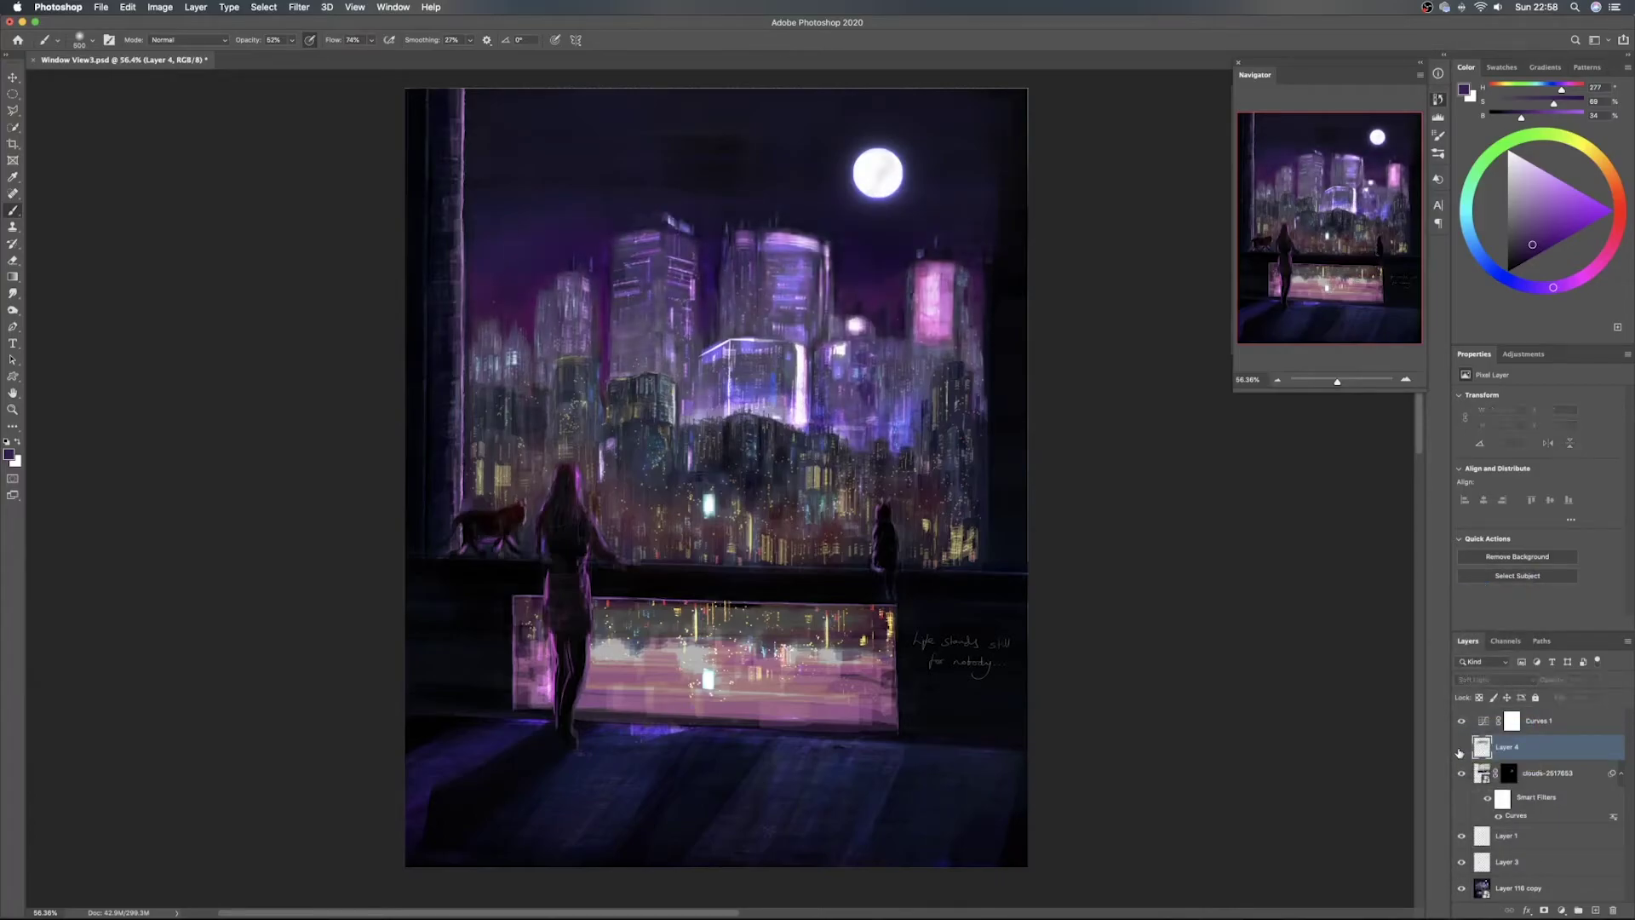
left_click(1460, 749)
left_click(1460, 749)
left_click(1460, 749)
left_click(1460, 749)
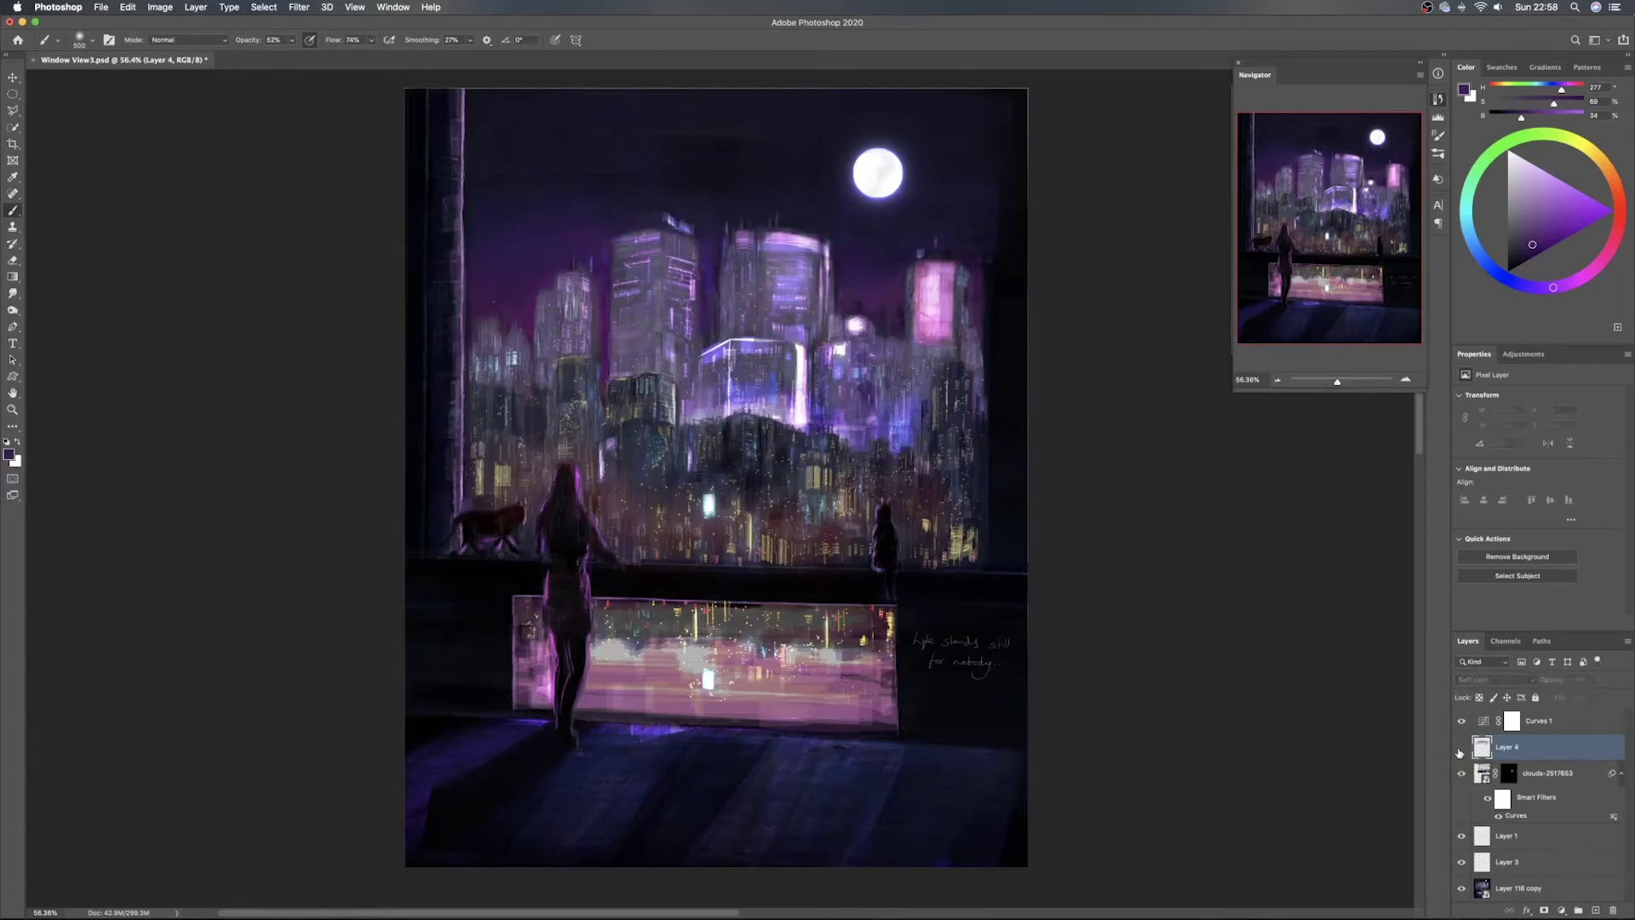
left_click(1460, 749)
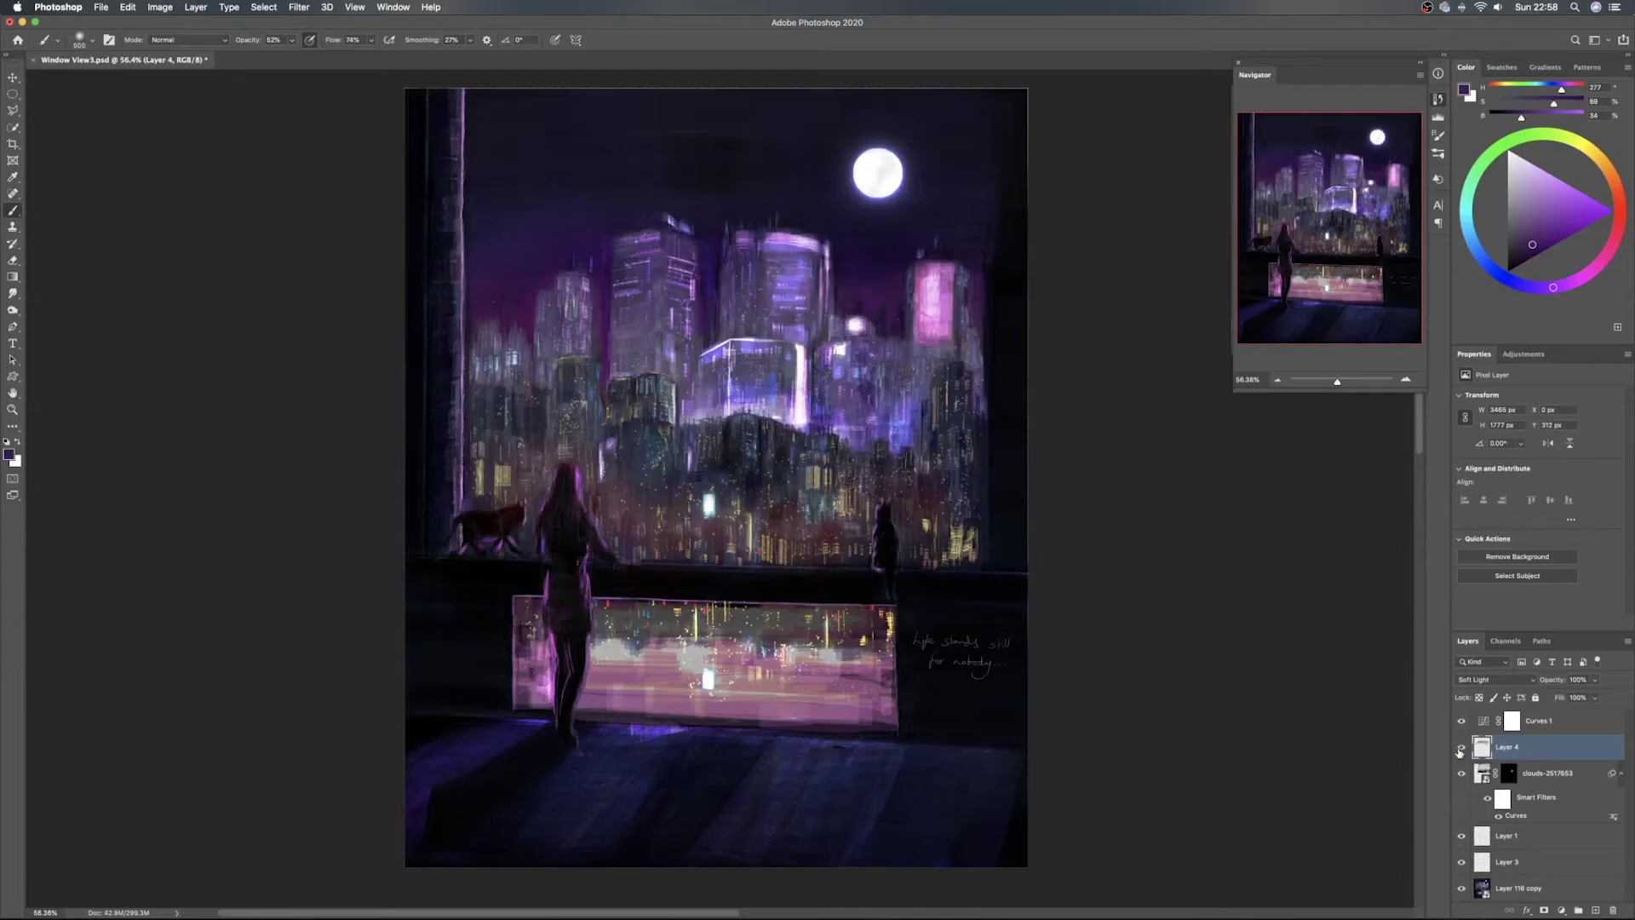
Shift Layer 4's hue to a negative value with Hue/Saturation and compare the painting with and without the layer
key("super+u")
left_click_drag(1069, 379, 1050, 382)
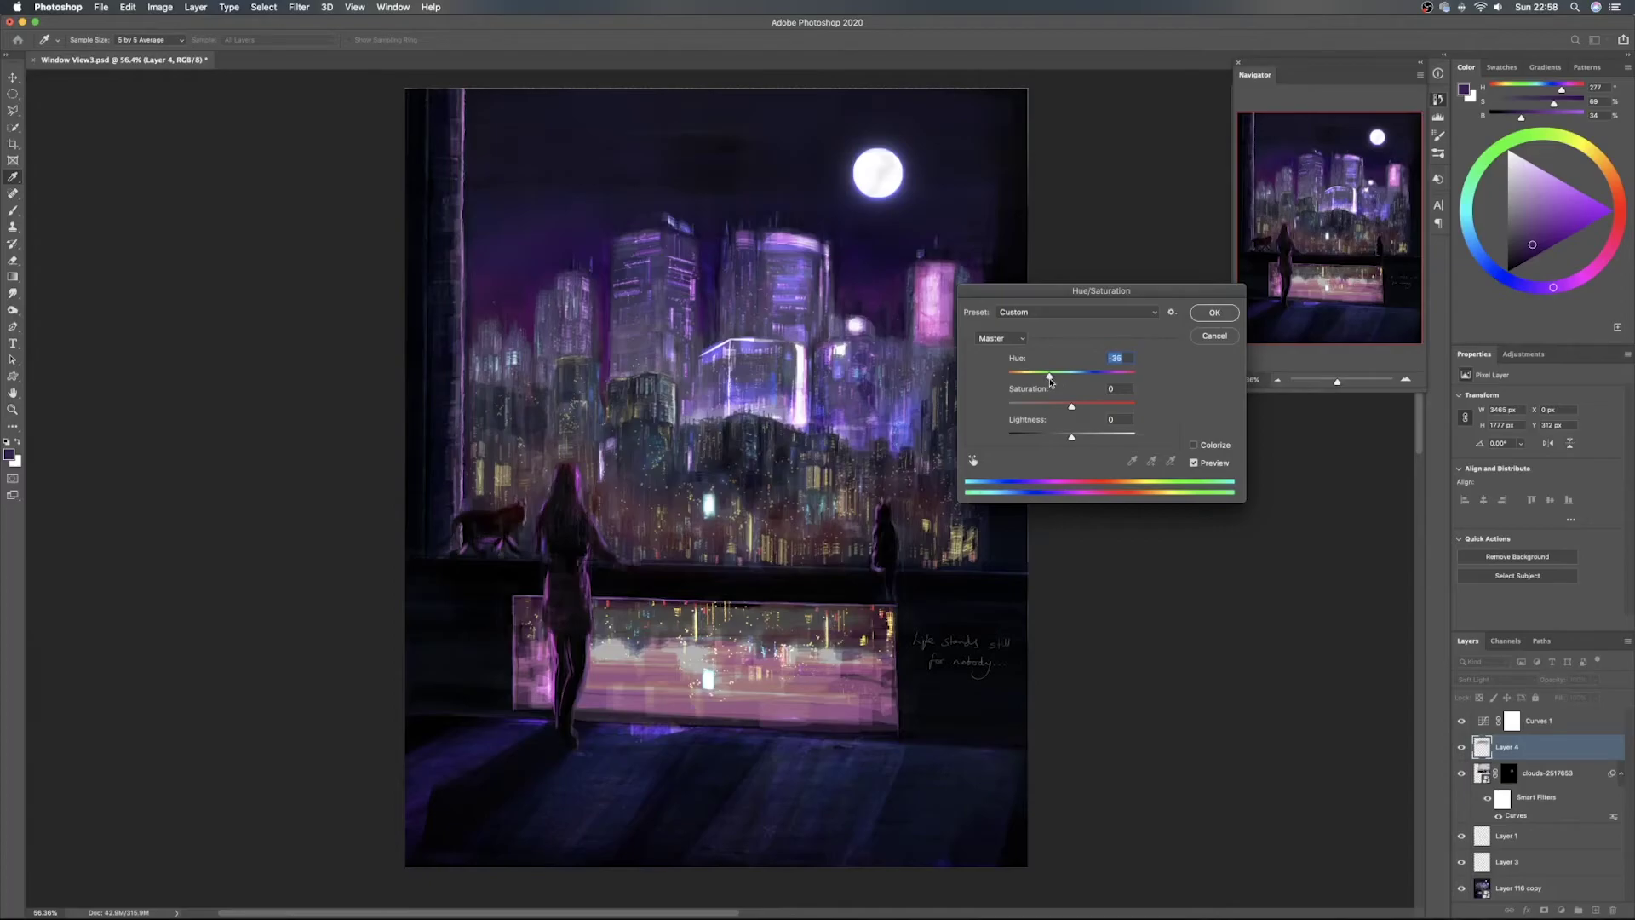
left_click(1214, 312)
left_click(1462, 748)
left_click(1461, 750)
left_click(1462, 748)
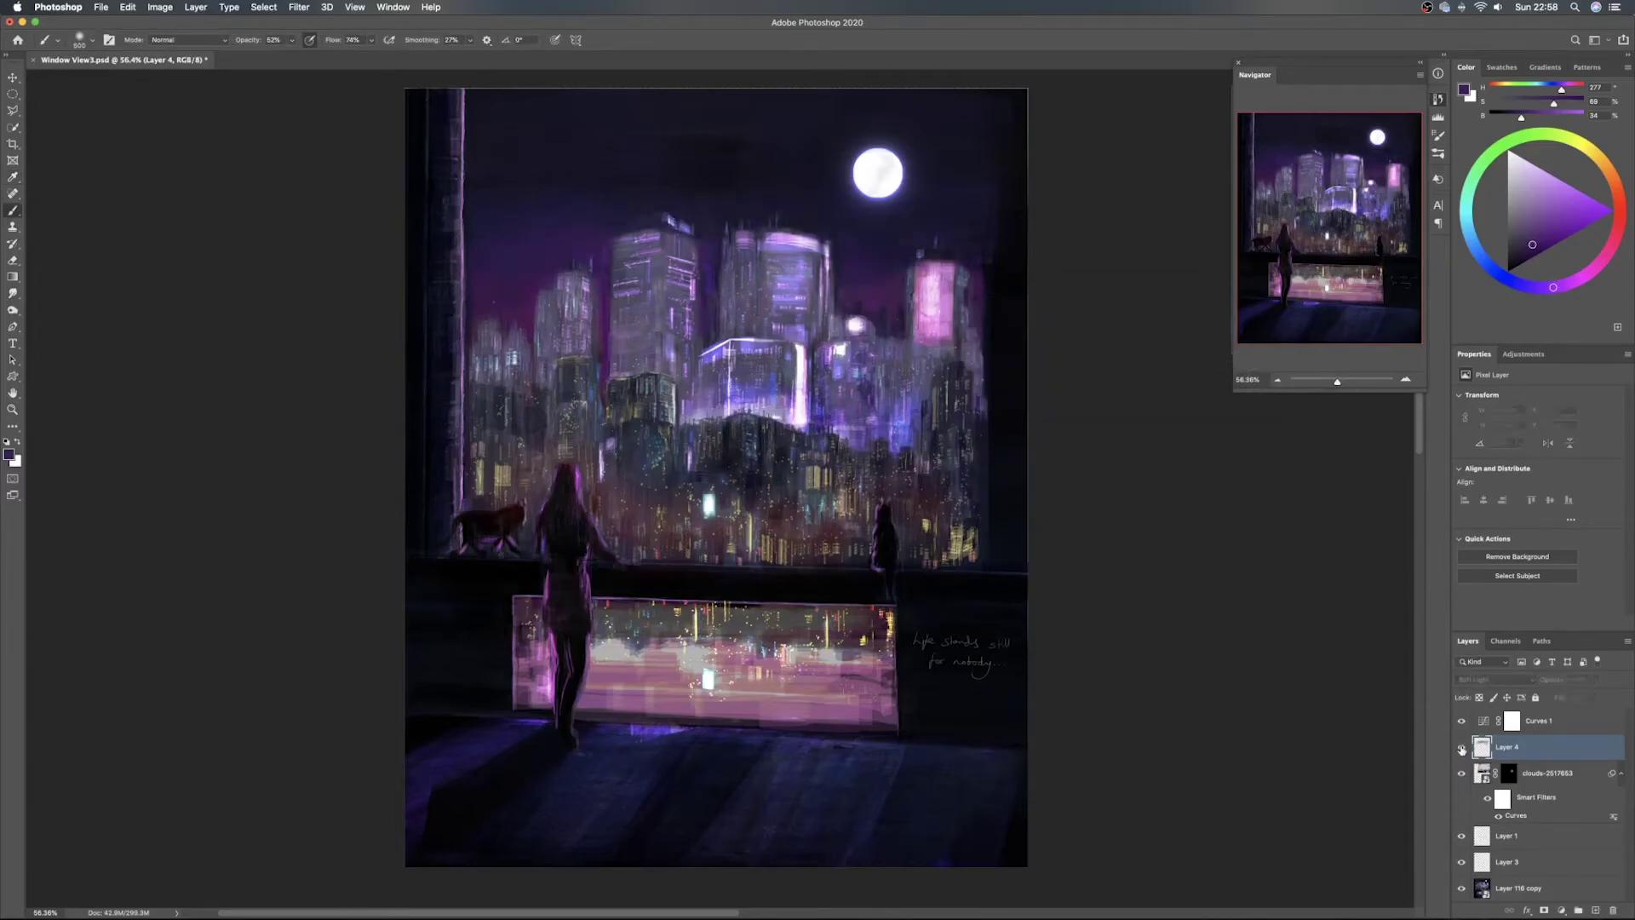
left_click(1462, 747)
left_click(1462, 748)
left_click(1462, 747)
Save the document and add a Color Lookup adjustment layer above Curves 1 using the 2Strip.look LUT
key("v")
key("super+s")
left_click(1561, 729)
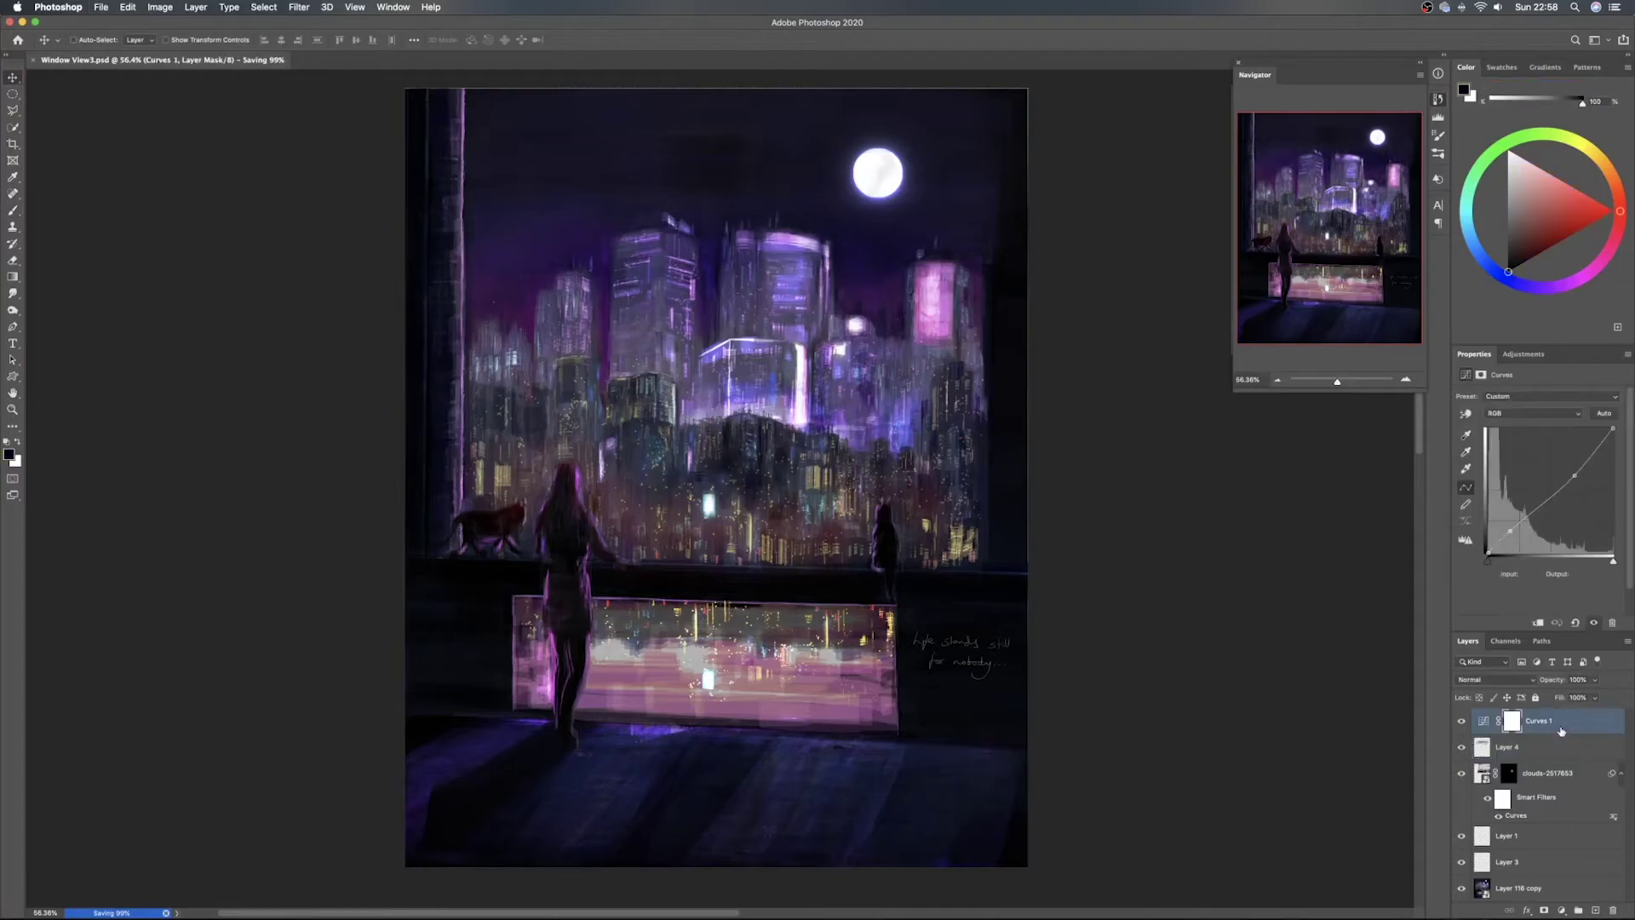
left_click(1561, 909)
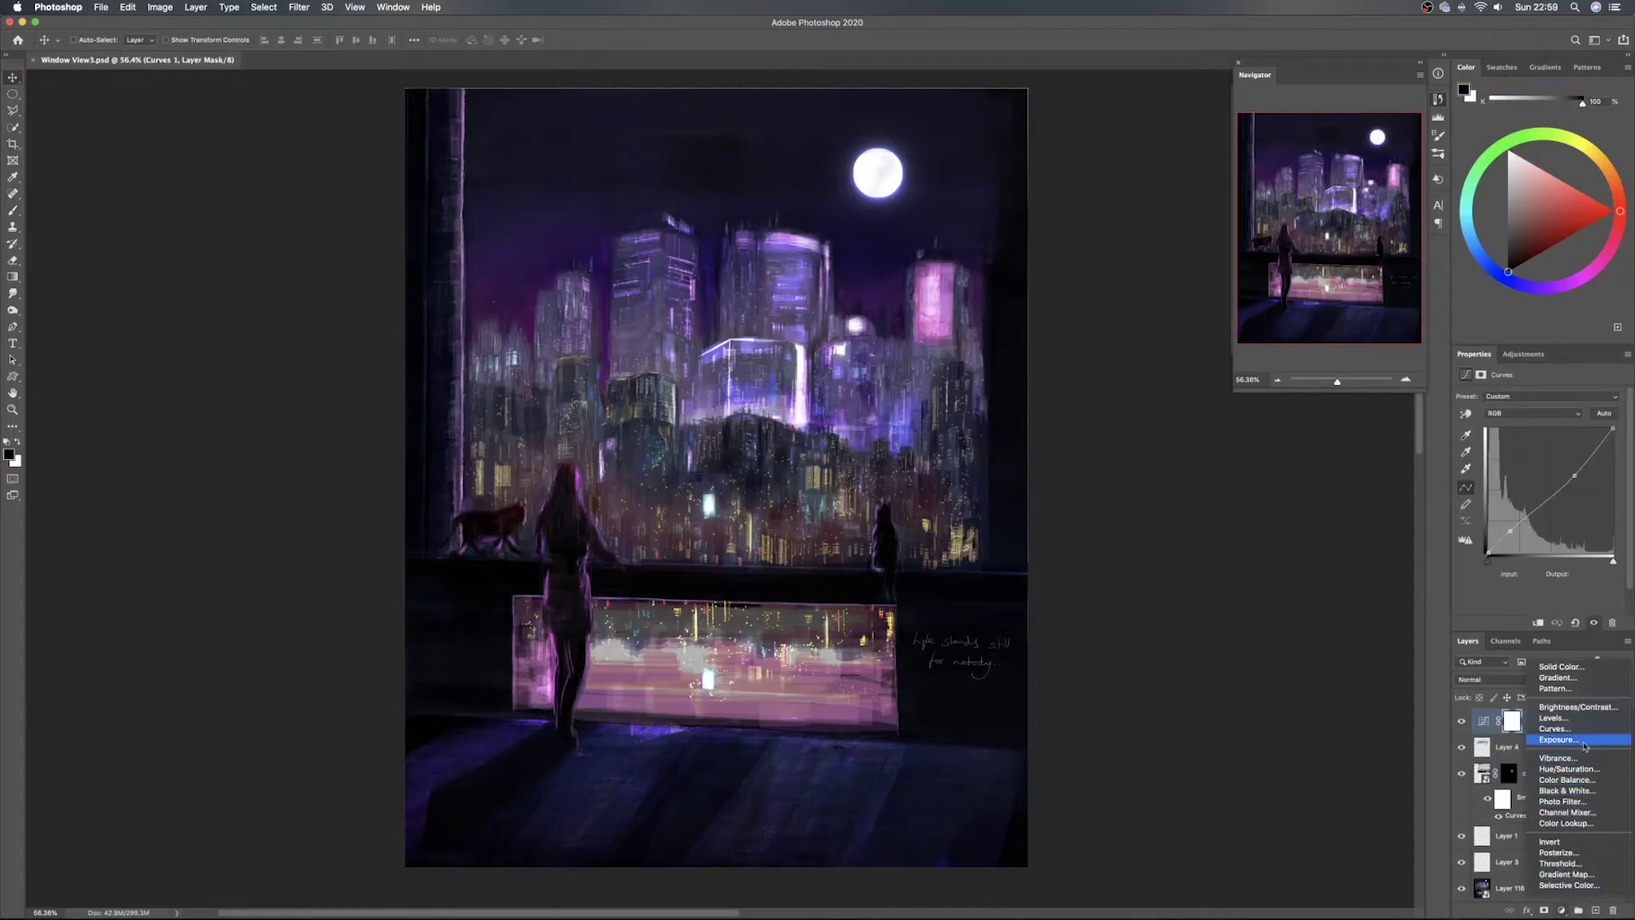
left_click(1565, 822)
left_click(1550, 399)
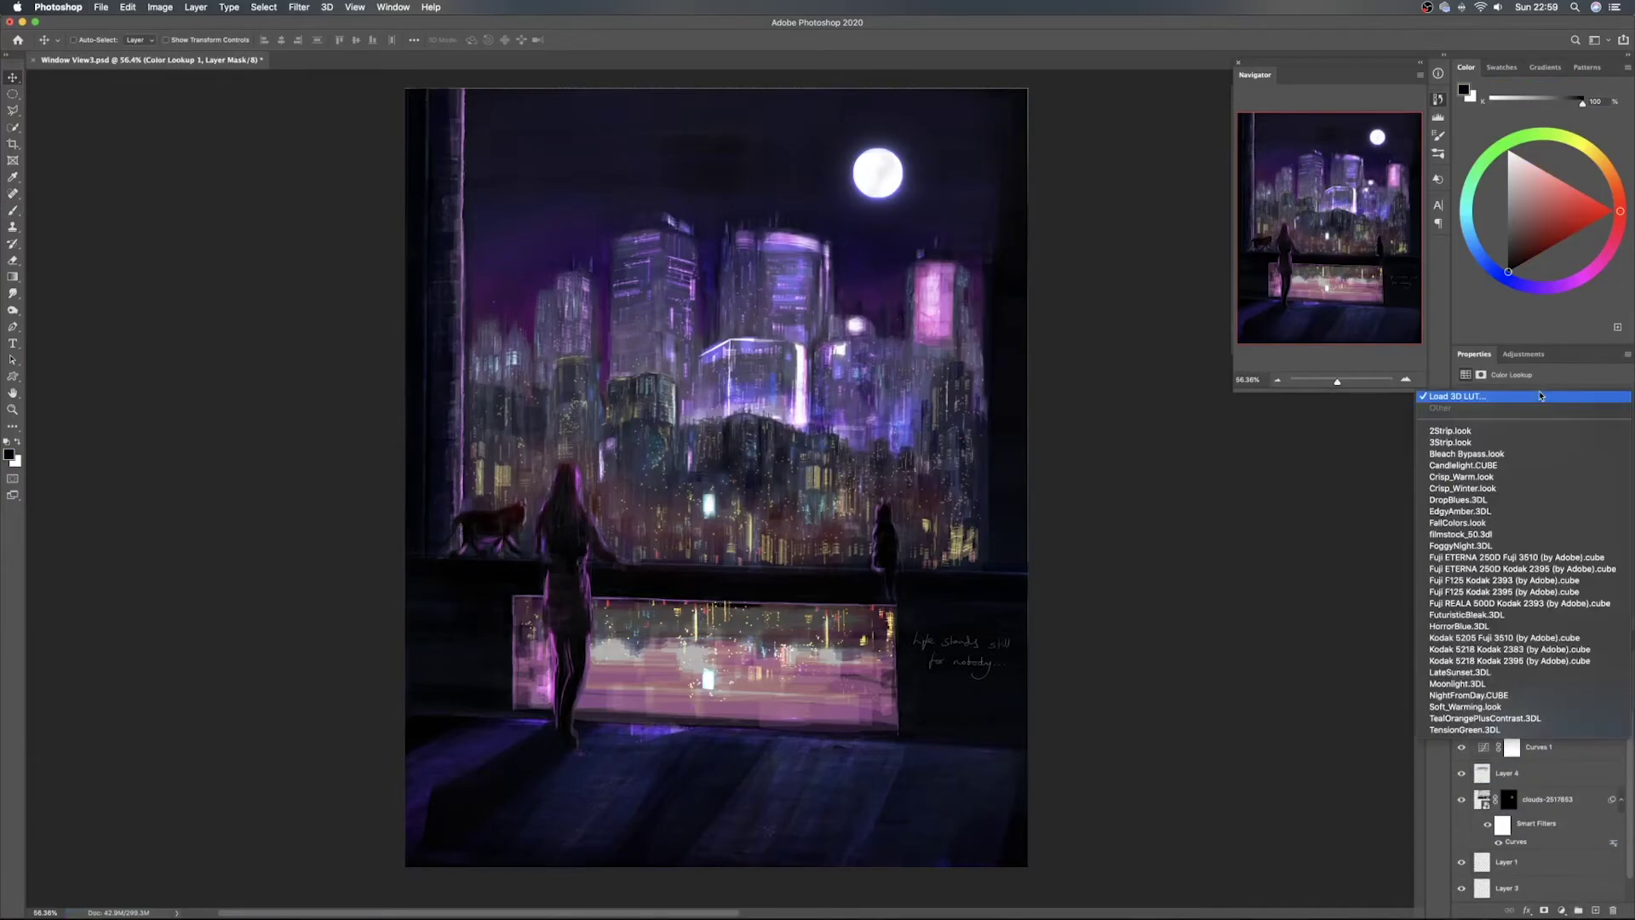
left_click(1533, 433)
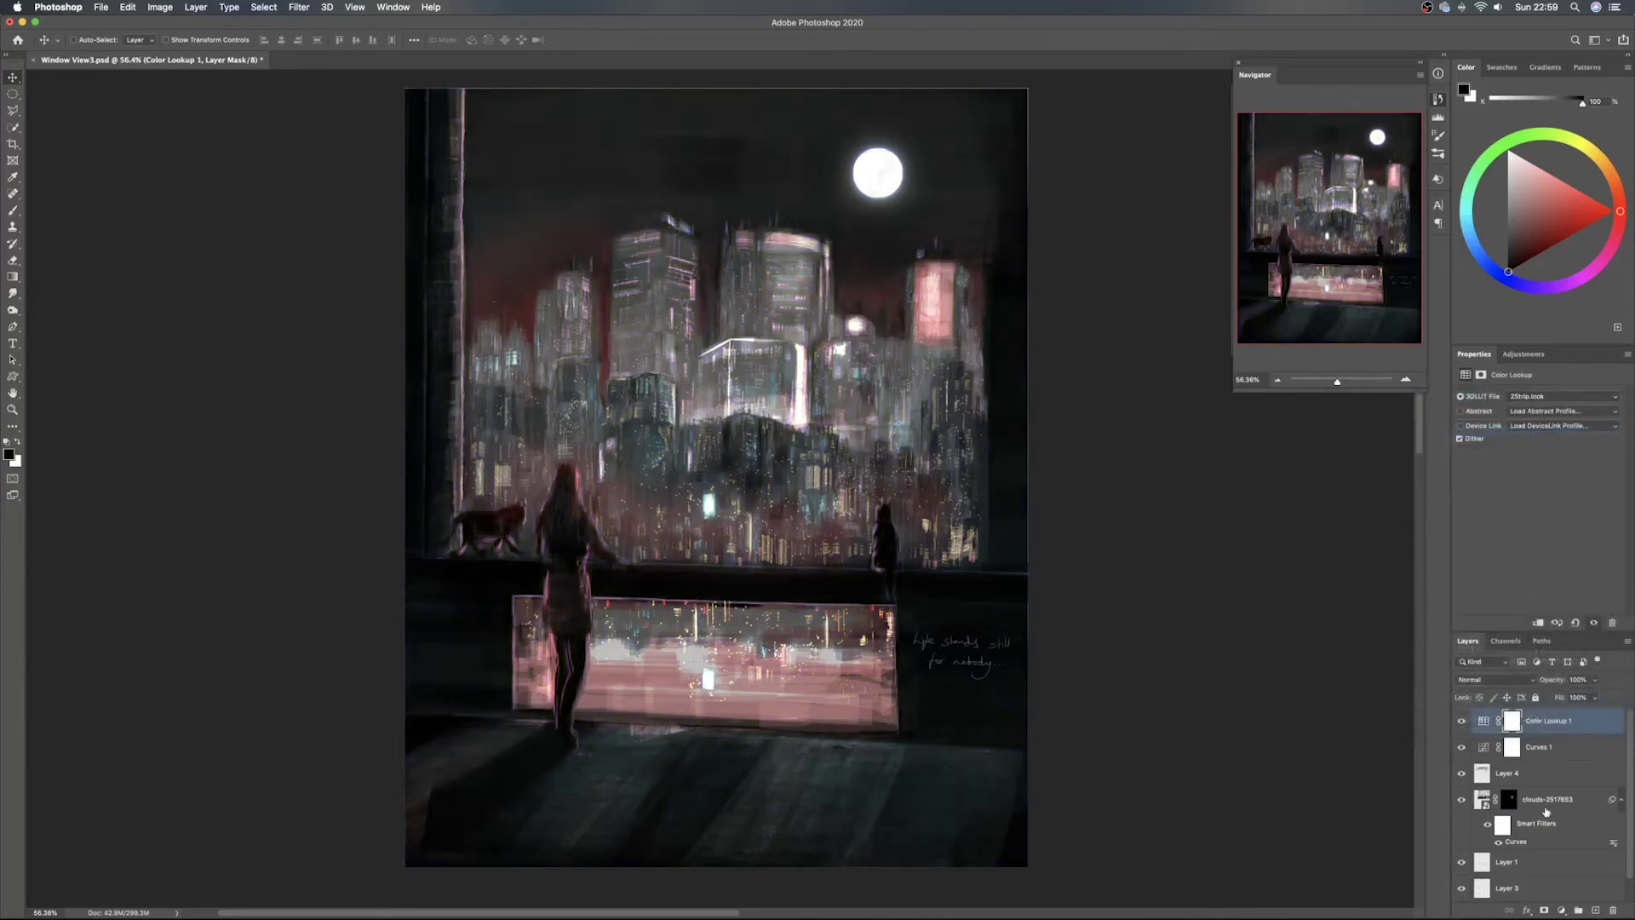
Add a Hue/Saturation adjustment layer above Color Lookup 1 and shift its master hue slightly negative
left_click(1560, 909)
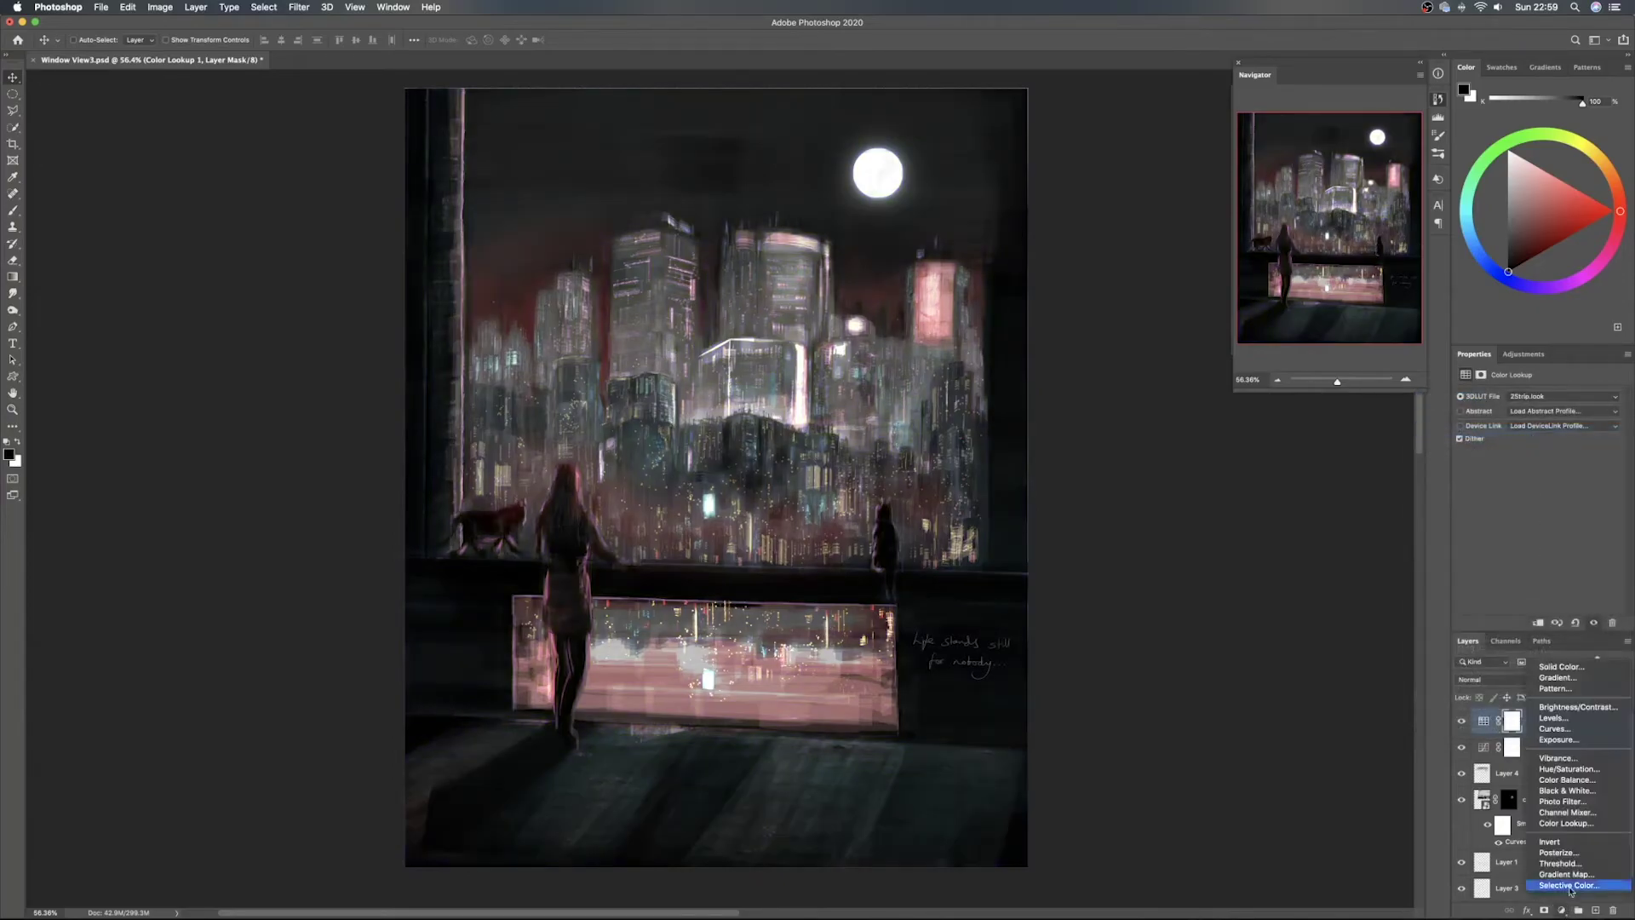
left_click(1579, 769)
mouse_move(1538, 444)
left_mouse_down()
mouse_move(1485, 449)
mouse_move(1554, 454)
mouse_move(1533, 455)
left_mouse_up()
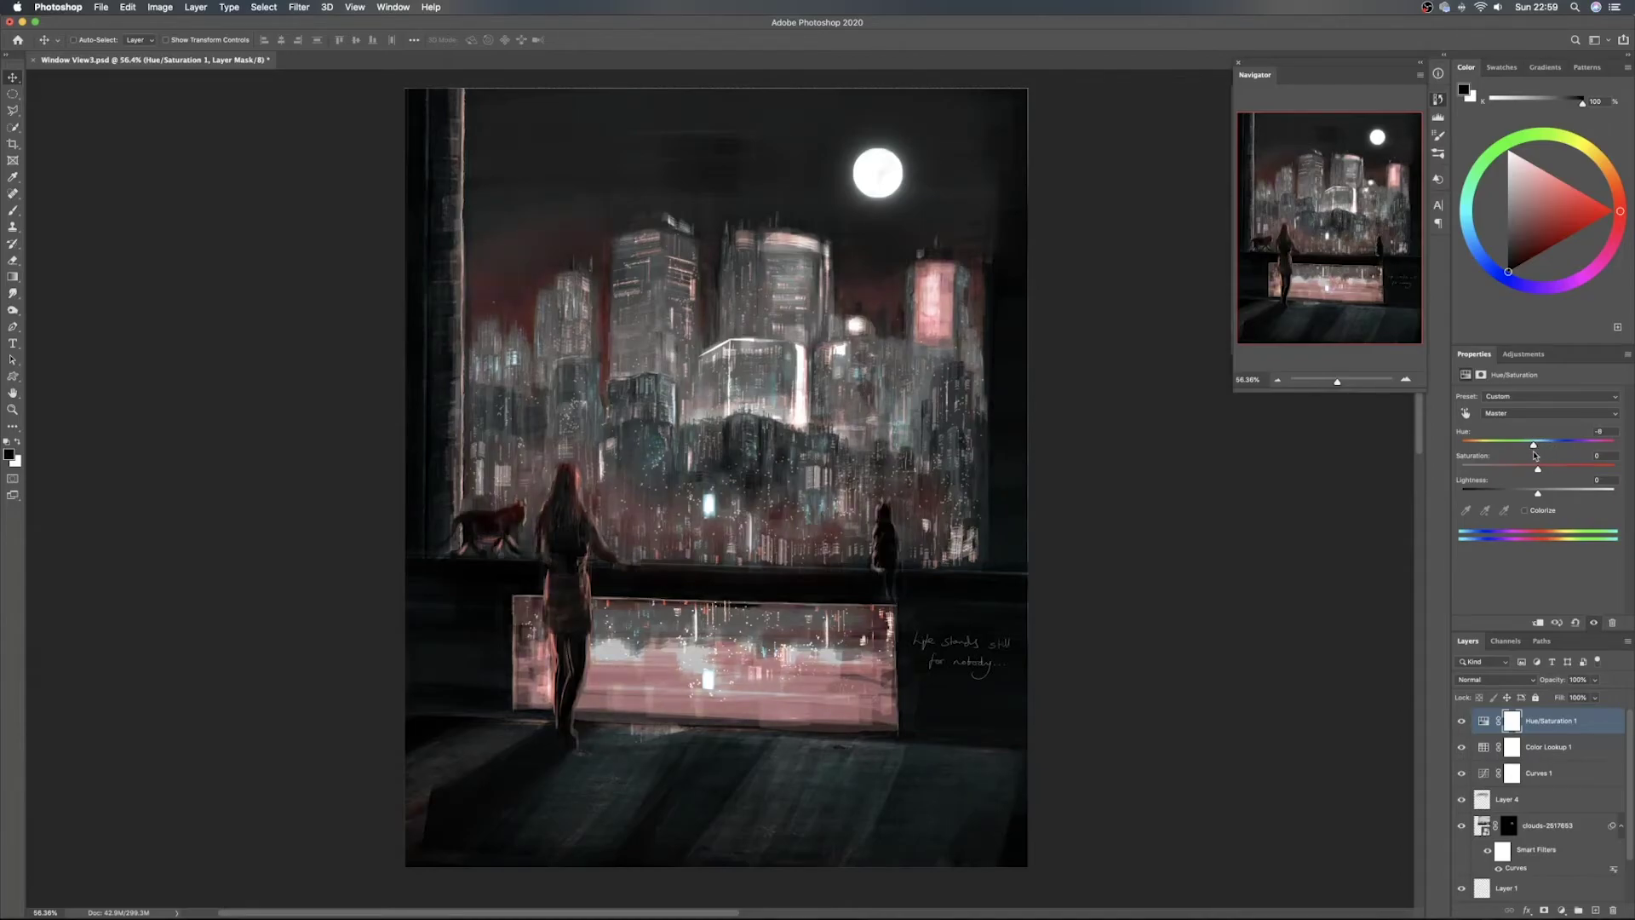
Try out blend modes such as Color Dodge and Soft Light on the Color Lookup 1 and Hue/Saturation 1 layers, ending on Normal
left_click(1568, 743)
left_click(1494, 680)
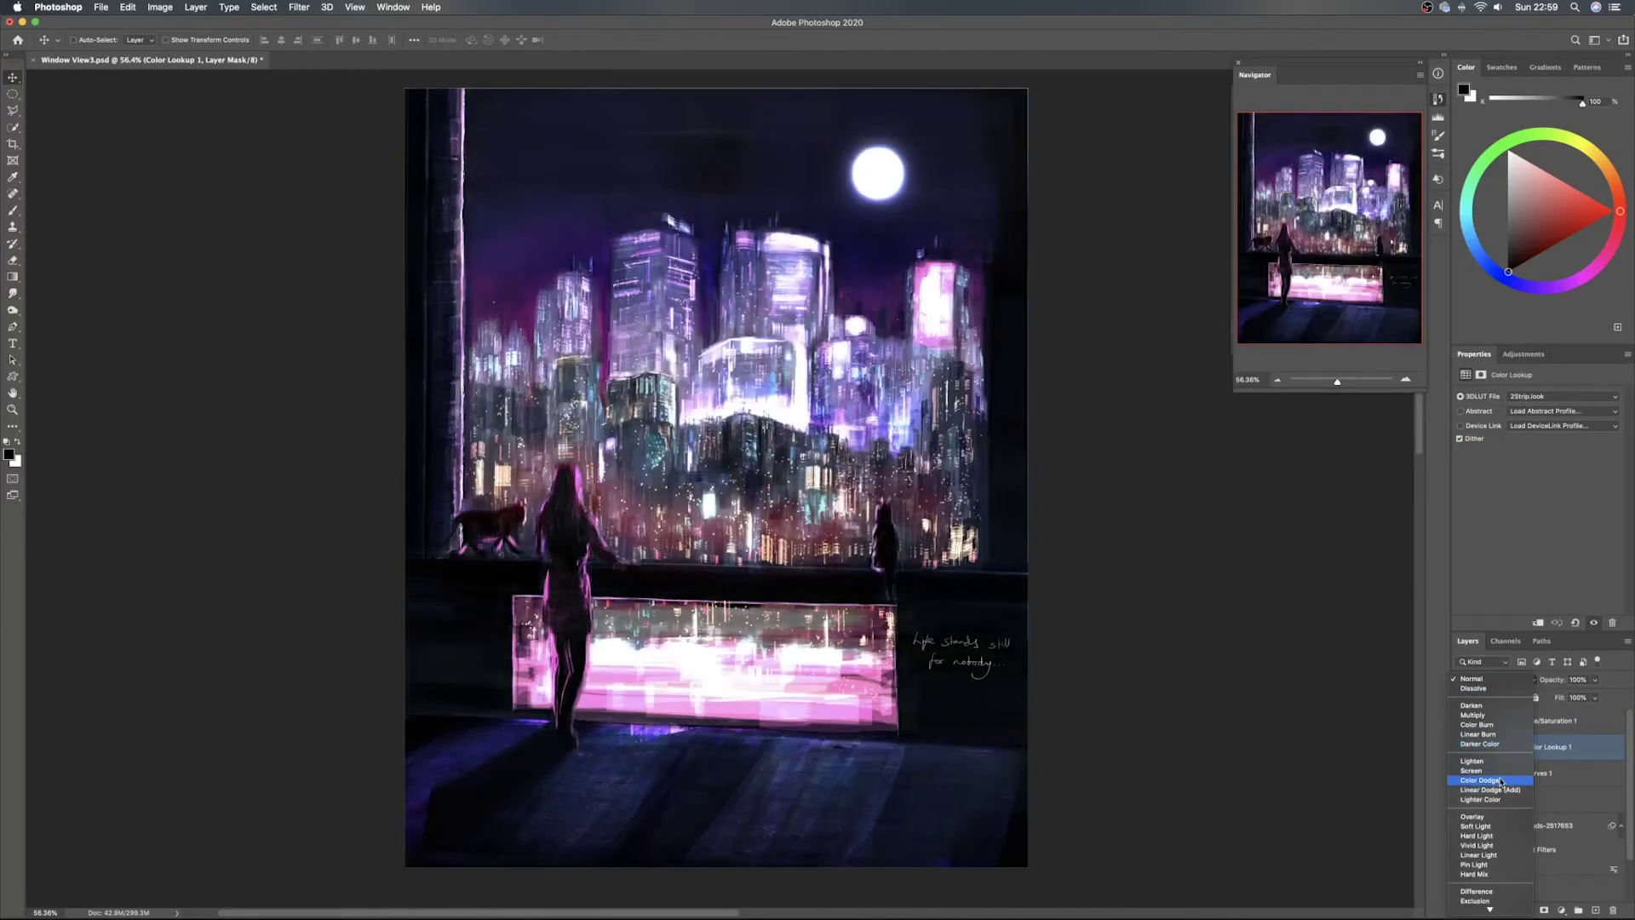
left_click(1577, 753)
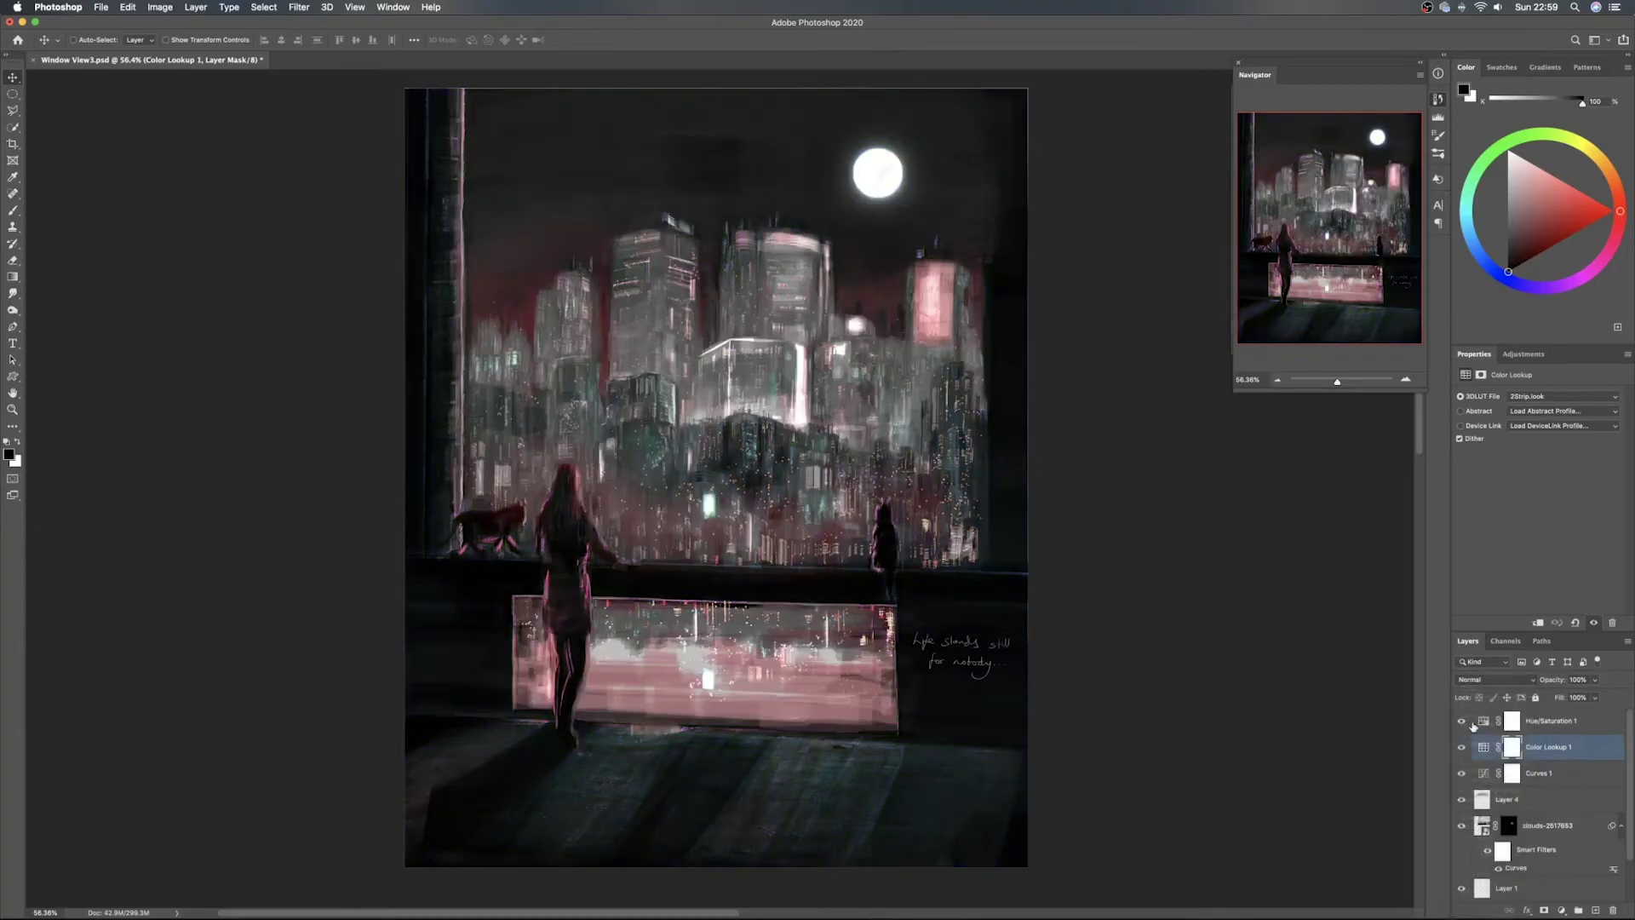
left_click(1480, 724)
left_click(1491, 681)
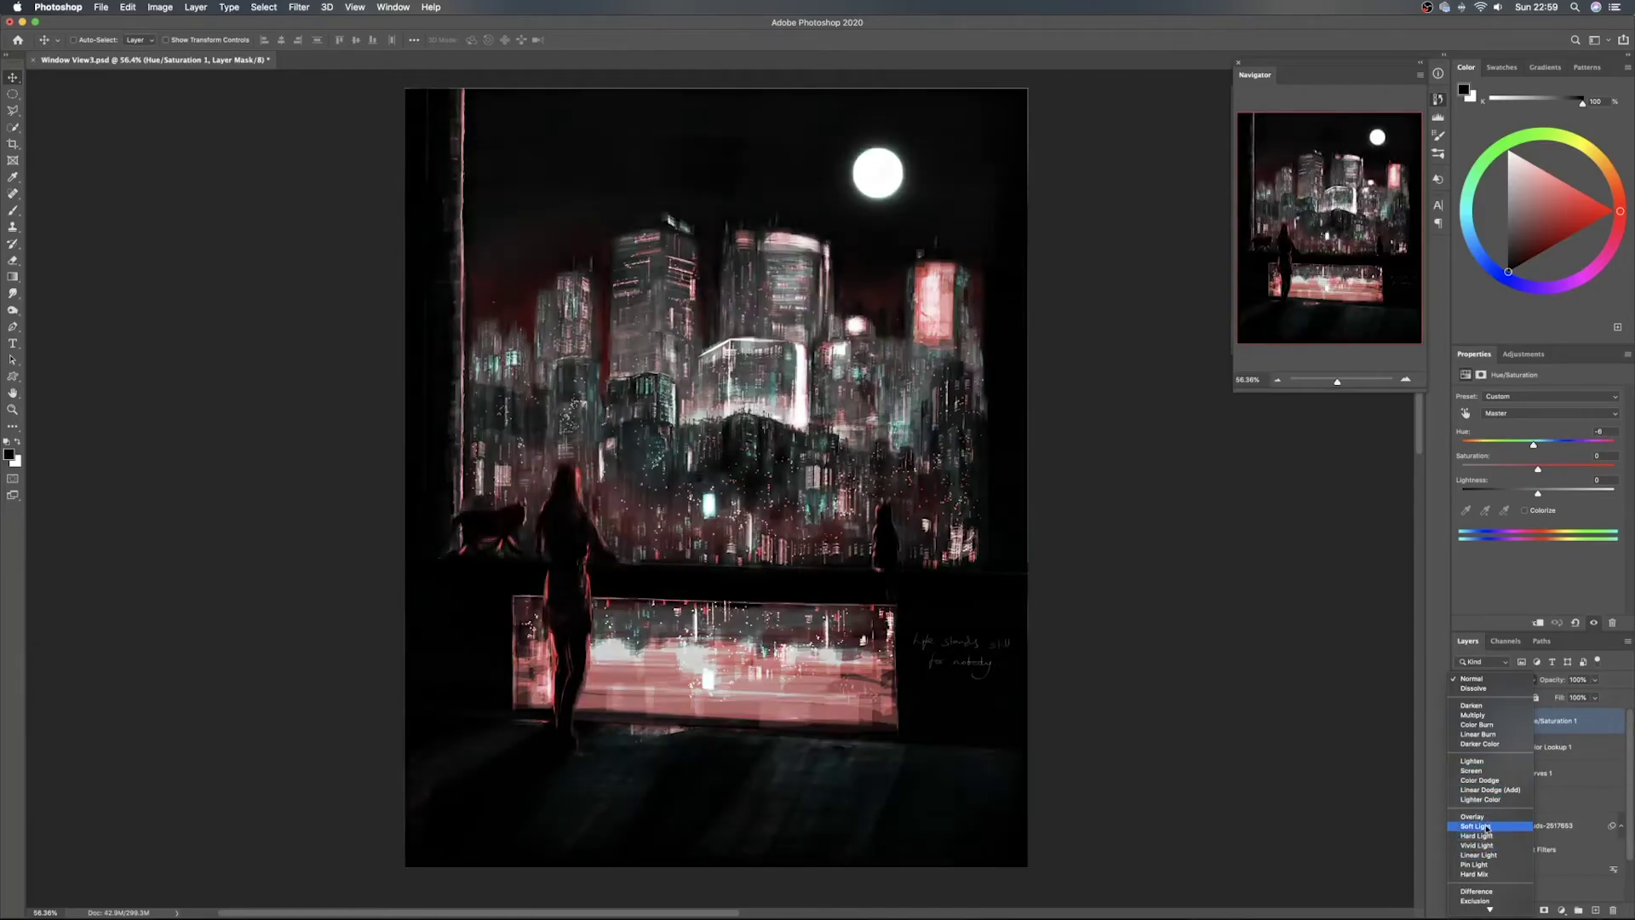
left_click(1473, 679)
Compare the painting with the Hue/Saturation 1 and Color Lookup 1 layers hidden and shown, leaving only Color Lookup 1 hidden
left_click_drag(1462, 721, 1461, 750)
left_click(1461, 748)
left_click(1461, 749)
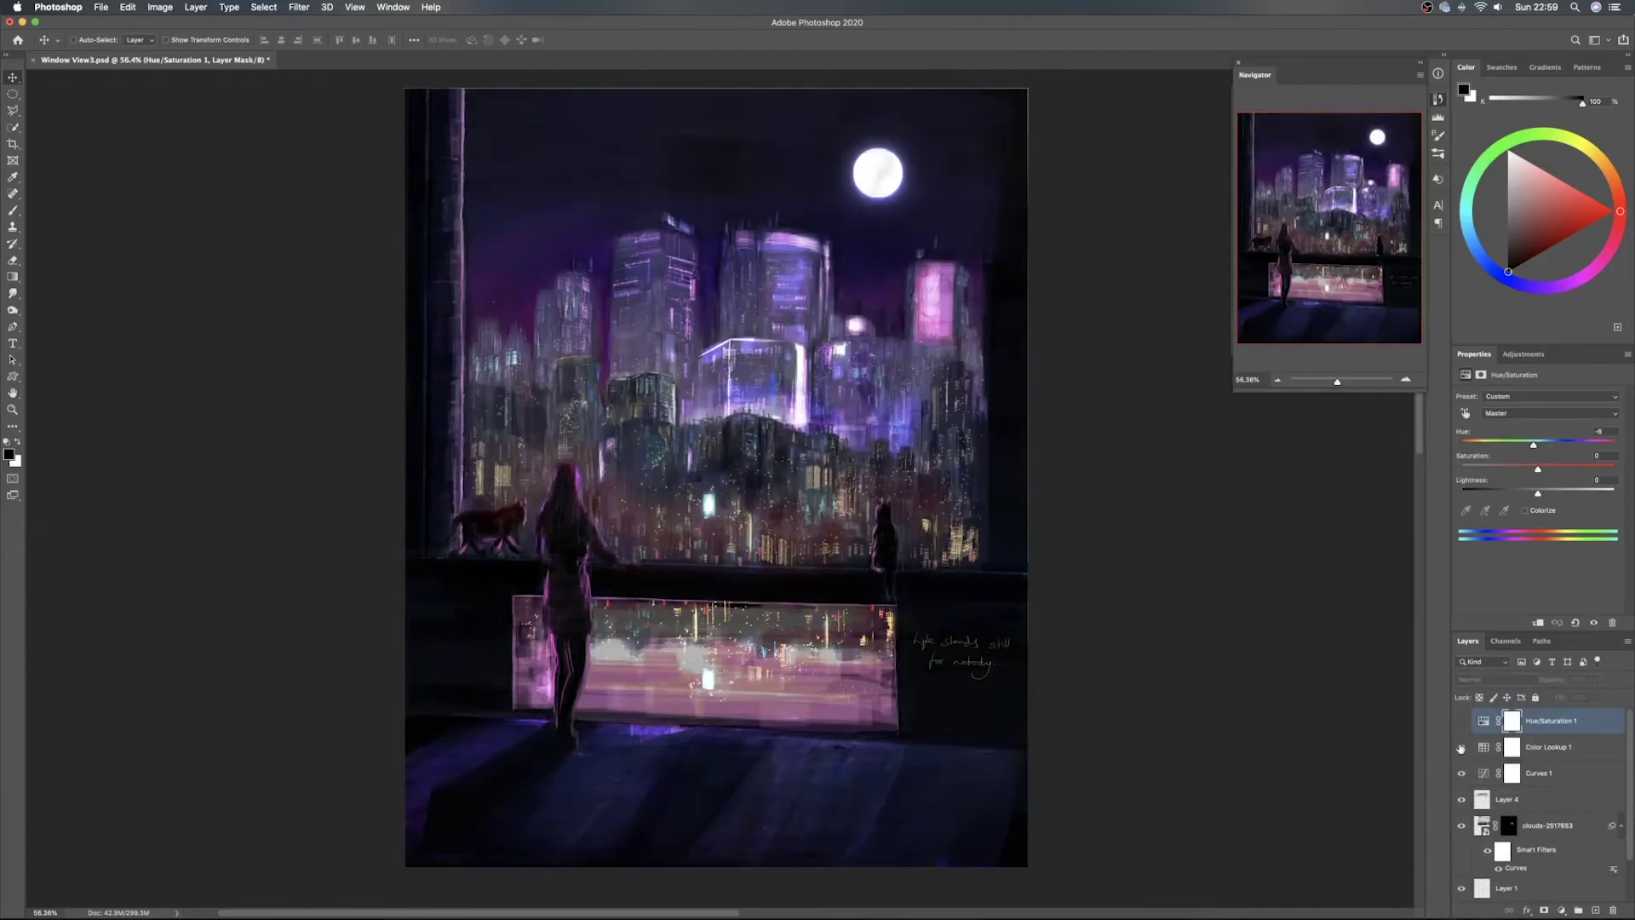
left_click_drag(1462, 748, 1460, 732)
left_click(1461, 747)
left_click(1488, 681)
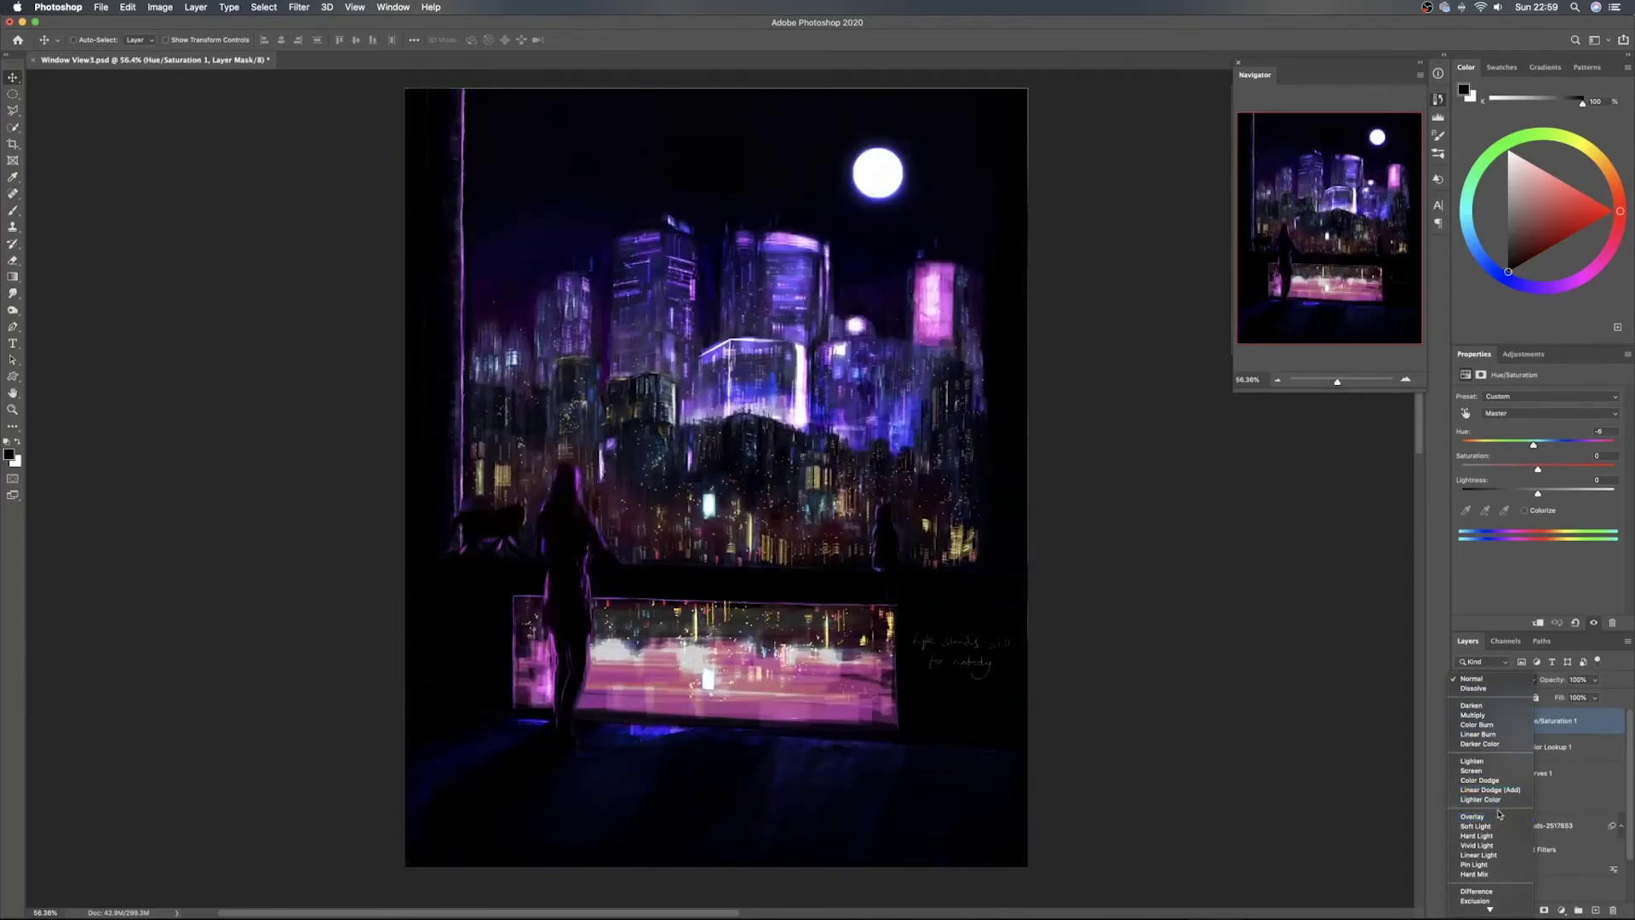
left_click(1582, 723)
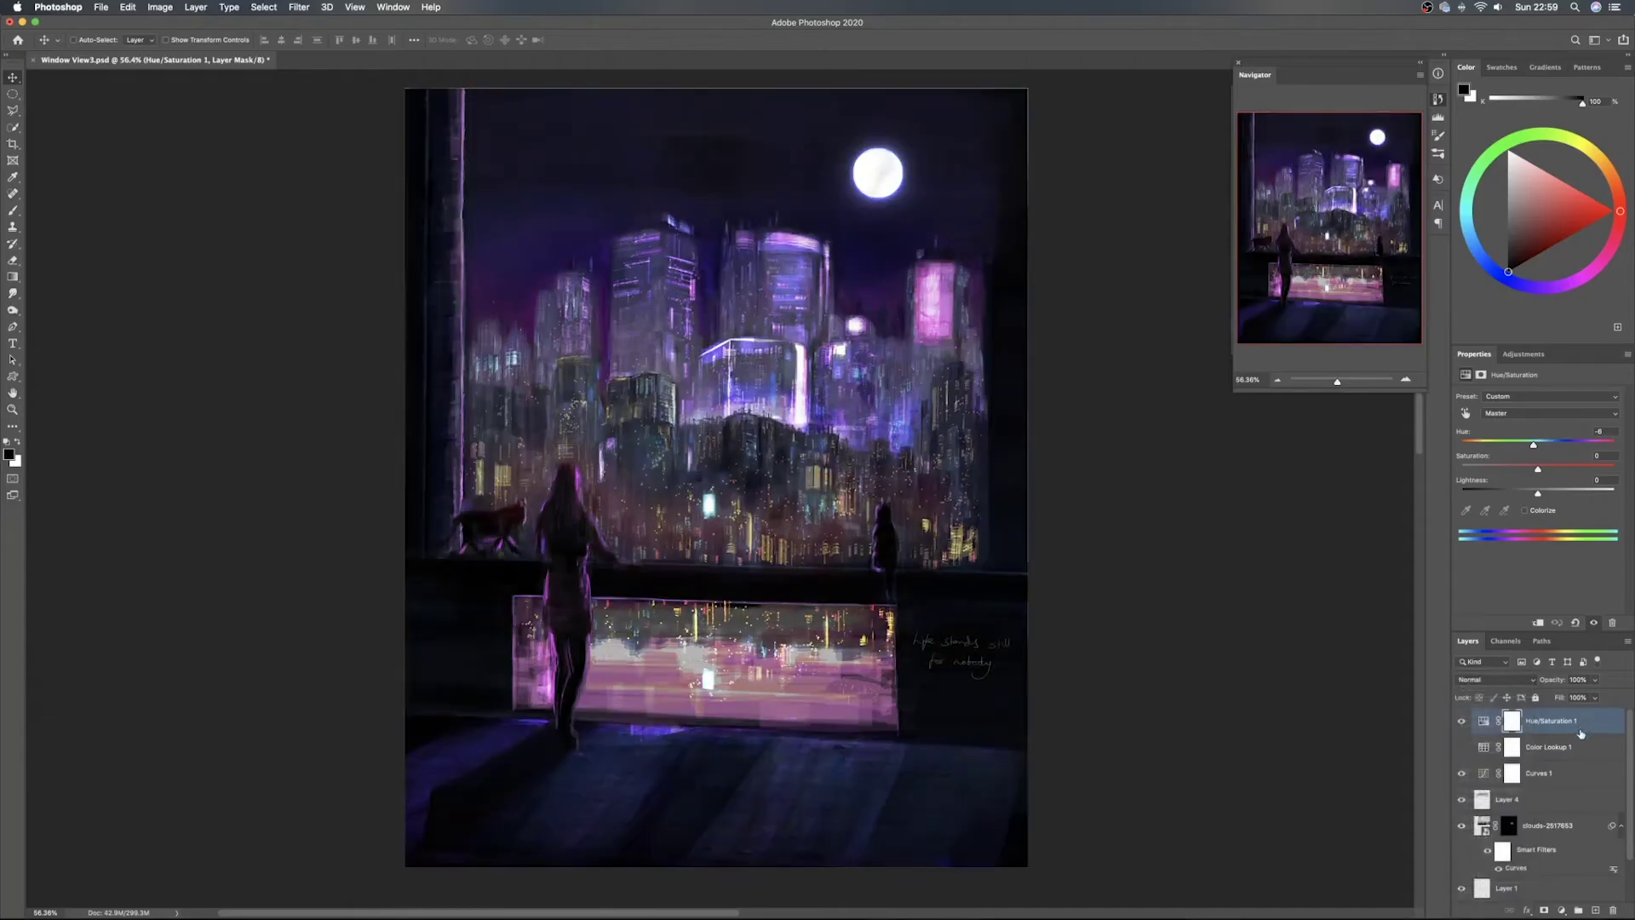
Reset the Hue/Saturation 1 adjustment to its default values and compare the painting with and without it
left_click(1537, 415)
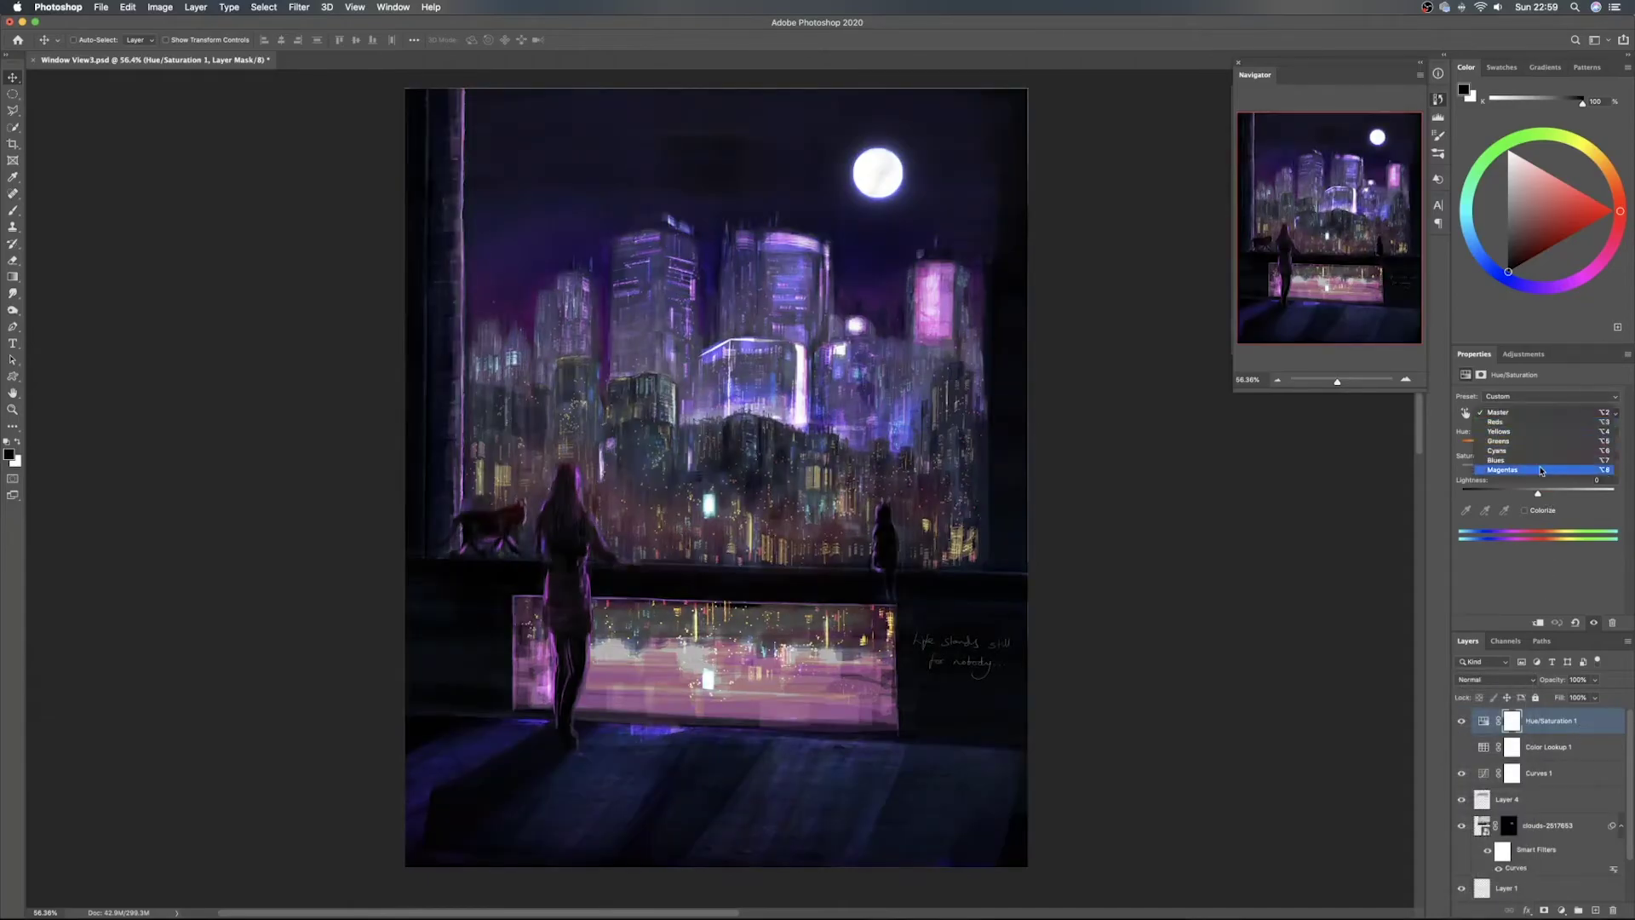
left_click(1551, 473)
left_click(1573, 623)
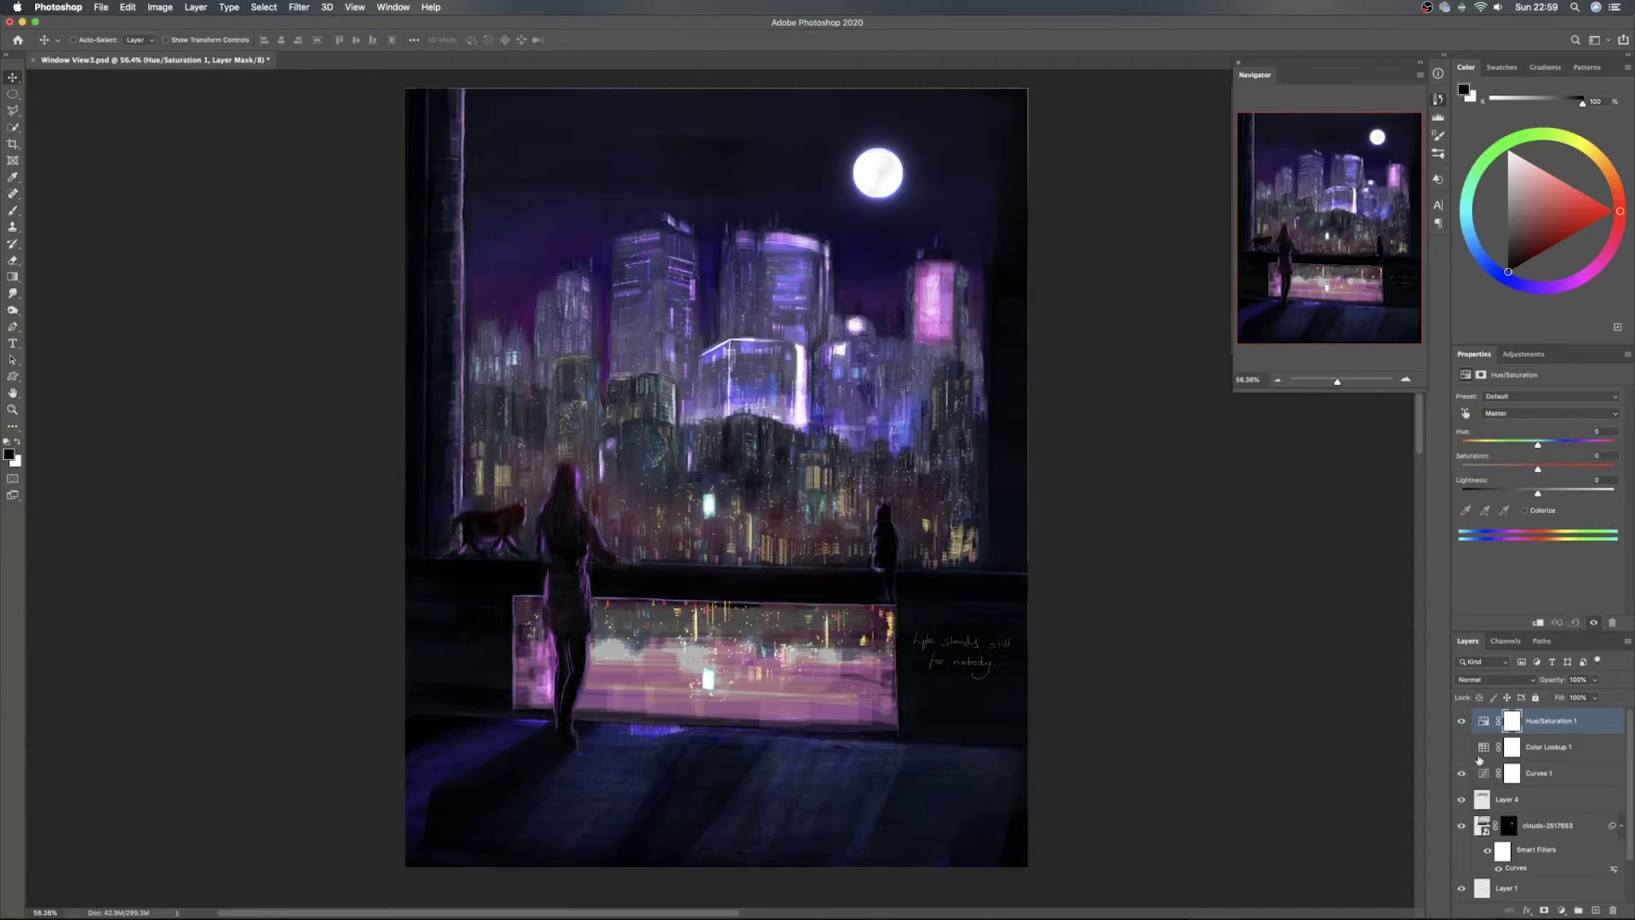
left_click(1462, 723)
left_click(1463, 723)
Reduce the saturation of the Magentas range to about -21 in the Hue/Saturation 1 adjustment
left_click(1532, 413)
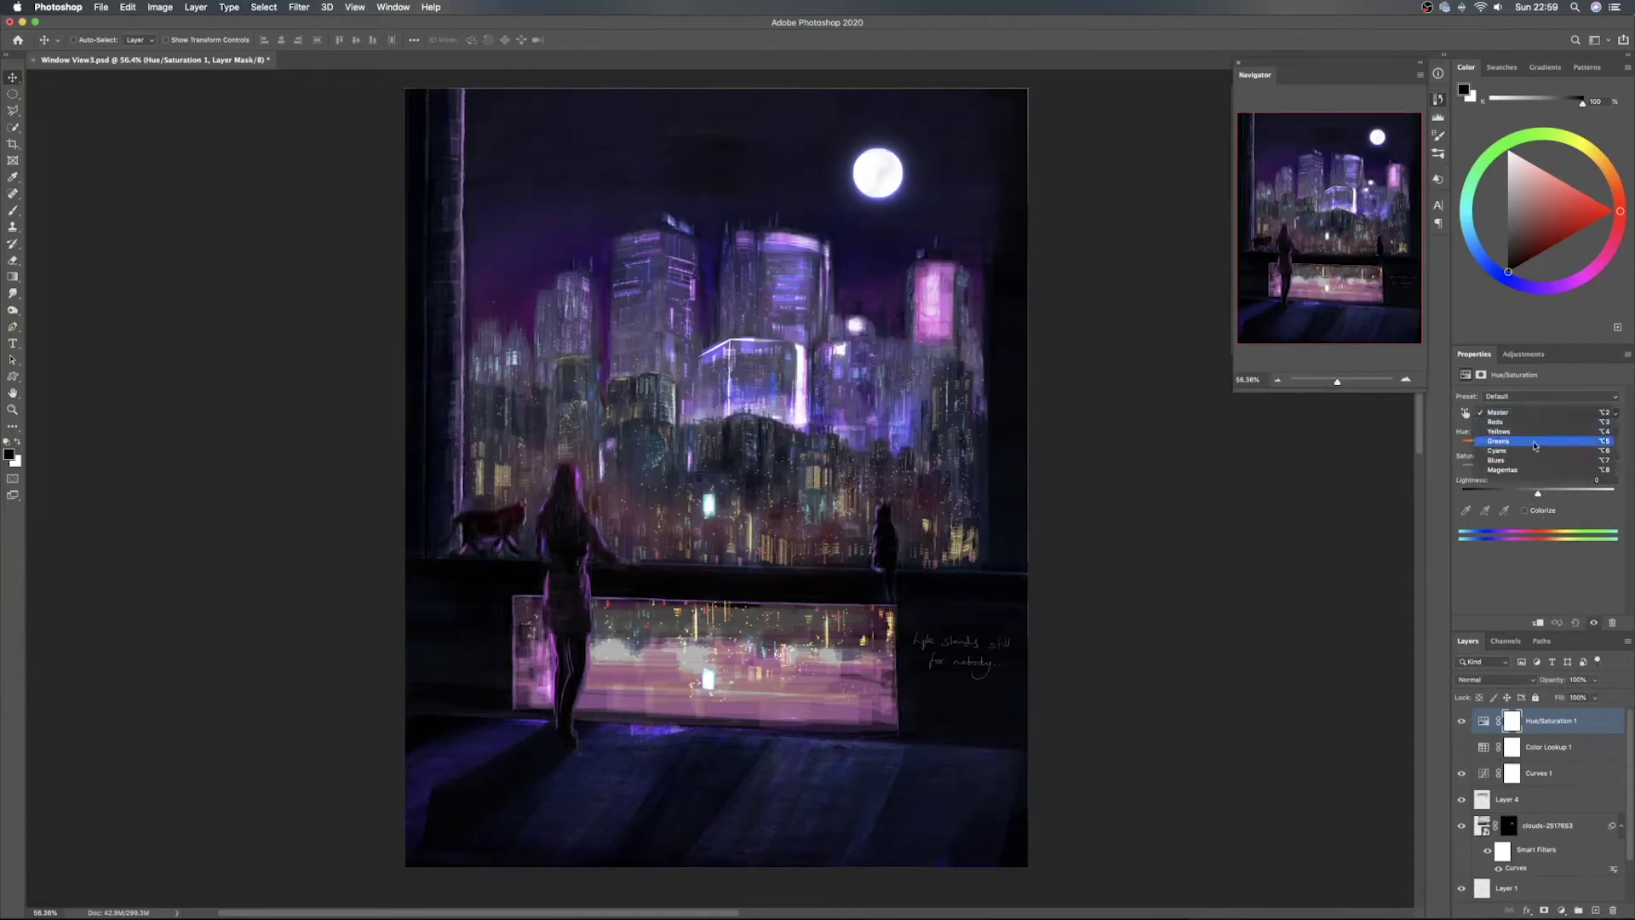
left_click(1536, 470)
left_click_drag(1488, 471, 1522, 481)
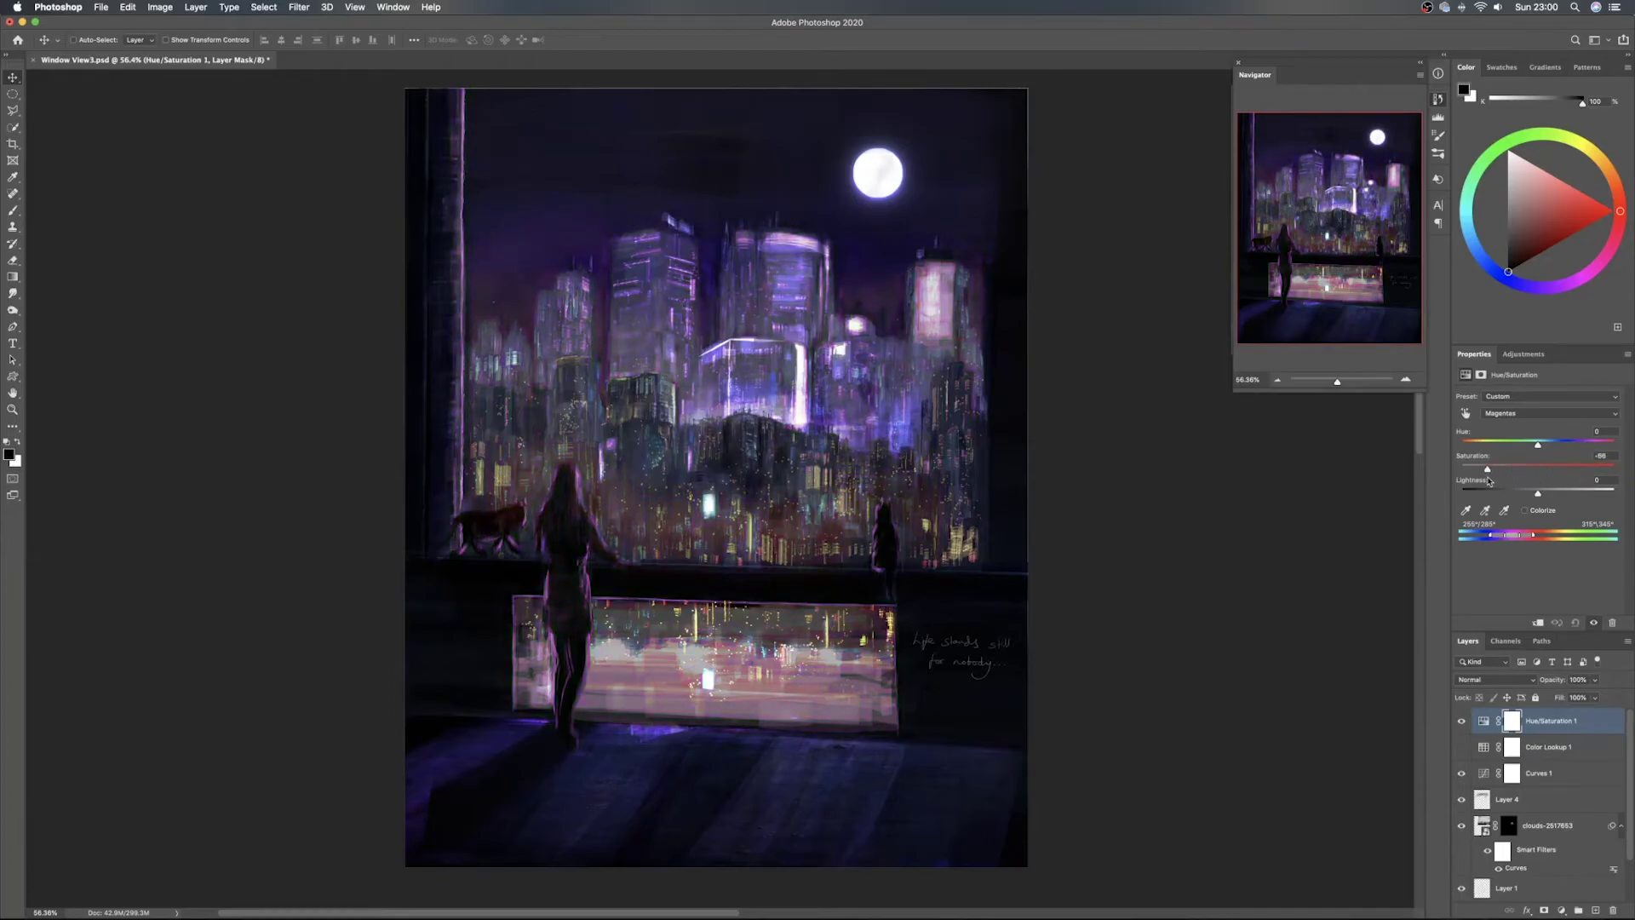
left_click_drag(1487, 481, 1524, 468)
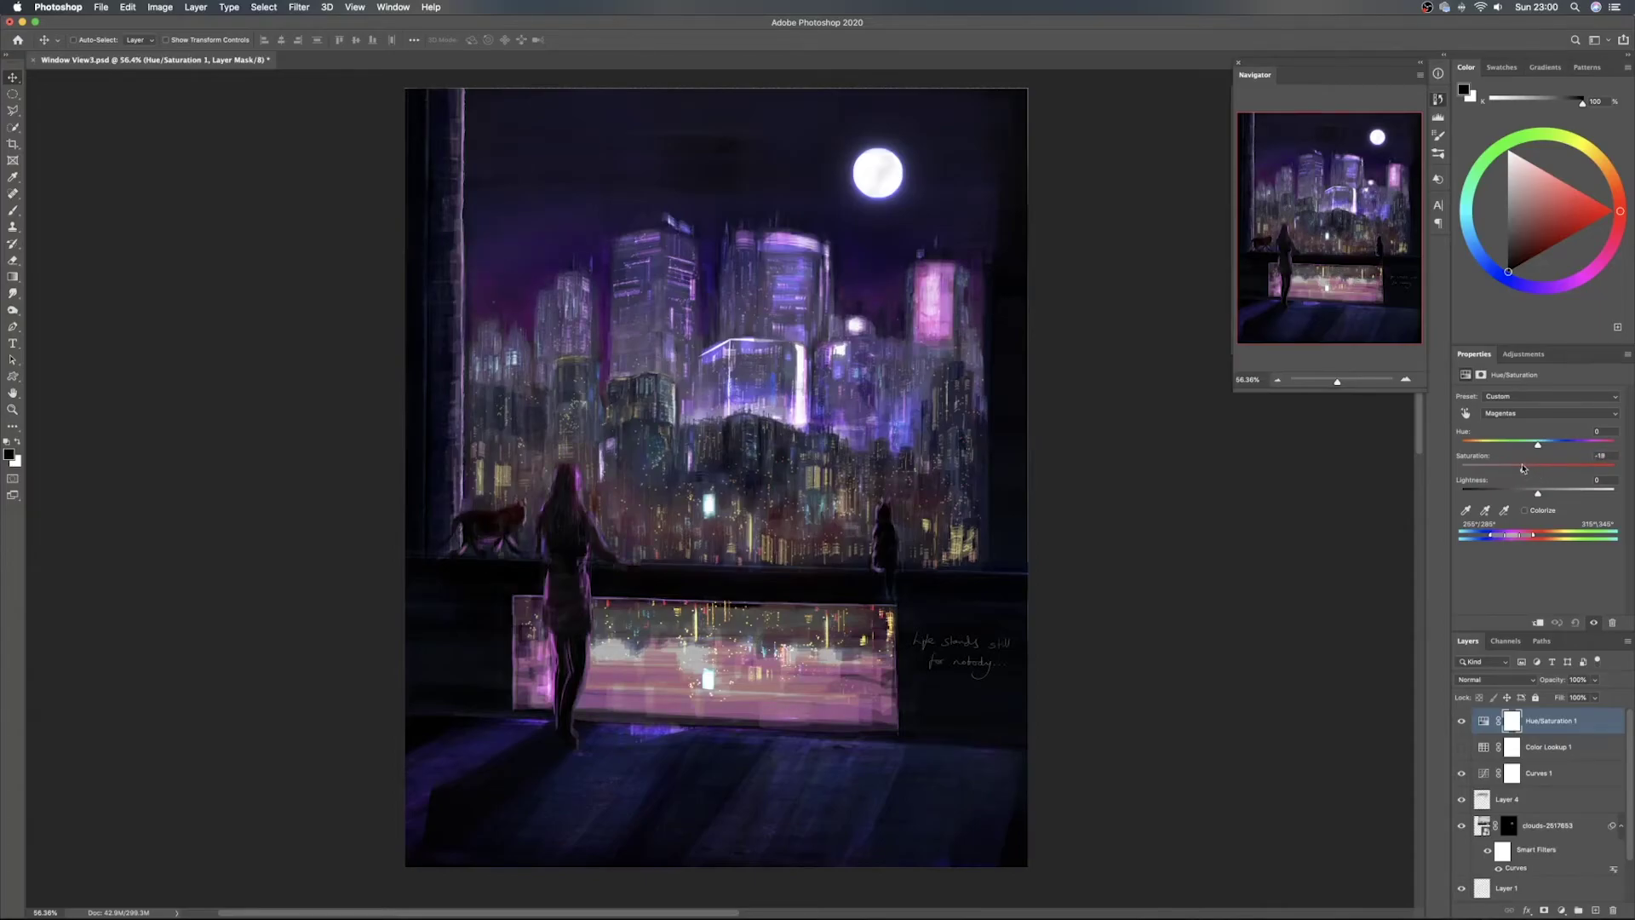
Show the Color Lookup 1 layer again and change its 3D LUT to 3Strip.look
left_click(1461, 749)
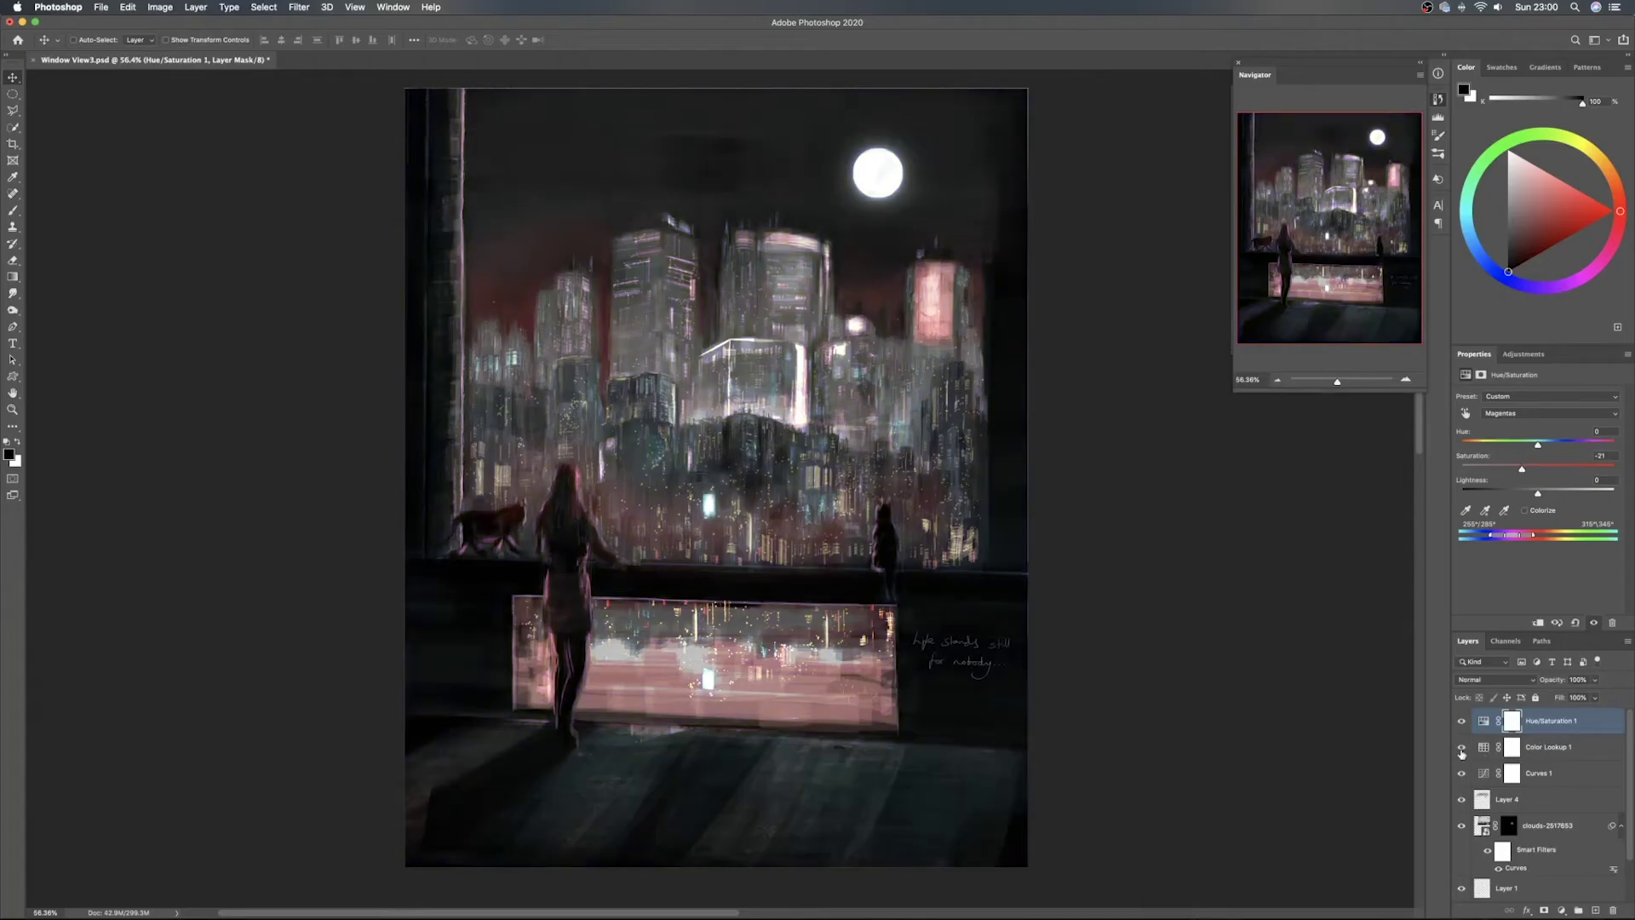
left_click(1548, 747)
left_click(1540, 397)
left_click(1542, 411)
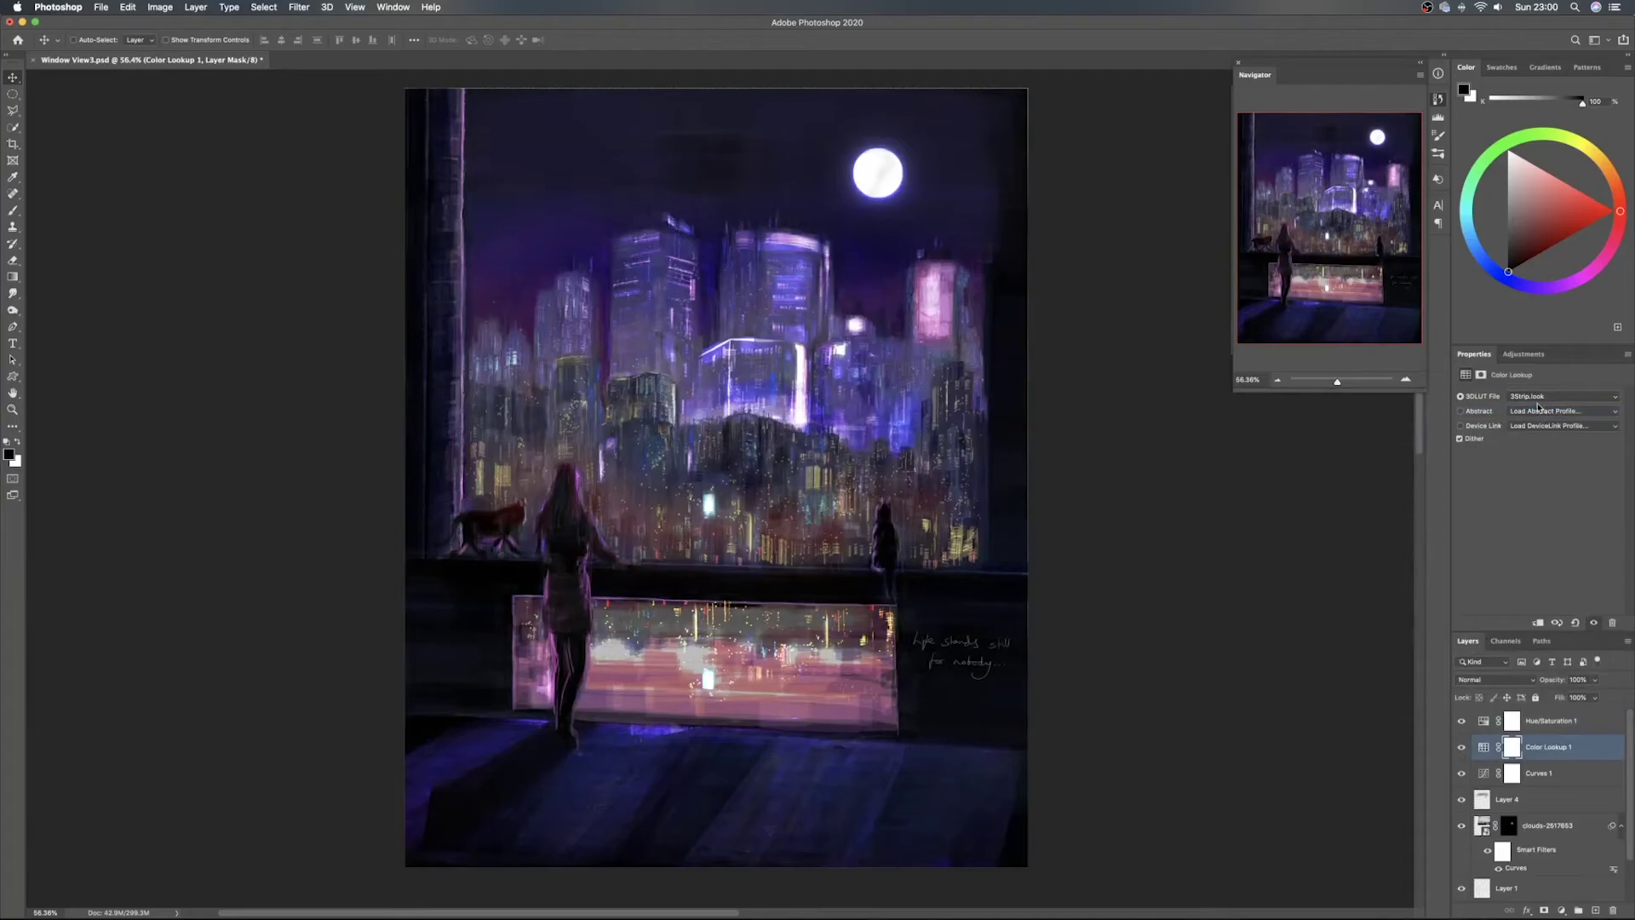
Try the Bleach Bypass.look, Candlelight.CUBE and Crisp_Warm.look LUTs in turn on Color Lookup 1
left_click(1537, 397)
left_click(1538, 414)
left_click(1538, 397)
left_click(1538, 407)
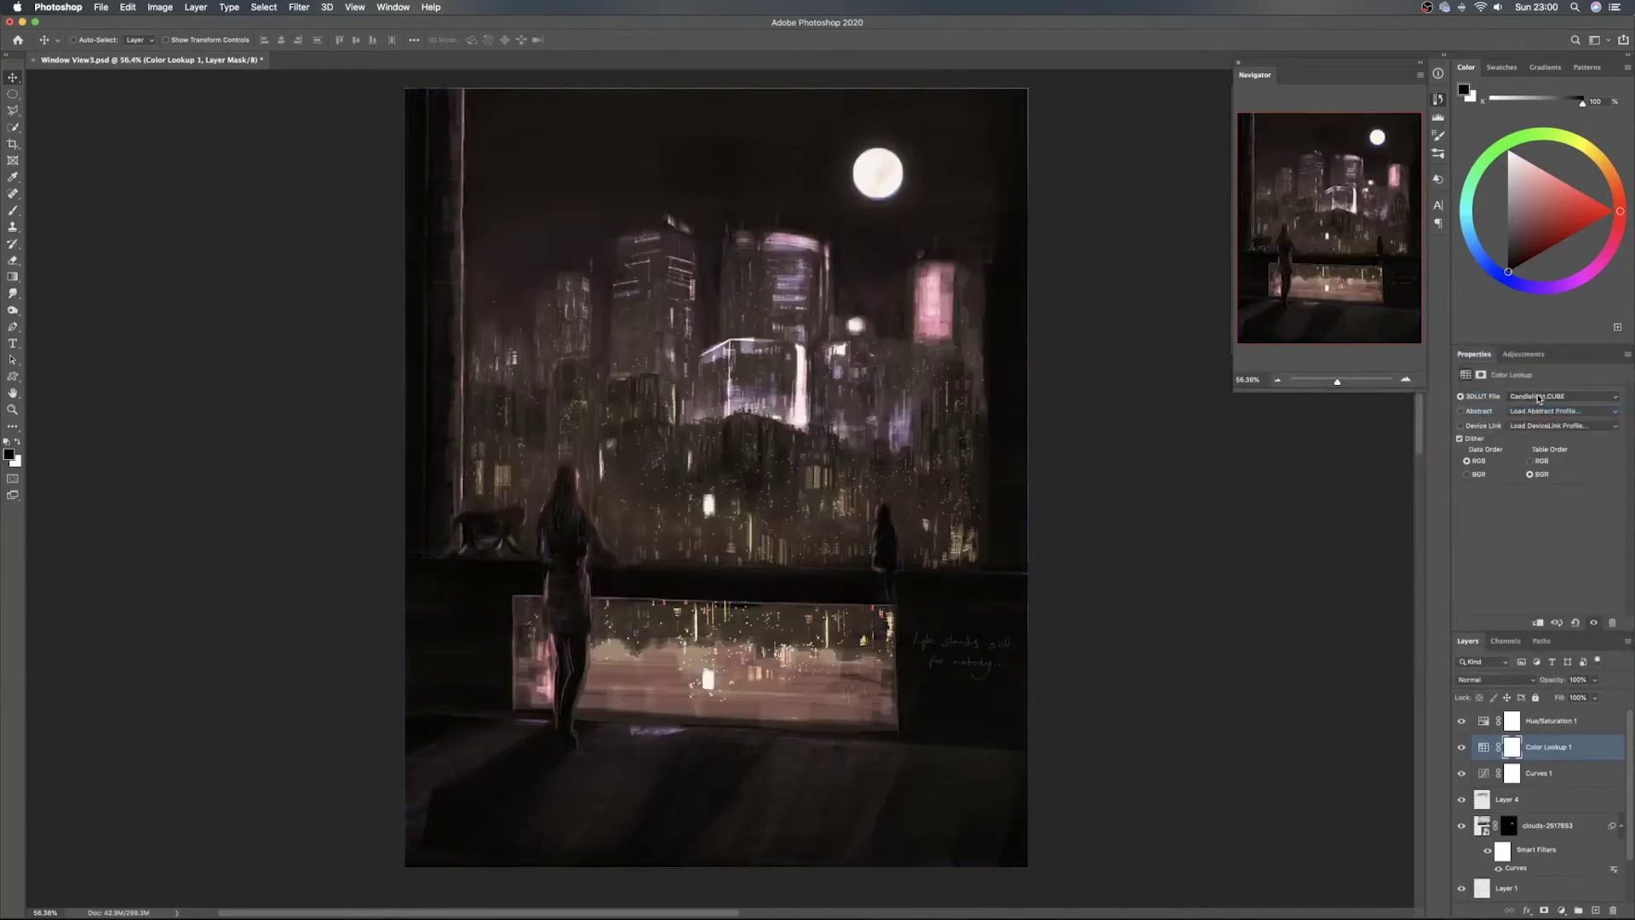
left_click(1540, 398)
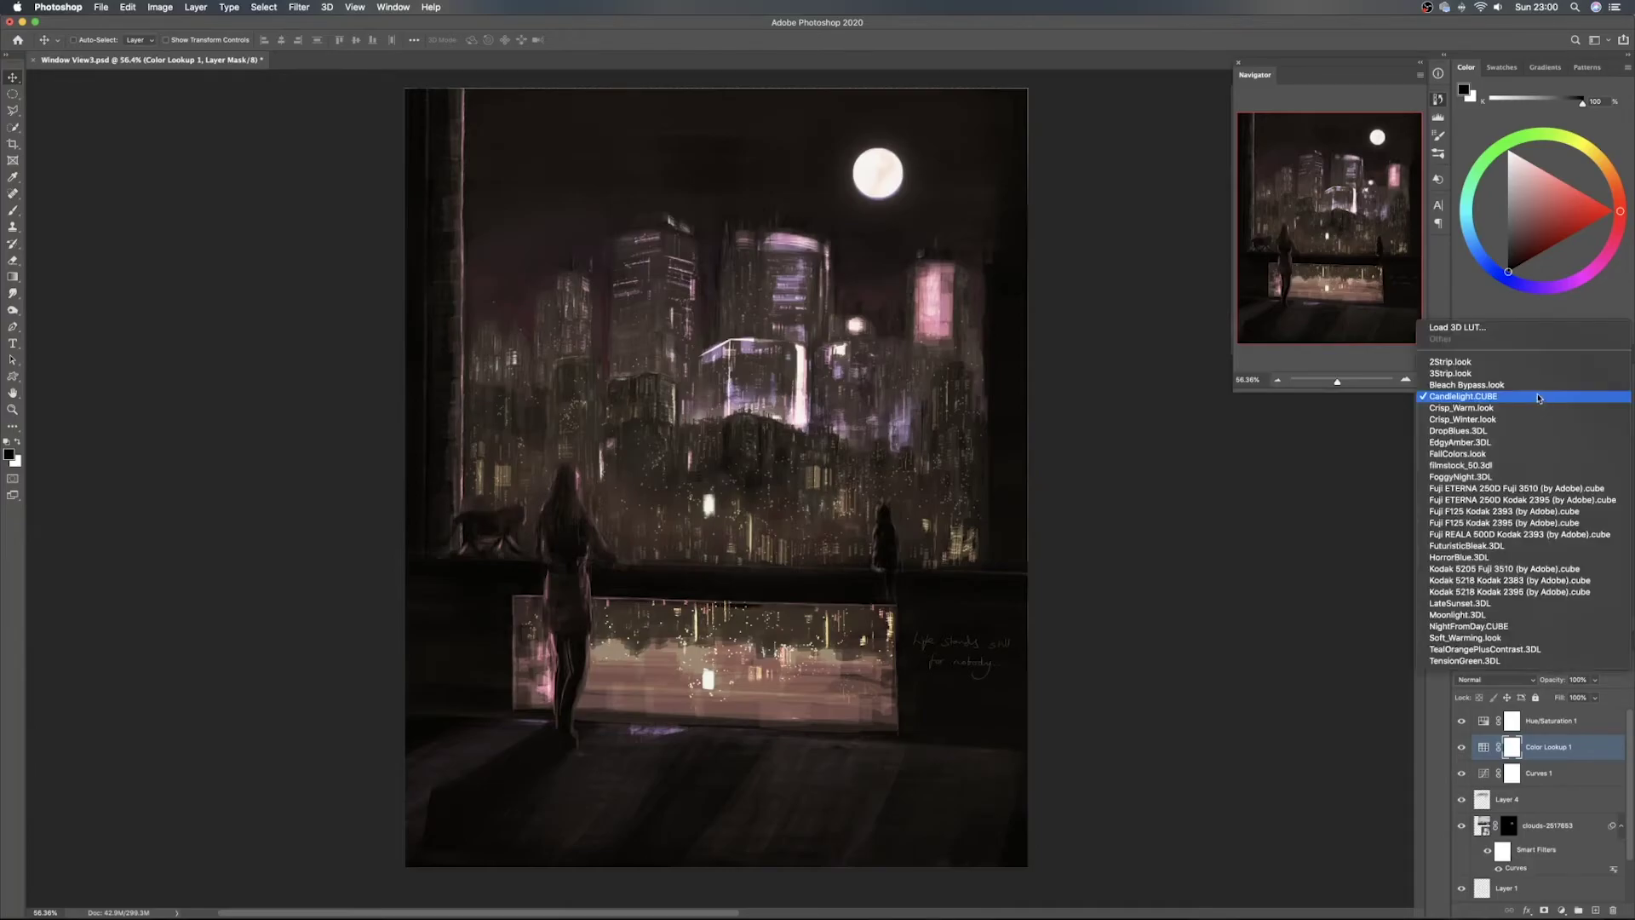
left_click(1540, 407)
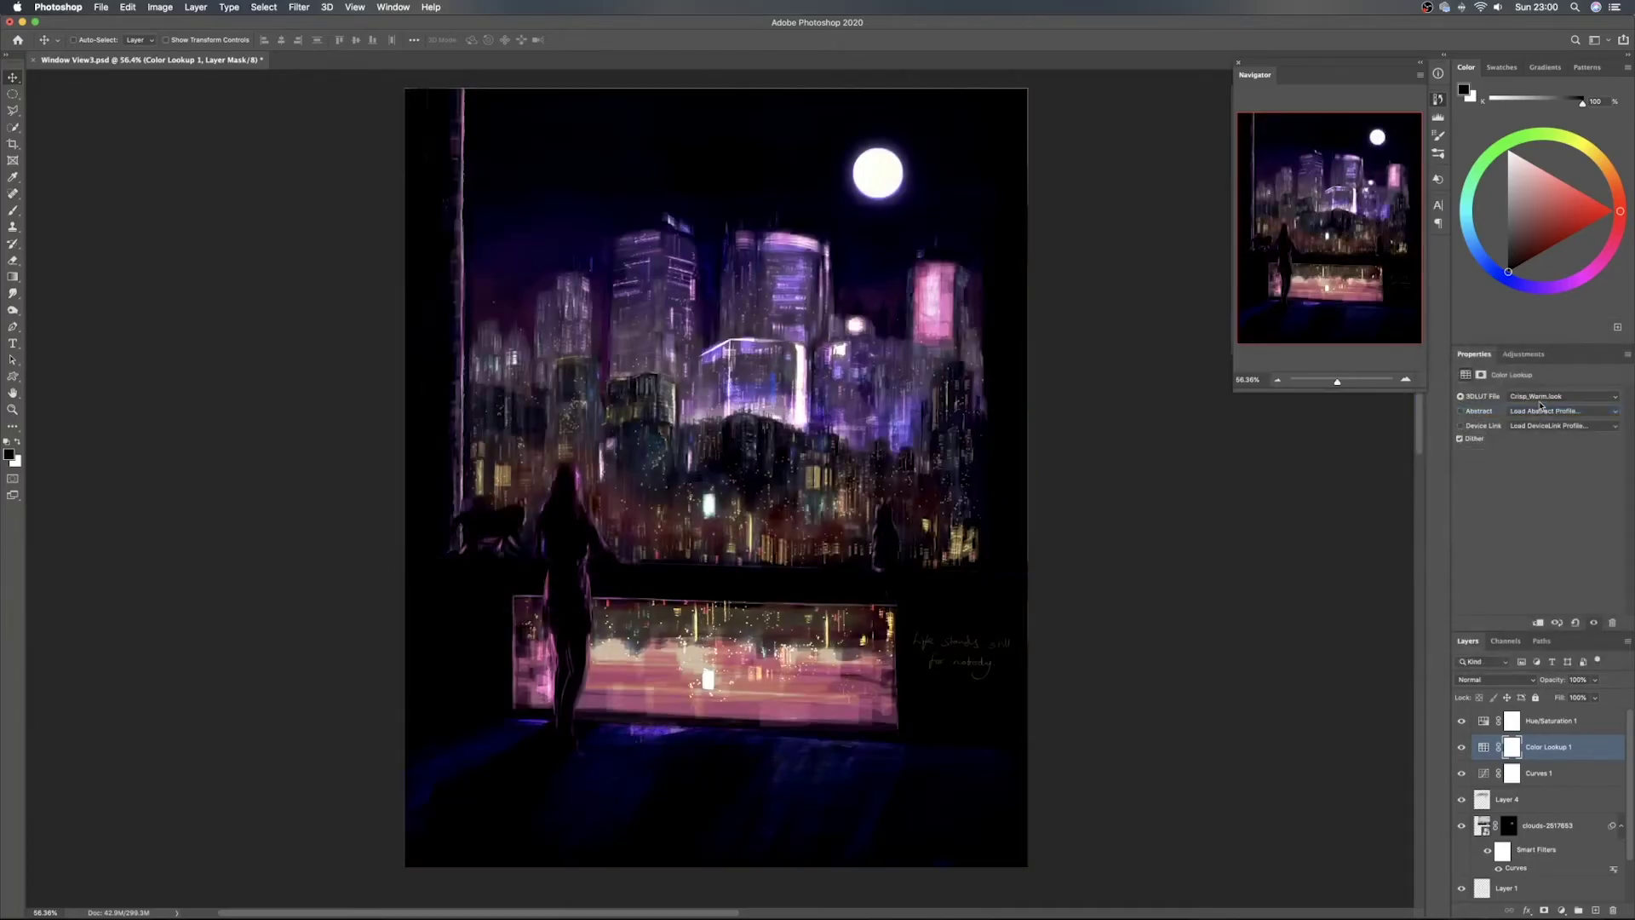
Try the Crisp_Winter.look, DropBlues.3DL and EdgyAmber.3DL LUTs in turn on Color Lookup 1
left_click(1539, 400)
left_click(1540, 407)
left_click(1541, 398)
left_click(1543, 408)
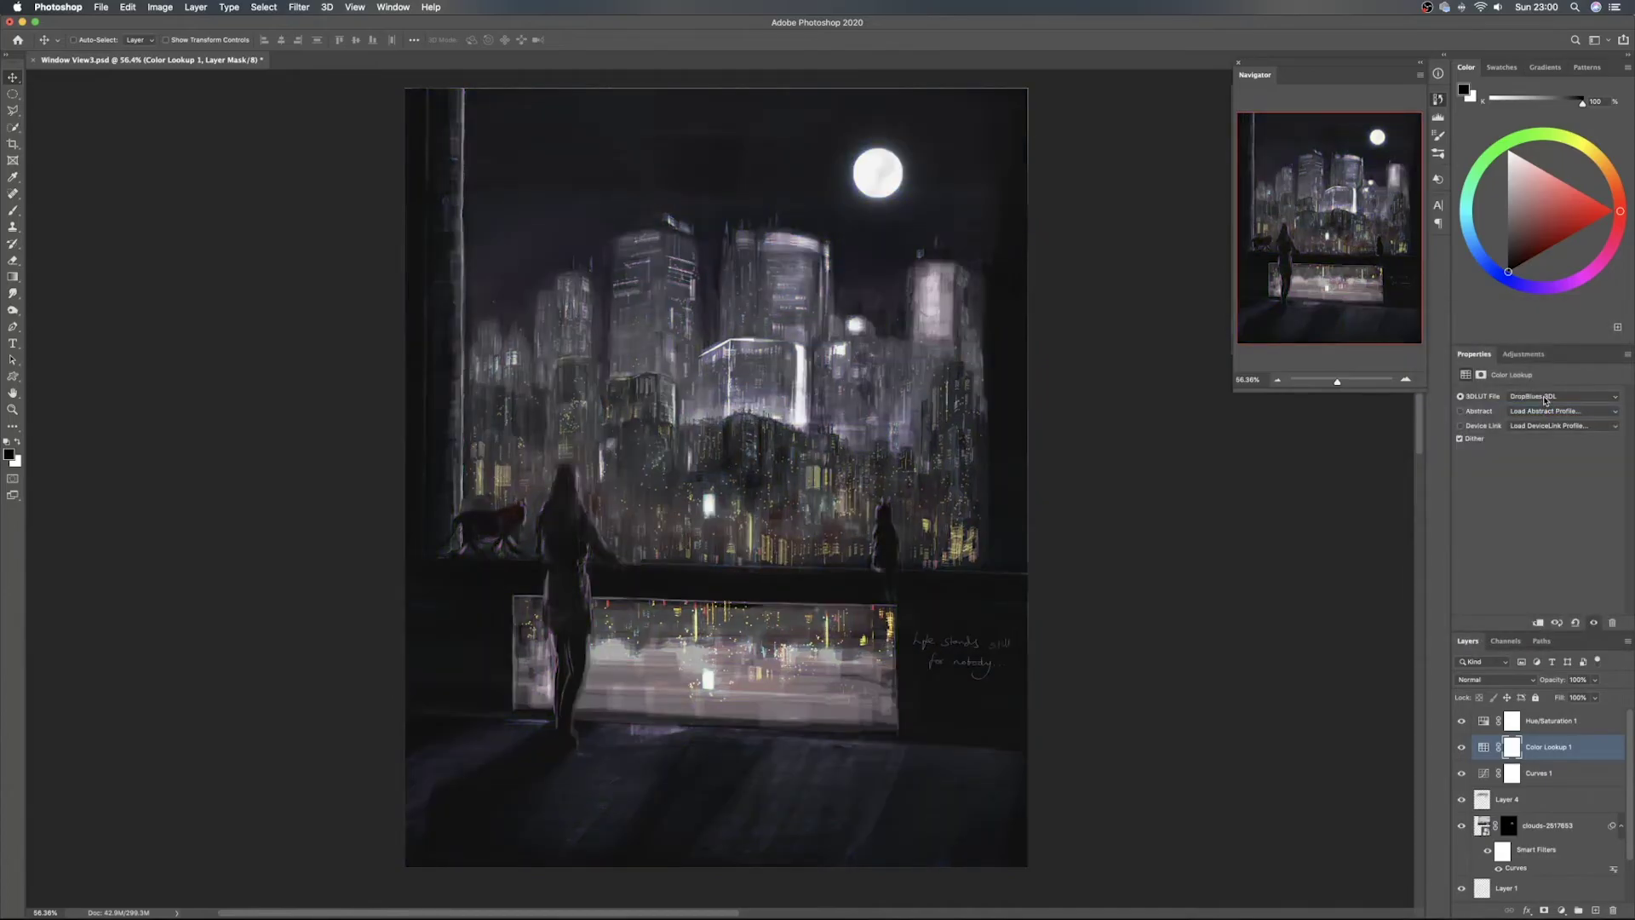
left_click(1545, 397)
left_click(1546, 409)
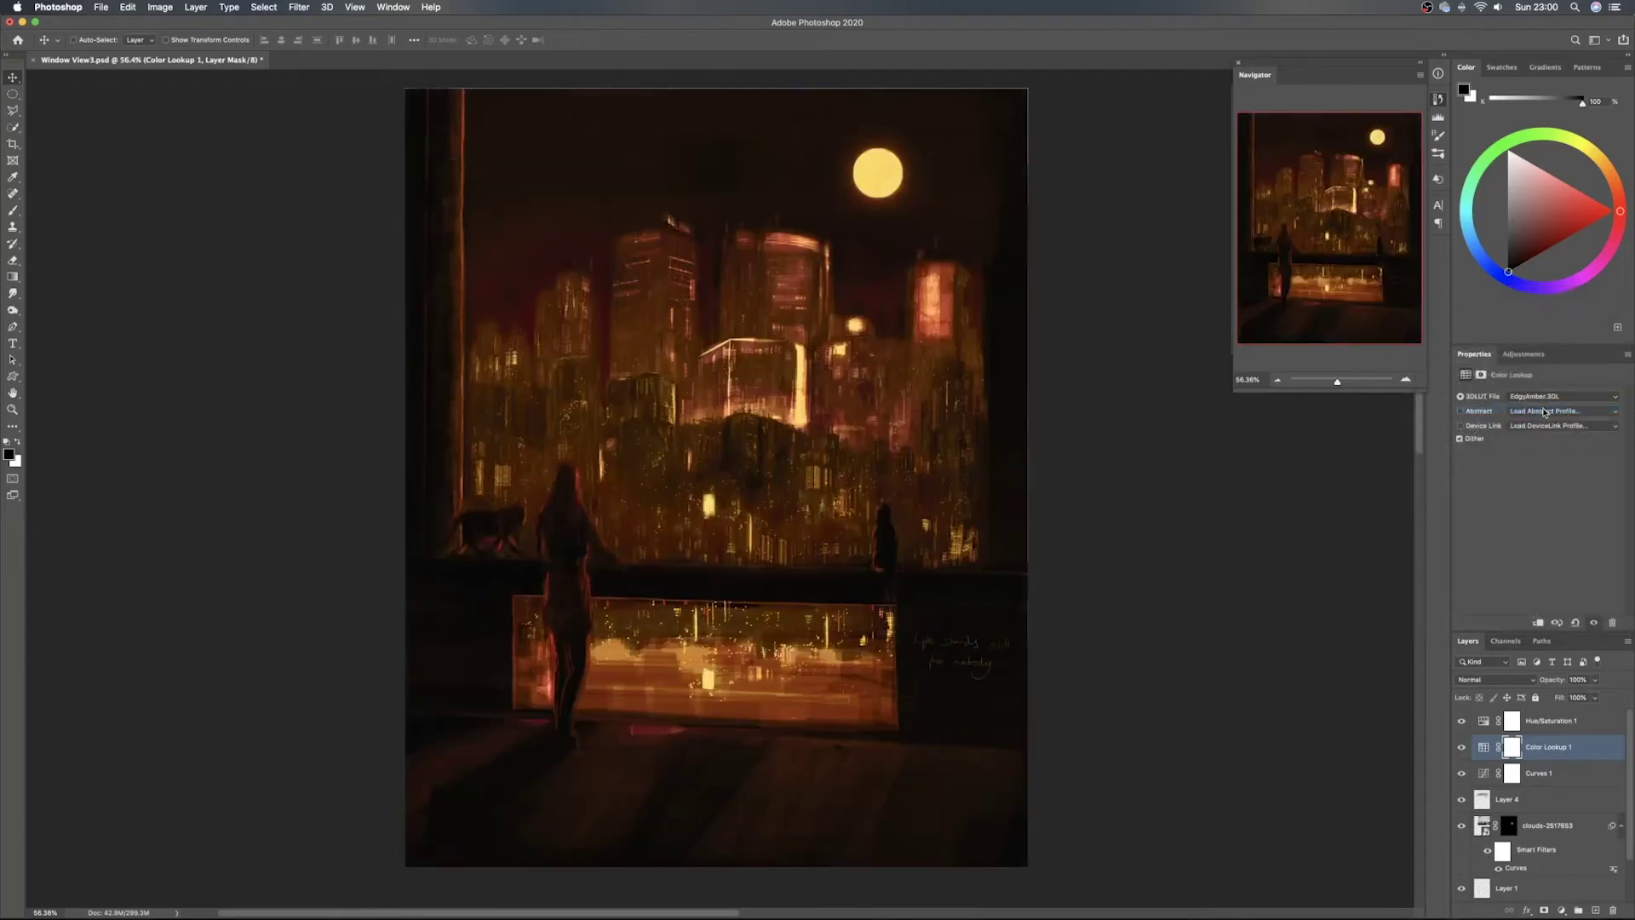
Try the FallColors.look, filmstock_50.3dl and FoggyNight.3DL LUTs in turn on Color Lookup 1
left_click(1544, 398)
left_click(1543, 407)
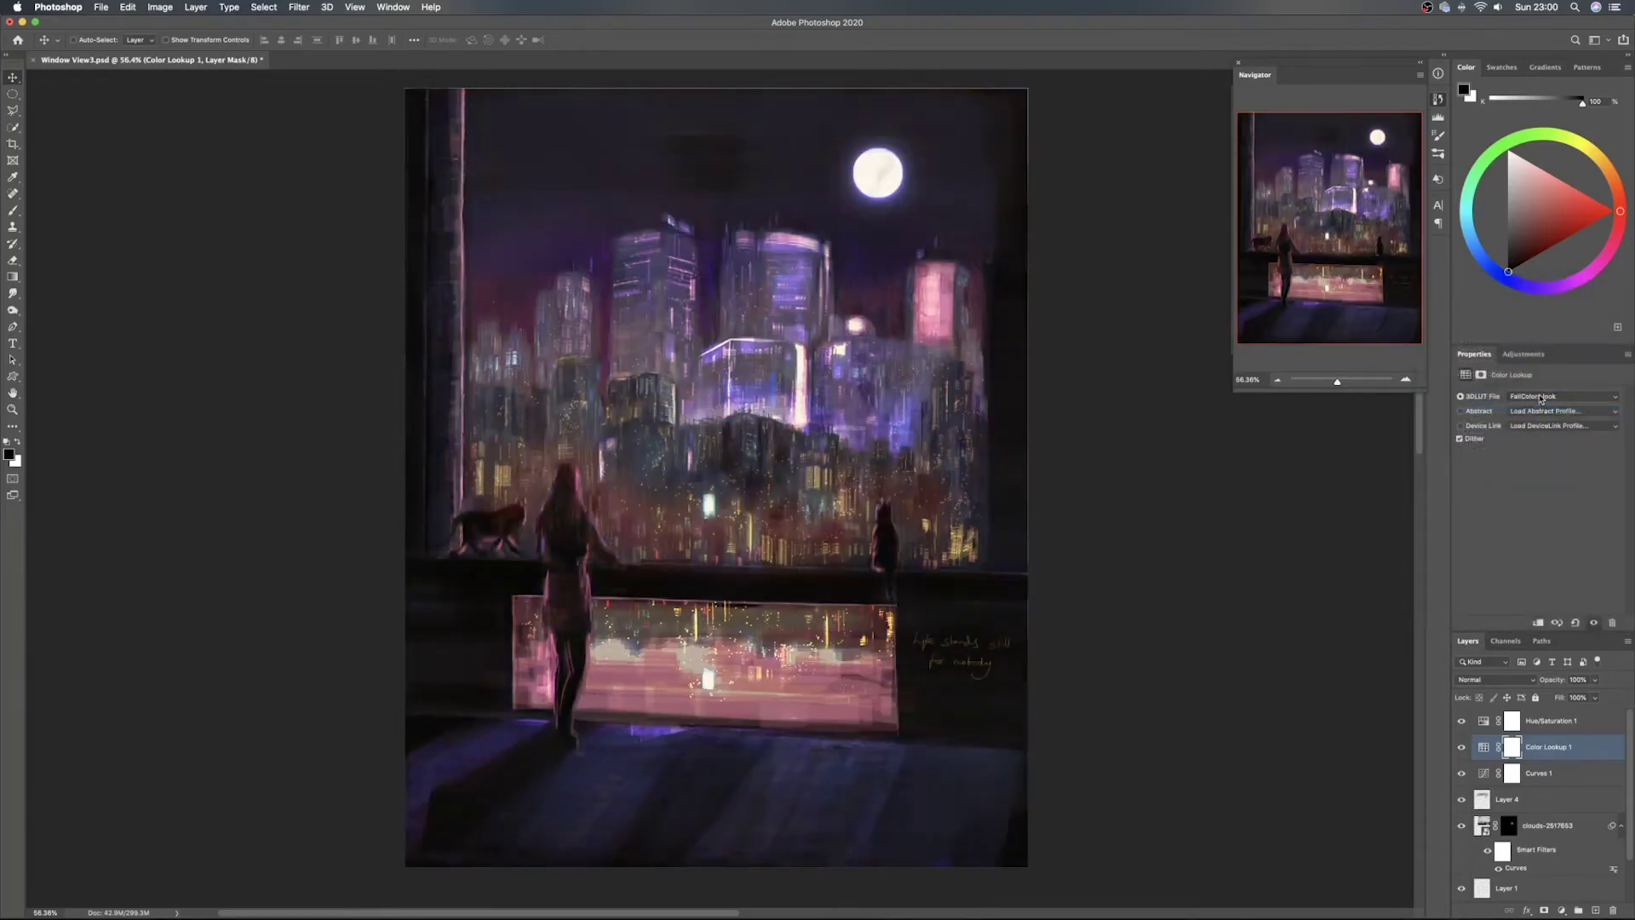
left_click(1542, 398)
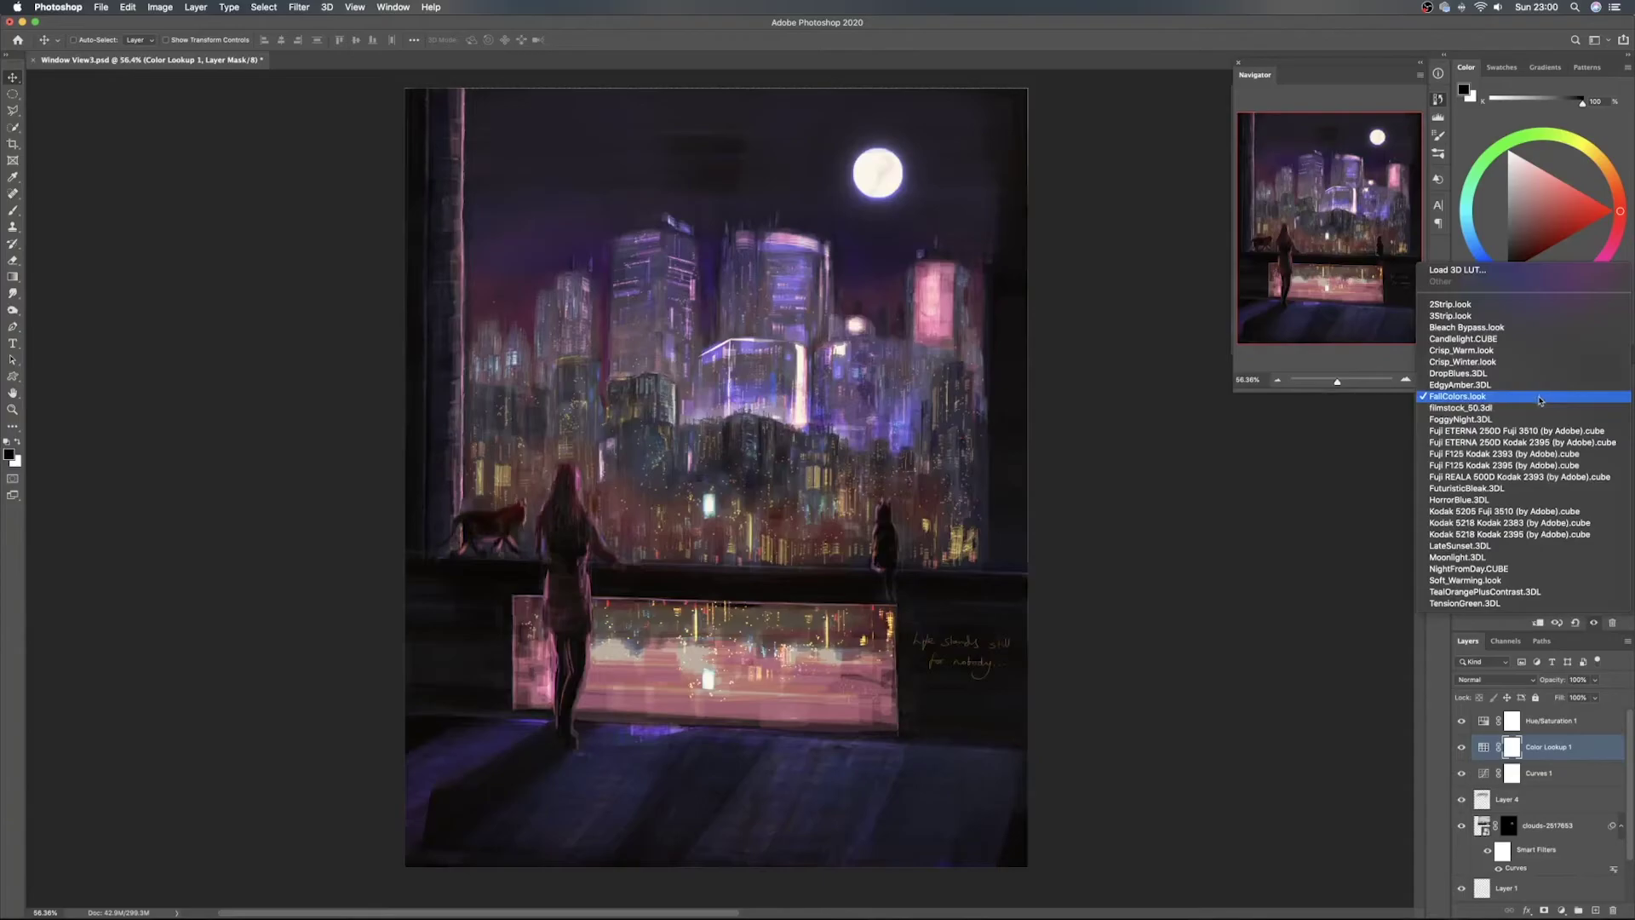
left_click(1540, 408)
left_click(1539, 397)
left_click(1538, 406)
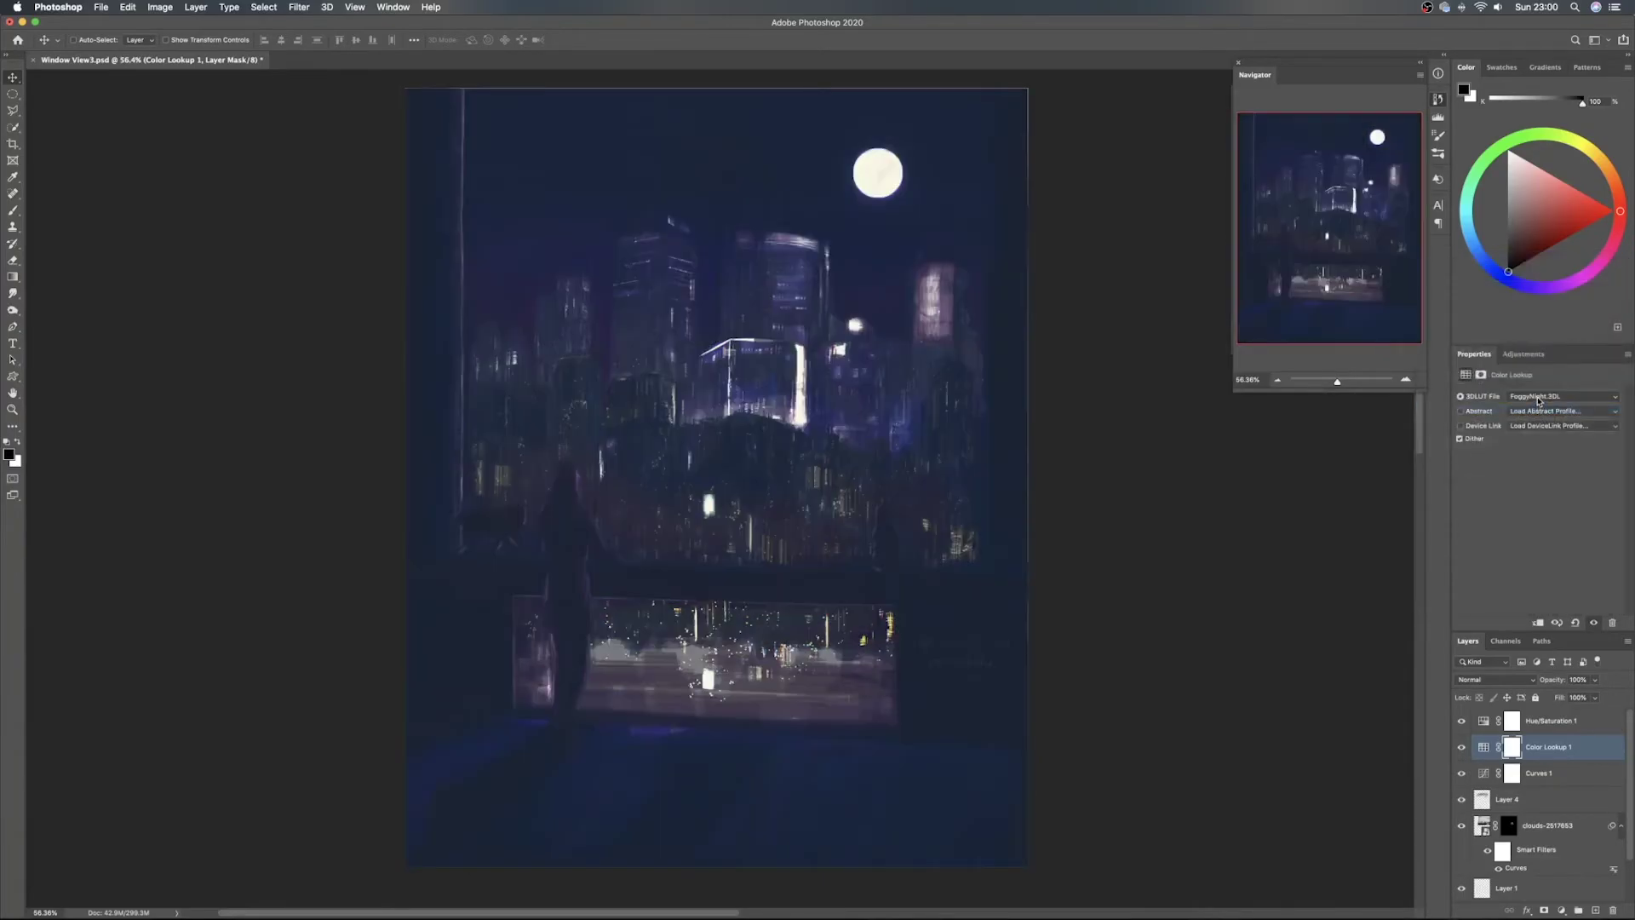
Try the FuturisticBleak.3DL, HorrorBlue.3DL and LateSunset.3DL LUTs in turn on Color Lookup 1
left_click(1539, 397)
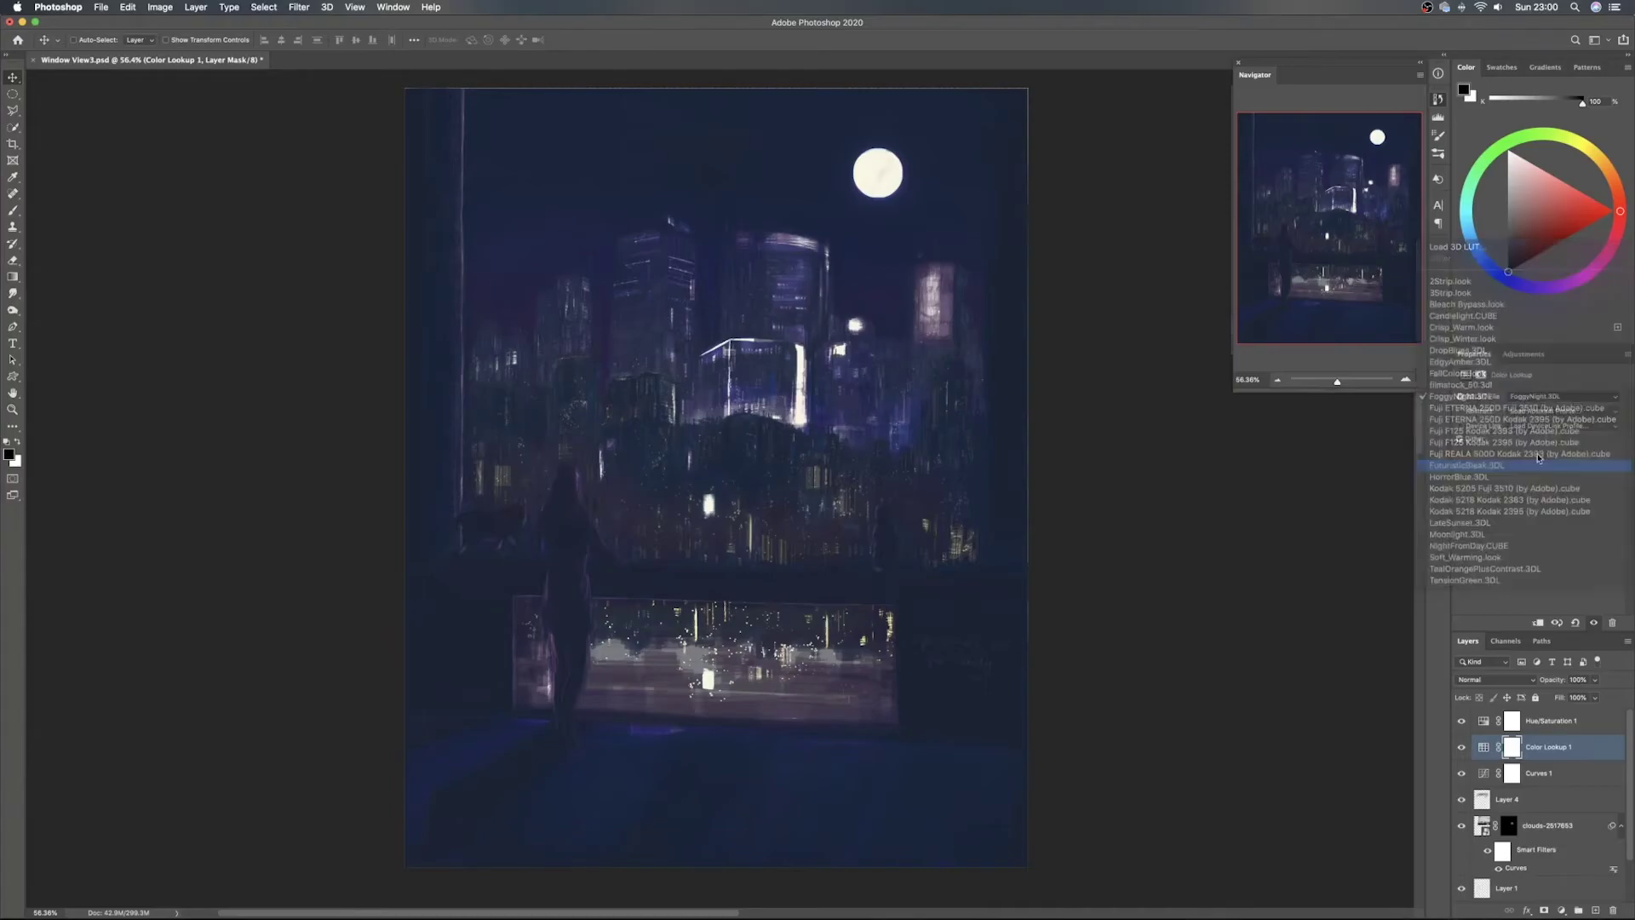
left_click(1539, 464)
left_click(1539, 398)
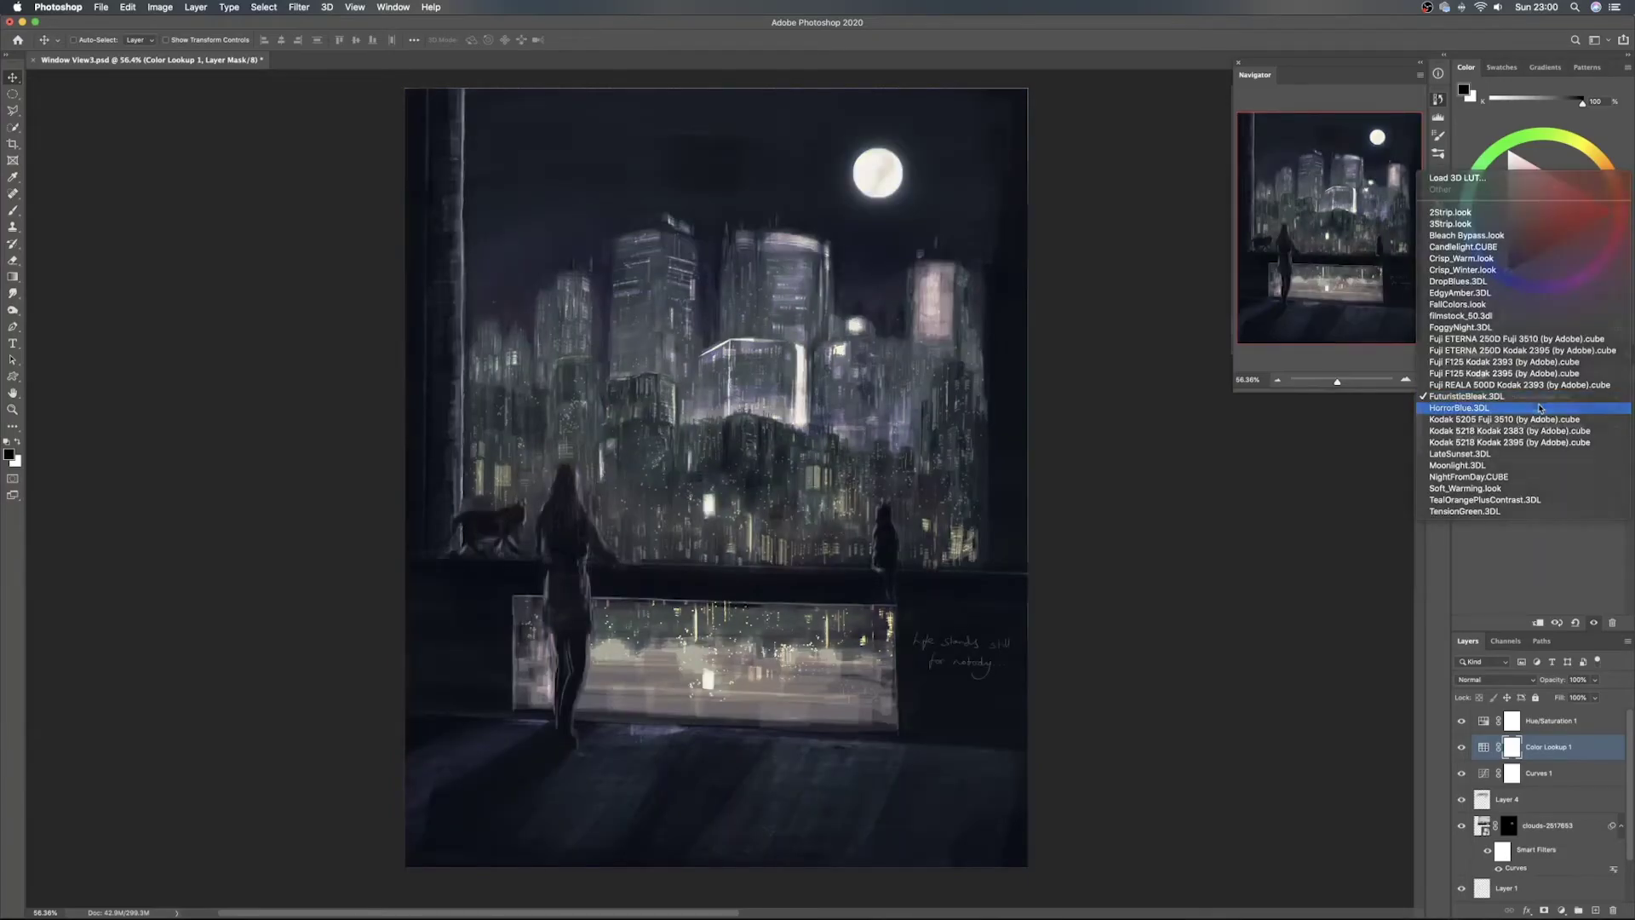
left_click(1539, 407)
left_click(1540, 398)
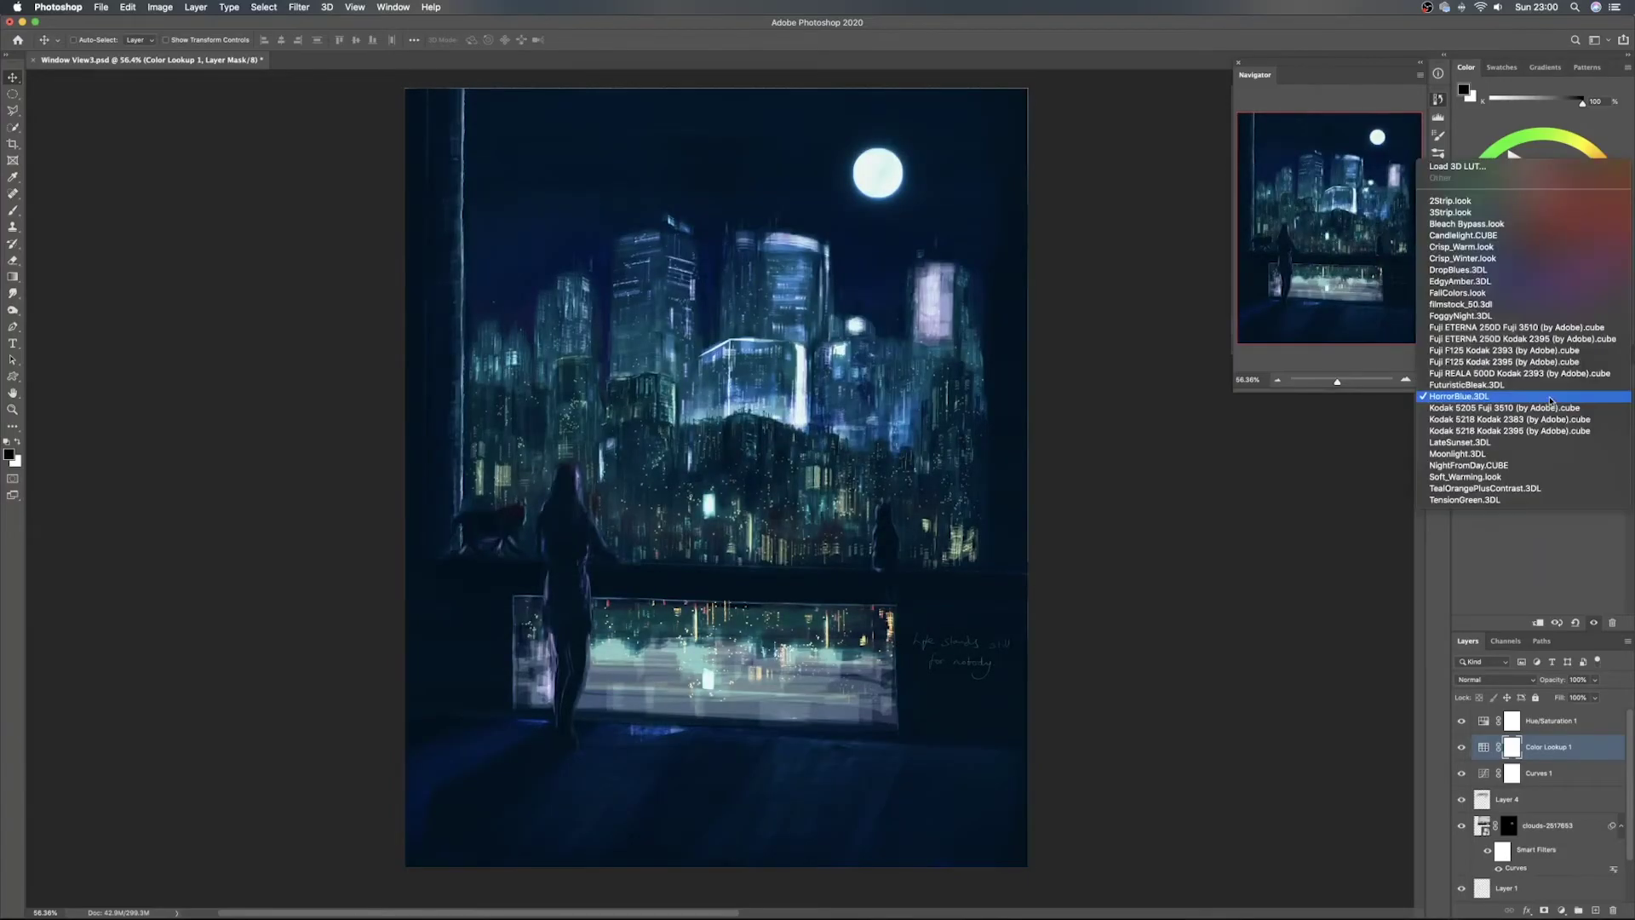
left_click(1537, 441)
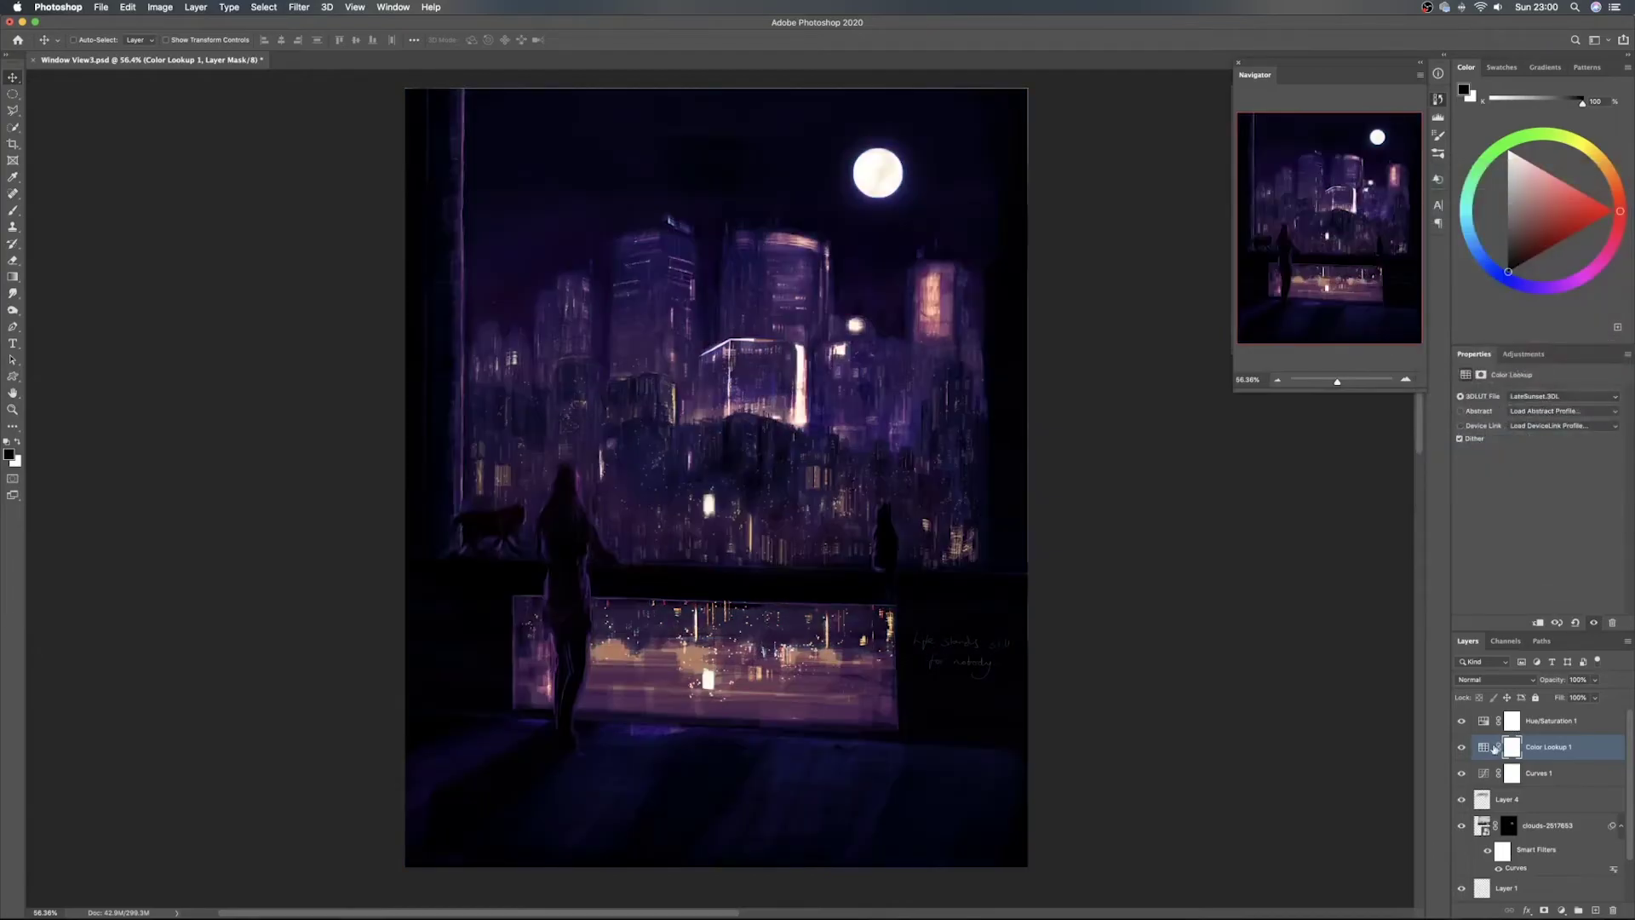
mouse_move(1546, 688)
left_mouse_down()
mouse_move(1226, 668)
mouse_move(1513, 685)
left_mouse_up()
left_click(1502, 680)
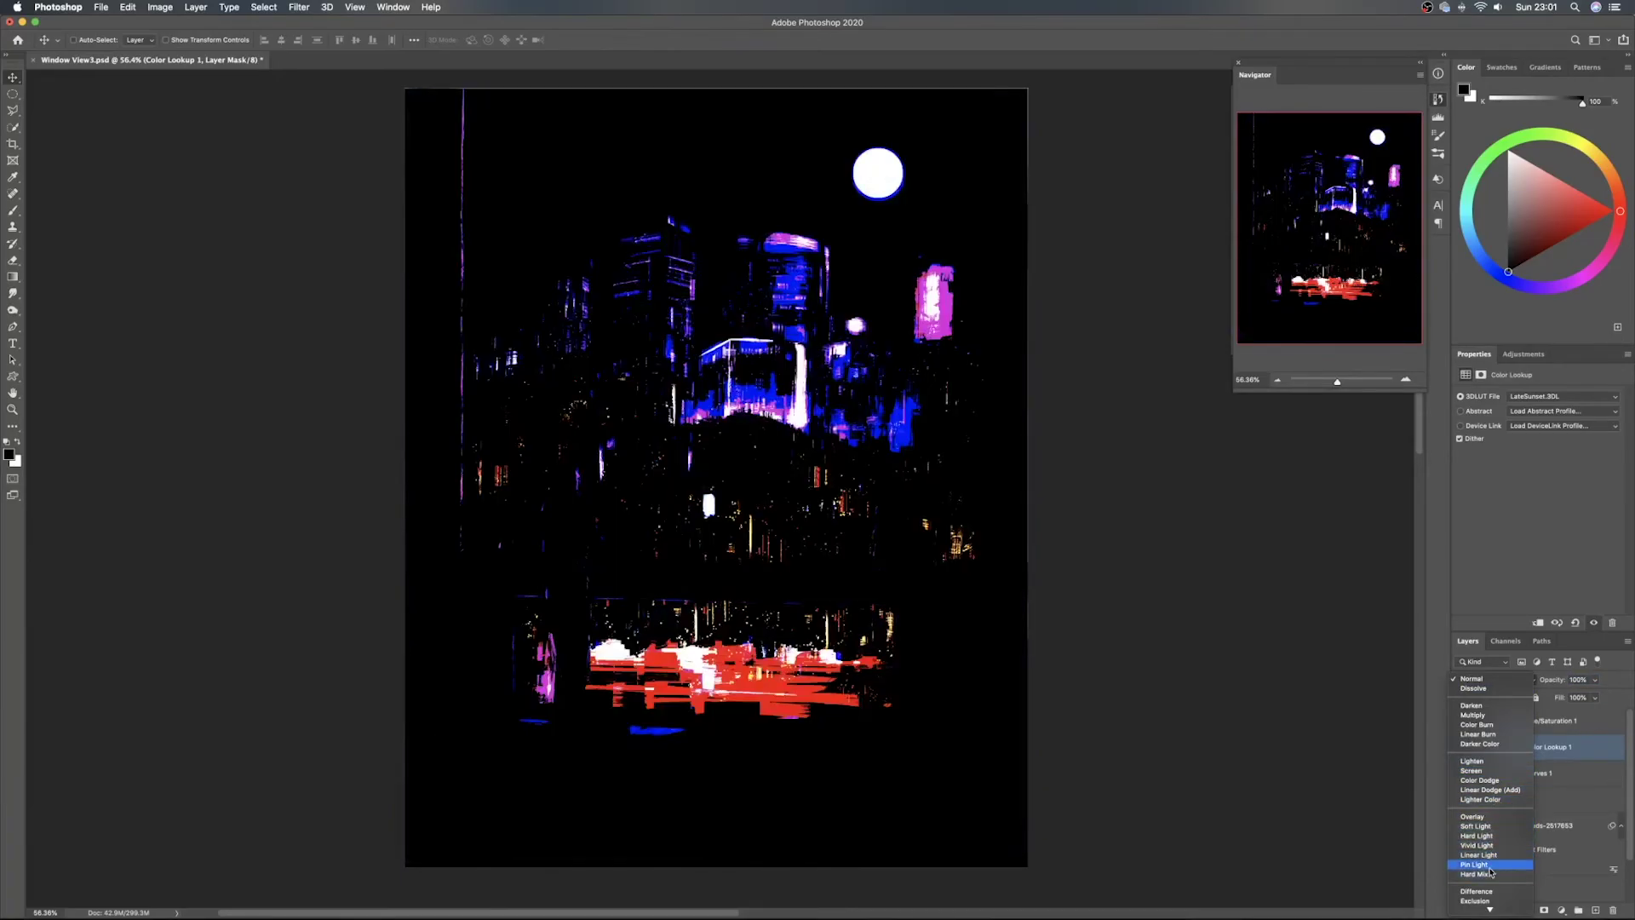
left_click(1603, 753)
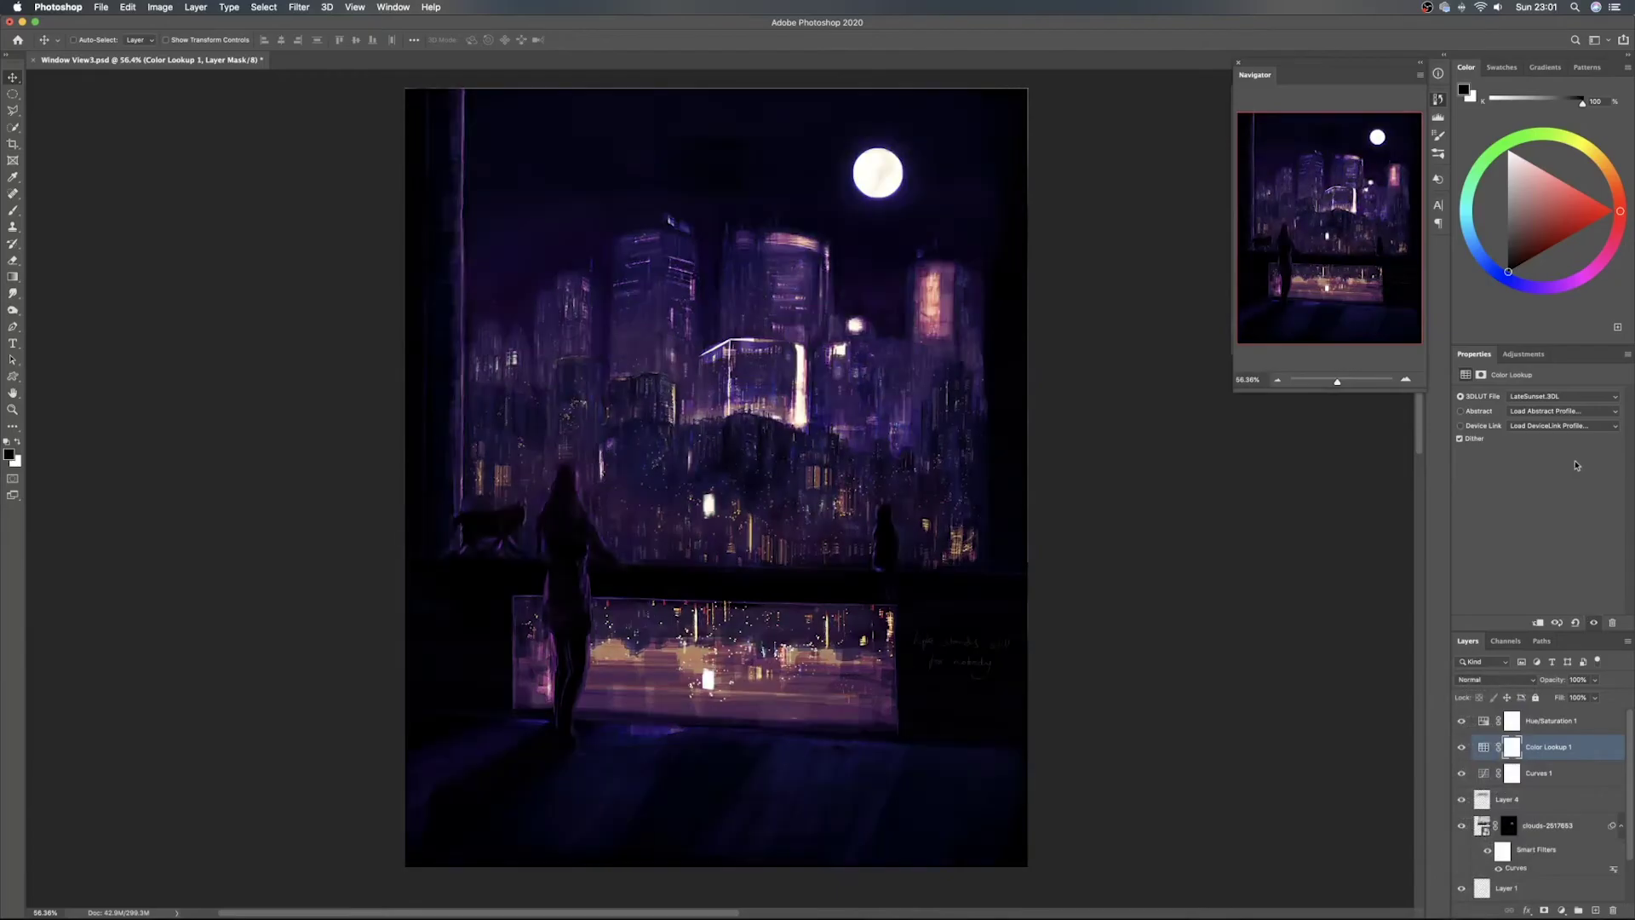
Try the Moonlight.3DL, NightFromDay.CUBE and Soft_Warming.look LUTs in turn on Color Lookup 1
left_click(1558, 396)
left_click(1553, 409)
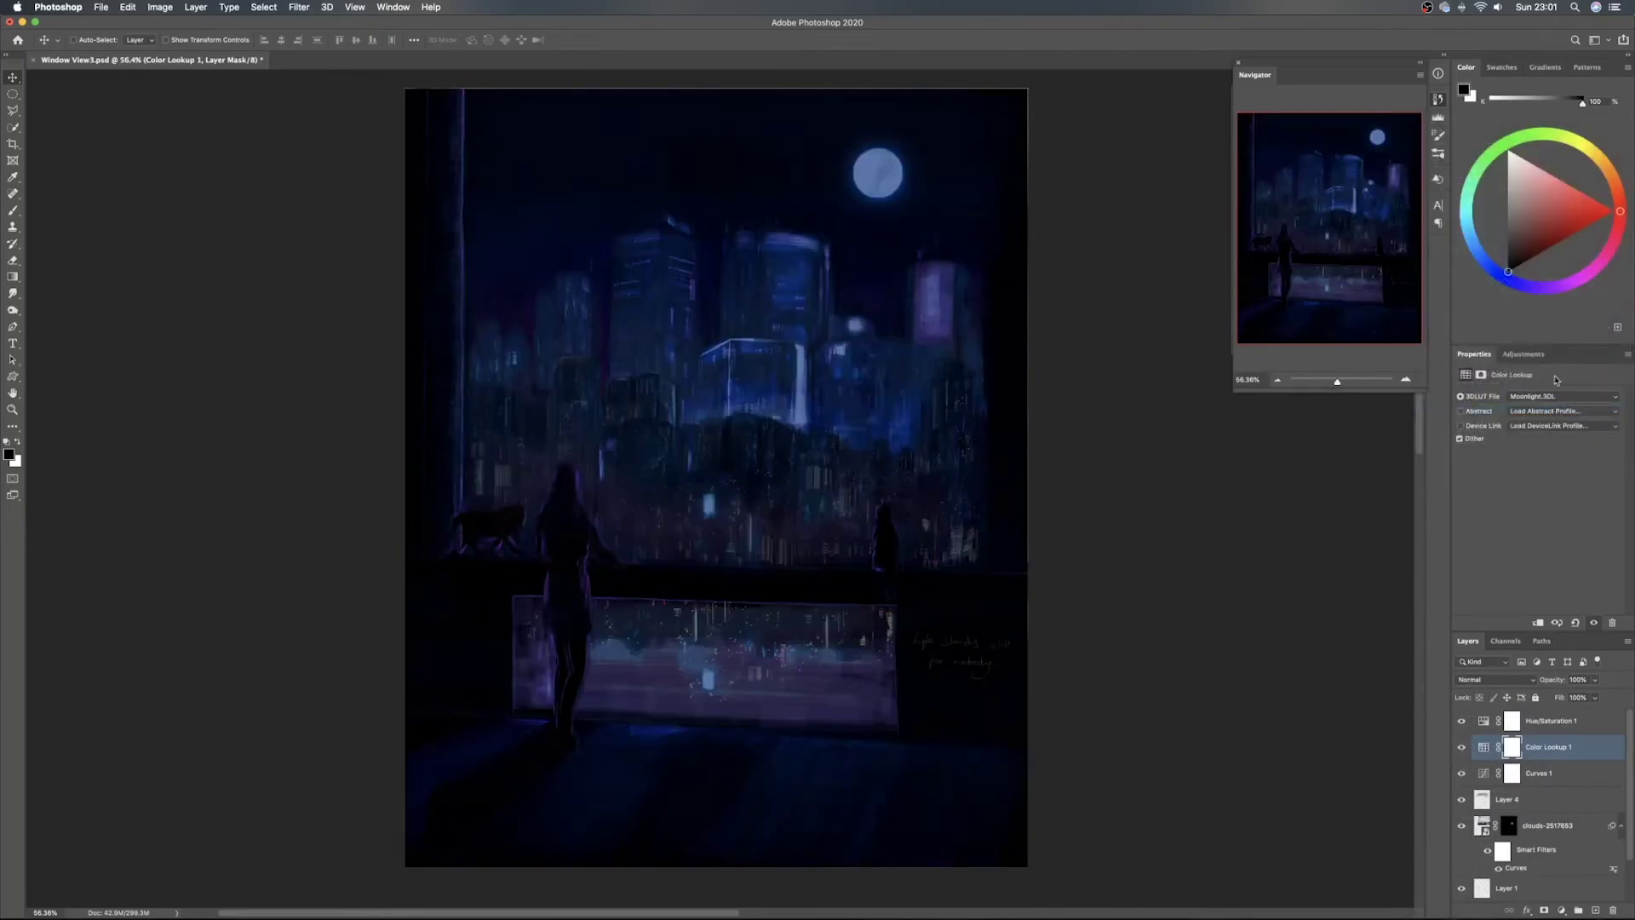
left_click(1553, 397)
left_click(1550, 410)
left_click(1550, 396)
left_click(1543, 404)
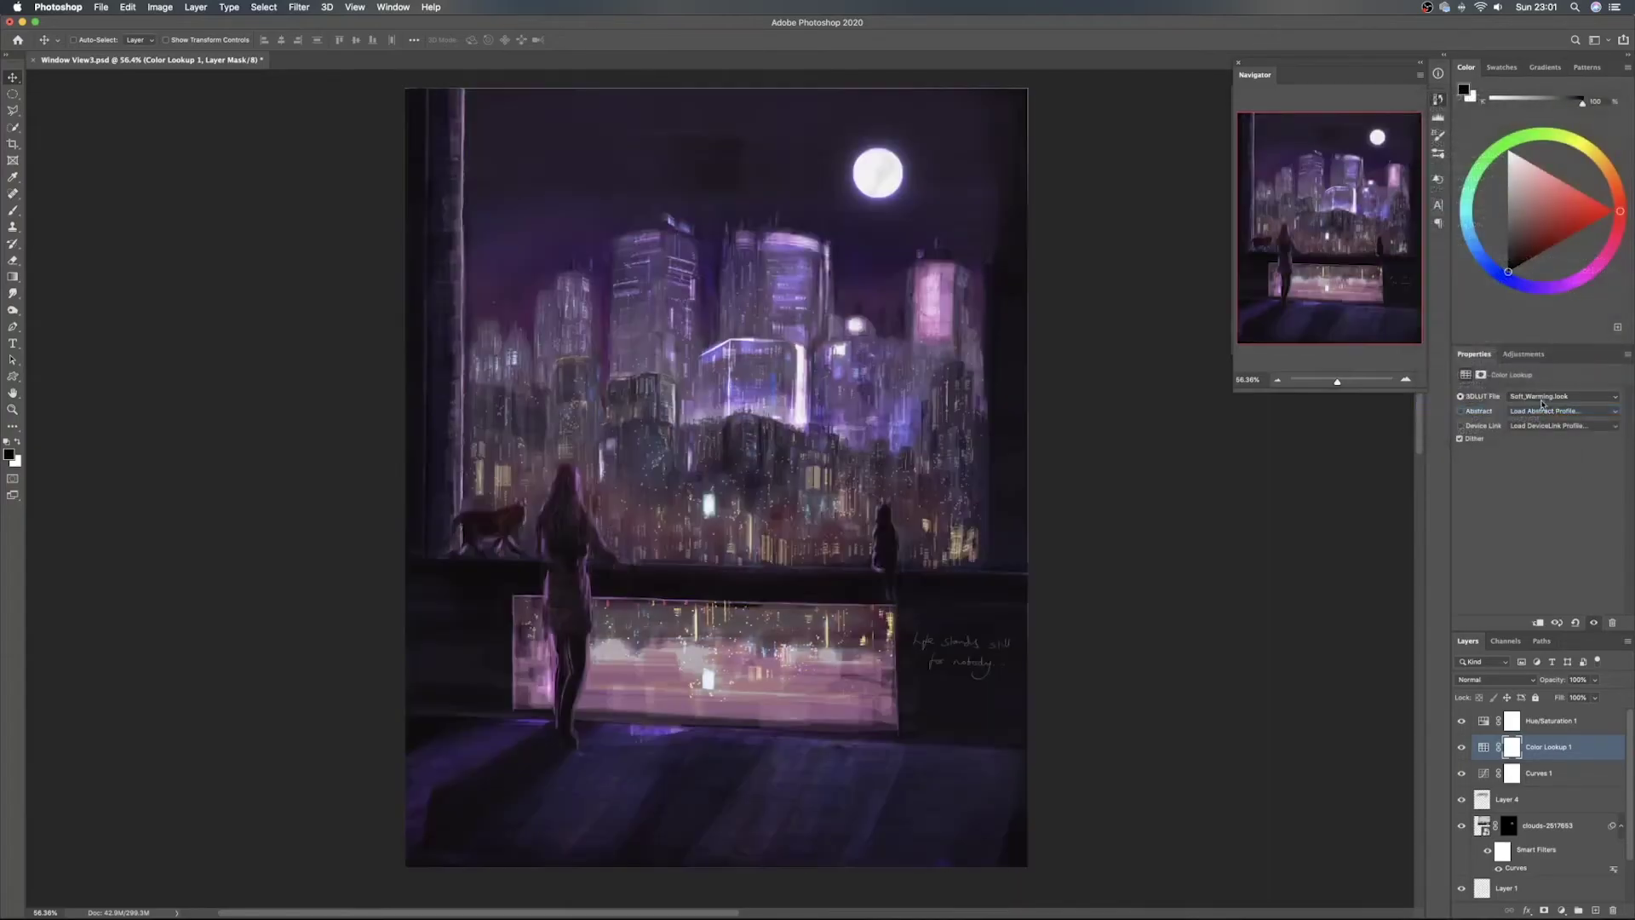
Set Color Lookup 1's LUT to TealOrangePlusContrast.3DL after trying TensionGreen.3DL, and compare the painting with the layer hidden and shown
left_click(1542, 396)
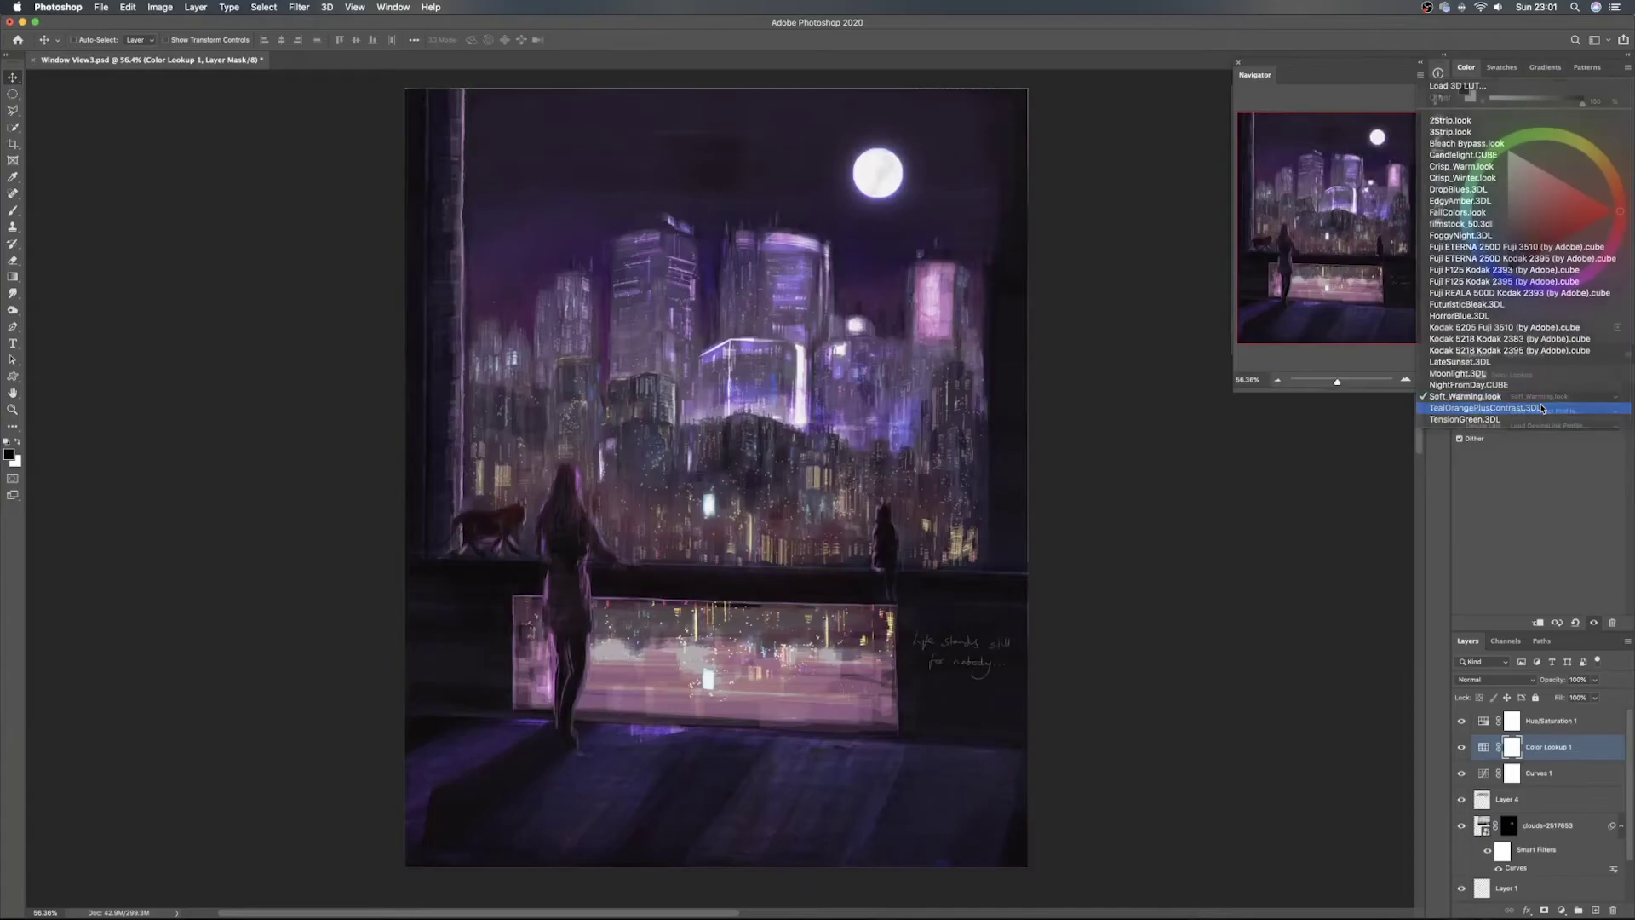
left_click(1543, 409)
left_click(1543, 397)
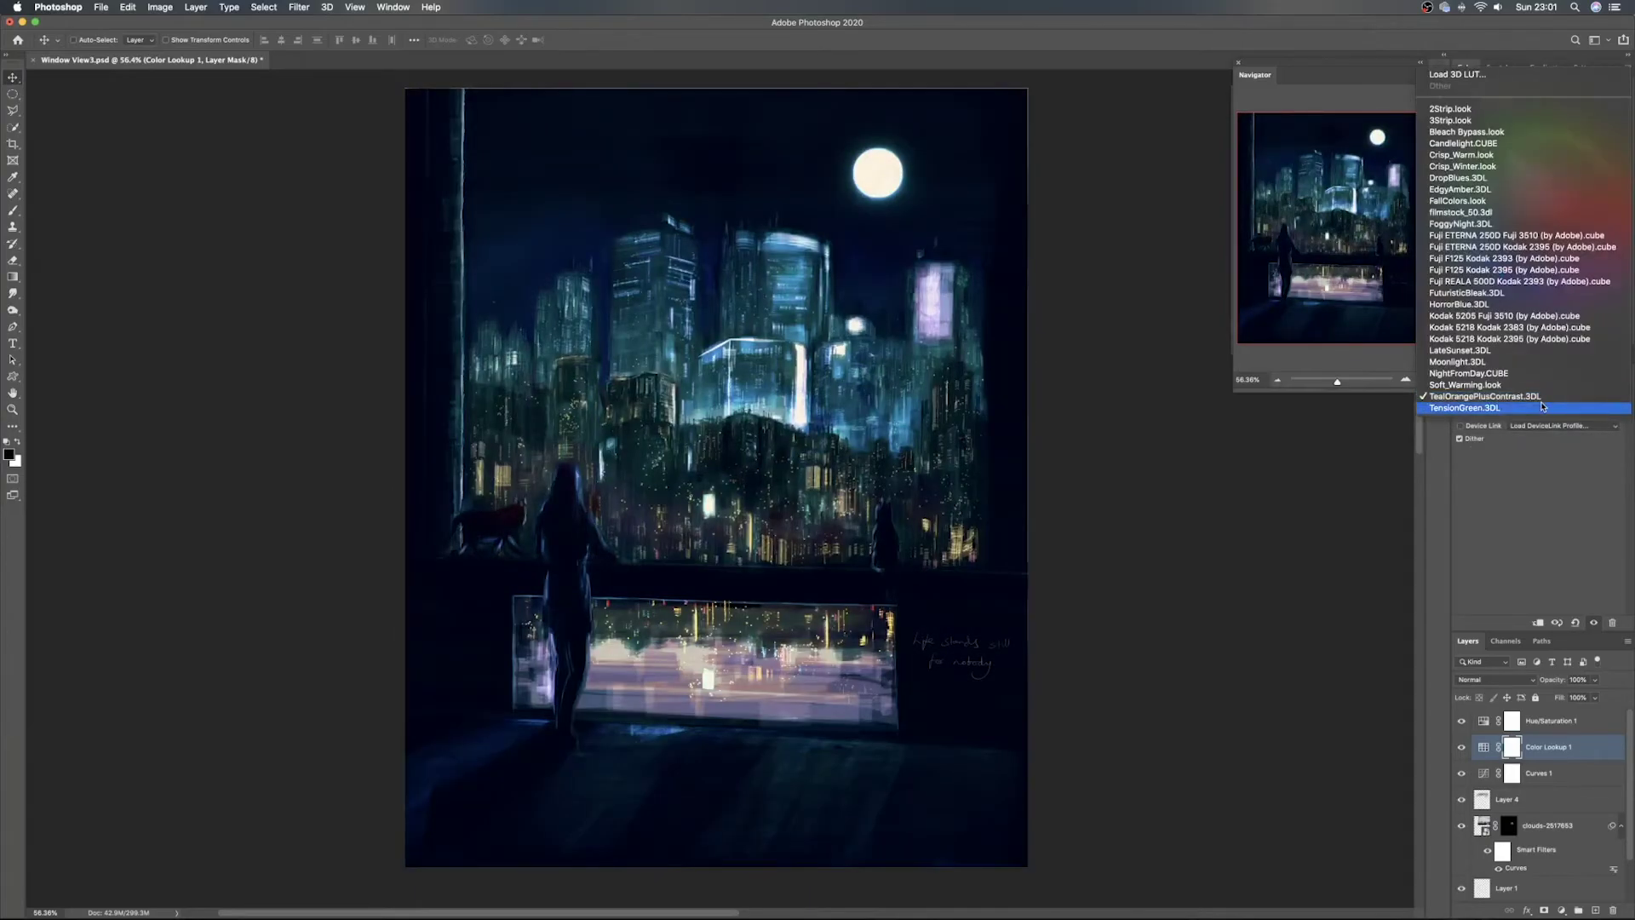
left_click(1542, 407)
left_click(1543, 397)
left_click(1543, 386)
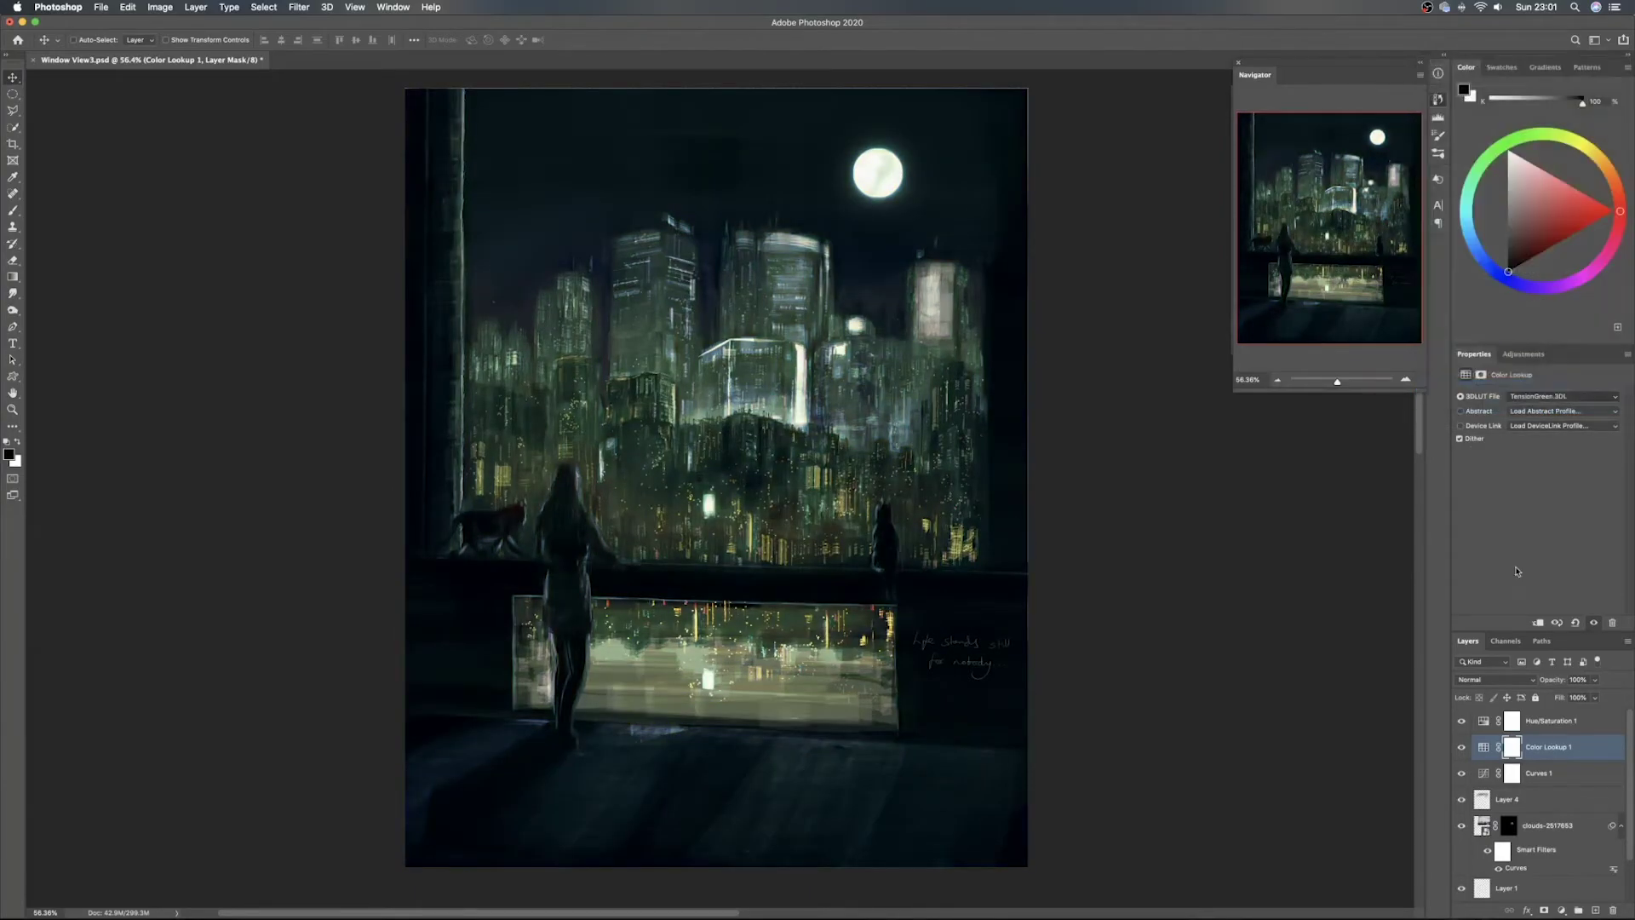
left_click(1461, 747)
left_click(1461, 748)
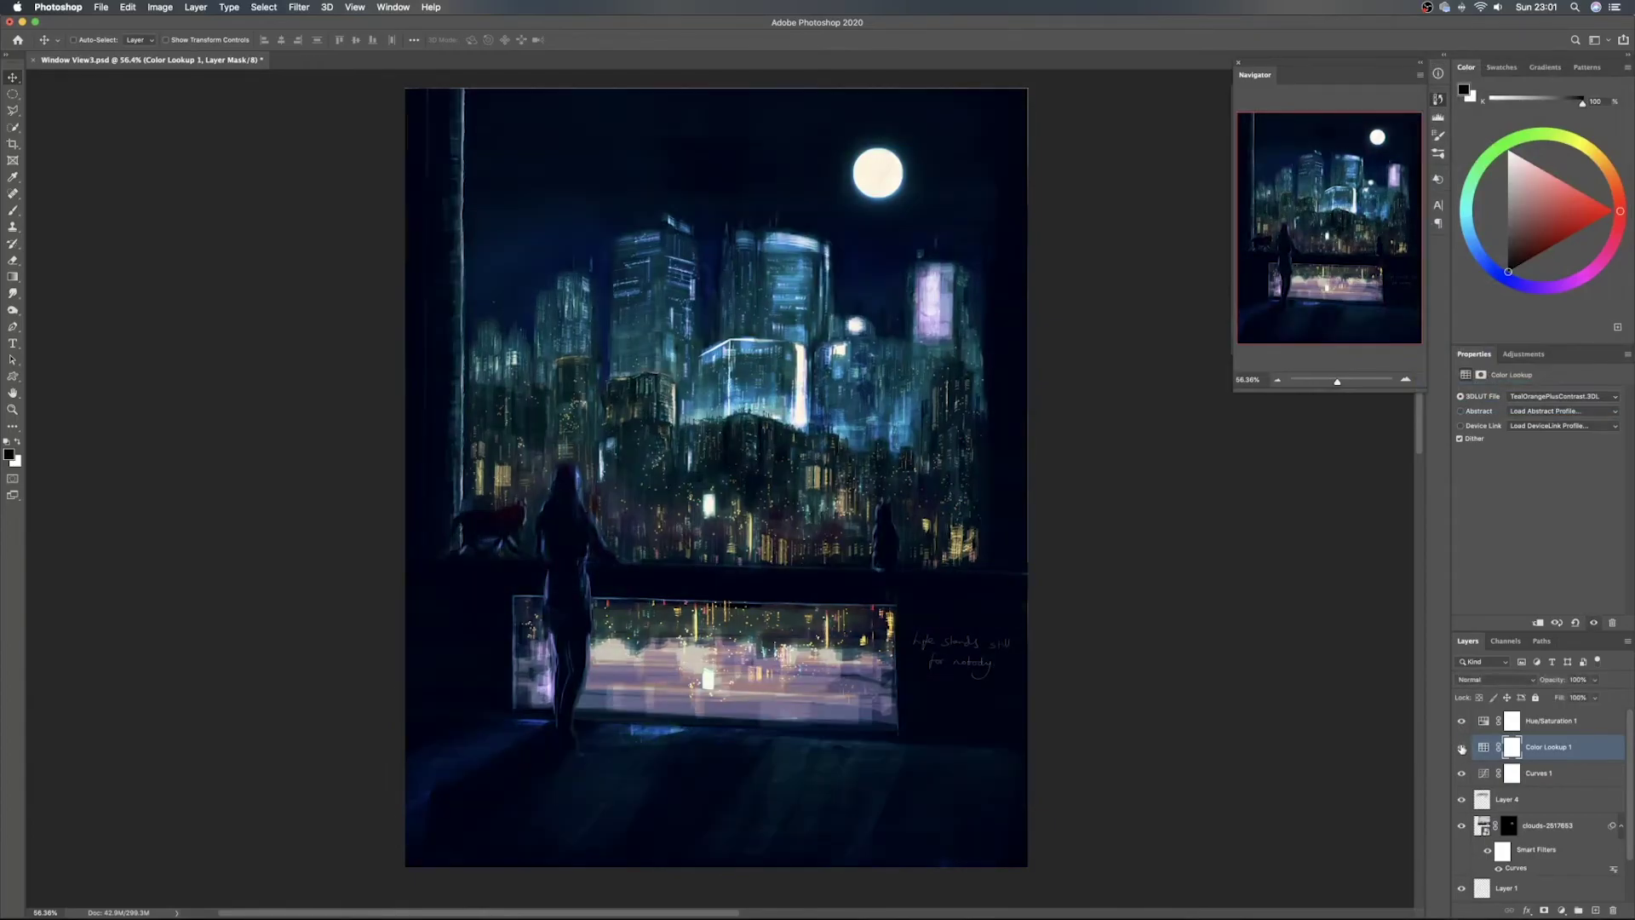
Set the Color Lookup 1 layer's blend mode to Hue and reduce its opacity
left_click(1497, 678)
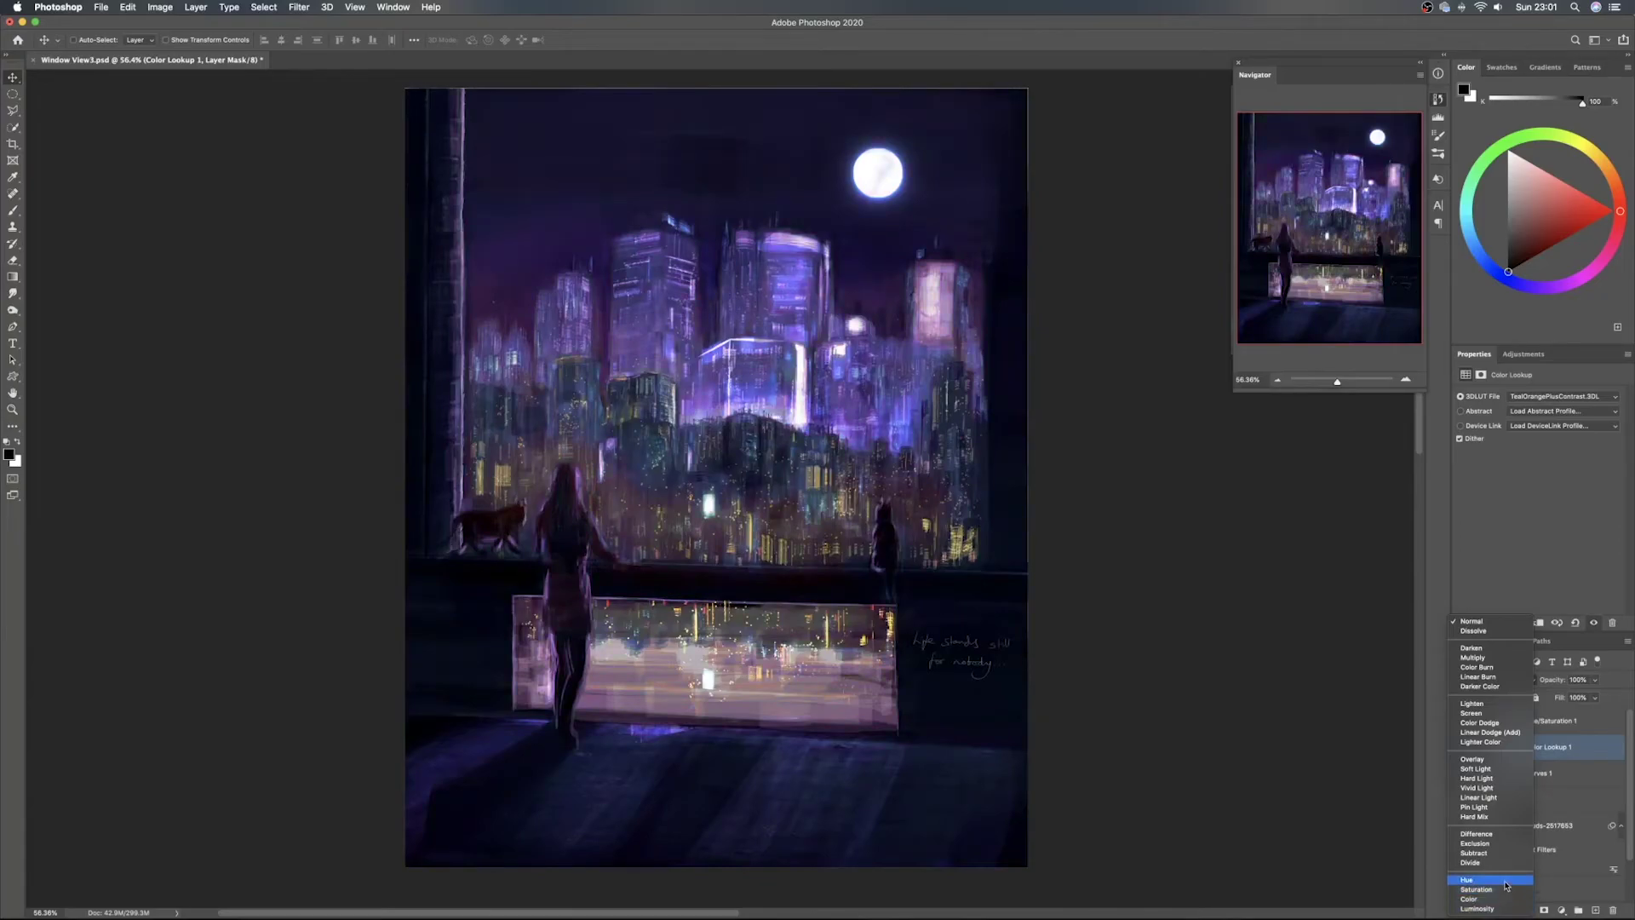
left_click(1505, 886)
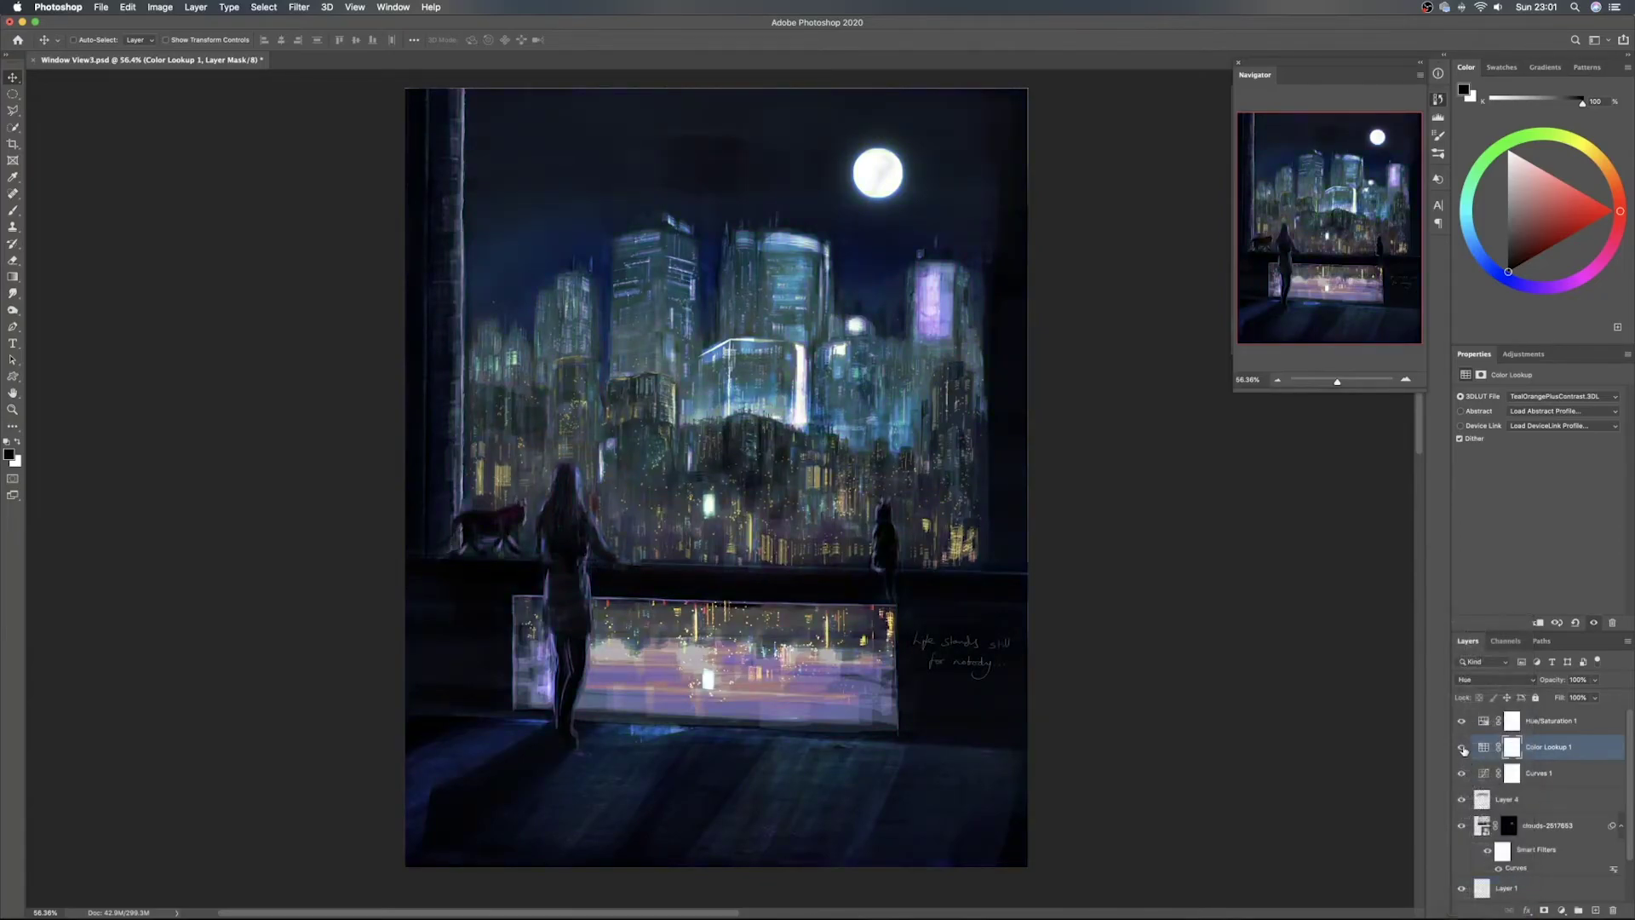
left_click(1462, 747)
left_click(1462, 748)
left_click_drag(1559, 680, 1248, 682)
left_click_drag(1248, 681, 1156, 679)
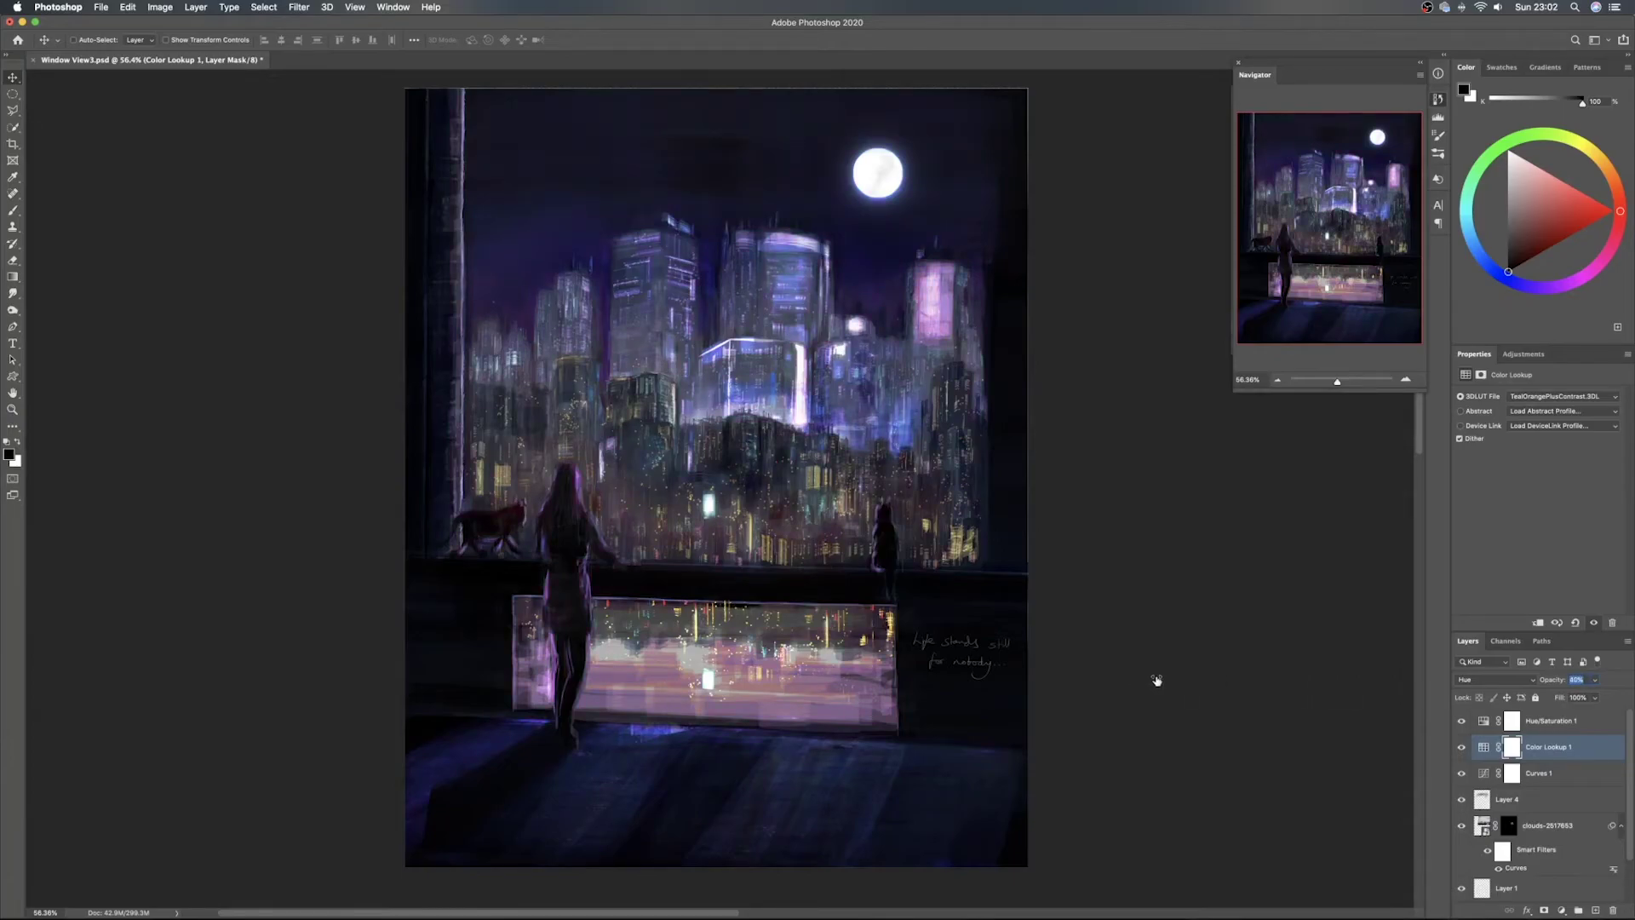
Compare the painting with Color Lookup 1 hidden and shown, and lower the layer's opacity further
left_click(1462, 748)
left_click(1462, 749)
left_click(1462, 749)
left_click(1462, 749)
left_click(1462, 749)
left_click(1462, 748)
left_click(1462, 749)
left_click(1461, 749)
left_click_drag(1551, 680, 1427, 685)
key("Return")
Add a new layer above Layer 4 and brush a soft white glow around the bright light reflection in the water
left_click(1574, 803)
left_click(1595, 909)
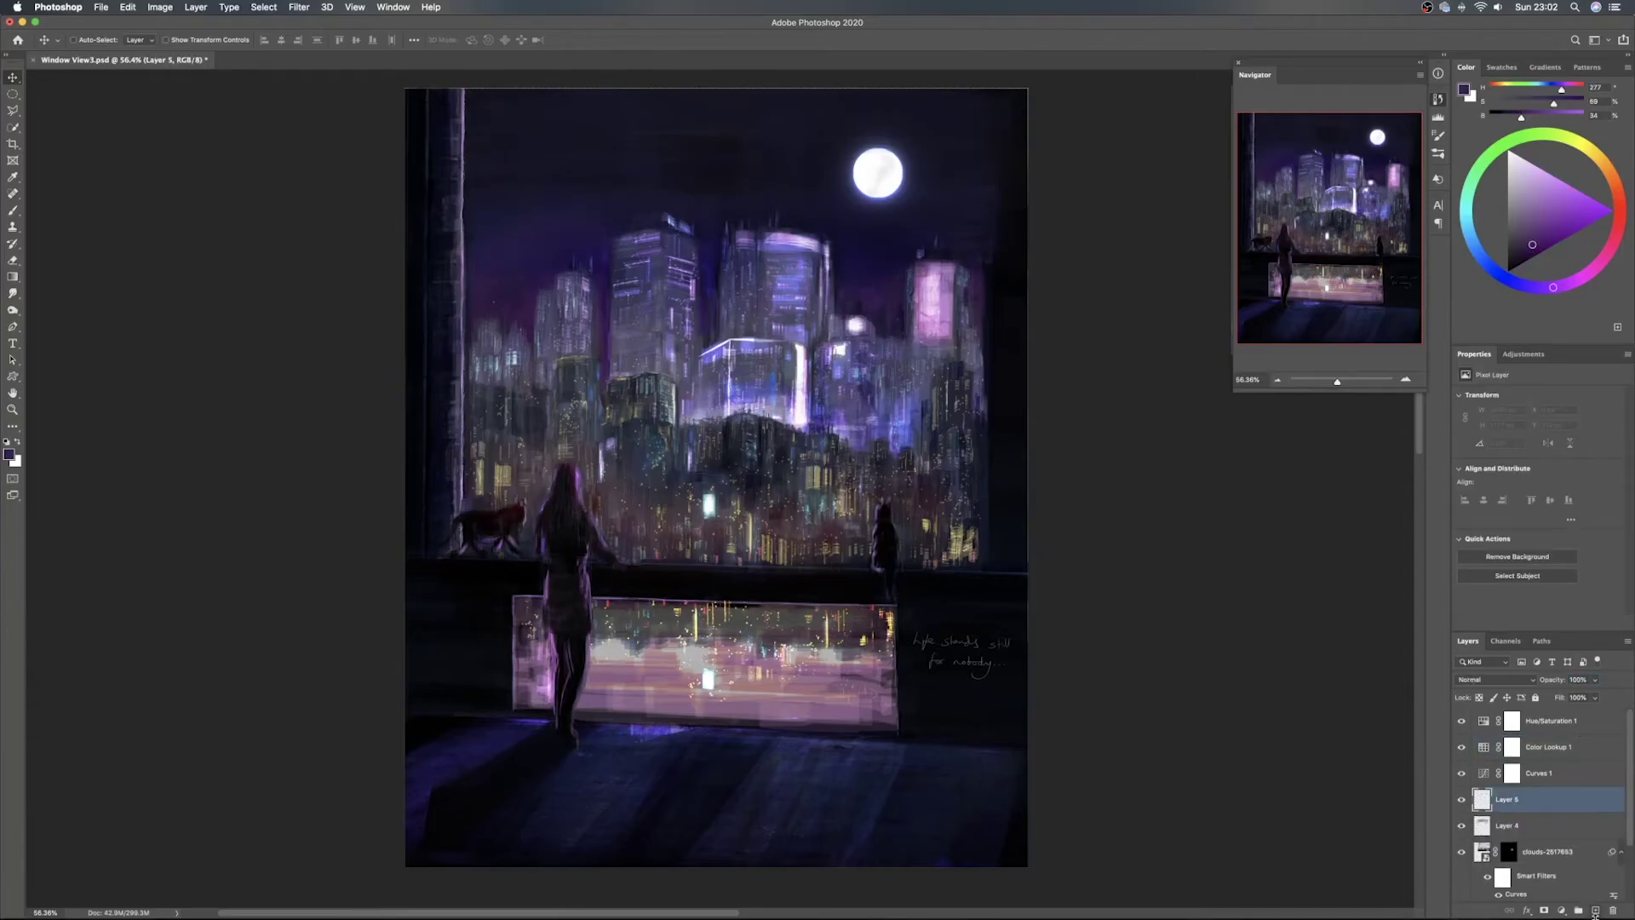
key("b")
left_click_drag(716, 669, 673, 677)
left_click(706, 684, "alt")
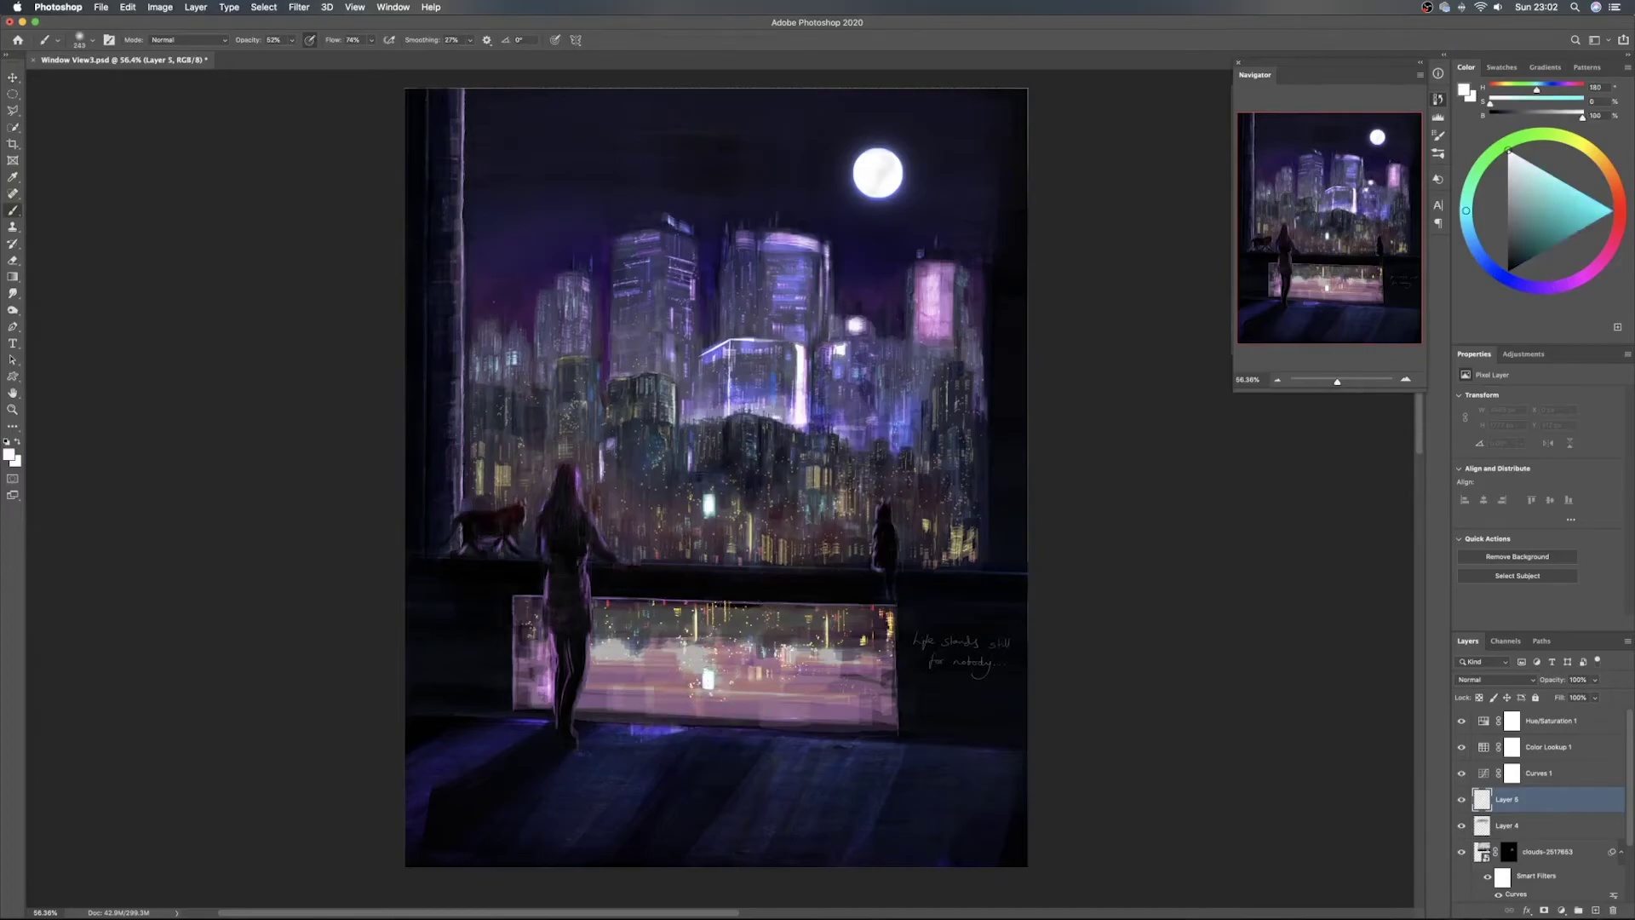
left_click(707, 679)
left_click(707, 678)
left_click(707, 679)
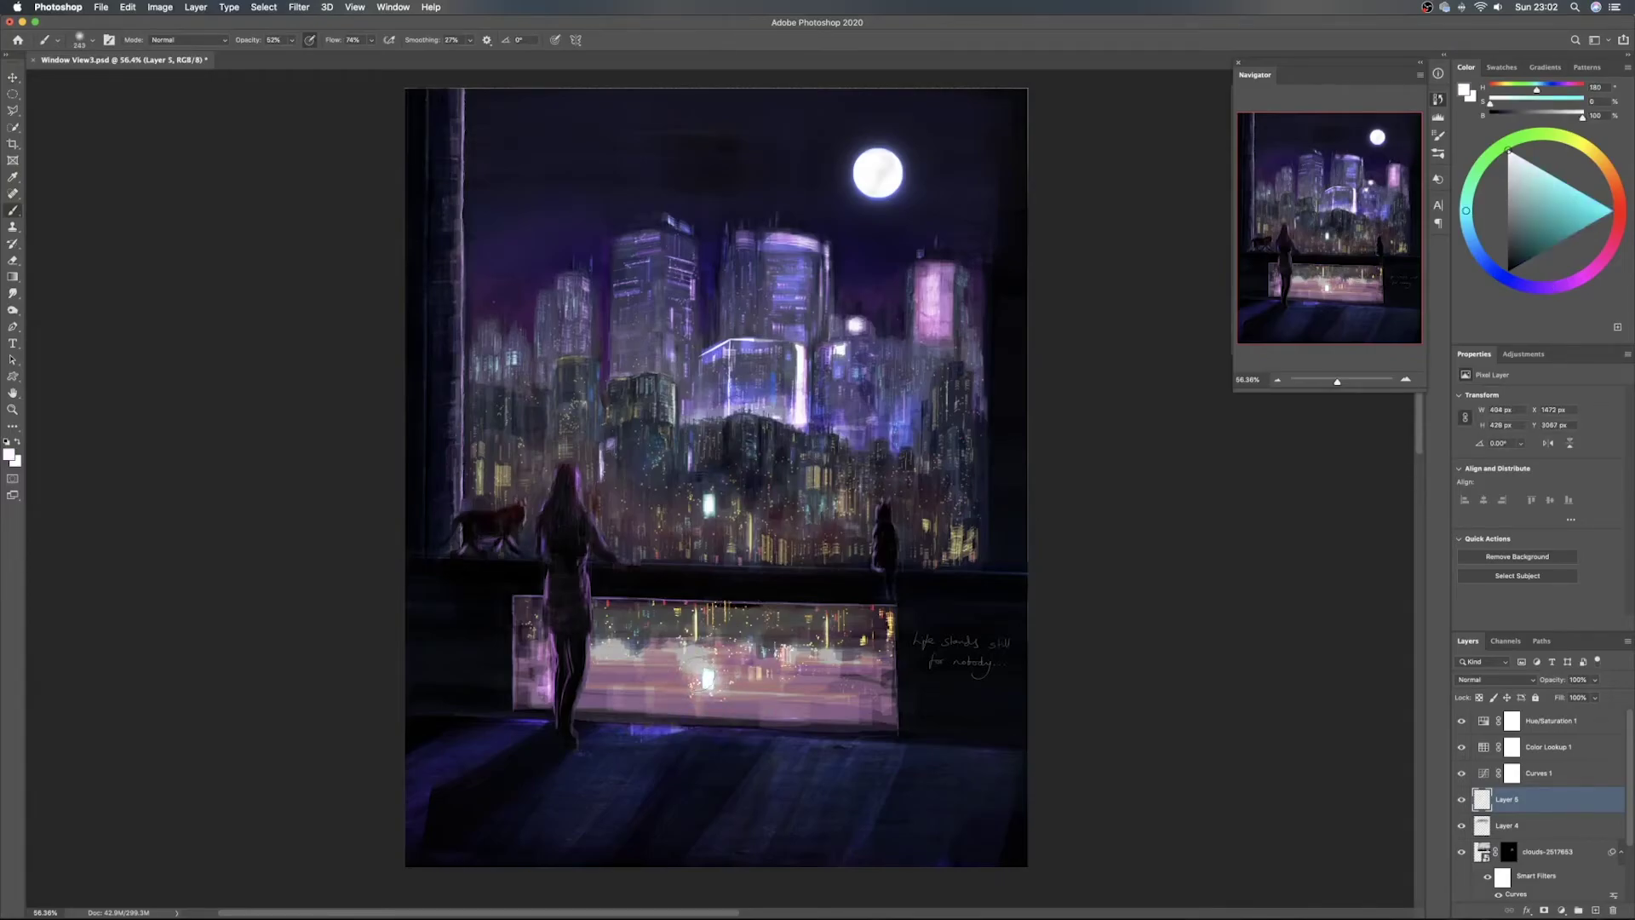
left_click_drag(708, 682, 677, 688)
left_click(708, 680)
Tint the reflection's glow with light cyan and soften it with mauve and grey-green tones sampled from the water
left_click_drag(1584, 203, 1567, 184)
left_click(1466, 218)
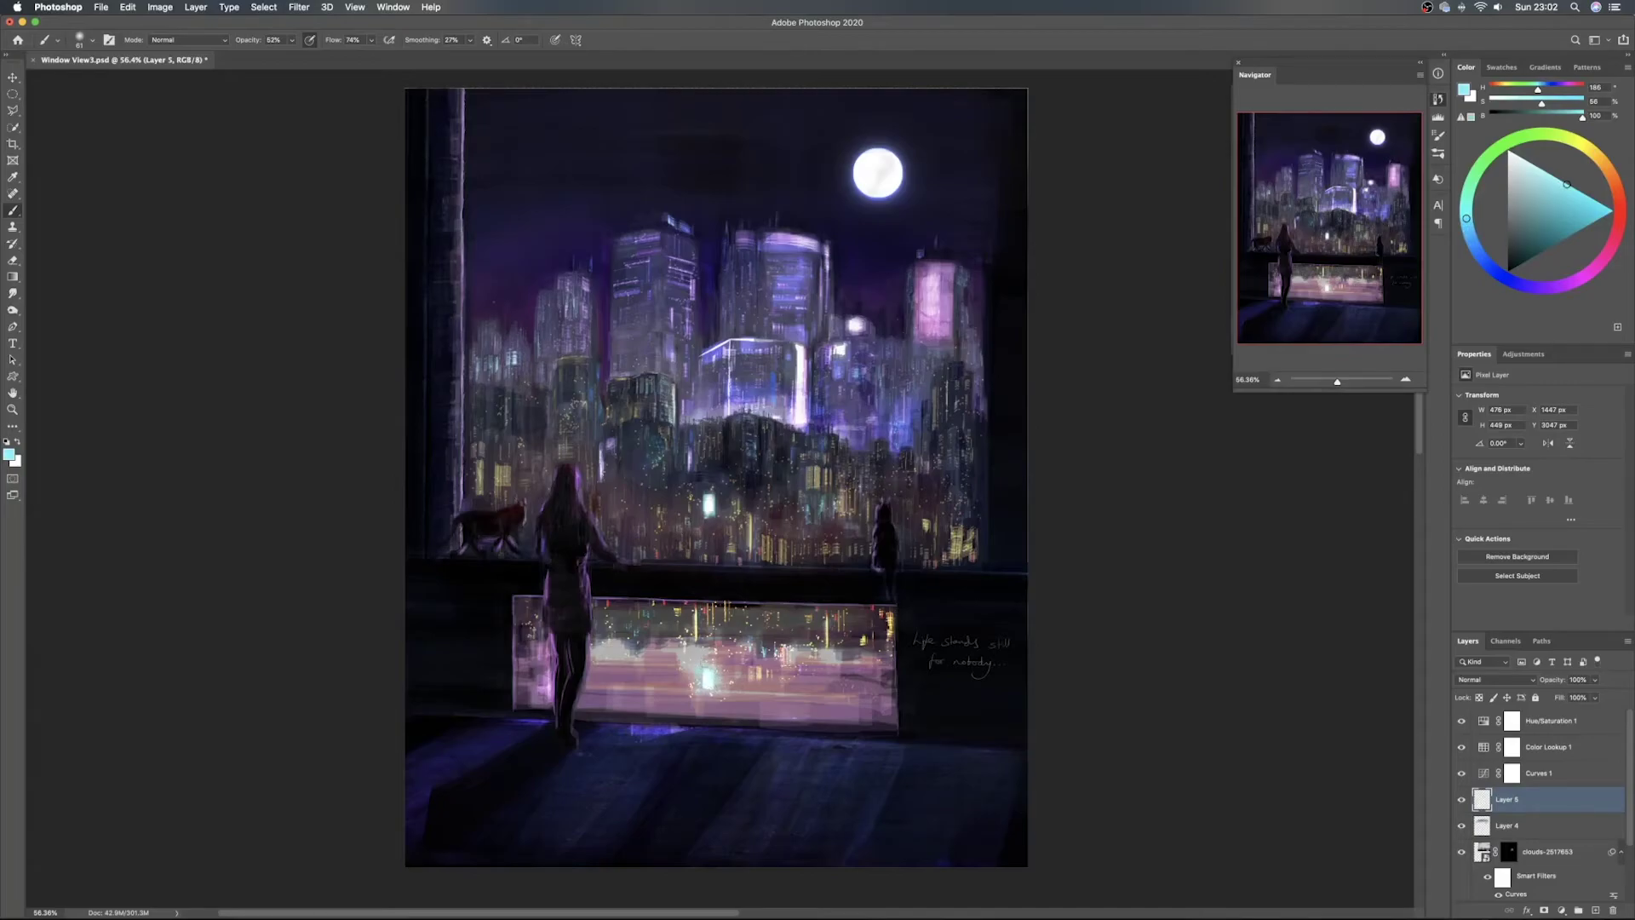
left_click(725, 678, "alt")
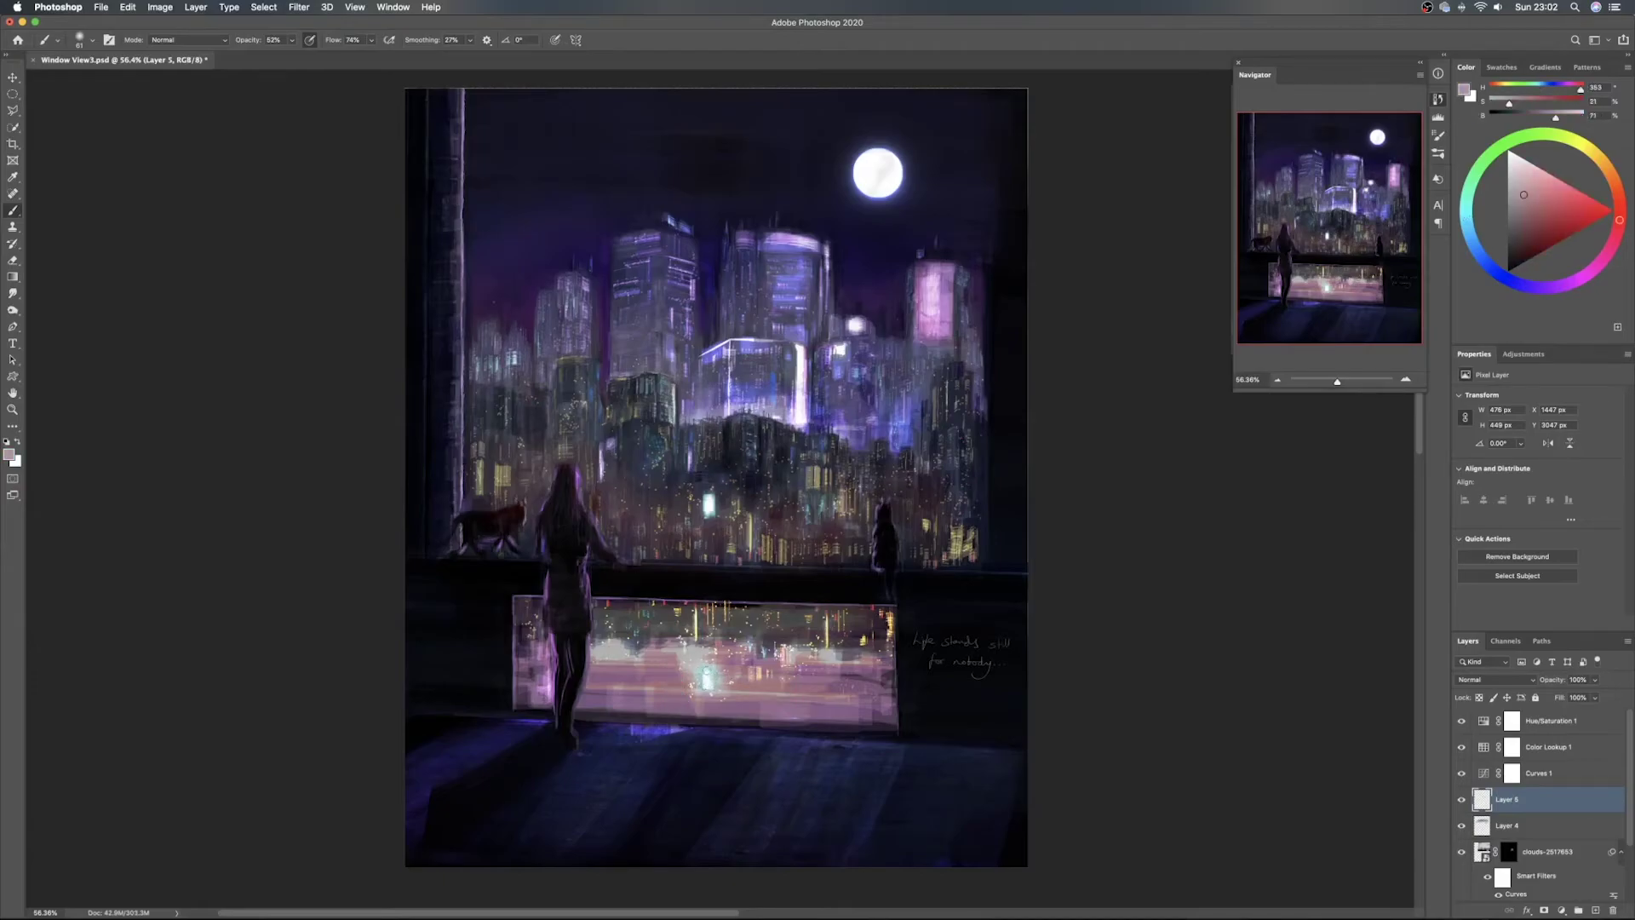
left_click(707, 676, "alt")
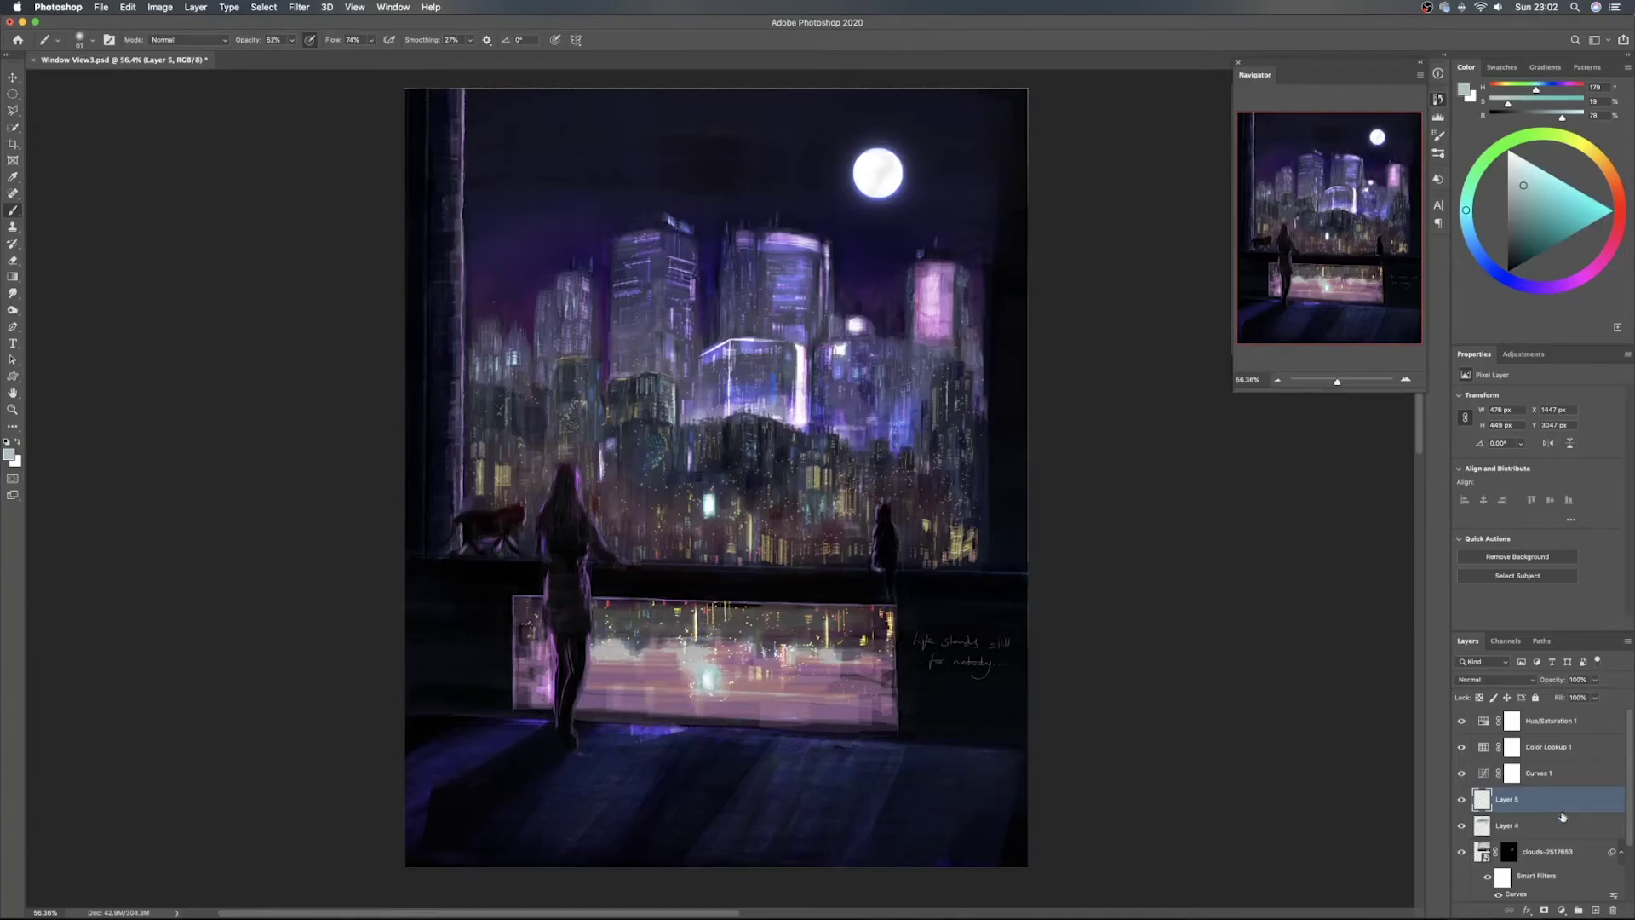
Add another layer, set the brush opacity to 100%, and paint a sampled pinkish tone around the bright reflection
left_click(1594, 911)
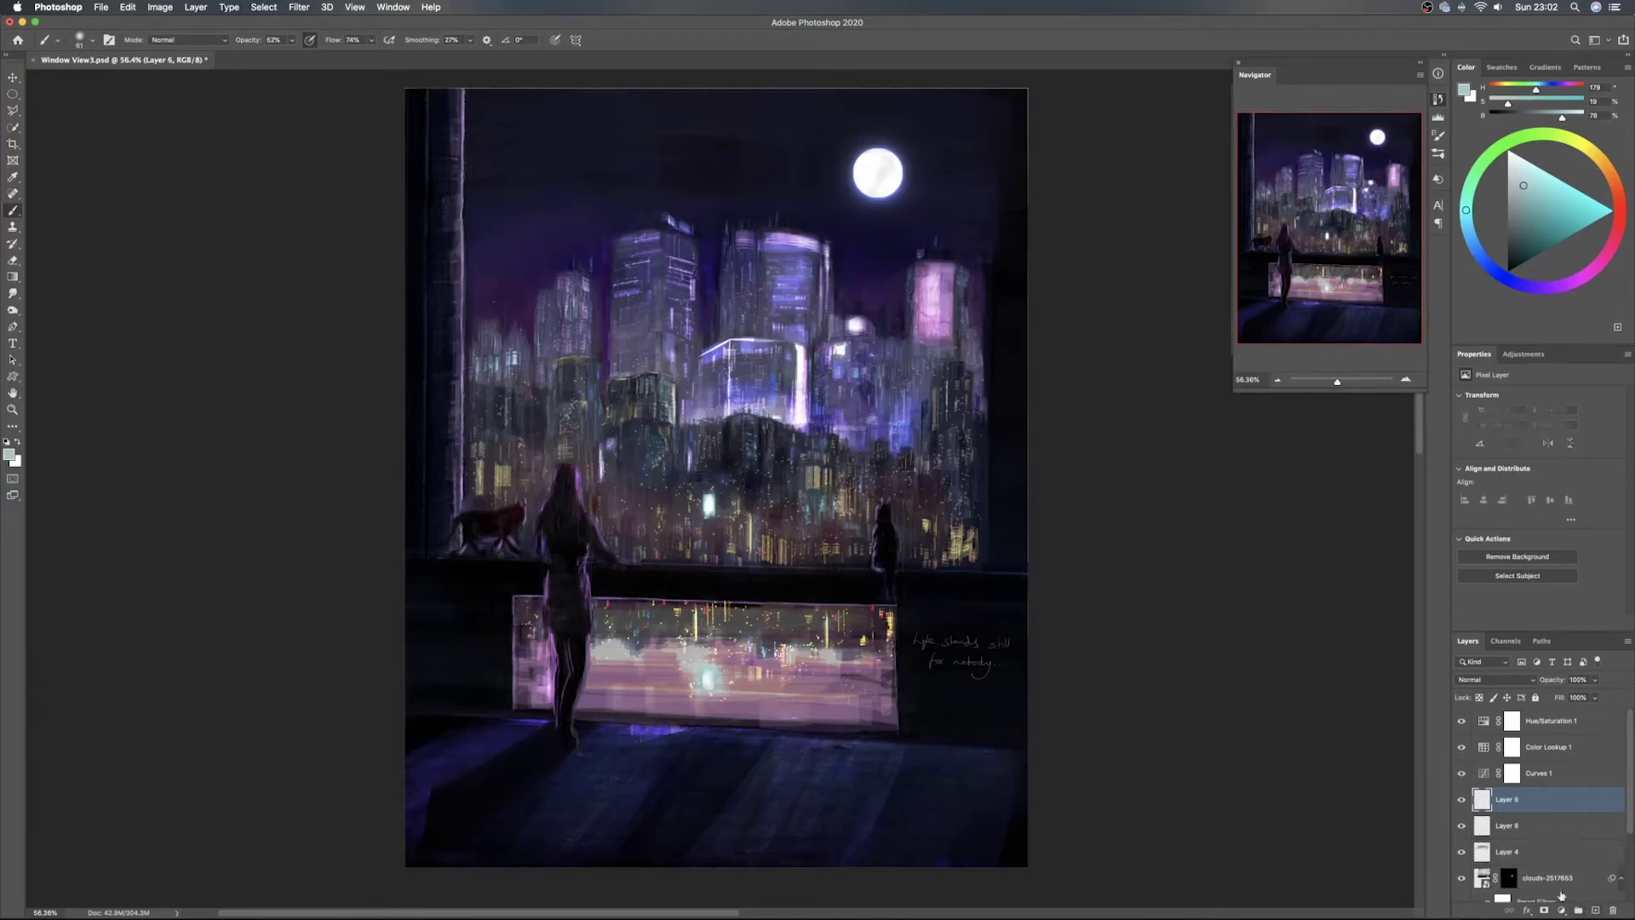
left_click(274, 40)
type("100")
key("Return")
left_click(689, 677, "alt")
mouse_move(704, 673)
left_mouse_down()
mouse_move(703, 692)
mouse_move(726, 685)
left_mouse_up()
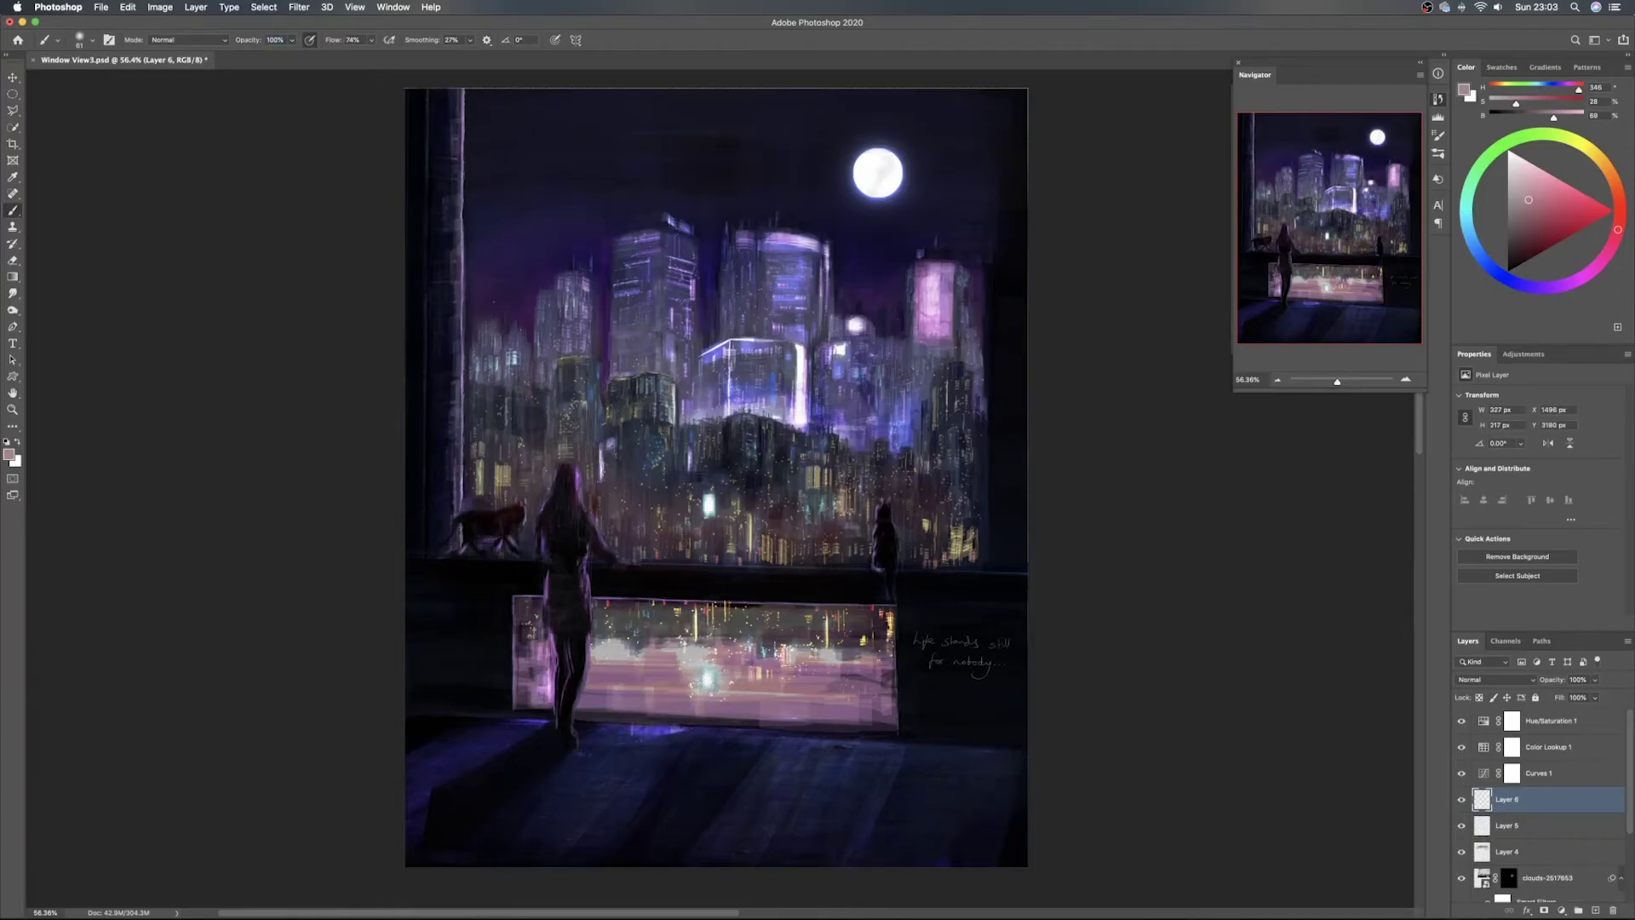
Choose a near-white colour and dab soft highlights over and just above the bright reflection
left_click(695, 657, "alt")
left_click(1507, 160)
left_click_drag(718, 685, 732, 686)
left_click(709, 681)
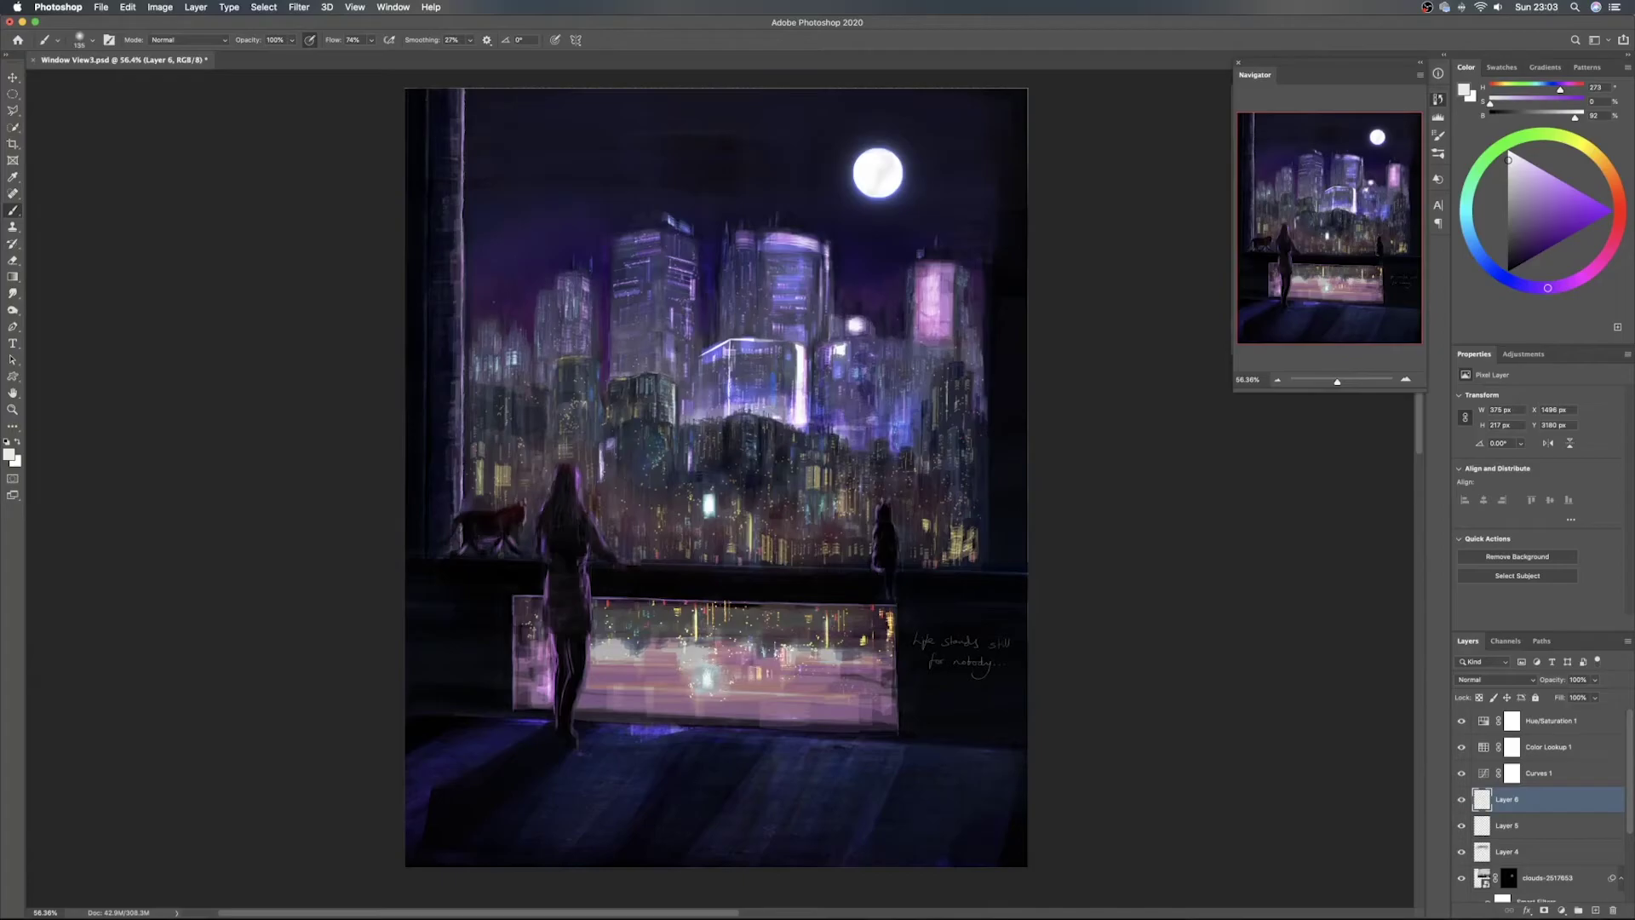
left_click(689, 679)
left_click(689, 671)
left_click(688, 679)
left_click(692, 657)
left_click_drag(695, 659, 706, 657)
Set the brush mode to Color Dodge and brush glowing highlights over the reflection and the surrounding water on Layer 6
left_click(197, 39)
left_click(193, 42)
left_click(194, 41)
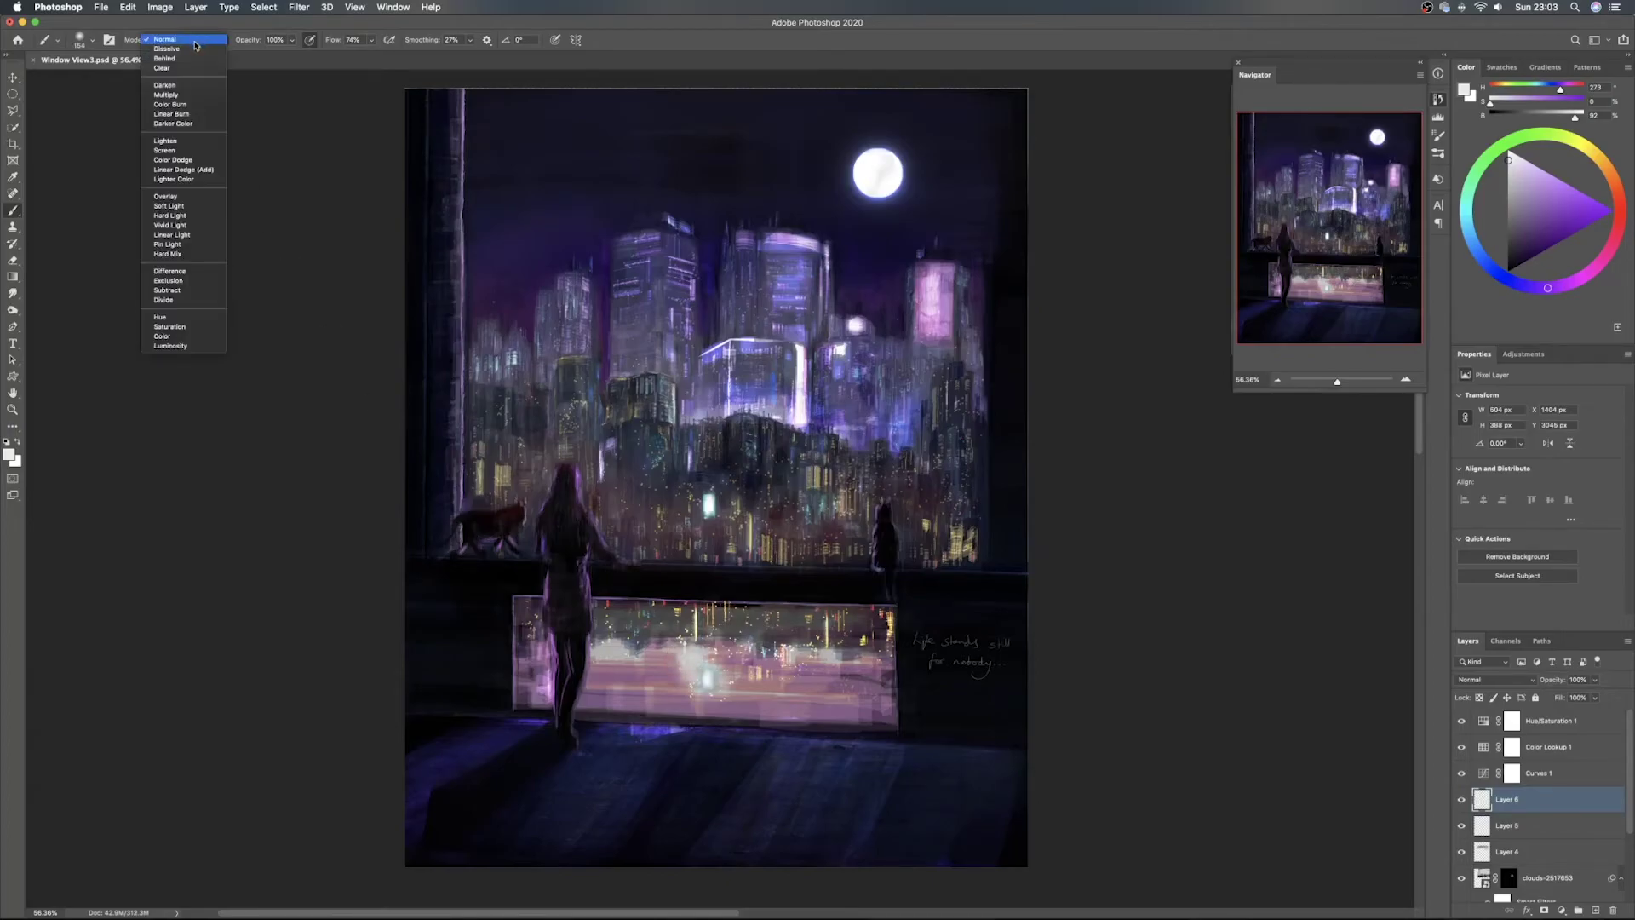
left_click(196, 160)
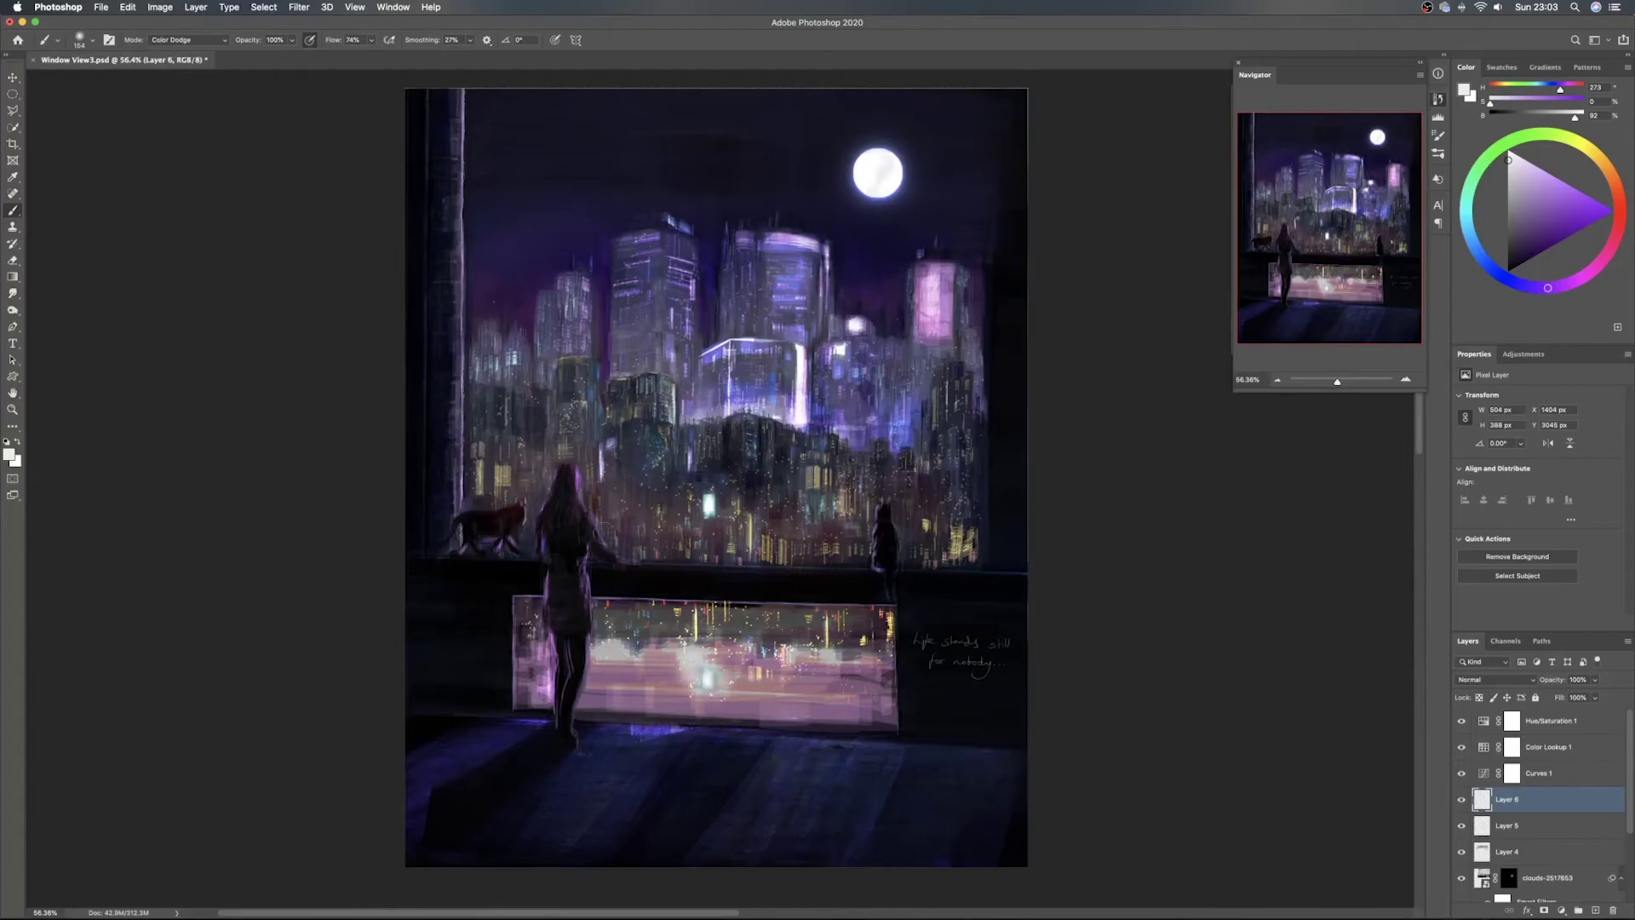
left_click(700, 673)
left_click_drag(698, 671, 702, 676)
left_click(815, 647)
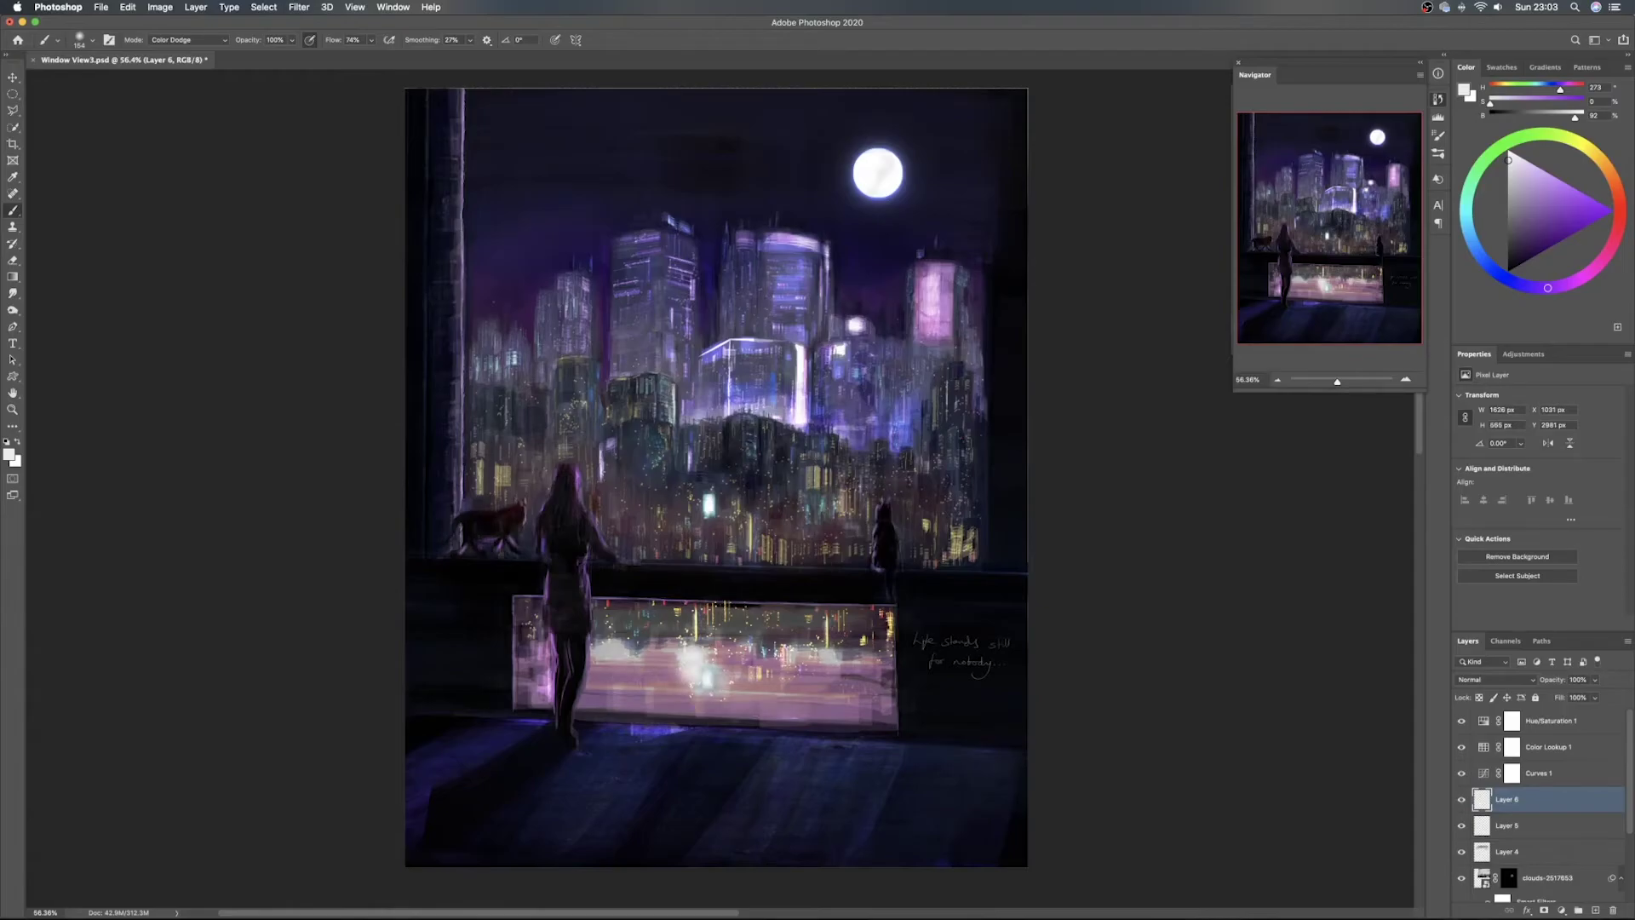
left_click(668, 648)
left_click_drag(809, 656, 845, 656)
left_click(834, 698)
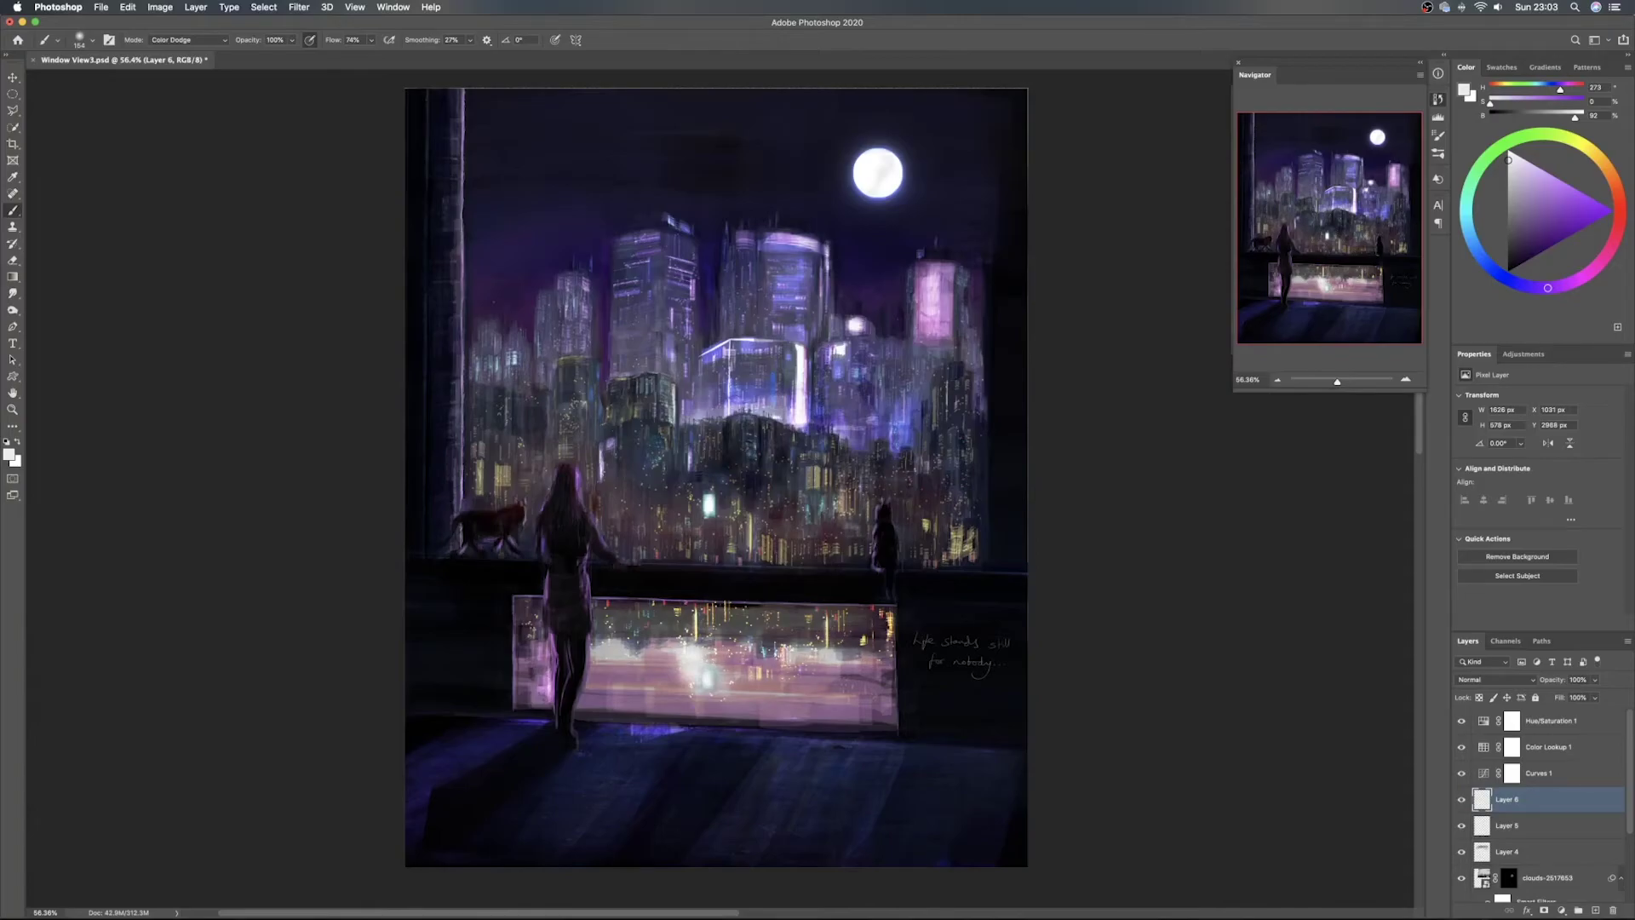
Add a new layer in Color Dodge blend mode and brush sampled mauve-pink glow across the water
left_click(1595, 909)
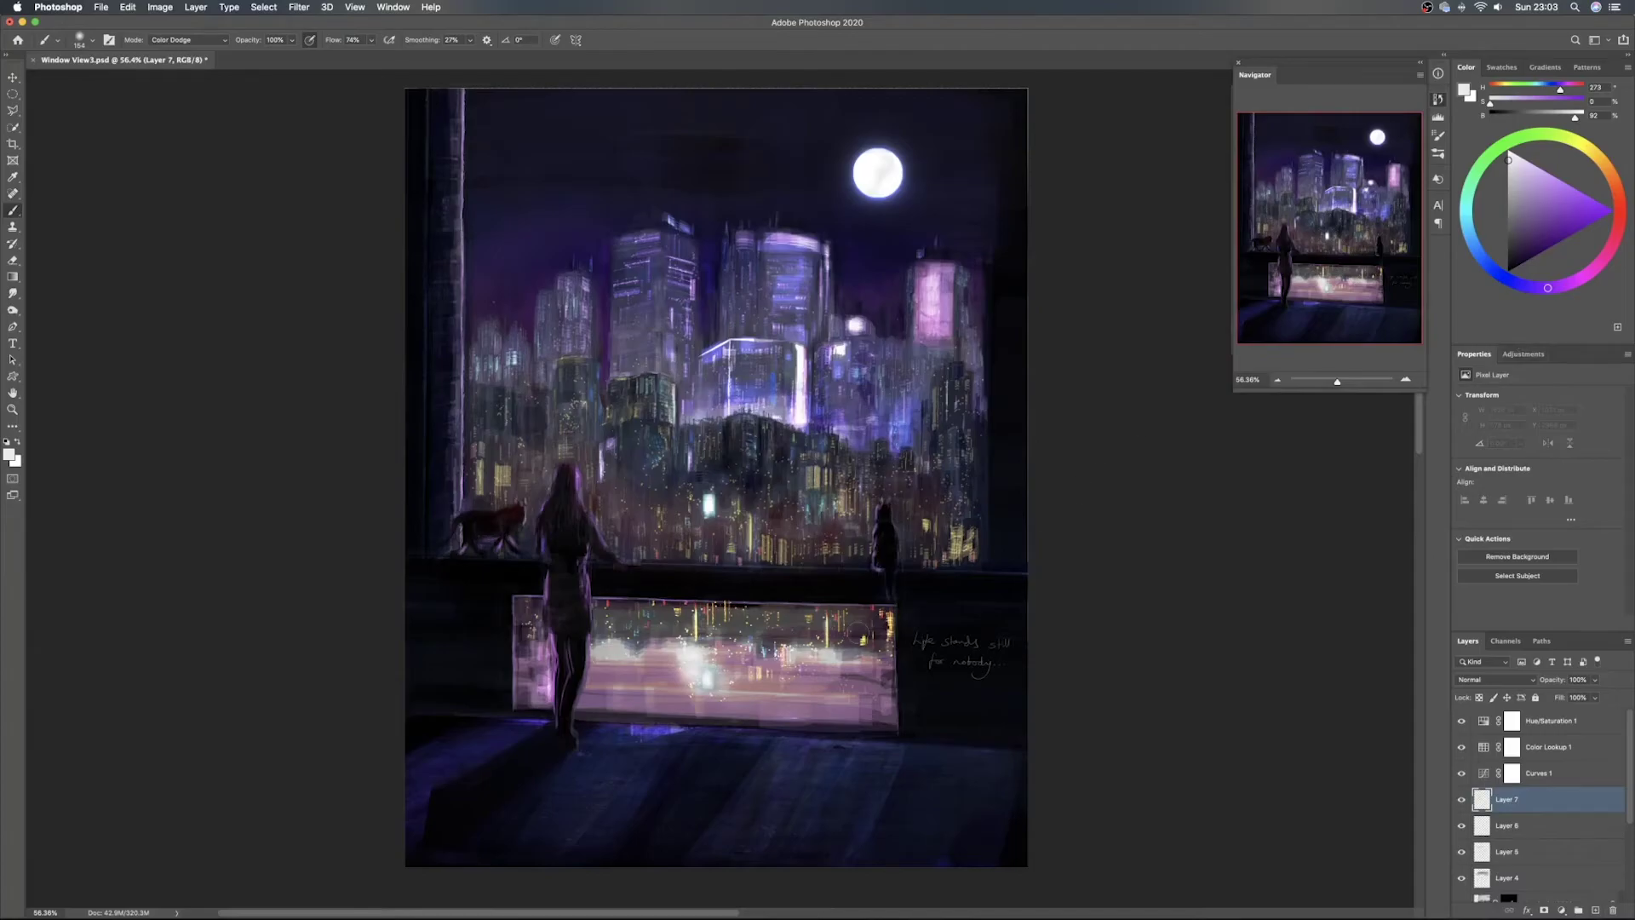
left_click(803, 686, "alt")
left_click(783, 670, "alt")
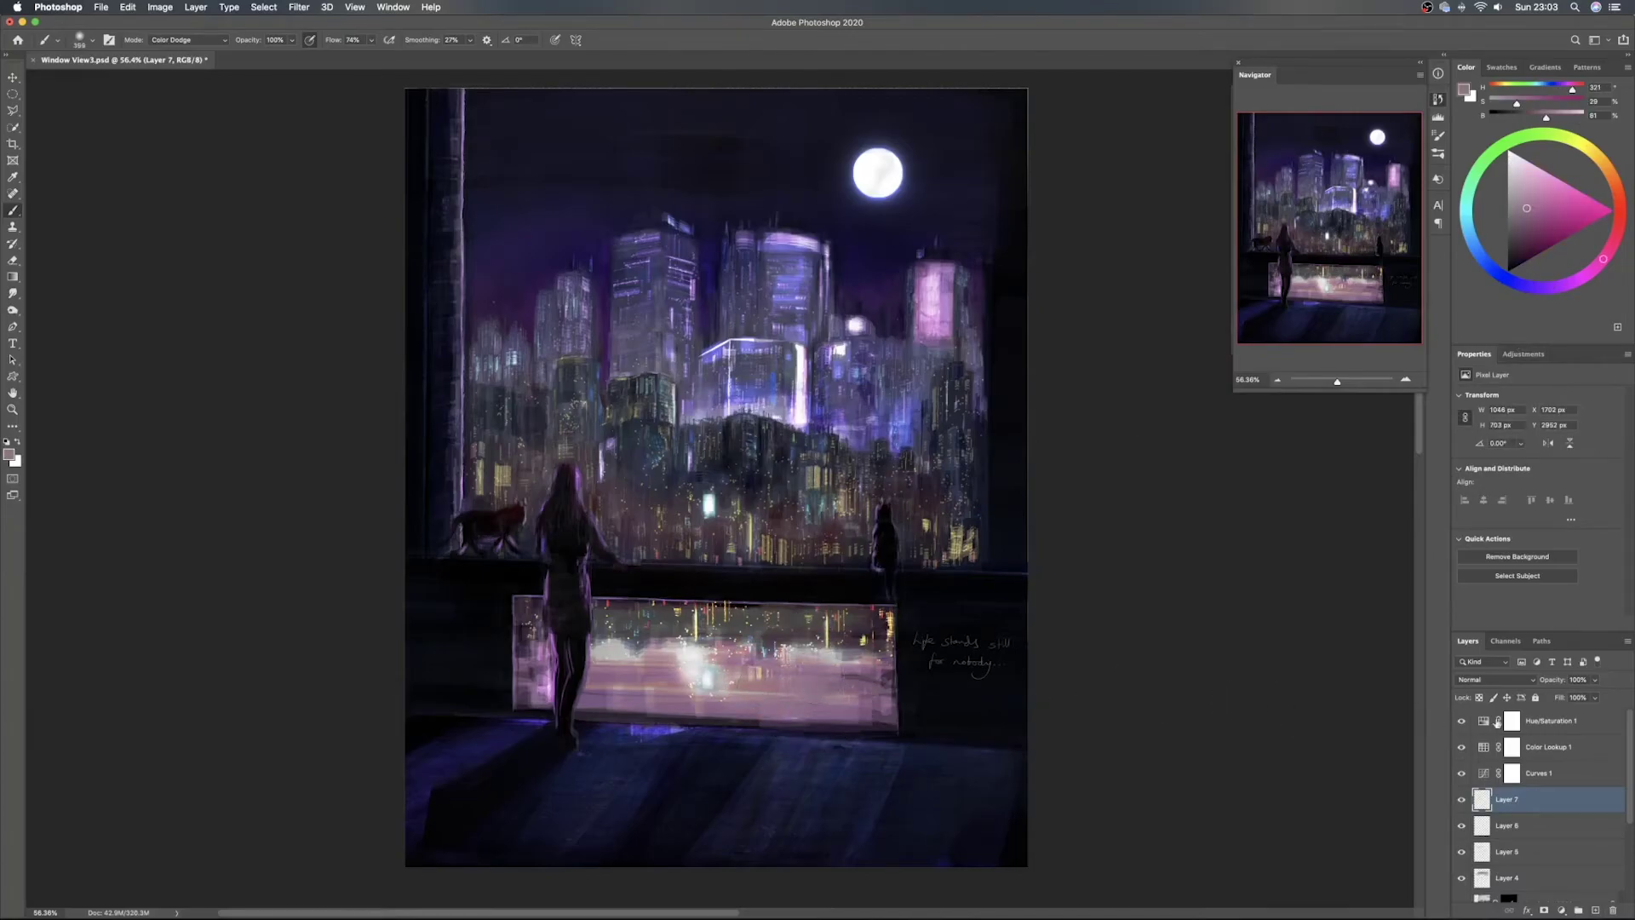
left_click(1495, 679)
left_click(1504, 780)
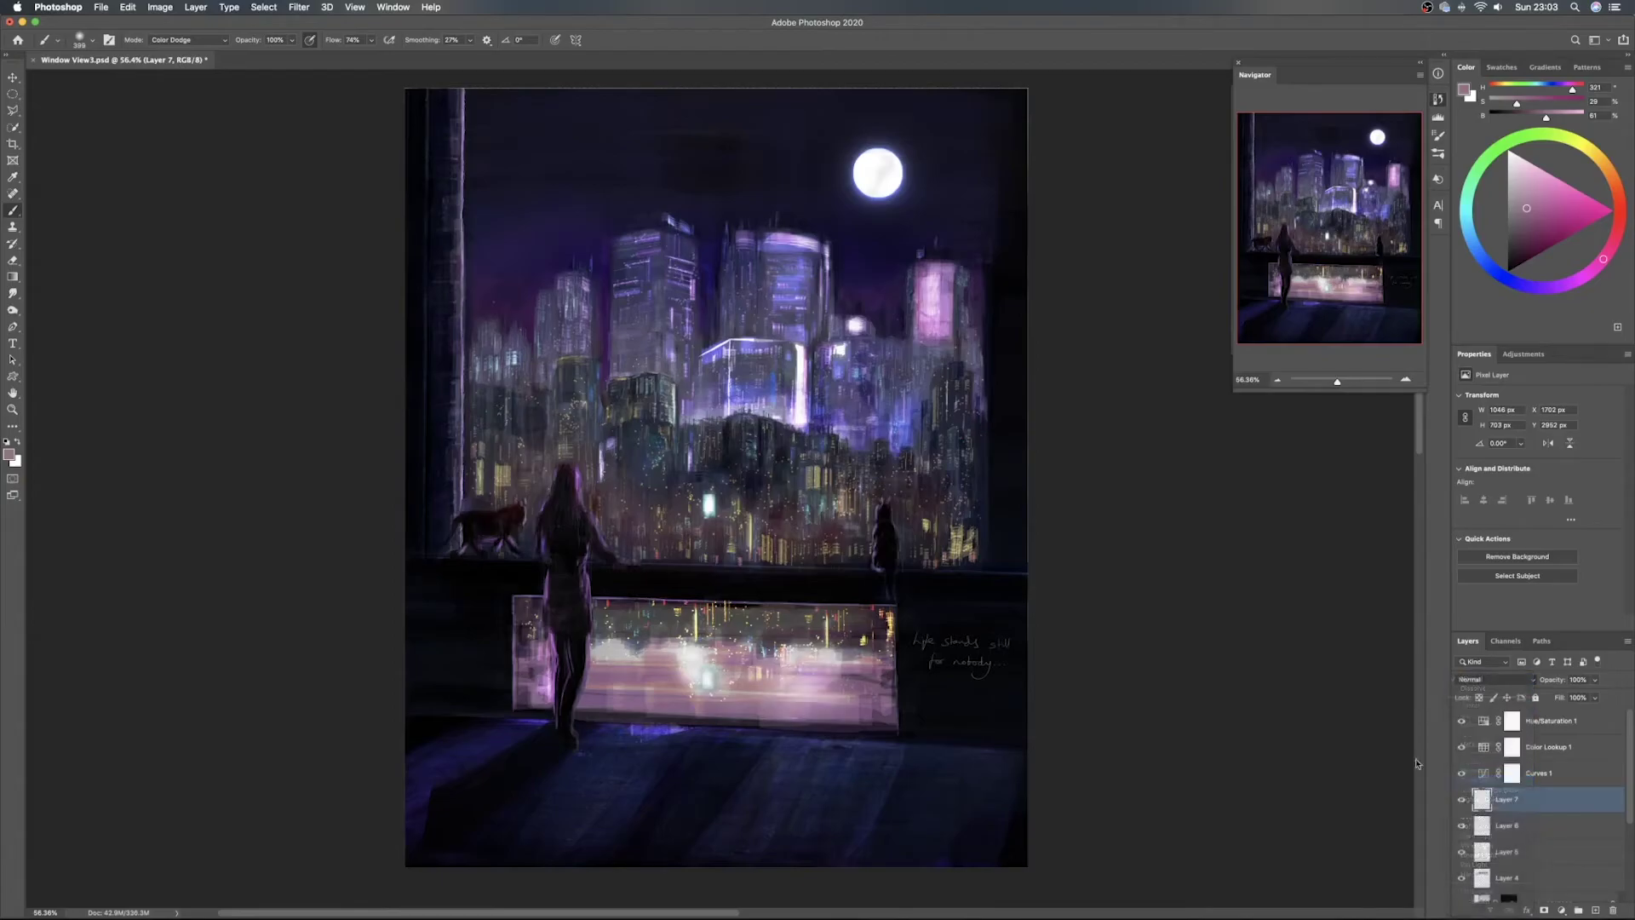
left_click_drag(601, 671, 733, 666)
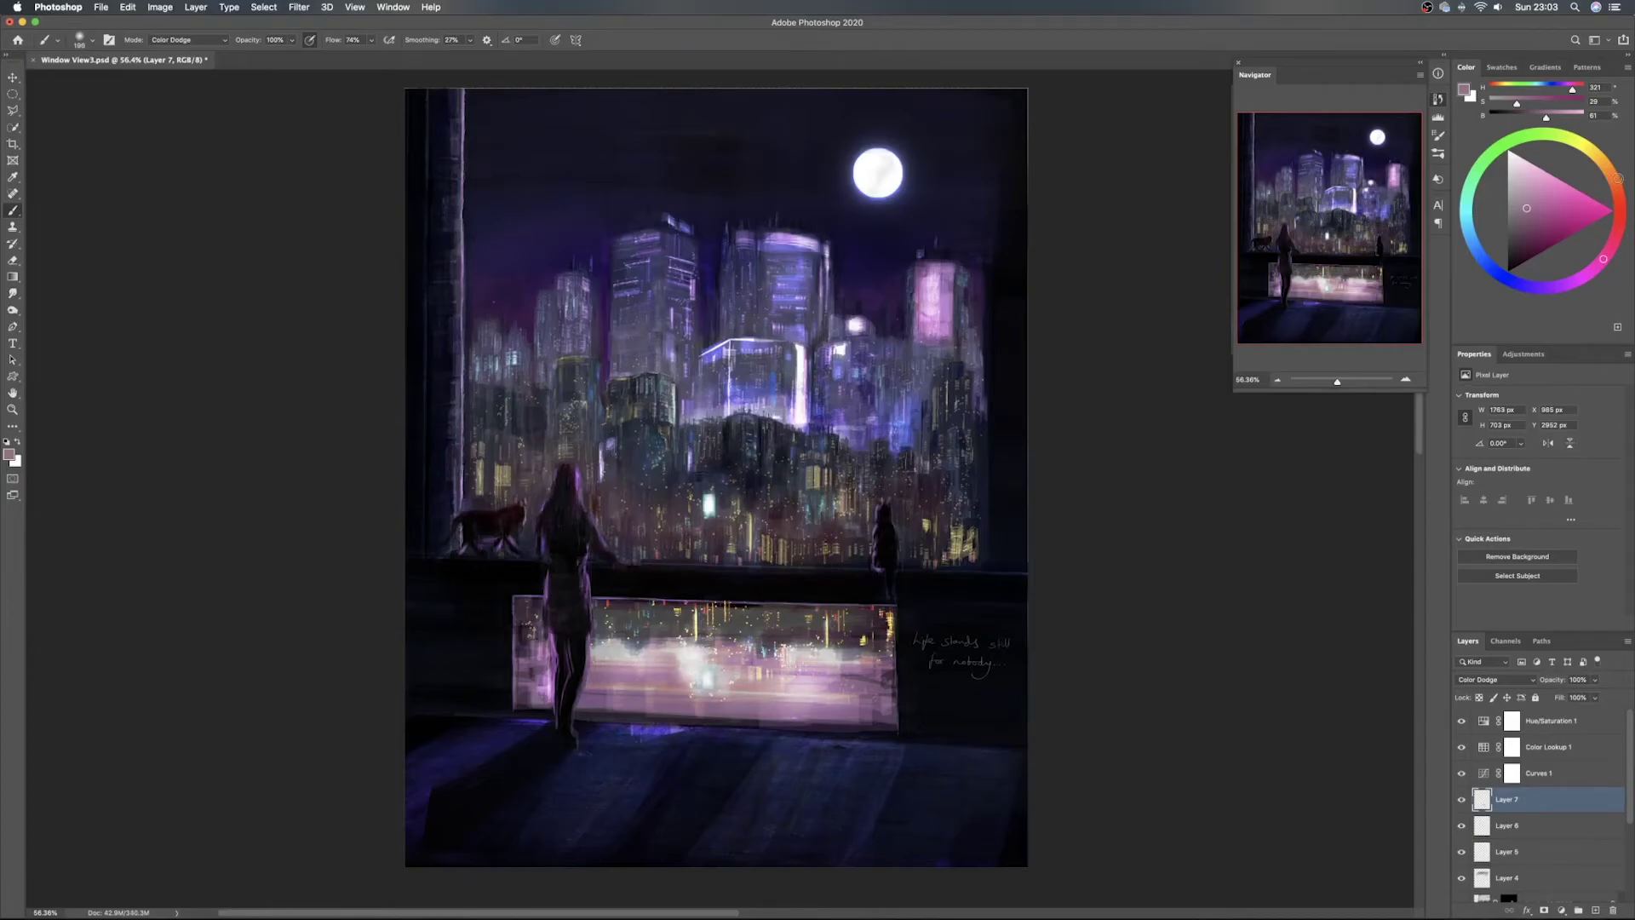
Choose a light orange colour and brush warm glints over the water reflections on Layer 7, including its far left end
left_click(1608, 169)
left_click(1569, 190)
mouse_move(730, 679)
left_mouse_down()
mouse_move(809, 660)
mouse_move(730, 649)
mouse_move(812, 657)
left_mouse_up()
mouse_move(656, 643)
left_mouse_down()
mouse_move(627, 668)
mouse_move(664, 684)
left_mouse_up()
mouse_move(532, 639)
left_mouse_down()
mouse_move(502, 662)
mouse_move(545, 671)
mouse_move(524, 678)
mouse_move(540, 687)
mouse_move(519, 656)
left_mouse_up()
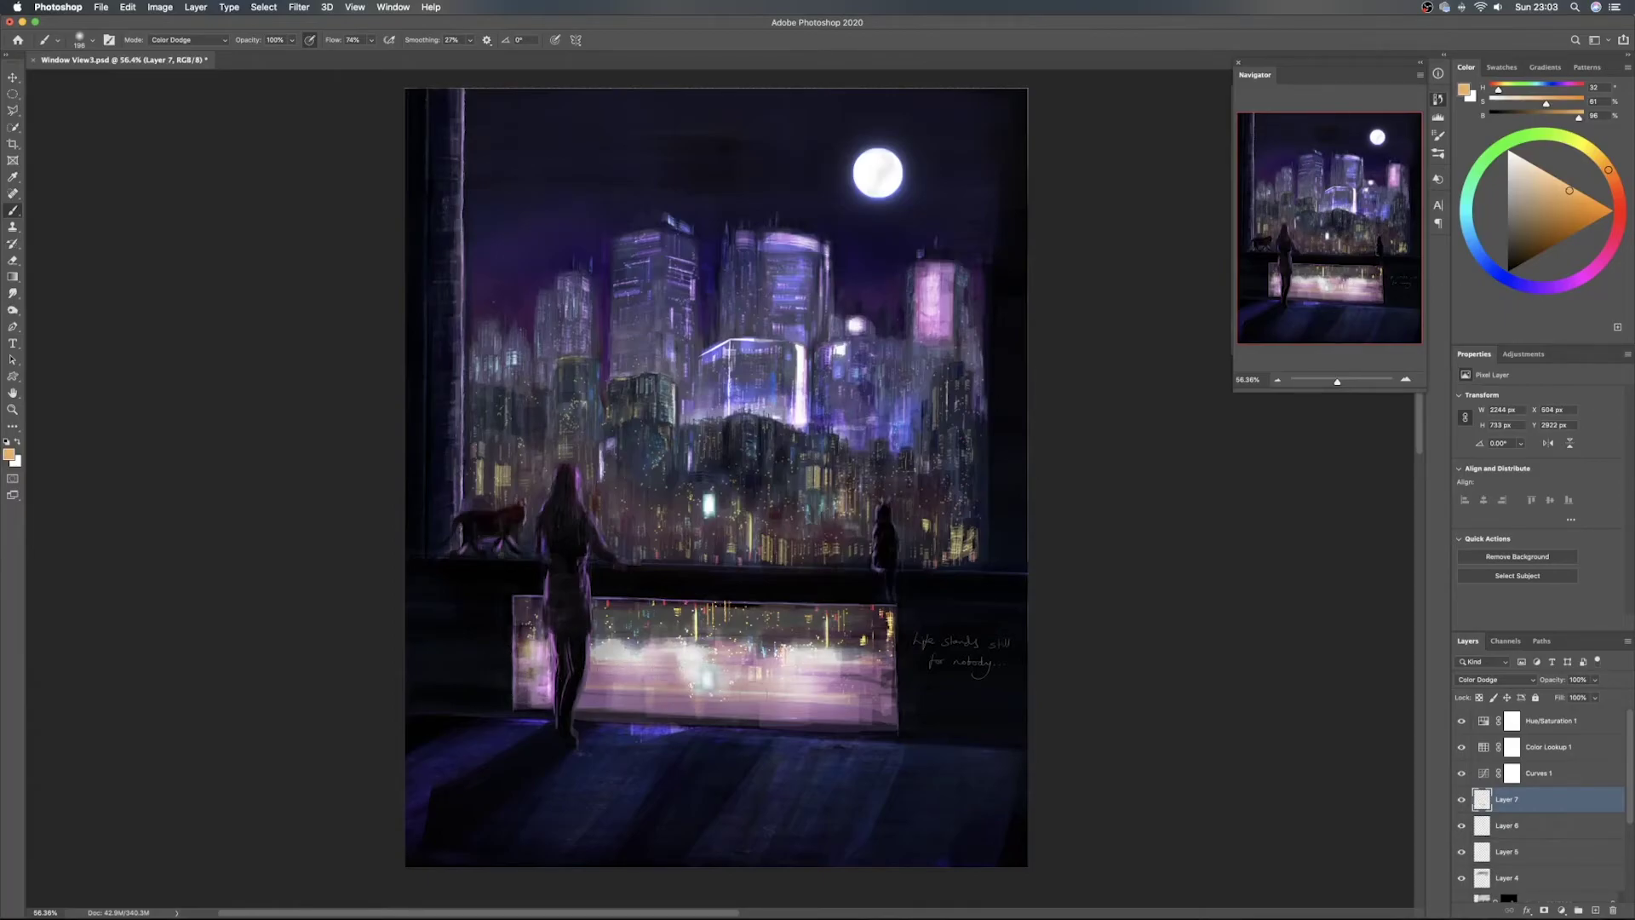
Change Layer 7's blend mode to Lighten
key("v")
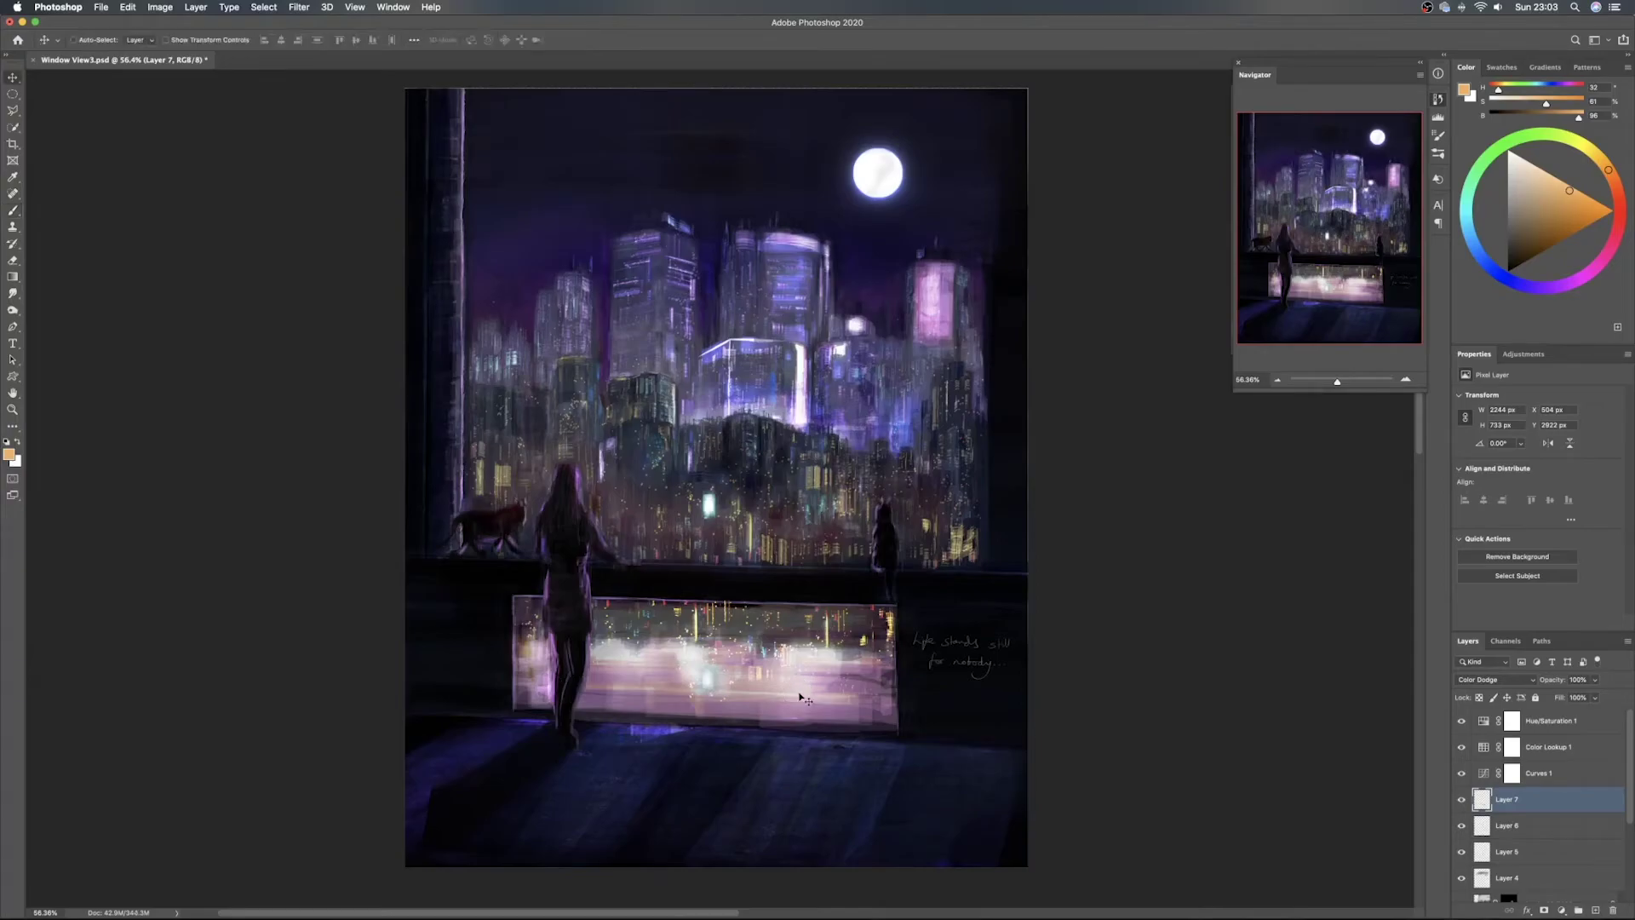
left_click(1504, 683)
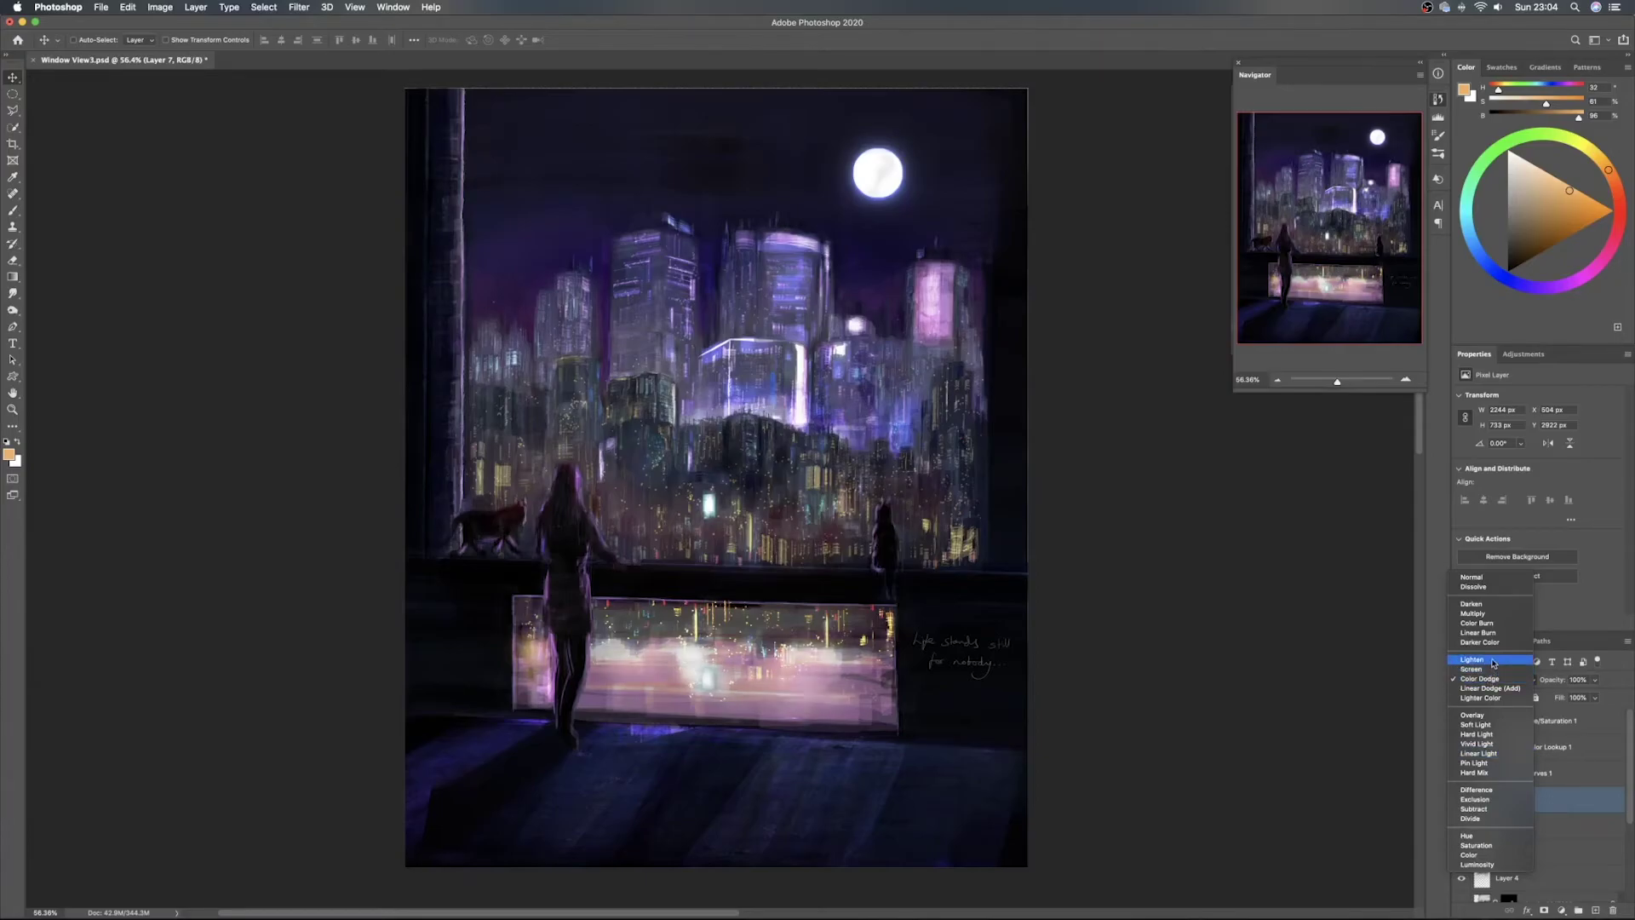
left_click(1488, 660)
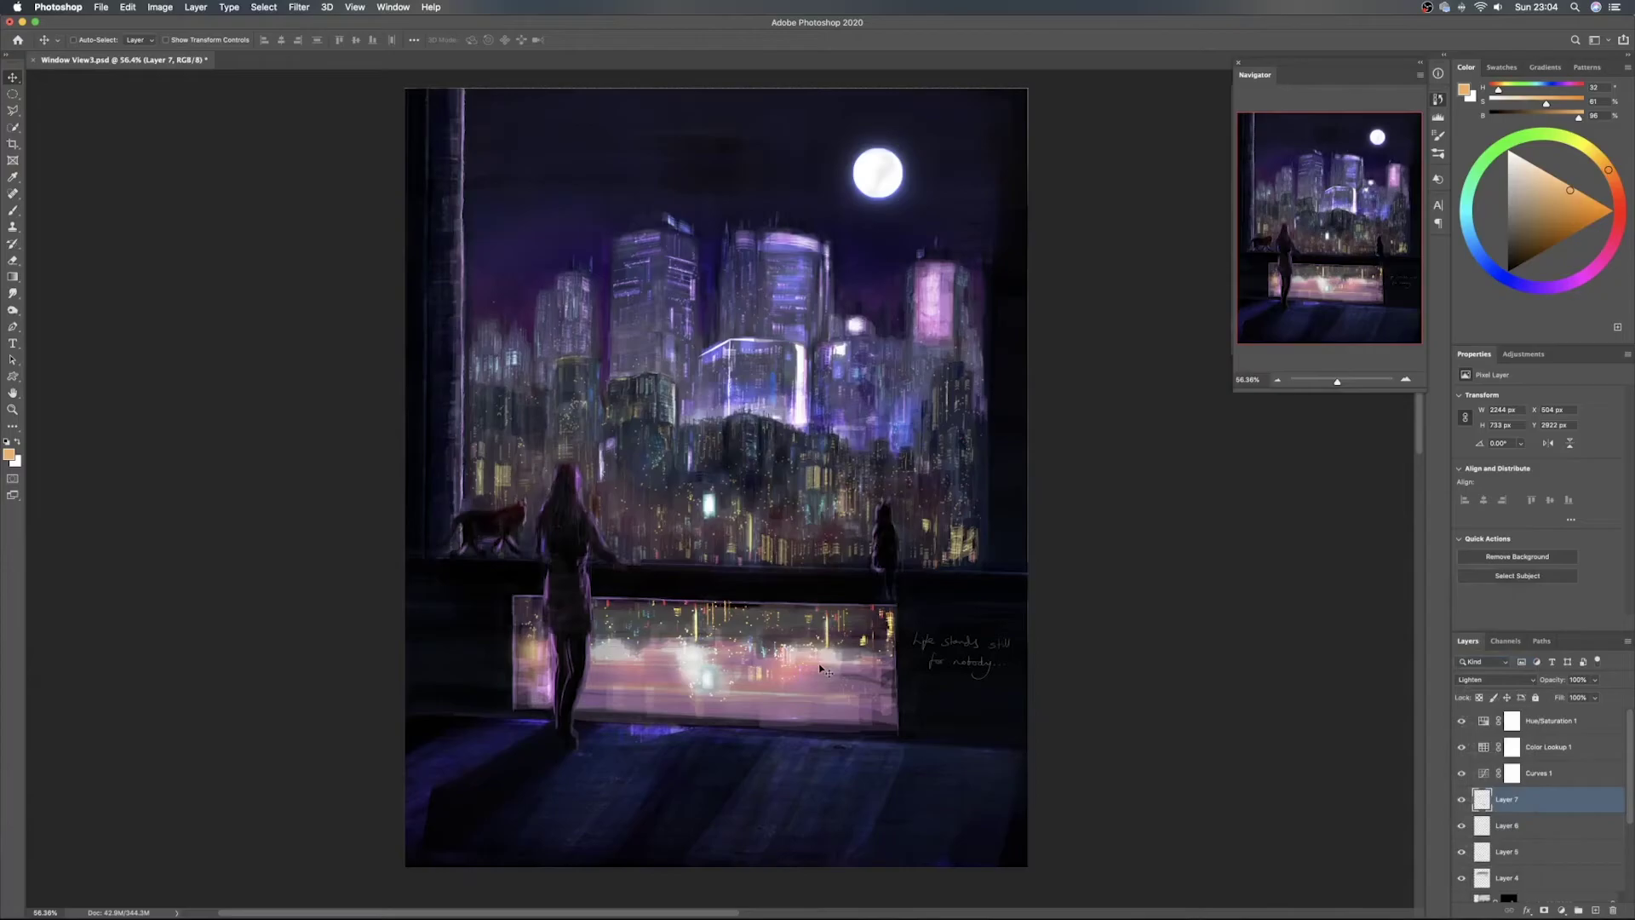
Select the reflection area around the woman's legs with a polygonal lasso and shift its hue toward pink on Layer 7
key("l")
left_click(513, 599)
left_click(466, 658)
left_click(506, 729)
left_click(593, 696)
double_click(590, 620)
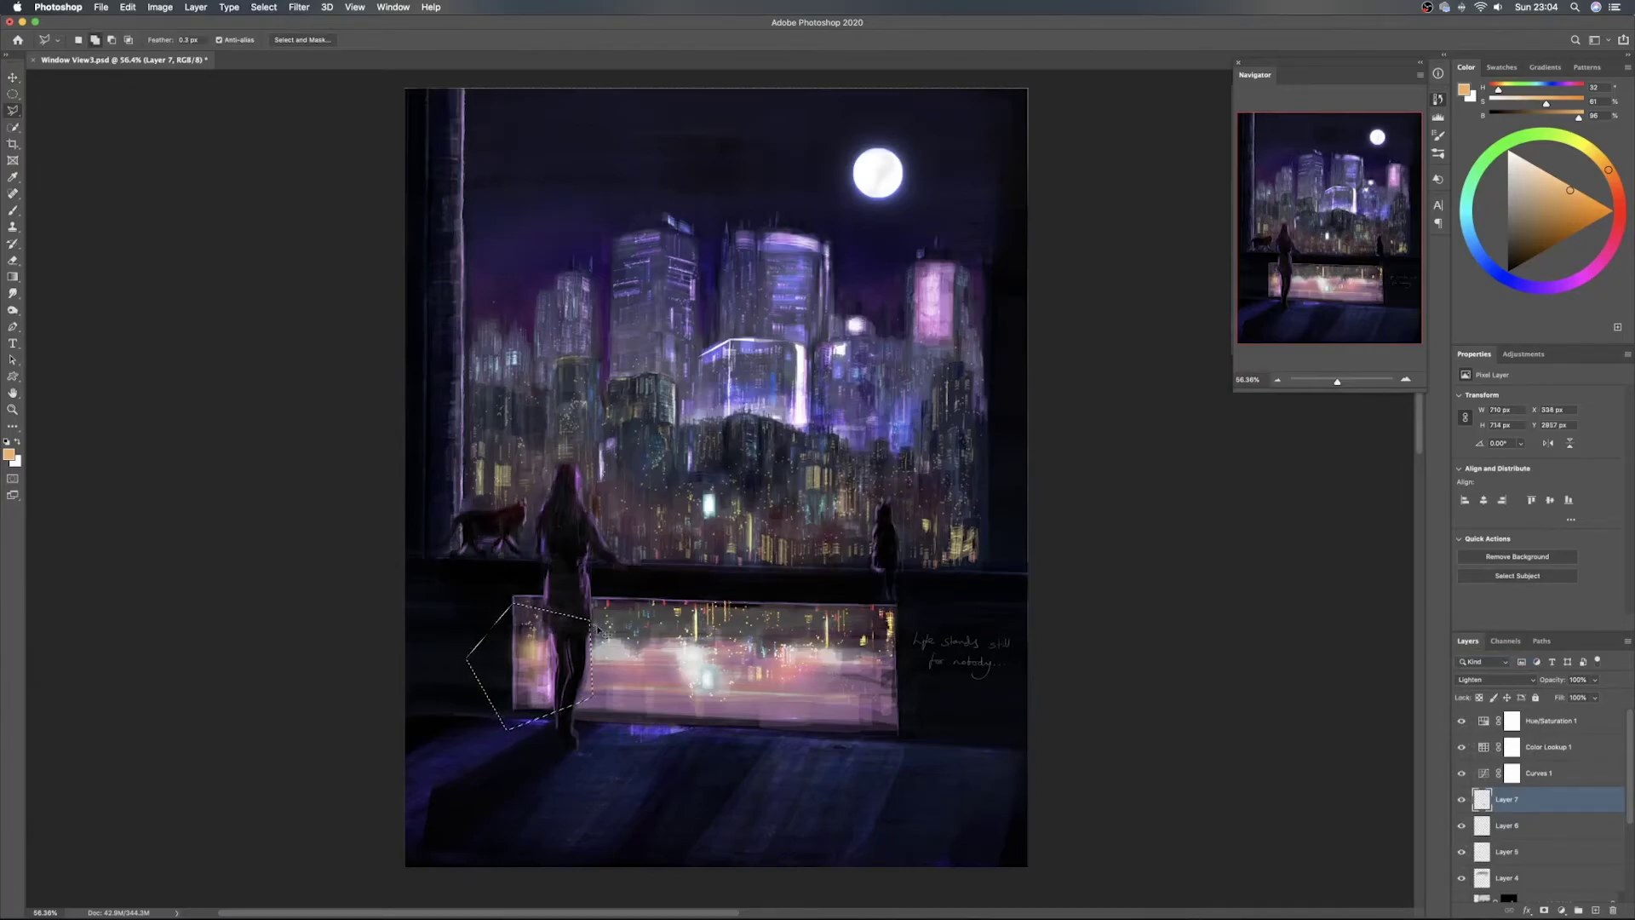
key("super+u")
left_click_drag(1071, 375, 1051, 380)
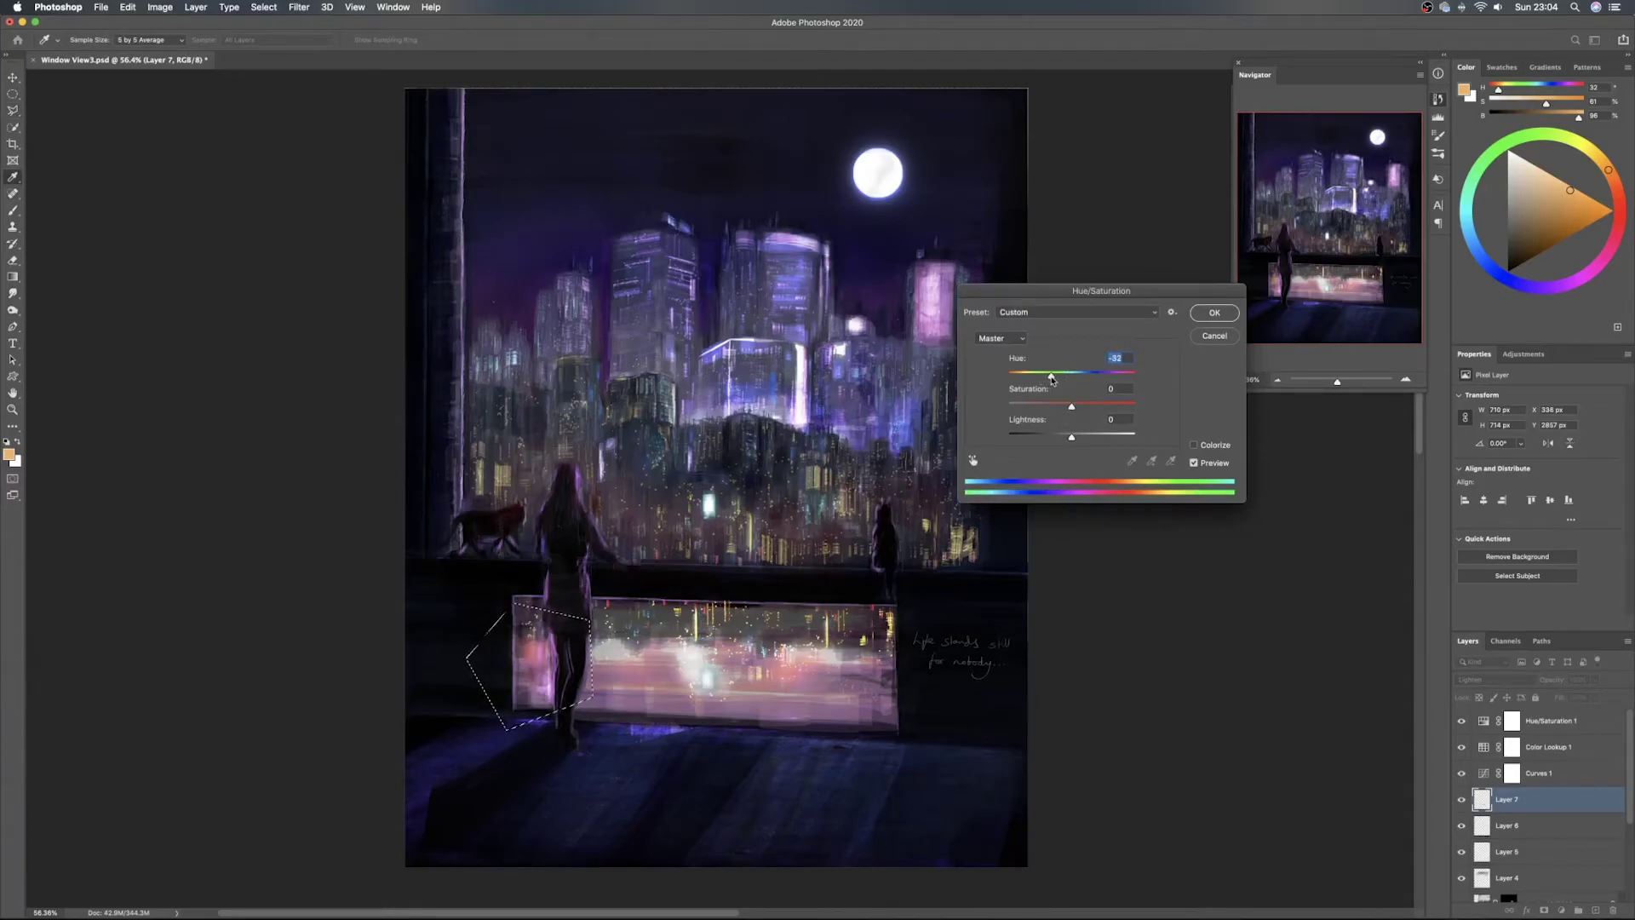
left_click(1212, 313)
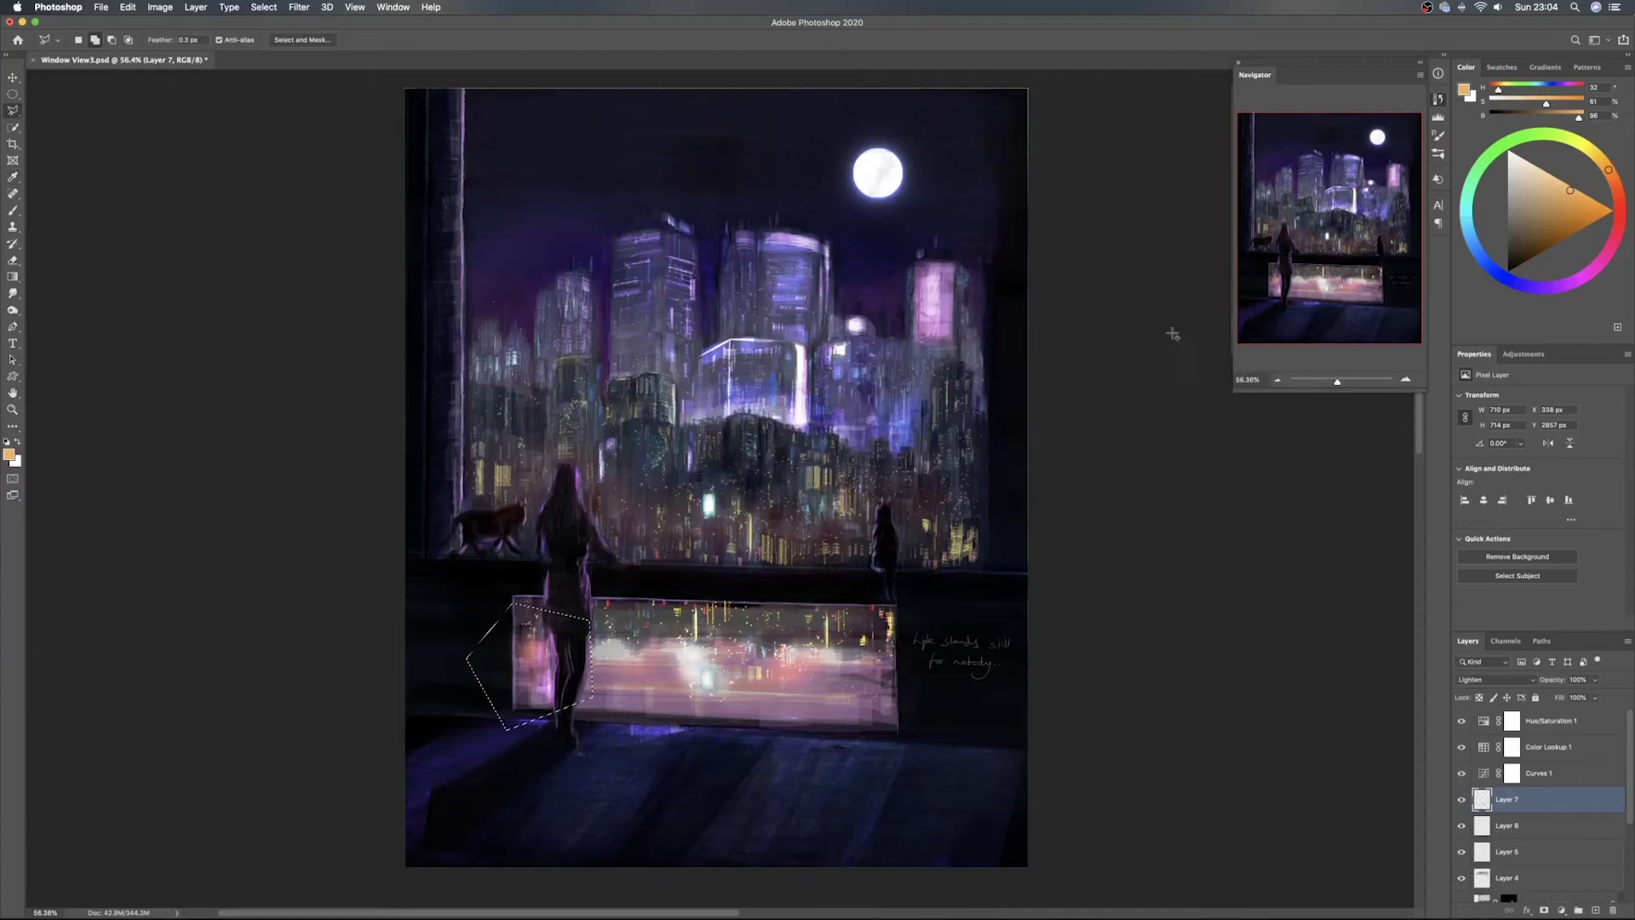
key("super+d")
Shift the hue of all of Layer 7 further negative, lower its saturation to -19, and save the document
key("super+u")
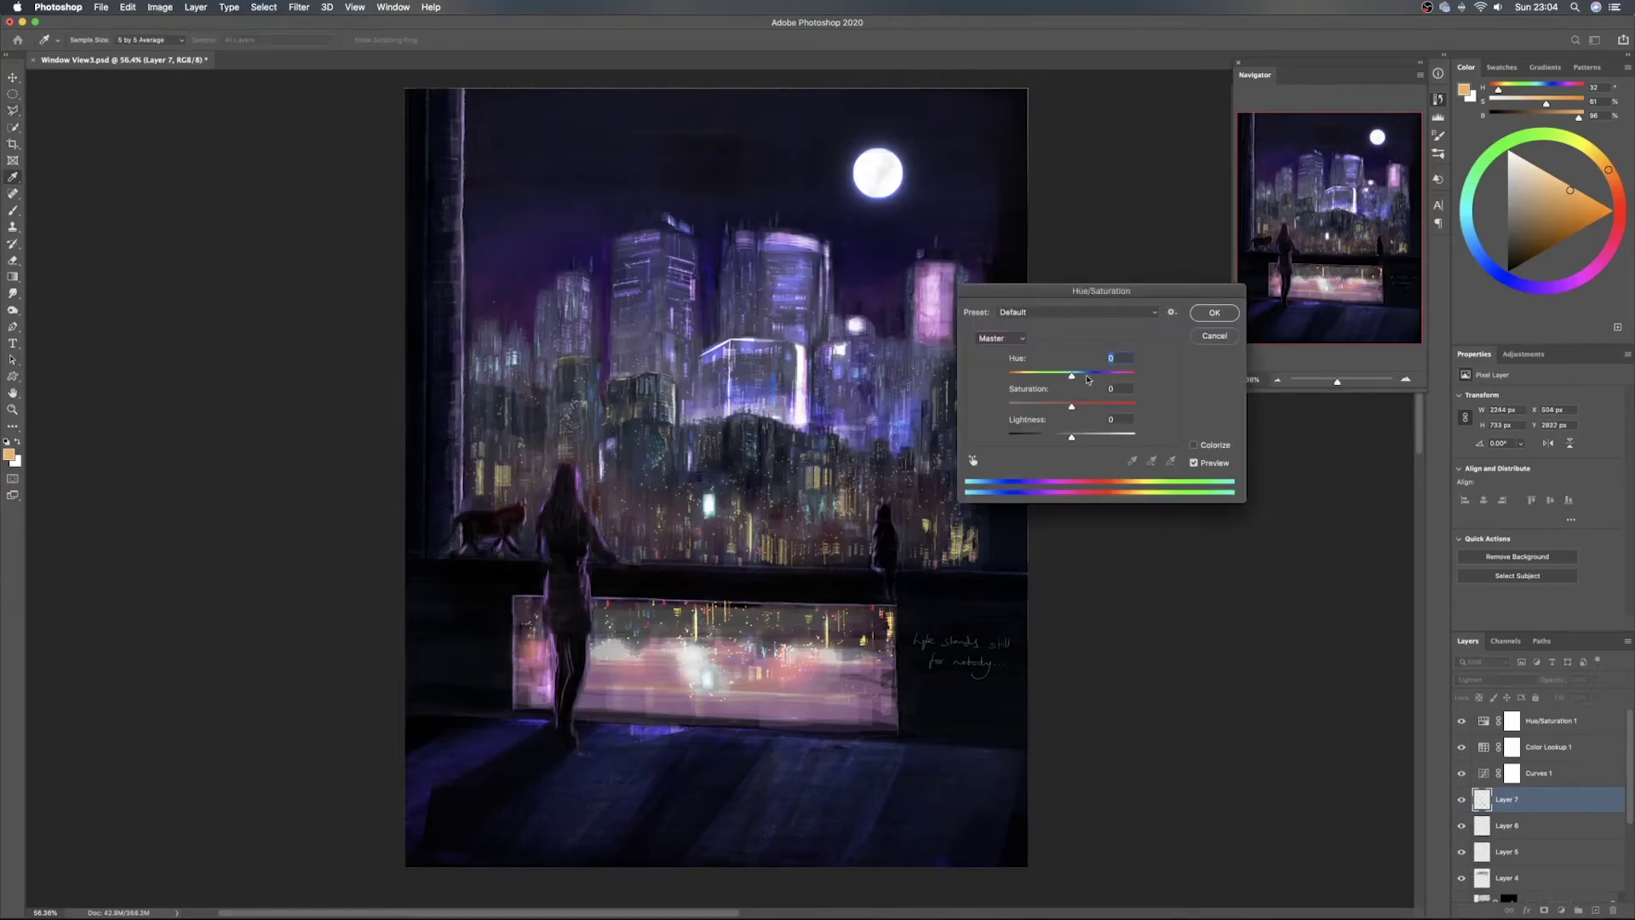
mouse_move(1072, 378)
left_mouse_down()
mouse_move(1040, 375)
mouse_move(1029, 407)
mouse_move(1127, 419)
mouse_move(1042, 411)
mouse_move(1086, 415)
mouse_move(1060, 413)
left_mouse_up()
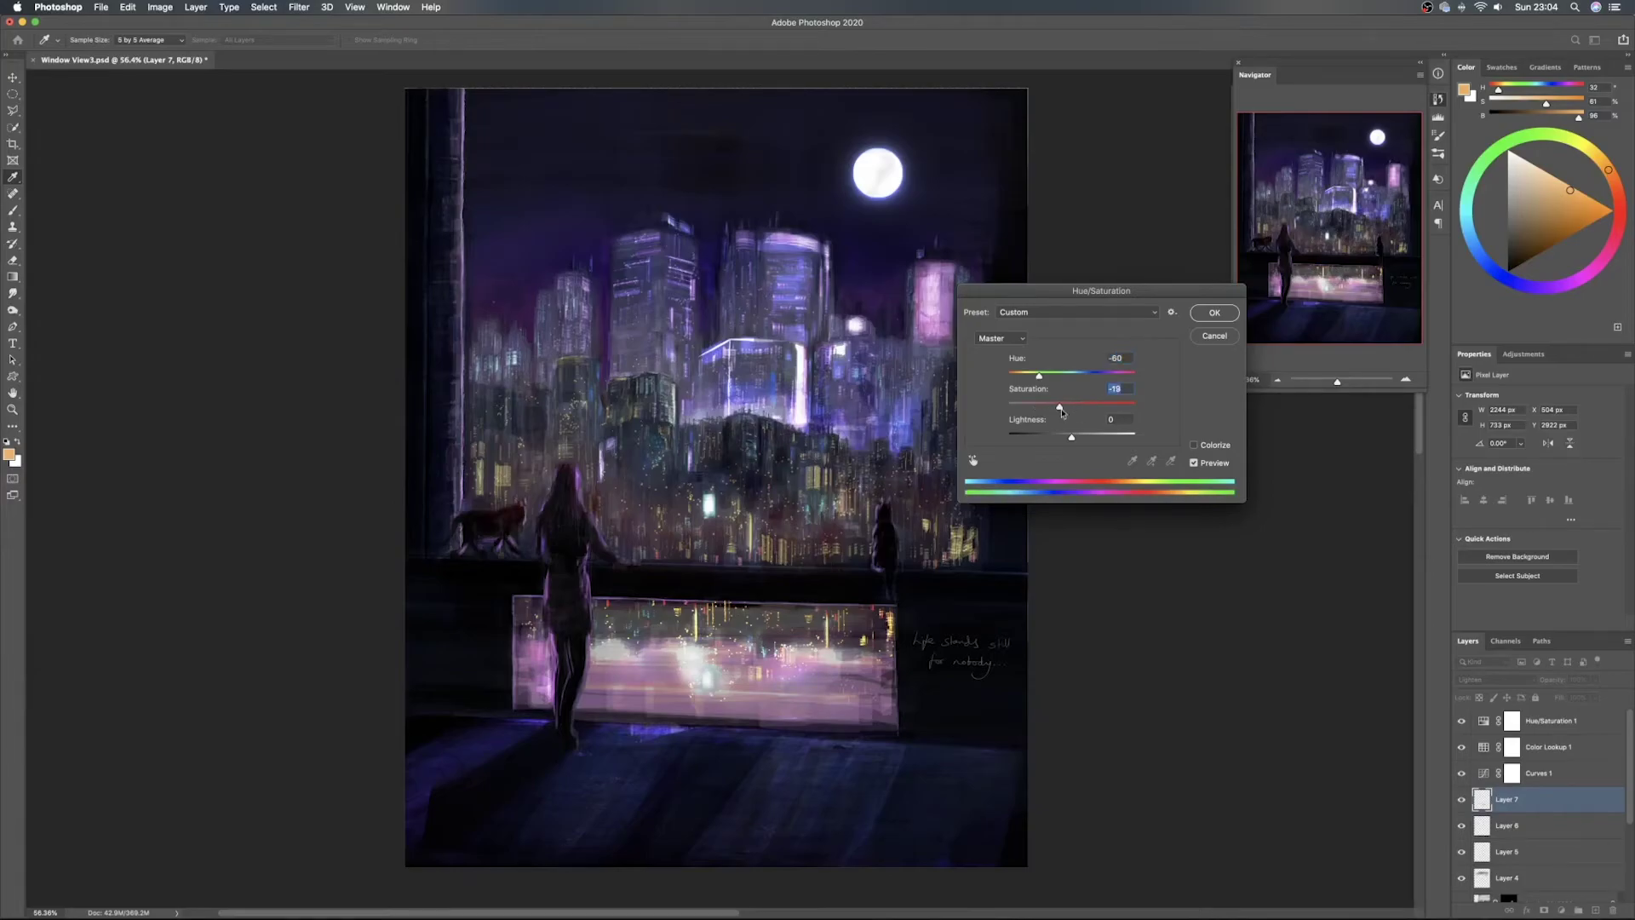
left_click(1214, 313)
key("v")
key("super+s")
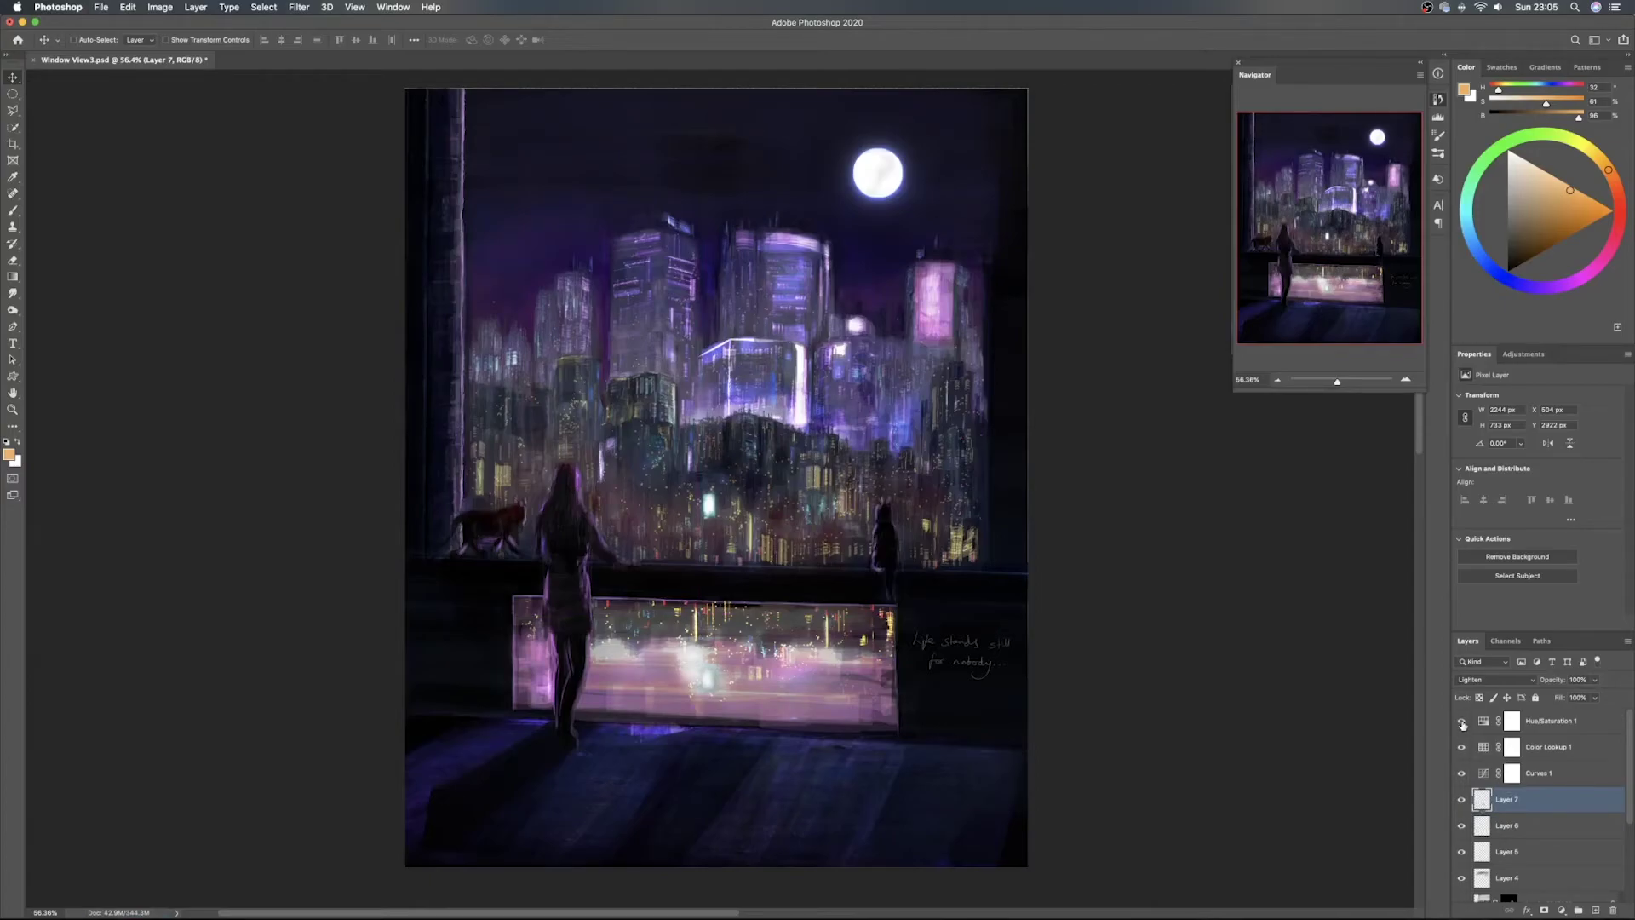
Add a Color Balance adjustment above Hue/Saturation 1 and set its Shadows to -10 cyan/red, +26 magenta/green and +38 yellow/blue
left_click(1599, 722)
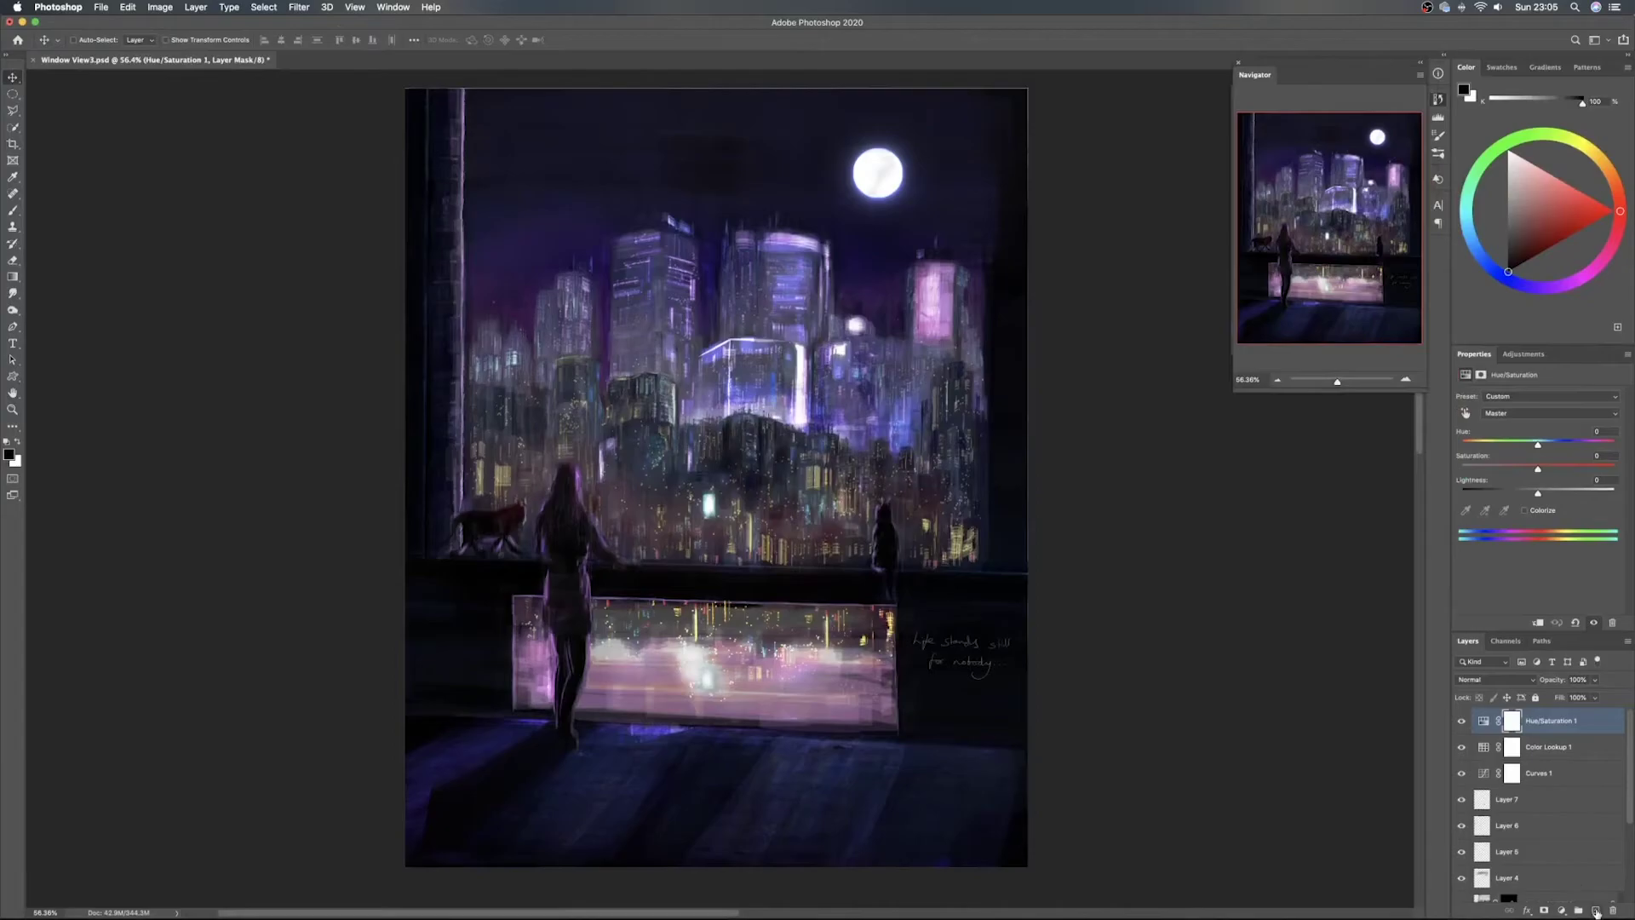
scroll(1573, 815, "down", 3)
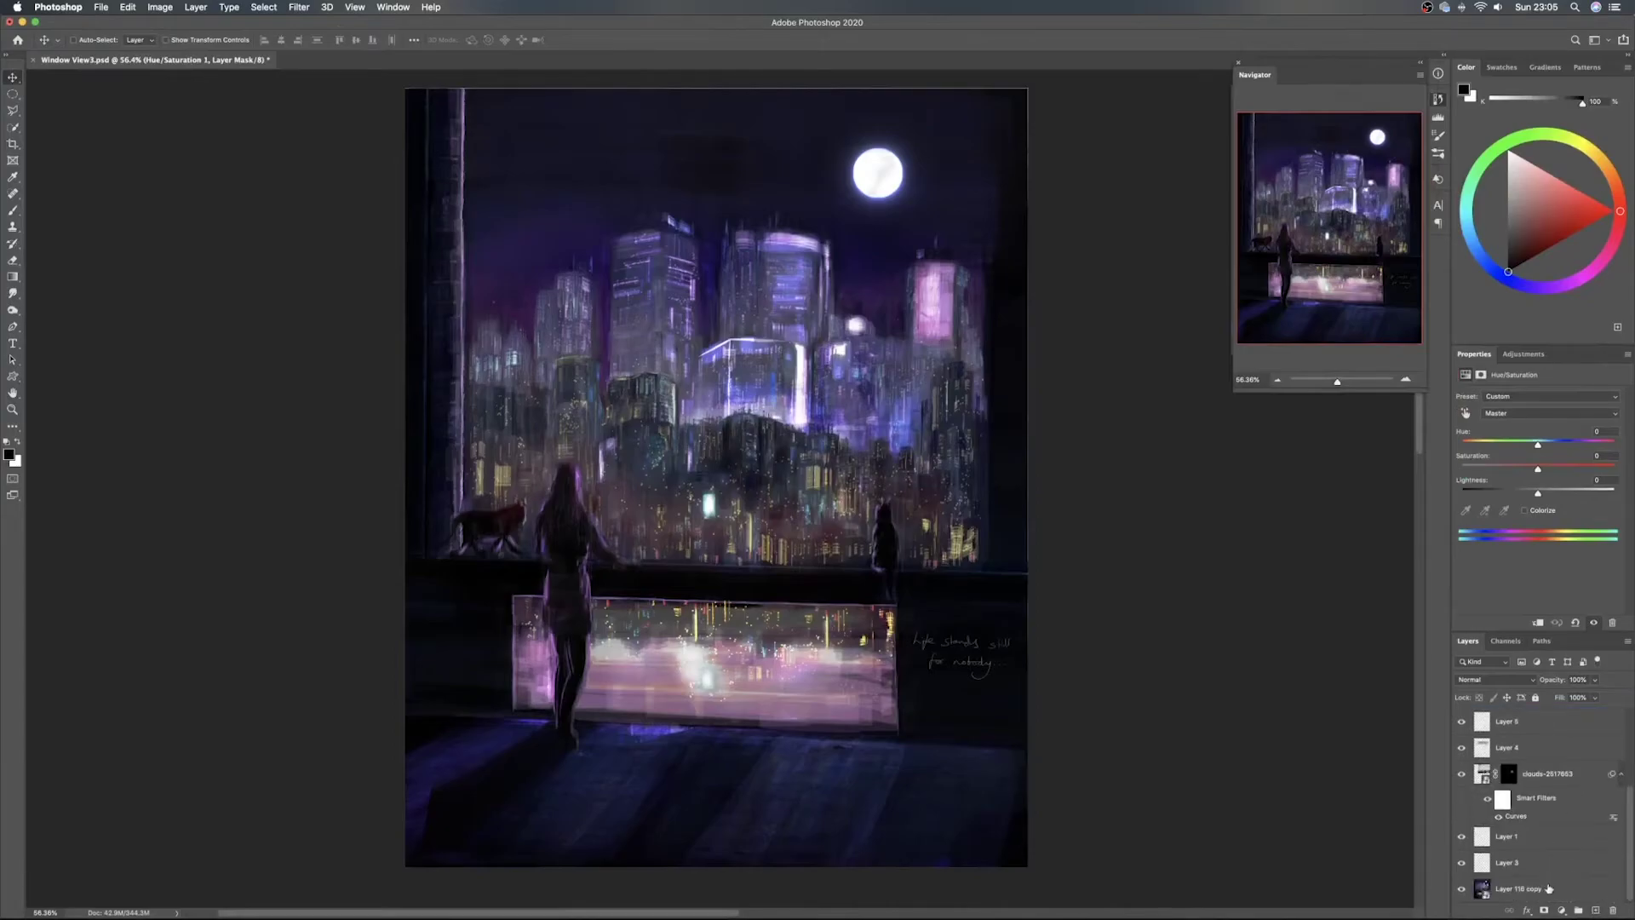
scroll(1548, 886, "up", 3)
left_click(1562, 909)
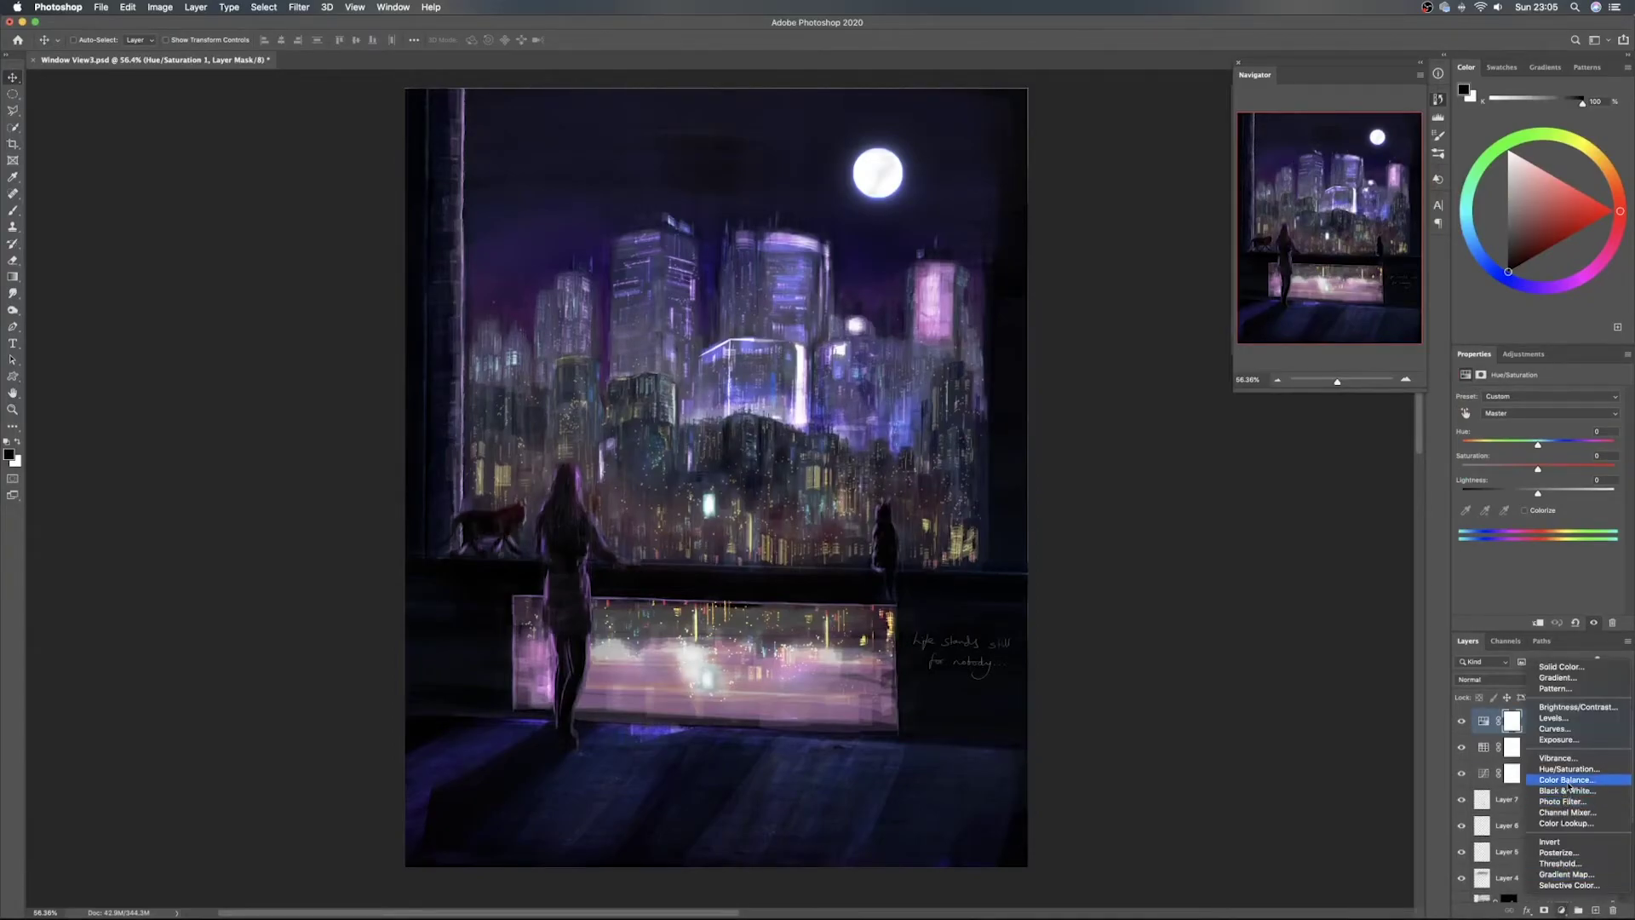
left_click(1567, 779)
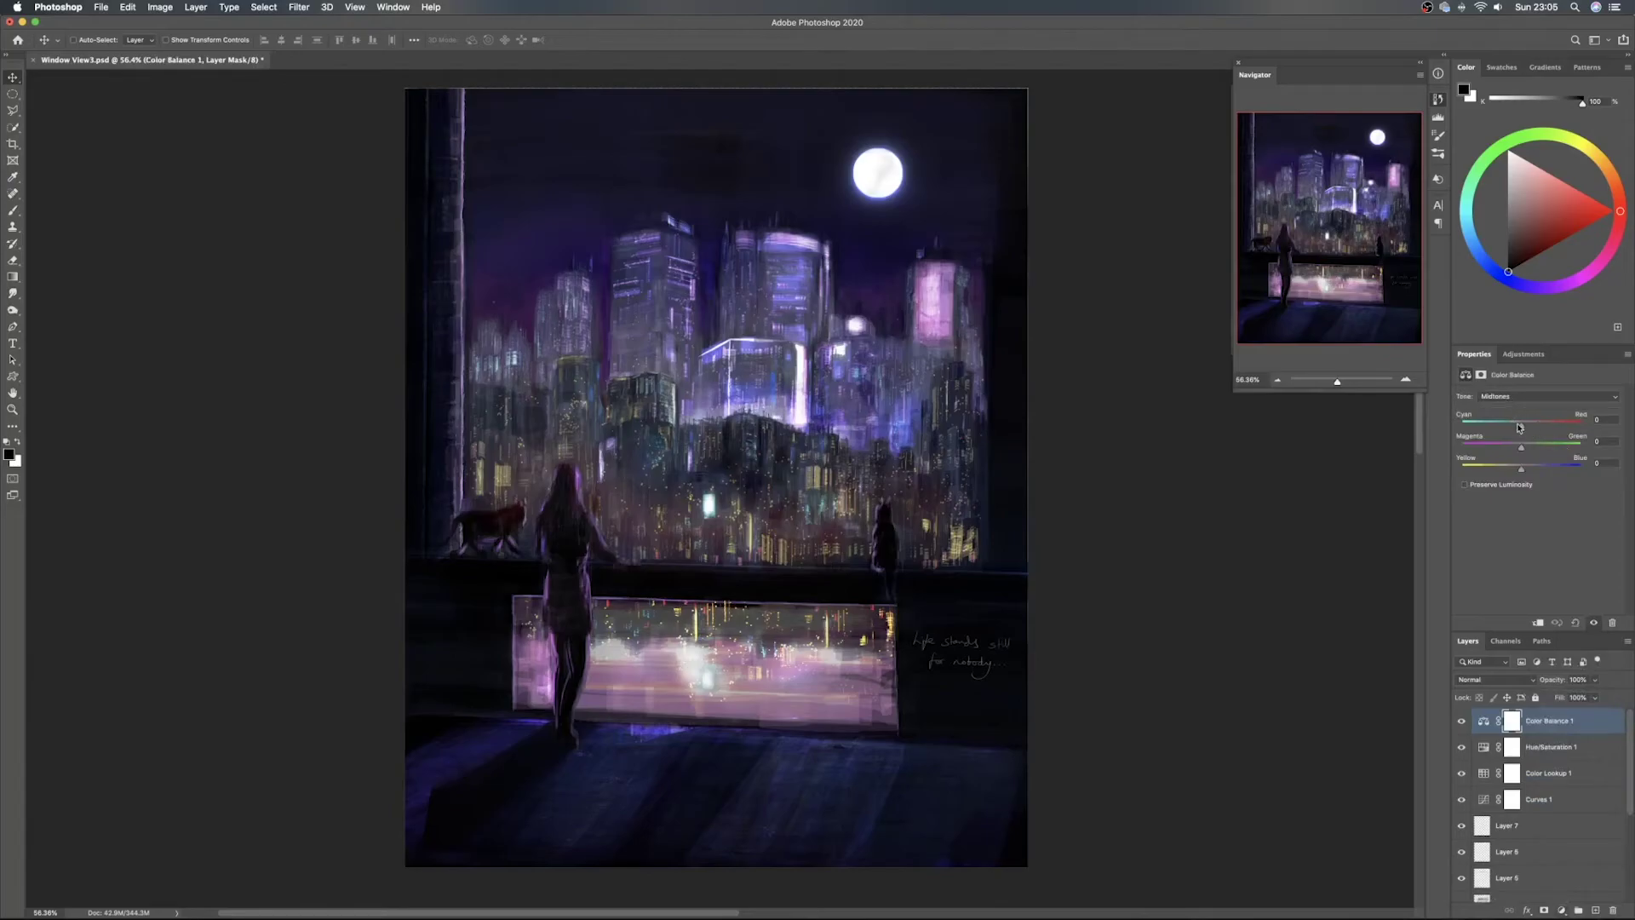
mouse_move(1519, 429)
left_mouse_down()
mouse_move(1507, 470)
mouse_move(1538, 474)
mouse_move(1499, 470)
mouse_move(1546, 474)
mouse_move(1515, 429)
left_mouse_up()
key("alt+1")
Compare the painting with and without the Color Balance shadow tint
left_click(1461, 722)
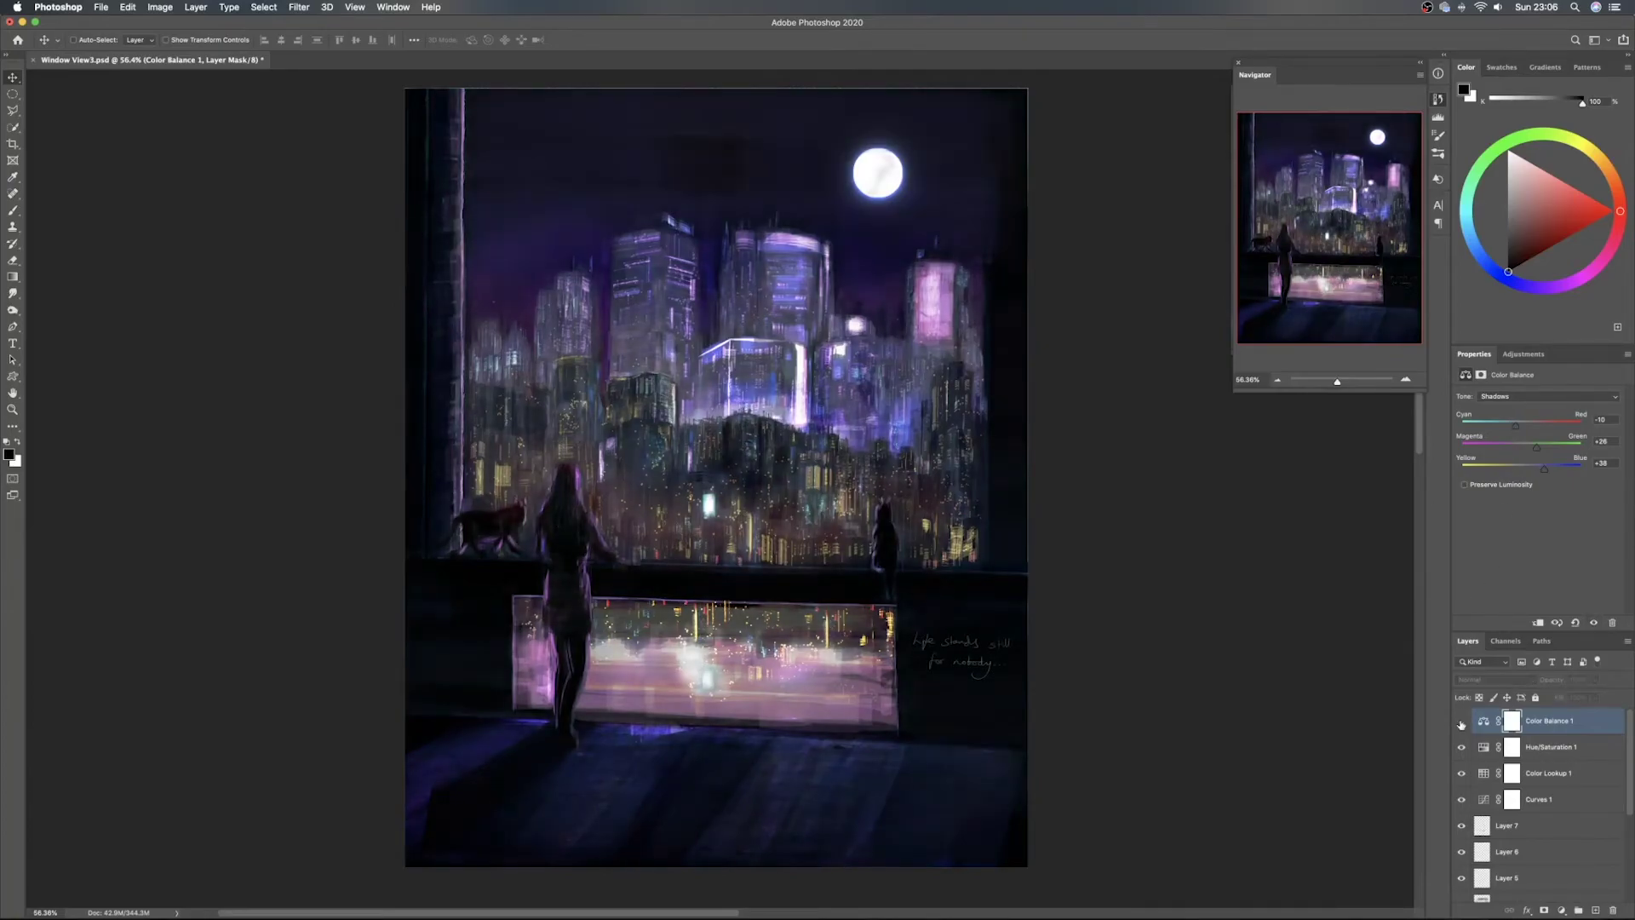
left_click(1460, 722)
left_click(1461, 722)
left_click(1461, 722)
left_click(1461, 722)
left_click(1461, 722)
left_click(1461, 722)
left_click(1461, 722)
left_click(1461, 722)
left_click(1461, 722)
Try Preserve Luminosity and the Lighten blend mode on the Color Balance adjustment, restoring Normal mode without Preserve Luminosity
left_click(1464, 484)
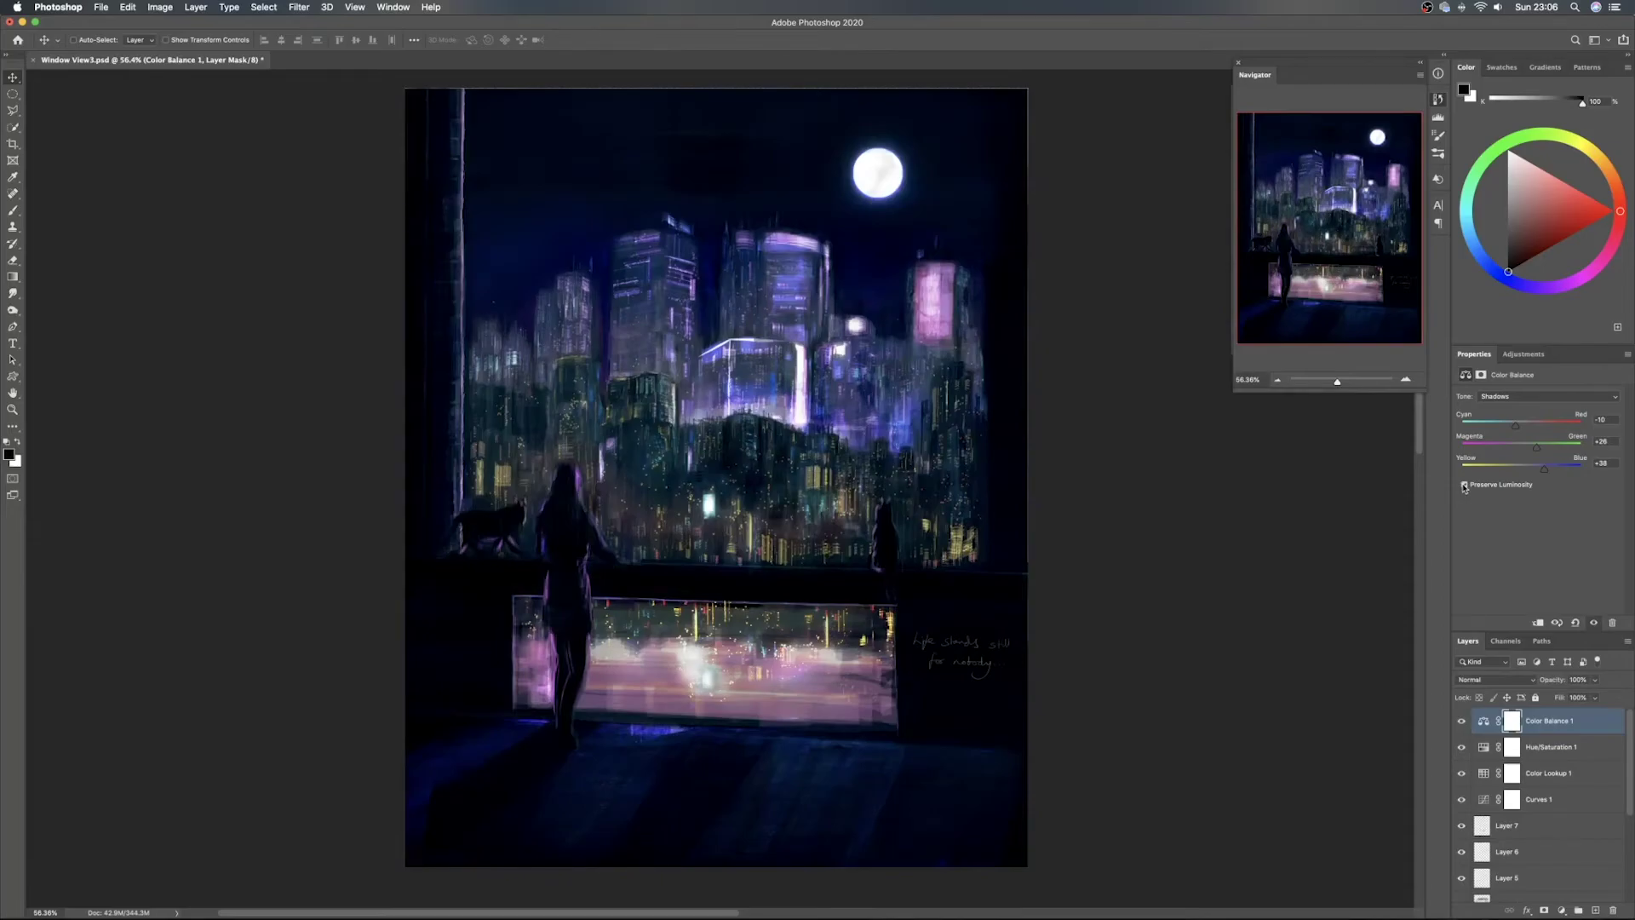
left_click(1531, 679)
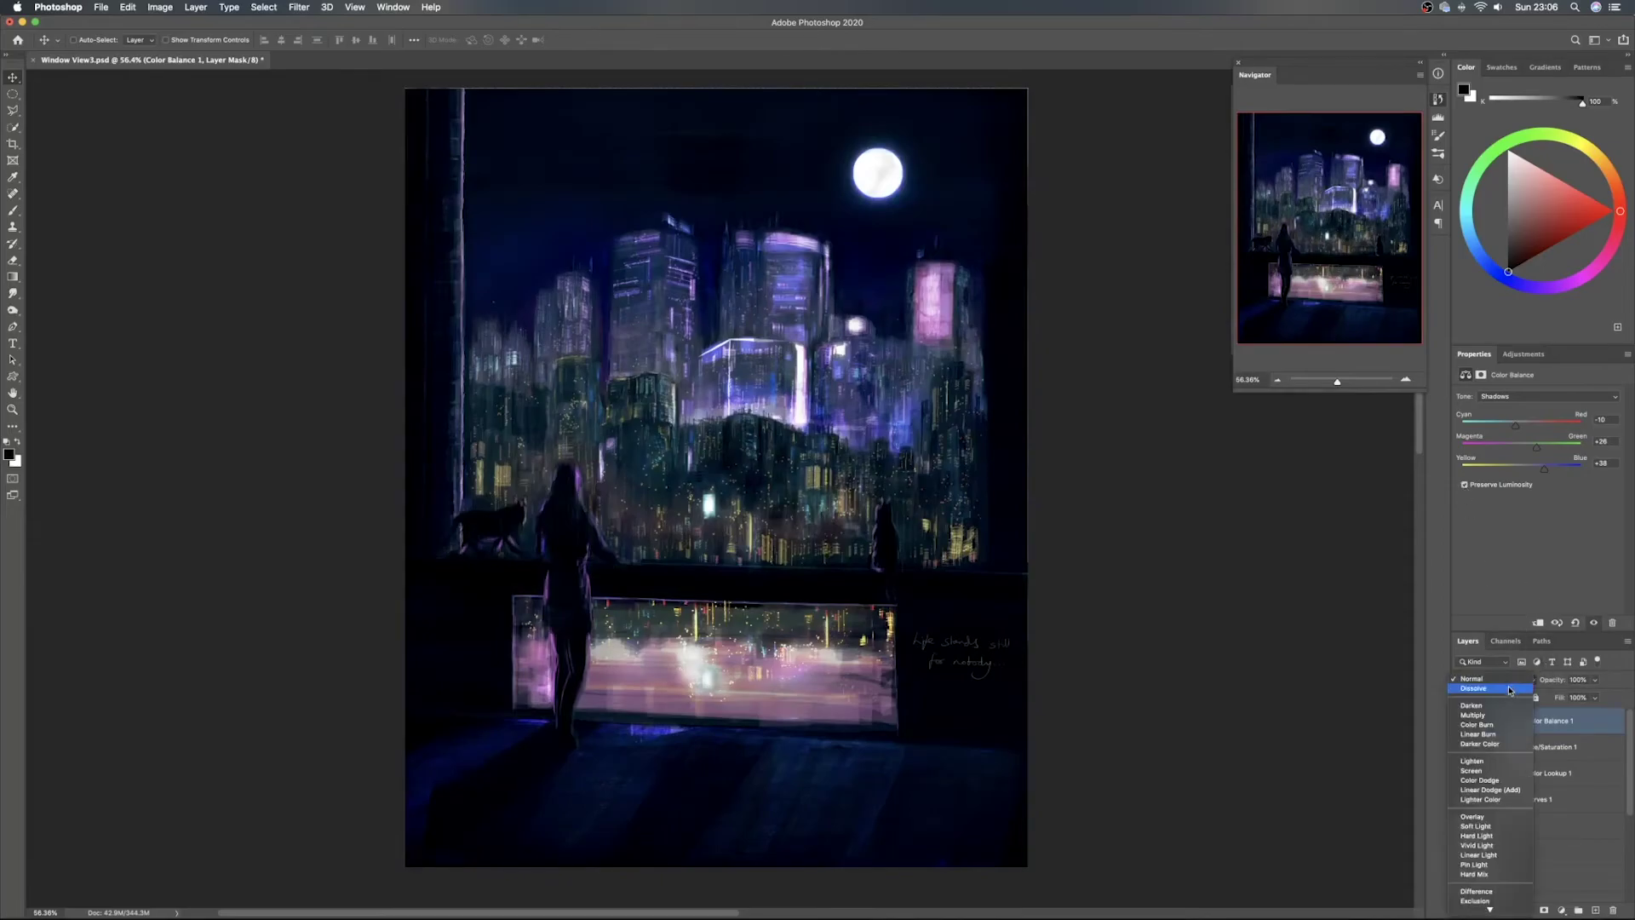
left_click(1515, 765)
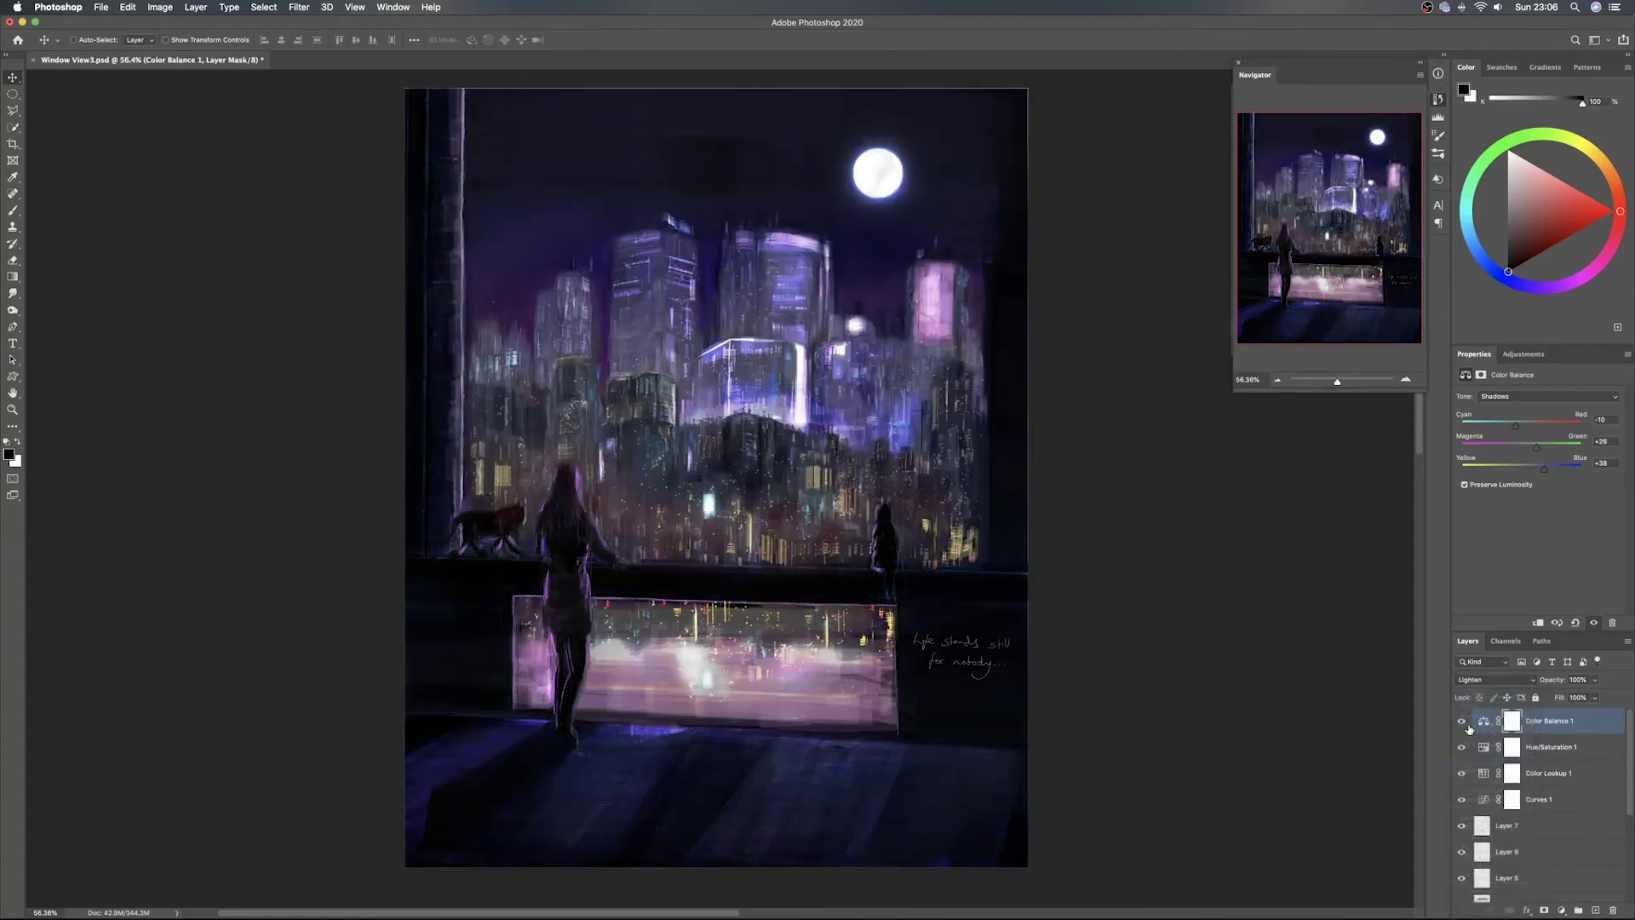
left_click(1495, 680)
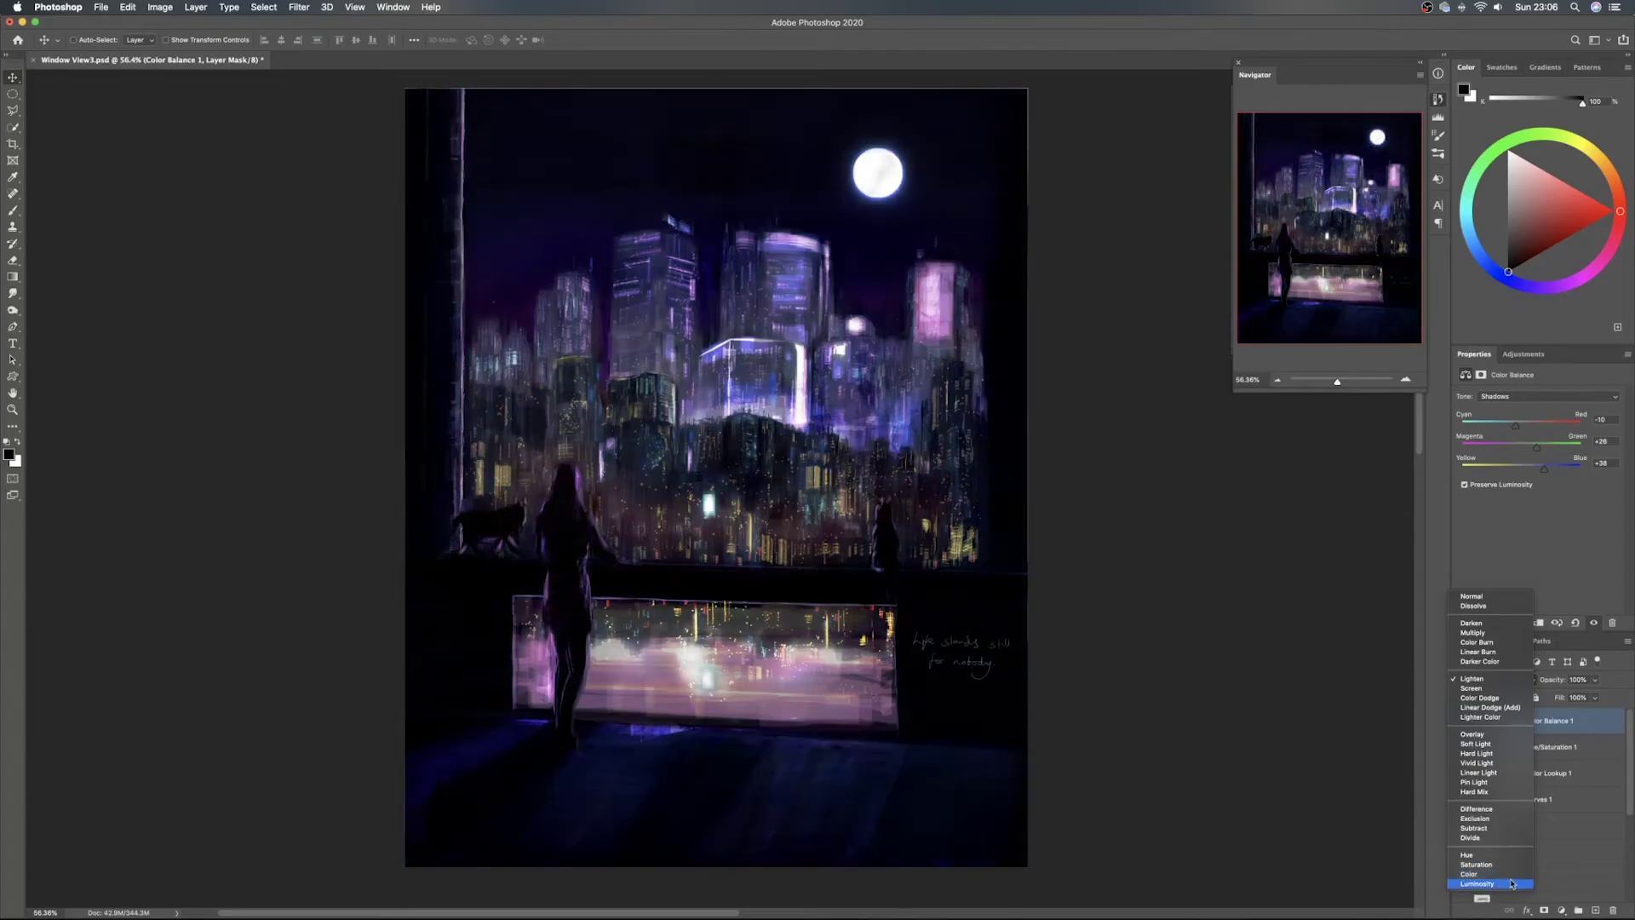
left_click(1514, 599)
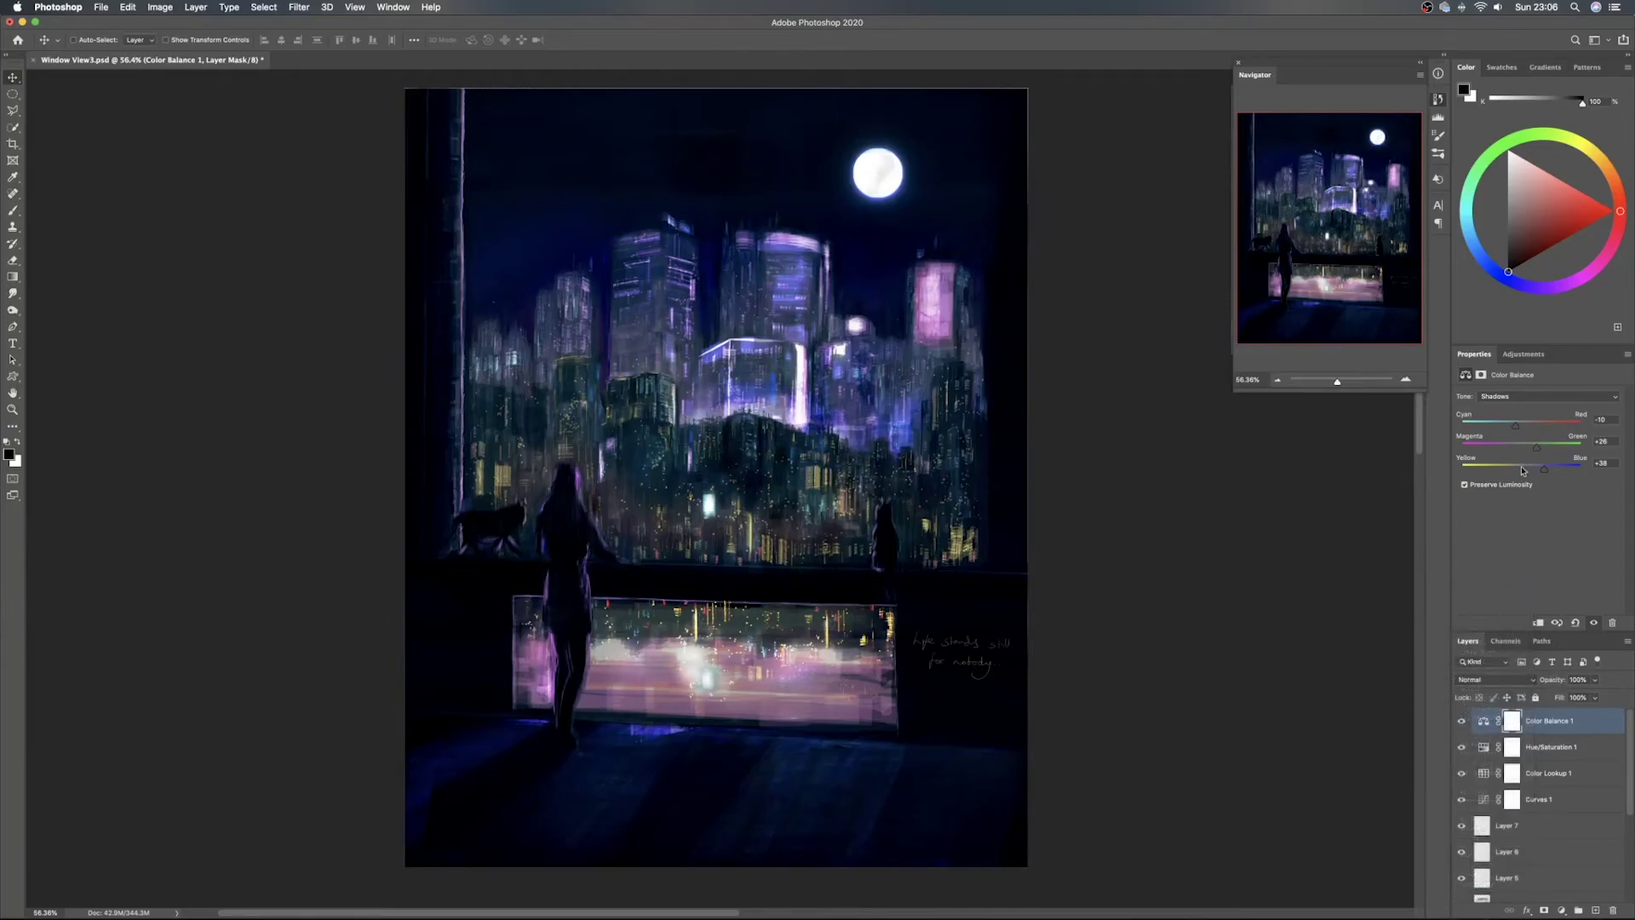
left_click(1495, 486)
Compare the Color Balance adjustment on and off repeatedly, and leave it hidden
left_click(1459, 722)
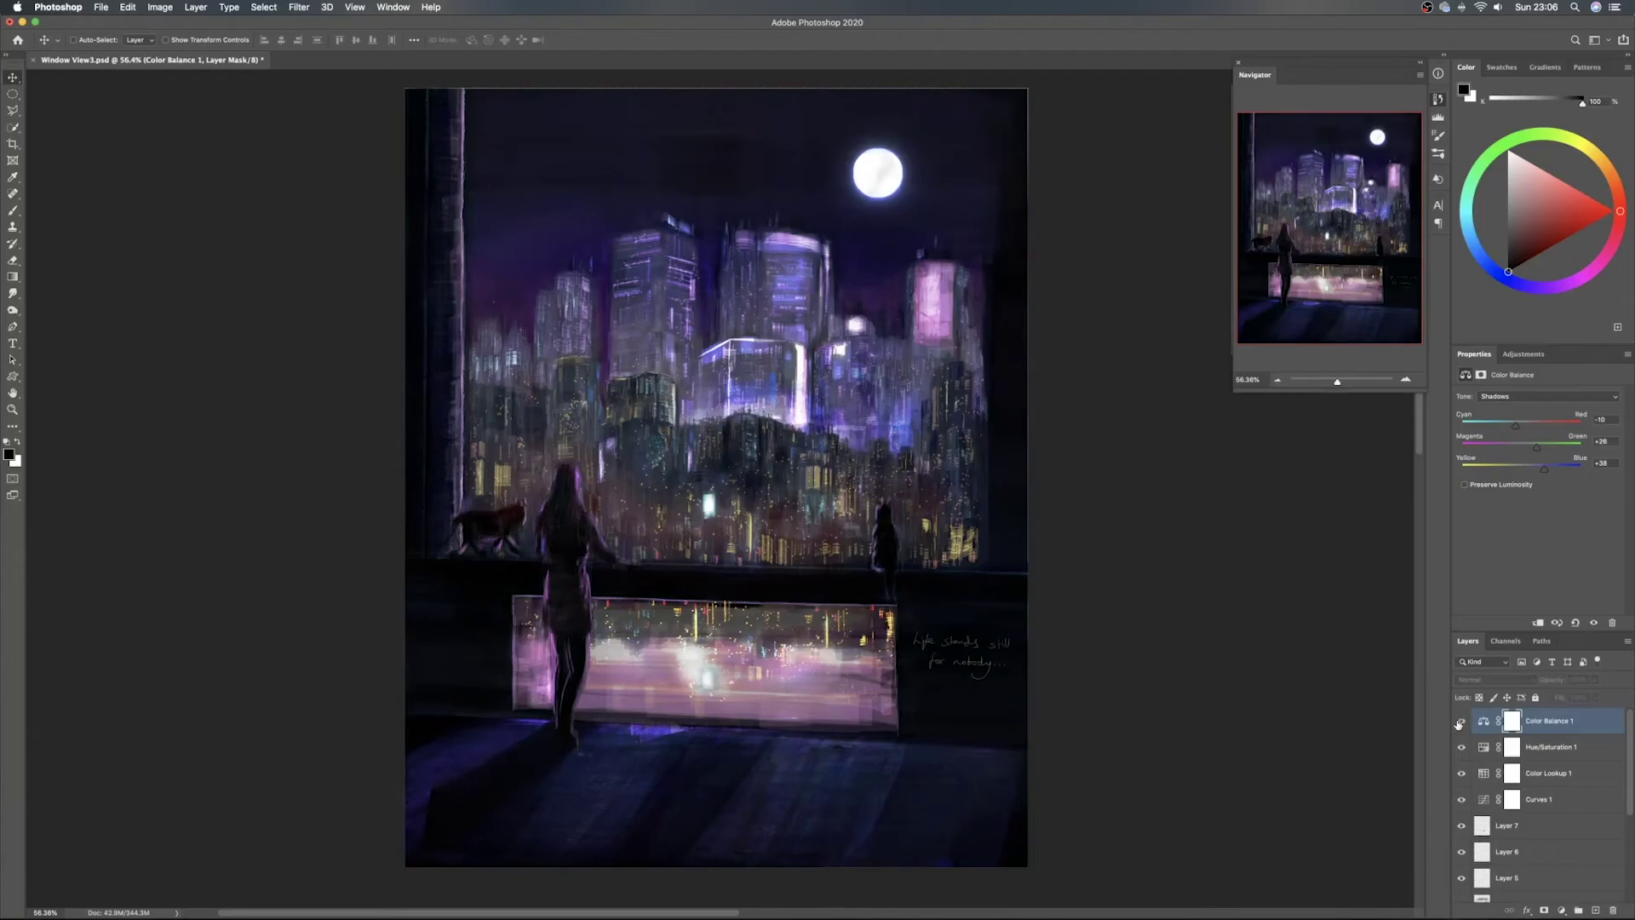
left_click(1459, 722)
left_click(1459, 722)
left_click(1460, 722)
left_click(1459, 722)
left_click(1459, 722)
left_click(1460, 722)
left_click(1459, 722)
left_click(1460, 722)
left_click(1460, 722)
left_click(1460, 722)
left_click(1459, 722)
left_click(1461, 722)
left_click(1461, 722)
Select every layer from Hue/Saturation 1 down to the bottom layer and convert them to one smart object
scroll(1567, 751, "down", 1)
scroll(1582, 749, "up", 1)
left_click(1589, 751)
scroll(1590, 751, "down", 5)
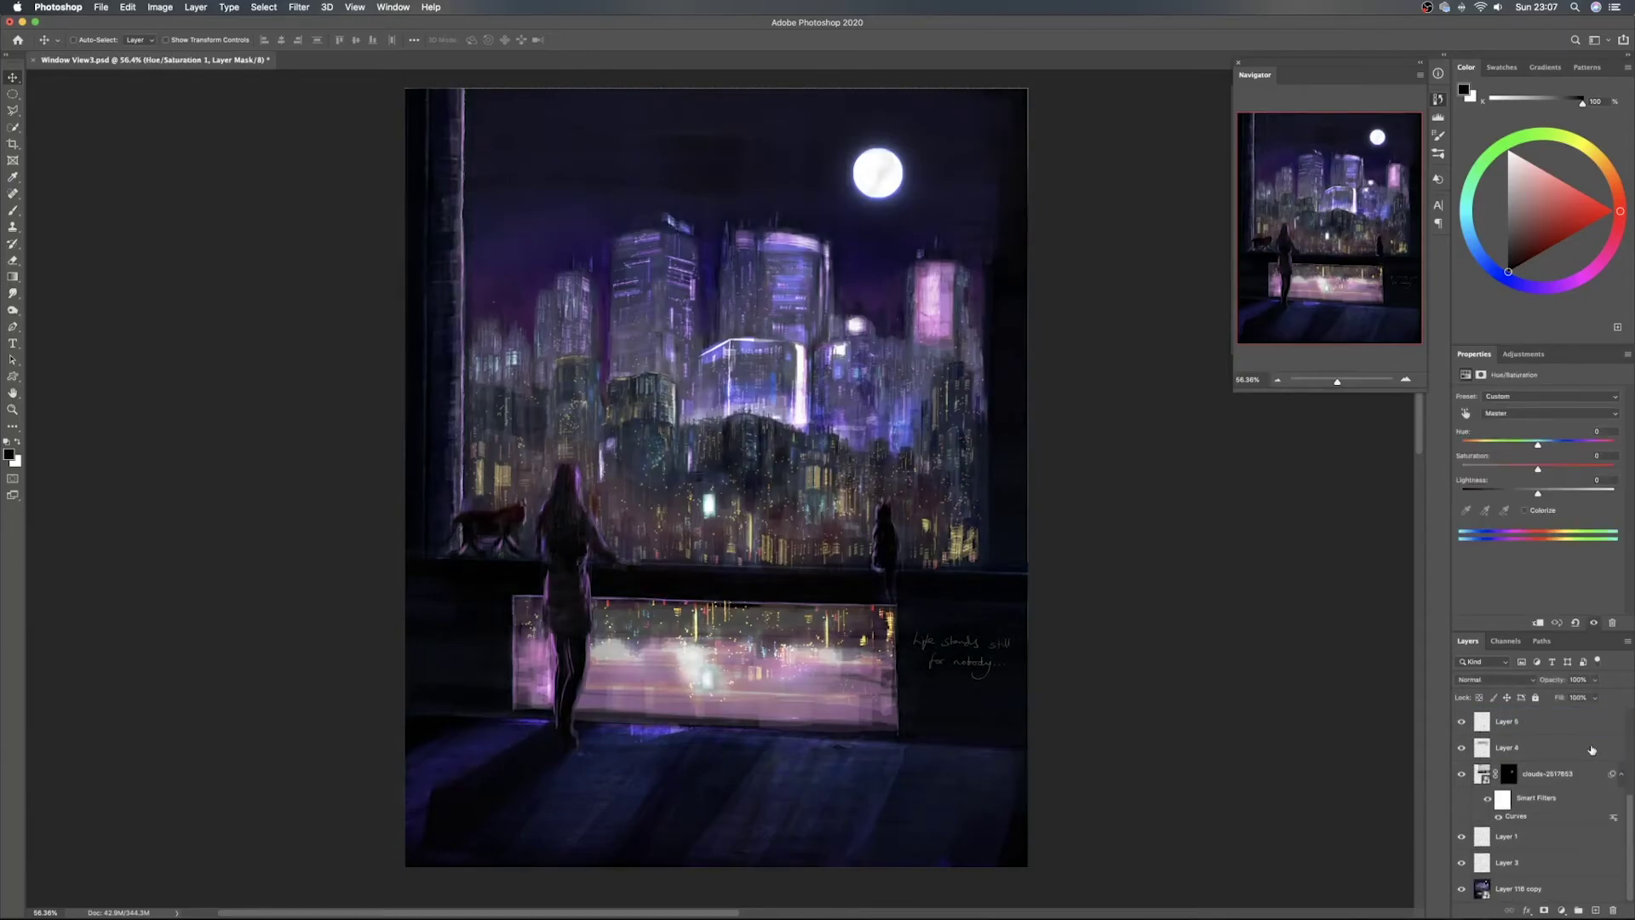
left_click(1557, 892, "shift")
right_click(1557, 891)
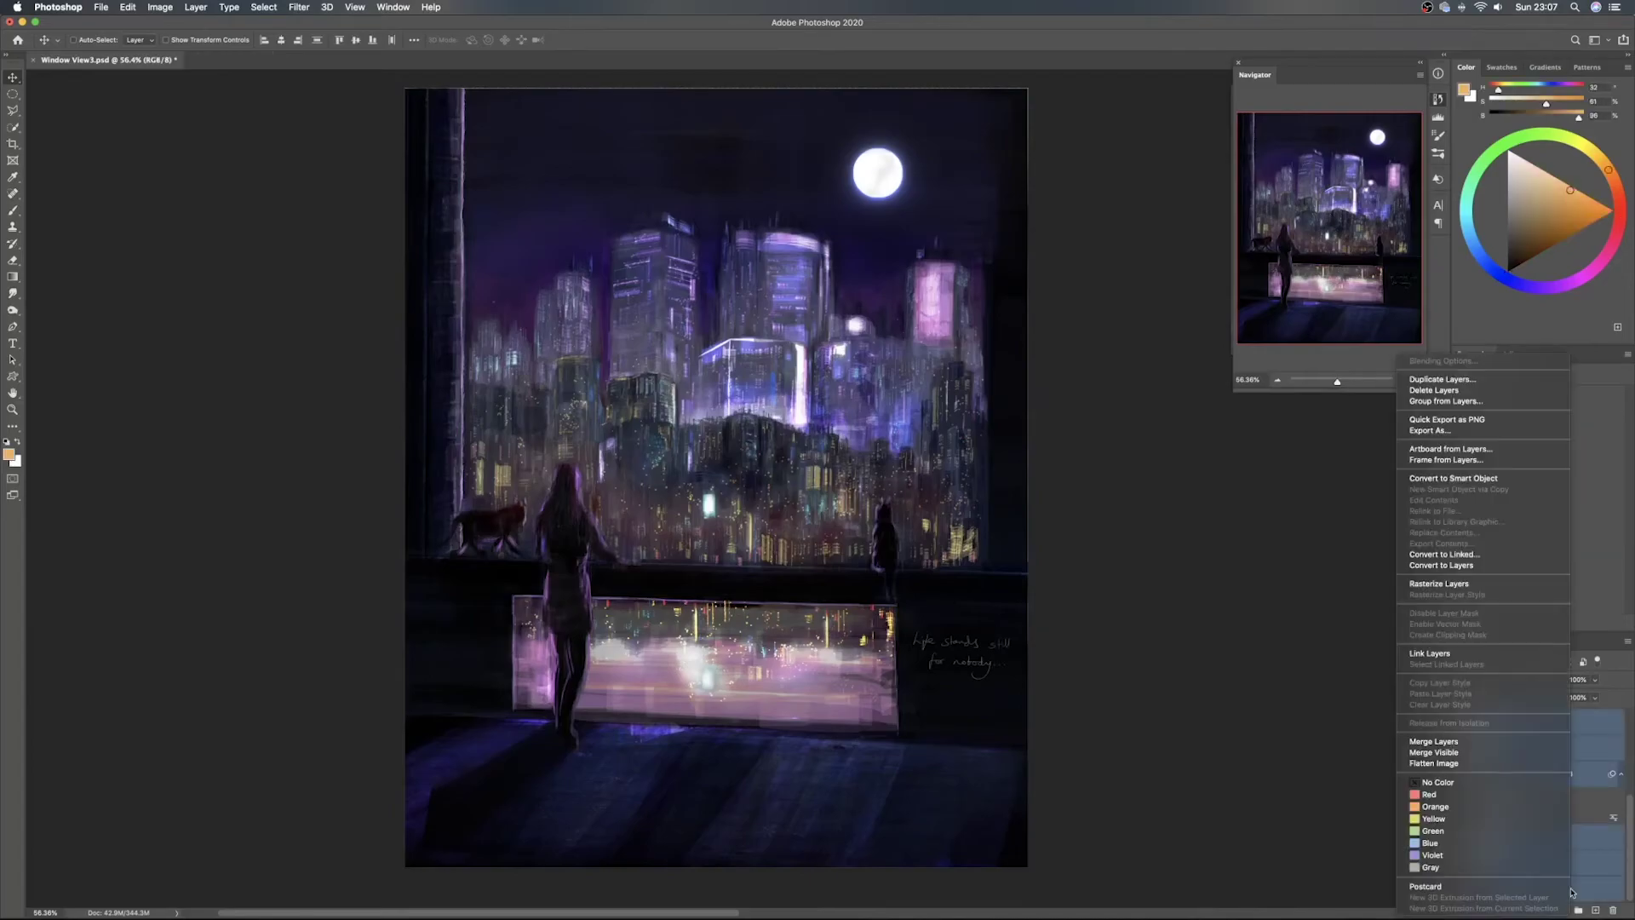
left_click(1494, 479)
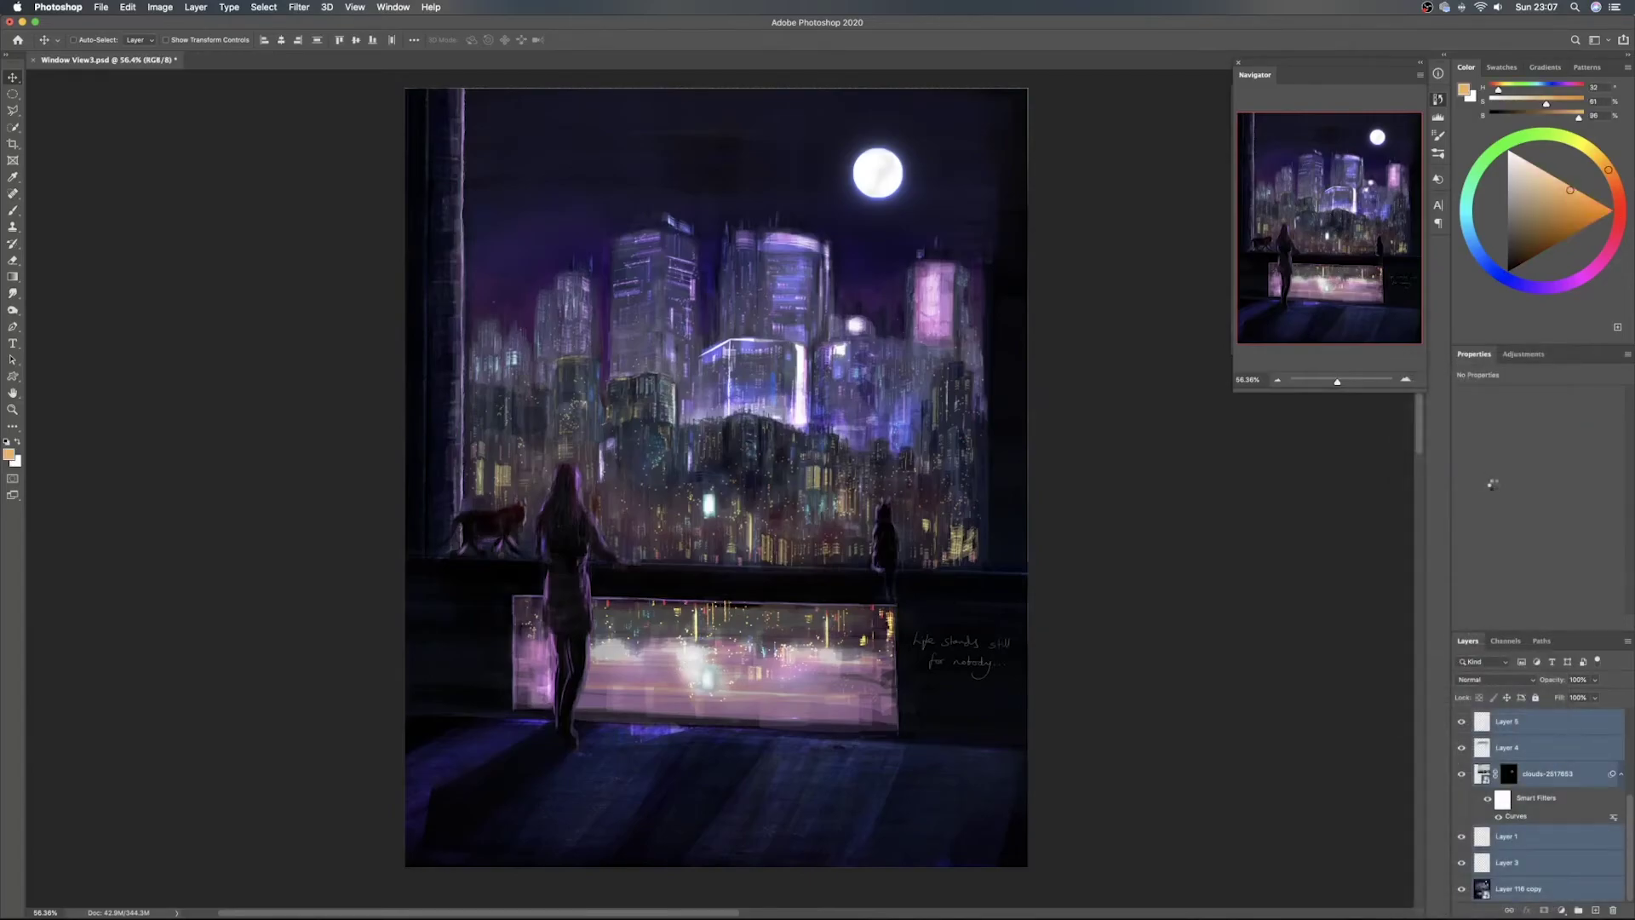
Open the Camera Raw Filter on the smart object and enlarge the preview around the window scene
left_click(311, 6)
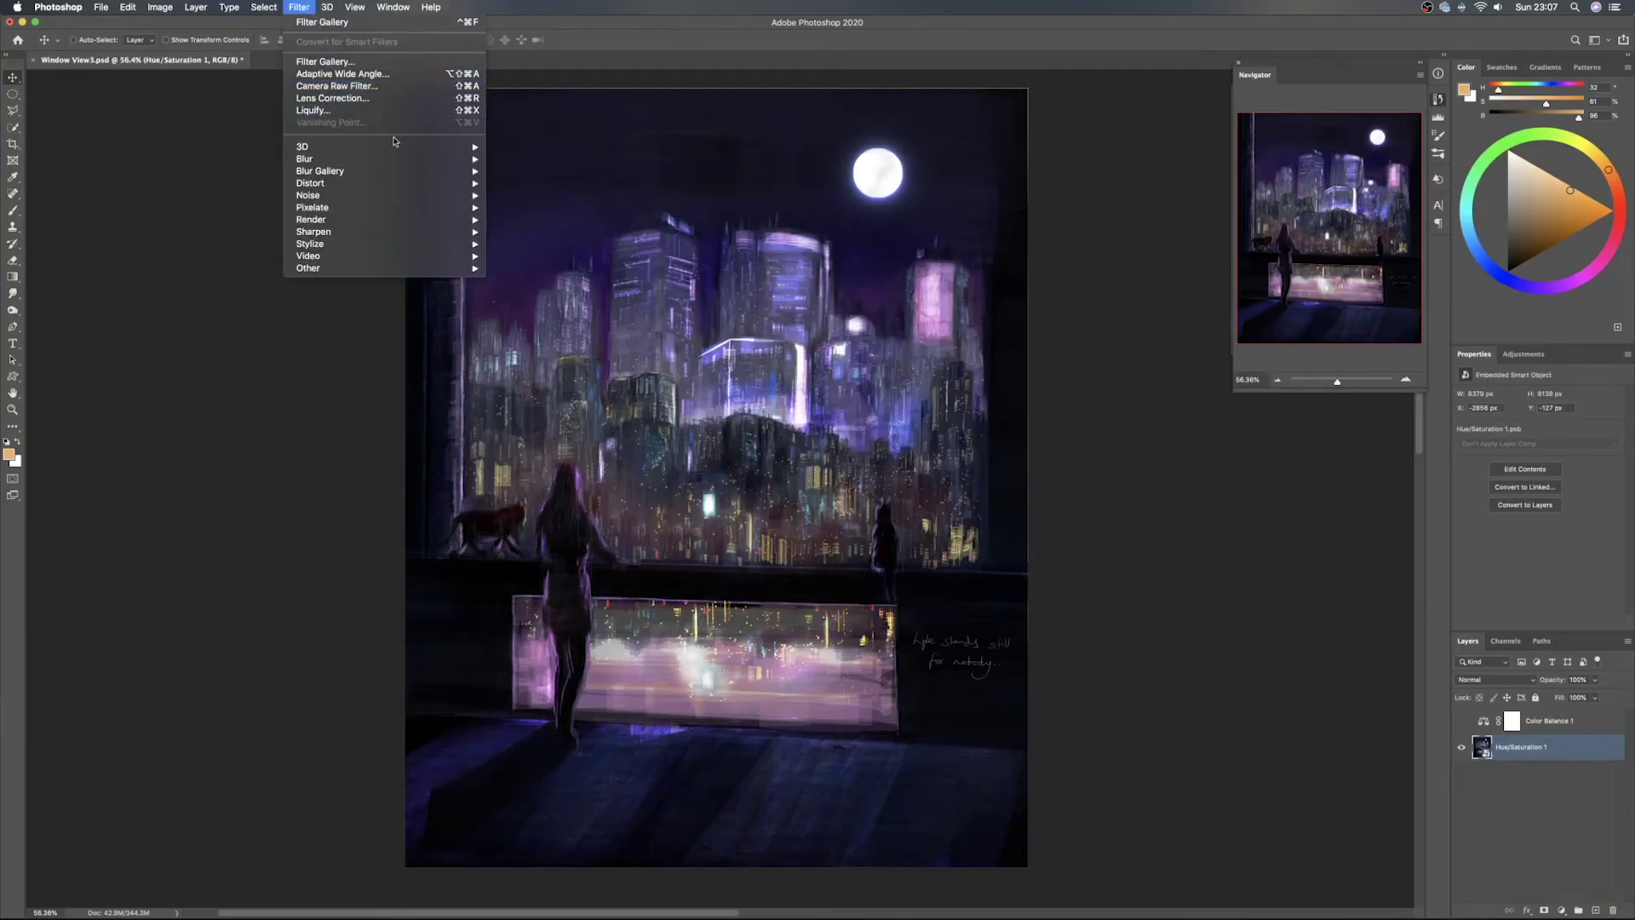
left_click(358, 86)
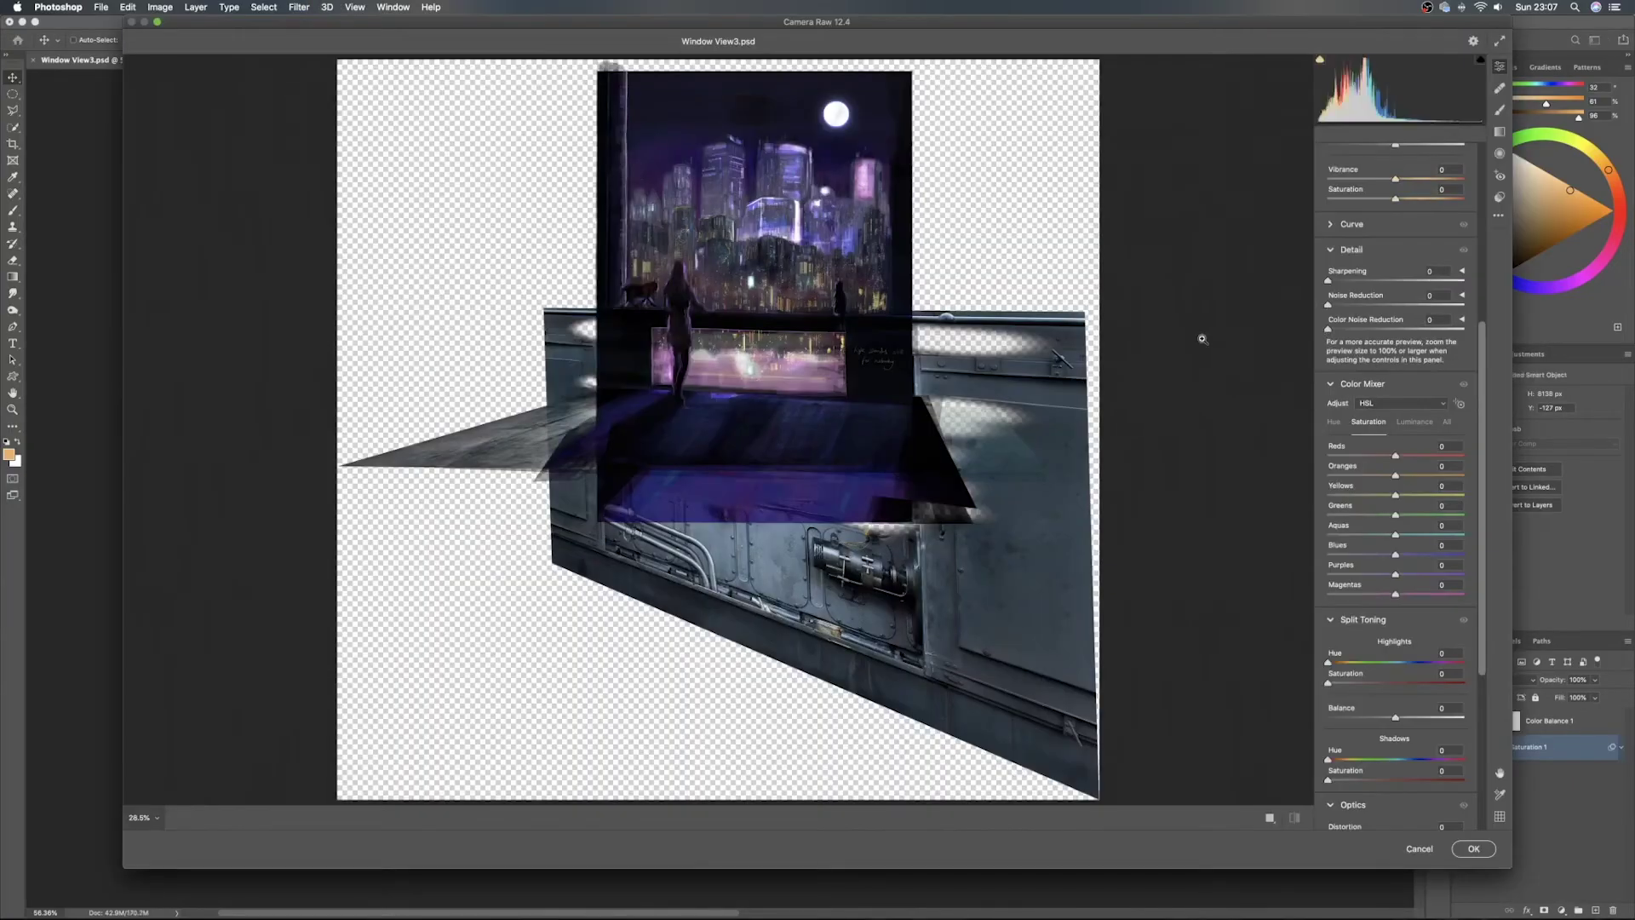
left_click(756, 271)
Try a Temperature of -11 and a Tint of +42, compare before and after, and reset both to 0
left_click_drag(1486, 458, 1388, 257)
double_click(1402, 257)
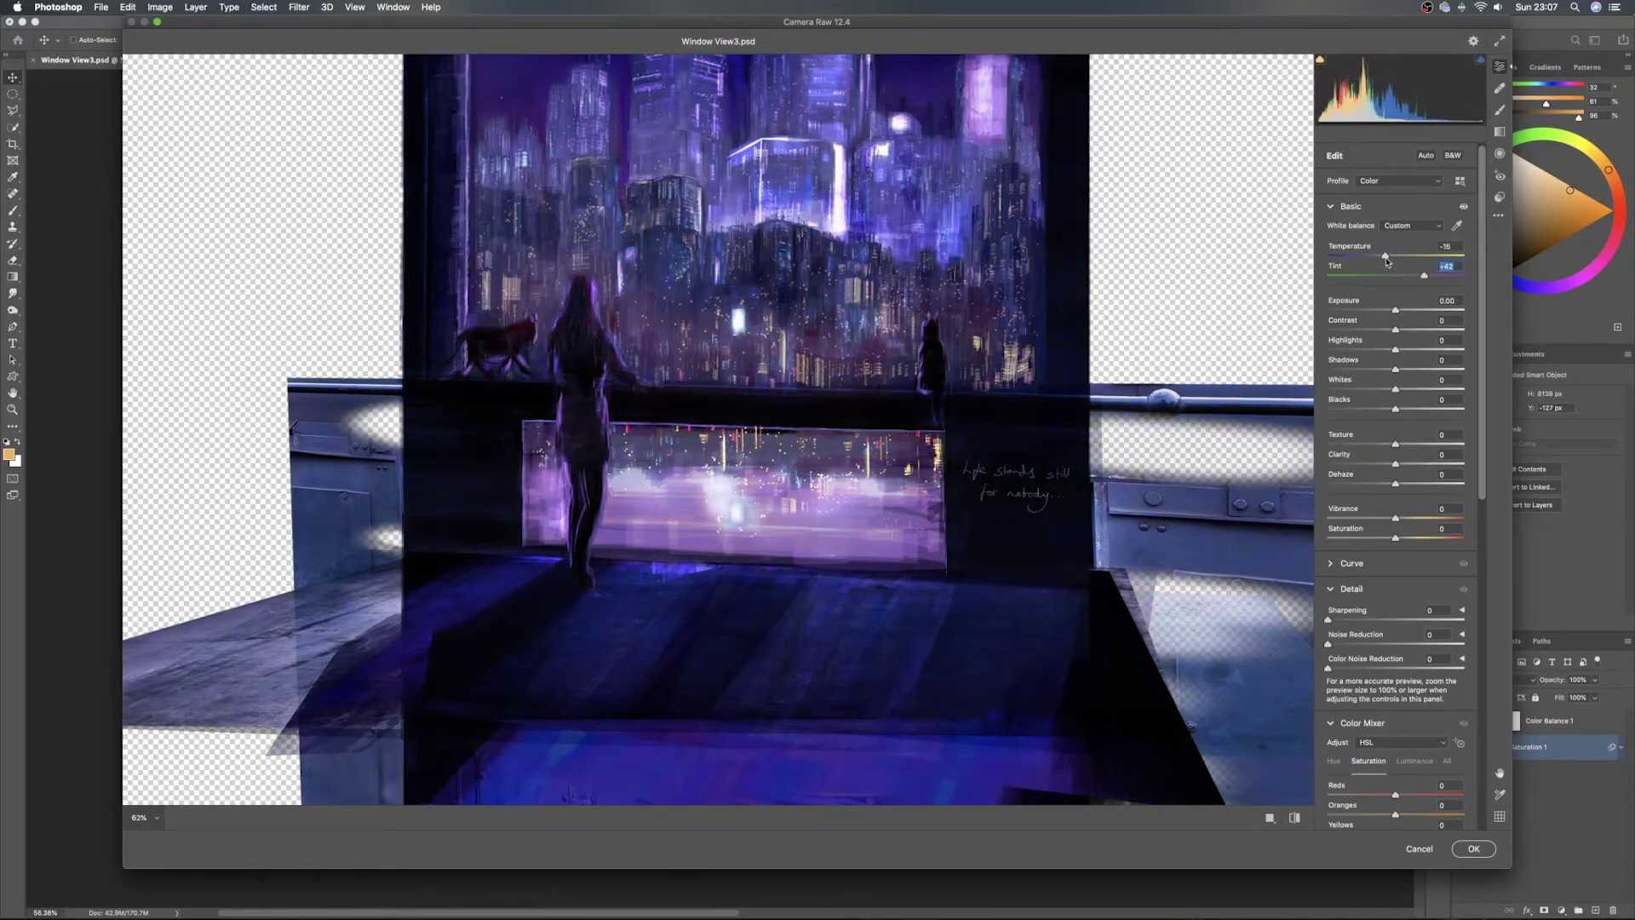
left_click_drag(928, 280, 886, 470)
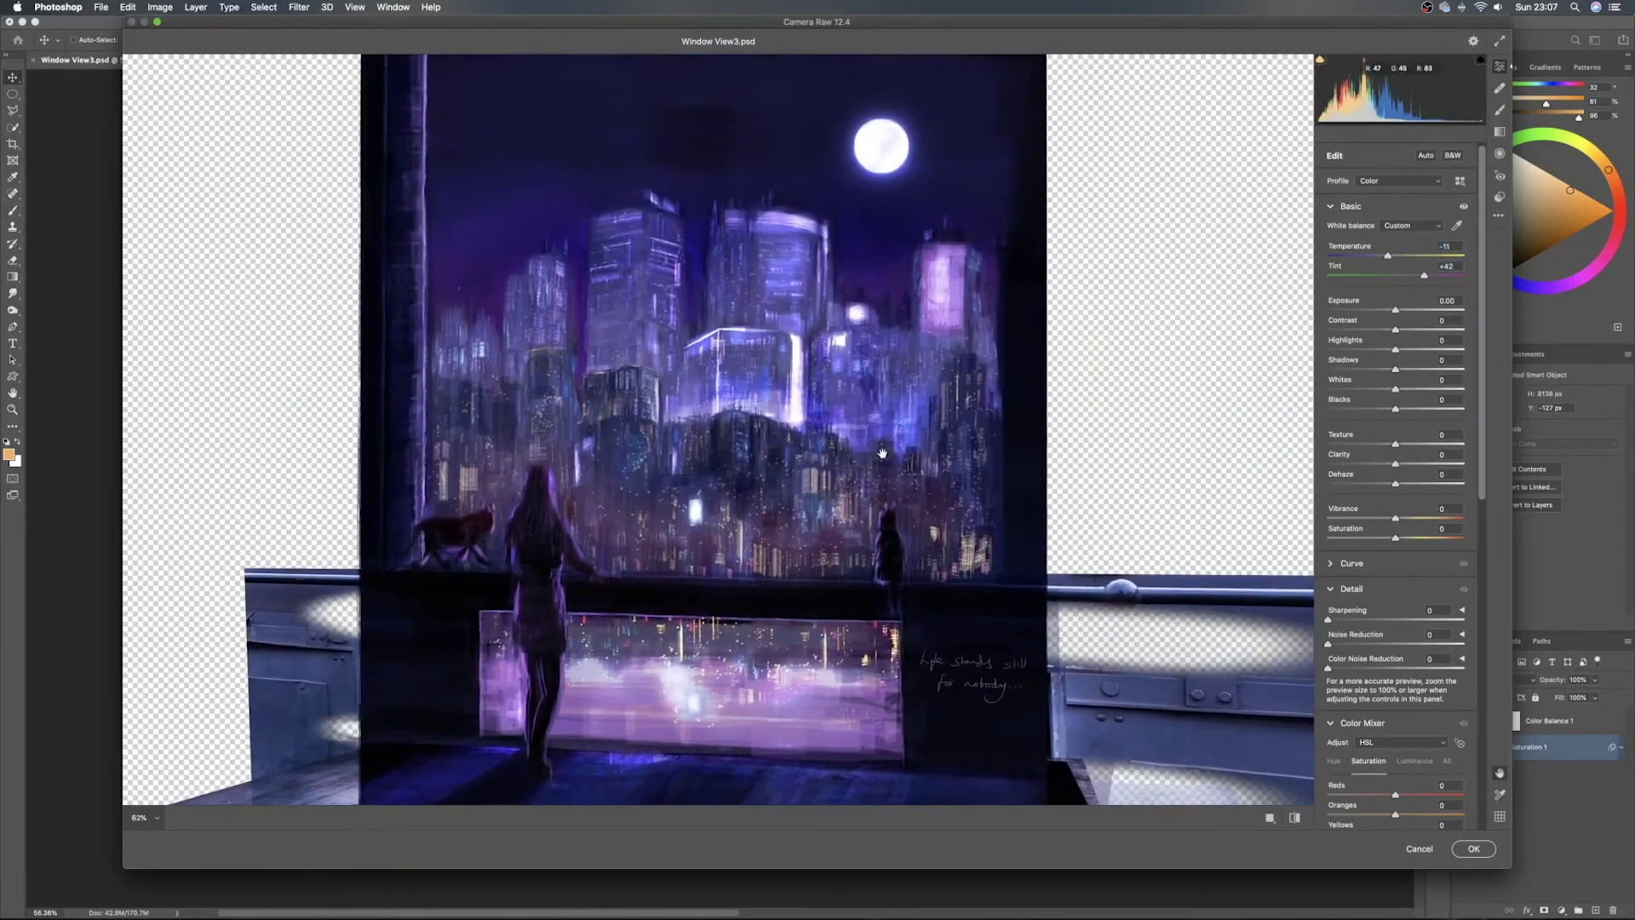
left_click(1293, 821)
left_click(1293, 821)
double_click(1425, 275)
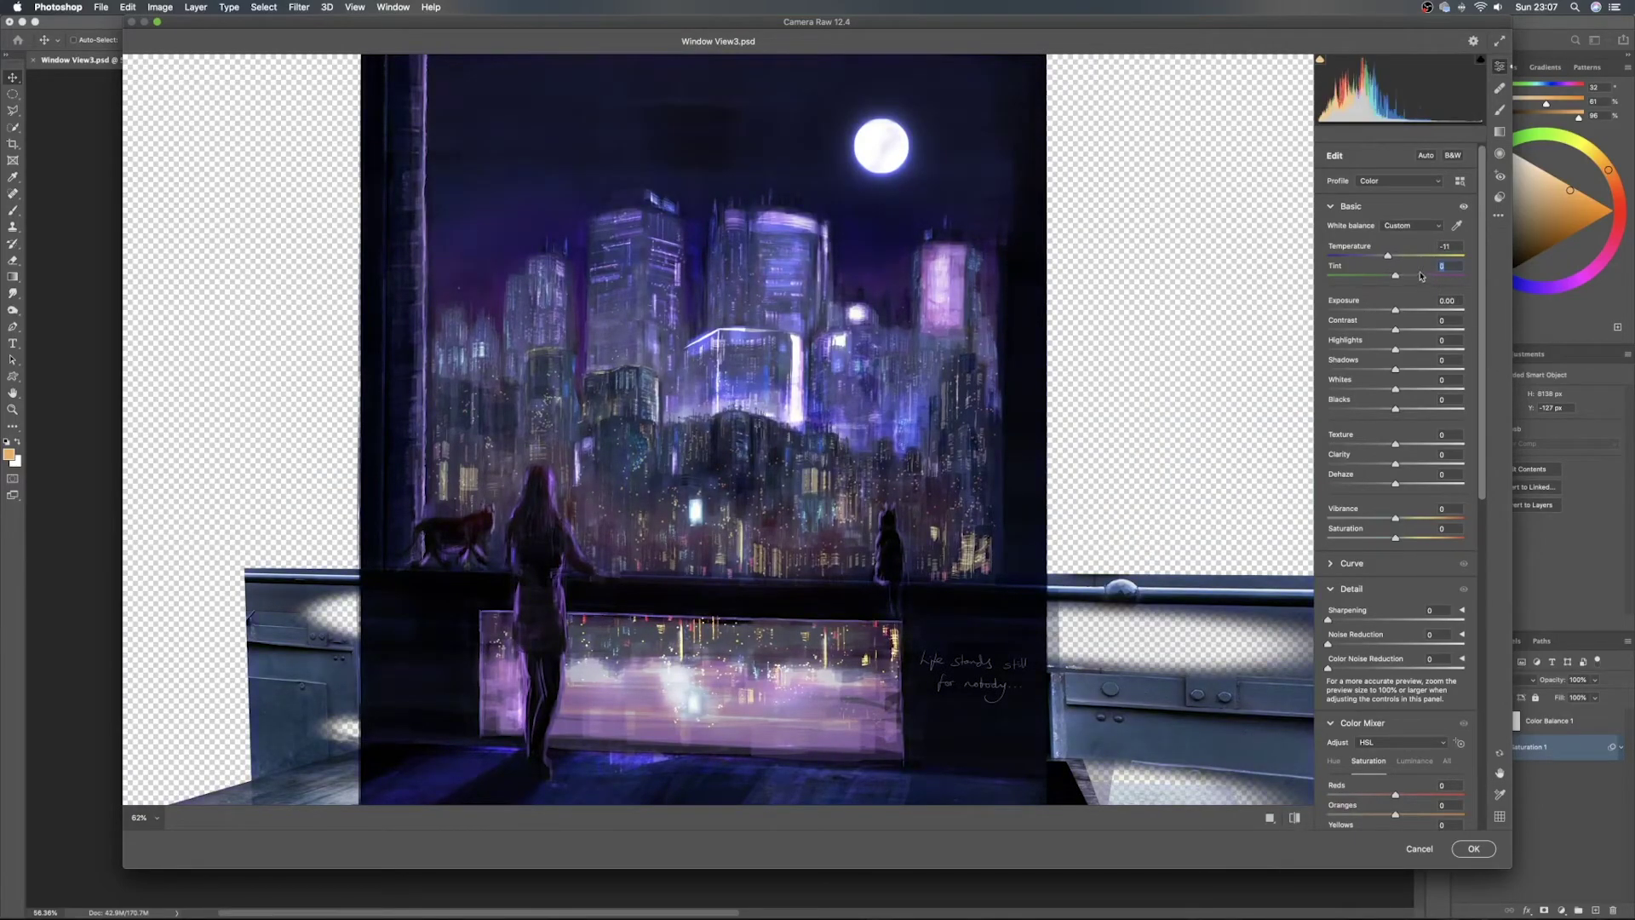
double_click(1388, 256)
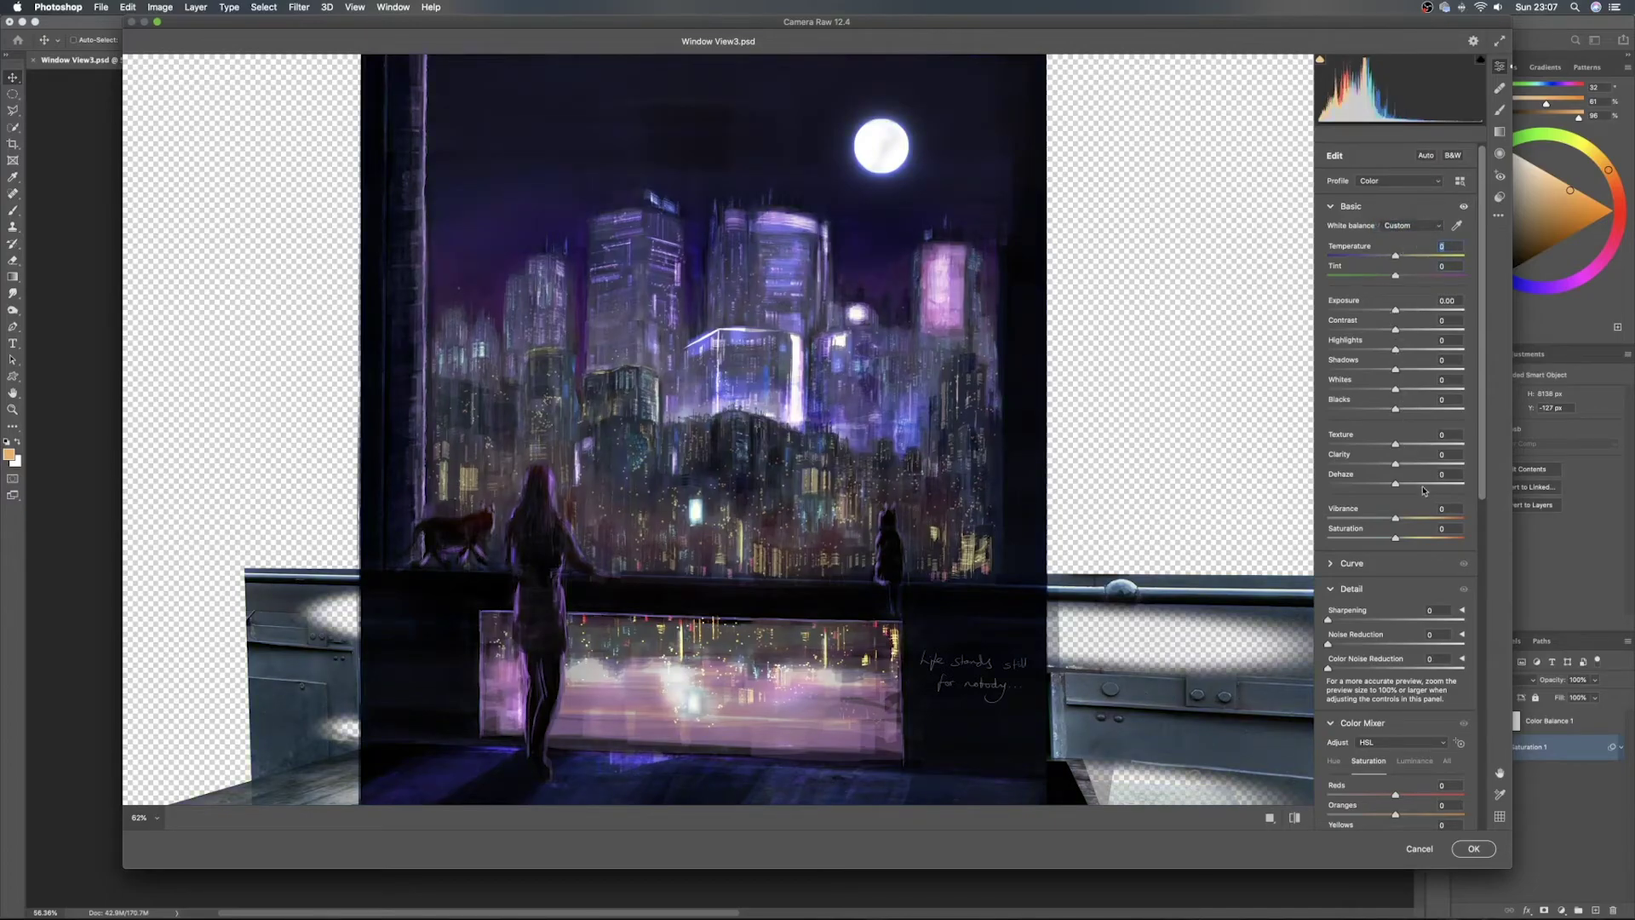
Set Texture to +50, and try Clarity and a Dehaze of +42 before resetting both to 0
left_click_drag(1395, 444, 1466, 449)
scroll(754, 498, "up", 3)
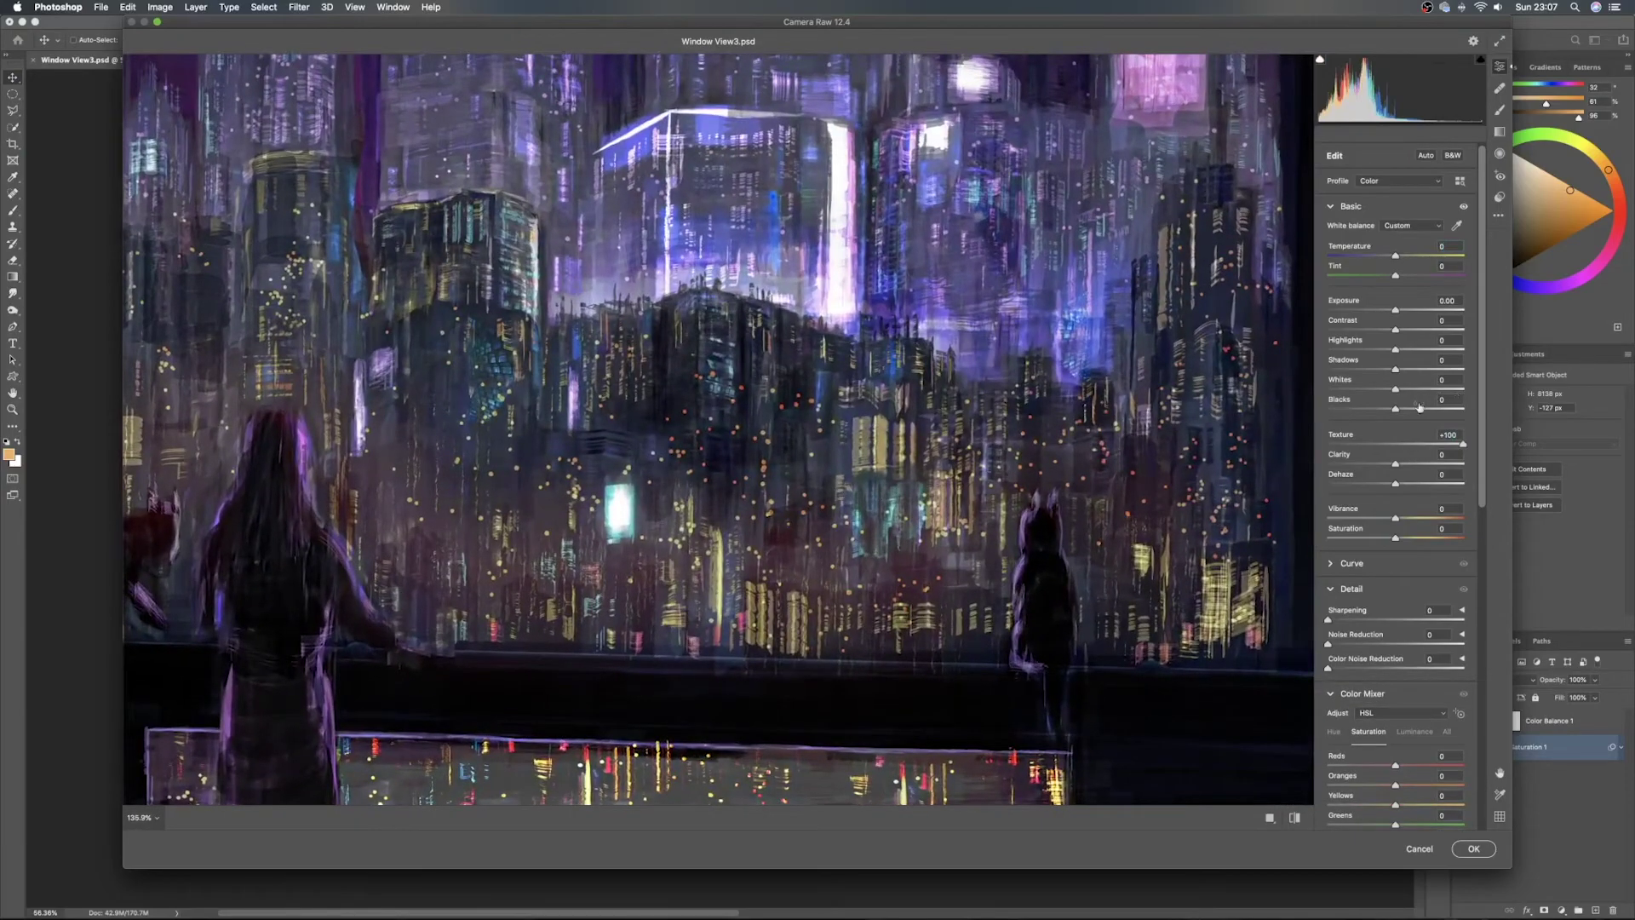
double_click(1461, 445)
left_click_drag(1418, 444, 1423, 484)
double_click(1379, 466)
double_click(1411, 464)
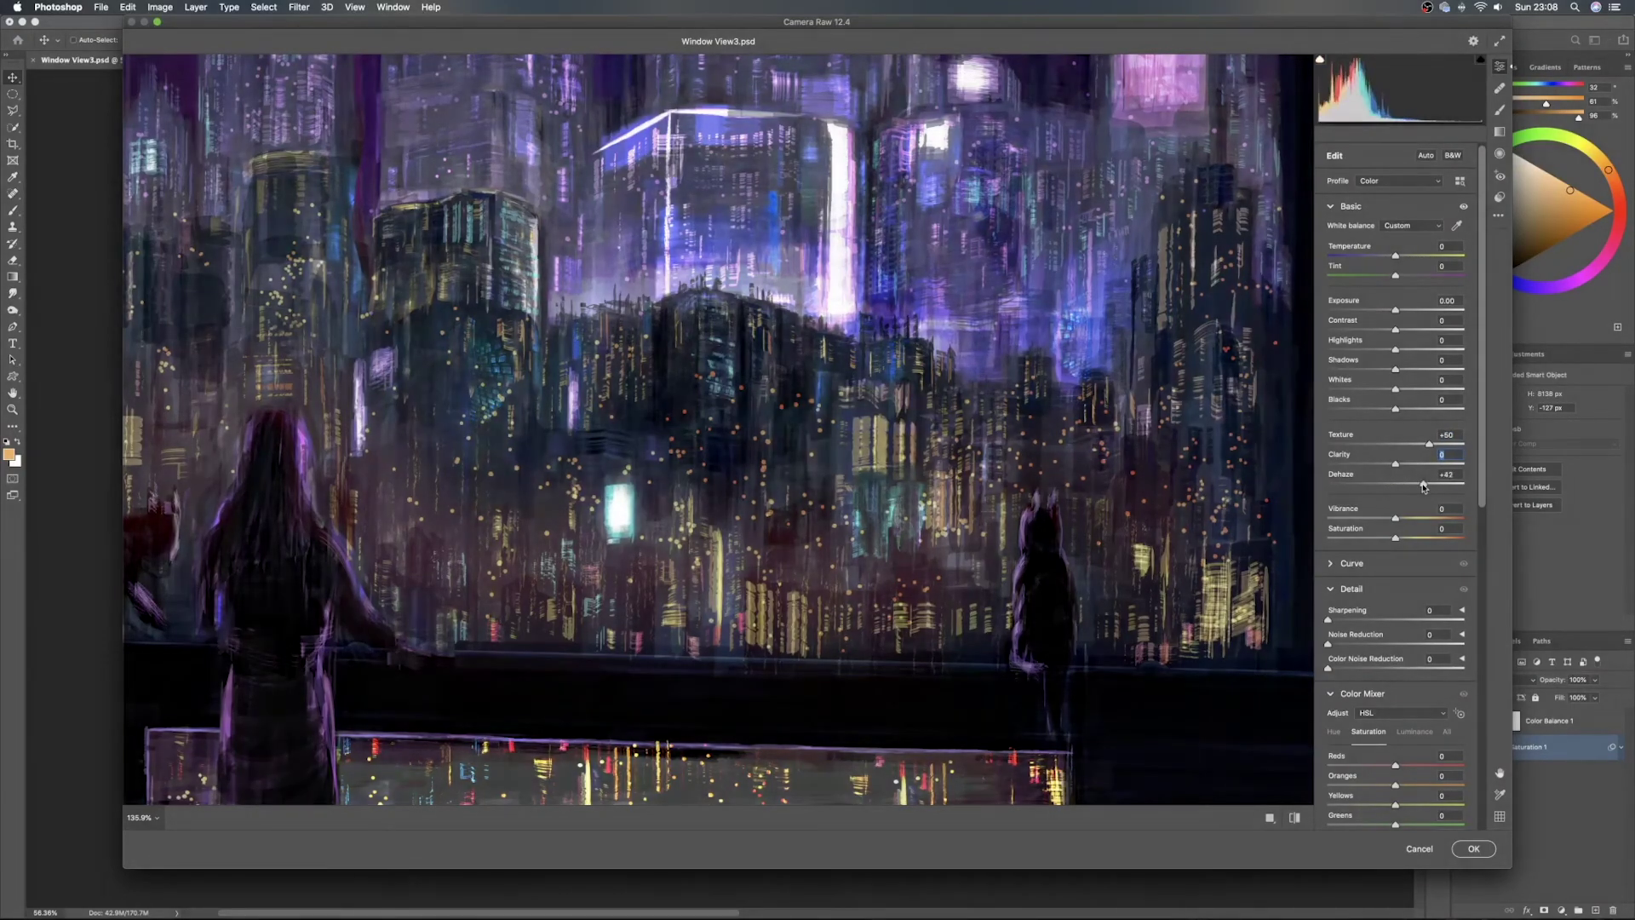
key("super+0")
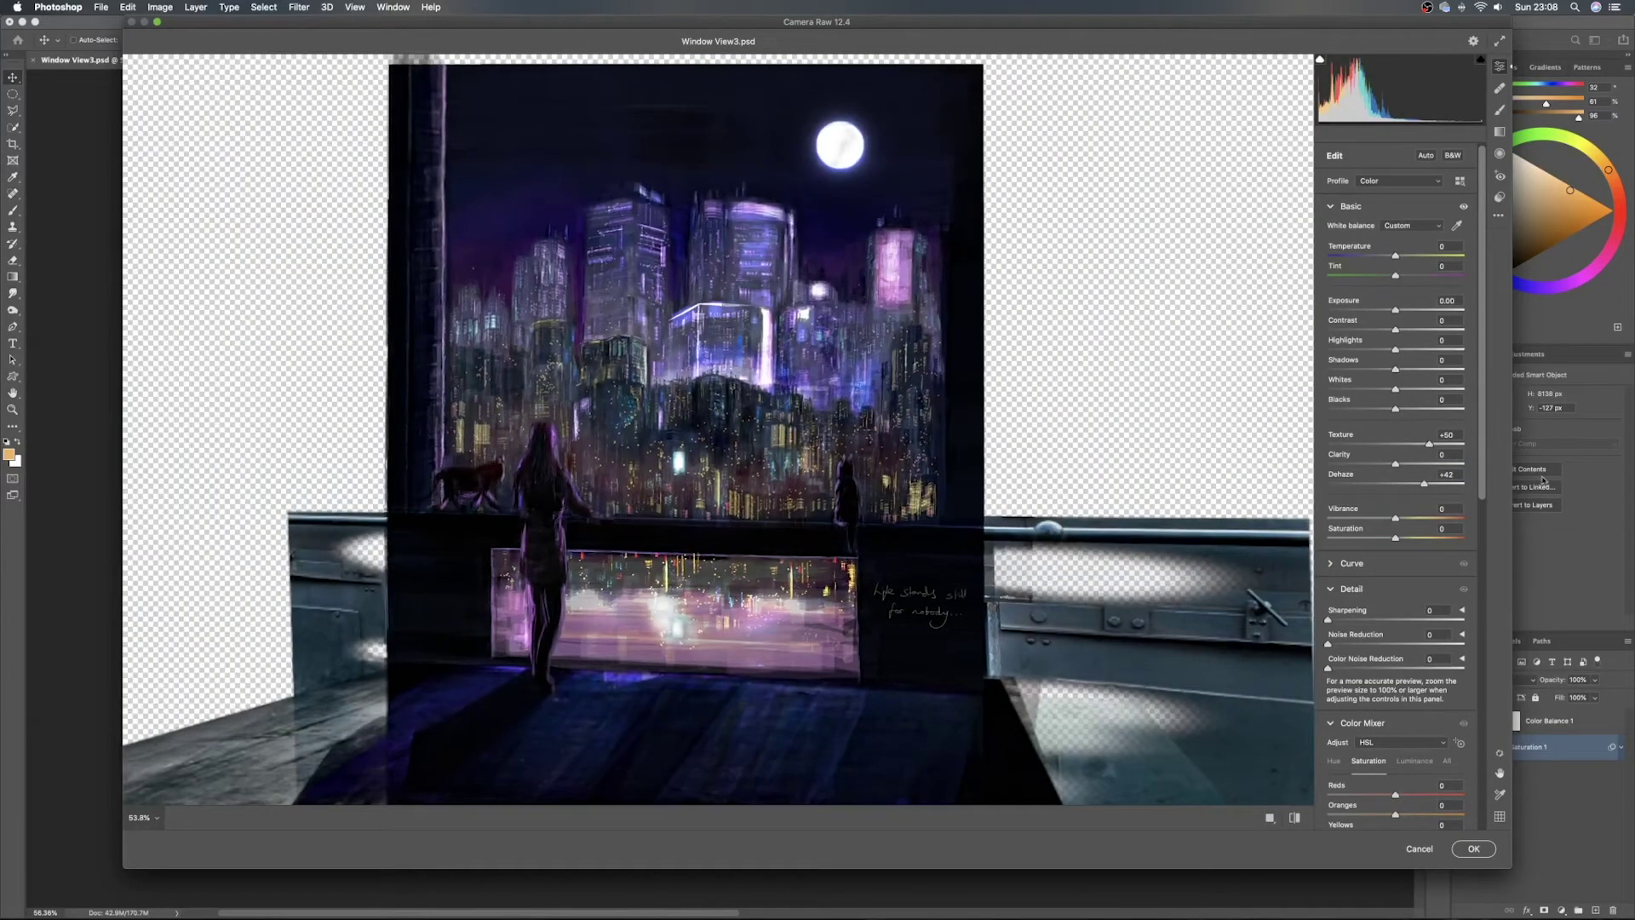
double_click(1424, 484)
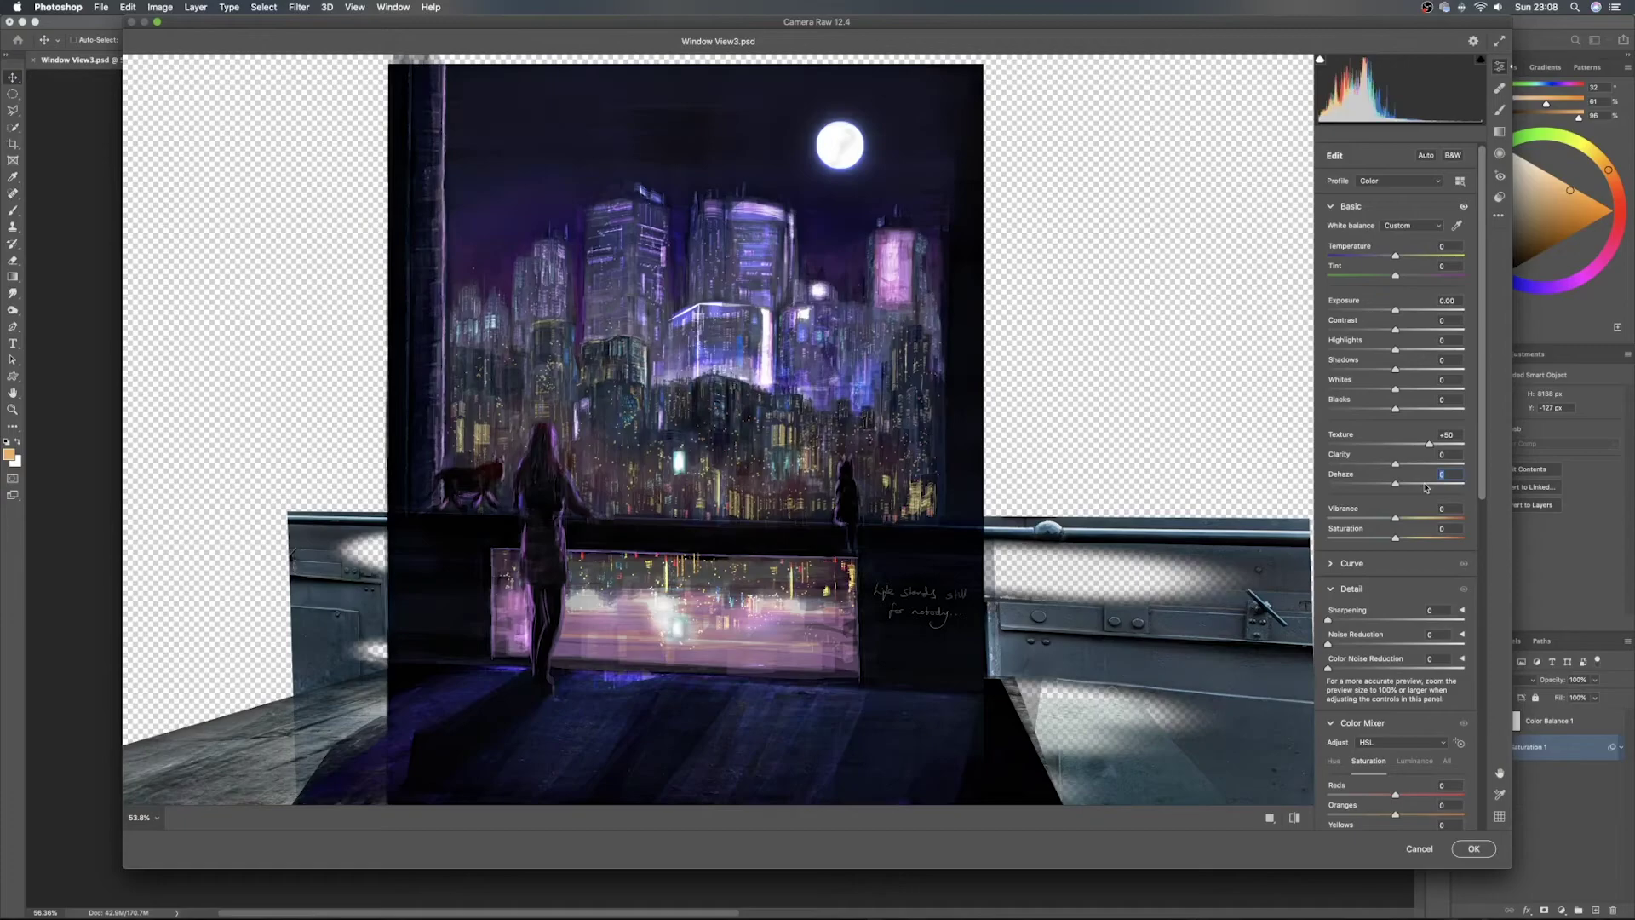
Try a higher Vibrance with a lower Saturation, and reset both to 0
left_click_drag(1395, 519, 1411, 518)
left_click_drag(1395, 538, 1375, 539)
double_click(1375, 539)
double_click(1412, 519)
Enlarge the skyline in the preview and set Sharpening to 7 in the Detail settings
left_click_drag(1480, 459, 1481, 547)
left_click_drag(750, 417, 852, 433)
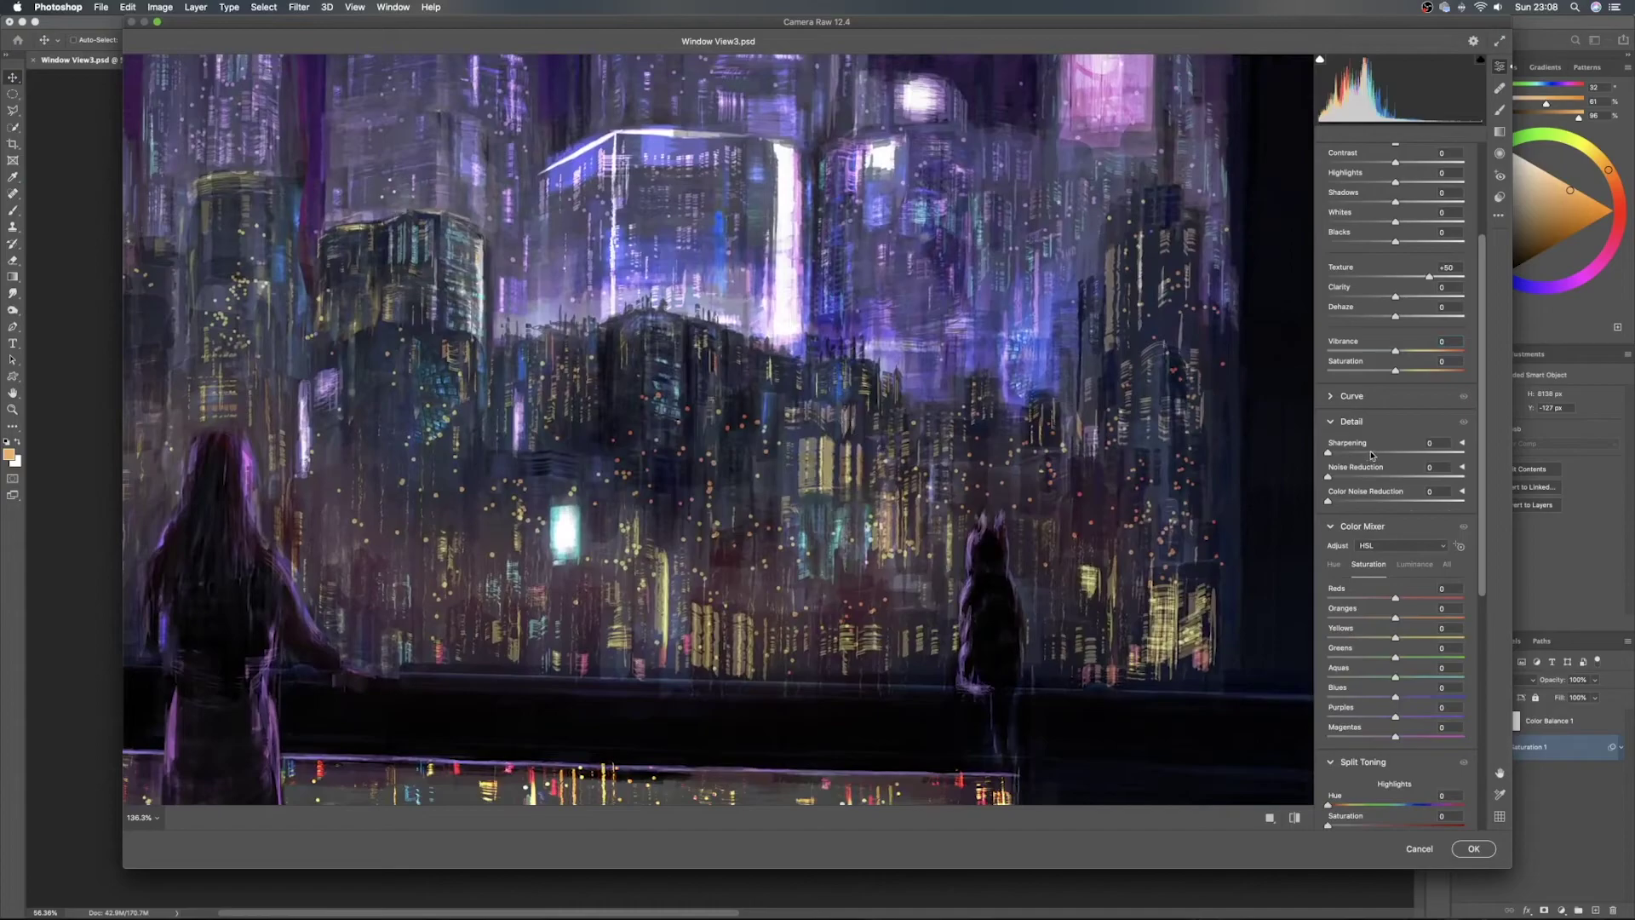
left_click_drag(1371, 454, 1334, 455)
Try adding Grain in the Effects settings and reset it to 0
left_click_drag(1486, 452, 1501, 684)
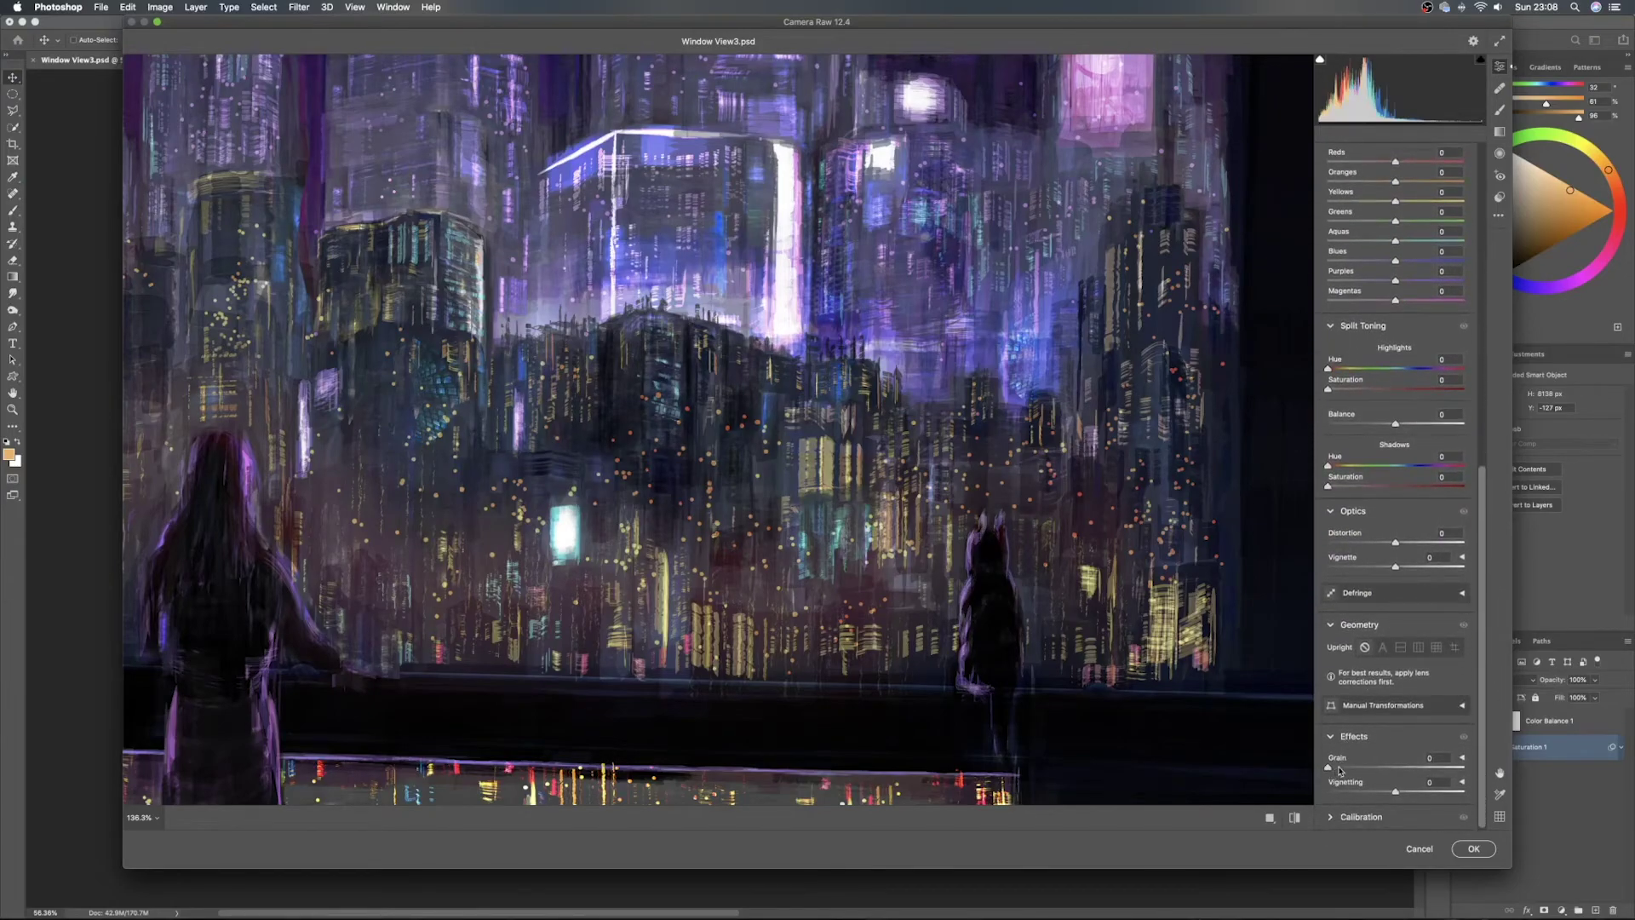
mouse_move(1339, 769)
left_mouse_down()
mouse_move(1380, 769)
mouse_move(1312, 769)
left_mouse_up()
Try Color Mixer hue shifts of +77 and -17 on the Purples
scroll(1486, 688, "up", 5)
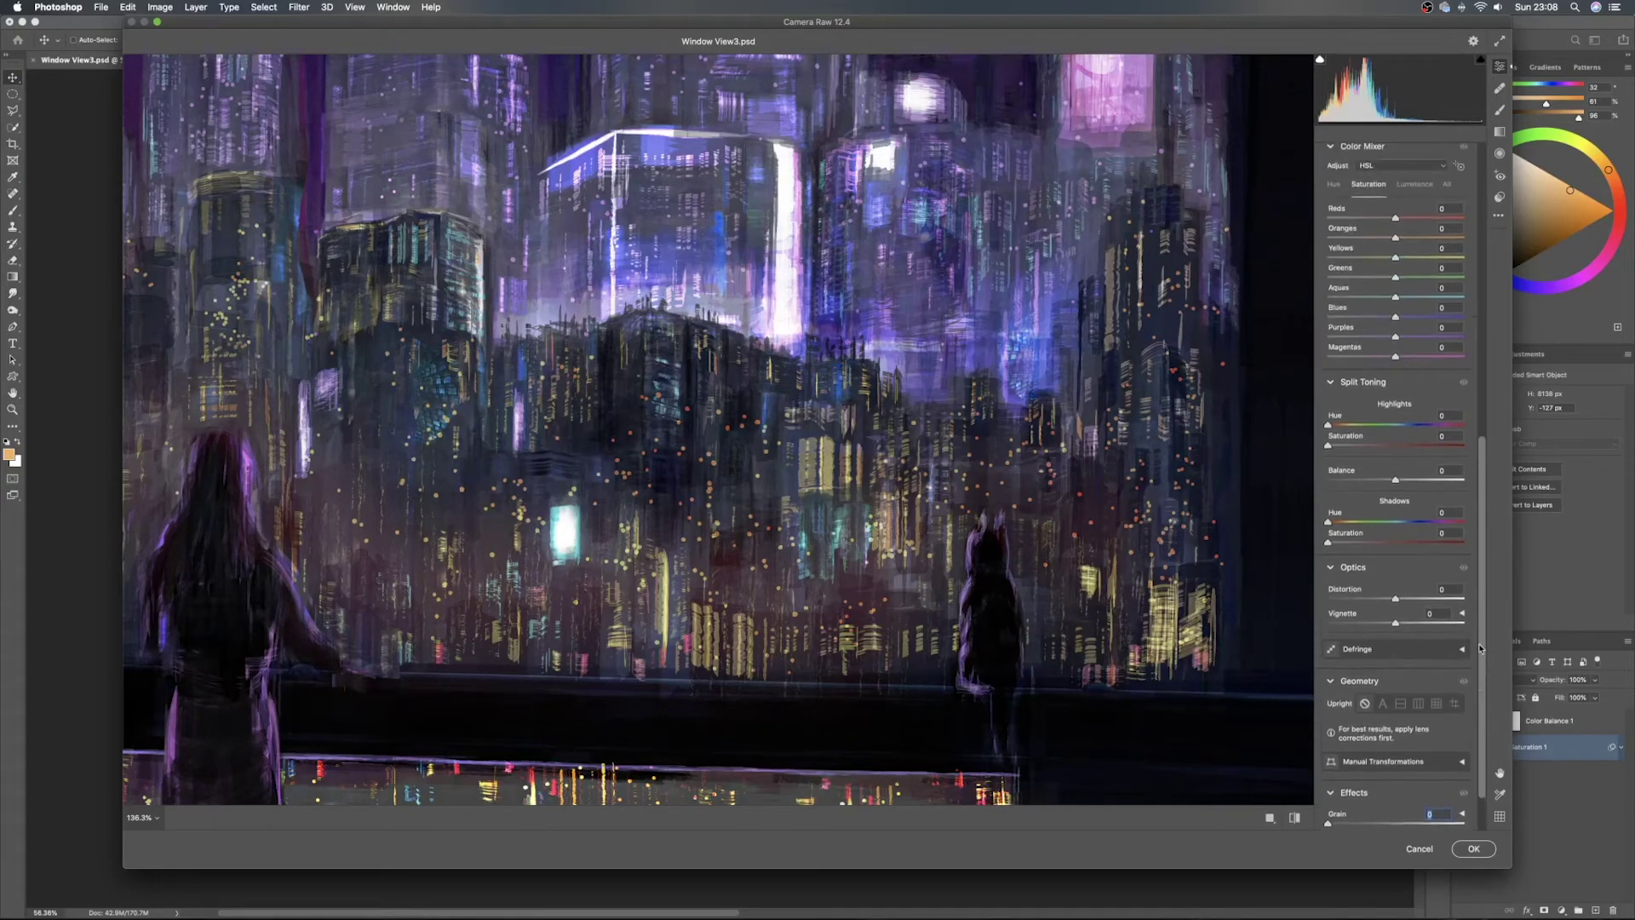
left_click(1333, 278)
scroll(681, 425, "down", 5)
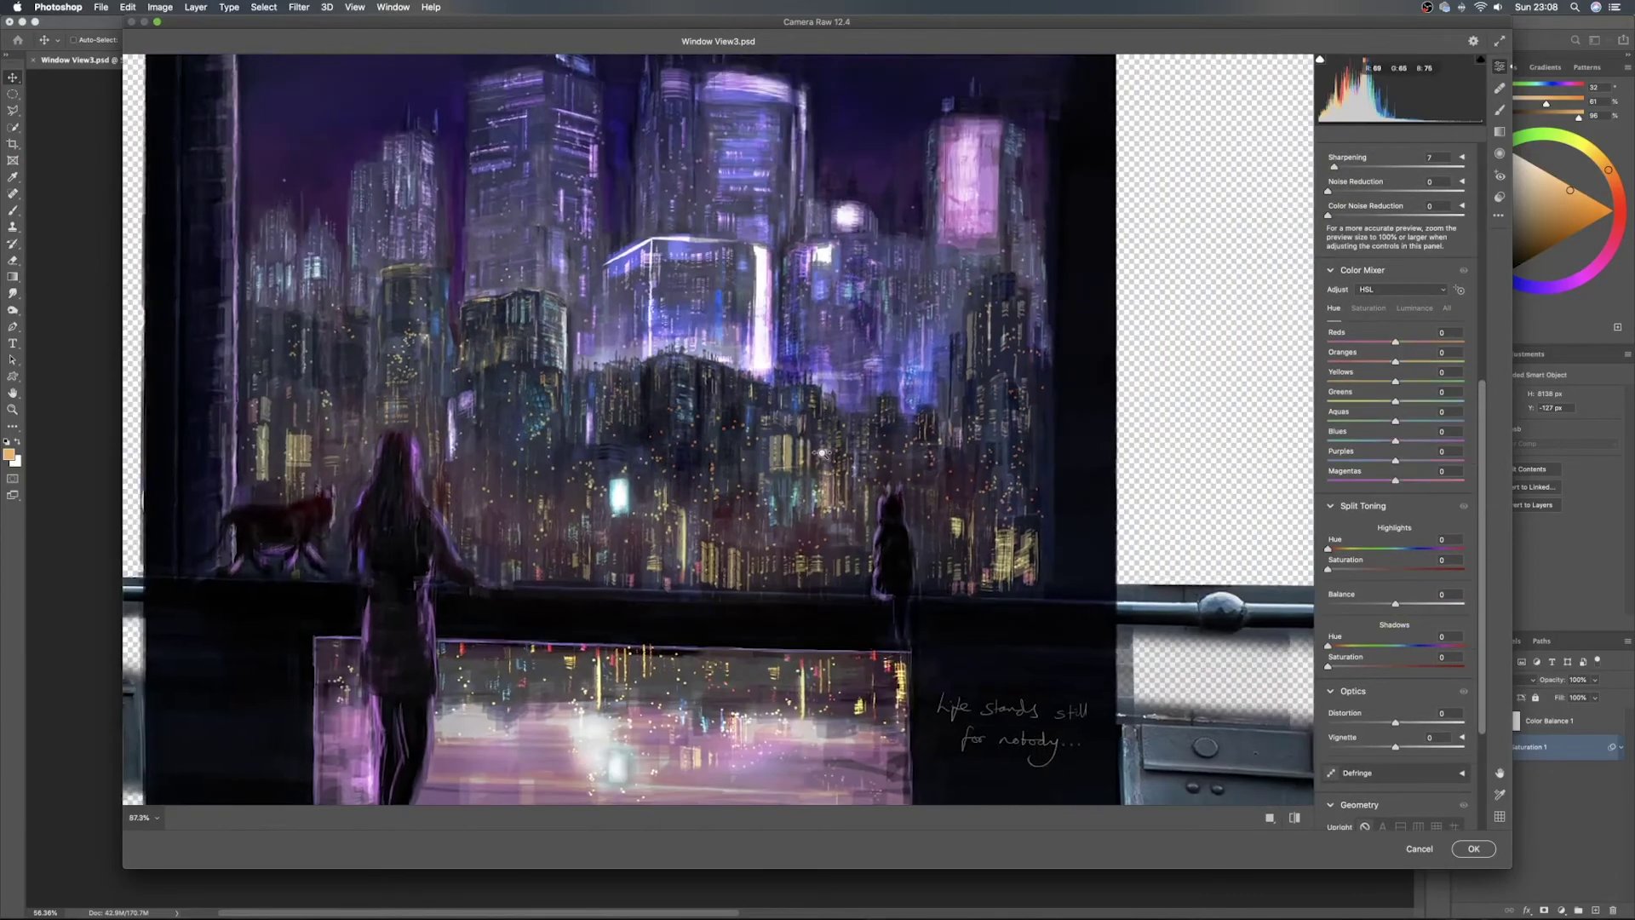
left_click_drag(1395, 461, 1446, 468)
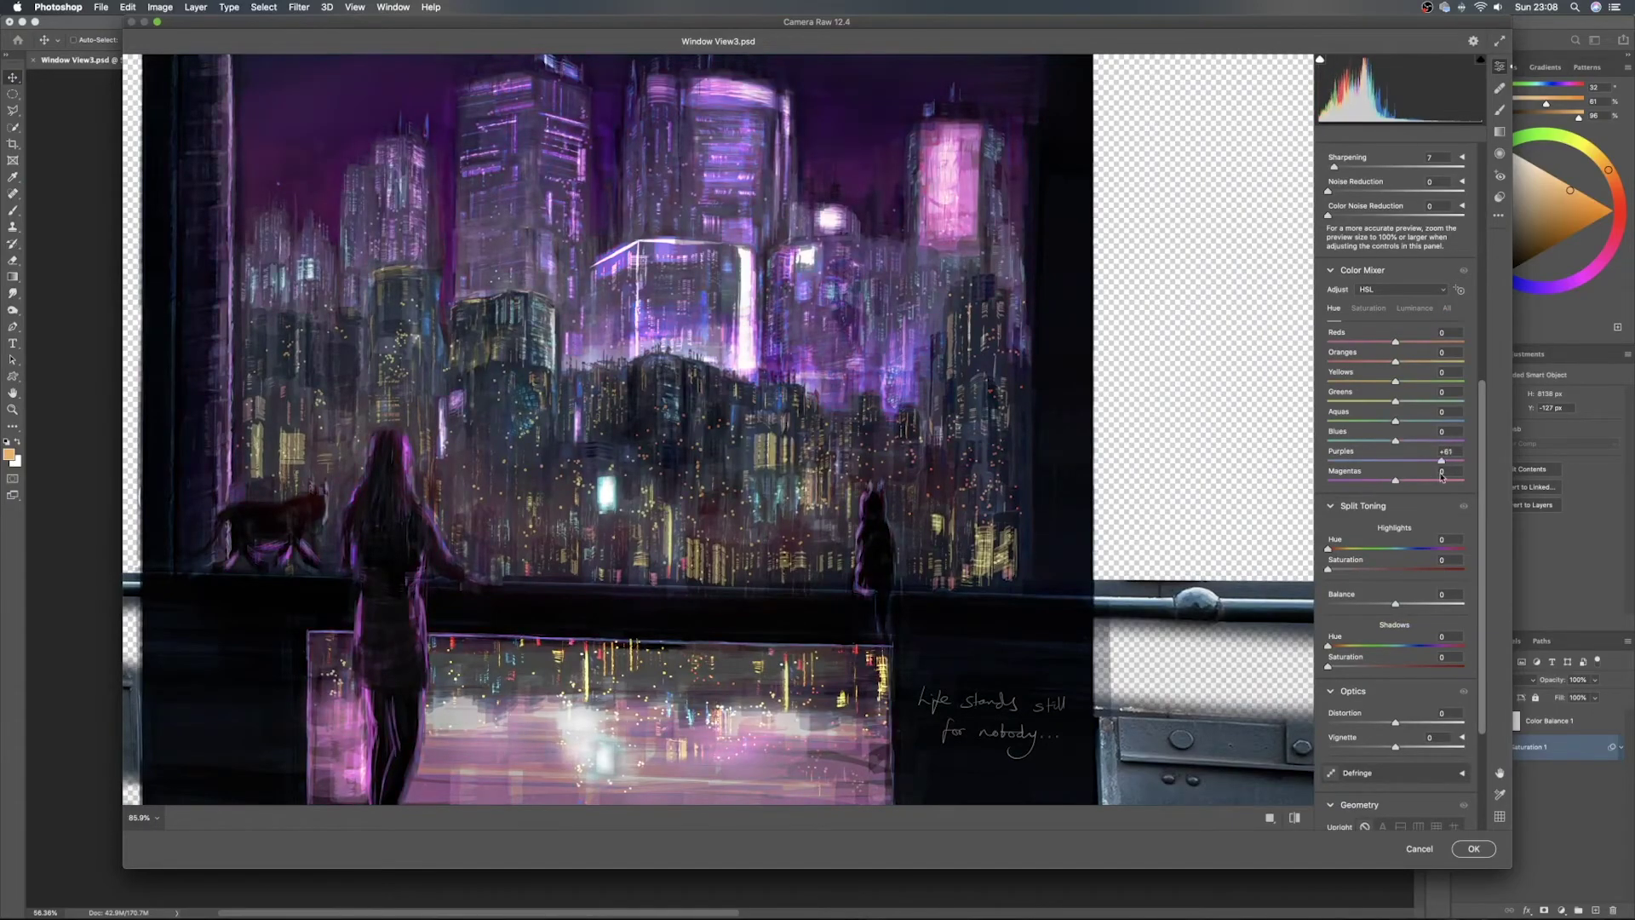
scroll(732, 384, "down", 3)
scroll(730, 383, "down", 1)
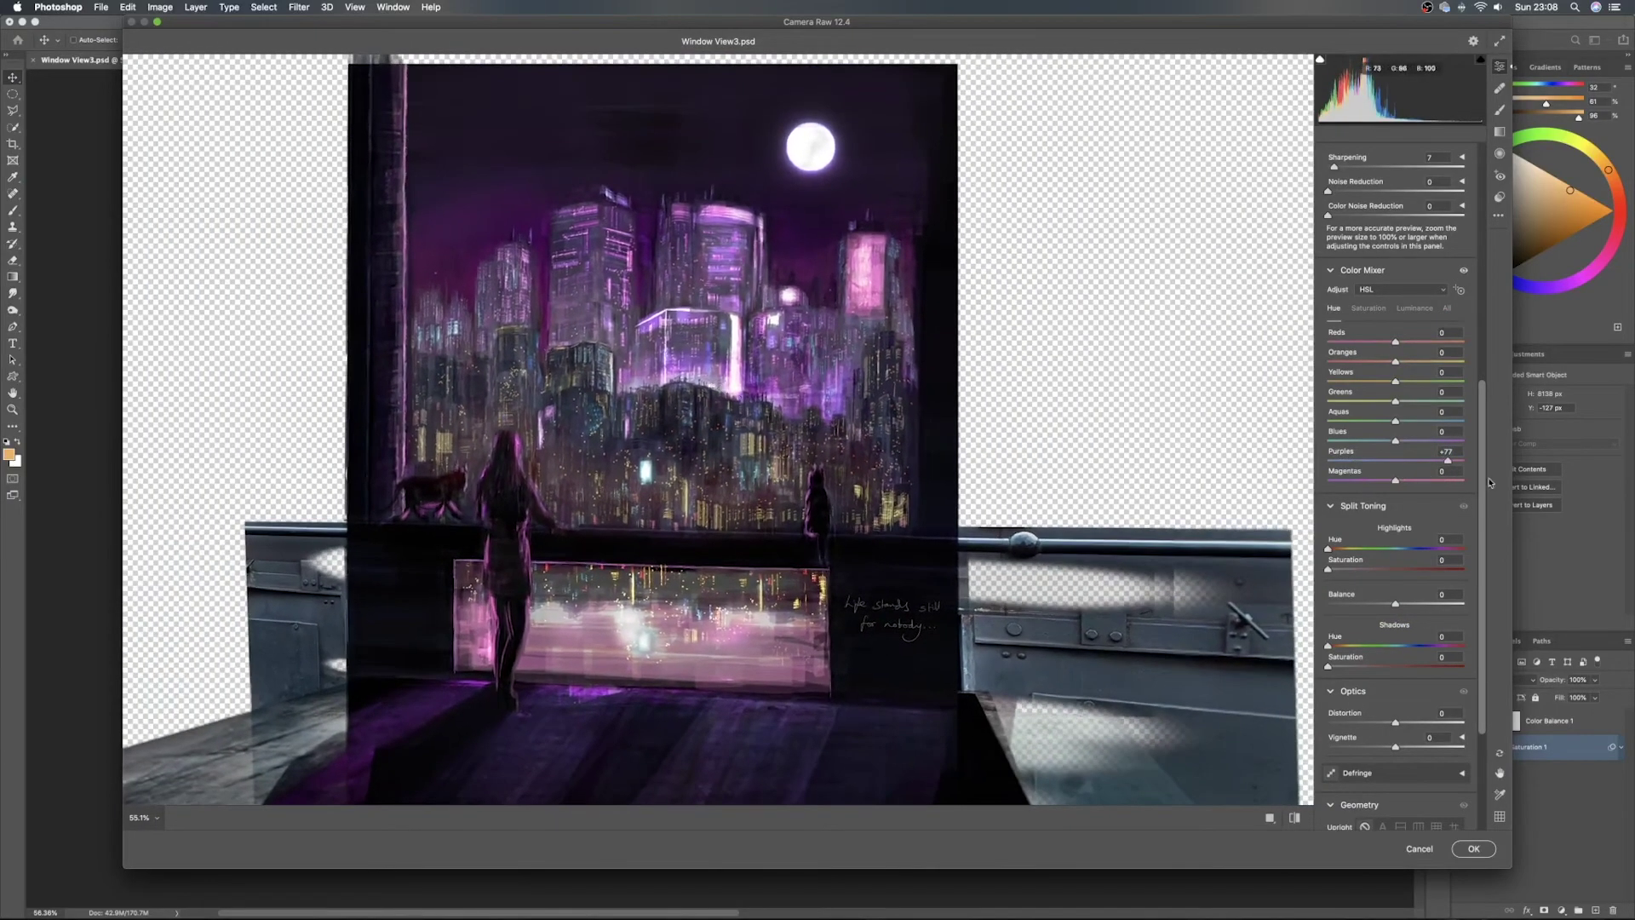
left_click_drag(1446, 462, 1381, 460)
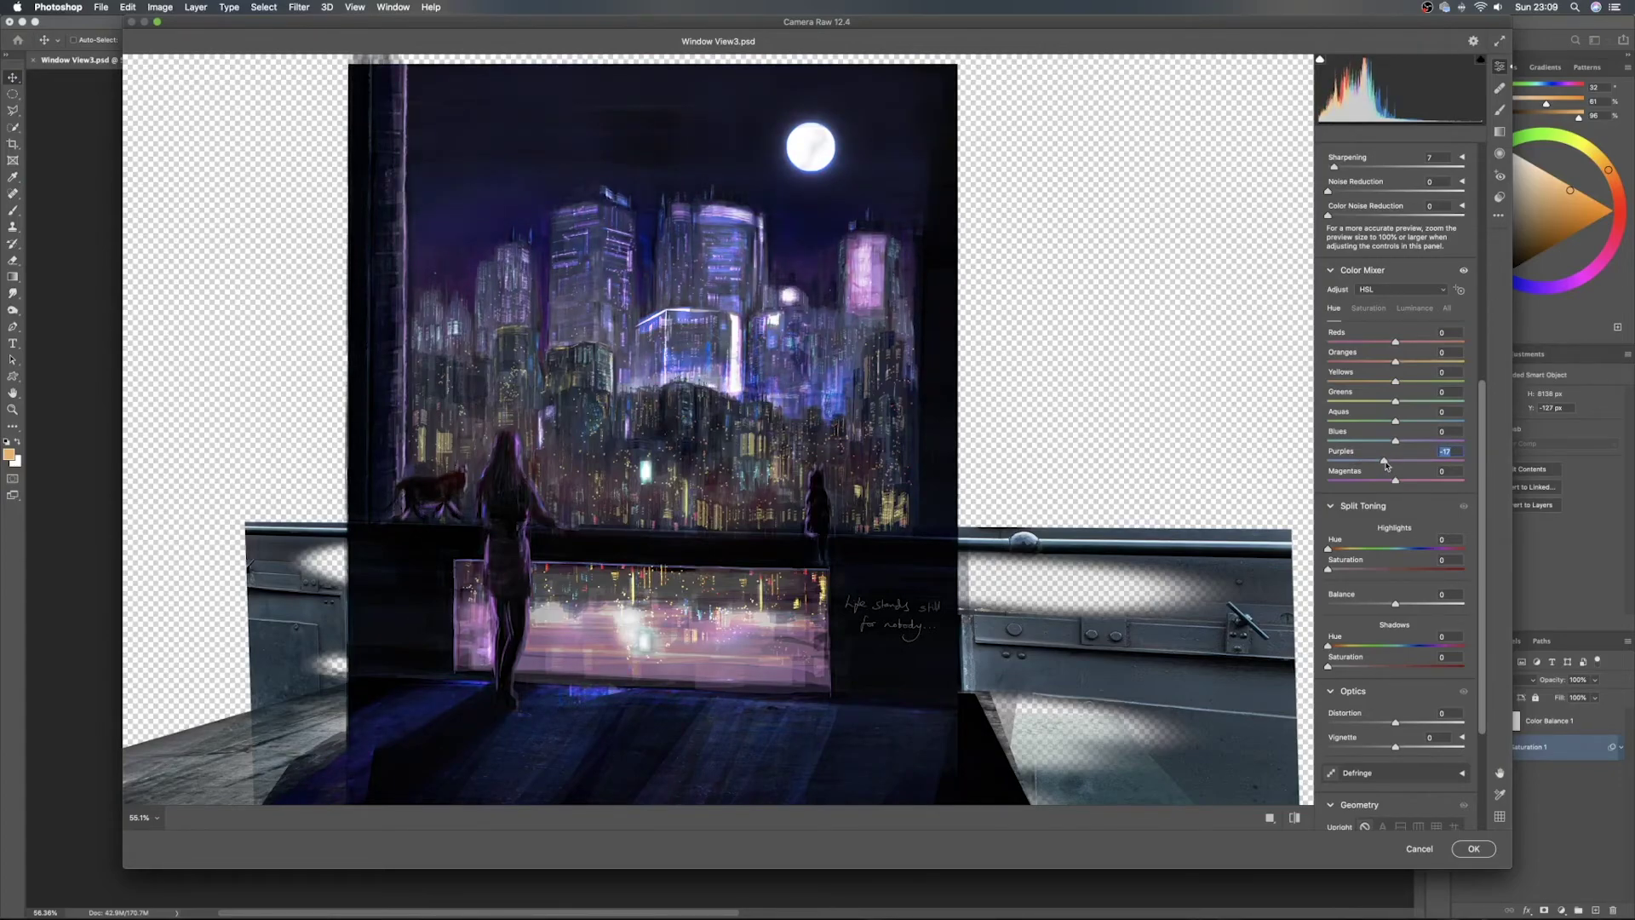
Try hue shifts of -68 on the Blues and -56 on the Magentas, resetting the mixer hues to 0
left_click_drag(1394, 442, 1427, 445)
double_click(1426, 441)
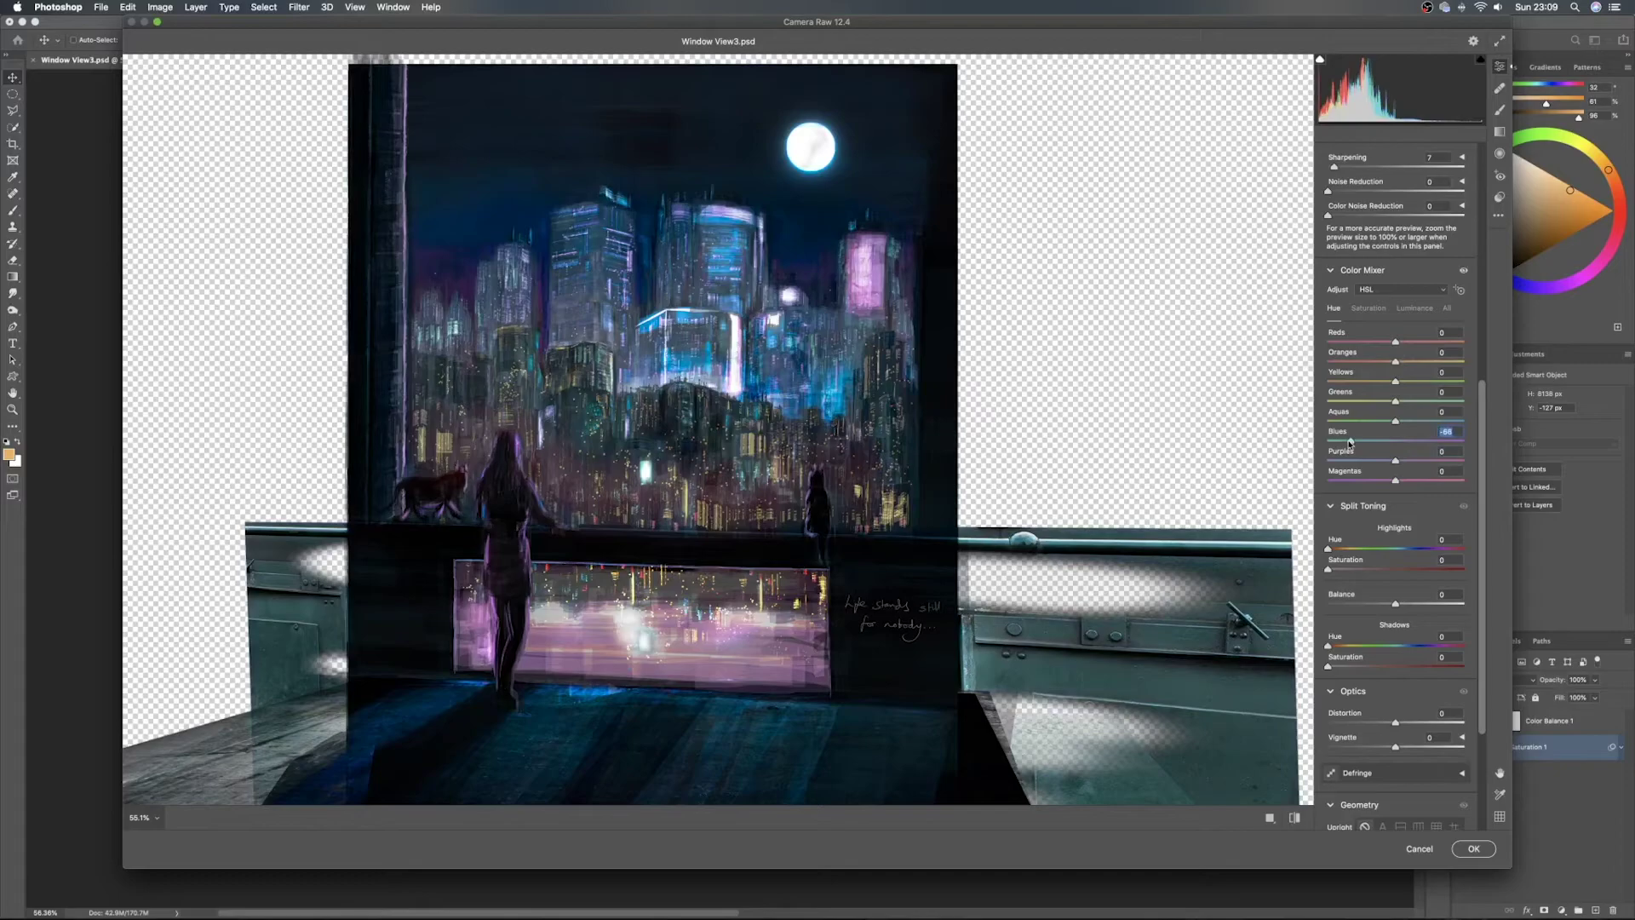
left_click_drag(1396, 484, 1384, 482)
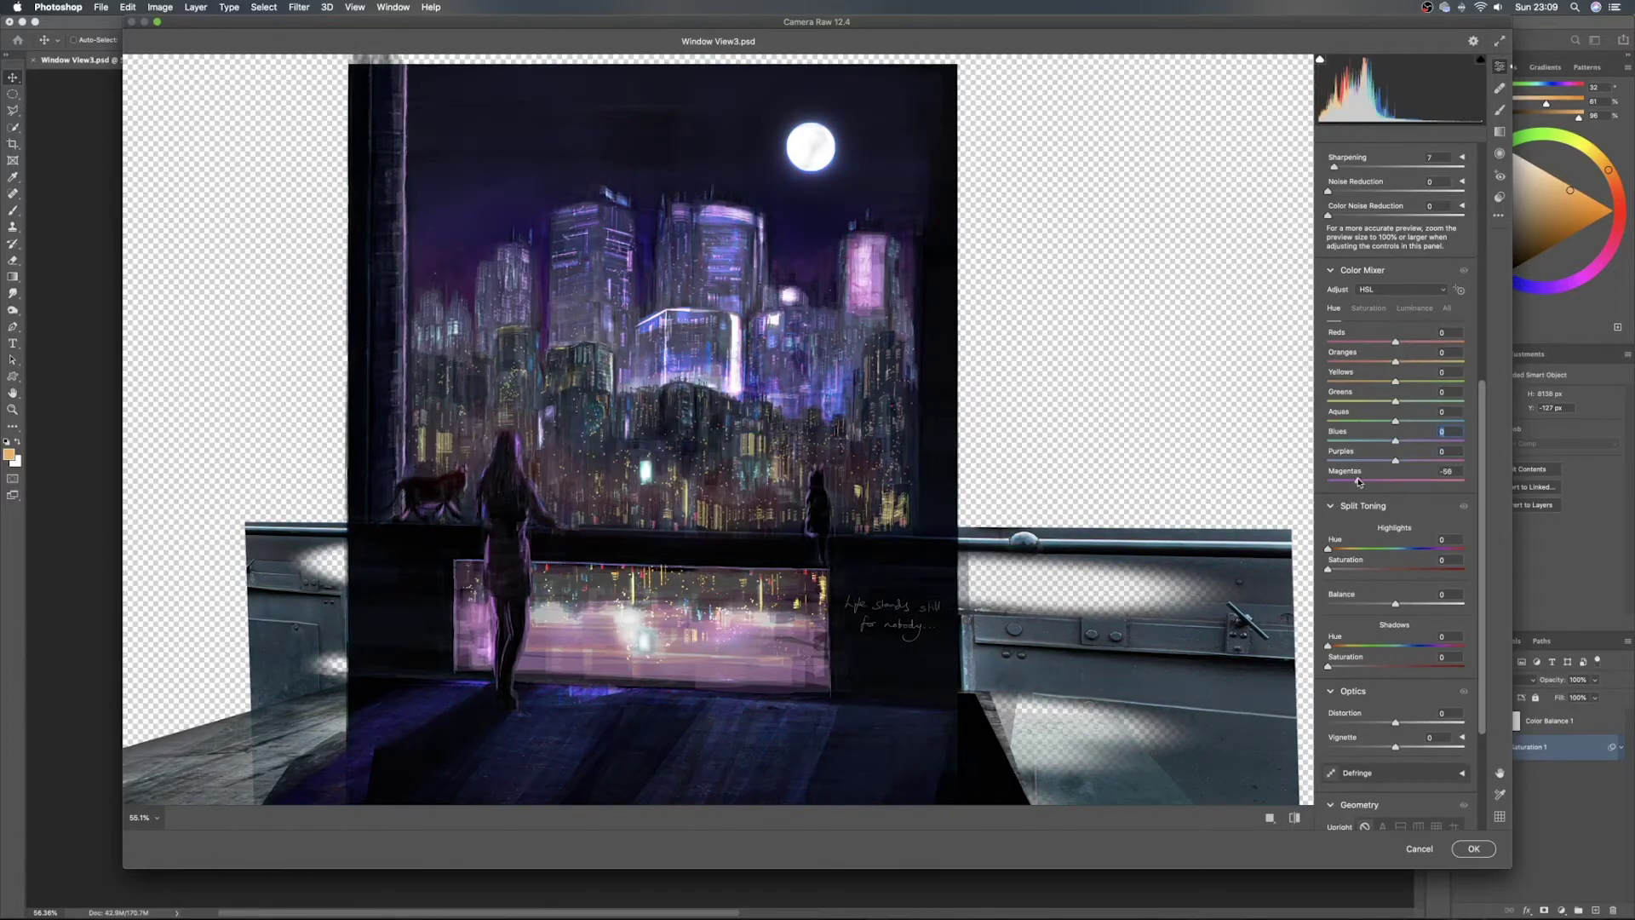
double_click(1391, 482)
Try the Vignette correction in the Optics settings and reset it to 0
left_click_drag(1395, 421, 1483, 650)
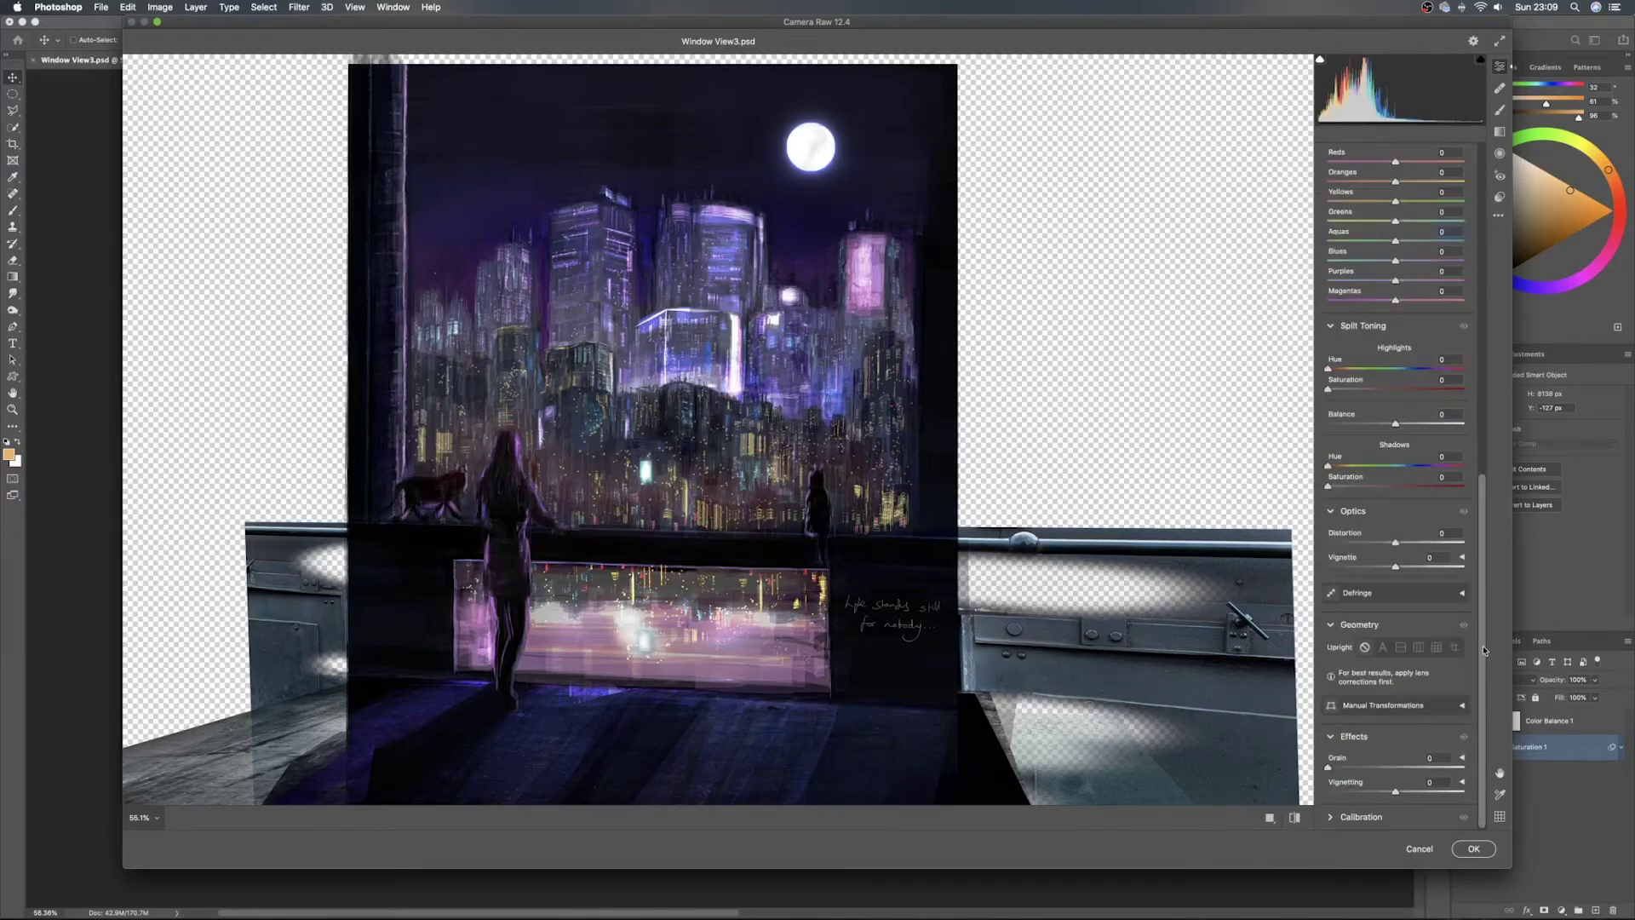
mouse_move(1396, 568)
left_mouse_down()
mouse_move(1279, 571)
mouse_move(1401, 573)
left_mouse_up()
double_click(1401, 573)
Browse the Camera Raw profiles and remove the three Artistic profiles from Favorites, keeping only Color
scroll(1473, 332, "up", 10)
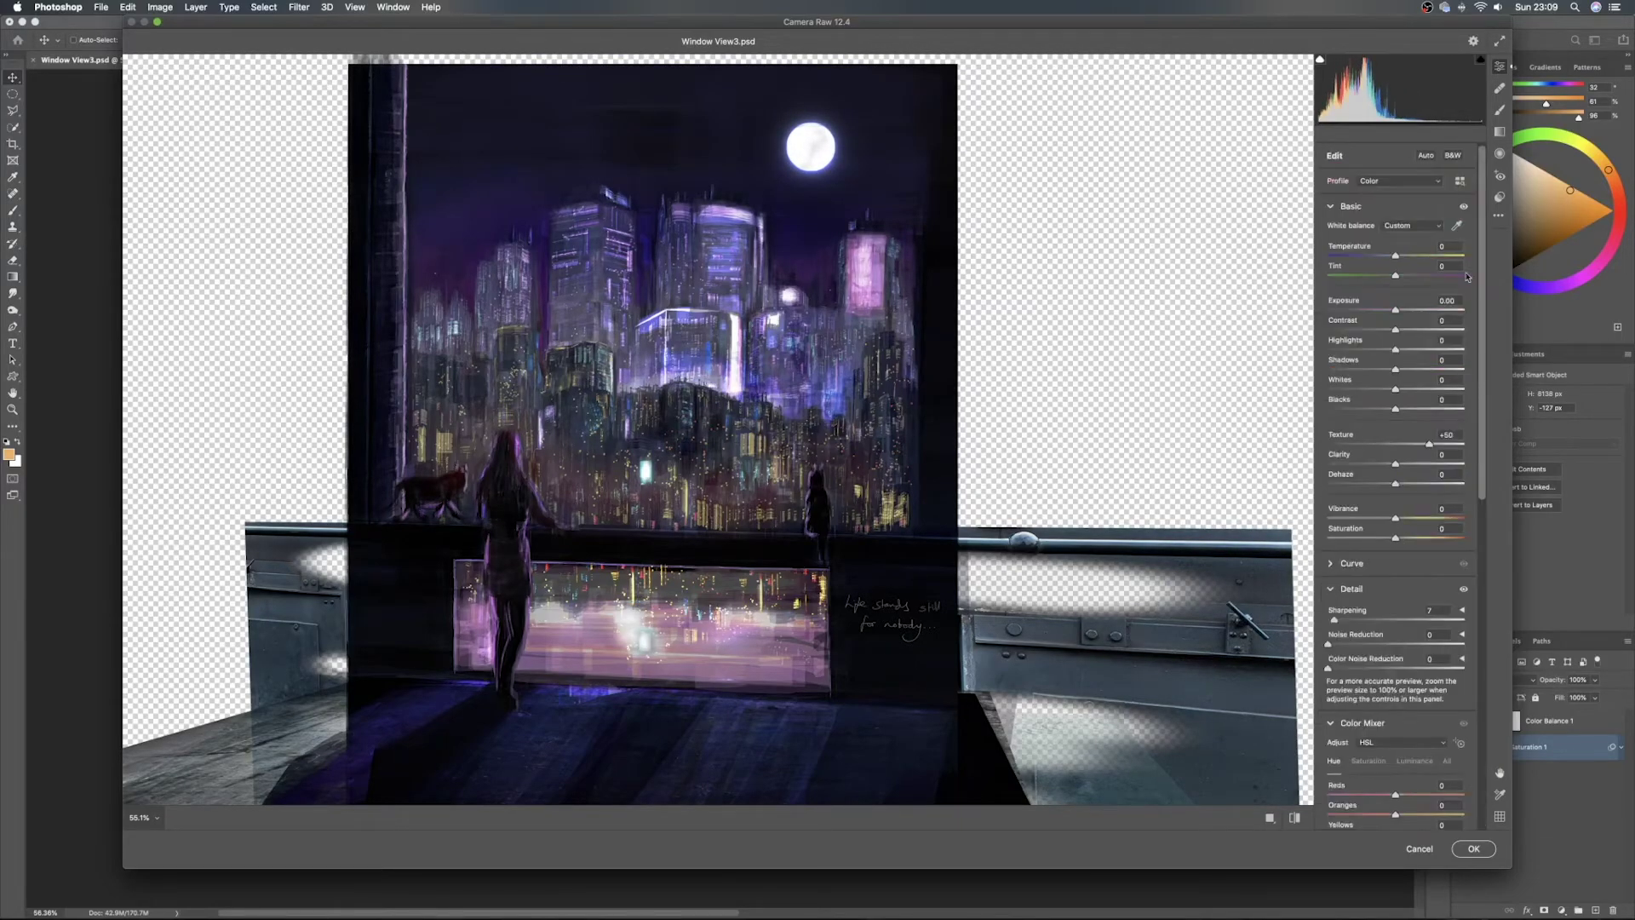
left_click(1460, 183)
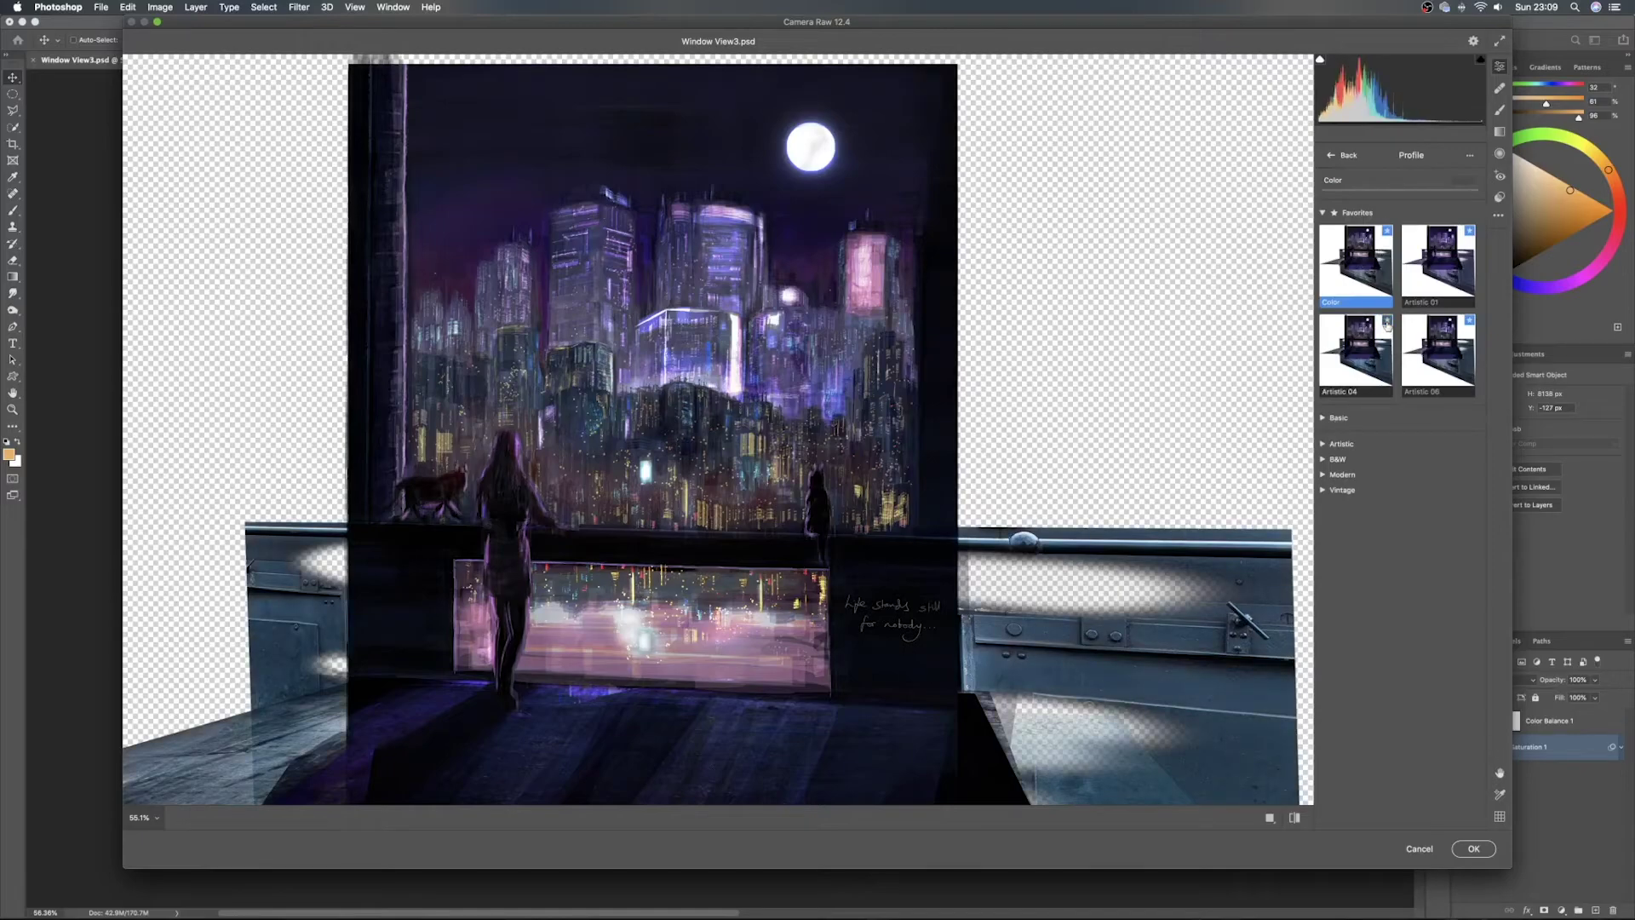
left_click(1387, 322)
left_click(1387, 322)
left_click(1469, 231)
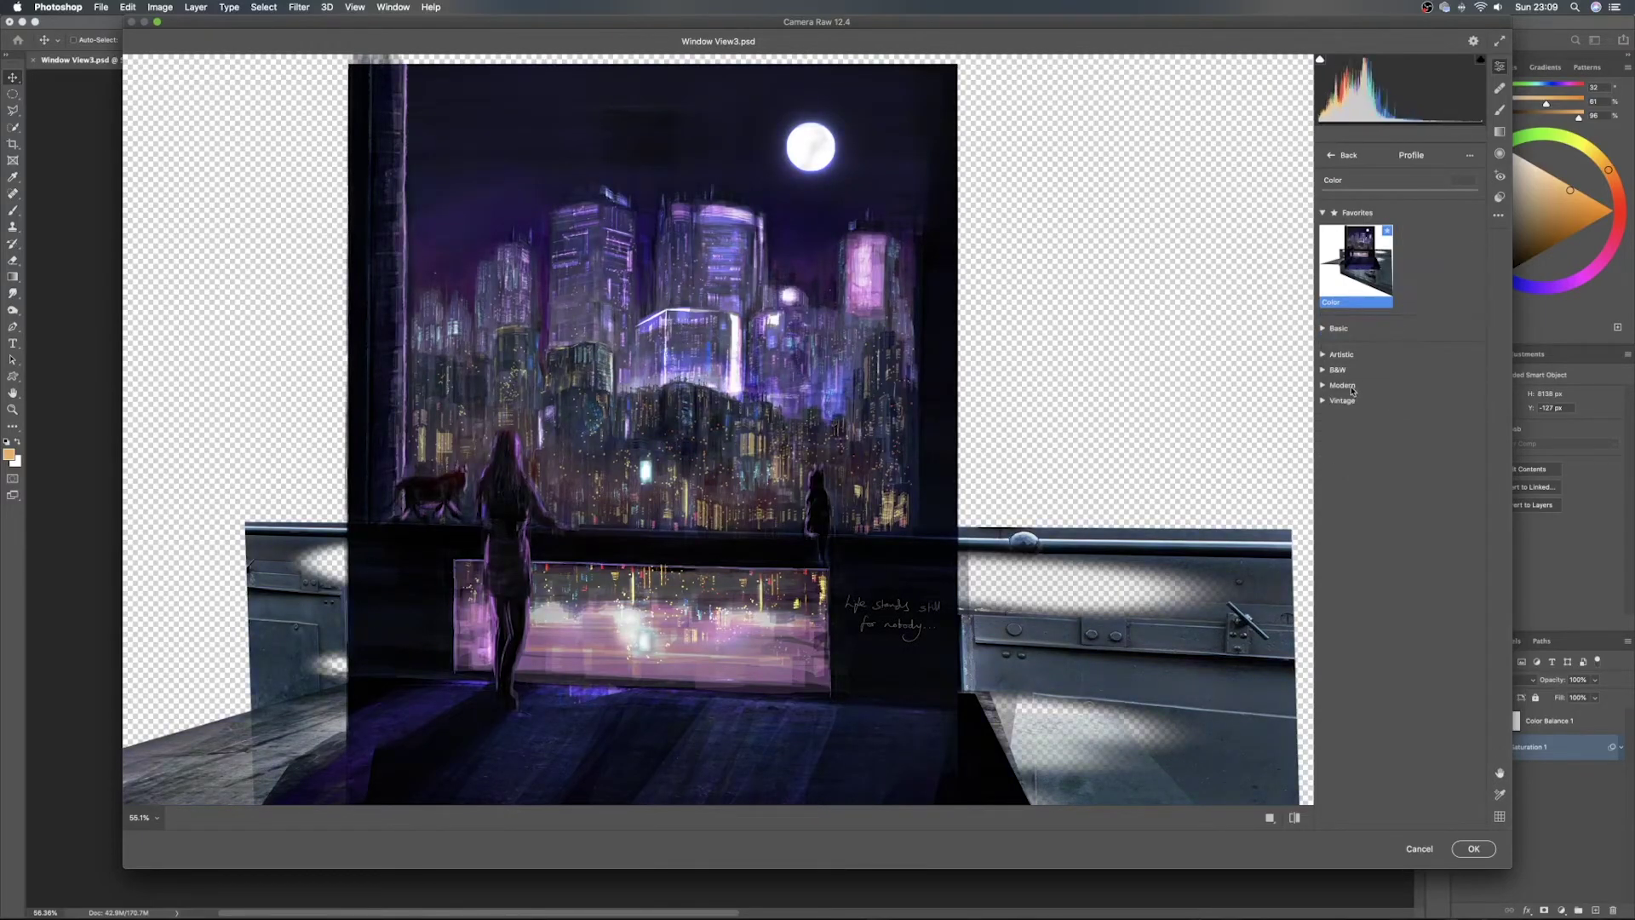
Look through the Vintage, Modern and Artistic profiles, and apply the Camera Raw Filter with the Color profile kept
left_click(1323, 401)
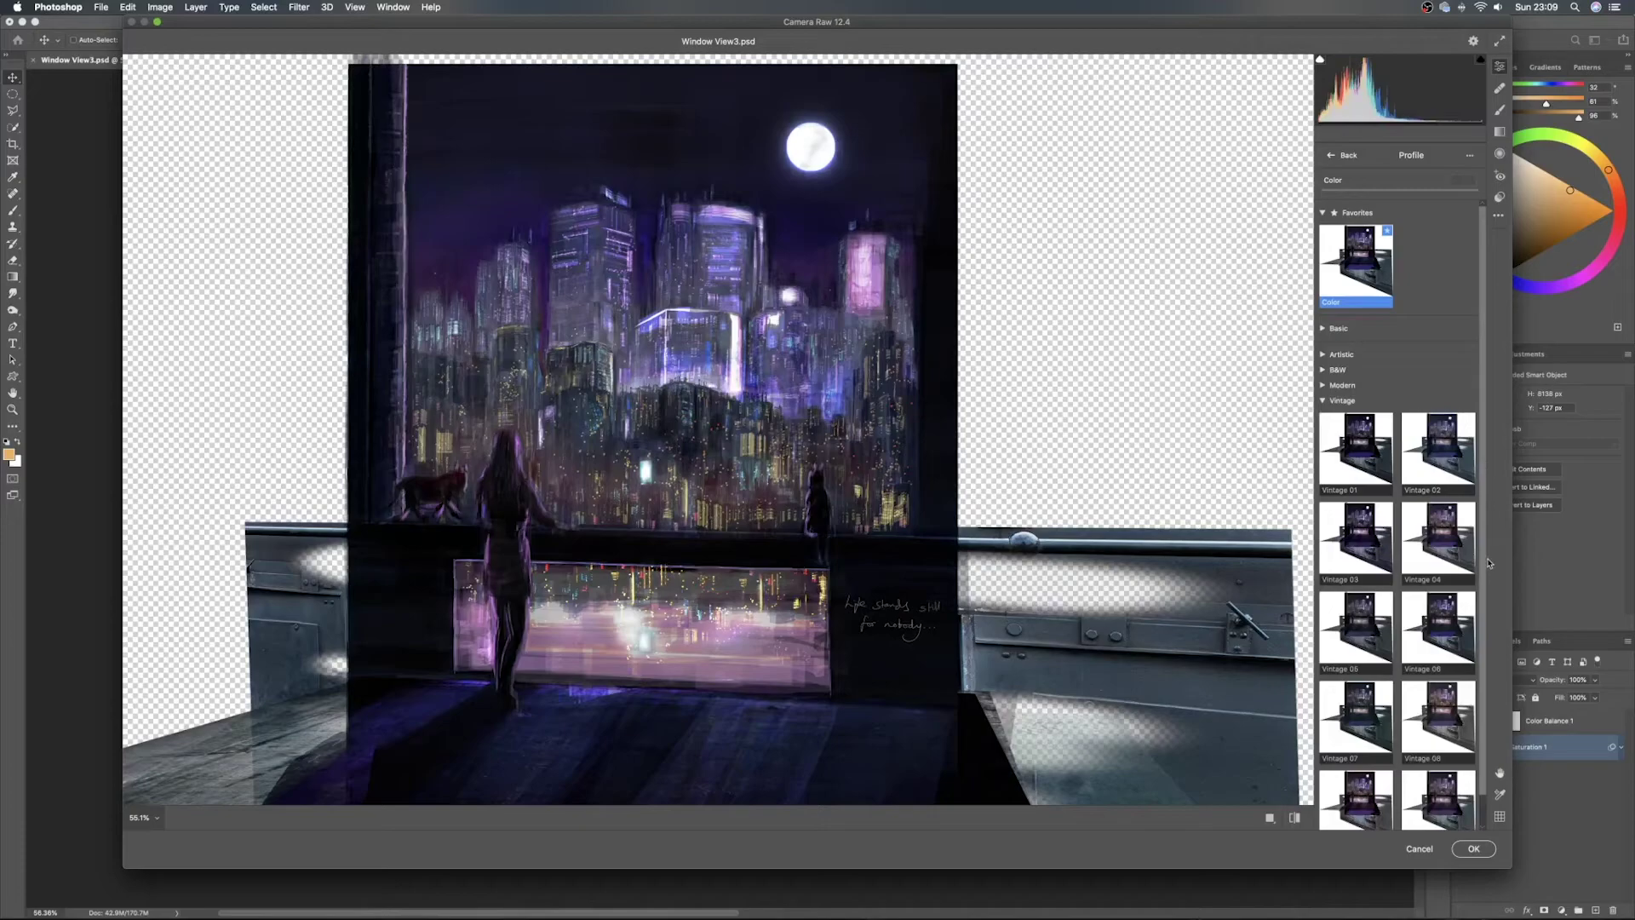
scroll(1487, 681, "down", 1)
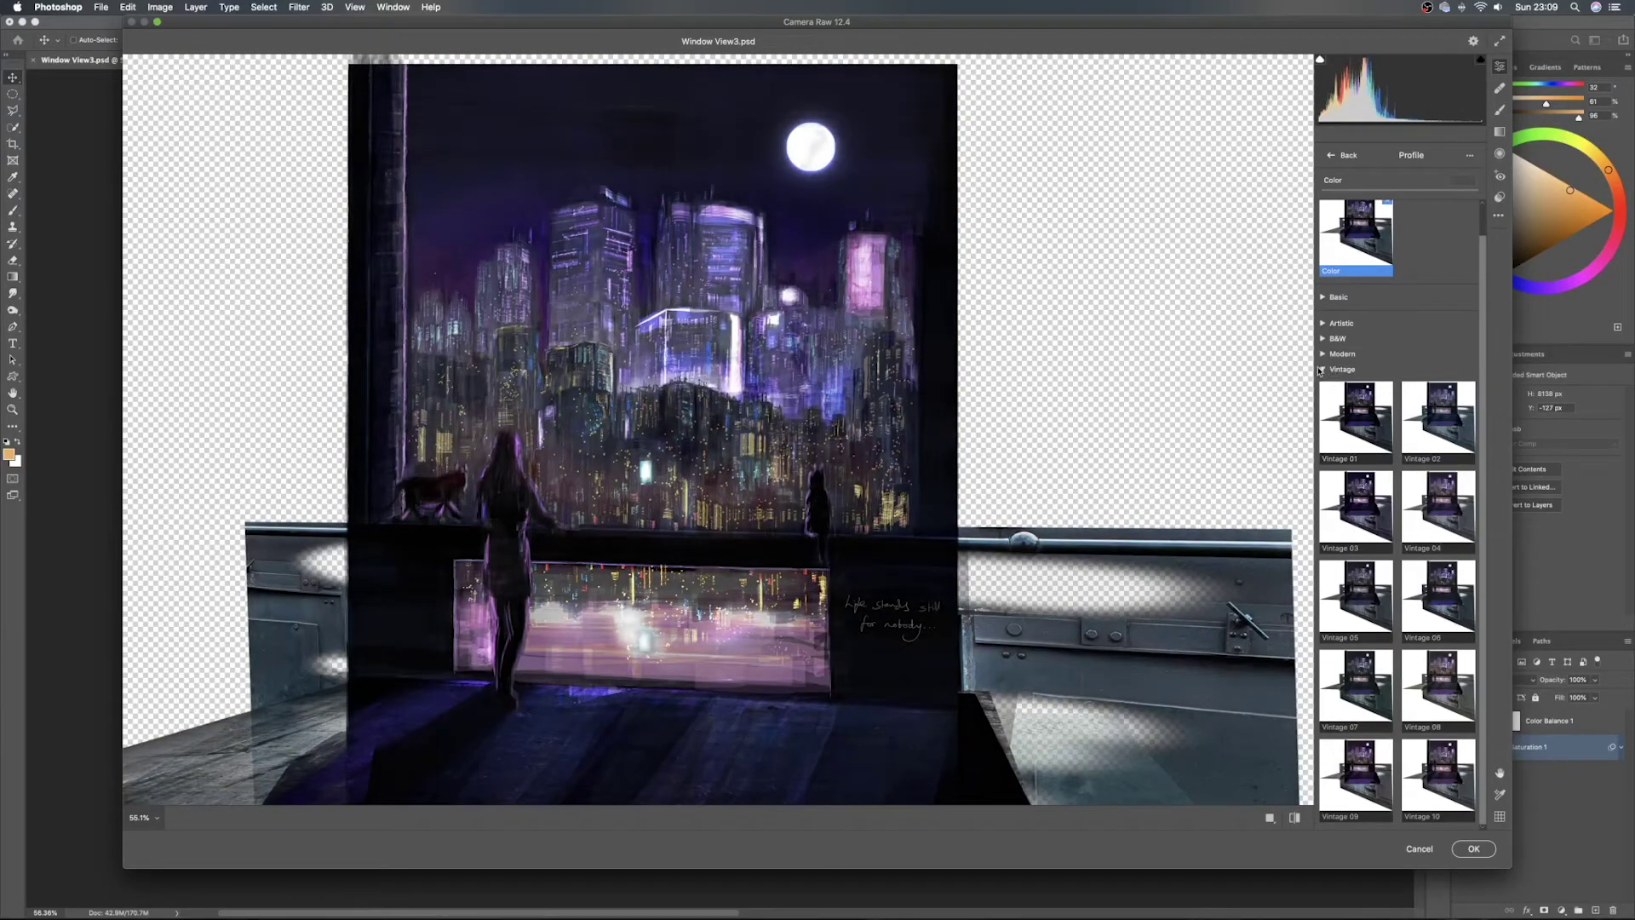
left_click(1322, 370)
left_click(1323, 385)
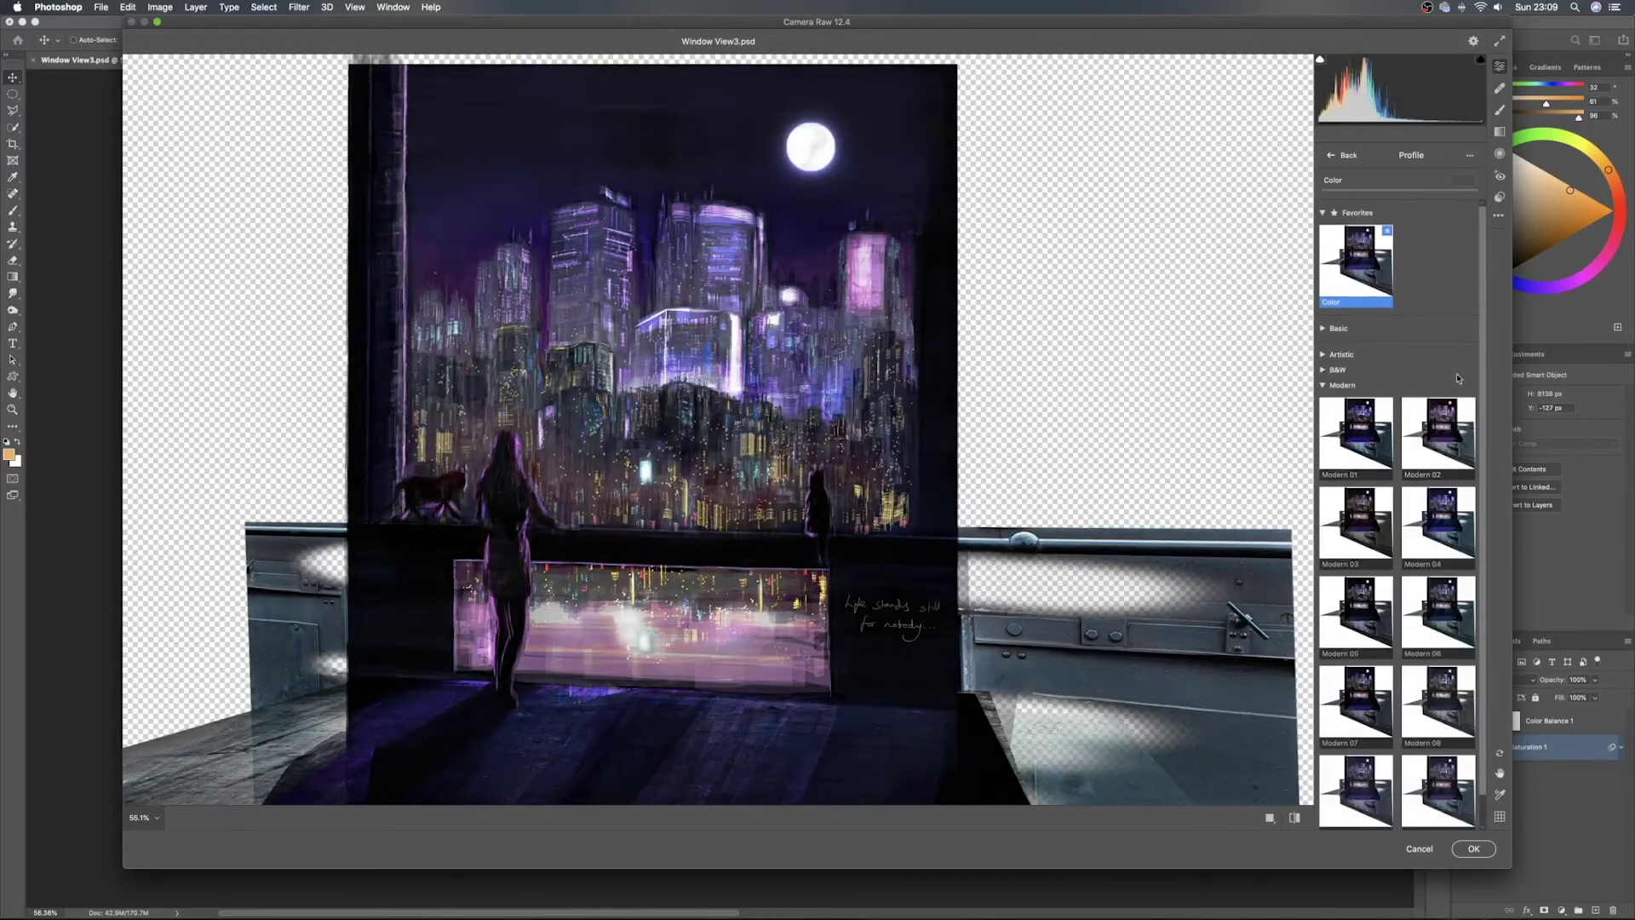
scroll(1448, 426, "down", 1)
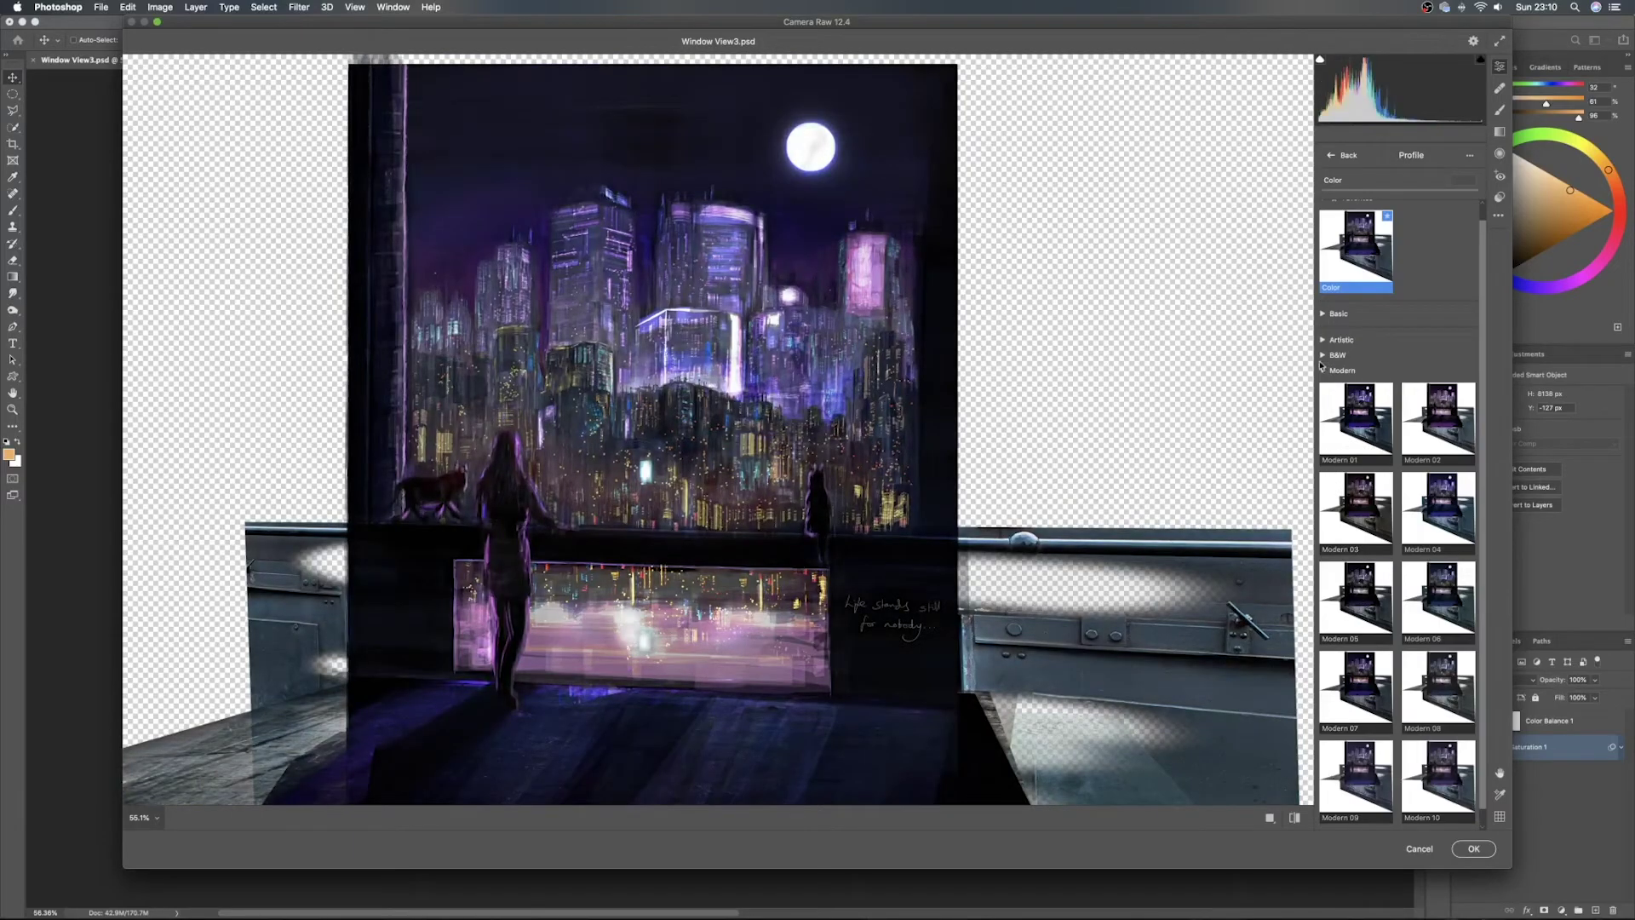
left_click(1322, 369)
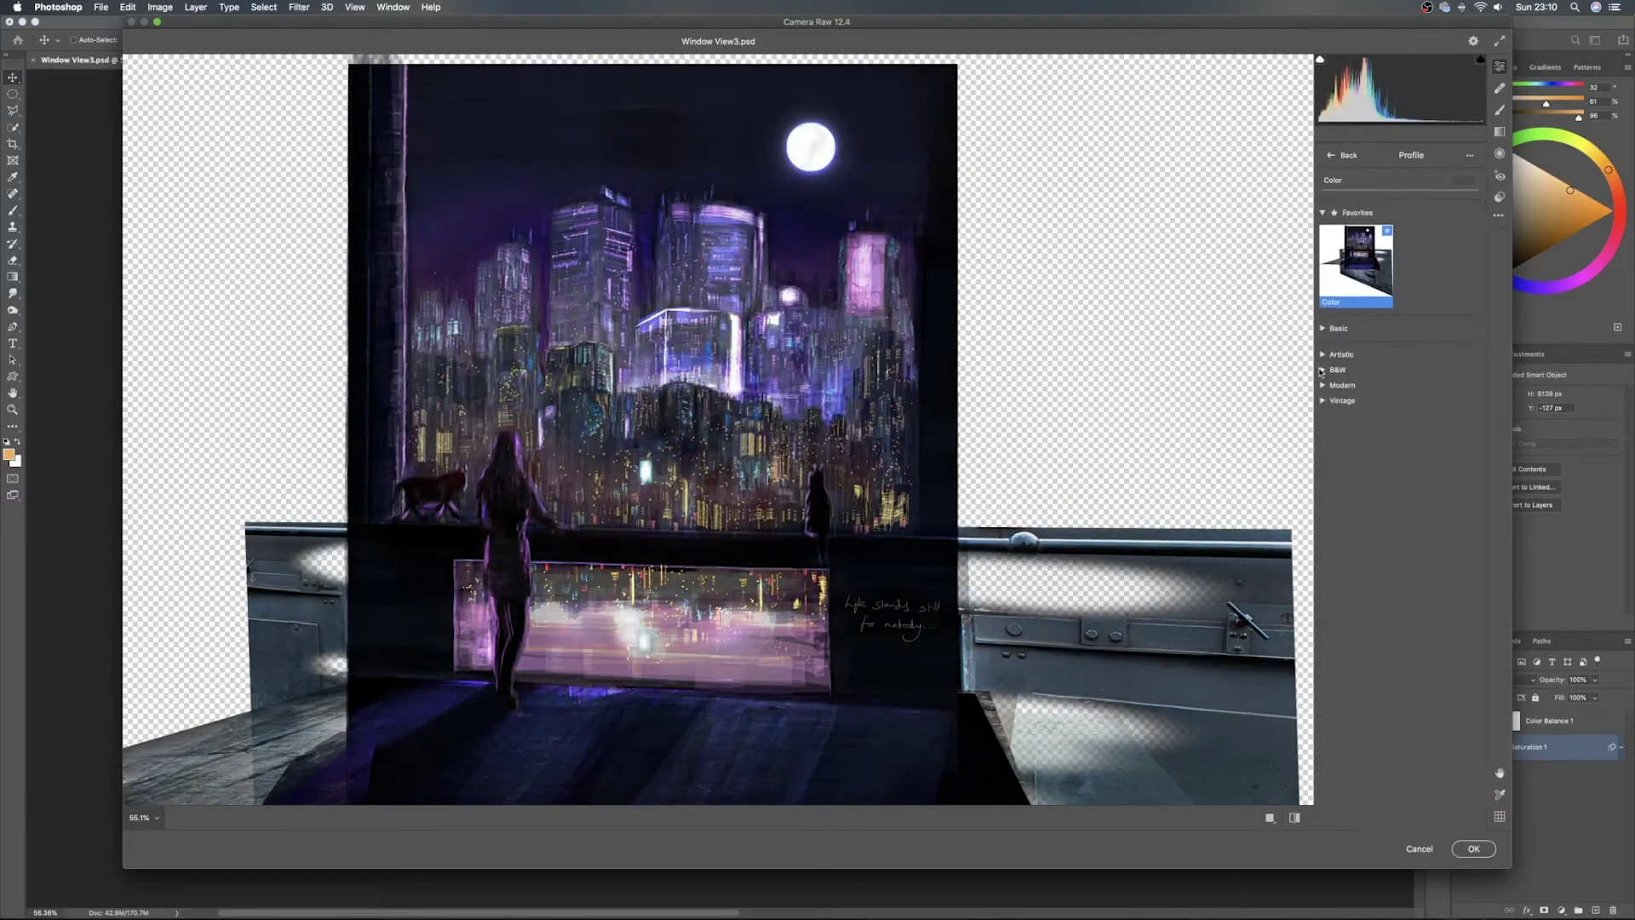
left_click(1324, 356)
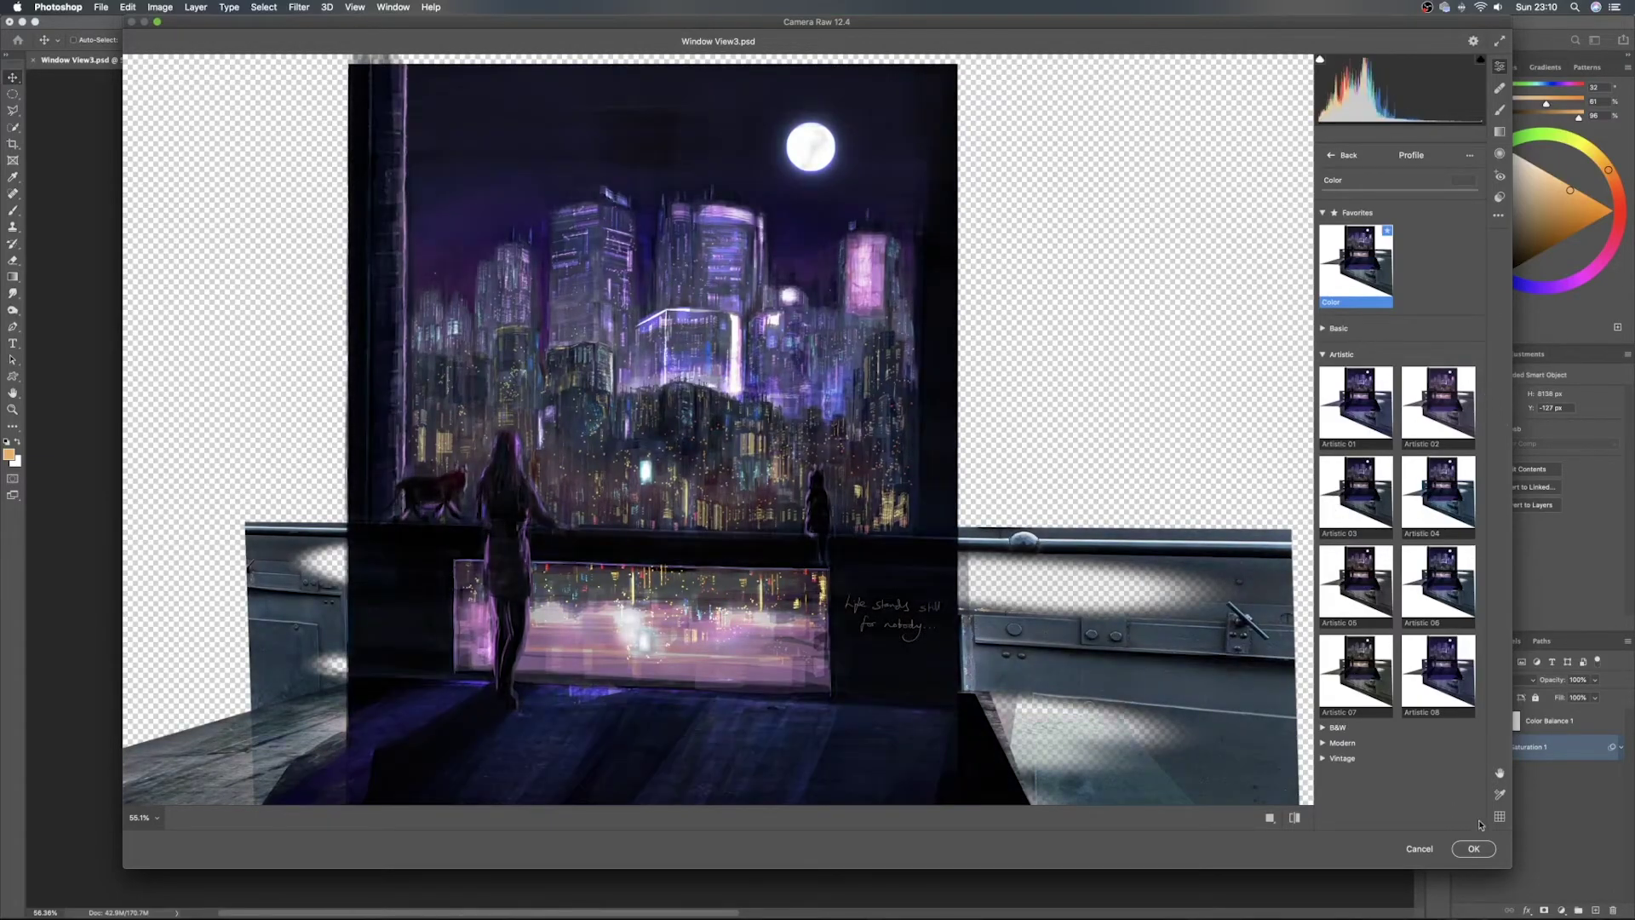
left_click(1474, 849)
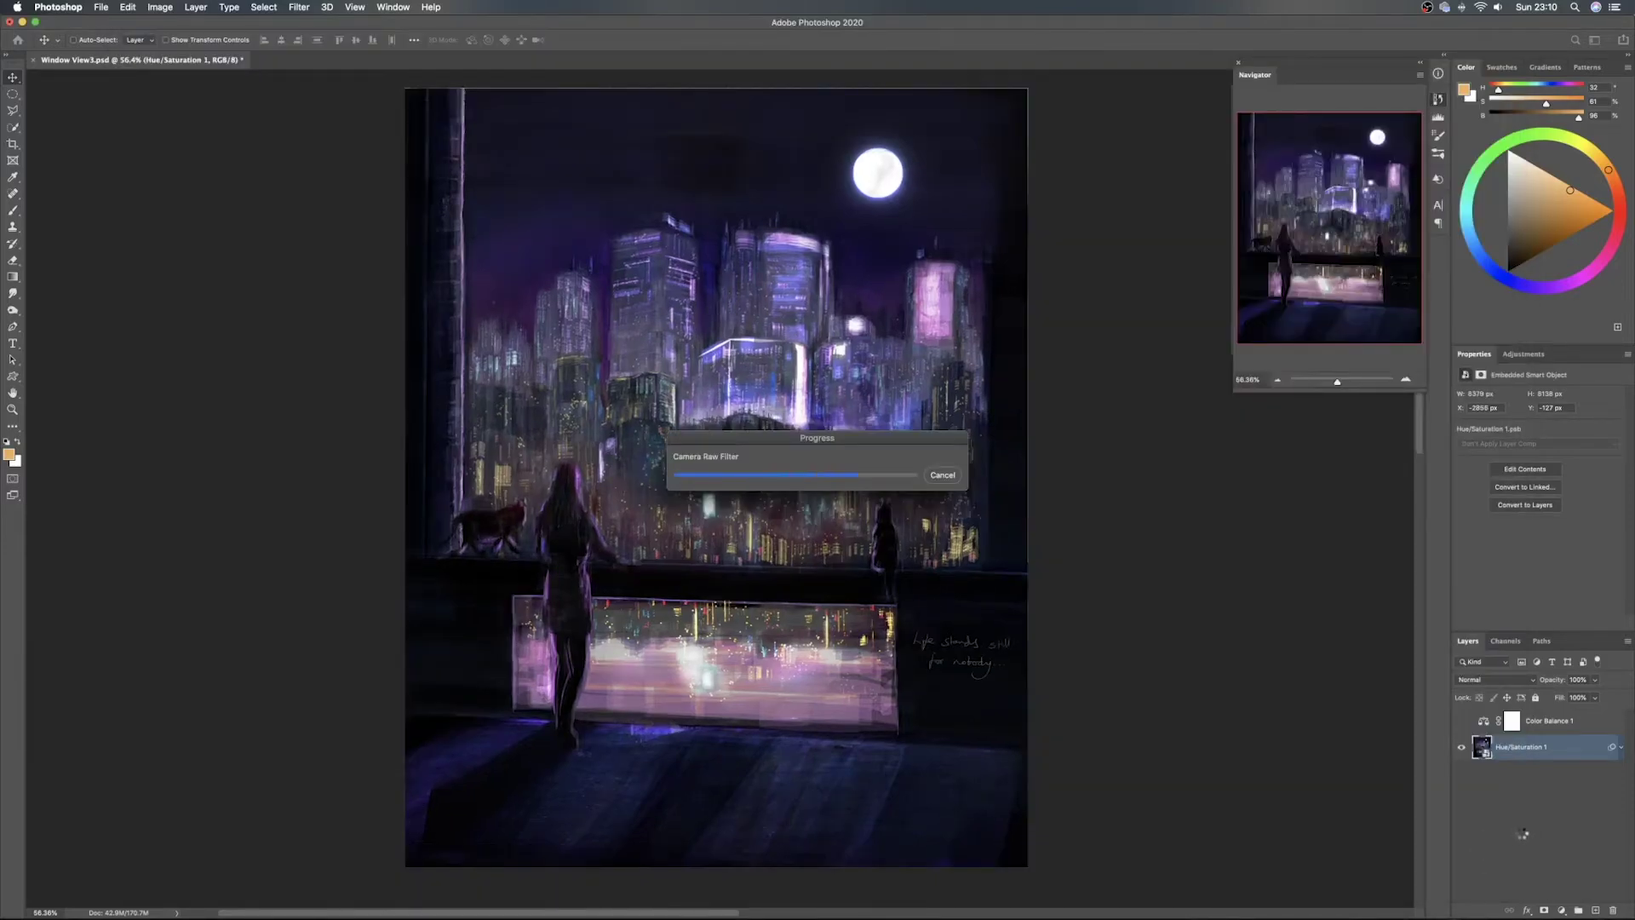
Switch to Finder and open the Textures folder inside Stock Images
left_click(475, 888)
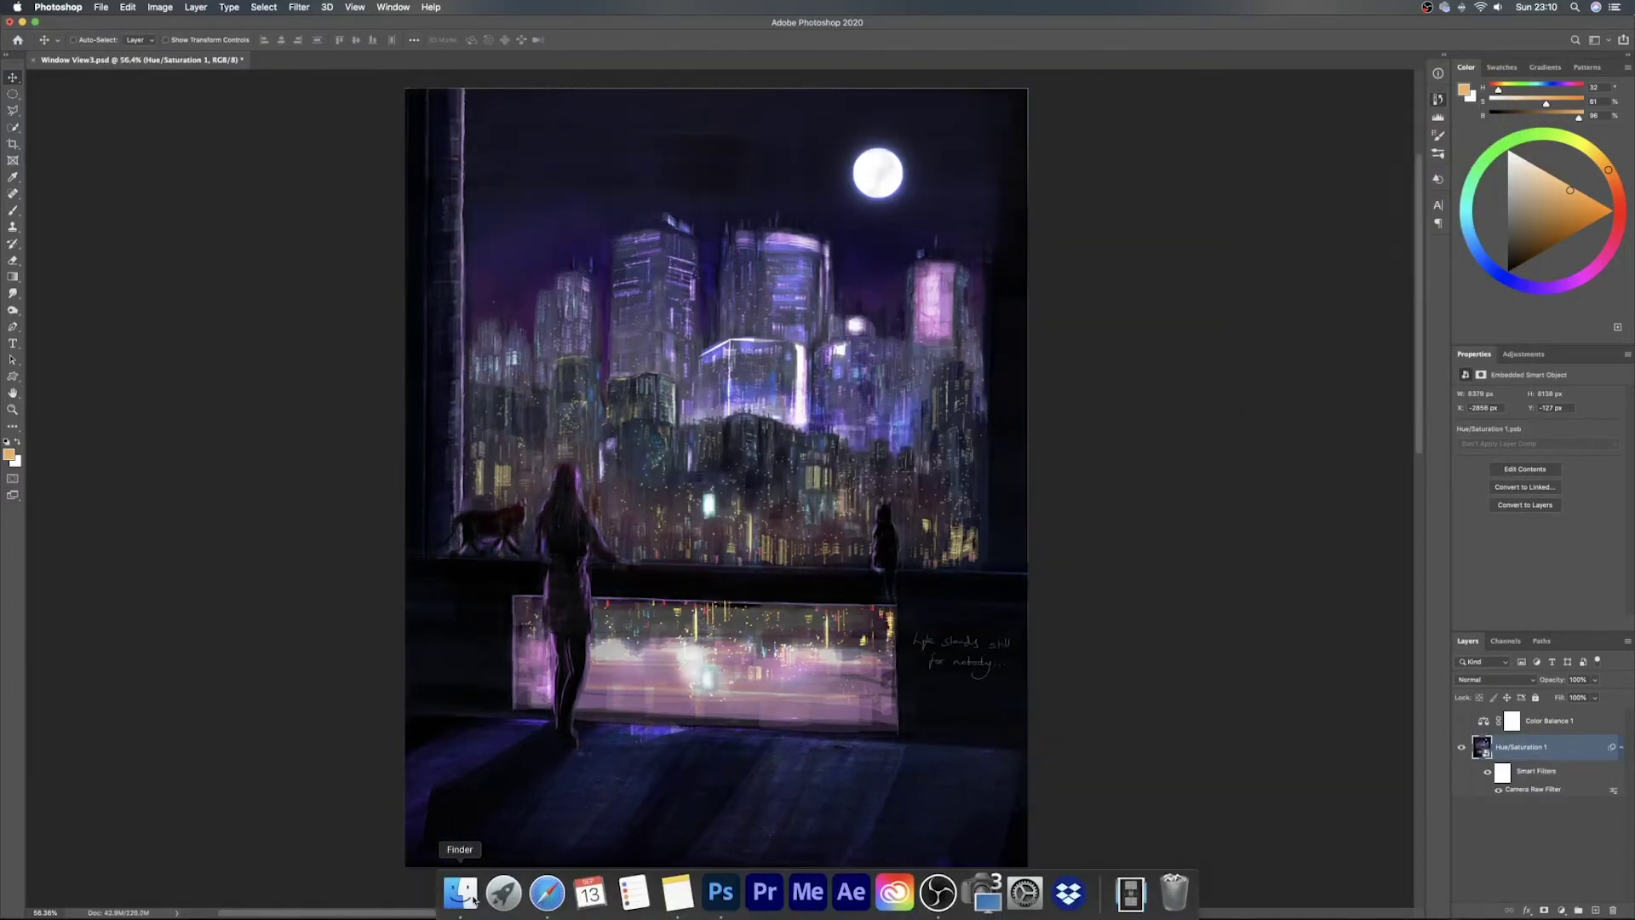
scroll(1280, 465, "down", 5)
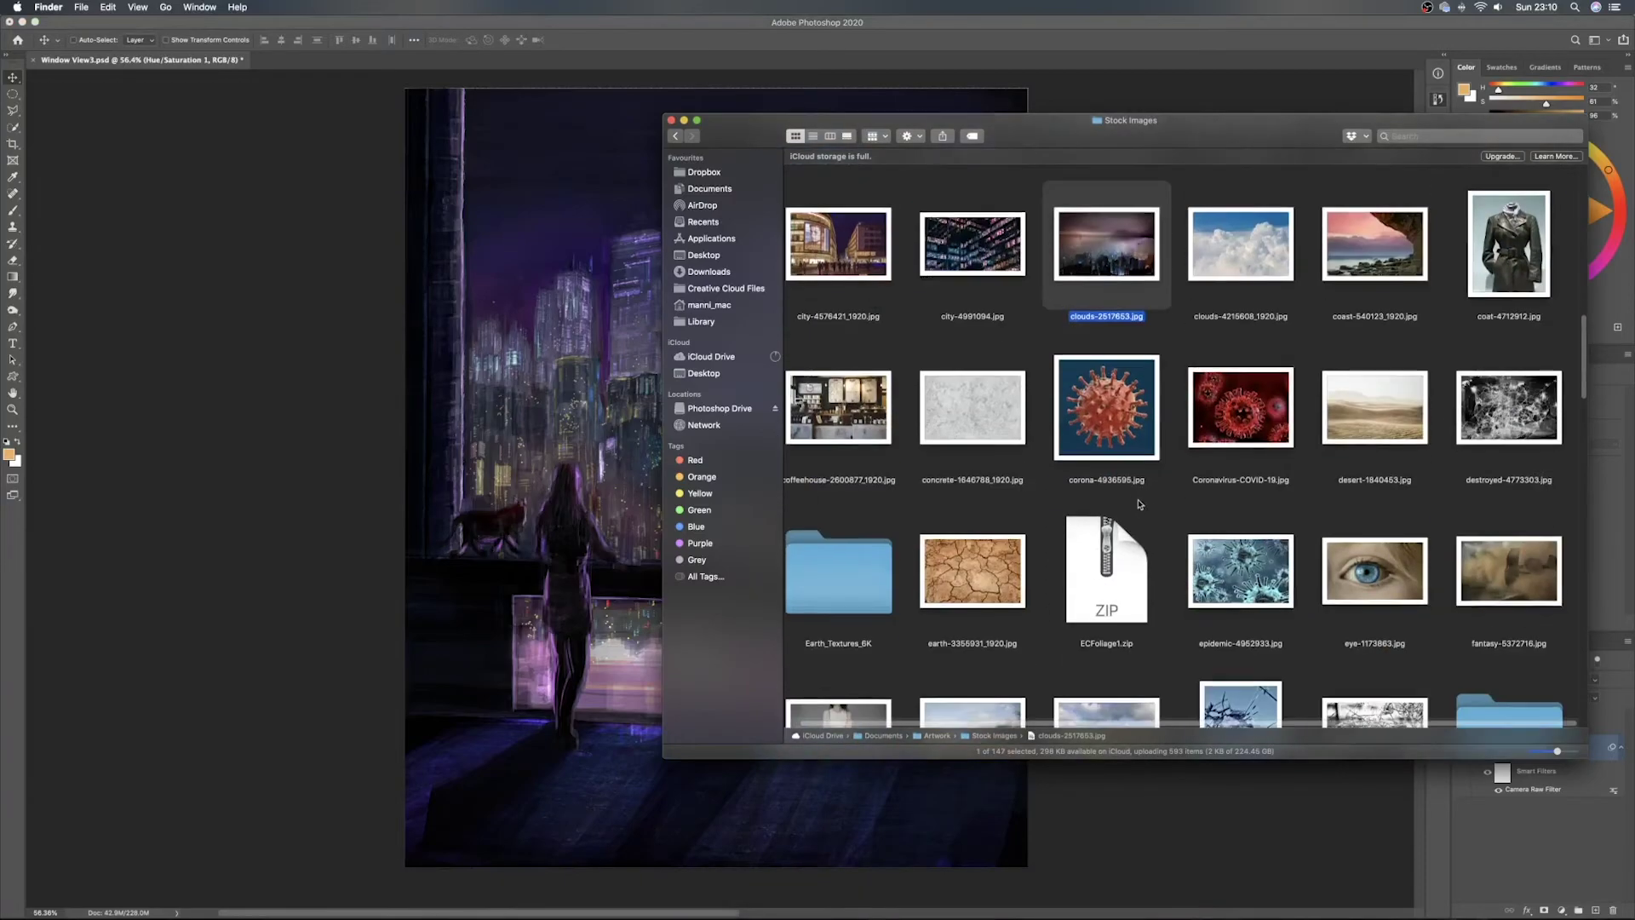
left_click_drag(1586, 388, 1586, 613)
double_click(1094, 316)
left_click(1022, 218)
Compare the previews of the grunge and wood texture images in the Textures folder
left_click(961, 192)
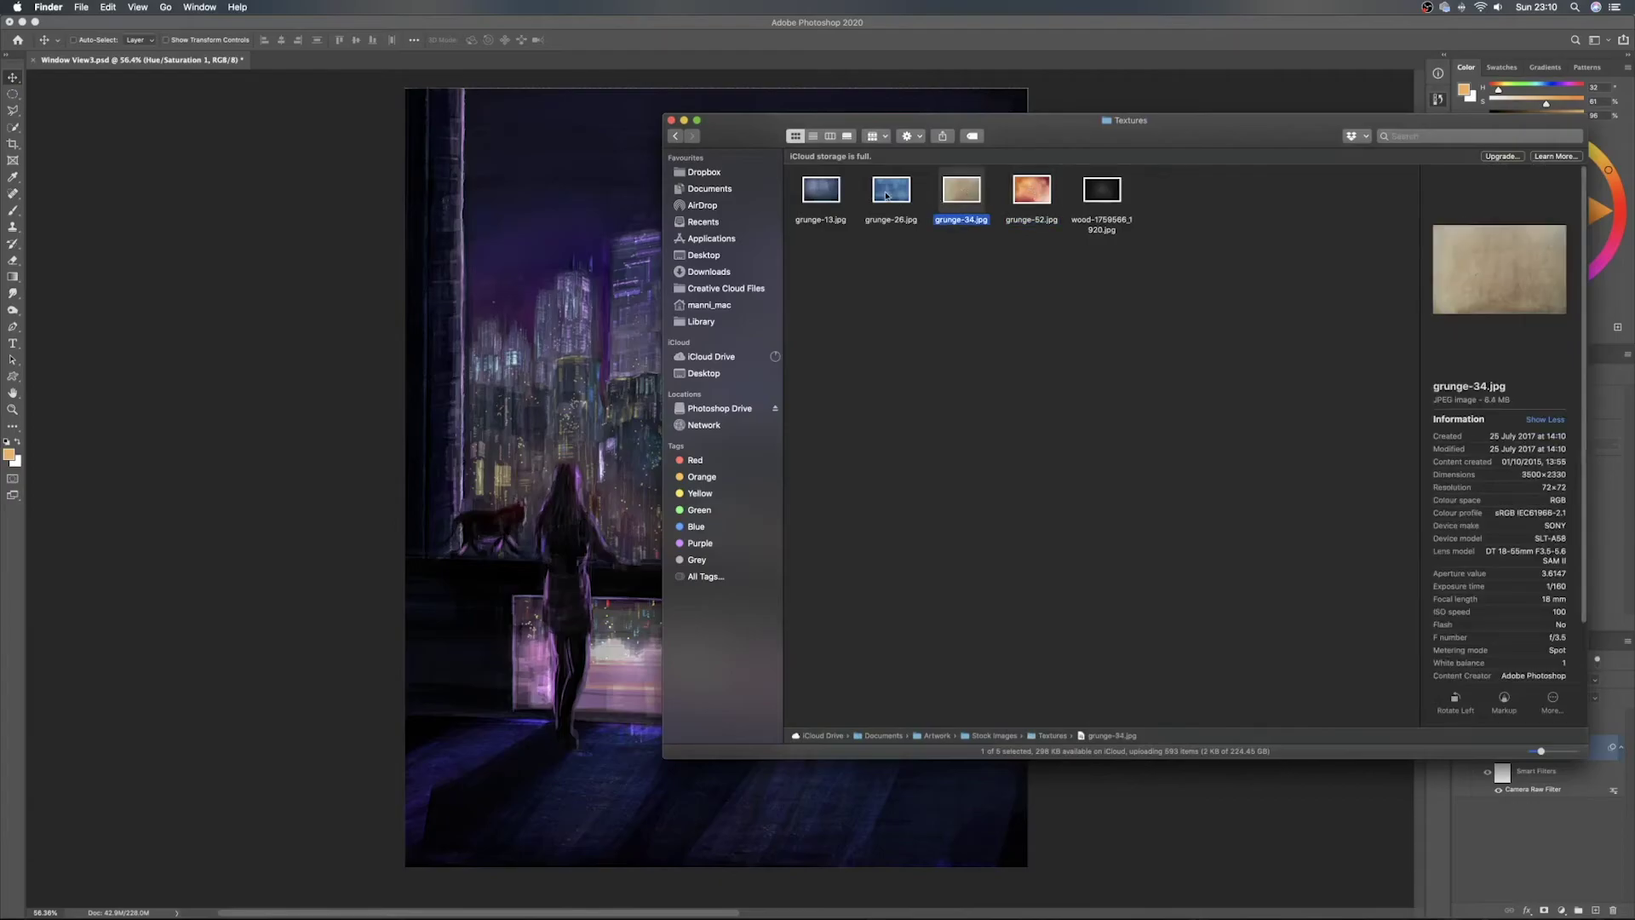
left_click(887, 196)
left_click(834, 195)
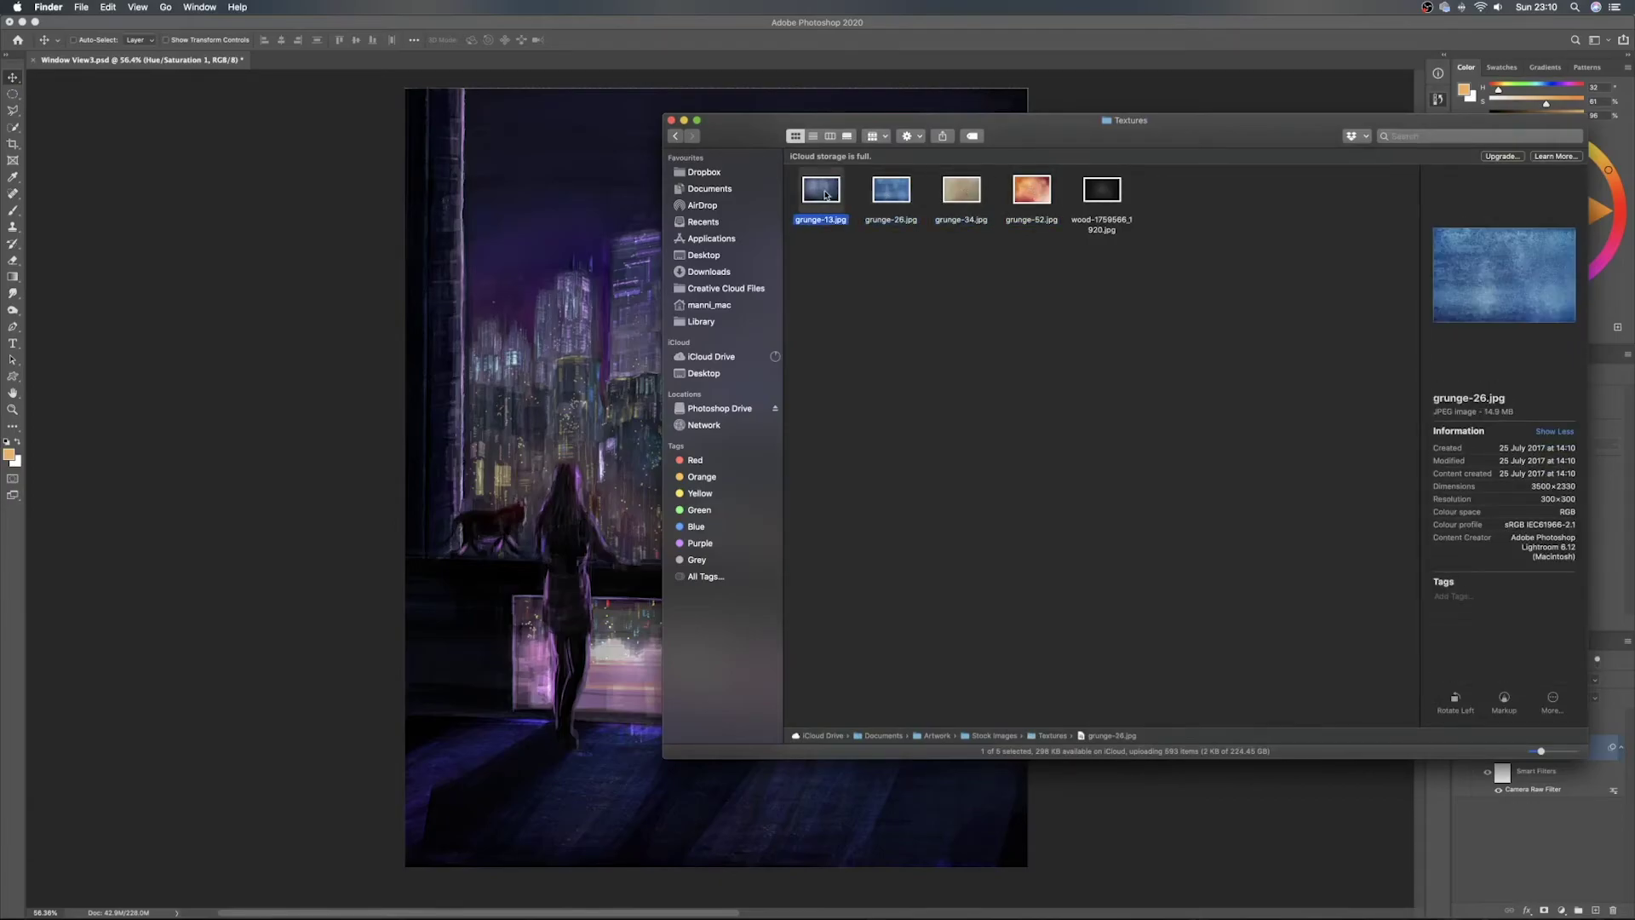
left_click(1040, 200)
left_click(1099, 194)
left_click(1030, 202)
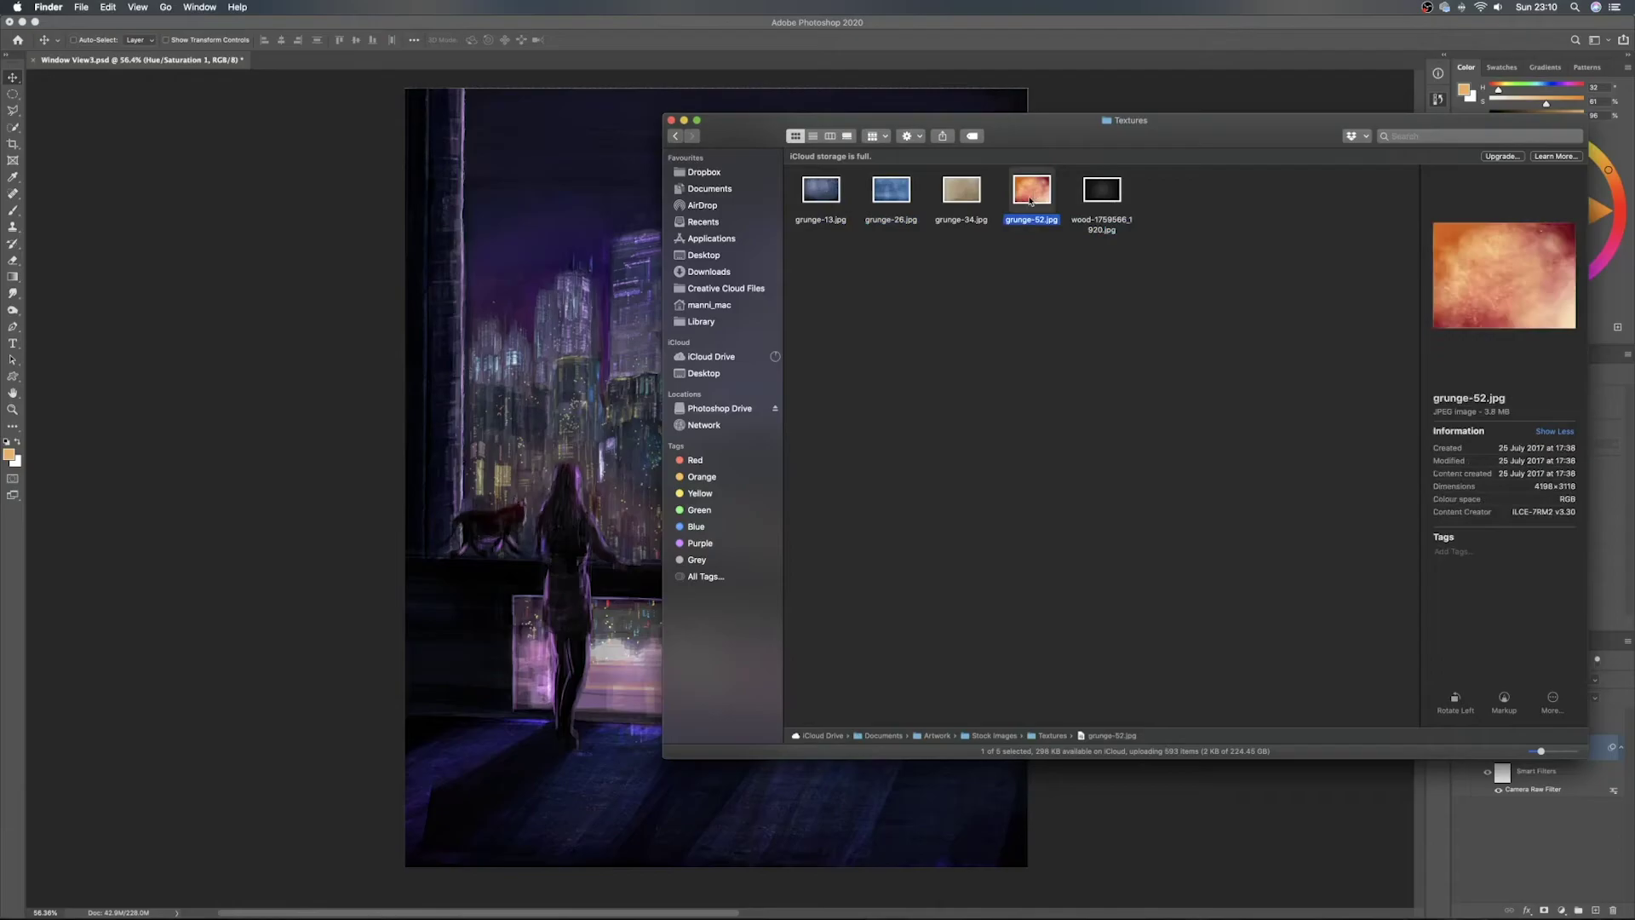
Place grunge-34.jpg above the painting's smart object, then rotate and enlarge it to cover the whole canvas
left_click(962, 195)
left_click_drag(962, 196, 529, 290)
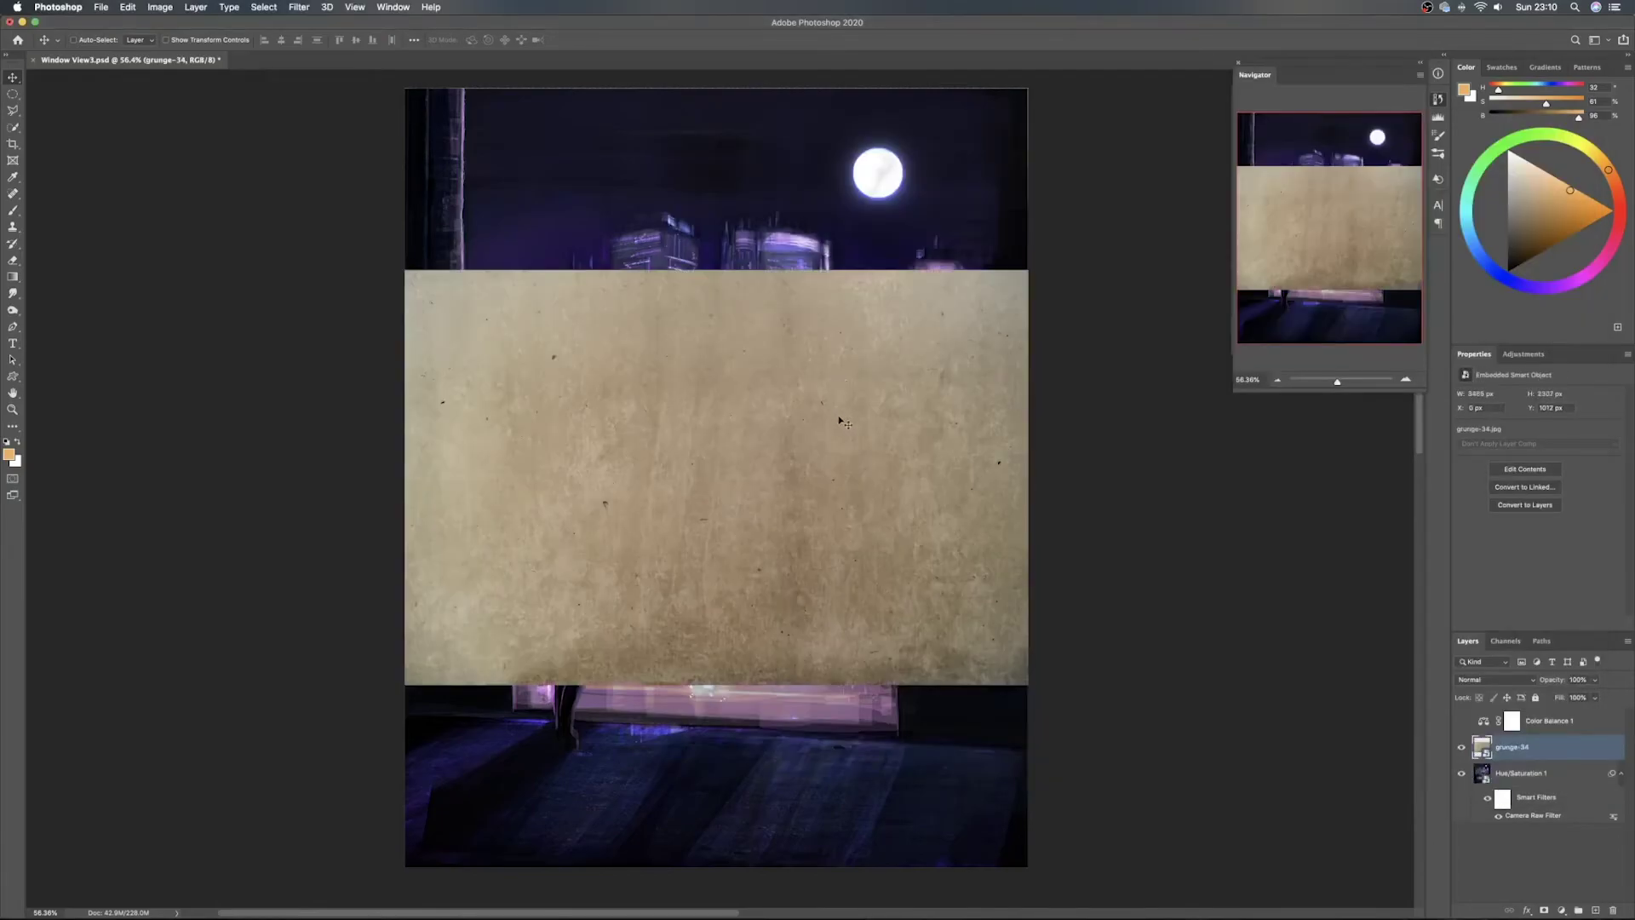
key("ctrl+t")
left_click_drag(1037, 490, 1328, 162)
left_click_drag(1055, 285, 831, 243)
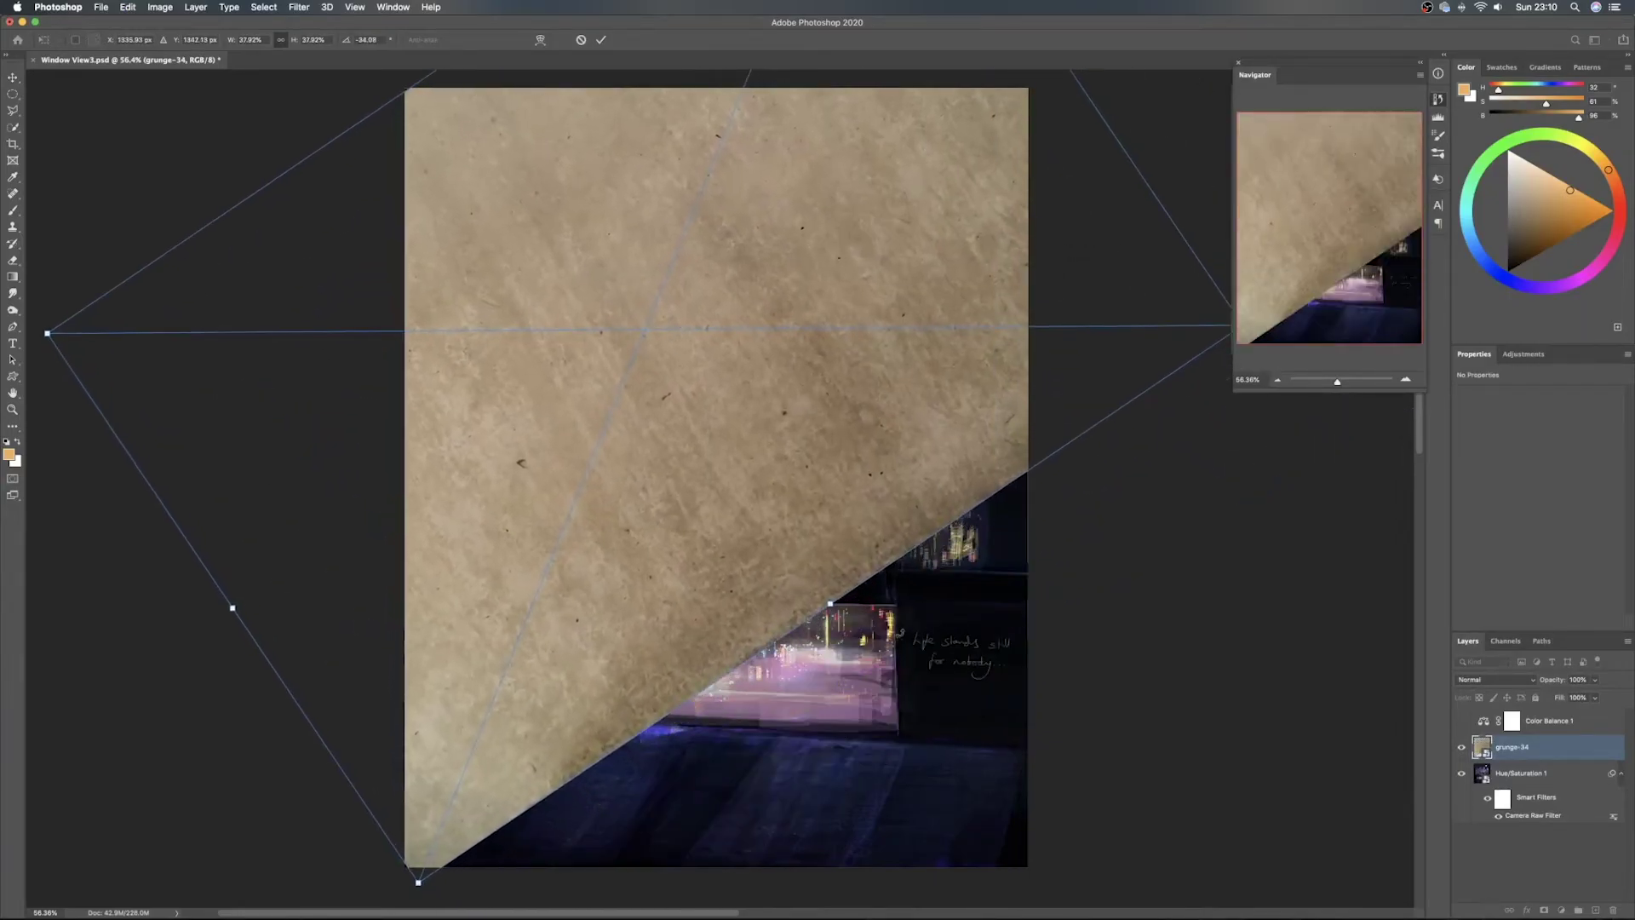
left_click_drag(830, 603, 913, 458)
key("Return")
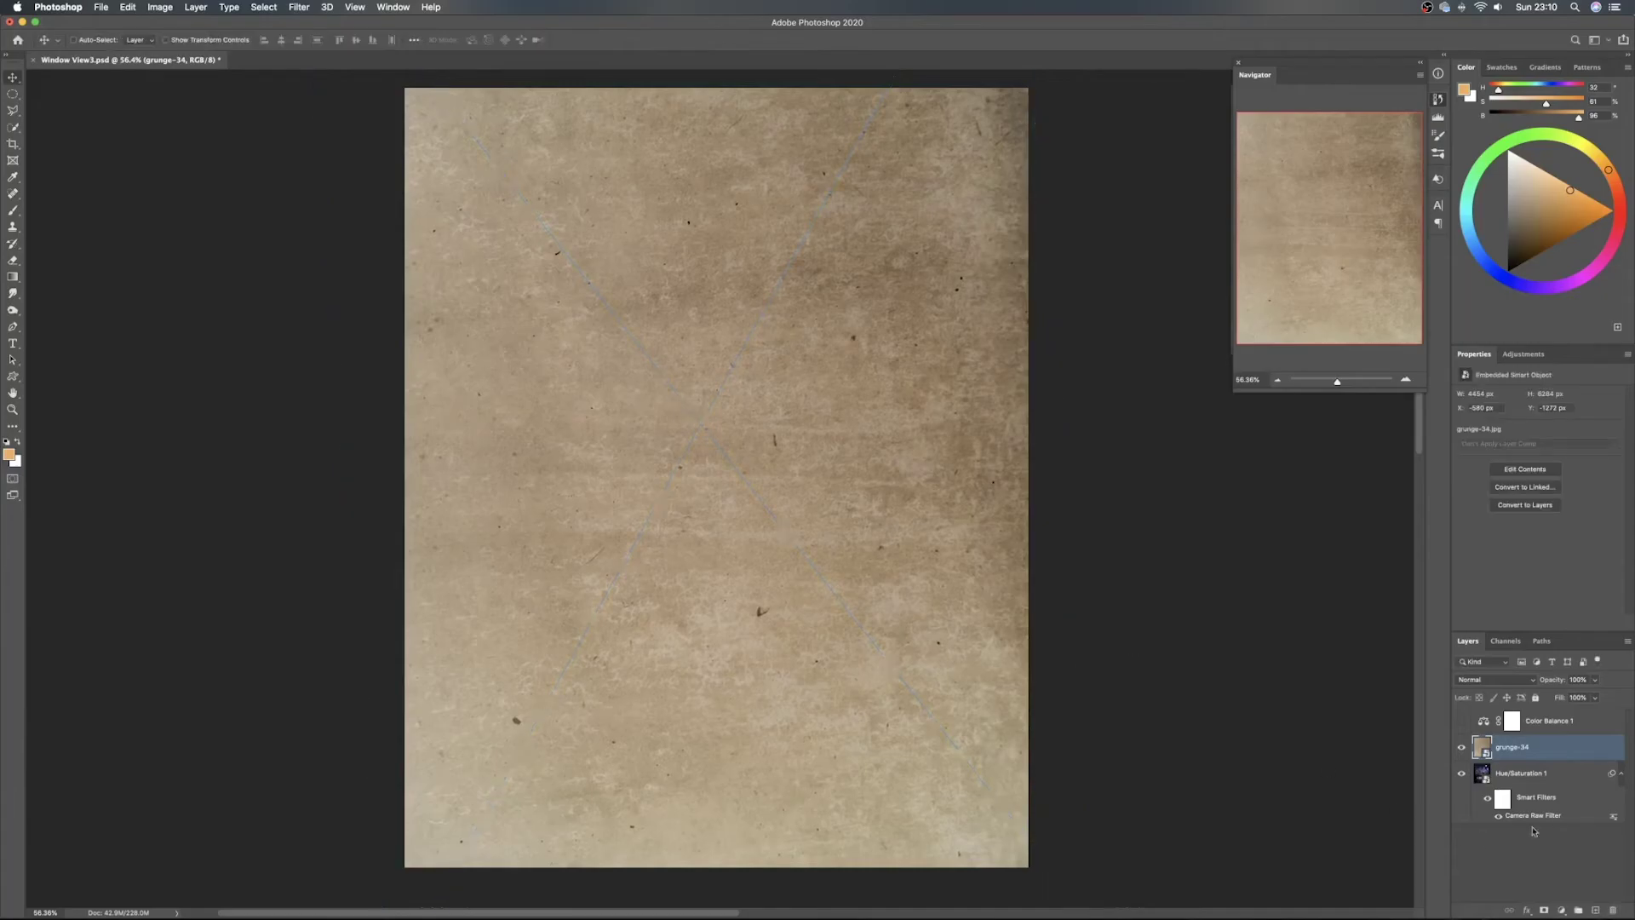
Set the blend mode of the grunge-34 layer to Hue
left_click(1504, 679)
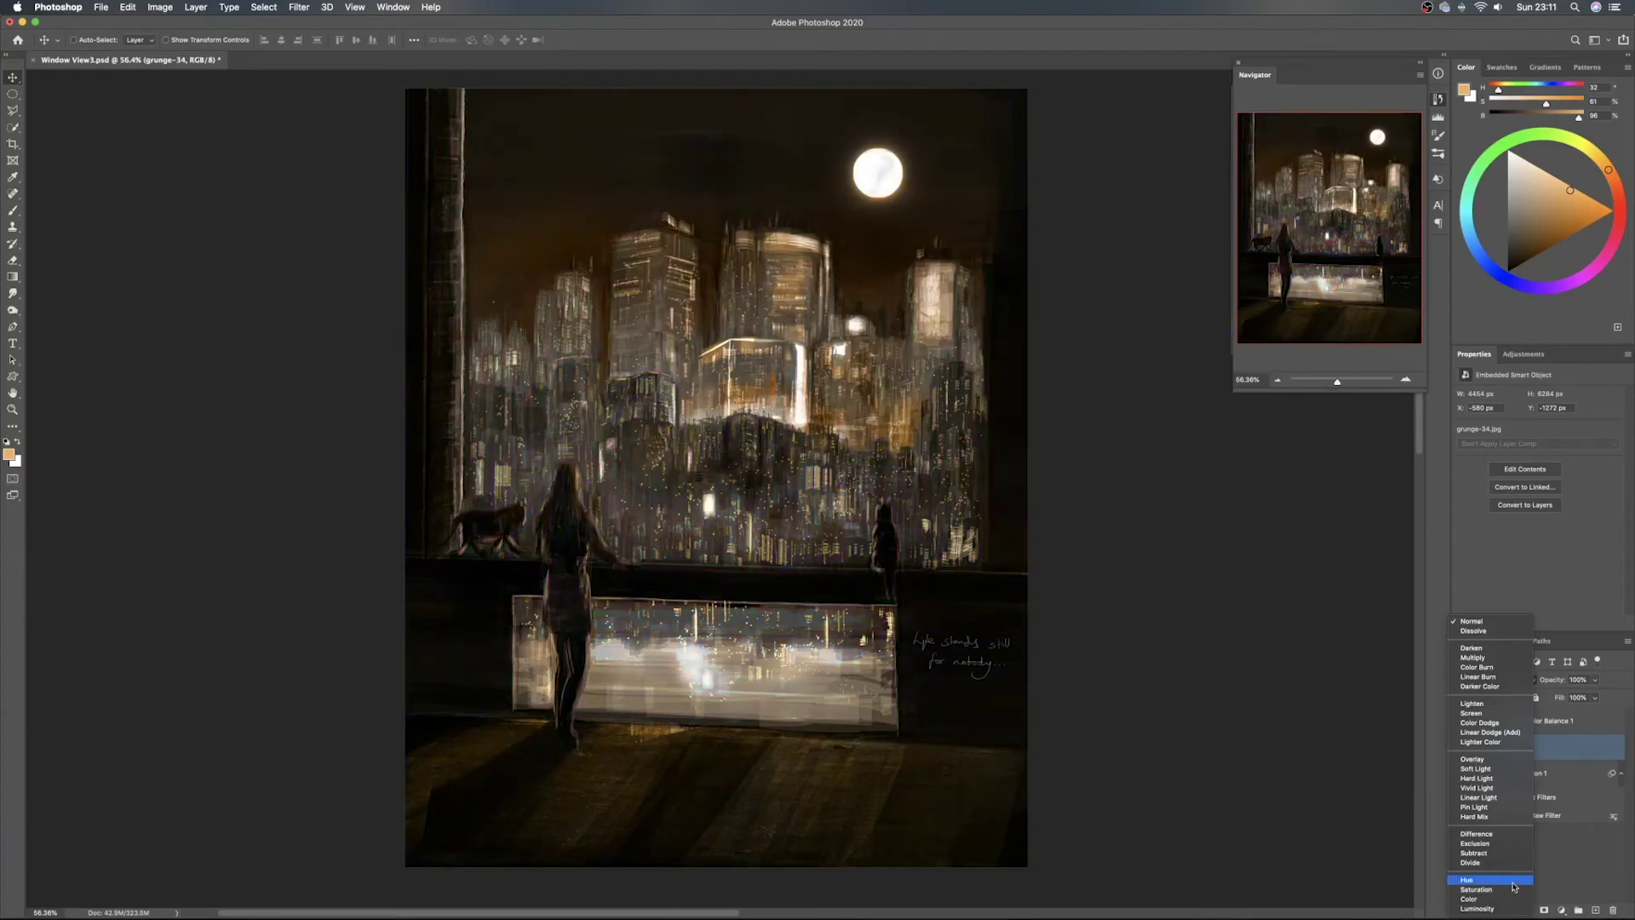
left_click(1513, 887)
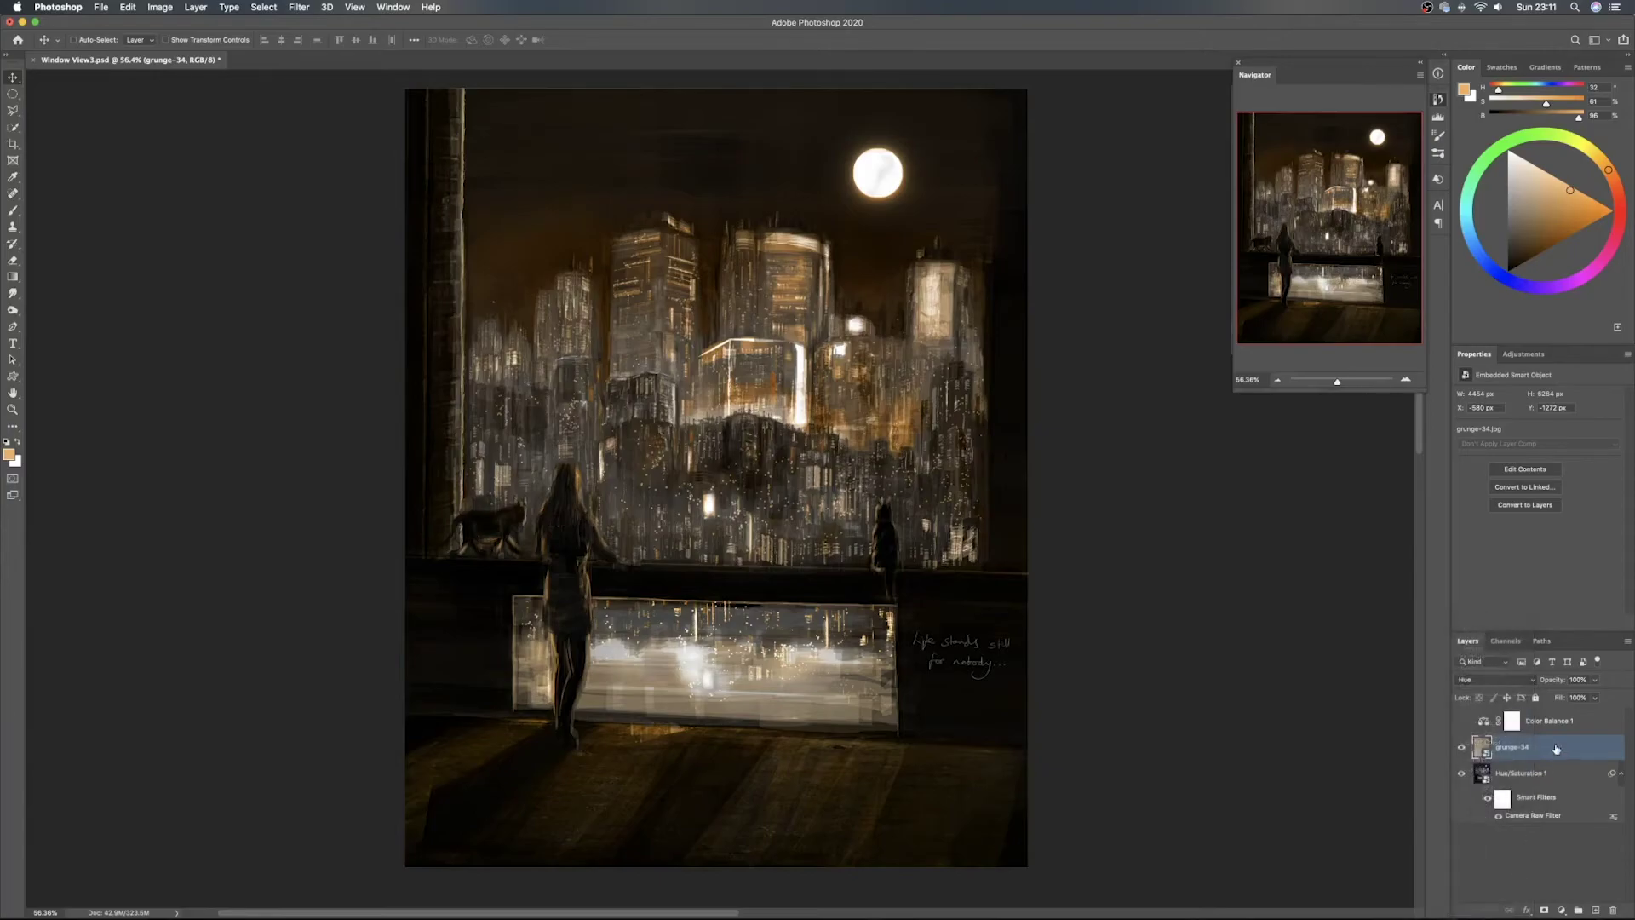
Try Hue/Saturation hue shifts on the grunge-34 layer, from red tones to teal at +163, and cancel the adjustment
key("super+u")
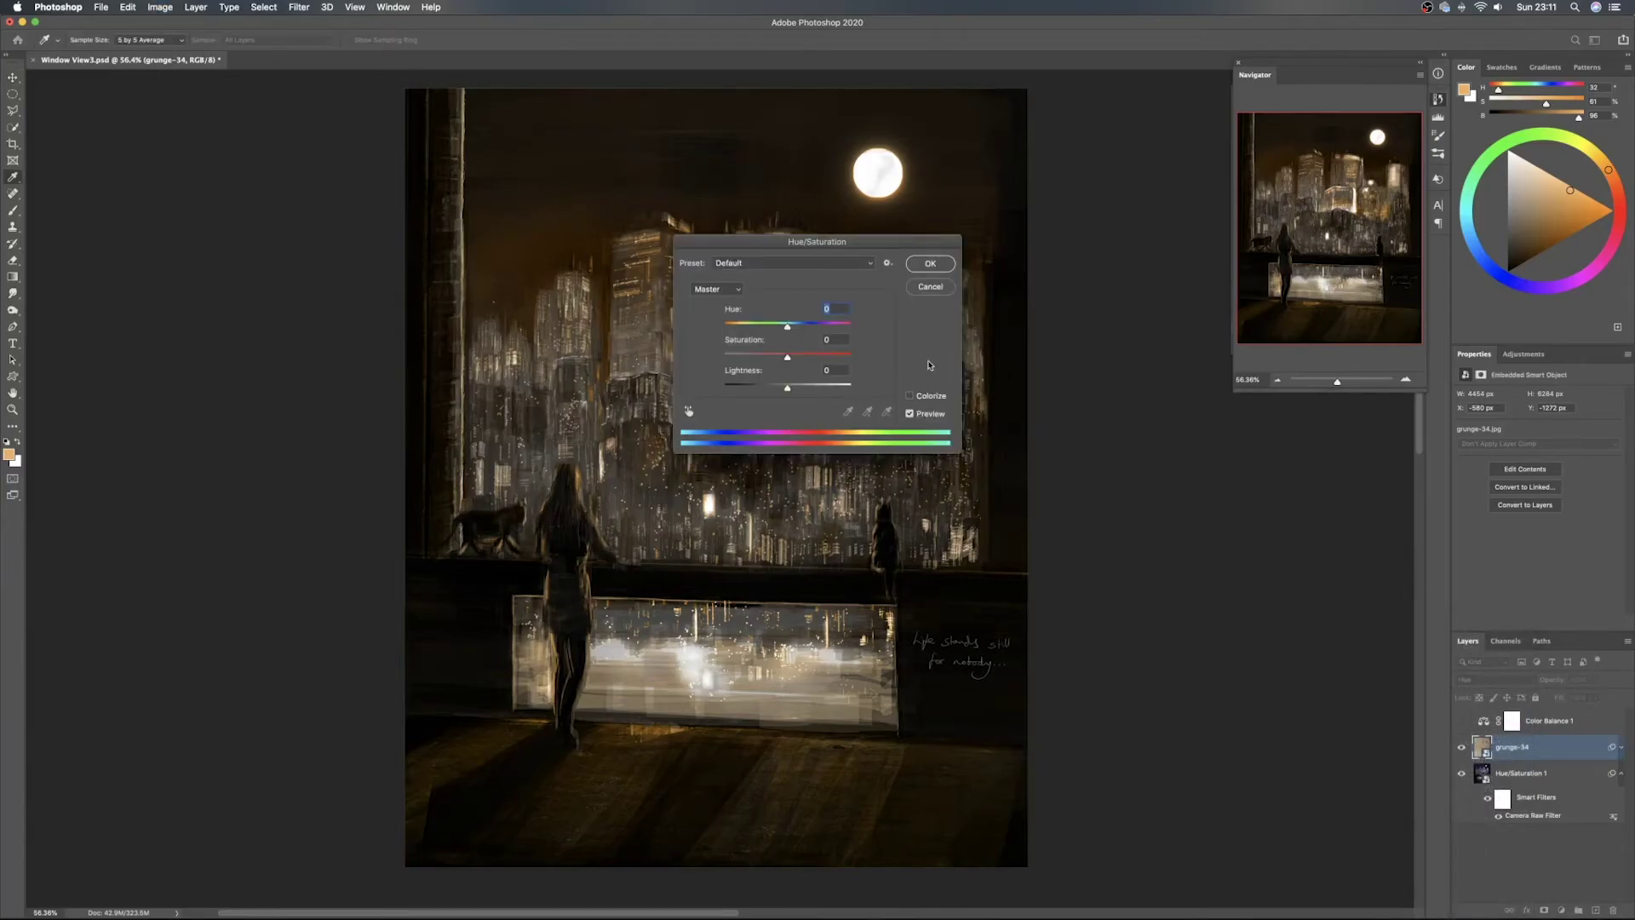
left_click_drag(791, 330, 840, 328)
left_click_drag(815, 249, 1169, 321)
left_click_drag(1173, 398, 1120, 398)
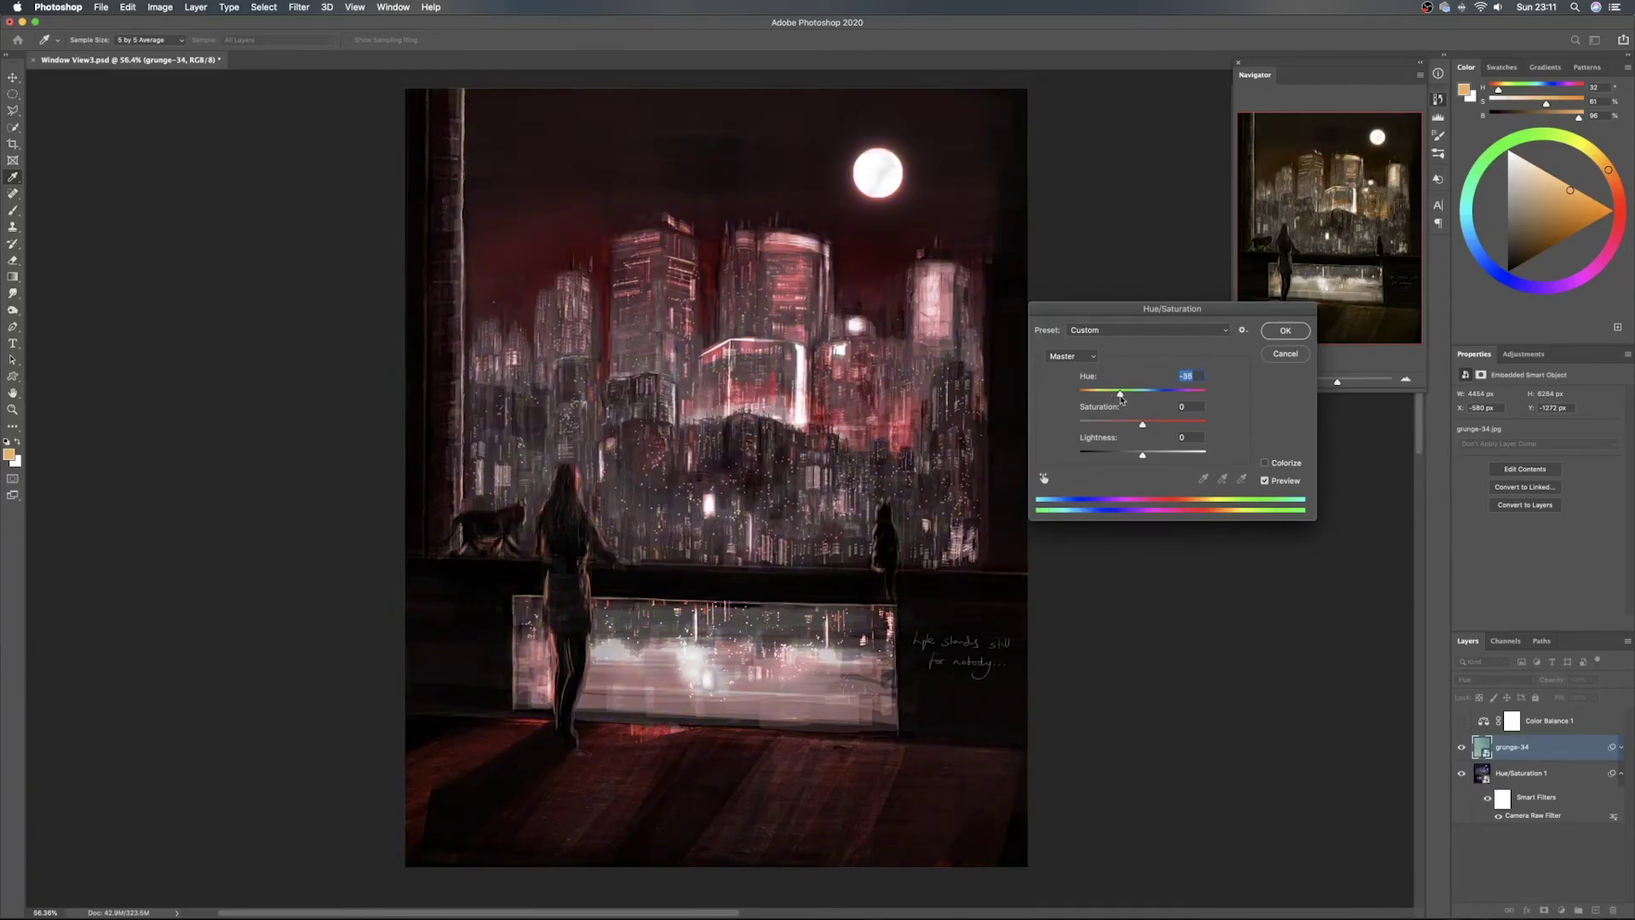
left_click_drag(1121, 396, 1198, 395)
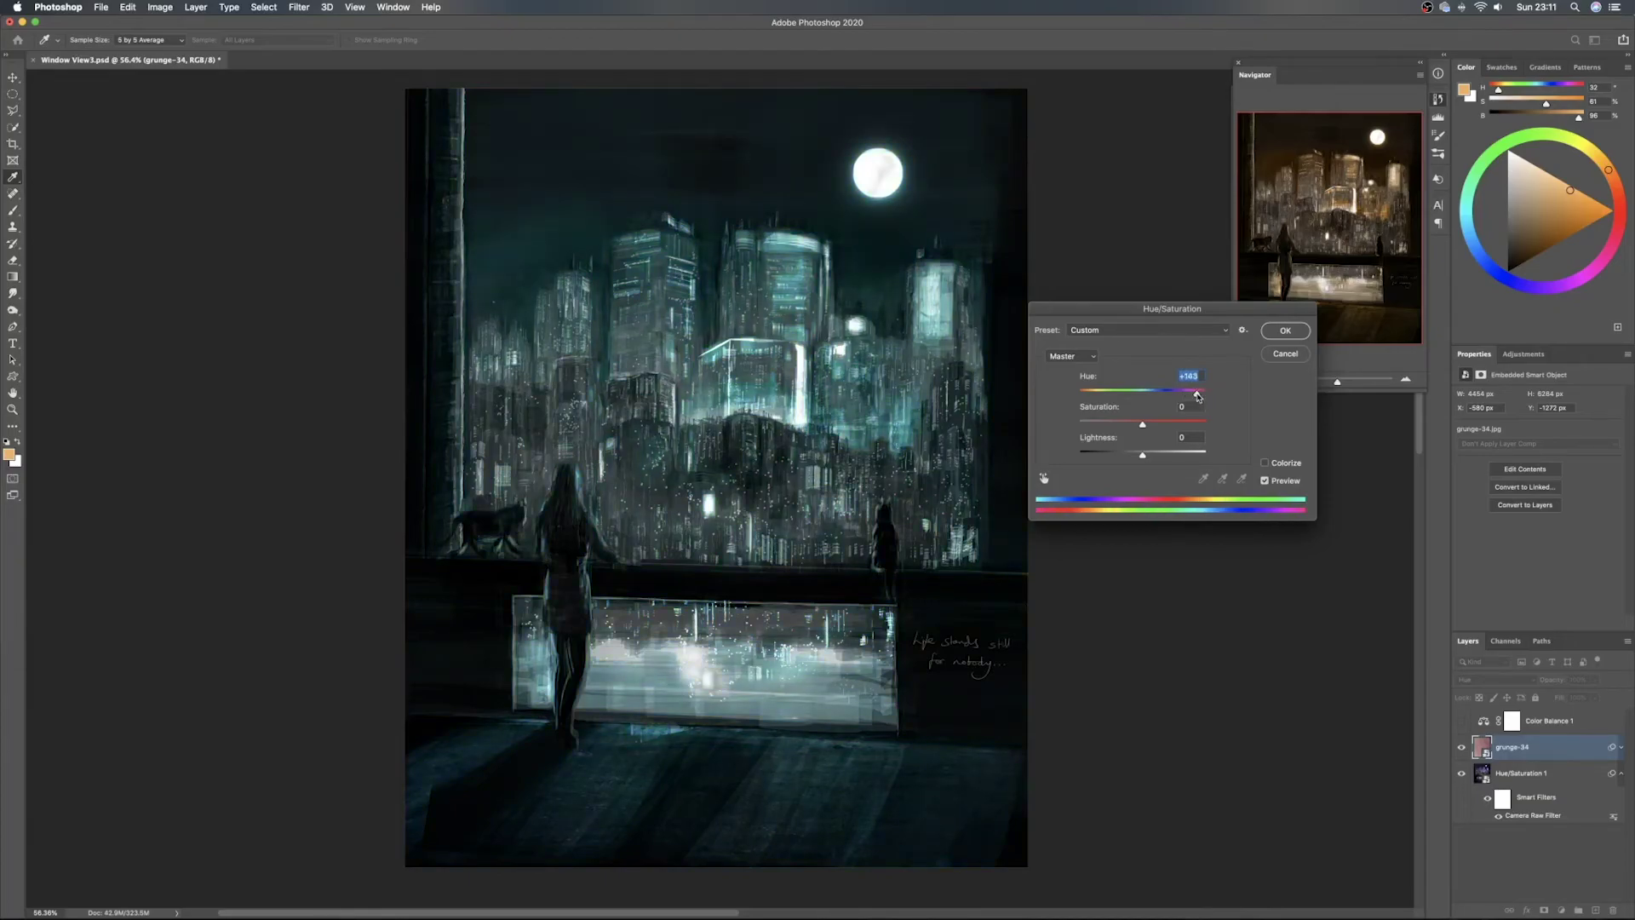
left_click(1285, 355)
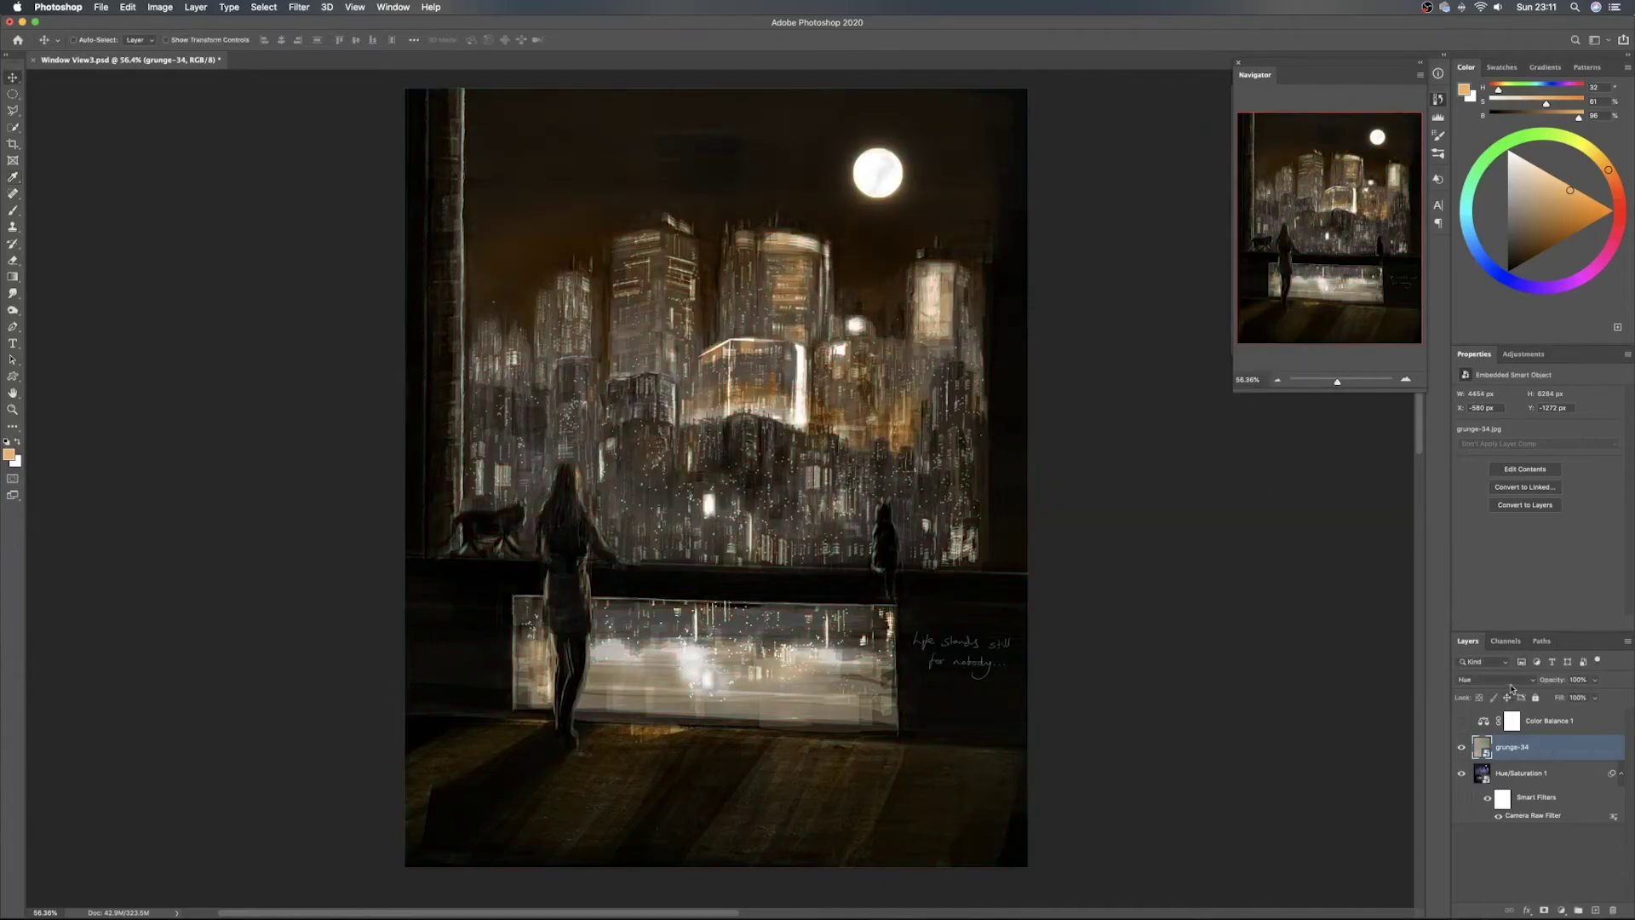
Try the Soft Light blend mode on the grunge-34 layer, compare the painting with and without it, and test lower opacities
left_click(1511, 681)
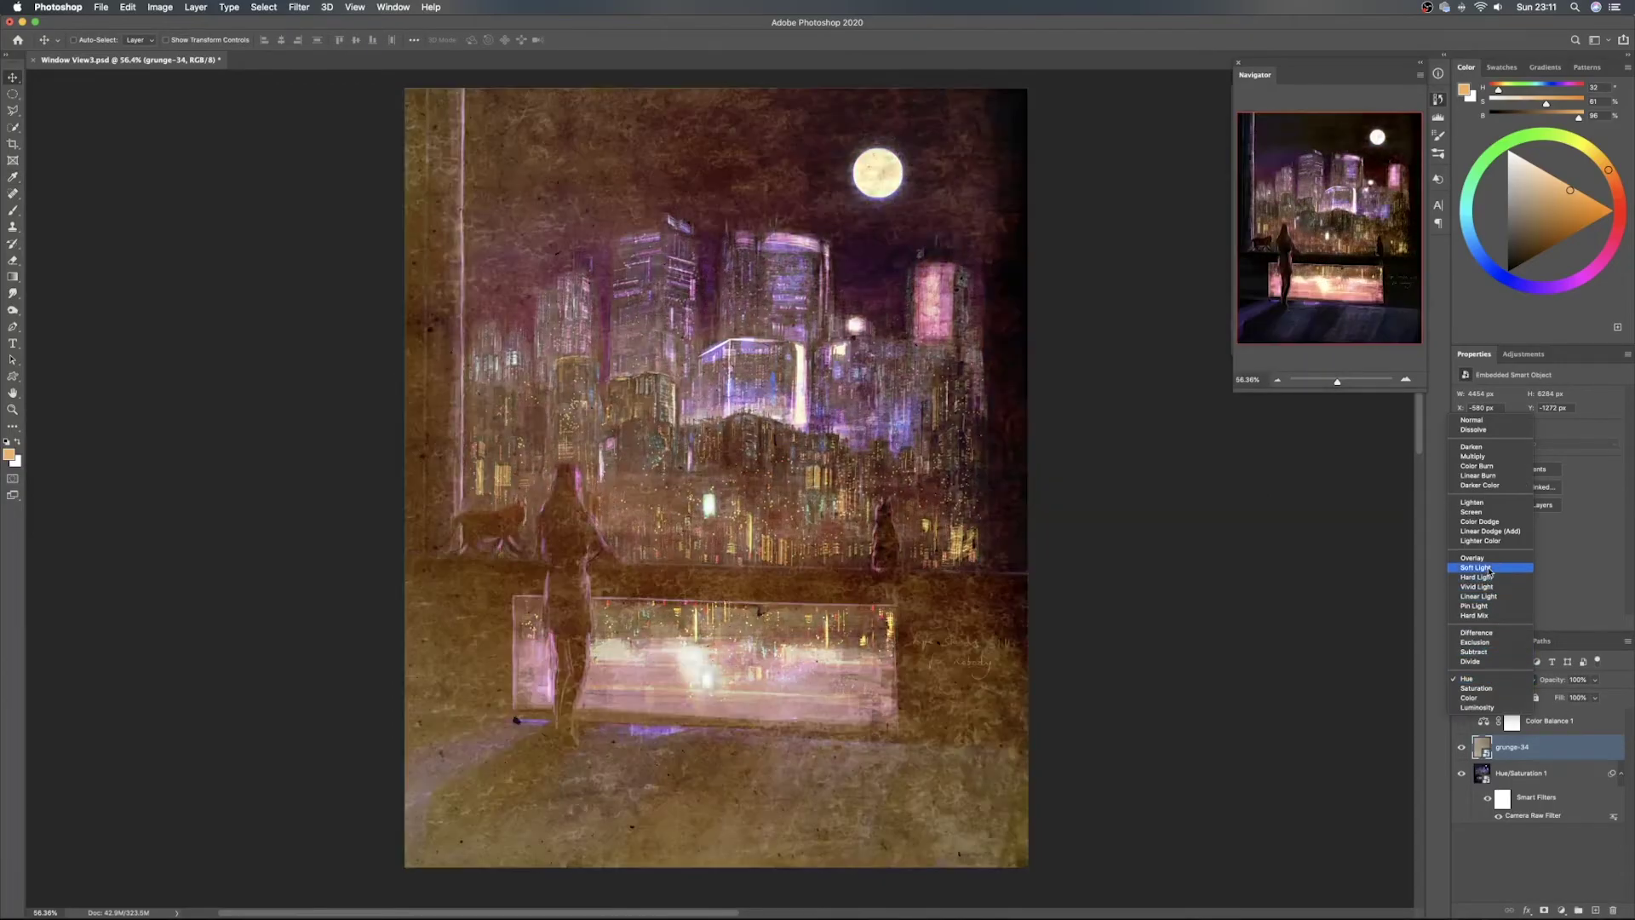
left_click(1493, 568)
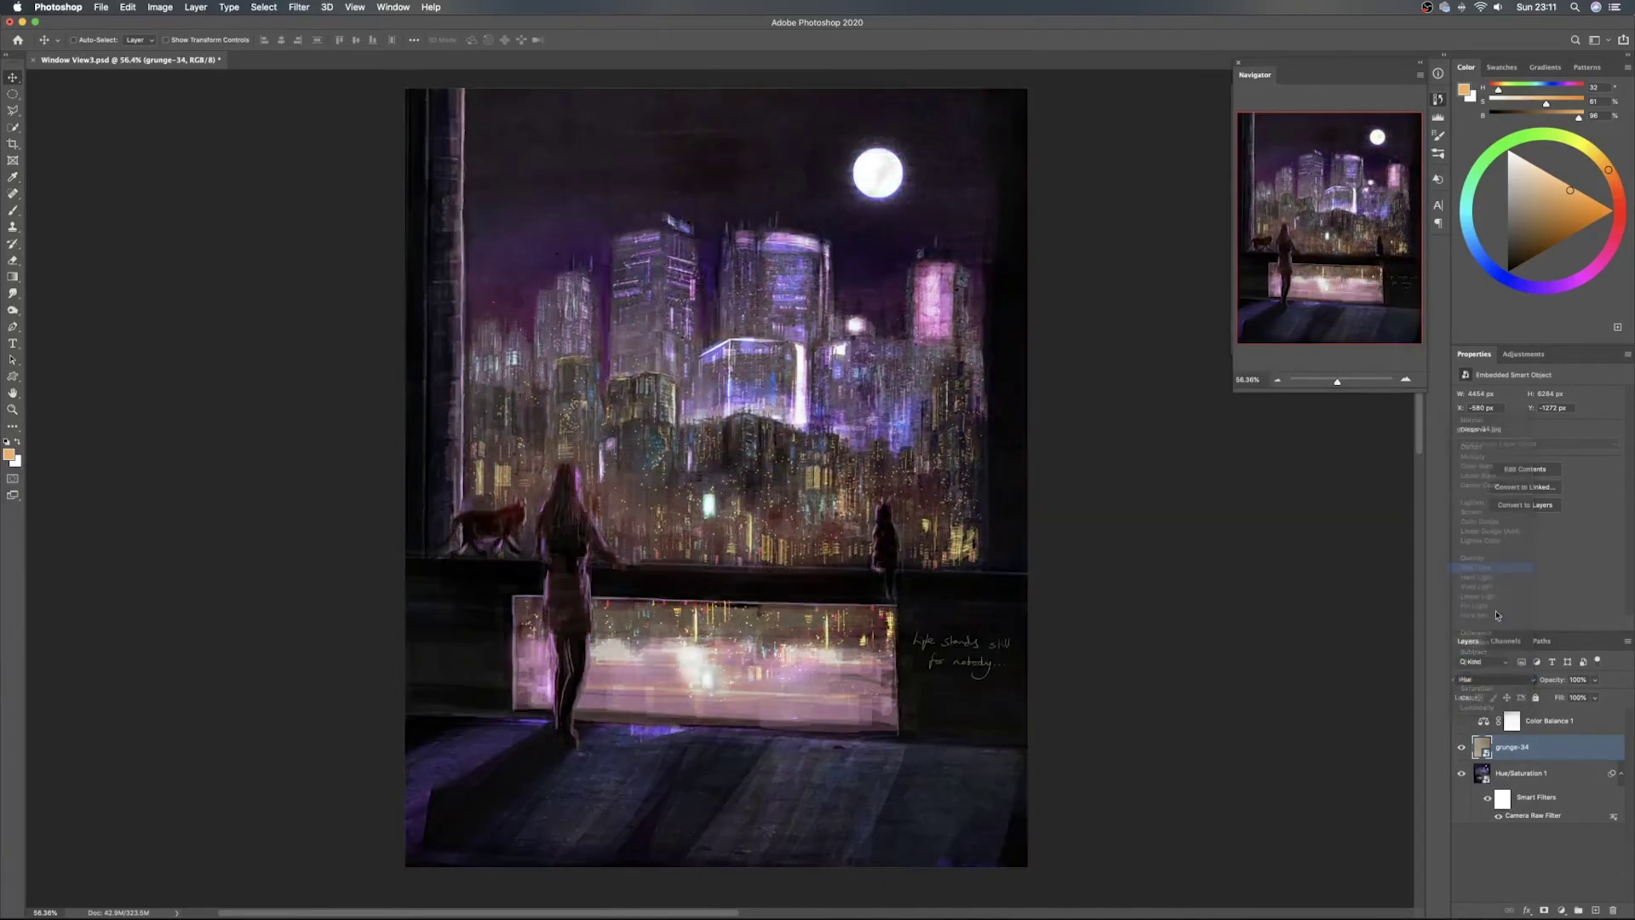
left_click(1462, 746)
left_click(1462, 747)
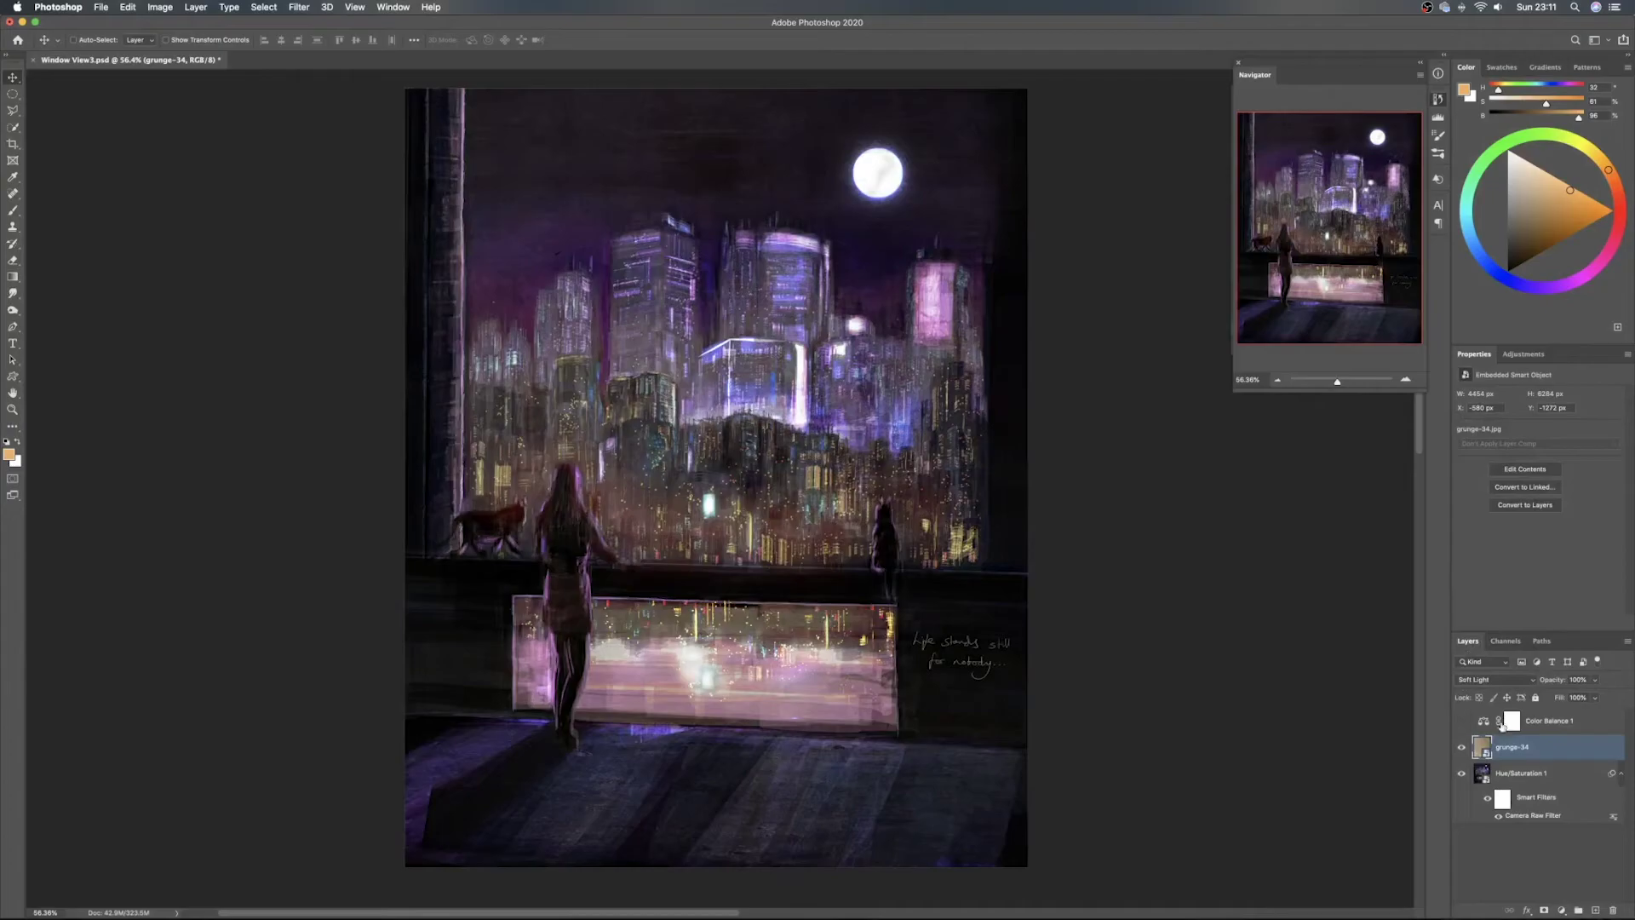
left_click_drag(1559, 681, 1357, 680)
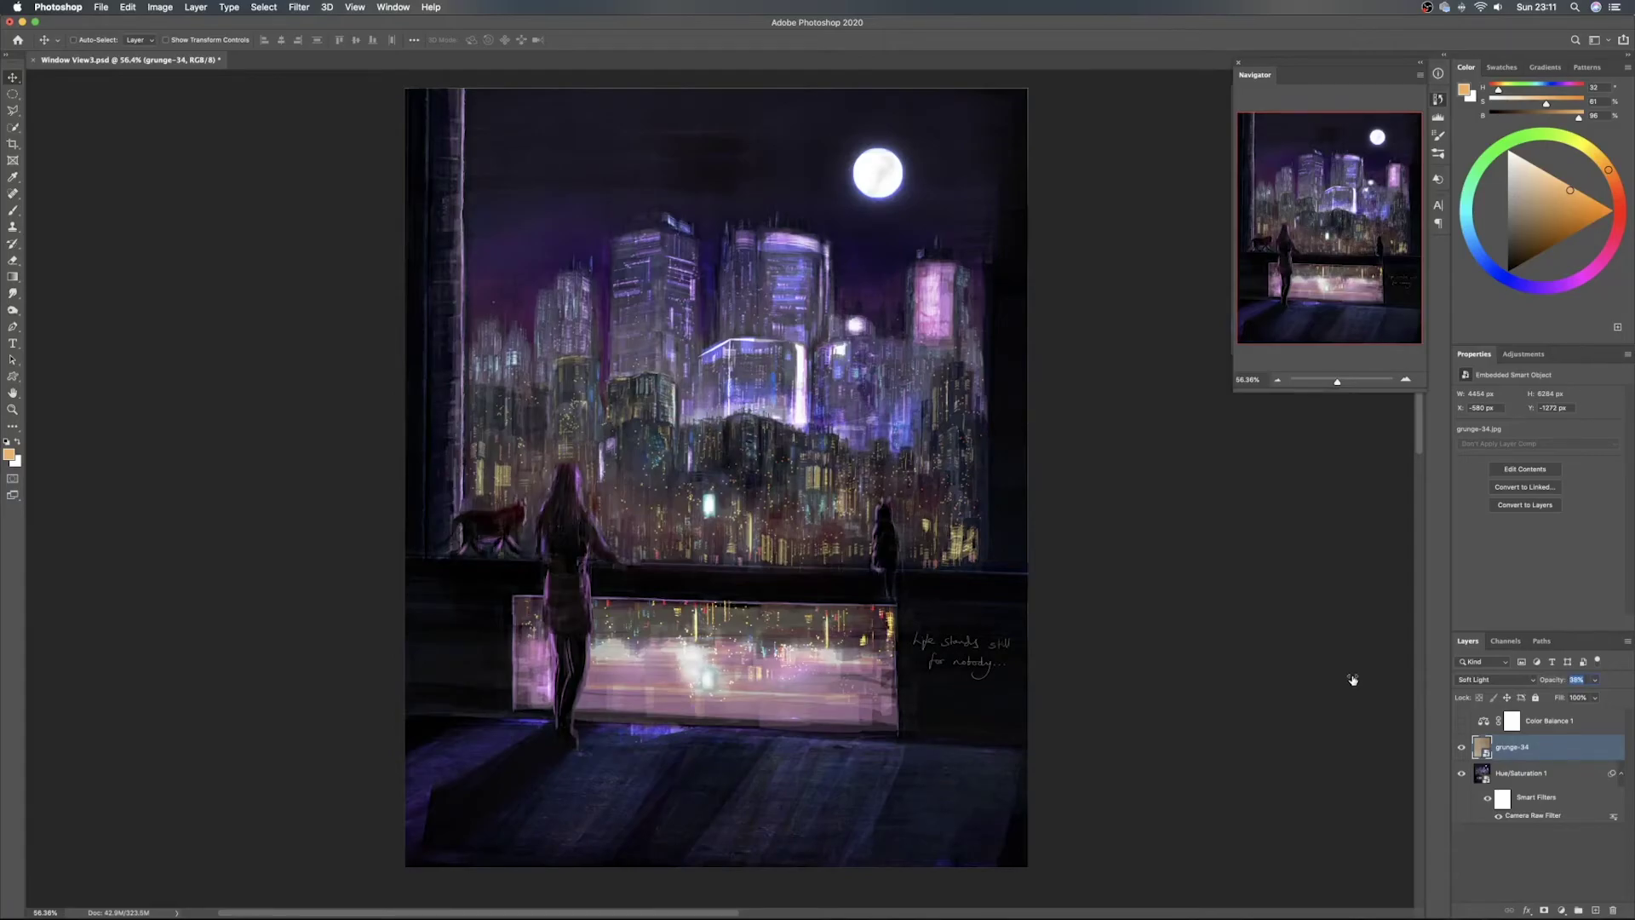
Try the Darken blend mode on the grunge-34 layer and compare the handwritten text area with and without the texture
left_click(1498, 679)
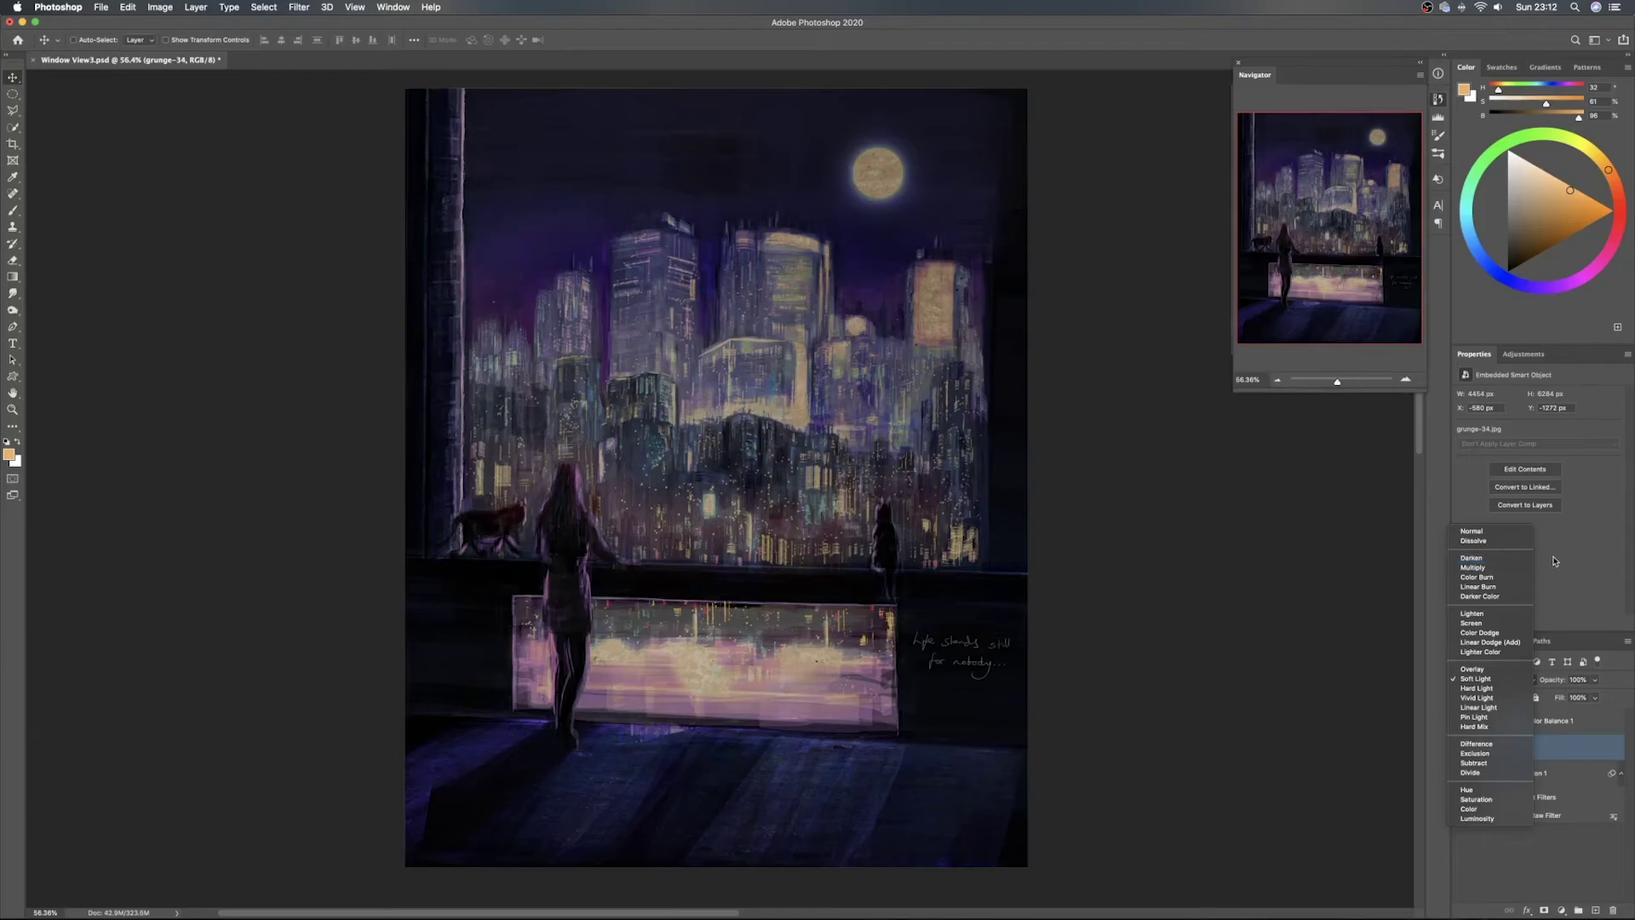
left_click(1512, 559)
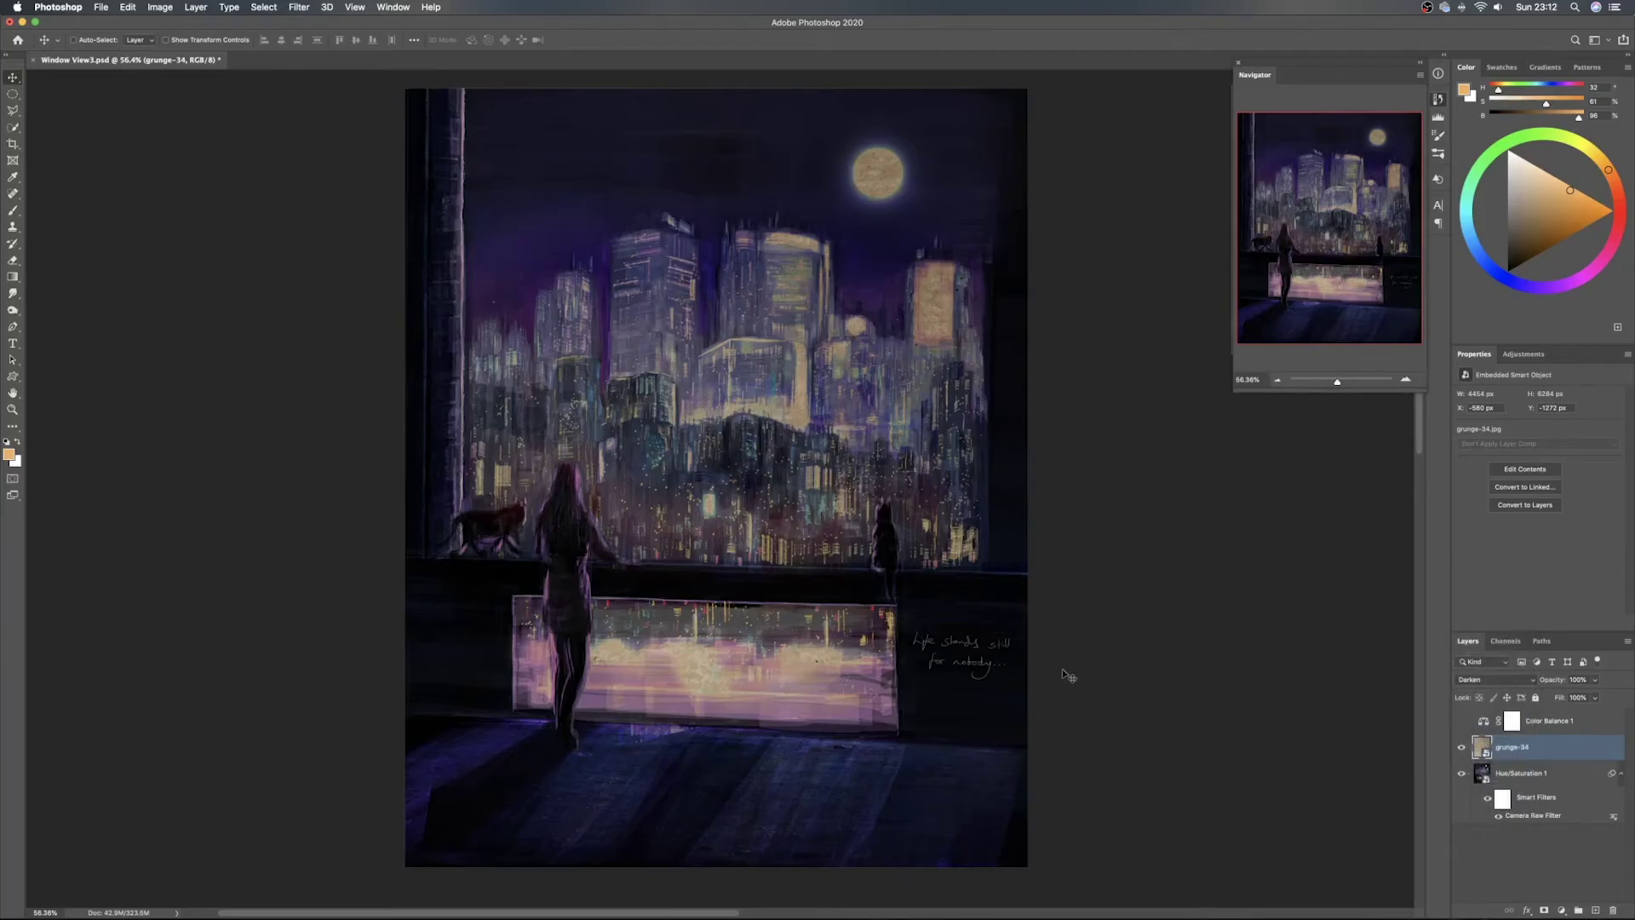
left_click_drag(832, 550, 1038, 675)
left_click_drag(1189, 694, 605, 296)
scroll(954, 439, "up", 1)
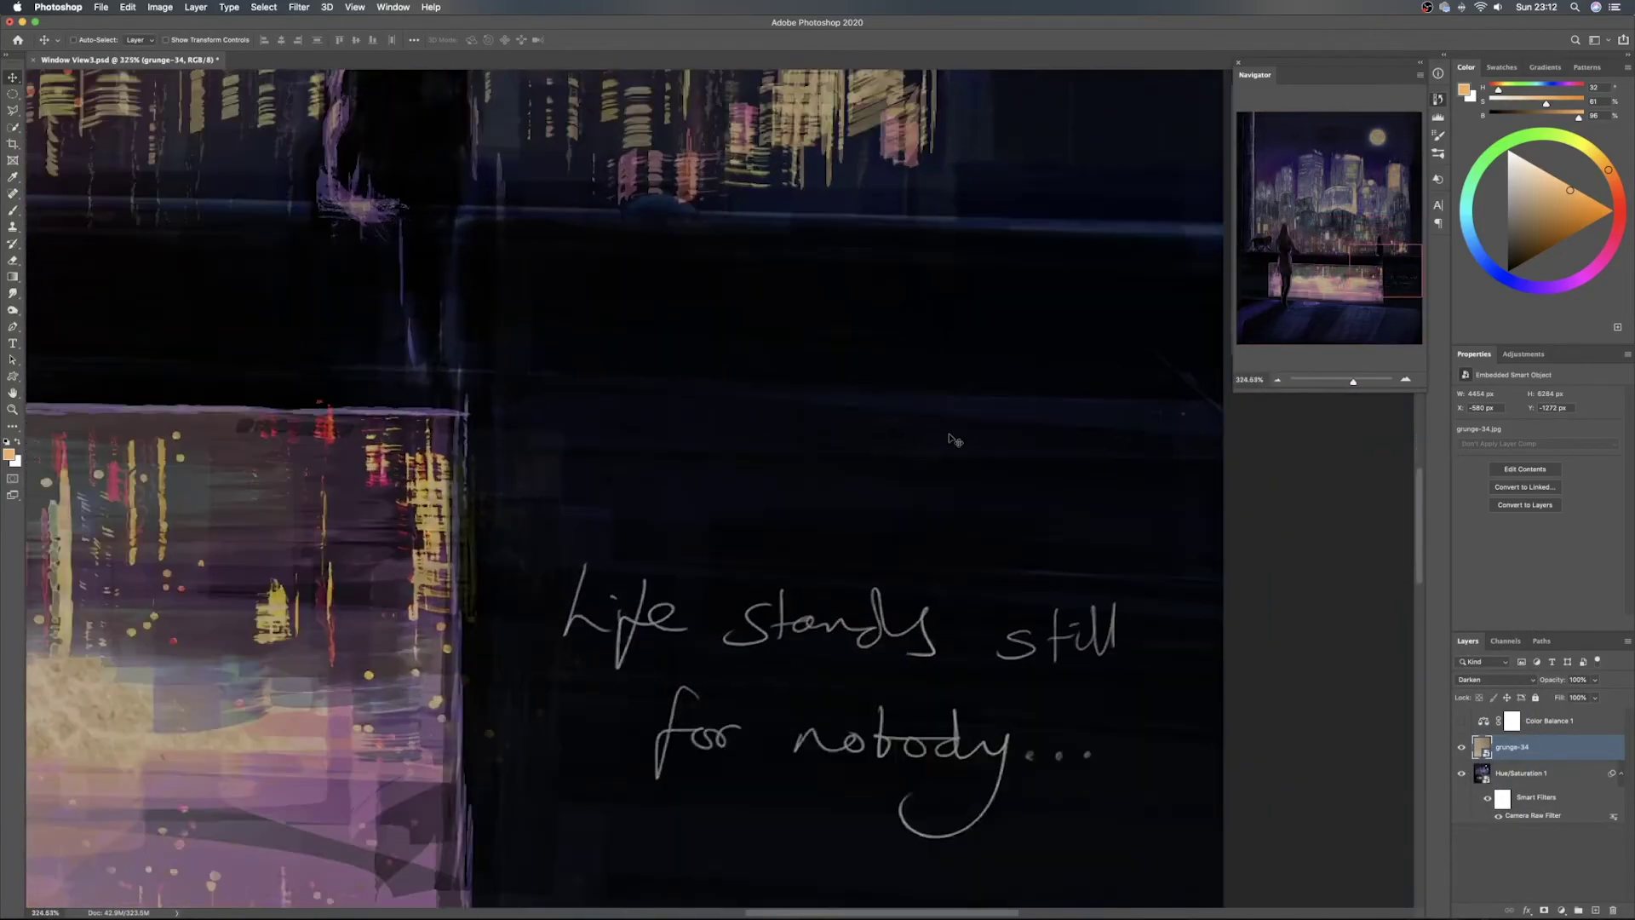
left_click(1458, 747)
left_click(1458, 747)
left_click(1458, 747)
left_click(1458, 747)
left_click(1491, 682)
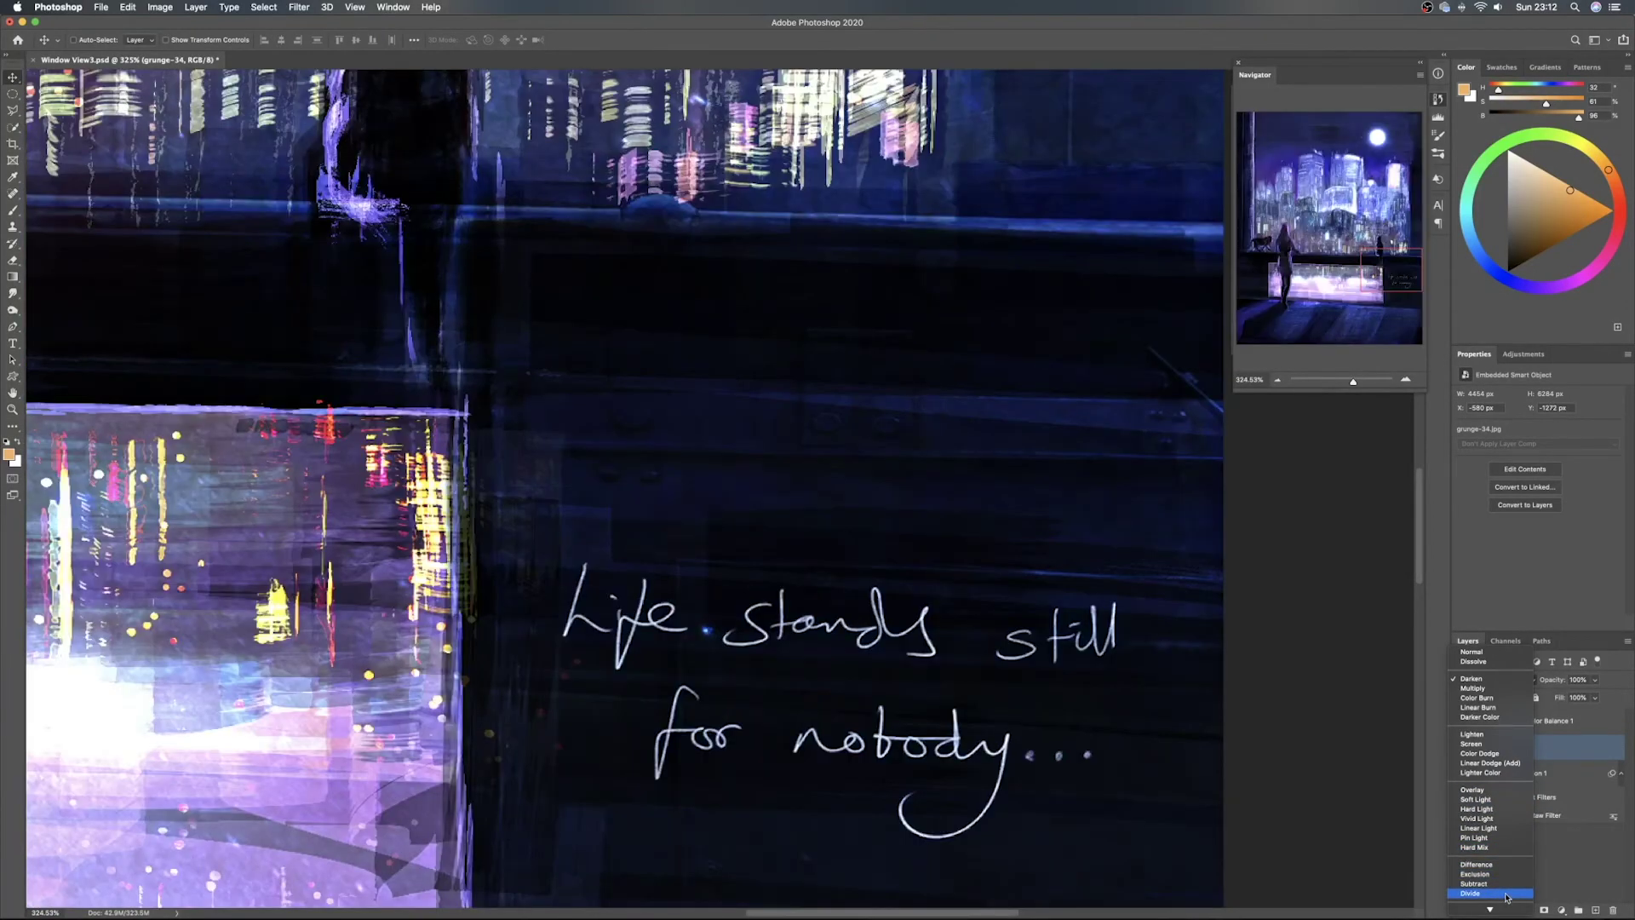
mouse_move(1506, 916)
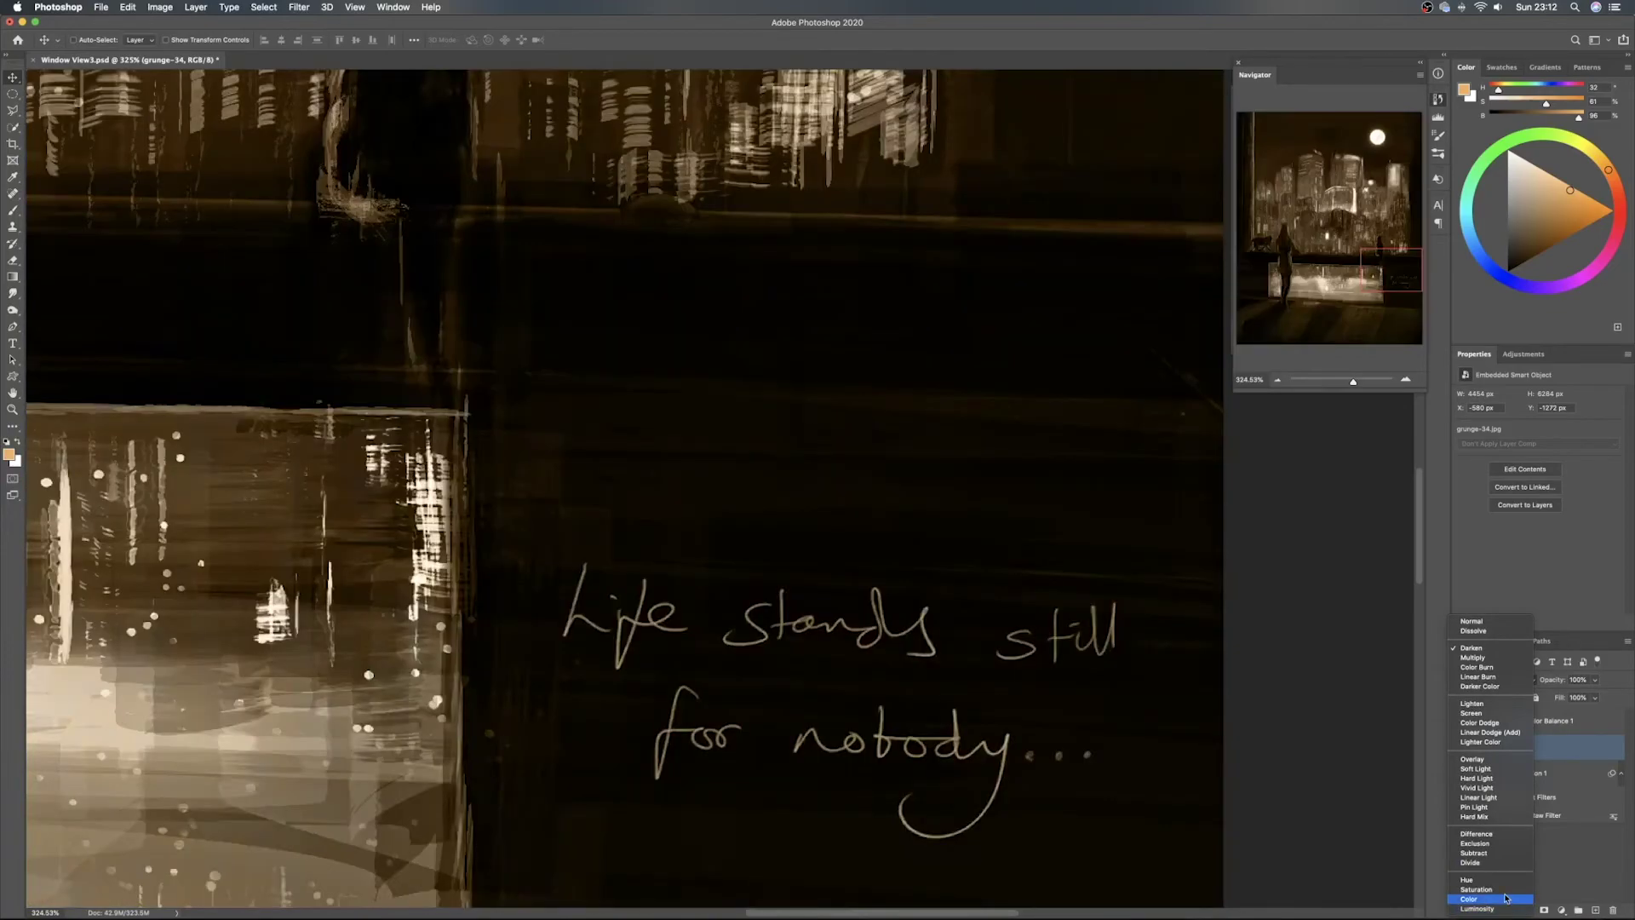
left_click(1591, 749)
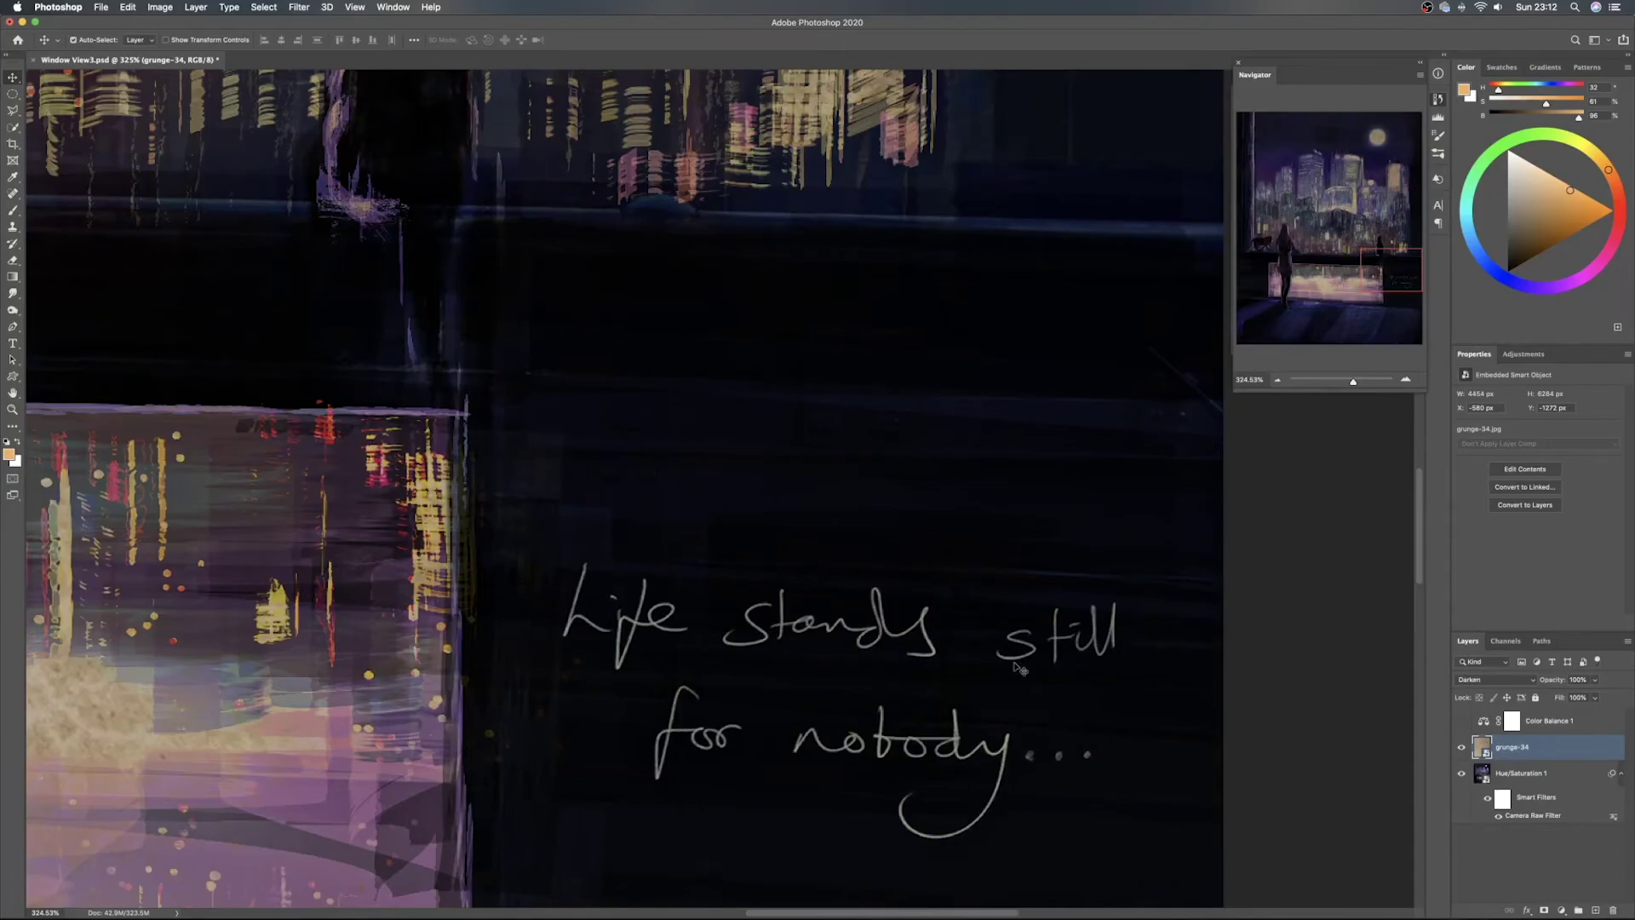
Invert the colours of the grunge-34 texture, try its Lighten blend mode, and inspect the effect across the whole painting
key("super+i")
left_click(1486, 679)
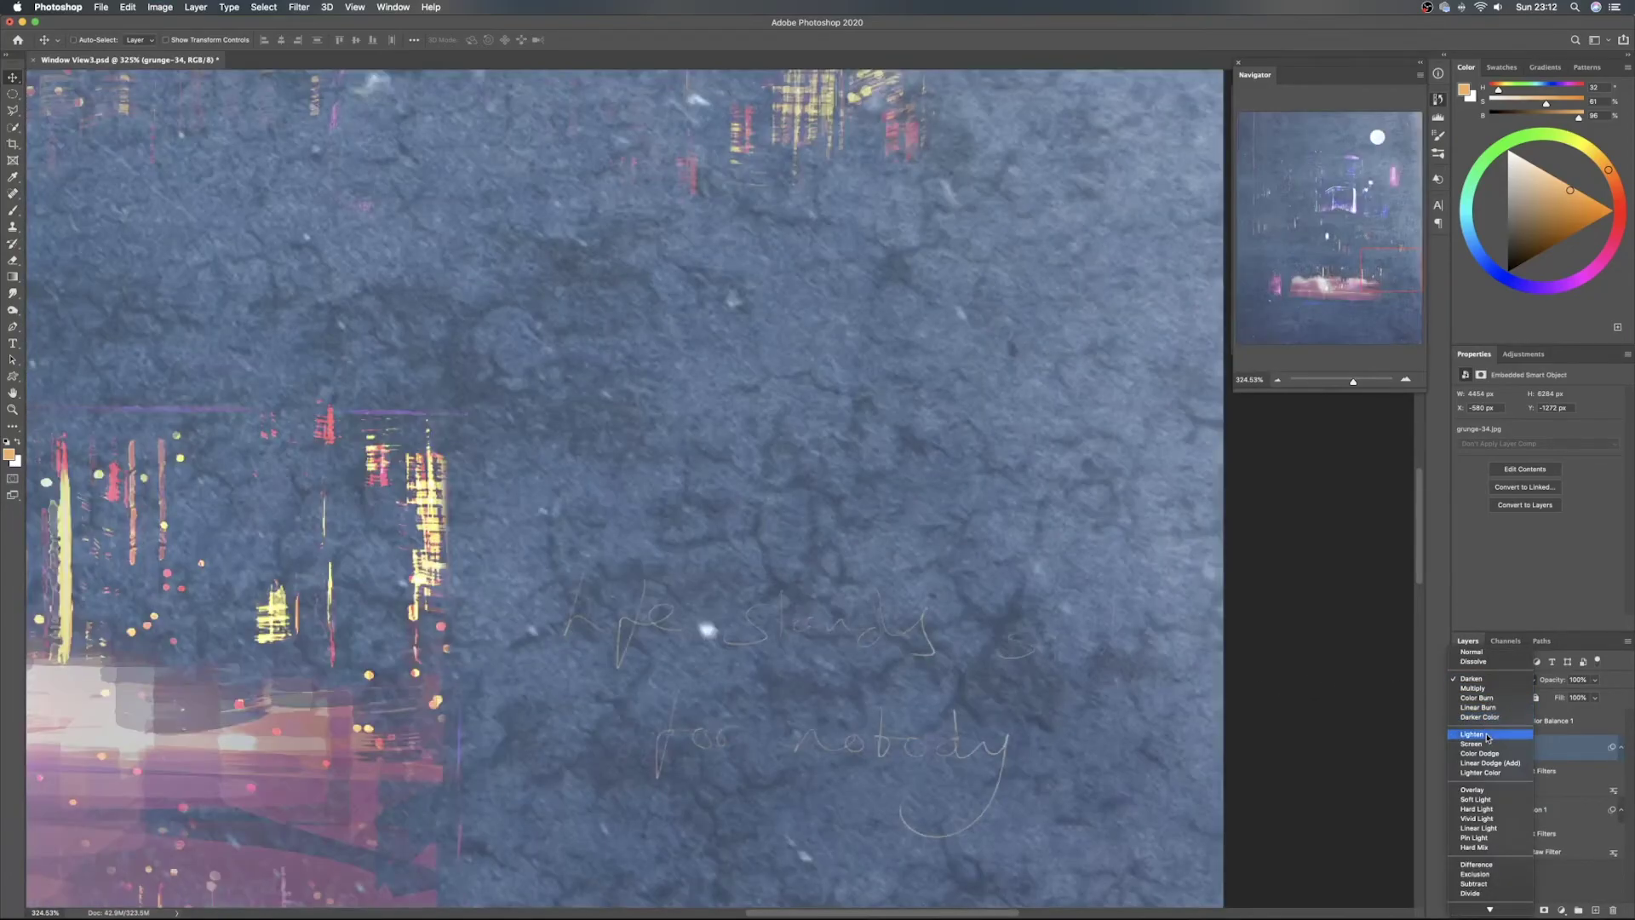
left_click(1488, 737)
left_click_drag(541, 511, 822, 550)
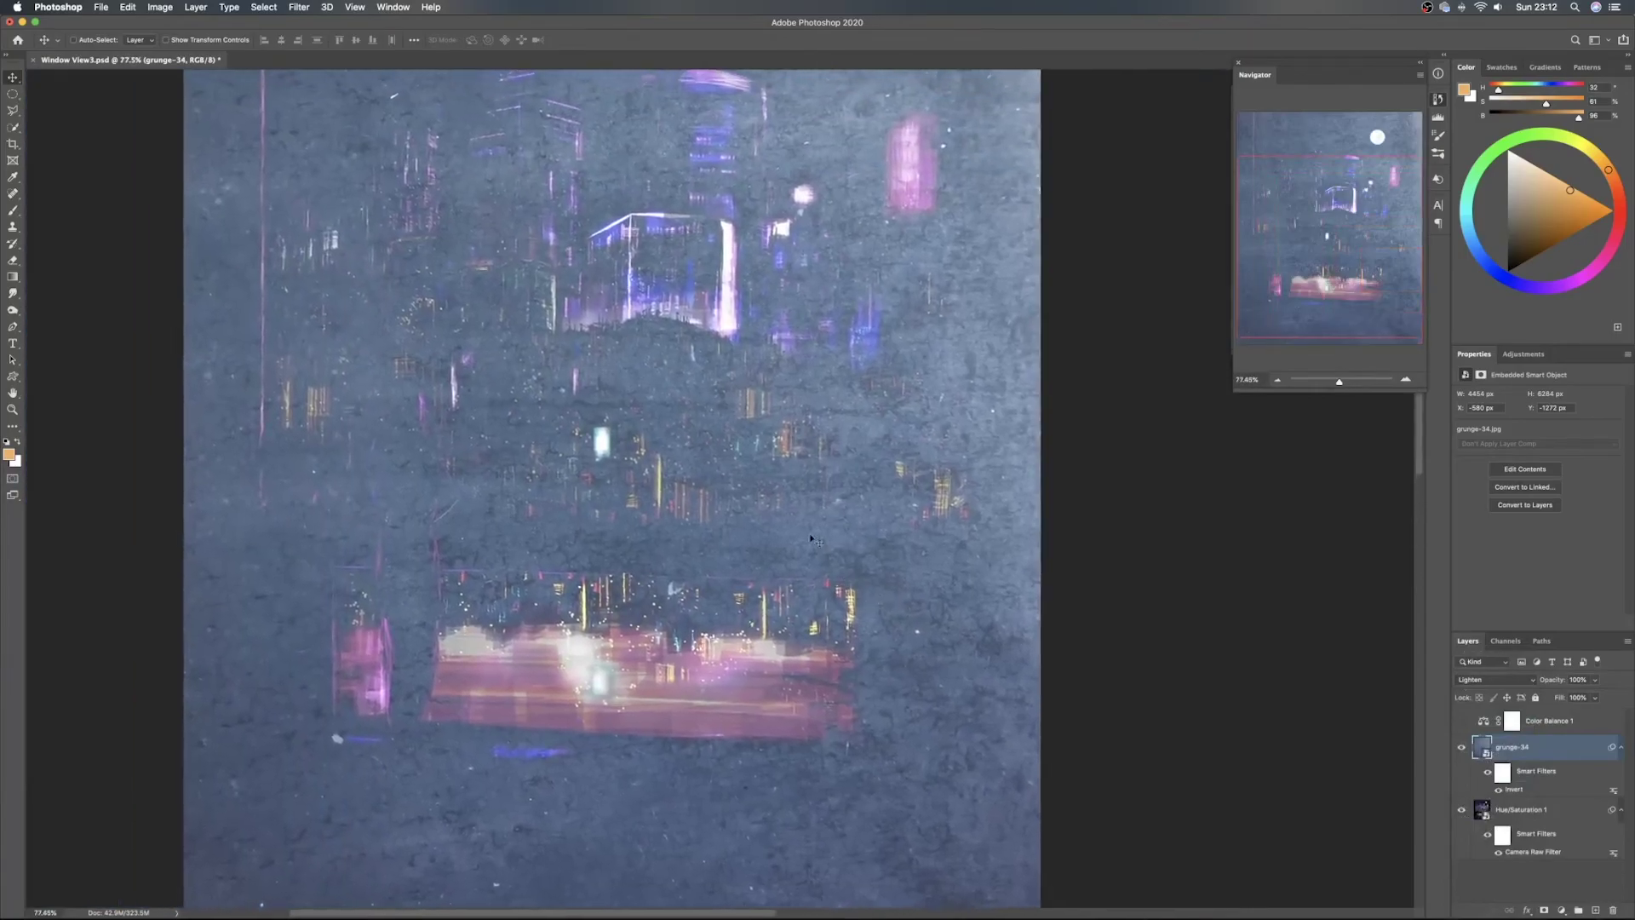
scroll(823, 551, "down", 4)
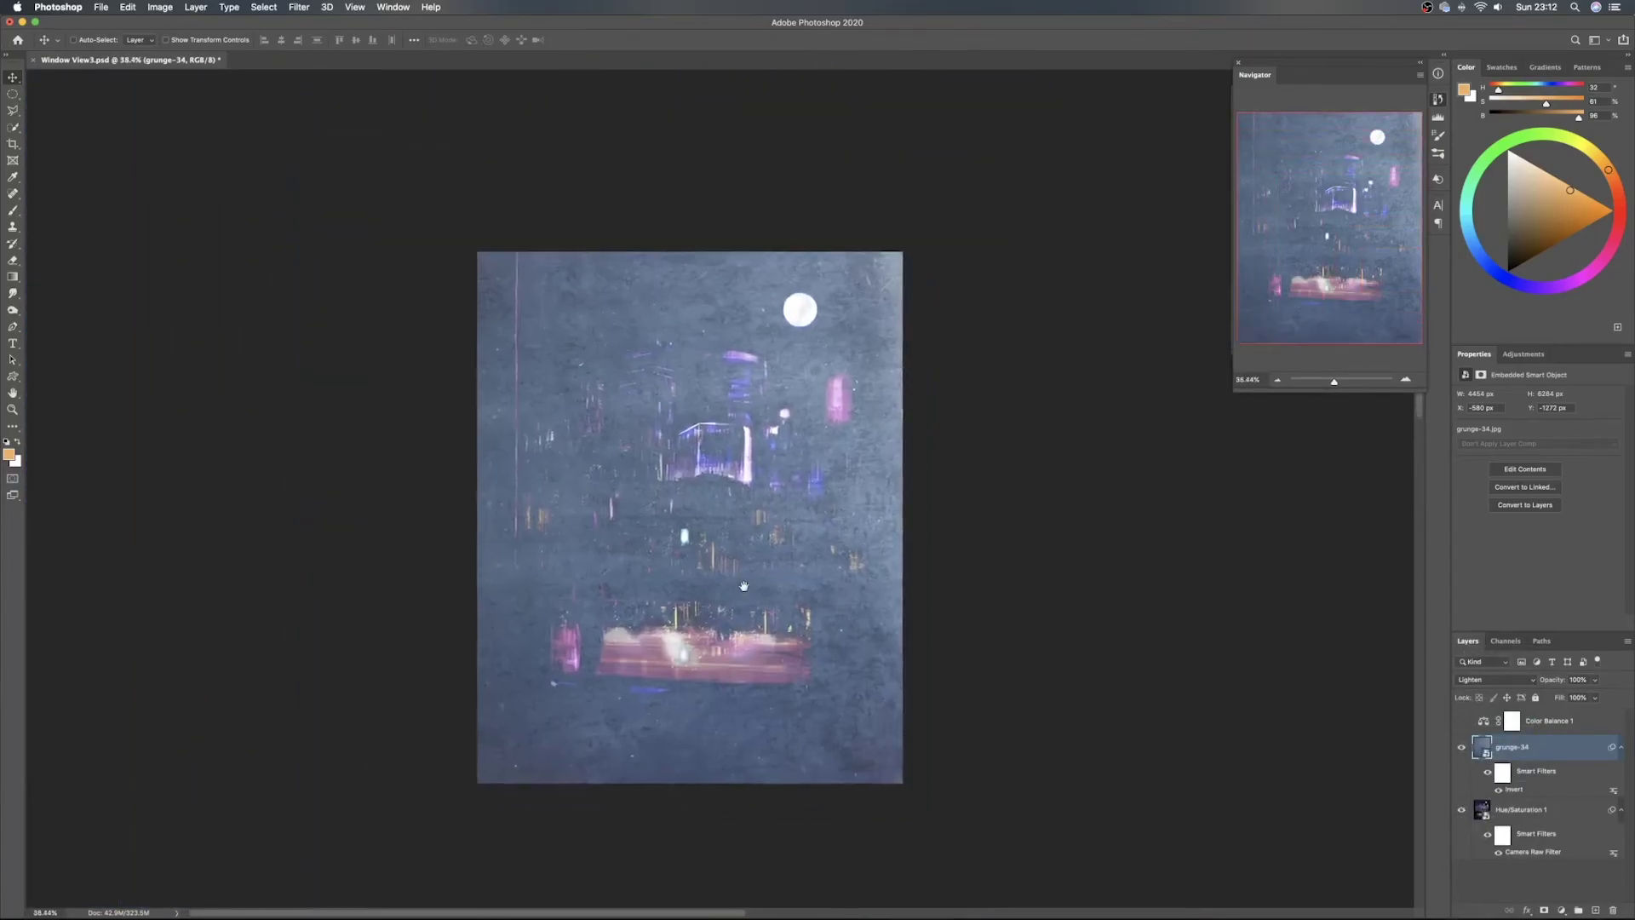
scroll(743, 586, "up", 3)
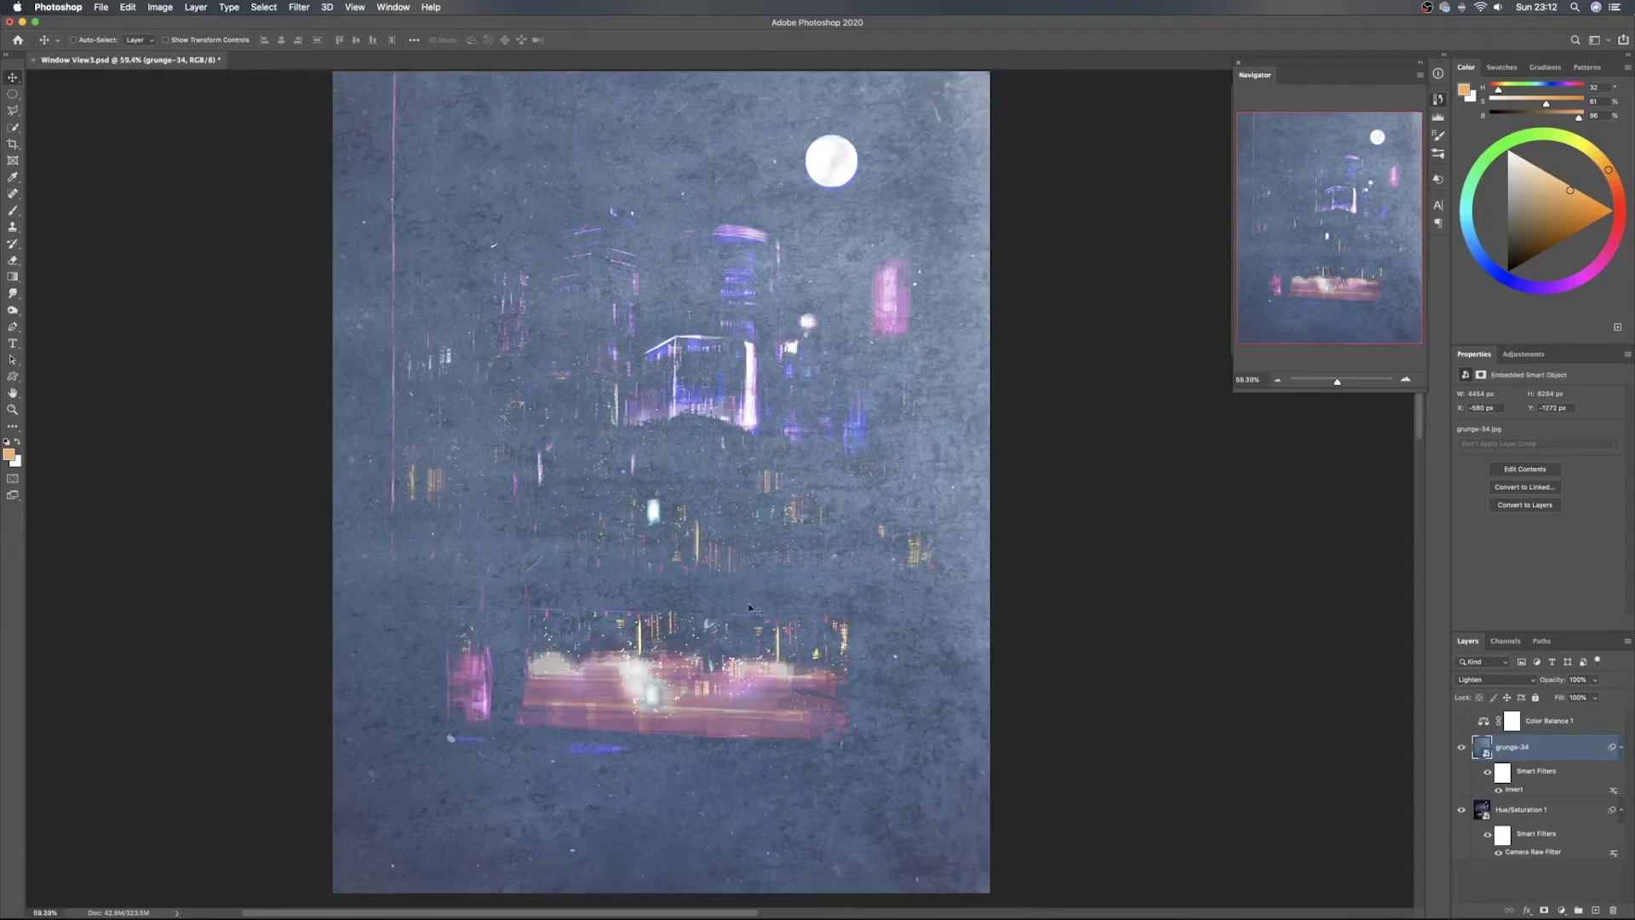
Set the inverted grunge-34 layer to Soft Light at 98% opacity, comparing the painting with and without the texture
left_click(1469, 686)
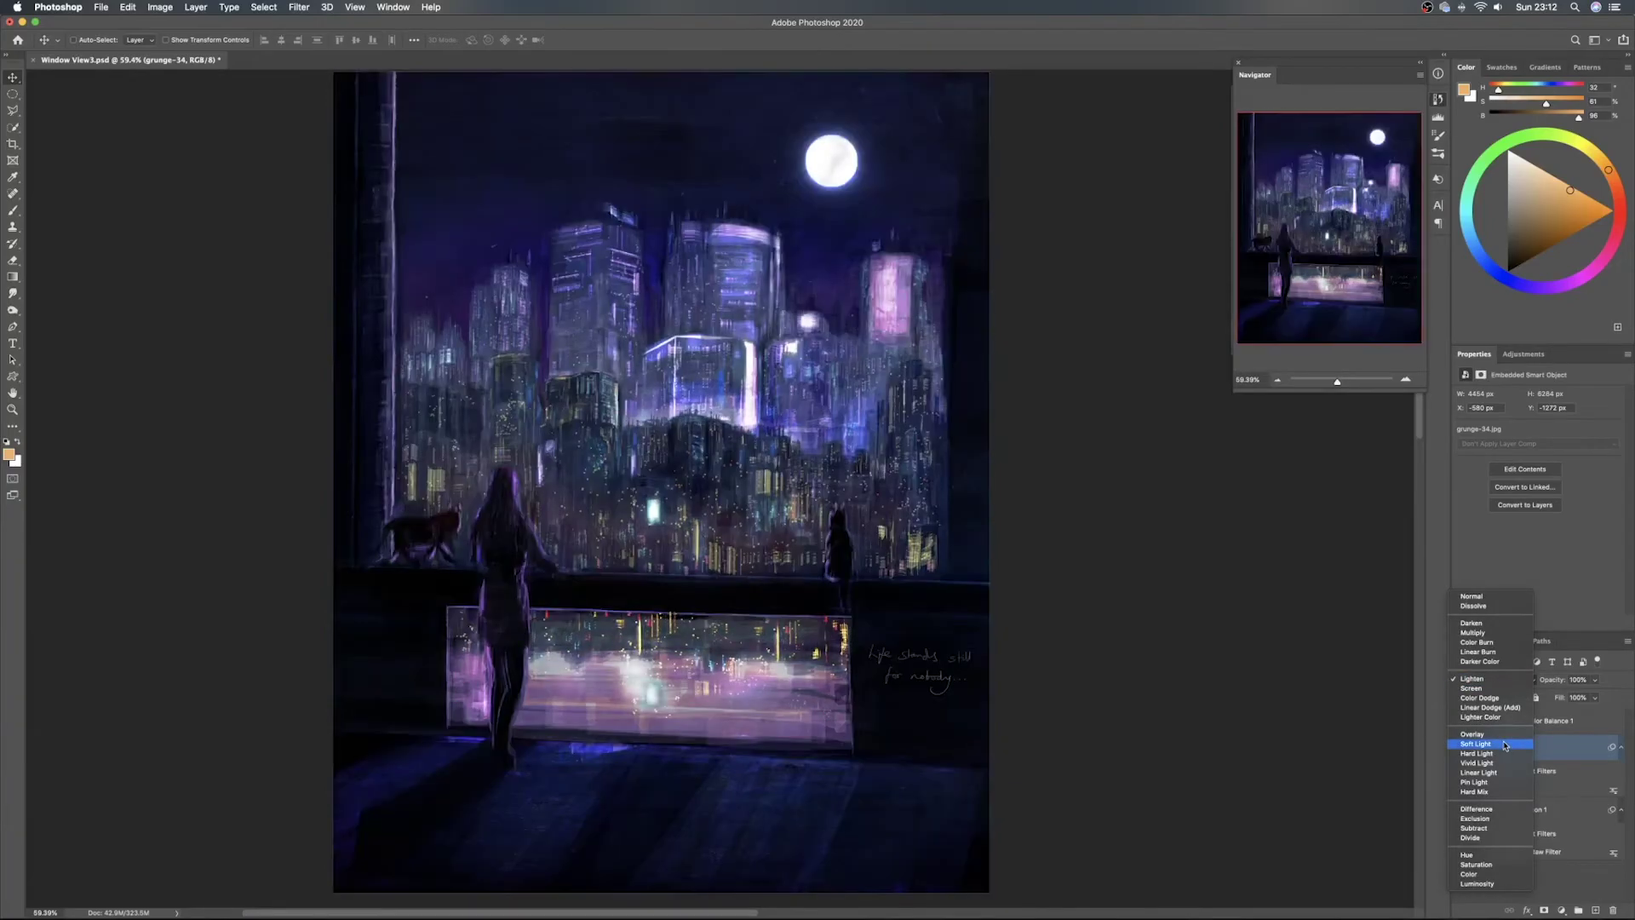
left_click(1503, 746)
left_click(1461, 749)
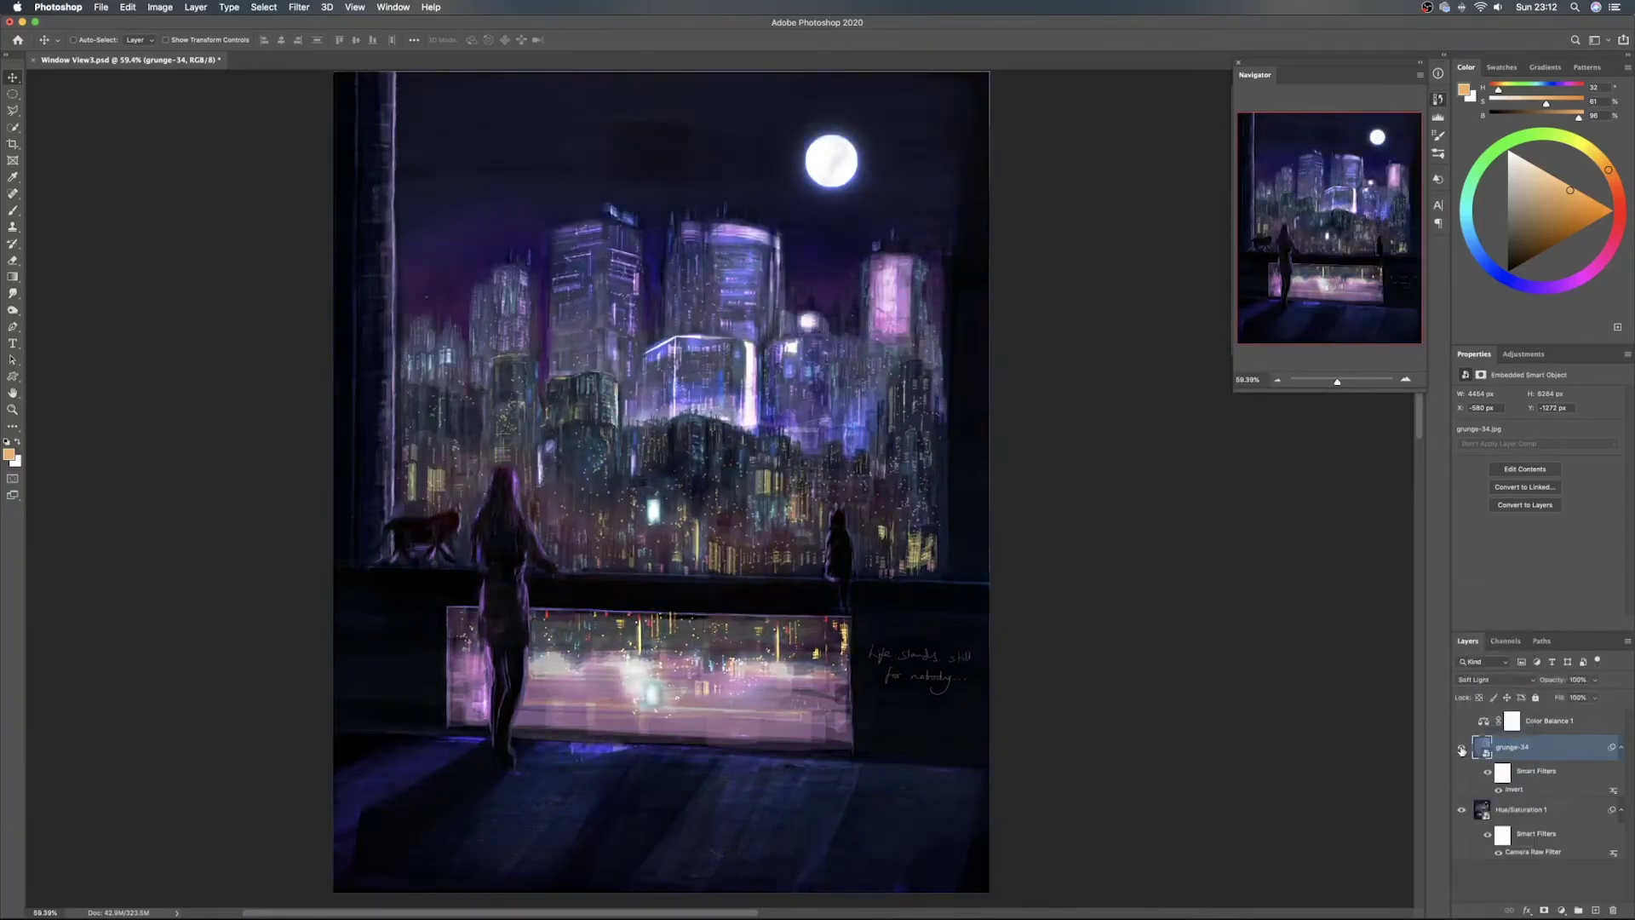
left_click(1461, 749)
left_click_drag(1558, 683, 1234, 682)
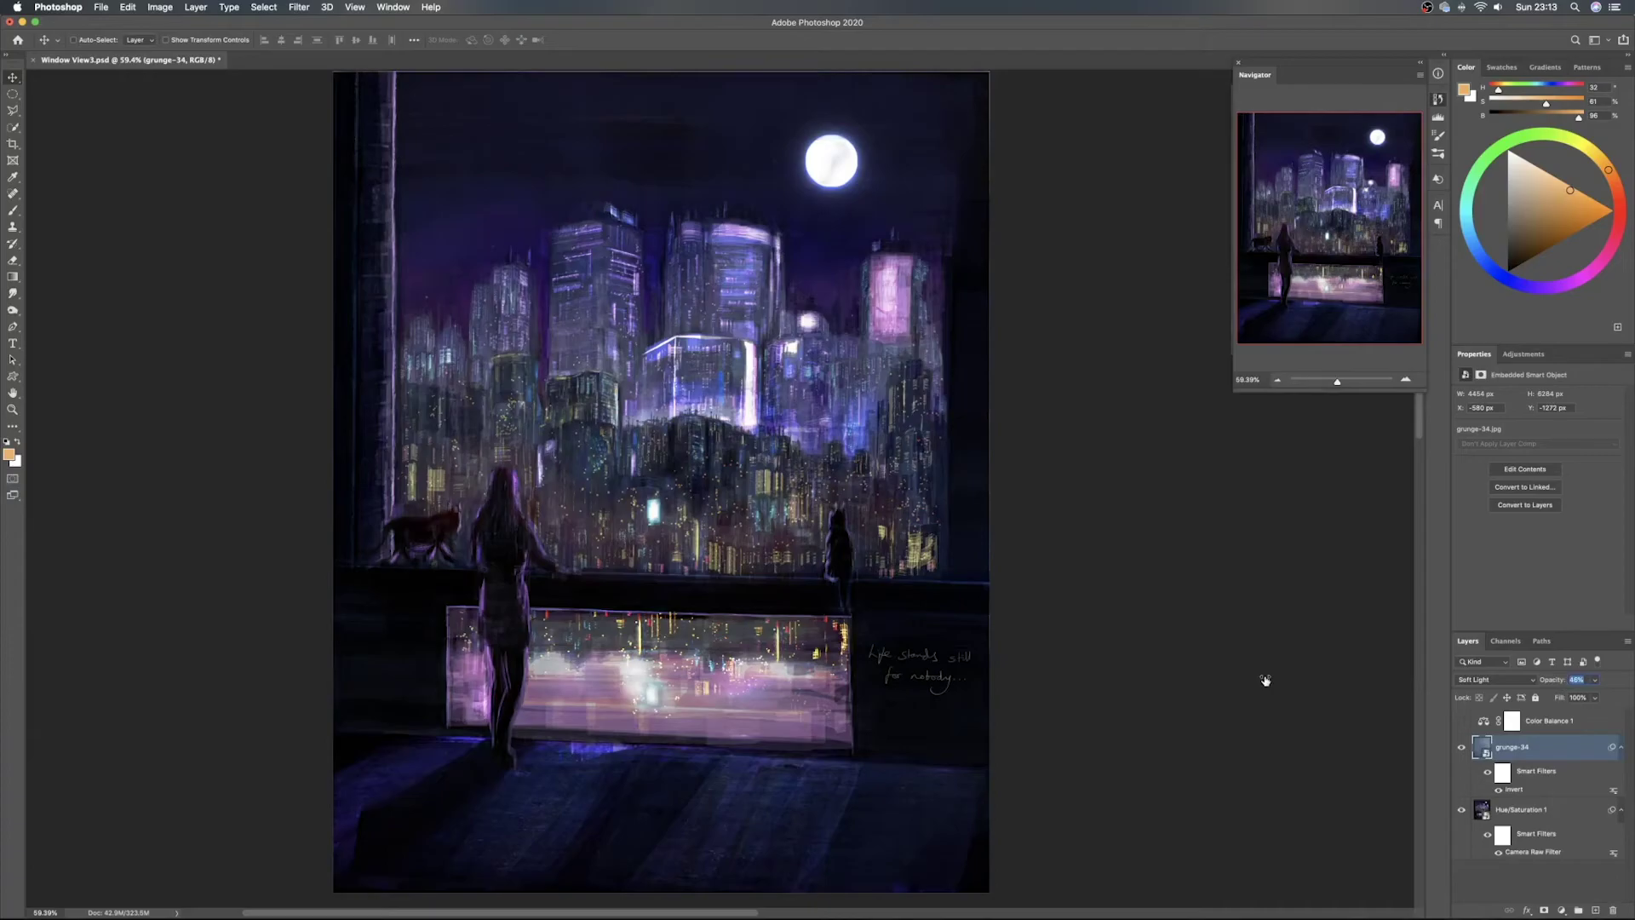
left_click_drag(1228, 673, 1229, 673)
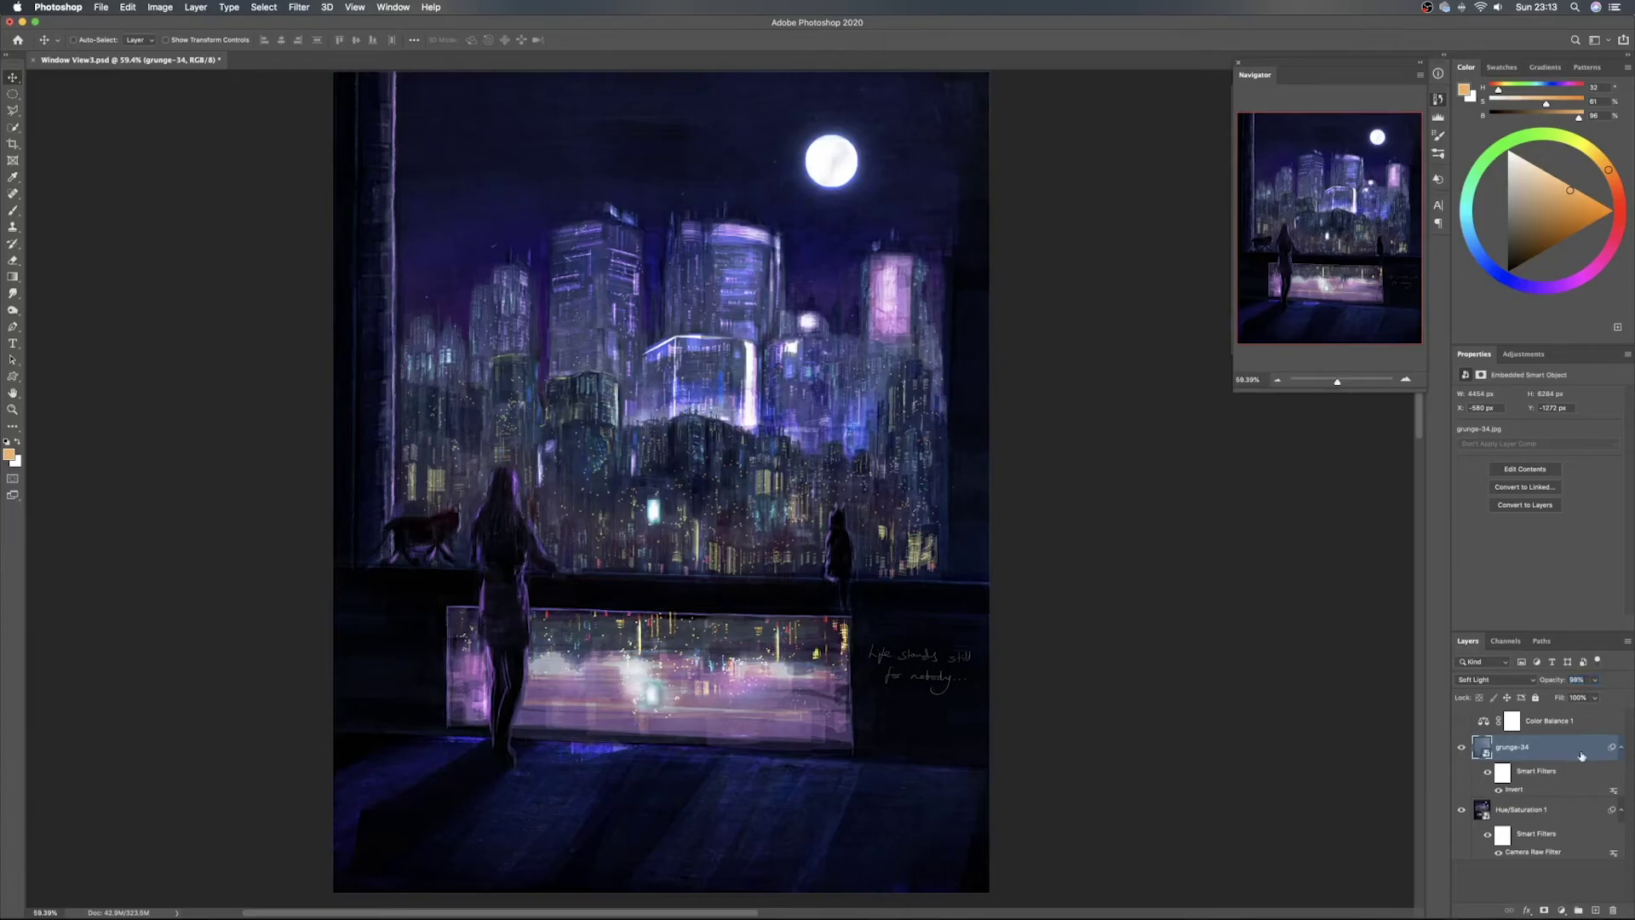
Add a layer mask to grunge-34 and invert it to black to hide the texture
left_click(1543, 910)
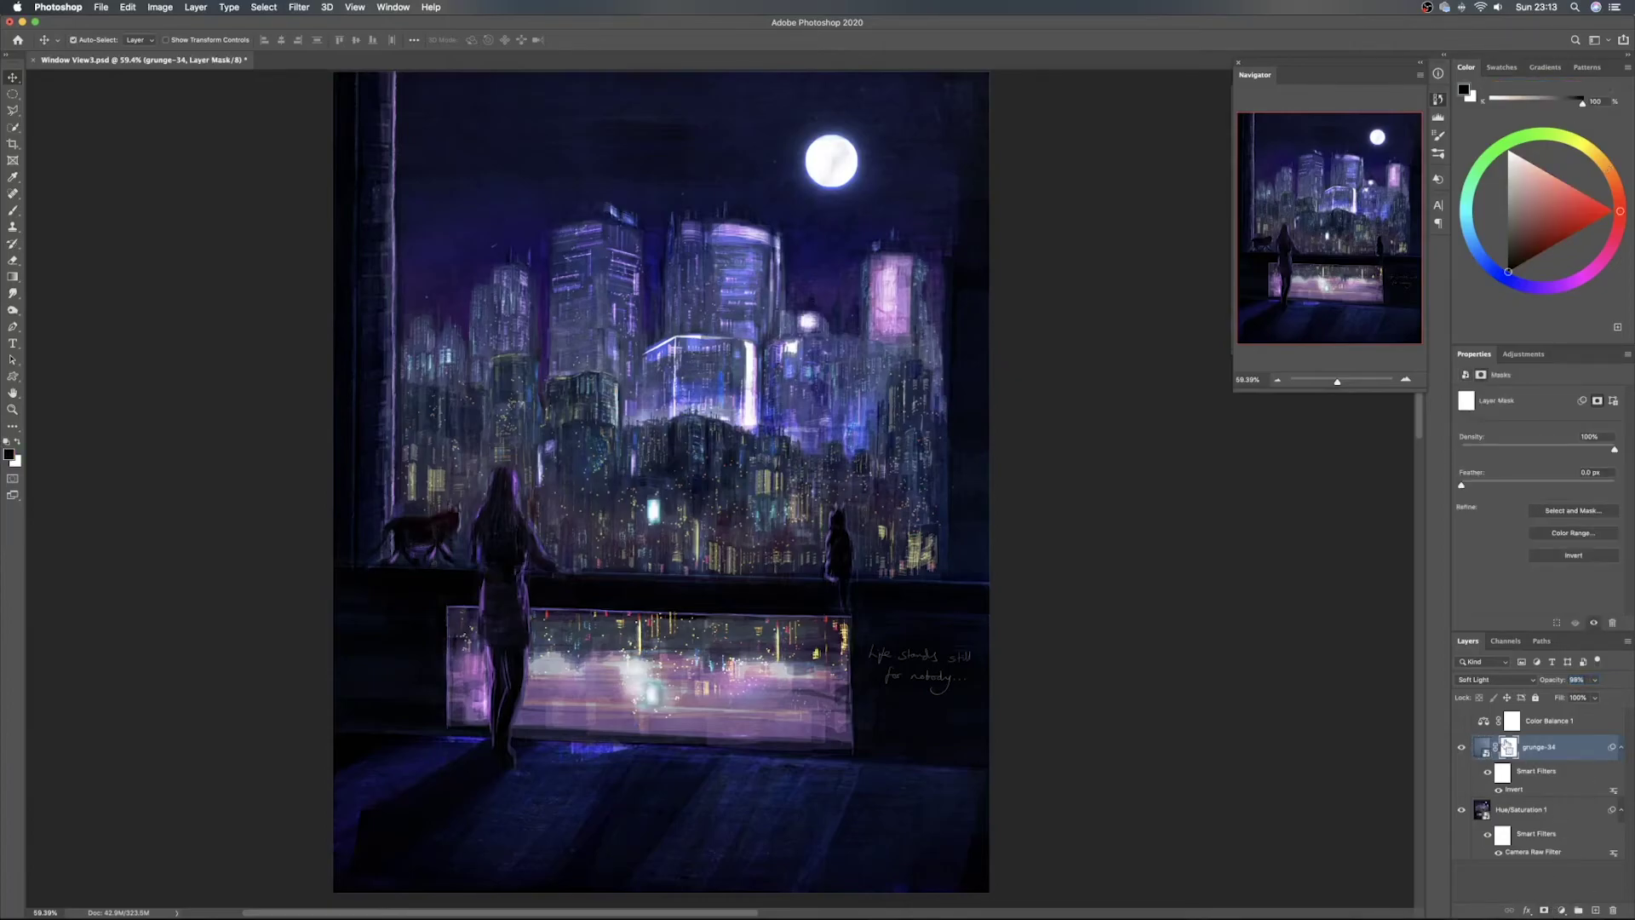
key("ctrl+i")
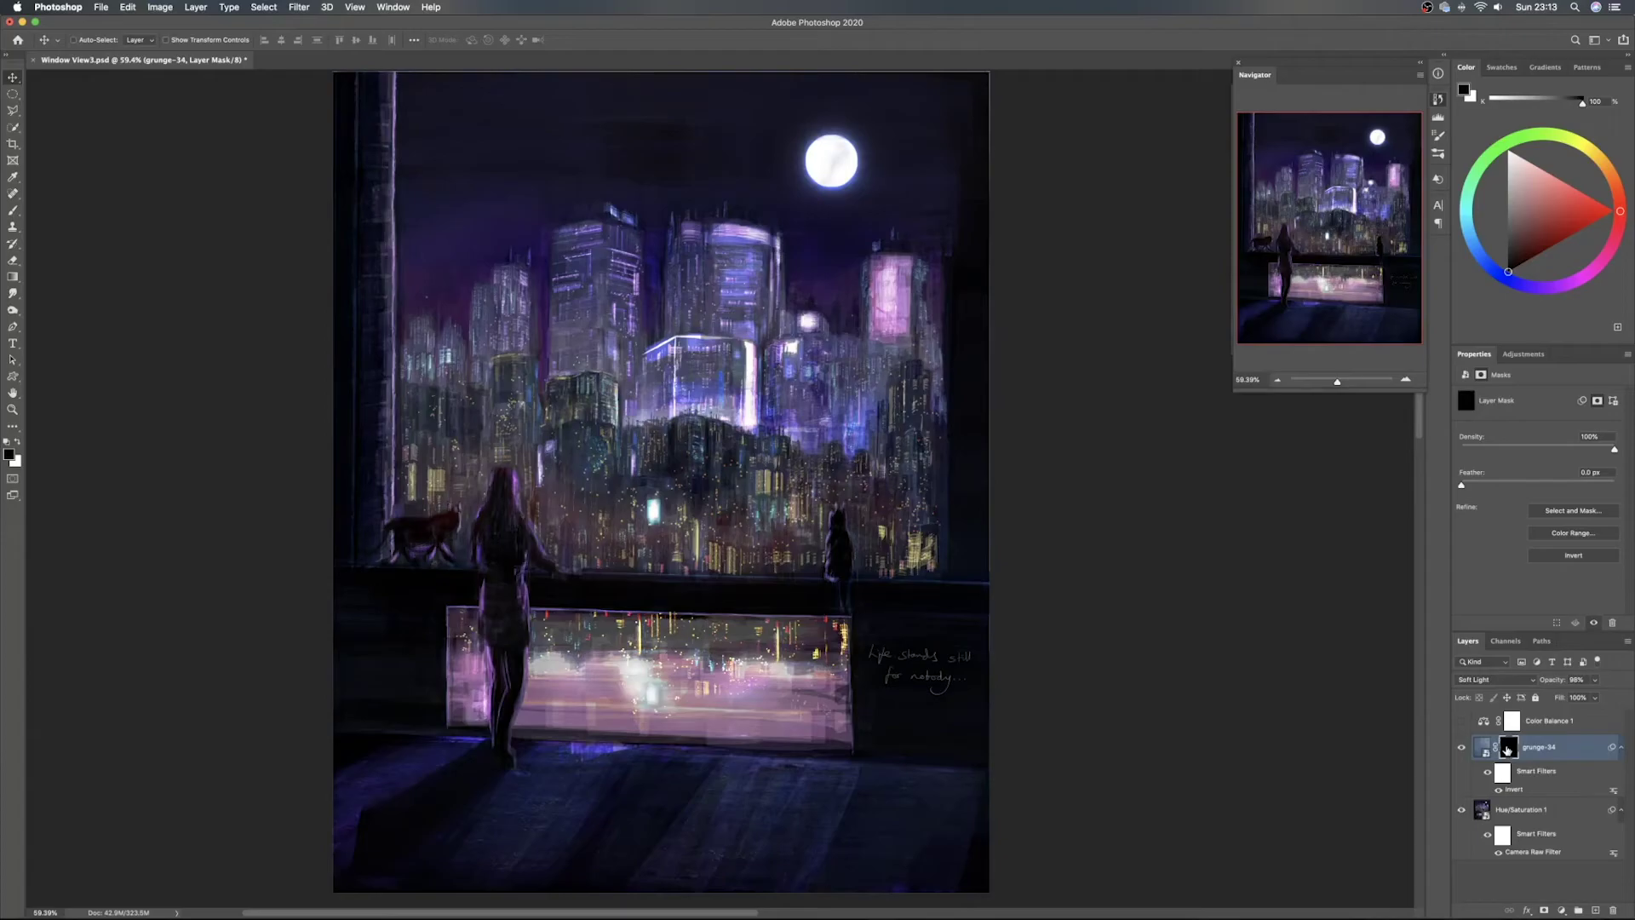
left_click(1485, 748)
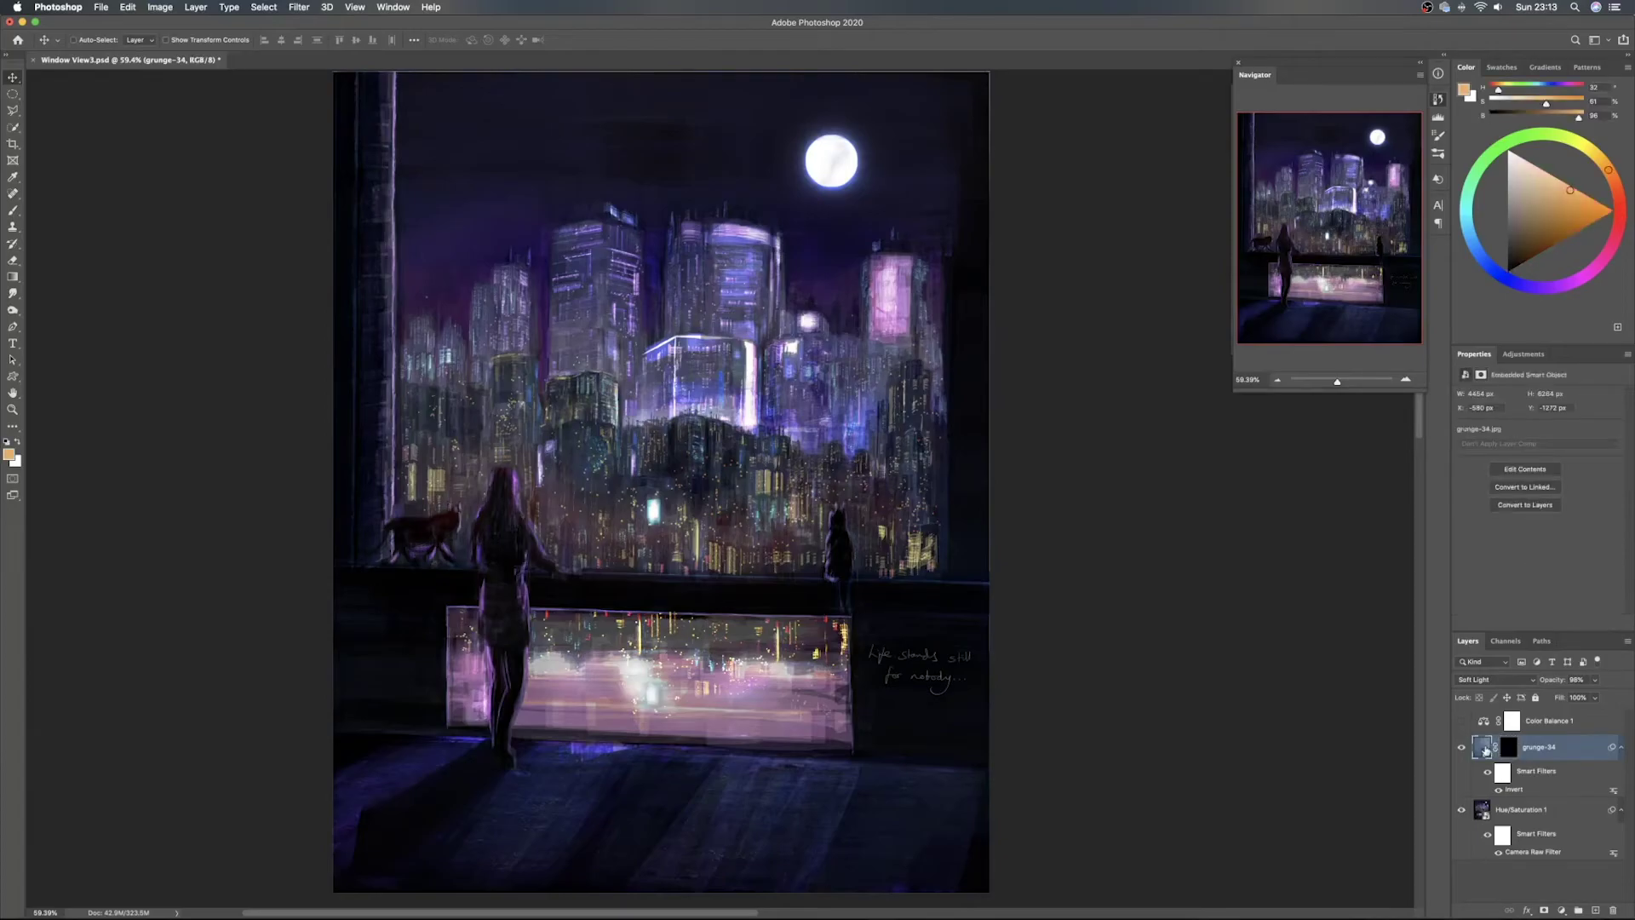
Work on the grunge-34 mask with the Eraser and Brush to reveal texture along the dark wall beside the window
left_click(1509, 748)
key("e")
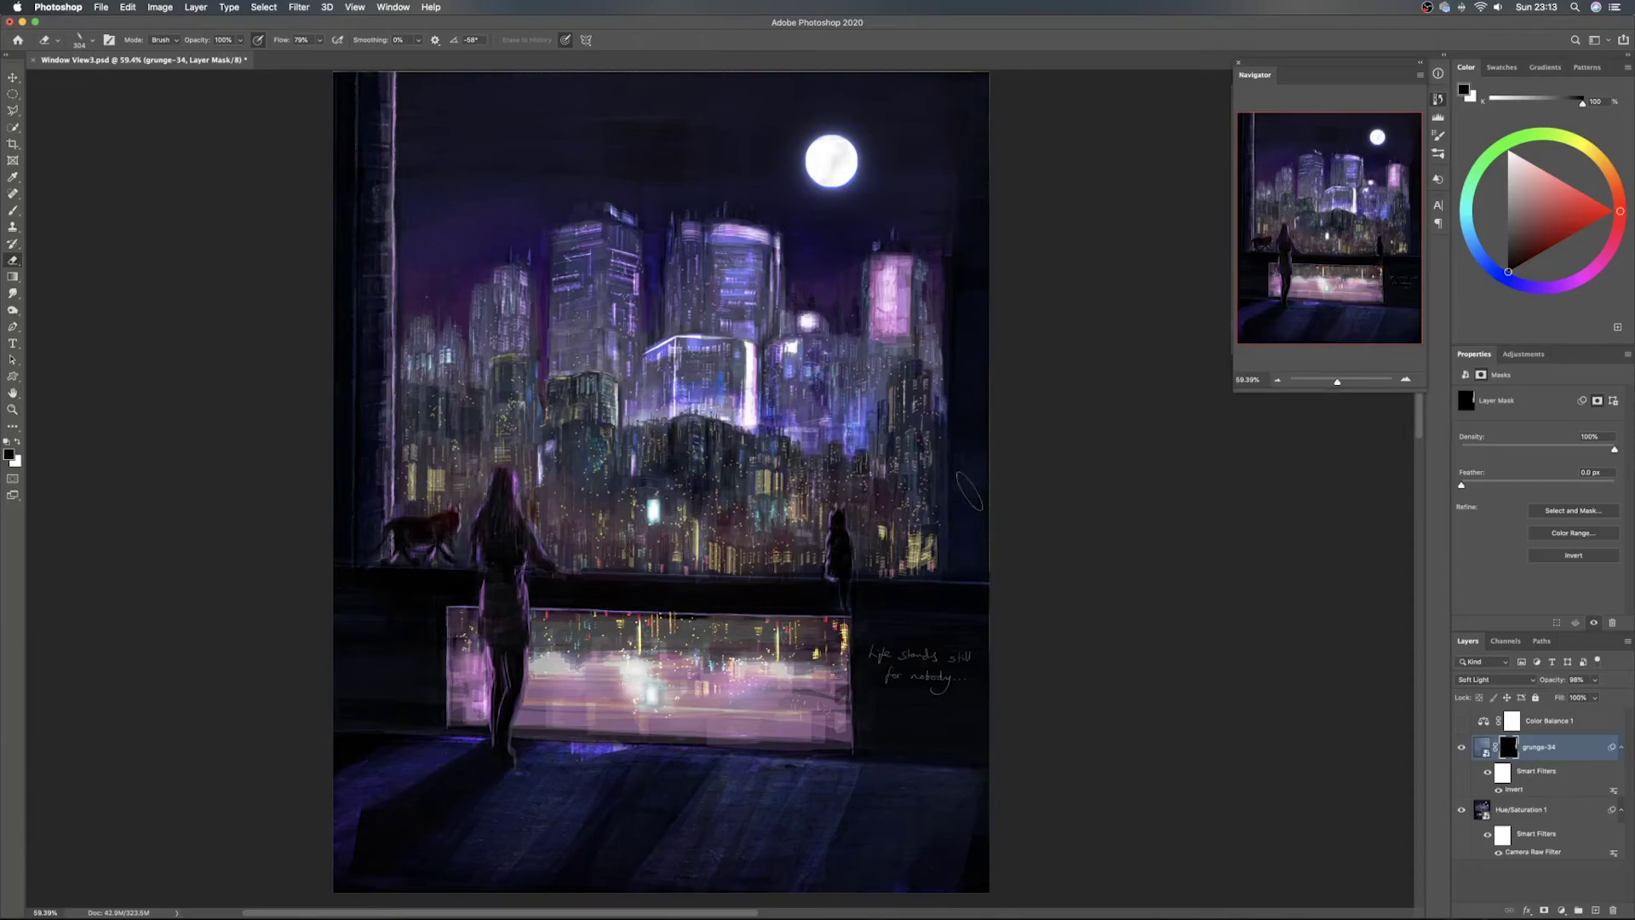
key("b")
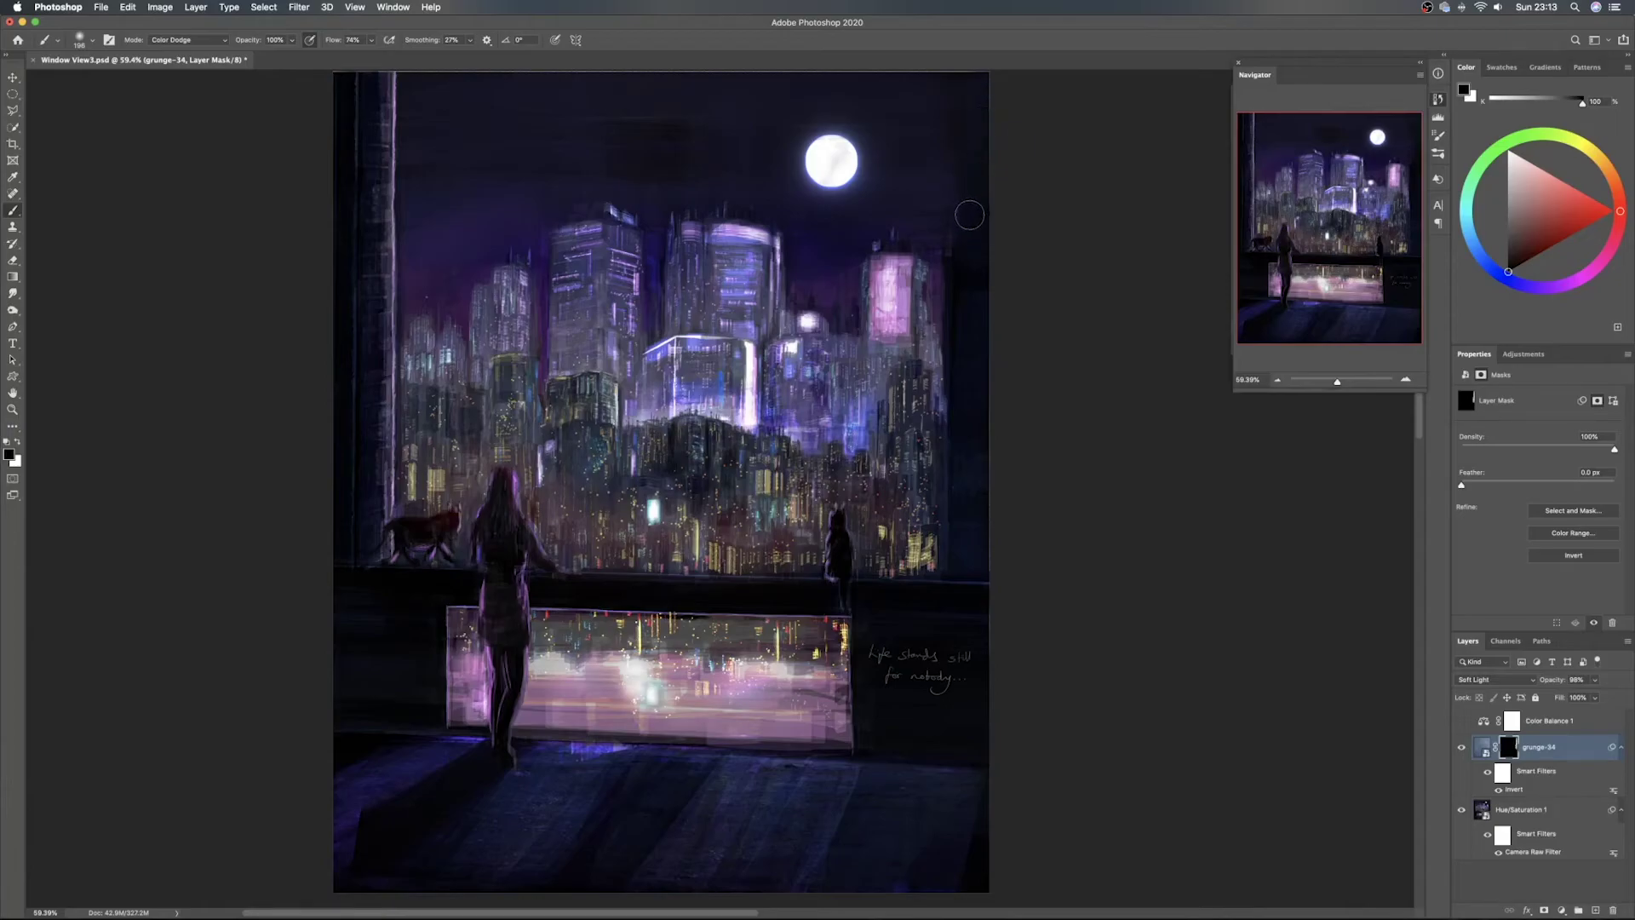
key("e")
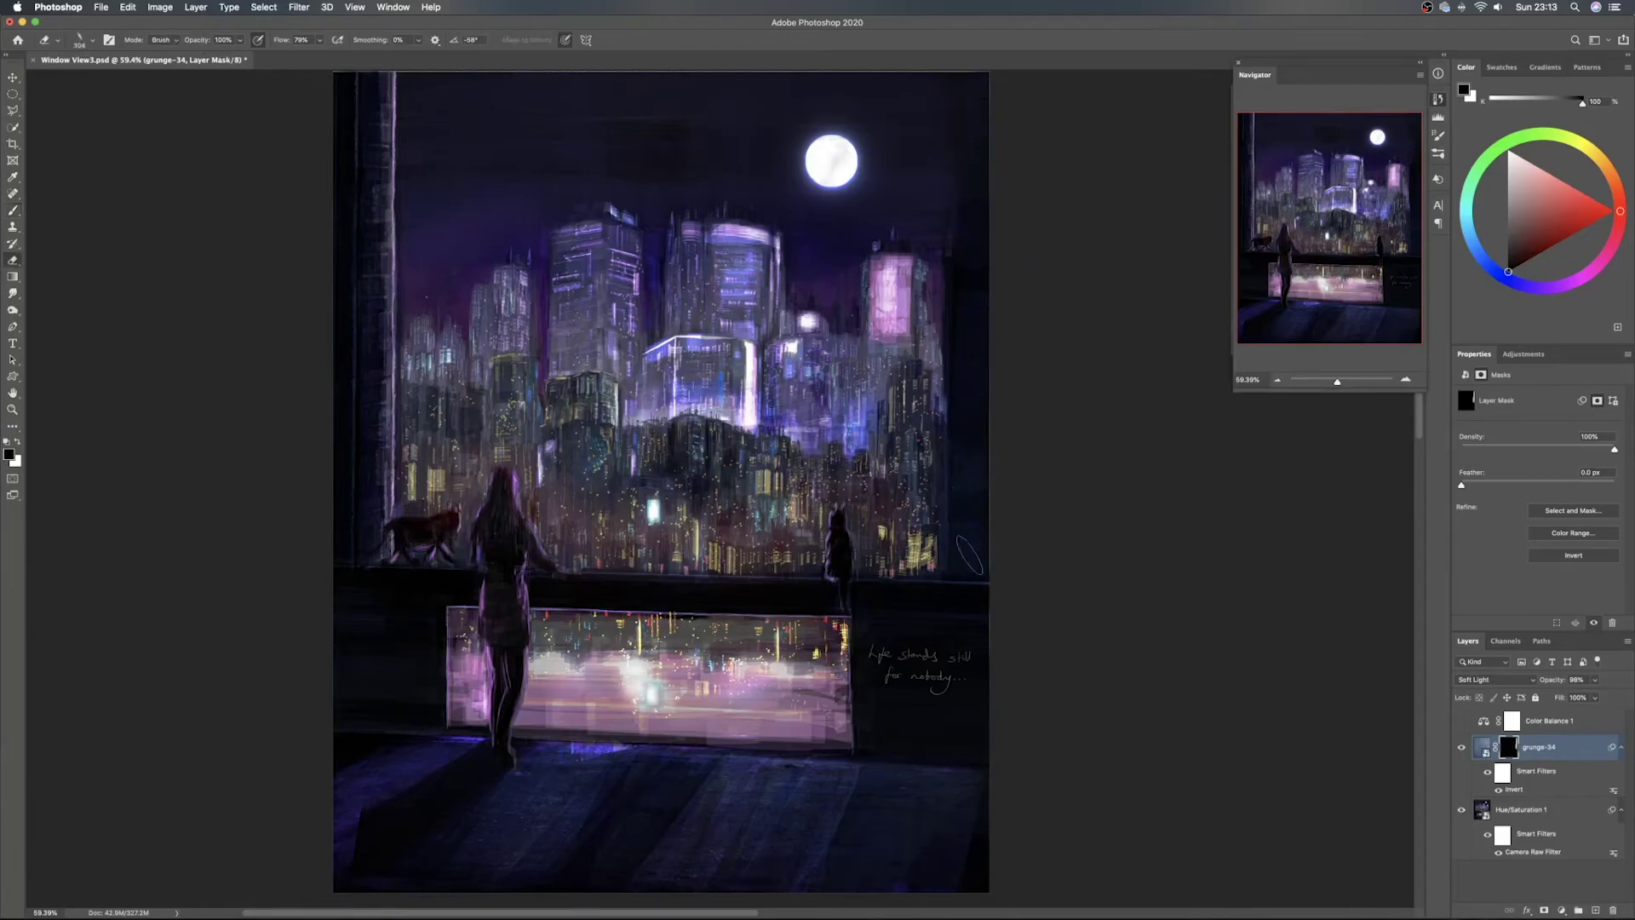
key("b")
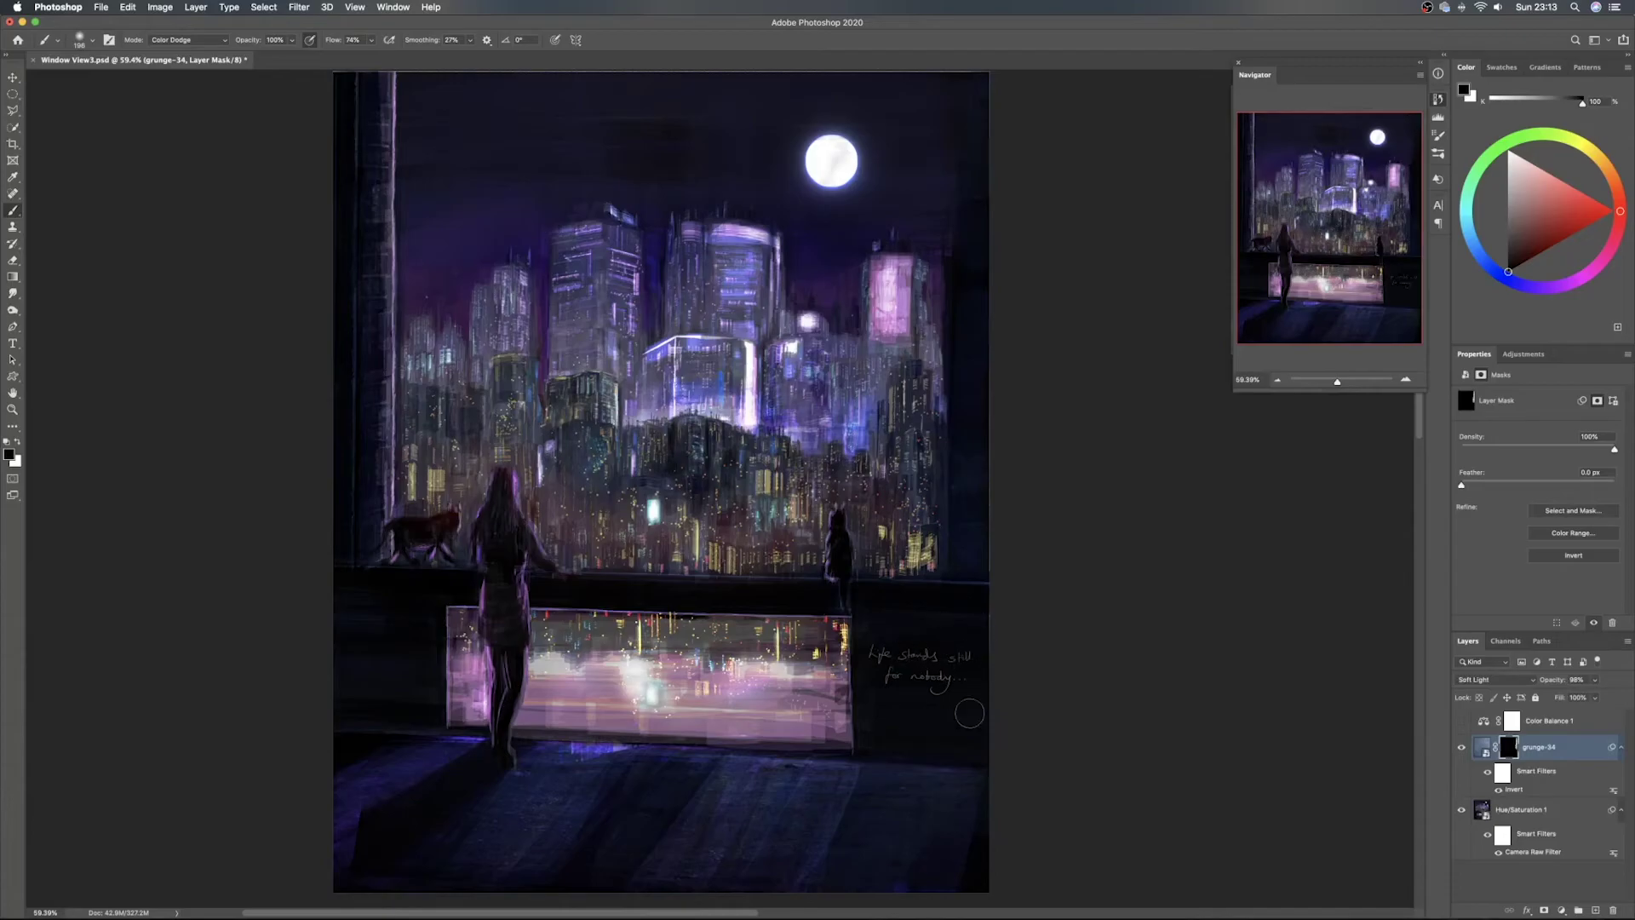
left_click_drag(938, 677, 999, 656)
key("x")
key("x")
Set the brush mode to Normal and paint on the grunge-34 mask around the handwritten text
left_click(189, 40)
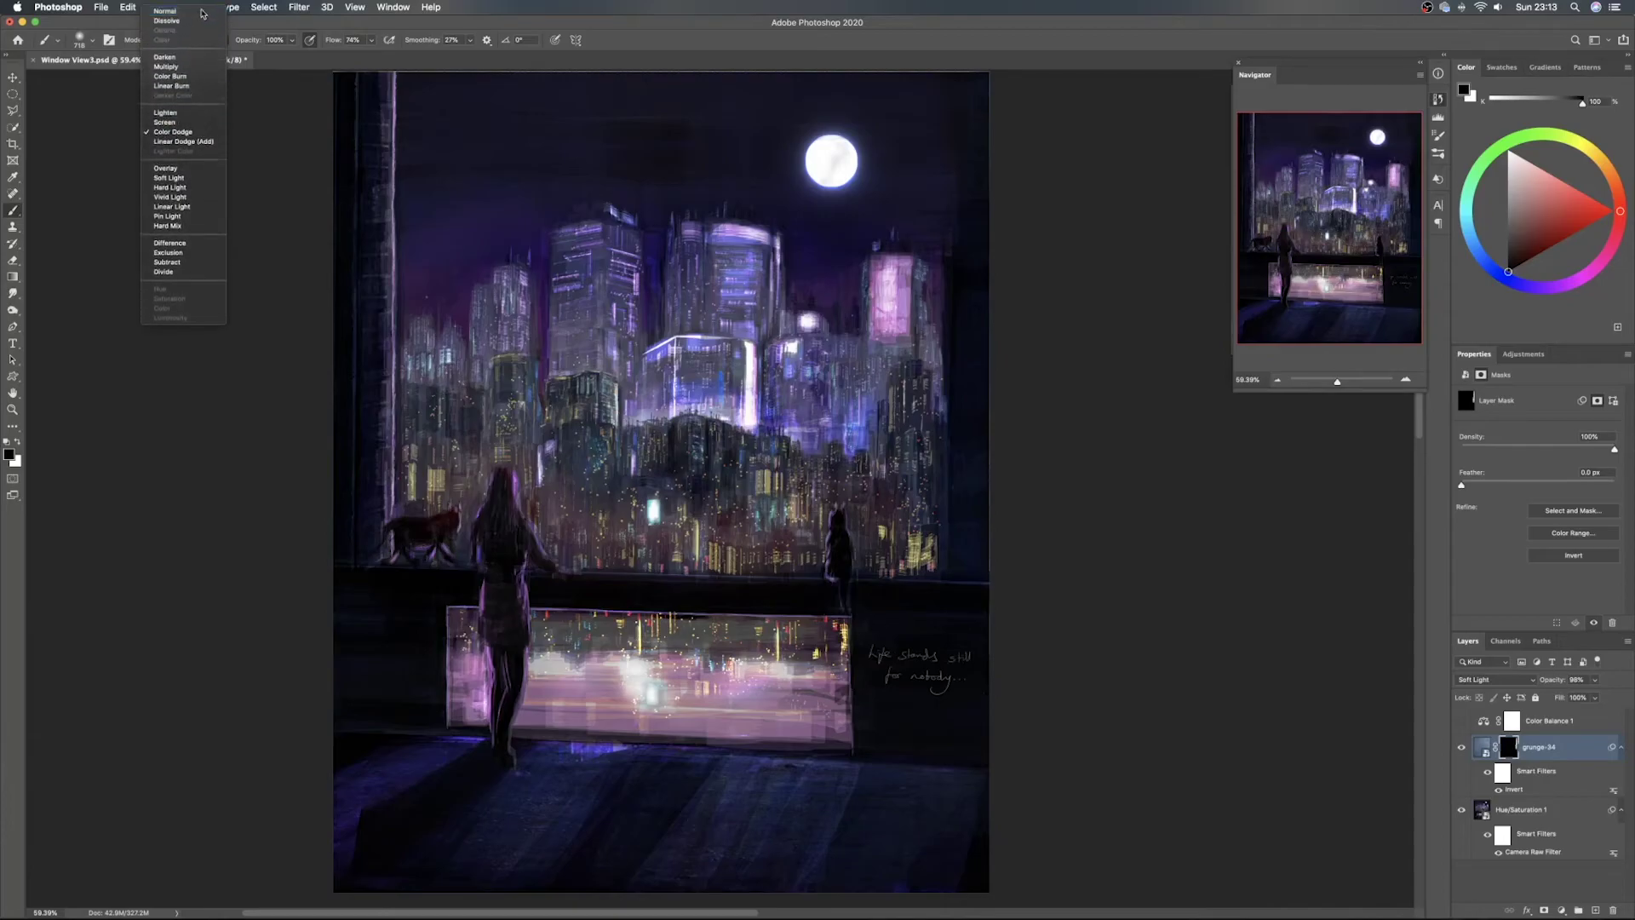
left_click(205, 13)
key("x")
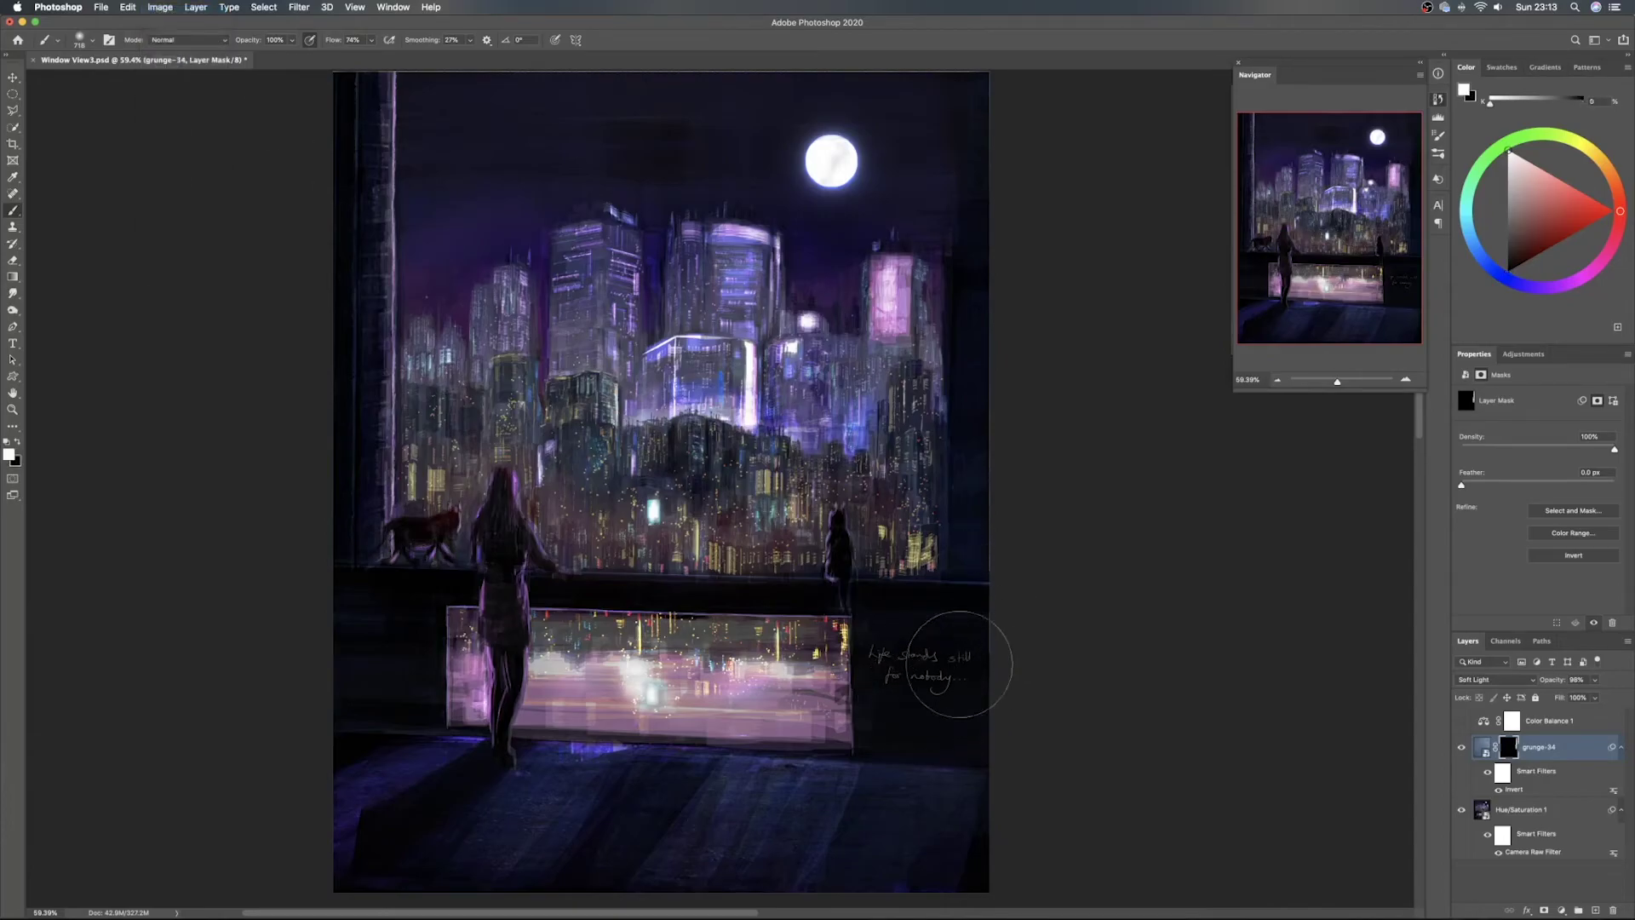
key("x")
key("x")
left_click_drag(938, 692, 927, 676)
key("x")
key("v")
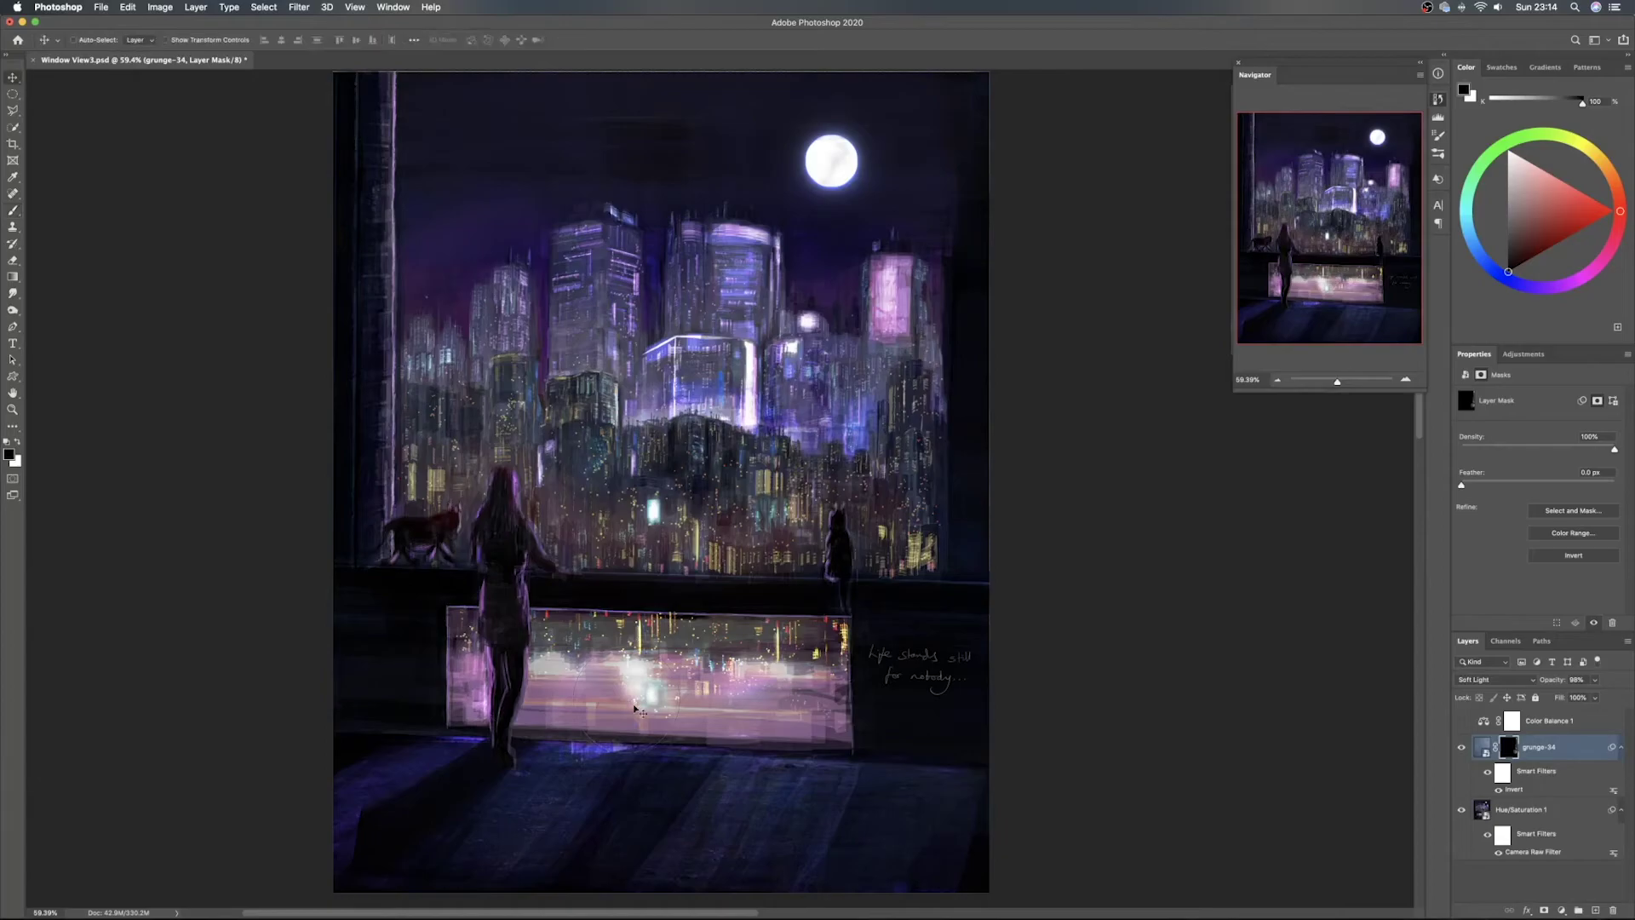
Compare the painting with and without the masked grunge-34 texture, then delete that layer
left_click(1461, 750)
left_click(1461, 750)
left_click(1461, 750)
left_click(1461, 749)
left_click(1461, 749)
left_click(1461, 749)
key("Delete")
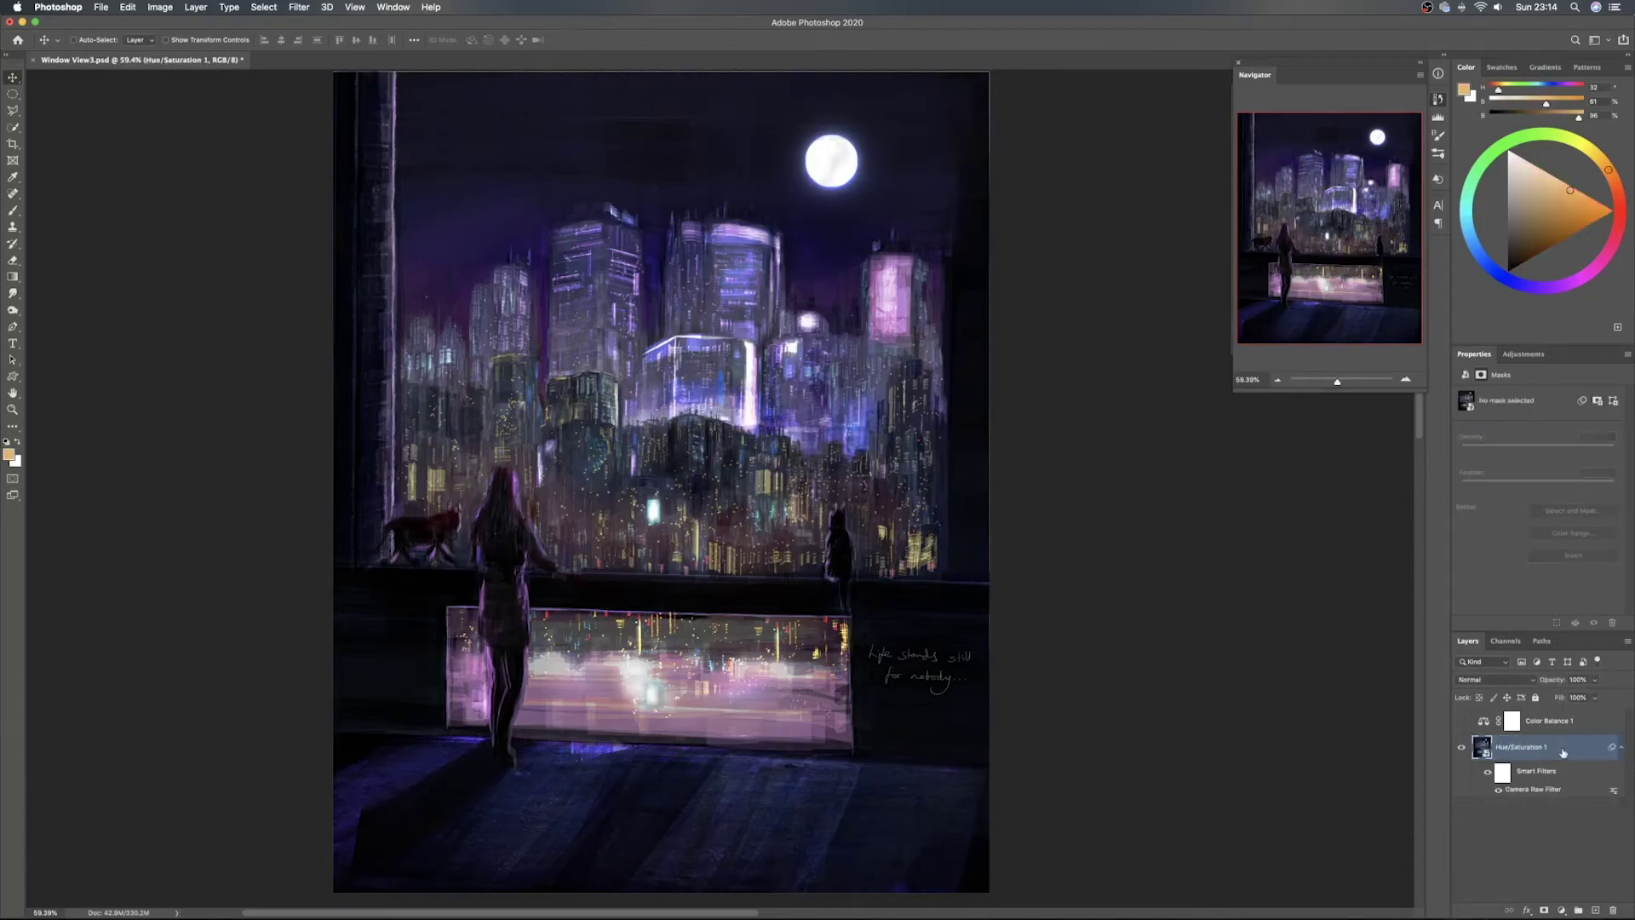
Delete the Camera Raw Filter from the Hue/Saturation 1 smart object and make the Color Balance 1 adjustment visible
scroll(1106, 650, "down", 1)
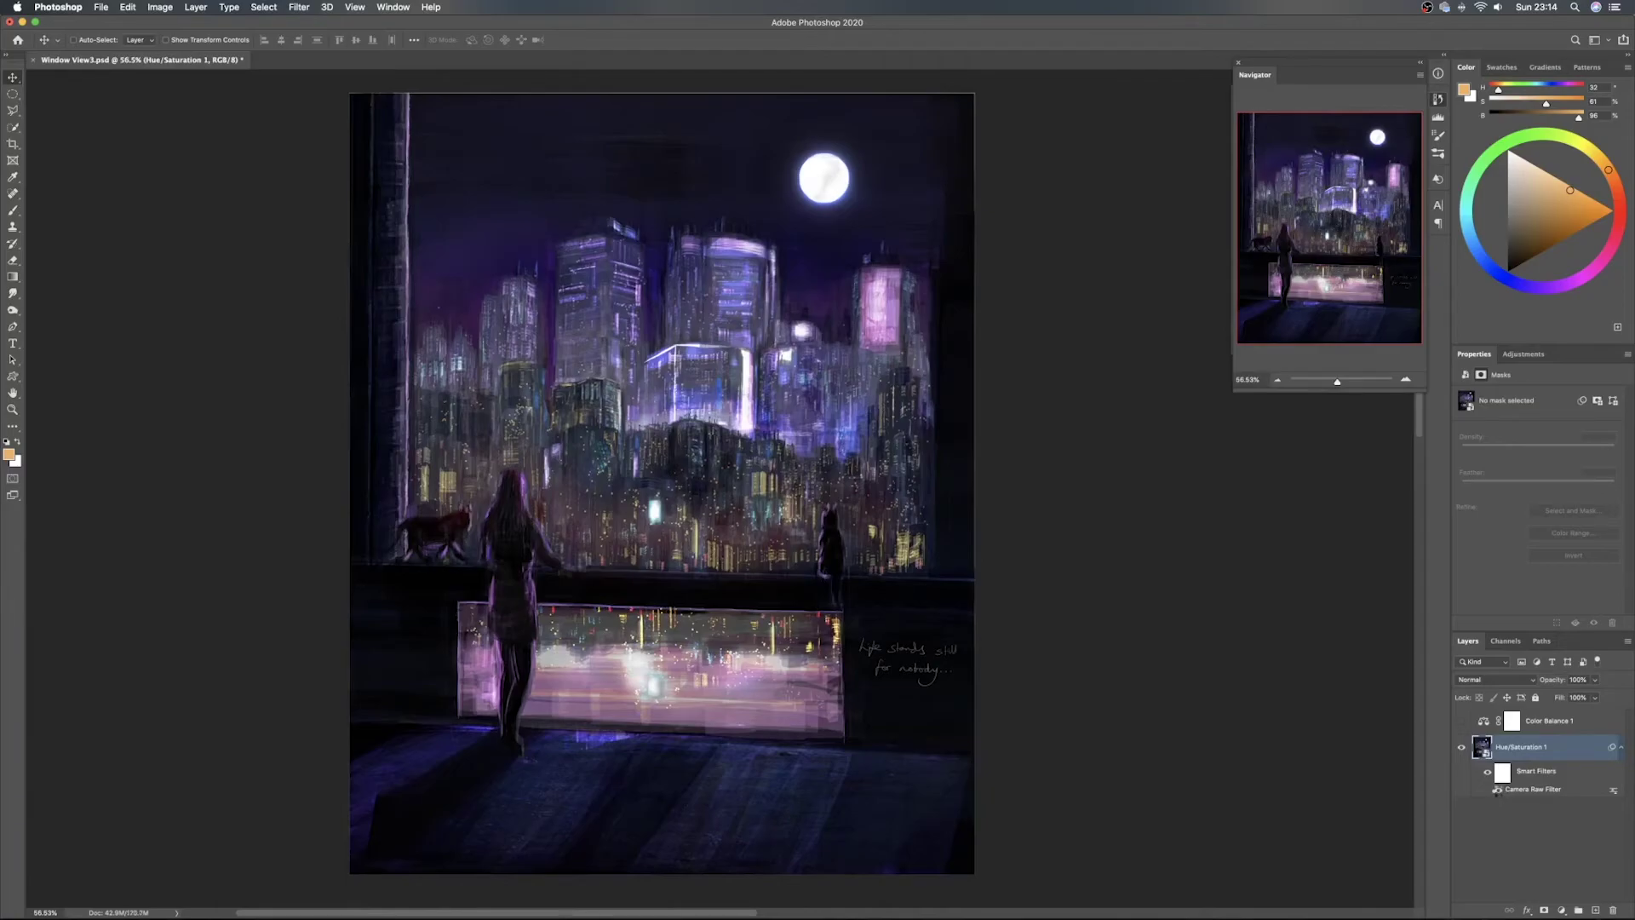
left_click(1498, 789)
right_click(1558, 792)
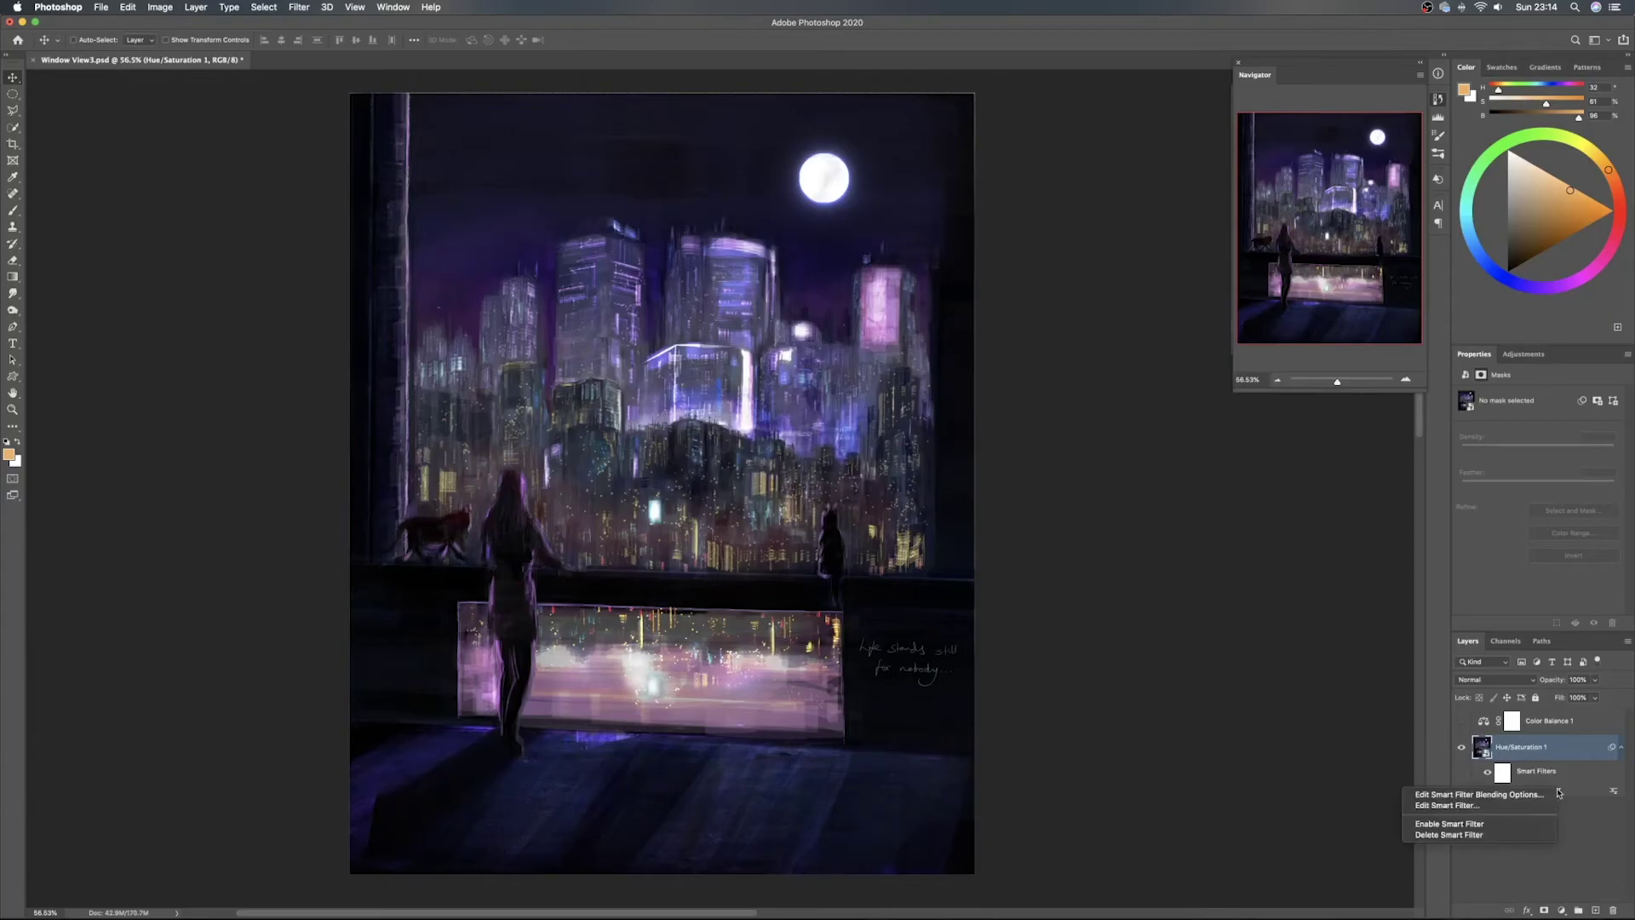
left_click(1505, 836)
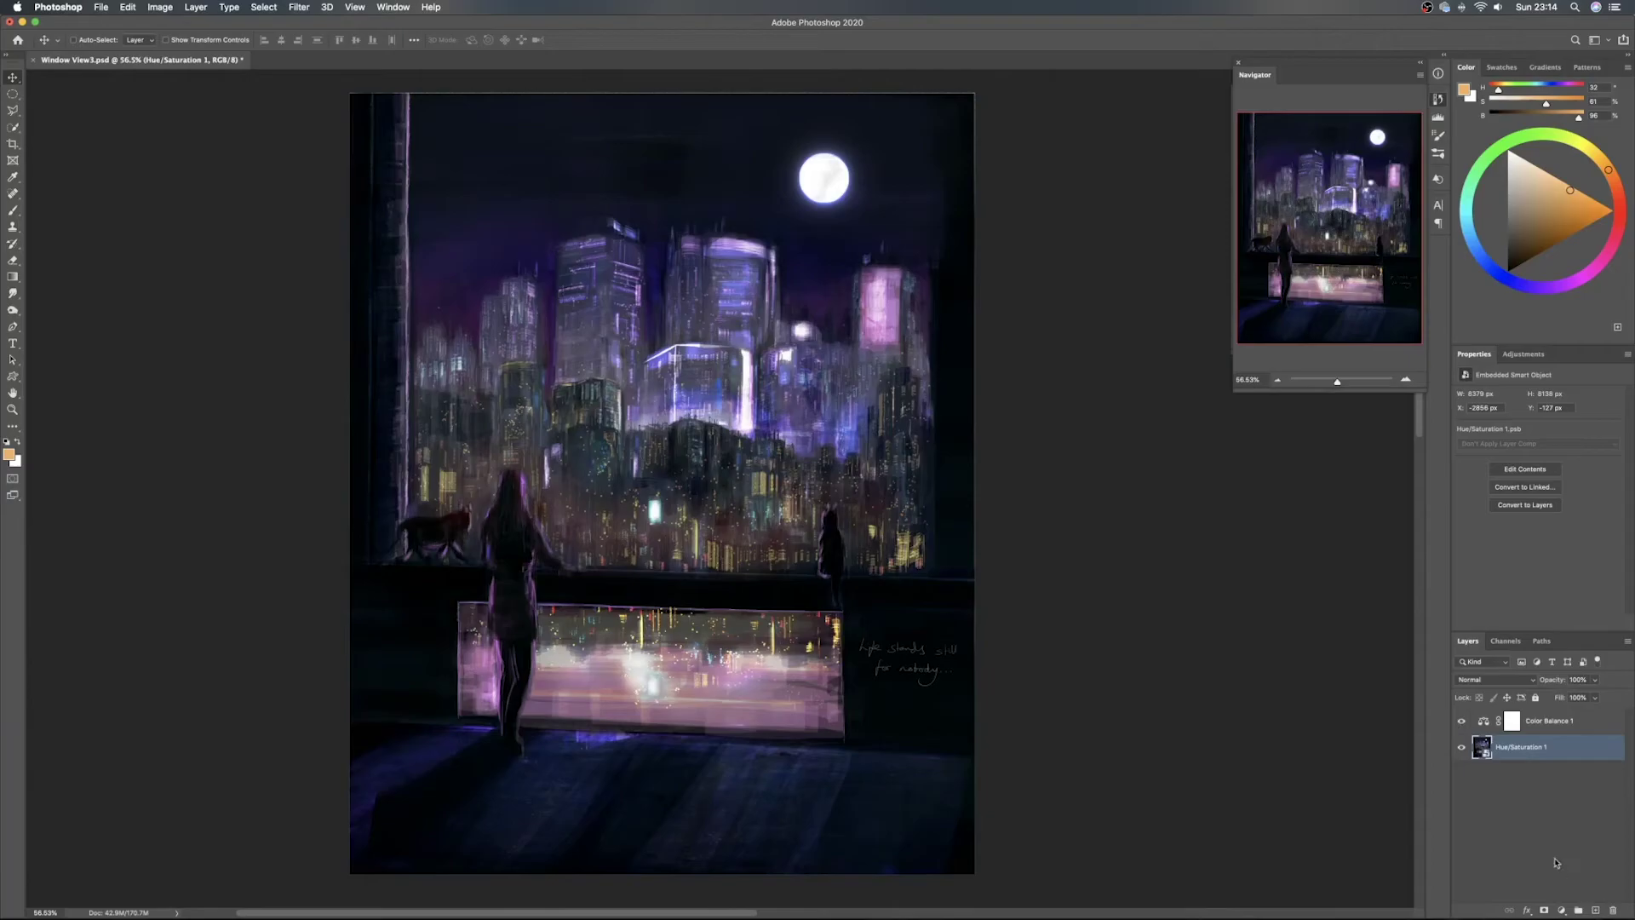
Add a new layer above Color Balance 1 and fill it with black using the Paint Bucket
left_click(1595, 911)
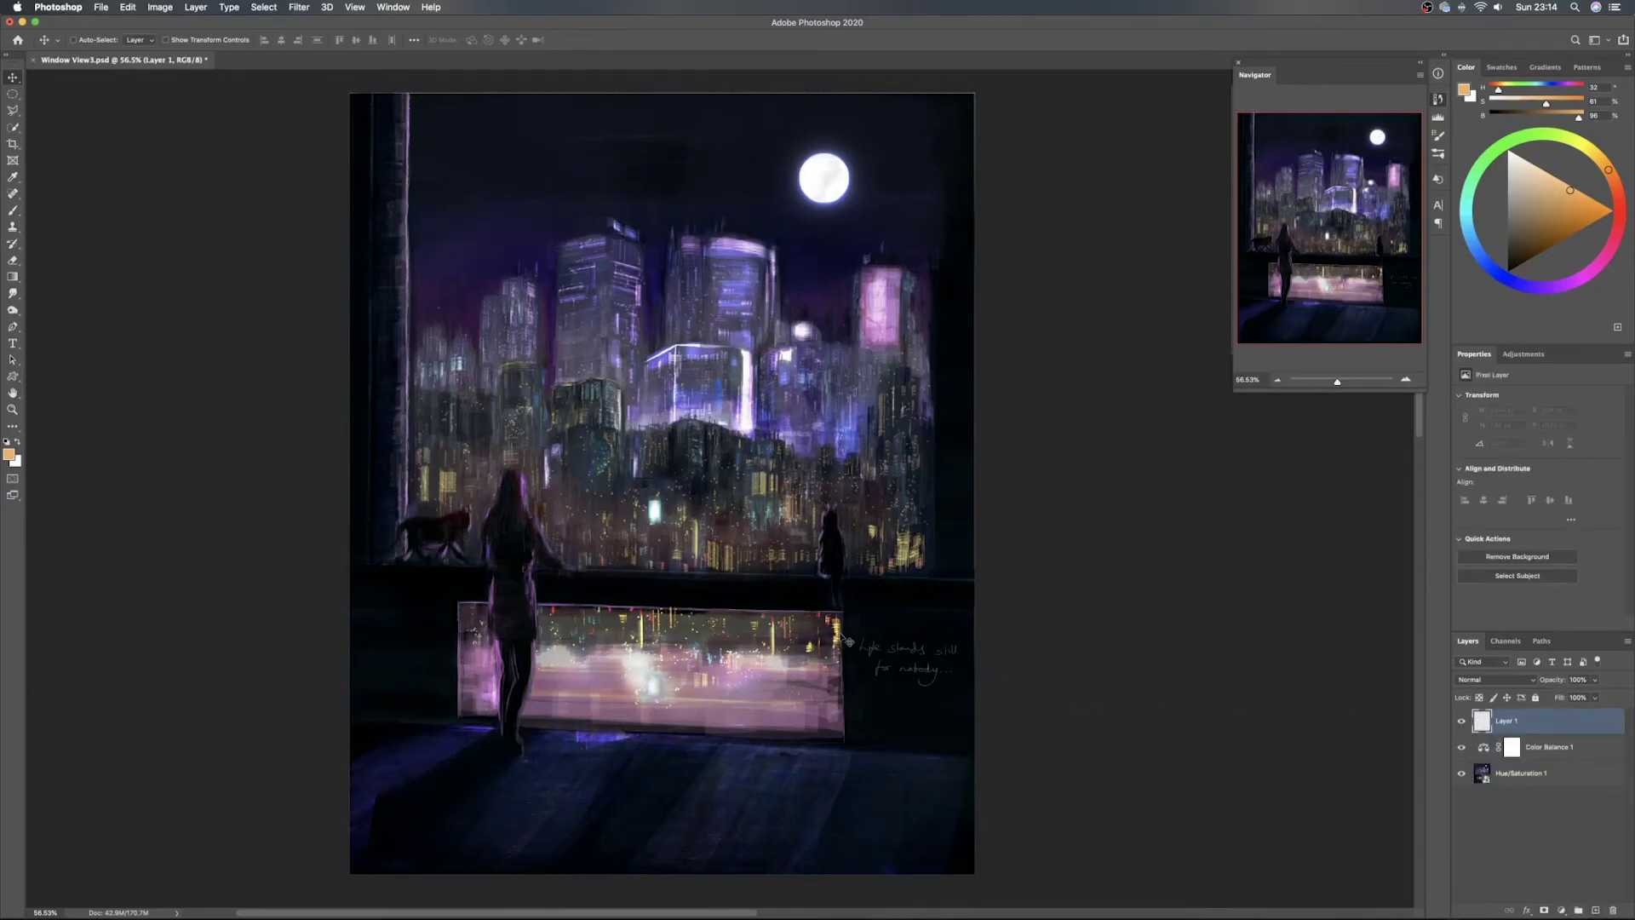
key("g")
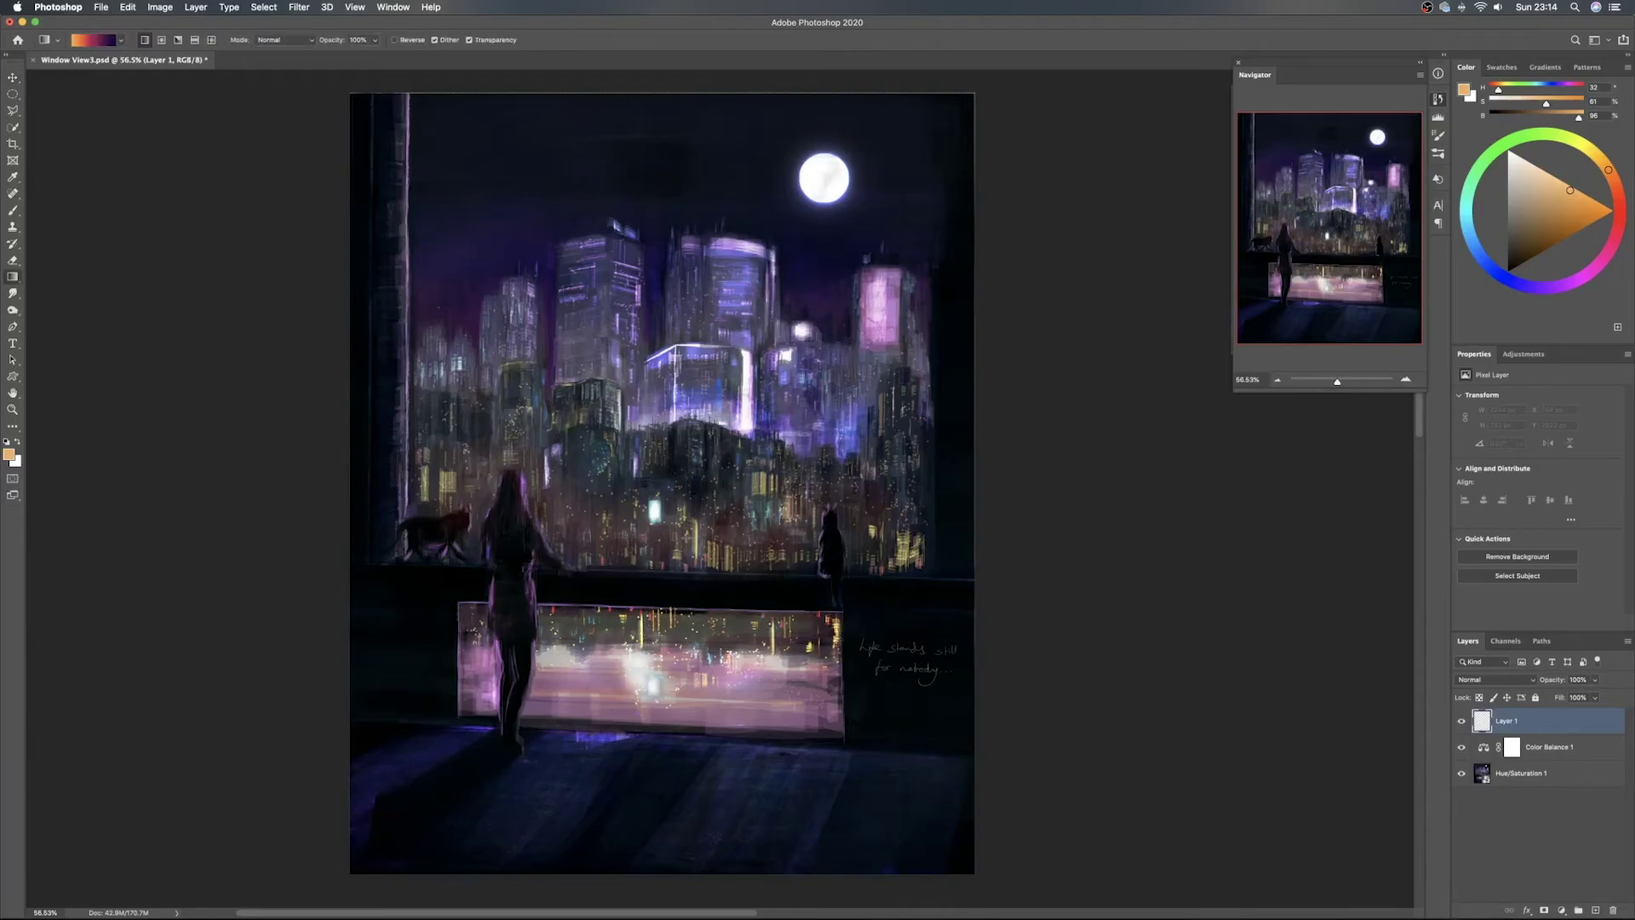
key("d")
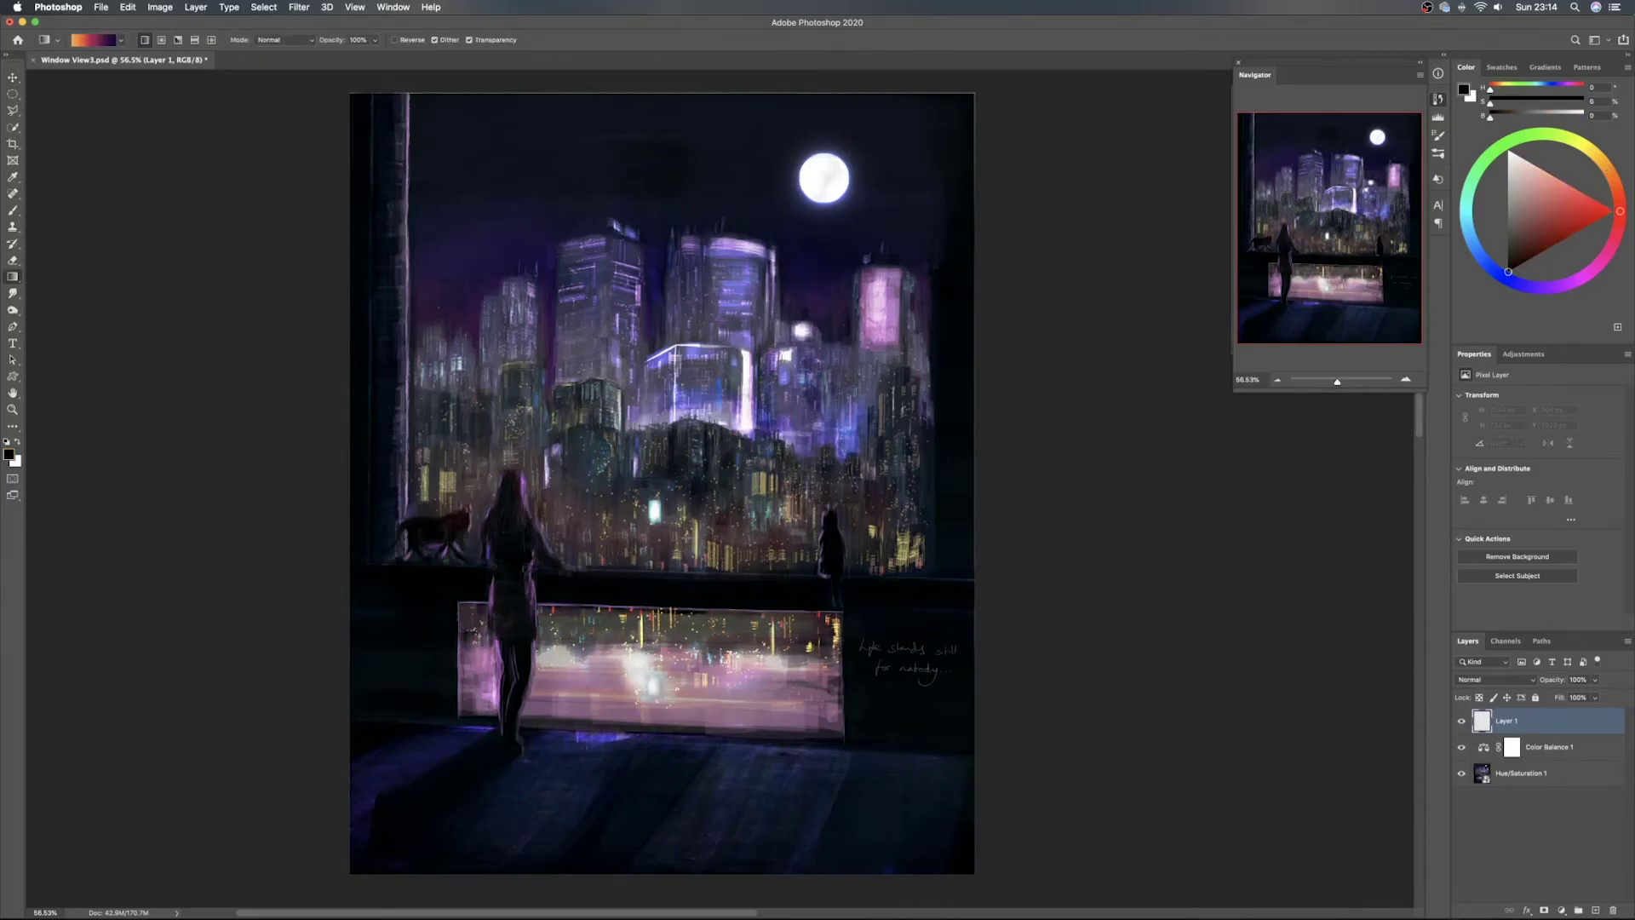
right_click(16, 277)
left_click(73, 287)
left_click(727, 413)
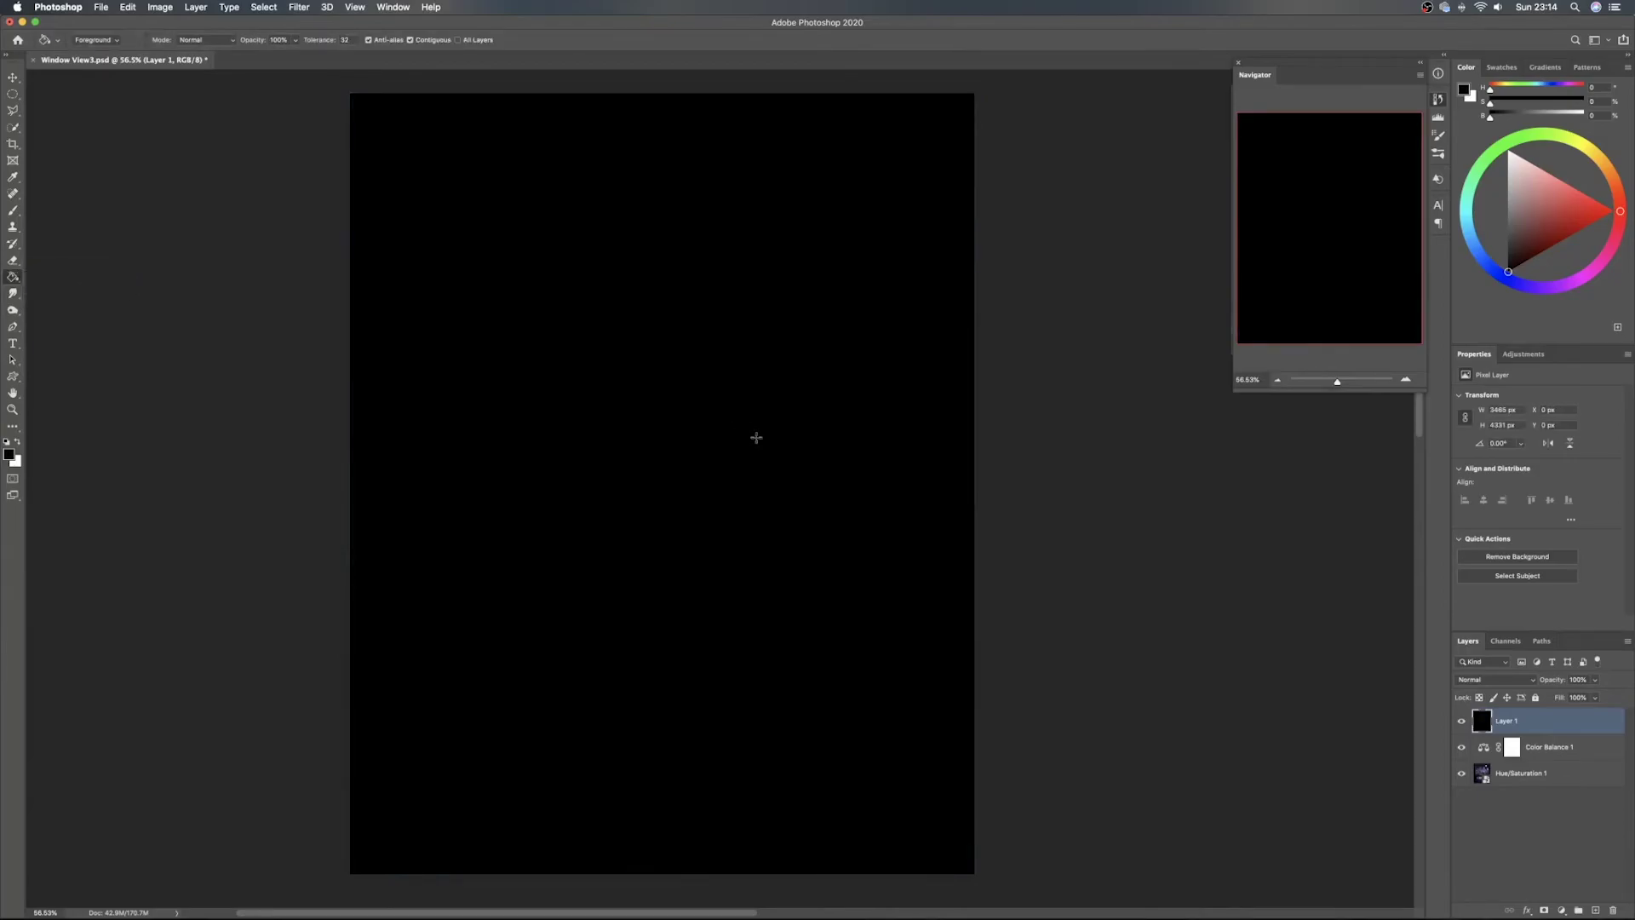
Add a mask to the black layer and paint it with a large soft black brush to reveal the painting's centre, leaving darkened edges
left_click(1541, 910)
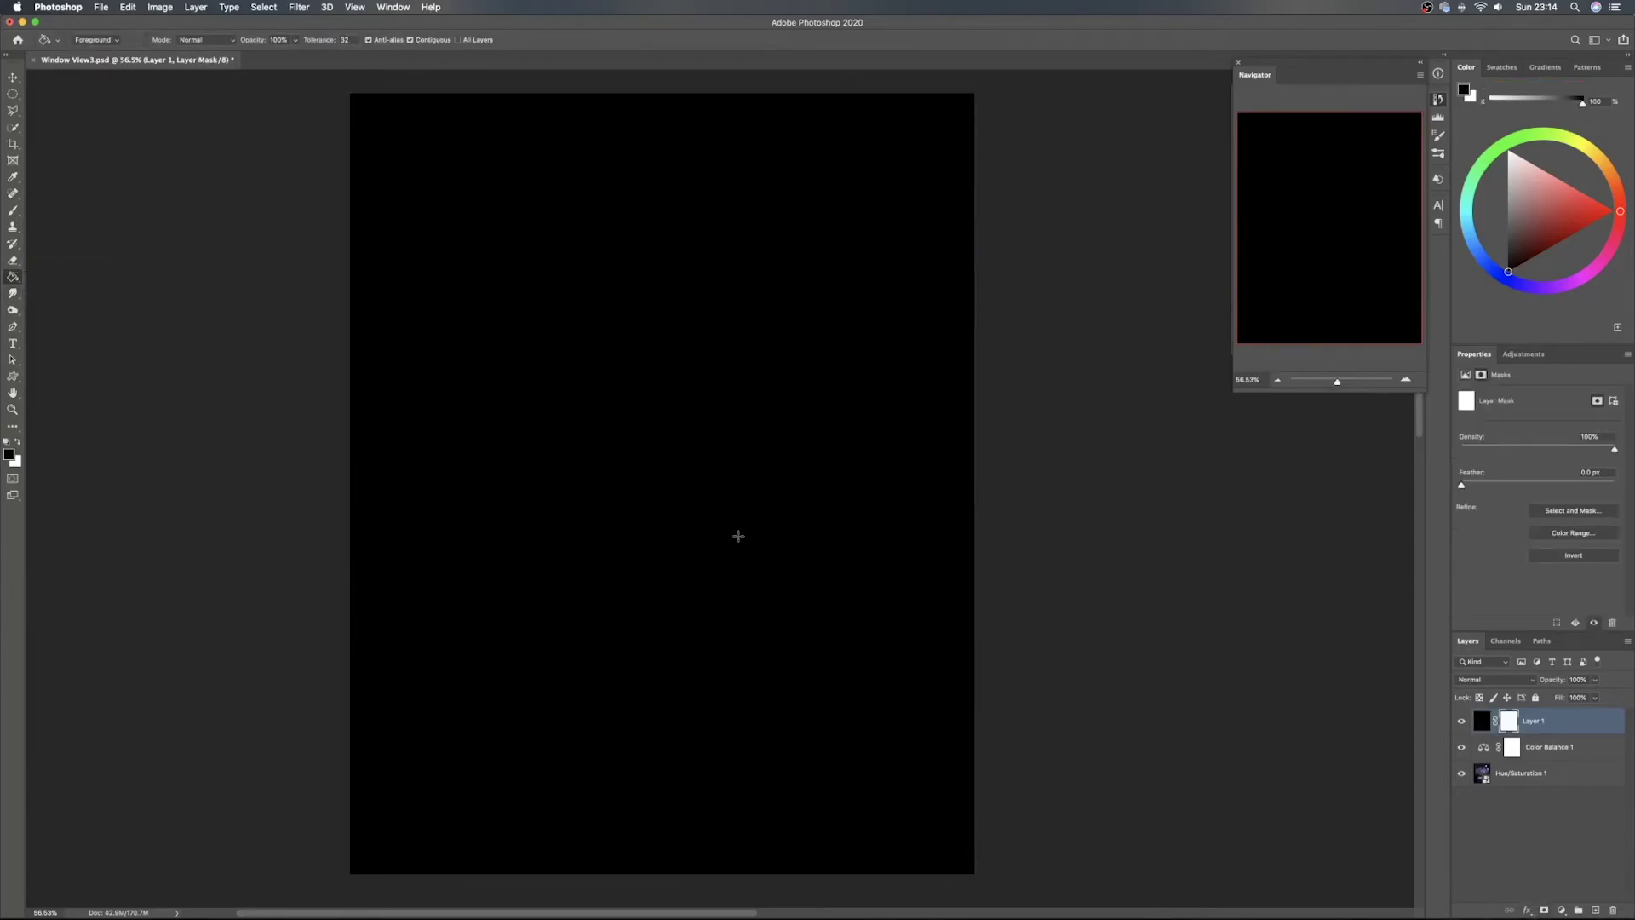
key("b")
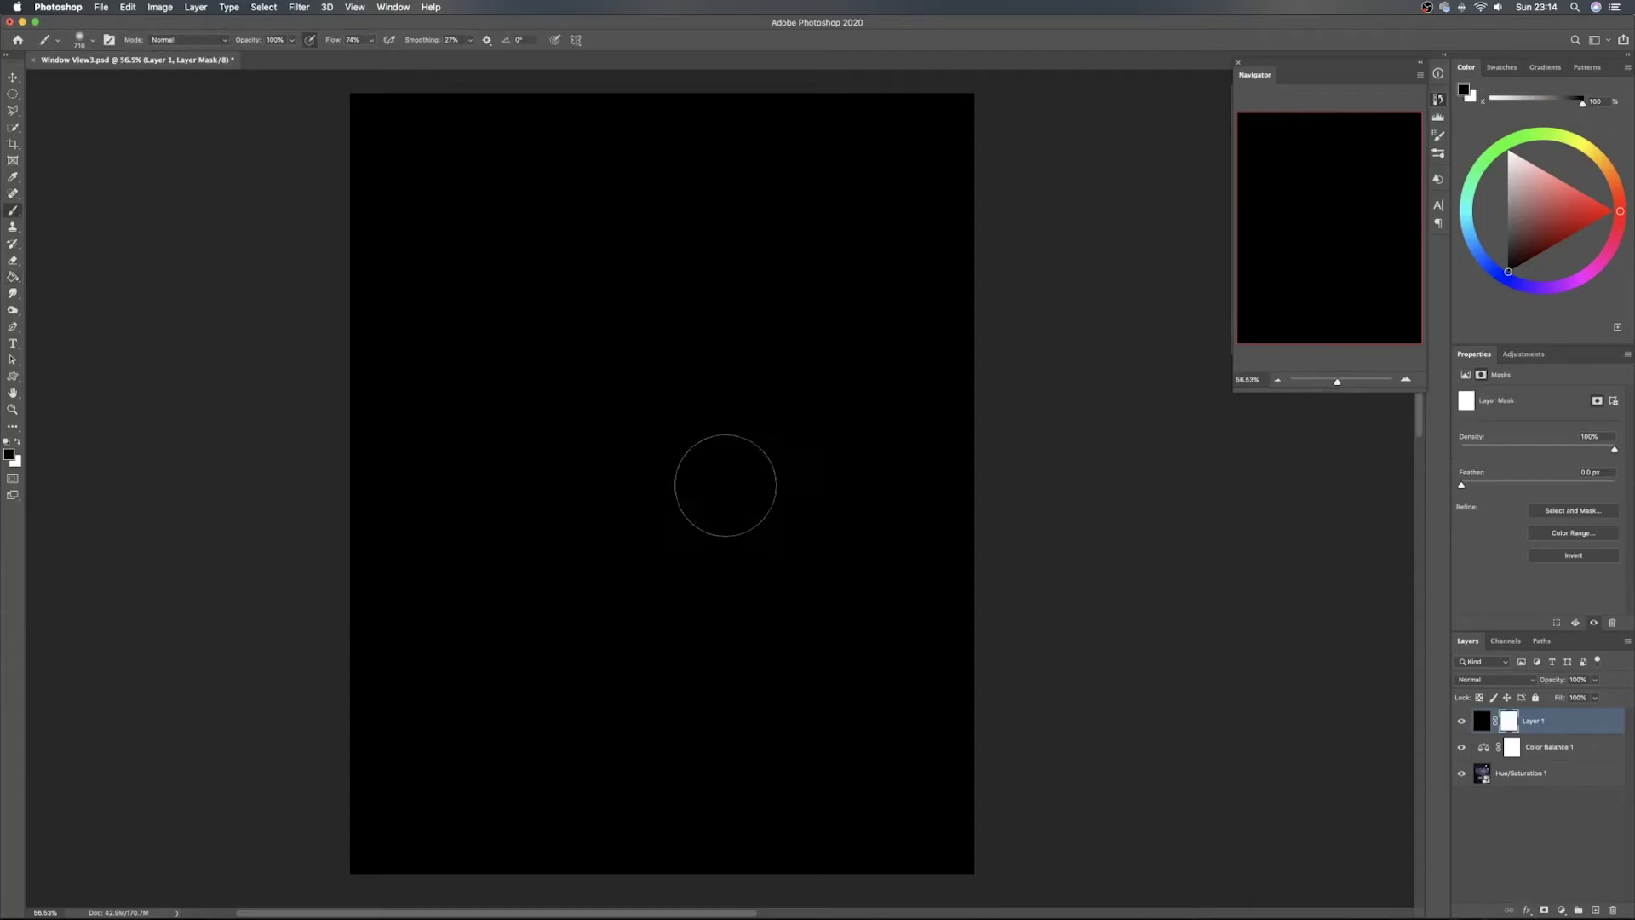
mouse_move(553, 483)
left_mouse_down()
mouse_move(821, 401)
mouse_move(749, 477)
mouse_move(741, 391)
mouse_move(683, 311)
mouse_move(569, 274)
mouse_move(511, 445)
mouse_move(529, 474)
mouse_move(576, 458)
mouse_move(569, 545)
mouse_move(804, 516)
mouse_move(762, 289)
mouse_move(787, 366)
mouse_move(752, 333)
mouse_move(686, 332)
left_mouse_up()
left_click_drag(813, 226, 831, 200)
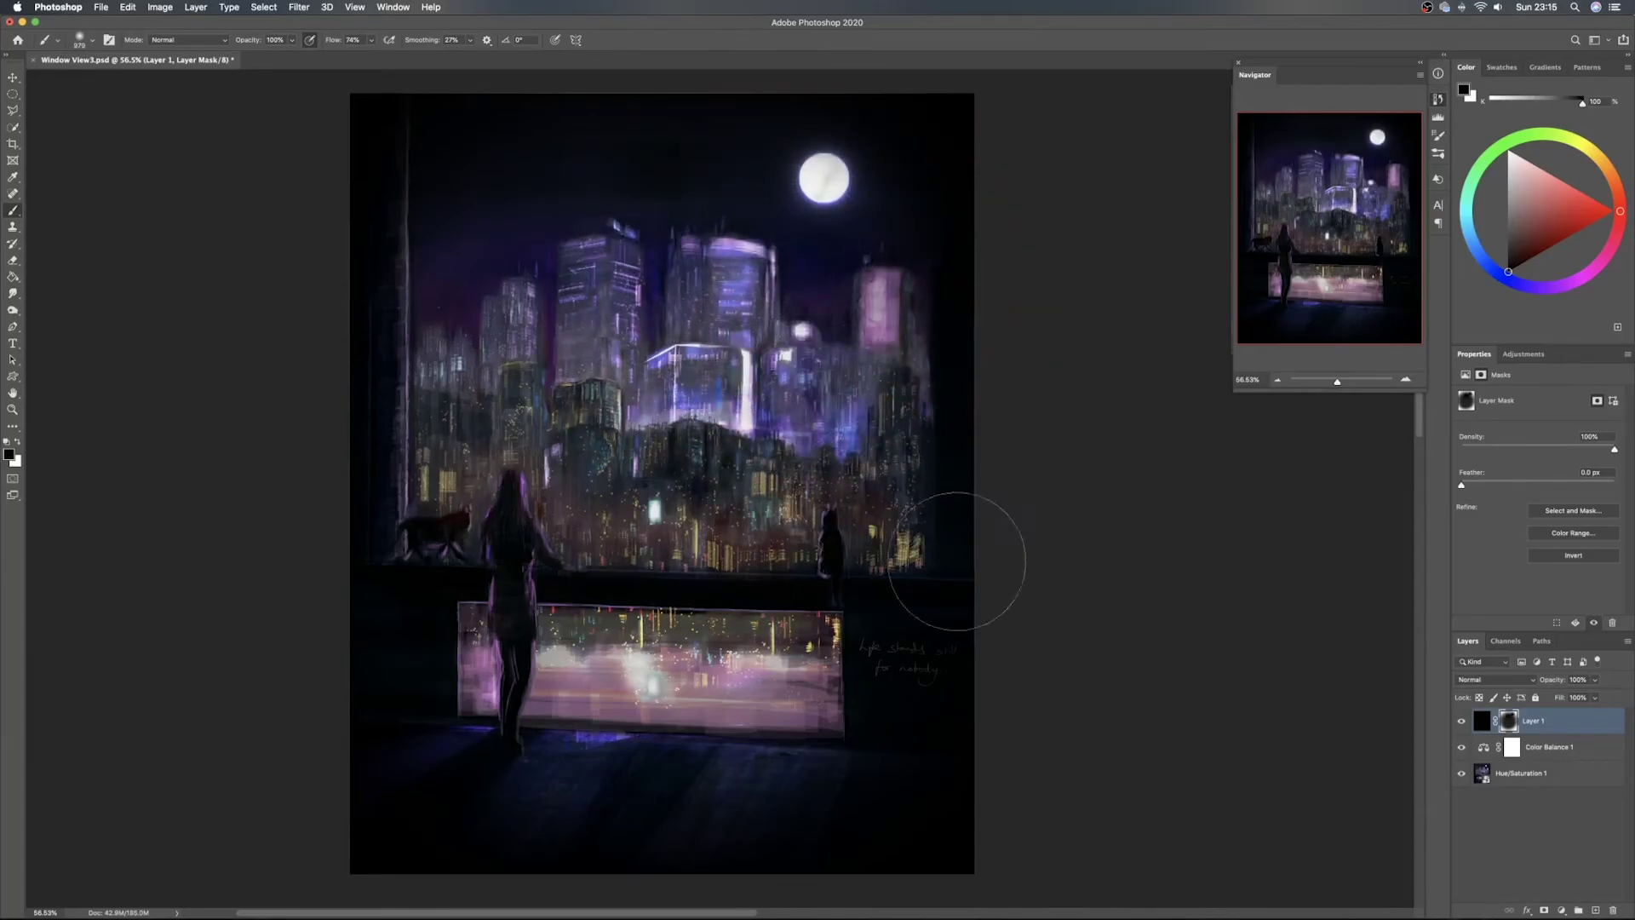
Lower the black vignette layer's opacity to about 39% and set its blend mode to Multiply
mouse_move(1558, 684)
left_mouse_down()
mouse_move(1197, 678)
mouse_move(1222, 681)
left_mouse_up()
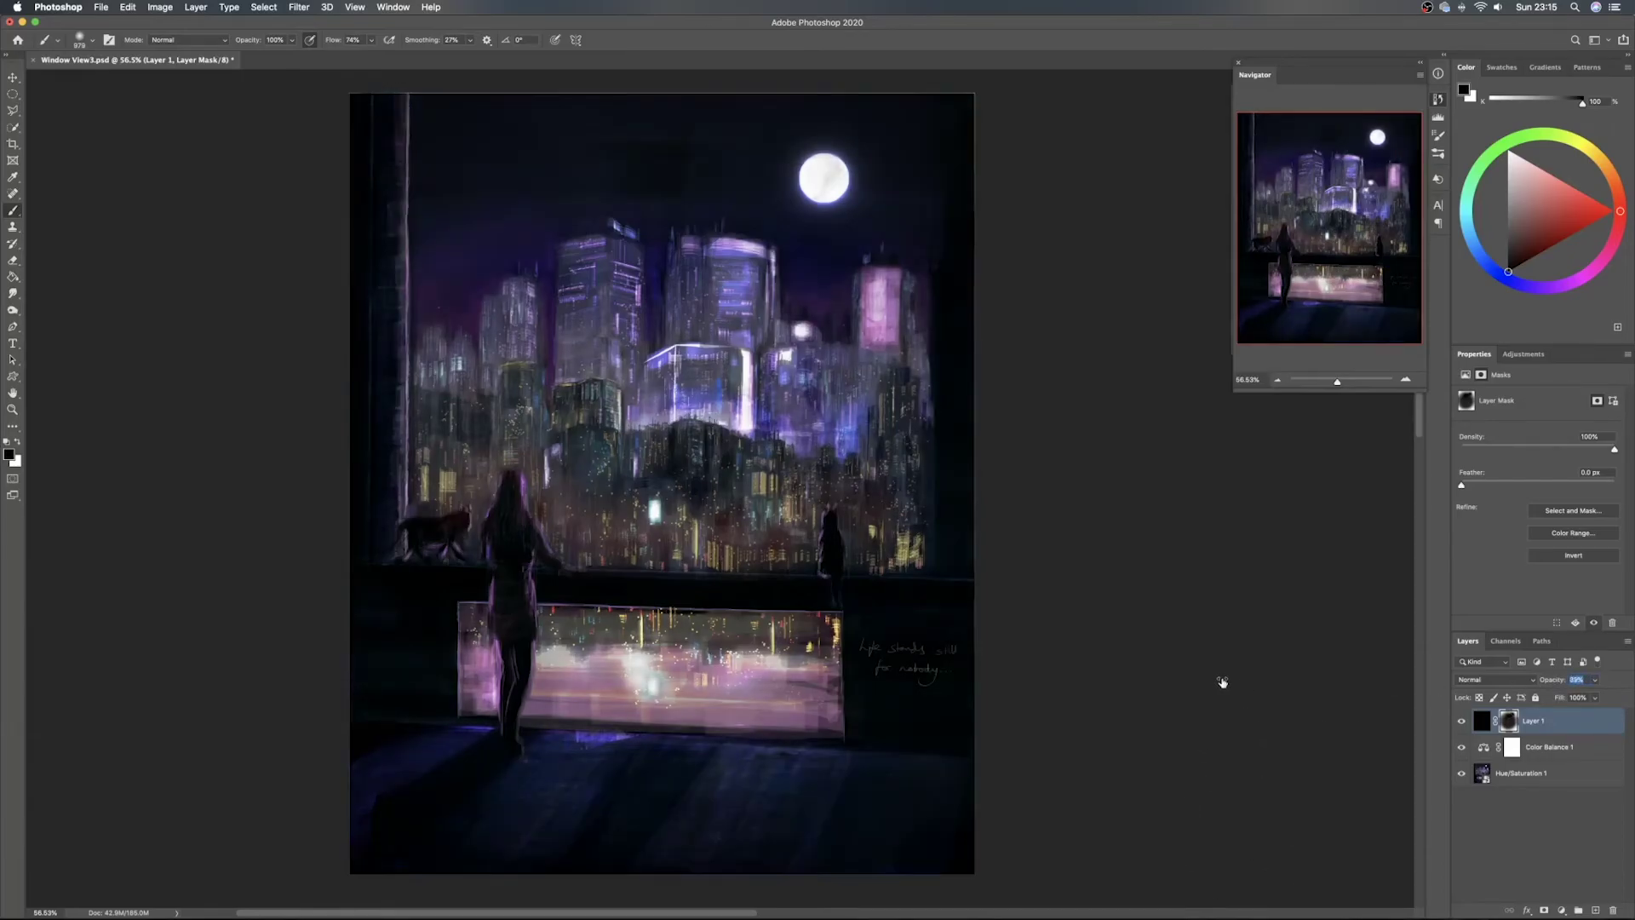
left_click(1487, 680)
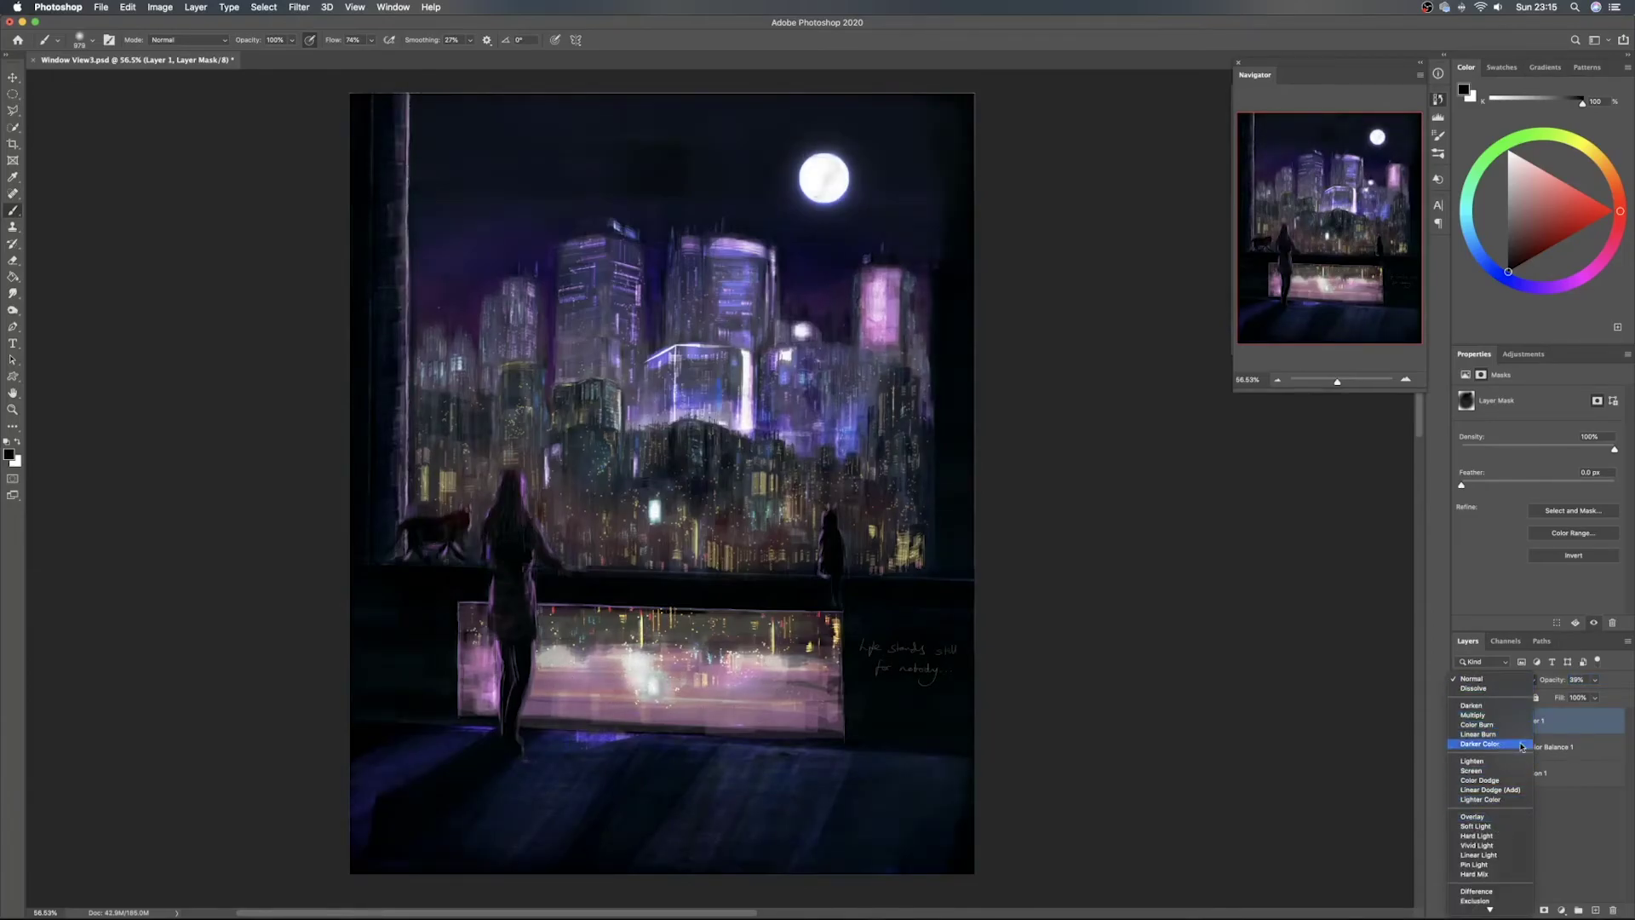
left_click(1473, 714)
Compare the painting with and without the vignette layer, keep the layer visible and save the document
left_click(1458, 724)
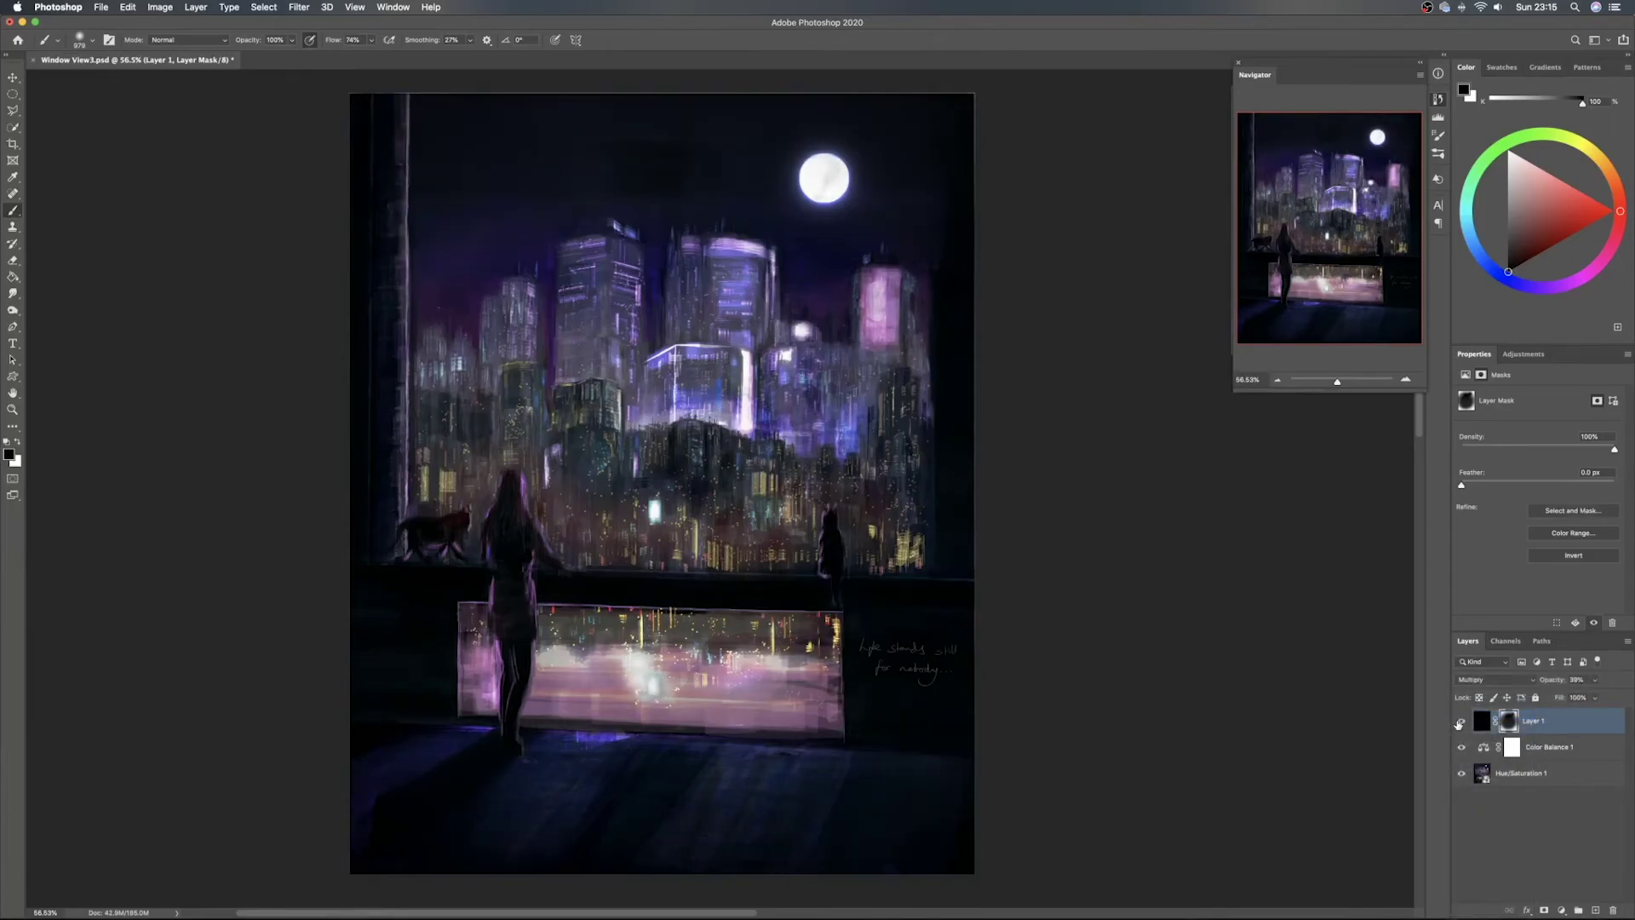
left_click(1460, 722)
left_click(1460, 722)
left_click(1458, 723)
left_click(1459, 723)
left_click(1459, 722)
left_click(1459, 723)
left_click(1460, 722)
left_click(1459, 723)
left_click(1460, 723)
left_click(1460, 723)
left_click(1459, 723)
left_click(1459, 722)
left_click(1459, 723)
left_click(1459, 723)
left_click(1459, 723)
left_click(1460, 723)
key("v")
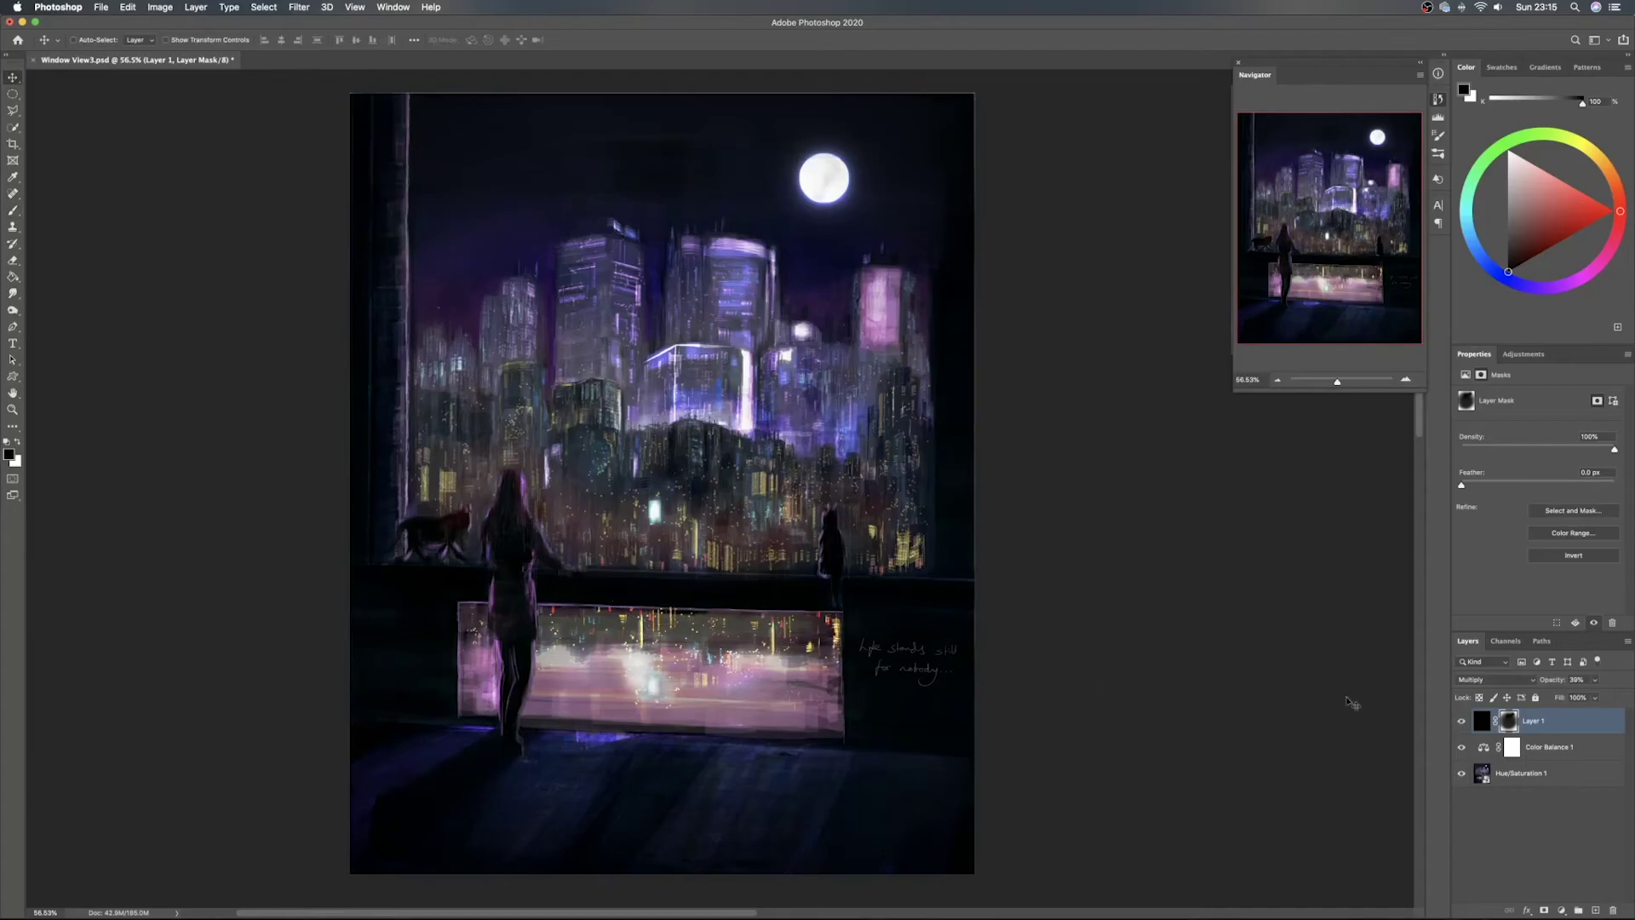
left_click(1461, 723)
left_click(1461, 723)
key("super+s")
Add a new layer above the vignette, set its blend mode to Color Dodge and choose a light pink brush colour
left_click(1595, 910)
key("b")
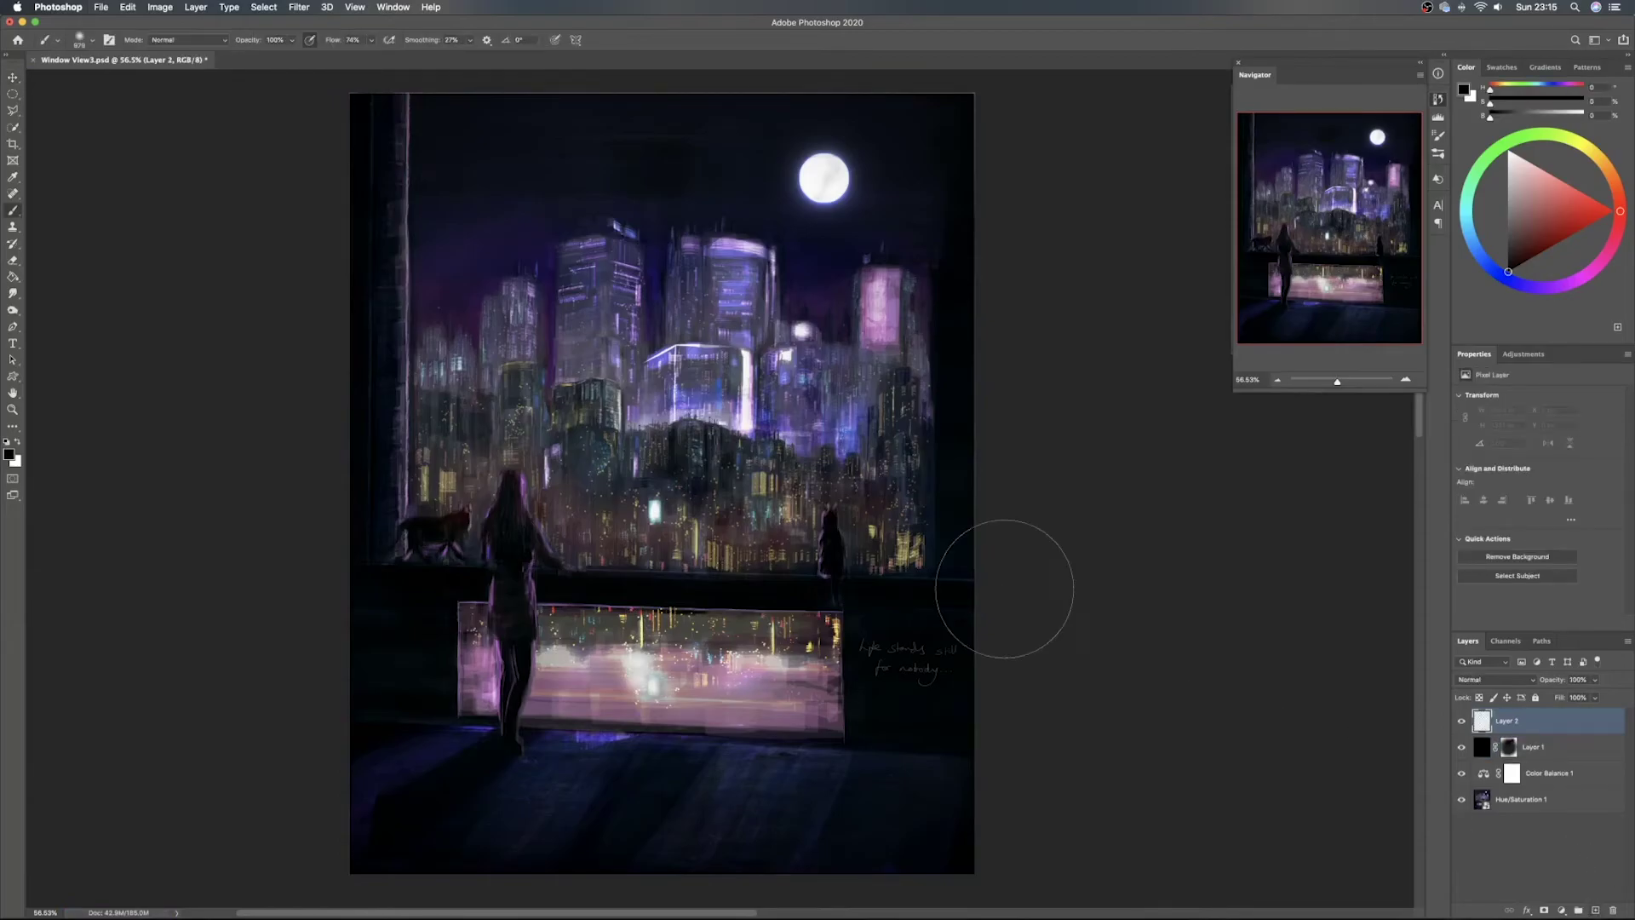
left_click_drag(867, 383, 724, 407)
left_click(1495, 679)
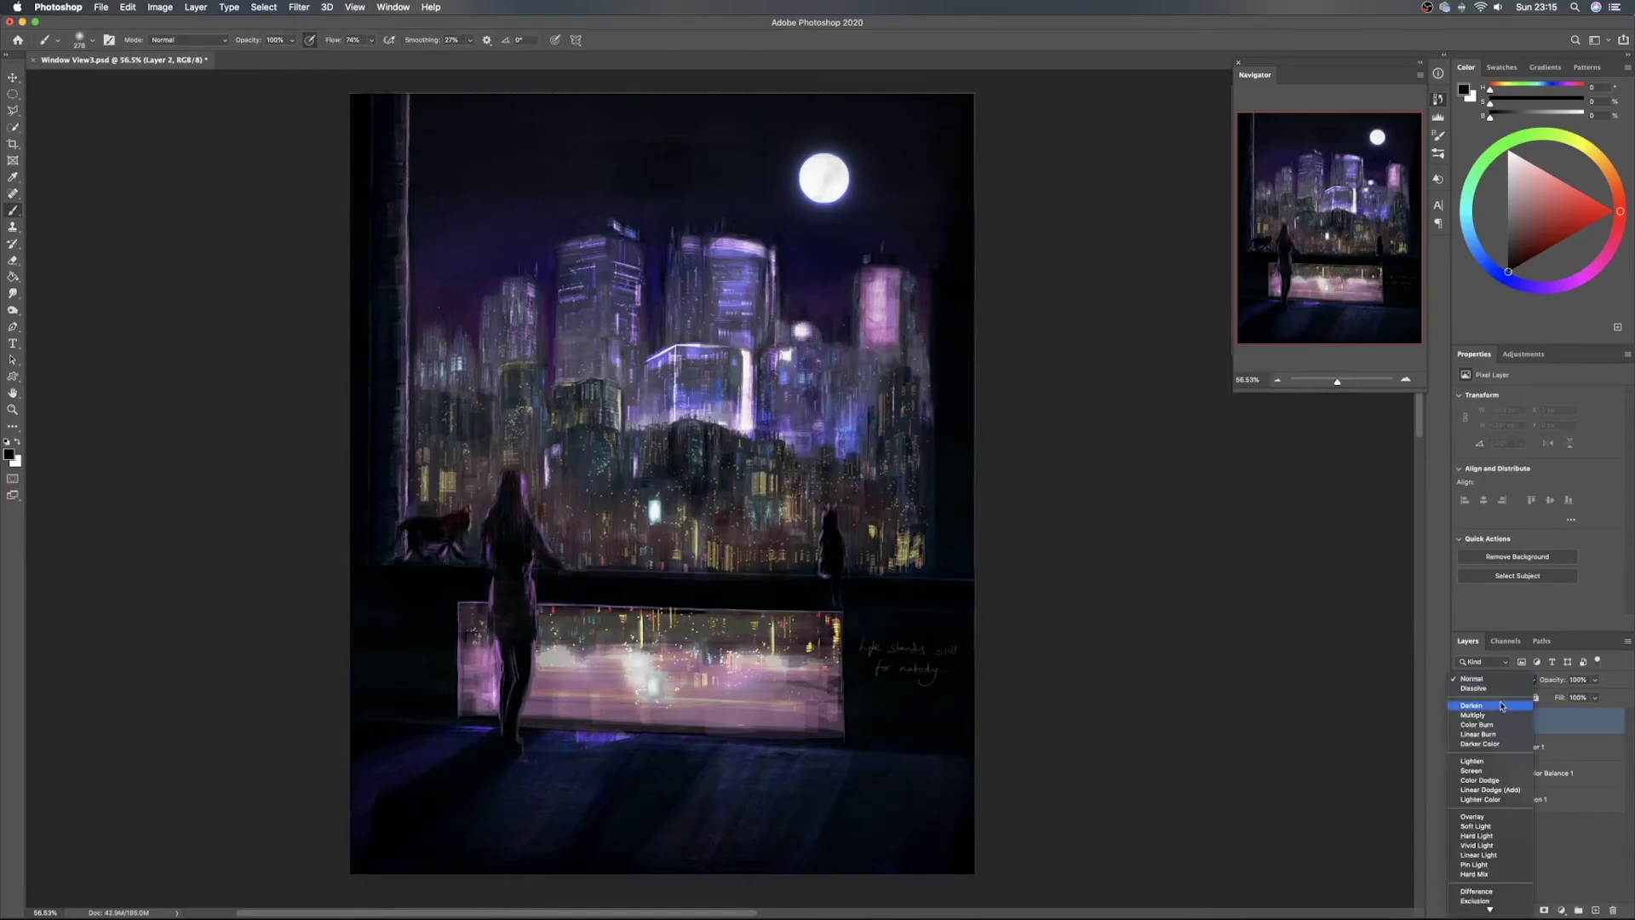
left_click(1479, 780)
left_click(1556, 177)
left_click(1593, 269)
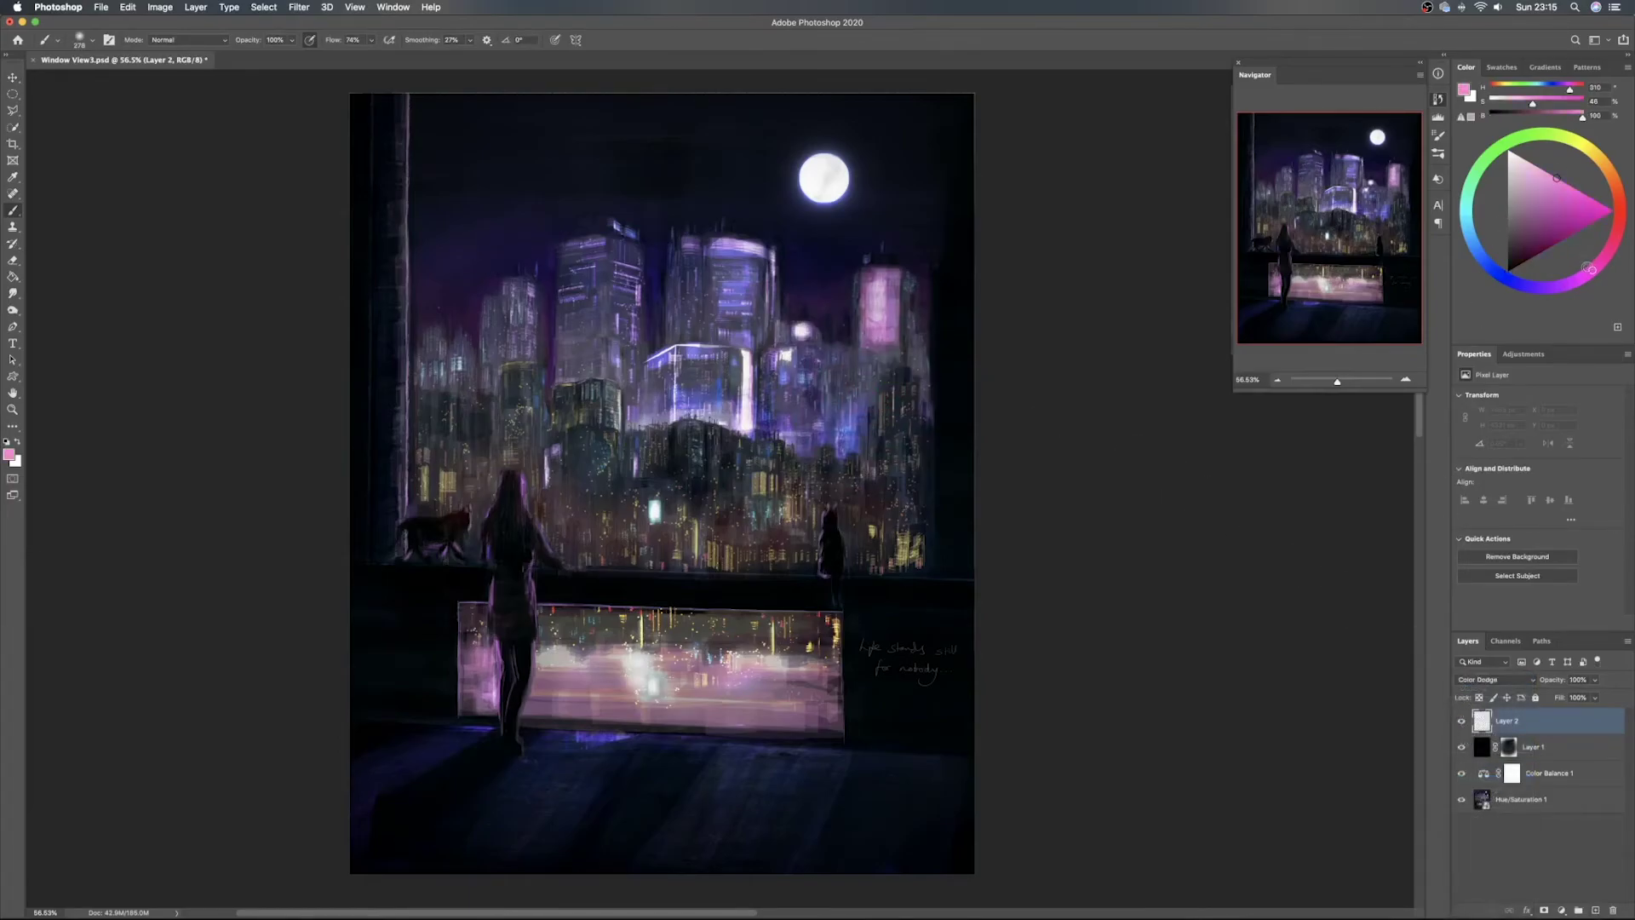
Paint a soft pink Color Dodge glow over the pink building on the right side of the skyline
left_click_drag(867, 308, 877, 307)
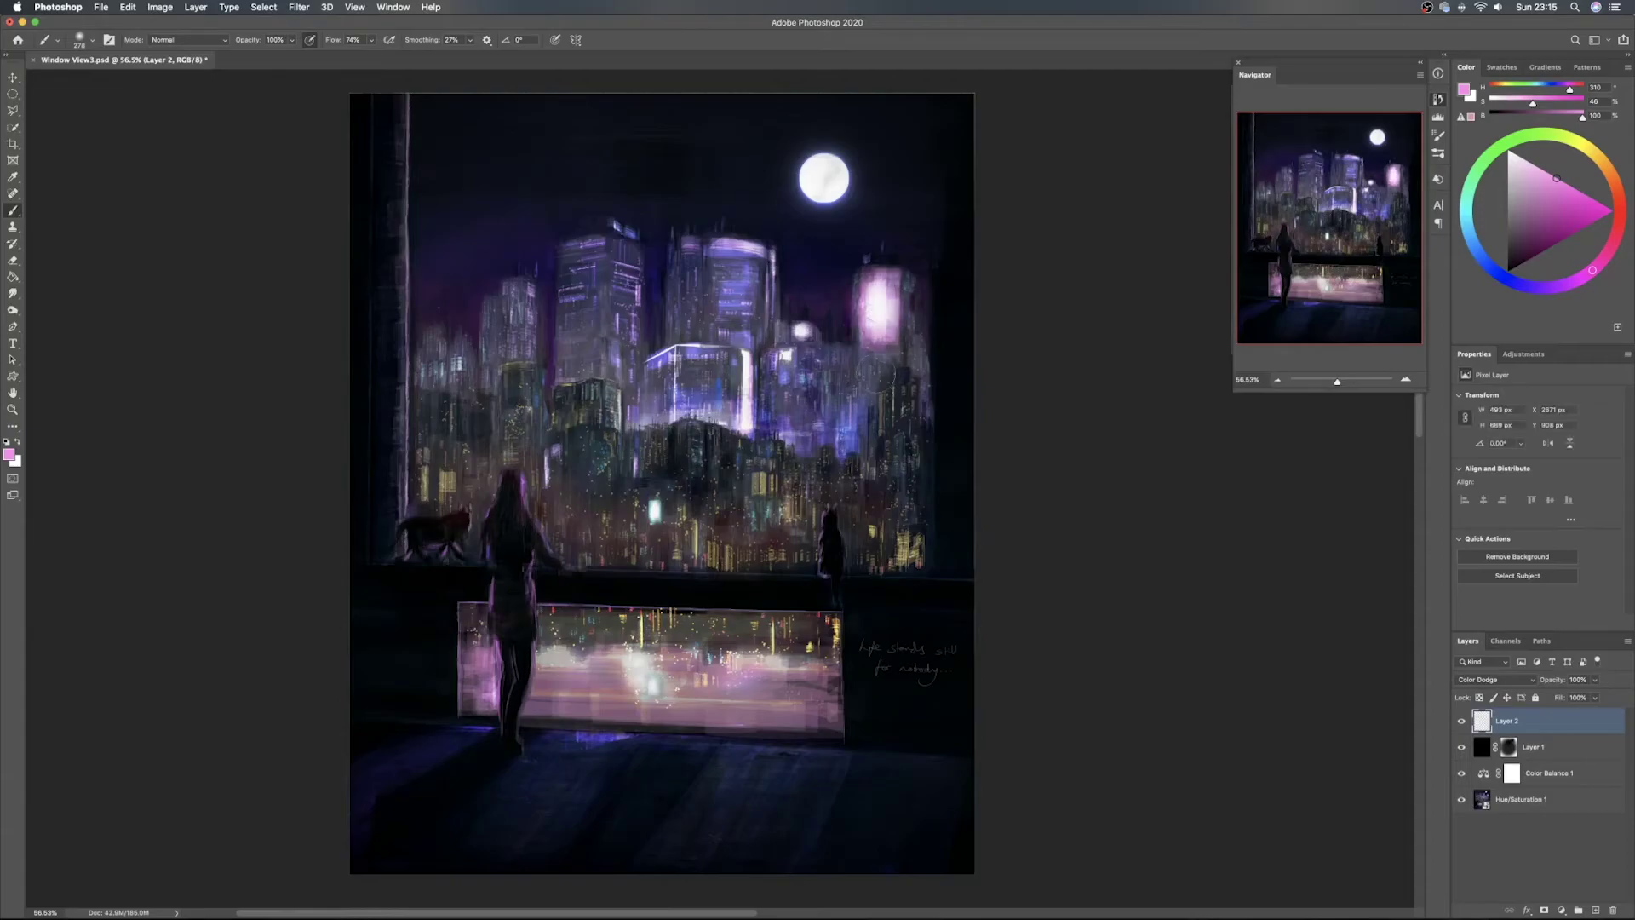
key("ctrl+z")
key("ctrl+z")
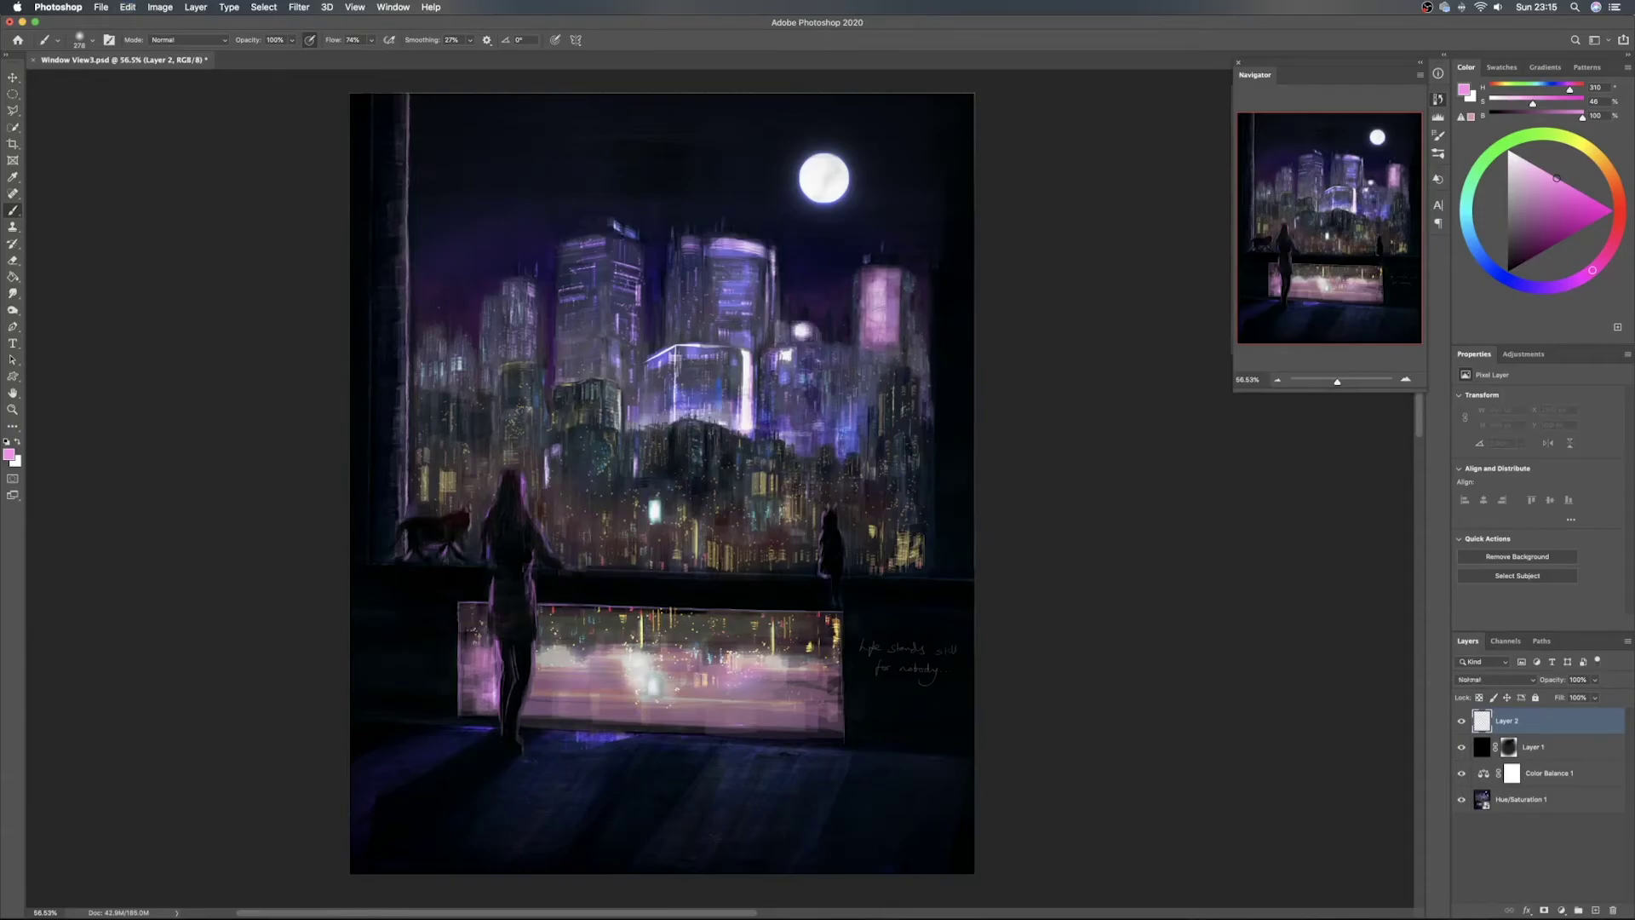
key("ctrl+shift+z")
key("ctrl+shift+z")
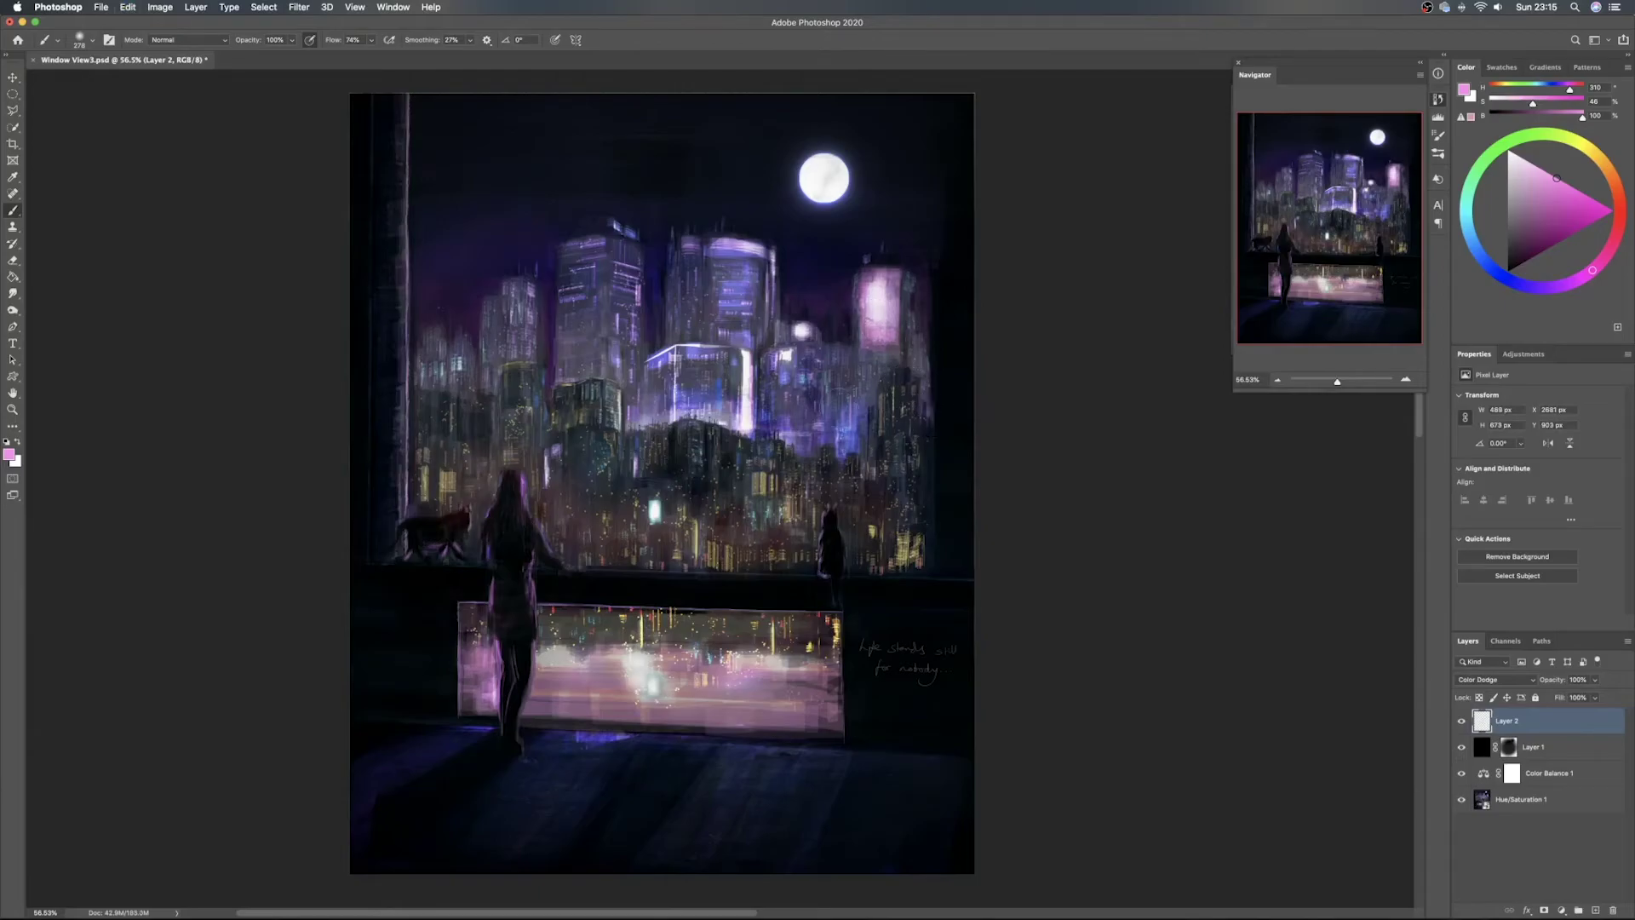
Dab smaller pink glows on the blue buildings, the bright central window and the water reflection, undoing the dab above the walking cat
left_click_drag(799, 401, 780, 400)
left_click(652, 539)
left_click(656, 681)
left_click(448, 482)
key("super+z")
Choose a light orange and dab warm glows on the yellow lights at the left, centre and right of the city
left_click(1605, 166)
left_click(1575, 189)
left_click(449, 483)
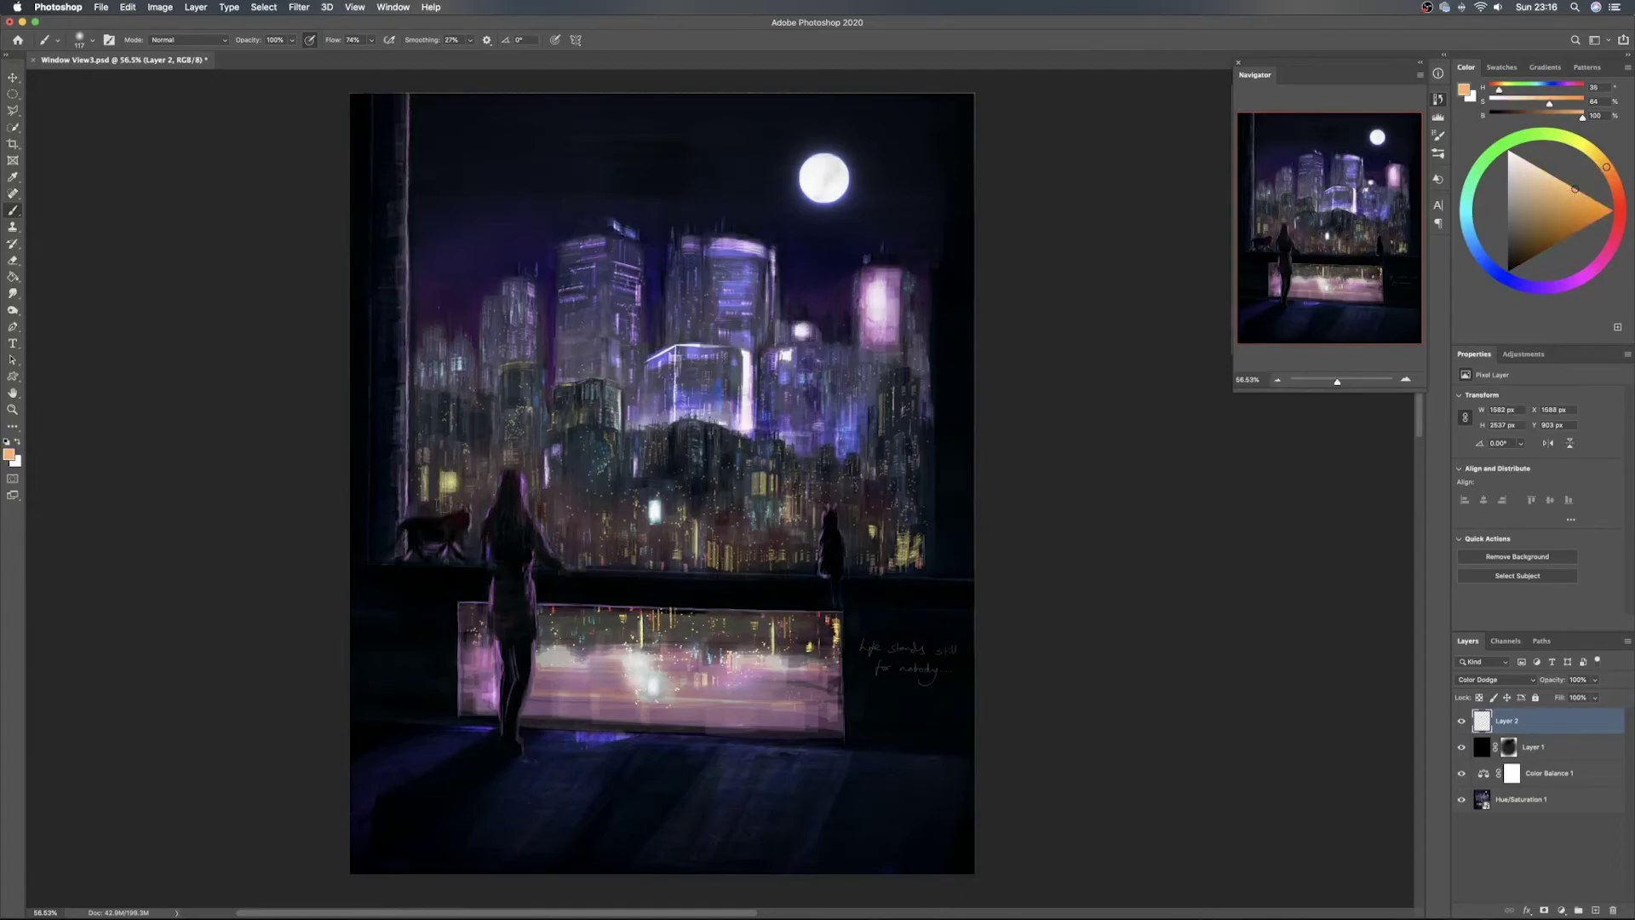
left_click(516, 368)
left_click(766, 483)
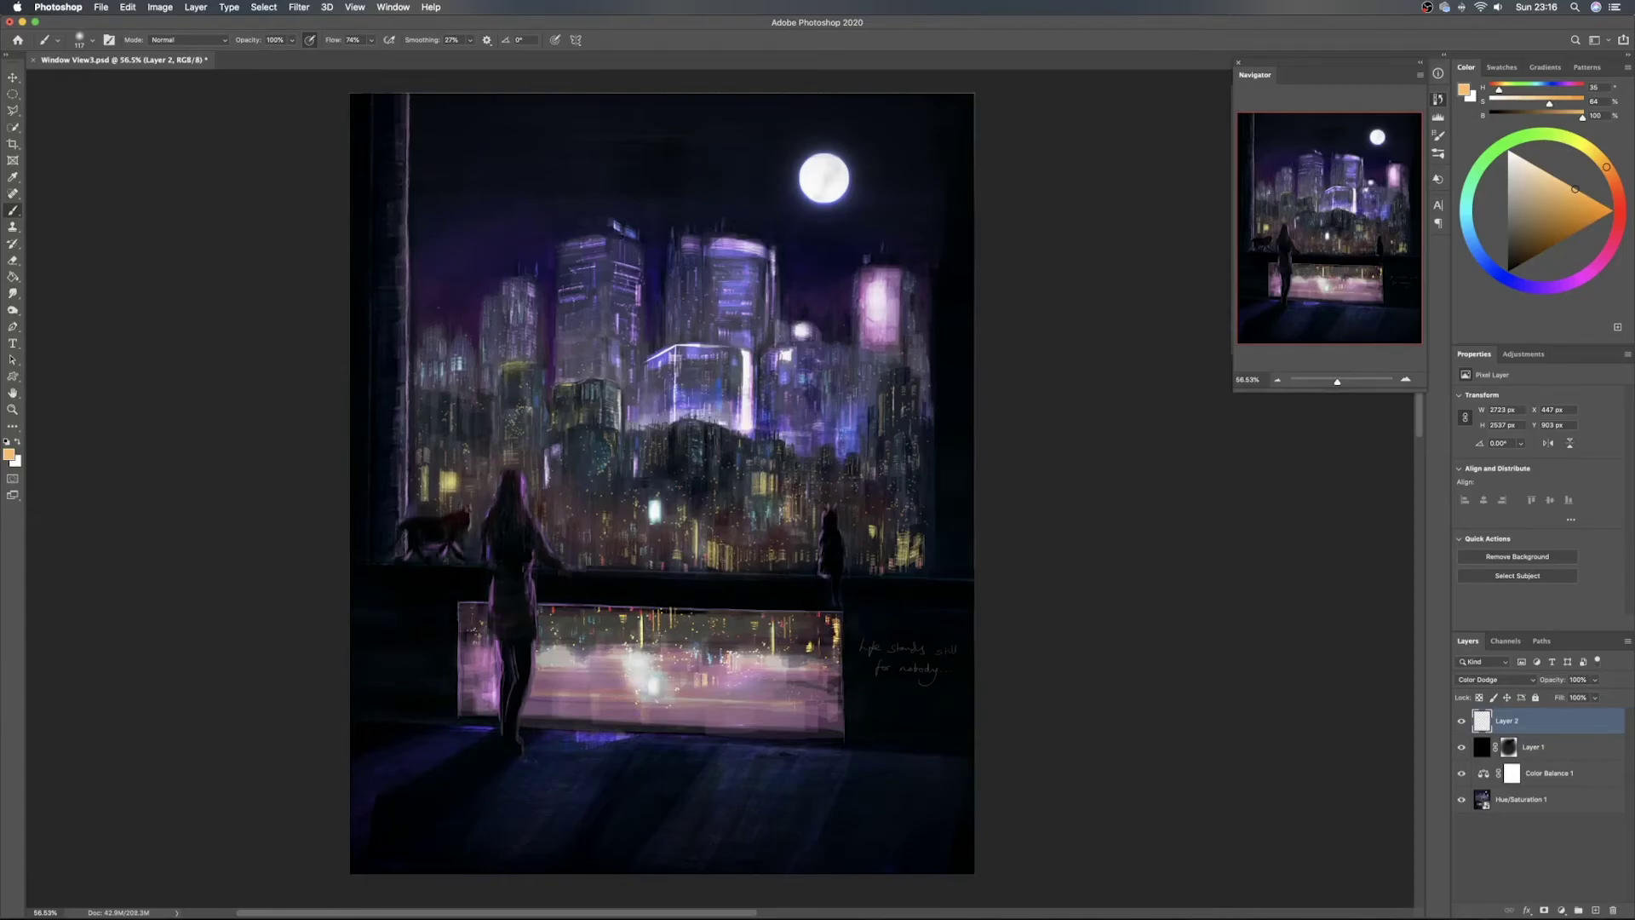
left_click(904, 544)
key("super+z")
mouse_move(915, 535)
left_mouse_down()
mouse_move(911, 569)
mouse_move(905, 535)
left_mouse_up()
Choose a light purple and brush glows beside the woman's head and along the tall towers, undoing the unwanted strokes
left_click_drag(1577, 271, 1569, 283)
left_click_drag(558, 449, 546, 475)
key("super+z")
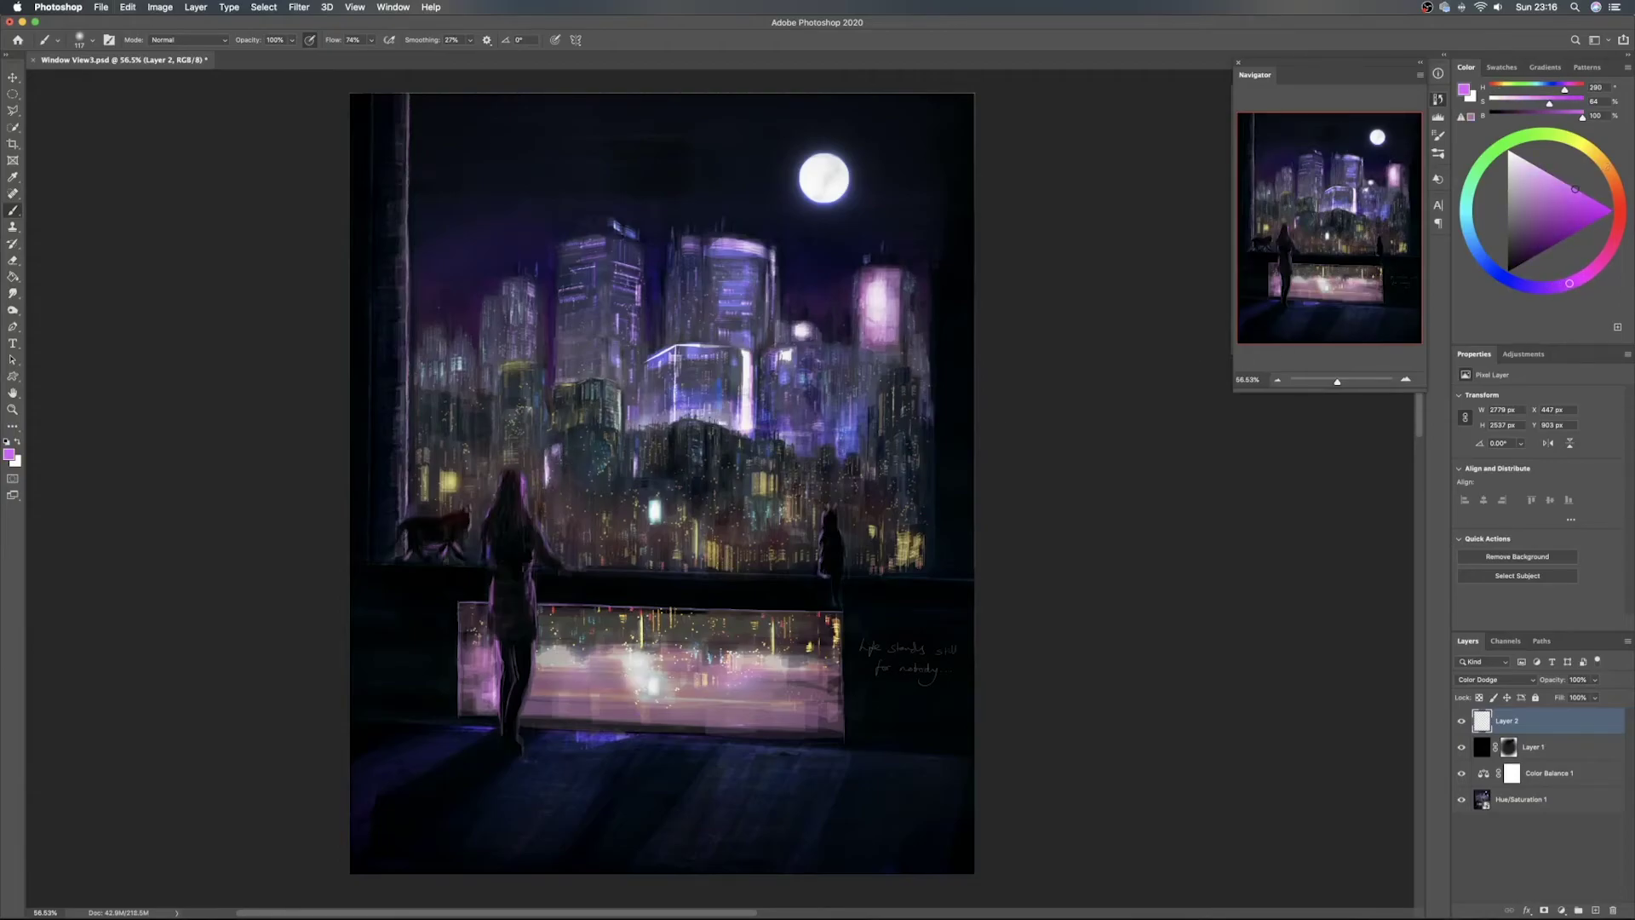
left_click_drag(562, 243, 607, 242)
key("super+z")
left_click_drag(638, 270, 634, 313)
left_click_drag(521, 334, 516, 310)
key("super+z")
left_click_drag(700, 360, 724, 366)
key("super+z")
Shift the brush colour through violet to a soft light blue
left_click(1539, 287)
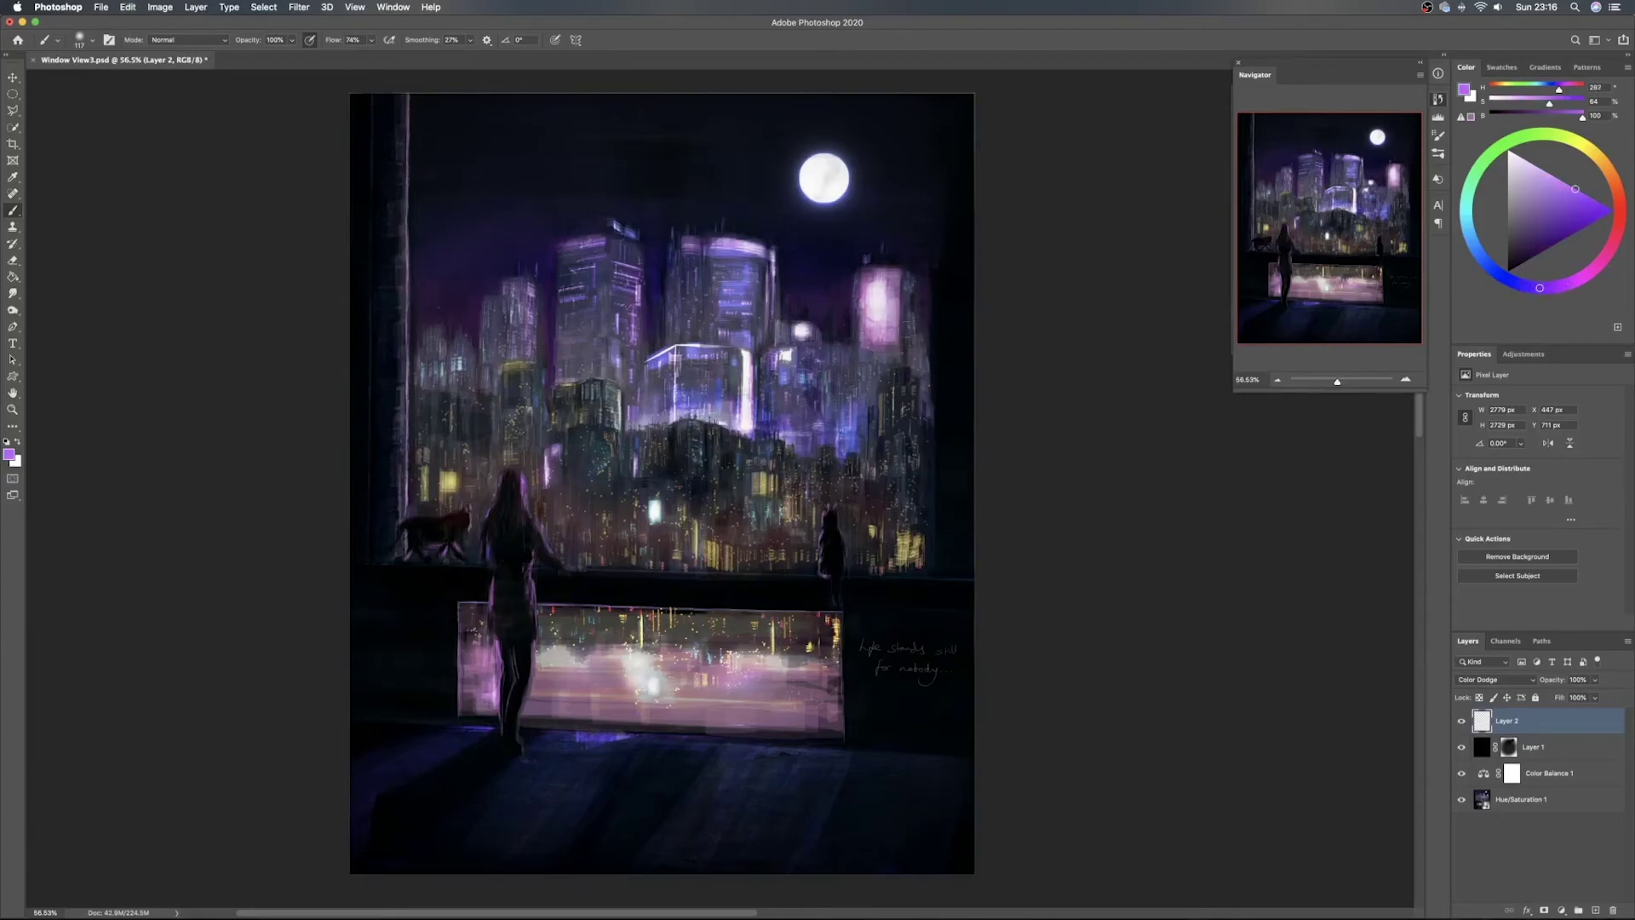
left_click(1508, 272)
left_click(1520, 284)
left_click_drag(1544, 237, 1561, 186)
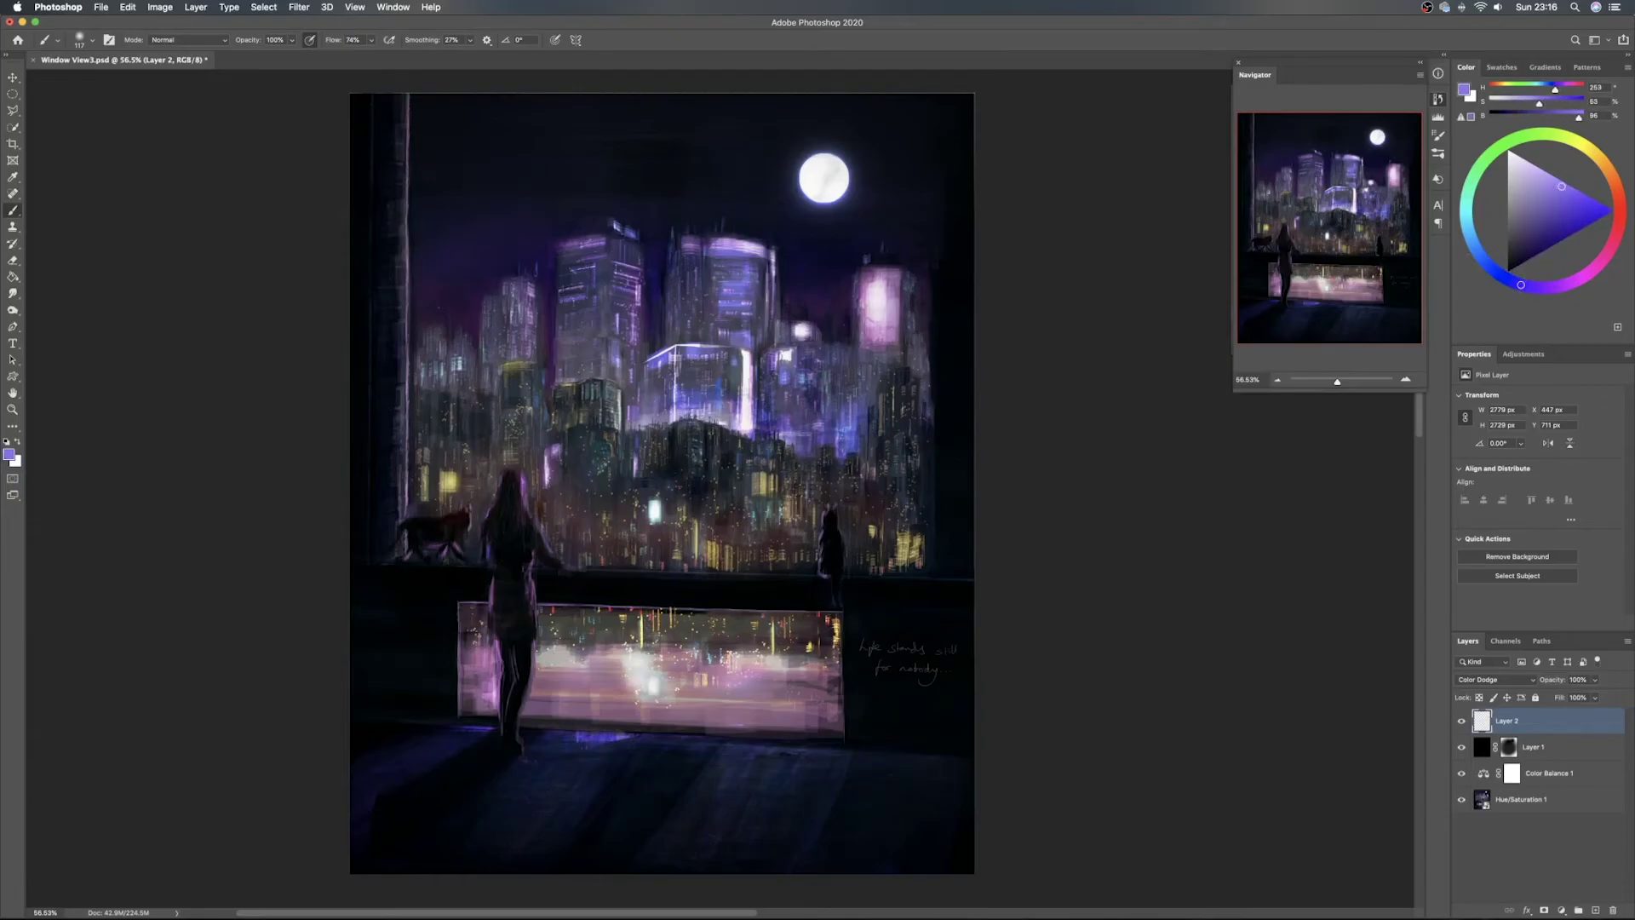
left_click(1489, 267)
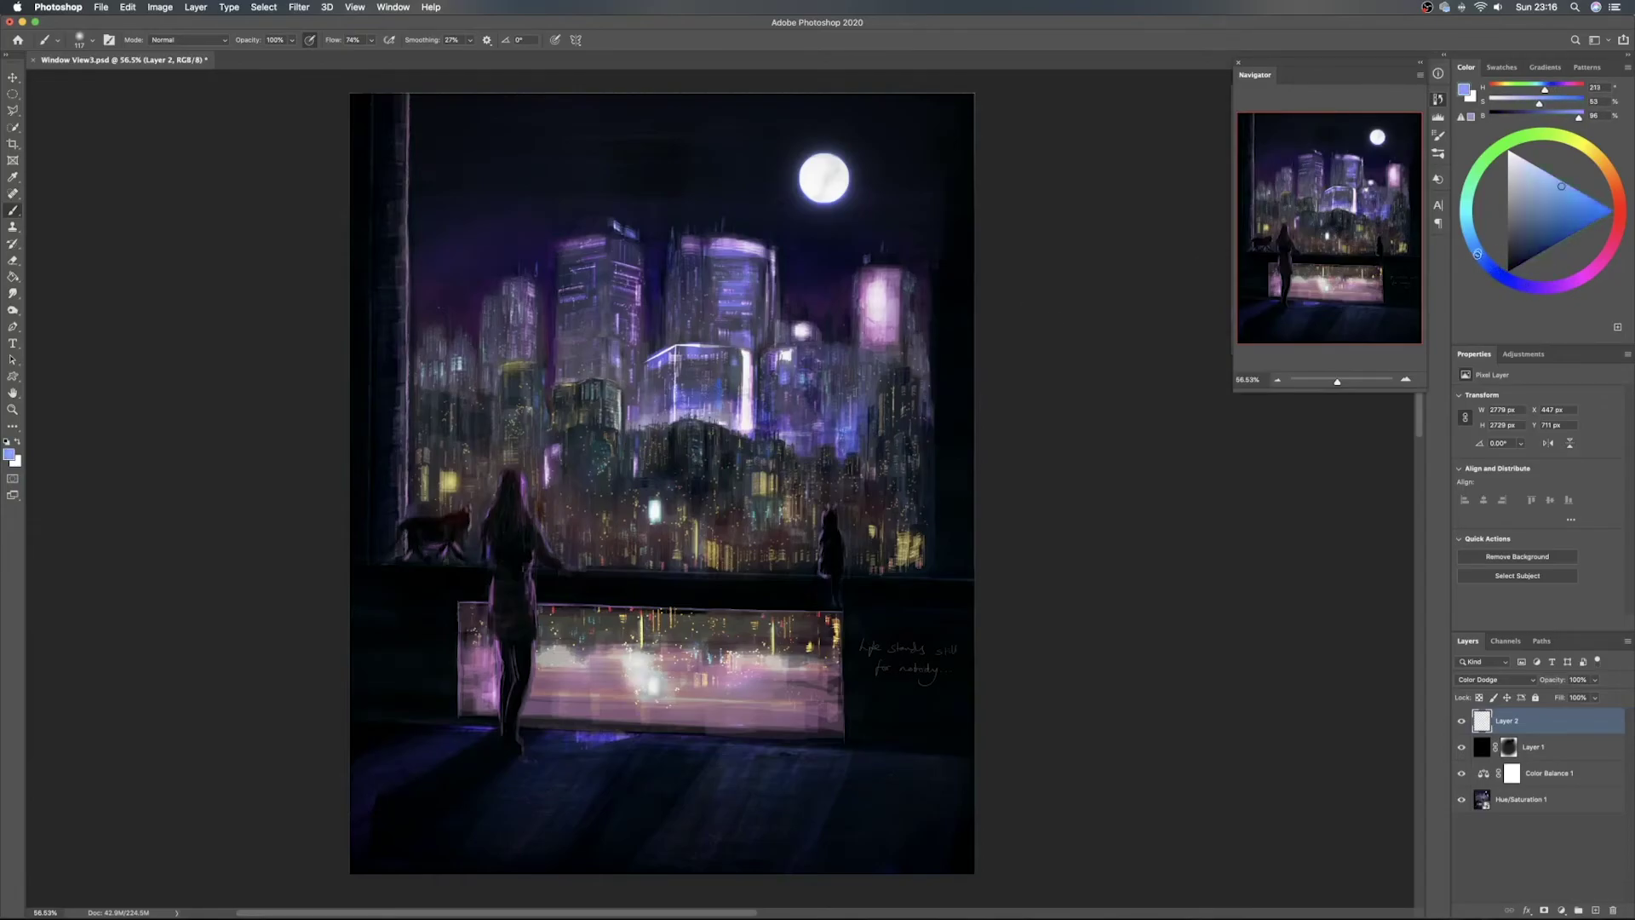
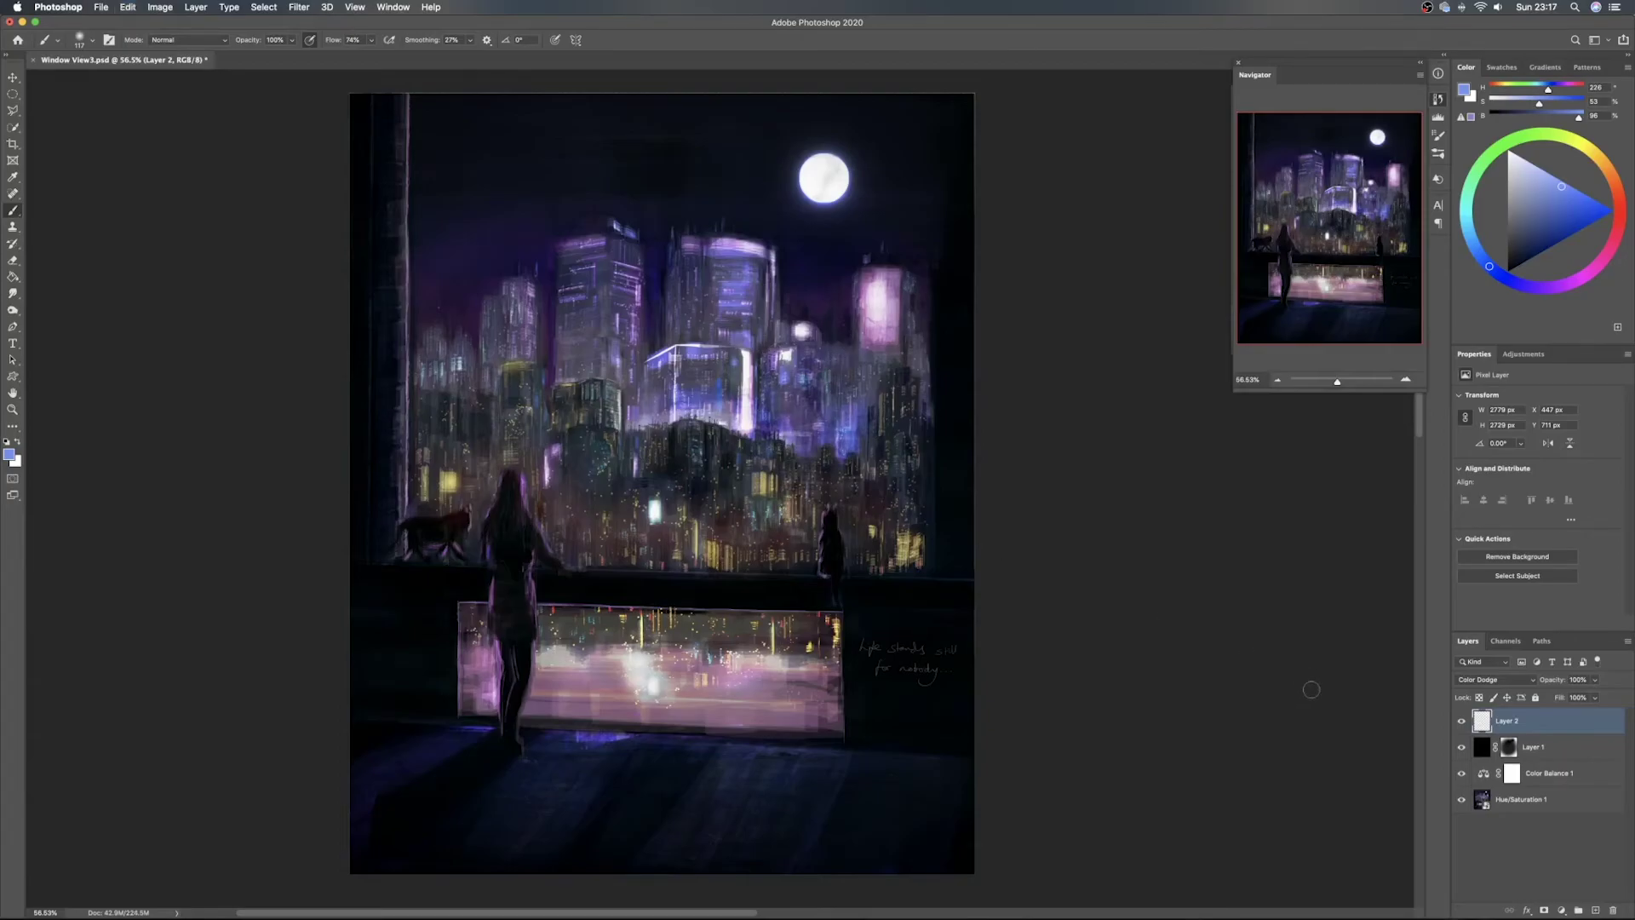
Compare the painting with and without the Color Dodge glow layer
left_click(1460, 721)
left_click(1460, 721)
left_click(1460, 722)
left_click(1460, 721)
Add a new layer above the glow layer and set the brush colour to white
left_click(1595, 910)
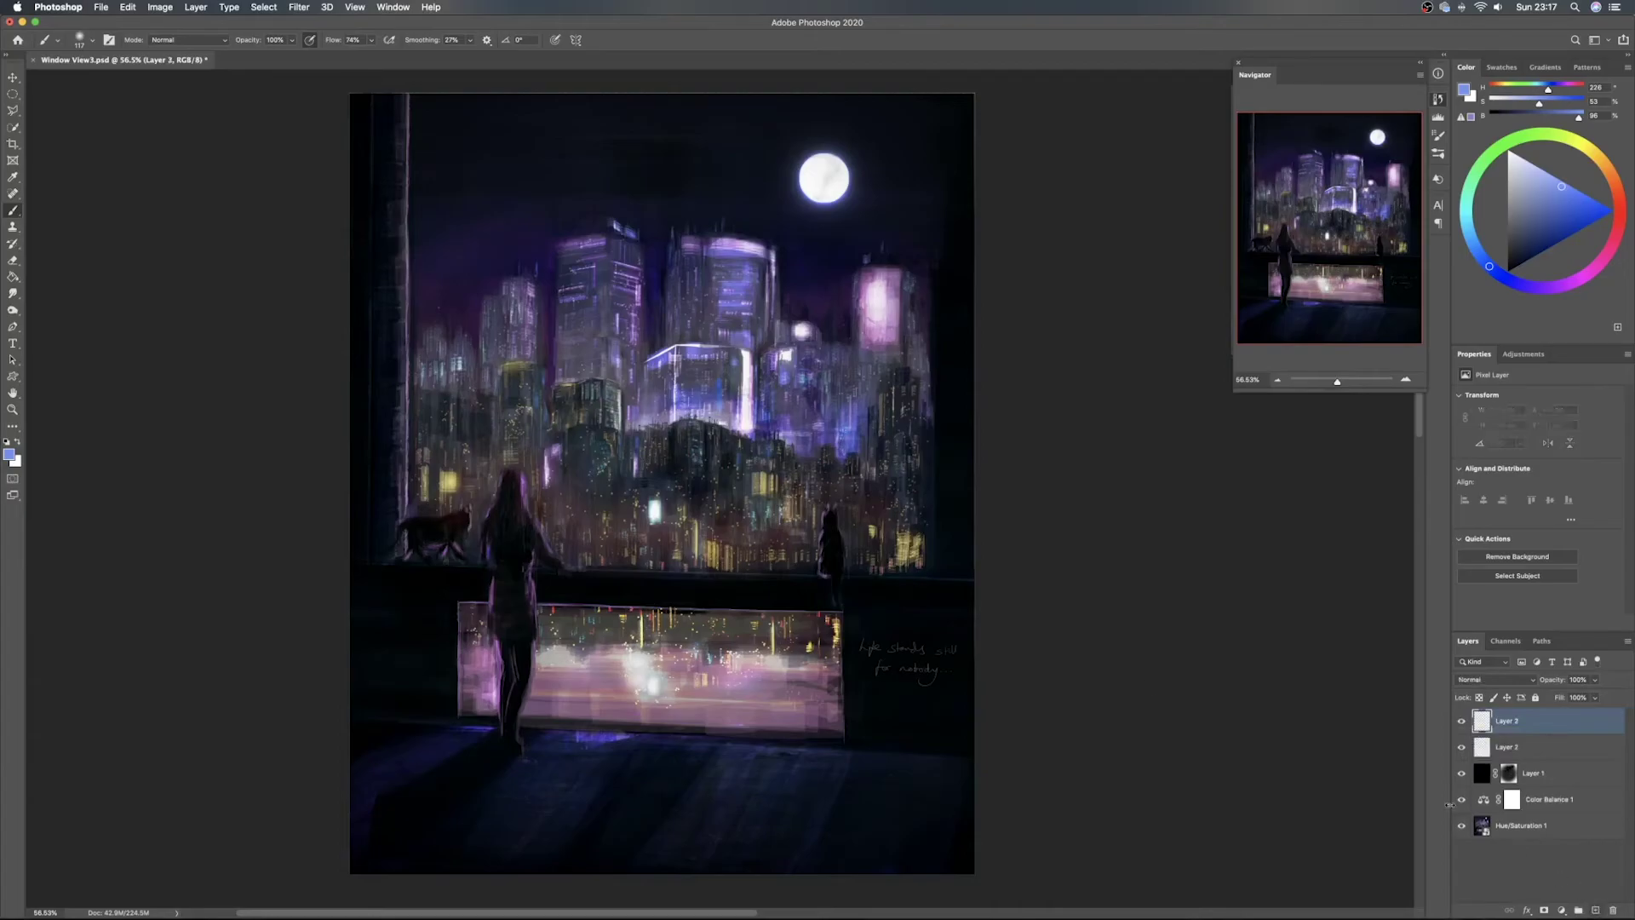
left_click_drag(1518, 162, 1475, 156)
Try large soft white glows on the three bright spots of the water reflection, and undo them
left_click_drag(642, 666, 658, 686, "ctrl+alt")
left_click(756, 662)
left_click(558, 658)
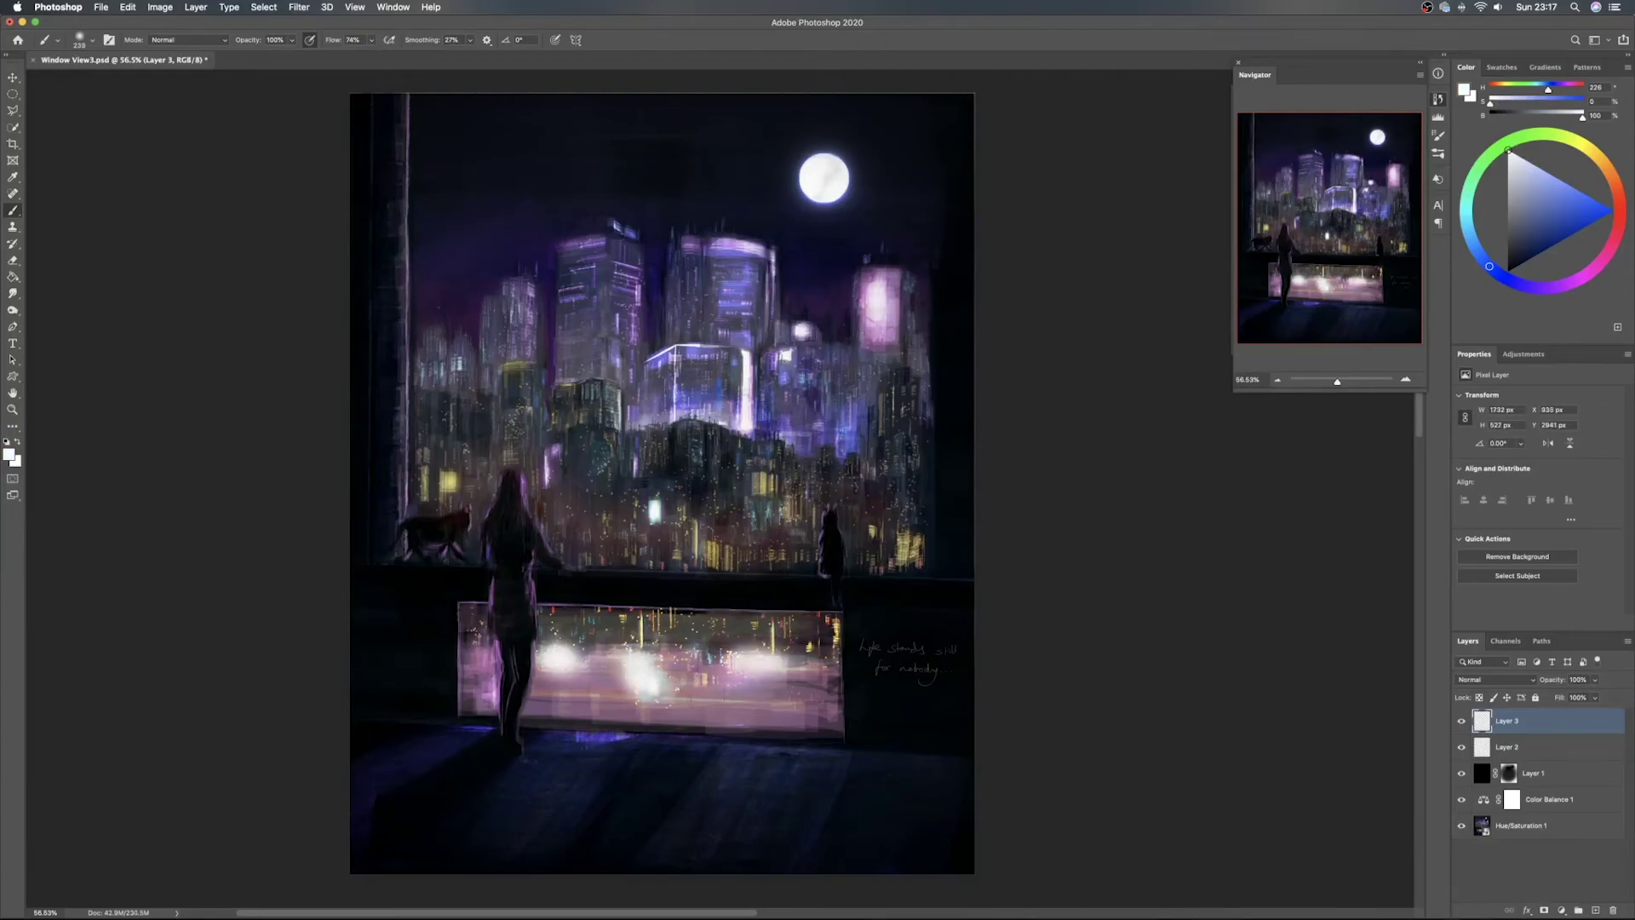
key("super+z")
key("super+z")
key("super+z")
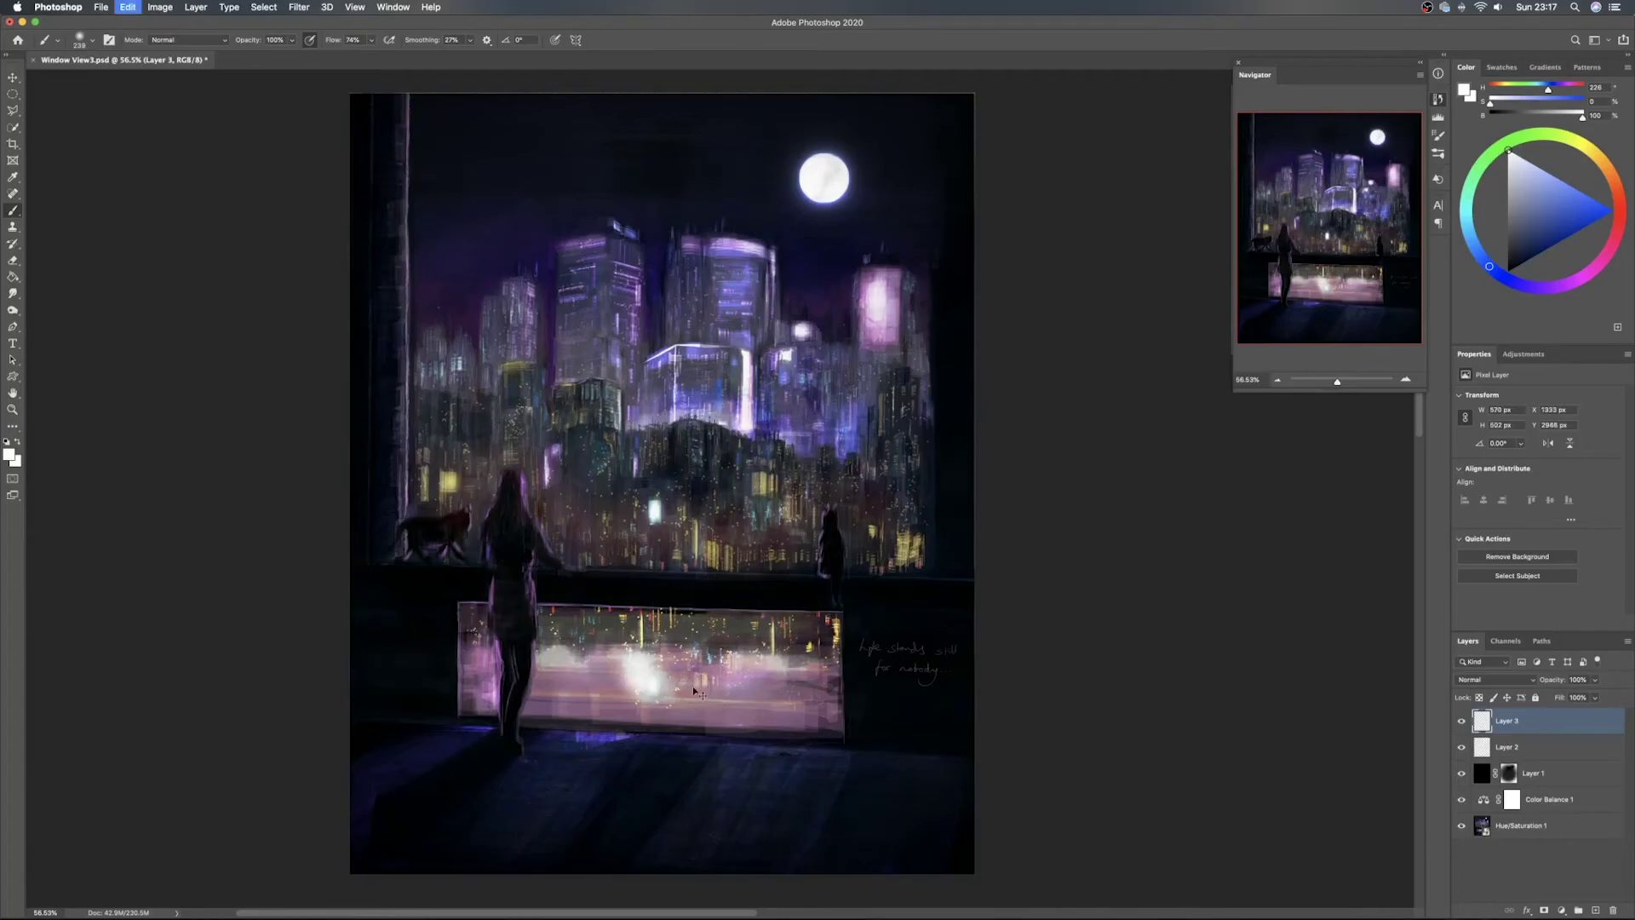
Paint smaller white highlights on the water reflection's bright spots, undo a trial erasure on them and save the document
left_click_drag(649, 662, 566, 656)
left_click(560, 653)
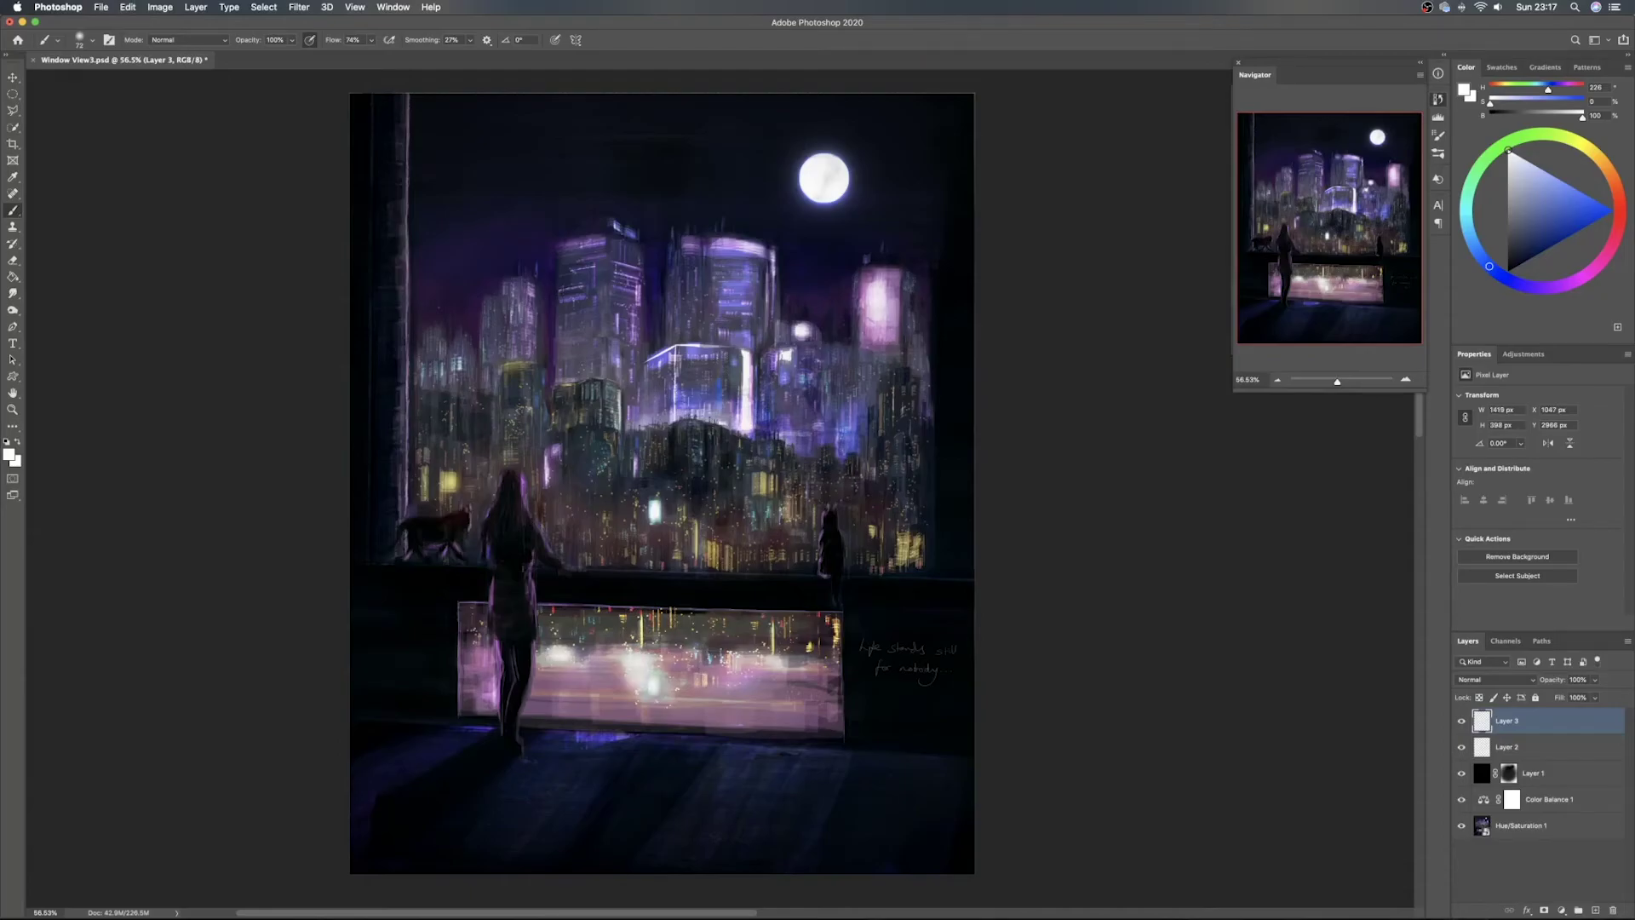
left_click_drag(631, 656, 630, 661)
key("e")
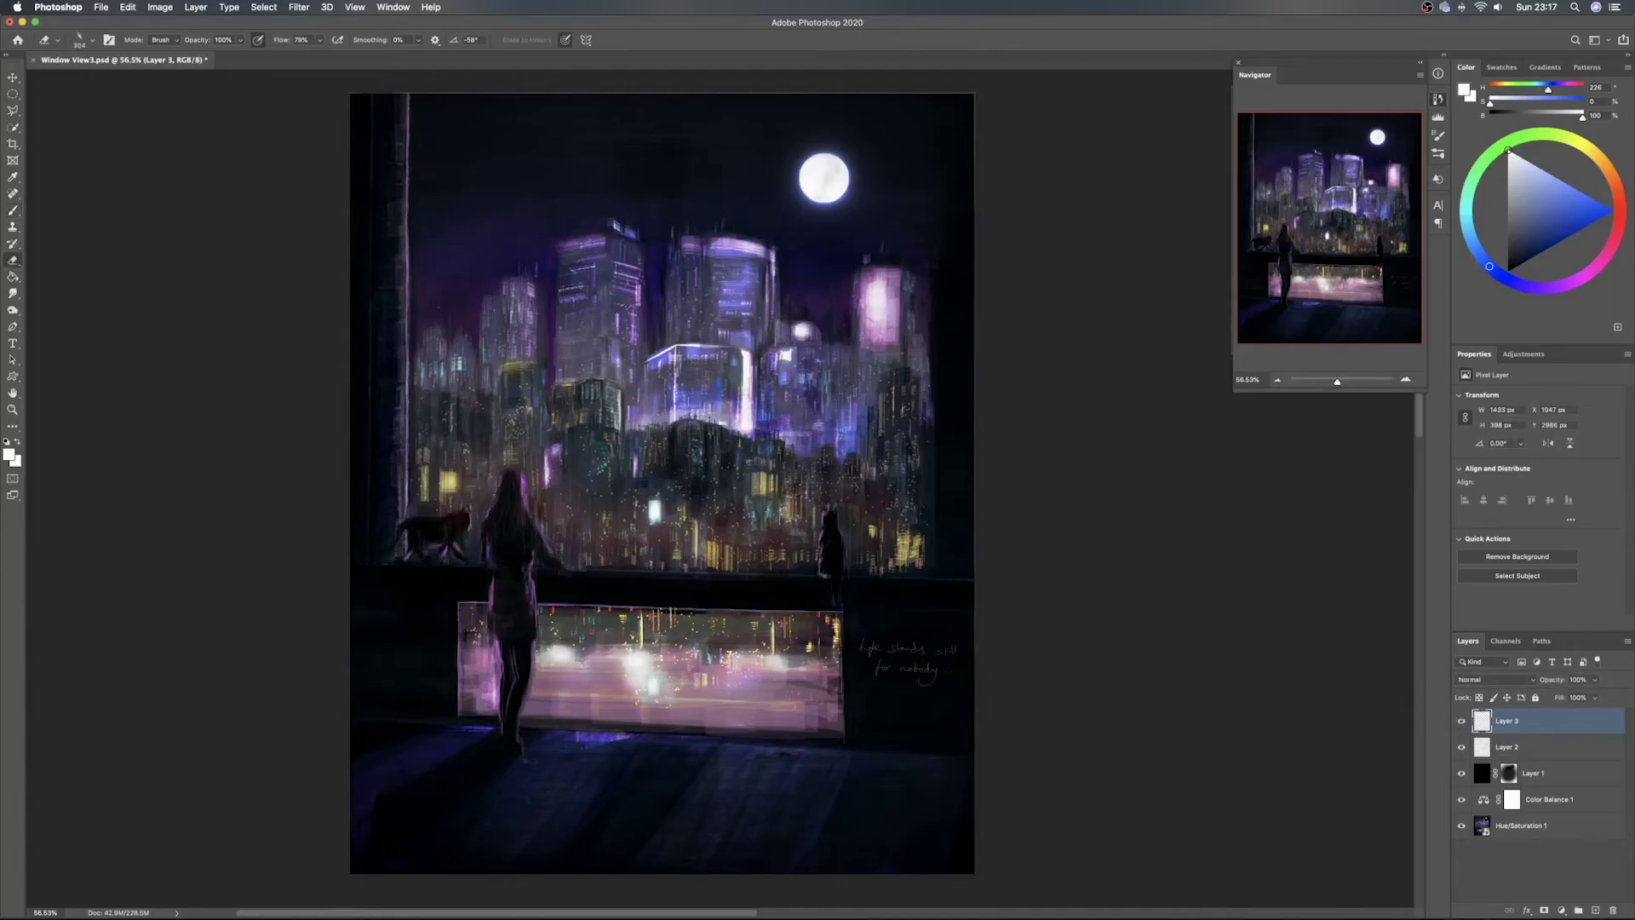
left_click_drag(549, 654, 571, 659)
key("ctrl+z")
key("ctrl+s")
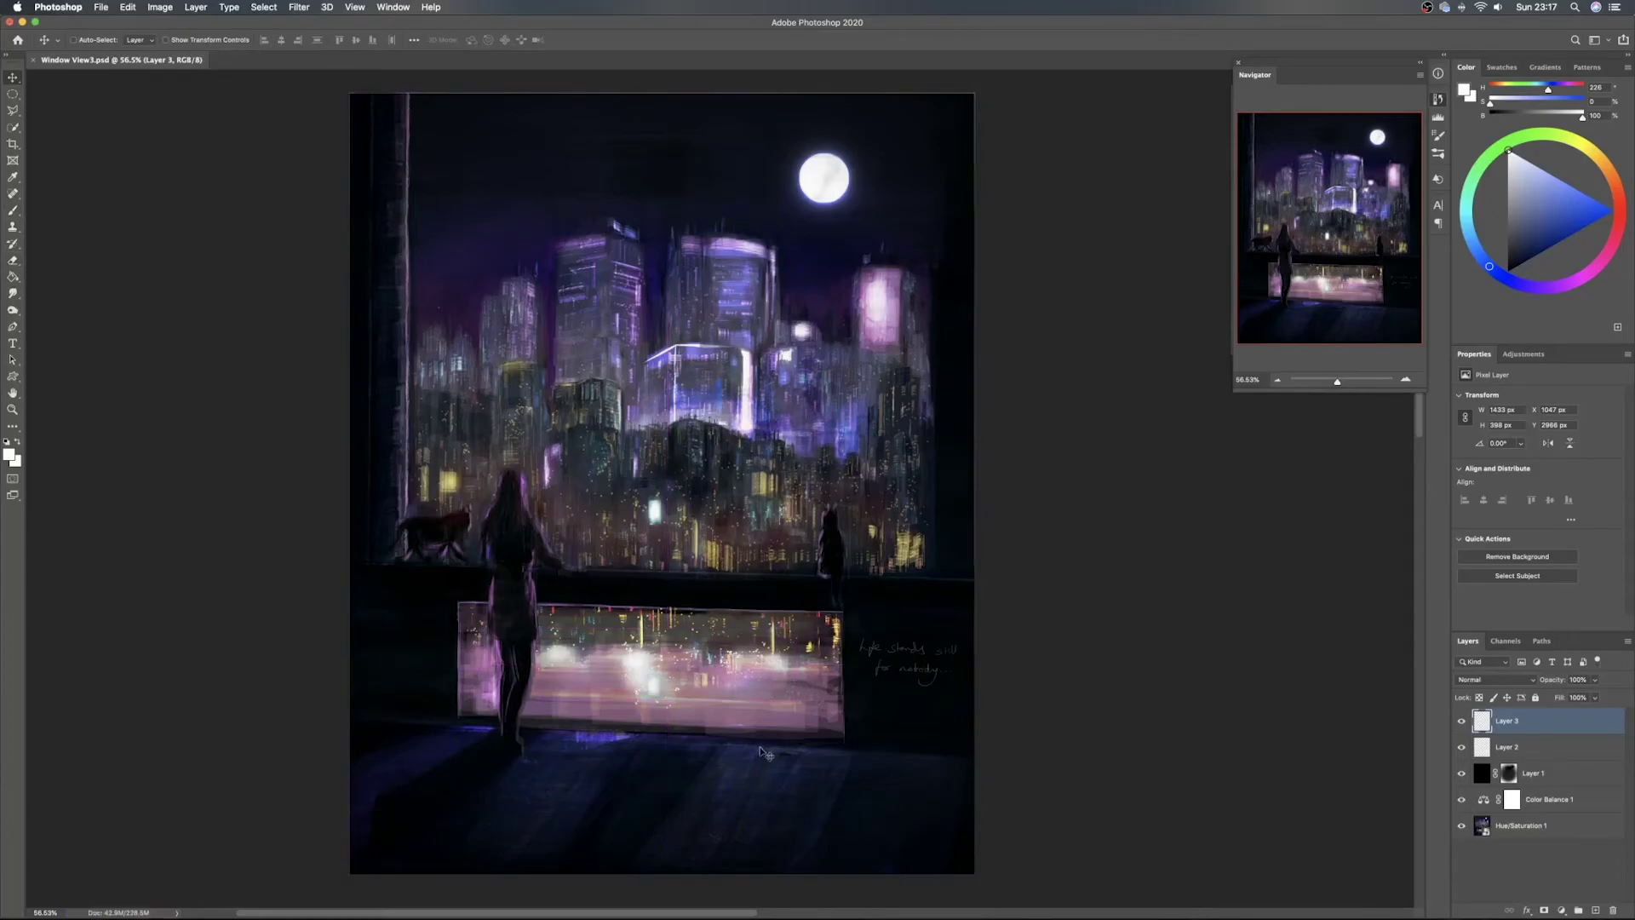
Add another new layer on top and choose the Pencil Sketcher brush from the Curious Atom Brushes
left_click(1595, 910)
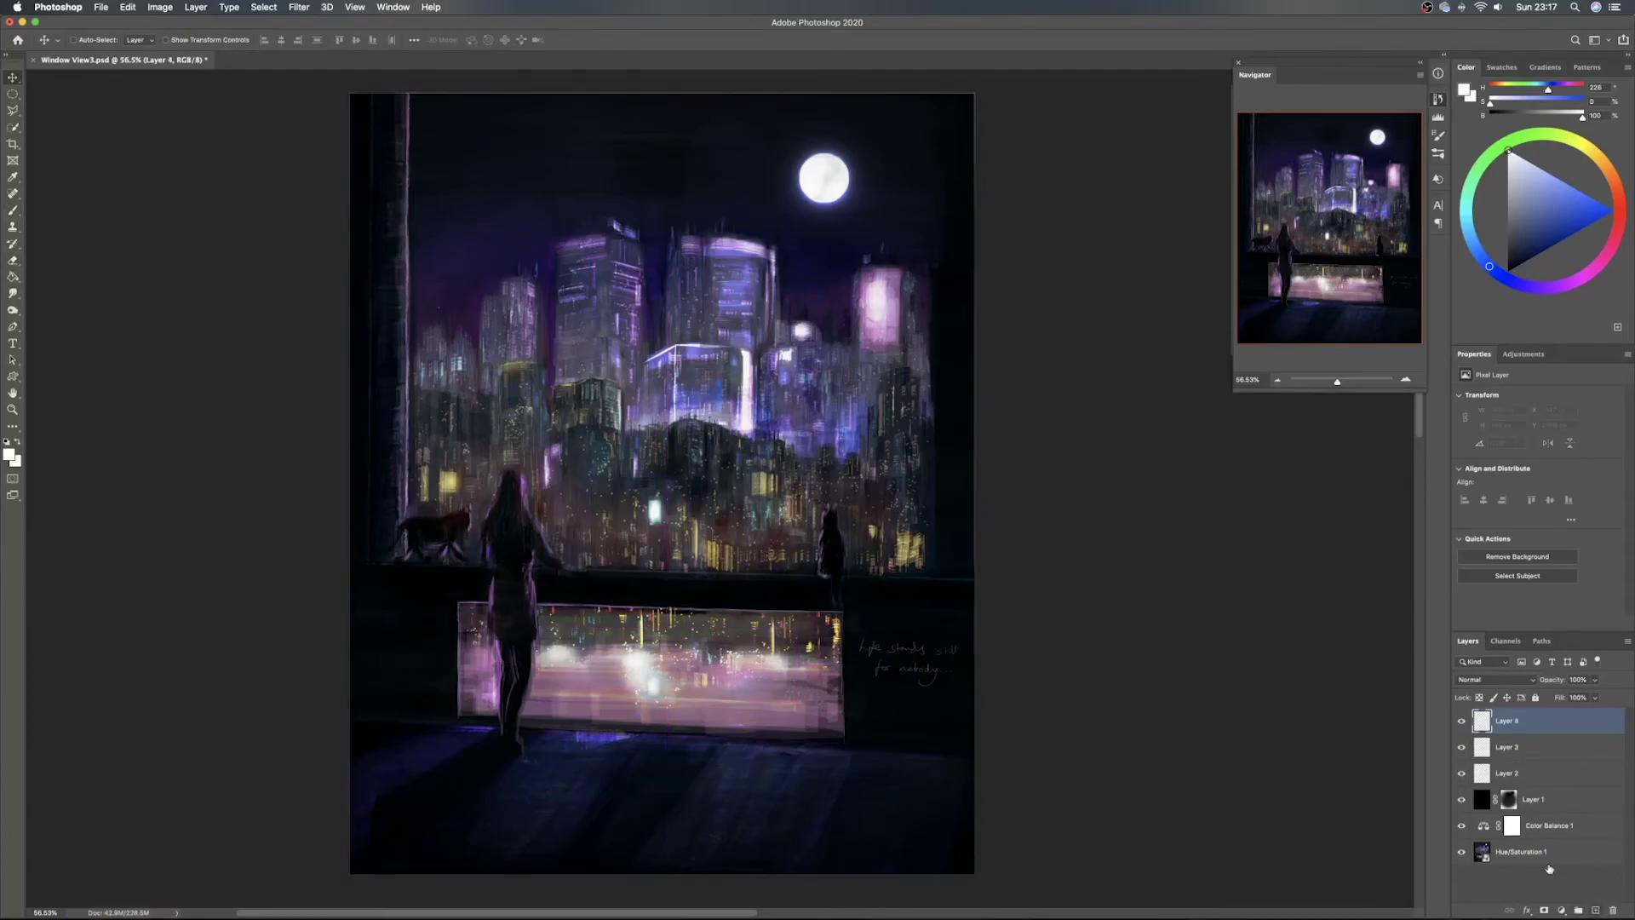
key("b")
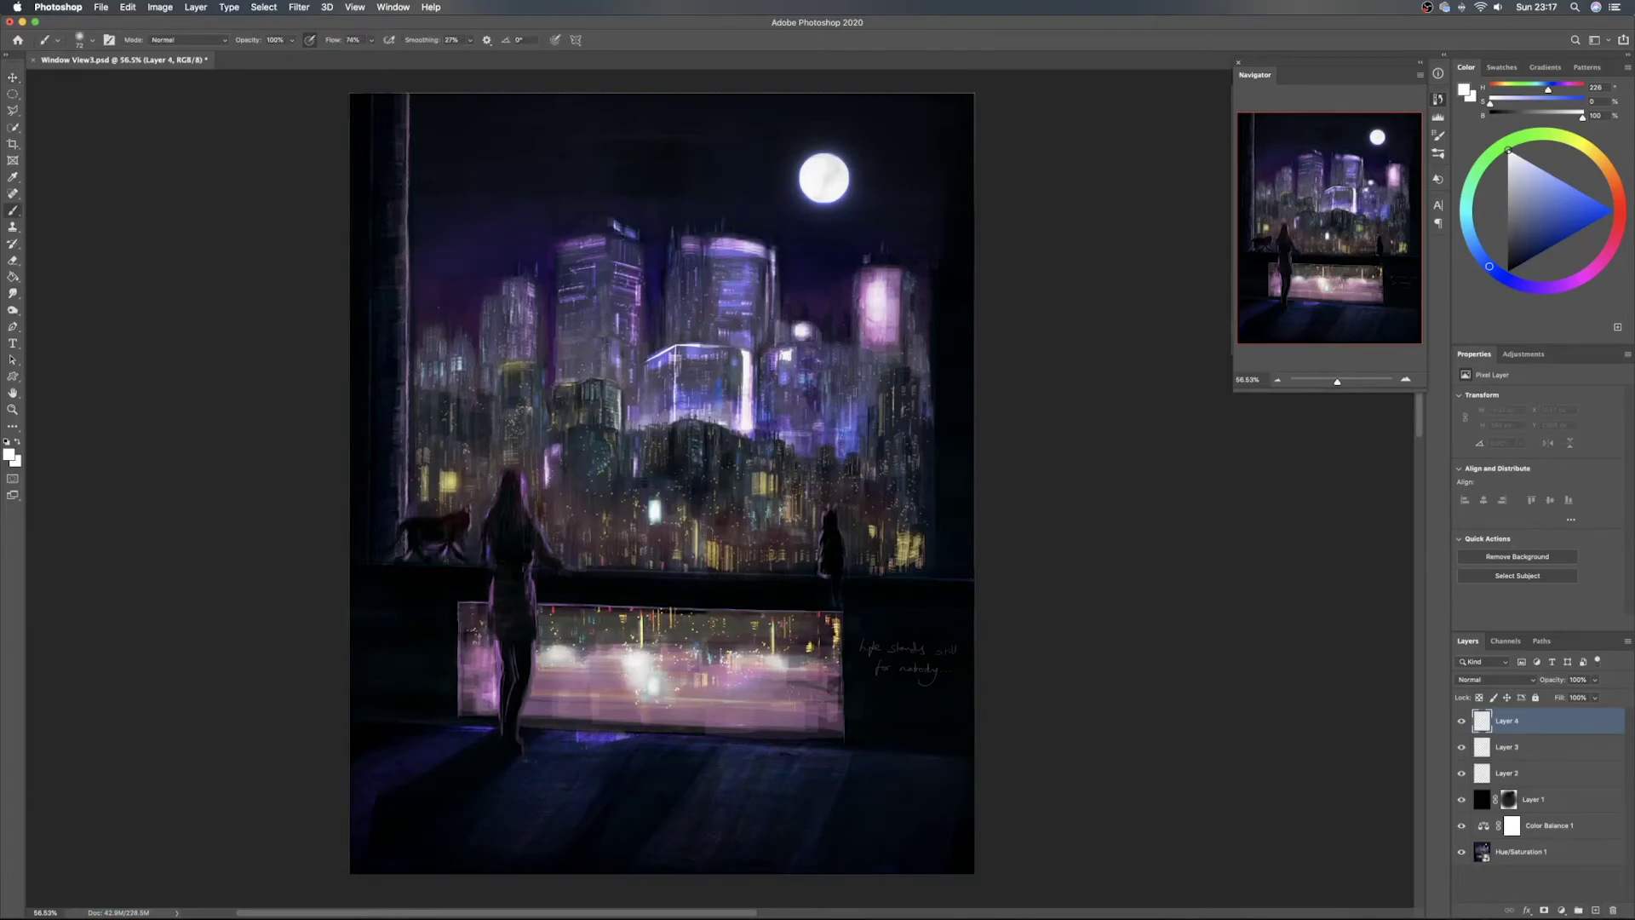
right_click(705, 570)
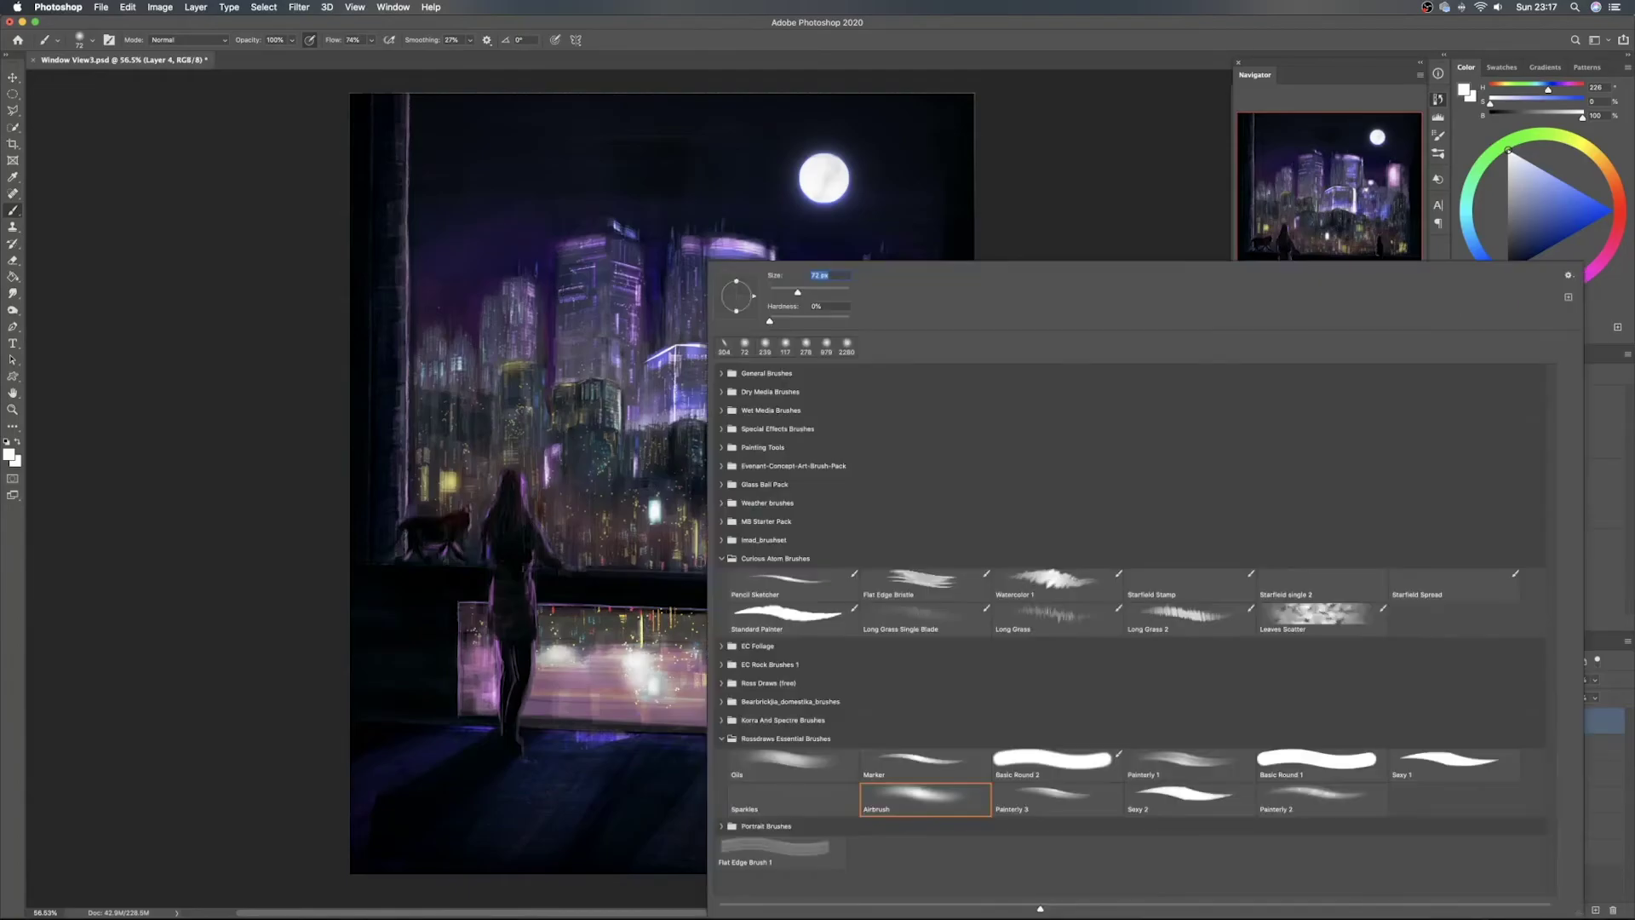
double_click(797, 593)
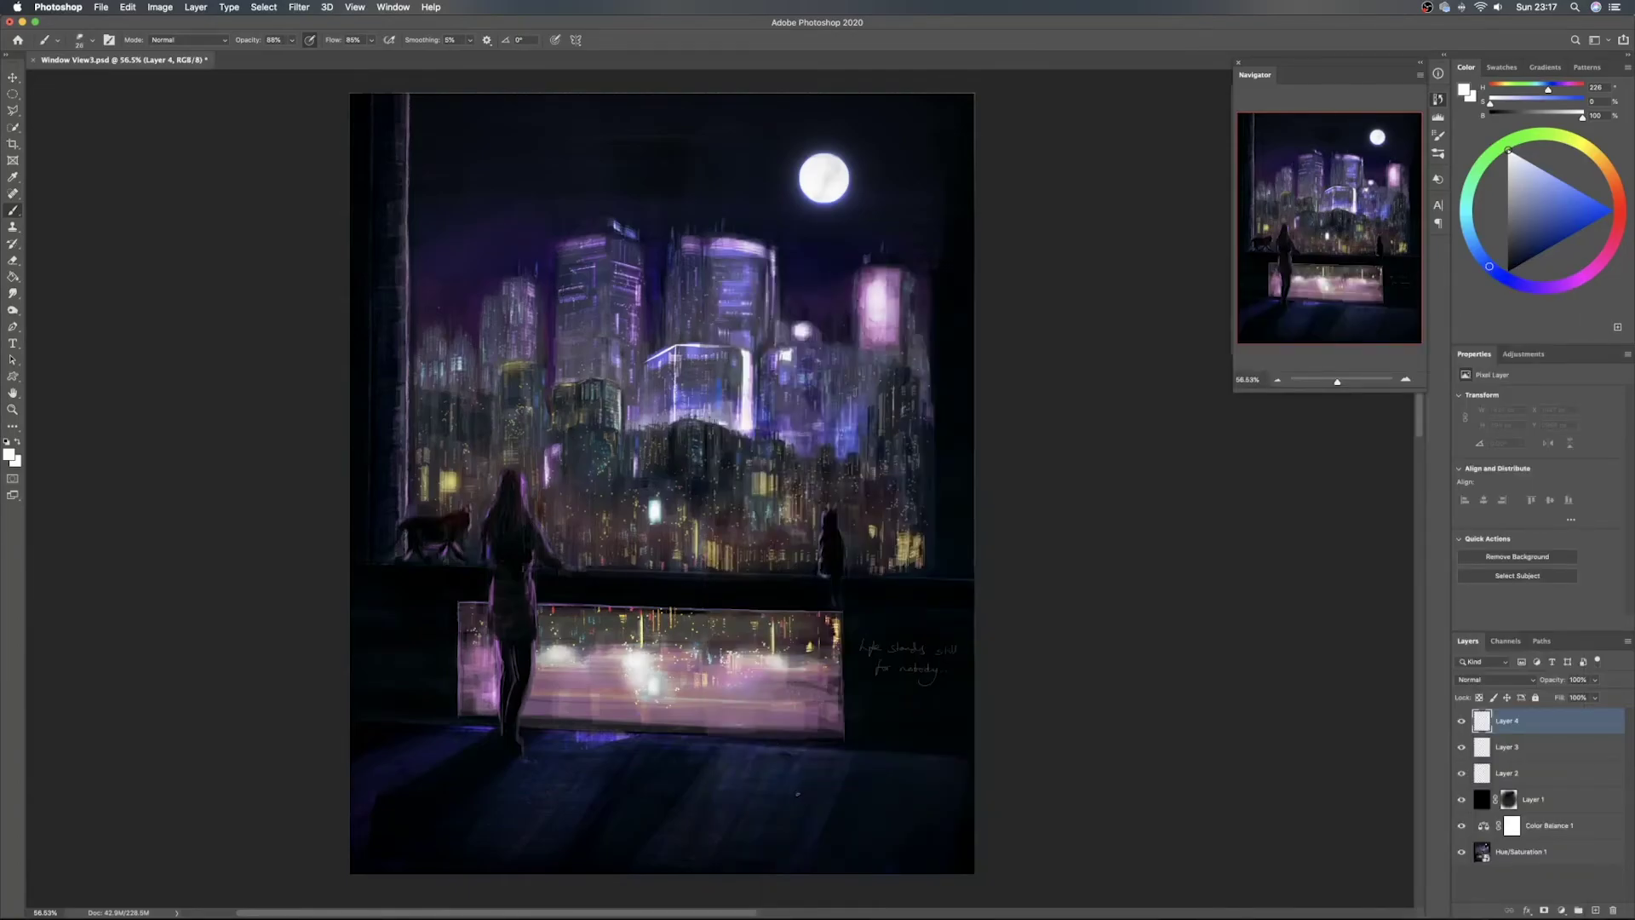
Choose a pale lavender blue and draw a small handwritten signature in the painting's lower-right corner
left_click_drag(885, 815, 878, 812)
left_click(1540, 167)
left_click_drag(1539, 166, 1535, 165)
left_click_drag(901, 830, 909, 862)
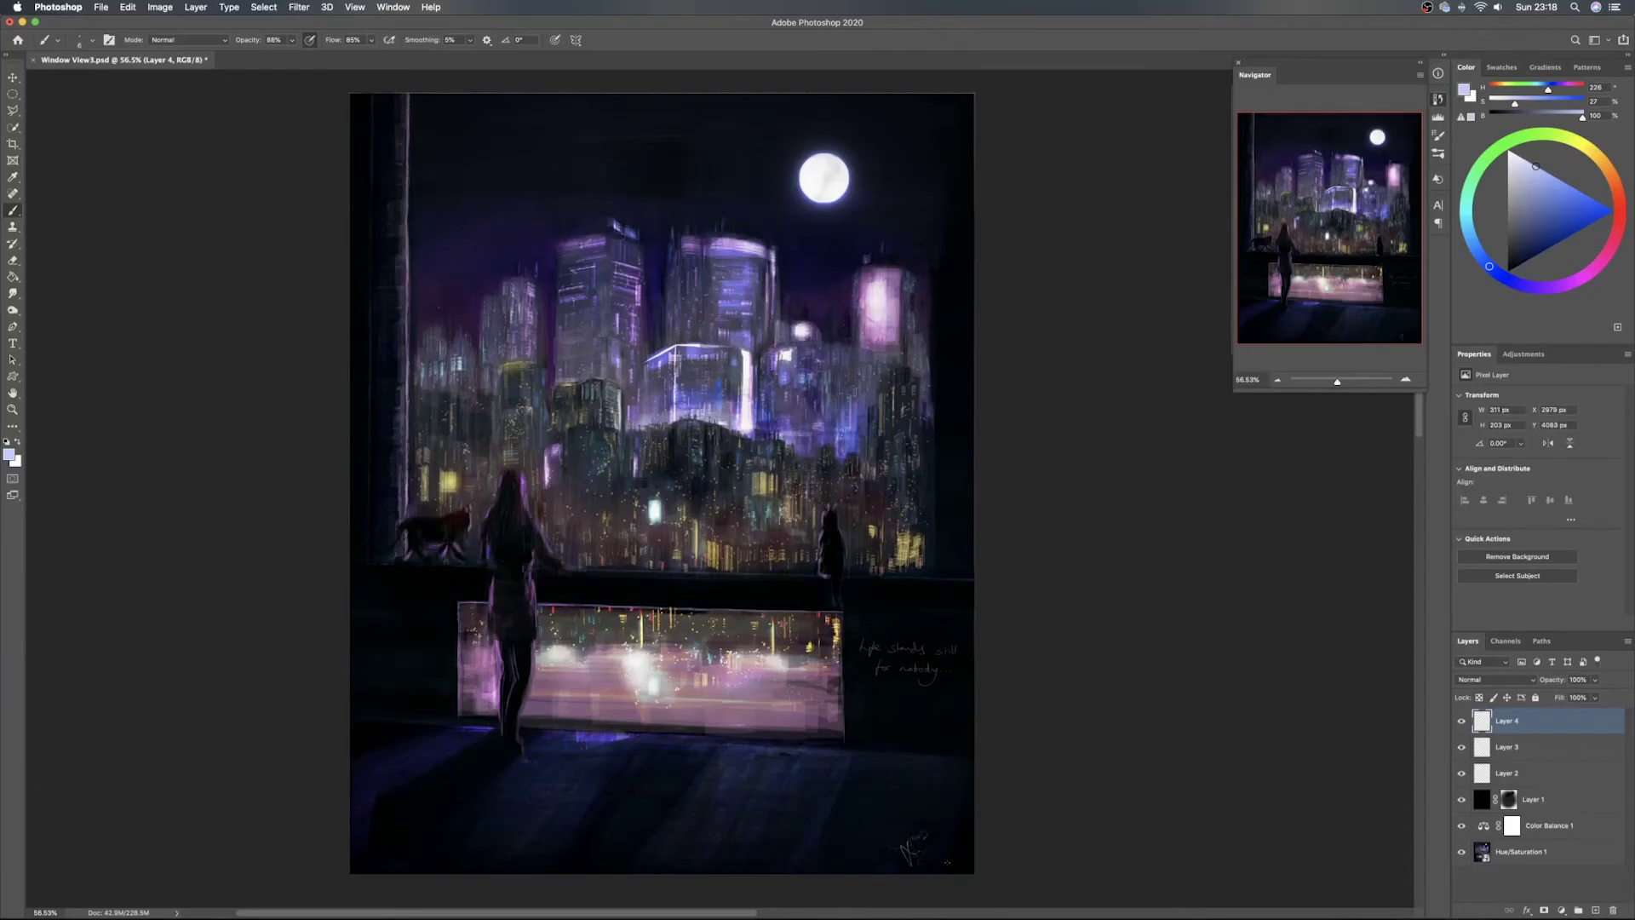
Undo the signature strokes and redraw the signature smaller near the painting's lower-right corner
key("super+z")
key("super+z")
mouse_move(912, 844)
left_mouse_down()
mouse_move(938, 834)
mouse_move(932, 855)
left_mouse_up()
key("super+z")
key("super+z")
key("super+z")
mouse_move(940, 830)
left_mouse_down()
mouse_move(920, 837)
mouse_move(949, 872)
left_mouse_up()
Shift the handwritten signature closer to the canvas's lower-right corner
key("v")
left_click_drag(949, 852, 991, 858)
key("ctrl+t")
key("Return")
Reduce the signature layer's opacity to 62%, refit the signature just inside the canvas corner, and save the document
left_click_drag(1561, 689, 1528, 685)
key("super+t")
left_click_drag(979, 852, 954, 825)
key("Return")
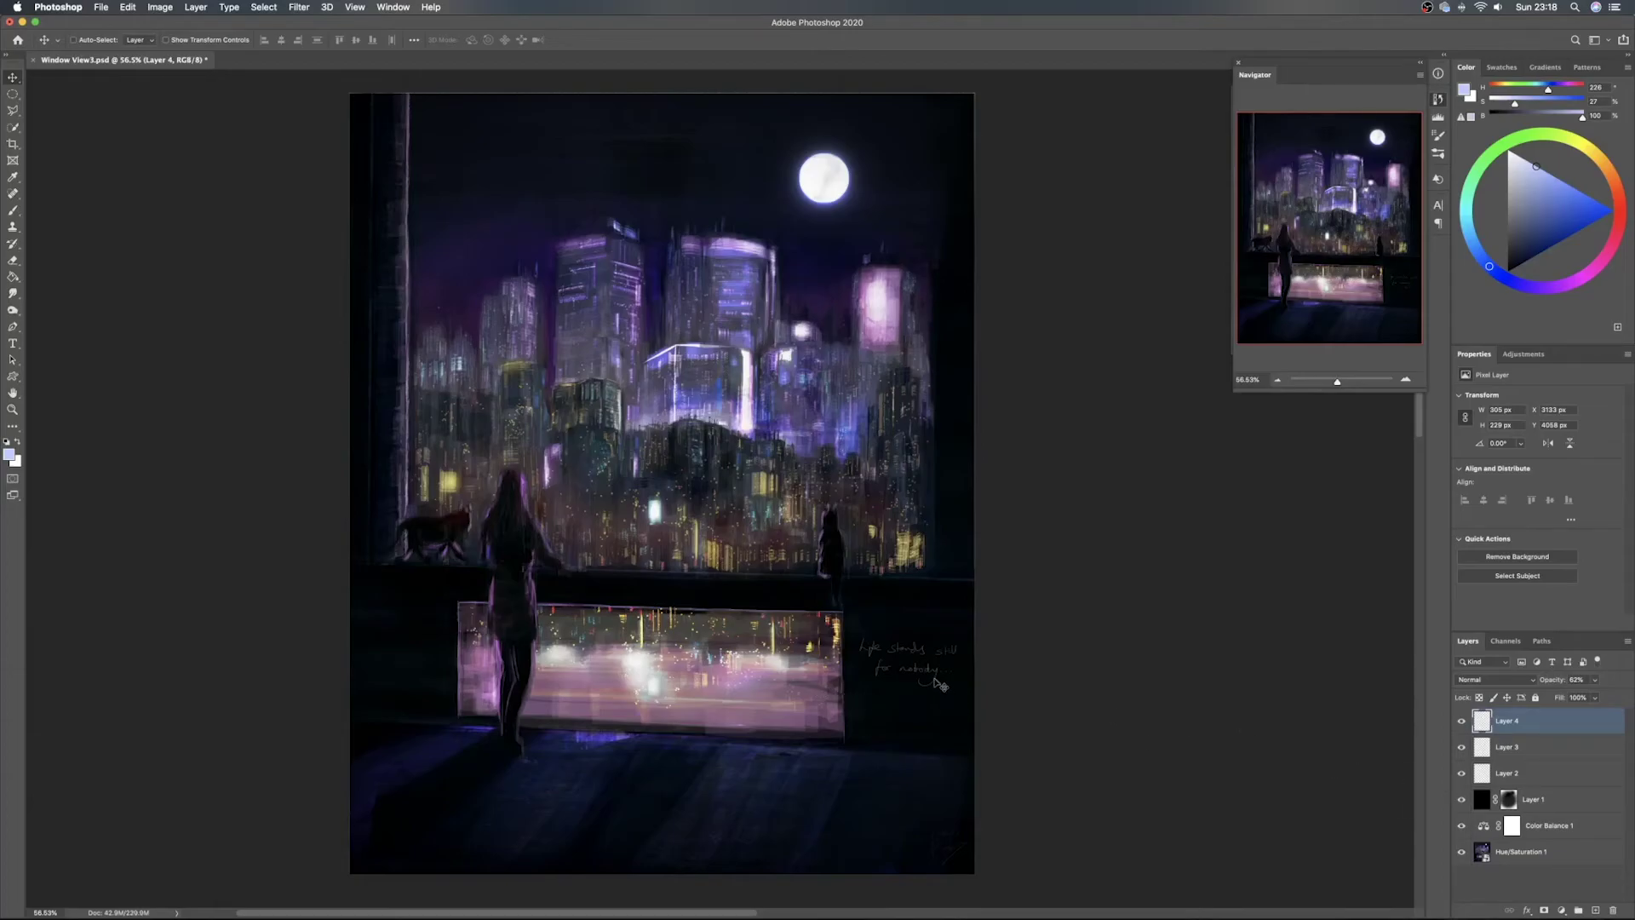
scroll(849, 662, "down", 2)
left_click_drag(862, 716, 856, 704)
key("super+s")
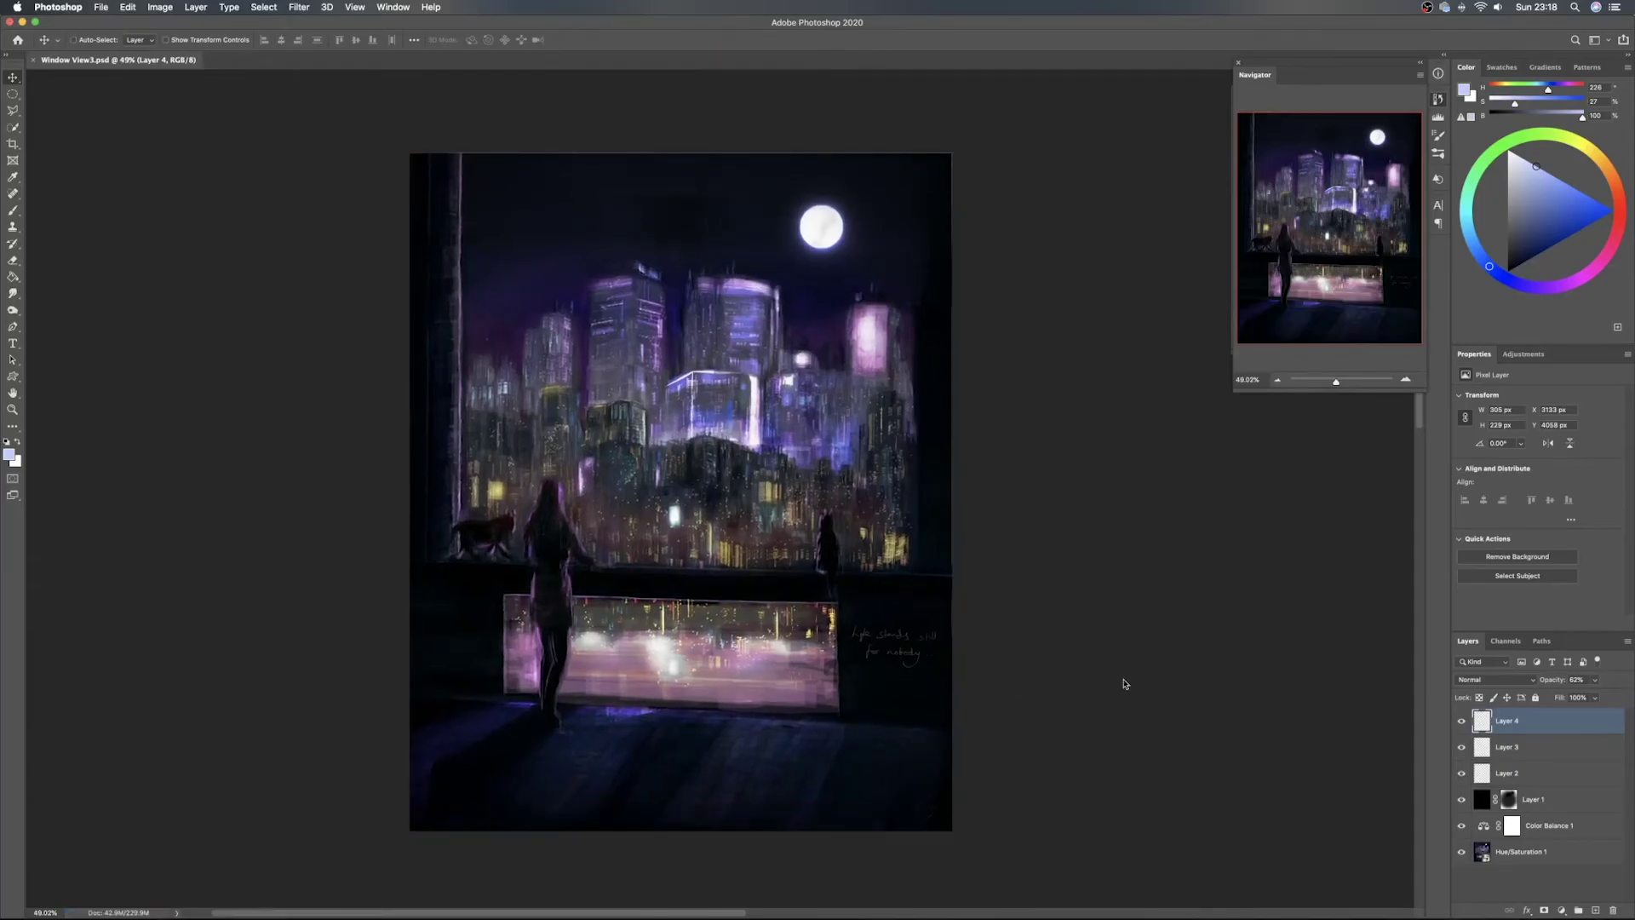
Mirror the canvas horizontally back and forth to check the composition, and inspect the painting at 100%
key("super+shift+h")
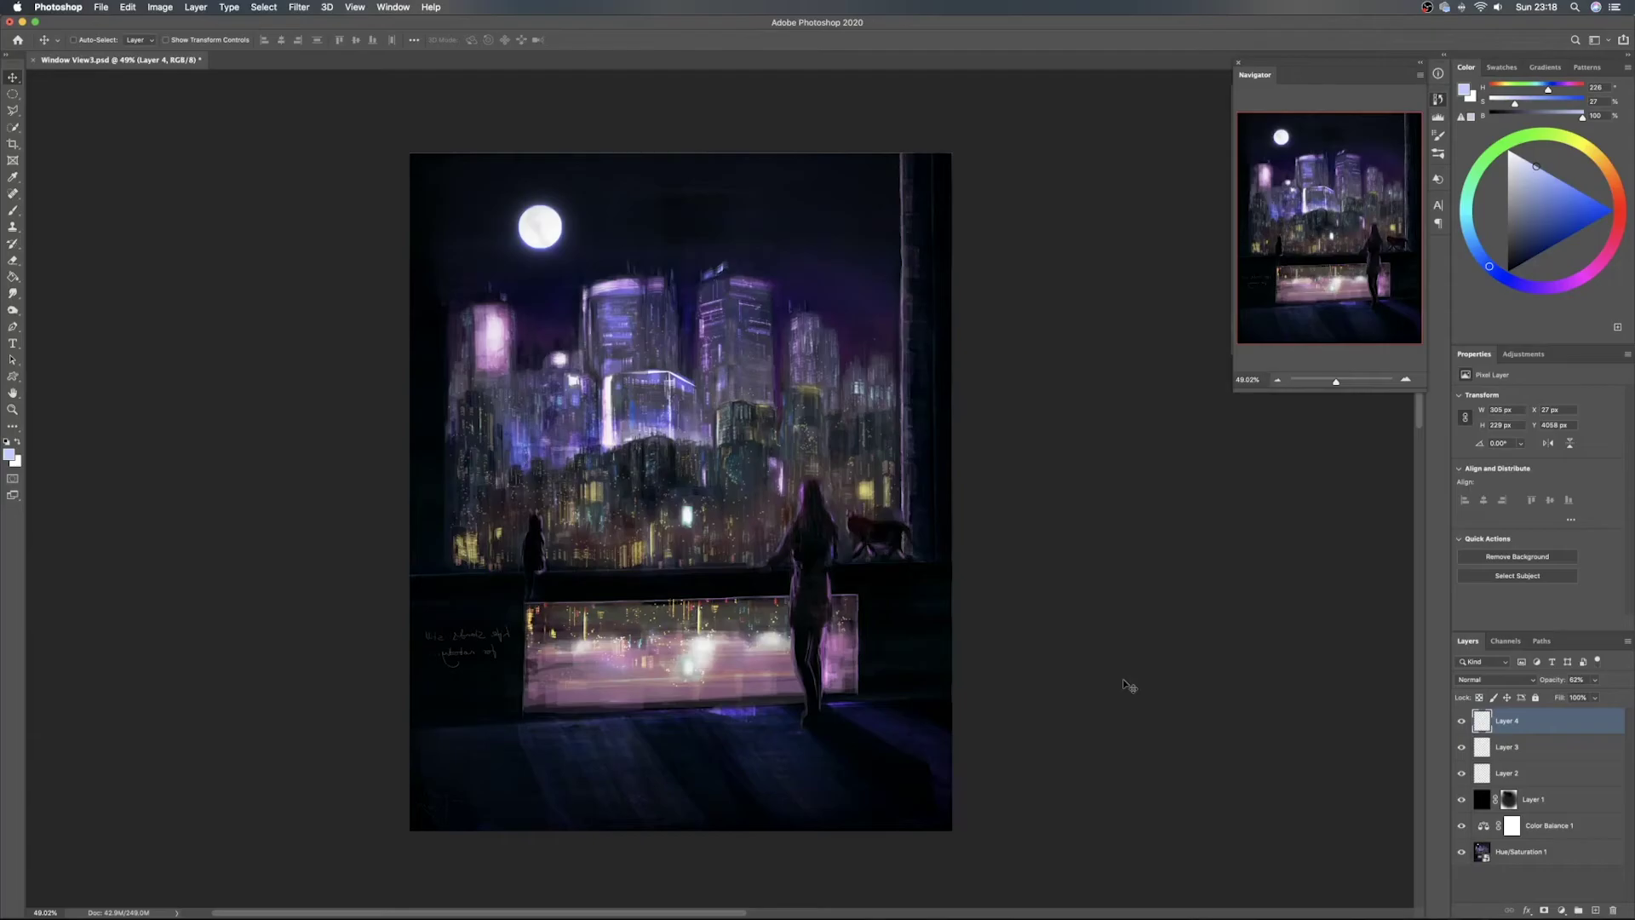
key("super+shift+h")
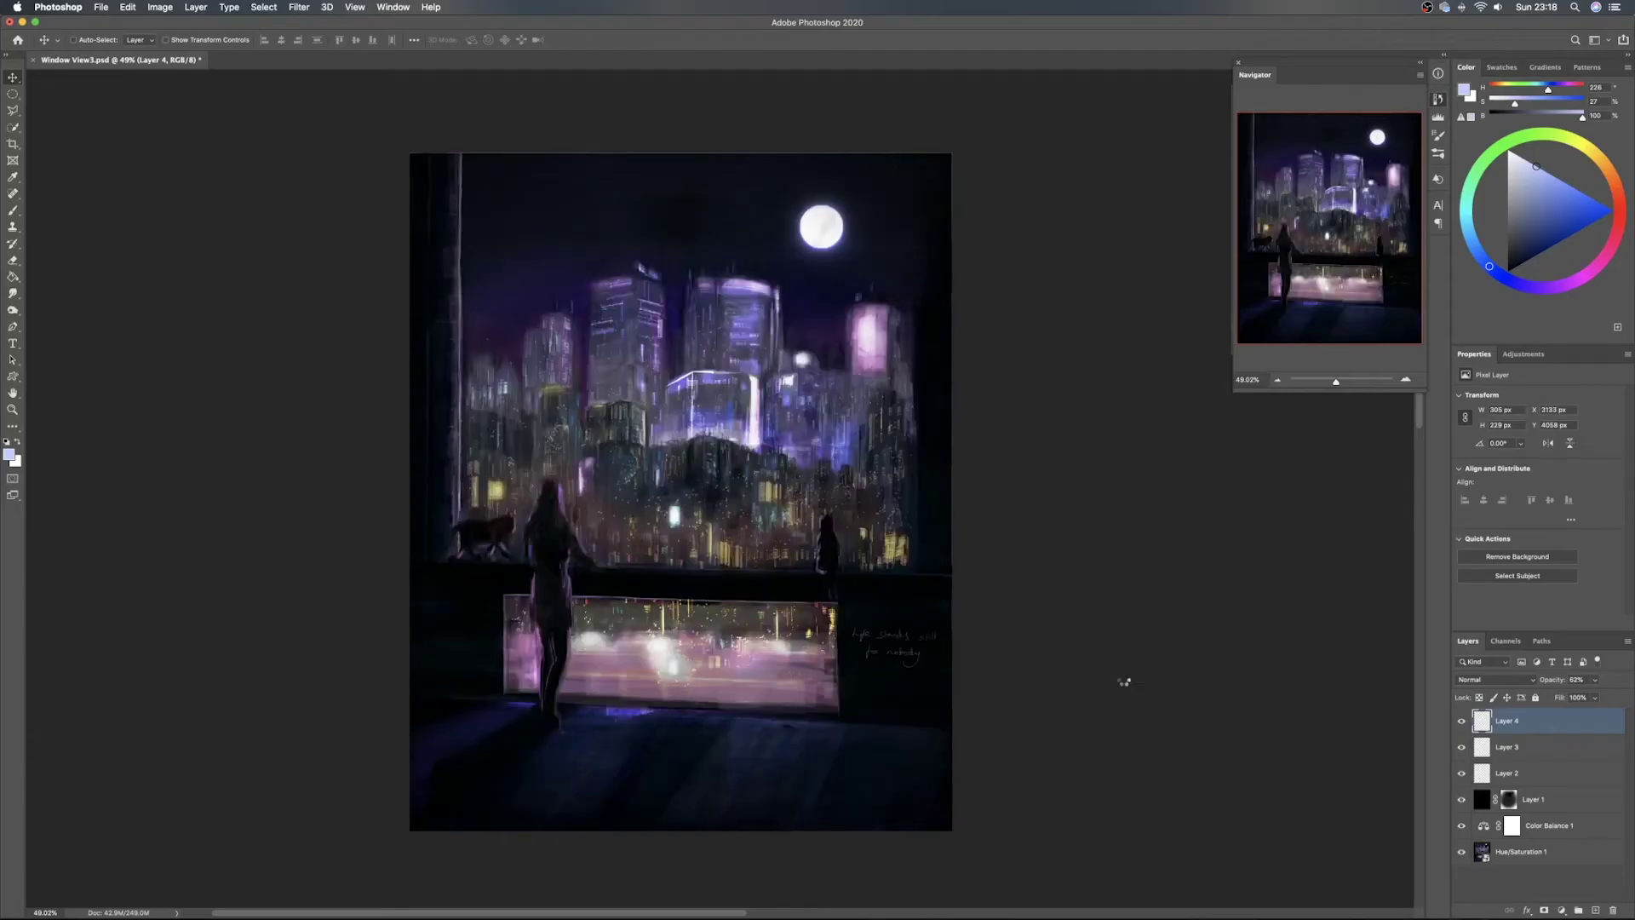
key("super+shift+h")
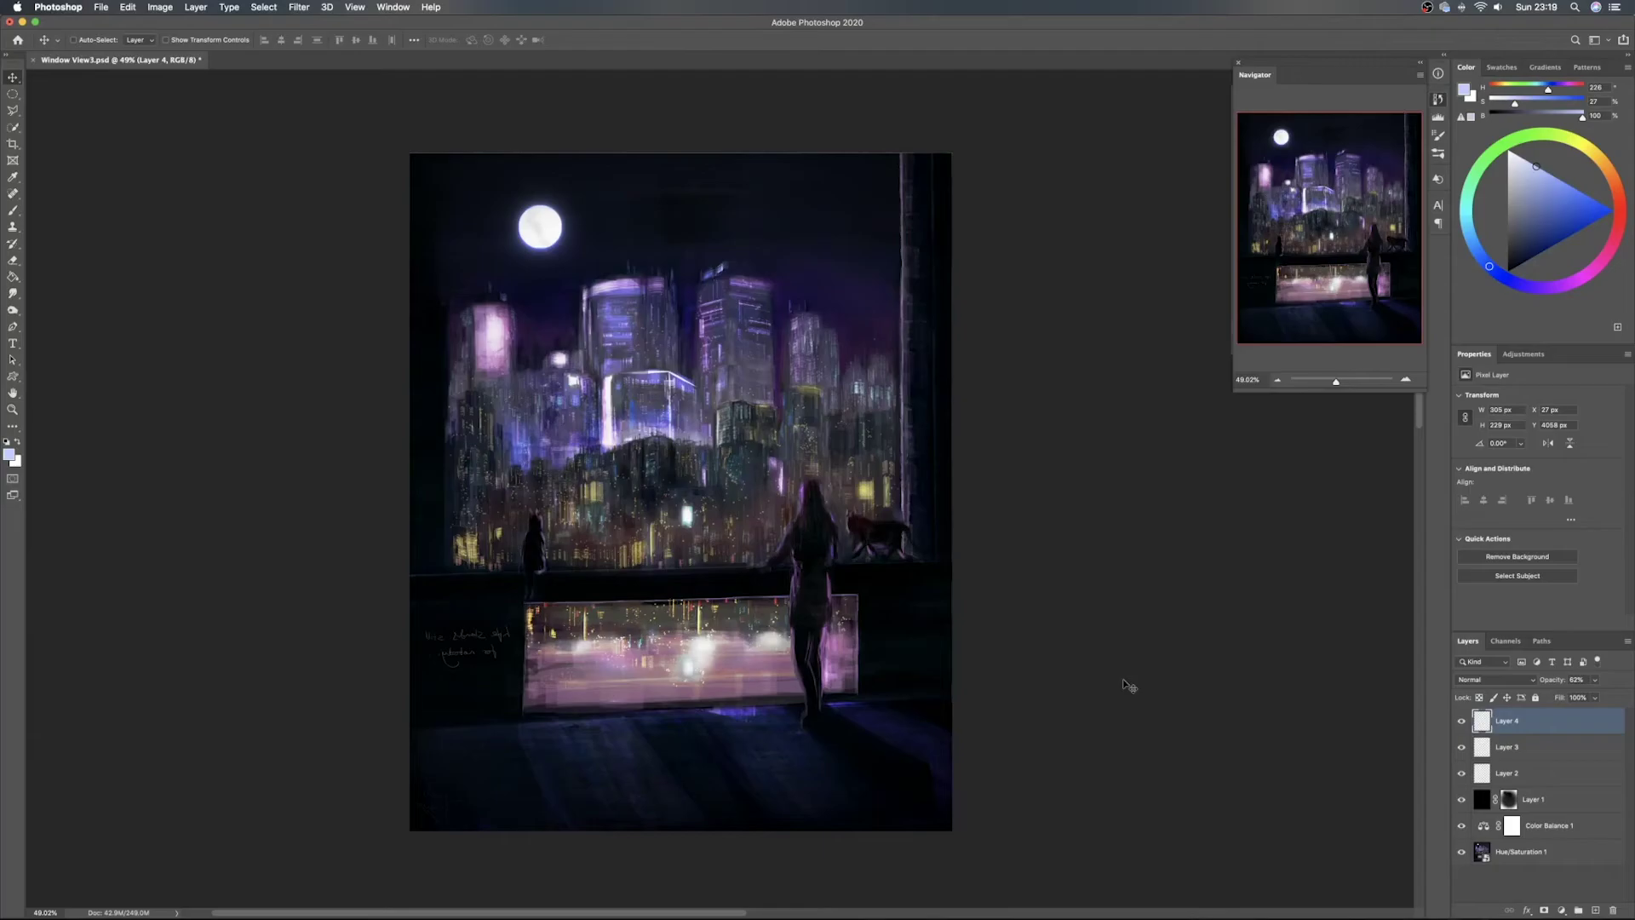
key("super+shift+h")
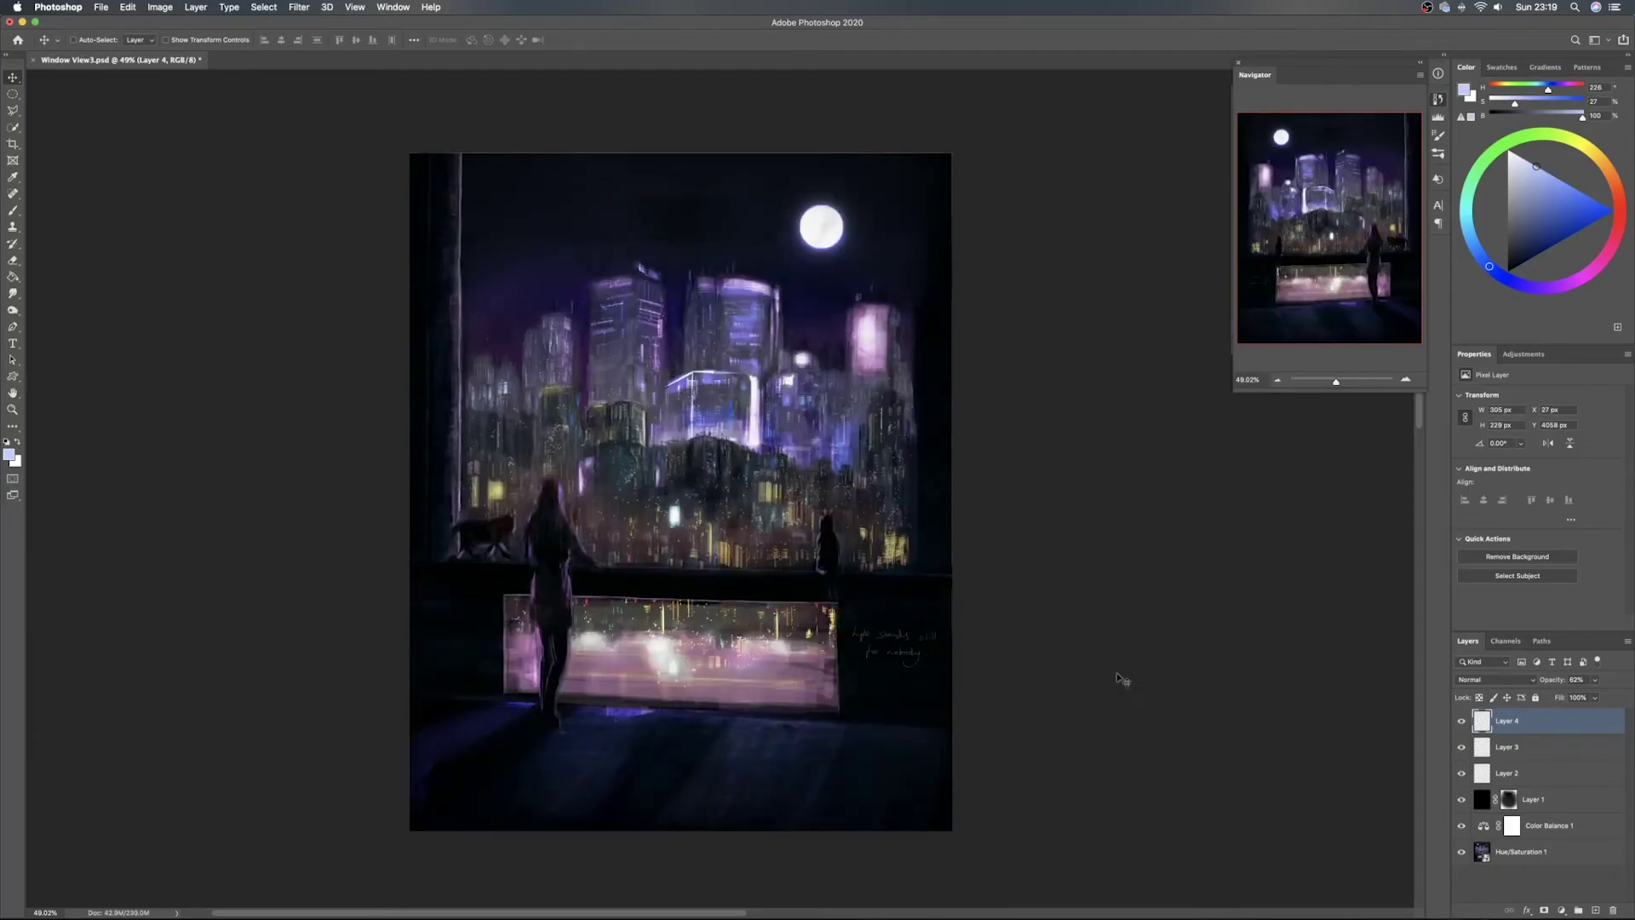
key("super+shift+h")
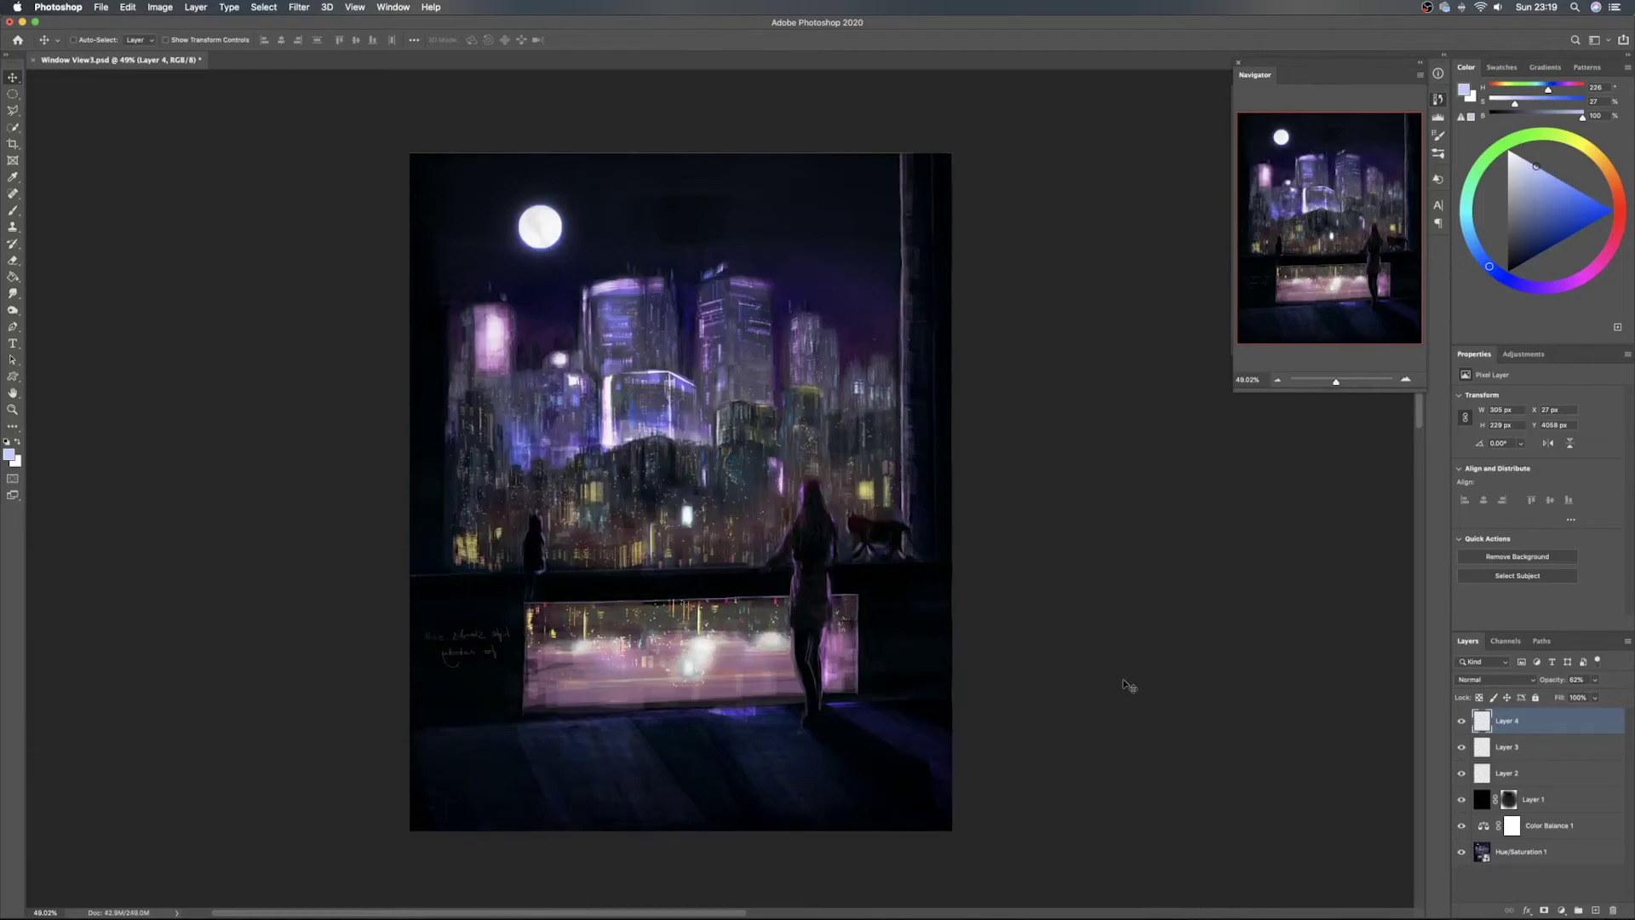
key("super+shift+h")
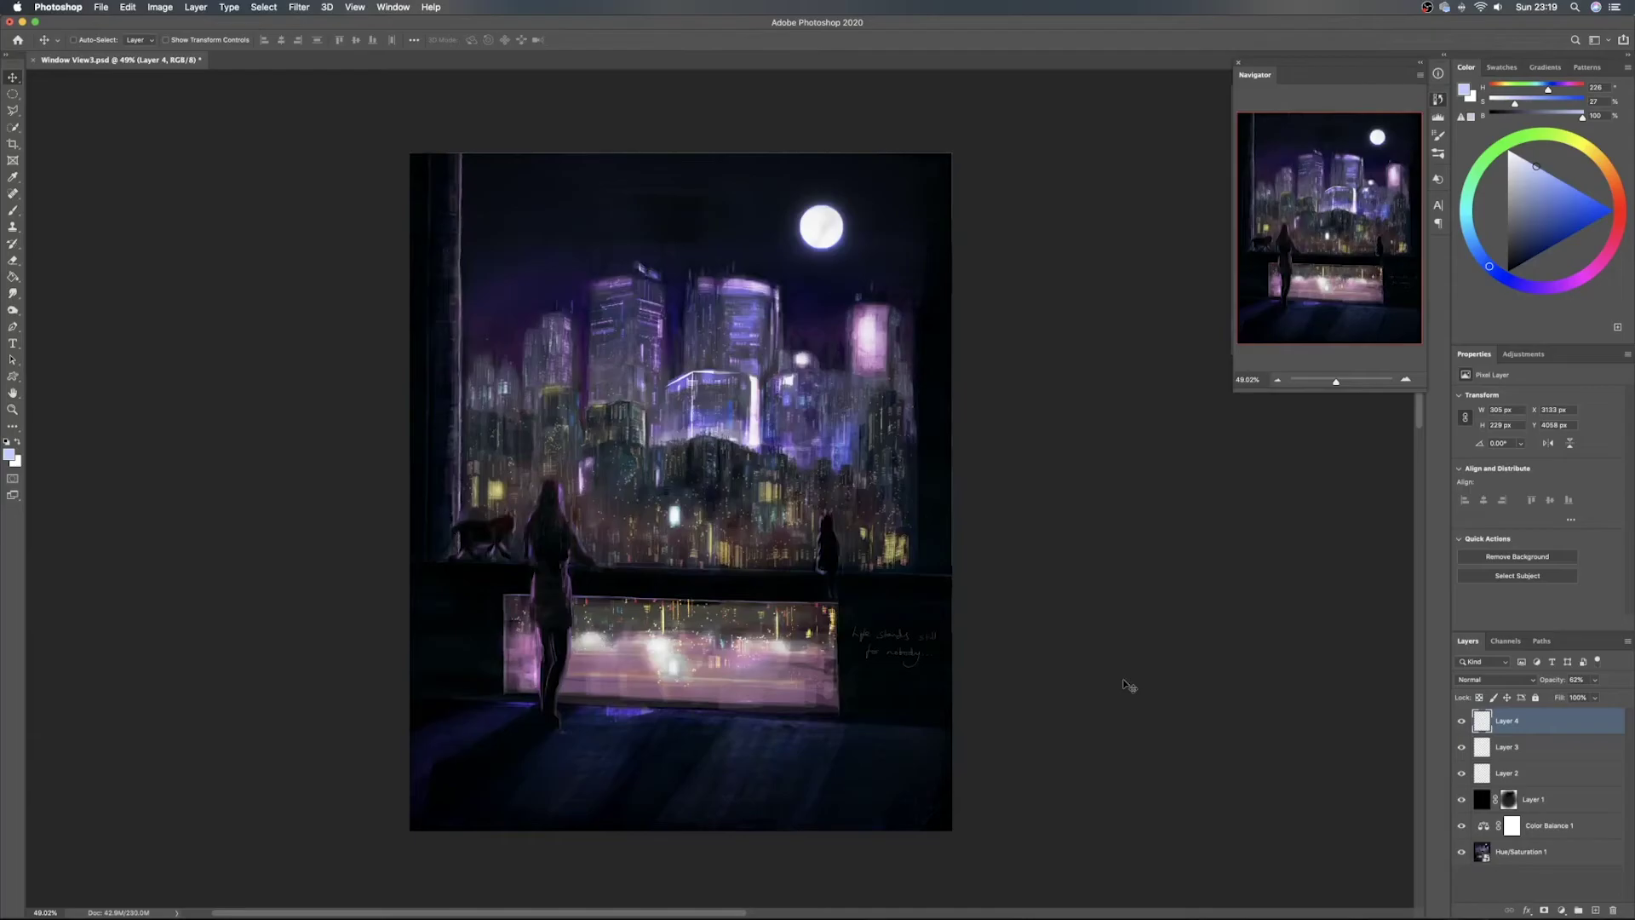
key("super+1")
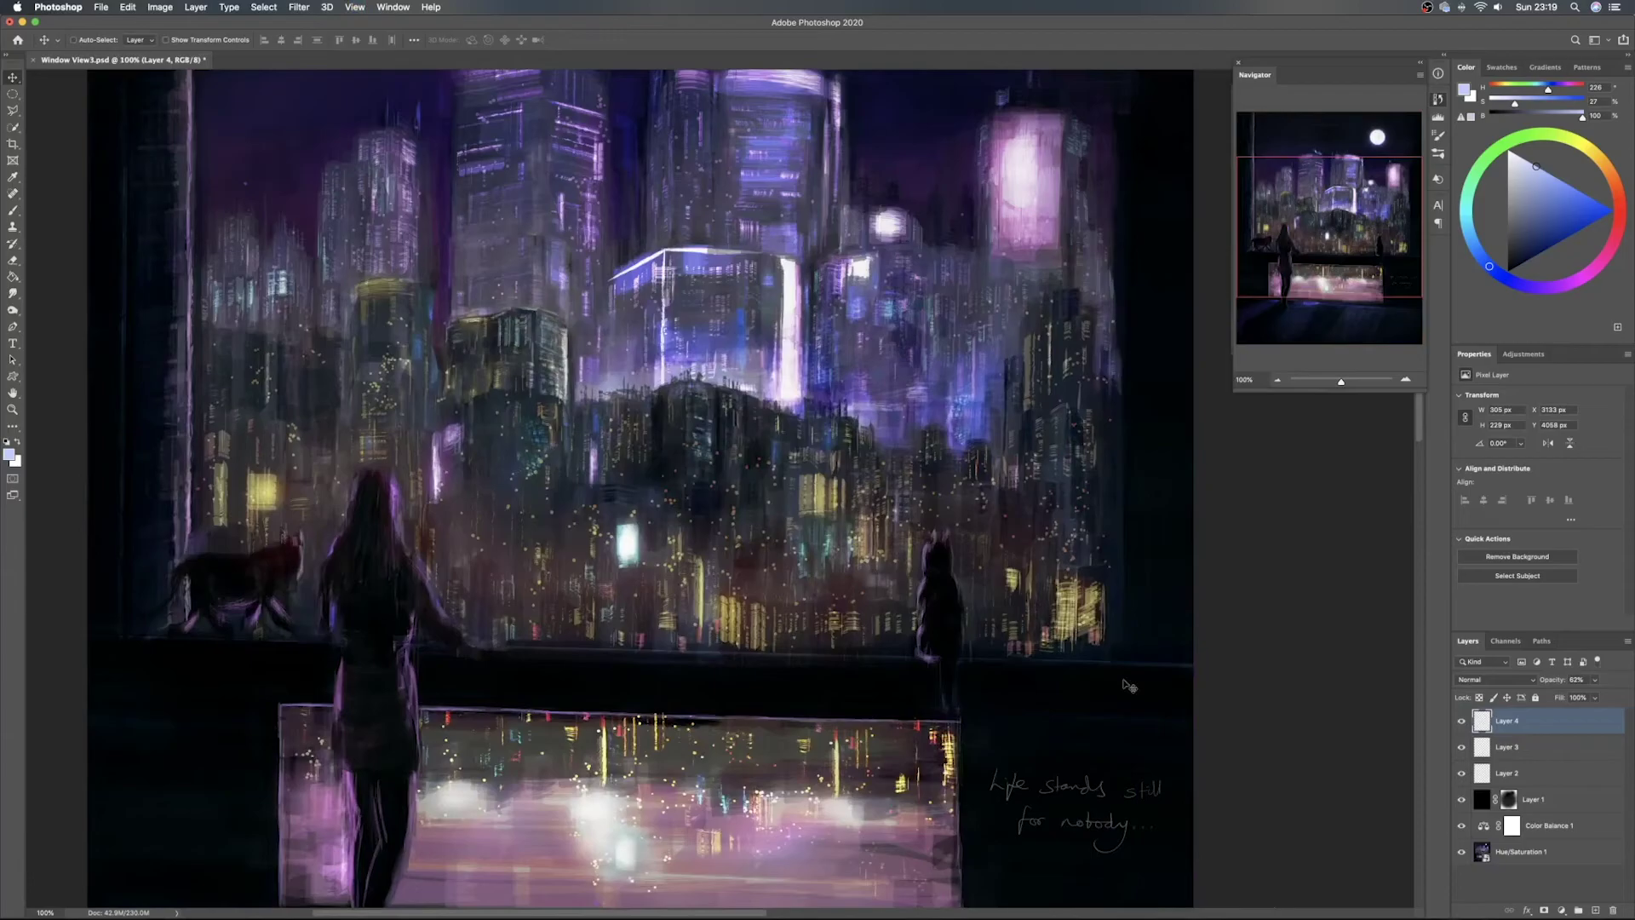
key("super+0")
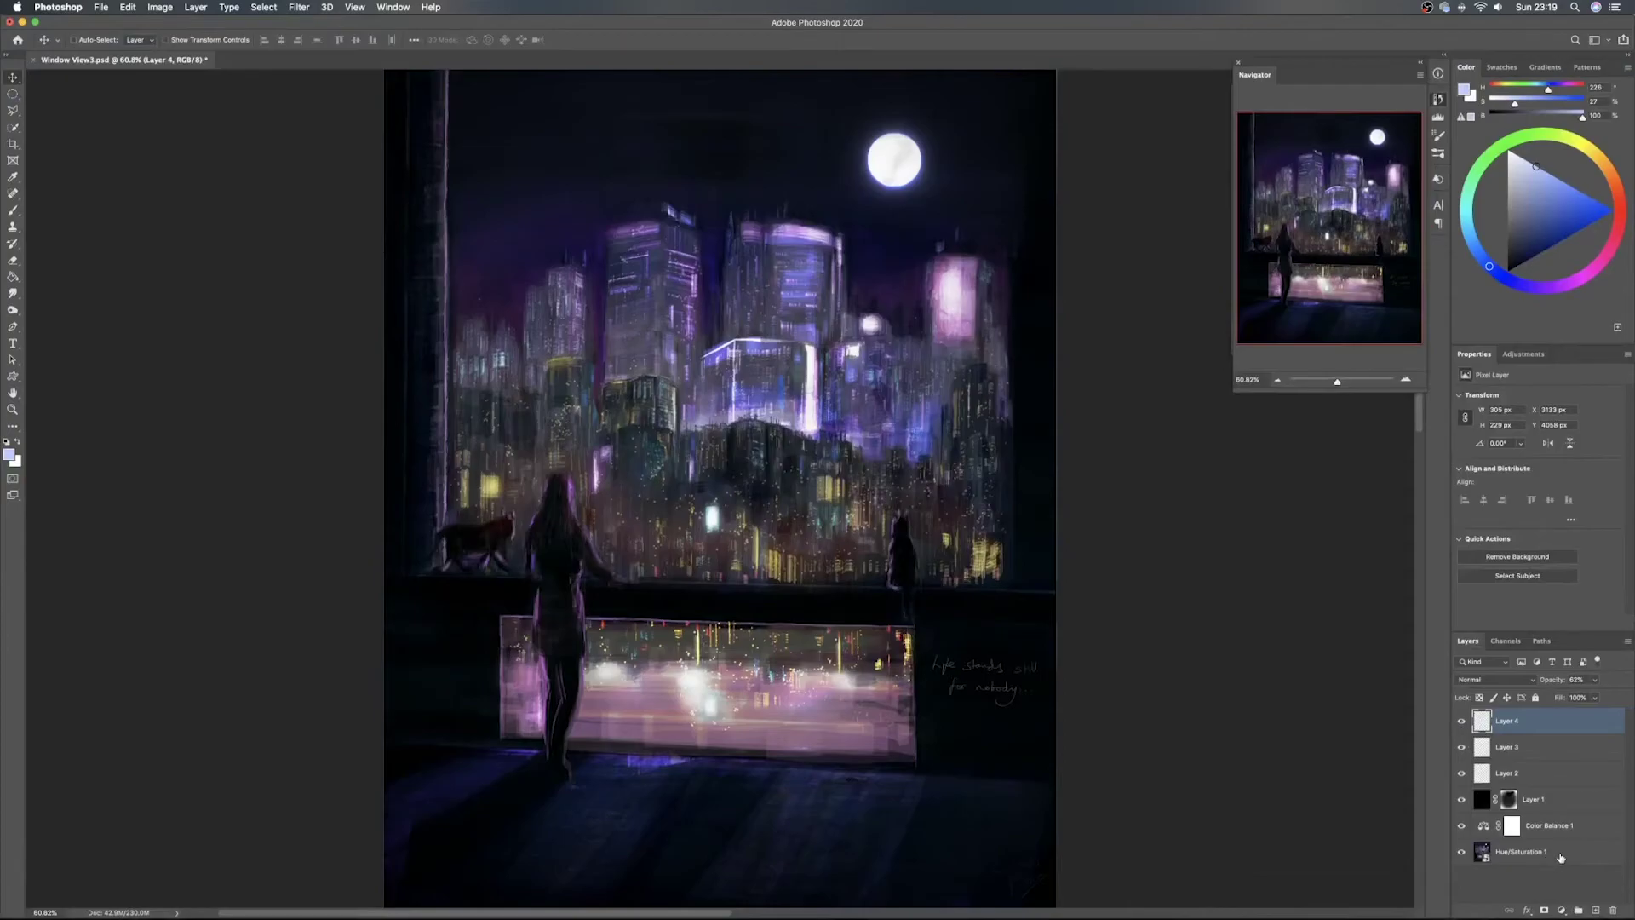
Save the document and look through the available export options
key("super+s")
left_click(58, 7)
mouse_move(100, 9)
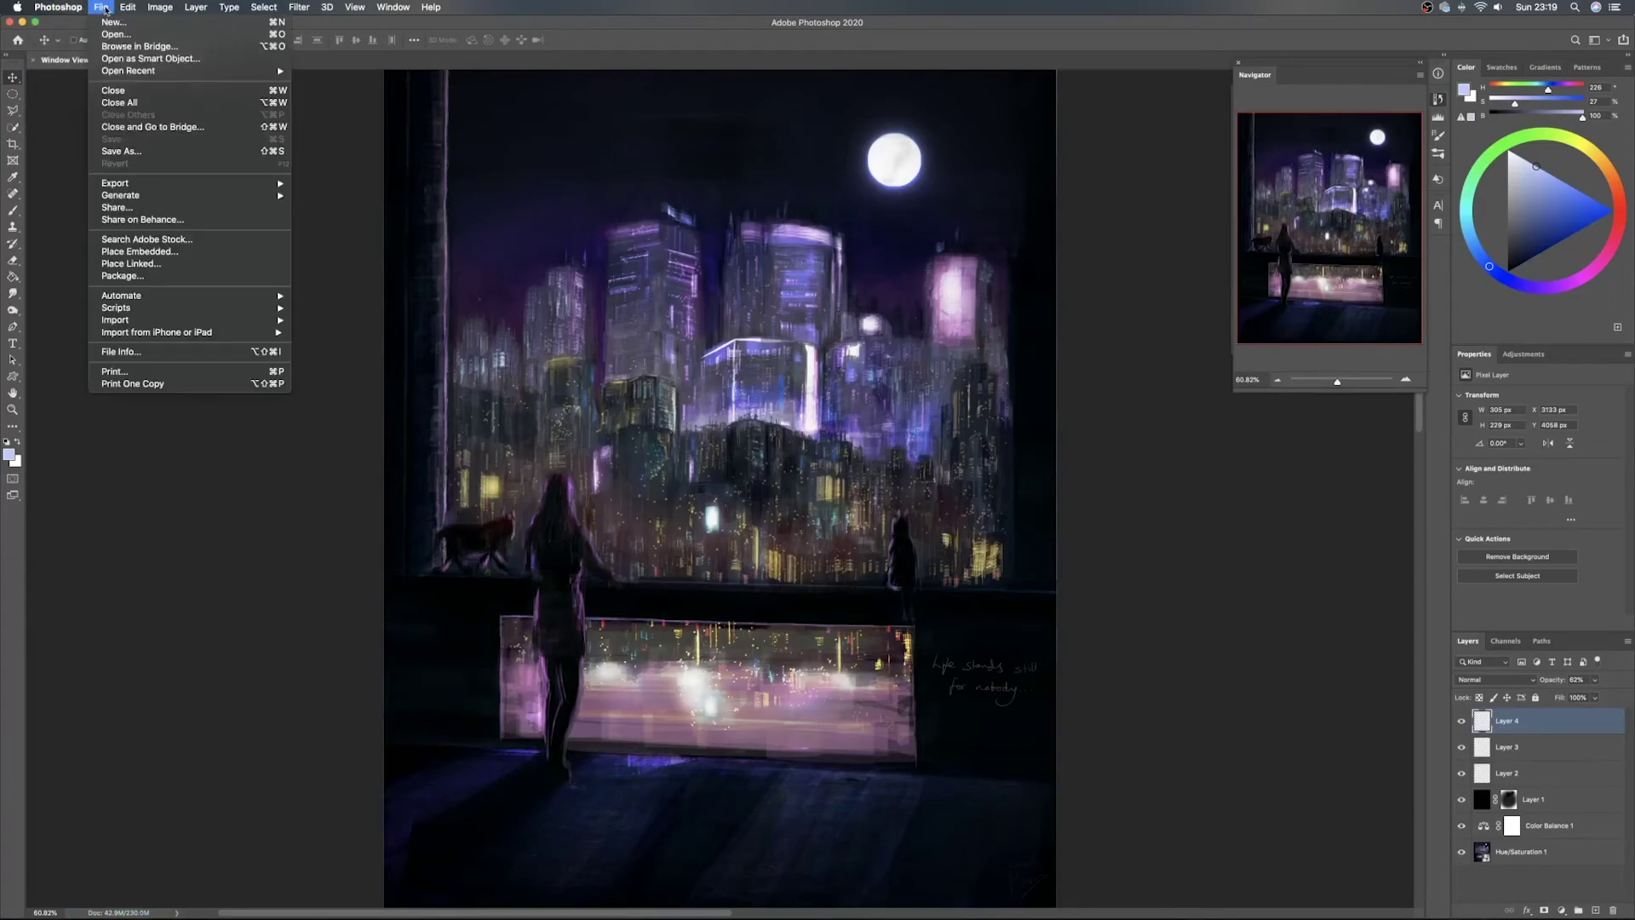
mouse_move(186, 186)
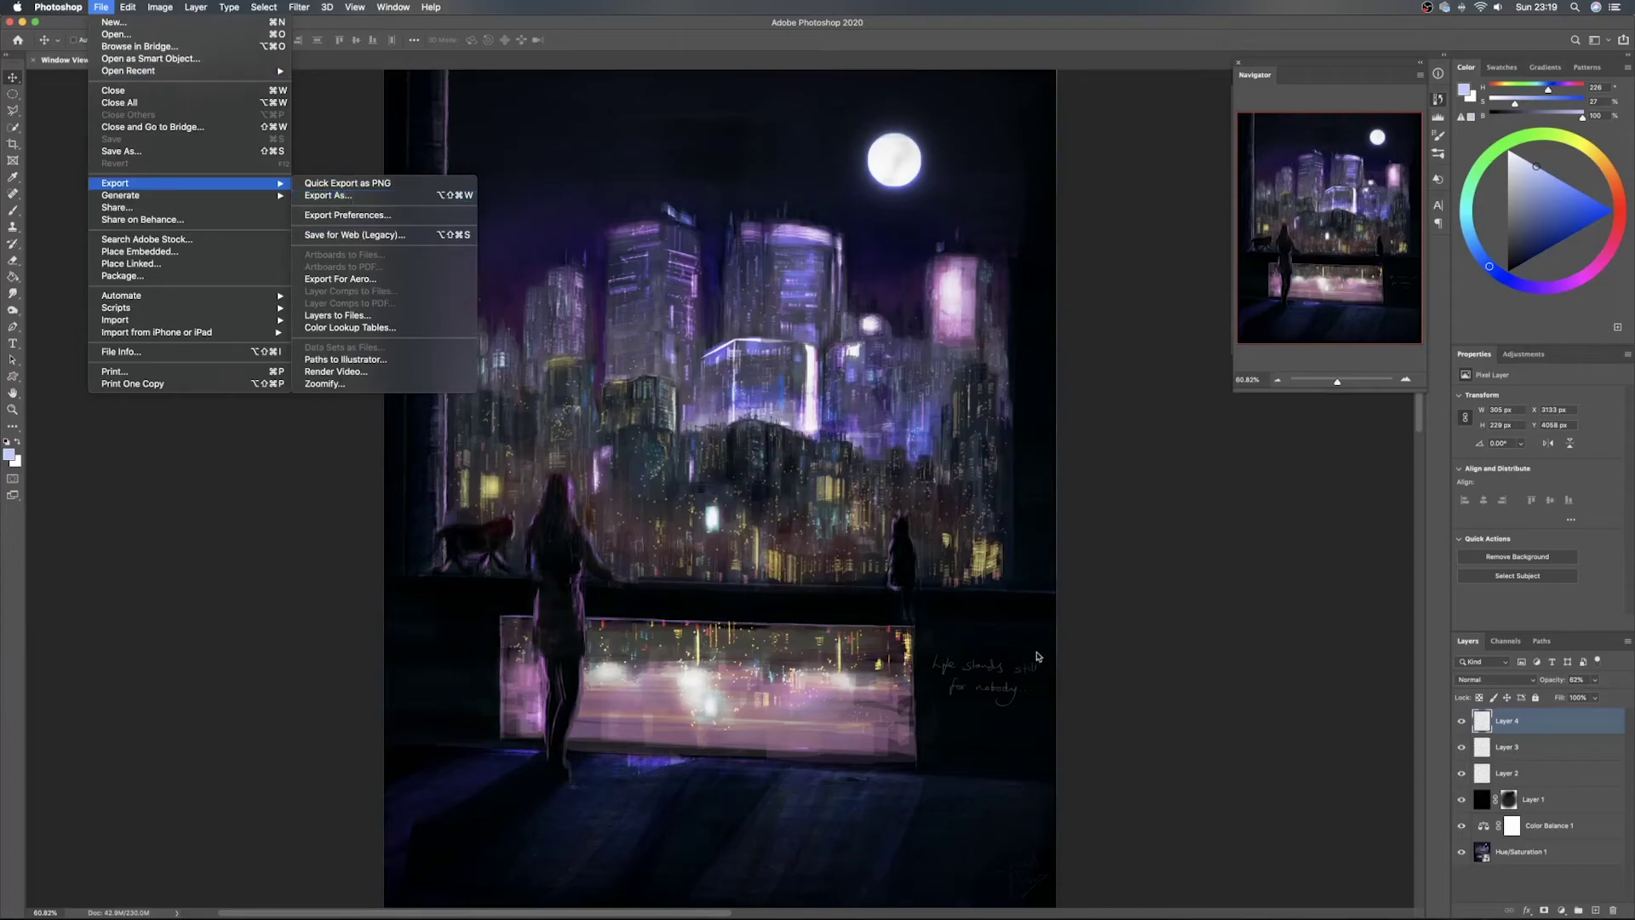
left_click(1549, 742)
left_click(1425, 7)
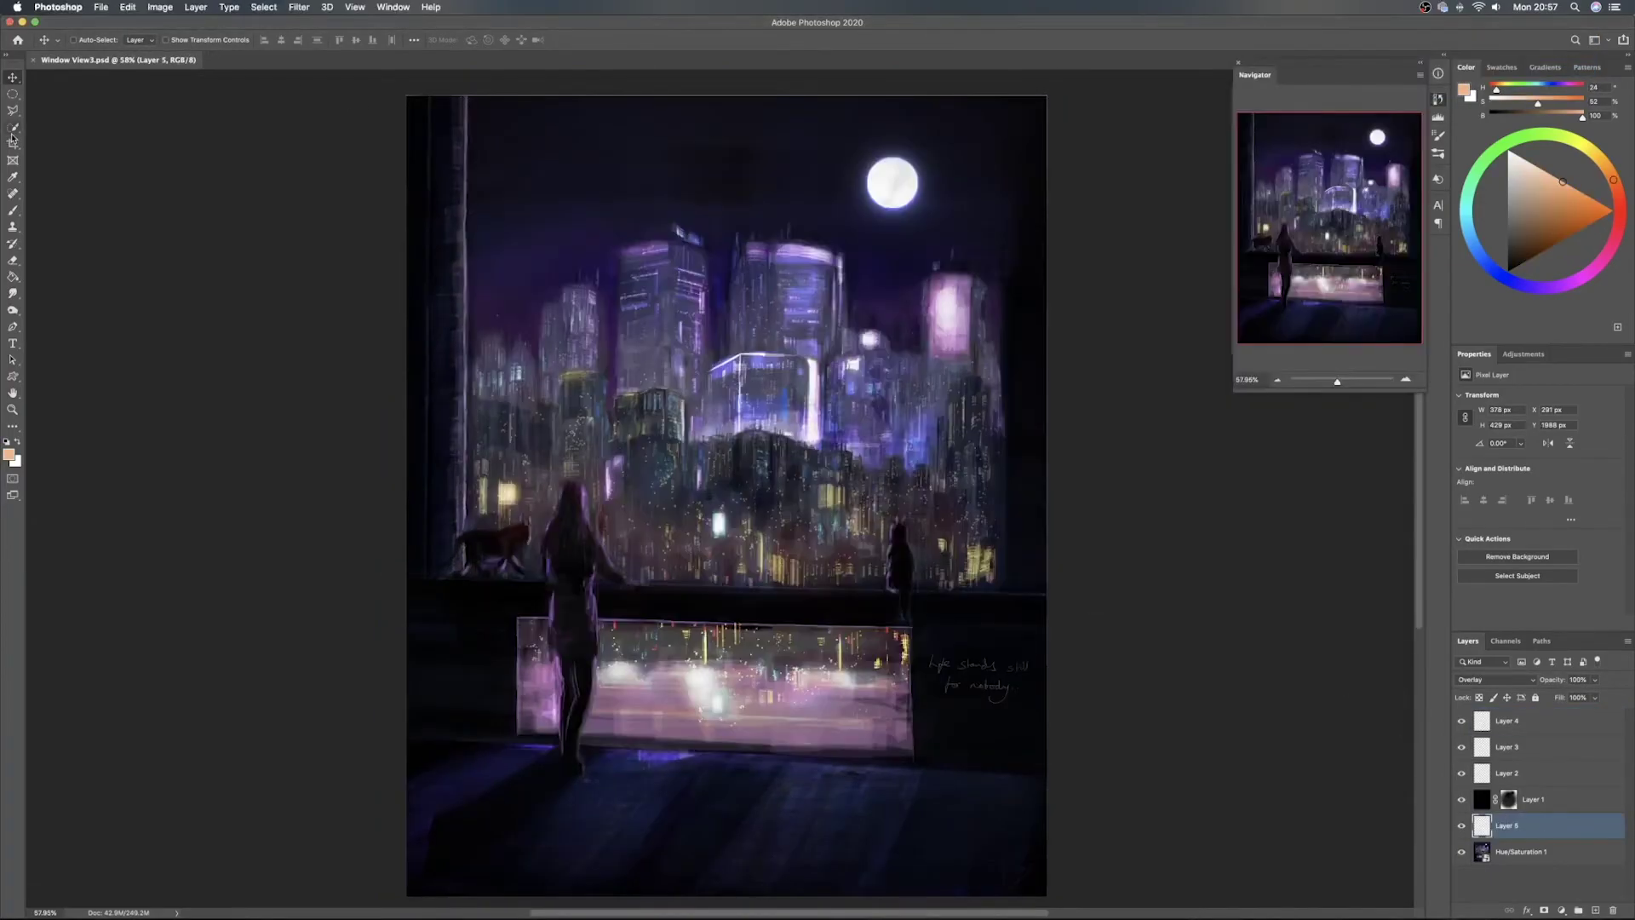
left_click(13, 143)
scroll(753, 75, "up", 2)
scroll(748, 134, "up", 5)
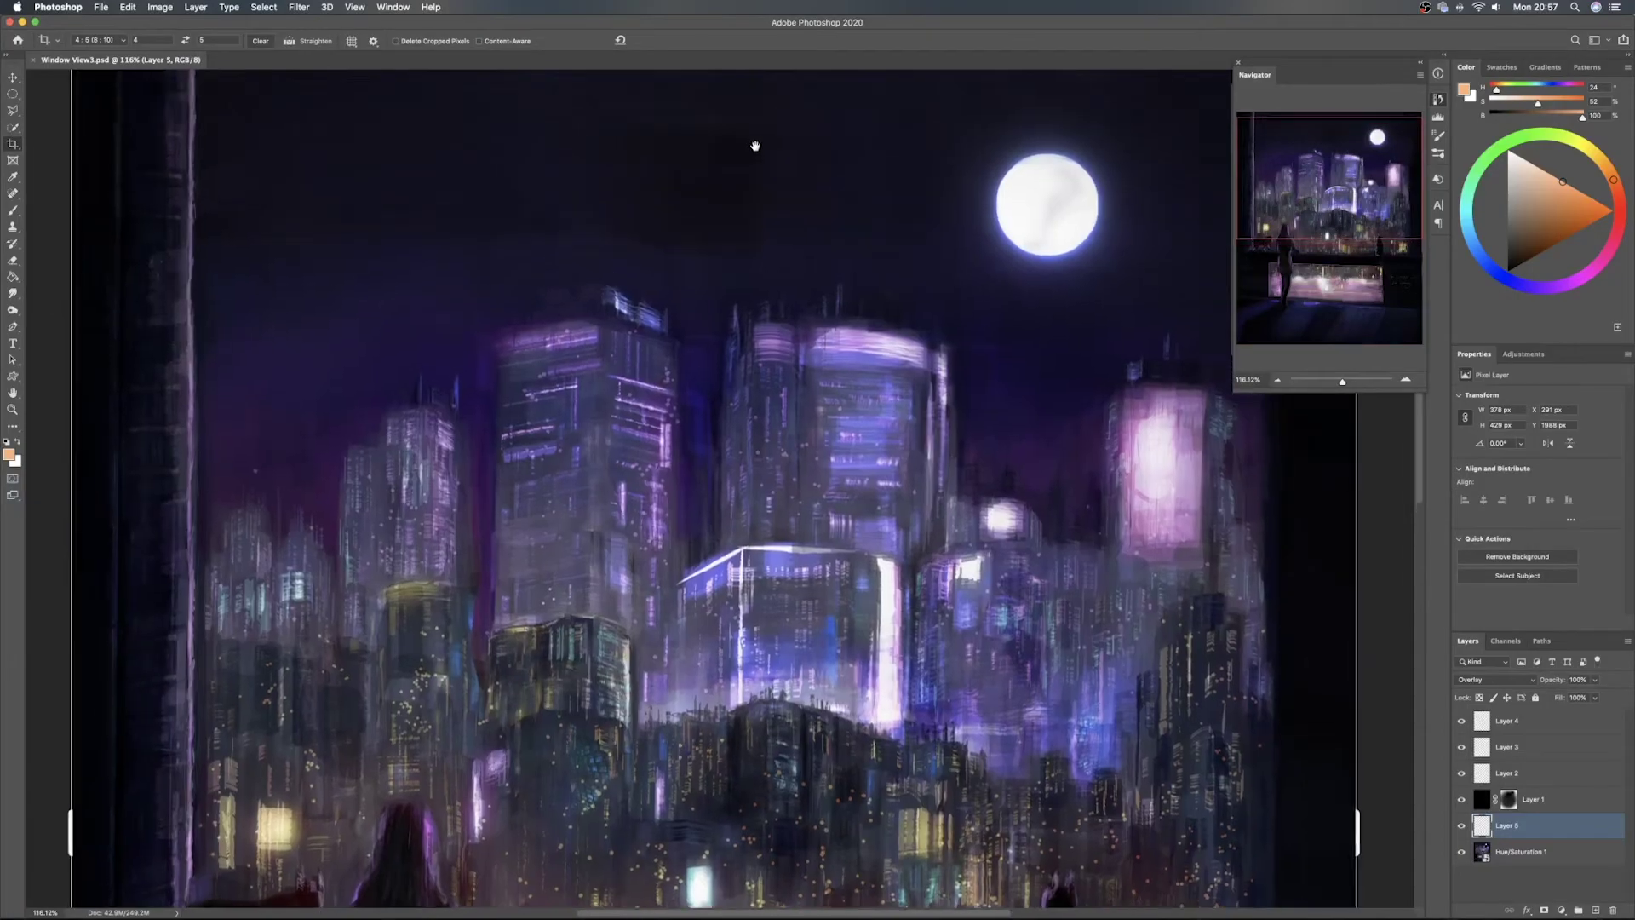
scroll(775, 286, "up", 5)
scroll(805, 238, "up", 10)
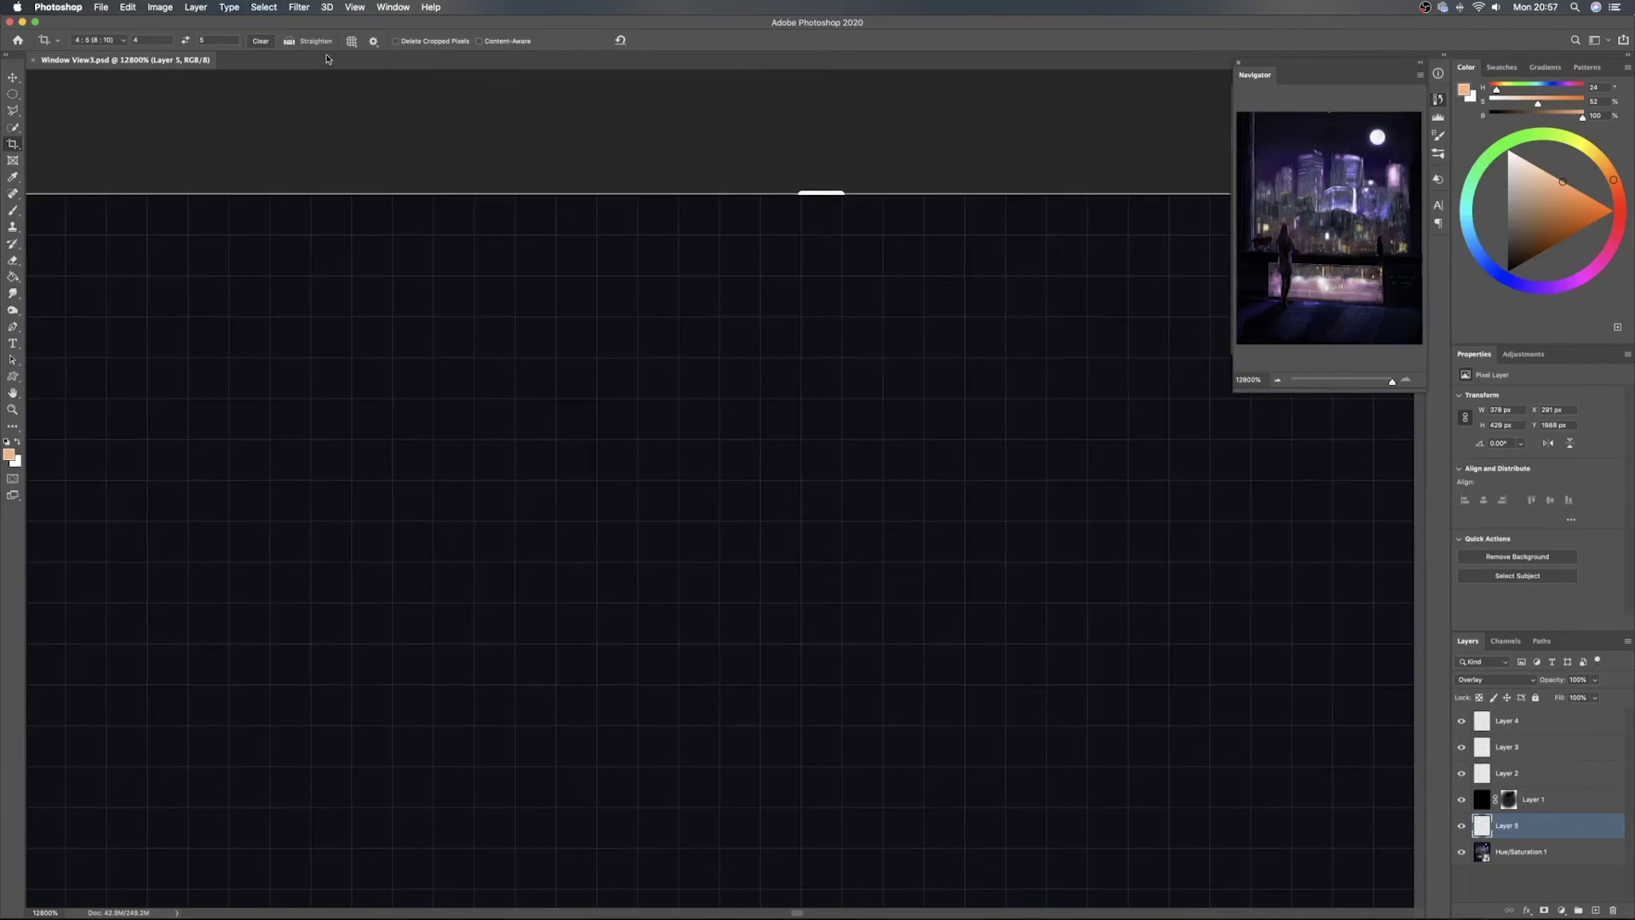
left_click(13, 77)
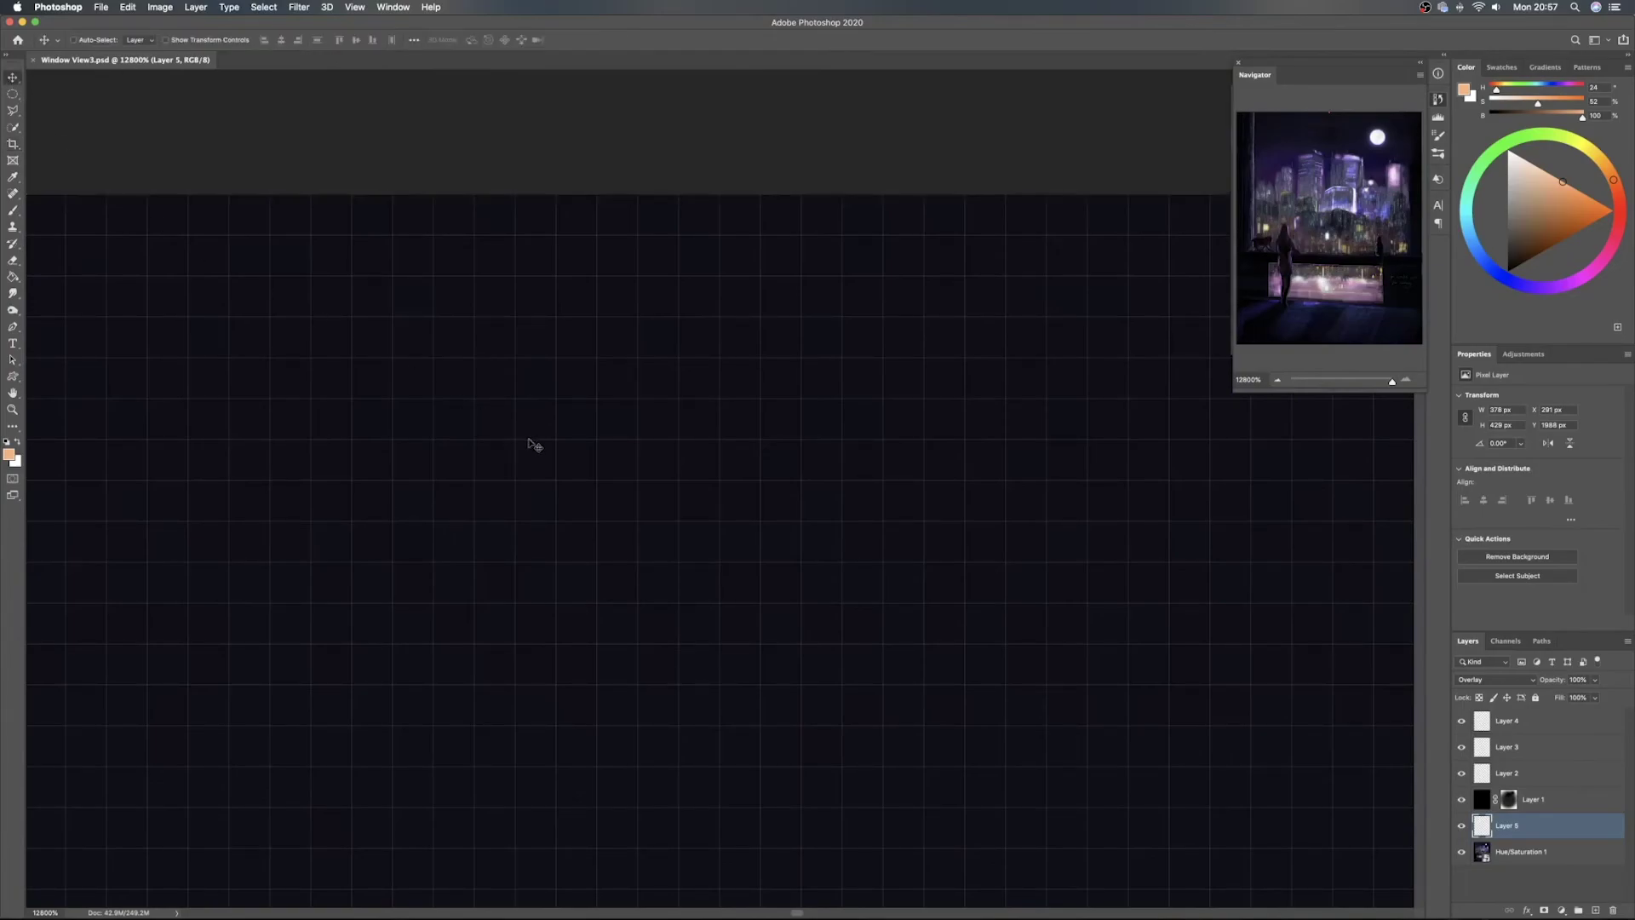
key("super+0")
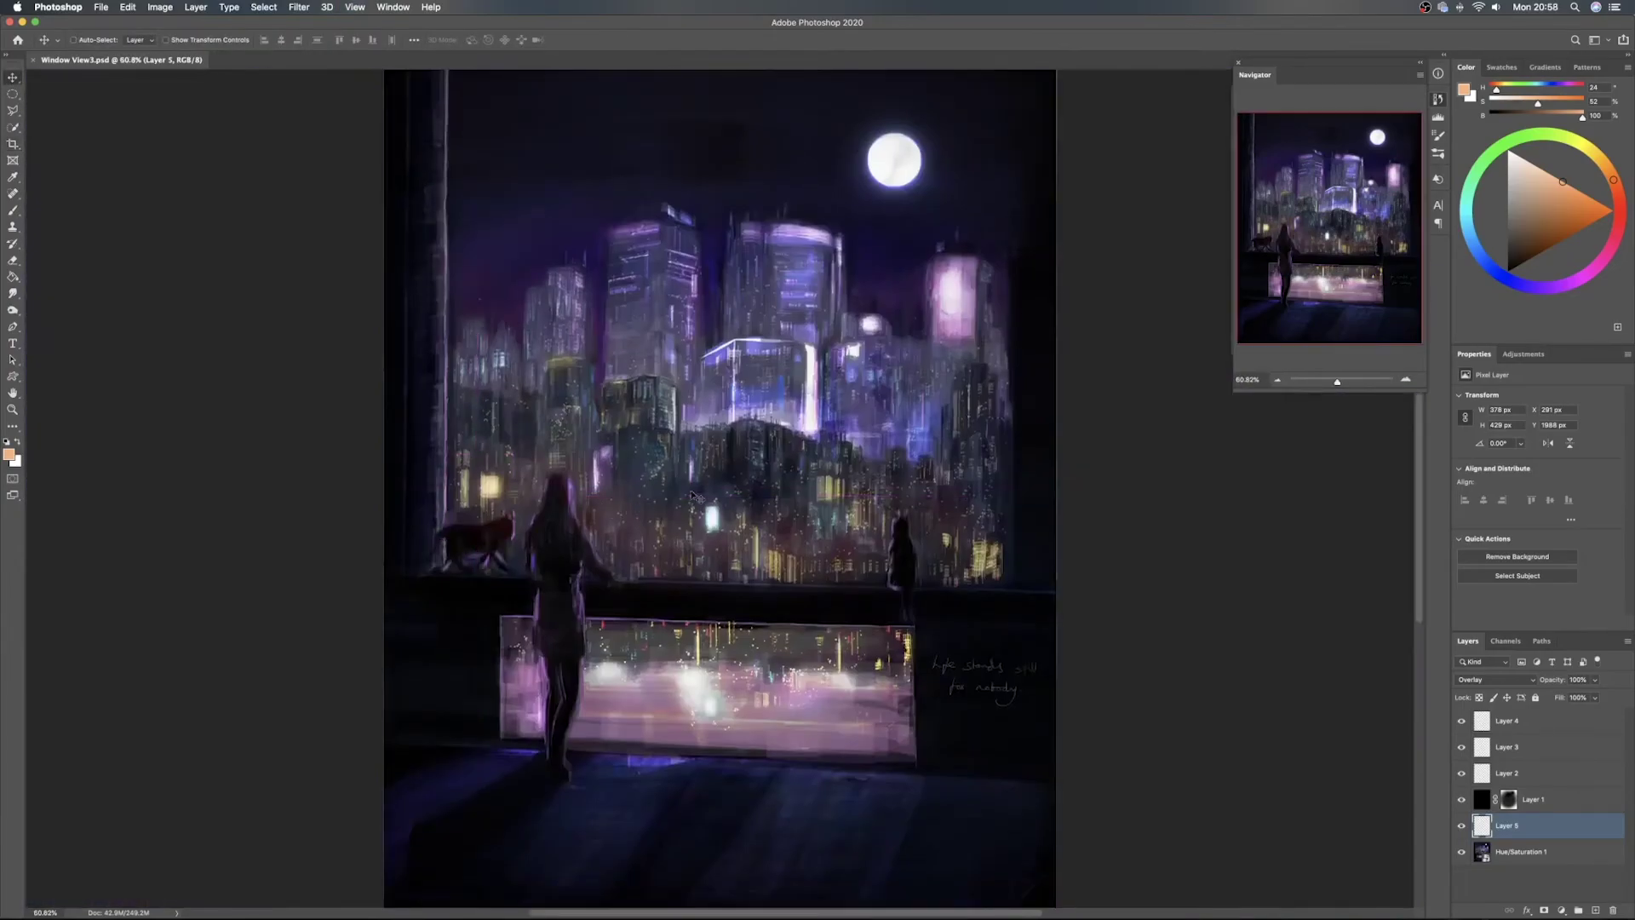
Examine the walking cat and the standing woman up close, and the painting as a whole
scroll(869, 473, "down", 1)
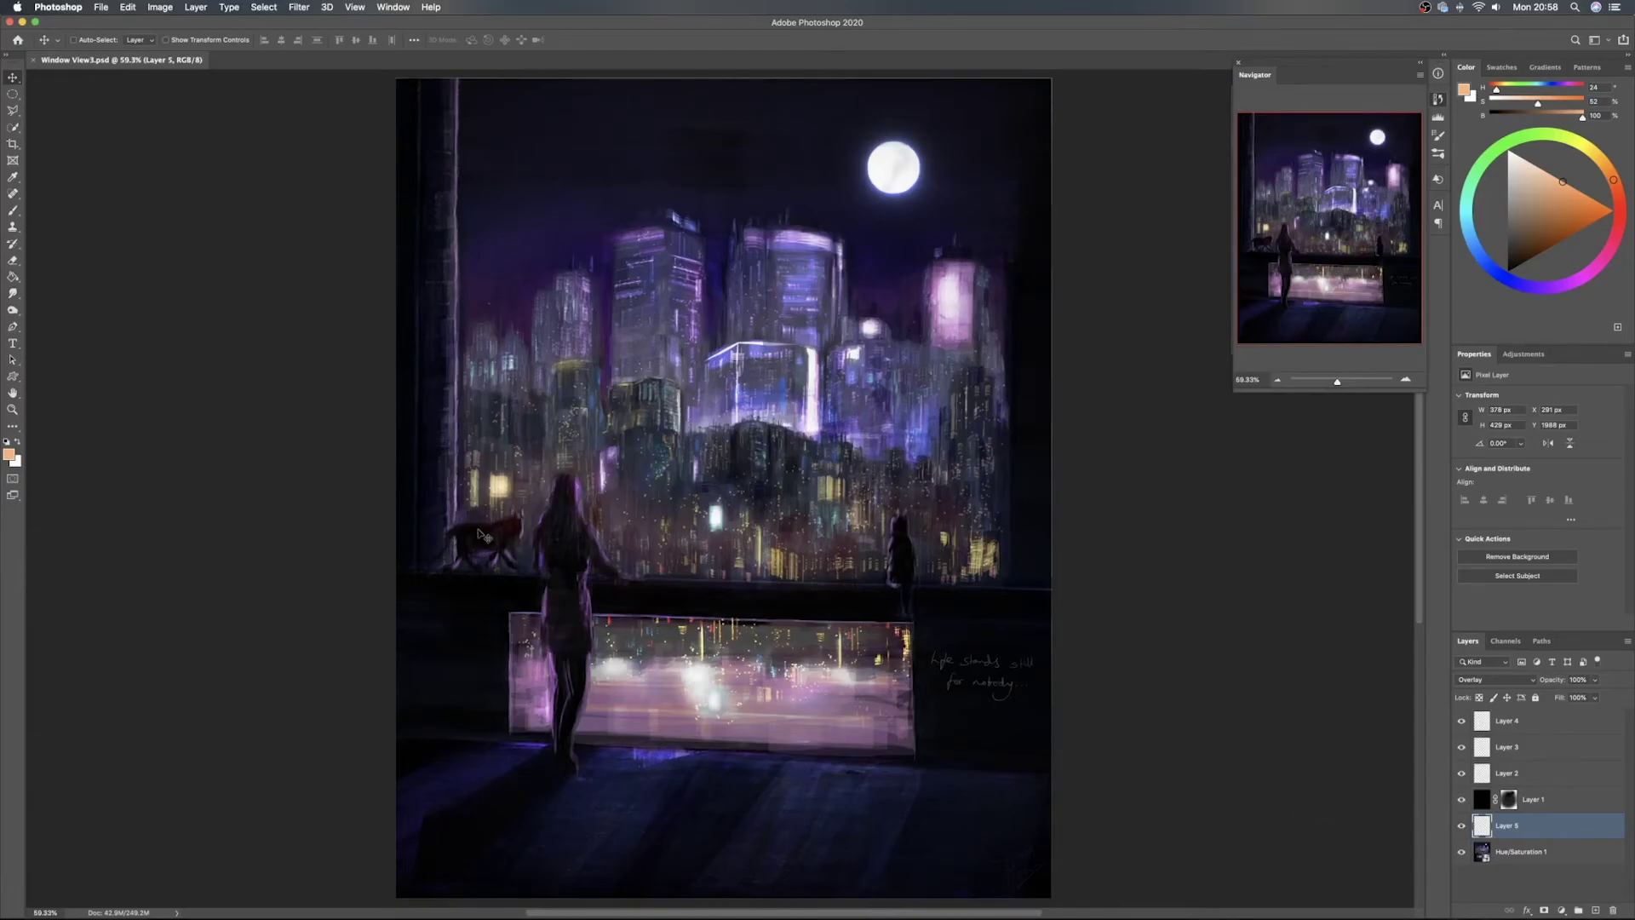
scroll(402, 502, "up", 10)
scroll(615, 647, "down", 5)
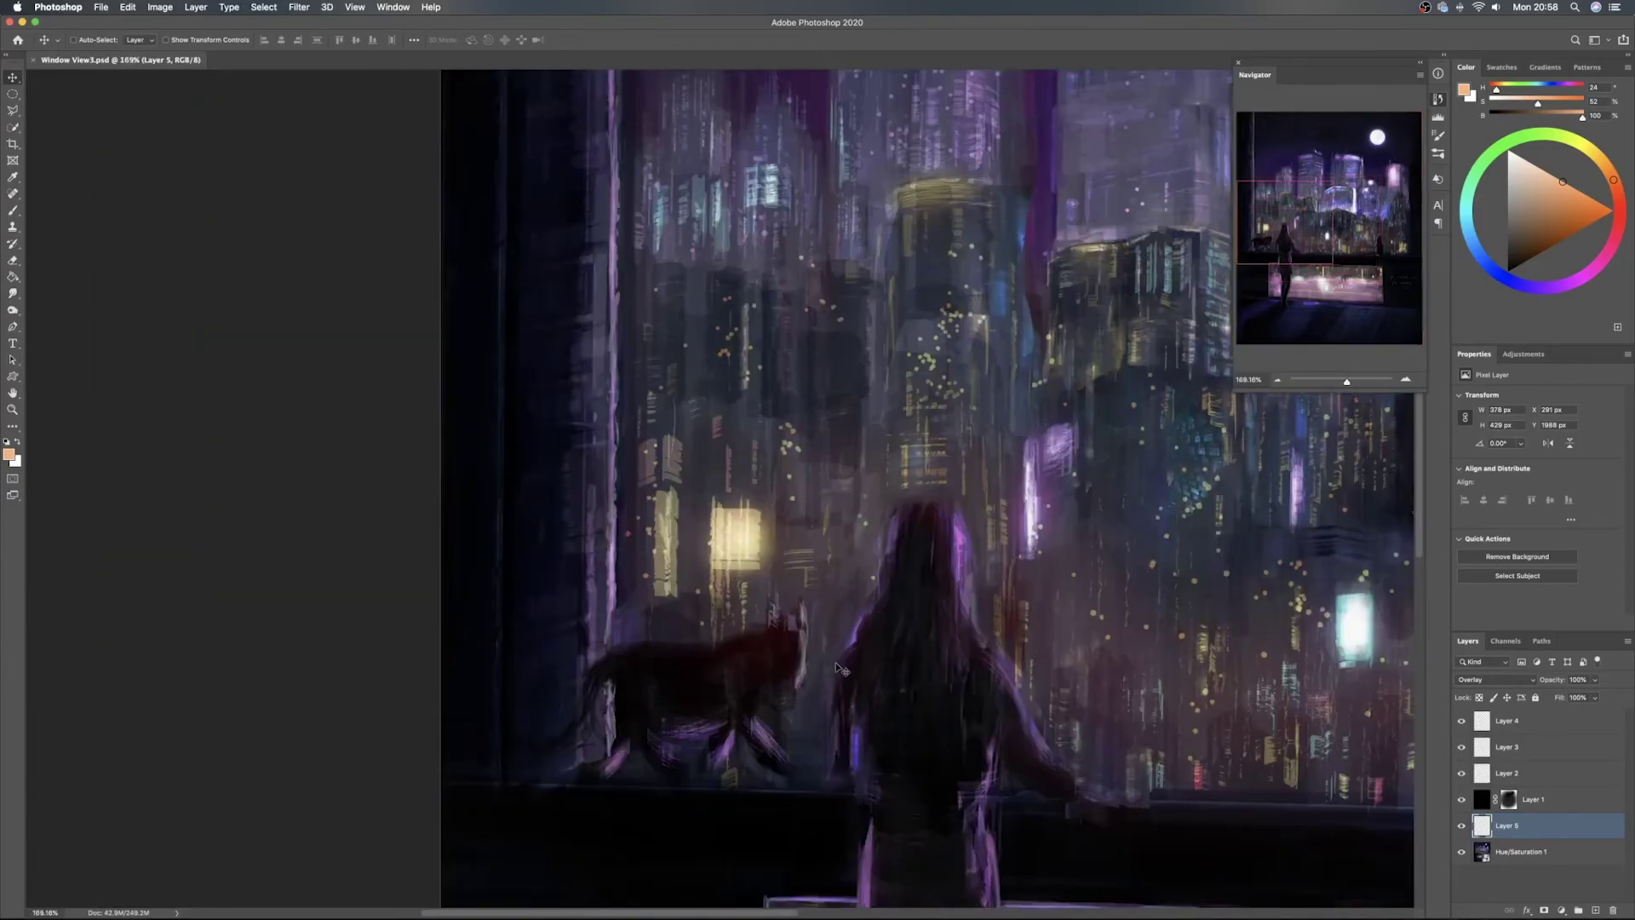
scroll(719, 576, "up", 3)
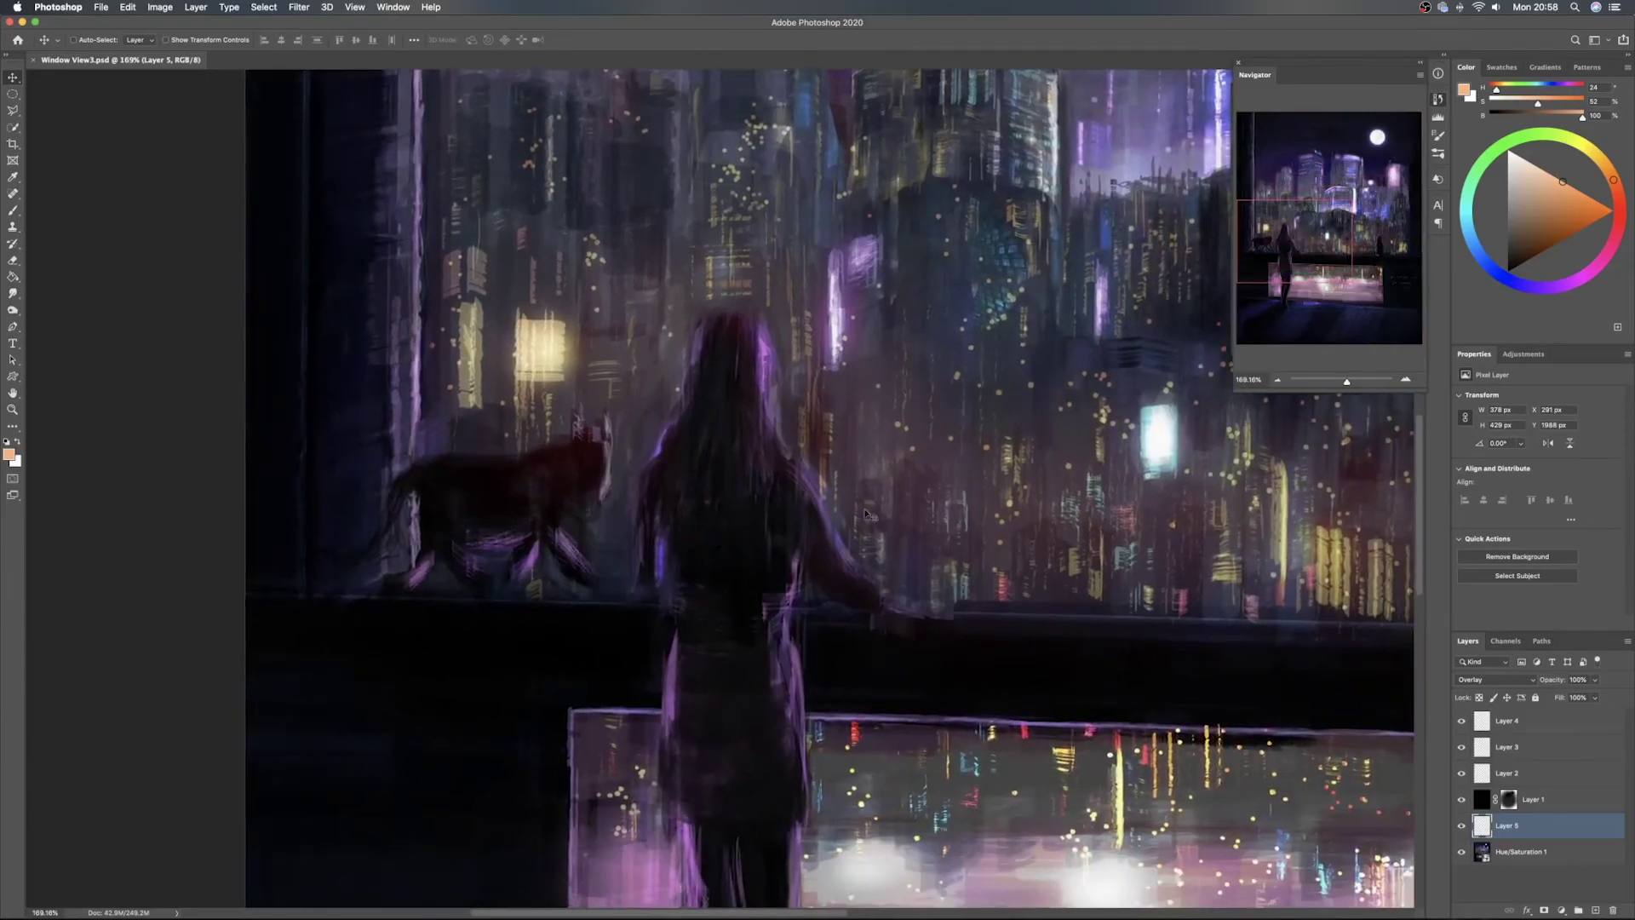
left_click_drag(860, 511, 587, 526)
scroll(926, 539, "down", 4)
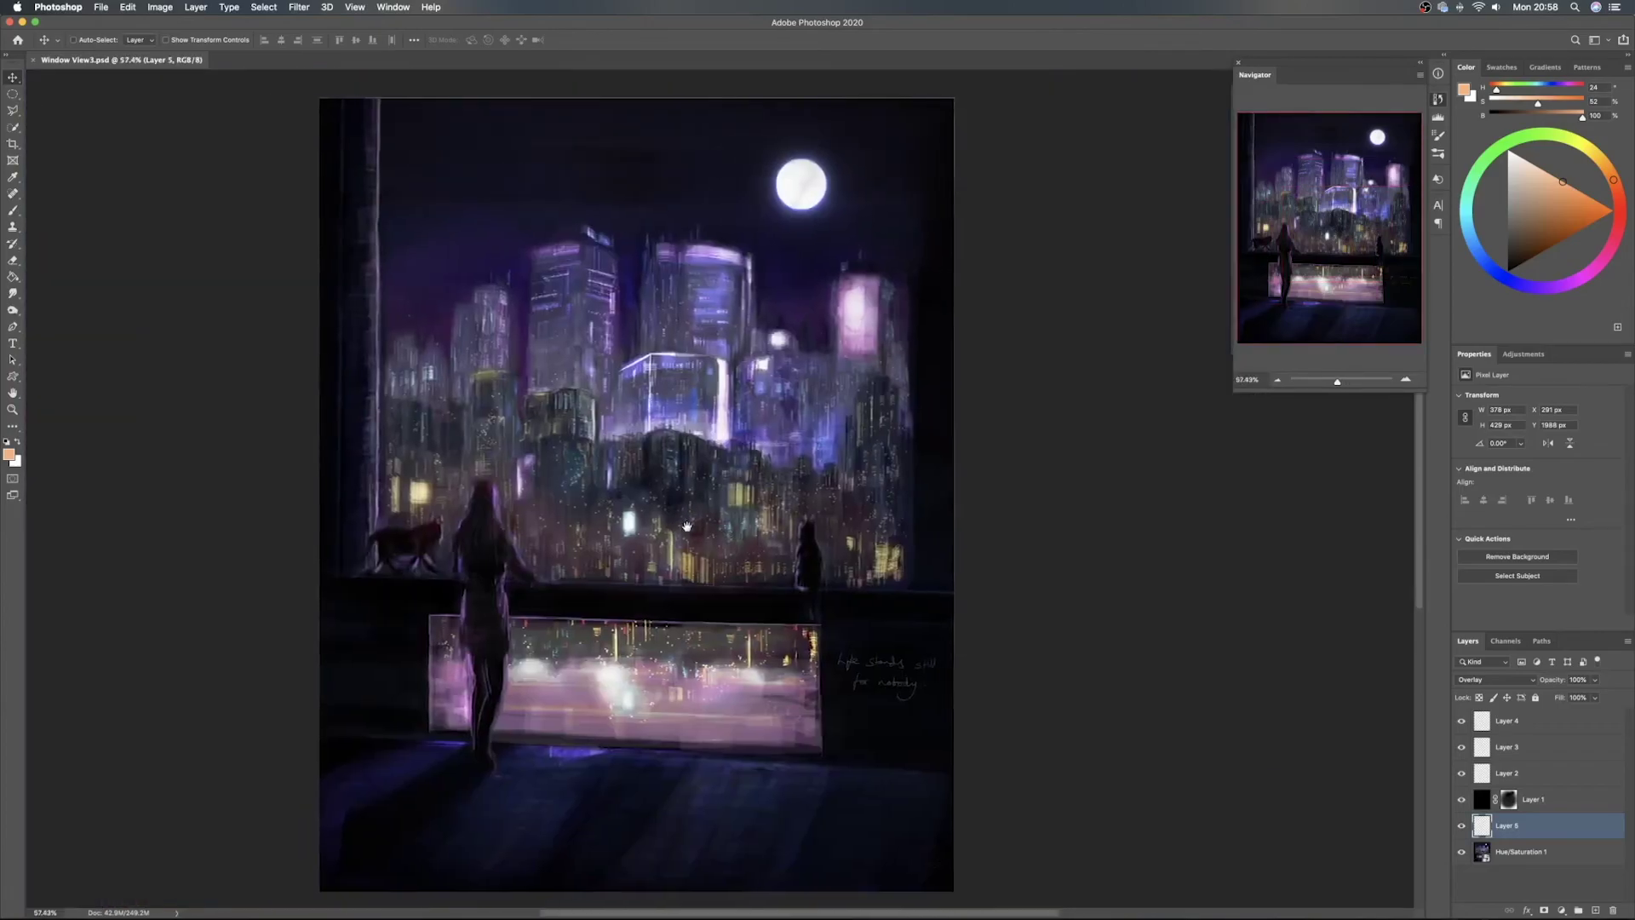
scroll(681, 537, "left", 5)
scroll(804, 492, "up", 1)
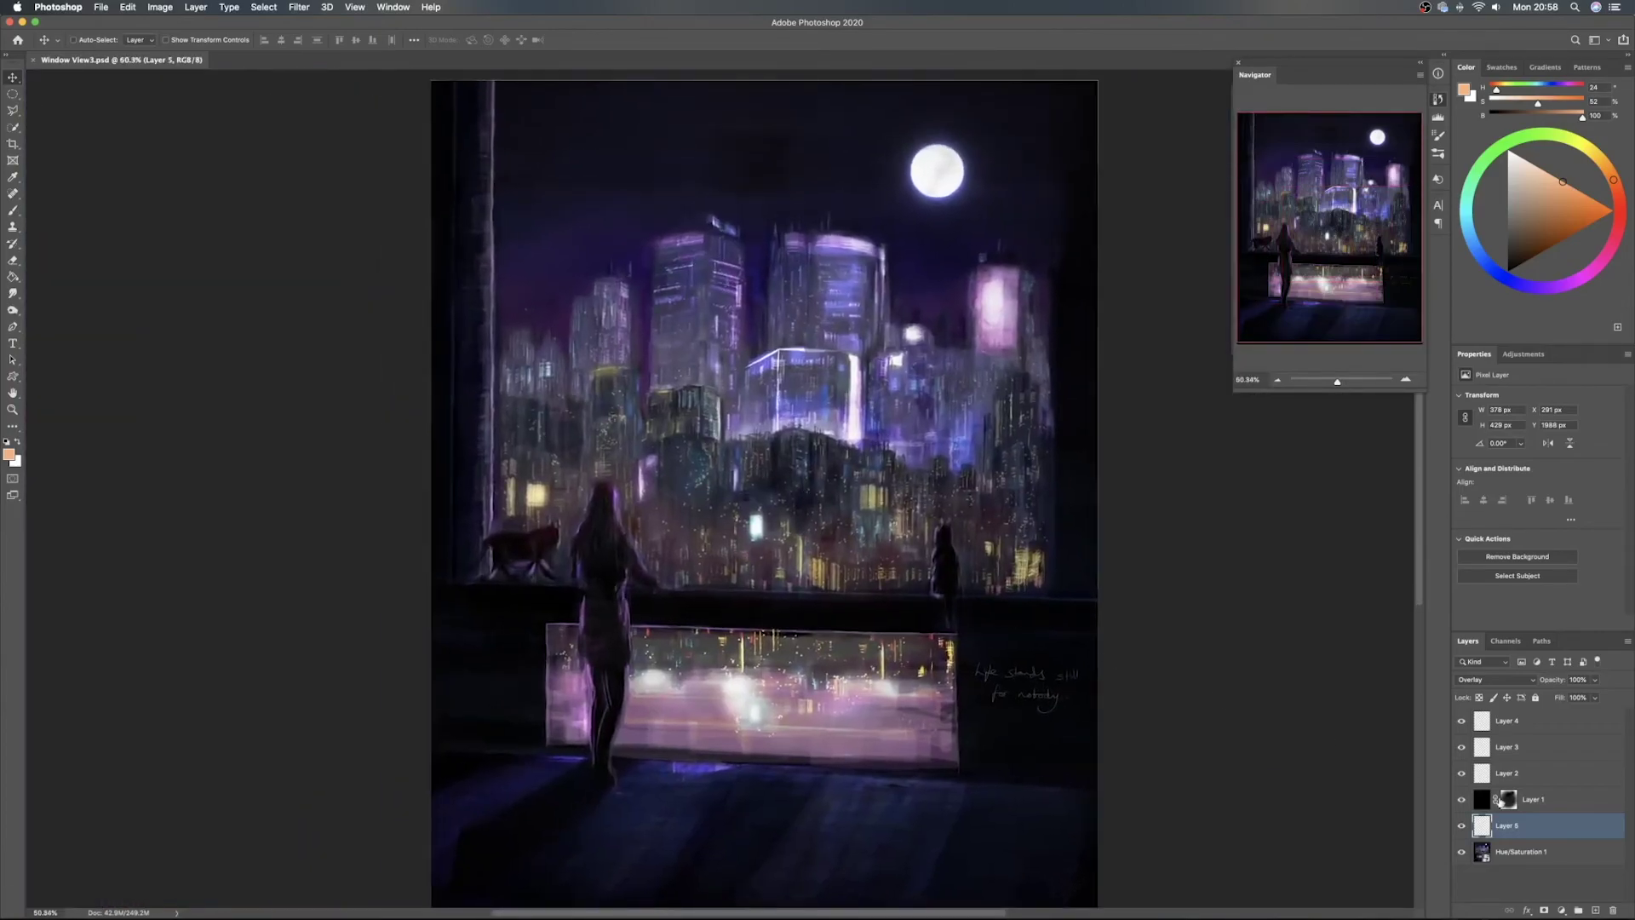
Add a Curves adjustment layer above the signature layer, raising the midtones and highlights while holding the shadows near input 47, output 50
left_click(1569, 723)
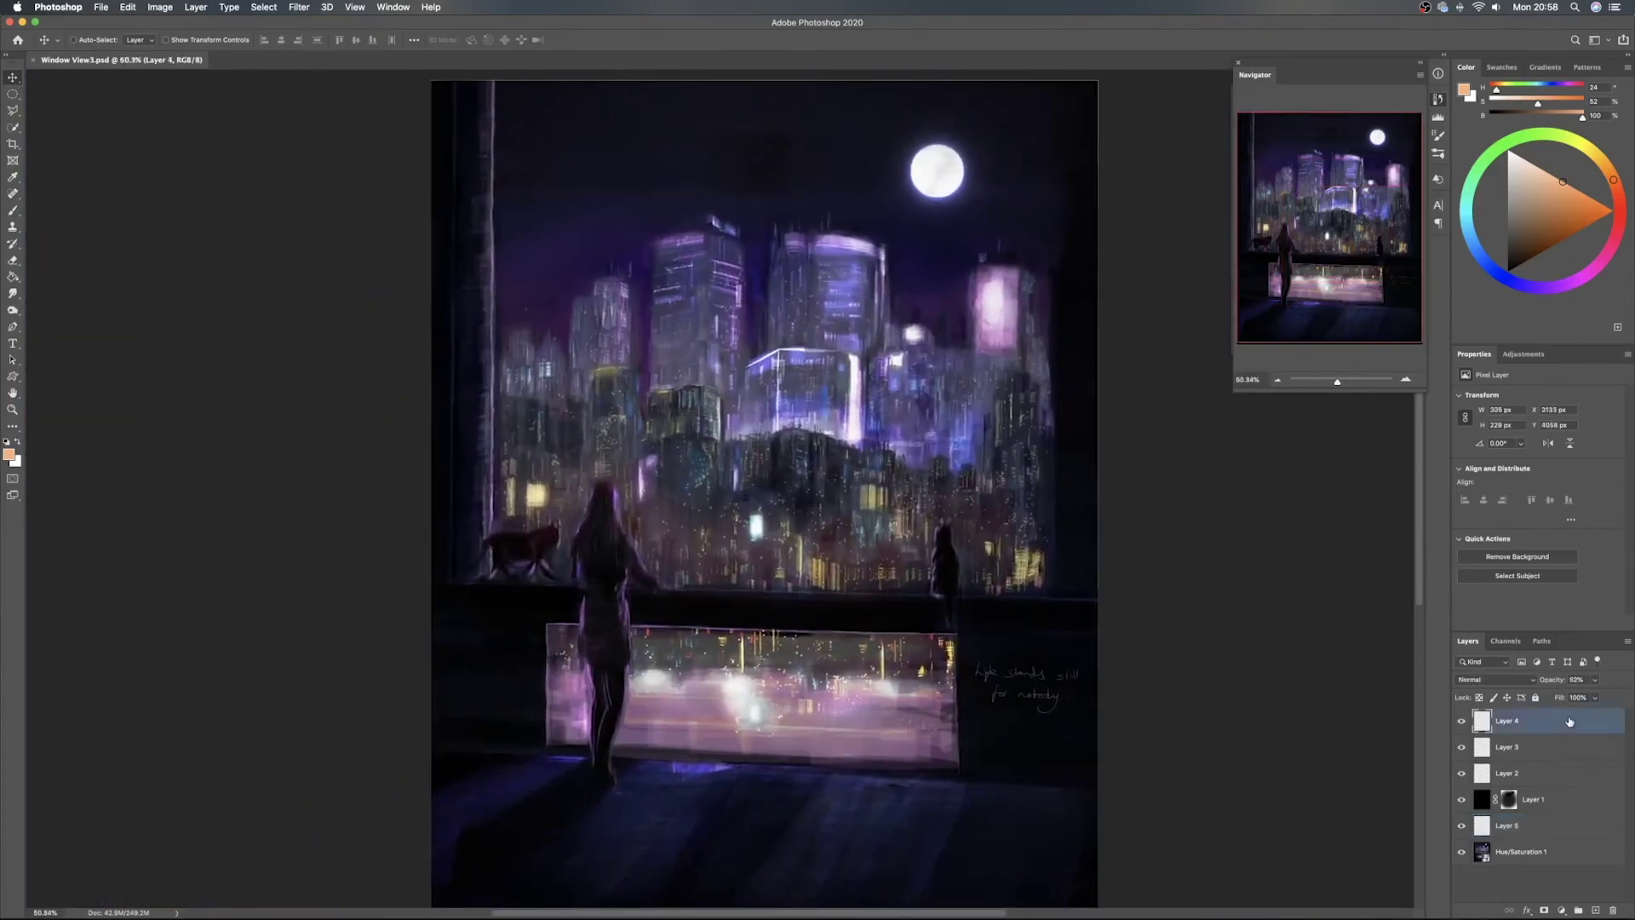
left_click(1561, 909)
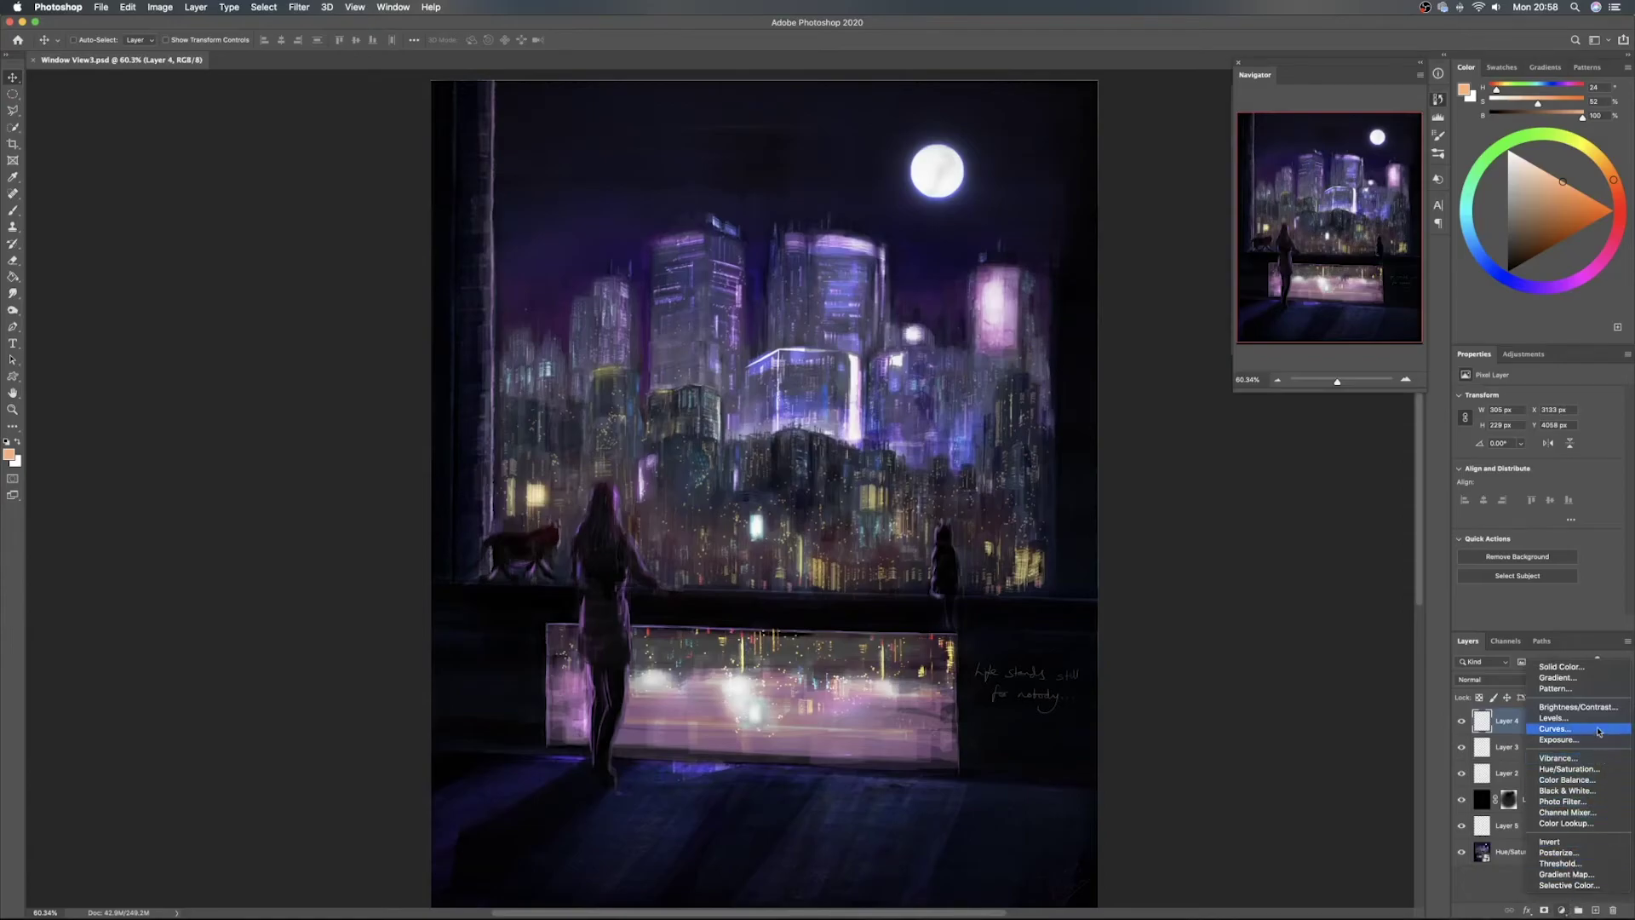
left_click(1554, 727)
mouse_move(1489, 552)
left_mouse_down()
mouse_move(1507, 553)
mouse_move(1491, 556)
mouse_move(1524, 503)
left_mouse_up()
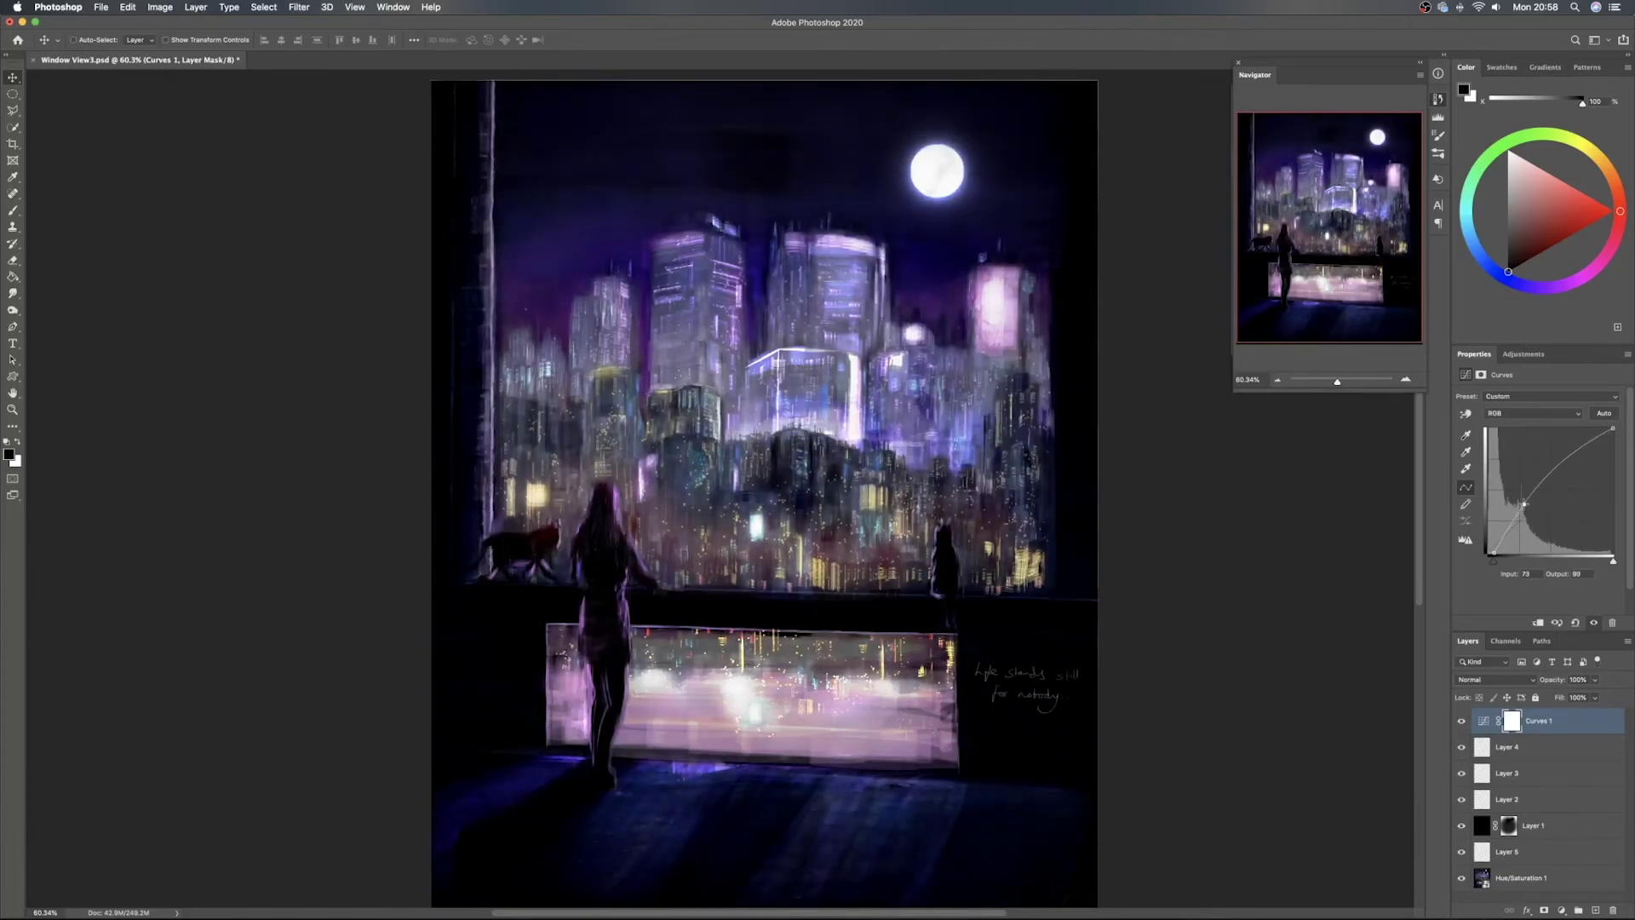
left_click(1509, 525)
left_click(1552, 482)
left_click_drag(1551, 482, 1518, 529)
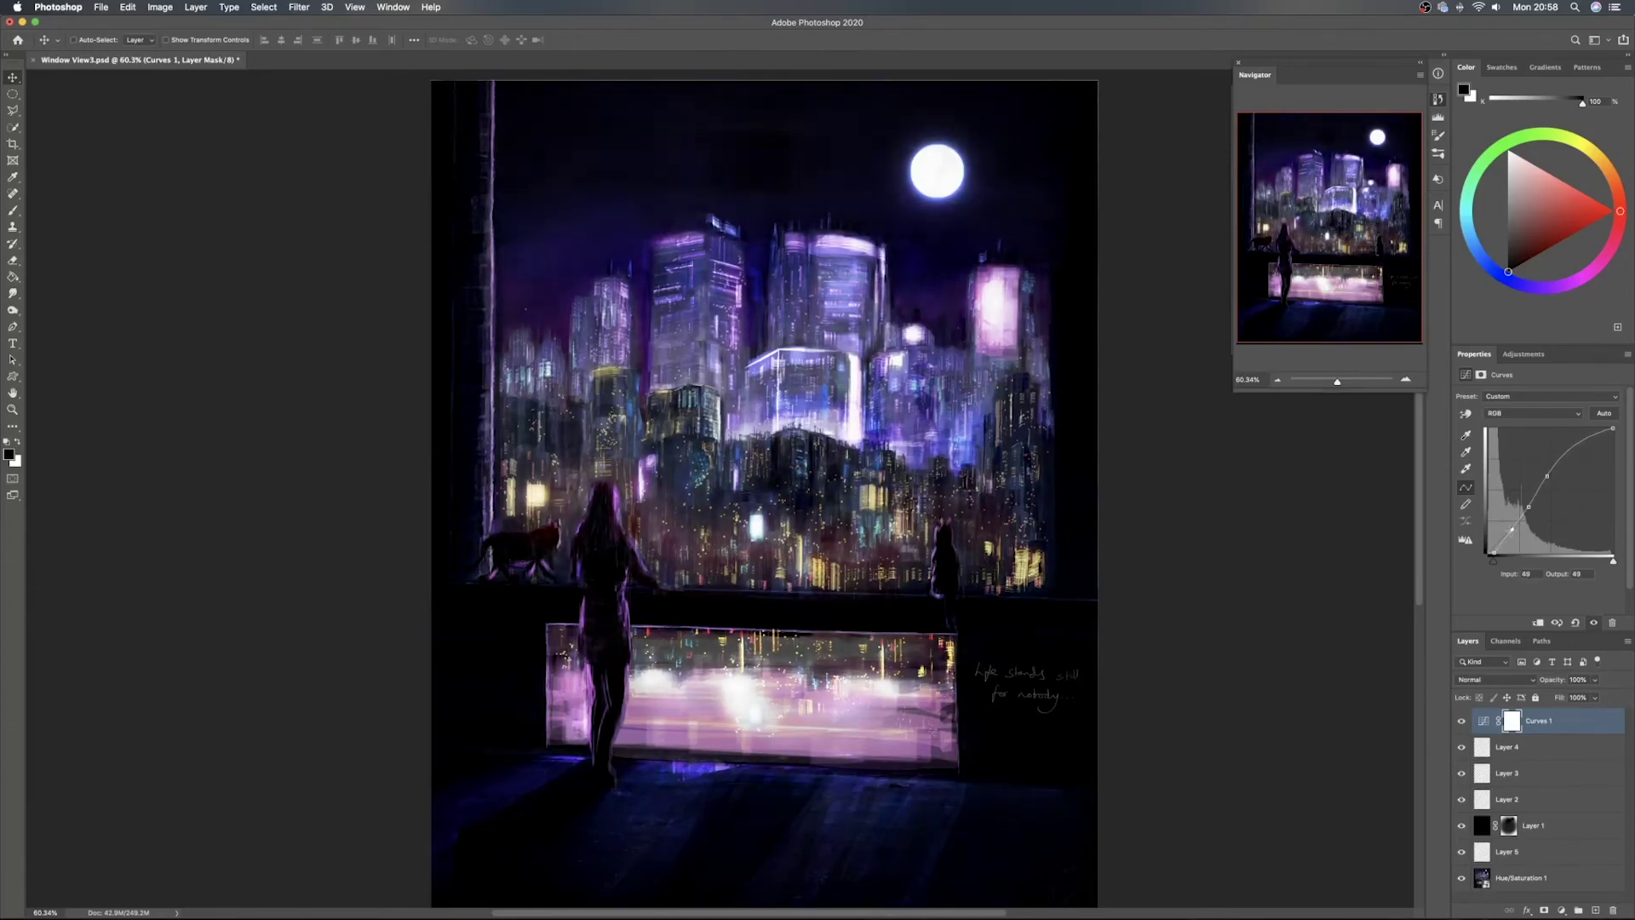
Switch the Curves adjustment's visibility off and on to compare the painting with and without it
left_click(1461, 721)
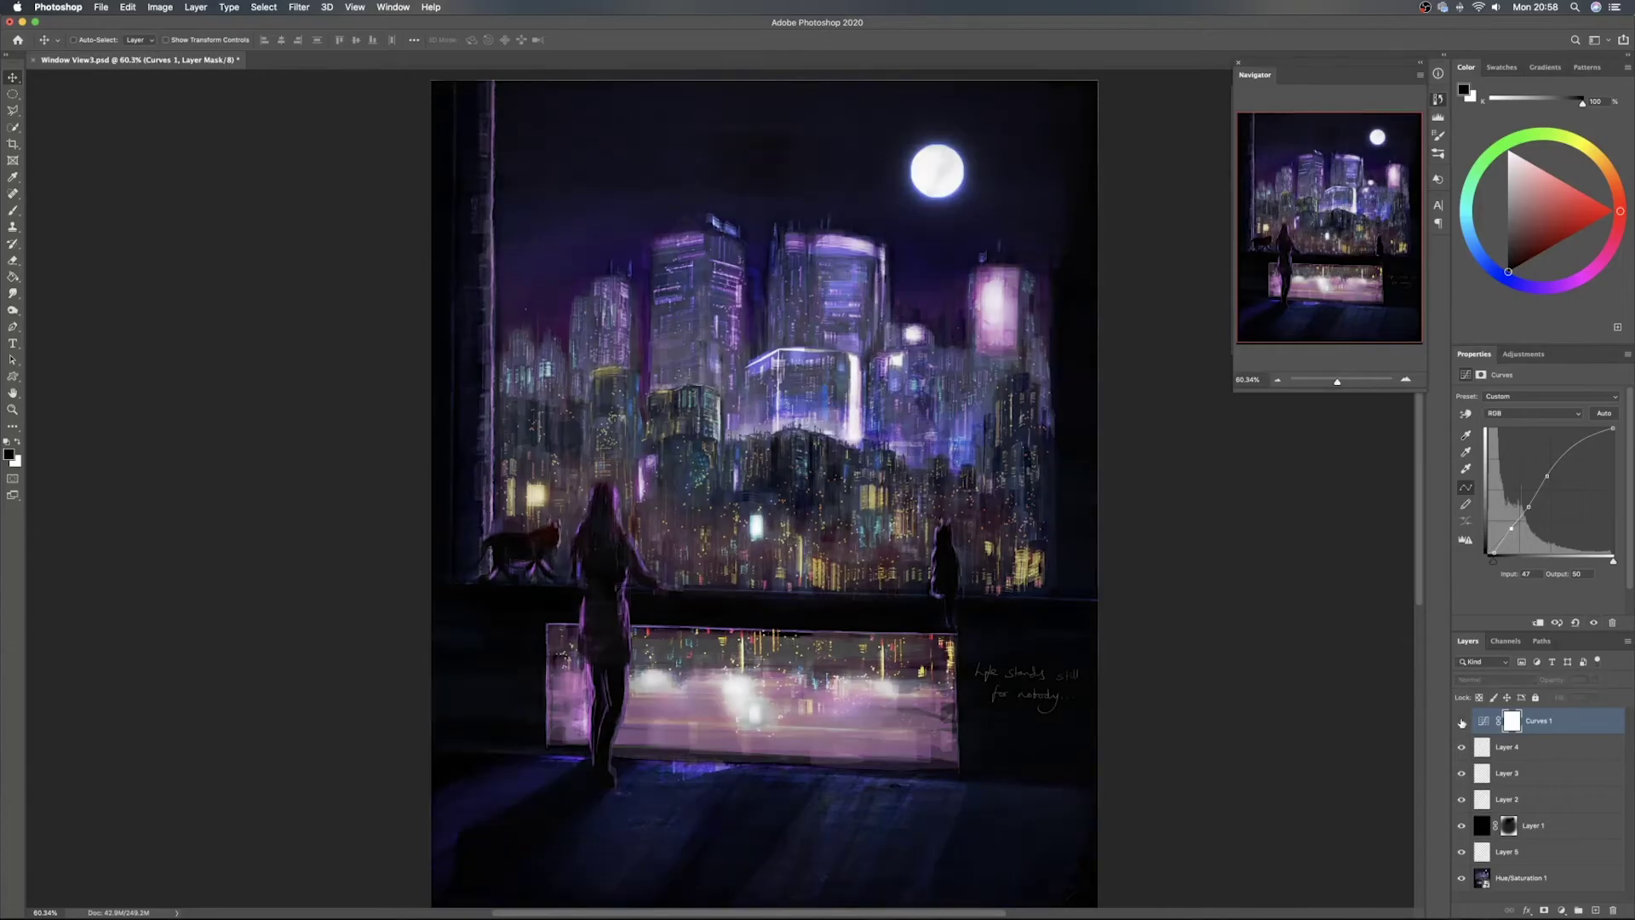
left_click(1461, 720)
left_click(1461, 722)
left_click(1461, 722)
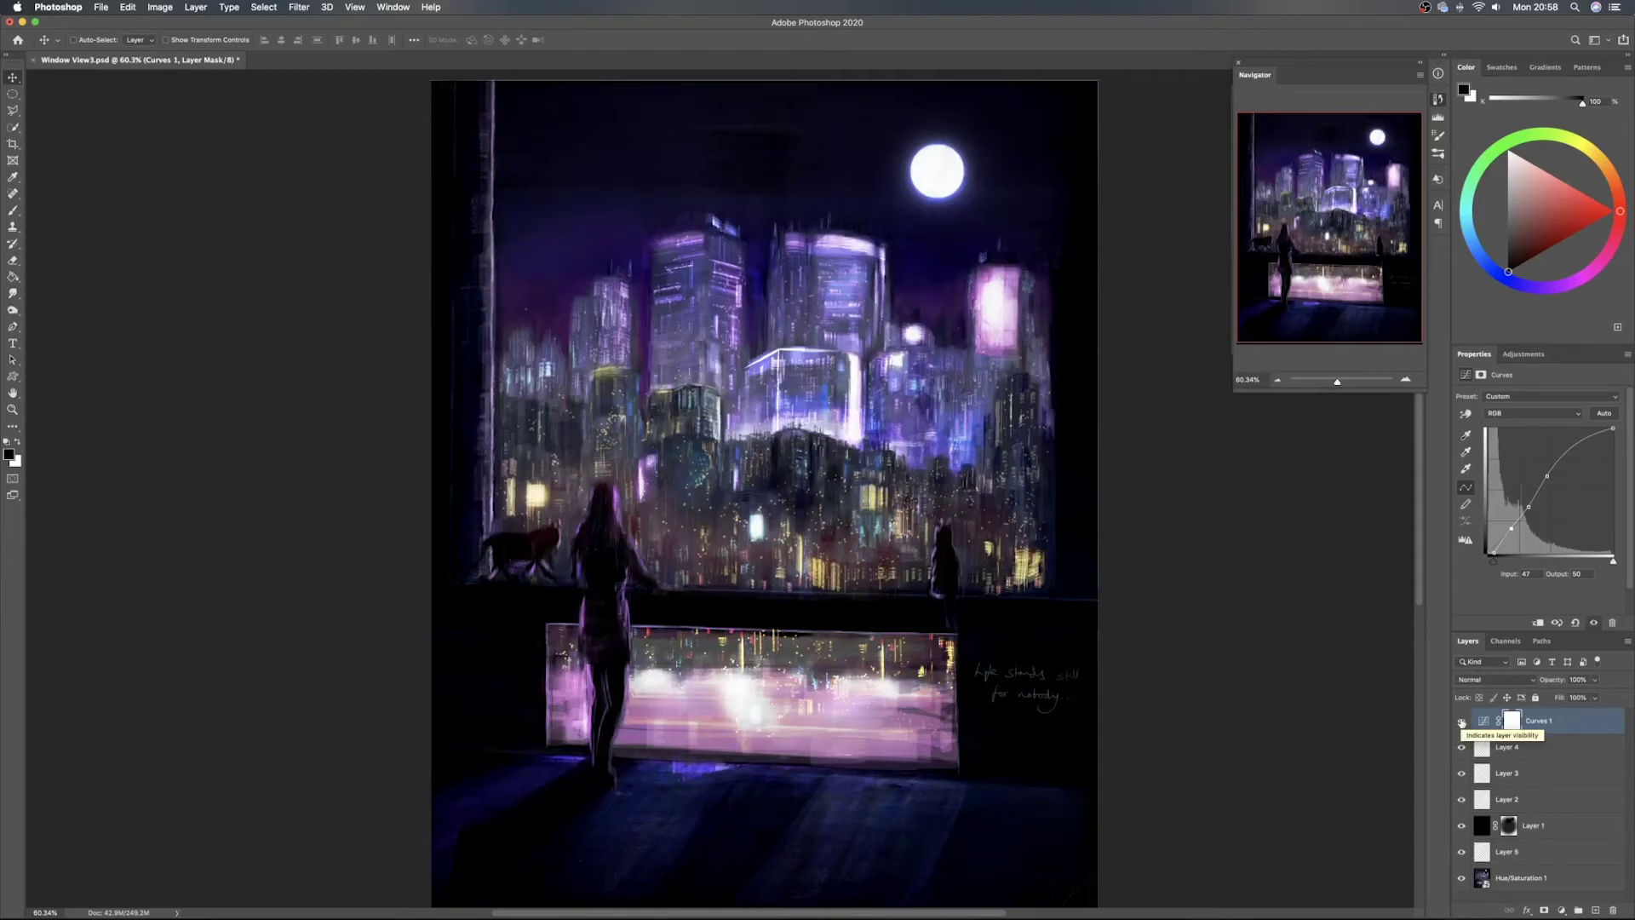
Add a new layer above the Curves adjustment and choose the Flat Edge Bristle brush with its tip rotated to -90°
left_click(1592, 910)
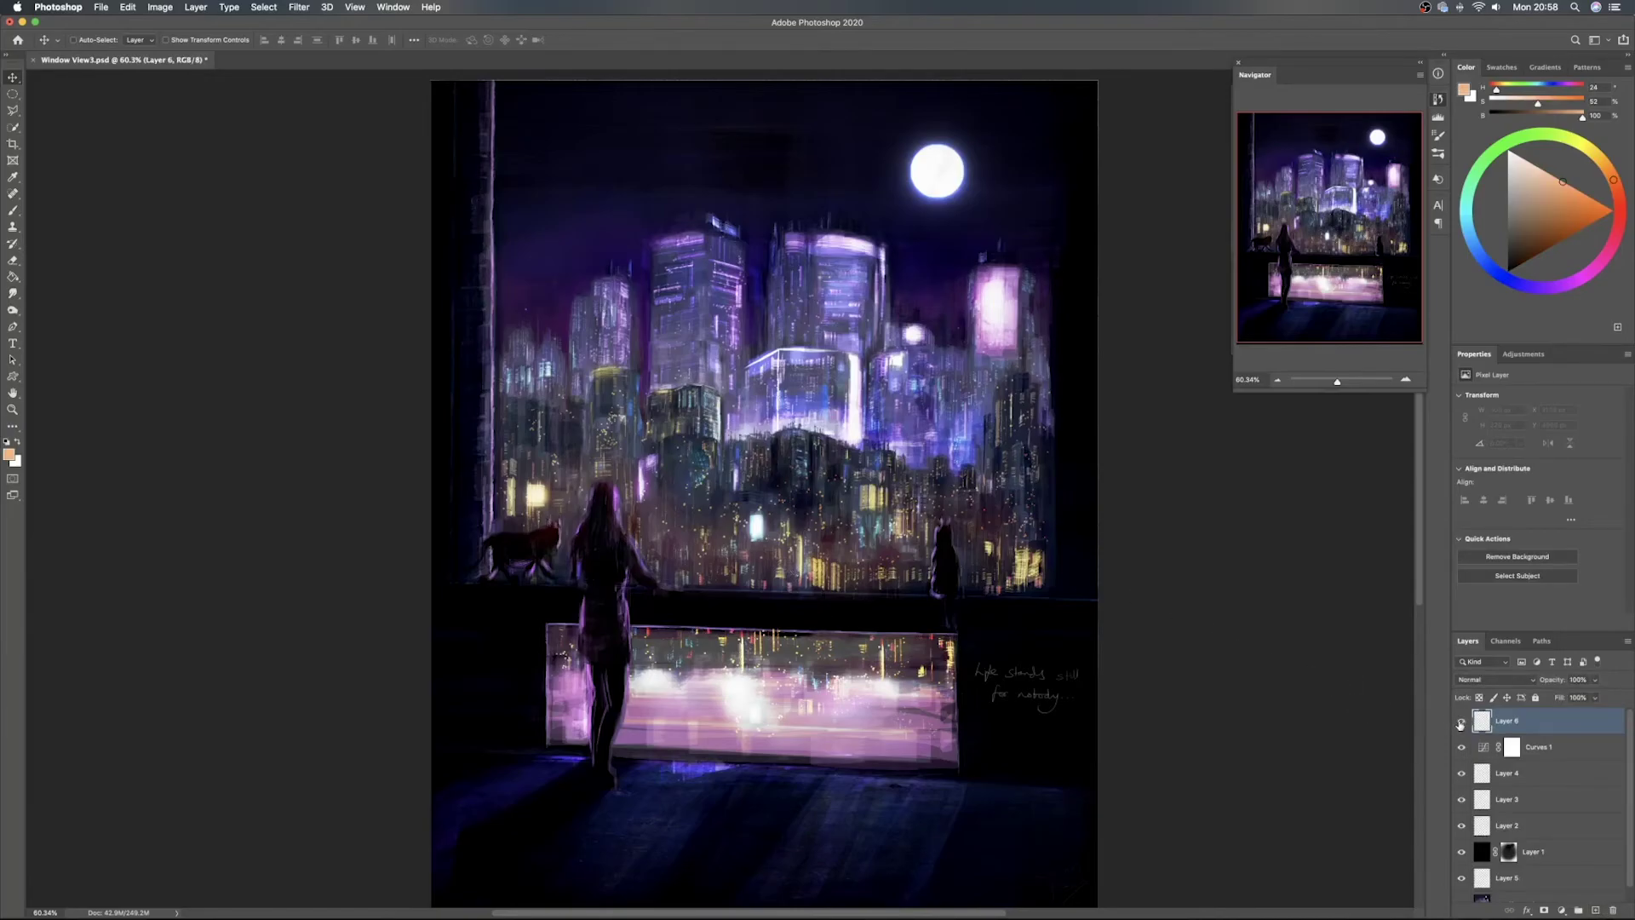
key("b")
right_click(737, 435)
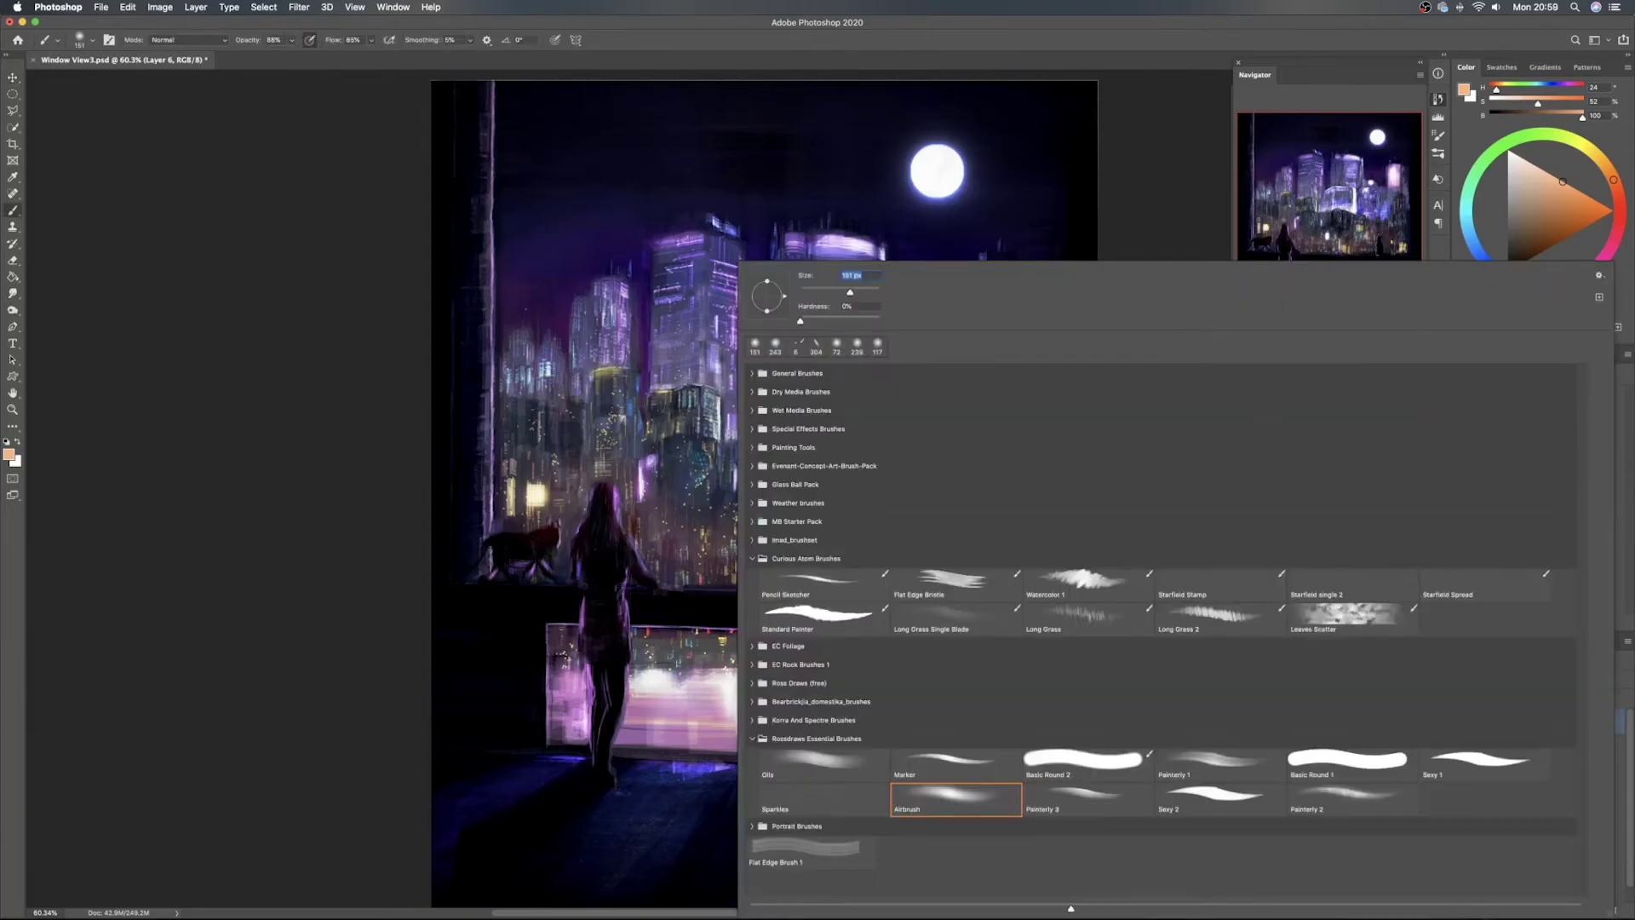
double_click(949, 583)
mouse_move(791, 469)
left_mouse_down()
mouse_move(715, 487)
mouse_move(763, 504)
left_mouse_up()
right_click(760, 503)
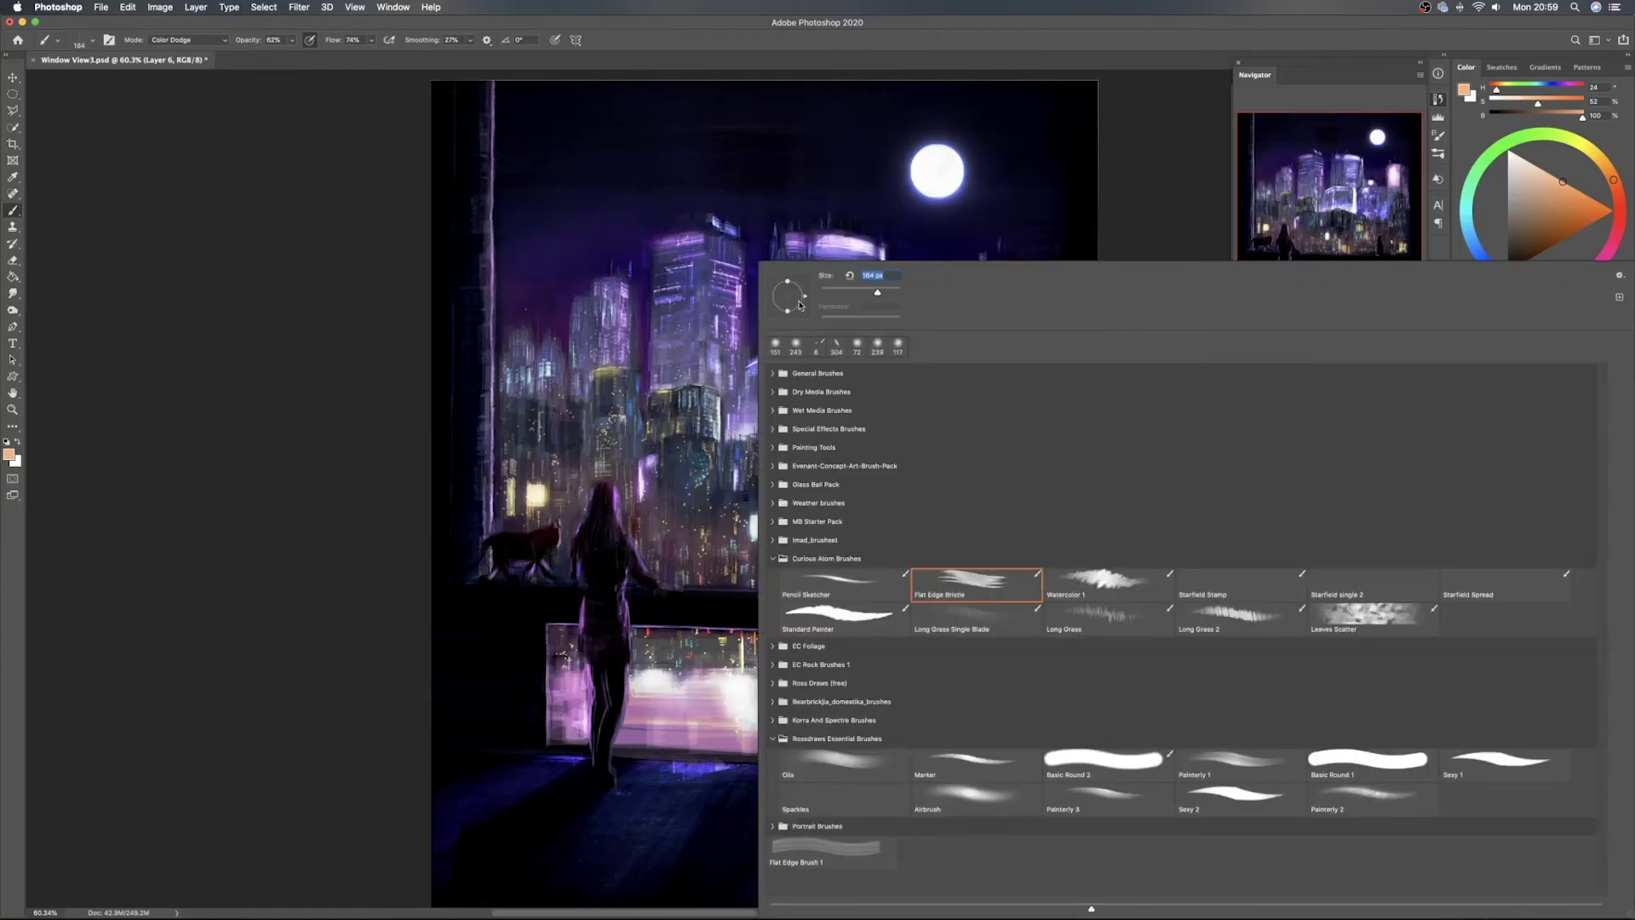
left_click_drag(797, 315, 787, 324)
left_click(938, 44)
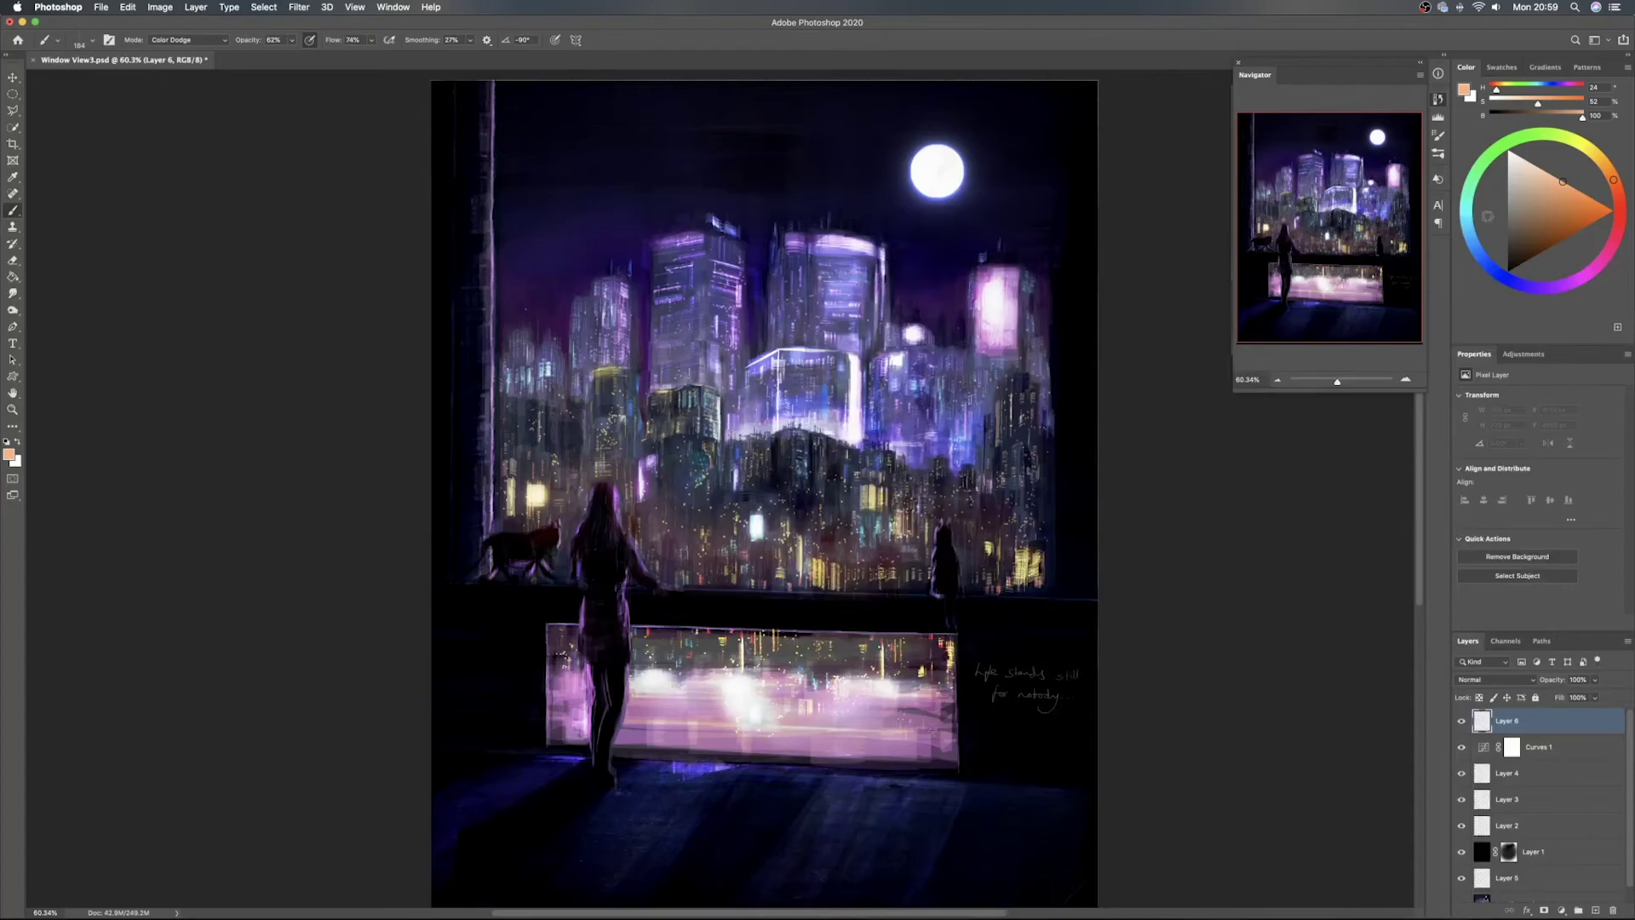
Choose a light cyan, tilt the brush tip slightly, and paint a glowing panel about 260 by 420 px on the dark central building
left_click(1466, 219)
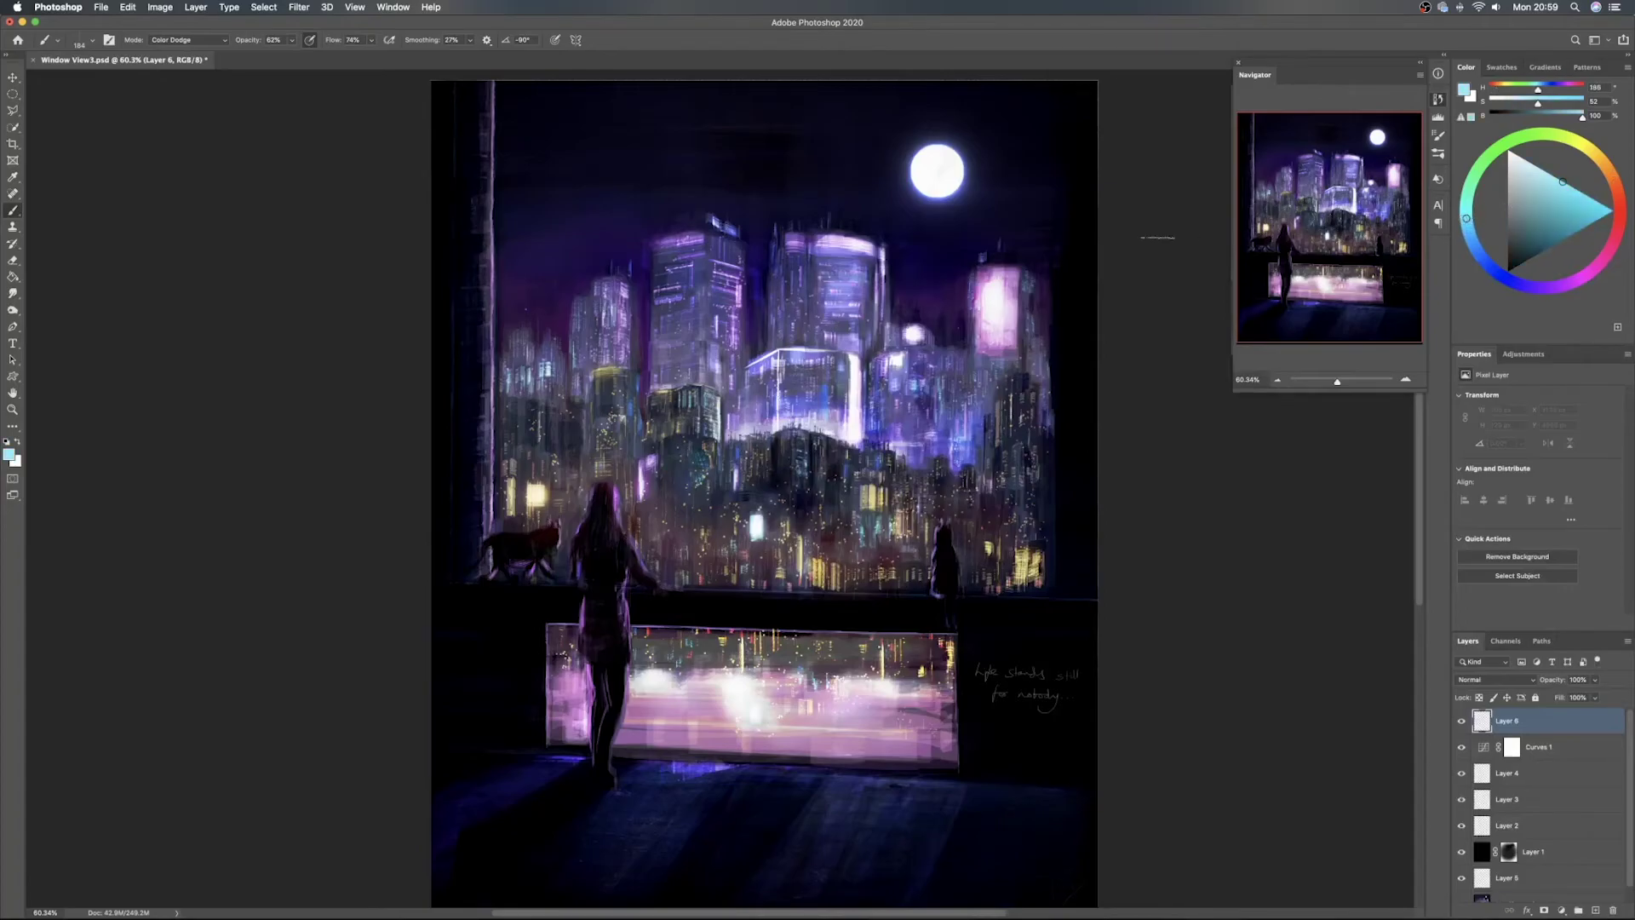
right_click(798, 470)
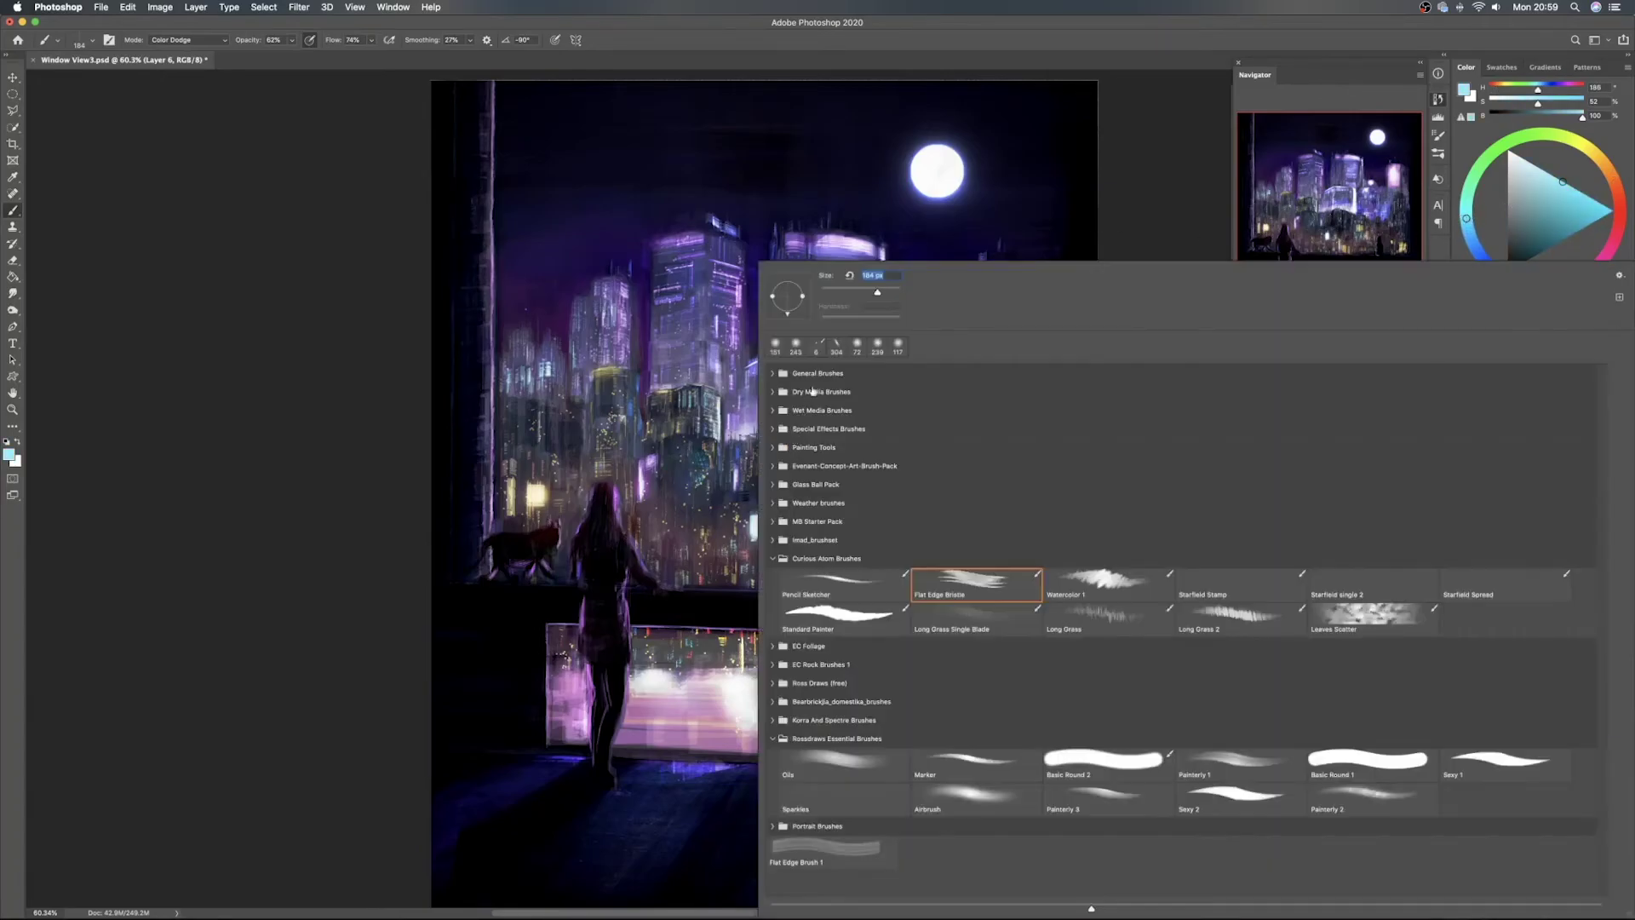
left_click_drag(787, 315, 781, 313)
left_click(969, 45)
mouse_move(804, 439)
left_mouse_down()
mouse_move(807, 478)
mouse_move(802, 440)
mouse_move(807, 475)
mouse_move(785, 444)
mouse_move(800, 441)
mouse_move(800, 507)
left_mouse_up()
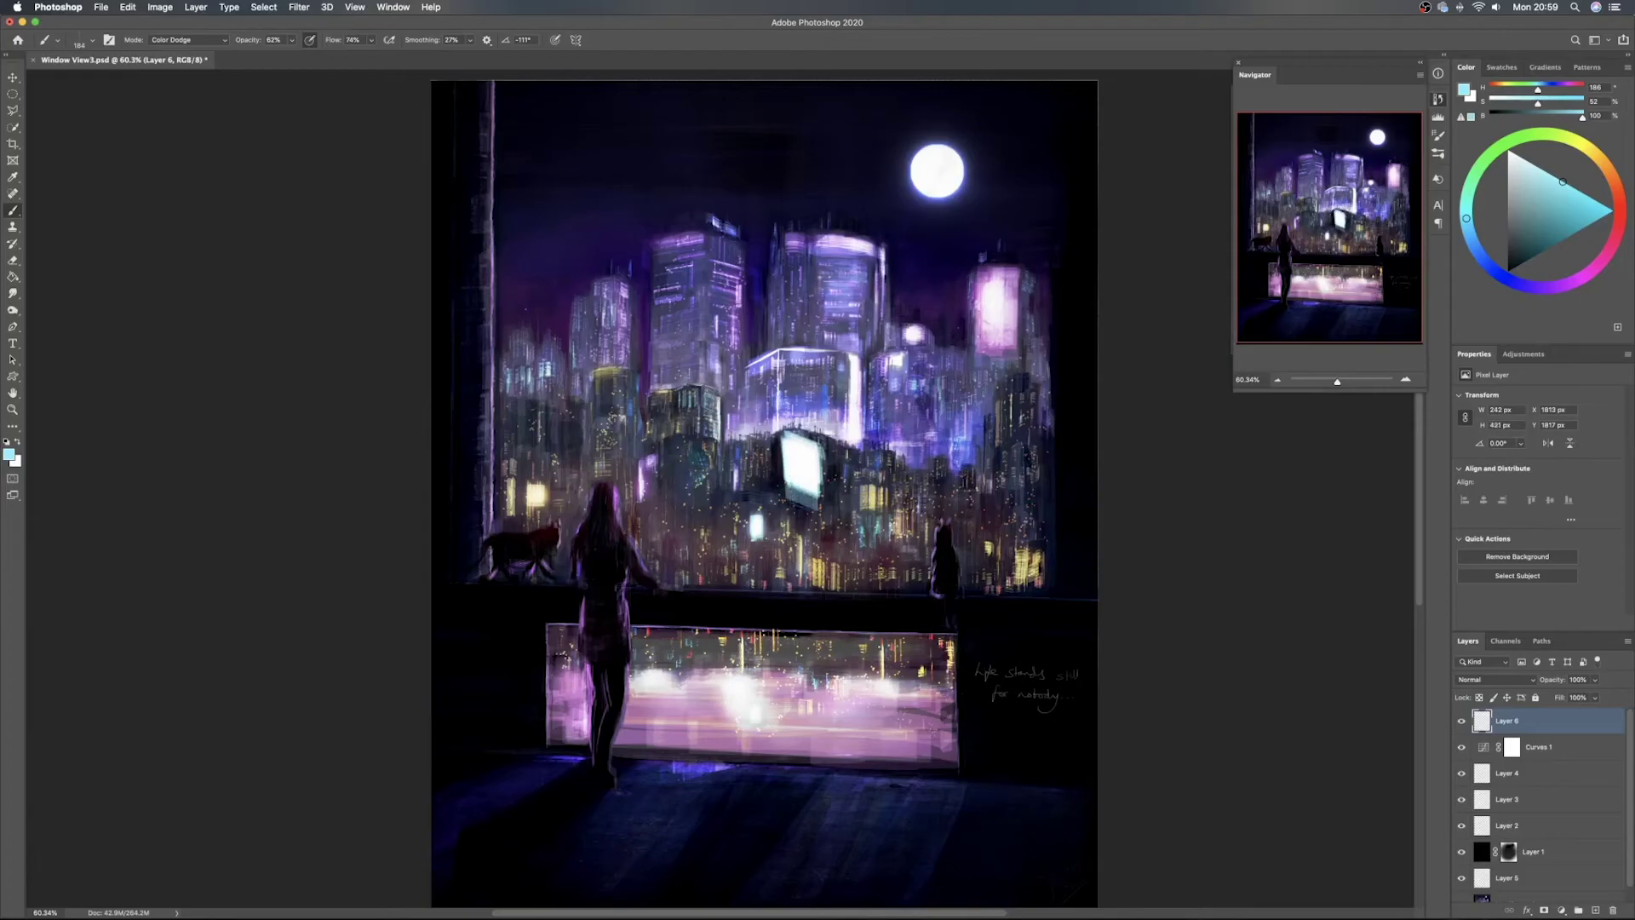
Erase the edges of the cyan panel on the dark central building and repaint its sides with a slightly darker cyan
key("e")
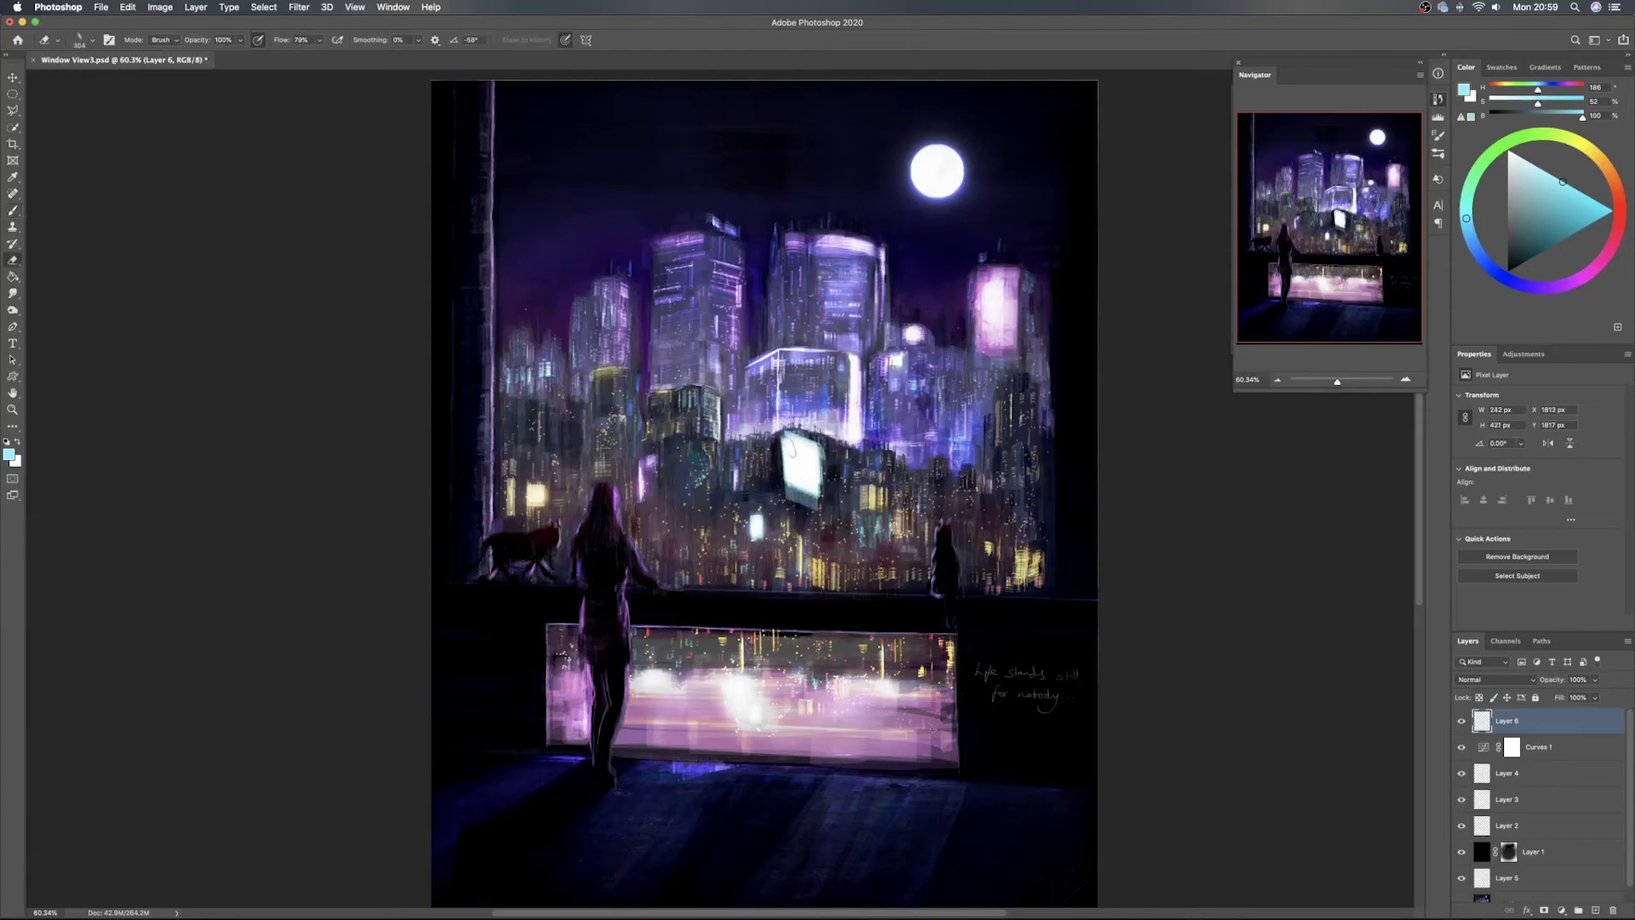
mouse_move(785, 434)
left_mouse_down()
mouse_move(795, 497)
mouse_move(799, 441)
mouse_move(822, 462)
mouse_move(818, 442)
mouse_move(807, 502)
mouse_move(830, 509)
left_mouse_up()
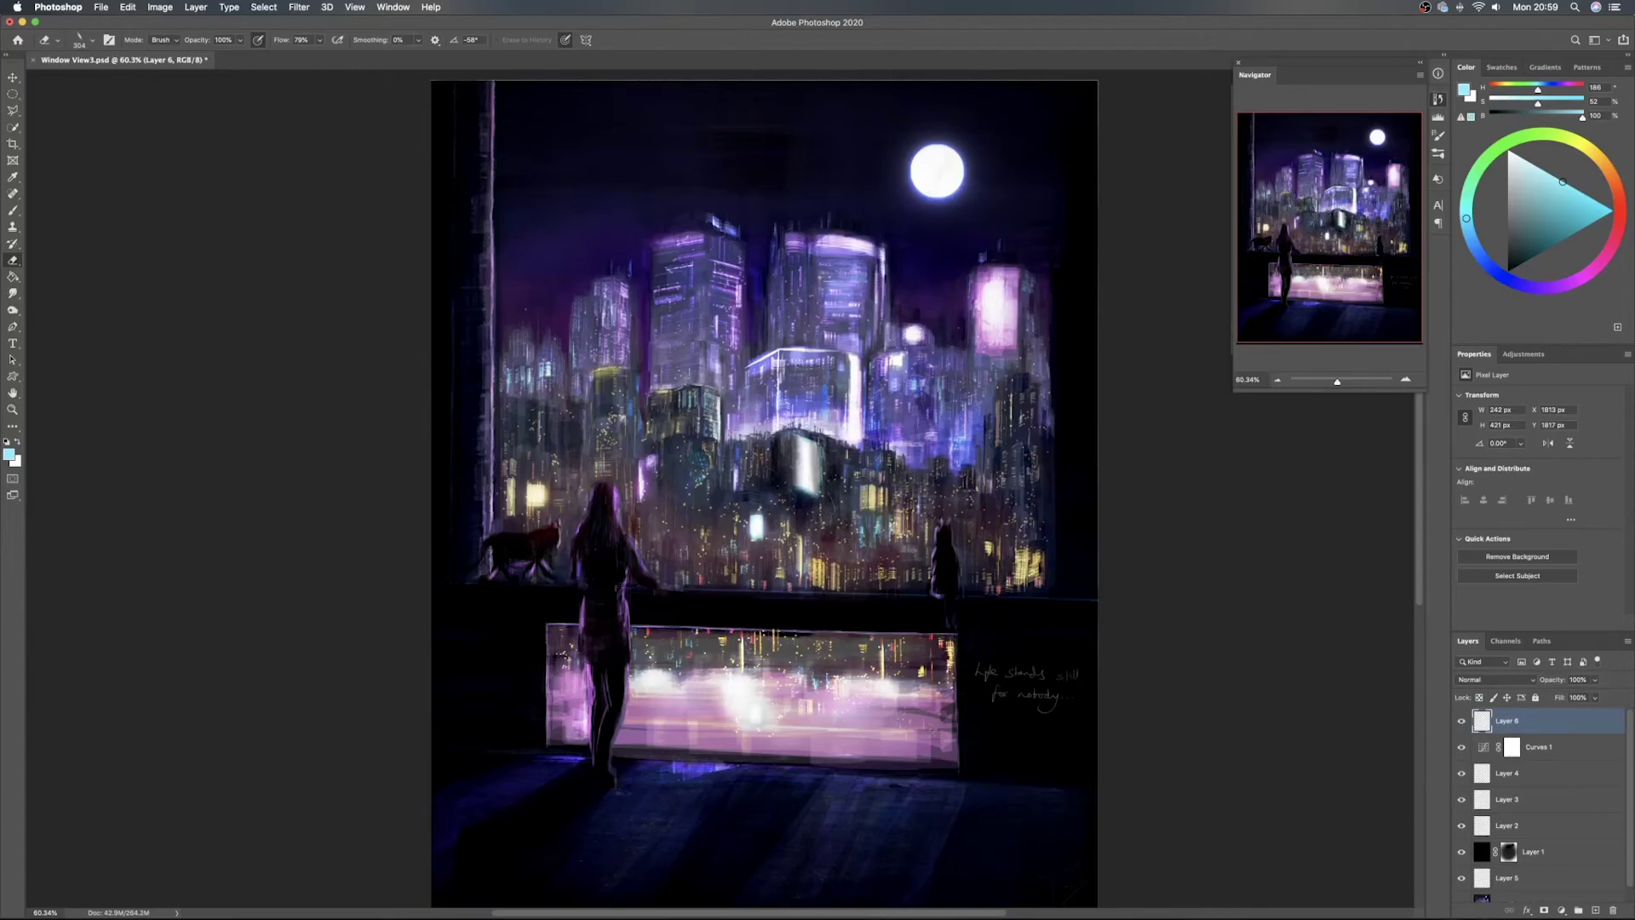
key("b")
right_click(823, 354)
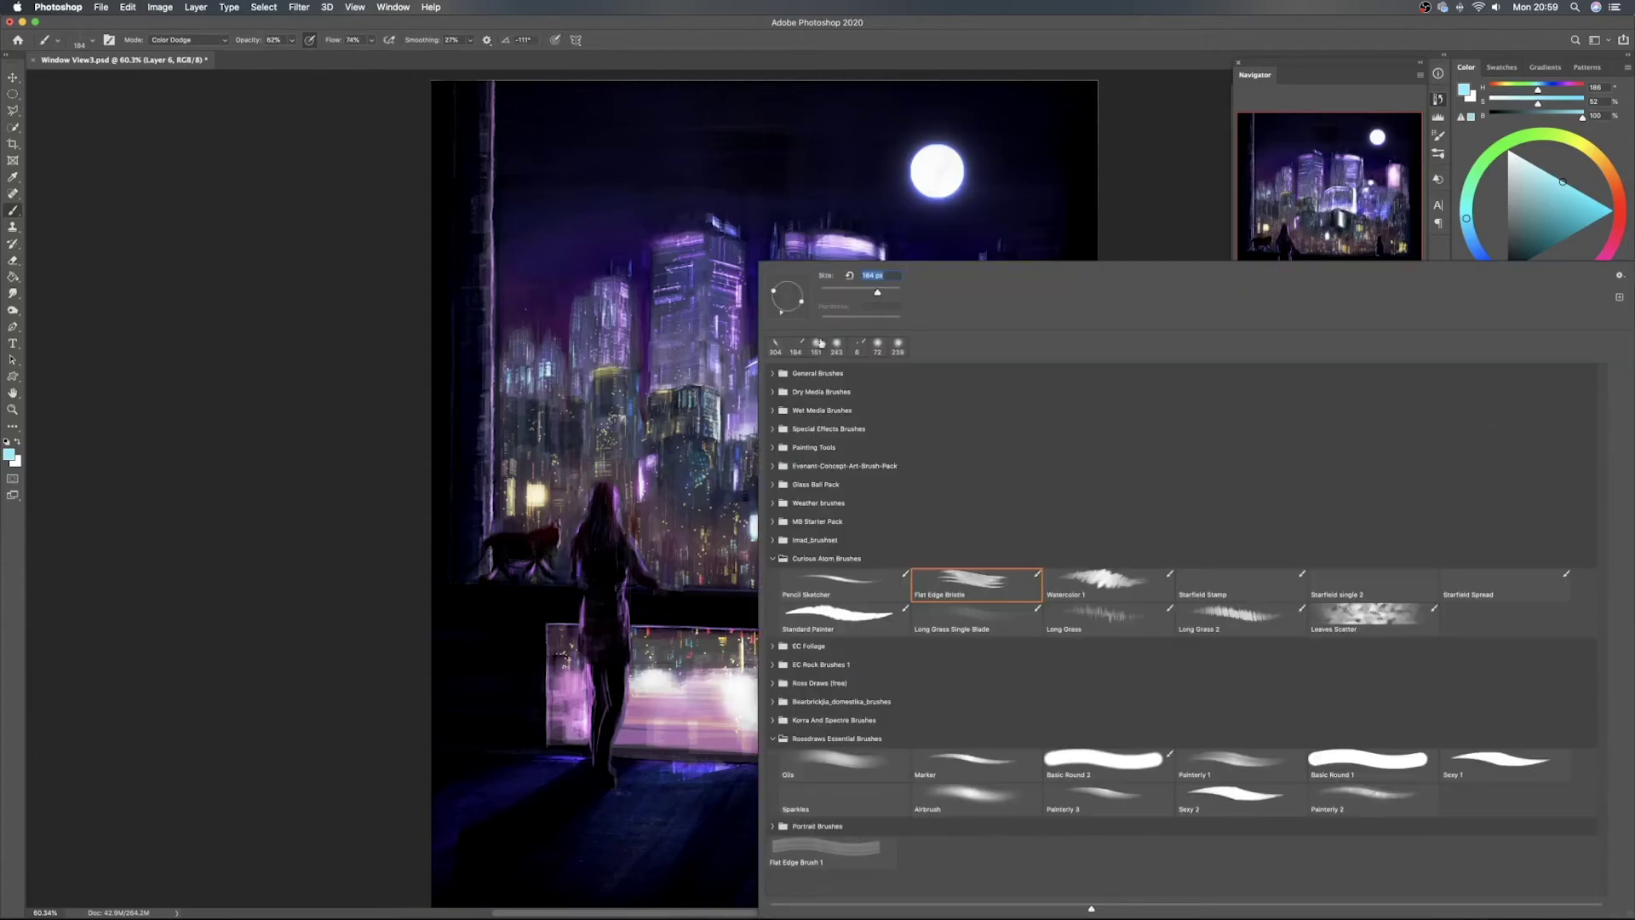
left_click(853, 293)
left_click(1568, 196)
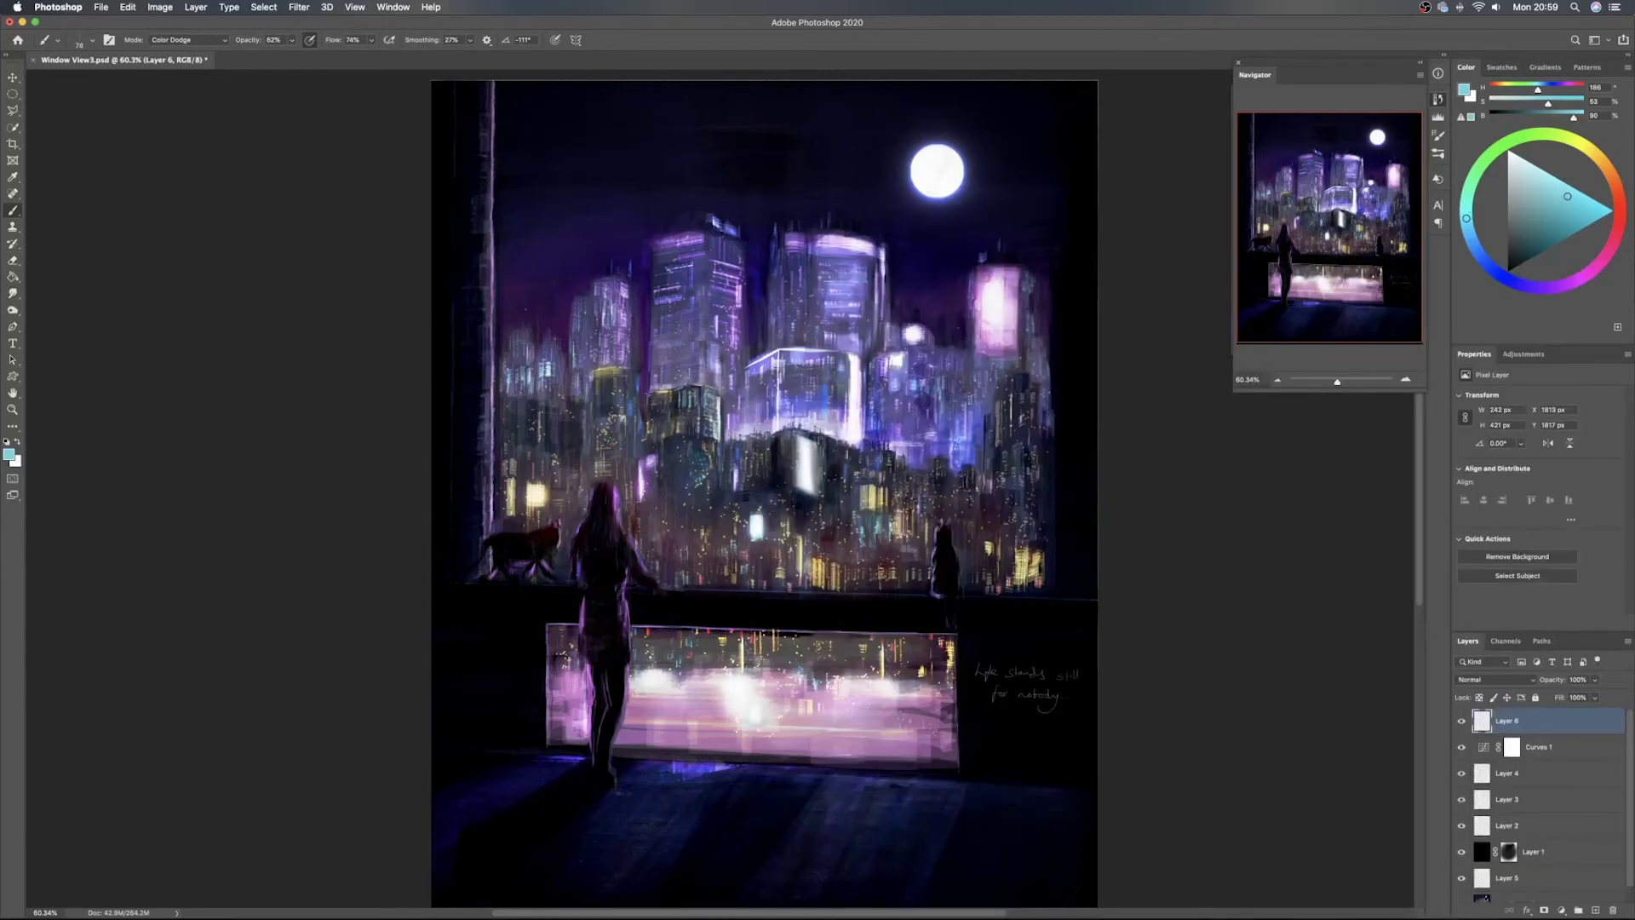
mouse_move(796, 438)
left_mouse_down()
mouse_move(800, 477)
mouse_move(813, 442)
mouse_move(791, 437)
mouse_move(772, 473)
mouse_move(811, 495)
mouse_move(820, 437)
mouse_move(819, 496)
left_mouse_up()
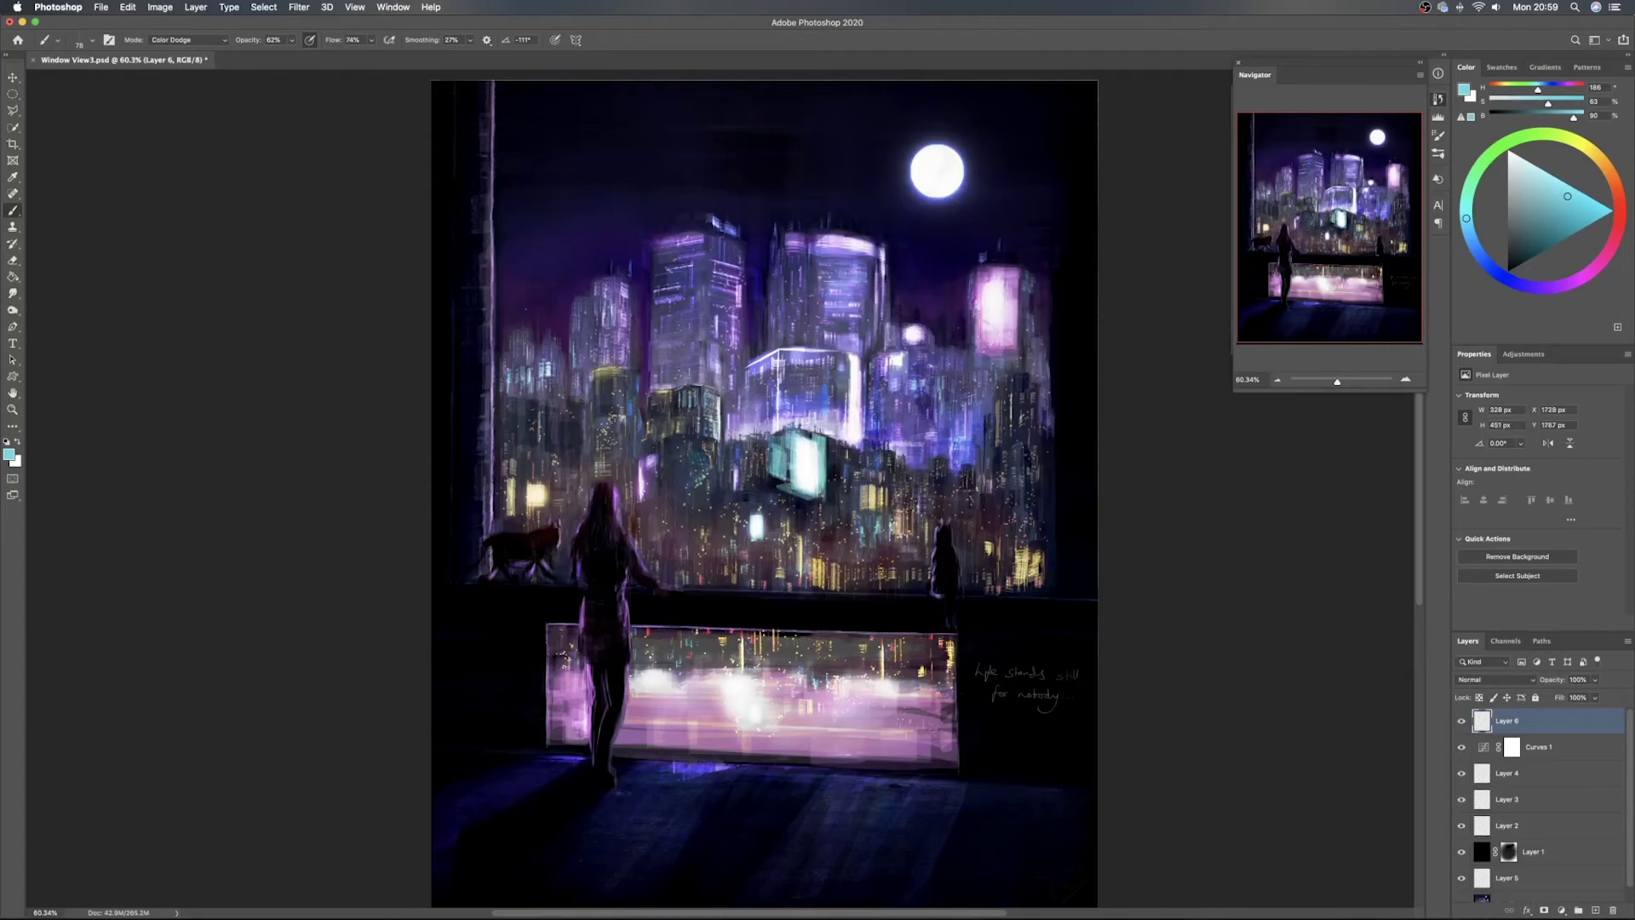
Delete the layer holding the cyan panel and add a fresh empty layer above the Curves adjustment
left_click(1519, 681)
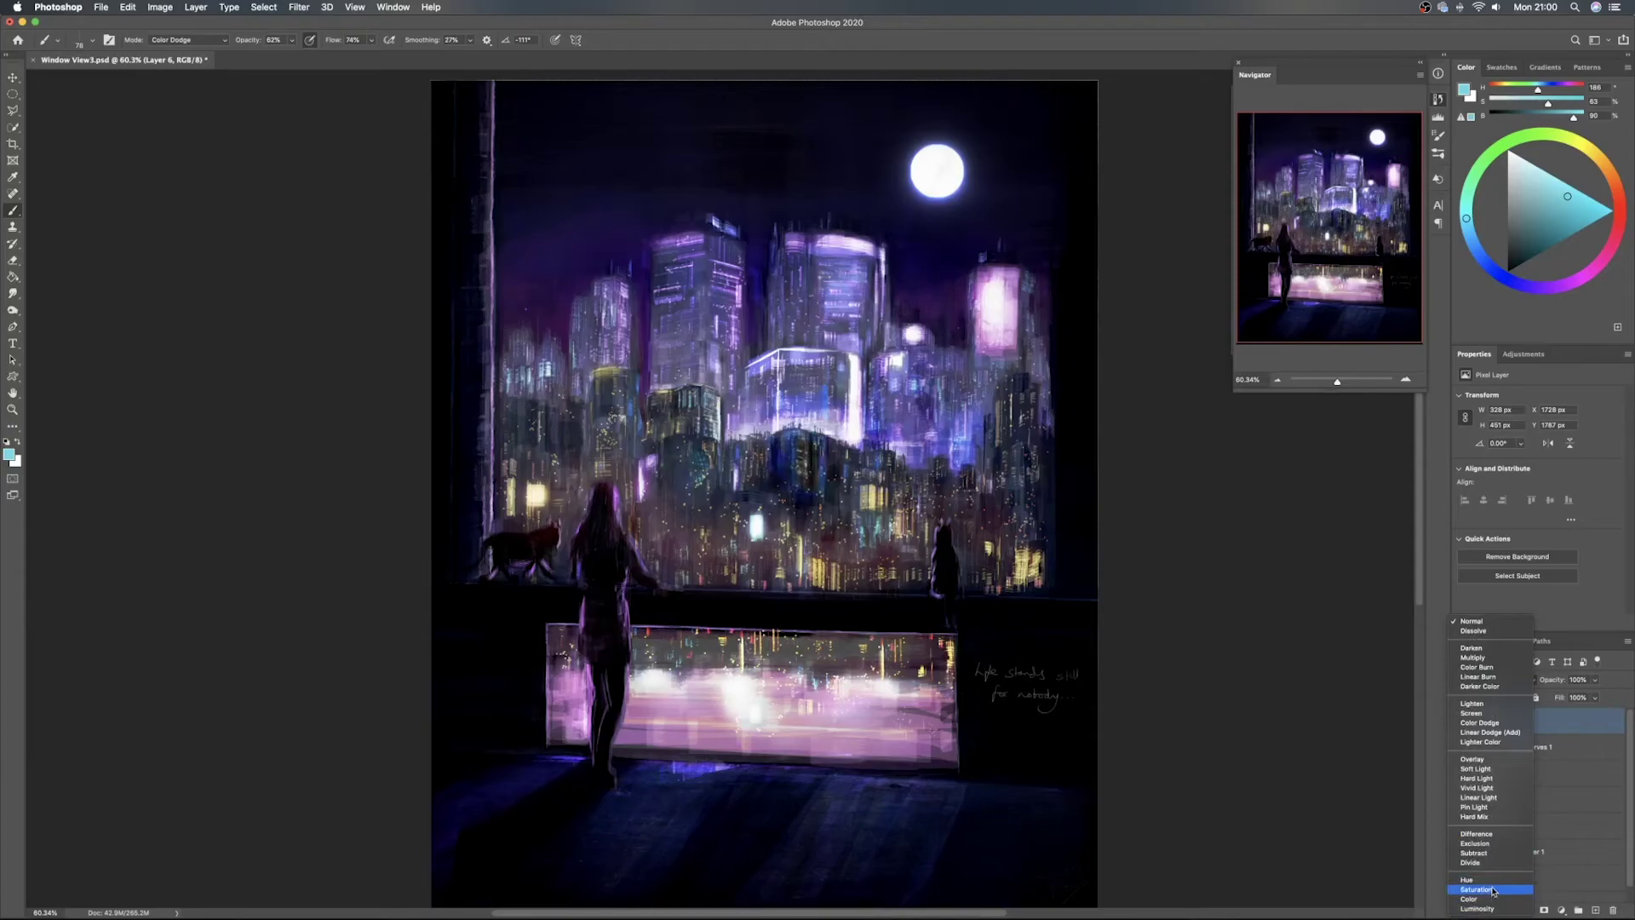
left_click(1562, 728)
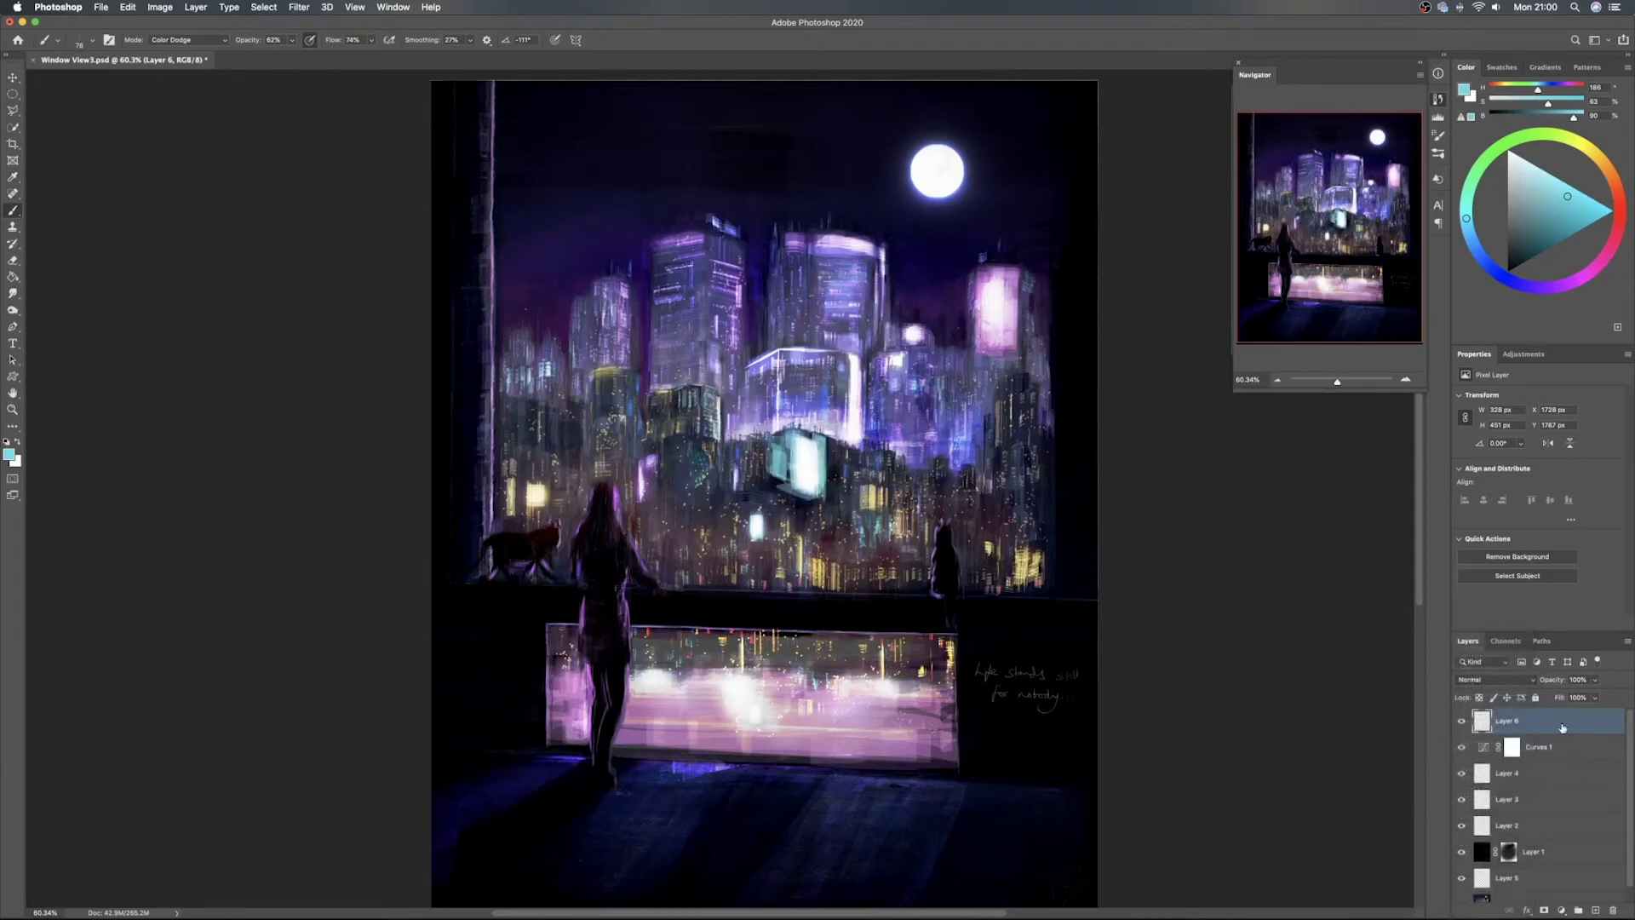
key("Delete")
left_click(1594, 910)
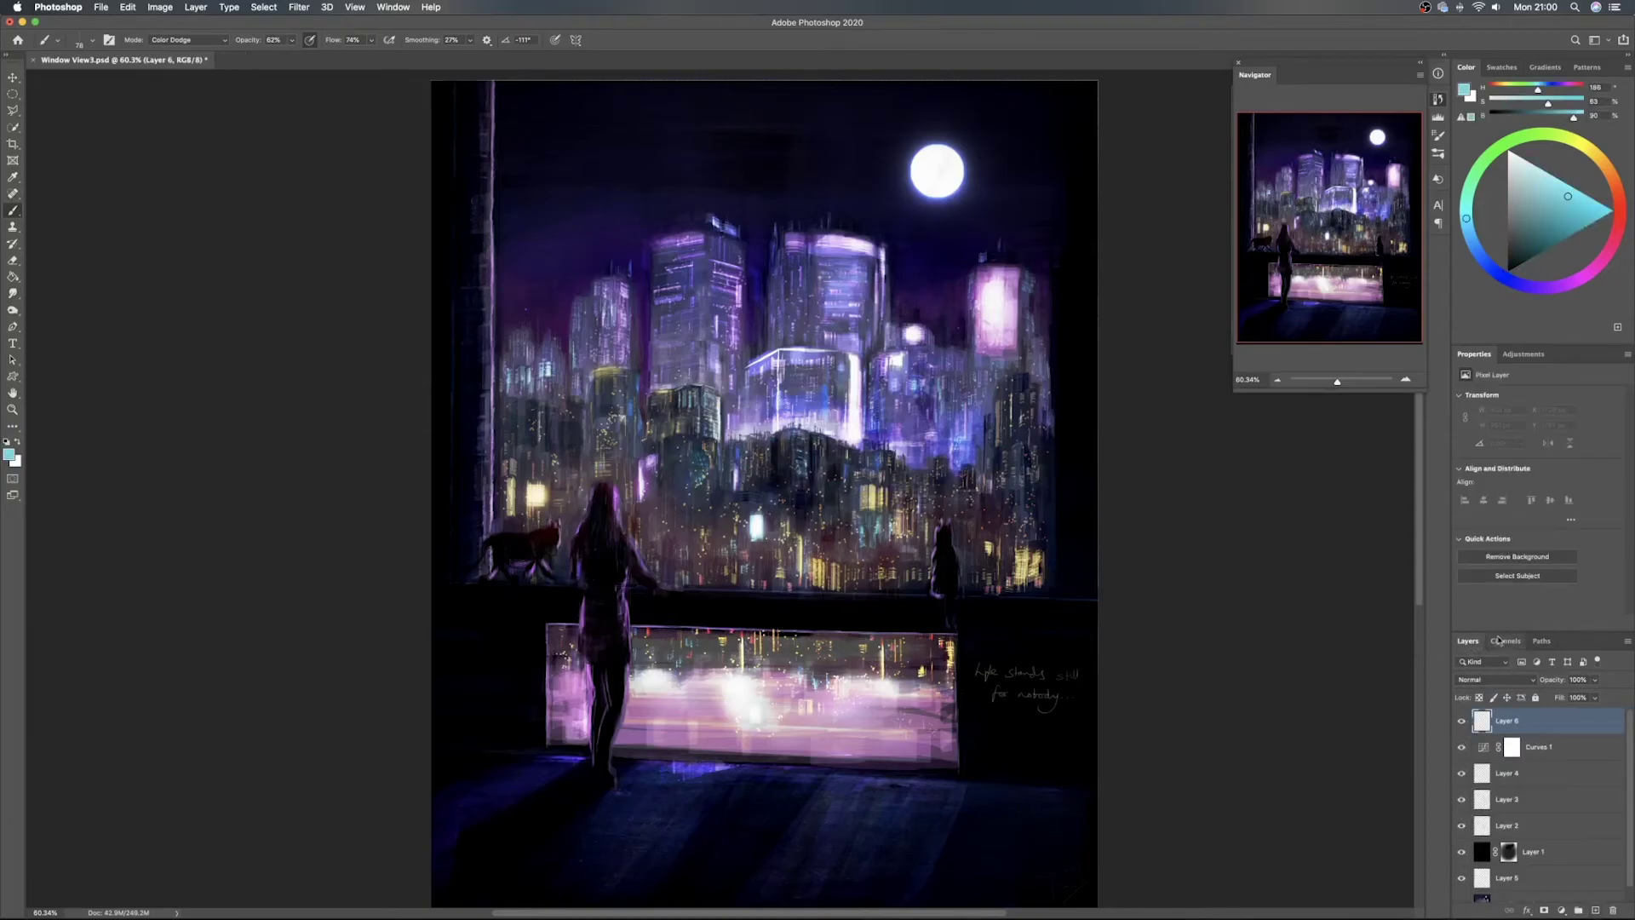
Sample a dark navy from the central building and paint shadow strokes over its front edge and the blocks below it
left_click(836, 470, "alt")
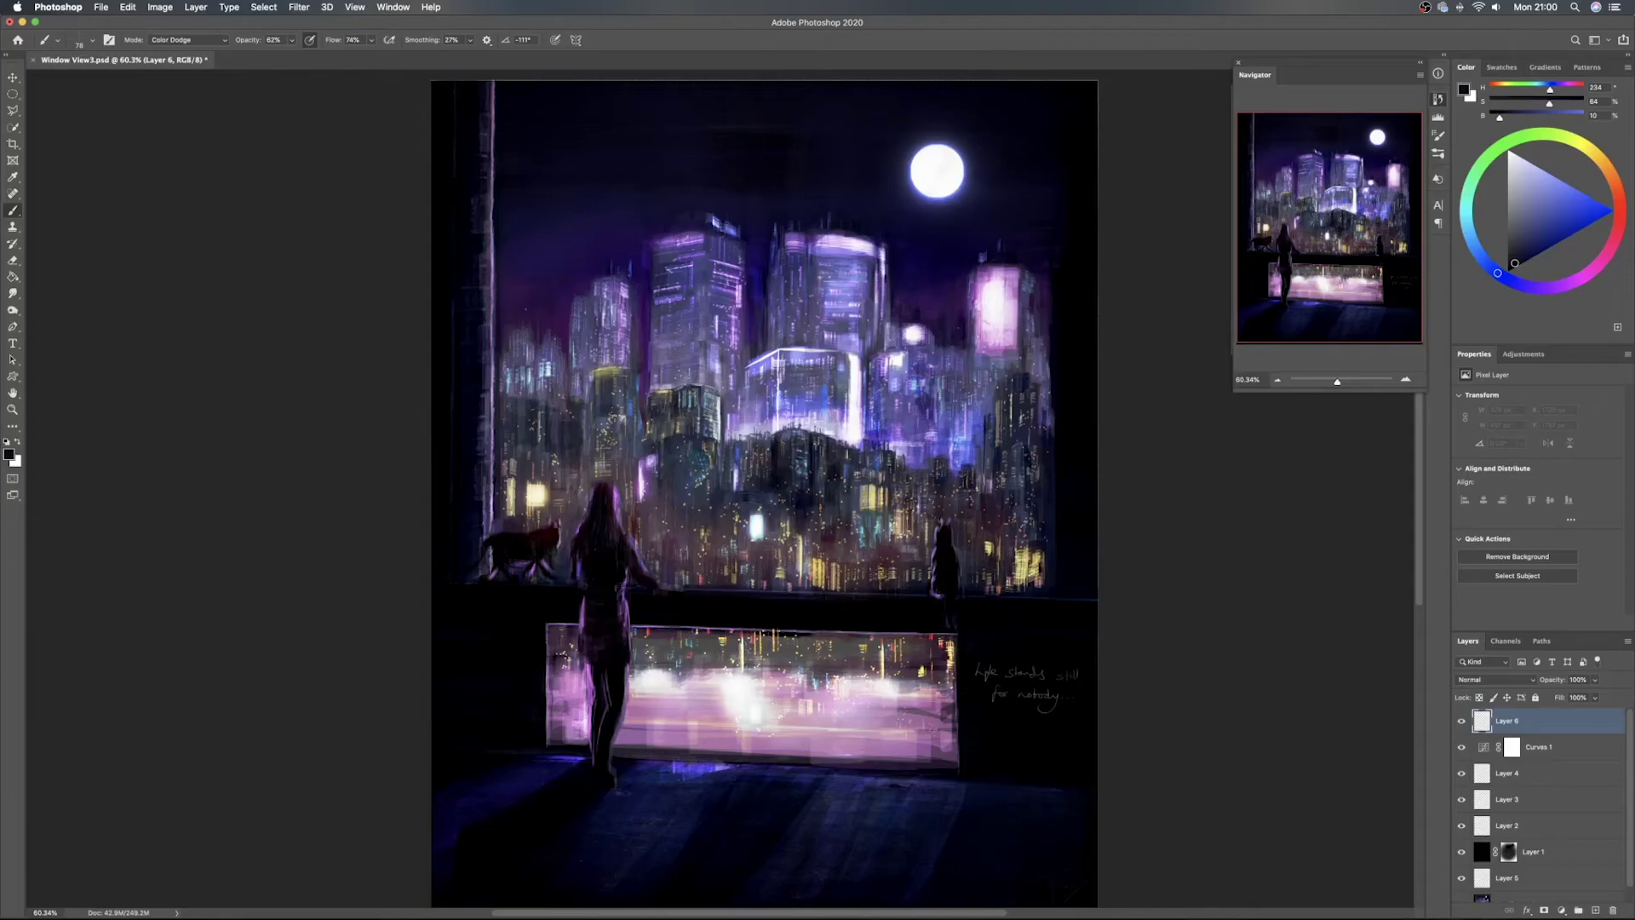
left_click_drag(782, 439, 782, 454)
mouse_move(790, 436)
left_mouse_down()
mouse_move(790, 474)
mouse_move(739, 458)
mouse_move(741, 481)
left_mouse_up()
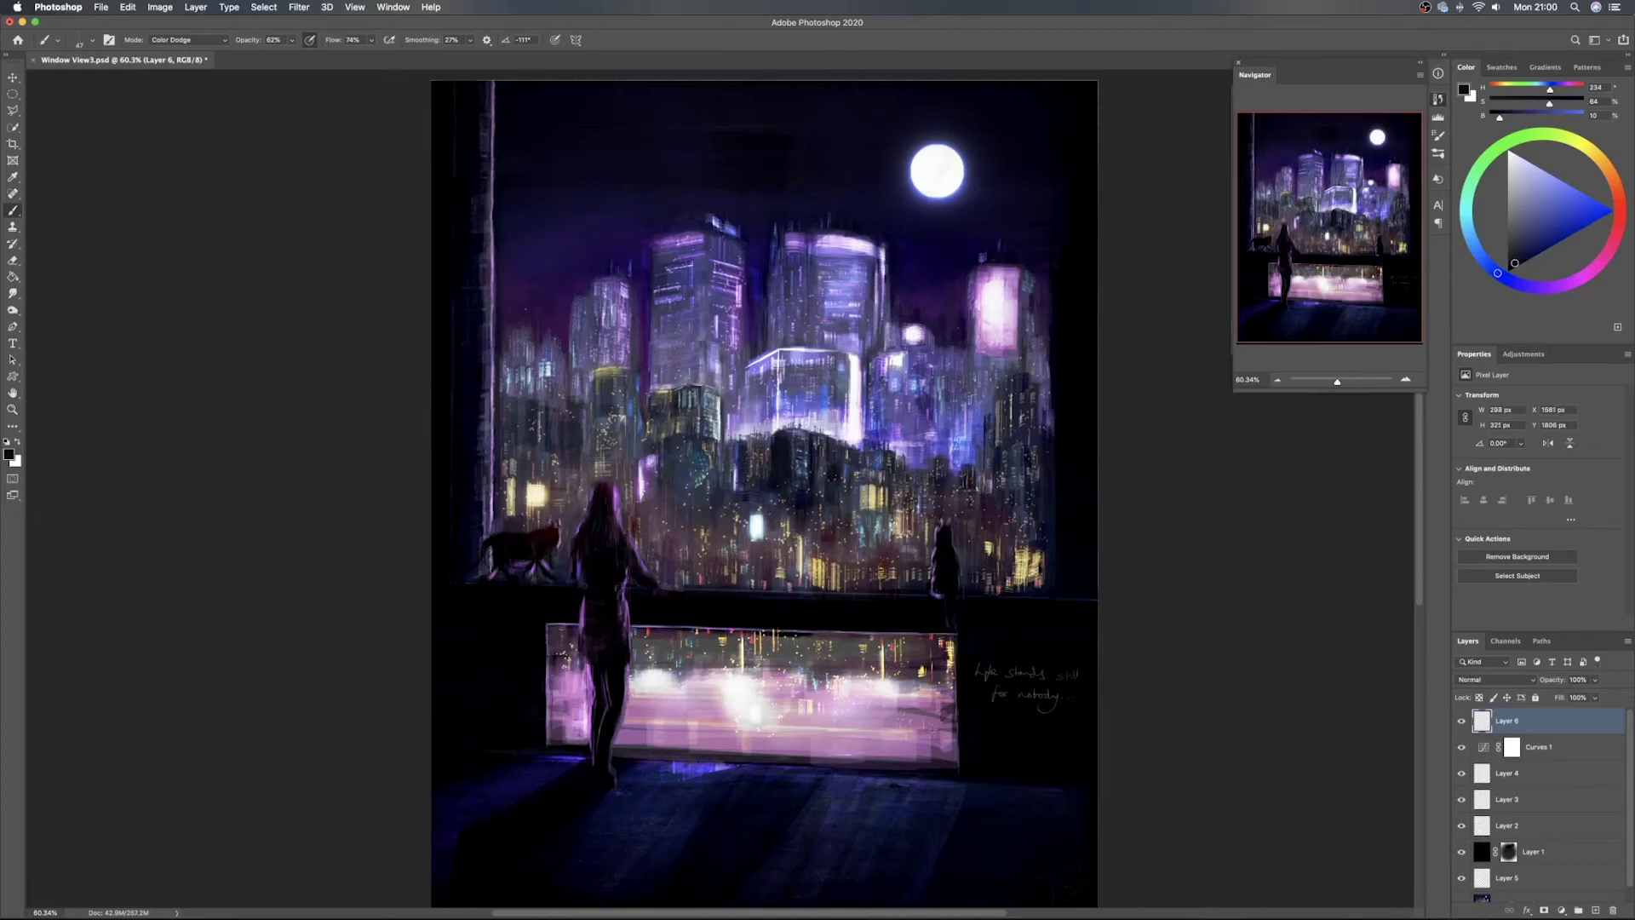
key("bracketright")
key("bracketright")
key("bracketright")
left_click_drag(731, 512, 730, 555)
left_click_drag(775, 514, 754, 514)
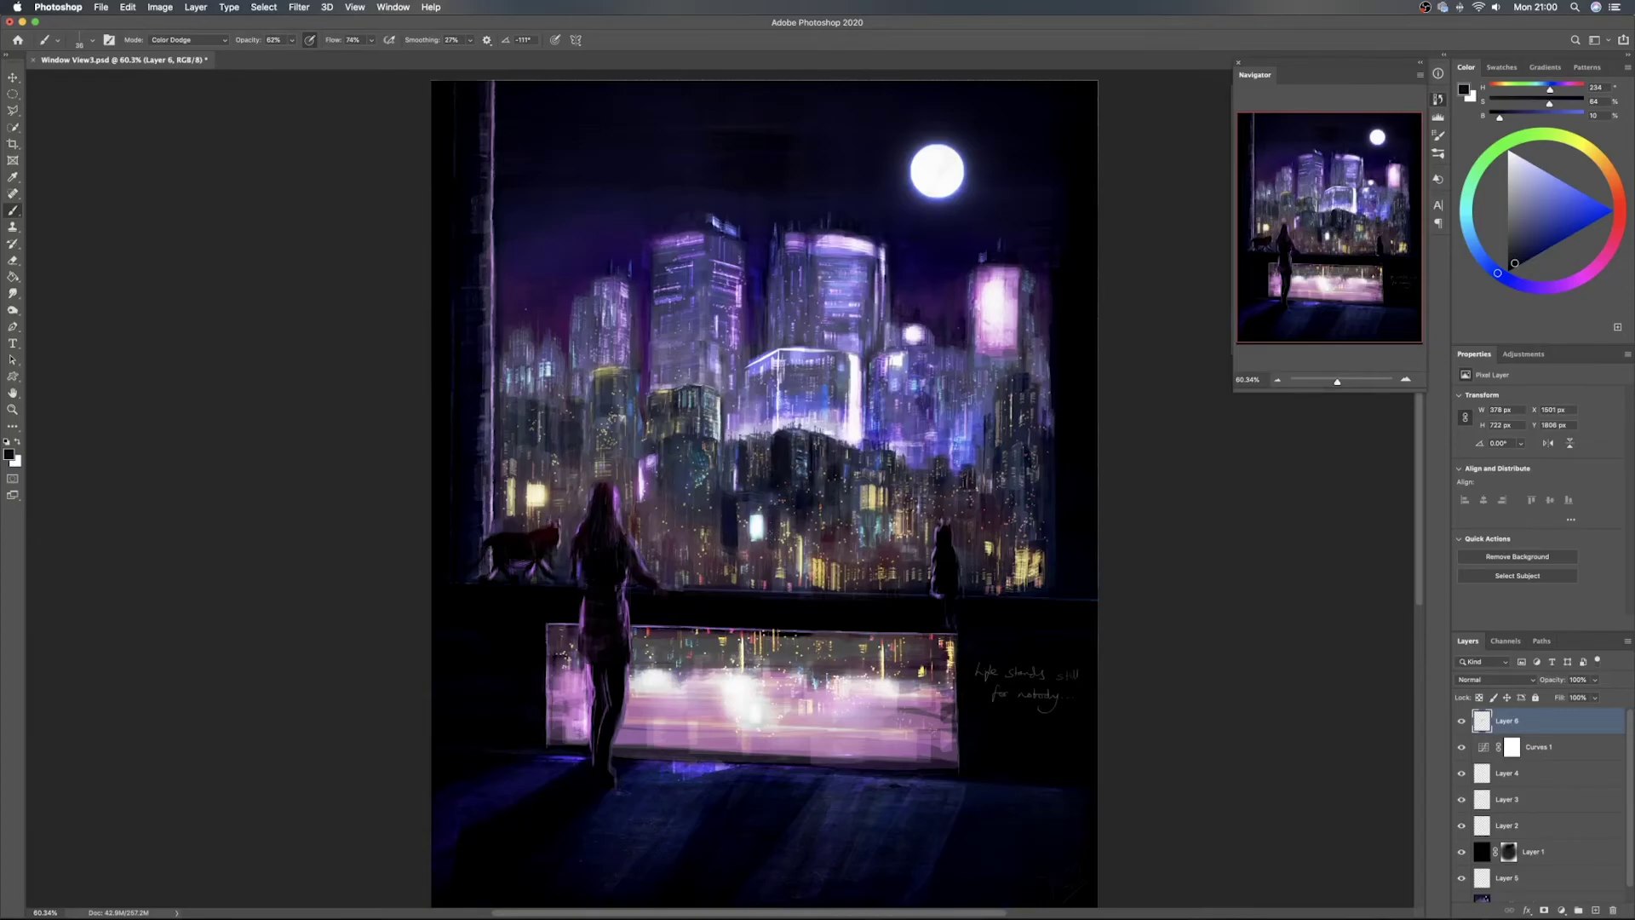
Paint dark navy shadows along the near side of the bright purple building, around neighbouring blocks and beside the woman
left_click_drag(739, 426, 734, 425)
mouse_move(773, 357)
left_mouse_down()
mouse_move(749, 374)
mouse_move(753, 433)
mouse_move(772, 430)
mouse_move(751, 432)
mouse_move(747, 383)
left_mouse_up()
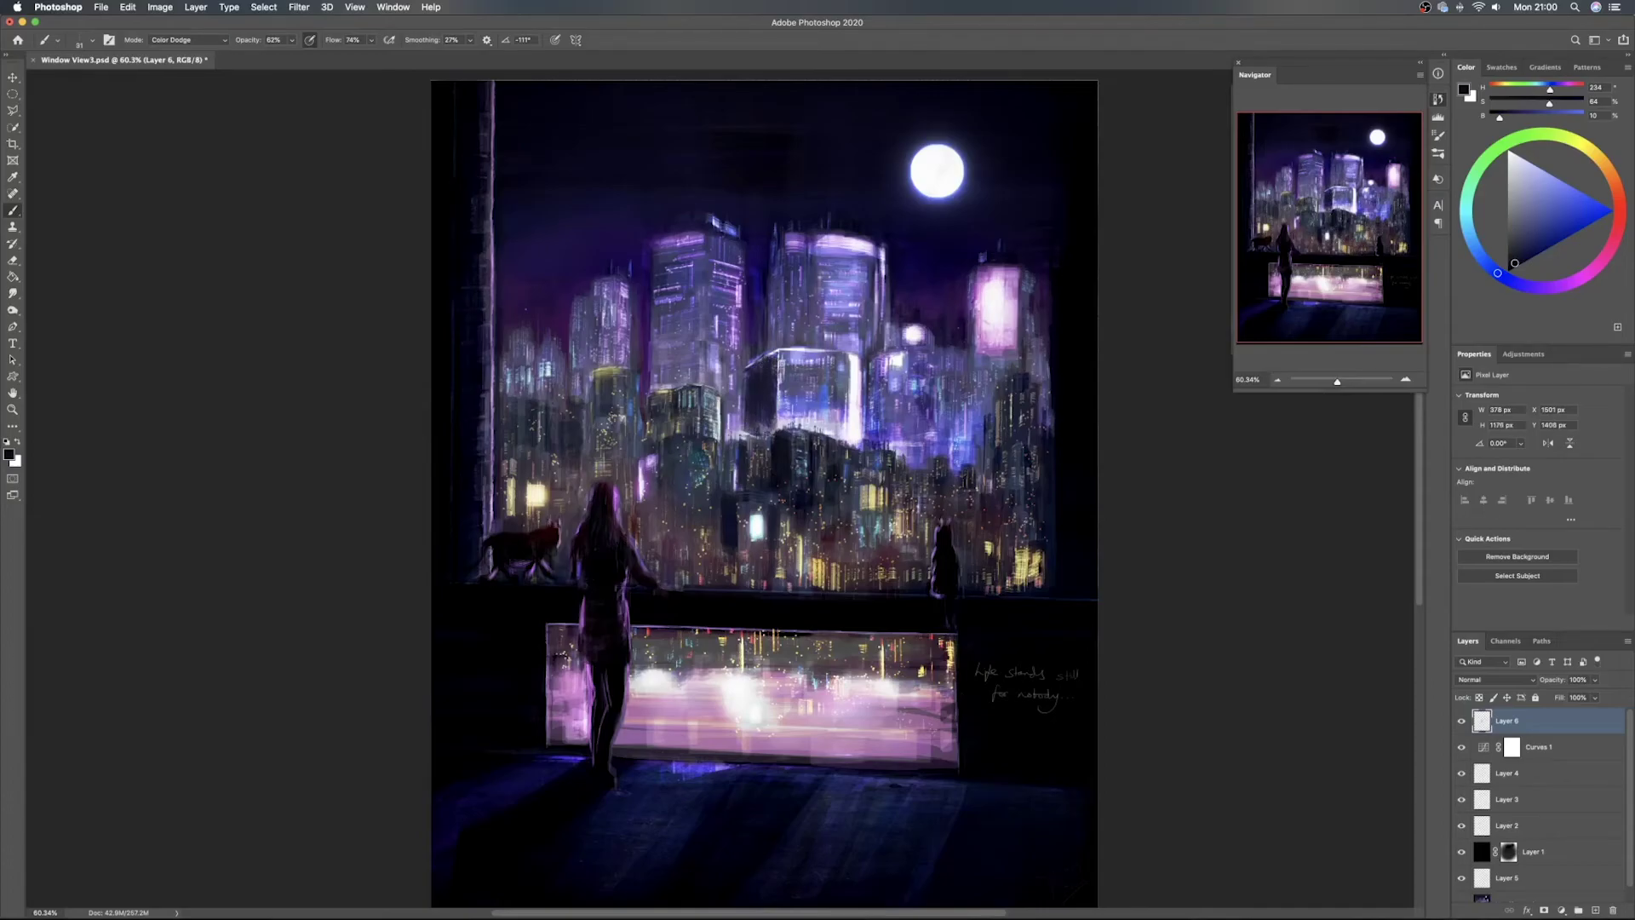
mouse_move(754, 388)
left_mouse_down()
mouse_move(772, 388)
mouse_move(748, 404)
mouse_move(761, 428)
left_mouse_up()
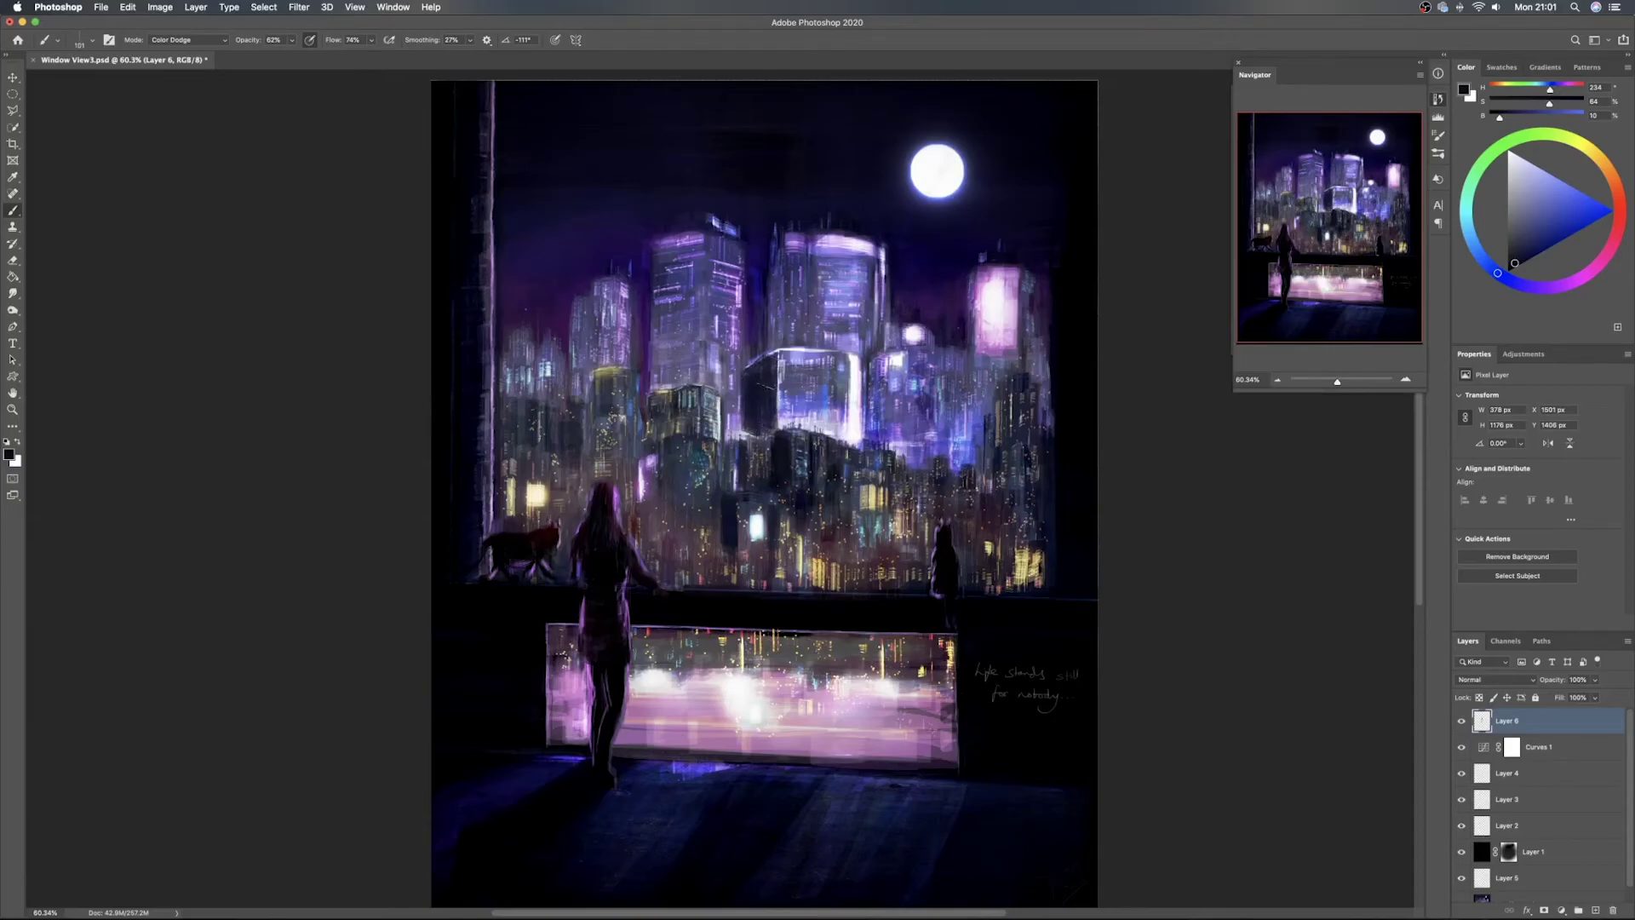
mouse_move(718, 379)
left_mouse_down()
mouse_move(734, 428)
mouse_move(737, 346)
mouse_move(717, 378)
mouse_move(731, 314)
mouse_move(733, 443)
left_mouse_up()
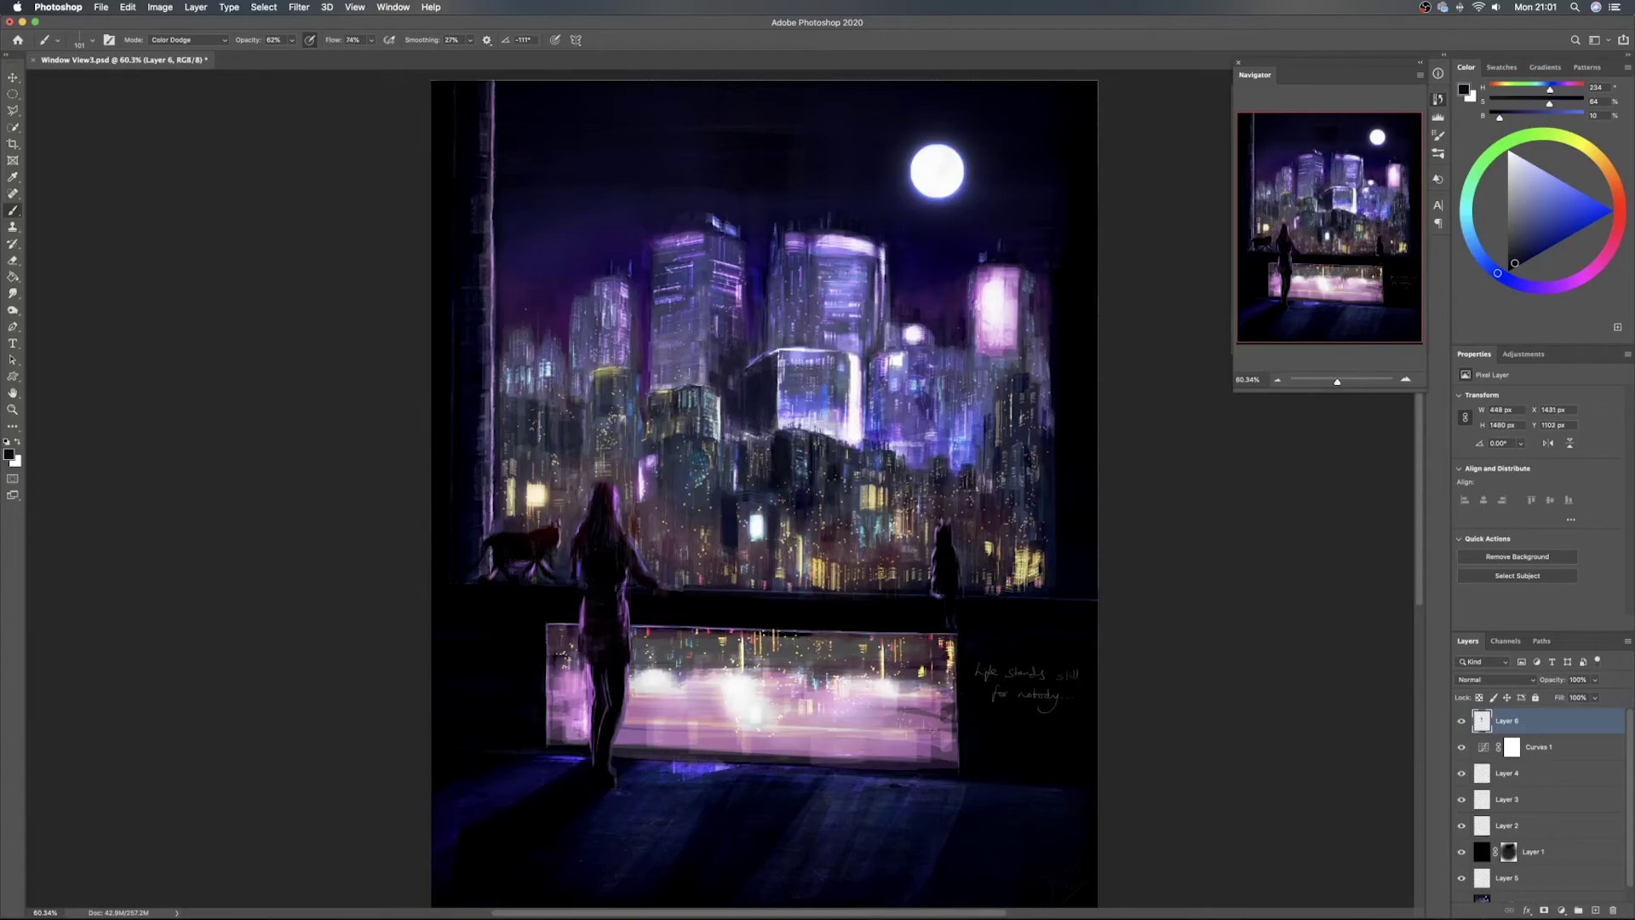
mouse_move(915, 467)
left_mouse_down()
mouse_move(917, 453)
mouse_move(918, 473)
left_mouse_up()
left_click_drag(648, 527, 649, 569)
left_click_drag(649, 495, 652, 549)
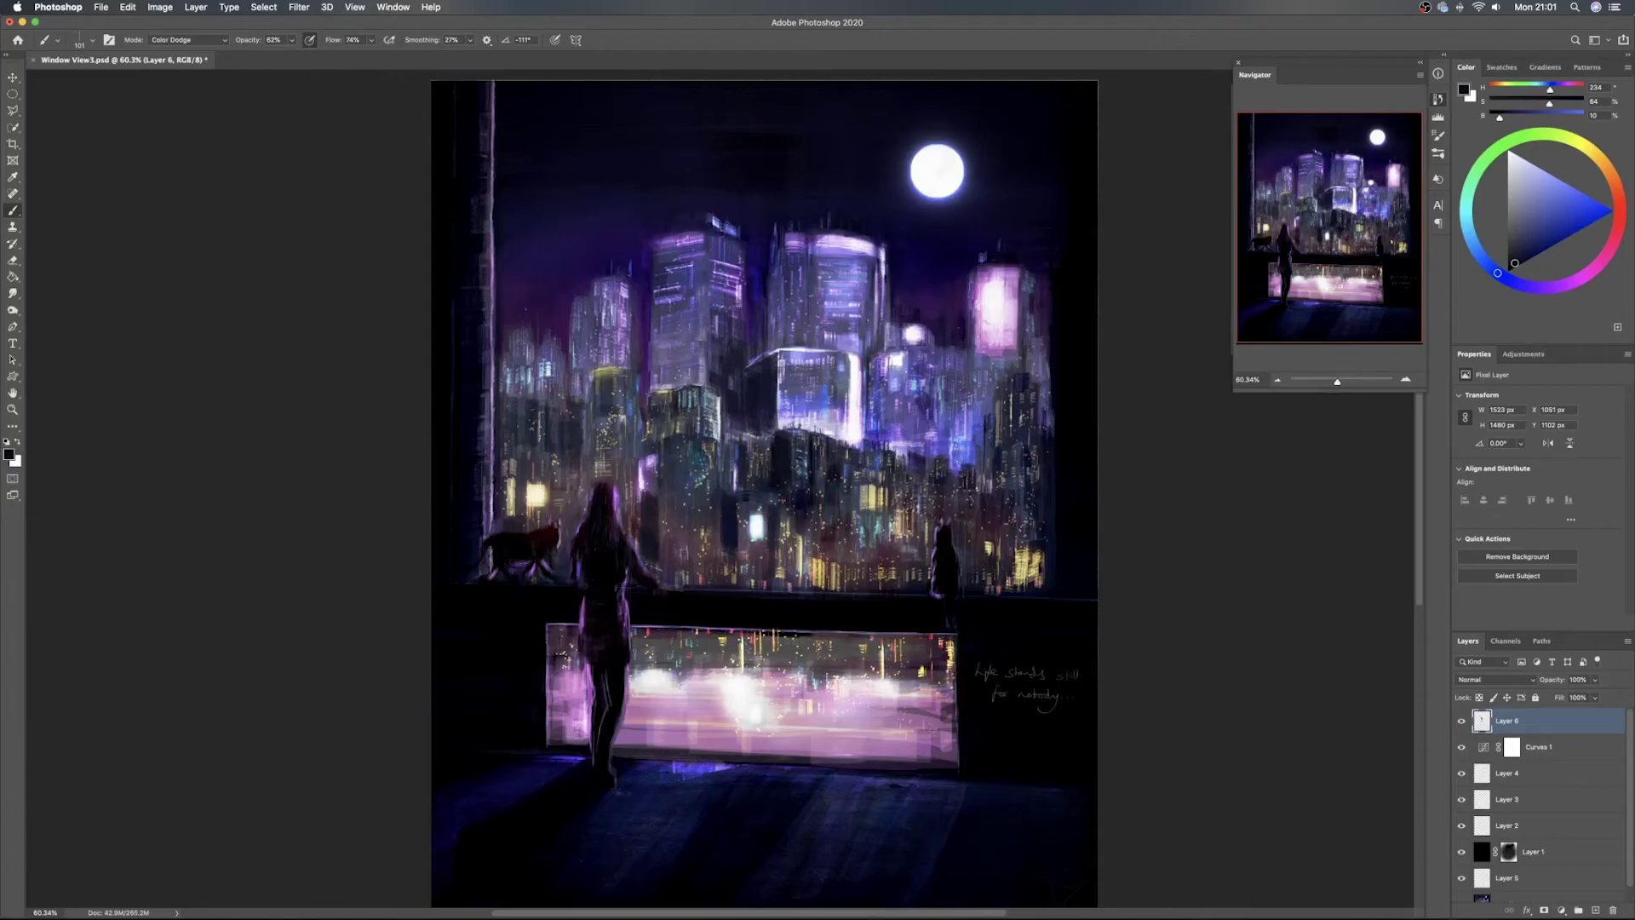
Paint dark navy strokes between the buildings above the walking cat to separate the towers
mouse_move(579, 512)
left_mouse_down()
mouse_move(580, 457)
mouse_move(573, 475)
left_mouse_up()
left_click_drag(574, 413, 571, 525)
left_click_drag(566, 464, 566, 532)
mouse_move(559, 443)
left_mouse_down()
mouse_move(560, 474)
mouse_move(556, 443)
mouse_move(555, 473)
mouse_move(518, 468)
mouse_move(530, 369)
left_mouse_up()
left_click_drag(534, 375, 538, 376)
mouse_move(529, 350)
left_mouse_down()
mouse_move(532, 396)
mouse_move(561, 393)
left_mouse_up()
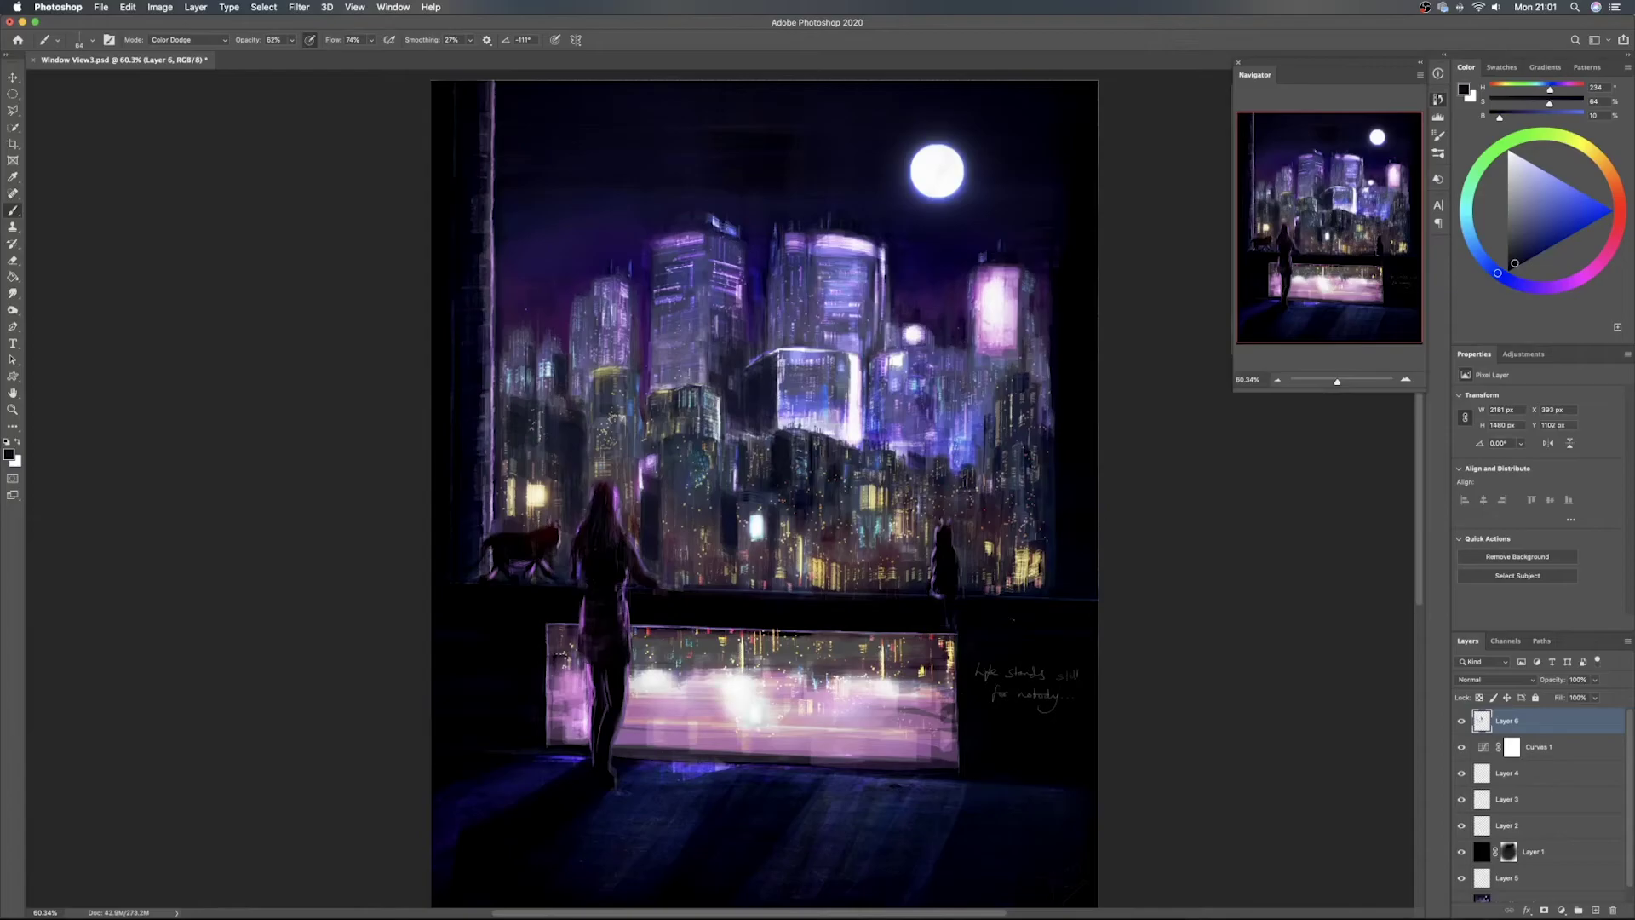
Set the shadow layer's blend mode to Soft Light and compare the painting with the layer hidden and shown
left_click(1491, 681)
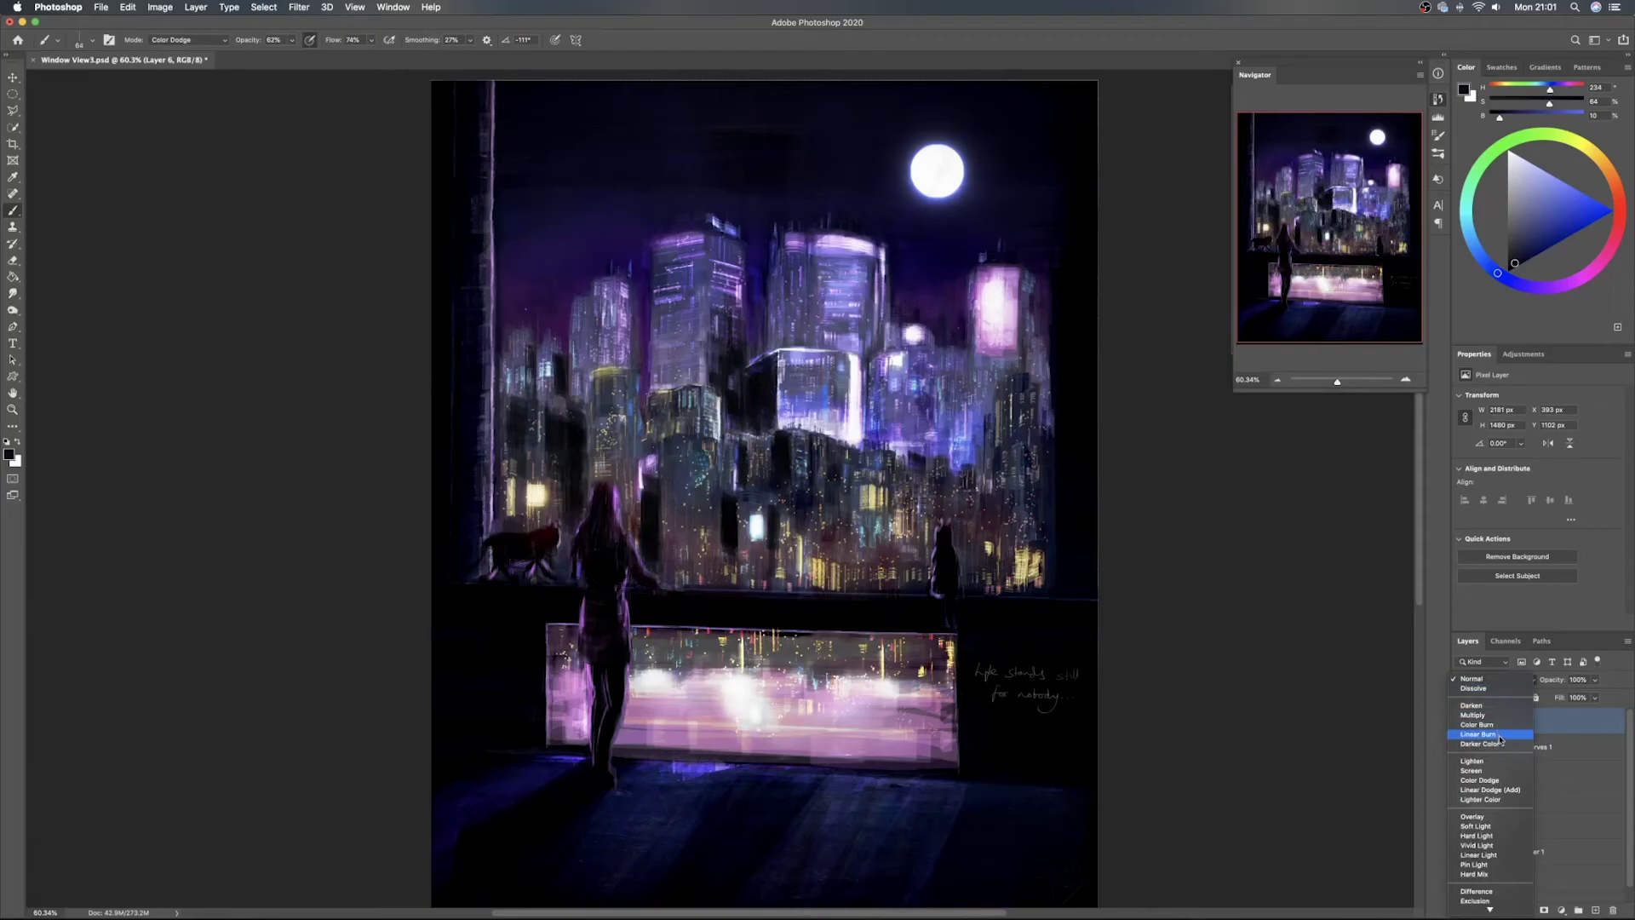
left_click(1494, 828)
left_click(1463, 722)
left_click(1463, 722)
left_click(1462, 722)
left_click(1463, 722)
left_click(1463, 722)
left_click(1463, 722)
mouse_move(1556, 685)
left_mouse_down()
mouse_move(1293, 676)
mouse_move(1548, 678)
left_mouse_up()
Add a new layer and reset the Flat Edge Bristle brush tip to 0°, undoing the test stroke
left_click(1597, 910)
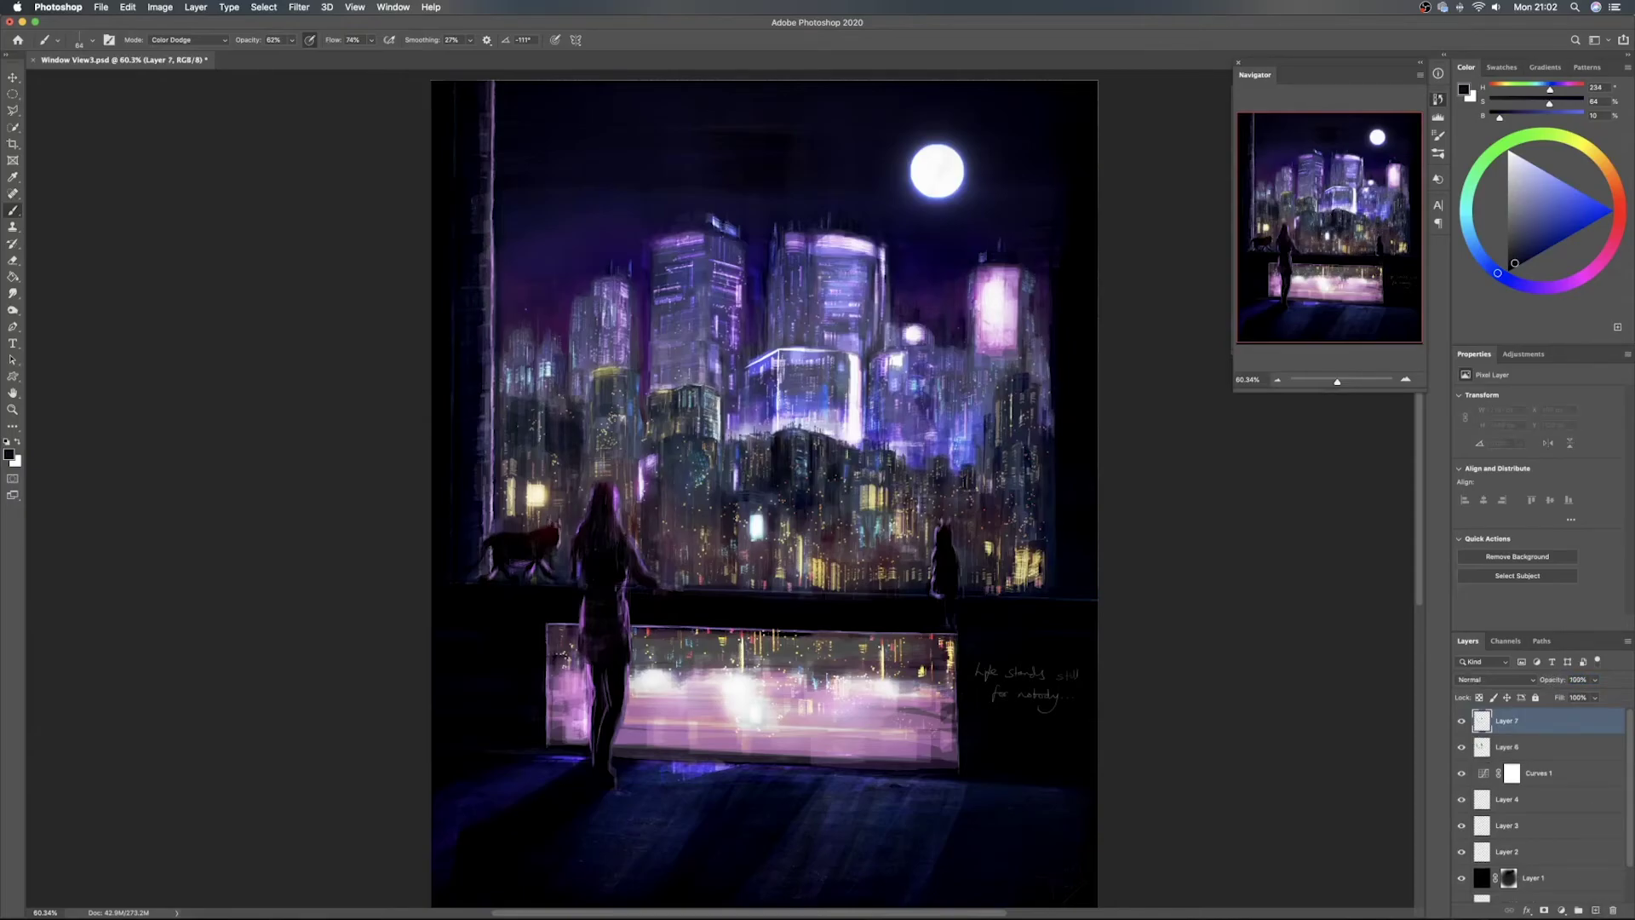
right_click(707, 408)
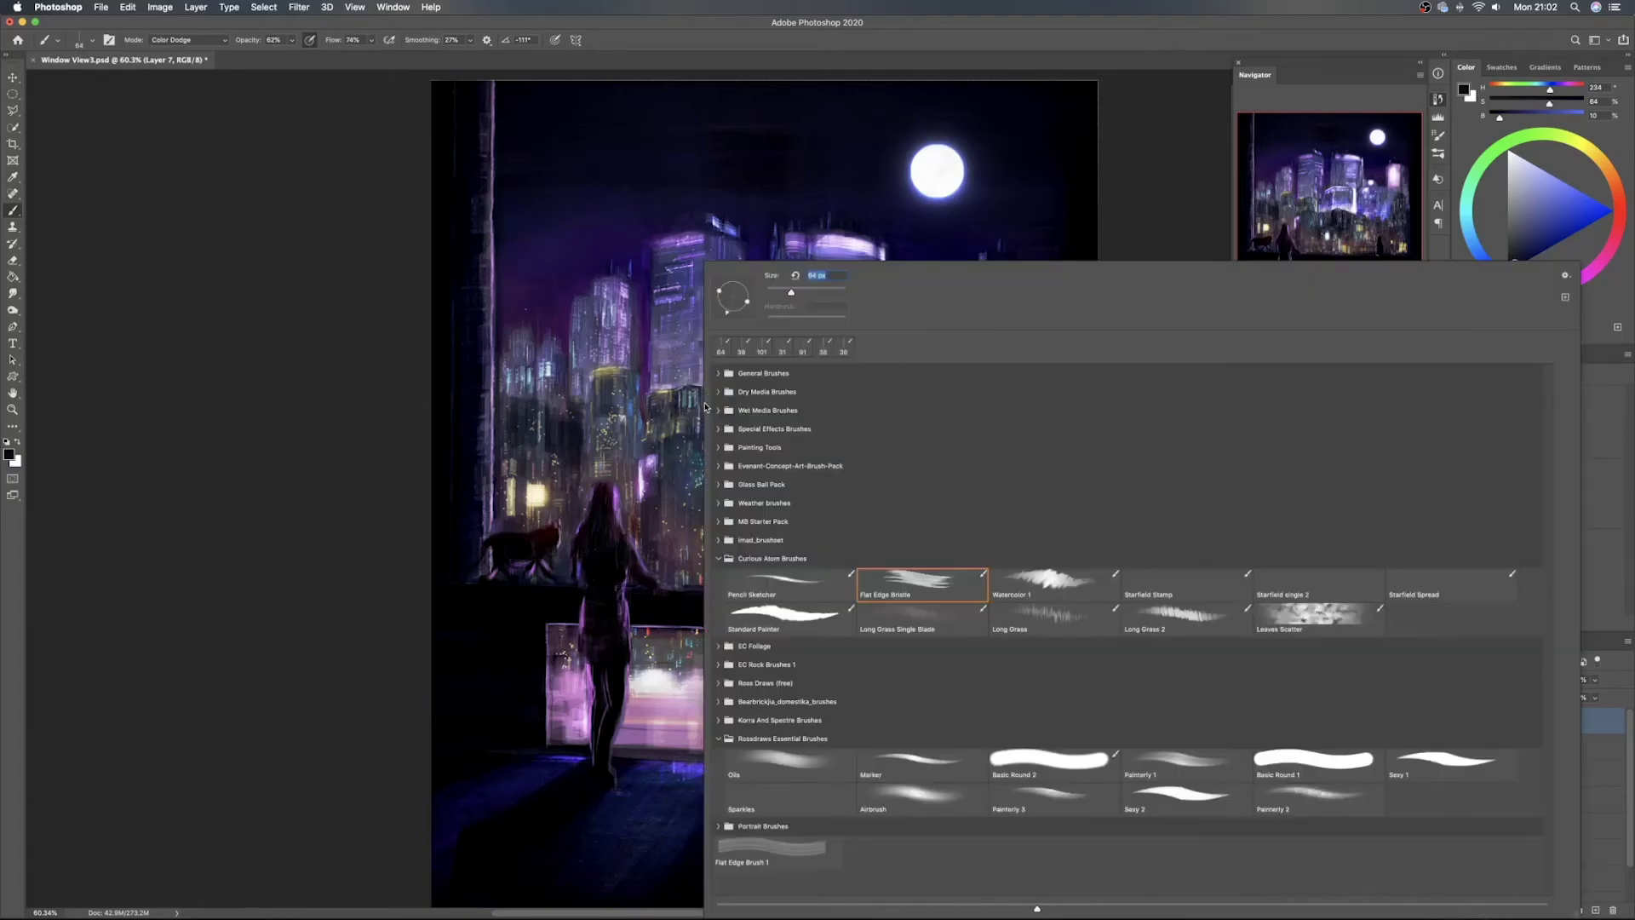
left_click(753, 299)
left_click_drag(757, 303, 755, 302)
key("Return")
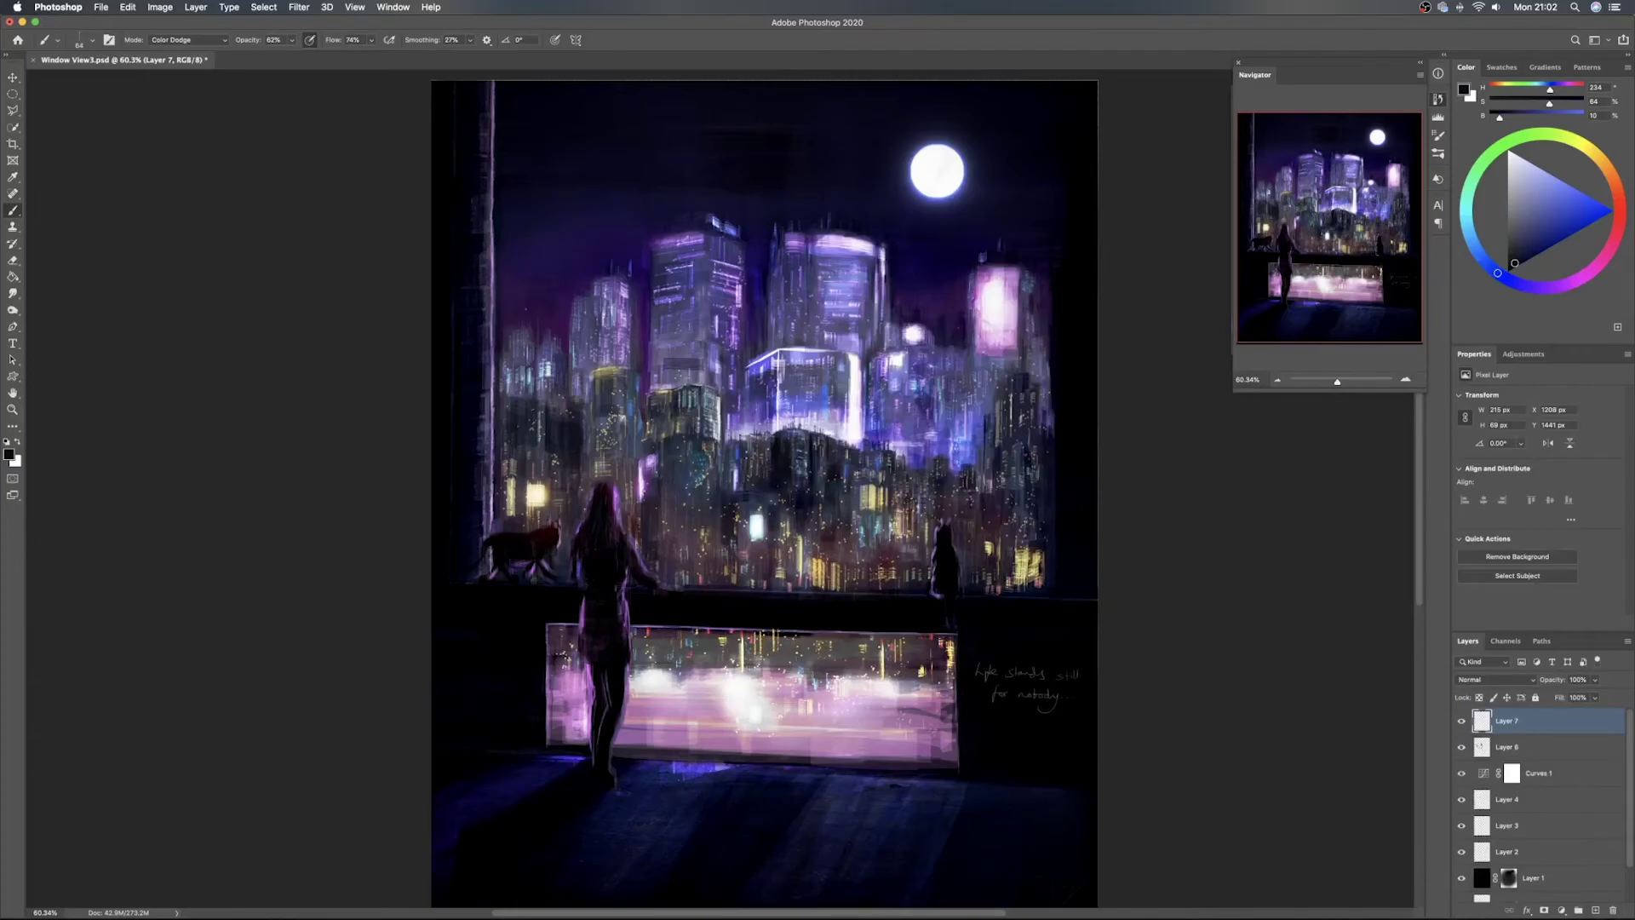
key("super+z")
Paint a pale yellow panel with a 157 px brush on the building beside the woman, extending it with deeper yellow in Color Burn mode
left_click(534, 493, "alt")
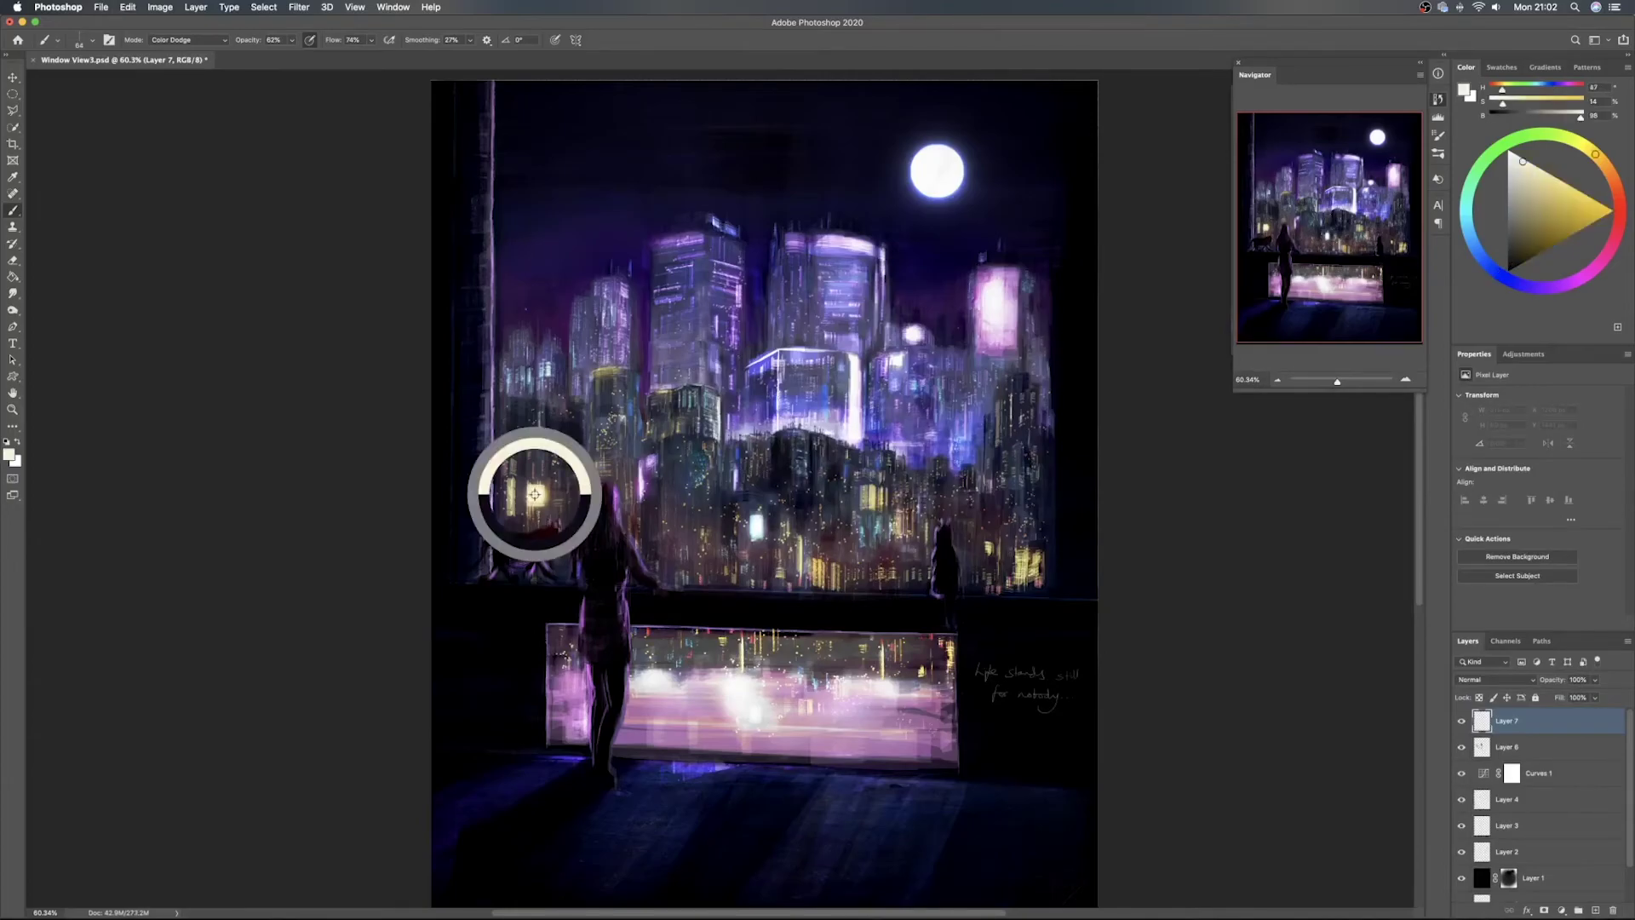
mouse_move(705, 478)
left_mouse_down("ctrl+alt")
mouse_move(723, 478)
mouse_move(667, 478)
mouse_move(682, 485)
left_mouse_up("ctrl+alt")
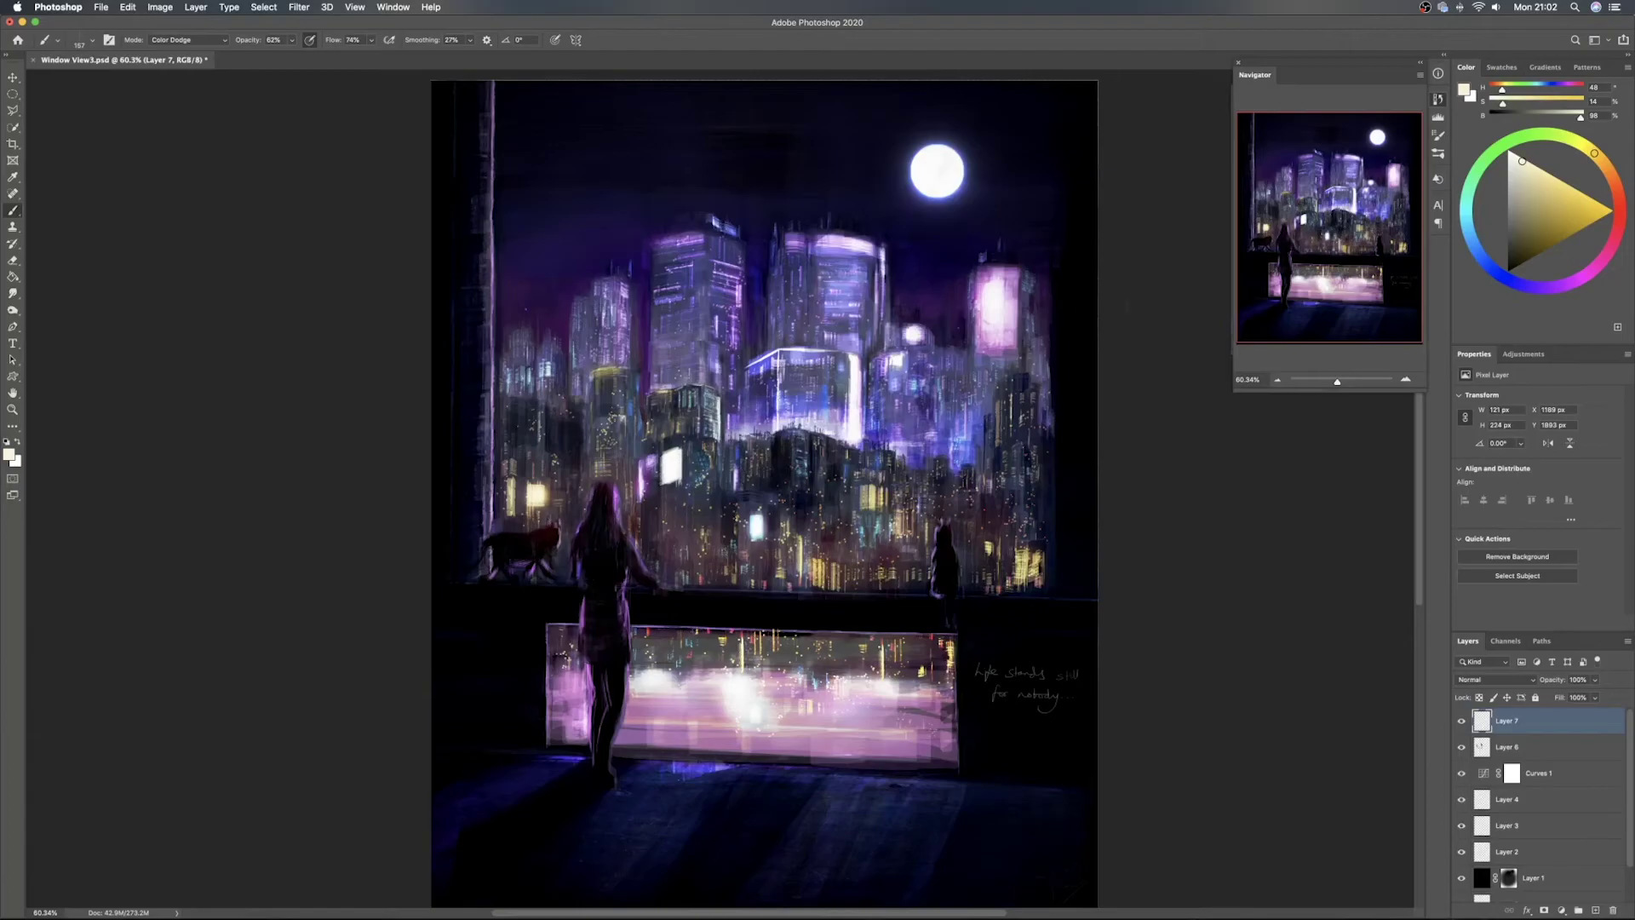
left_click(1559, 200)
left_click(1539, 241)
left_click(209, 40)
left_click(170, 71)
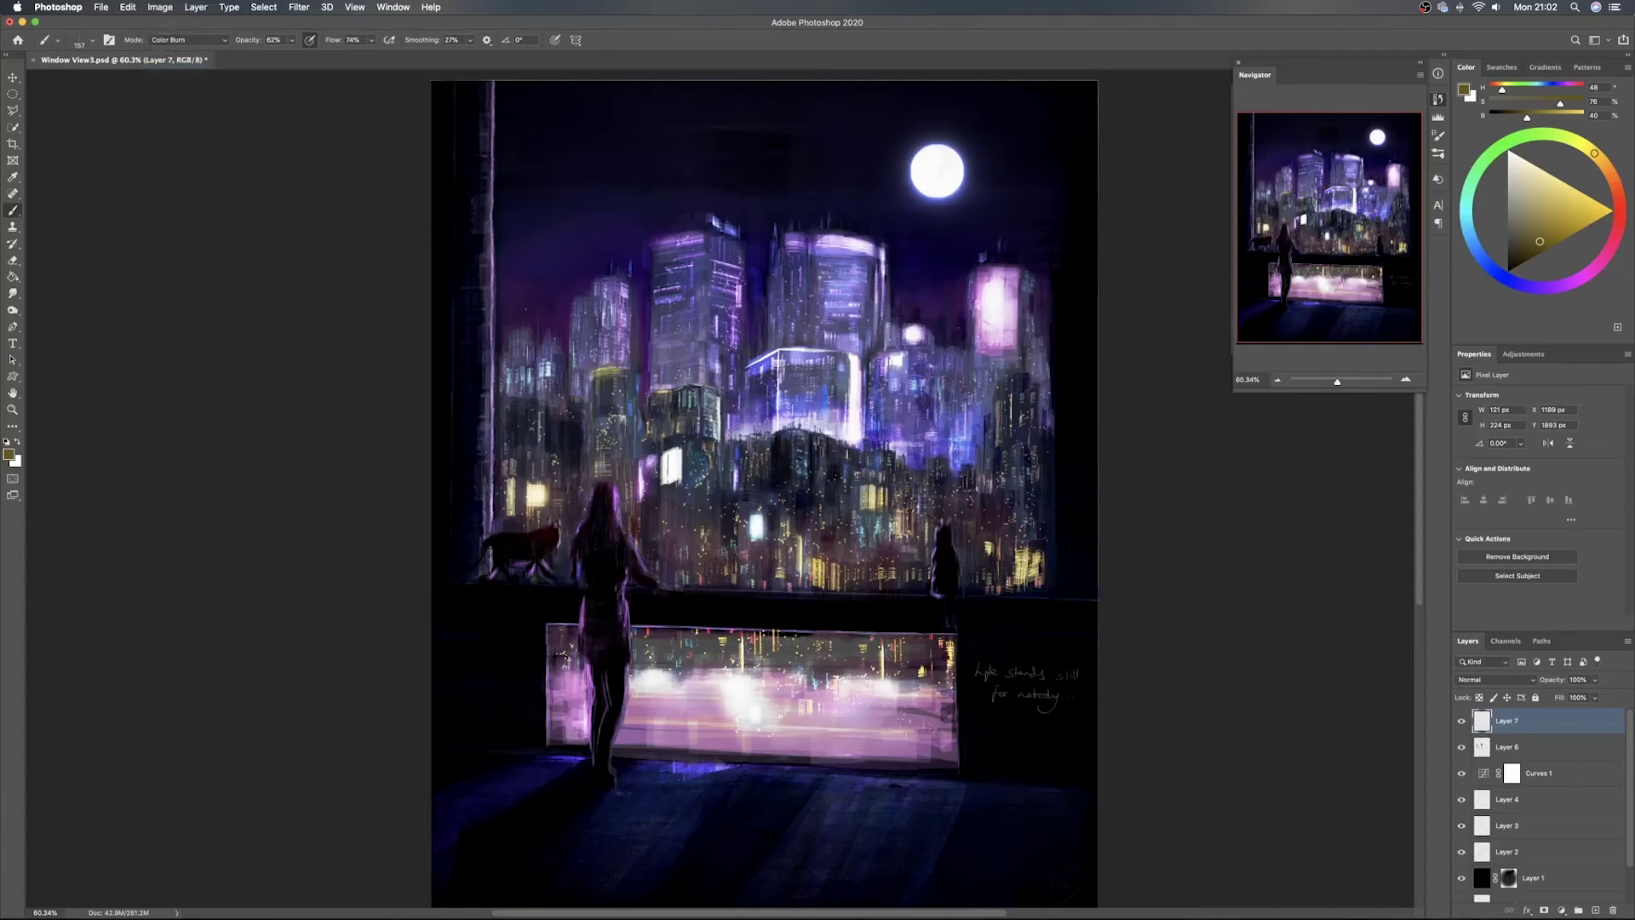
left_click(1562, 198)
left_click_drag(675, 468, 673, 520)
left_click_drag(673, 441, 675, 504)
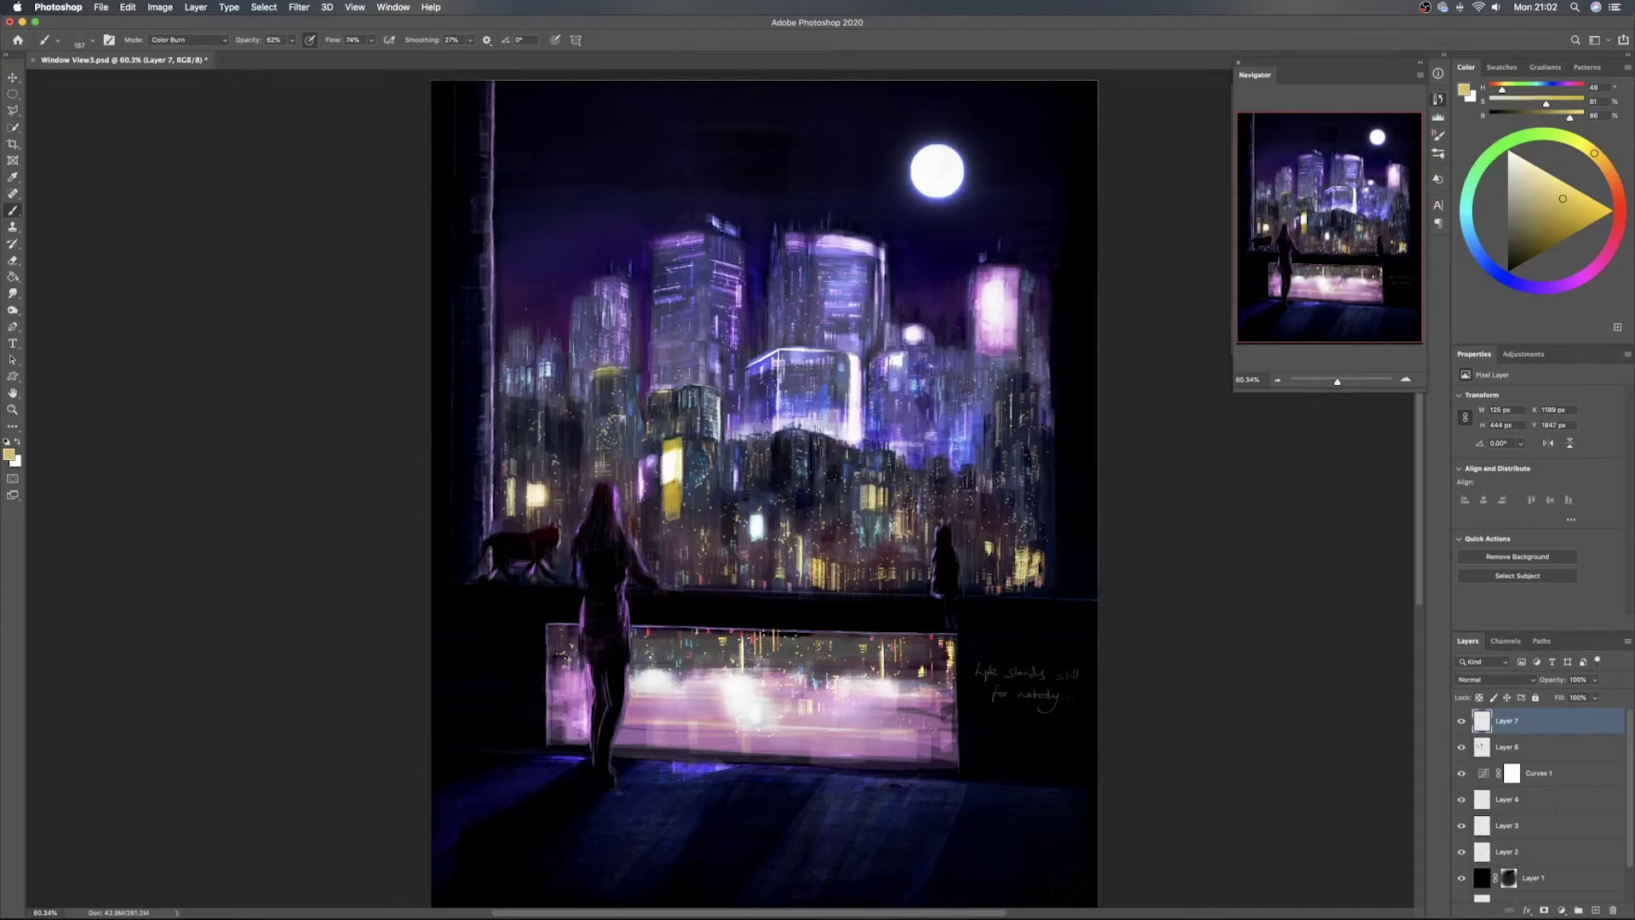
Switch the brush mode to Color Dodge and brighten the lower part of the yellow panel
left_click(187, 40)
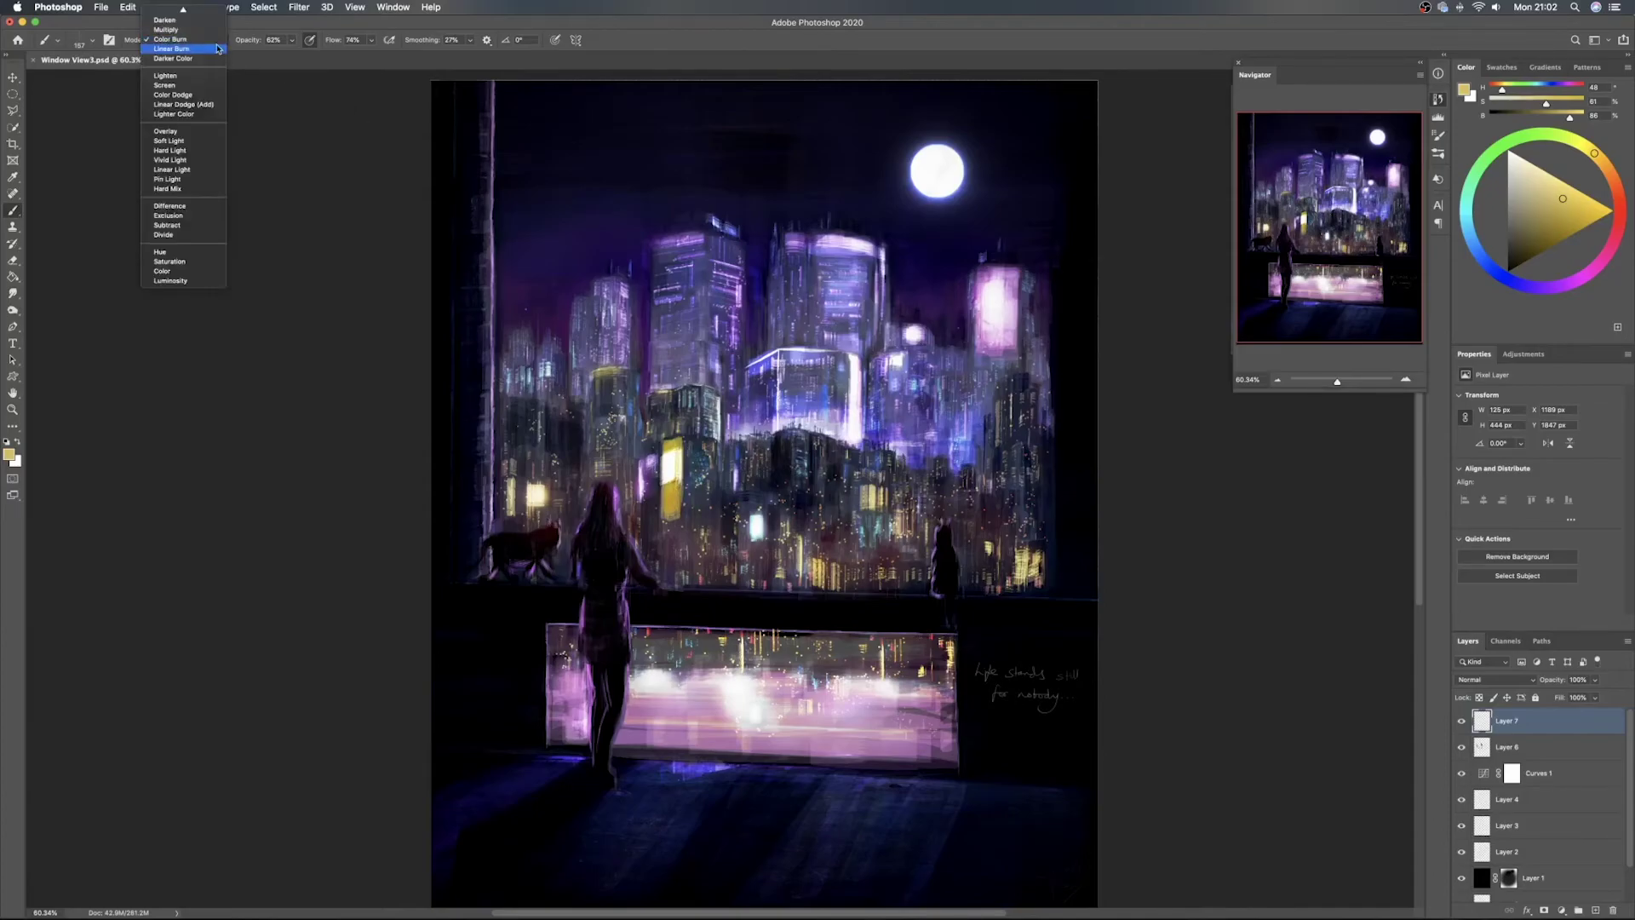
left_click(197, 94)
mouse_move(673, 470)
left_mouse_down()
mouse_move(671, 503)
mouse_move(674, 446)
mouse_move(679, 509)
mouse_move(664, 507)
mouse_move(681, 509)
left_mouse_up()
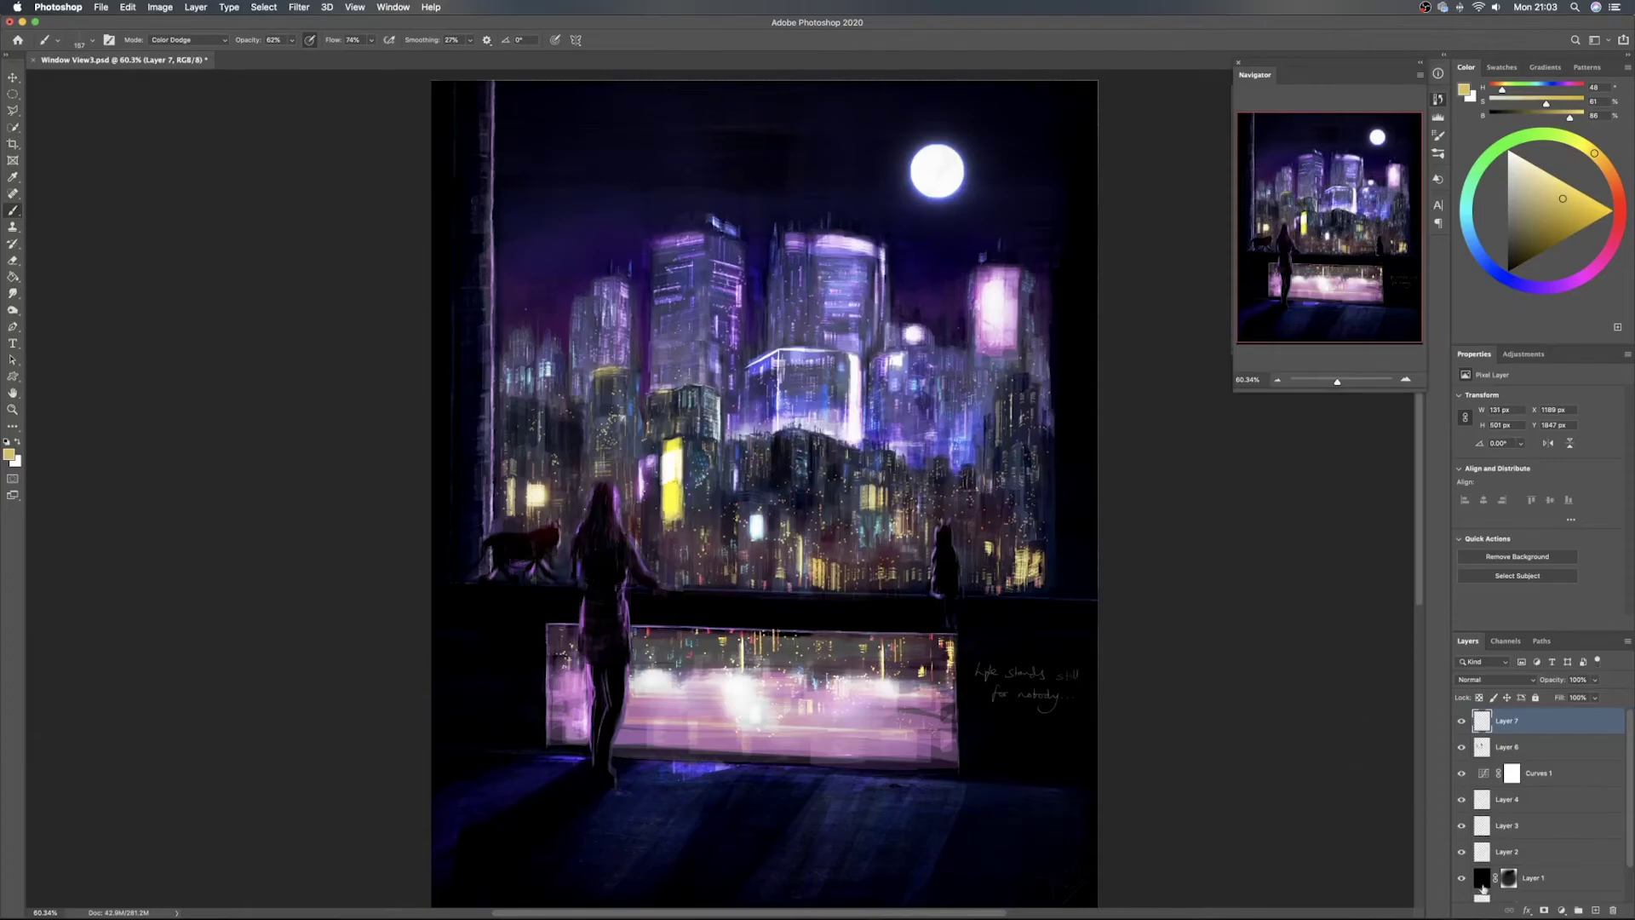
Add a new layer and paint a soft yellow glow around the panel with the Airbrush brush
left_click(1595, 909)
right_click(948, 578)
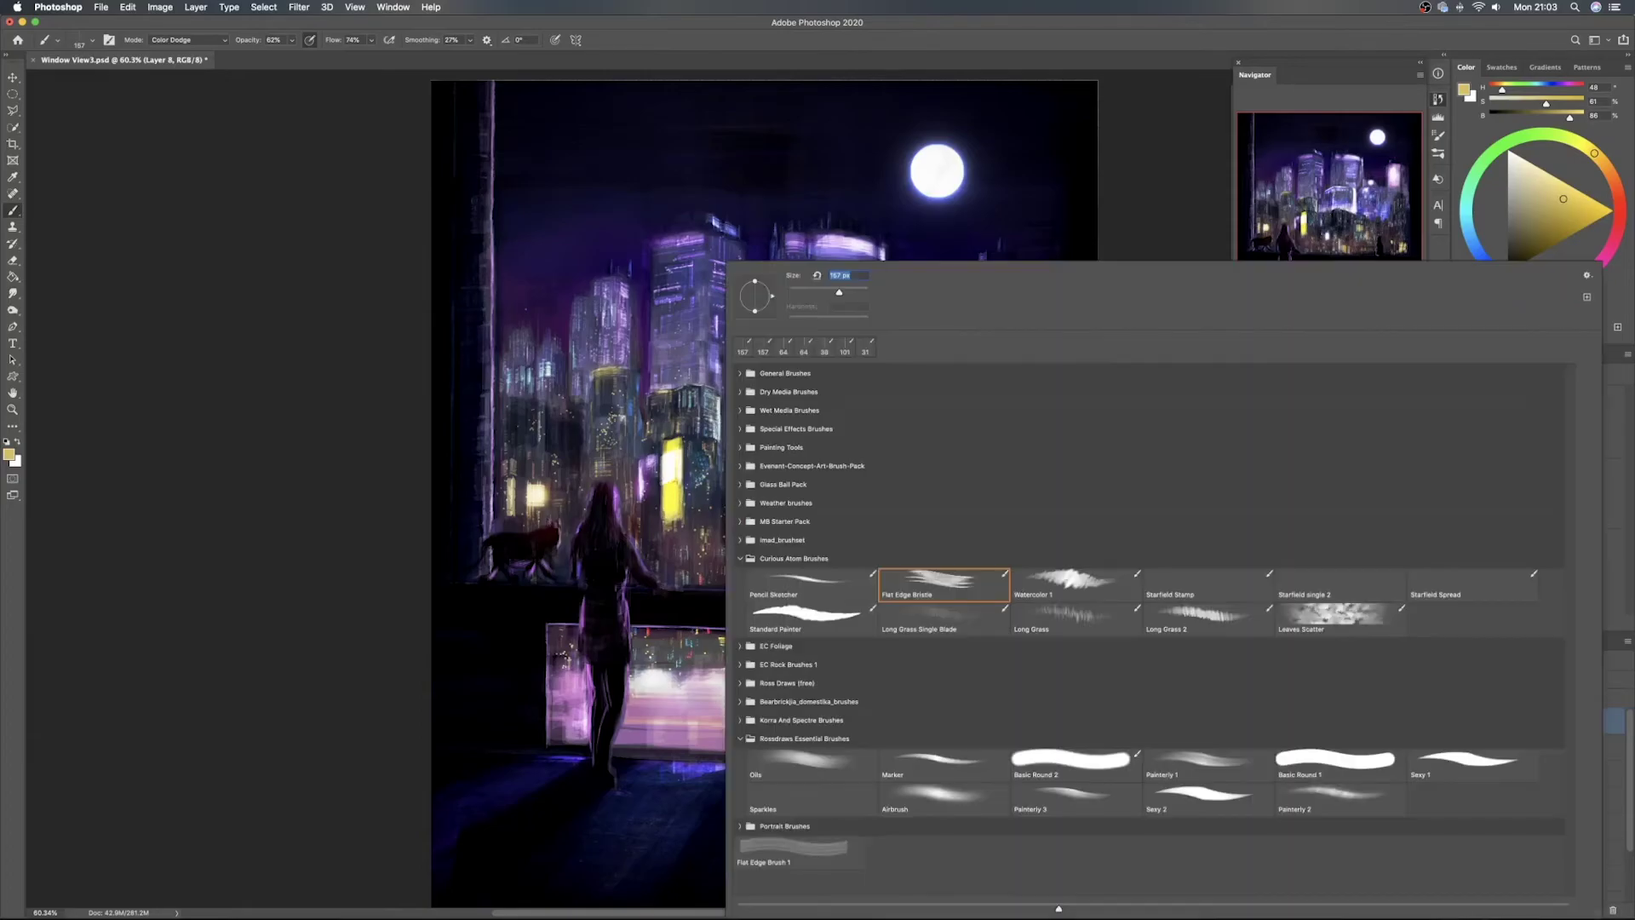
double_click(940, 796)
left_click_drag(723, 403, 677, 410)
mouse_move(672, 466)
left_mouse_down()
mouse_move(651, 466)
mouse_move(672, 472)
mouse_move(670, 509)
mouse_move(675, 485)
left_mouse_up()
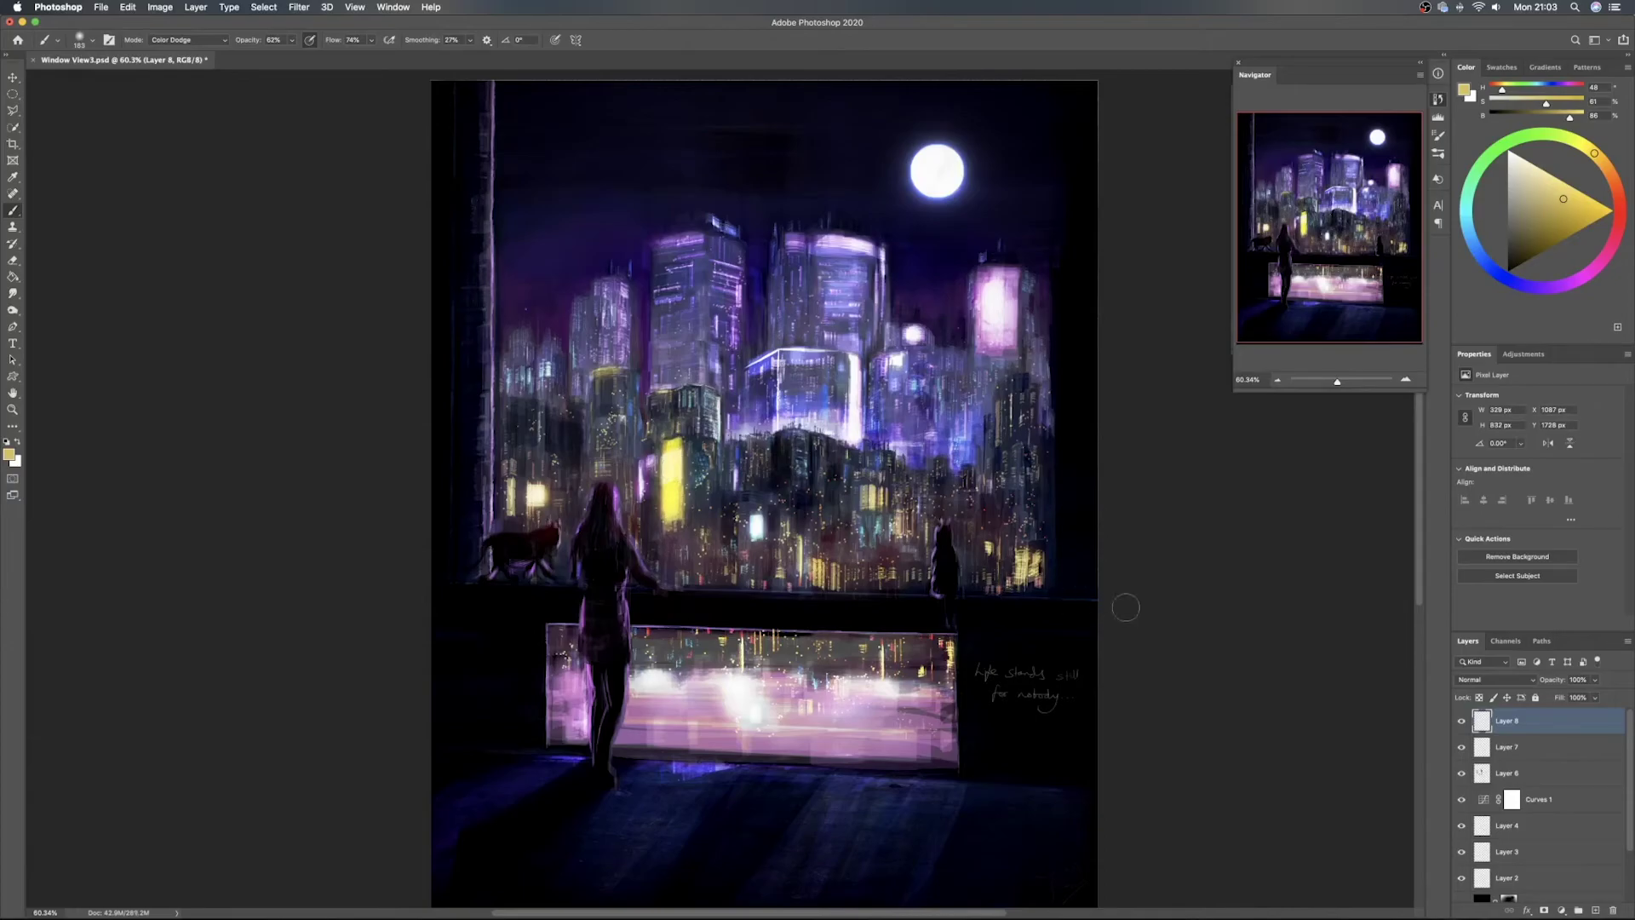
Airbrush soft yellow glows over the lit windows near the skyline's base and on the rooftops of the nearer towers
left_click_drag(868, 489, 867, 506)
left_click_drag(828, 564, 829, 584)
mouse_move(1021, 544)
left_mouse_down()
mouse_move(1043, 558)
mouse_move(1013, 579)
mouse_move(1040, 587)
mouse_move(976, 562)
mouse_move(989, 546)
left_mouse_up()
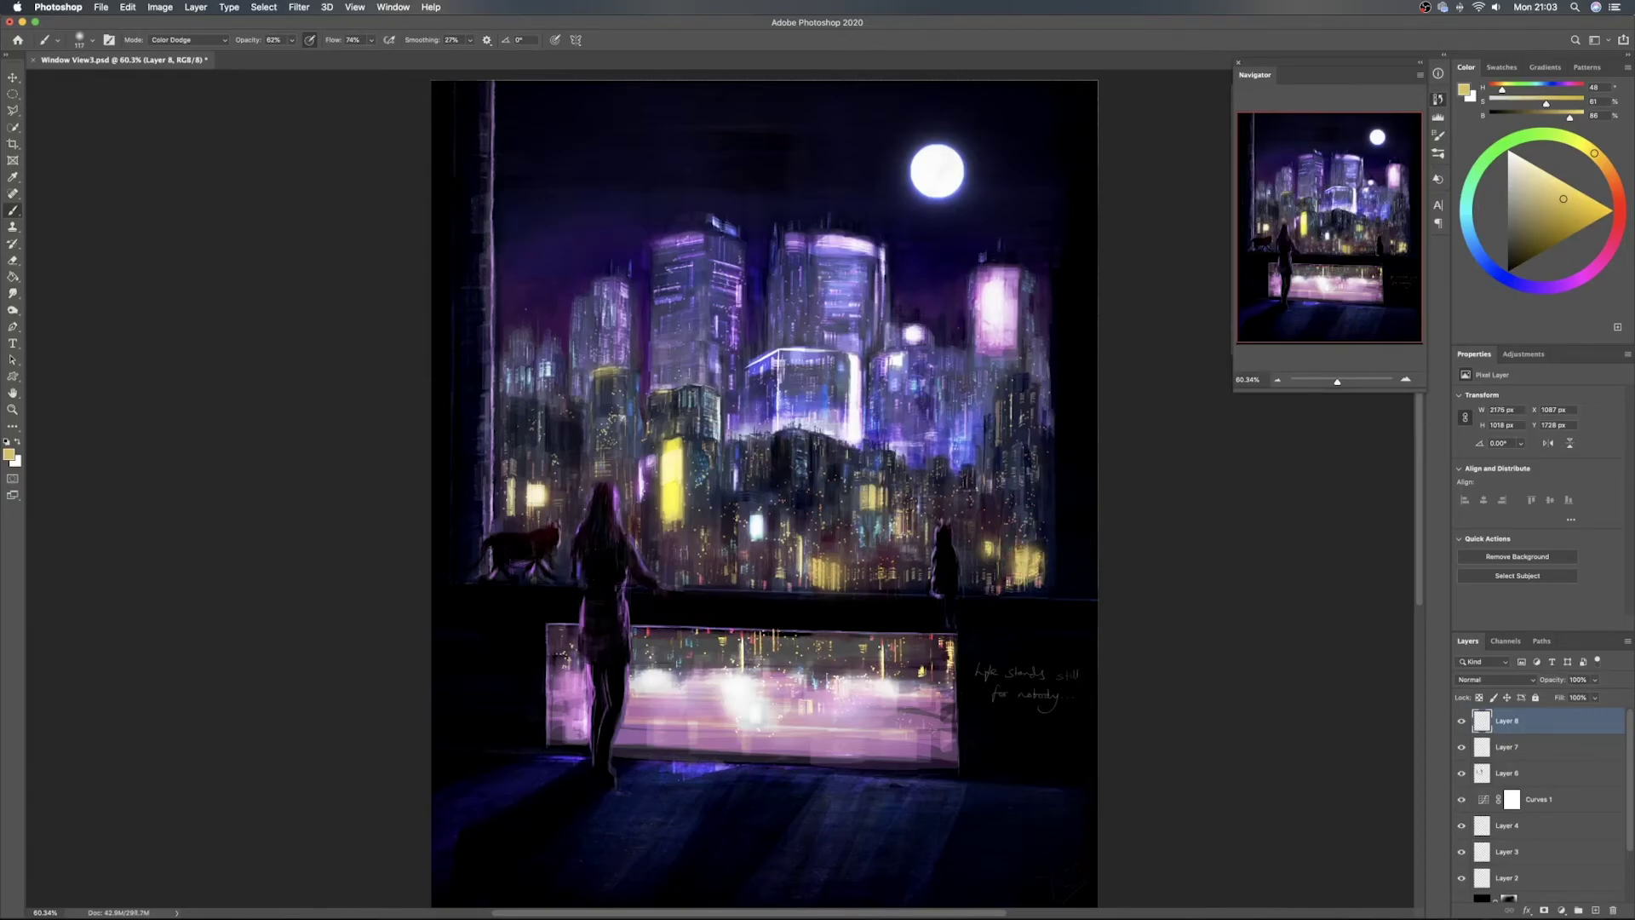
mouse_move(595, 374)
left_mouse_down()
mouse_move(637, 400)
mouse_move(670, 393)
left_mouse_up()
Dab small yellow glows onto the city lights reflected in the lower glass panel
left_click_drag(820, 691, 868, 679)
left_click(882, 671)
left_click(937, 661)
left_click(747, 649)
left_click_drag(789, 669, 777, 669)
Add another layer, choose the Flat Edge Bristle brush and adjust the yellow painting colour
right_click(941, 693)
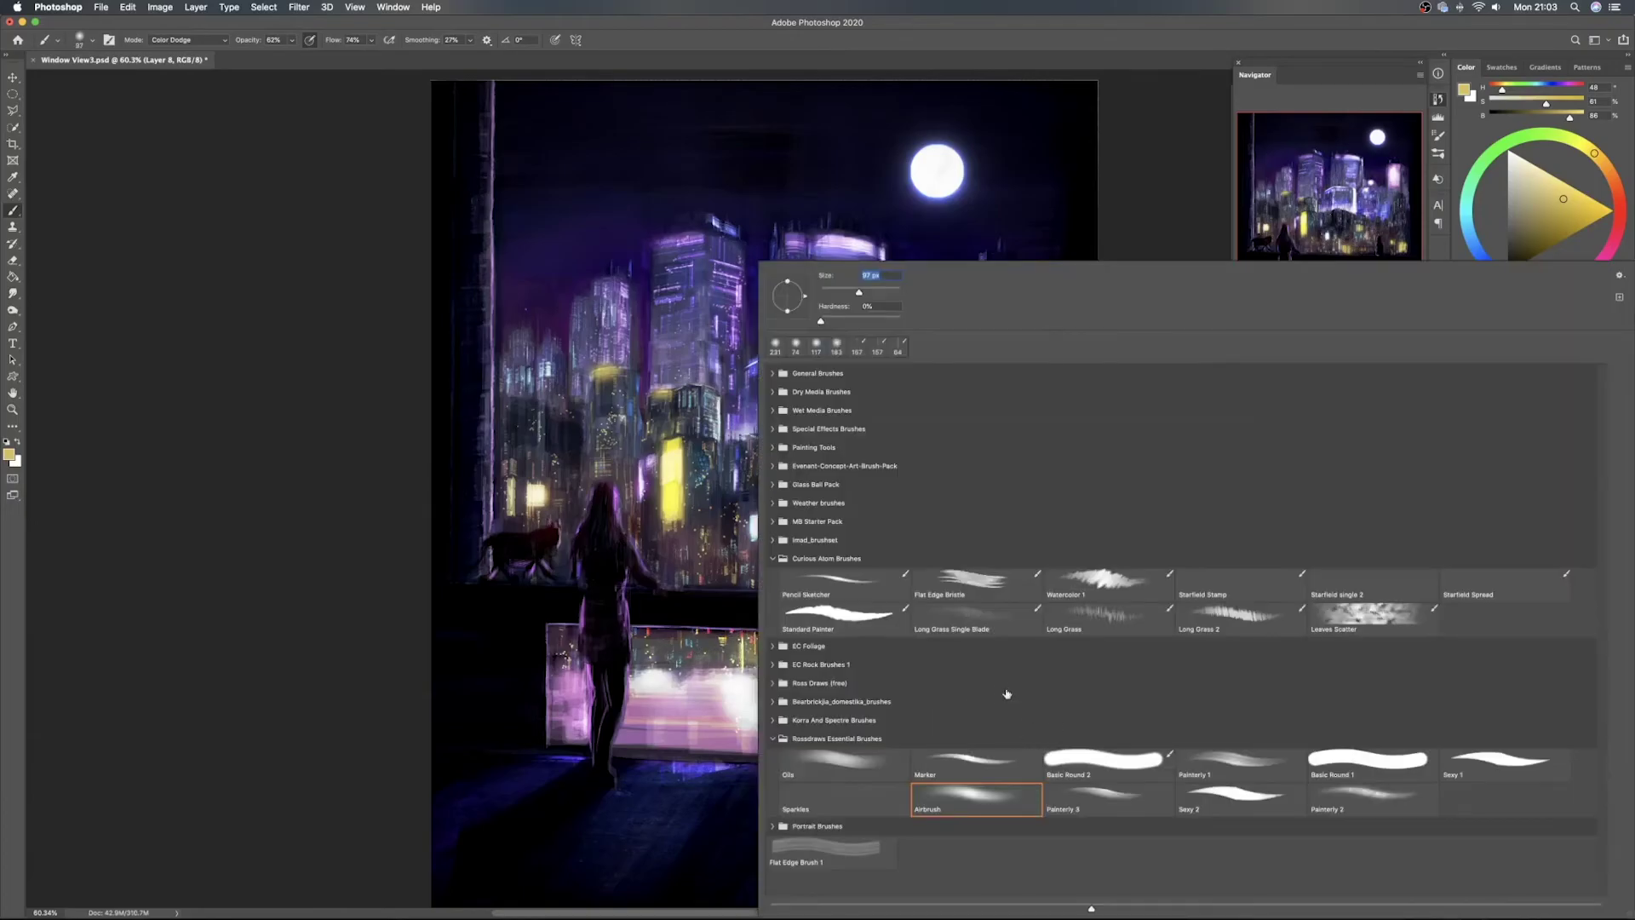
double_click(996, 589)
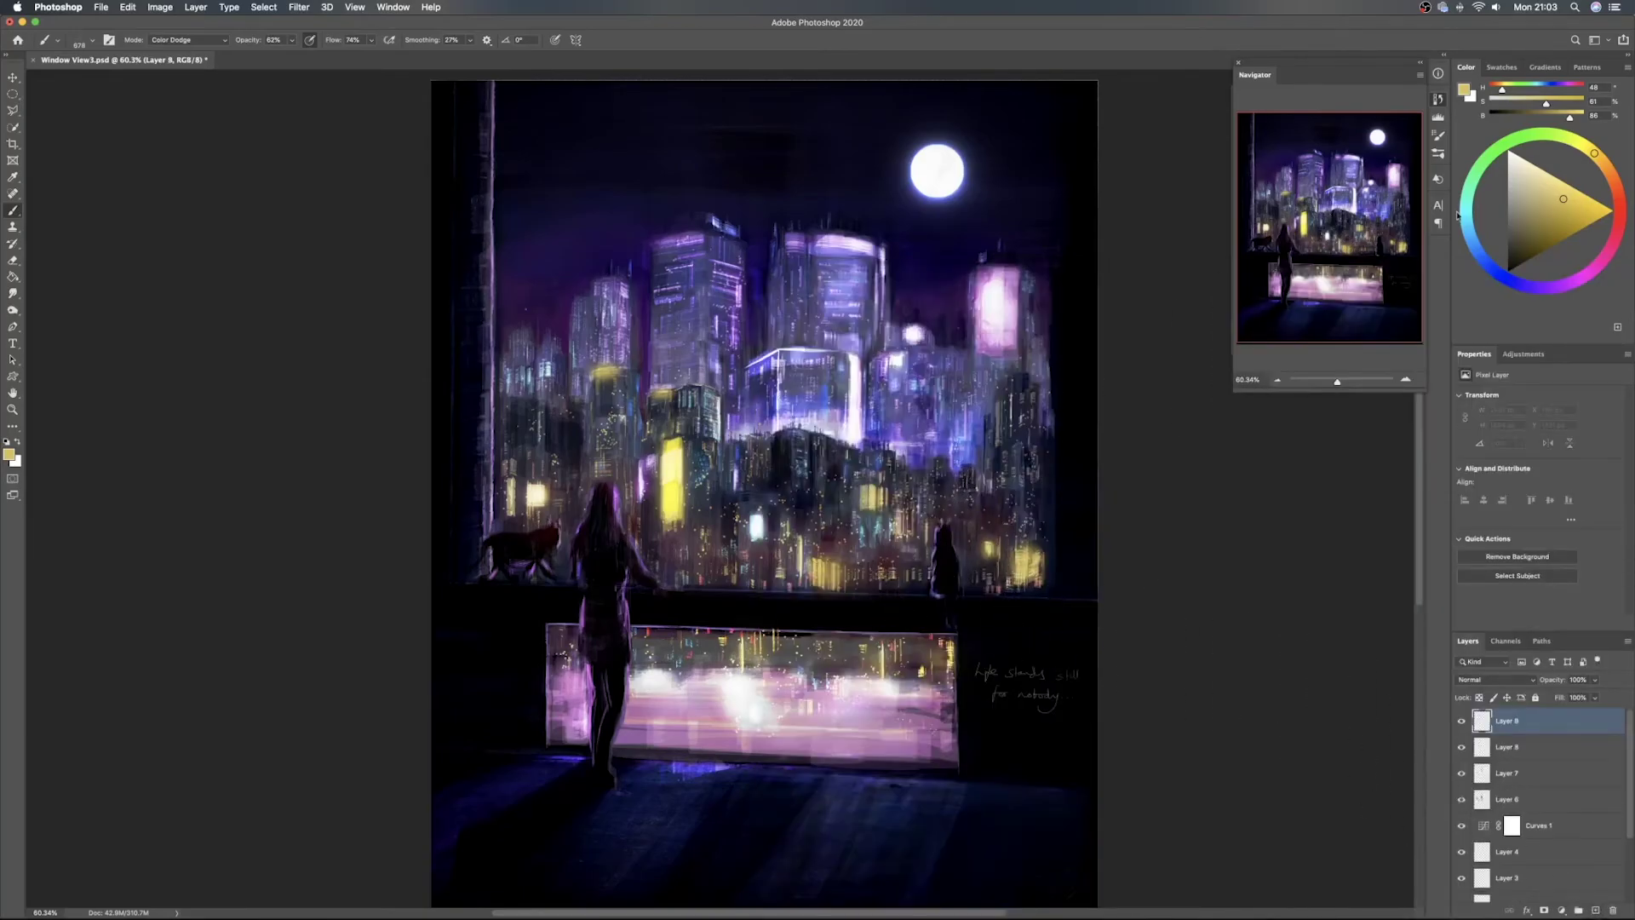
left_click(1556, 211)
left_click_drag(1544, 189, 1553, 180)
Try a pale candle-like block on the floor beside the woman's feet, then pick a brighter yellow and clear the layer
left_click_drag(695, 682, 606, 683)
left_click_drag(659, 494, 661, 546)
mouse_move(659, 779)
left_mouse_down()
mouse_move(670, 739)
mouse_move(661, 770)
left_mouse_up()
left_click(1578, 191)
key("super+a")
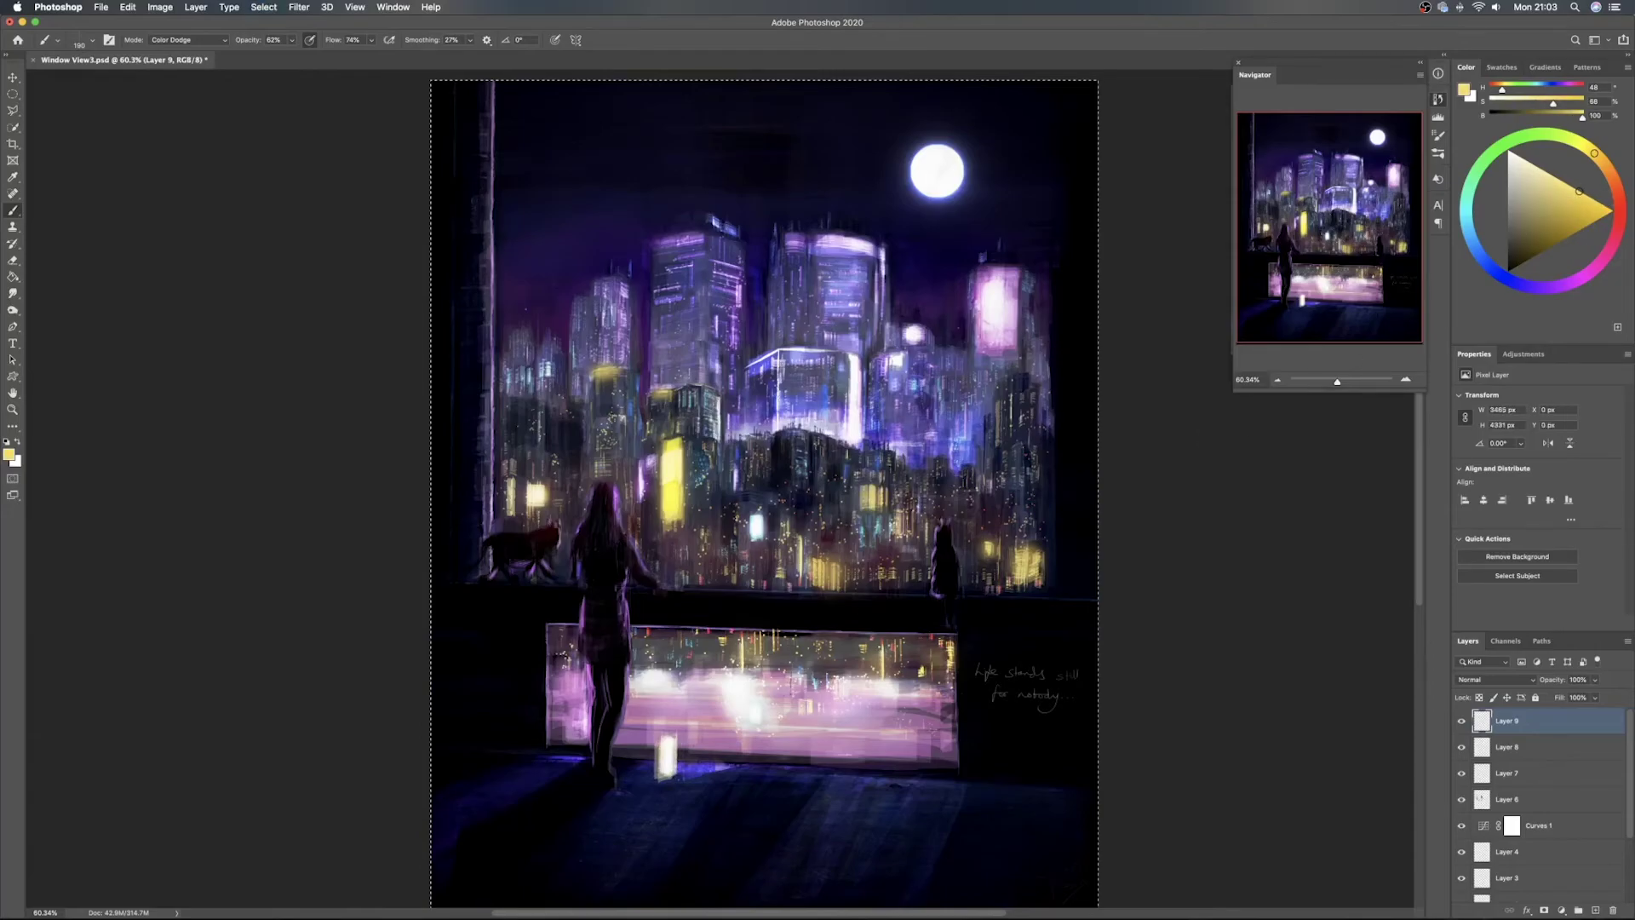
key("Delete")
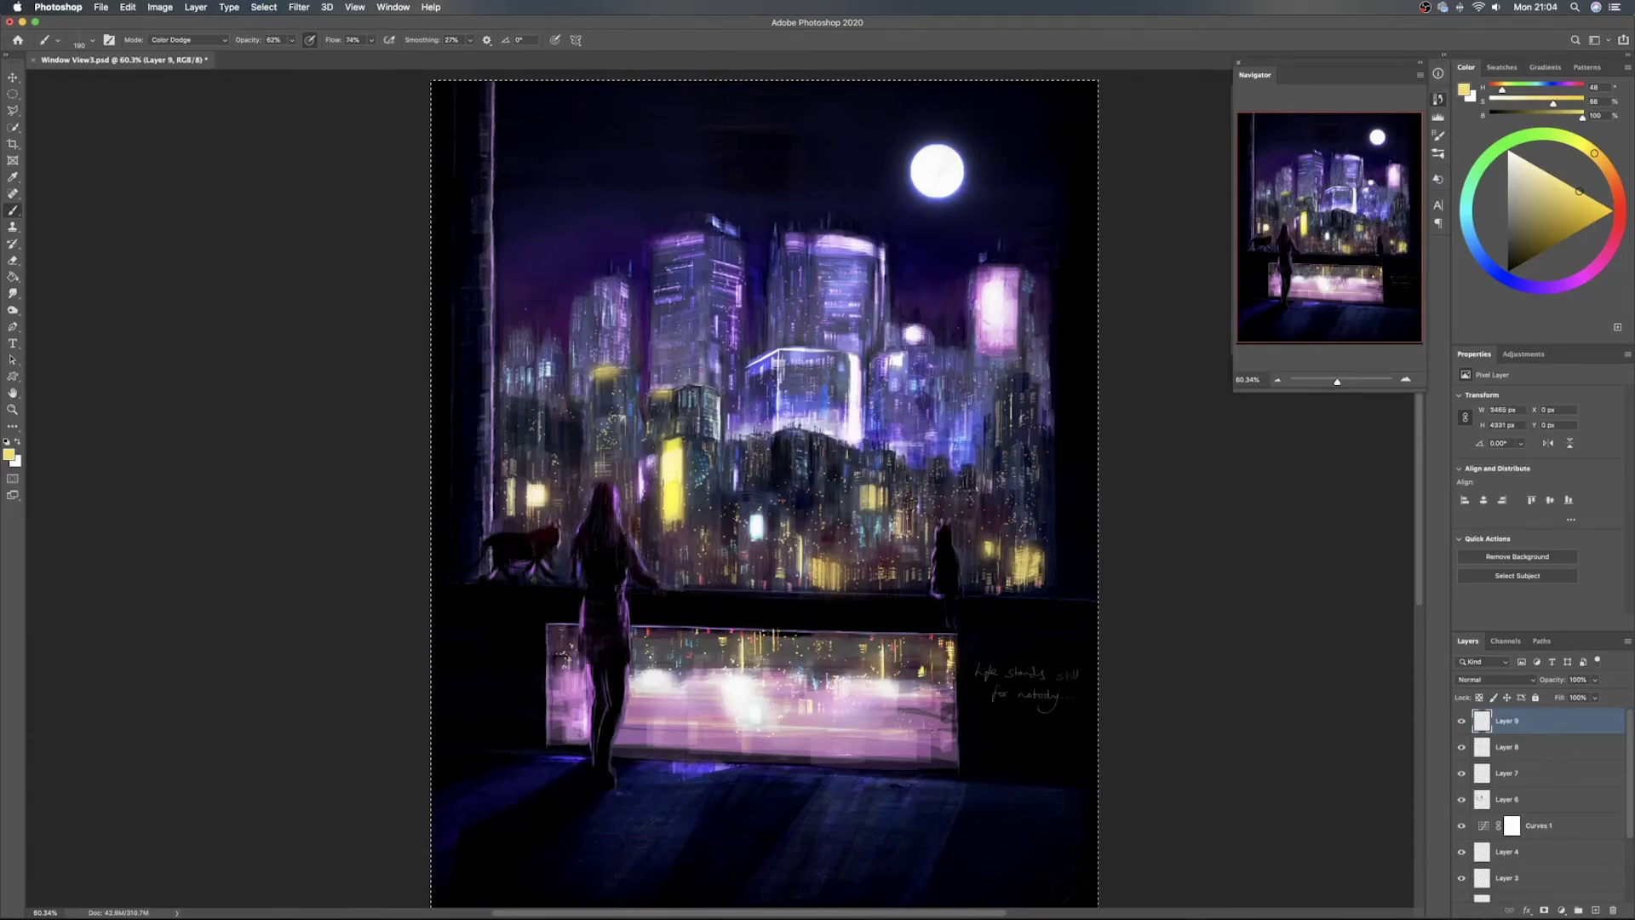
Paint two yellow candle-like blocks along the glass panel's lower edge and thin yellow streaks over its reflected city lights
mouse_move(663, 747)
left_mouse_down()
mouse_move(662, 775)
mouse_move(666, 737)
left_mouse_up()
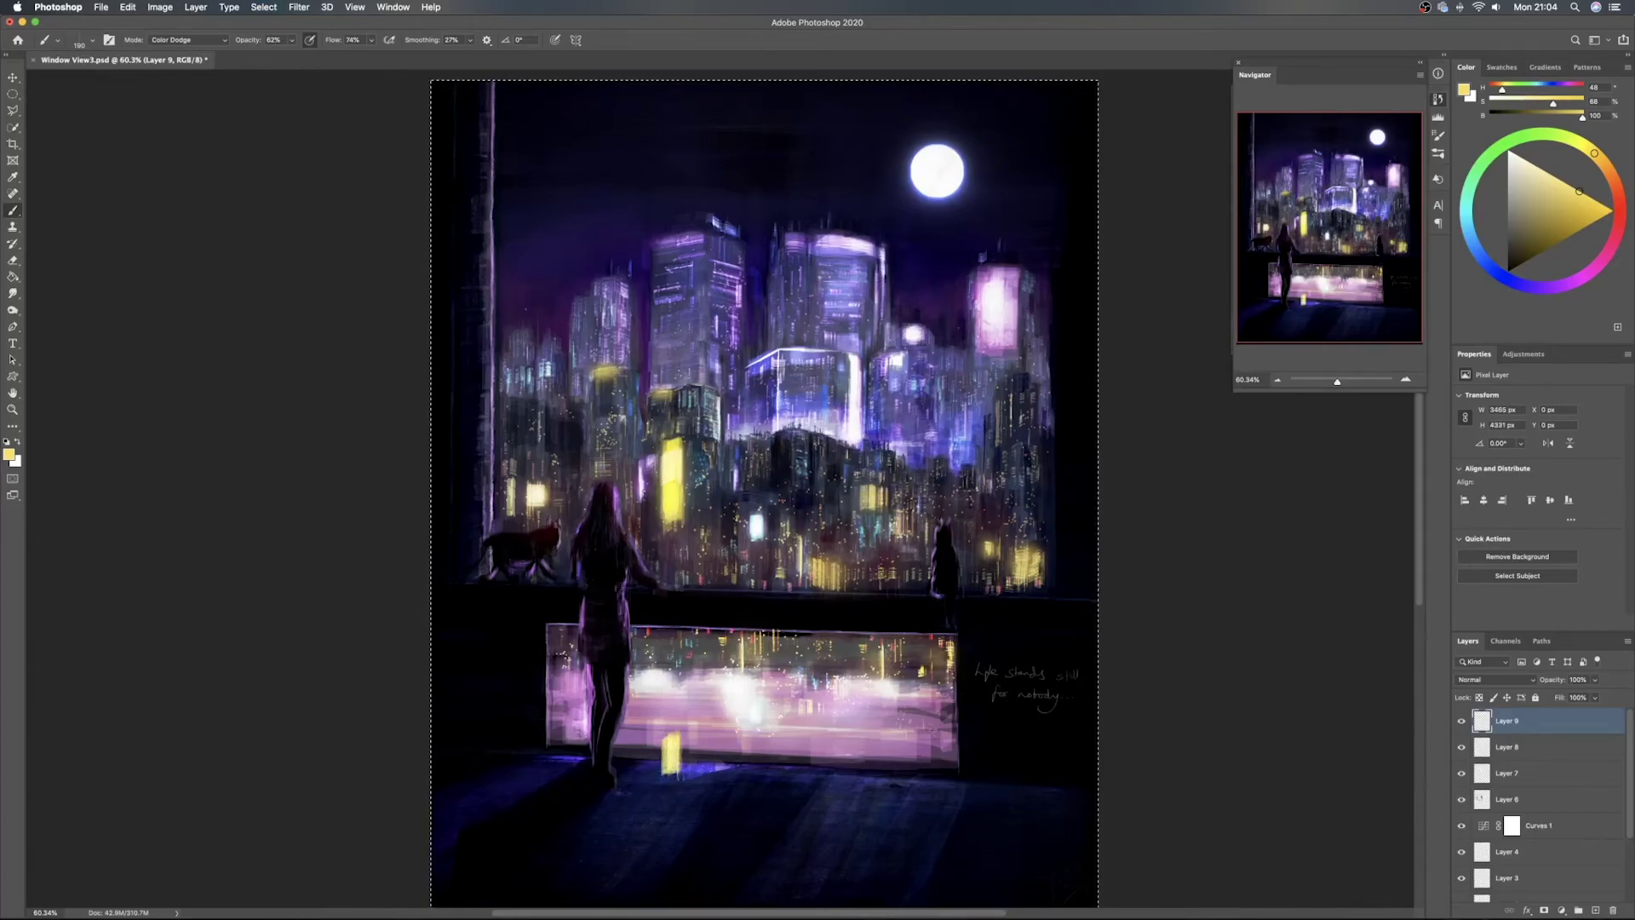
mouse_move(828, 696)
left_mouse_down()
mouse_move(817, 773)
mouse_move(832, 739)
mouse_move(822, 779)
mouse_move(819, 743)
mouse_move(868, 784)
left_mouse_up()
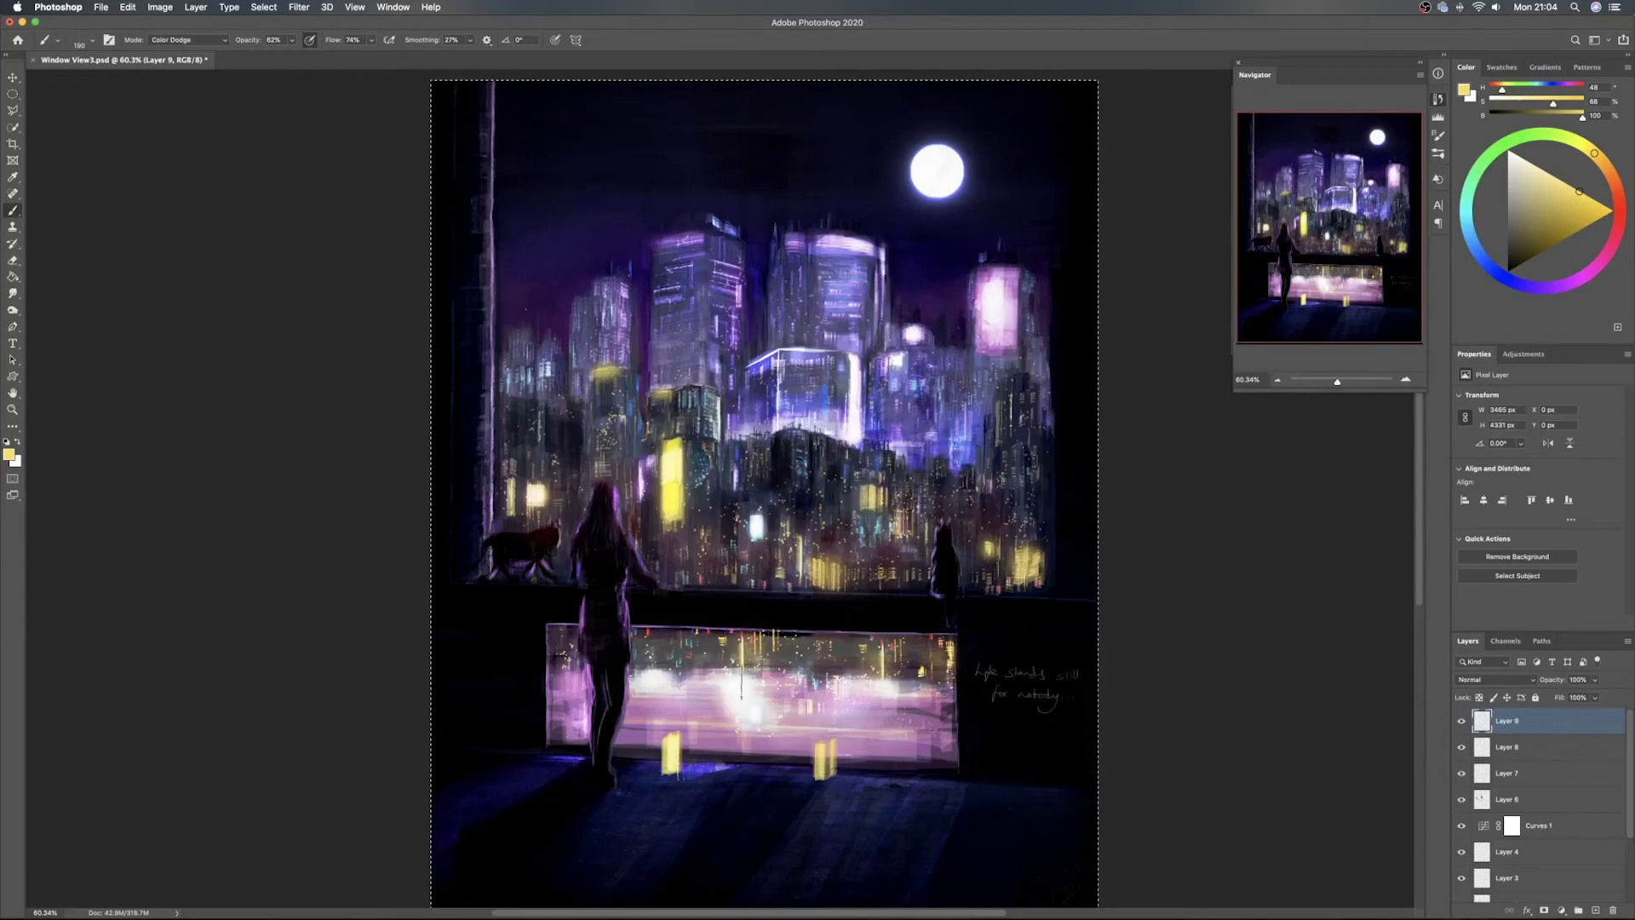
left_click_drag(743, 687, 744, 691)
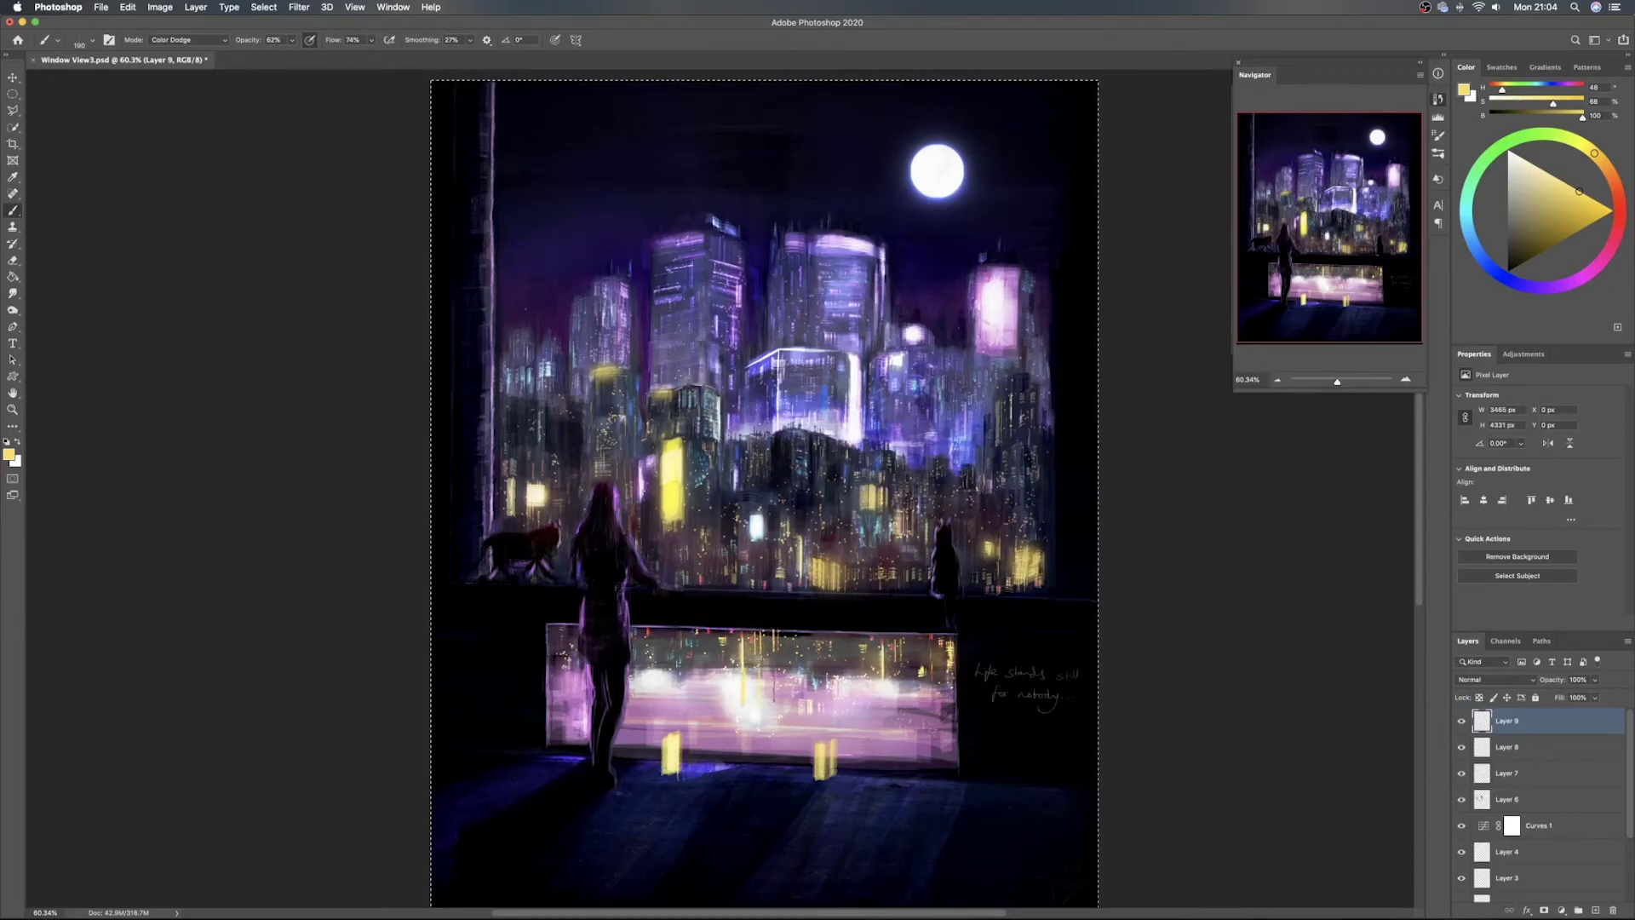
left_click_drag(883, 680, 884, 694)
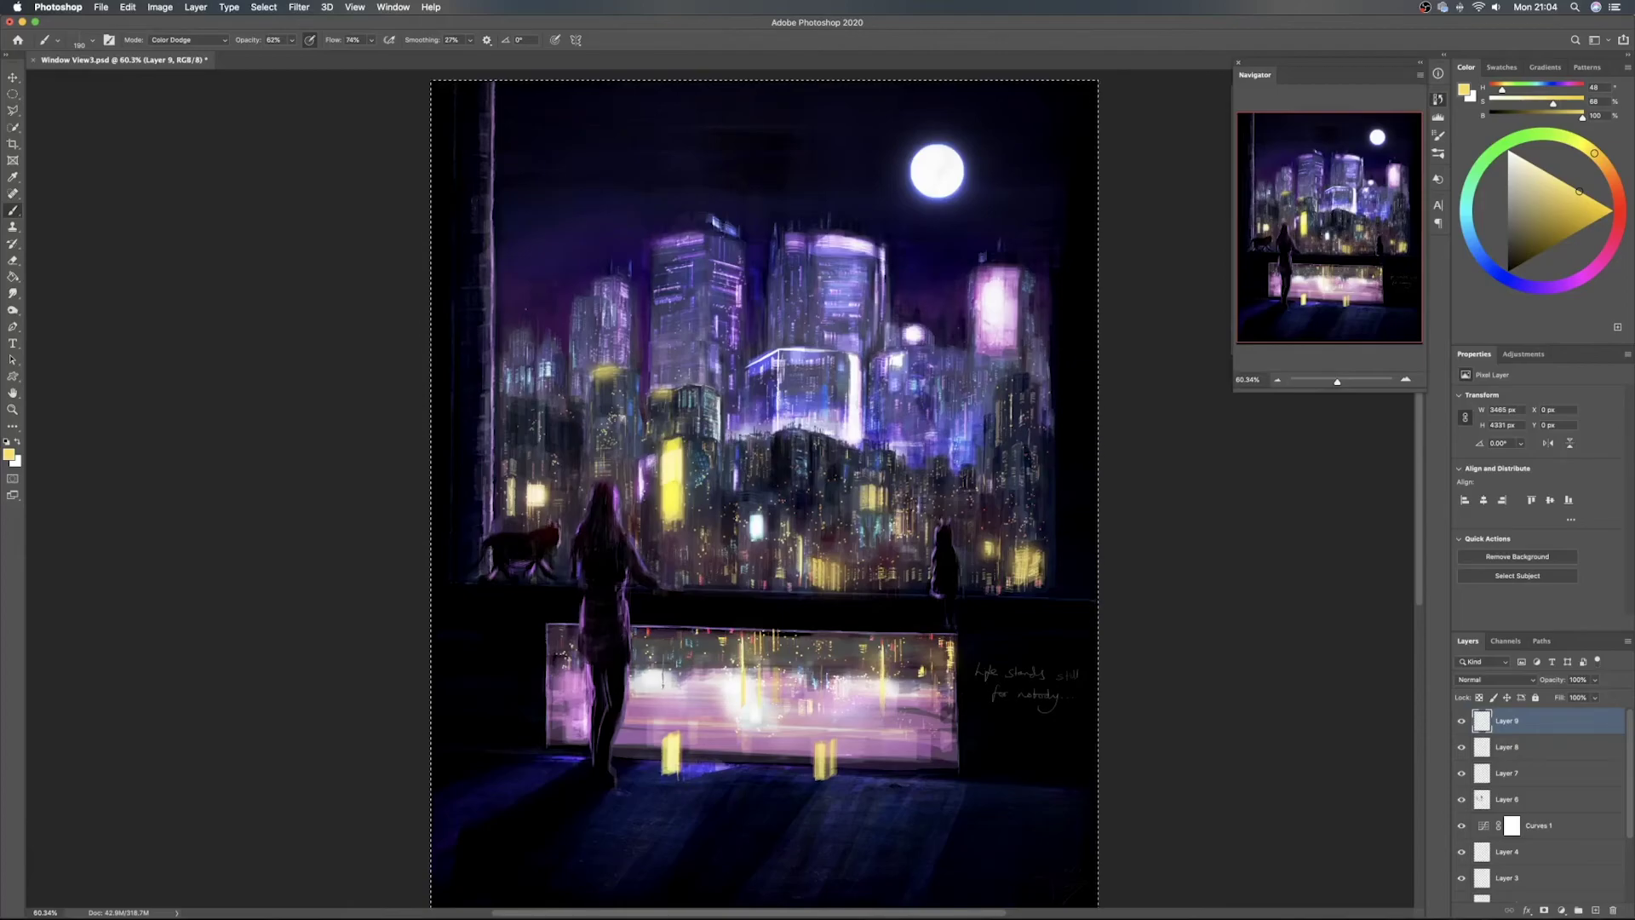
Erase the lower ends of the two yellow blocks where they extend onto the floor
key("e")
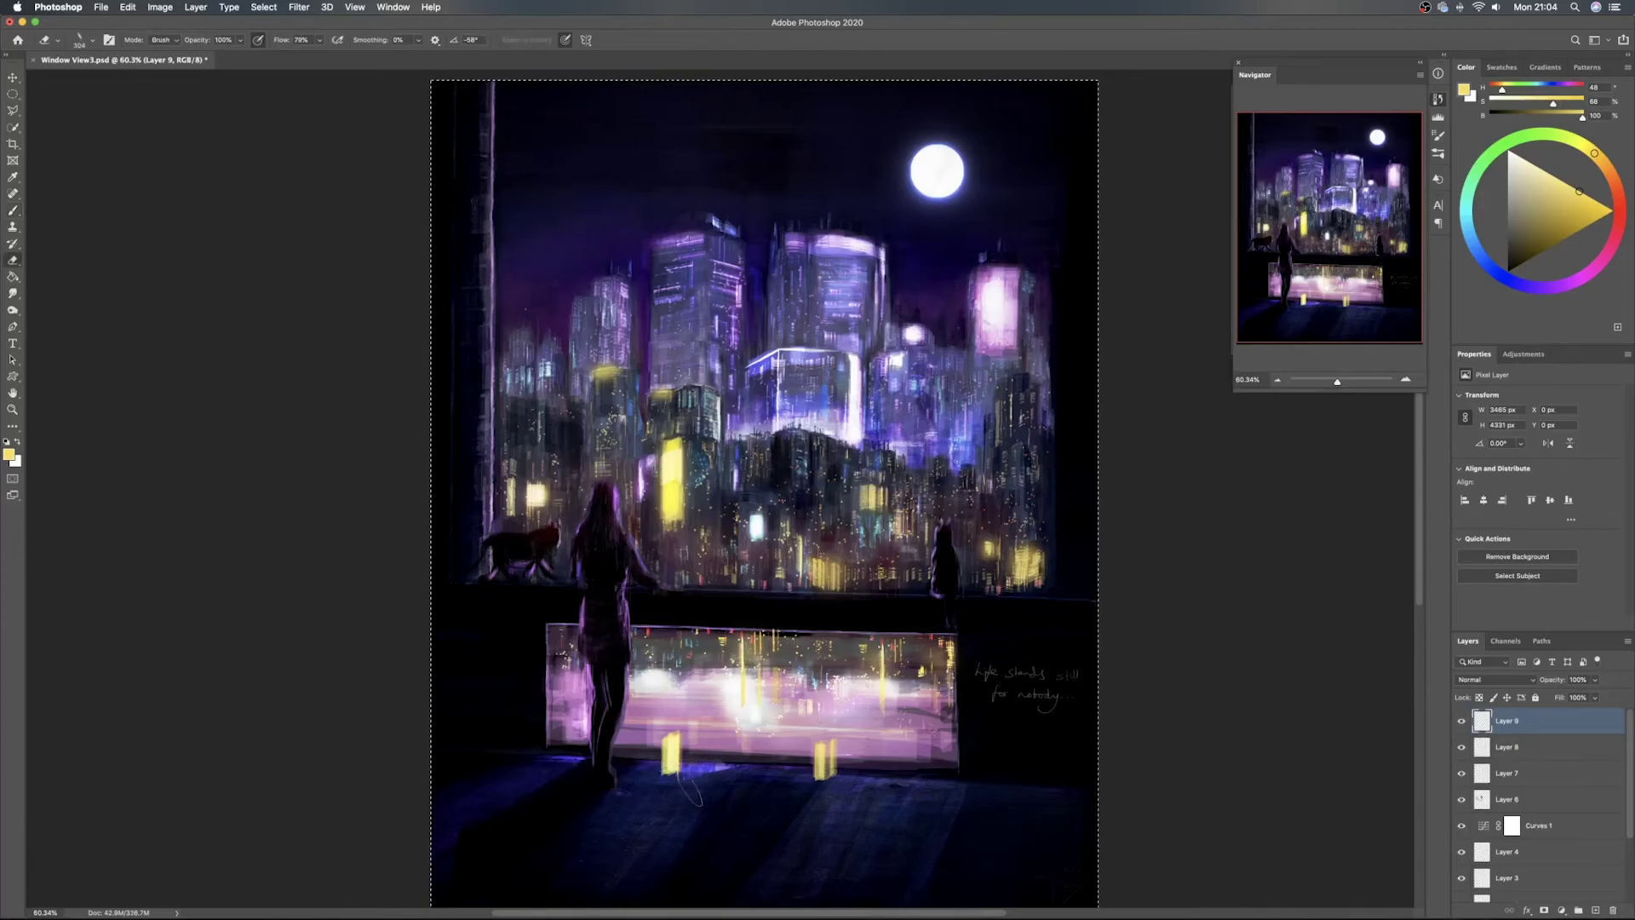
left_click_drag(701, 781, 676, 770)
mouse_move(833, 792)
left_mouse_down()
mouse_move(822, 768)
mouse_move(854, 780)
mouse_move(836, 783)
left_mouse_up()
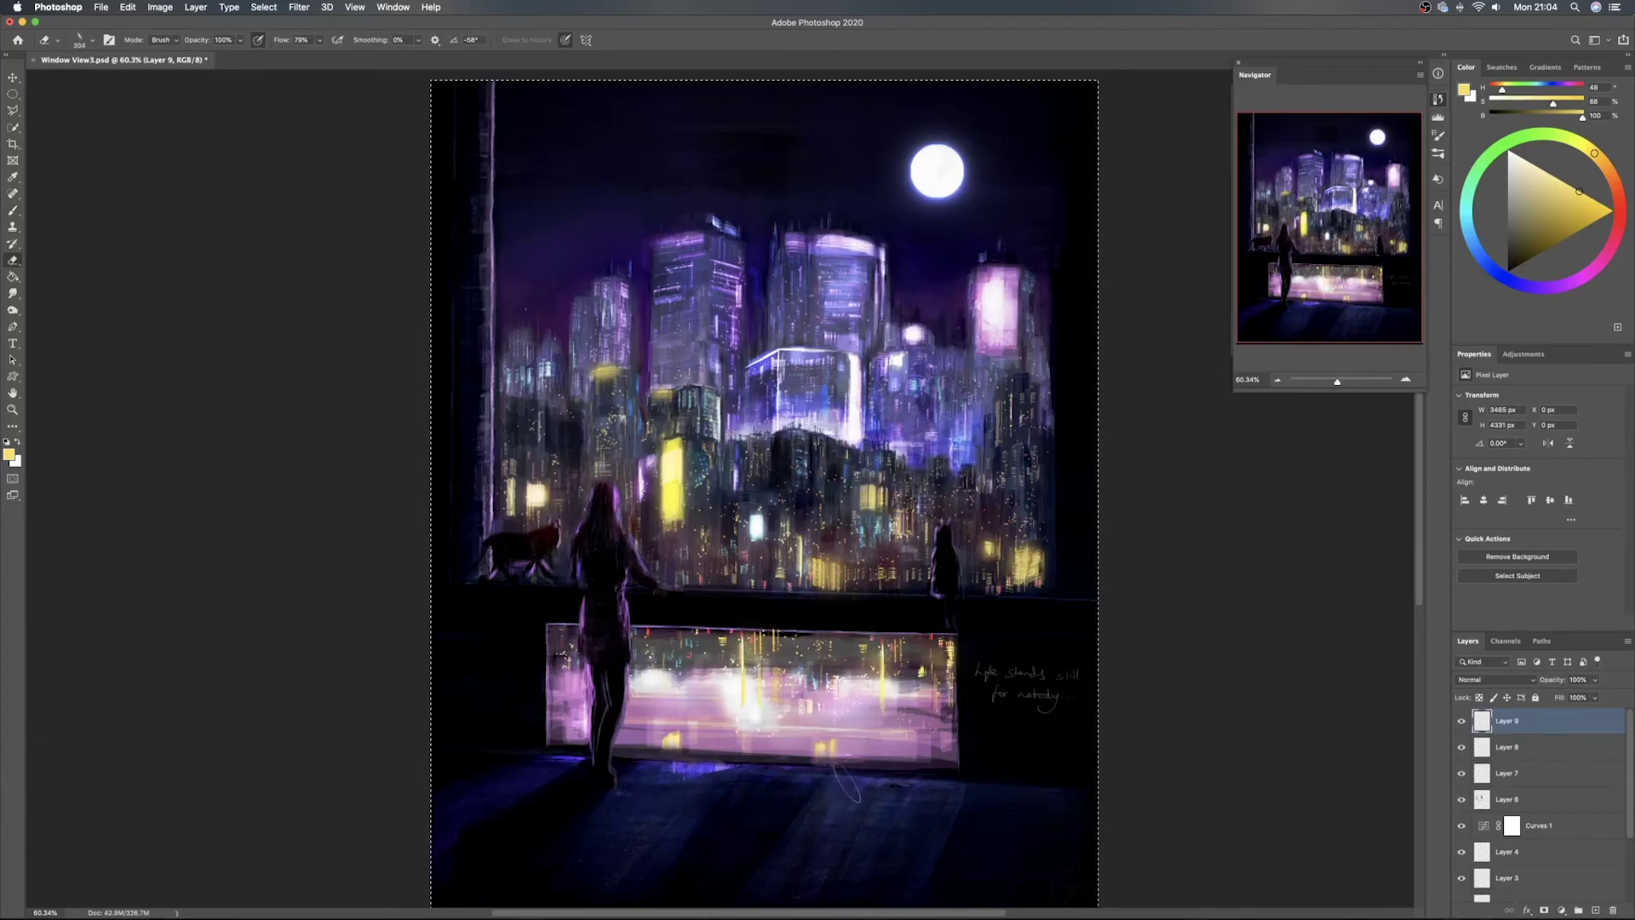
key("b")
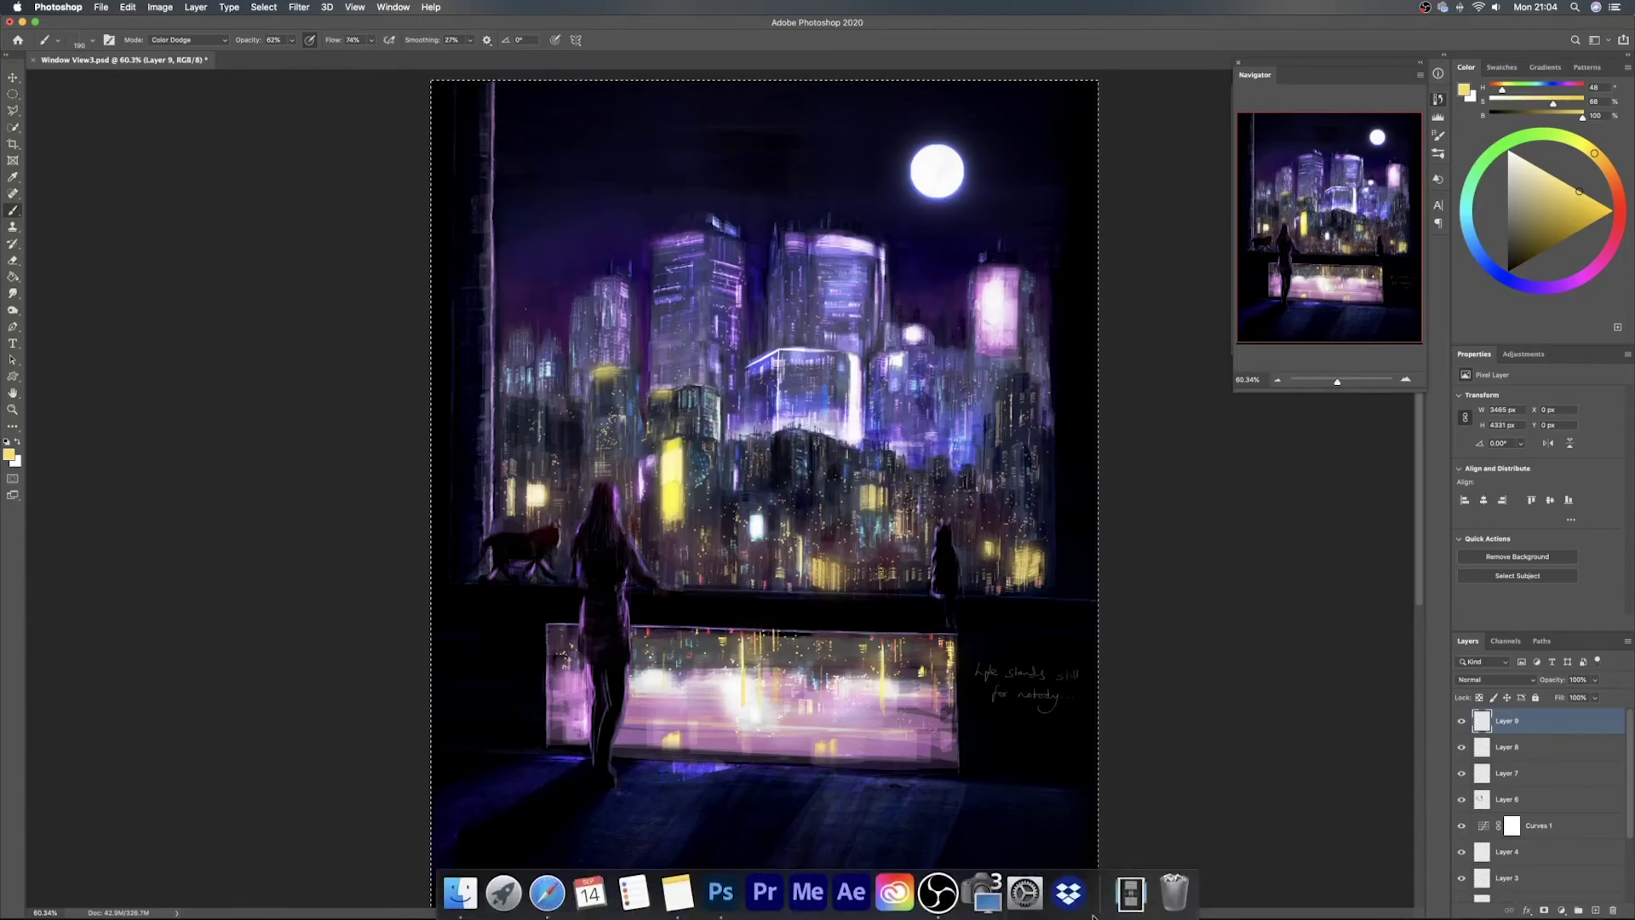
Duplicate the yellow lights on Layer 9 to a new layer and apply Gaussian Blur to the original layer
key("super+j")
left_click(1528, 753)
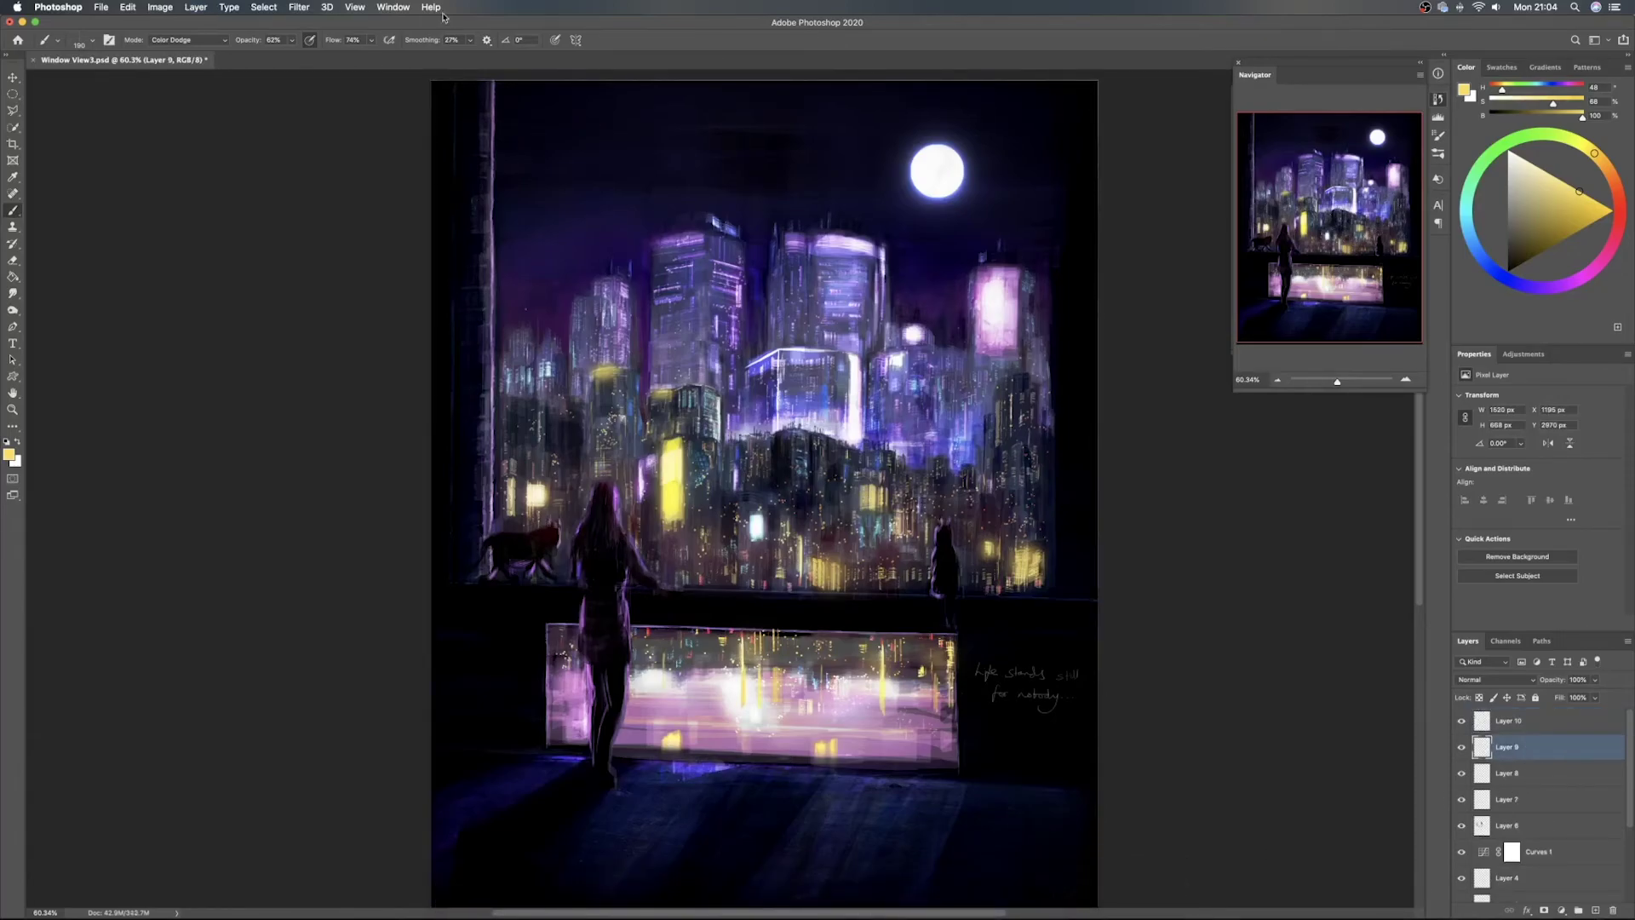
left_click(299, 7)
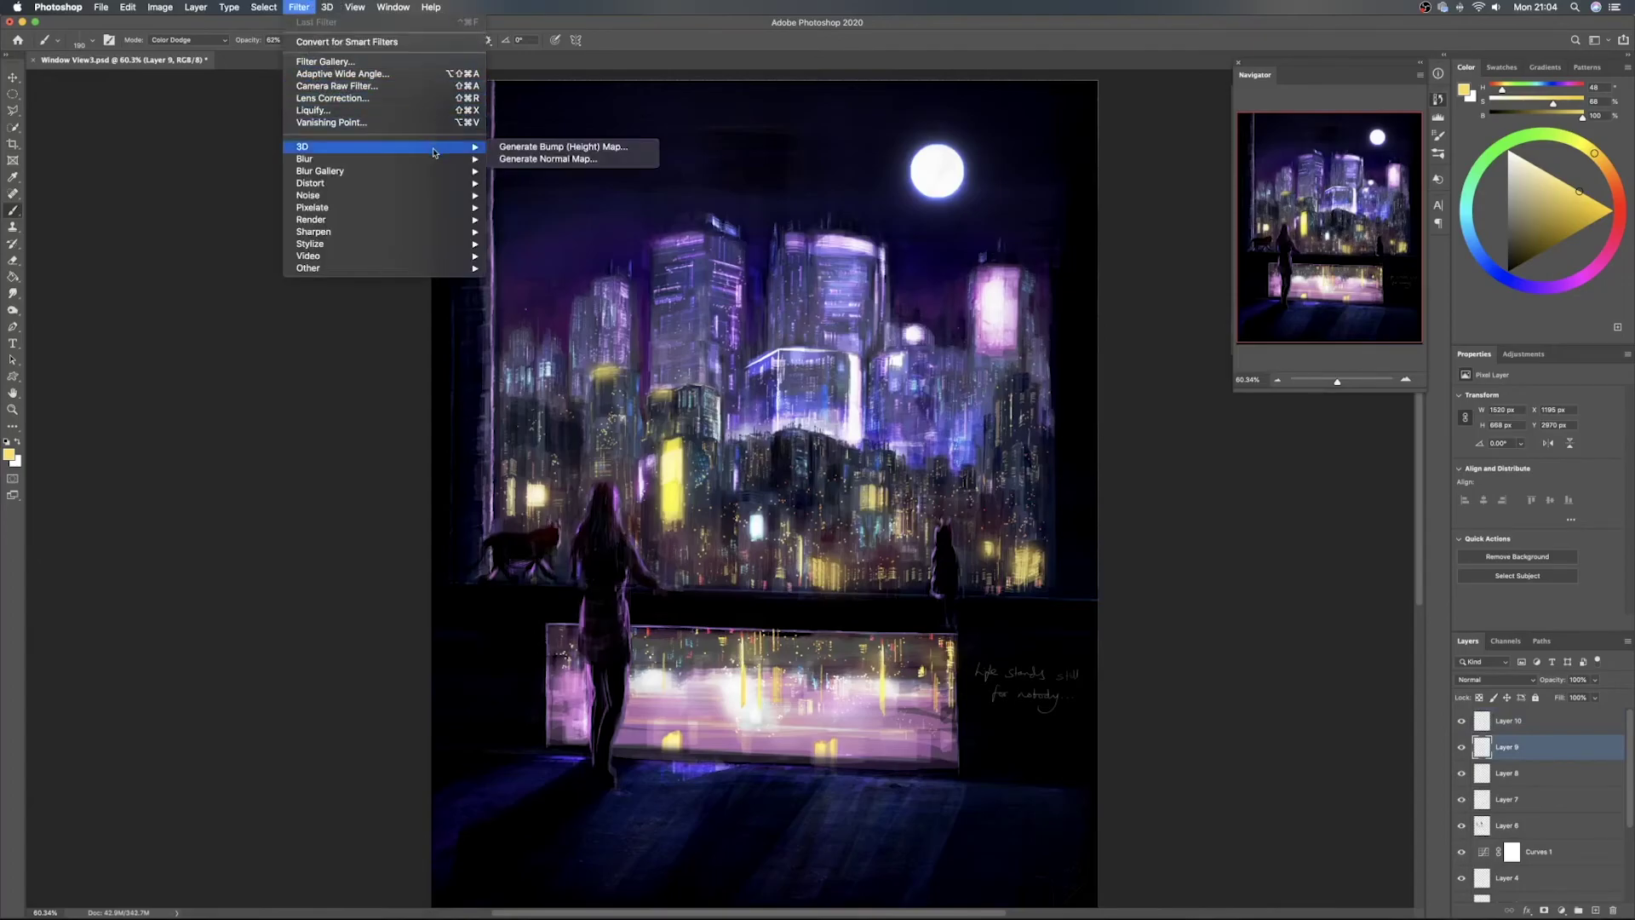
mouse_move(431, 158)
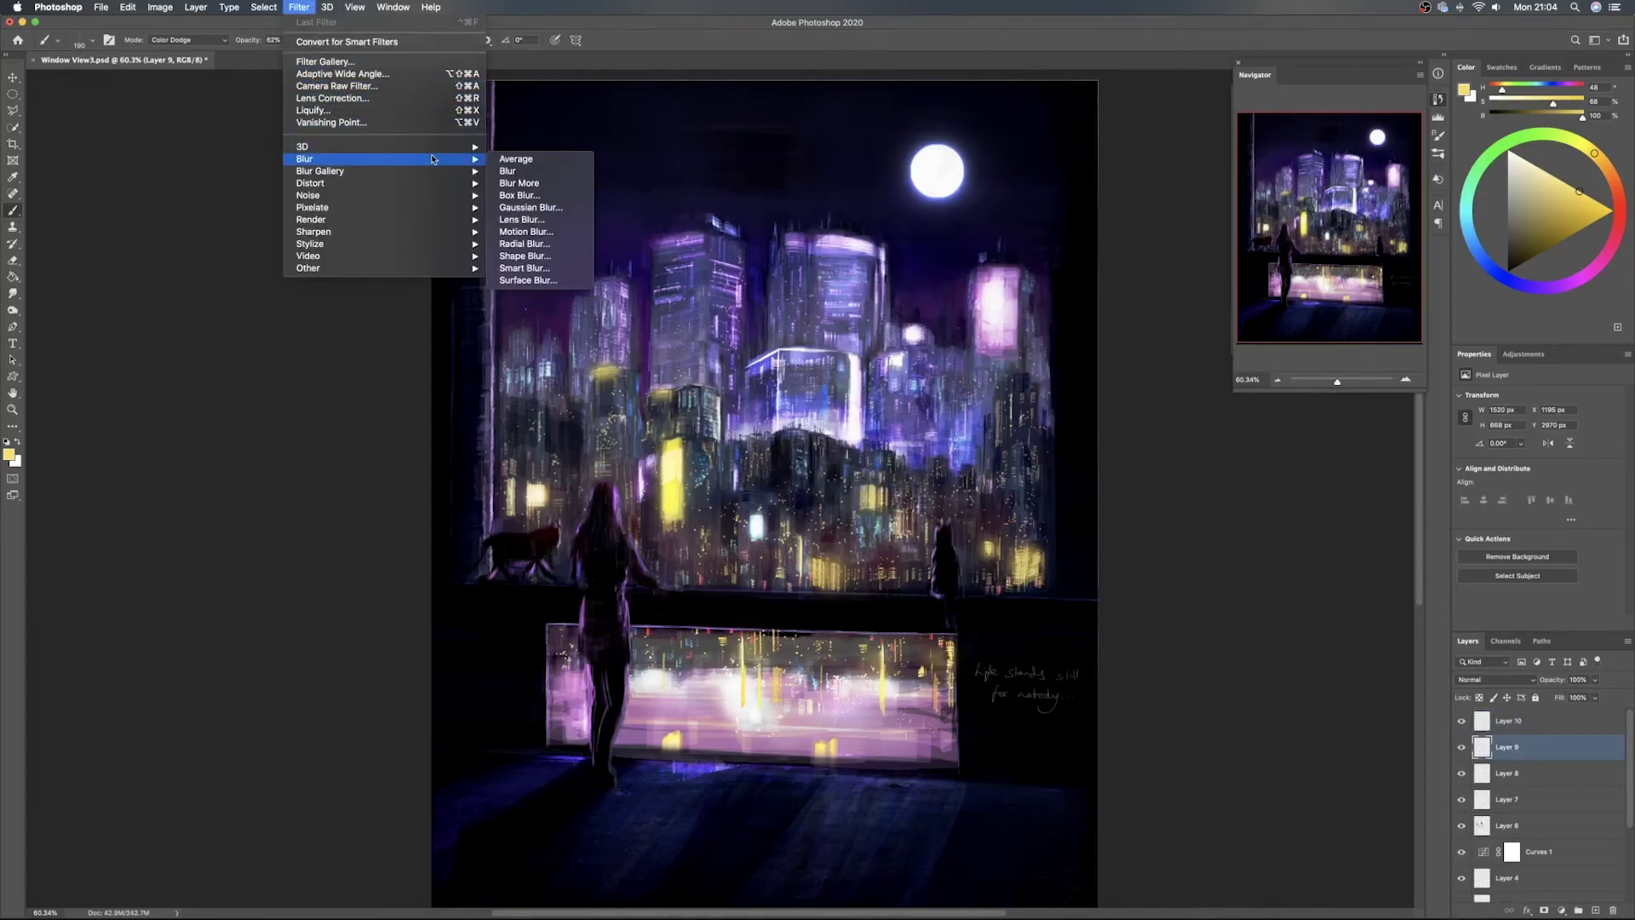
left_click(528, 207)
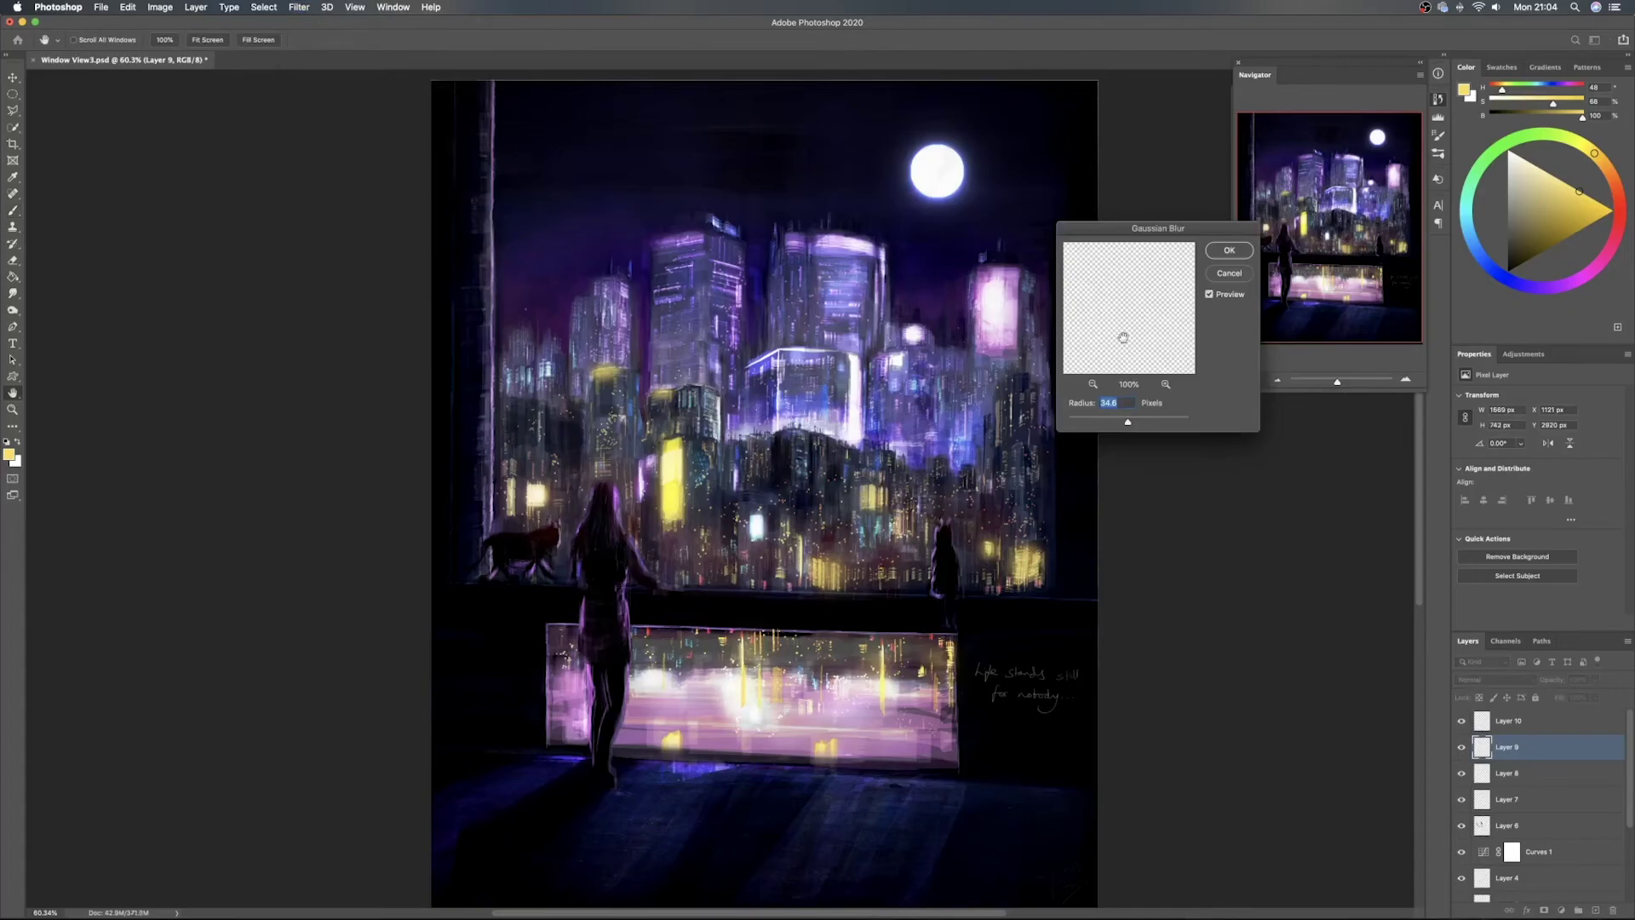
left_click_drag(1084, 424, 1124, 425)
left_click(1229, 250)
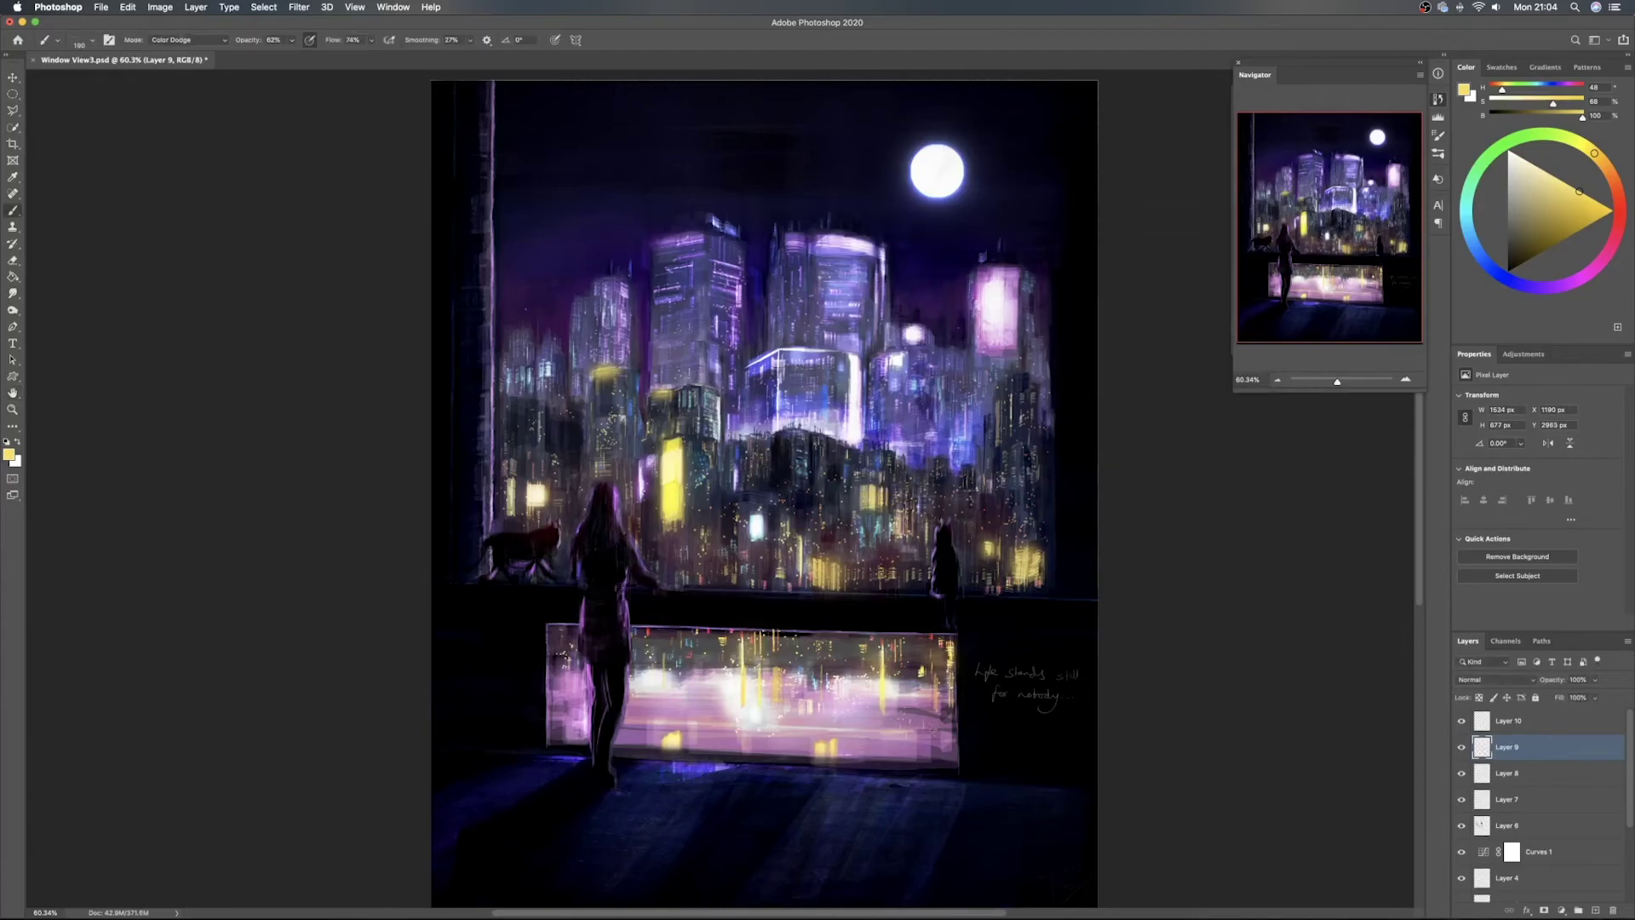
Save the painting
key("super+s")
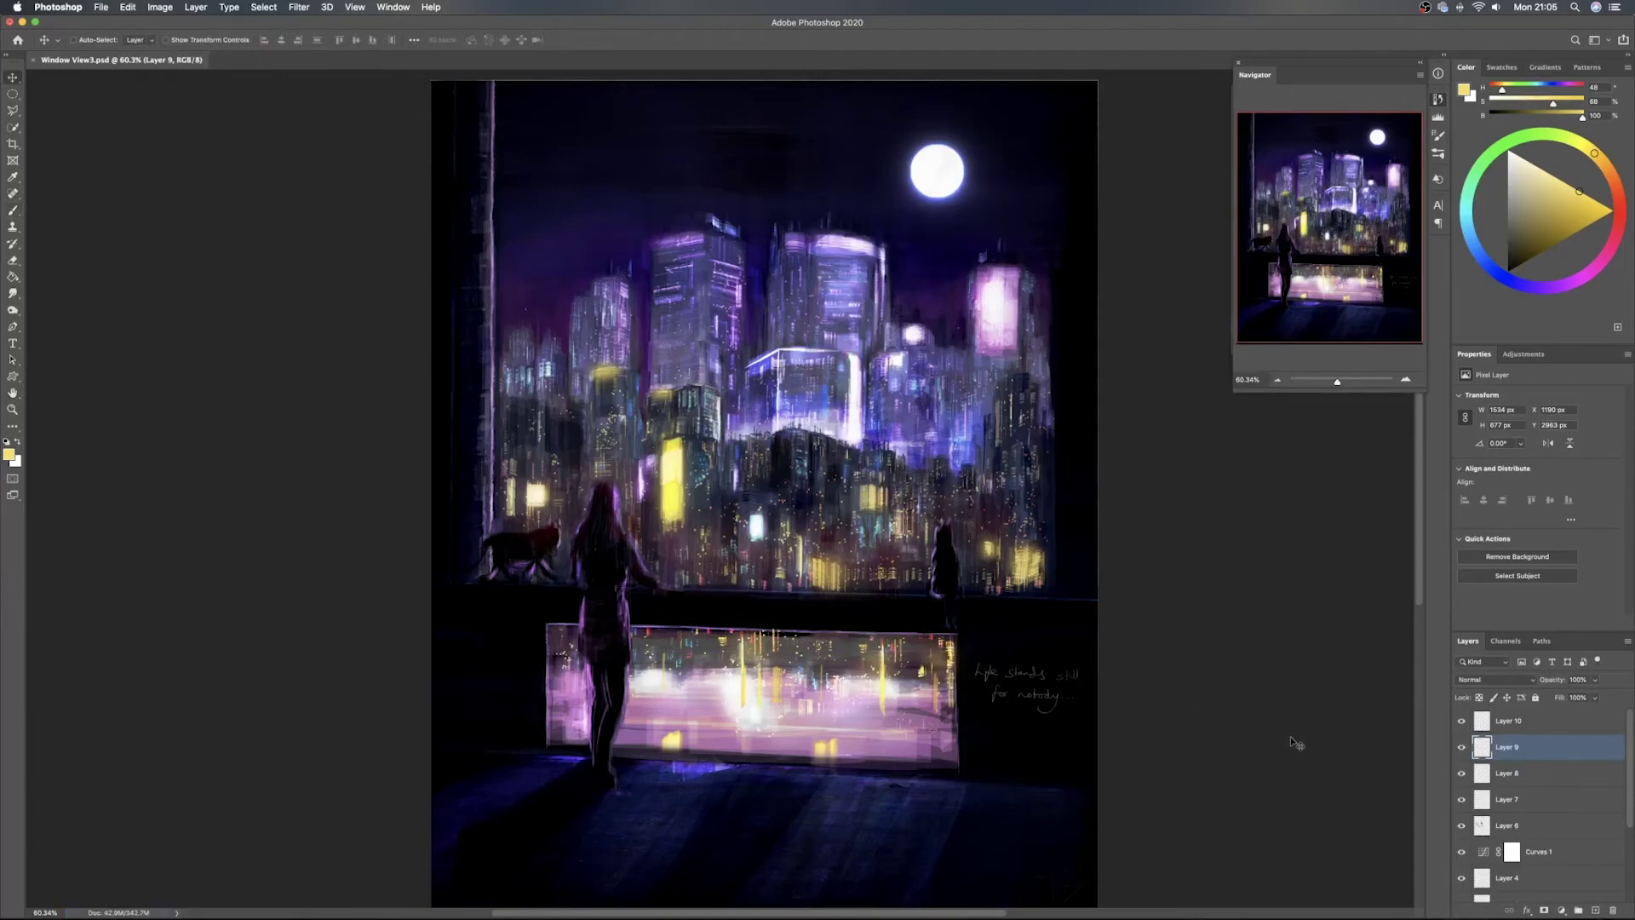
scroll(1026, 692, "down", 2)
scroll(925, 671, "up", 5)
scroll(965, 685, "down", 2)
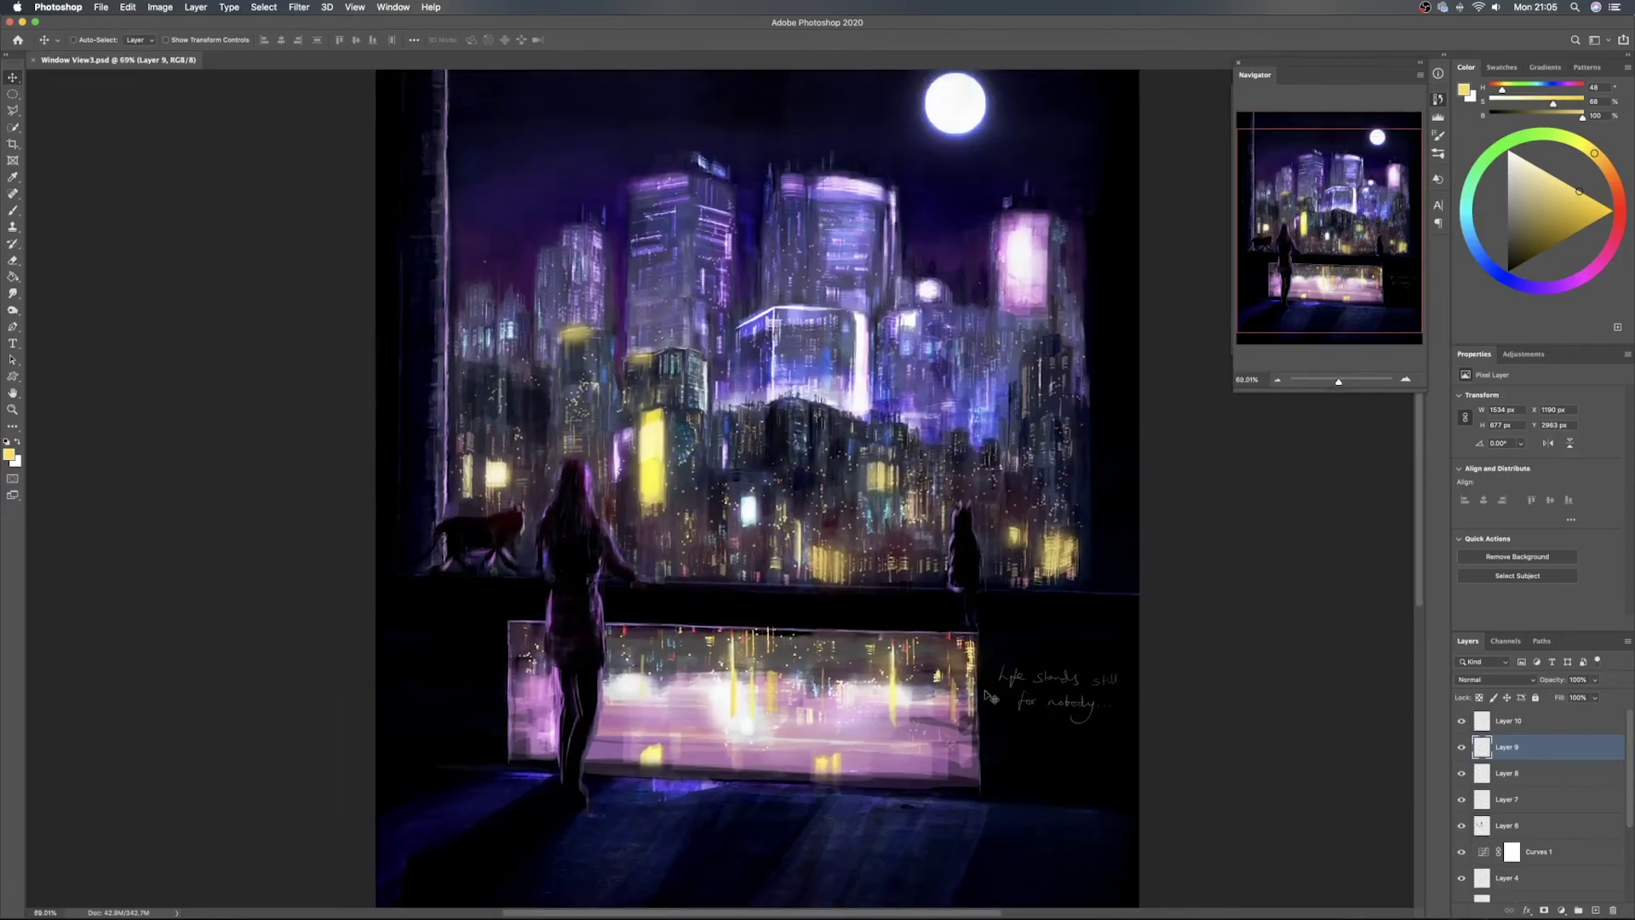
Switch to Finder and open the Insta folder on the Photoshop Drive
mouse_move(720, 916)
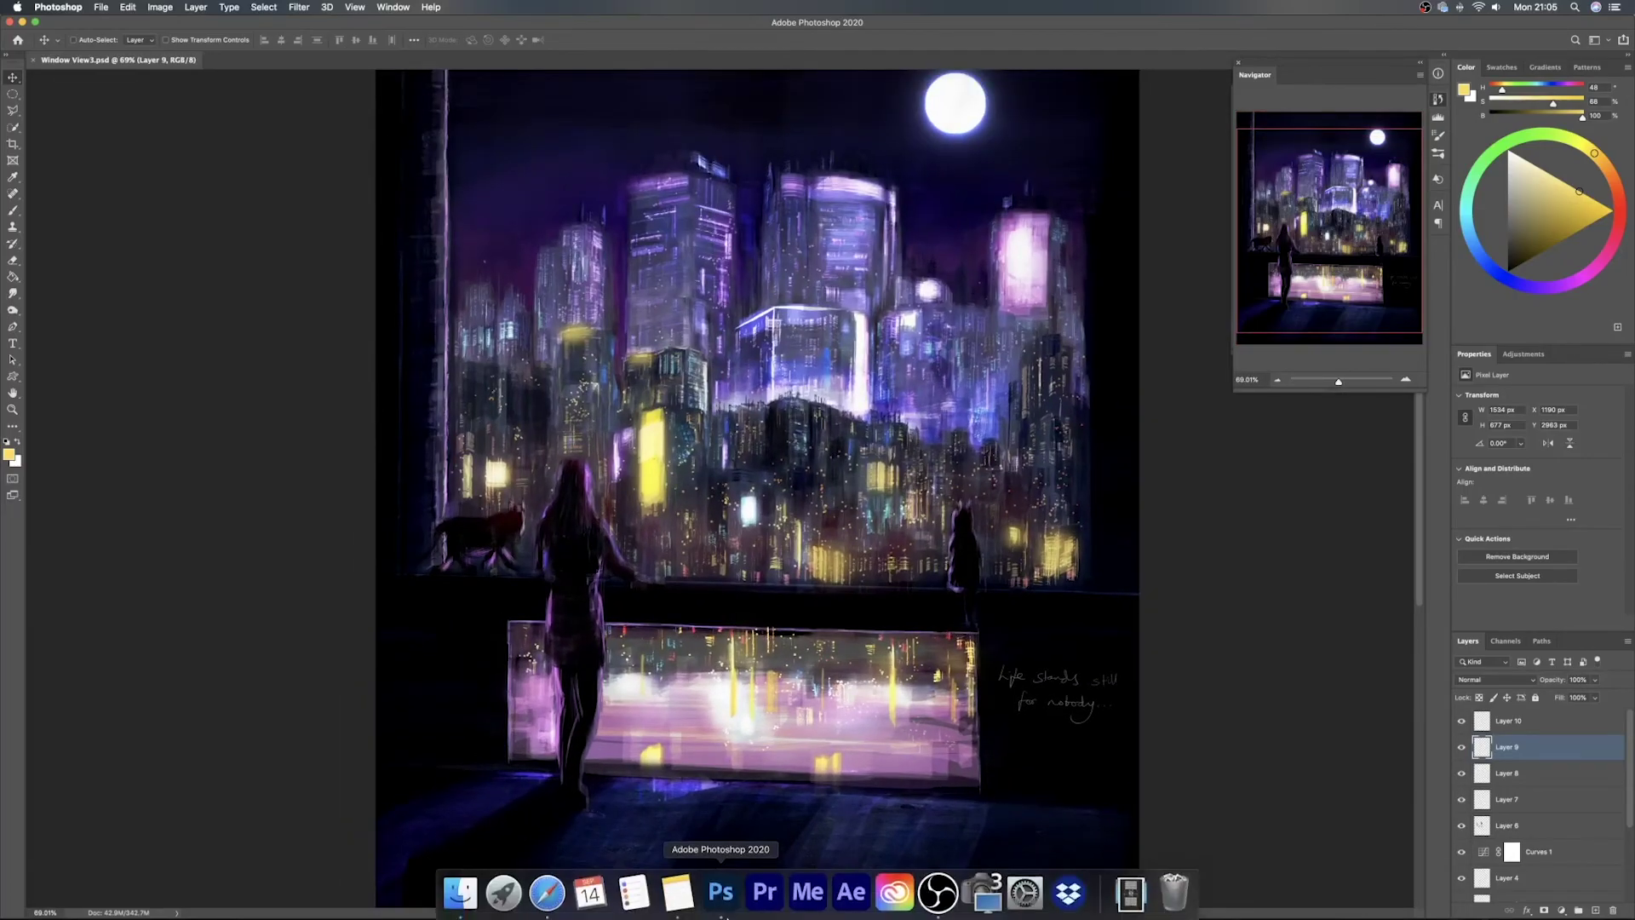
left_click(459, 891)
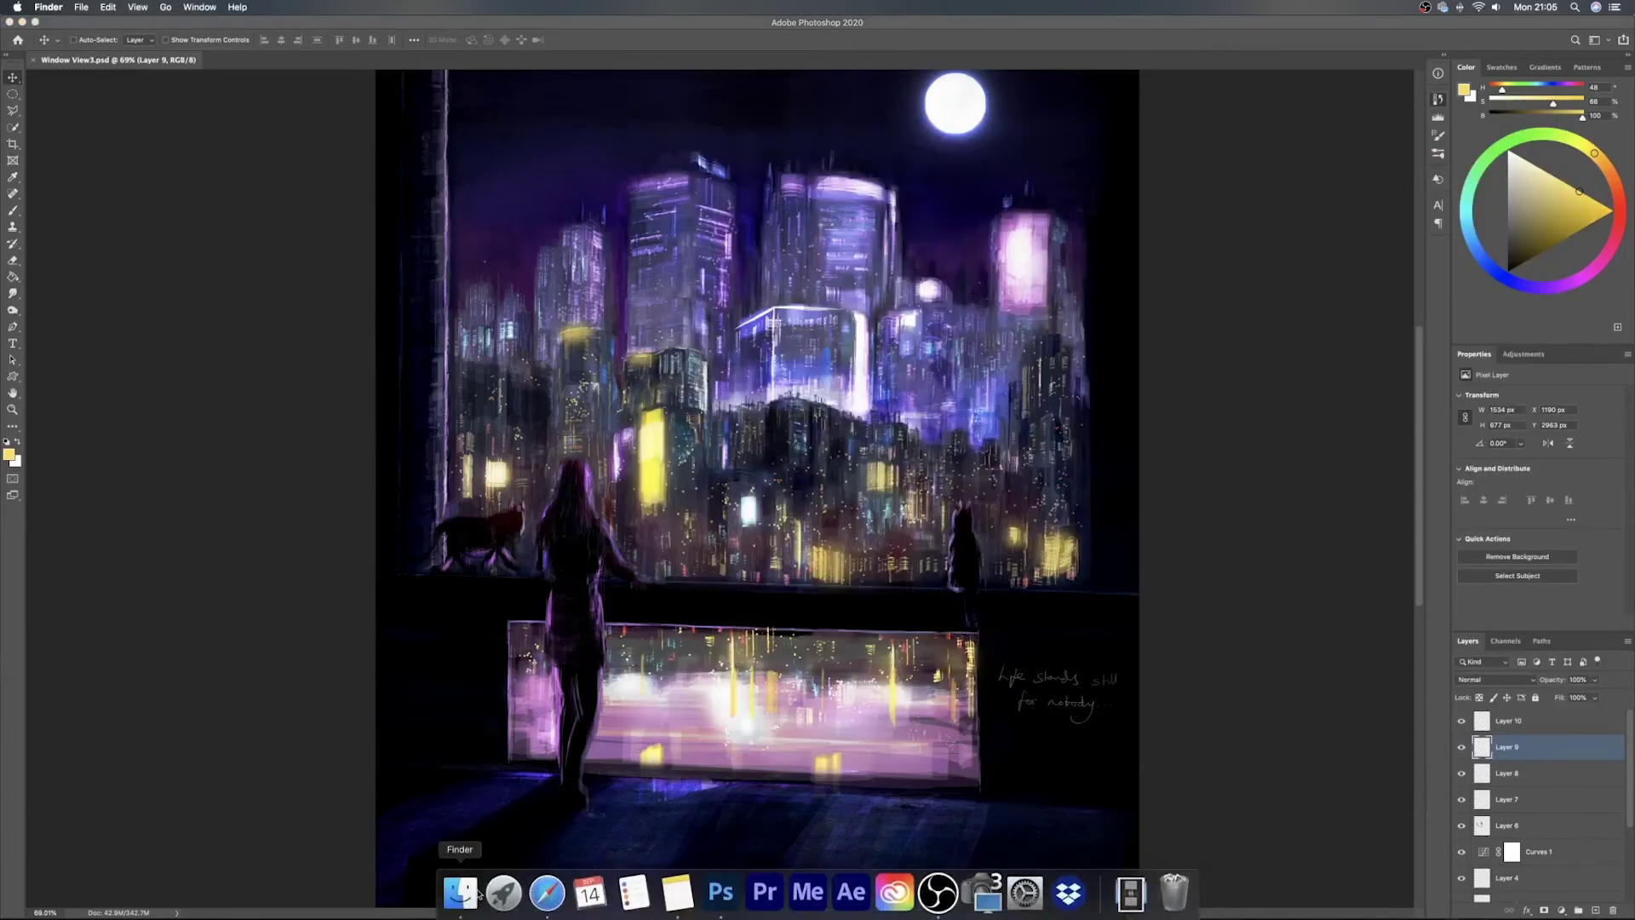
left_click(461, 894)
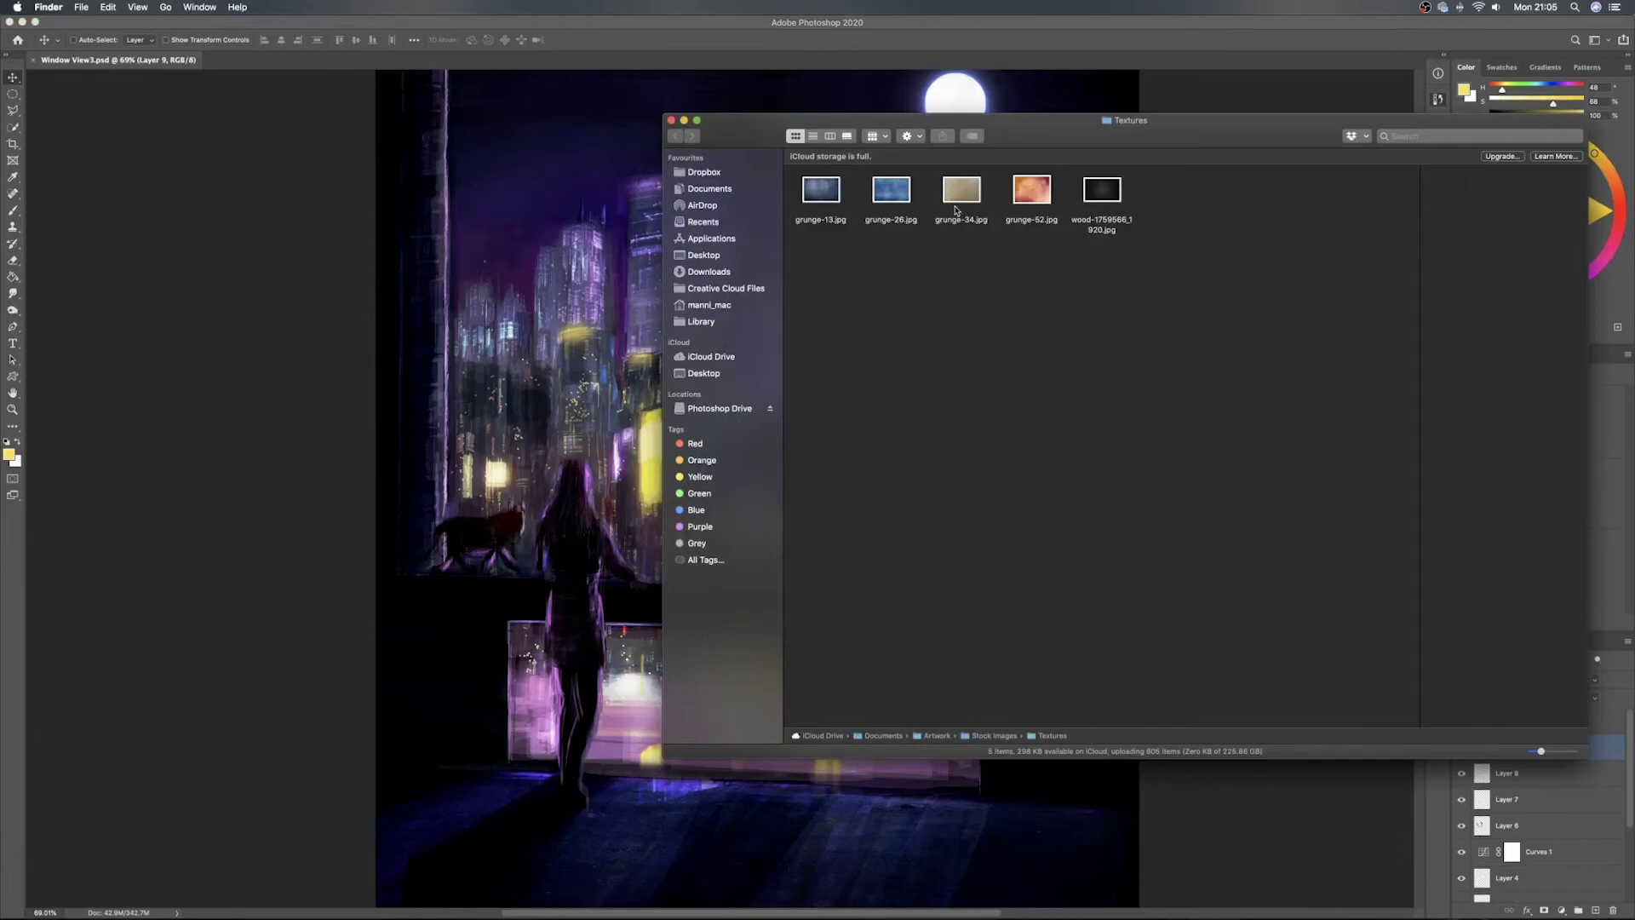
left_click(718, 189)
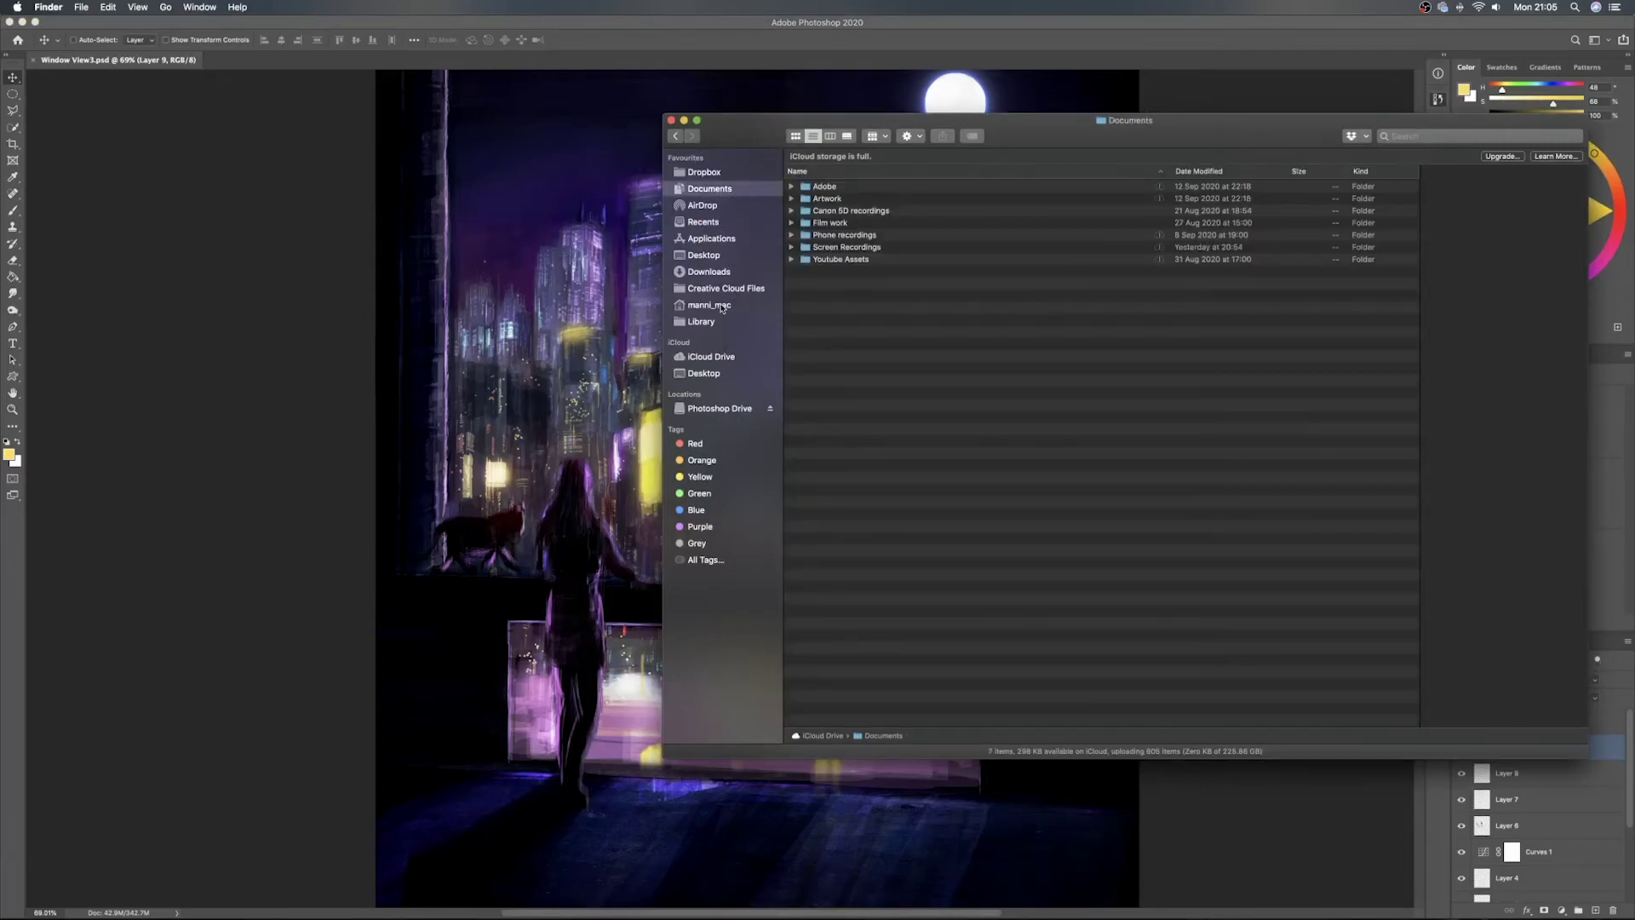
left_click(729, 405)
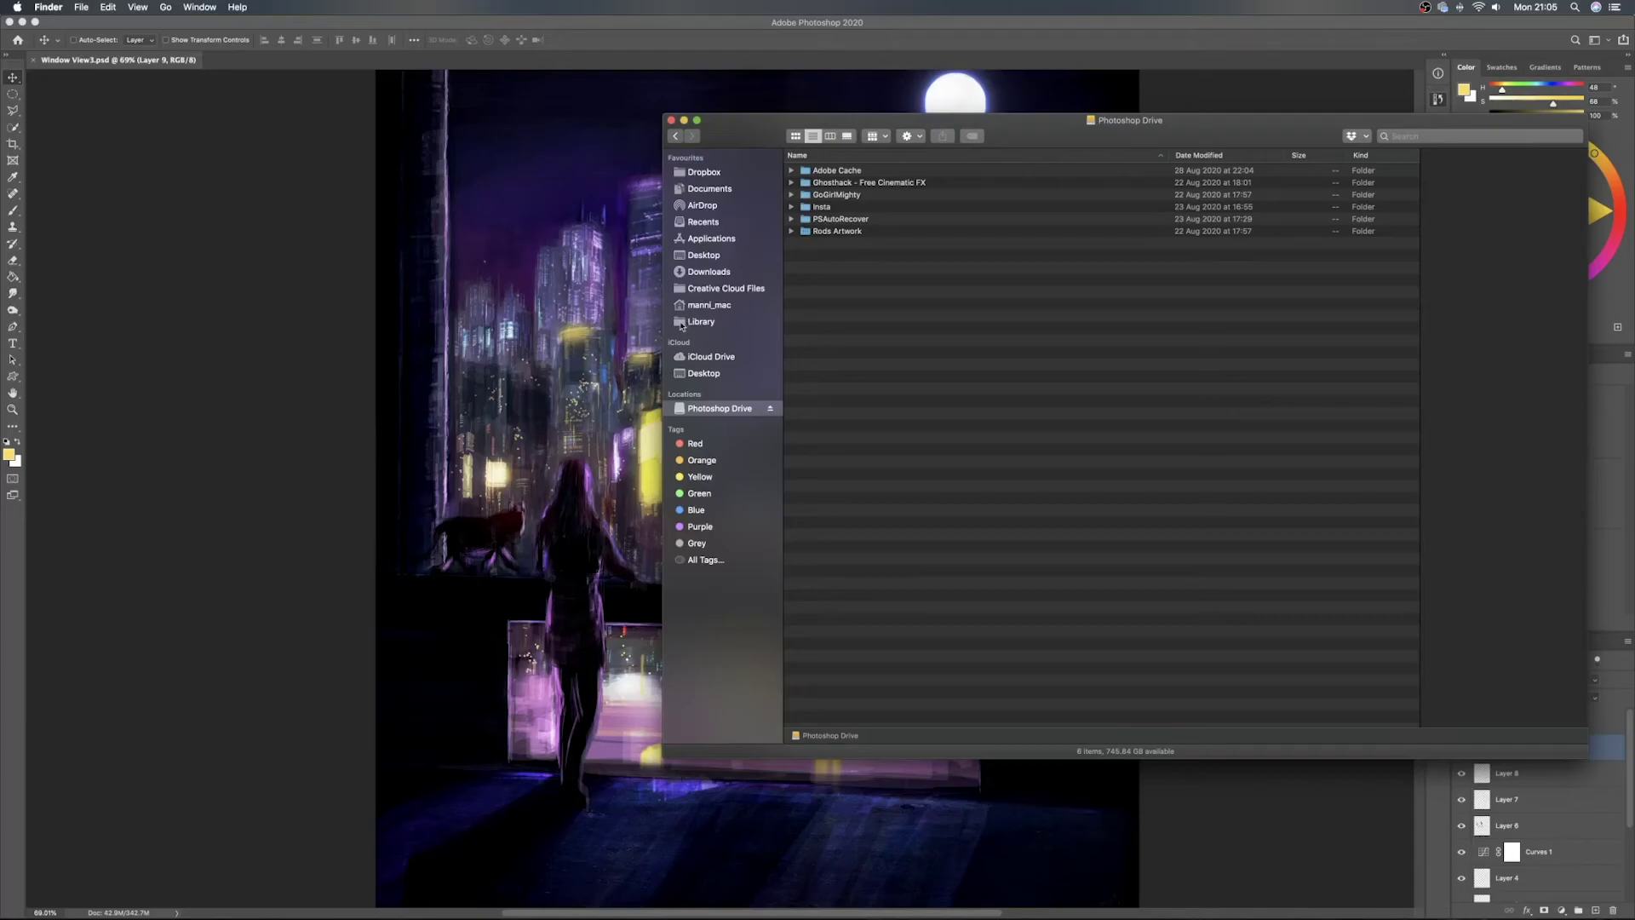
double_click(815, 207)
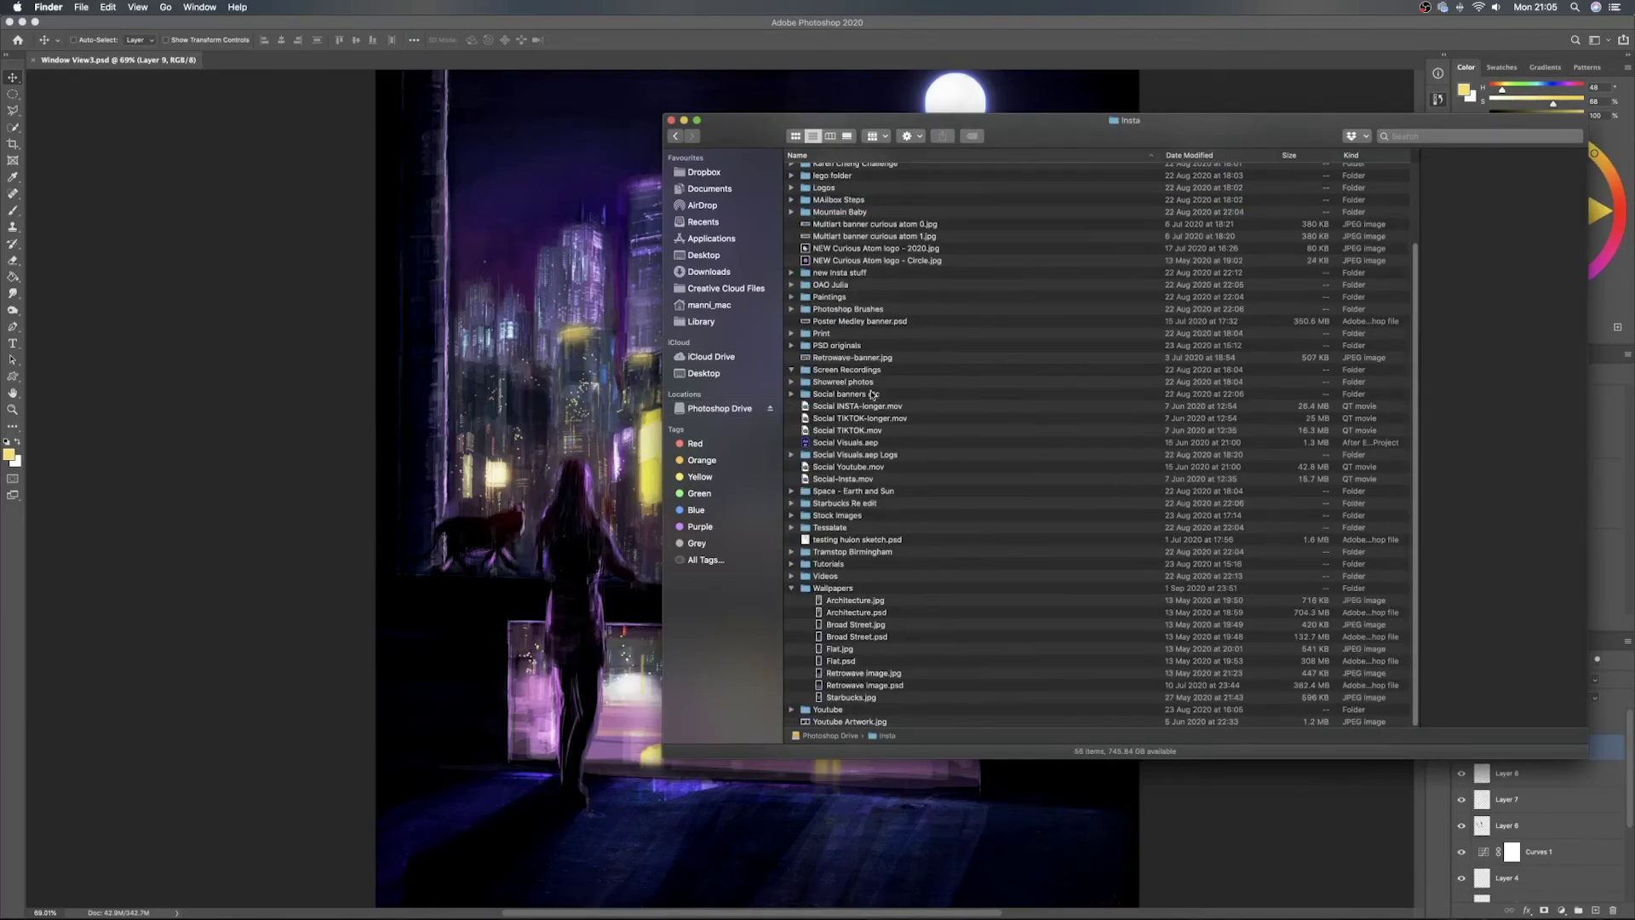
Preview the images in the Wallpapers folder one by one, including Flat.jpg, Retrowave image.psd and Starbucks.jpg
left_click(836, 612)
left_click(855, 624)
left_click(860, 637)
left_click(860, 648)
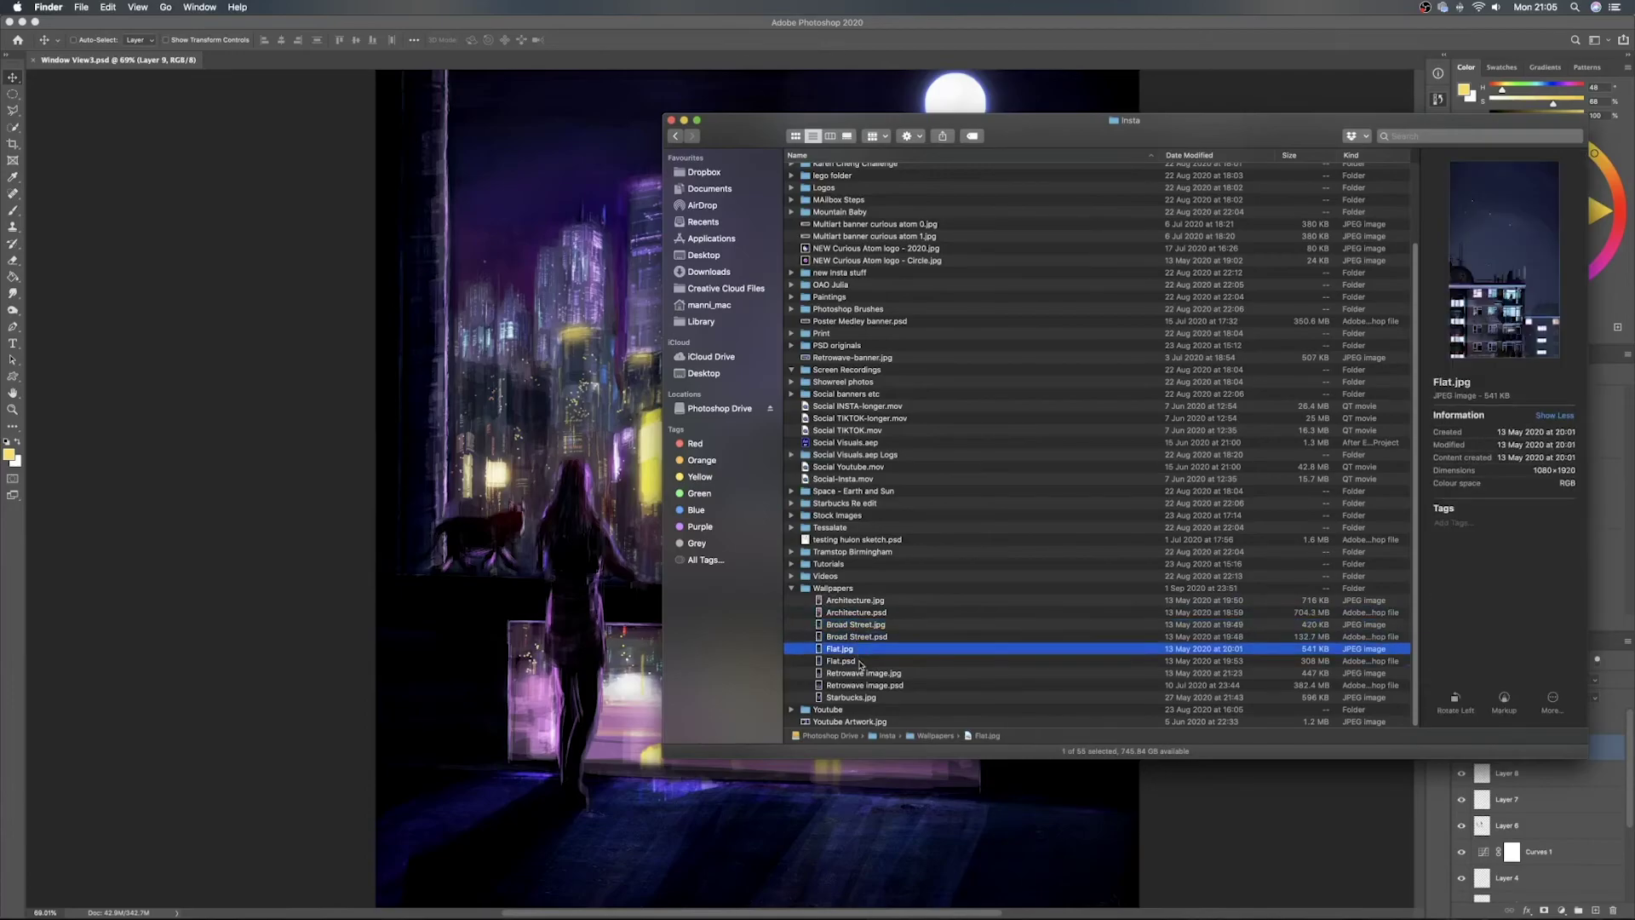
left_click(861, 661)
left_click(861, 673)
left_click(862, 686)
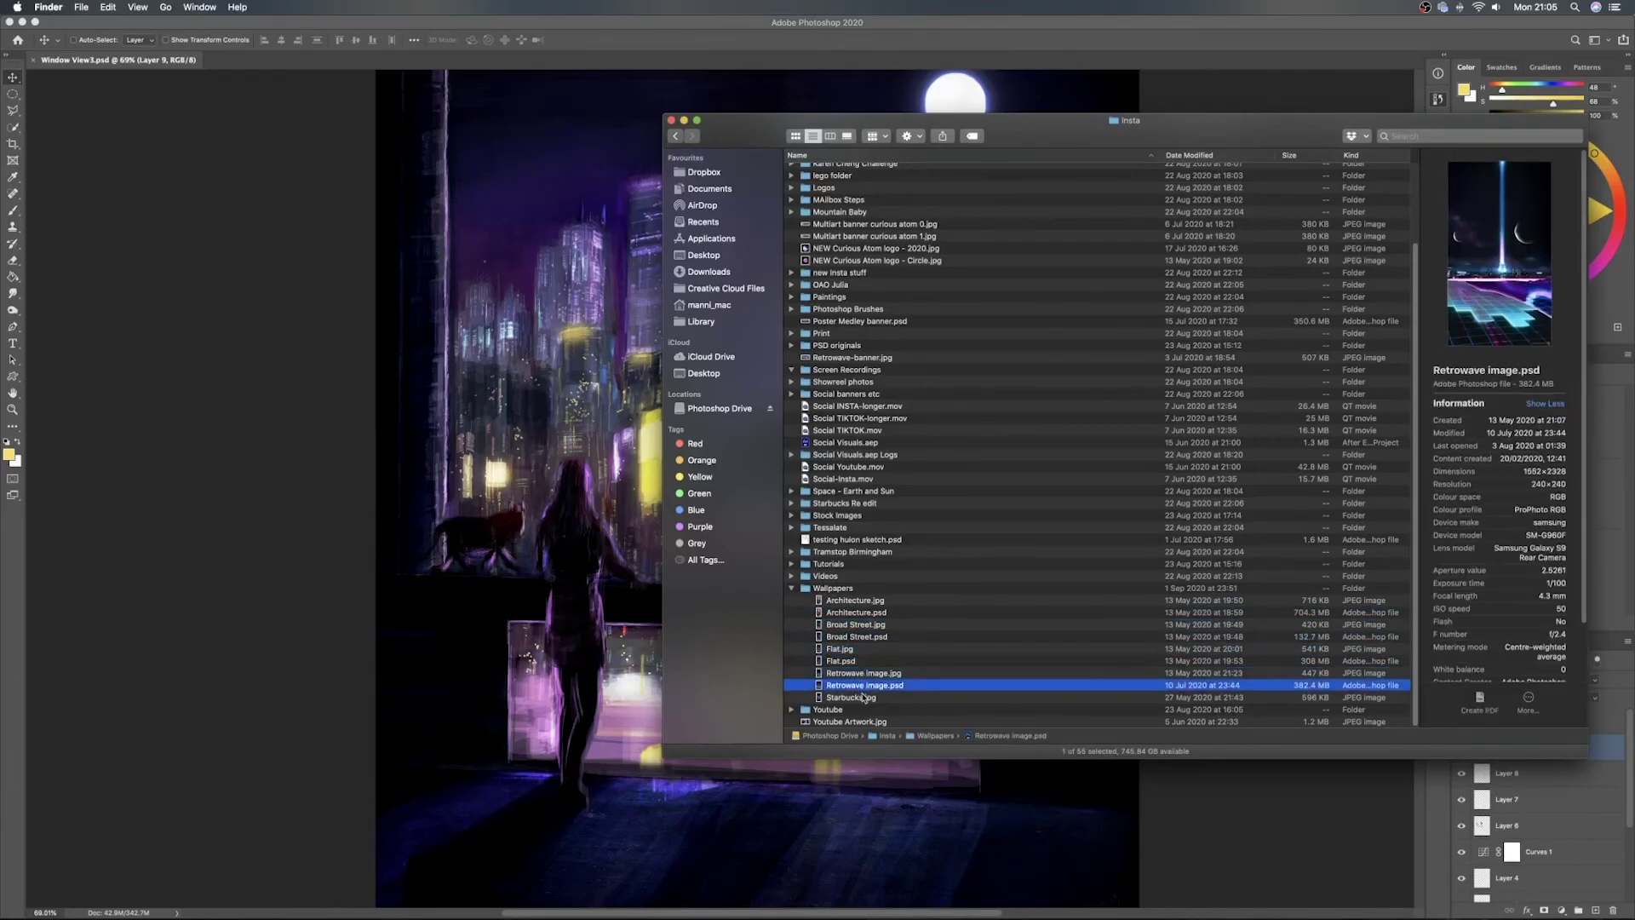
left_click(863, 697)
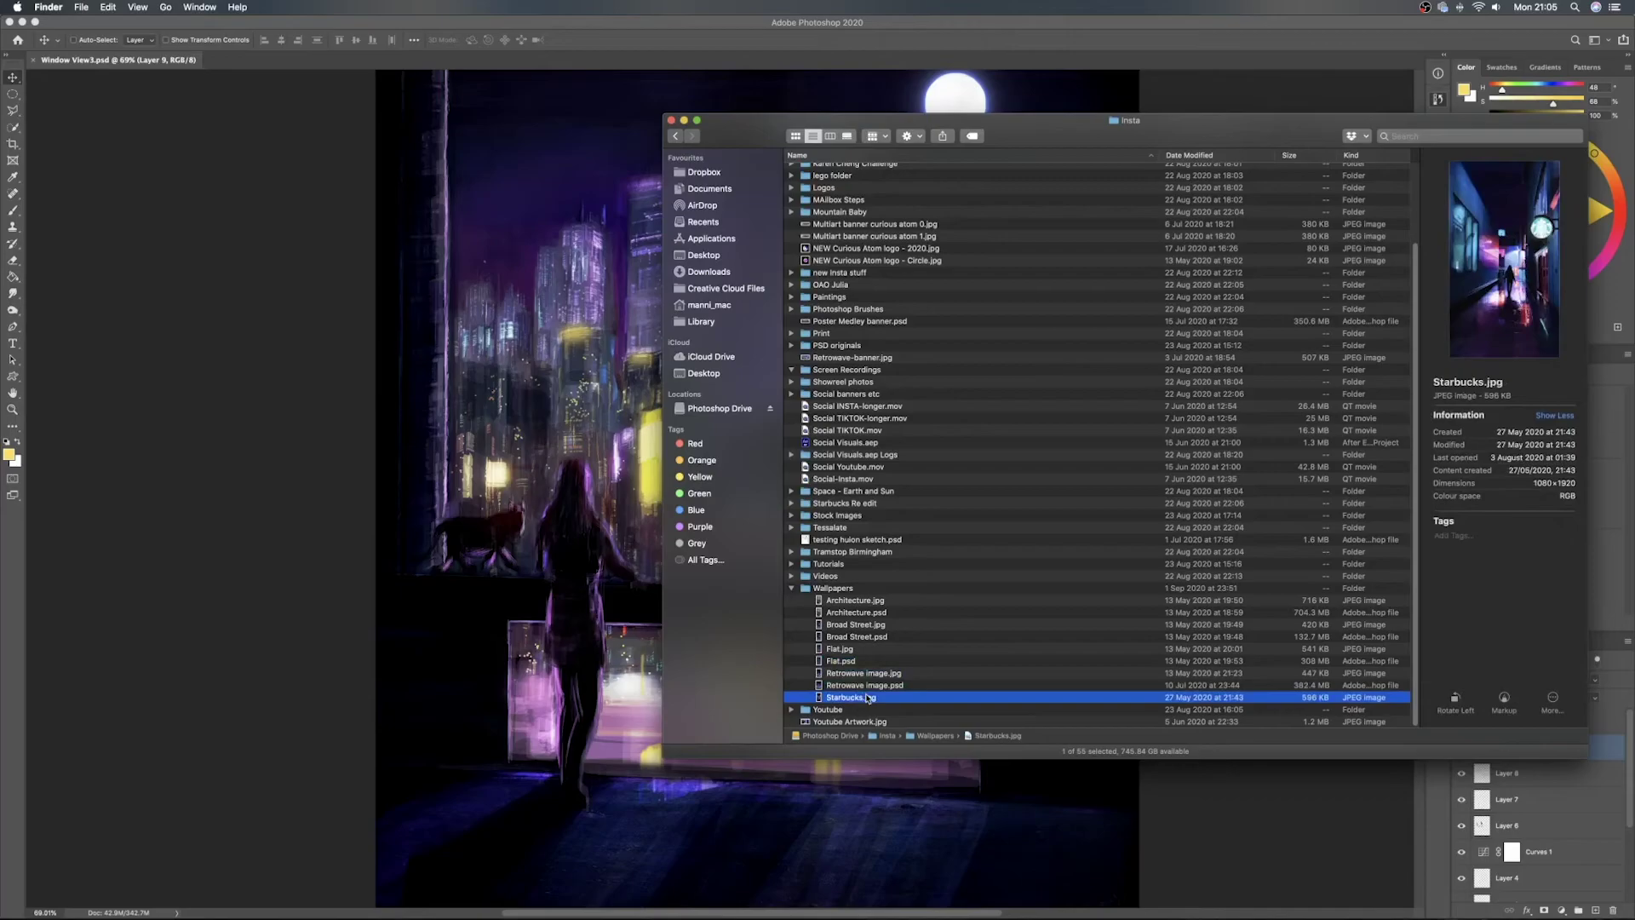
left_click(801, 588)
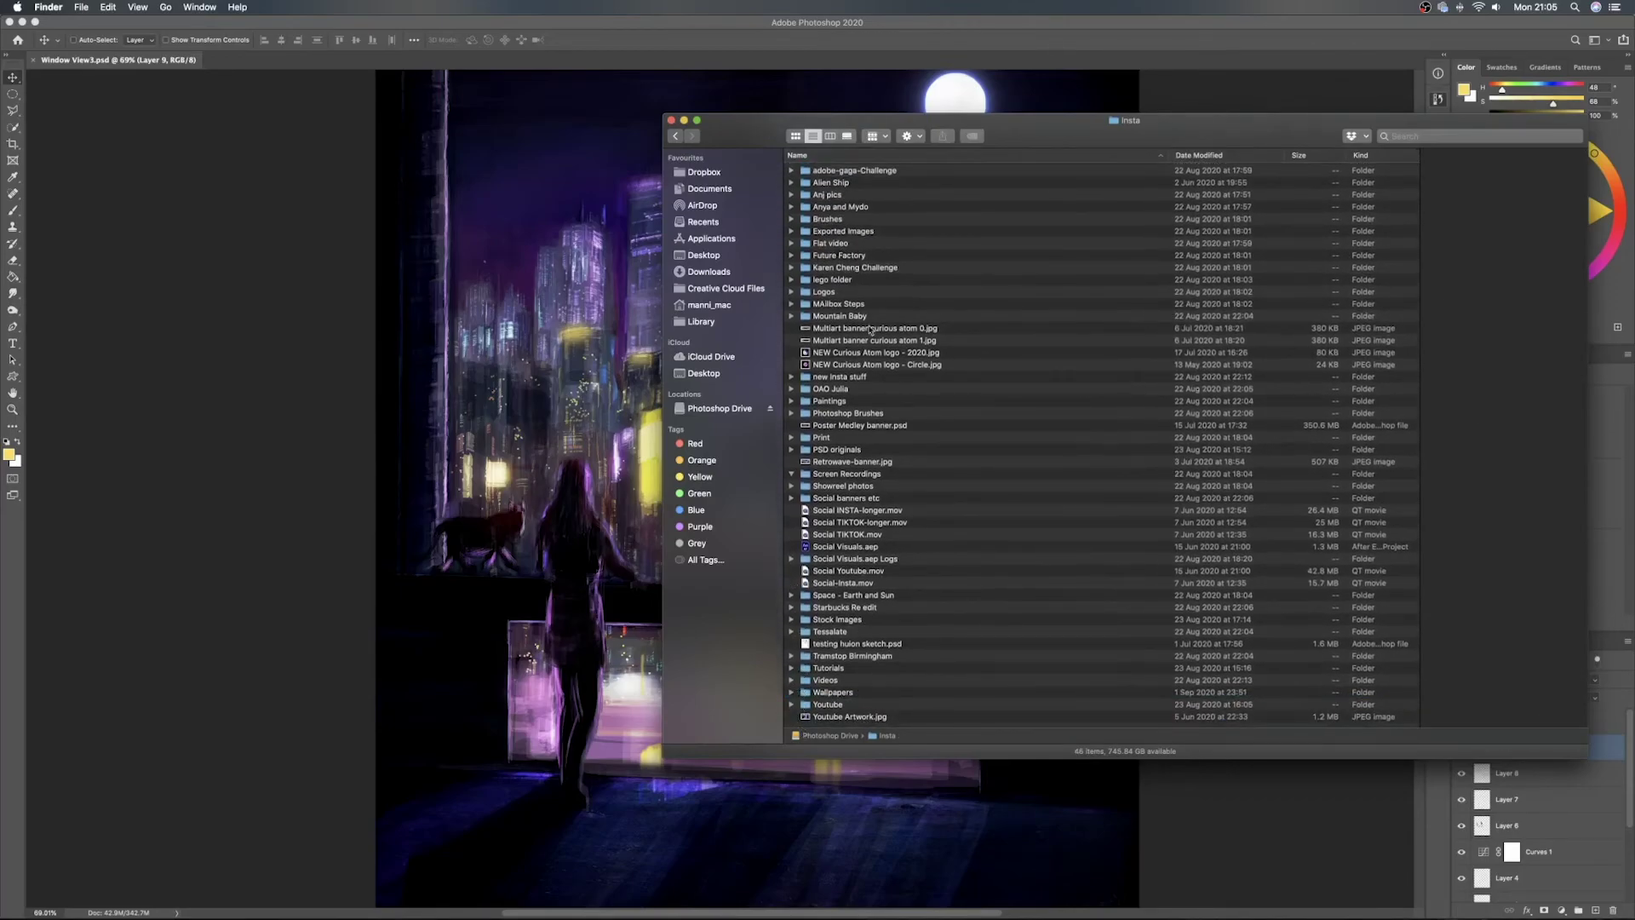
Preview the CR2 portrait photos and place OR2A2802.CR2 into the painting, accepting its Camera Raw settings
left_click(794, 198)
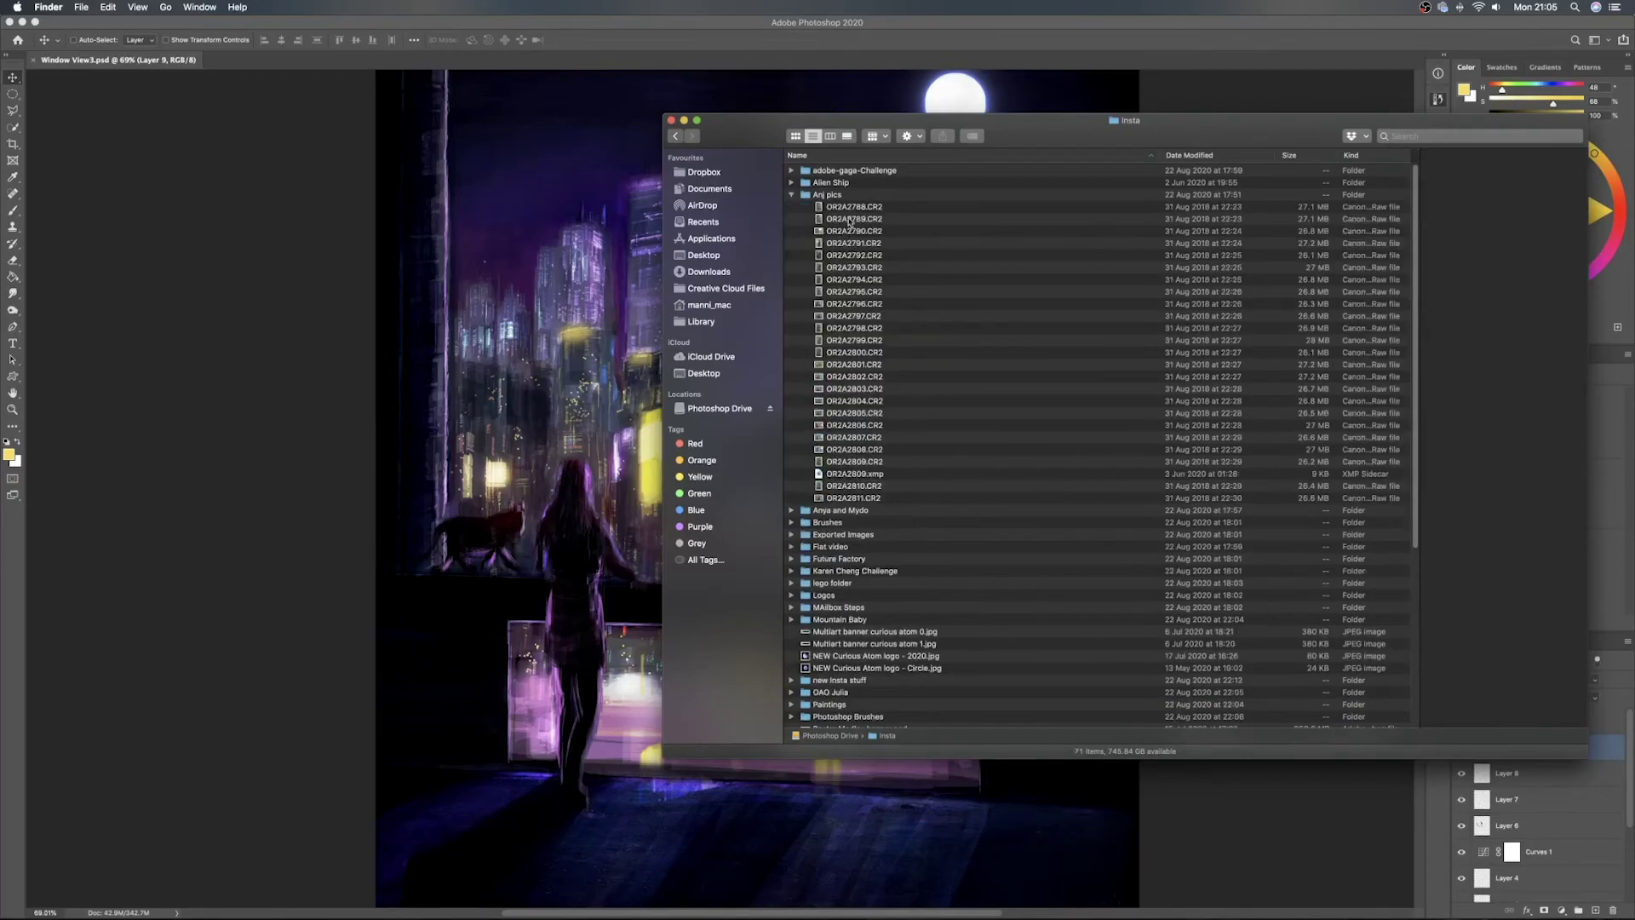
left_click(854, 220)
left_click(858, 255)
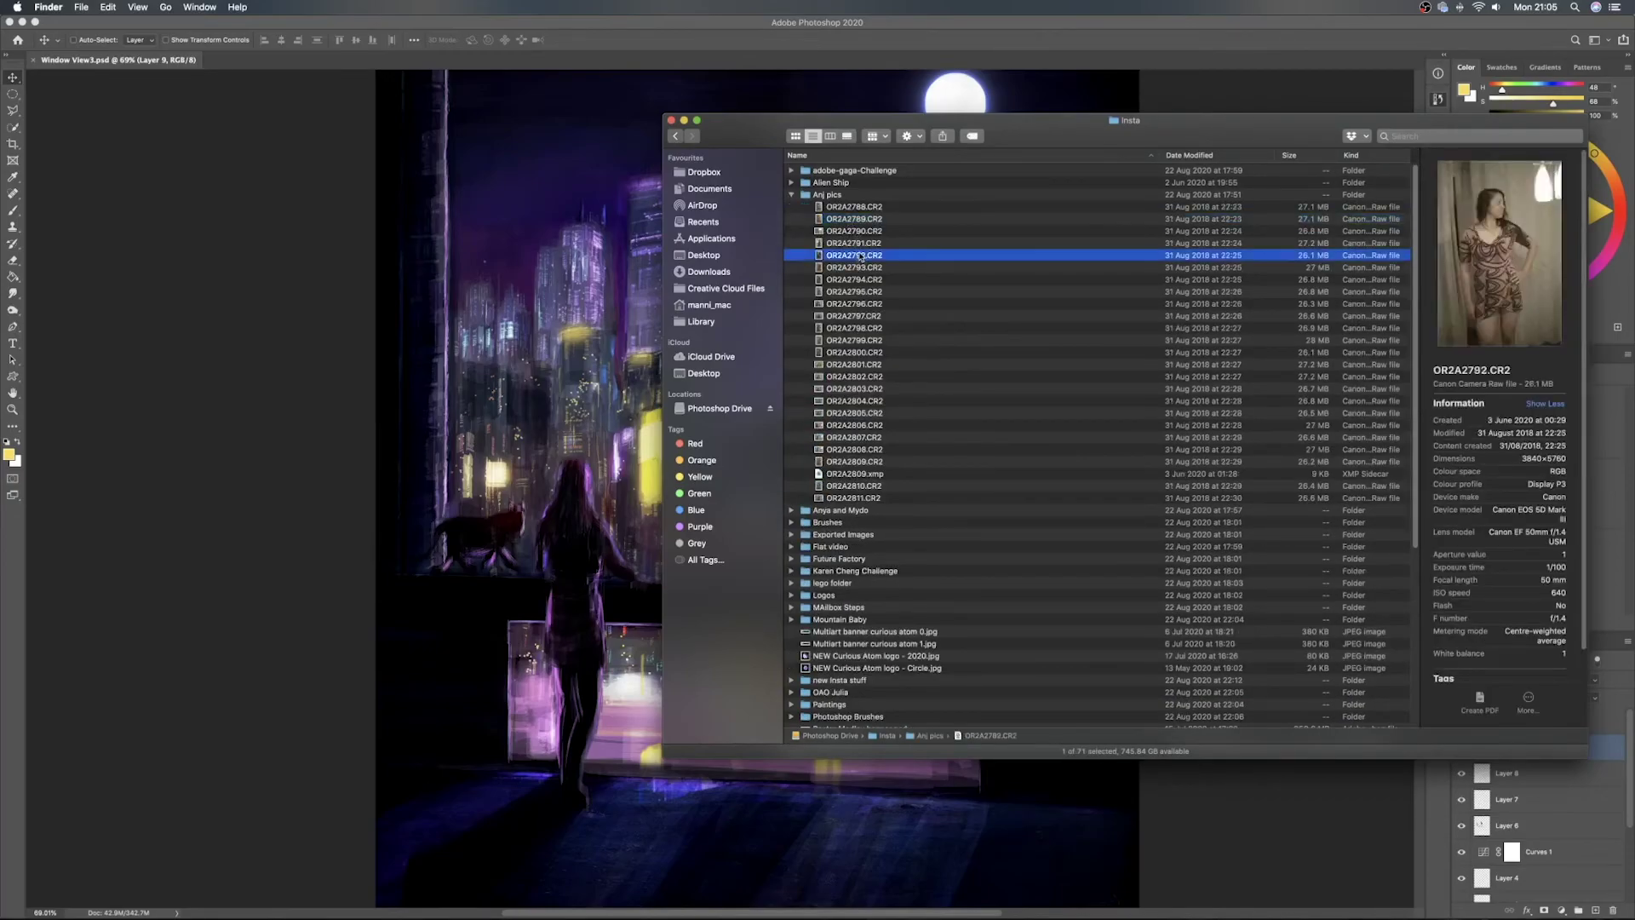
left_click(860, 292)
left_click(863, 376)
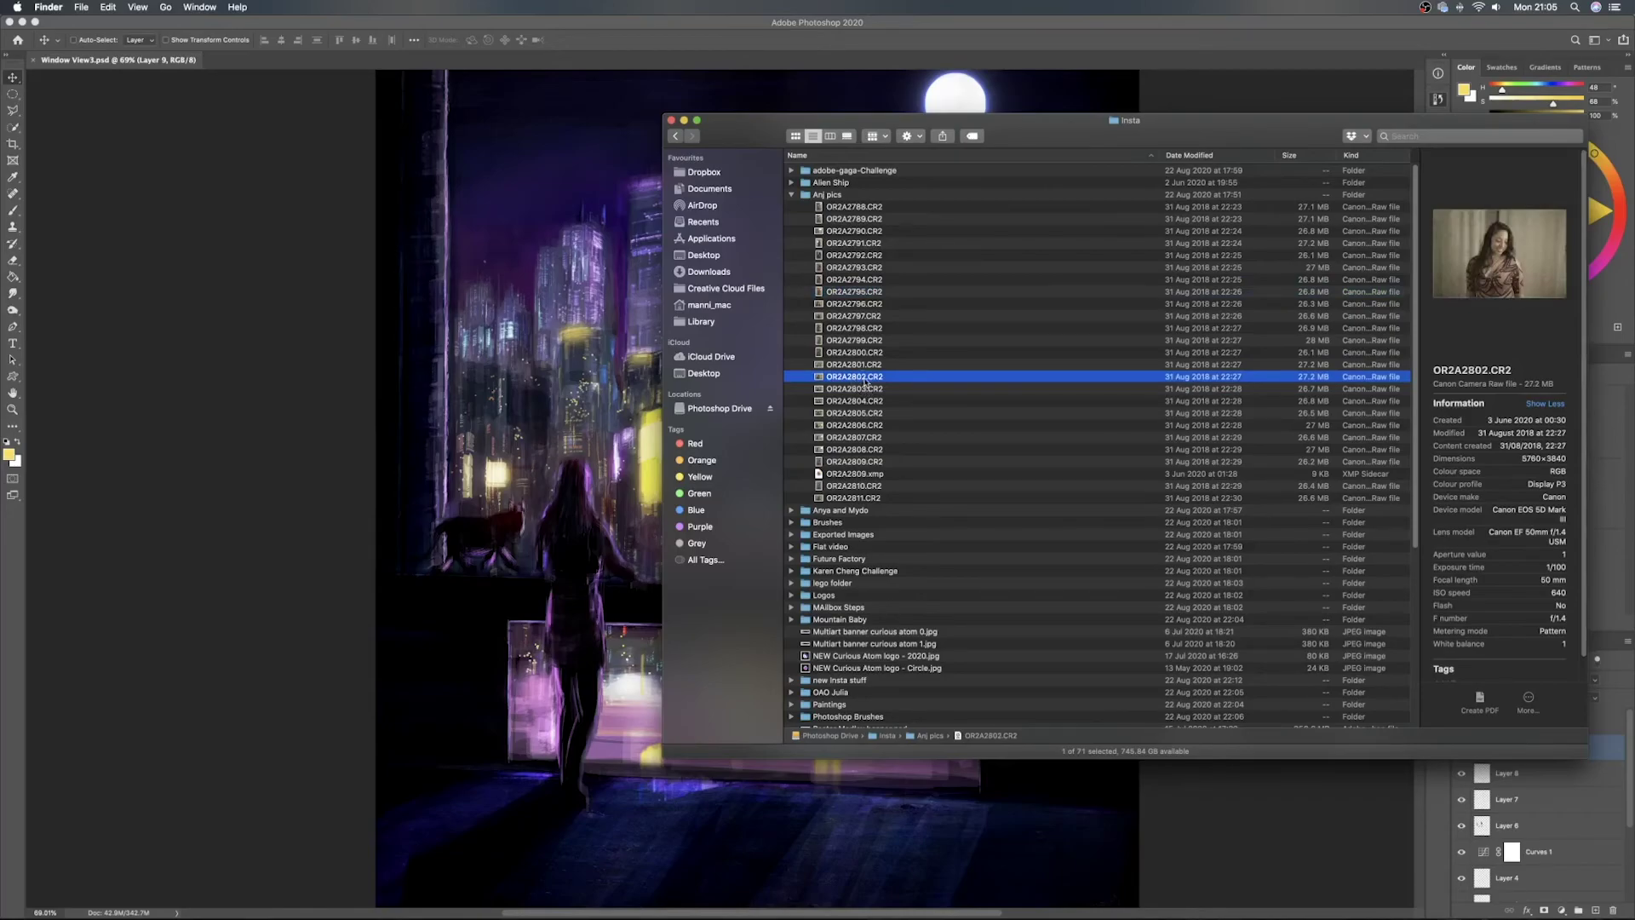
left_click(643, 347)
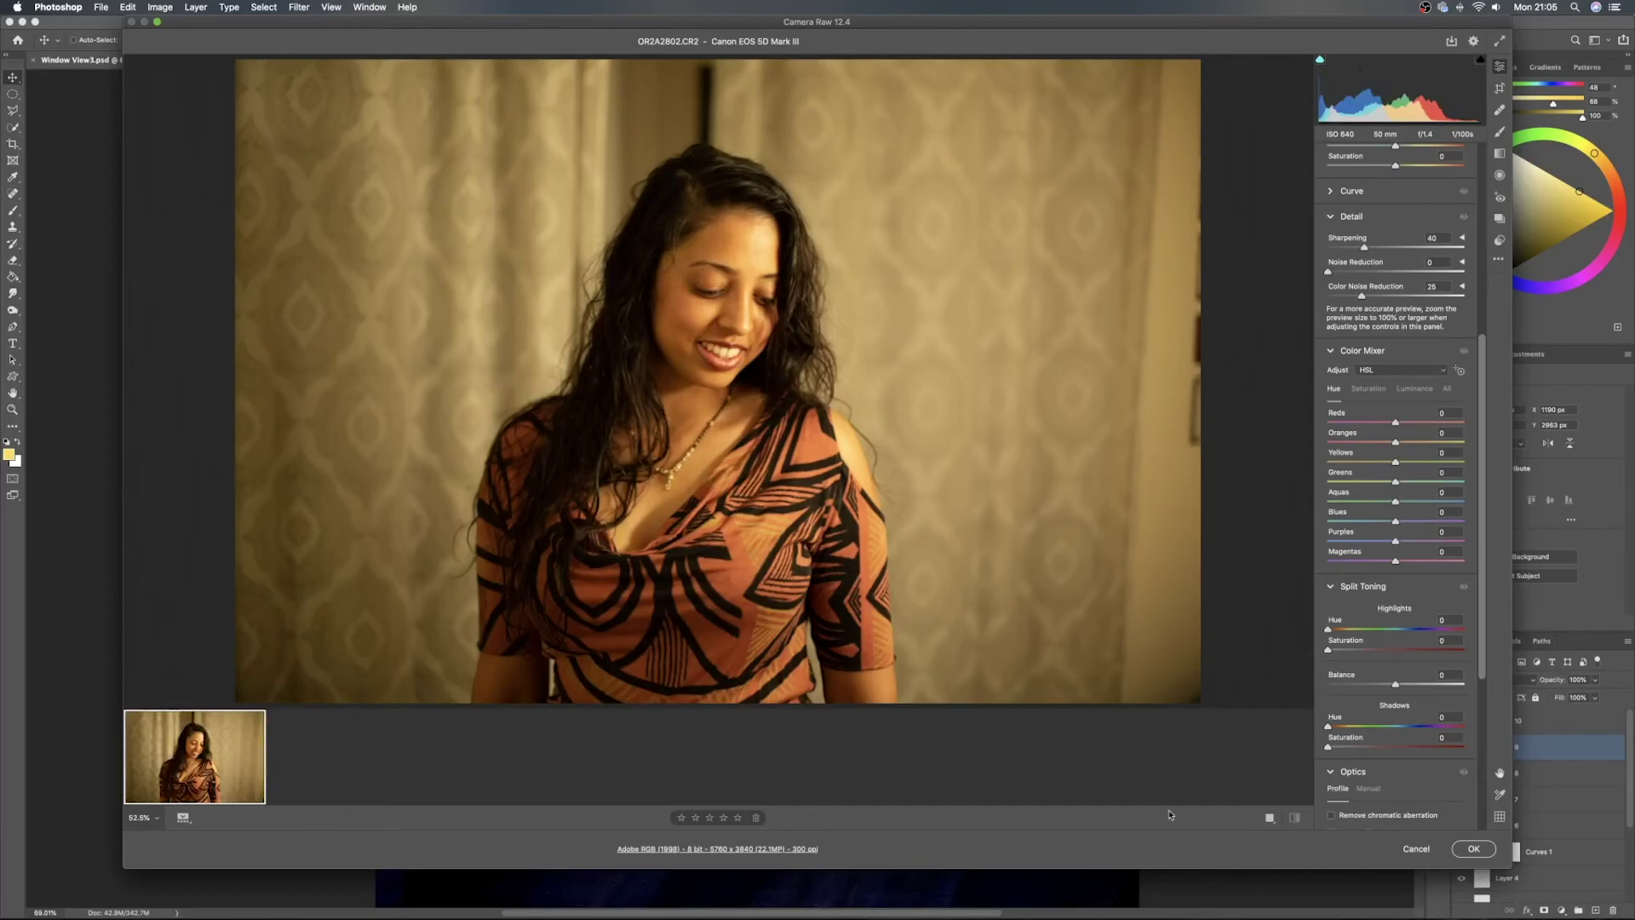
left_click(1473, 849)
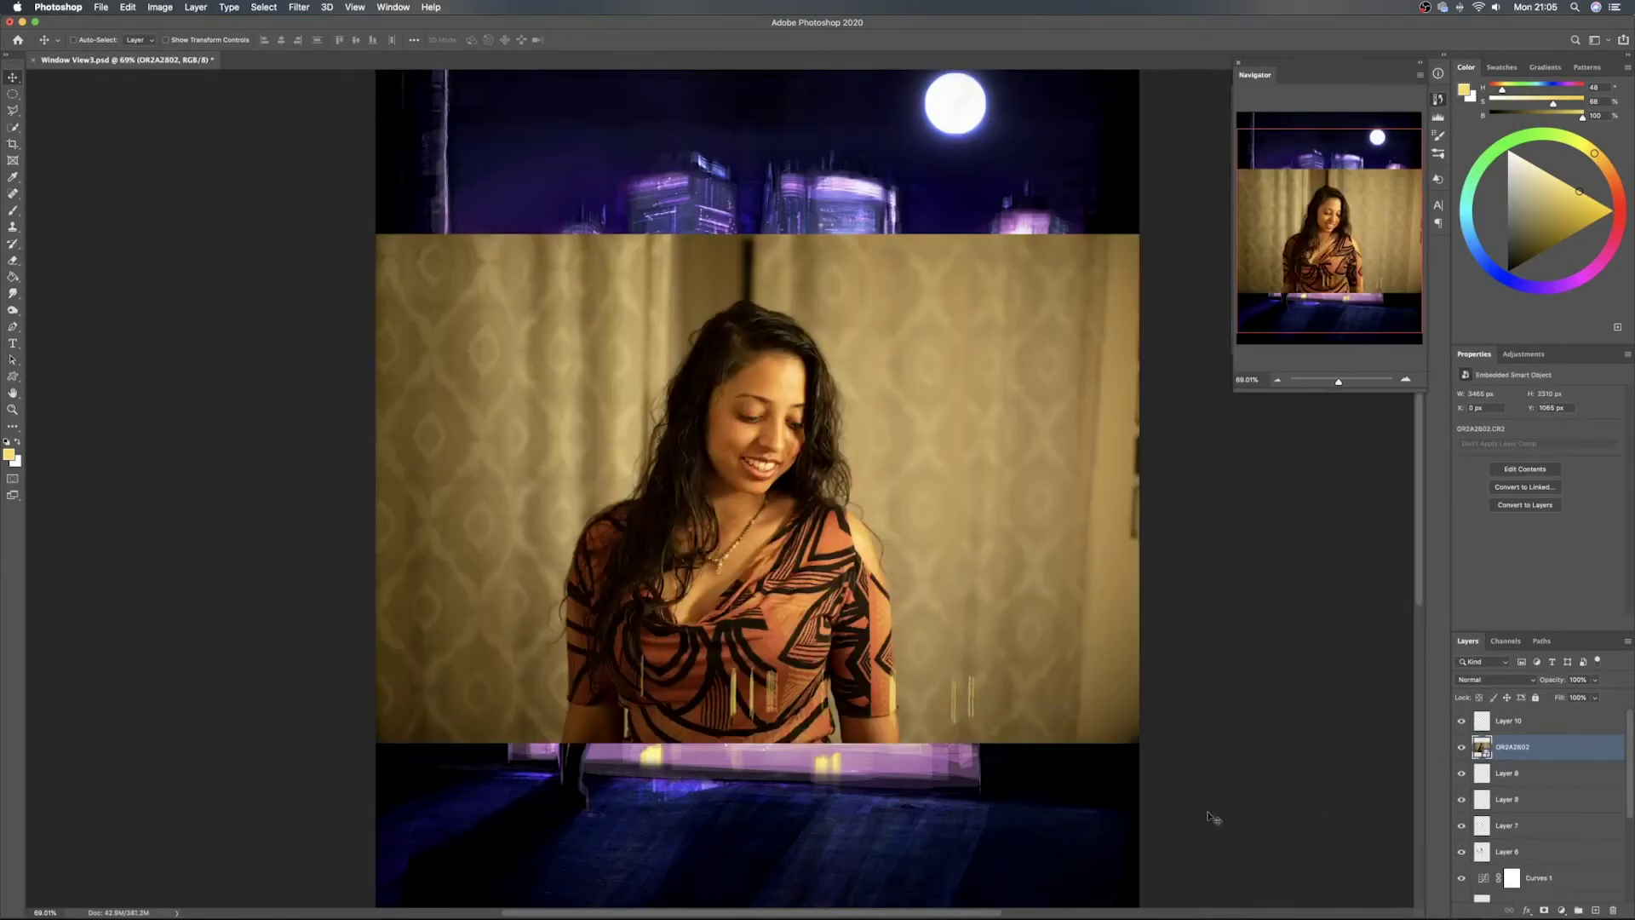
Select the subject of the placed photo and add a layer mask that hides the curtain background
left_click(258, 7)
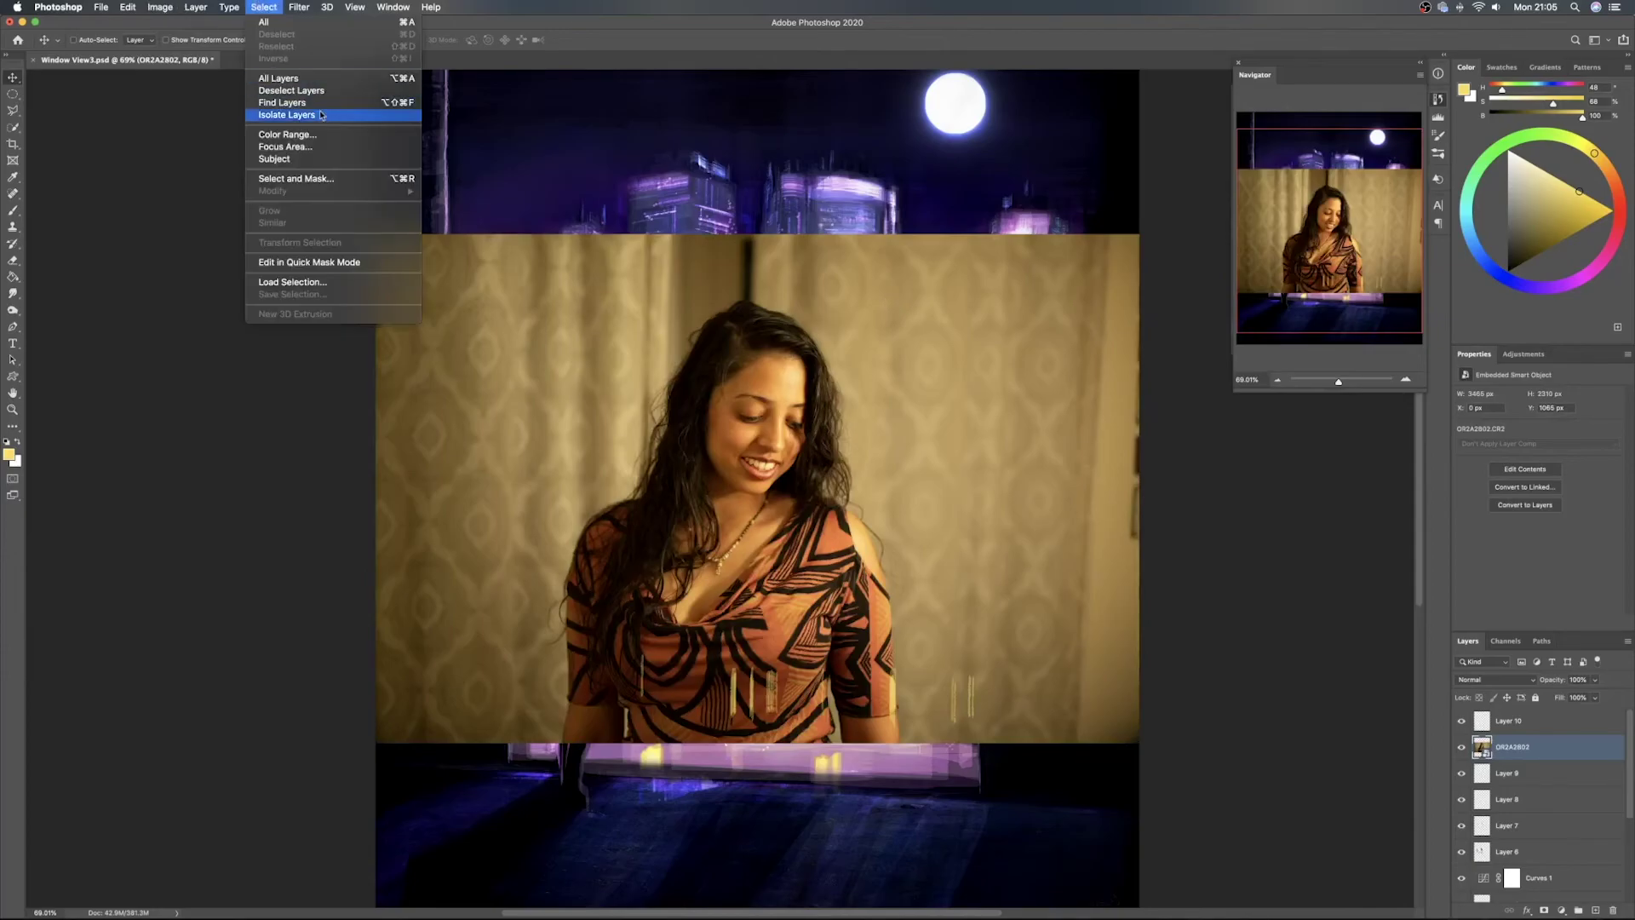
left_click(328, 159)
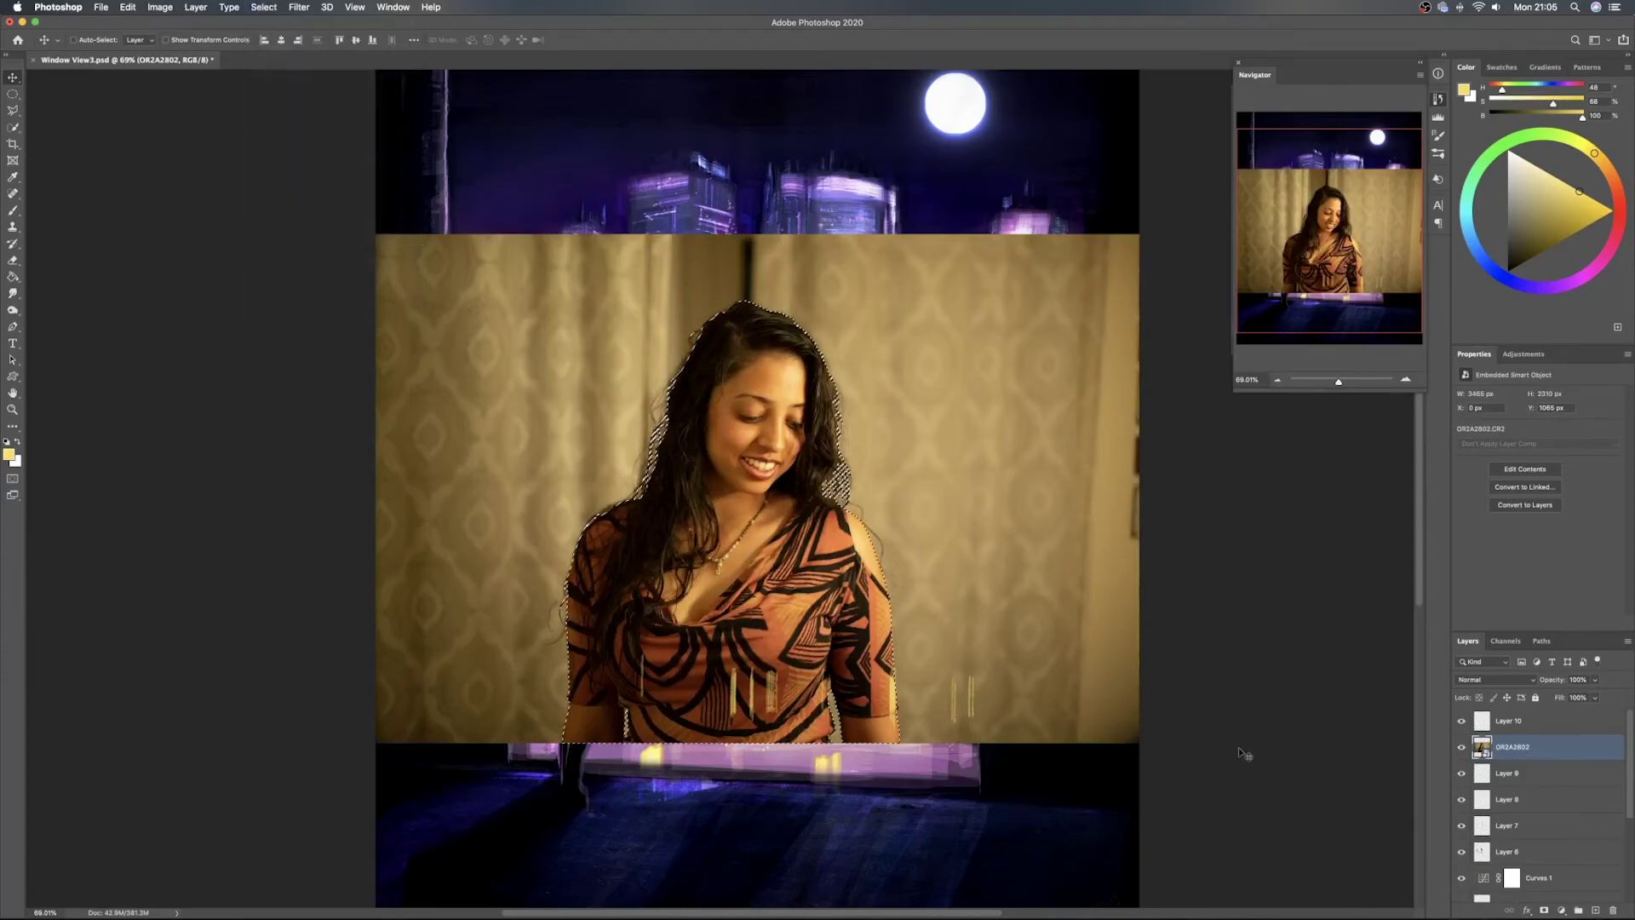
left_click(1544, 909)
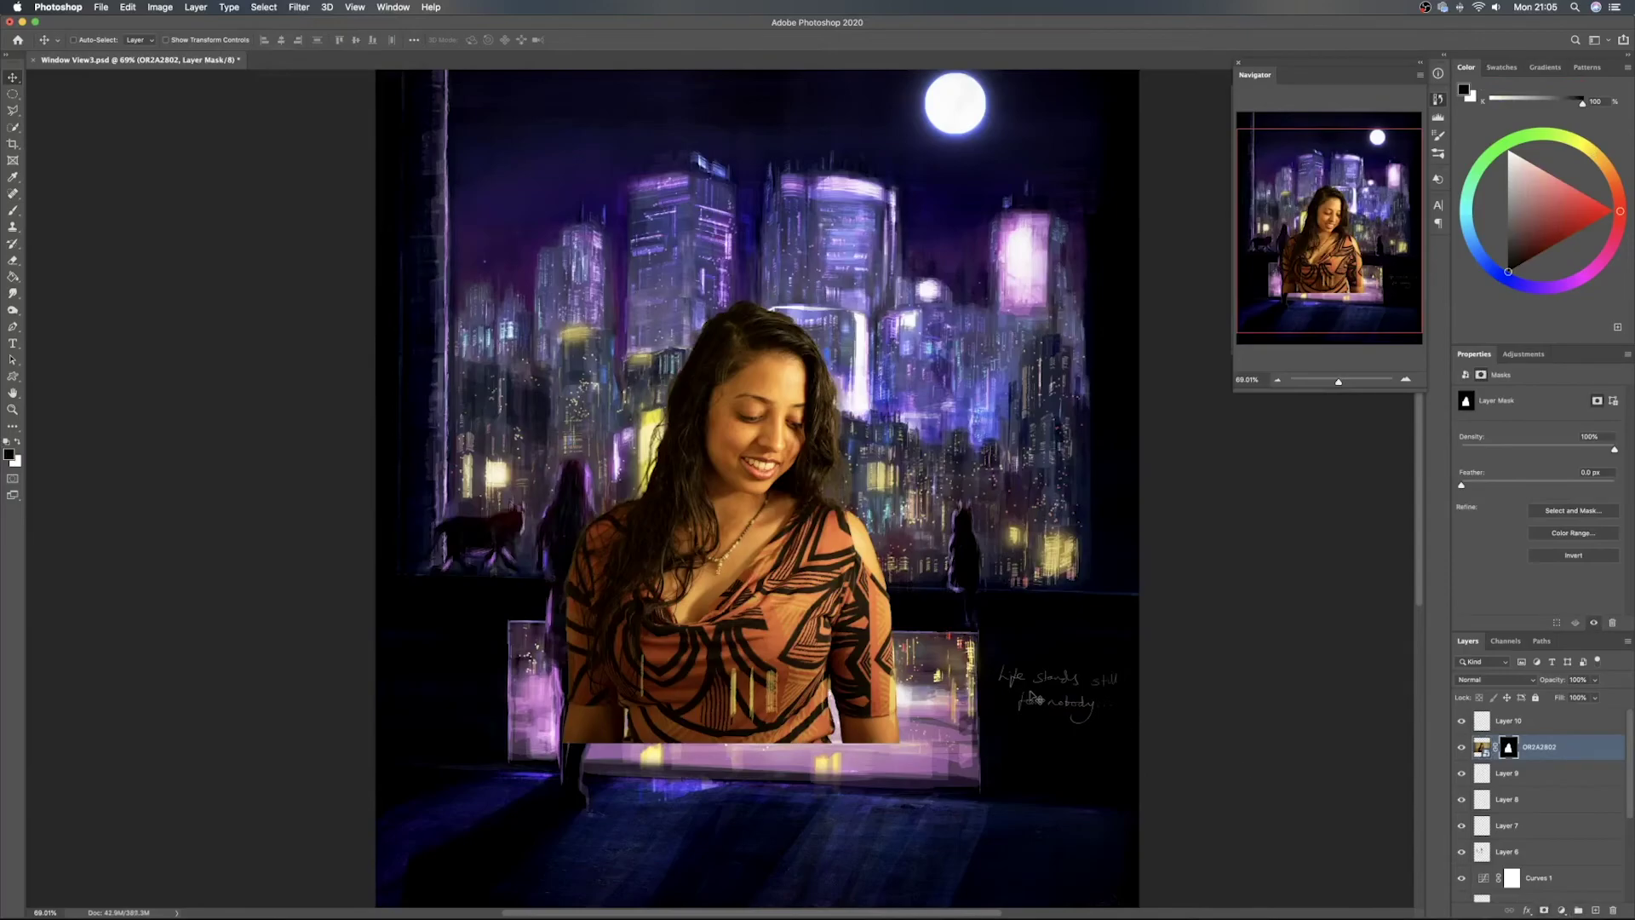
Shrink the cut-out portrait and distort it to fit the angled face of the bright yellow building beside the standing woman
key("super+t")
left_click_drag(1132, 243, 669, 454)
right_click(668, 454)
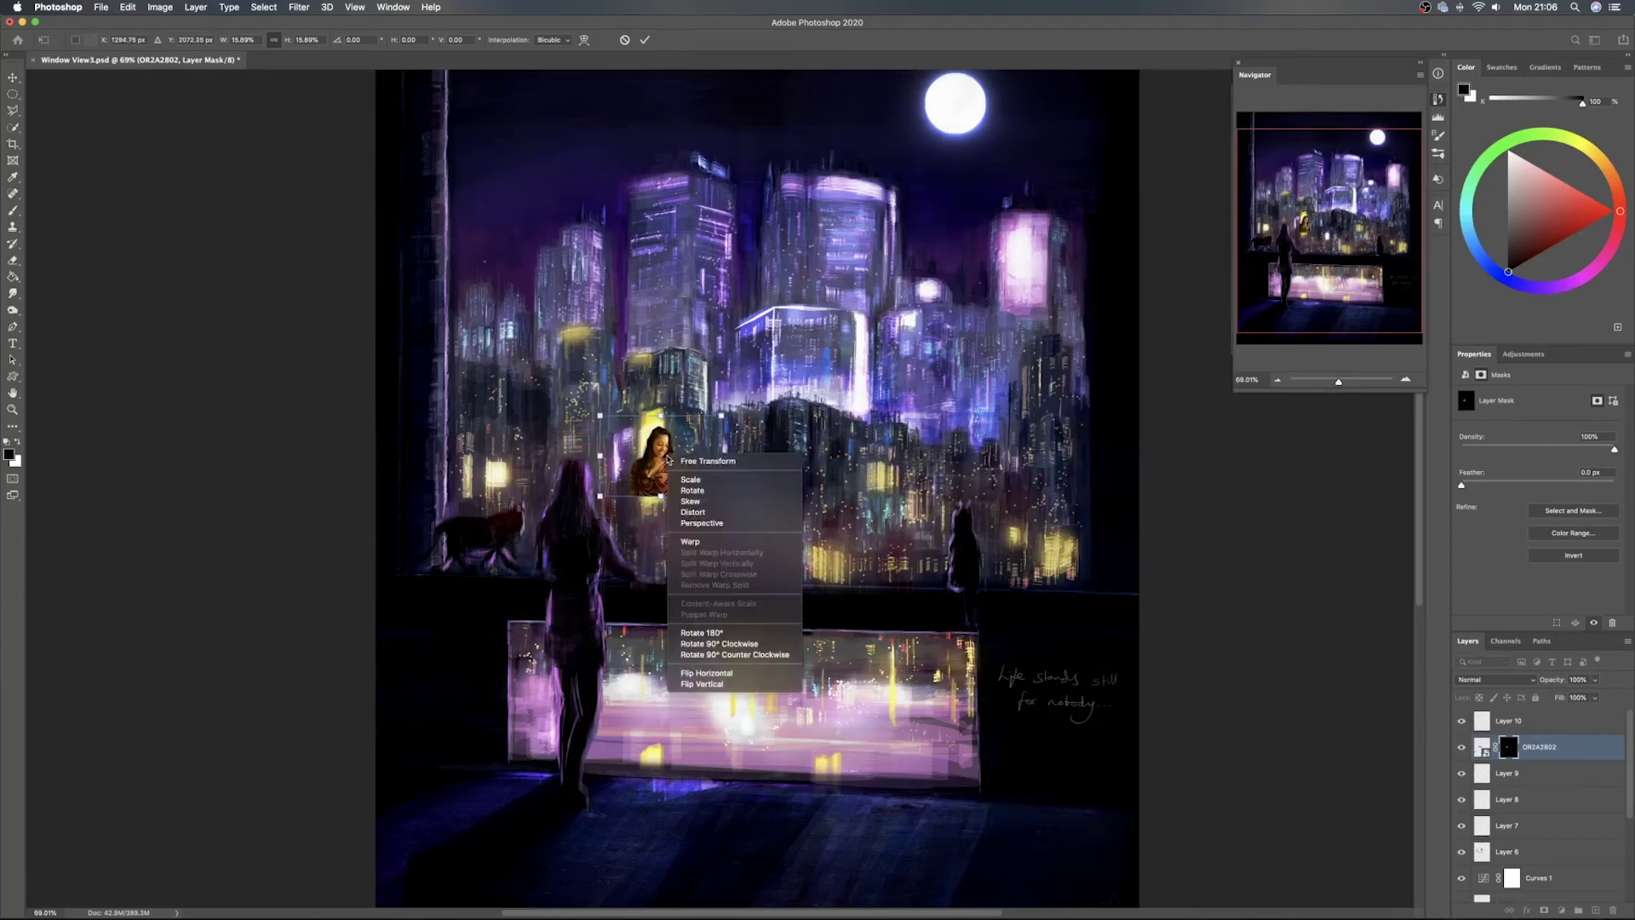
left_click(716, 512)
left_click_drag(600, 457, 604, 469)
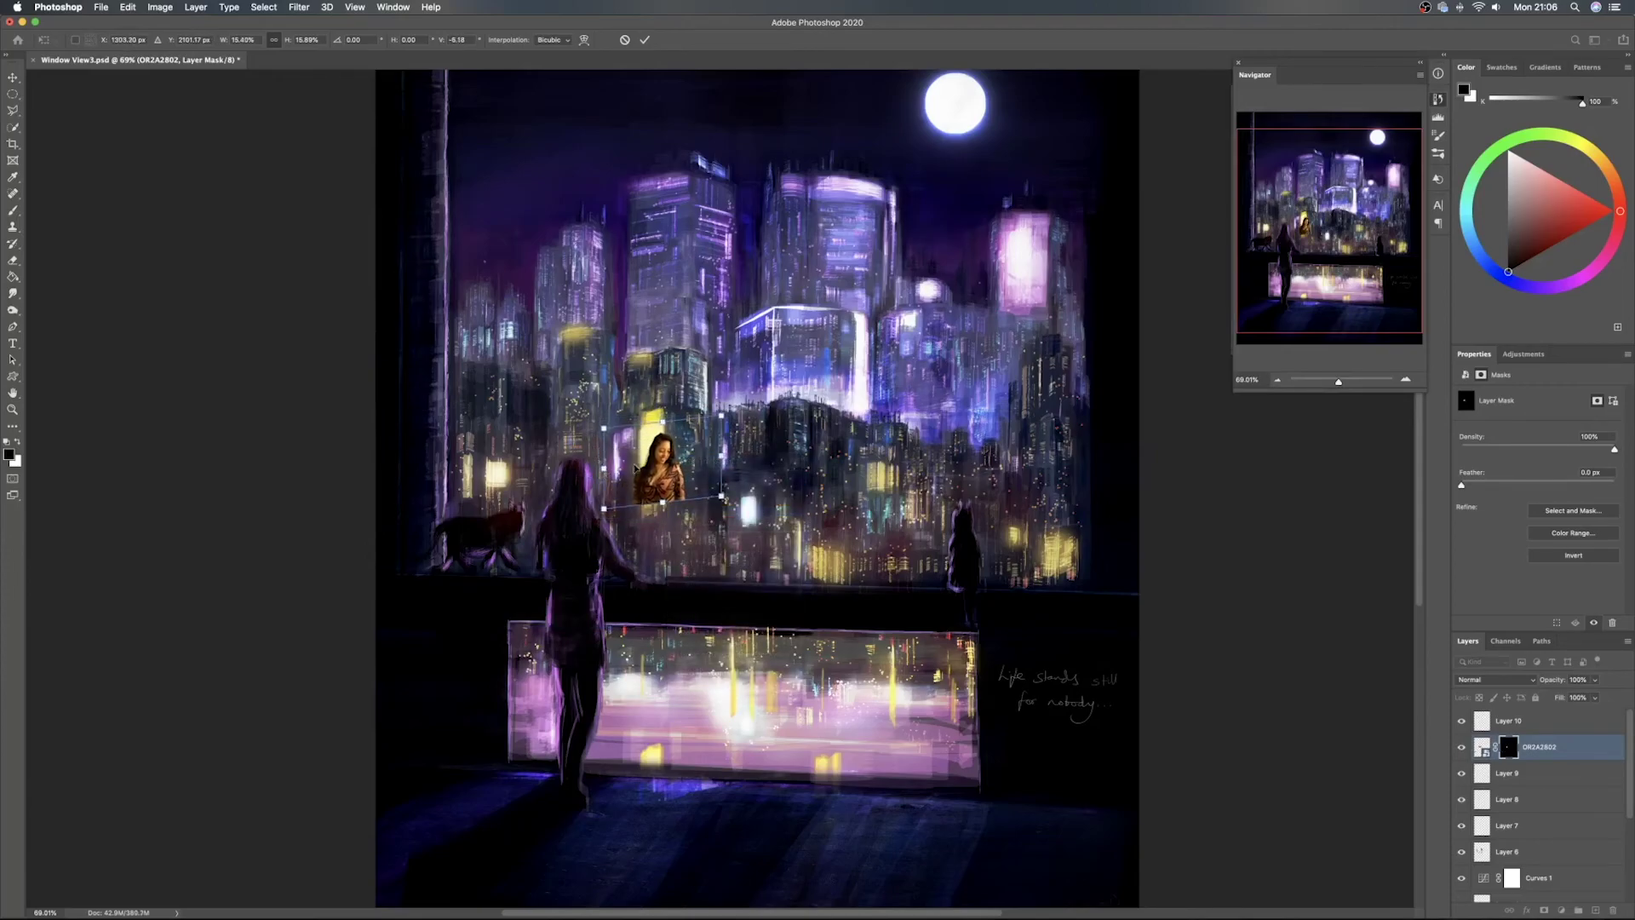
left_click_drag(722, 456, 701, 438)
left_click_drag(605, 467, 610, 470)
left_click_drag(702, 439, 651, 456)
key("Return")
Set the portrait layer's blend mode to Hard Light and brighten the photo with a Curves smart filter
left_click(1495, 679)
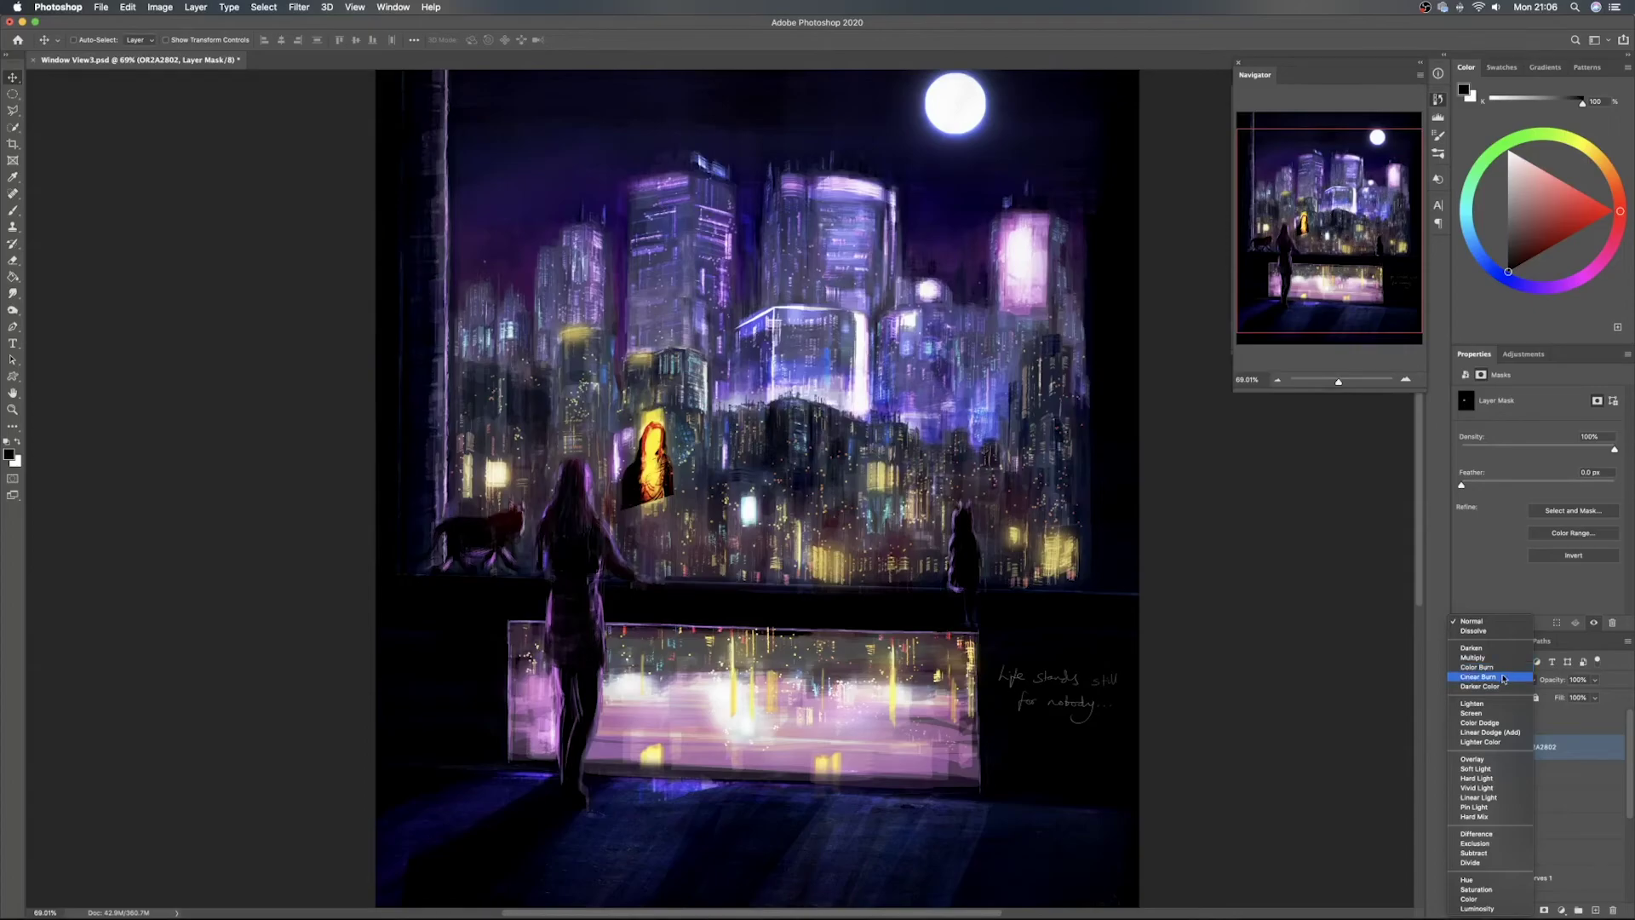
left_click(1501, 779)
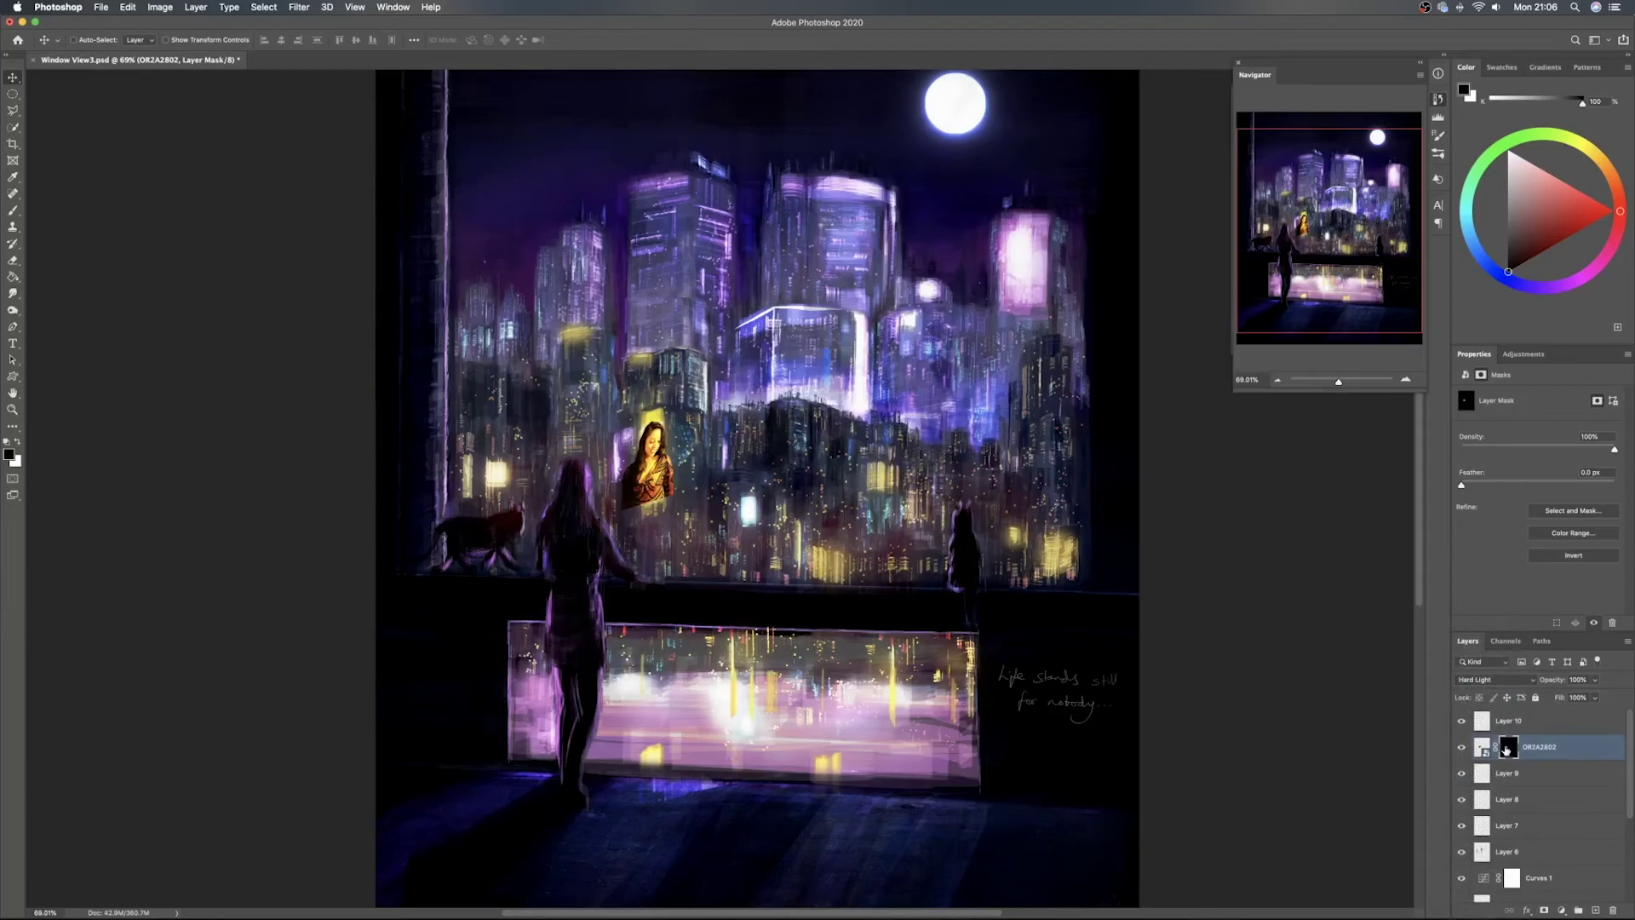
left_click(1482, 747)
key("super+m")
left_click_drag(751, 223, 900, 215)
left_click_drag(934, 318, 912, 282)
left_click_drag(847, 398, 837, 382)
left_click_drag(912, 285, 903, 276)
left_click_drag(837, 381, 842, 383)
left_click(1141, 236)
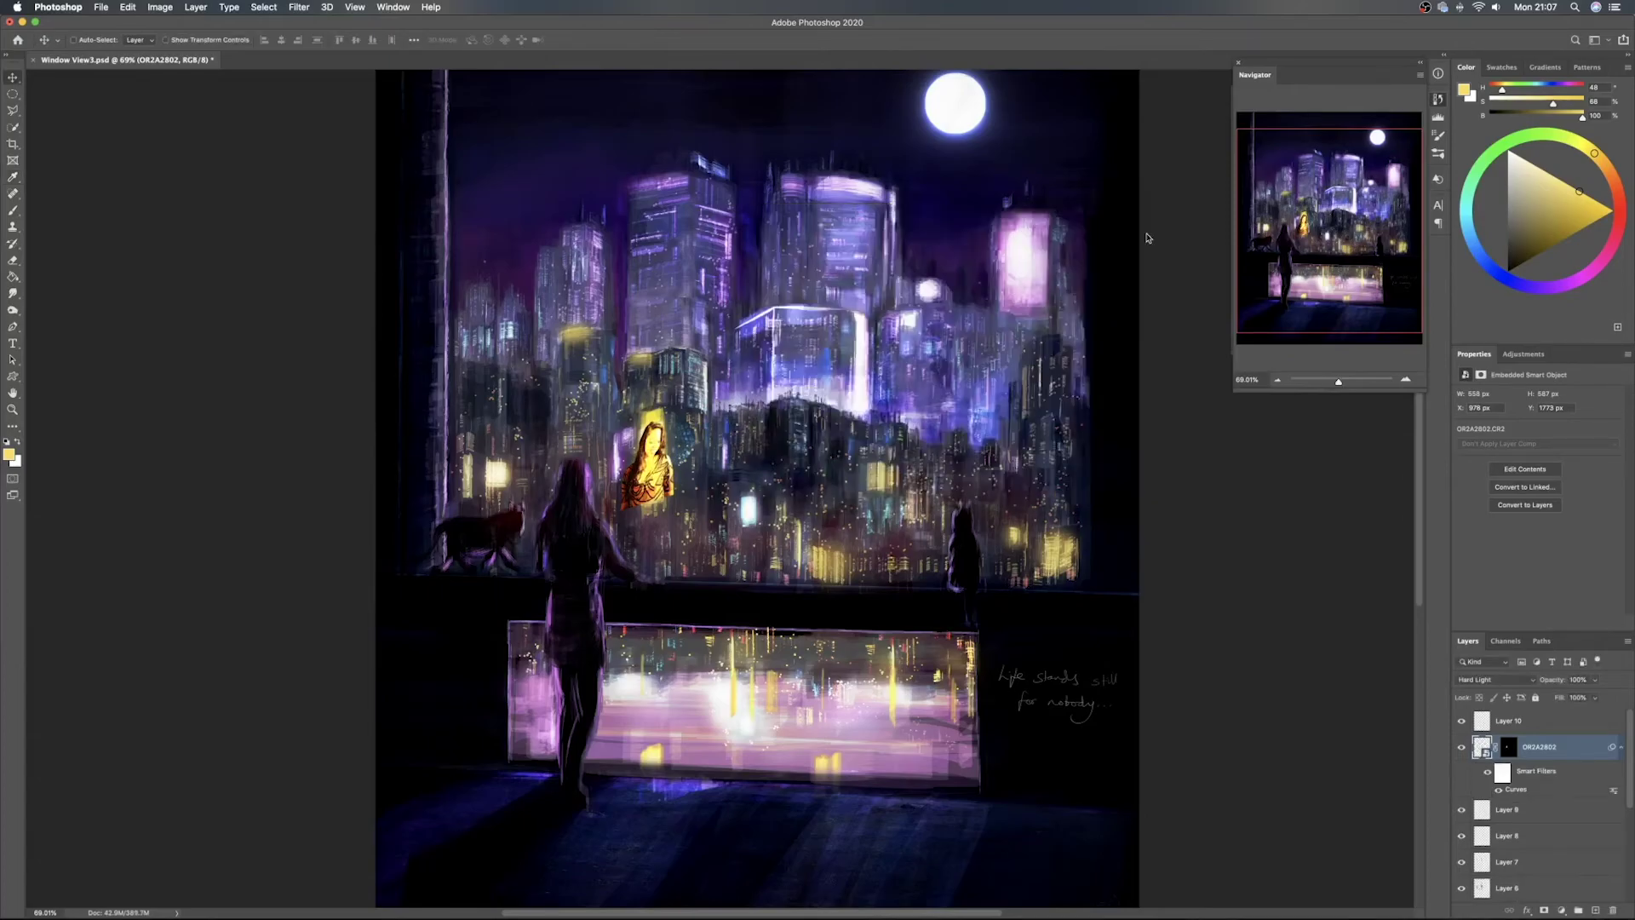
Apply the Filter Gallery's Paint Daubs effect to the portrait with the Wide Sharp brush type
left_click(297, 7)
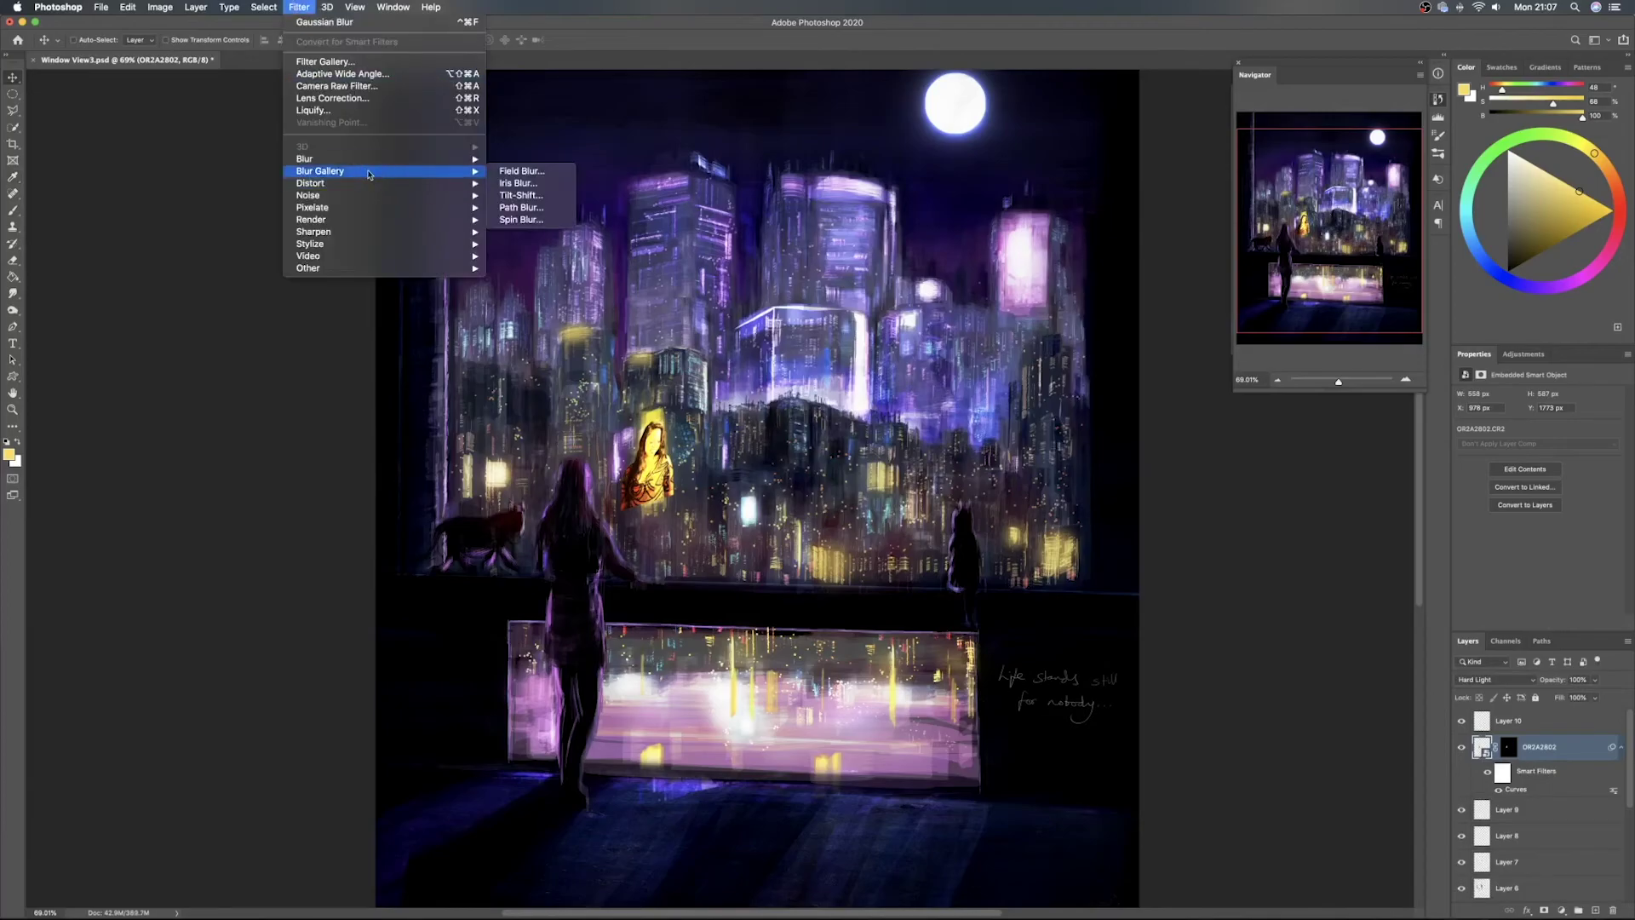
left_click(431, 63)
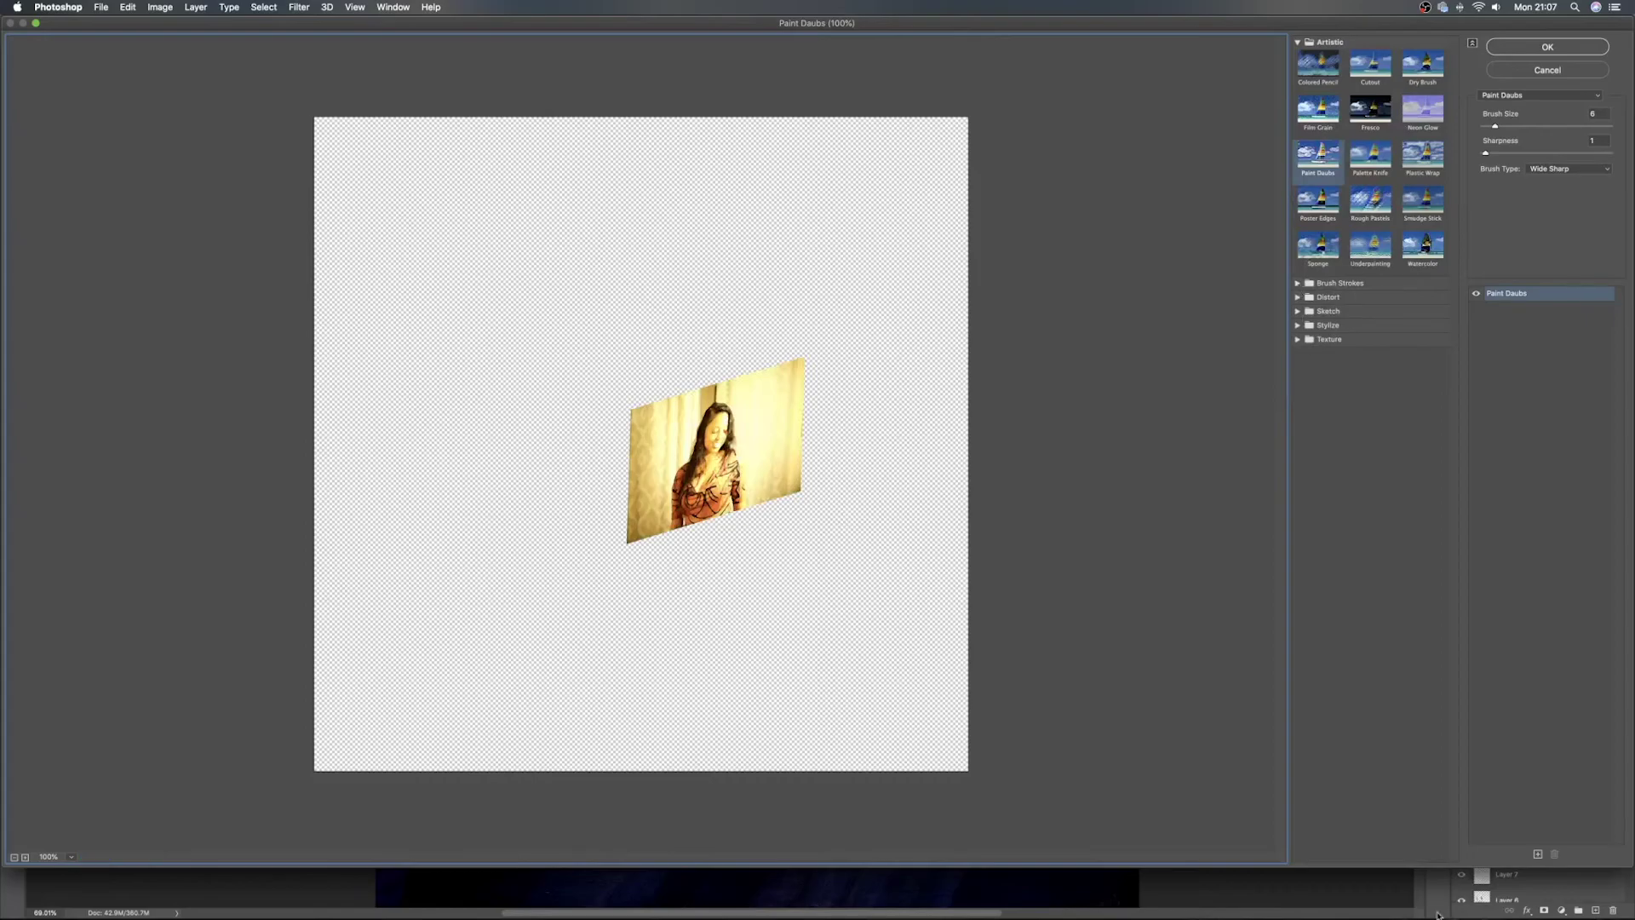
left_click(1561, 46)
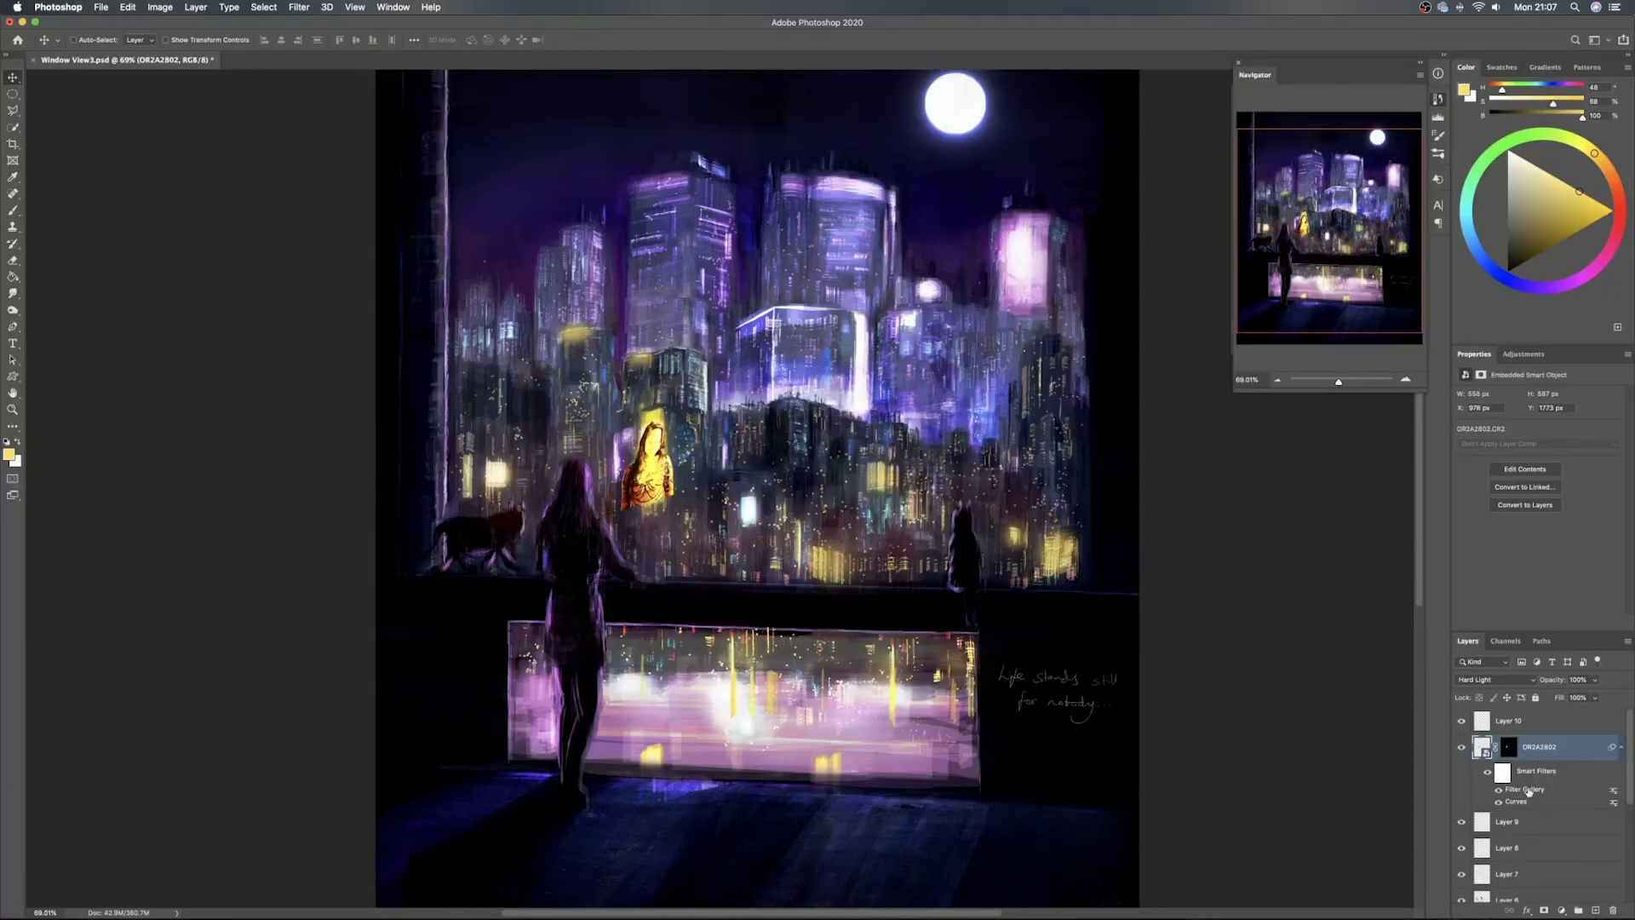
Target the portrait's layer mask with an enlarged brush set to Normal mode
left_click(1509, 749)
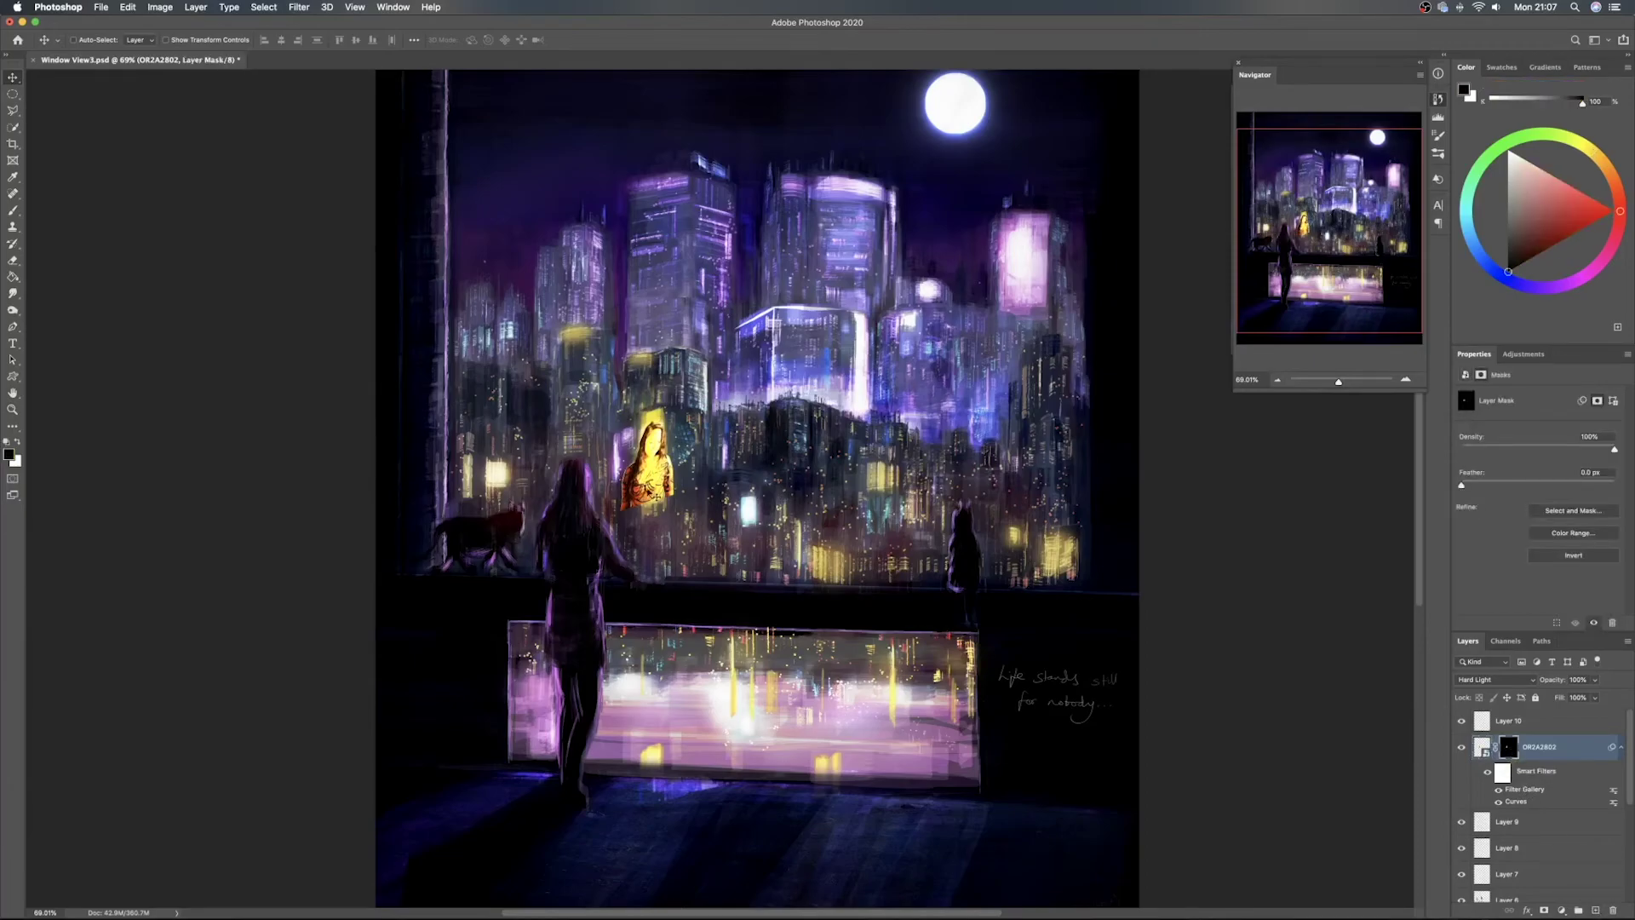
key("b")
key("bracketright")
key("bracketright")
key("bracketright")
key("bracketright")
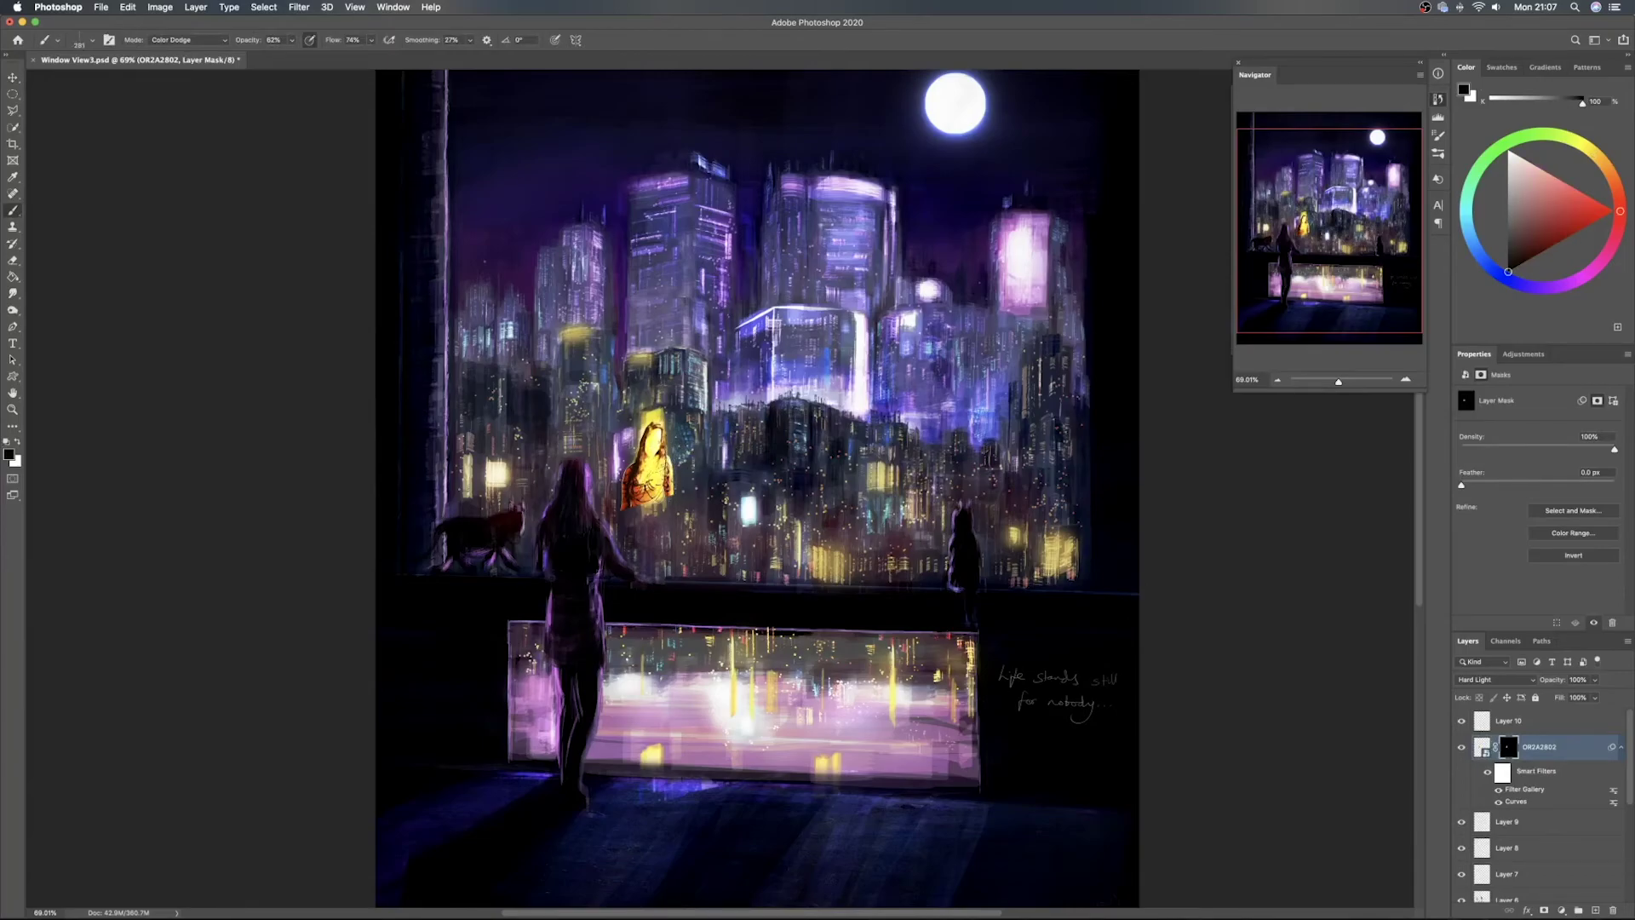
key("x")
left_click(187, 40)
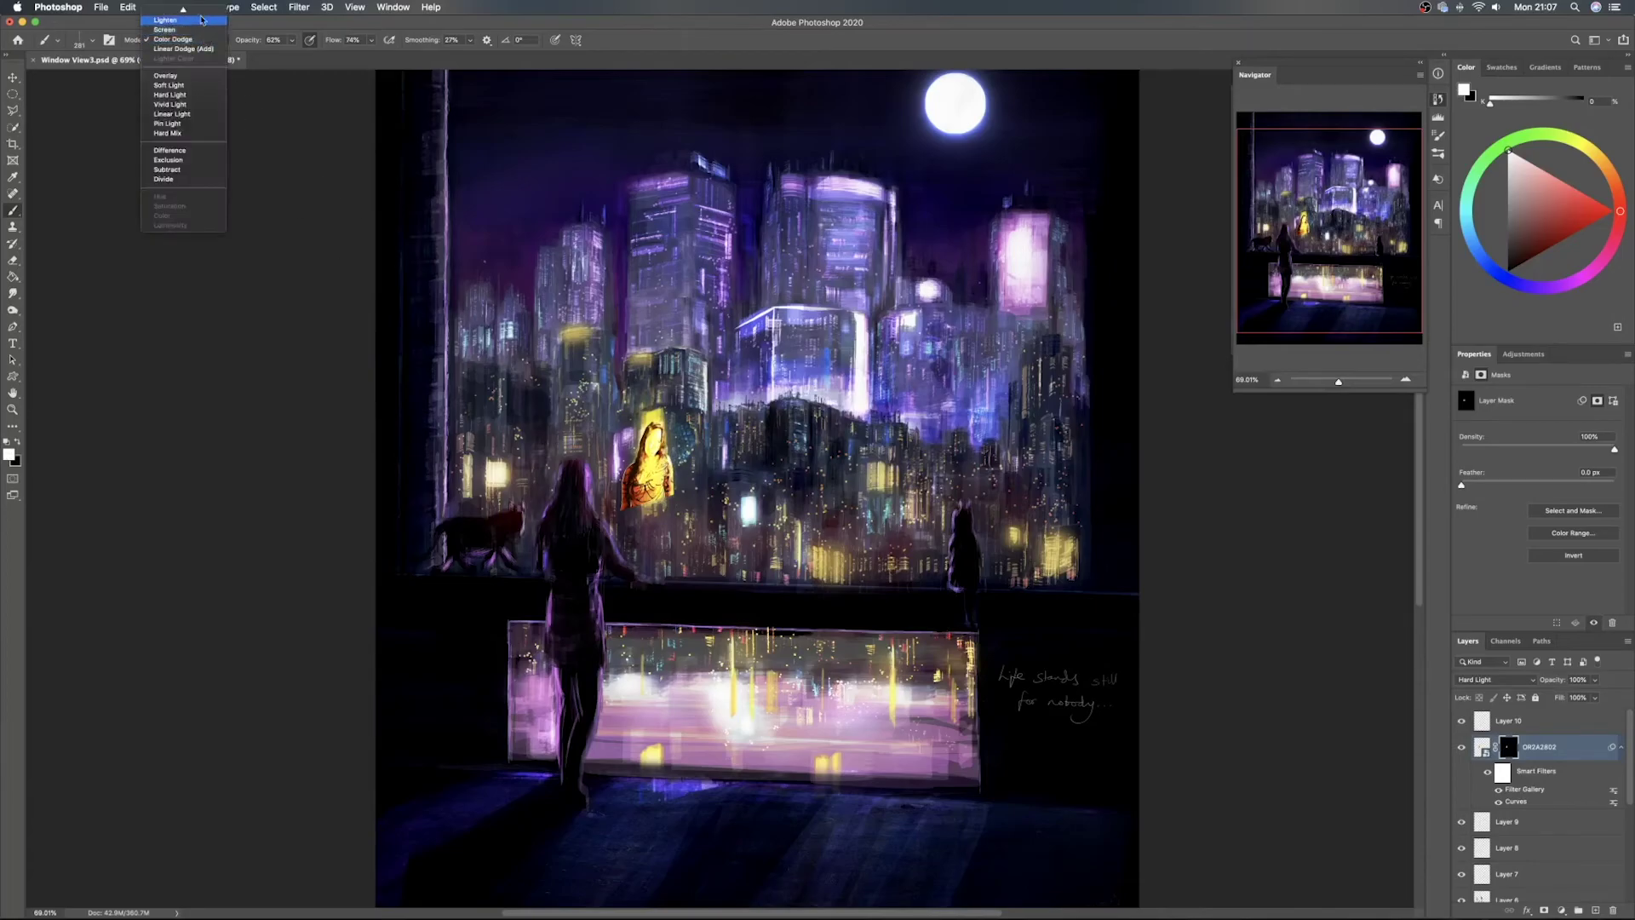
left_click(198, 13)
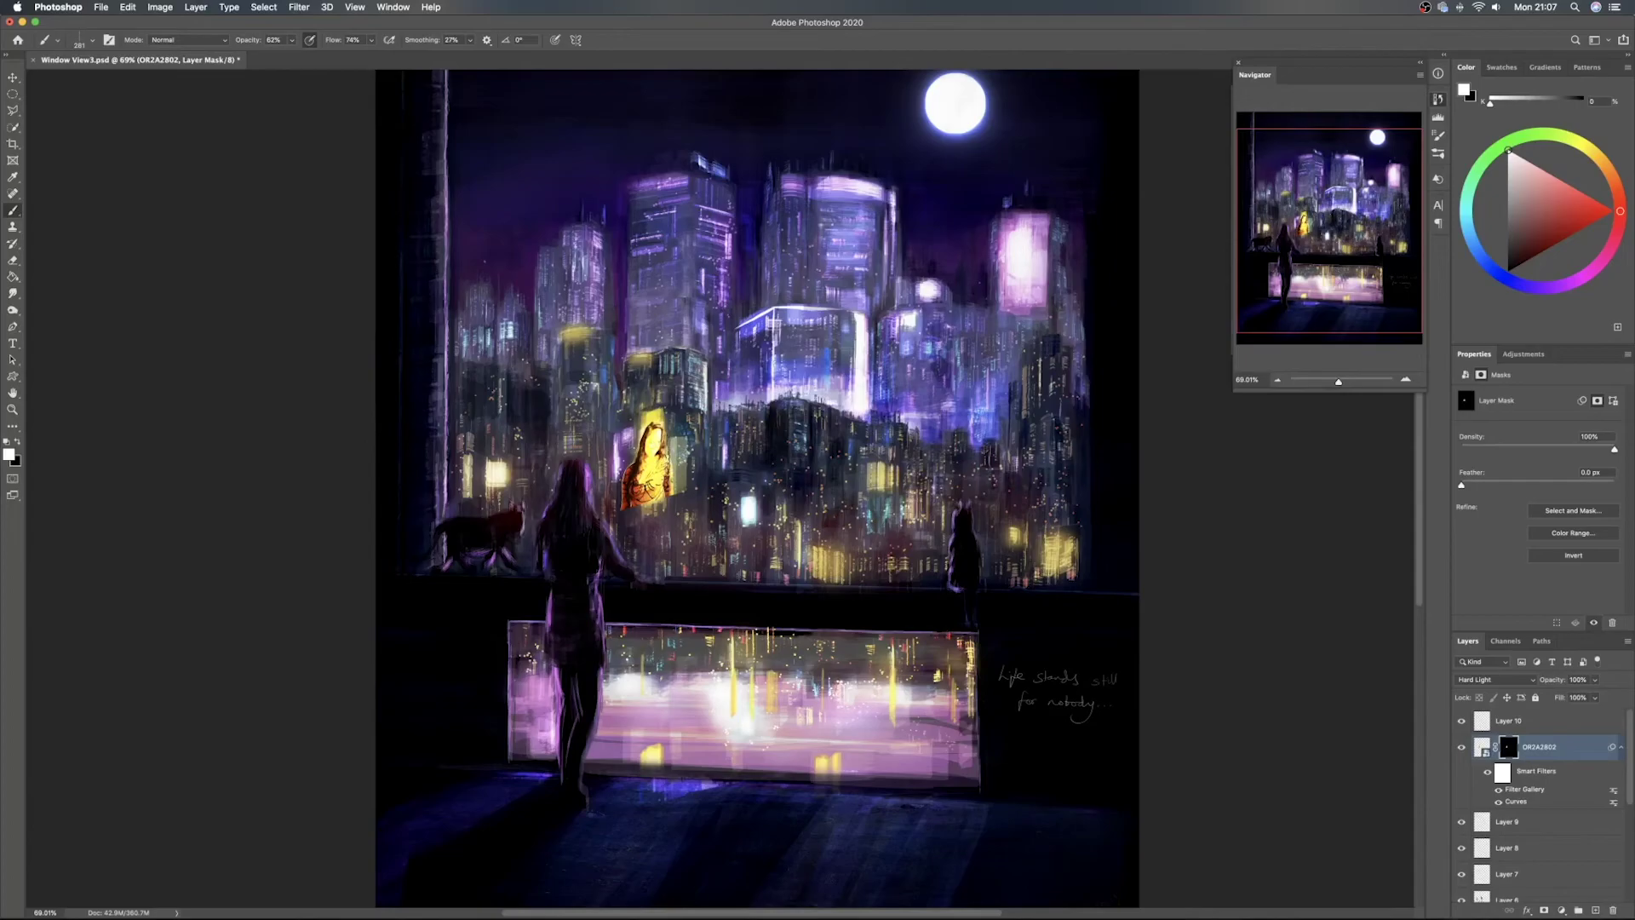
Paint black on the portrait's mask to hide the parts outside the narrow yellow billboard, and save the file
key("super+z")
key("super+z")
key("x")
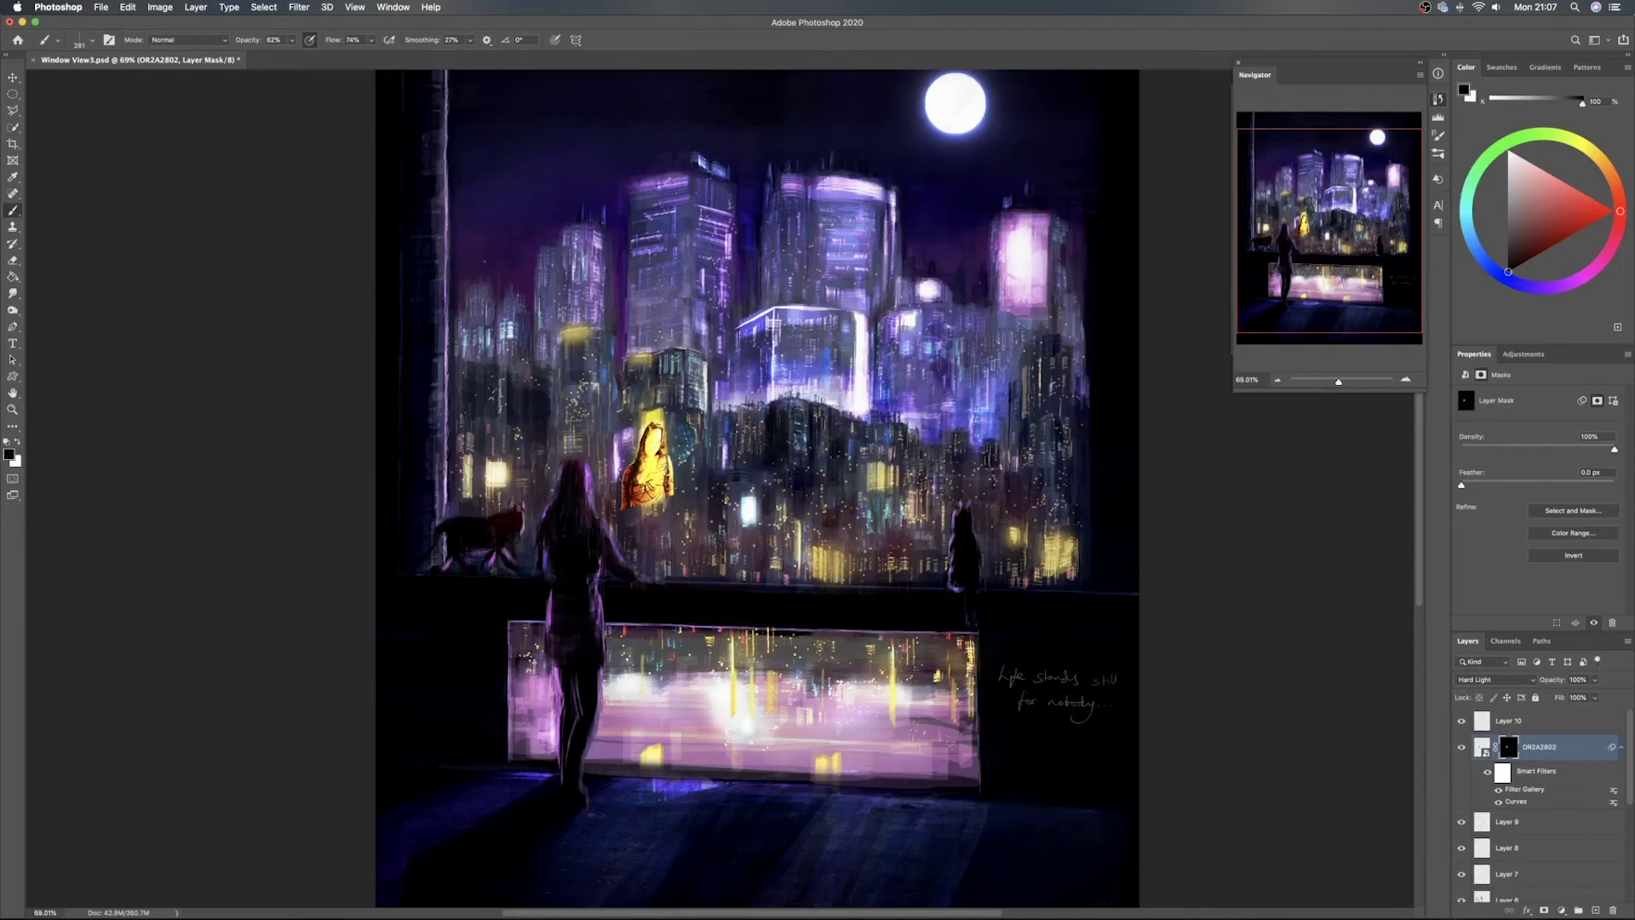
mouse_move(673, 444)
left_mouse_down()
mouse_move(674, 495)
mouse_move(667, 478)
left_mouse_up()
left_click_drag(634, 487, 639, 457)
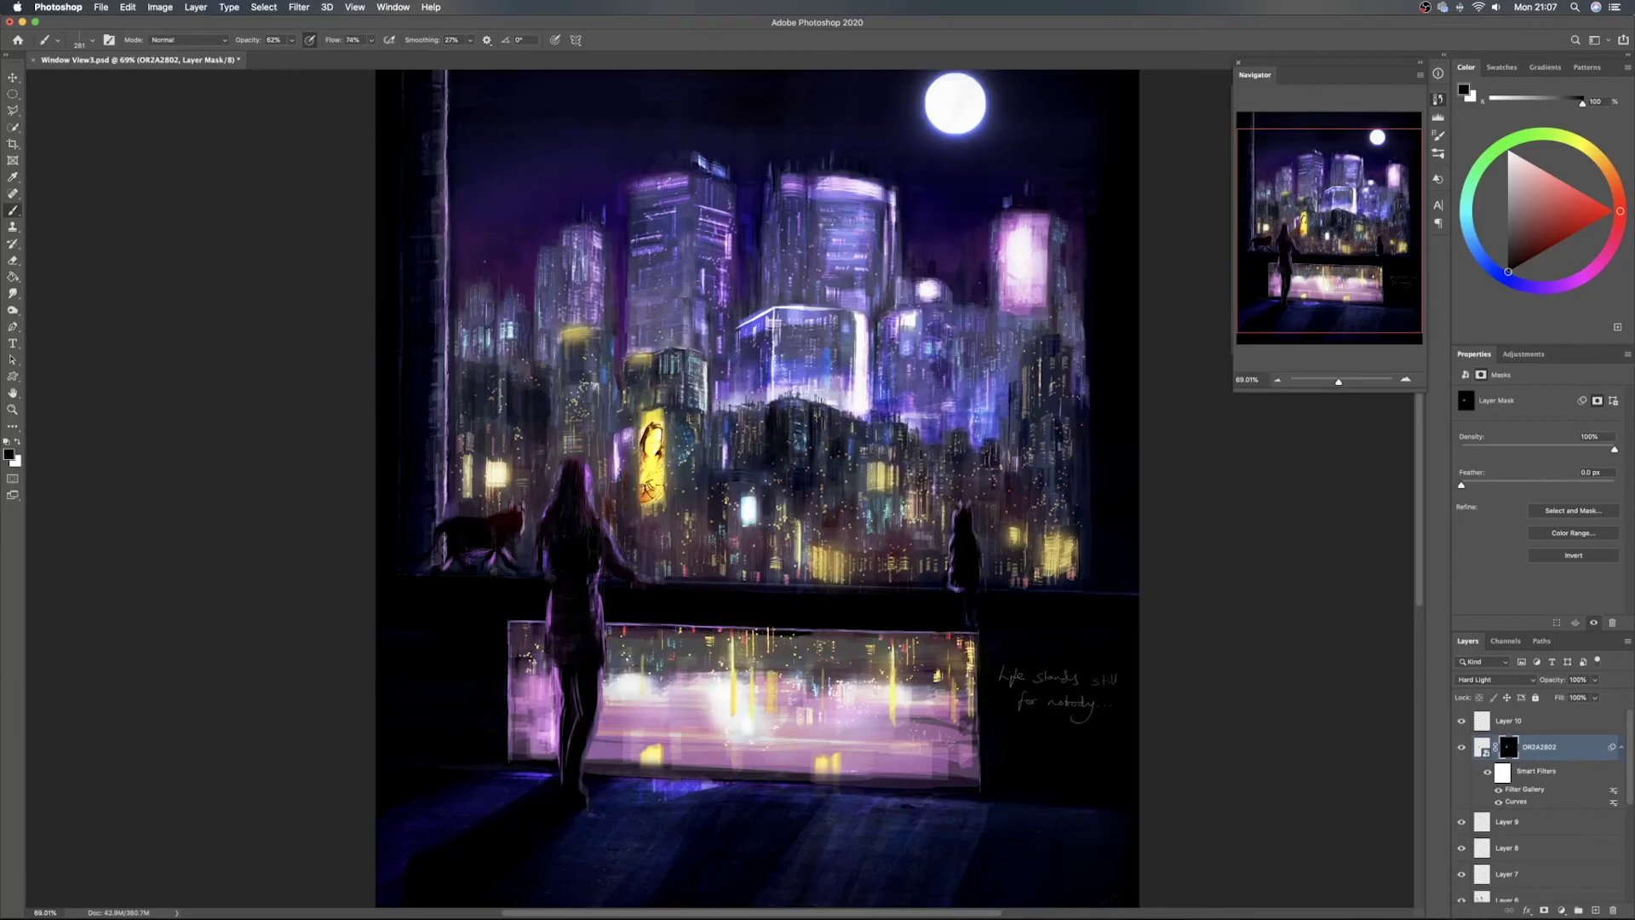
mouse_move(645, 500)
left_mouse_down()
mouse_move(655, 515)
mouse_move(649, 380)
left_mouse_up()
mouse_move(646, 444)
left_mouse_down()
mouse_move(661, 368)
mouse_move(680, 462)
left_mouse_up()
key("v")
key("super+s")
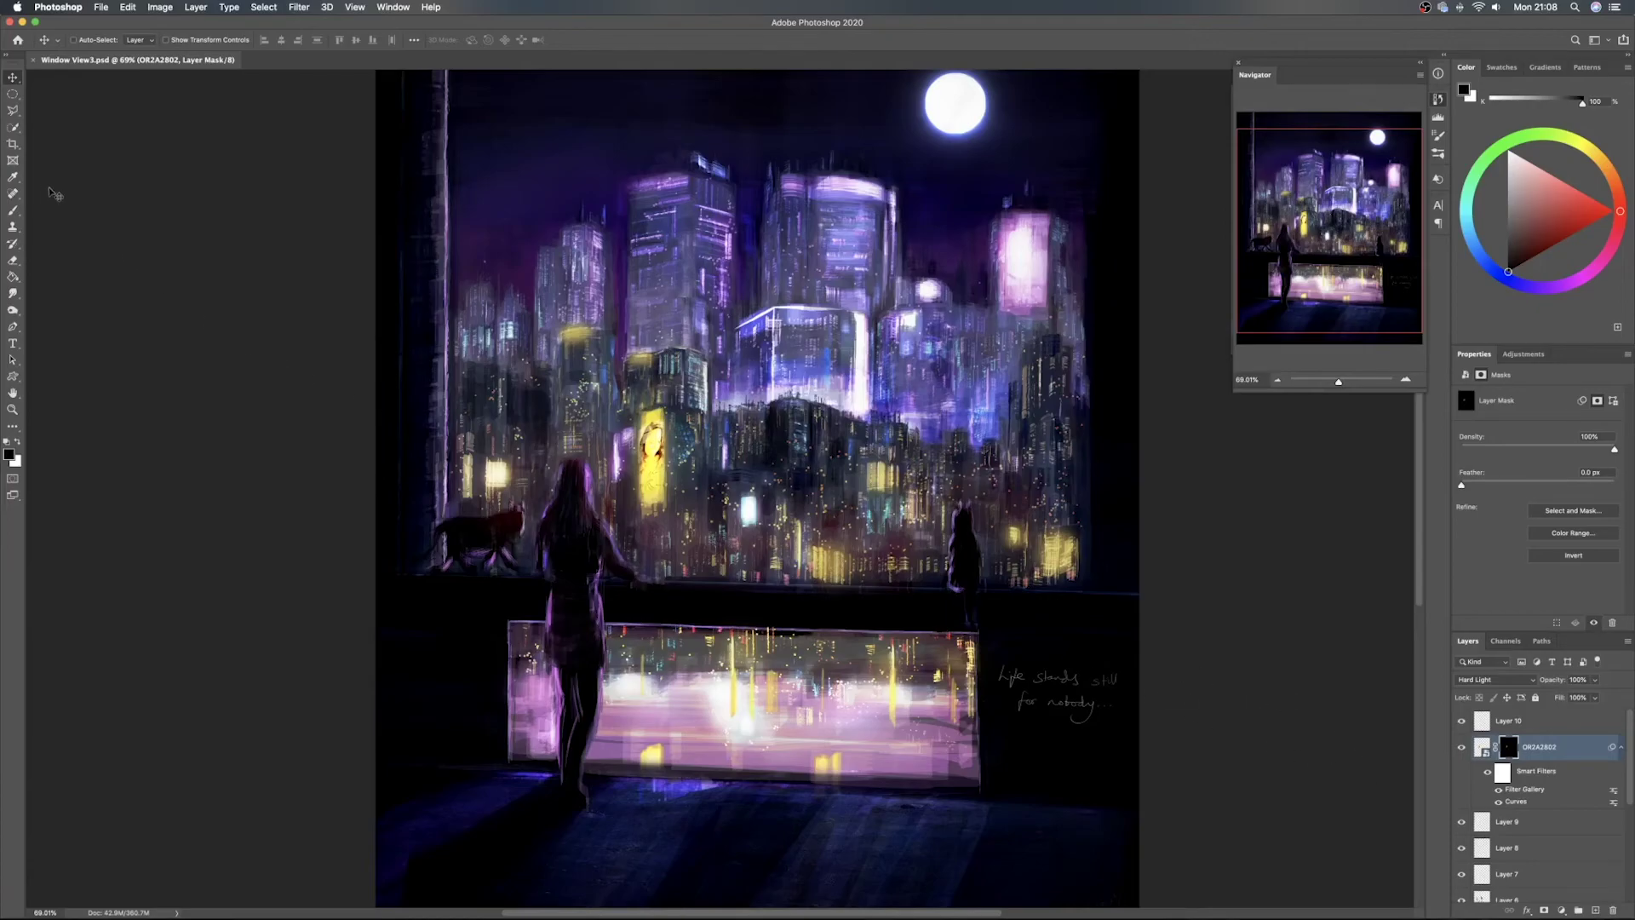
Add a Hue/Saturation adjustment layer above the portrait, invert its mask and reveal the adjustment only over the billboard
left_click(1563, 909)
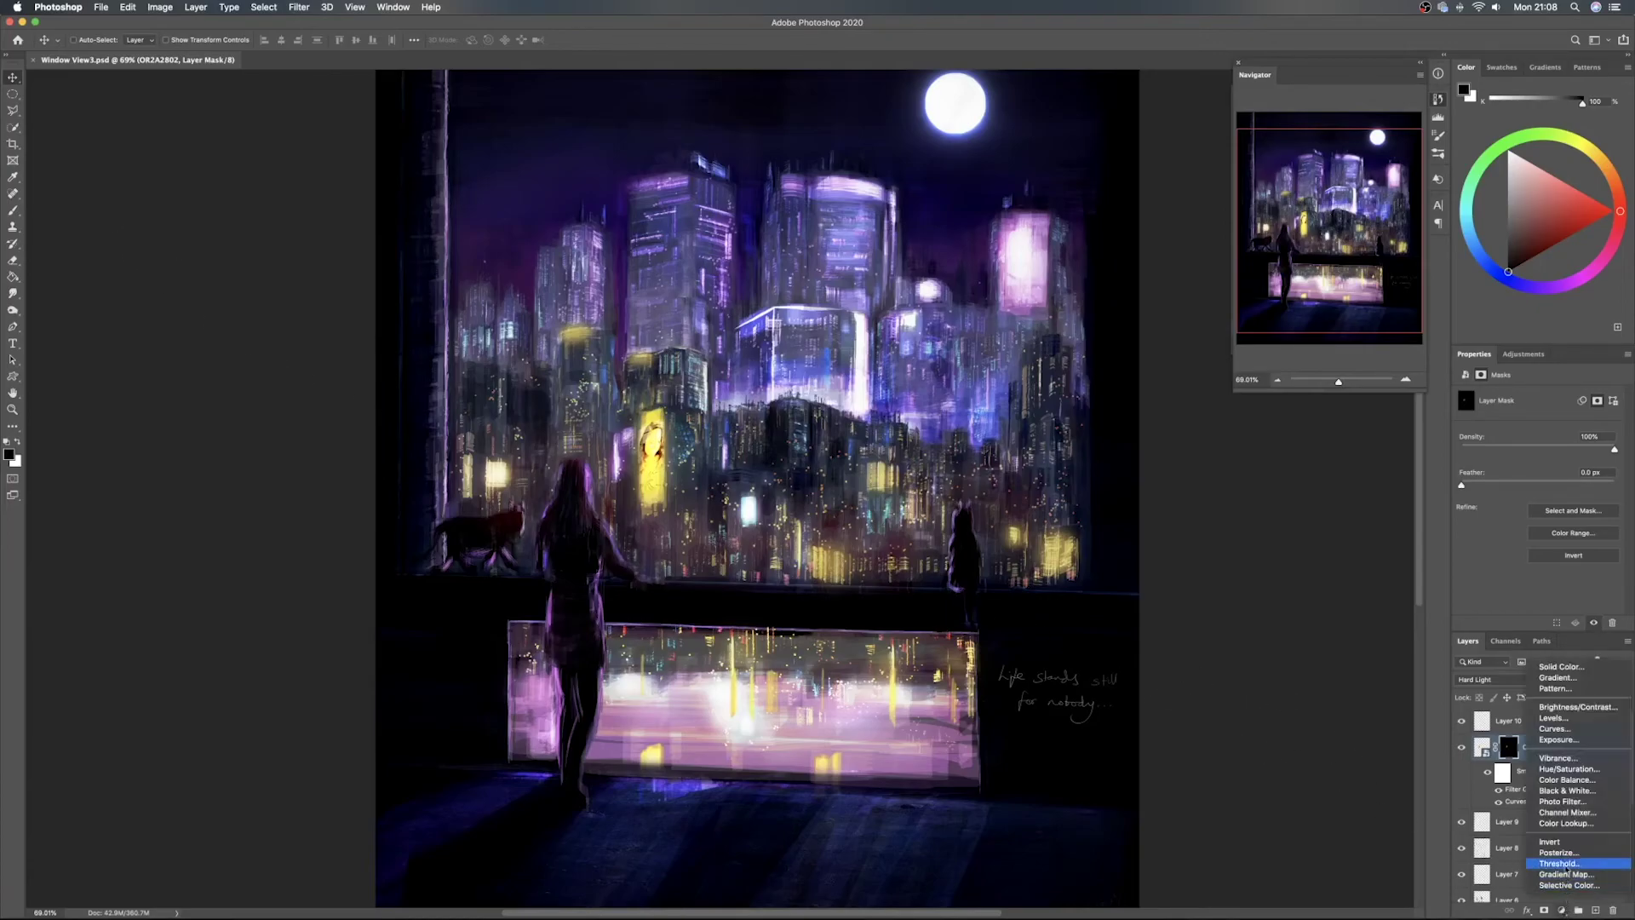
left_click(1567, 768)
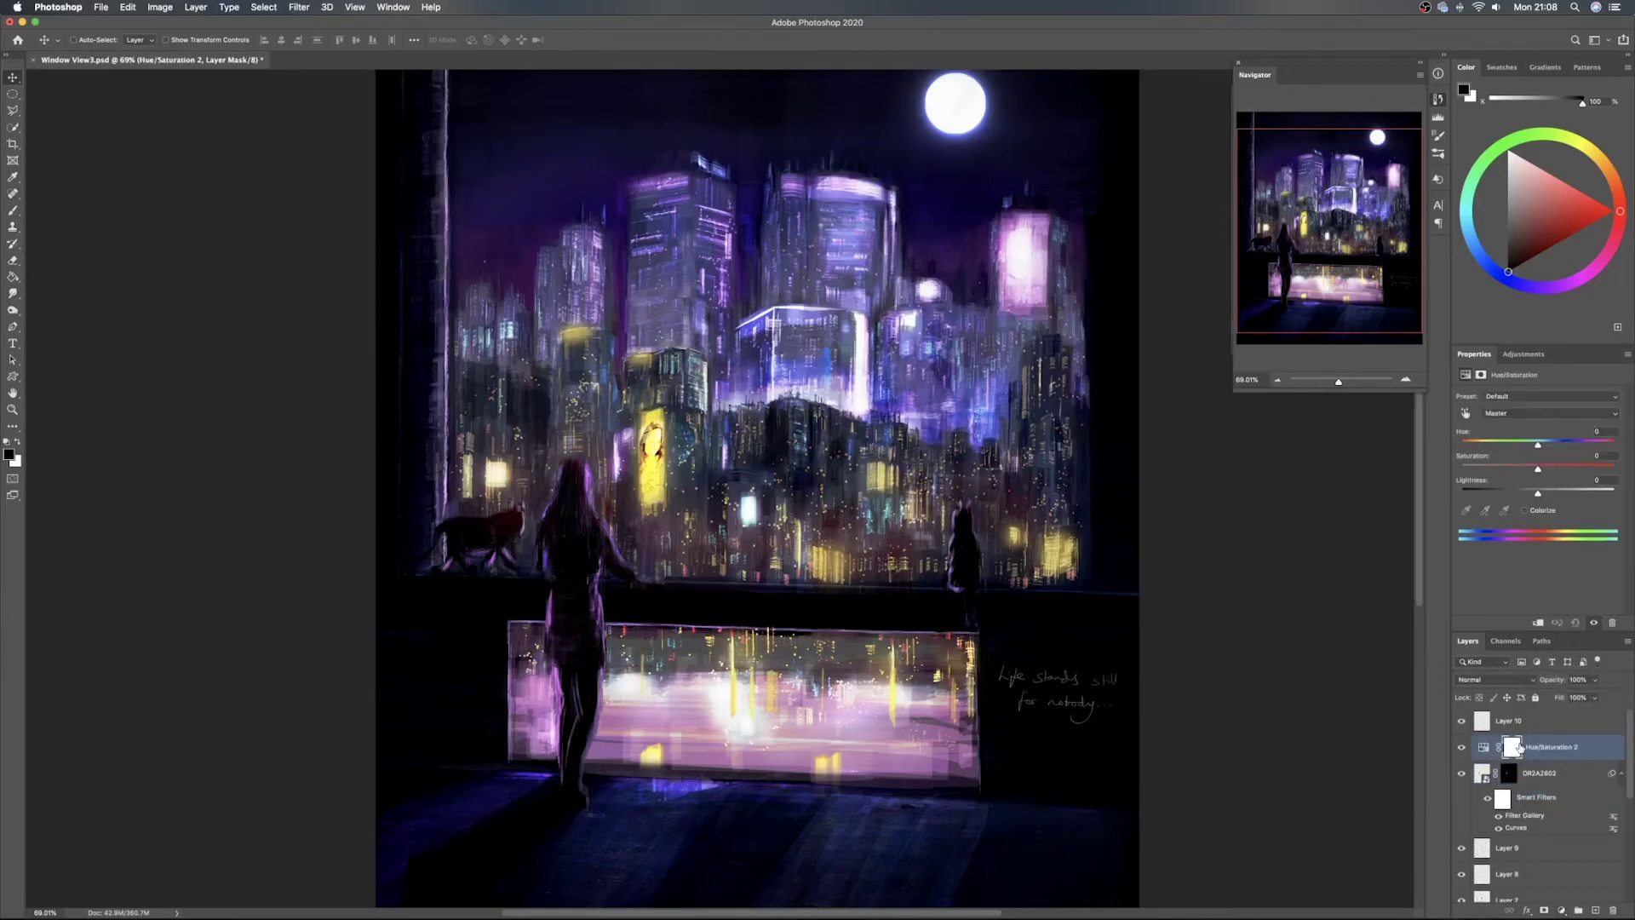
key("super+i")
key("e")
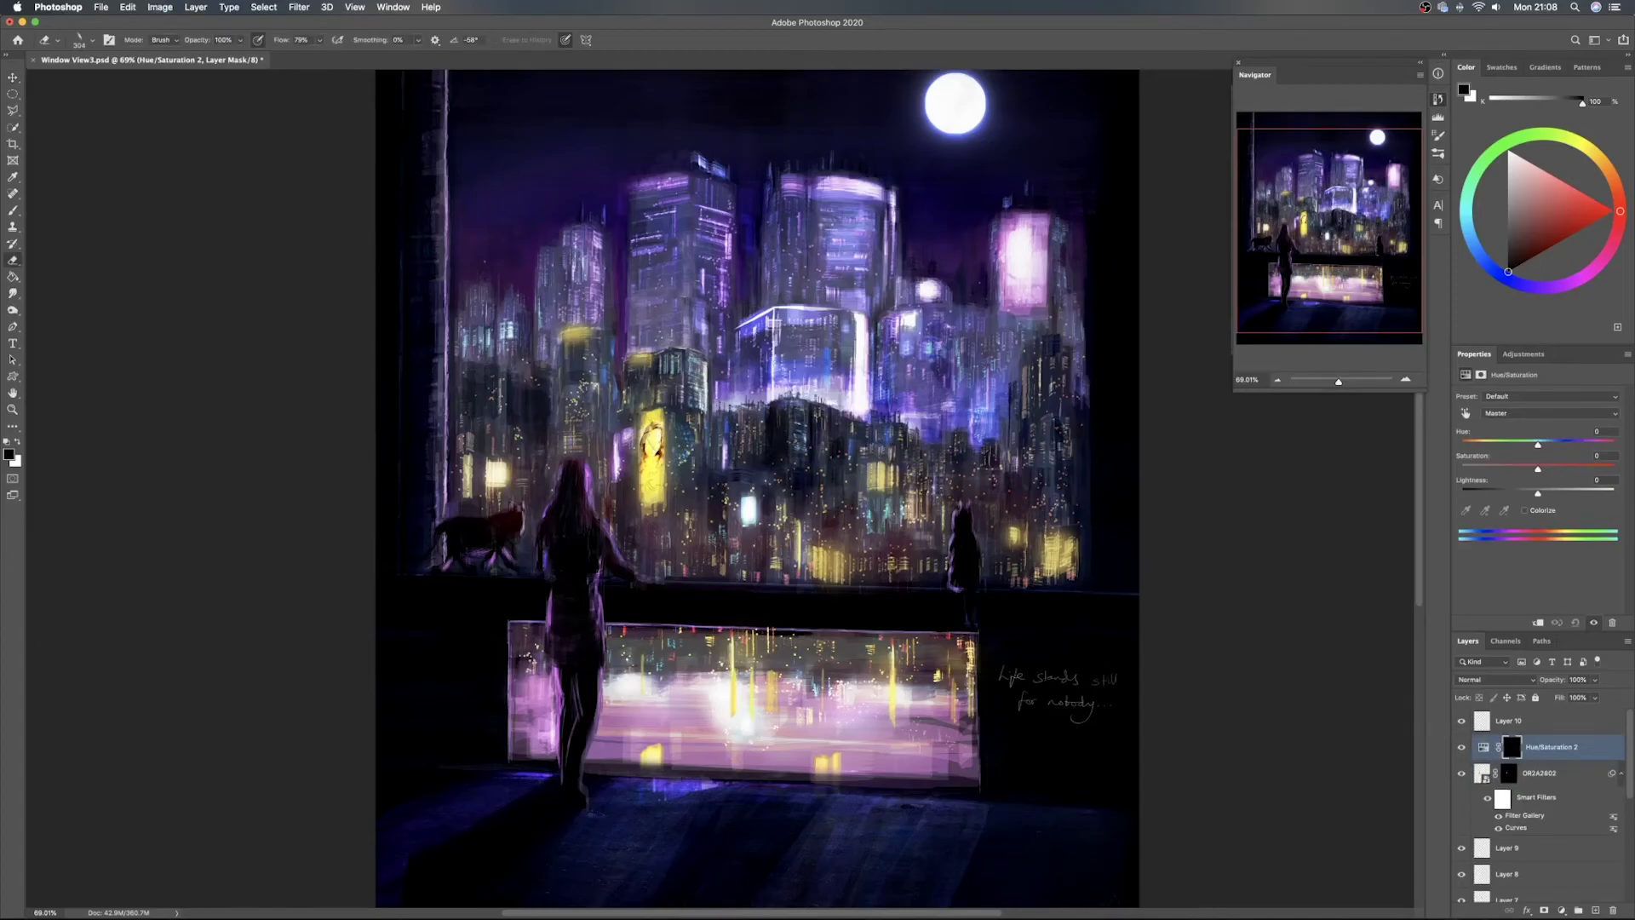
key("x")
key("x")
Try recoloring the billboard by shifting its yellows to pink and by colorizing it
left_click(1533, 413)
left_click(1538, 442)
left_click_drag(1538, 441, 1477, 449)
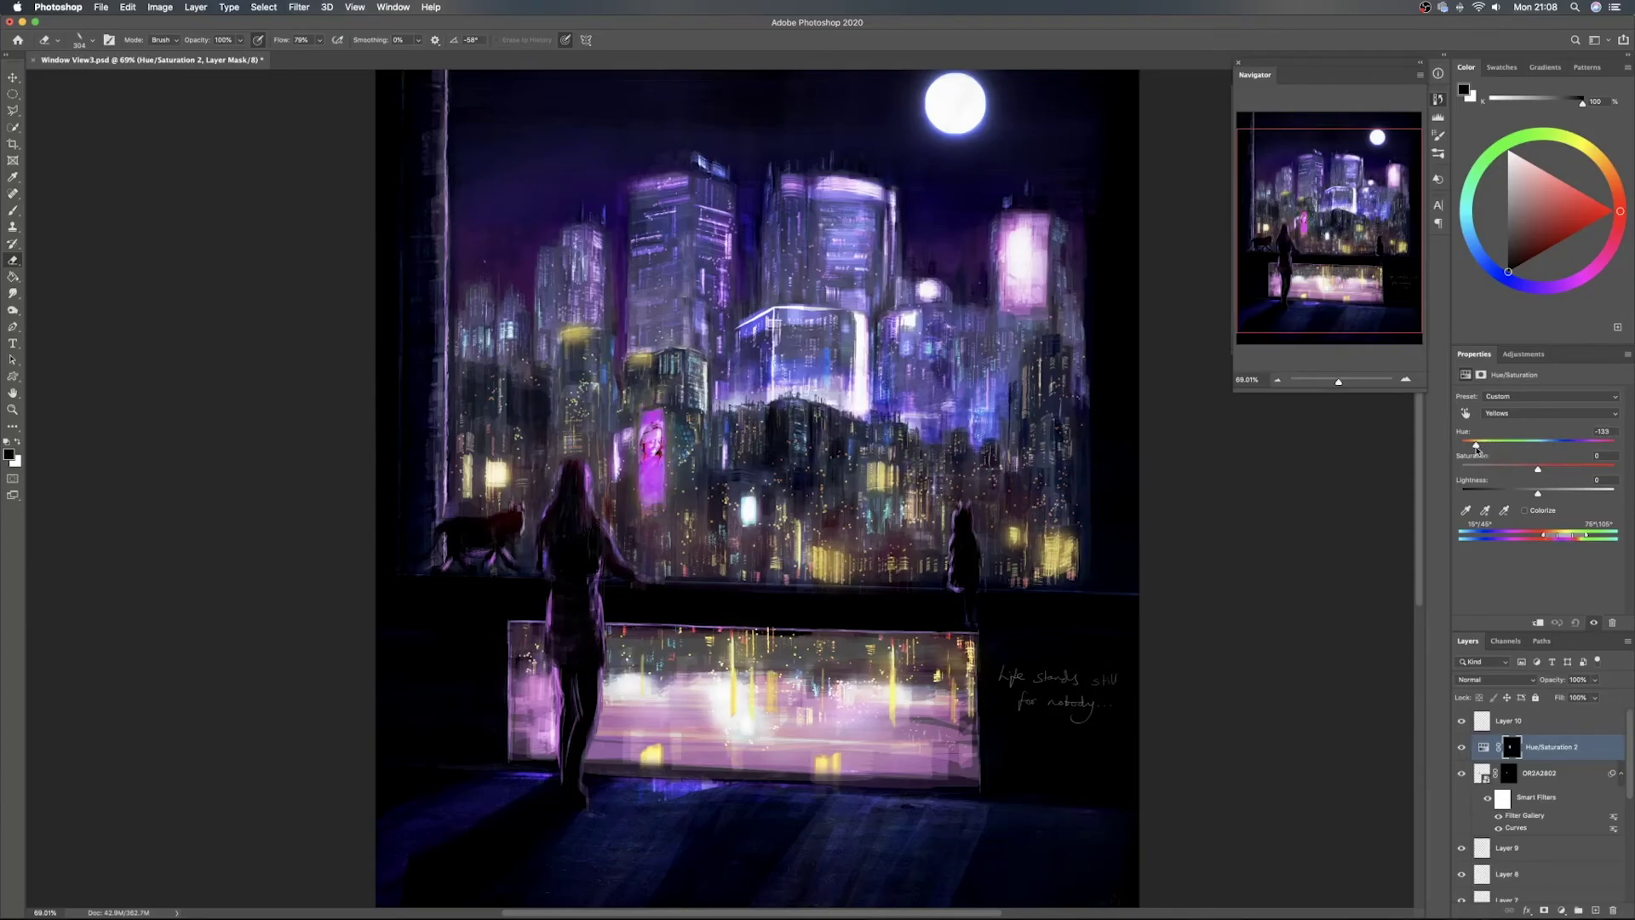
left_click(1536, 509)
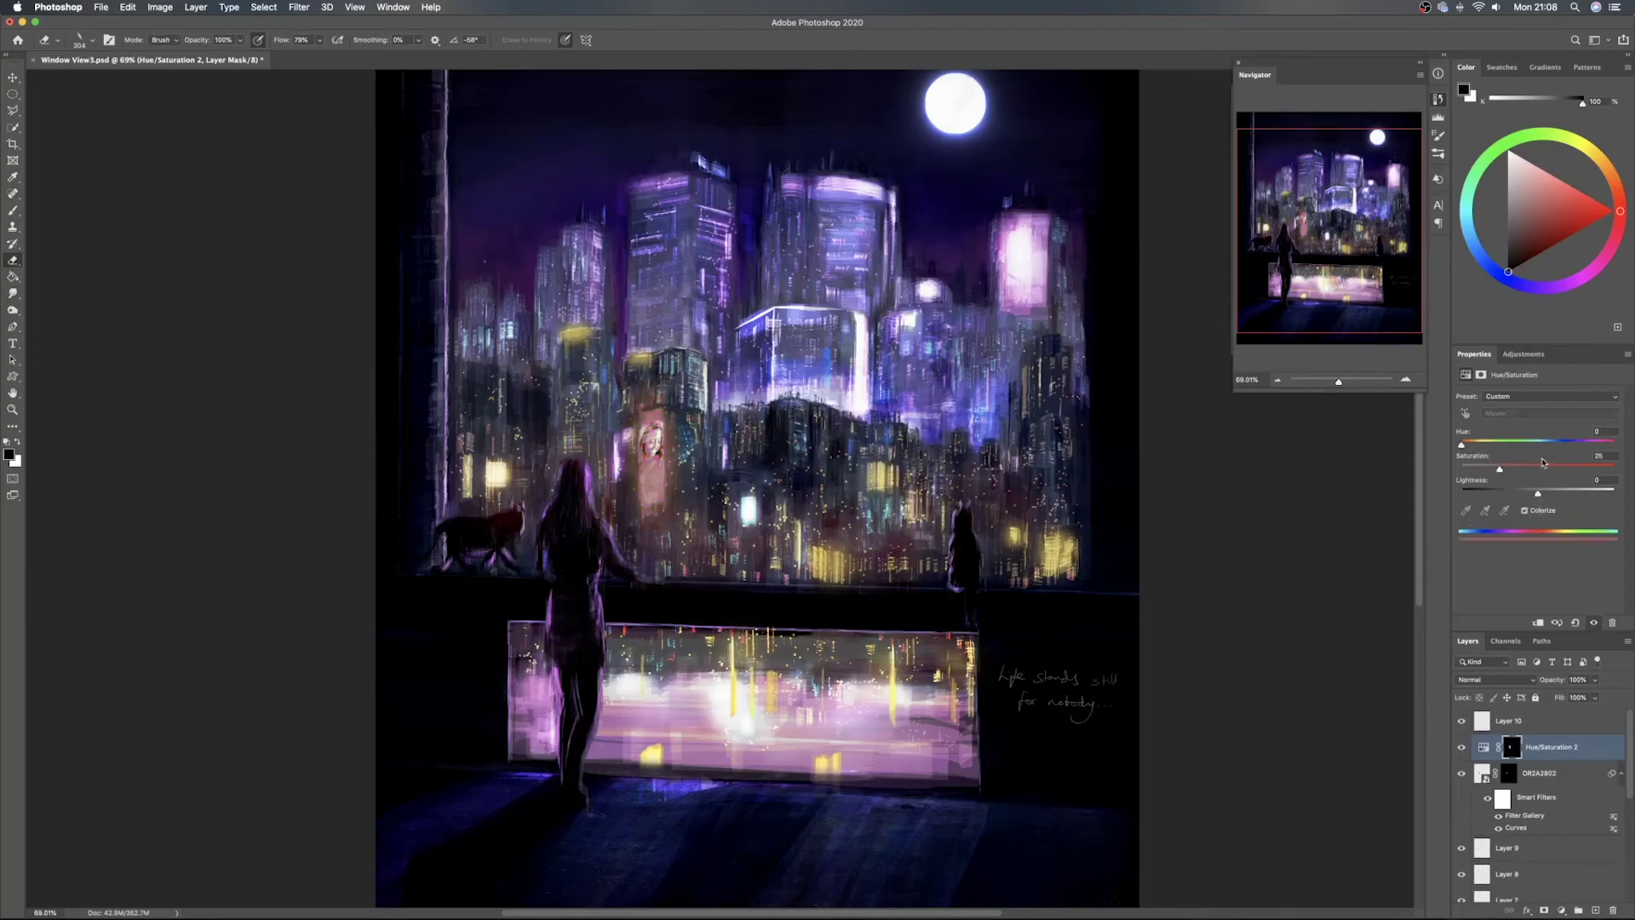
left_click_drag(1462, 448, 1560, 448)
left_click(1546, 511)
Adjust the billboard's Yellows to hue -7, saturation +33 and lightness +30, and save the file
left_click(1528, 415)
left_click(1527, 444)
left_click_drag(1477, 447, 1574, 496)
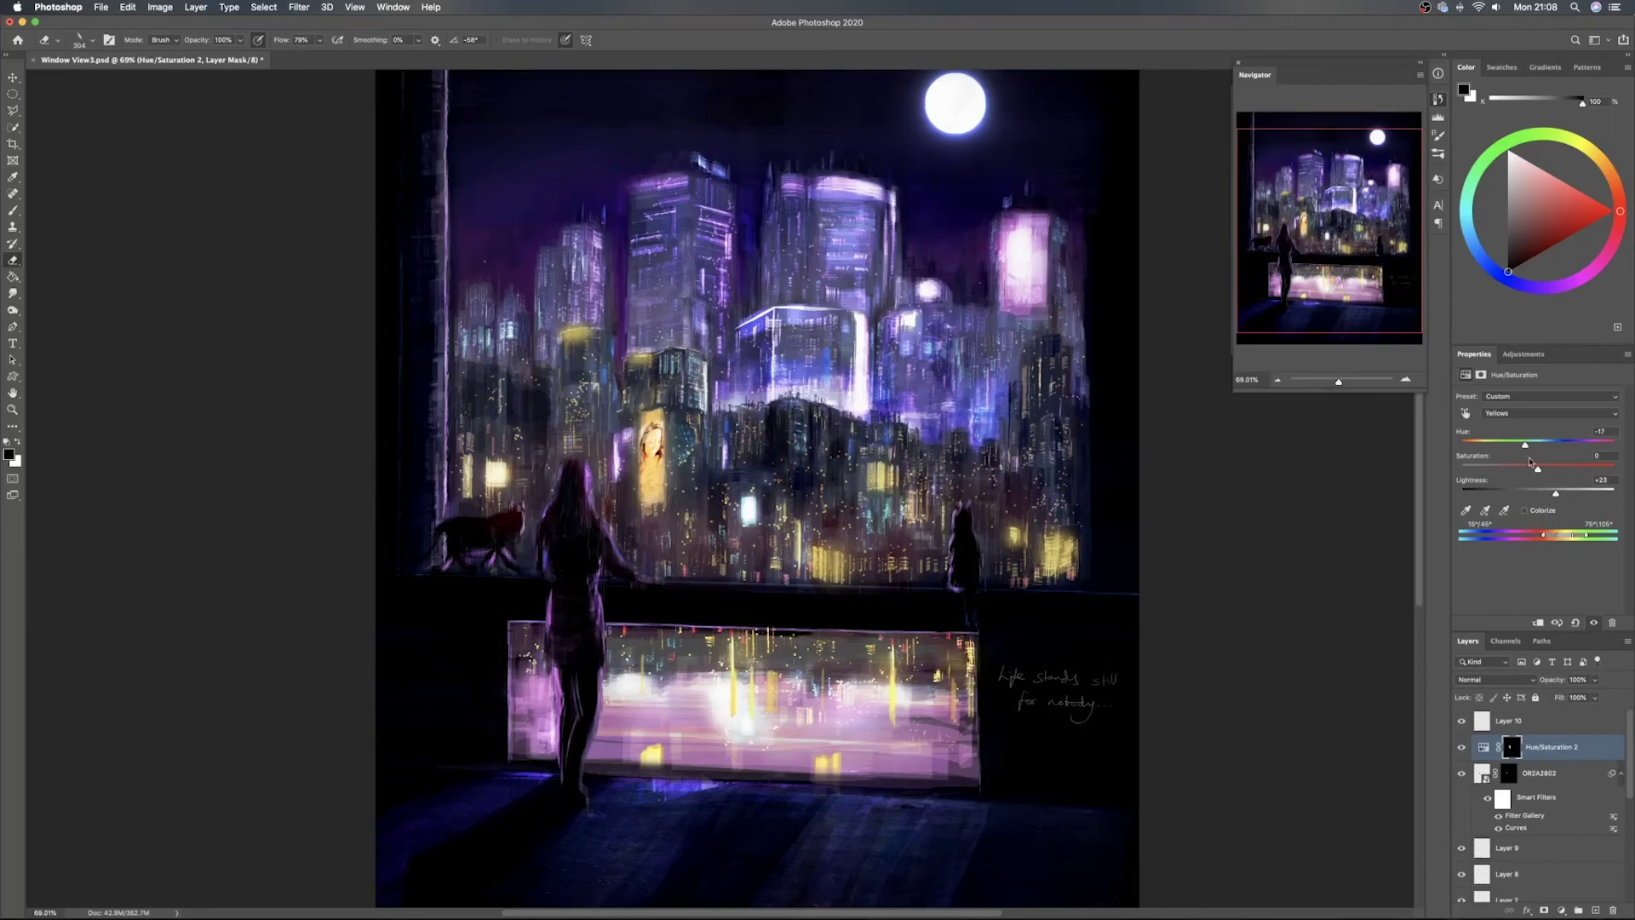
mouse_move(1525, 445)
left_mouse_down()
mouse_move(1505, 447)
mouse_move(1548, 451)
mouse_move(1534, 449)
left_mouse_up()
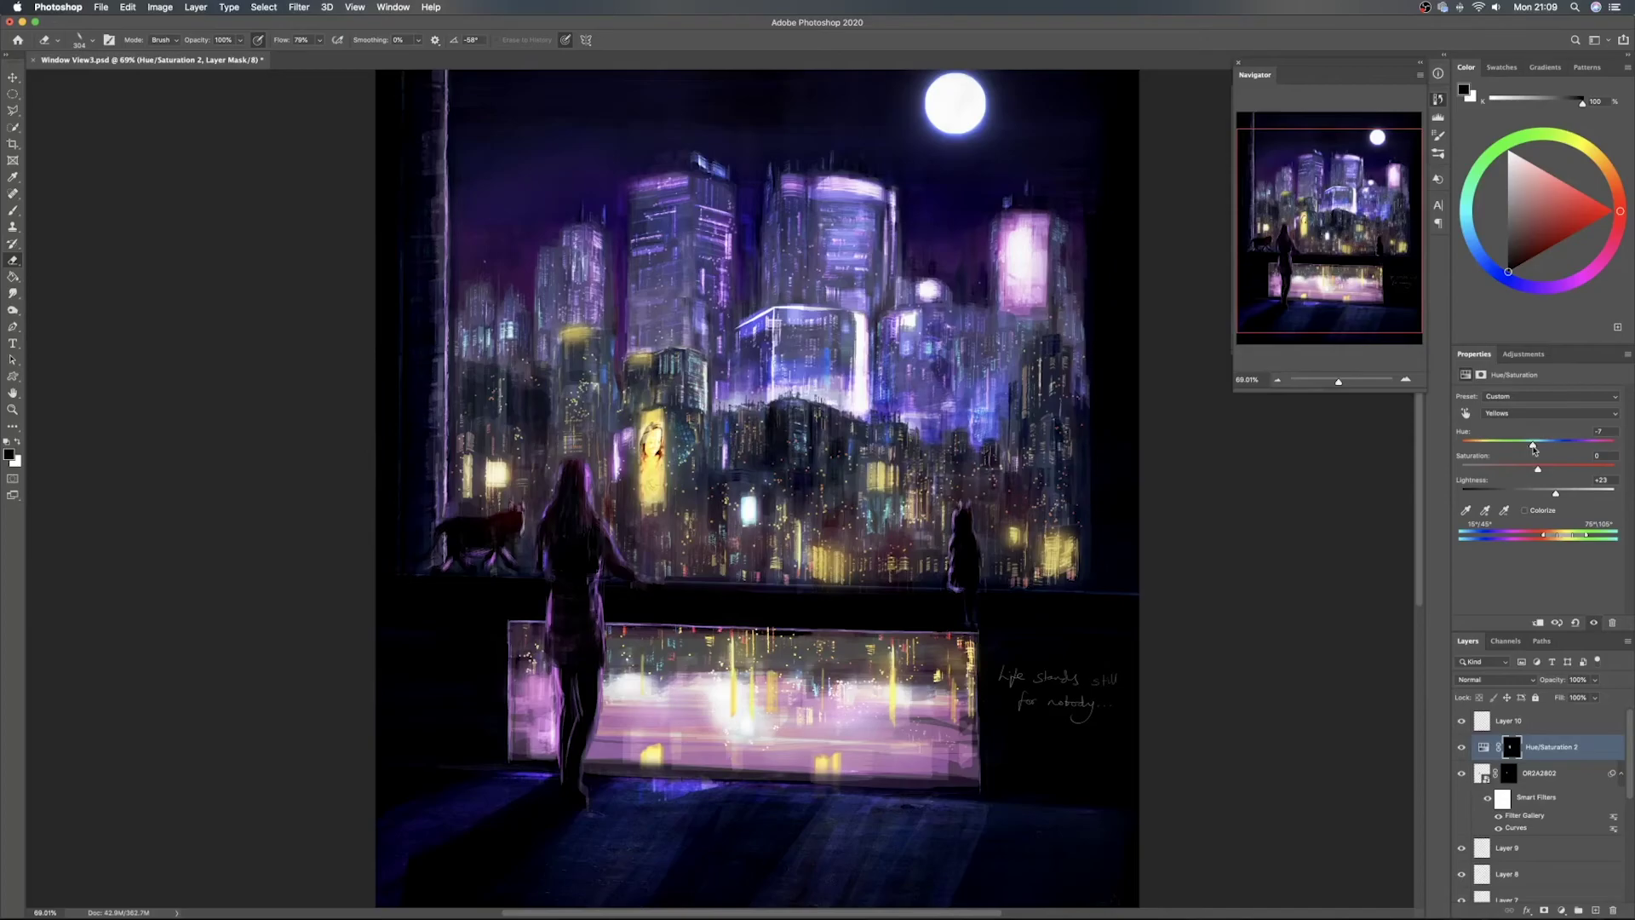
left_click(1462, 747)
left_click(1462, 747)
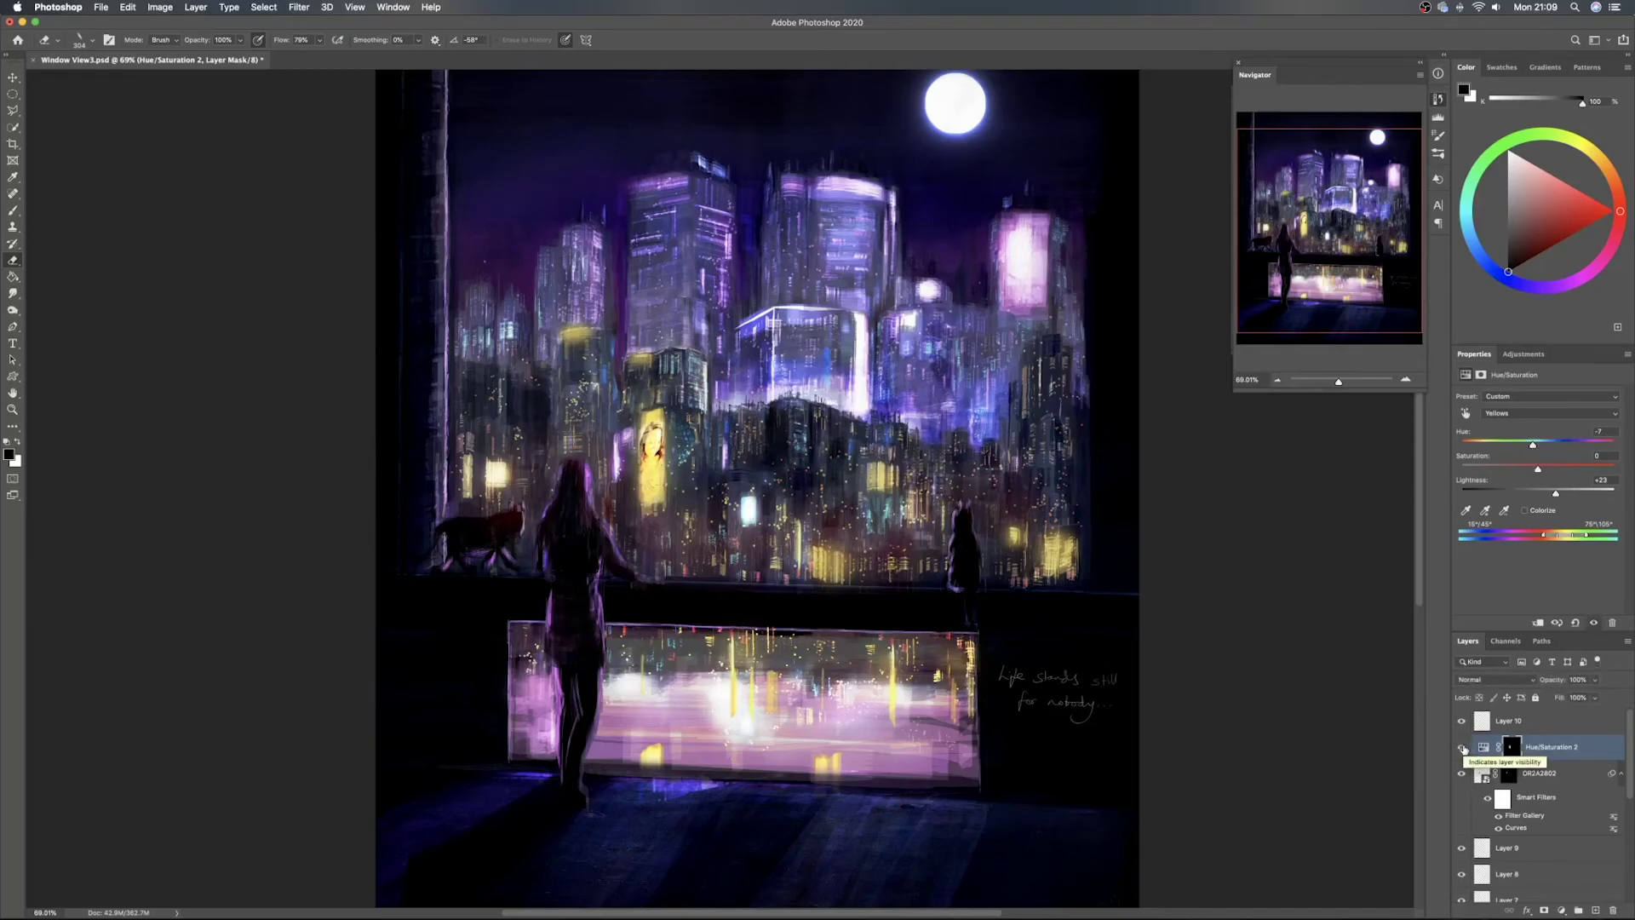
mouse_move(1542, 474)
left_mouse_down()
mouse_move(1507, 473)
mouse_move(1605, 479)
mouse_move(1529, 473)
mouse_move(1541, 495)
mouse_move(1524, 494)
mouse_move(1565, 497)
mouse_move(1575, 474)
mouse_move(1531, 447)
left_mouse_up()
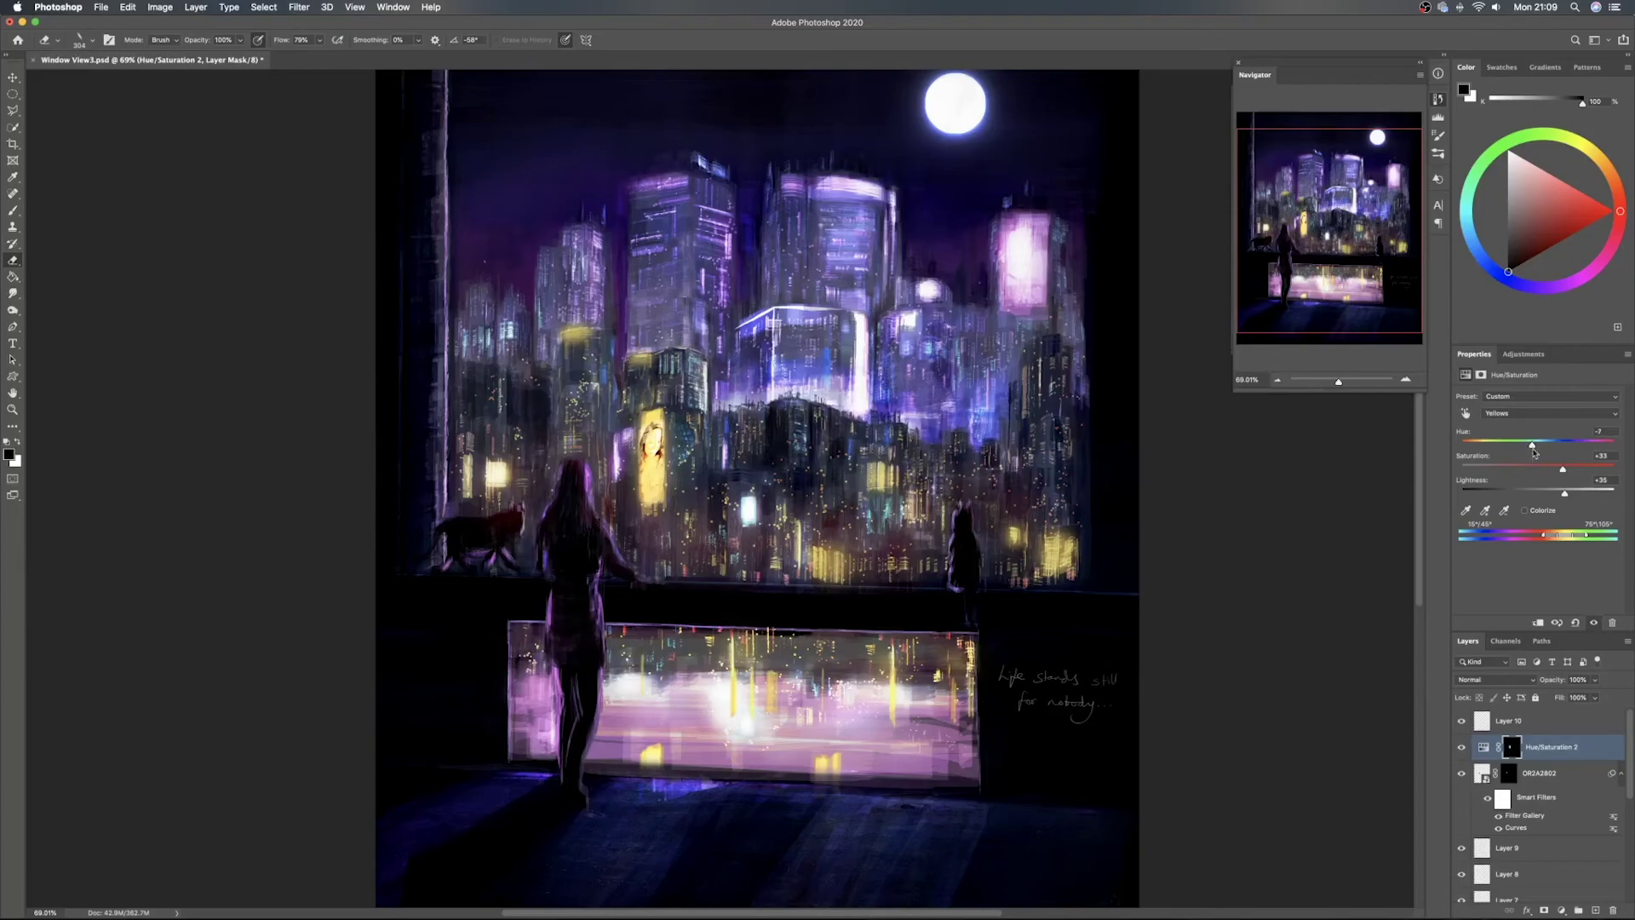
key("v")
key("super+s")
Compare the painting with and without the Curves 1 adjustment, and before and after hiding the upper layers
scroll(1602, 823, "down", 3)
scroll(1530, 843, "down", 3)
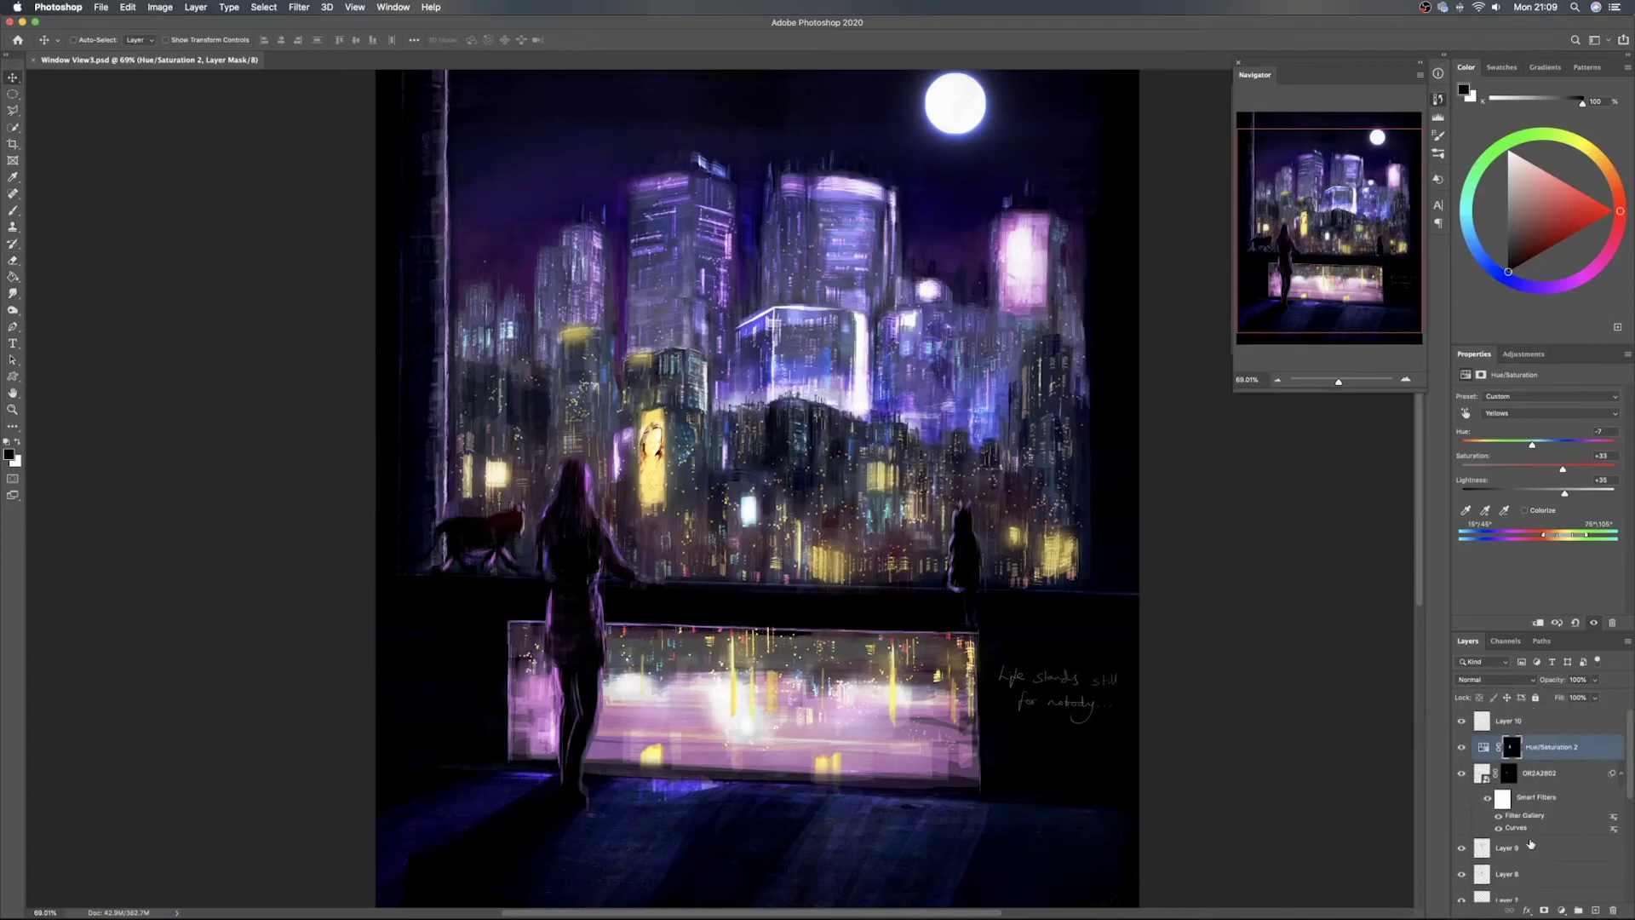
scroll(1530, 843, "up", 3)
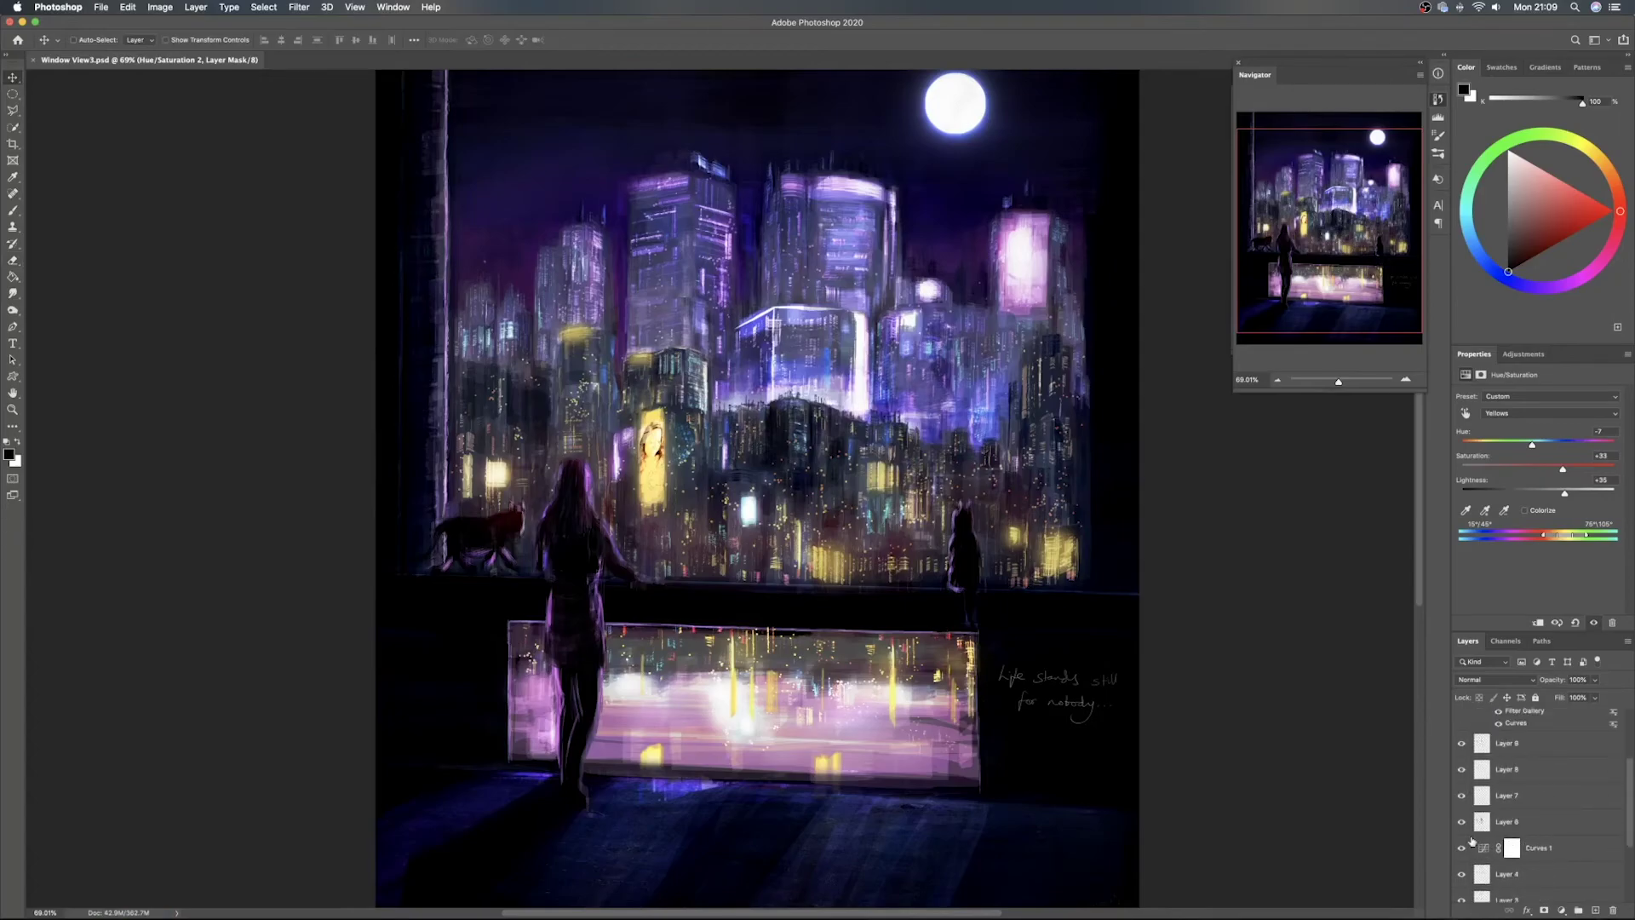
left_click(1463, 849)
left_click(1462, 849)
scroll(1462, 766, "up", 4)
left_click(1463, 716)
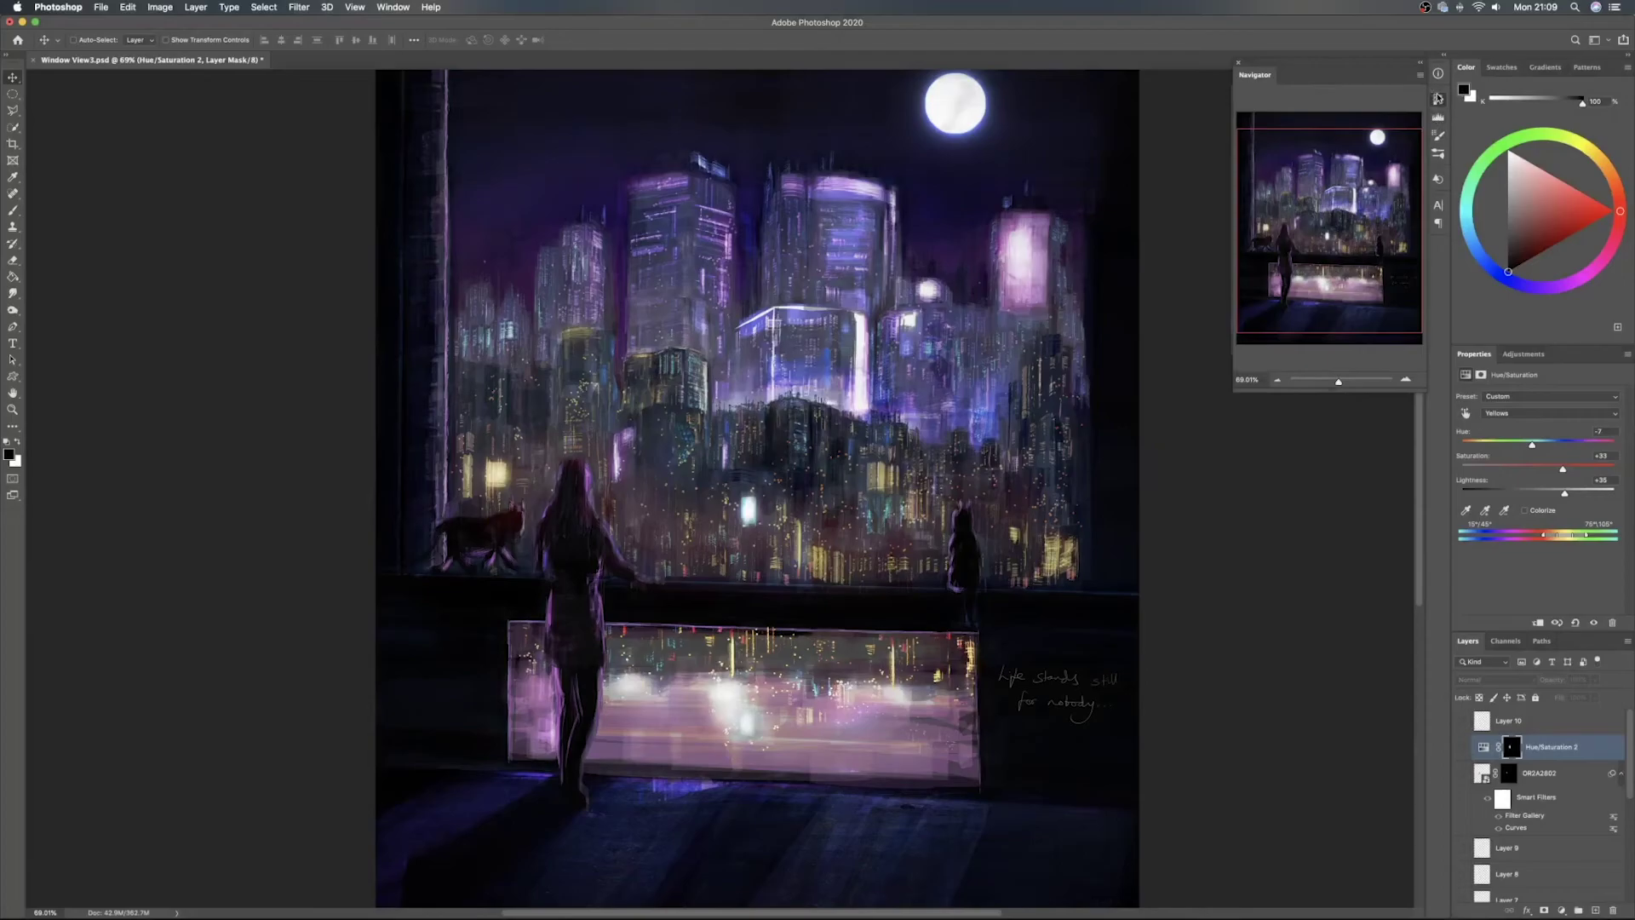
left_click(1438, 100)
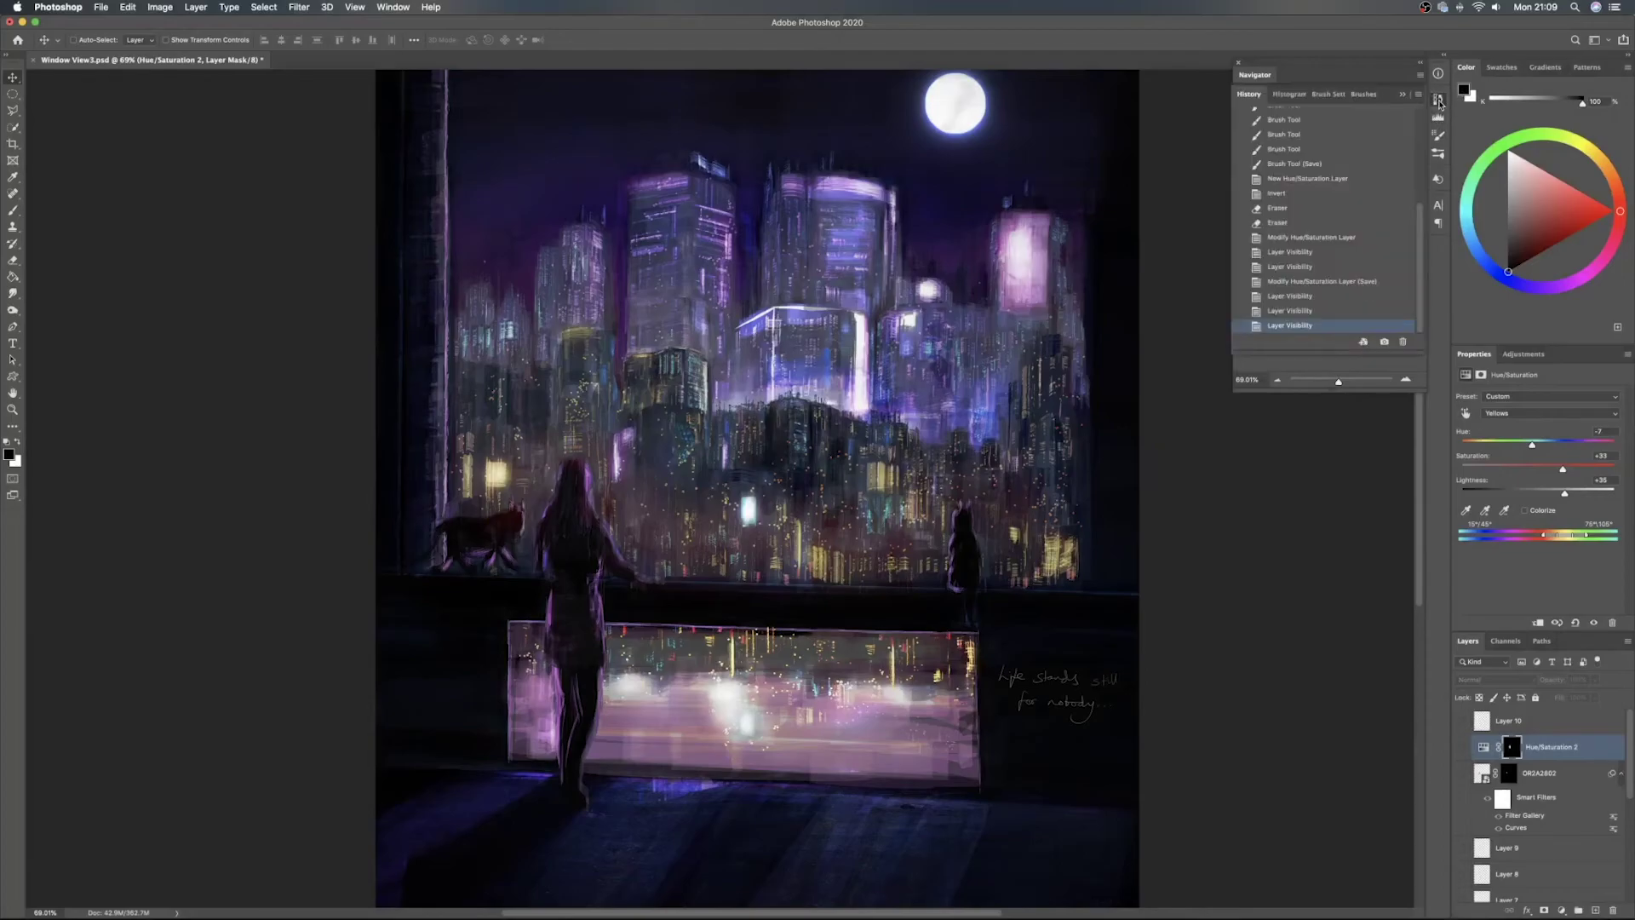
left_click(1339, 311)
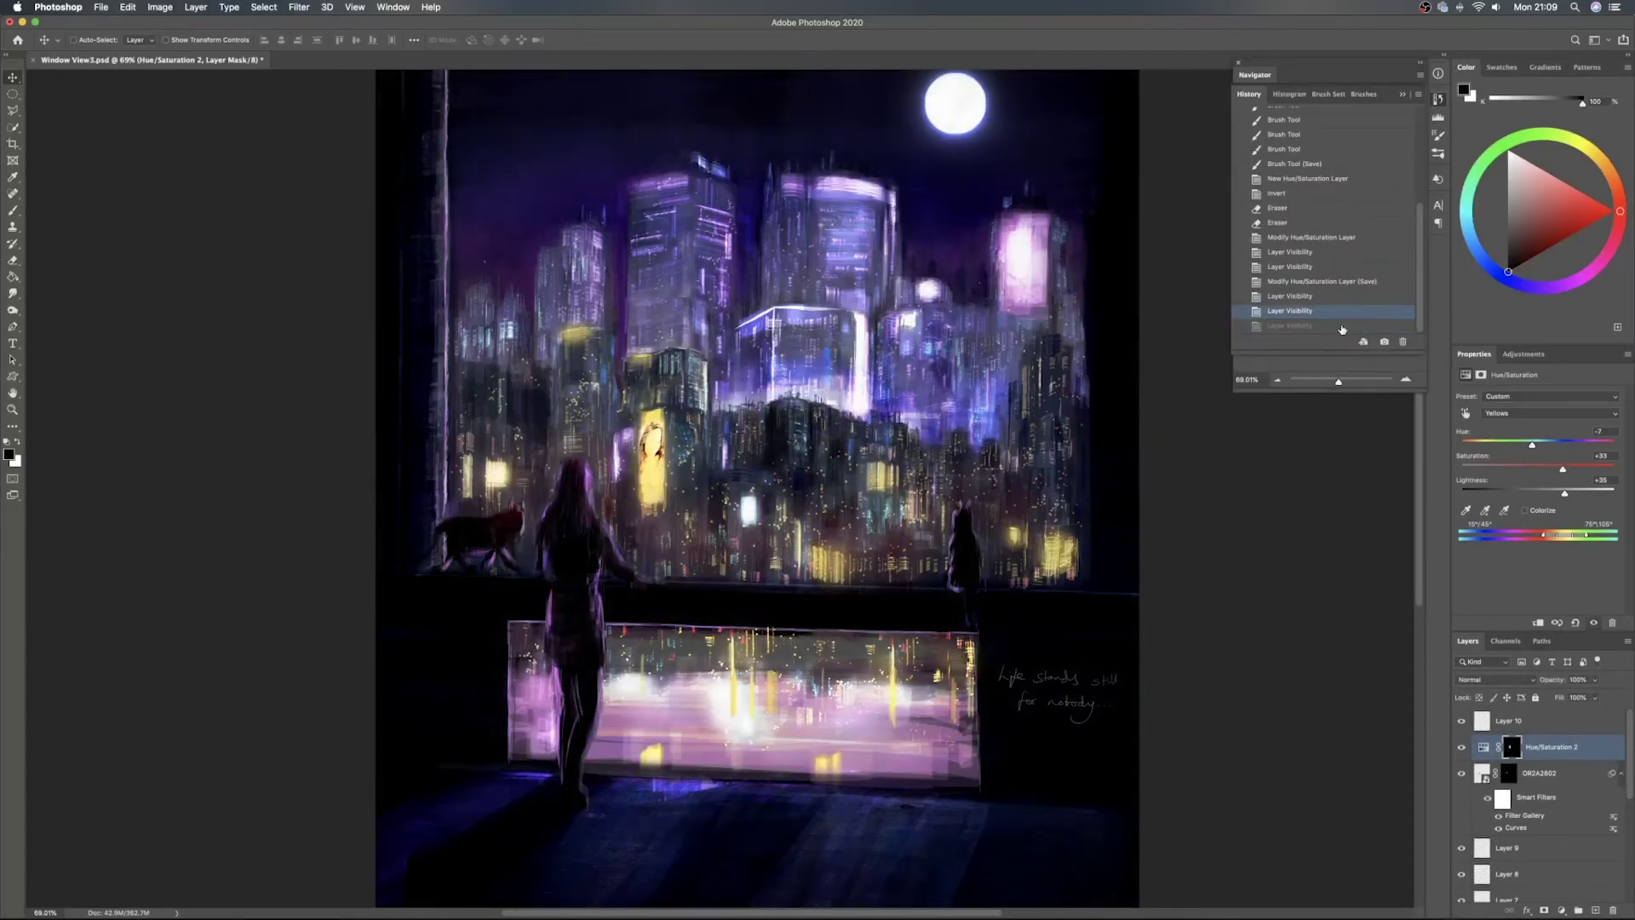
left_click(1342, 327)
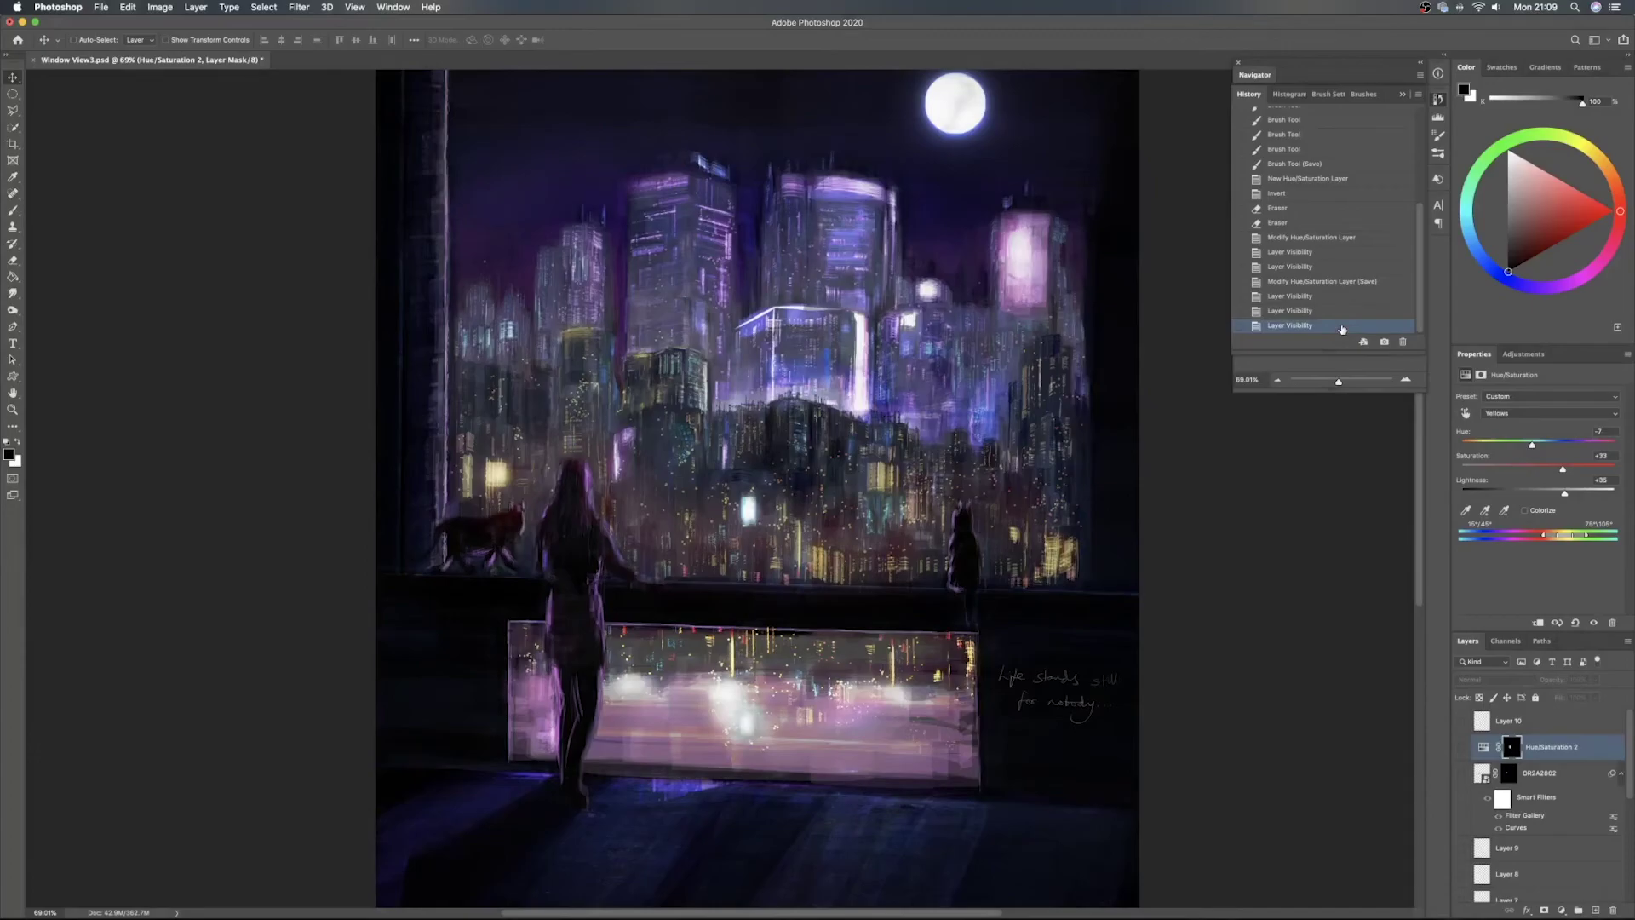
left_click(1341, 312)
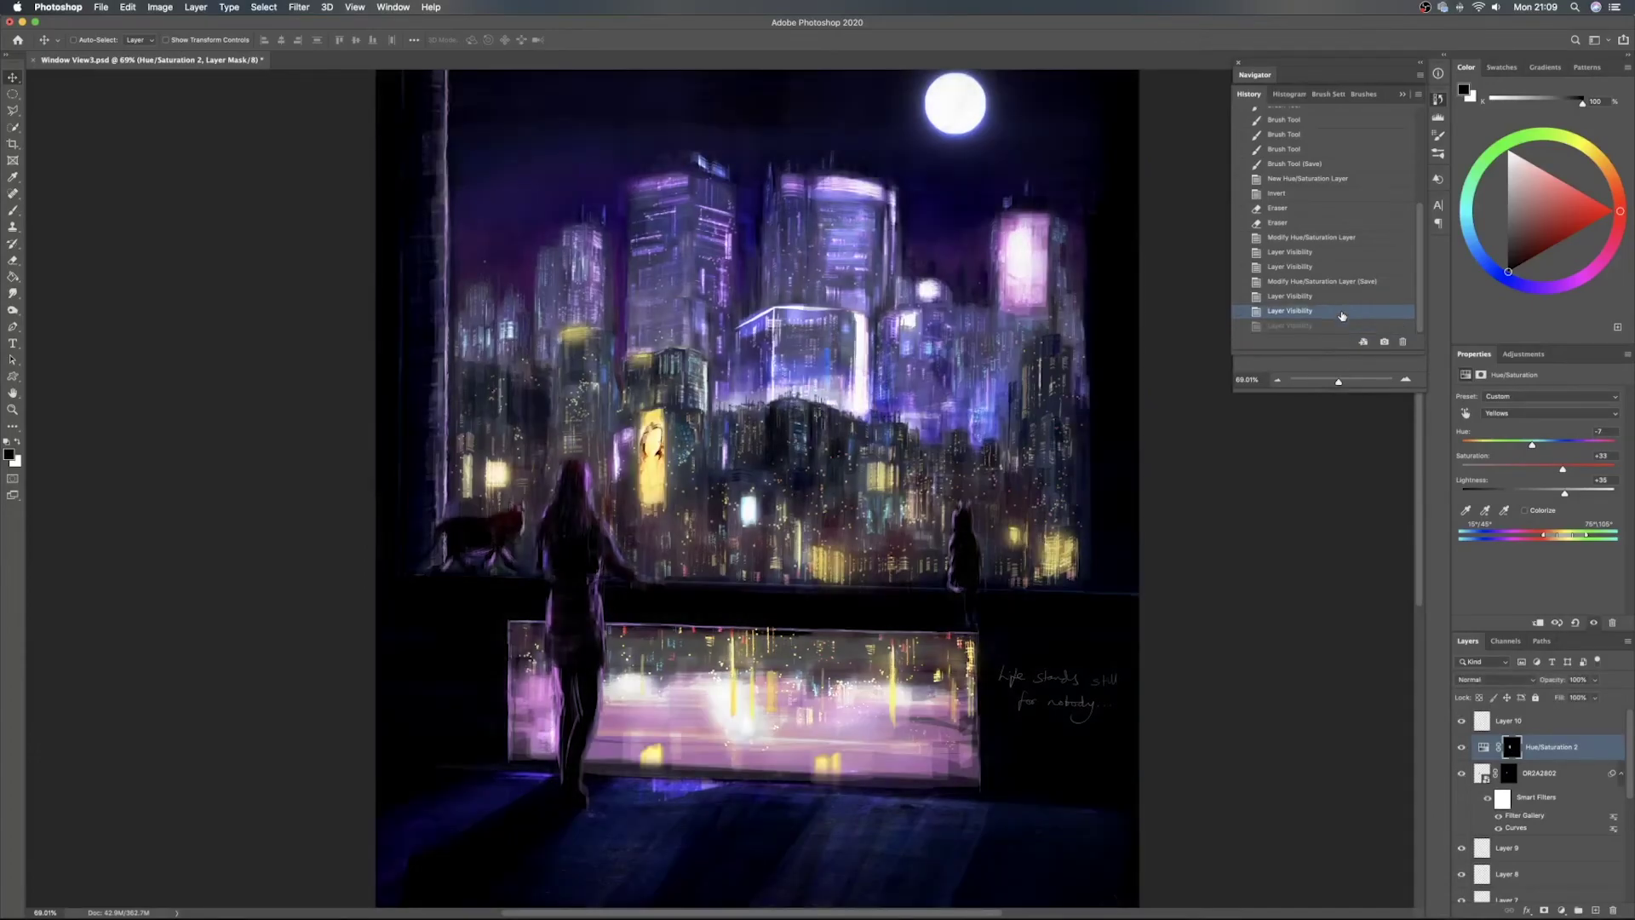
left_click(1339, 328)
left_click(1339, 316)
Add vertical text of repeated "ert" letters on the tall tower, on a new type layer above Layer 10
left_click(1532, 721)
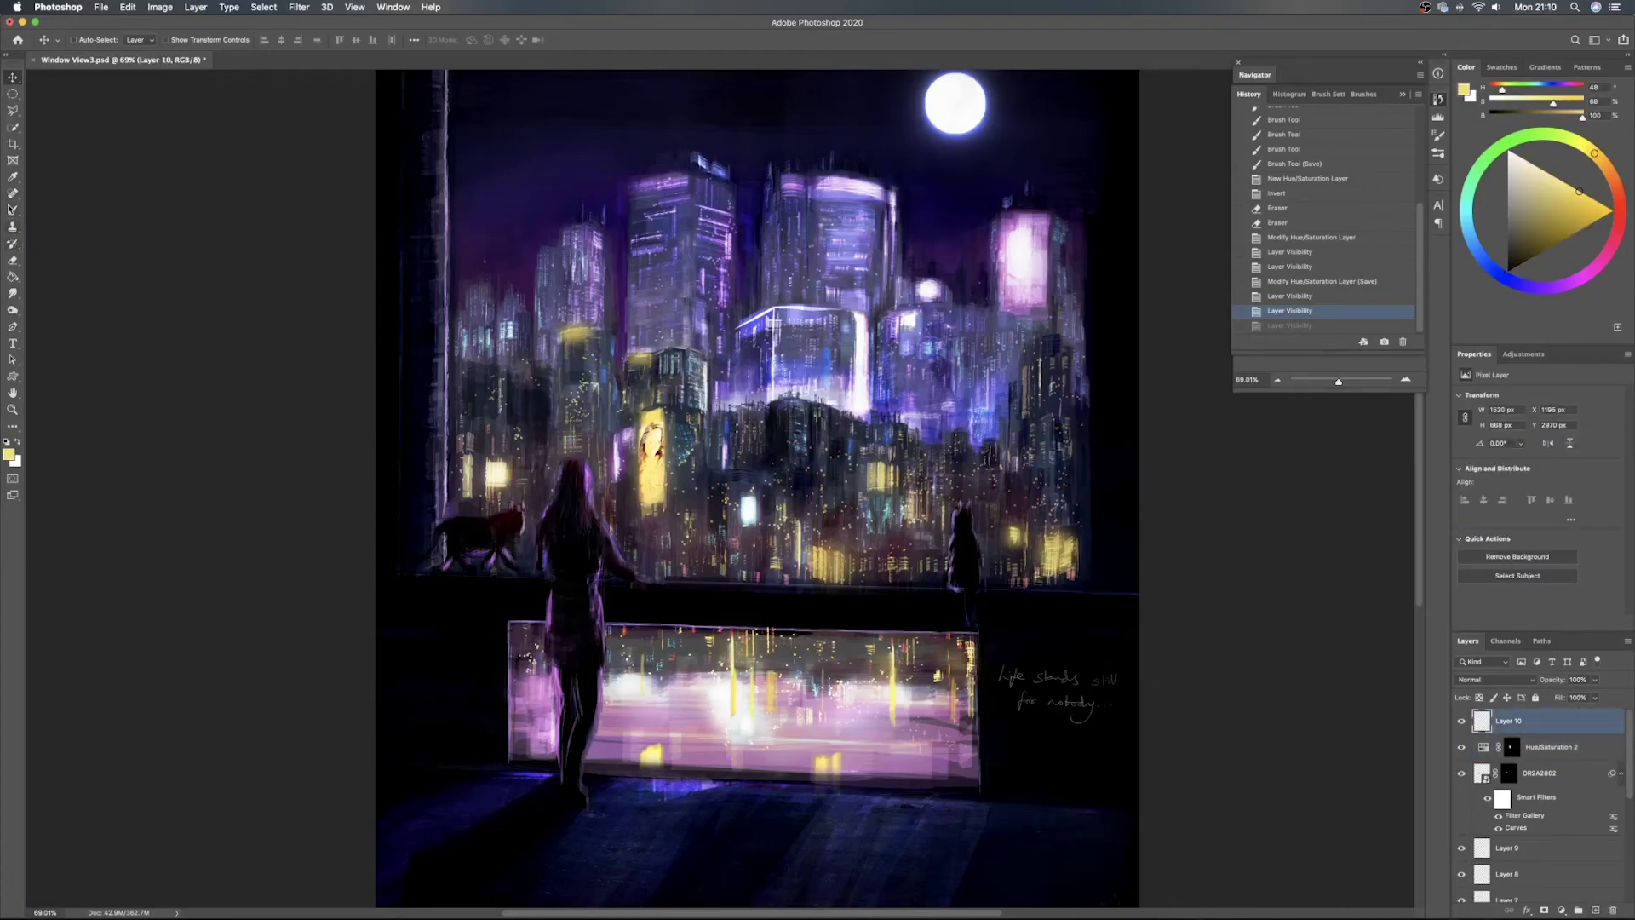
left_click(13, 343)
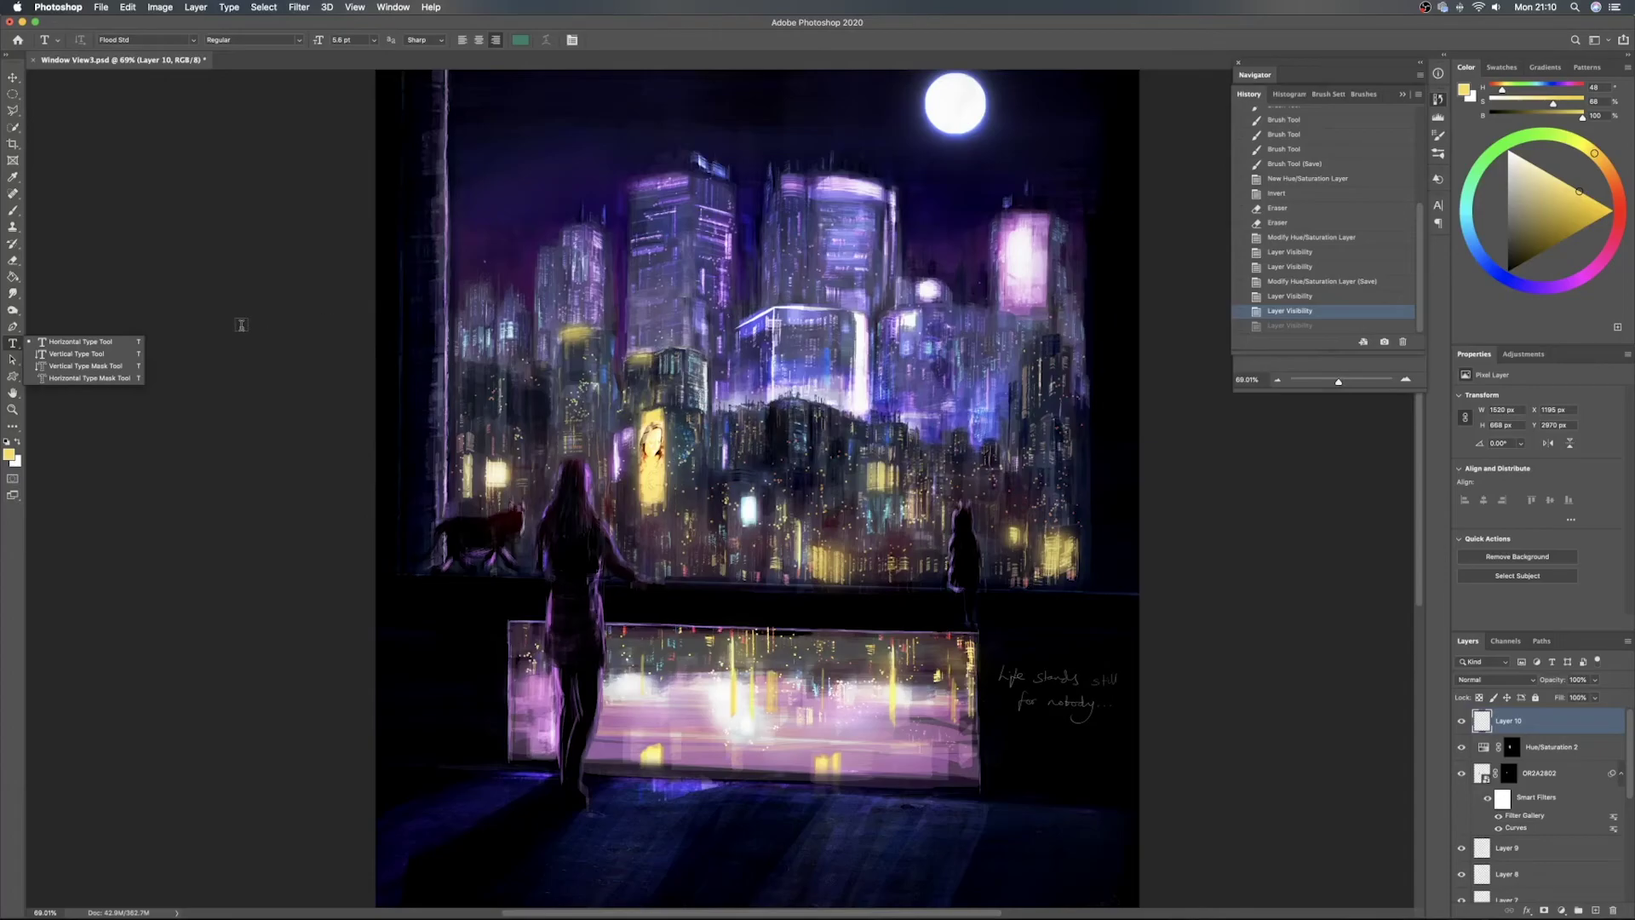
left_click(105, 356)
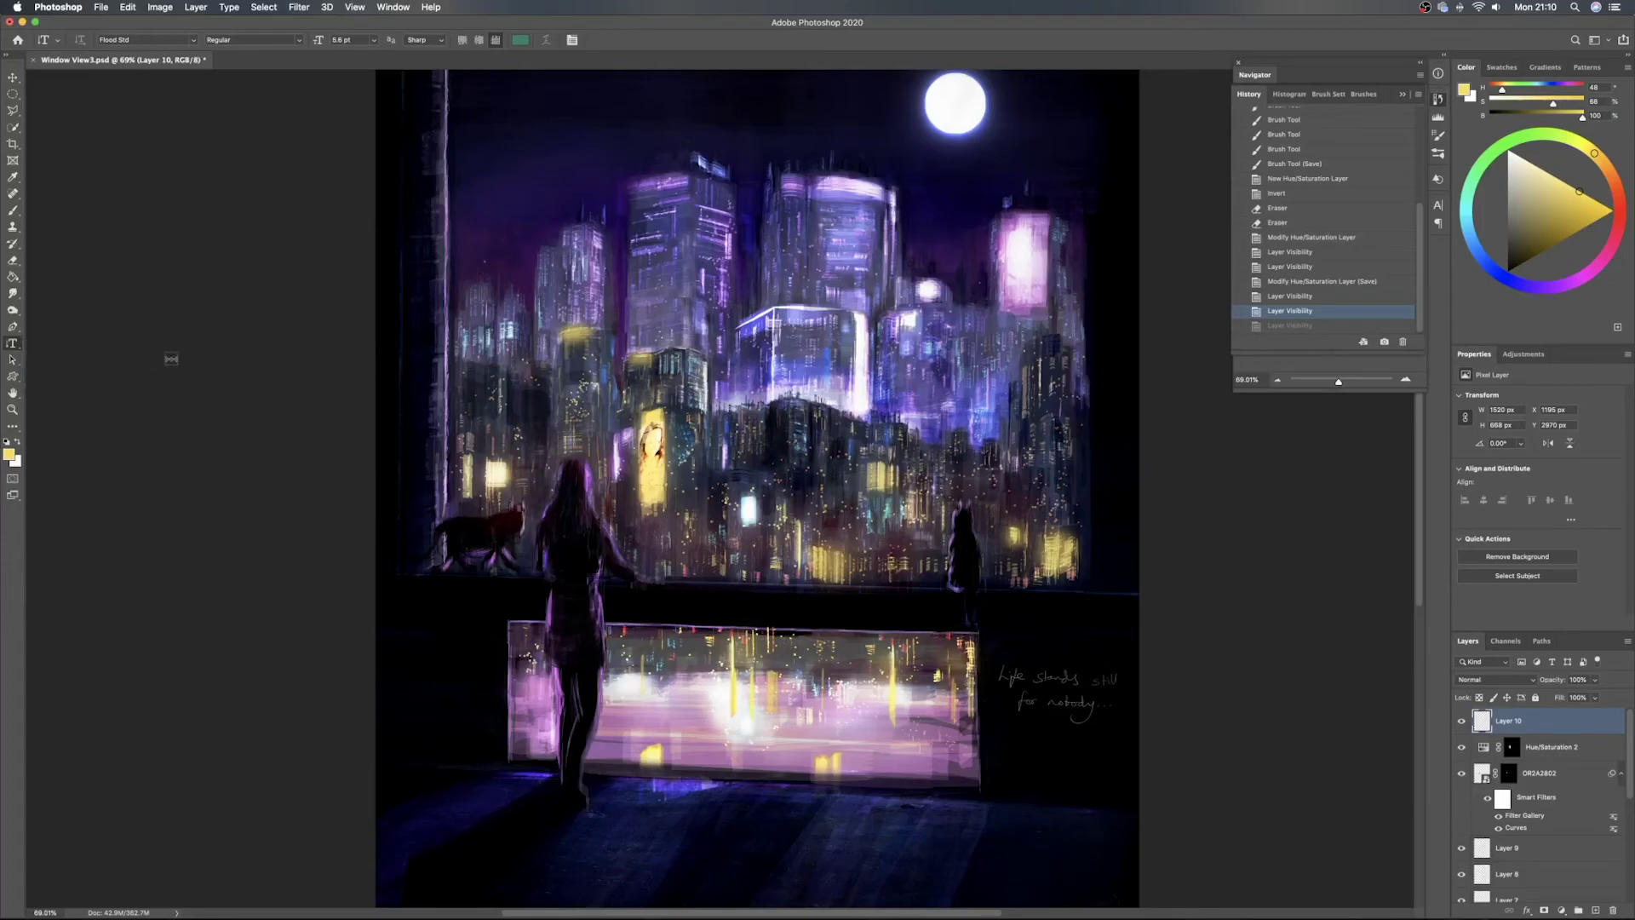
right_click(14, 343)
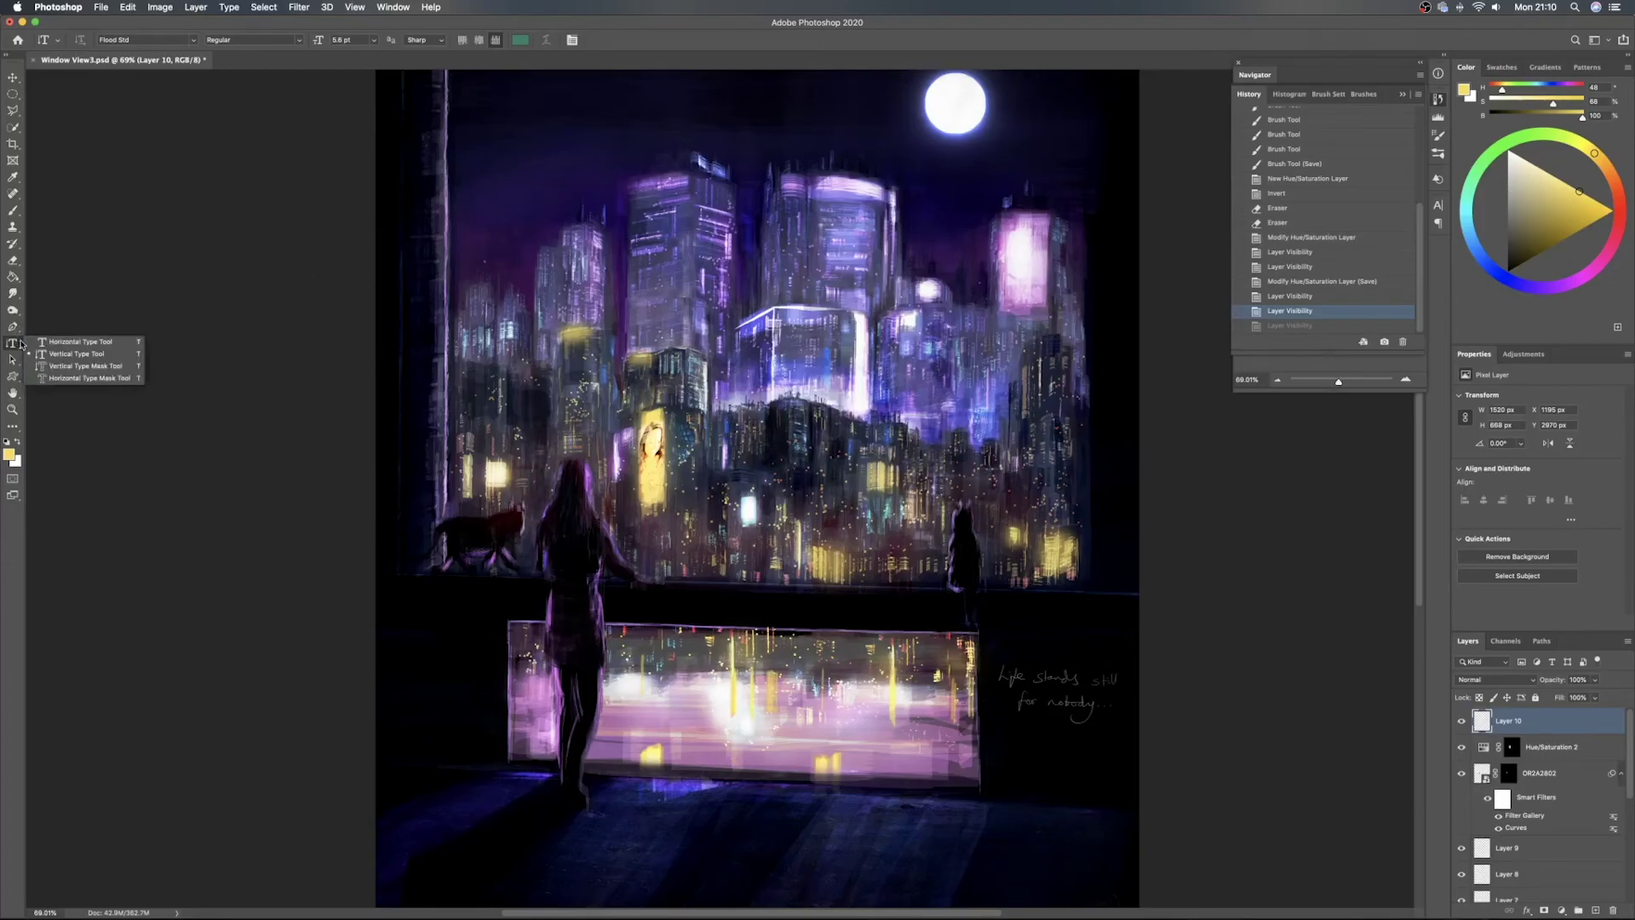
left_click(88, 342)
left_click(730, 341)
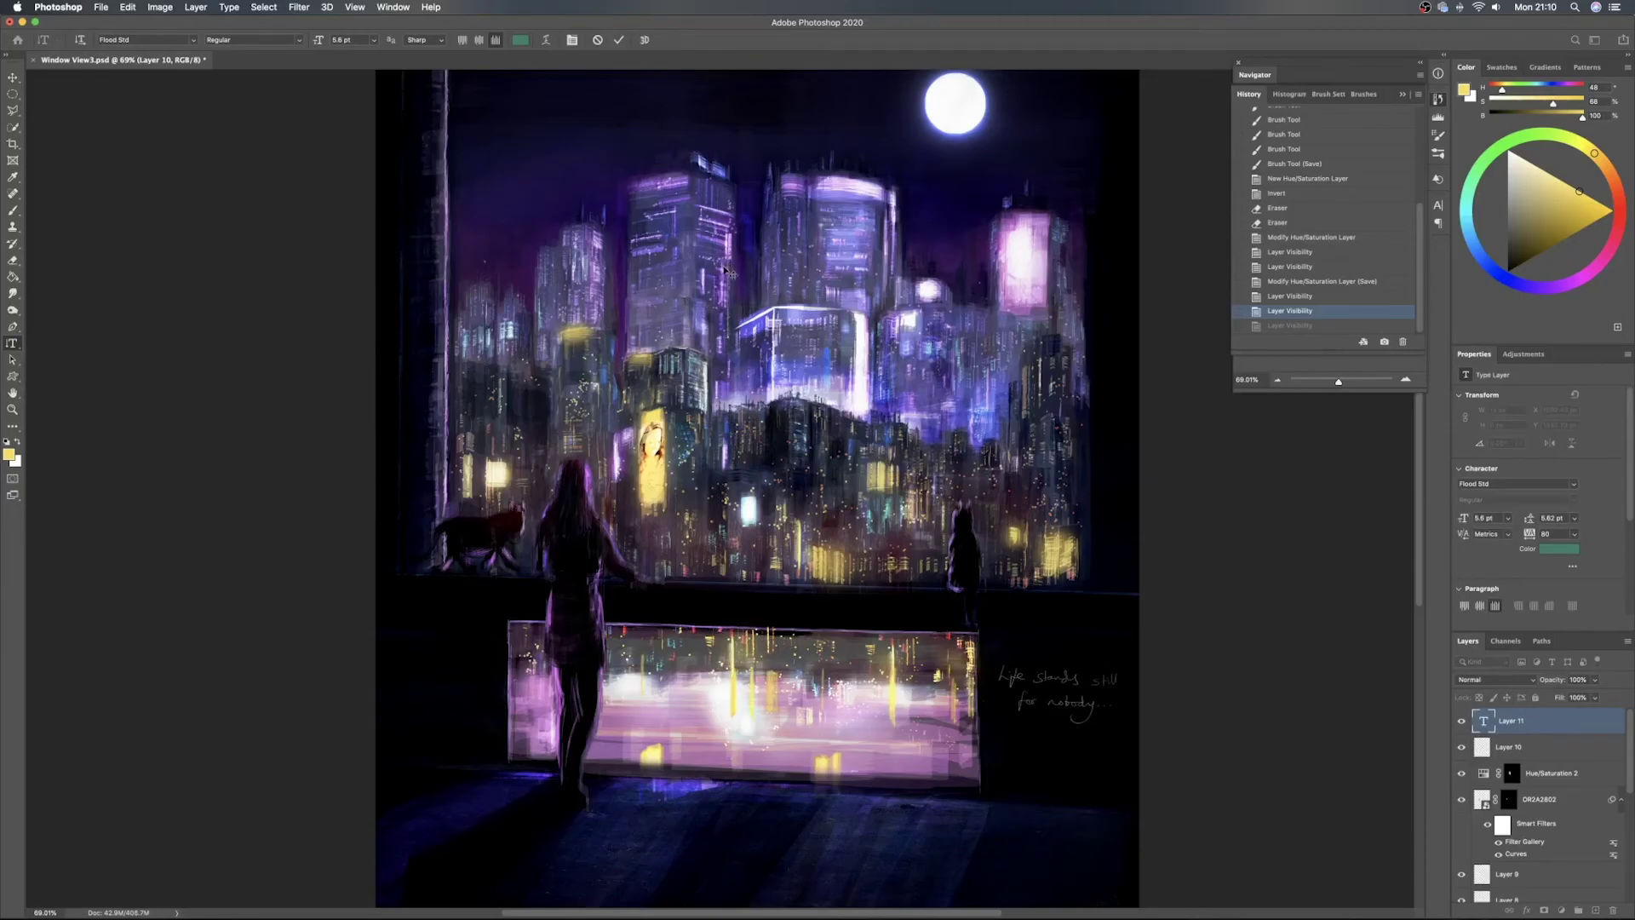
scroll(731, 276, "up", 6)
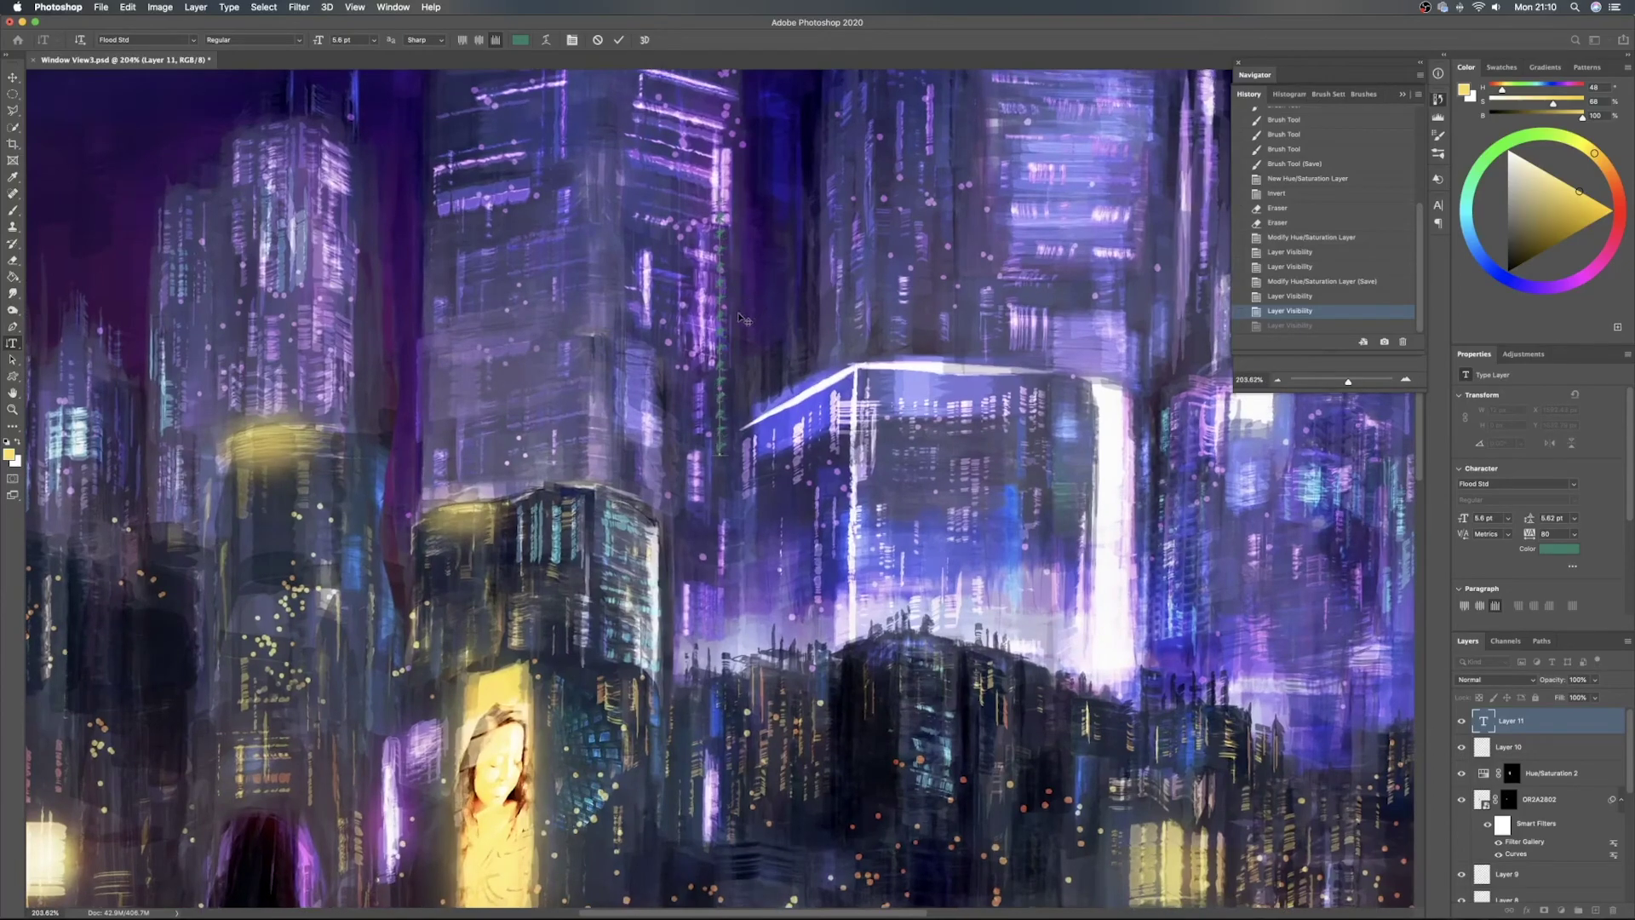
left_click(1544, 746)
left_click(1557, 725)
scroll(1139, 622, "down", 4)
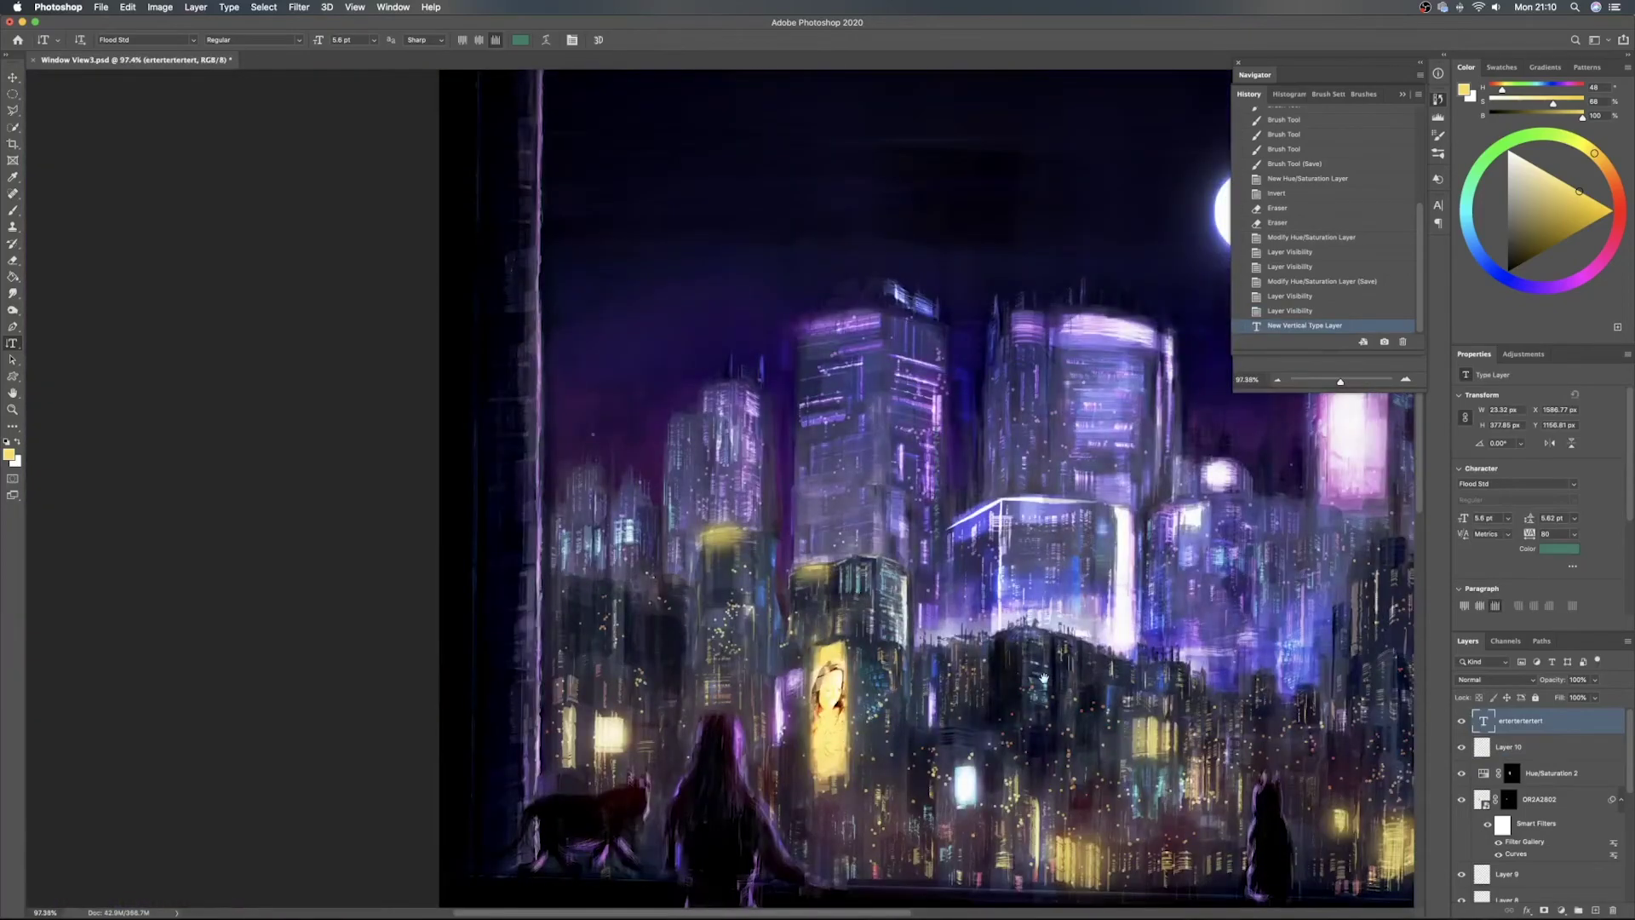
Move the vertical text down onto the yellow portrait billboard
left_click_drag(1043, 678, 934, 546)
key("v")
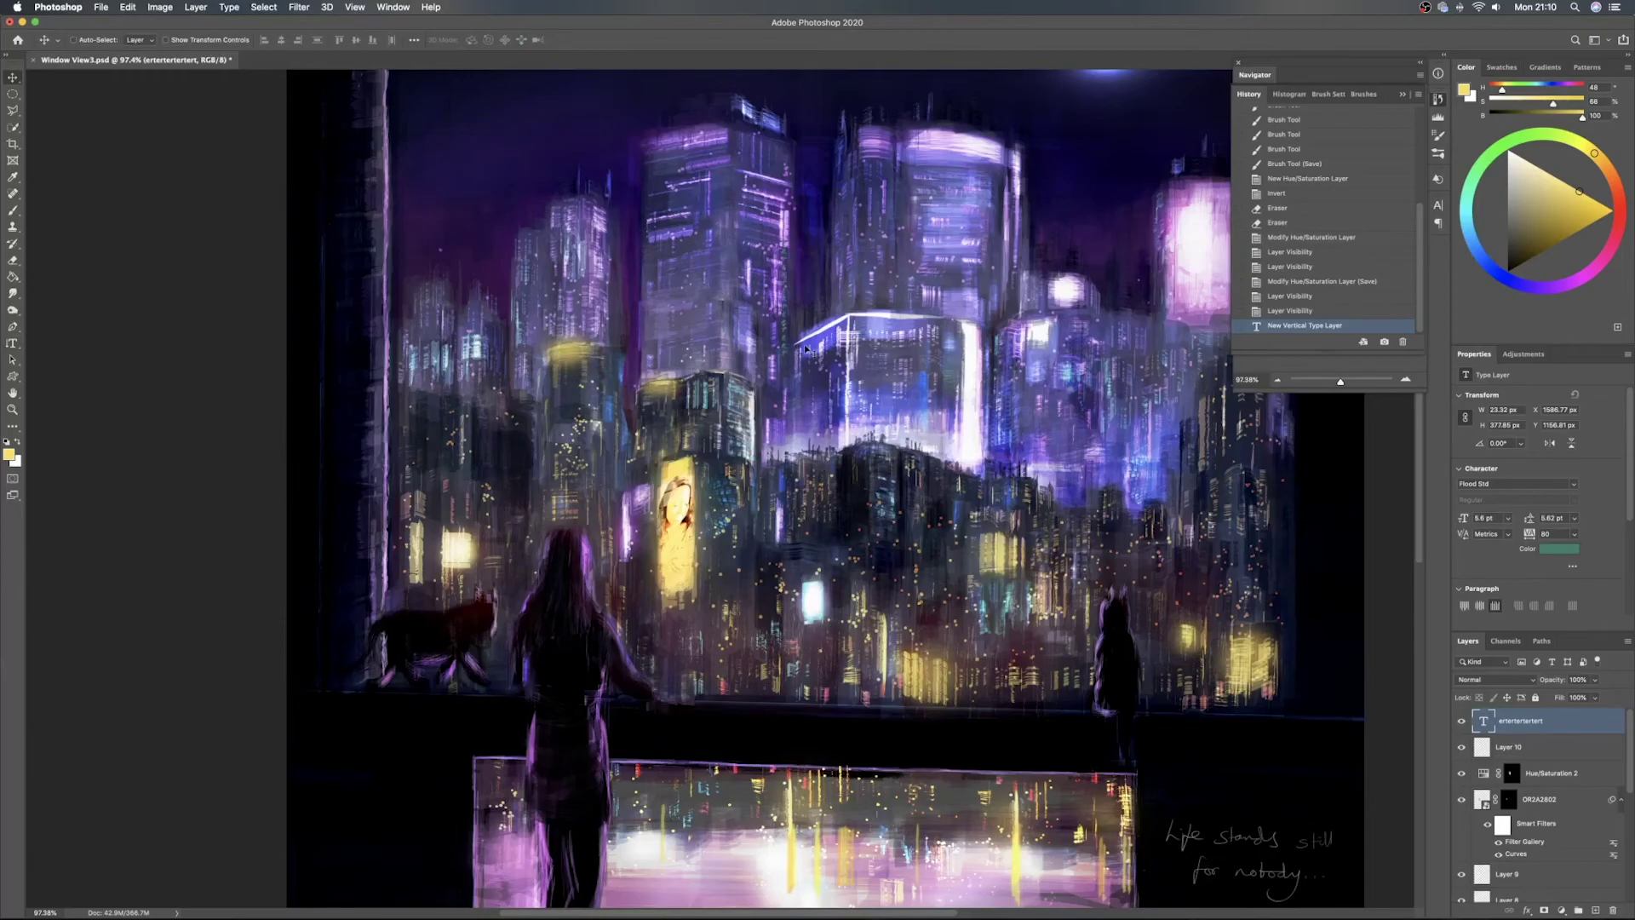
left_click_drag(778, 313, 687, 519)
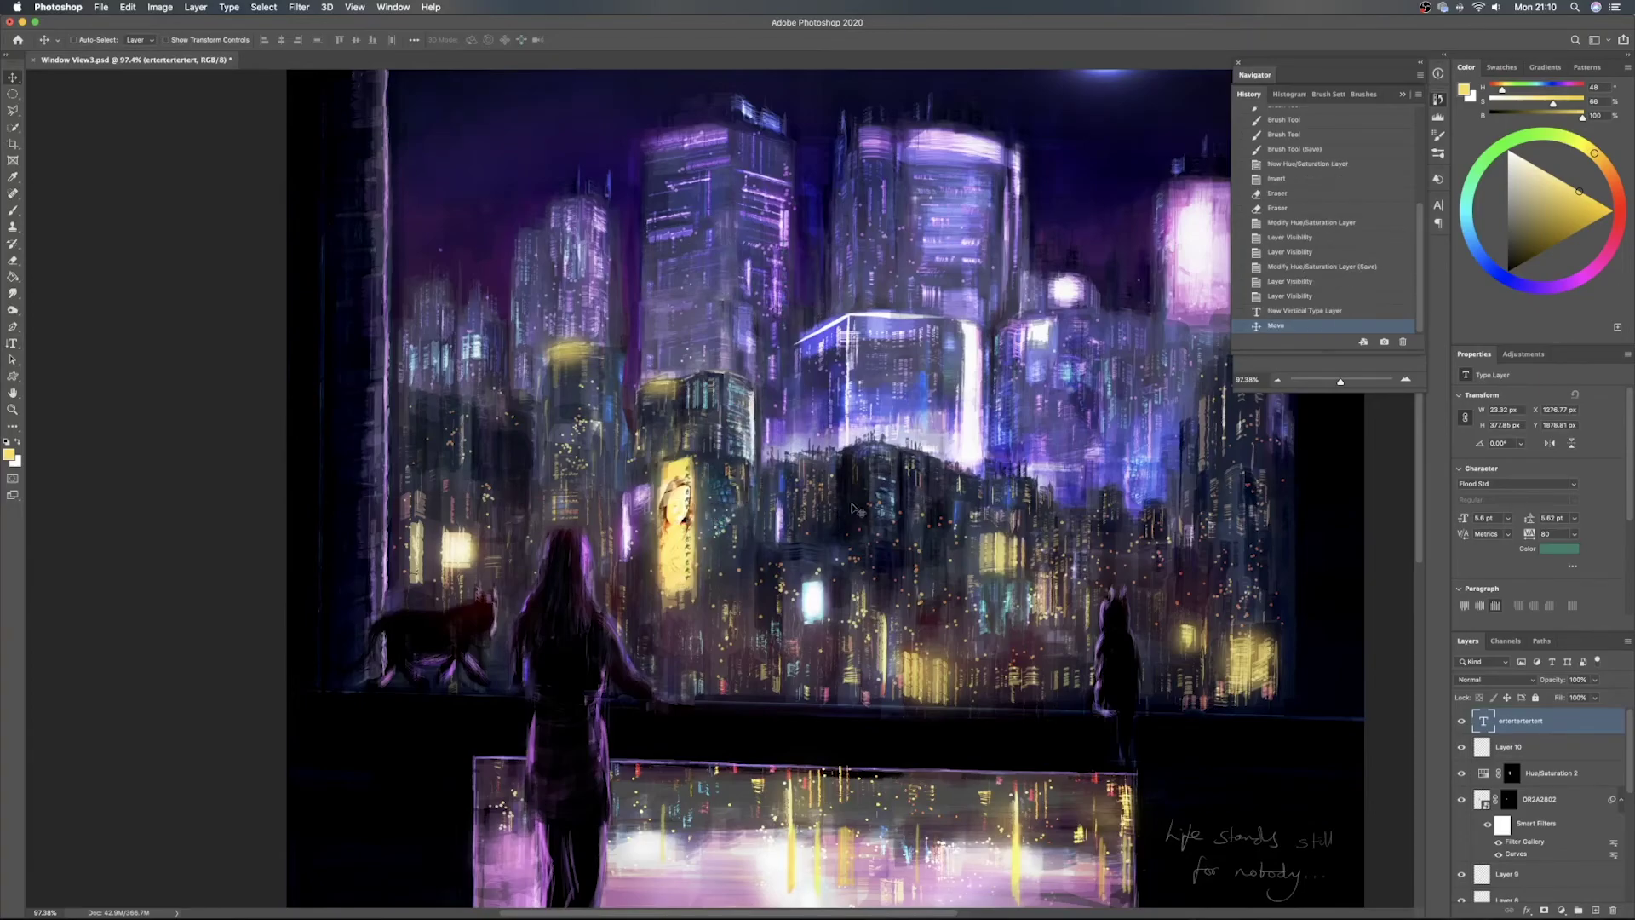
scroll(851, 504, "down", 5)
scroll(879, 521, "up", 3)
scroll(932, 533, "up", 2)
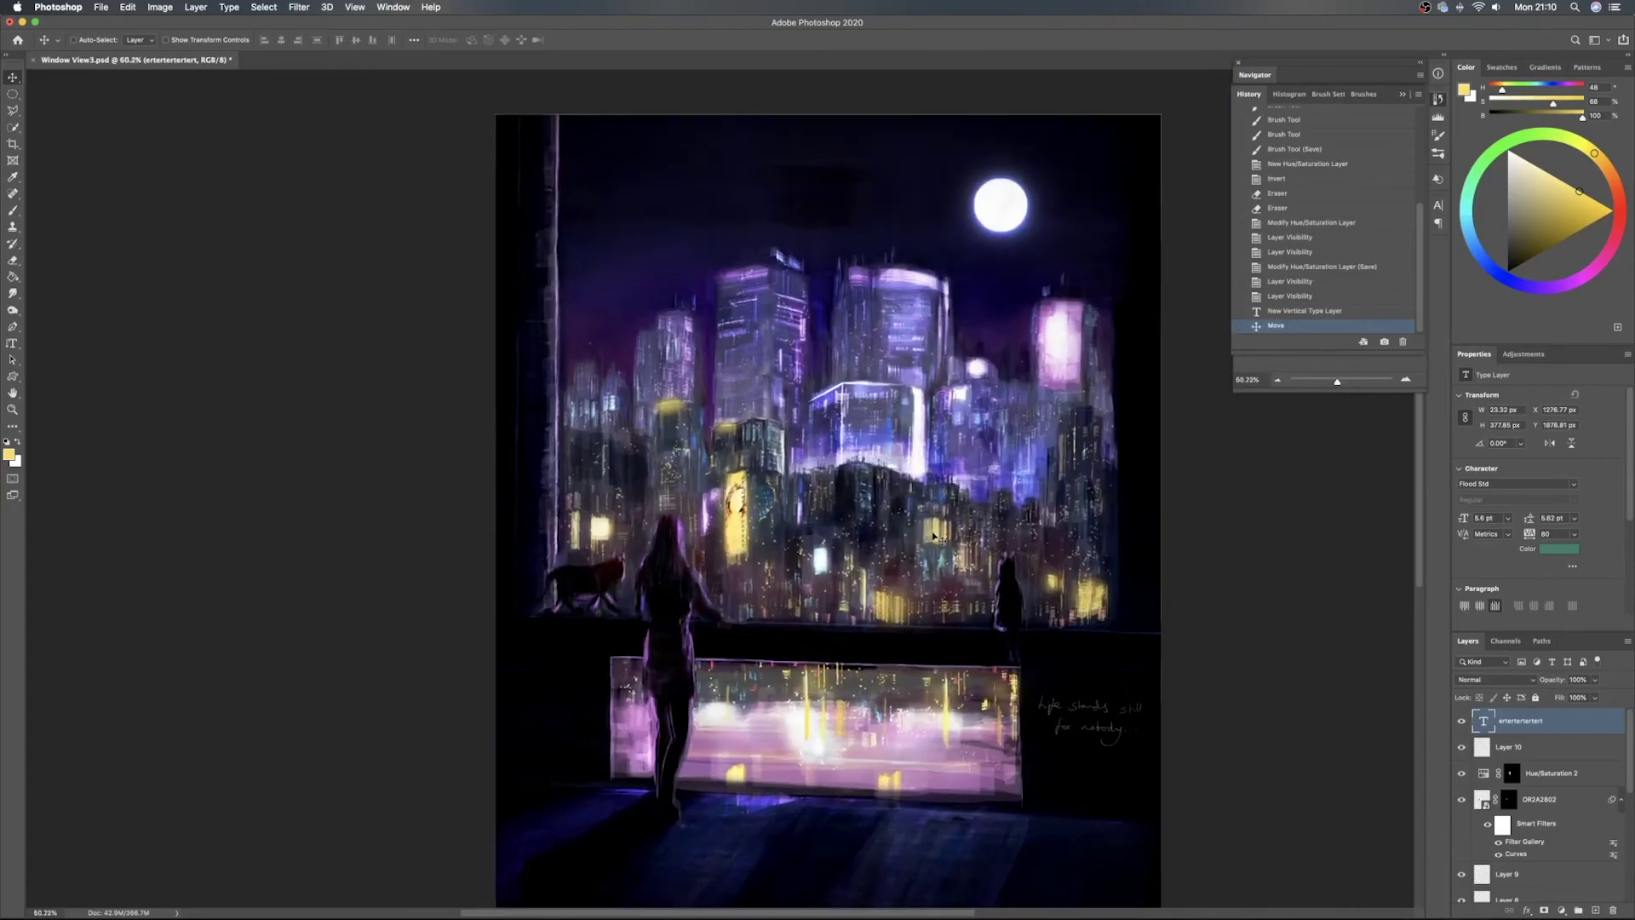
scroll(934, 535, "up", 3)
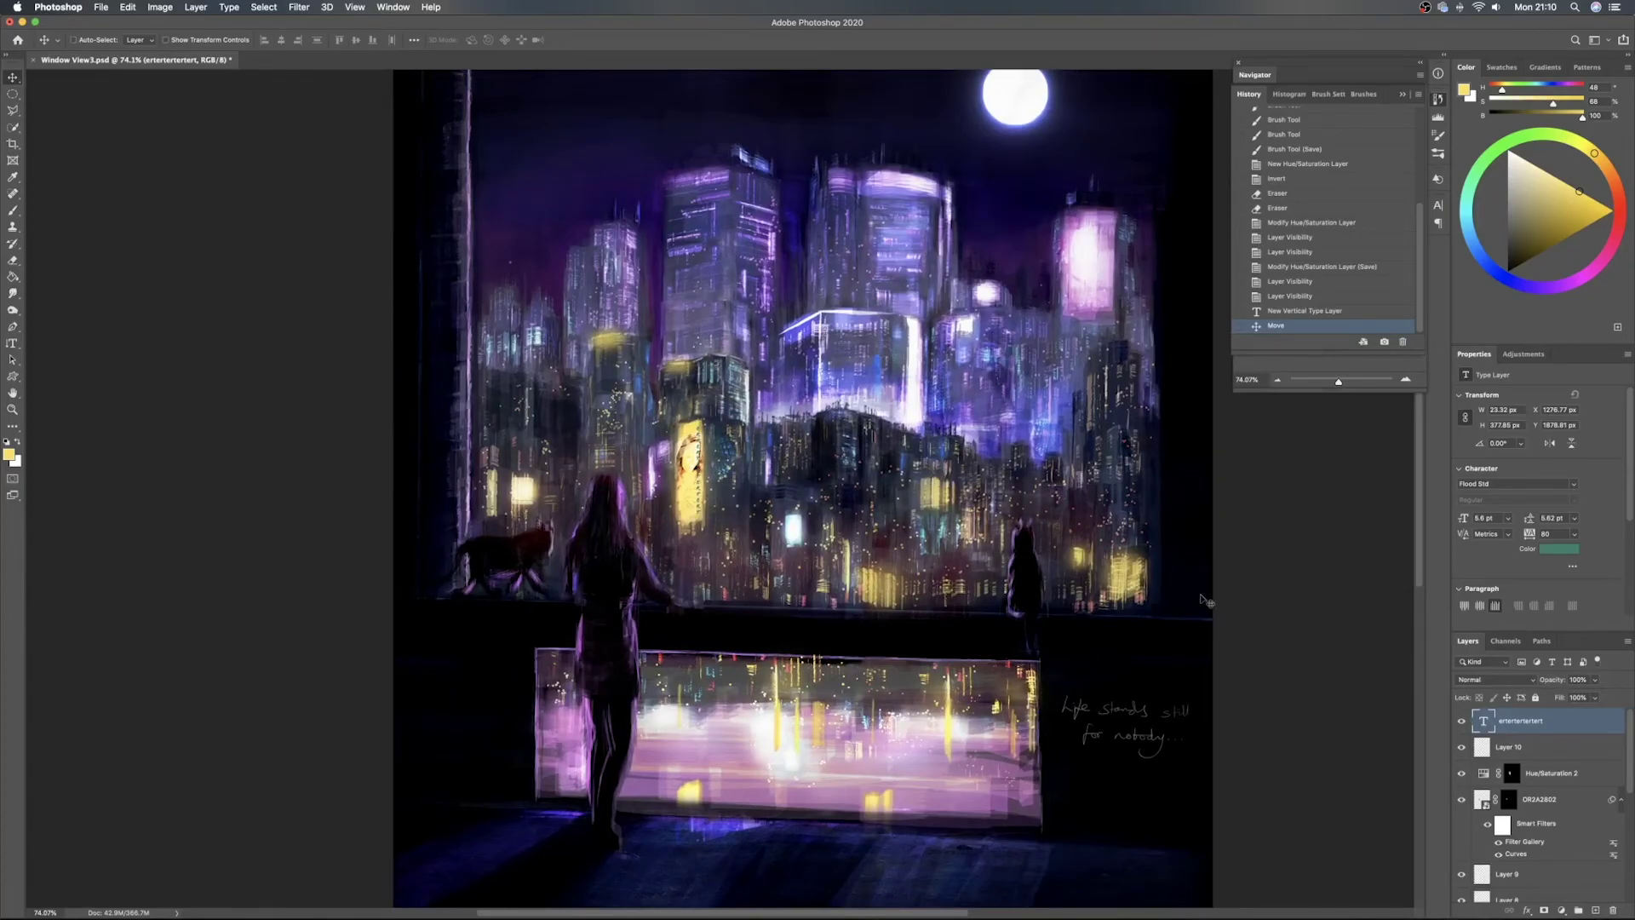
Change the vertical text's color to orange, hex ff6600
left_click(1562, 553)
left_click(1168, 360)
left_click(1084, 371)
left_click(1120, 413)
left_click_drag(1198, 376, 1198, 358)
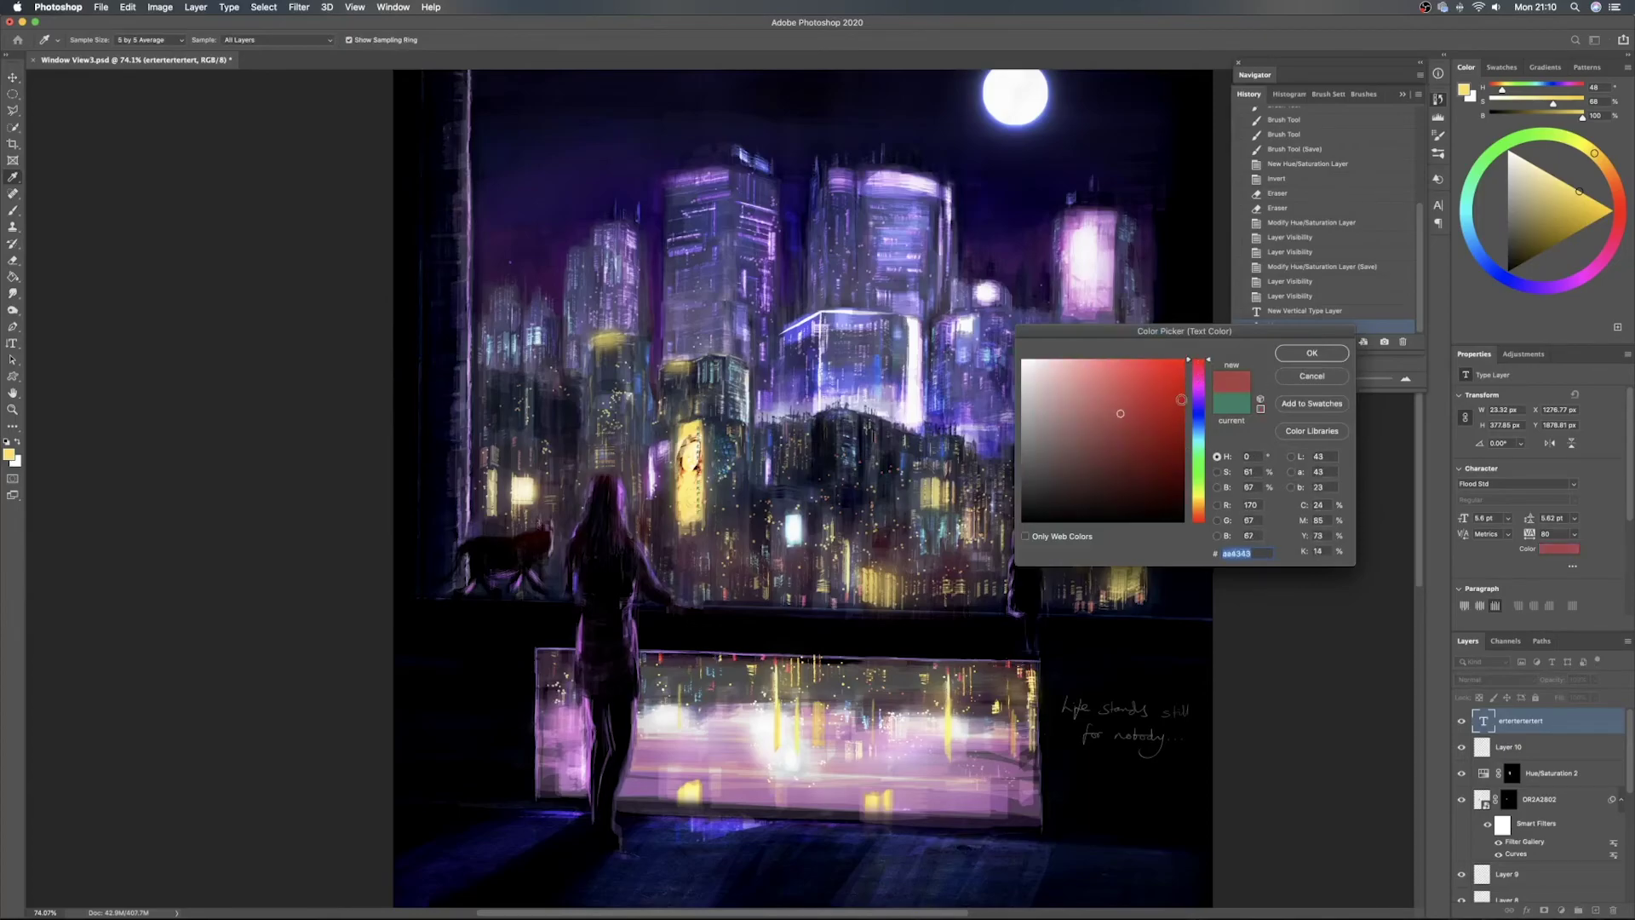
mouse_move(1166, 414)
left_mouse_down()
mouse_move(1106, 402)
mouse_move(1133, 375)
left_mouse_up()
left_click(1125, 361)
left_click(1197, 435)
left_click_drag(1196, 446, 1196, 513)
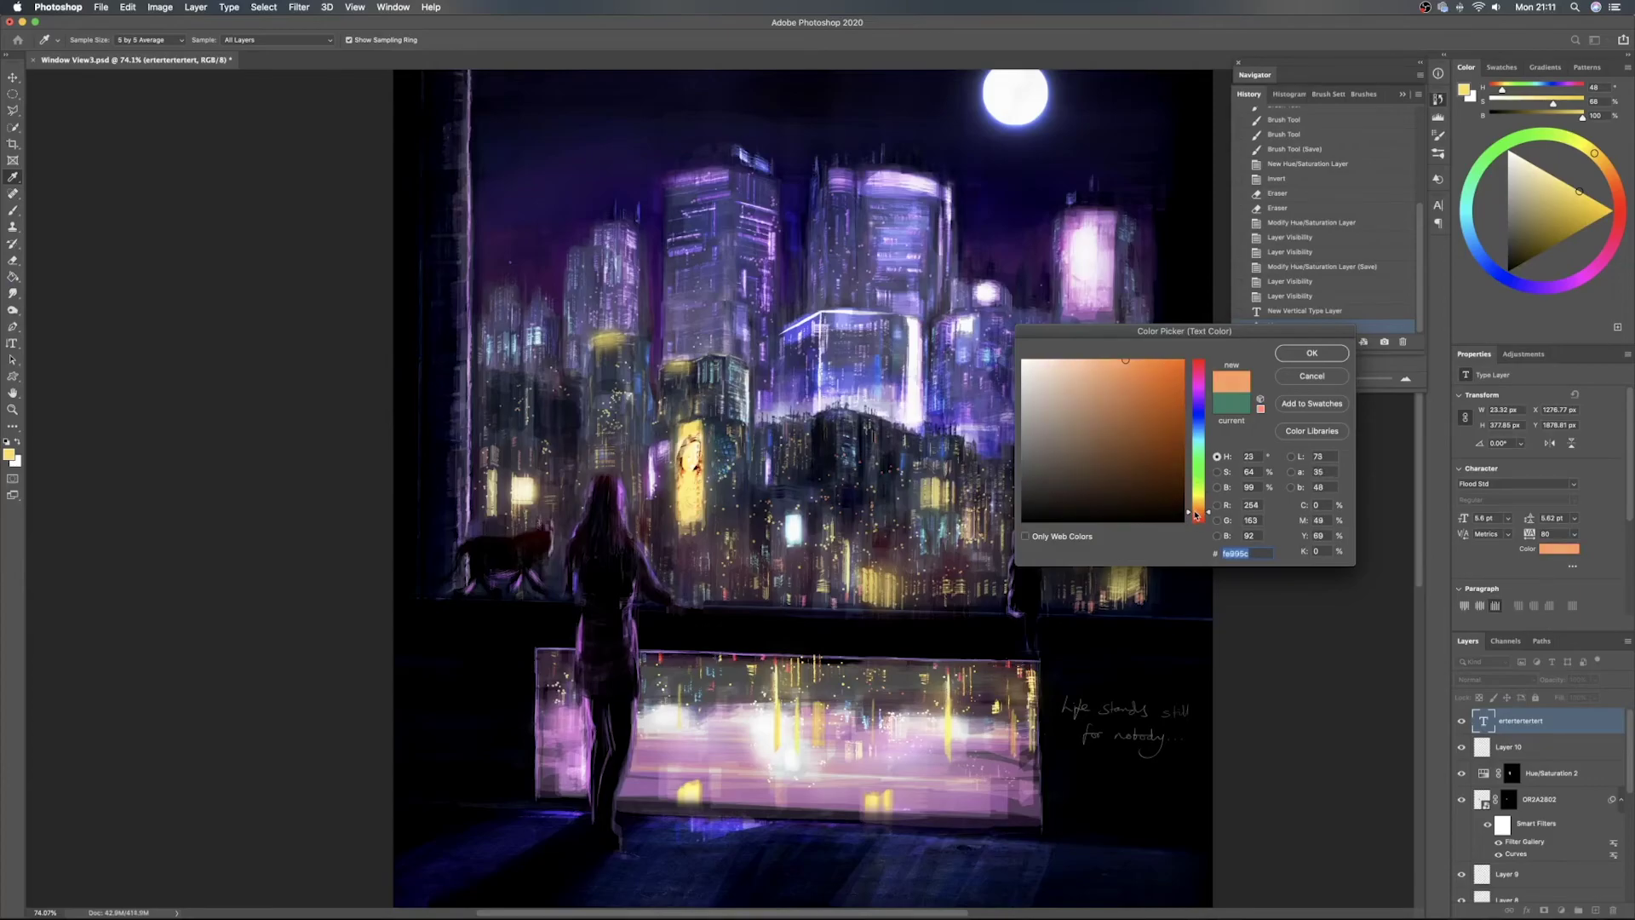
left_click_drag(1196, 518, 1195, 518)
left_click_drag(1198, 451, 1206, 510)
left_click_drag(1174, 450, 1194, 351)
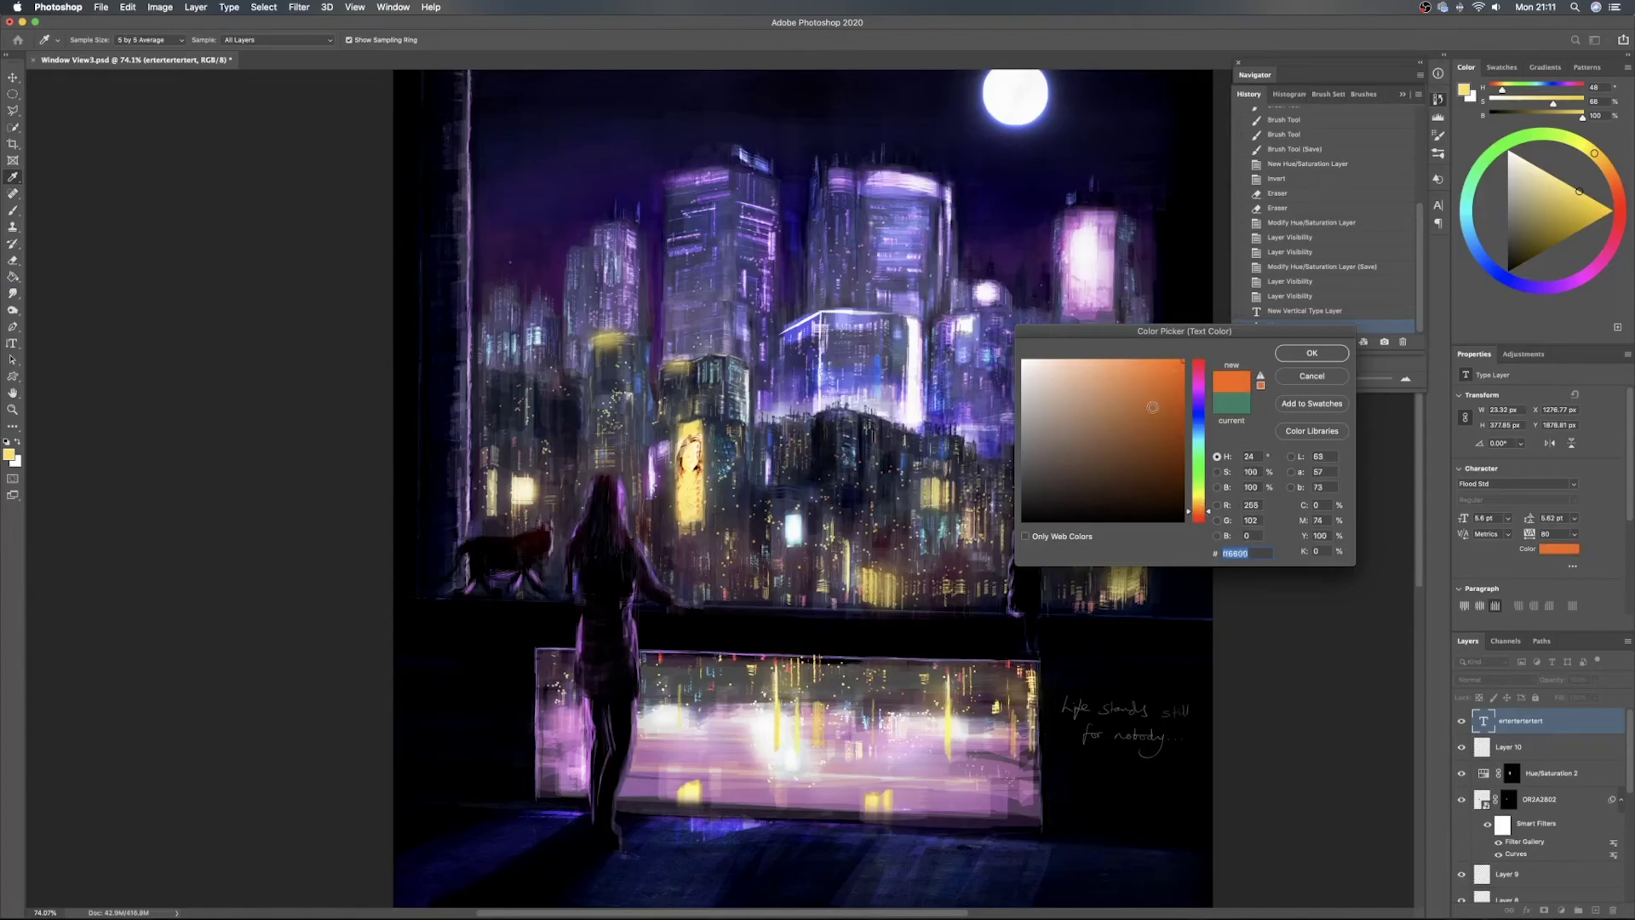
left_click(1312, 353)
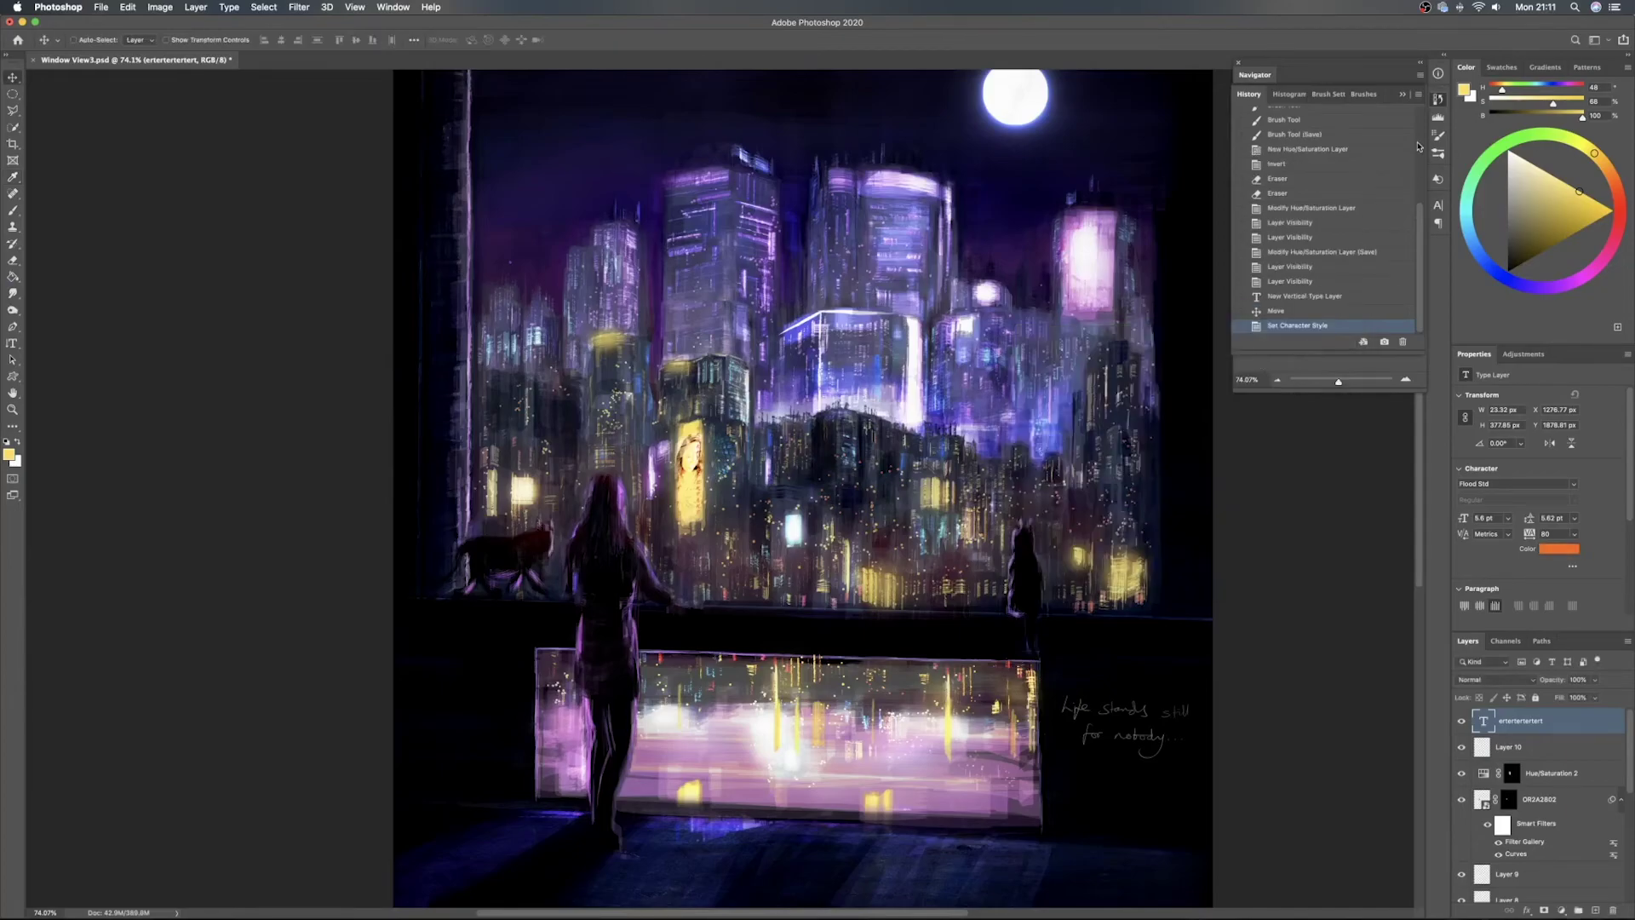
Duplicate the orange text onto the tower with the pink sign and enlarge the copy to about 439%
left_click(1443, 101)
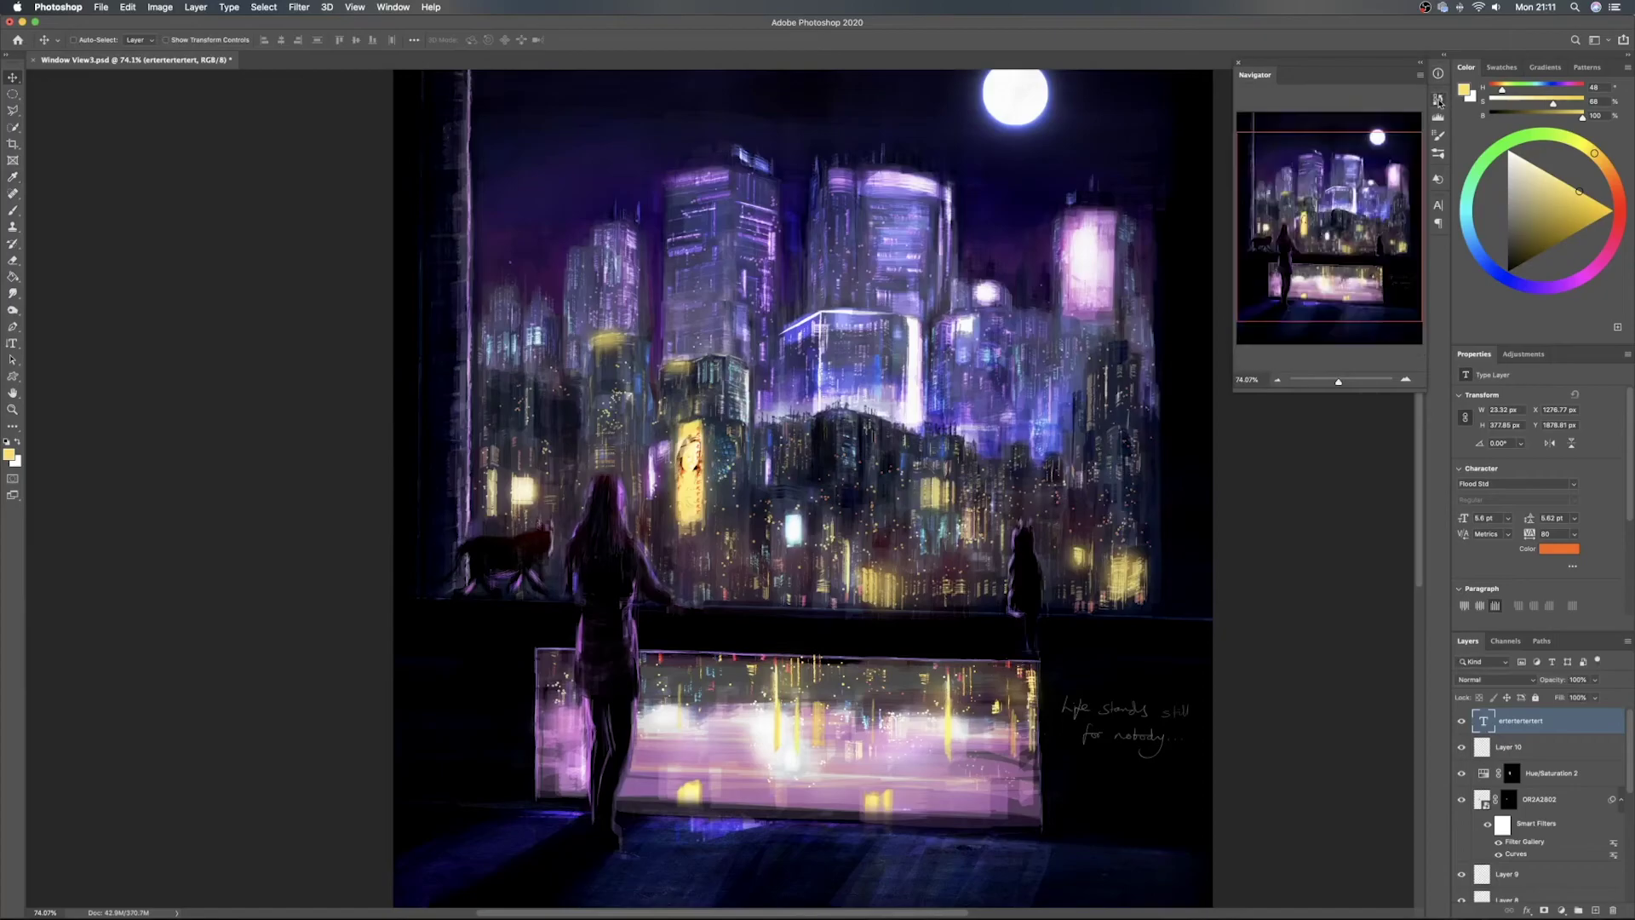
scroll(945, 521, "down", 3)
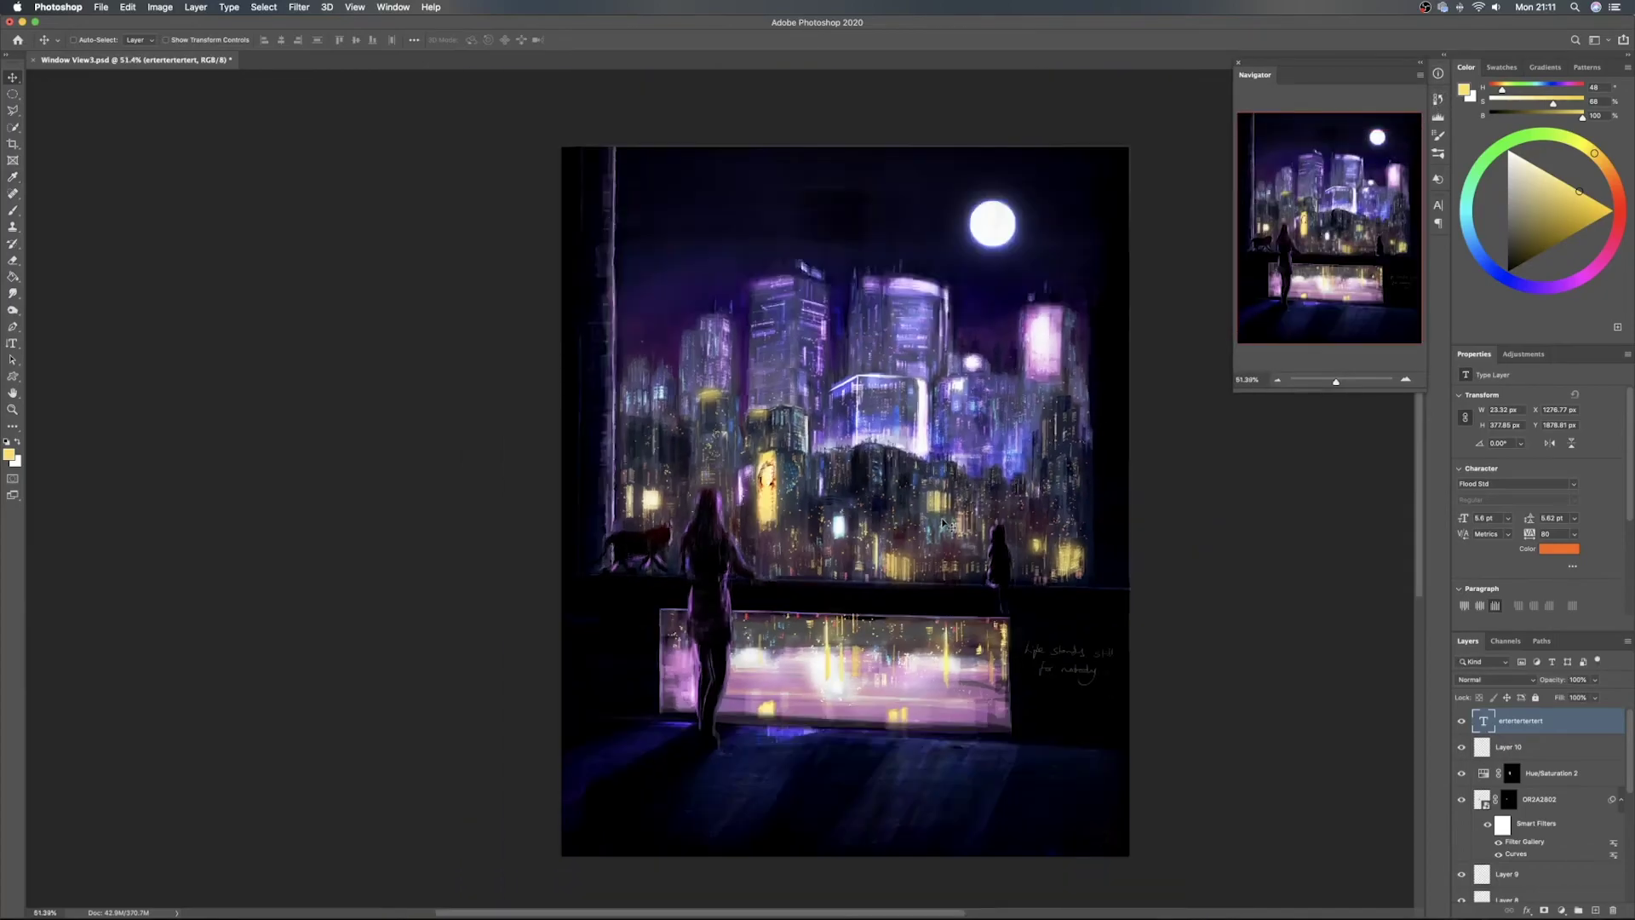
scroll(916, 606, "up", 2)
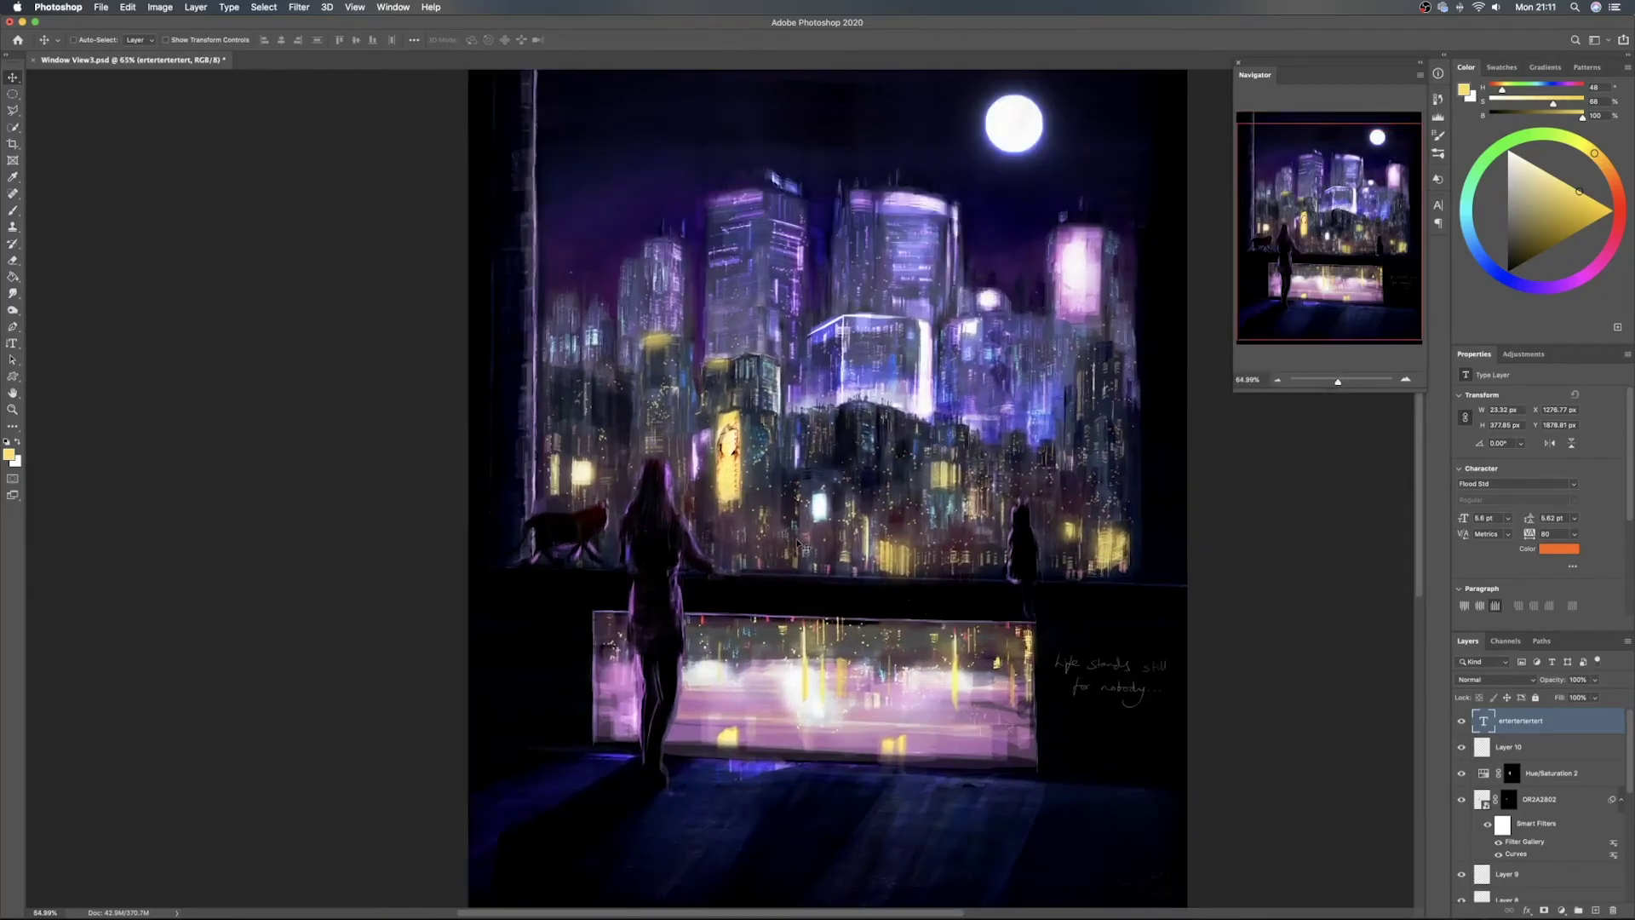
left_click_drag(735, 483, 1105, 317)
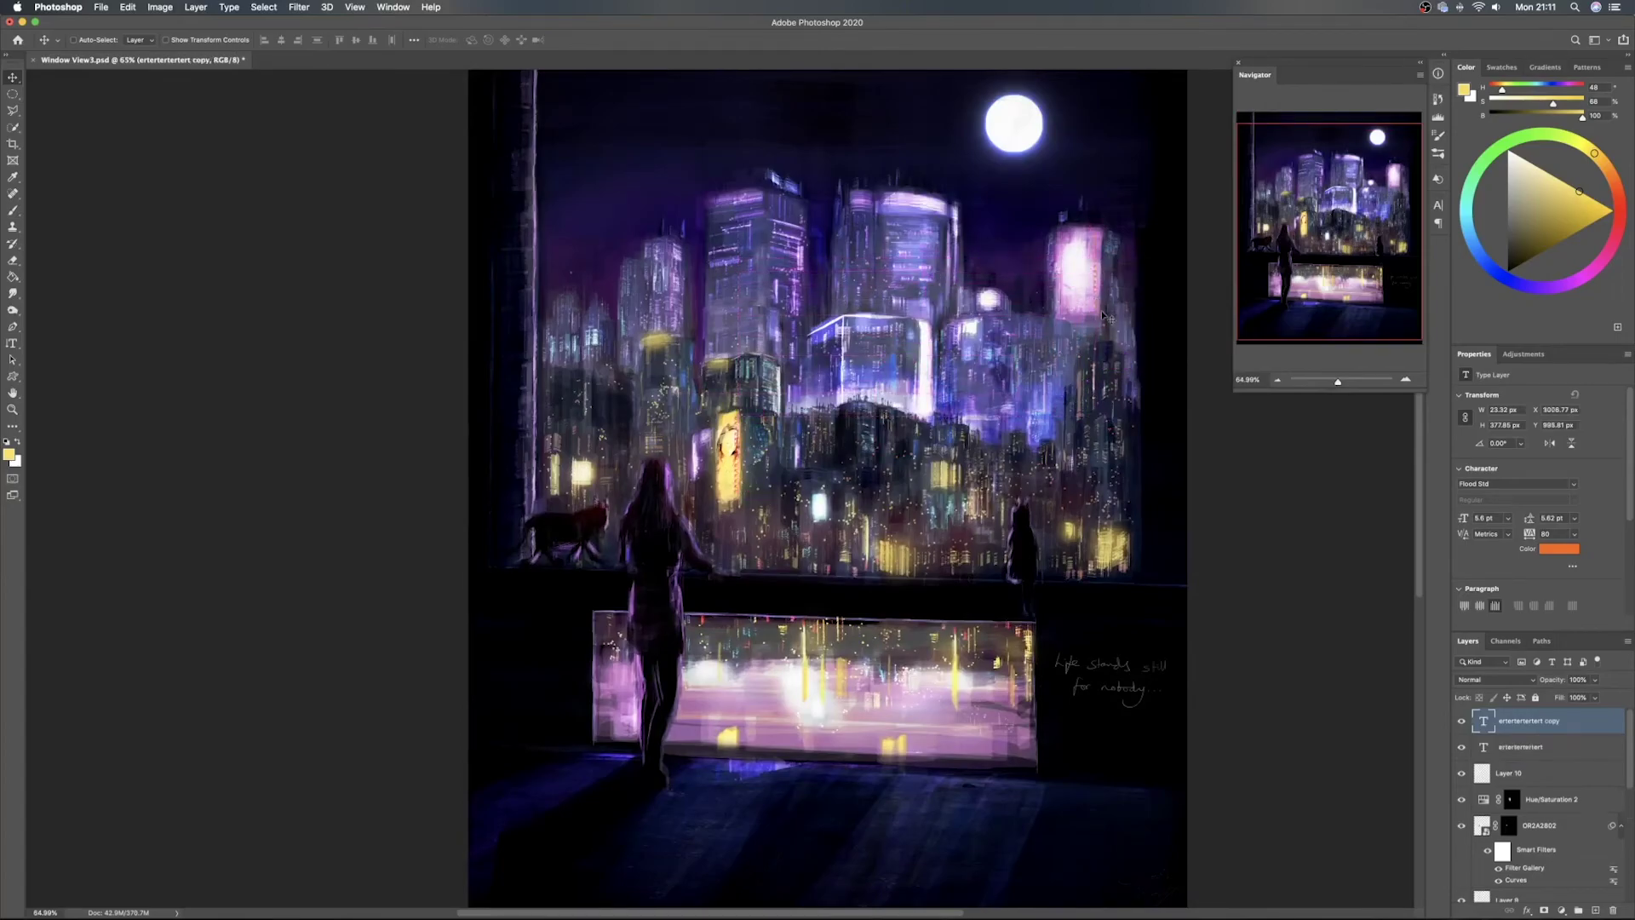
key("super+t")
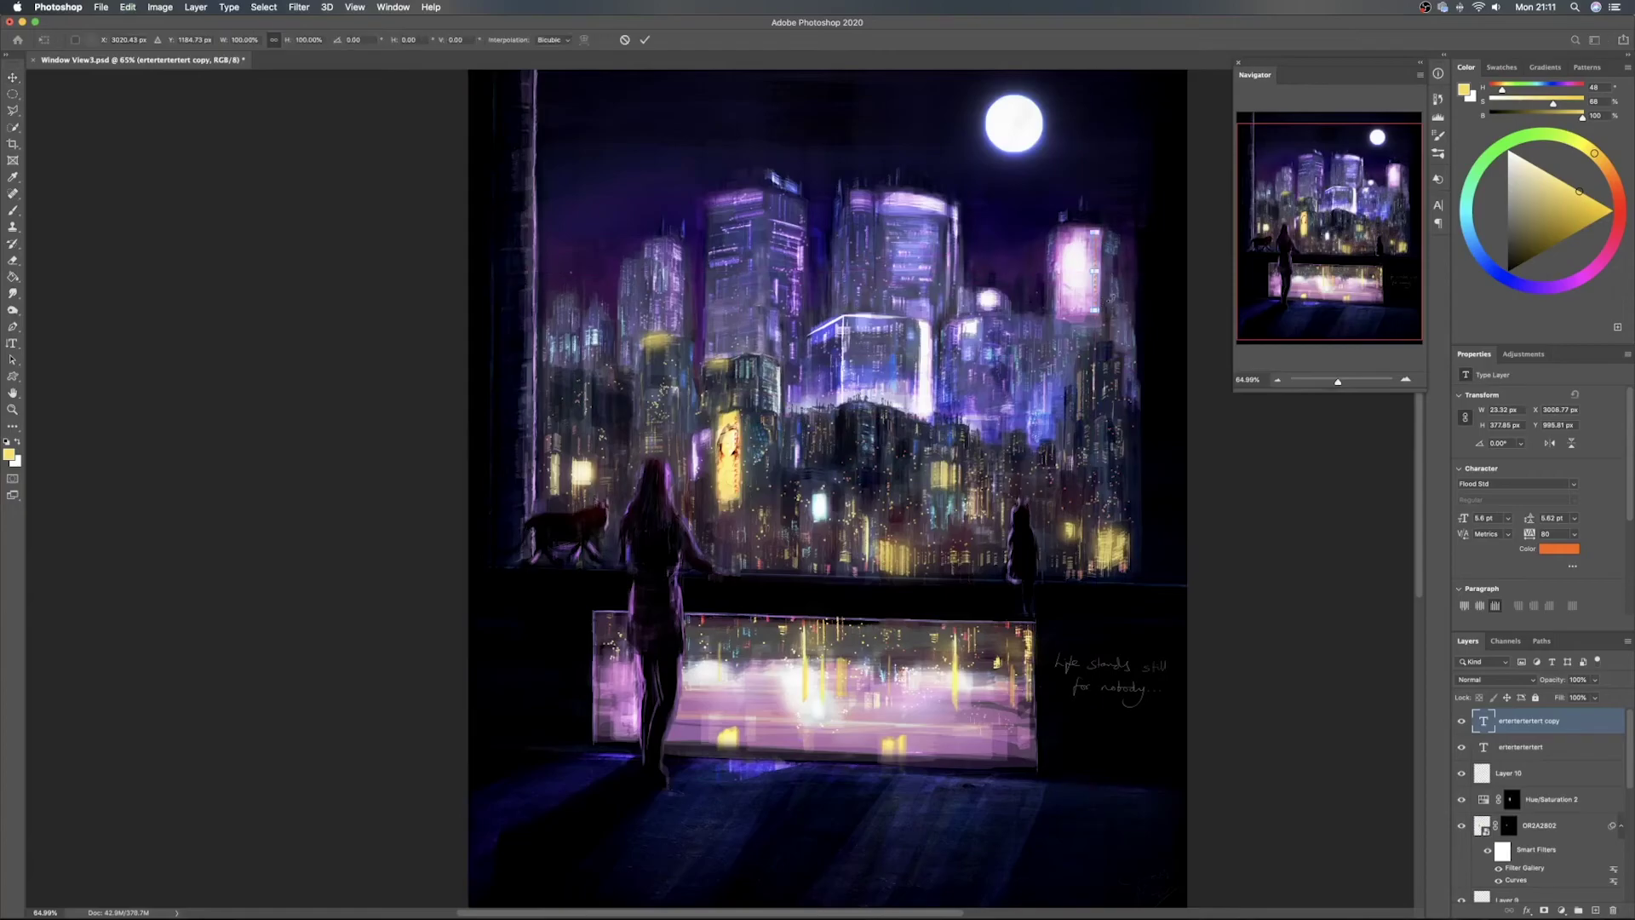
left_click_drag(1113, 281, 1118, 587)
key("Return")
key("super+t")
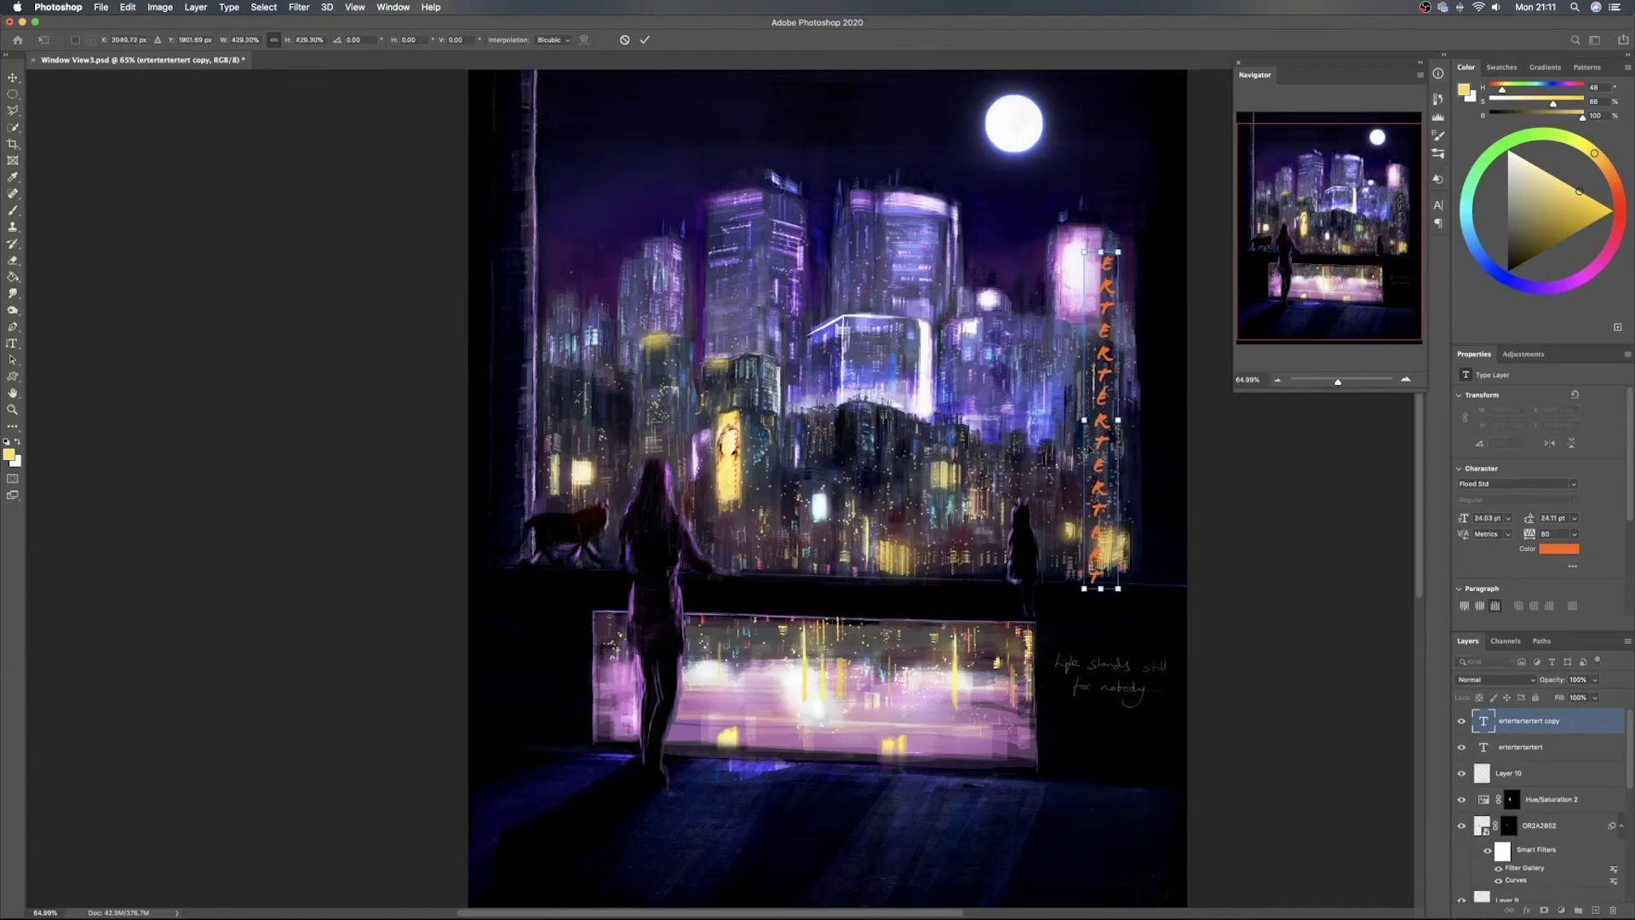
key("Return")
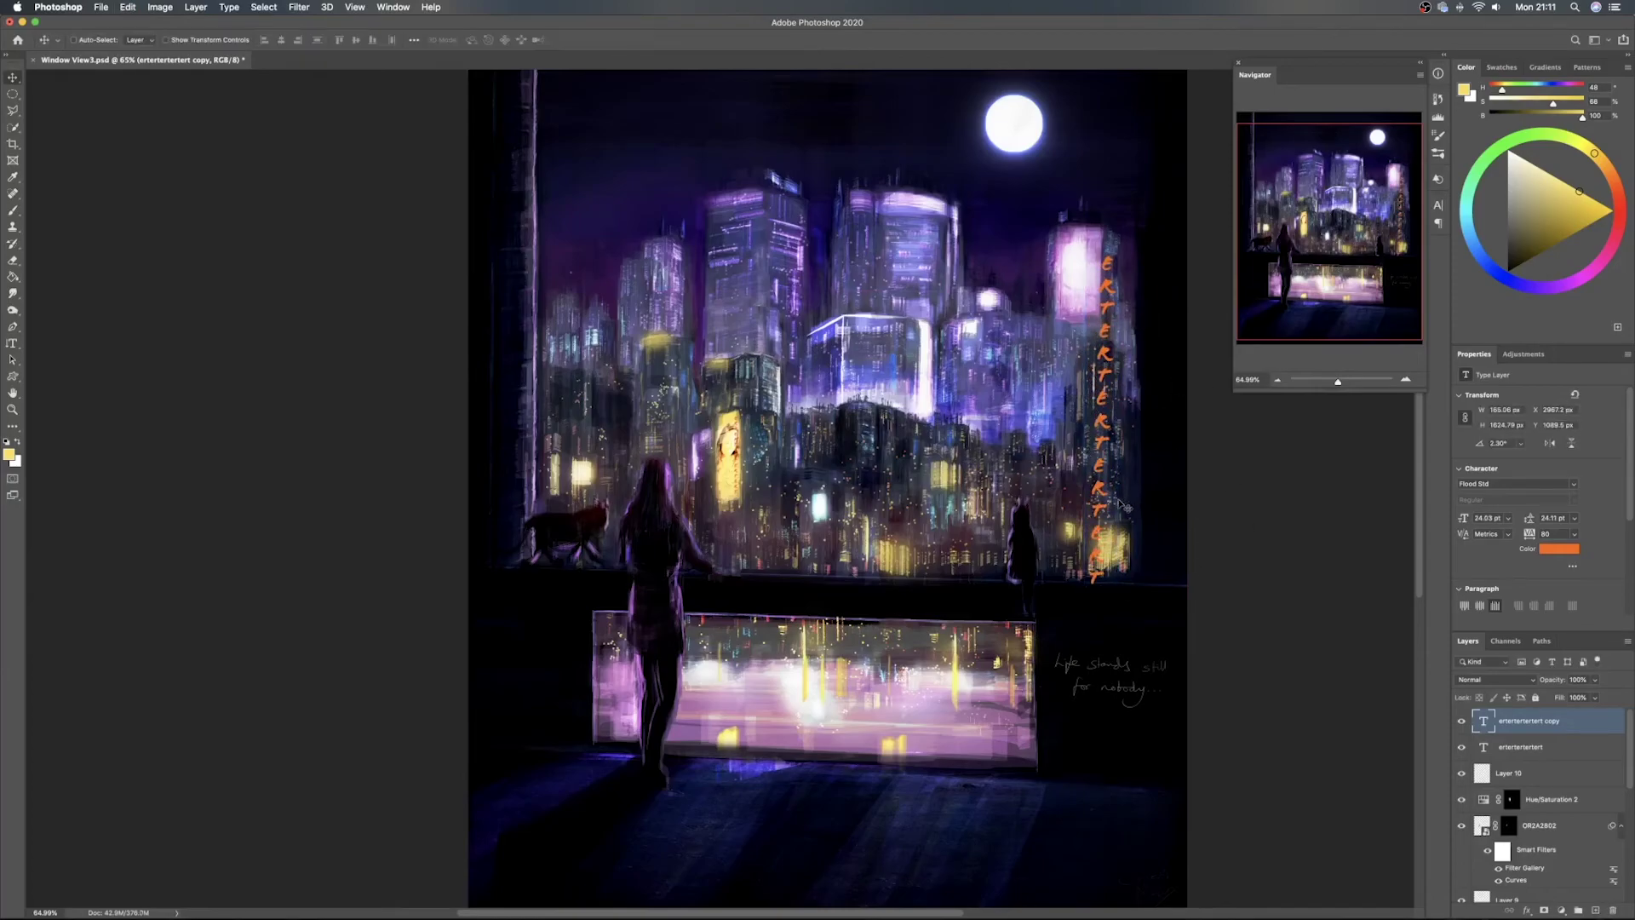
Rasterize the enlarged text copy and erase everything below its first five letters
right_click(1590, 728)
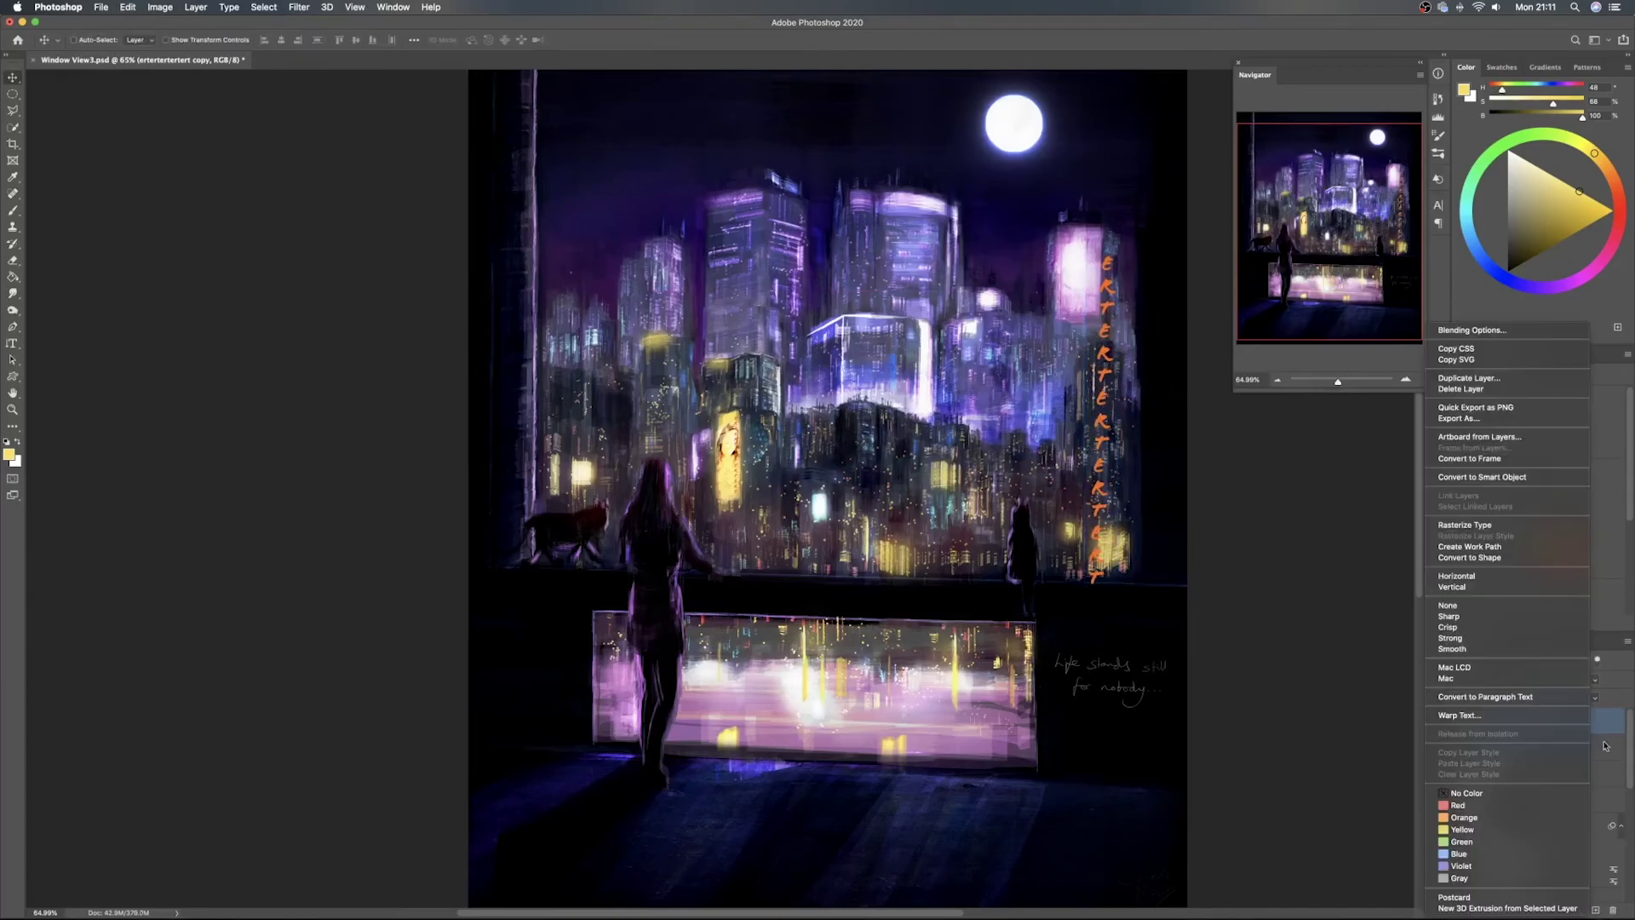
left_click(1515, 528)
key("e")
left_click_drag(1109, 370, 1093, 592)
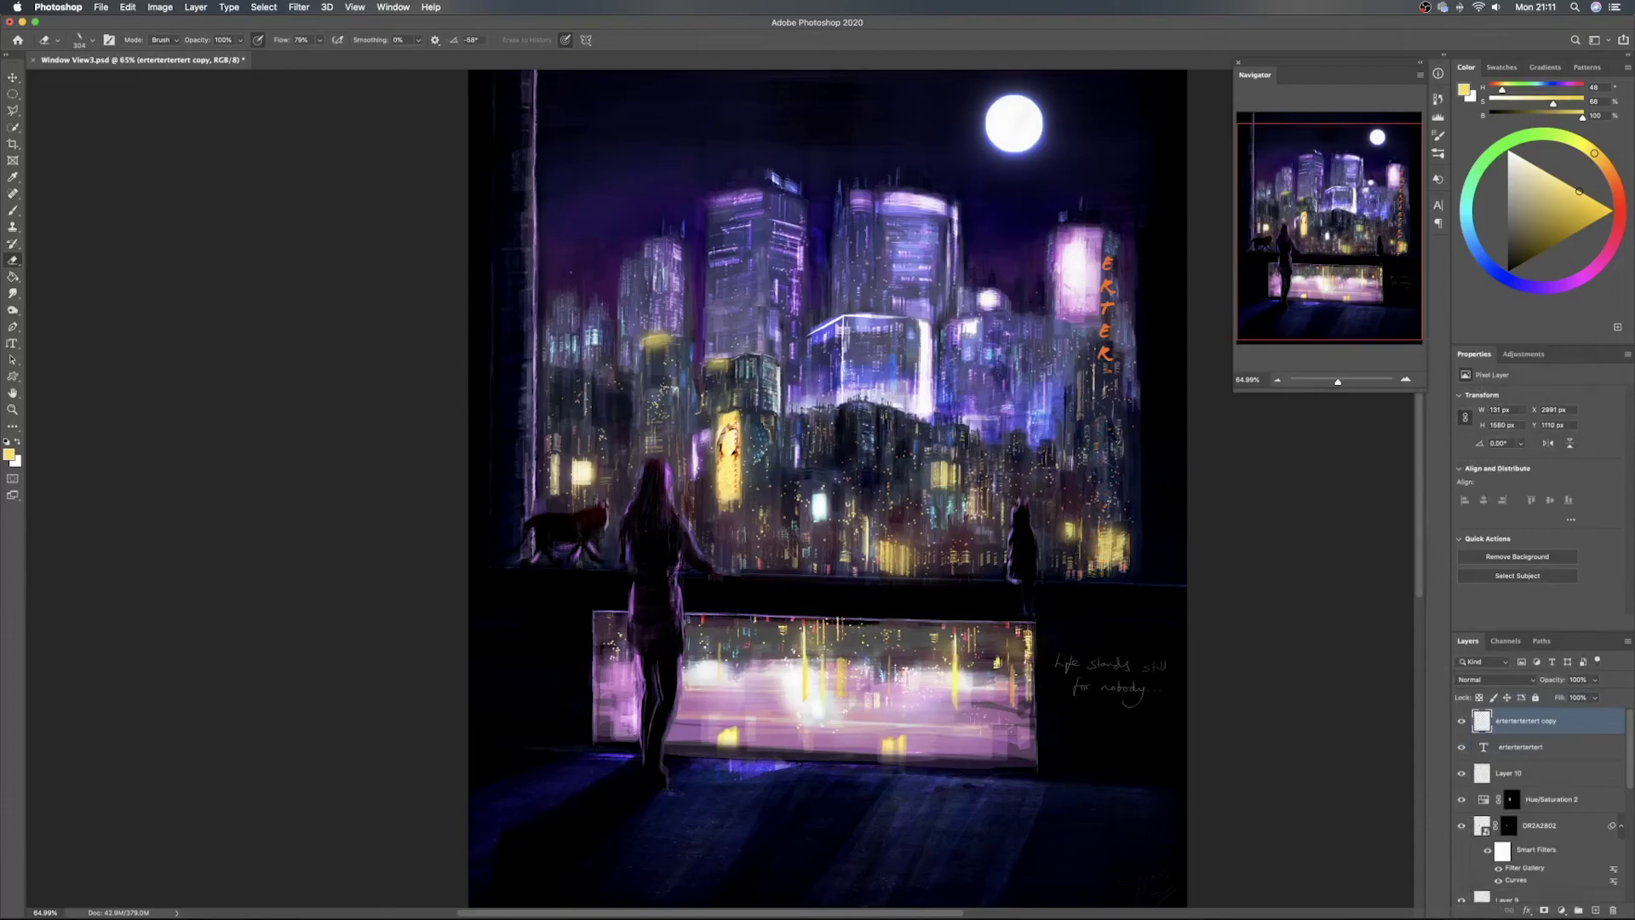
Move the remaining "ERTER" letters onto the glowing pink sign and scale them down to fit its height
key("v")
left_click_drag(1099, 345, 1094, 311)
key("super+t")
left_click_drag(1104, 230, 1093, 277)
key("Return")
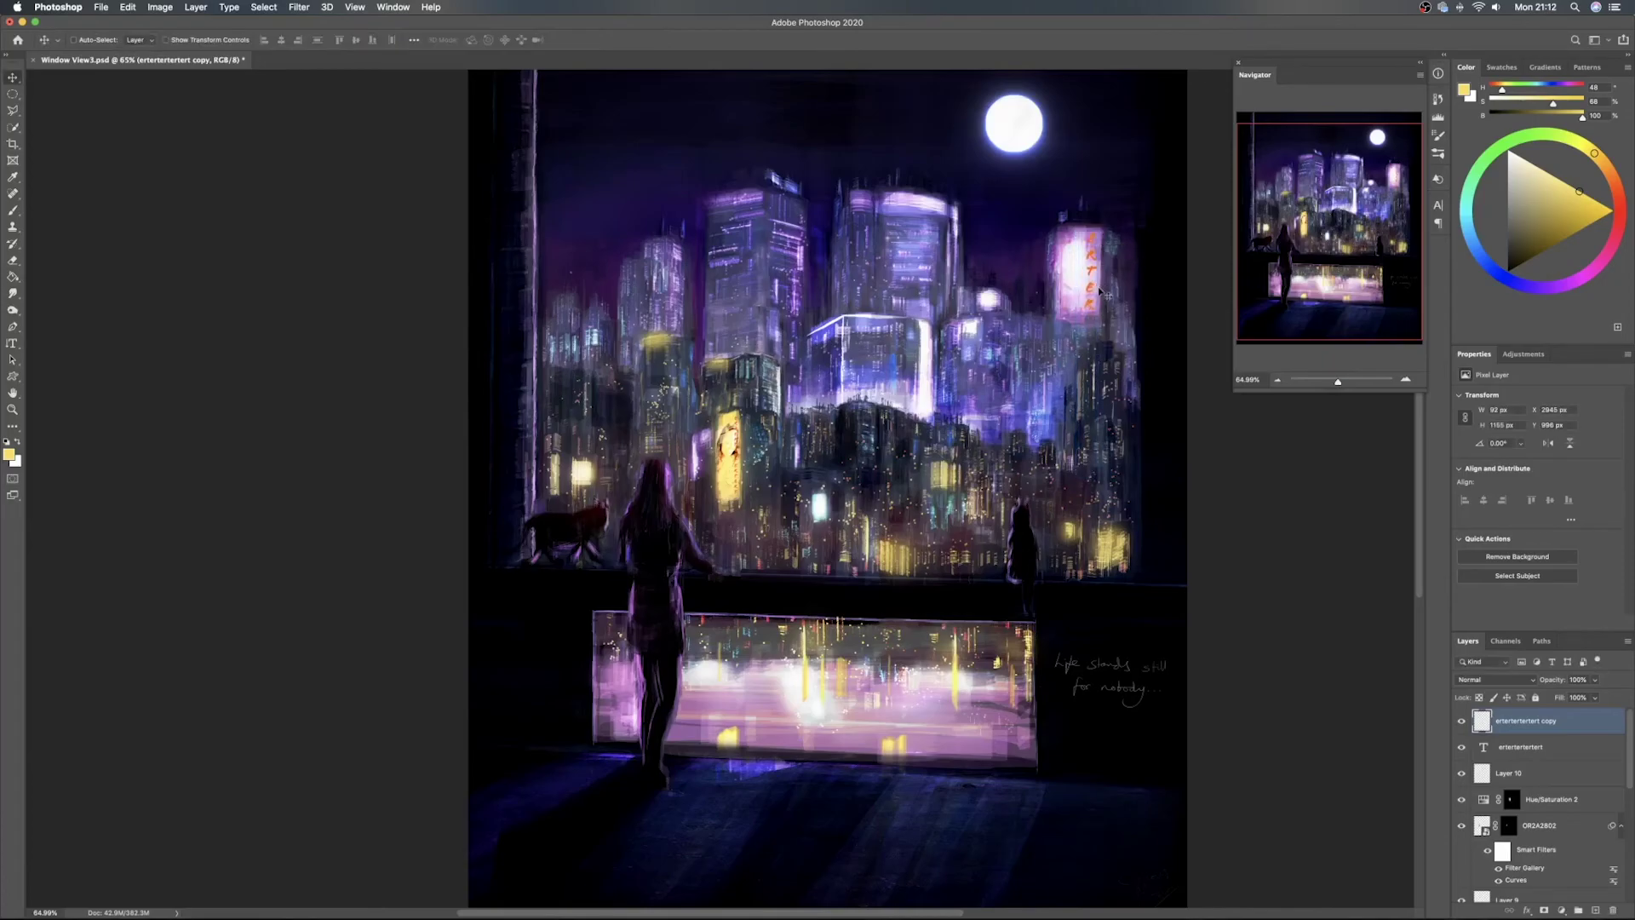
Open the Filter Gallery for the sign letters, try Paint Daubs with a larger brush size and higher sharpness, and preview Cutout
left_click(269, 11)
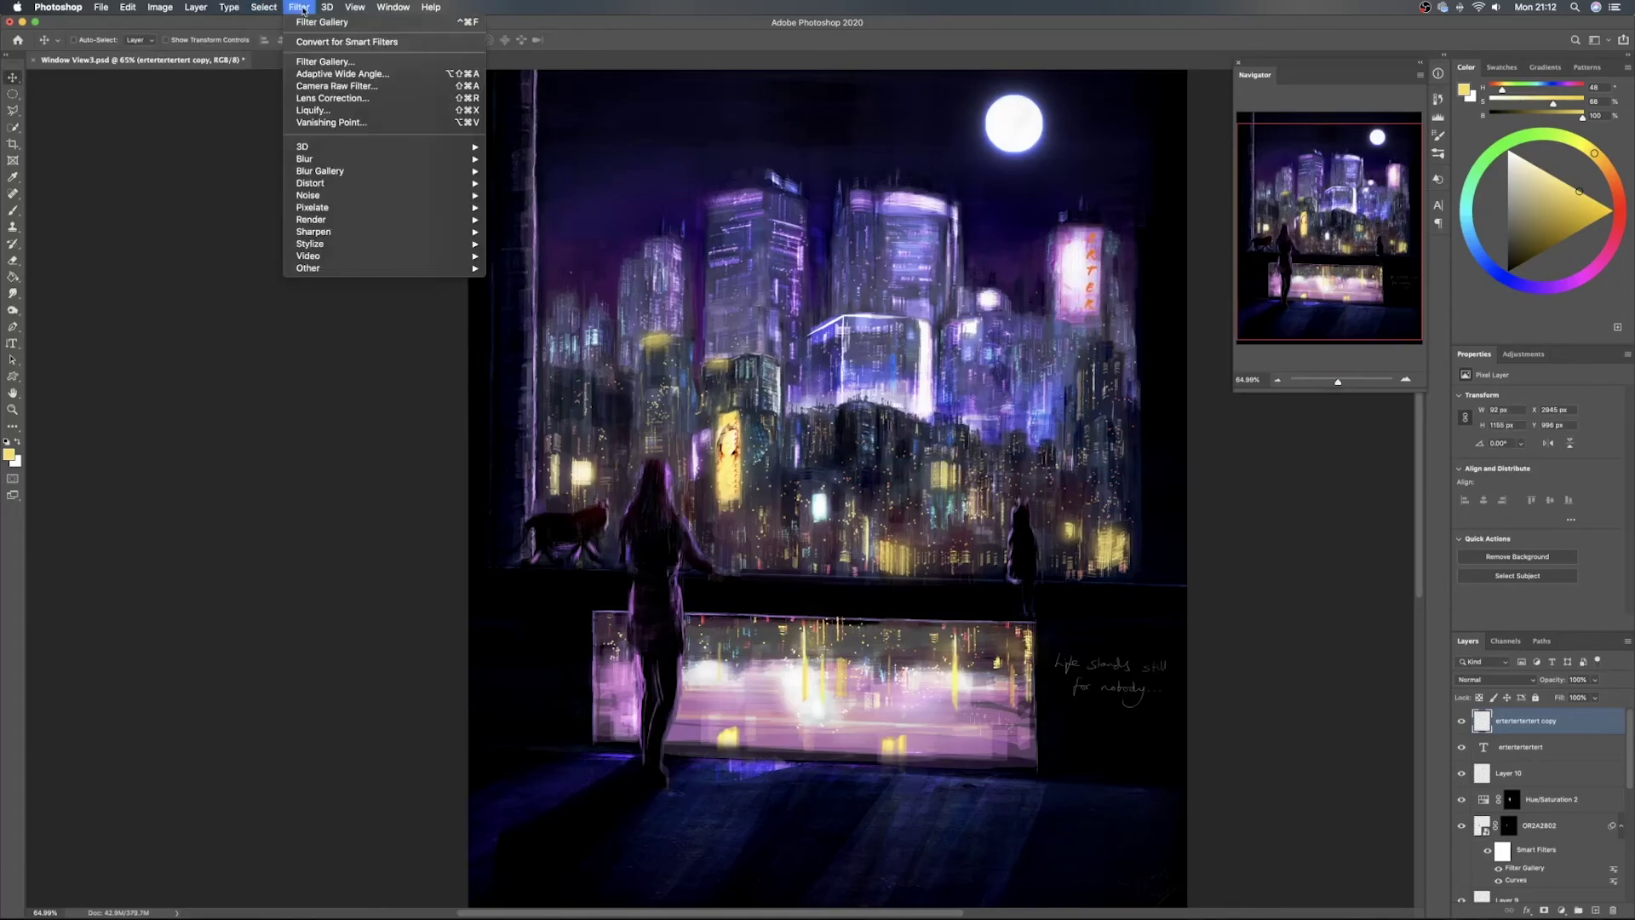
left_click(324, 62)
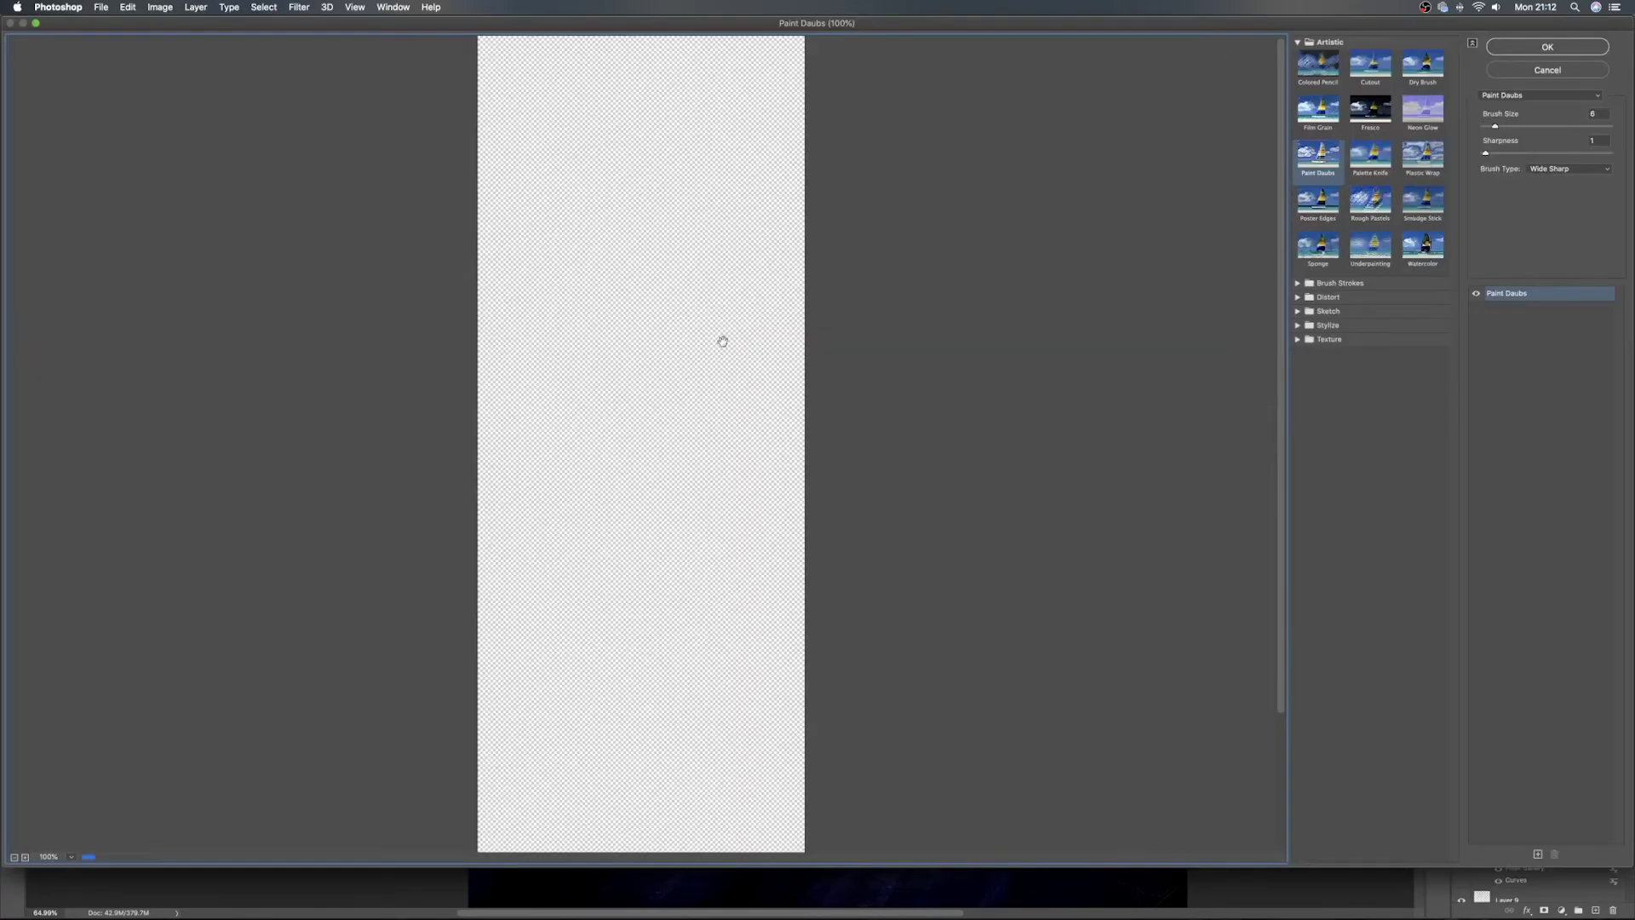
left_click(1565, 127)
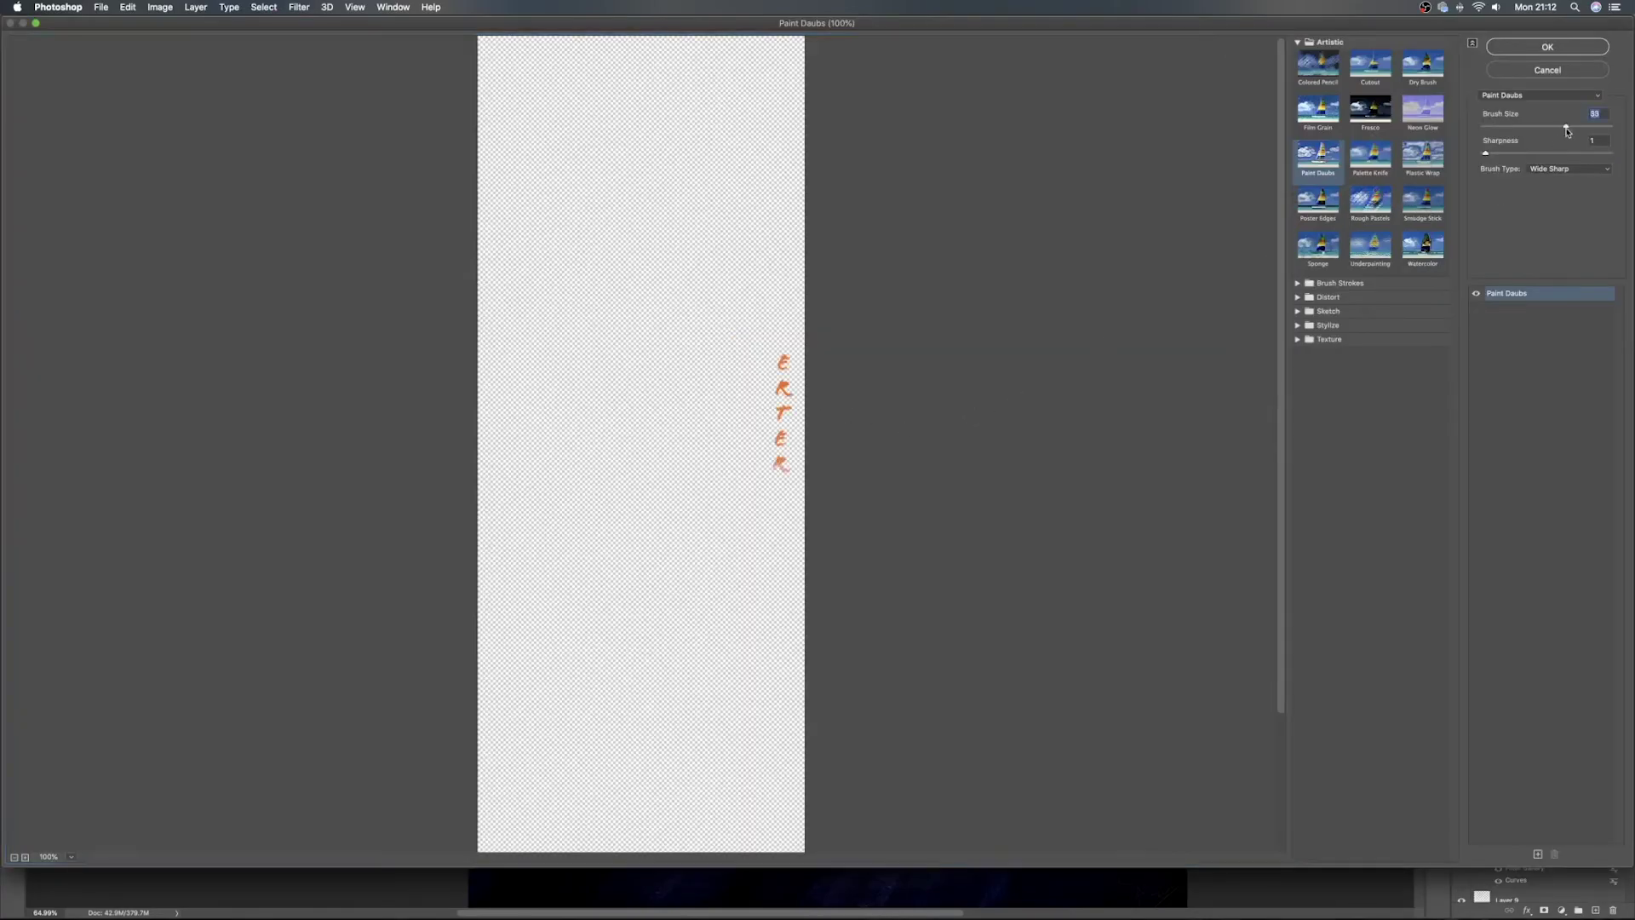
left_click(1553, 156)
left_click(1379, 72)
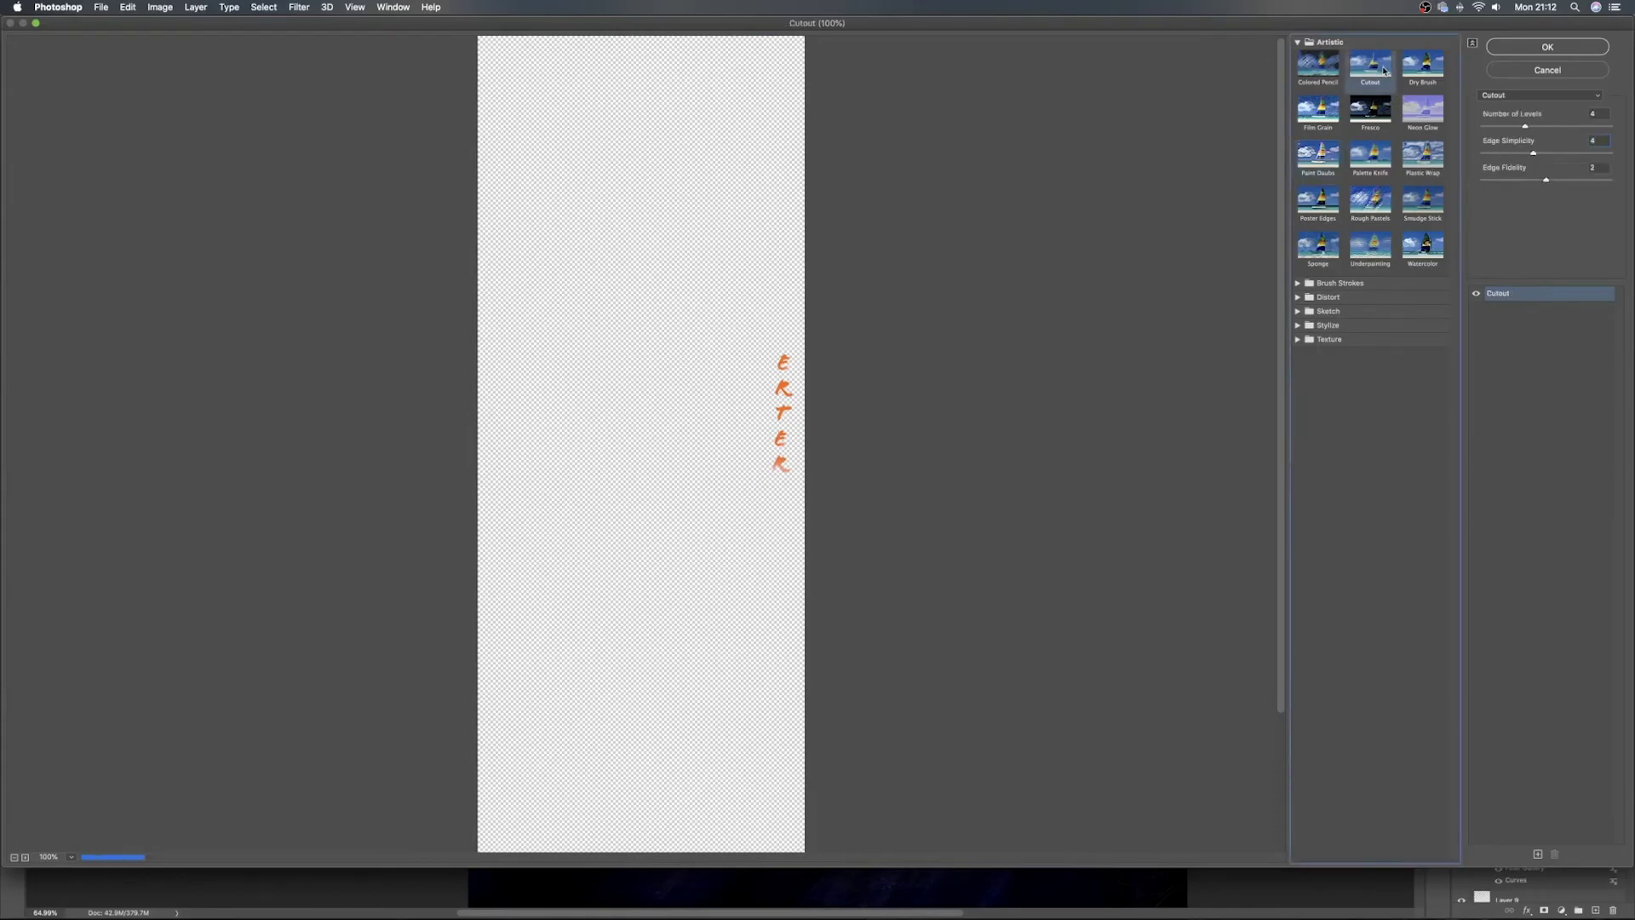
left_click(1526, 128)
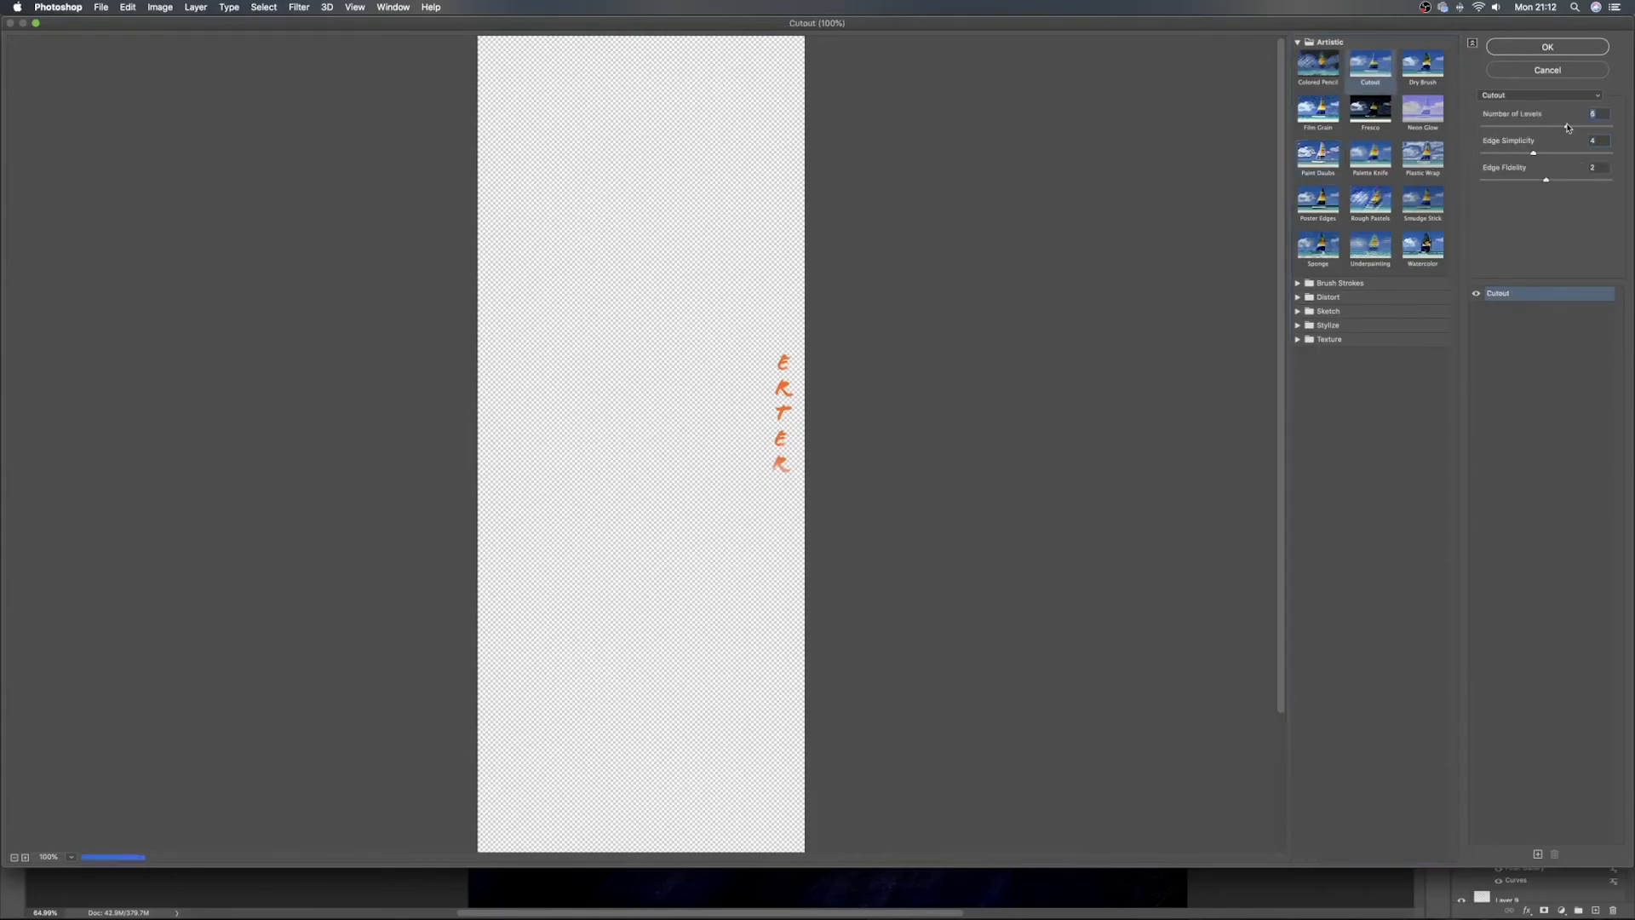
left_click(1372, 157)
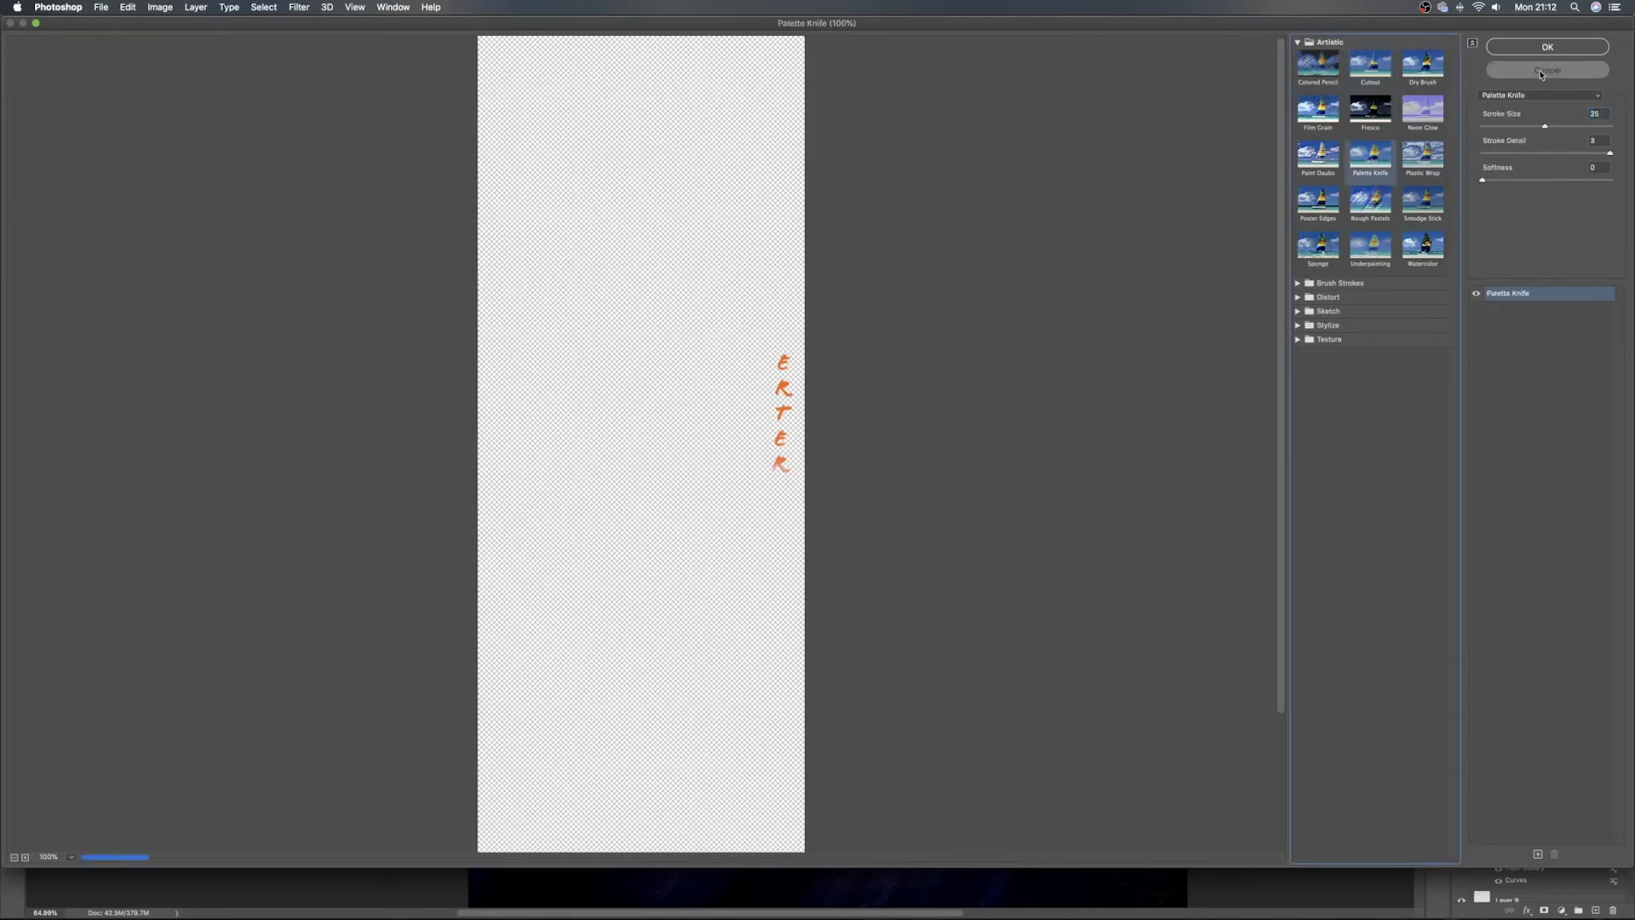
left_click(1547, 70)
Apply the Mosaic filter with a very small cell size to the rasterized text copy layer
left_click(299, 7)
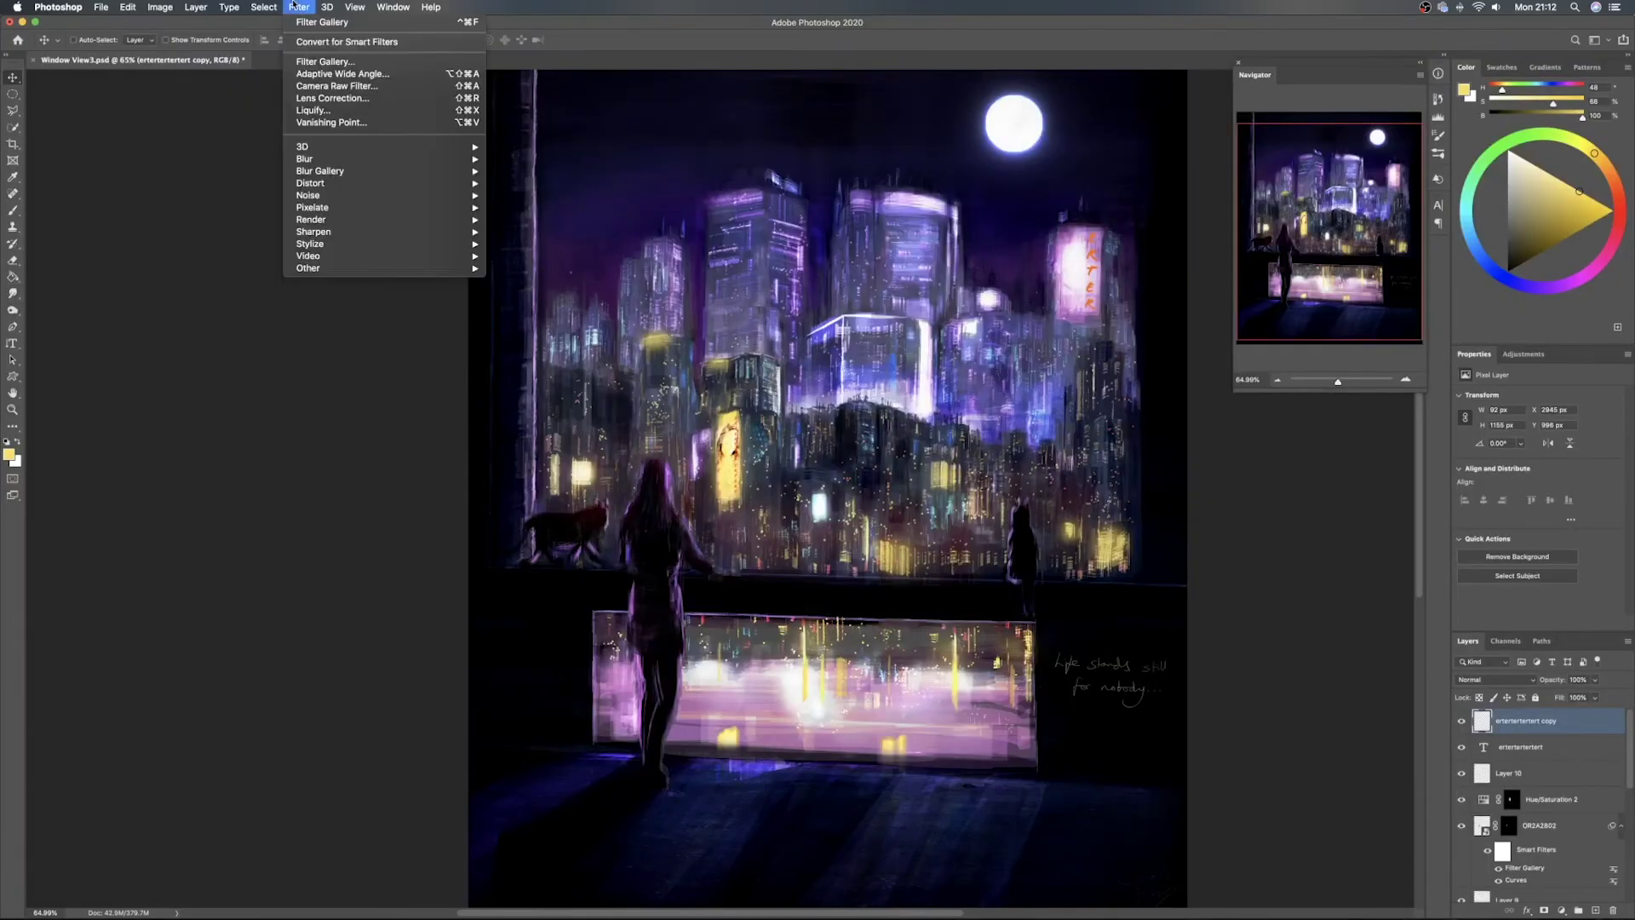
mouse_move(442, 197)
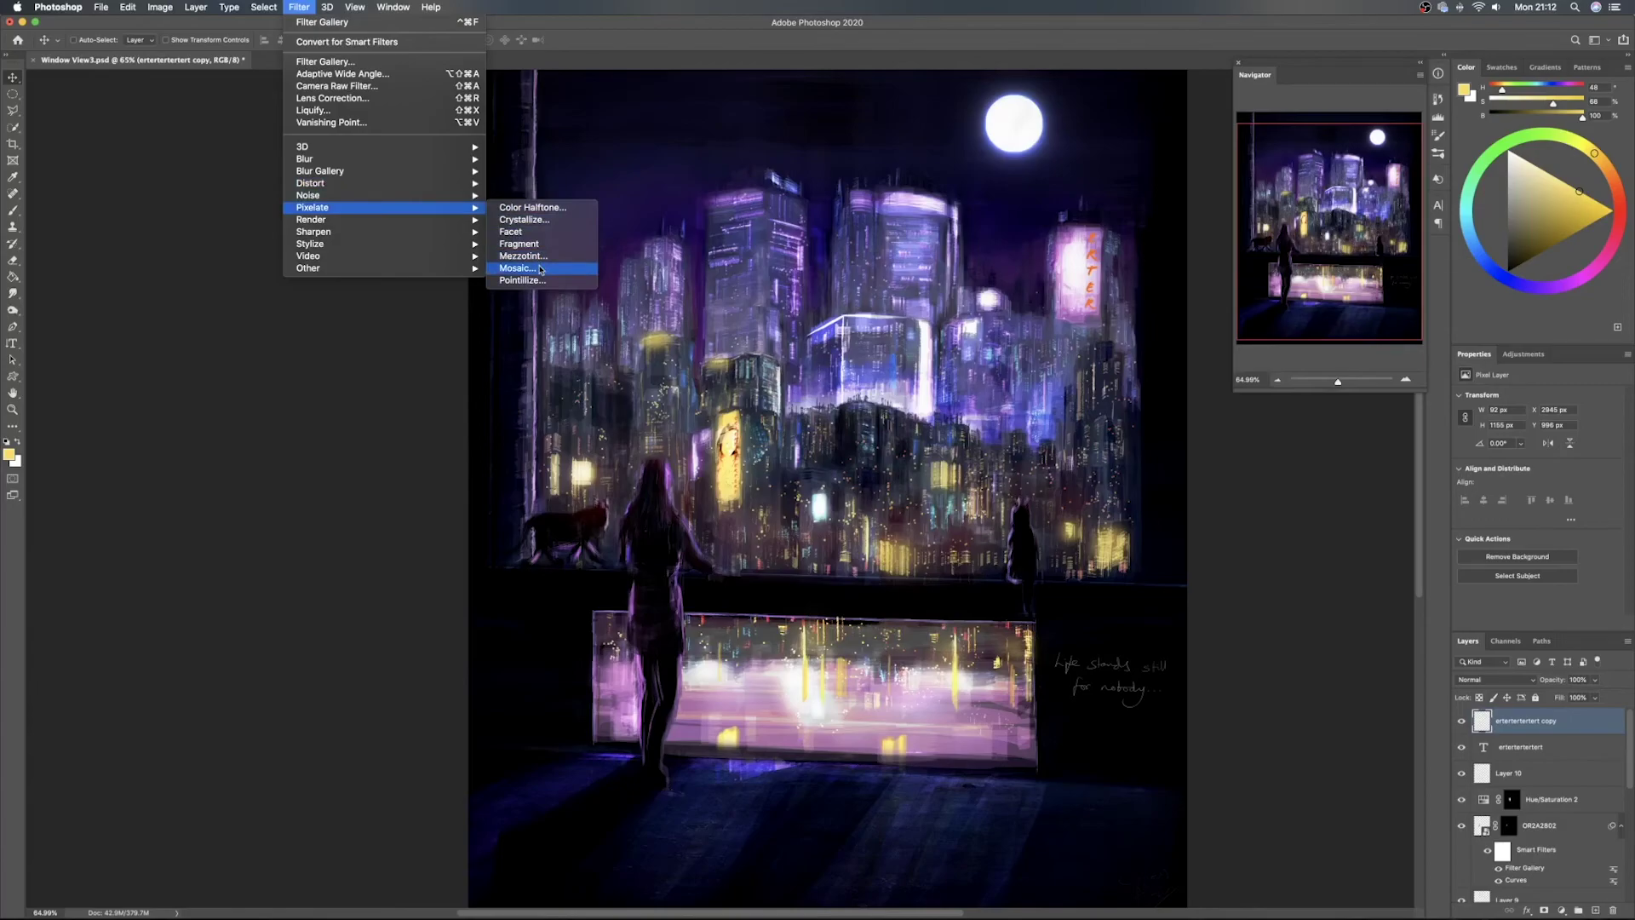
left_click(539, 269)
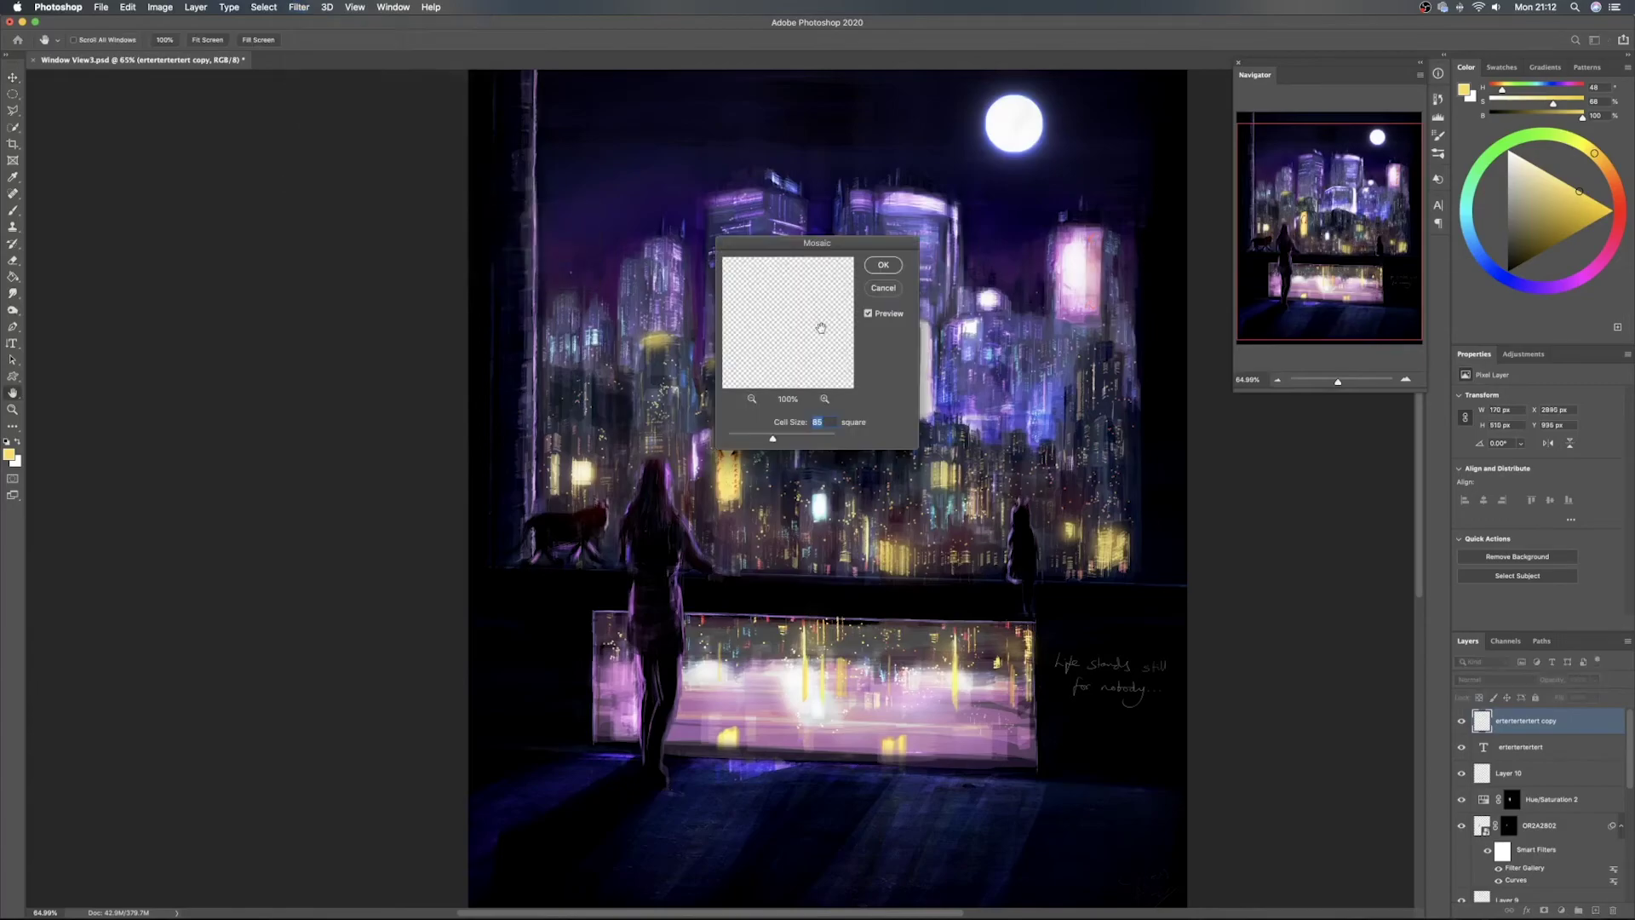
left_click(739, 438)
left_click_drag(749, 439, 729, 439)
left_click(883, 266)
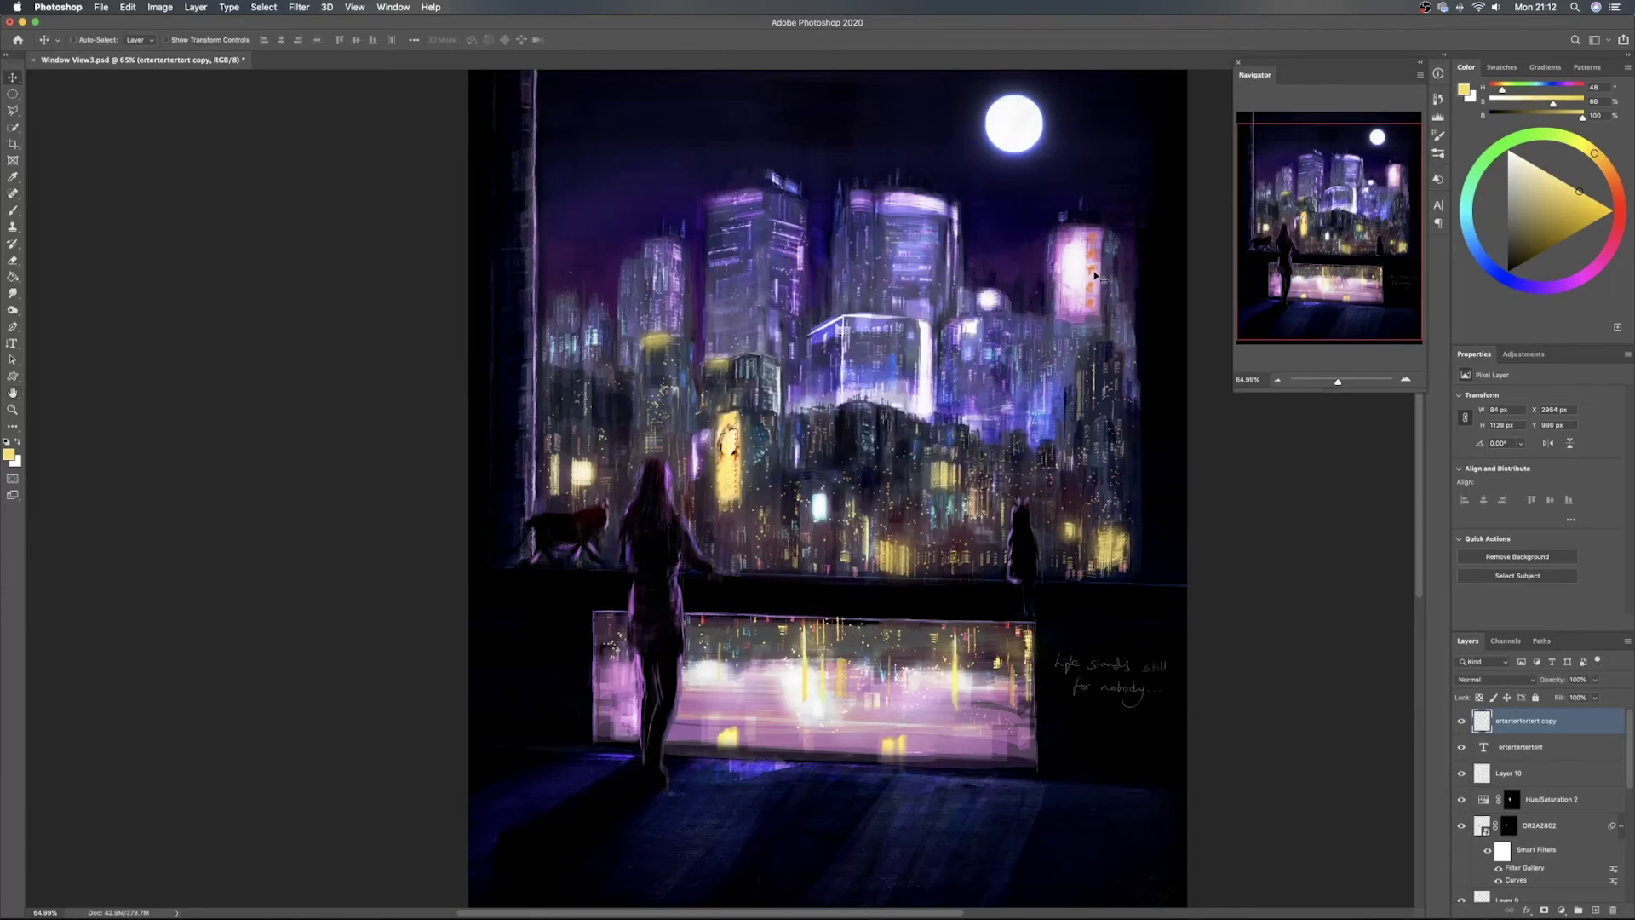
Scale the text copy down to about 43 × 579 px on the pink-lit tower and set its blend mode to Color Dodge
key("super+t")
mouse_move(1100, 230)
left_mouse_down()
mouse_move(1096, 341)
mouse_move(1096, 271)
mouse_move(1095, 303)
left_mouse_up()
key("Return")
left_click(1494, 681)
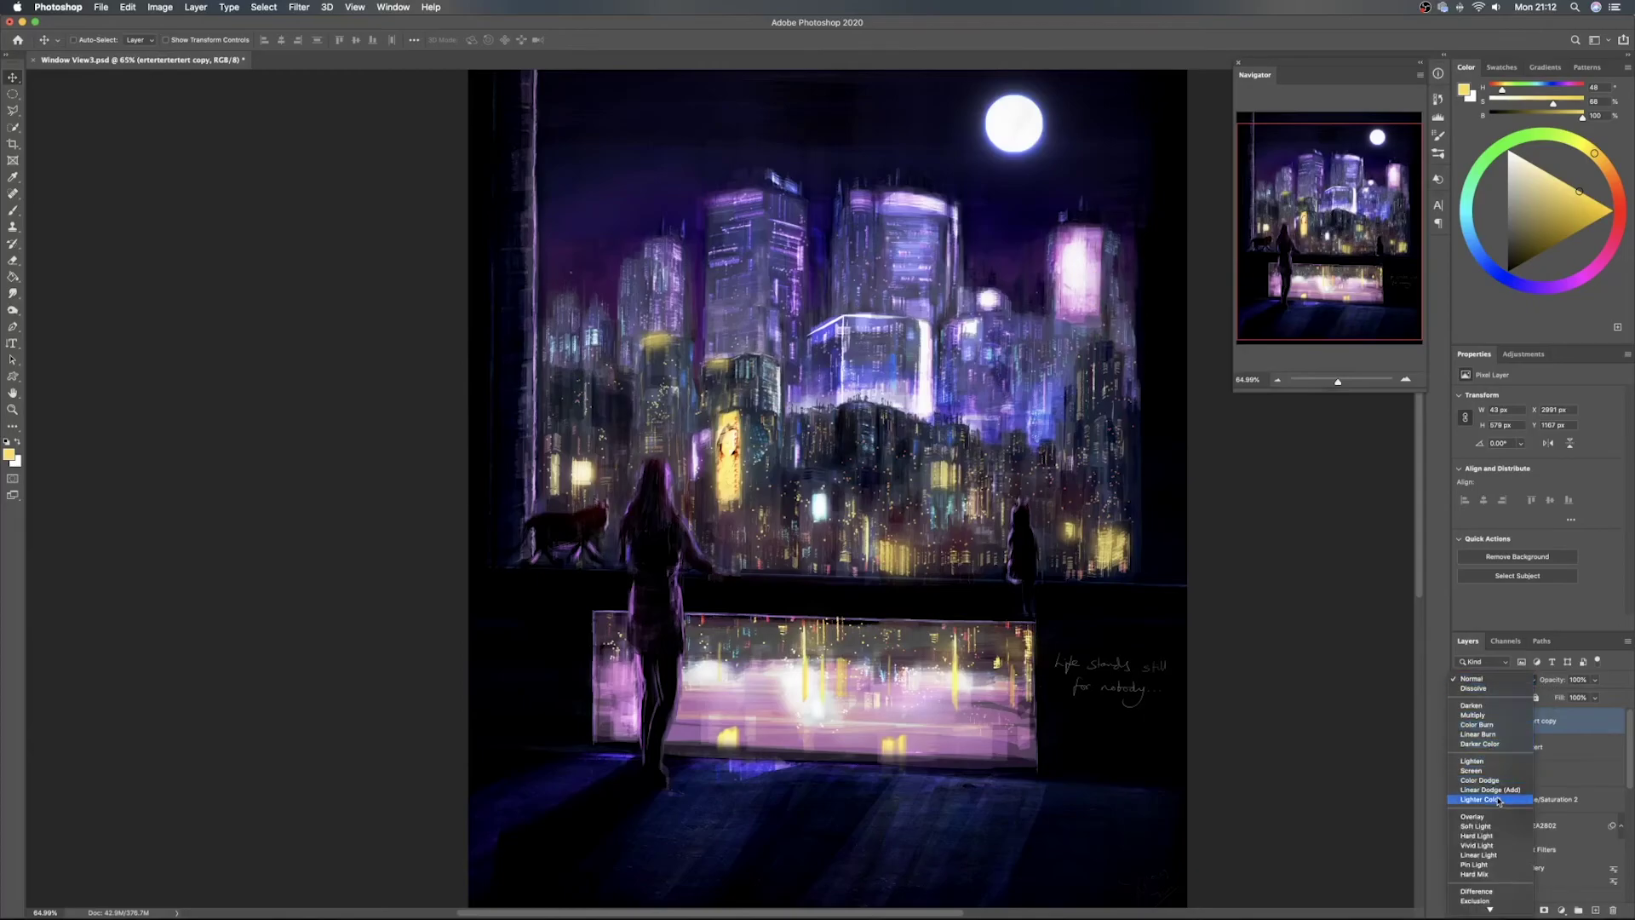
left_click(1500, 782)
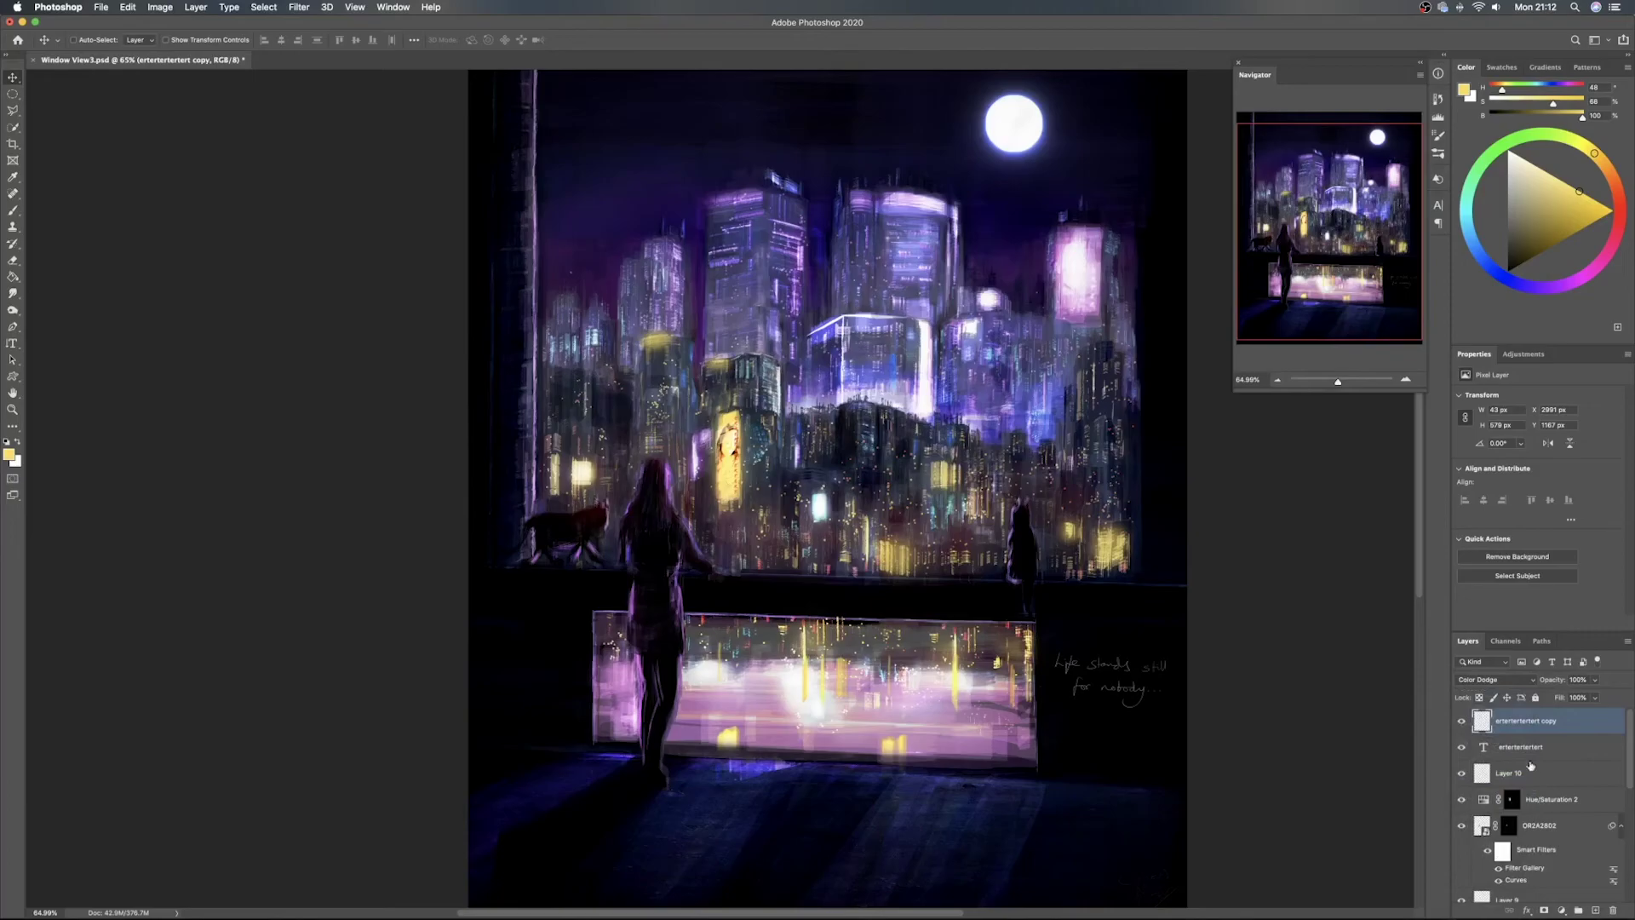
Change the original text layer's color to white and move the text onto the yellow billboard
left_click(1572, 750)
left_click(1500, 680)
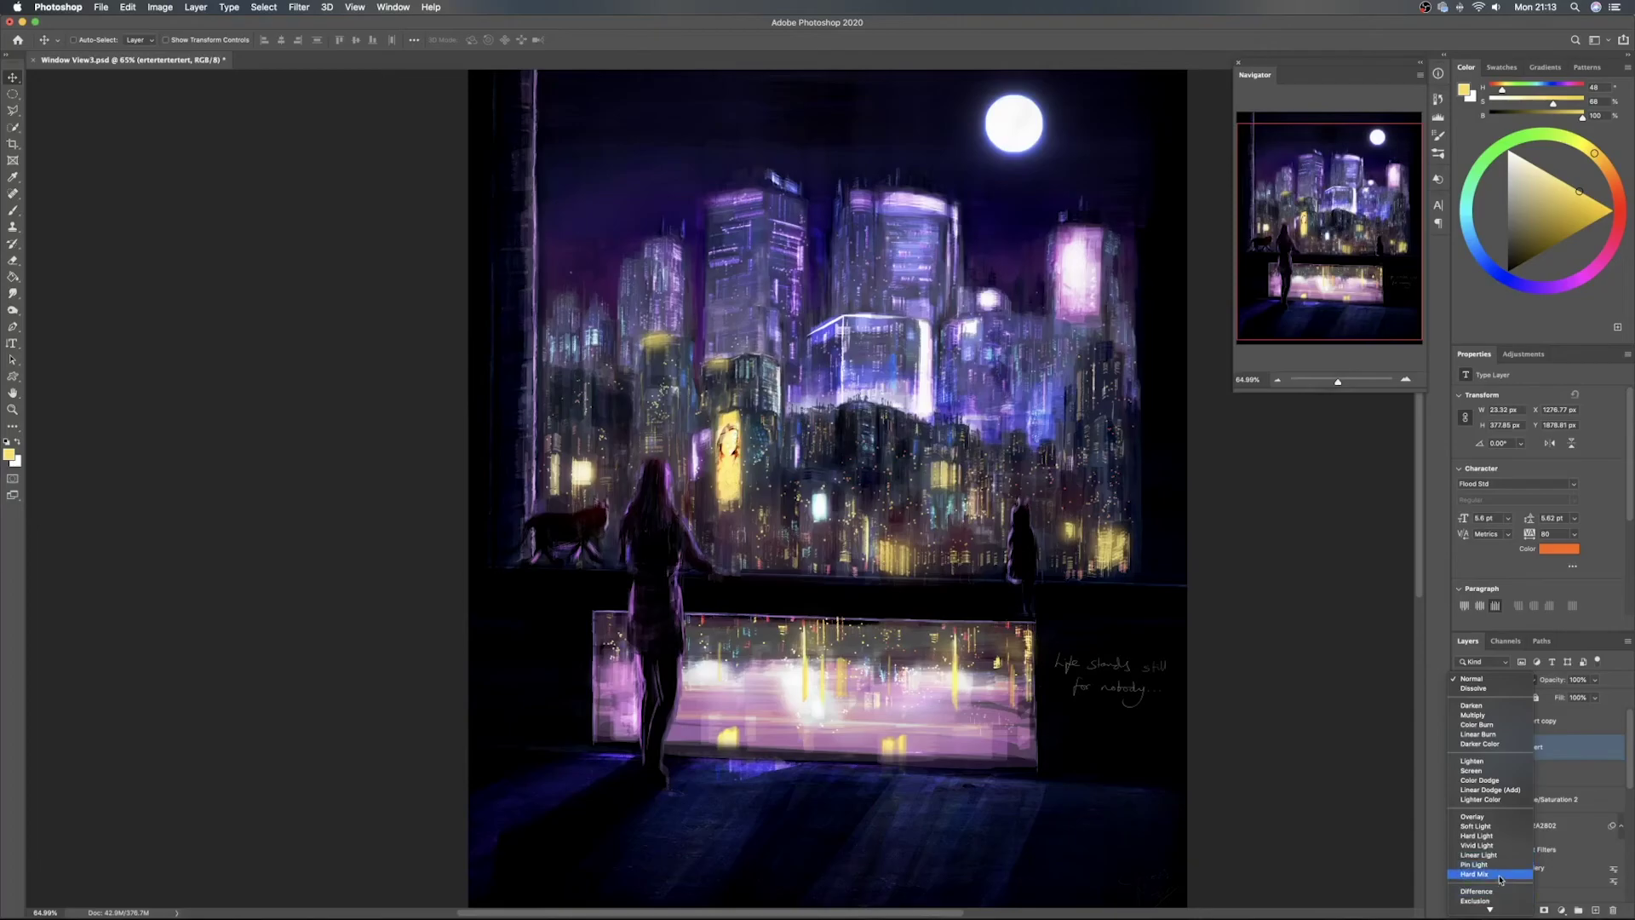
left_click(1569, 749)
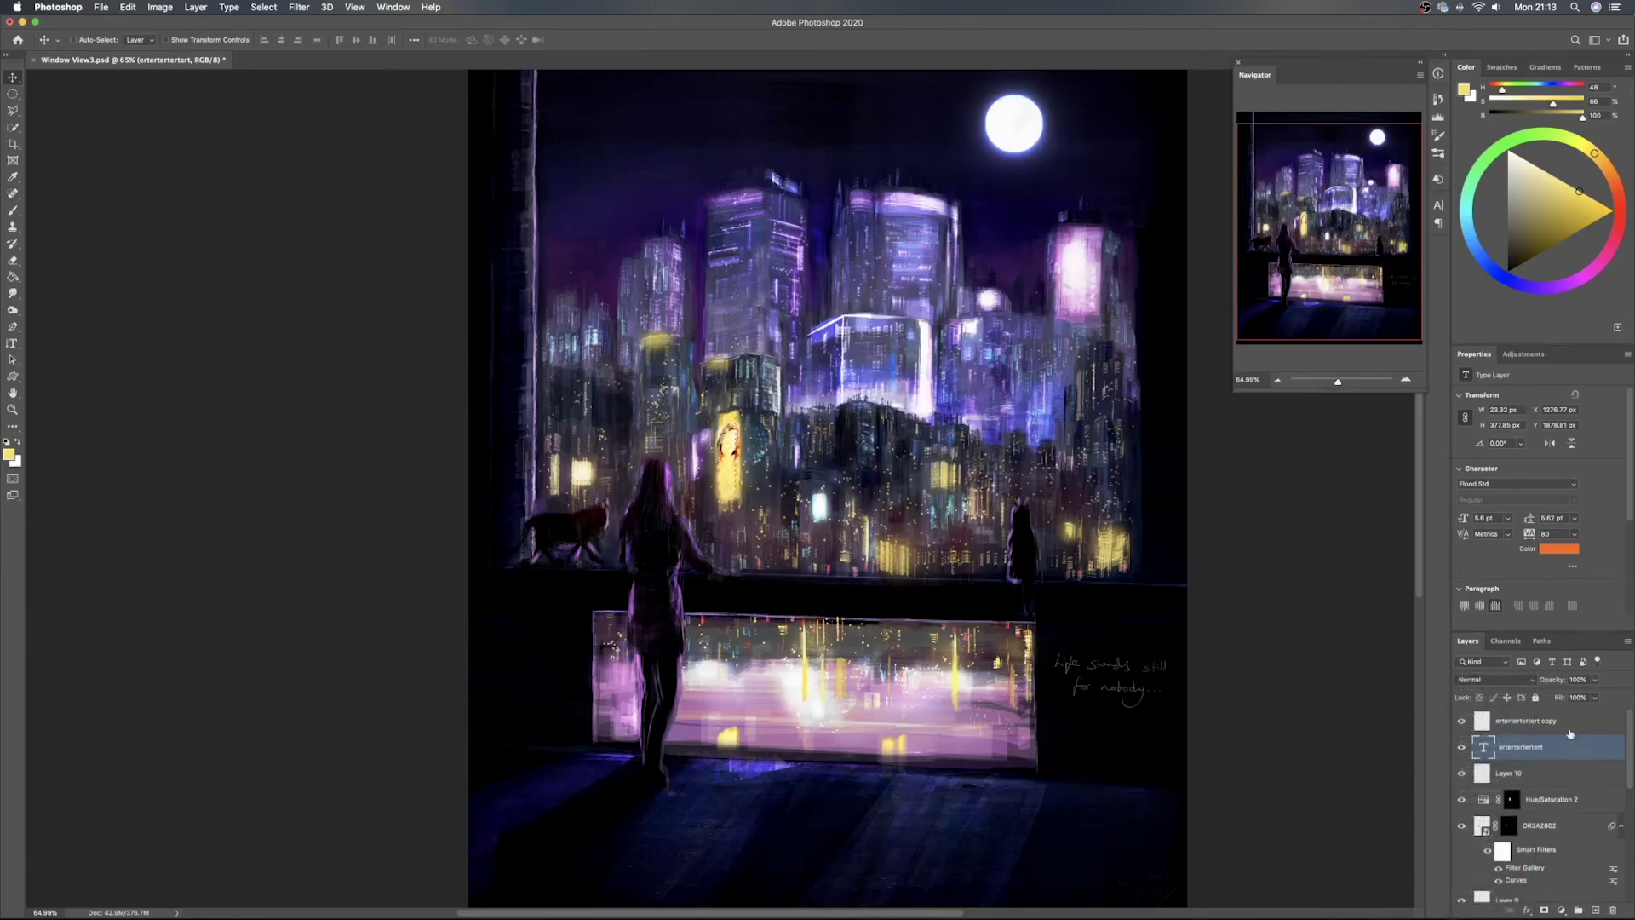
left_click(1556, 555)
left_click_drag(1143, 411, 935, 325)
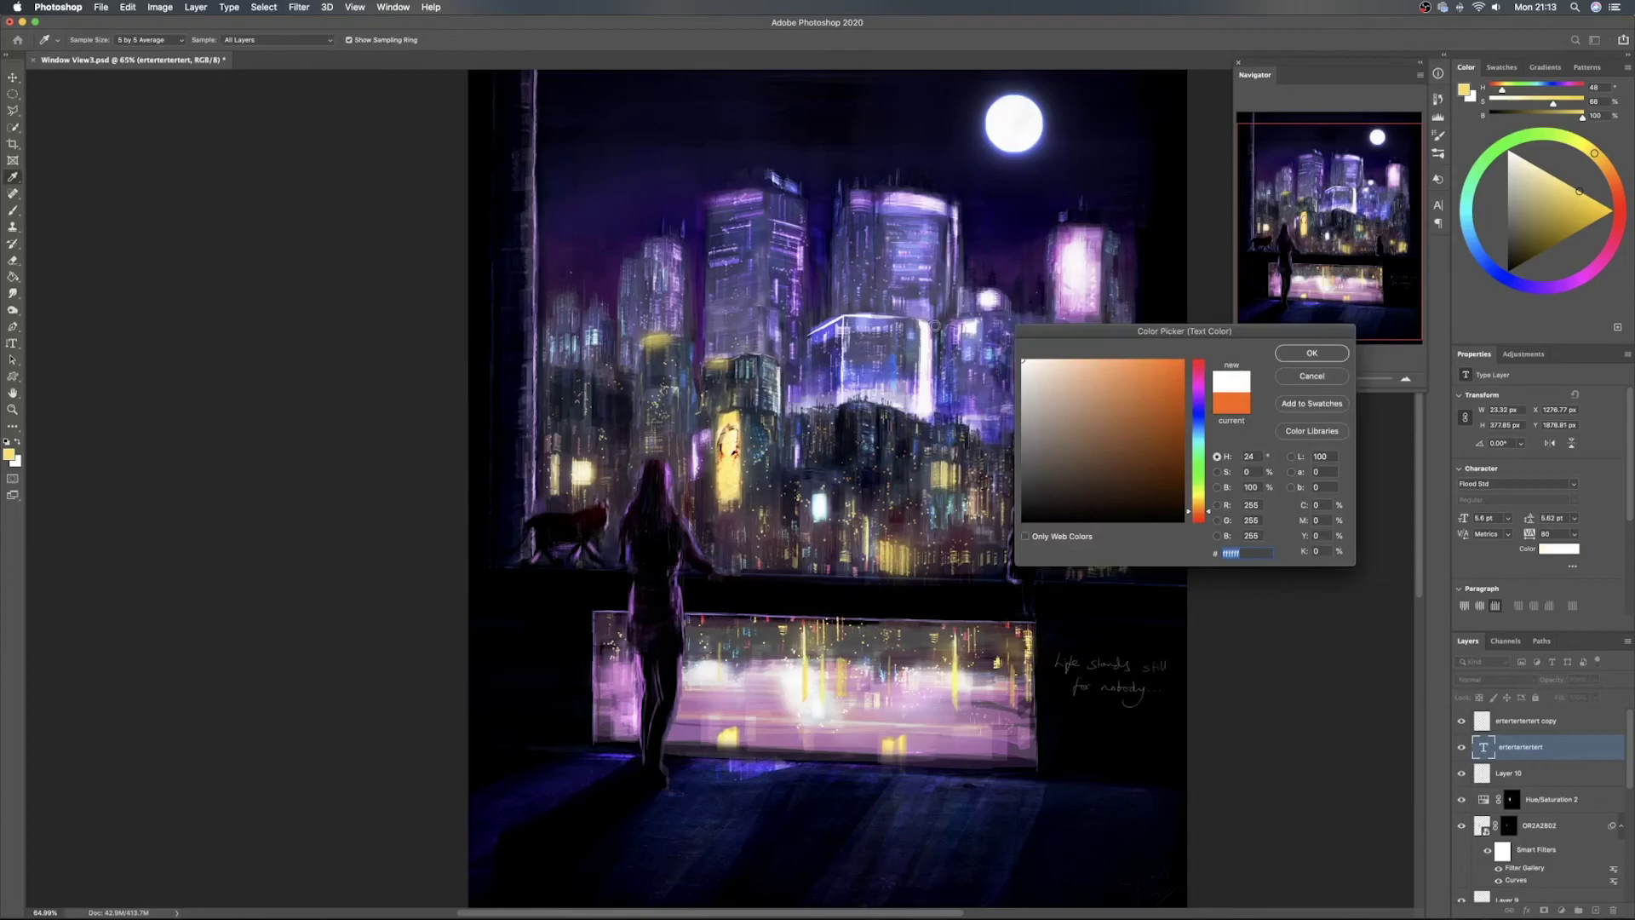
mouse_move(1099, 456)
left_mouse_down()
mouse_move(1209, 540)
mouse_move(1083, 446)
mouse_move(1079, 345)
mouse_move(1016, 343)
left_mouse_up()
left_click(1317, 352)
mouse_move(737, 483)
left_mouse_down()
mouse_move(736, 538)
mouse_move(724, 485)
mouse_move(738, 511)
left_mouse_up()
Try making the white text wider and shorter on the yellow billboard, and undo the transform and the move
key("super+t")
left_click_drag(726, 455, 731, 446)
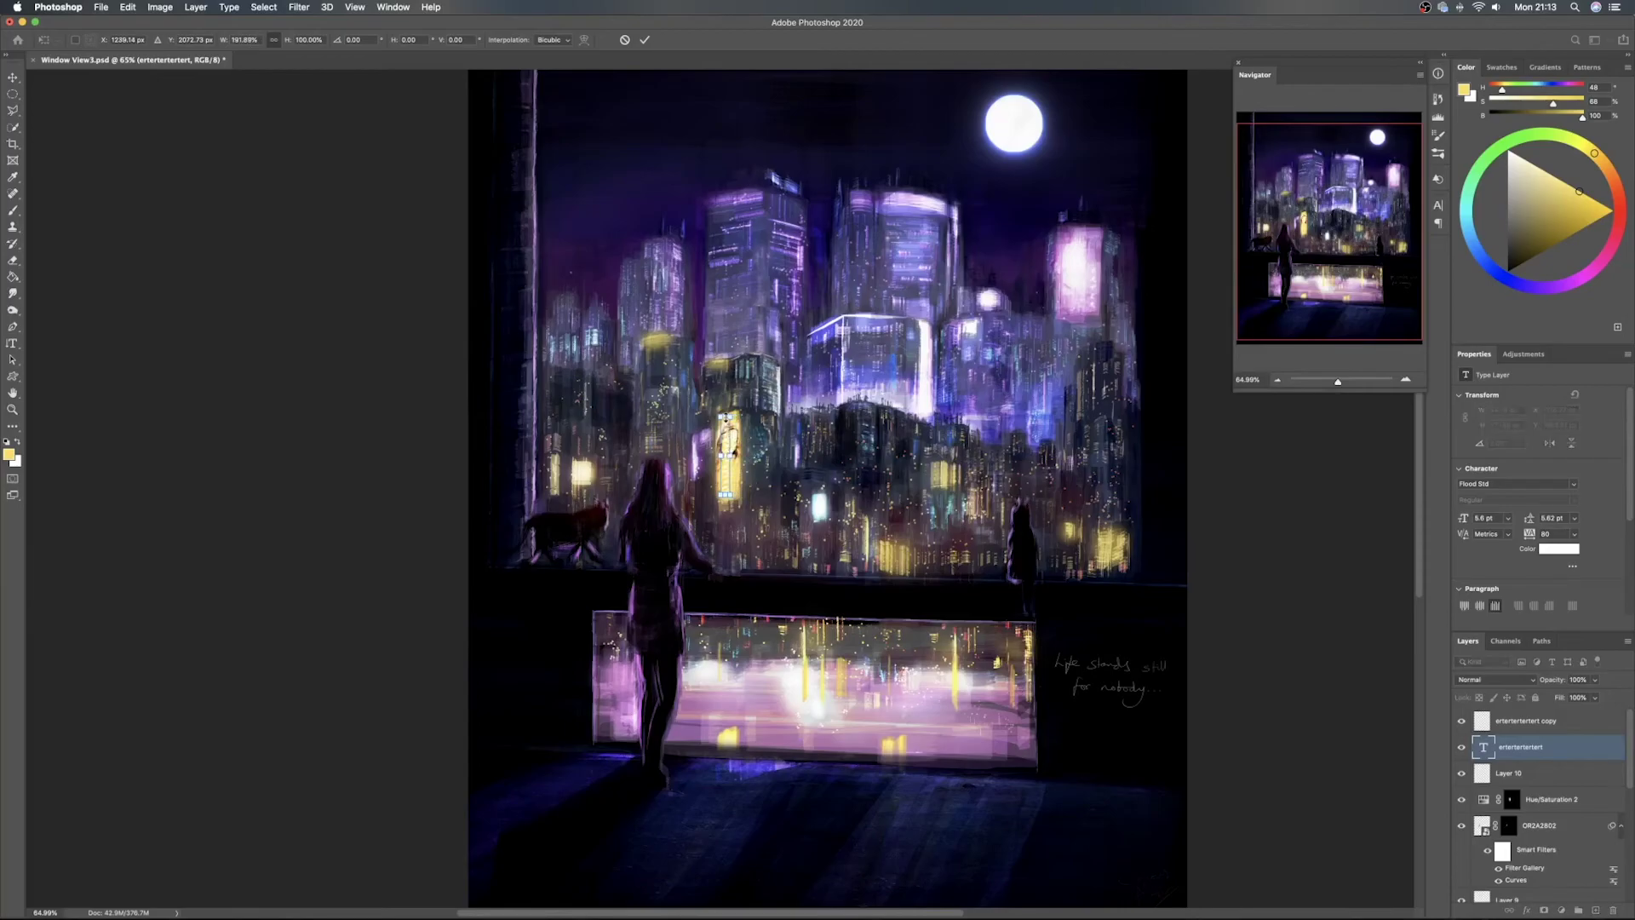
key("Return")
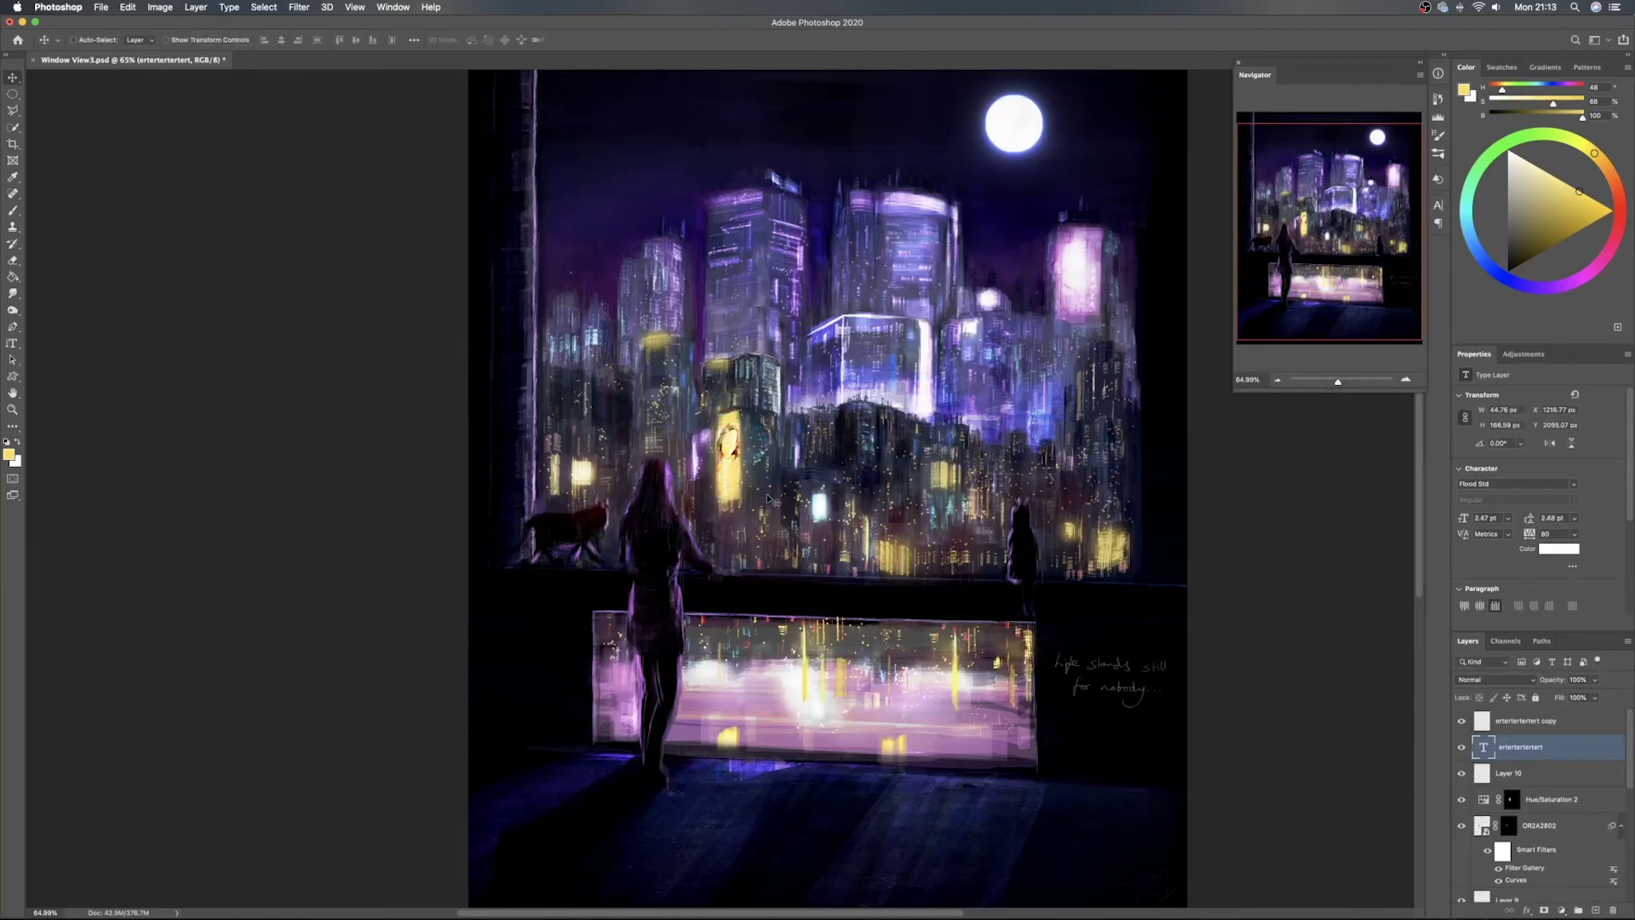
left_click_drag(730, 492, 735, 490)
key("super+z")
key("super+z")
Nudge the white text into place on the yellow billboard and save the document
left_click_drag(726, 486, 727, 487)
scroll(879, 541, "down", 3)
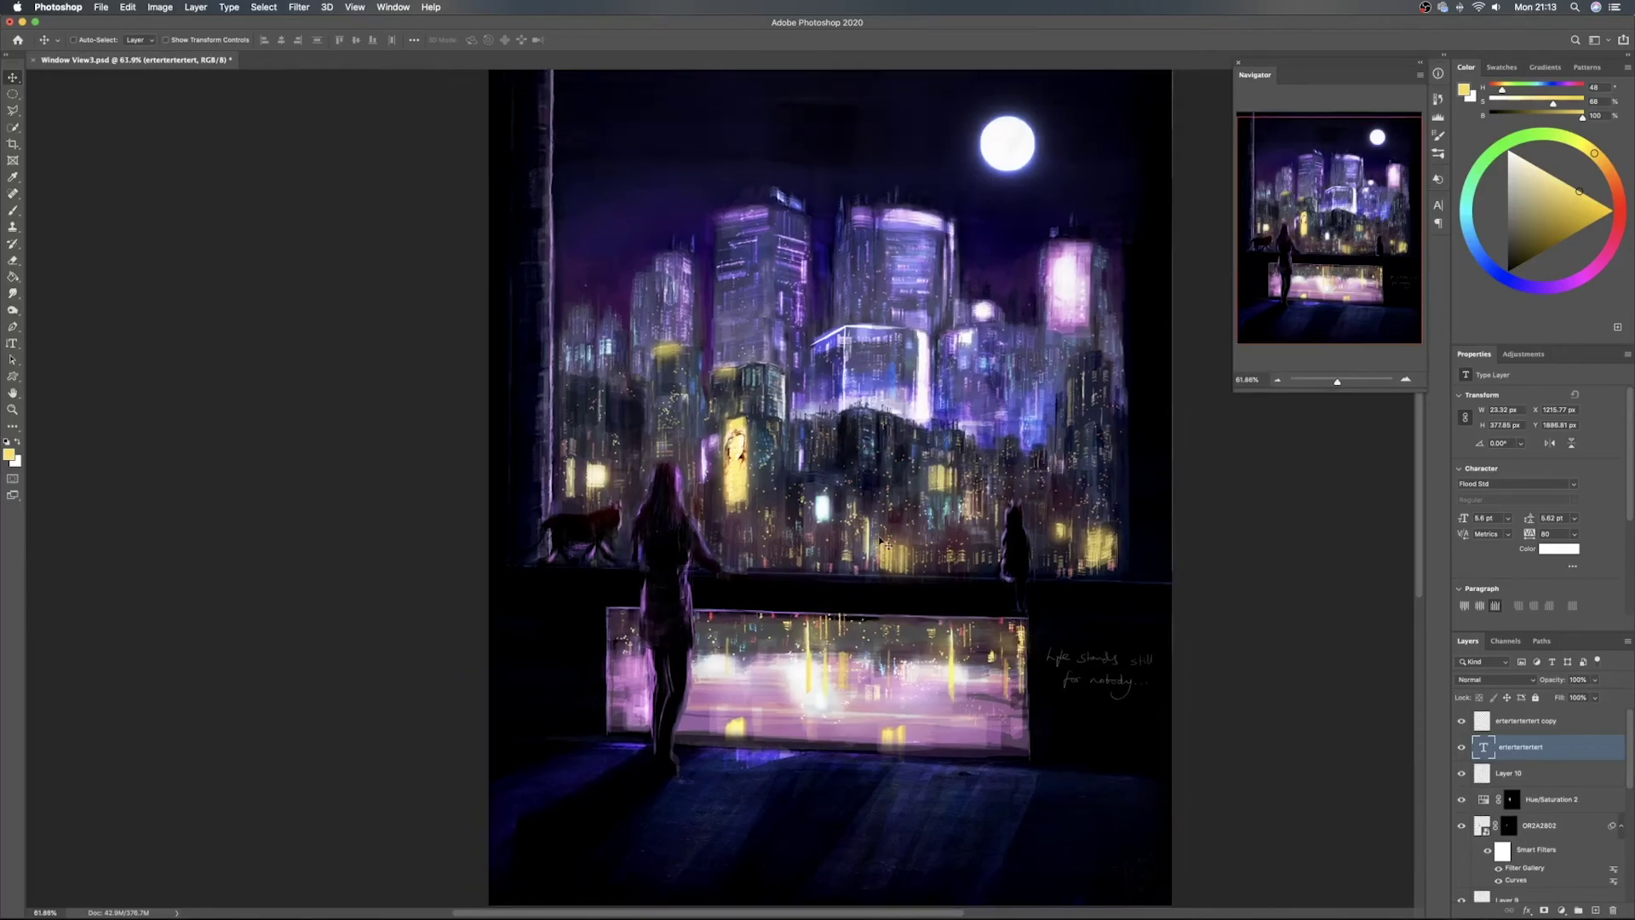
scroll(971, 549, "up", 2)
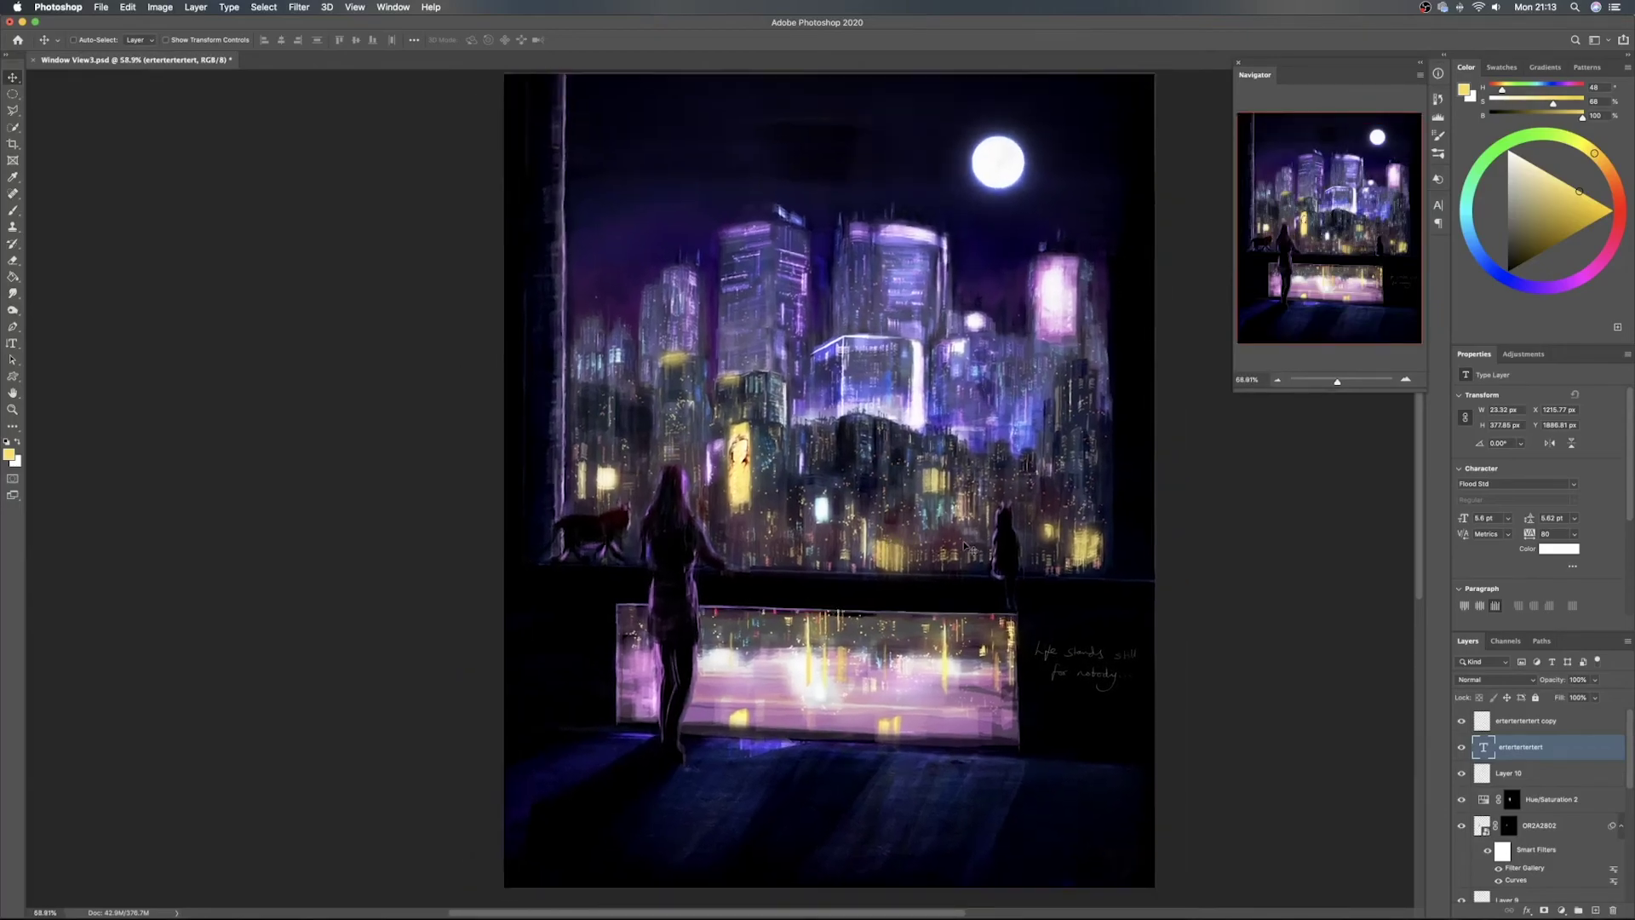
scroll(1536, 789, "down", 10)
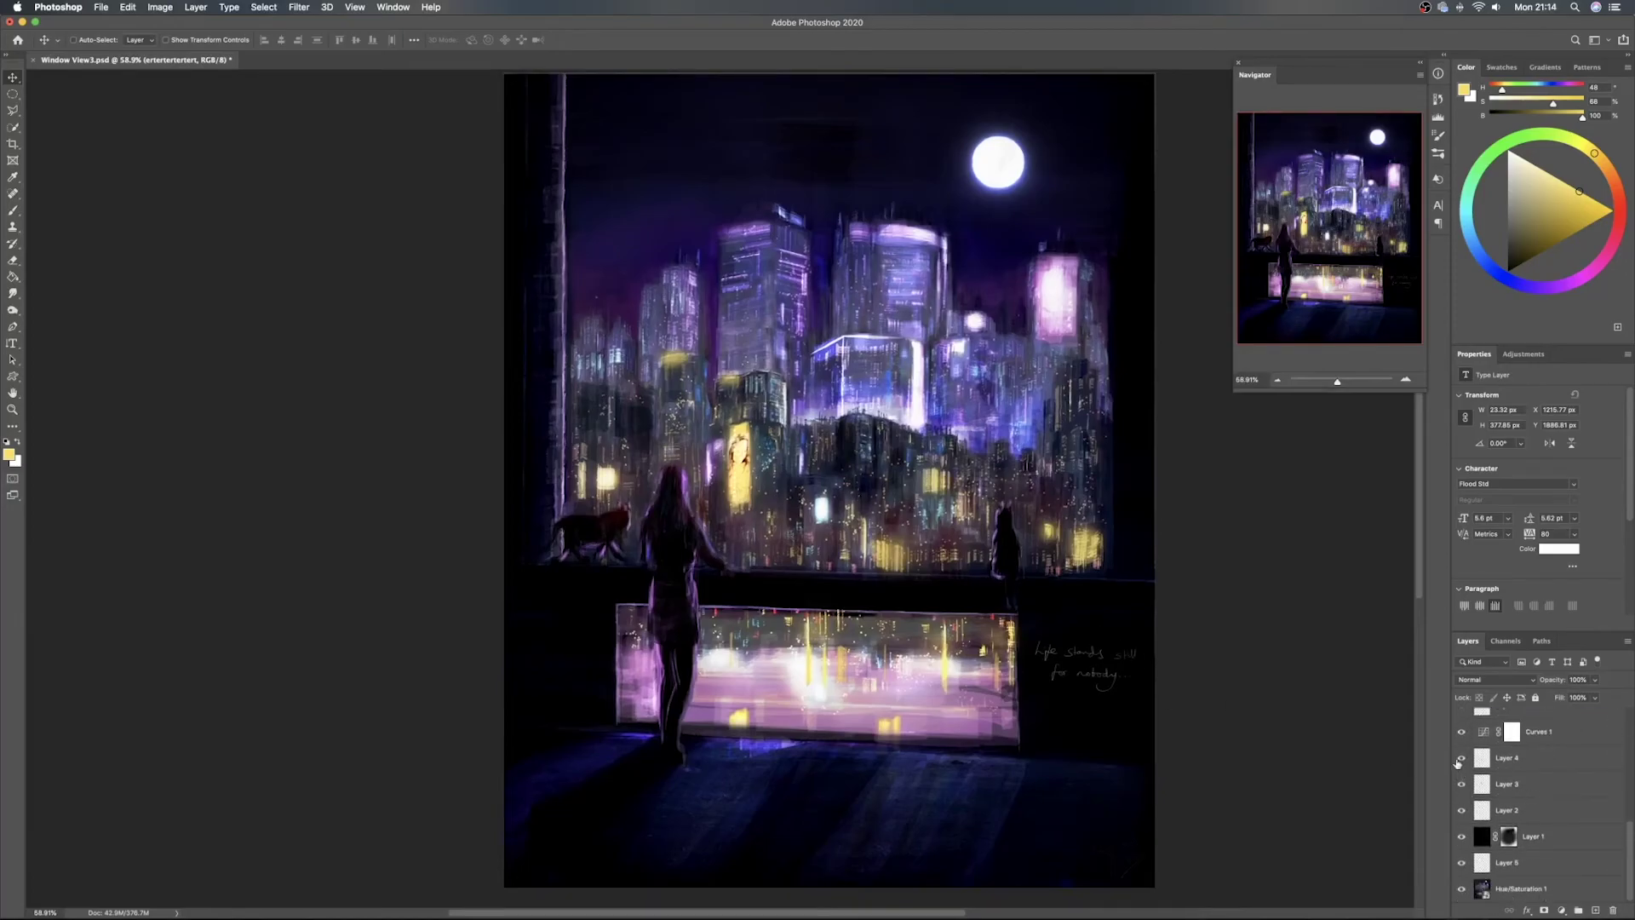
key("super")
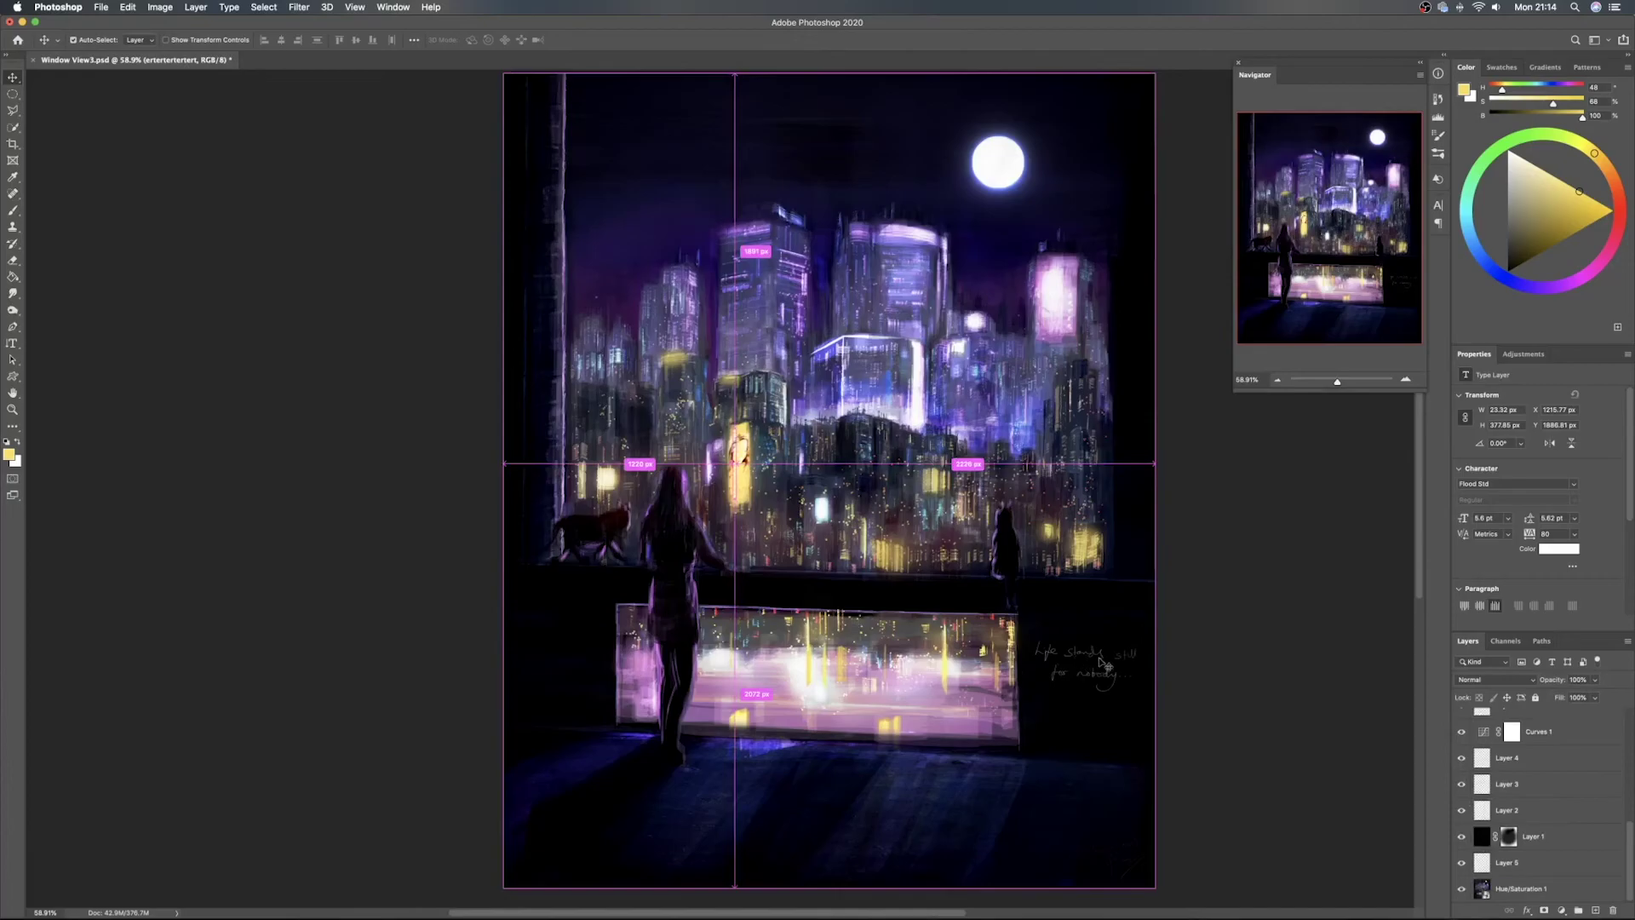
key("super+s")
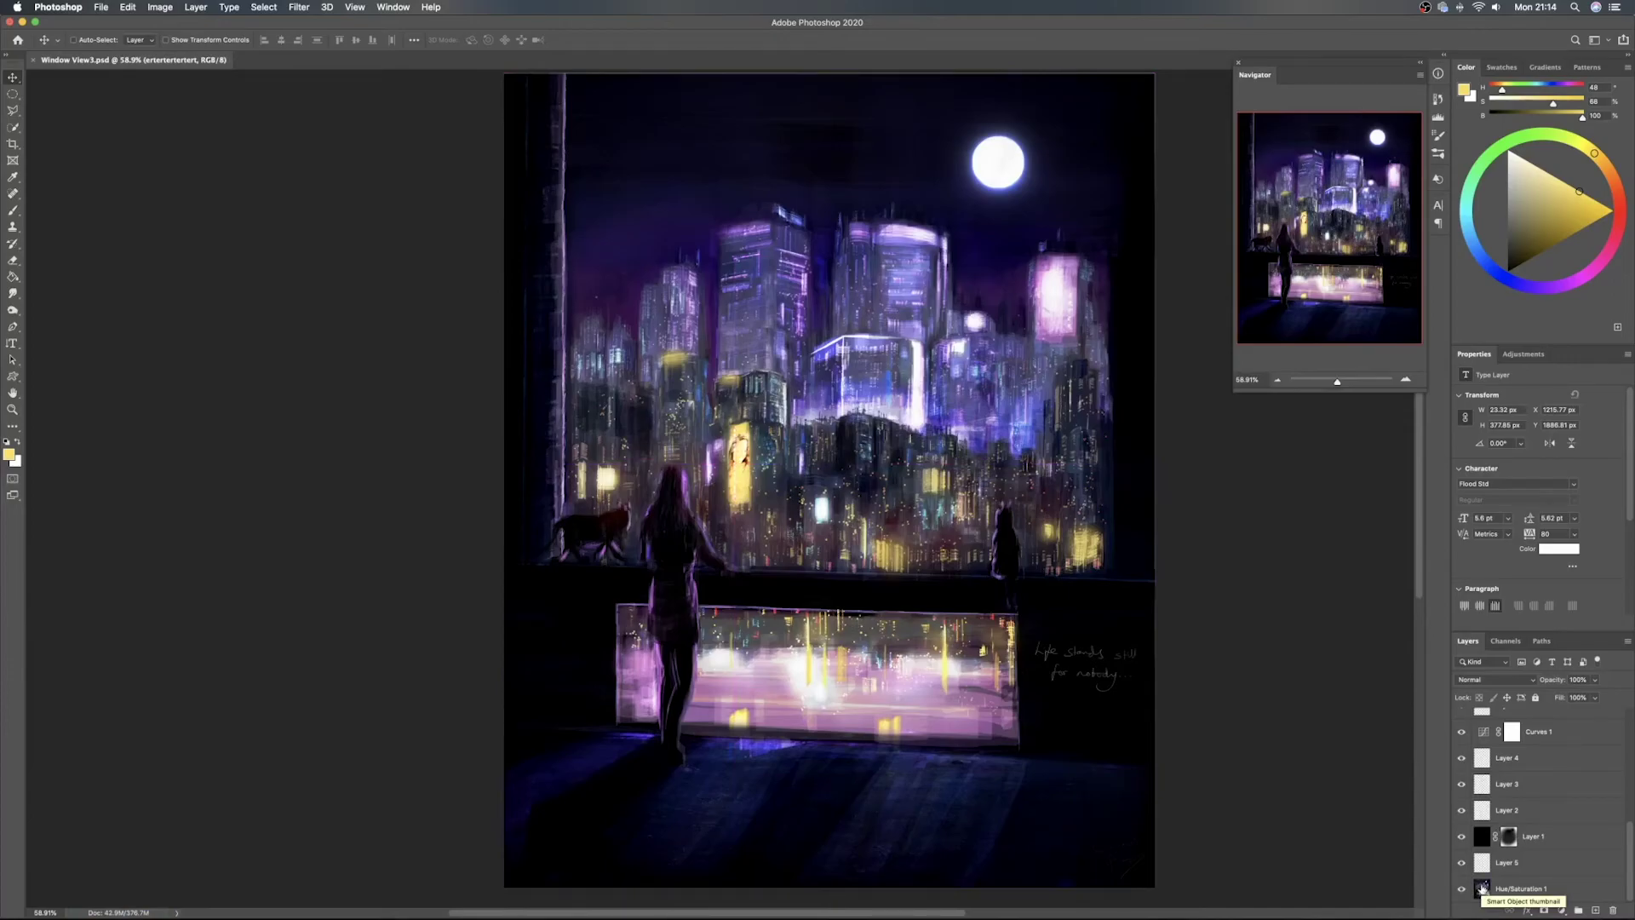
Add a new layer above the text copy and brush a pink patch onto the center of the water reflection
scroll(1555, 814, "up", 10)
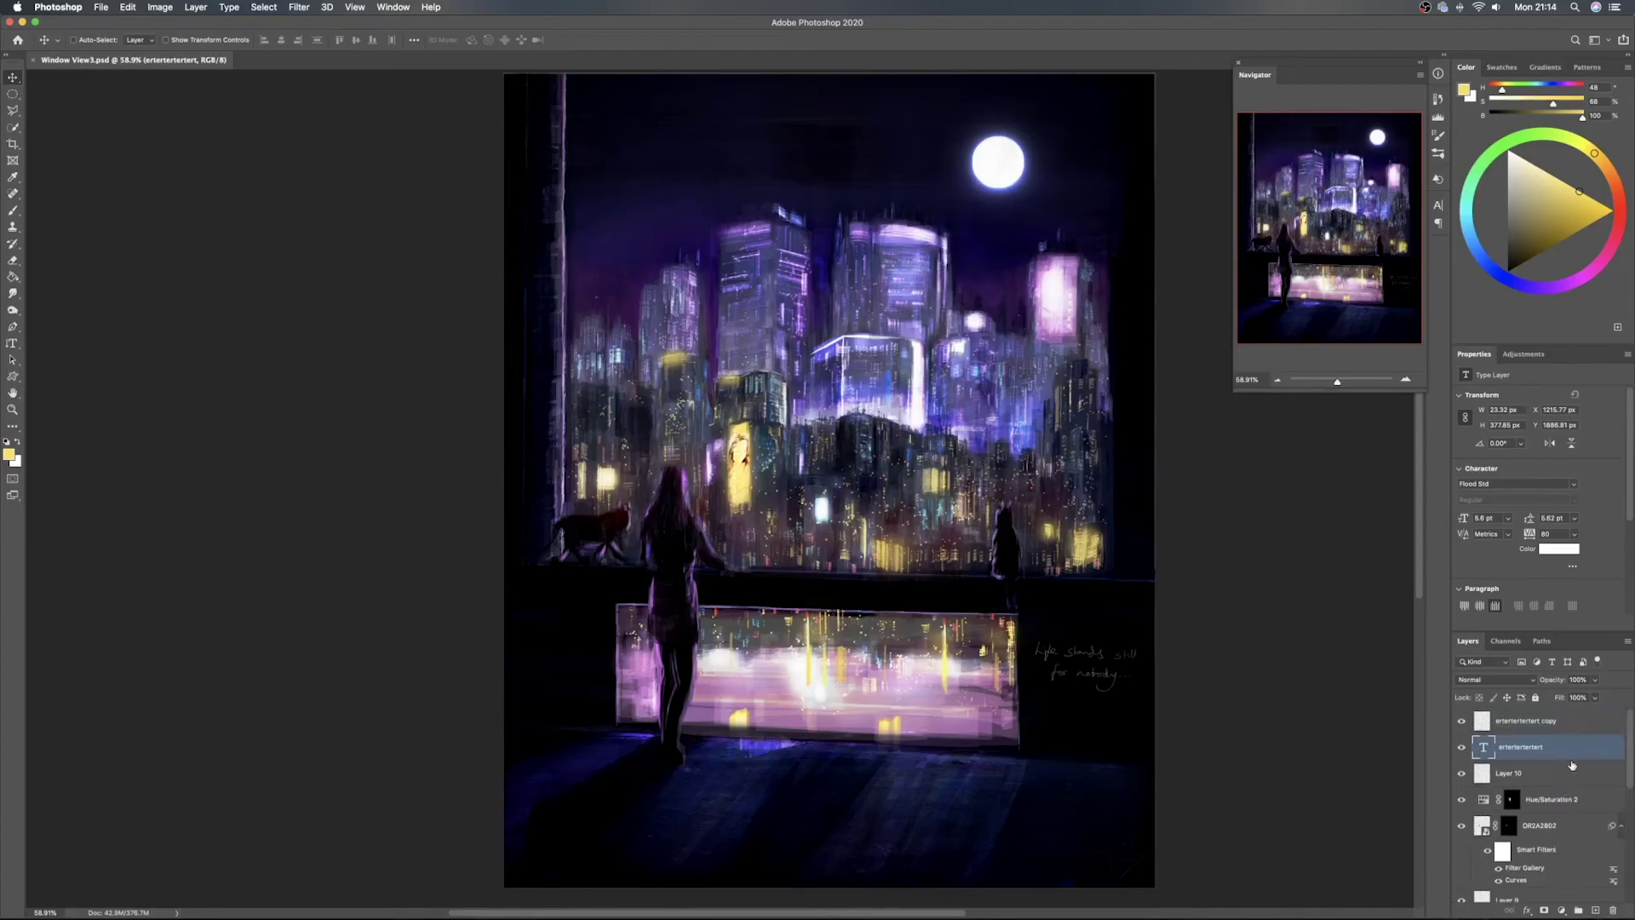
left_click(1573, 725)
left_click(1594, 910)
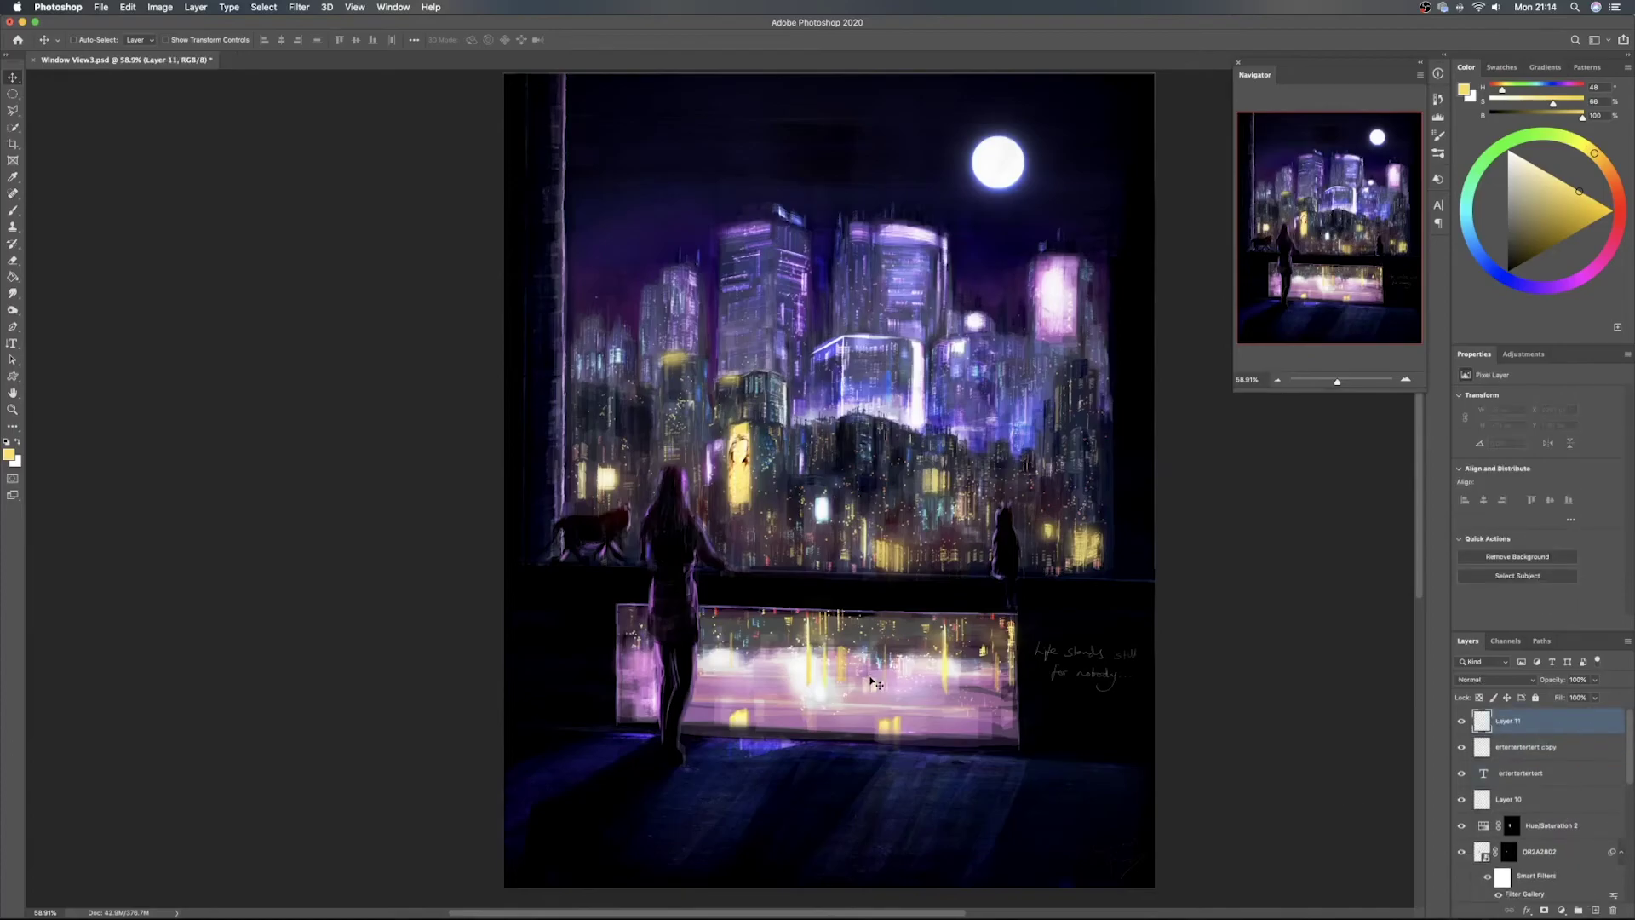
key("b")
left_click_drag(843, 681, 839, 686)
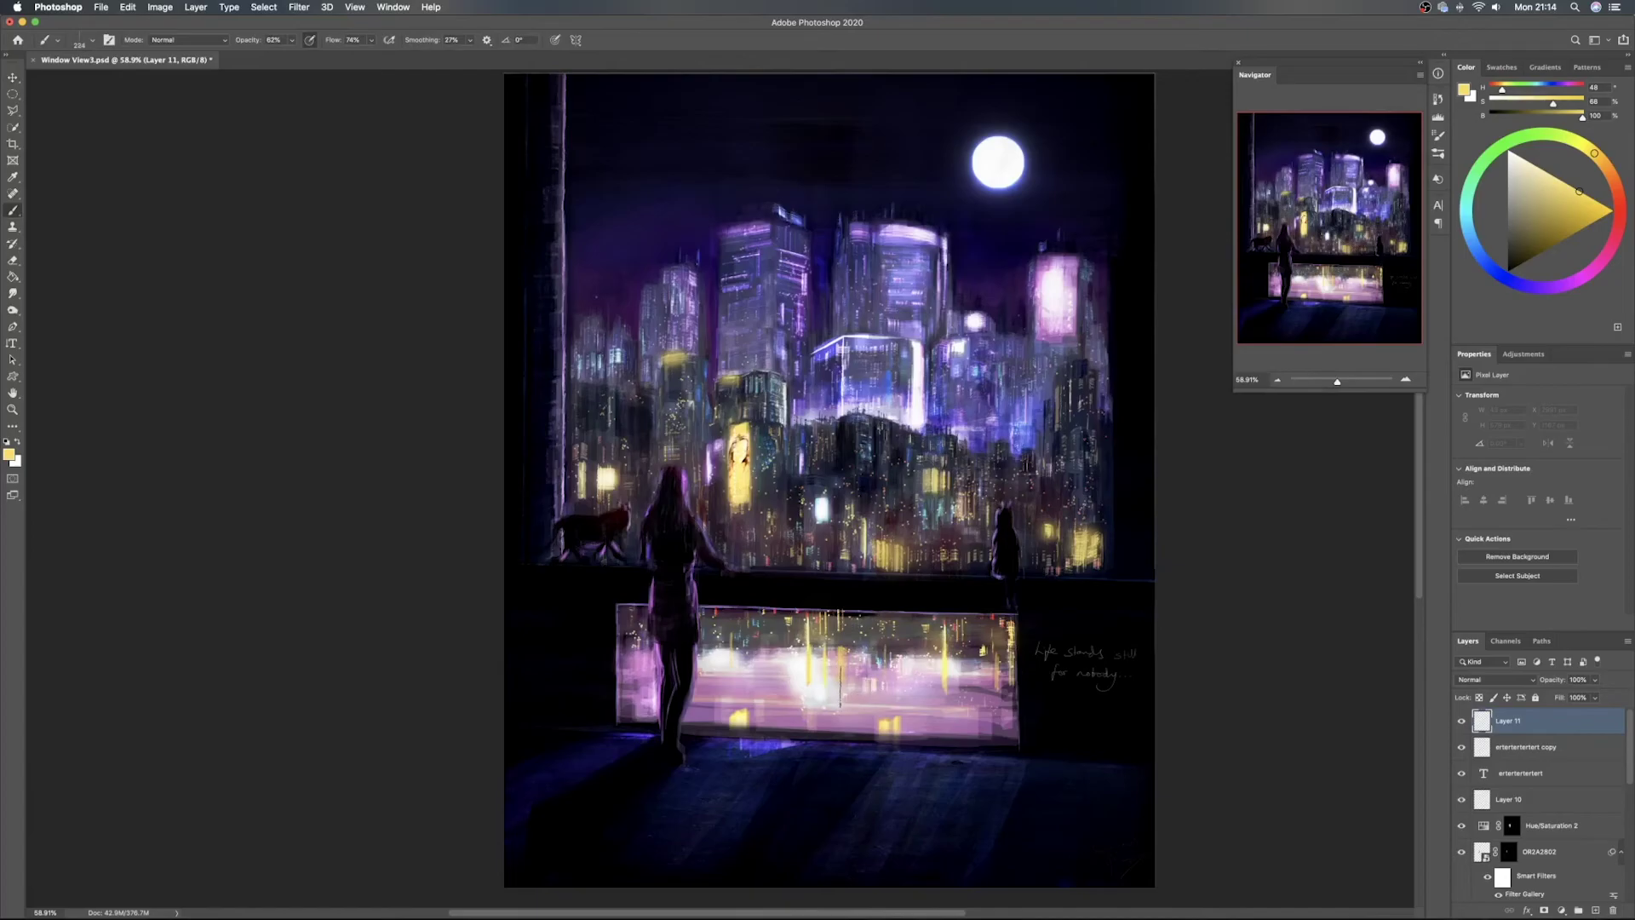
left_click(882, 690, "alt")
left_click(1564, 186)
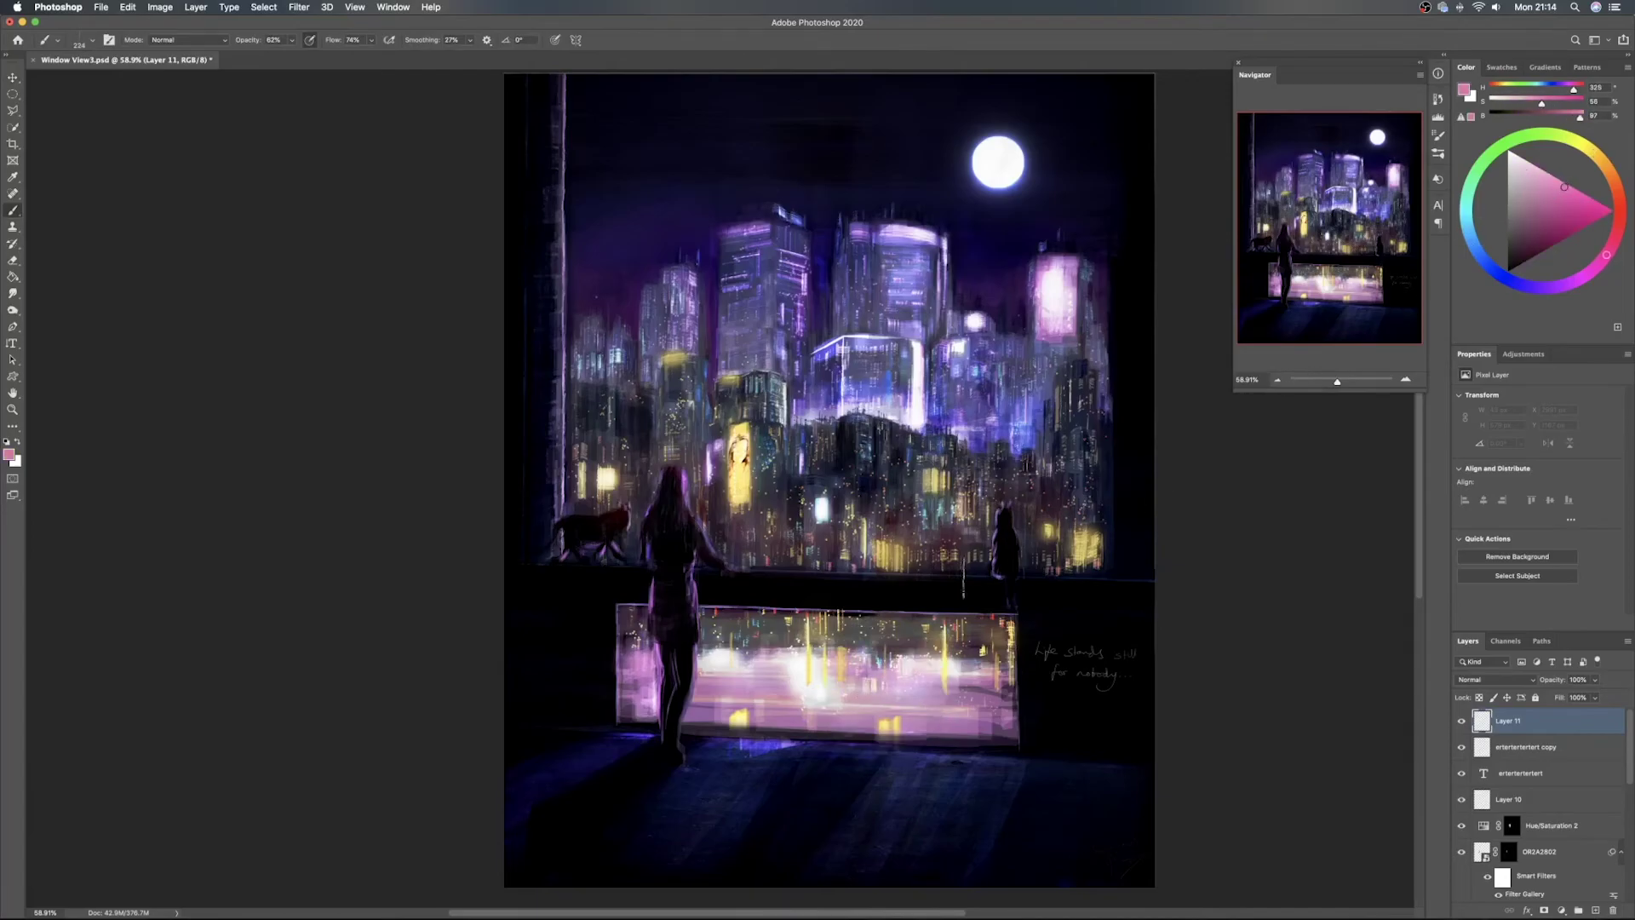
mouse_move(812, 659)
left_mouse_down()
mouse_move(840, 655)
mouse_move(818, 659)
left_mouse_up()
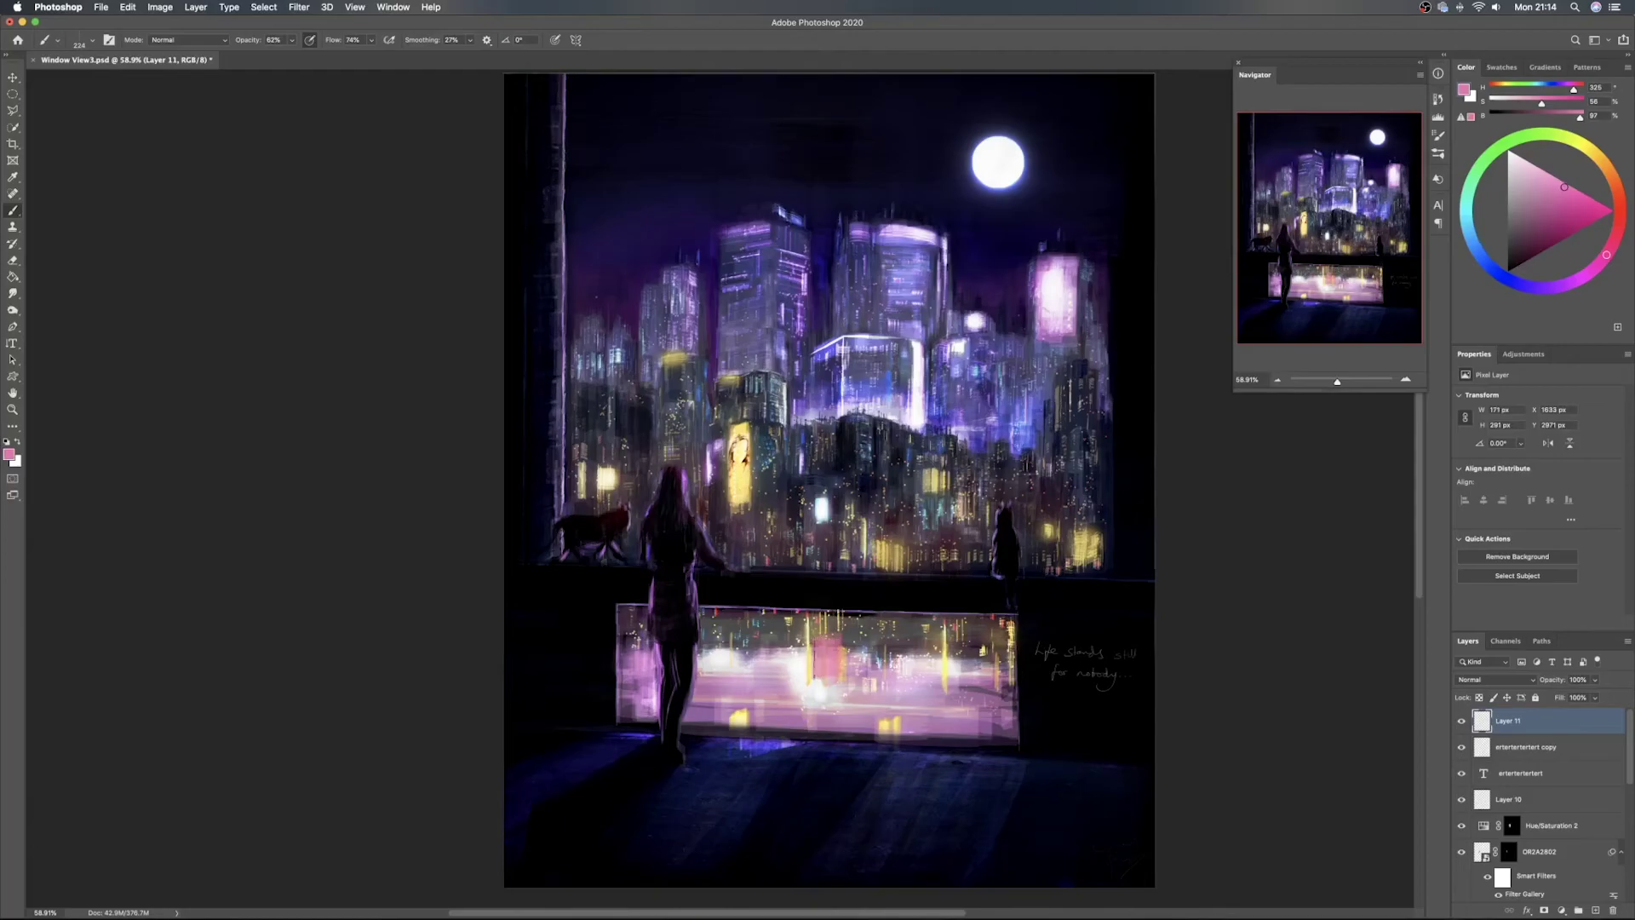
Set the brush mode to Color Dodge and paint glowing pink light across the middle of the reflection
left_click(214, 43)
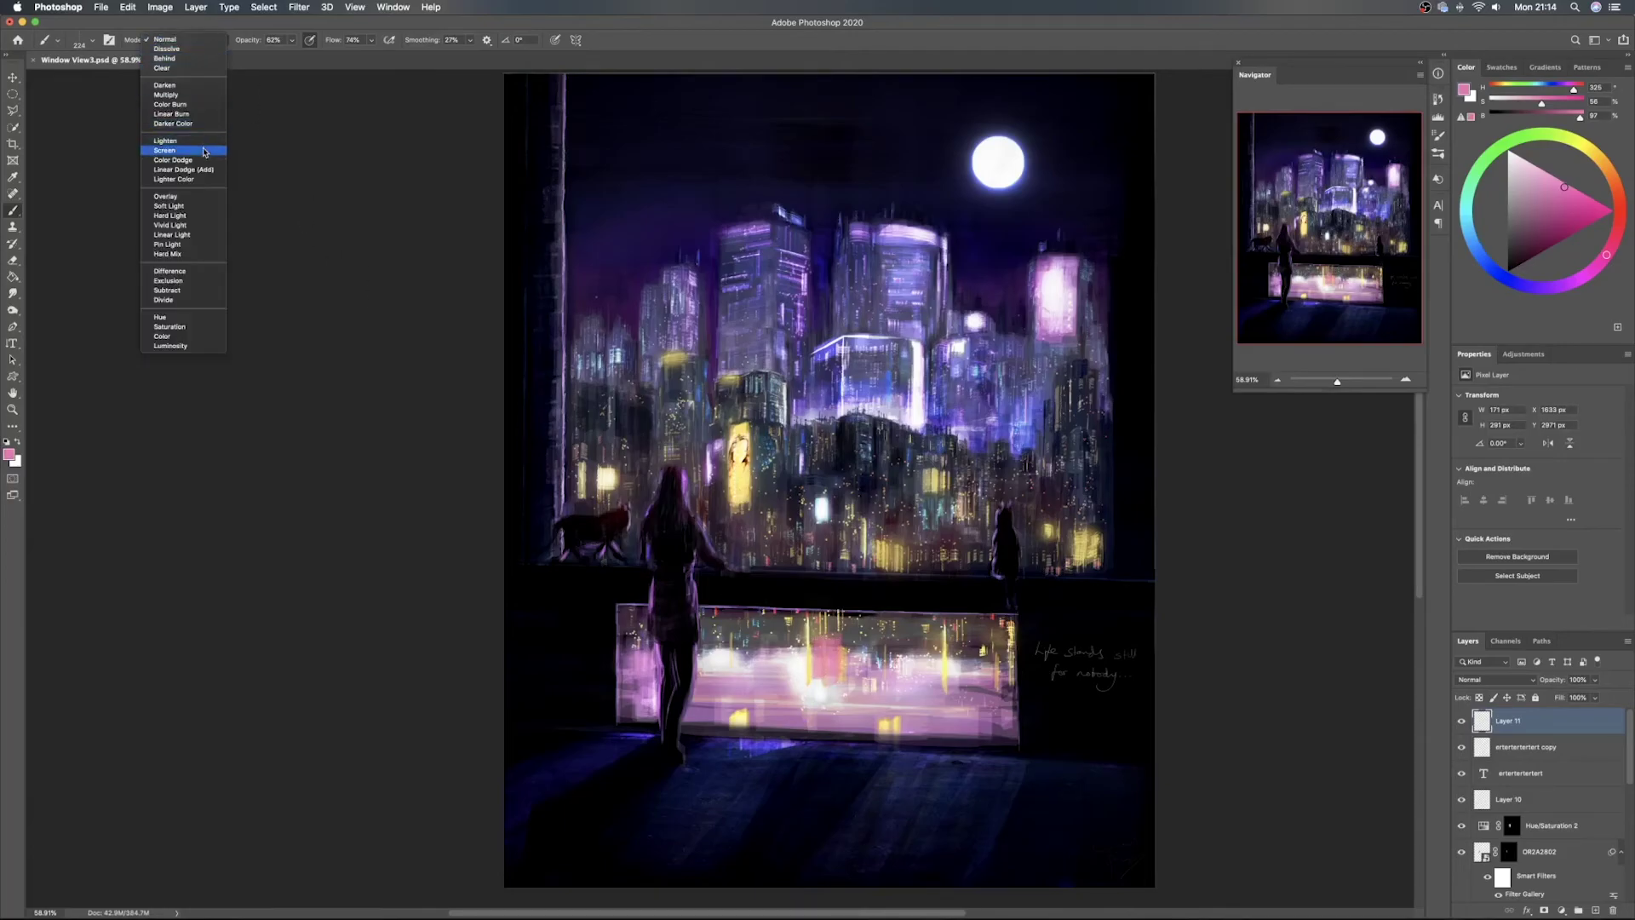
left_click(183, 156)
mouse_move(825, 664)
left_mouse_down()
mouse_move(796, 695)
mouse_move(833, 702)
mouse_move(834, 652)
mouse_move(791, 664)
mouse_move(868, 655)
mouse_move(787, 681)
mouse_move(843, 698)
mouse_move(869, 647)
mouse_move(868, 707)
mouse_move(908, 665)
mouse_move(734, 666)
mouse_move(788, 711)
mouse_move(742, 674)
left_mouse_up()
Choose a light orange-red and paint glowing strokes across the full width of the water reflection
left_click(1613, 180)
left_click(1575, 190)
left_click(1618, 200)
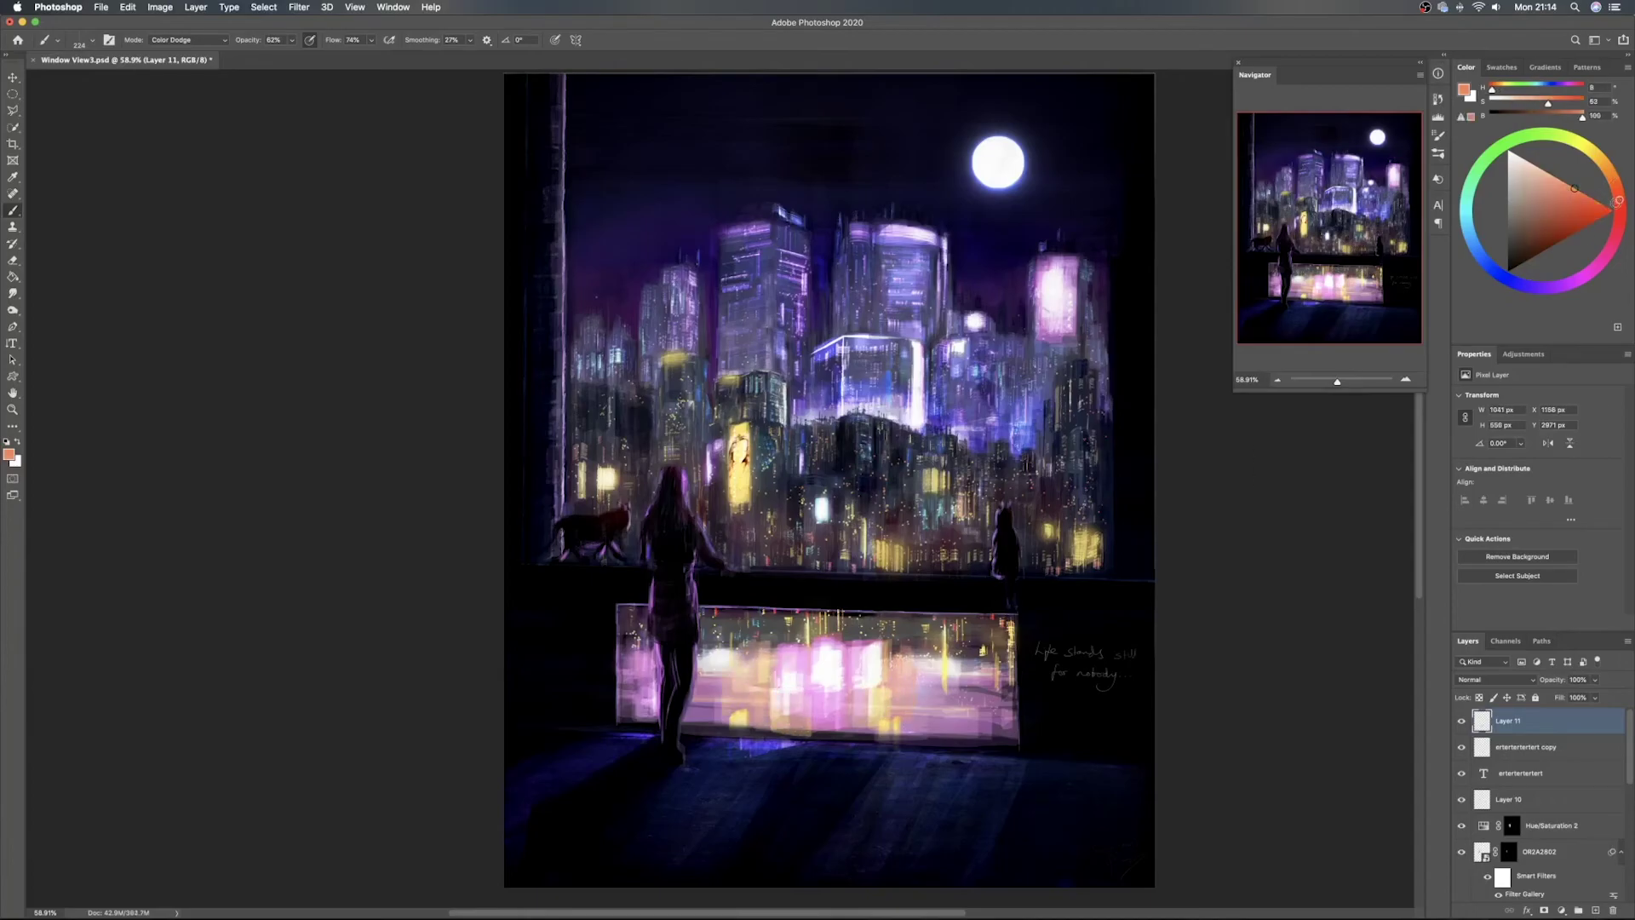
mouse_move(919, 668)
left_mouse_down()
mouse_move(894, 662)
mouse_move(943, 665)
left_mouse_up()
mouse_move(743, 666)
left_mouse_down()
mouse_move(700, 665)
mouse_move(703, 696)
mouse_move(947, 705)
mouse_move(918, 723)
mouse_move(936, 672)
mouse_move(987, 647)
mouse_move(1000, 673)
mouse_move(954, 664)
left_mouse_up()
mouse_move(653, 661)
left_mouse_down()
mouse_move(622, 660)
mouse_move(656, 715)
left_mouse_up()
mouse_move(931, 692)
left_mouse_down()
mouse_move(1008, 714)
mouse_move(979, 671)
mouse_move(940, 674)
left_mouse_up()
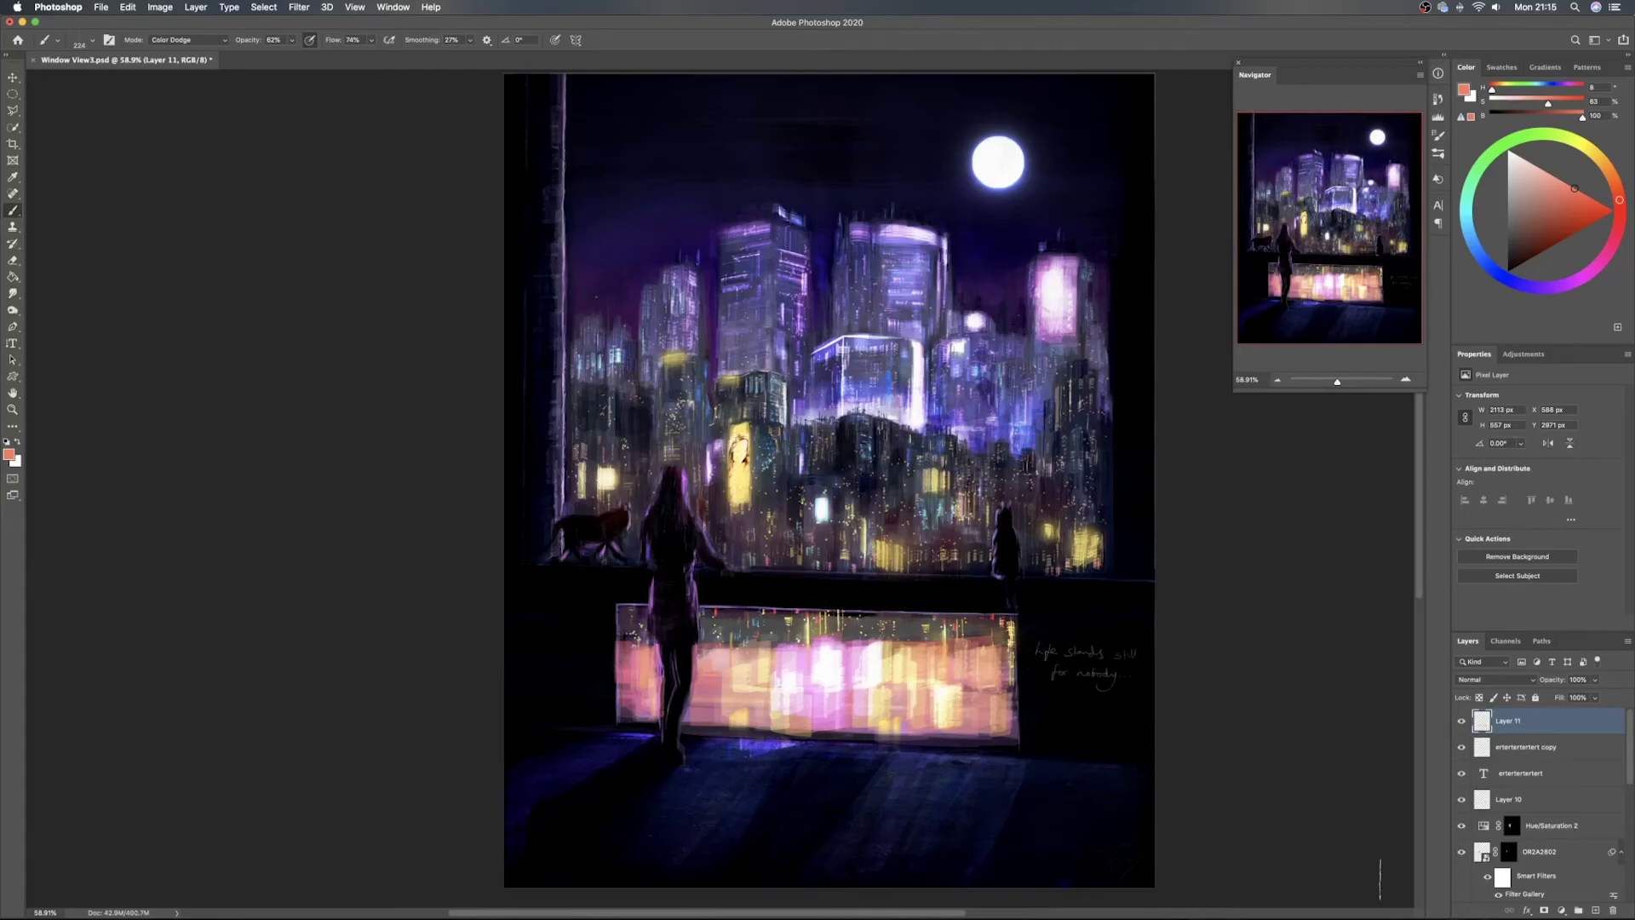
Add a layer mask to the glow layer, erase the glow along the reflection's upper and lower areas, and save
left_click(1544, 910)
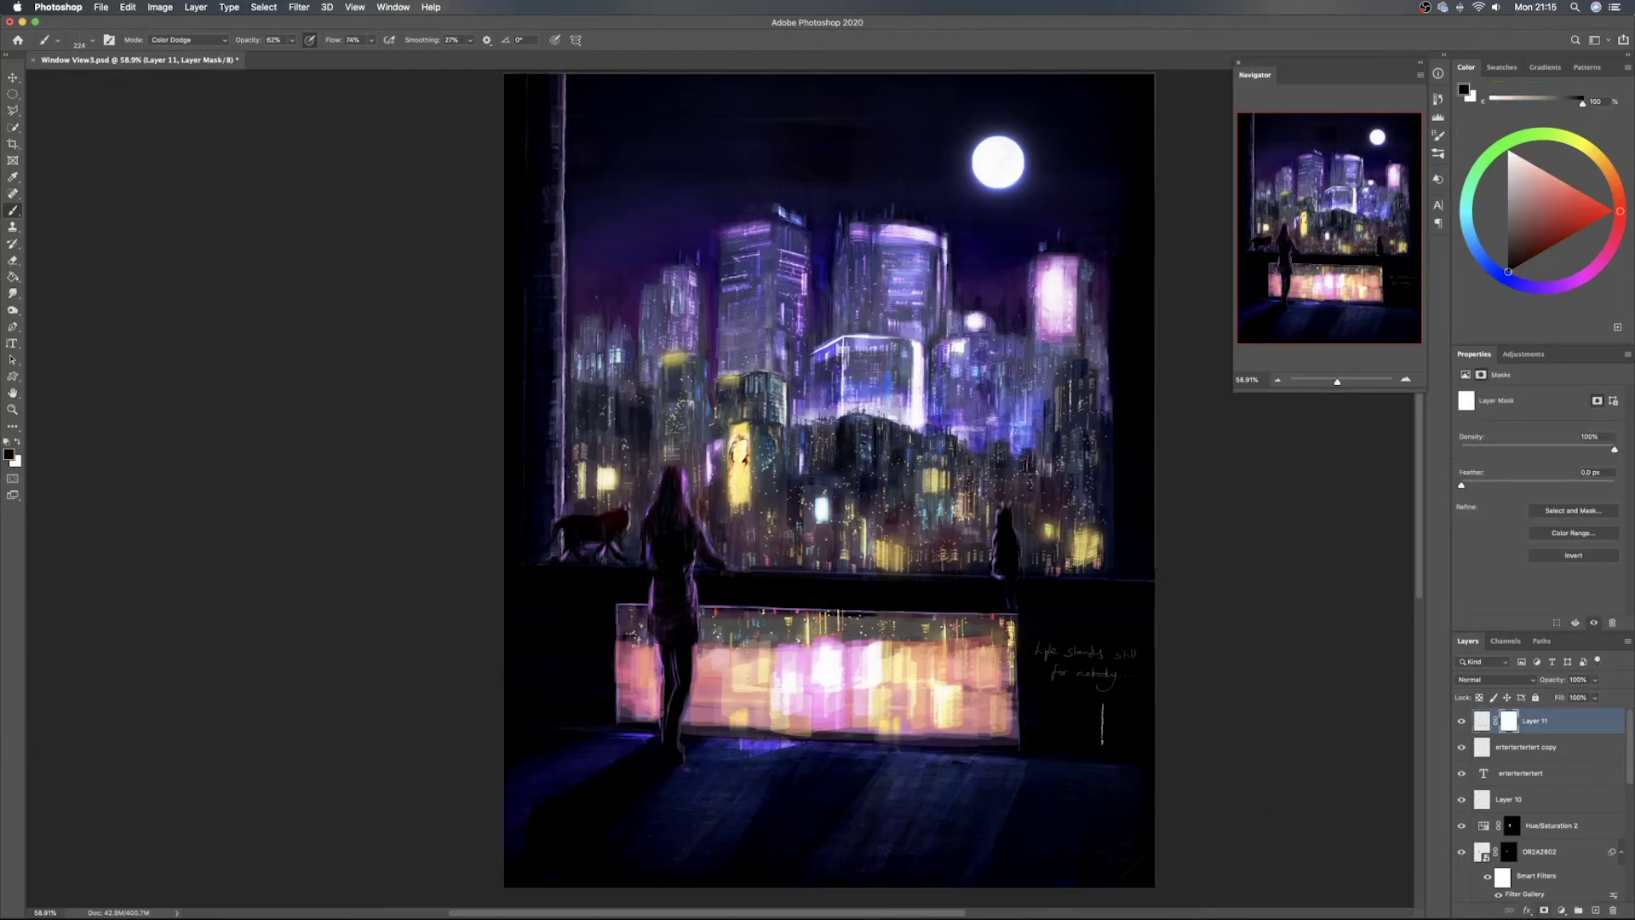
key("e")
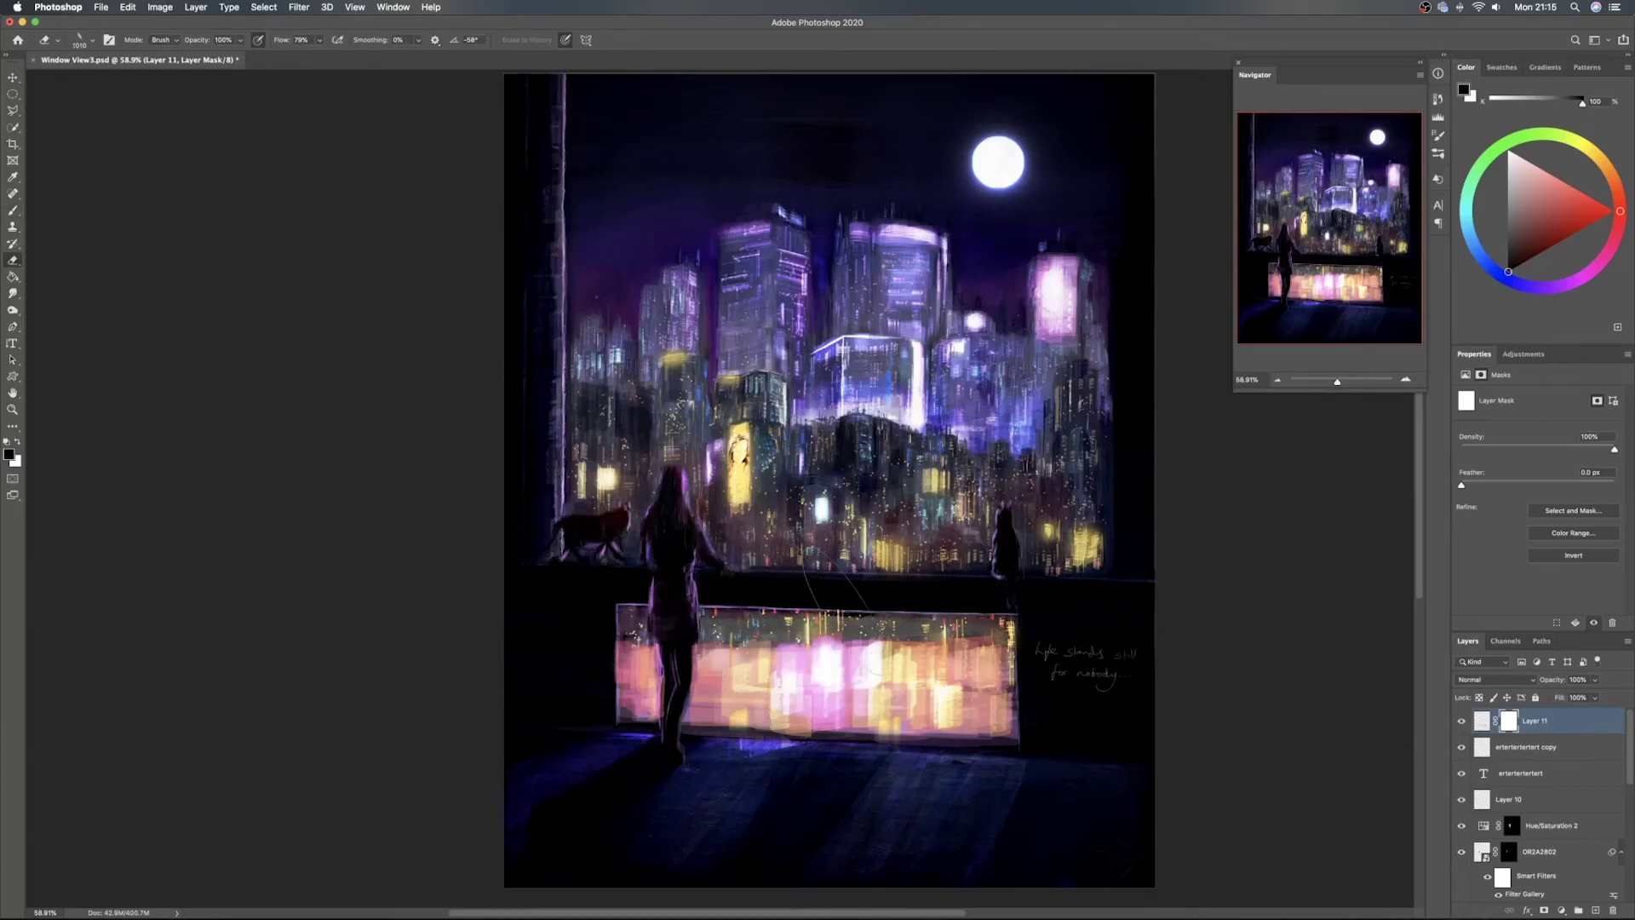
key("x")
mouse_move(823, 566)
left_mouse_down()
mouse_move(695, 609)
mouse_move(722, 564)
left_mouse_up()
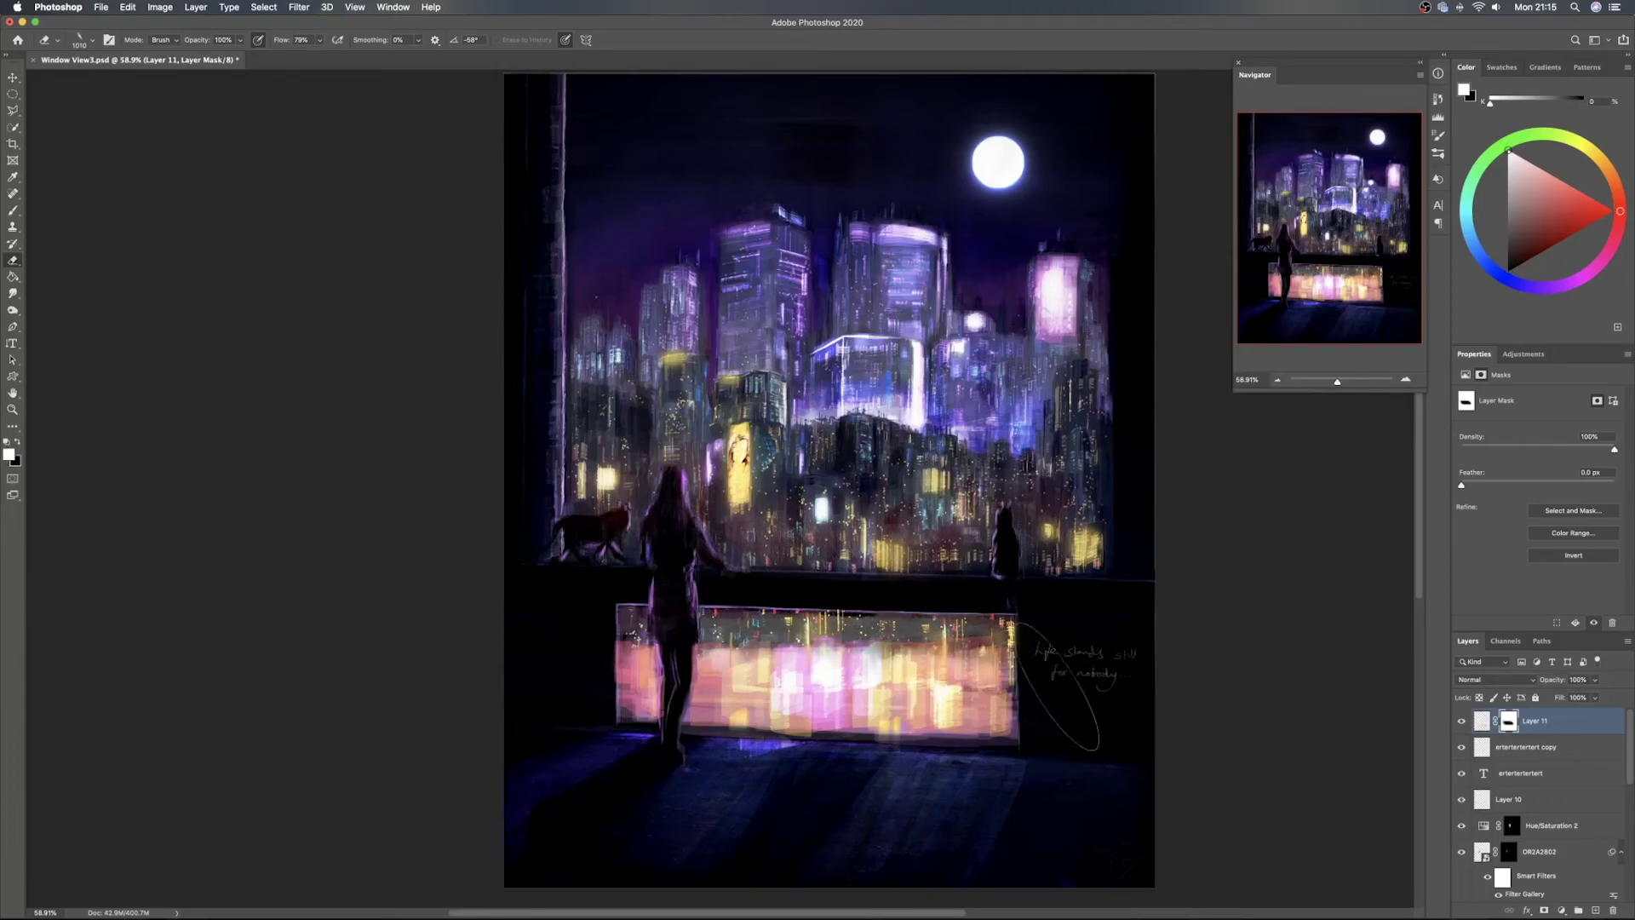
mouse_move(860, 798)
left_mouse_down()
mouse_move(647, 791)
mouse_move(674, 773)
mouse_move(521, 723)
mouse_move(643, 694)
left_mouse_up()
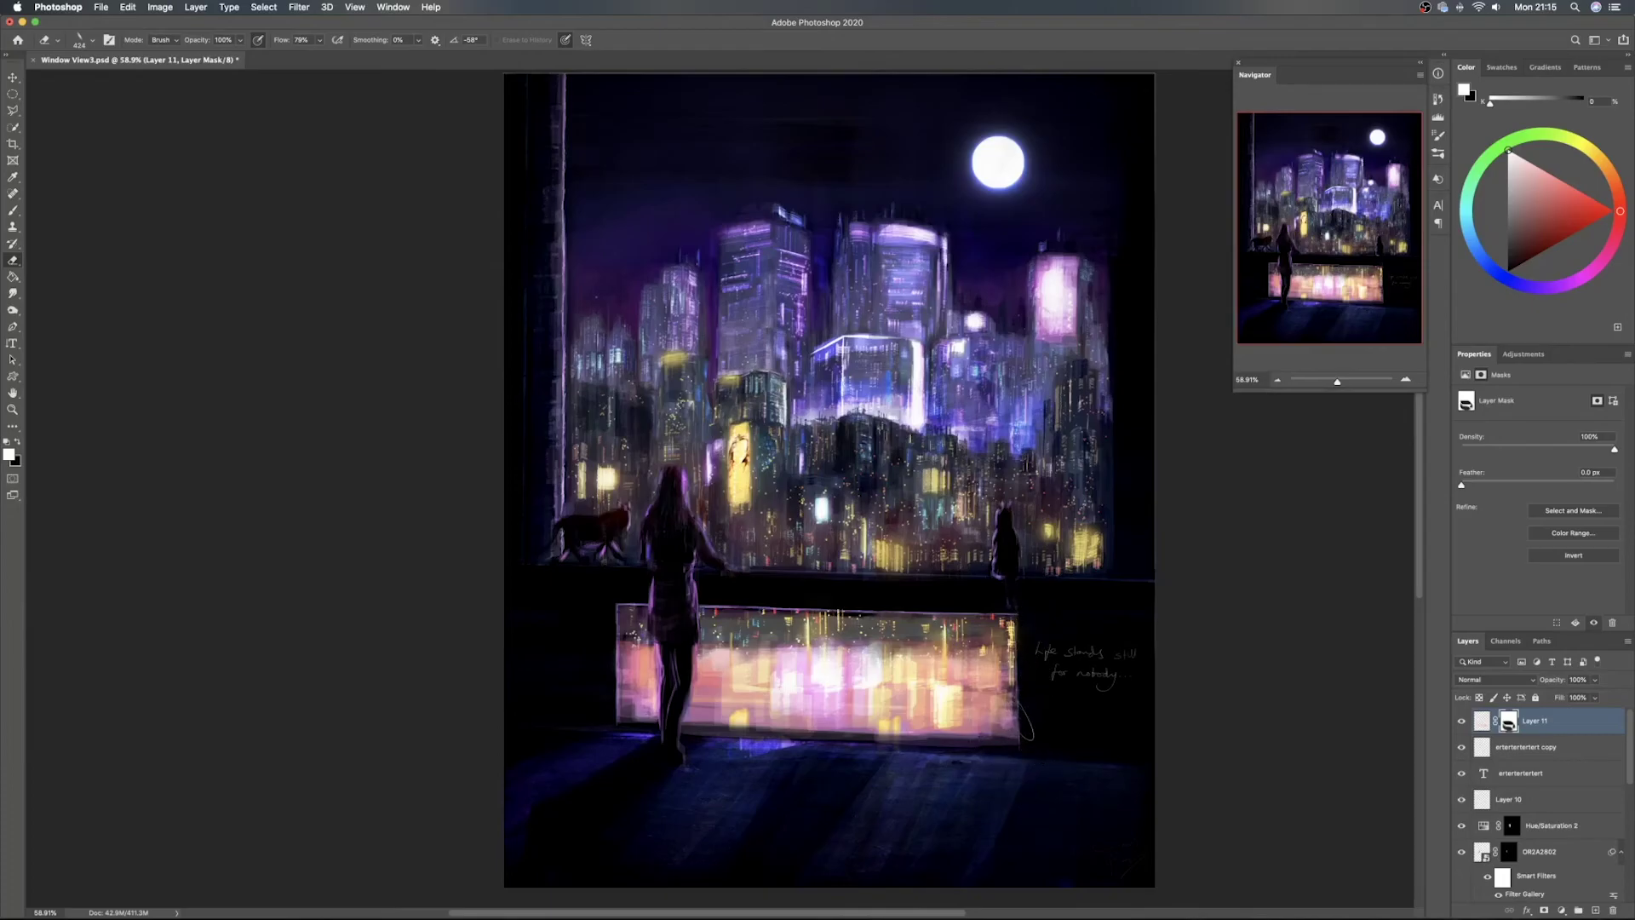
key("super+s")
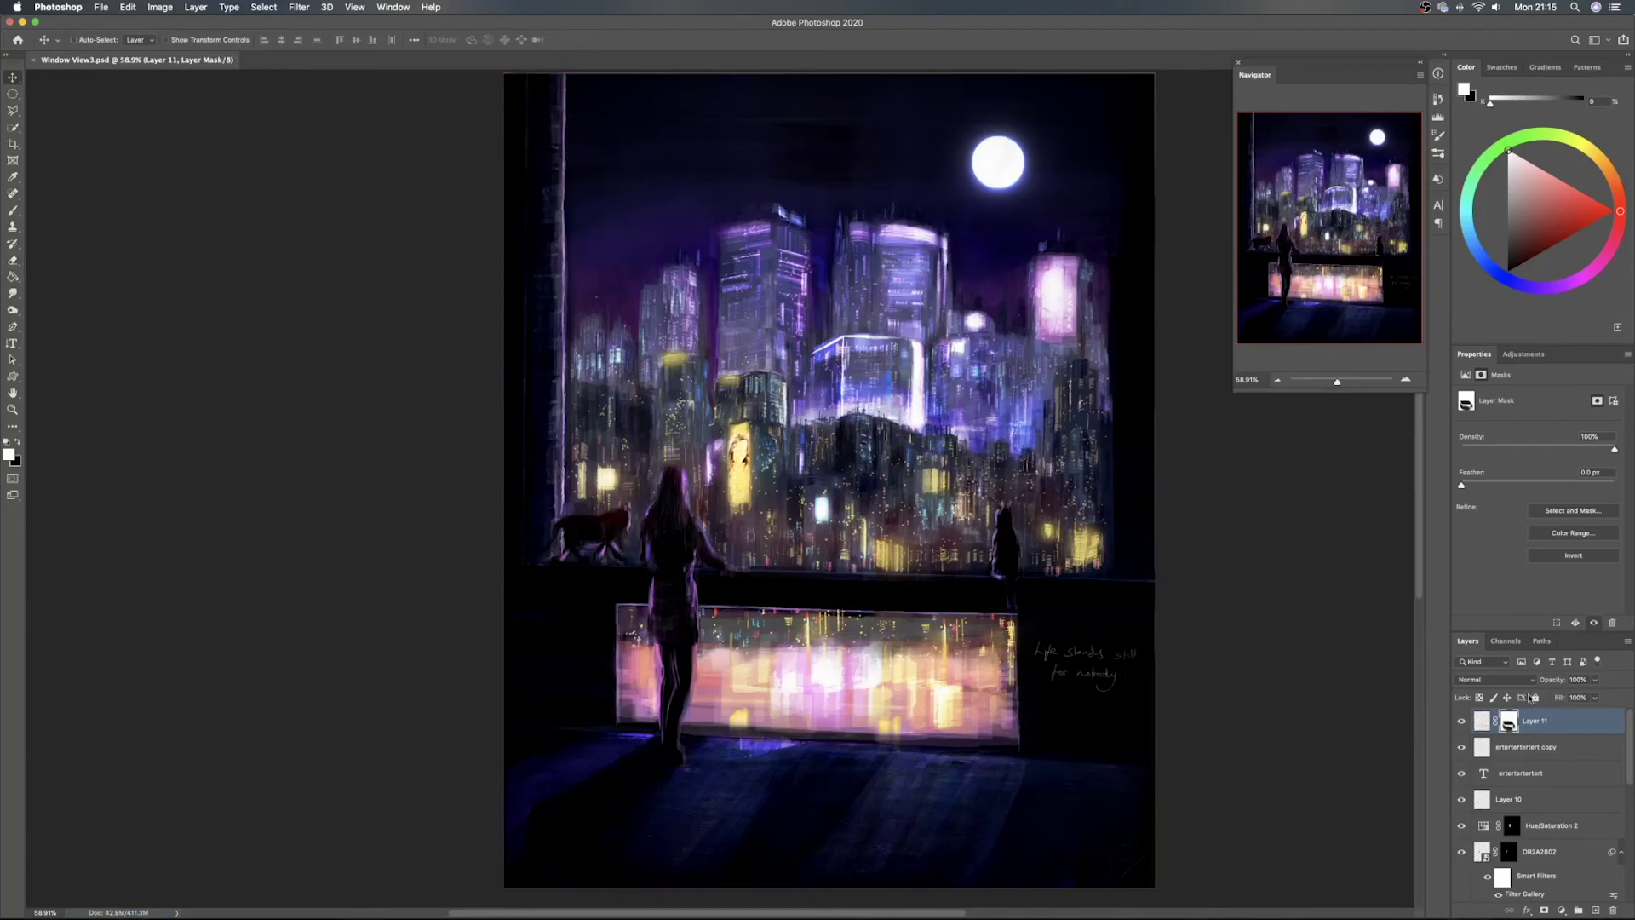
Set the masked glow layer's blend mode to Pin Light
left_click(1505, 681)
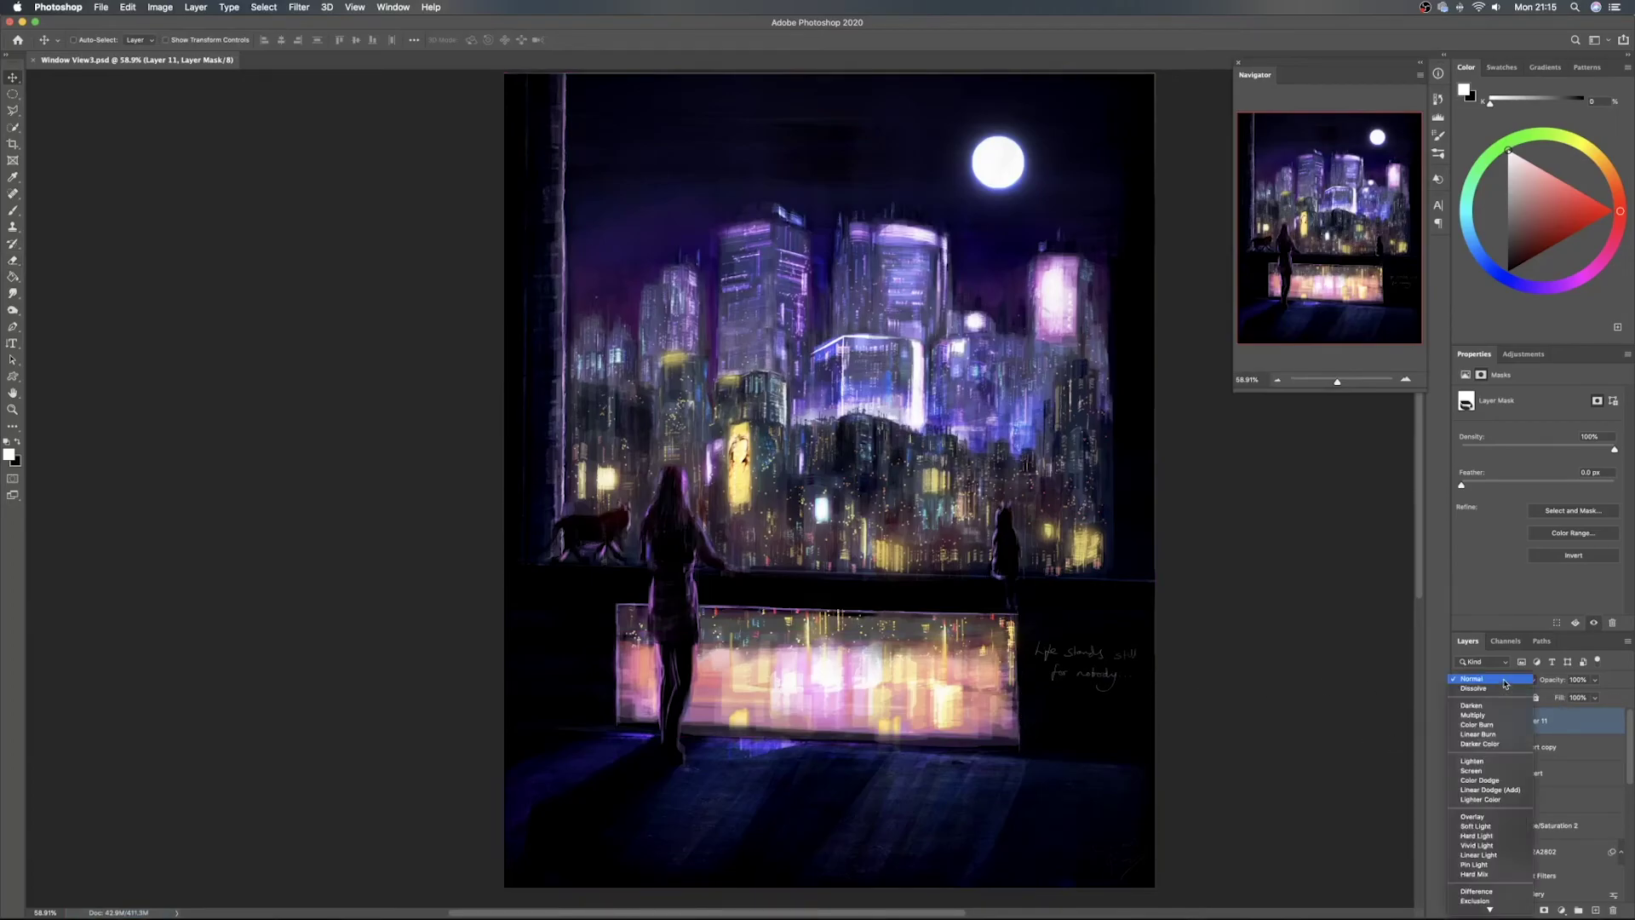
left_click(1505, 681)
left_click(1505, 681)
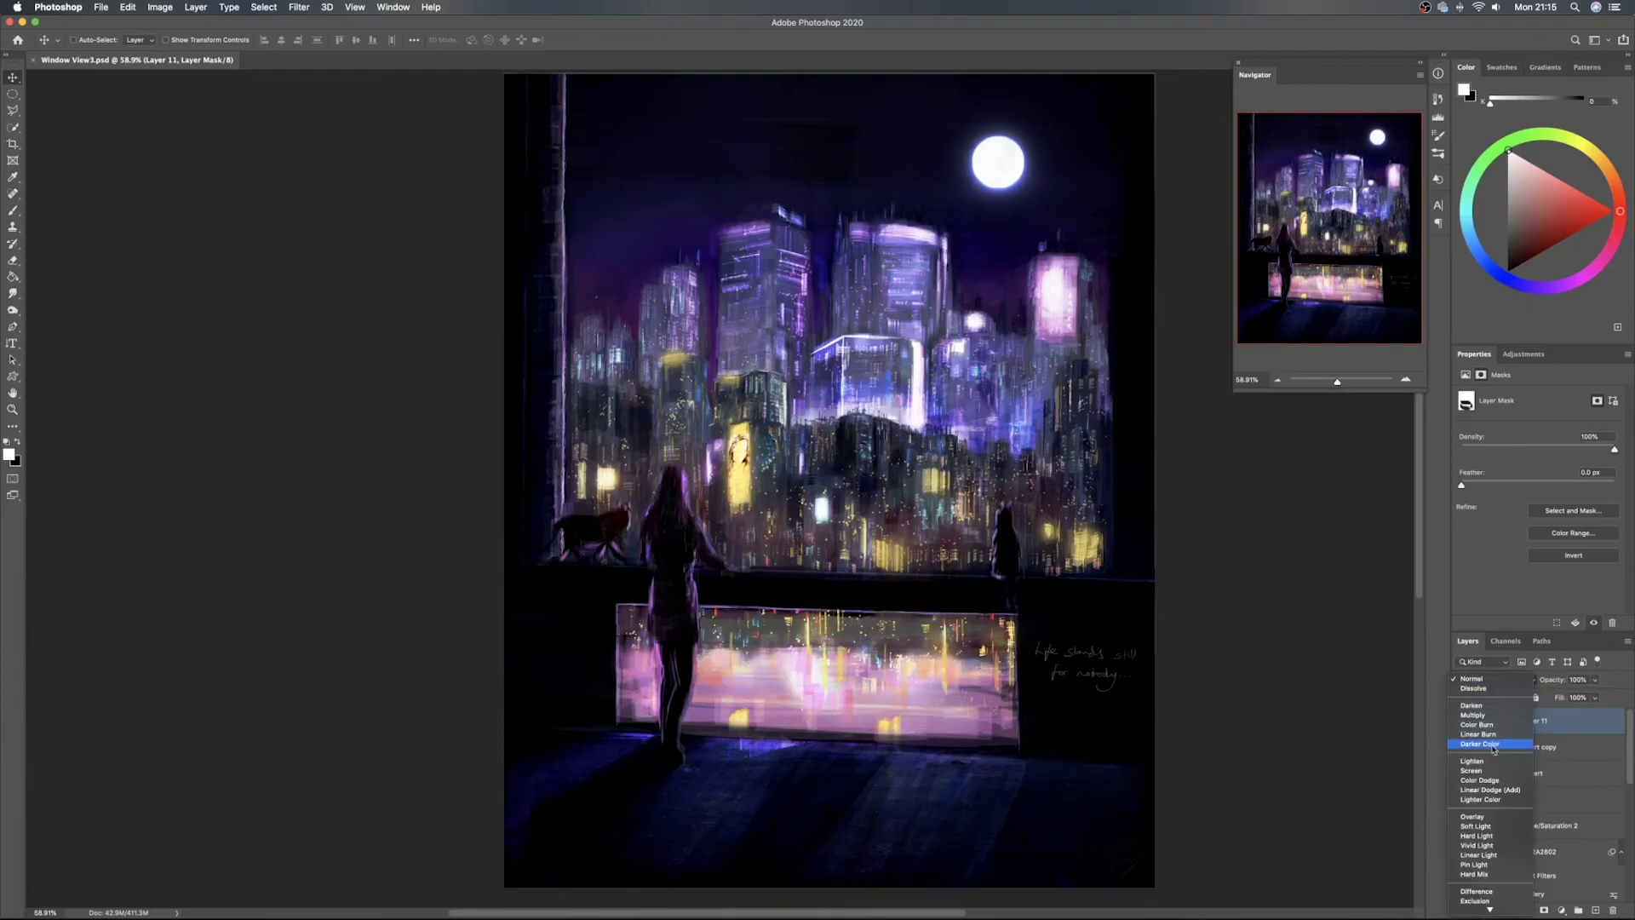
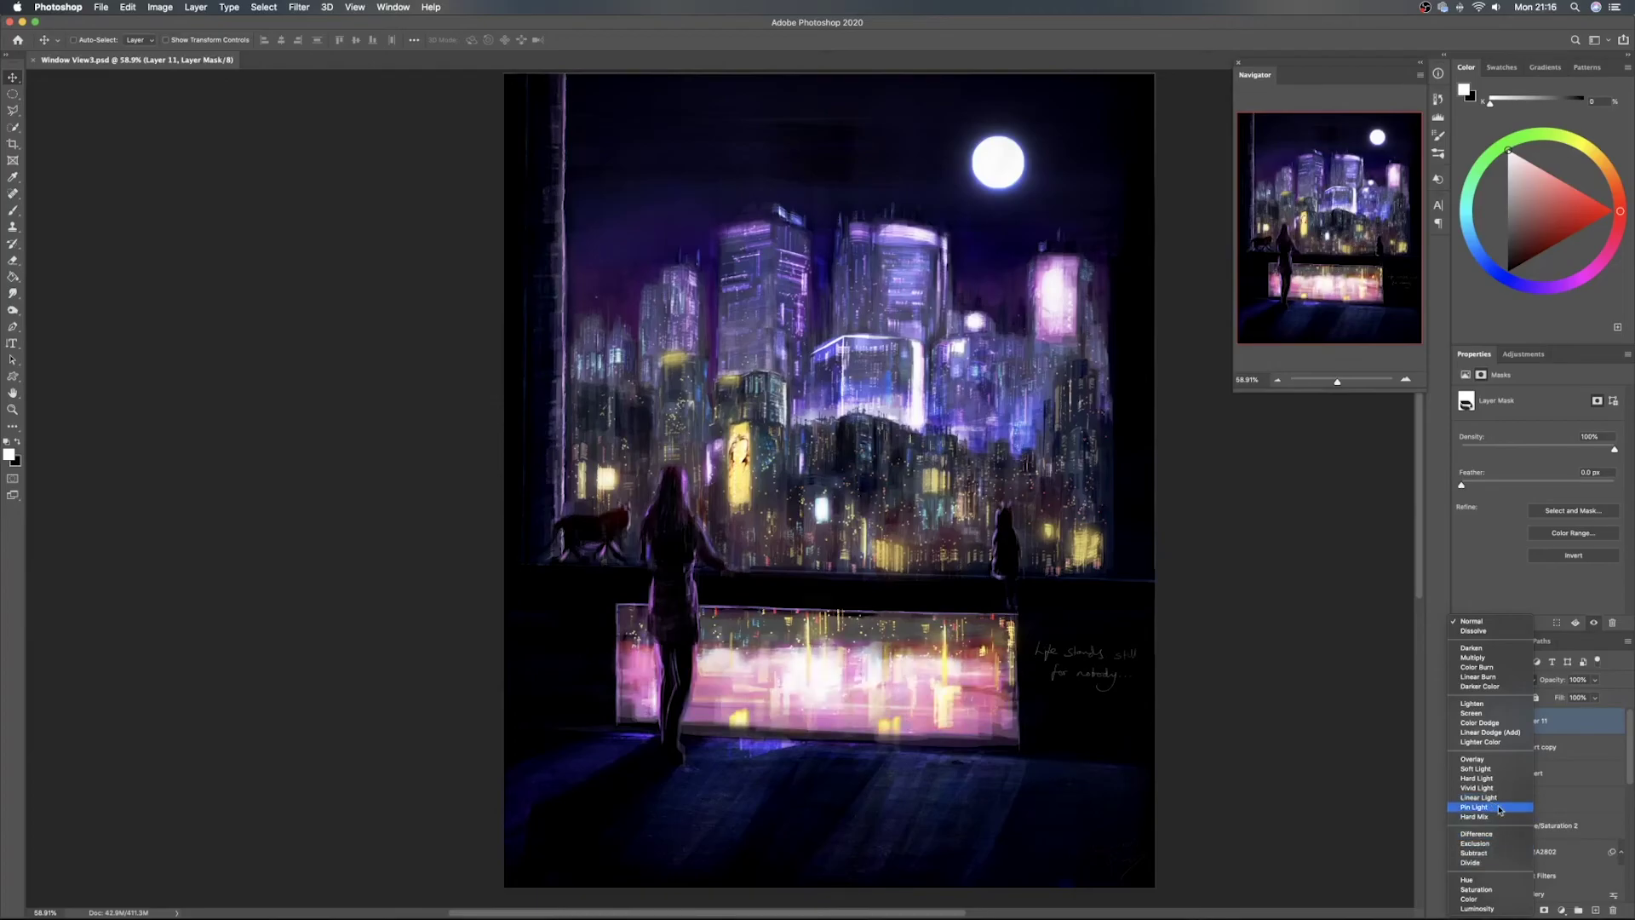
left_click(1500, 809)
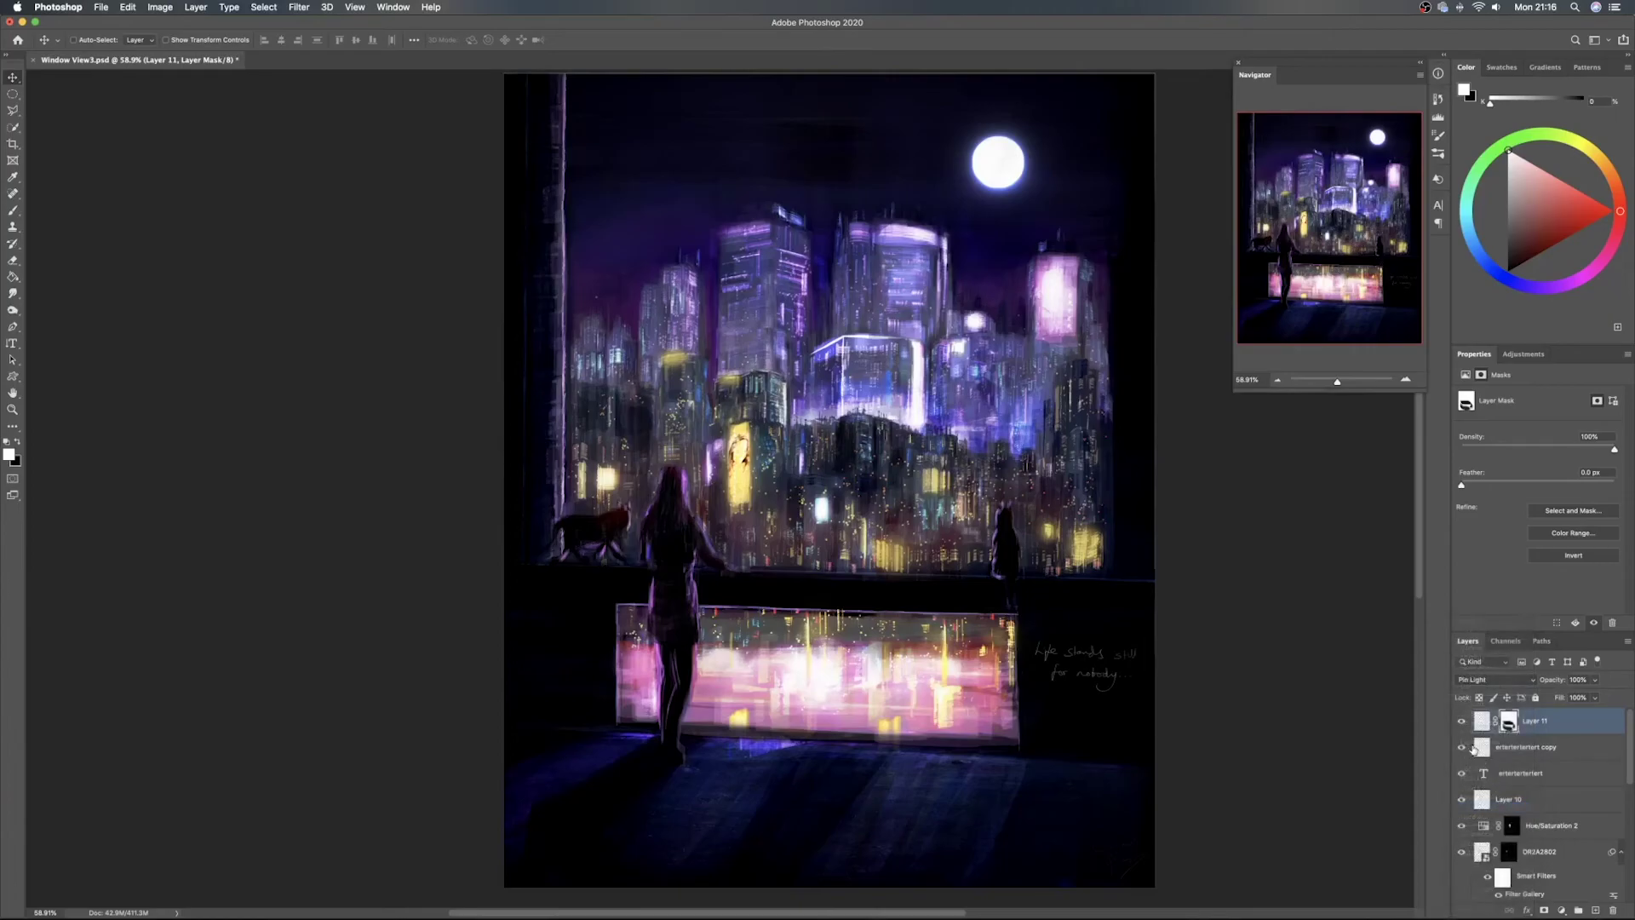
Set the masked glow layer's blend mode to Normal, compare it with the previous mode, and save the document
left_click(1485, 681)
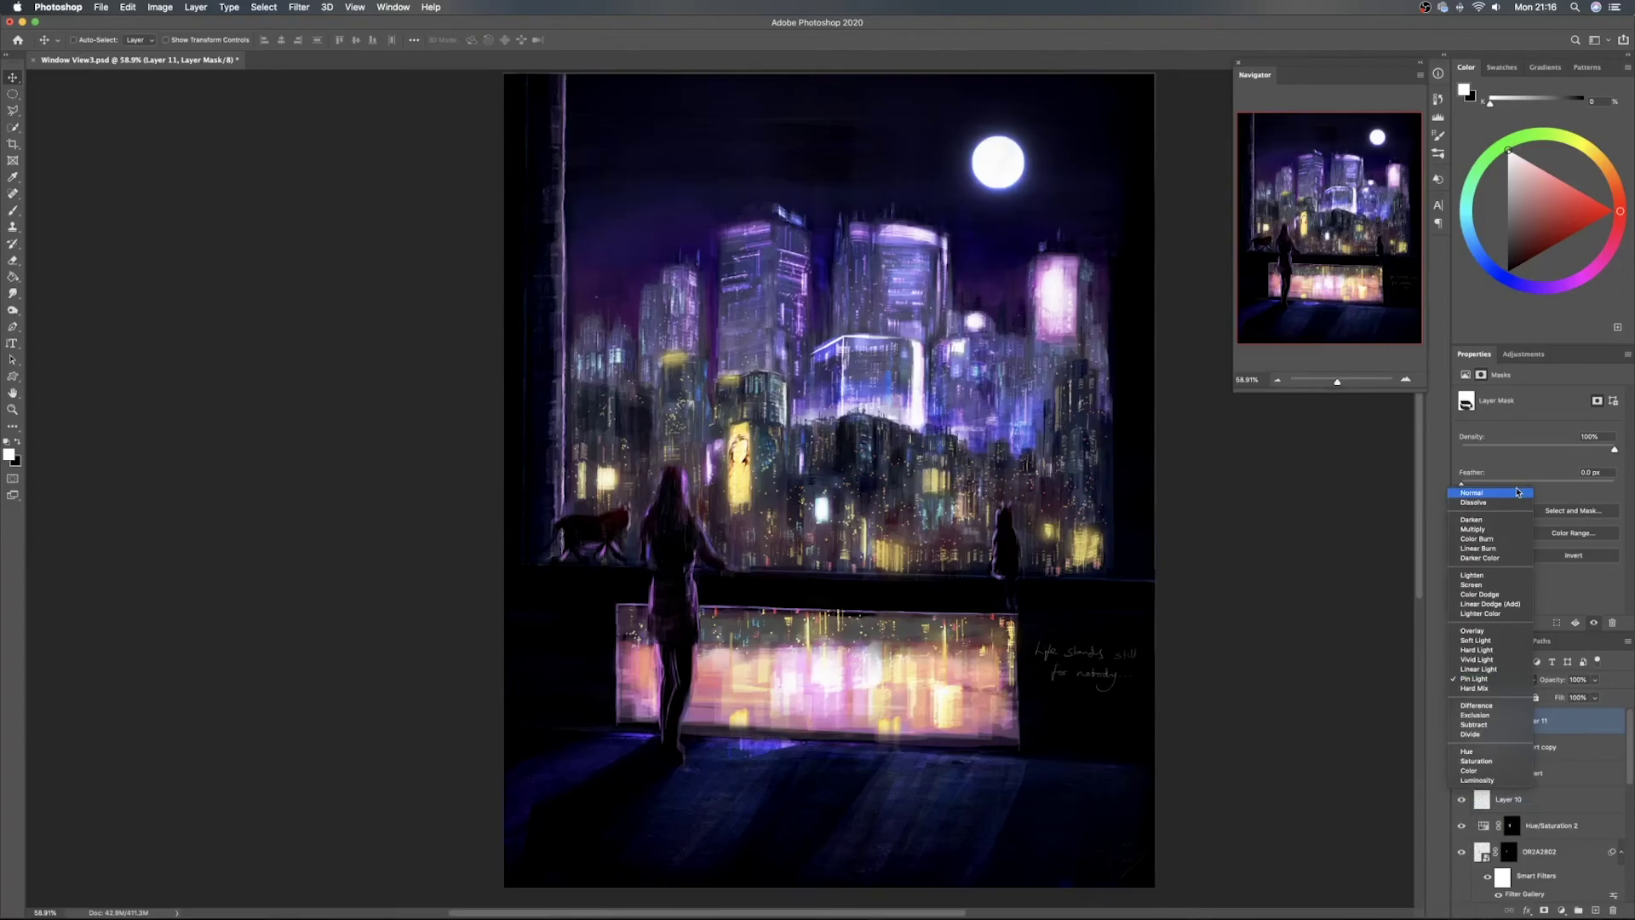
left_click(1517, 492)
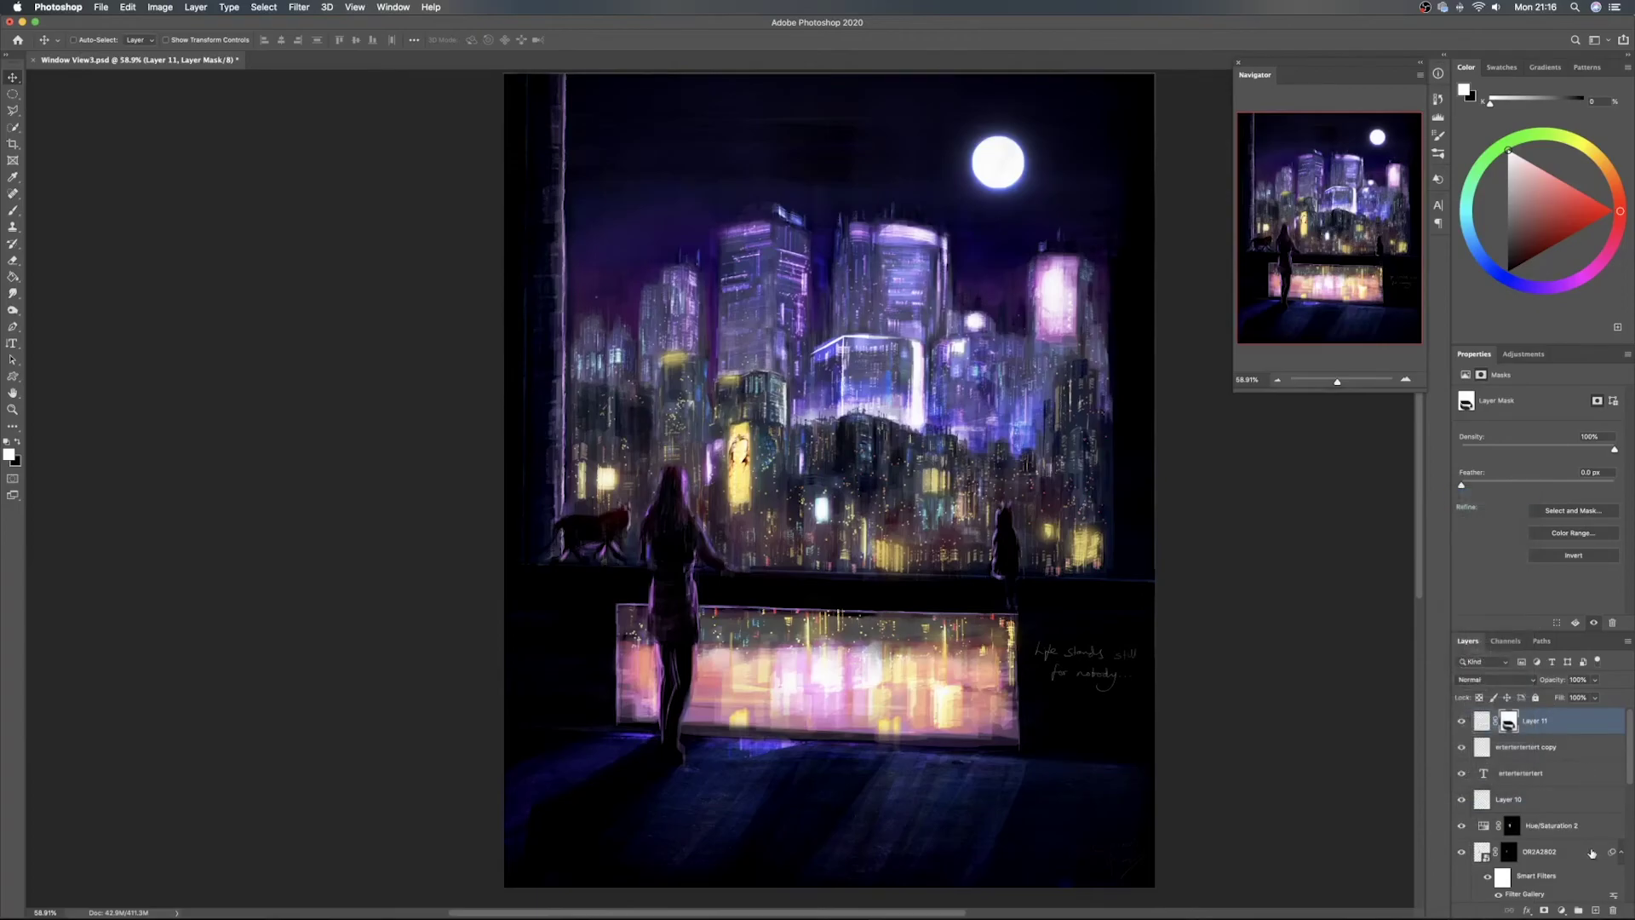
key("super+z")
key("super+shift+z")
key("super+z")
key("super+shift+z")
key("super+z")
key("super+shift+z")
key("super+s")
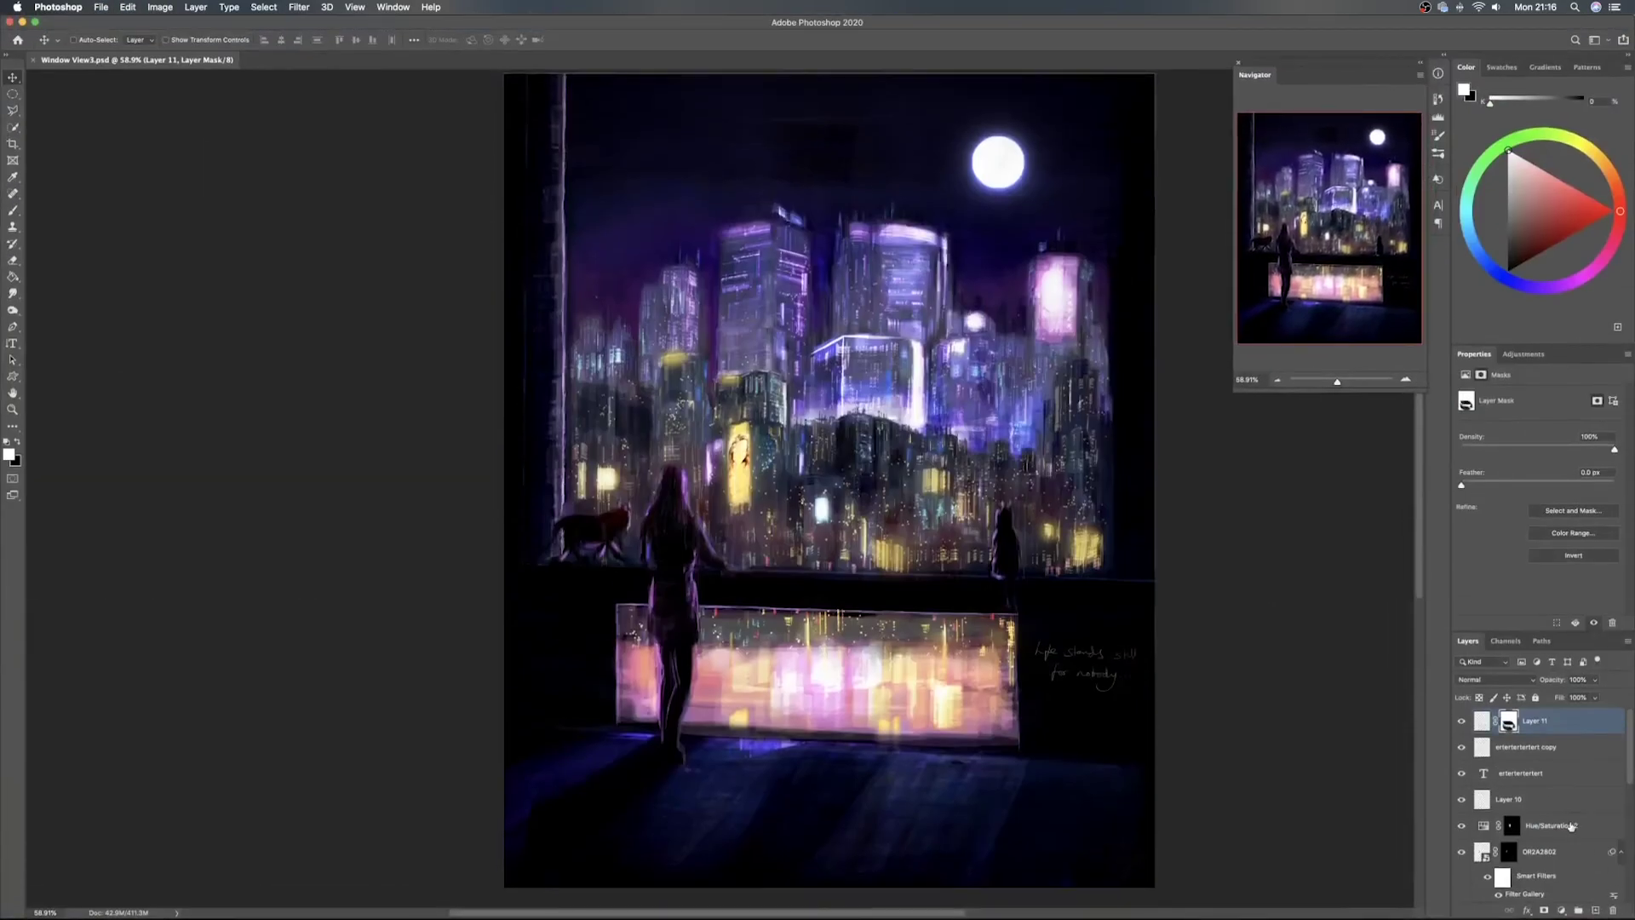
Open the contents of the Hue/Saturation 1 smart object at the base of the layer stack
scroll(1503, 770, "down", 5)
scroll(1507, 800, "down", 3)
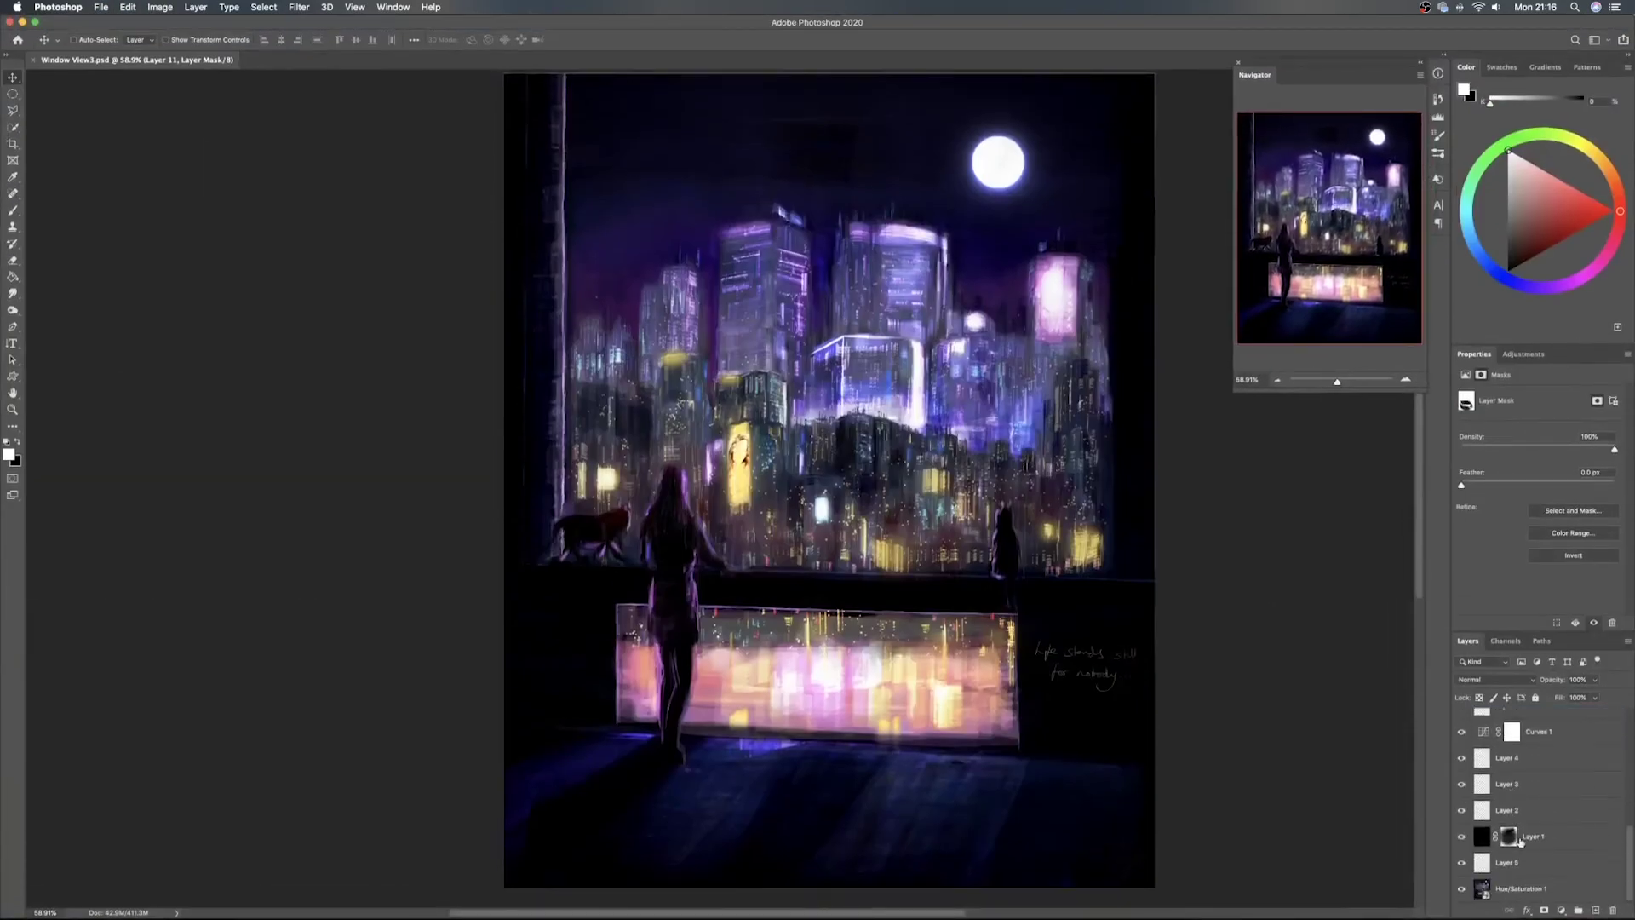
left_click(1481, 890)
double_click(1482, 889)
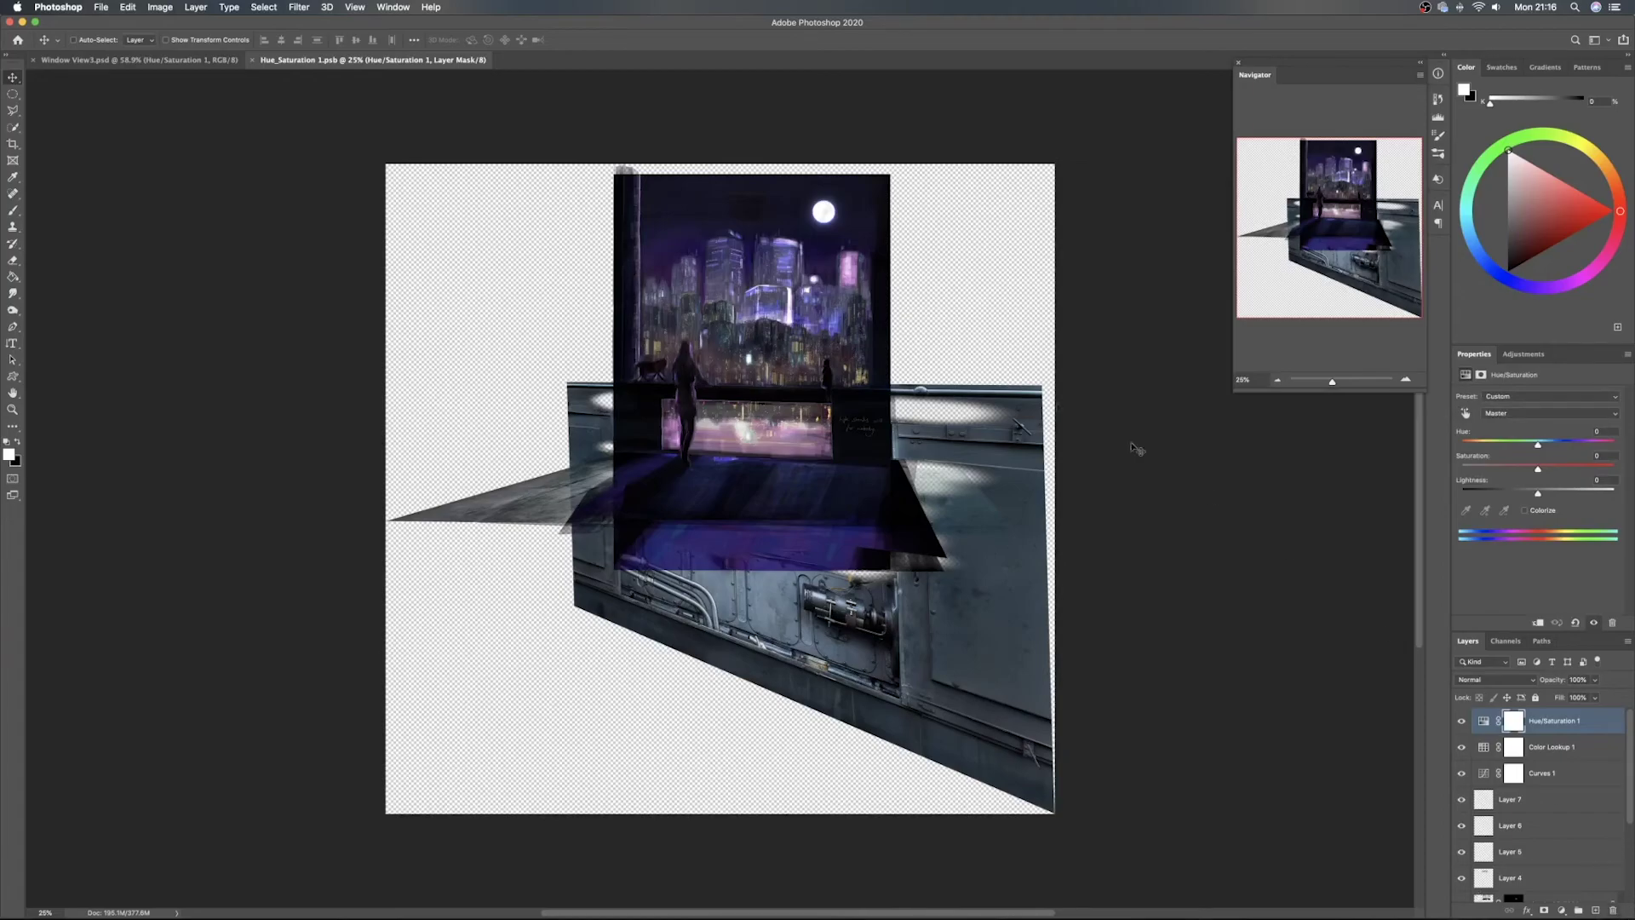
scroll(867, 426, "up", 3)
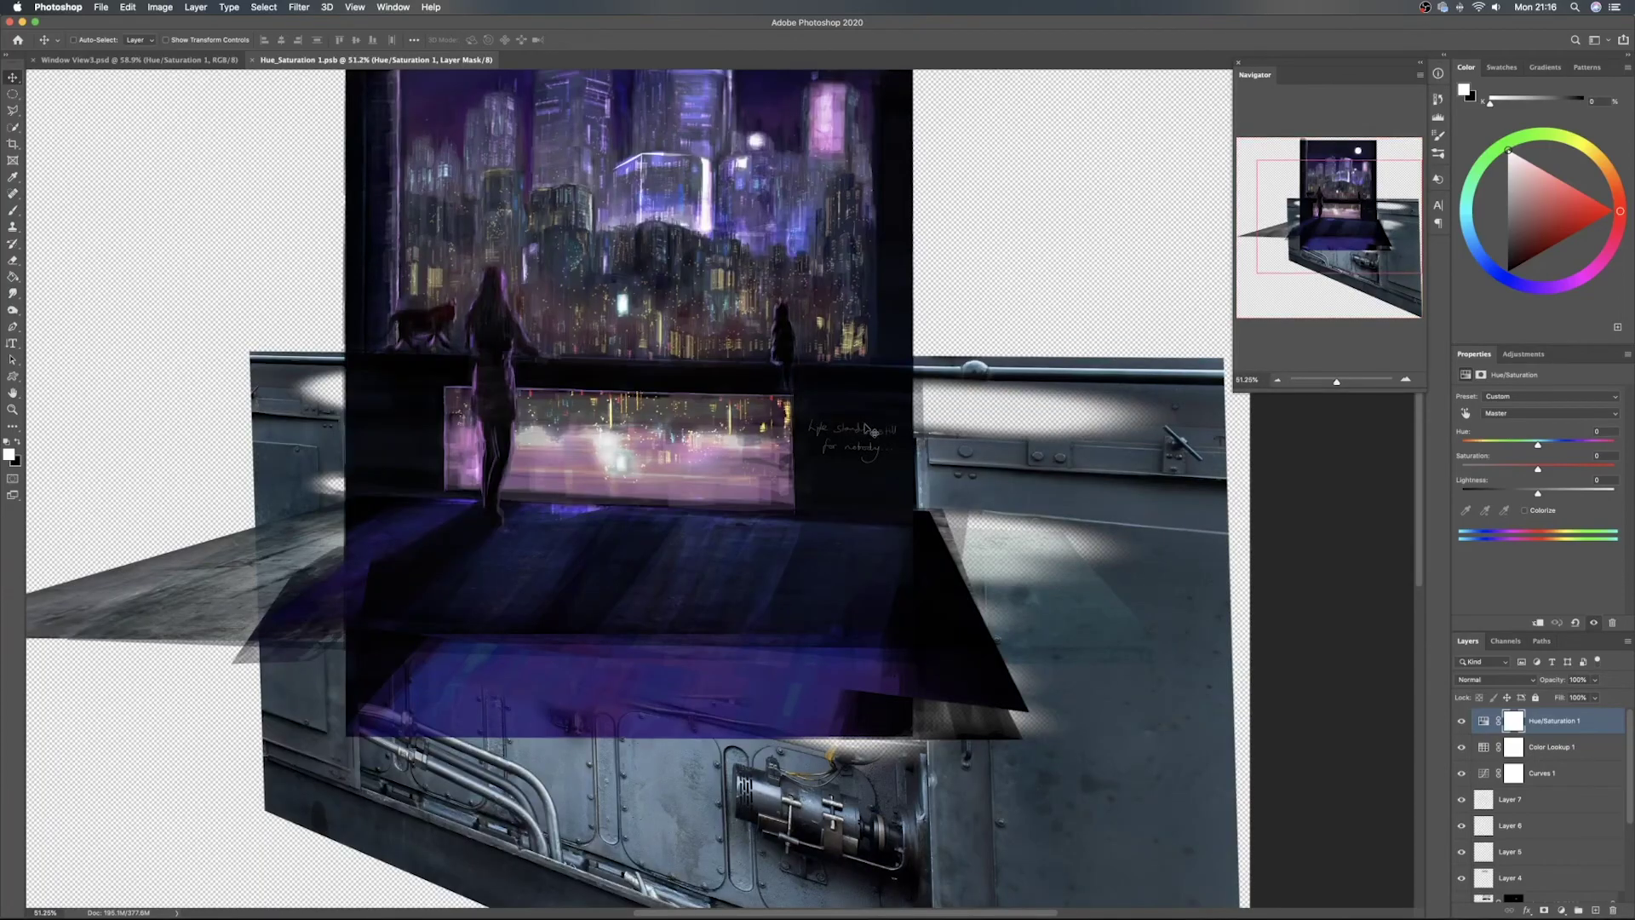
scroll(867, 425, "up", 3)
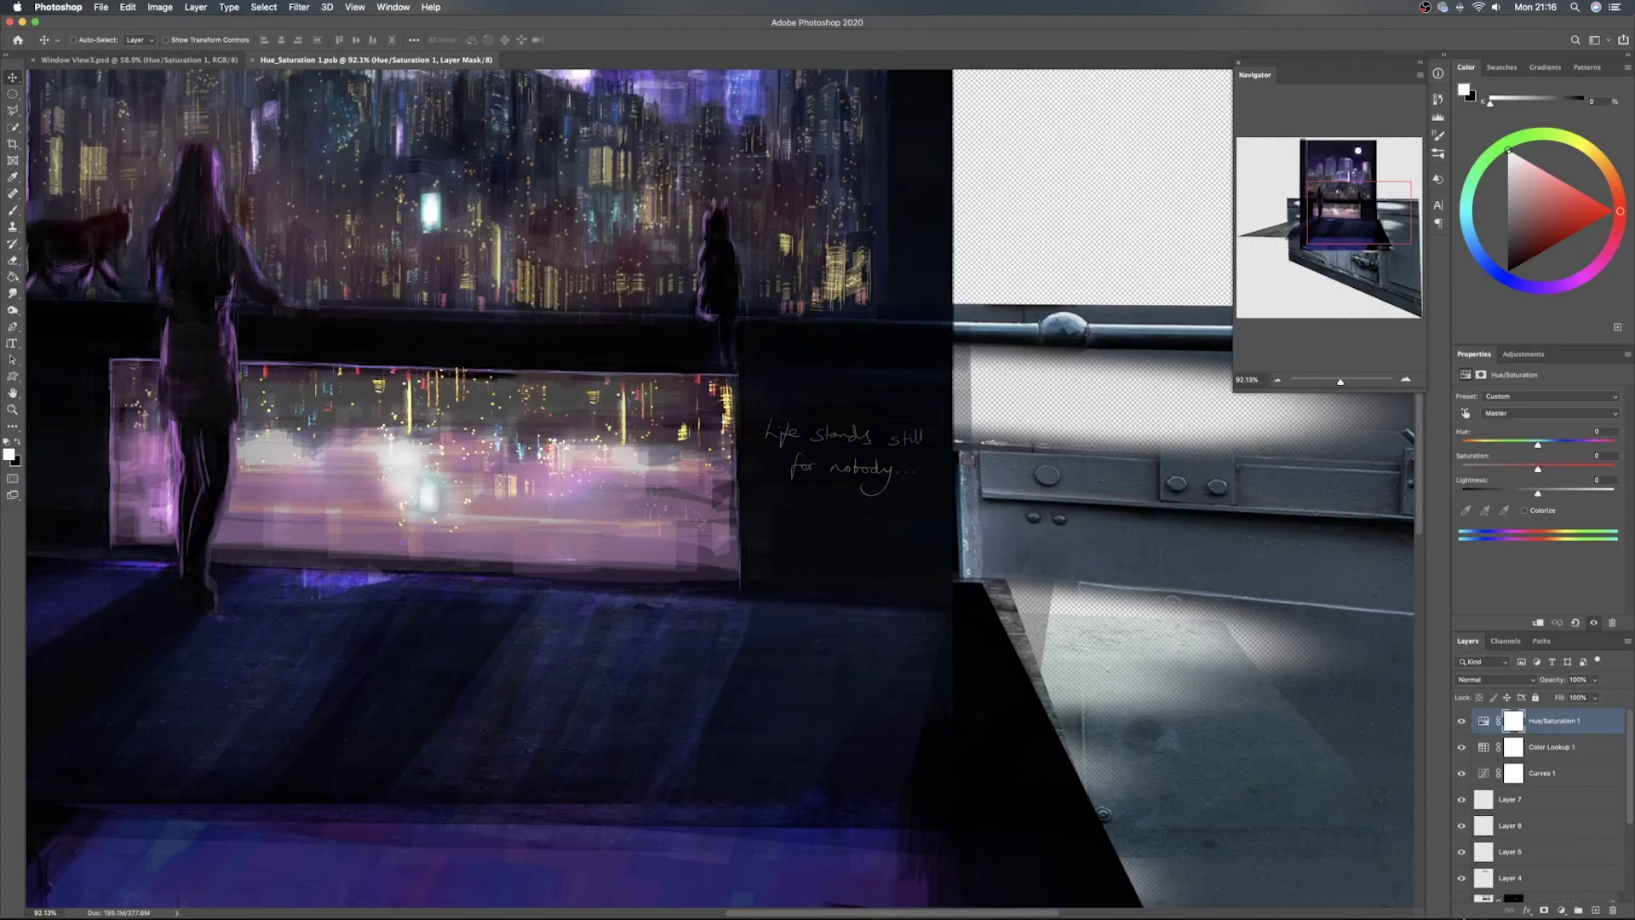
Open the contents of the nested Layer 116 copy smart object
scroll(1543, 830, "down", 5)
left_click(1483, 888)
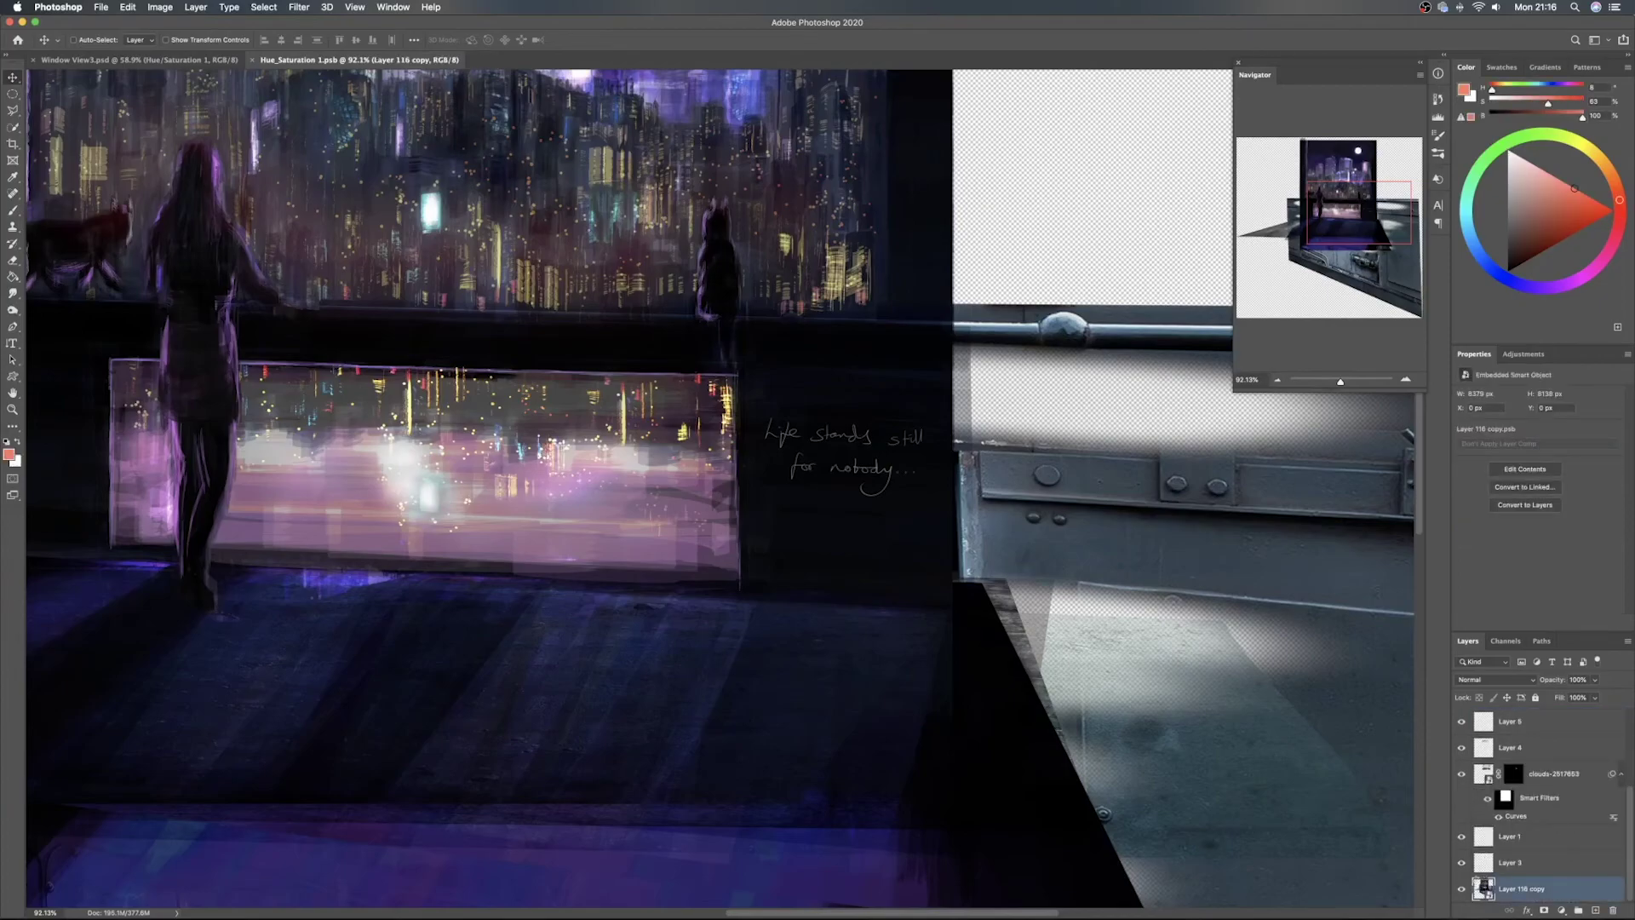
double_click(1484, 888)
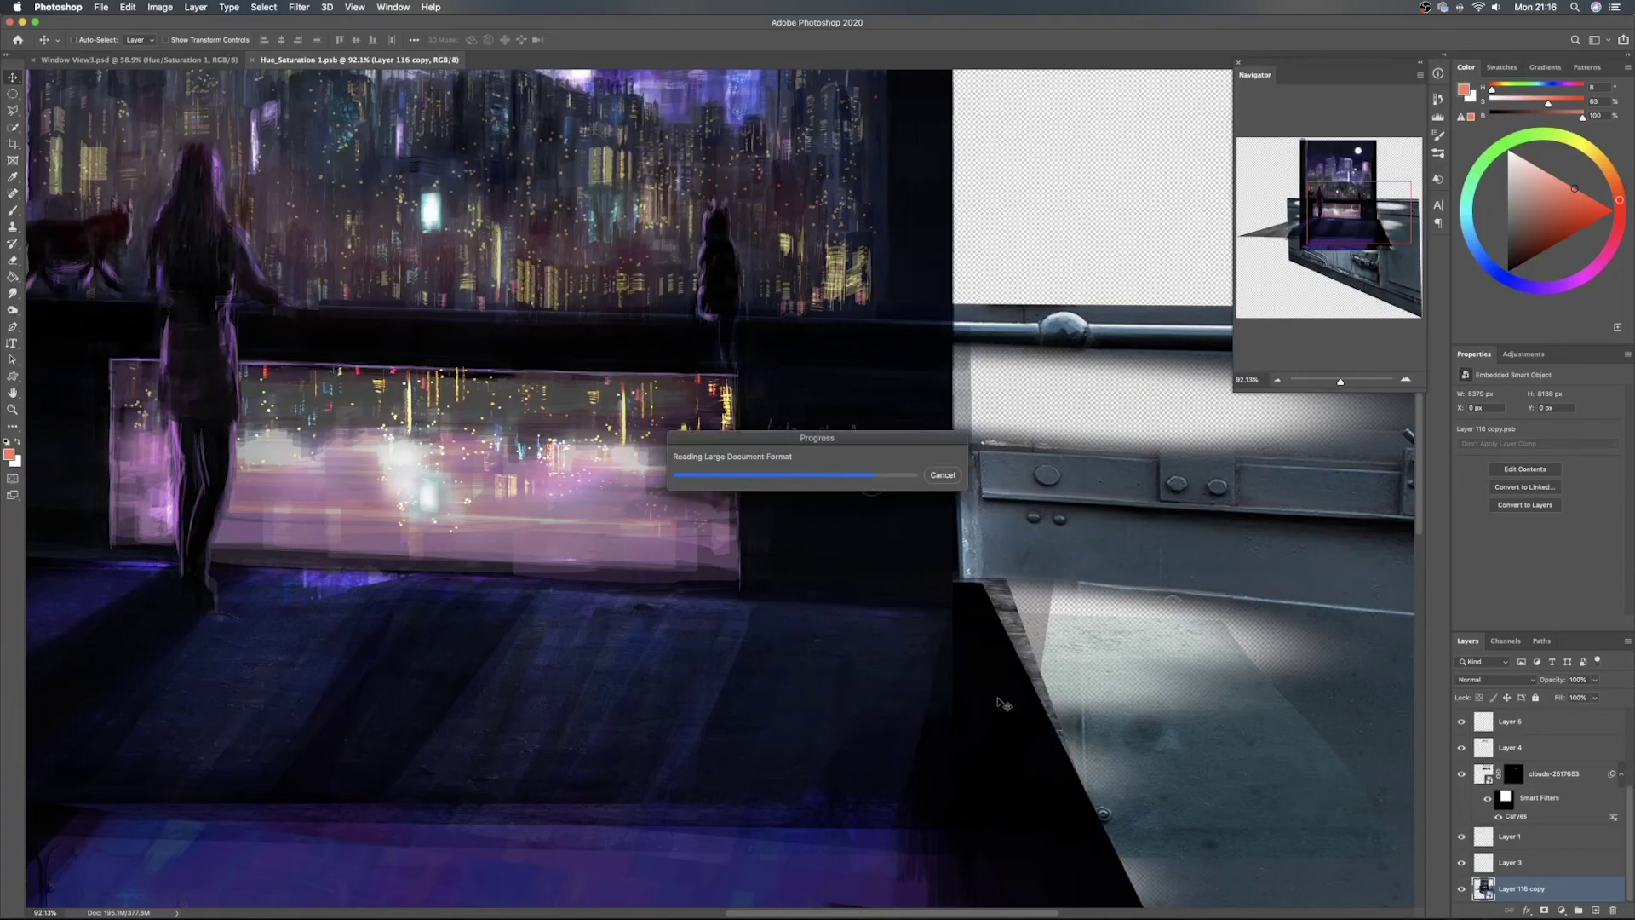
scroll(865, 405, "up", 8)
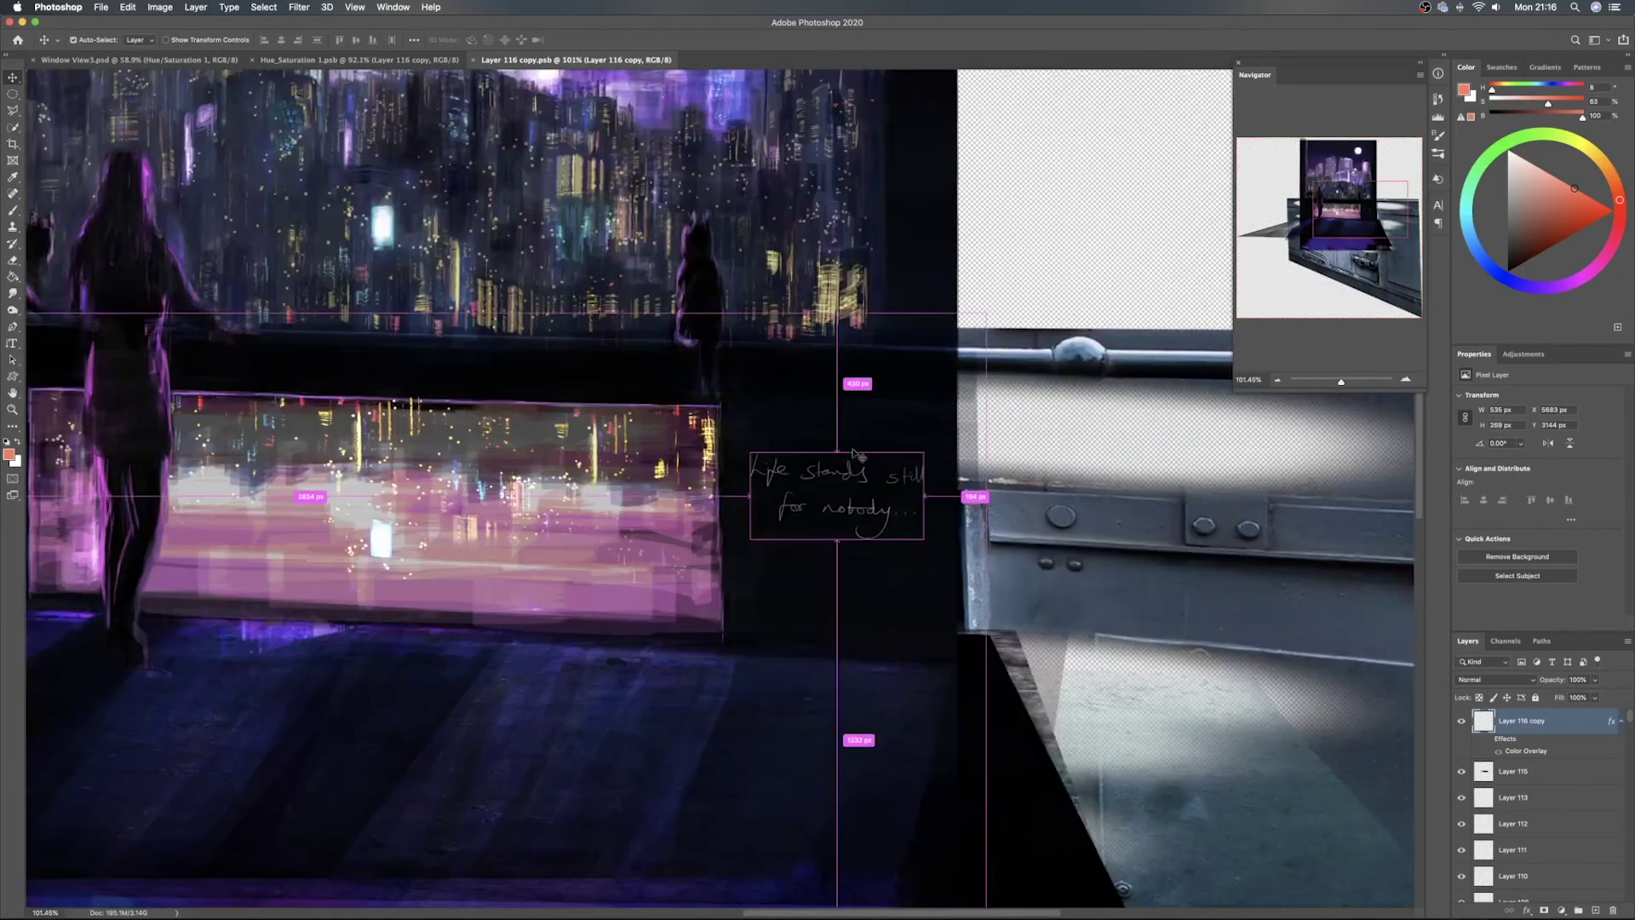
Add an empty layer above the handwritten text layer and hide the handwriting on the dark wall beside the reflection
left_click(860, 488, "super")
scroll(1542, 807, "down", 3)
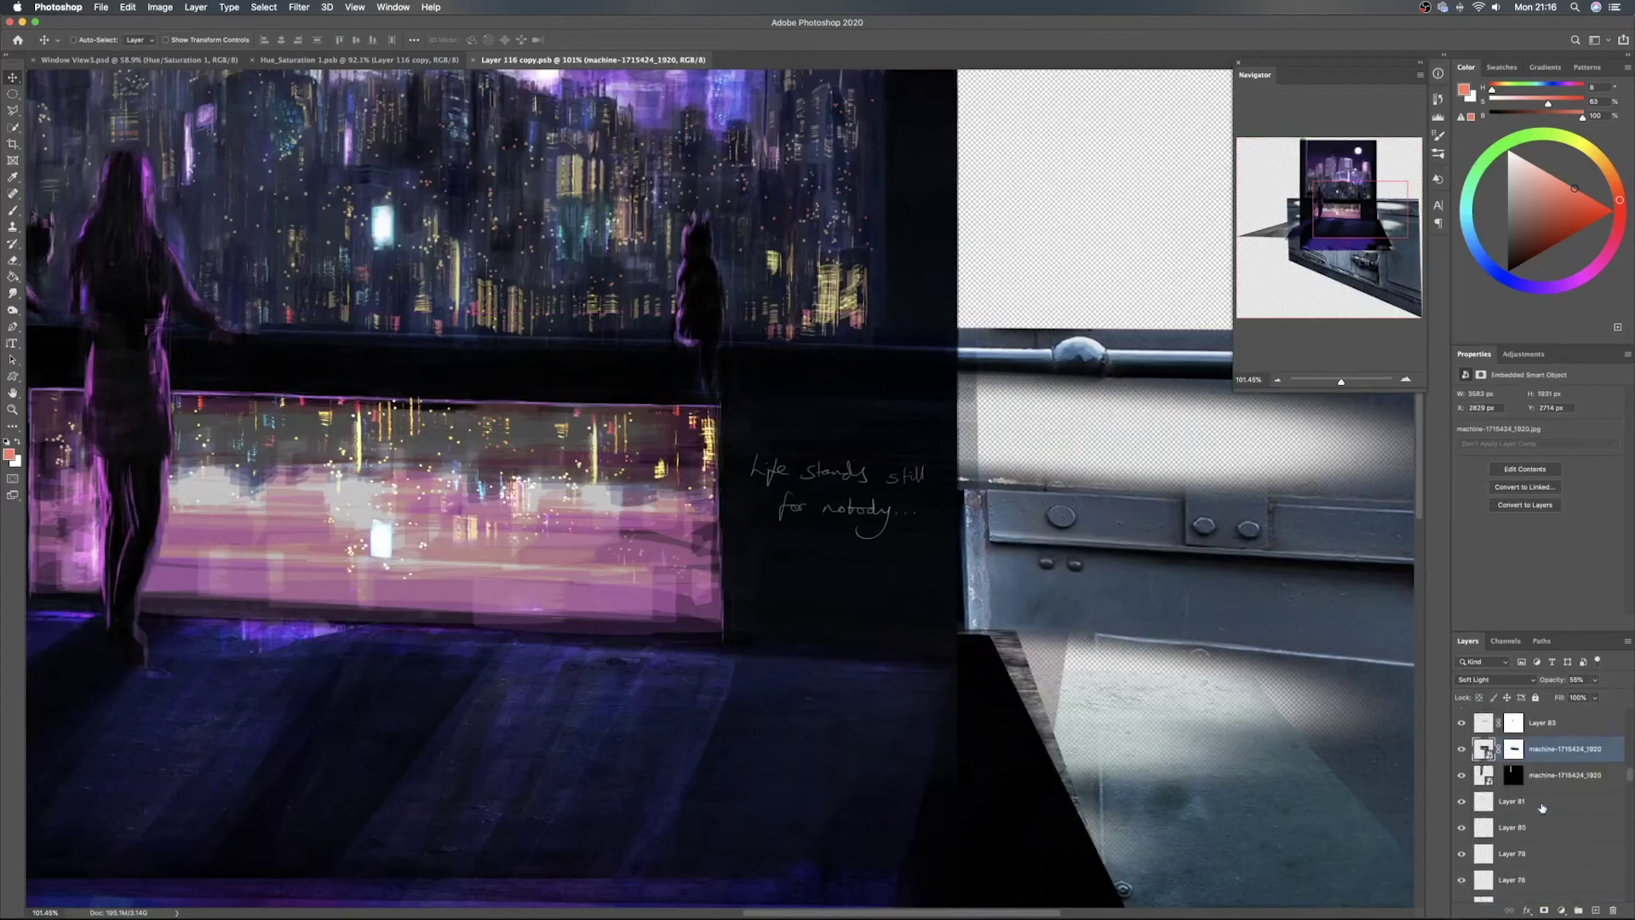
scroll(1538, 806, "up", 2)
key("super")
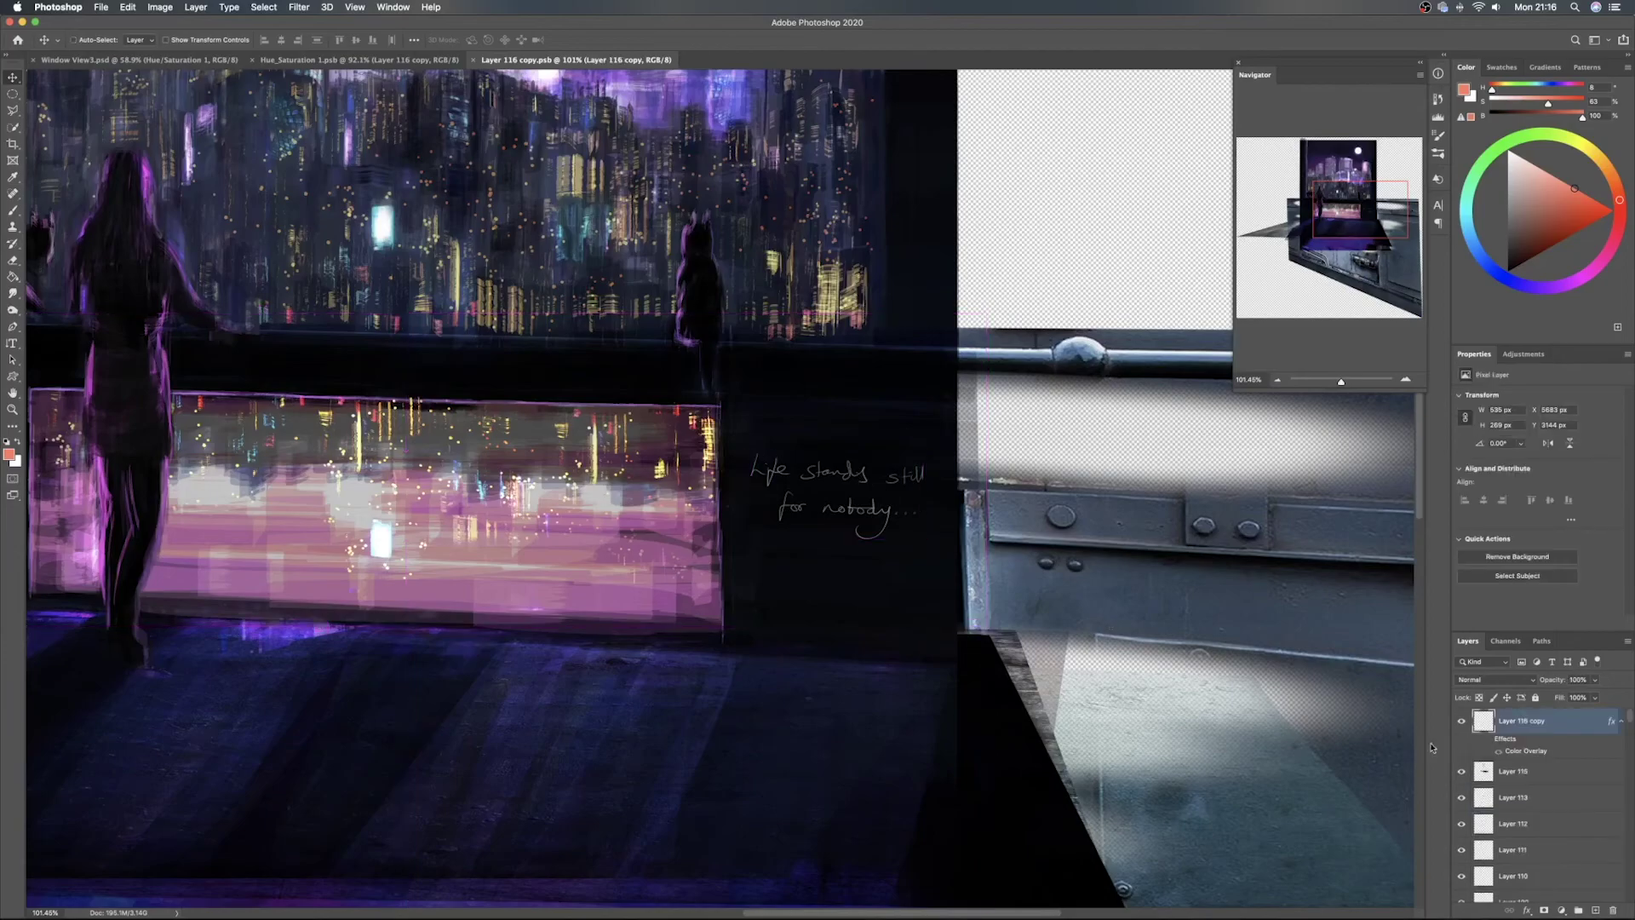
left_click(1460, 722)
left_click(1460, 722)
left_click(1597, 911)
left_click(1461, 746)
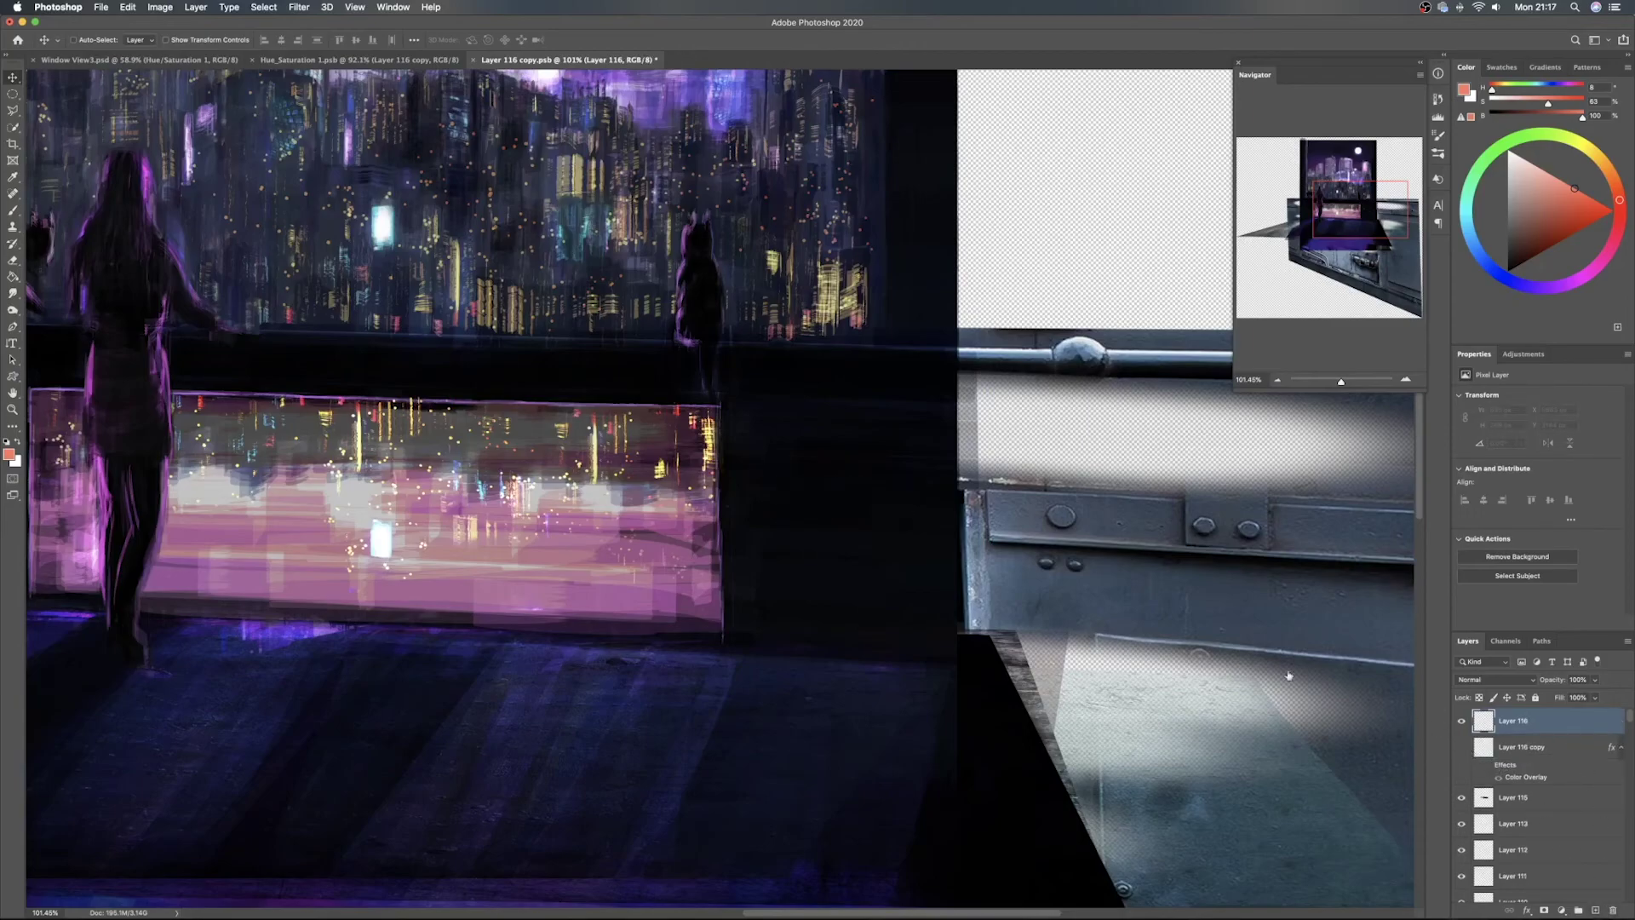
left_click_drag(1018, 580, 1244, 722)
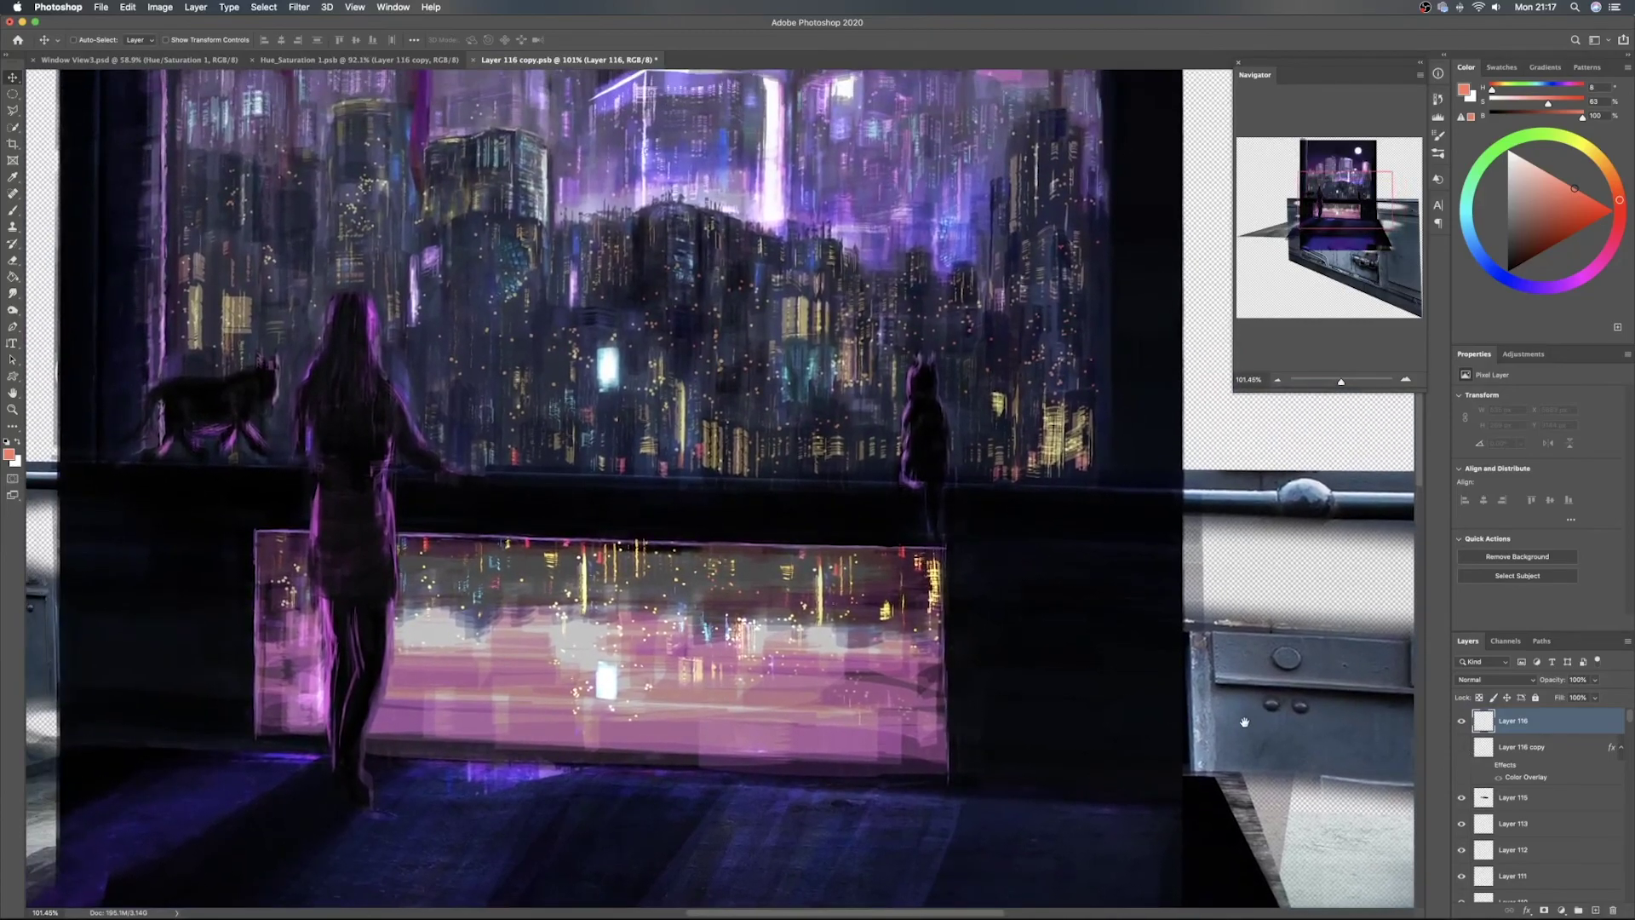
Save the nested smart object, its parent Hue_Saturation 1.psb and Window View3.psd to carry the edit into the main painting
key("super+s")
left_click(443, 59)
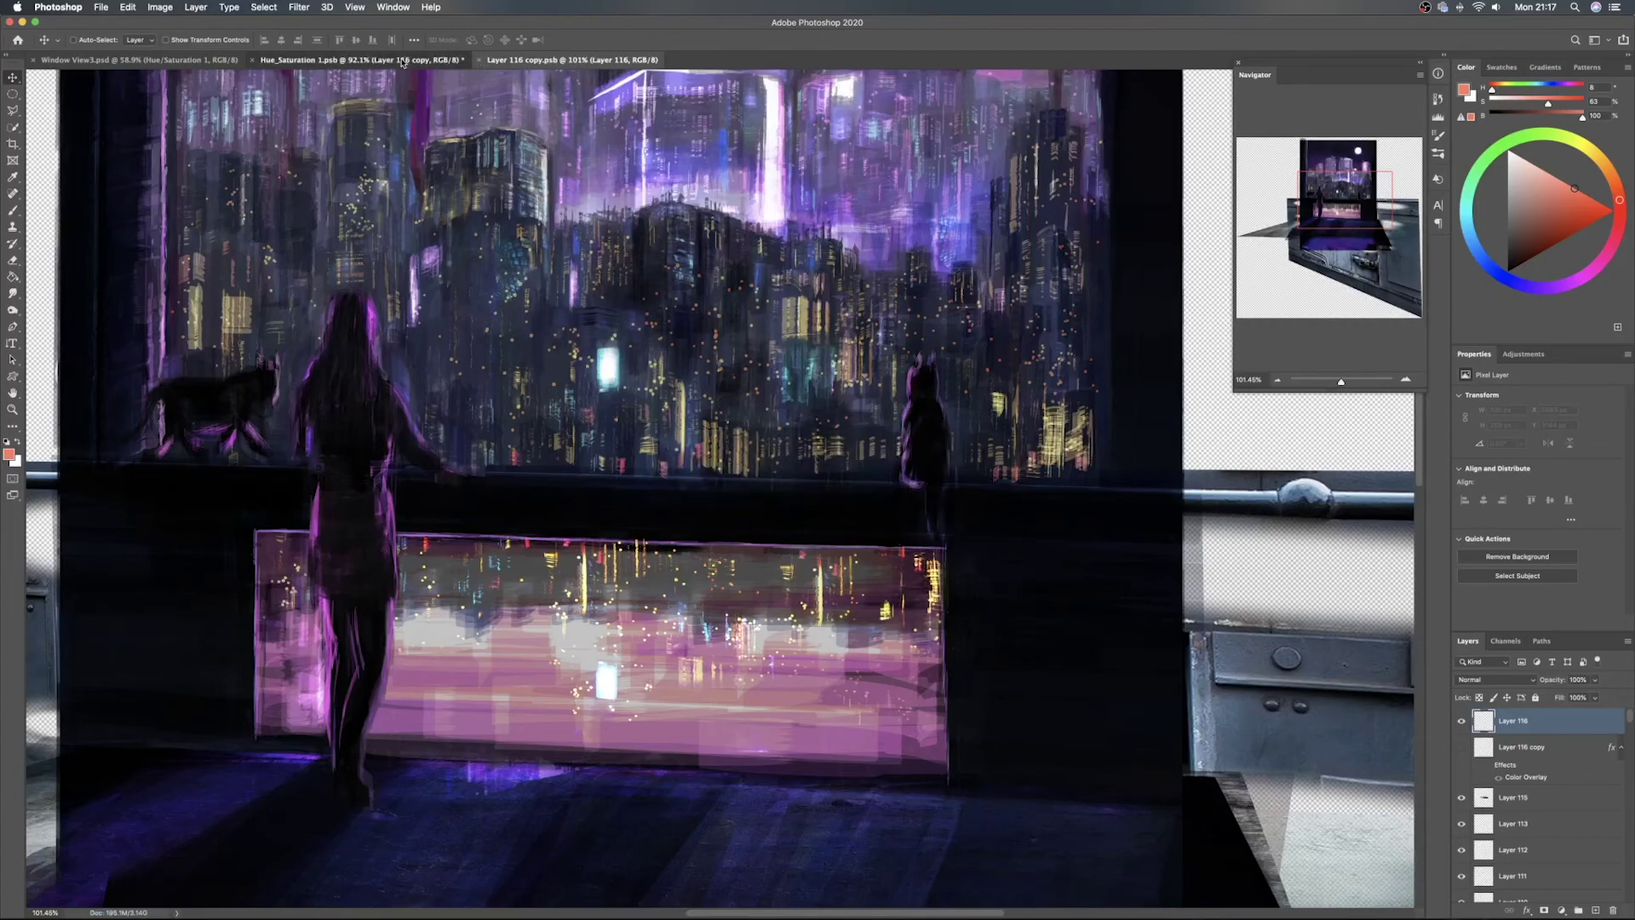
key("super+s")
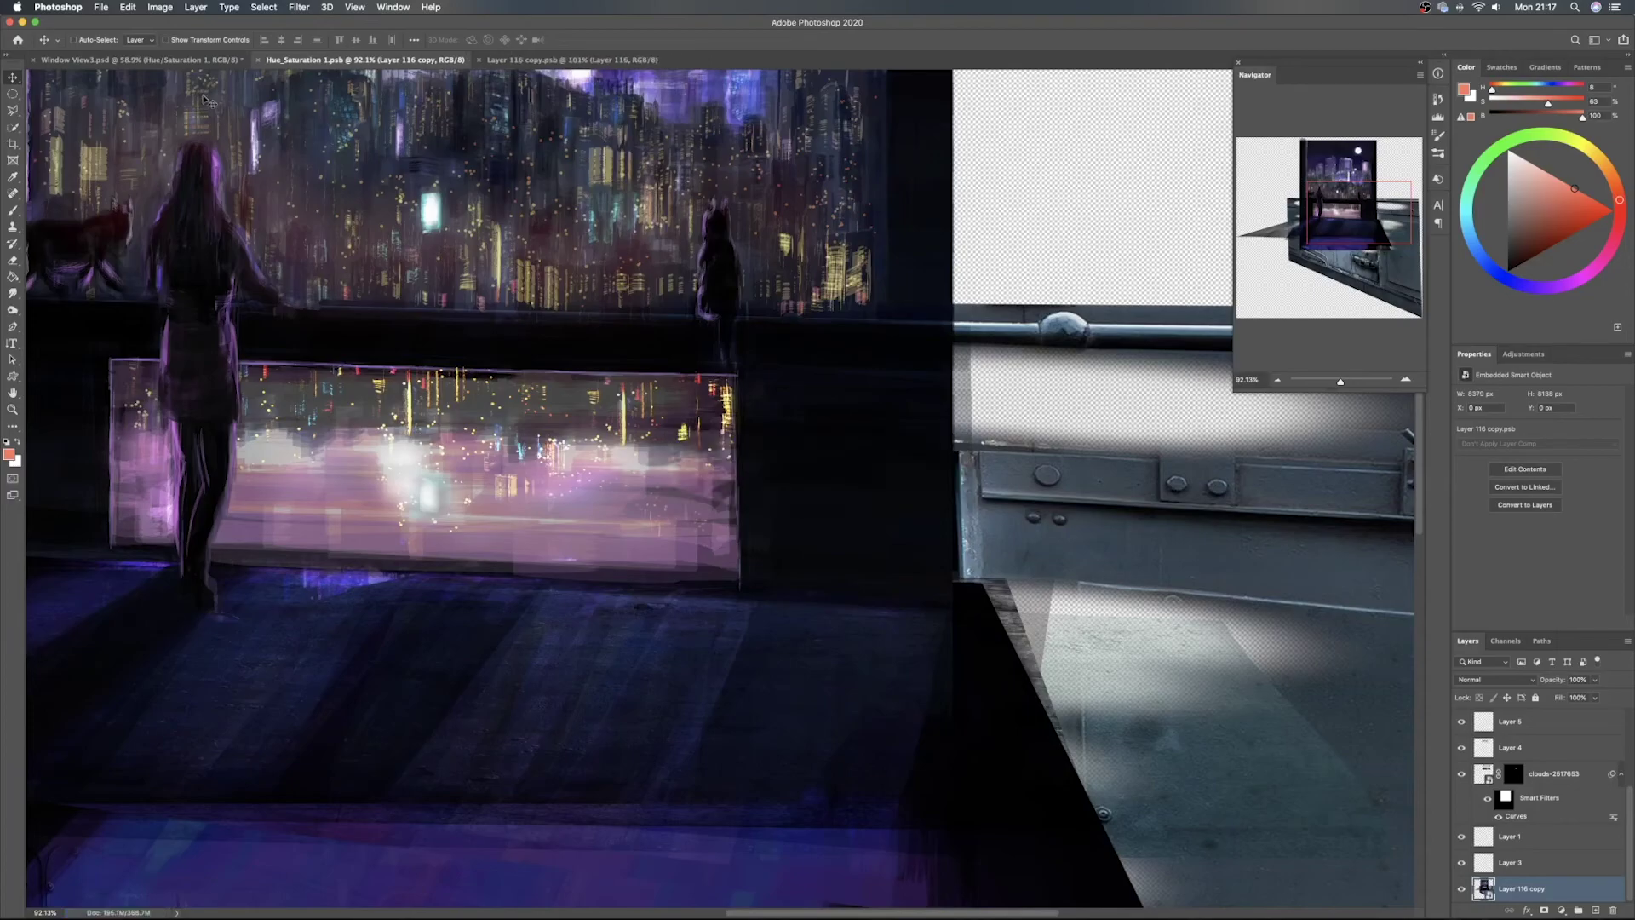
left_click(175, 60)
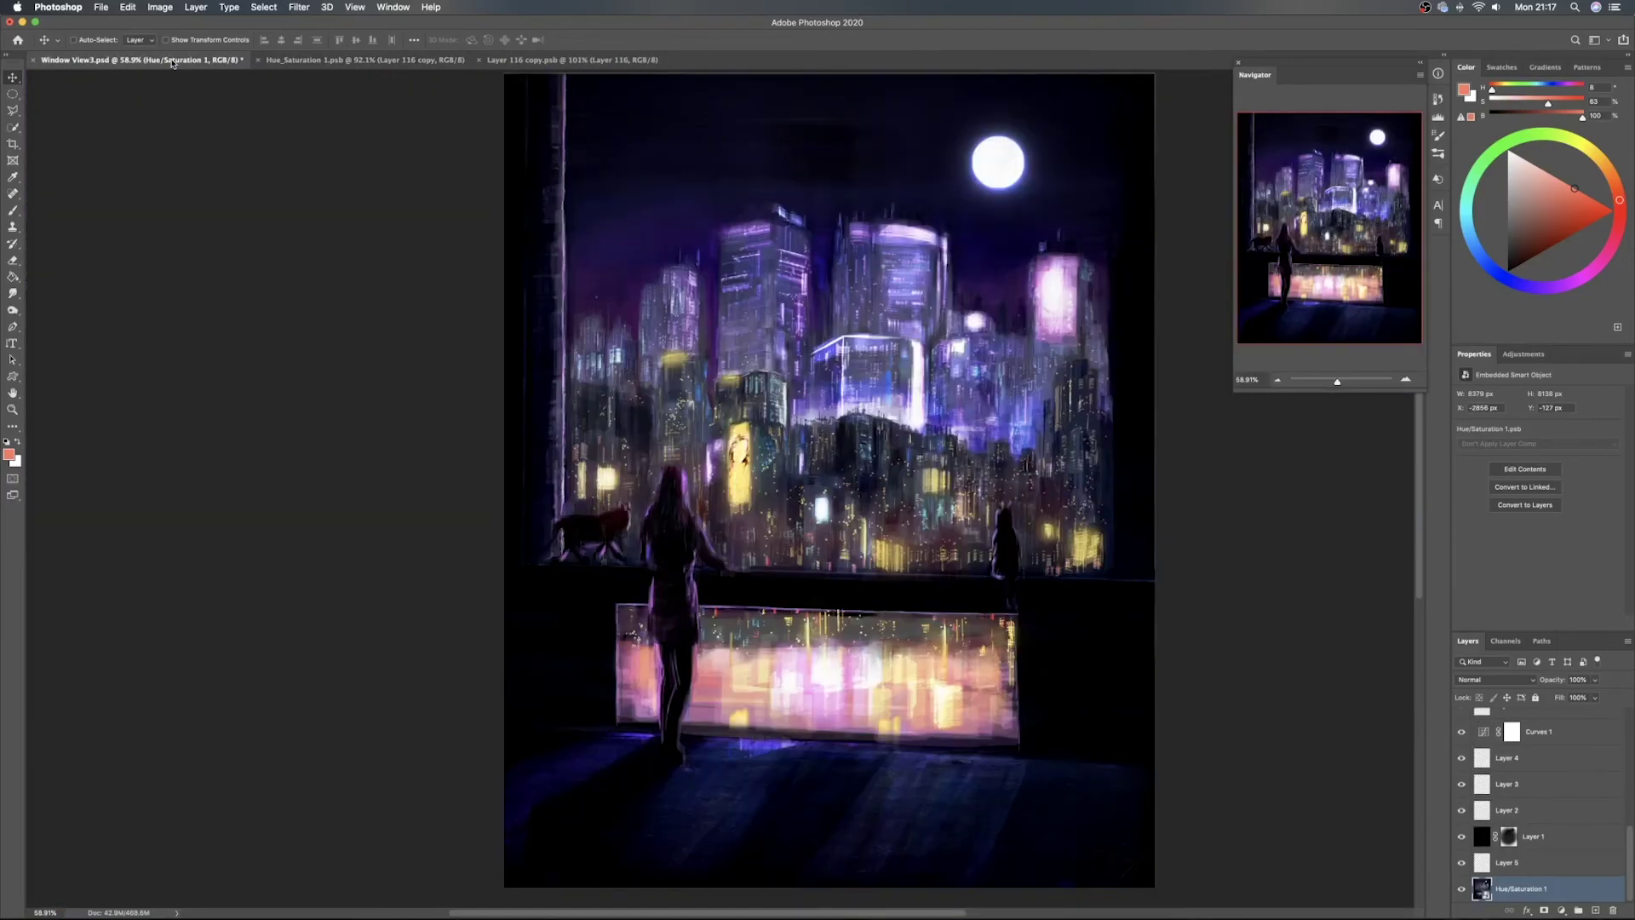
key("super+s")
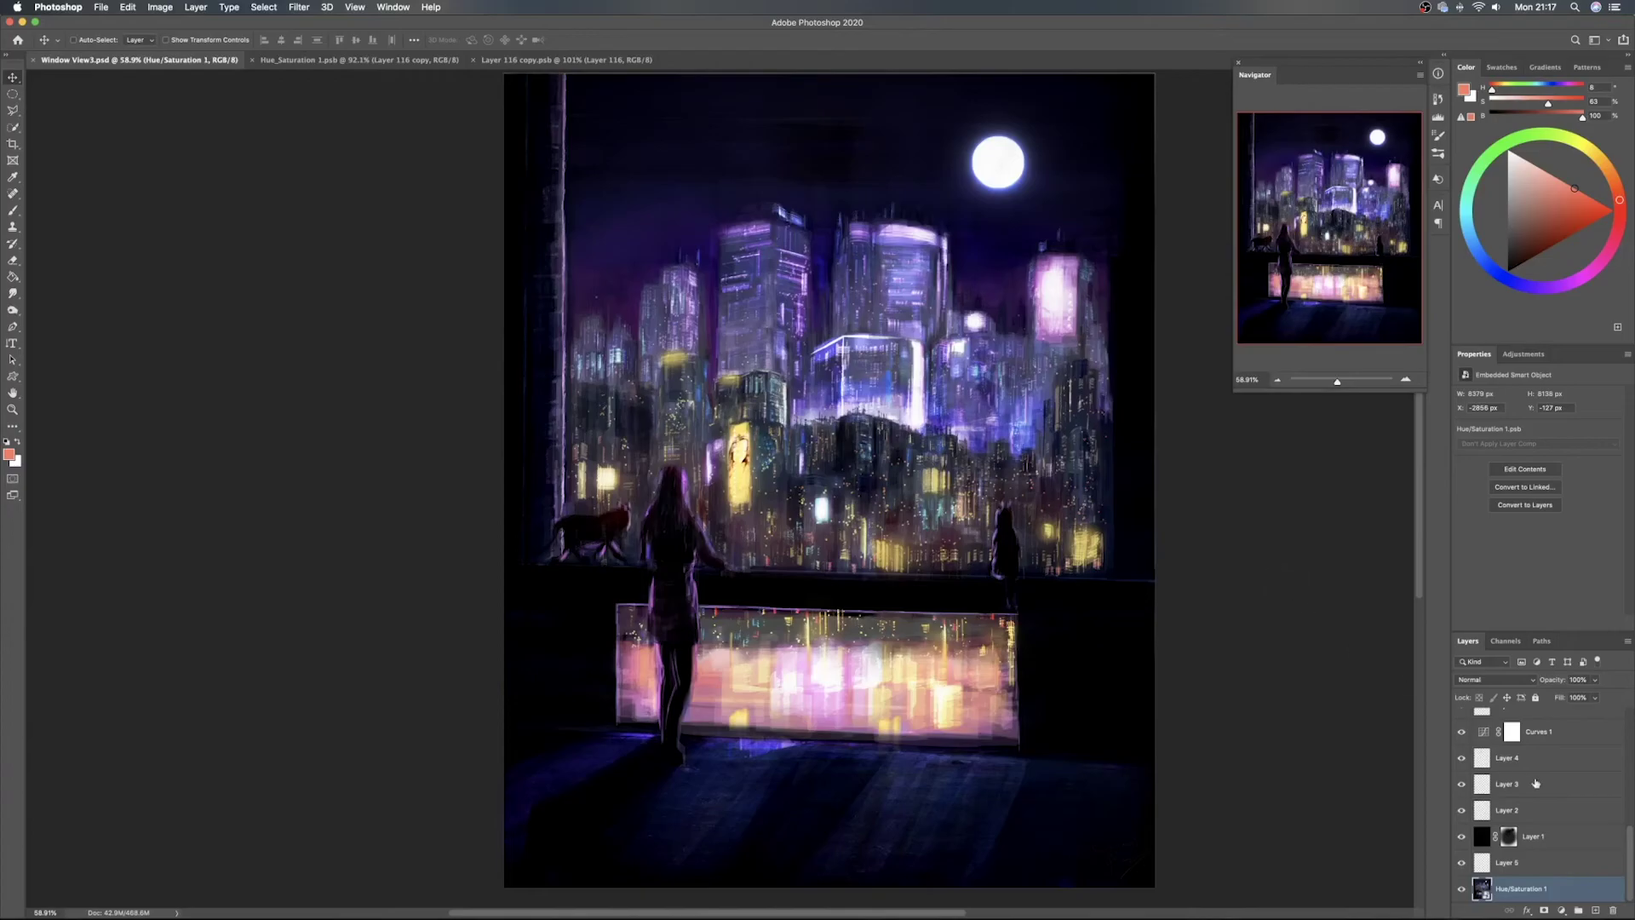
Add a Selective Color adjustment above Layer 11, set the reds' cyan to -100%, and compare the image with and without it
scroll(1579, 741, "up", 10)
left_click(1574, 722)
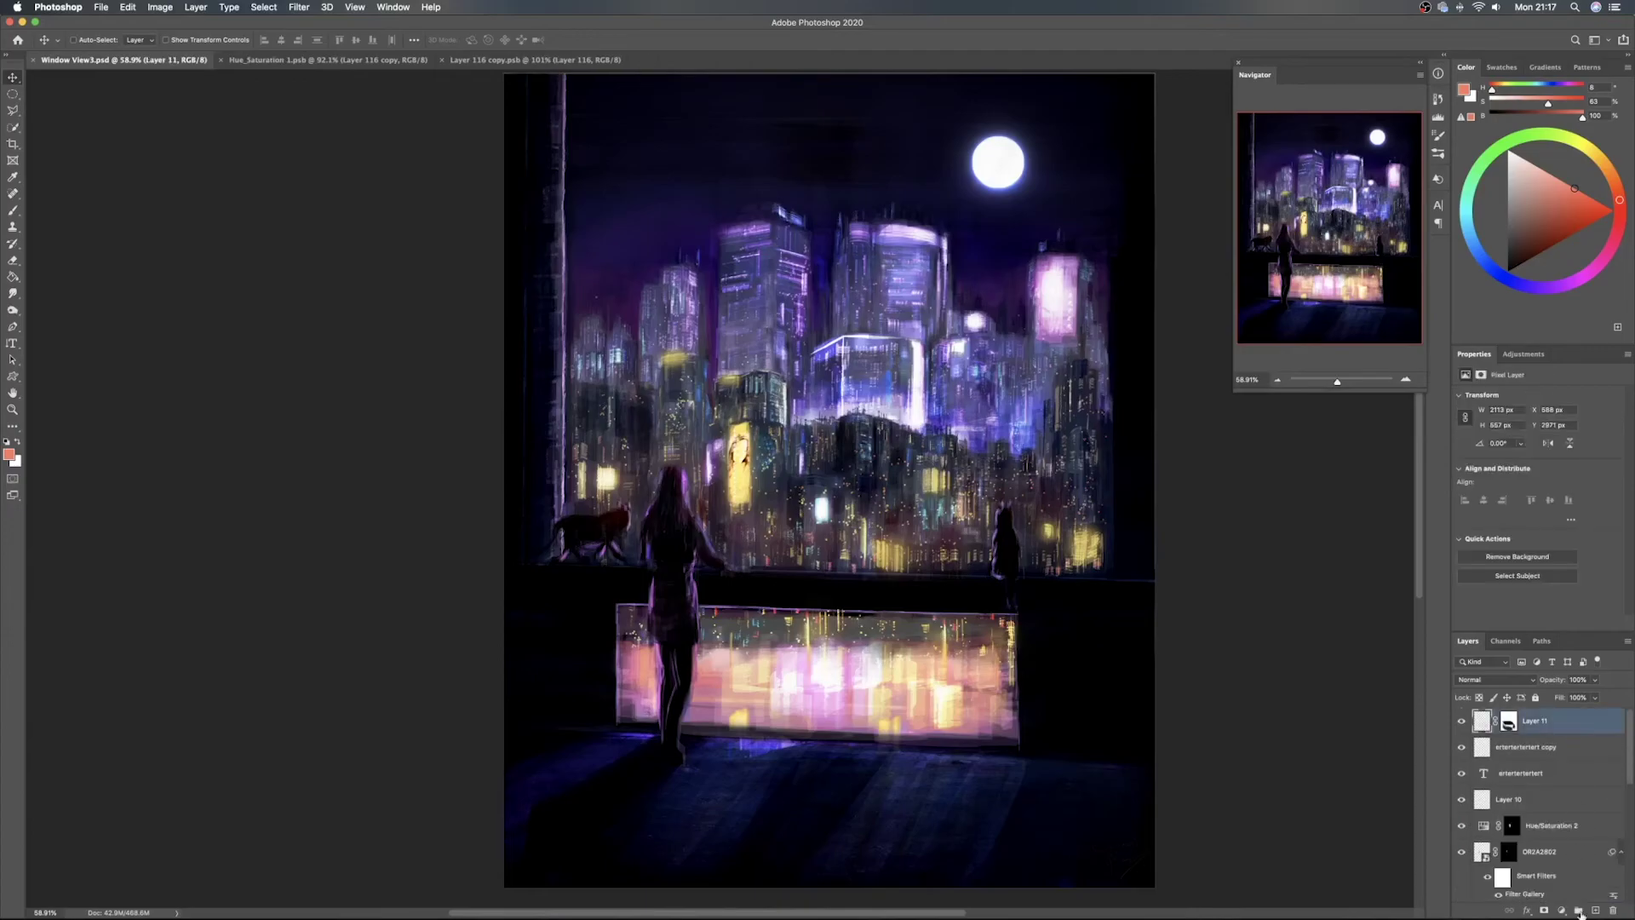
left_click(1561, 910)
left_click(1566, 885)
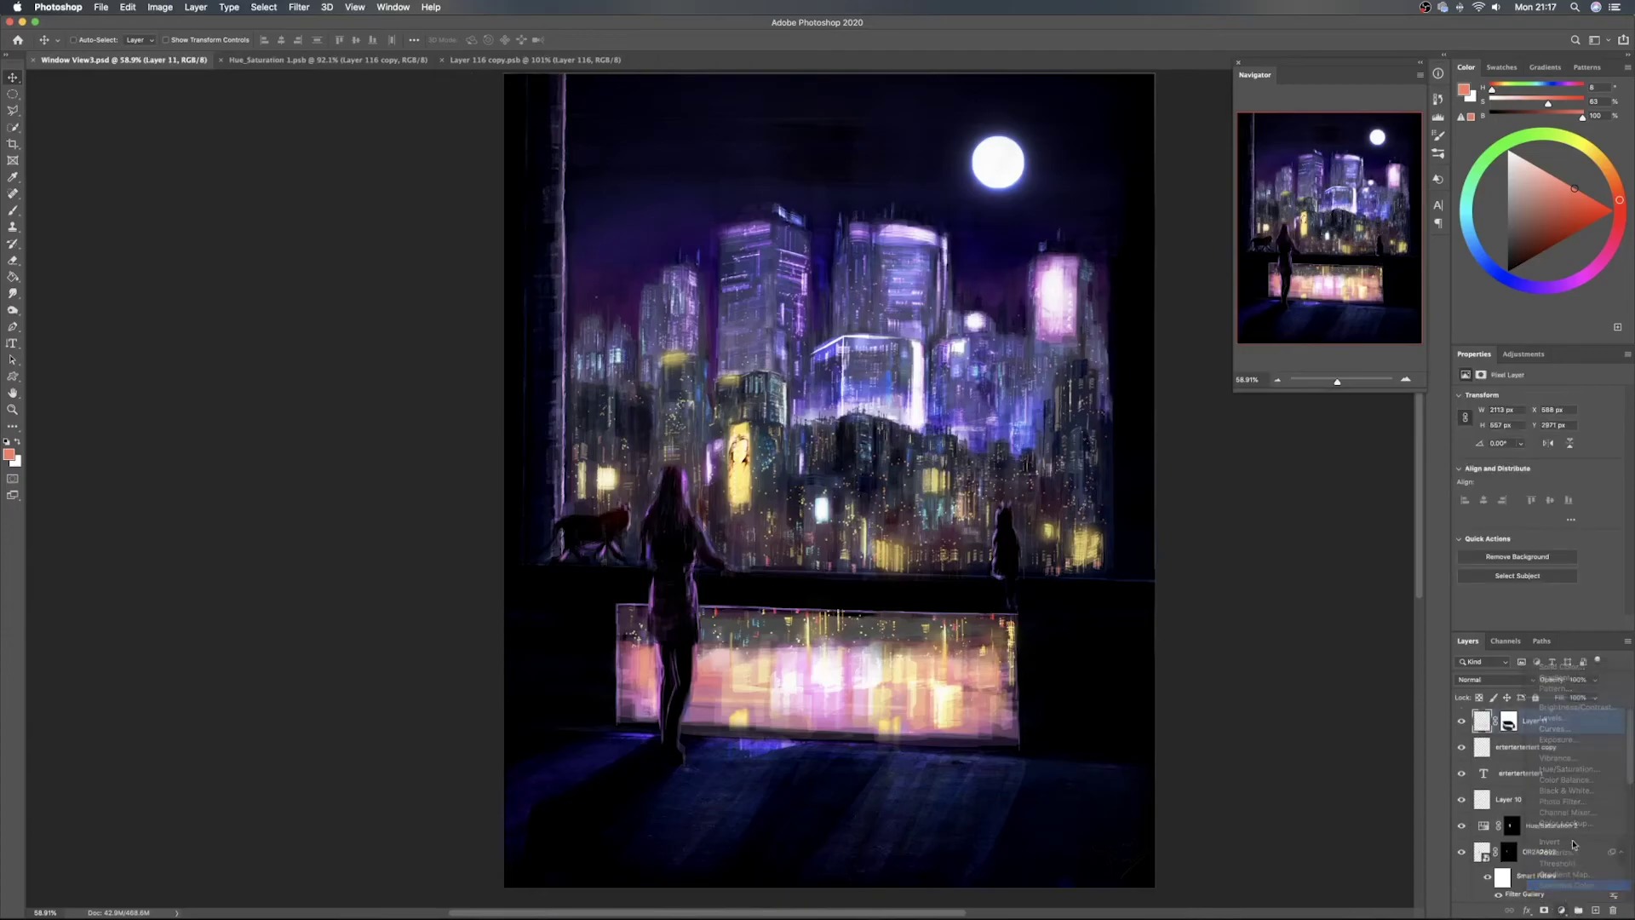
left_click_drag(1538, 438, 1464, 436)
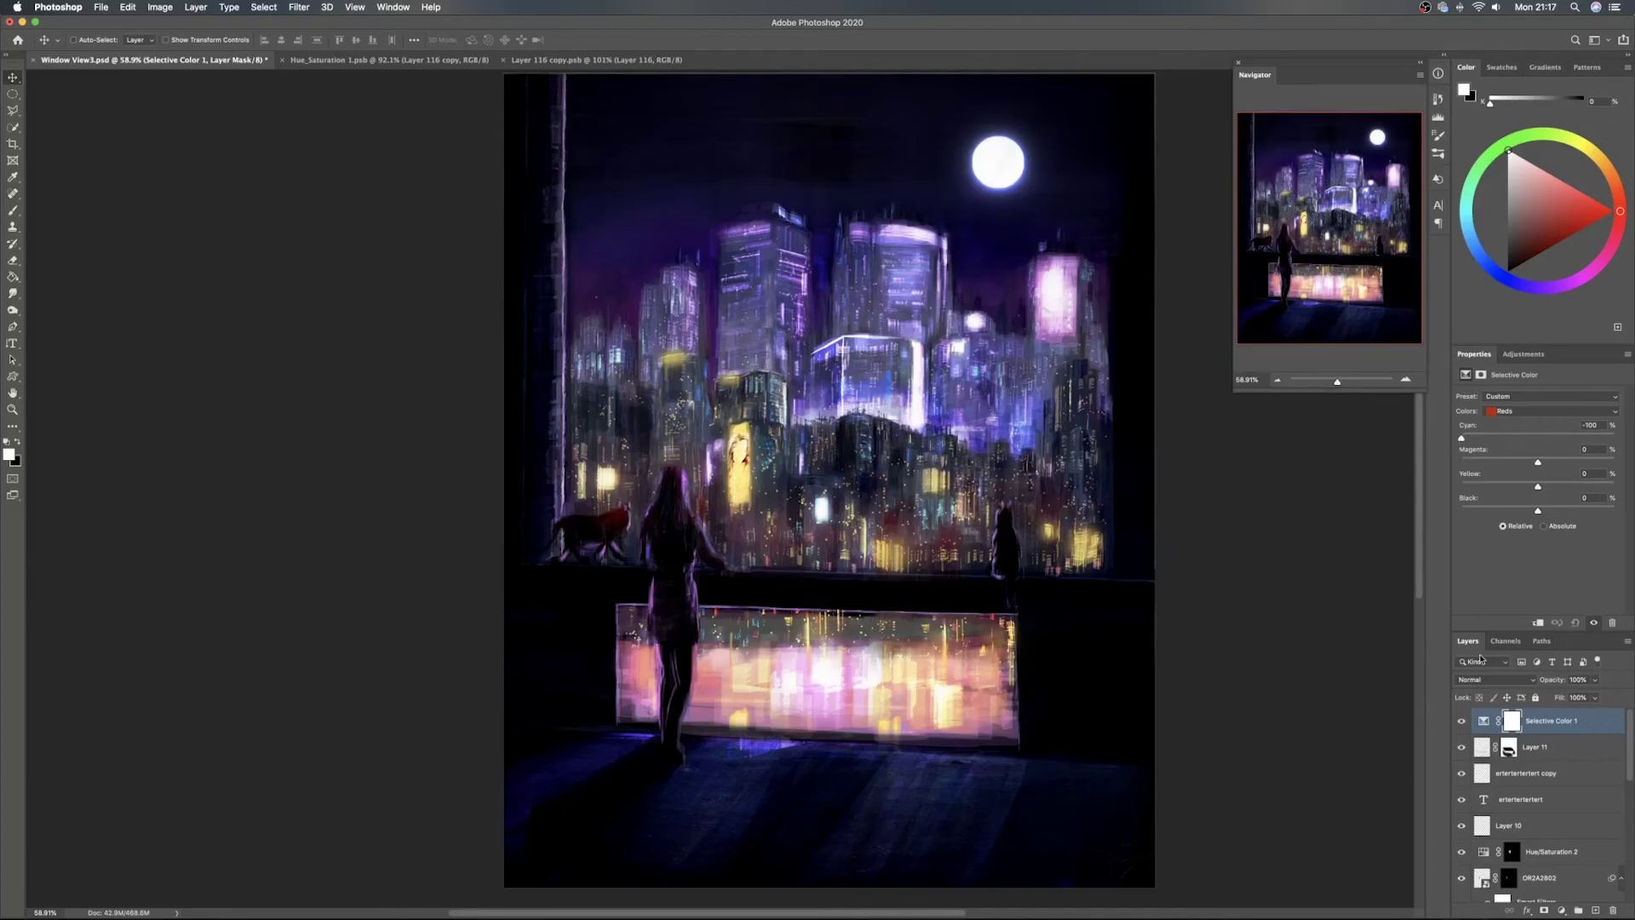
left_click(1461, 722)
left_click(1461, 723)
Try different magenta and black amounts and +100% yellow for the reds, reverting each trial
left_click_drag(1538, 463, 1440, 479)
left_click_drag(1541, 483, 1633, 483)
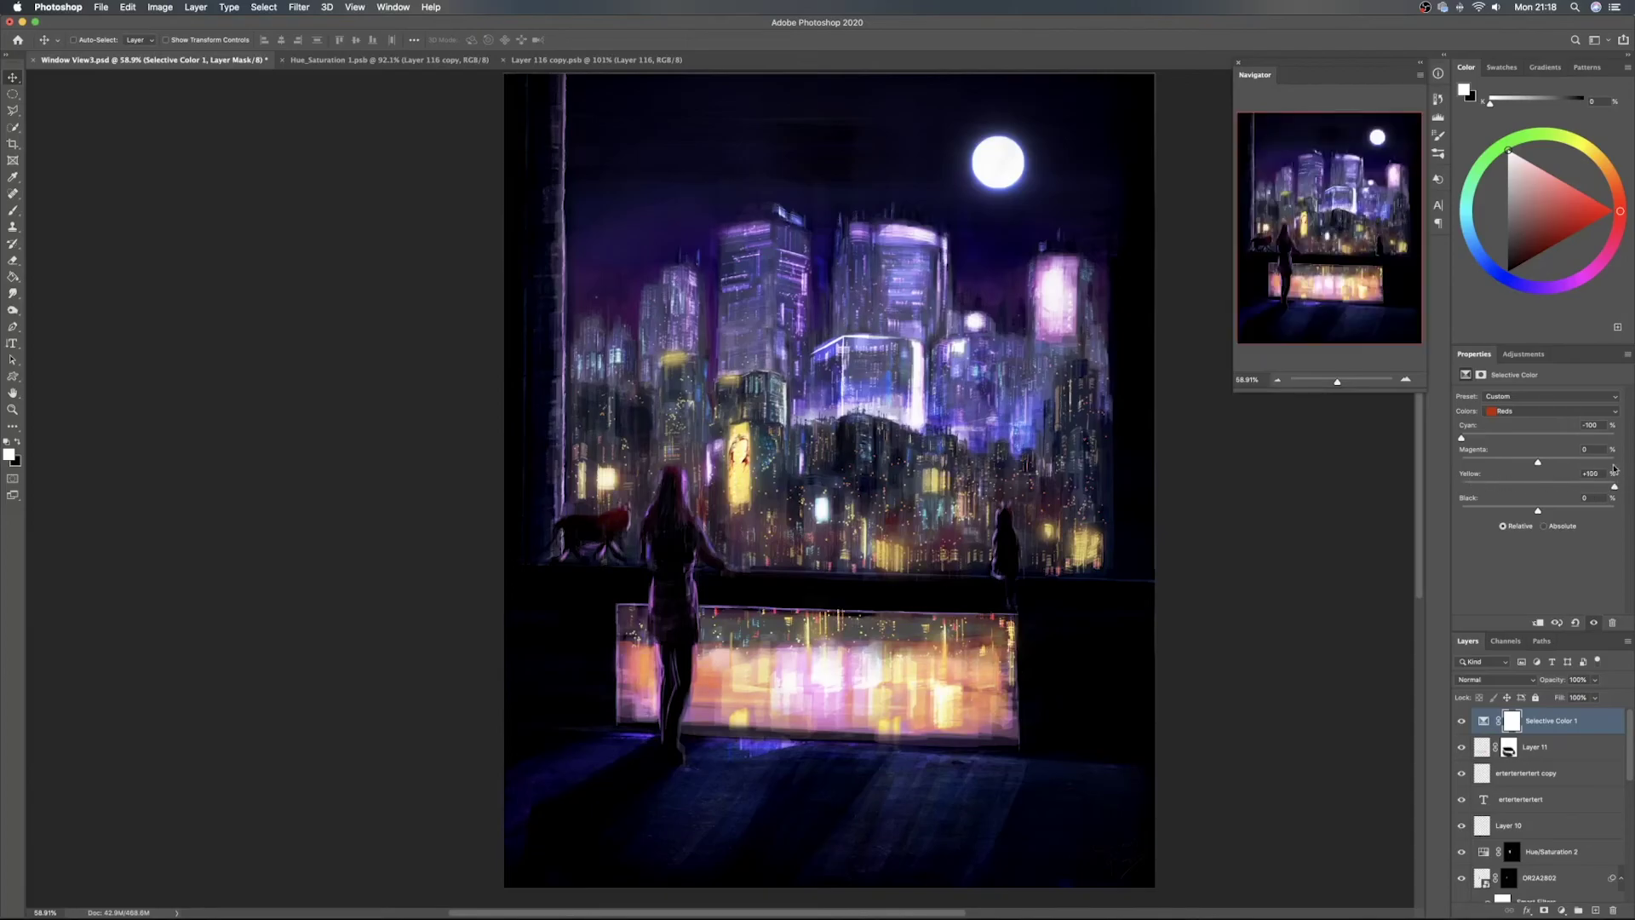
double_click(1613, 489)
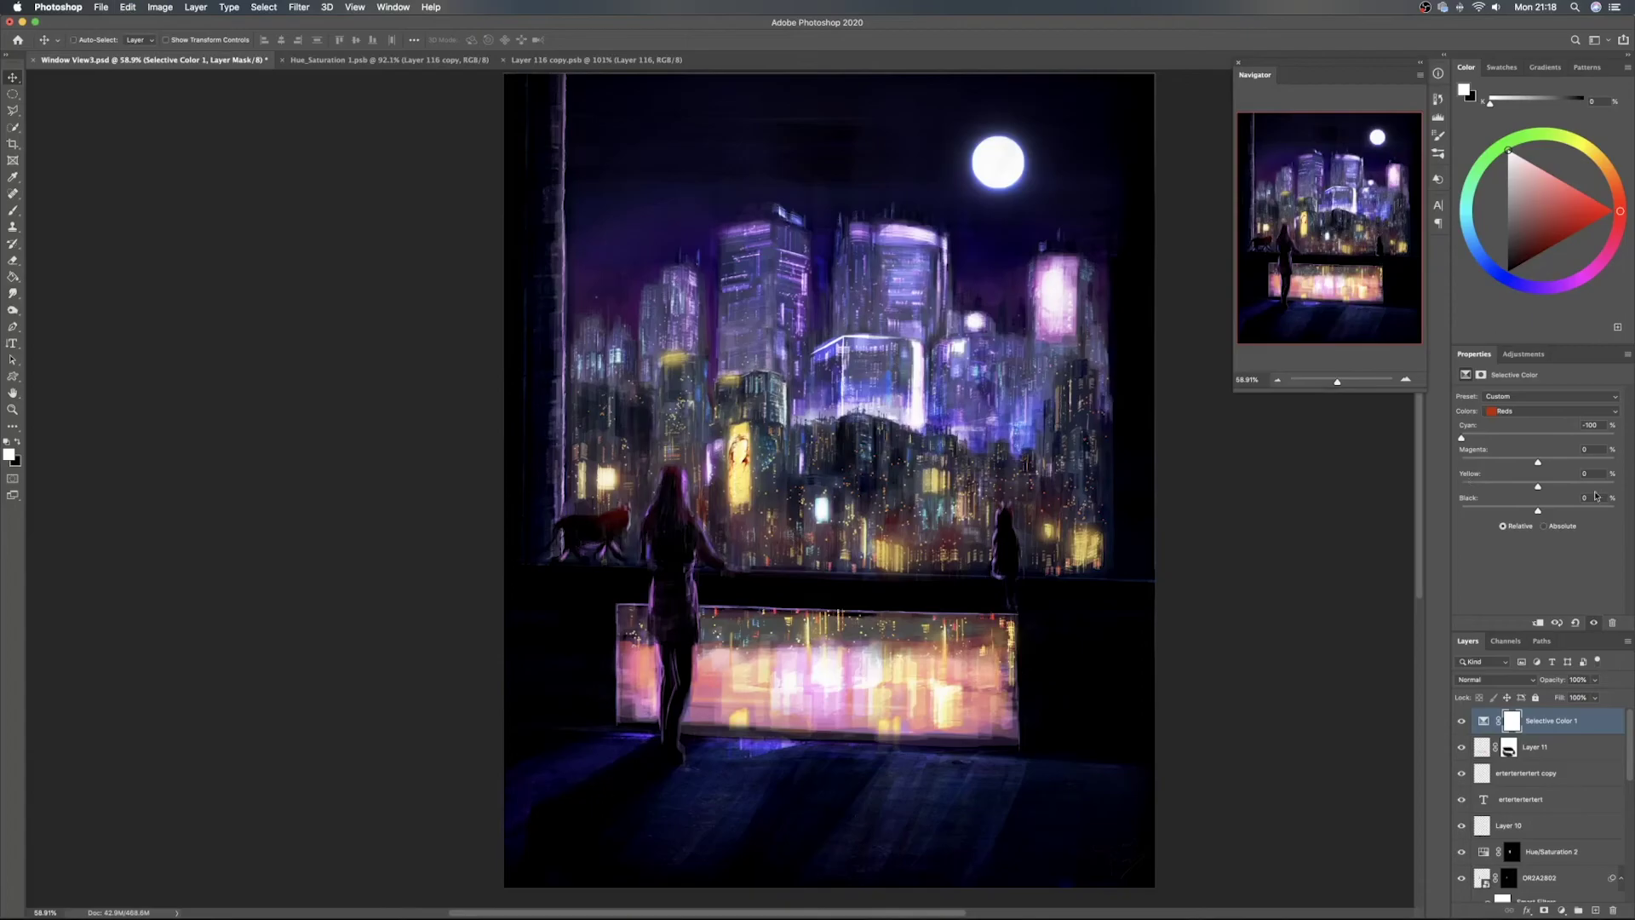
left_click_drag(1538, 511, 1606, 511)
key("super+z")
Try different Selective Color amounts for the yellows, including changes to cyan and yellow, and revert them
left_click(1527, 420)
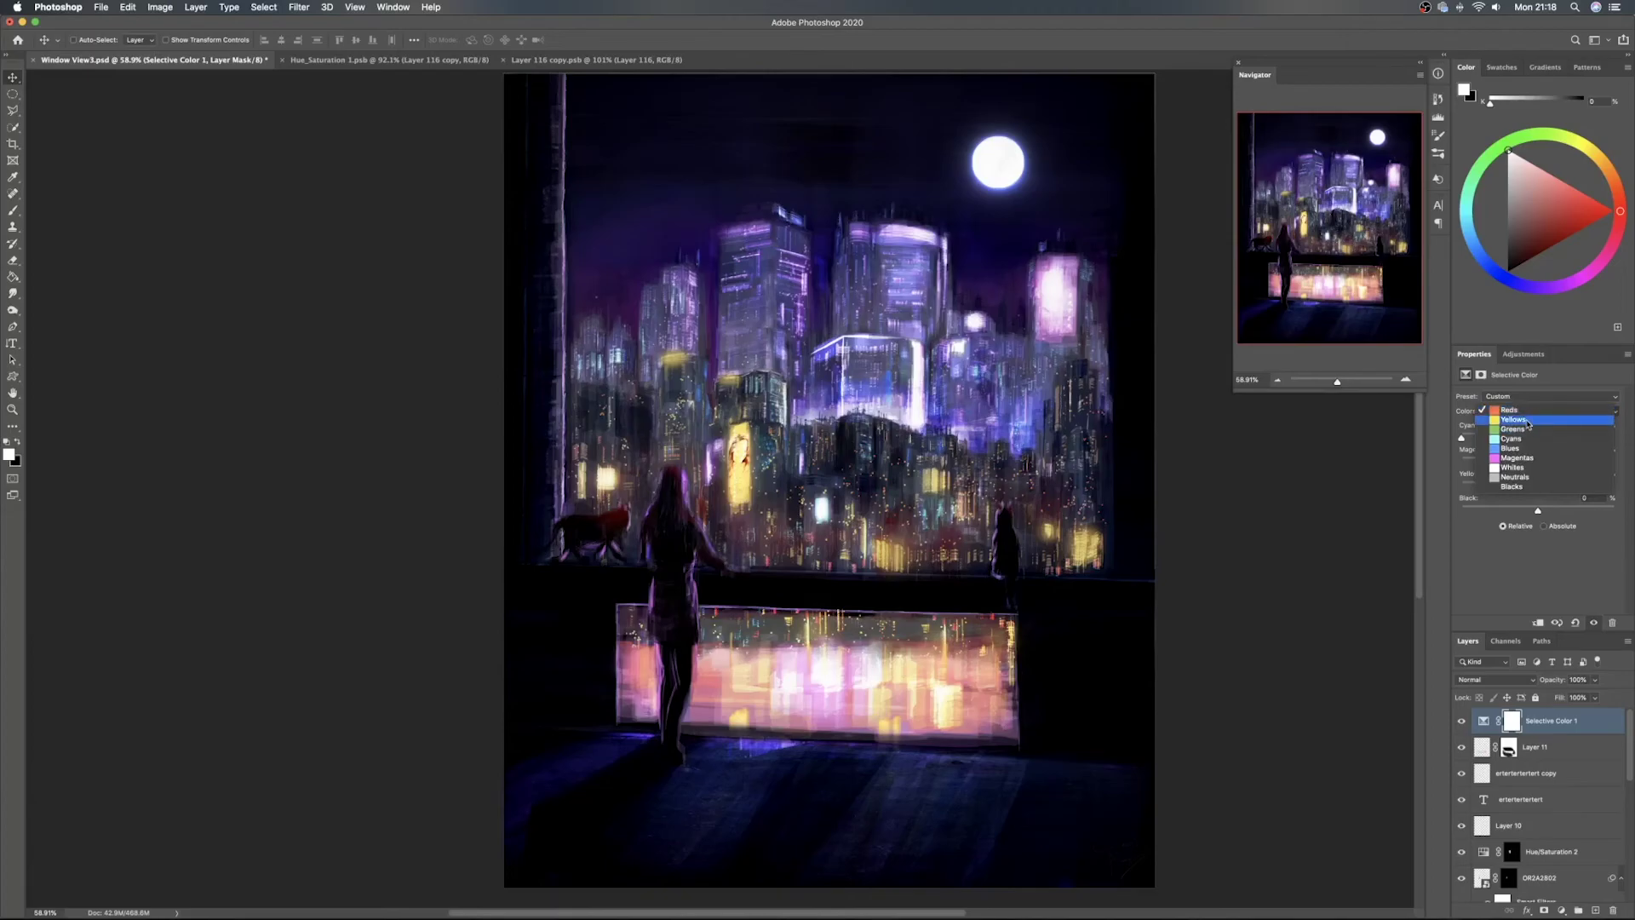
left_click(1527, 421)
left_click_drag(1525, 440, 1625, 471)
key("super+z")
key("super+z")
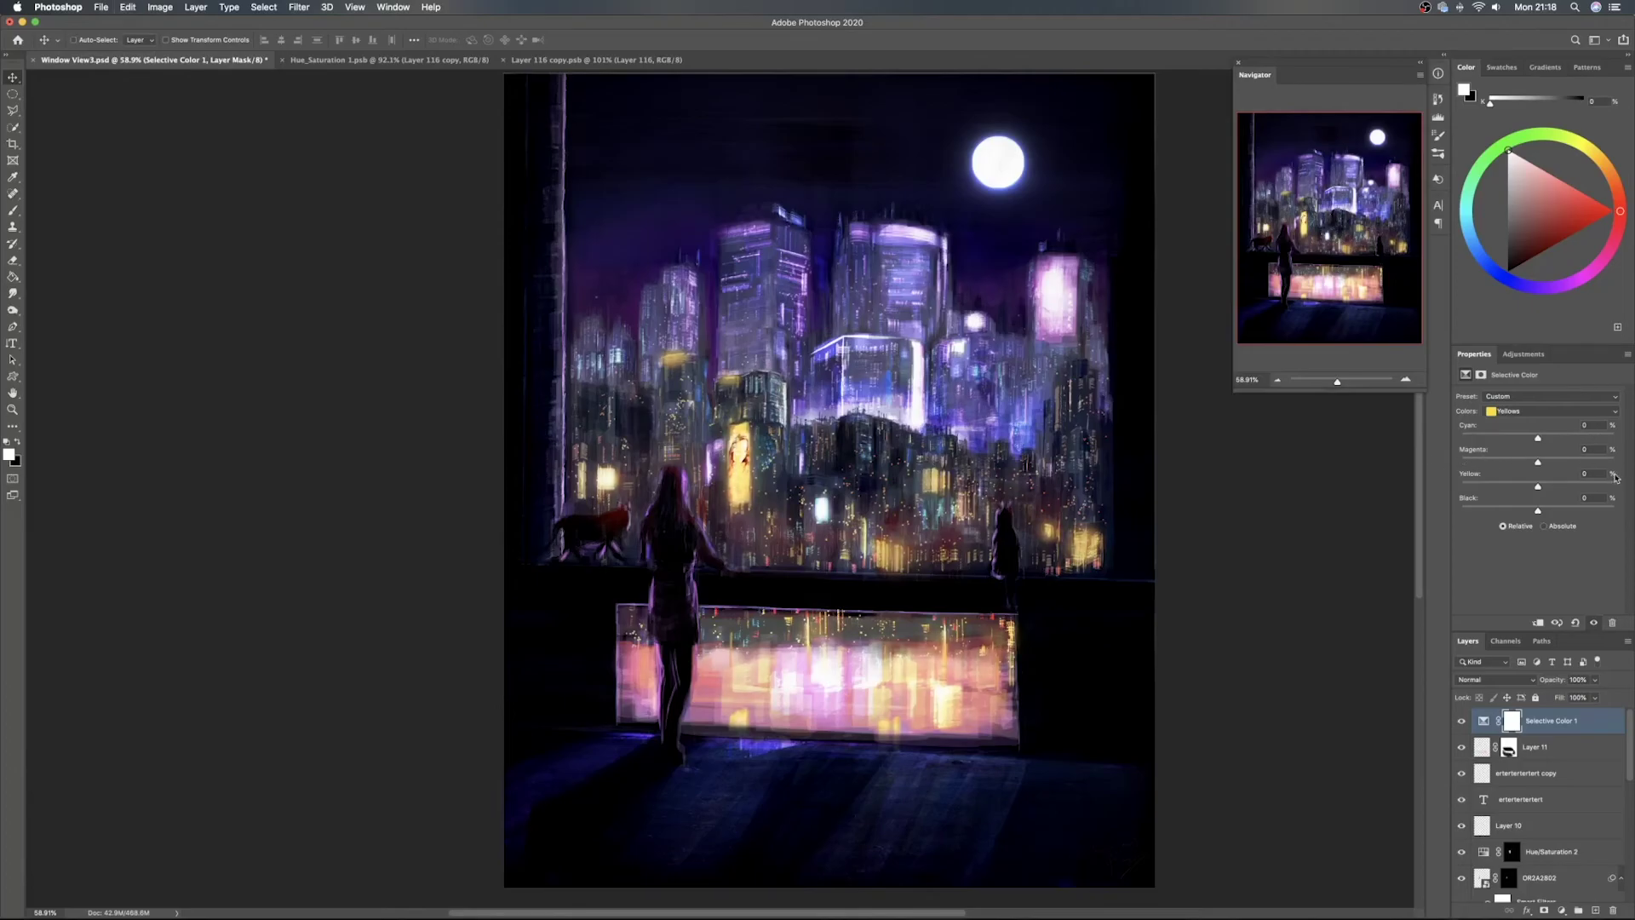
left_click_drag(1538, 487, 1616, 481)
mouse_move(1538, 511)
left_mouse_down()
mouse_move(1447, 510)
mouse_move(1539, 513)
left_mouse_up()
Try yellow at -100%, black at -83% and cyan at -97% for the magentas, undoing each trial
left_click(1511, 412)
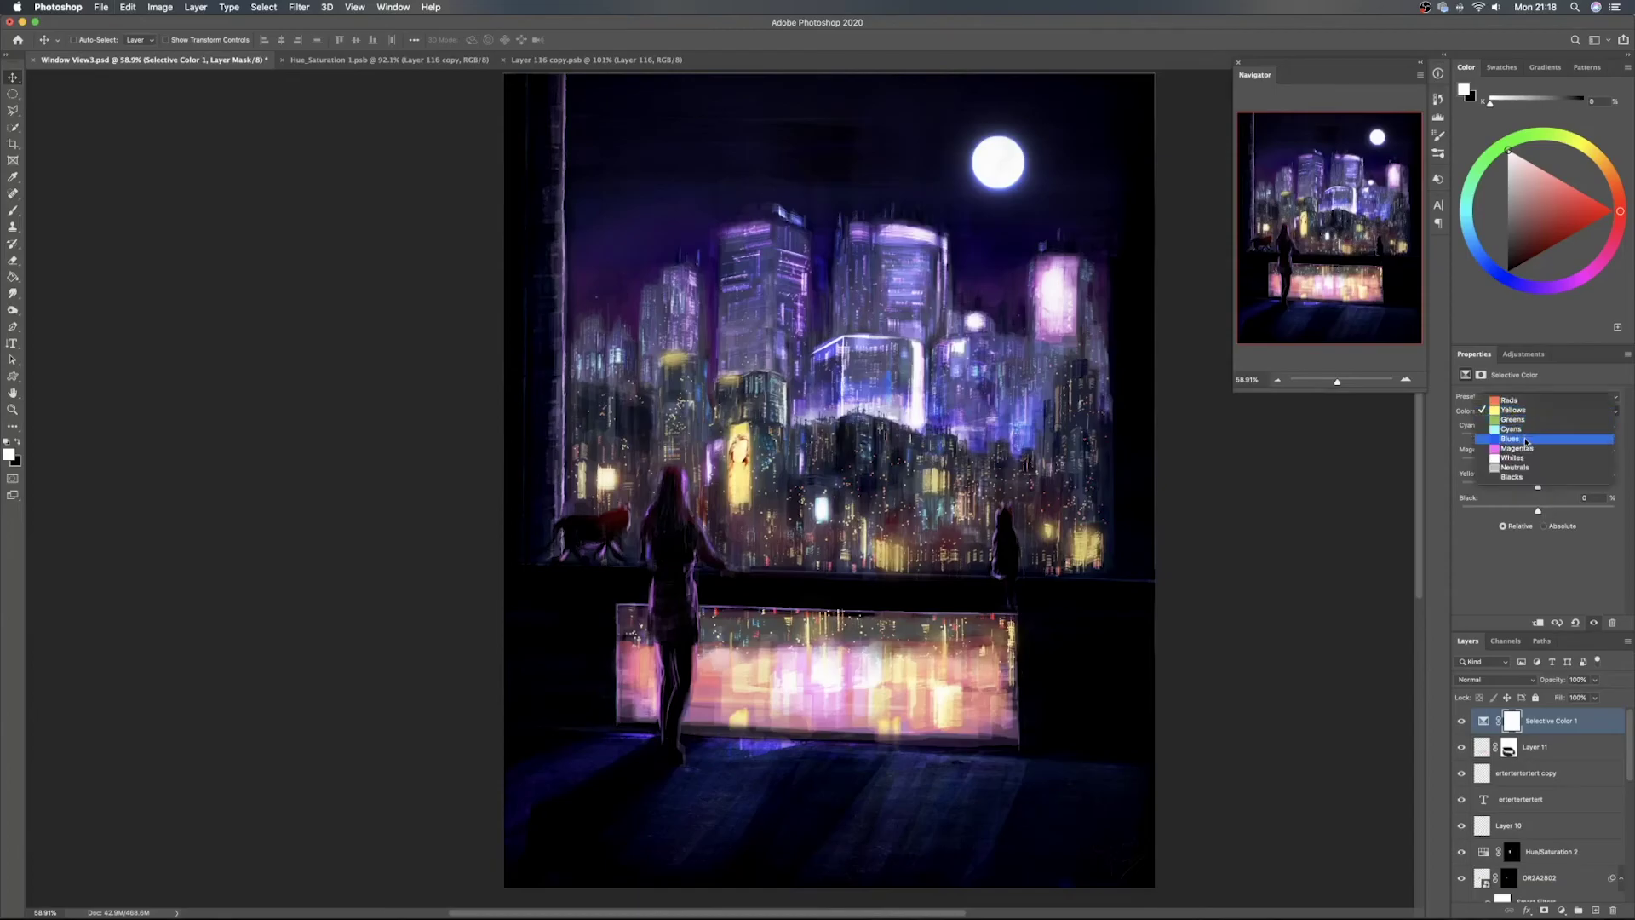
left_click(1544, 447)
left_click_drag(1537, 440, 1435, 488)
key("super+z")
key("super+z")
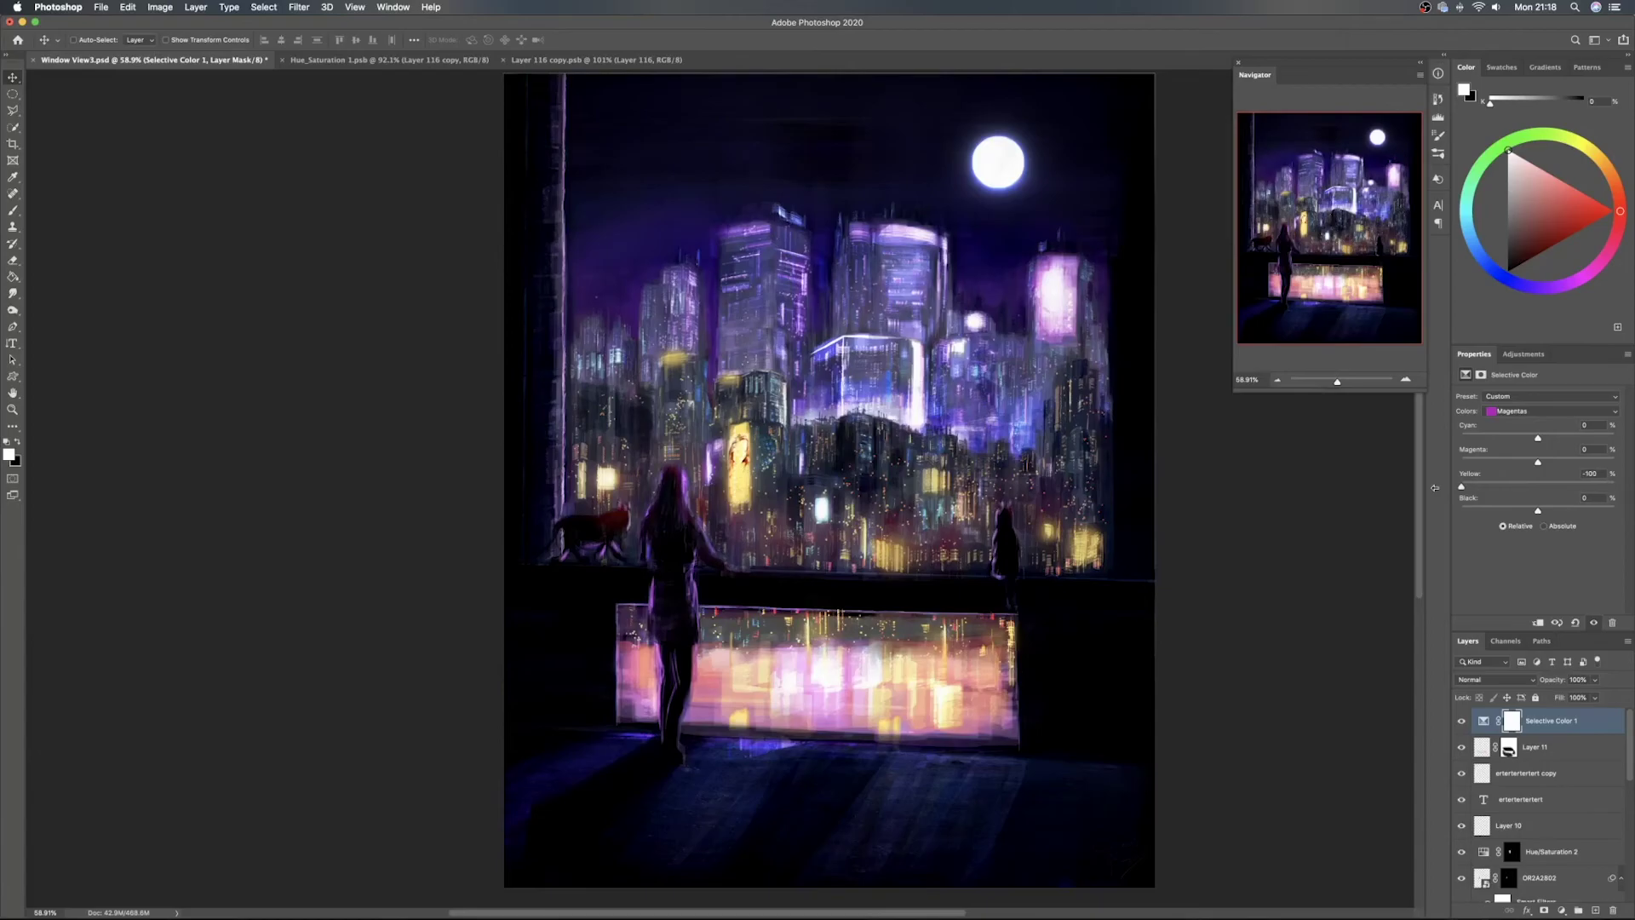
key("super+z")
left_click_drag(1537, 510, 1475, 511)
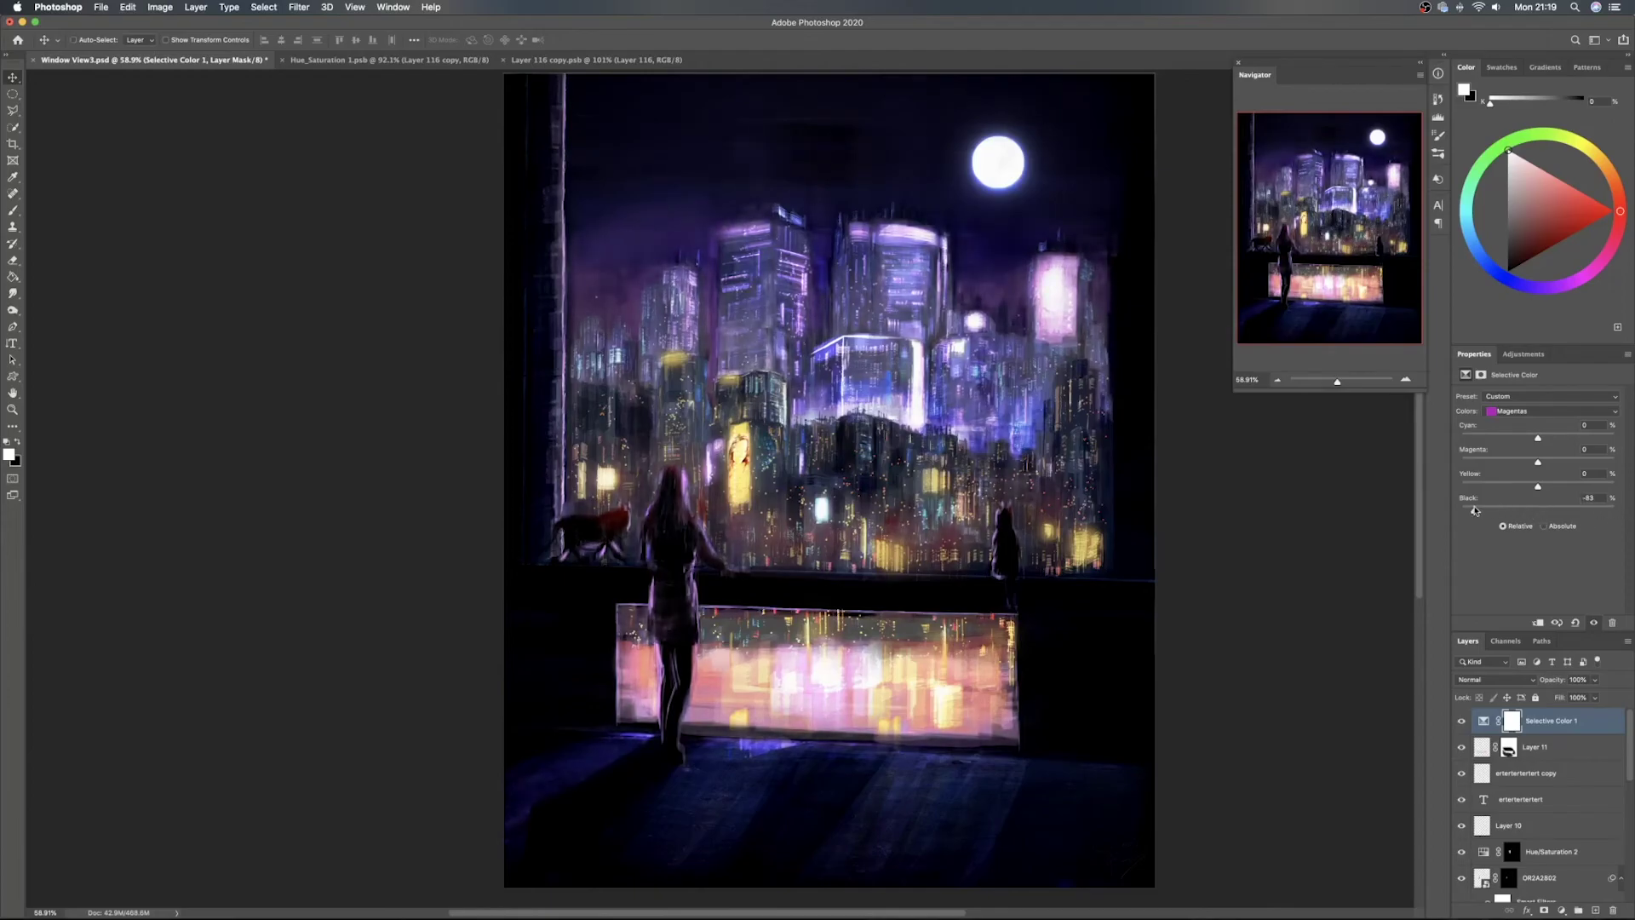
key("super+z")
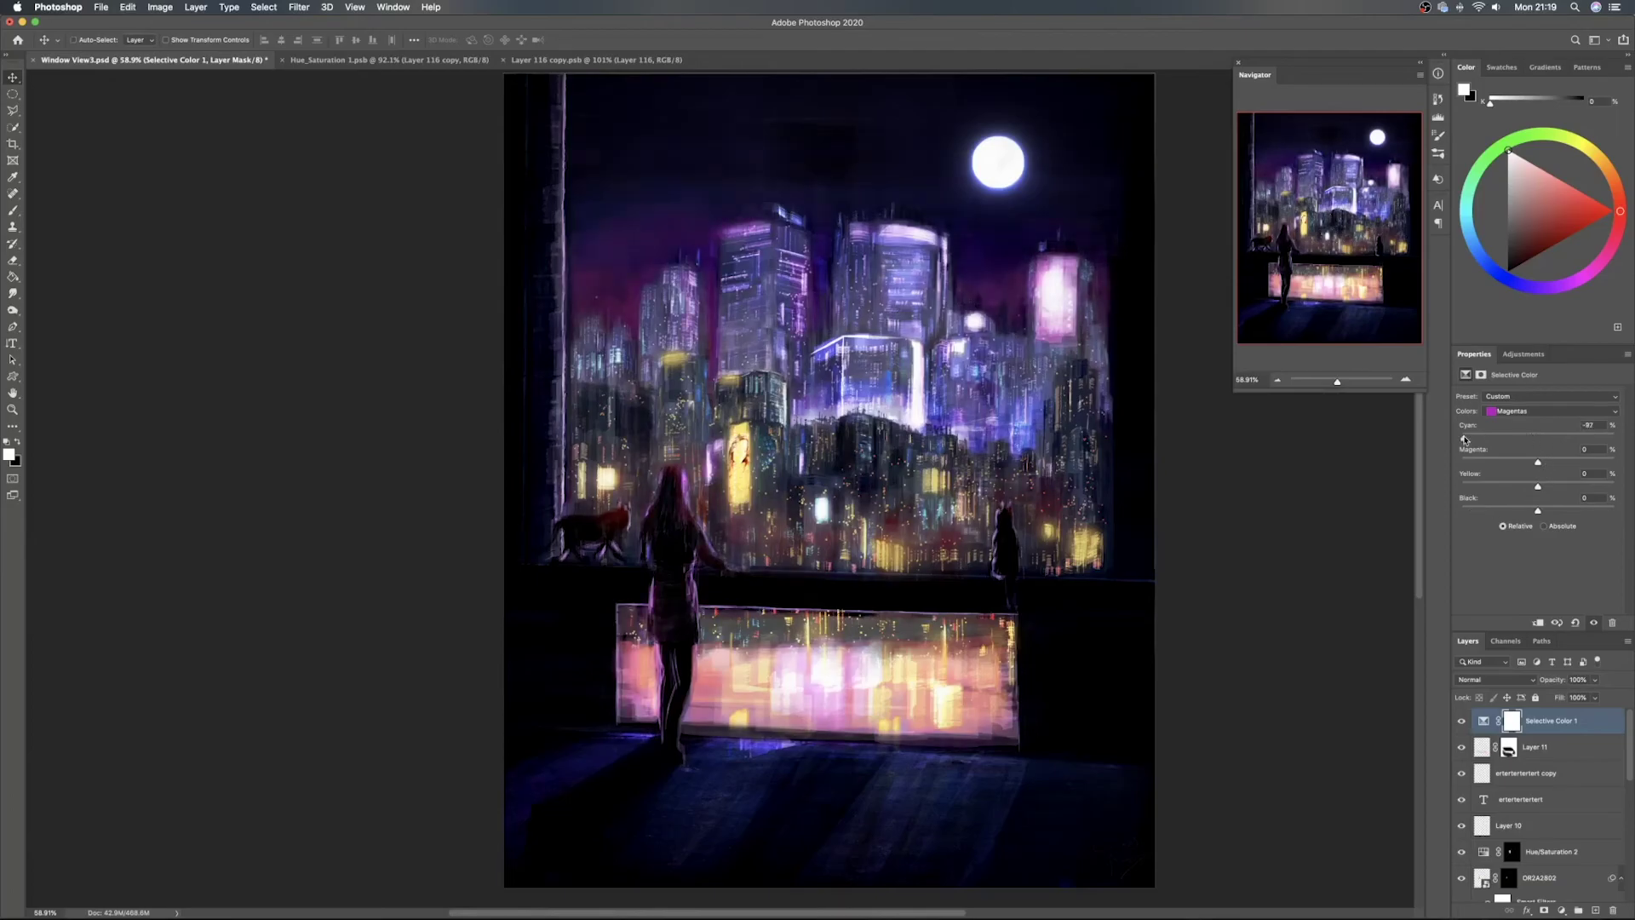
Try more cyan, magenta at -100%, less yellow and black at -83% for the blues, undoing each trial
left_click(1531, 411)
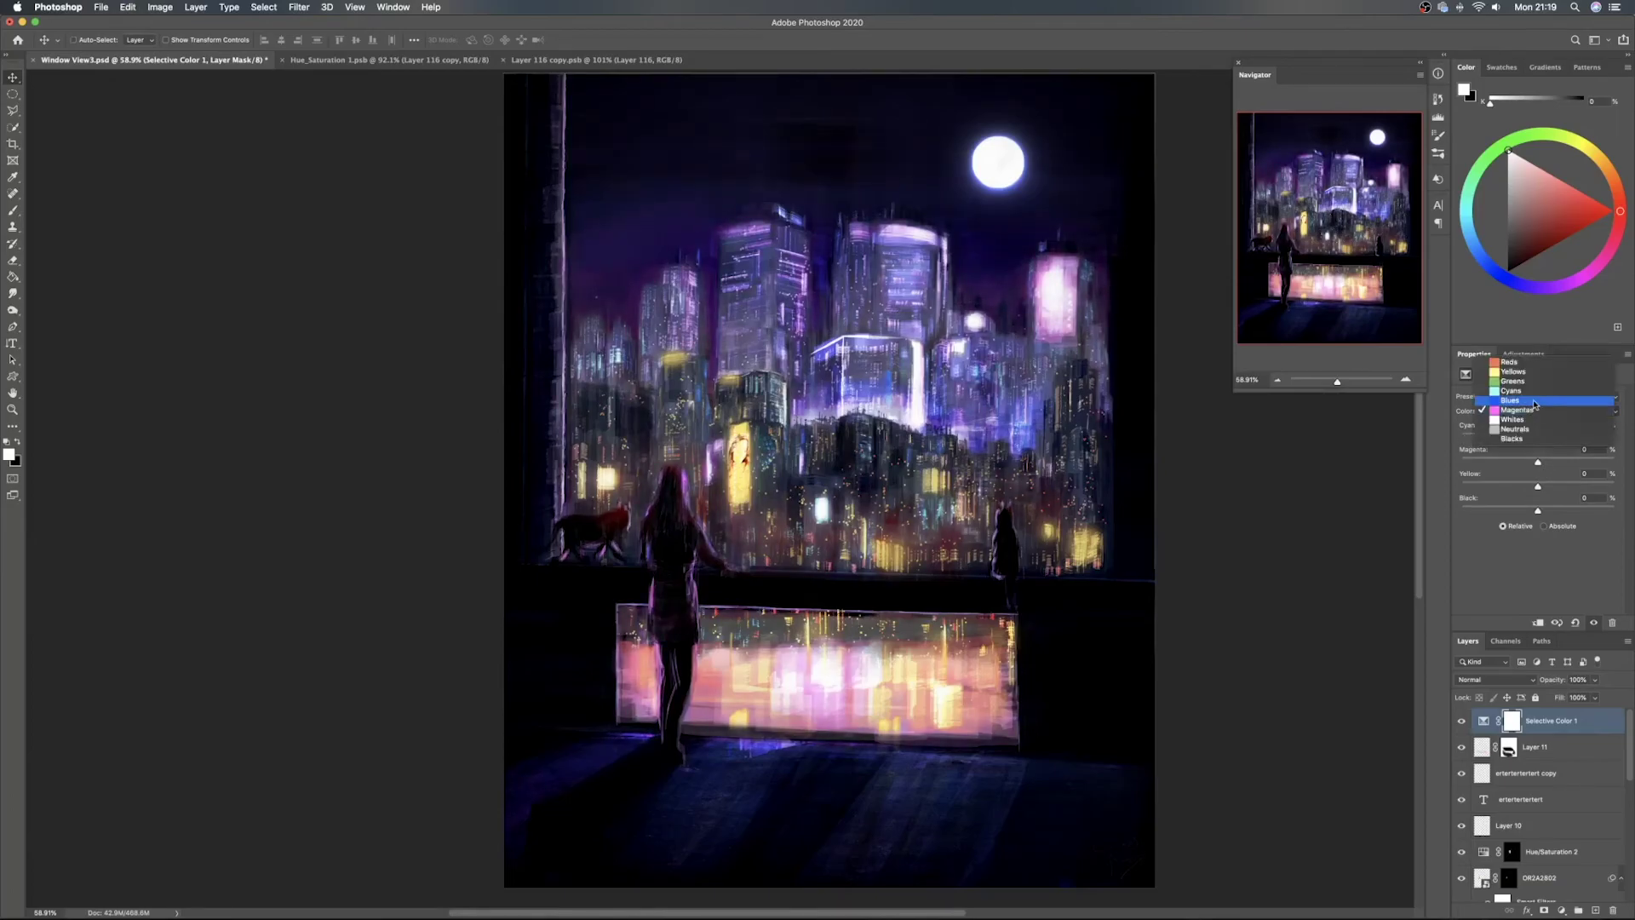
left_click(1510, 400)
left_click_drag(1538, 437, 1606, 442)
key("super+z")
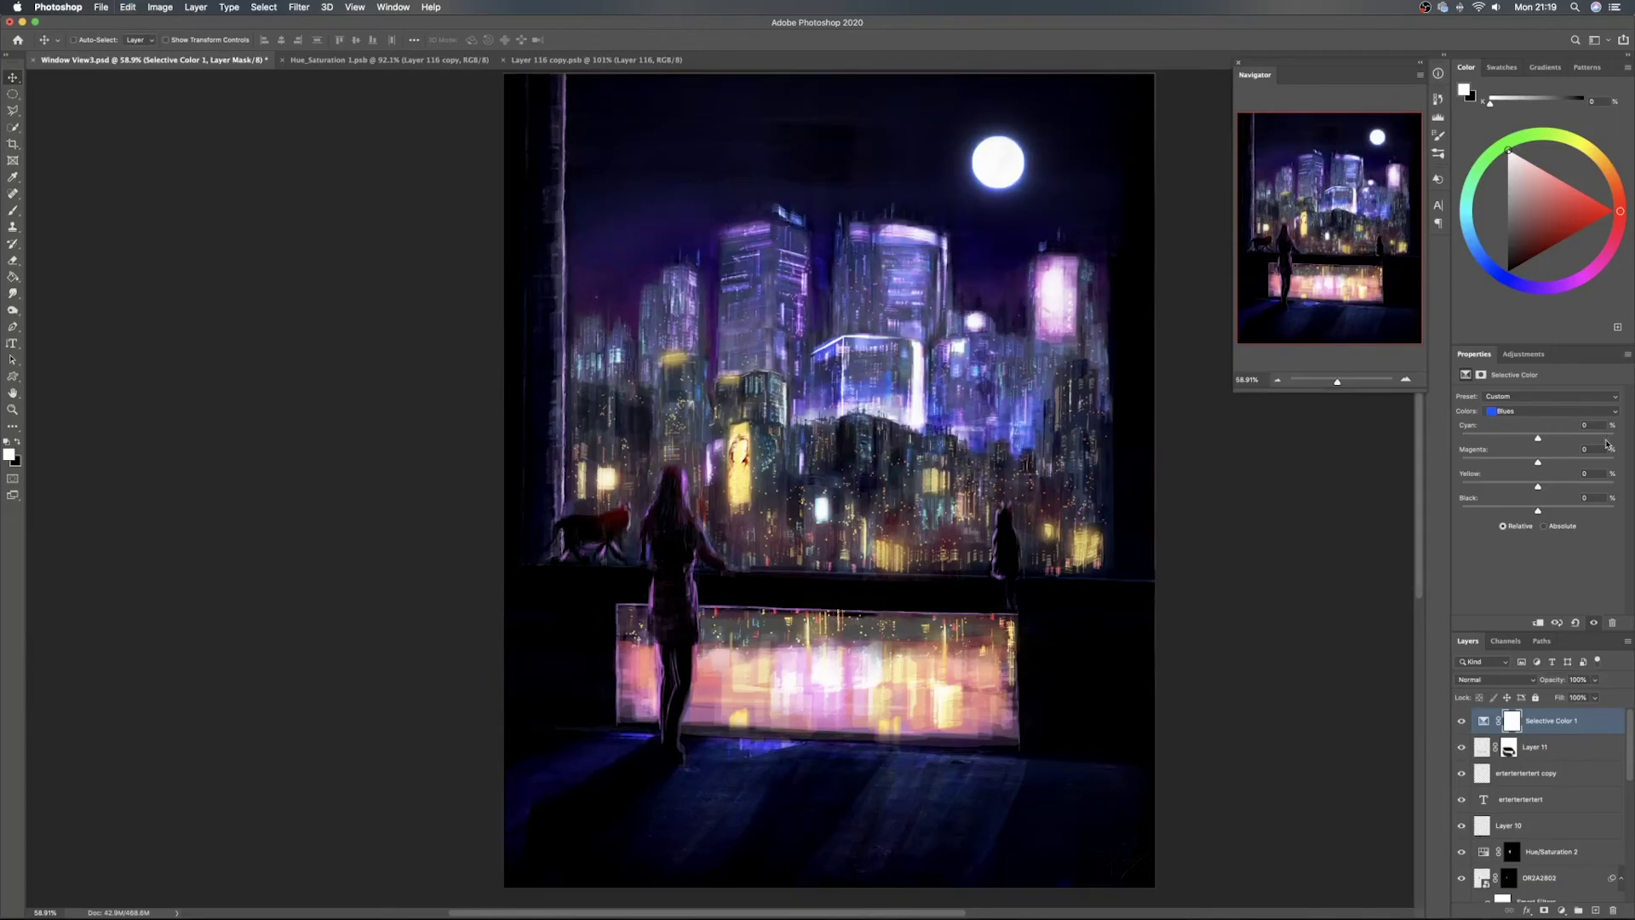
left_click_drag(1538, 461, 1404, 469)
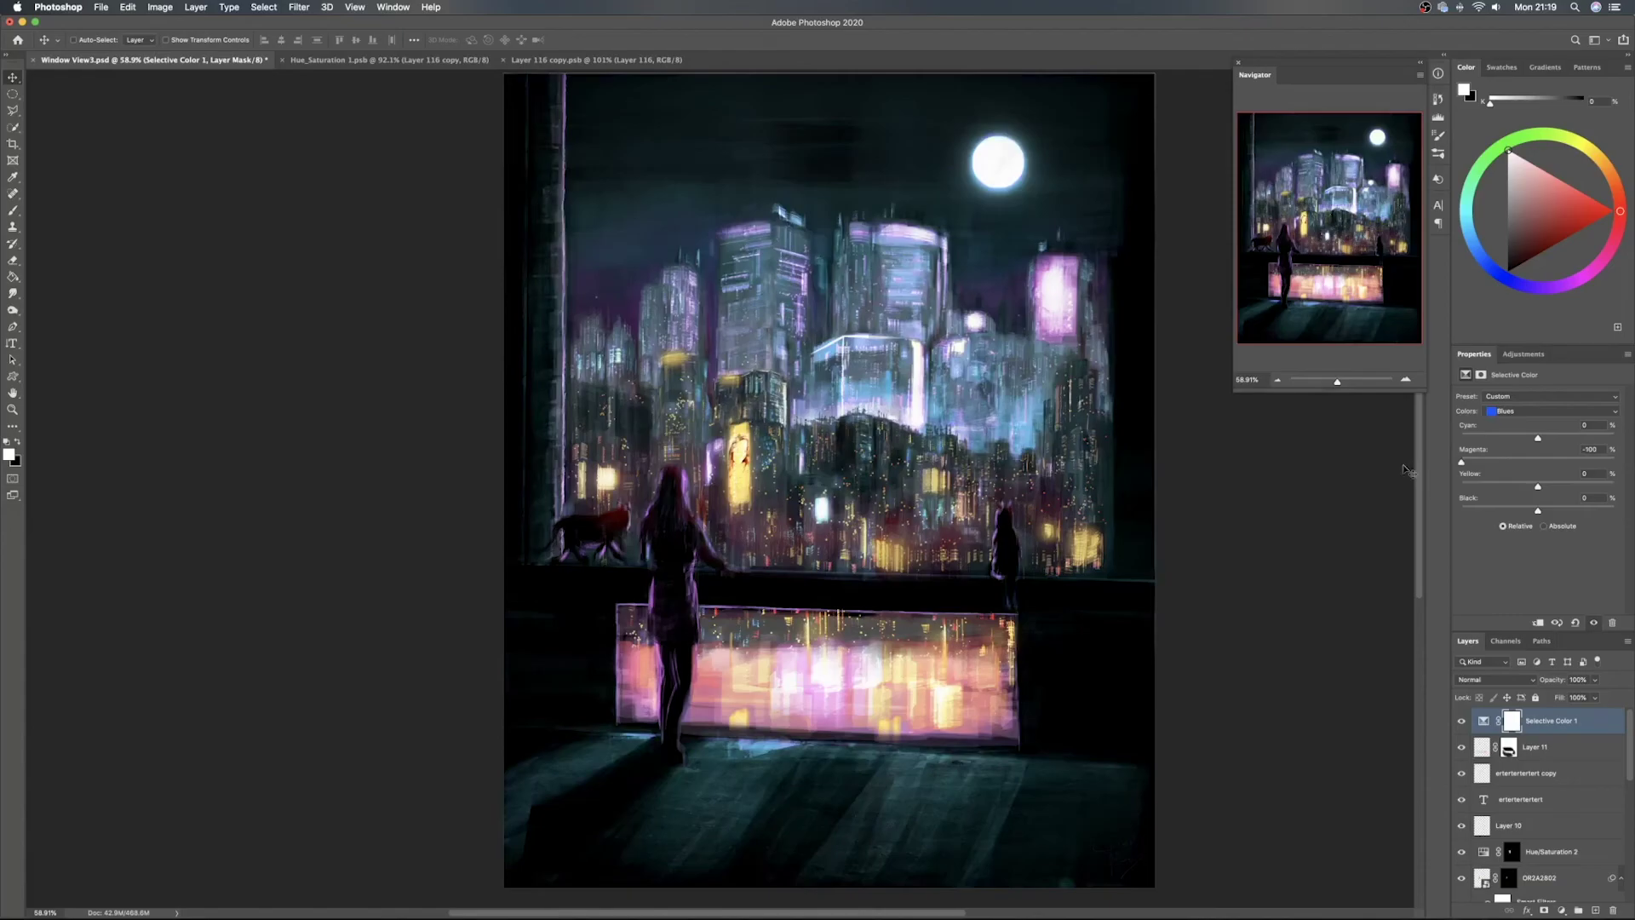
key("super+z")
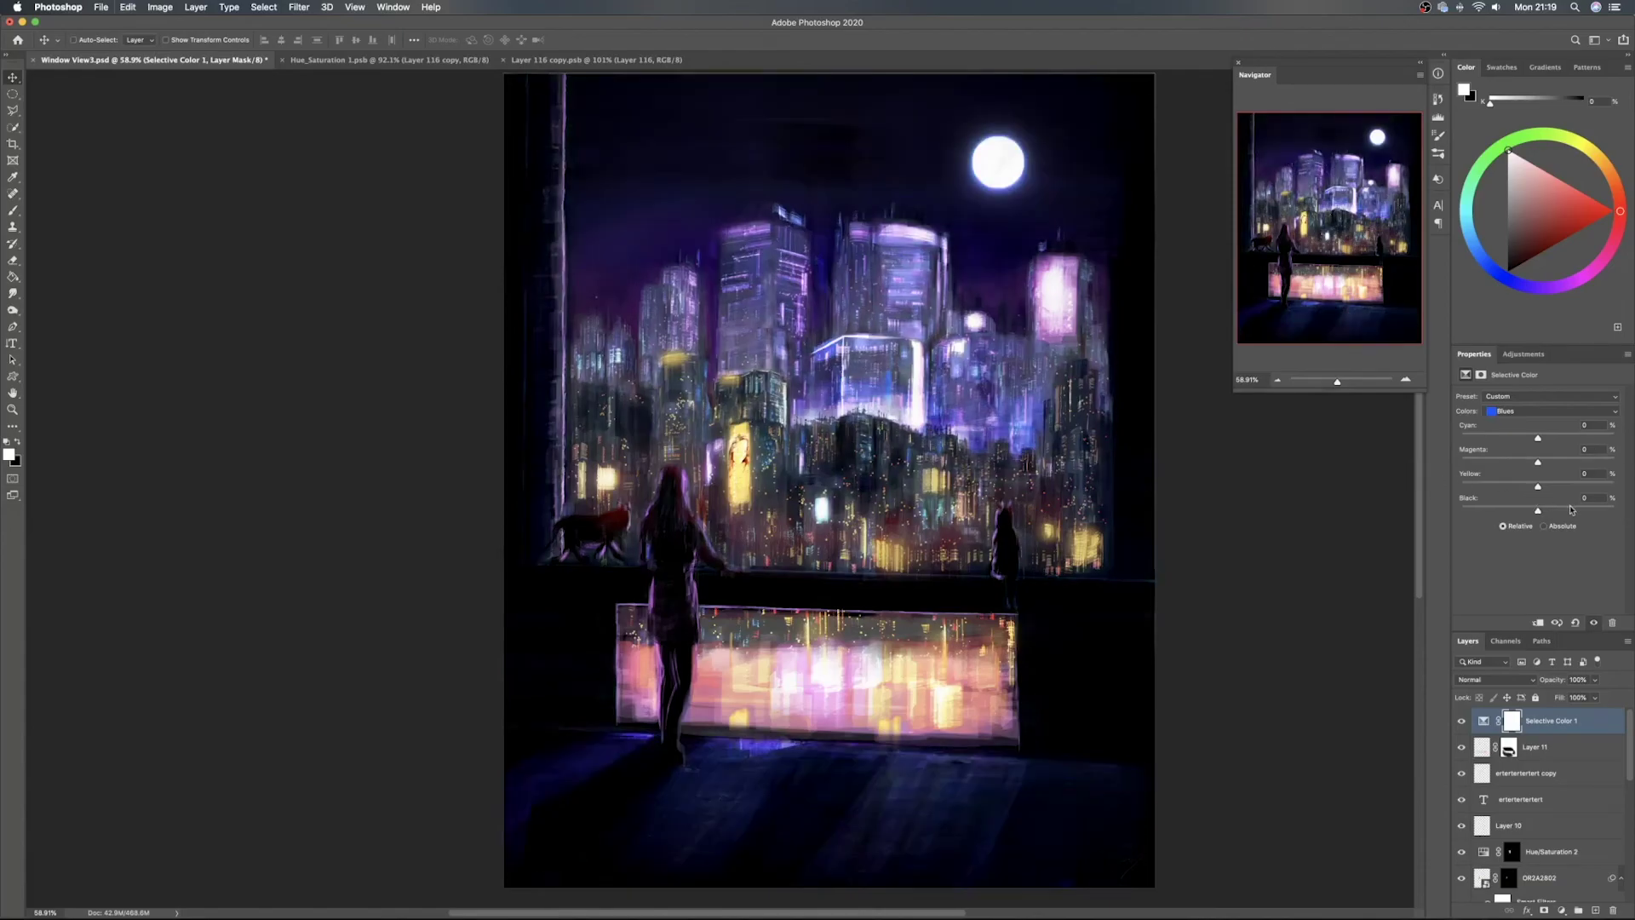
left_click_drag(1538, 486, 1437, 488)
key("super+z")
left_click_drag(1538, 510, 1474, 506)
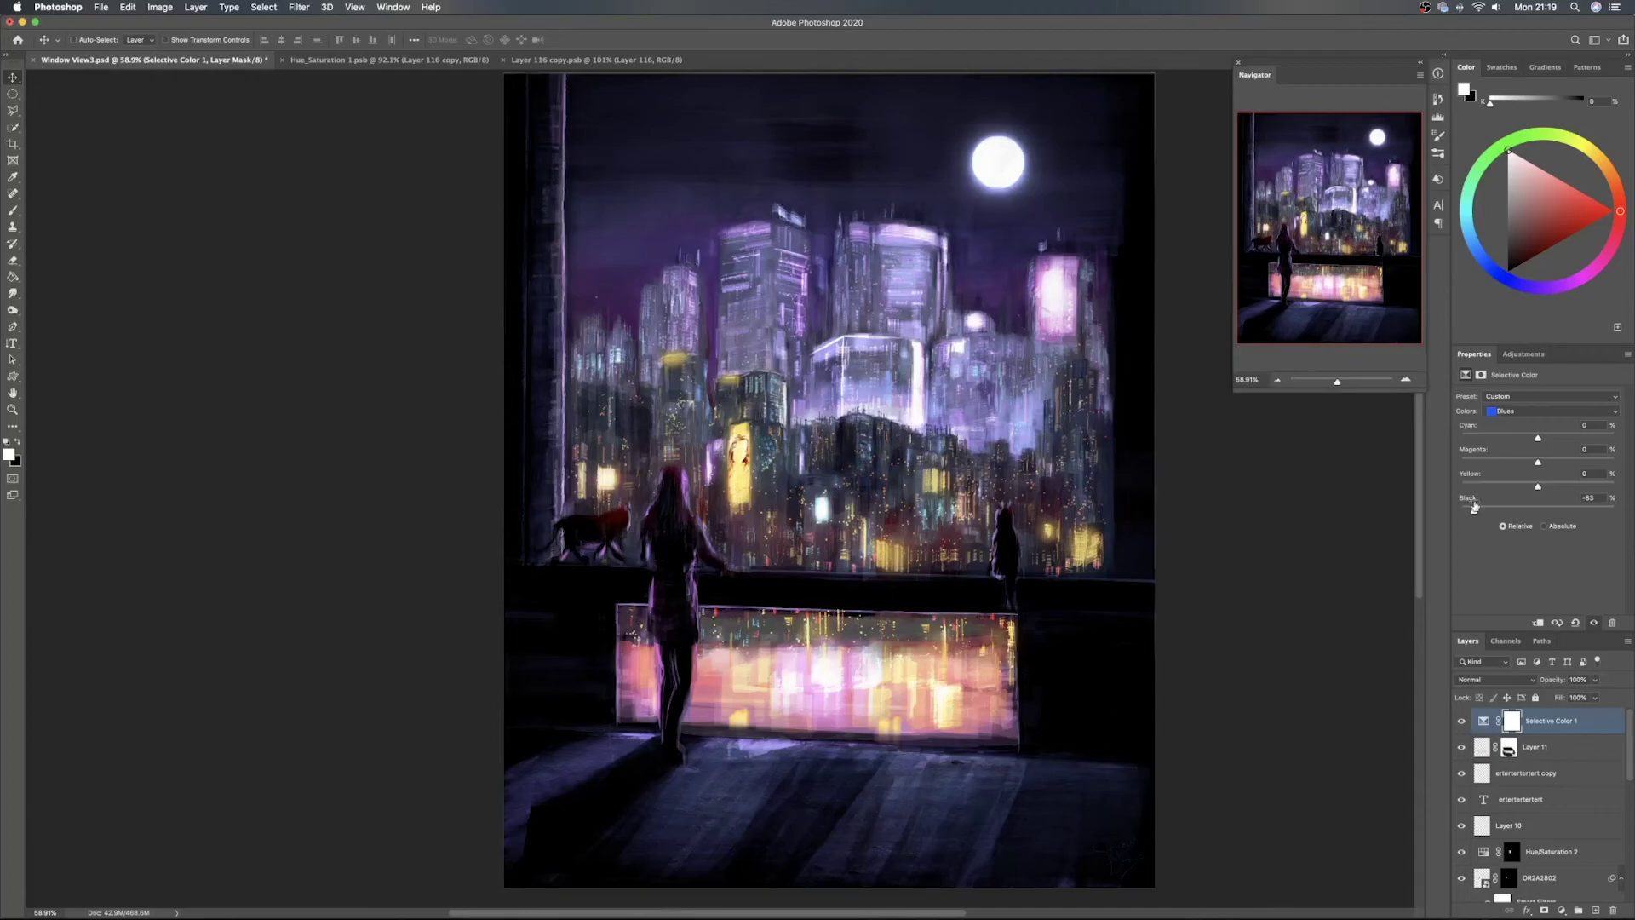
key("super+z")
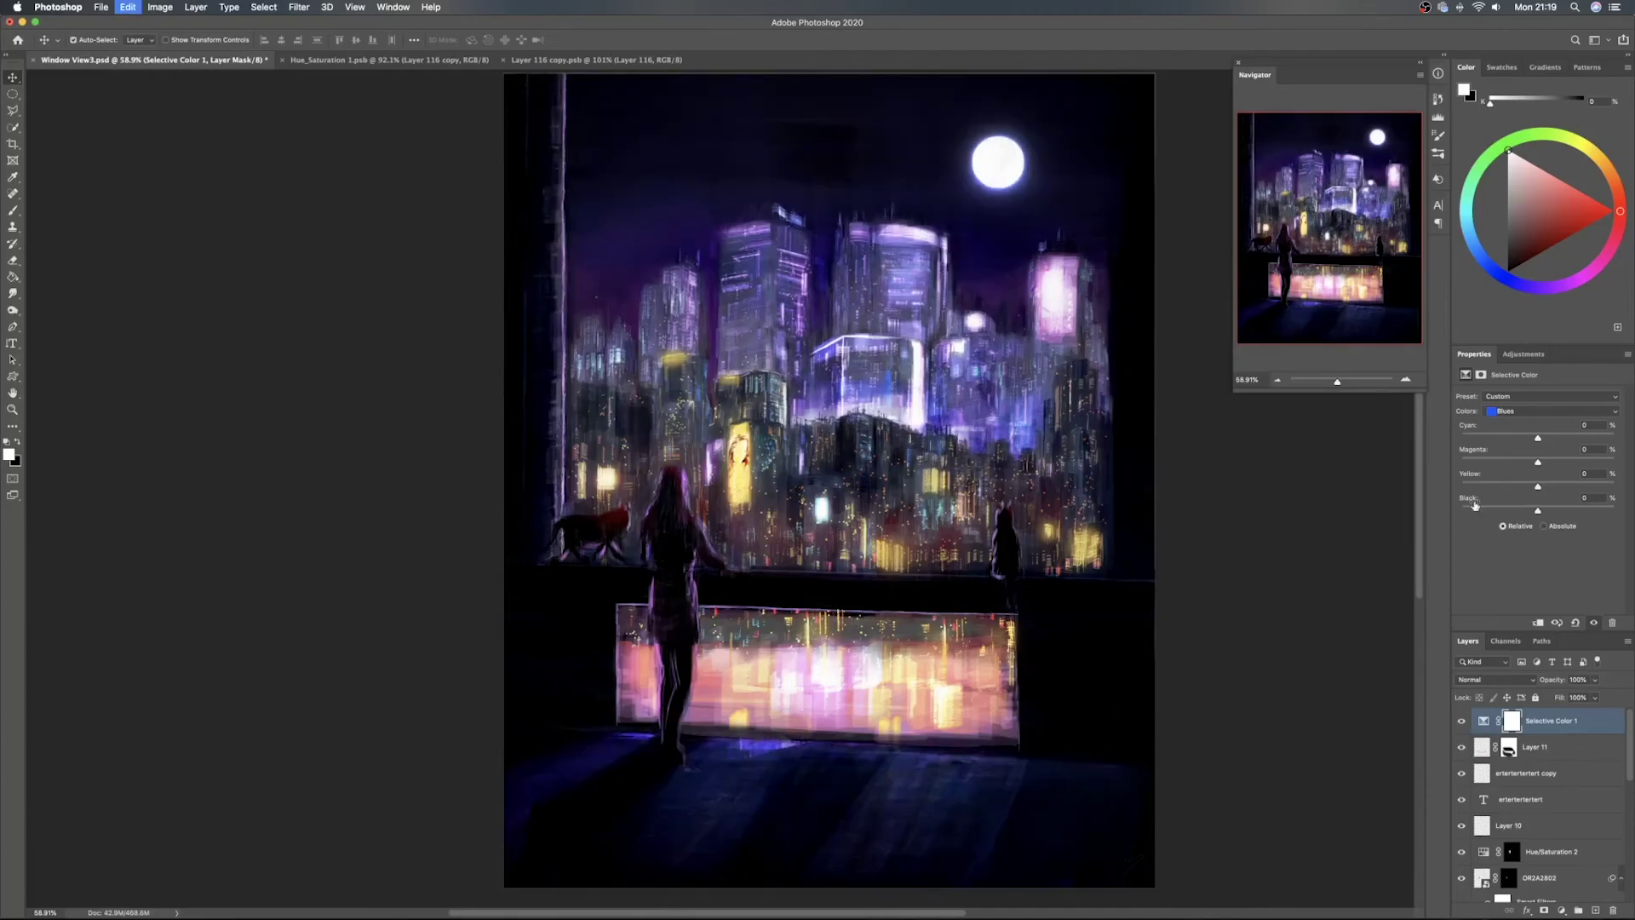
Compare the blues at -83% black against the unadjusted version and revert the adjustment
key("super+shift+z")
key("super+z")
key("super+shift+z")
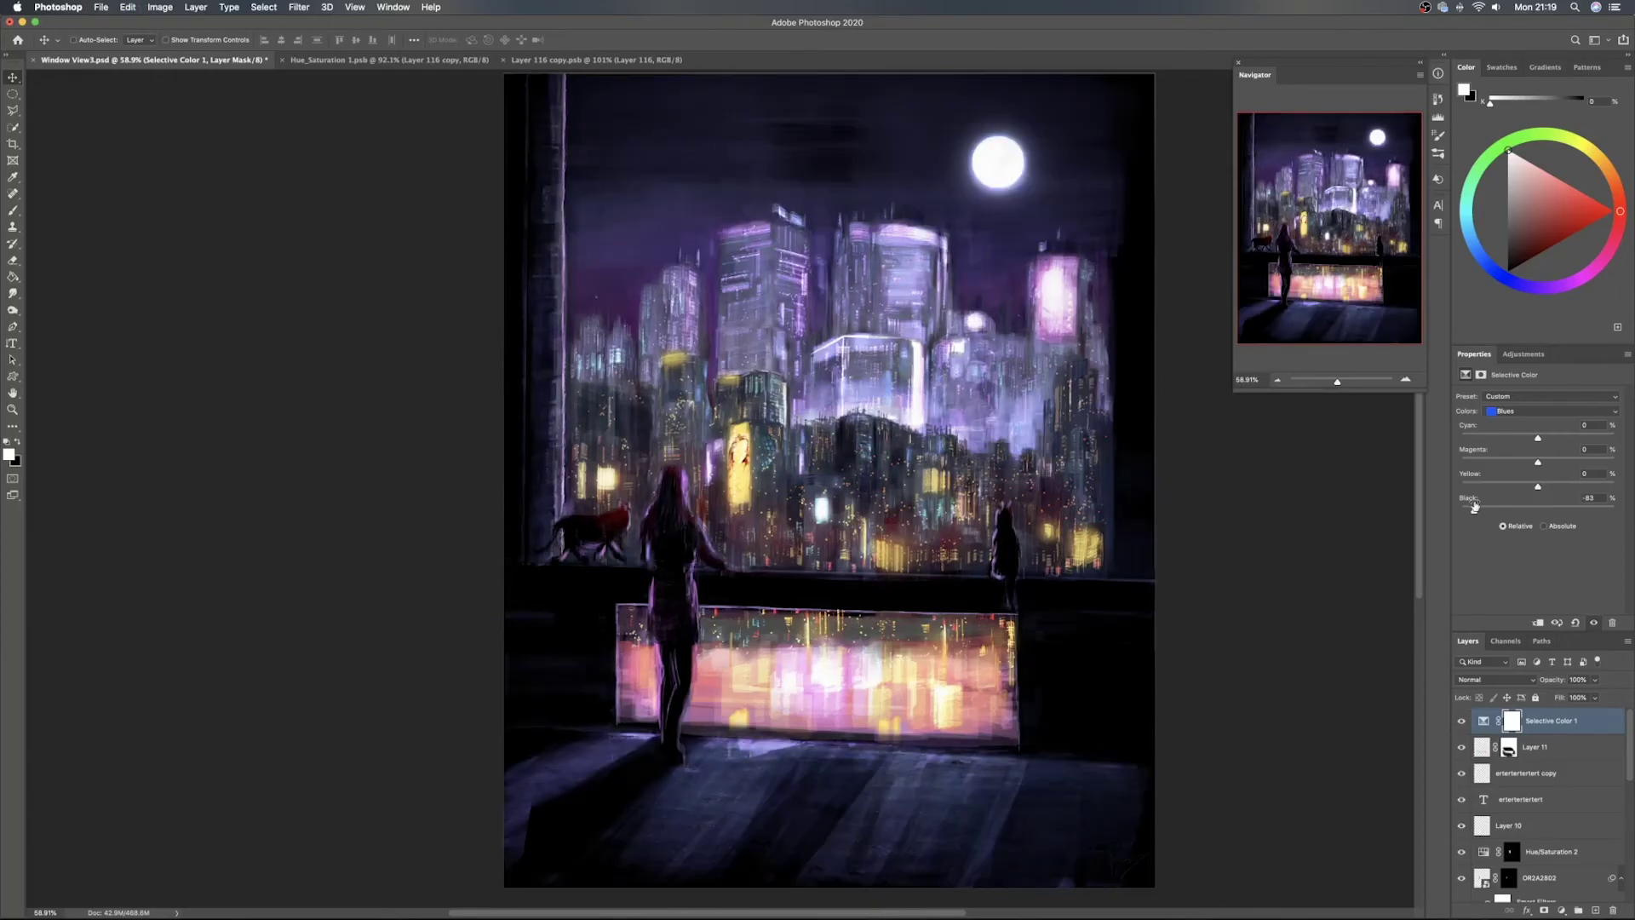
key("super+z")
key("super+shift+z")
key("super+z")
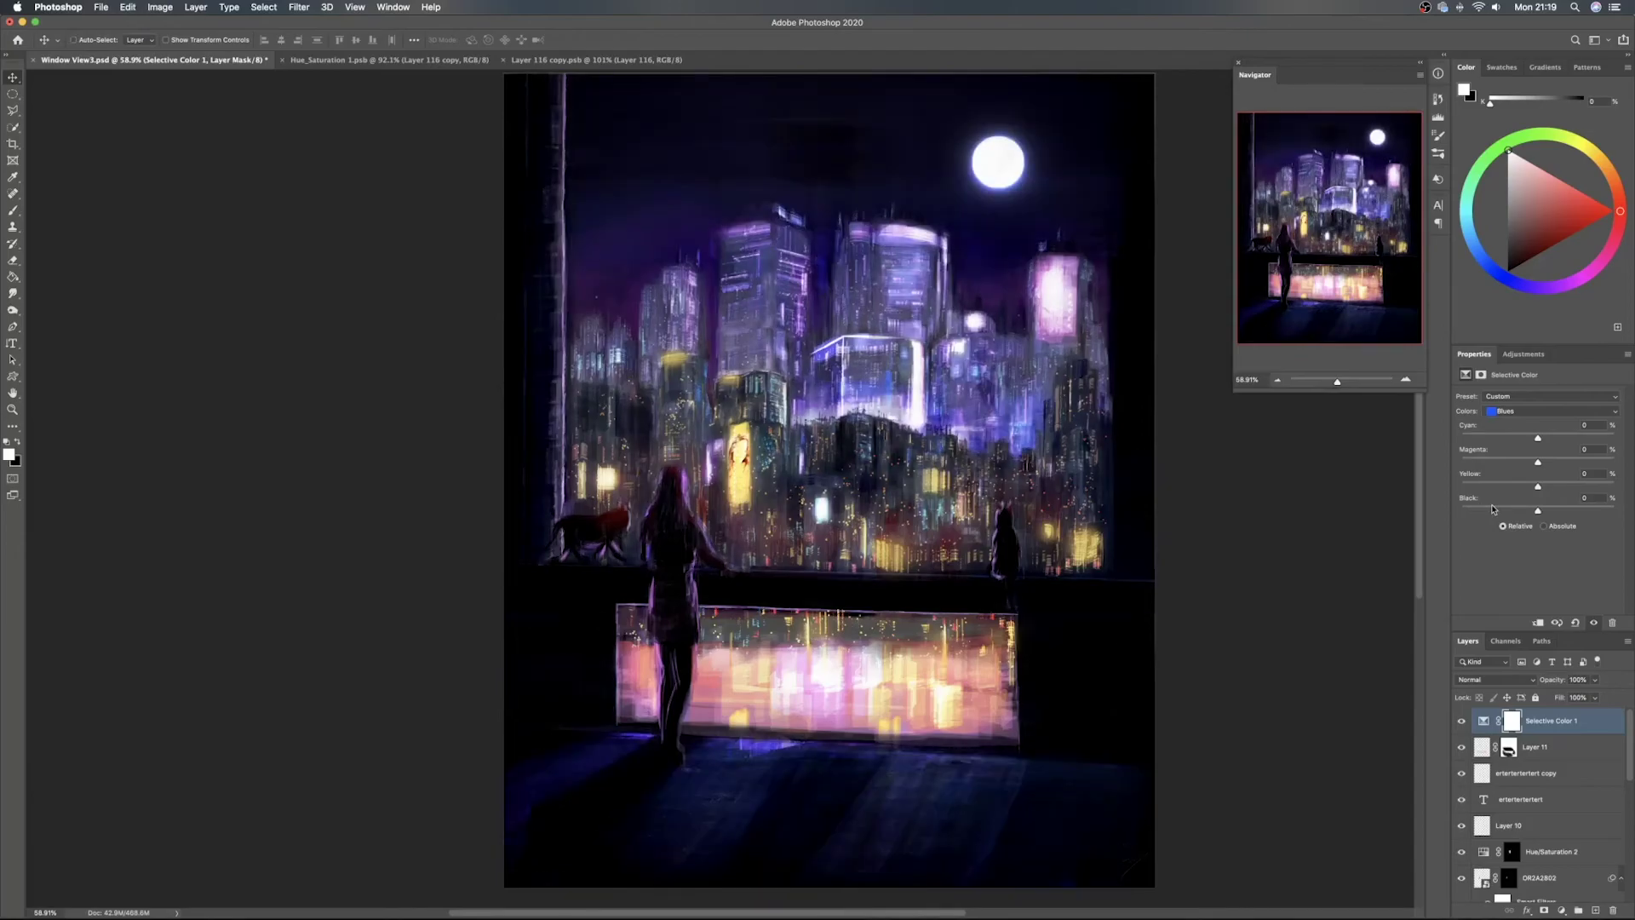
key("super+shift+z")
key("super+z")
Try different Selective Color amounts for the cyans, including black at -100%, and undo each trial
left_click(1508, 412)
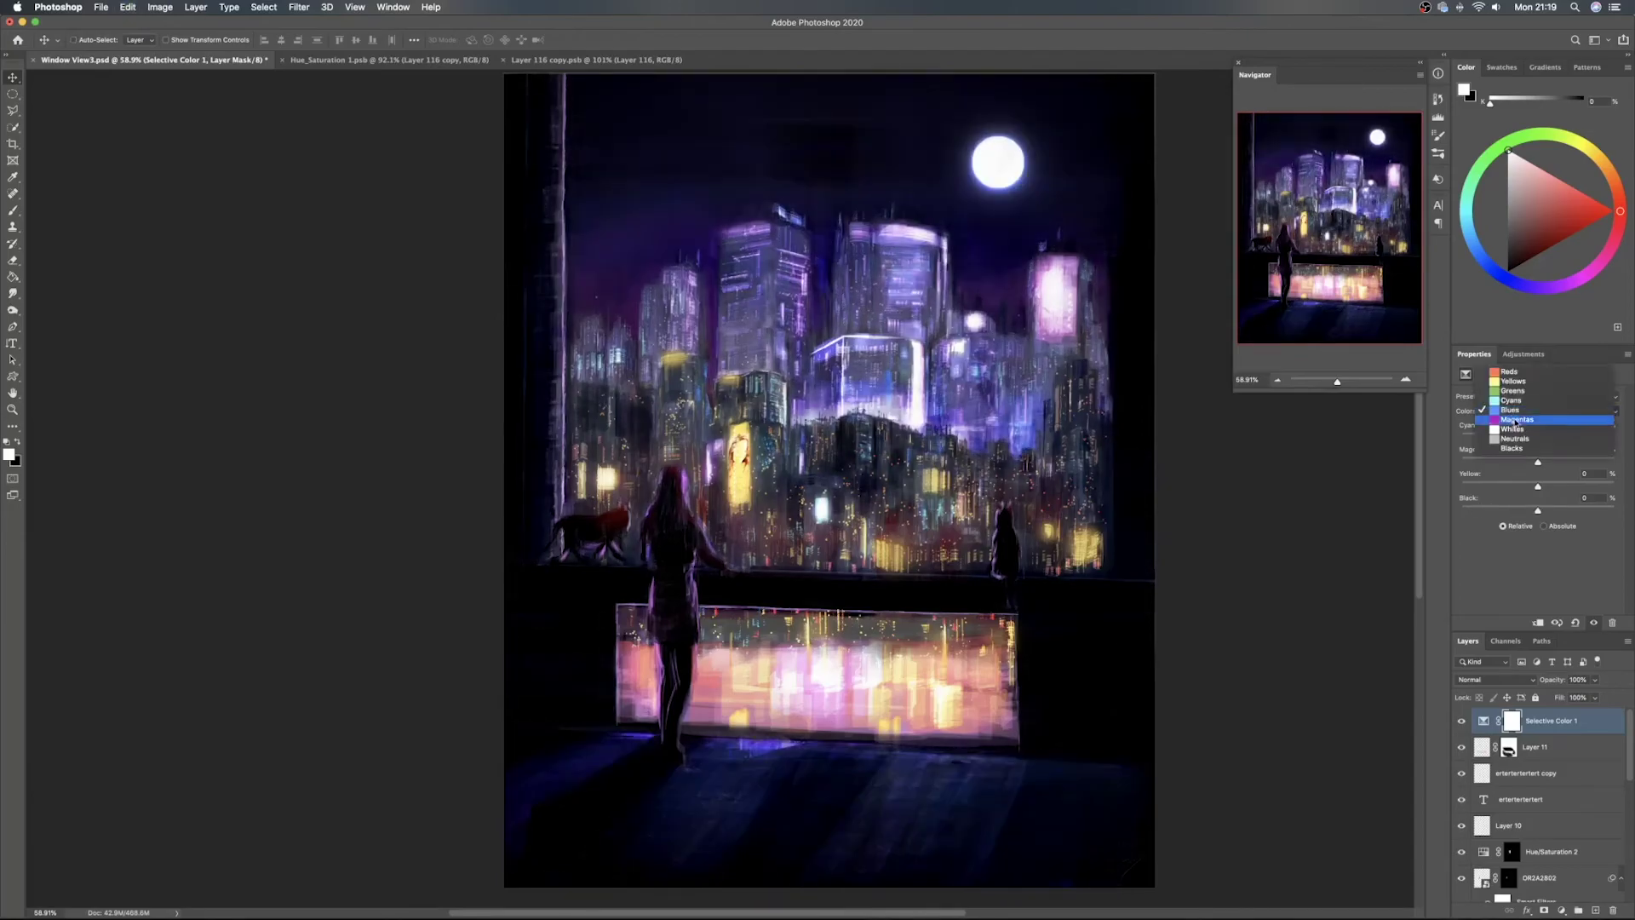
left_click(1512, 400)
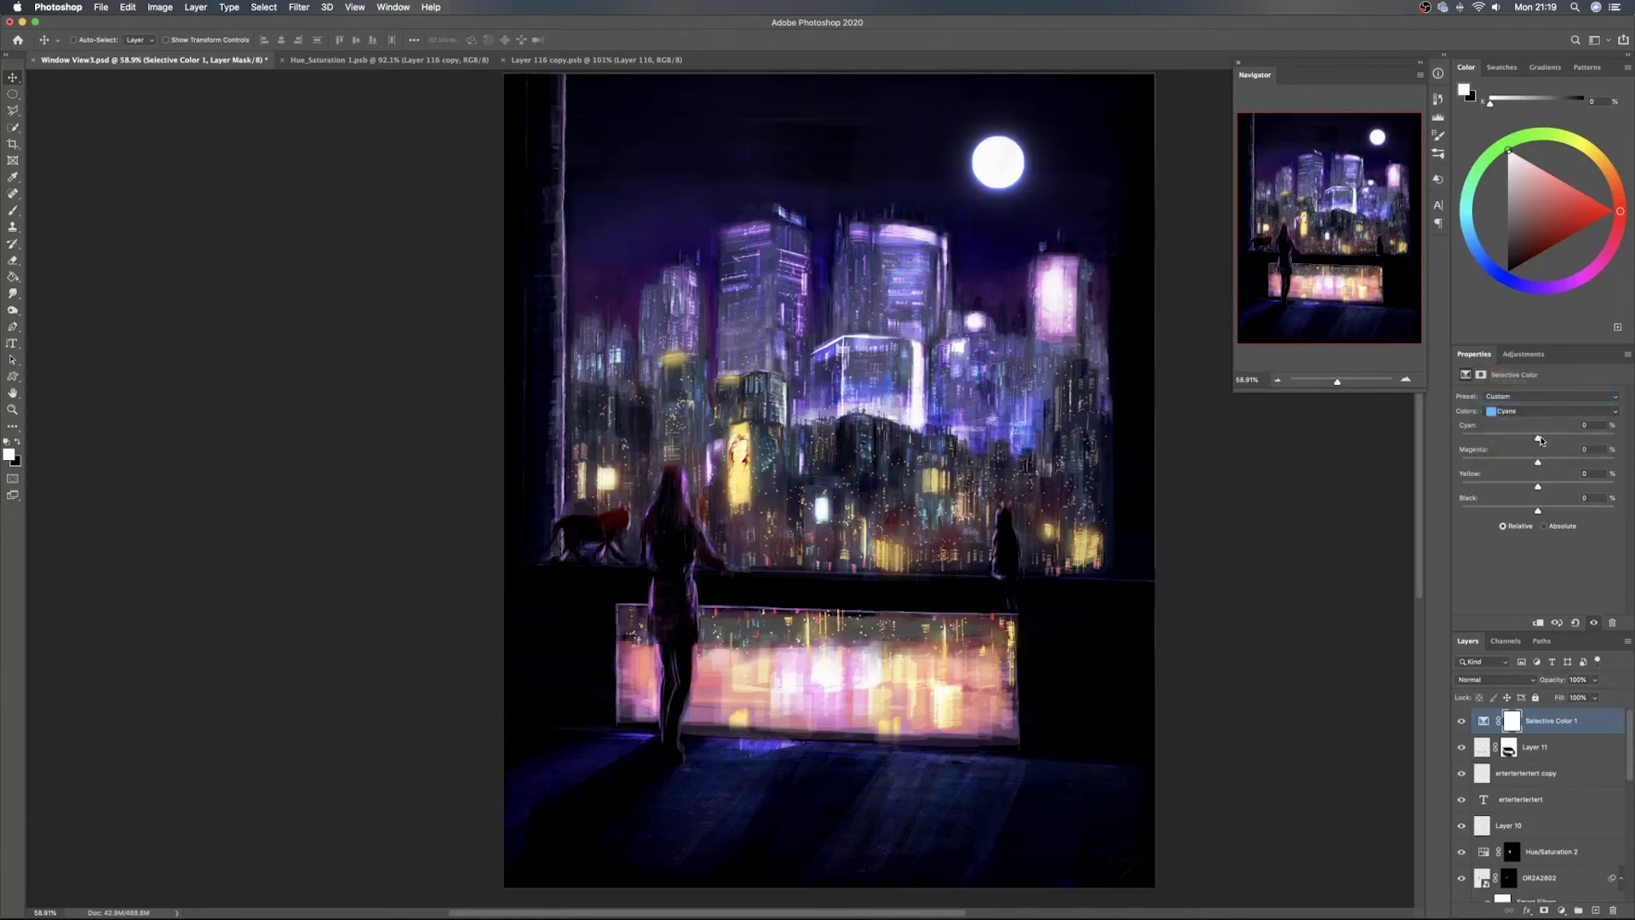
left_click_drag(1453, 441, 1413, 463)
key("super+z")
key("super+z")
left_click_drag(1538, 488, 1447, 511)
key("super+z")
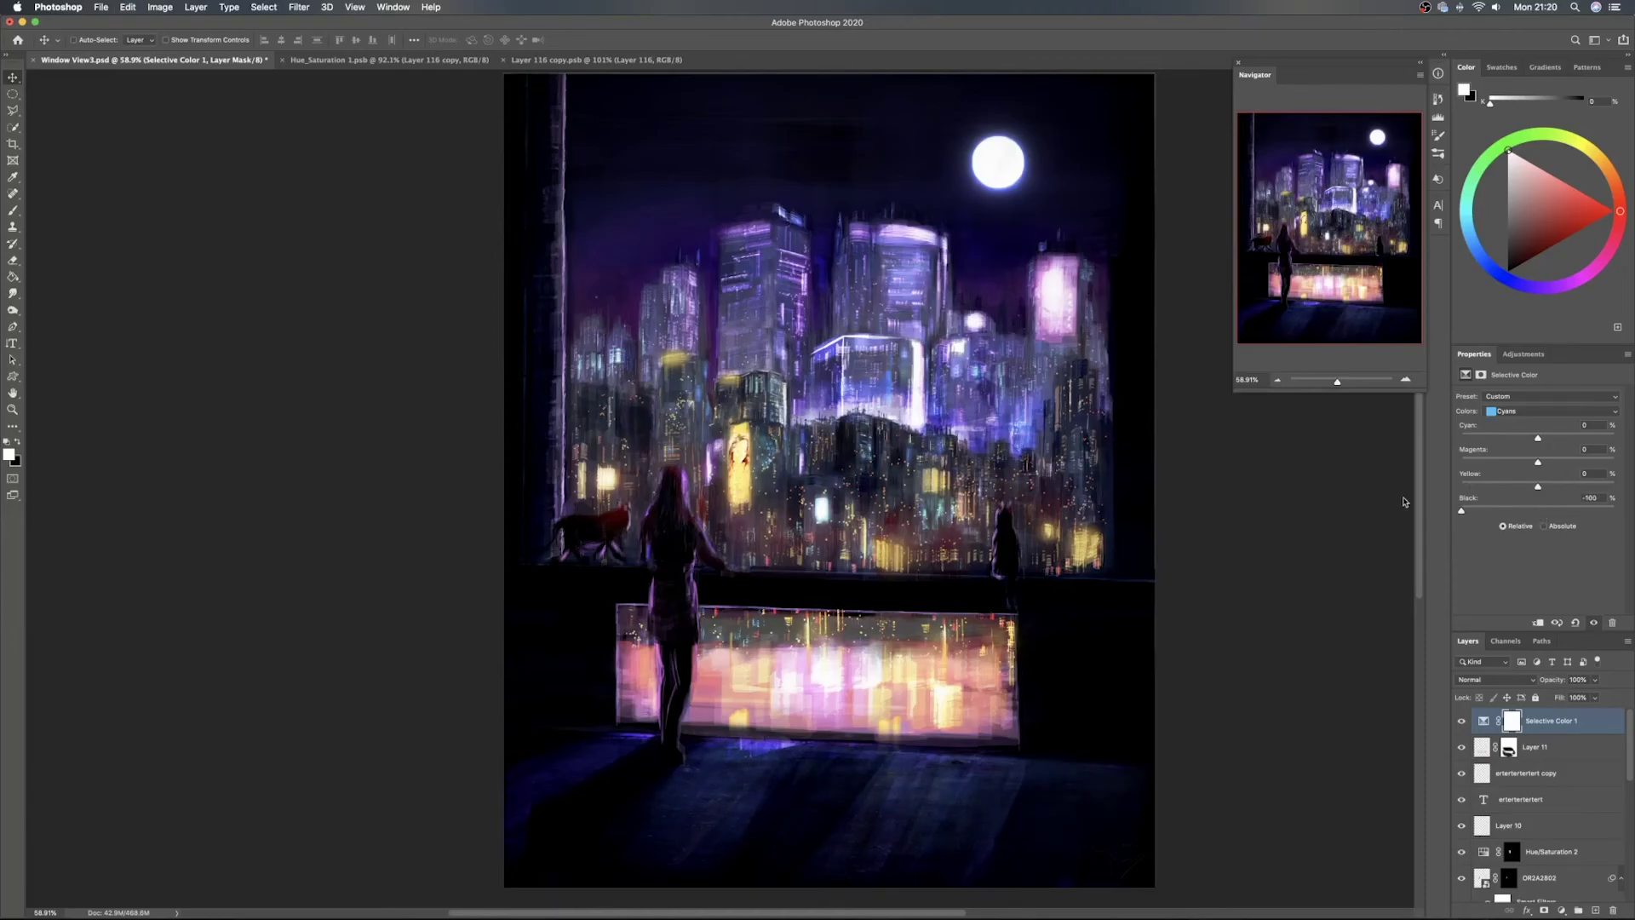
left_click(1541, 411)
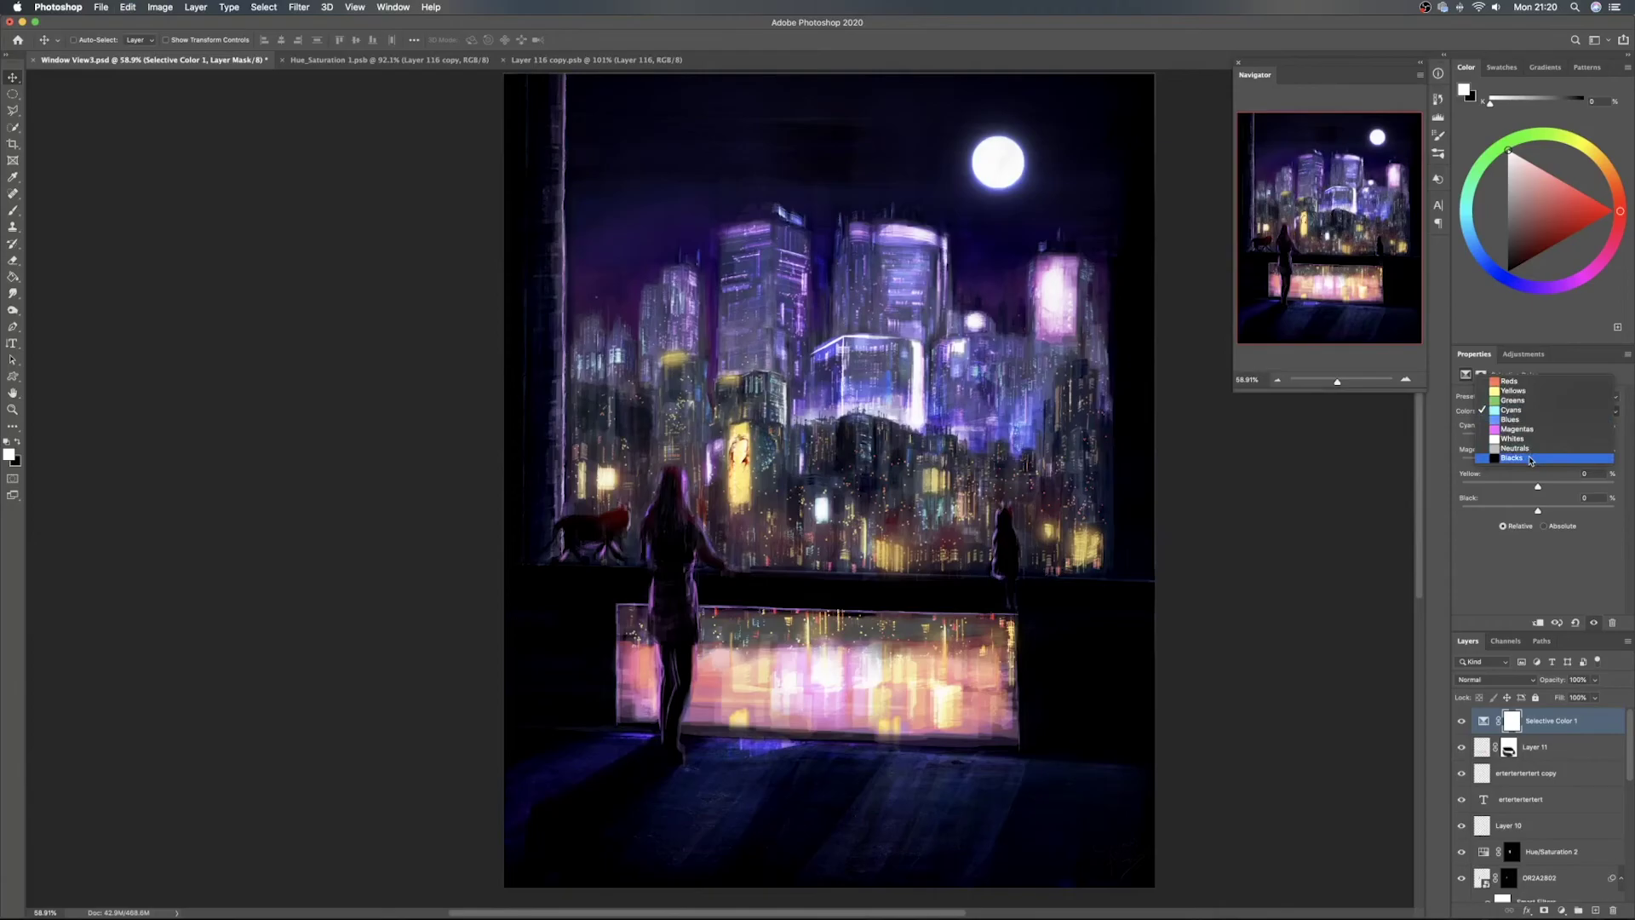
left_click(1594, 724)
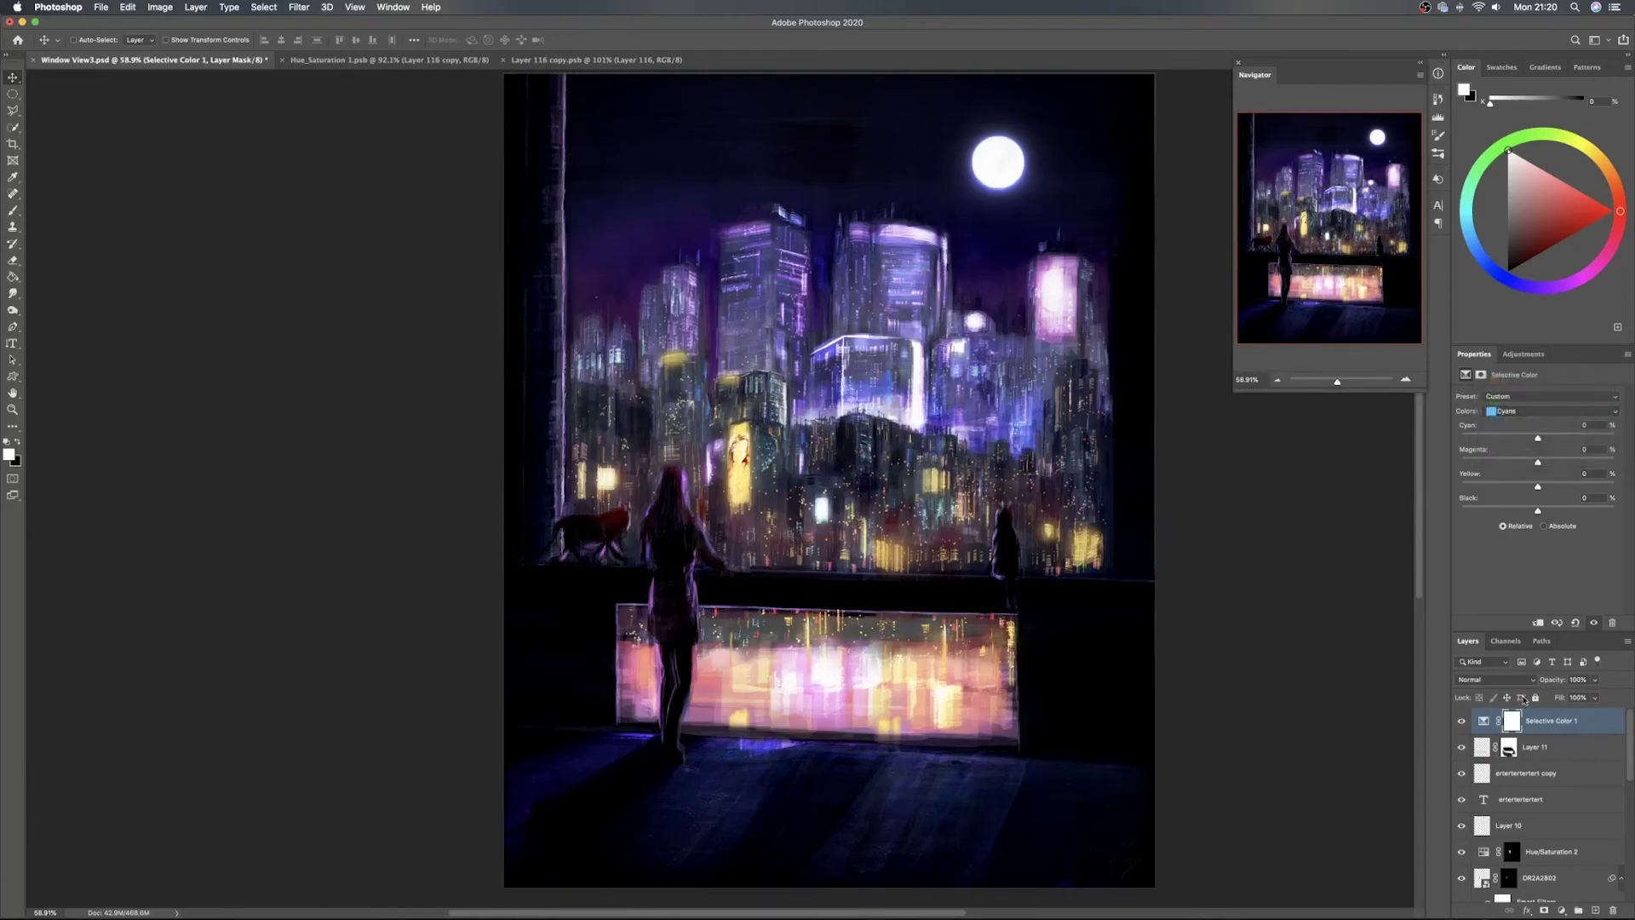
Set the Selective Color layer's blend mode to Lighter Color and compare the painting with and without it
left_click(1490, 680)
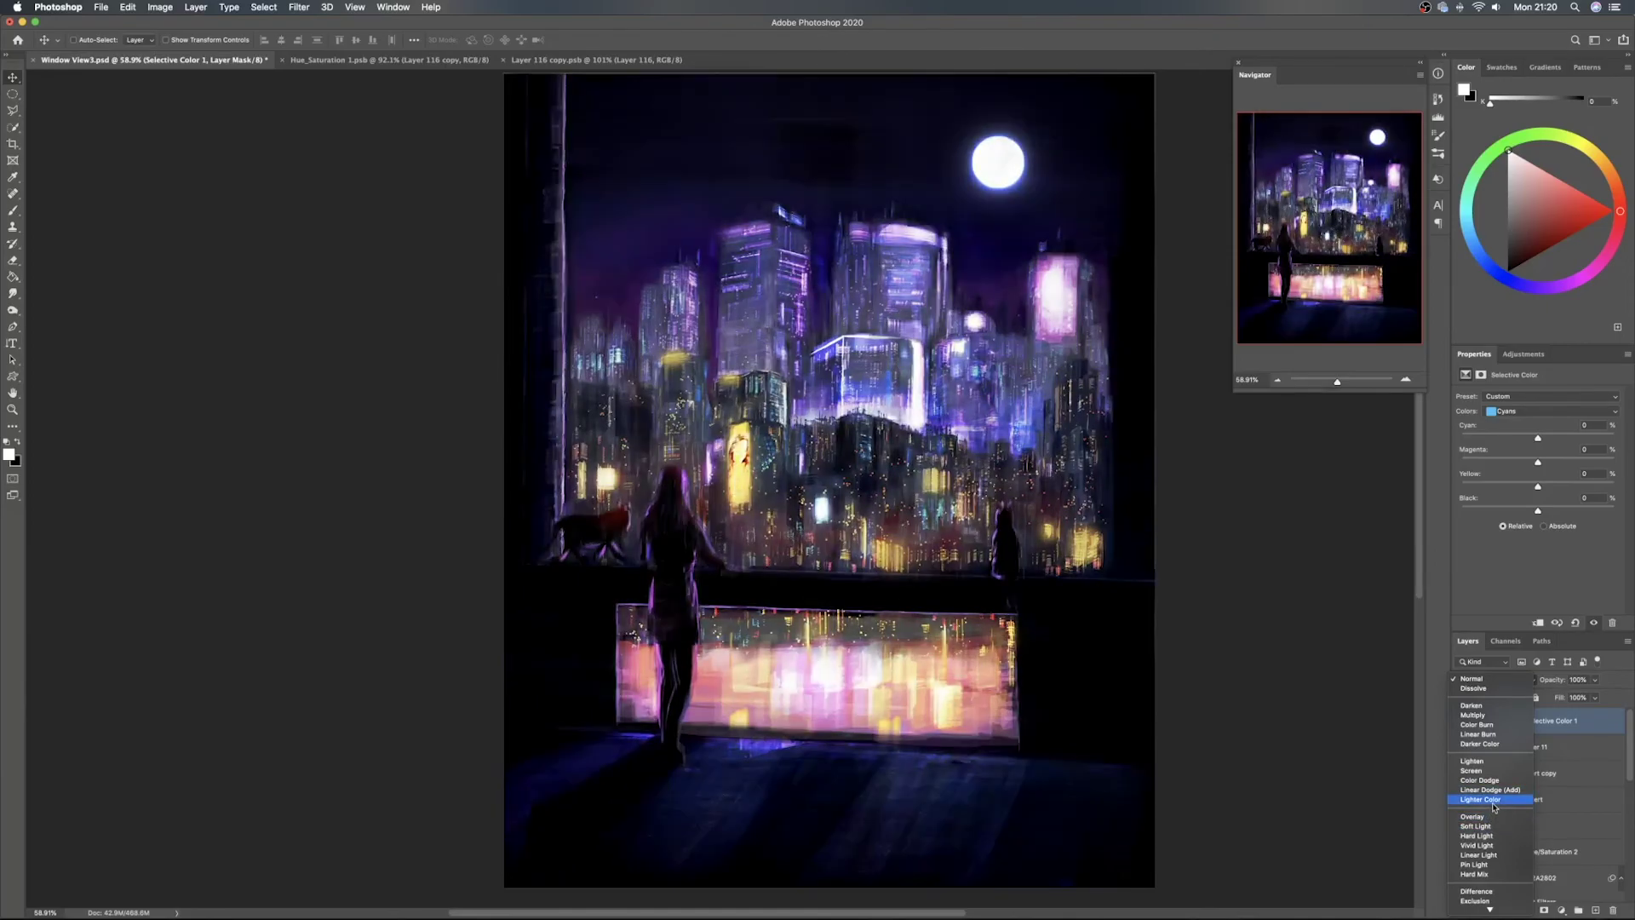
left_click(1493, 800)
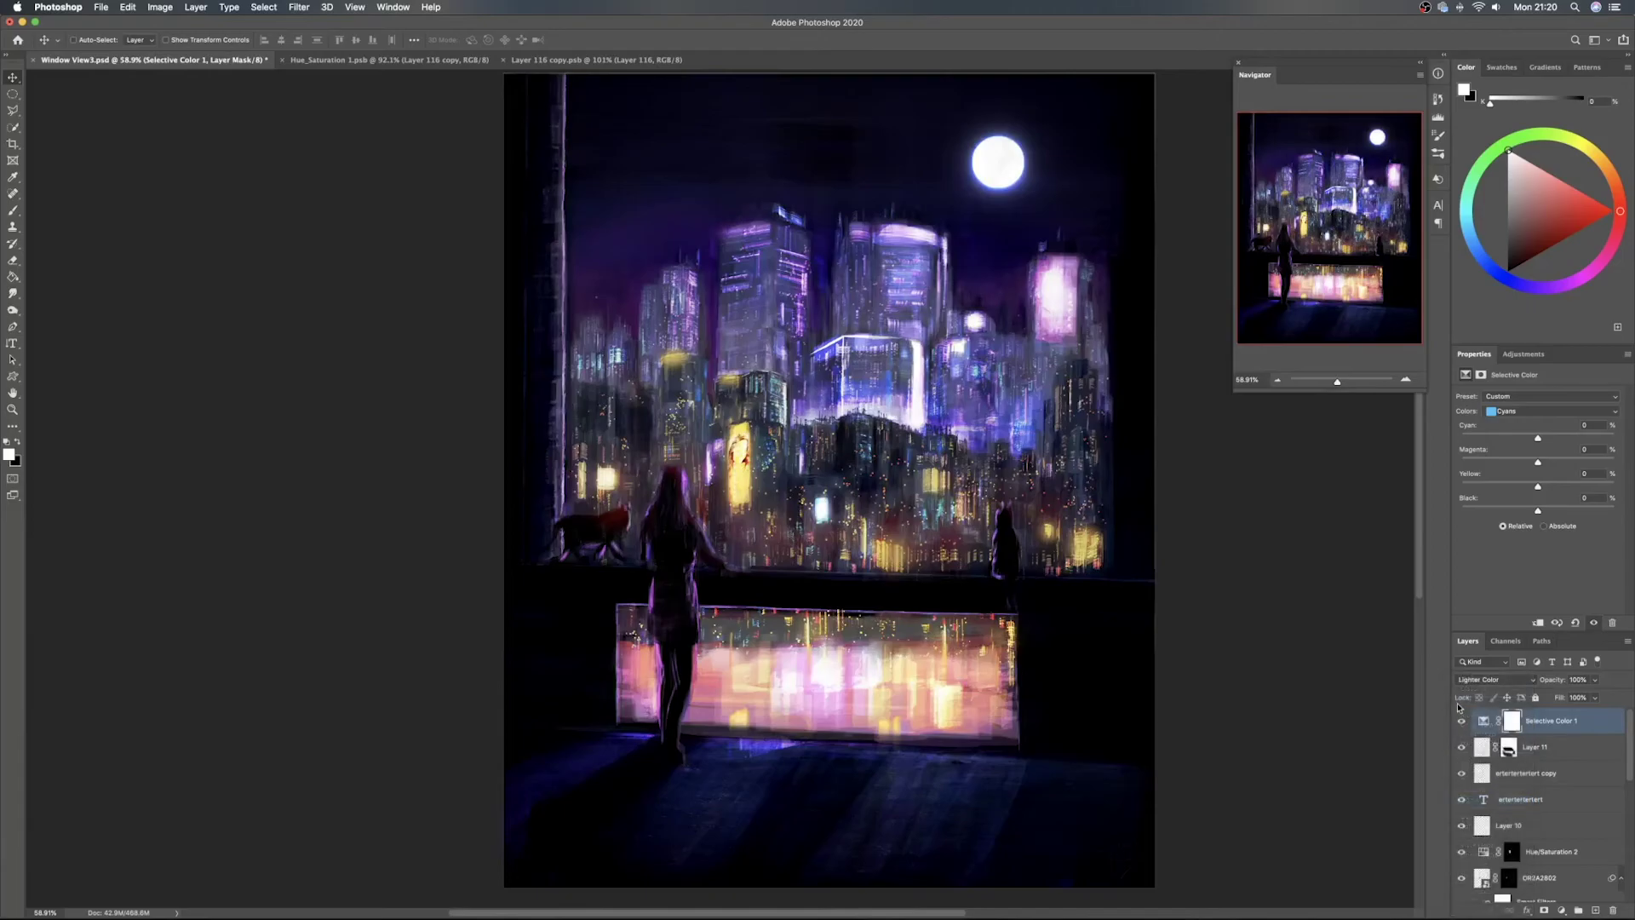
left_click(1461, 720)
left_click(1461, 720)
left_click(1461, 720)
left_click(1461, 720)
left_click(1461, 720)
left_click(1461, 720)
Lower the Selective Color layer's opacity to 43% and compare the painting with and without it
left_click_drag(1558, 679, 1295, 683)
left_click(1460, 723)
left_click(1460, 723)
left_click(1460, 721)
left_click(1460, 721)
left_click(1460, 721)
left_click(1460, 721)
left_click(1460, 721)
left_click(1460, 722)
left_click(1460, 721)
left_click(1460, 721)
left_click(1460, 721)
left_click(1460, 721)
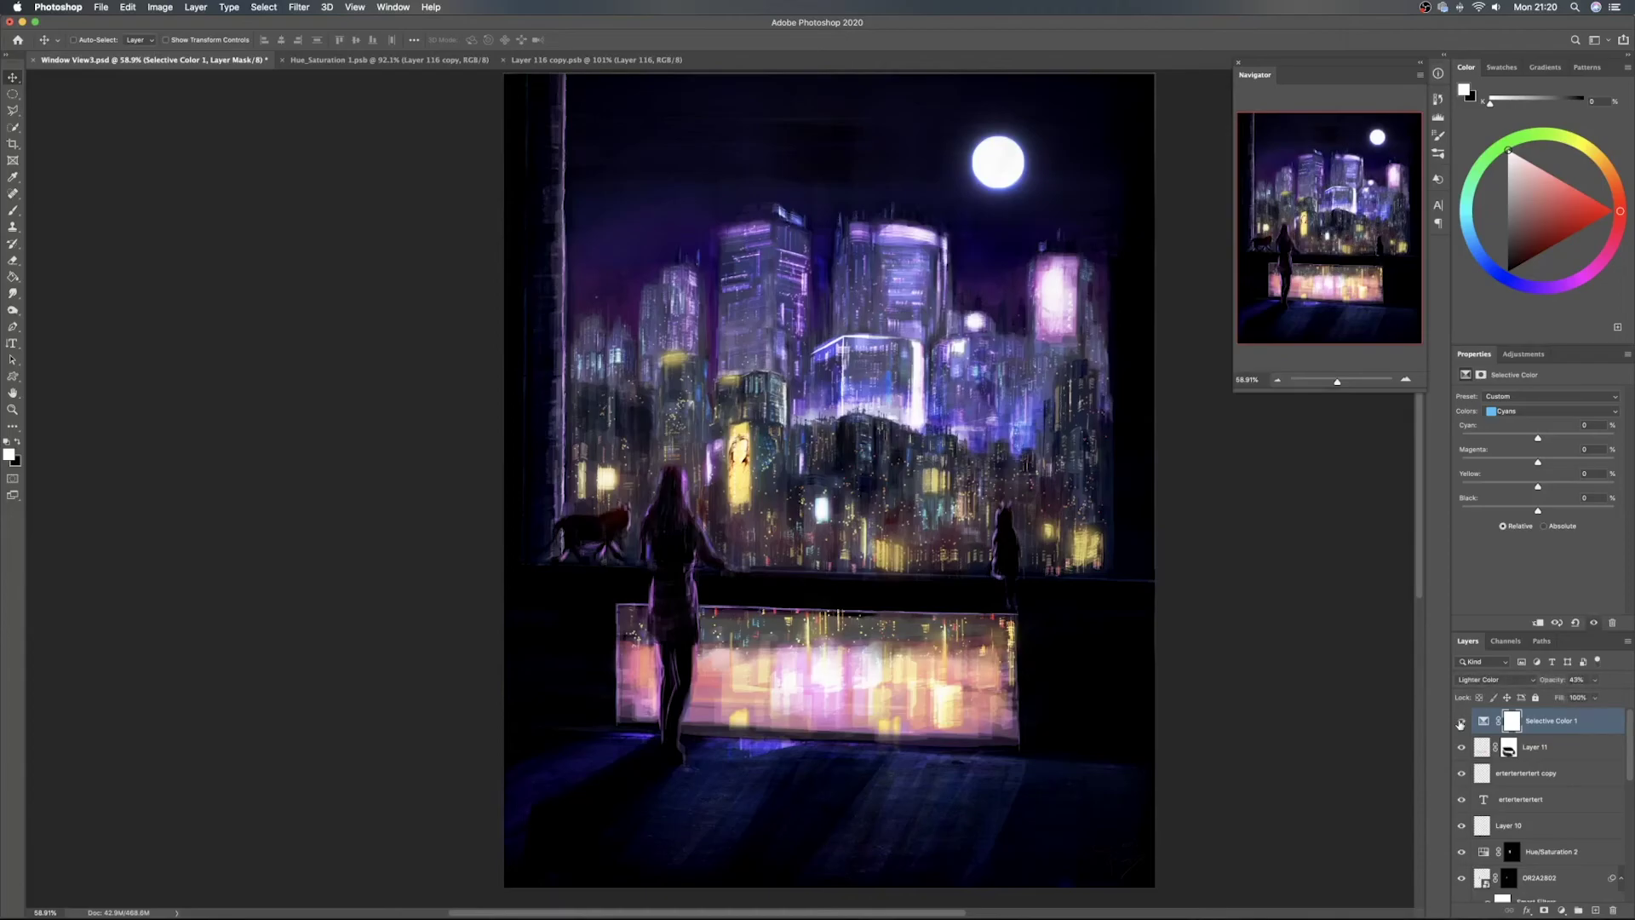
Add a new layer above the Selective Color layer, choose the soft Airbrush and set the layer to Color Dodge
left_click(1595, 910)
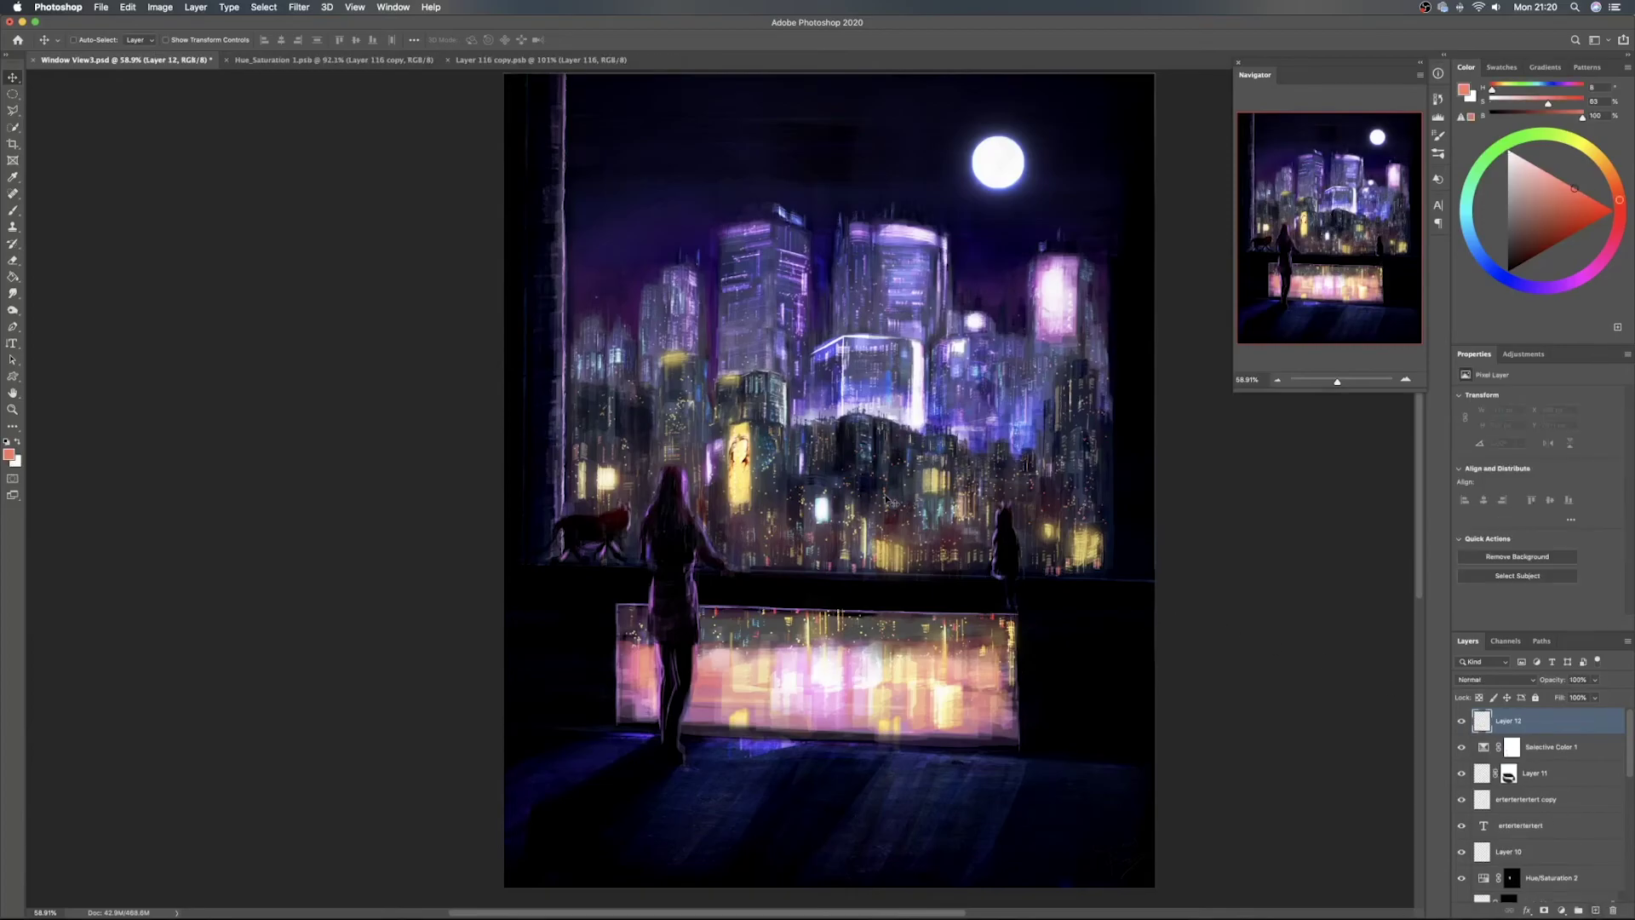
key("b")
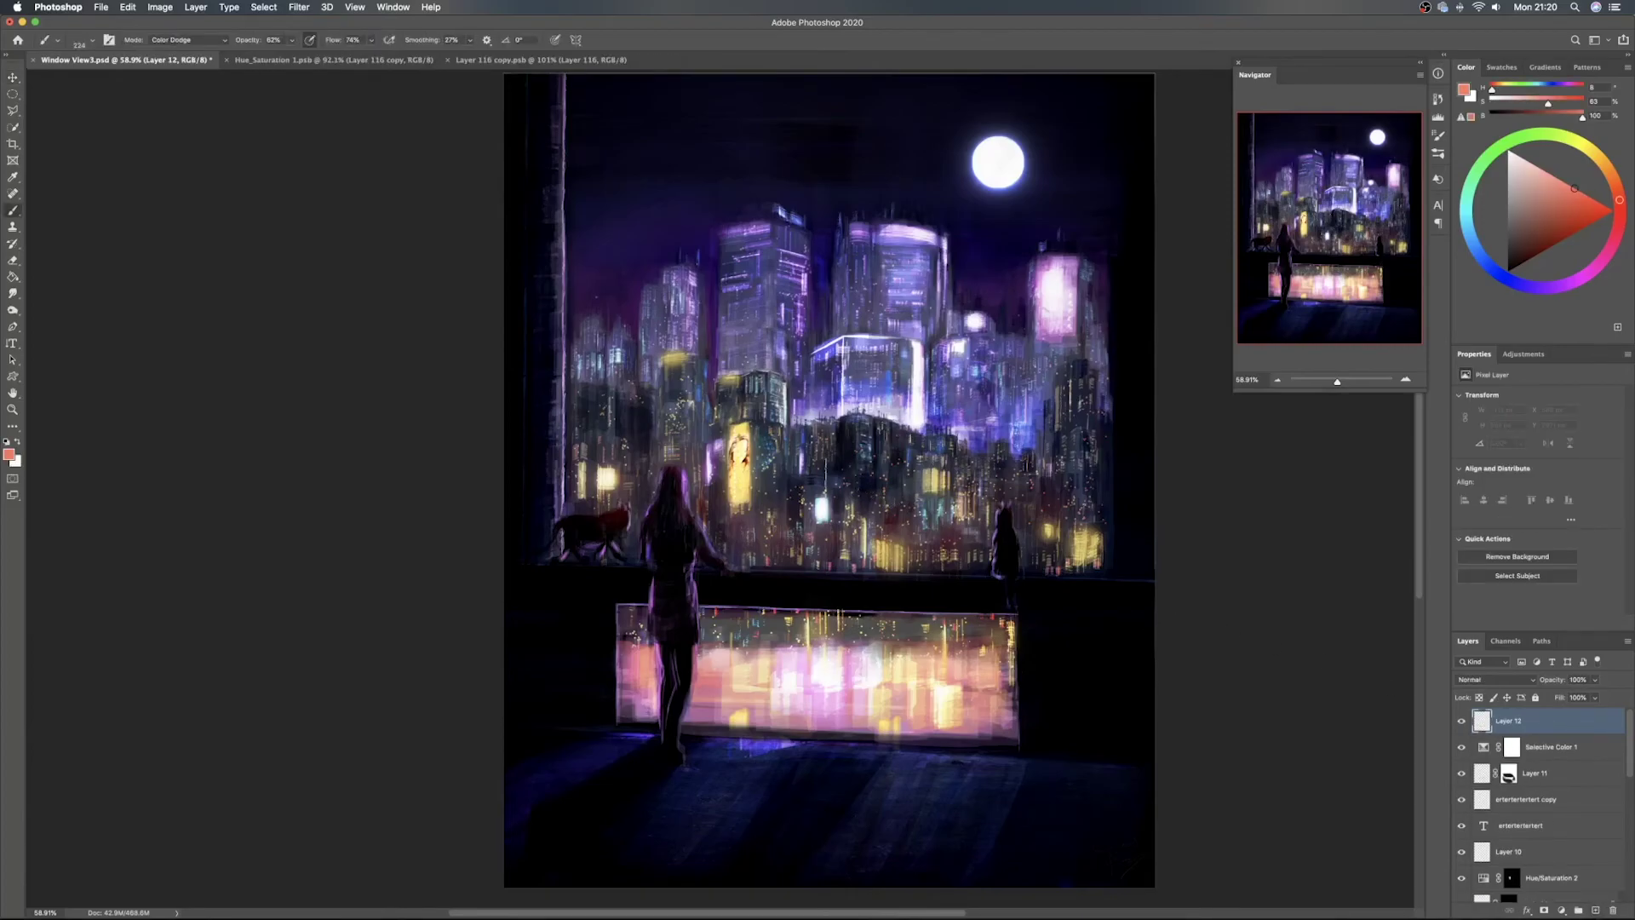
right_click(838, 490)
double_click(973, 801)
left_click_drag(827, 485, 796, 485)
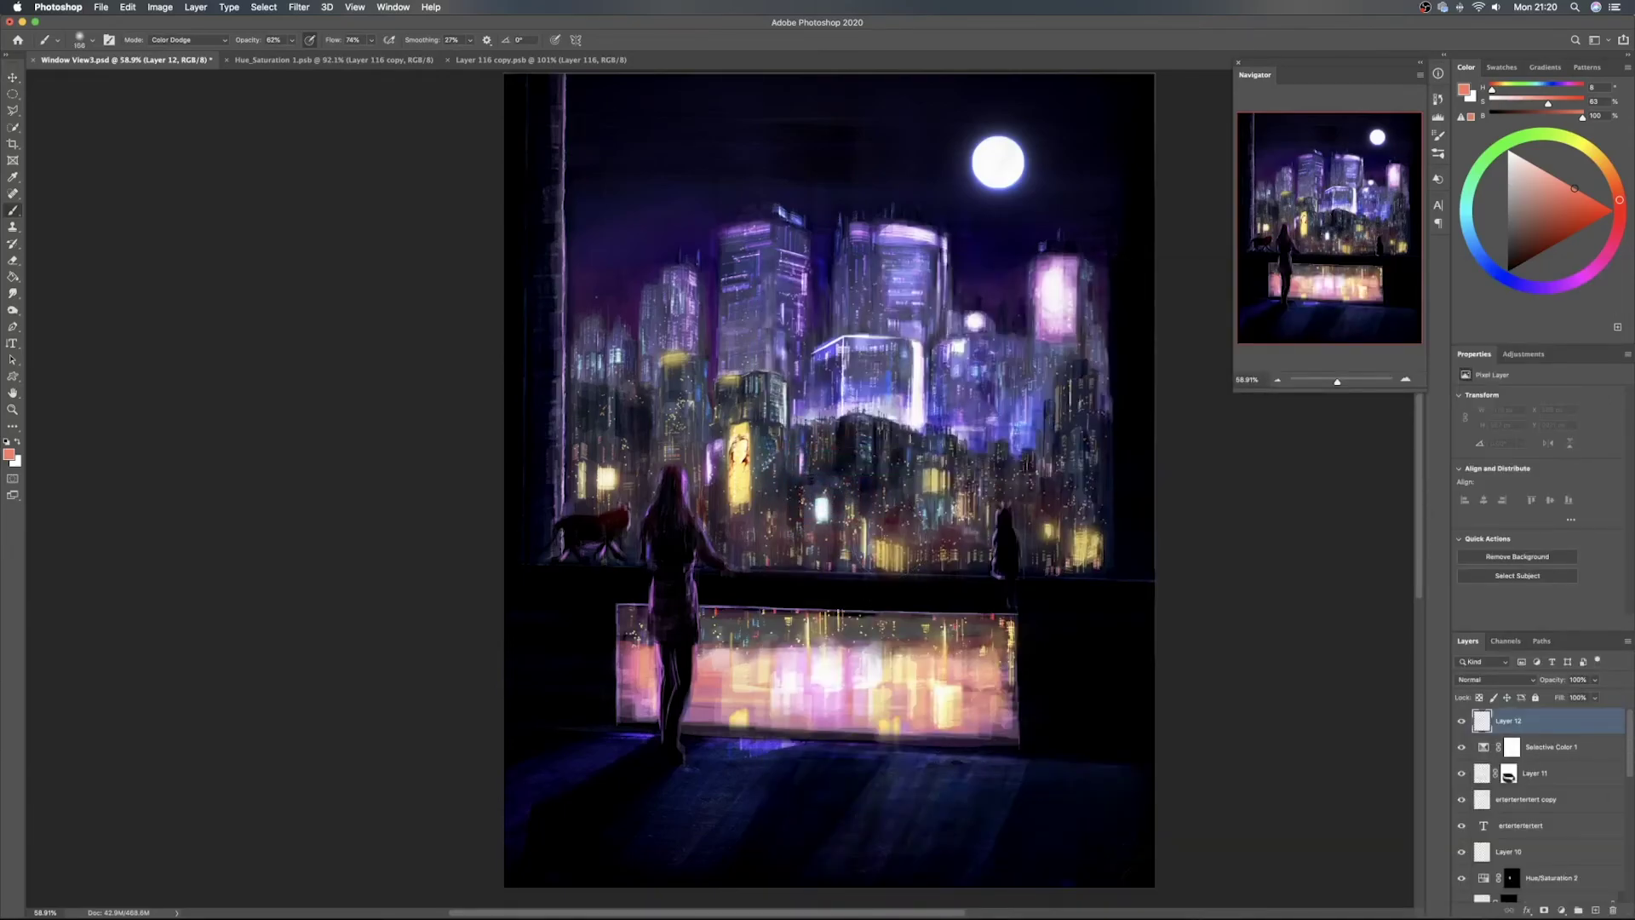
left_click(1499, 679)
left_click(1498, 781)
Paint a soft coral glow over the yellow lit sign on the building, undoing the surplus strokes
mouse_move(739, 446)
left_mouse_down()
mouse_move(732, 463)
mouse_move(748, 464)
mouse_move(731, 442)
left_mouse_up()
key("super+z")
key("super+z")
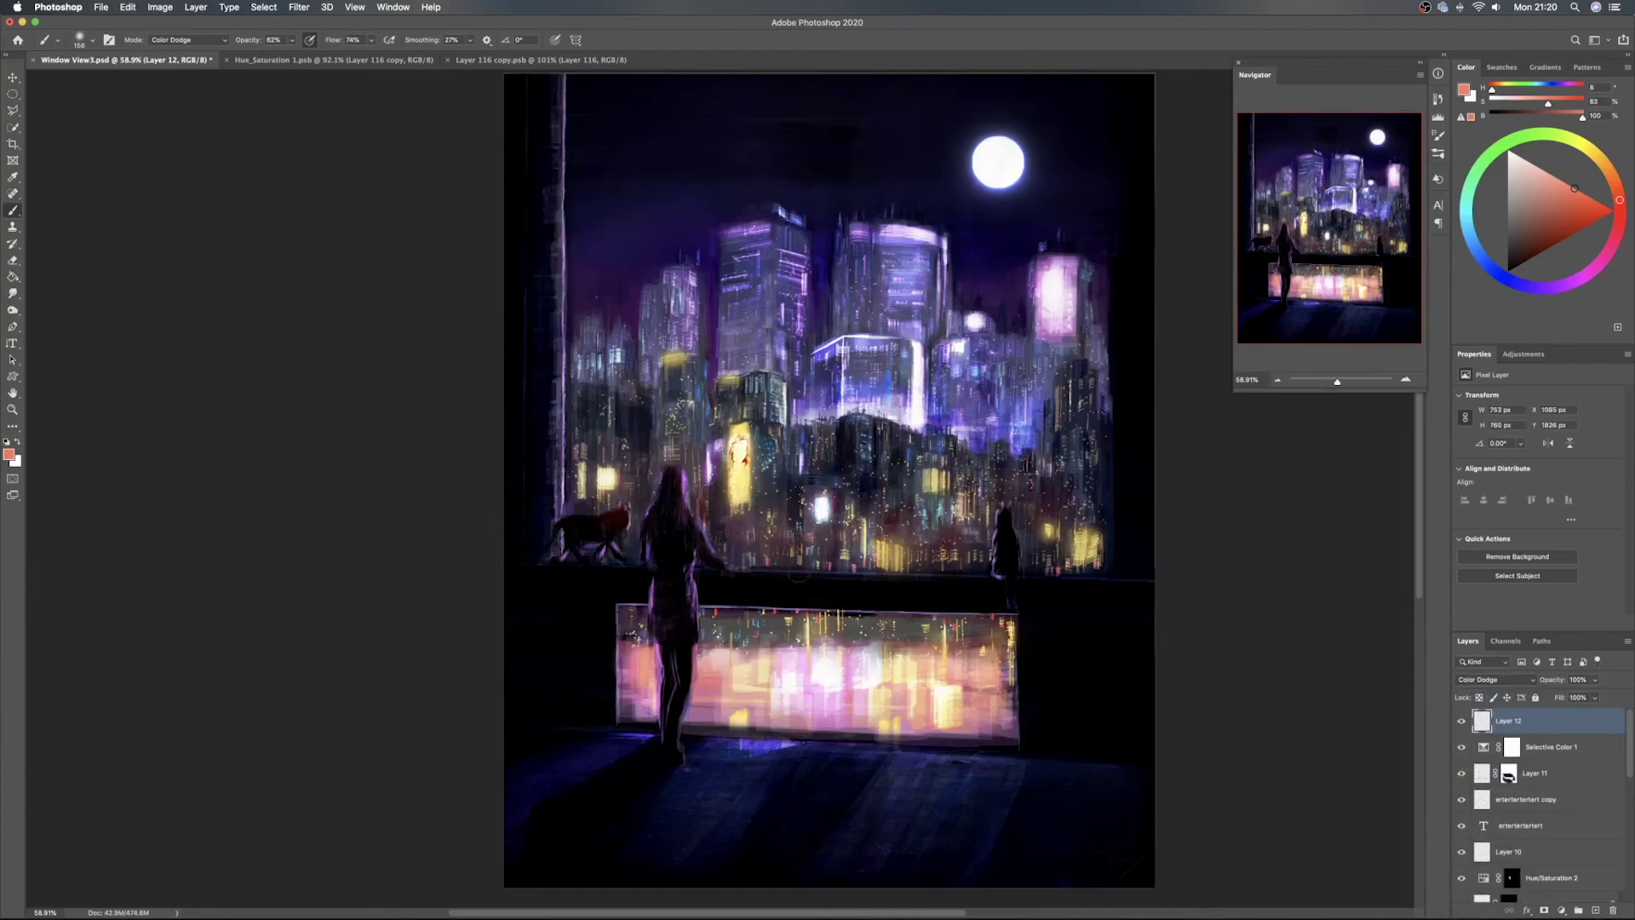
Sample light blue from the small bright window and try glow strokes over it, undoing each trial
left_click(820, 507, "alt")
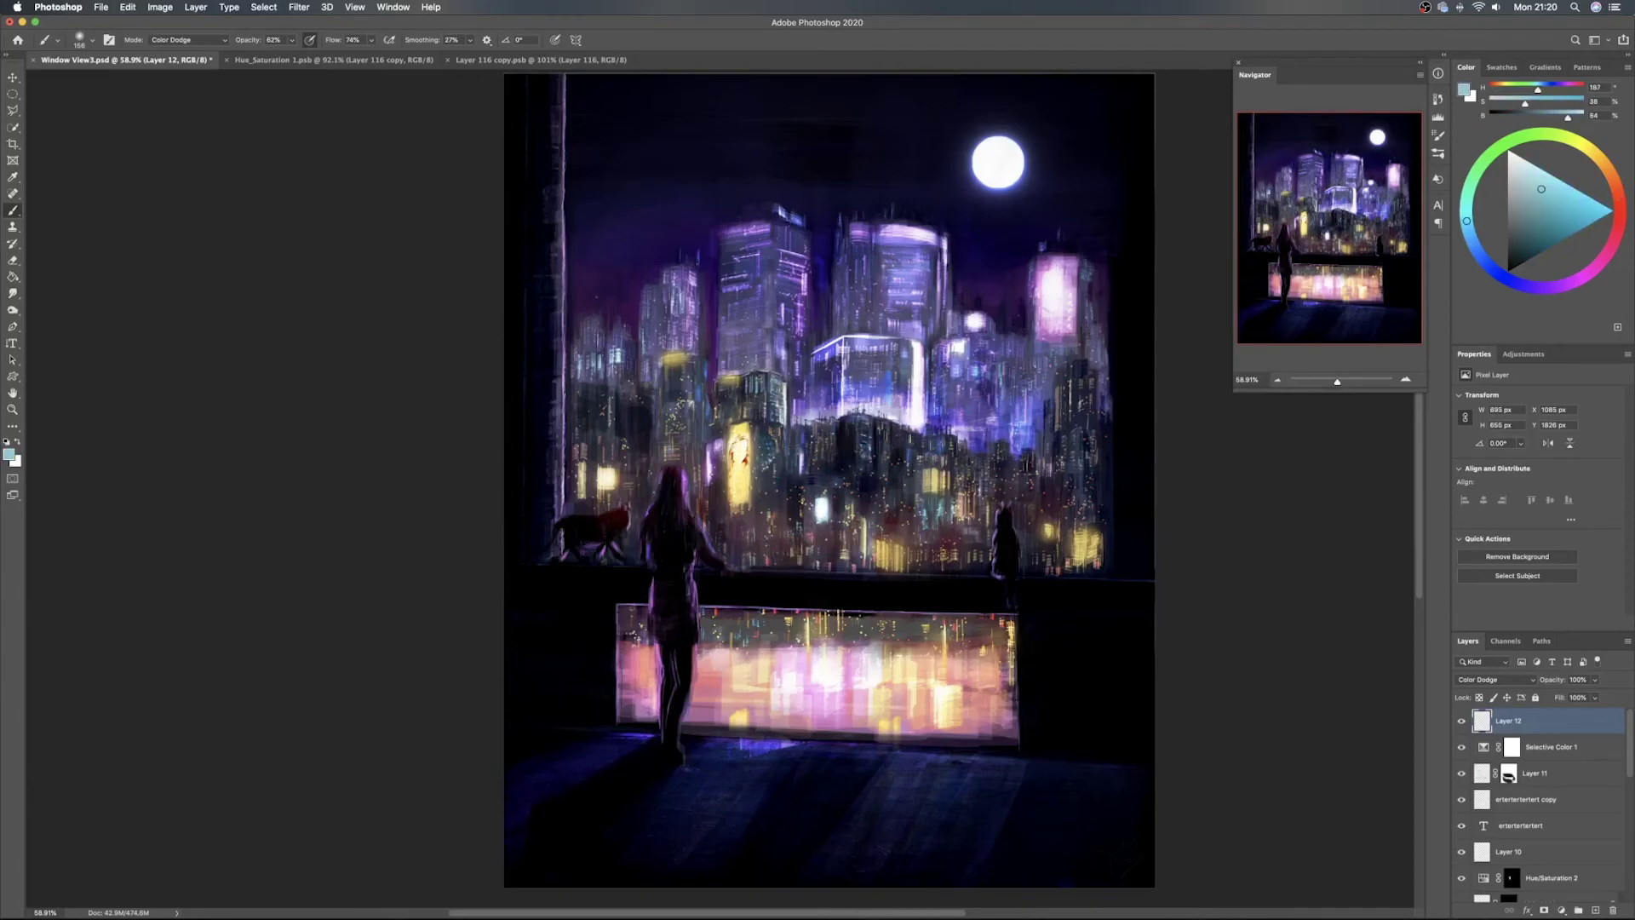
left_click(822, 508)
key("super+z")
left_click(823, 509)
key("super+z")
left_click(822, 509)
key("super+z")
left_click_drag(823, 550, 820, 466)
key("super+z")
mouse_move(817, 559)
left_mouse_down()
mouse_move(815, 485)
mouse_move(821, 515)
mouse_move(821, 500)
left_mouse_up()
key("super+z")
key("super+z")
key("super+z")
left_click(819, 505)
key("super+z")
key("super+z")
Dab light blue glows over the lit windows of the buildings beside the seated silhouette, undoing the unwanted strokes
left_click_drag(935, 509, 932, 496)
key("super+z")
key("super+z")
left_click(937, 519)
key("super+z")
left_click_drag(1017, 430, 1022, 408)
key("super+z")
left_click(944, 509)
key("super+z")
Try a violet glow over the round light on the skyline and along the tall tower's top, undoing the strokes
left_click_drag(1543, 285, 1534, 287)
left_click(973, 322)
key("super+z")
left_click(975, 322)
key("super+z")
left_click_drag(967, 322, 1012, 324)
key("super+z")
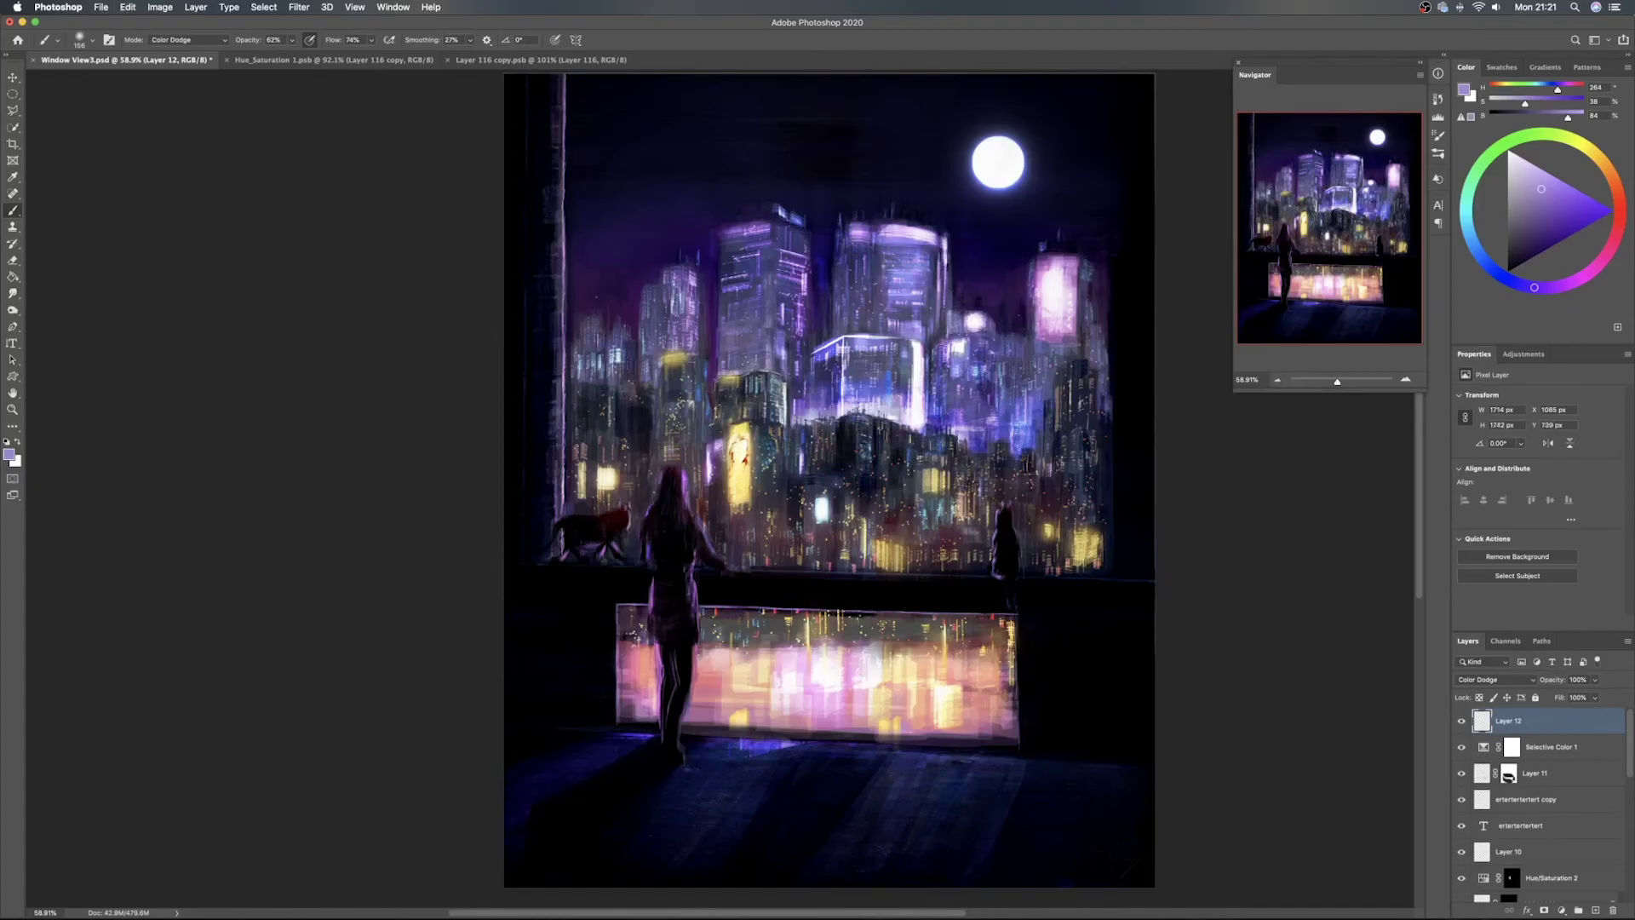
key("super+z")
left_click_drag(855, 232, 925, 236)
key("super+z")
key("ctrl+z")
key("ctrl+z")
Save the painting
key("v")
key("cmd+s")
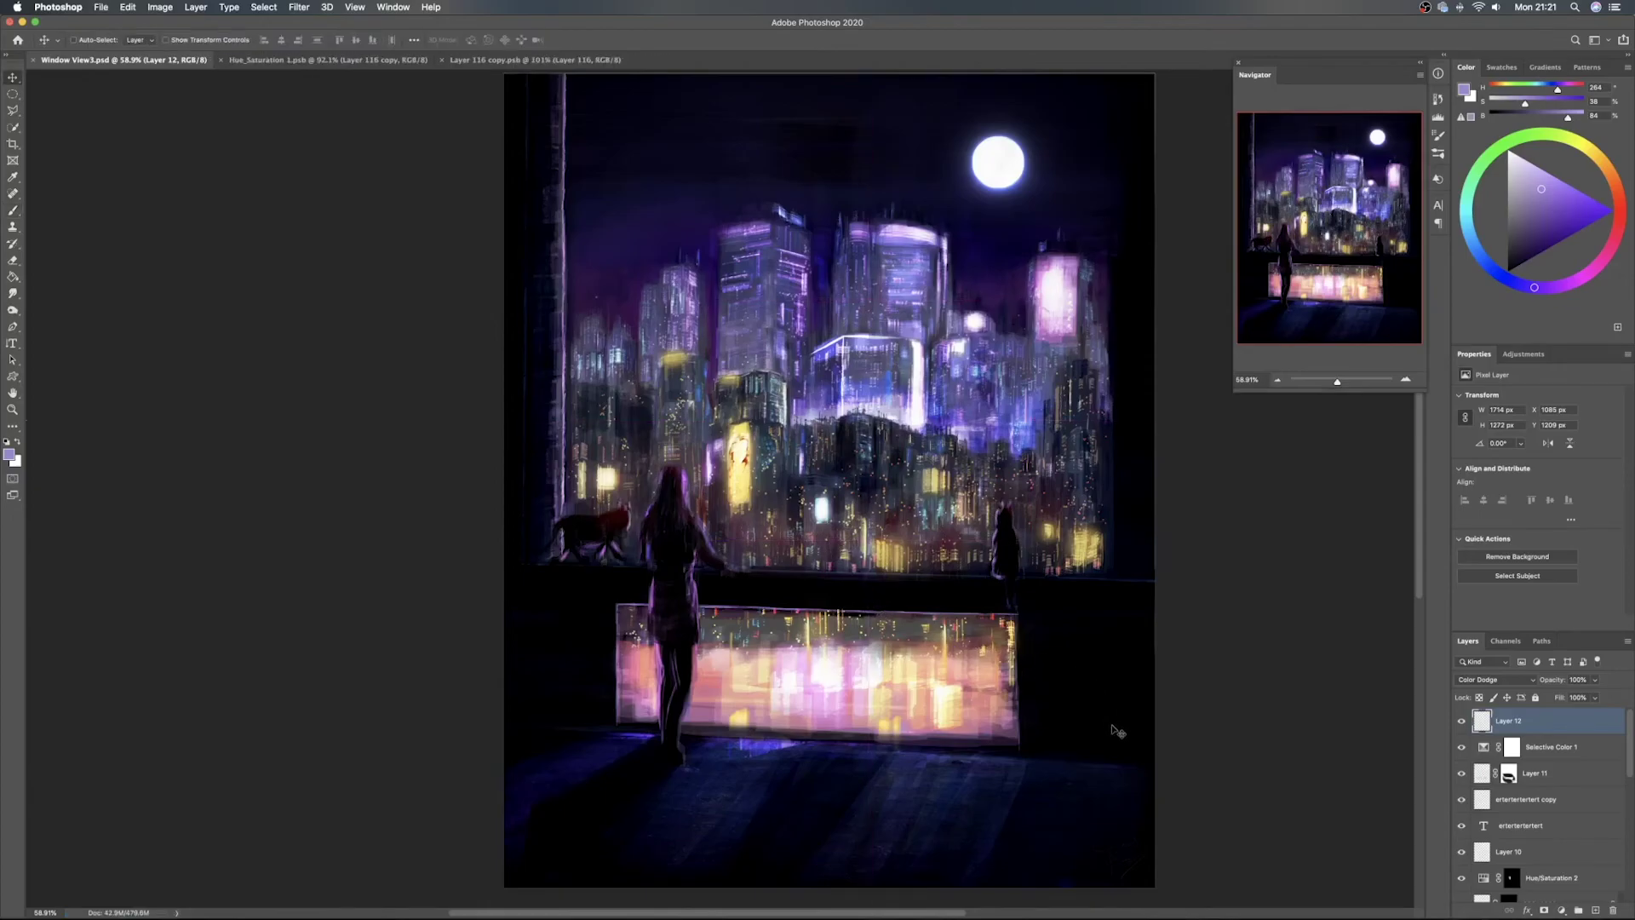
Add a new layer on top, set the painting color to white and choose the Watercolor 1 brush
left_click(1594, 913)
left_click(8, 441)
key("x")
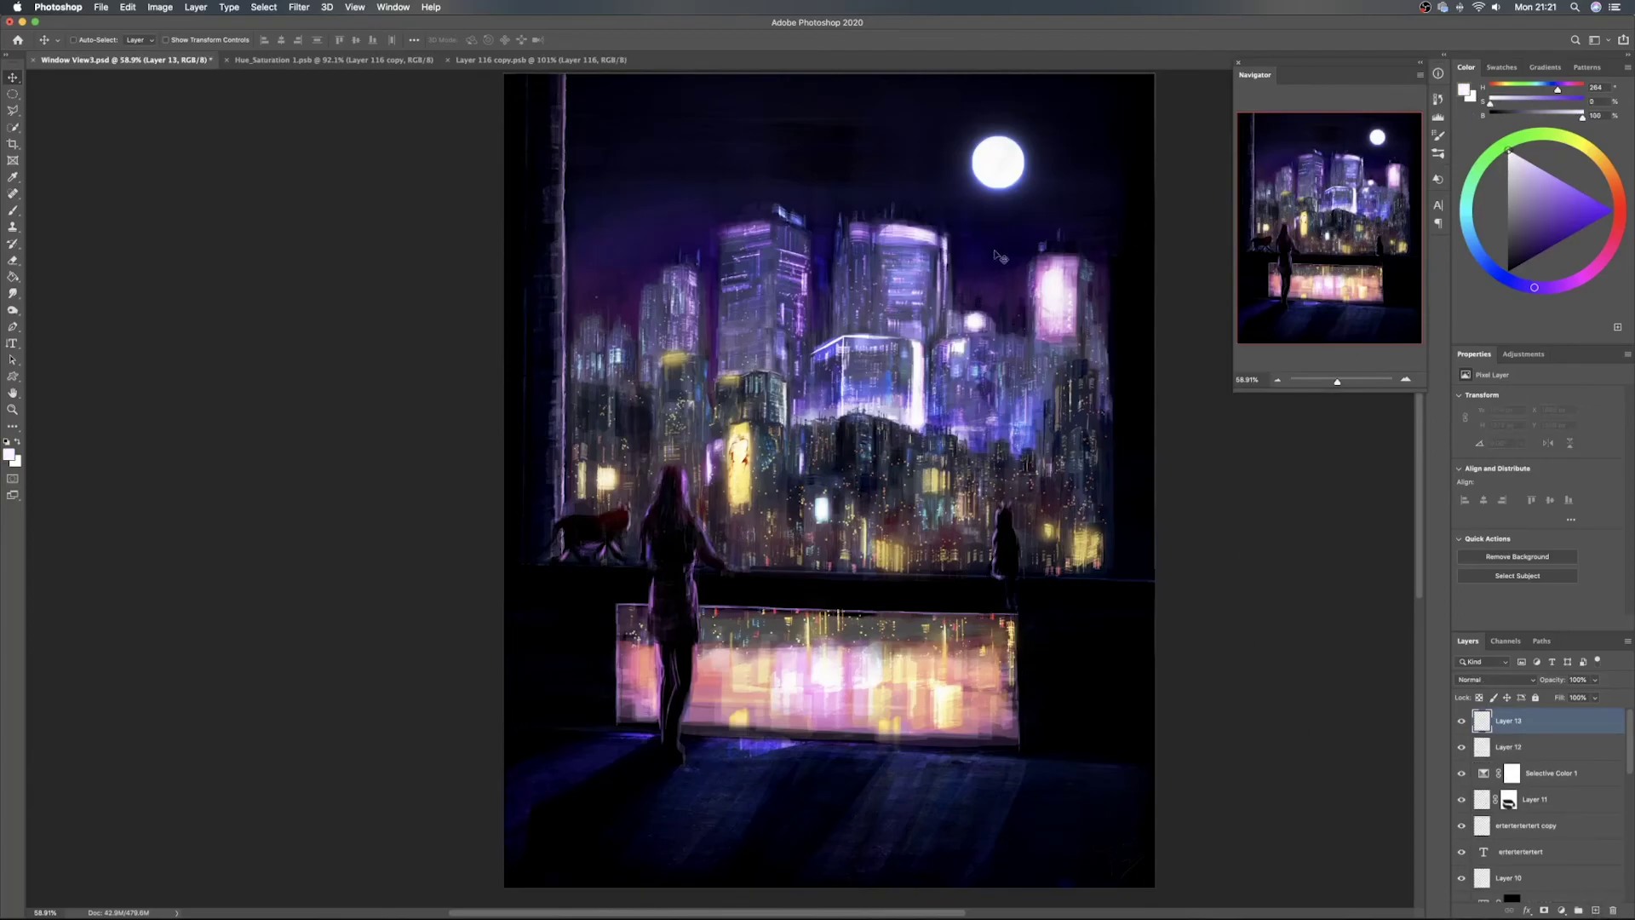
key("b")
mouse_move(750, 186)
left_mouse_down()
mouse_move(721, 189)
mouse_move(737, 195)
left_mouse_up()
right_click(737, 195)
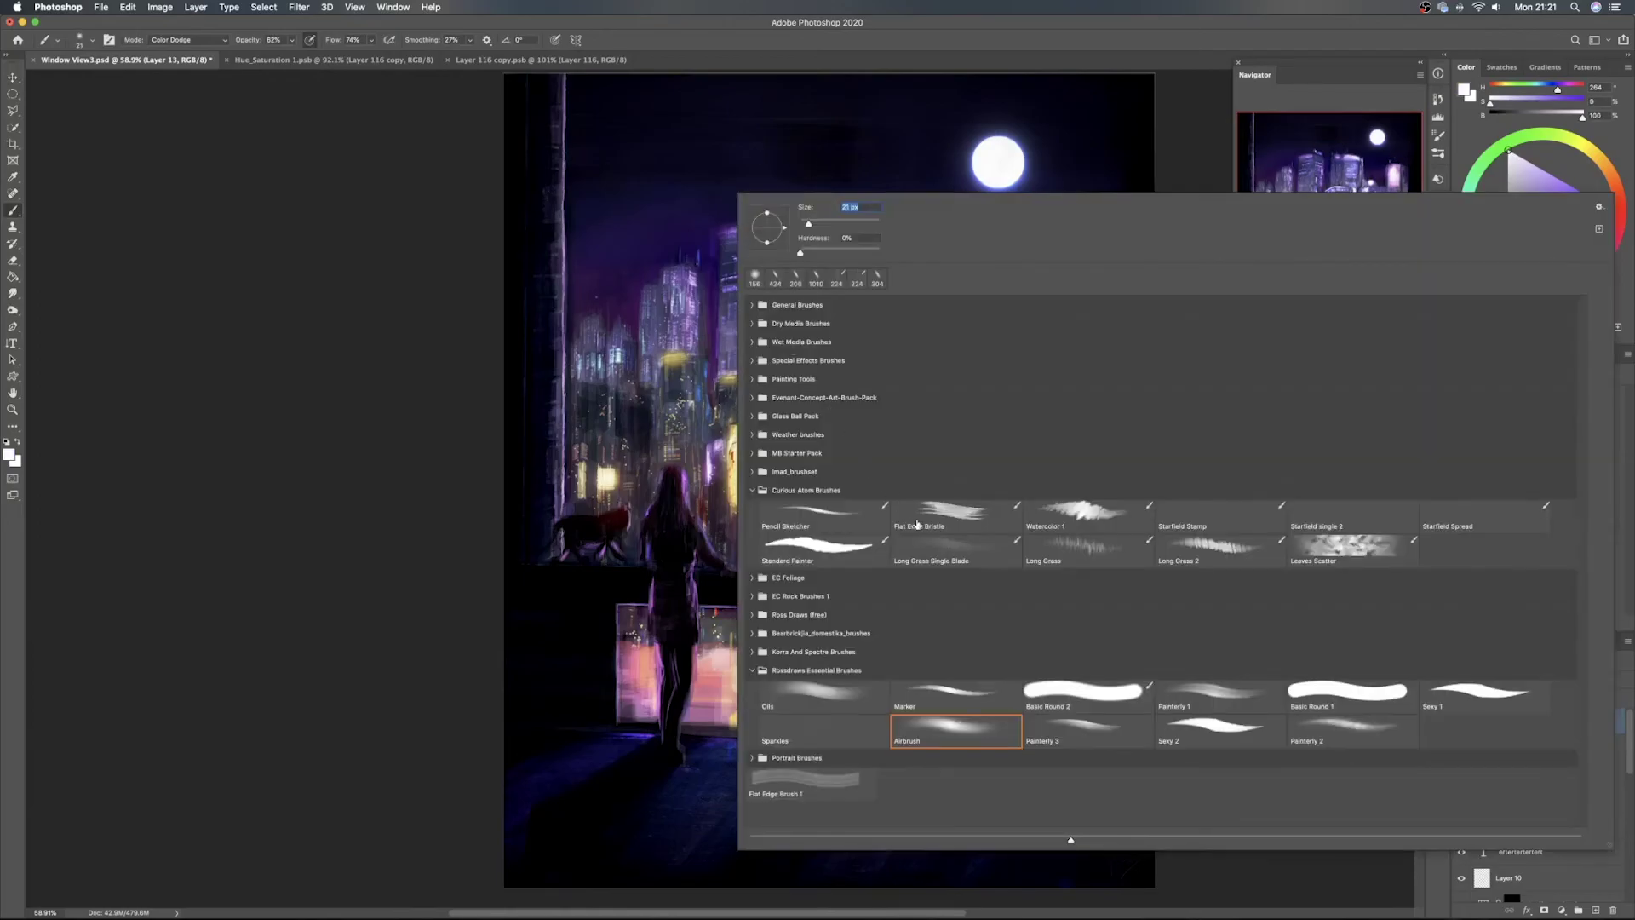
double_click(1080, 514)
Paint small white stars scattered across the night sky with a tiny brush
left_click_drag(834, 160, 816, 165)
left_click(682, 106)
left_click(713, 104)
left_click(607, 192)
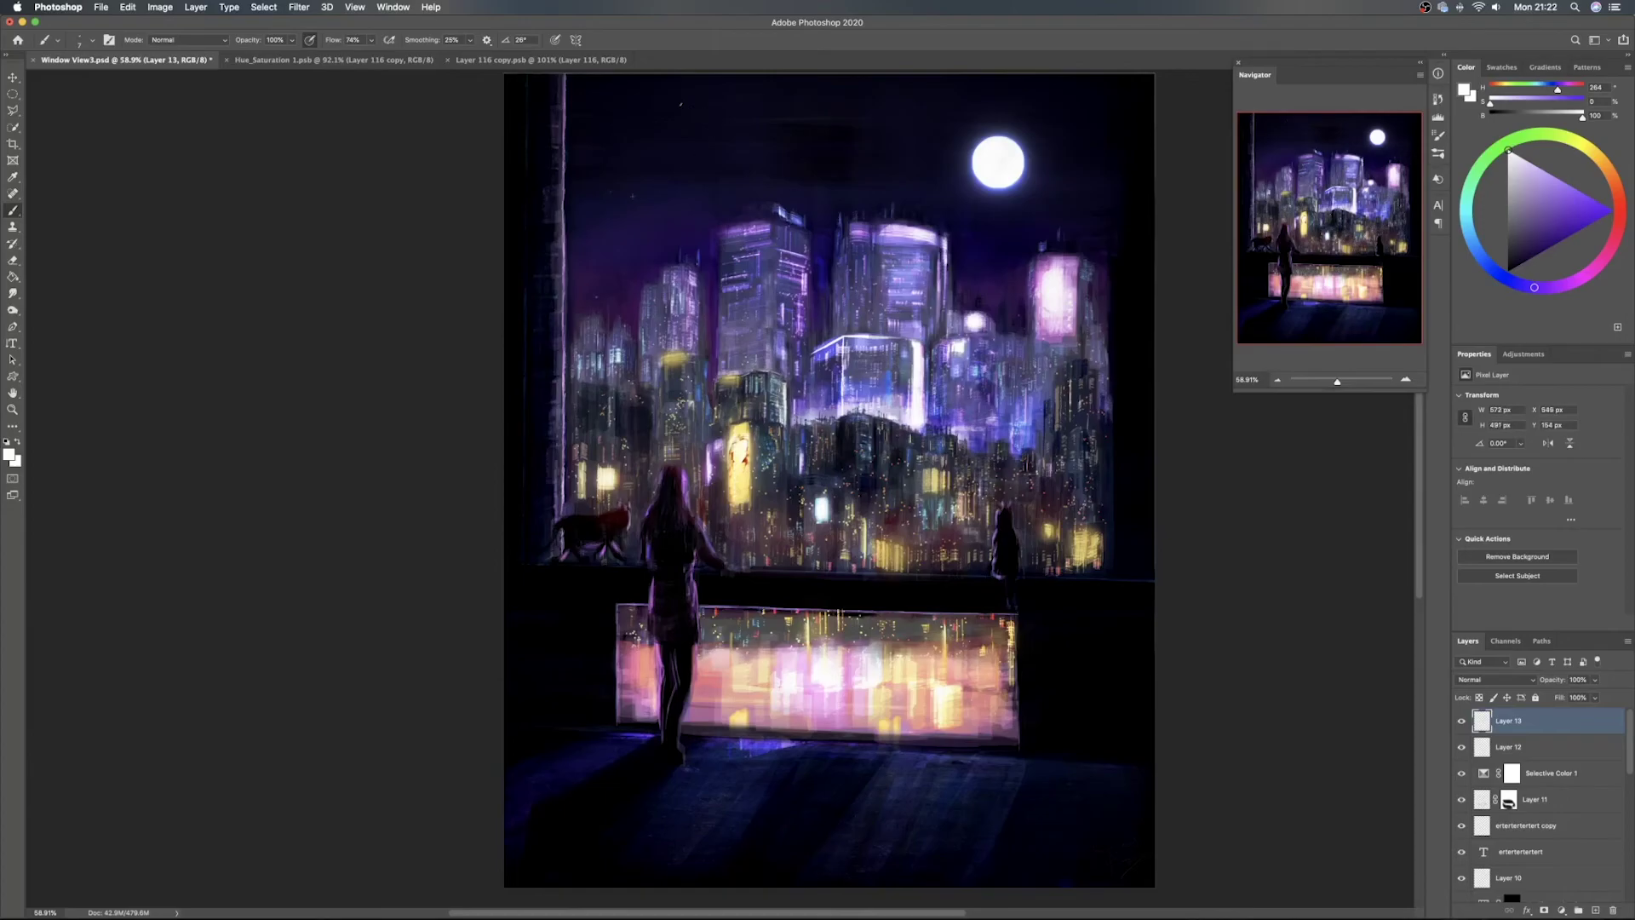
left_click(882, 133)
key("e")
key("b")
key("e")
key("b")
Duplicate the star layer and select the original beneath the copy
left_click(299, 6)
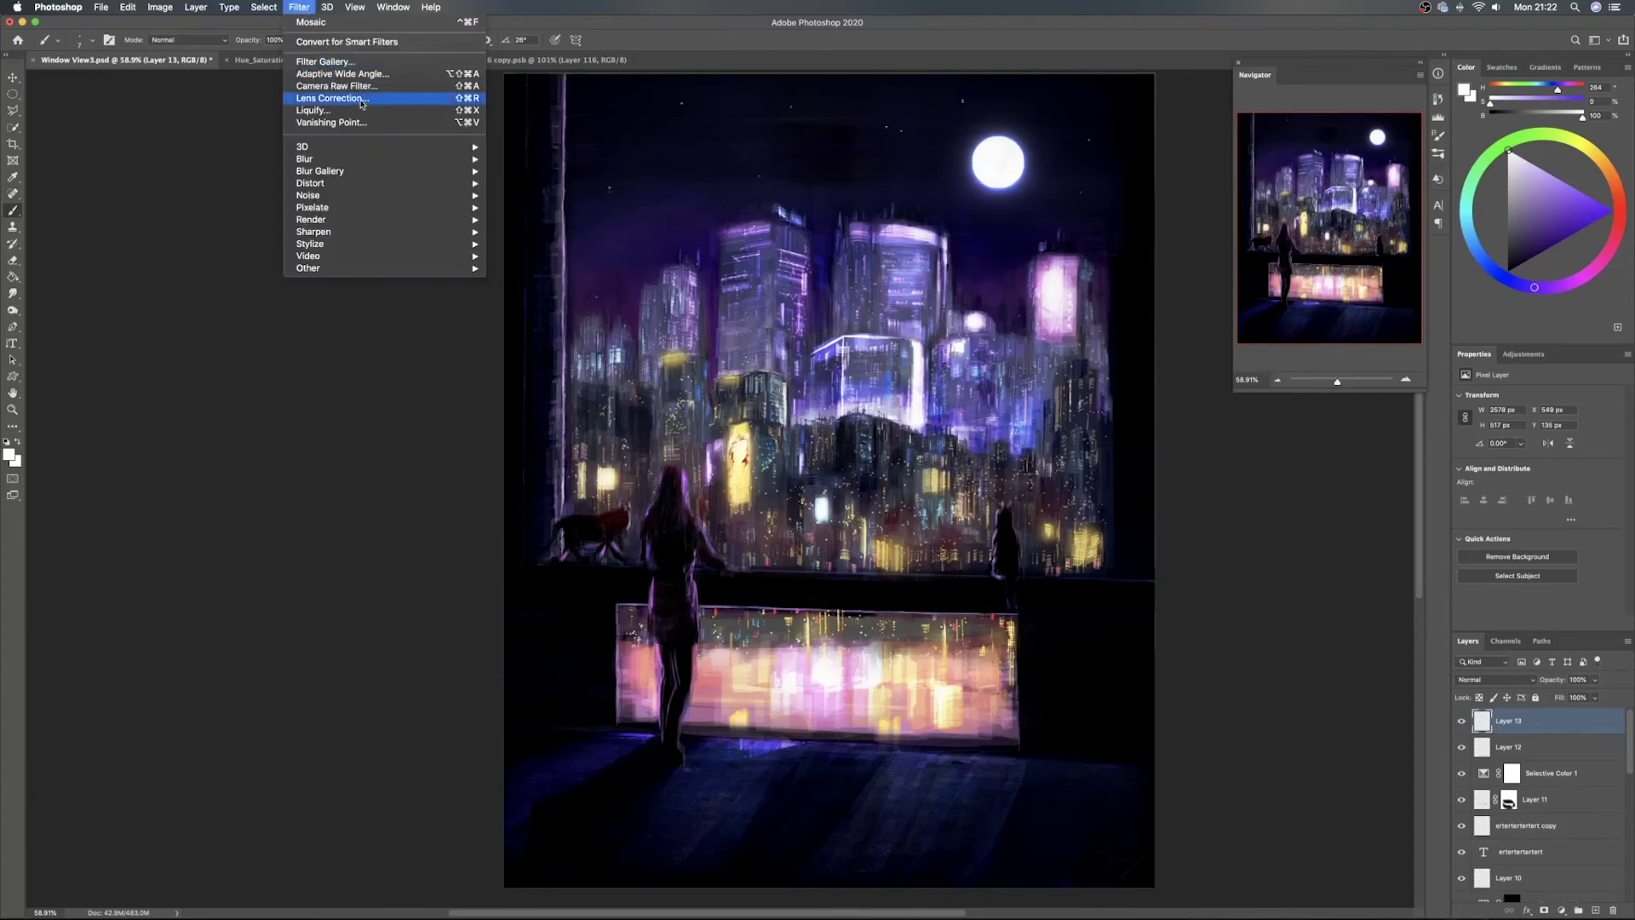
mouse_move(407, 158)
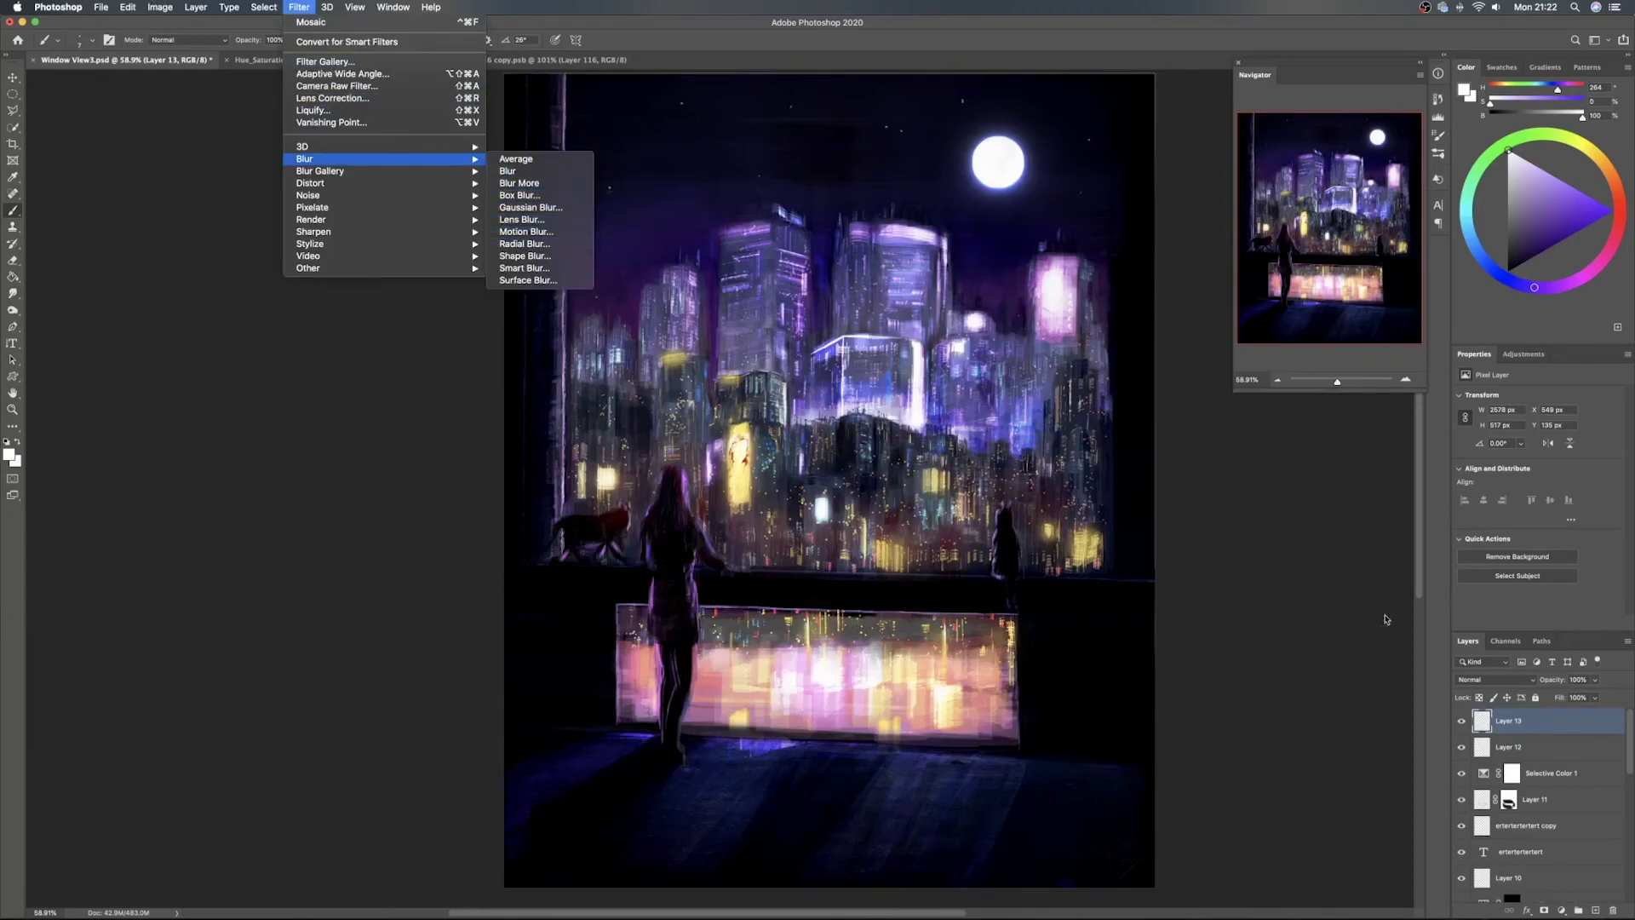
left_click(1566, 728)
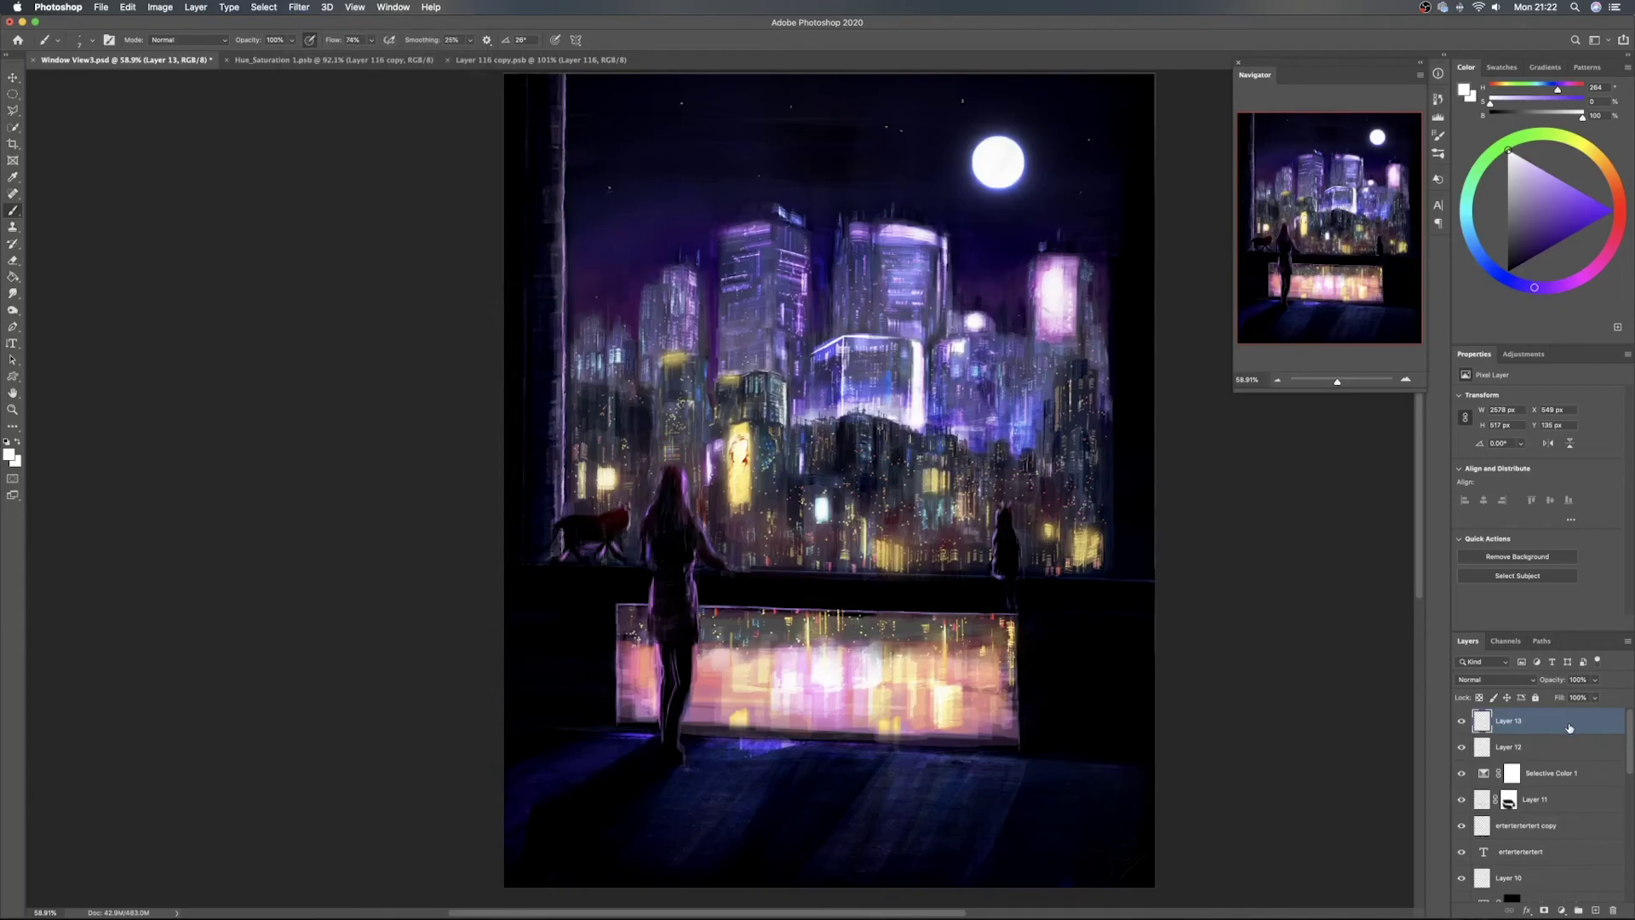
key("super+j")
left_click(1565, 748)
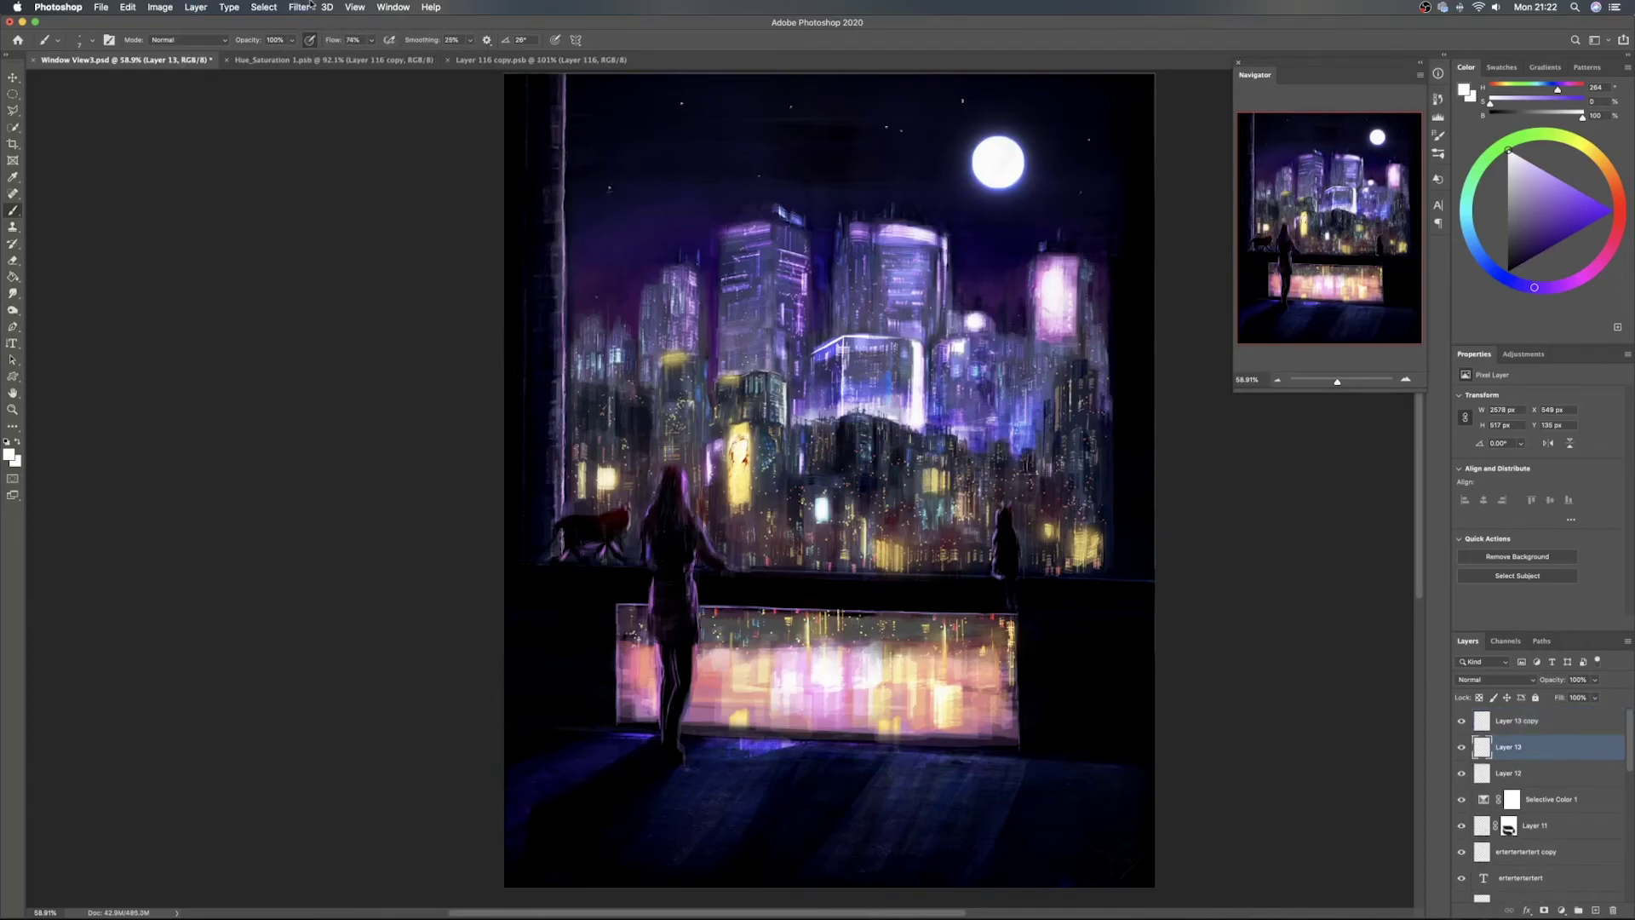
Apply a Motion Blur with a short distance and adjusted angle to the lower star layer
left_click(308, 6)
mouse_move(413, 160)
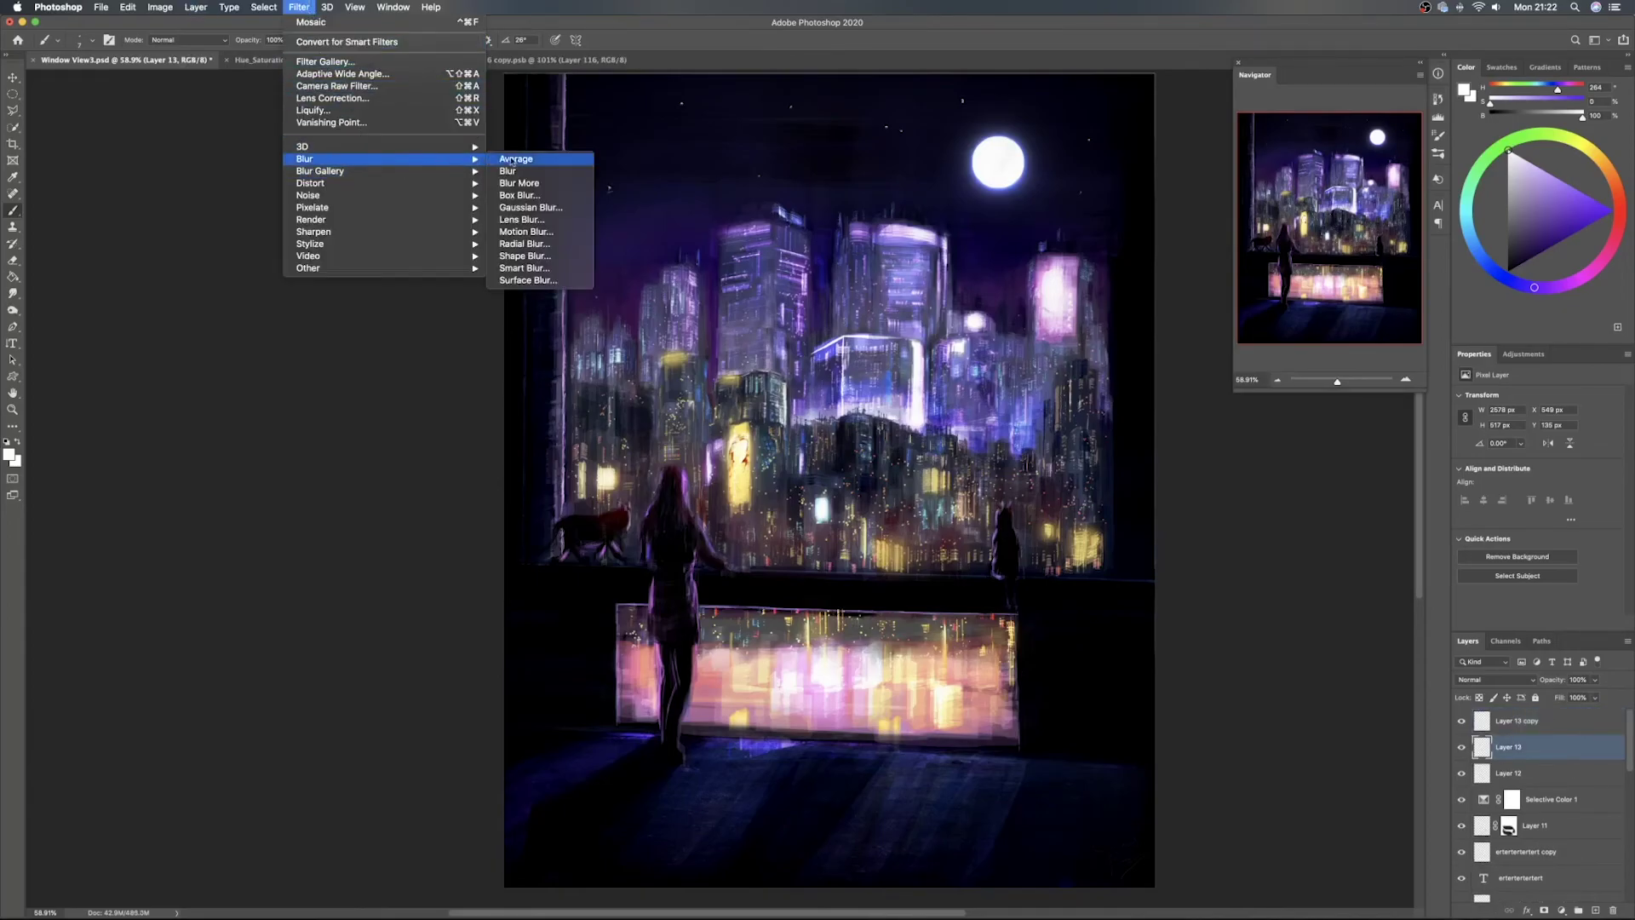
left_click(556, 232)
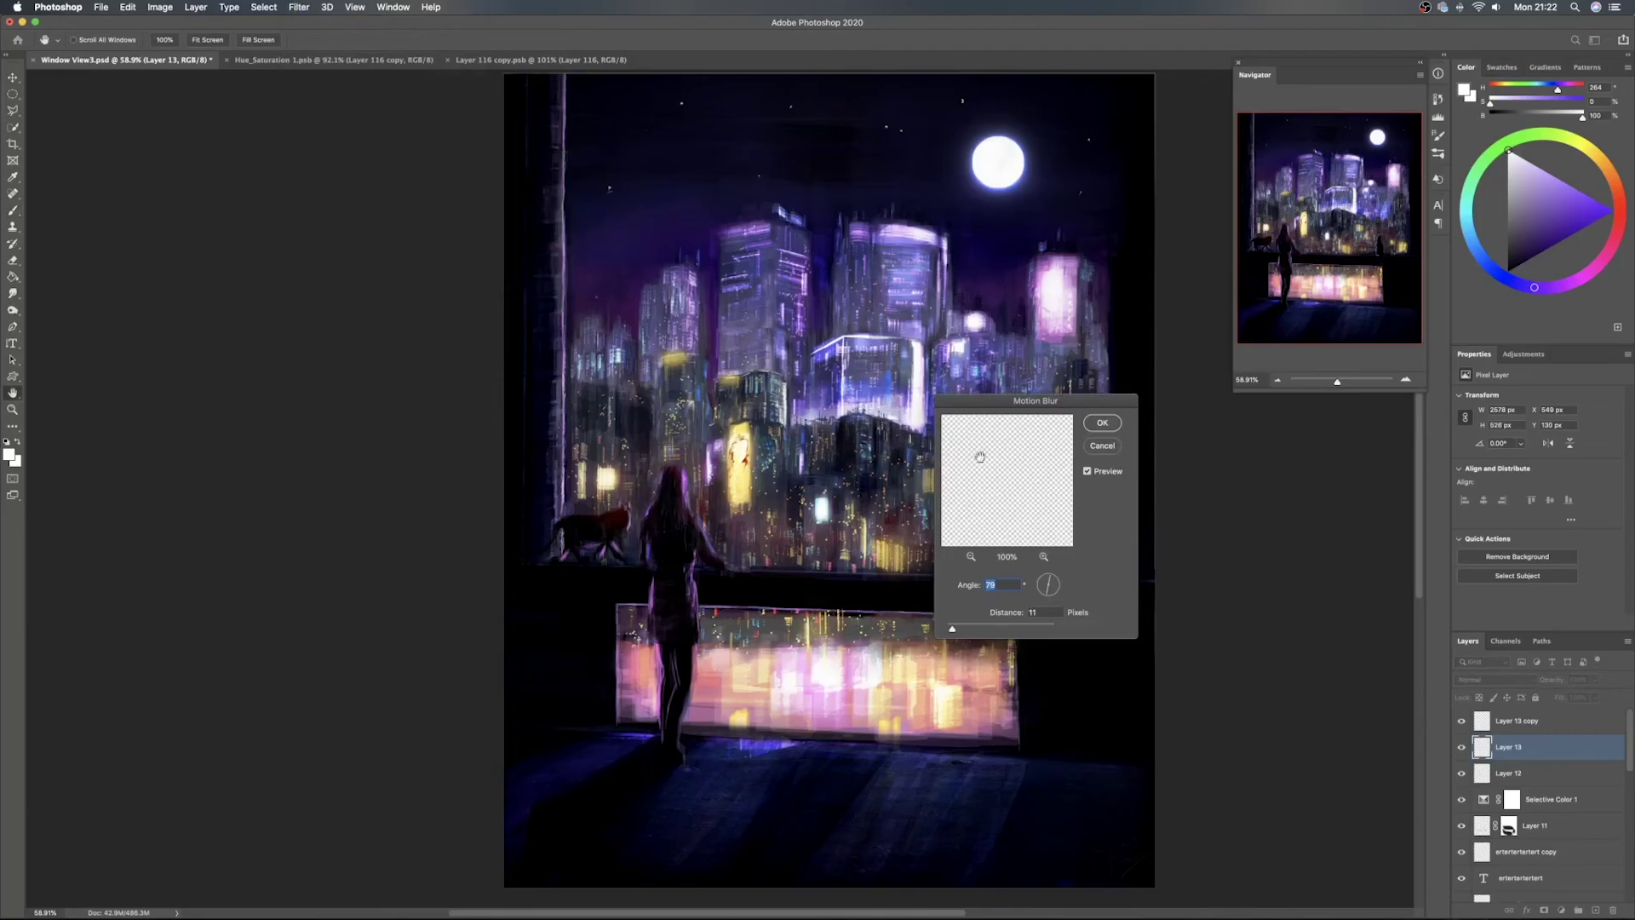
left_click_drag(953, 630, 990, 630)
left_click(1056, 579)
left_click(1052, 579)
left_click(964, 629)
left_click_drag(968, 630, 956, 632)
left_click(1102, 424)
key("b")
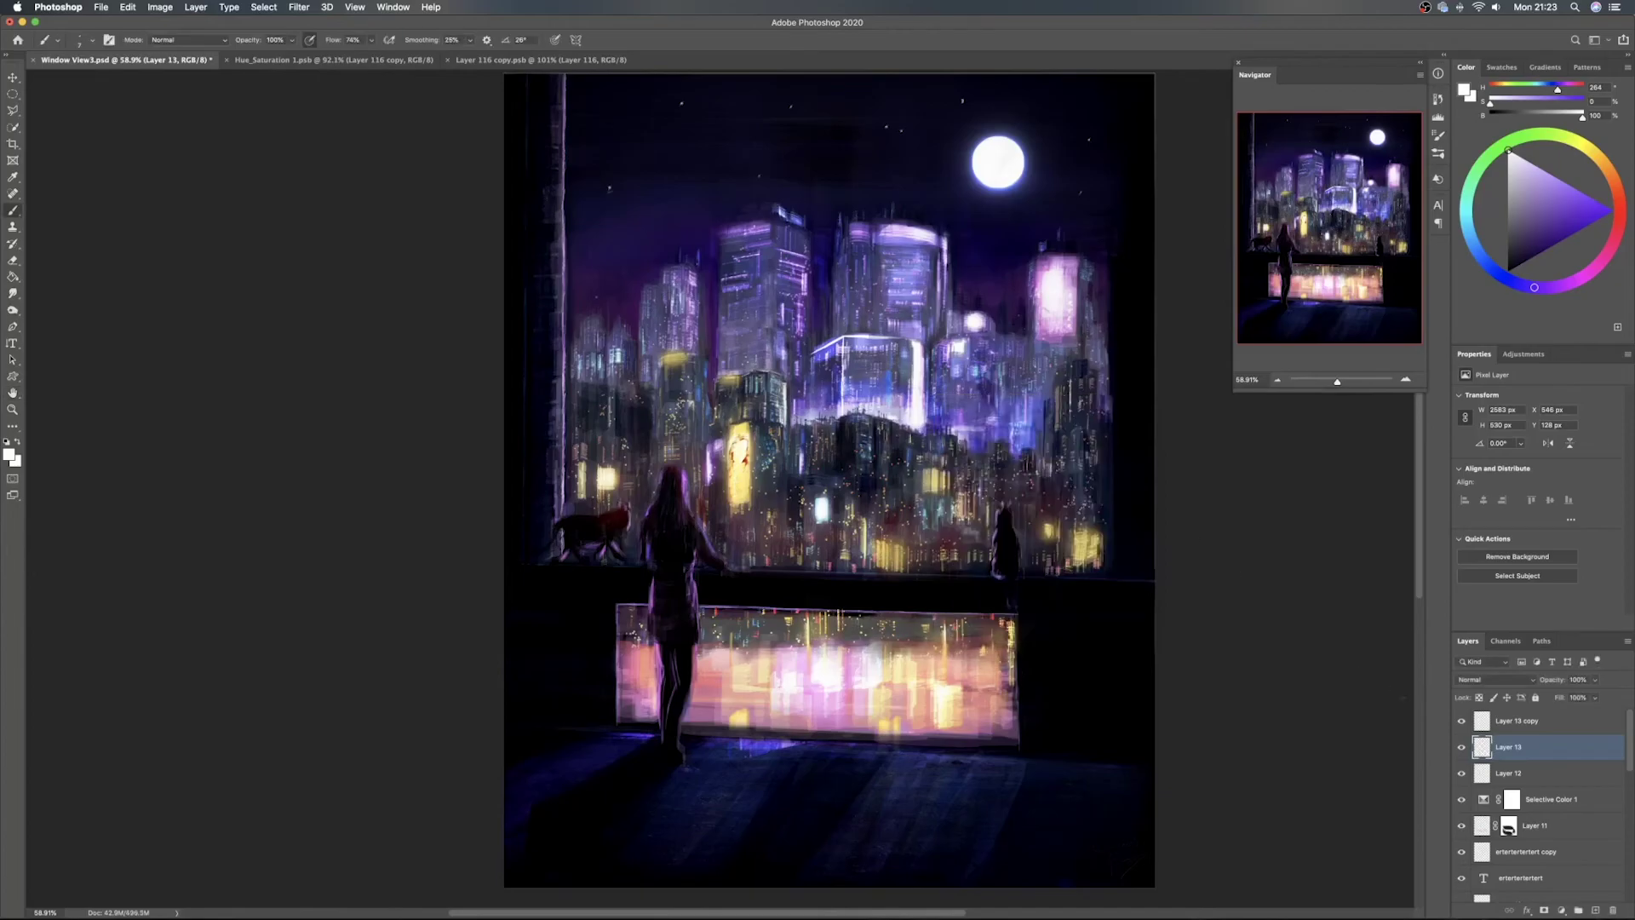
Give the upper star layer a white Color Dodge Outer Glow at 100% opacity and 21 px size
double_click(1573, 722)
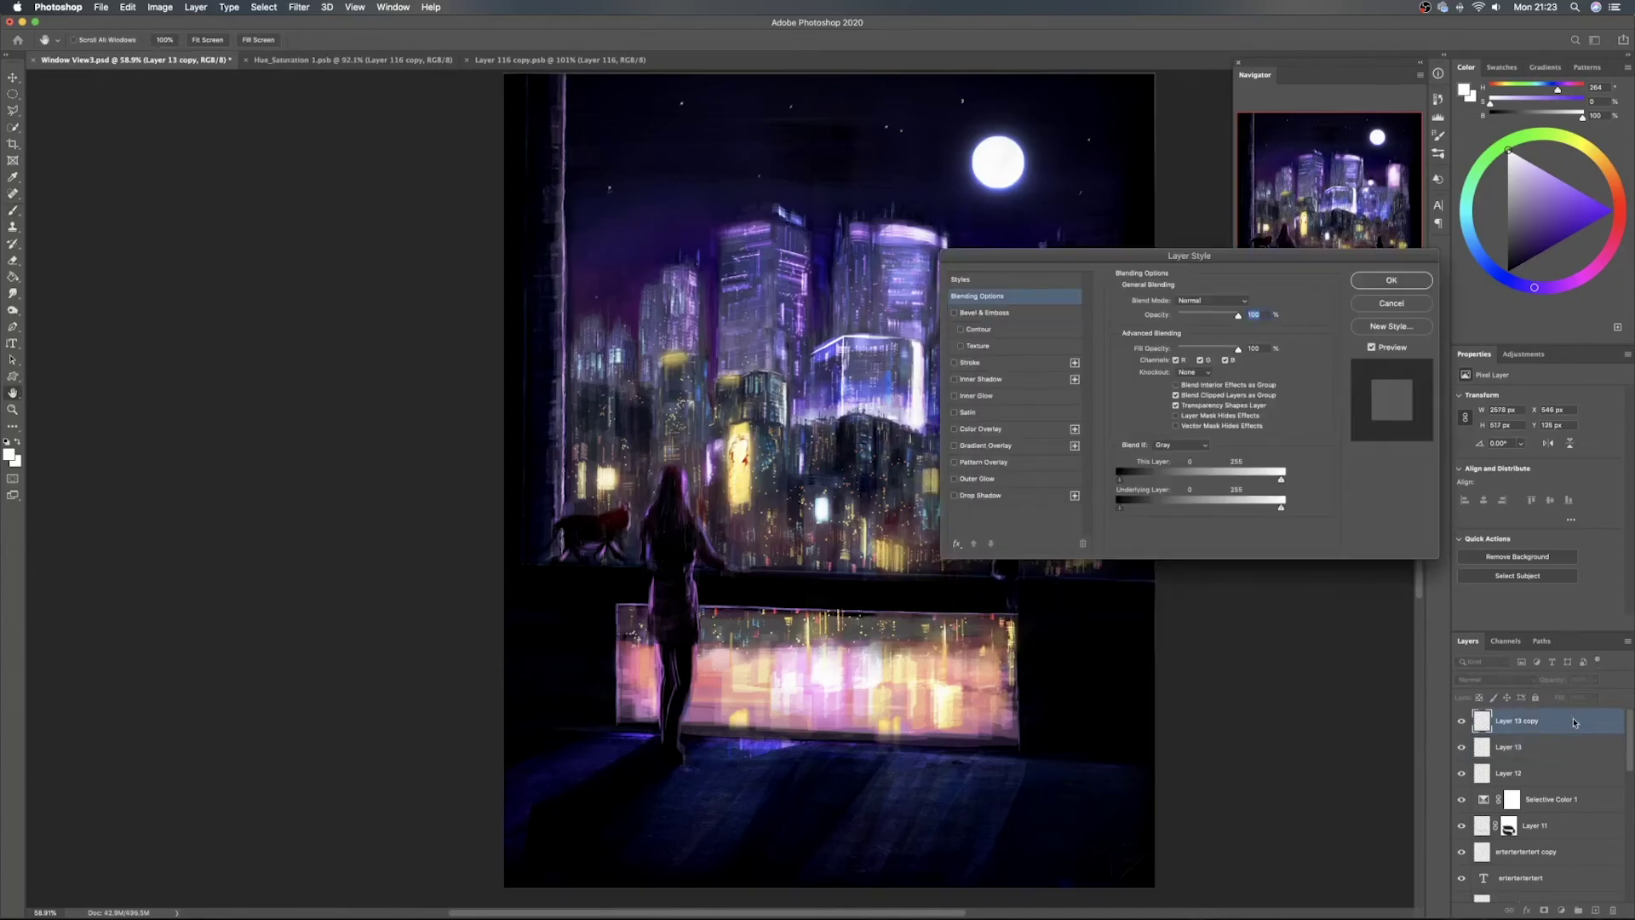
left_click(987, 479)
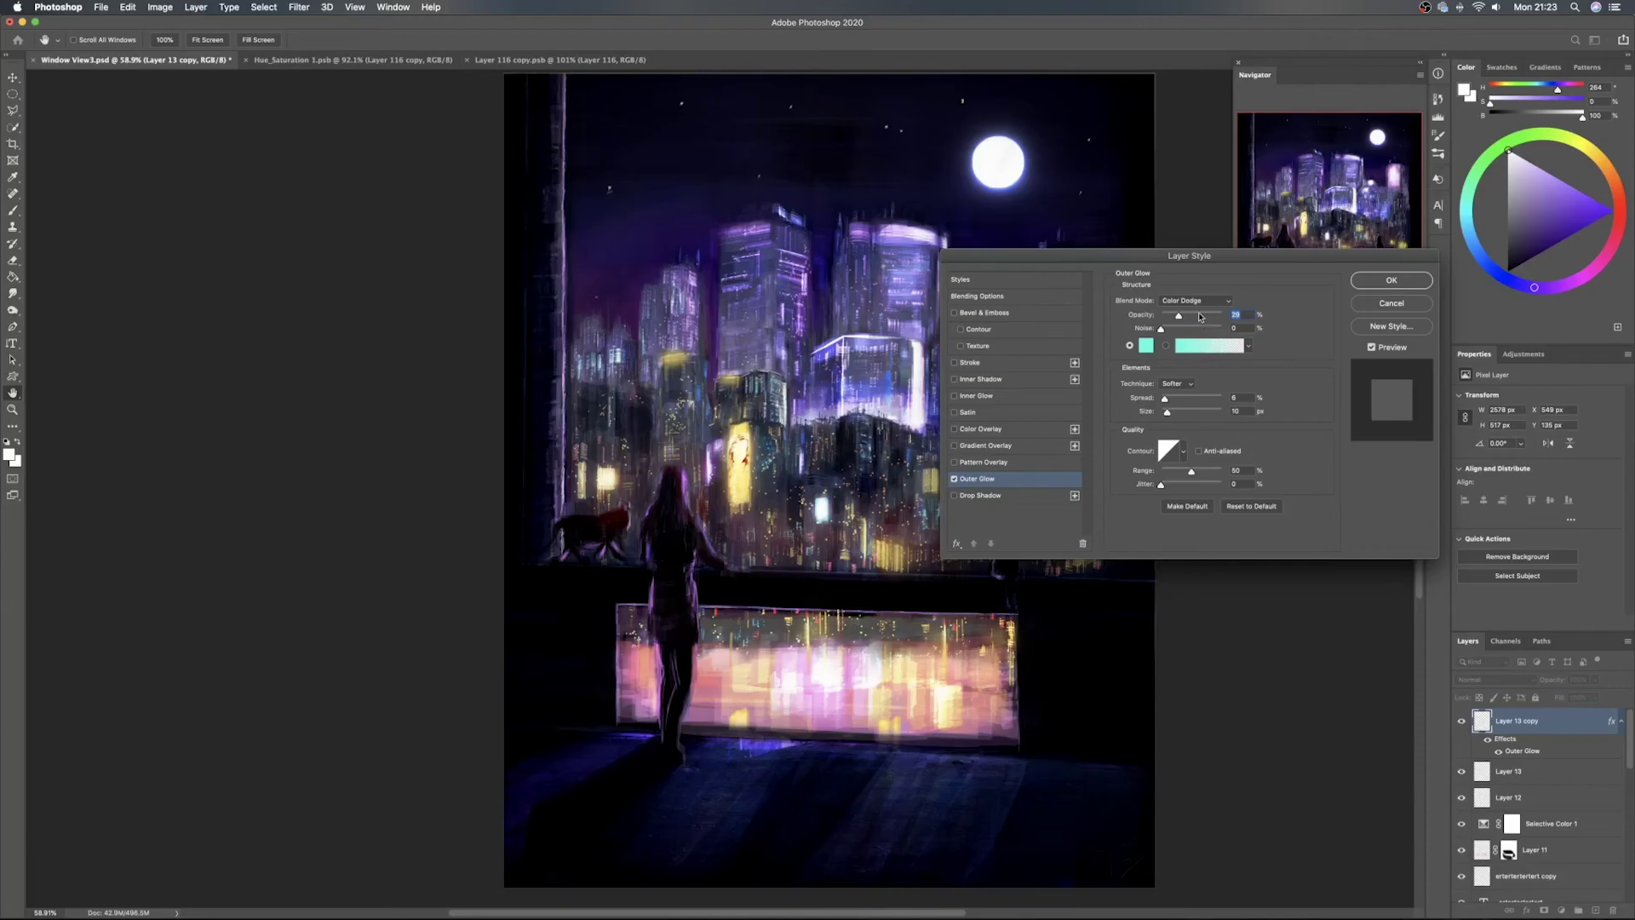
mouse_move(1181, 414)
left_mouse_down()
mouse_move(1131, 419)
mouse_move(1171, 417)
mouse_move(981, 328)
left_mouse_up()
left_click(1149, 344)
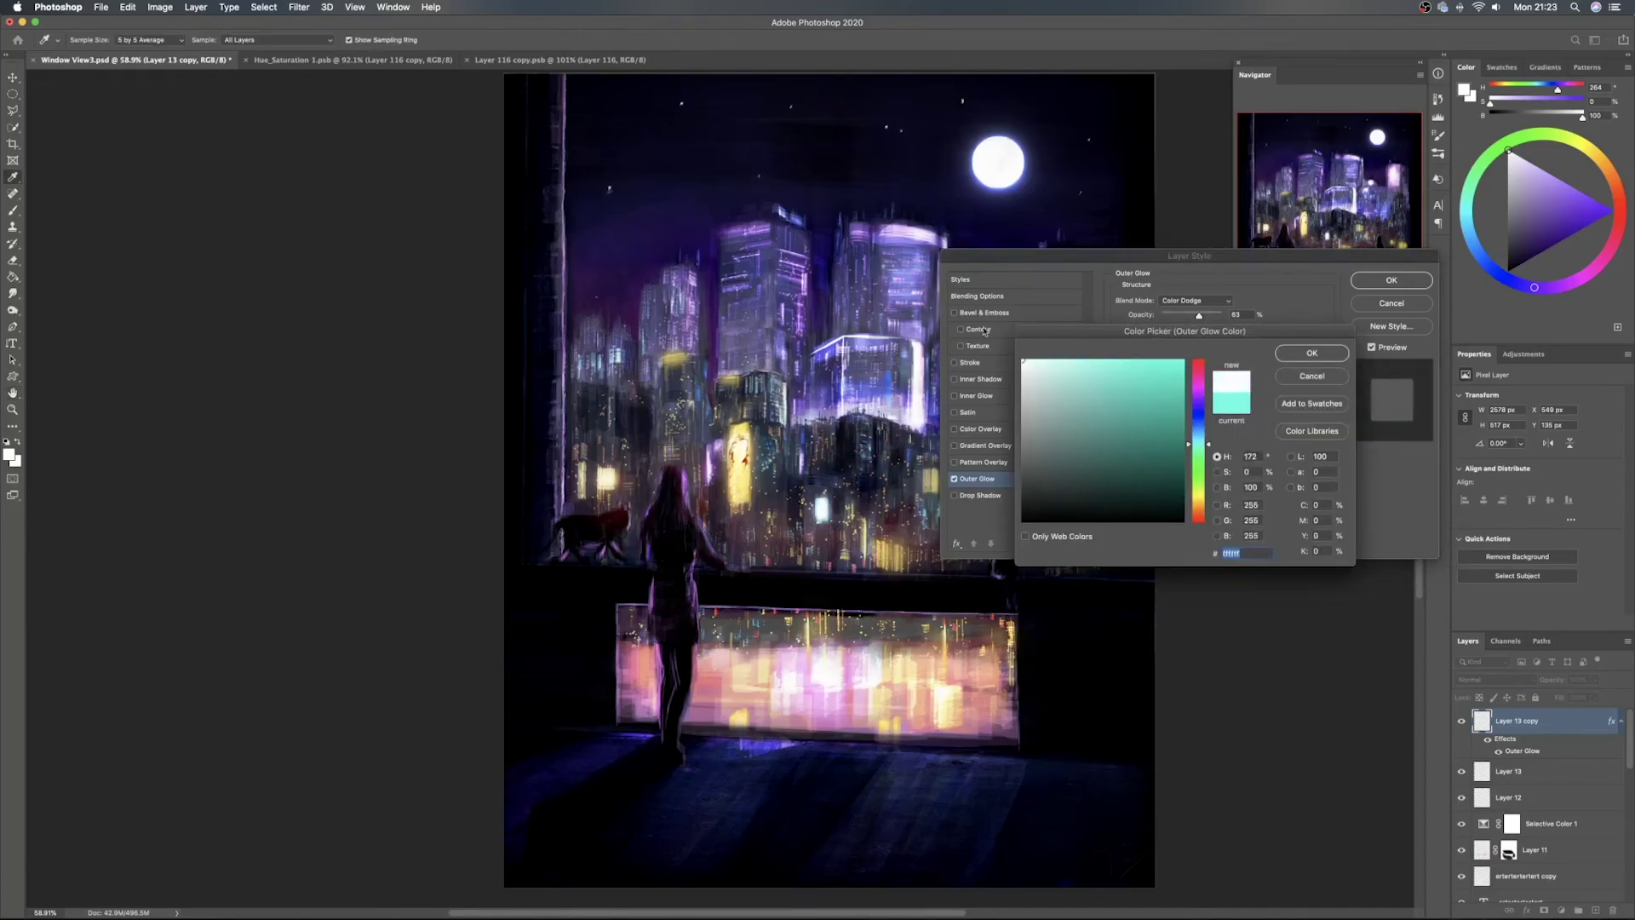
left_click(1314, 355)
left_click_drag(1199, 316, 1223, 316)
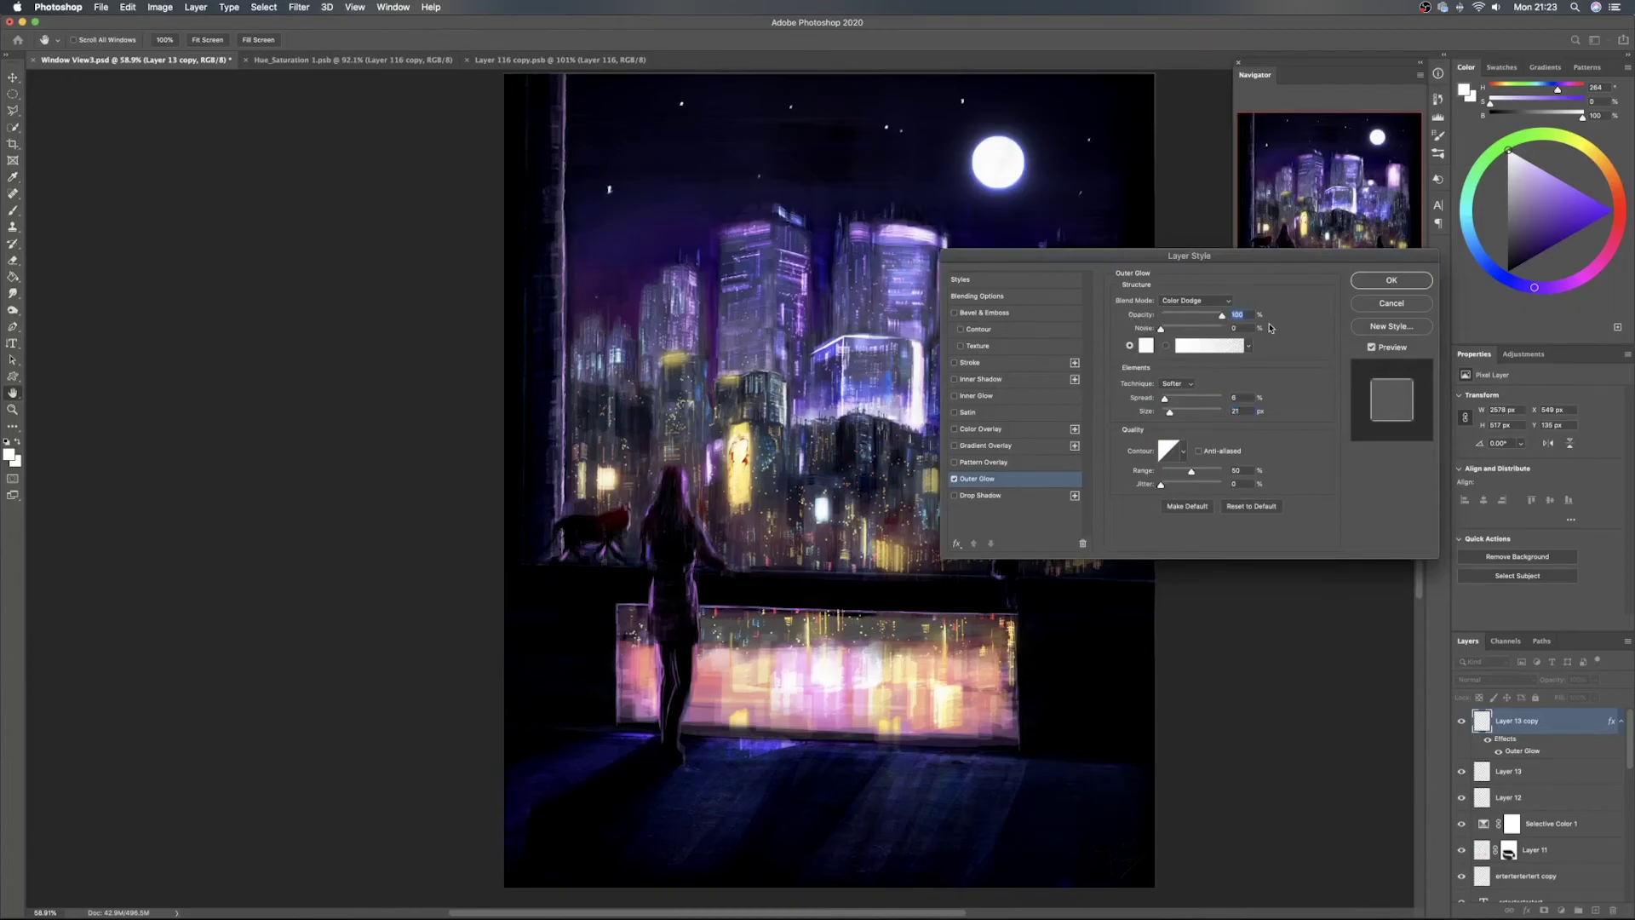
left_click(1394, 284)
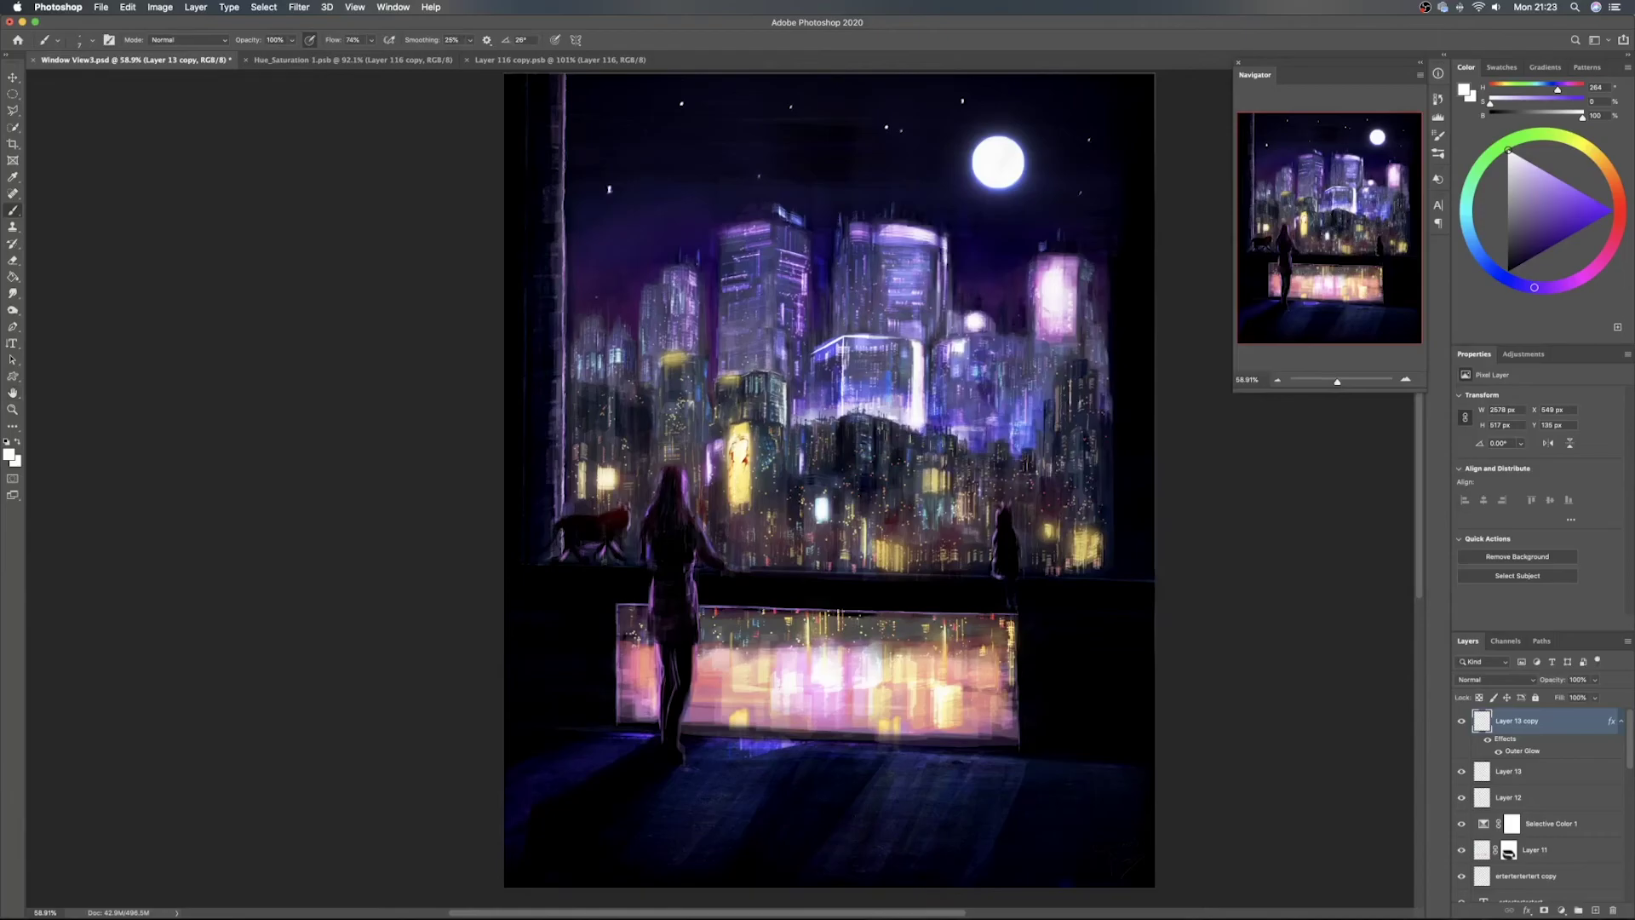
Merge the glowing star copy with the blurred star layer
key("v")
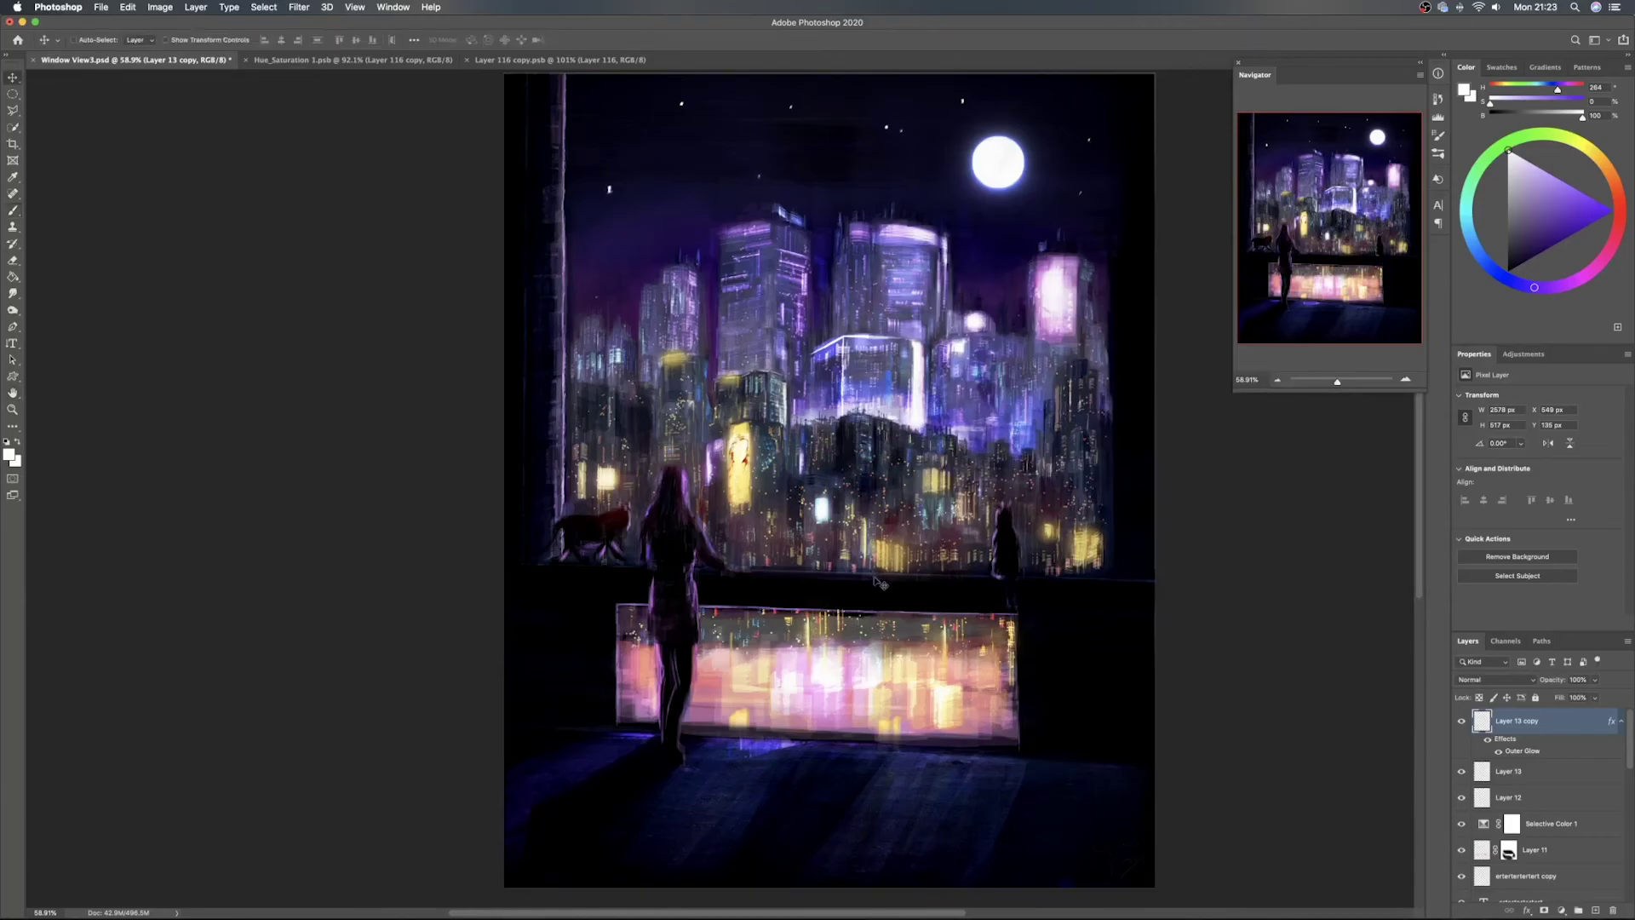
left_click(1543, 773, "shift")
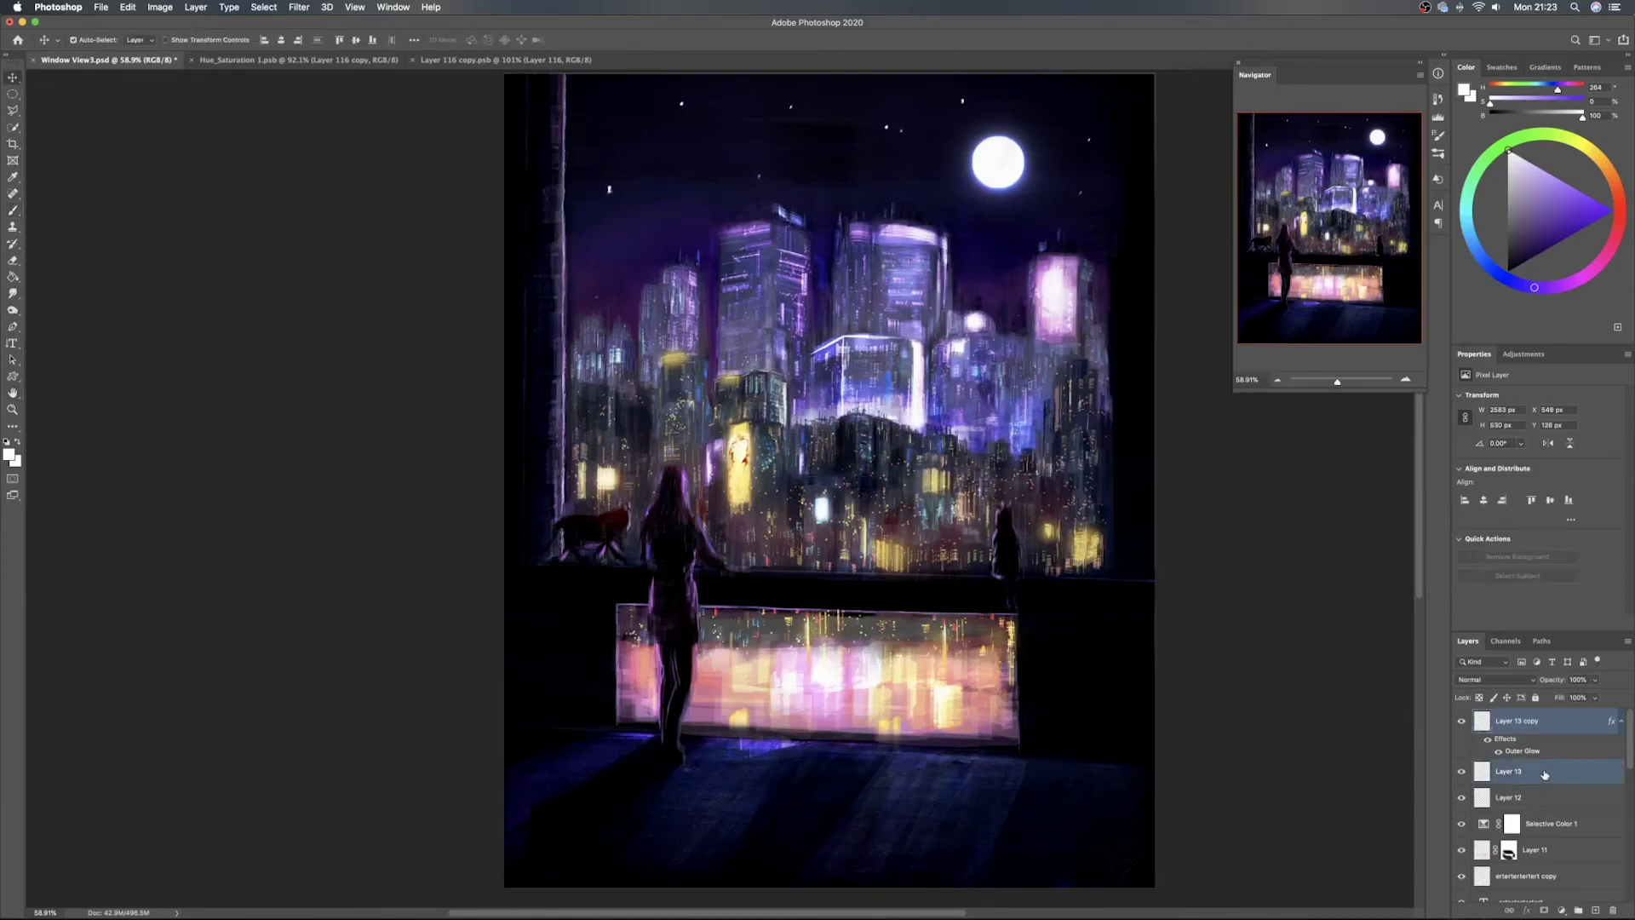
key("super+e")
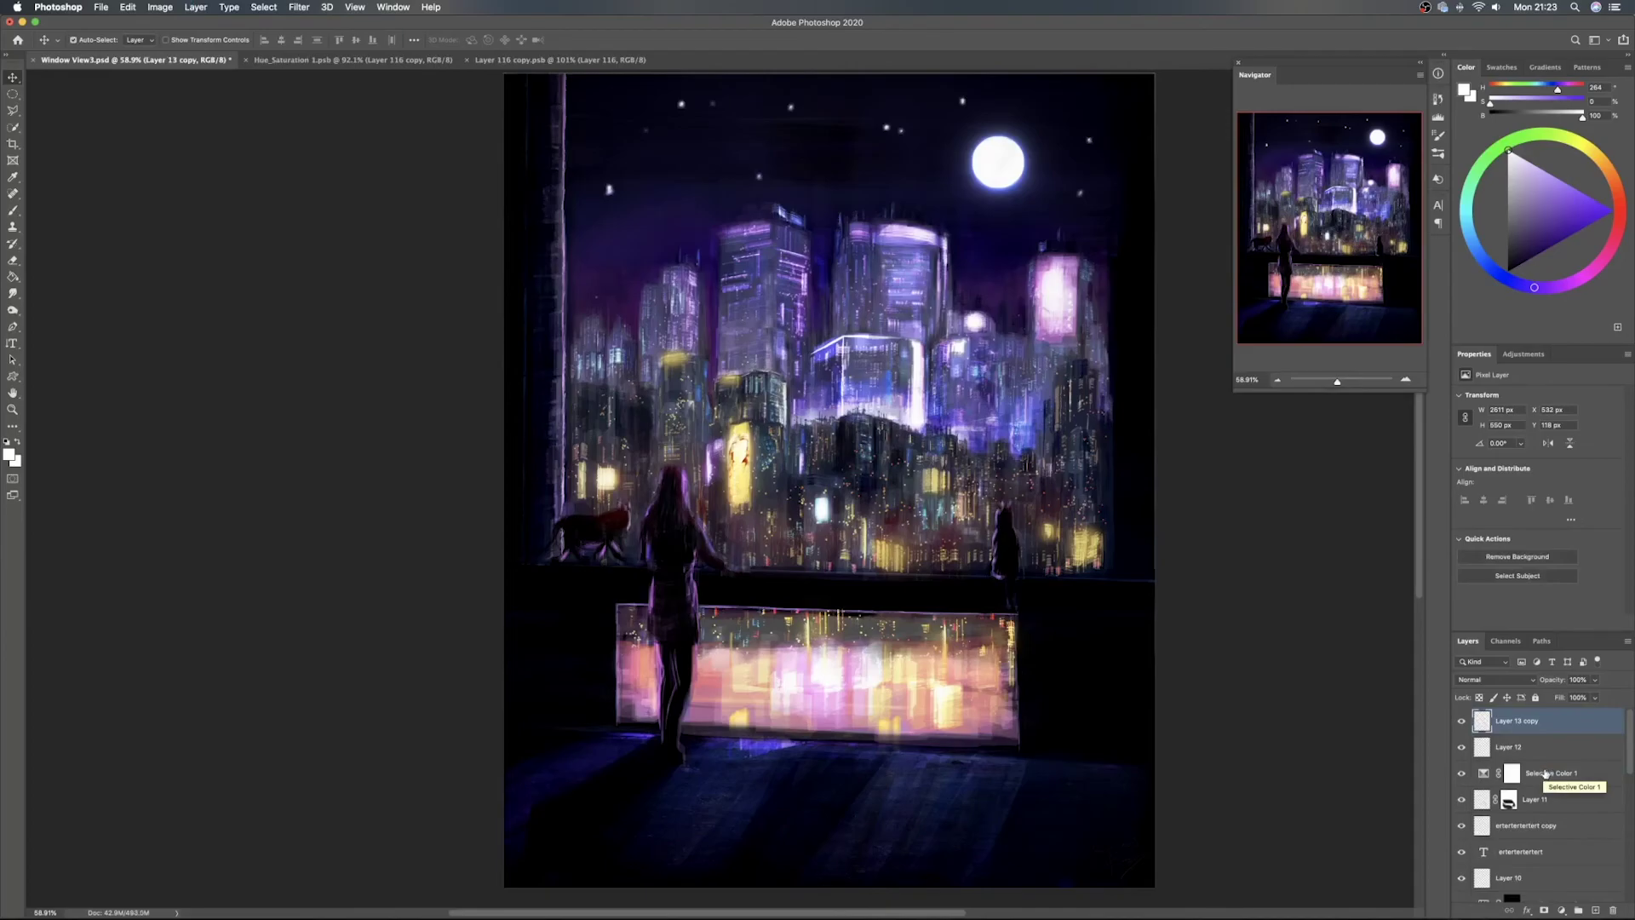
Undo the star layer merge, then narrow both star layers and reposition them in the sky left of the moon
key("super+z")
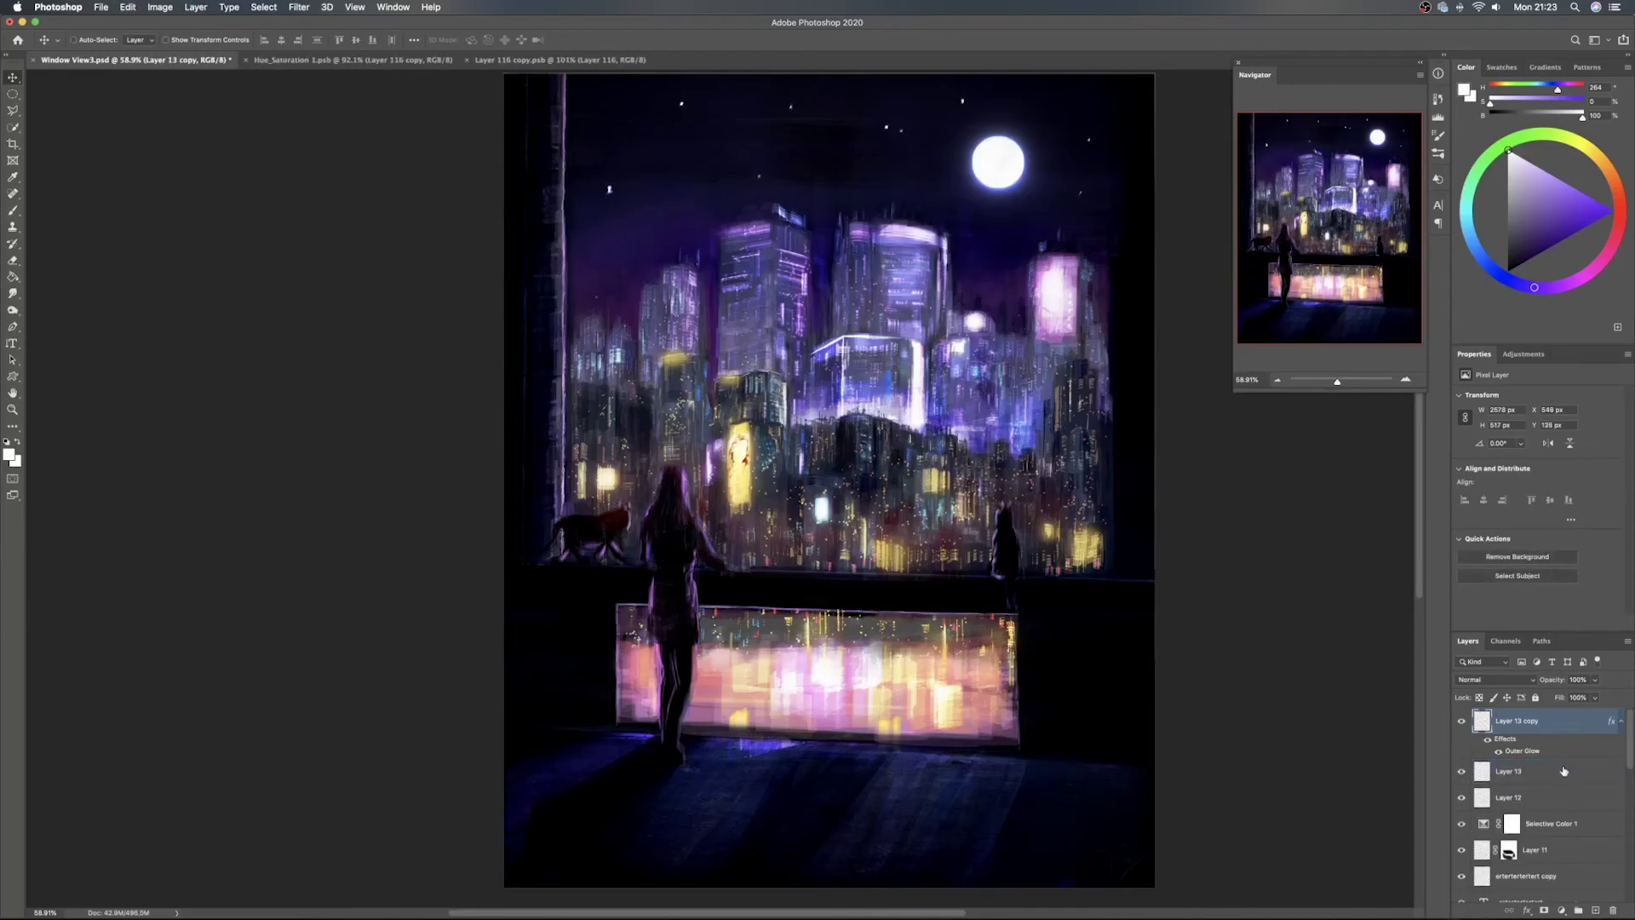
left_click(1563, 770)
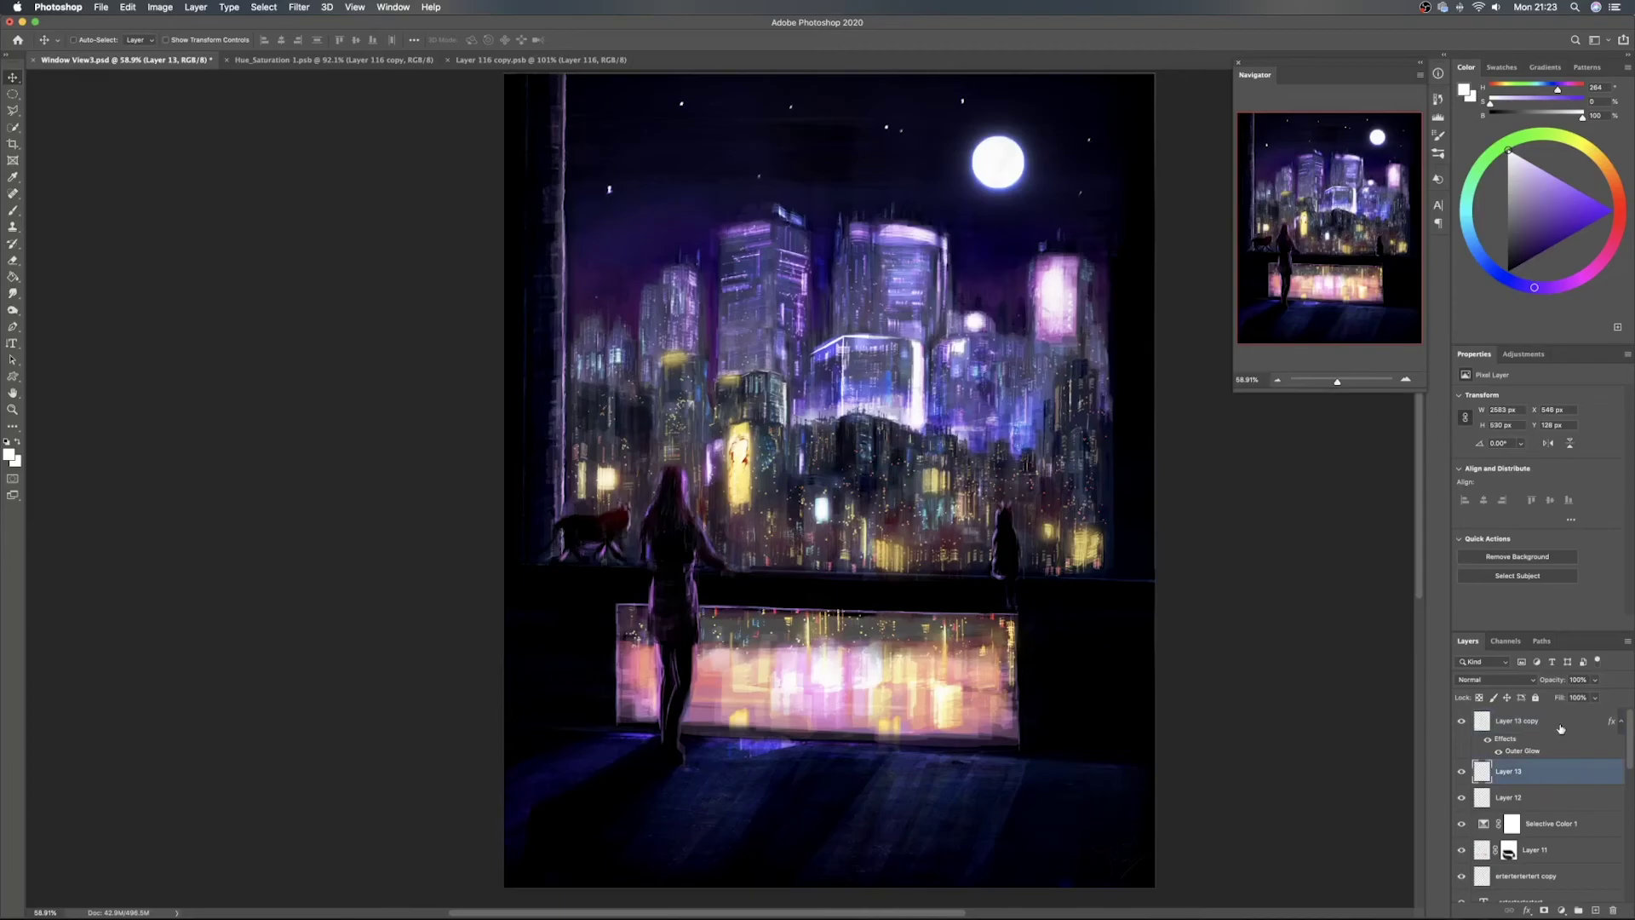
left_click(1561, 729, "shift")
key("super+t")
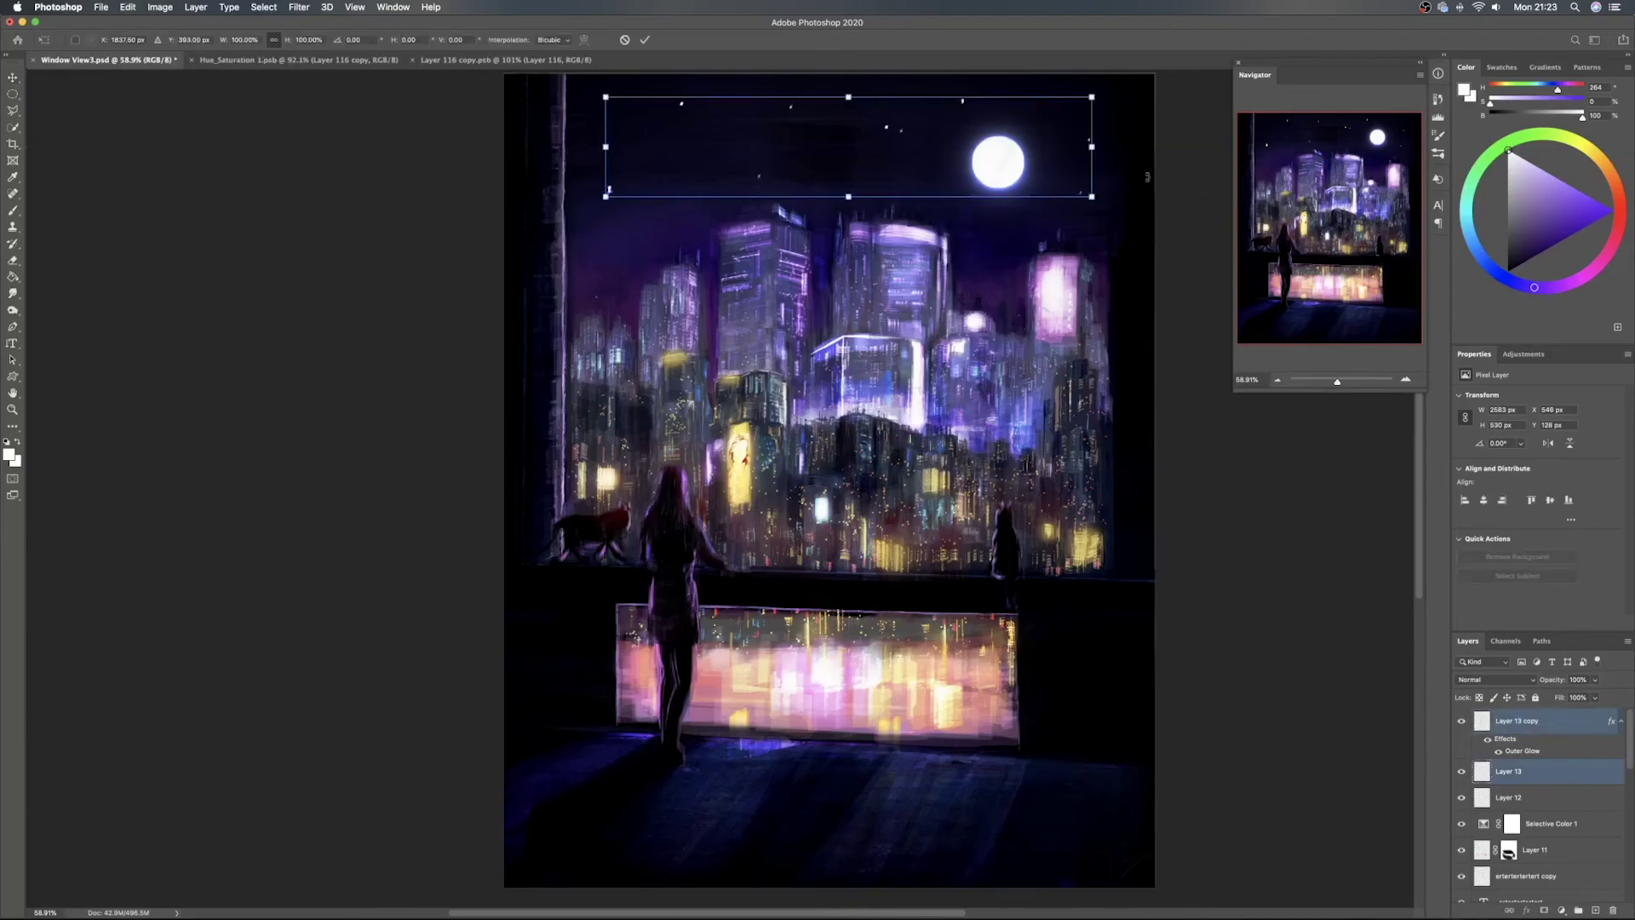
left_click_drag(1093, 147, 928, 95)
key("Return")
left_click_drag(718, 156, 772, 203)
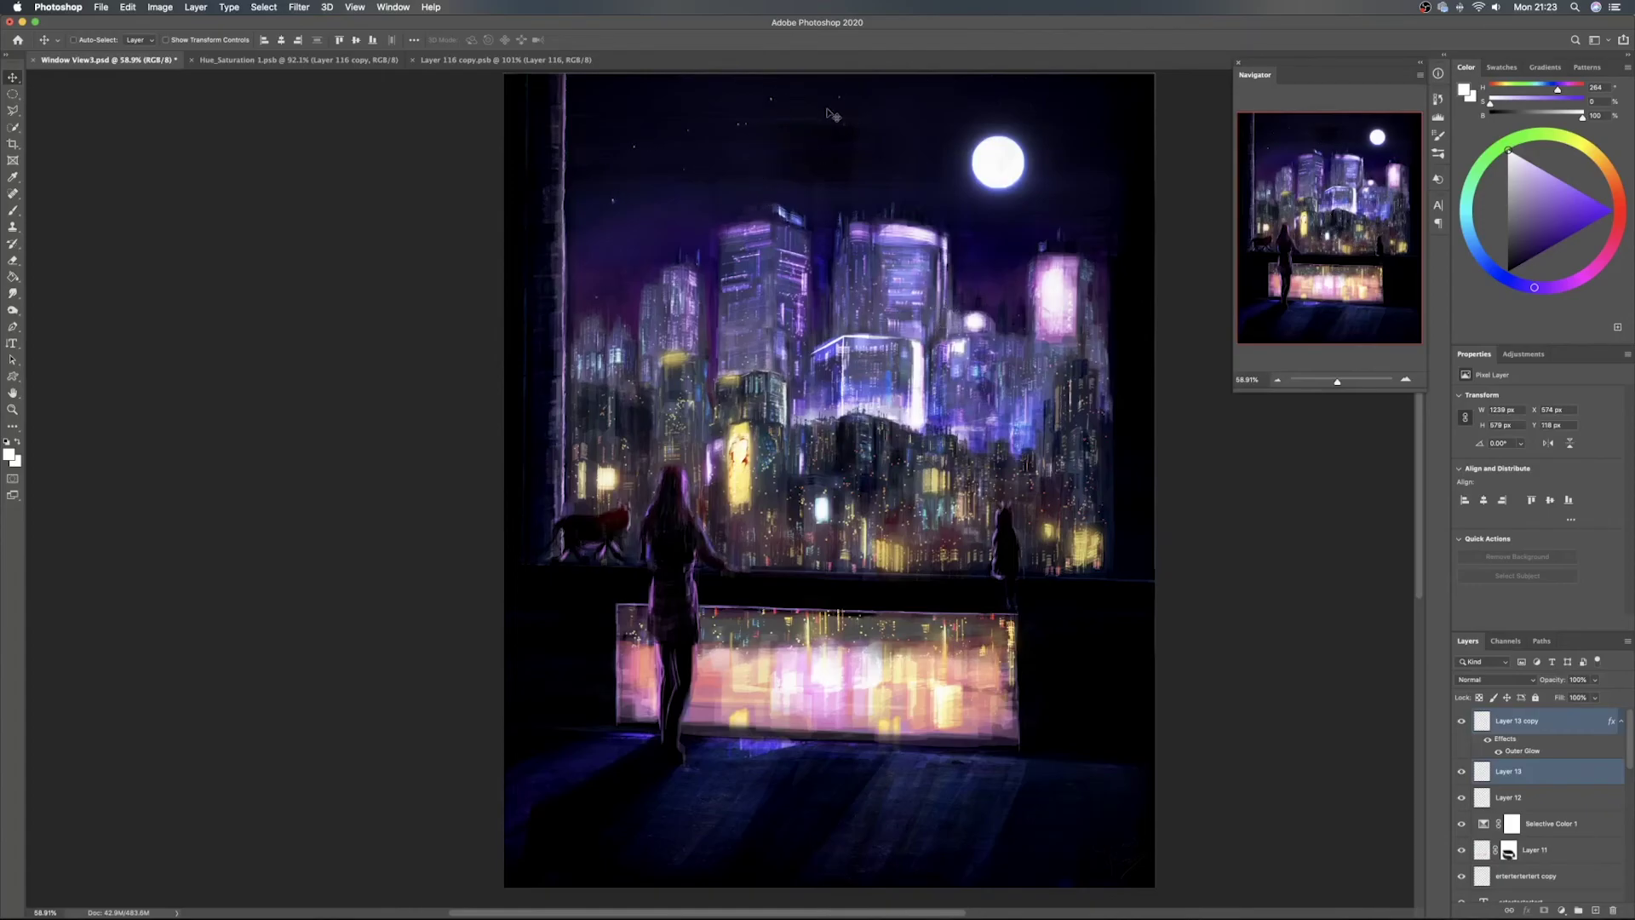
Transform the two star layers again, then delete both of them
key("super+t")
left_click_drag(910, 134, 911, 161)
mouse_move(753, 144)
left_mouse_down()
mouse_move(869, 143)
mouse_move(773, 140)
left_mouse_up()
key("Return")
key("Delete")
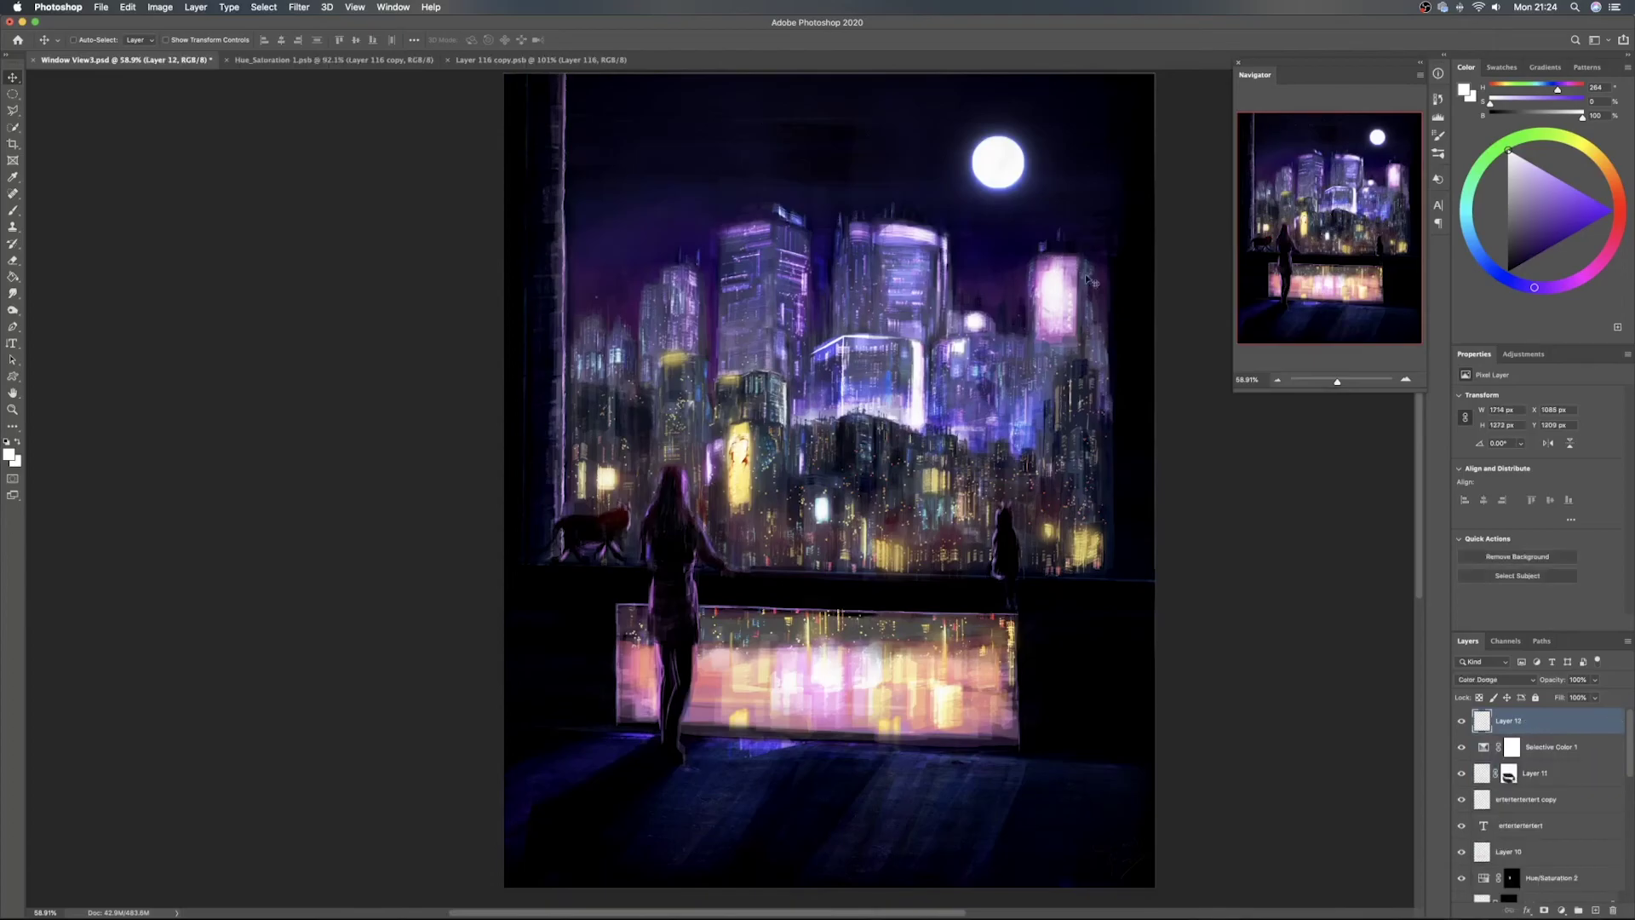
Add a new layer on top, choose the Airbrush brush and clear the test paint from the layer
left_click(1597, 911)
key("b")
right_click(828, 460)
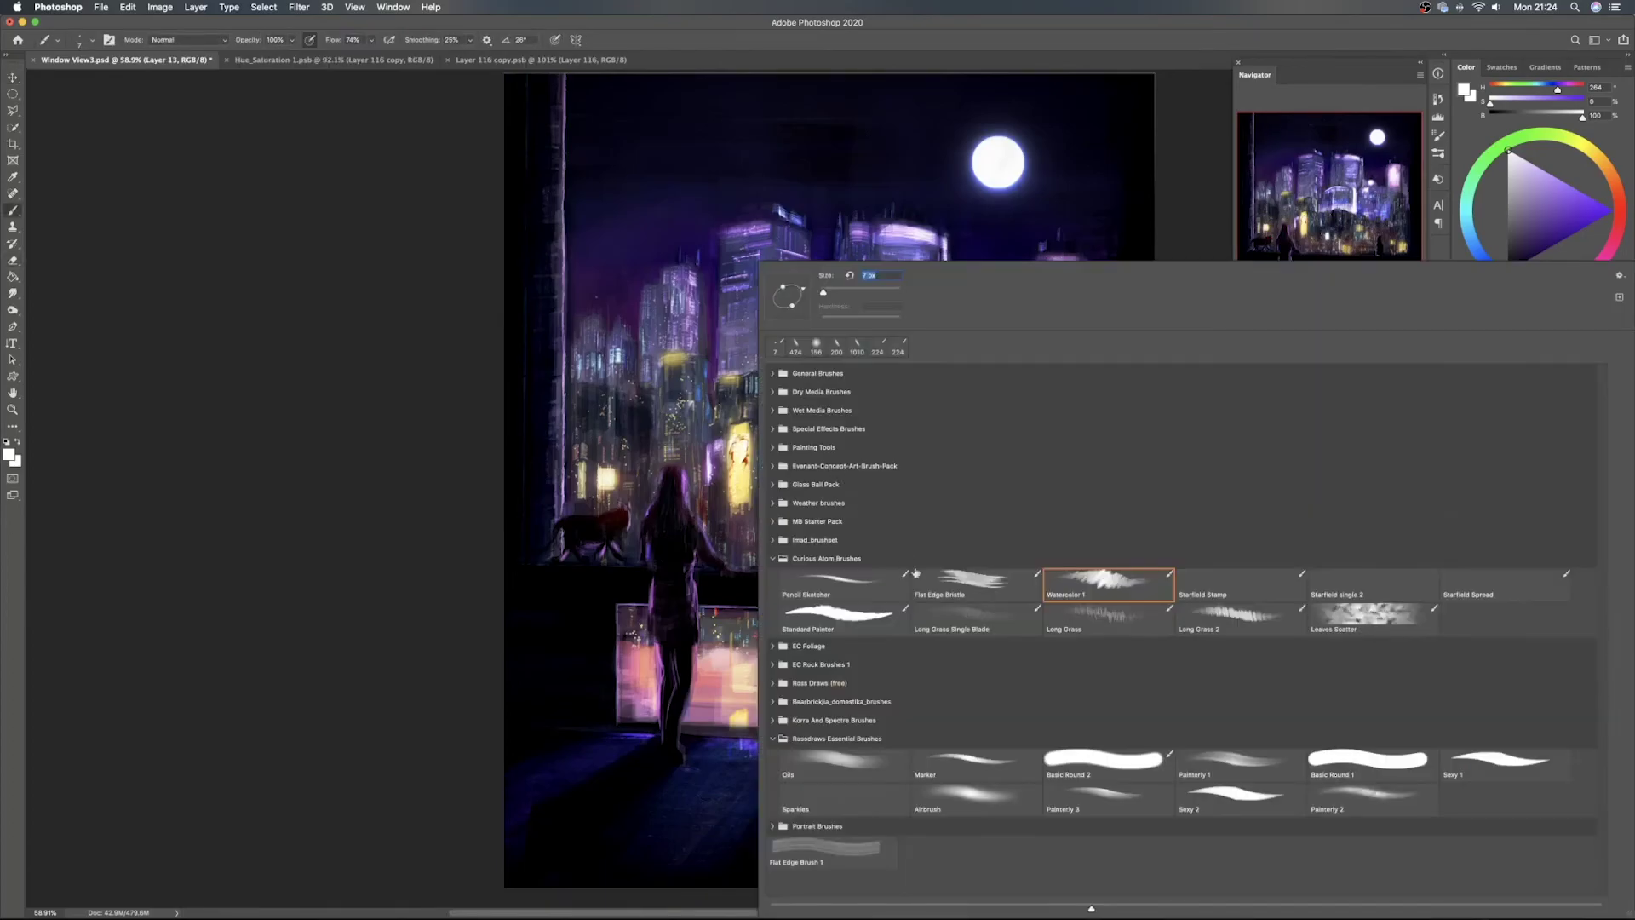
left_click(969, 797)
double_click(971, 799)
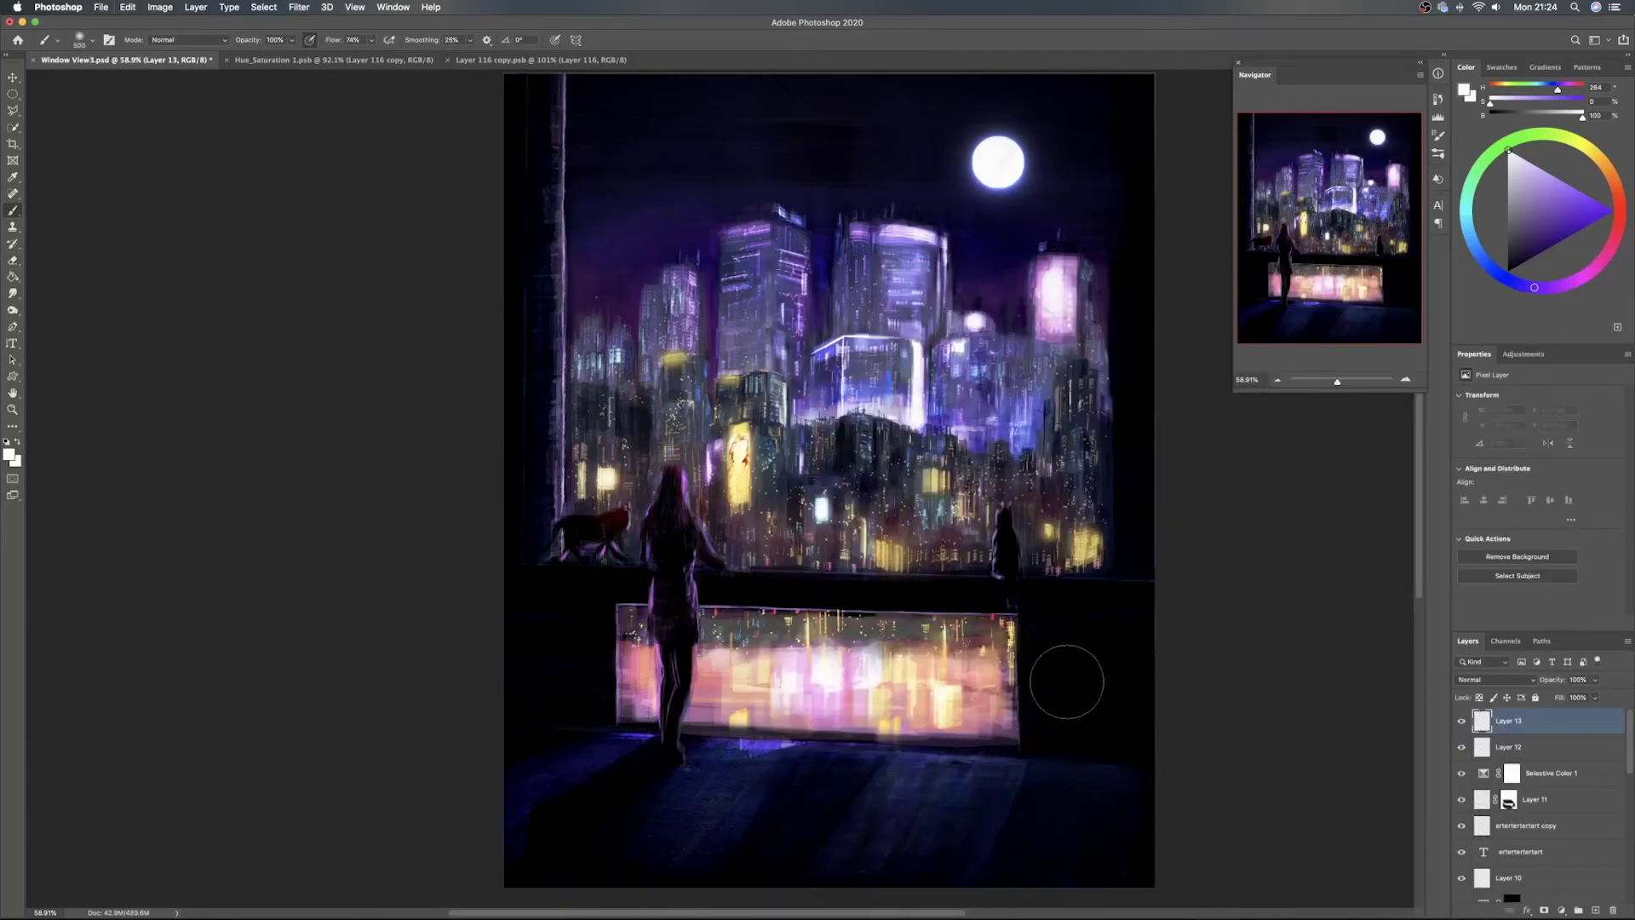
key("super+z")
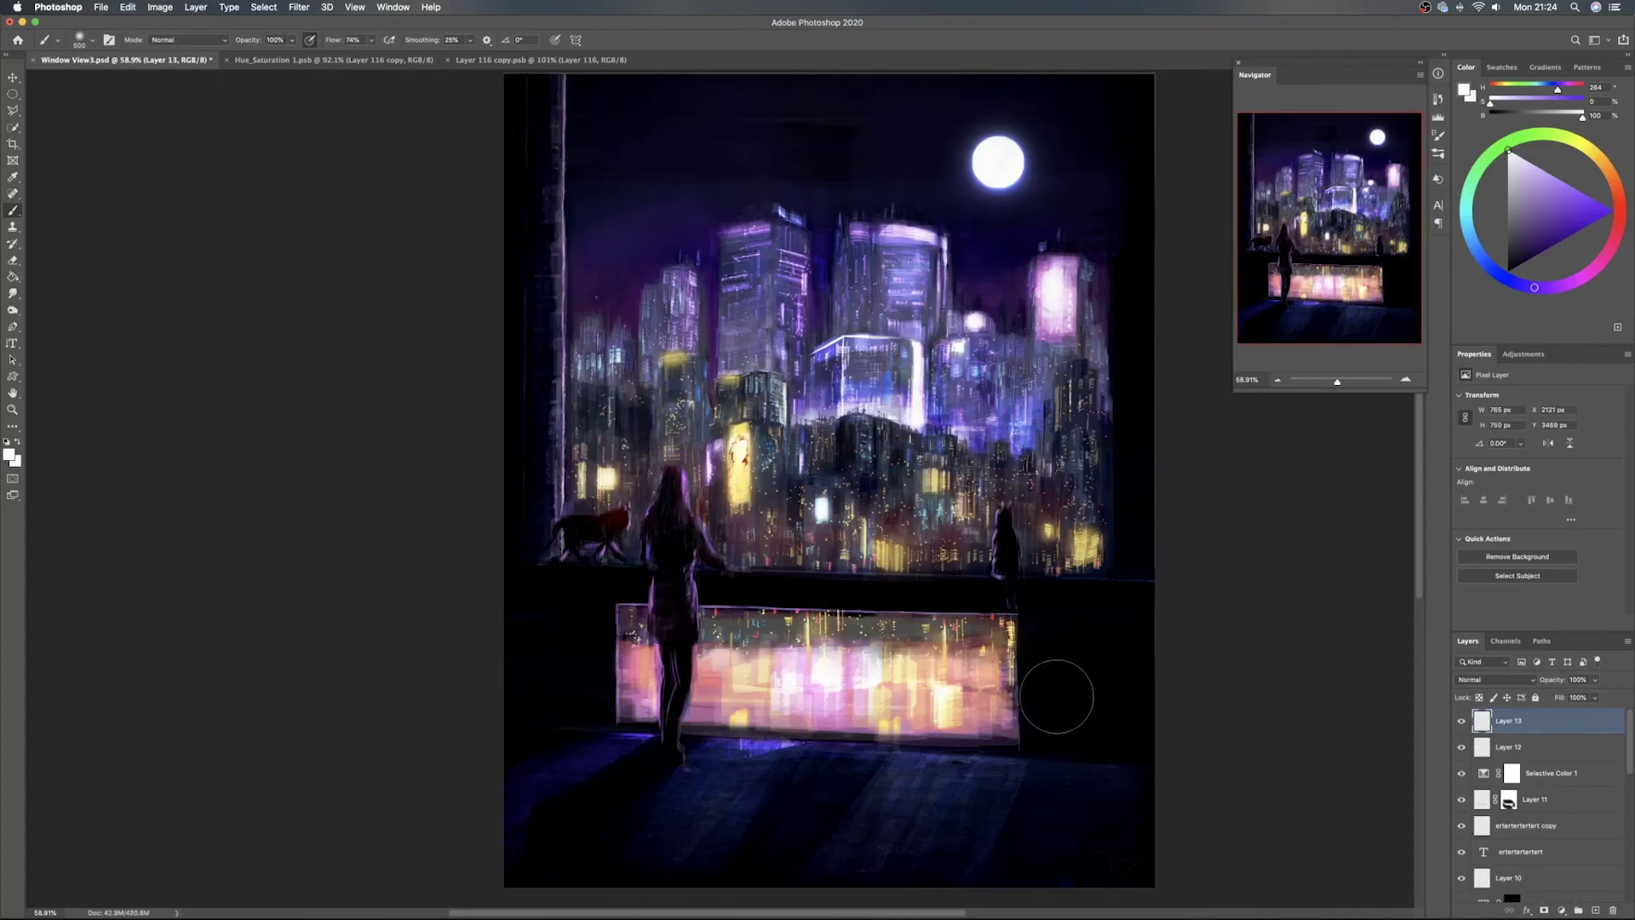
key("super+a")
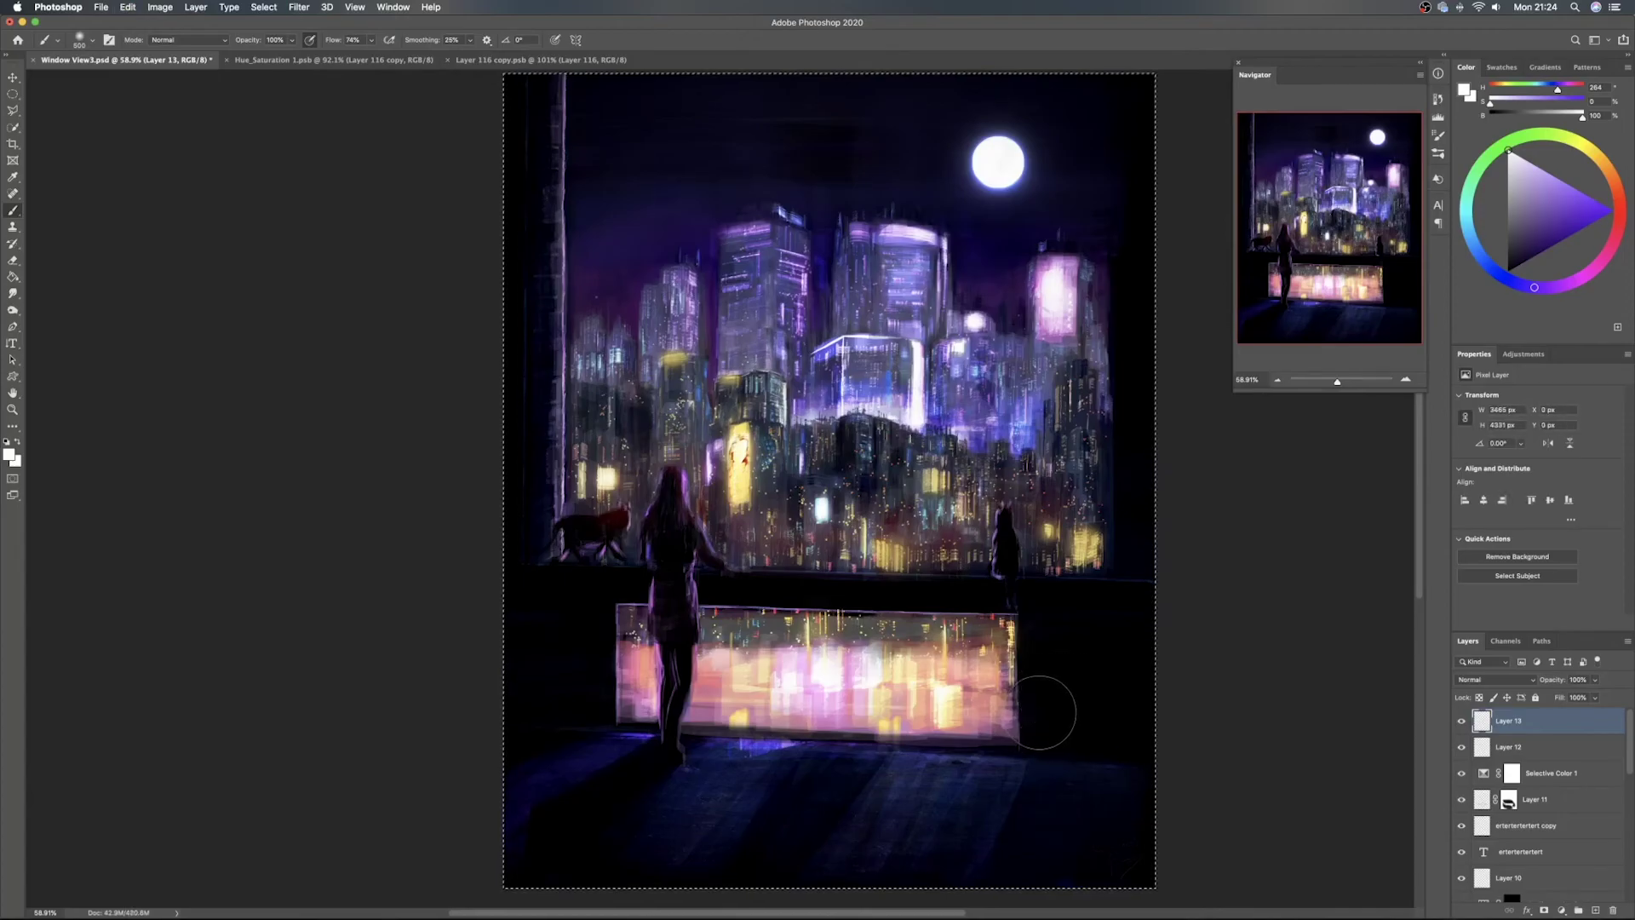
key("super+d")
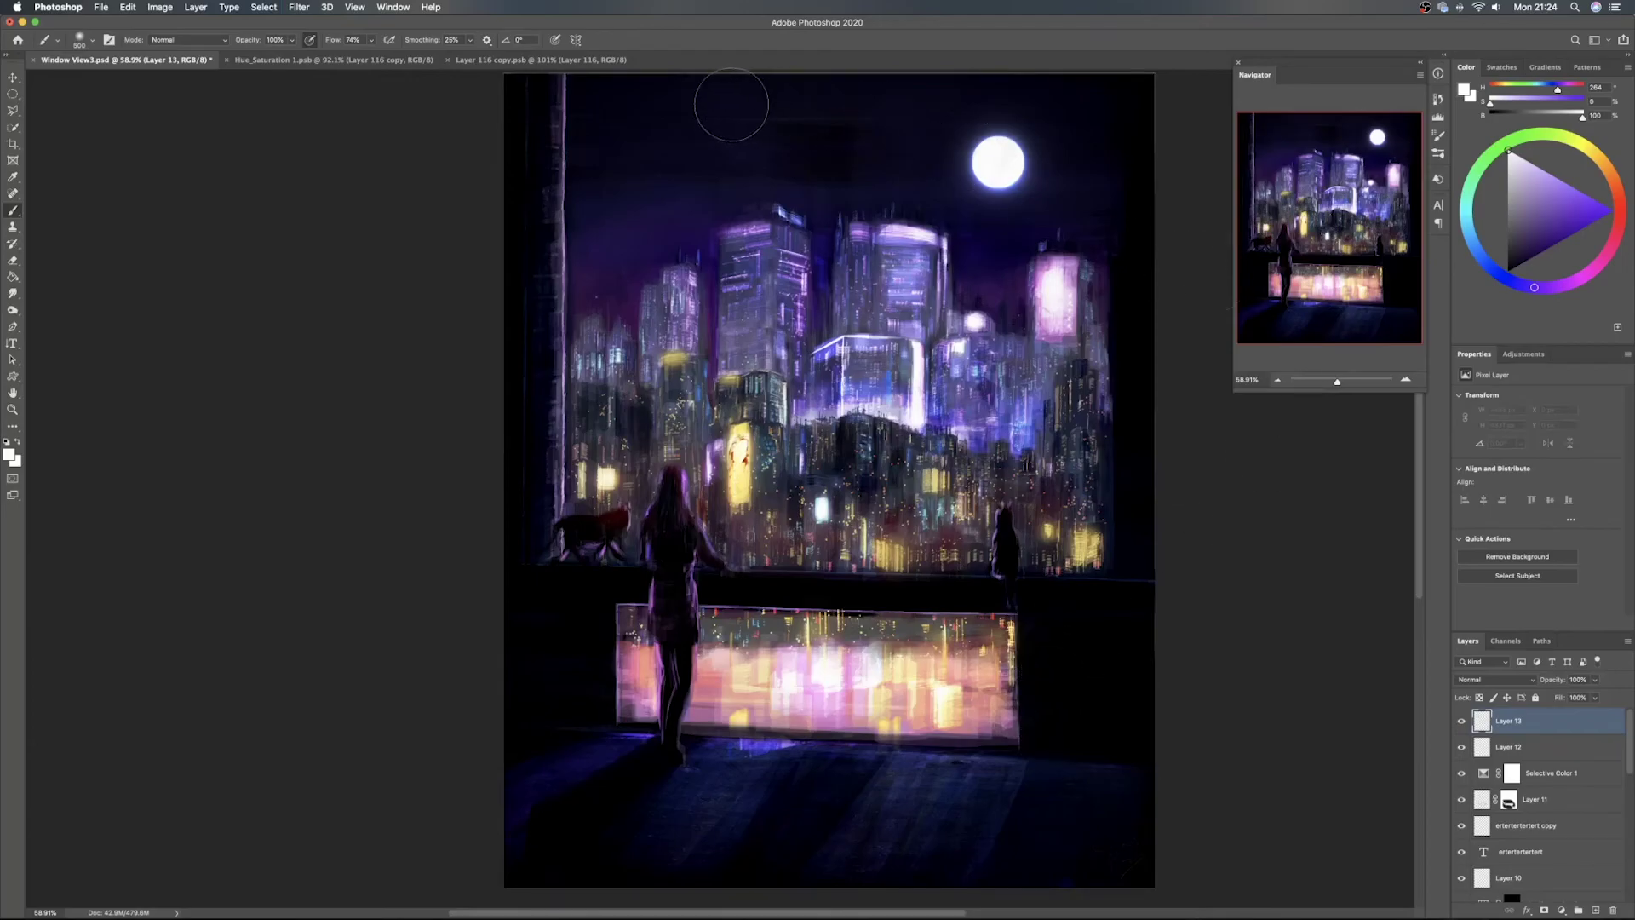
Airbrush sampled dark blue sky tones across the night sky around the moon and above the skyline
left_click(688, 106, "alt")
left_click_drag(634, 117, 600, 117)
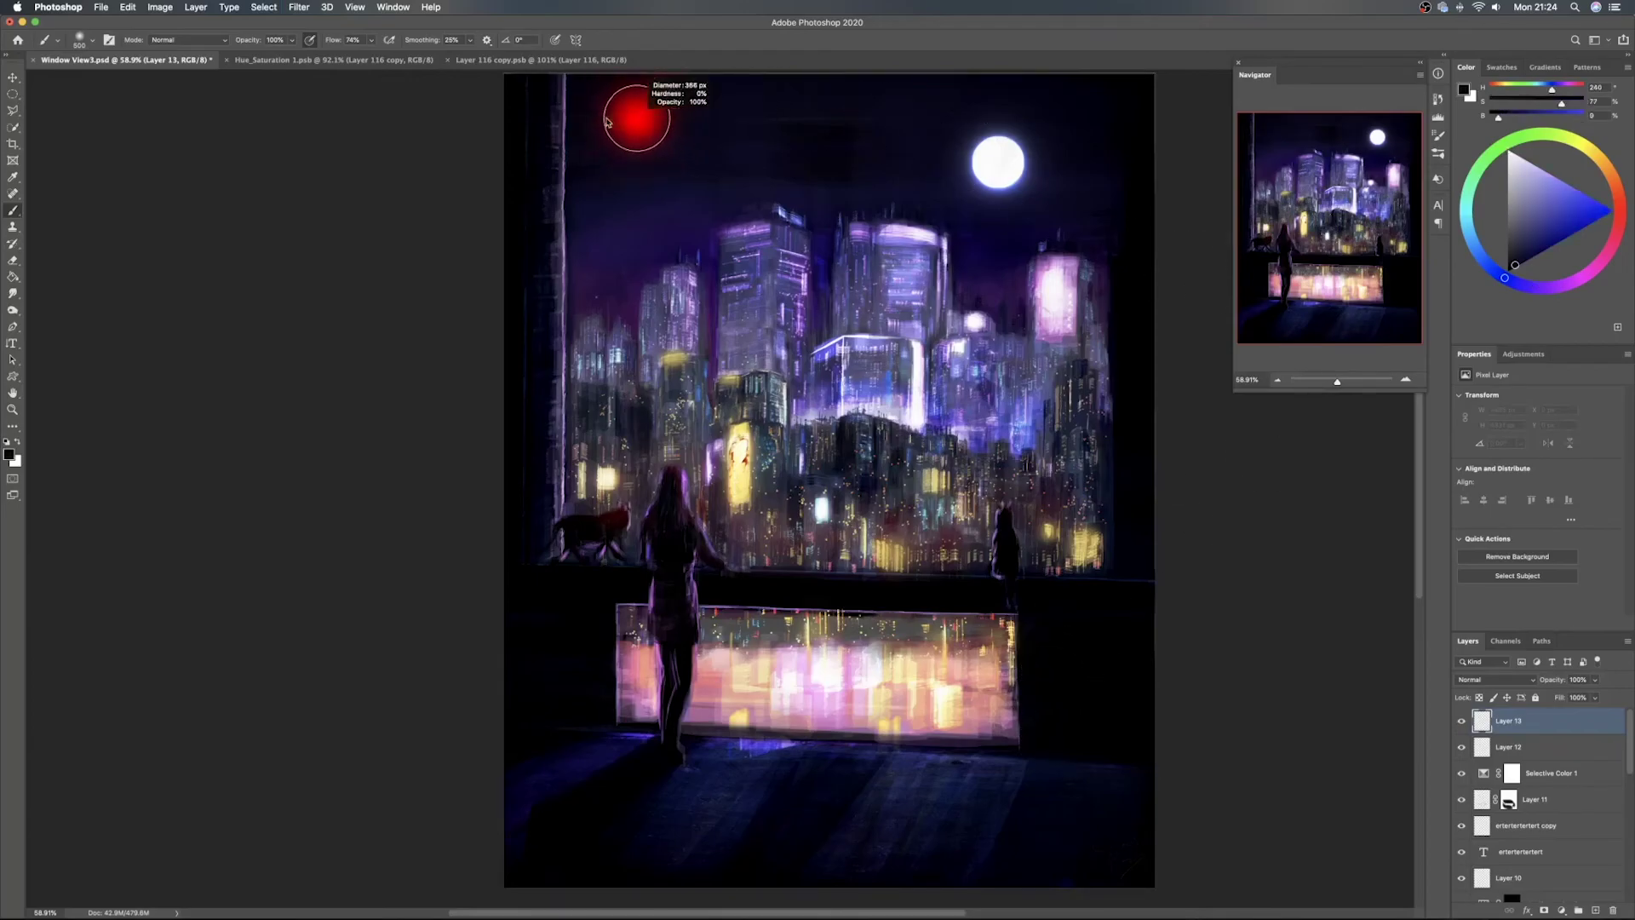
mouse_move(768, 101)
left_mouse_down()
mouse_move(663, 105)
mouse_move(1079, 99)
mouse_move(734, 120)
mouse_move(937, 139)
mouse_move(667, 156)
mouse_move(597, 185)
mouse_move(658, 212)
mouse_move(606, 214)
mouse_move(880, 178)
mouse_move(822, 192)
mouse_move(964, 217)
mouse_move(1089, 201)
mouse_move(1045, 111)
mouse_move(1066, 170)
mouse_move(1033, 210)
mouse_move(817, 164)
mouse_move(740, 168)
mouse_move(623, 240)
mouse_move(686, 226)
mouse_move(603, 224)
mouse_move(593, 190)
mouse_move(621, 172)
left_mouse_up()
left_click(623, 240, "alt")
left_click(640, 211, "alt")
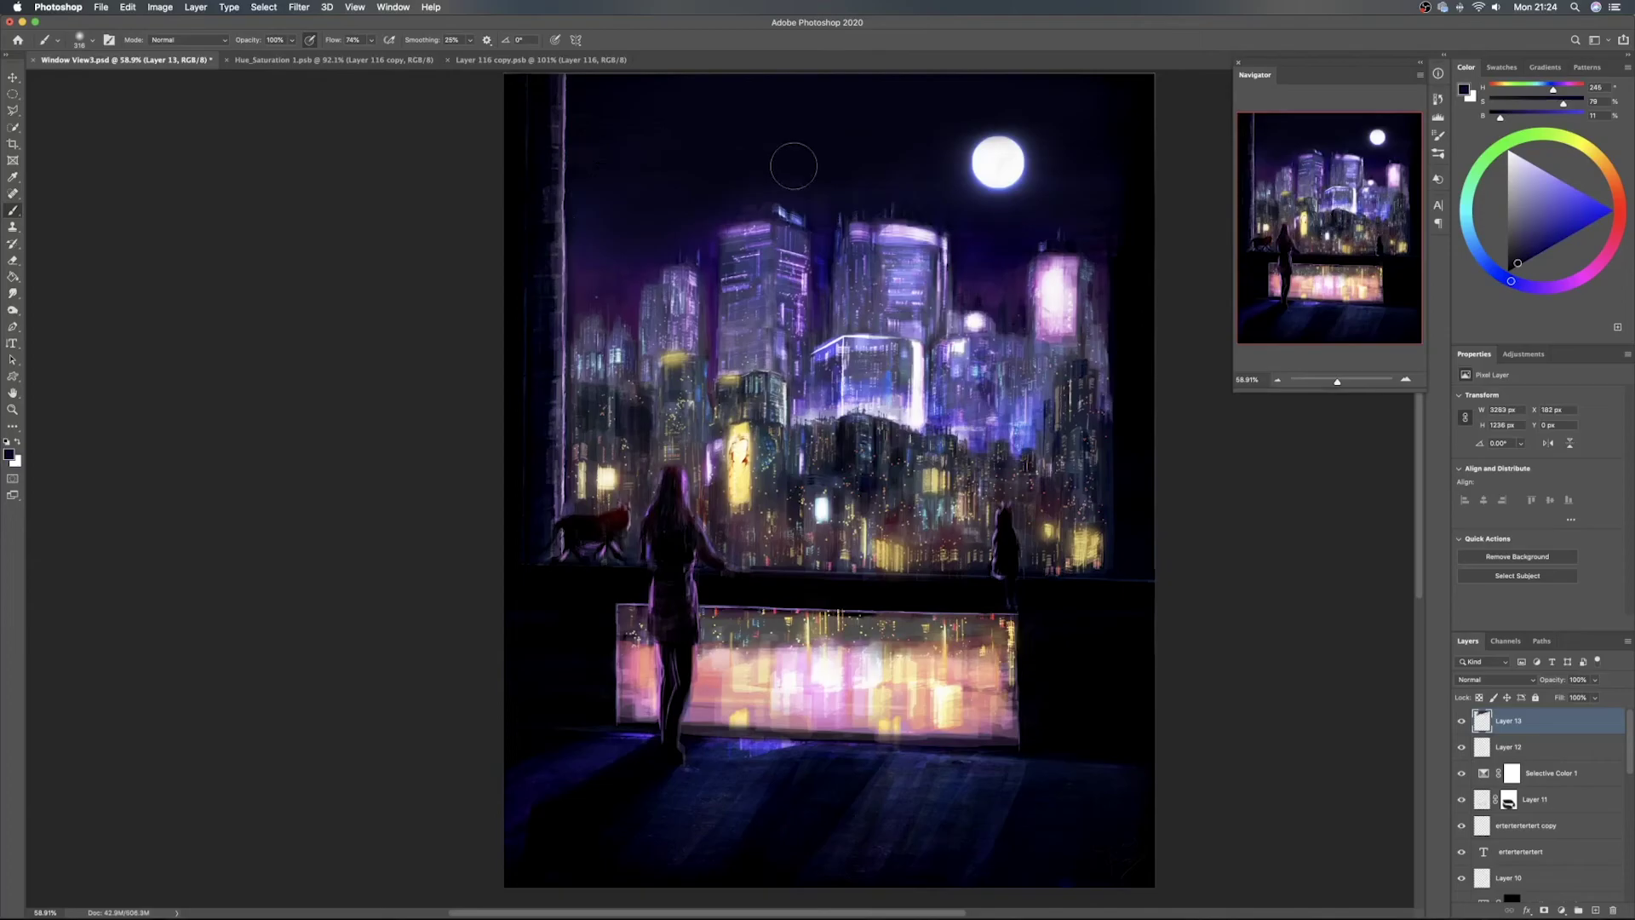
left_click_drag(1015, 223, 1040, 215)
left_click(1459, 721)
left_click(1459, 722)
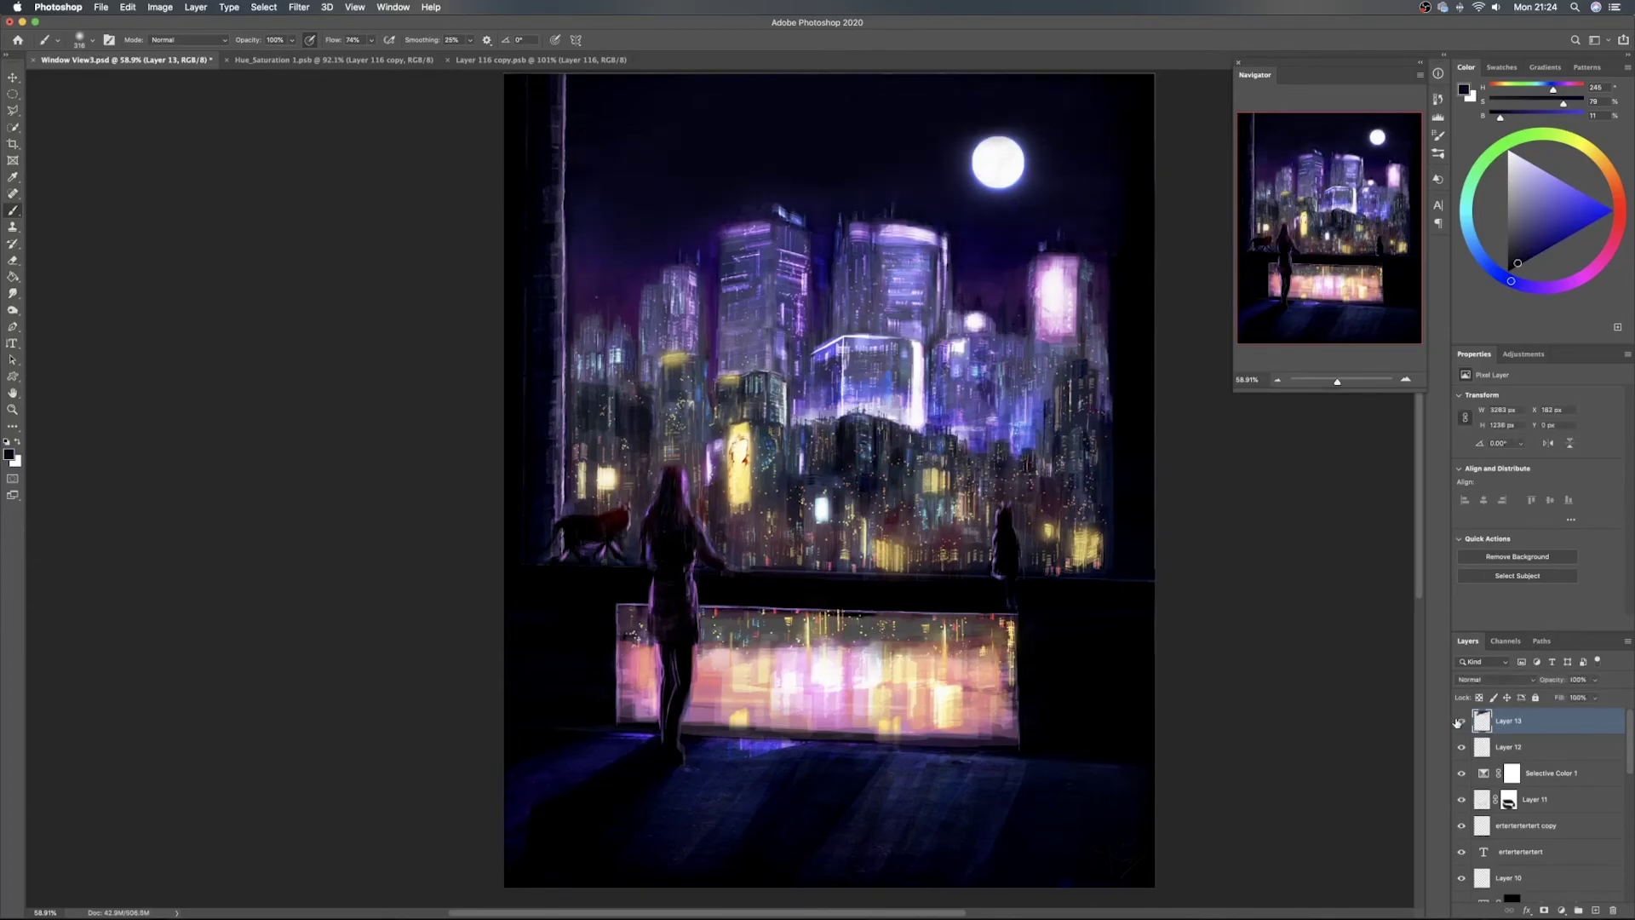
Set the sky paint layer's blend mode to Subtract and compare the sky with and without it
left_click(1480, 679)
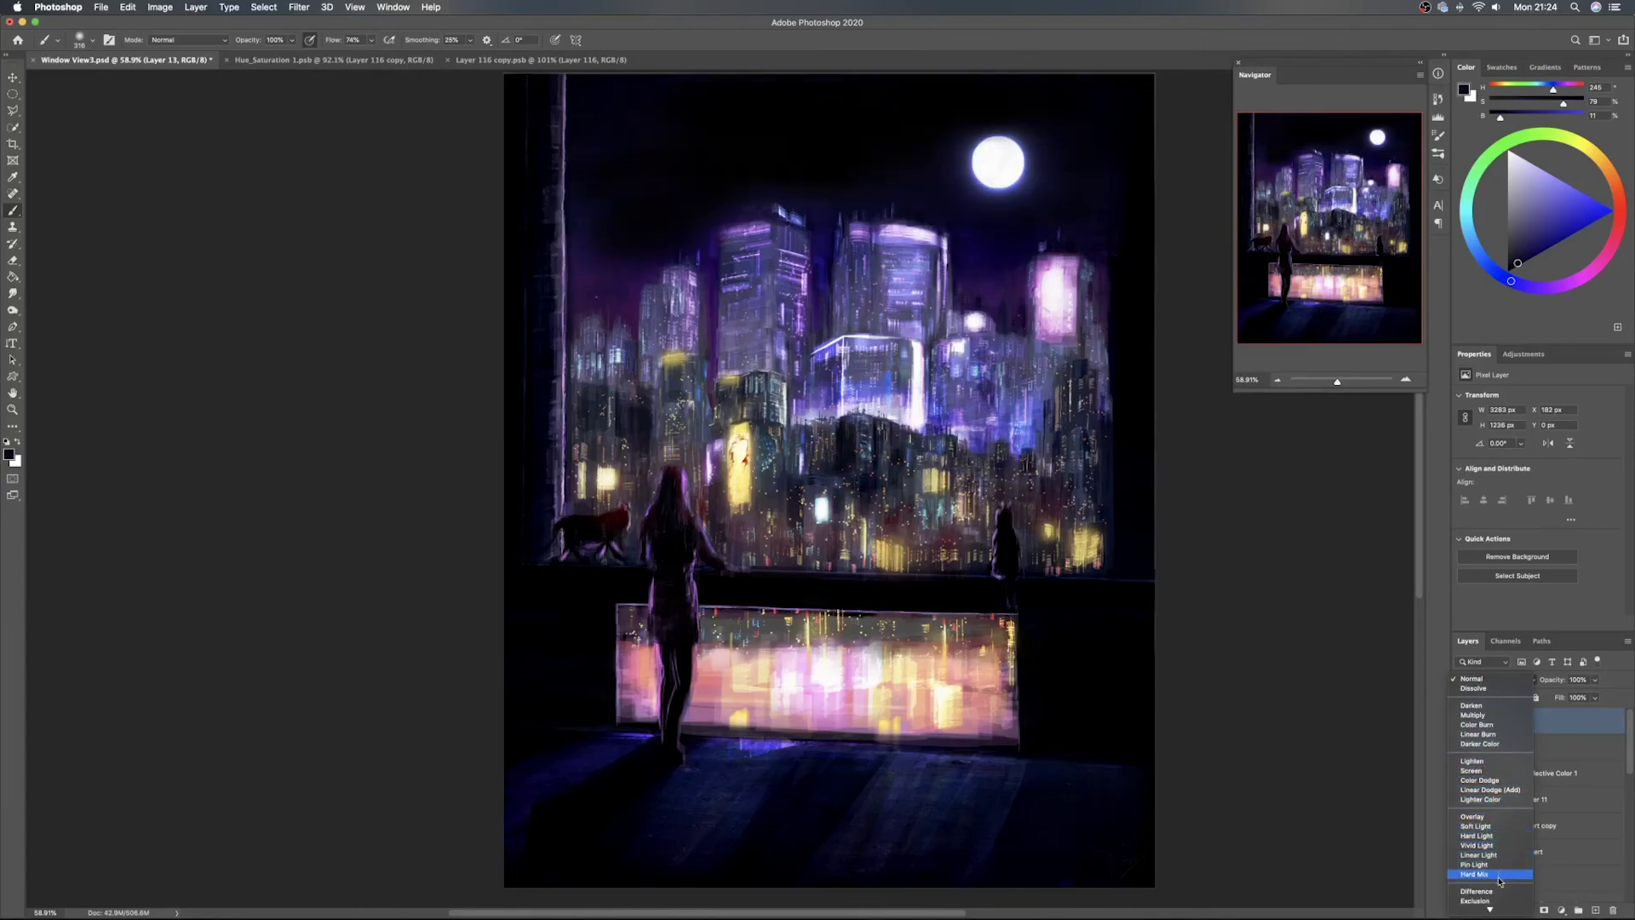
scroll(1498, 876, "down", 2)
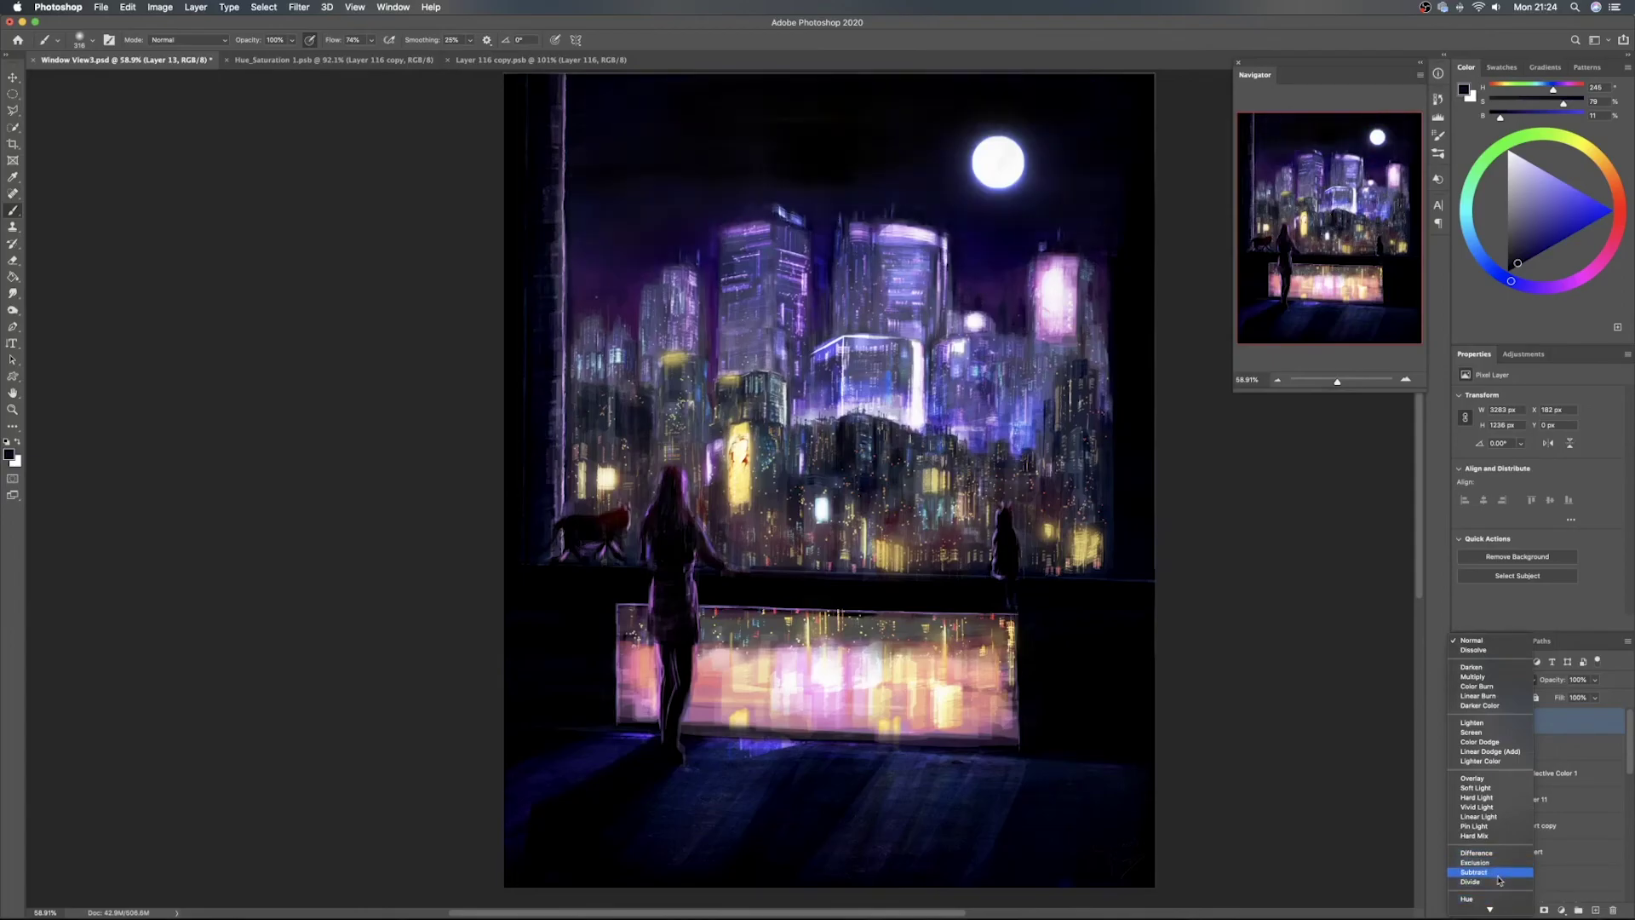
left_click(1499, 880)
left_click(1460, 723)
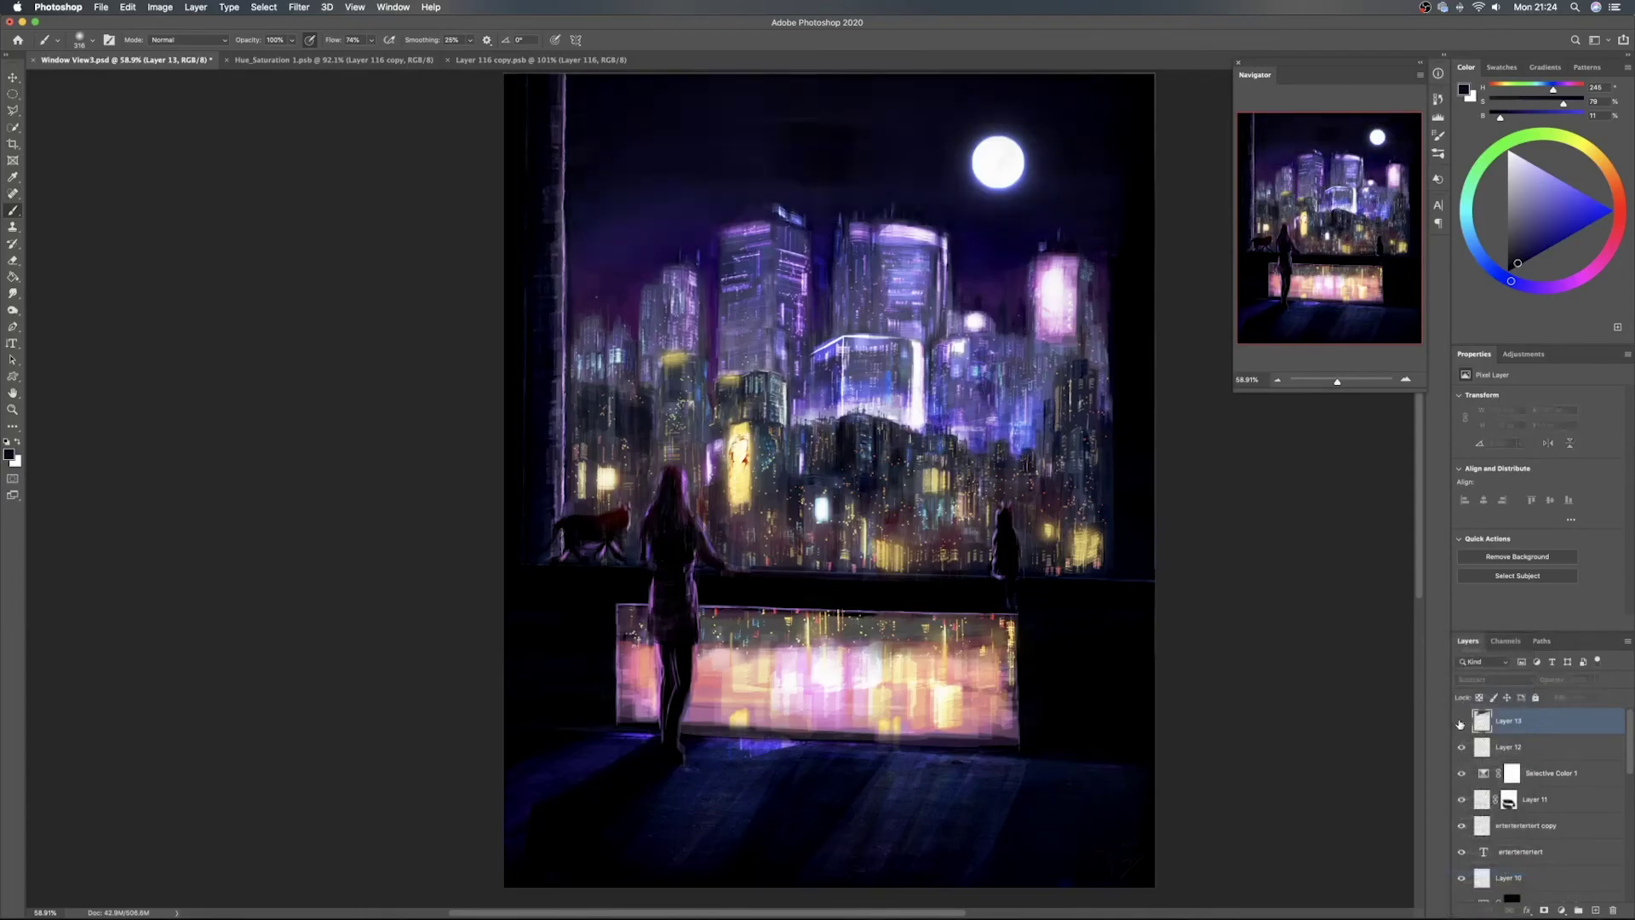
left_click(1460, 723)
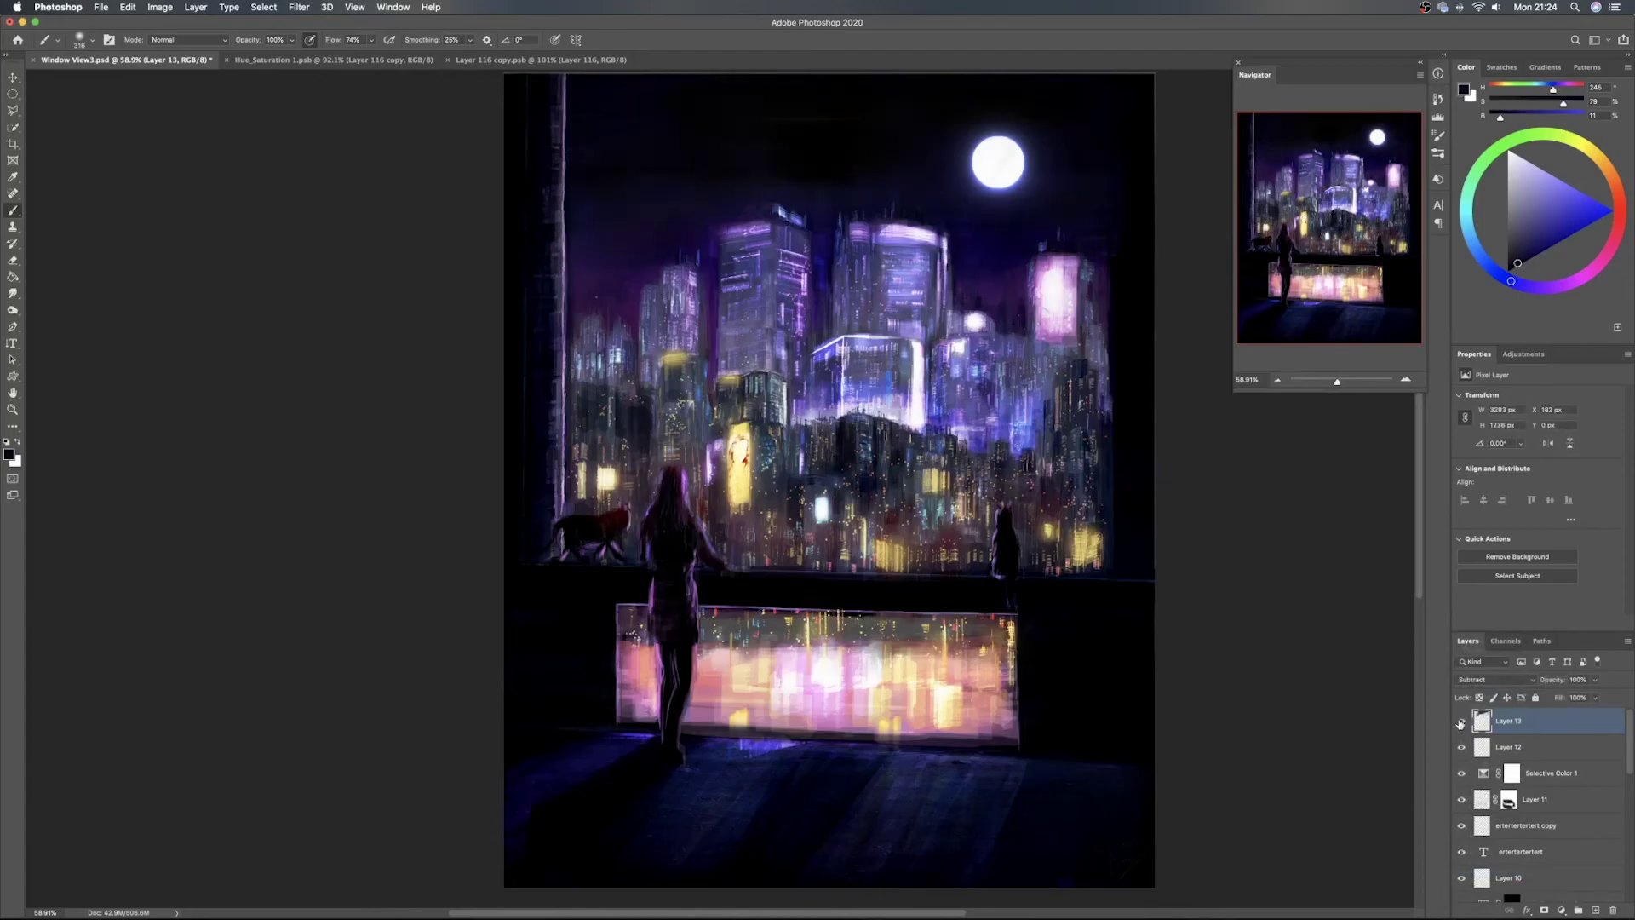
left_click(1460, 723)
left_click(1460, 723)
Lower the Subtract sky layer's opacity to 54%, compare its effect and save the document
left_click_drag(1555, 680, 1357, 684)
left_click(1461, 721)
left_click(1461, 723)
key("v")
key("super+s")
key("super+s")
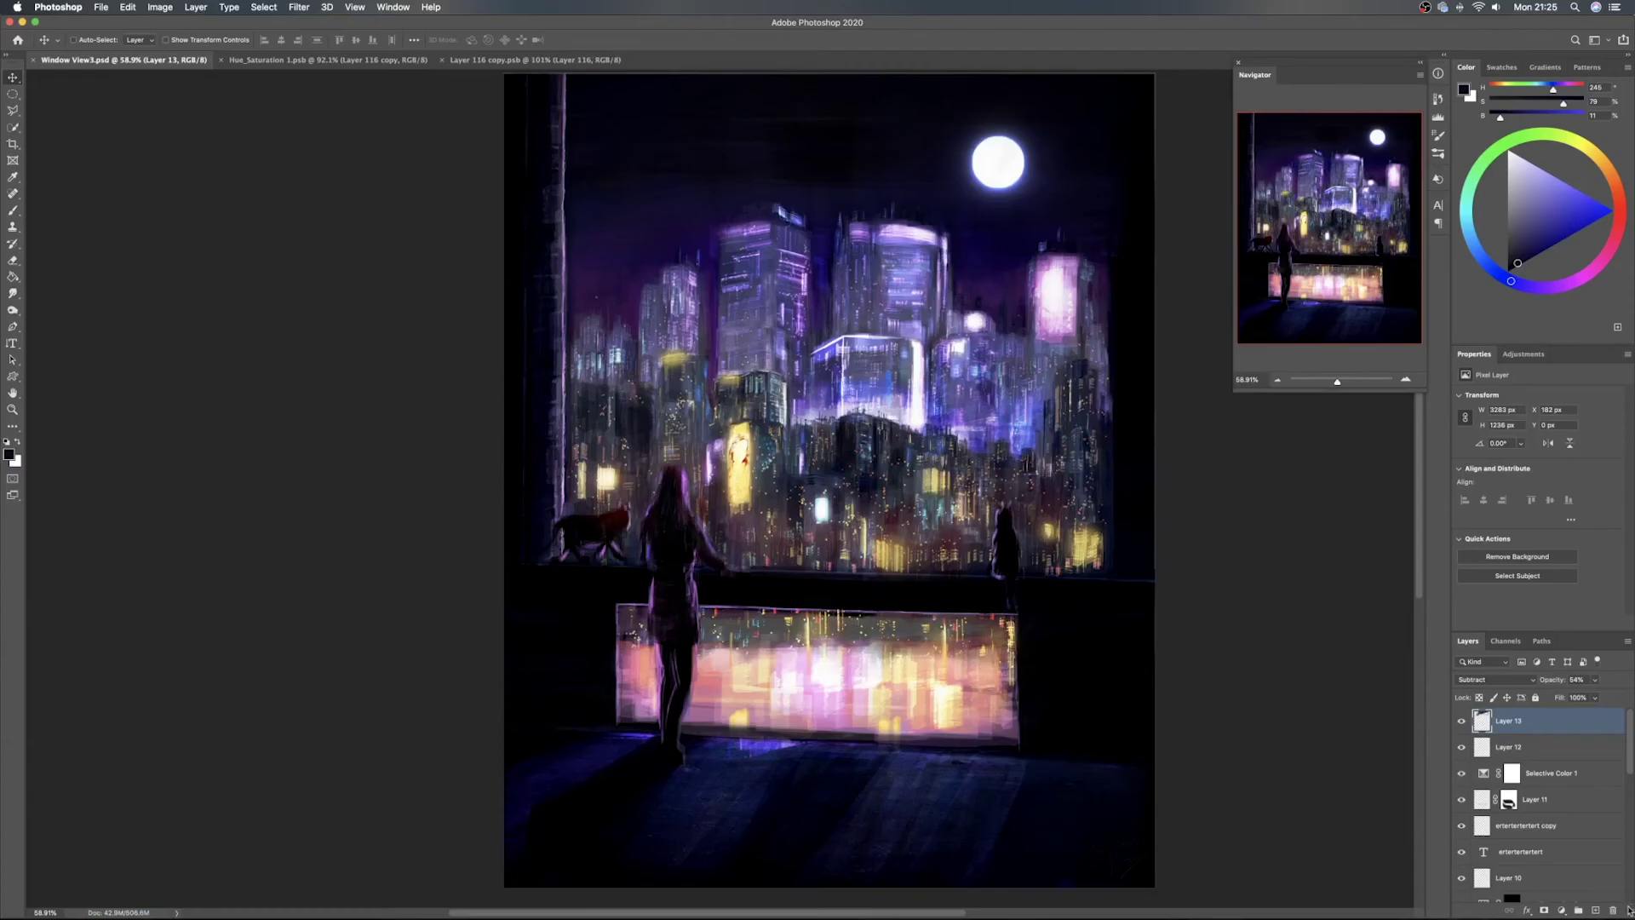
Add a new layer in Color Dodge mode and choose a light purple paint color
left_click(1591, 911)
left_click(1474, 681)
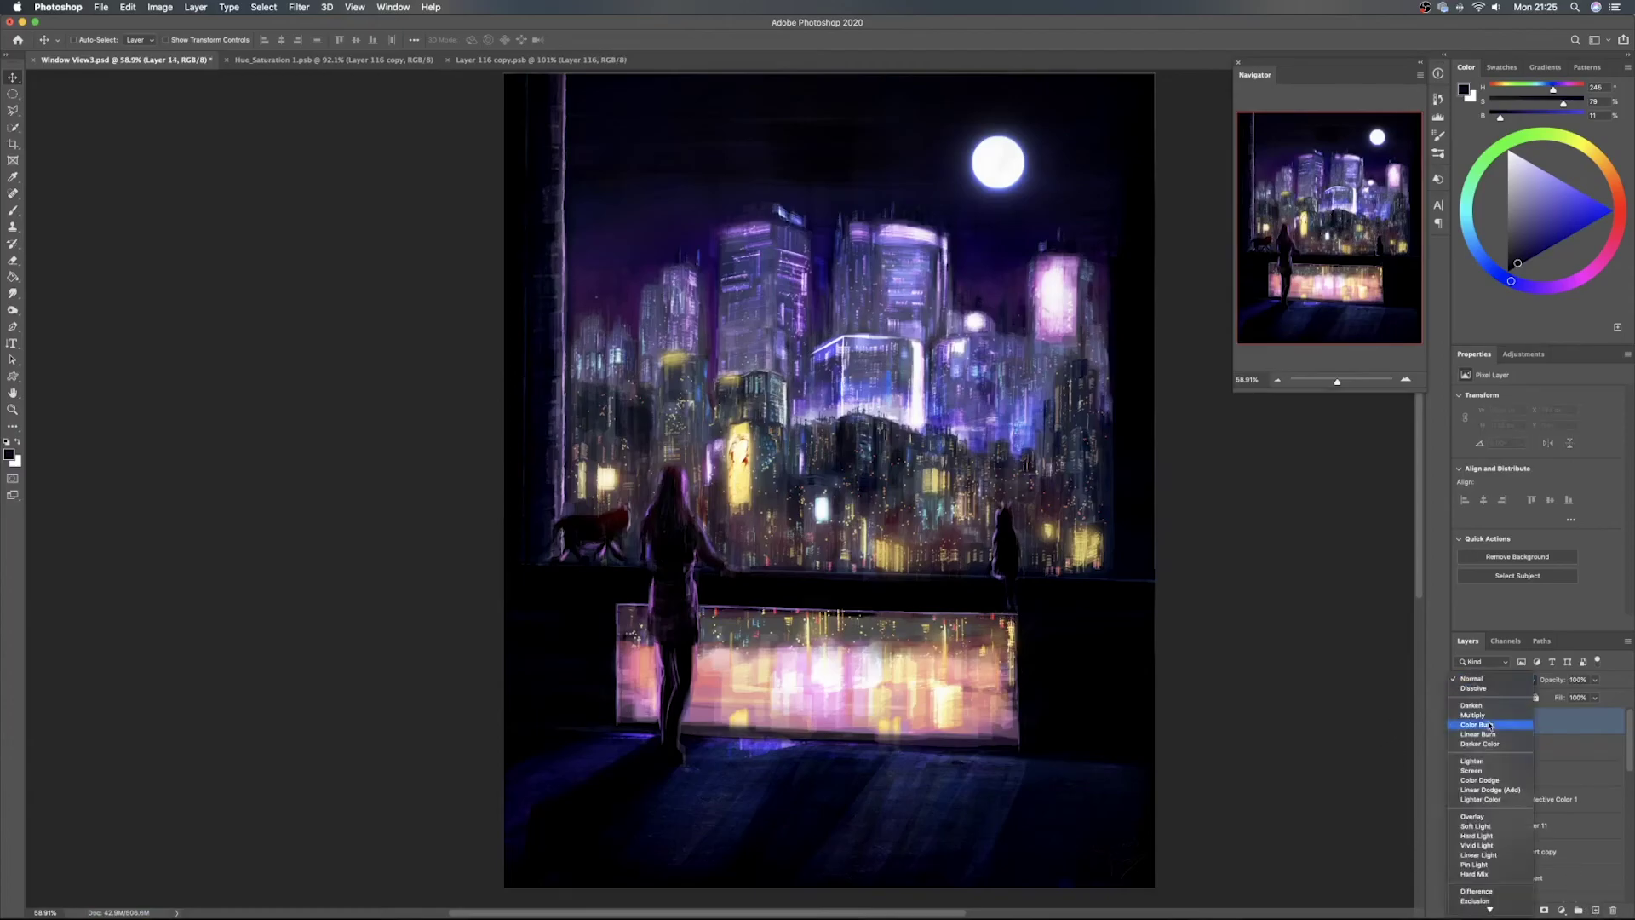
left_click(1479, 779)
left_click(1538, 181)
left_click(1565, 283)
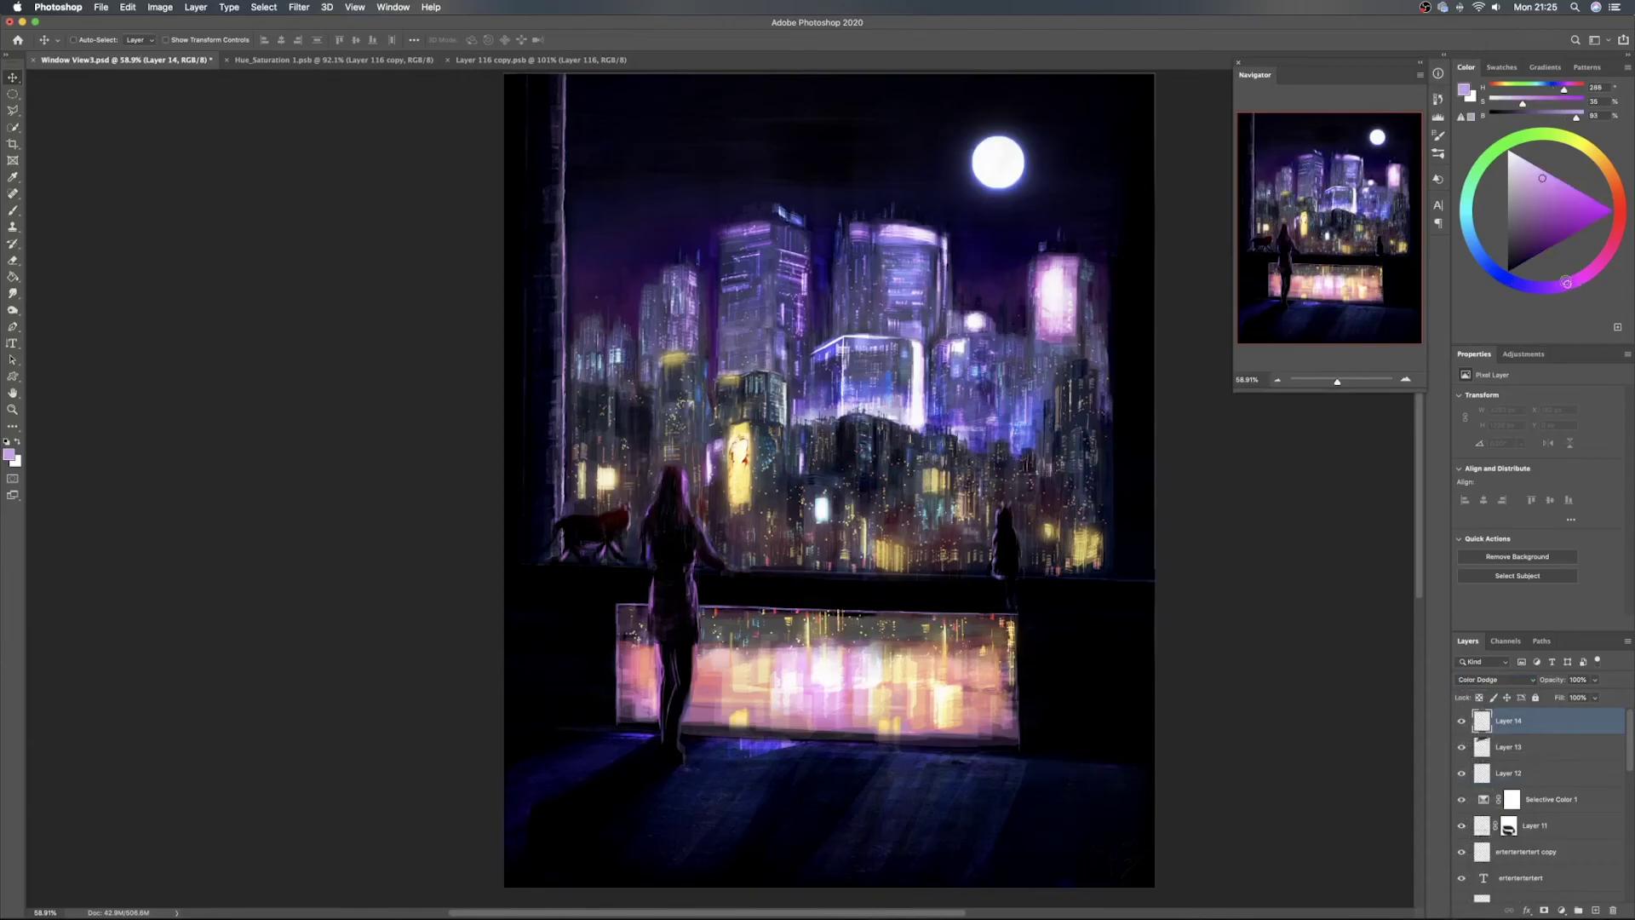
left_click(1556, 181)
Paint purple rim light on the woman and the small figure on the ledge, then compare with the layer hidden
key("b")
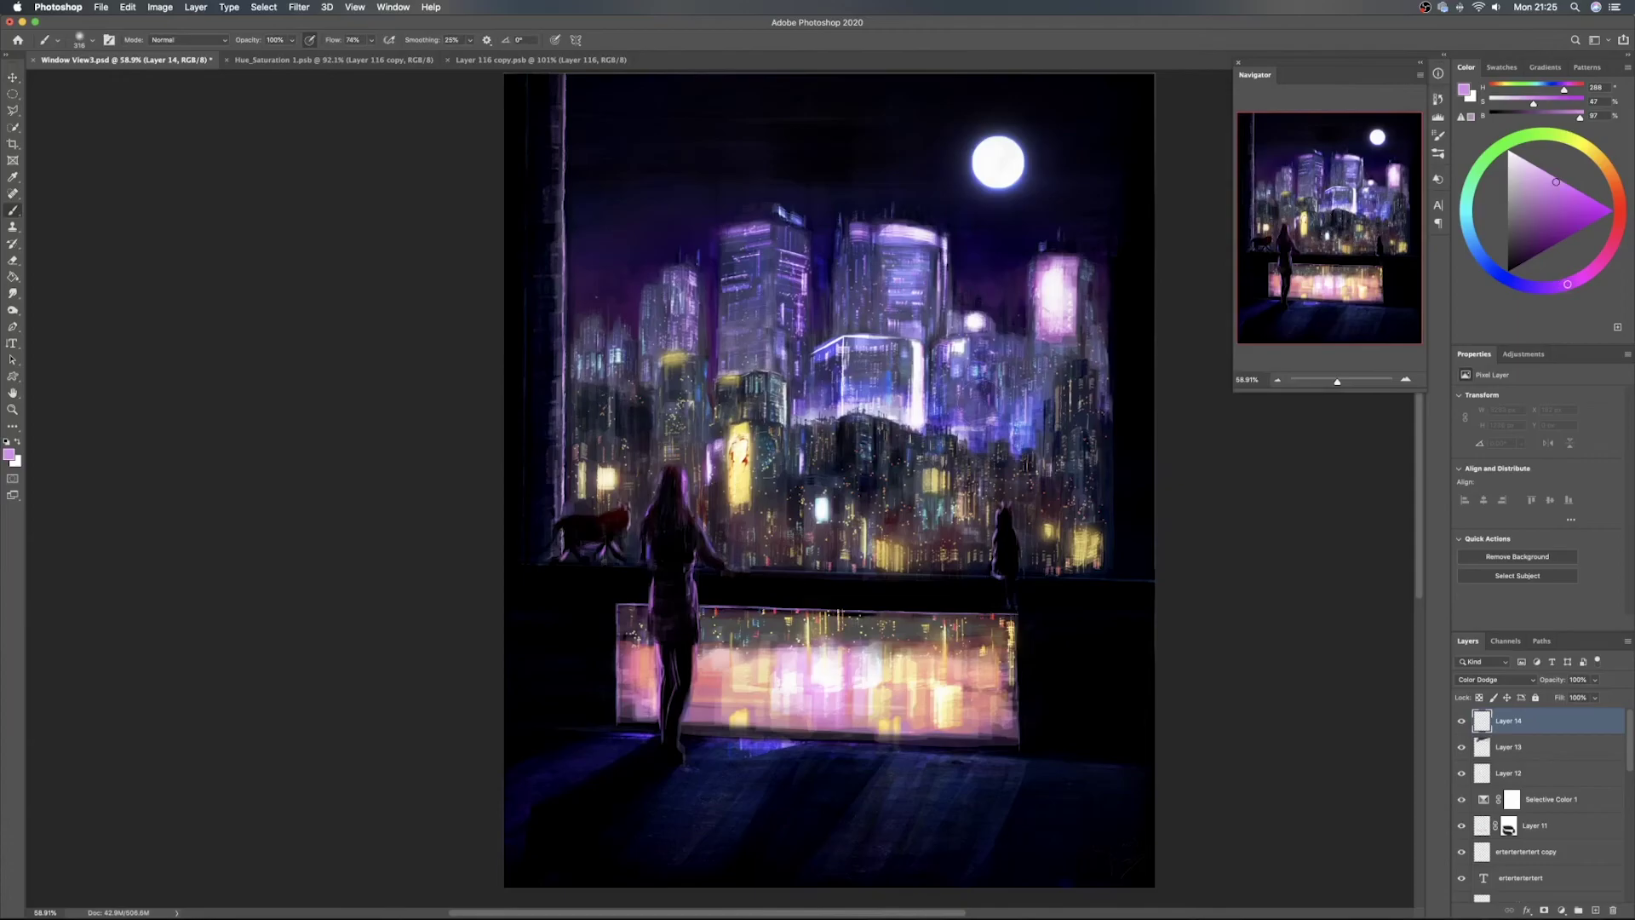
mouse_move(724, 500)
left_mouse_down()
mouse_move(671, 507)
mouse_move(687, 488)
mouse_move(626, 554)
mouse_move(645, 597)
mouse_move(653, 565)
mouse_move(700, 565)
mouse_move(701, 543)
mouse_move(699, 633)
left_mouse_up()
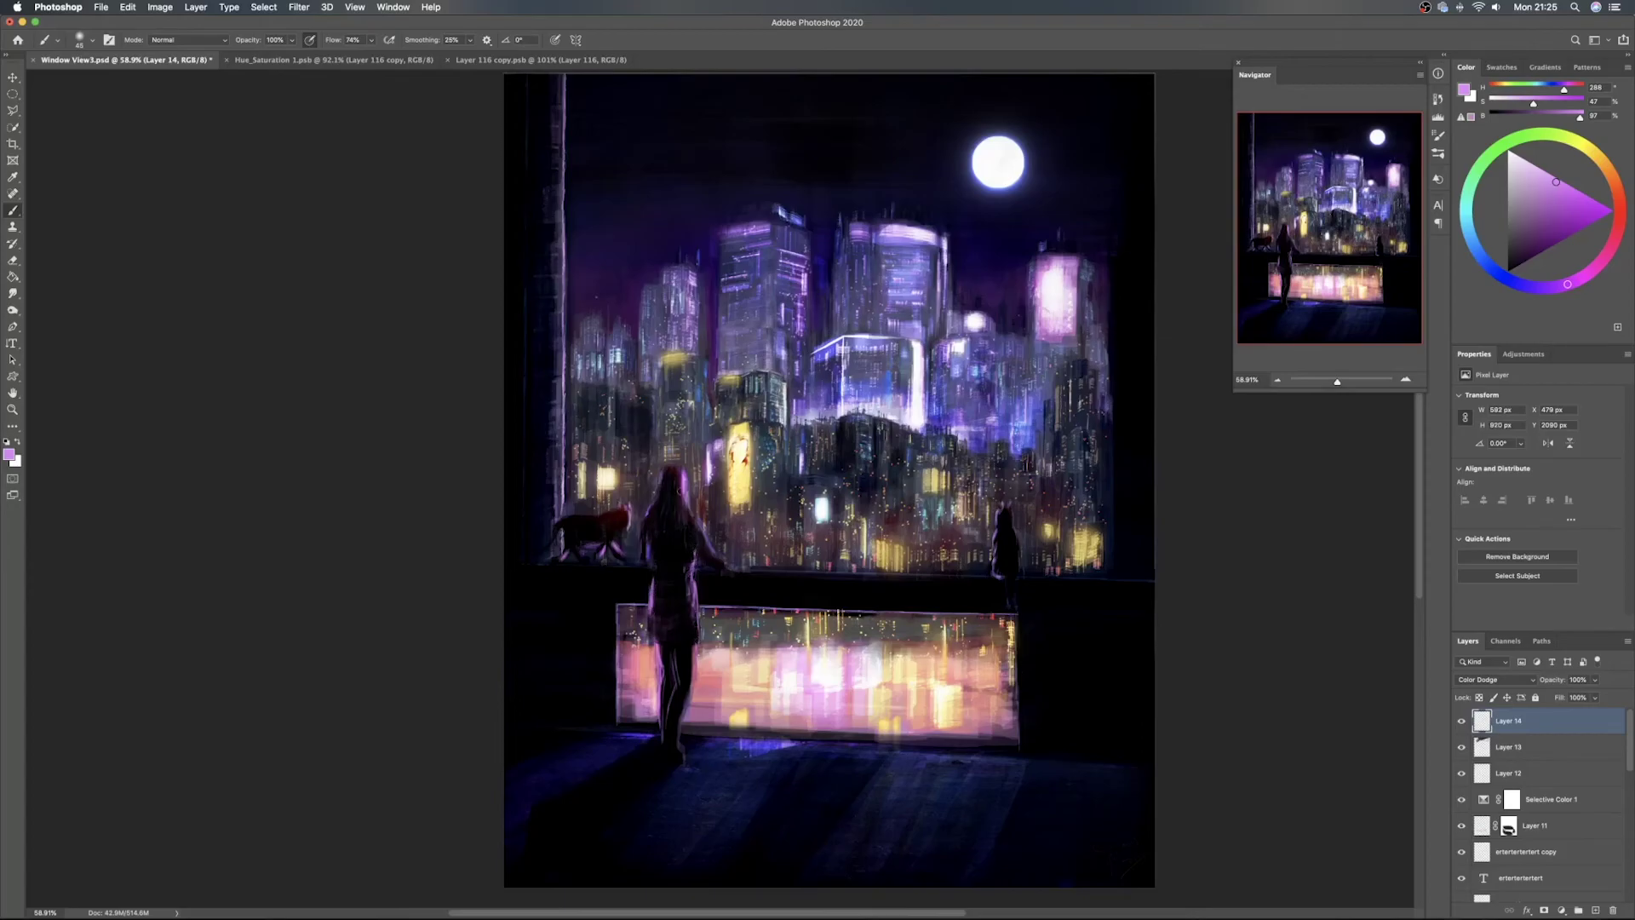
left_click_drag(702, 540, 725, 565)
left_click_drag(999, 524, 994, 566)
left_click(1462, 722)
left_click(1462, 721)
left_click(1462, 721)
left_click(1462, 721)
left_click(1462, 721)
left_click(1462, 722)
Add a new layer, choose the Pencil Sketcher brush for the dark wall right of the reflection, and save the document
left_click(1595, 910)
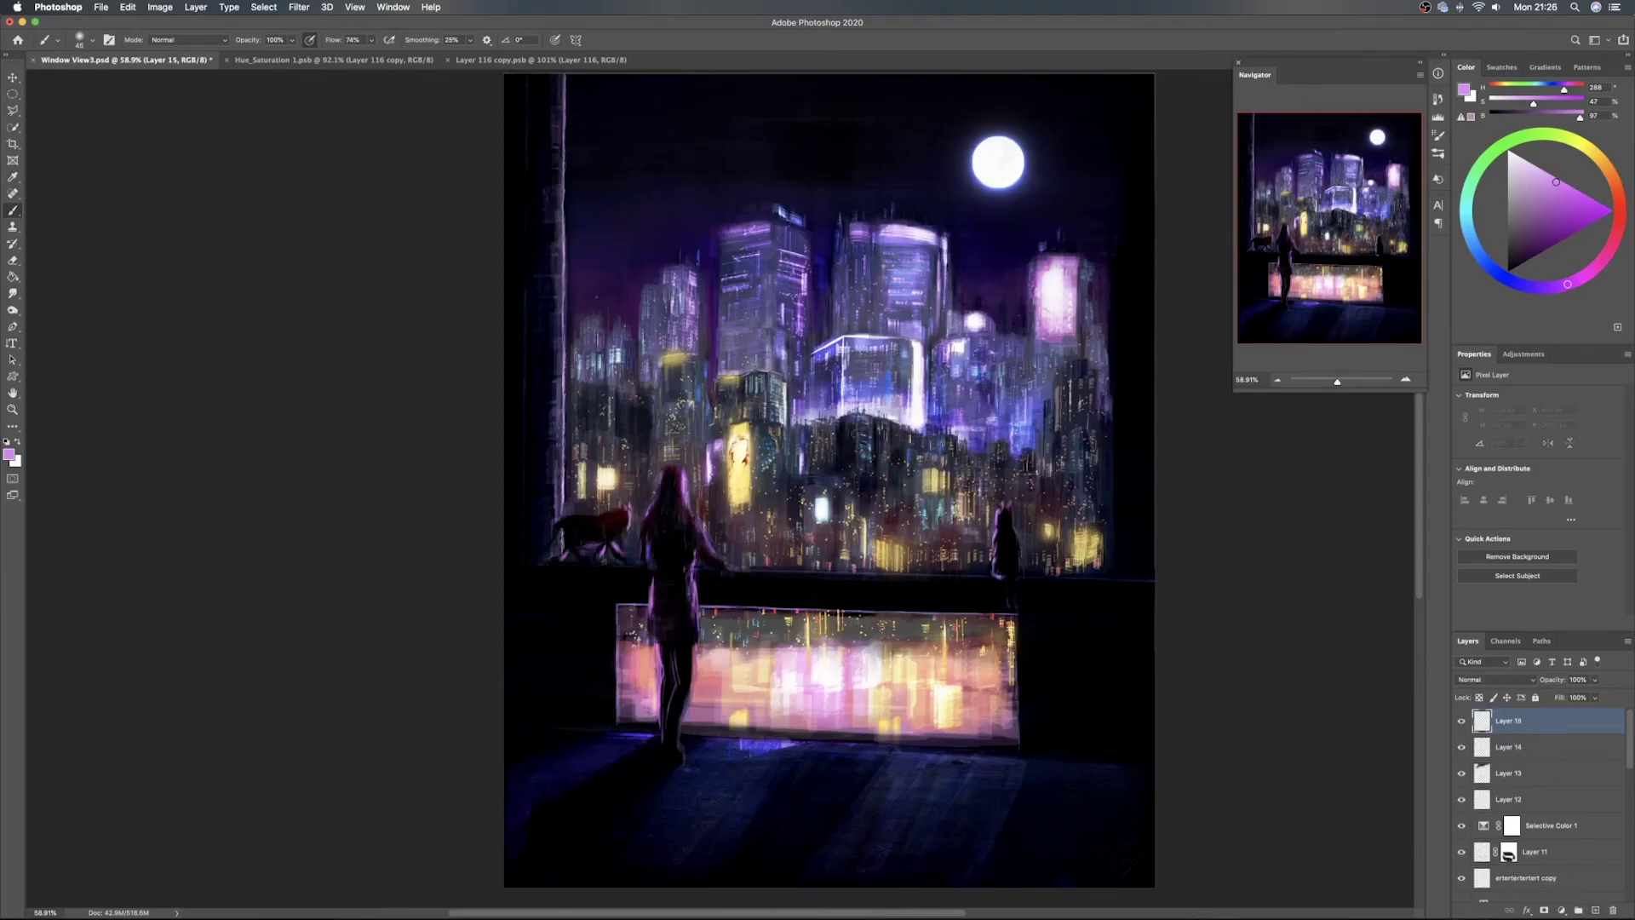
right_click(852, 471)
double_click(845, 585)
left_click_drag(1032, 627, 645, 366)
scroll(743, 410, "down", 1)
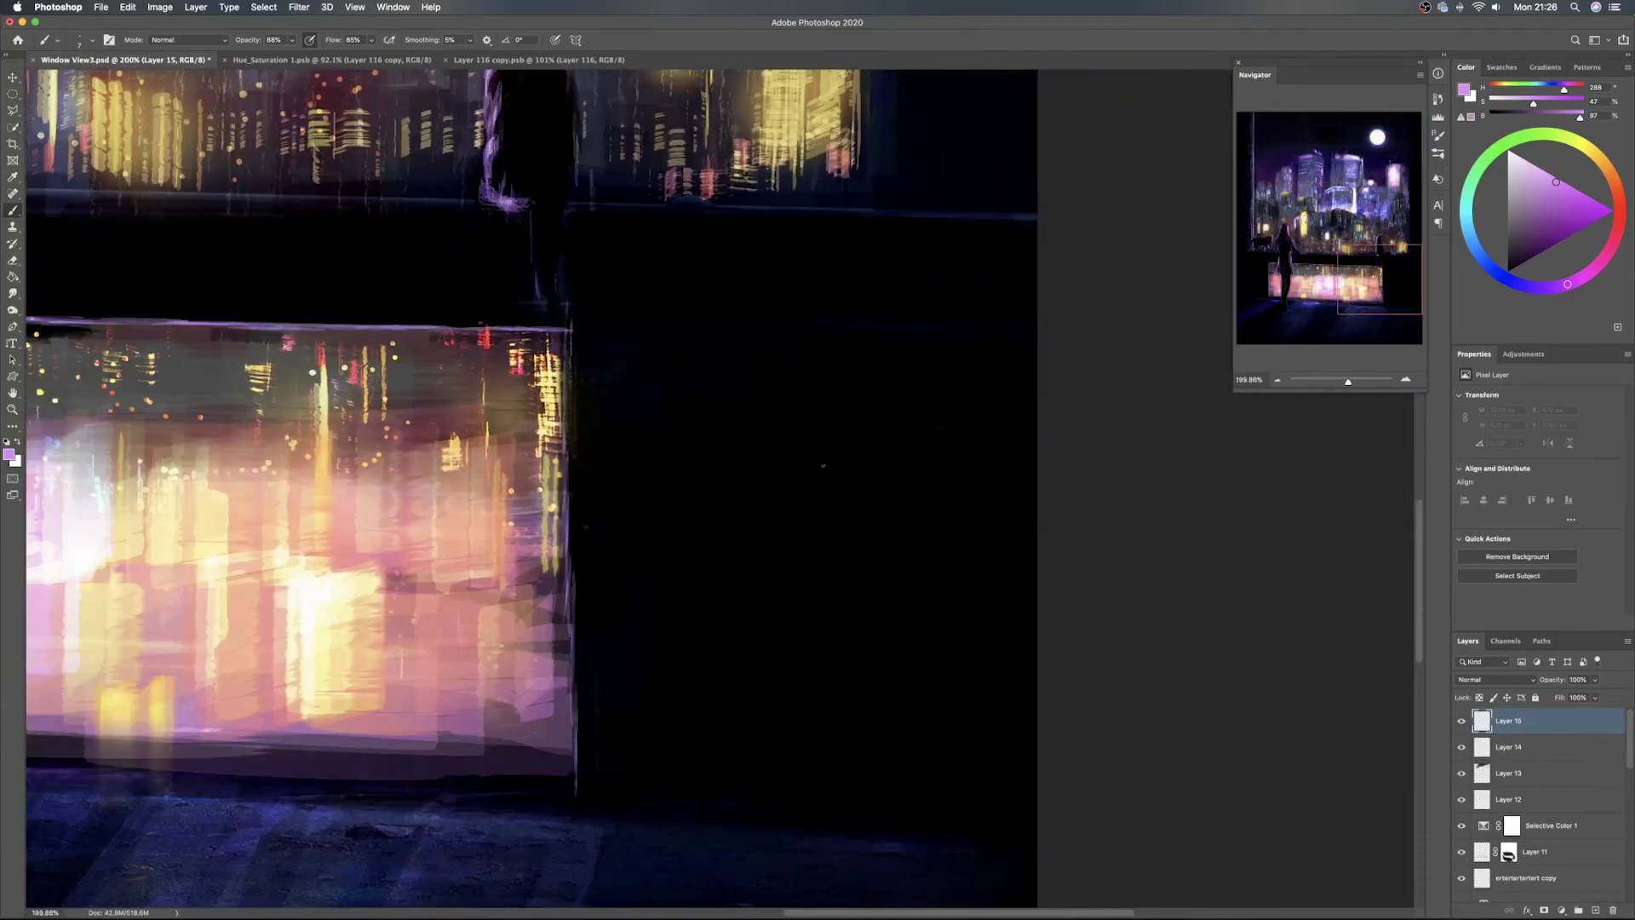
left_click_drag(823, 465, 795, 537)
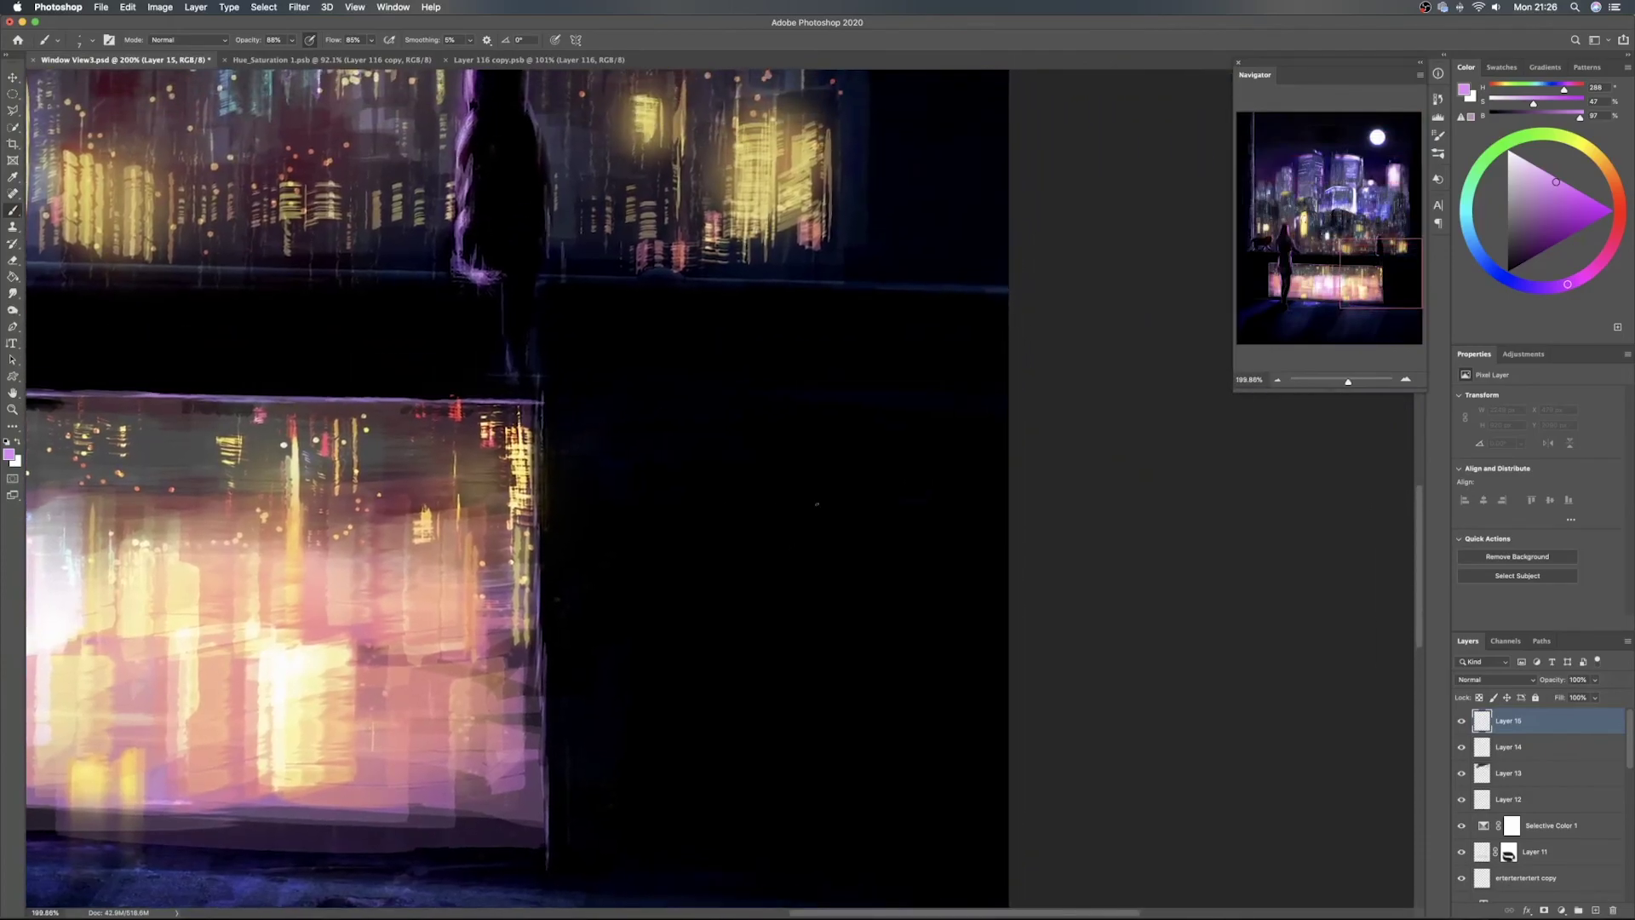
key("super+s")
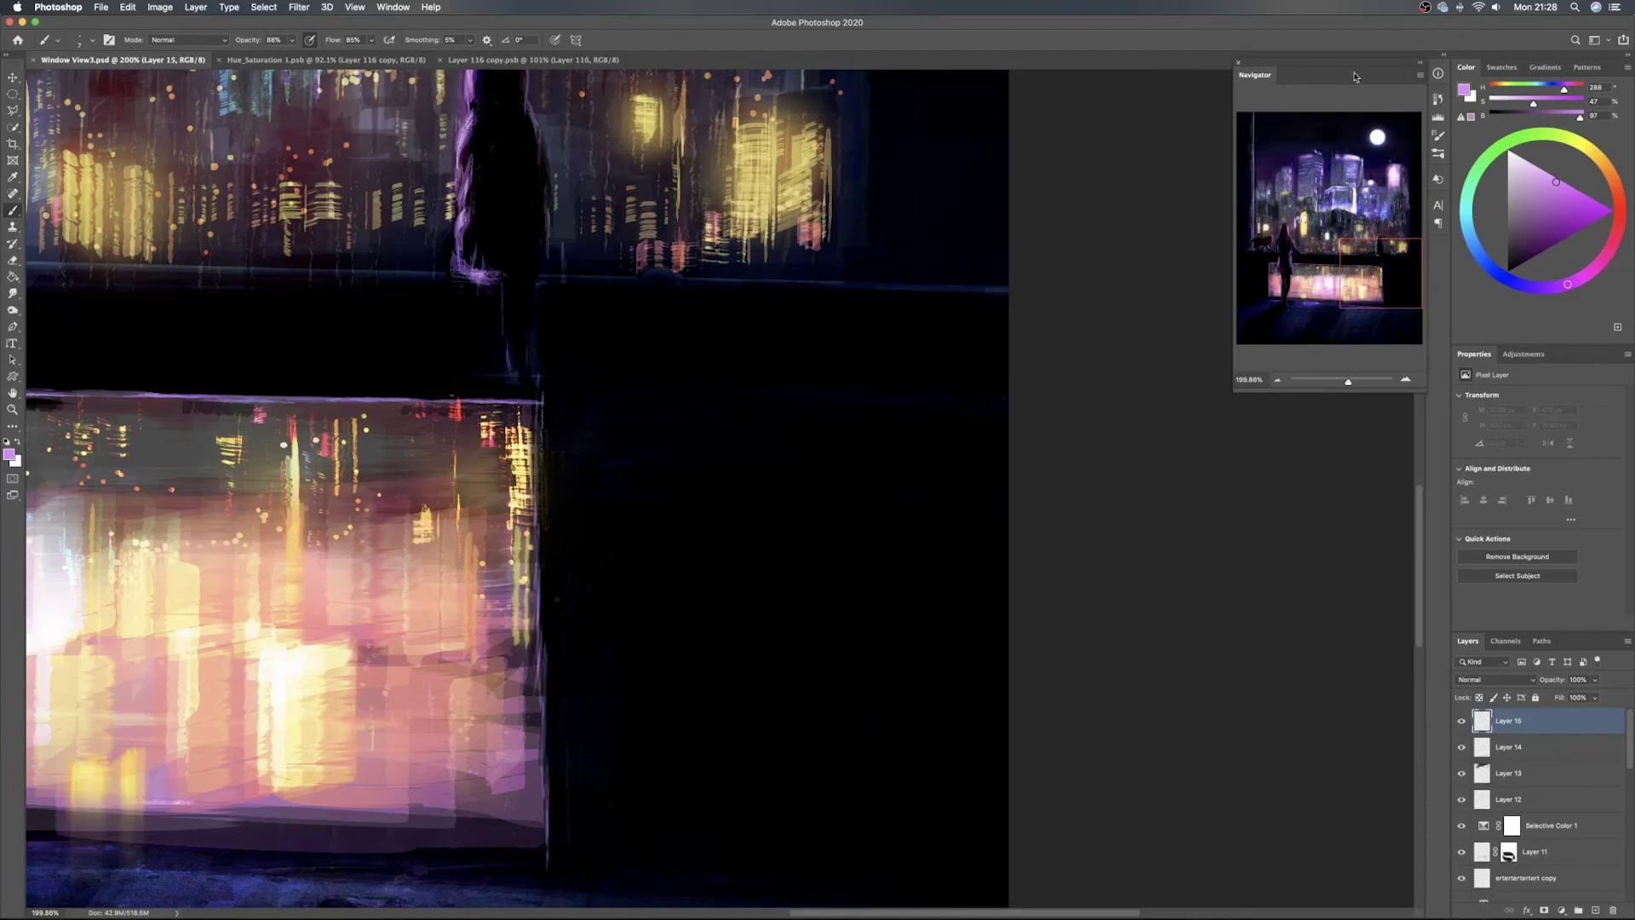
left_click(1425, 6)
left_click(1462, 72)
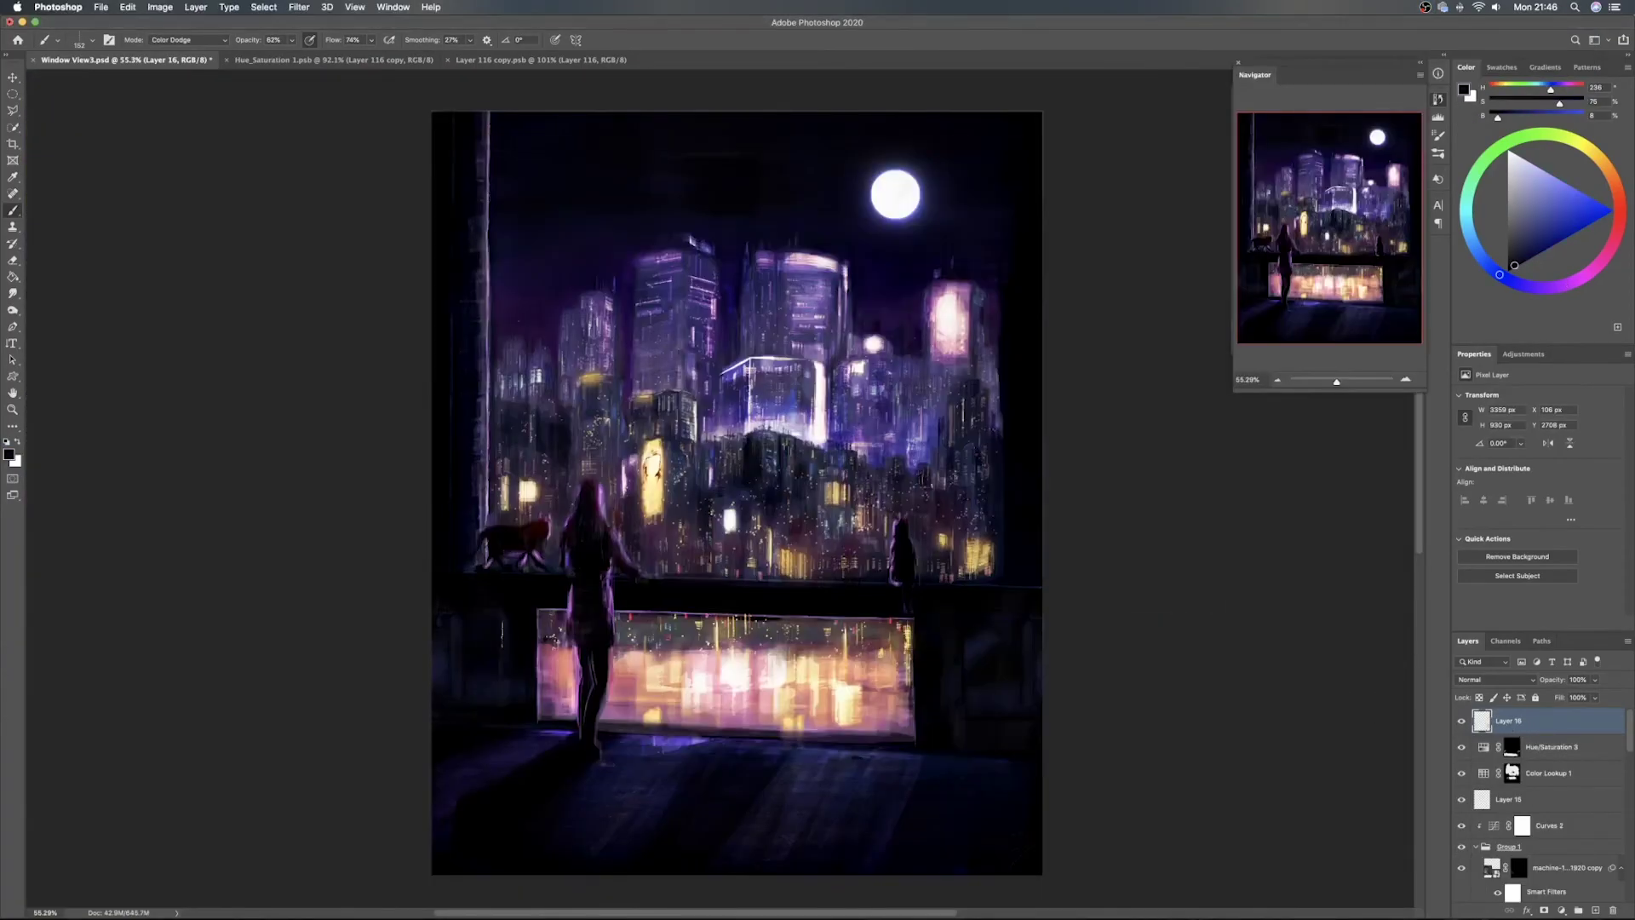
Paint sampled dark tones over the wall left of the lit reflection, undo the last stroke and save the document
left_click(439, 656, "alt")
left_click_drag(438, 666, 440, 647)
left_click(448, 663, "alt")
left_click(458, 643, "alt")
left_click(464, 689, "alt")
mouse_move(488, 667)
left_mouse_down()
mouse_move(516, 649)
mouse_move(475, 664)
left_mouse_up()
left_click(516, 616, "alt")
left_click_drag(522, 603, 452, 615)
left_click(488, 628, "alt")
key("super+z")
key("super+s")
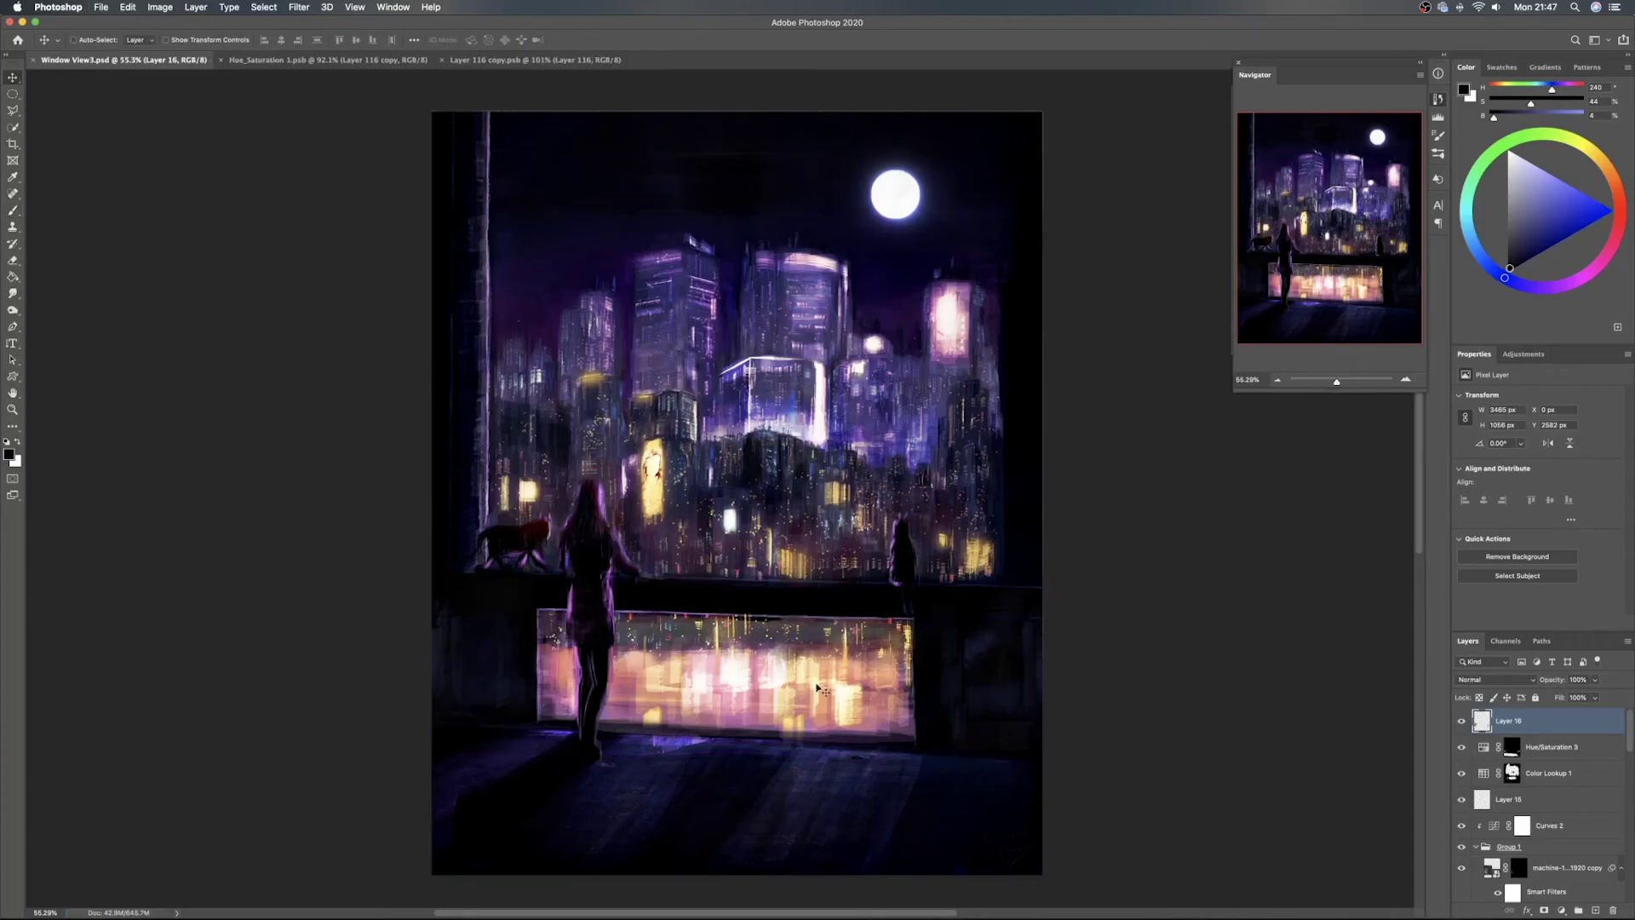
Compare the painting with and without the top wall paint layer
left_click(1462, 721)
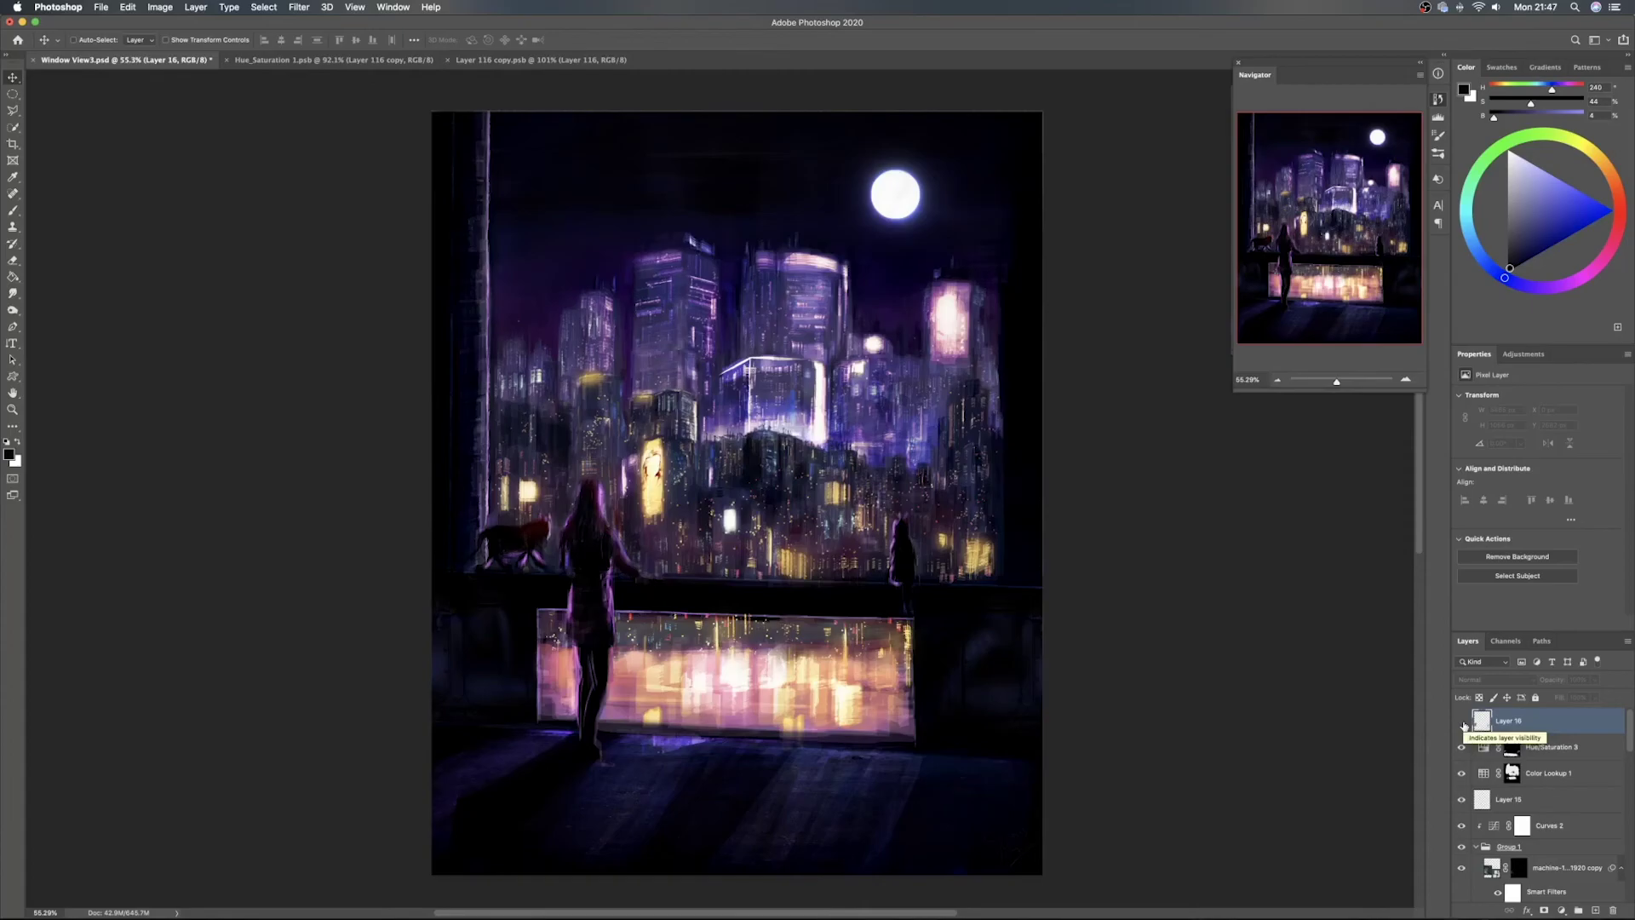
left_click(1463, 722)
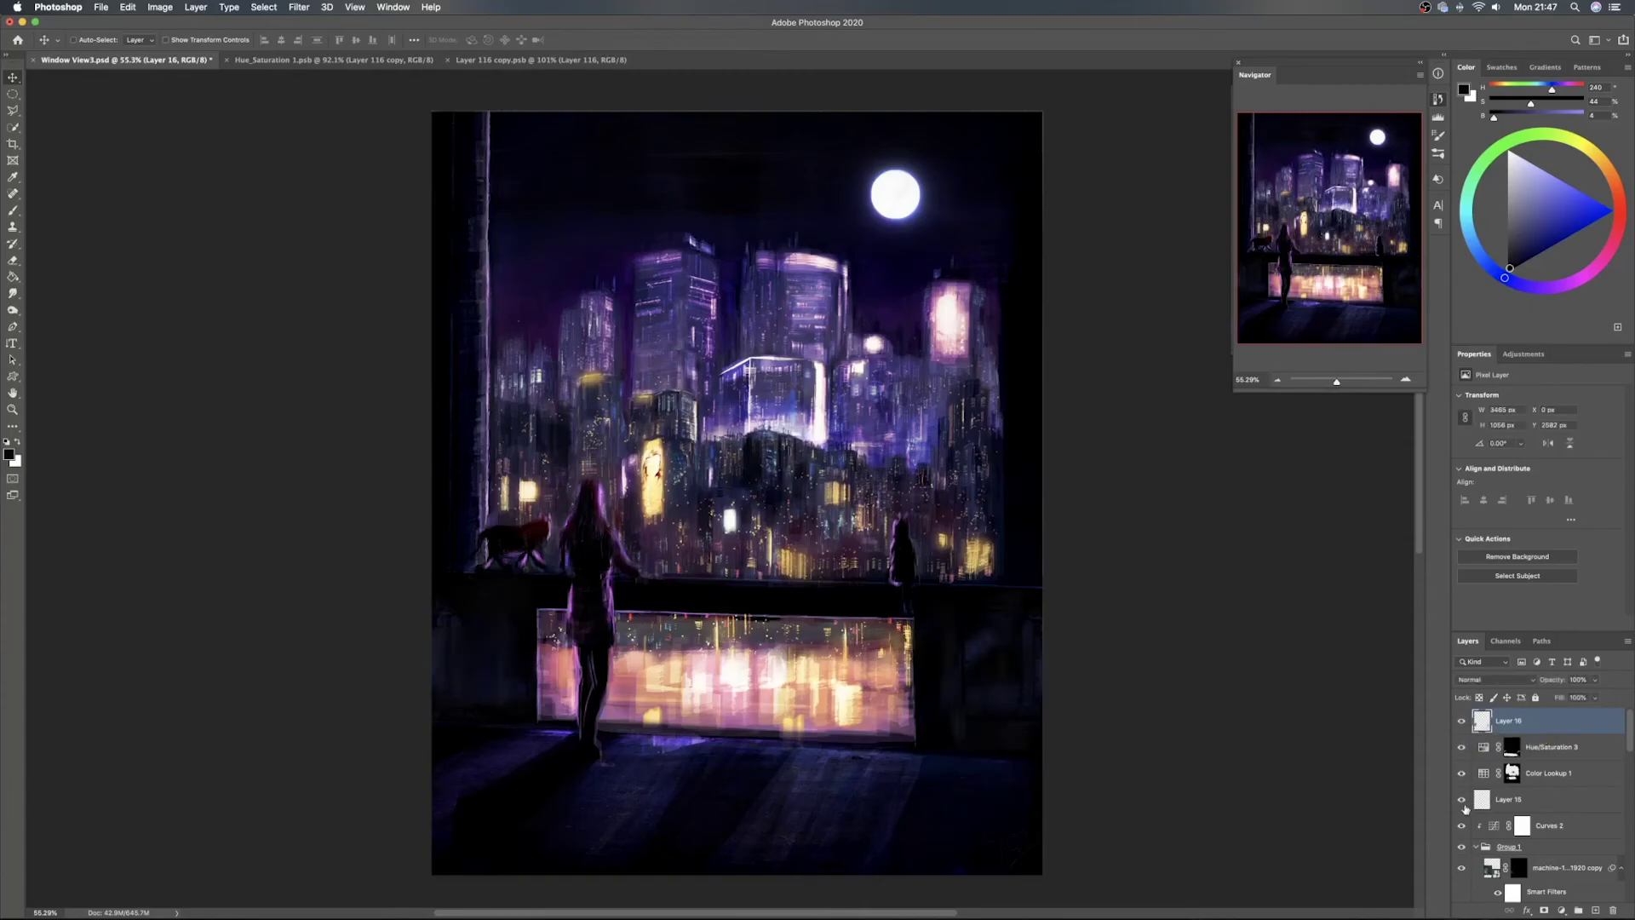
left_click(1463, 723)
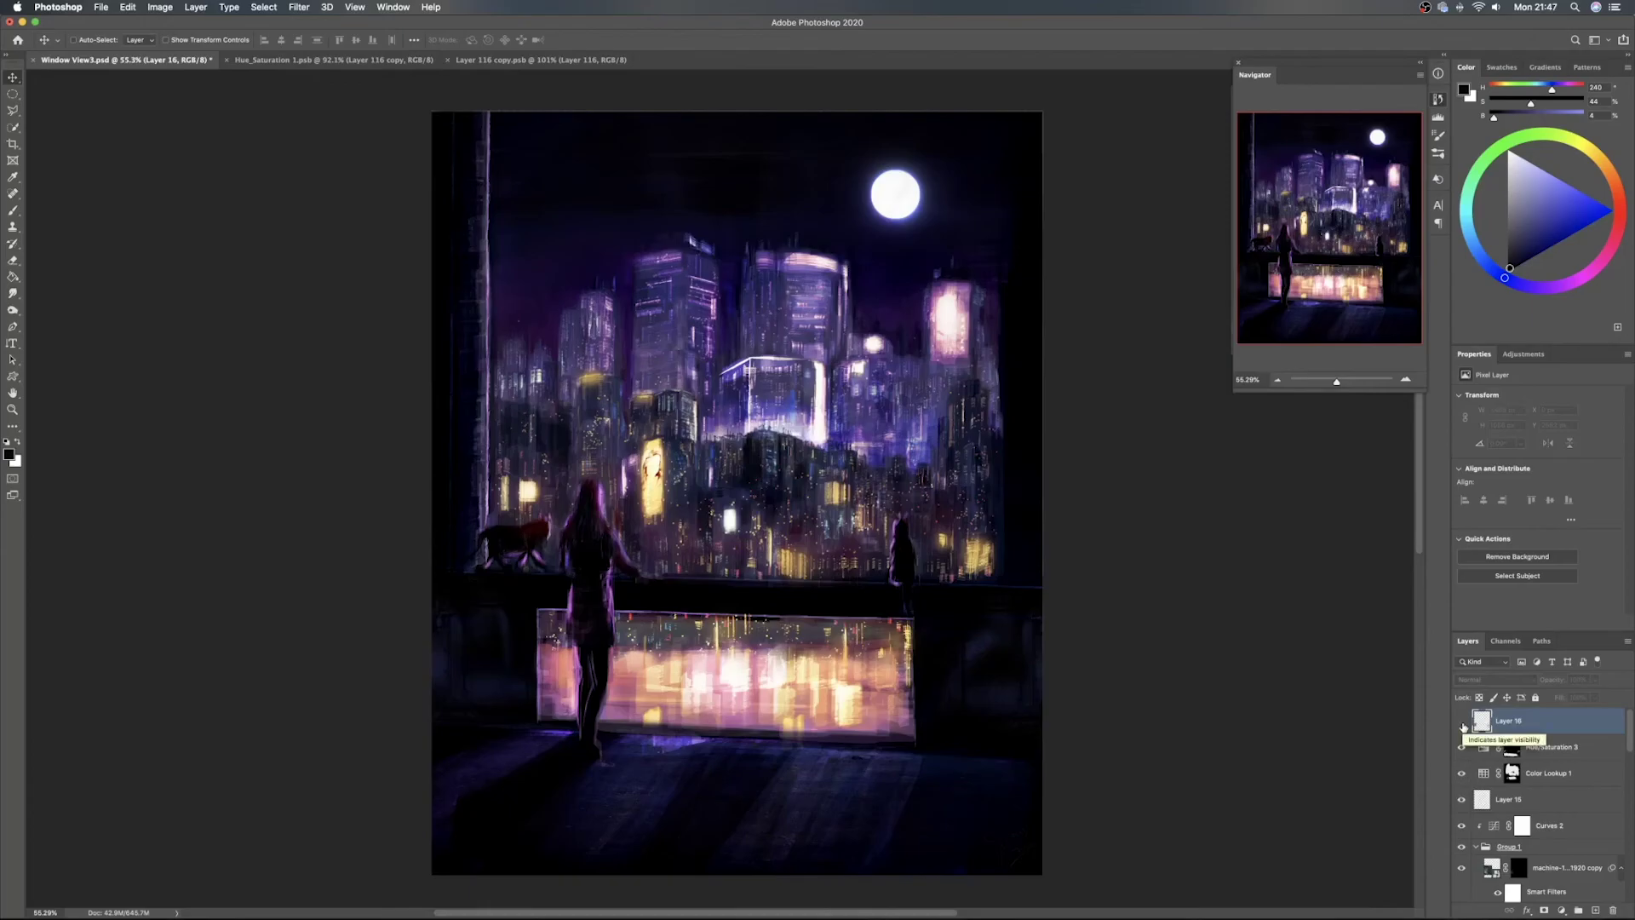
left_click(1462, 724)
left_click(1463, 723)
left_click(1463, 724)
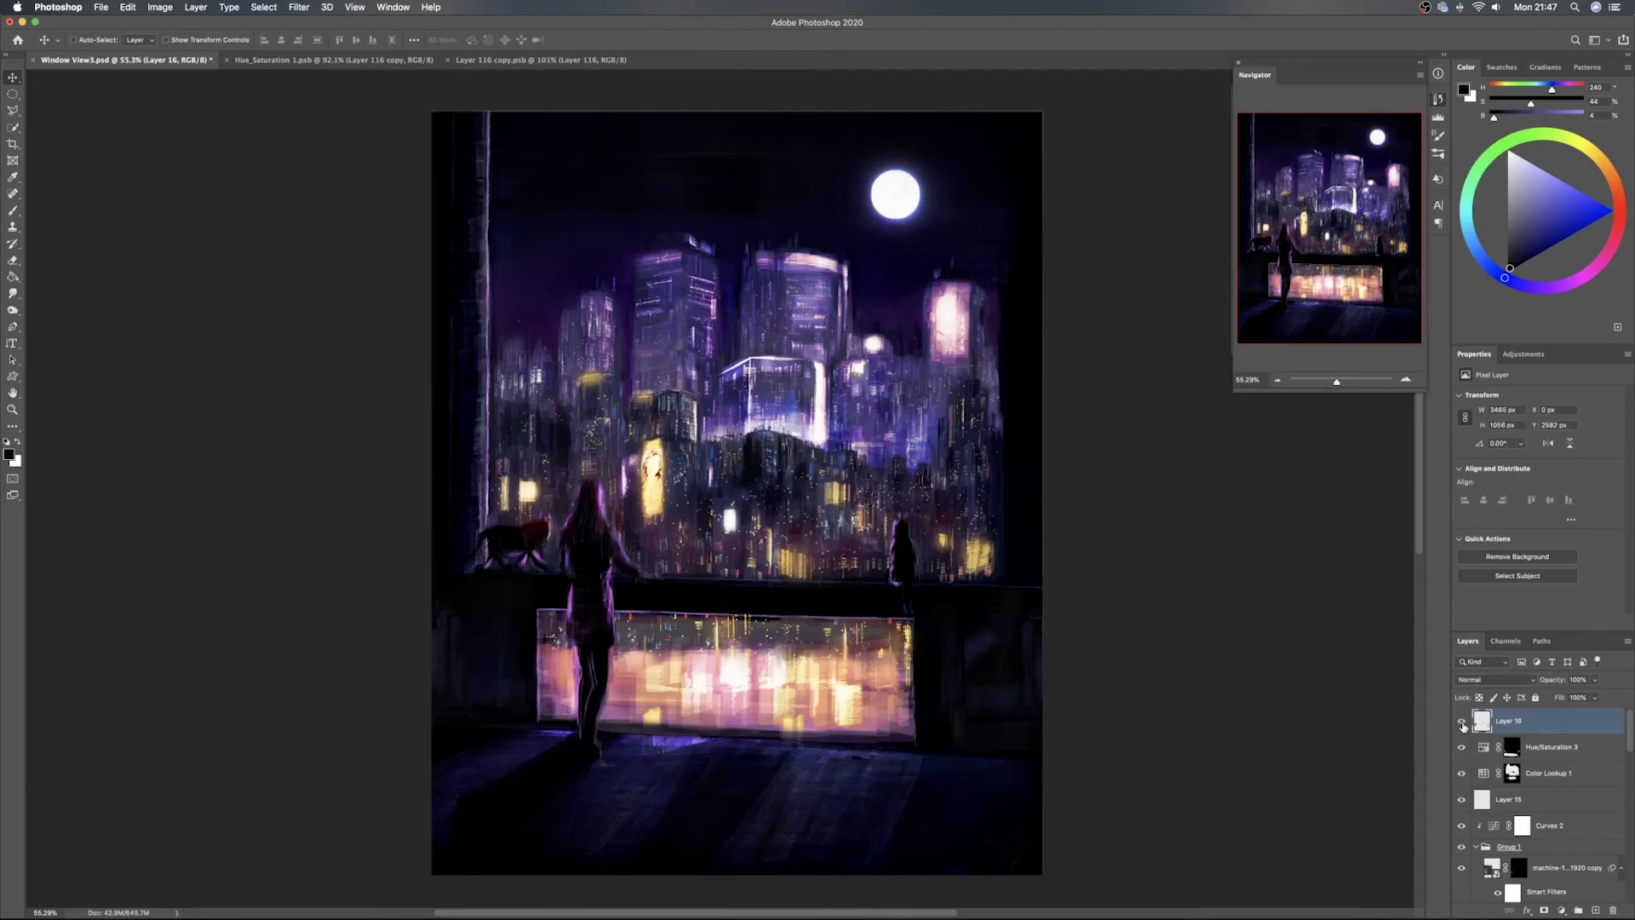
mouse_move(1551, 682)
left_mouse_down()
mouse_move(1309, 682)
mouse_move(1539, 686)
left_mouse_up()
Paint sampled dark blue tones over the wall right of the lit reflection and save the document
key("b")
left_click(983, 631, "alt")
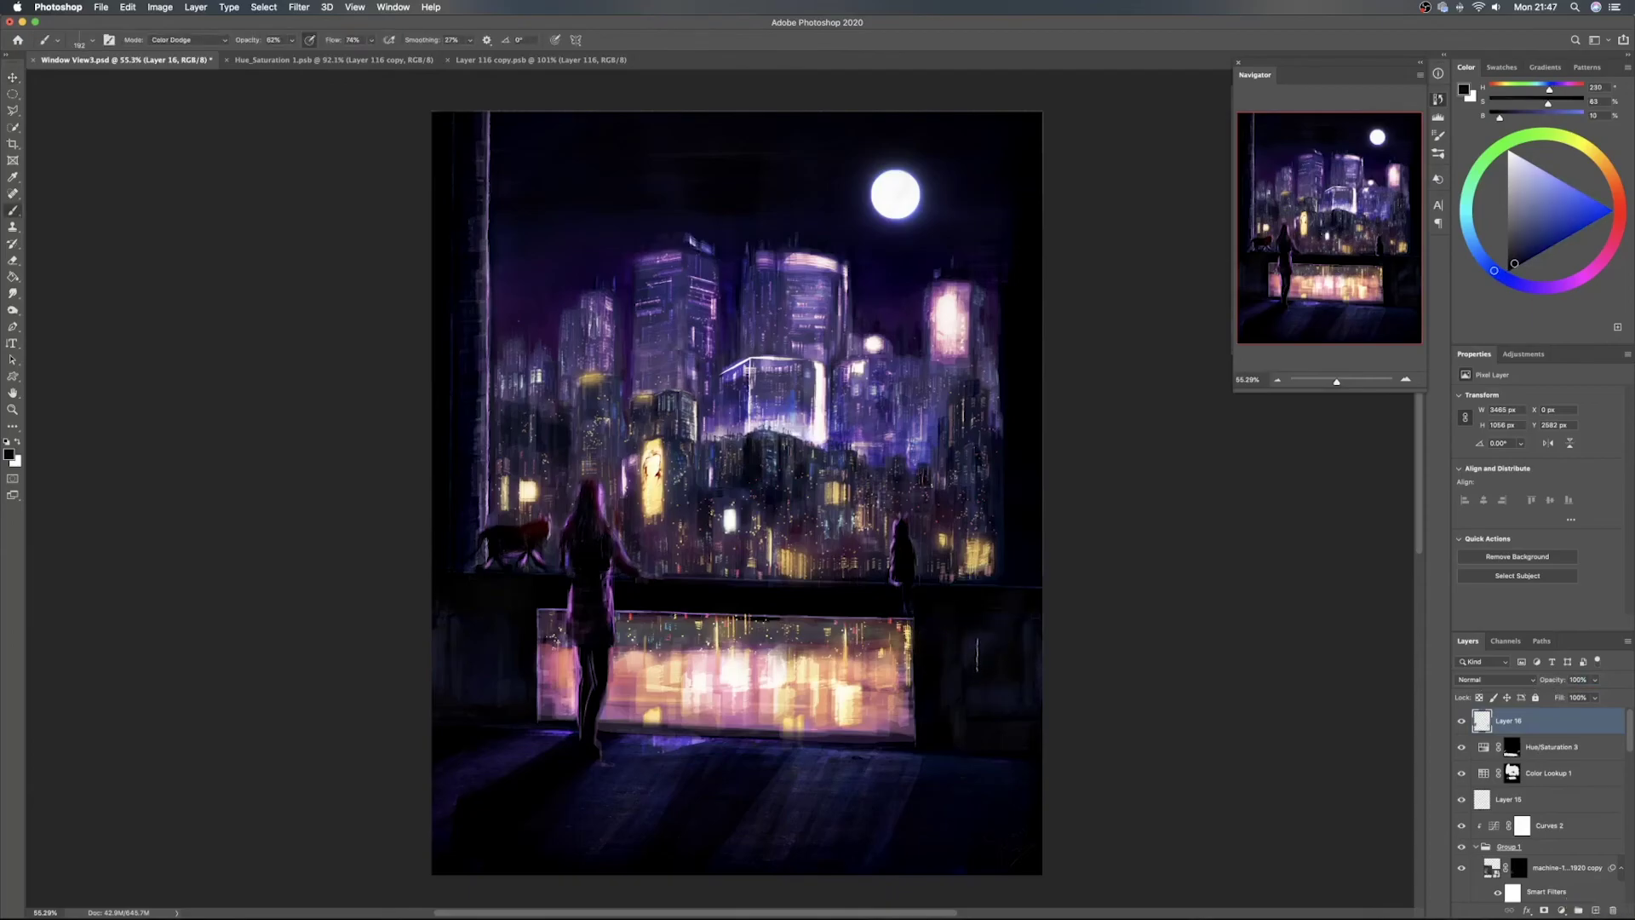
left_click(979, 659, "alt")
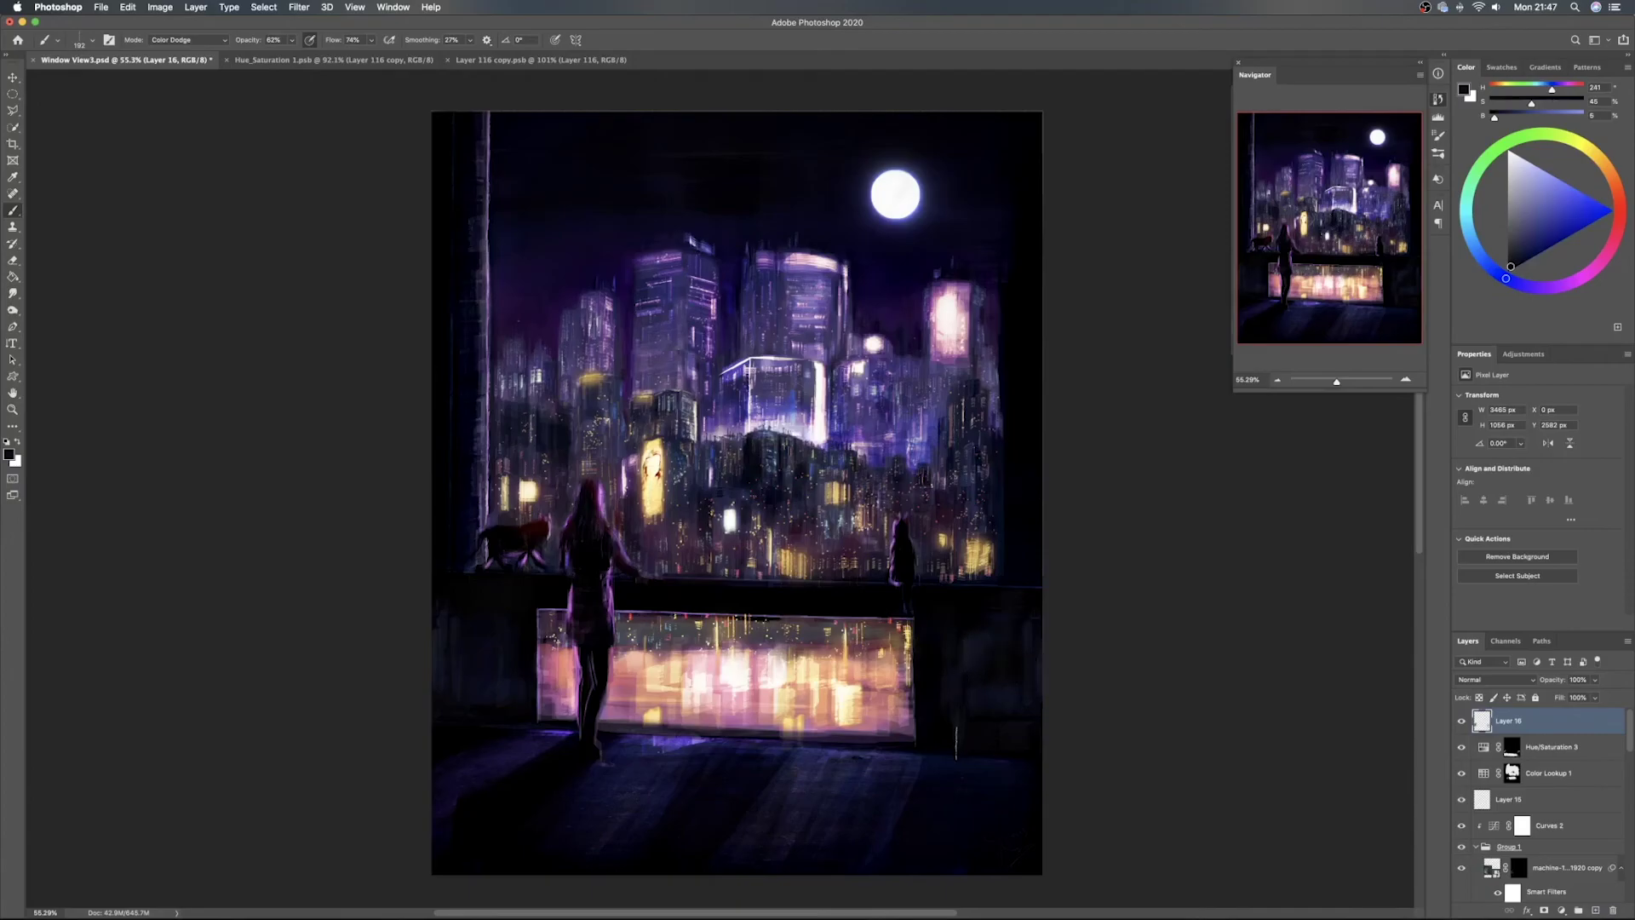
key("v")
key("super+s")
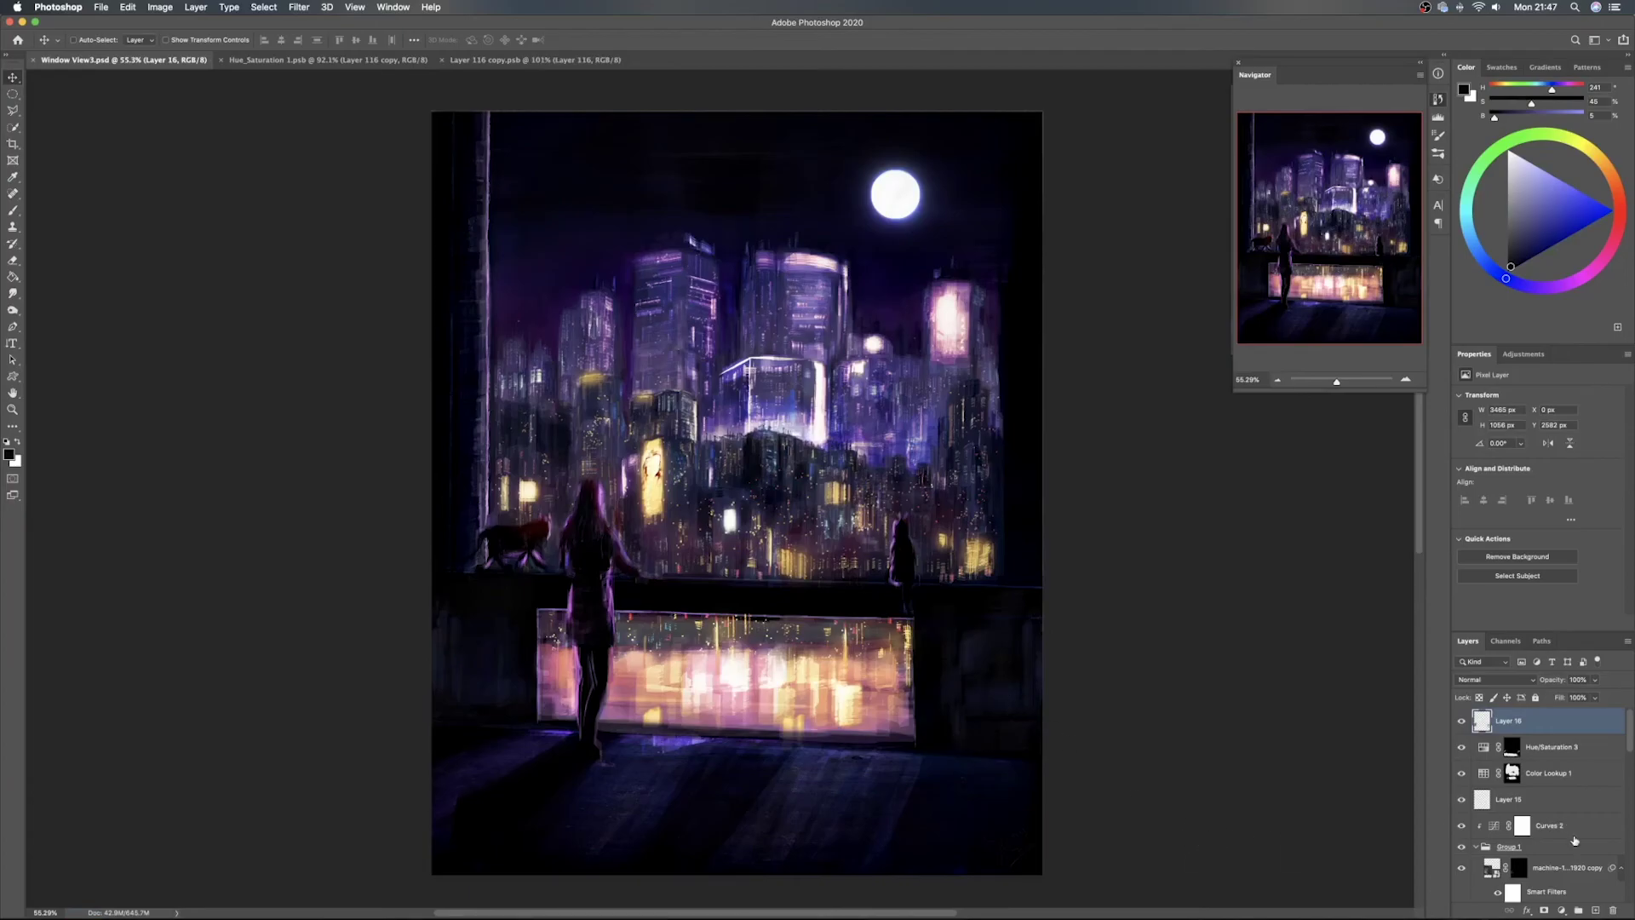
left_click(1591, 909)
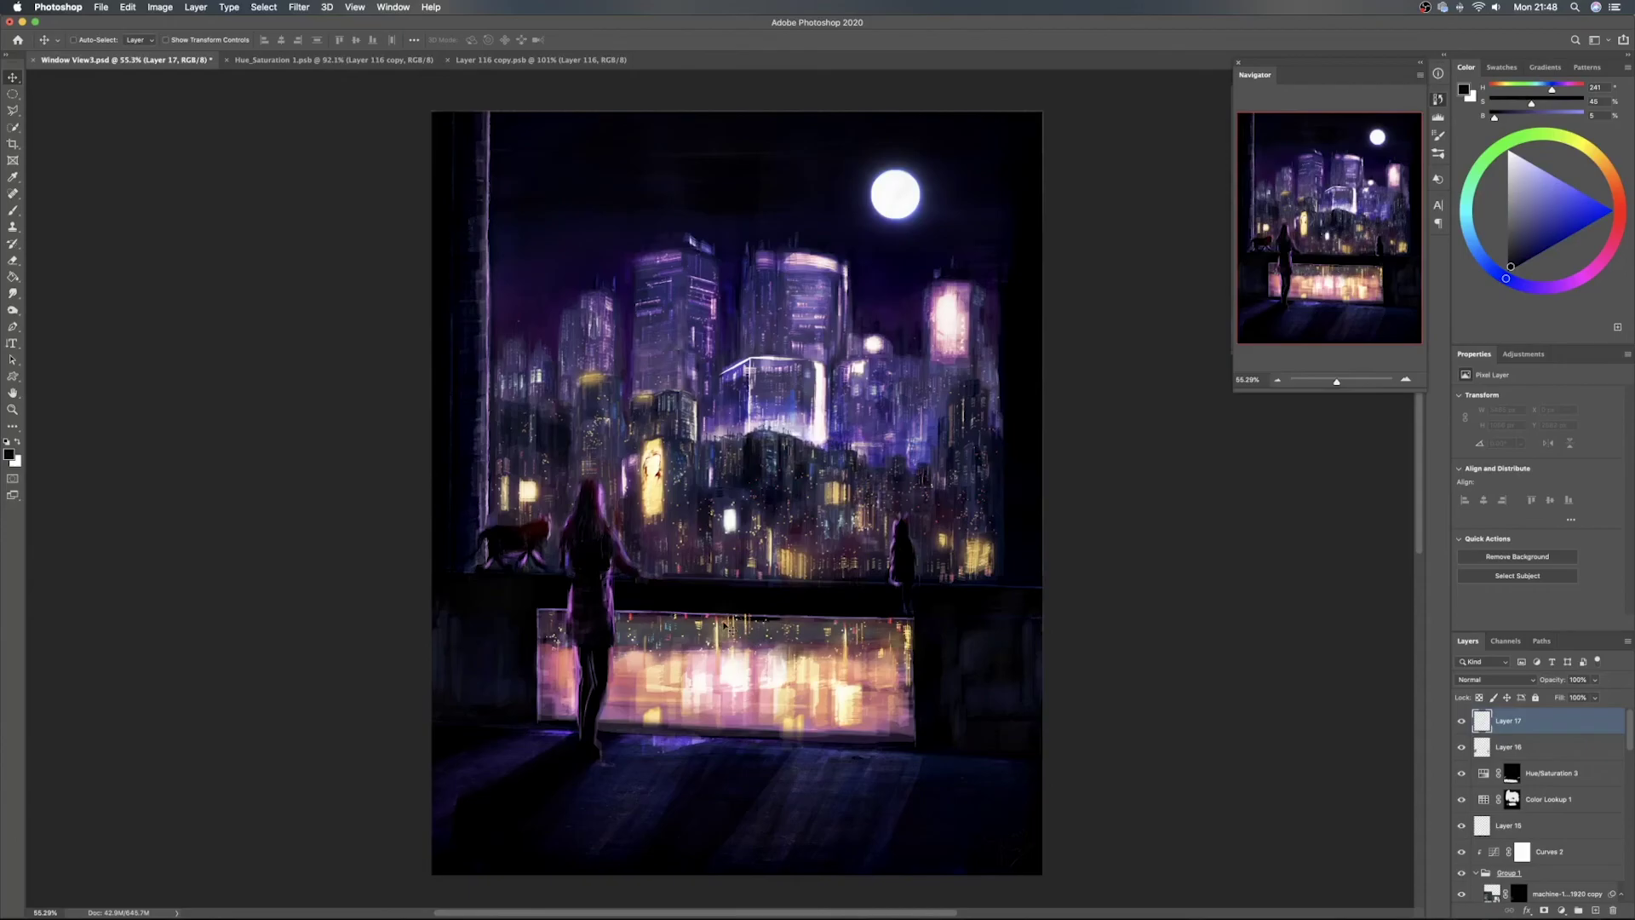
key("super+z")
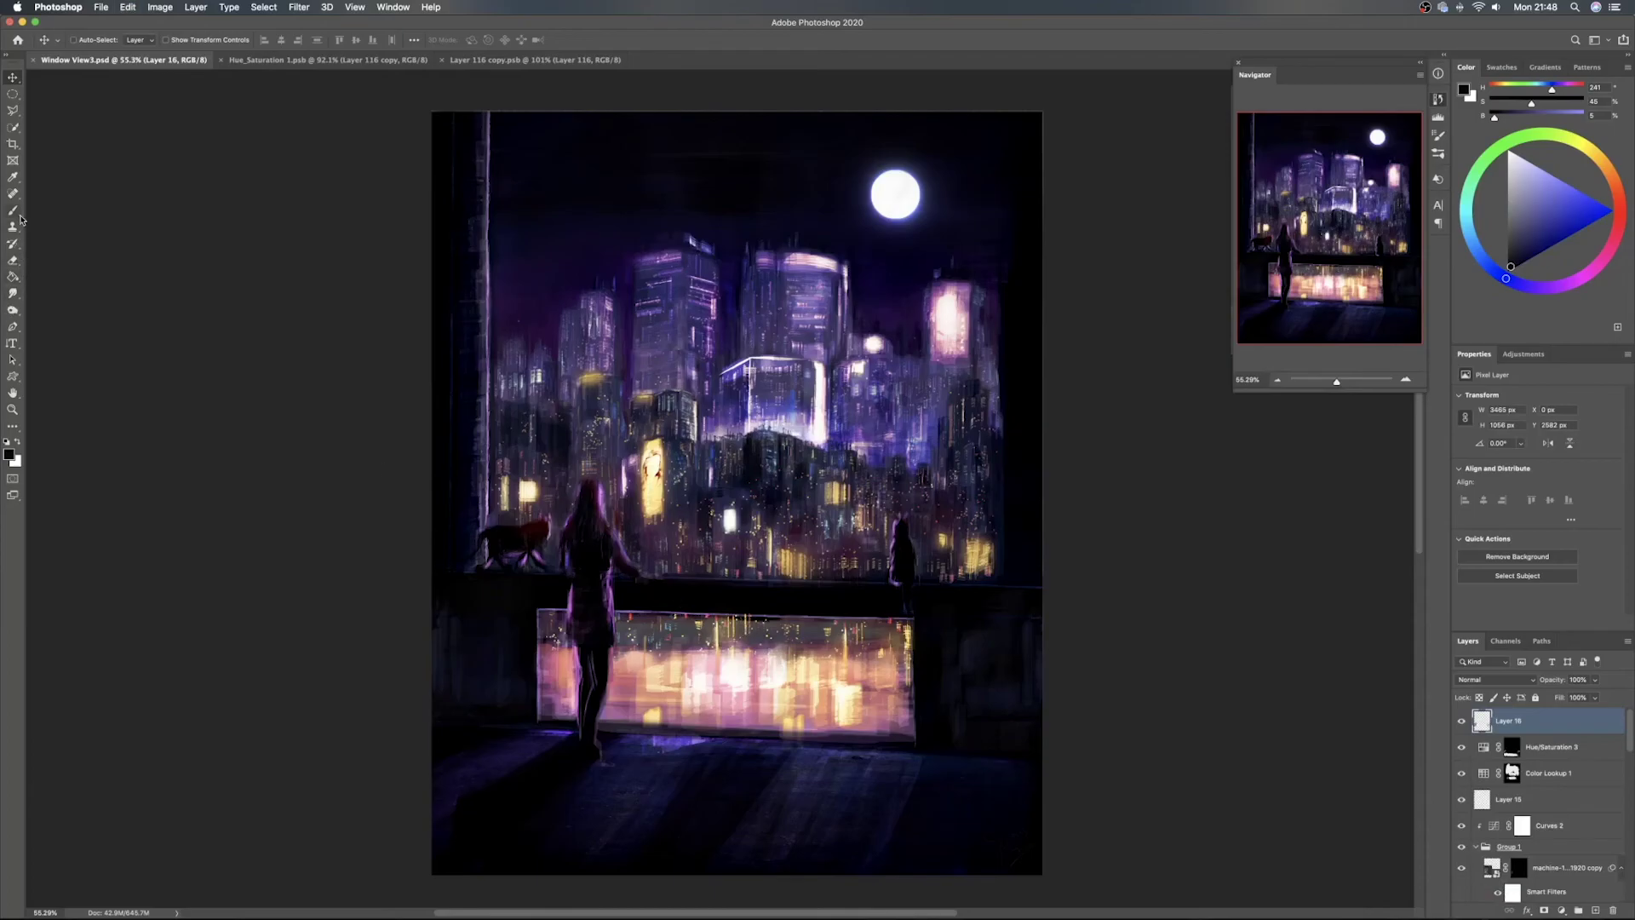
left_click(12, 343)
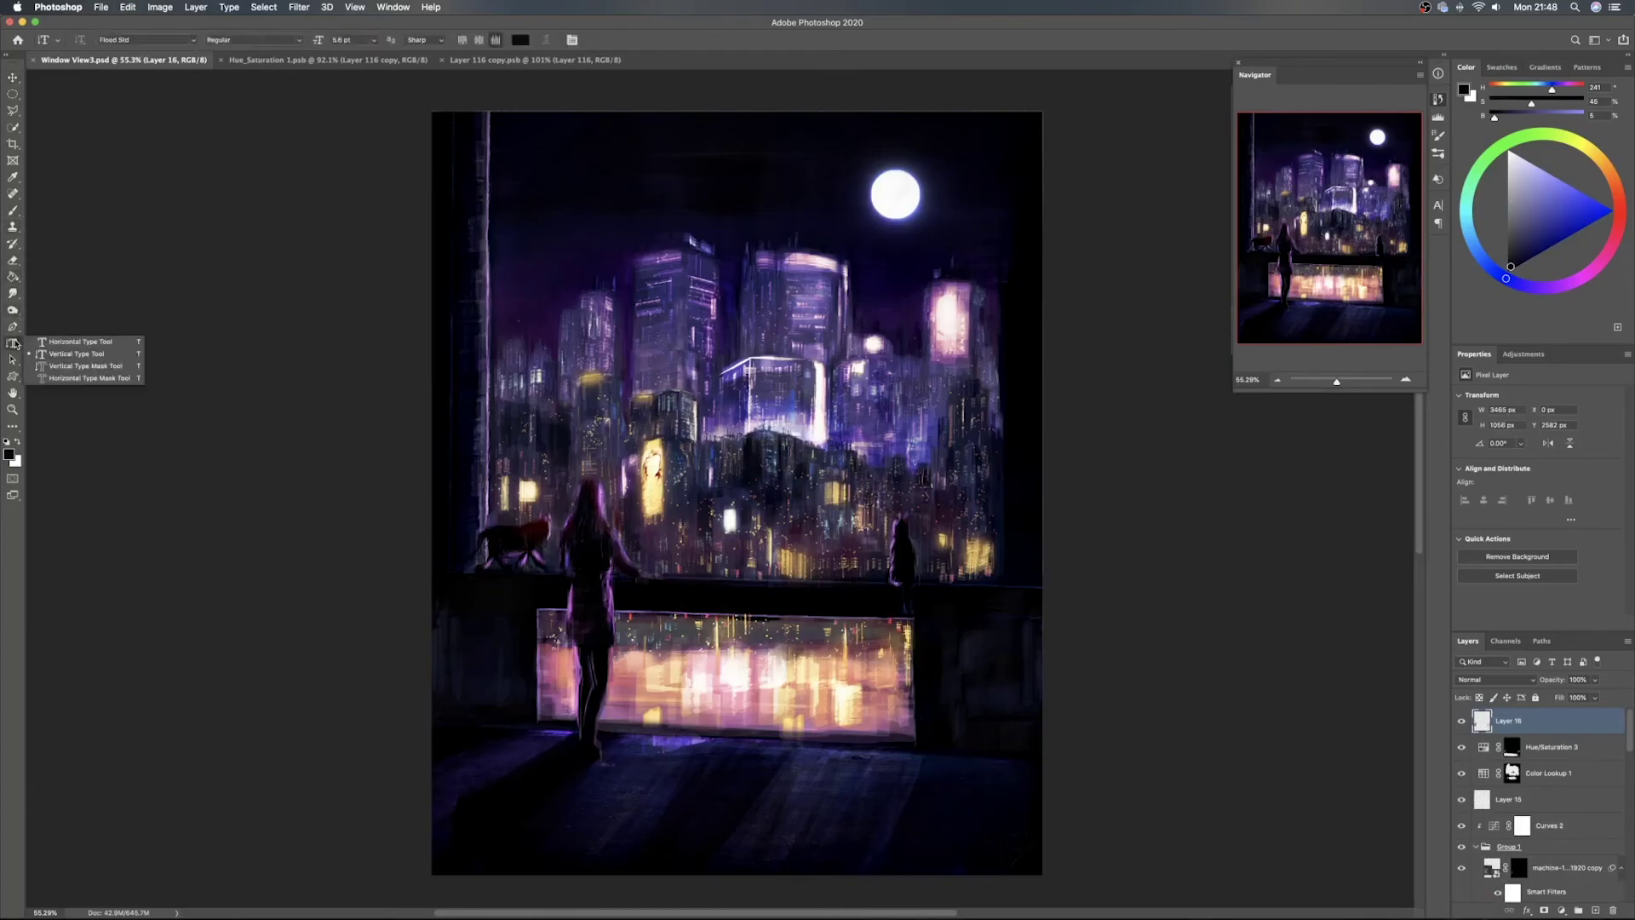
left_click(75, 345)
Choose the Pencil Sketcher brush and set the paint color to white
left_click(12, 210)
right_click(933, 622)
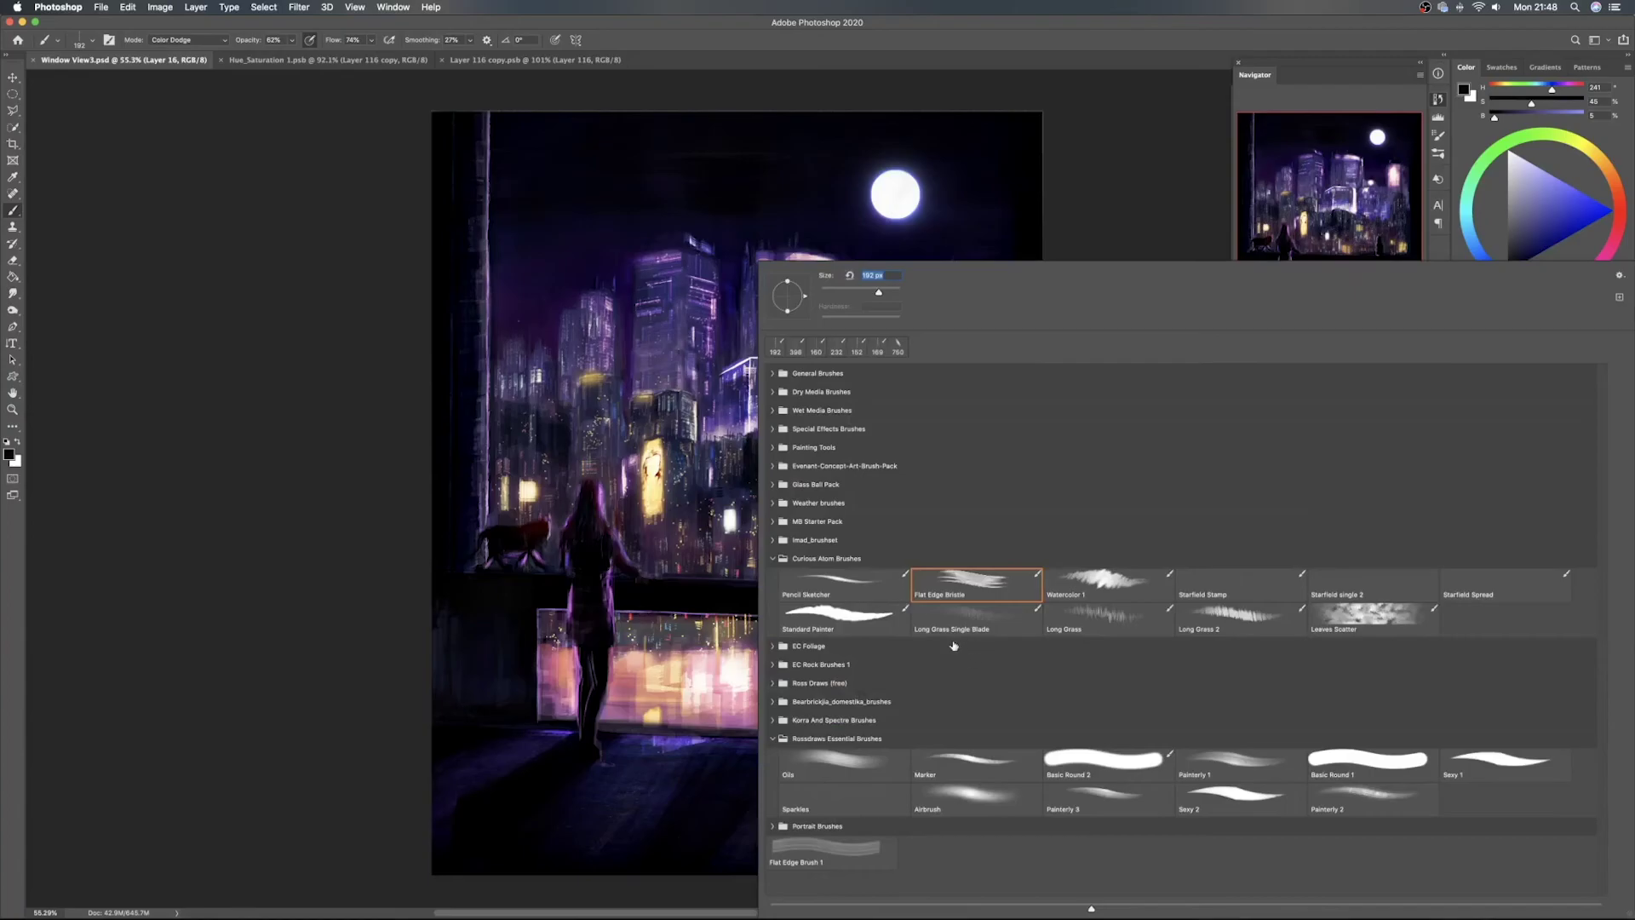
double_click(854, 586)
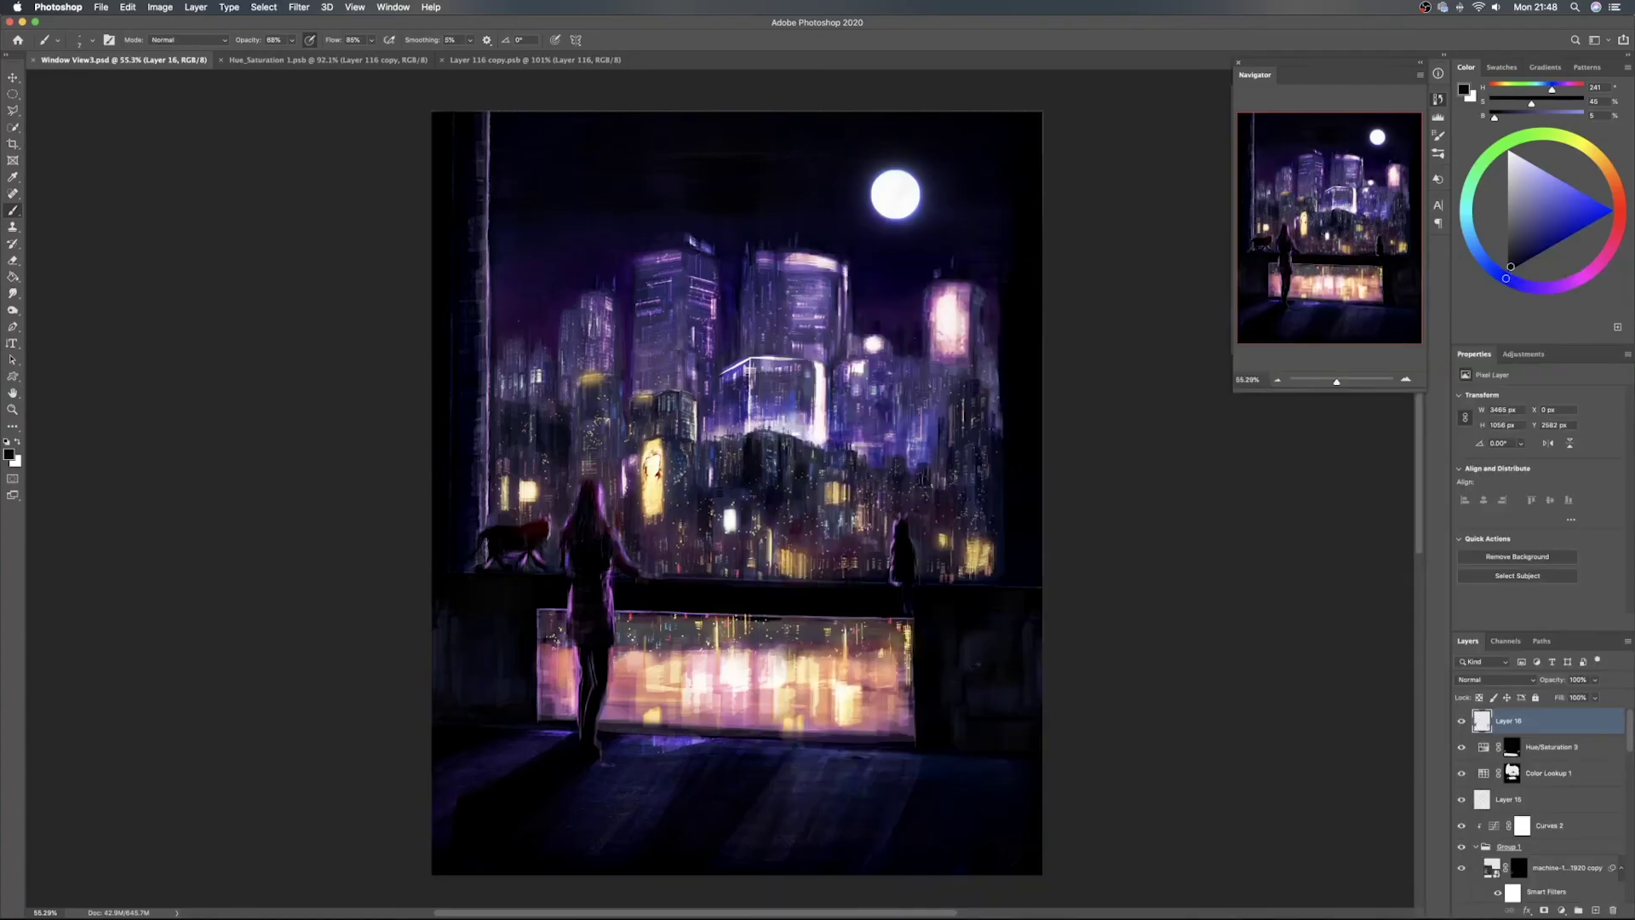
scroll(1021, 663, "up", 3)
scroll(979, 657, "up", 2)
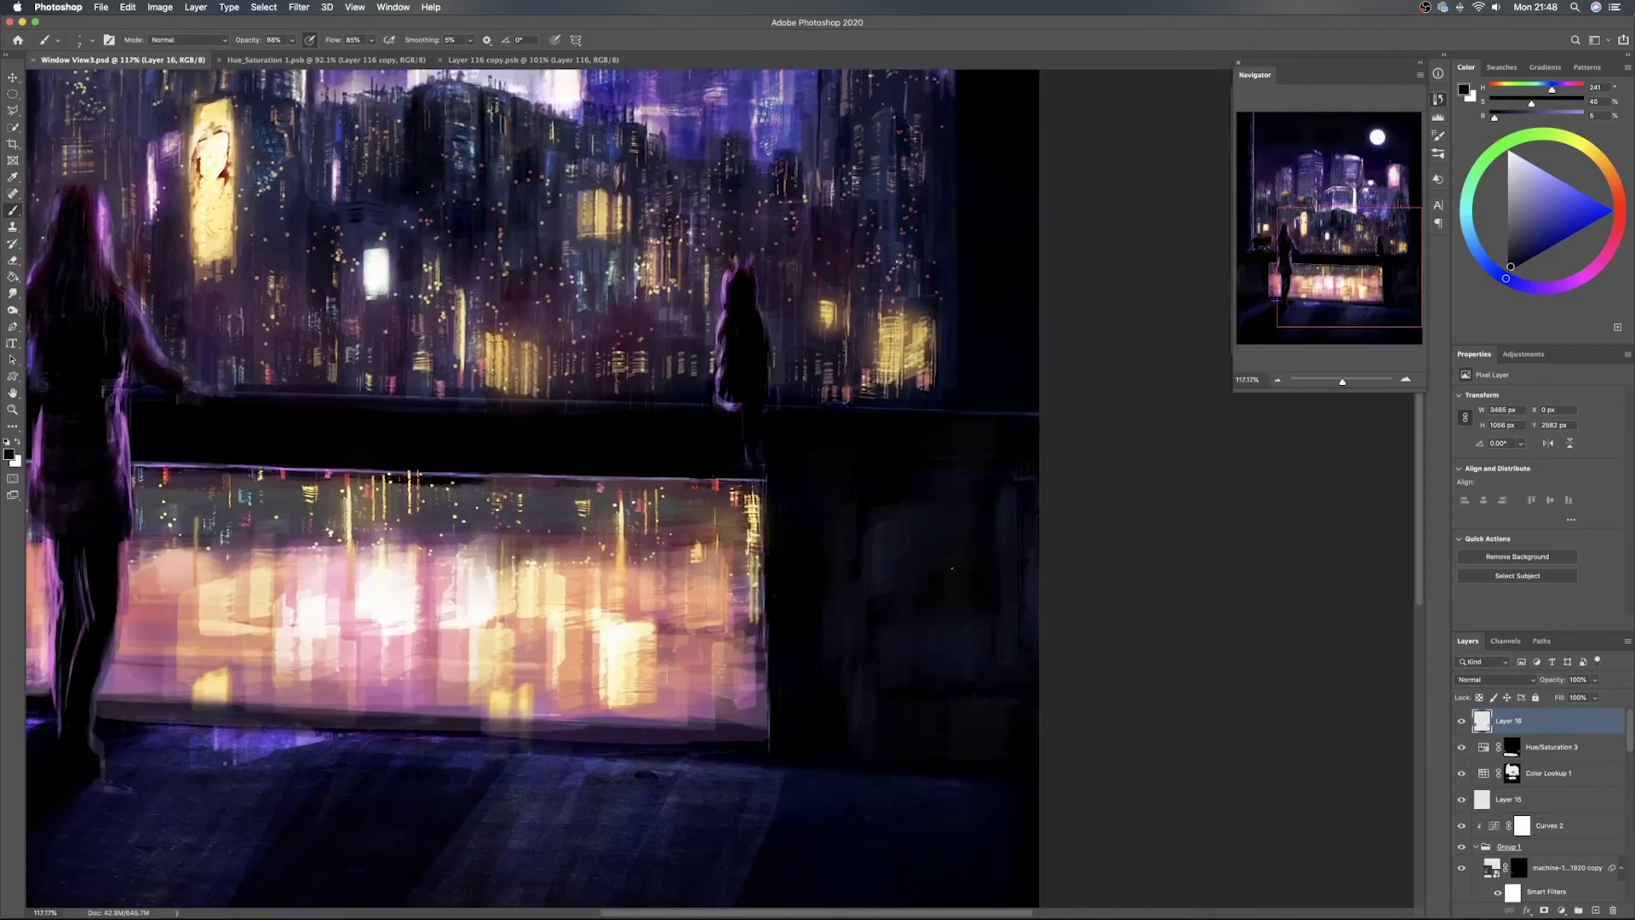
left_click_drag(1533, 171, 1486, 147)
Handwrite a white caption starting "There are so" across the dark floor below the reflection, saving the document along the way
left_click_drag(792, 492, 800, 503)
key("super+z")
left_click_drag(604, 652, 817, 531)
scroll(816, 532, "left", 5)
scroll(816, 531, "up", 2)
scroll(795, 543, "right", 5)
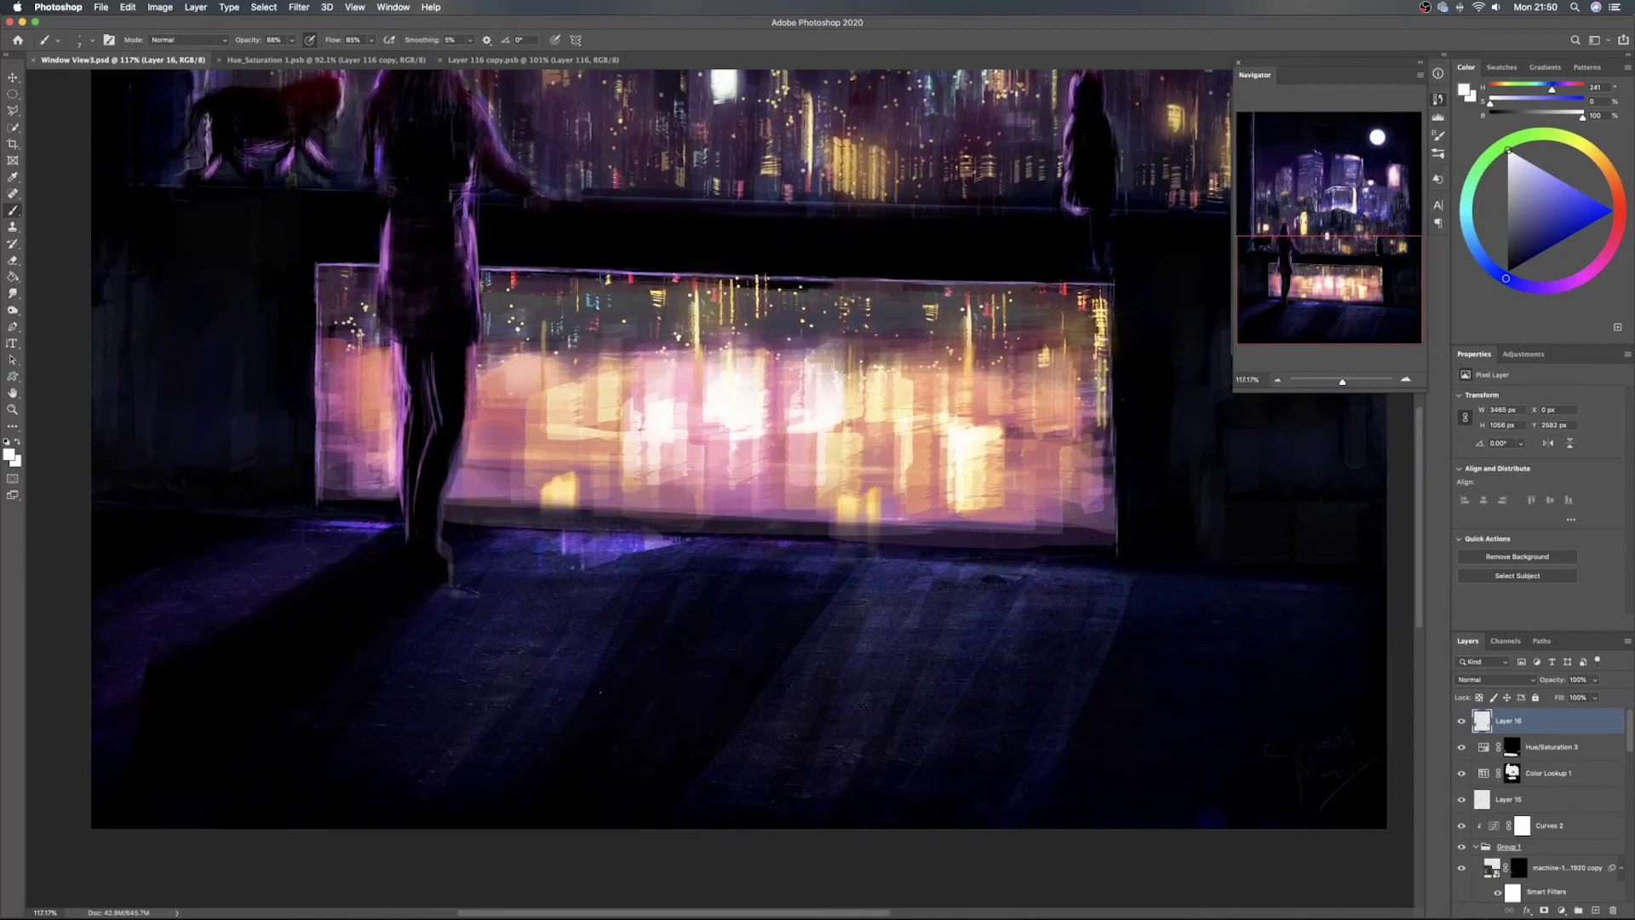
left_click(505, 737)
key("super+s")
left_click(523, 746)
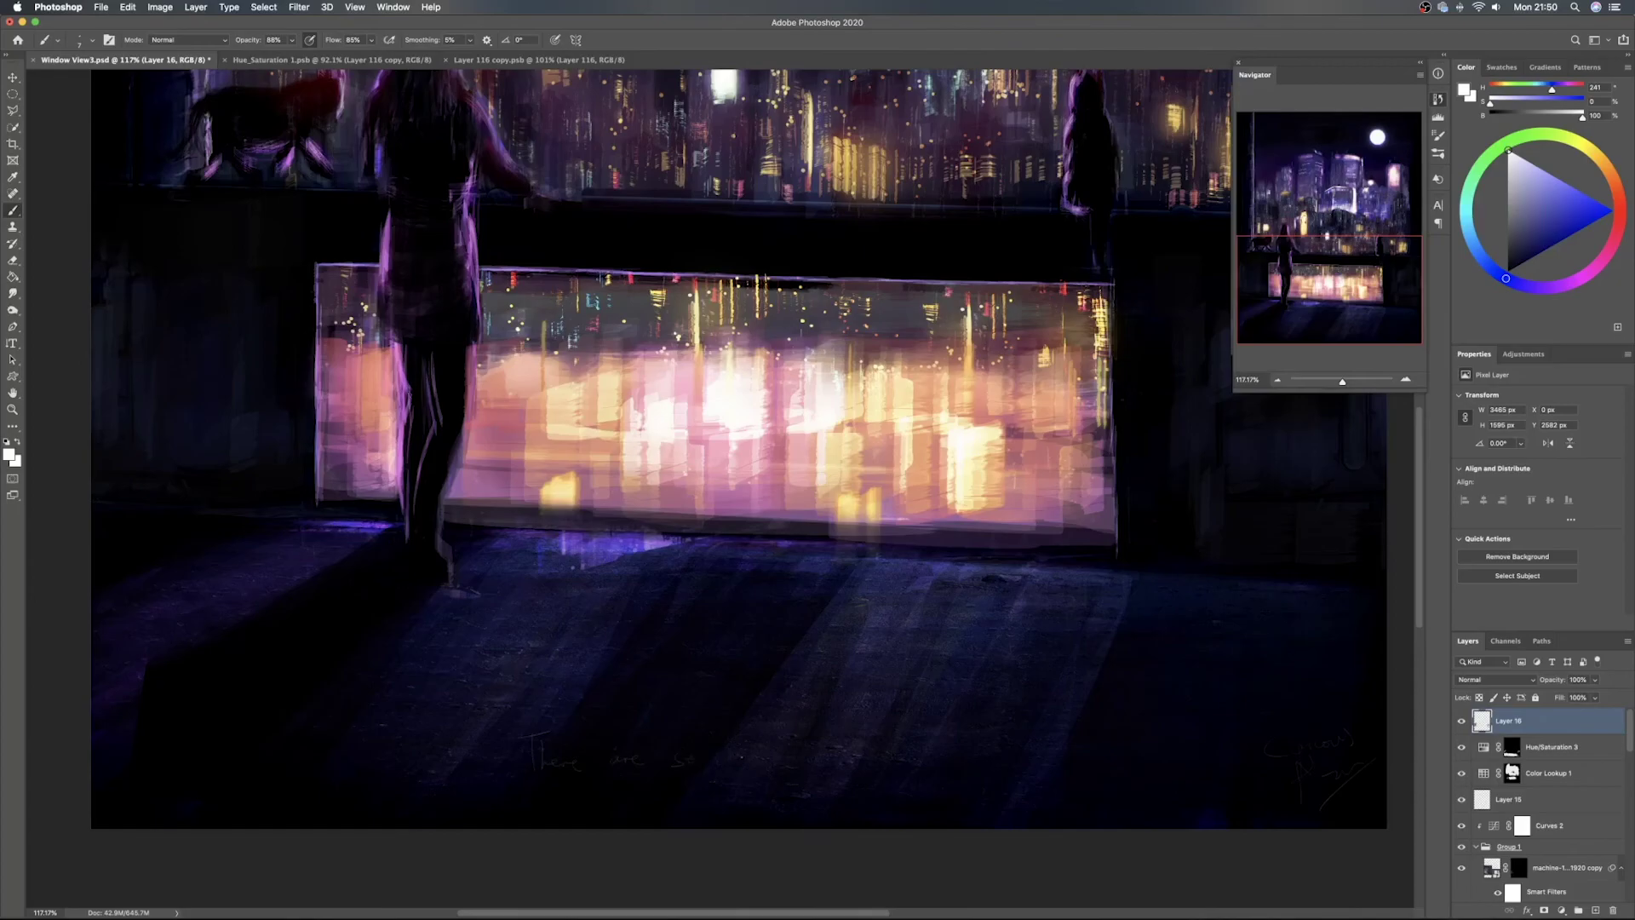
left_click_drag(777, 756, 760, 779)
left_click_drag(875, 739, 871, 758)
left_click_drag(606, 798, 622, 799)
left_click_drag(824, 789, 808, 807)
key("super+0")
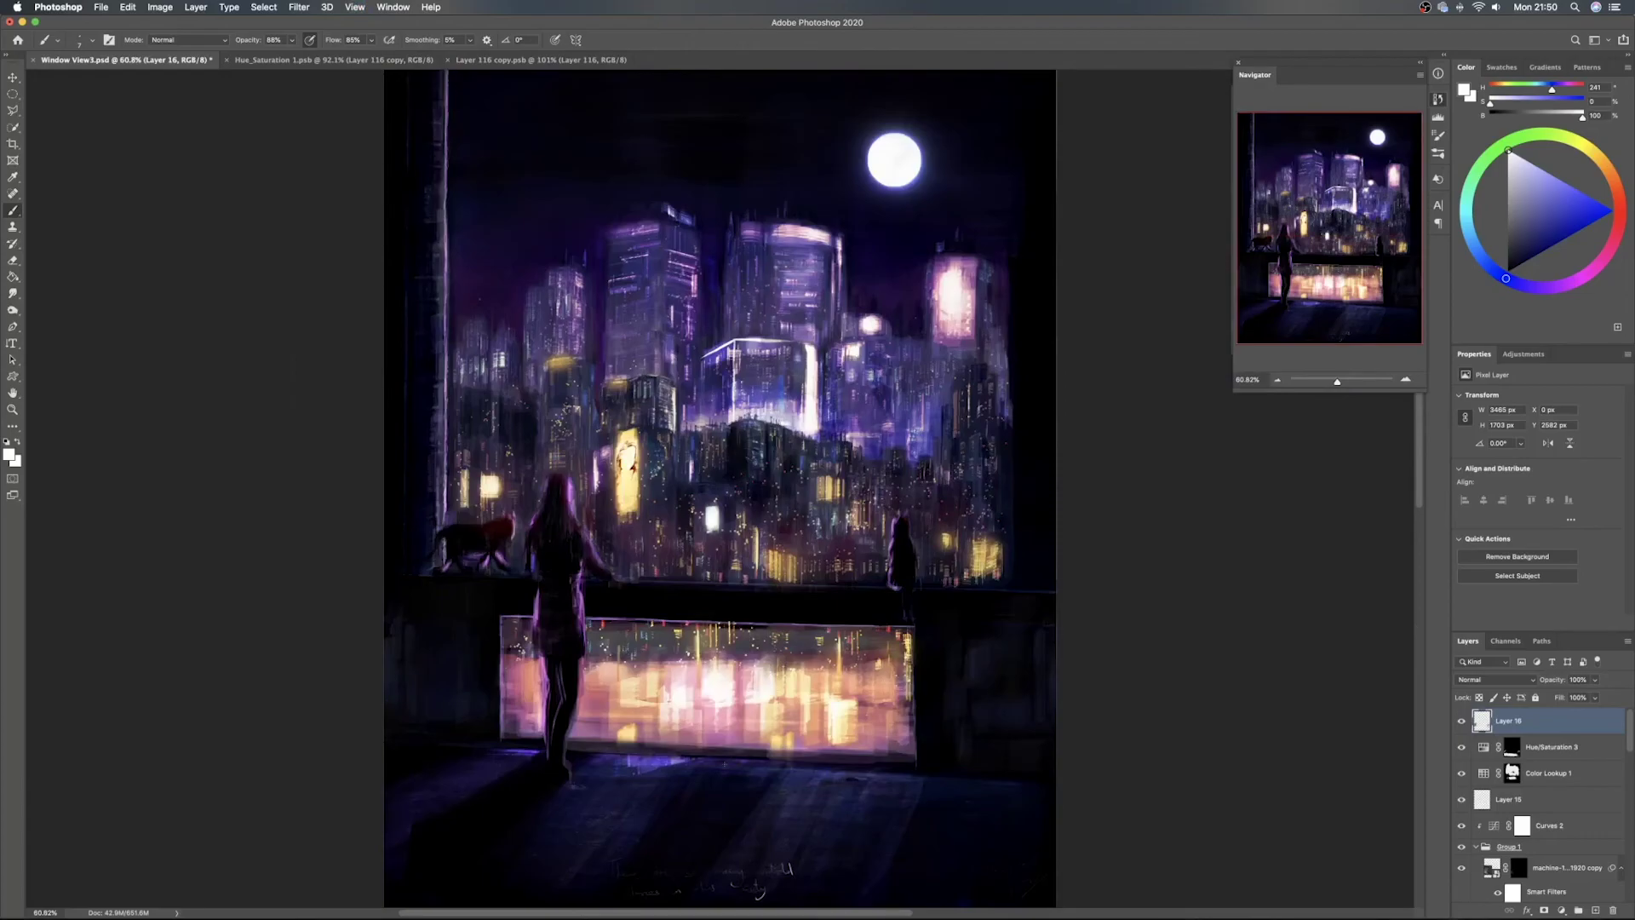
Undo clearing the wall paint layer, and undo the handwritten caption strokes on it
key("super+a")
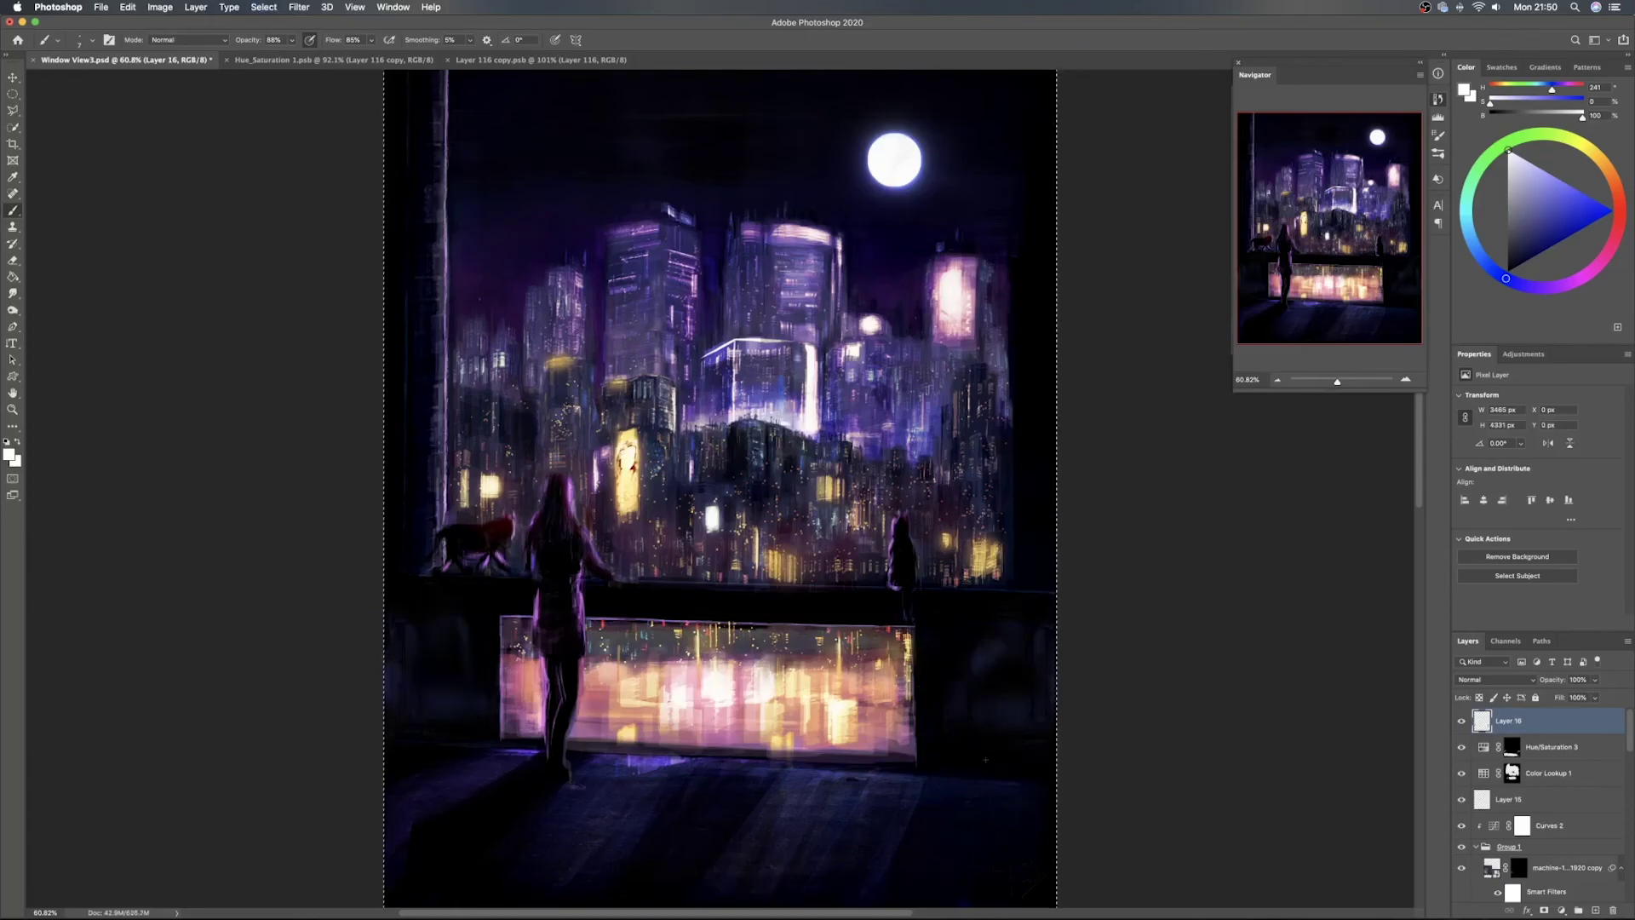
key("super+z")
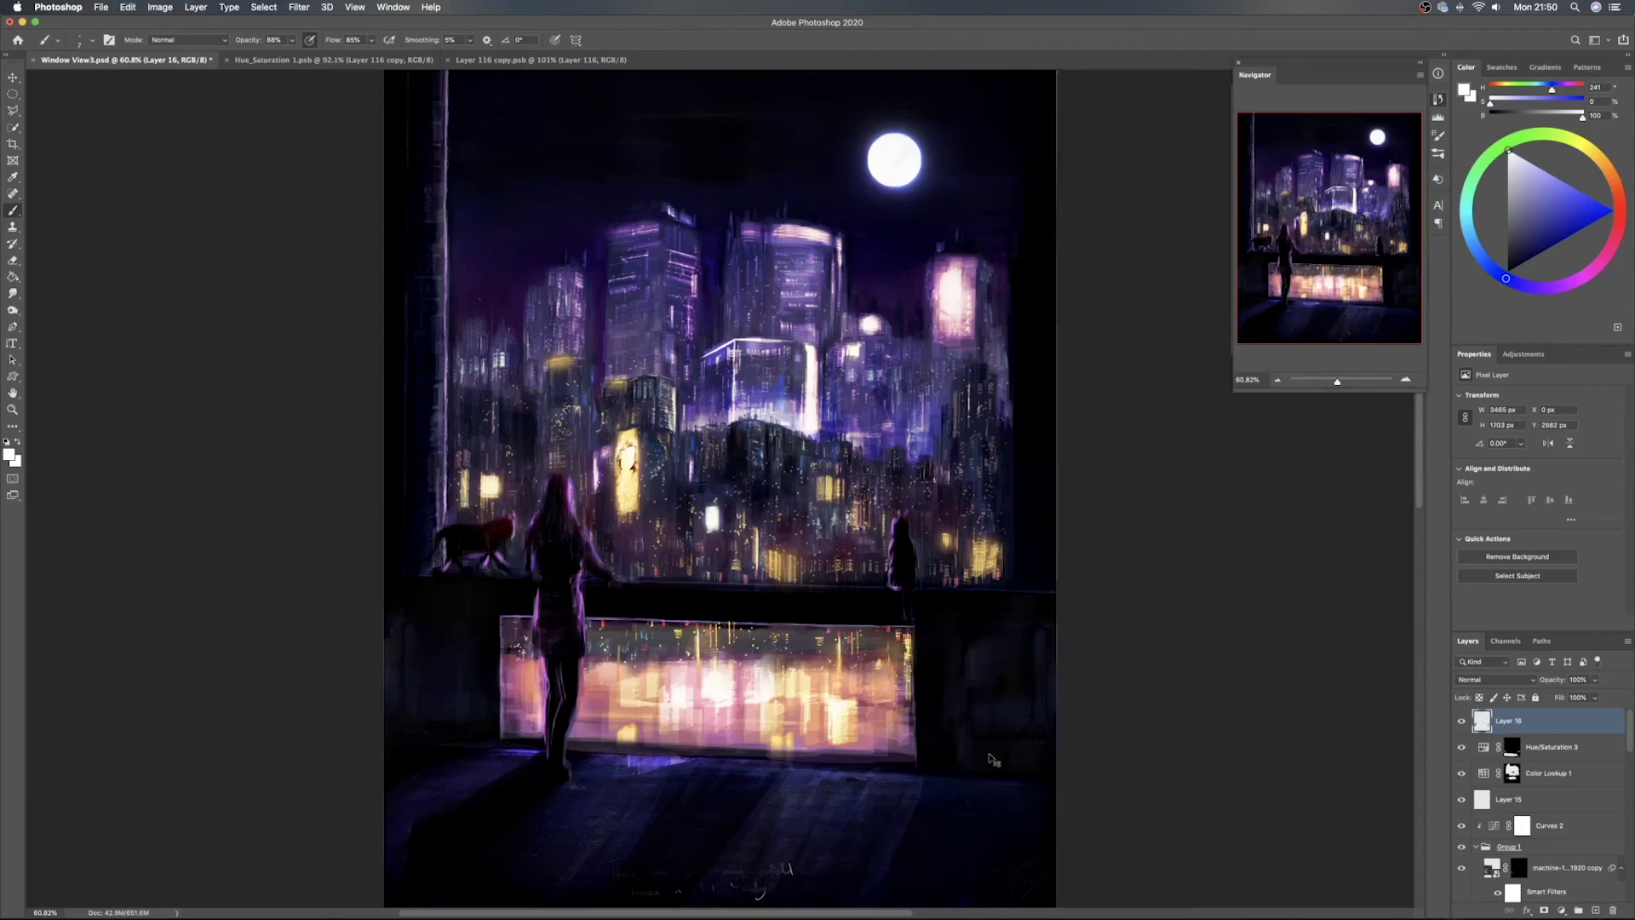
key("super+z")
key("super+z")
key("super+z")
key("super+z")
key("super+z")
key("super+z")
key("super+z")
key("super+z")
Add a new layer for the caption, undo a test stroke, and raise the brush opacity to 95%
left_click(1589, 911)
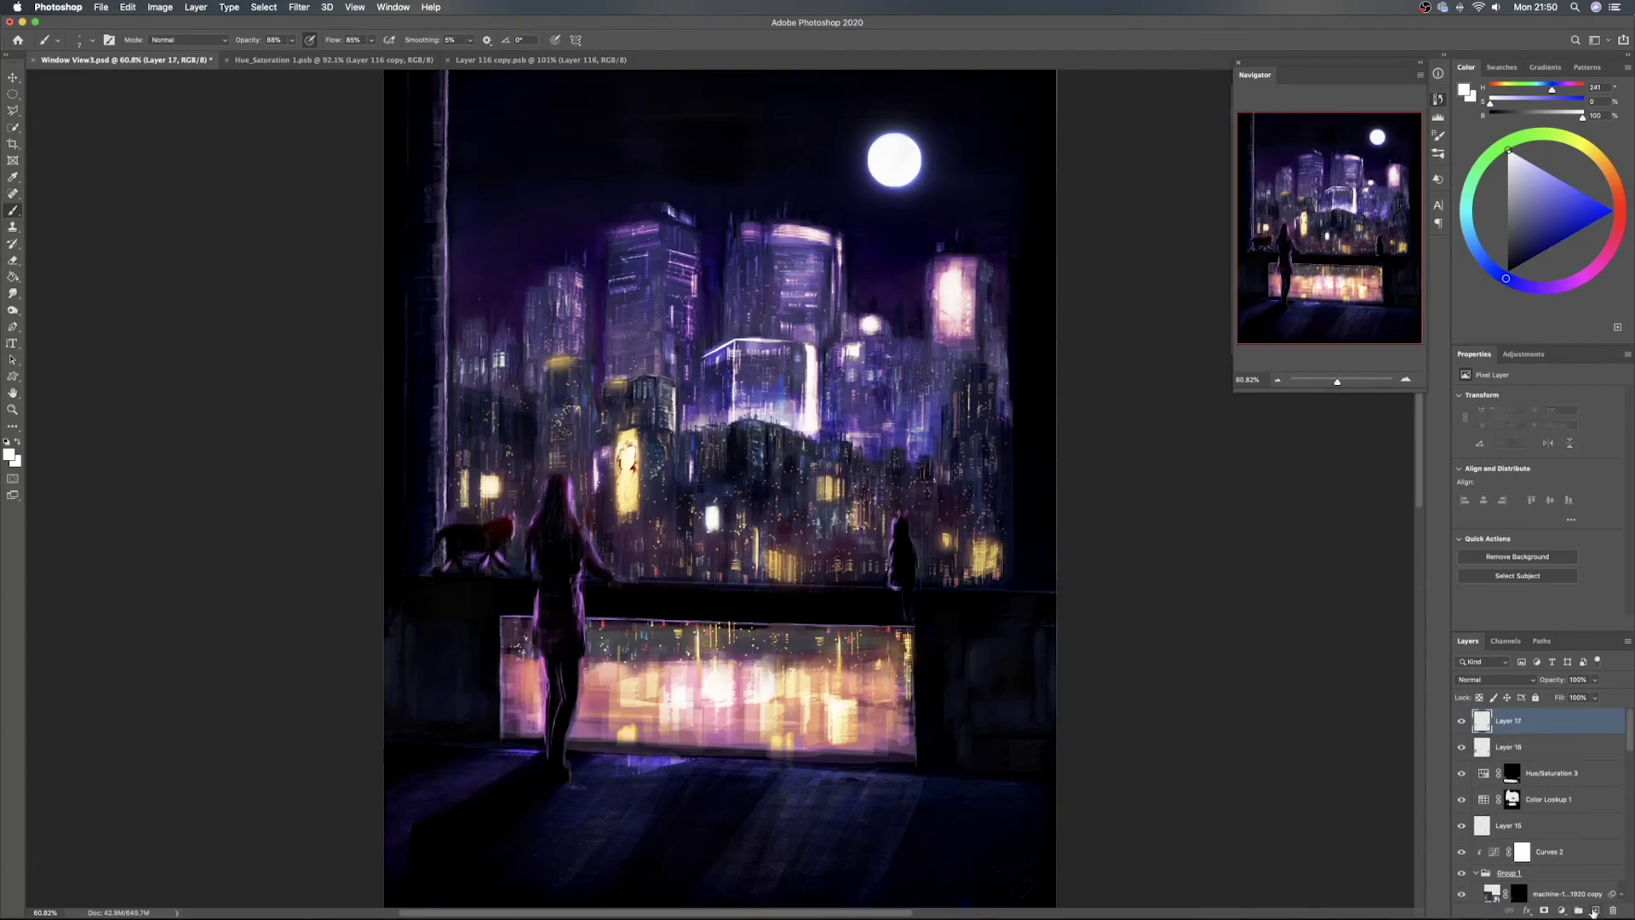
mouse_move(869, 732)
left_mouse_down()
mouse_move(1020, 540)
mouse_move(950, 634)
mouse_move(882, 631)
mouse_move(927, 630)
left_mouse_up()
key("r")
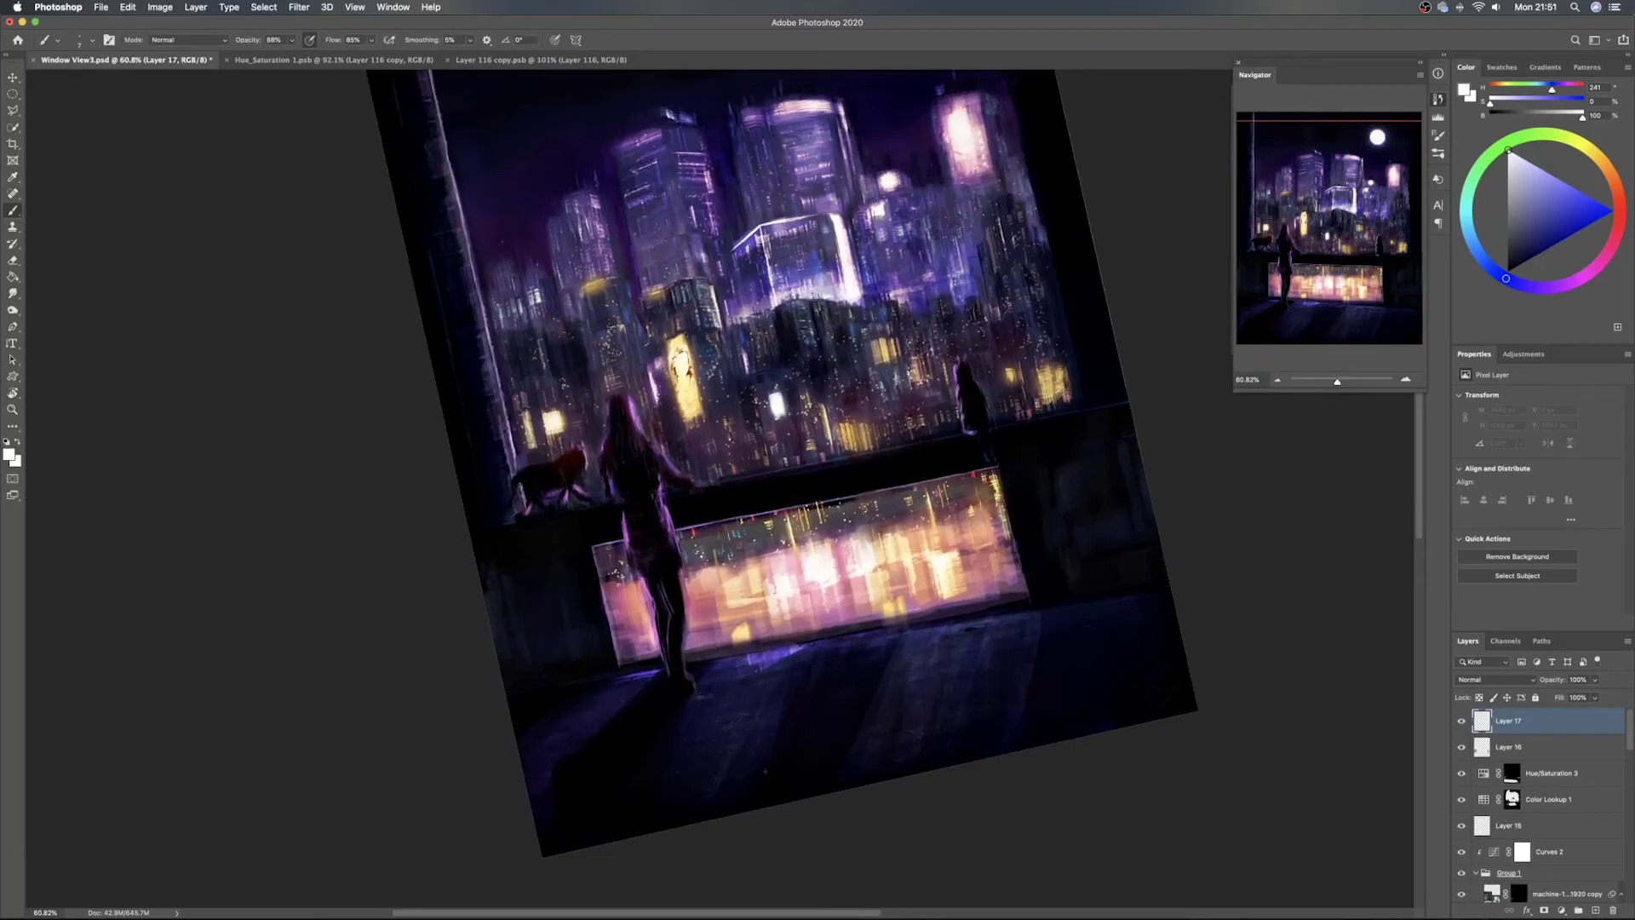
left_click_drag(767, 762, 773, 779)
key("super+z")
left_click_drag(252, 47, 341, 49)
Handwrite "There are so many untold stories in this city..." in white on the new layer, clearing the first attempt
mouse_move(790, 743)
left_mouse_down()
mouse_move(794, 768)
mouse_move(837, 754)
left_mouse_up()
left_click_drag(1036, 669, 1049, 680)
key("ctrl+a")
key("Delete")
key("ctrl+d")
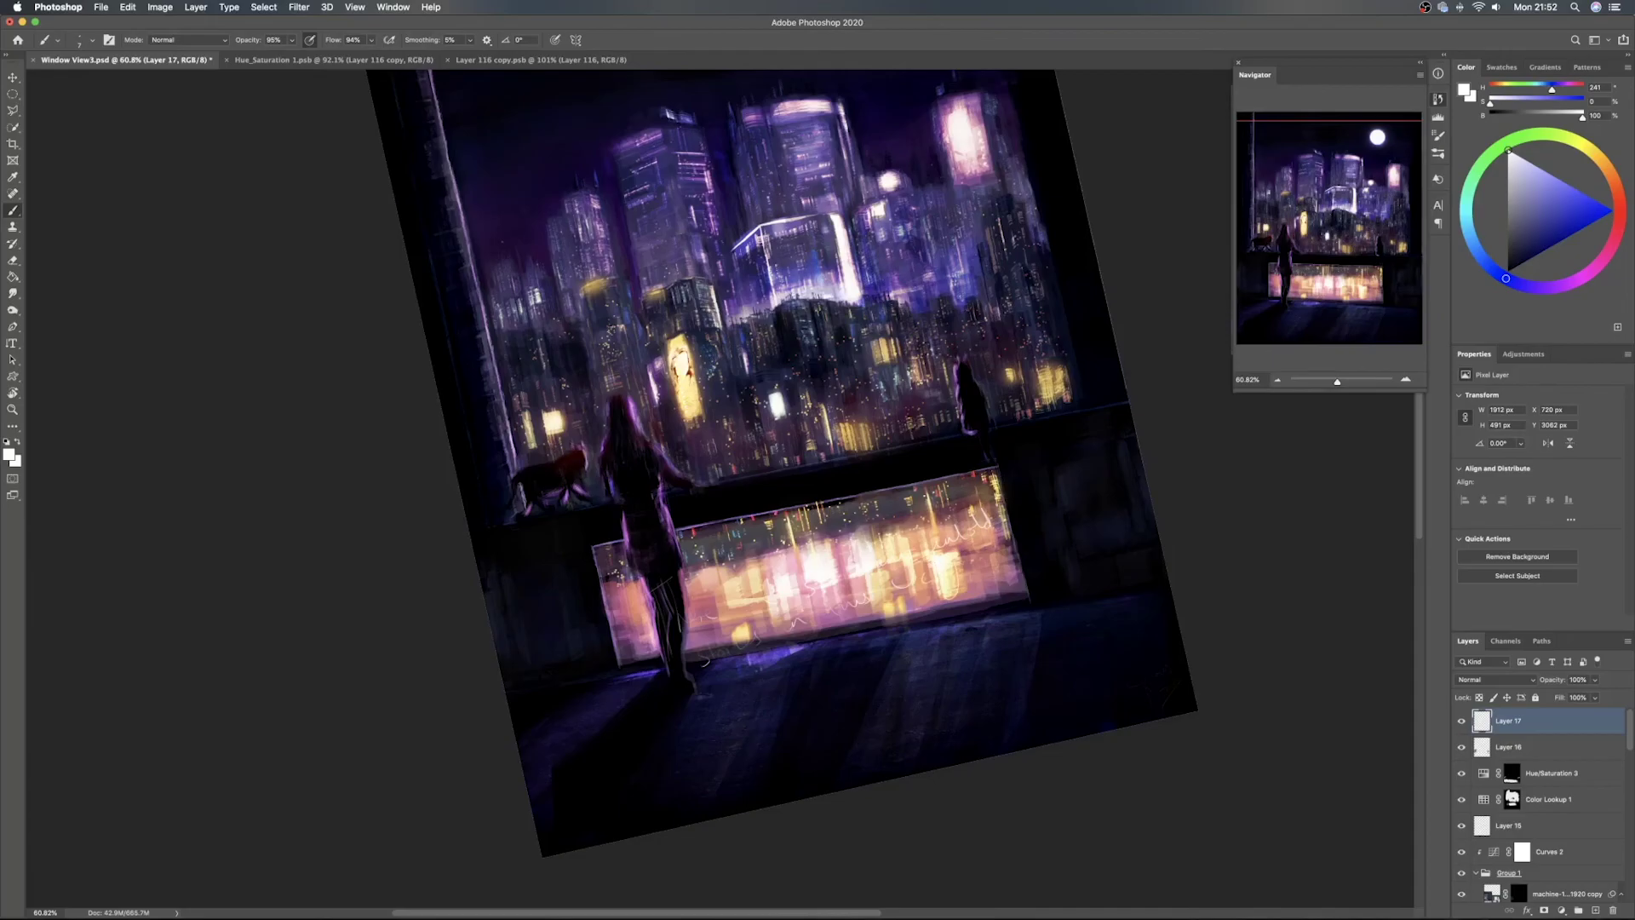
Scale the handwritten caption to 43.8%, place it on the floor below the reflection, and reset the canvas rotation
key("ctrl+t")
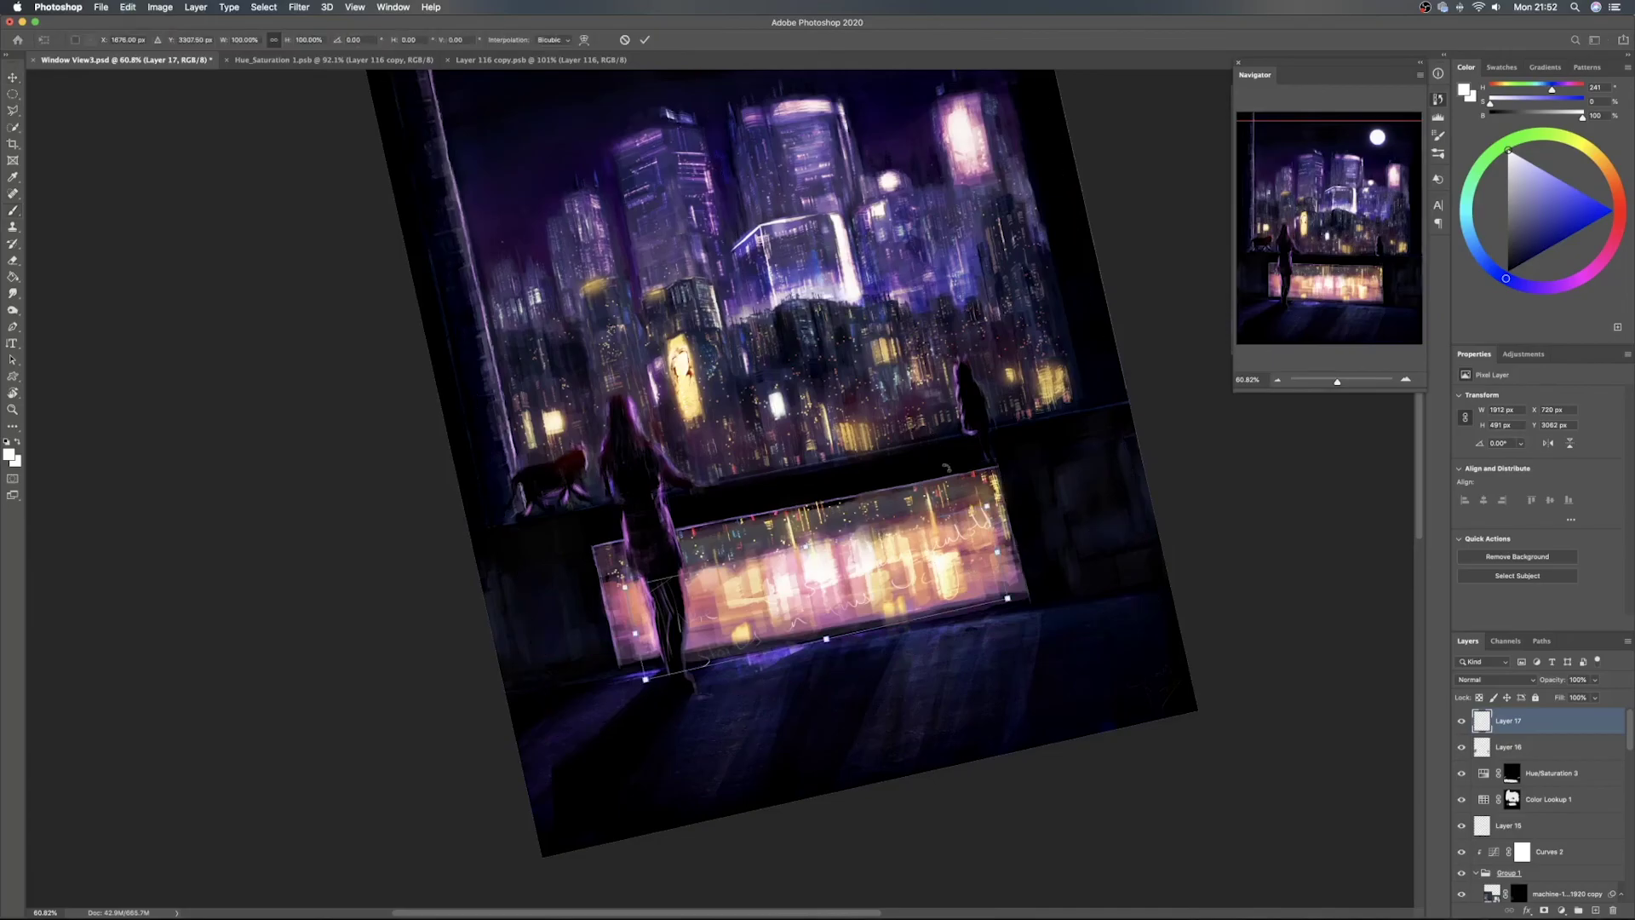
left_click_drag(988, 508, 902, 739)
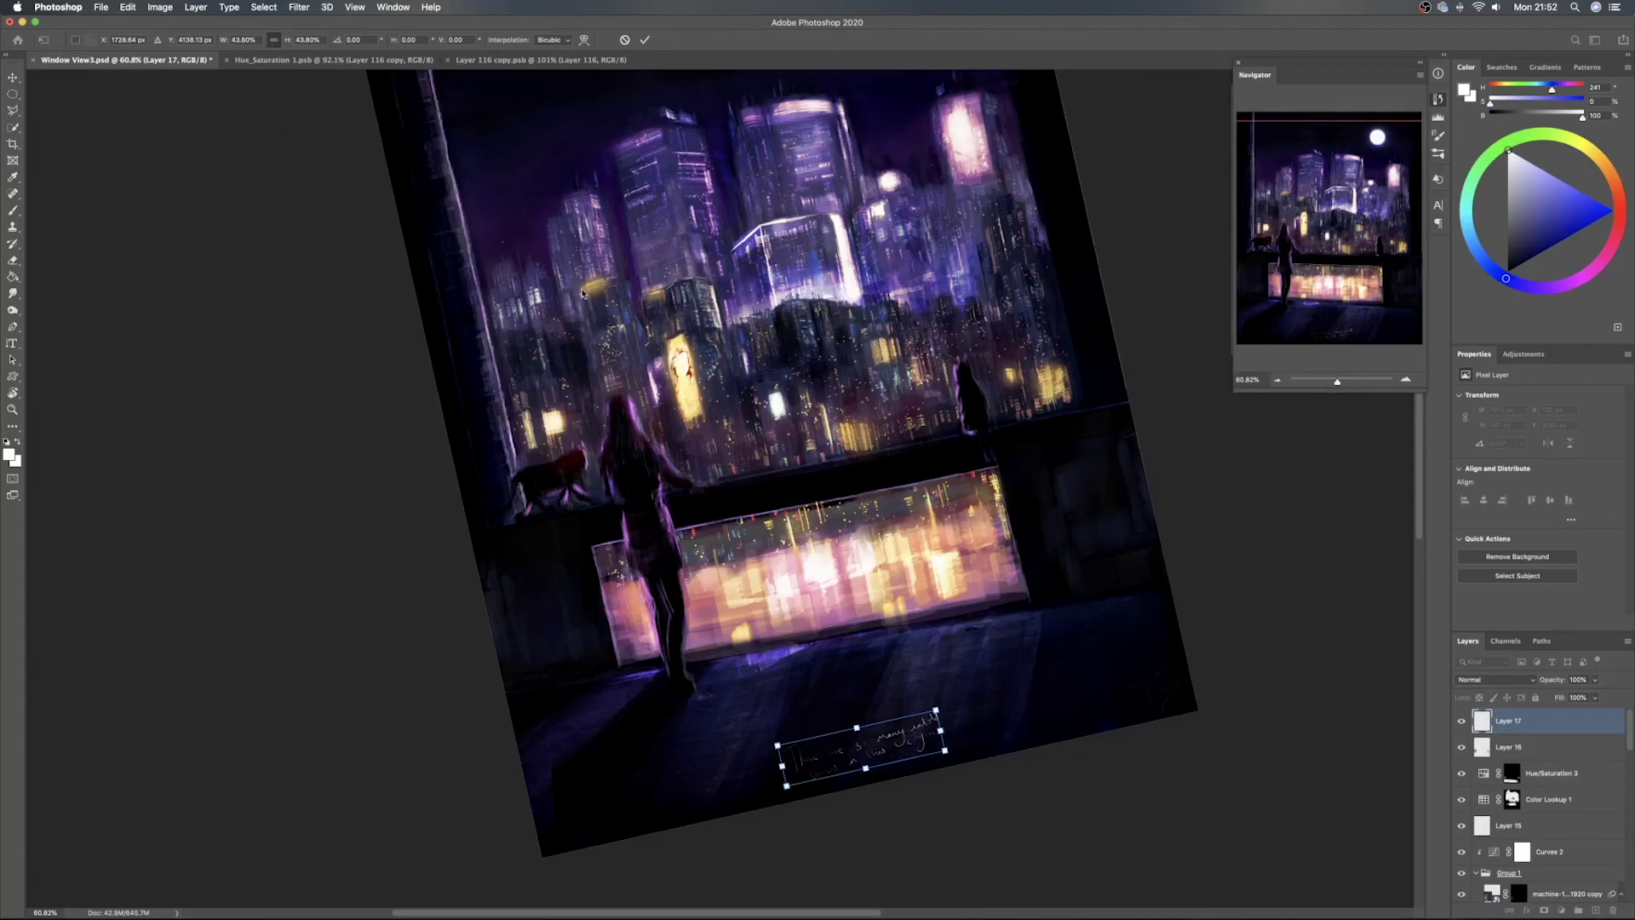
left_click(644, 40)
key("r")
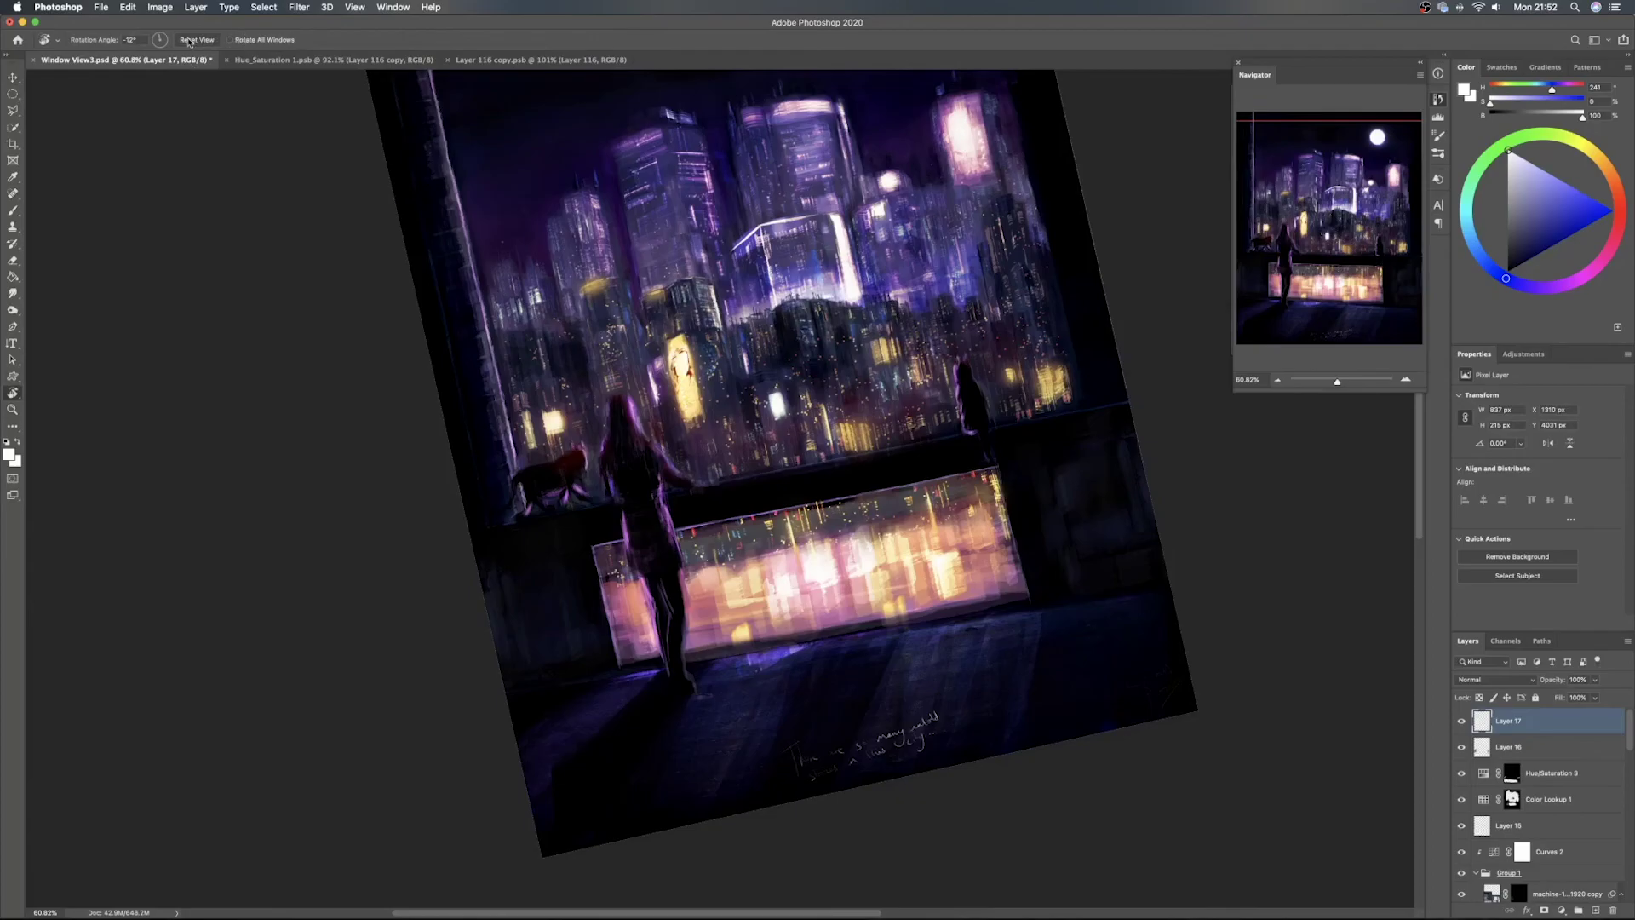
left_click(189, 41)
Free-transform the caption to fine-tune its placement near the middle of the floor
key("v")
scroll(828, 698, "down", 2)
left_click_drag(868, 651, 773, 713)
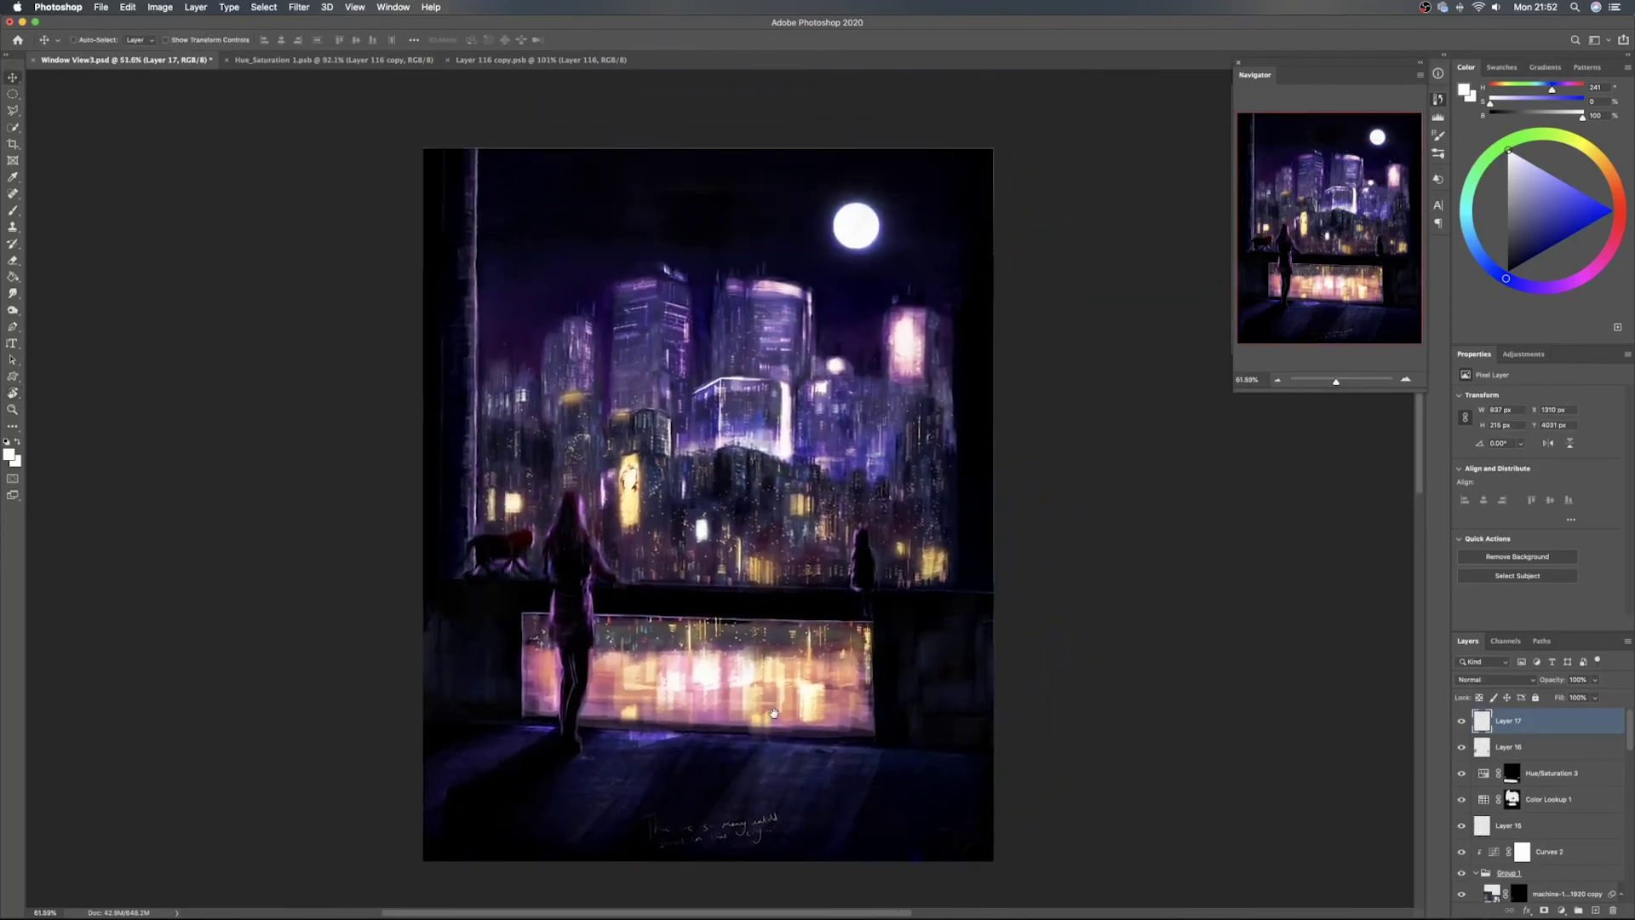
key("ctrl+t")
left_click_drag(810, 818, 756, 841)
key("Return")
Add a Stroke effect to the caption layer with the color ffffff
double_click(1575, 724)
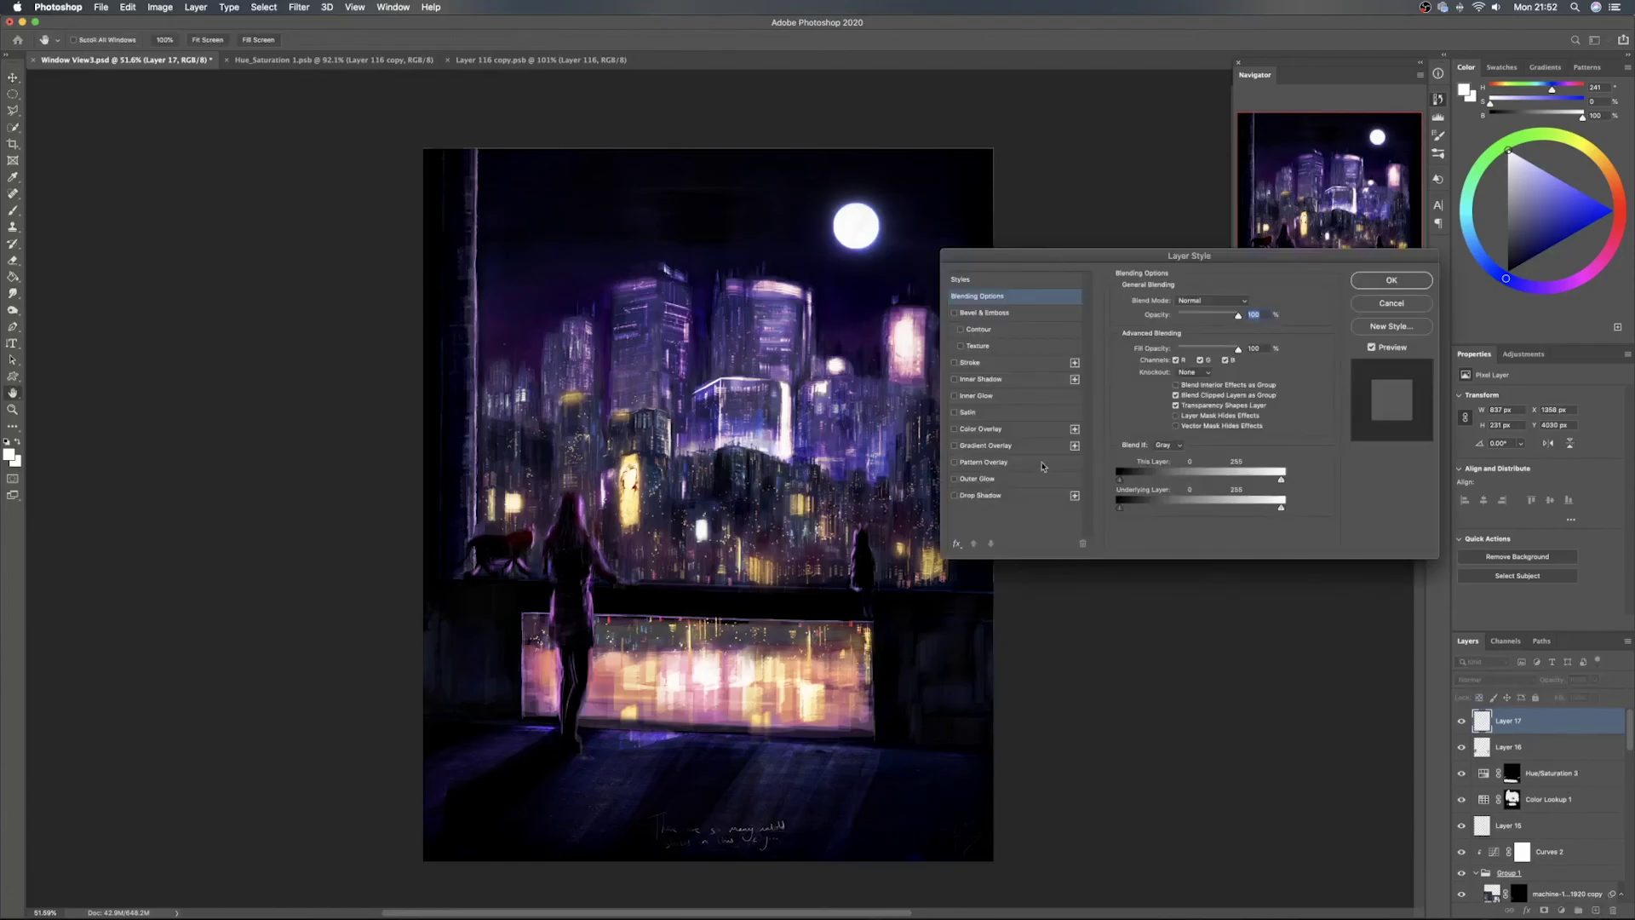
left_click(968, 364)
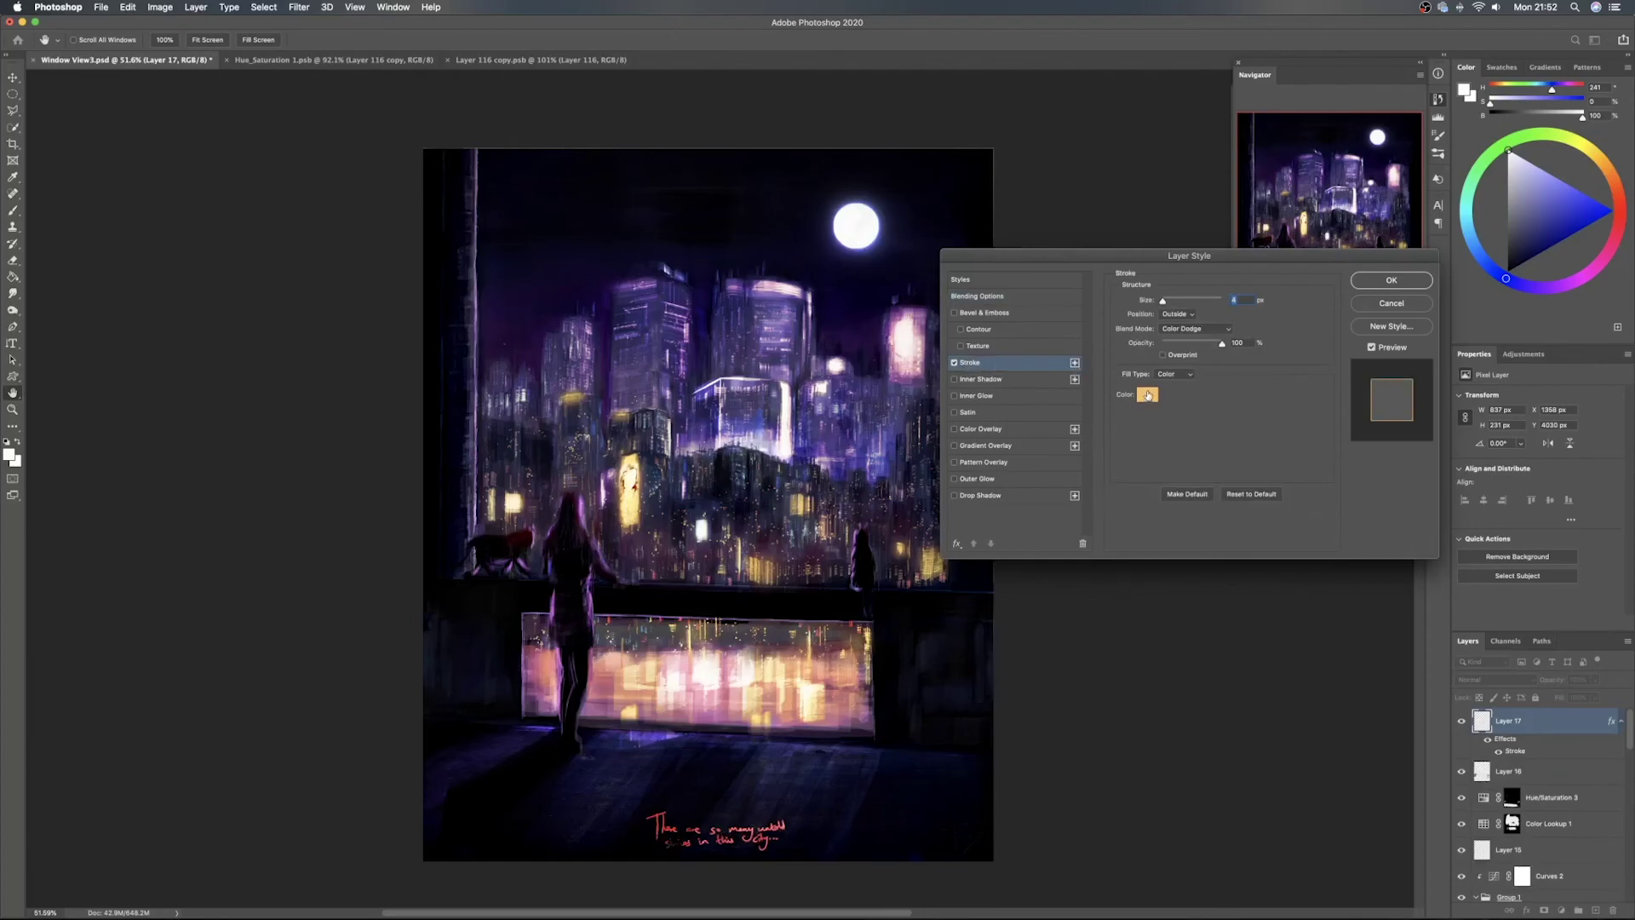
left_click(1146, 395)
left_click(1198, 391)
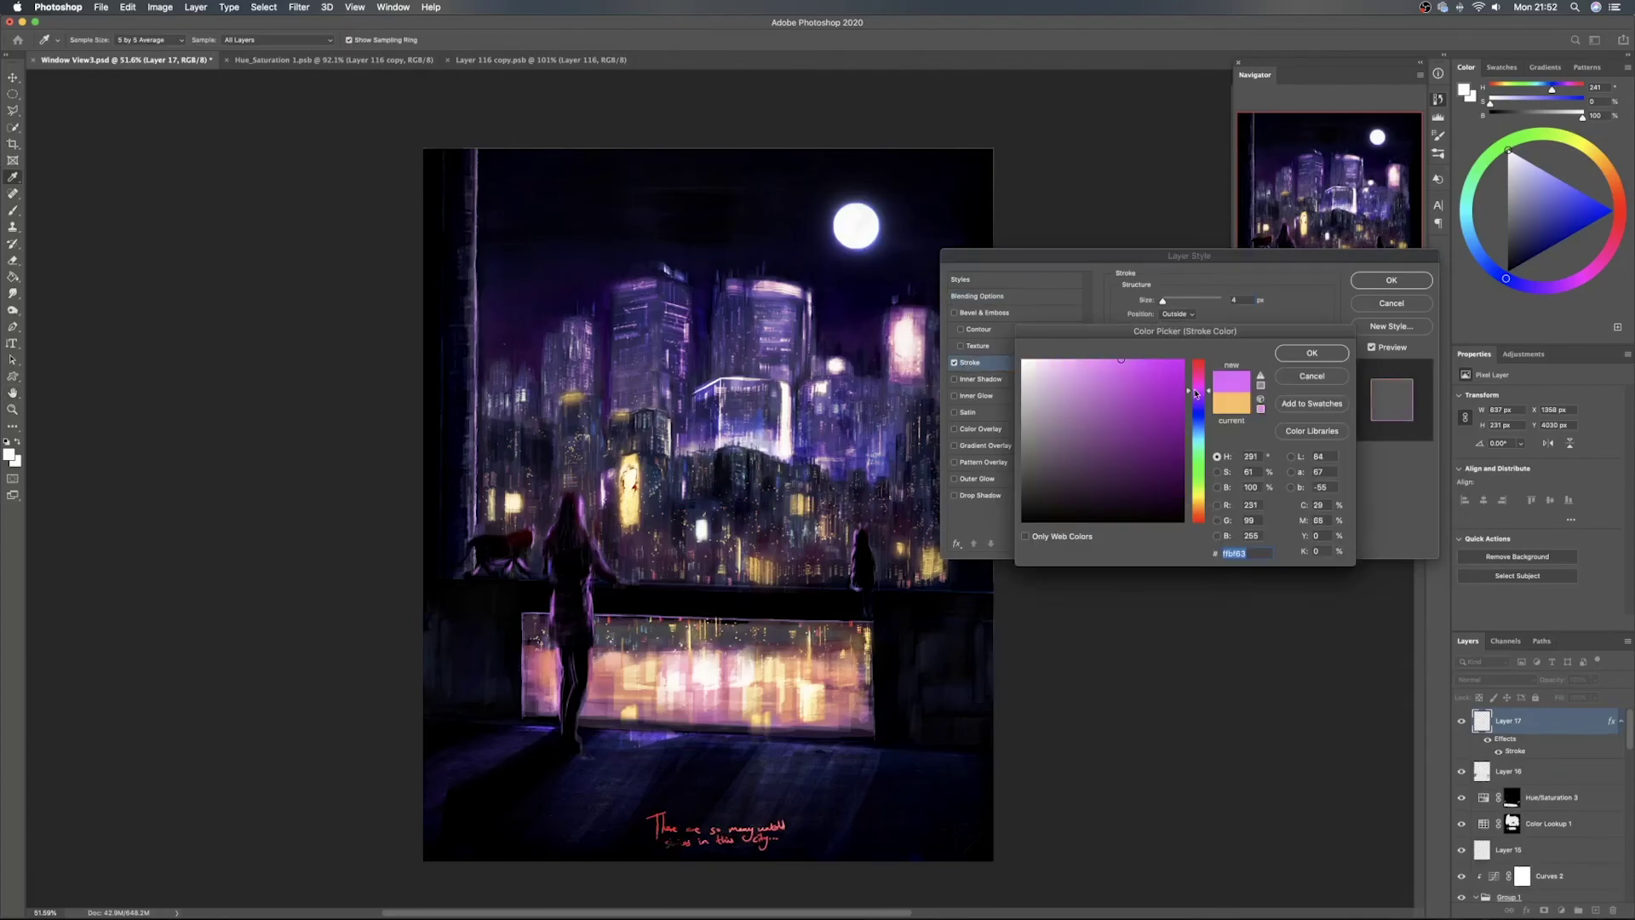
type("ffffff")
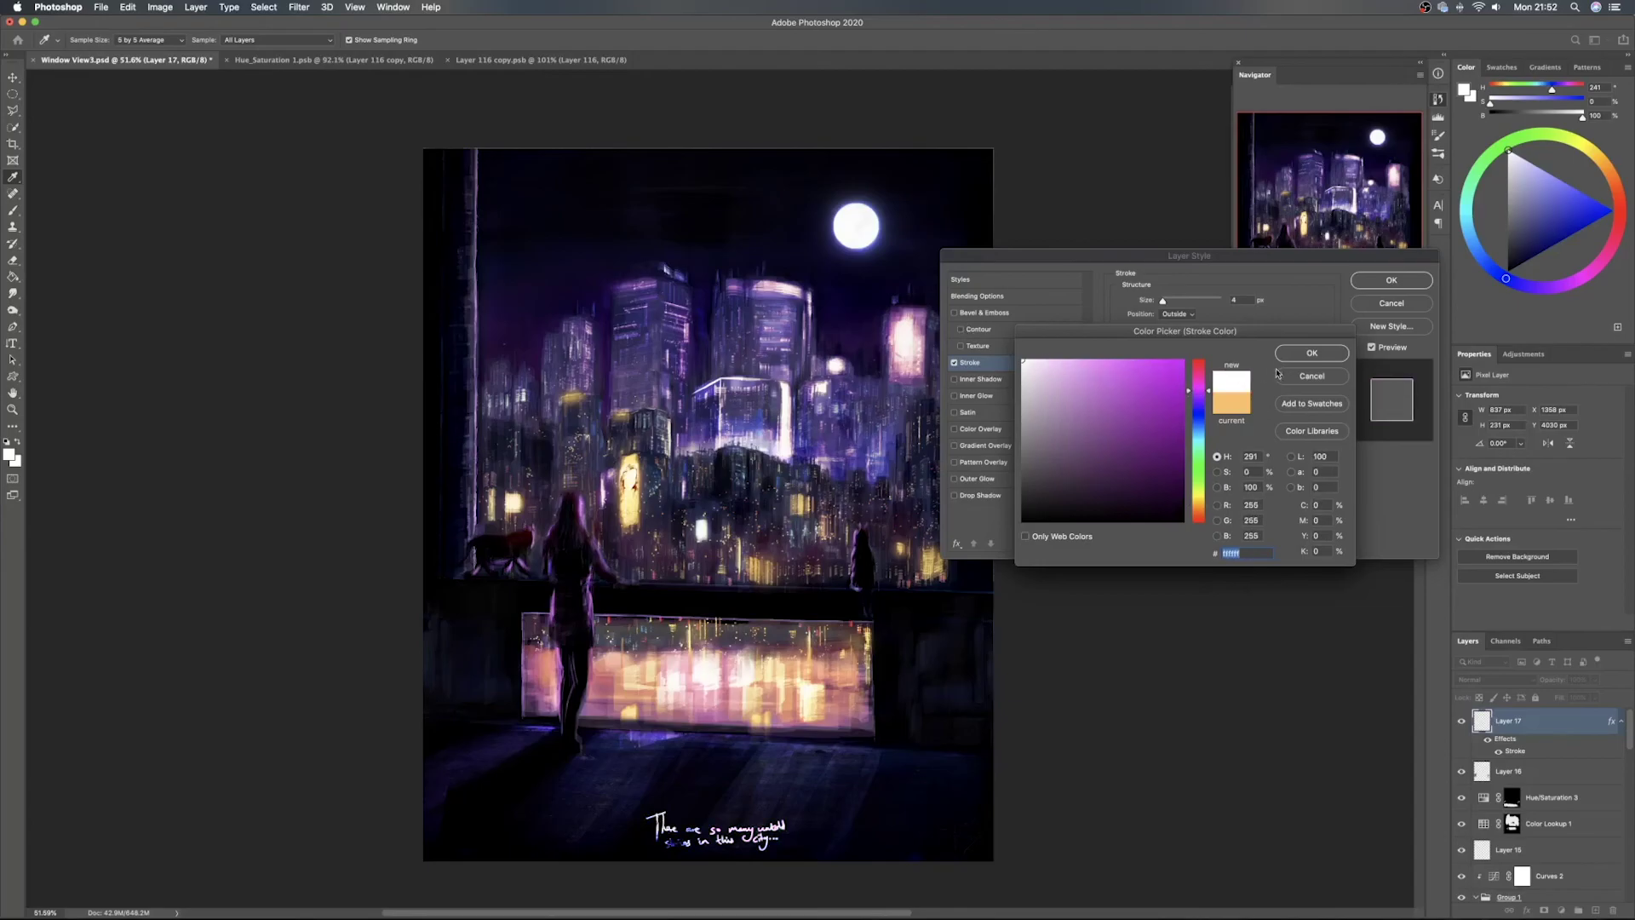
left_click(1311, 353)
Set the caption stroke's blend mode to Normal and its size to 1 px, and apply the layer style
left_click(1182, 330)
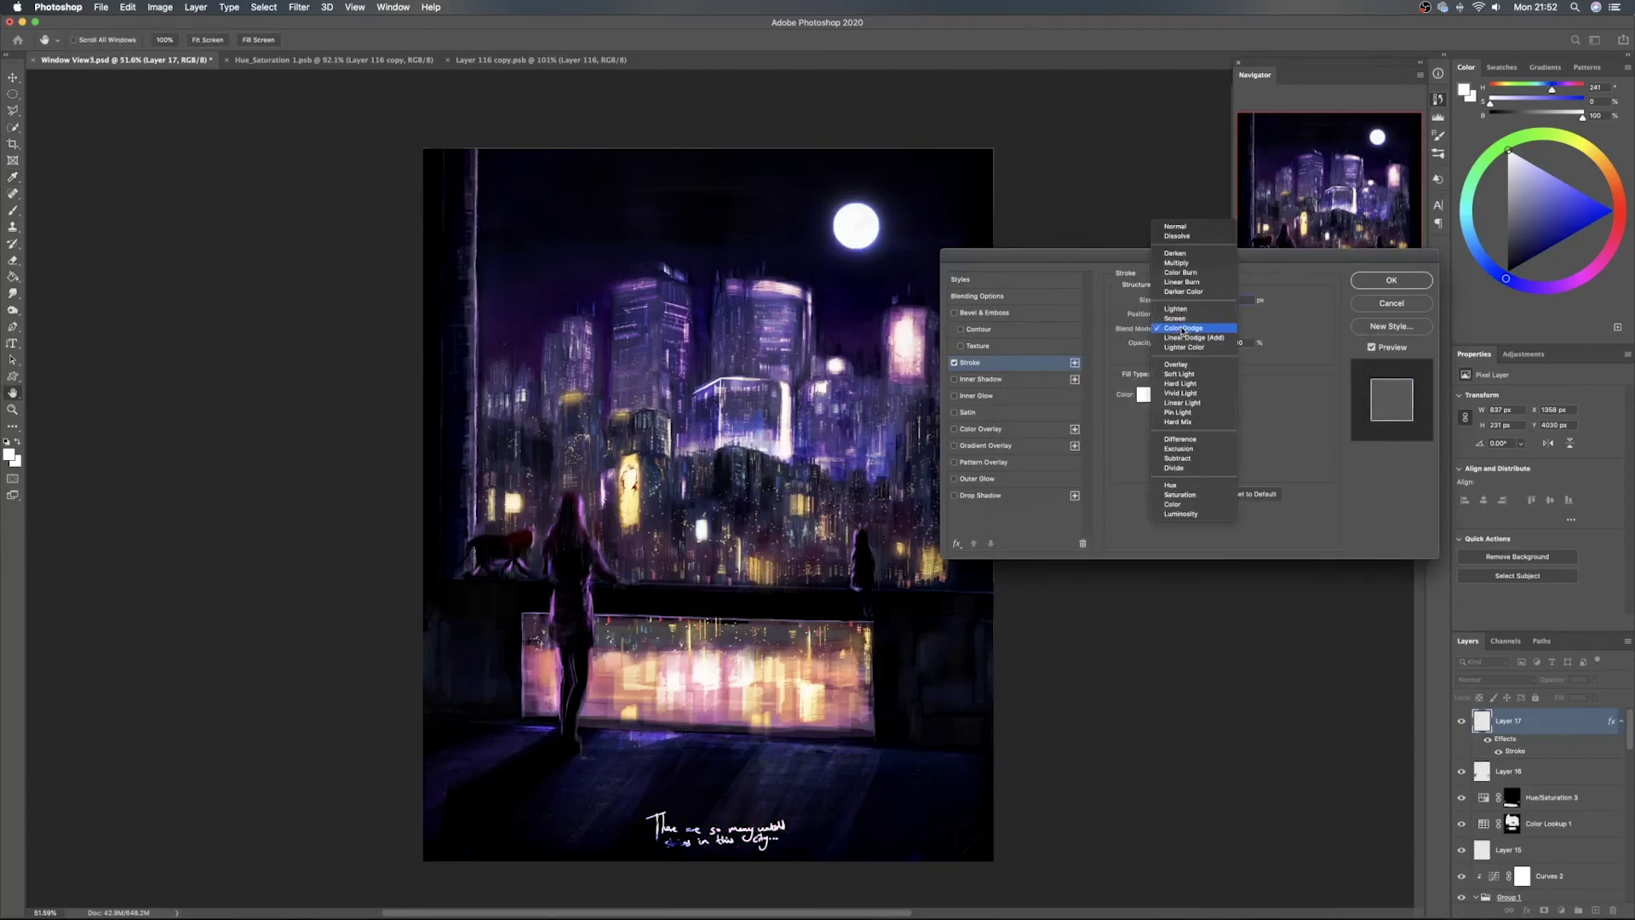
left_click(1191, 227)
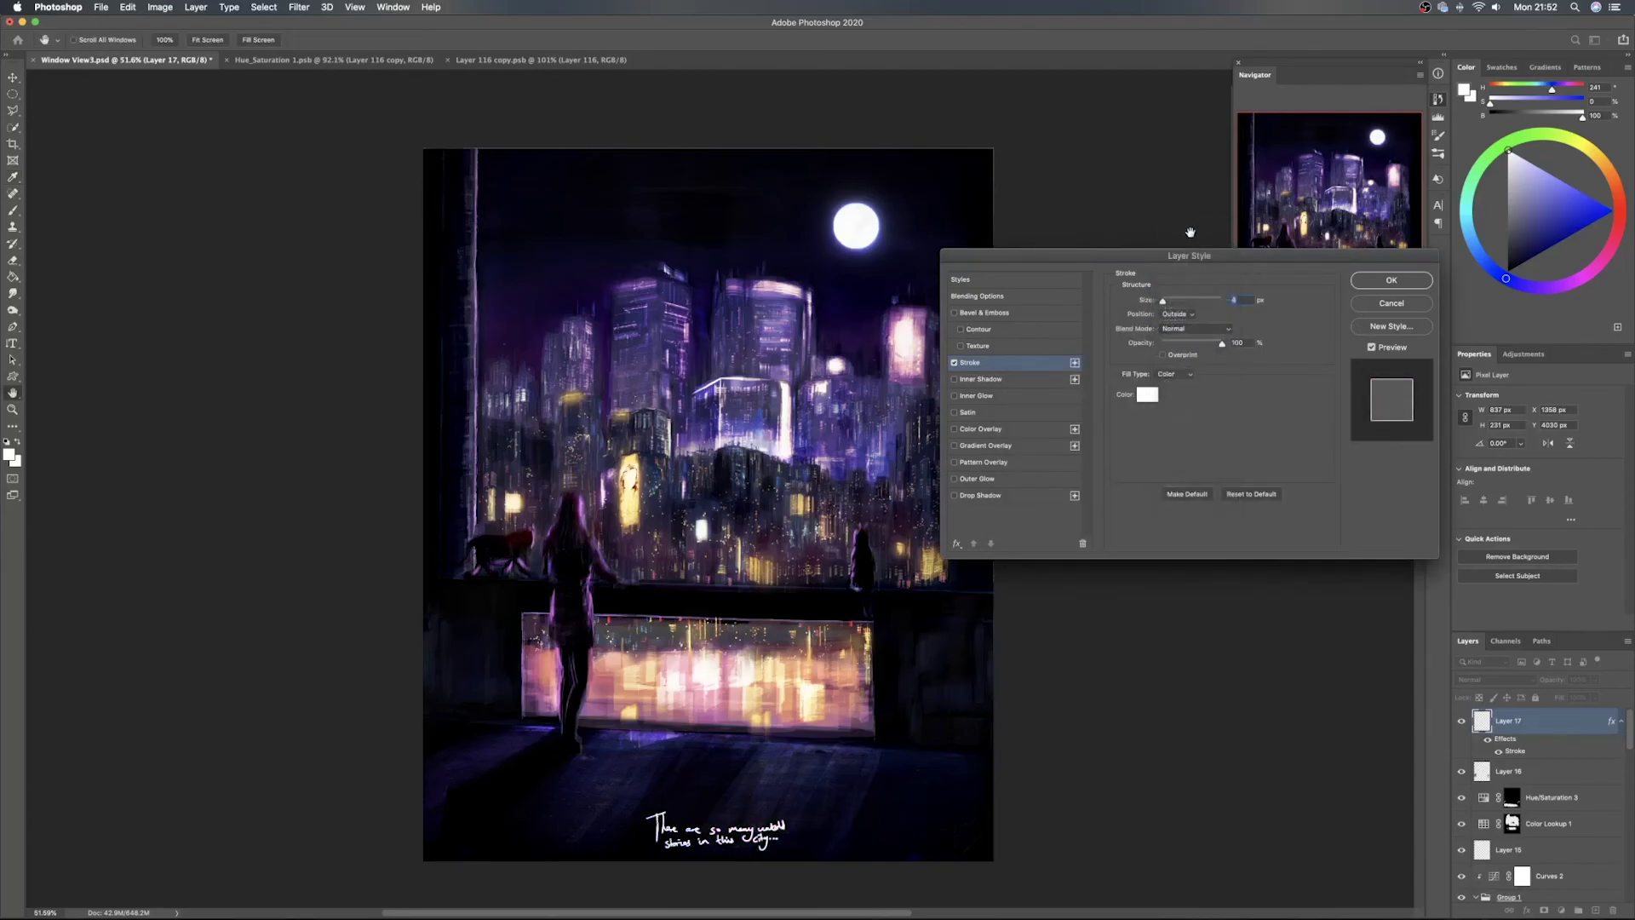
left_click_drag(1164, 304, 1161, 304)
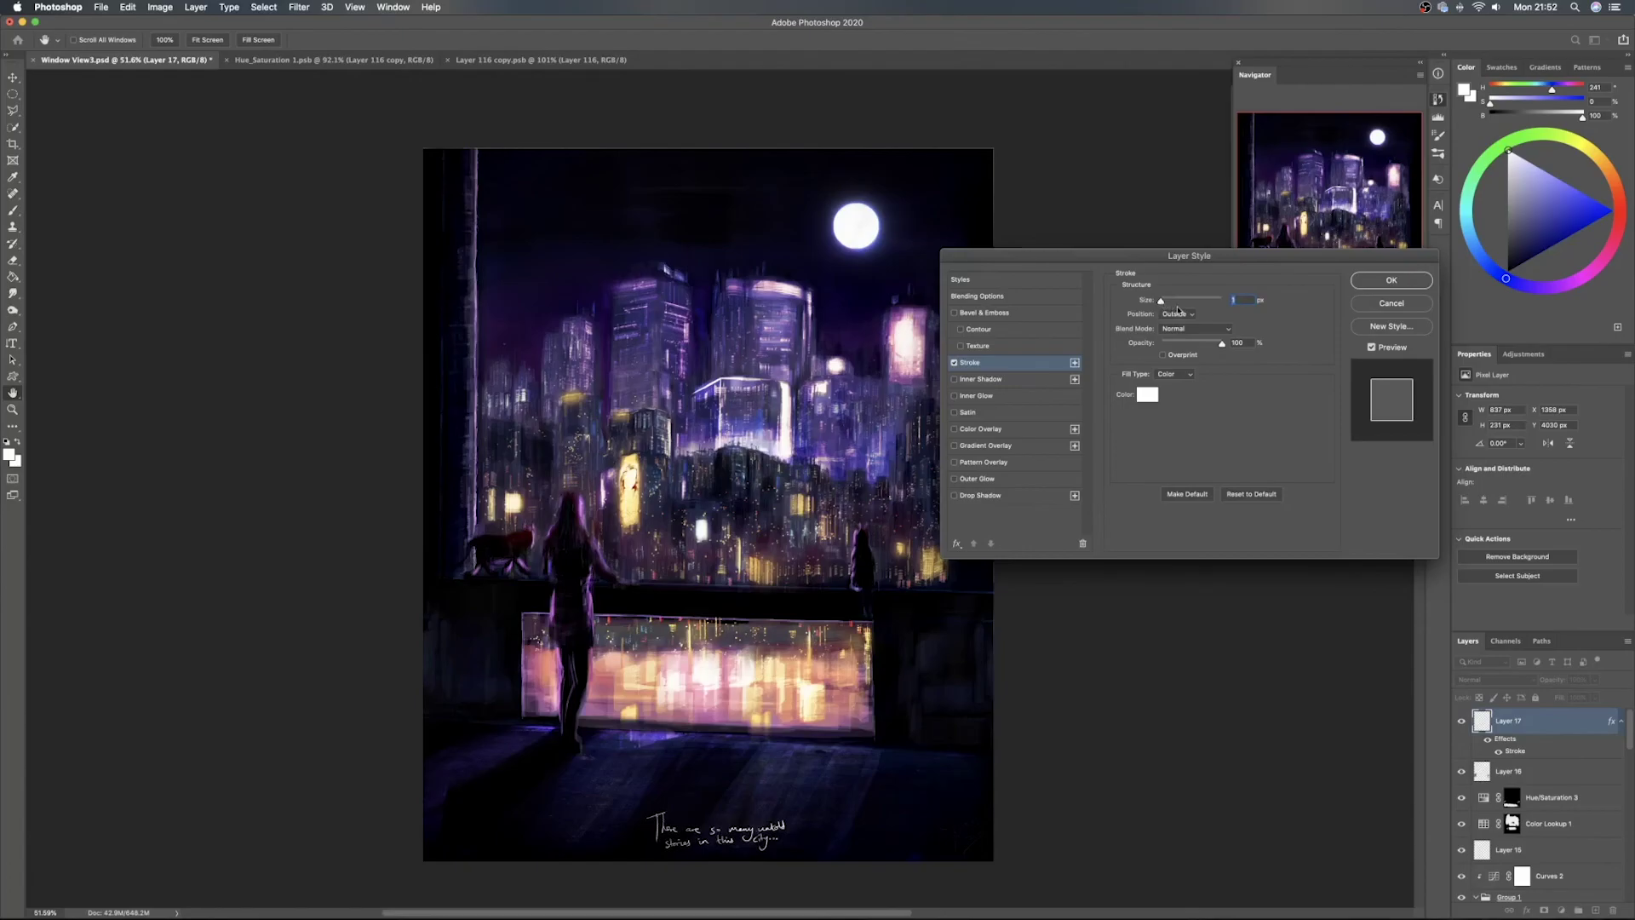
left_click(1392, 282)
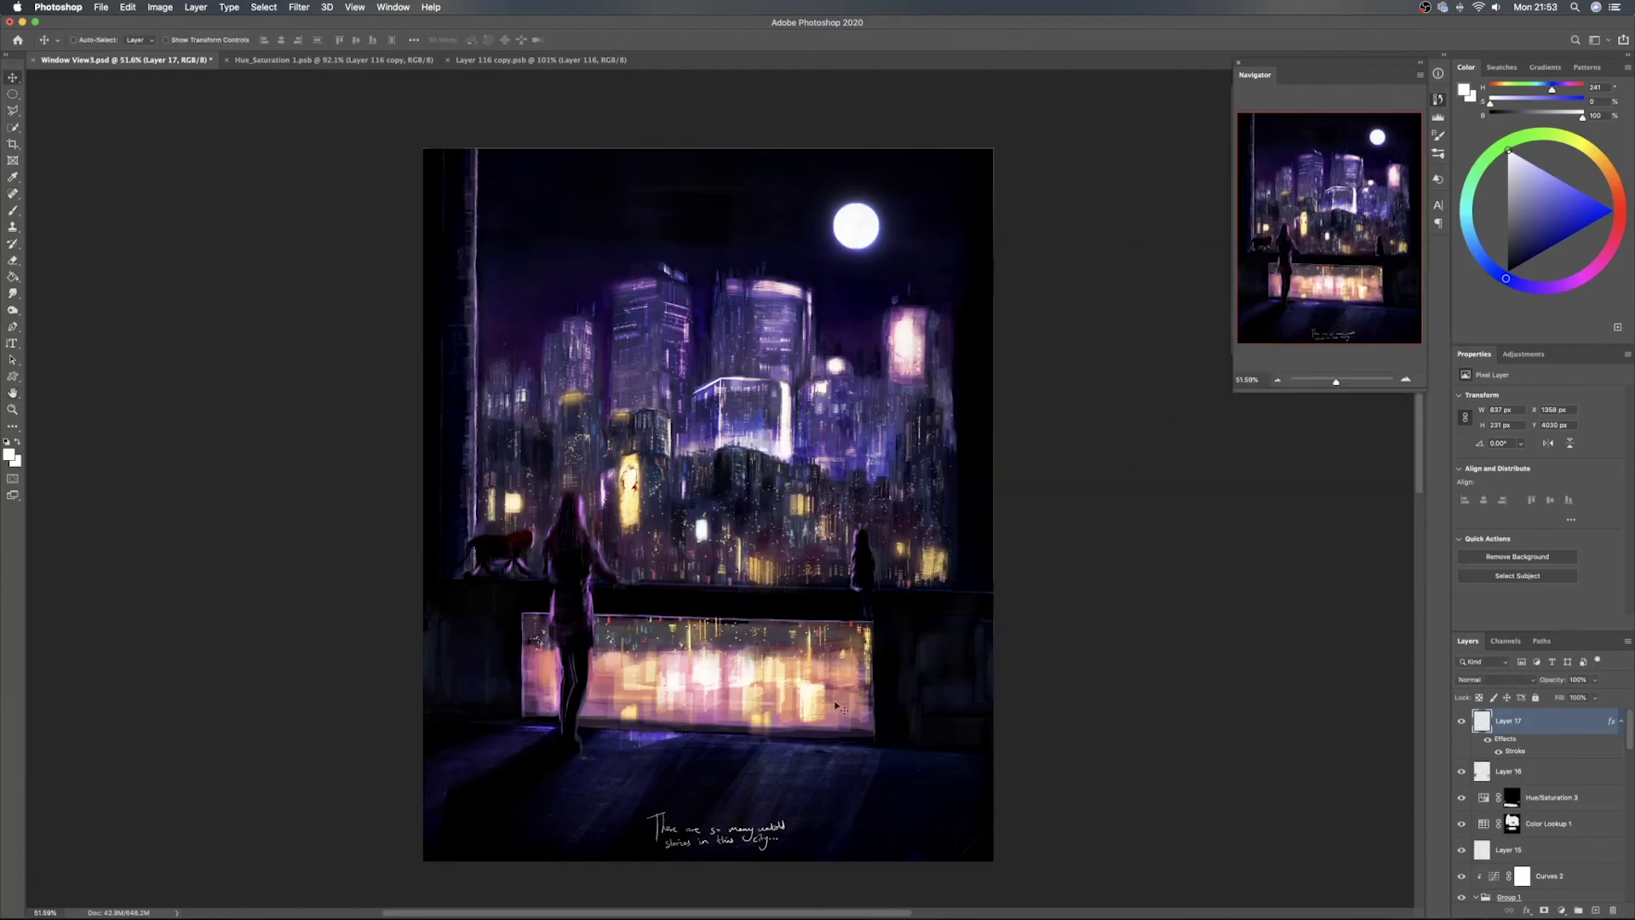
Move the caption slightly up and to the left on the floor
mouse_move(758, 839)
left_mouse_down()
mouse_move(717, 847)
mouse_move(988, 681)
mouse_move(748, 189)
mouse_move(729, 517)
mouse_move(584, 788)
mouse_move(741, 828)
left_mouse_up()
scroll(790, 681, "down", 1)
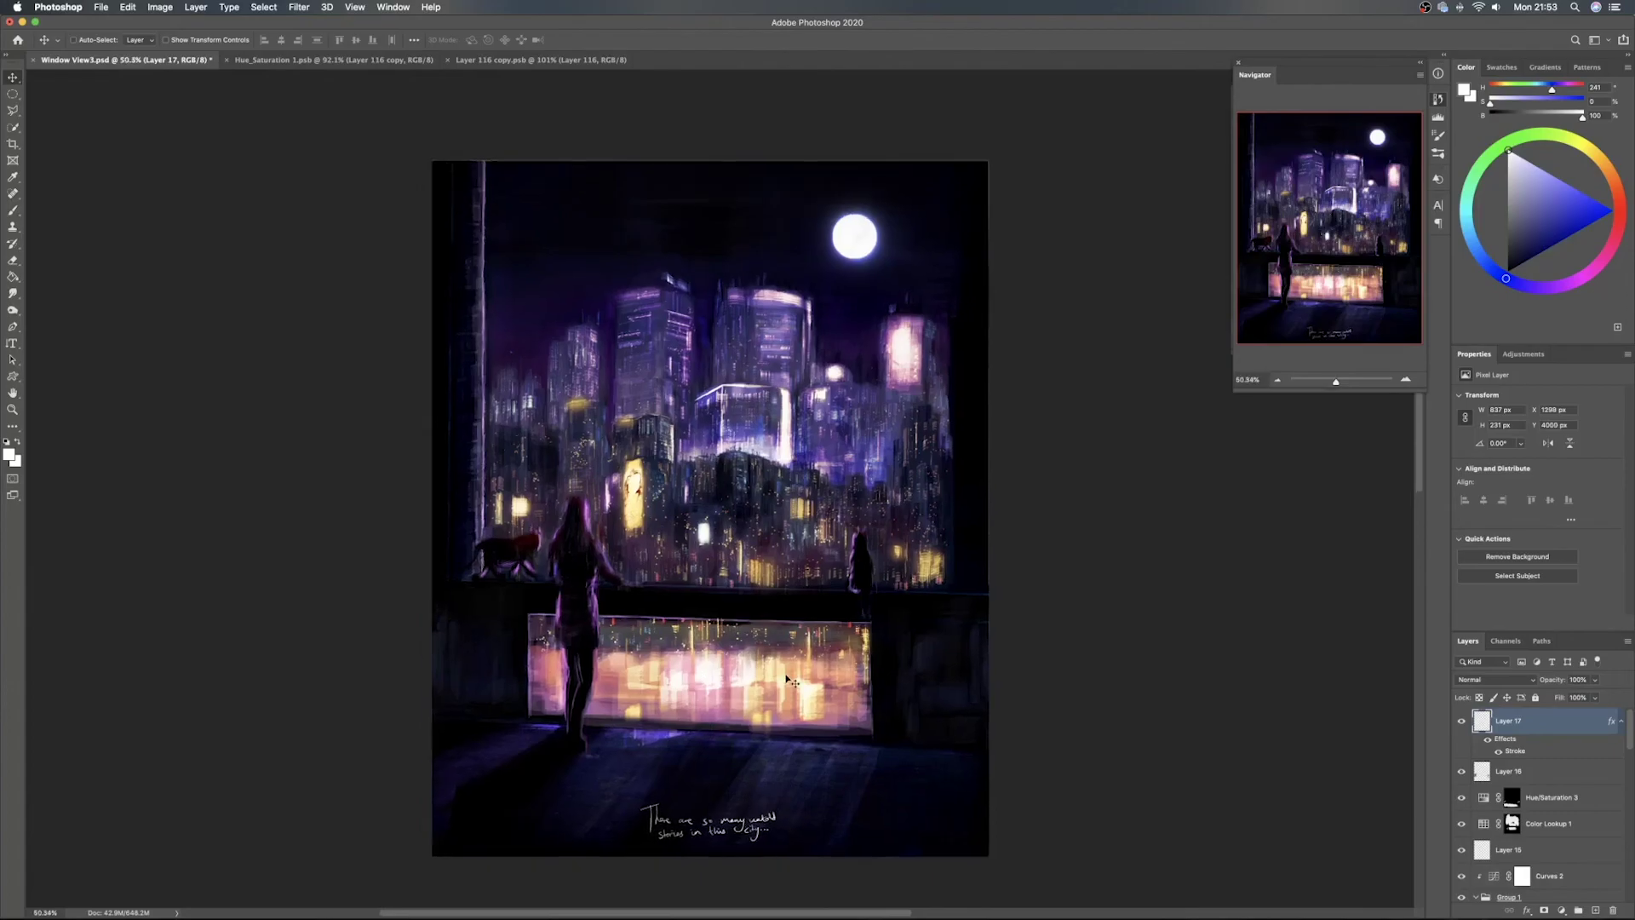
scroll(786, 679, "down", 5)
scroll(769, 735, "up", 5)
left_click_drag(785, 579, 776, 637)
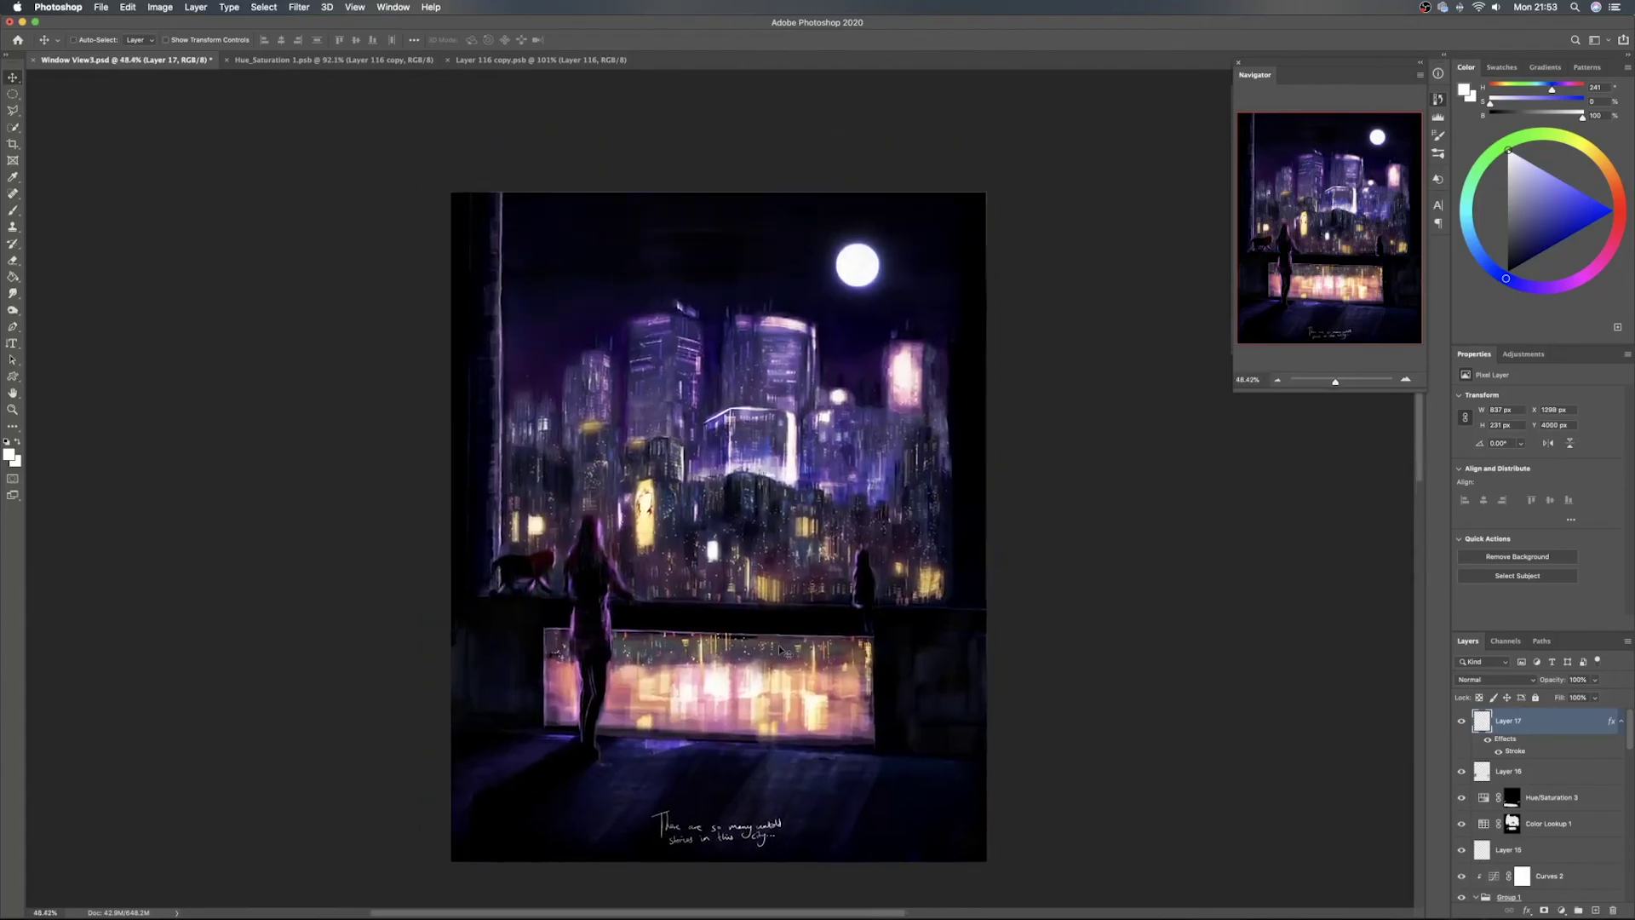
Set the caption layer to Color Burn at 49% opacity and reposition the caption slightly
left_click(1494, 679)
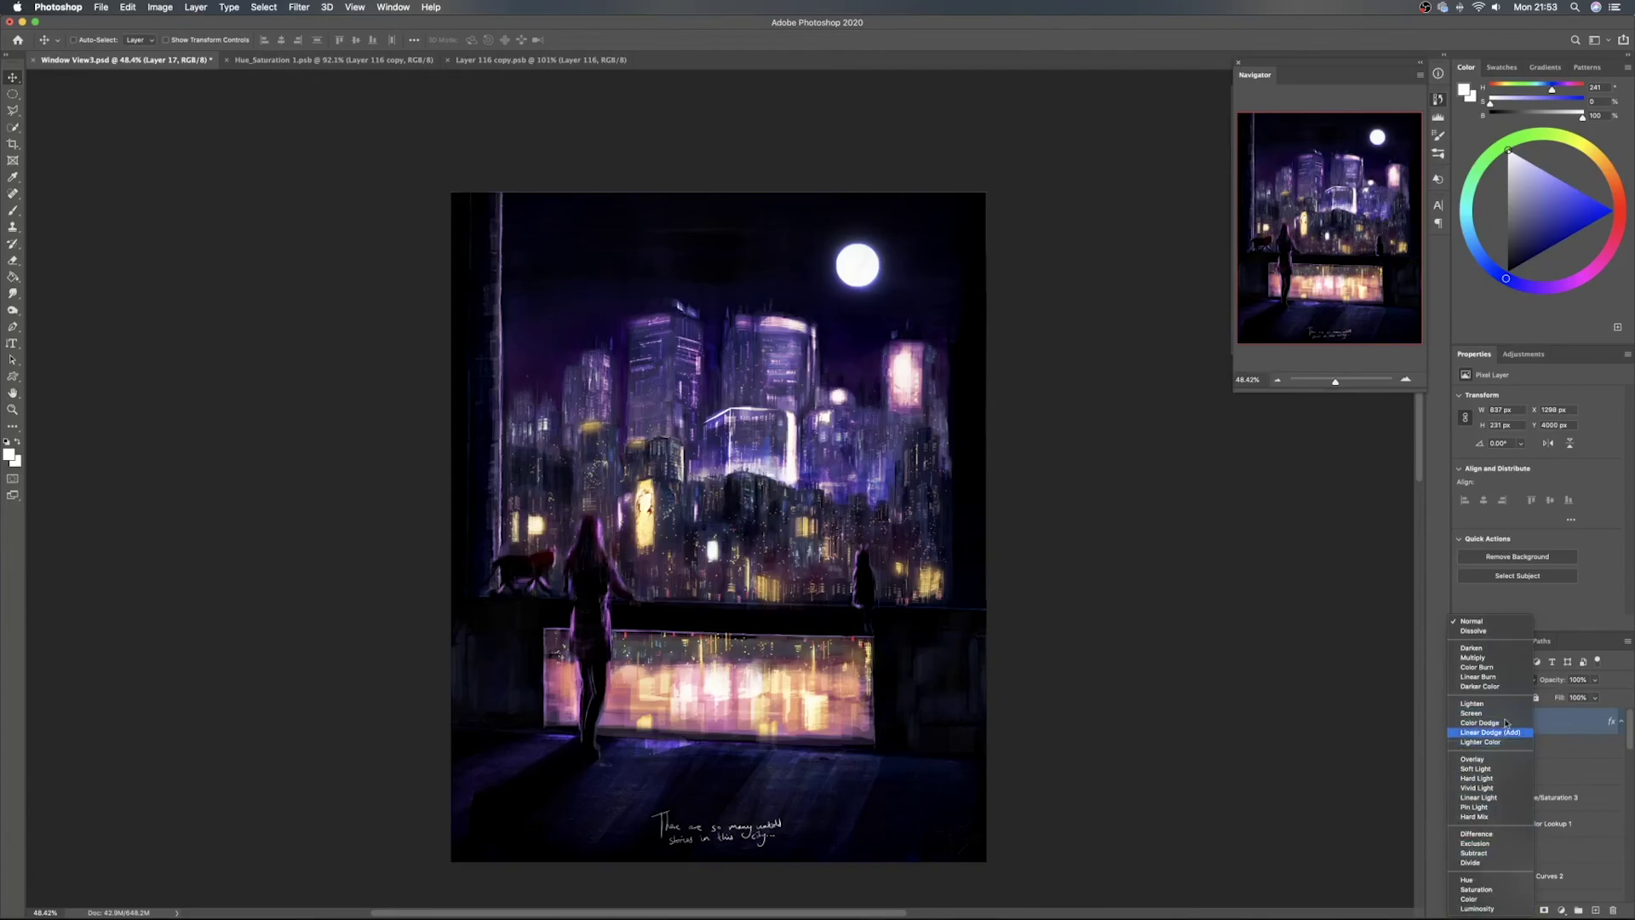
left_click(1505, 667)
key("2")
key("2")
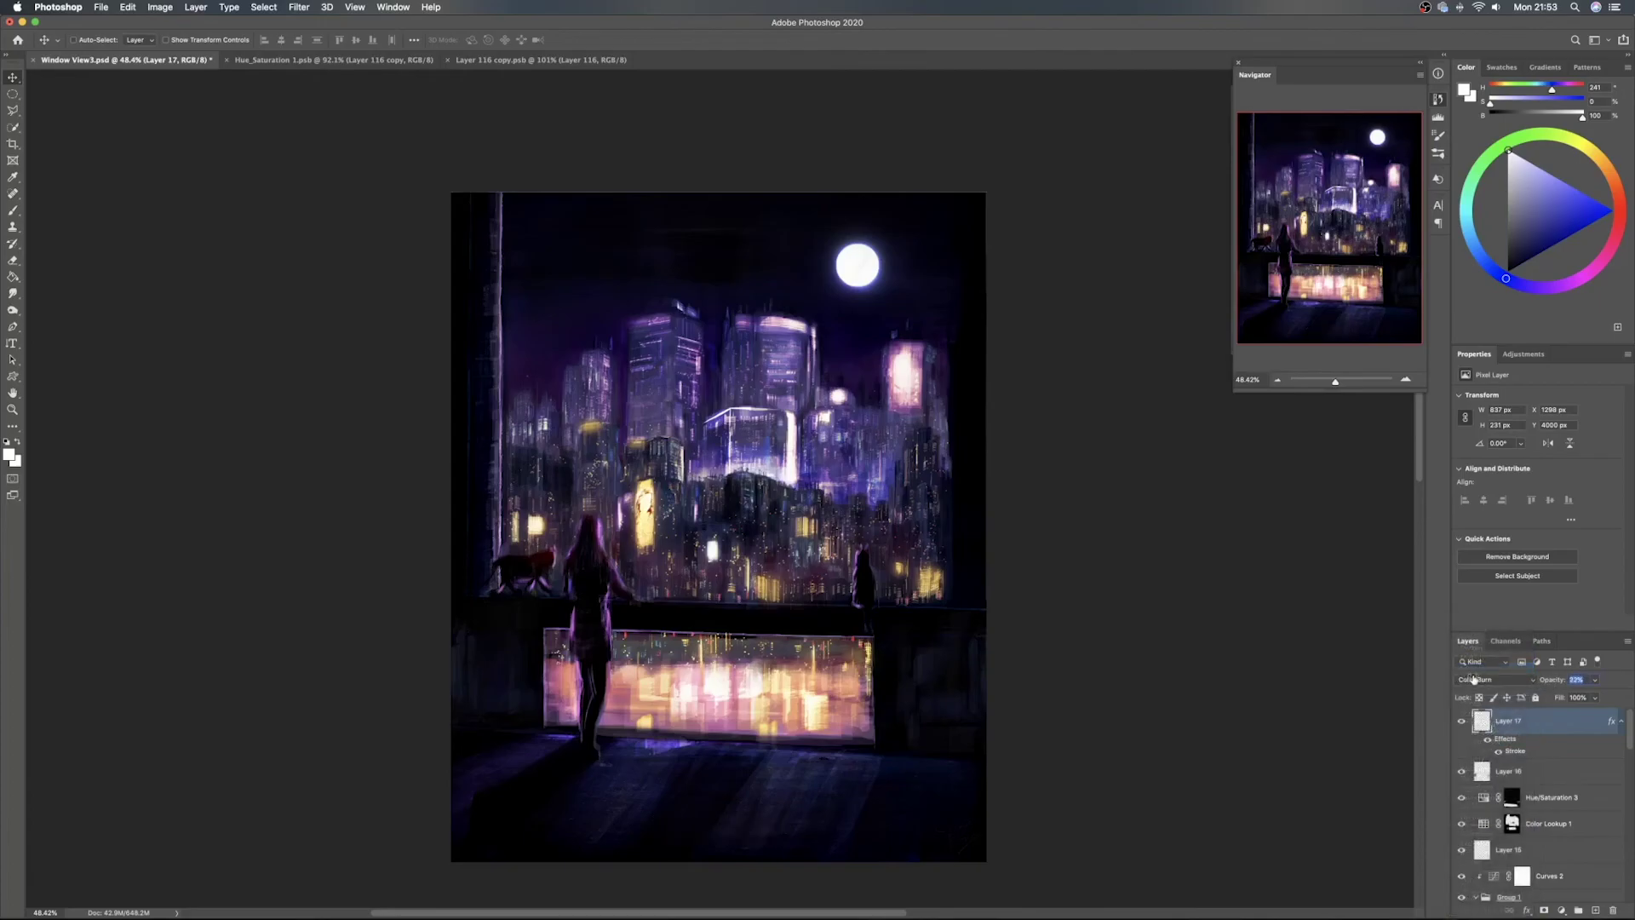
key("8")
key("4")
key("4")
key("8")
key("4")
key("9")
left_click_drag(777, 832, 796, 848)
Select the caption's second line, "stories in this city...", with a polygonal lasso, move it down, and deselect it
scroll(749, 864, "up", 4)
left_click_drag(752, 874, 751, 496)
scroll(745, 553, "up", 2)
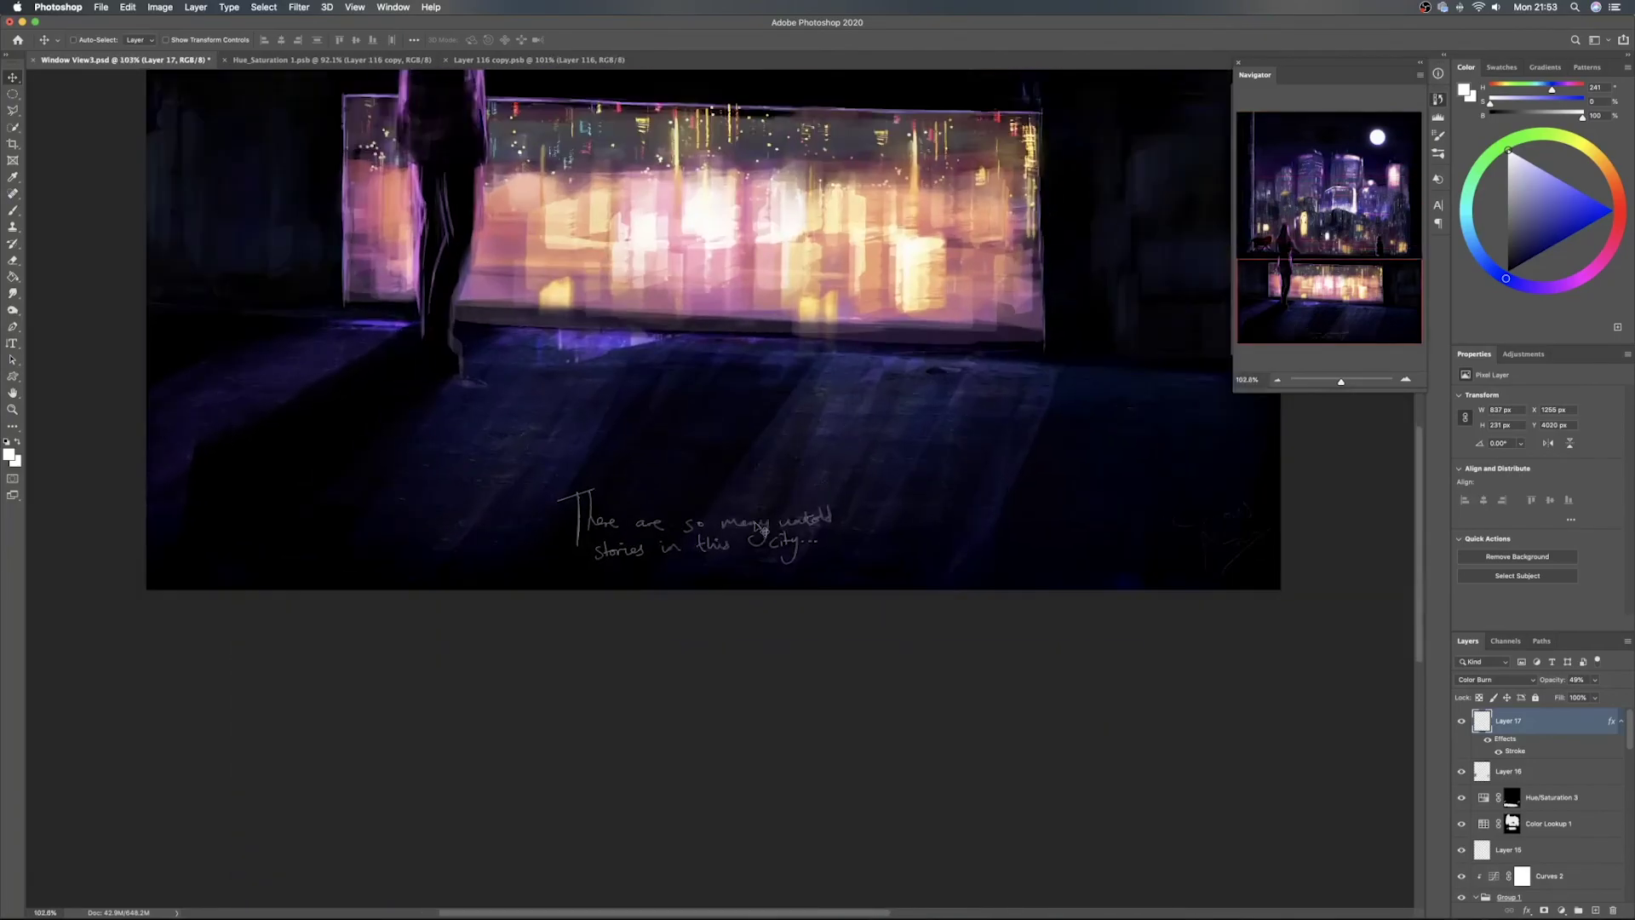
key("l")
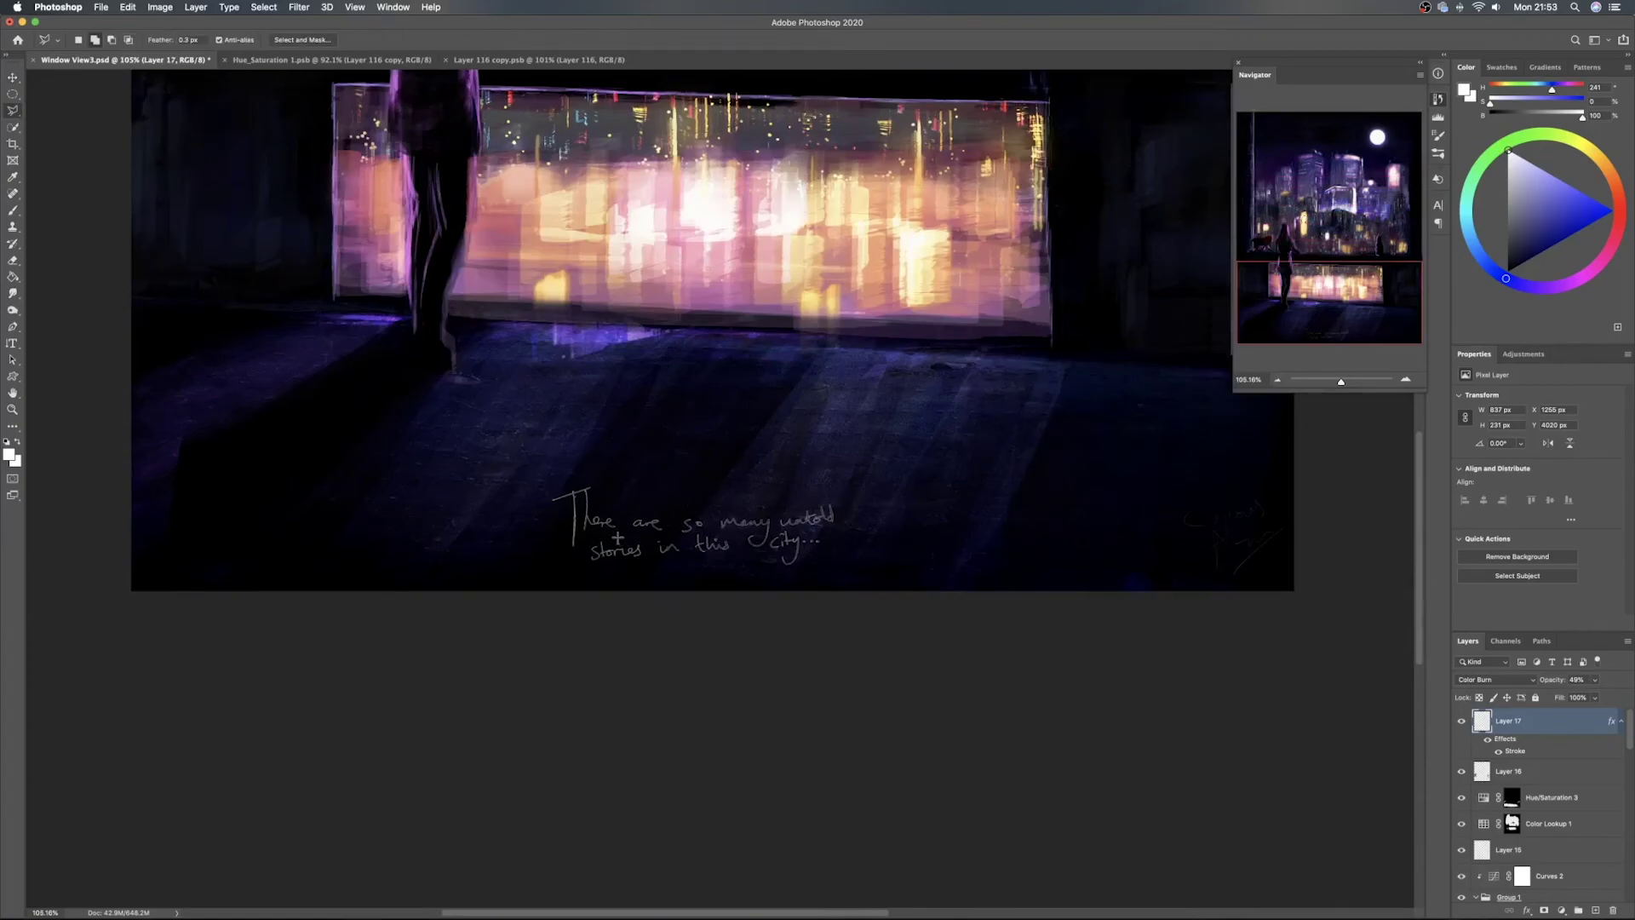
left_click(582, 564)
left_click(592, 535)
left_click(681, 537)
left_click(697, 533)
left_click(739, 533)
left_click(761, 555)
left_click(775, 529)
left_click(837, 538)
left_click(832, 574)
double_click(641, 586)
key("v")
left_click_drag(711, 515, 735, 579)
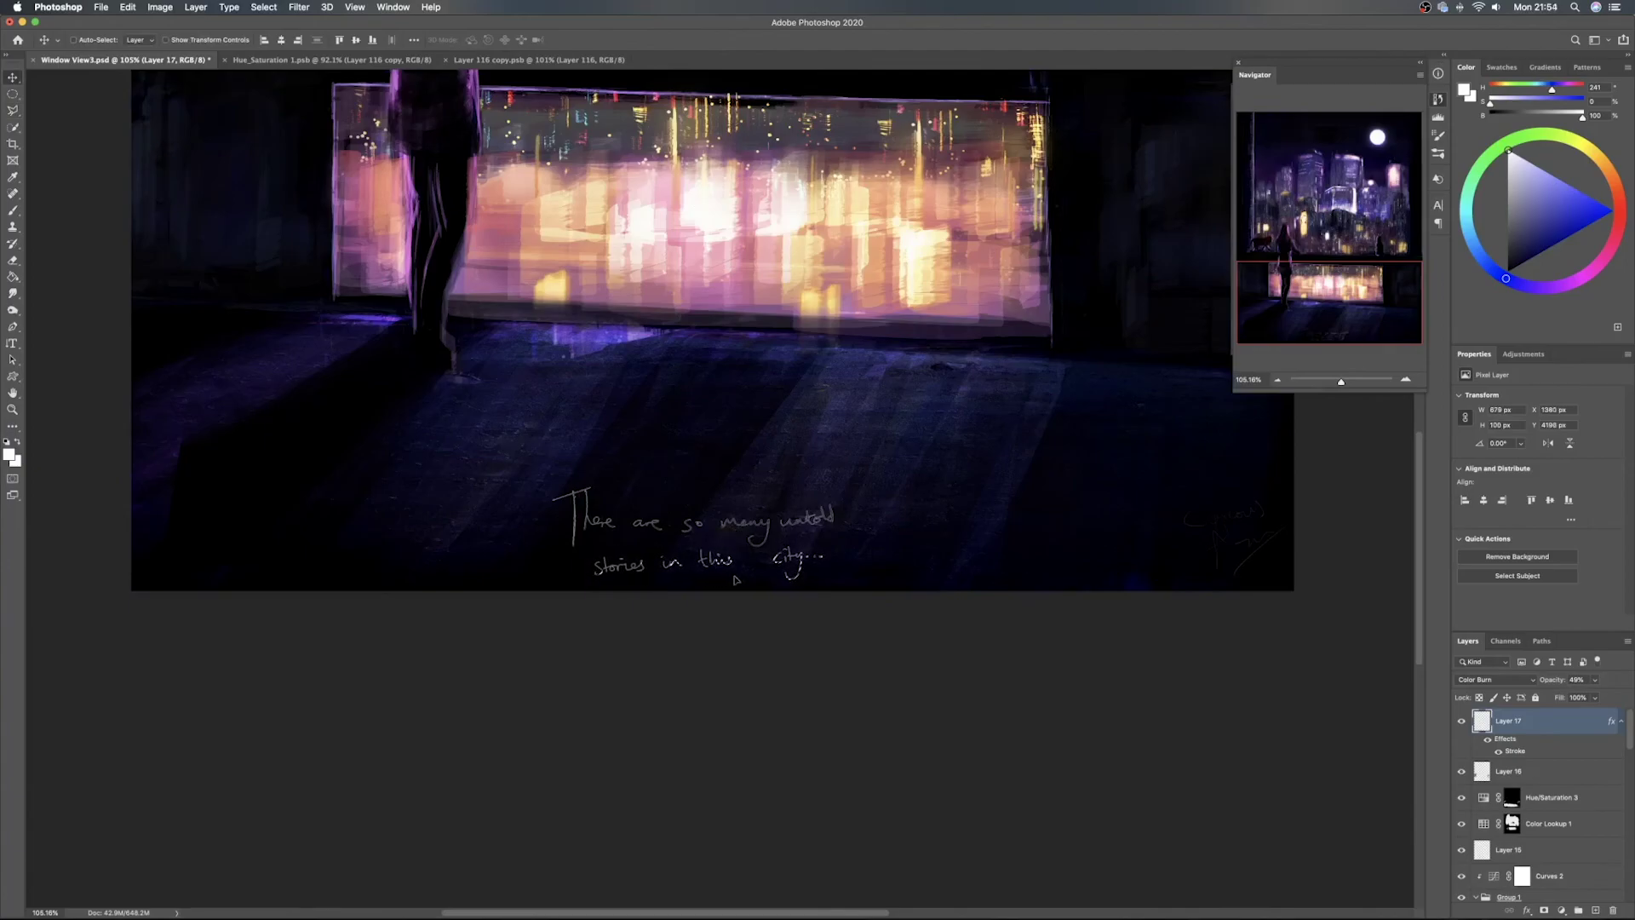
key("super+d")
Lasso the word "city..." in the caption, move it closer to "this", and deselect it
key("l")
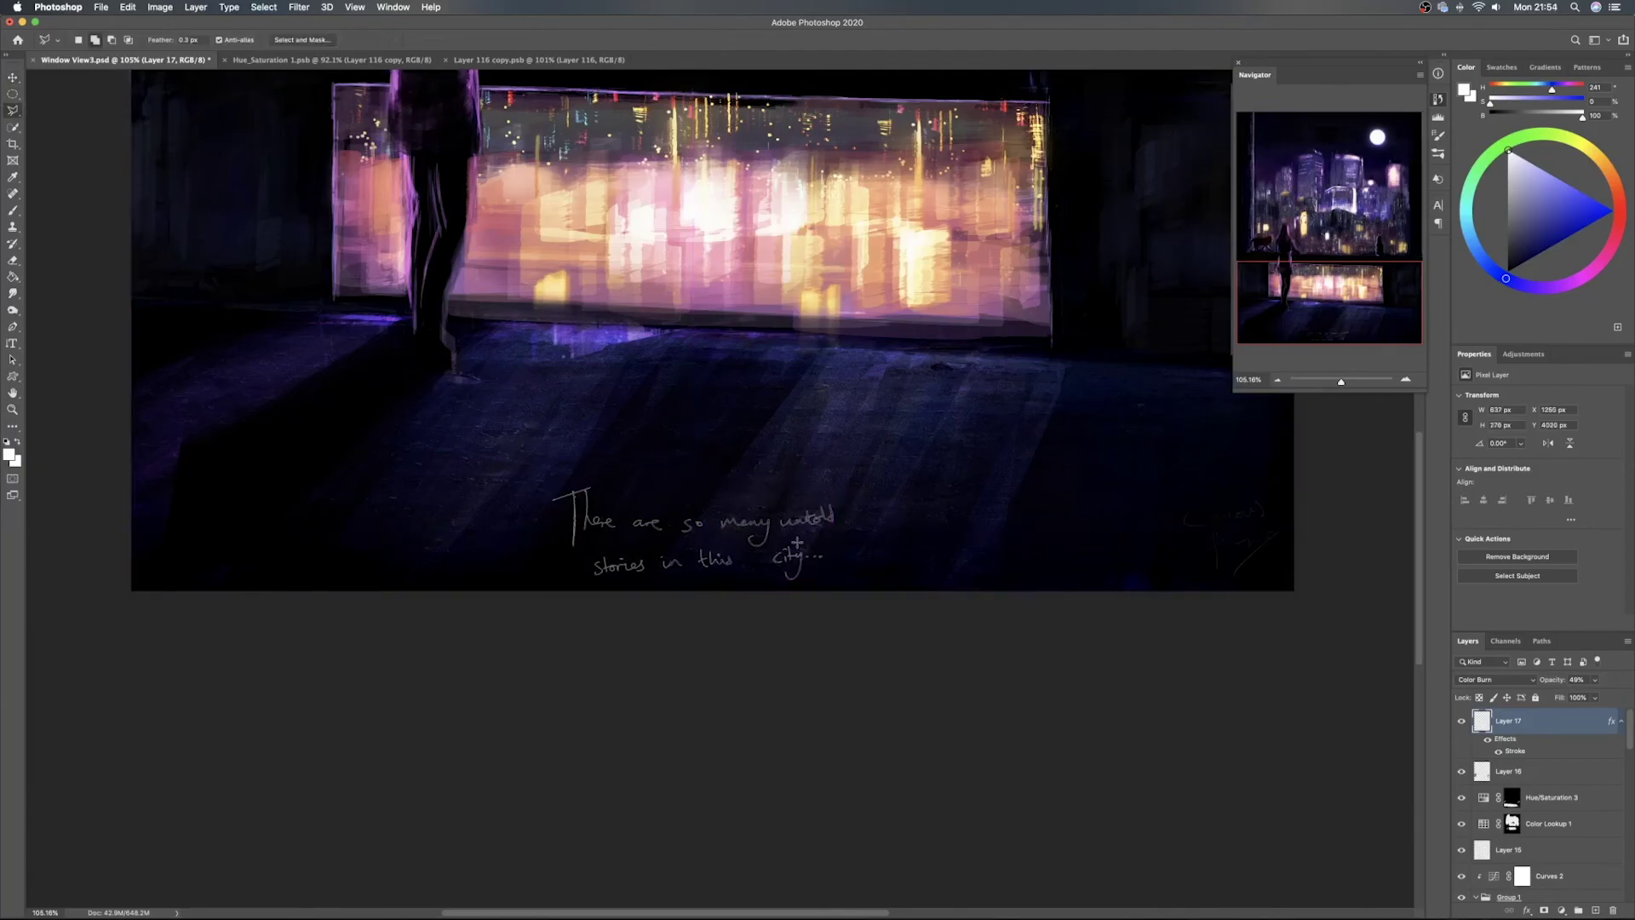
left_click(762, 561)
left_click(772, 586)
left_click(813, 593)
left_click(834, 561)
double_click(825, 541)
key("v")
left_click_drag(797, 569, 766, 573)
key("super+d")
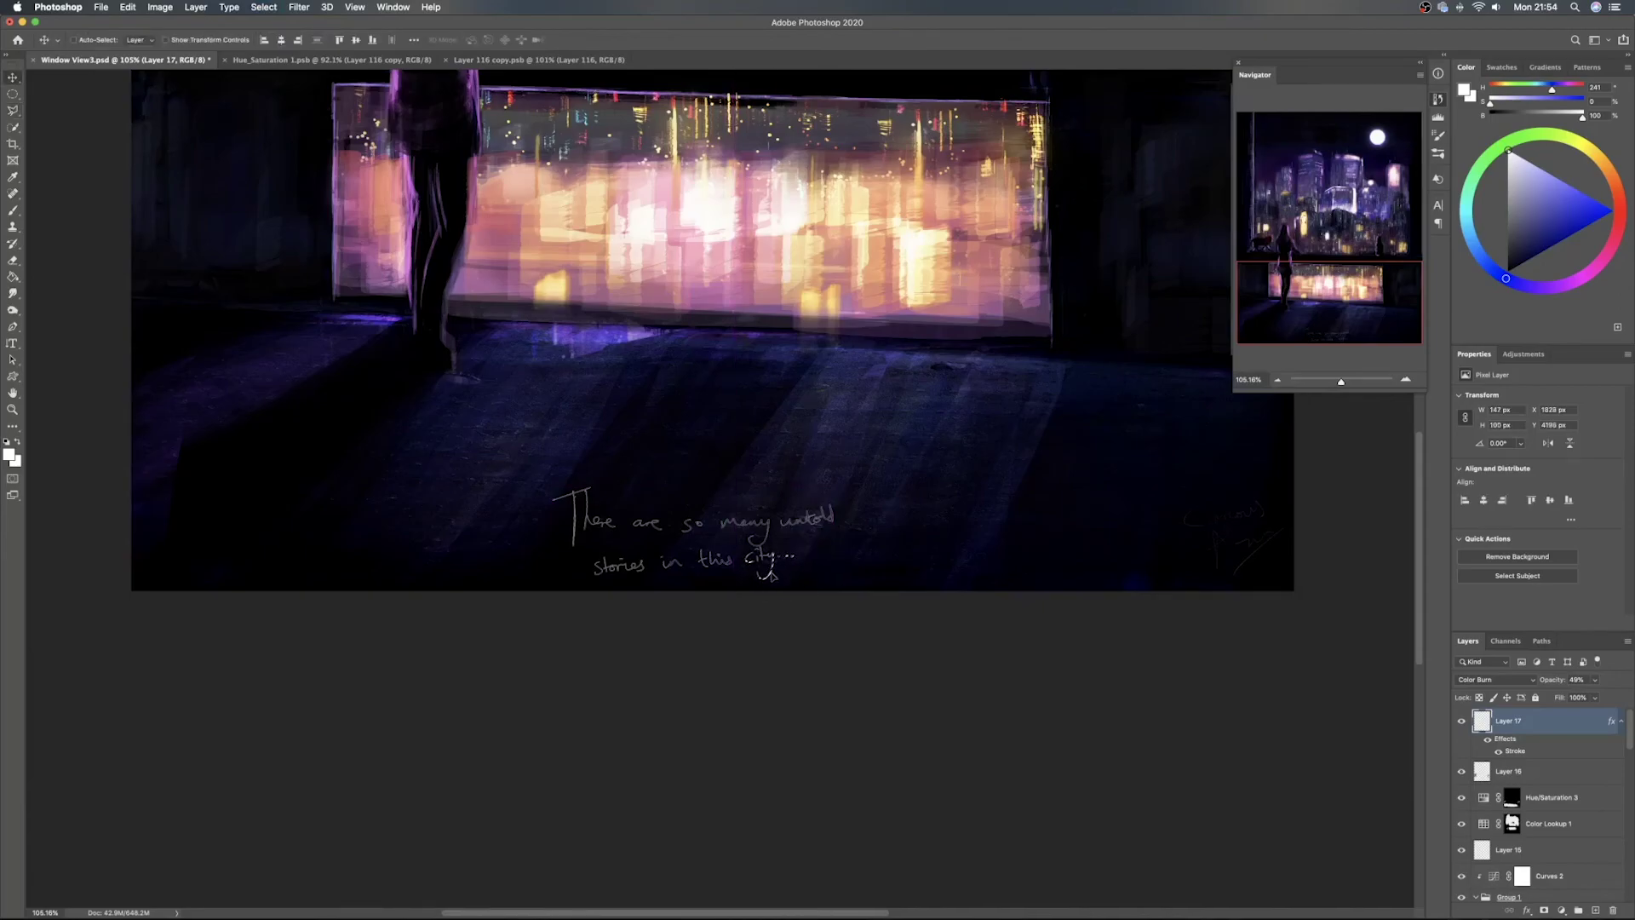
Move the handwritten caption slightly up and left, and erase the looped tail of the "y" in "many"
key("super+d")
left_click_drag(785, 568, 766, 560)
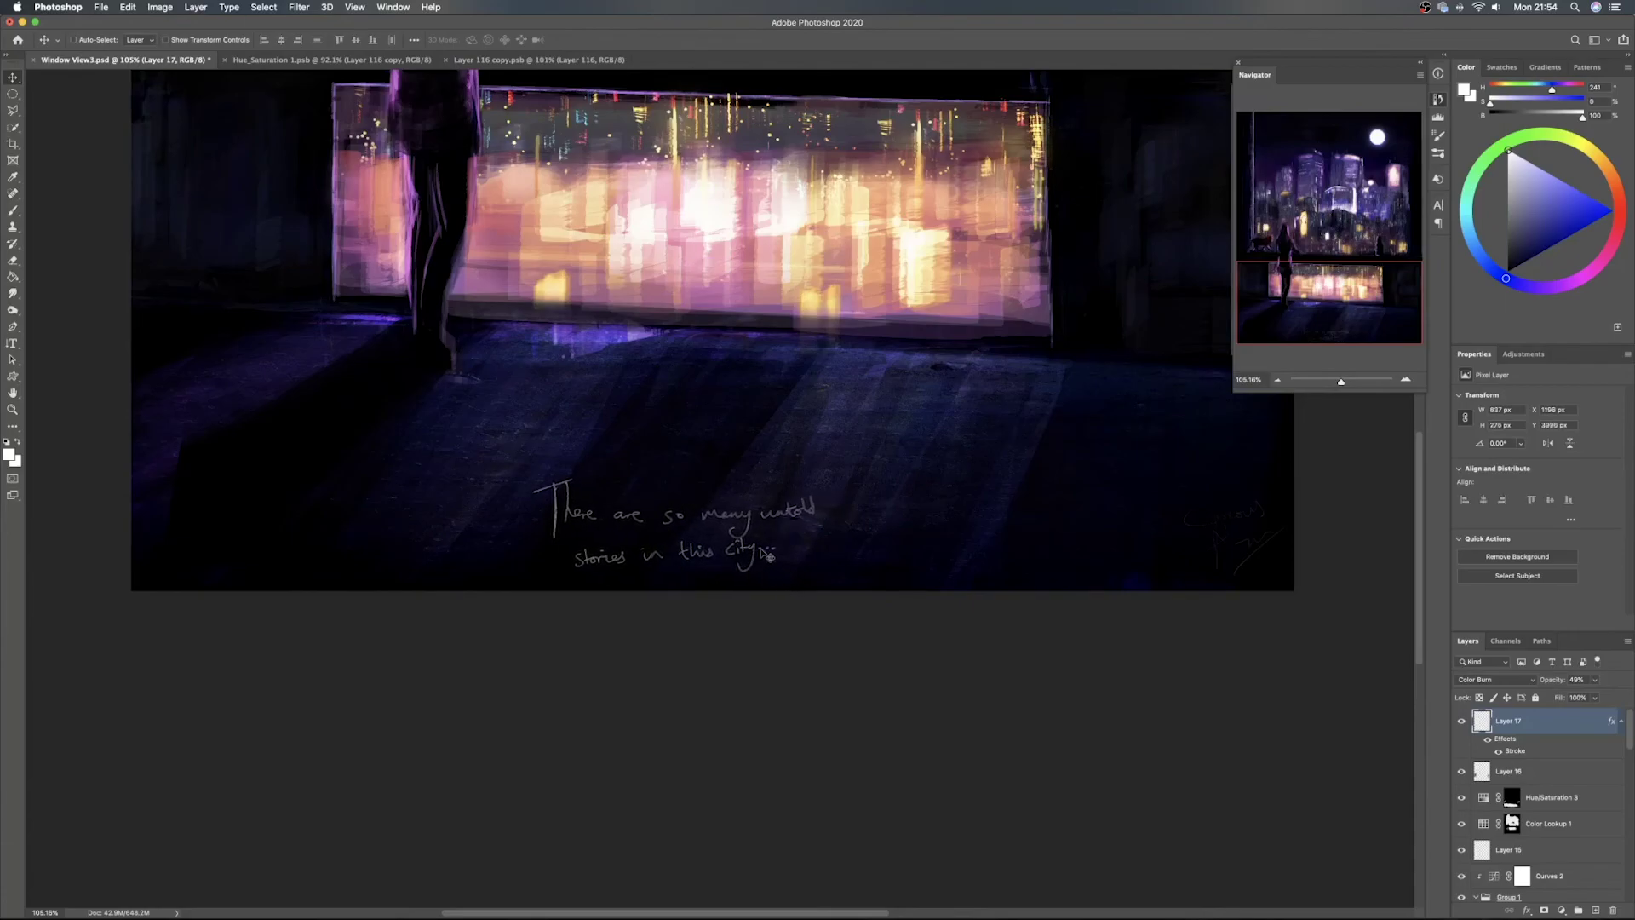
scroll(767, 557, "up", 5)
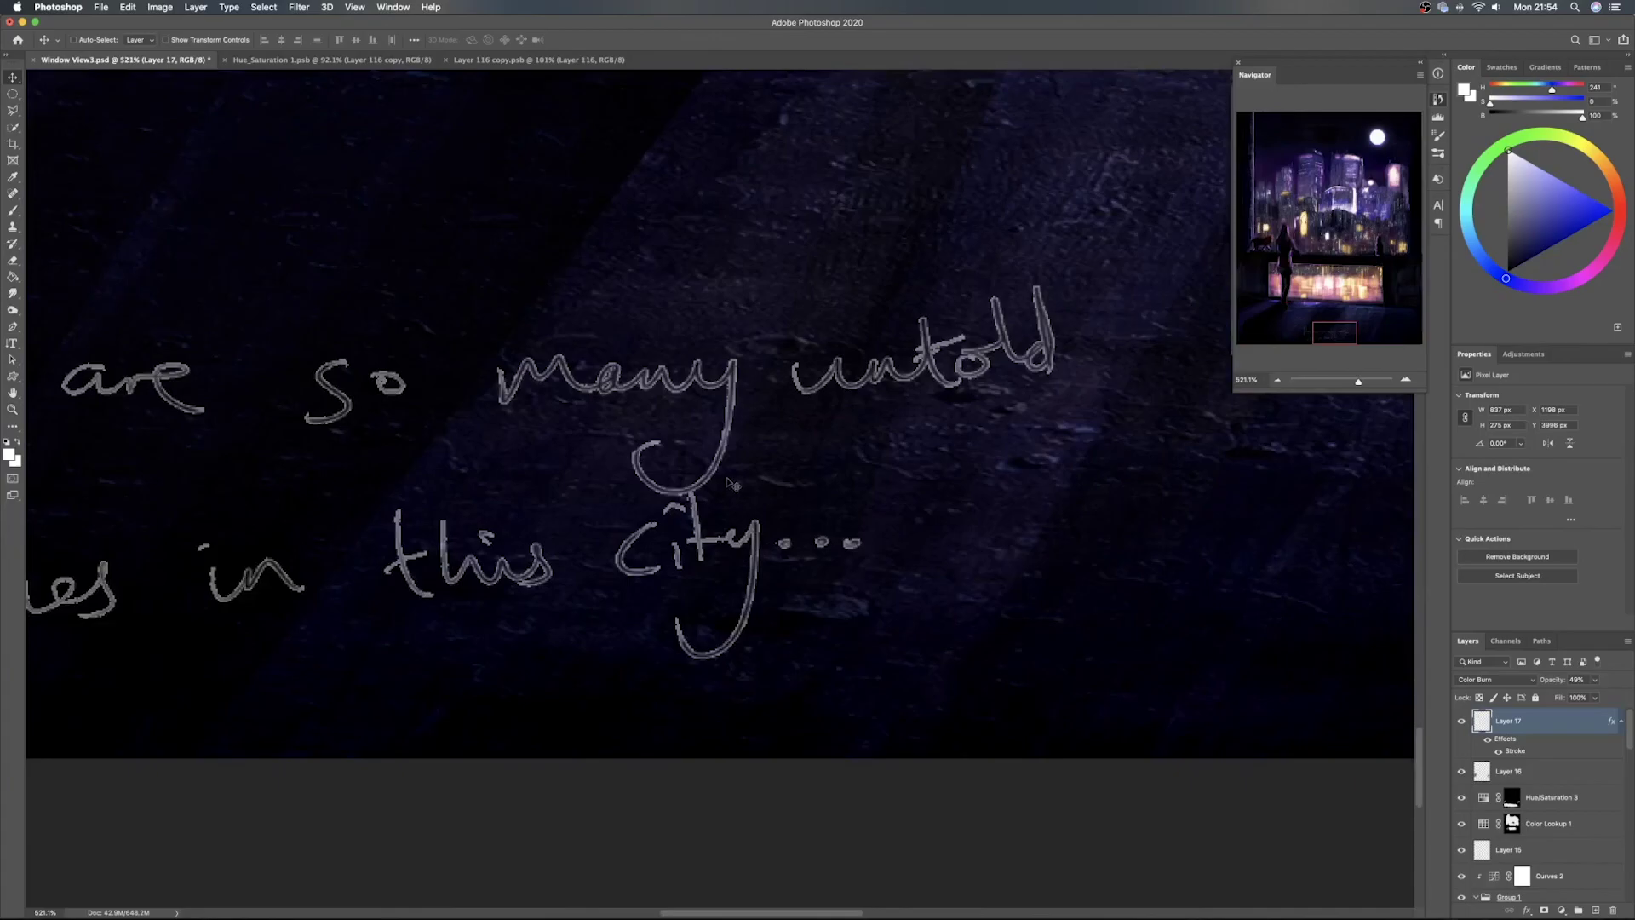
key("e")
left_click_drag(712, 481, 723, 459)
left_click_drag(181, 540, 109, 543)
left_click_drag(788, 513, 444, 511)
mouse_move(706, 494)
left_mouse_down()
mouse_move(650, 439)
mouse_move(645, 481)
mouse_move(668, 492)
mouse_move(656, 477)
mouse_move(720, 473)
mouse_move(654, 478)
left_mouse_up()
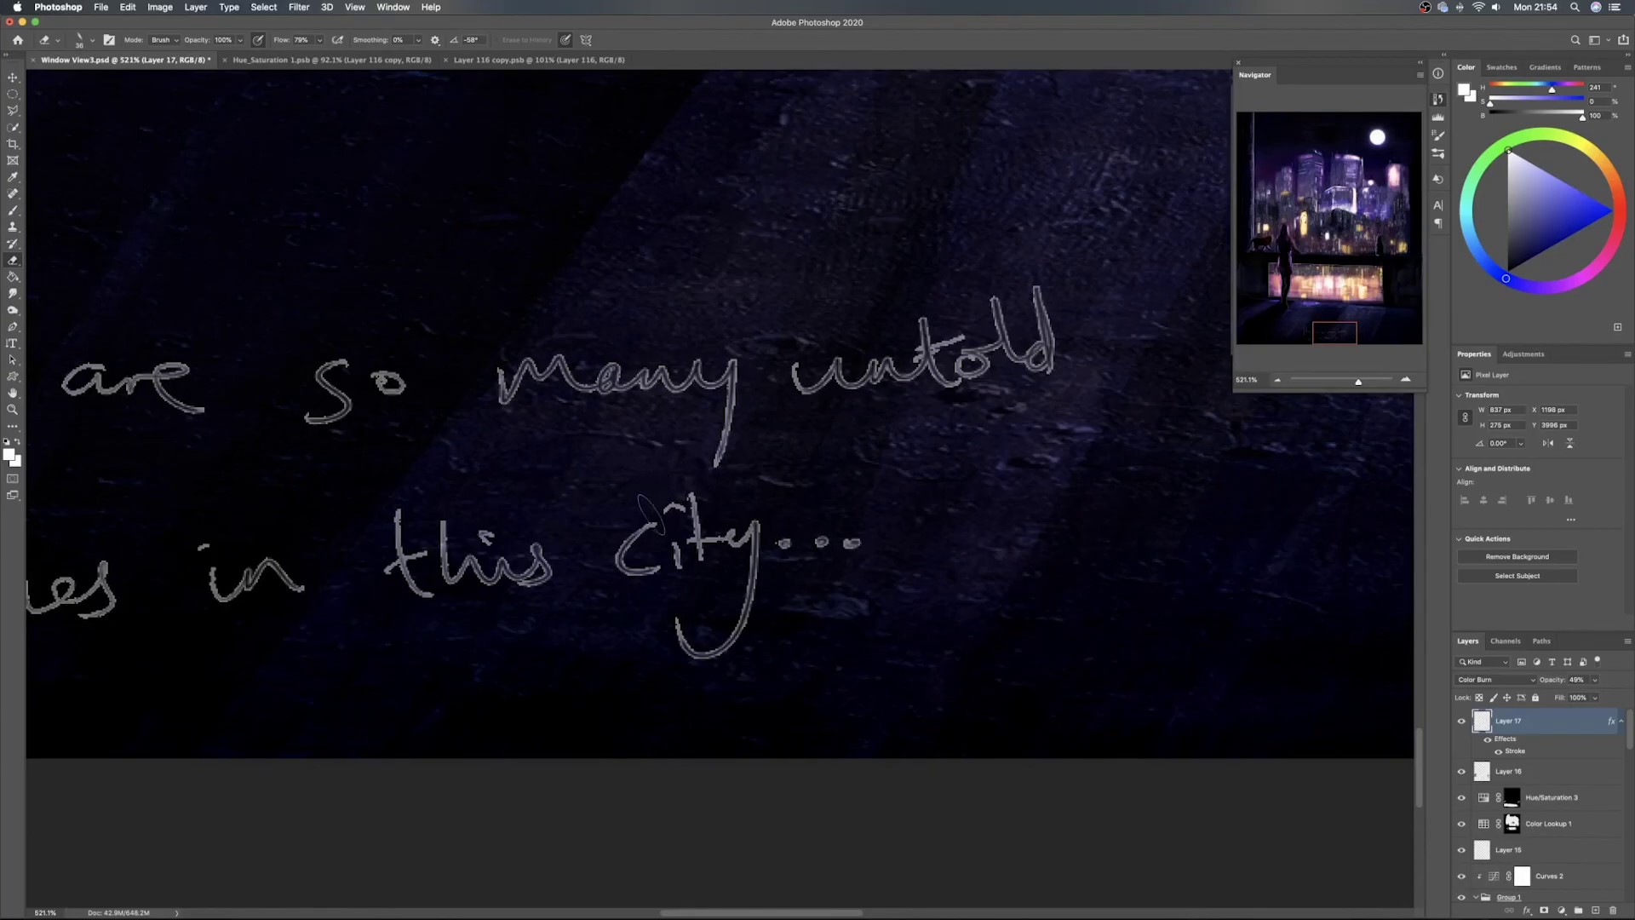
Shift the handwritten caption slightly to the right on the floor
key("super+0")
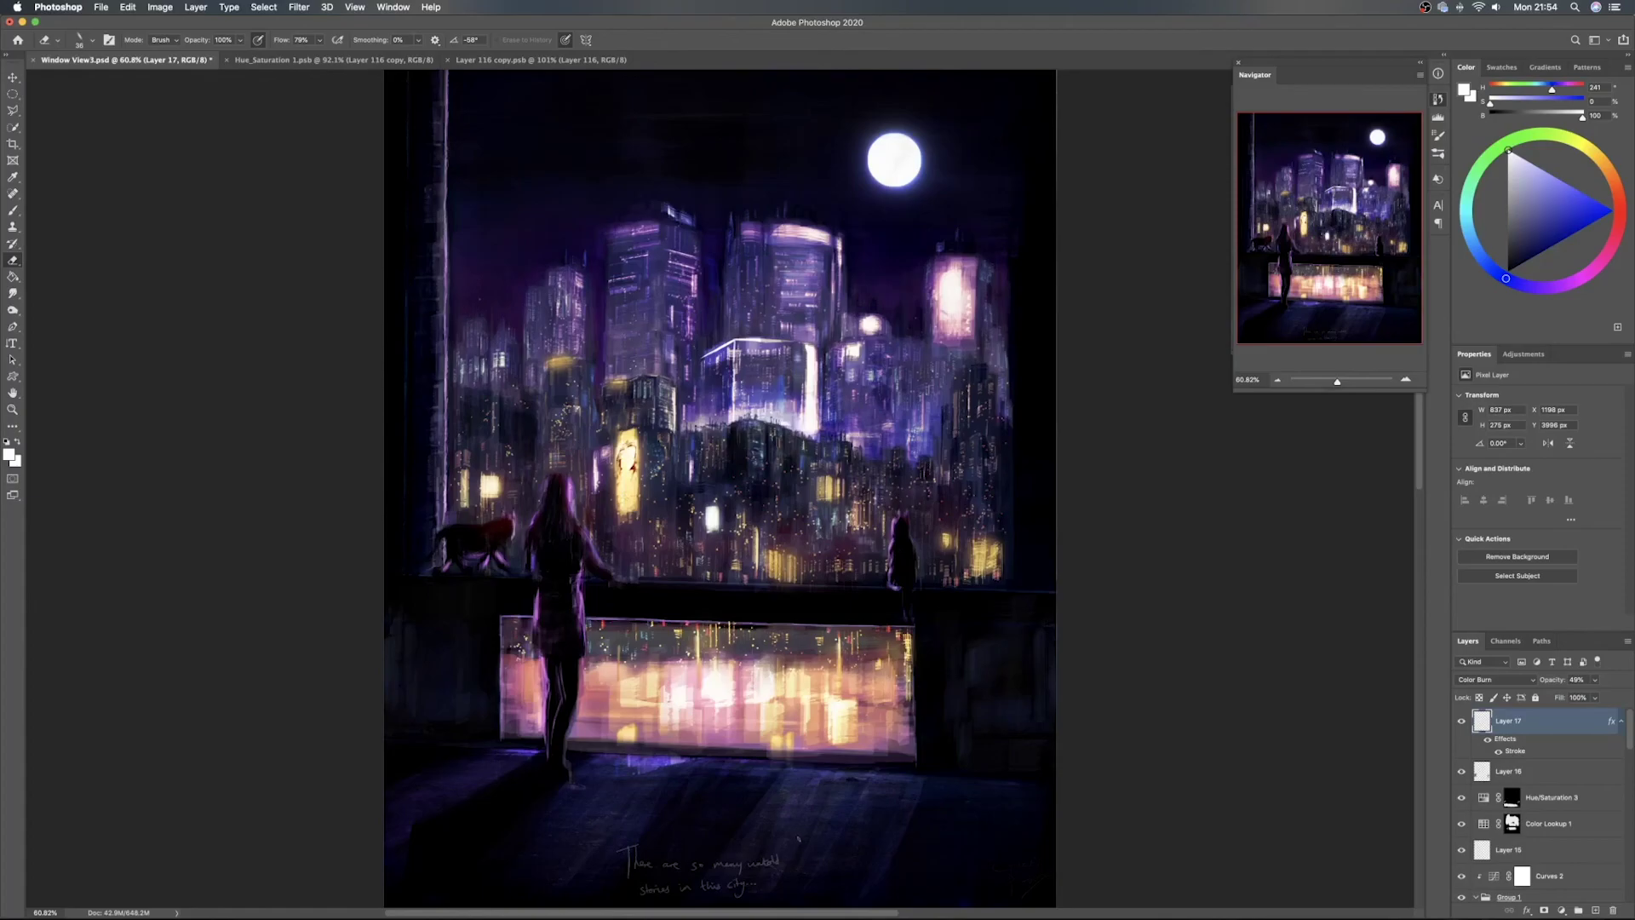
key("v")
left_click_drag(782, 867, 787, 864)
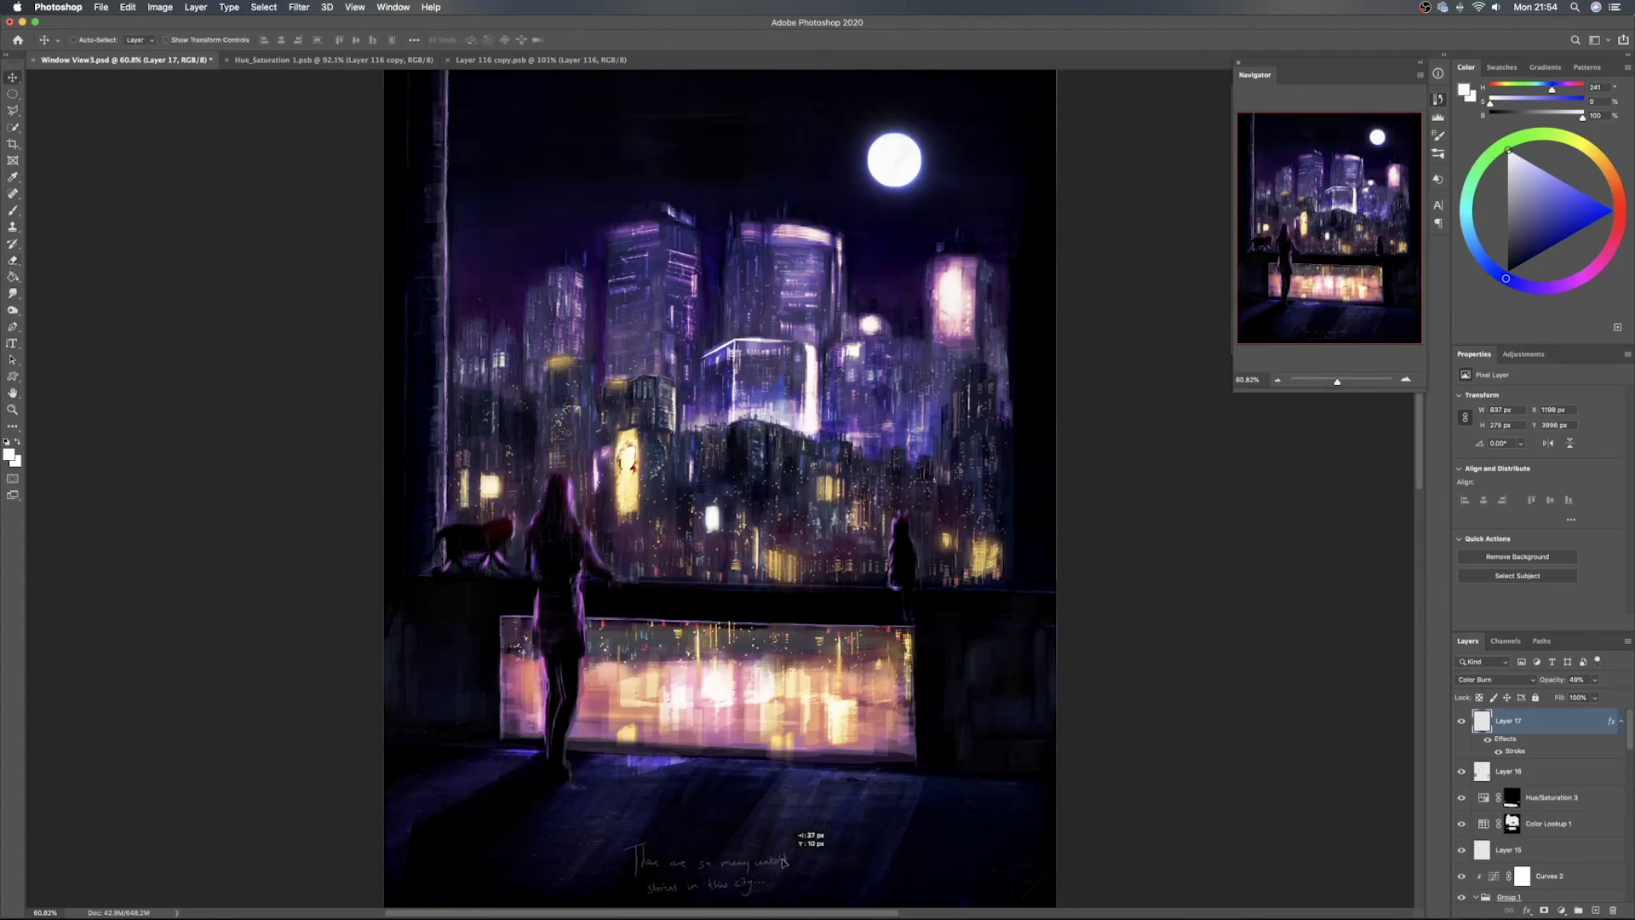
key("t")
left_click(661, 803)
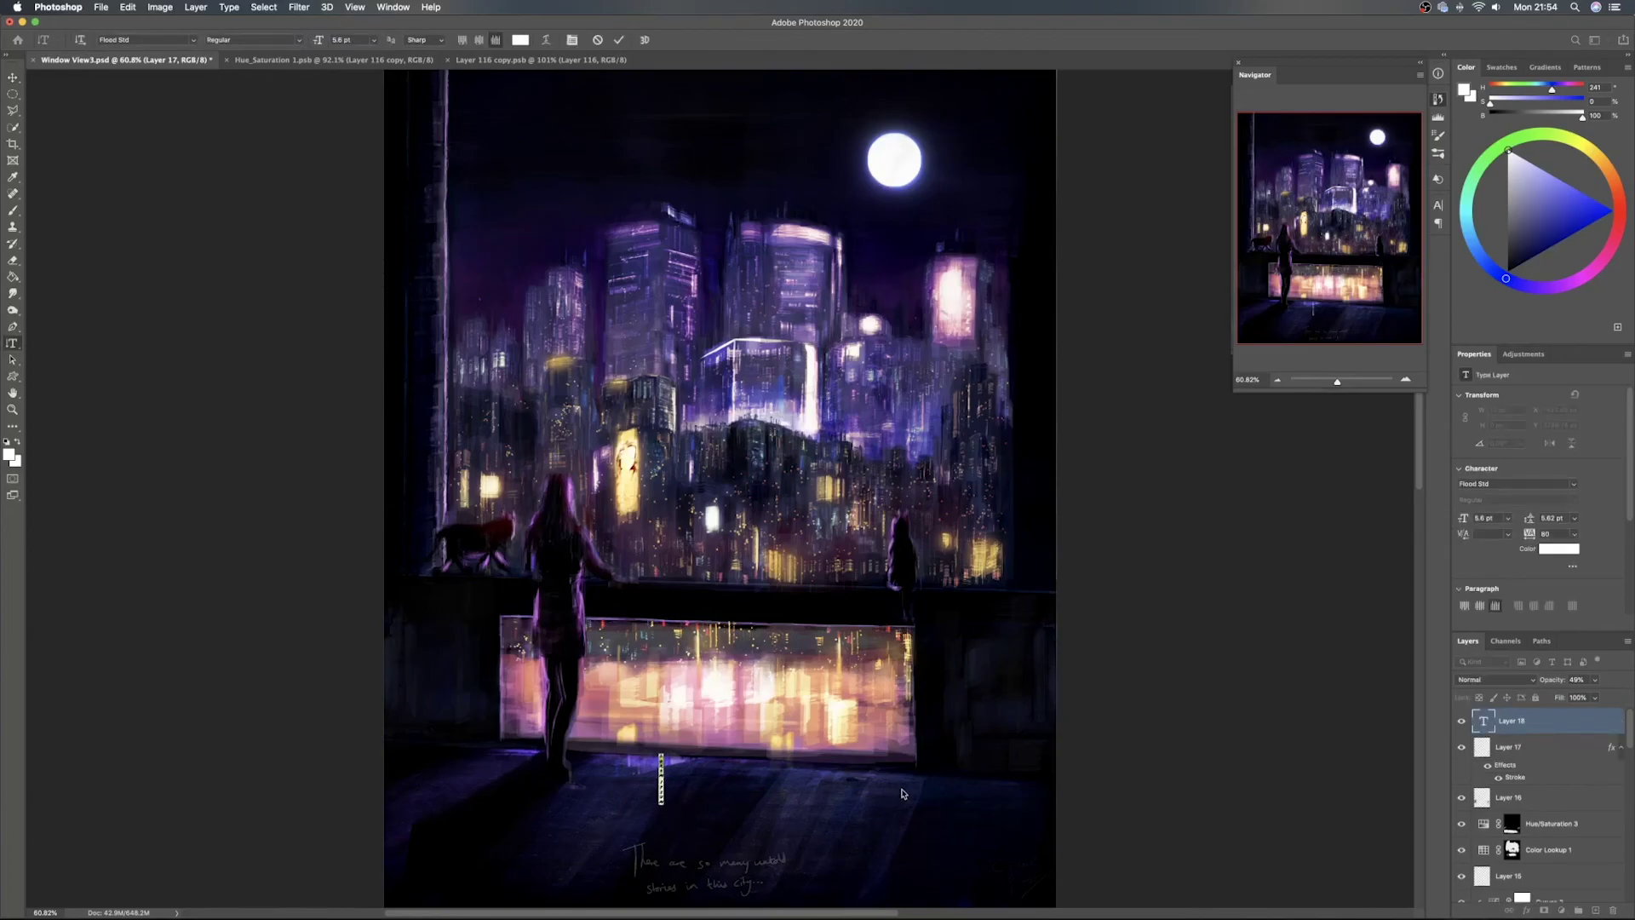
left_click(1535, 749)
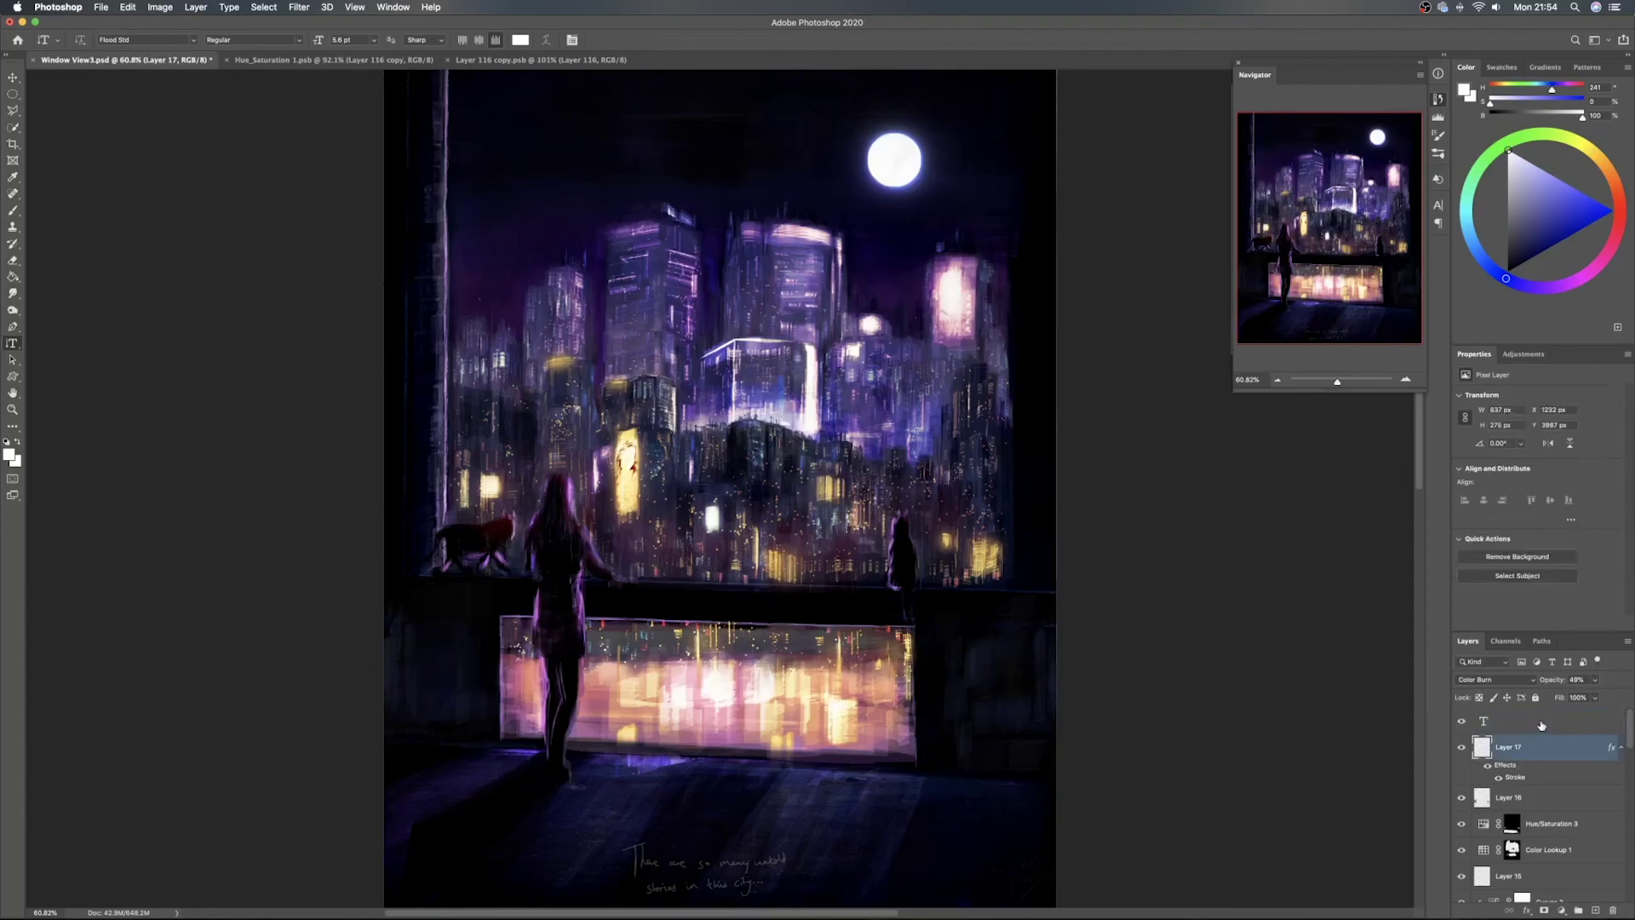
Add a horizontal text layer on the floor with two lines, "There are many untold" and "stories in this city"
left_click(11, 343)
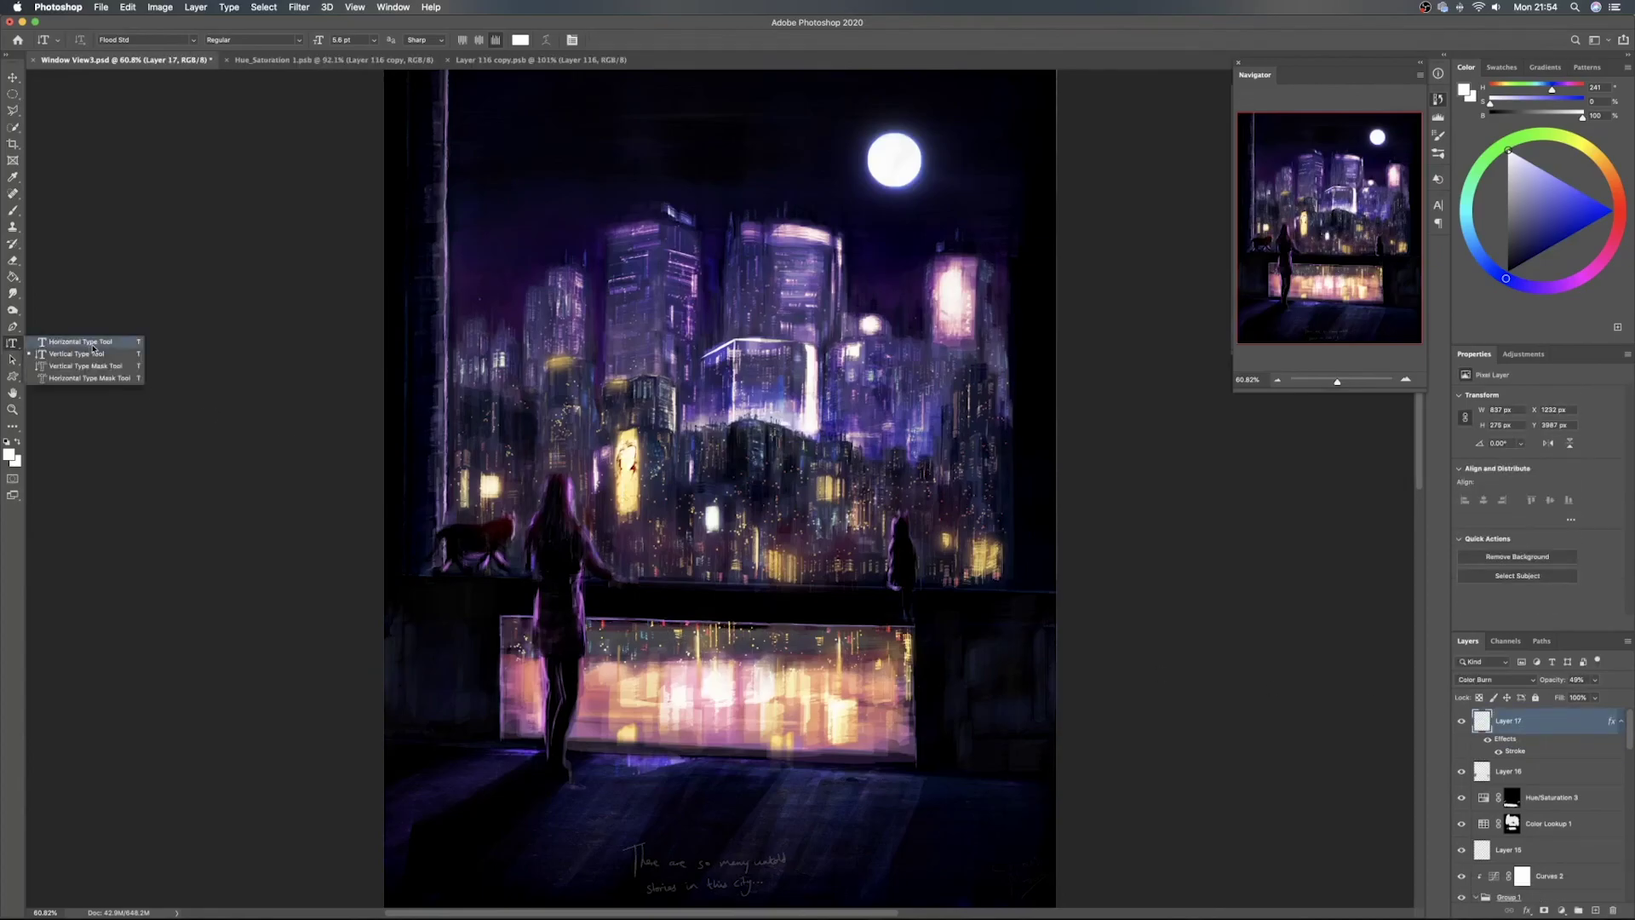
left_click(607, 803)
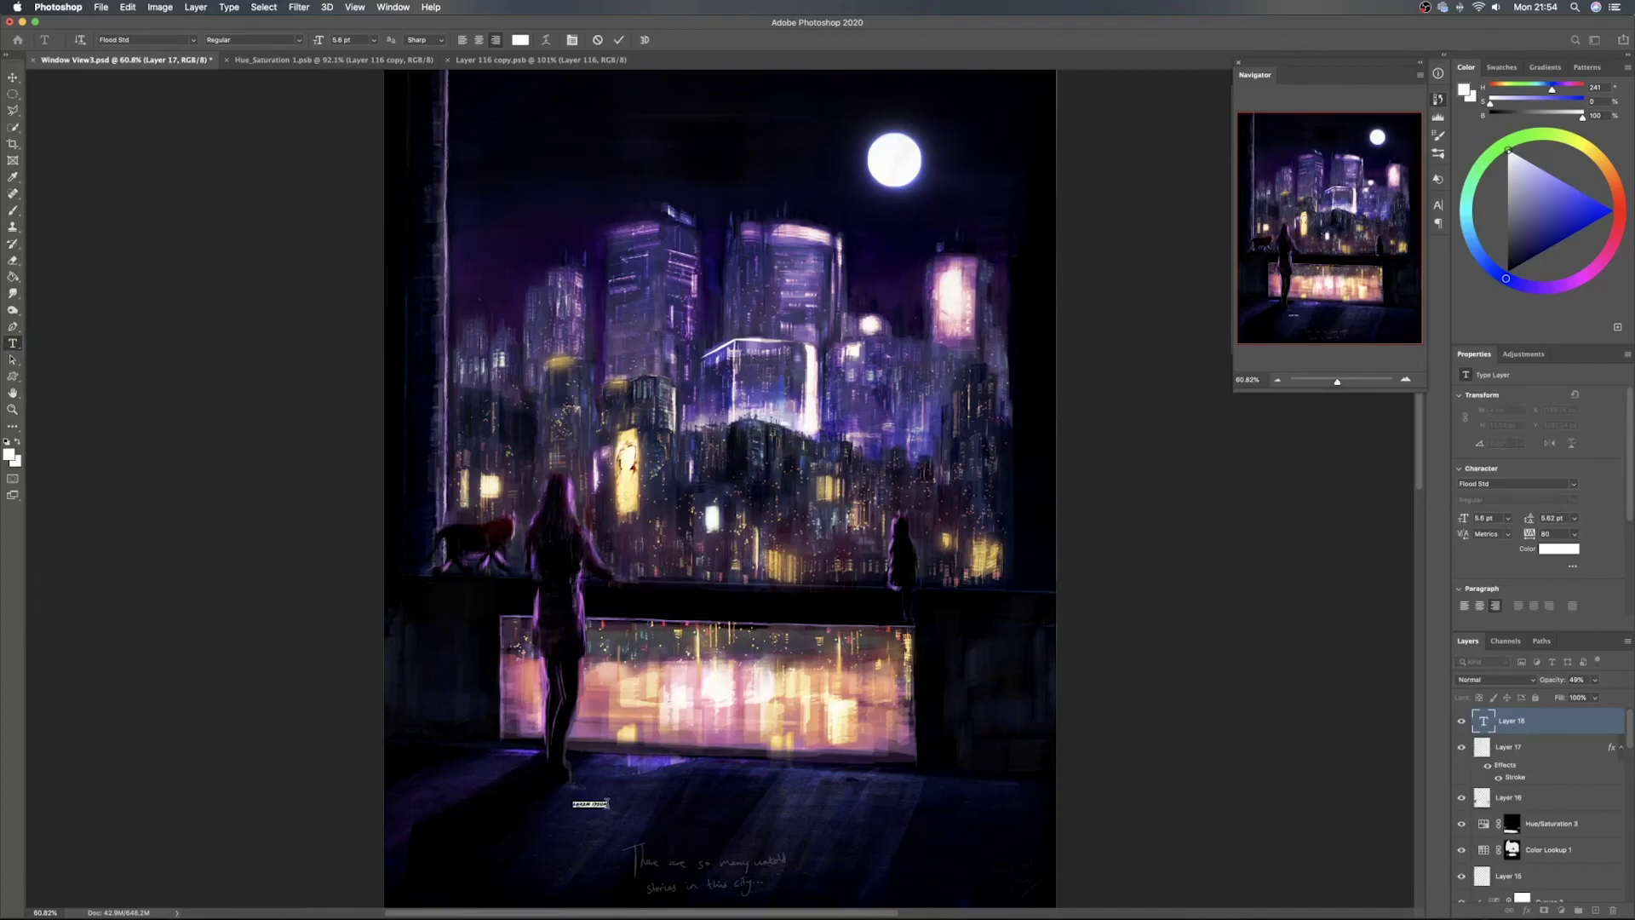
key("BackSpace")
type("There are many untold s")
key("BackSpace")
key("BackSpace")
type(", ")
type("stories in the")
key("BackSpace")
key("BackSpace")
type("is city")
key("super+Return")
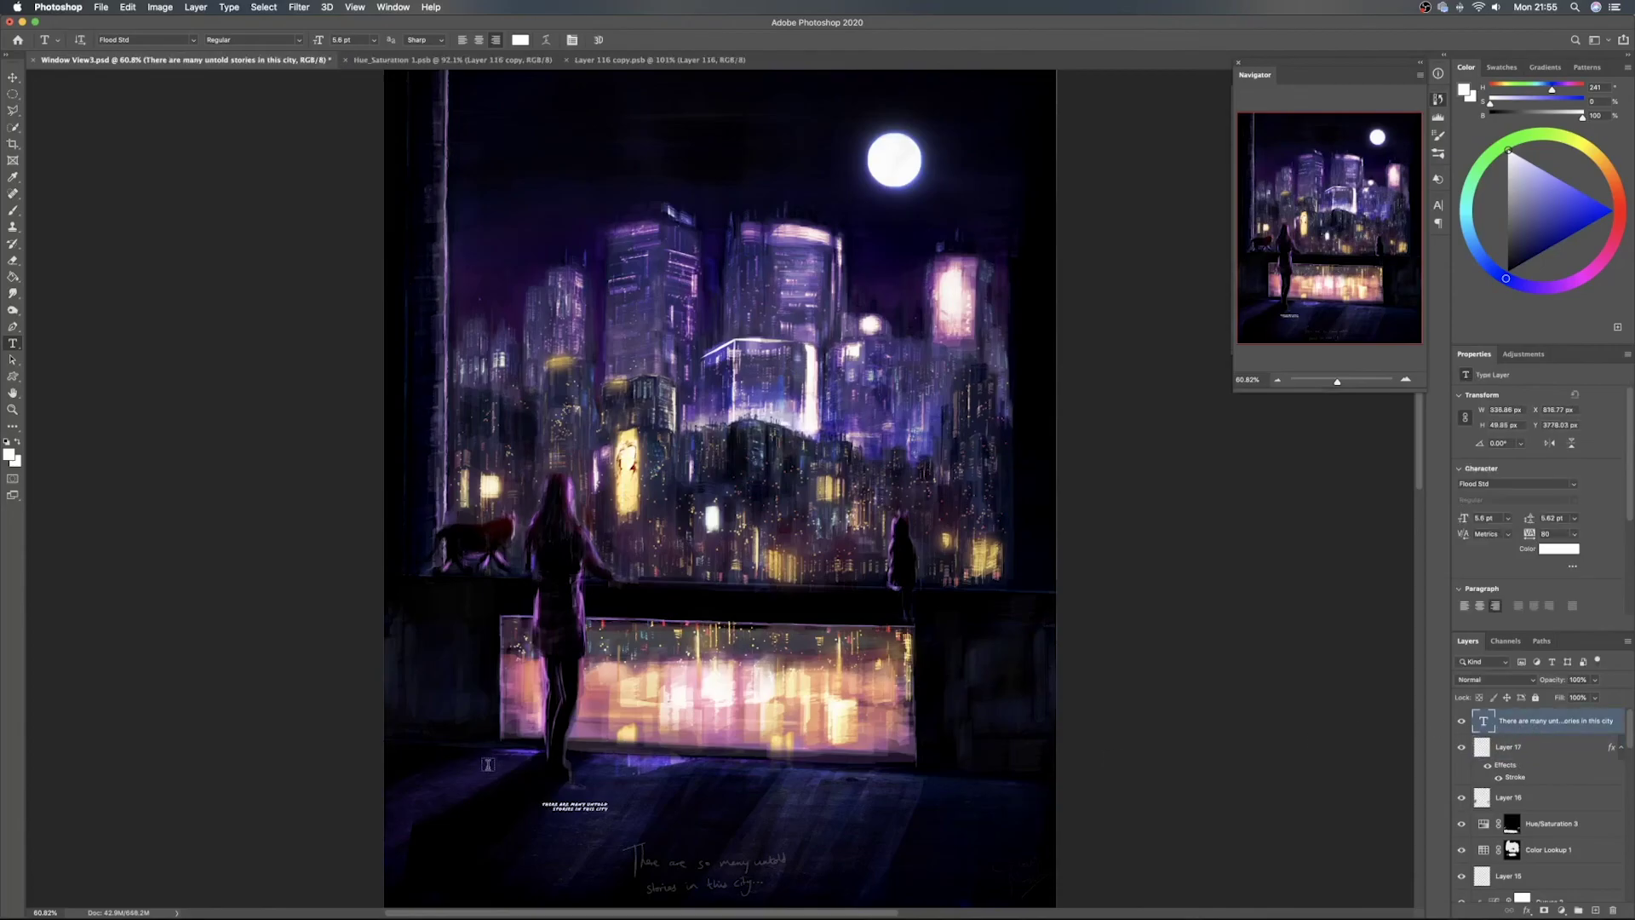
Move the new text over the handwritten caption's area and hide the handwritten caption layer, Layer 17
key("v")
left_click_drag(596, 819, 760, 866)
left_click(1461, 747)
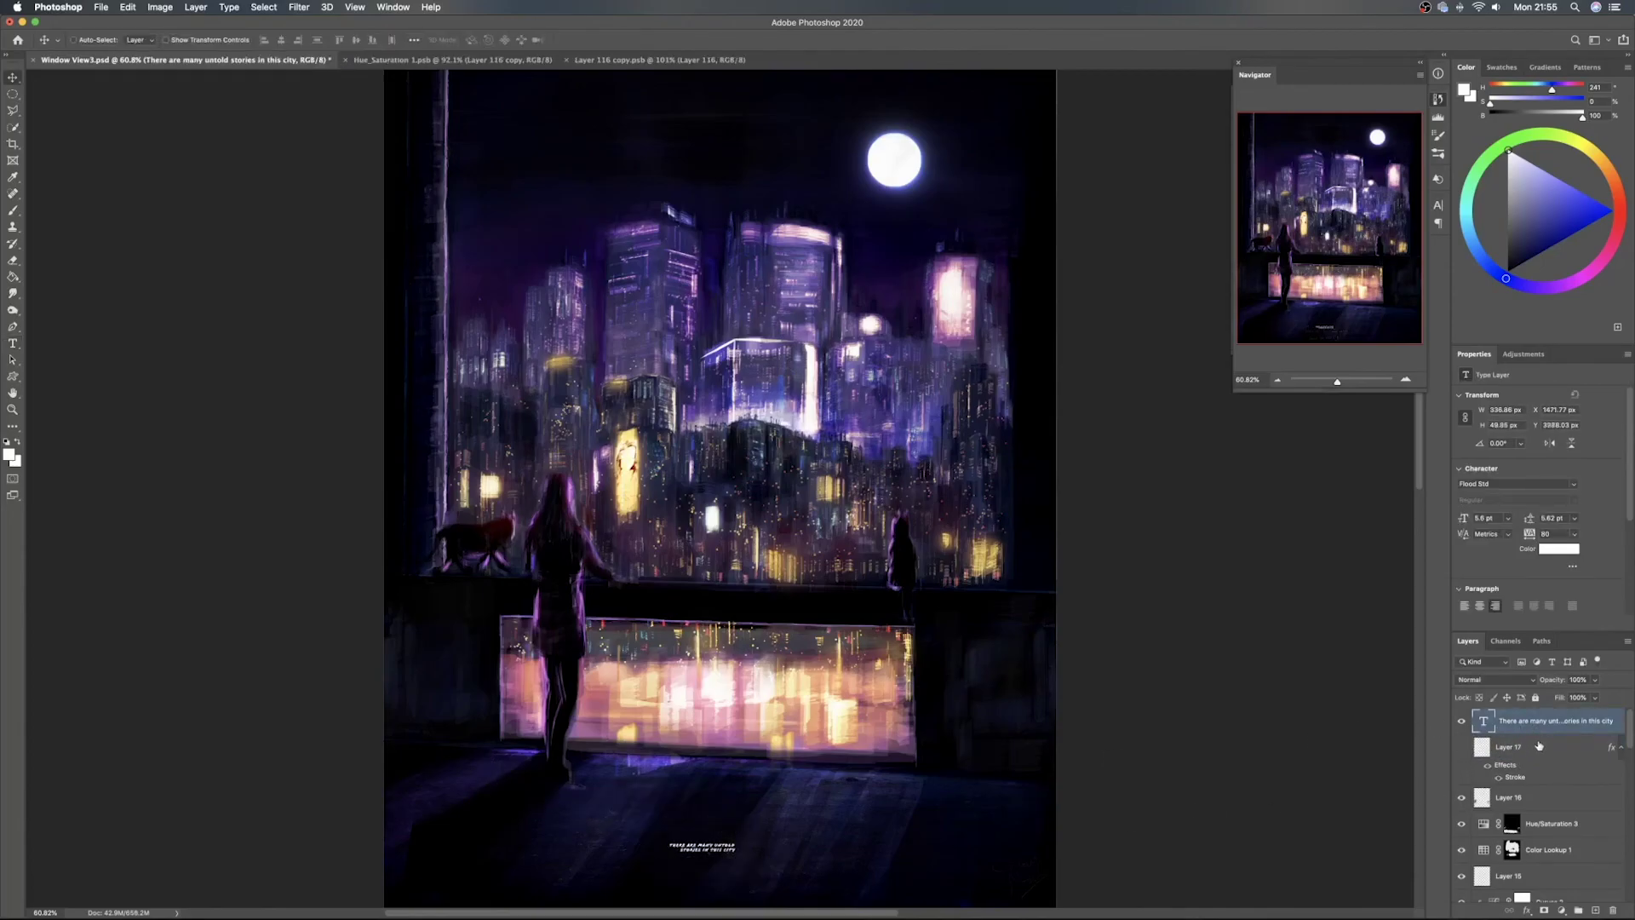
Turn off faux bold for the text and set its font to Seaweed Script Pro
left_click(1438, 206)
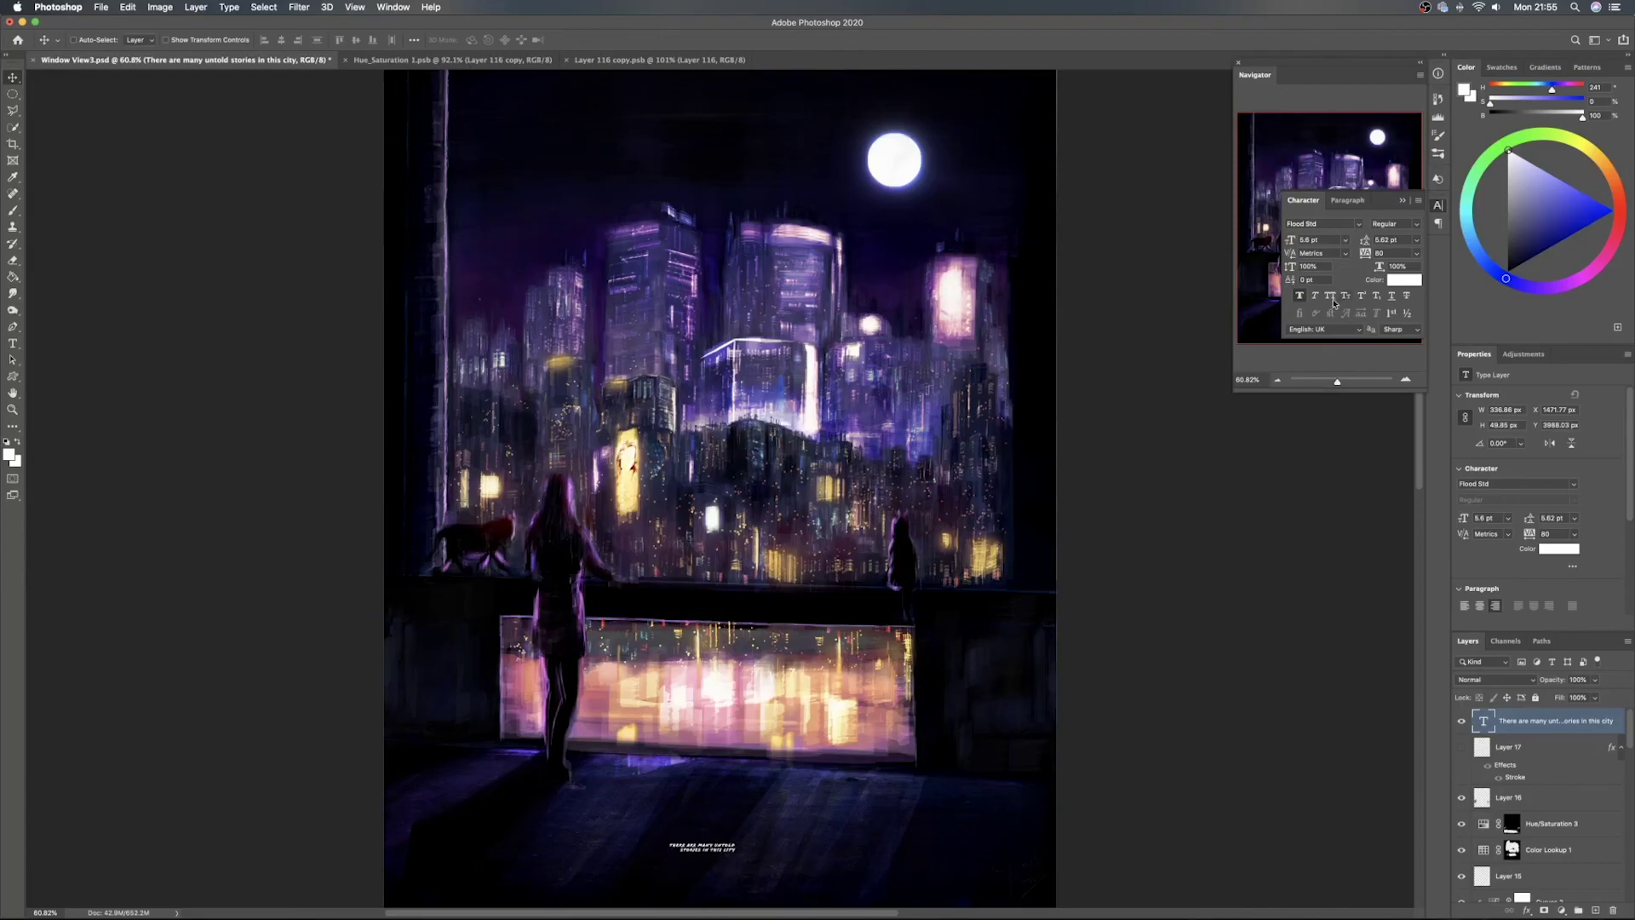
left_click(1303, 296)
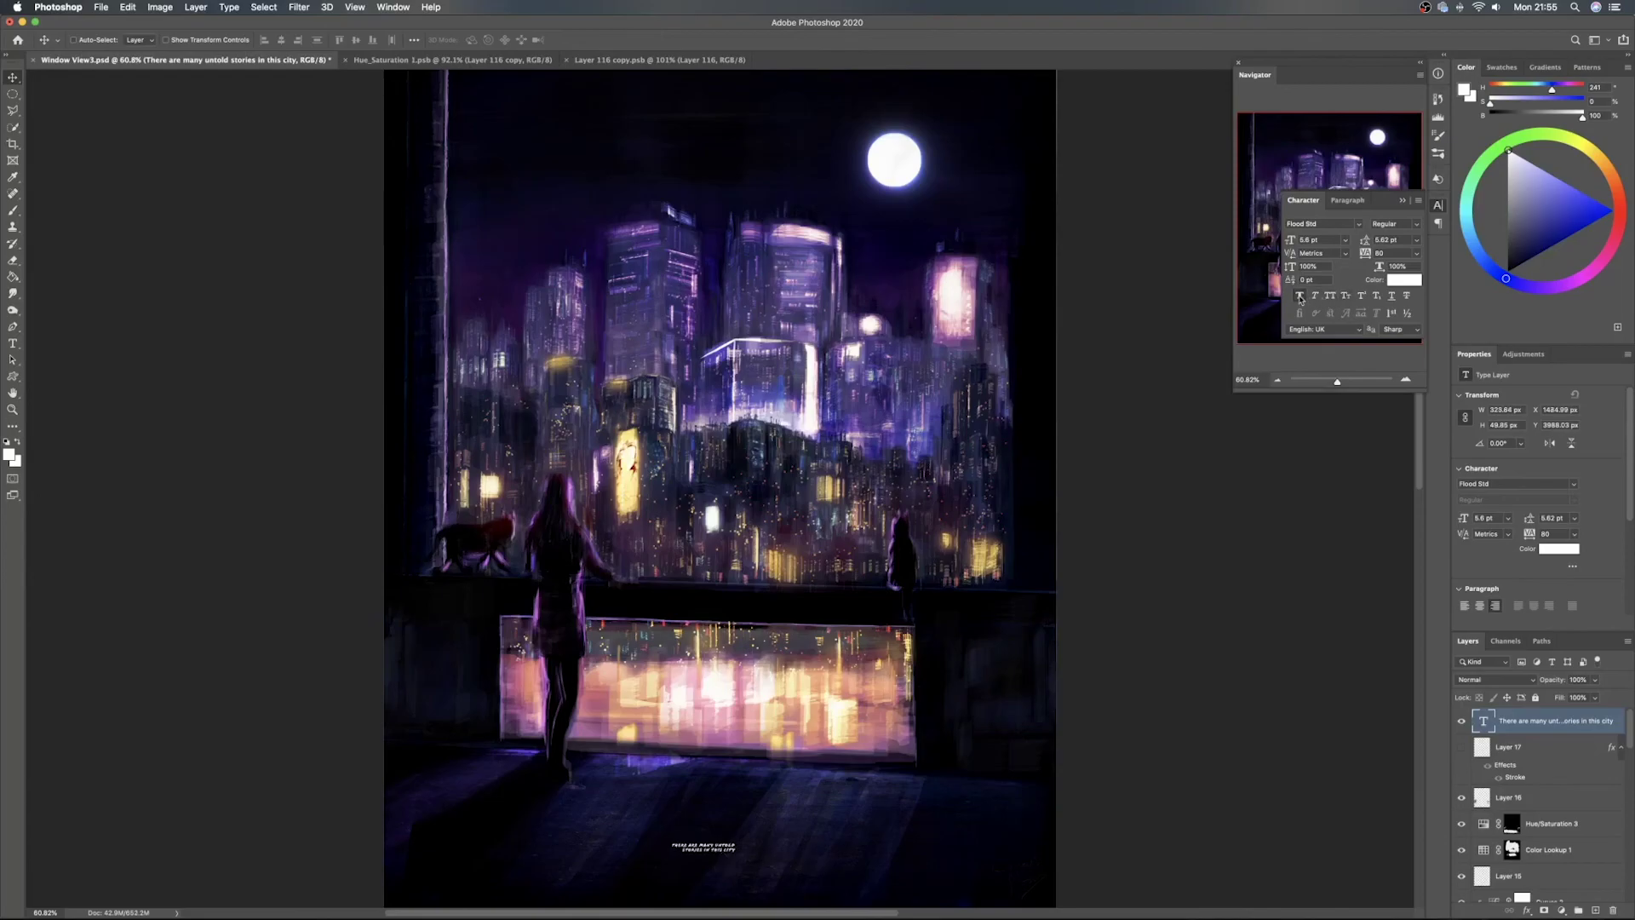
left_click(1357, 225)
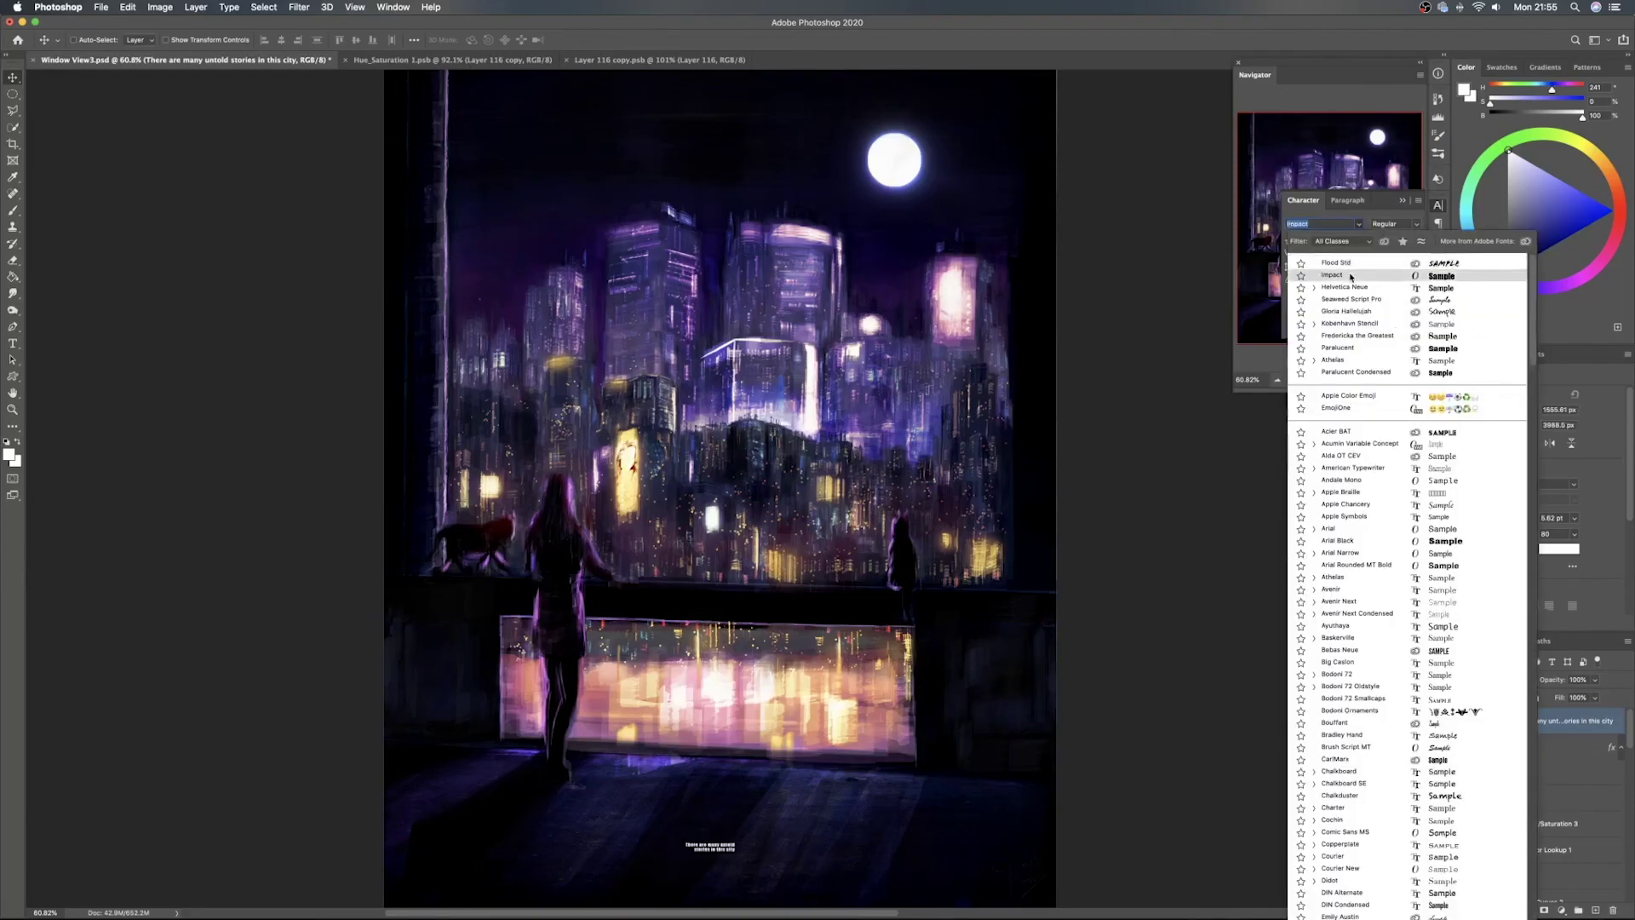
key("Down")
key("Down")
key("Down")
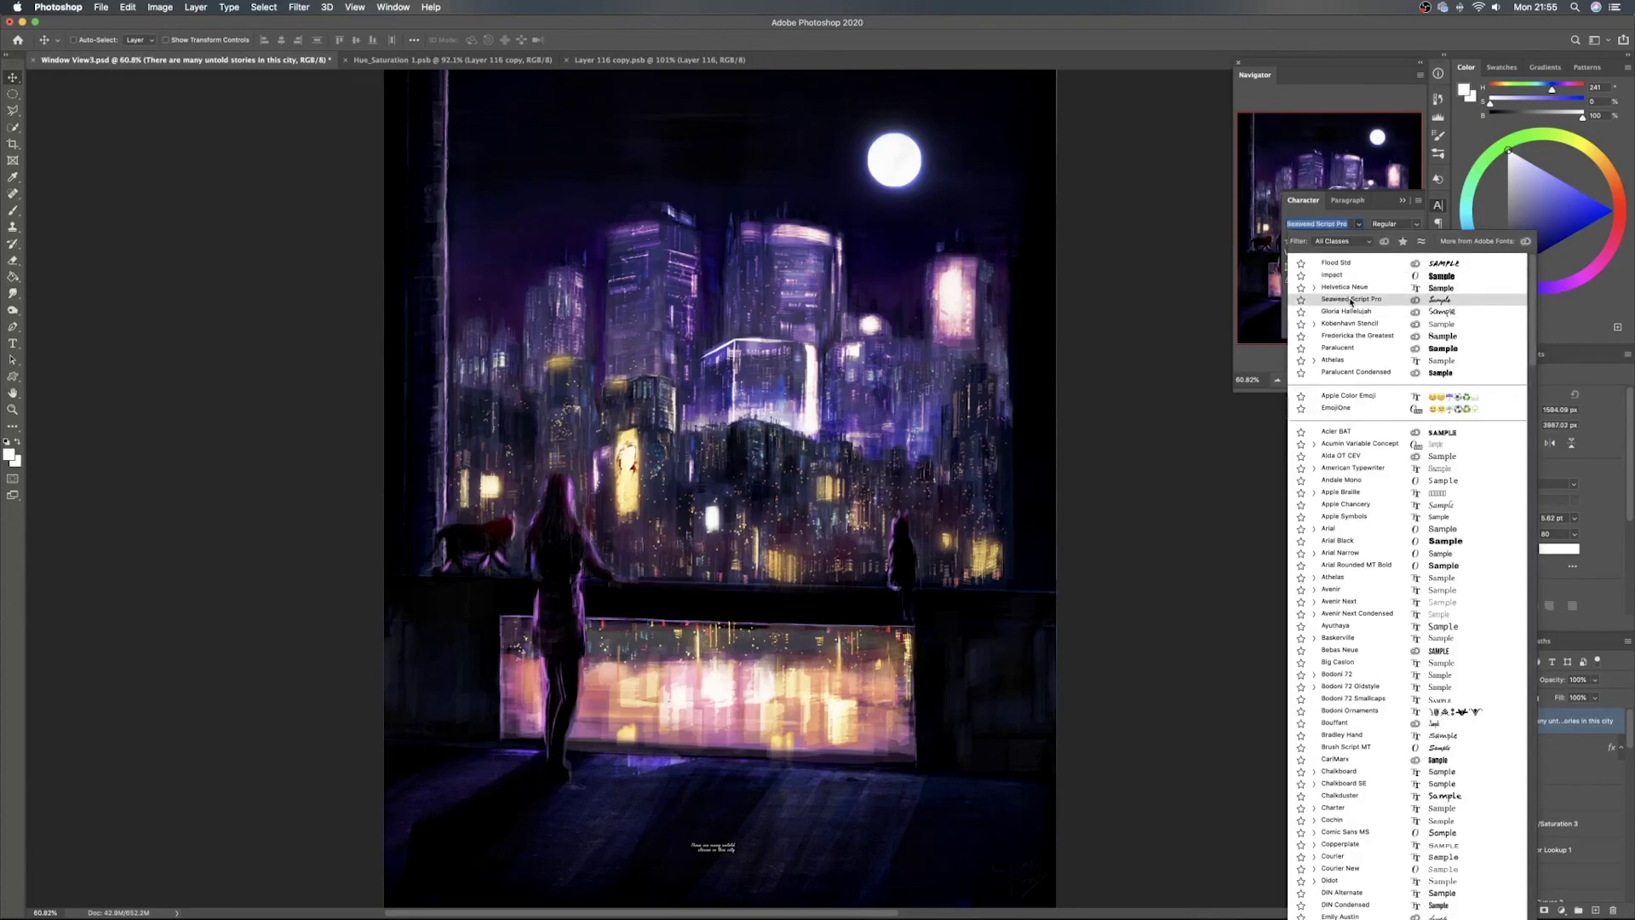
left_click(1350, 300)
Scale the text up to about 15 pt near the floor's lower edge
key("super+t")
left_click_drag(736, 841, 746, 889)
key("Return")
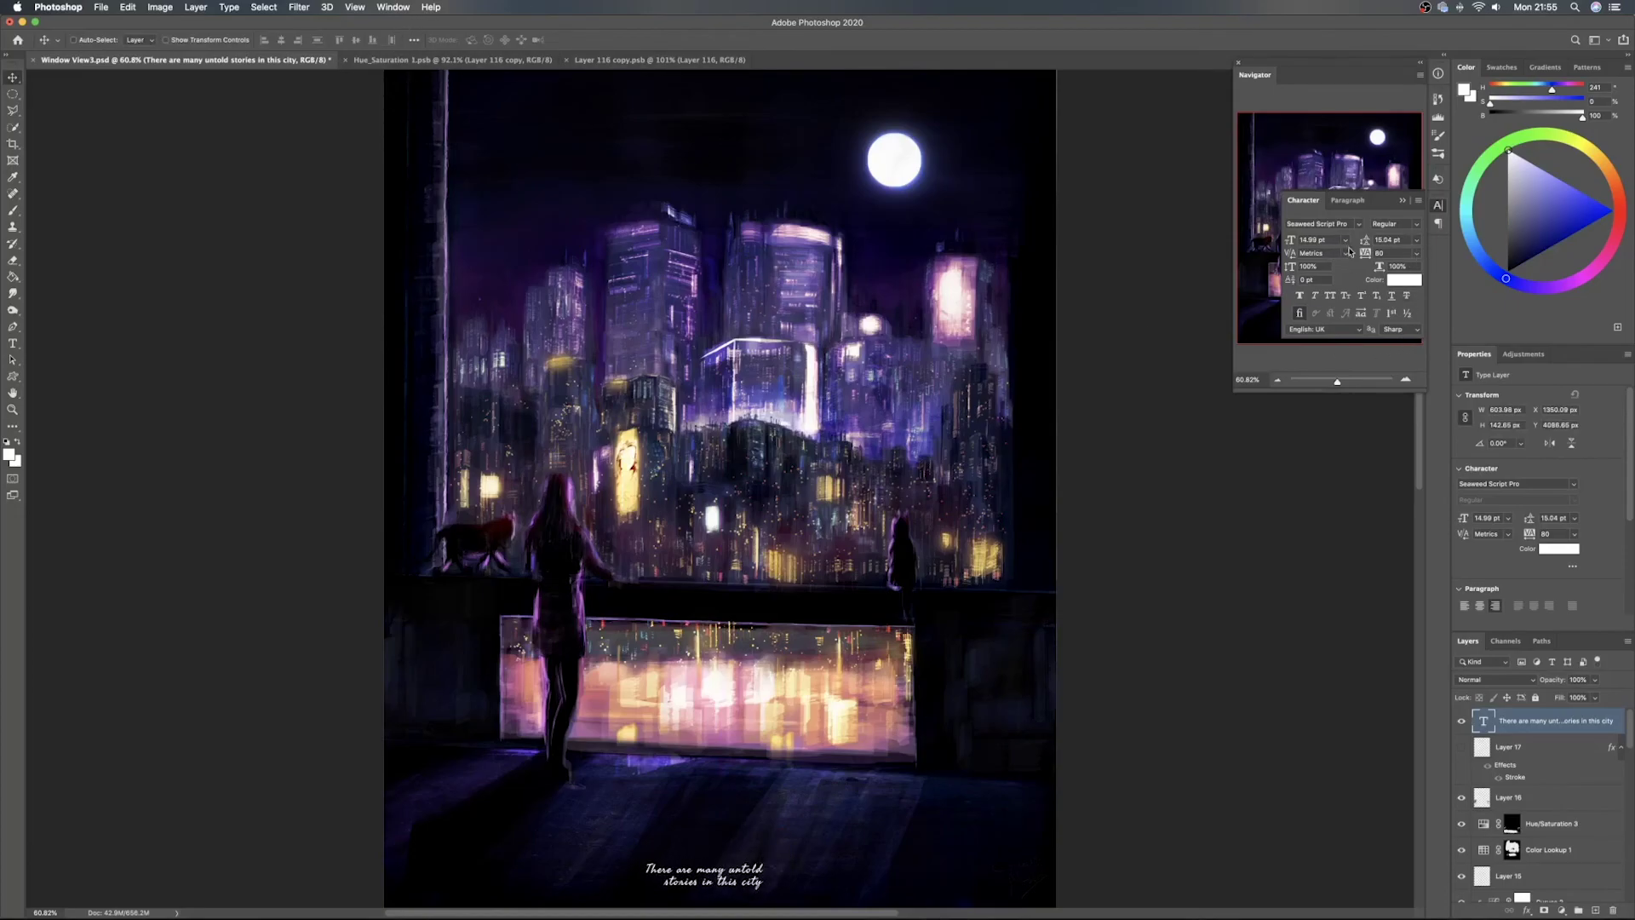
Center-align the two text lines and shift the text back to the middle of the floor
left_click(1346, 201)
left_click(1316, 223)
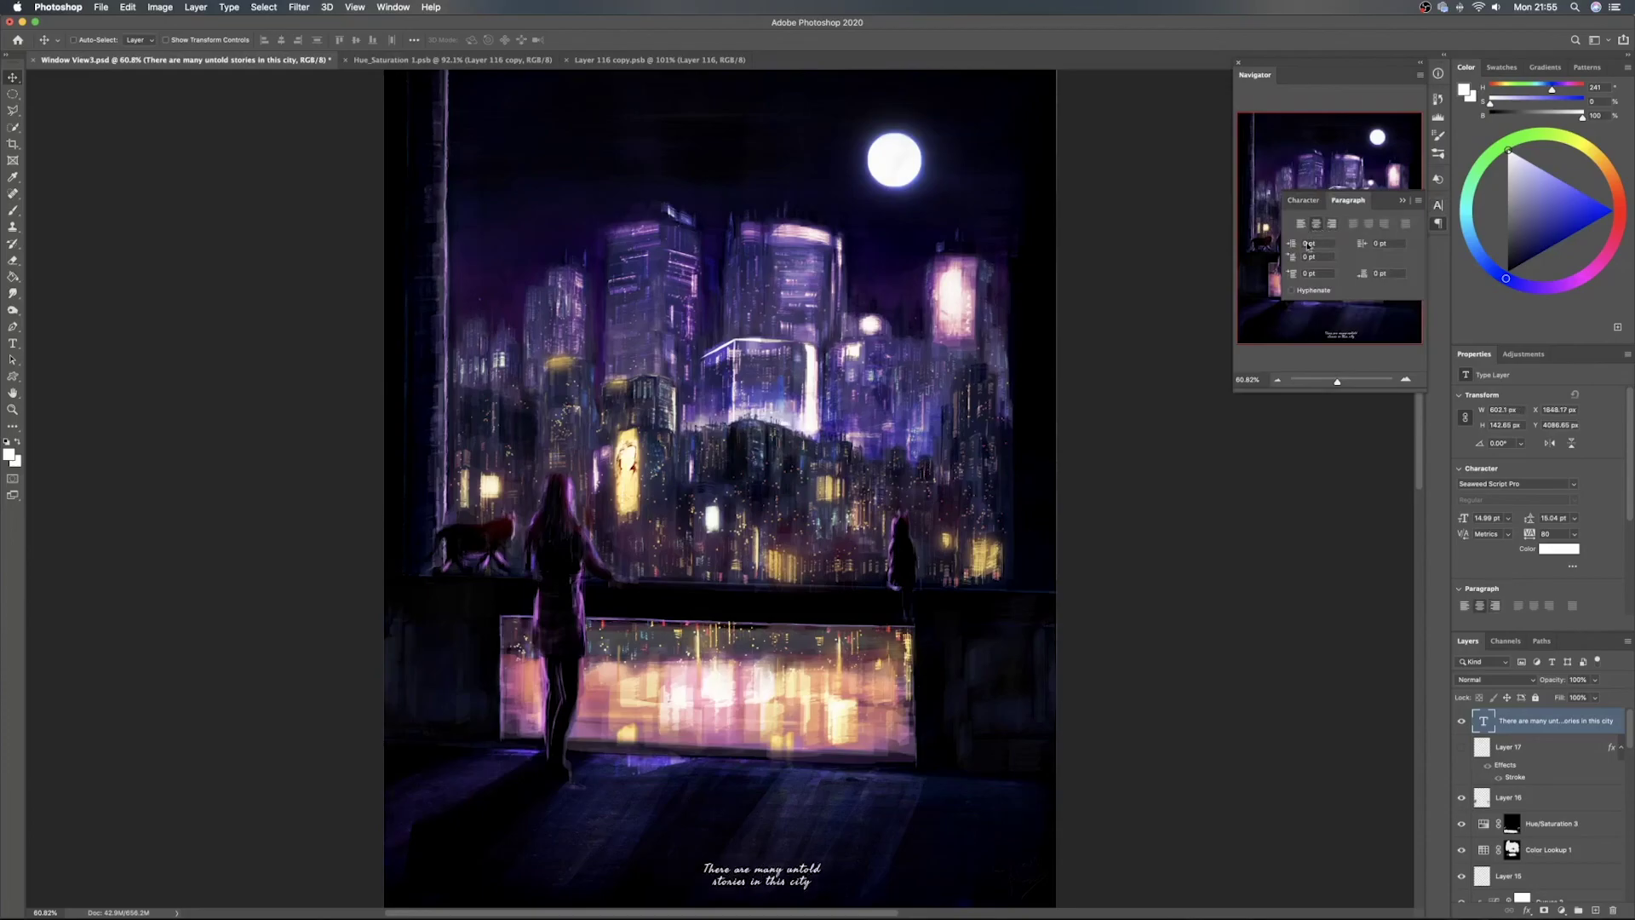
left_click_drag(764, 880, 710, 885)
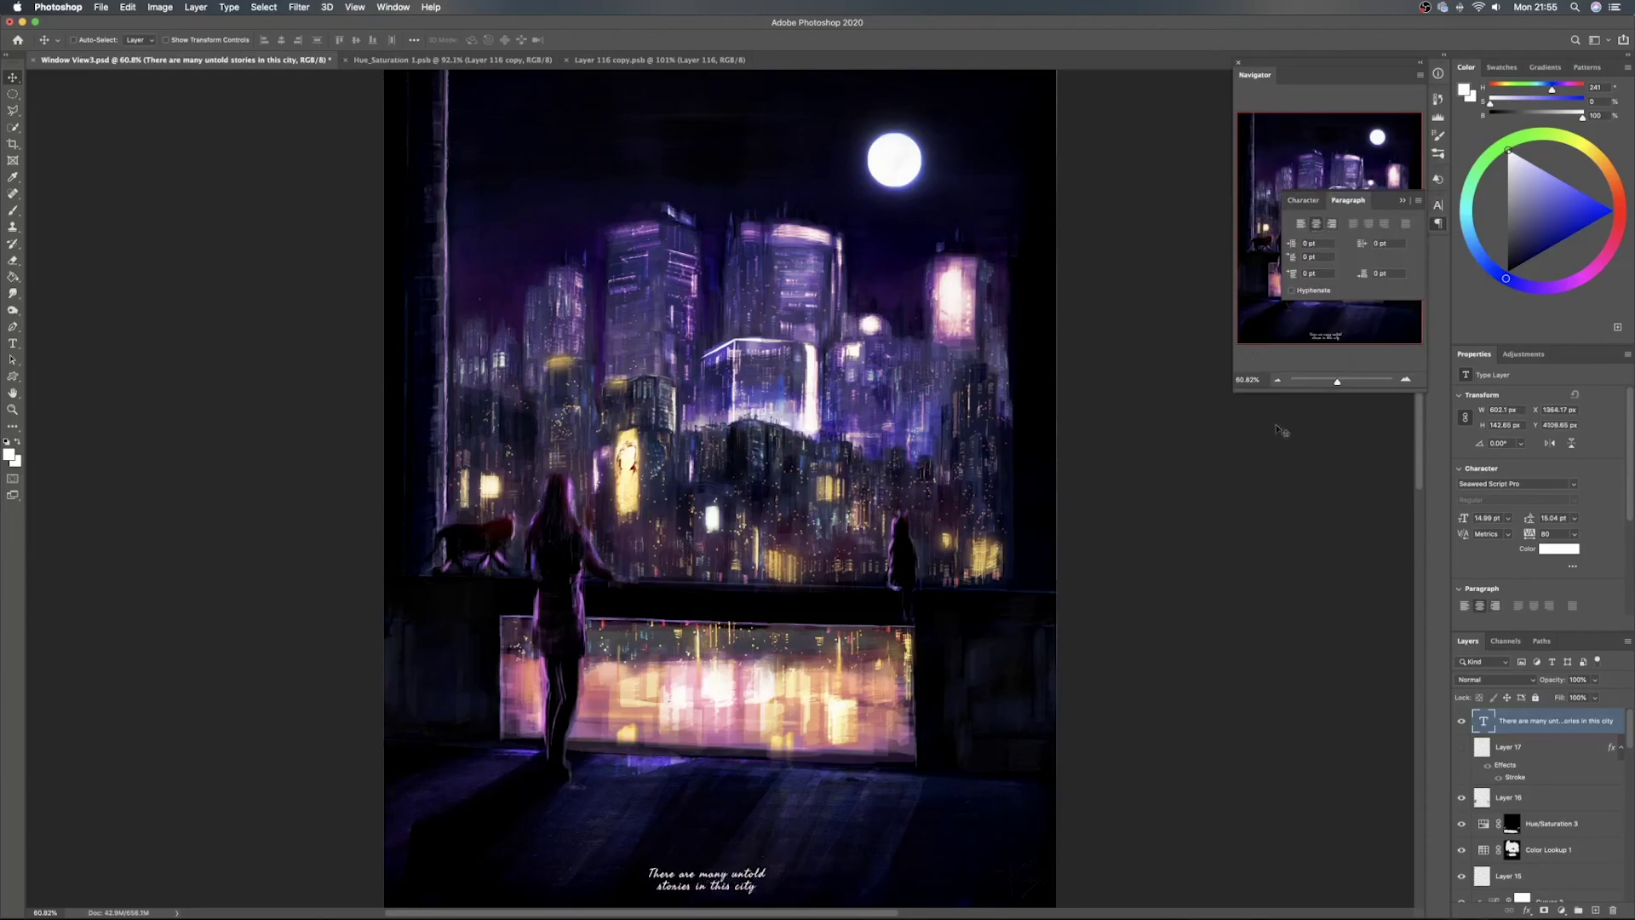
Set the text's leading to 23 pt
left_click(1292, 201)
mouse_move(1365, 241)
left_mouse_down()
mouse_move(1388, 245)
mouse_move(1372, 243)
left_mouse_up()
type("23")
key("Return")
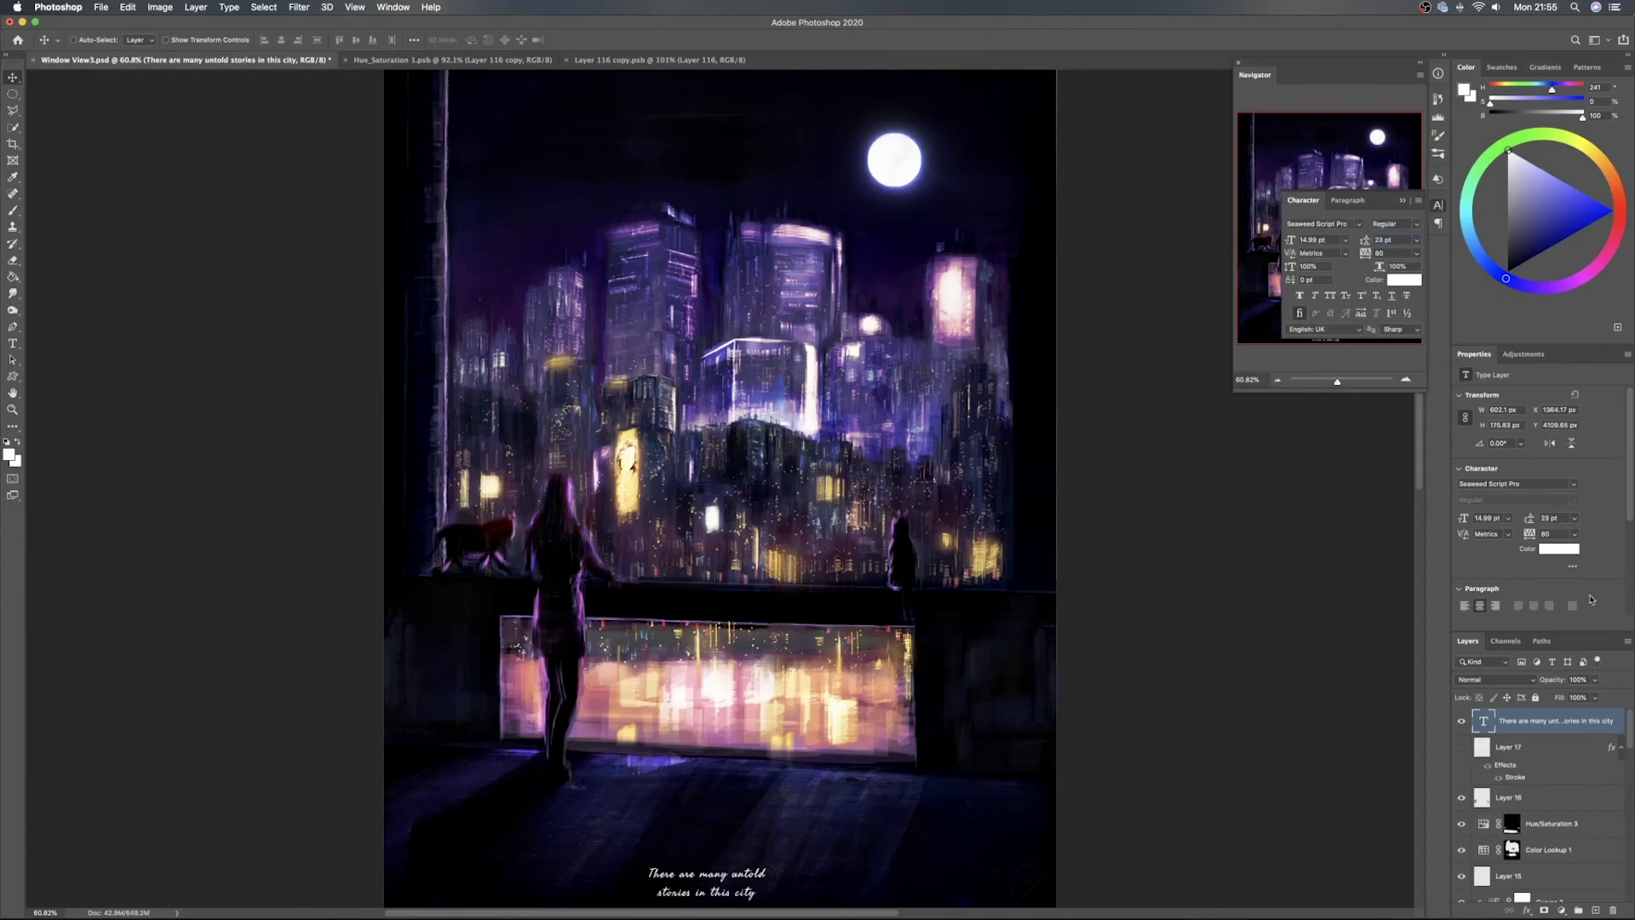
Keep the text layer's blend mode at Normal and lower its opacity to 24%
left_click(1482, 681)
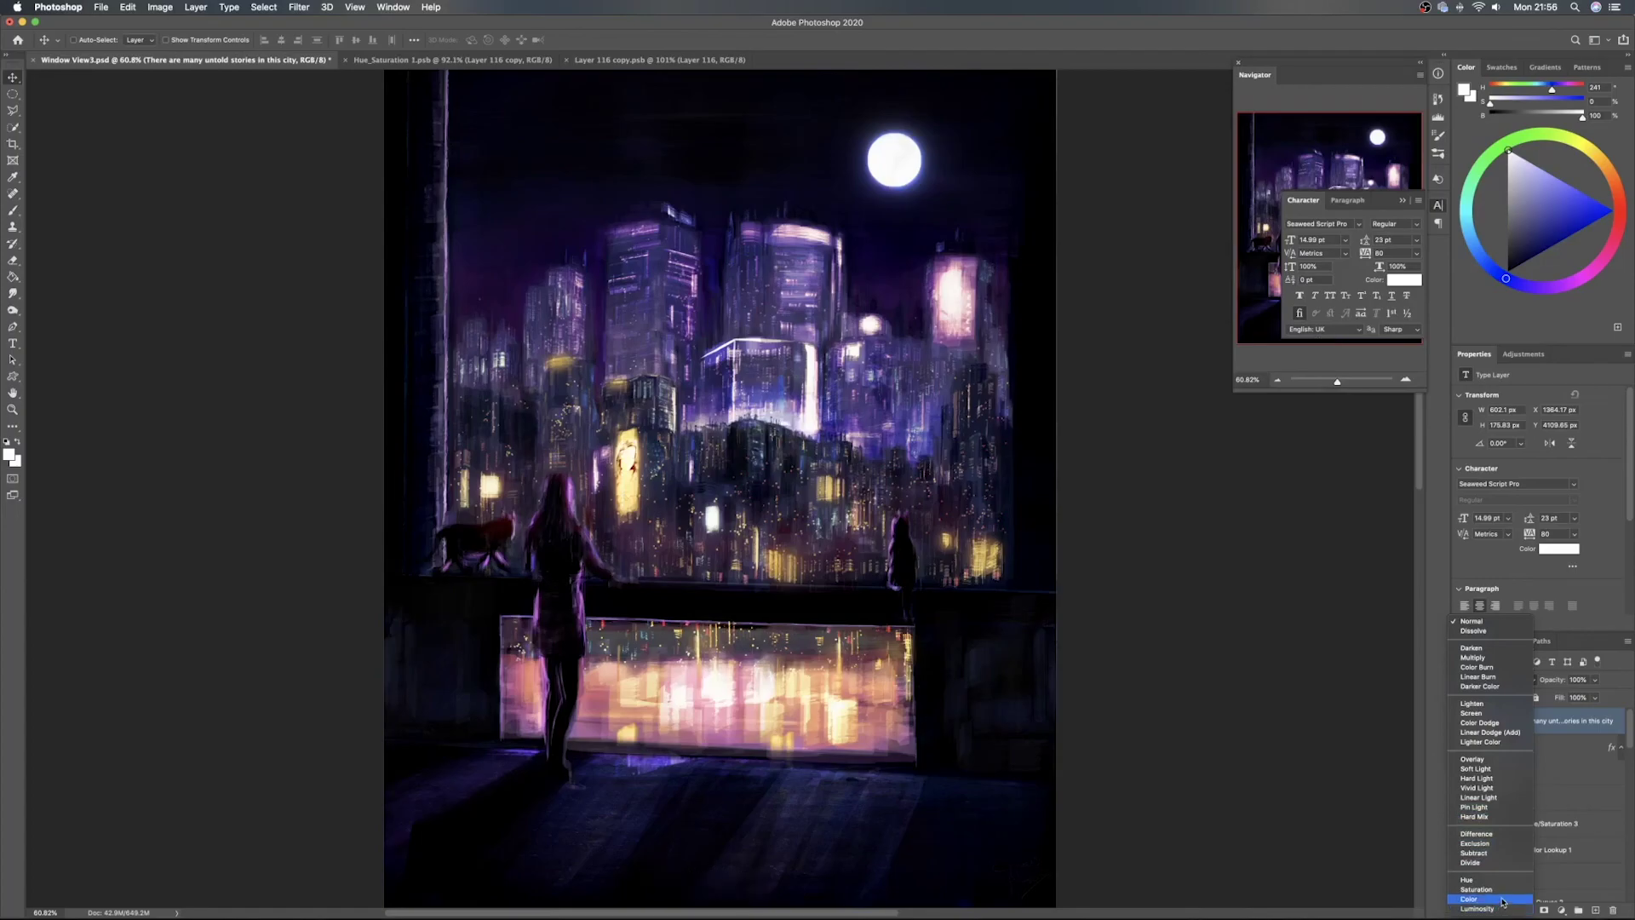
left_click(1589, 718)
left_click_drag(1553, 684, 1507, 681)
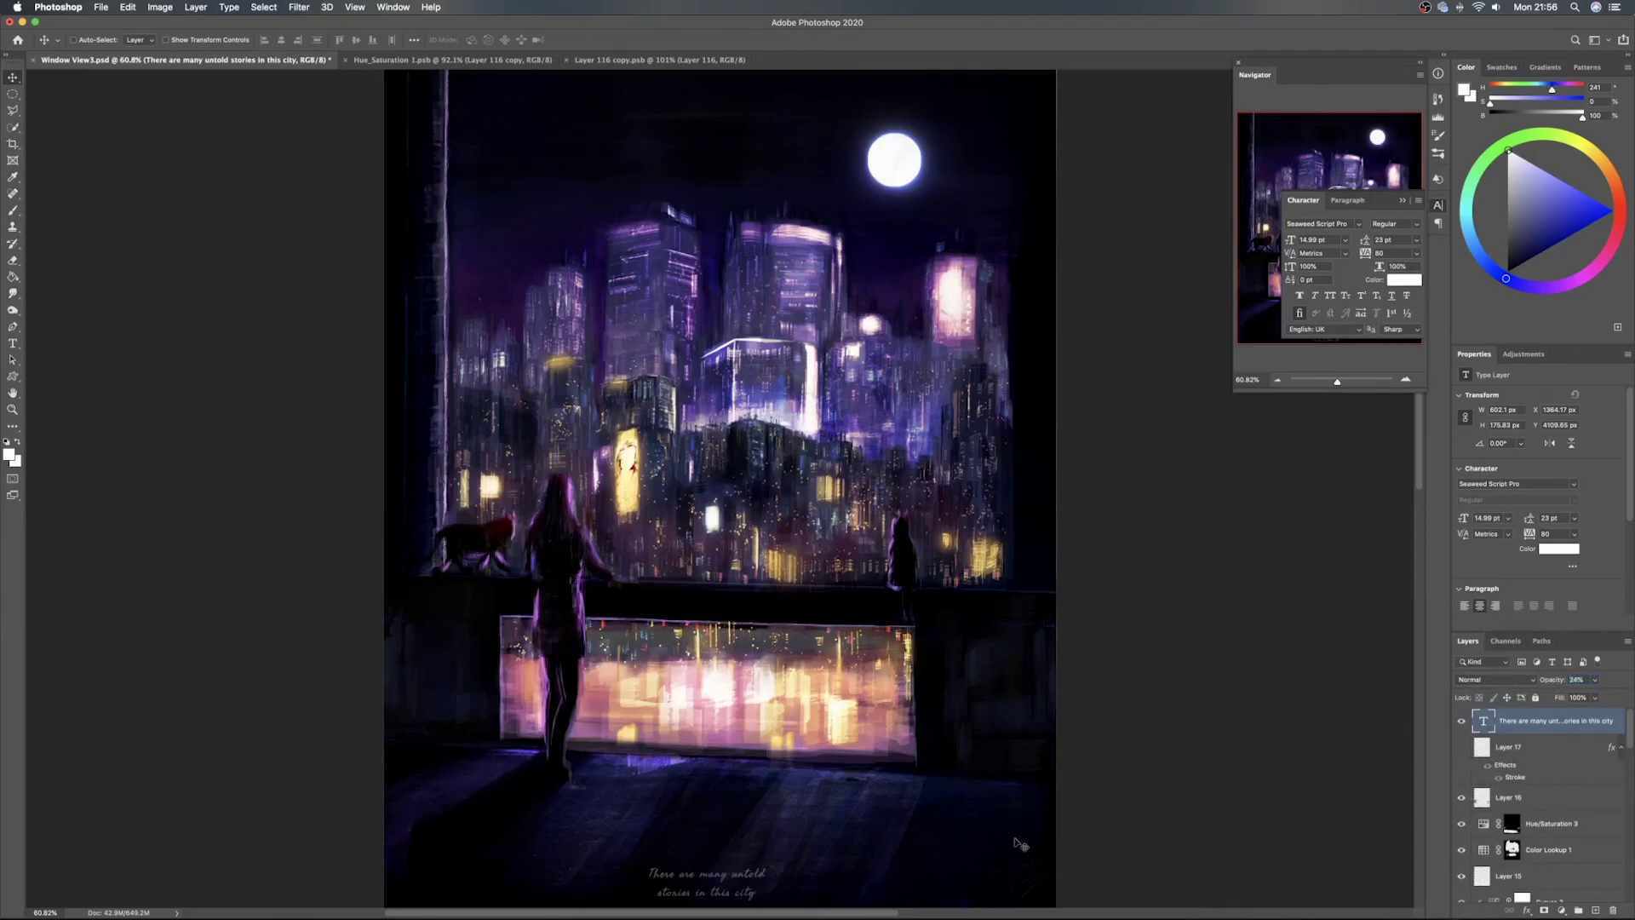
Move the text up onto the dark balcony ledge, between the woman and the sitting cat
left_click_drag(734, 879, 745, 604)
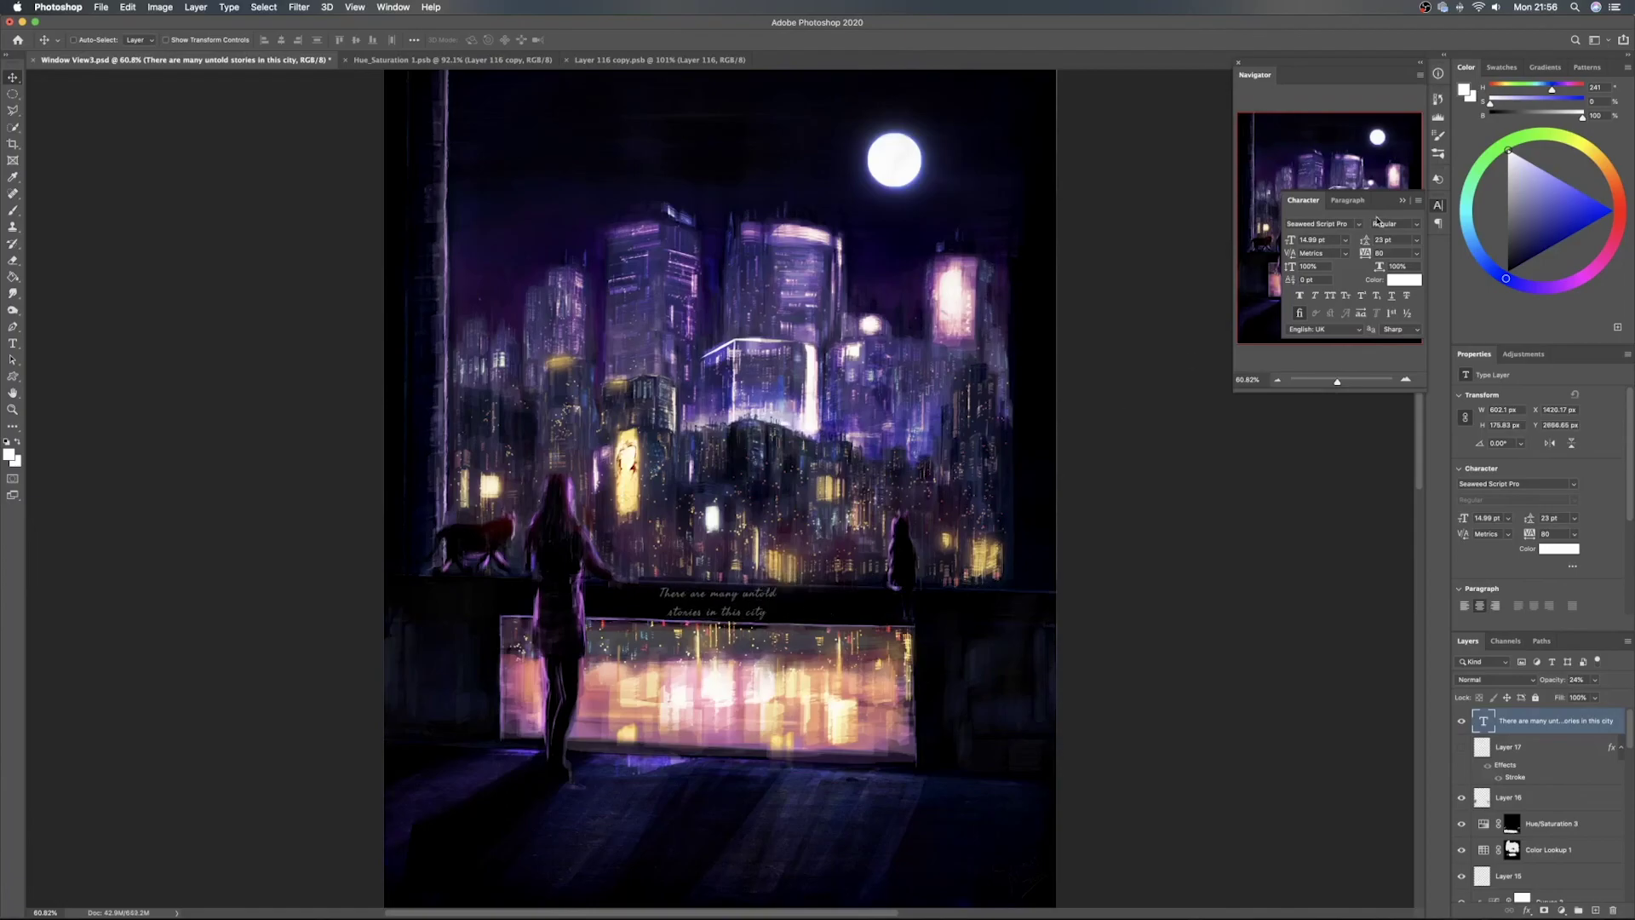
left_click(1438, 206)
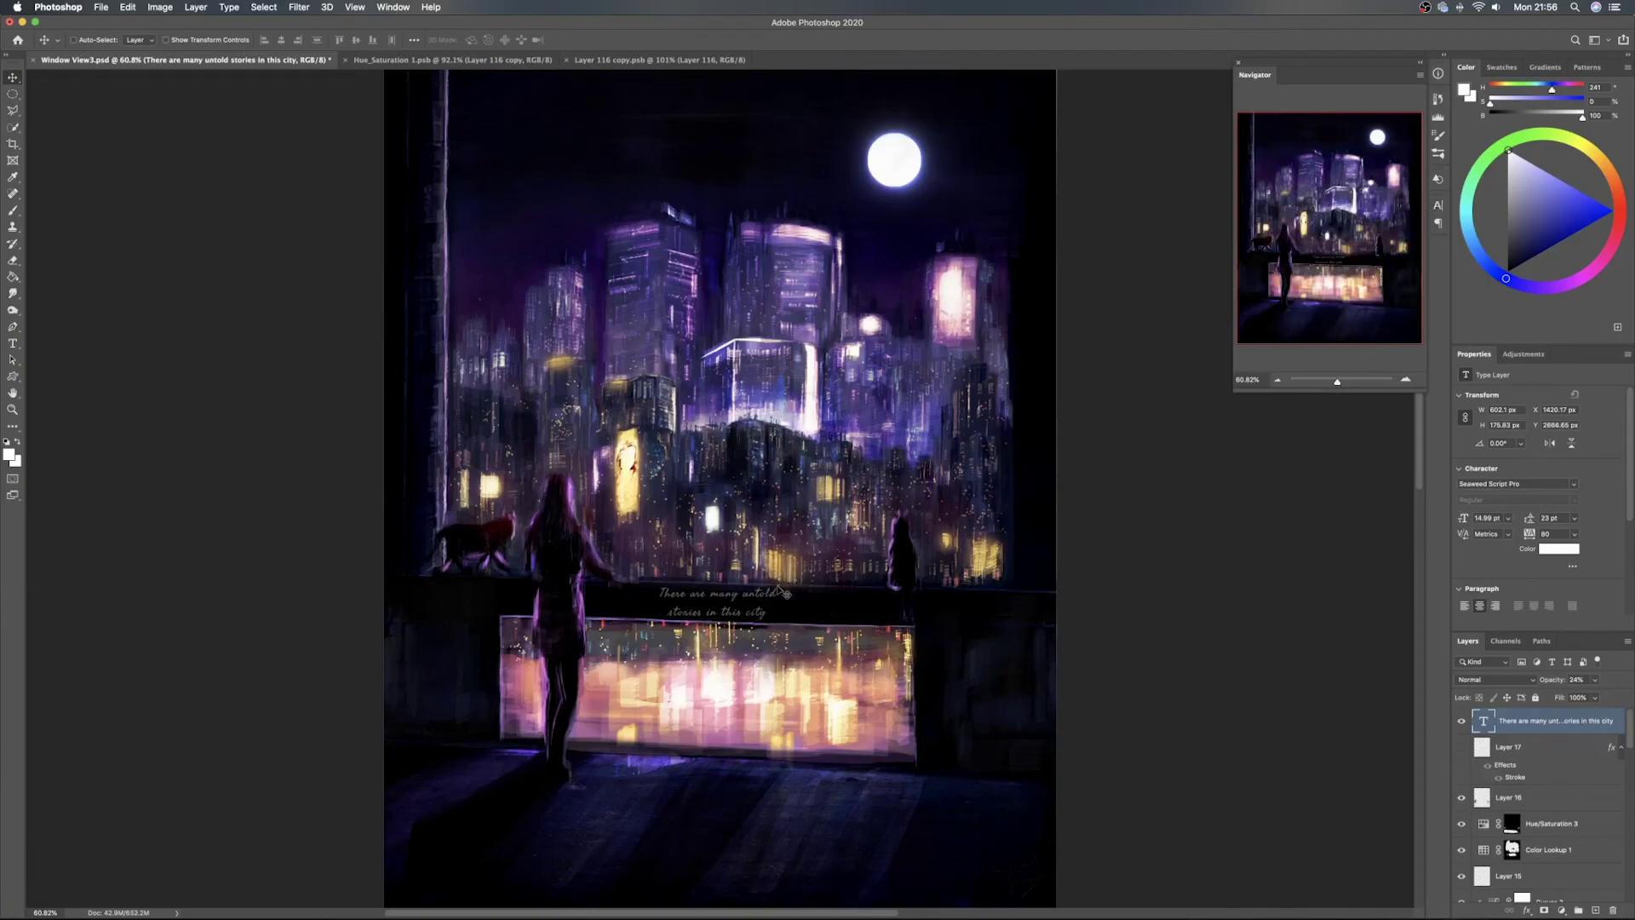
scroll(778, 587, "down", 1)
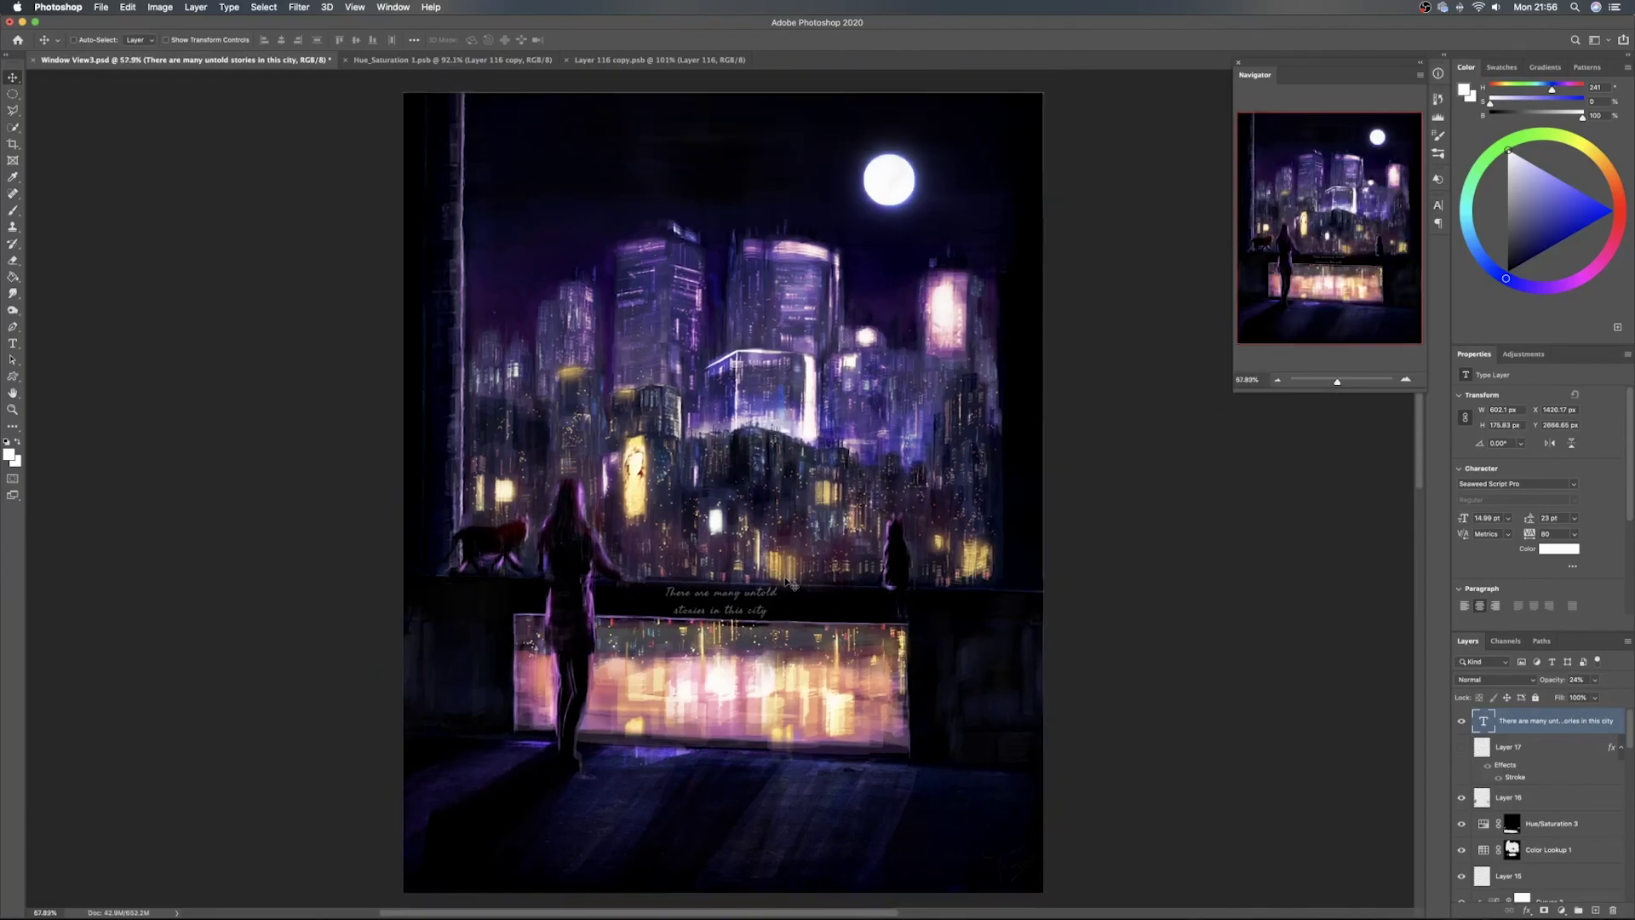
Adjust the text's slant with two slight transforms, starting with Skew, so it follows the balcony ledge's perspective
key("super+t")
right_click(741, 599)
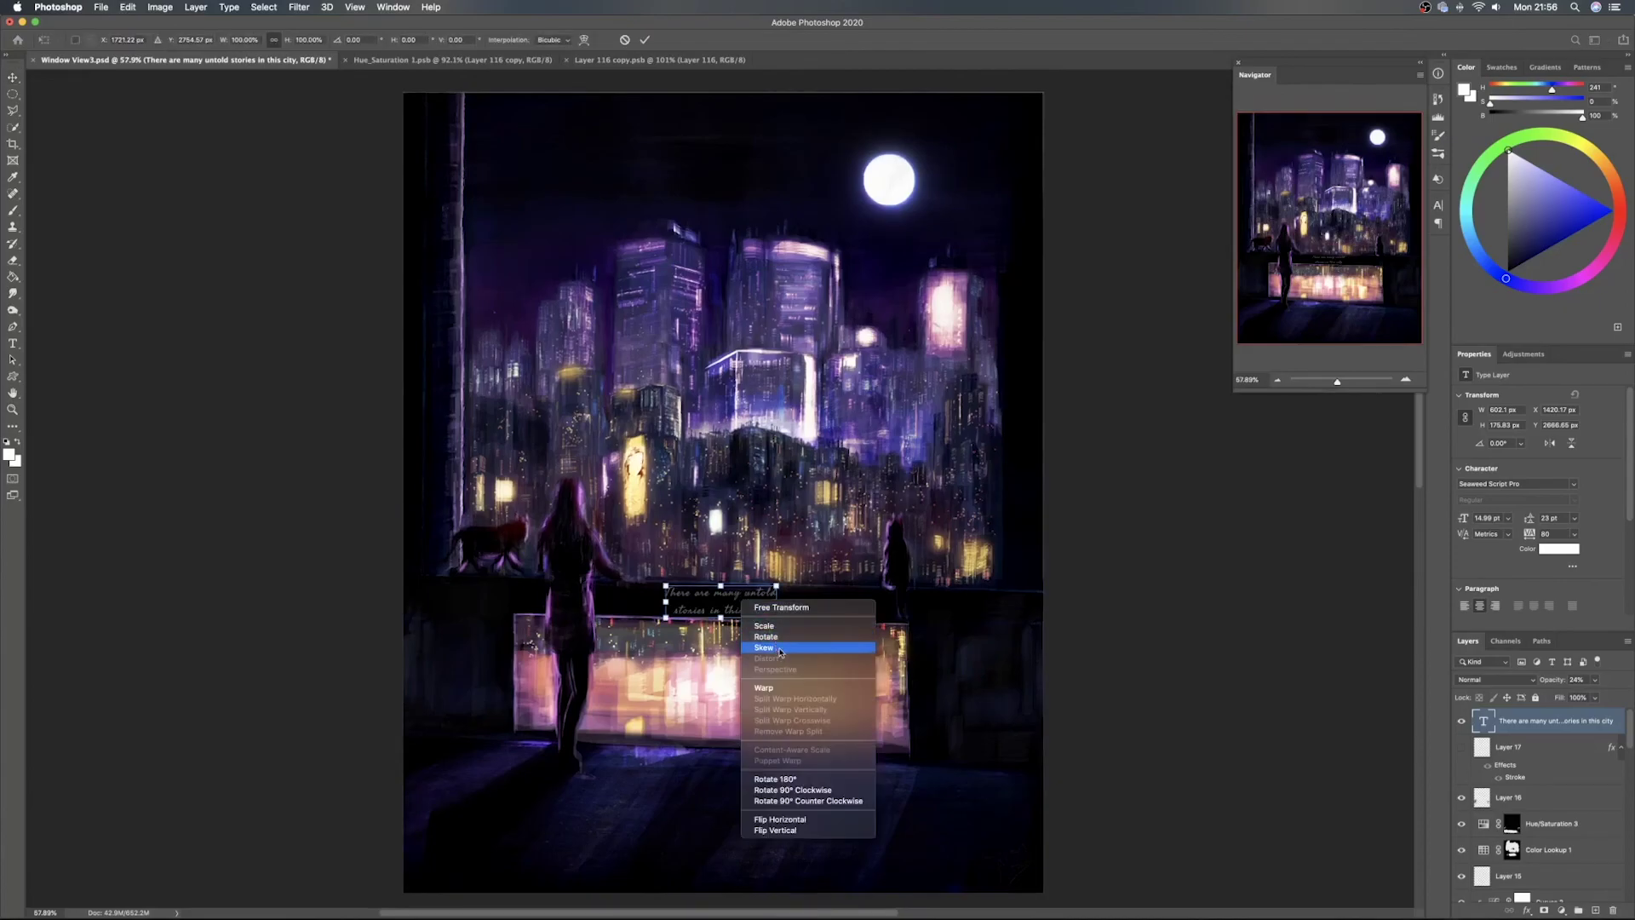
left_click(778, 649)
left_click_drag(782, 610, 777, 608)
key("Return")
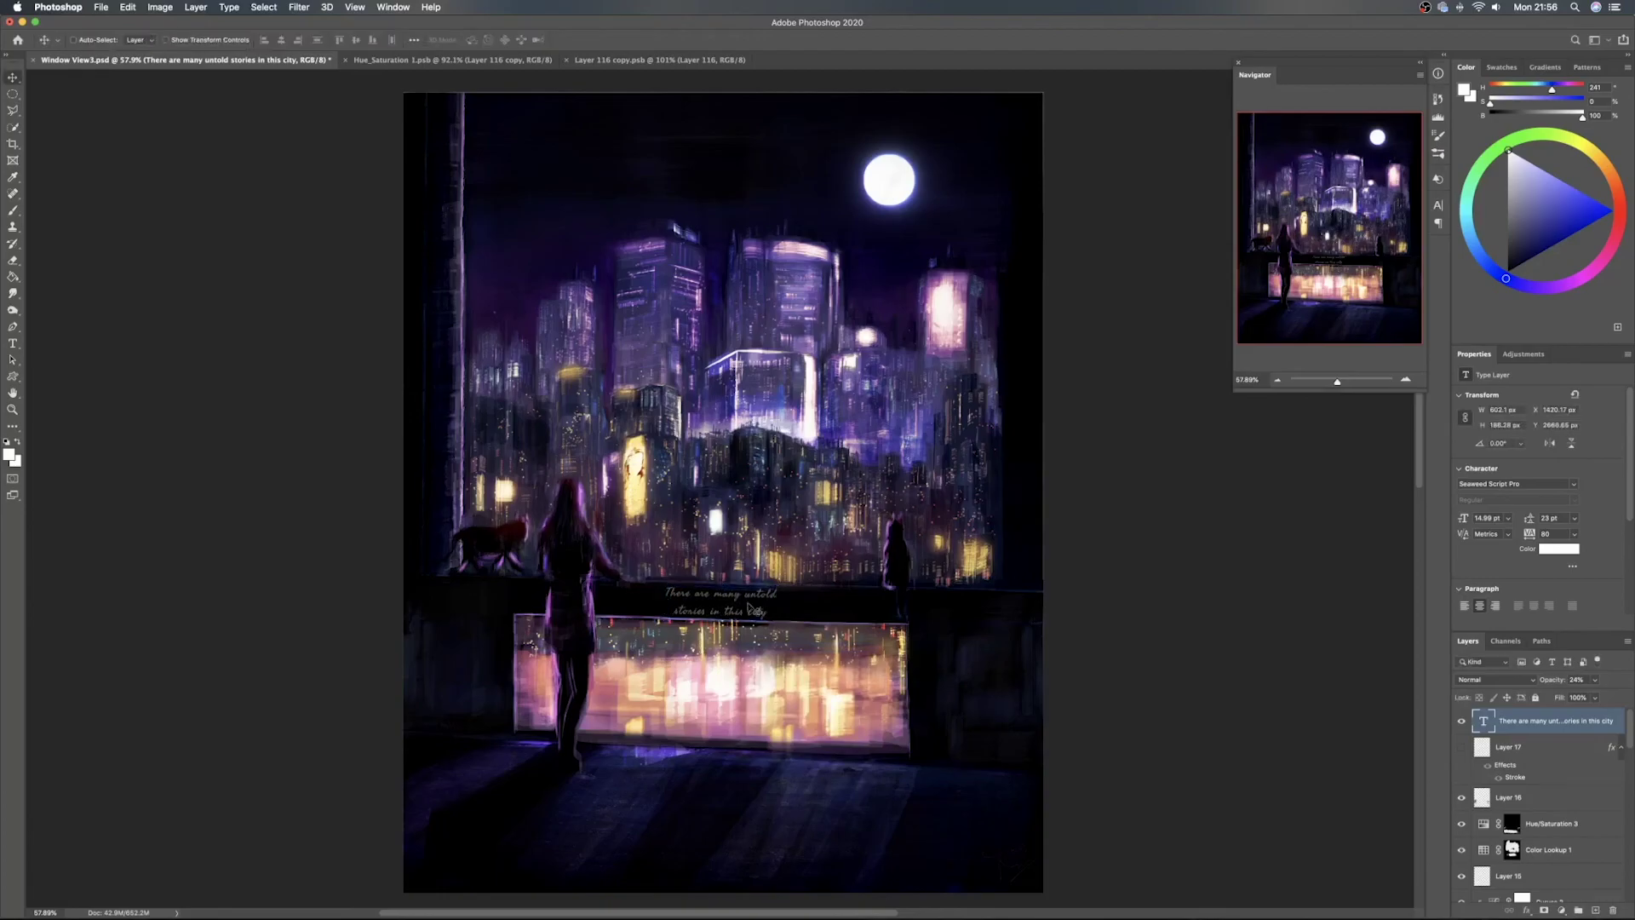
key("ctrl+t")
right_click(726, 598)
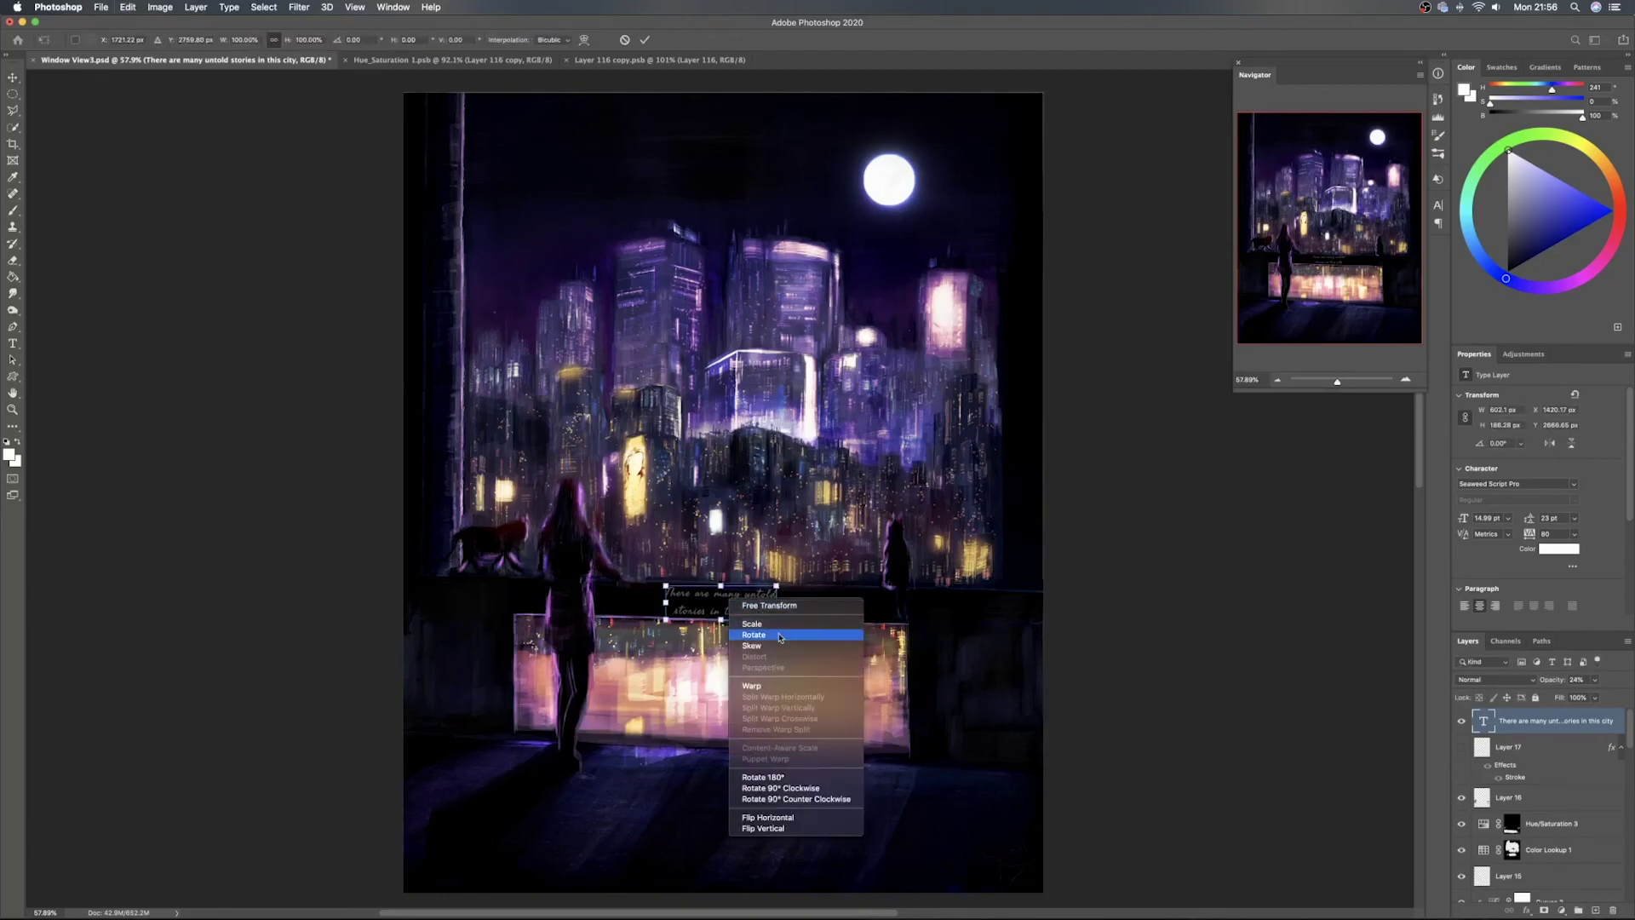
left_click(766, 641)
mouse_move(722, 588)
left_mouse_down()
mouse_move(826, 607)
mouse_move(733, 610)
left_mouse_up()
key("Return")
key("space")
left_click_drag(911, 609, 934, 611)
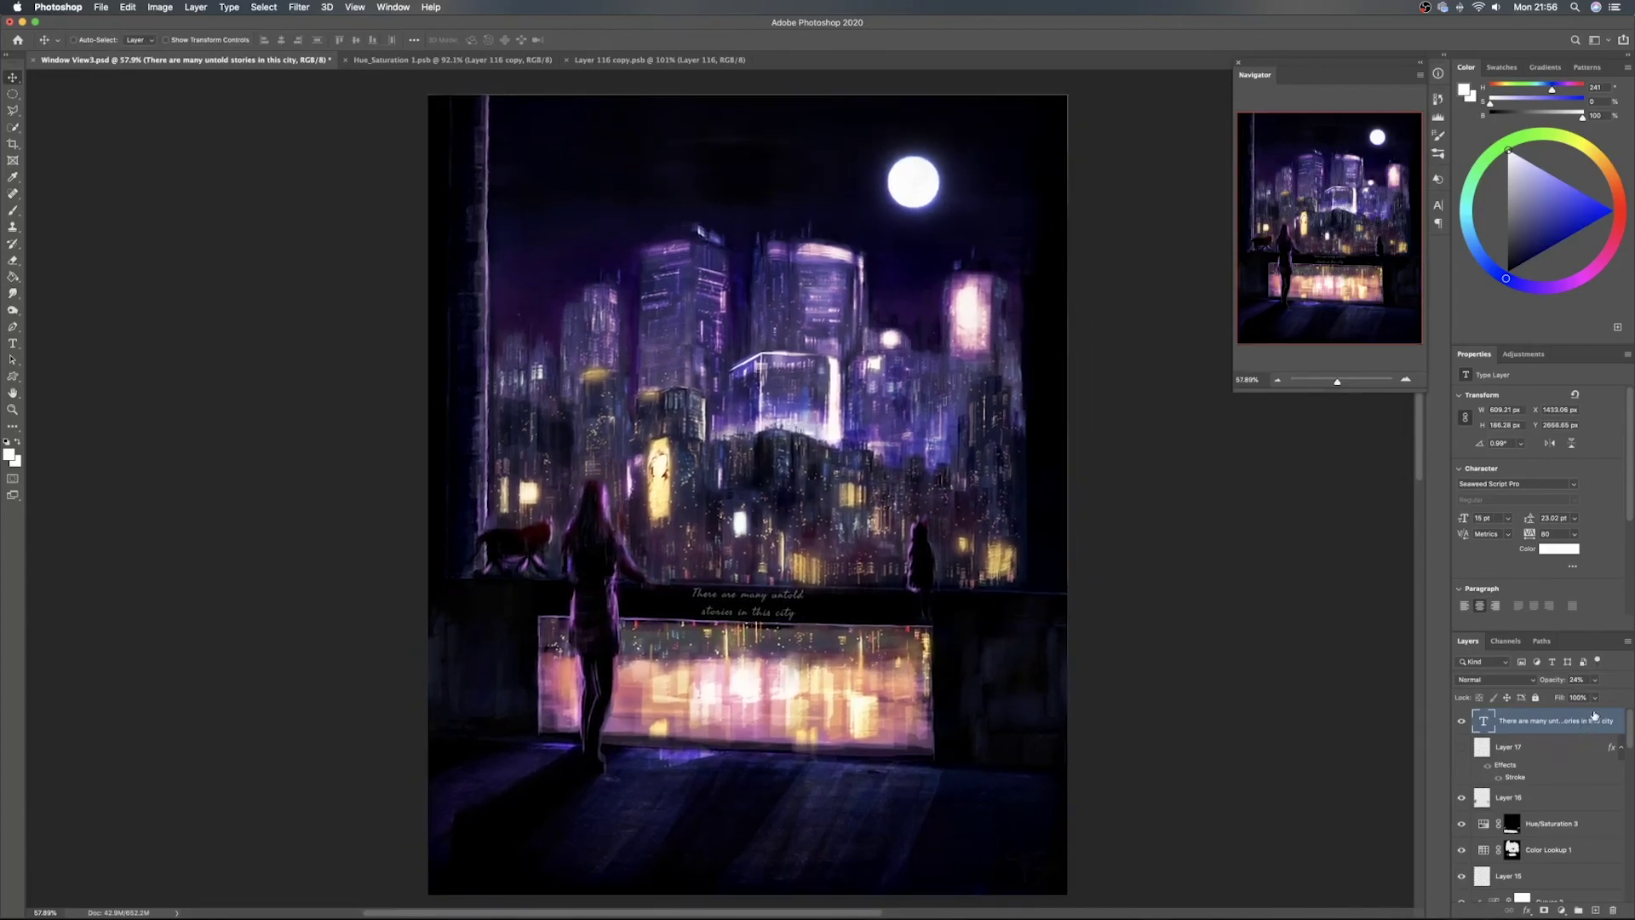
Set the text color to a pale pink sampled from the glowing lights below the ledge
left_click(1438, 208)
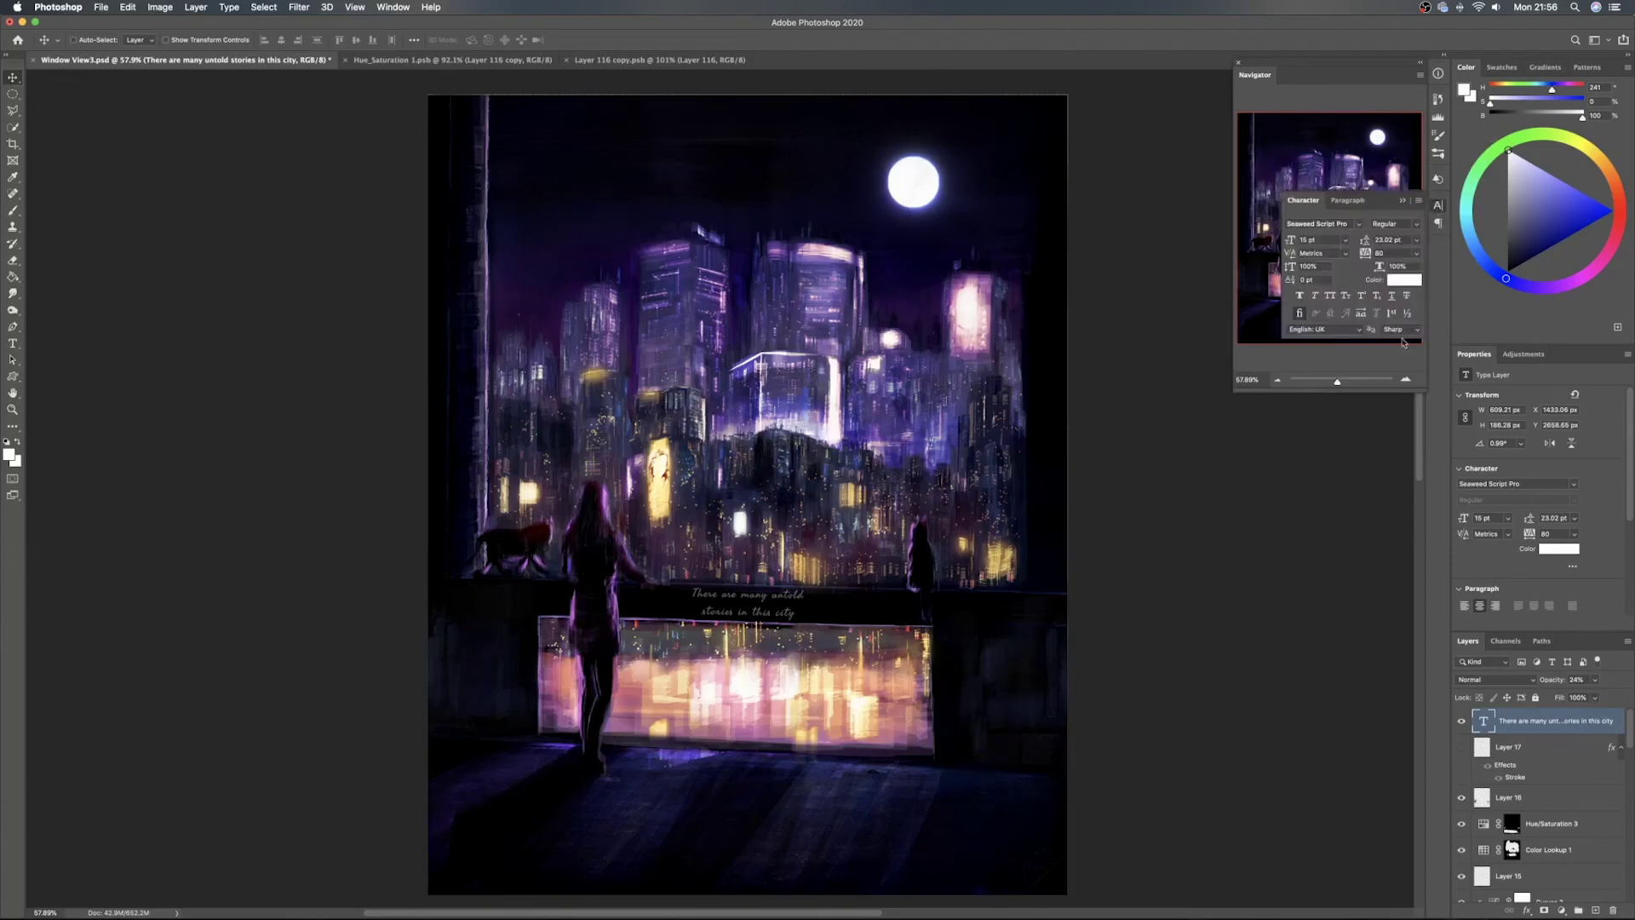
left_click(1403, 279)
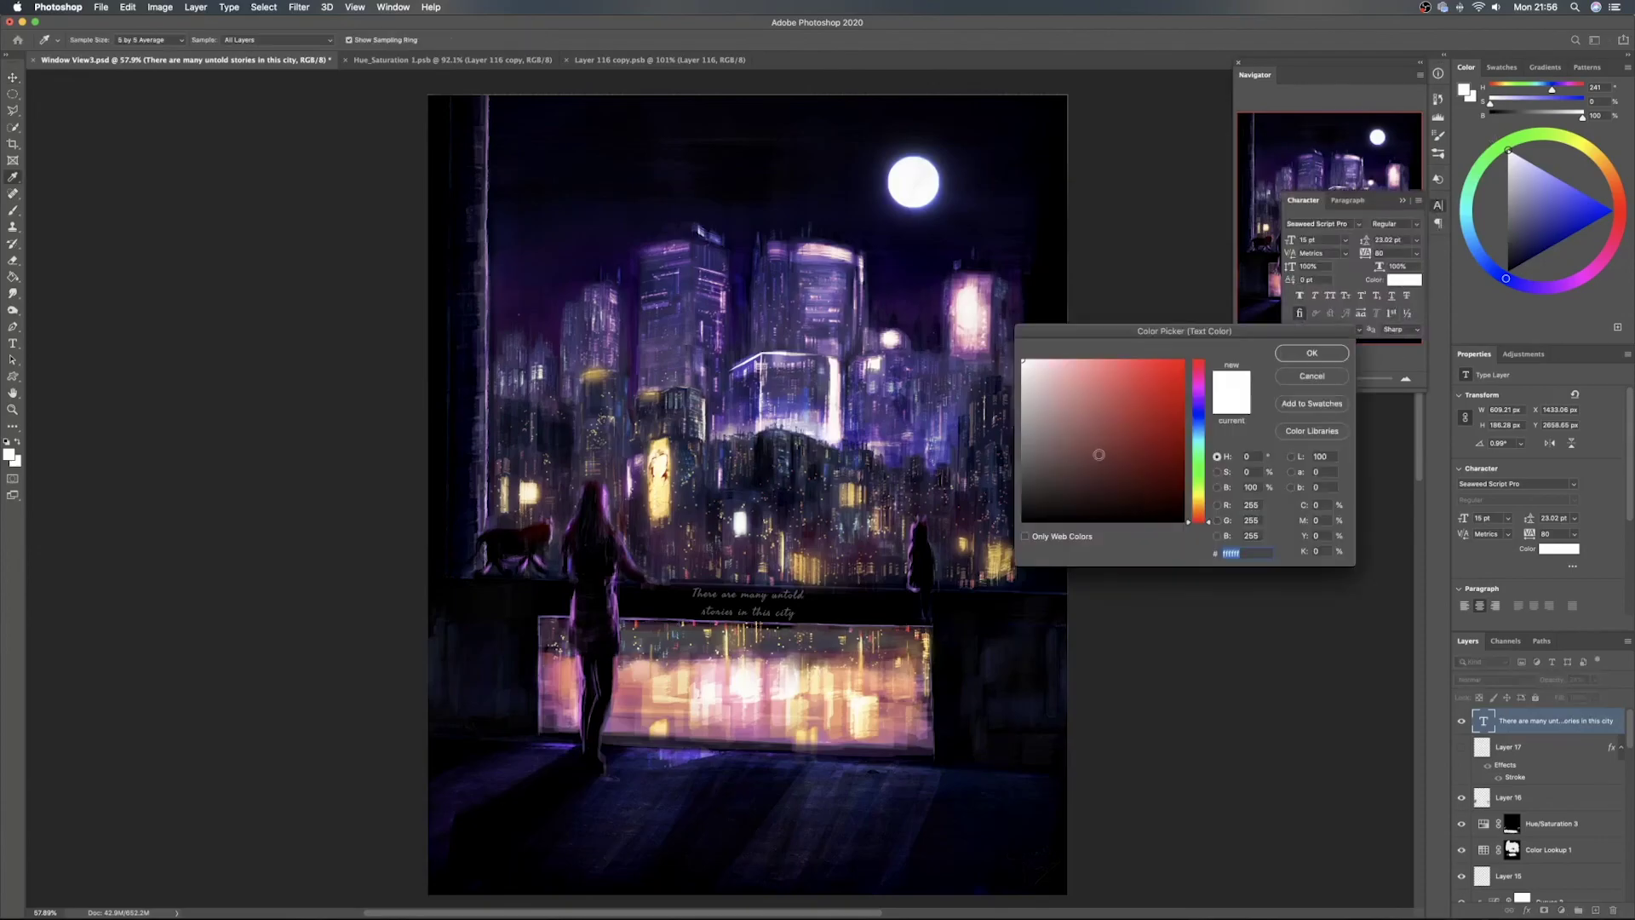
left_click(738, 682)
left_click(722, 678)
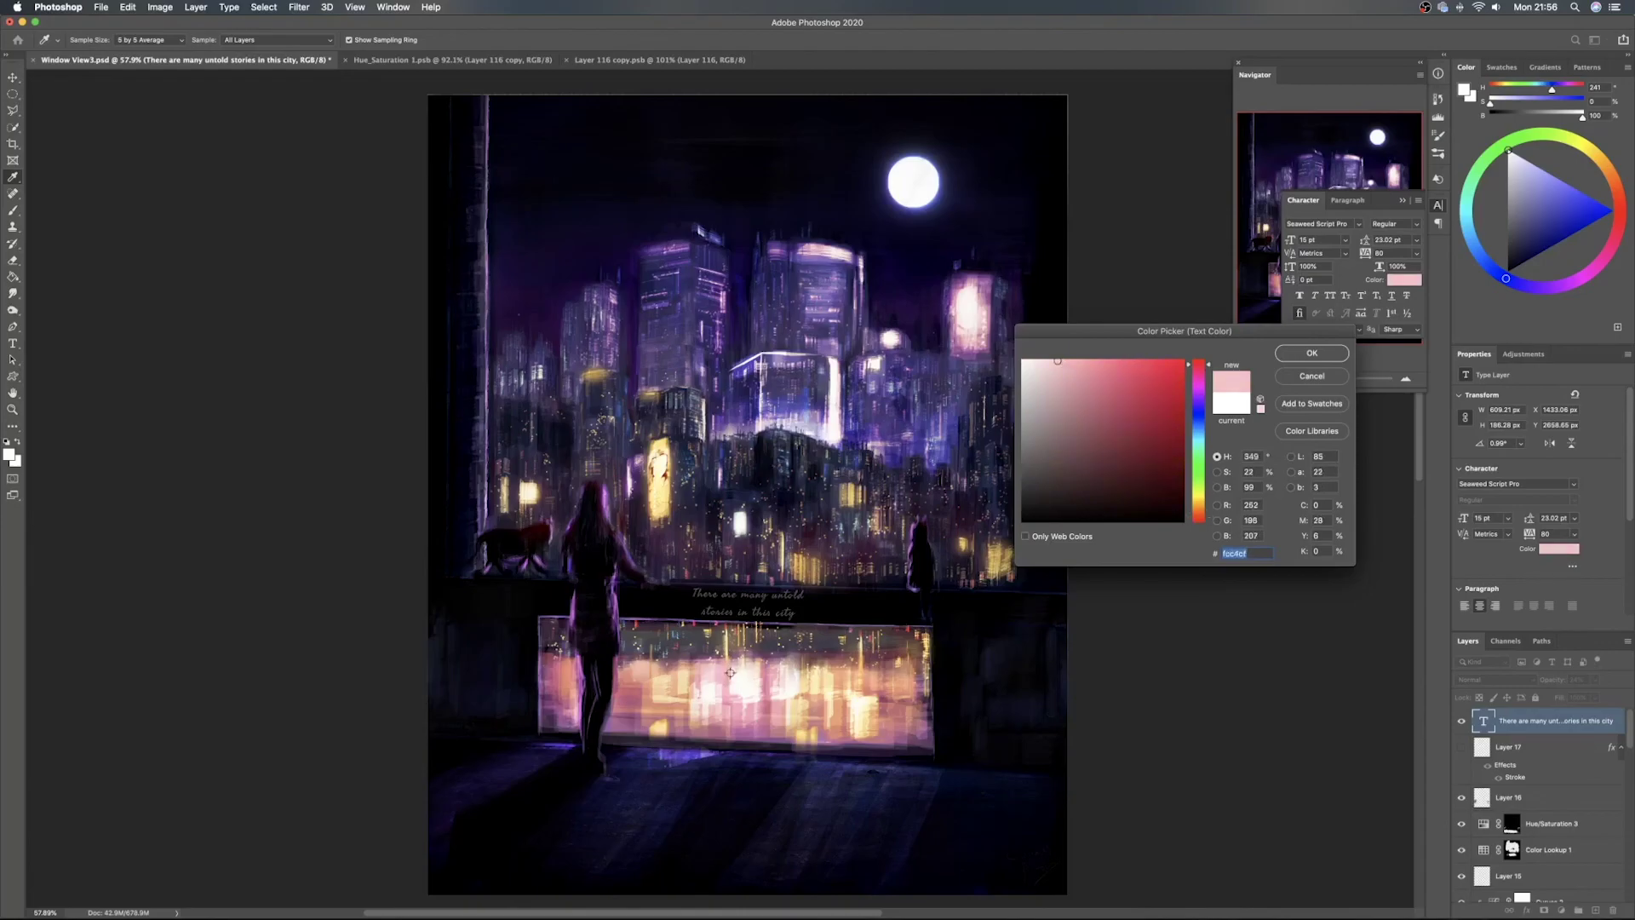
left_click(720, 693)
left_click(786, 662)
left_click(1311, 354)
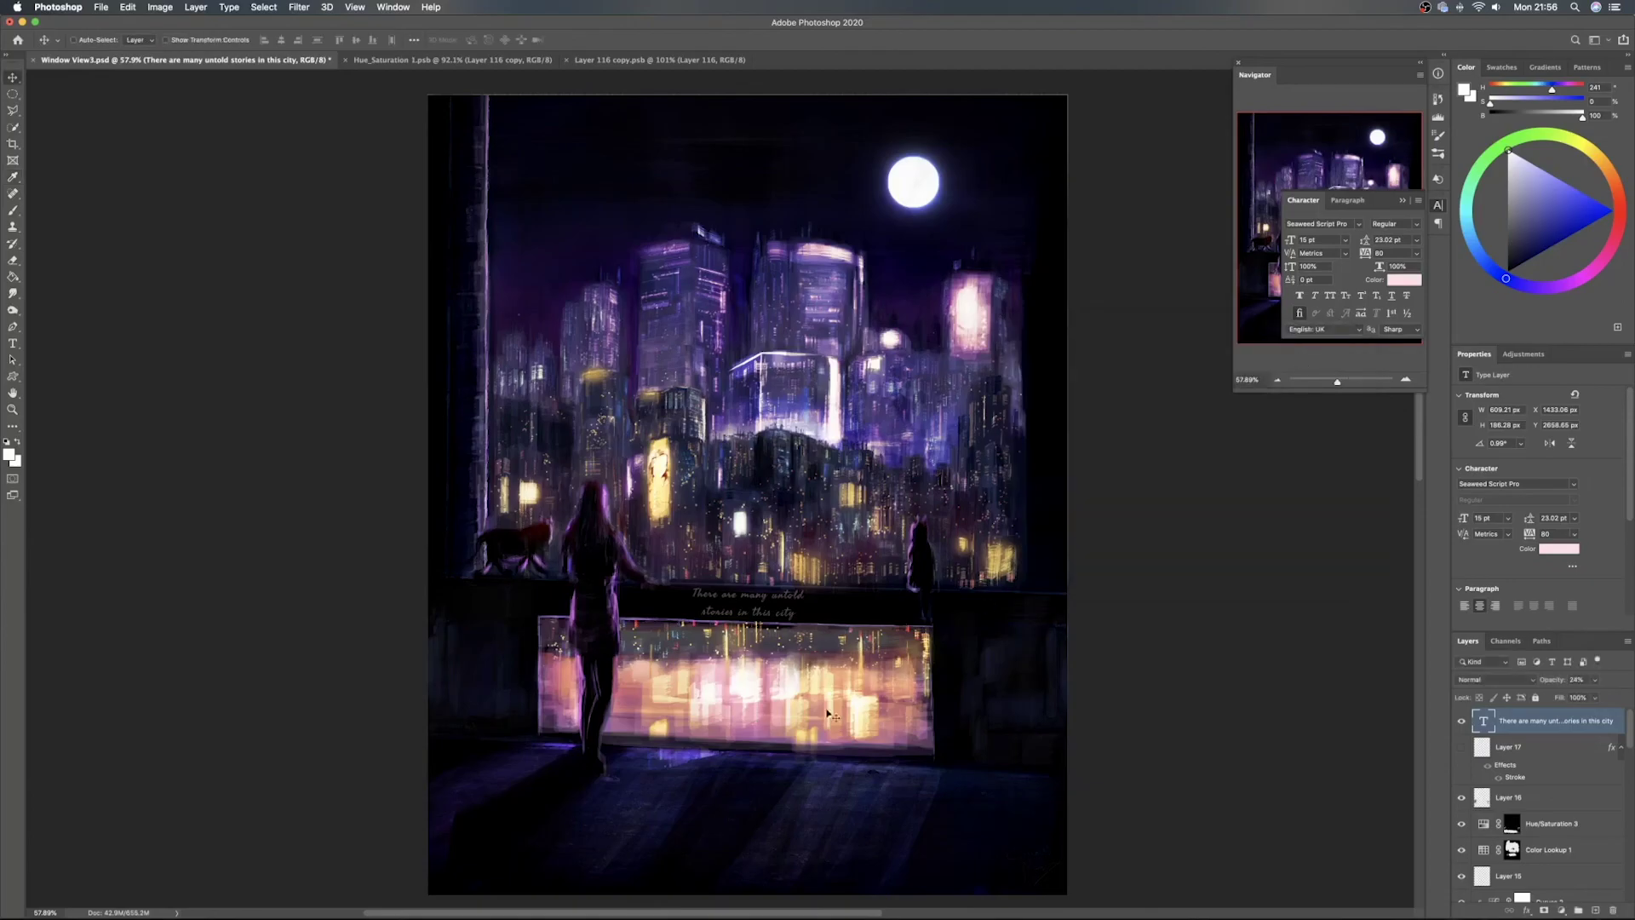
Collapse the character settings and save the painting
scroll(831, 626, "down", 2)
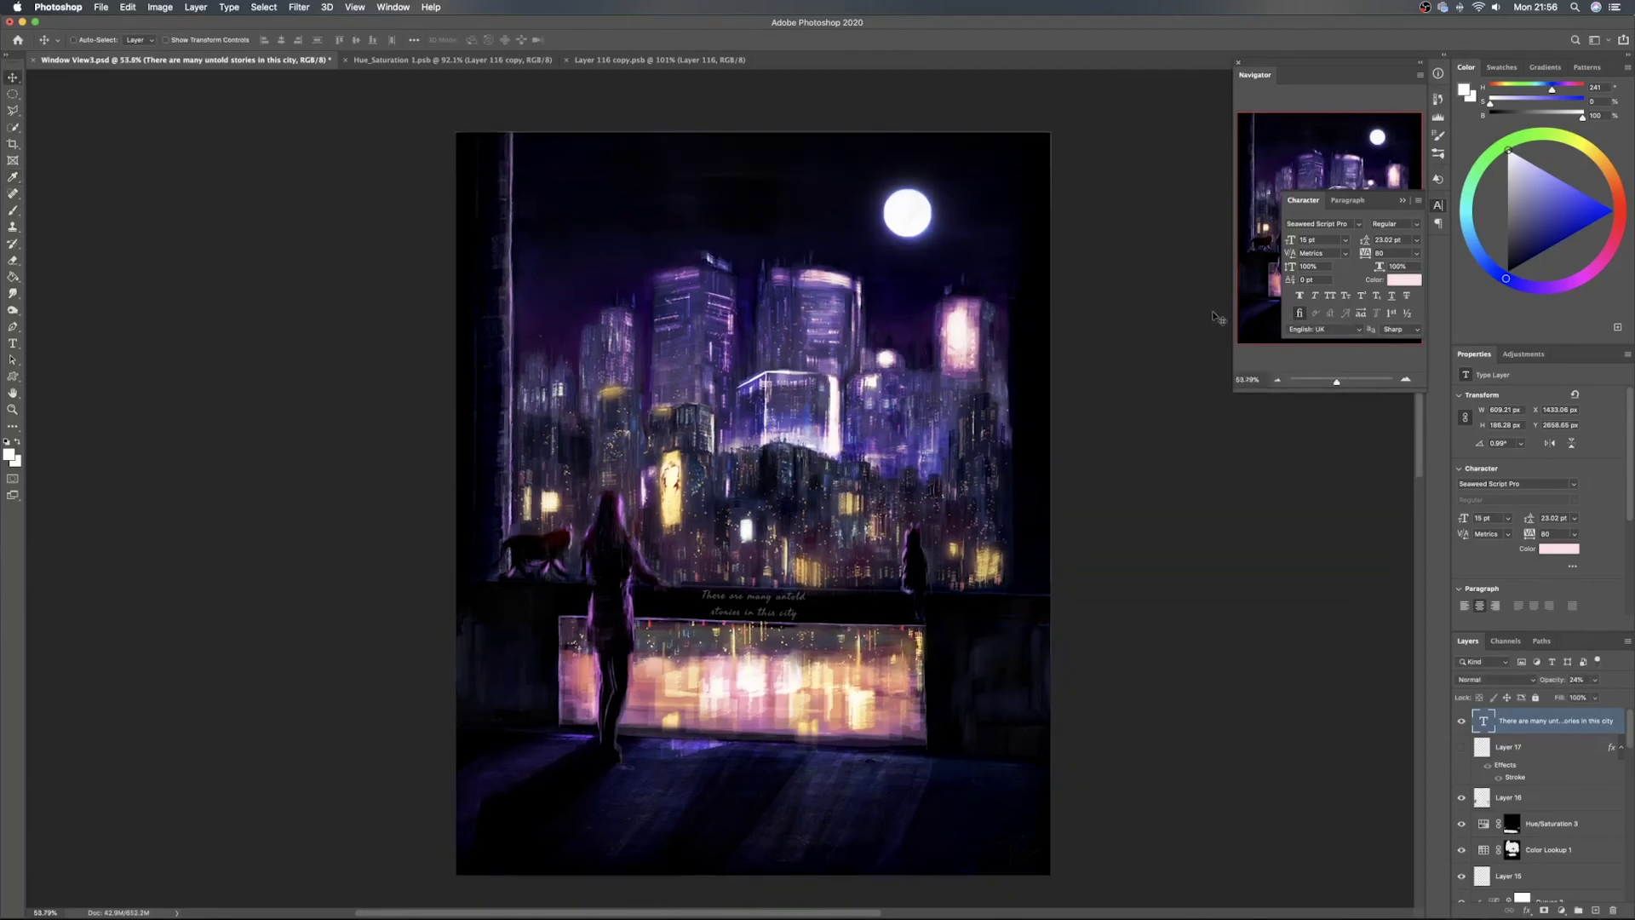
left_click(1387, 78)
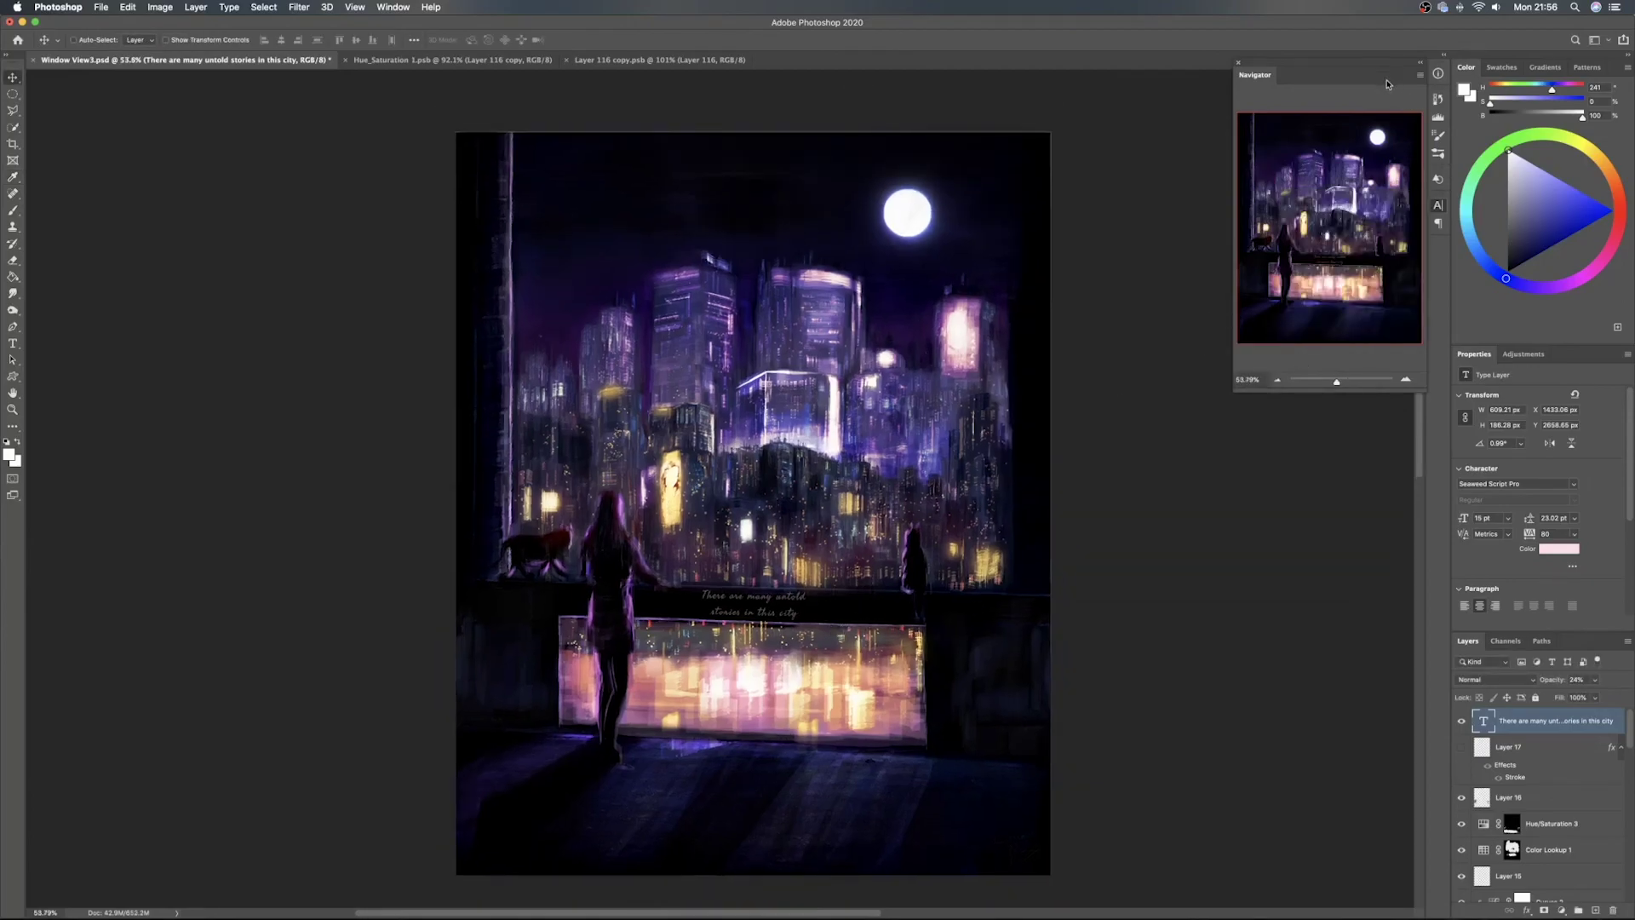
key("super+s")
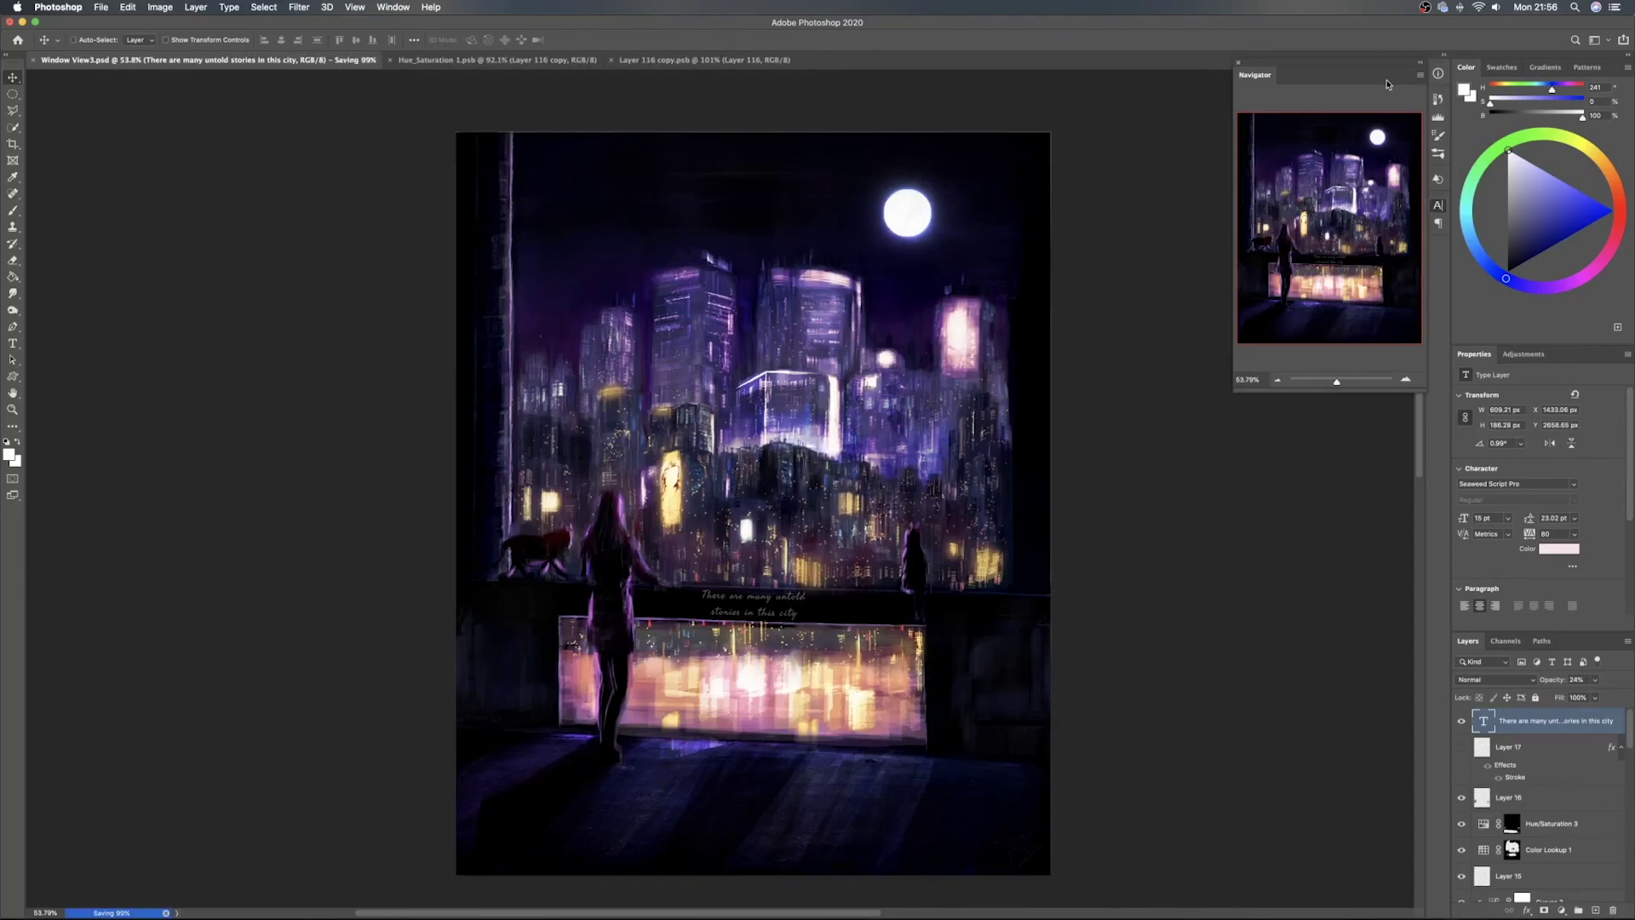
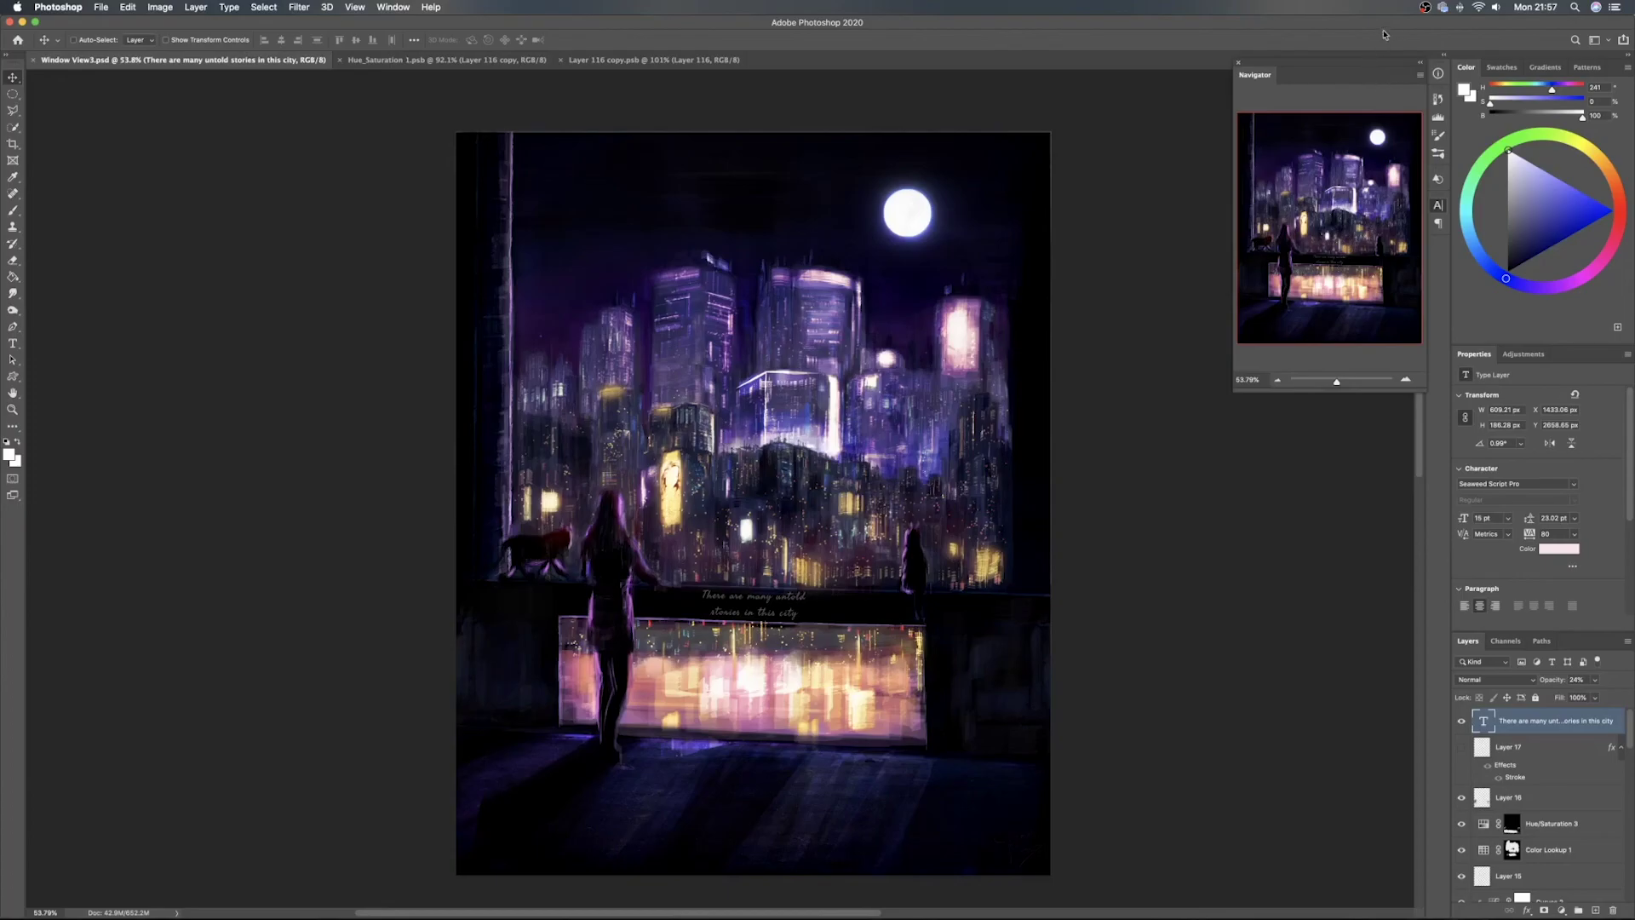
Replace the balcony ledge caption's wording with "Sometimes it's good to pause" on a single line
key("t")
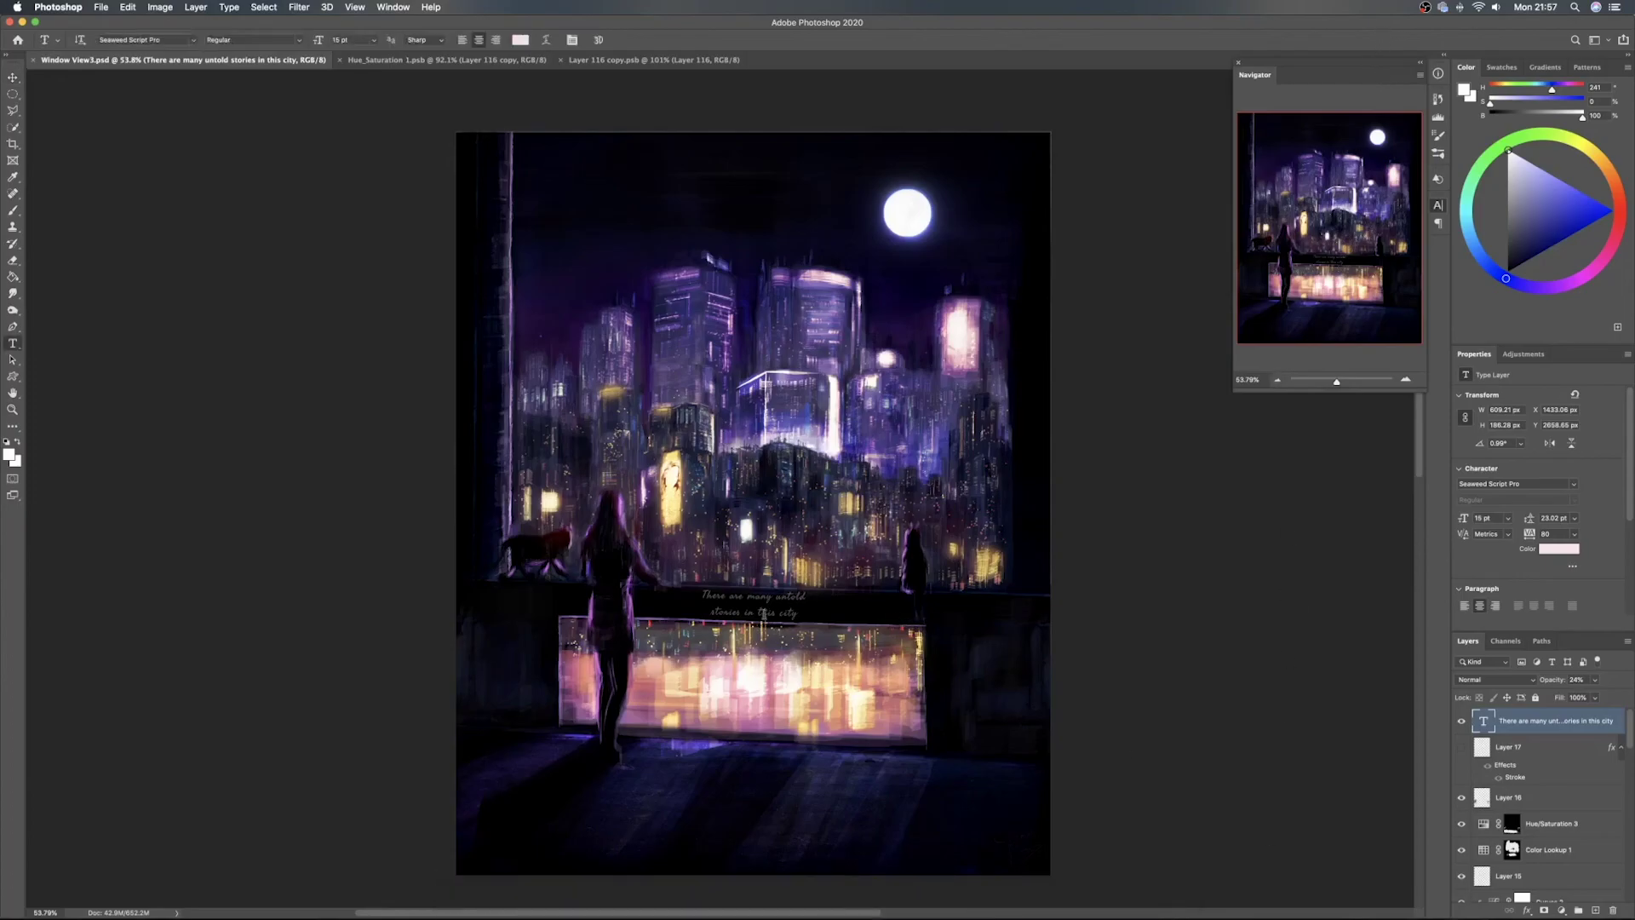
triple_click(749, 598)
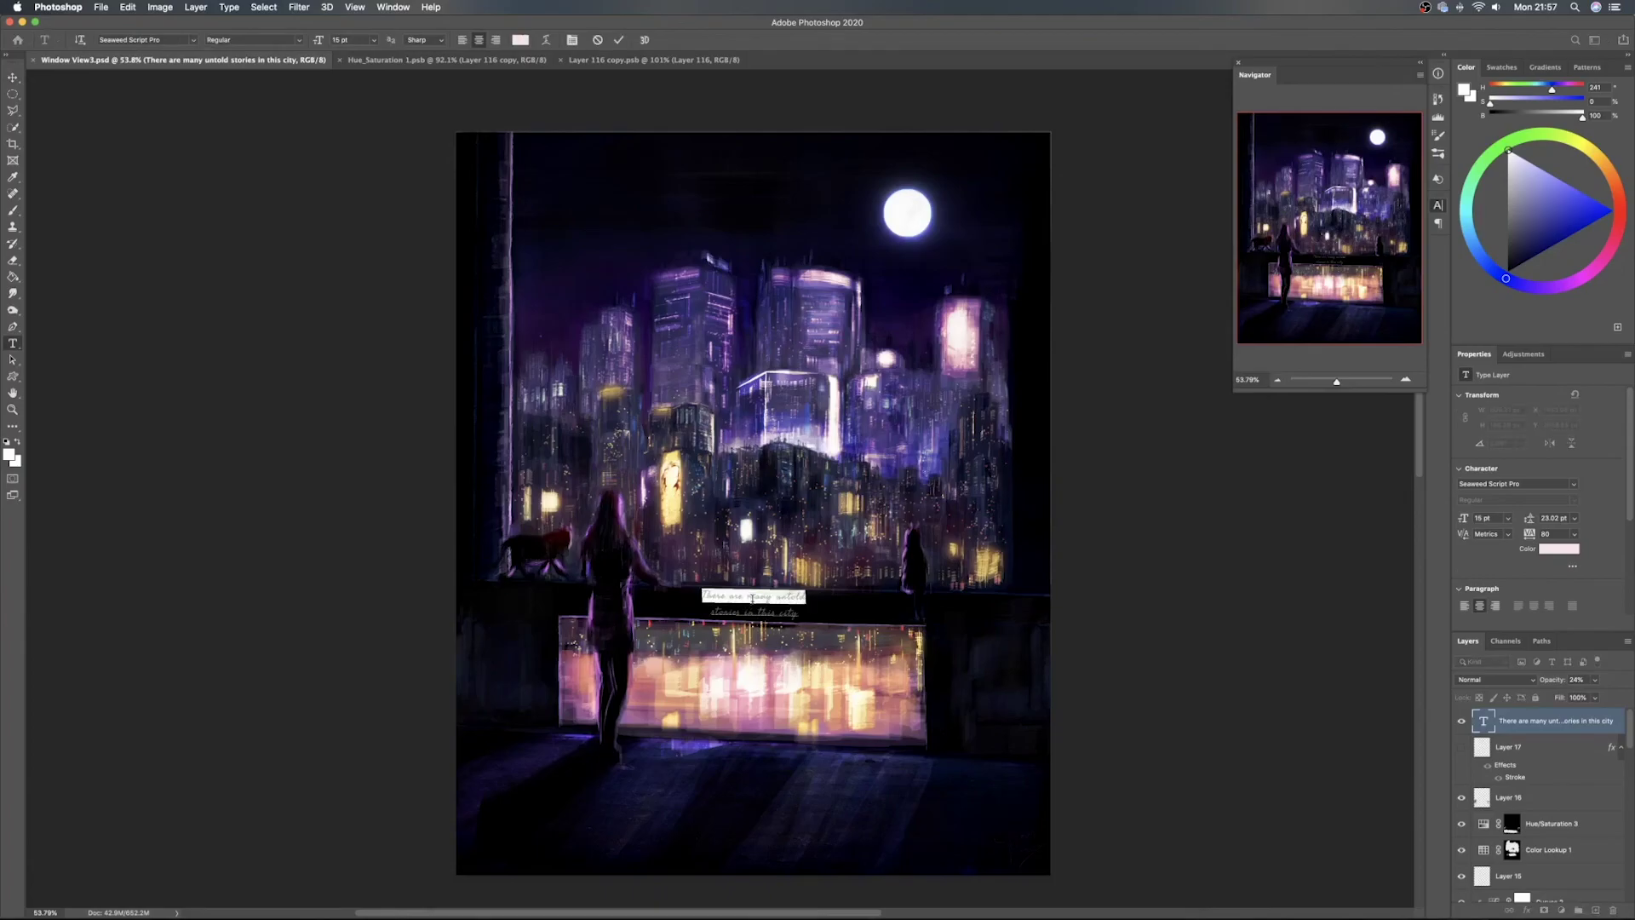
key("super+a")
type("Somet")
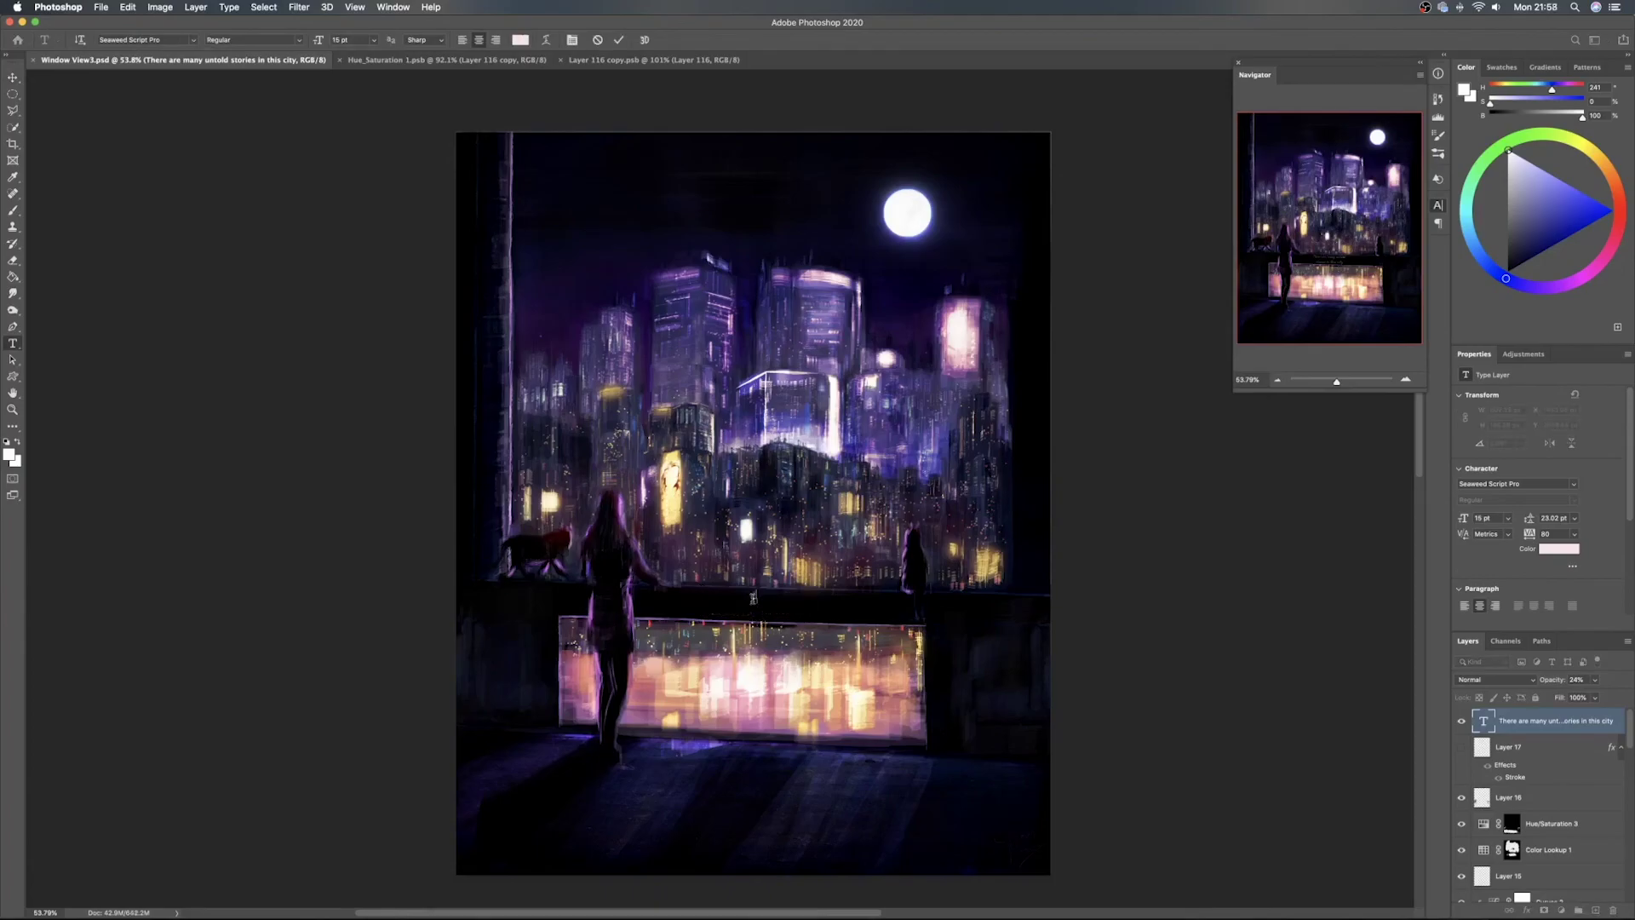
type("imes it")
type("'s good to pause")
left_click(619, 40)
Nudge the new caption into place on the dark balcony ledge and adjust its layer opacity
key("v")
left_click_drag(817, 602, 816, 607)
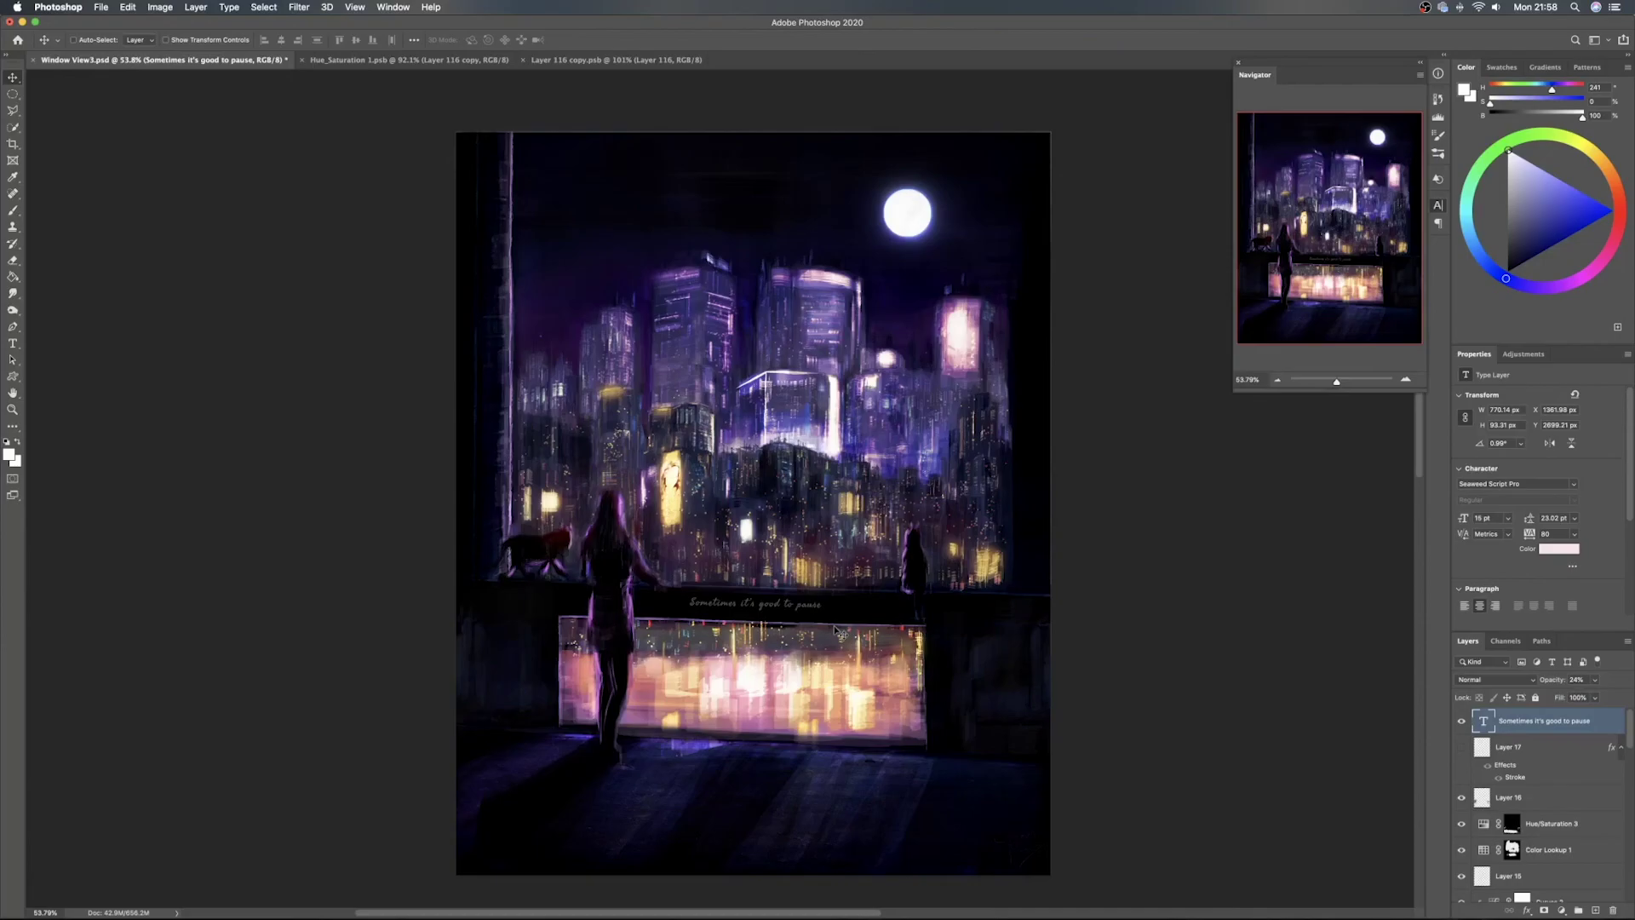
mouse_move(815, 607)
left_mouse_down()
mouse_move(814, 853)
mouse_move(812, 608)
left_mouse_up()
left_click_drag(1553, 681, 1602, 681)
left_click_drag(1560, 684, 1553, 684)
Delete the caption's text layer and save the painting
key("Delete")
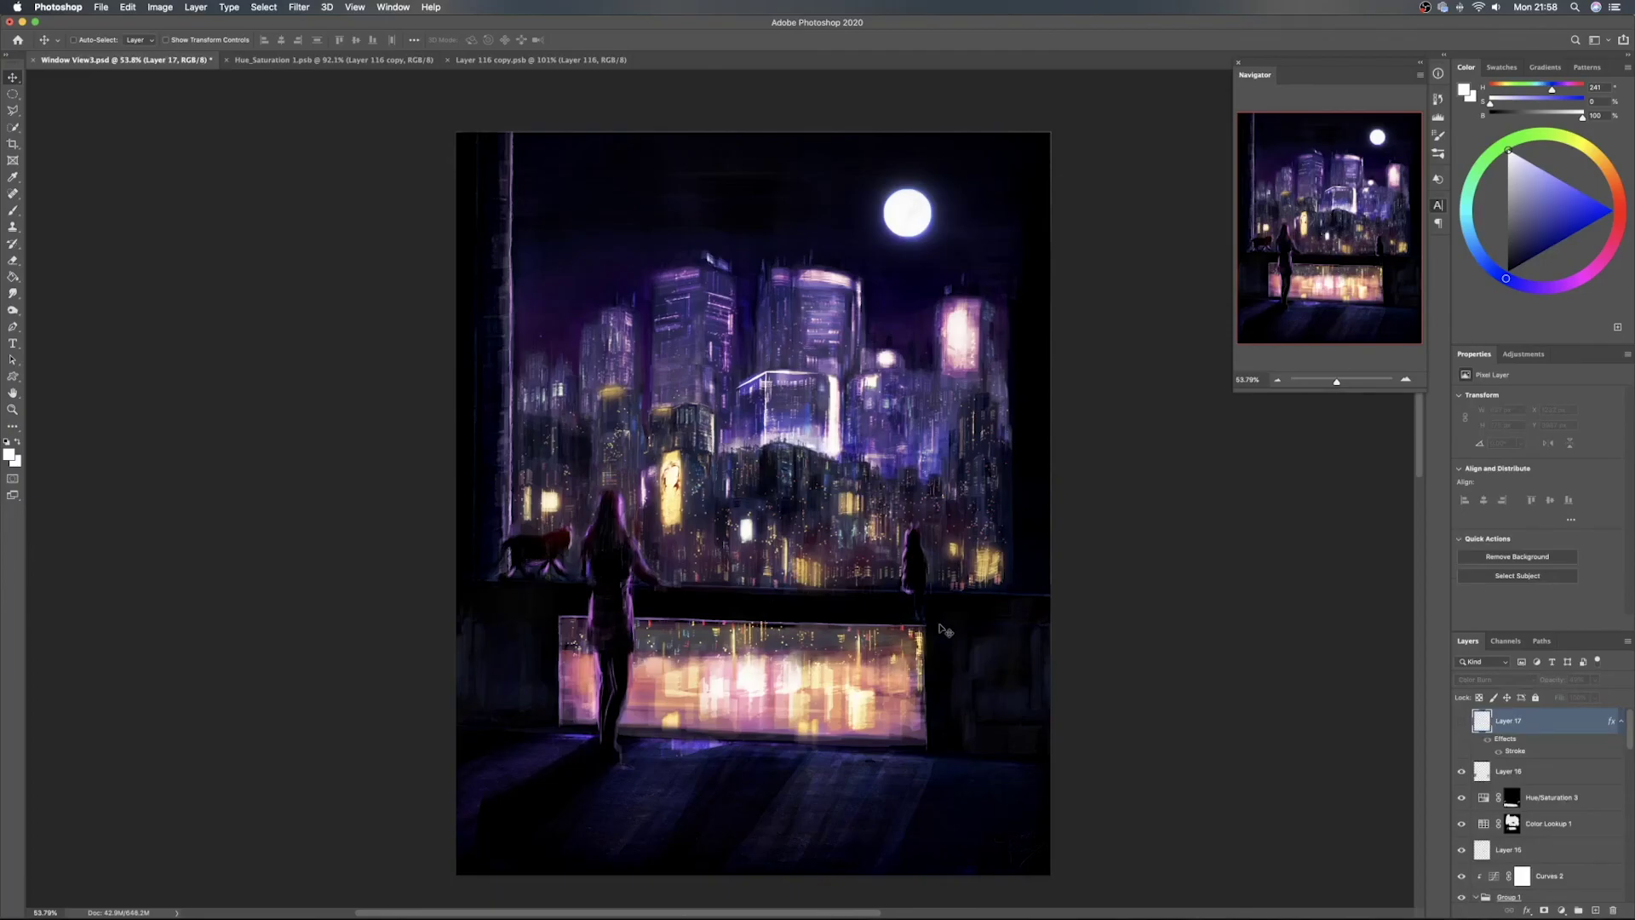
scroll(935, 618, "down", 5)
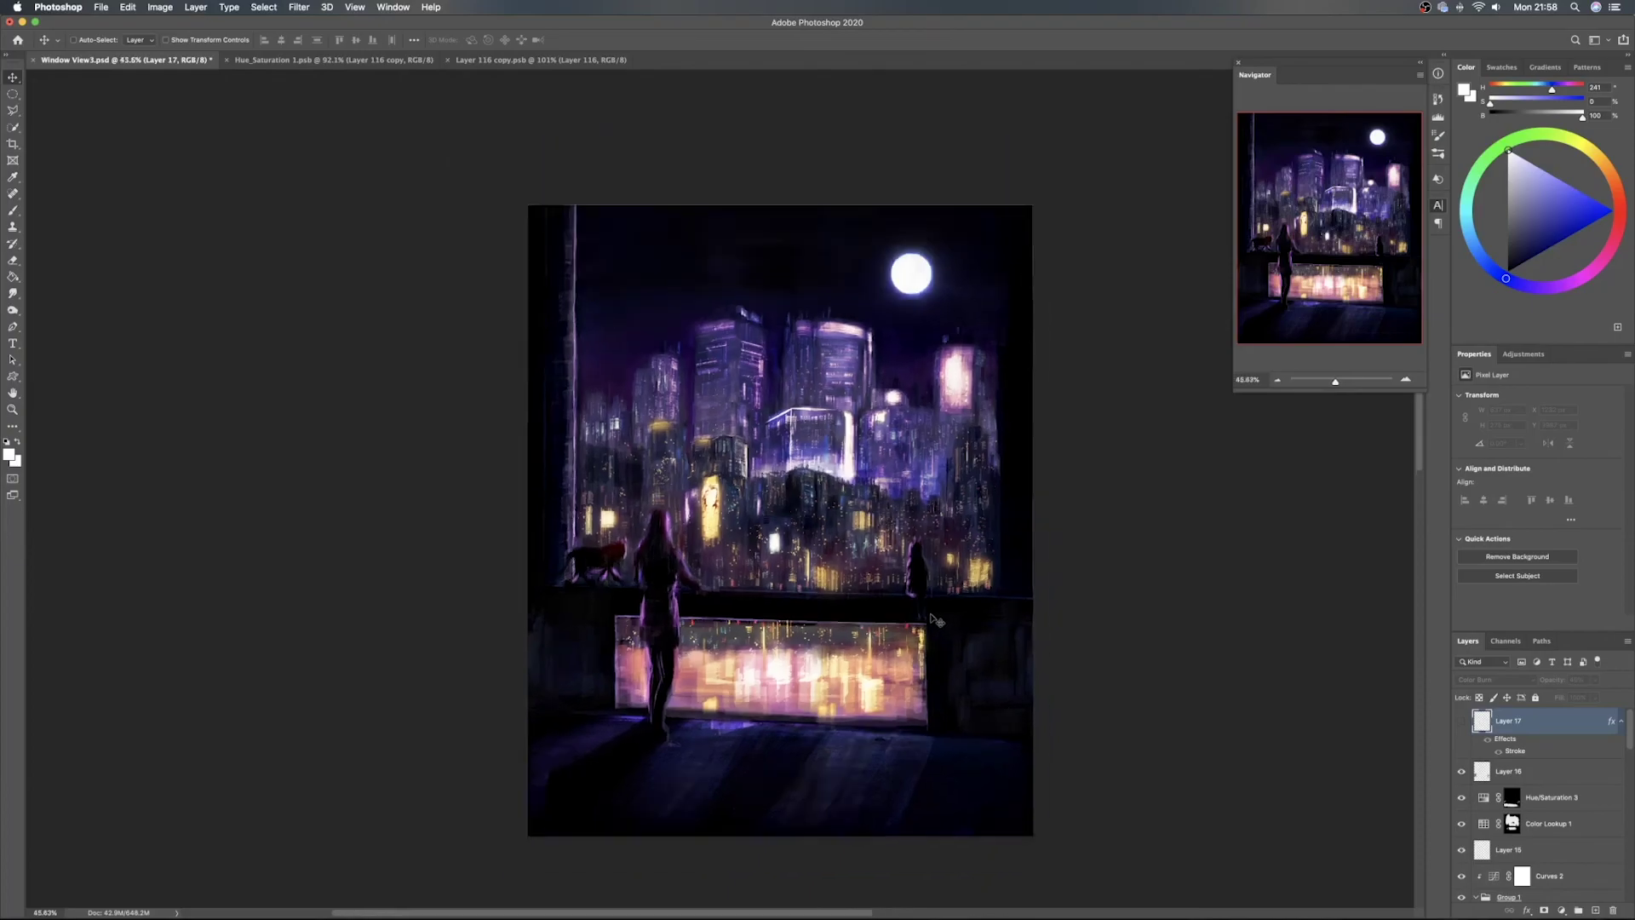
scroll(984, 606, "up", 5)
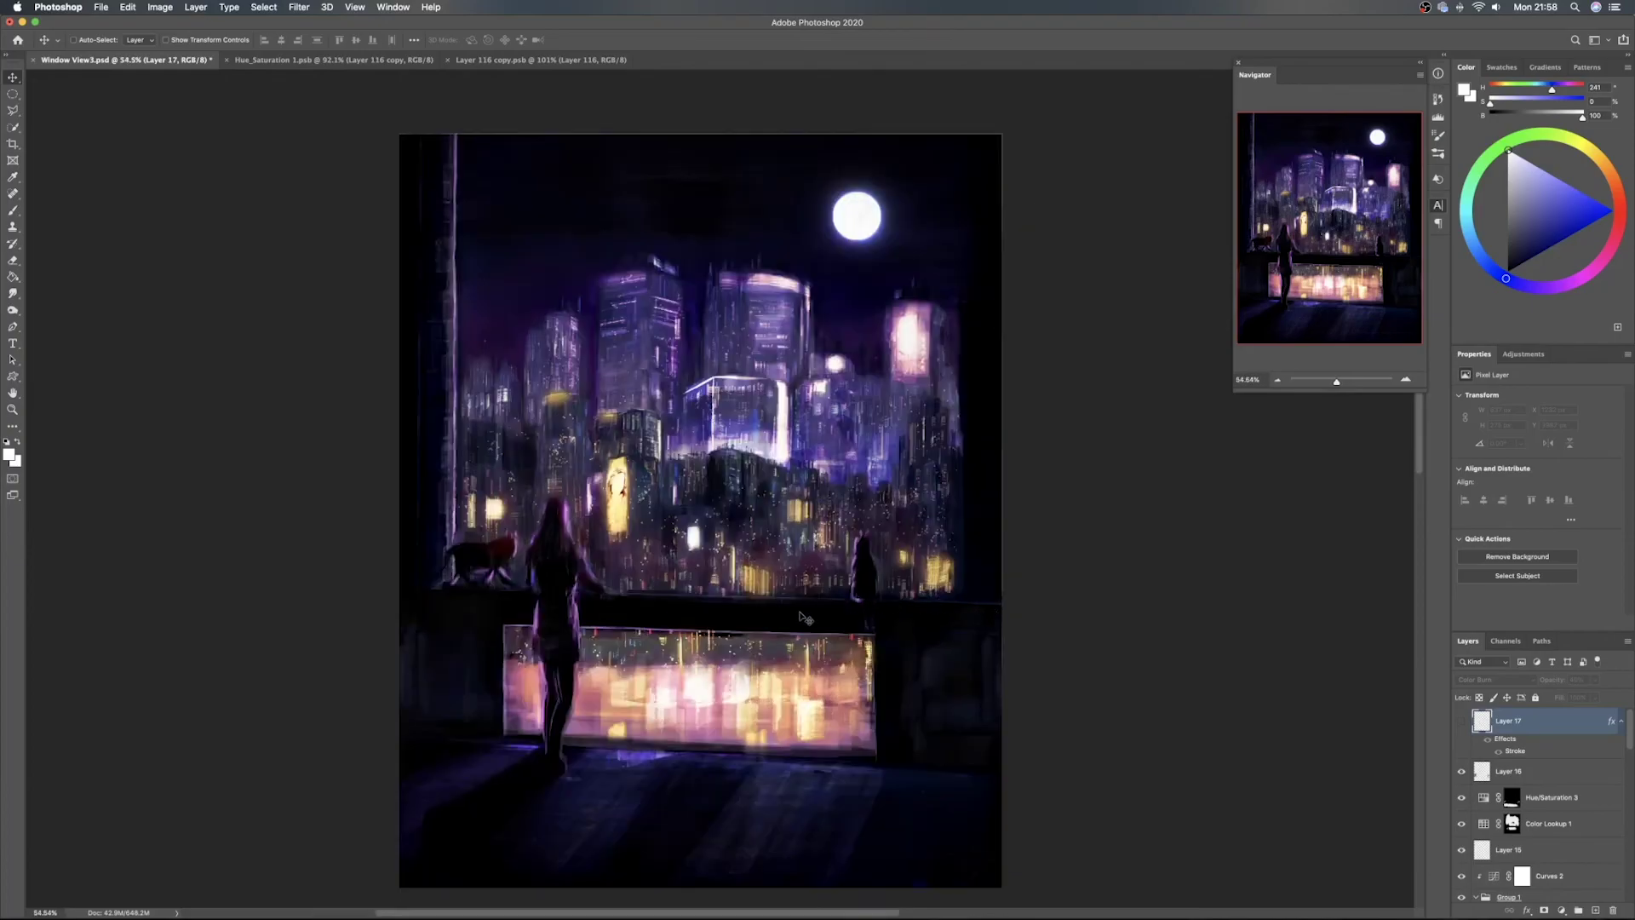
scroll(800, 626, "down", 1)
left_click_drag(1074, 688, 1080, 672)
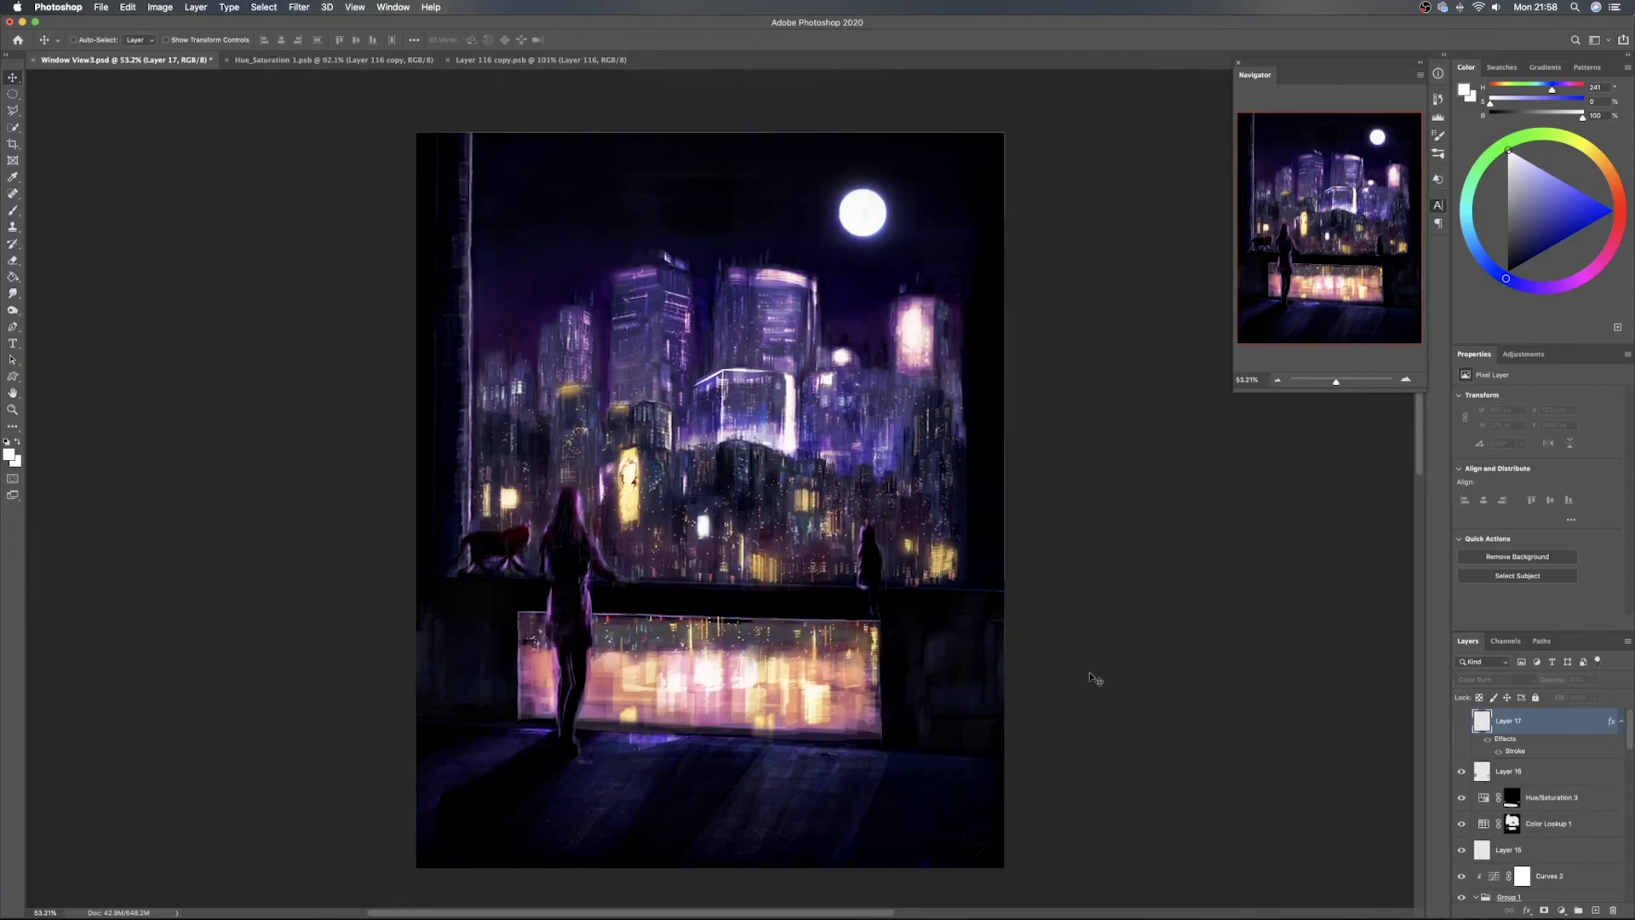
key("super+s")
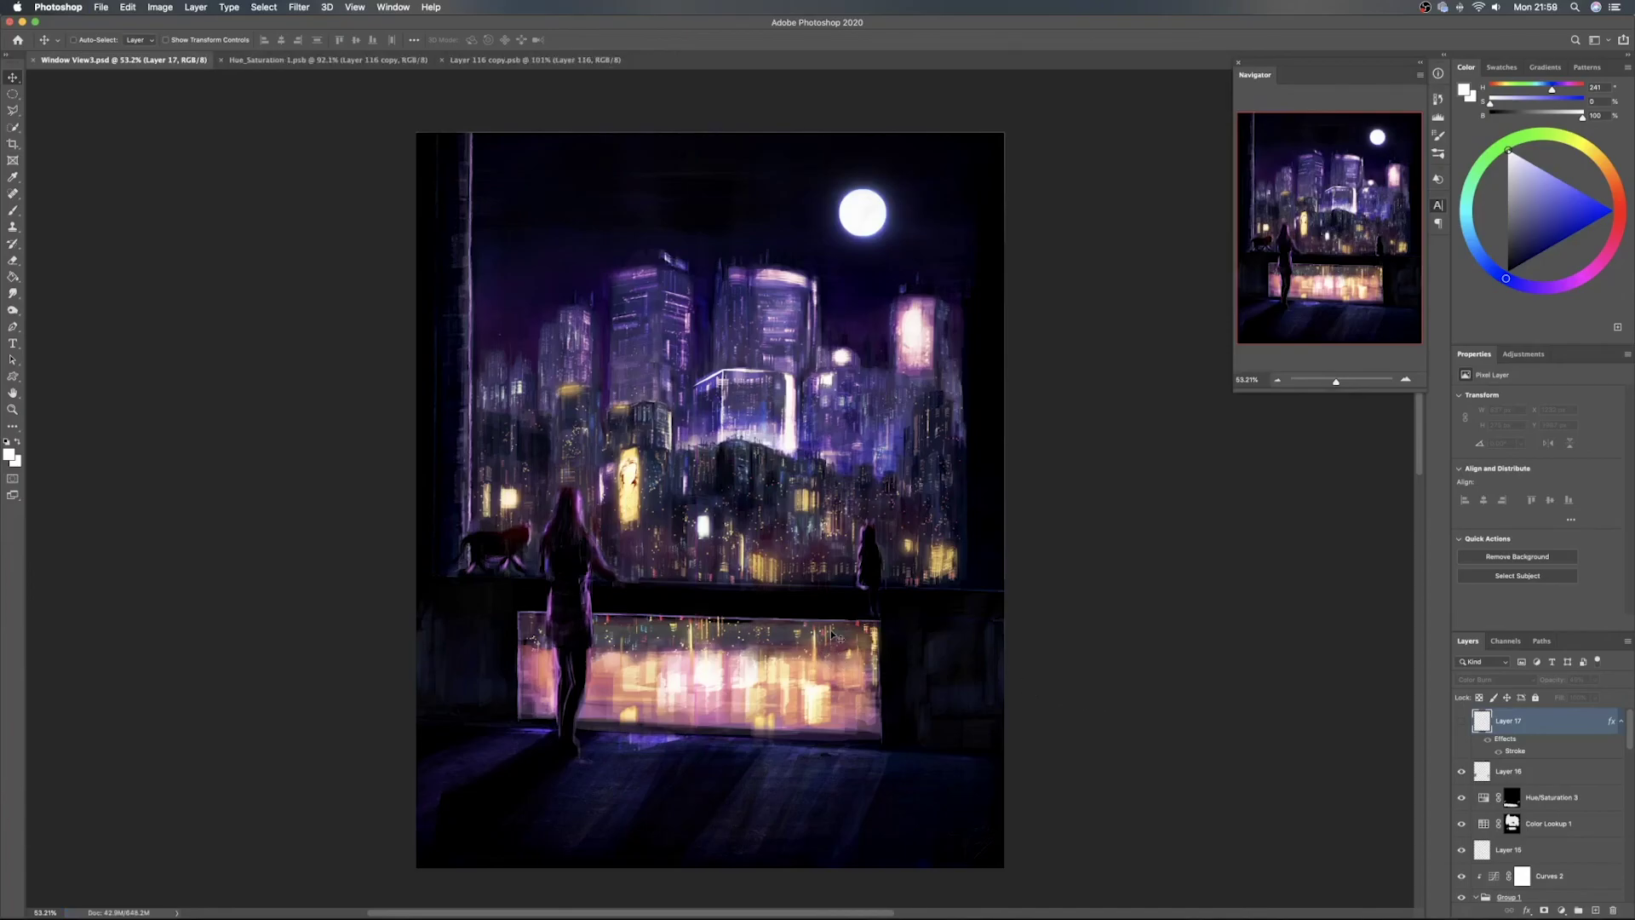
Inspect the finished painting up close around the woman, the walking cat and the glowing lights, then as a whole
scroll(611, 577, "up", 5)
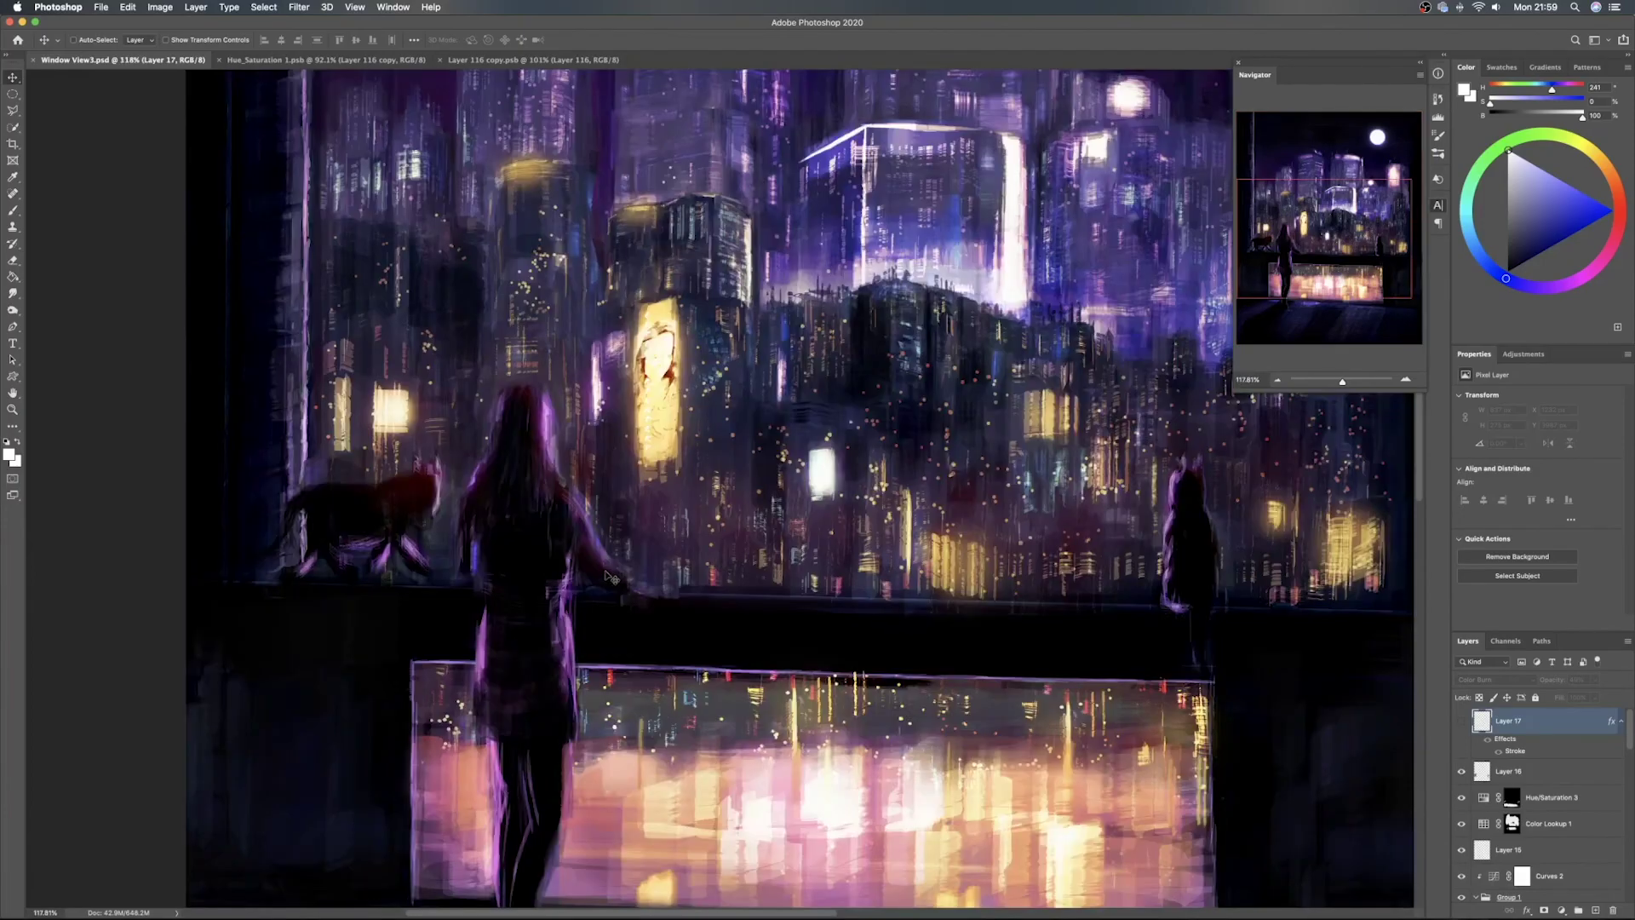
left_click_drag(579, 575, 690, 460)
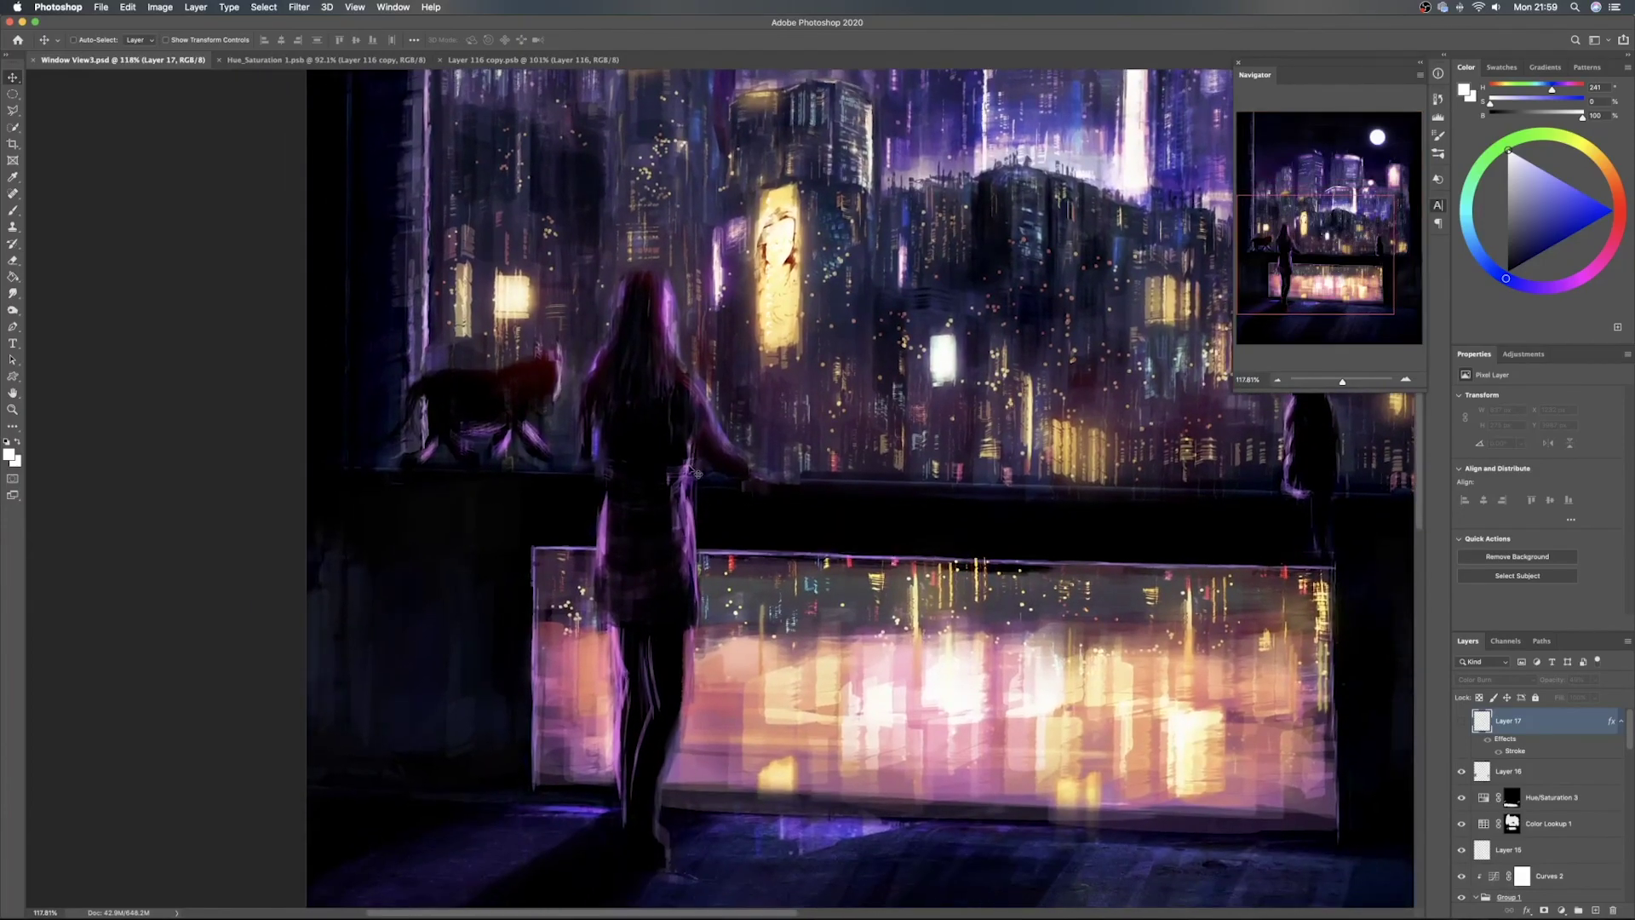
left_click_drag(1016, 330, 1186, 320)
scroll(910, 275, "up", 8)
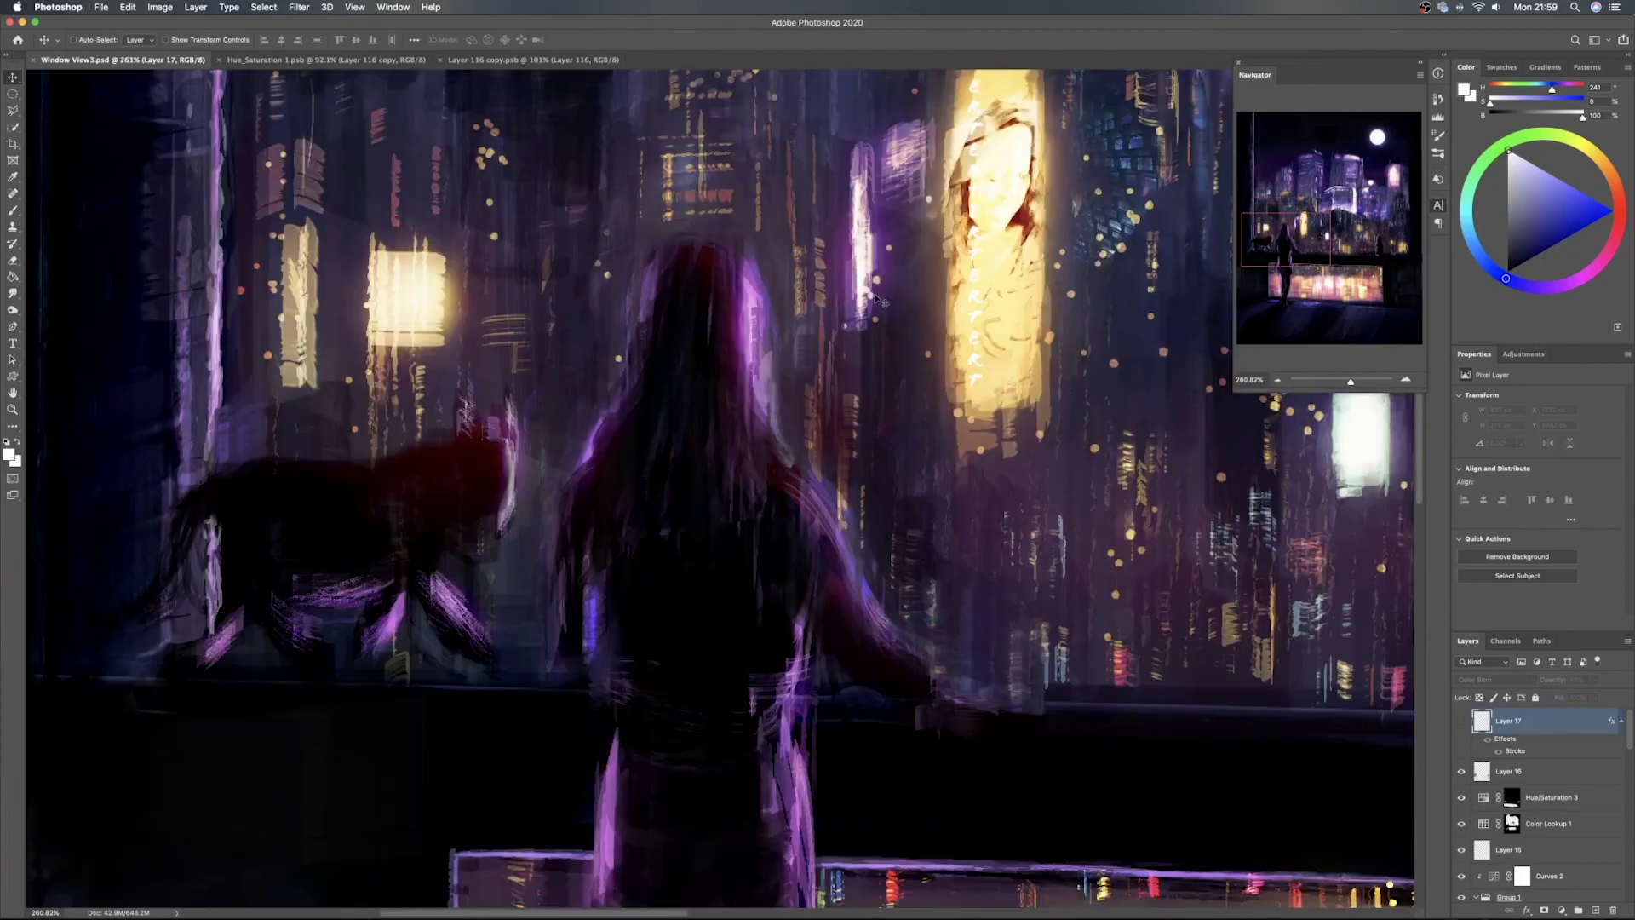
scroll(877, 297, "down", 15)
left_click_drag(1050, 210, 805, 371)
scroll(806, 371, "down", 2)
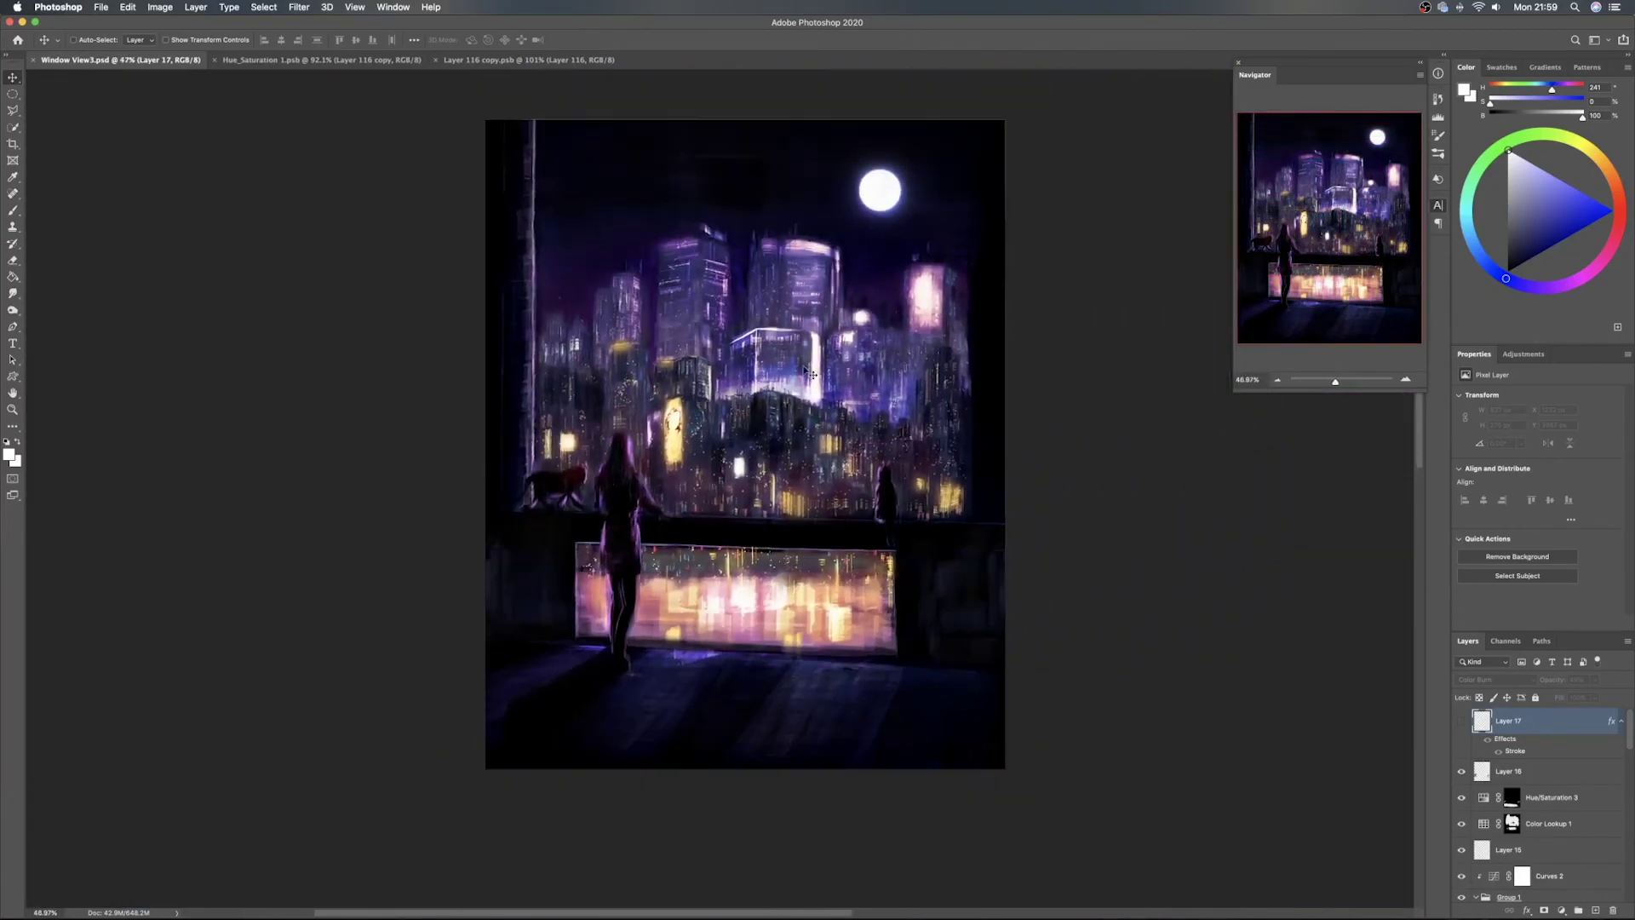
left_click_drag(738, 263, 691, 293)
Create a new document 1080 px wide and 1350 px high at 72 pixels per inch
left_click(100, 6)
left_click(115, 27)
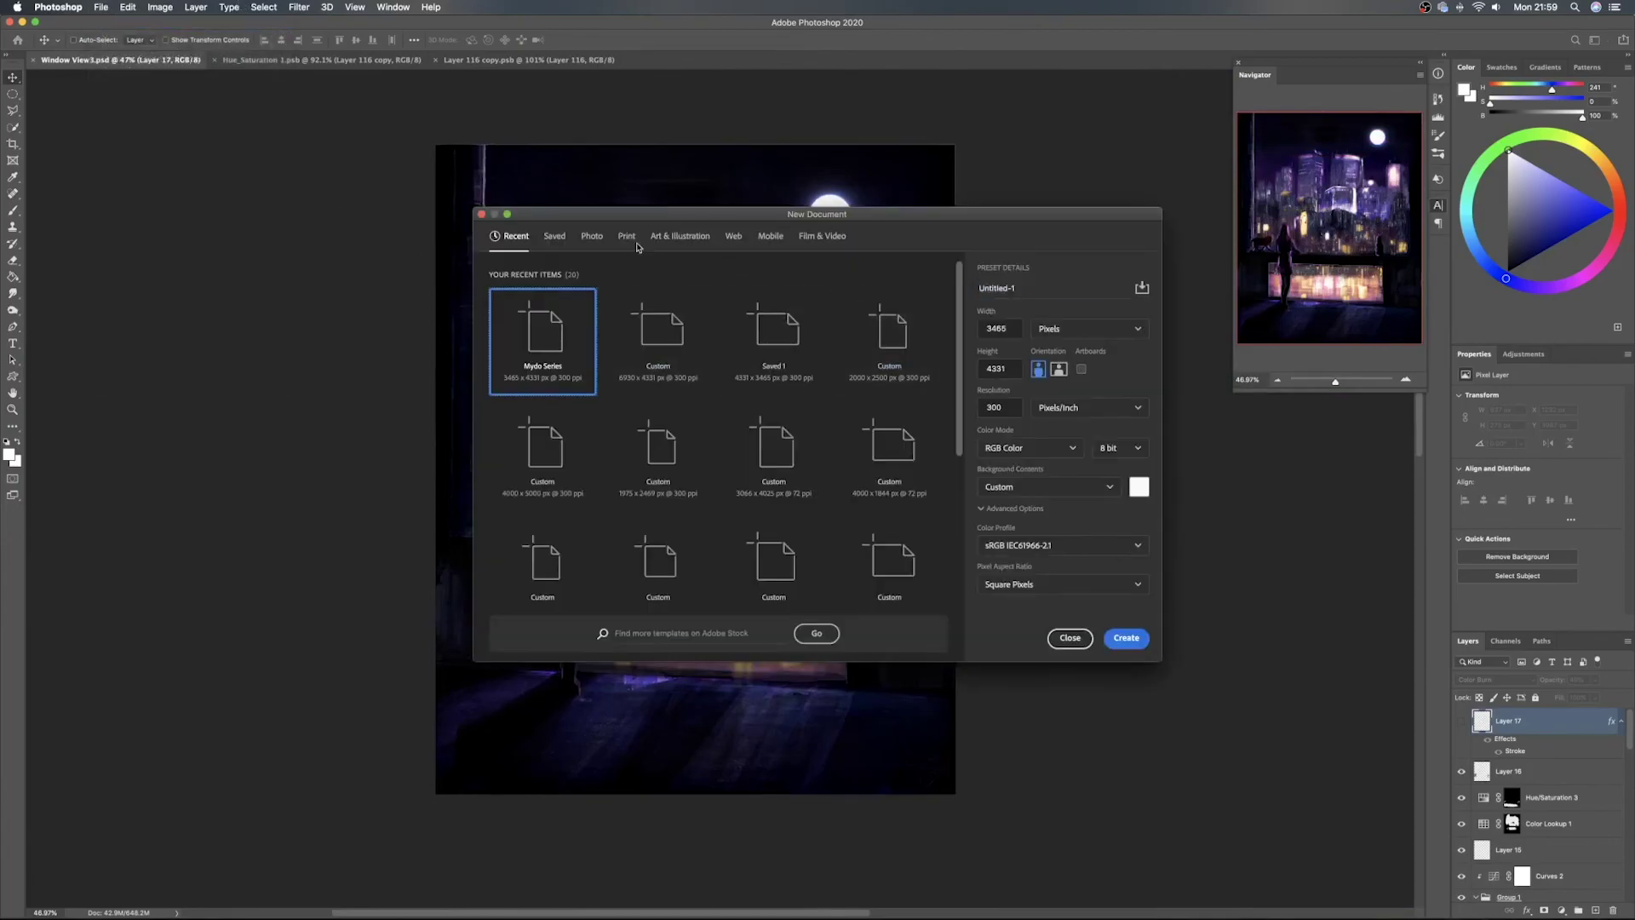
double_click(1010, 327)
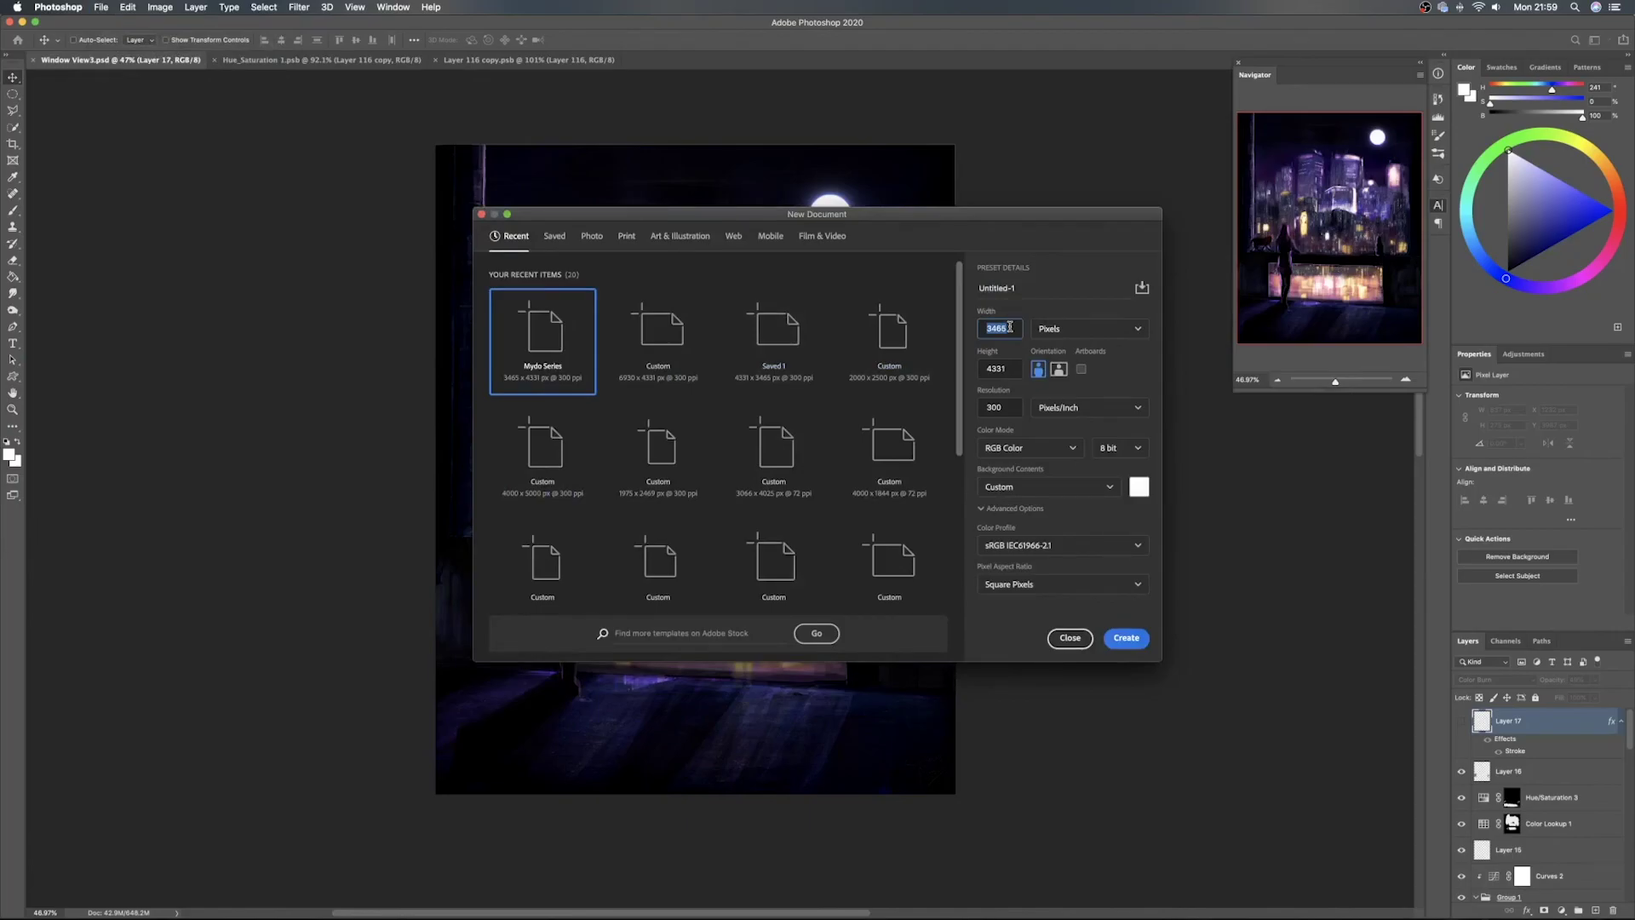
type("1080")
key("Tab")
type("1")
double_click(997, 406)
type("7")
left_click(1126, 638)
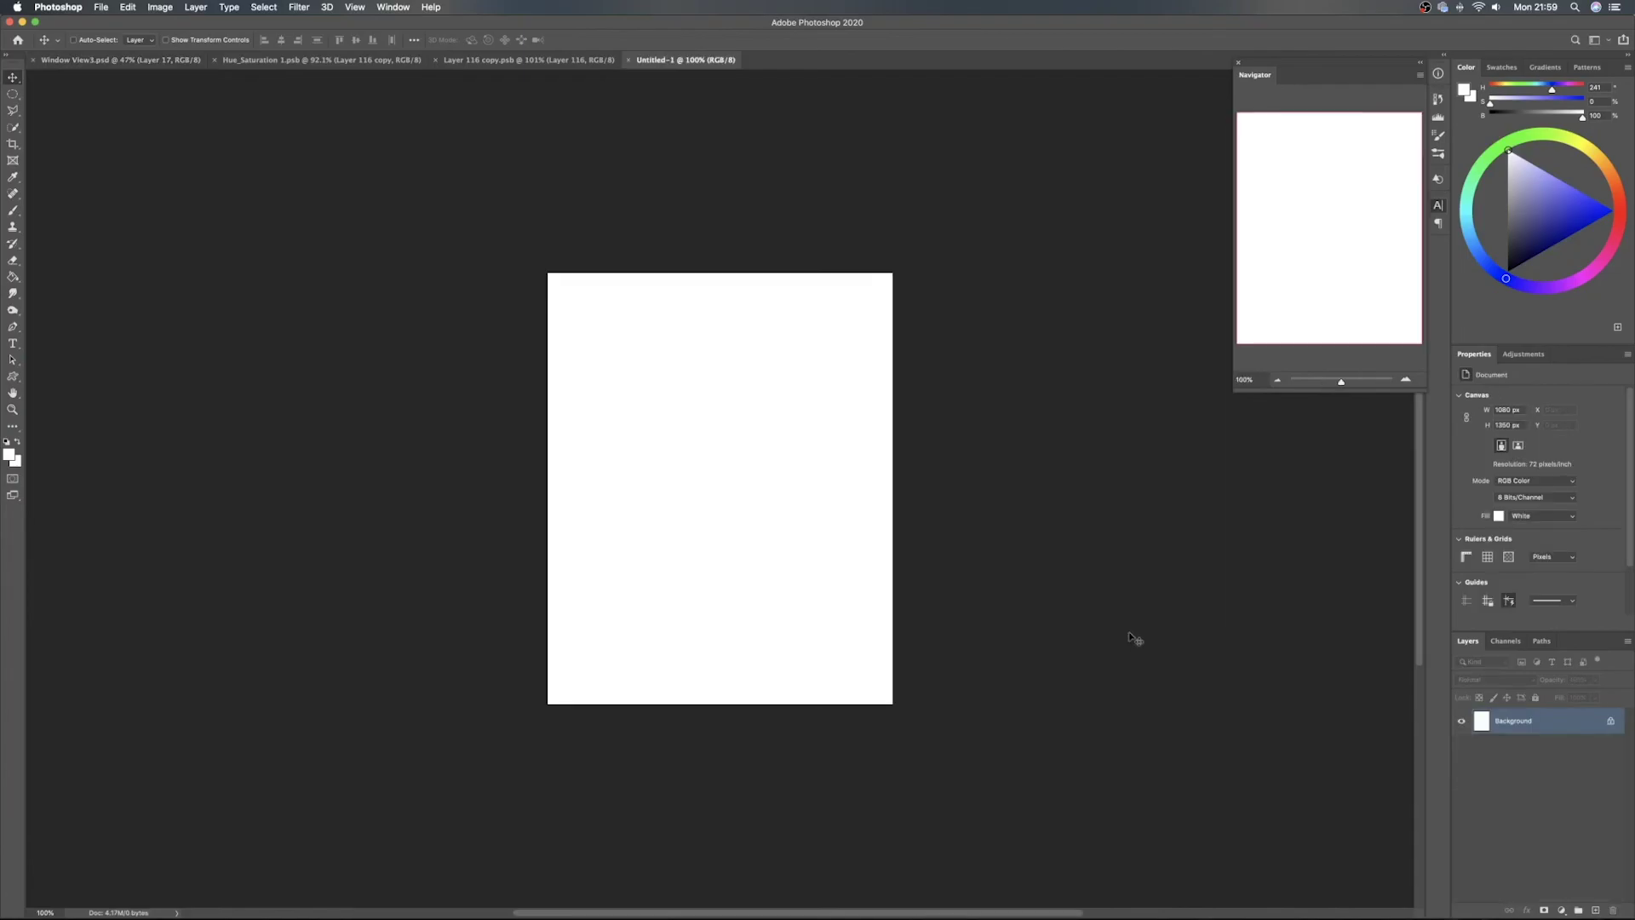
Close the Layer 116 copy.psb and Hue_Saturation 1.psb documents
left_click(461, 65)
left_click(436, 60)
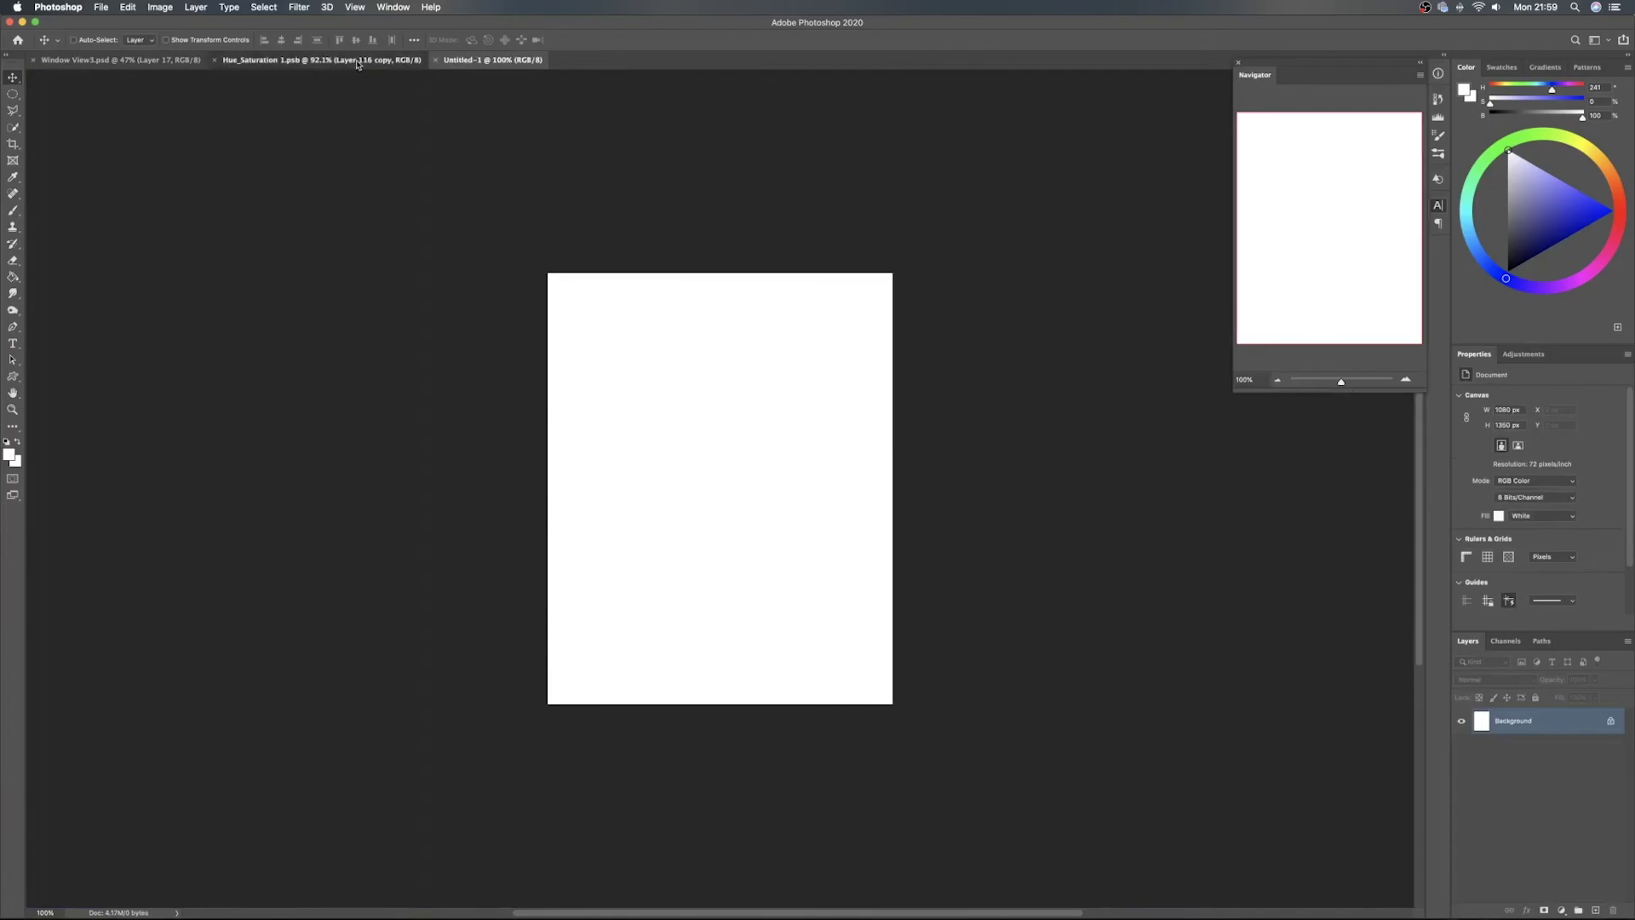
left_click(237, 61)
left_click(215, 59)
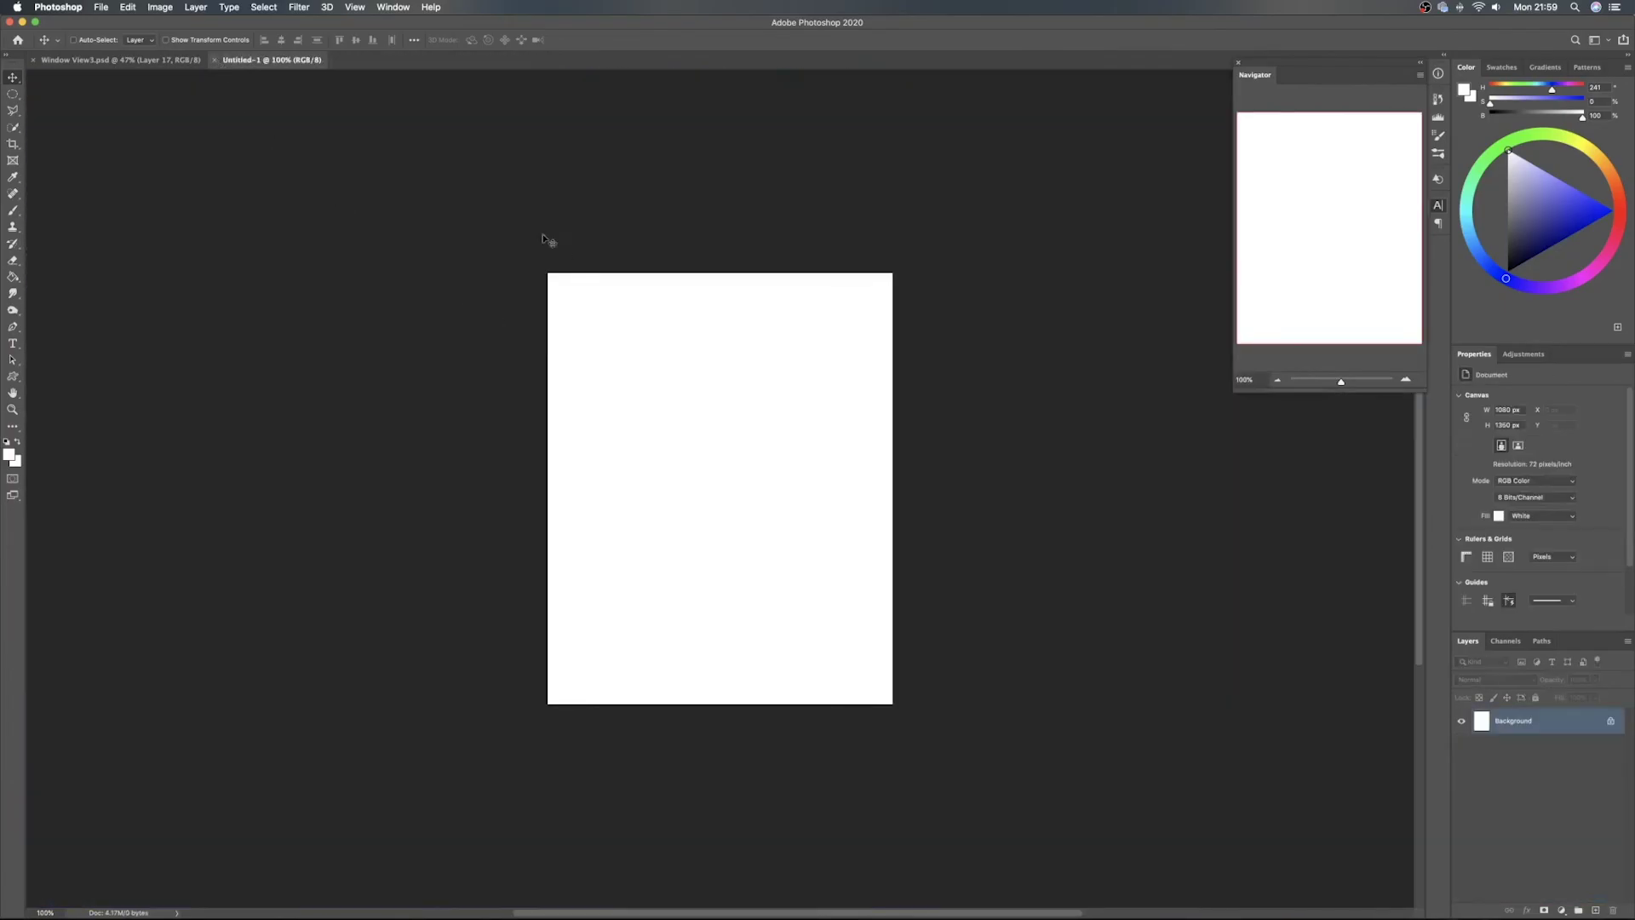
Copy the entire merged painting from Window View3.psd and paste it into the new blank document
left_click(143, 61)
key("super+a")
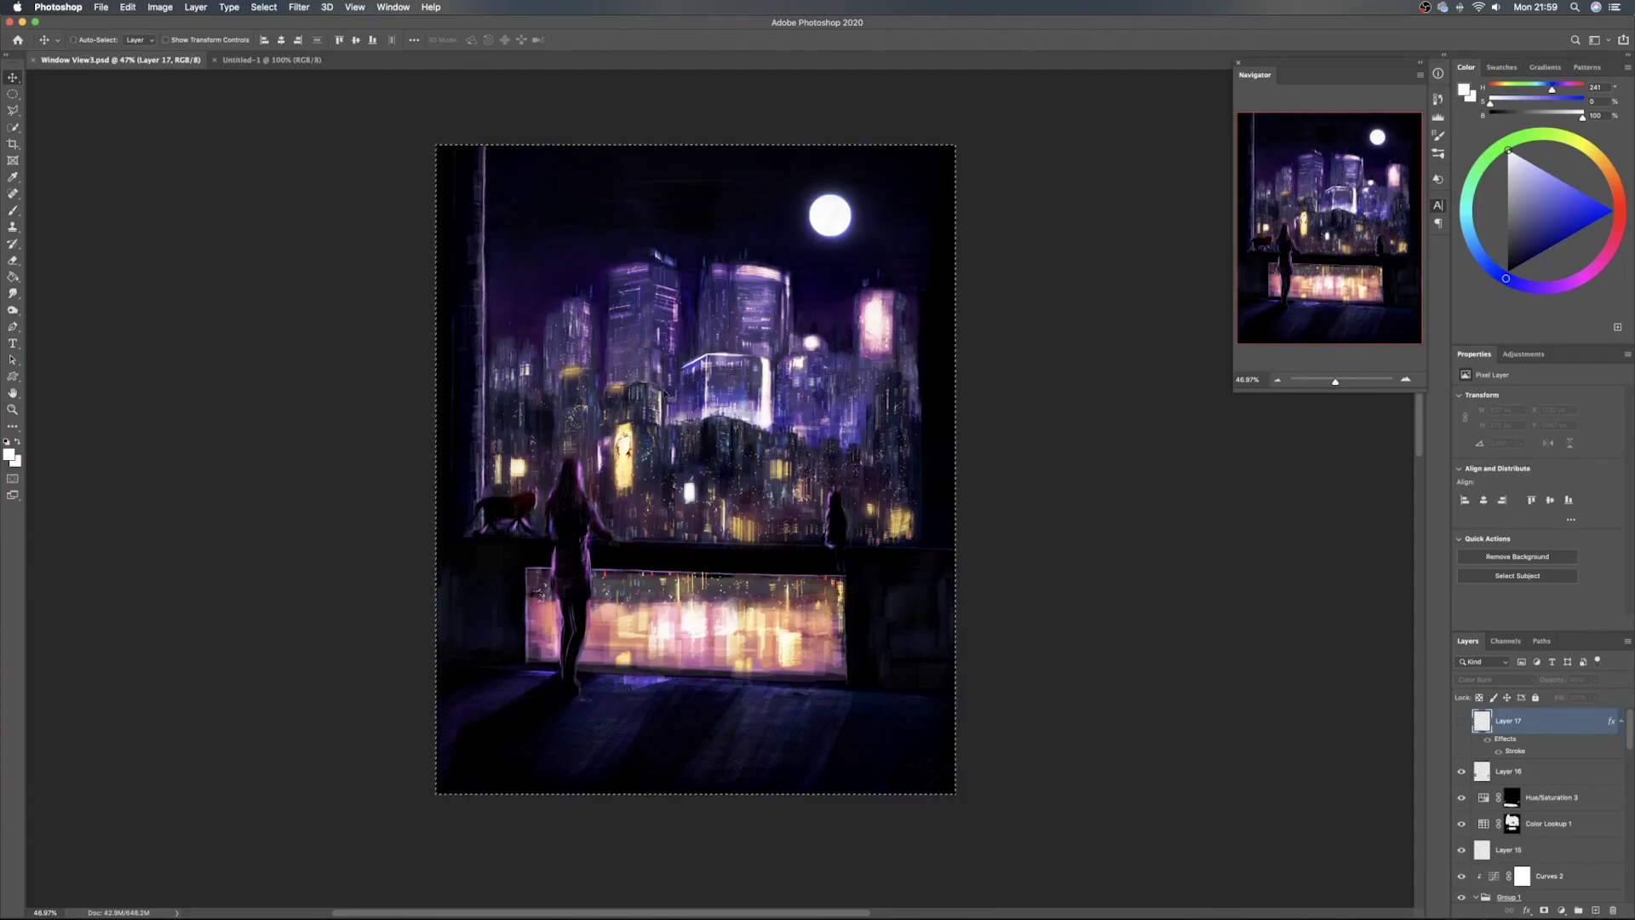
left_click(294, 61)
key("super+v")
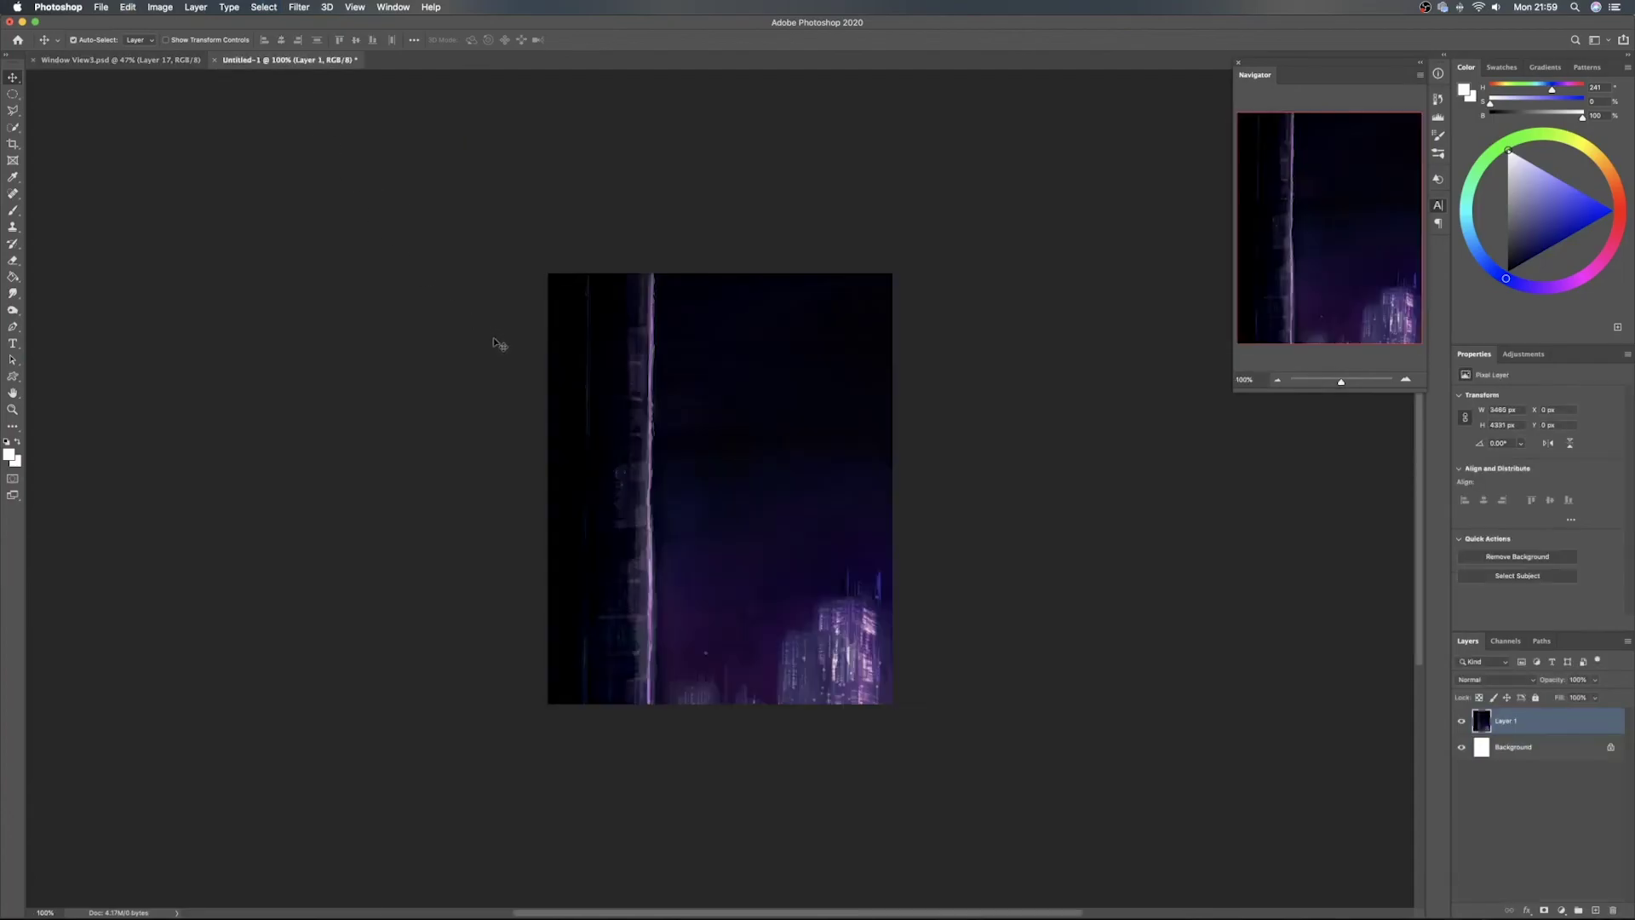
Scale the pasted painting to about 2129 px wide and position it so the canvas frames the woman and the walking cat
key("super+t")
left_click_drag(548, 273, 640, 168)
left_click_drag(733, 557, 758, 395)
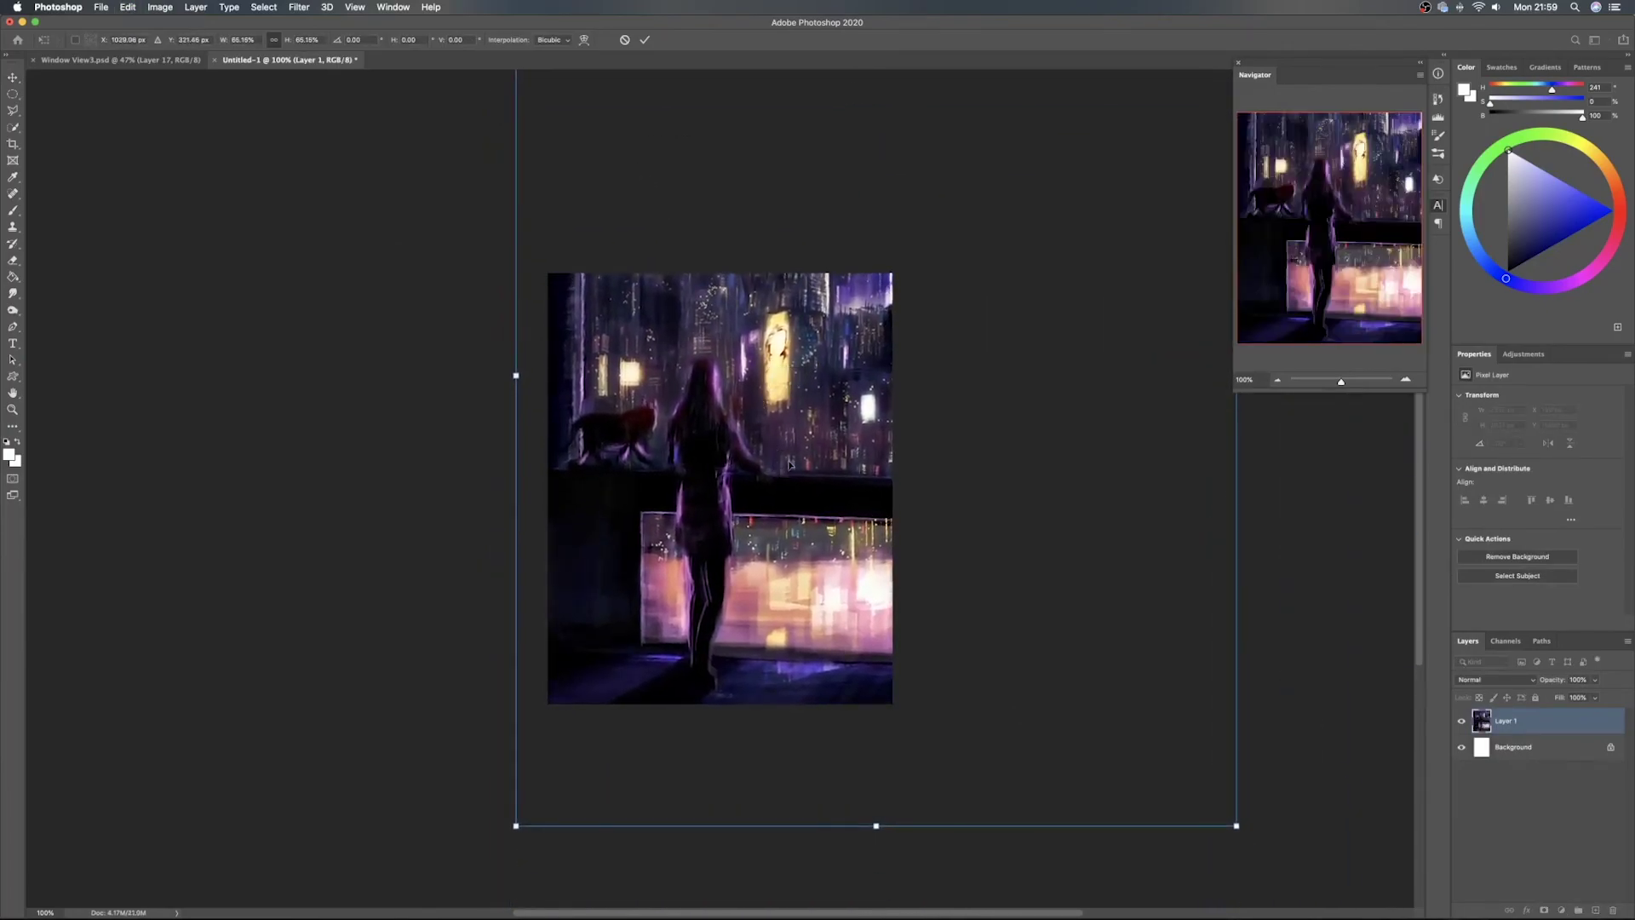
left_click_drag(920, 489, 971, 621)
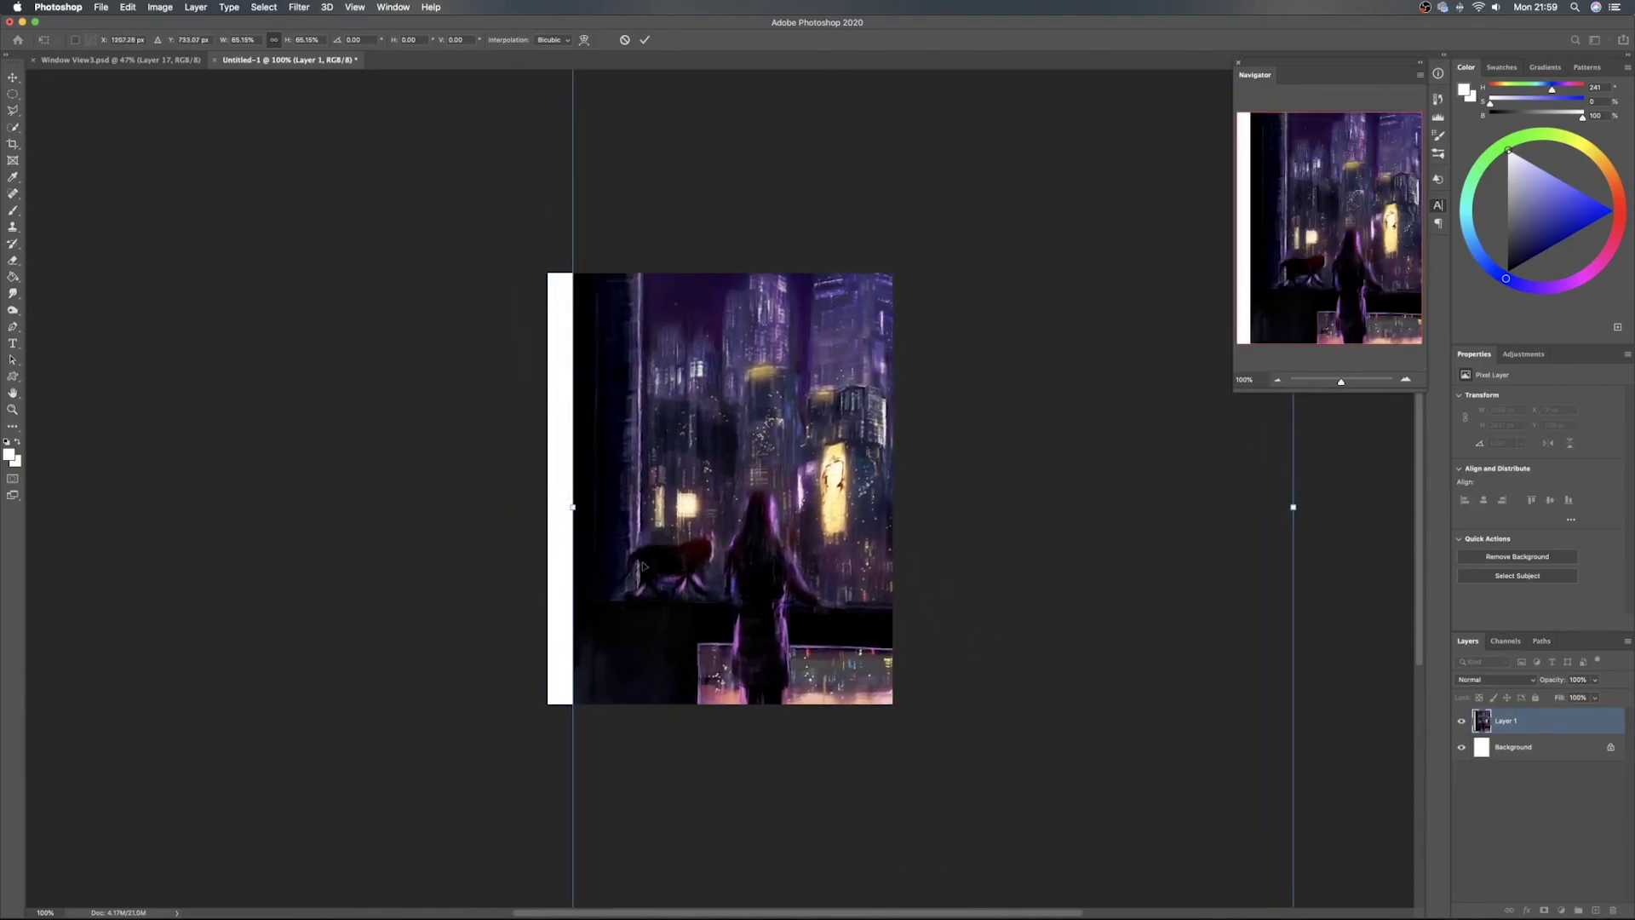
left_click_drag(572, 508, 420, 501)
left_click_drag(628, 562, 730, 446)
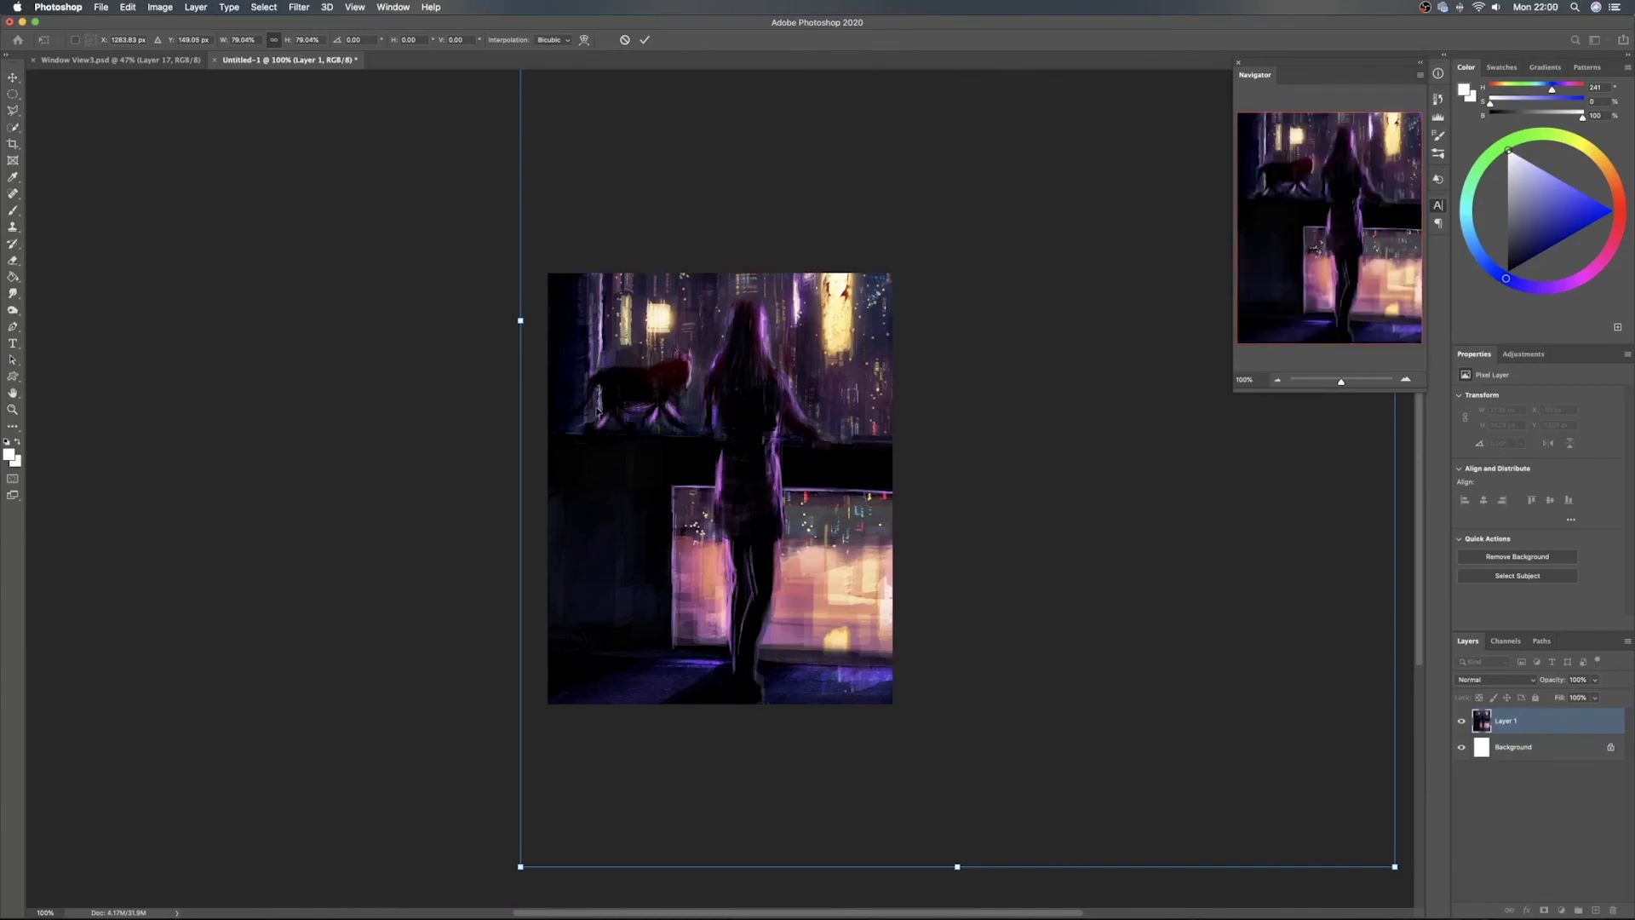
left_click_drag(522, 322, 677, 321)
left_click_drag(835, 374, 757, 444)
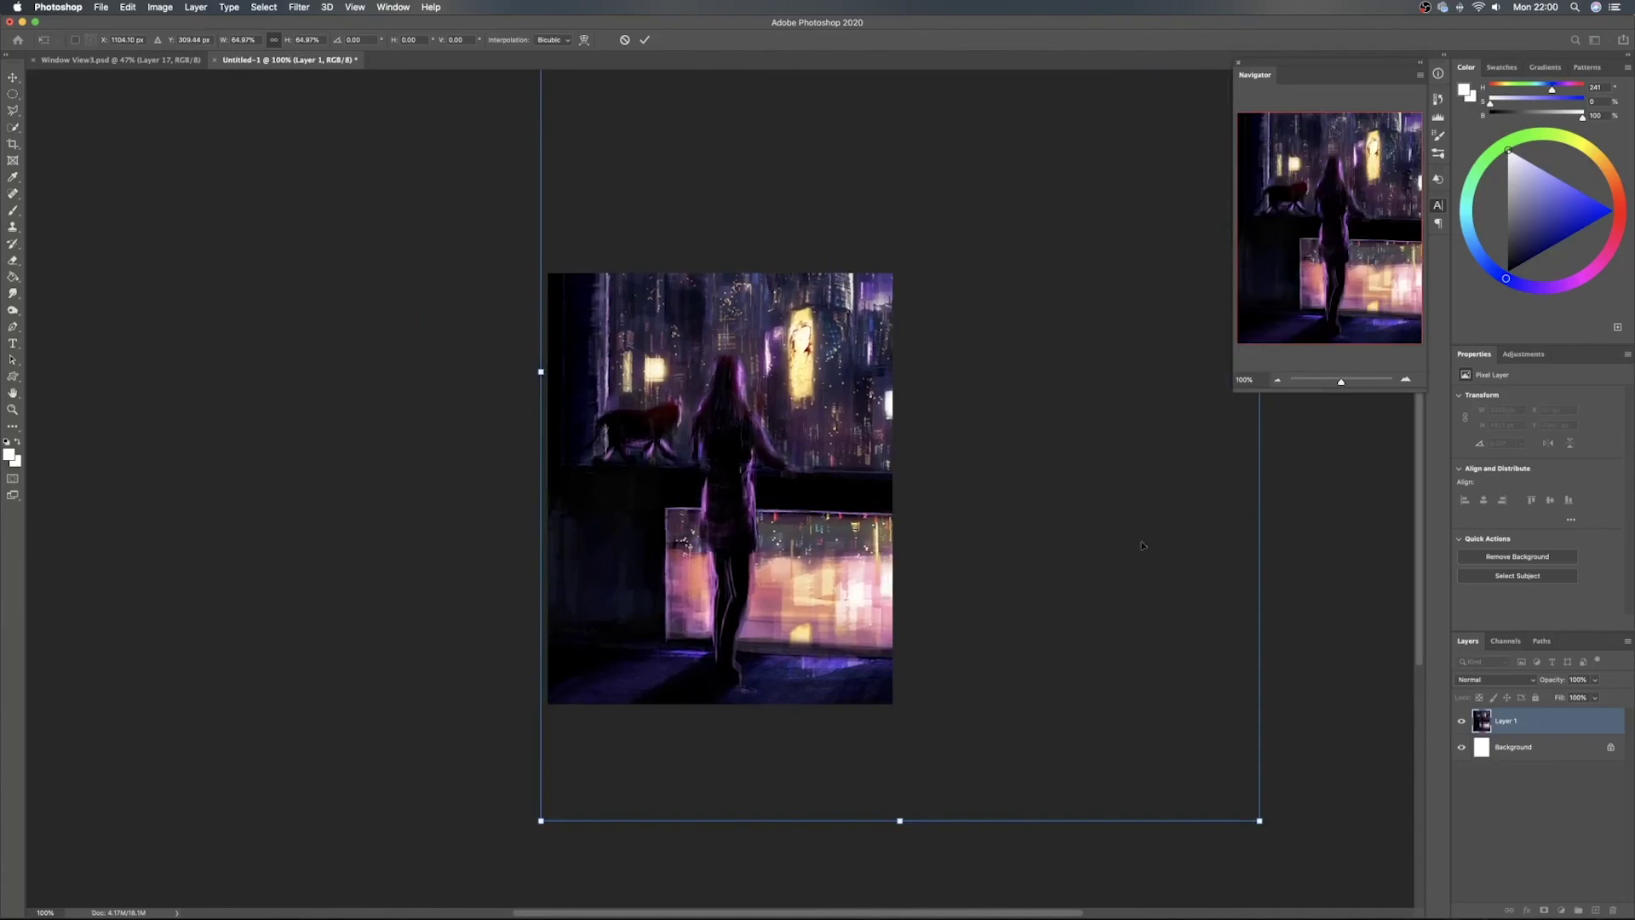
left_click_drag(1269, 514, 1225, 511)
left_click_drag(1056, 514, 1016, 519)
left_click(644, 40)
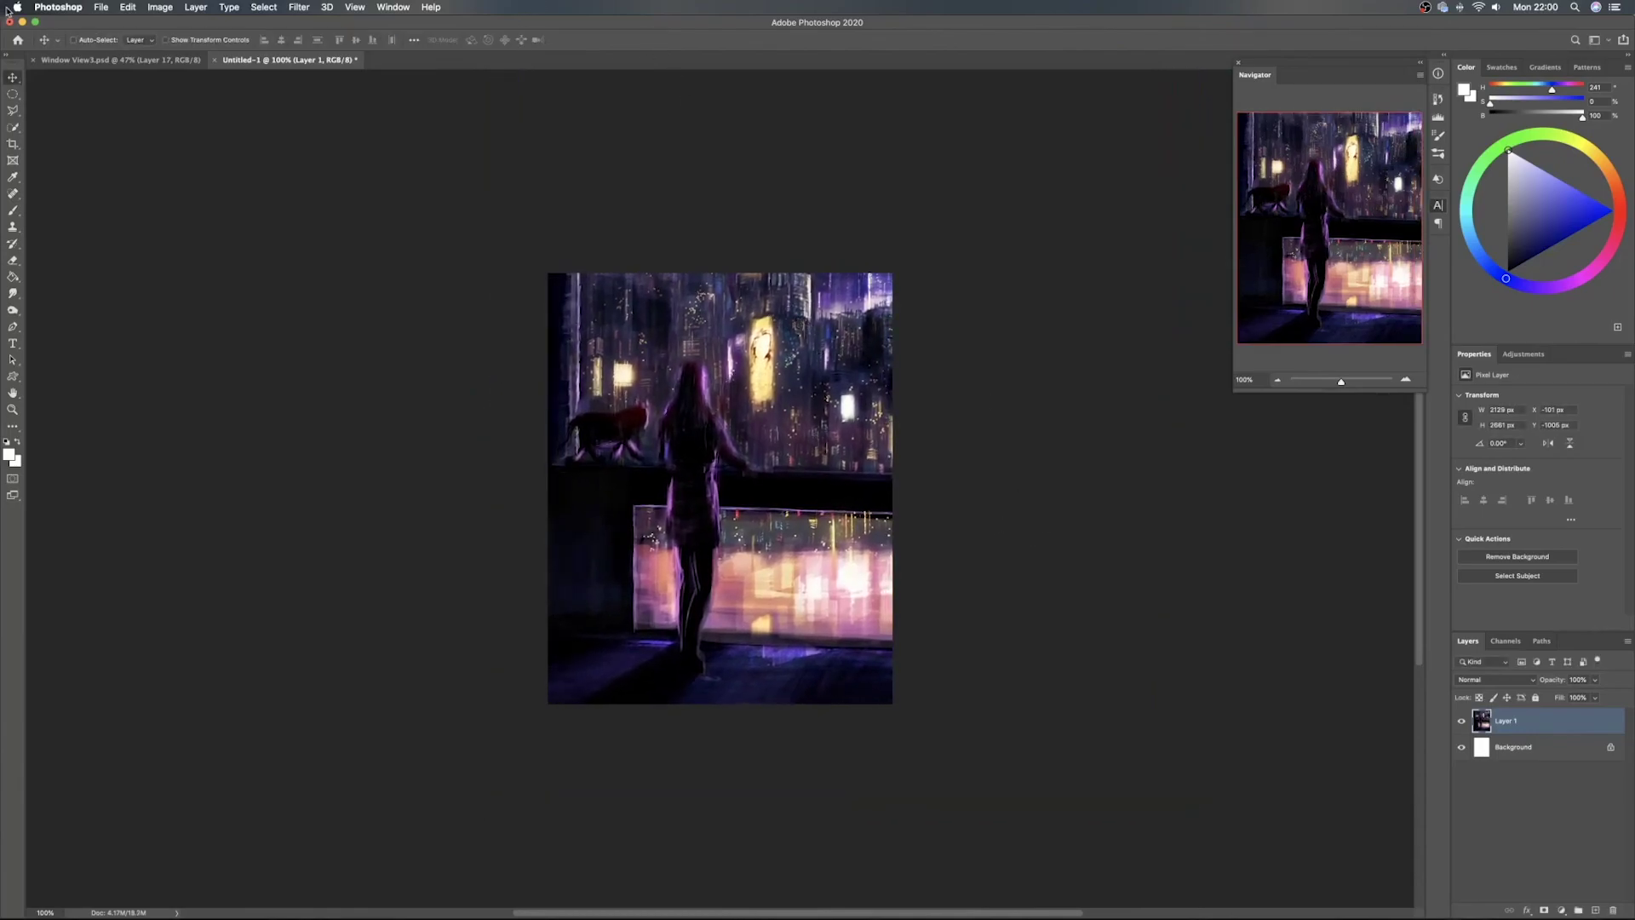
Set up a JPG export of the close-up at 76% quality and proceed to saving the file
left_click(95, 7)
mouse_move(247, 184)
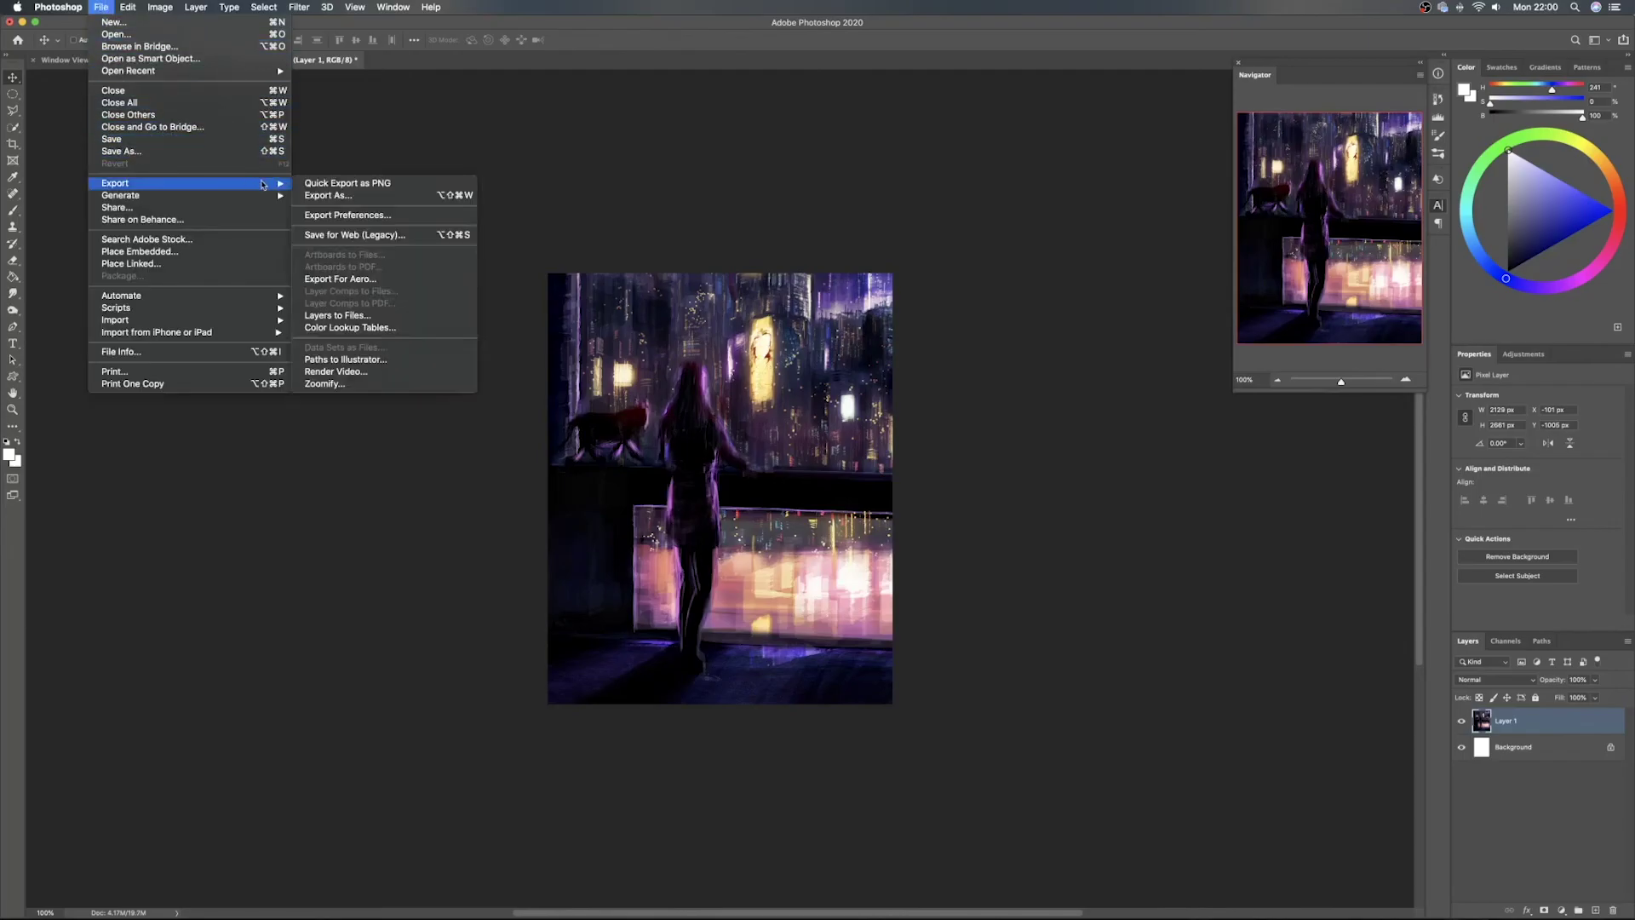
left_click(347, 197)
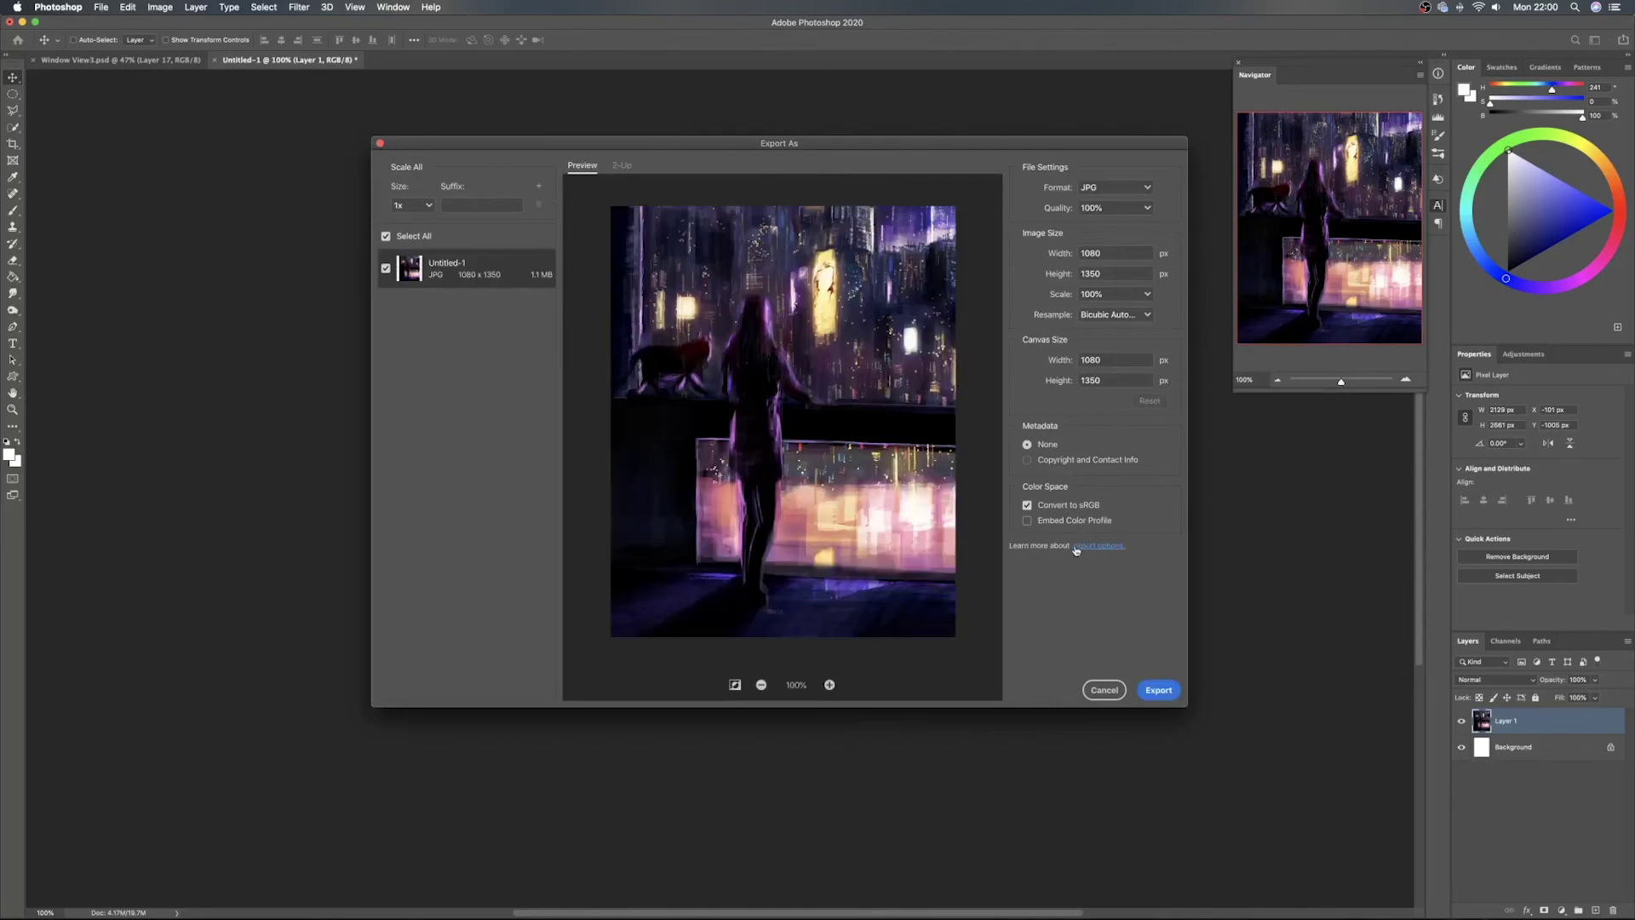
type("70")
left_click(1159, 691)
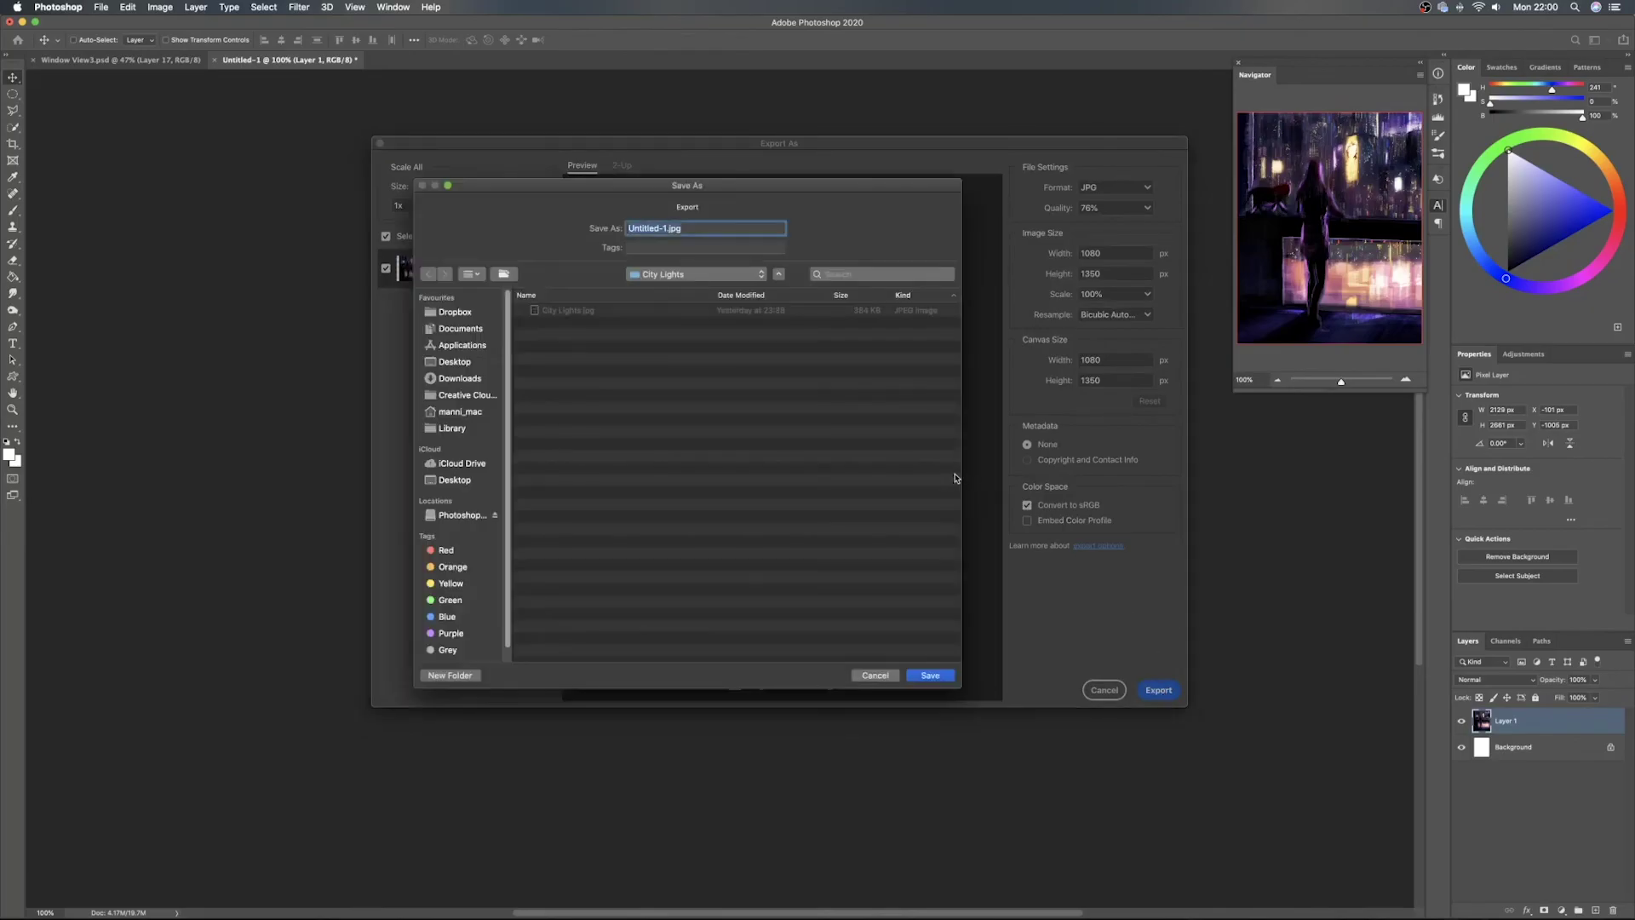
Replace the default Untitled-1 file name with a City Lights name and save the exported JPG
left_click(688, 277)
left_click(688, 276)
left_click(664, 228)
left_click_drag(666, 228, 574, 228)
type("CityLights-")
type("CL")
left_click(932, 675)
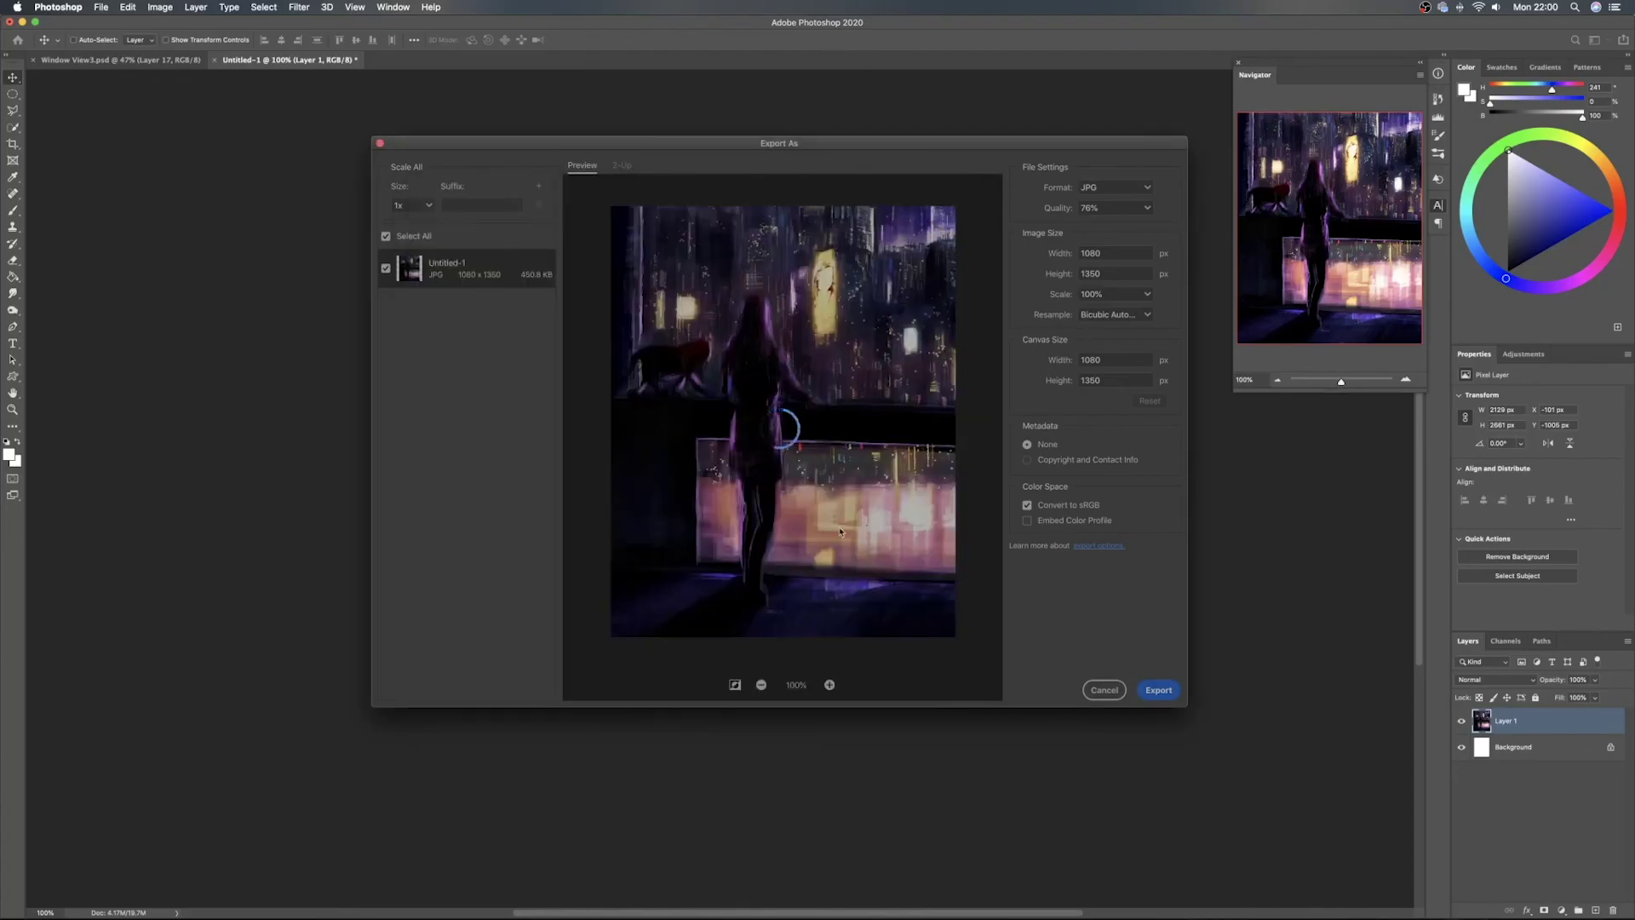
Paste another full-size copy of the painting and move it so the sitting cat is at the canvas's right side
key("super+v")
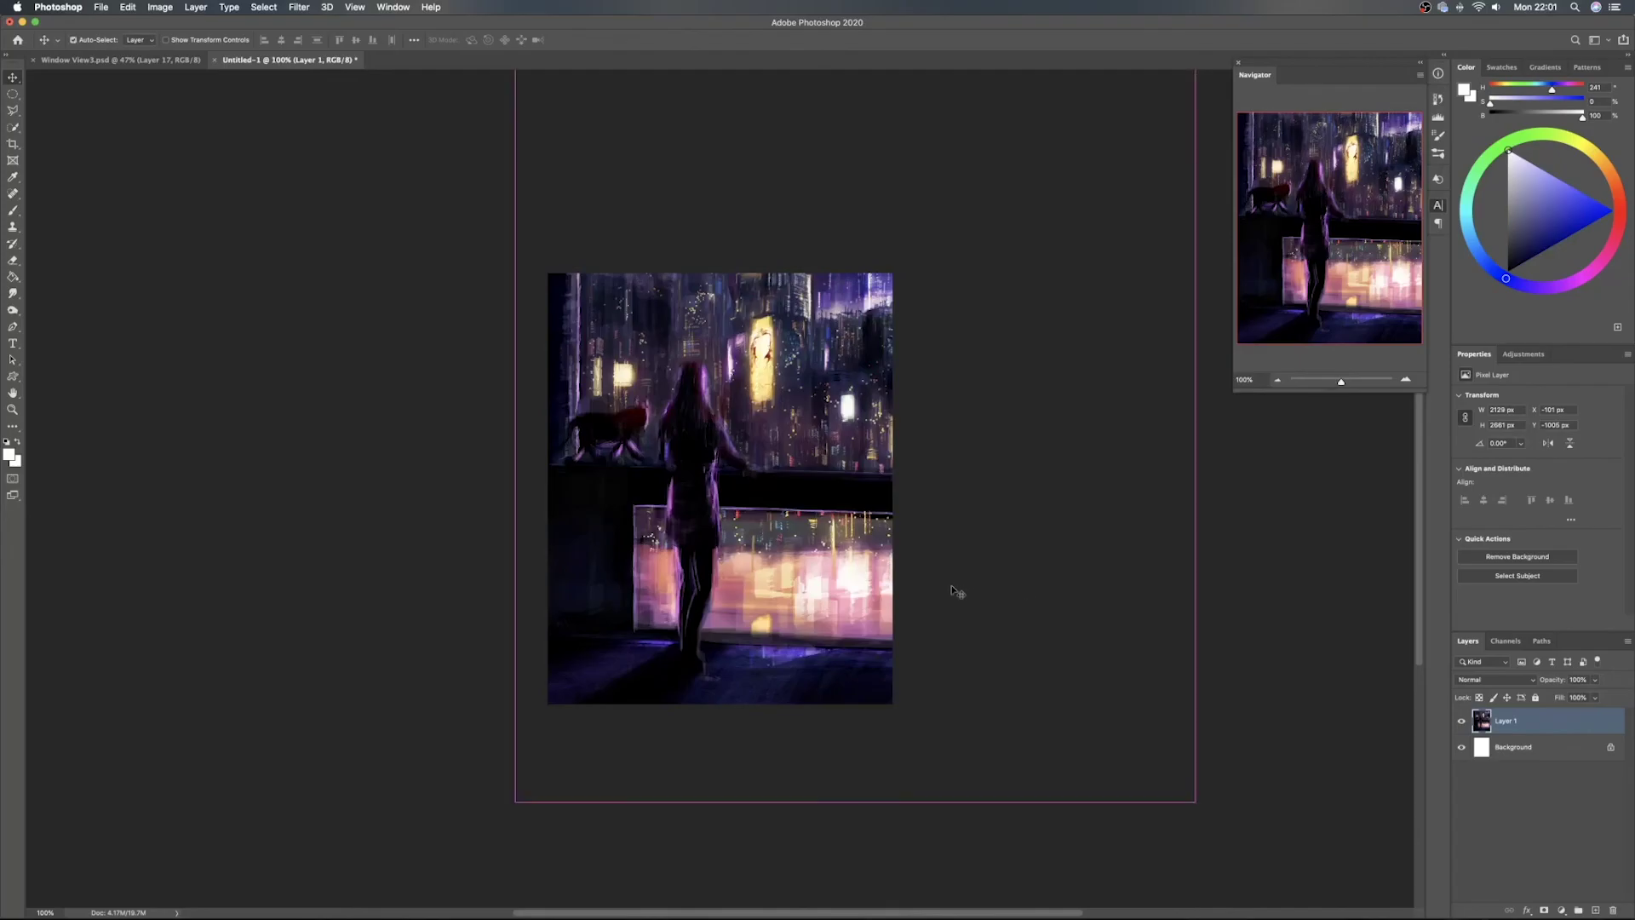
left_click_drag(856, 534, 587, 224)
left_click_drag(716, 537, 679, 446)
left_click_drag(770, 545, 907, 493)
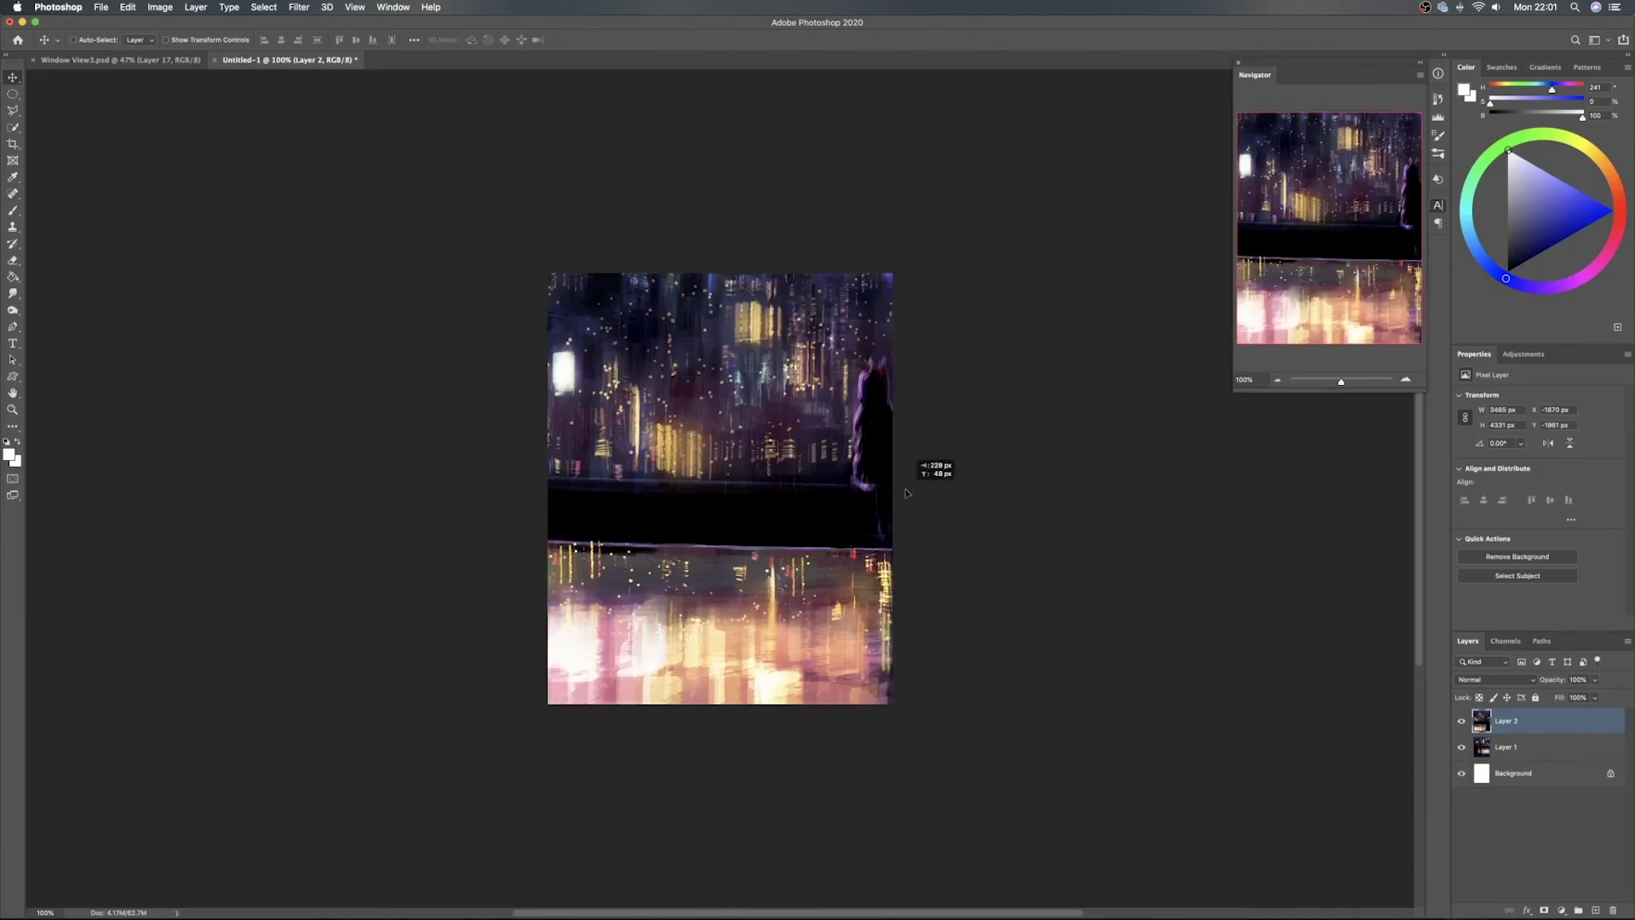
left_click_drag(819, 547, 804, 587)
Scale the pasted painting down to about 79% and position it so the sitting cat is inside the canvas
key("ctrl+t")
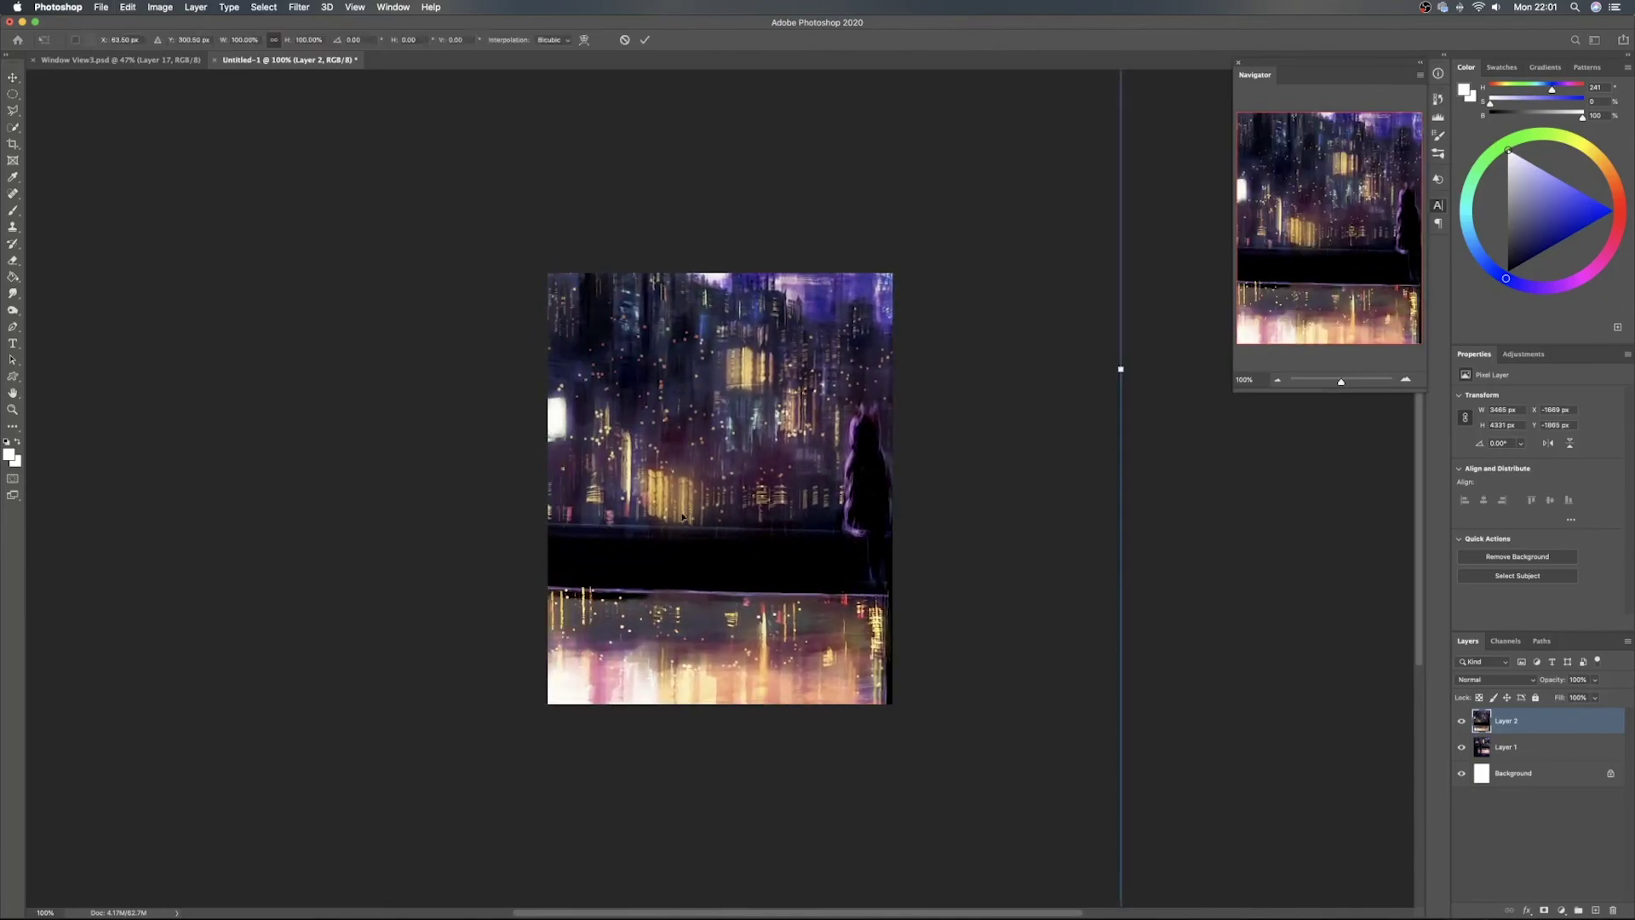
left_click_drag(1119, 369, 965, 369)
left_click_drag(817, 428, 915, 442)
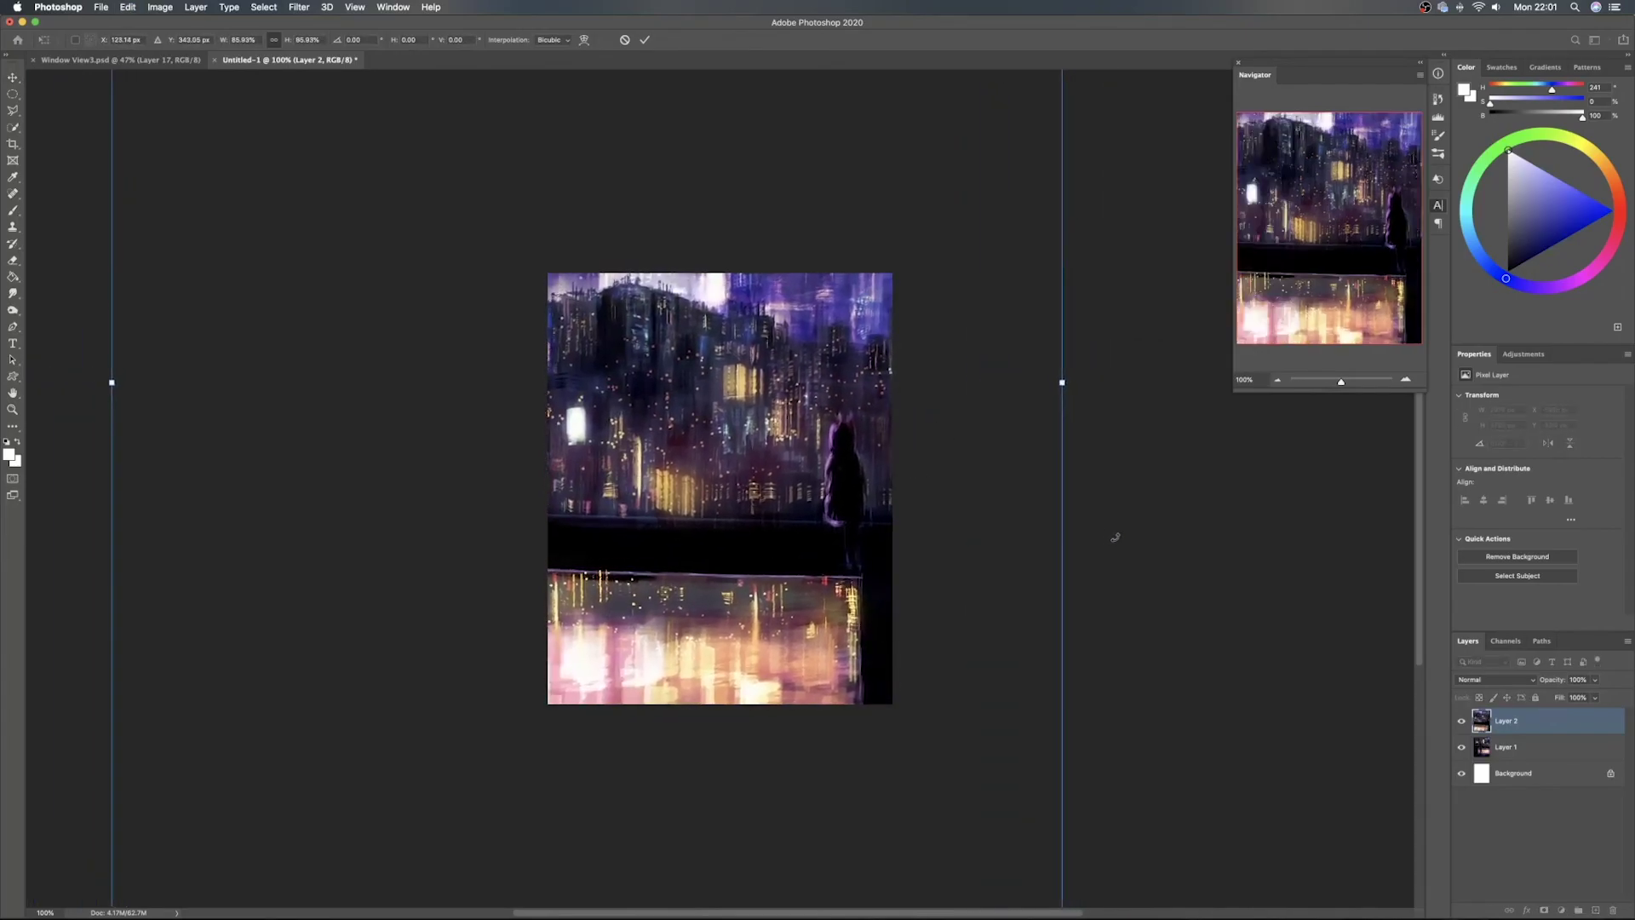
mouse_move(993, 504)
left_mouse_down()
mouse_move(933, 496)
mouse_move(987, 478)
left_mouse_up()
left_click_drag(1056, 407, 948, 466)
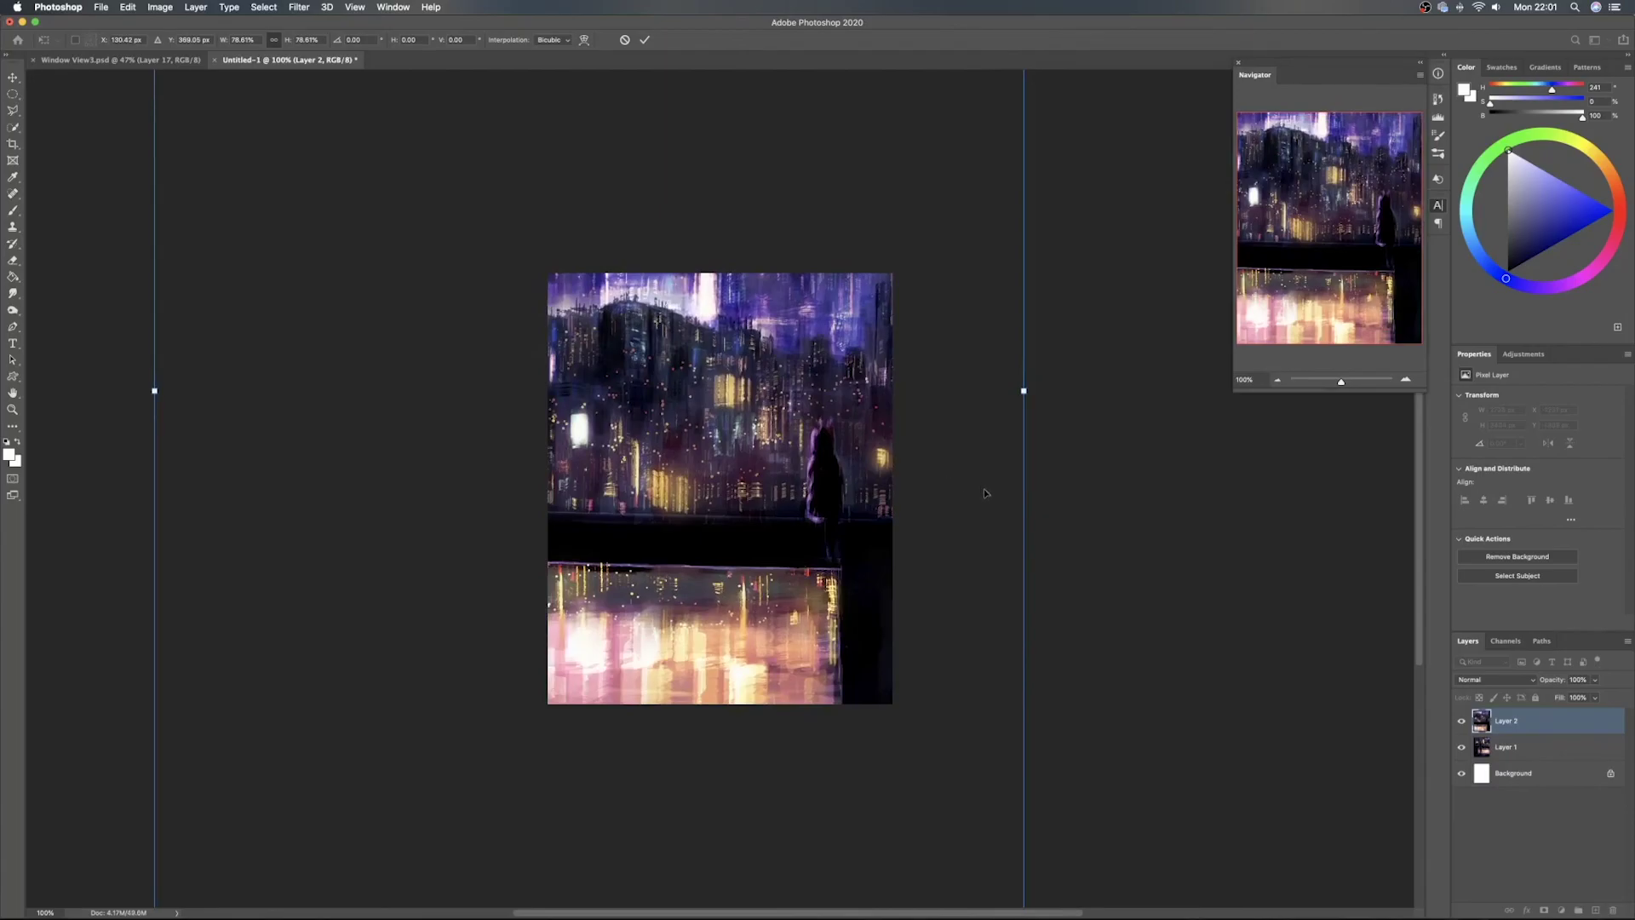
Try other framings of the scaled painting, including the woman with the walking cat and the lit area below the ledge
left_click_drag(934, 500, 1303, 499)
mouse_move(1044, 583)
left_mouse_down()
mouse_move(1049, 488)
mouse_move(1029, 598)
left_mouse_up()
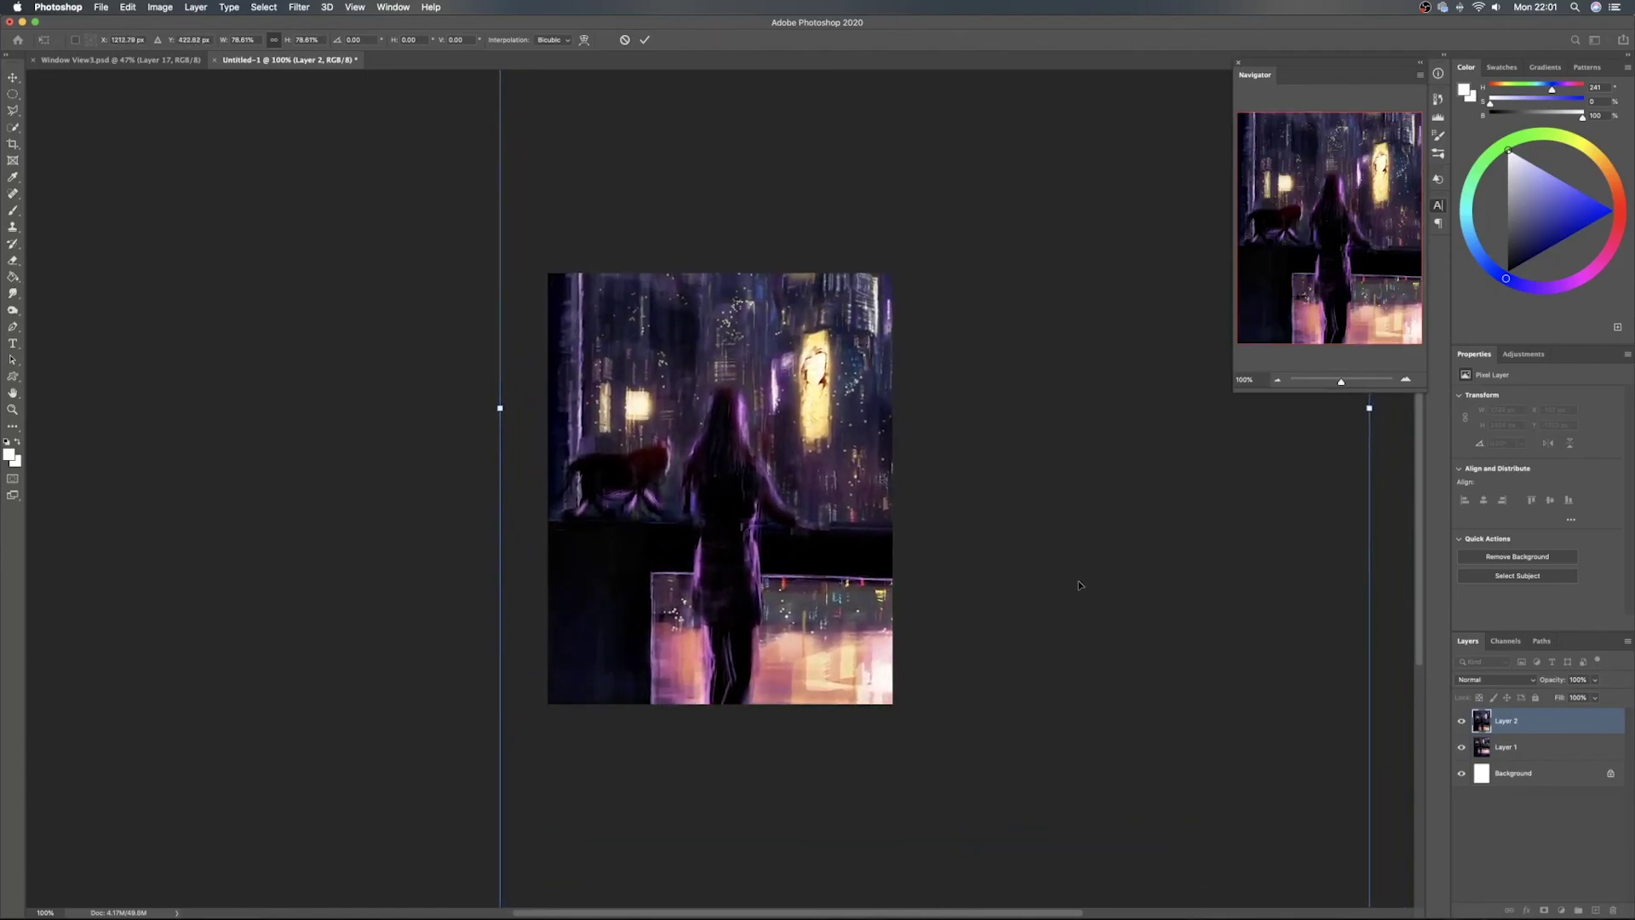
left_click_drag(1146, 633, 782, 481)
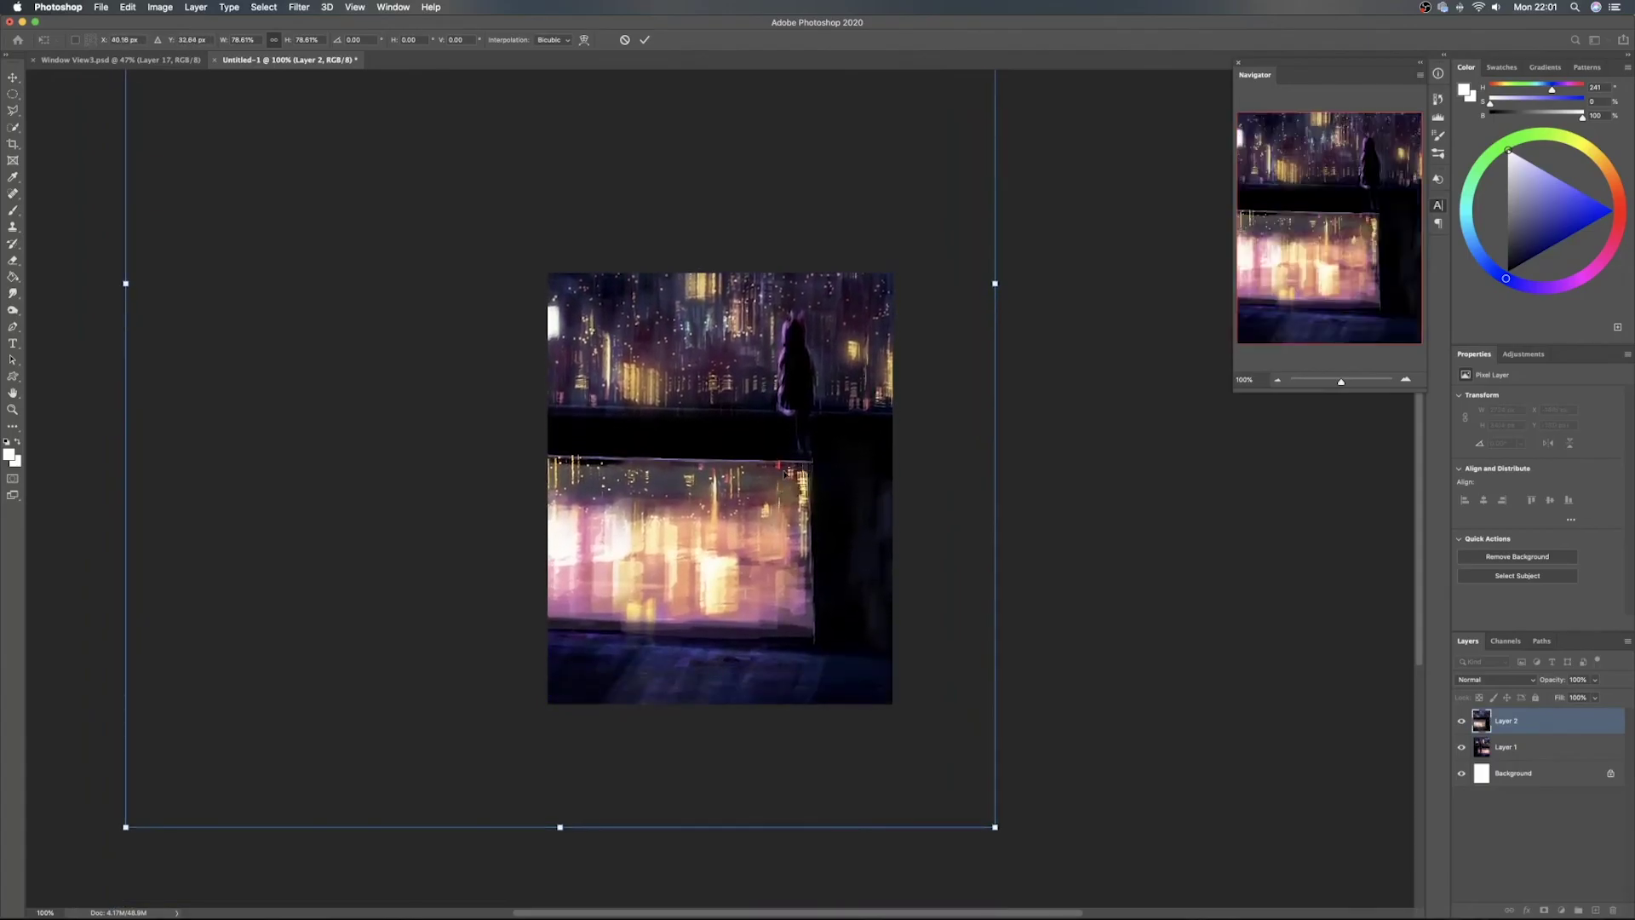
left_click_drag(794, 418, 784, 580)
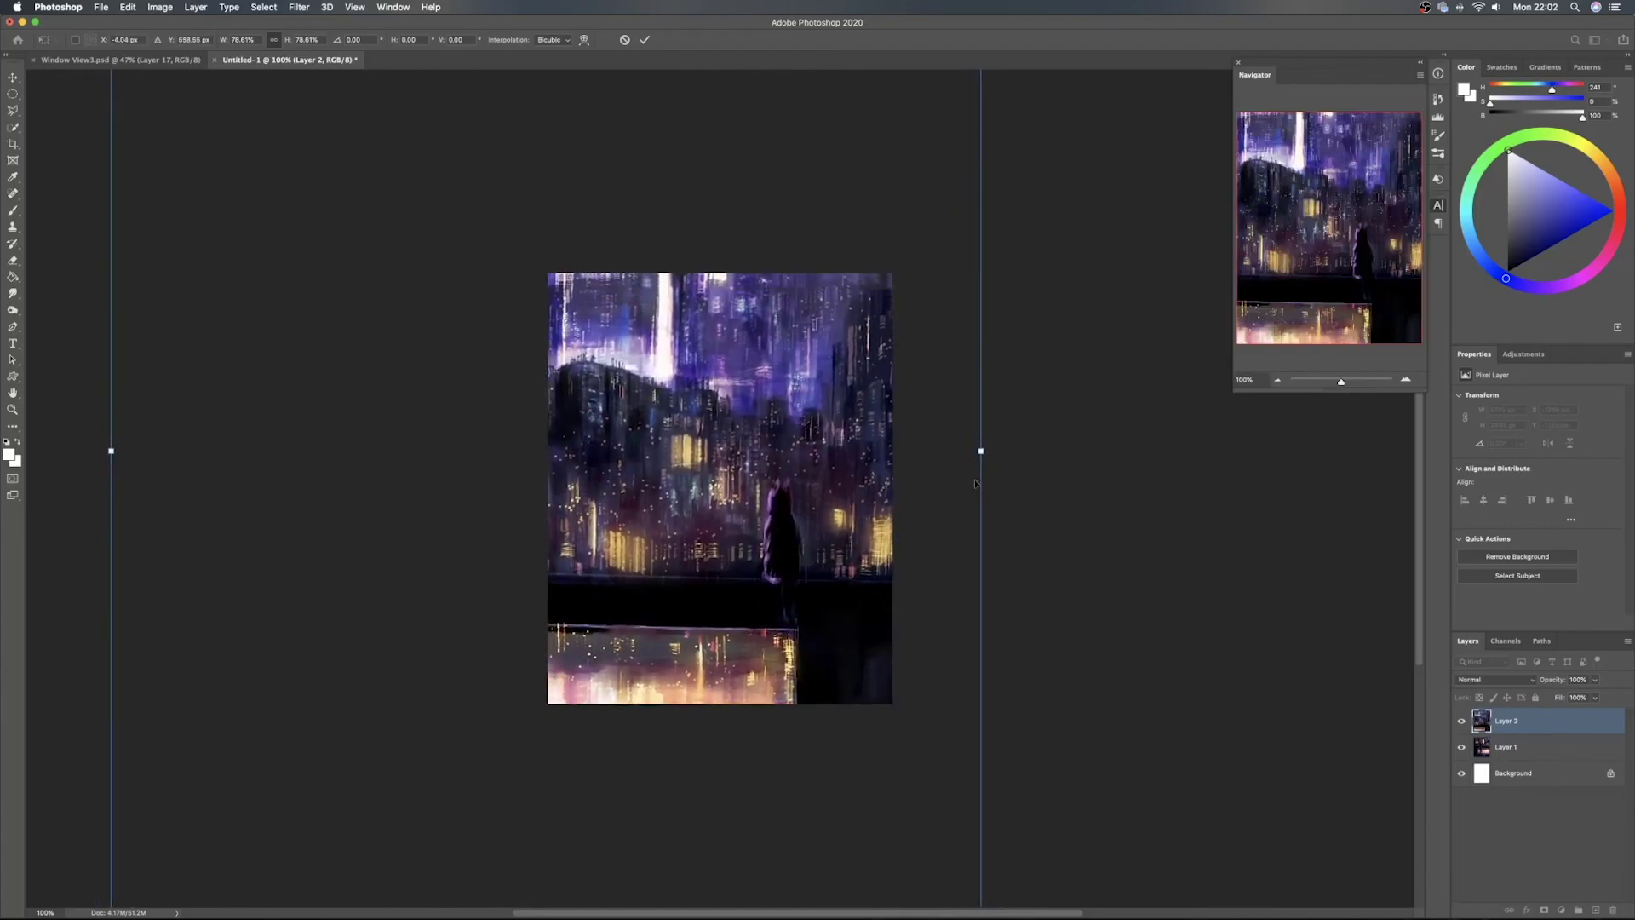
Resize the painting to about 2675 px wide, frame the sitting cat toward the canvas's right side, and apply the transform
left_click_drag(980, 453, 1065, 452)
left_click_drag(958, 504, 882, 496)
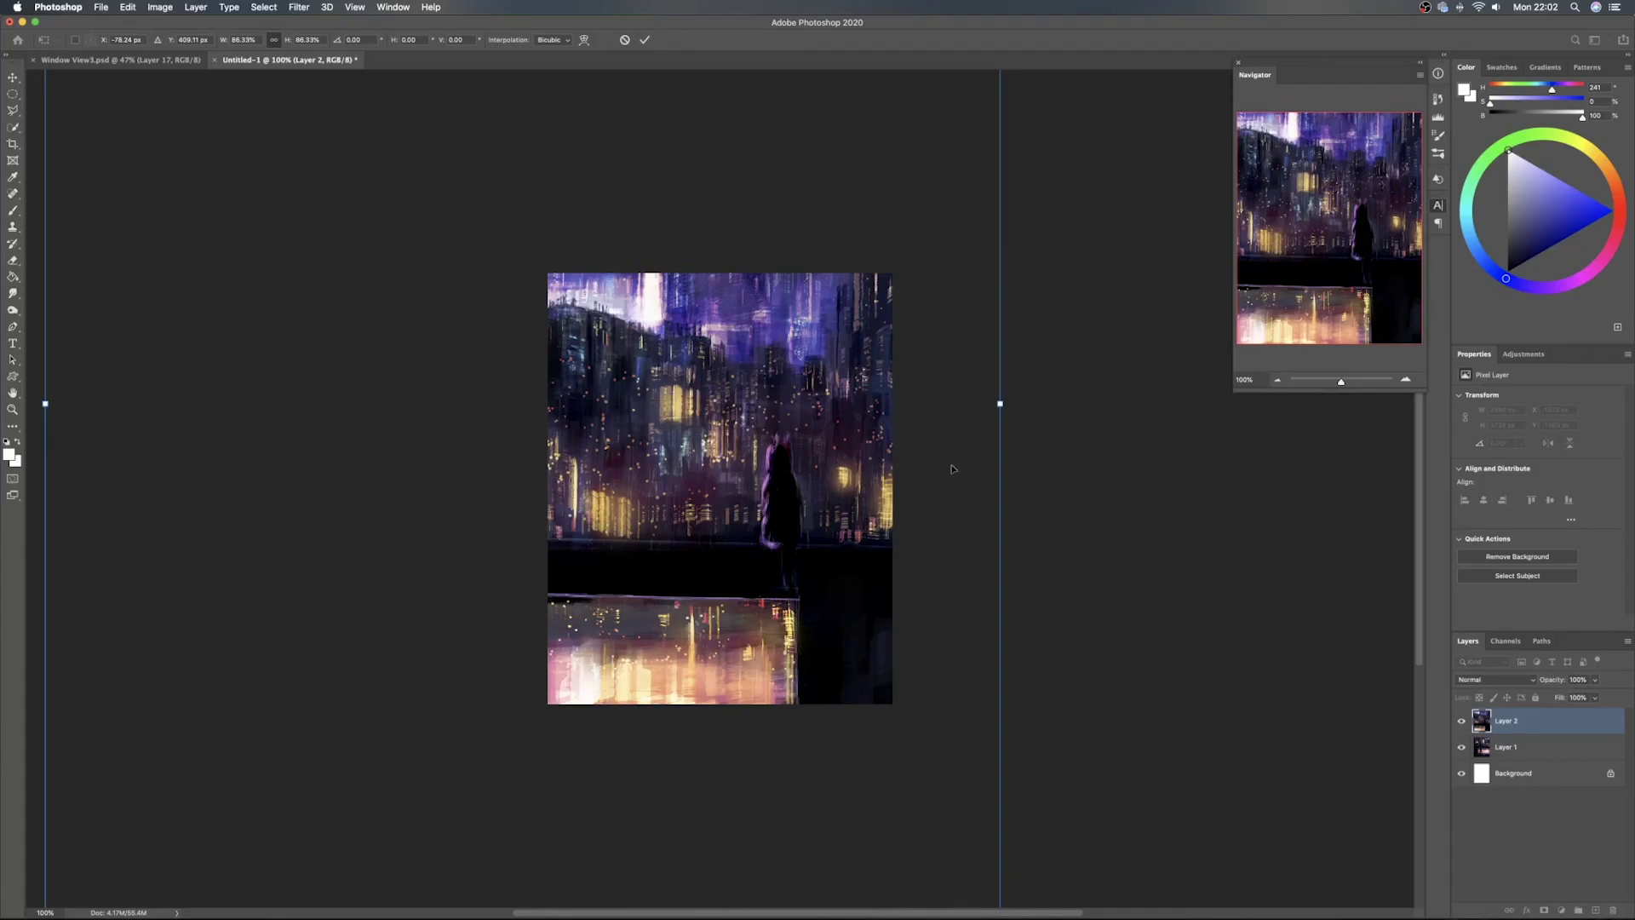
left_click_drag(952, 468, 917, 461)
left_click_drag(84, 396, 187, 392)
left_click_drag(739, 478, 702, 513)
key("Return")
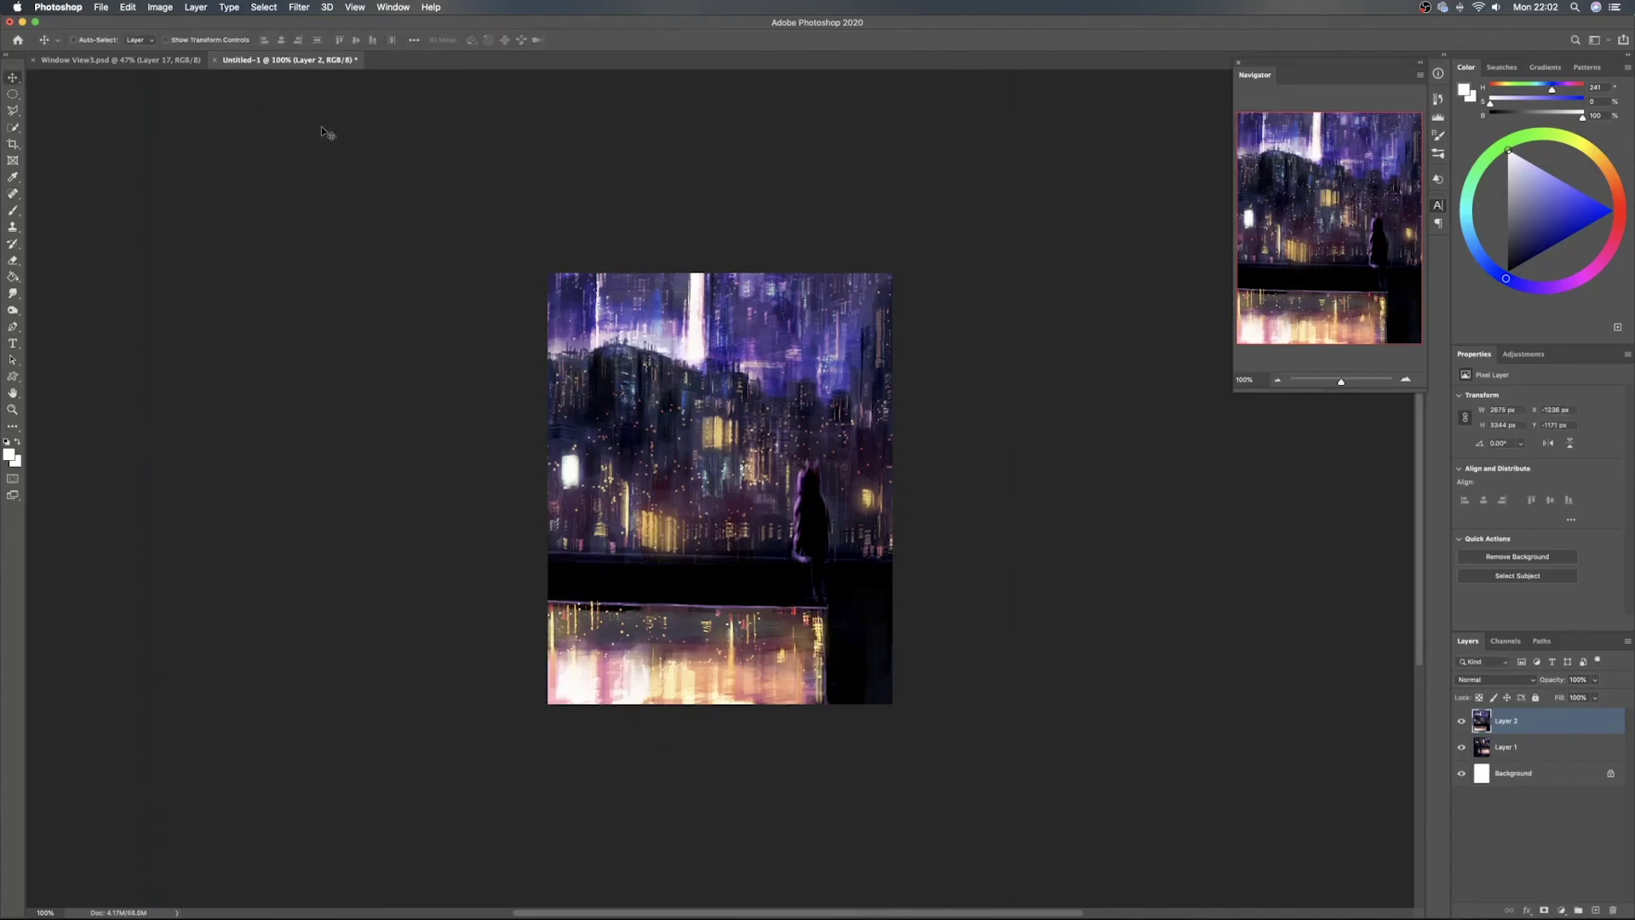
Export the sitting-cat close-up as a JPG at 76% quality and save it as CityLights-CU2.jpg
left_click(100, 7)
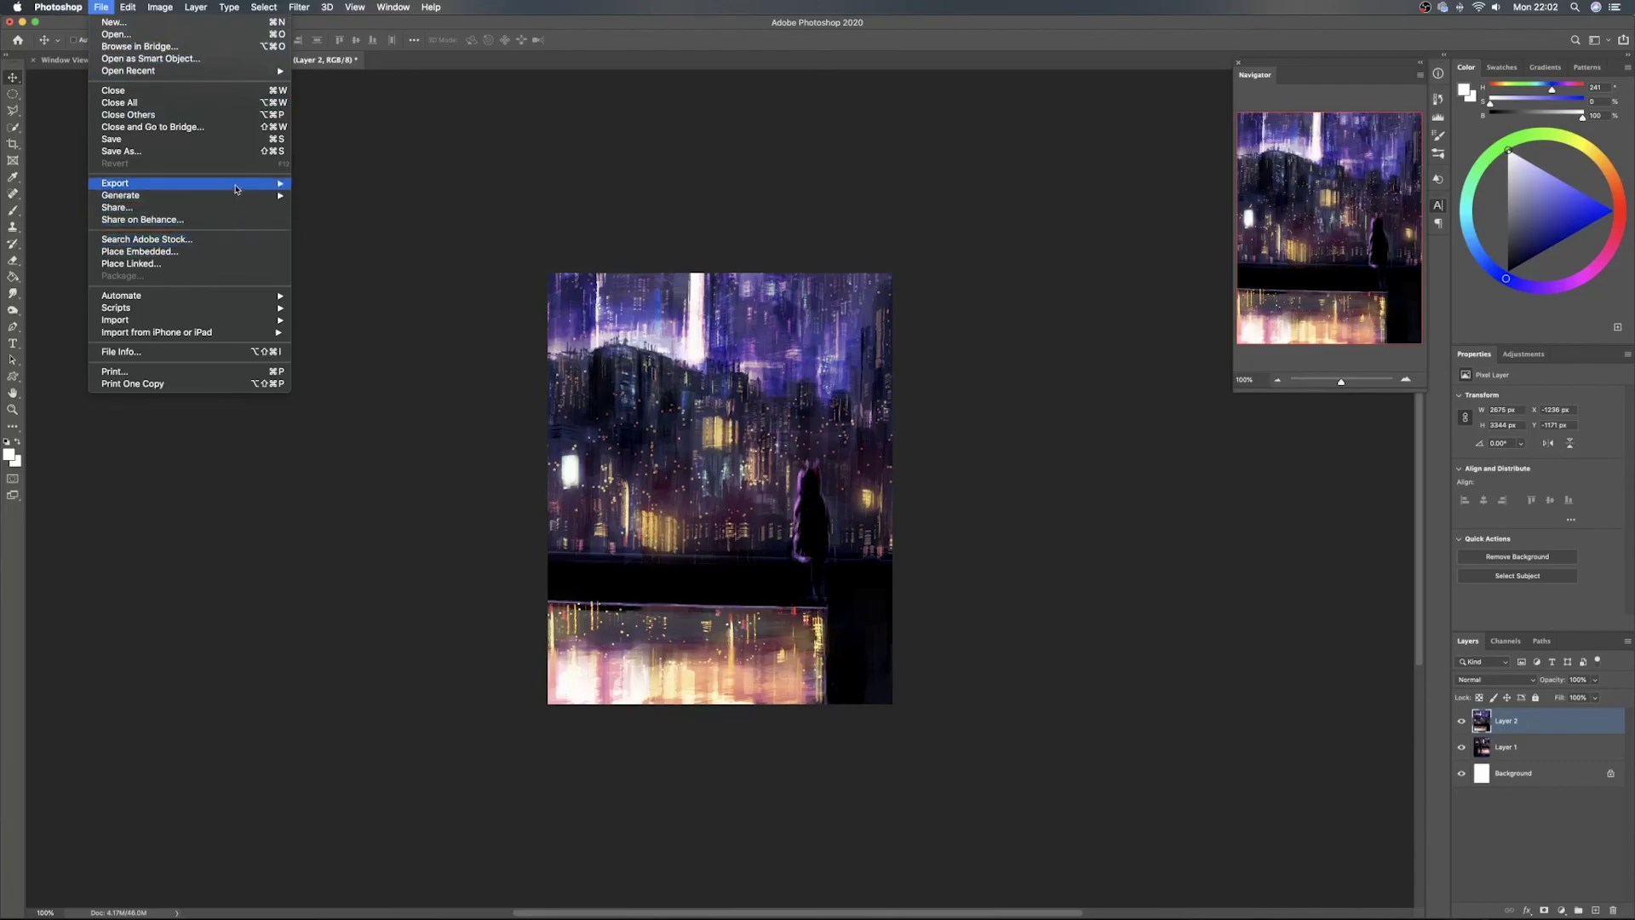
mouse_move(213, 183)
left_click(337, 197)
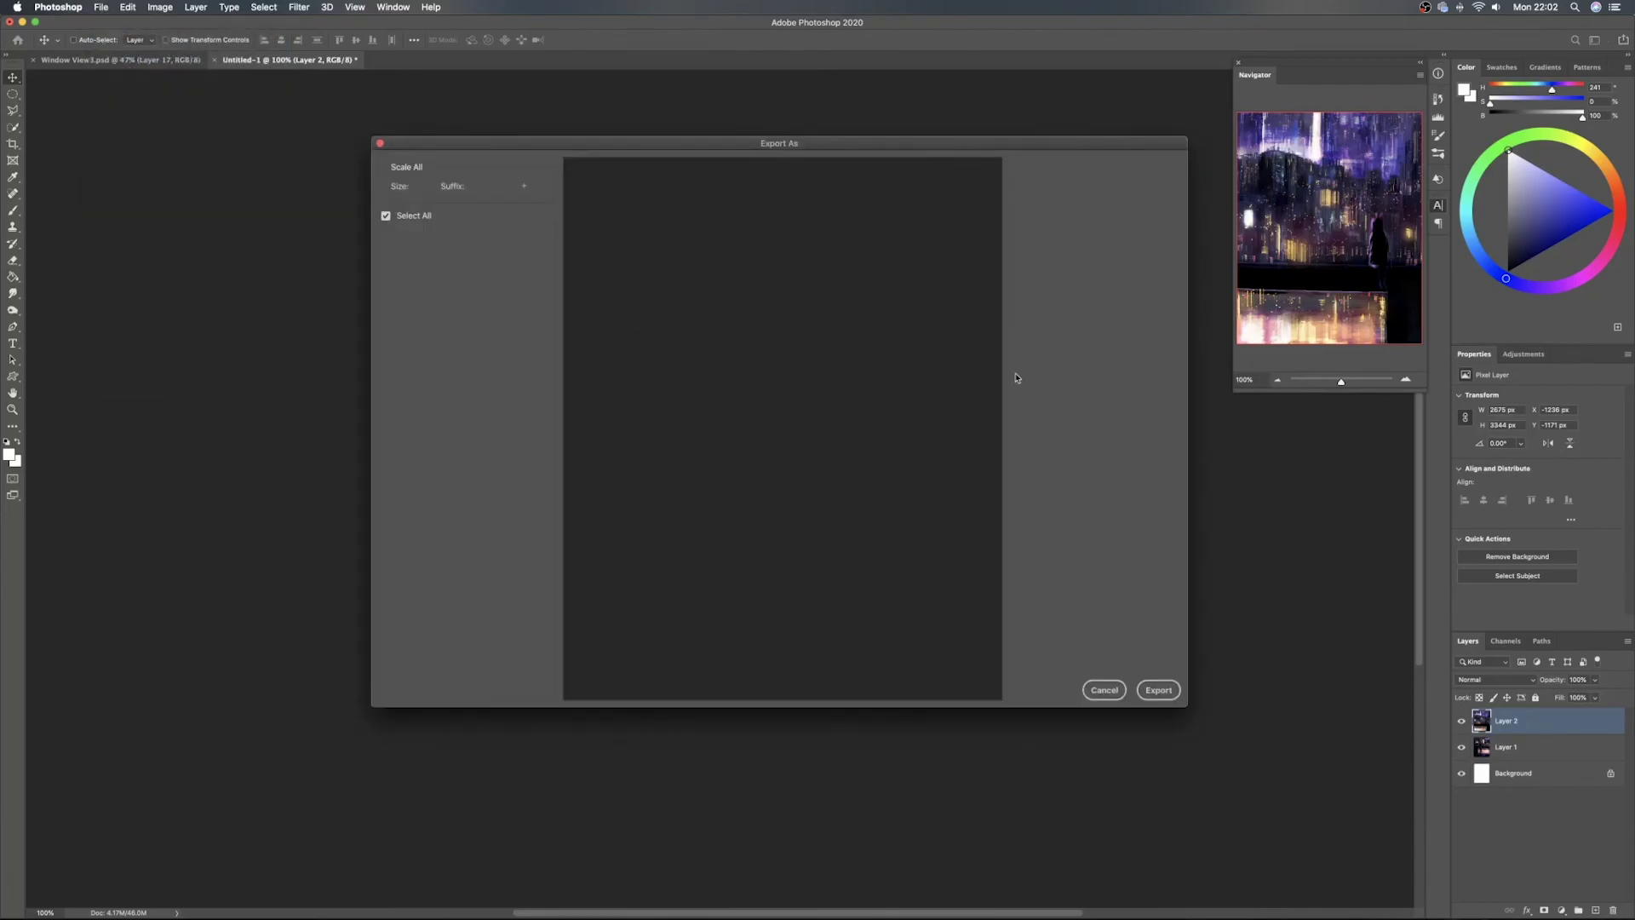
left_click(1157, 688)
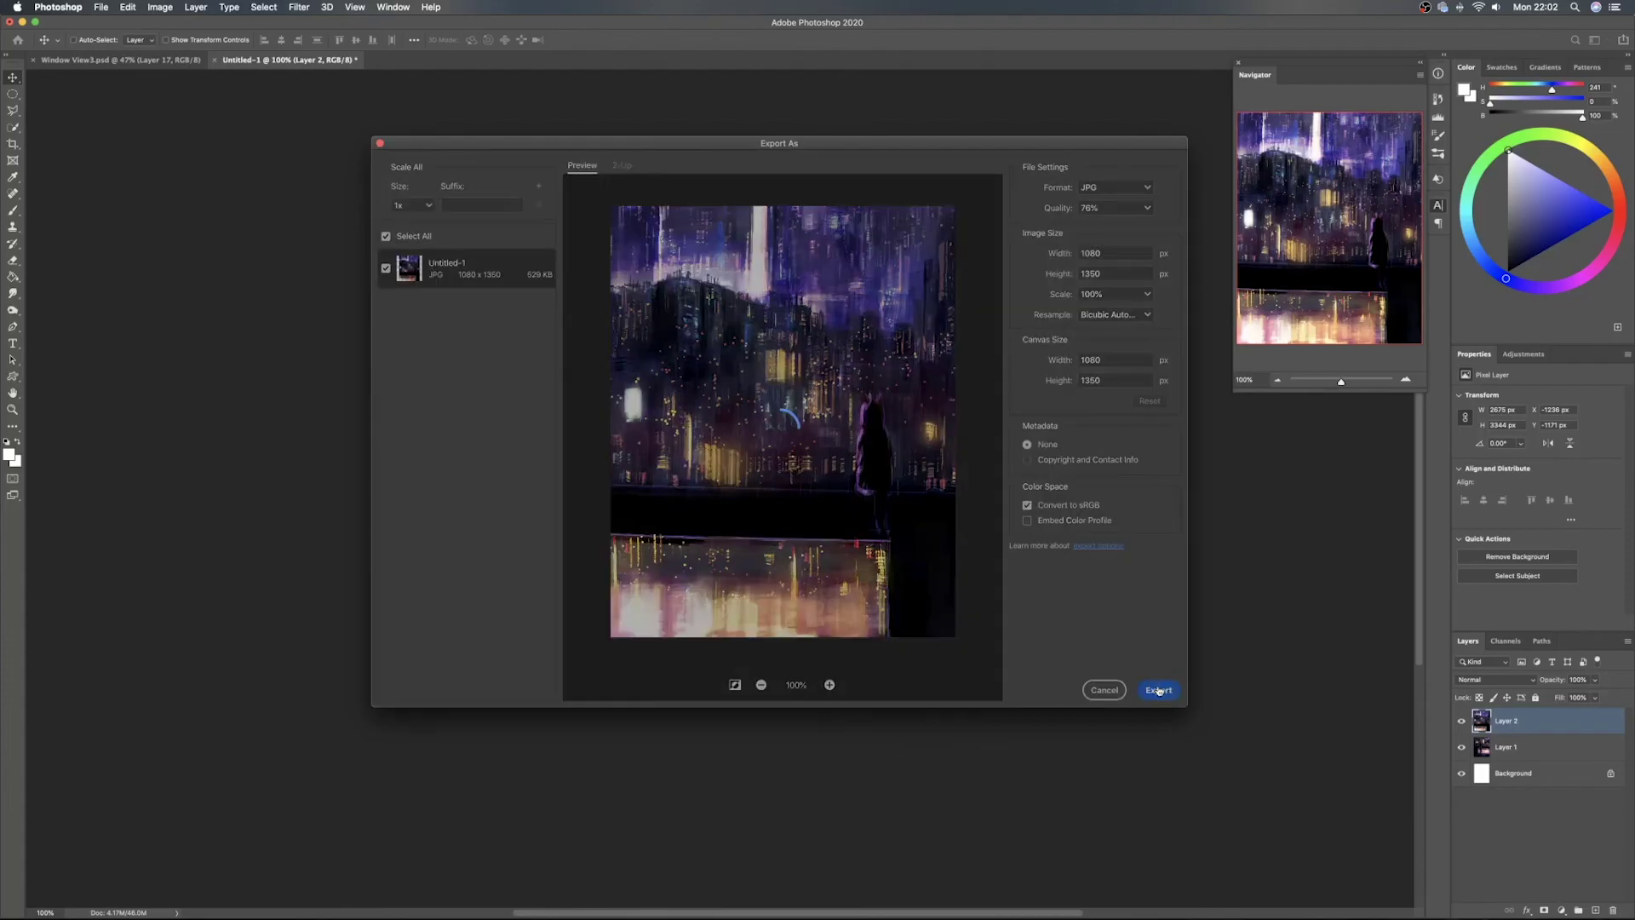
left_click(582, 323)
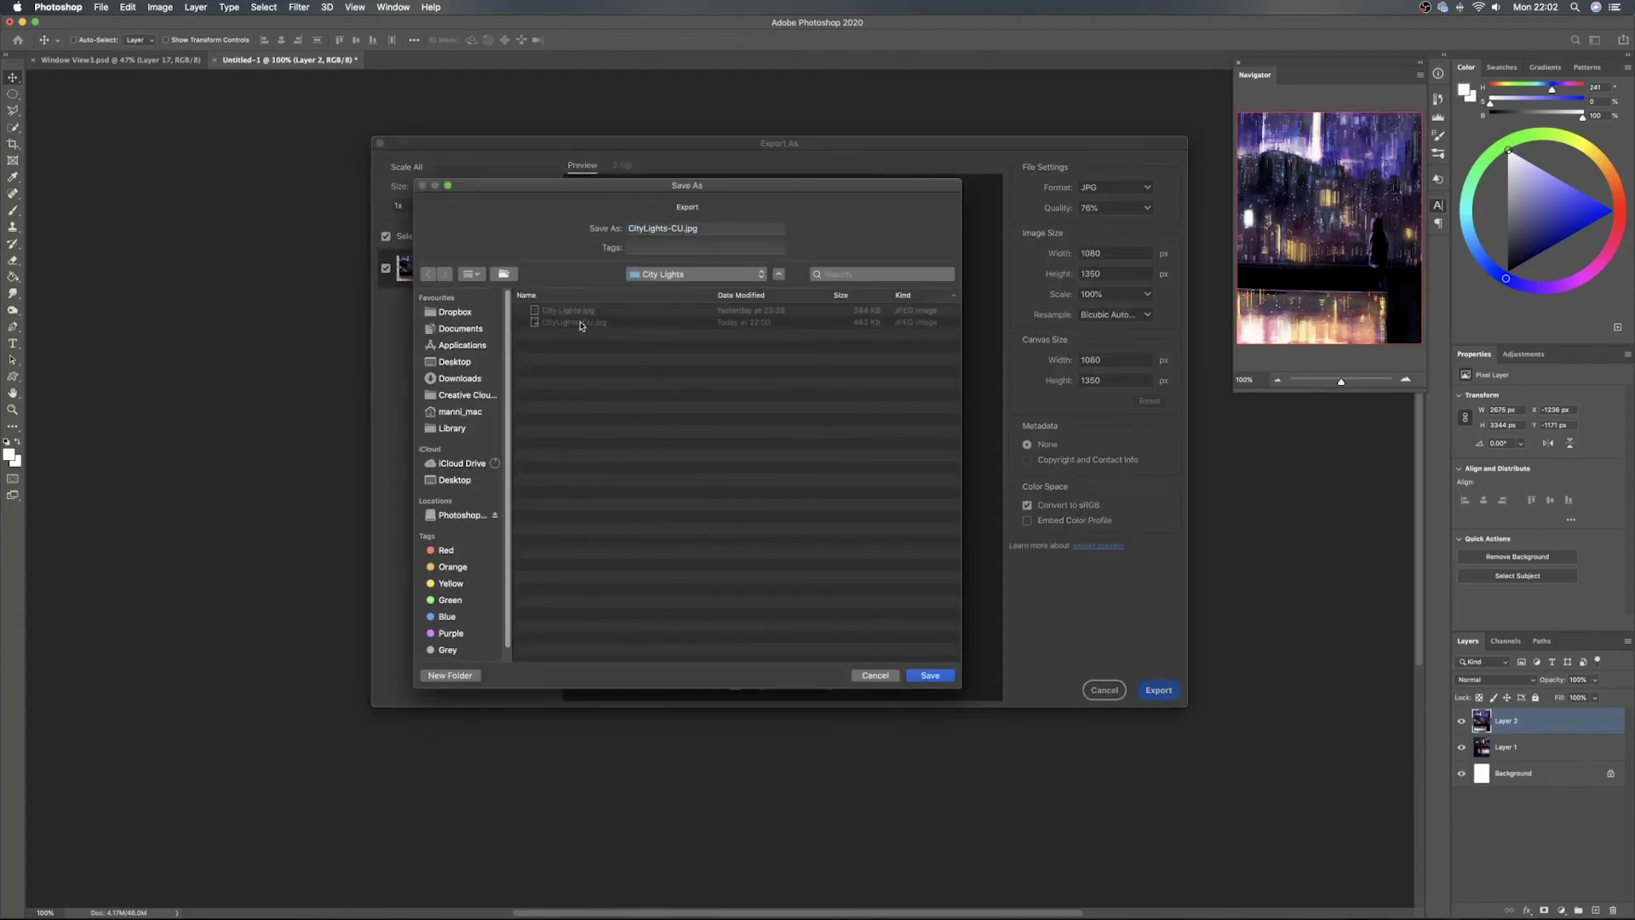
left_click(682, 228)
type("2")
left_click(950, 682)
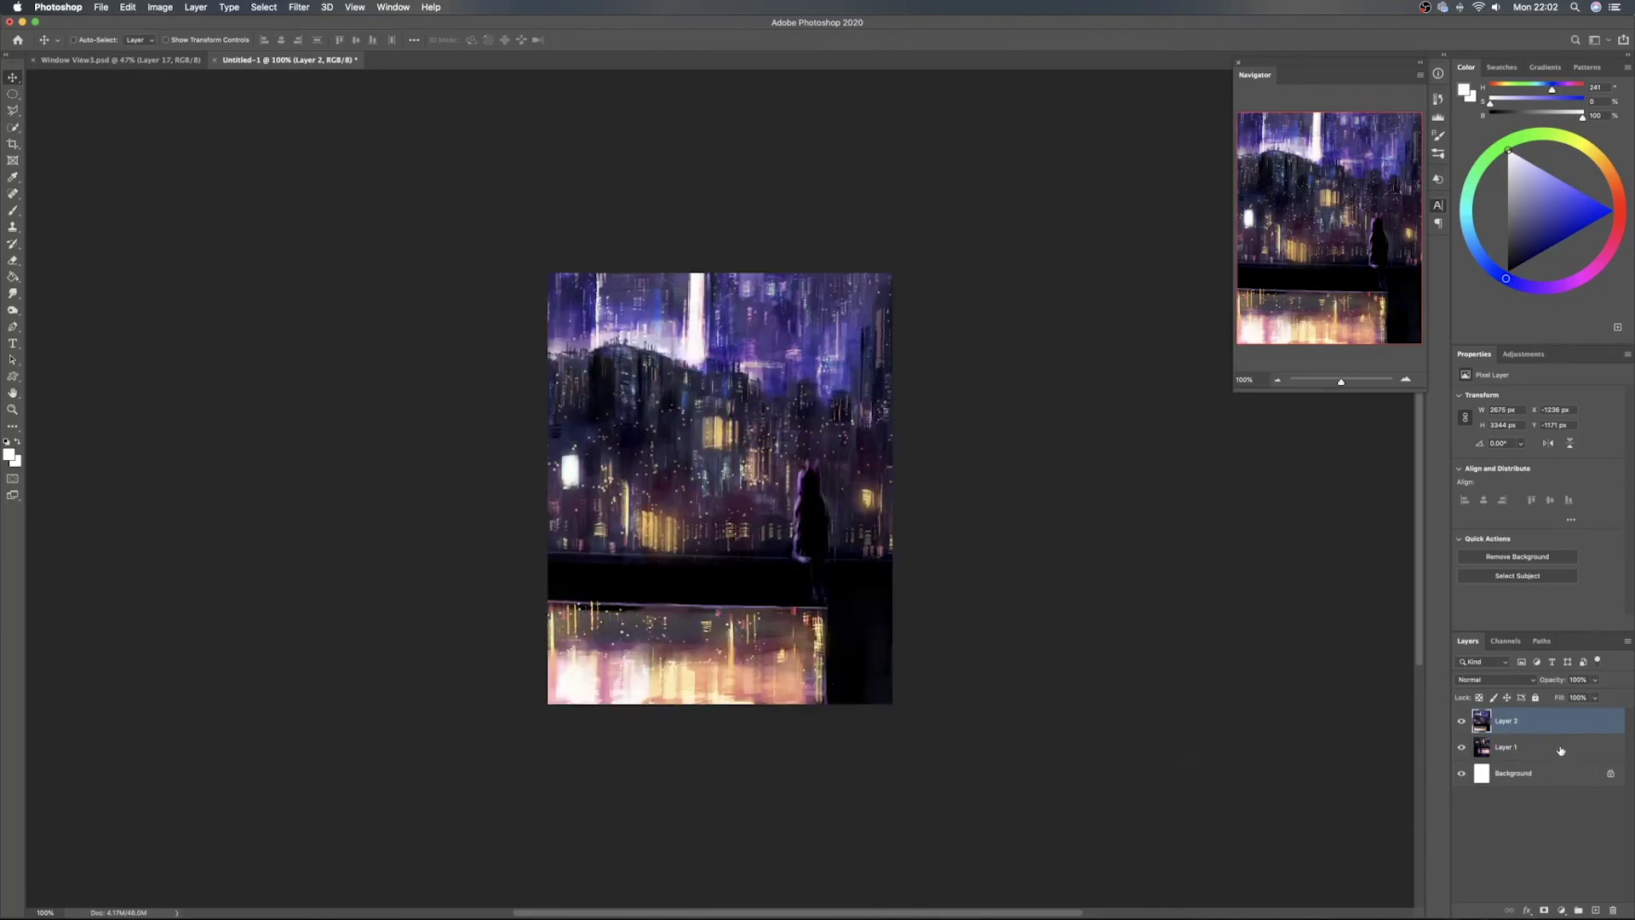
Paste another copy of the painting and scale it down to about 35%, moving it onto the canvas's top-left corner
key("super+v")
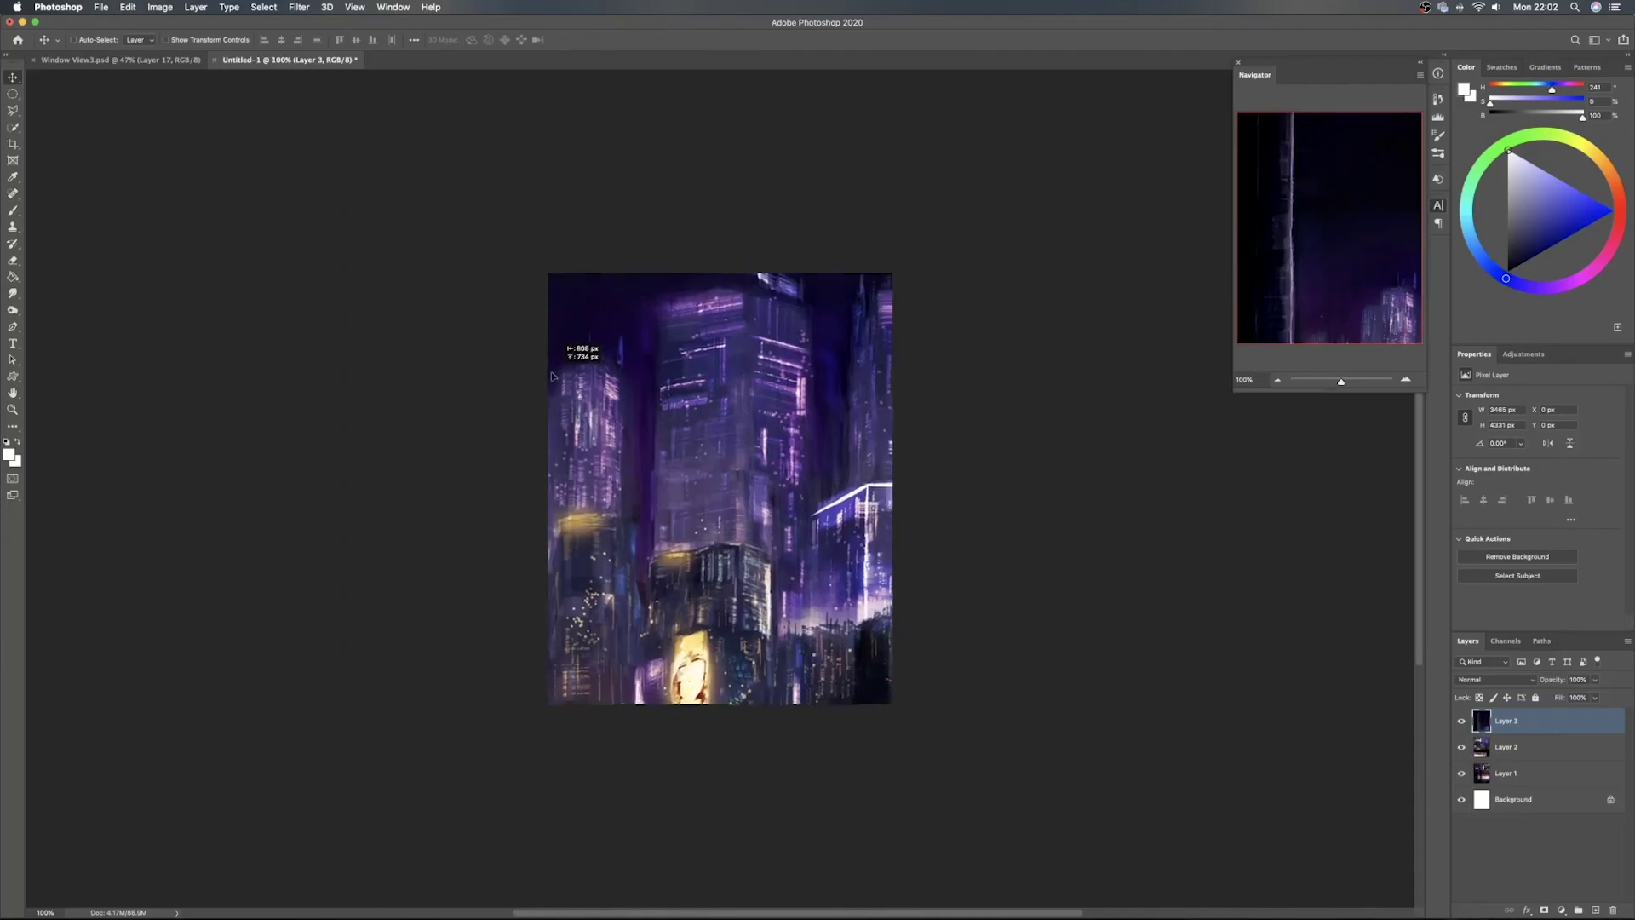
left_click_drag(537, 339, 360, 720)
key("super+t")
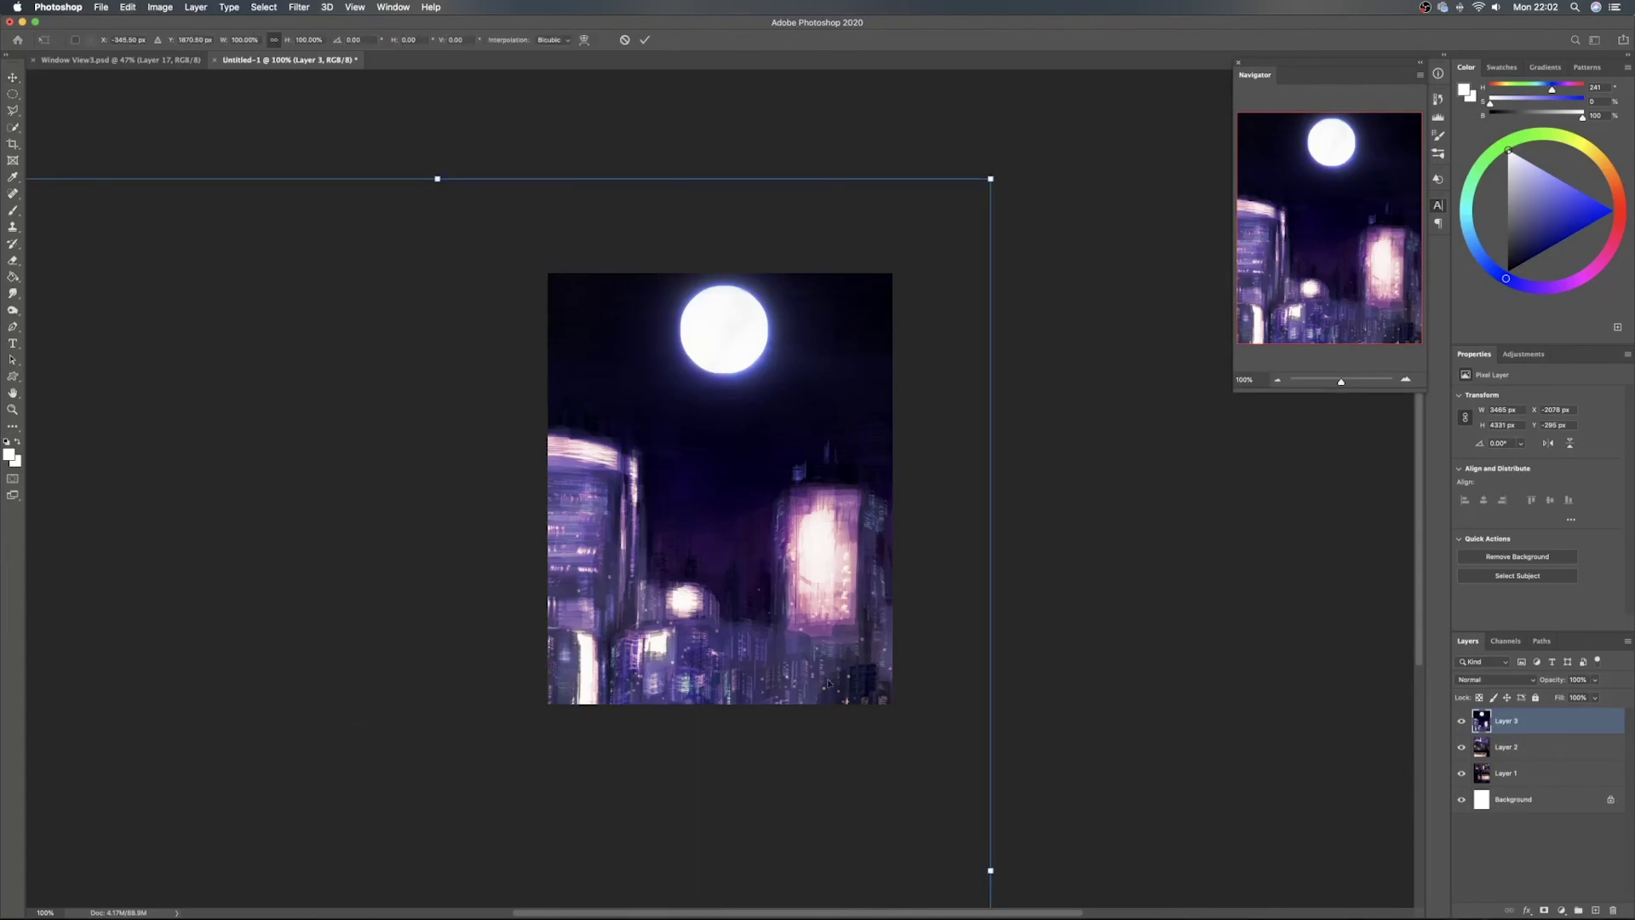
scroll(572, 400, "down", 3)
left_click_drag(220, 640, 591, 634)
left_click_drag(708, 677, 647, 473)
scroll(647, 472, "up", 5)
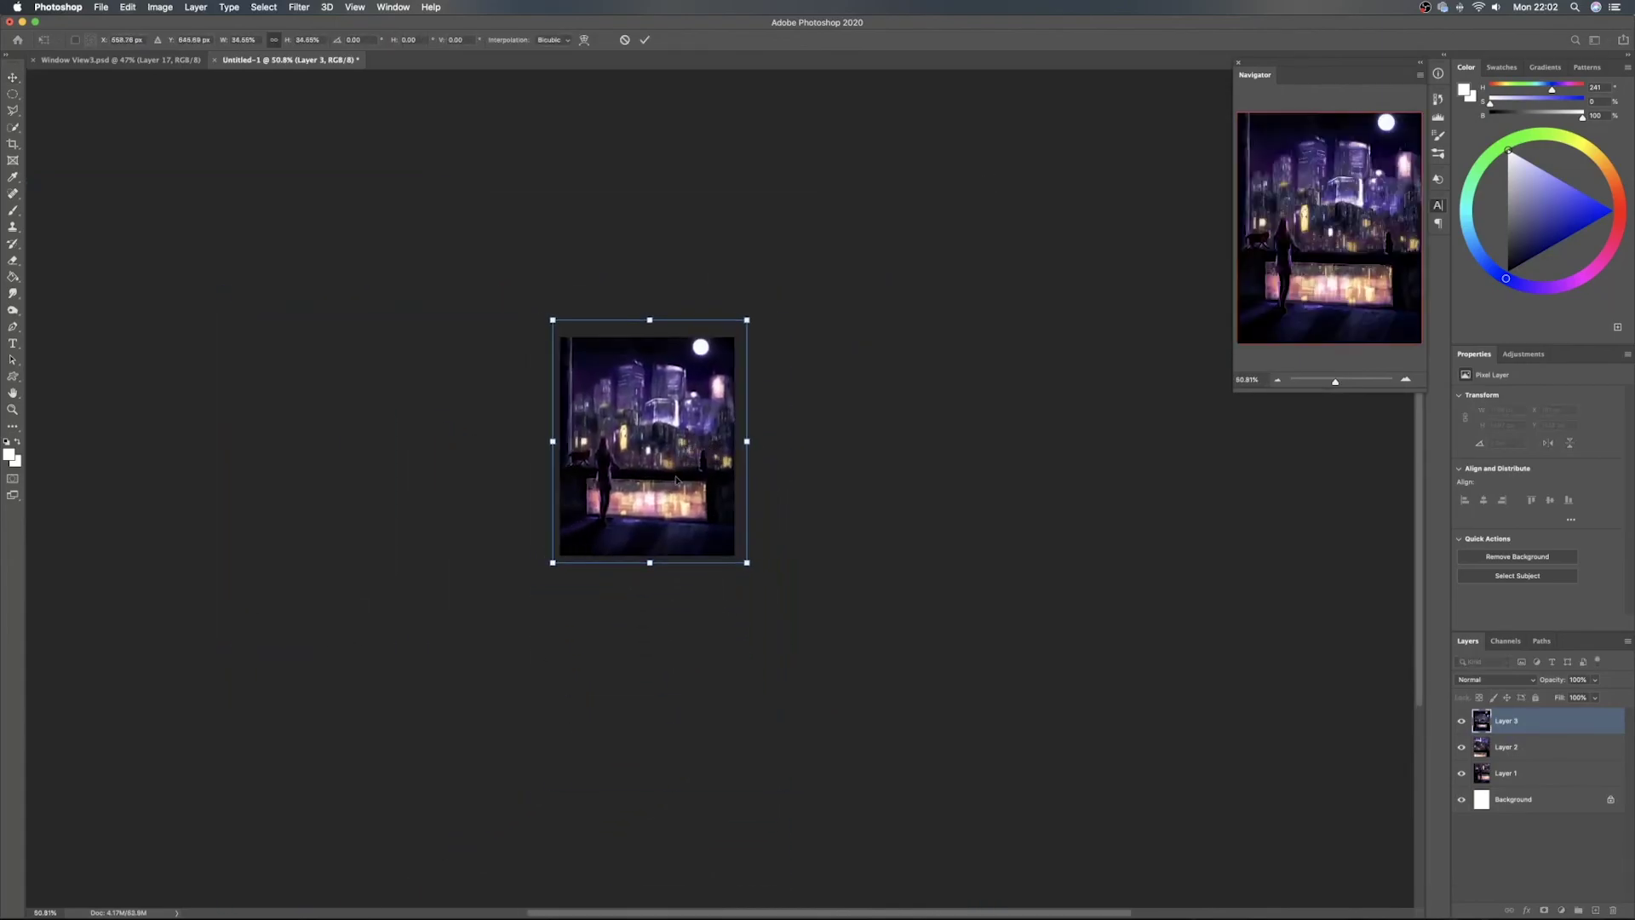
left_click_drag(611, 478, 608, 599)
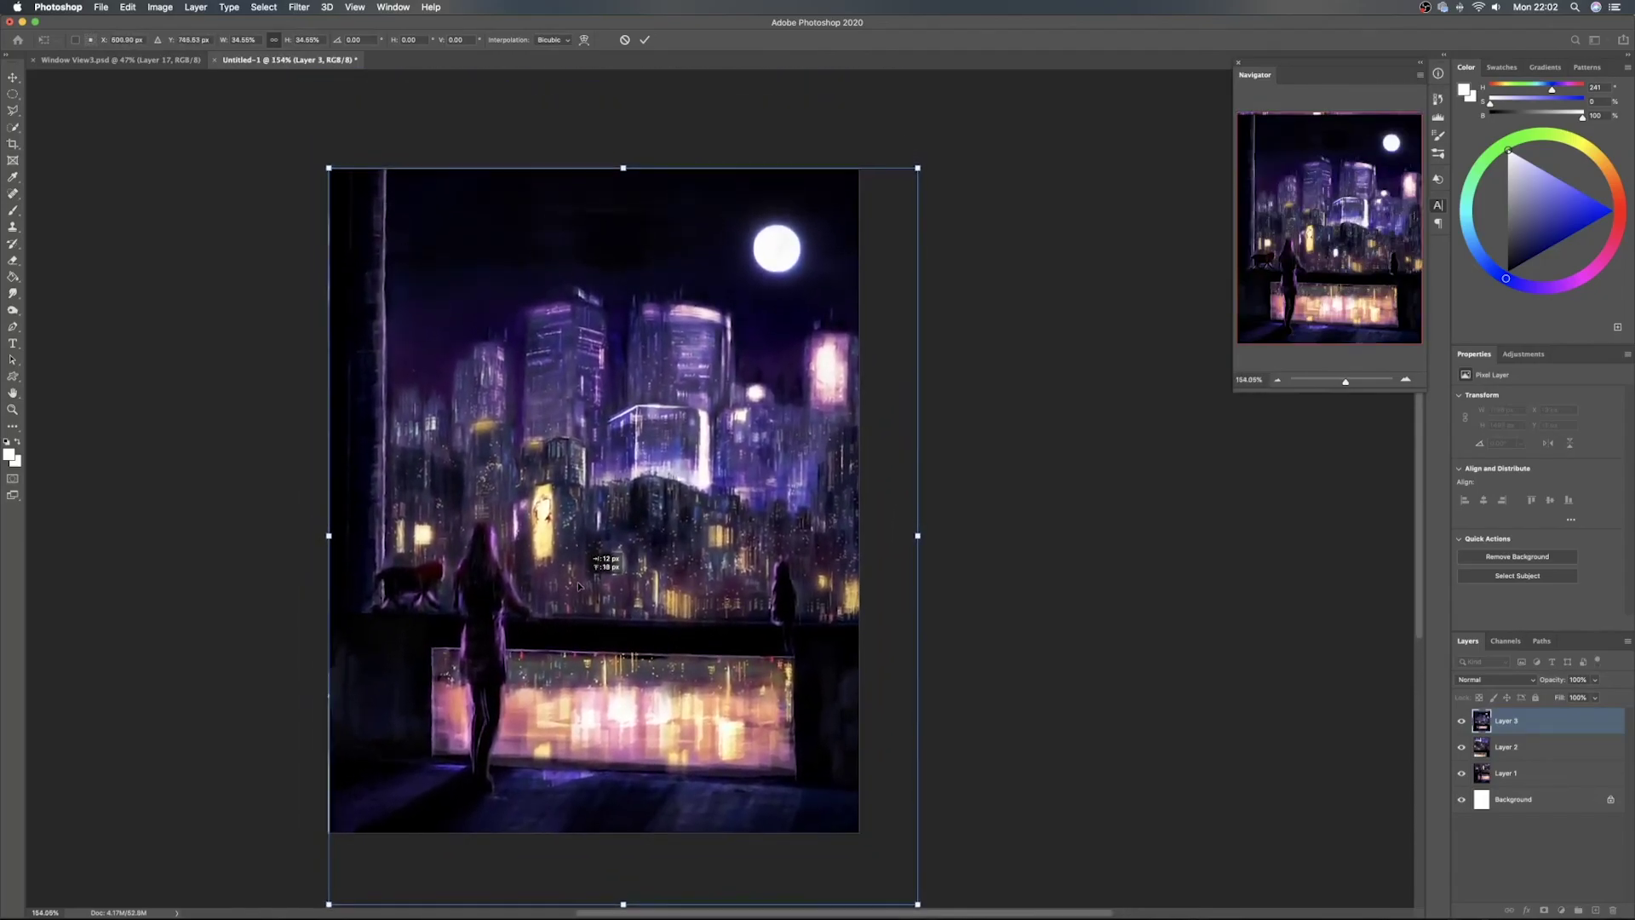
Fit the scaled painting exactly to the 1080 x 1350 px canvas by adjusting its position and bottom-right corner, and apply the transform
left_click(353, 7)
left_click(420, 304)
mouse_move(419, 314)
left_mouse_down()
mouse_move(419, 301)
mouse_move(417, 316)
left_mouse_up()
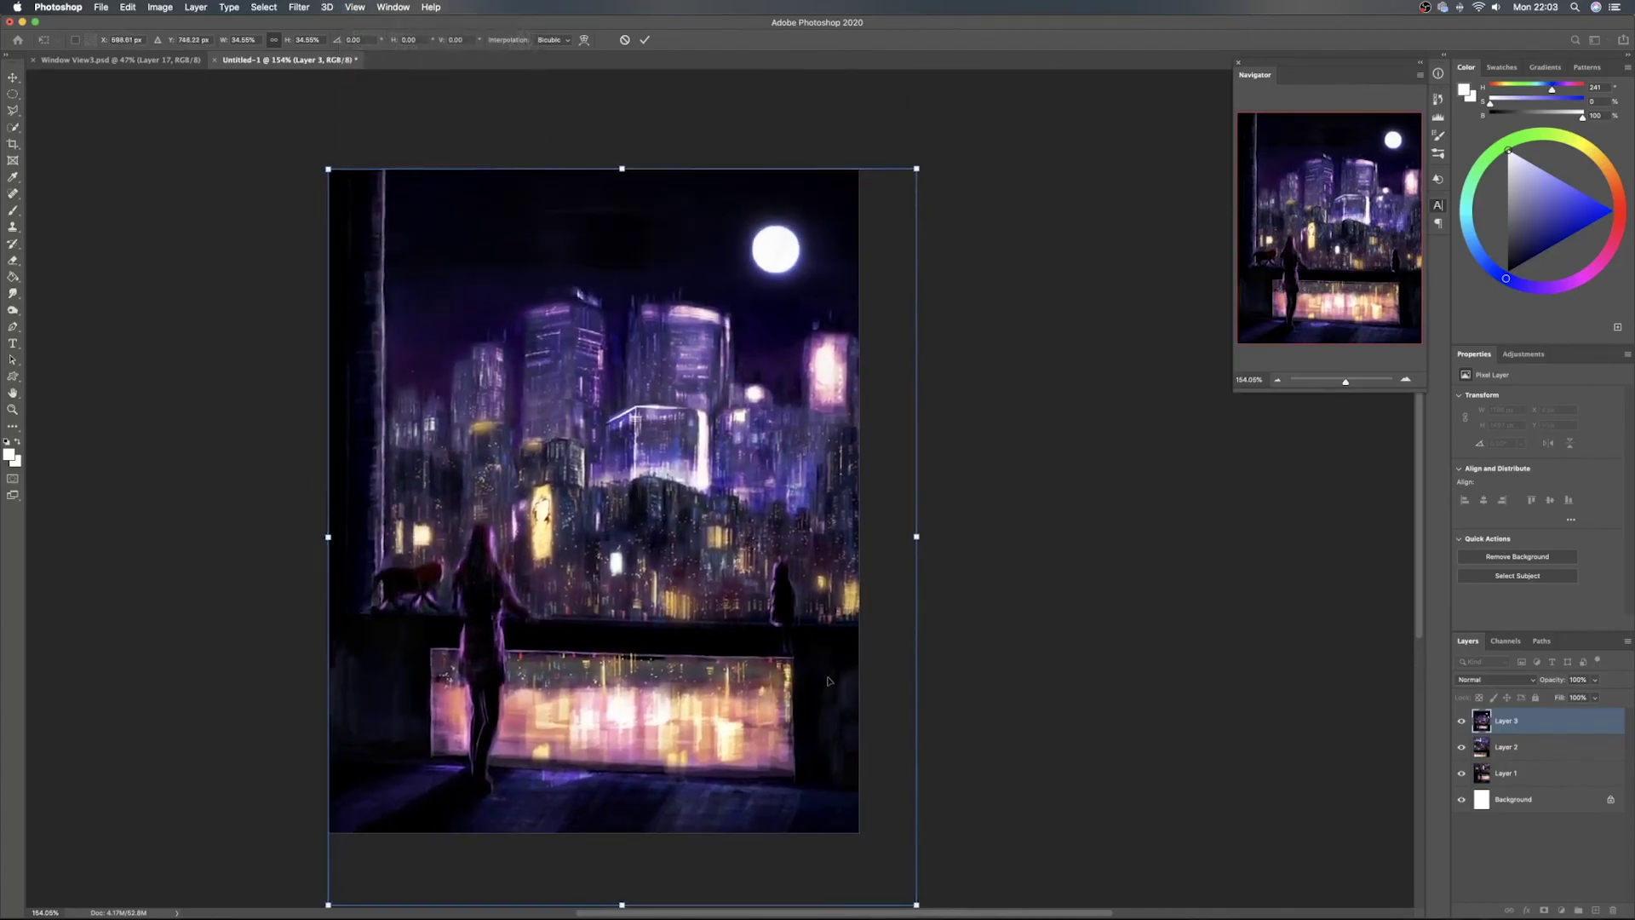
scroll(825, 677, "down", 5)
left_click_drag(896, 788, 843, 716)
scroll(860, 727, "up", 10)
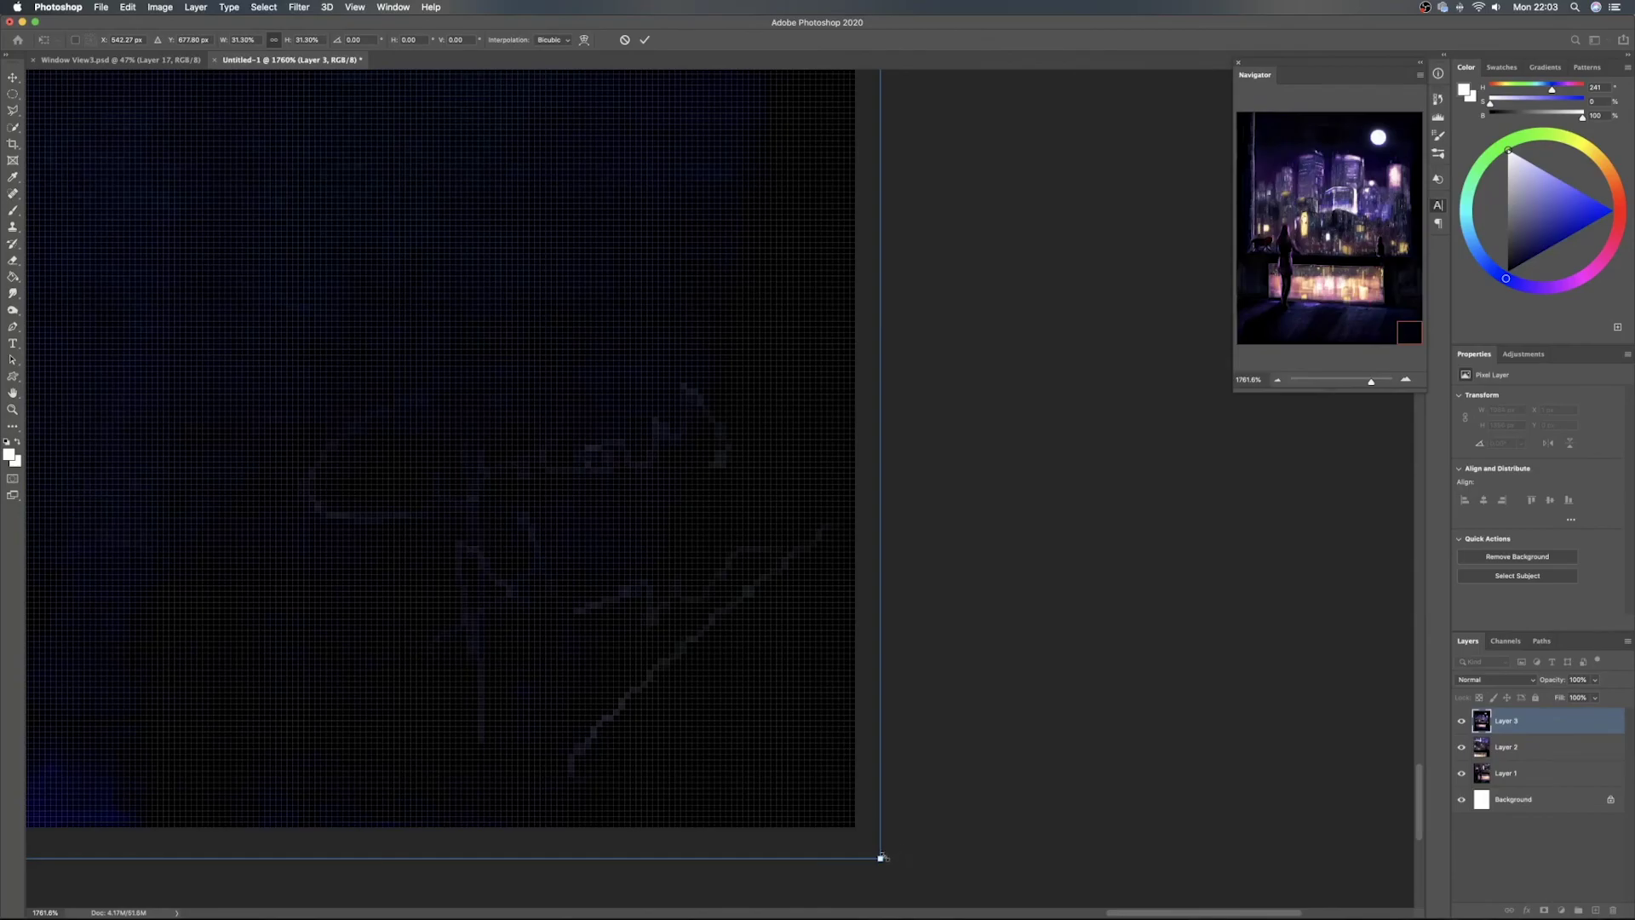
left_click_drag(881, 857, 855, 827)
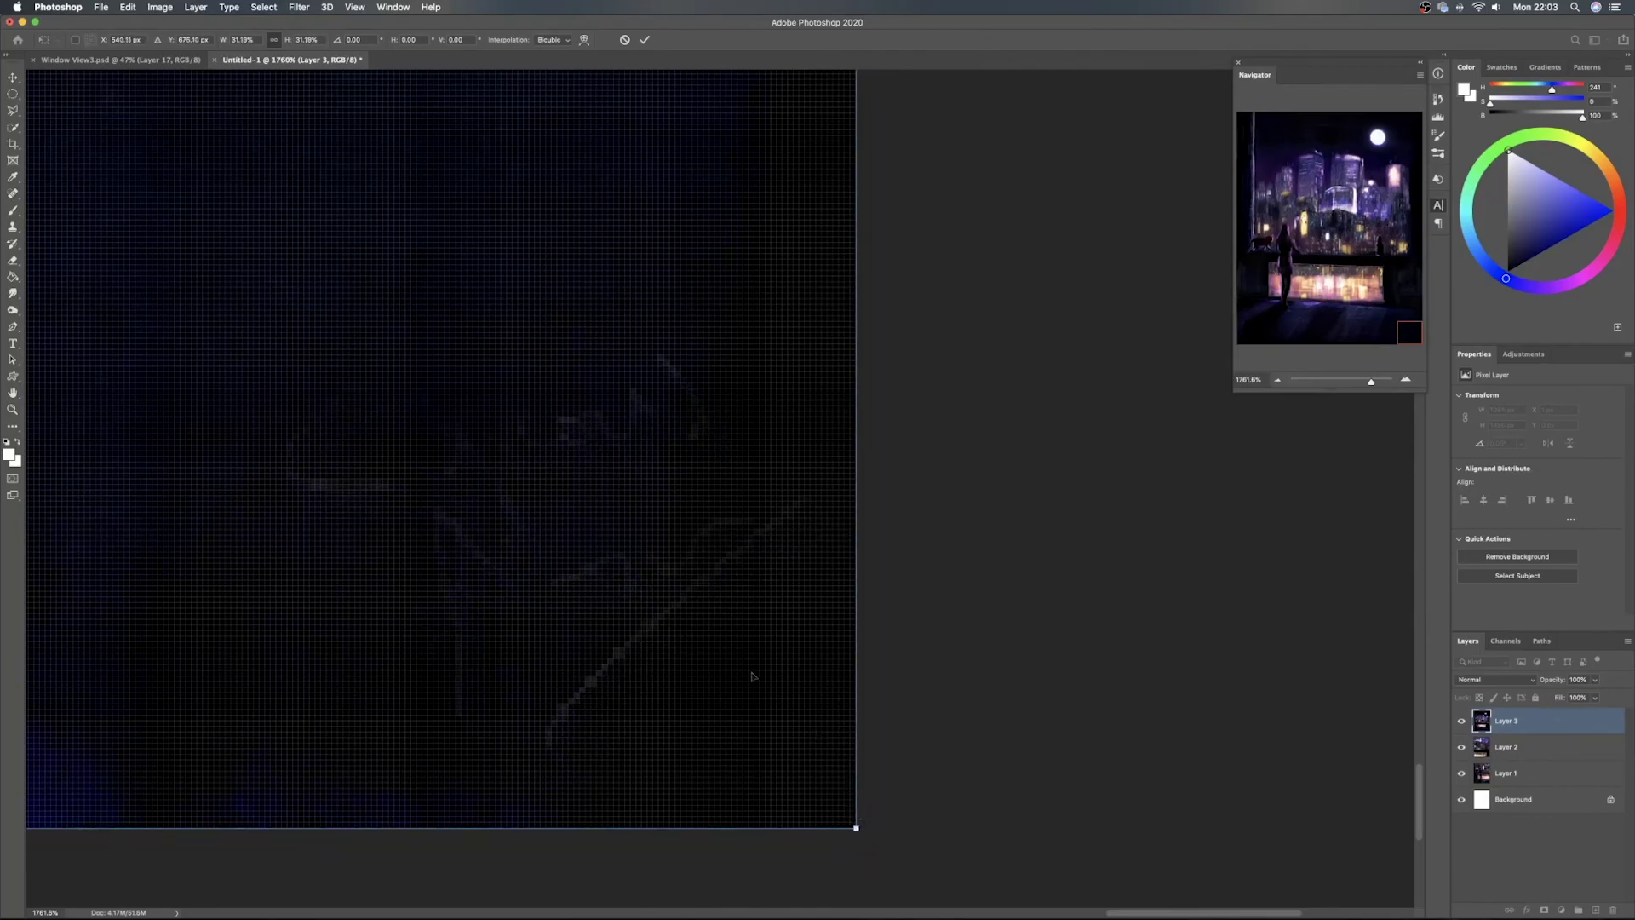
scroll(762, 686, "down", 3)
left_click_drag(587, 452, 826, 682)
key("Return")
Examine the fitted painting's top-left corner against the canvas edge and check the whole composition up close and at full view
scroll(681, 588, "down", 10)
scroll(602, 460, "up", 6)
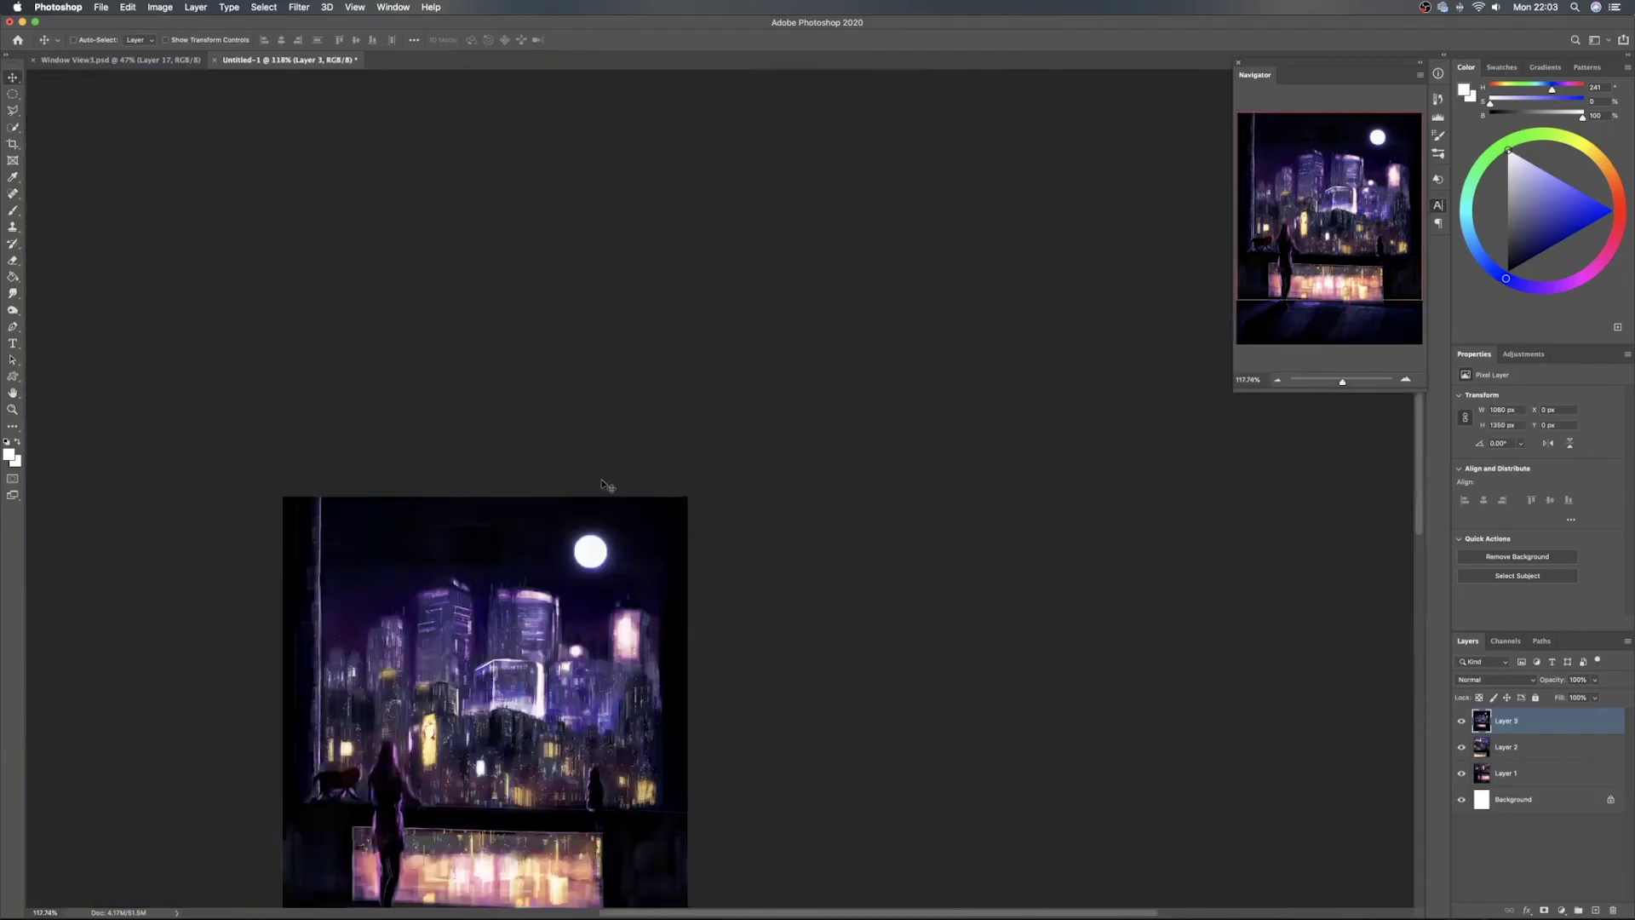
left_click_drag(387, 489, 720, 413)
scroll(681, 424, "up", 5)
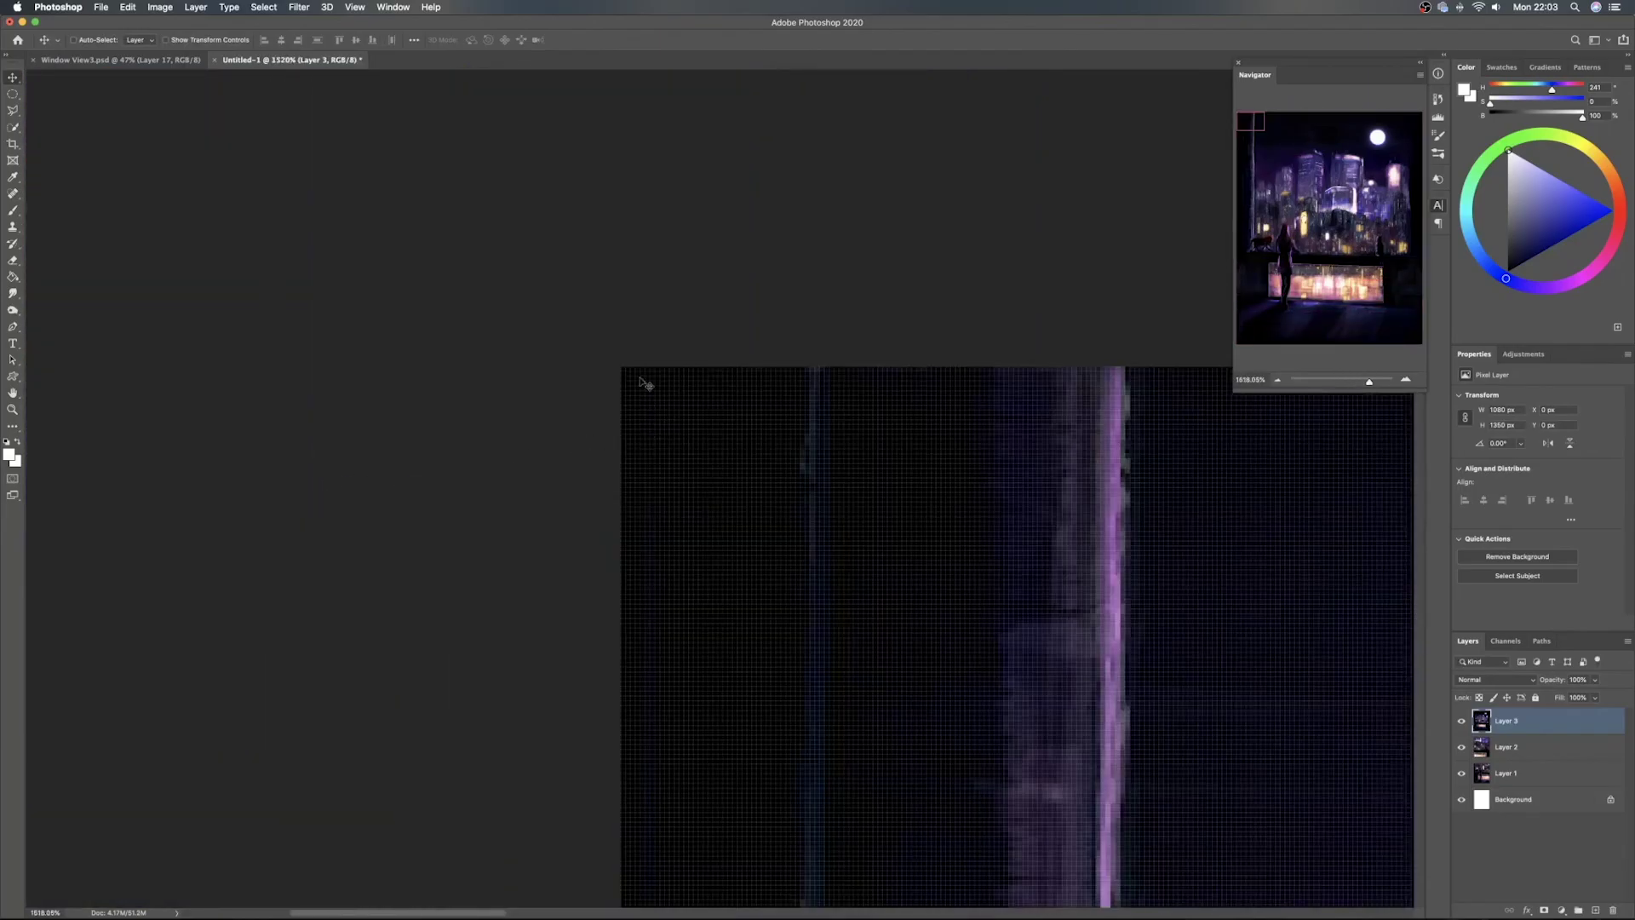
key("super+0")
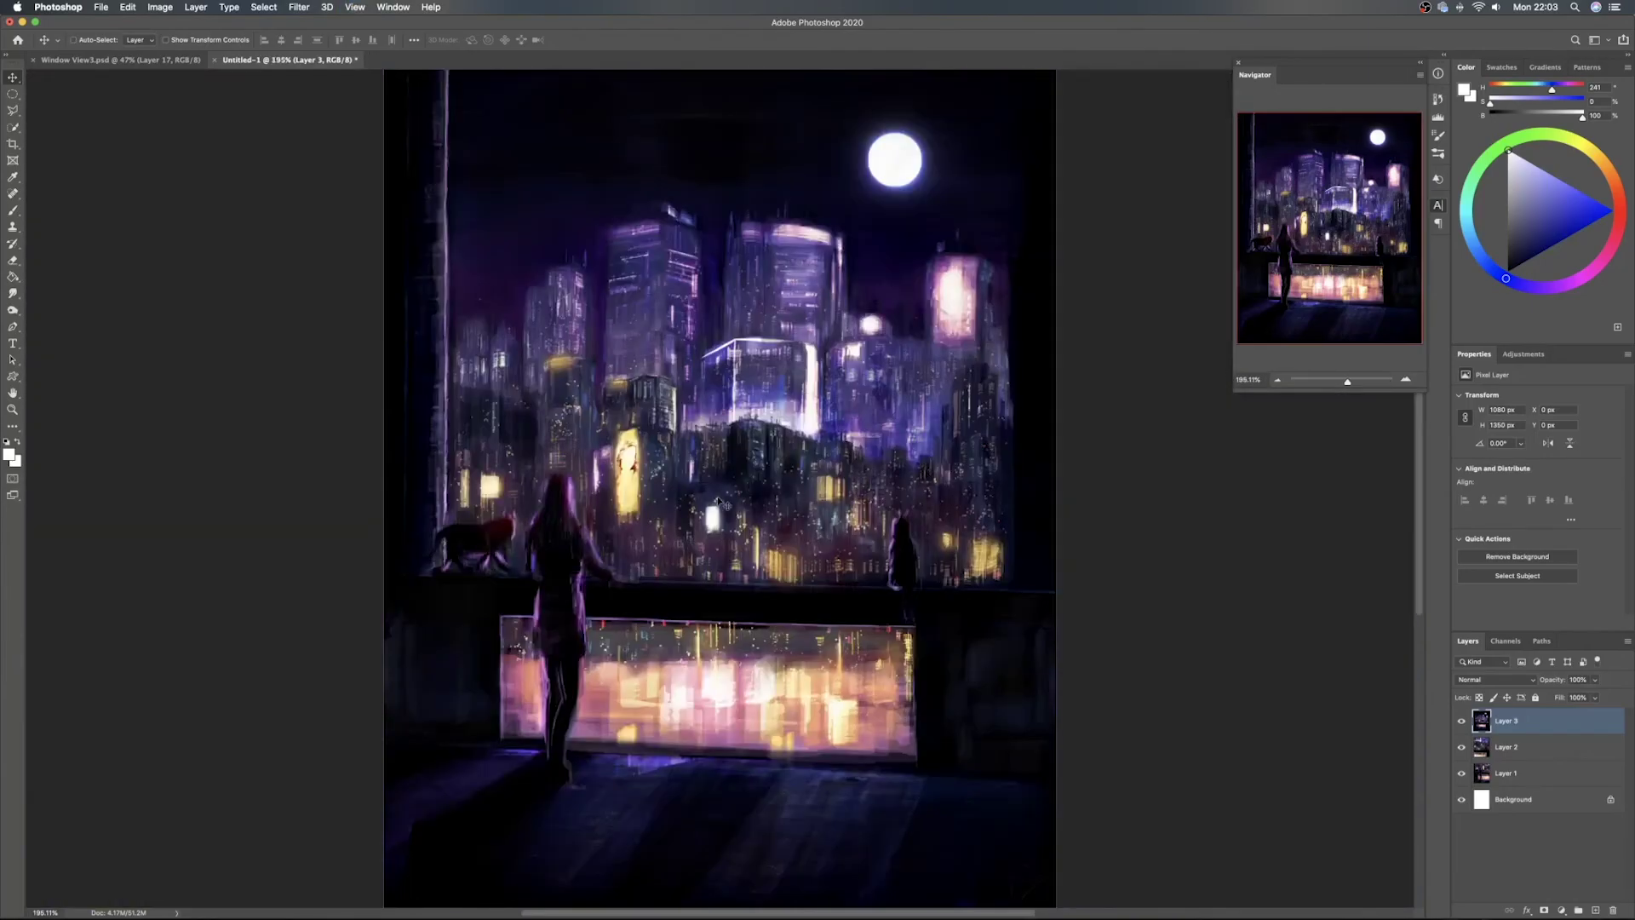
scroll(718, 502, "down", 2)
scroll(819, 514, "up", 4)
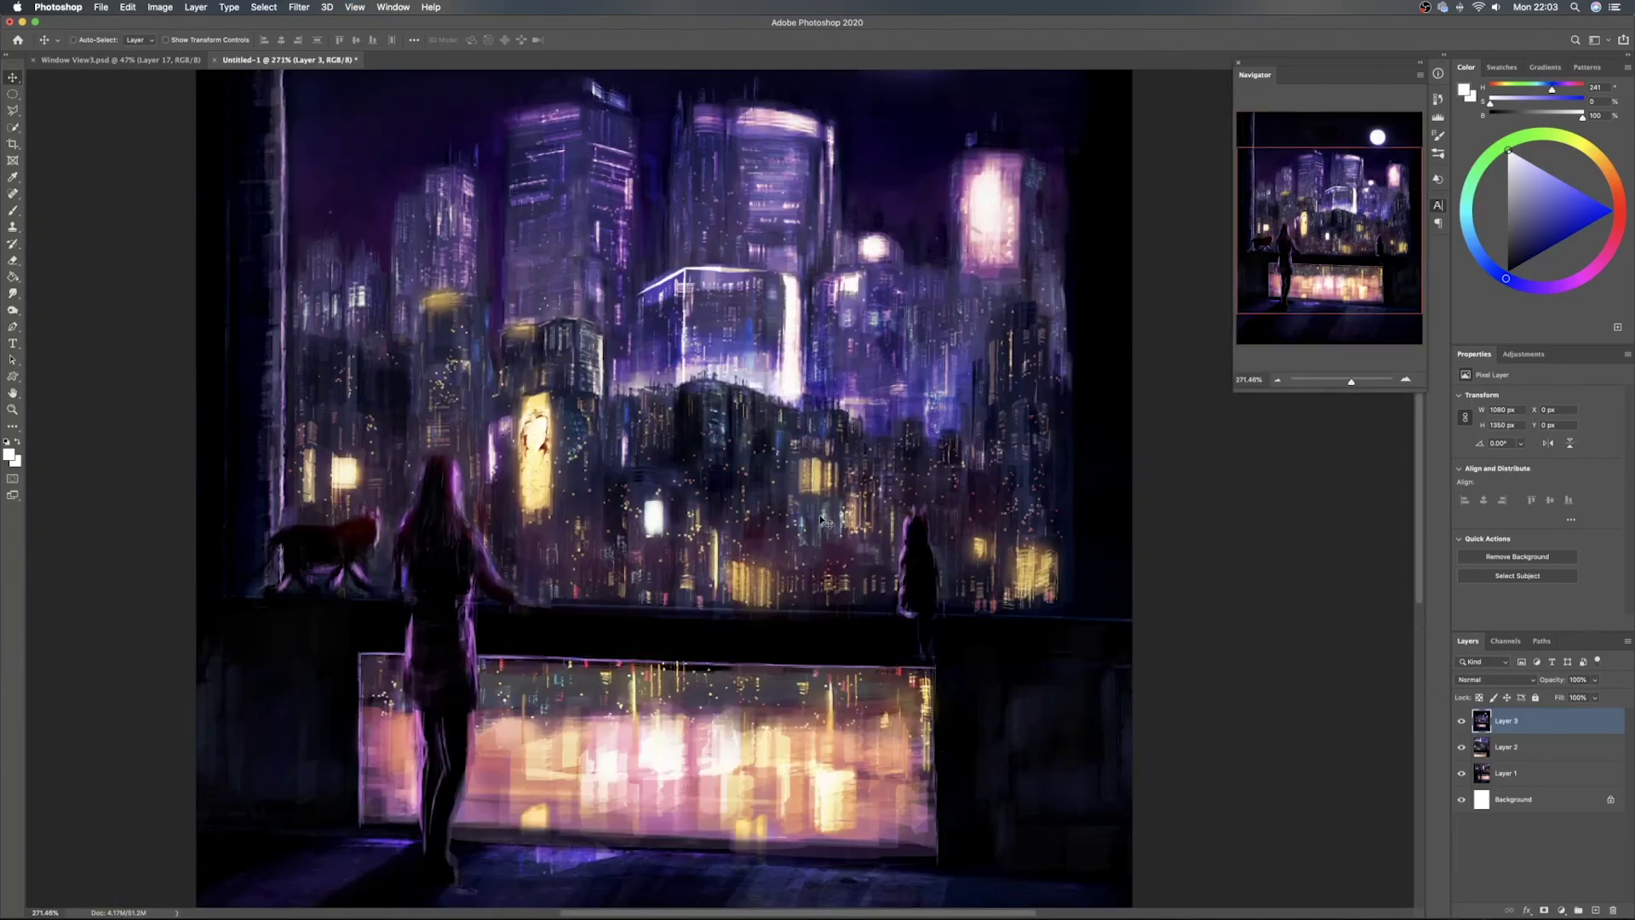
scroll(820, 519, "down", 3)
scroll(820, 519, "up", 3)
scroll(821, 521, "up", 4)
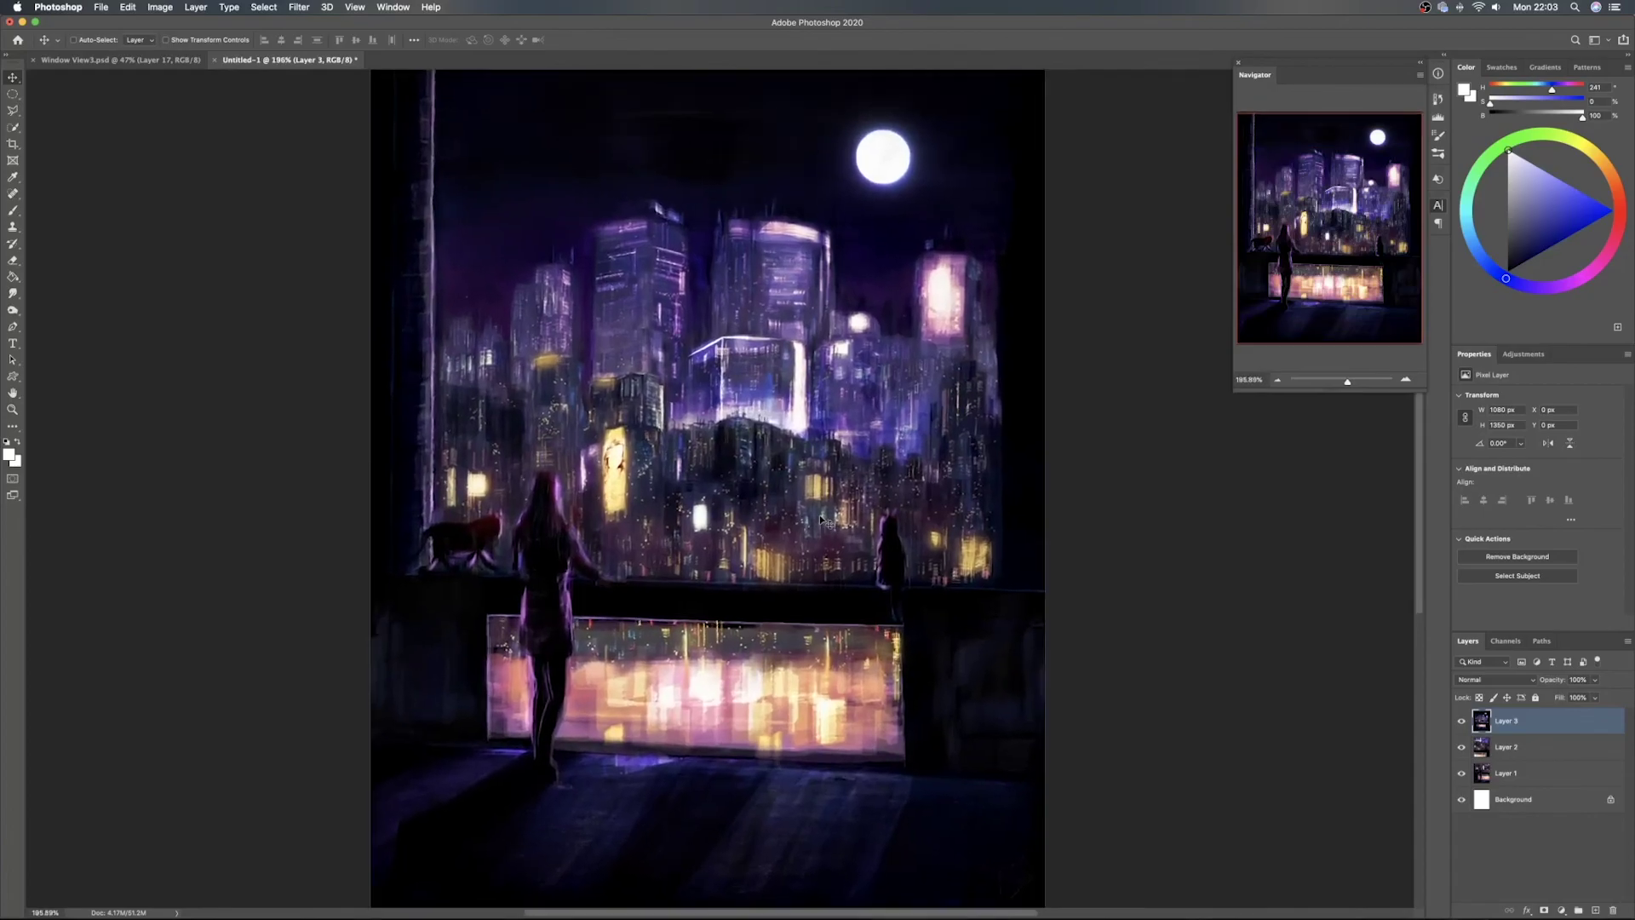
scroll(822, 521, "up", 1)
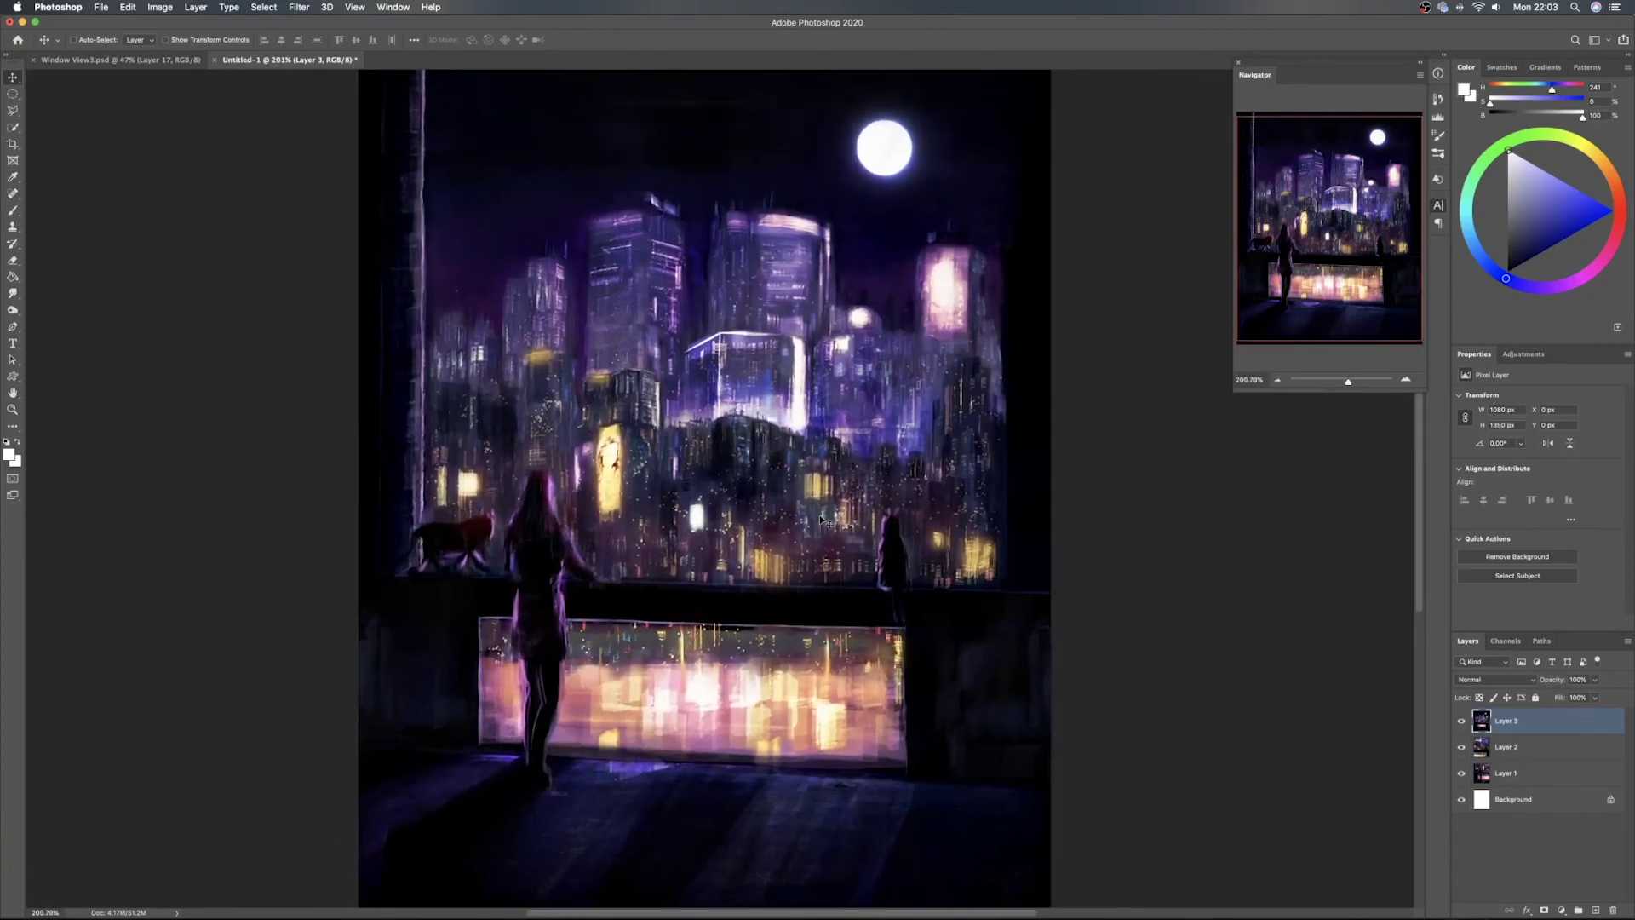
scroll(821, 520, "down", 1)
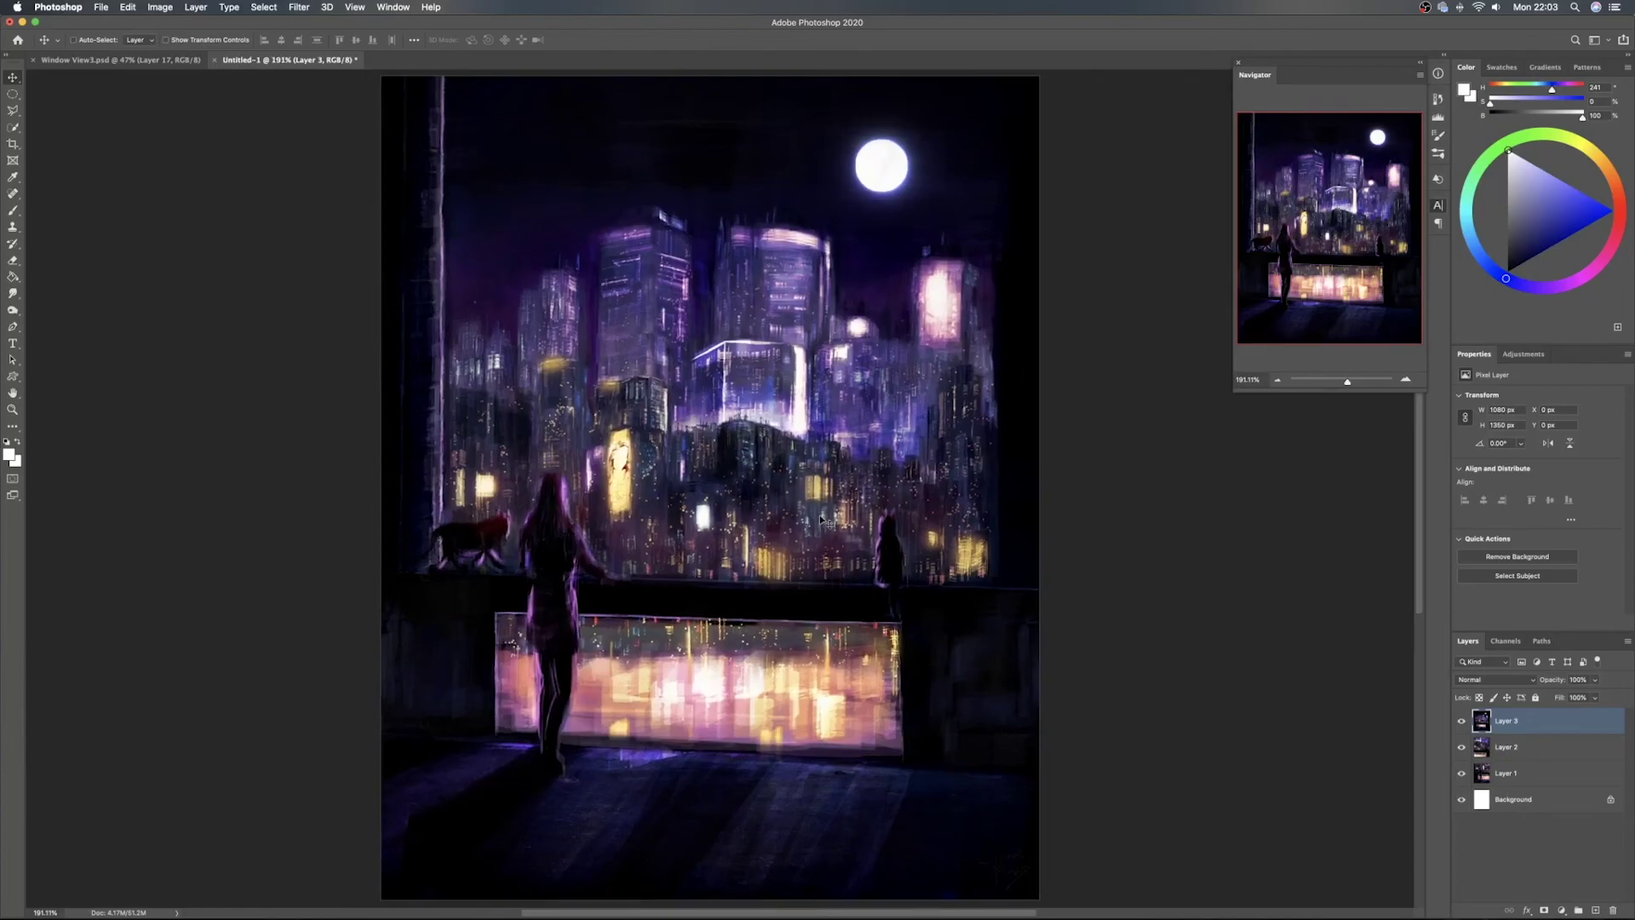
Paste another full-size copy of the painting and line up its top-left corner with the canvas corner for transforming
key("super+v")
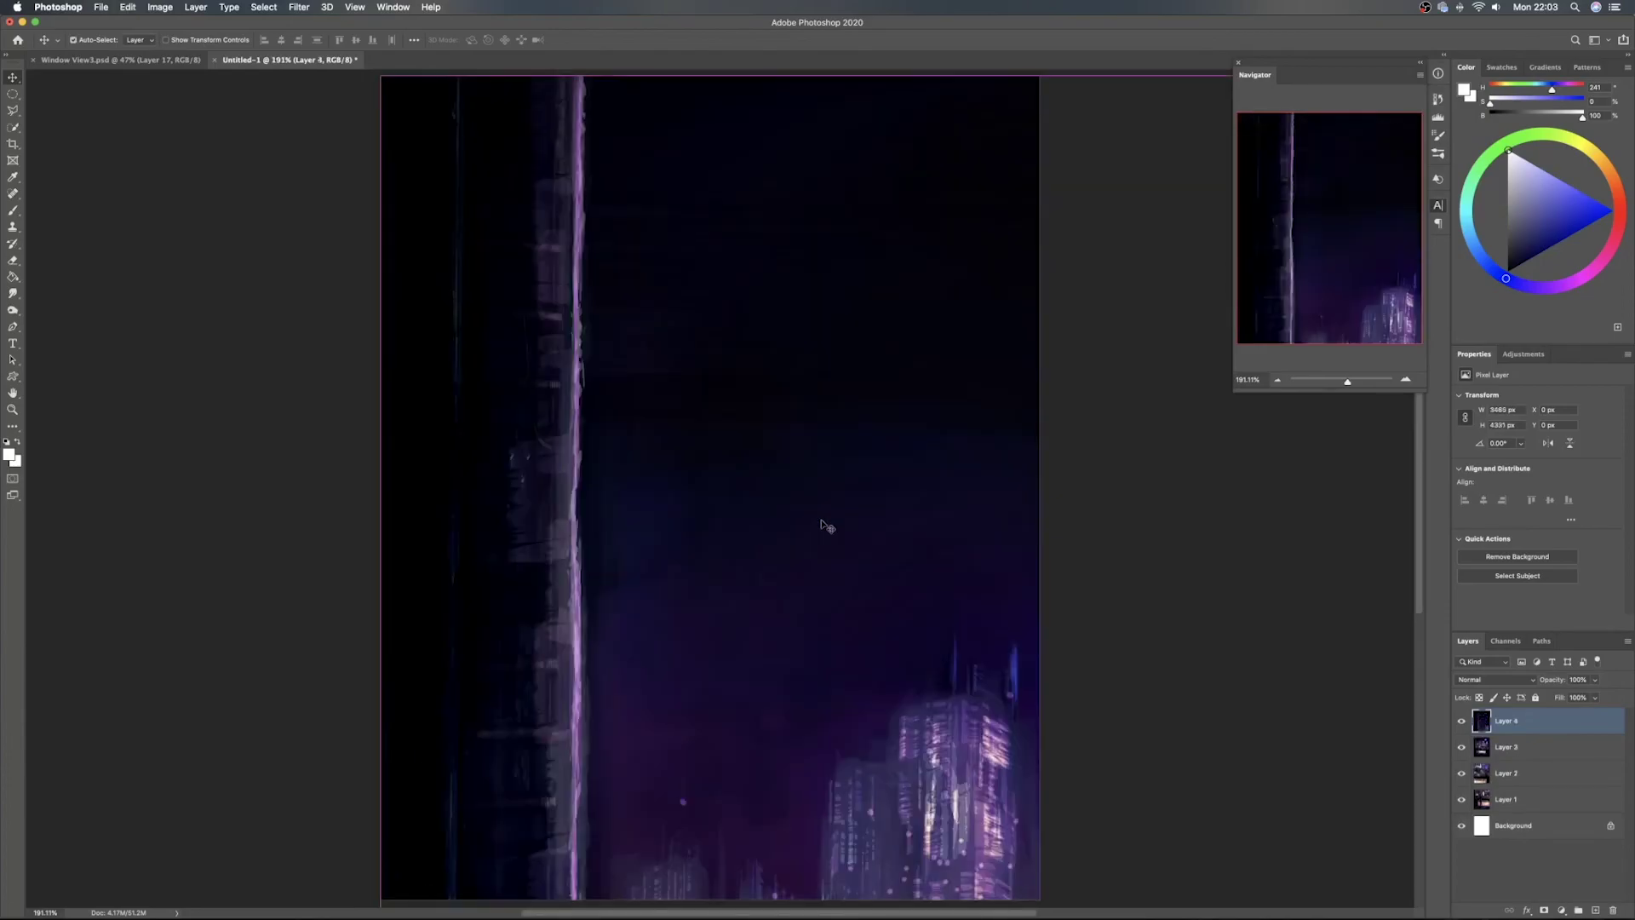
mouse_move(647, 428)
left_mouse_down()
mouse_move(738, 608)
mouse_move(657, 419)
left_mouse_up()
left_click_drag(380, 169, 595, 508)
scroll(571, 408, "up", 10)
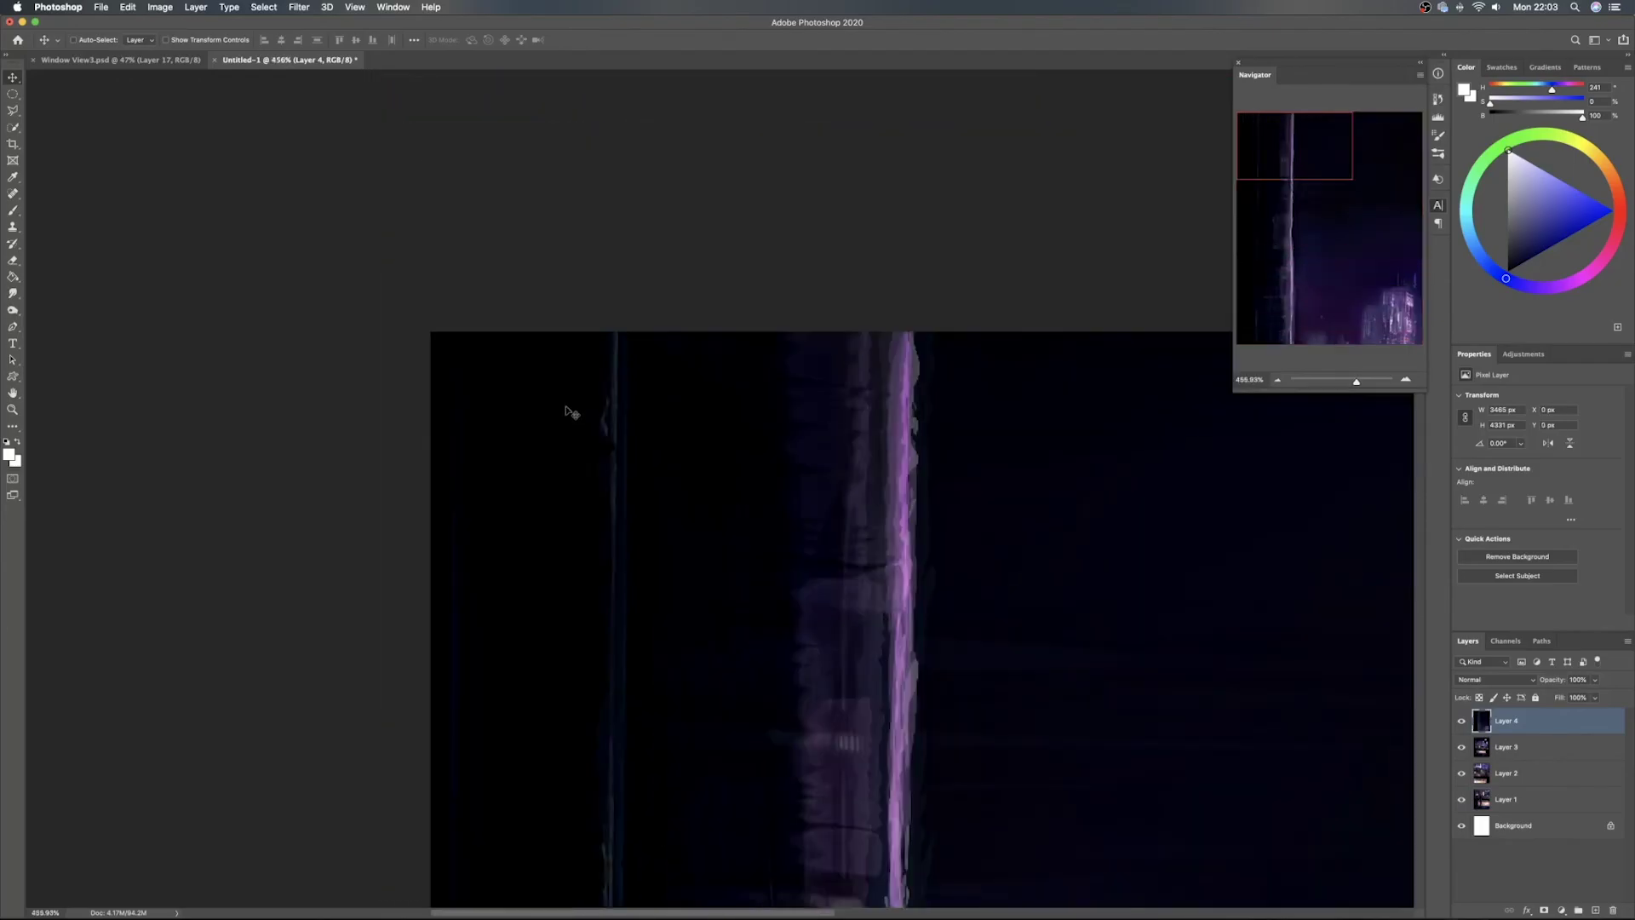
key("super+t")
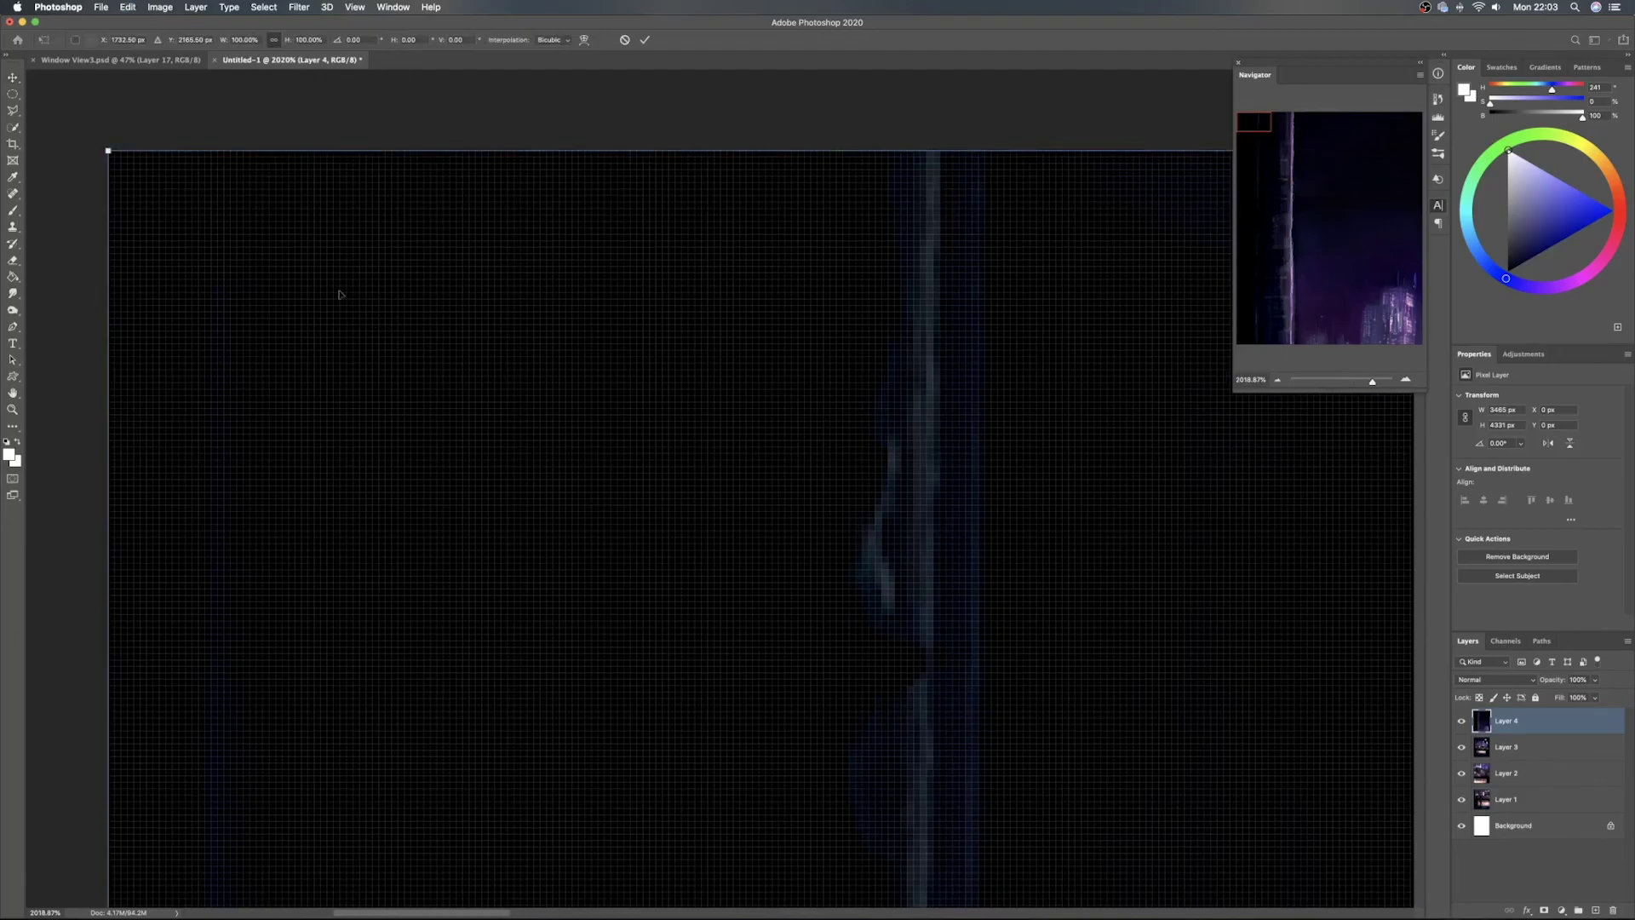
left_click_drag(212, 232, 605, 442)
scroll(473, 351, "up", 8)
left_click_drag(474, 355, 444, 331)
scroll(537, 371, "down", 8)
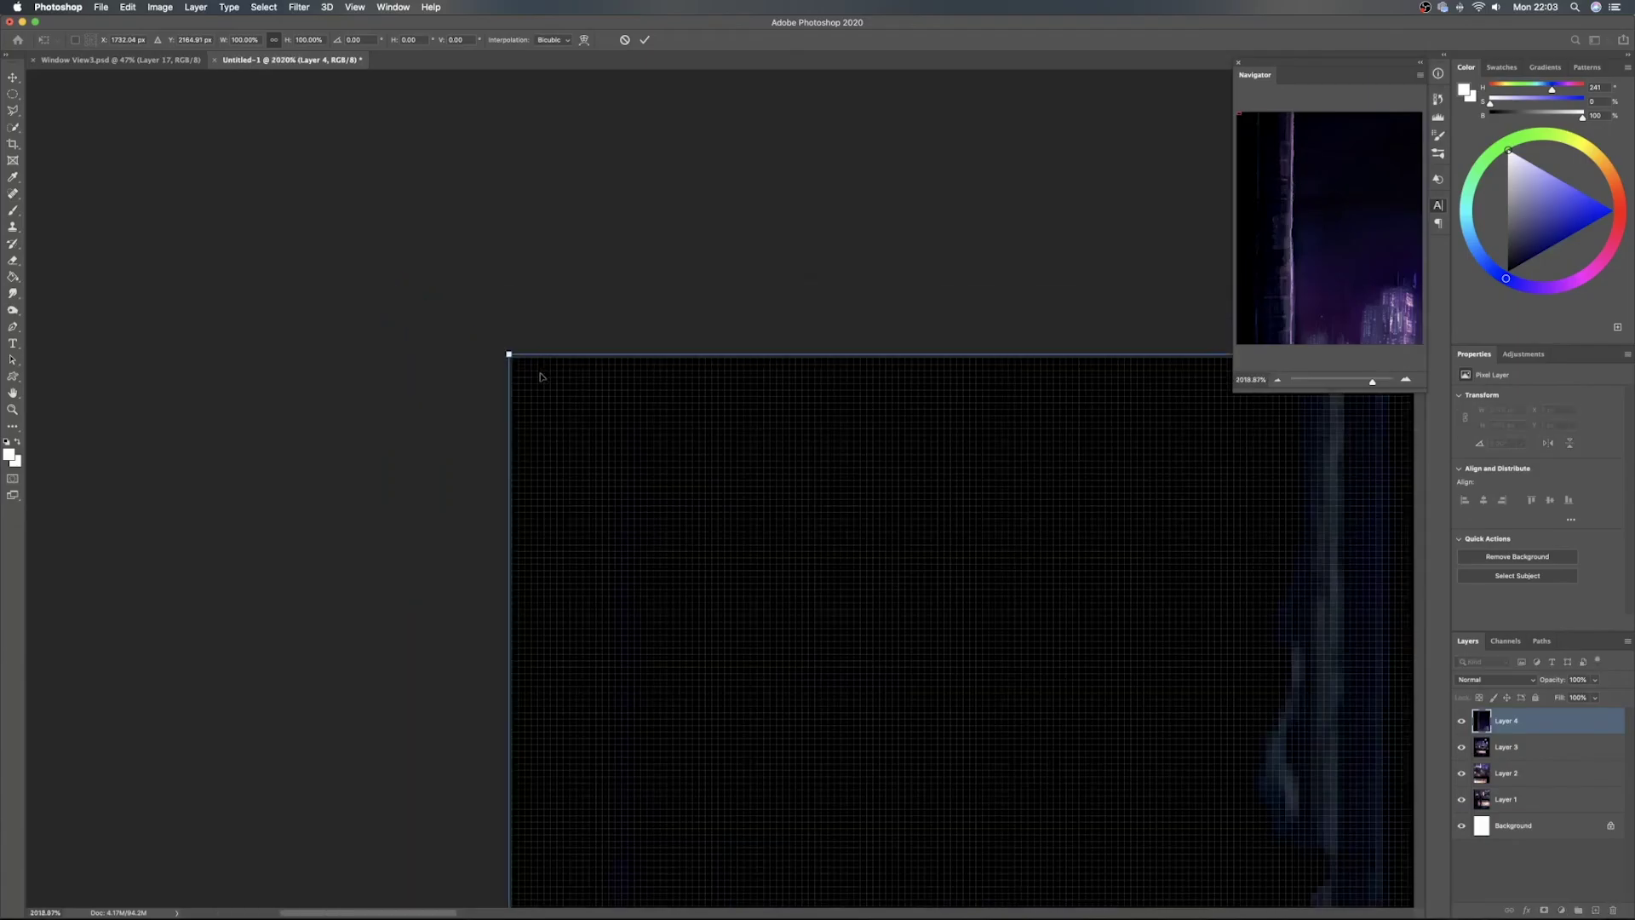
Scale the new copy from its bottom-right corner to about 1080 x 1351 px so it fills the canvas, and apply the transform
left_click_drag(734, 576, 335, 286)
scroll(802, 540, "down", 12)
left_click_drag(972, 708, 522, 300)
left_click_drag(937, 865, 511, 368)
scroll(522, 347, "up", 10)
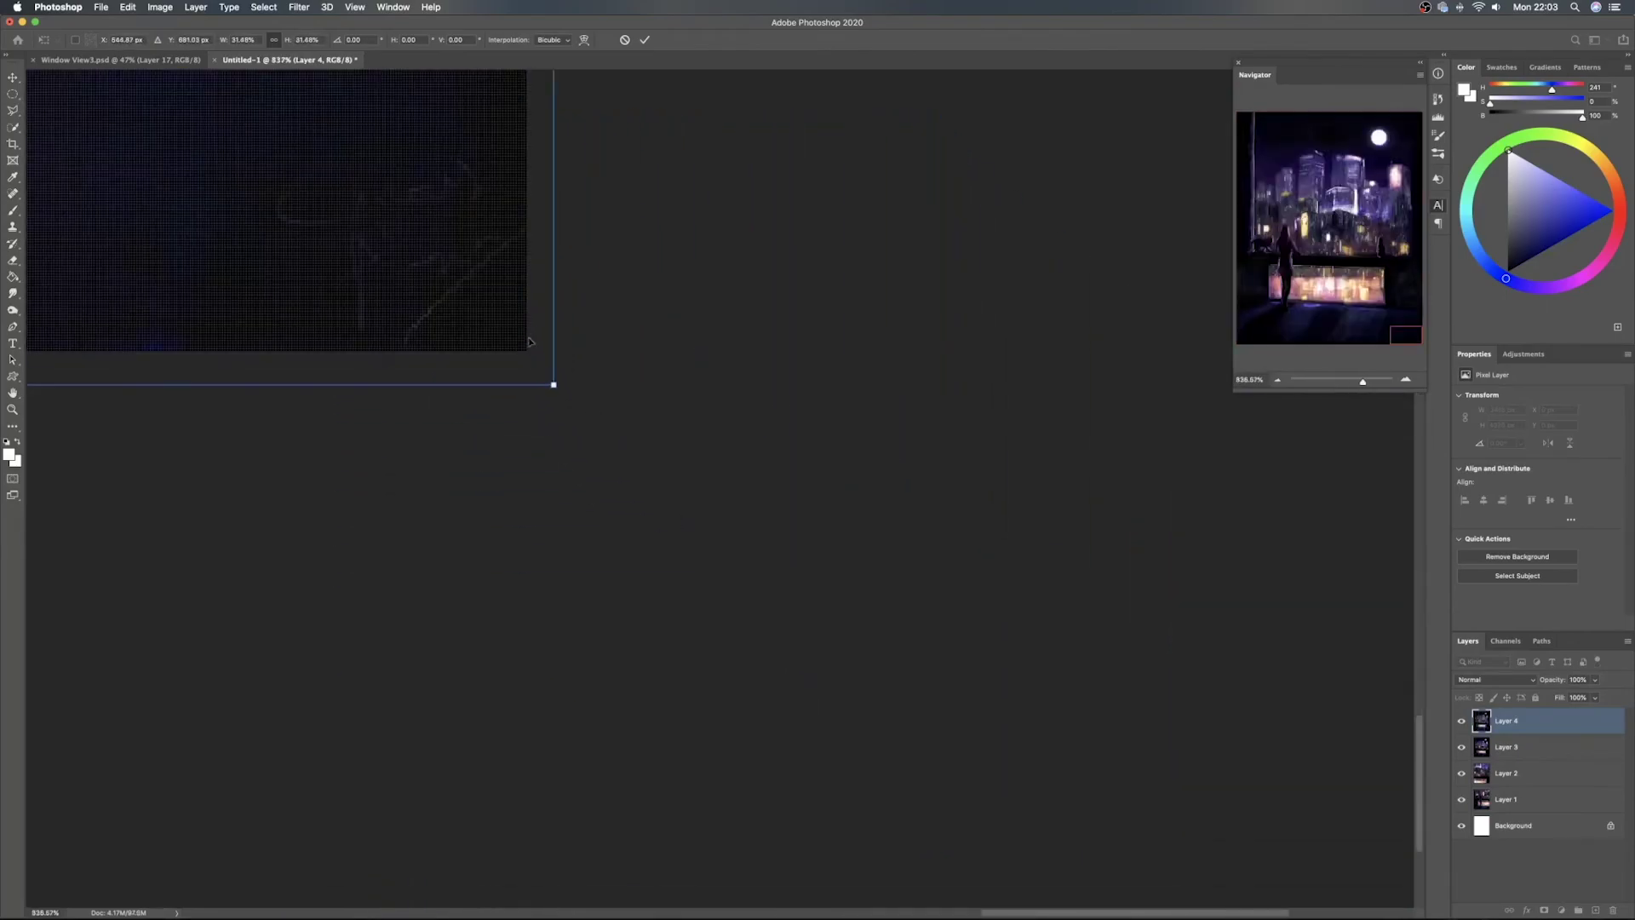
scroll(514, 338, "up", 8)
left_click_drag(861, 668, 862, 411)
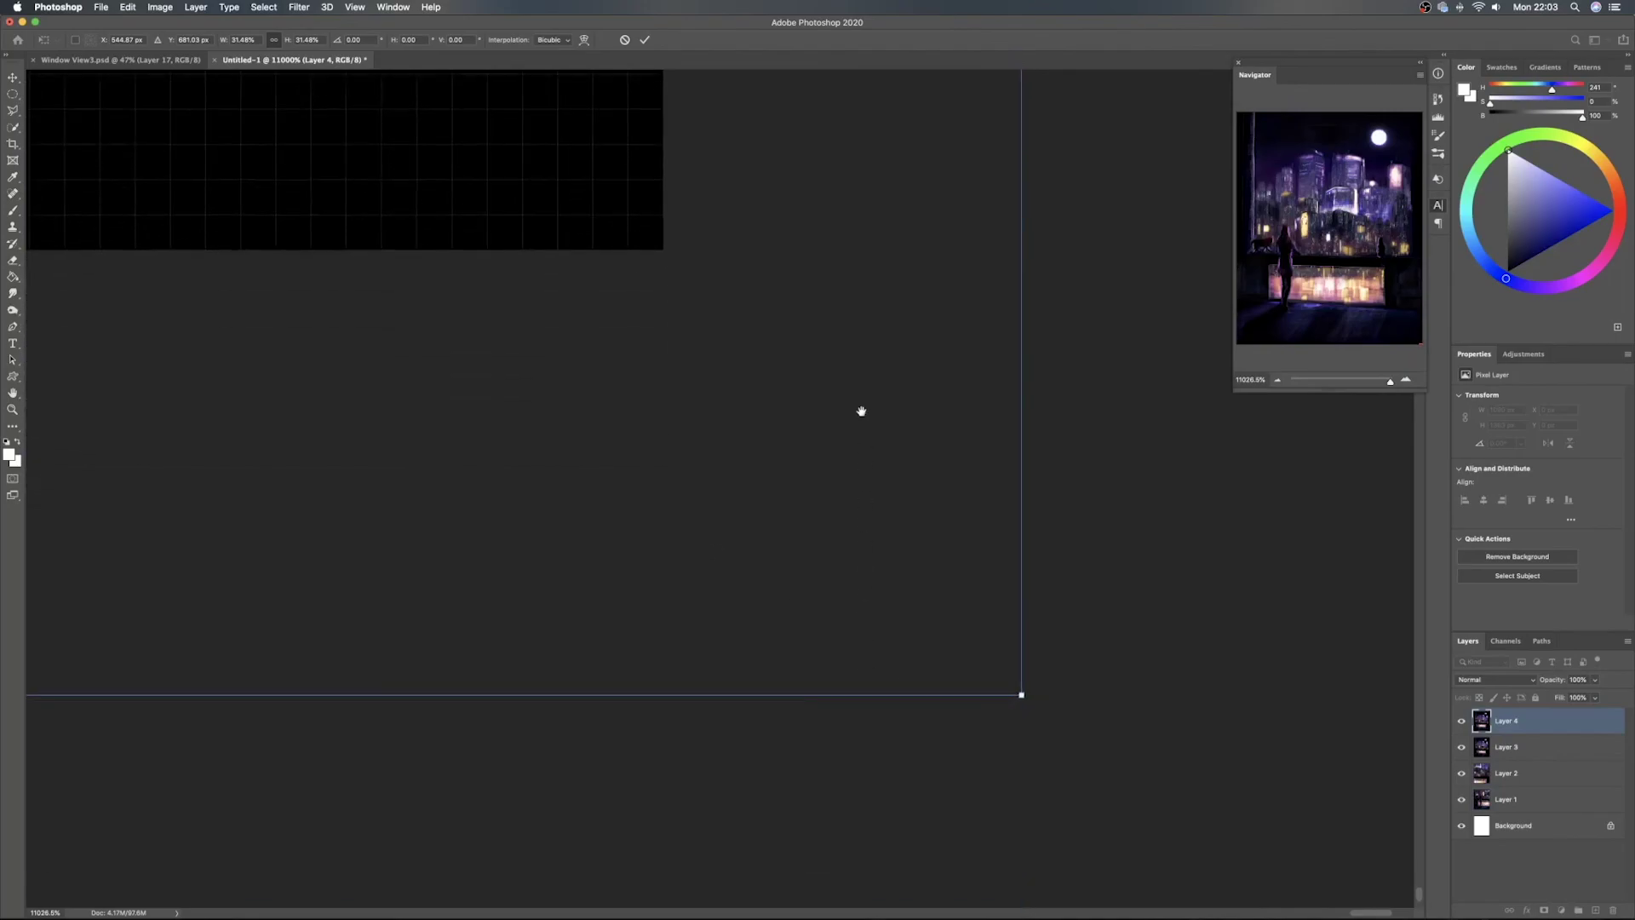
left_click_drag(1022, 695, 671, 277)
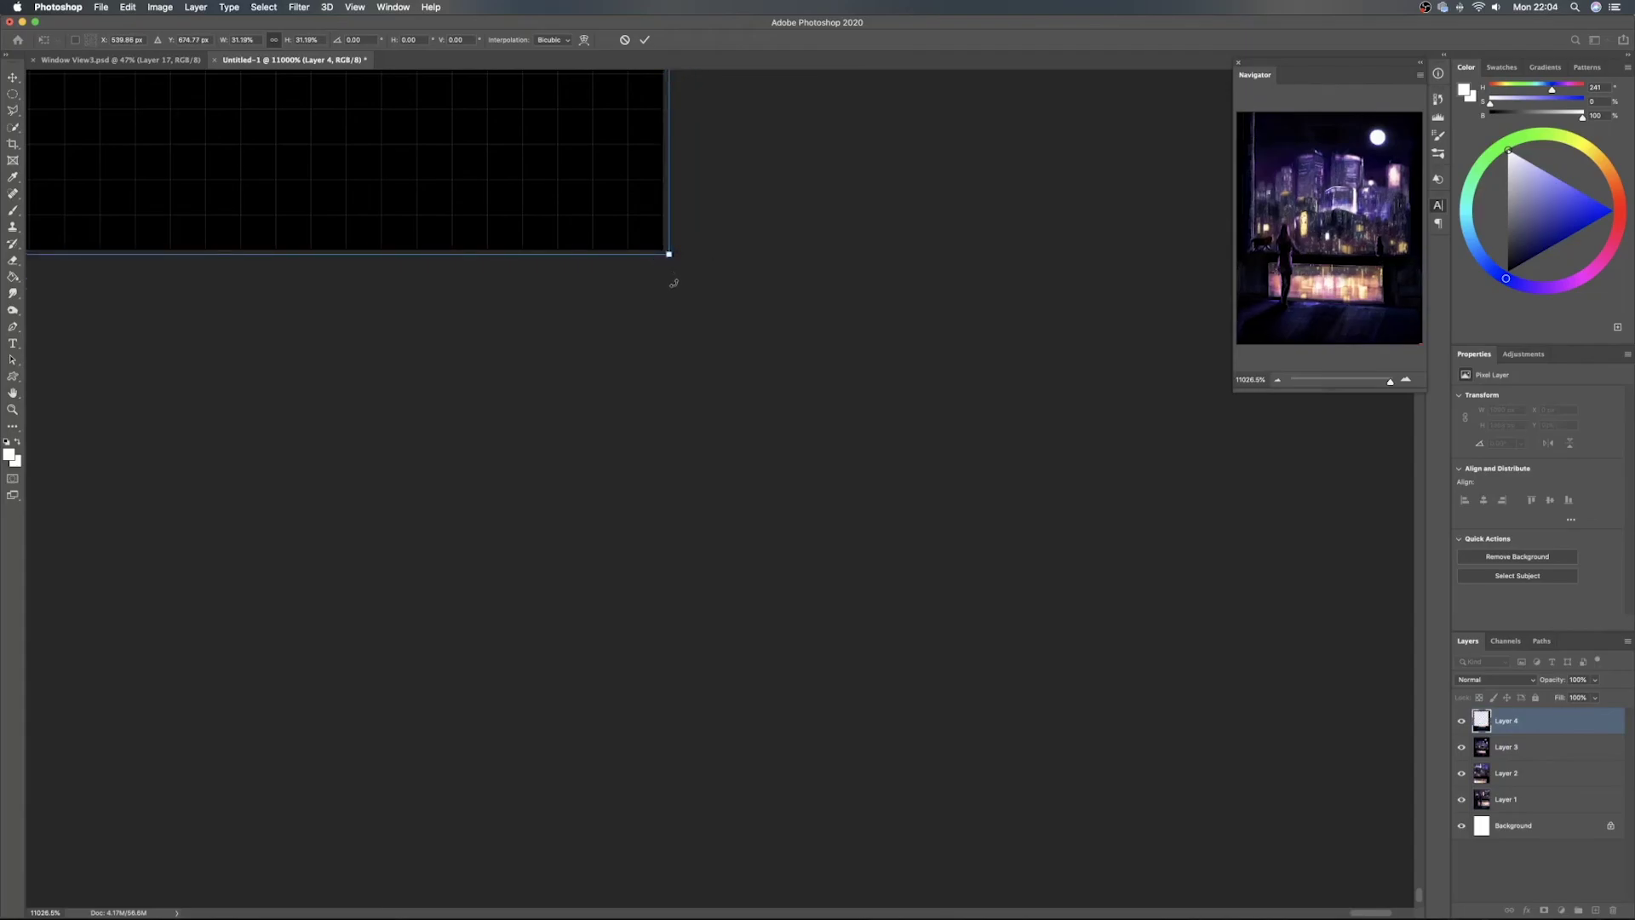
key("Return")
key("super+0")
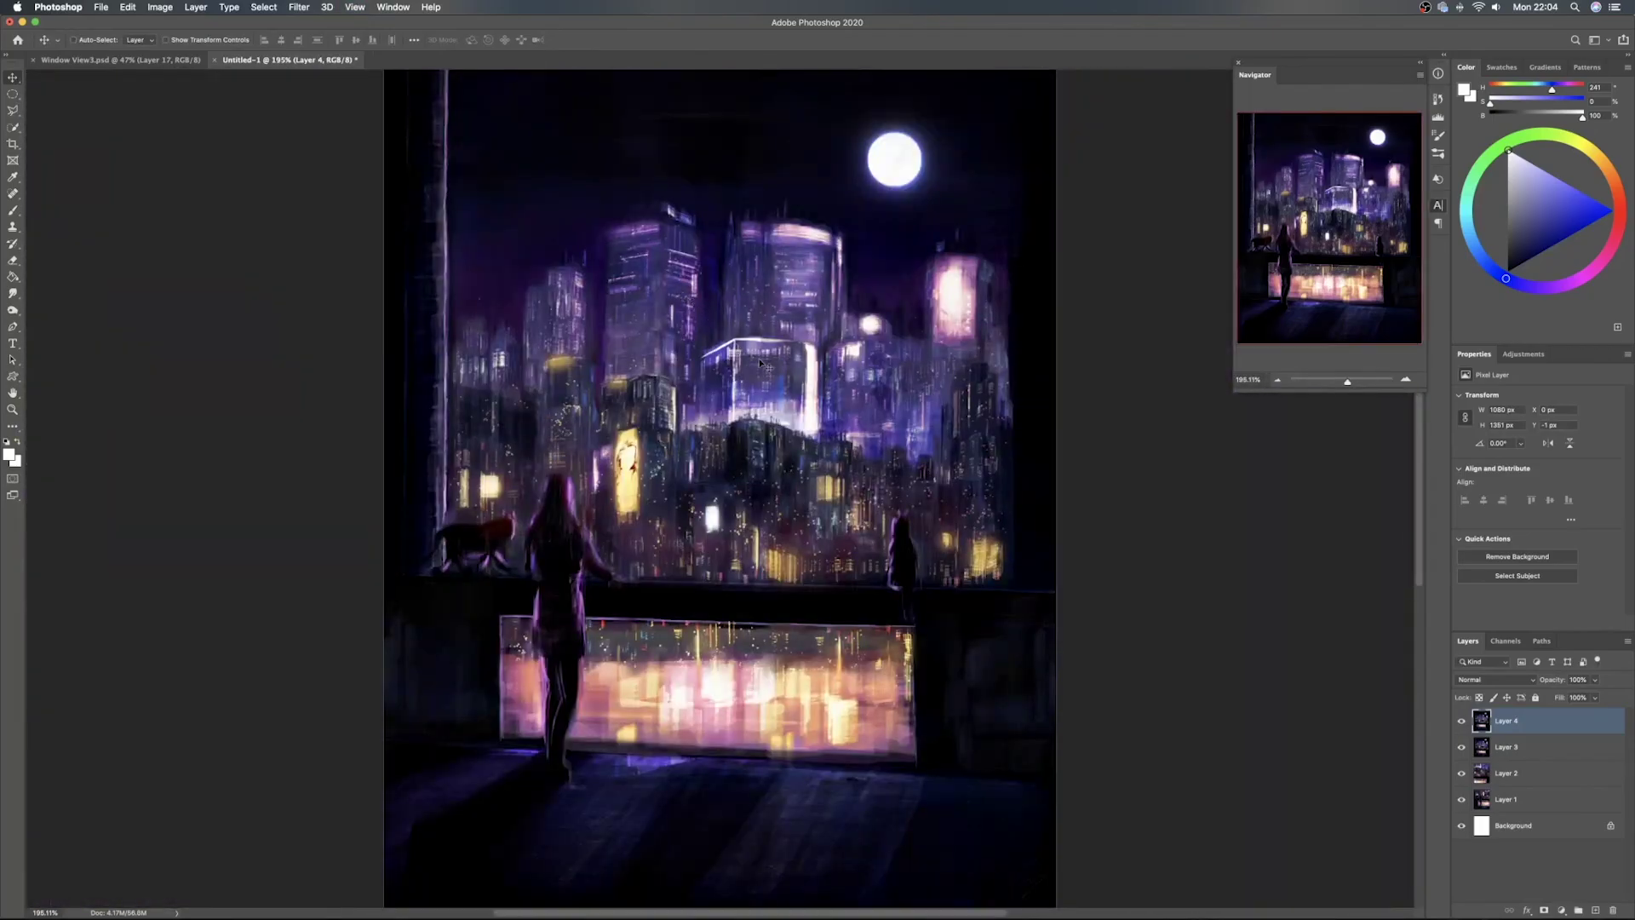
Export the fitted painting as a 1080 x 1350 px JPG, replacing the existing City Lights.jpg in the City Lights folder
scroll(760, 362, "down", 3)
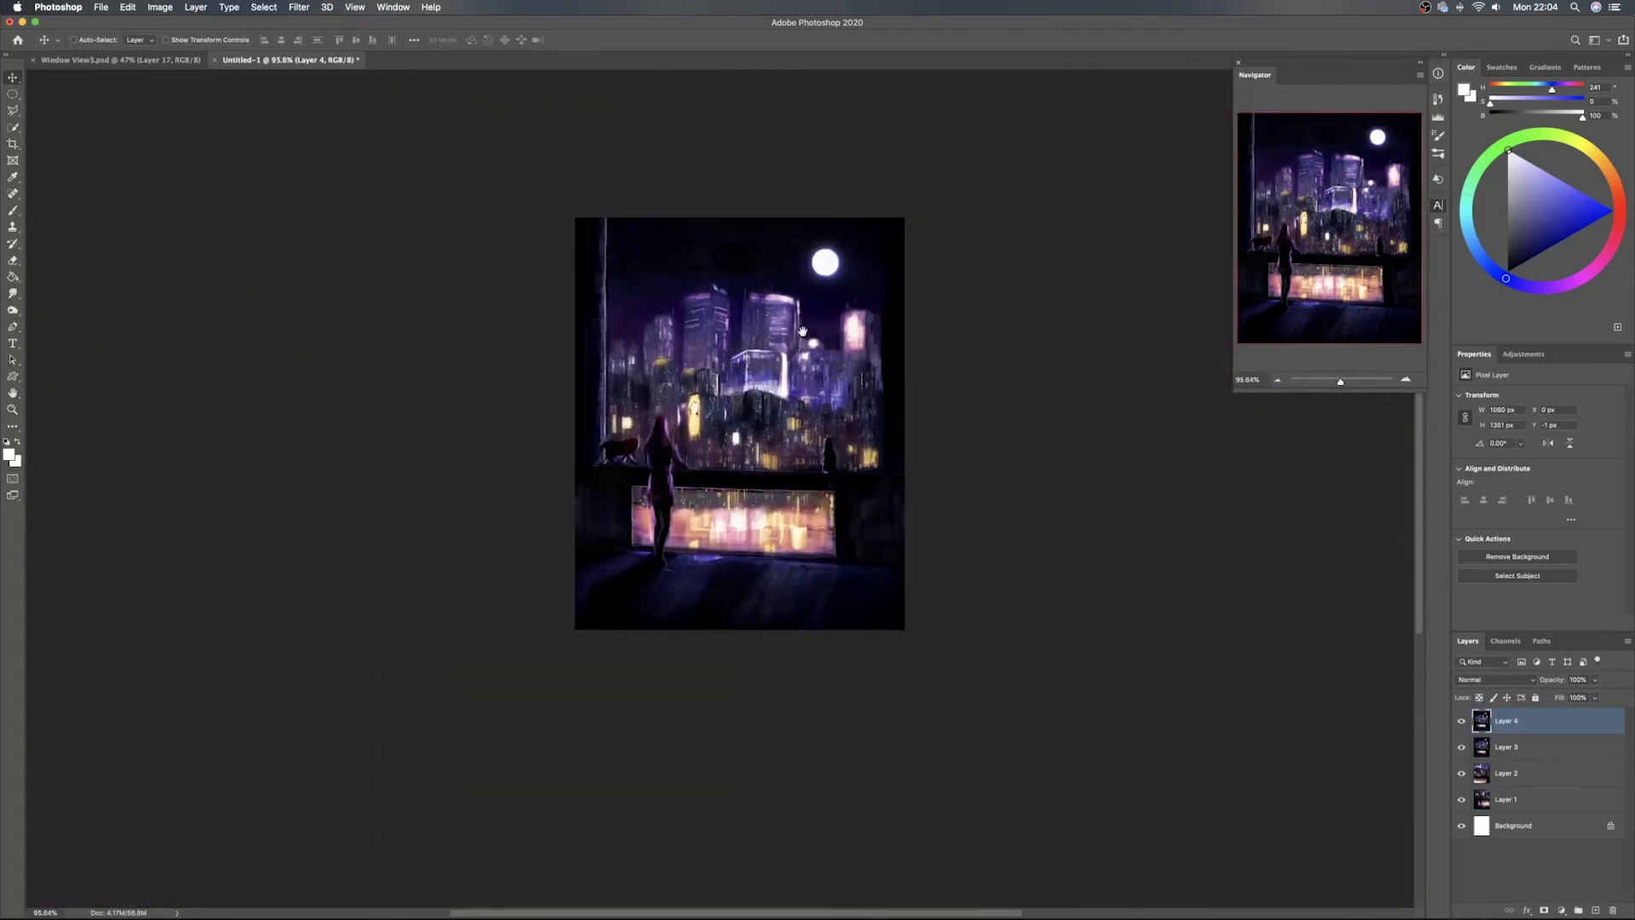
left_click_drag(804, 330, 740, 401)
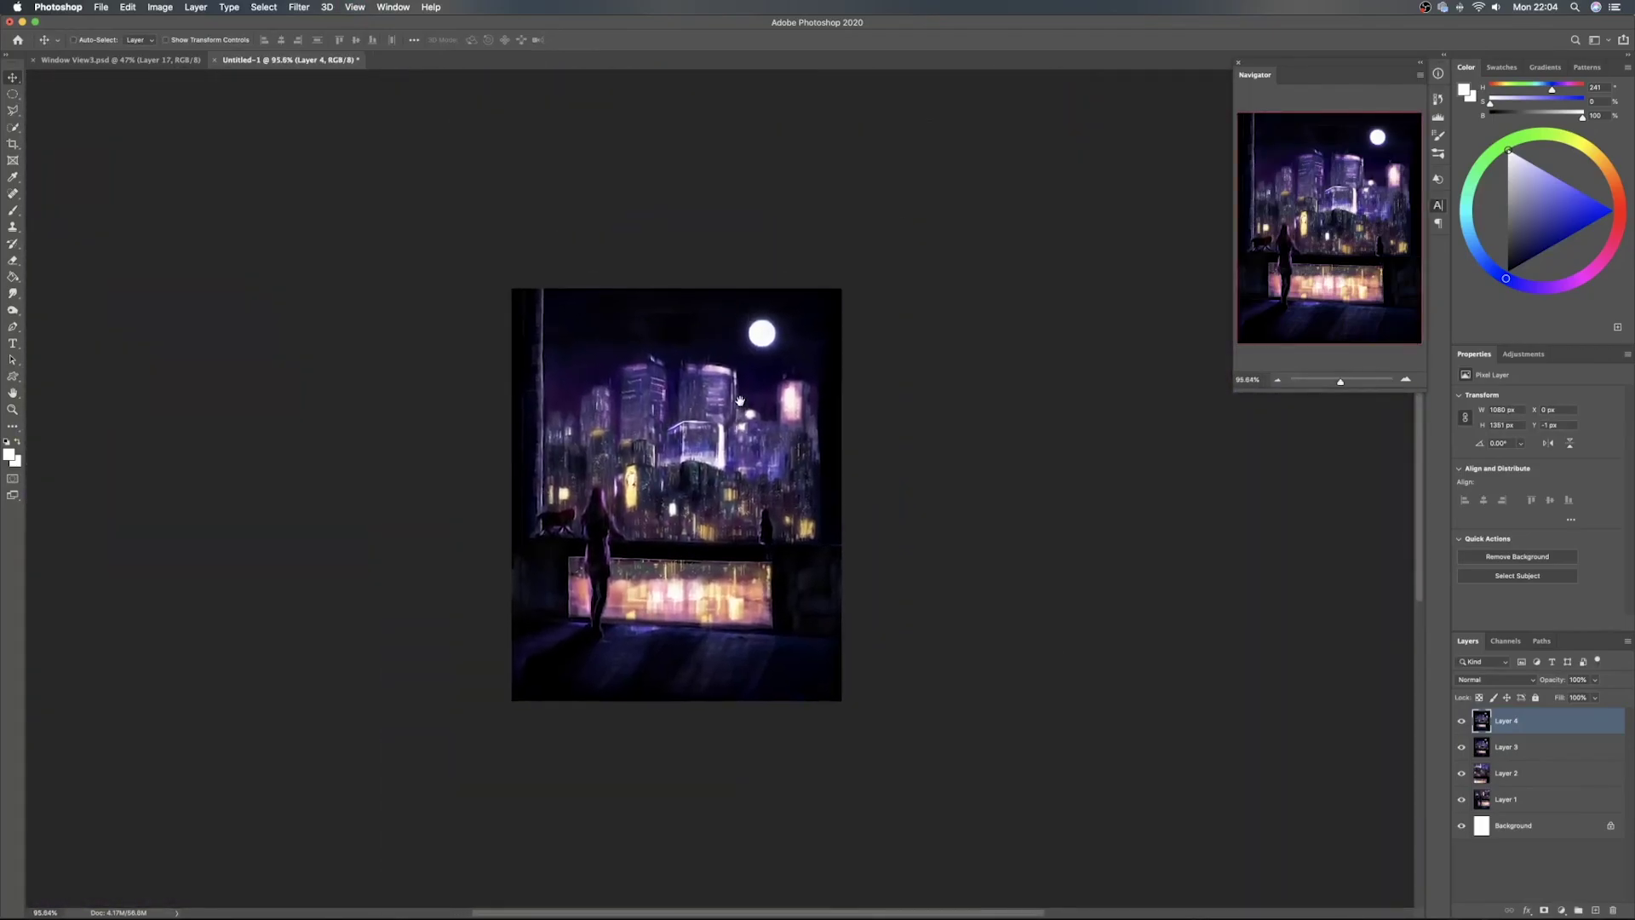
left_click(100, 7)
mouse_move(273, 183)
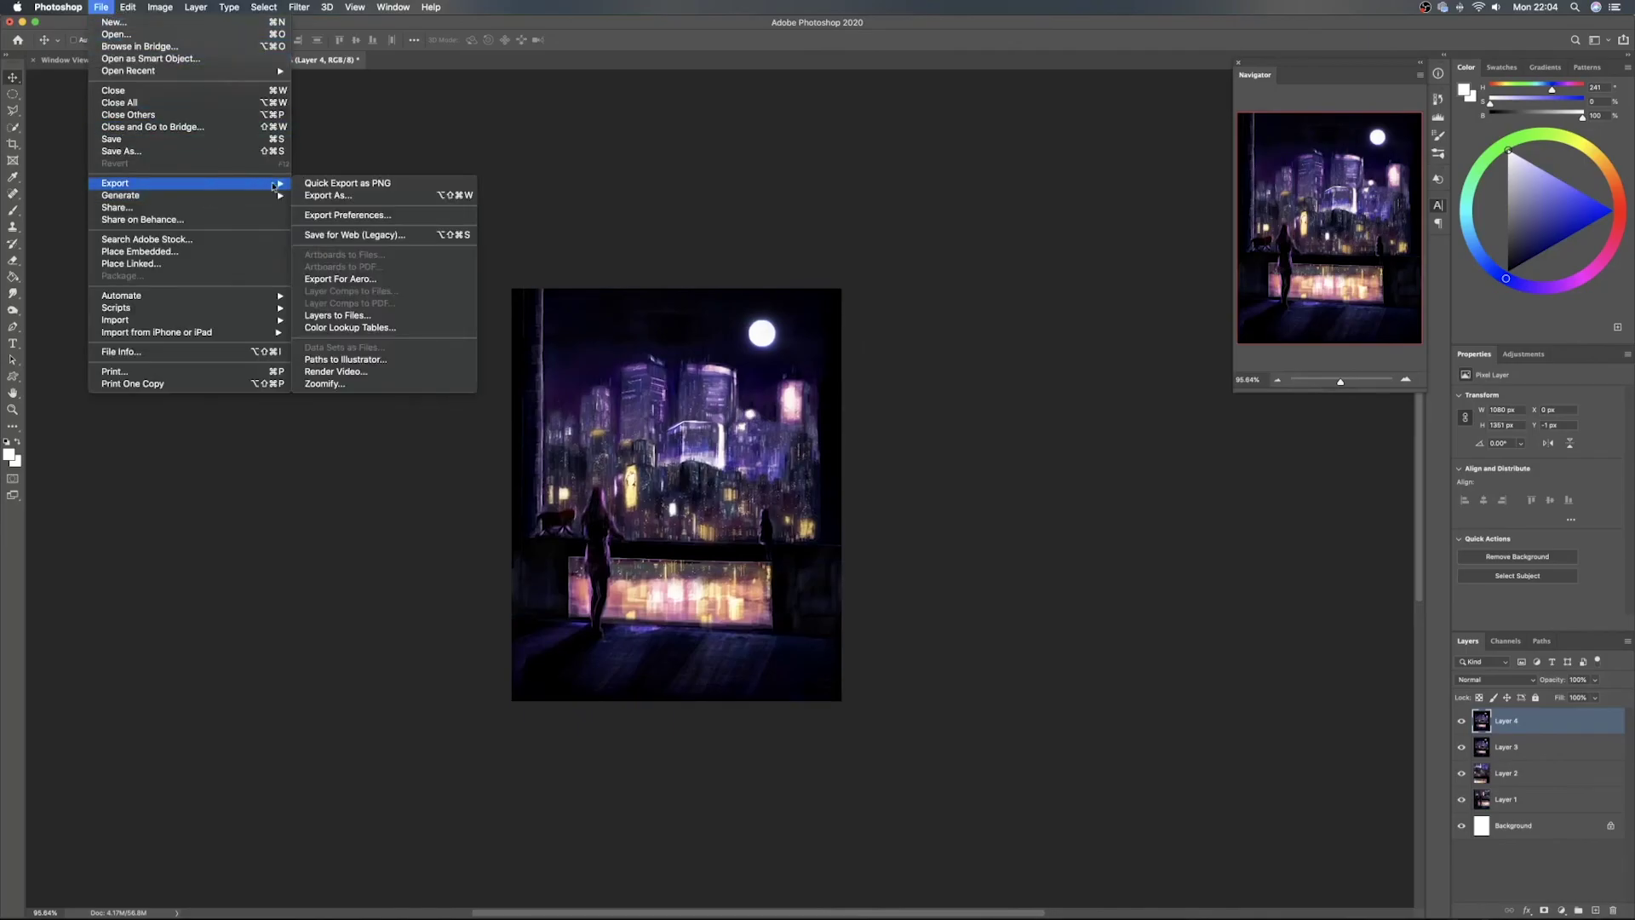
left_click(338, 199)
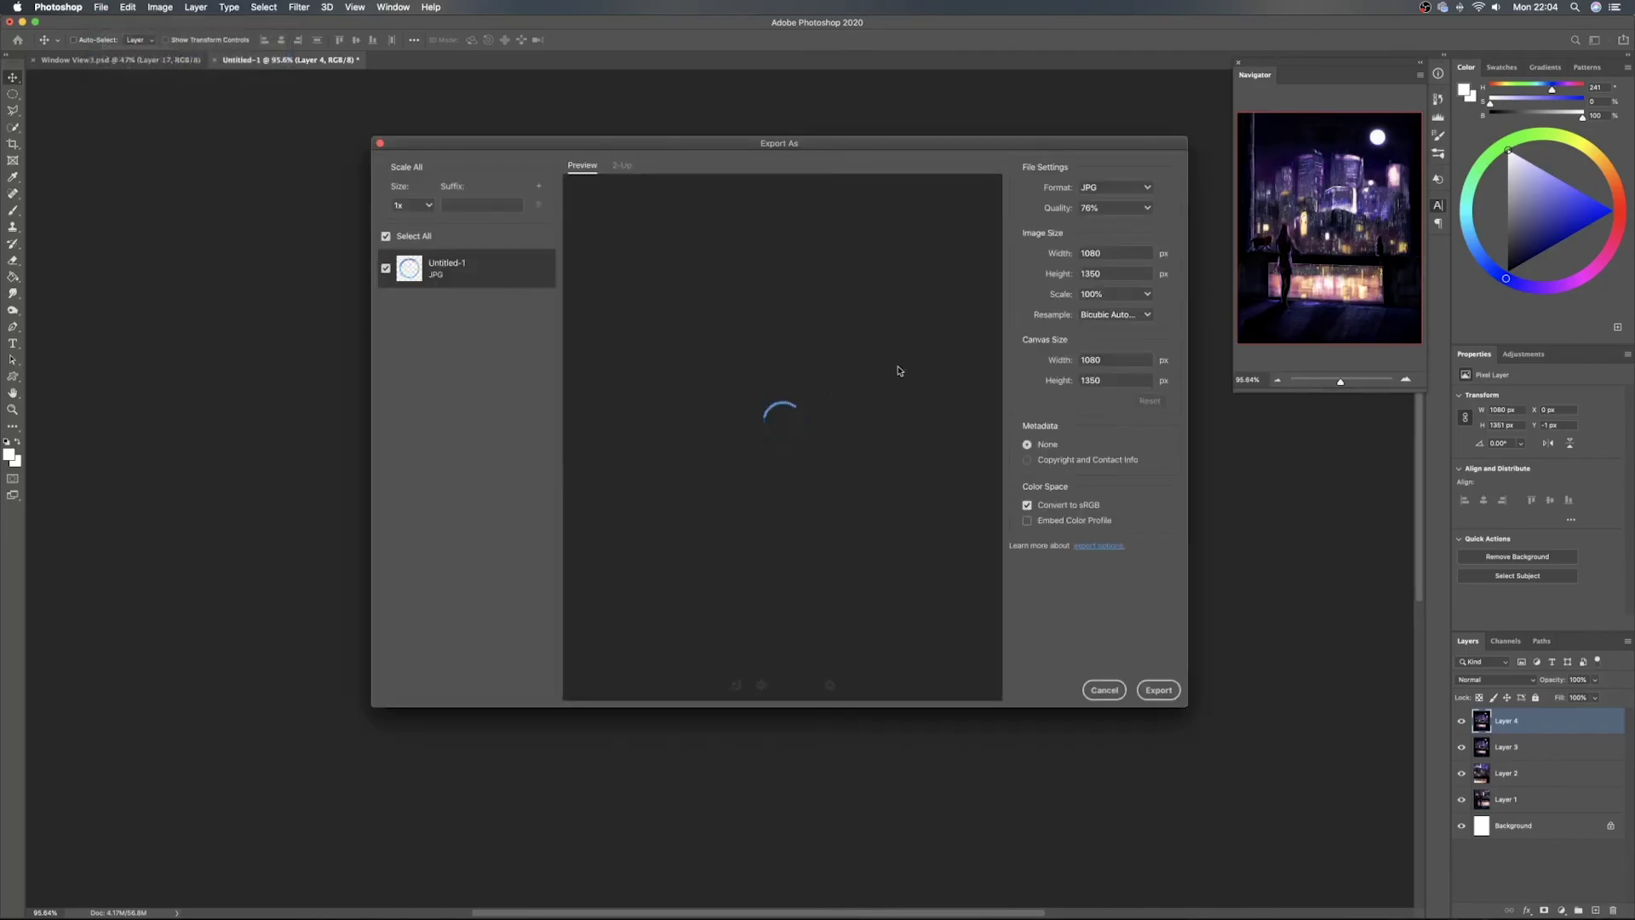
left_click(1158, 690)
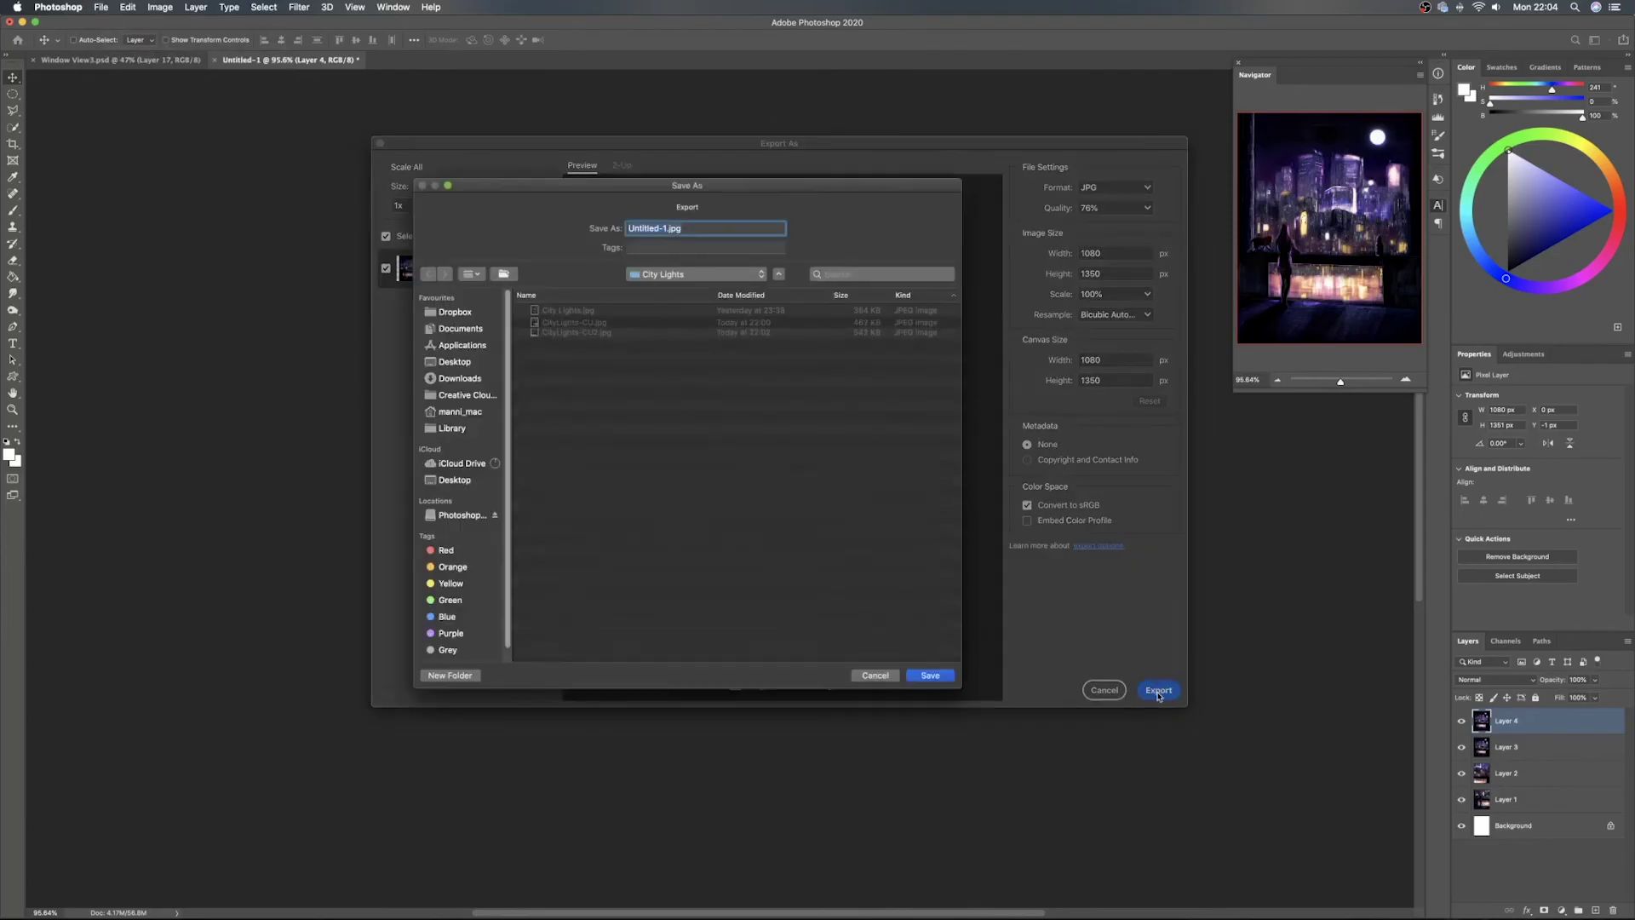
left_click(587, 311)
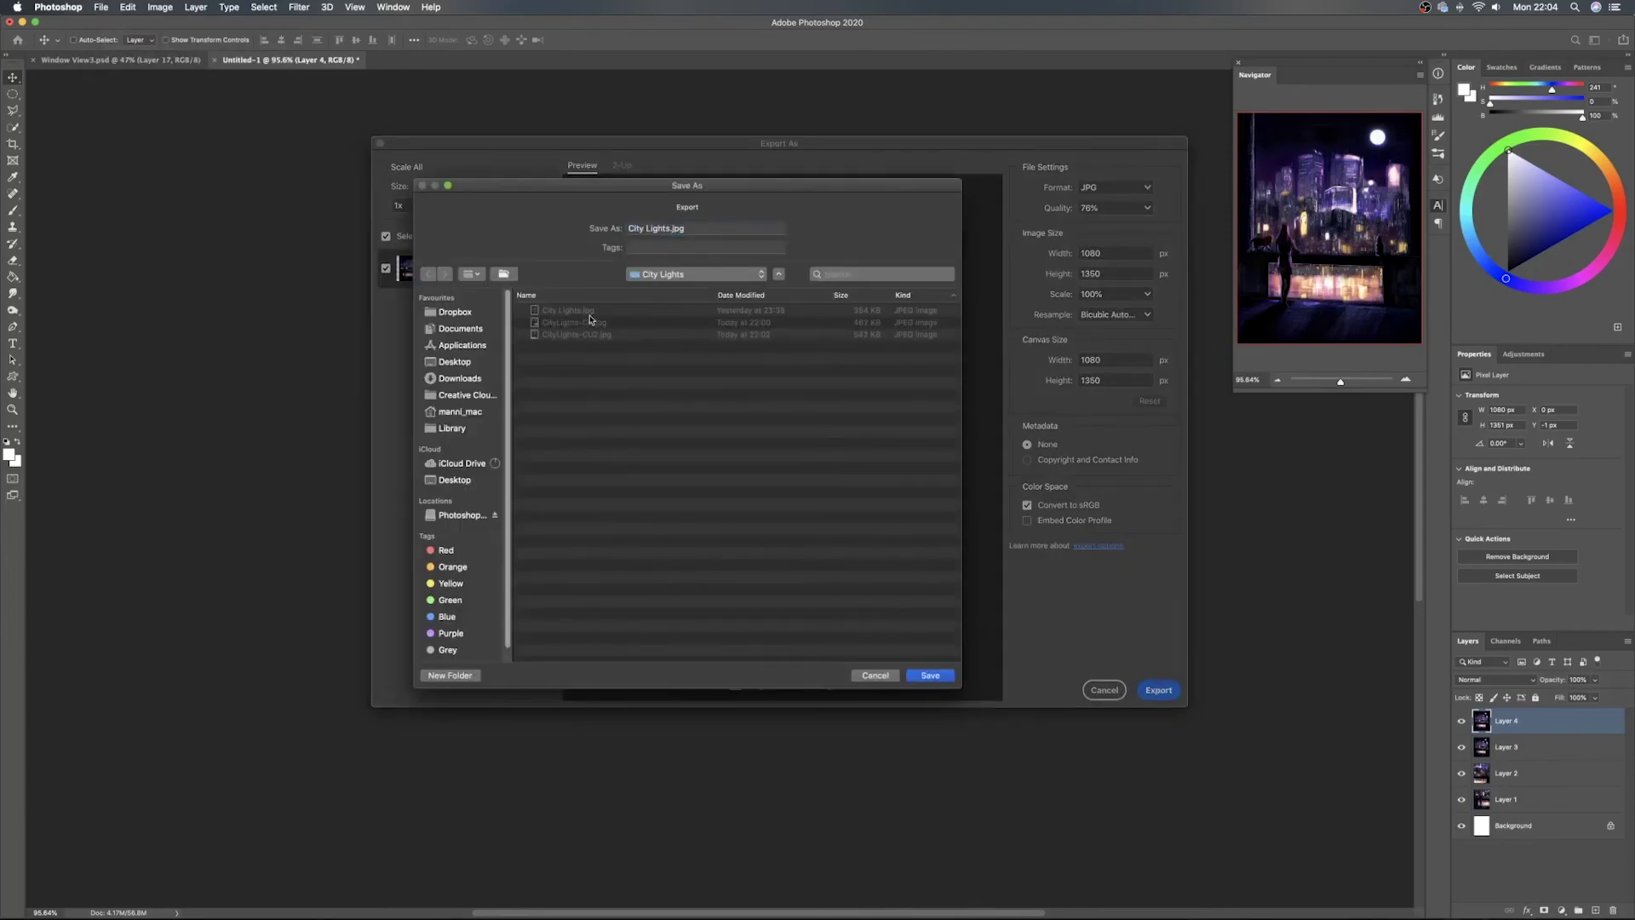
left_click(931, 675)
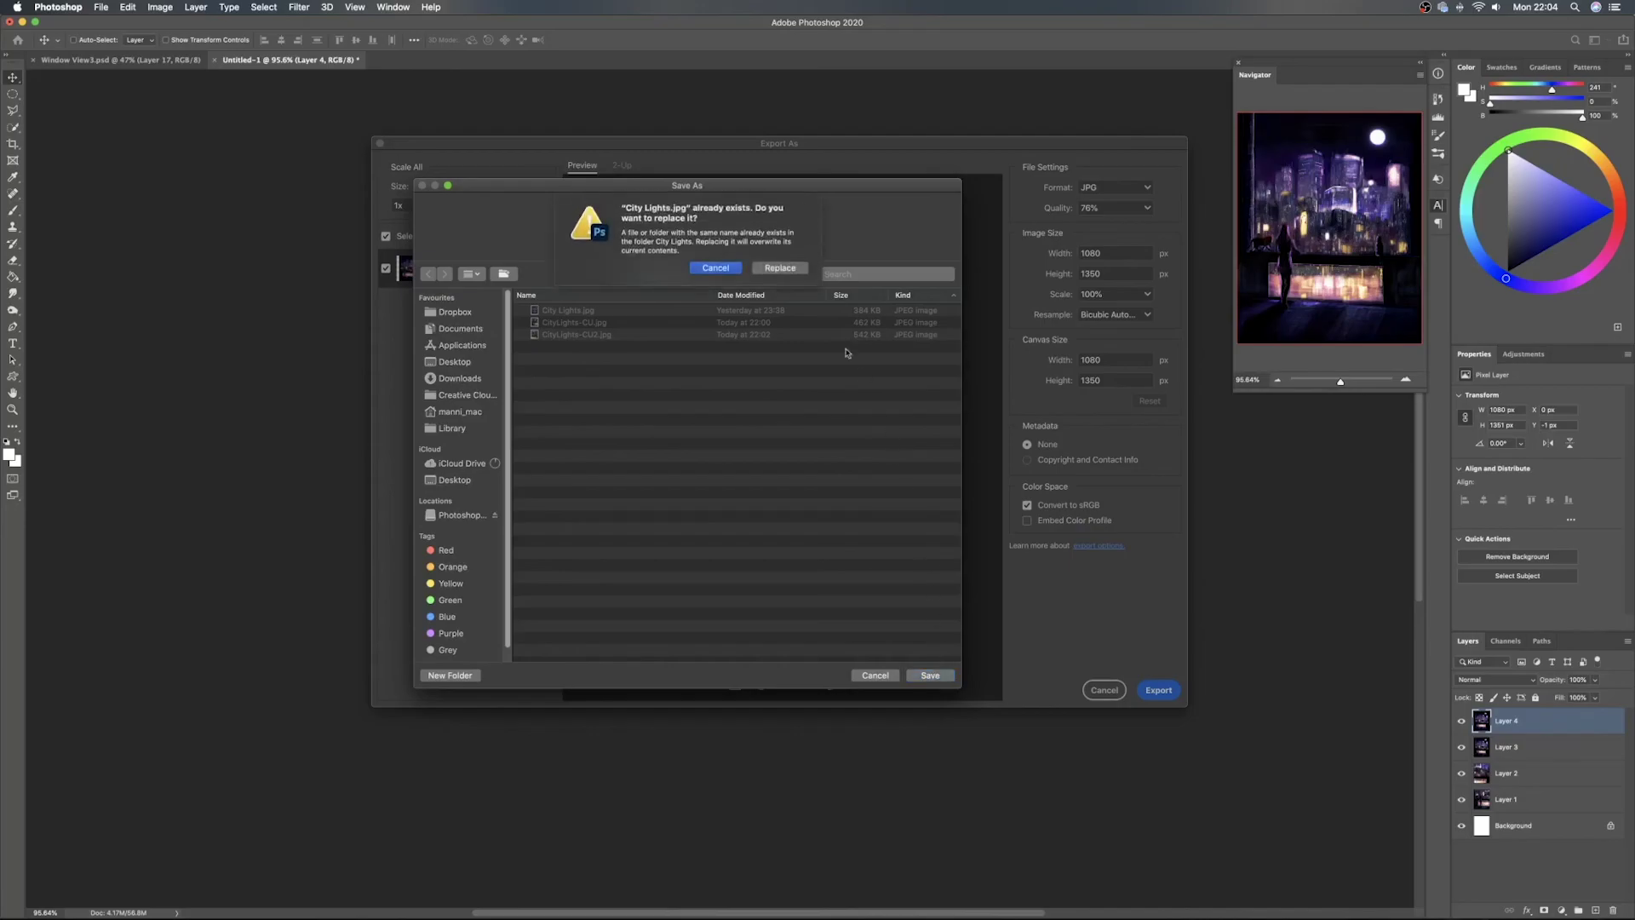
left_click(780, 268)
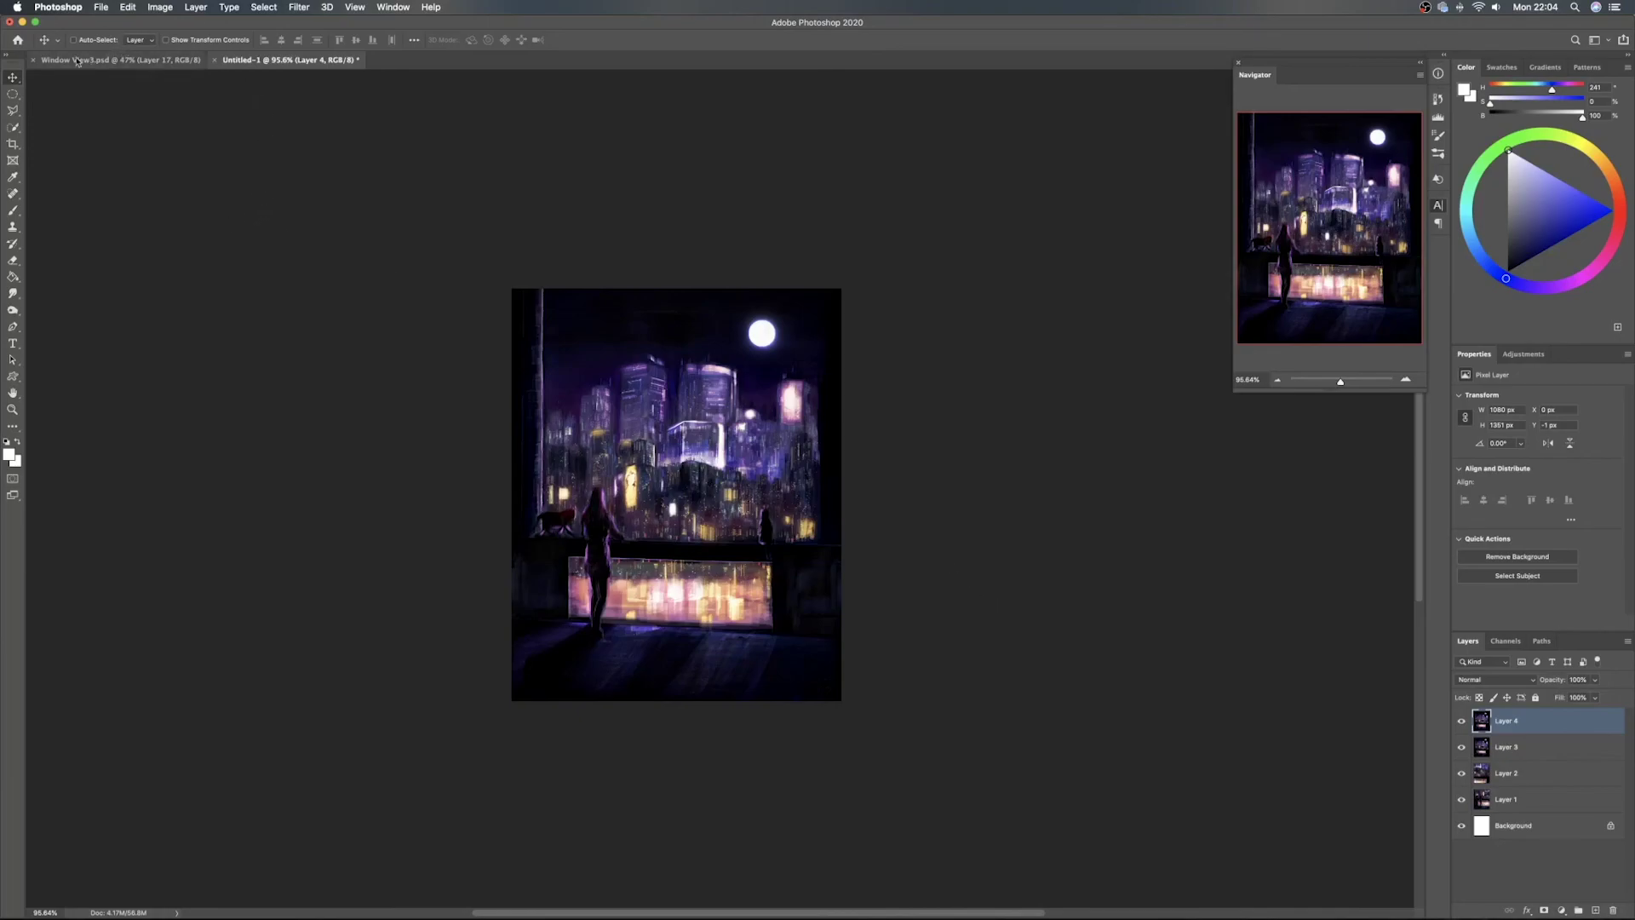
In Window View3.psd, hide Layer 17 and add a new layer above it with the Color Dodge blend mode
left_click(23, 22)
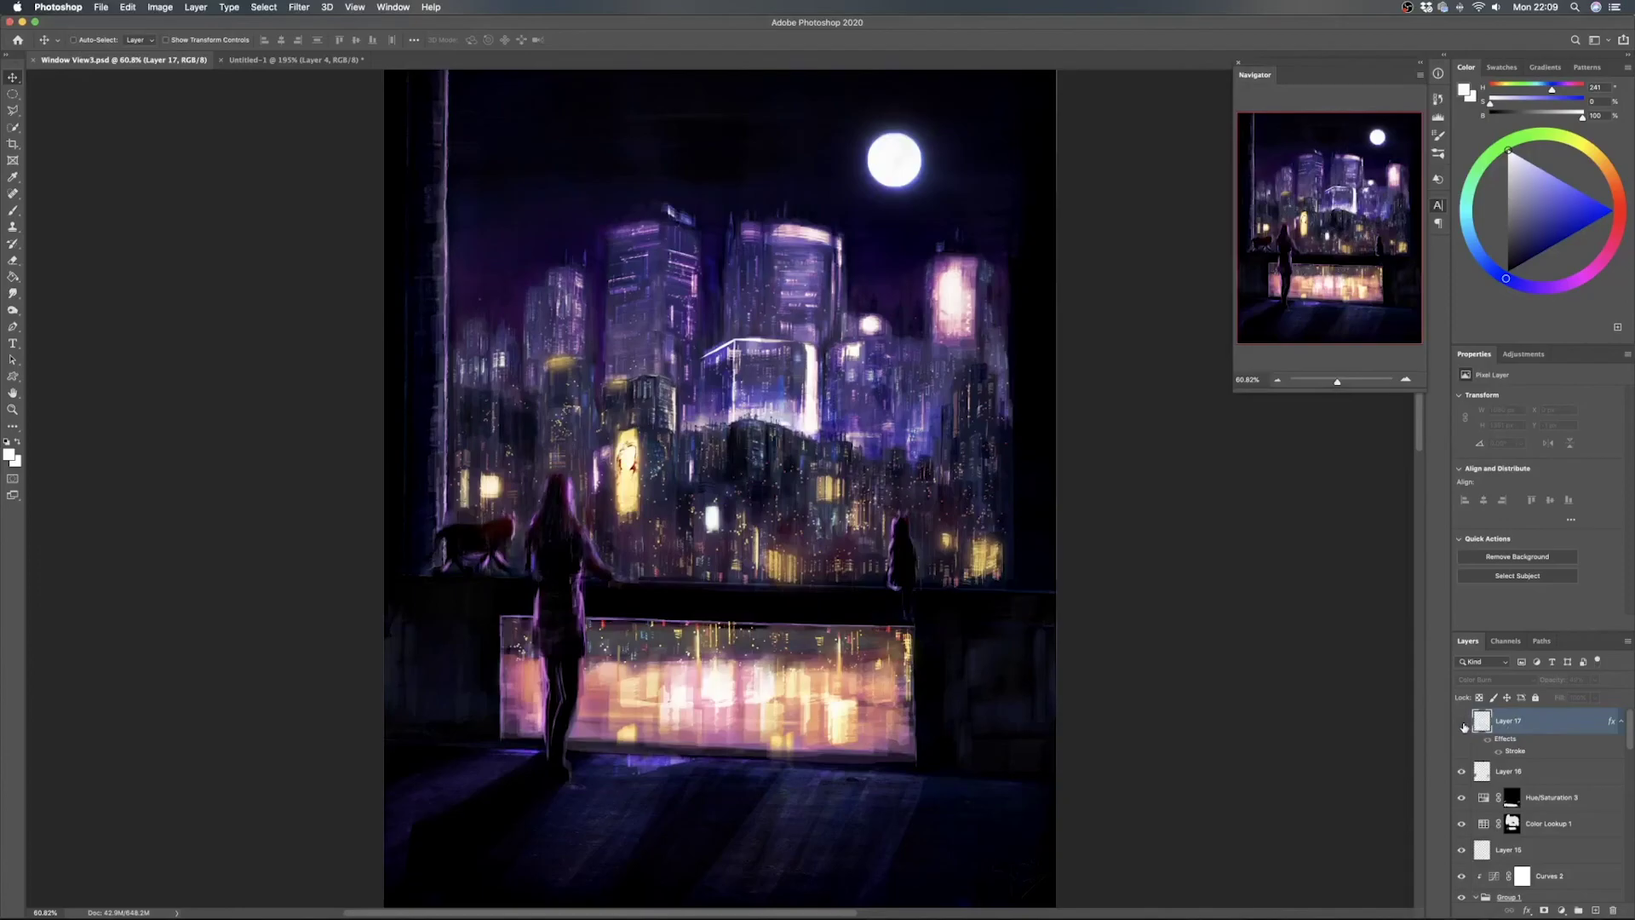
left_click(1462, 721)
left_click(1588, 911)
left_click(1490, 680)
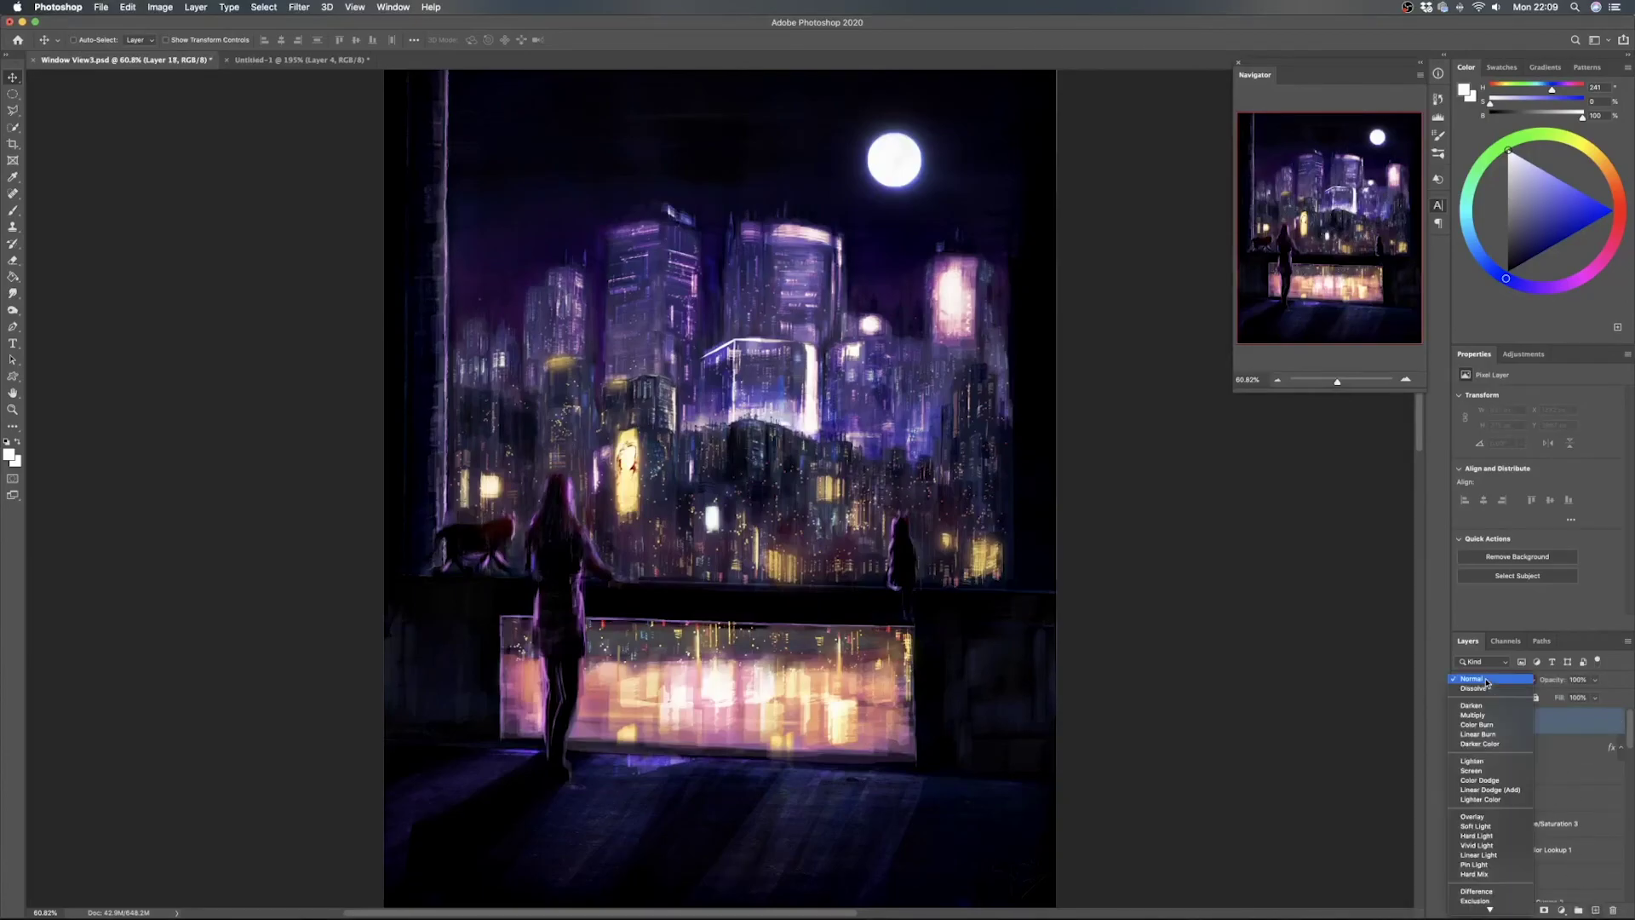
left_click(1502, 782)
Choose the Airbrush preset for the brush and sample a medium blue from the lit buildings as the painting colour
key("b")
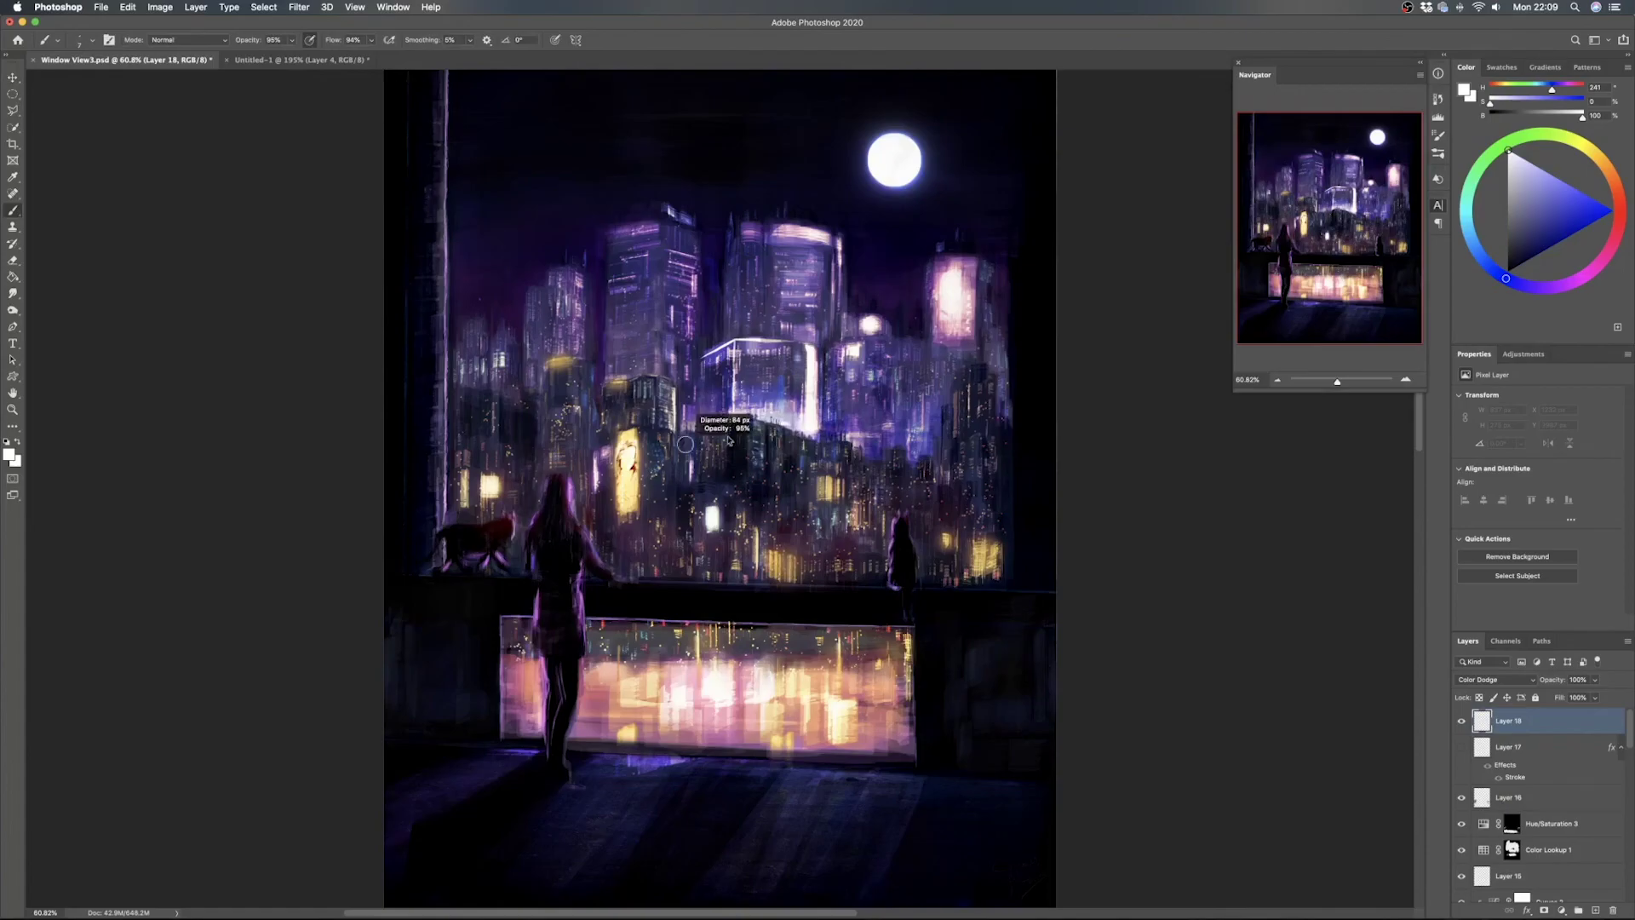
right_click(773, 453)
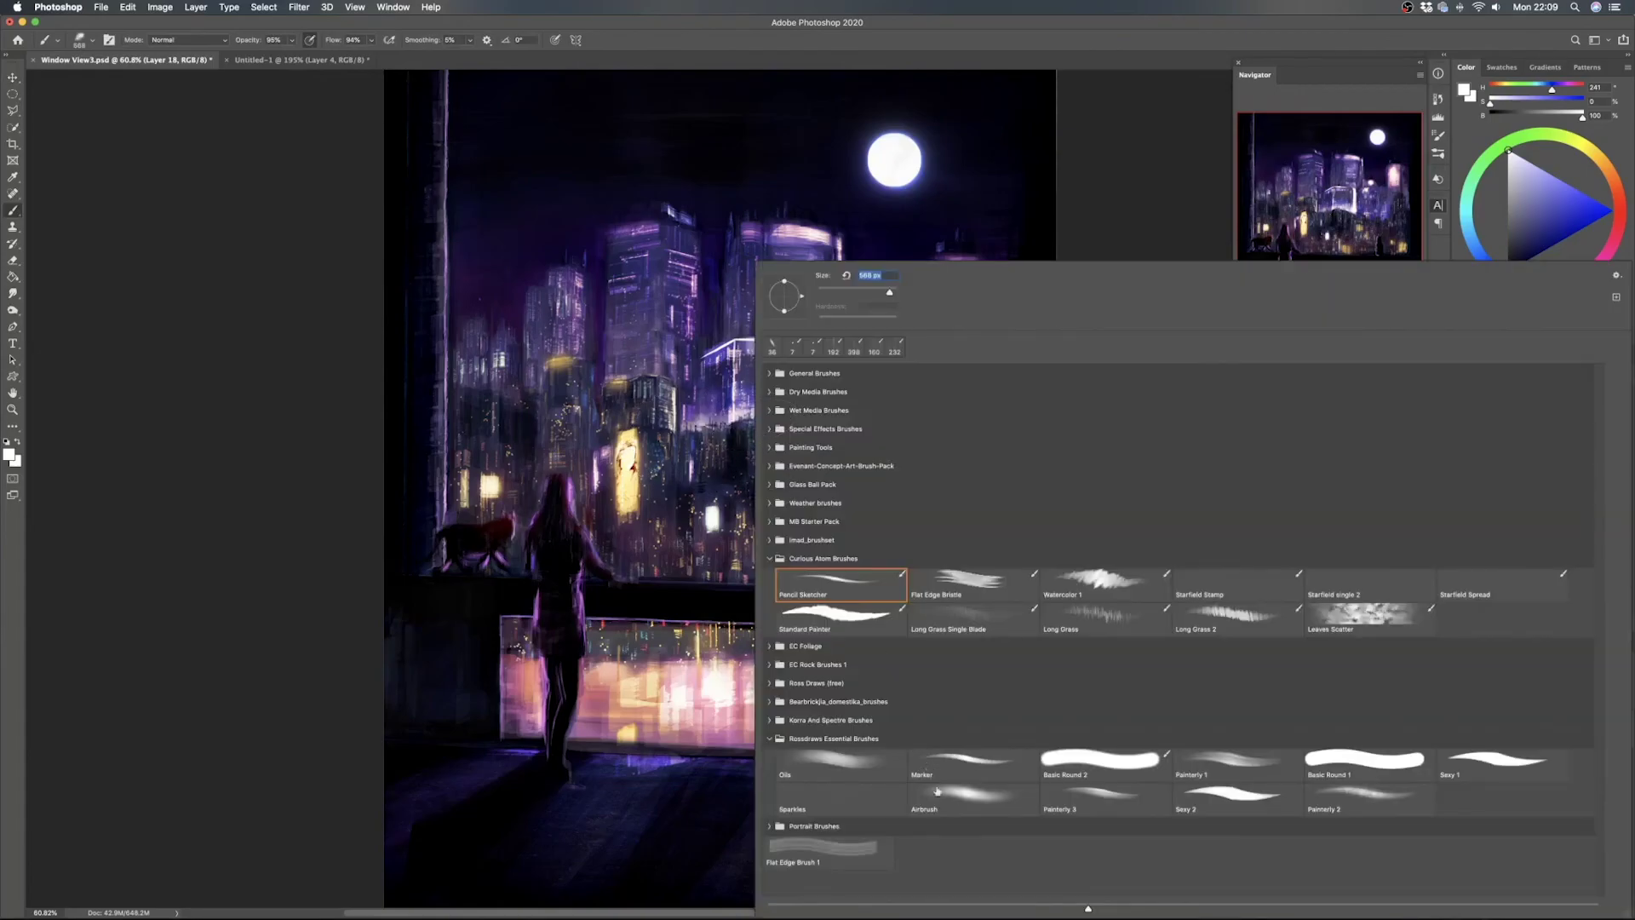
double_click(948, 802)
left_click(1546, 178)
left_click(779, 392, "alt")
Airbrush a blue glow over the skyline, sky and lit reflection panel, and compare the painting with and without it
mouse_move(487, 319)
left_mouse_down()
mouse_move(950, 277)
mouse_move(558, 341)
left_mouse_up()
mouse_move(892, 376)
left_mouse_down()
mouse_move(633, 413)
mouse_move(655, 491)
mouse_move(801, 537)
mouse_move(950, 532)
left_mouse_up()
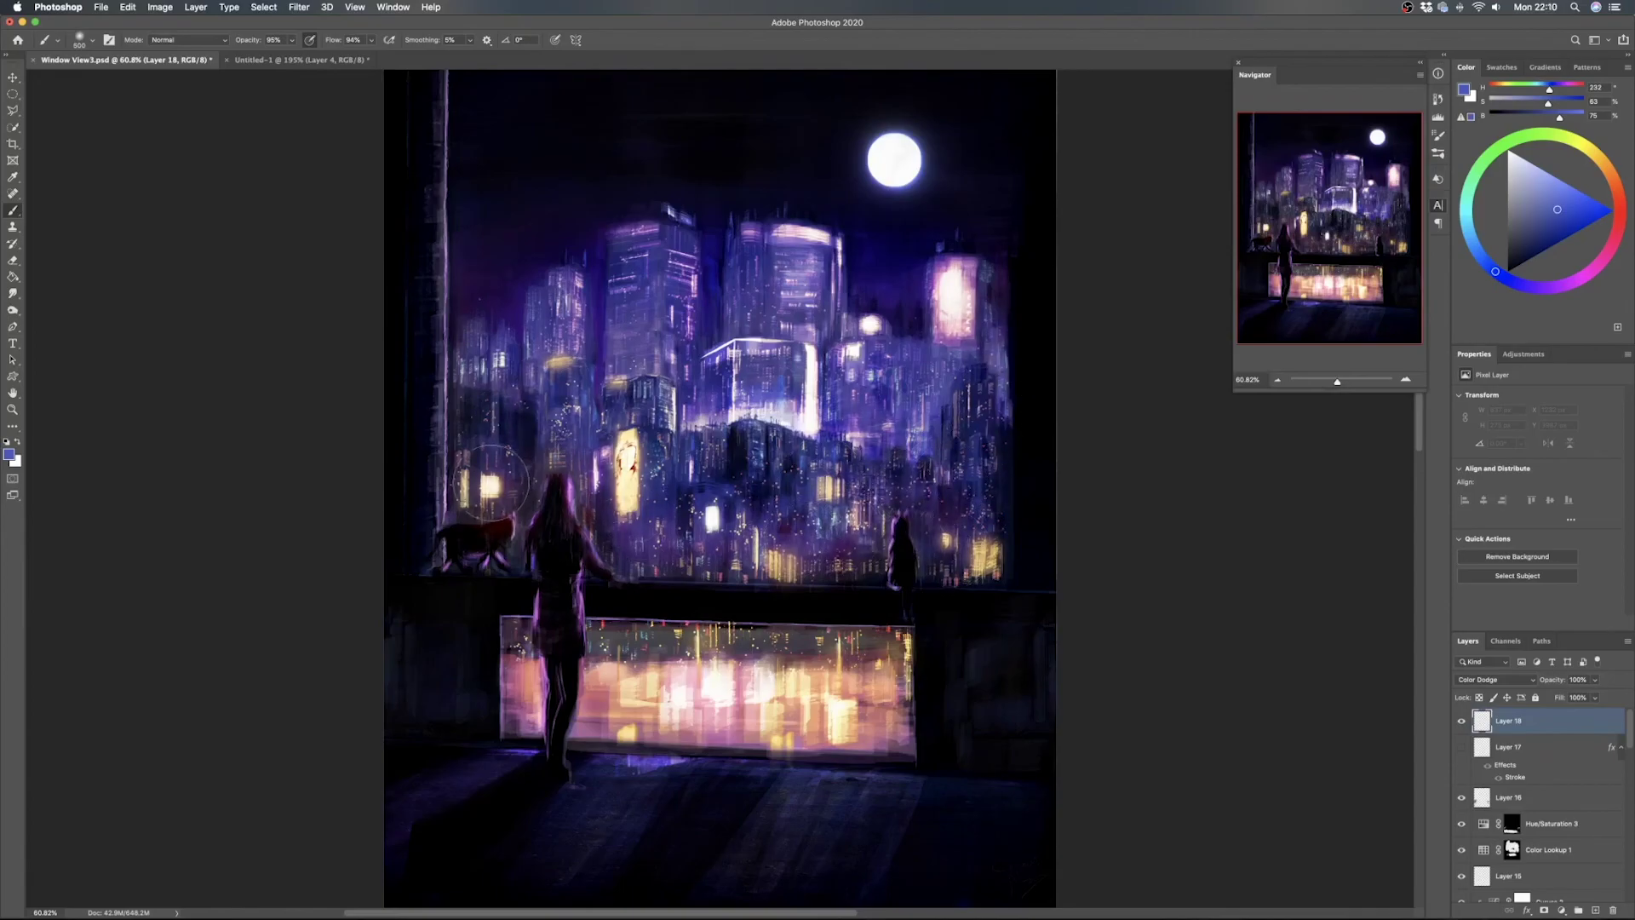
left_click_drag(852, 460, 768, 512)
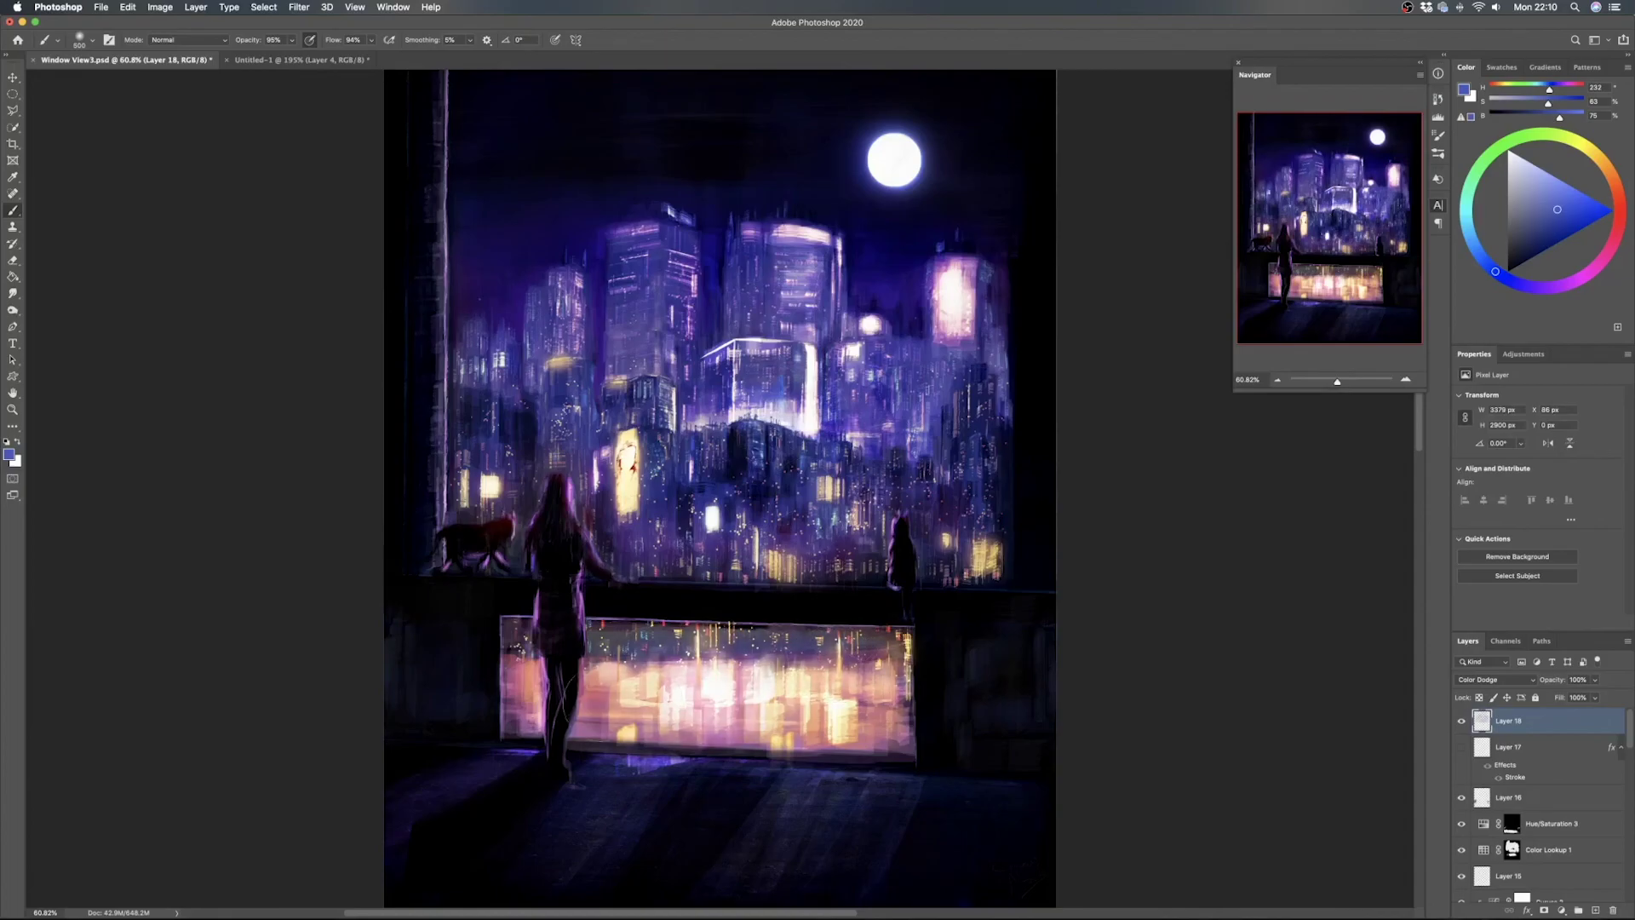
mouse_move(560, 667)
left_mouse_down()
mouse_move(512, 644)
mouse_move(517, 739)
mouse_move(816, 688)
left_mouse_up()
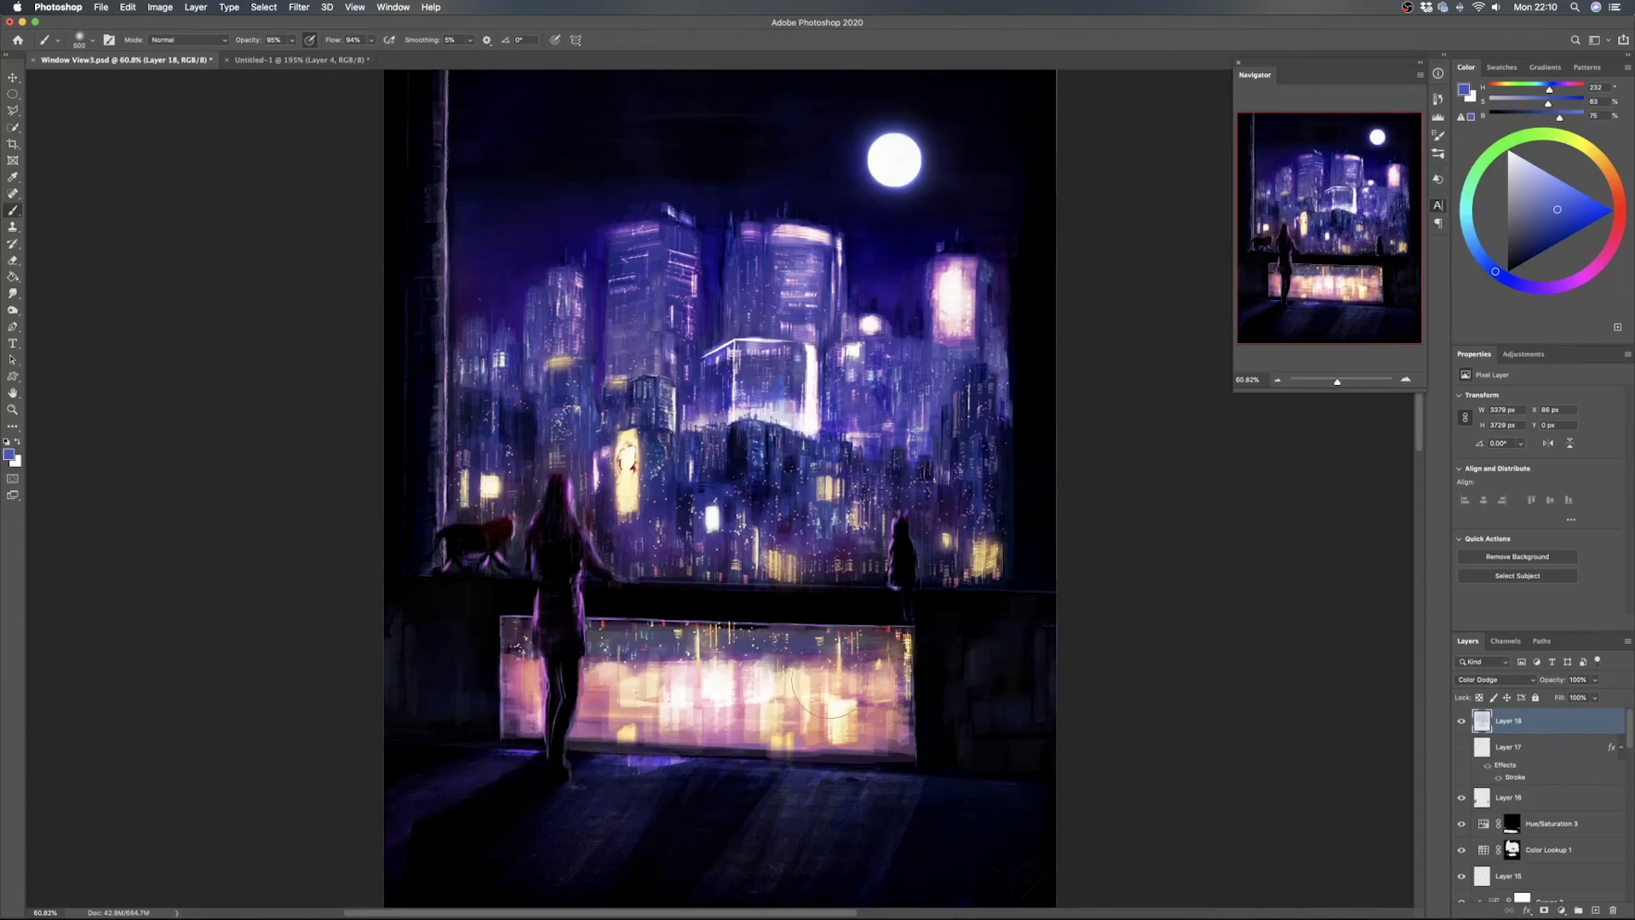
left_click(1462, 722)
left_click(1462, 722)
Try the Divide blend mode on the blue glow layer and compare the painting with and without the layer
left_click(1485, 679)
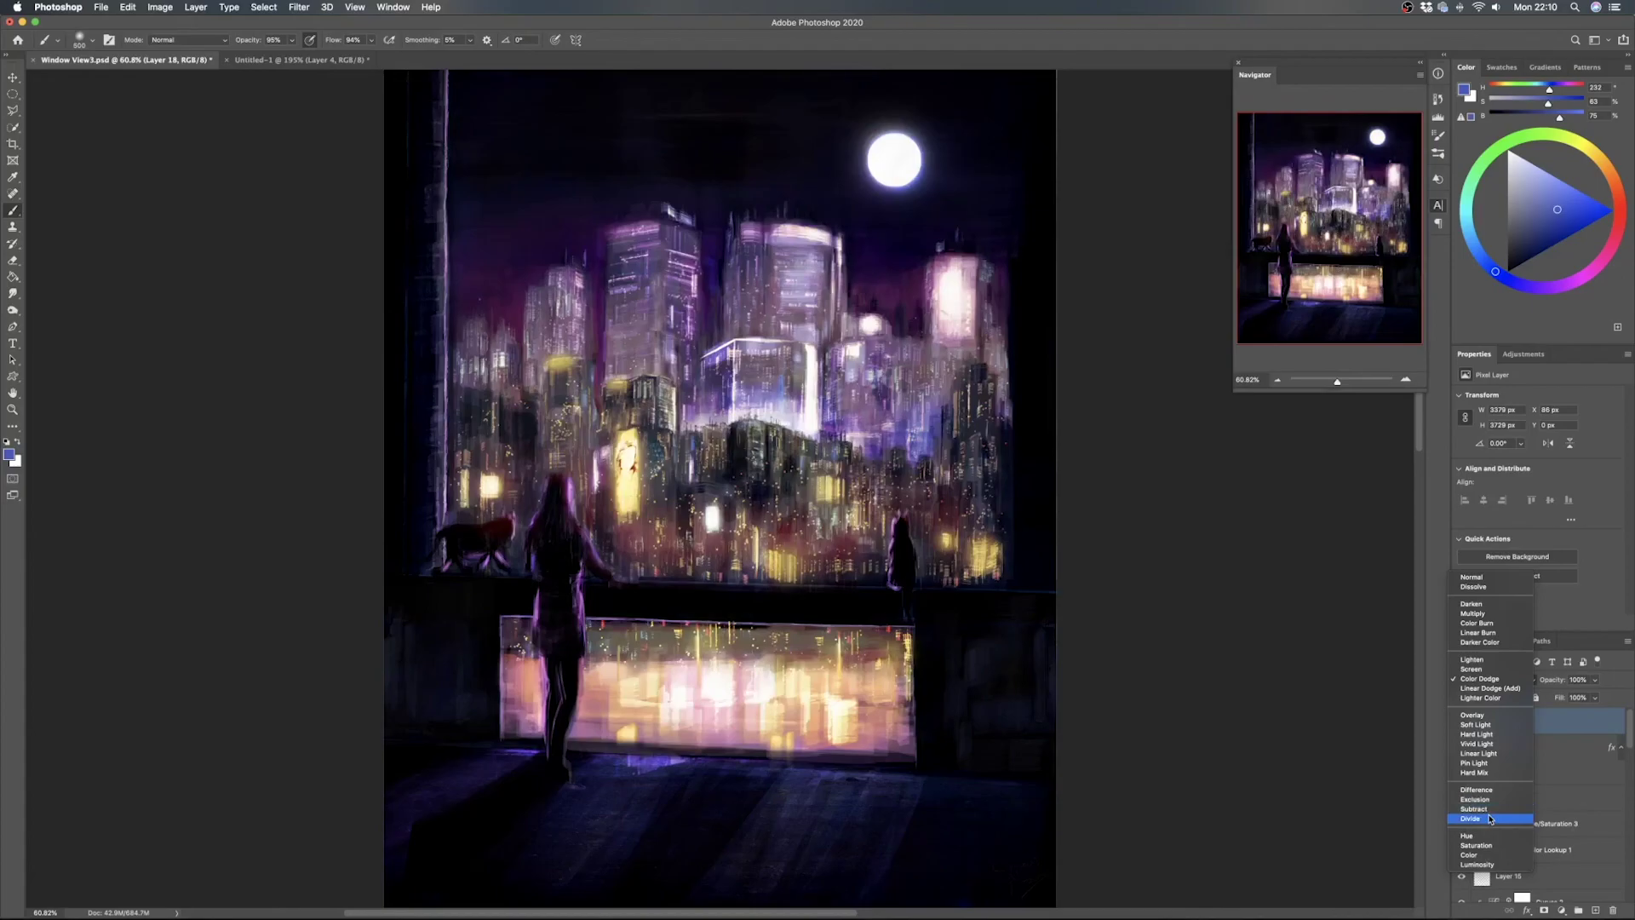
left_click(1489, 819)
left_click(1461, 722)
left_click(1460, 722)
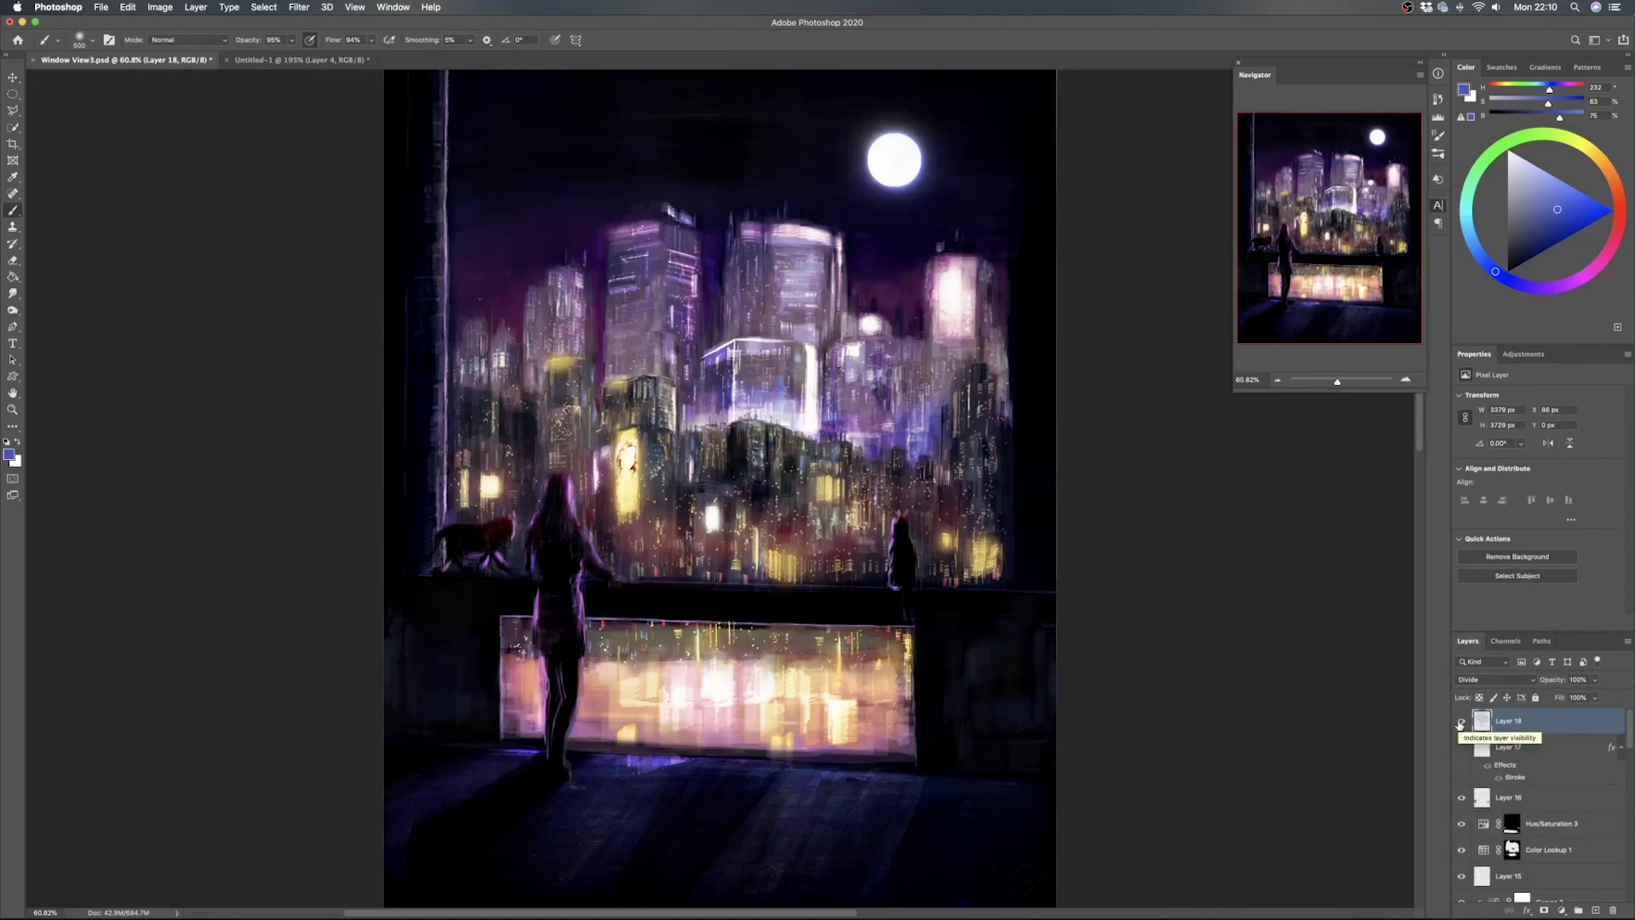
left_click(1460, 722)
left_click(1460, 722)
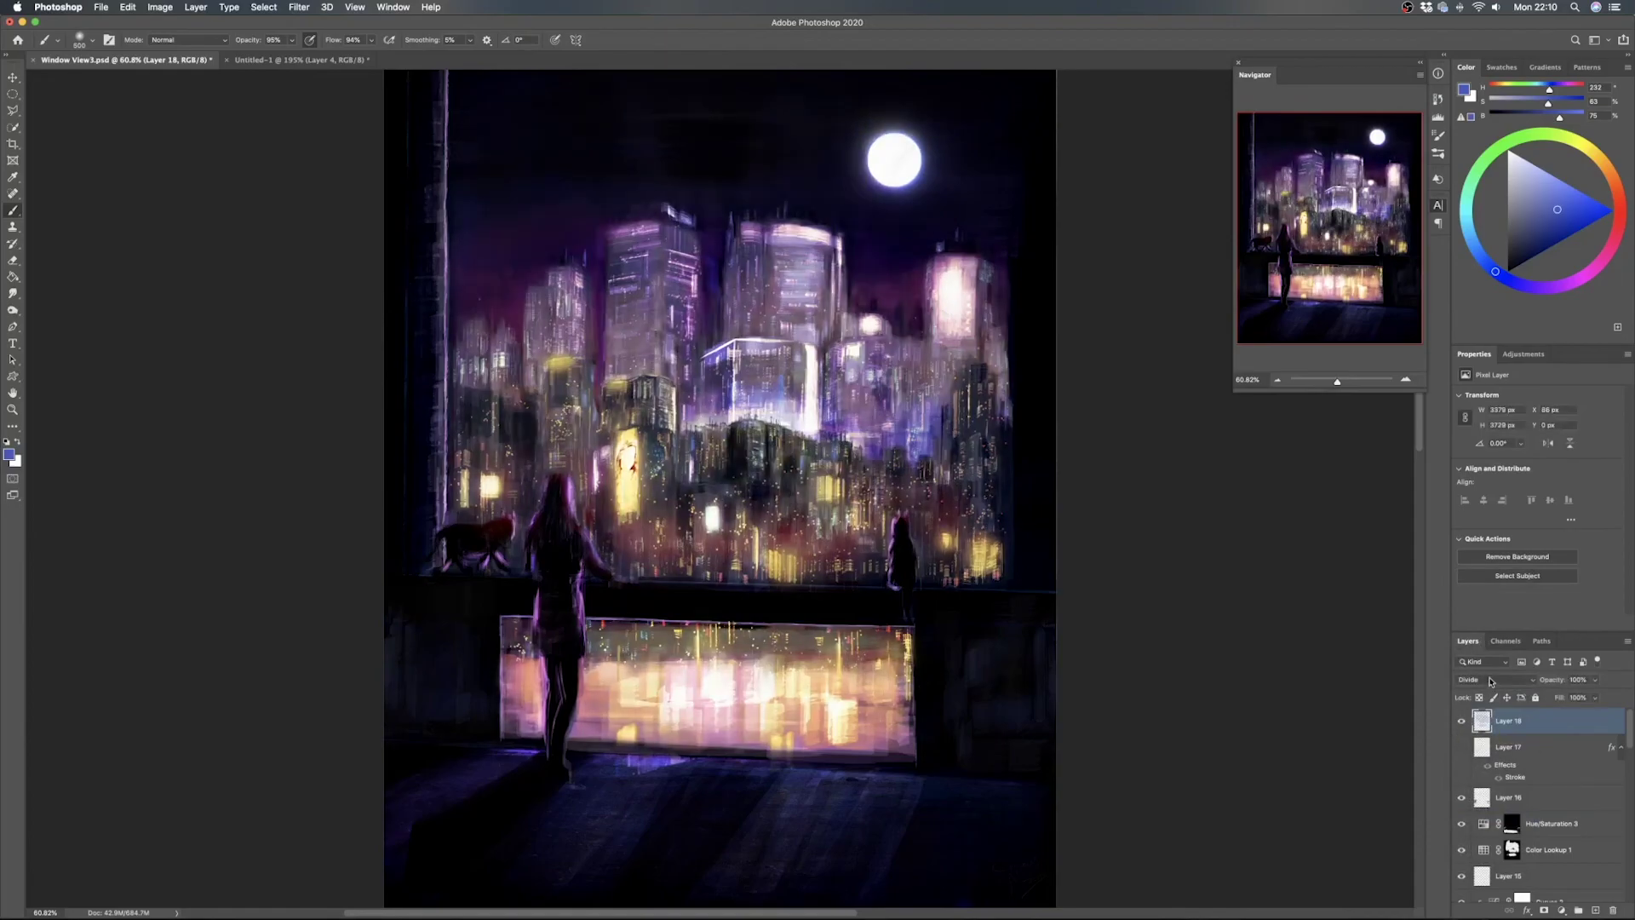
Set the blue glow layer to the Difference blend mode and add a Color Lookup adjustment layer above it
left_click(1488, 680)
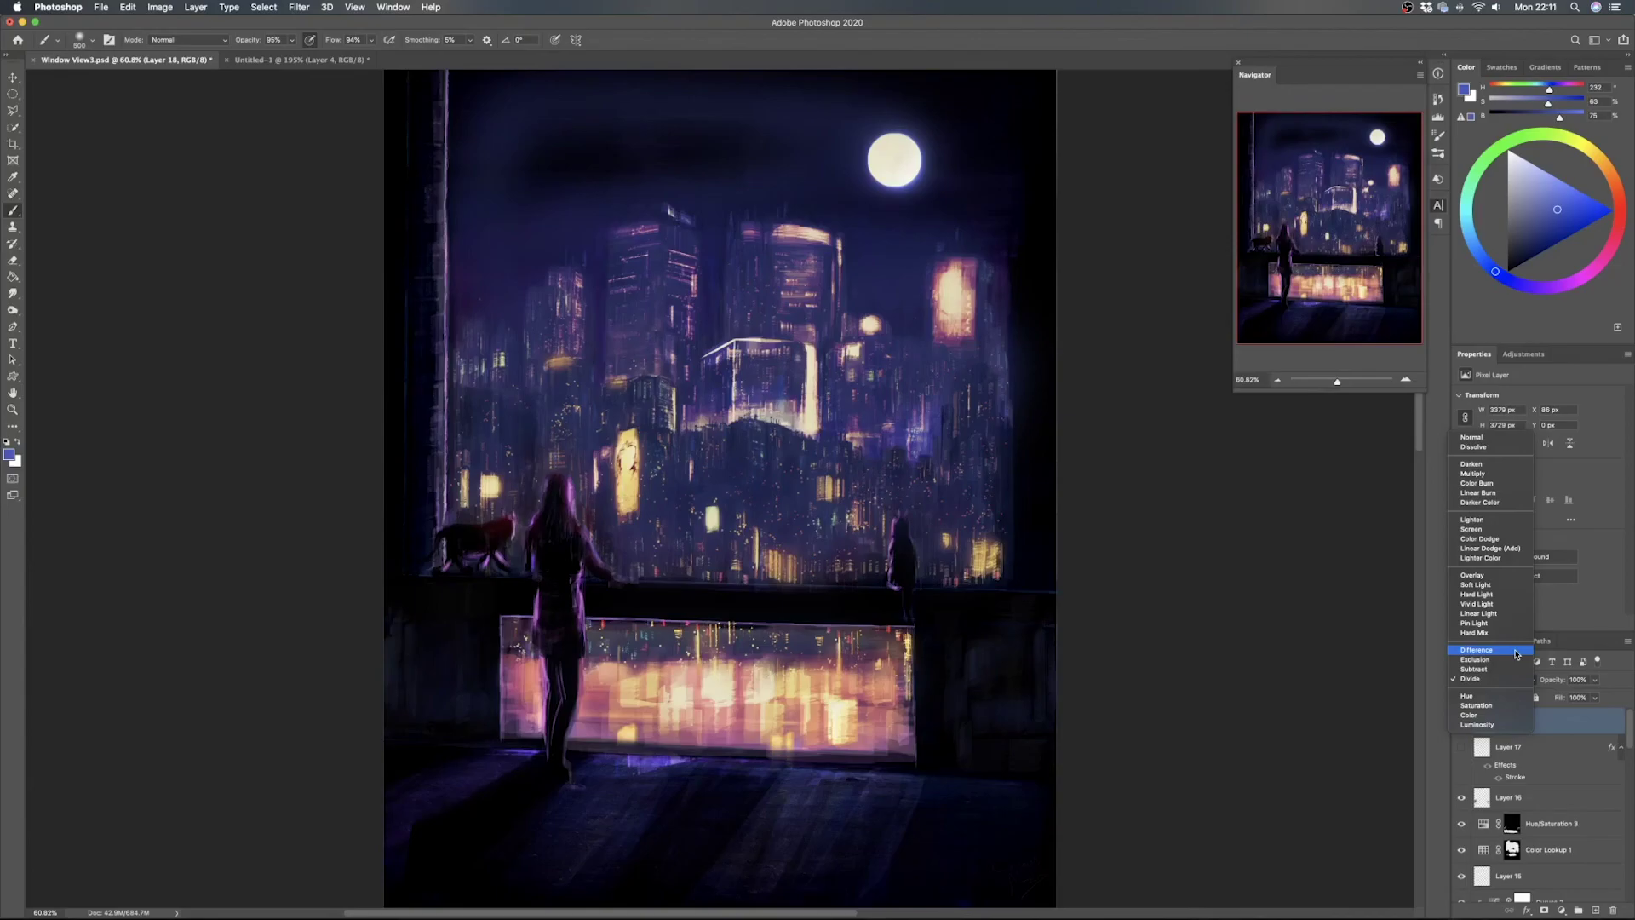
left_click(1515, 654)
left_click(1559, 910)
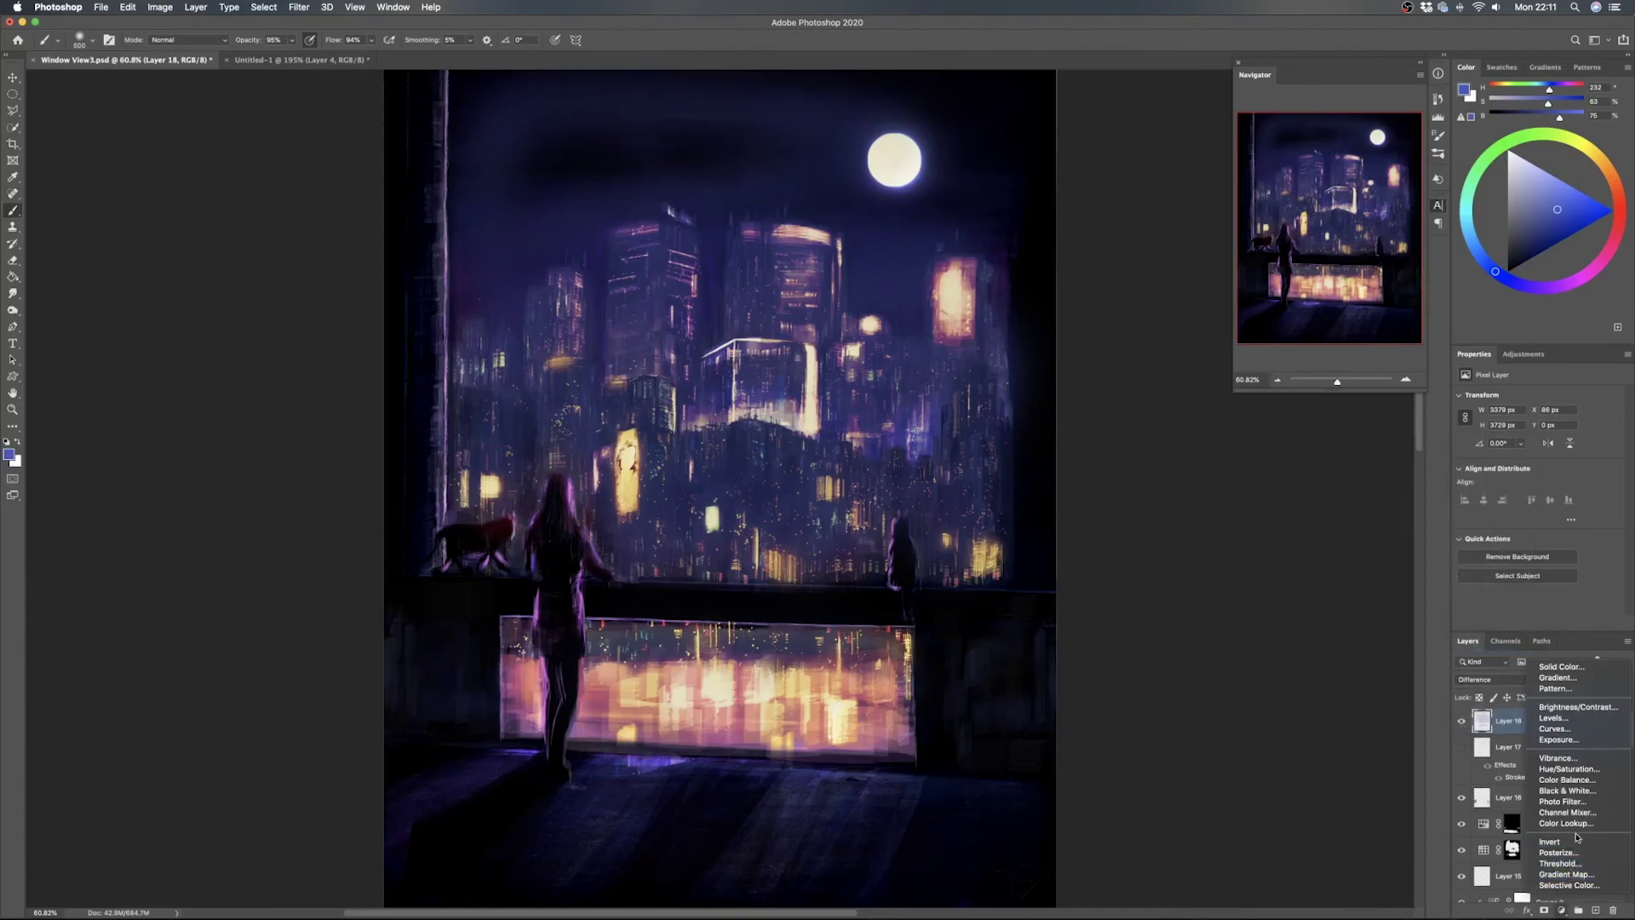
left_click(1578, 824)
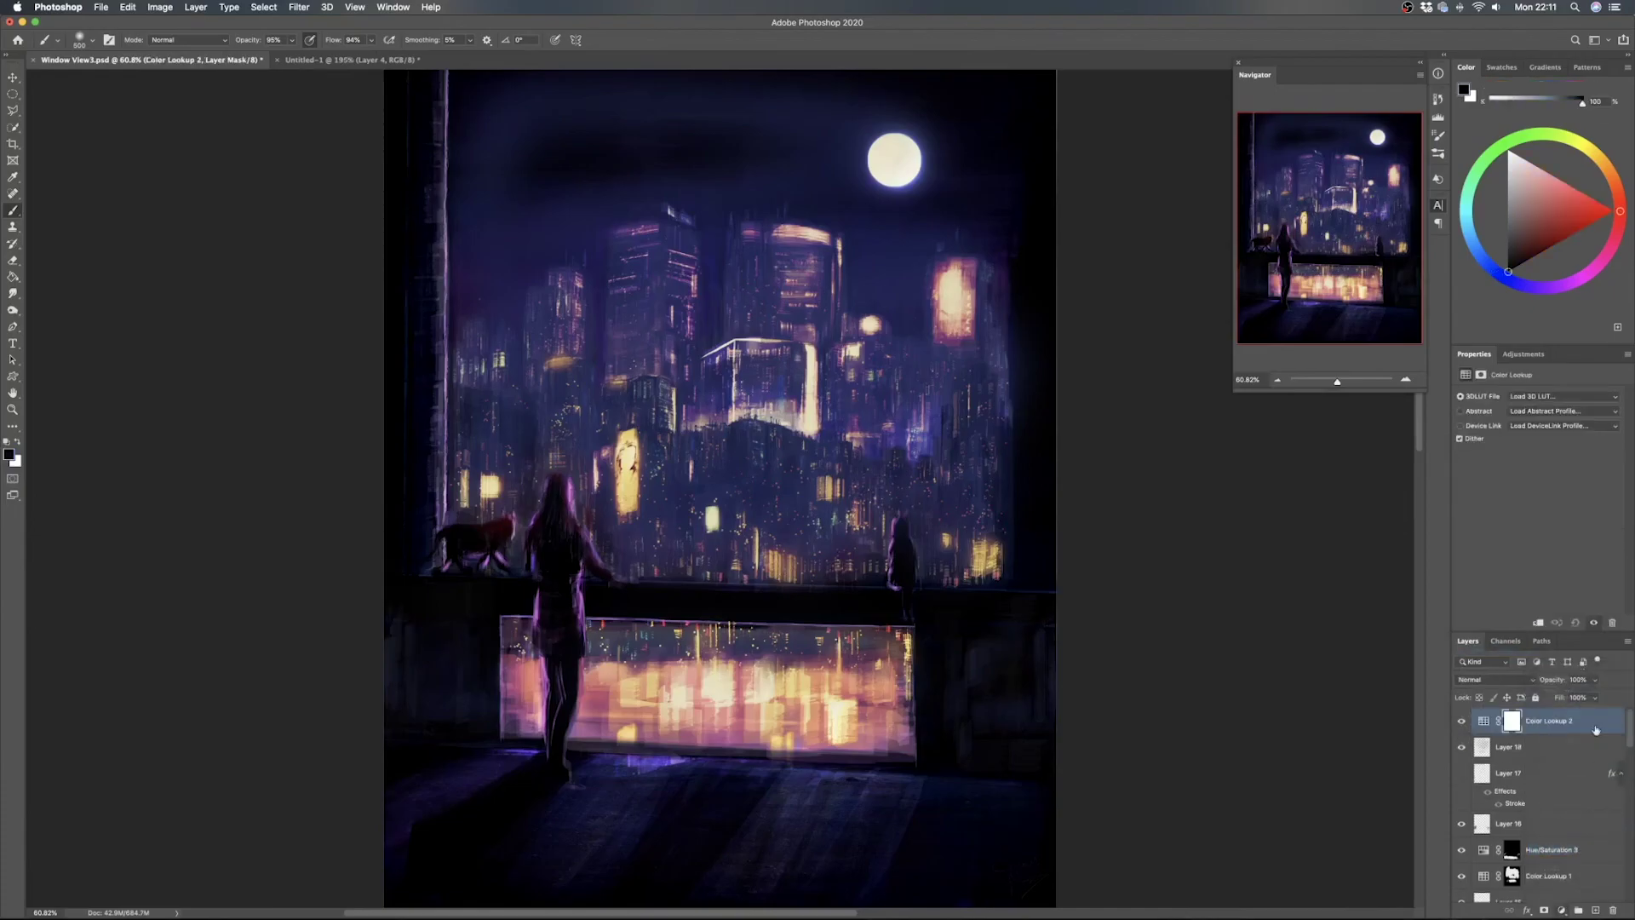
Load the FoggyNight.3DL table into the new Color Lookup adjustment and invert its layer mask
left_click(1536, 396)
left_click(1517, 546)
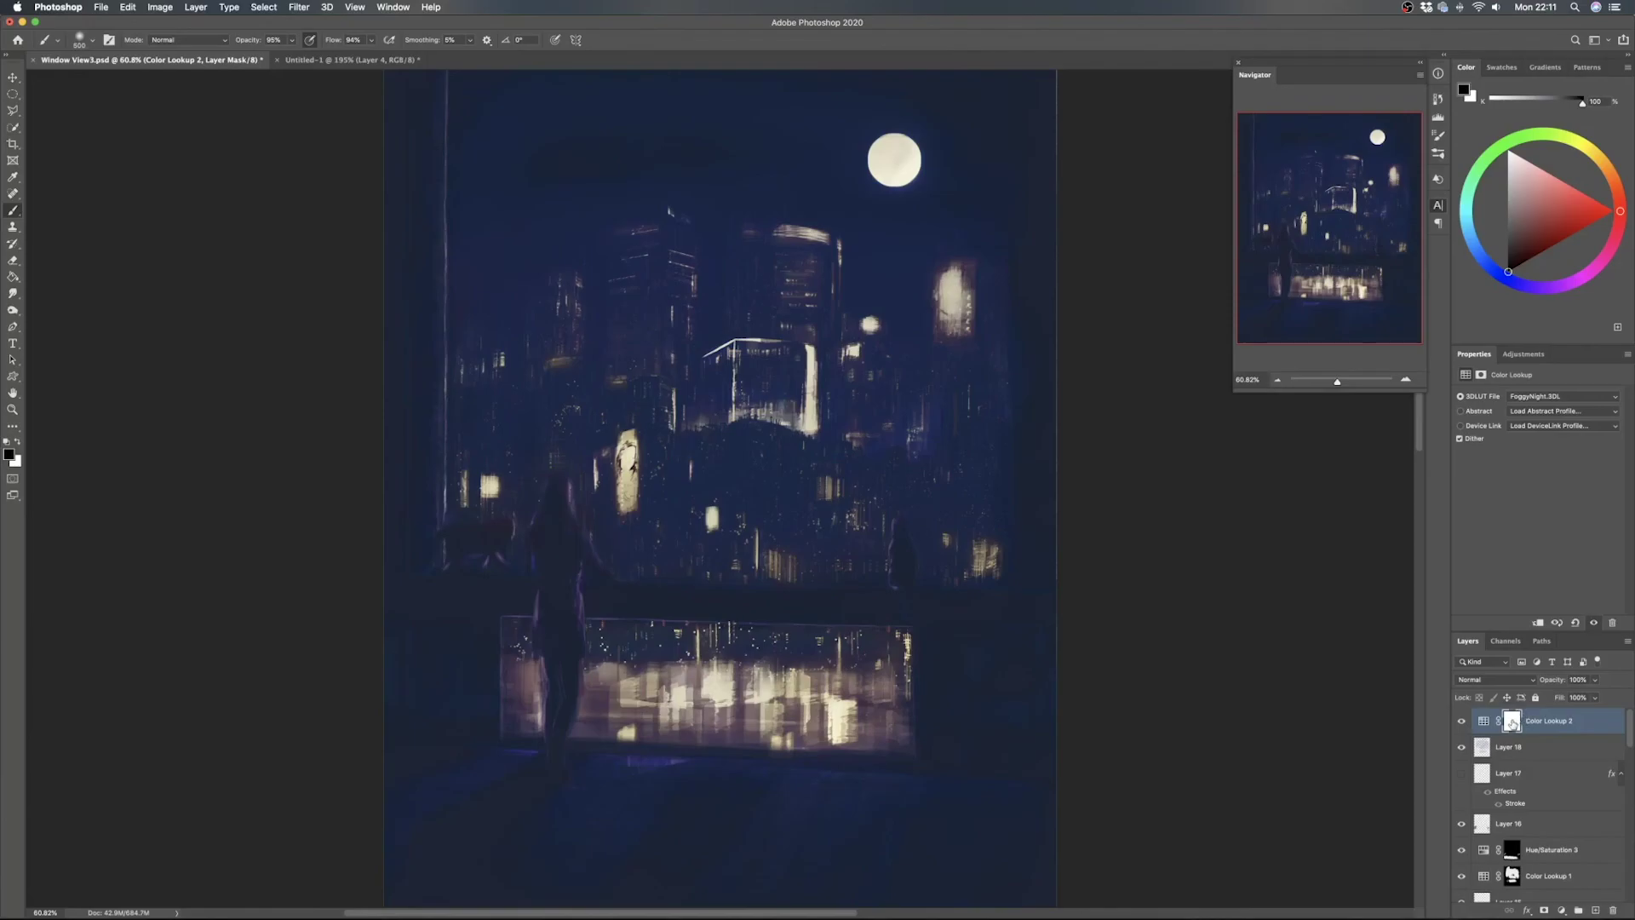
key("super+i")
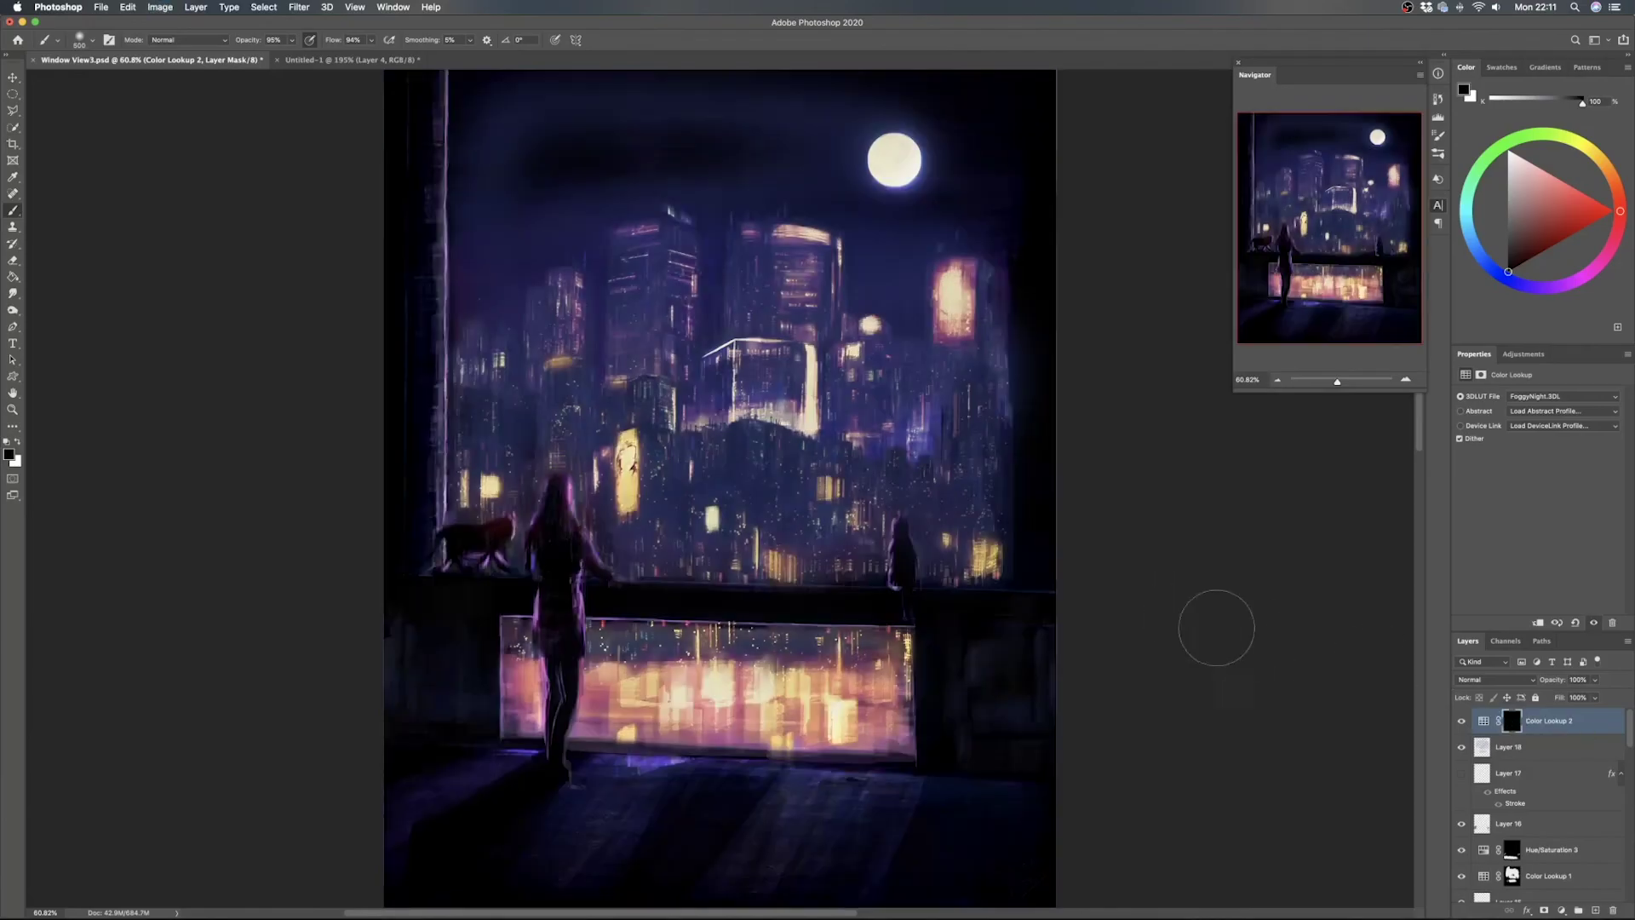
Hide the blue glow layer and paint white on the Color Lookup mask over the city buildings and the lit reflection
left_click(1461, 747)
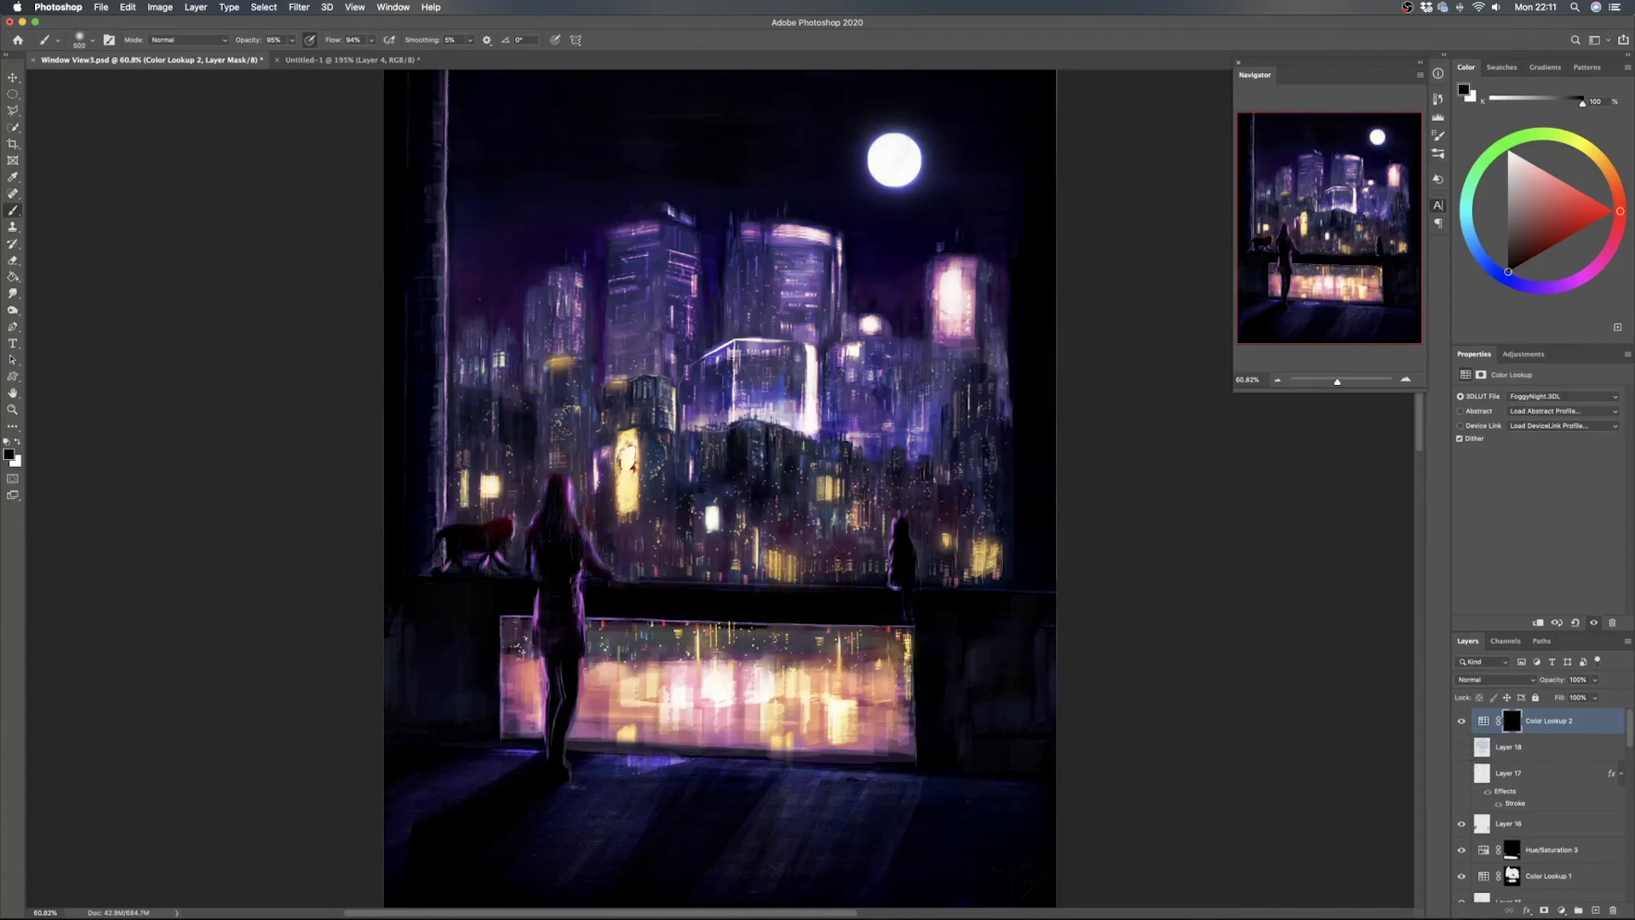
key("x")
mouse_move(733, 315)
left_mouse_down()
mouse_move(767, 409)
mouse_move(843, 430)
left_mouse_up()
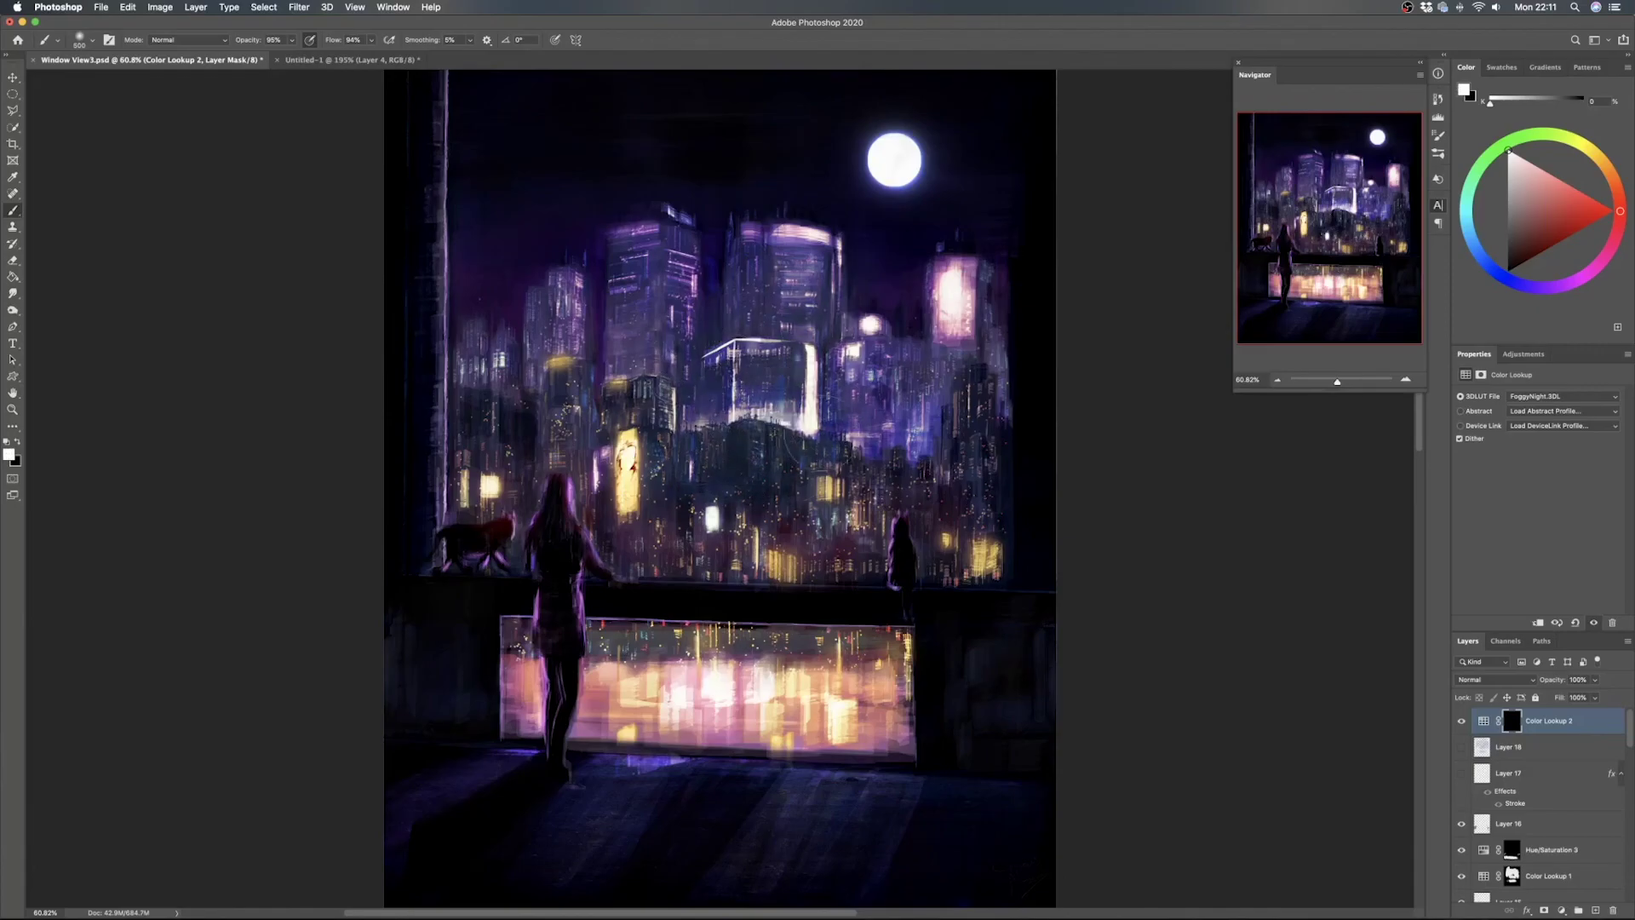
mouse_move(950, 510)
left_mouse_down()
mouse_move(955, 548)
mouse_move(989, 323)
mouse_move(975, 253)
mouse_move(831, 314)
mouse_move(936, 301)
mouse_move(891, 261)
mouse_move(692, 228)
mouse_move(587, 273)
mouse_move(493, 351)
mouse_move(503, 481)
mouse_move(552, 403)
mouse_move(626, 451)
mouse_move(651, 542)
mouse_move(784, 552)
left_mouse_up()
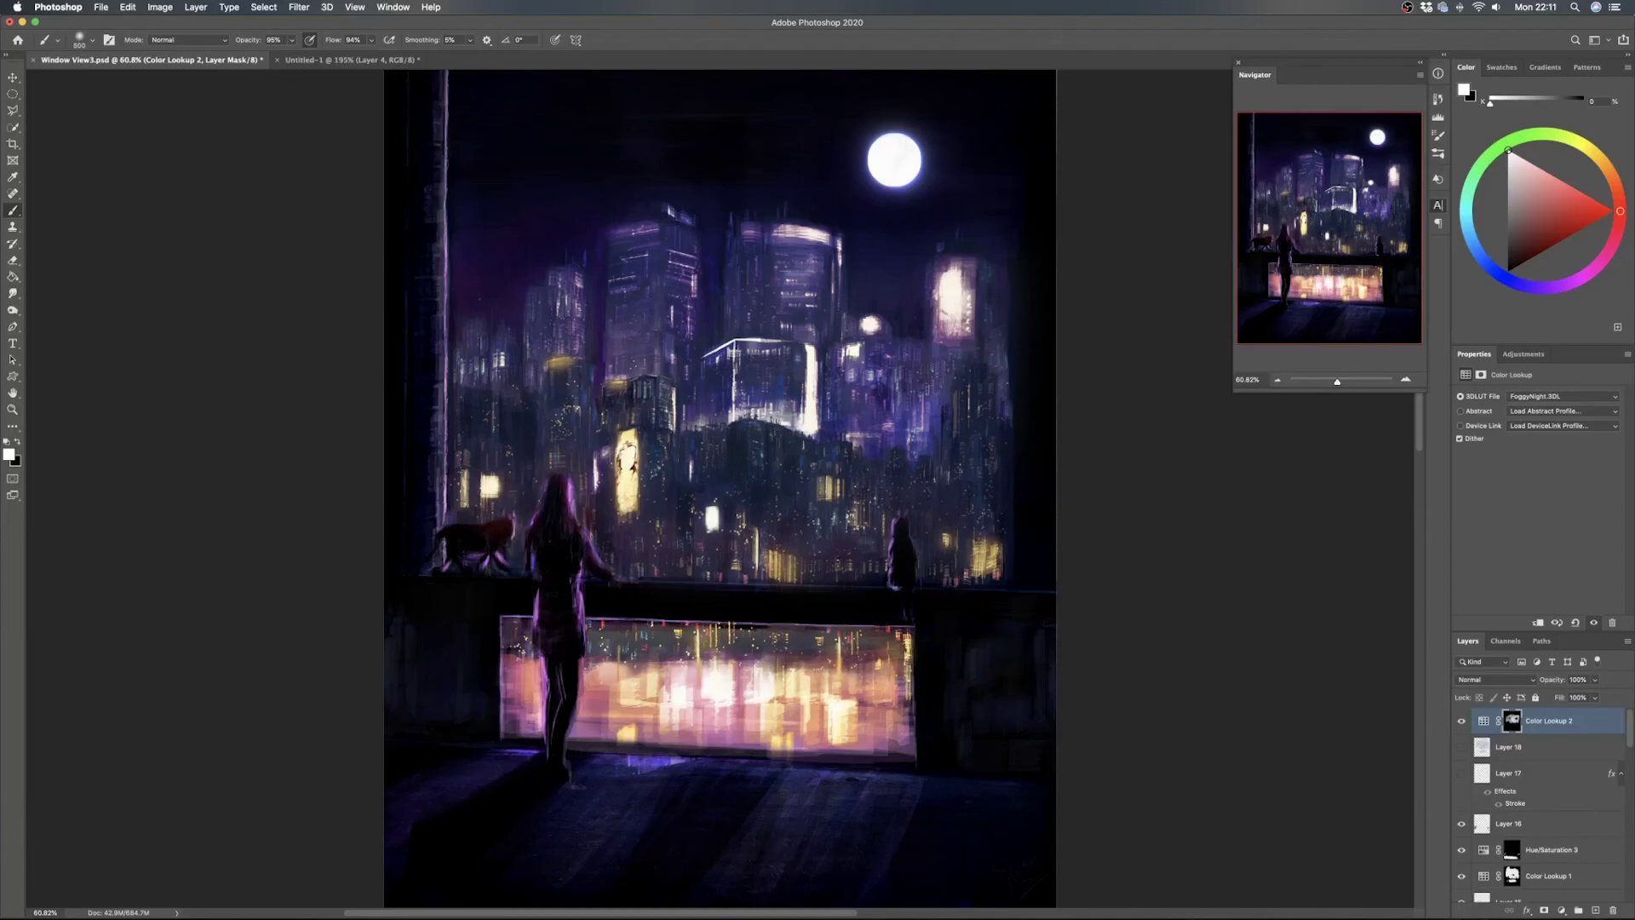
mouse_move(652, 686)
left_mouse_down()
mouse_move(855, 714)
mouse_move(838, 724)
left_mouse_up()
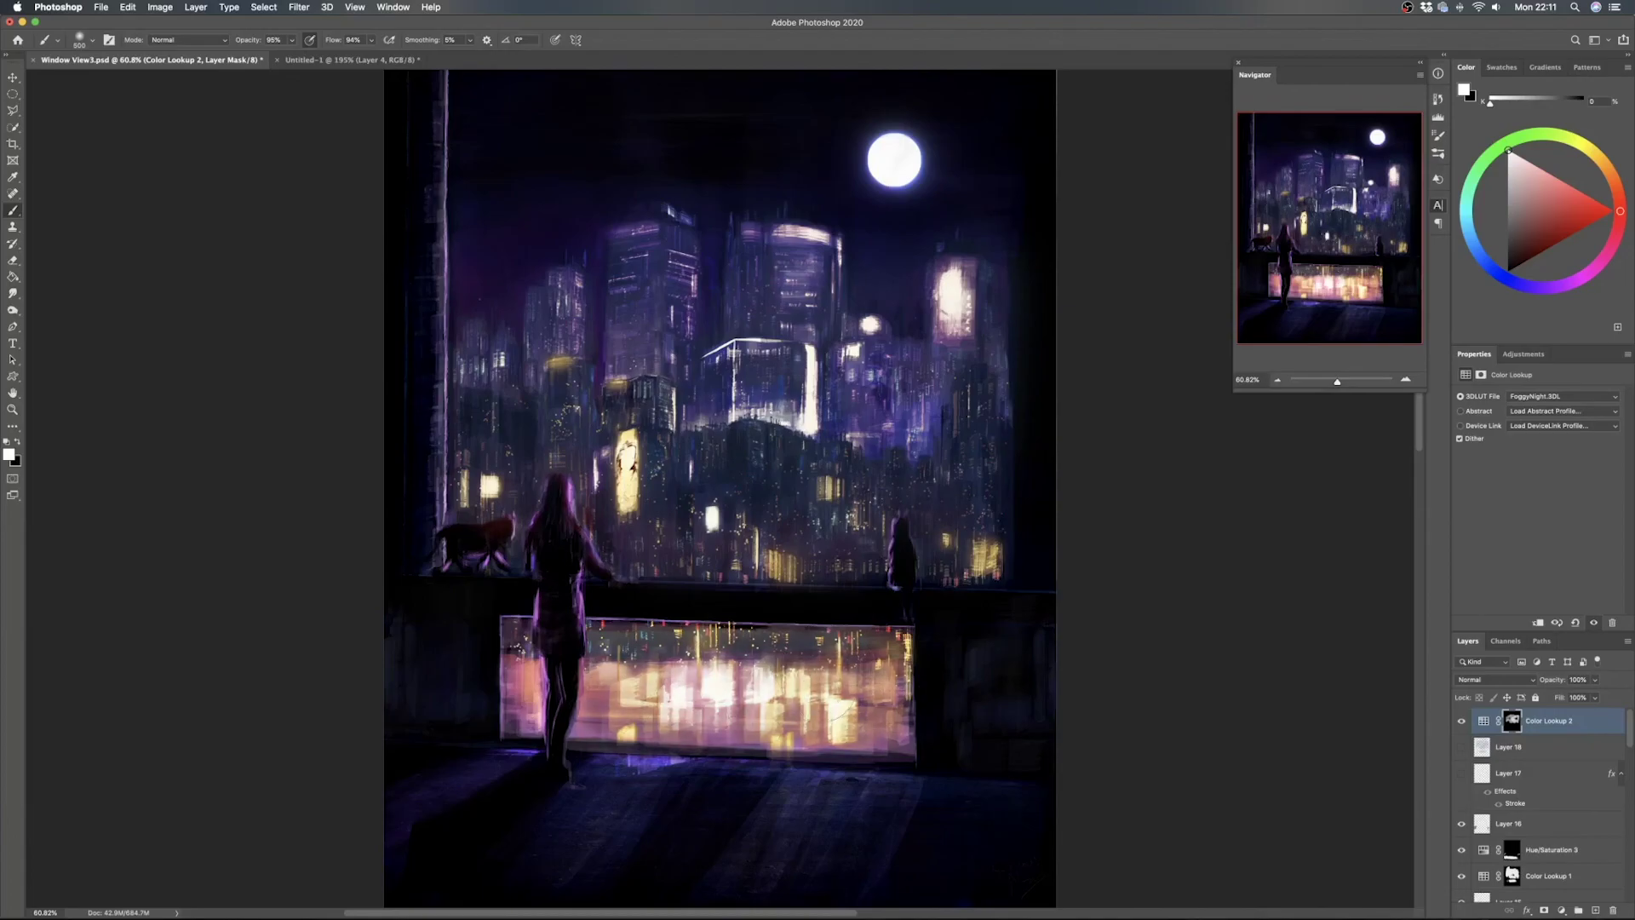
left_click_drag(511, 658, 495, 656)
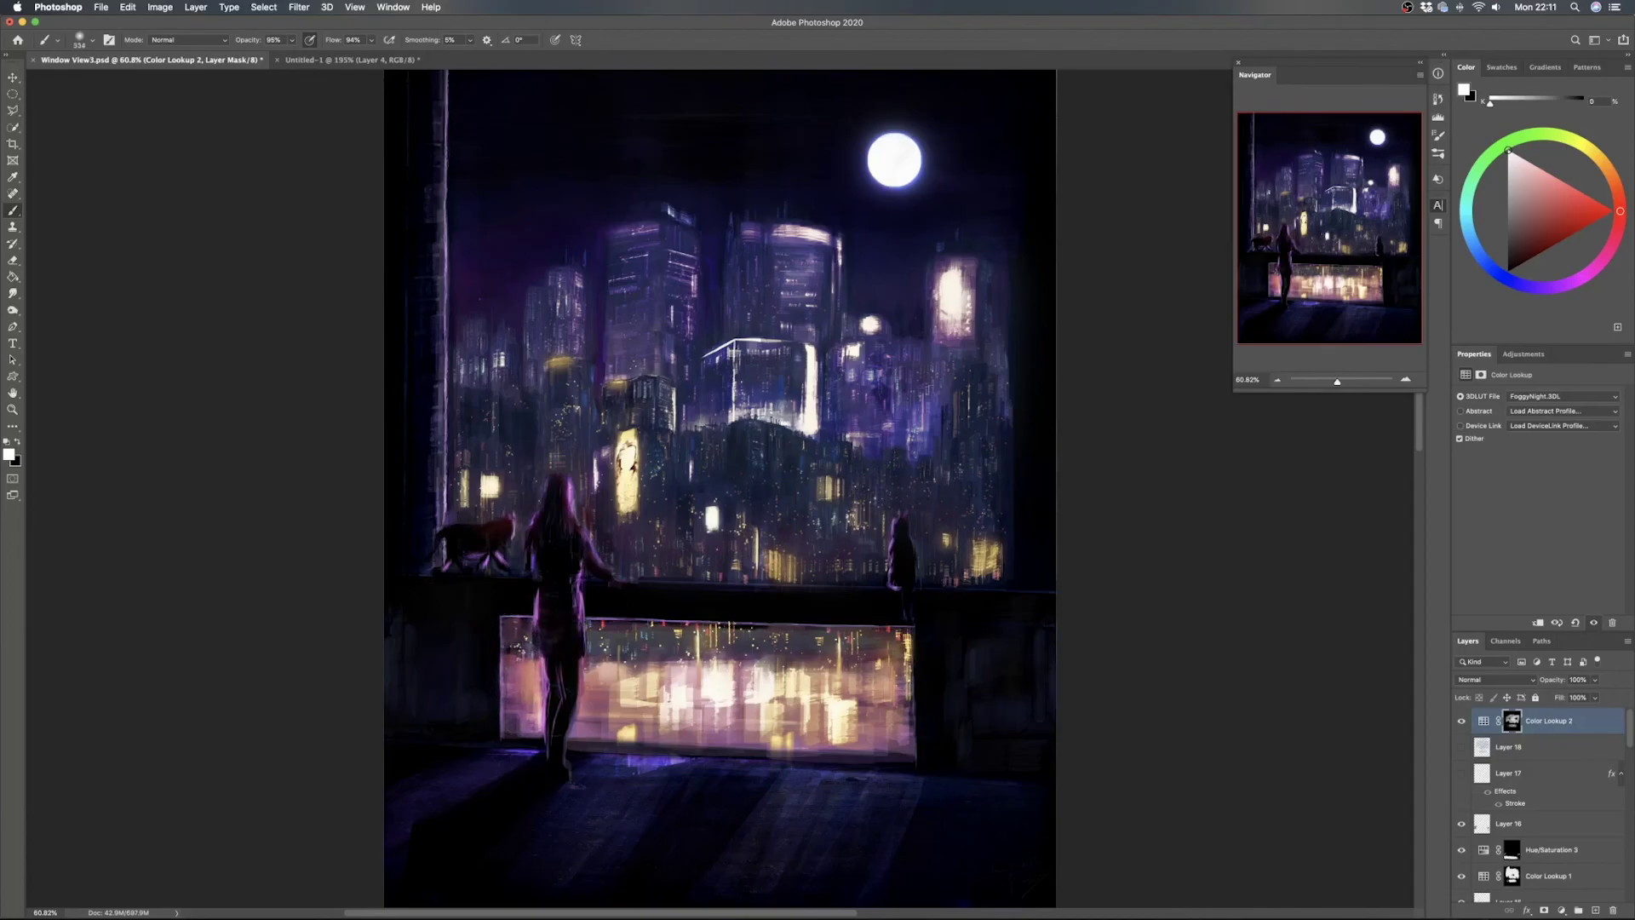
With a 138 px eraser, remove the foggy grade from the mask over the yellow billboard and the lit windows across the city
key("e")
right_click(662, 261)
type("138")
key("Return")
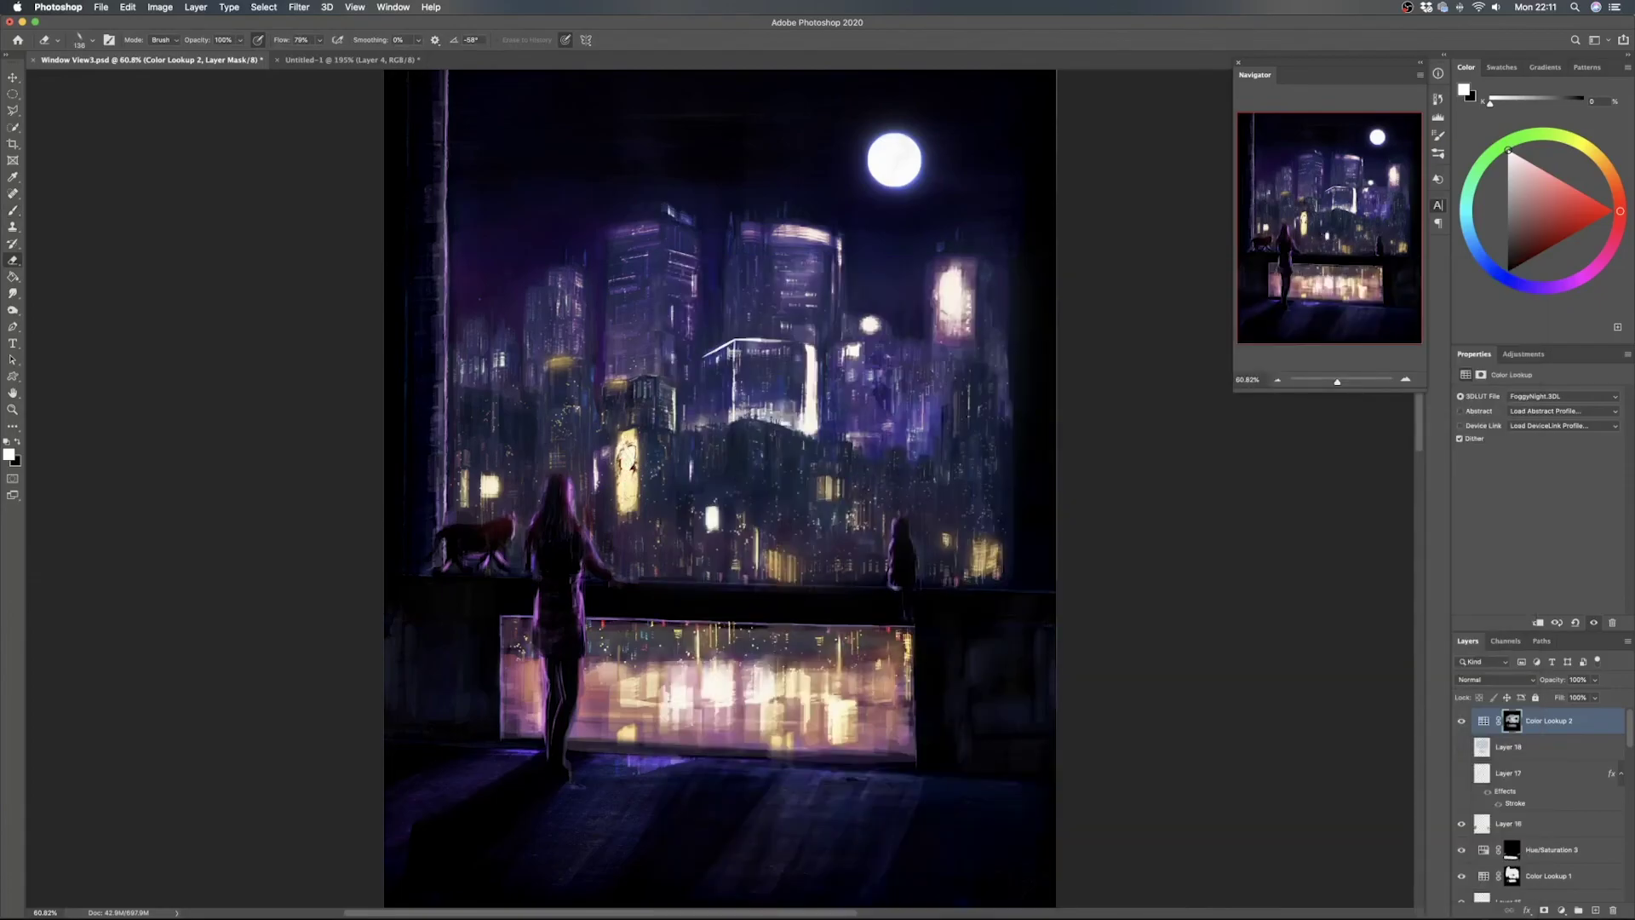
left_click_drag(635, 459, 622, 467)
left_click(562, 360)
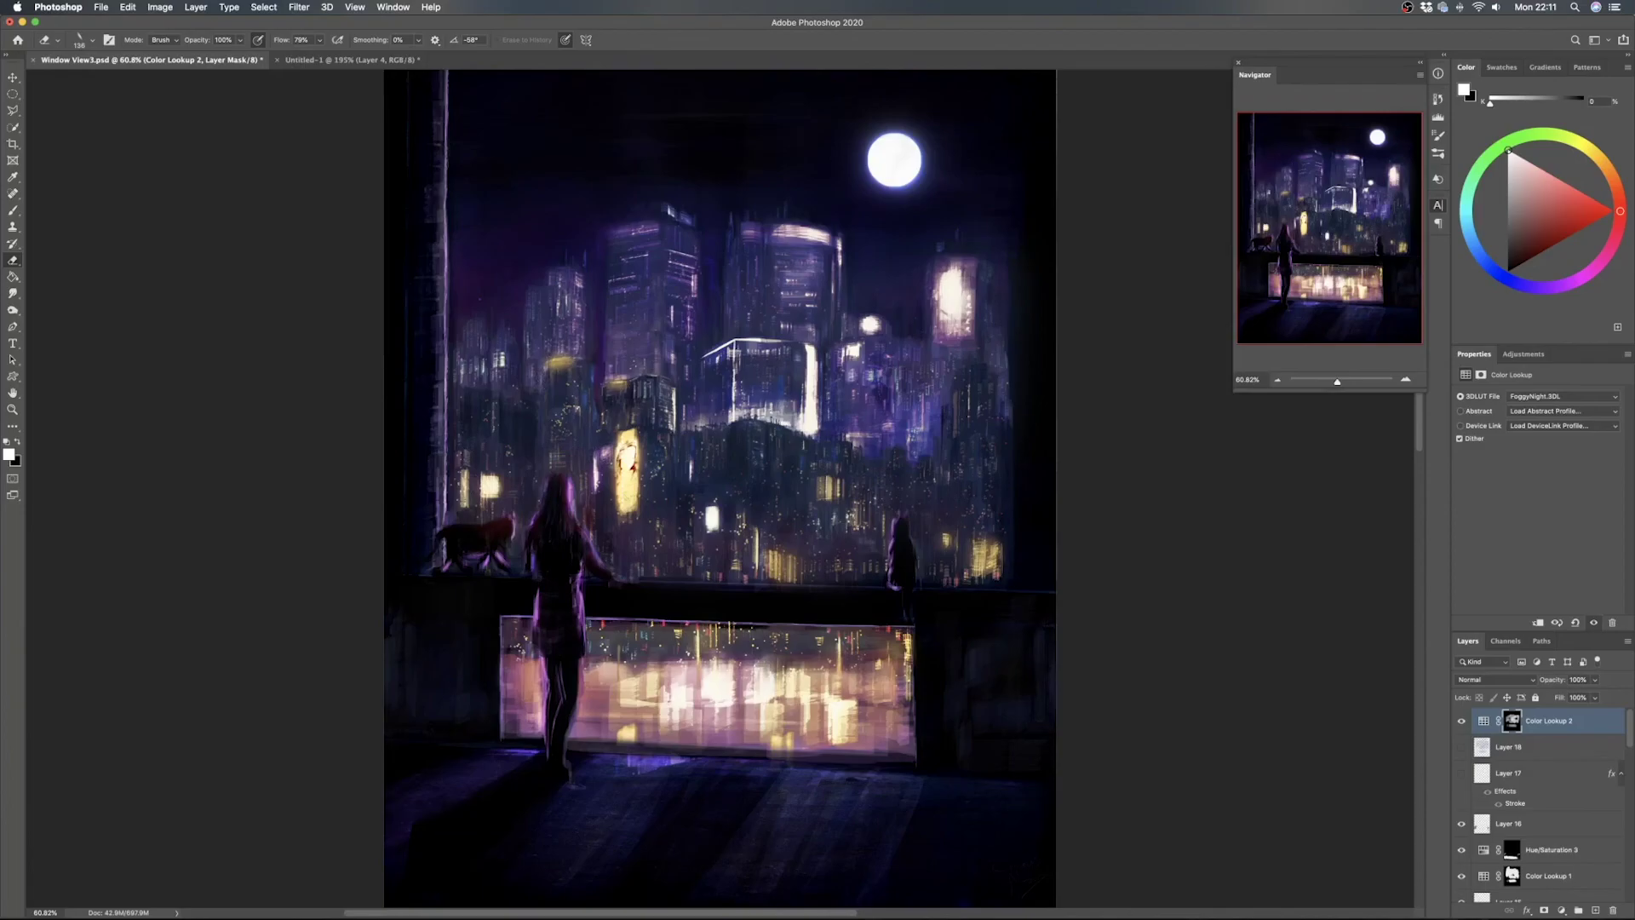
left_click(780, 562)
left_click_drag(823, 488, 855, 499)
left_click(984, 547)
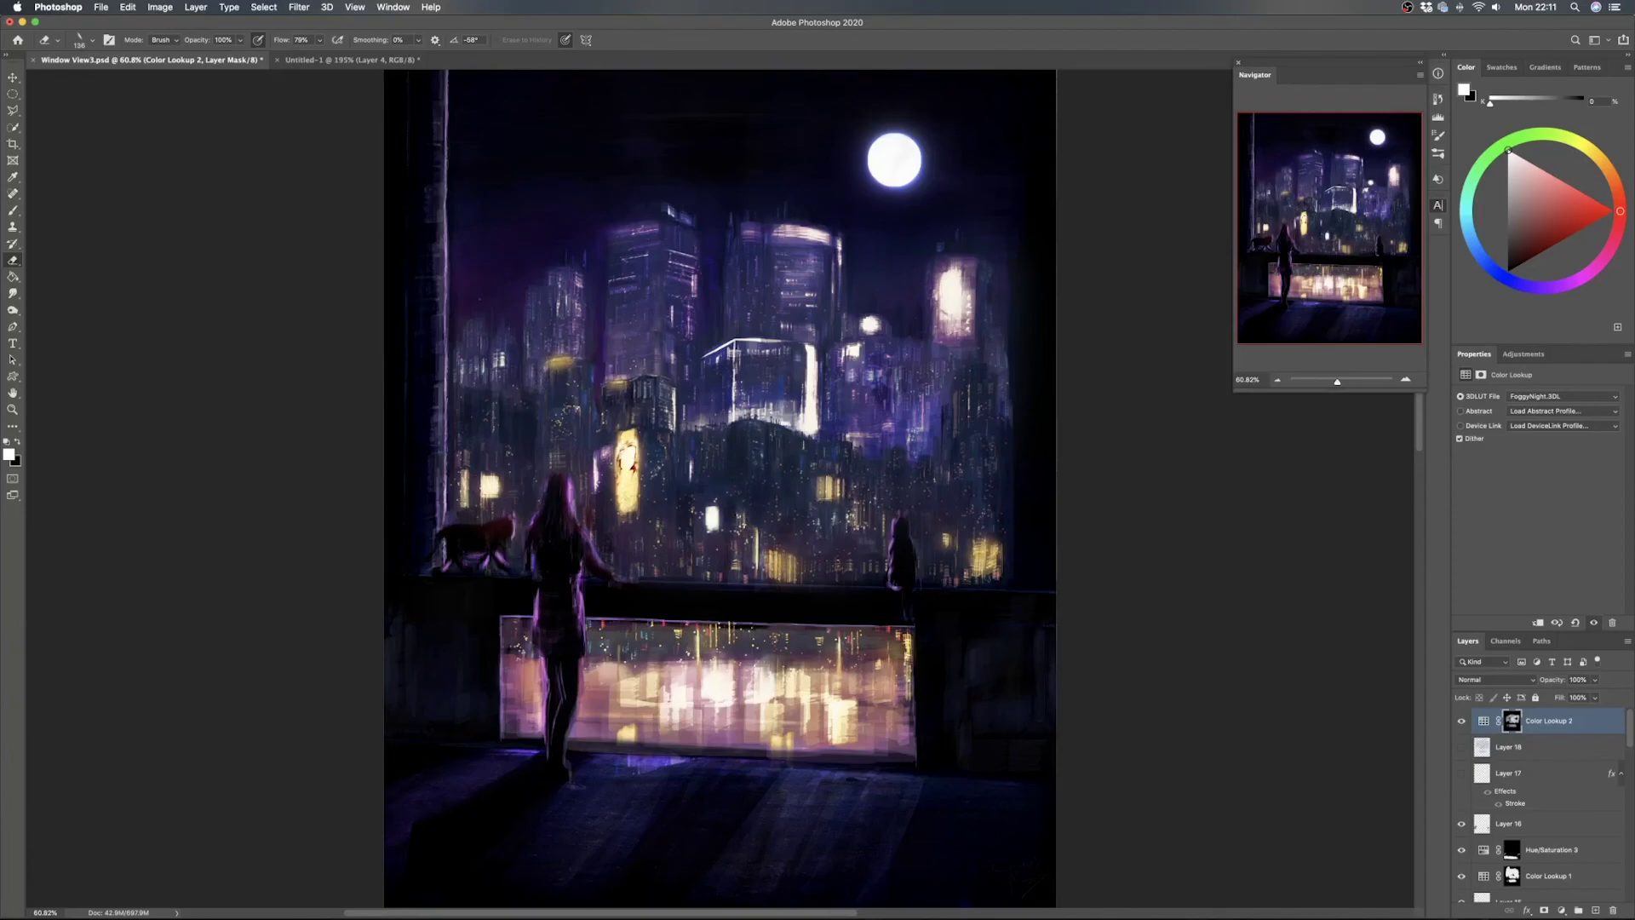
left_click(947, 539)
Erase the foggy grade from the mask over the reflection highlights, the pink tower sign, the small round light and the left towers
left_click_drag(703, 675, 722, 675)
left_click(722, 682)
left_click(770, 686)
left_click(850, 722)
left_click_drag(951, 274, 953, 321)
left_click(868, 332)
left_click(849, 350)
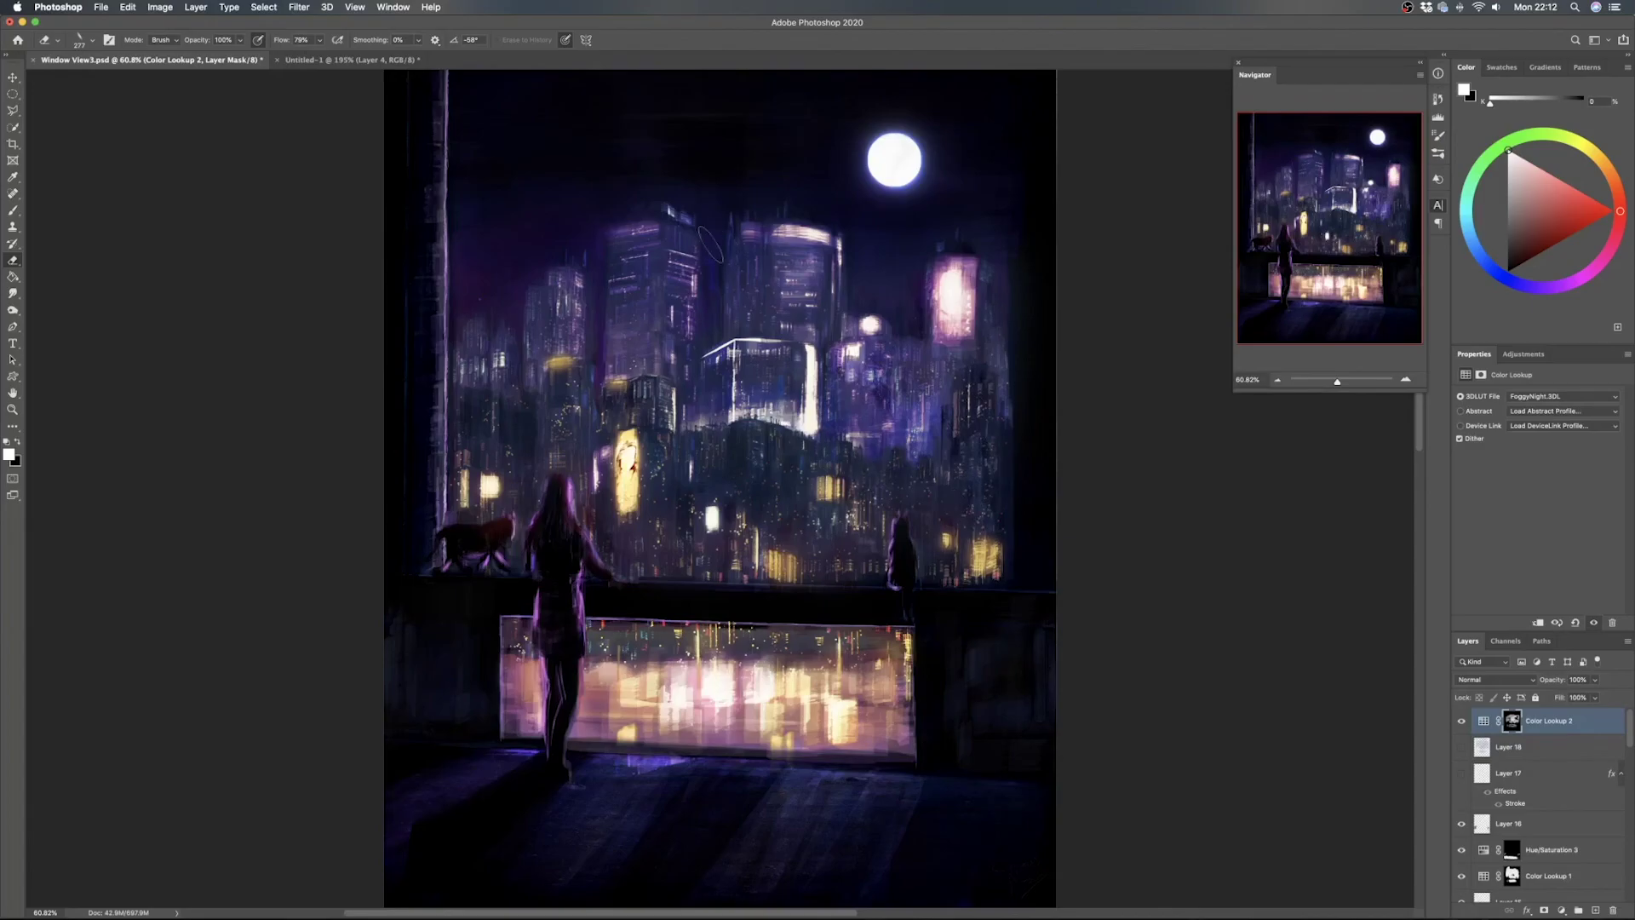
left_click_drag(671, 281, 663, 339)
left_click_drag(566, 300, 562, 340)
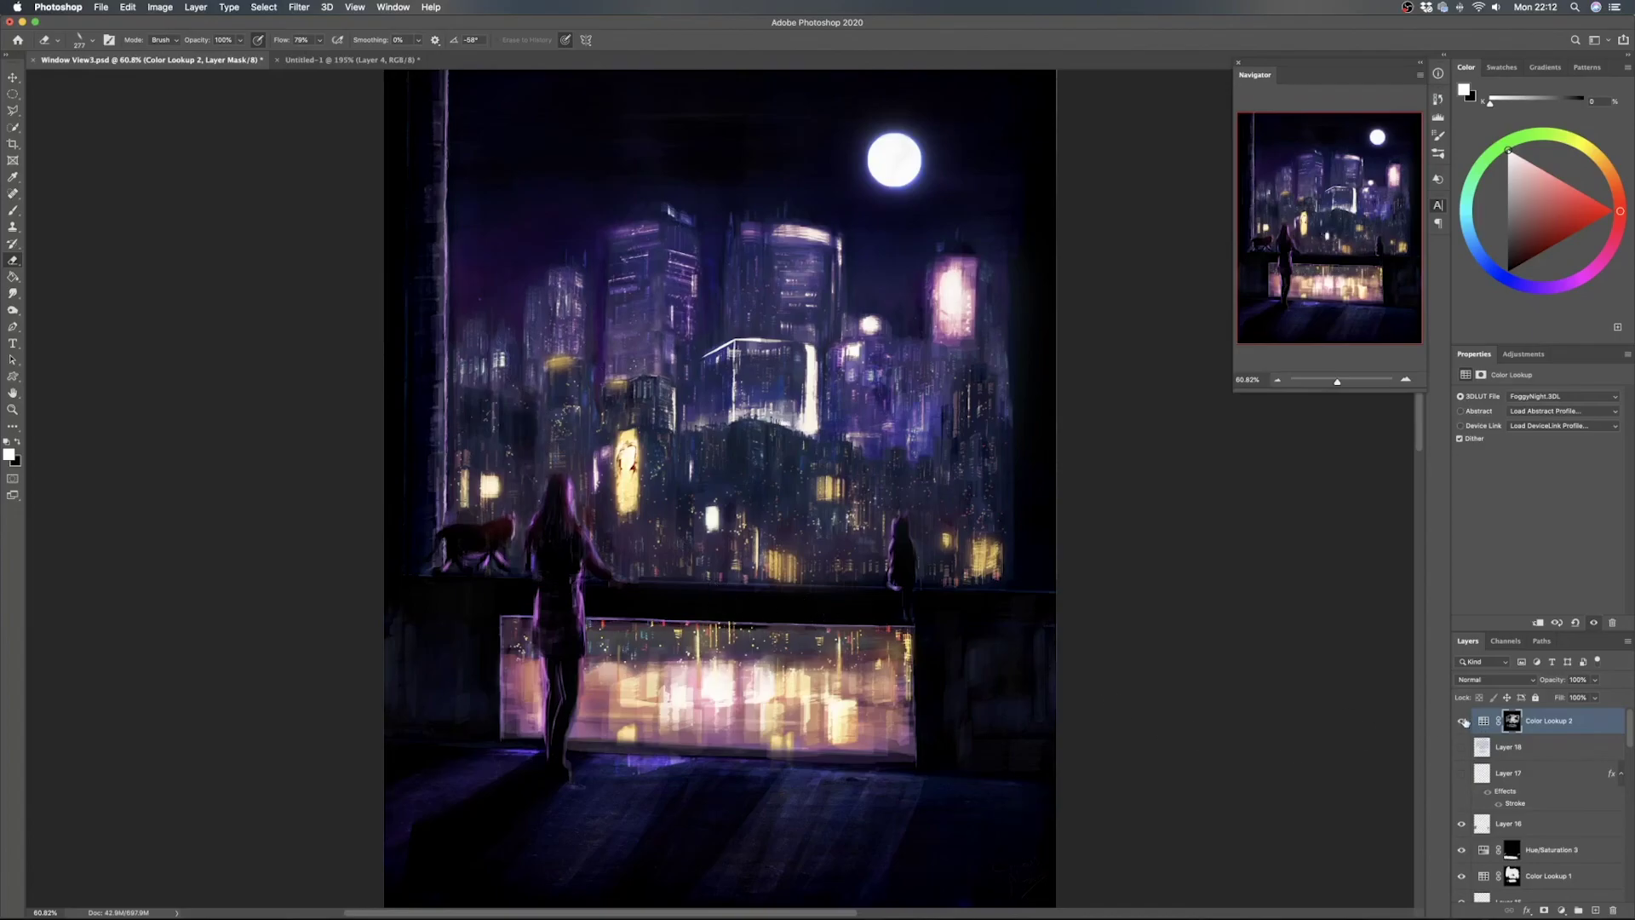
Compare the painting with and without the FoggyNight Color Lookup adjustment
left_click(1462, 721)
left_click(1462, 721)
left_click(1462, 721)
left_click(1462, 721)
left_click(1462, 721)
left_click(1462, 721)
mouse_move(1565, 684)
left_mouse_down()
mouse_move(1273, 683)
mouse_move(1577, 682)
left_mouse_up()
Make the blue glow on Layer 18 visible and select that layer
left_click(1463, 748)
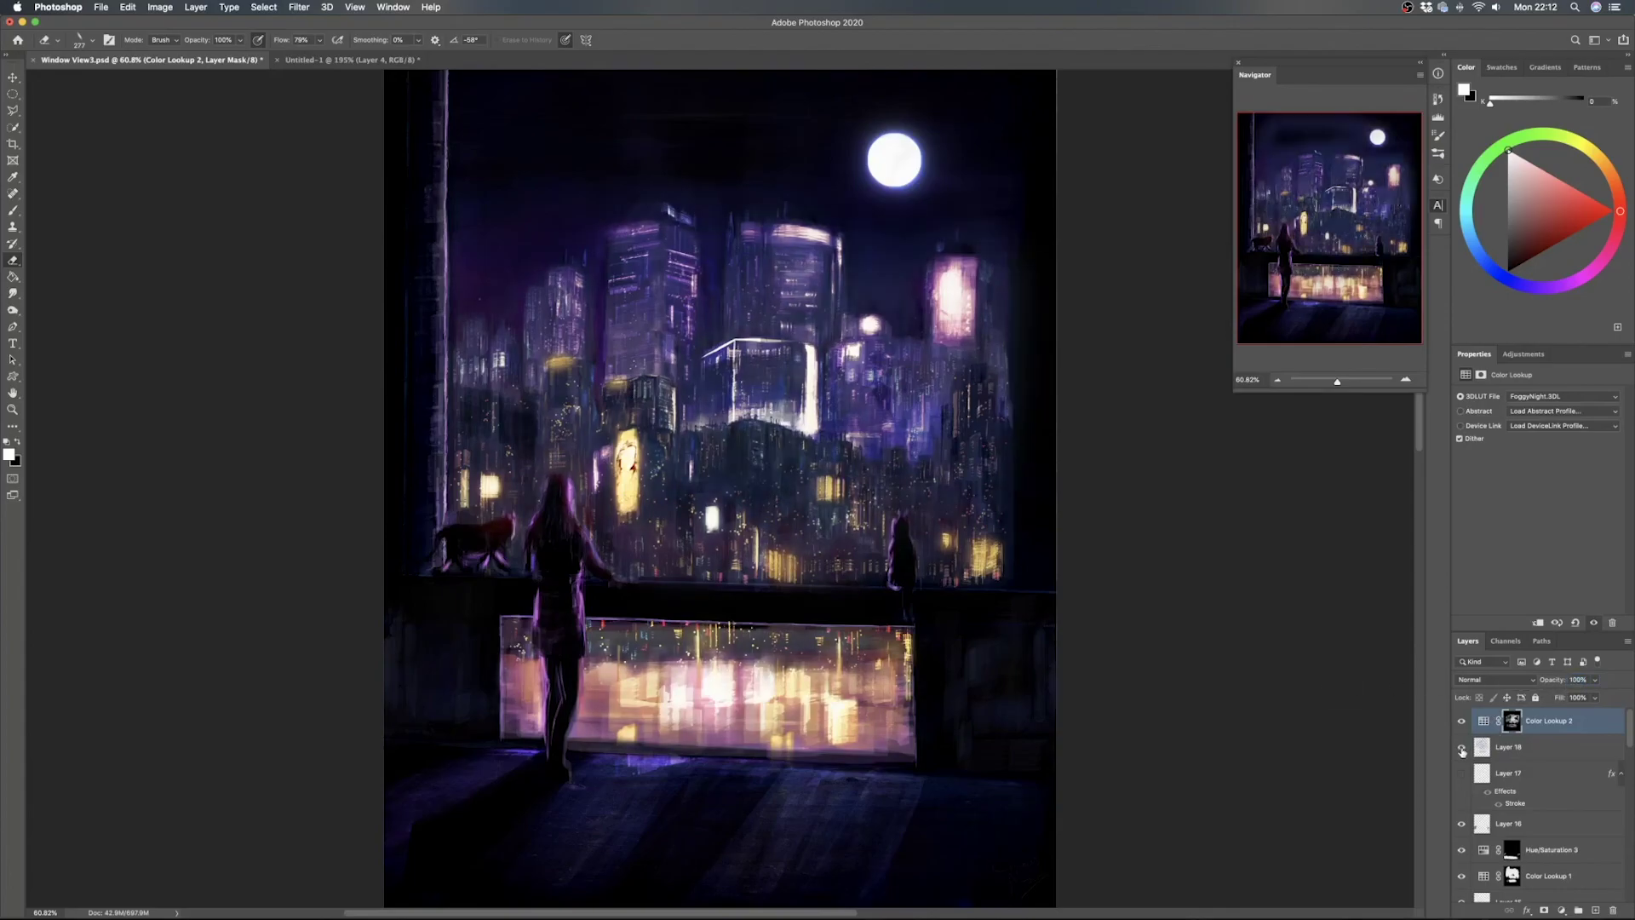
left_click(1558, 749)
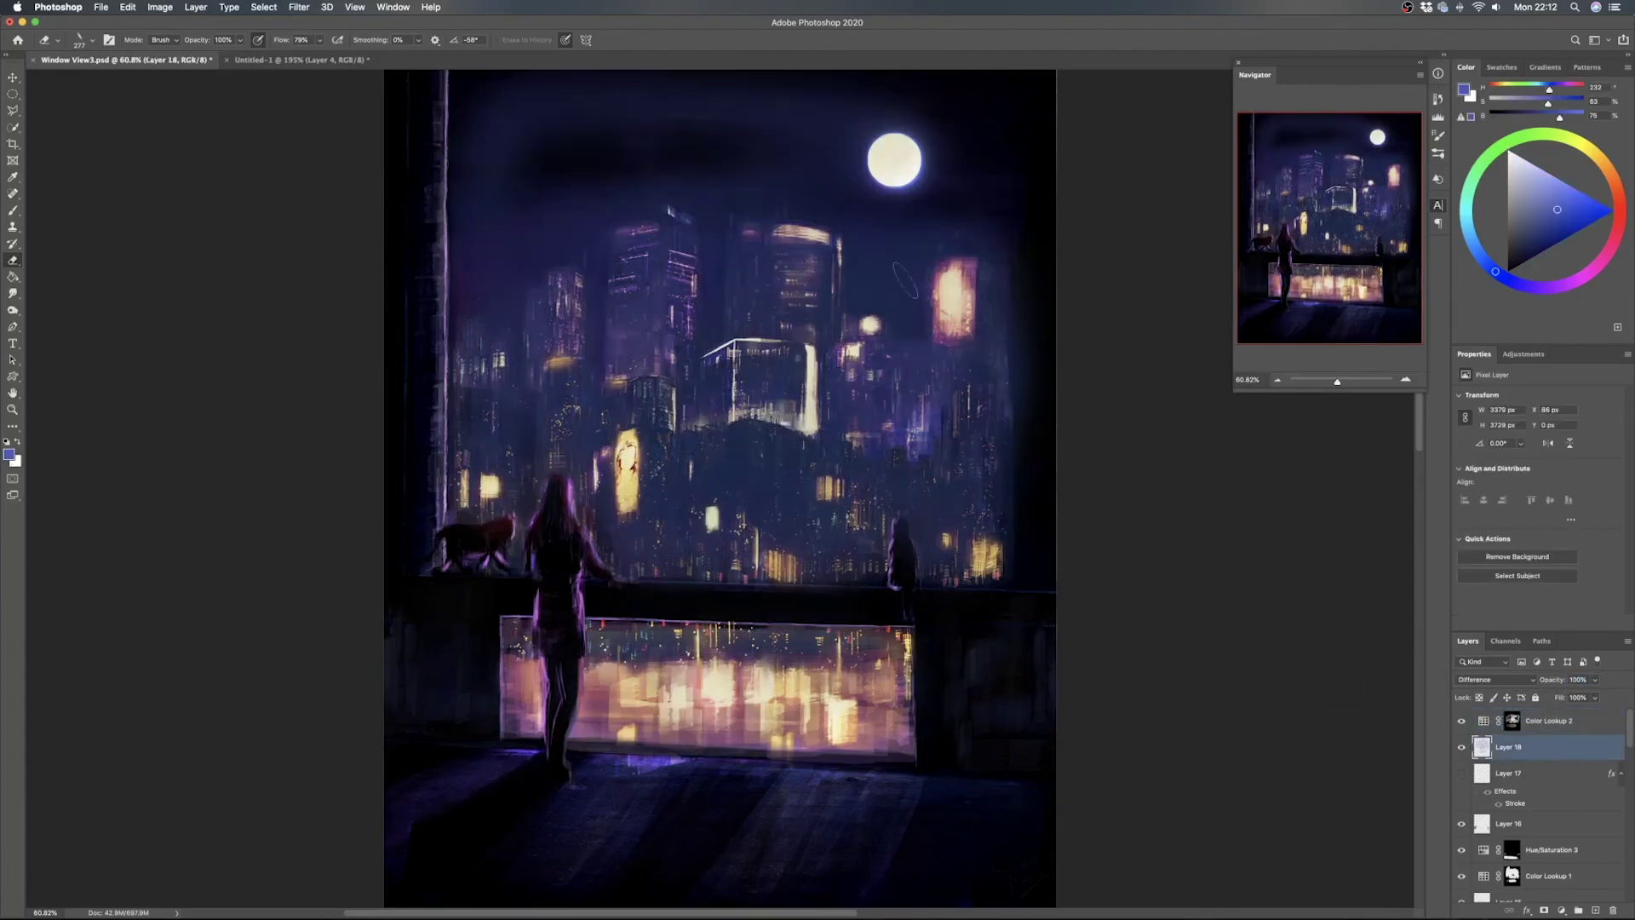
Try erasing the blue glow directly from Layer 18 over the sky and towers, and restore the history state before the erasing
left_click_drag(603, 215, 663, 215)
mouse_move(609, 145)
left_mouse_down()
mouse_move(809, 132)
mouse_move(511, 149)
left_mouse_up()
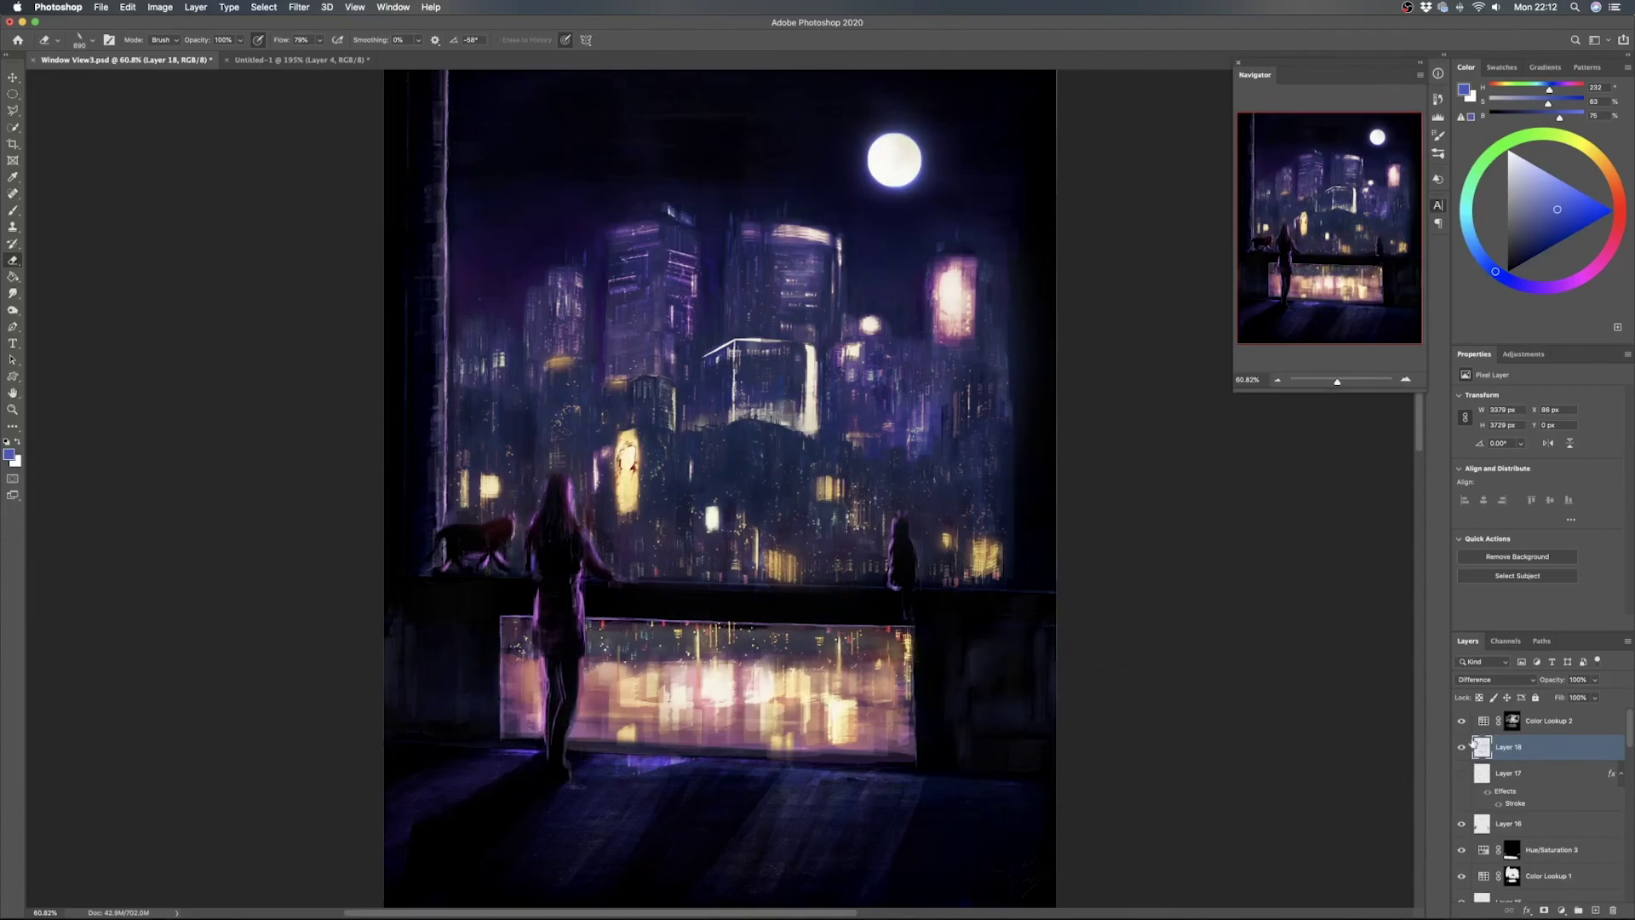
left_click(1461, 747)
left_click(1461, 747)
left_click(1461, 750)
left_click(1461, 749)
left_click(1459, 749)
left_click(1459, 749)
left_click(1438, 98)
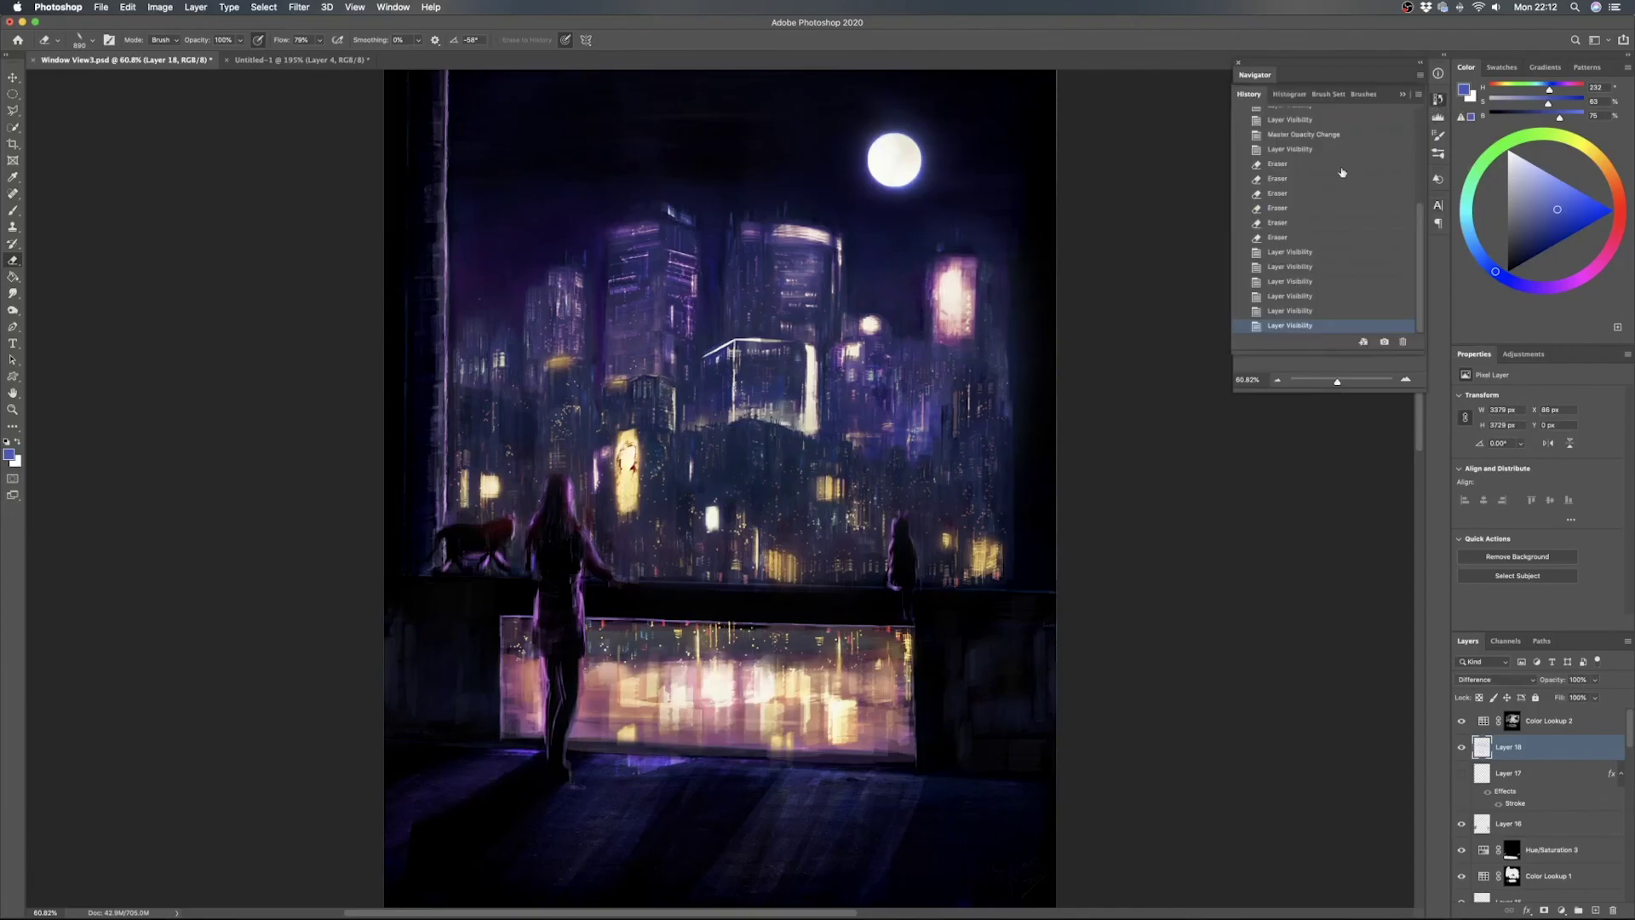
left_click(1342, 150)
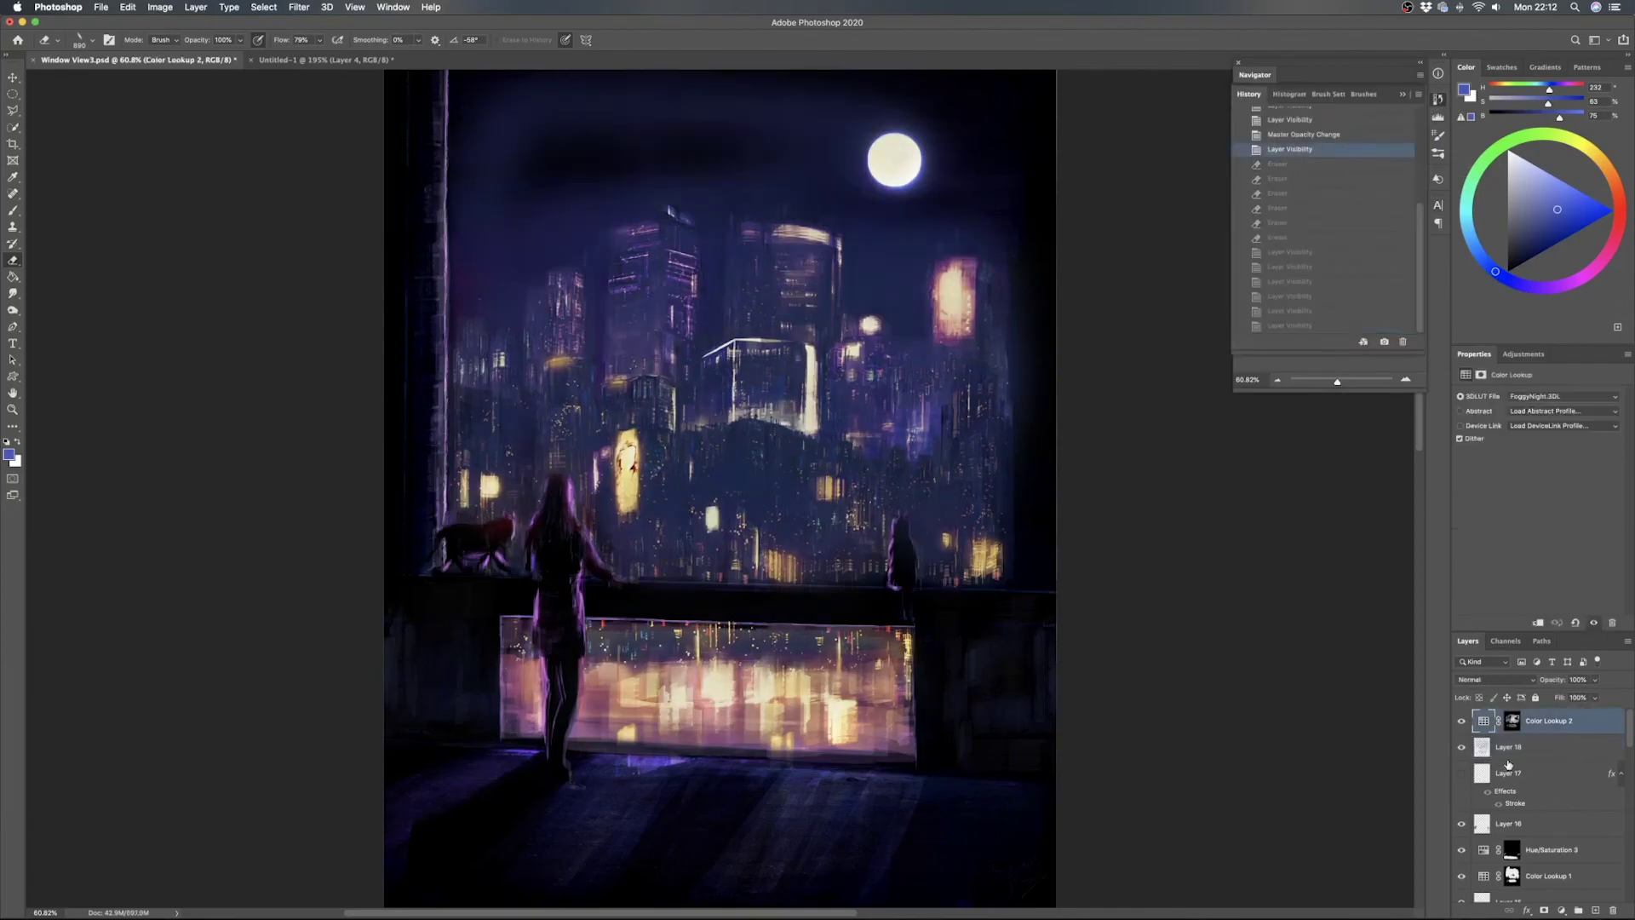
Add a layer mask to Layer 18 and erase the blue glow from the sky, around the moon and over the left tower tops
left_click(1512, 758)
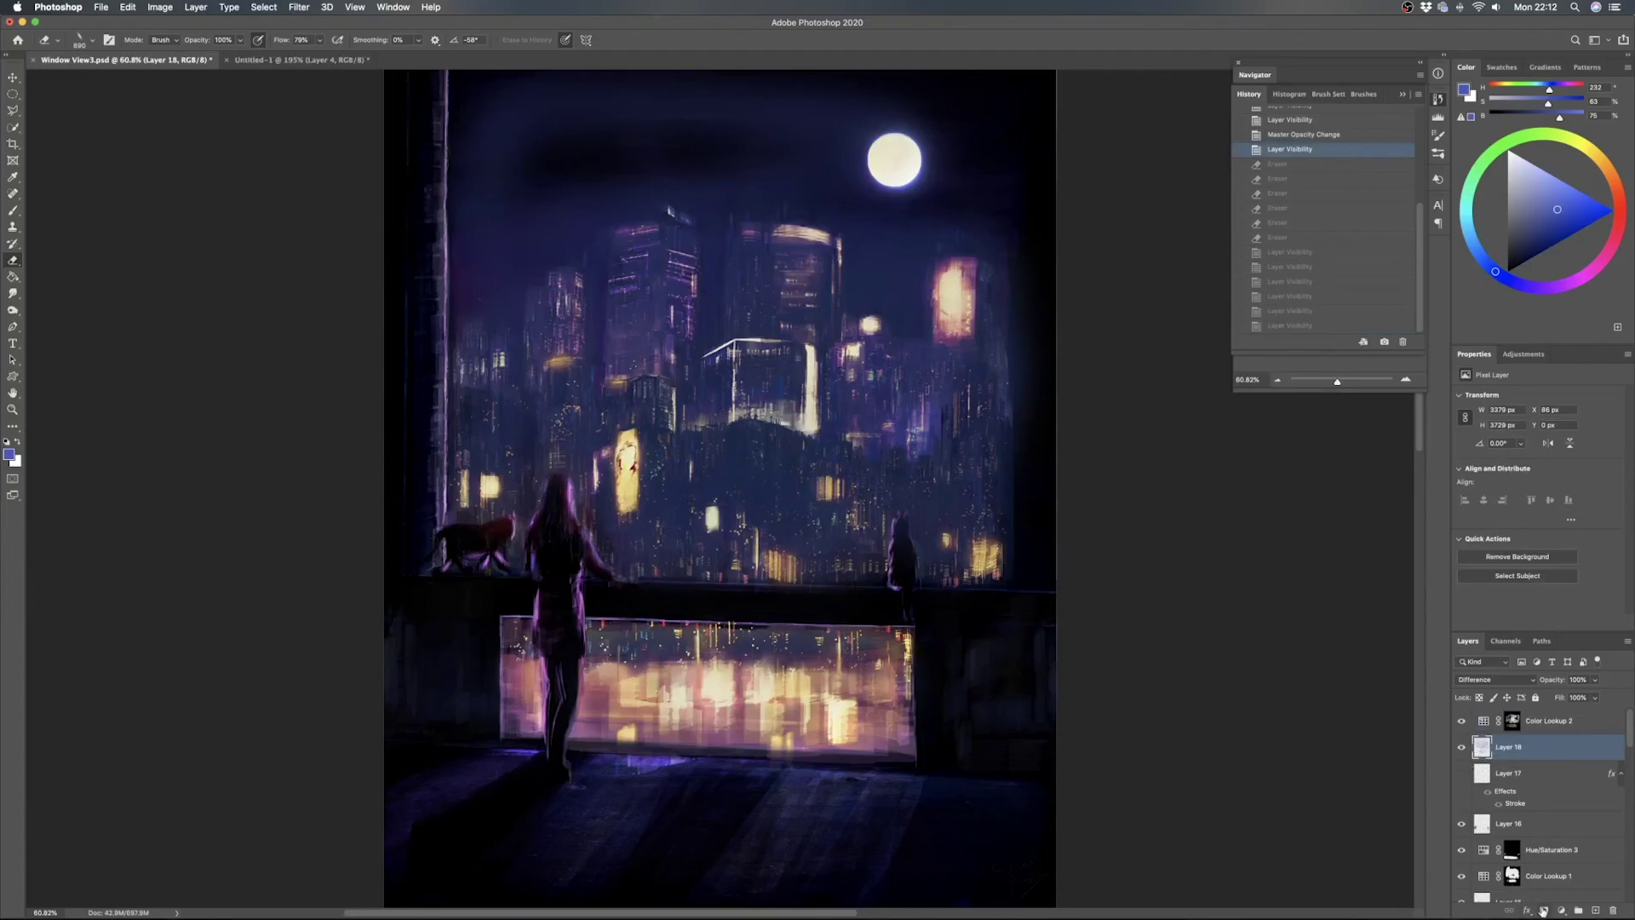
left_click(1544, 910)
mouse_move(712, 285)
left_mouse_down()
mouse_move(461, 153)
mouse_move(637, 113)
mouse_move(550, 118)
mouse_move(837, 130)
left_mouse_up()
mouse_move(847, 176)
left_mouse_down()
mouse_move(860, 272)
mouse_move(871, 245)
left_mouse_up()
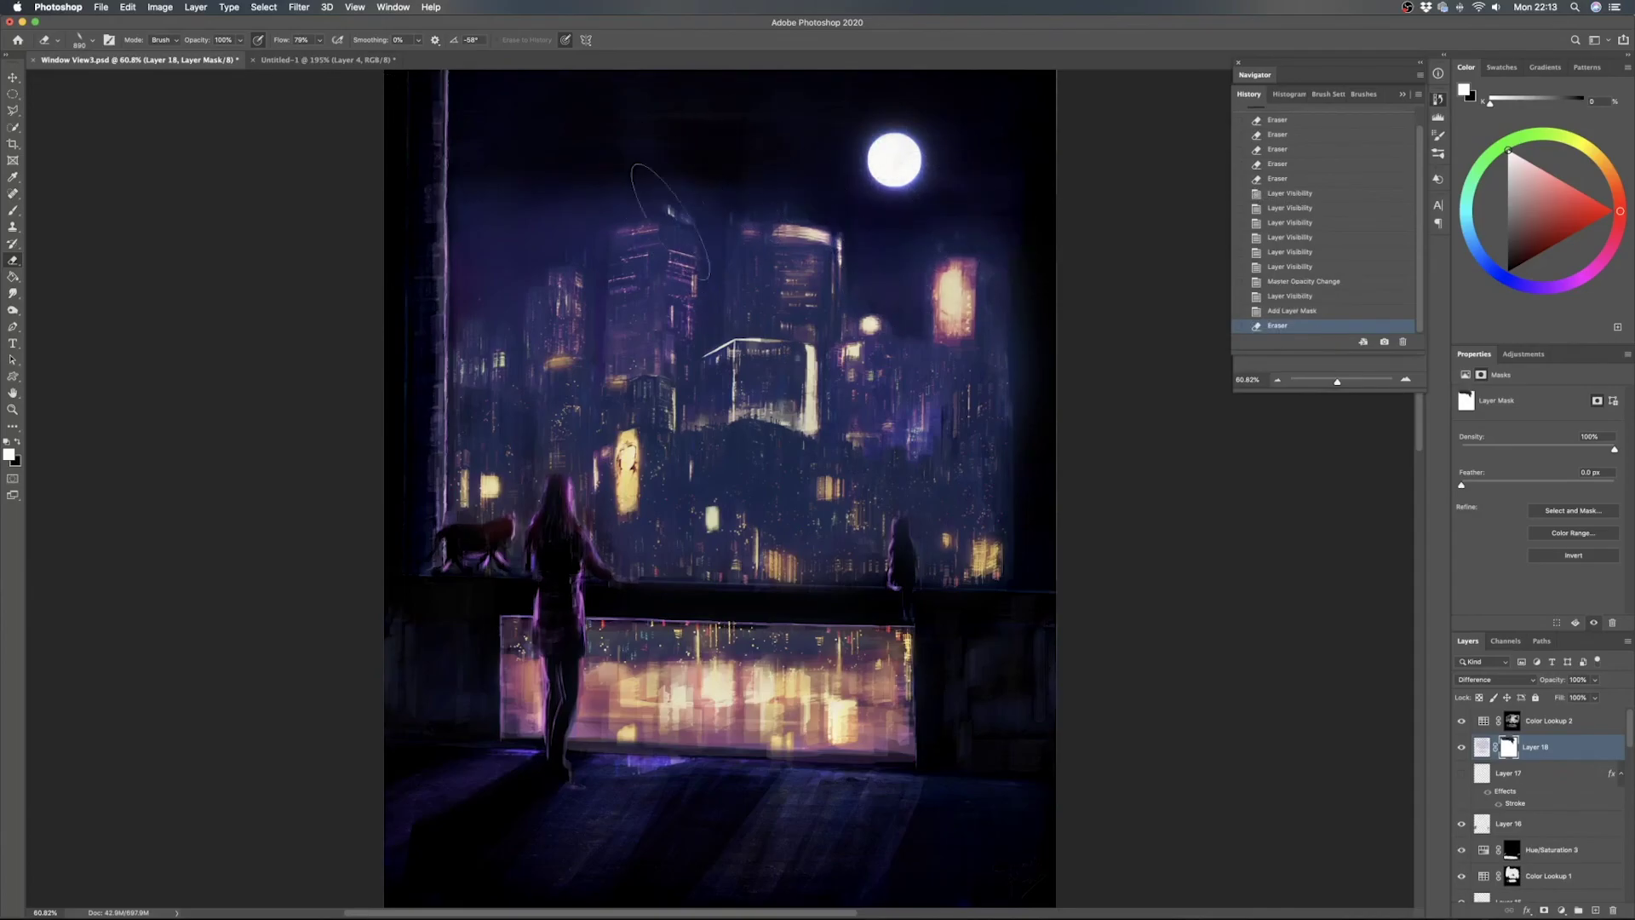
left_click_drag(541, 237, 551, 213)
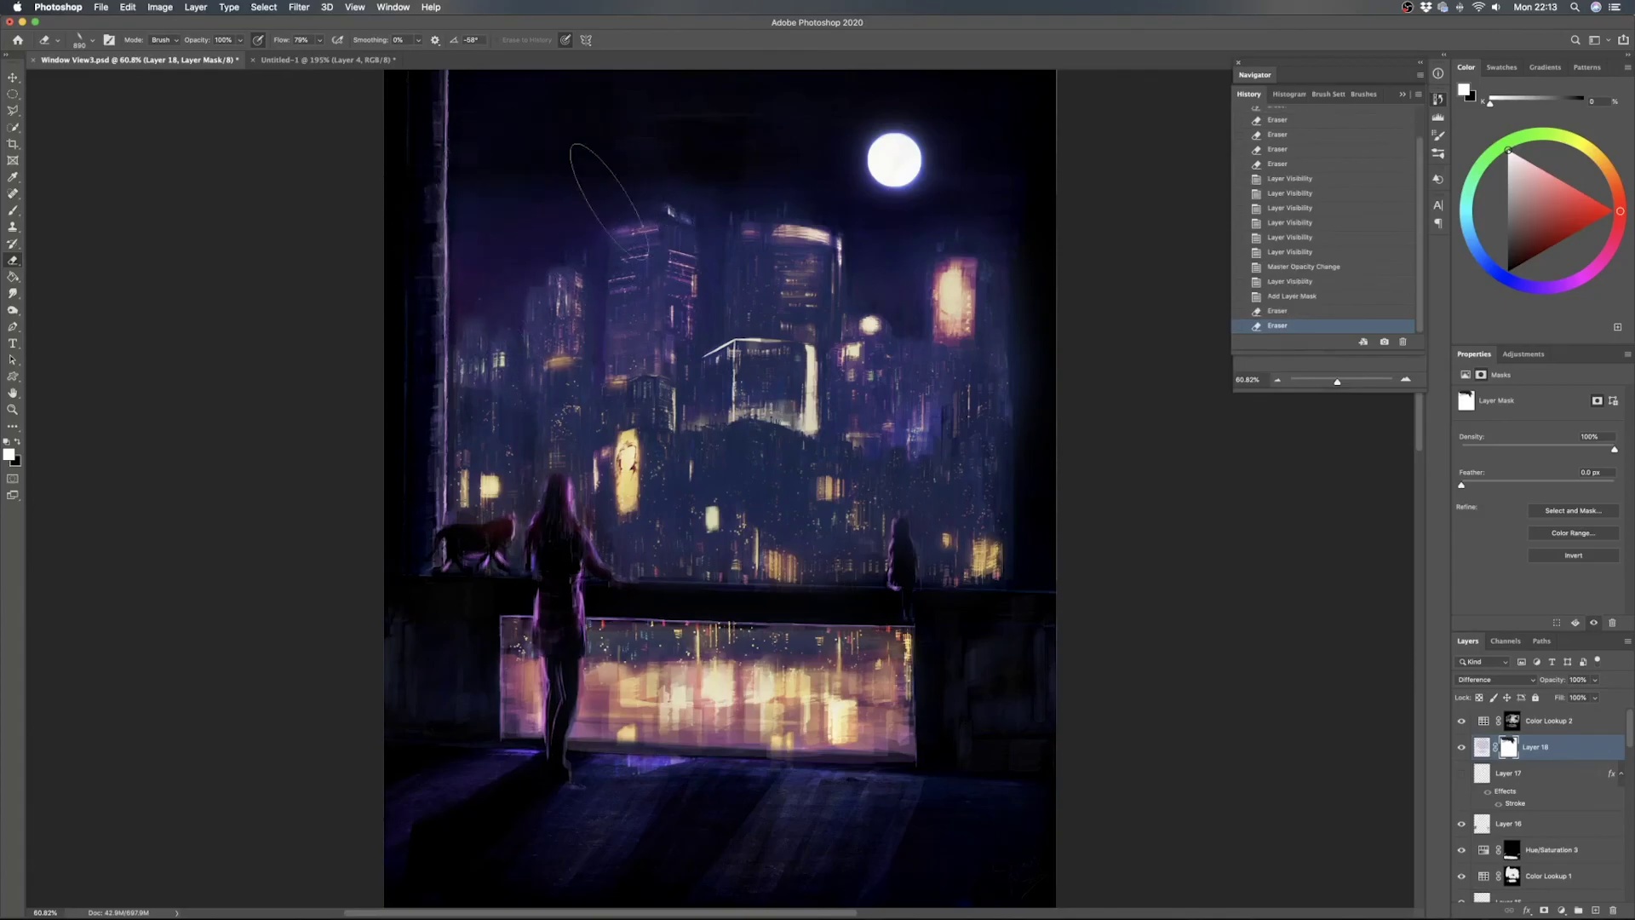
left_click_drag(467, 286, 545, 238)
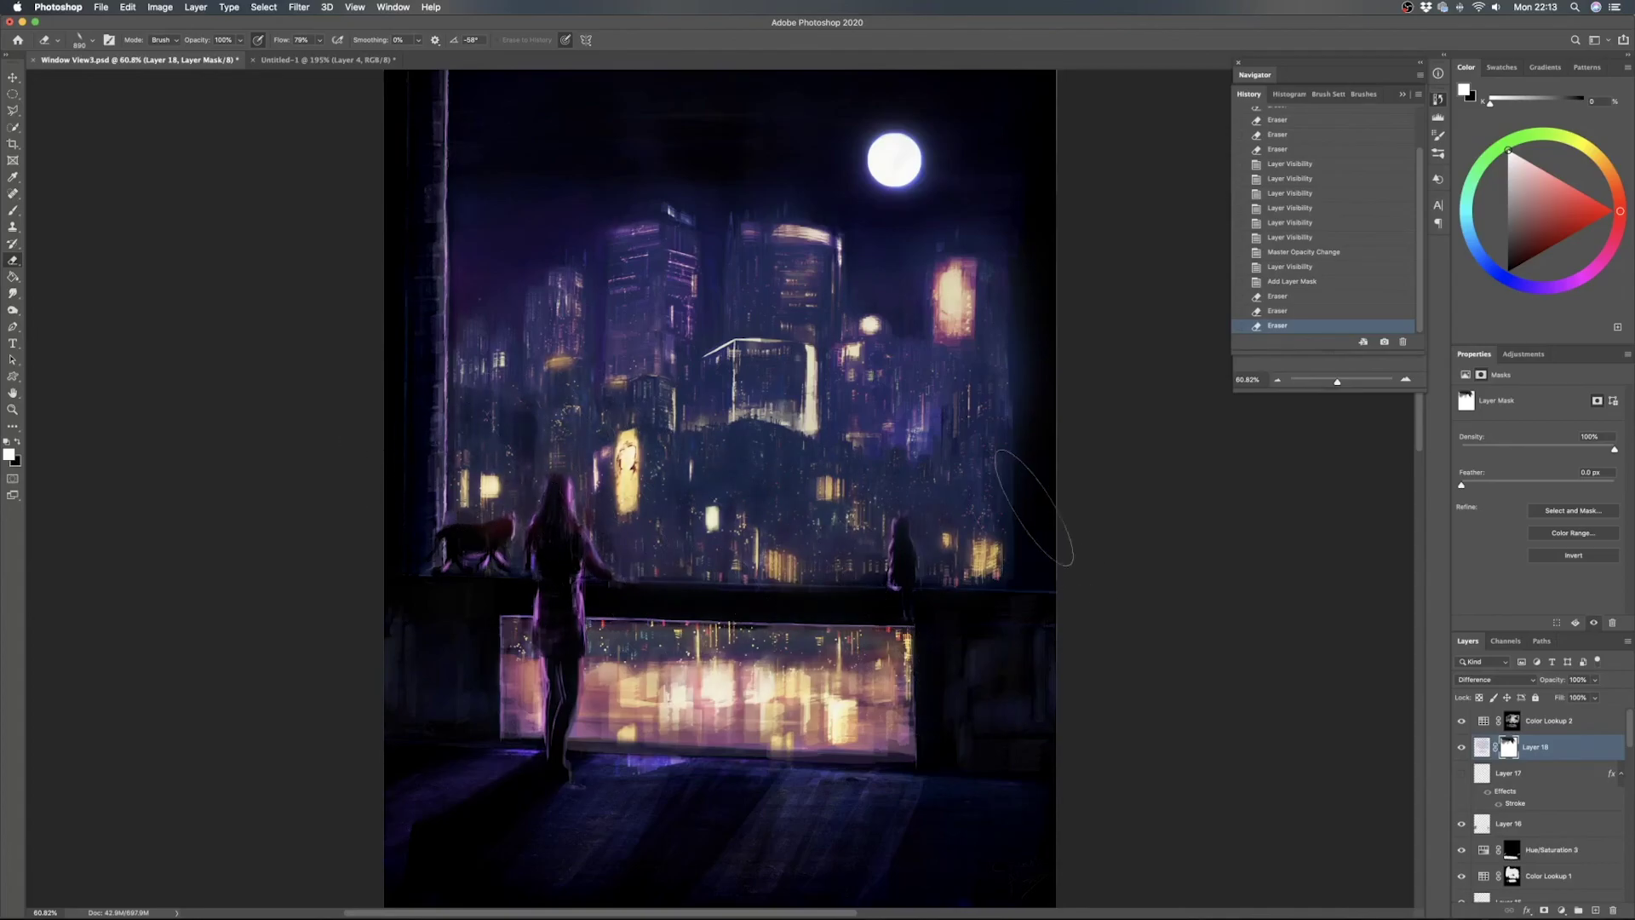
Erase the blue glow from Layer 18's mask along the balcony ledge and the upper part of the lit reflection
mouse_move(1079, 646)
left_mouse_down()
mouse_move(803, 659)
mouse_move(690, 626)
left_mouse_up()
left_click_drag(513, 627, 571, 597)
mouse_move(1034, 627)
left_mouse_down()
mouse_move(903, 608)
mouse_move(742, 634)
left_mouse_up()
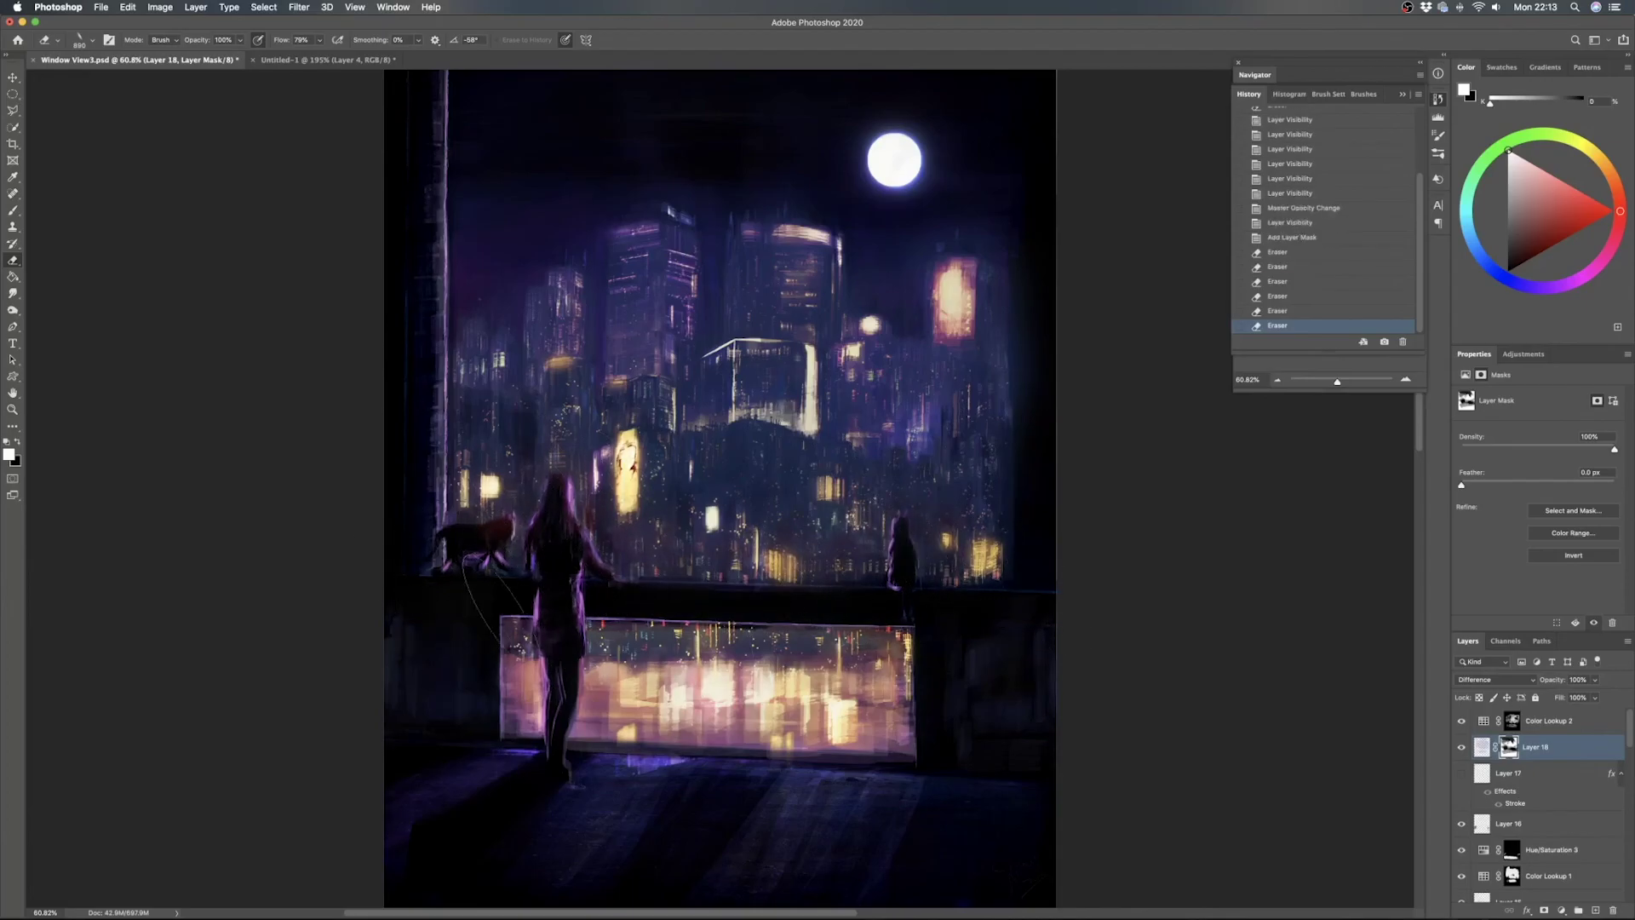
left_click_drag(858, 601, 846, 578)
Erase the foggy grade from the Color Lookup 2 mask across the middle city buildings and beside the small round light
left_click(1462, 720)
left_click(1461, 721)
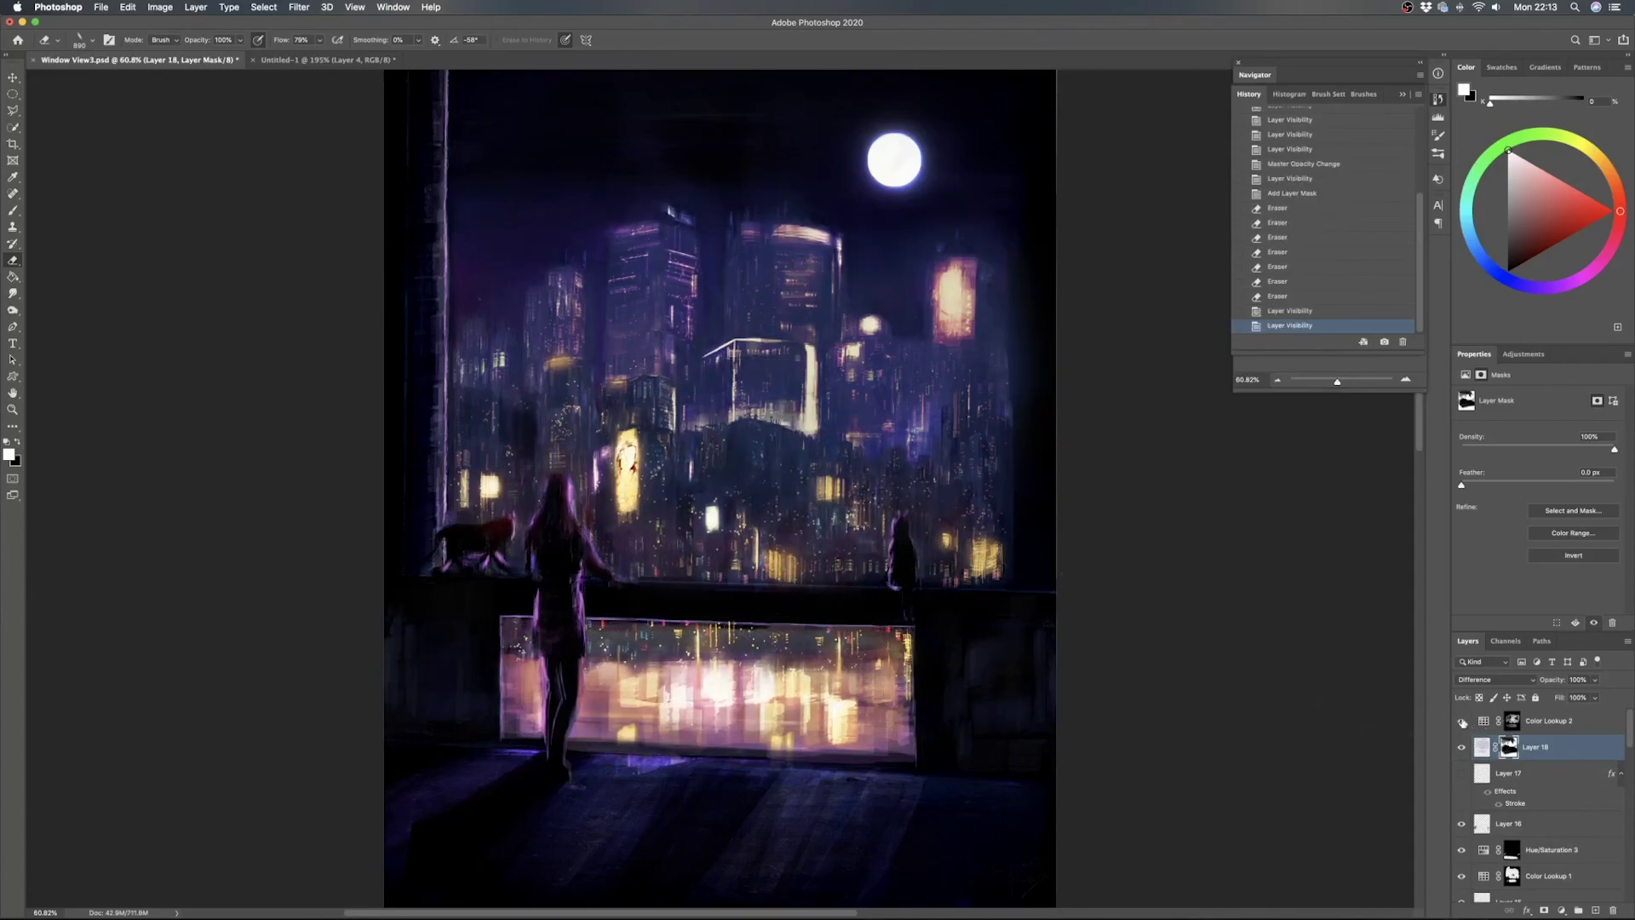
left_click(1515, 722)
mouse_move(824, 348)
left_mouse_down()
mouse_move(790, 351)
mouse_move(810, 419)
mouse_move(684, 432)
left_mouse_up()
mouse_move(797, 426)
left_mouse_down()
mouse_move(922, 450)
mouse_move(997, 405)
mouse_move(996, 375)
left_mouse_up()
left_click_drag(673, 385, 667, 405)
left_click_drag(522, 380, 427, 384)
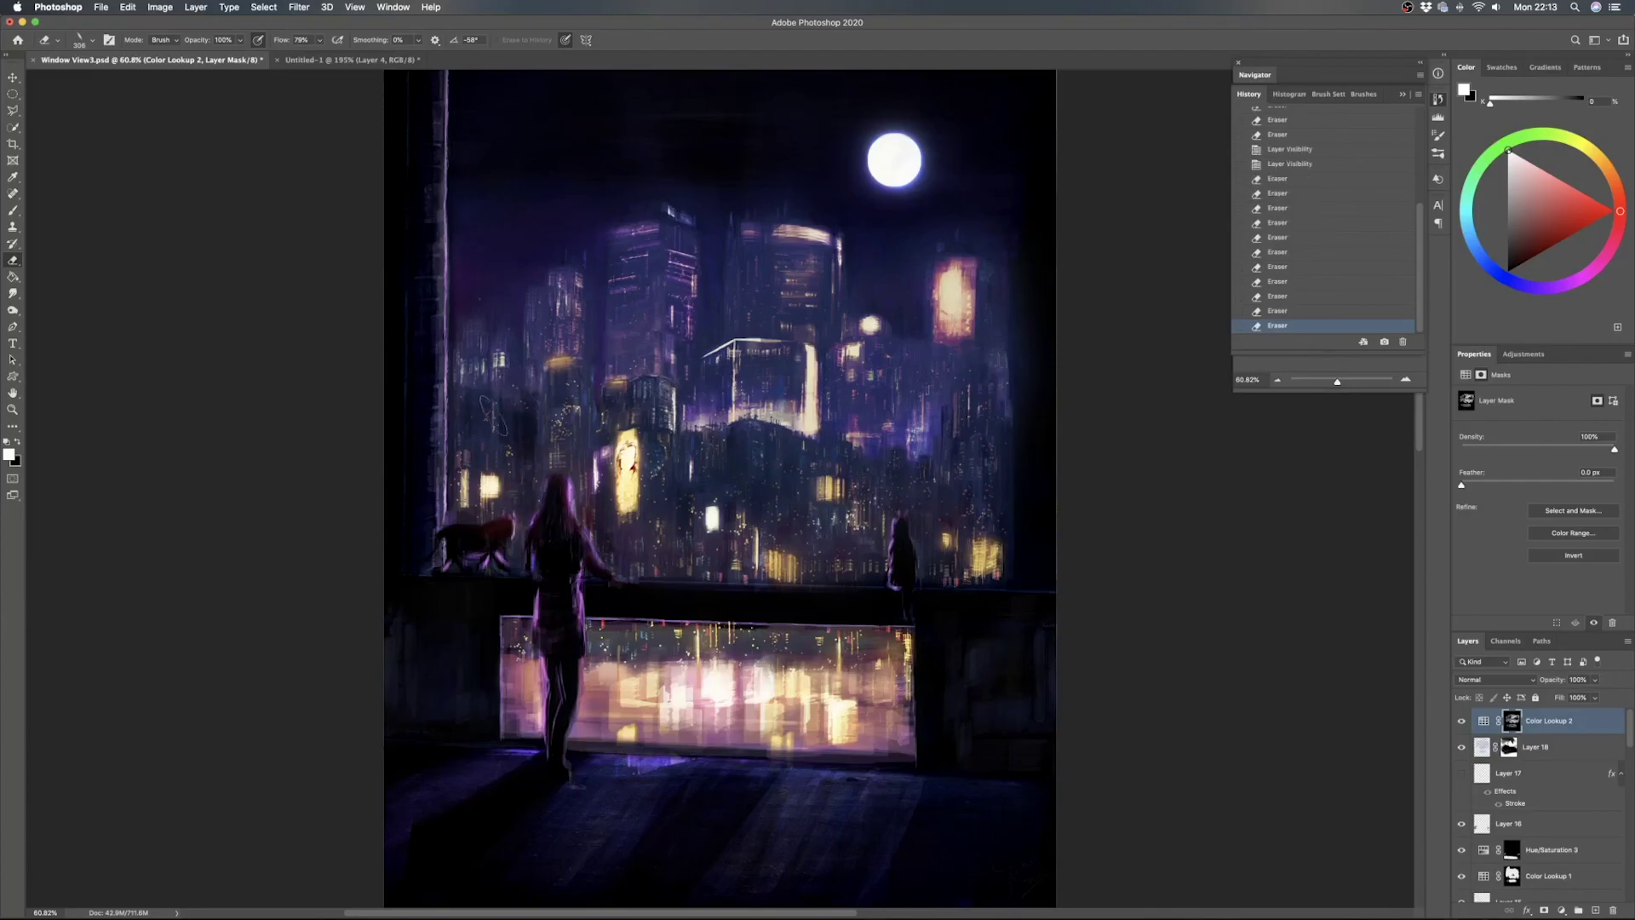
left_click(894, 328)
Erase the blue glow from Layer 18's mask over the pink tower sign, the bright building edge and the central towers
left_click(1461, 747)
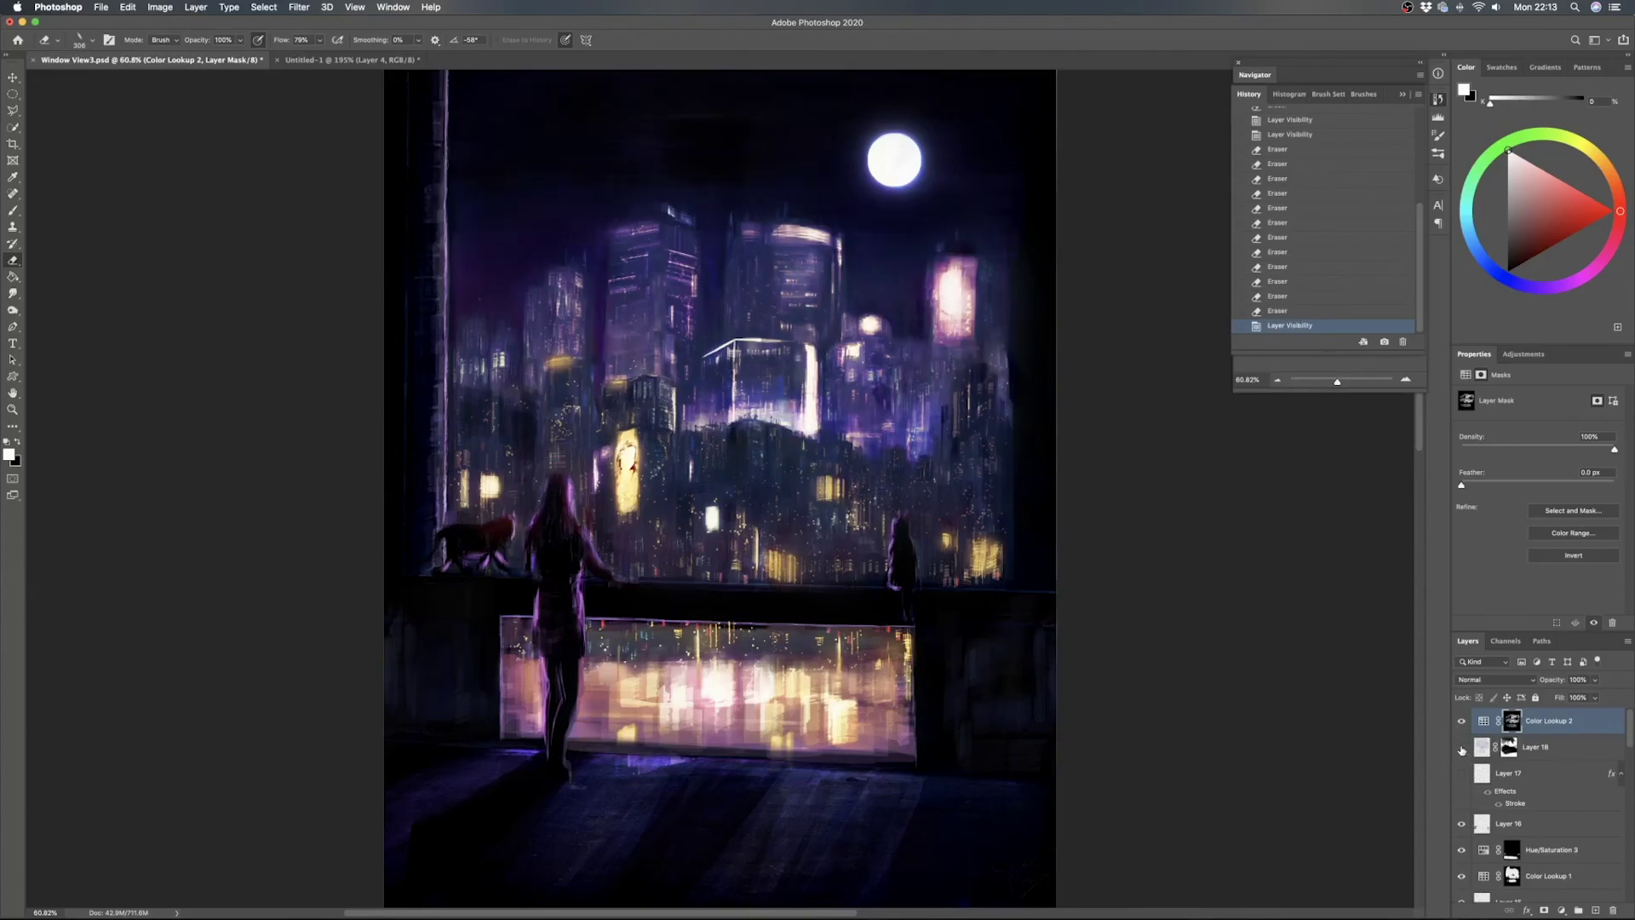
left_click(1461, 746)
left_click(1509, 747)
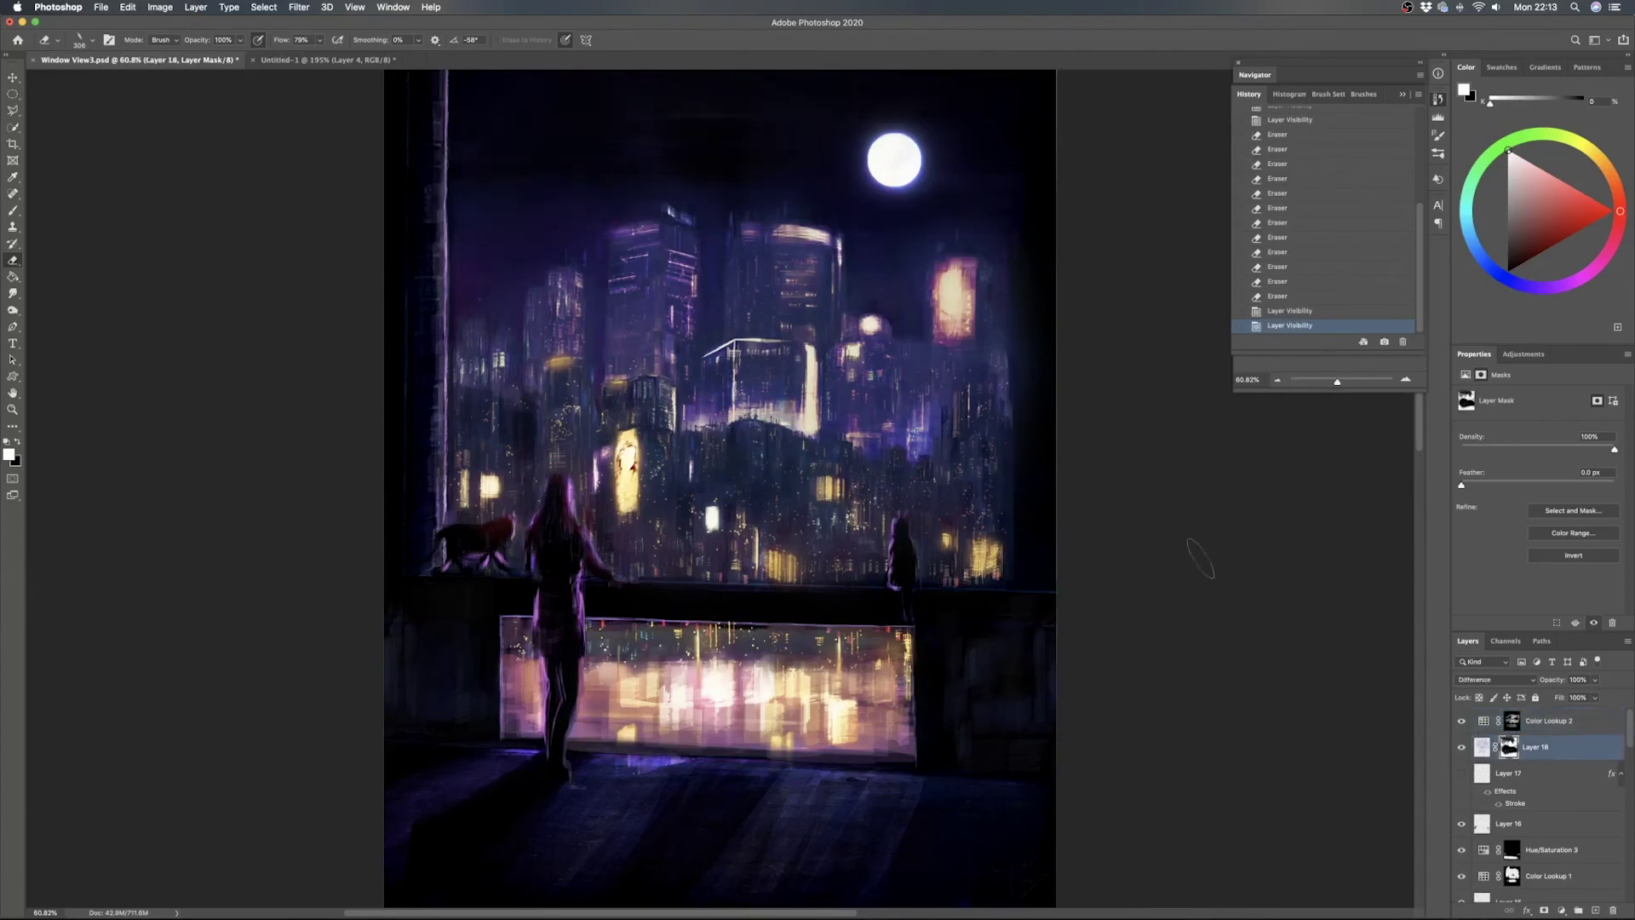
mouse_move(955, 270)
left_mouse_down()
mouse_move(954, 332)
mouse_move(945, 310)
left_mouse_up()
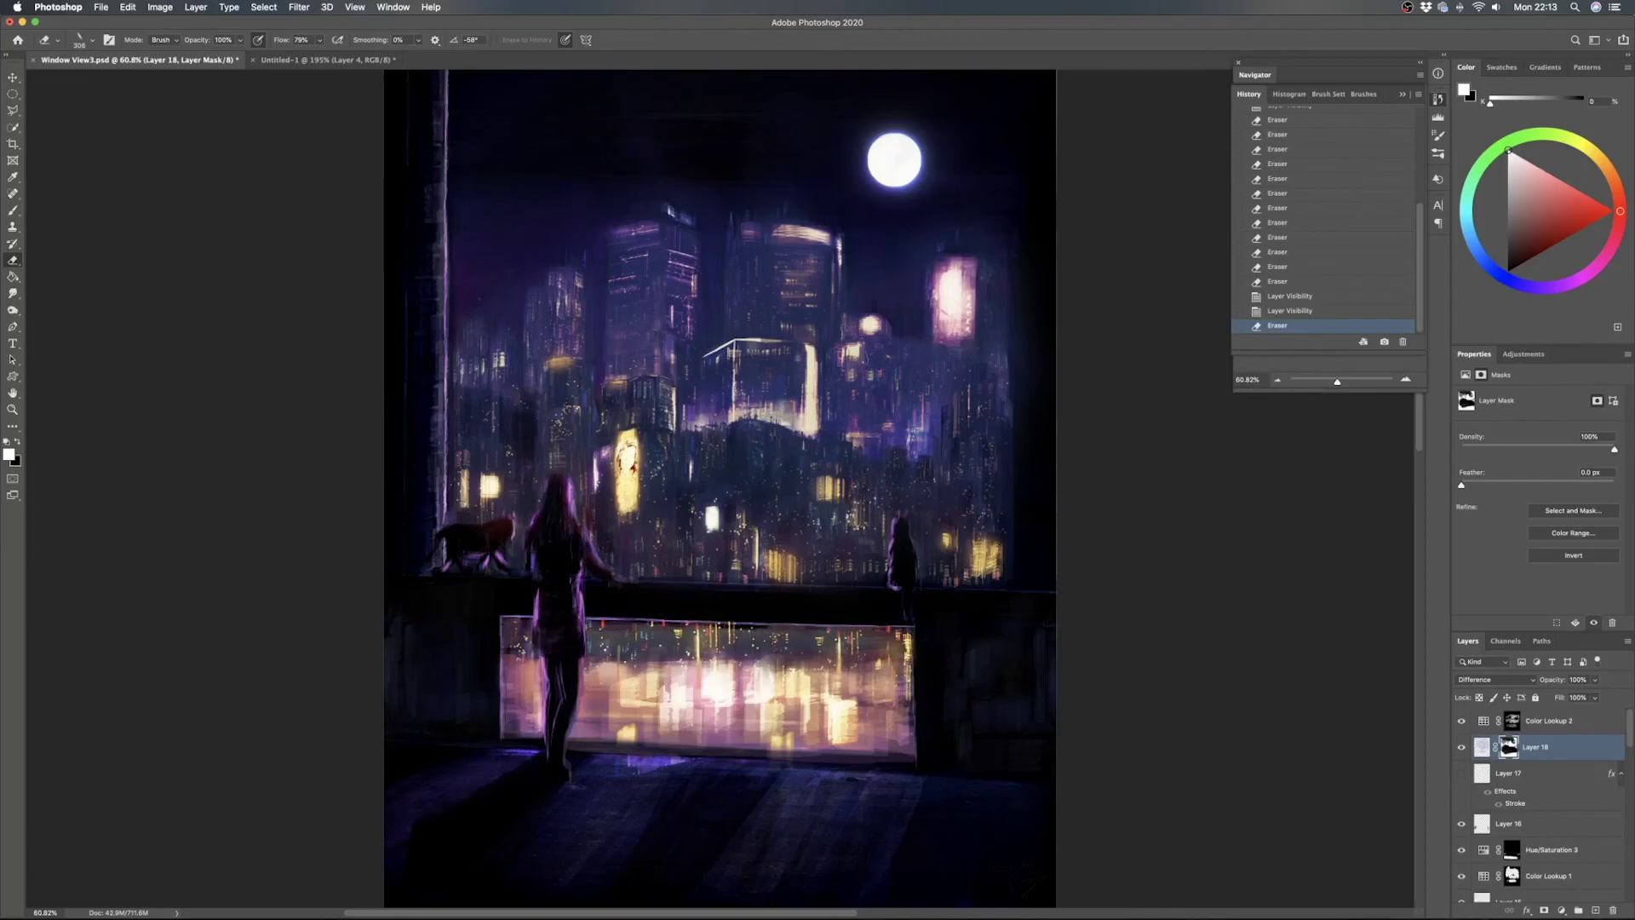
left_click_drag(810, 364, 810, 426)
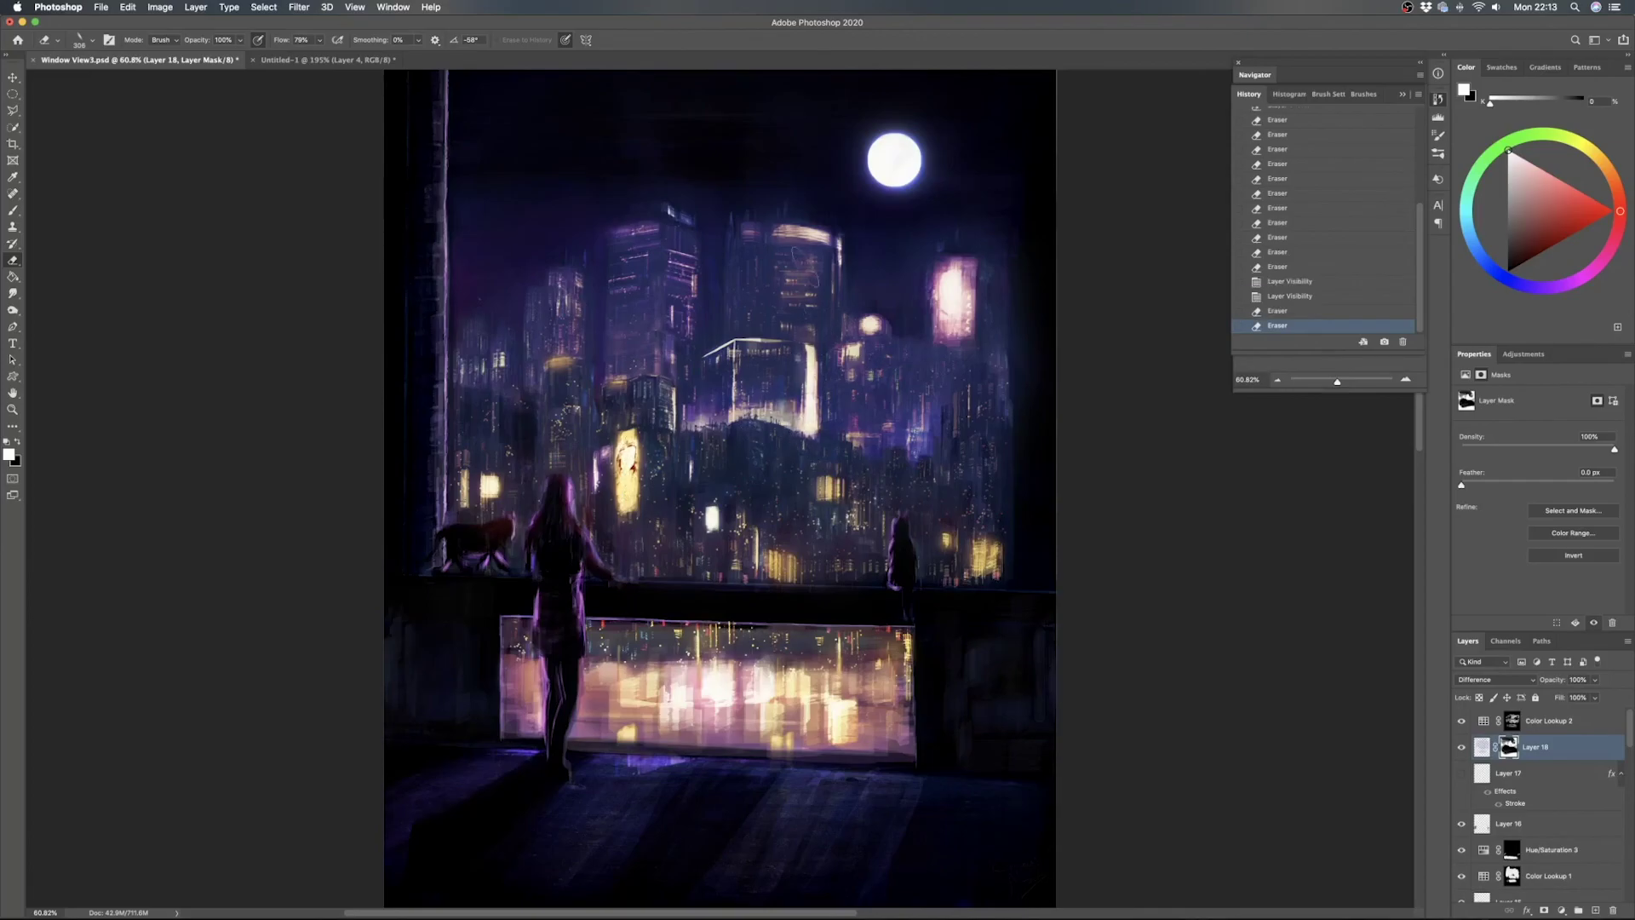
left_click_drag(743, 241, 864, 266)
mouse_move(611, 329)
left_mouse_down()
mouse_move(609, 373)
mouse_move(628, 380)
left_mouse_up()
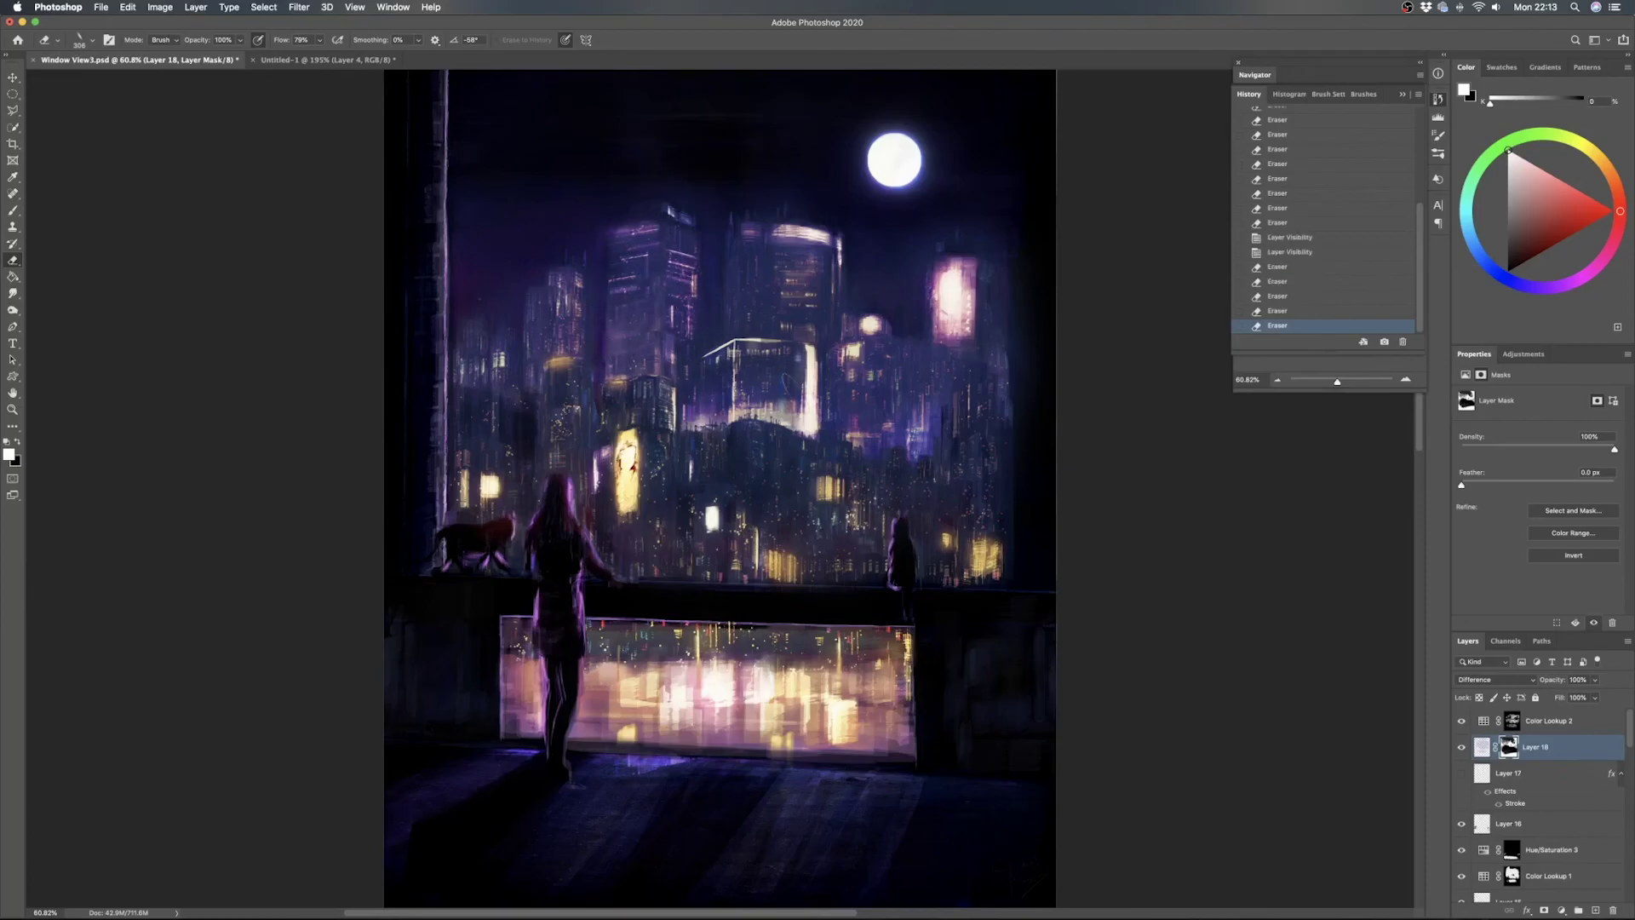
Compare the whole painting with and without the masked blue glow on Layer 18
key("v")
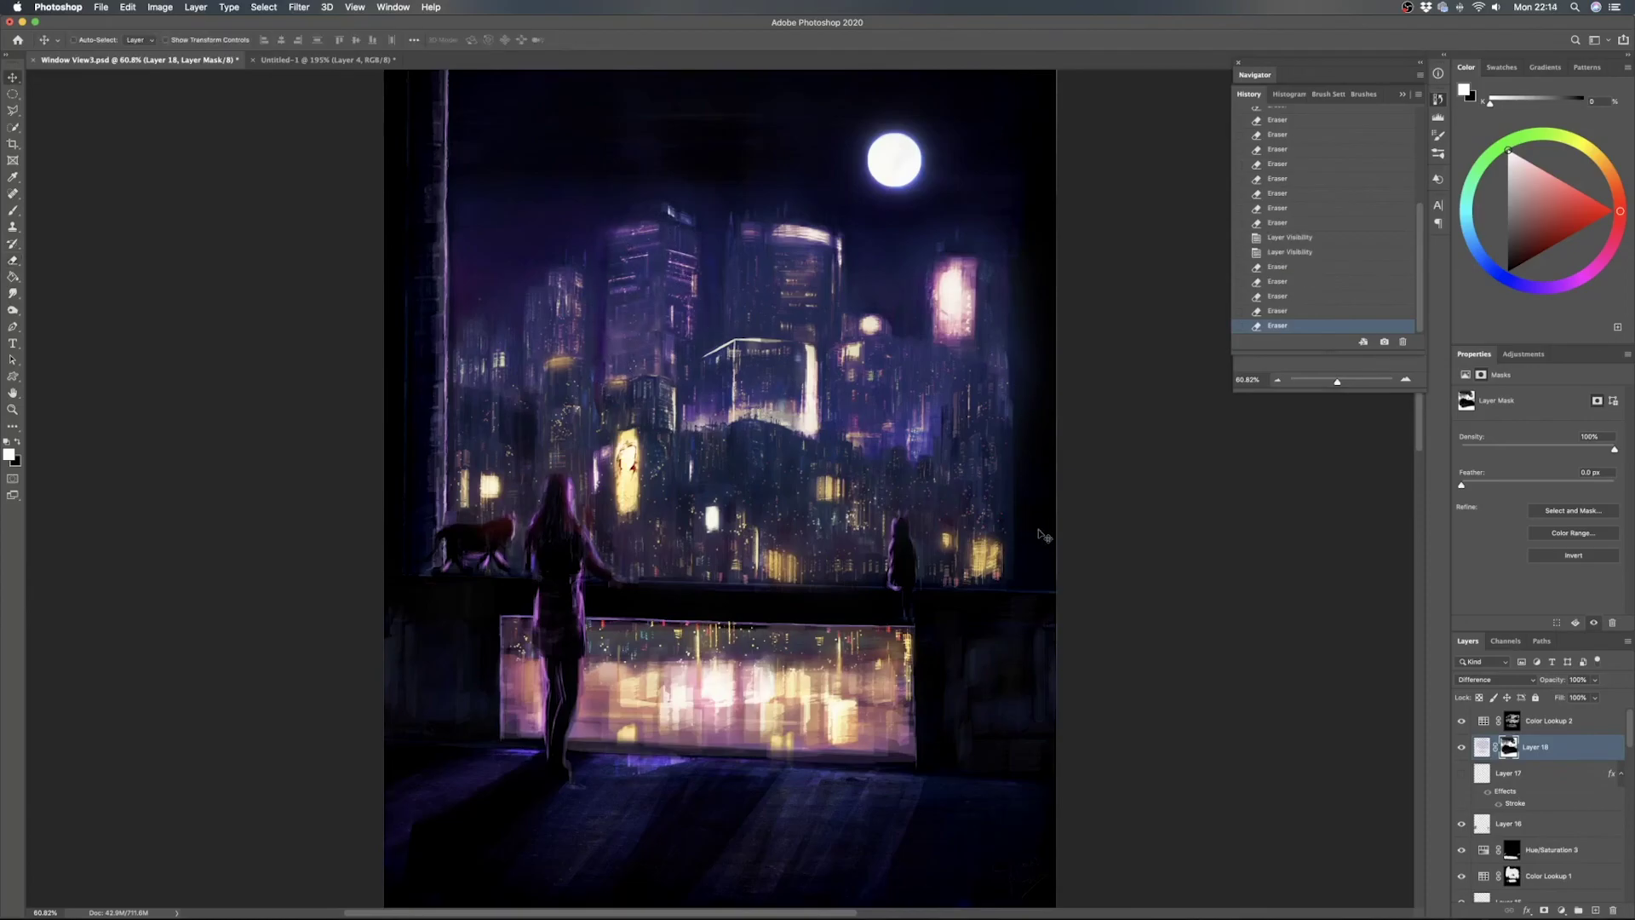
scroll(887, 511, "down", 2)
left_click(1440, 102)
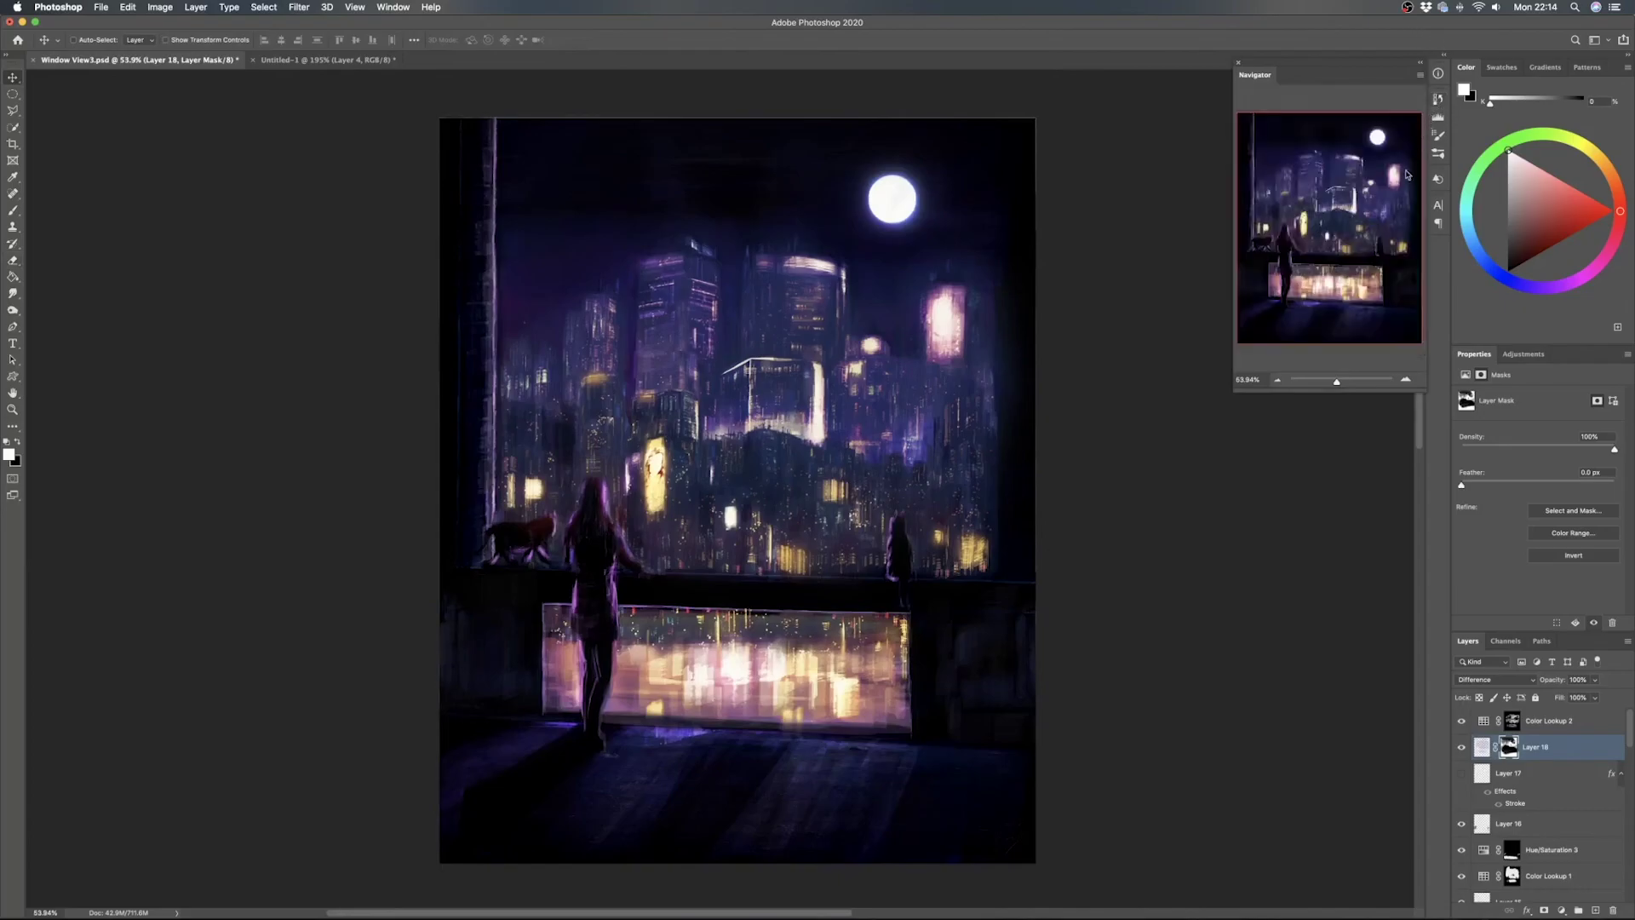
left_click_drag(1460, 723, 1460, 737)
left_click(1461, 748)
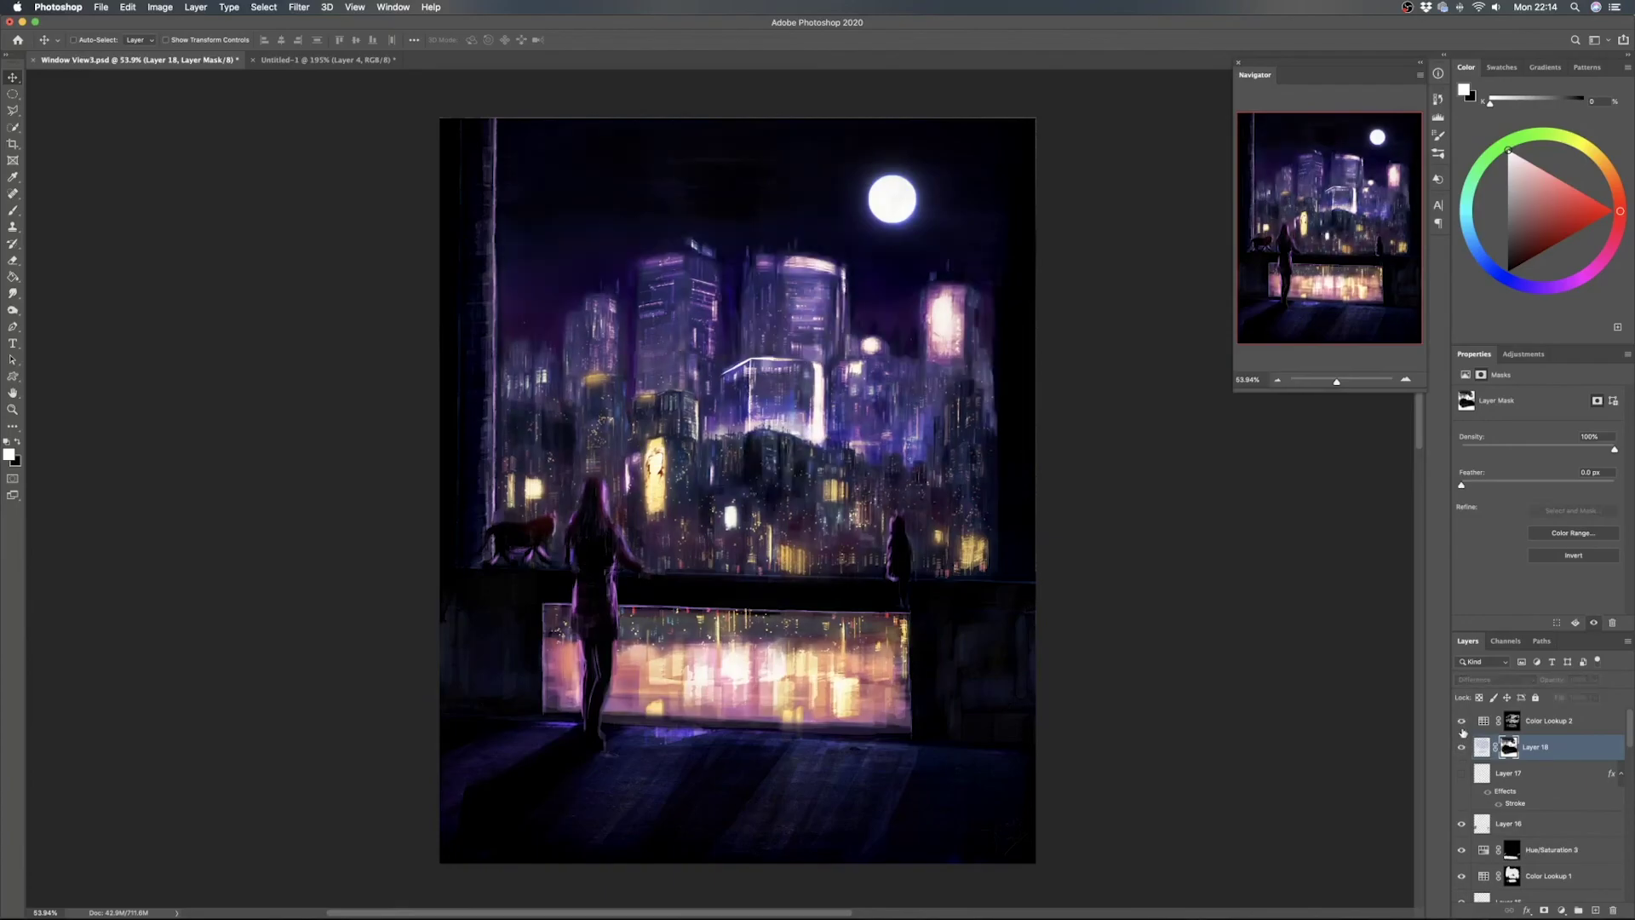
left_click(1461, 744)
left_click(1461, 748)
left_click(1461, 748)
left_click(1462, 748)
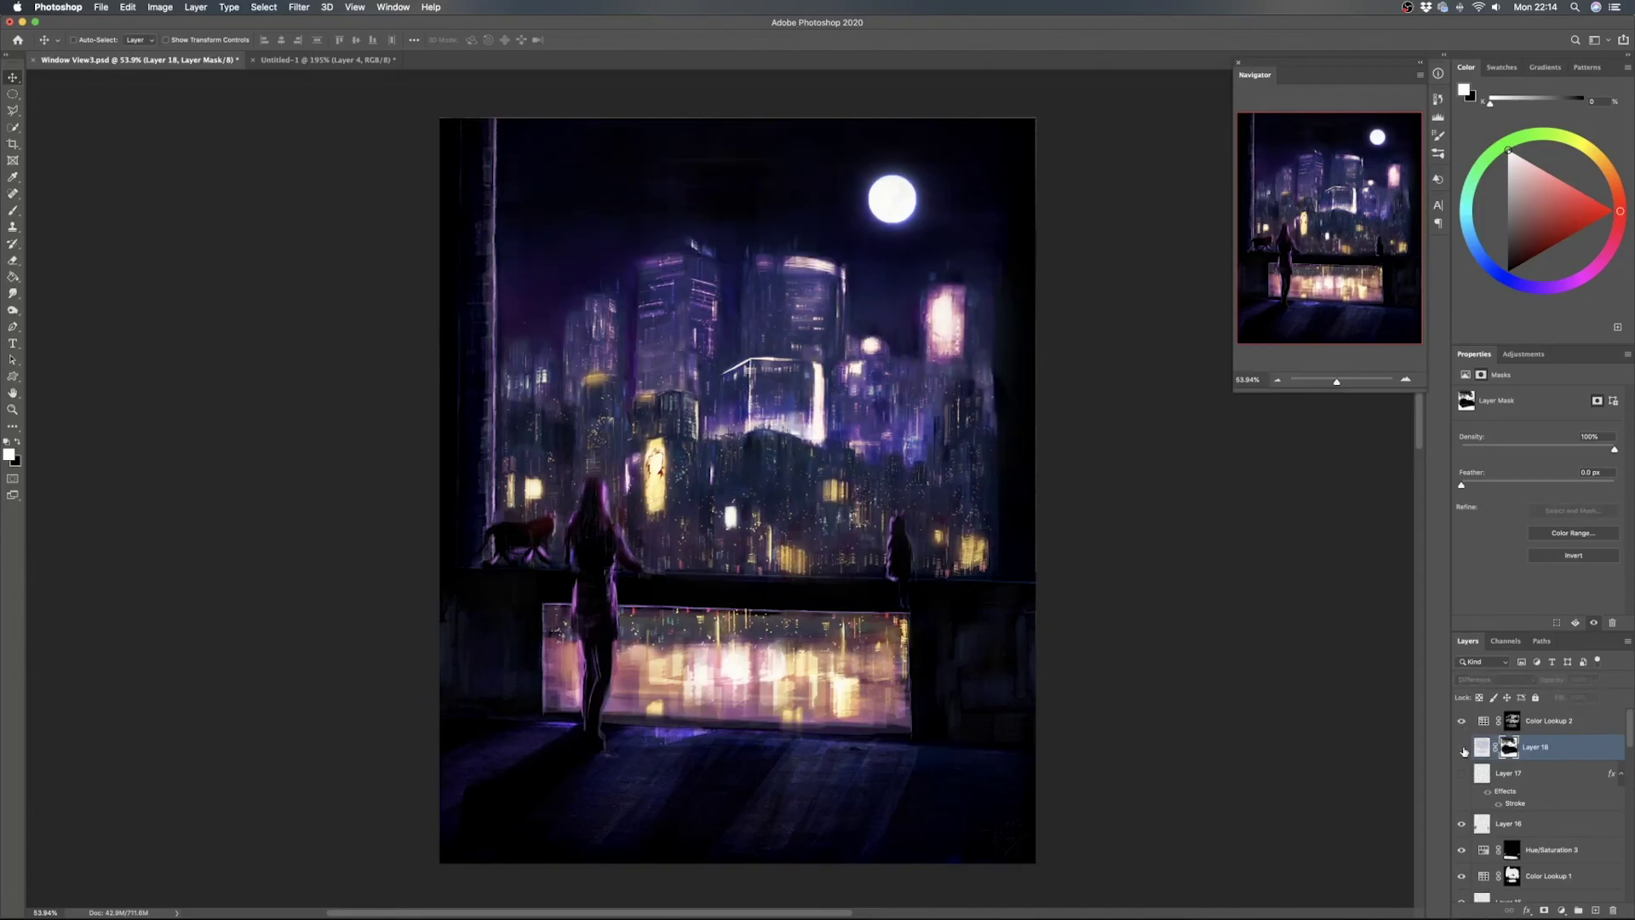
left_click(1462, 748)
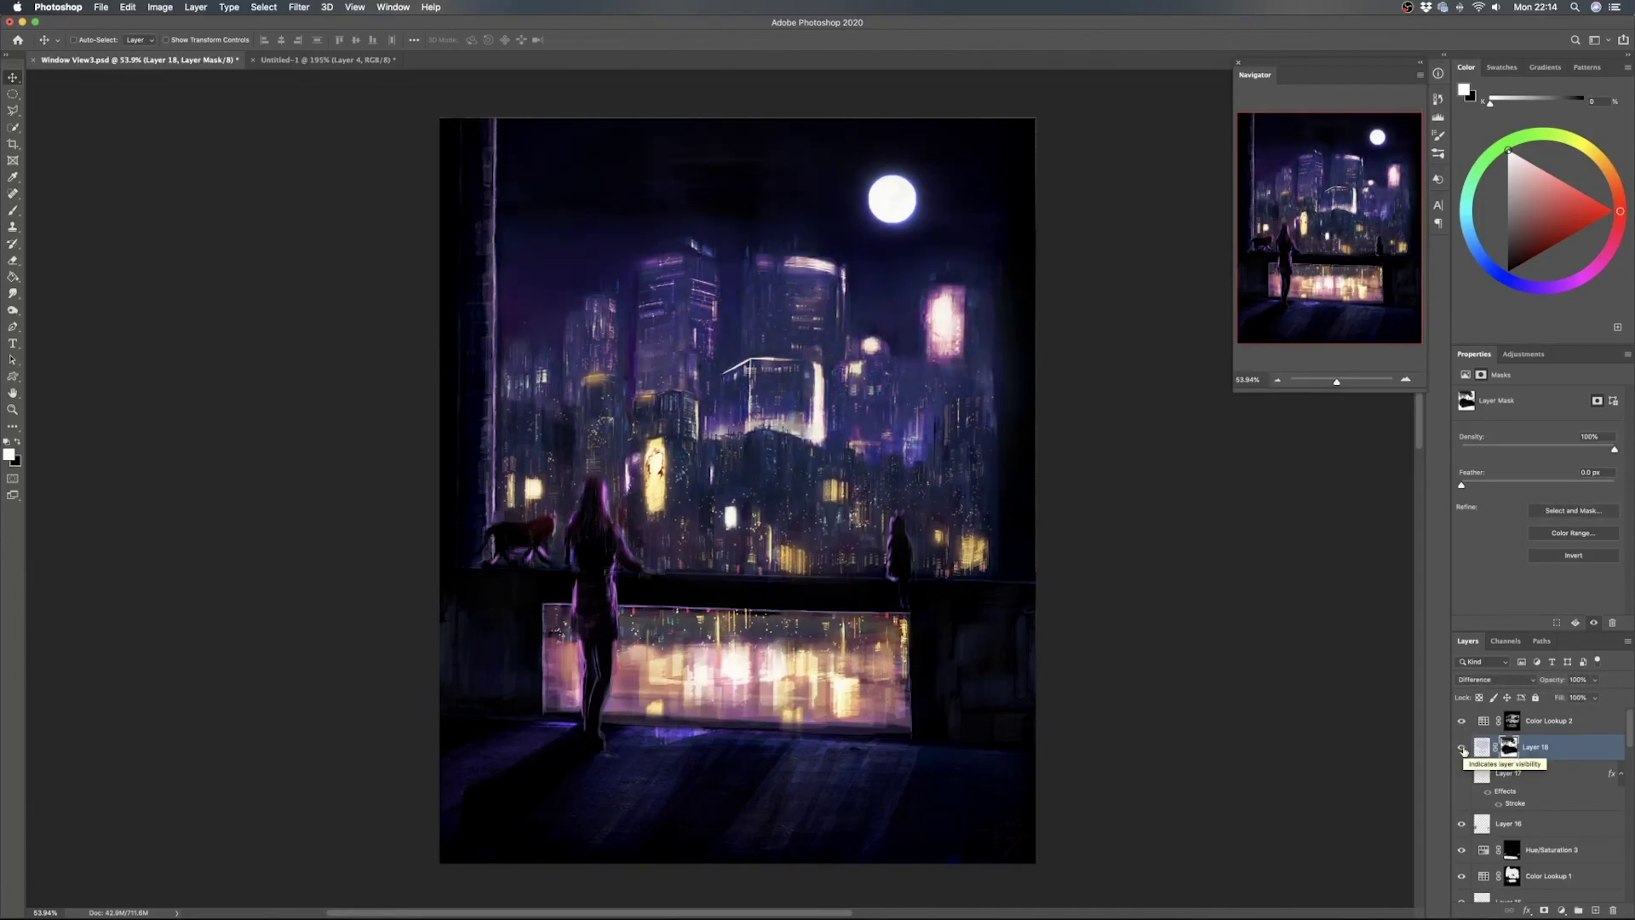
left_click(1462, 749)
left_click(1464, 750)
left_click(1463, 750)
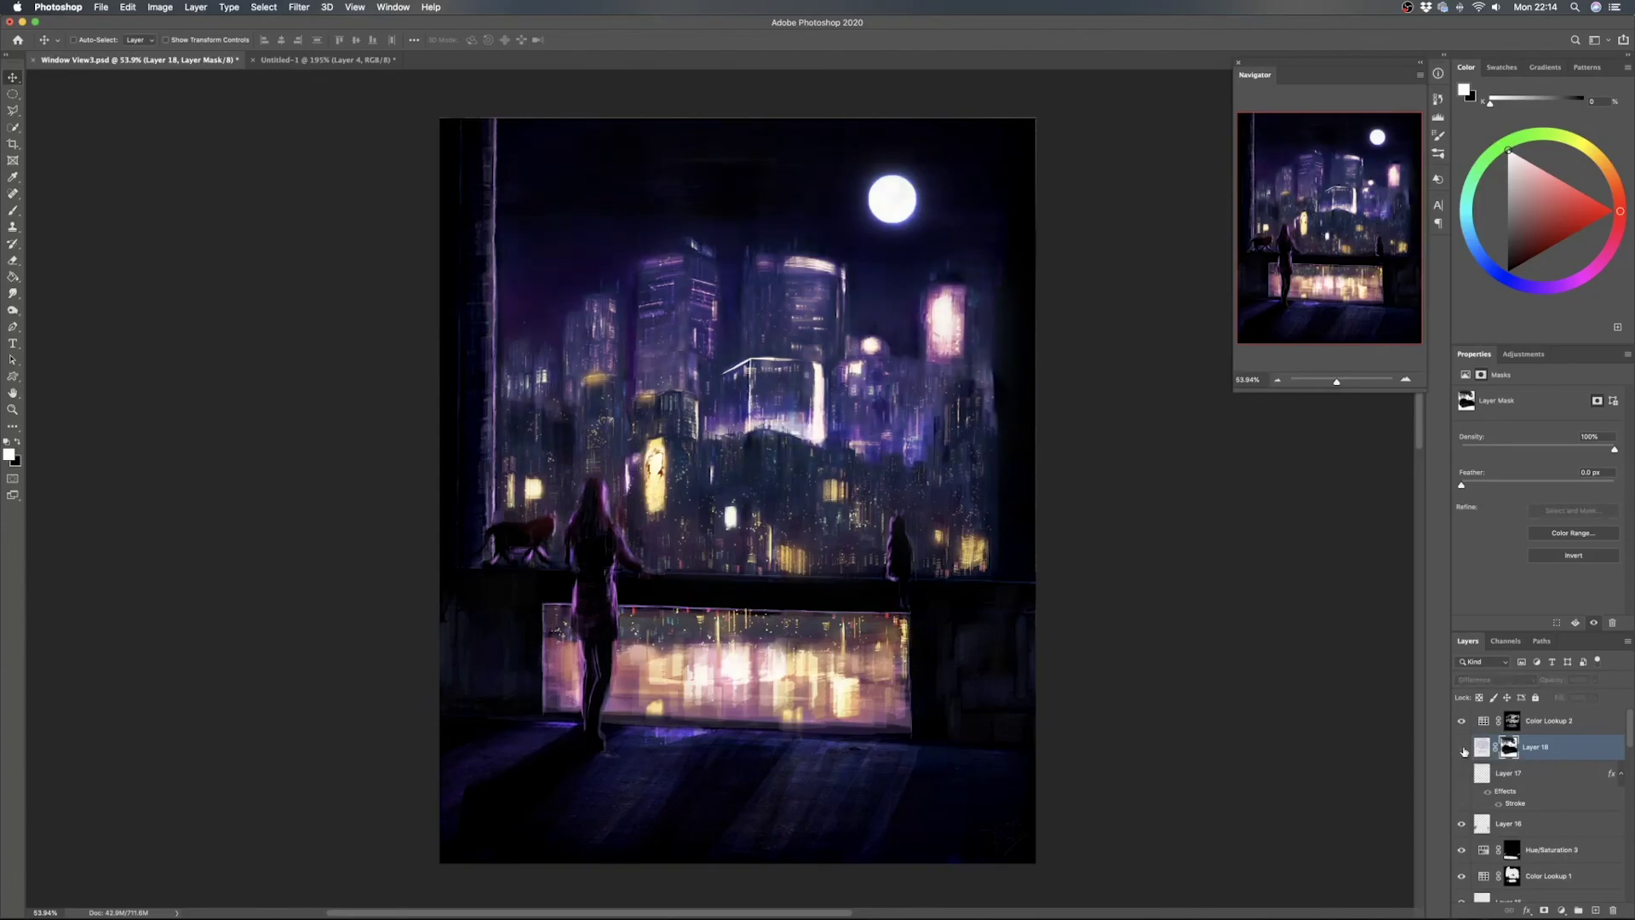
left_click(1464, 750)
left_click(1464, 750)
left_click(1463, 750)
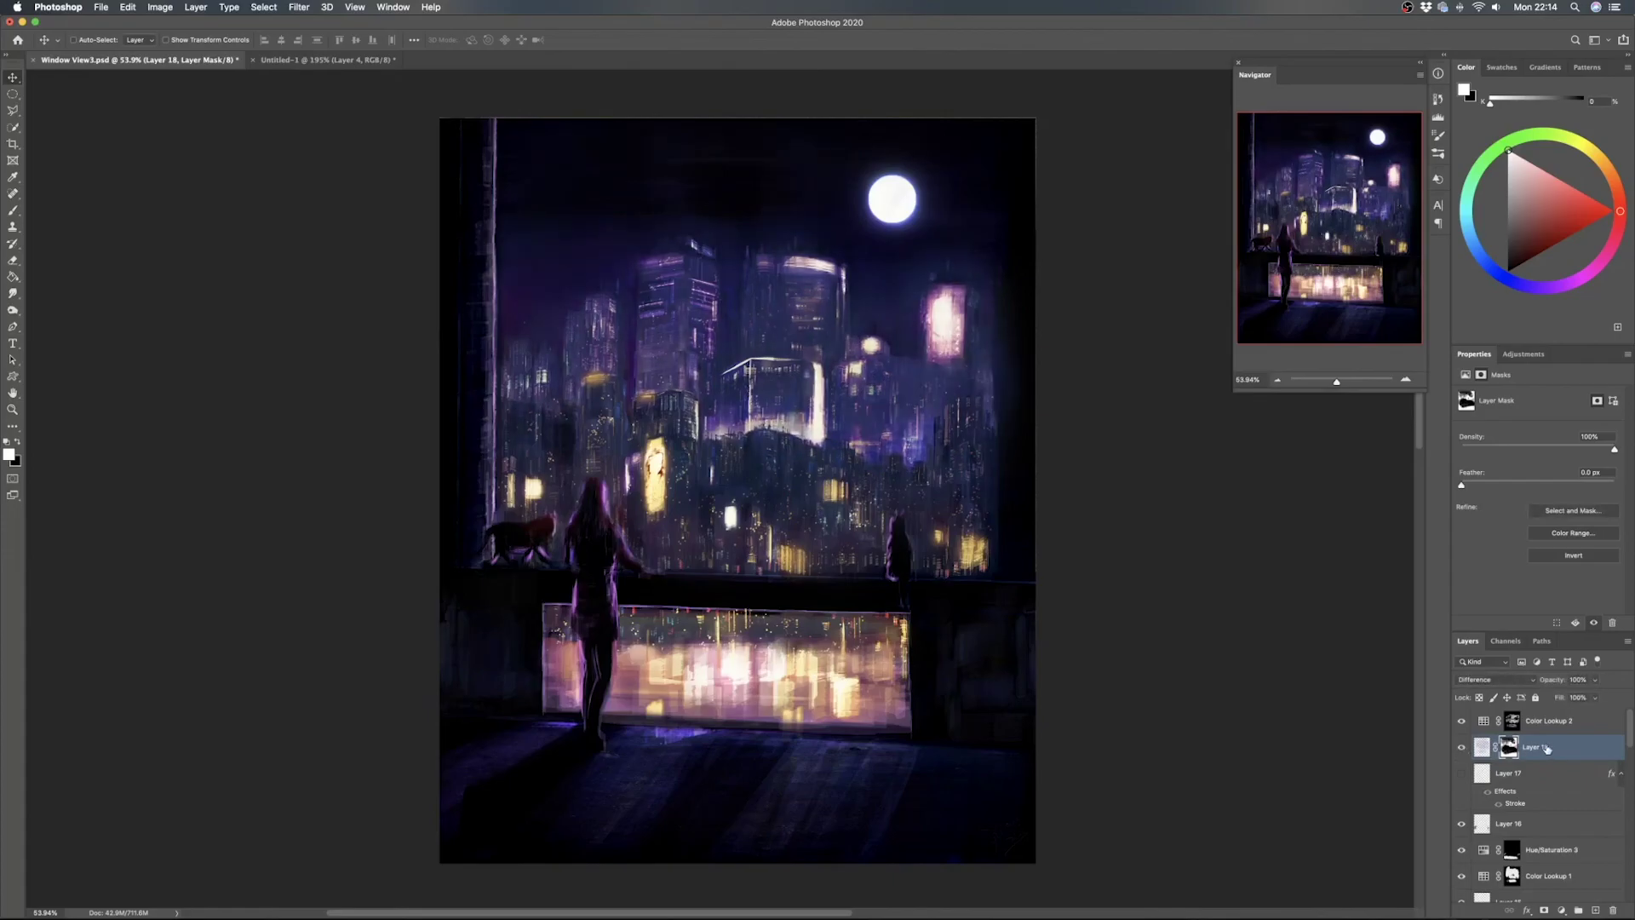
Preview other blend modes on the Color Lookup 2 adjustment, including Luminosity, and keep it at Normal
left_click(1558, 725)
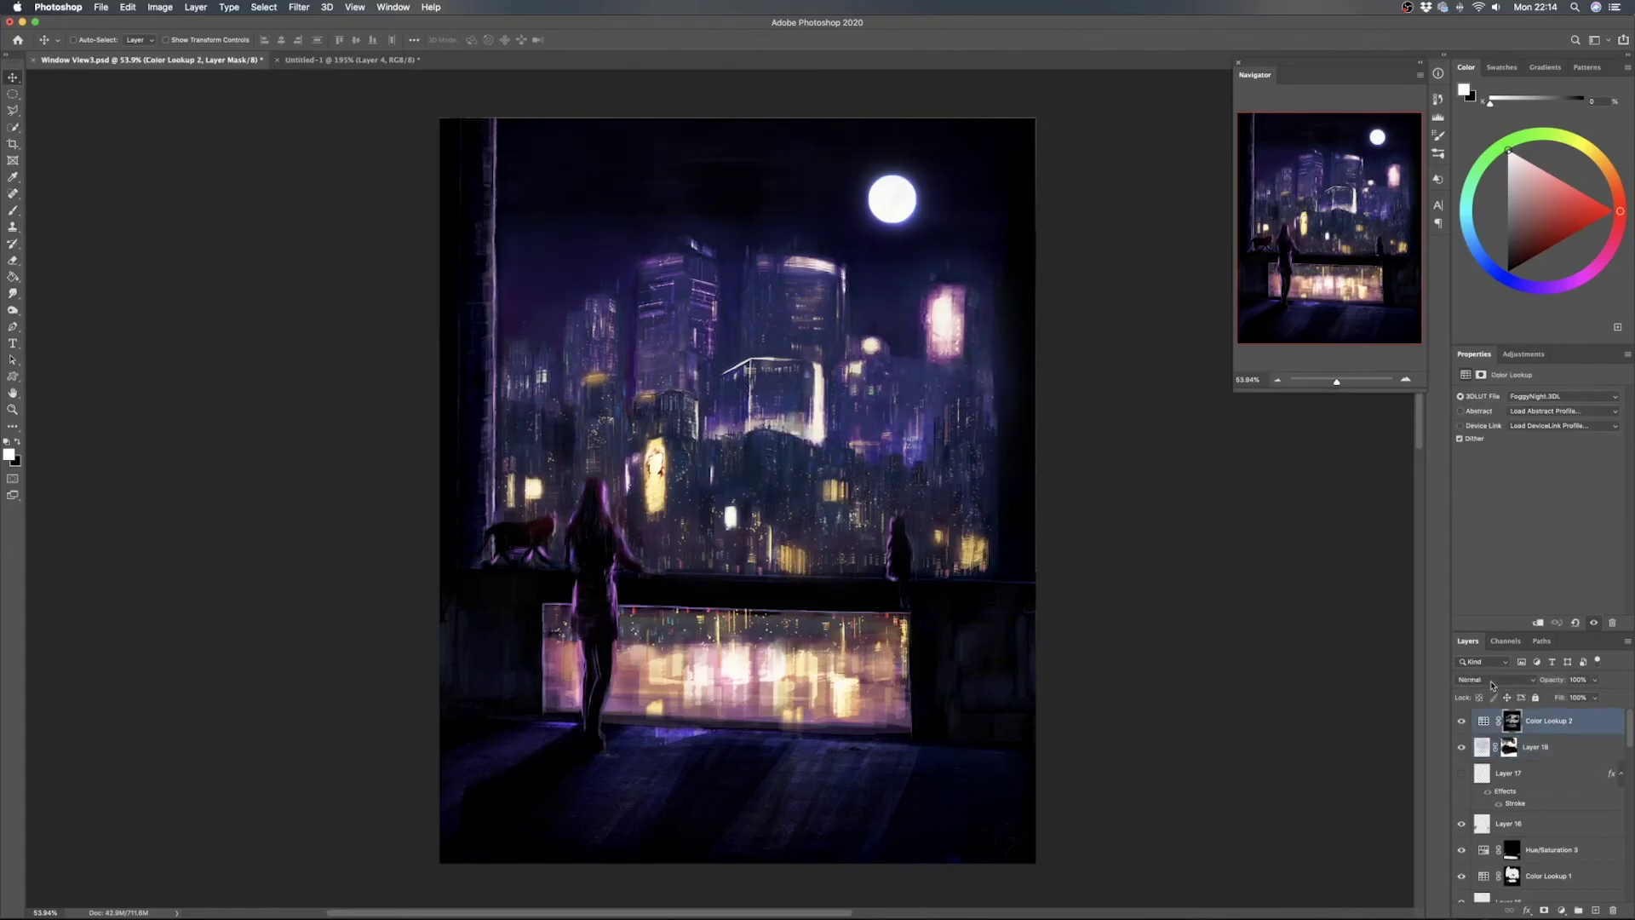
left_click(1494, 679)
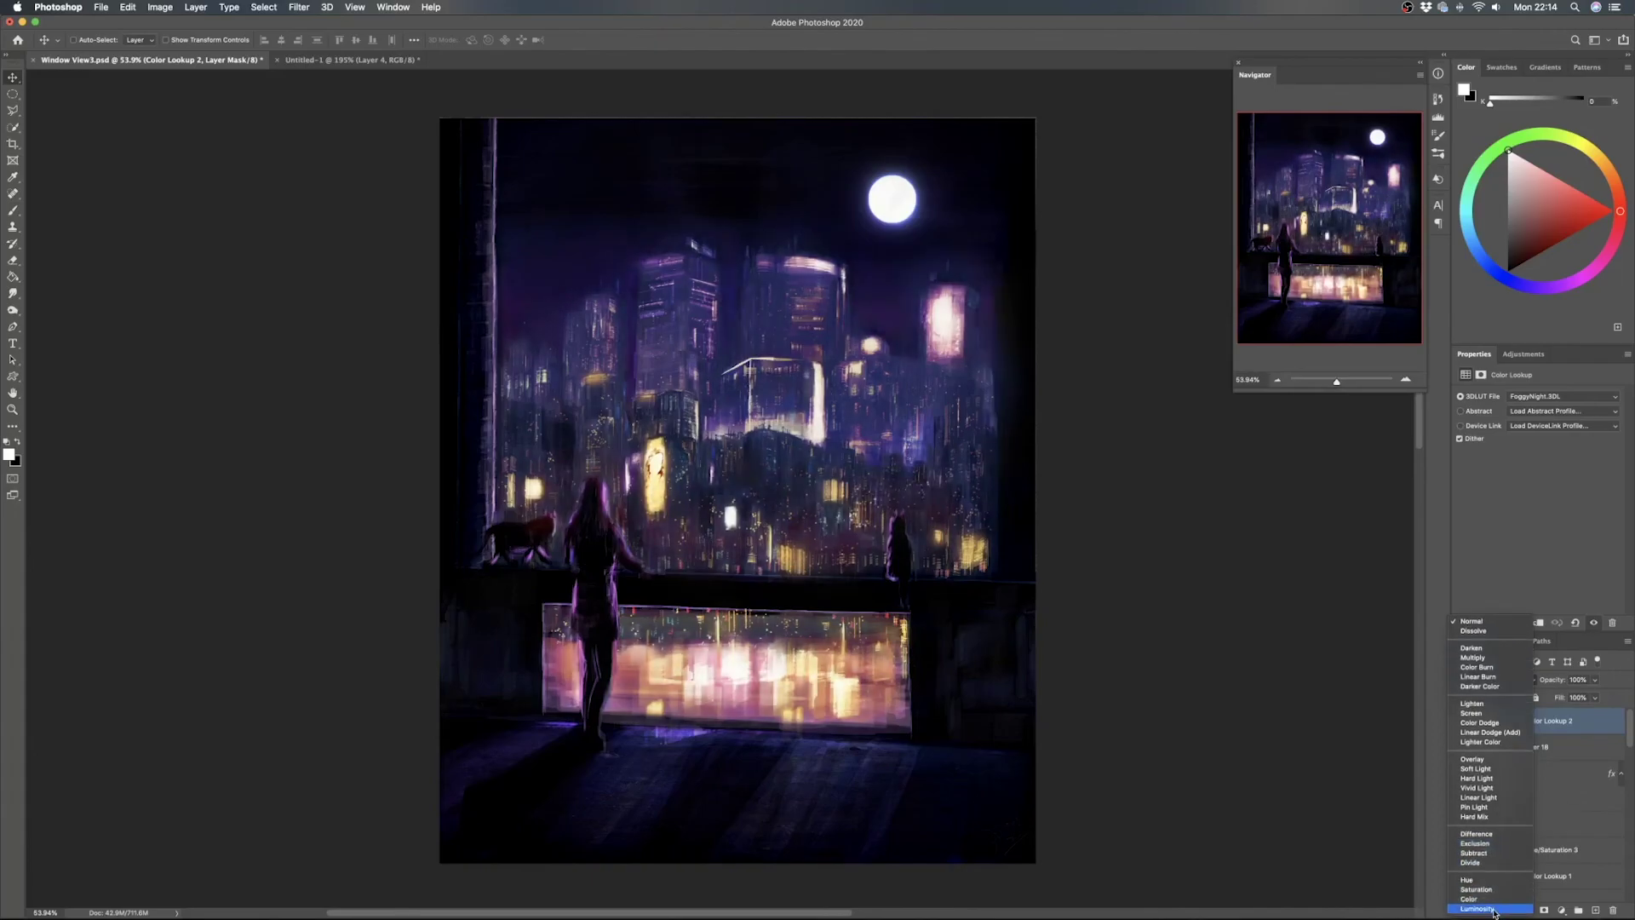
left_click(1523, 625)
Compare the painting with and without the Color Lookup 2 adjustment and Layer 18
left_click(1461, 721)
left_click(1462, 746)
left_click(1461, 721)
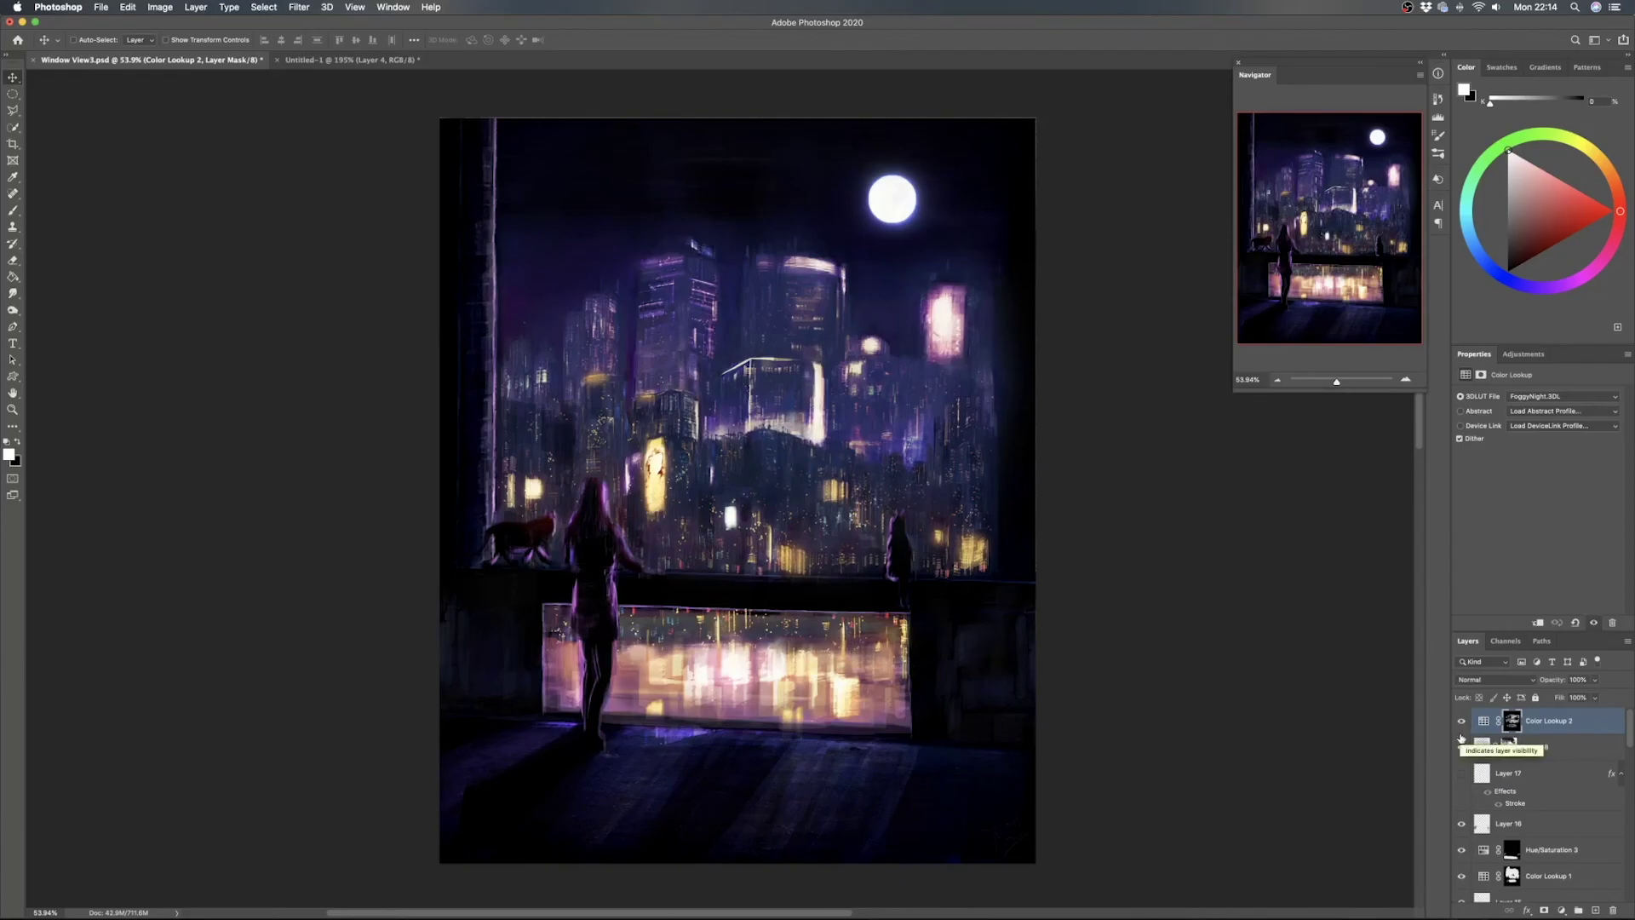
left_click(1461, 737)
left_click(1461, 735)
Check what Layer 12 and Layer 11 contribute by hiding and showing each of them
scroll(1511, 804, "down", 8)
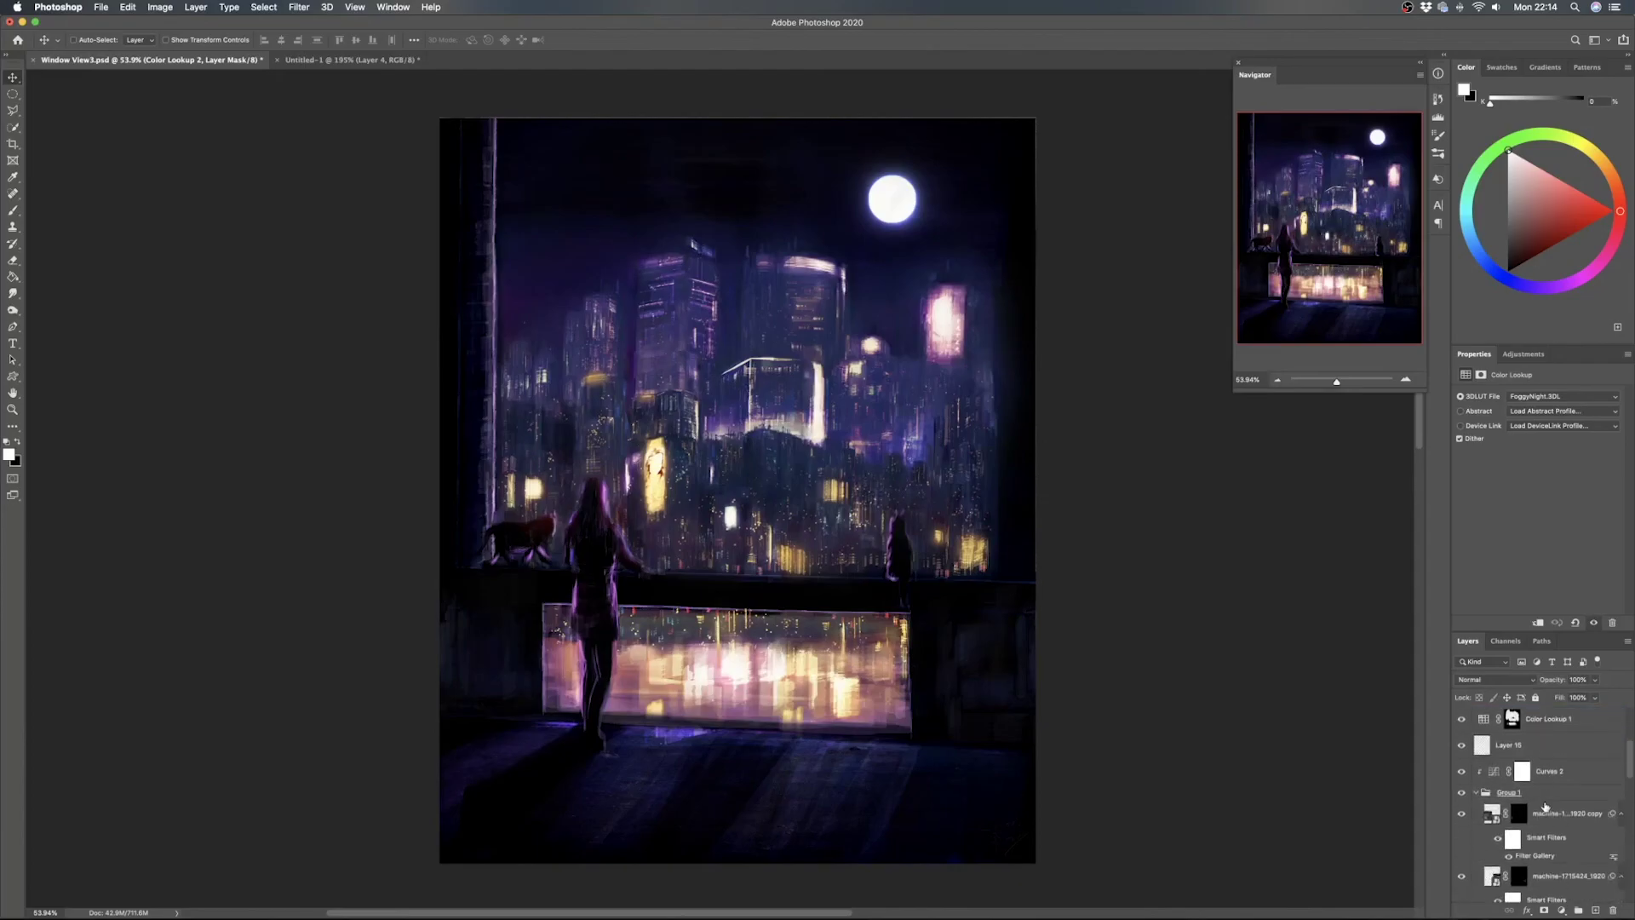
scroll(1499, 800, "up", 3)
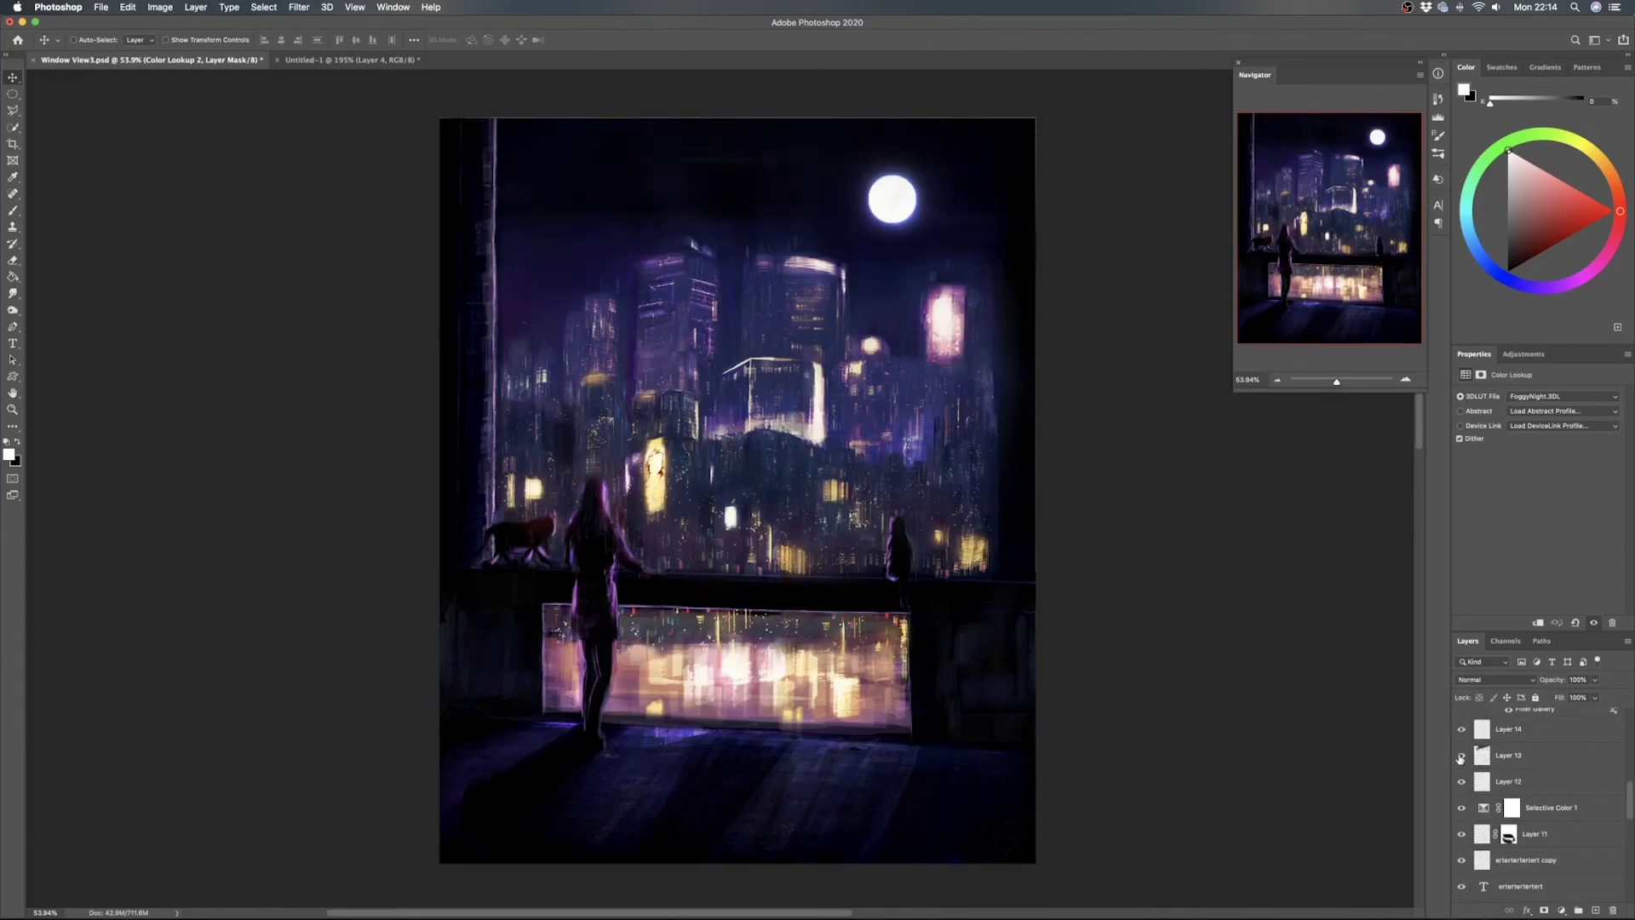
left_click(1461, 782)
left_click(1461, 781)
scroll(1461, 784, "down", 3)
left_click(1460, 756)
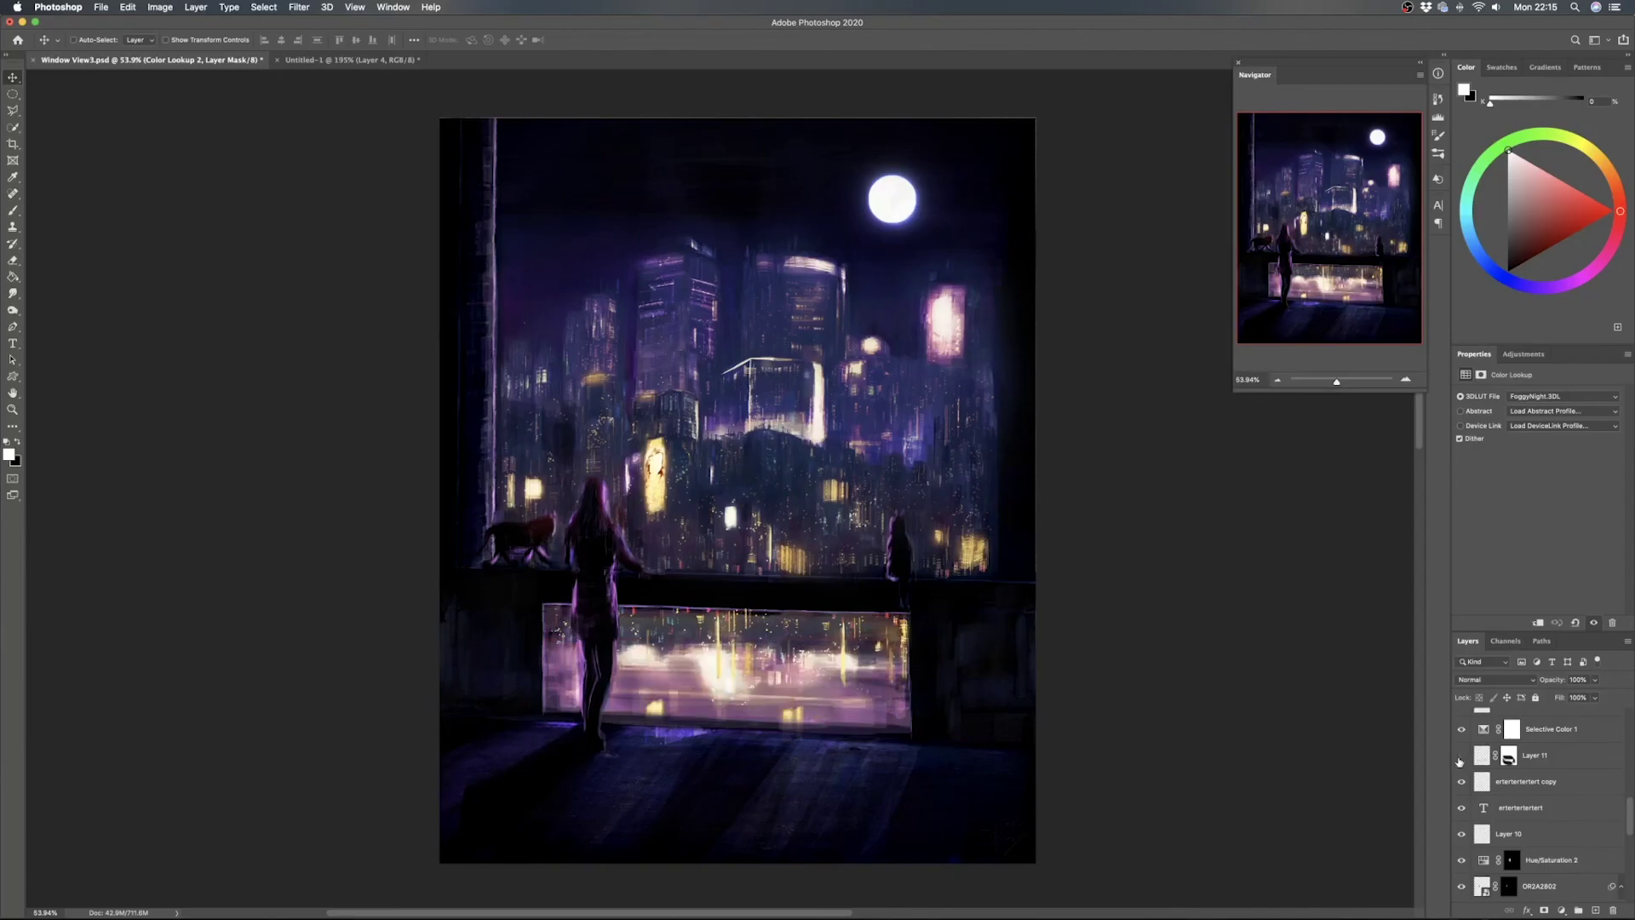
left_click(1460, 756)
Check what Layers 6 to 9 contribute to the city lights by hiding and showing them
scroll(1460, 771, "down", 10)
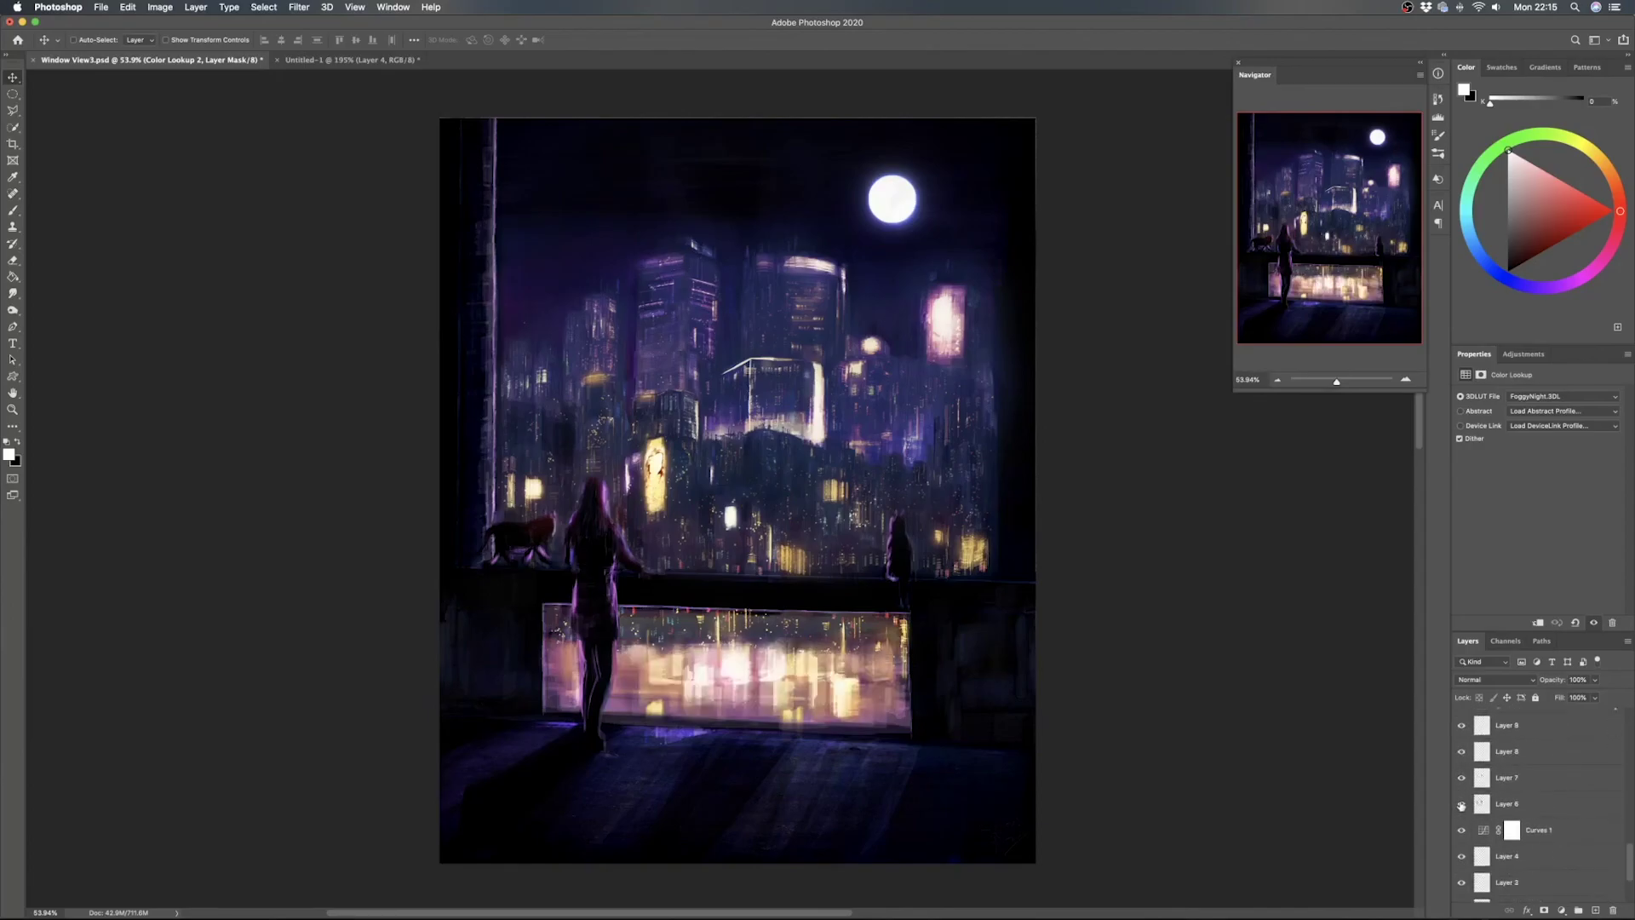
scroll(1461, 803, "up", 1)
left_click_drag(1461, 754, 1458, 825)
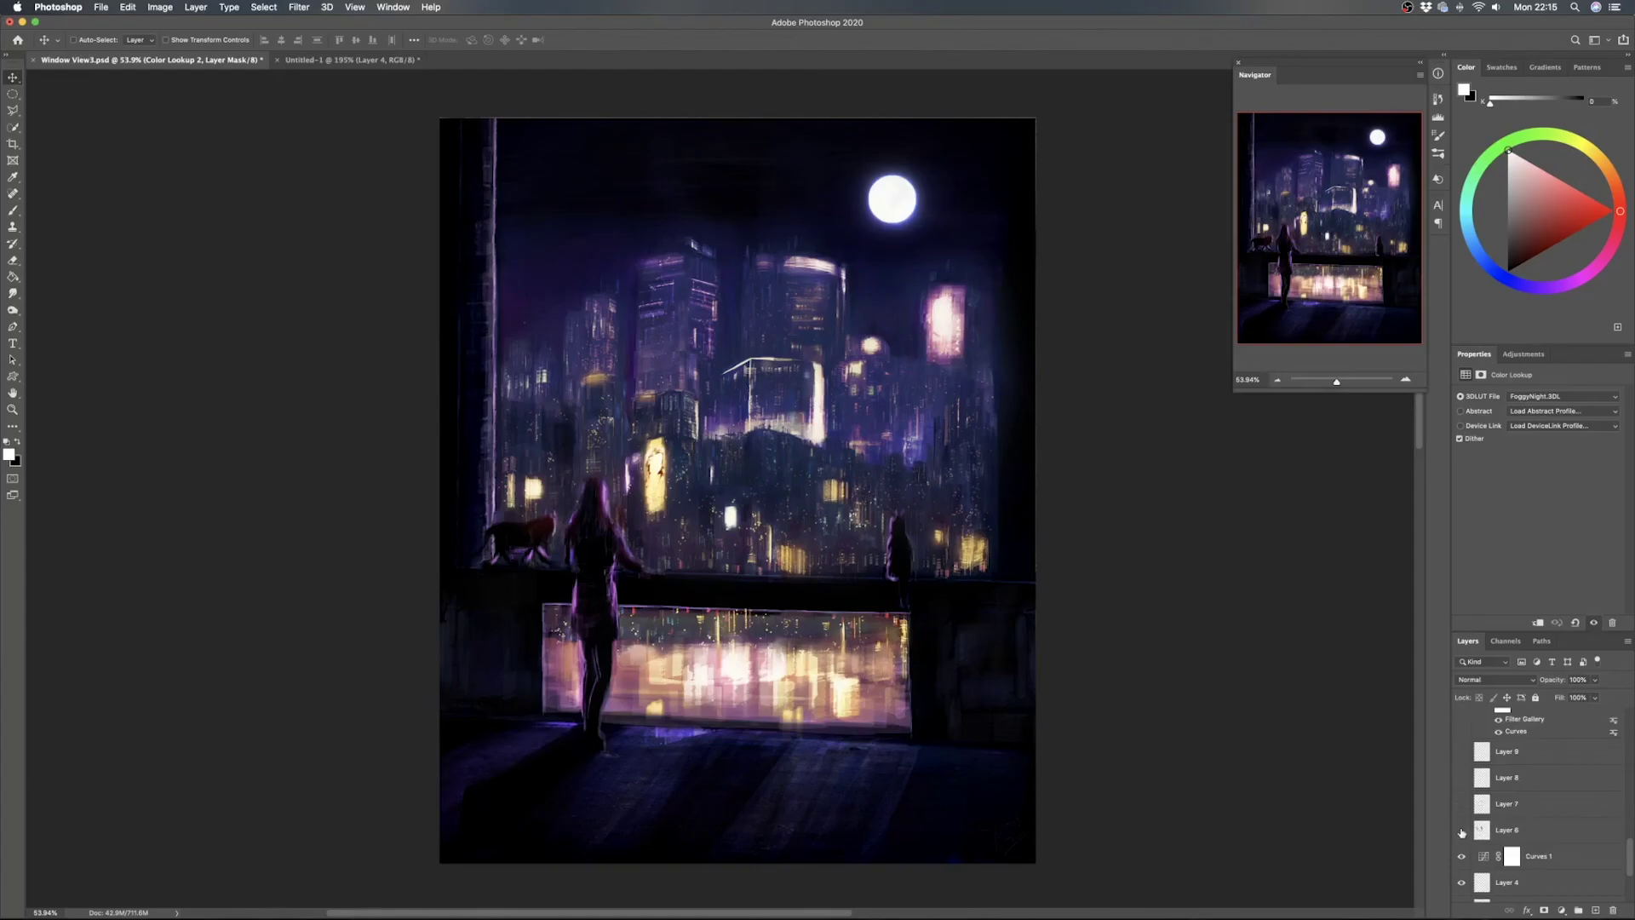
left_click(1461, 830)
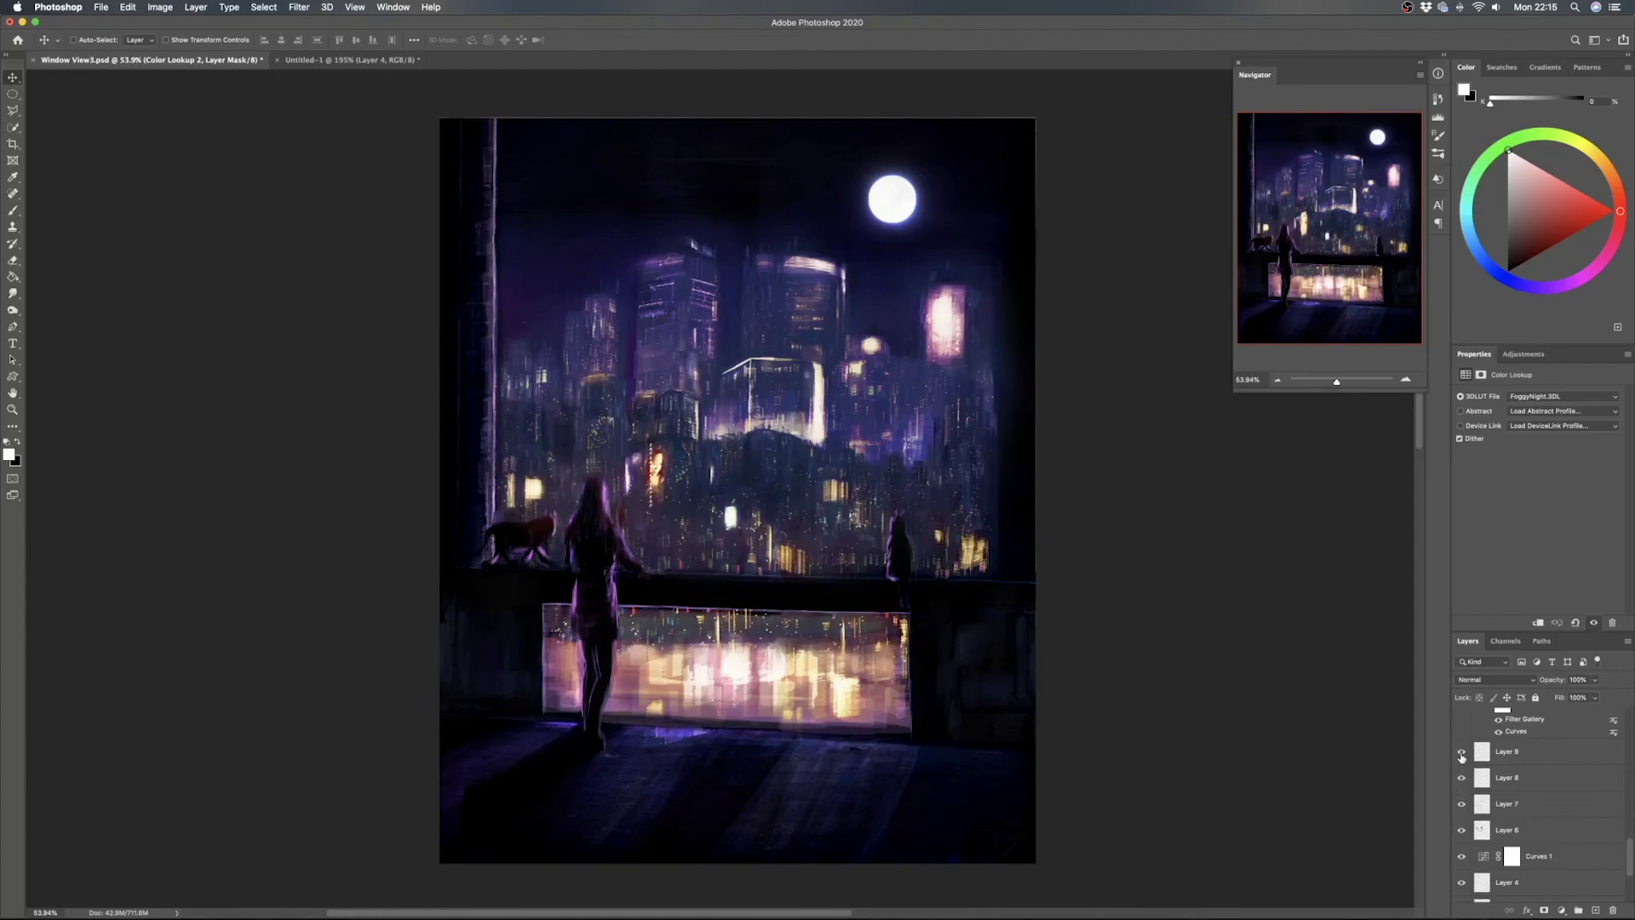
left_click(1461, 753)
Try moving Layers 6 to 9 together to the top of the layer stack, then undo the reorder
left_click(1519, 756)
left_click(1524, 830, "shift")
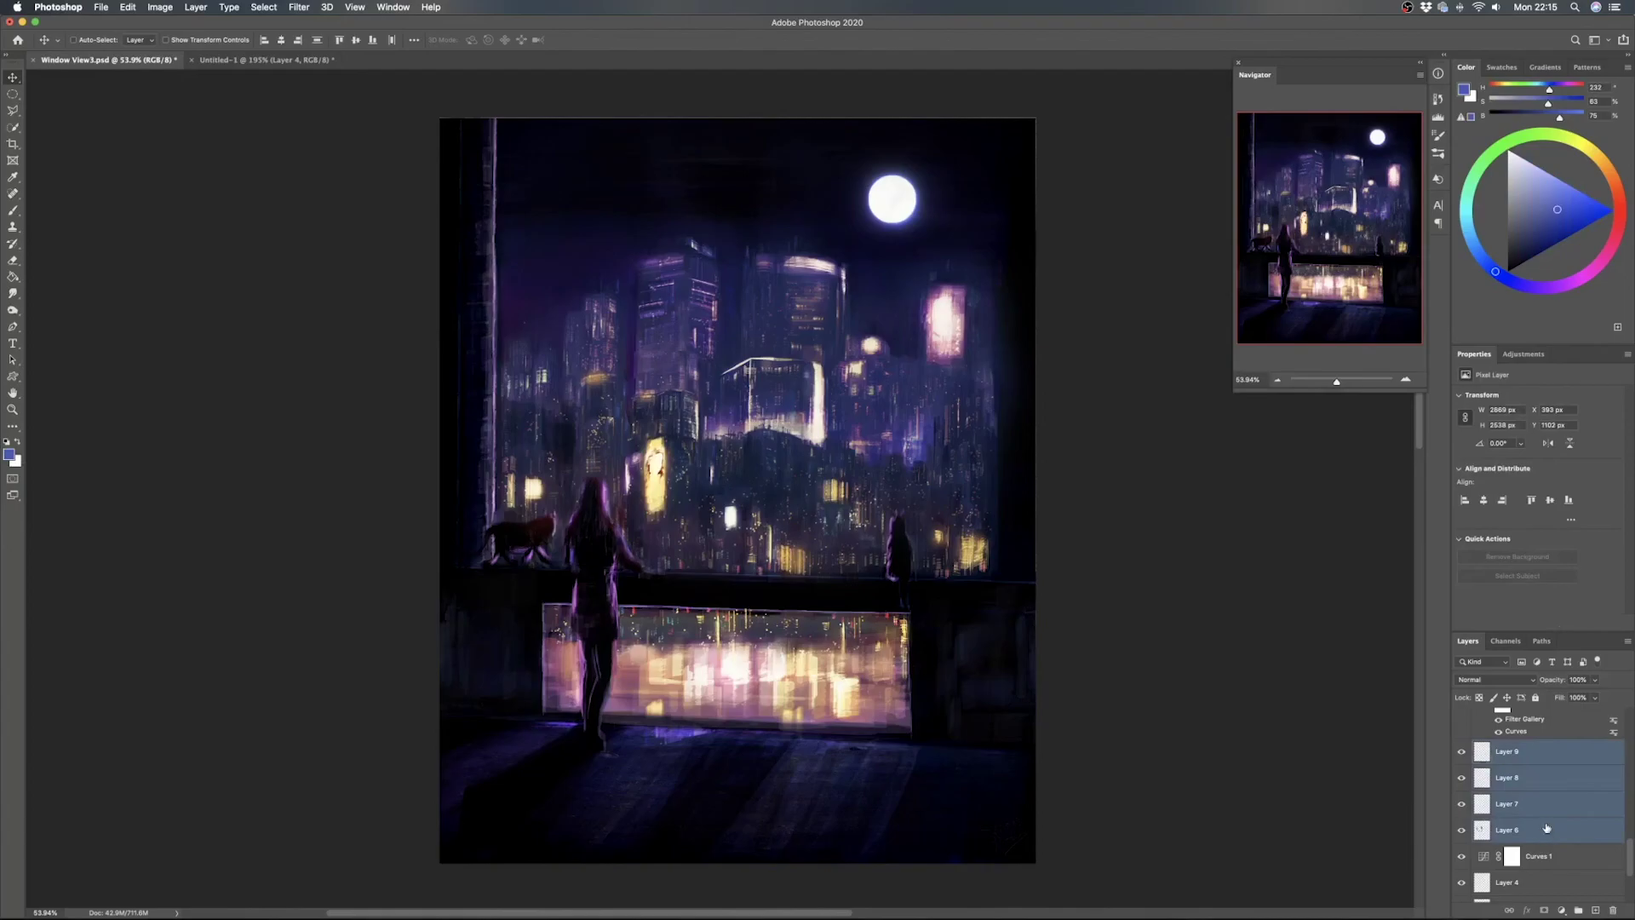
scroll(1554, 767, "up", 1)
scroll(1557, 663, "up", 5)
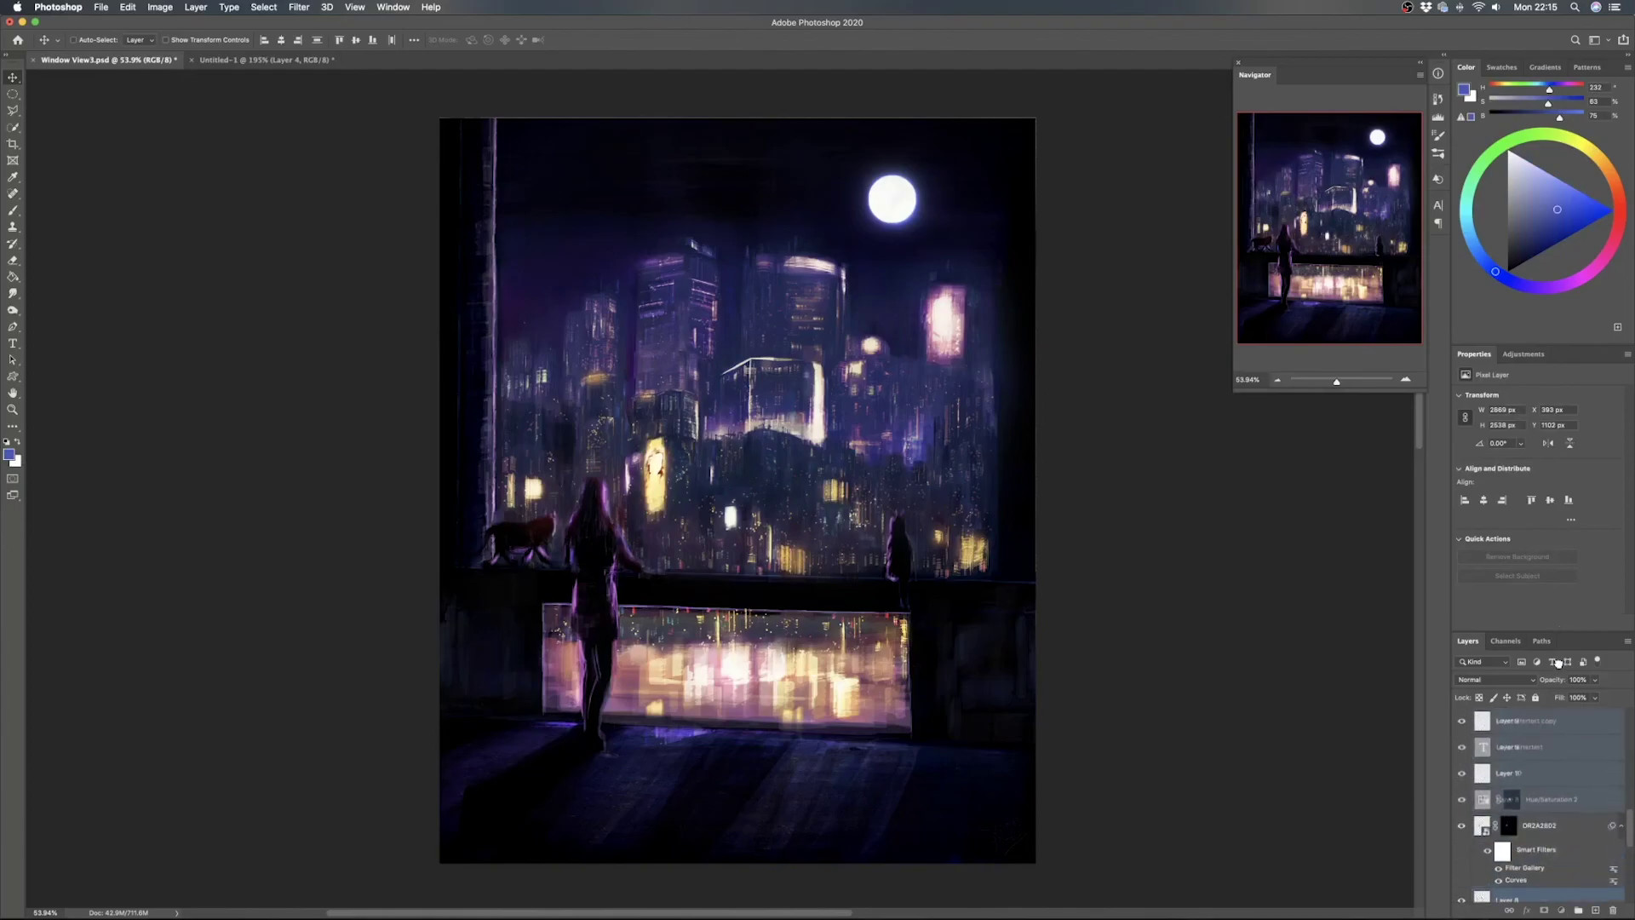
left_click_drag(1558, 663, 1553, 716)
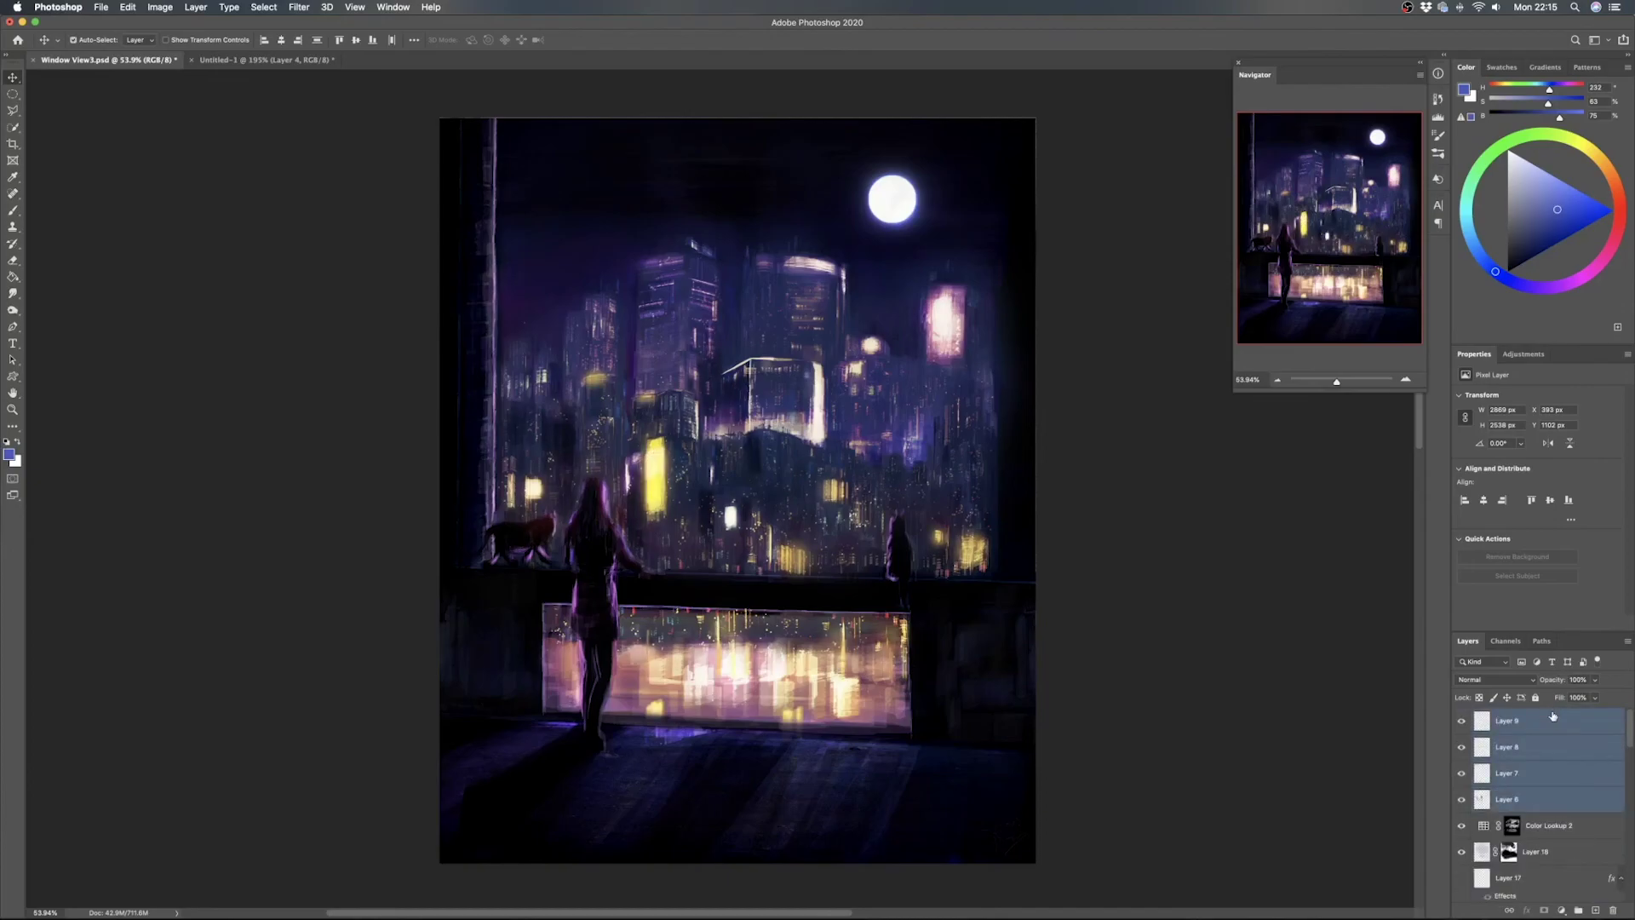
key("super+z")
Move only Layer 6 to the top of the layer stack, above the Color Lookup 2 adjustment
scroll(1546, 747, "down", 3)
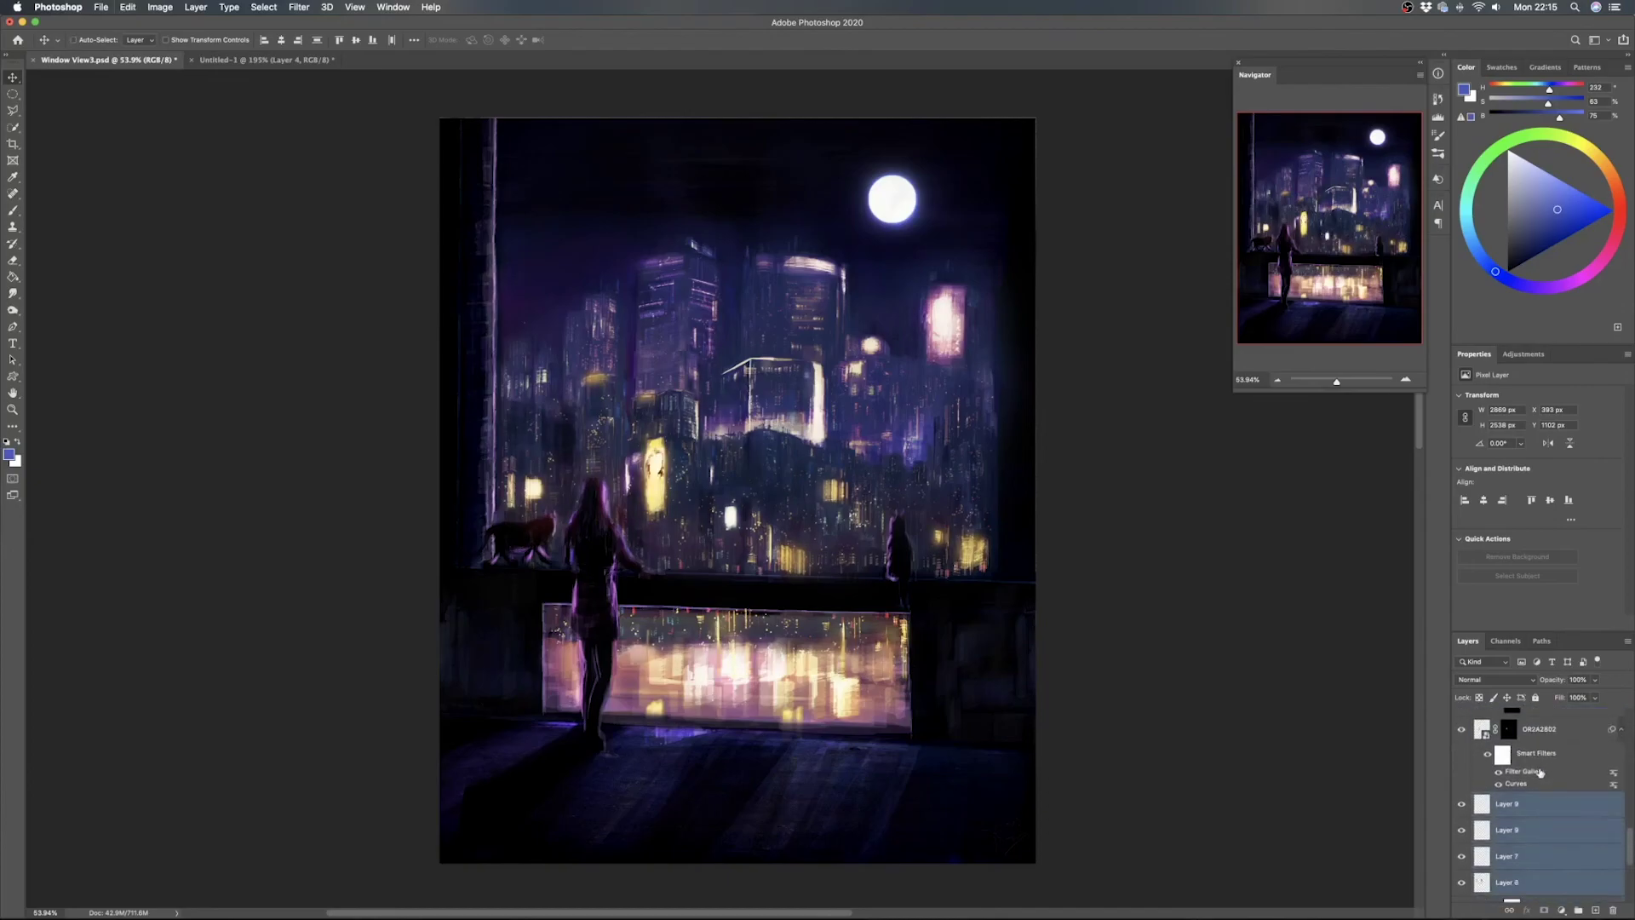
left_click(1533, 781)
left_click(1460, 832)
left_click(1461, 832)
left_click(1563, 832)
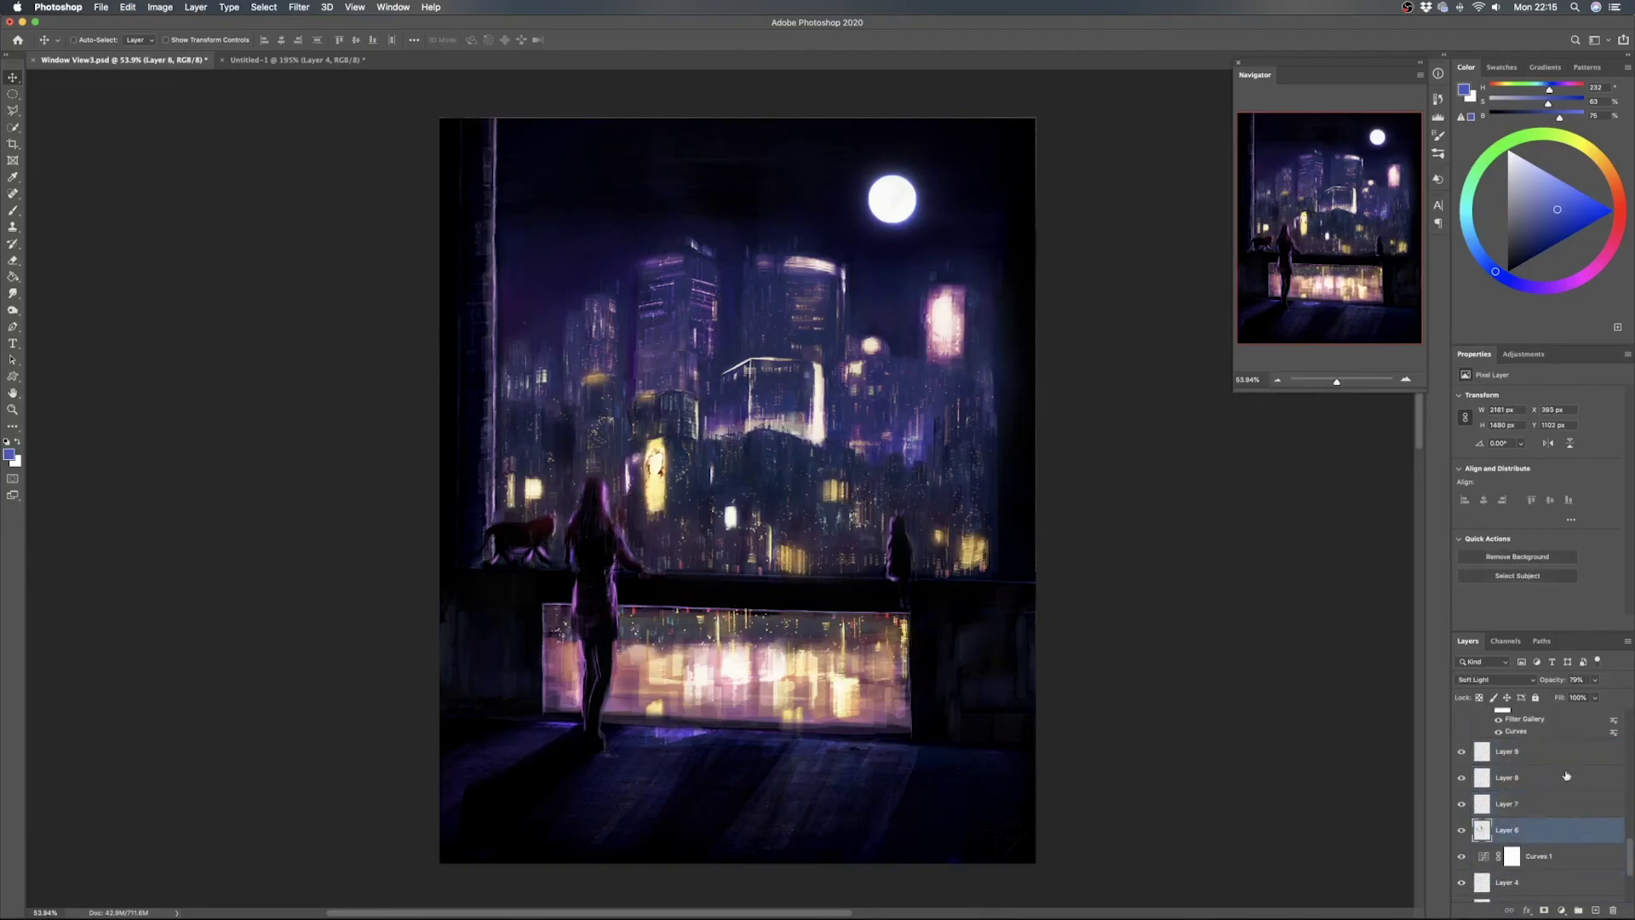
left_click_drag(1548, 830, 1550, 721)
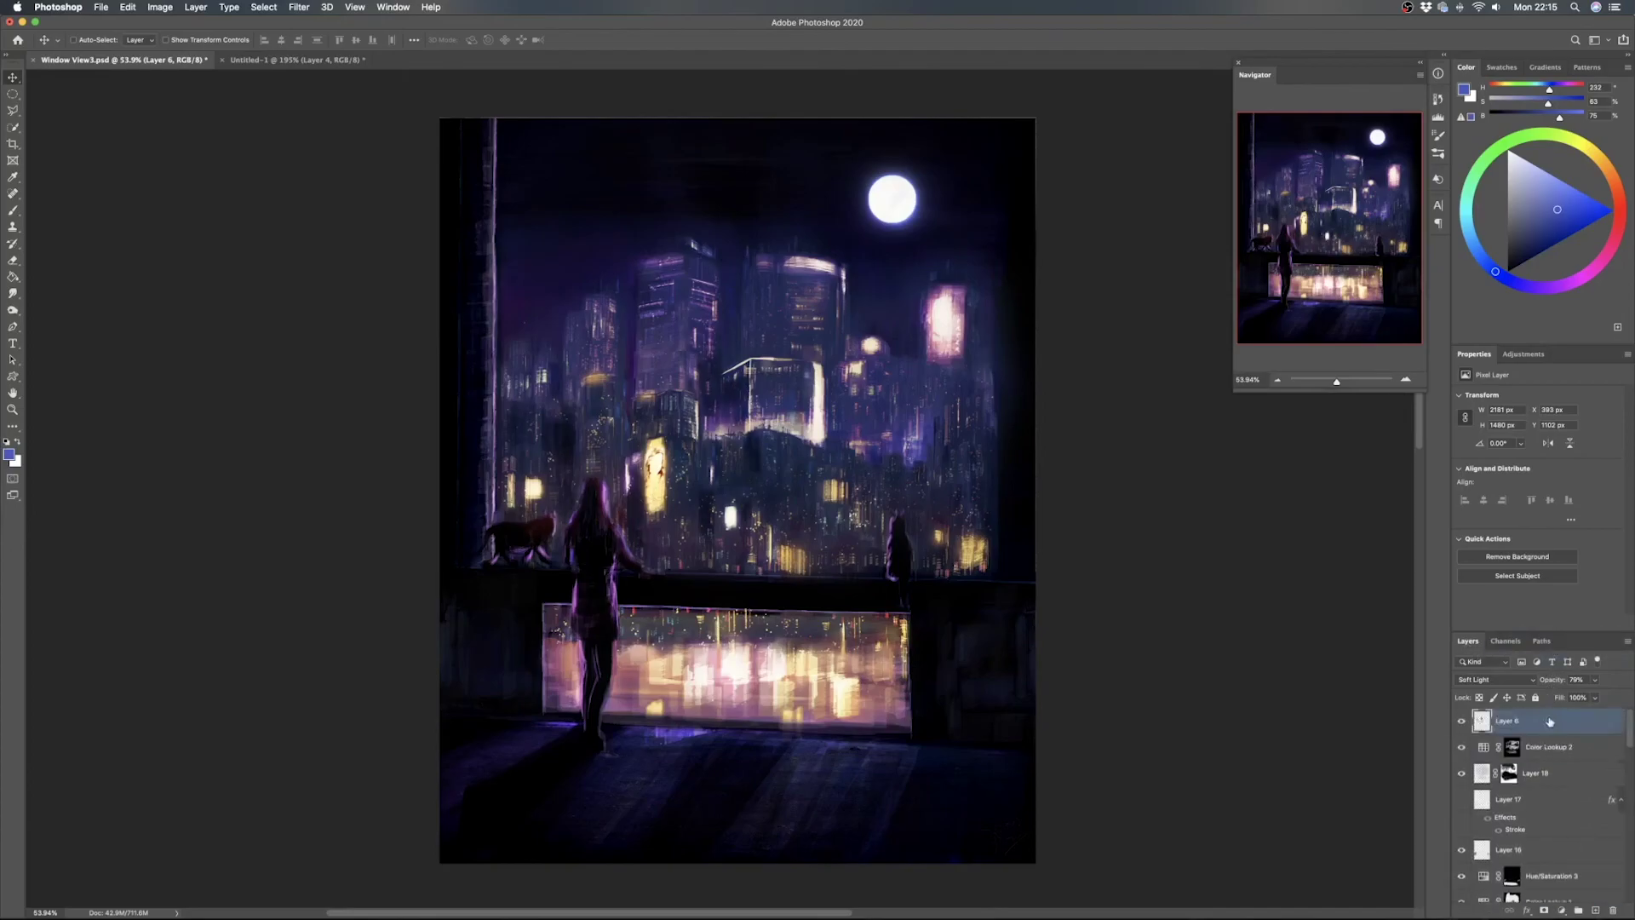
Check Layer 6's effect by hiding and showing it, and compare the history states before and after its move
left_click(1461, 723)
left_click(1461, 723)
left_click(1437, 99)
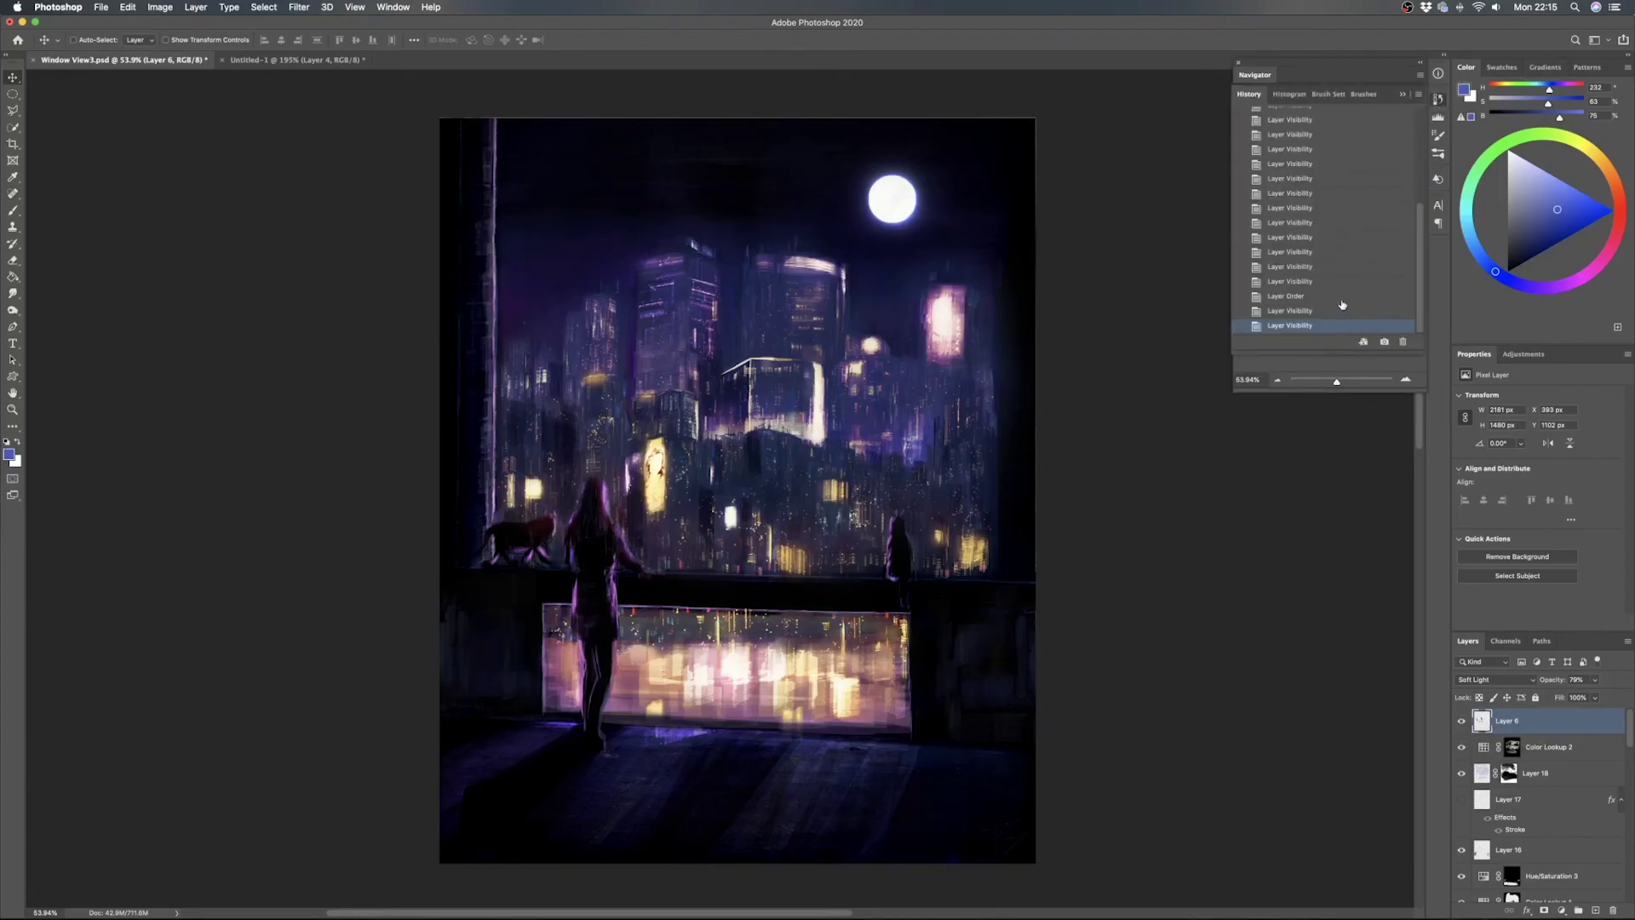
left_click(1349, 283)
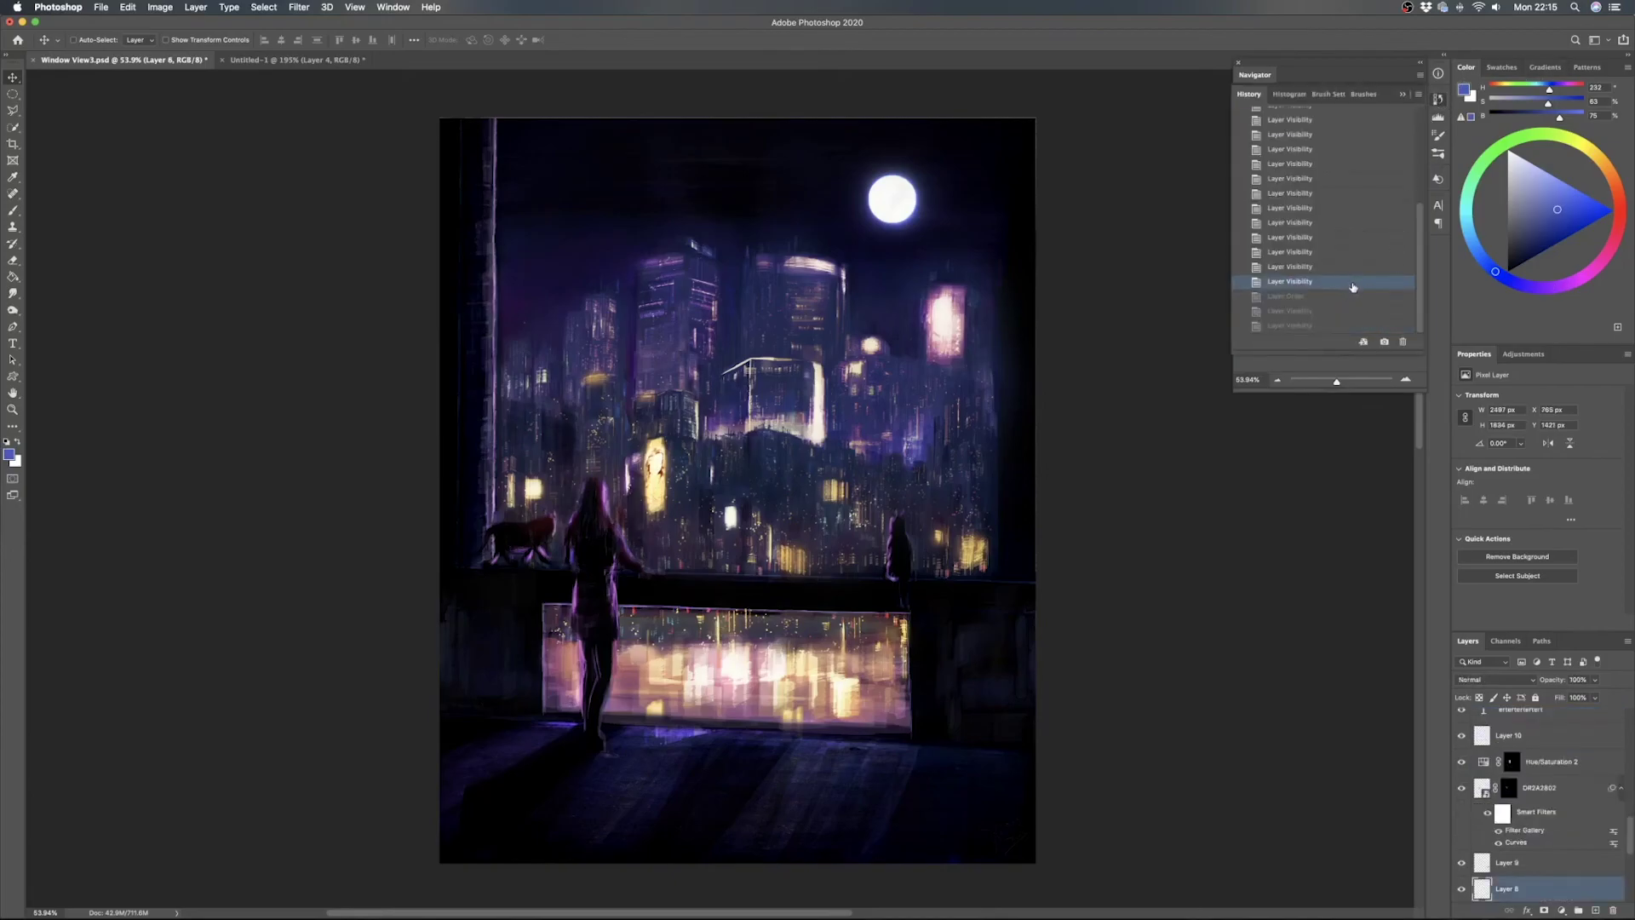
left_click(1346, 326)
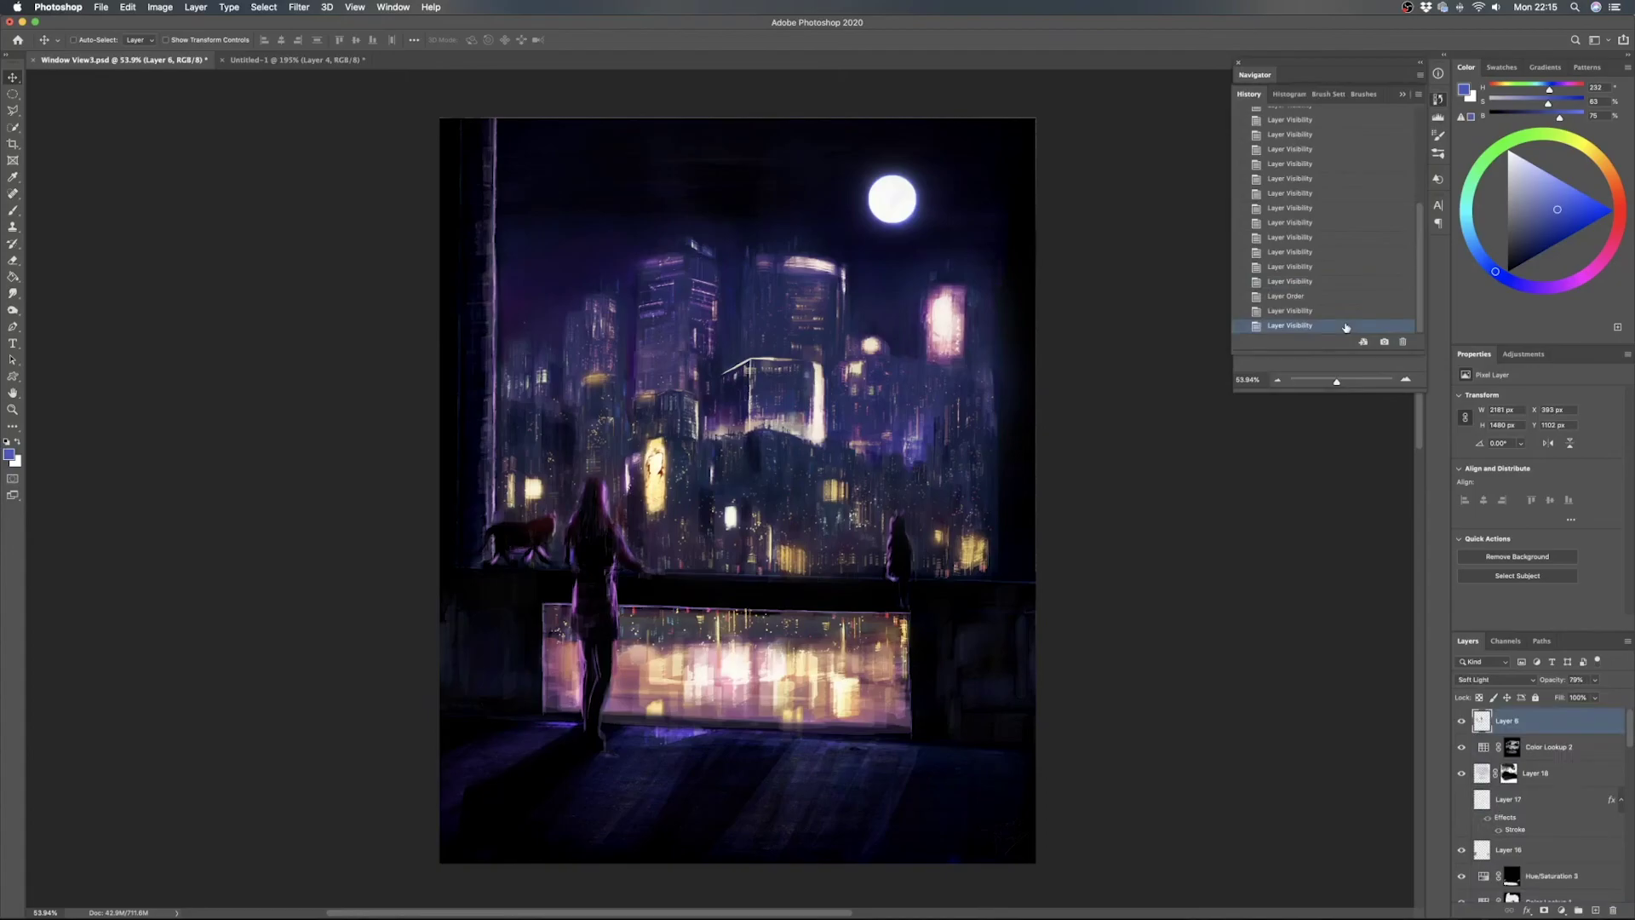
left_click(1438, 100)
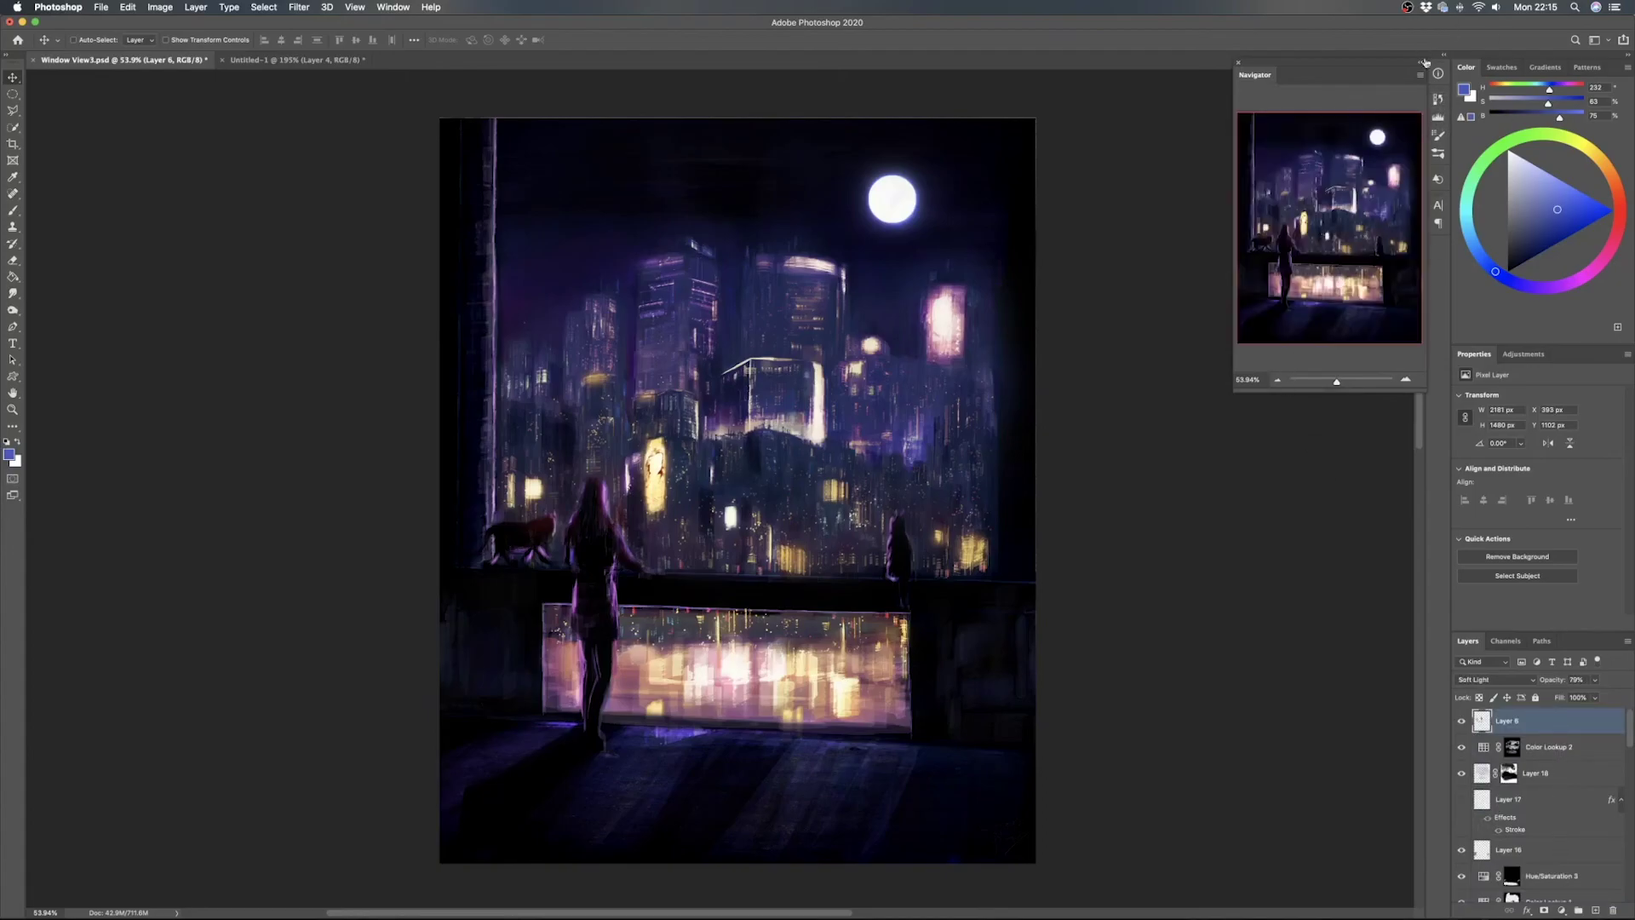
Compare the originally opened Window View3.psd with the latest history state, returning to the latest state
left_click(1438, 100)
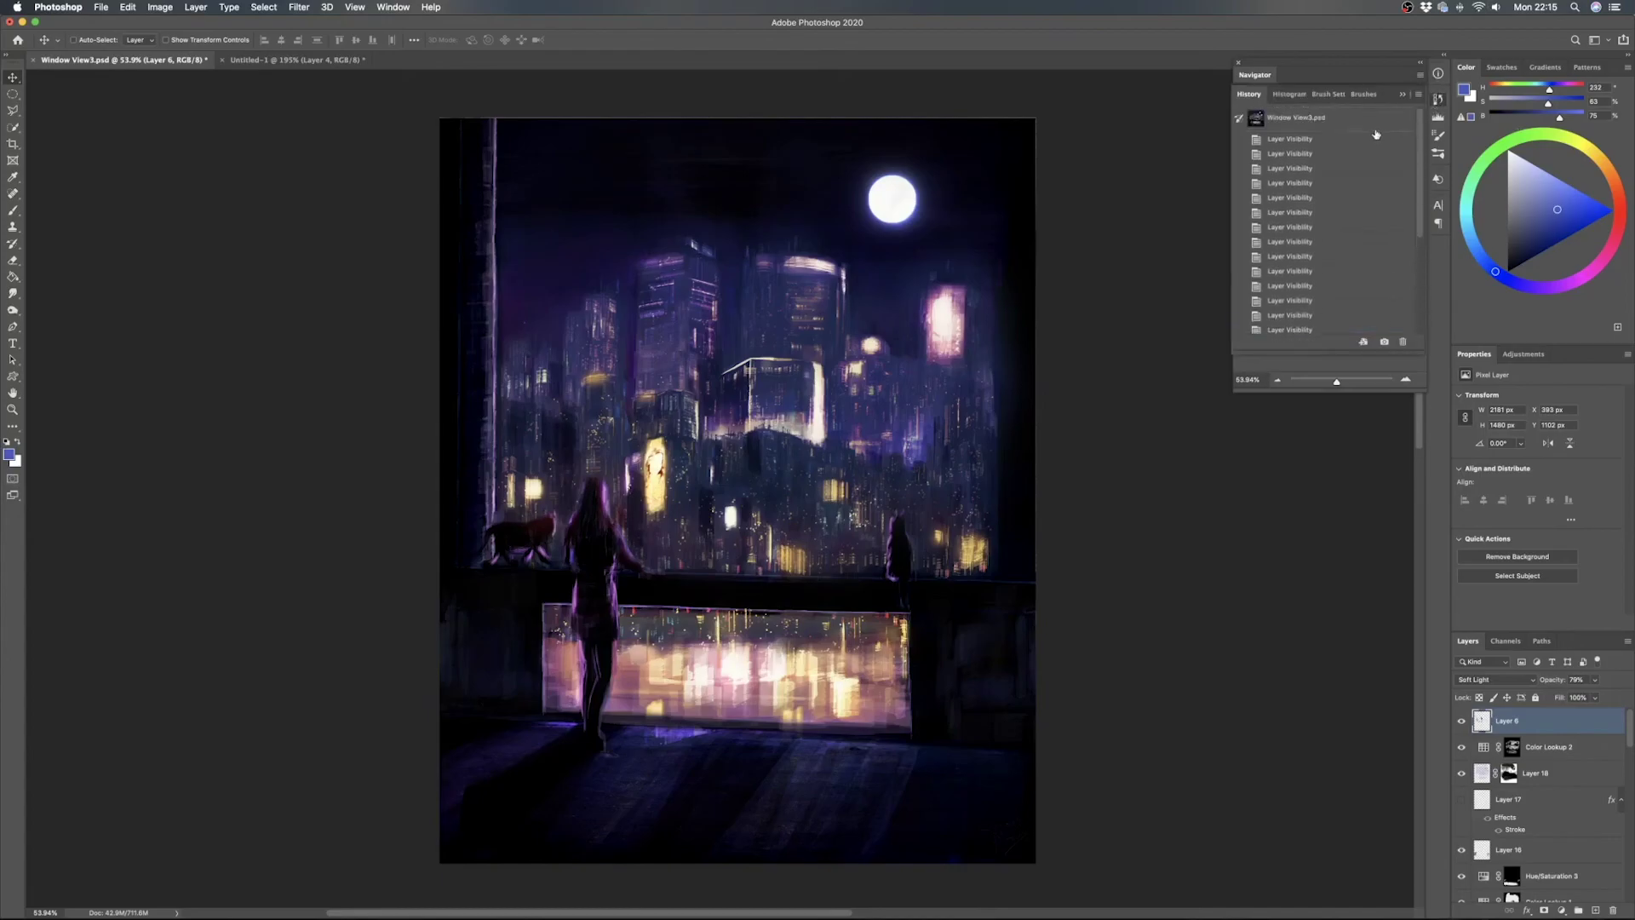
left_click(1368, 120)
scroll(1352, 205, "down", 5)
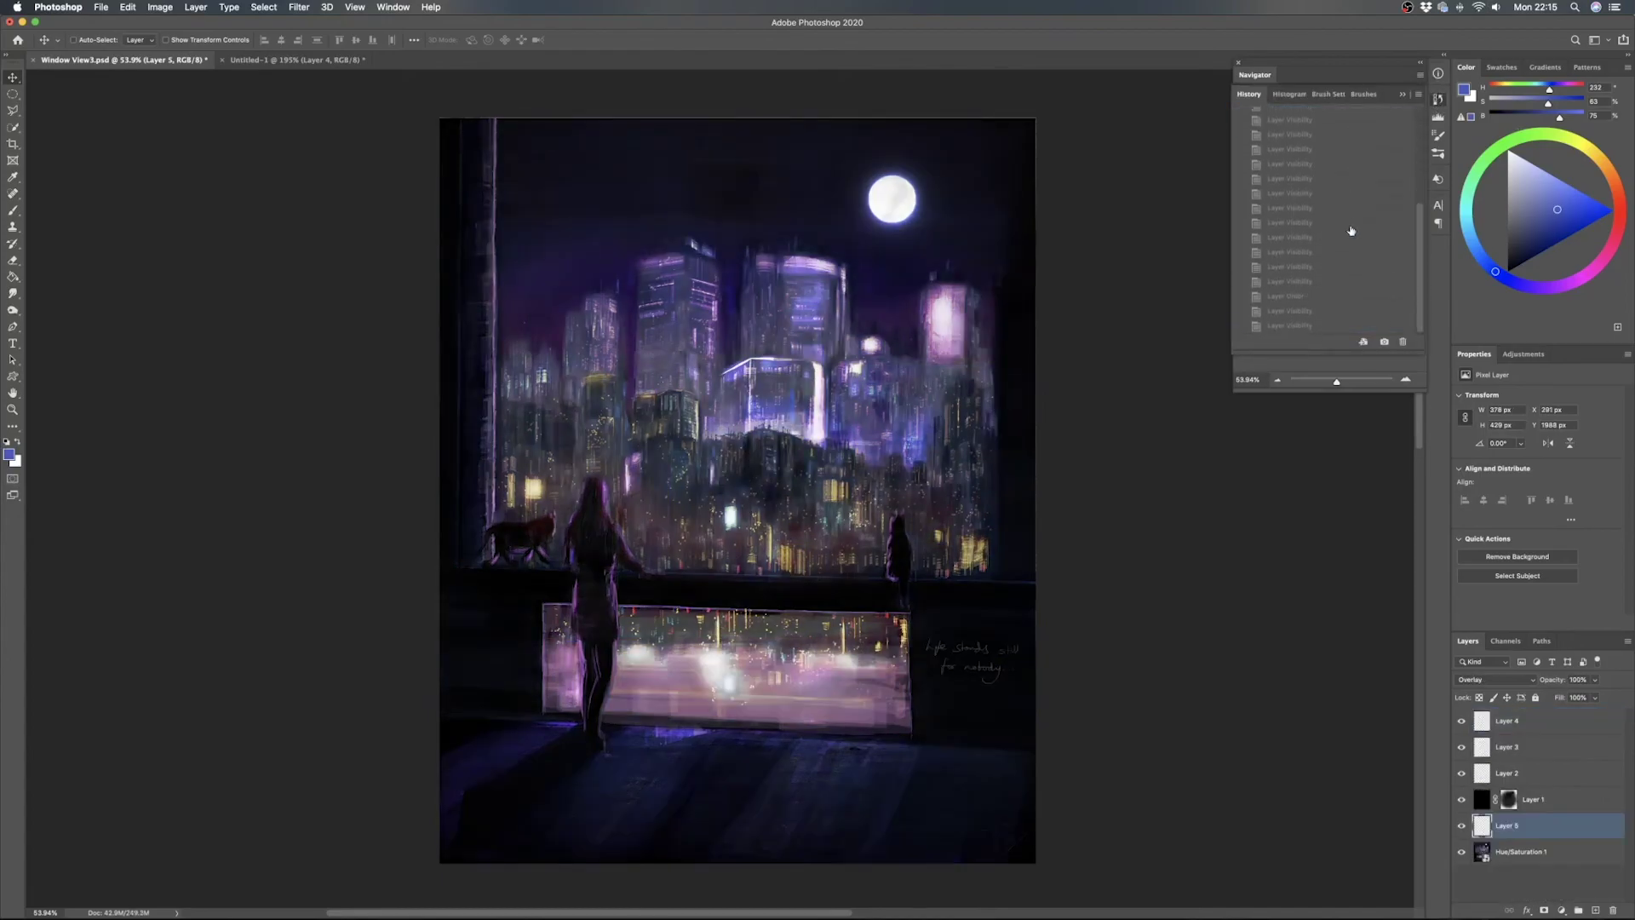
left_click(1324, 328)
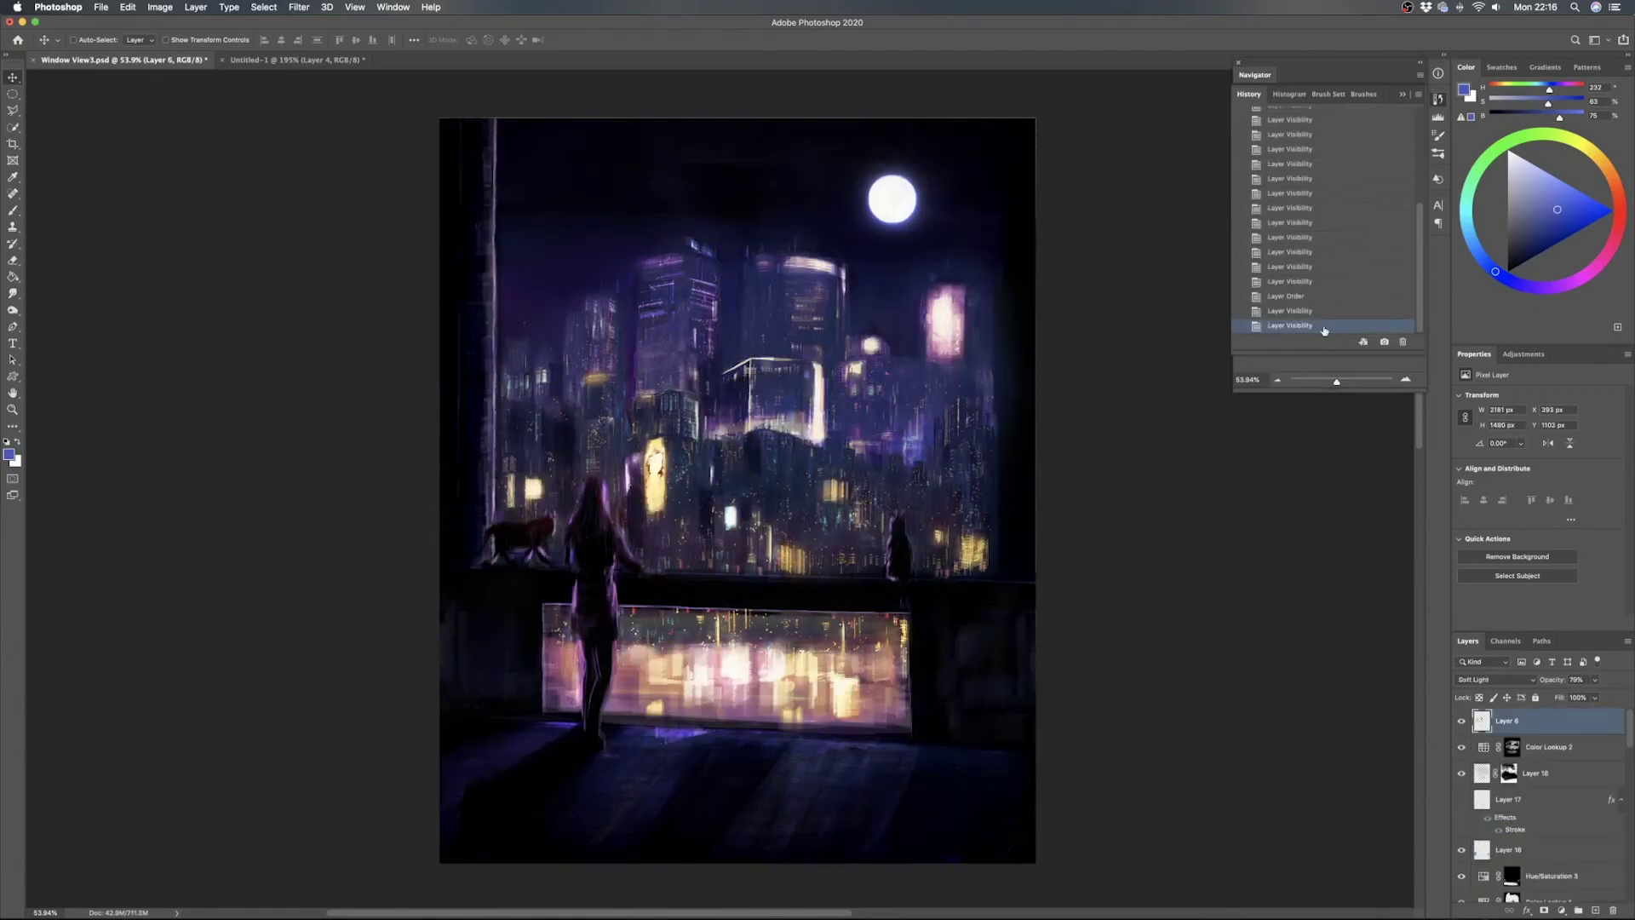
scroll(1333, 228, "up", 5)
left_click(1338, 122)
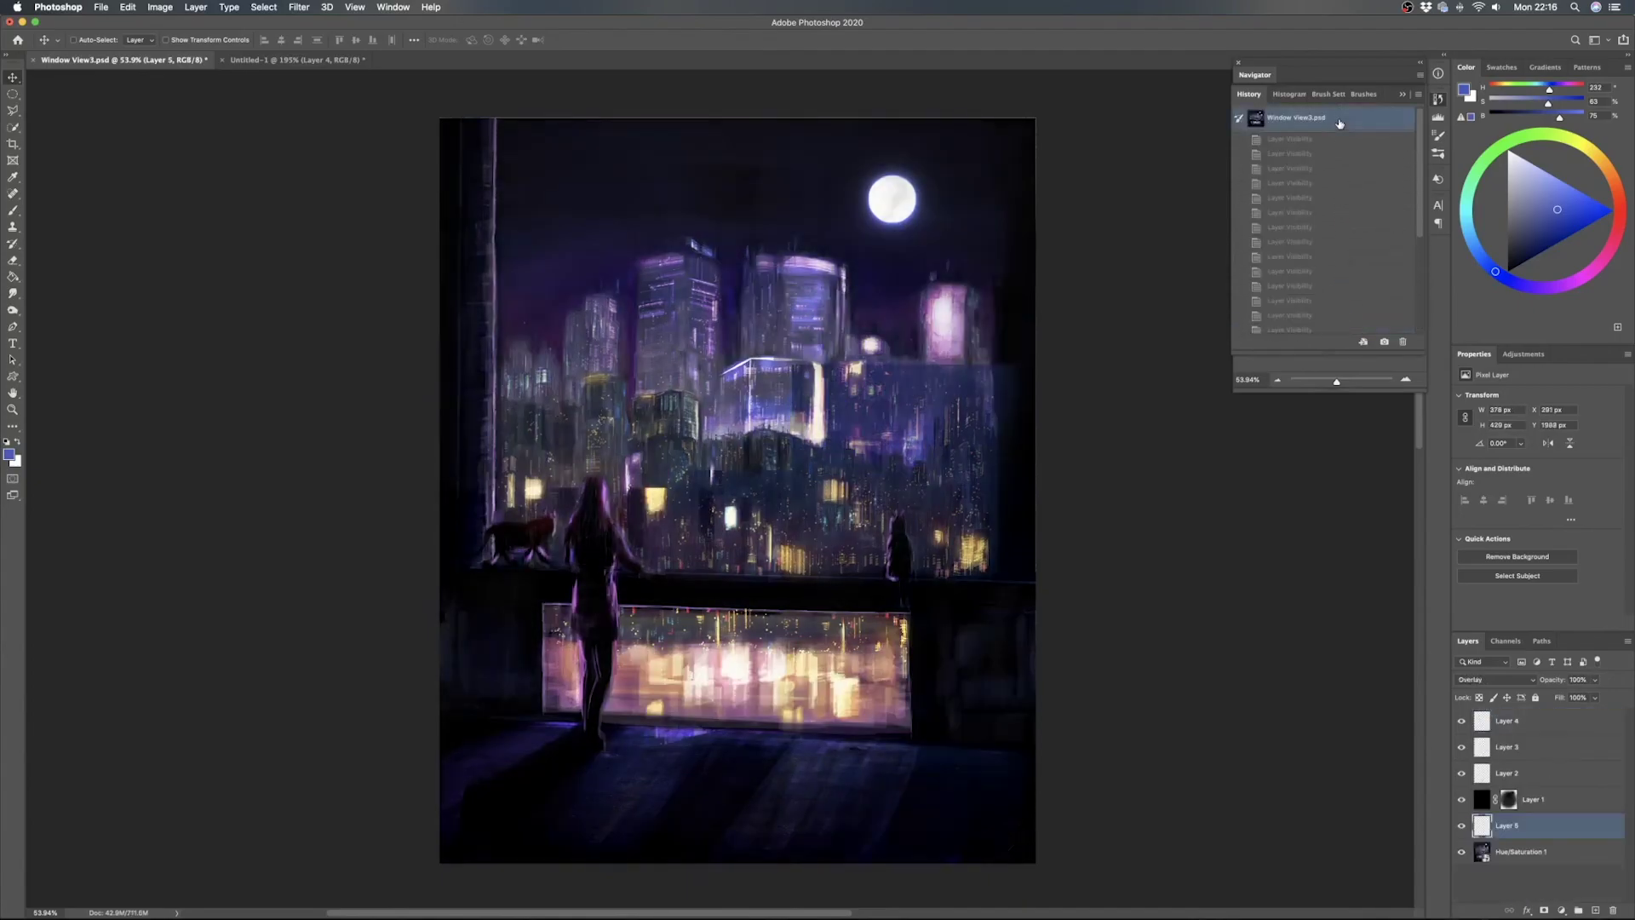
left_click(1340, 197)
scroll(1337, 281, "down", 3)
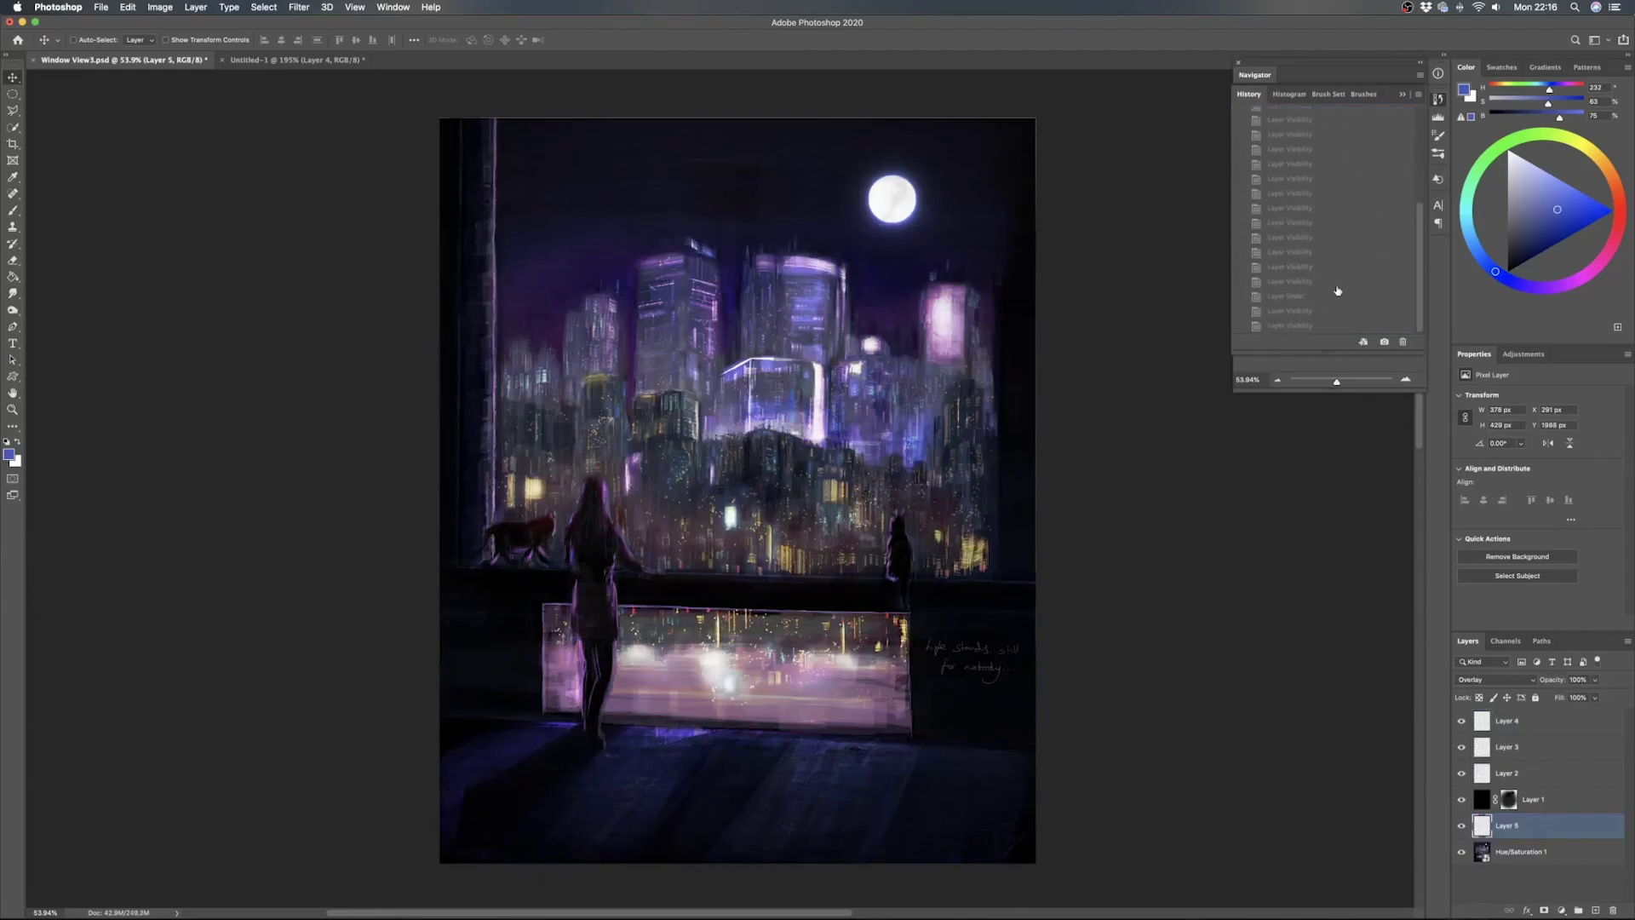
left_click(1303, 328)
Try to save Window View3.psd, dismiss the resulting dialogs and check which save commands are available
key("super+s")
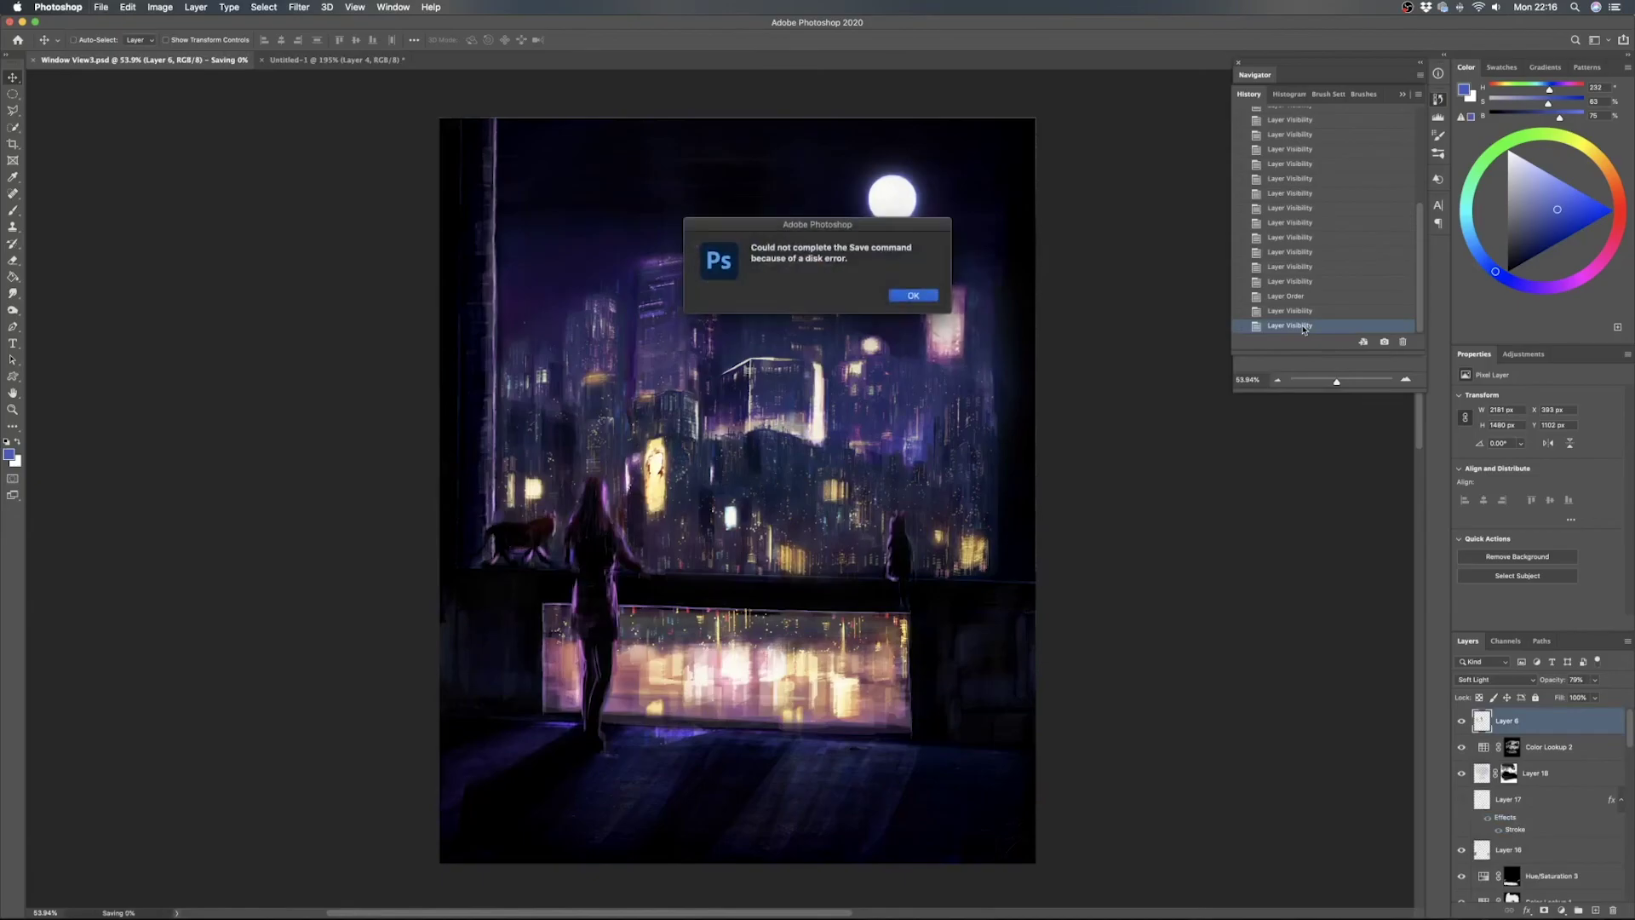
left_click(913, 295)
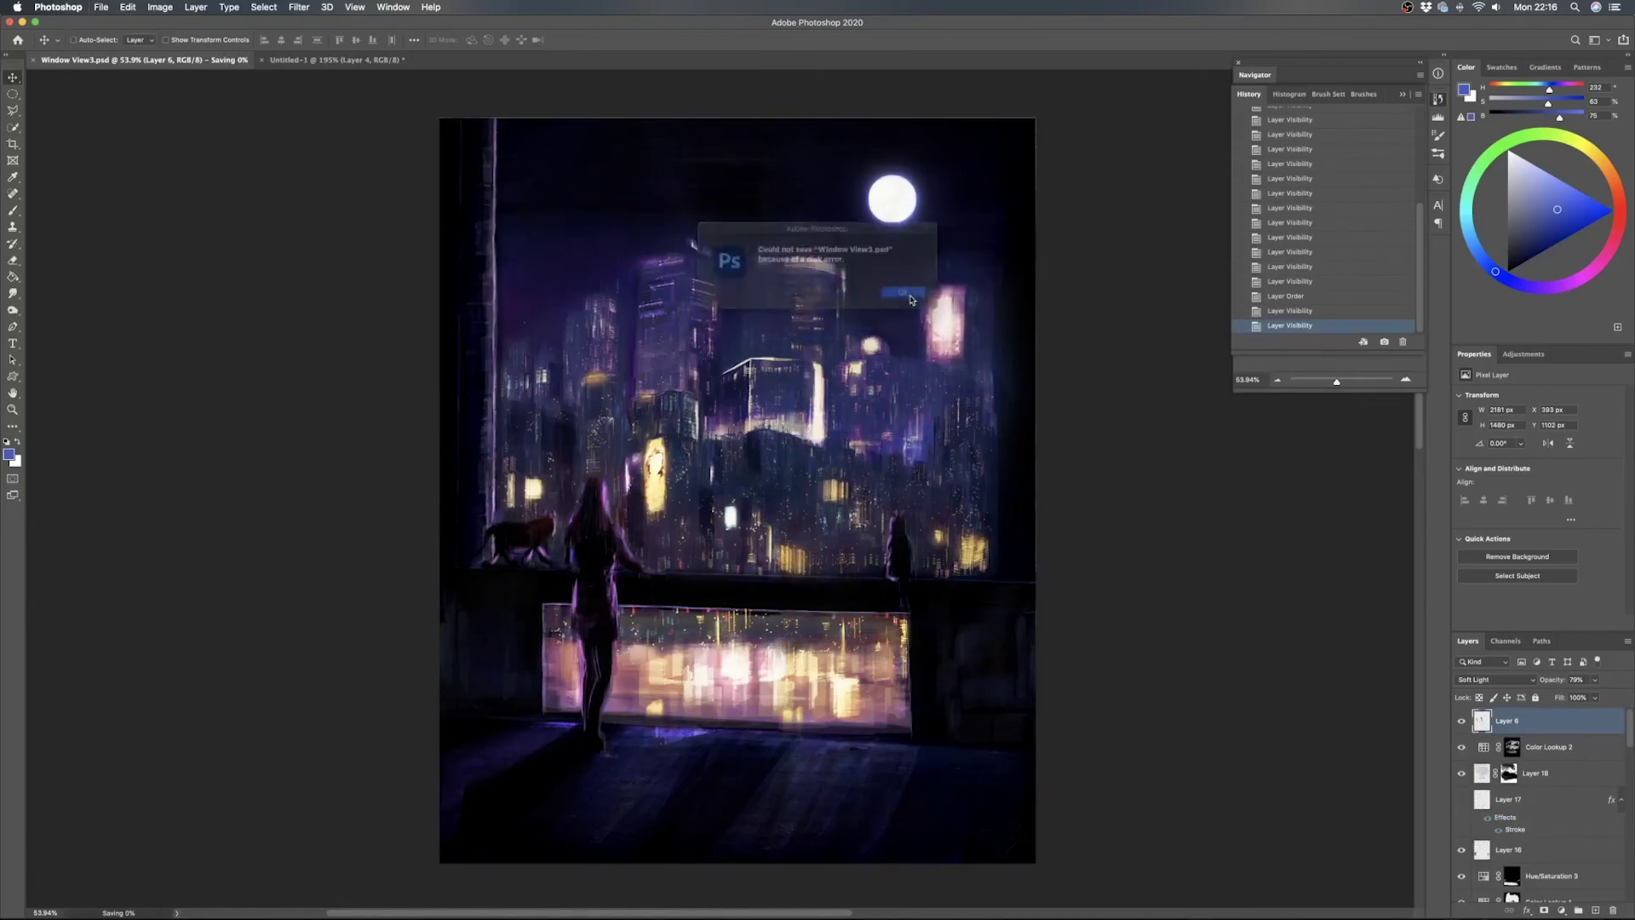
left_click(914, 296)
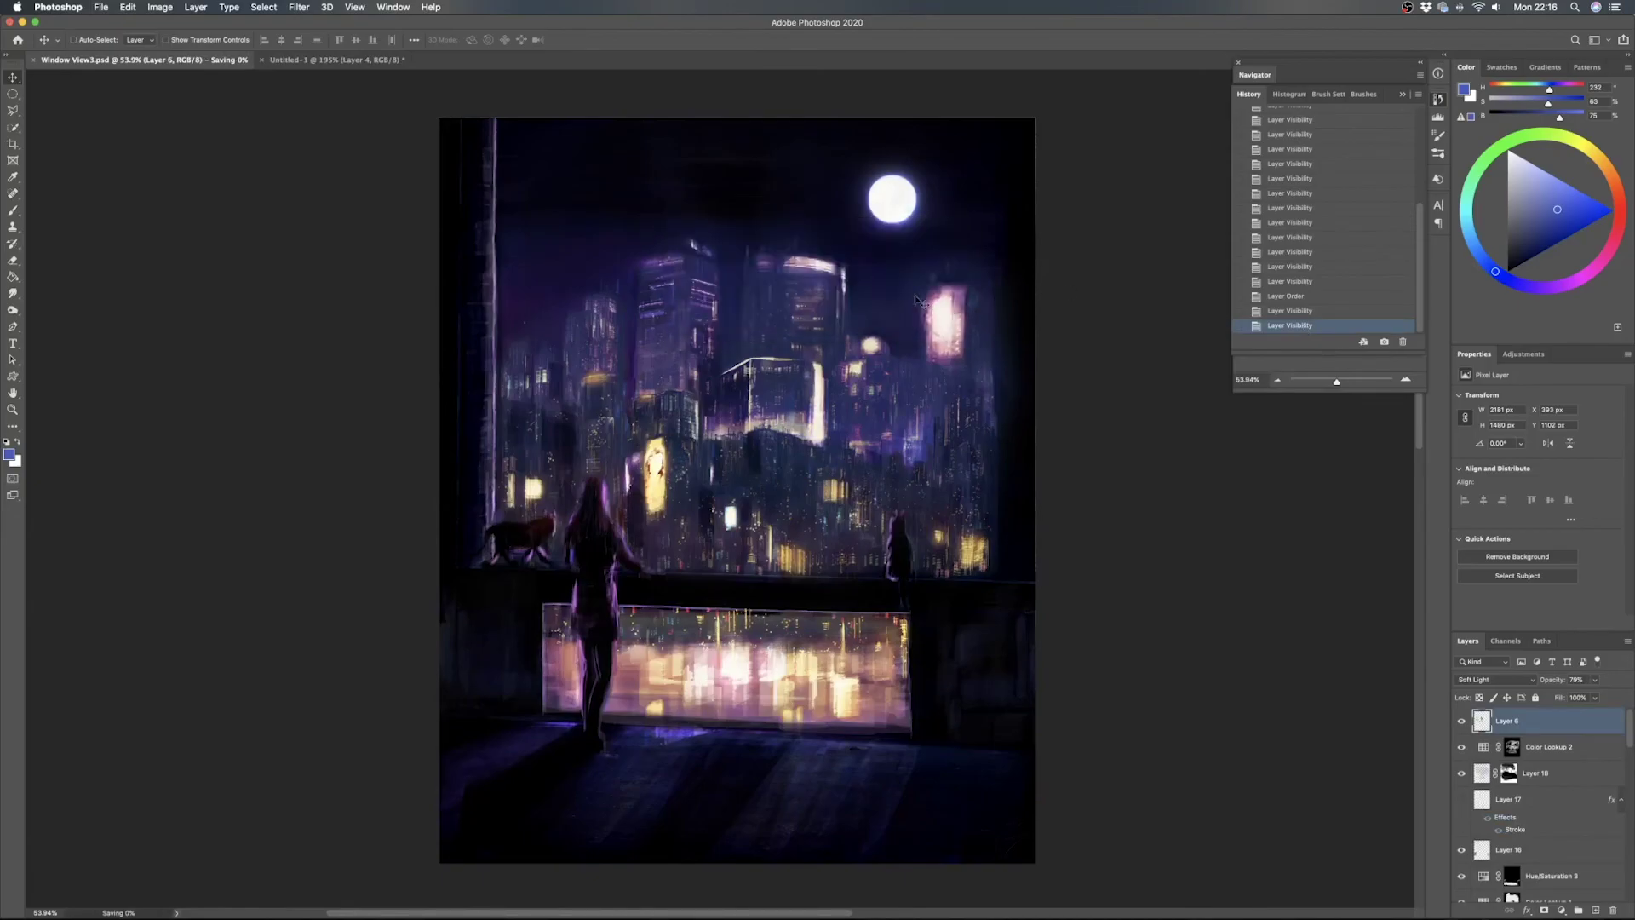
left_click(101, 7)
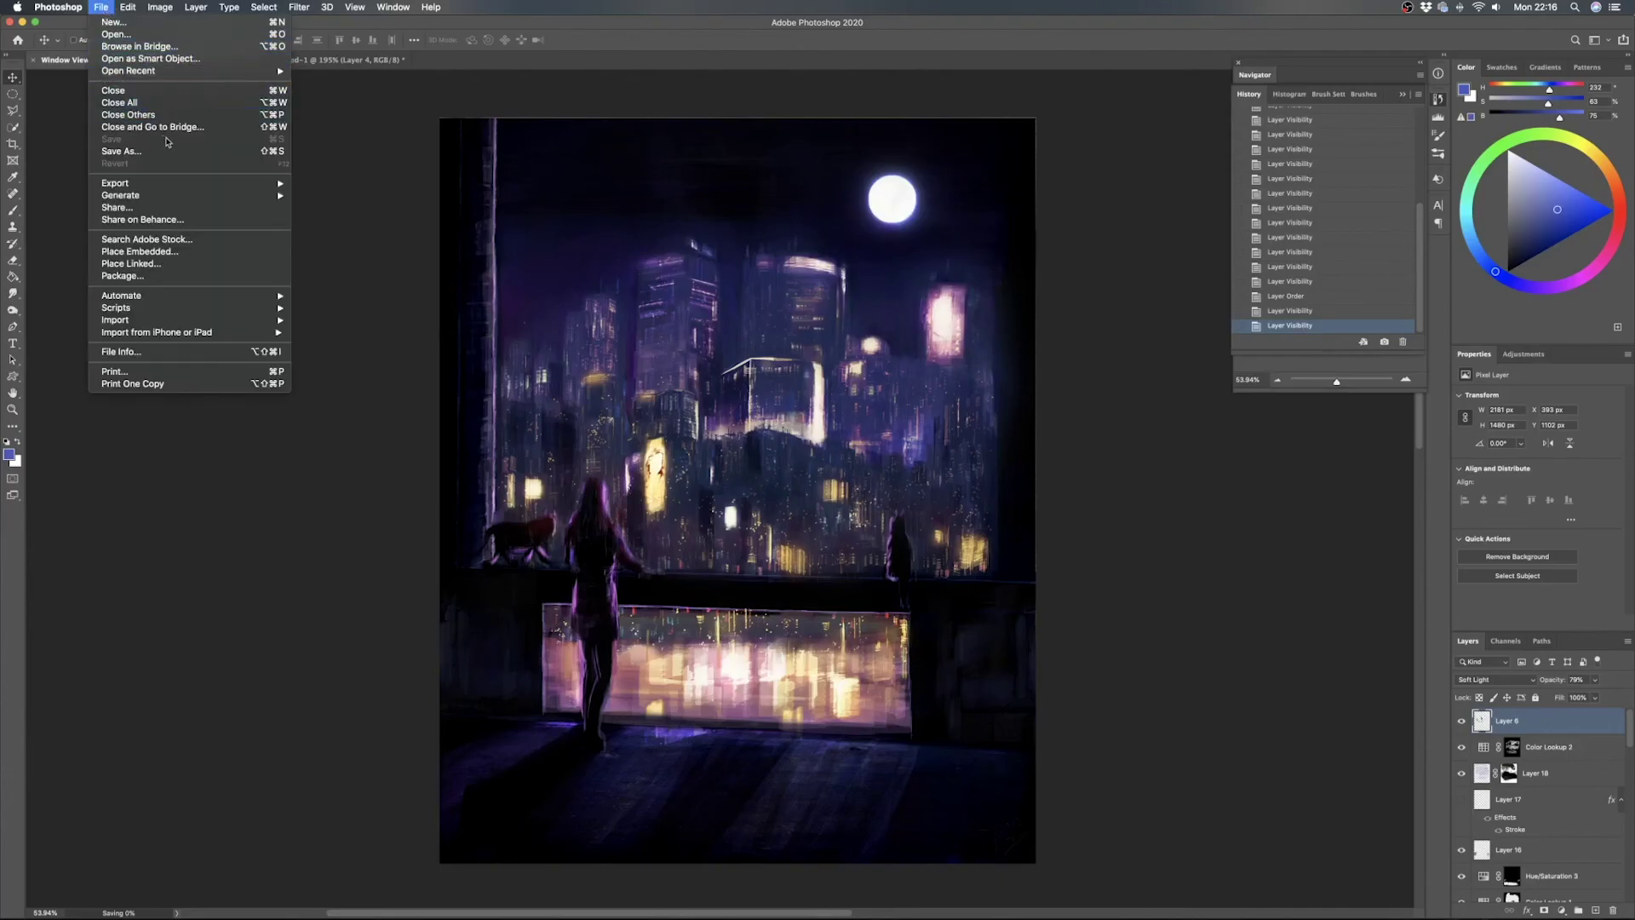
left_click(109, 6)
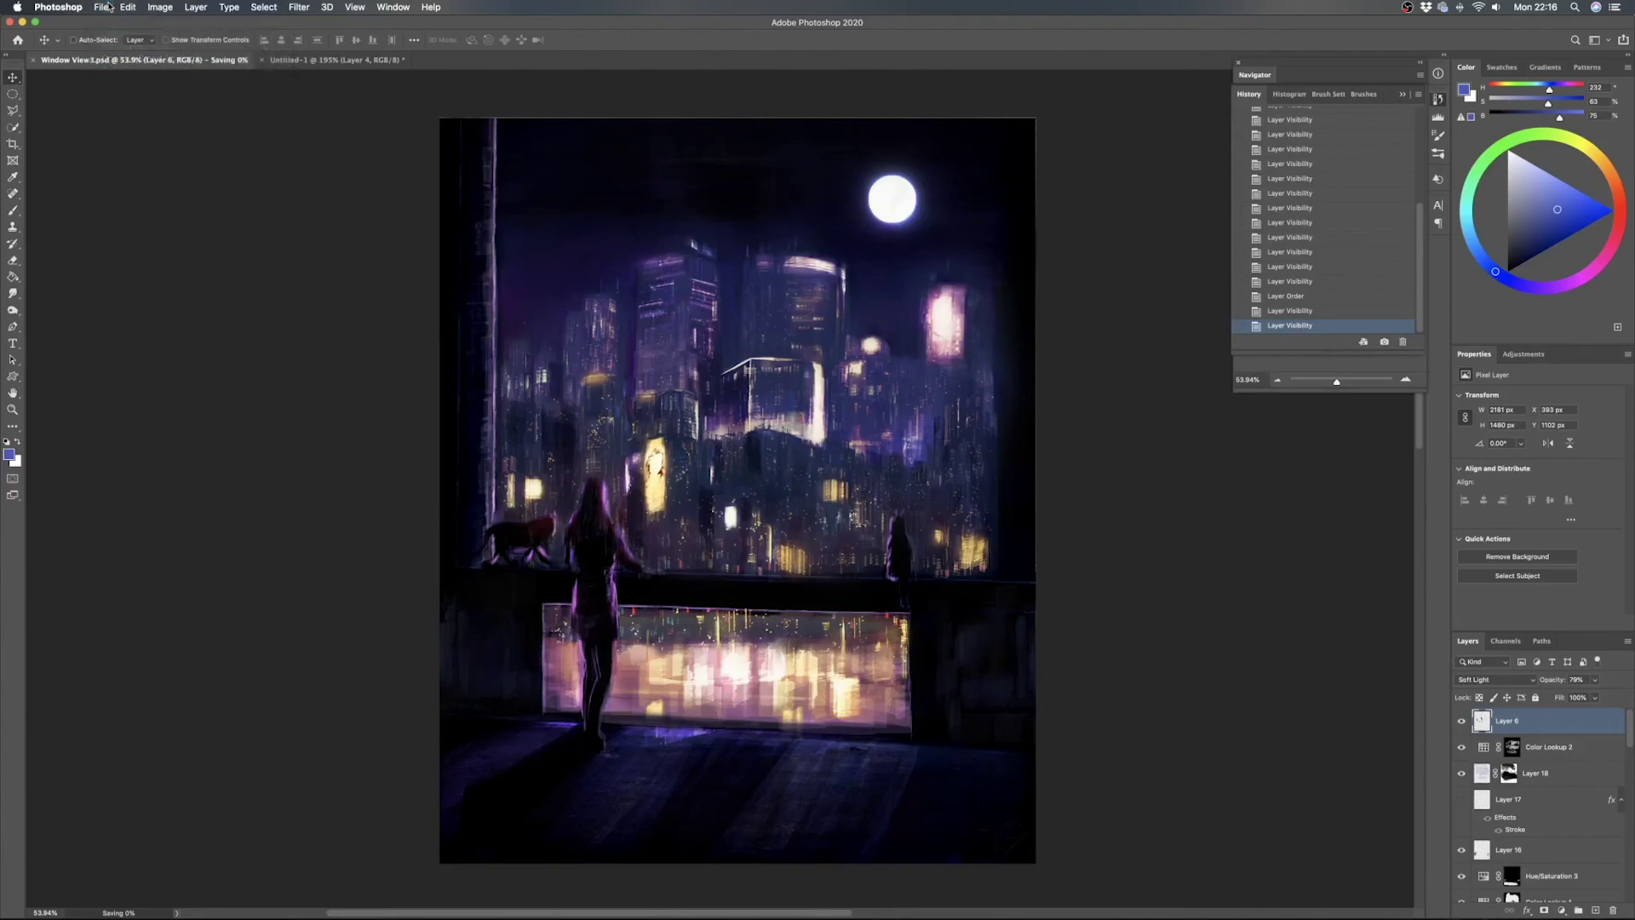